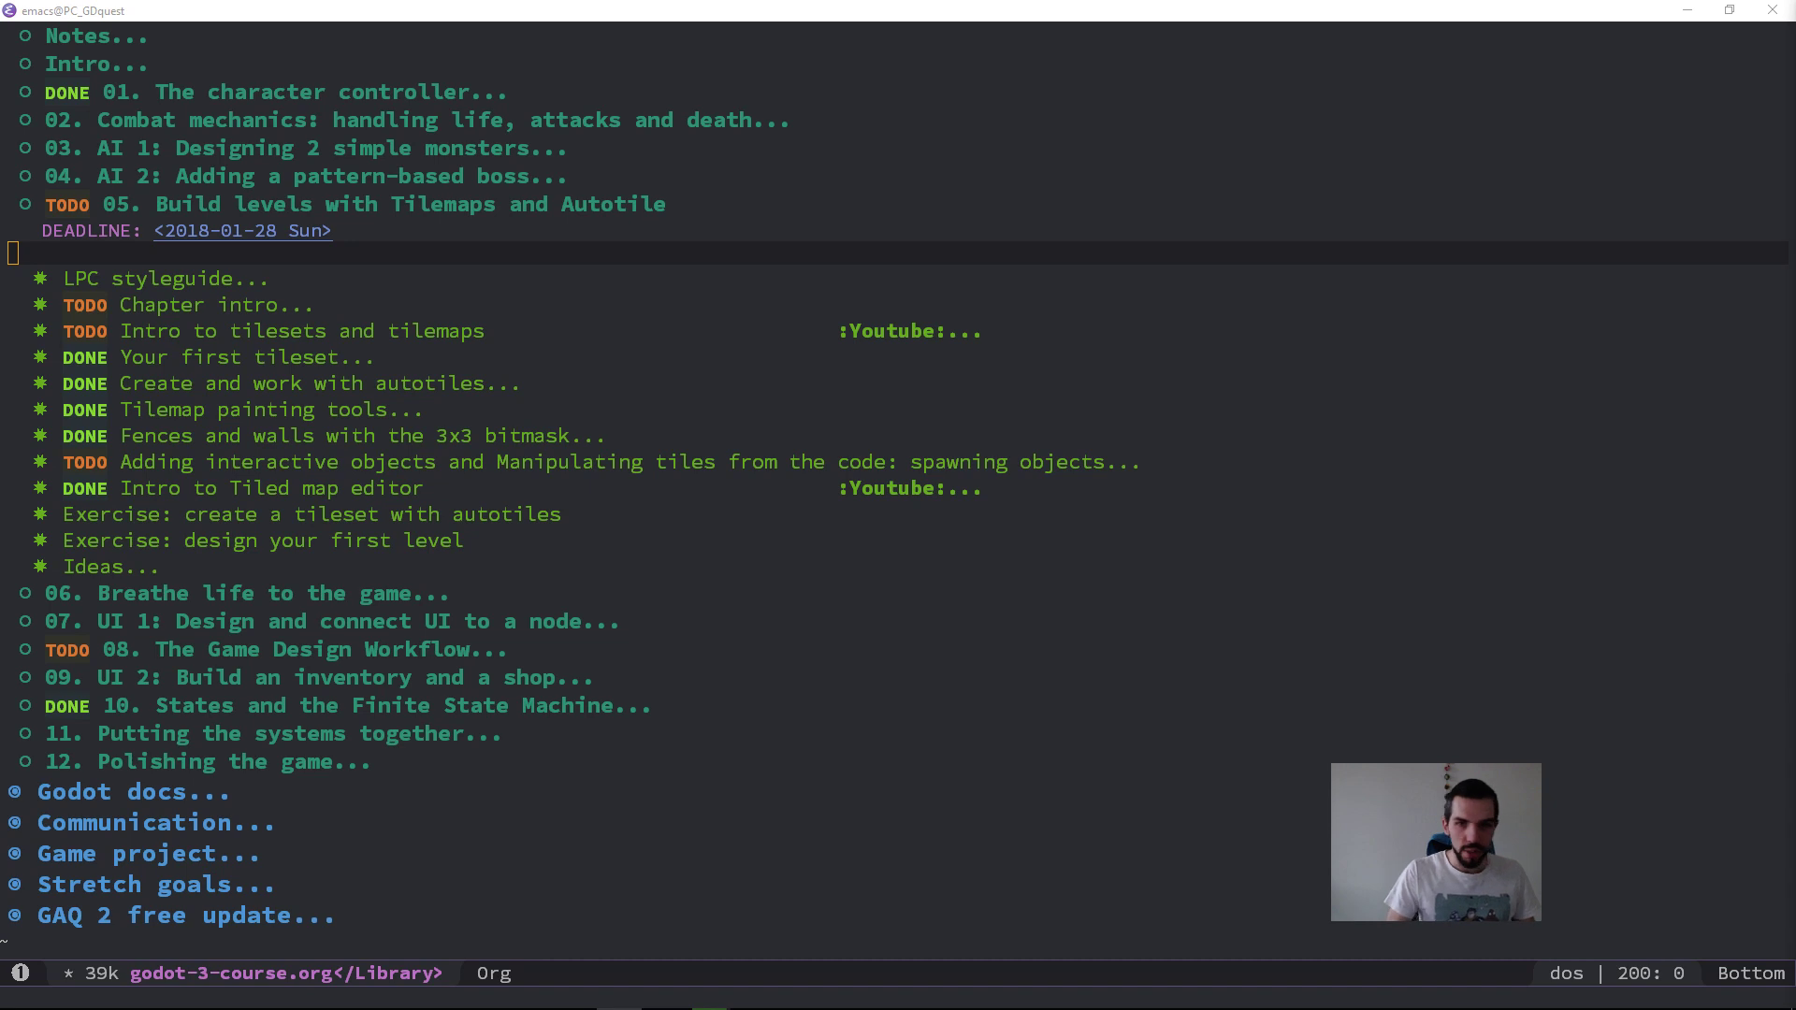
Step: Switch to Firefox, maximize its window and open the Hootsuite login page from the top sites
{"action": "key", "text": "super+Left"}
{"action": "key", "text": "super+Left"}
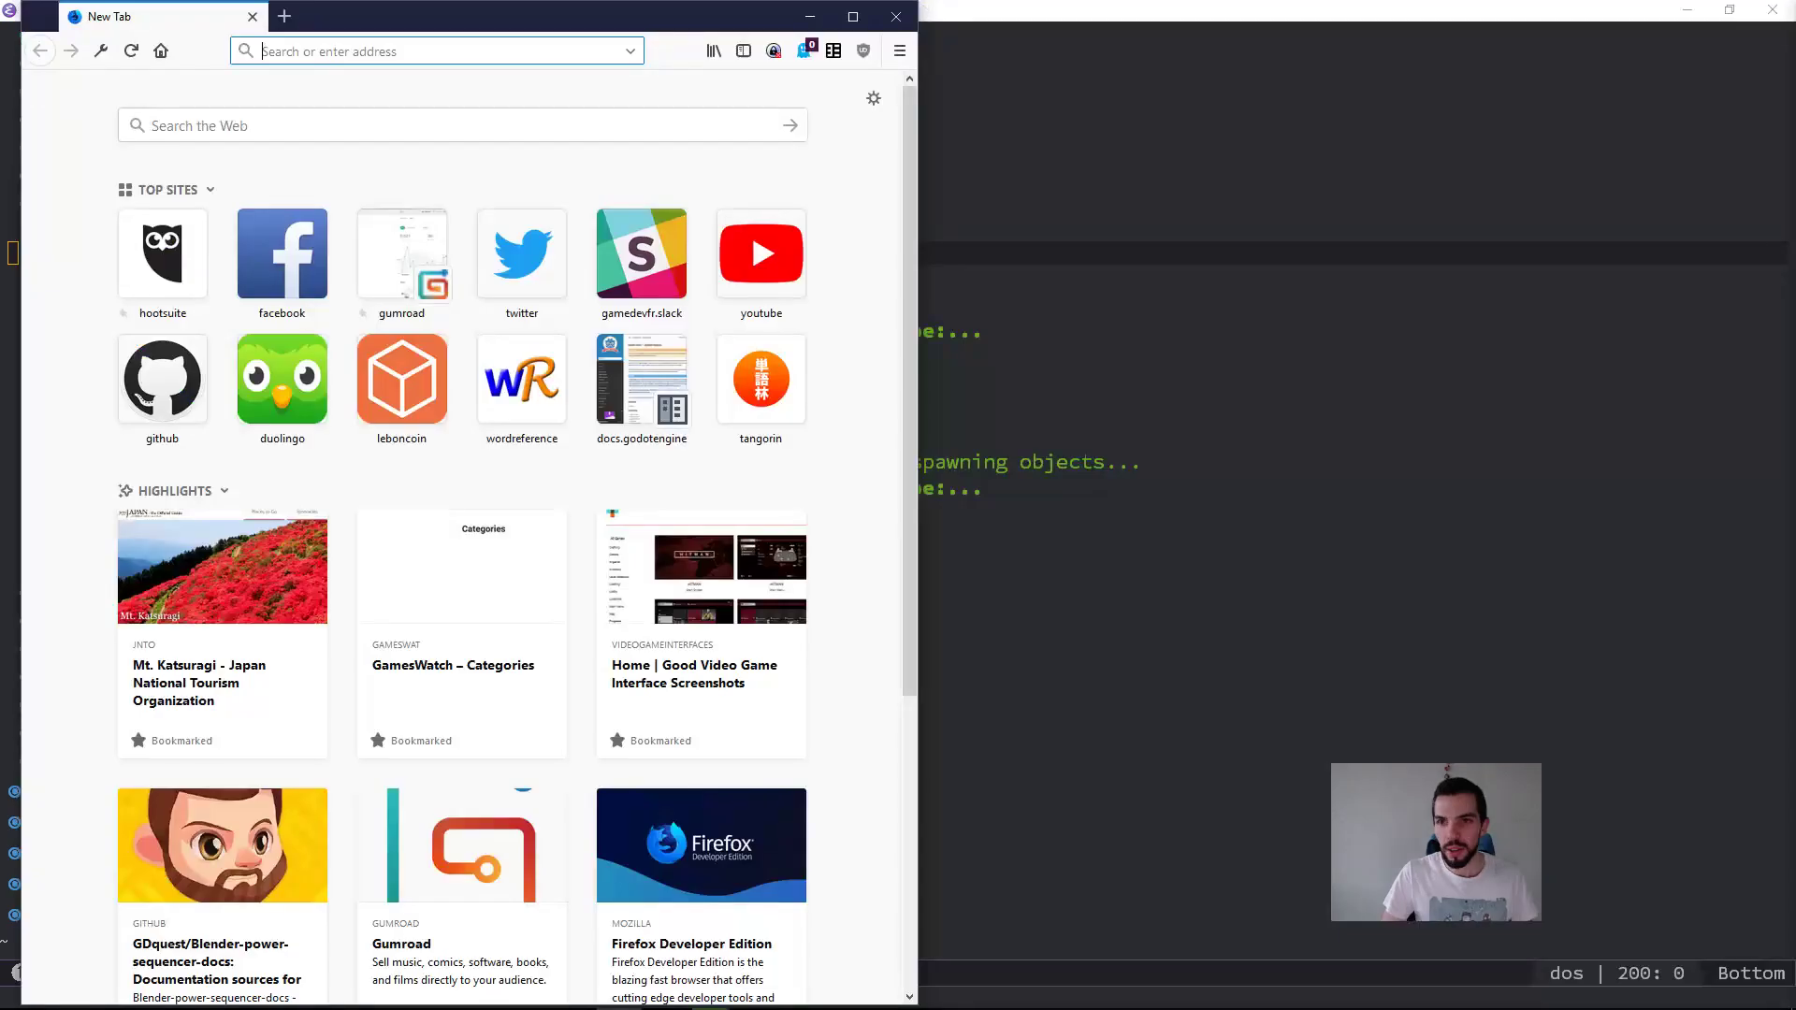
{"action": "key", "text": "super+Up"}
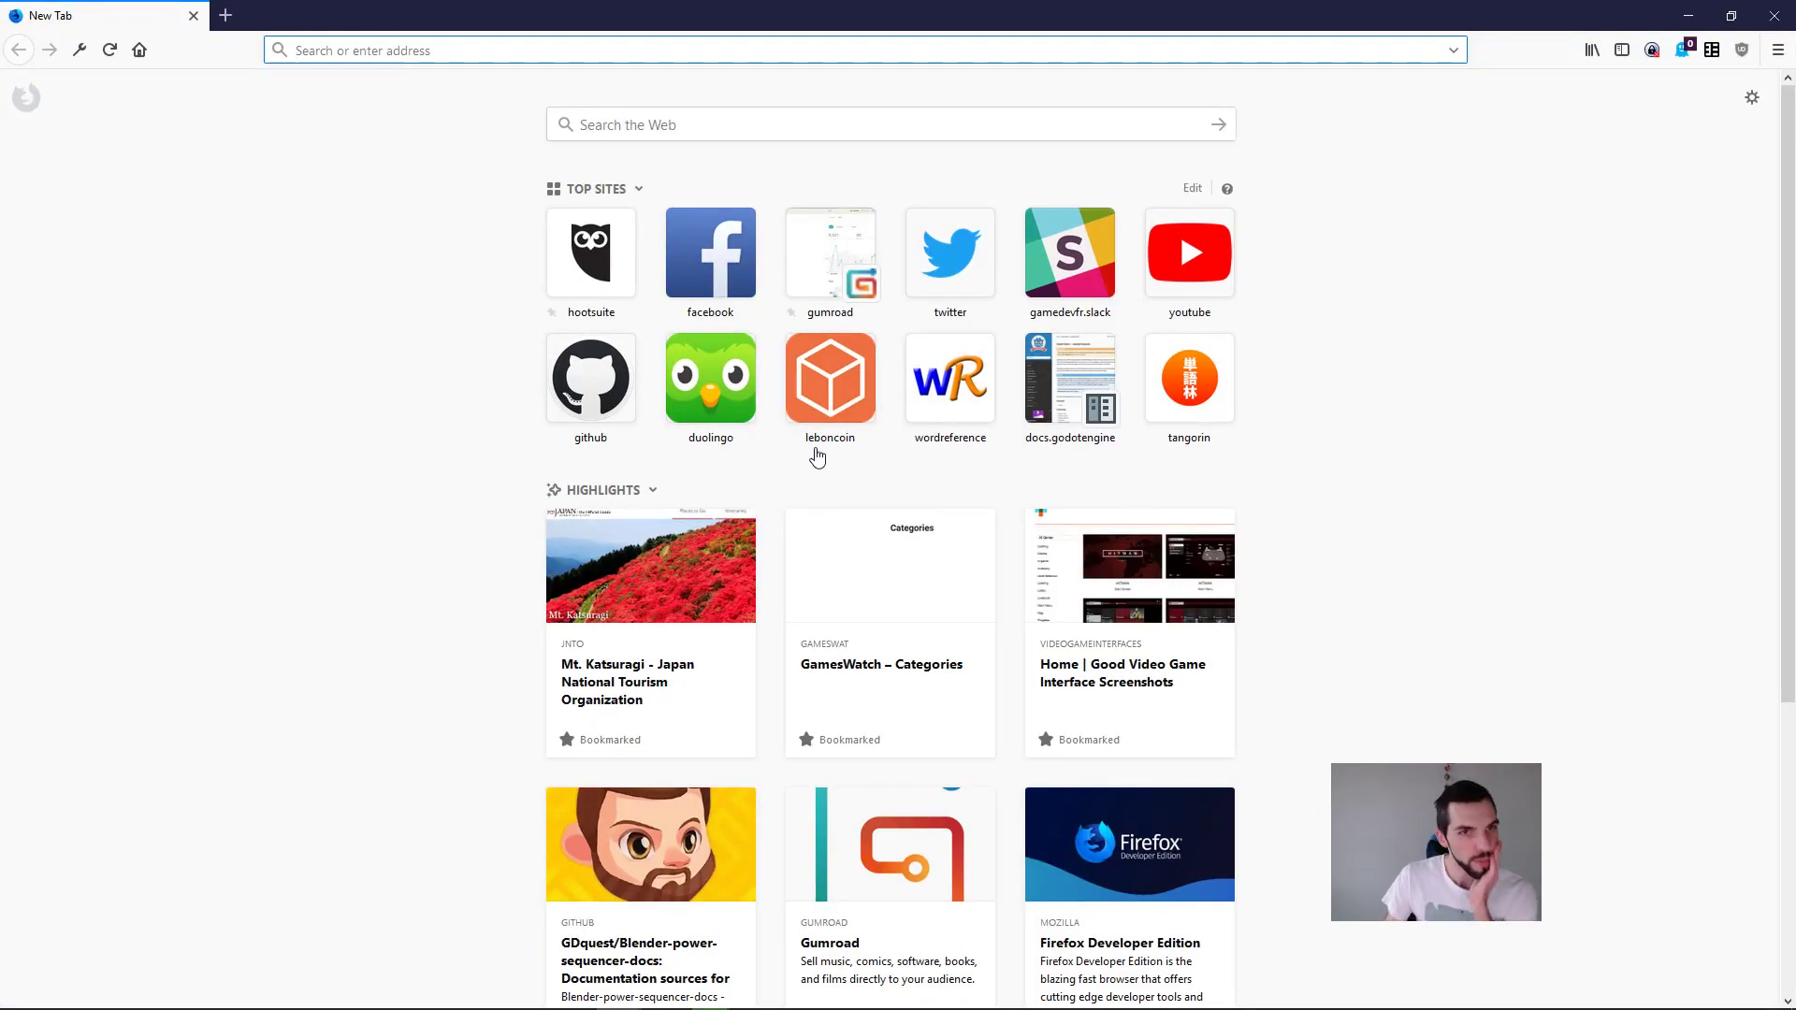
{"action": "left_click", "coordinate": [598, 277]}
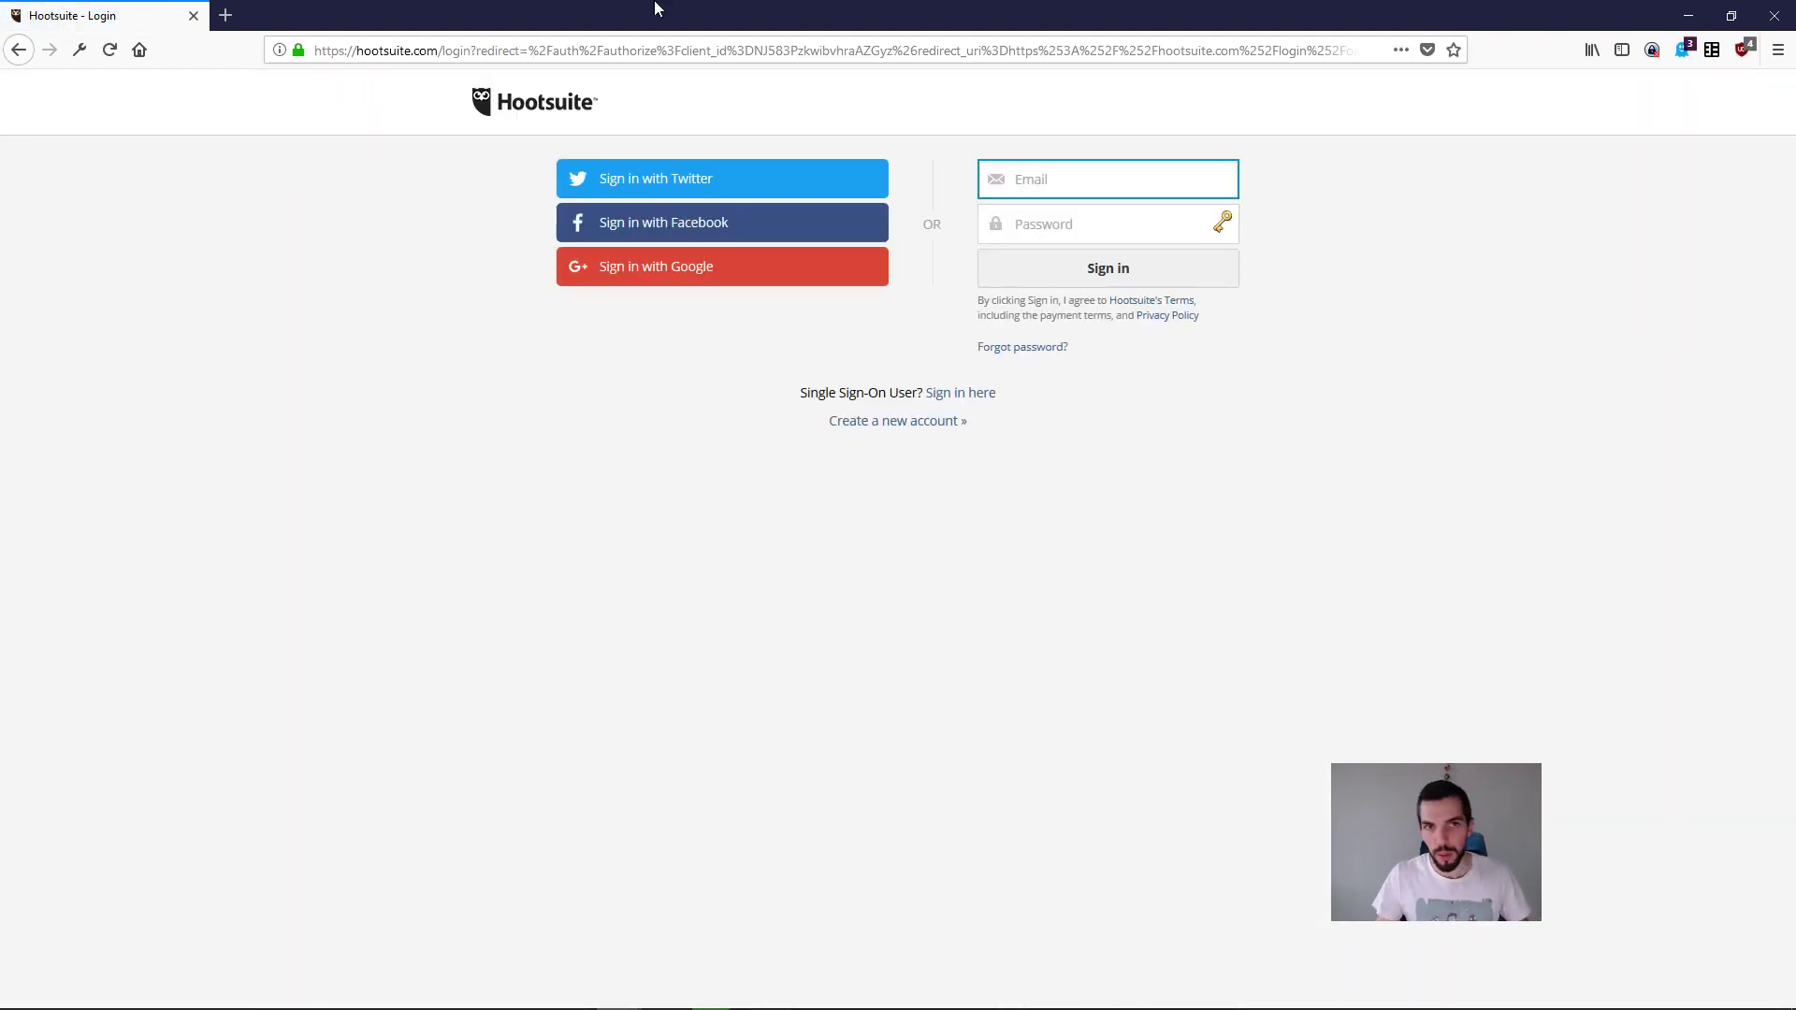
Step: Open KeePass on the other monitor, unlock it with the master password, sign in to Hootsuite and bring the browser back
{"action": "left_click_drag", "start_coordinate": [656, 4], "coordinate": [1795, 515]}
{"action": "key", "text": "super+3"}
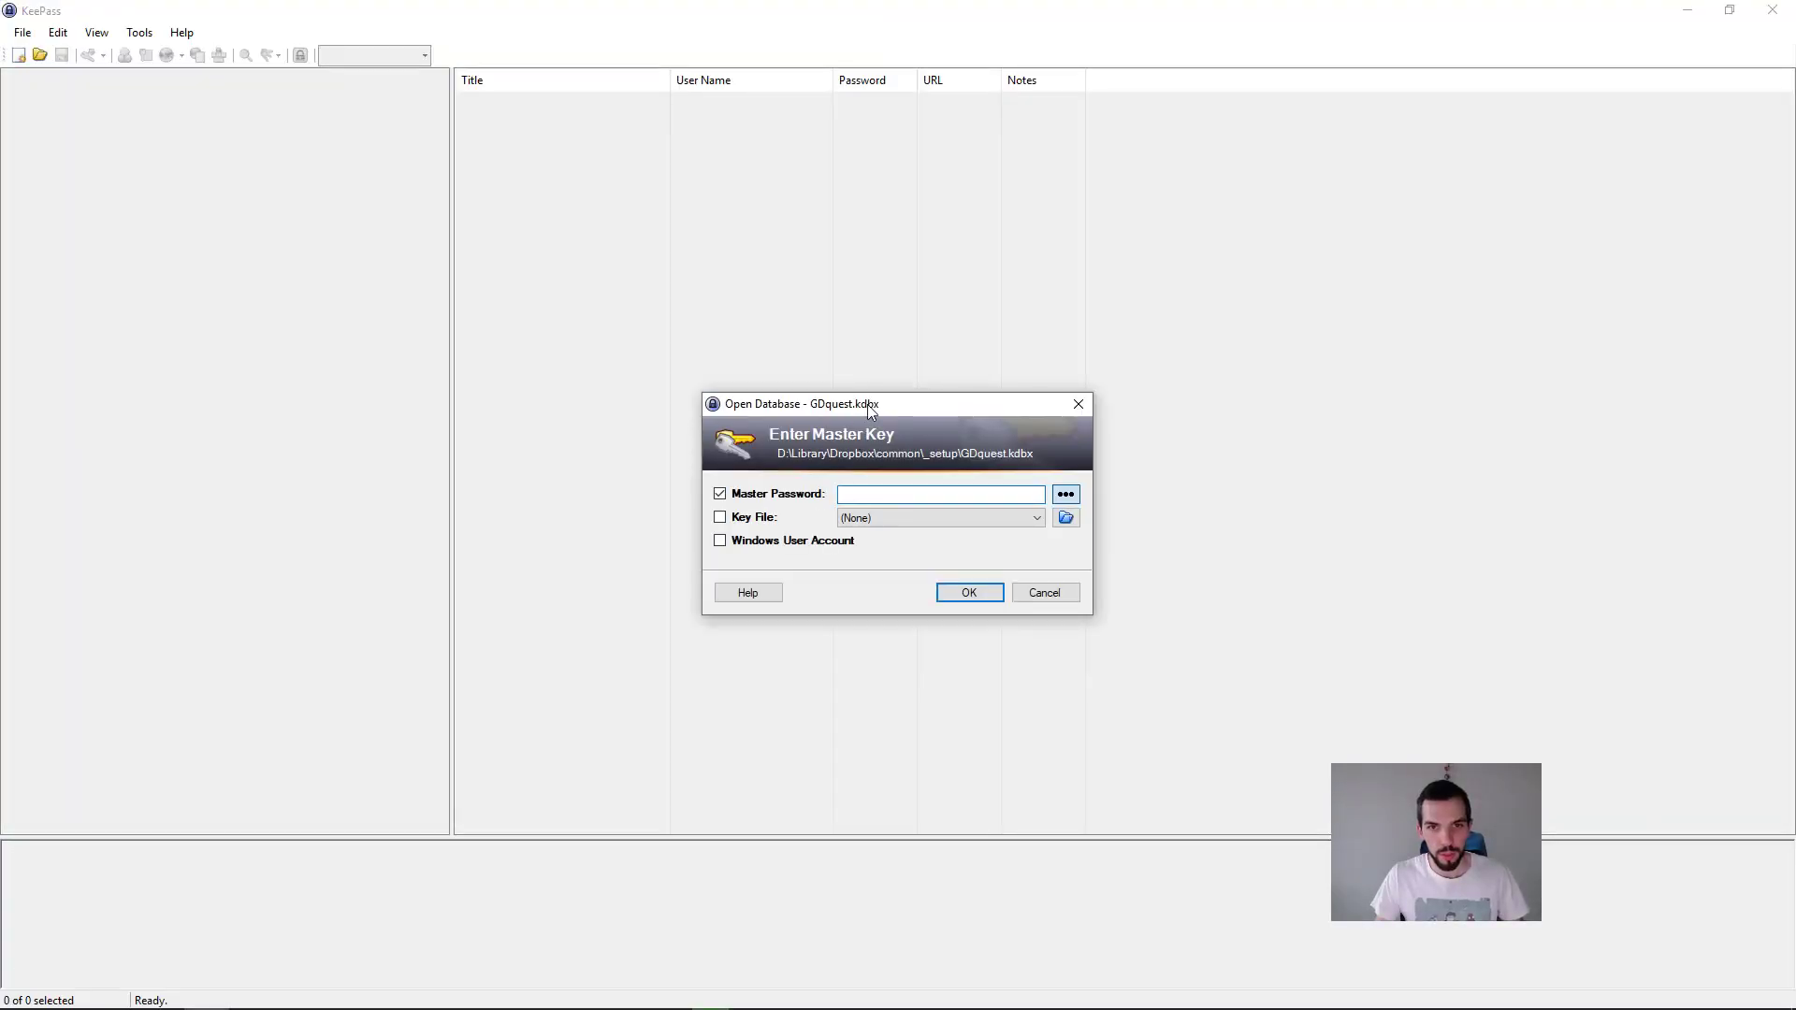
{"action": "left_click_drag", "start_coordinate": [867, 404], "coordinate": [1795, 421]}
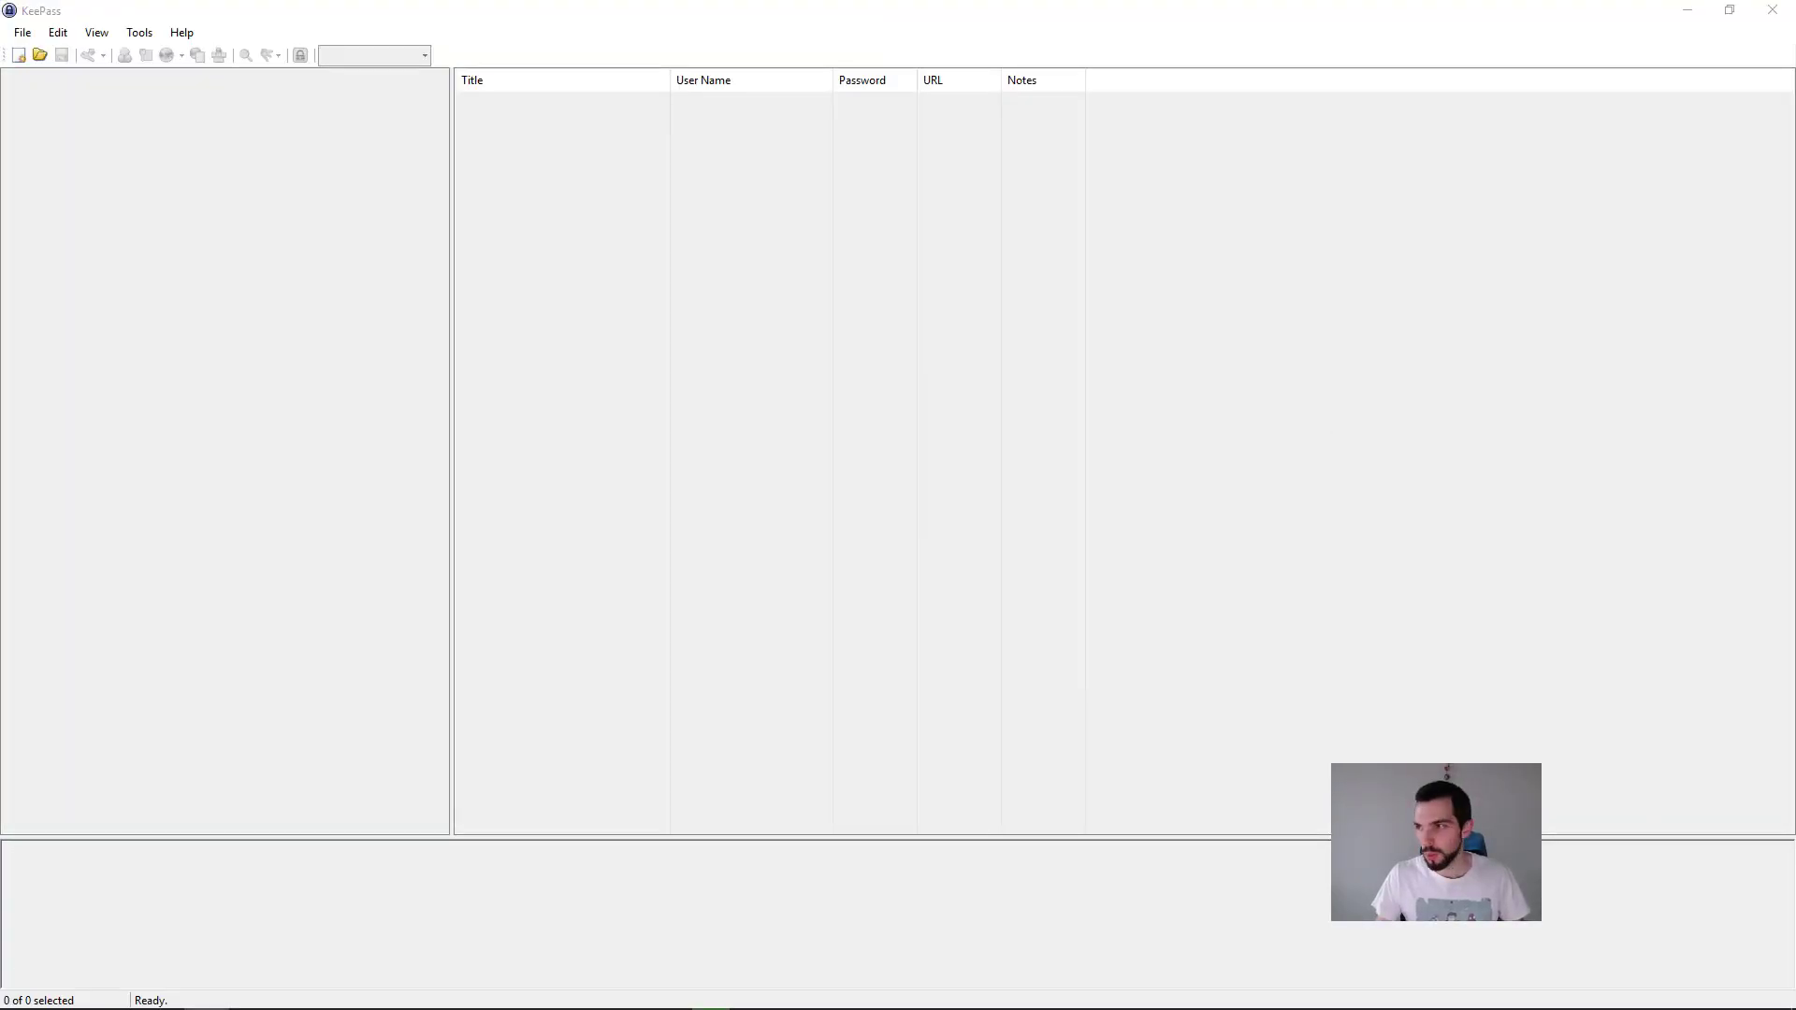
{"action": "key", "text": "Return"}
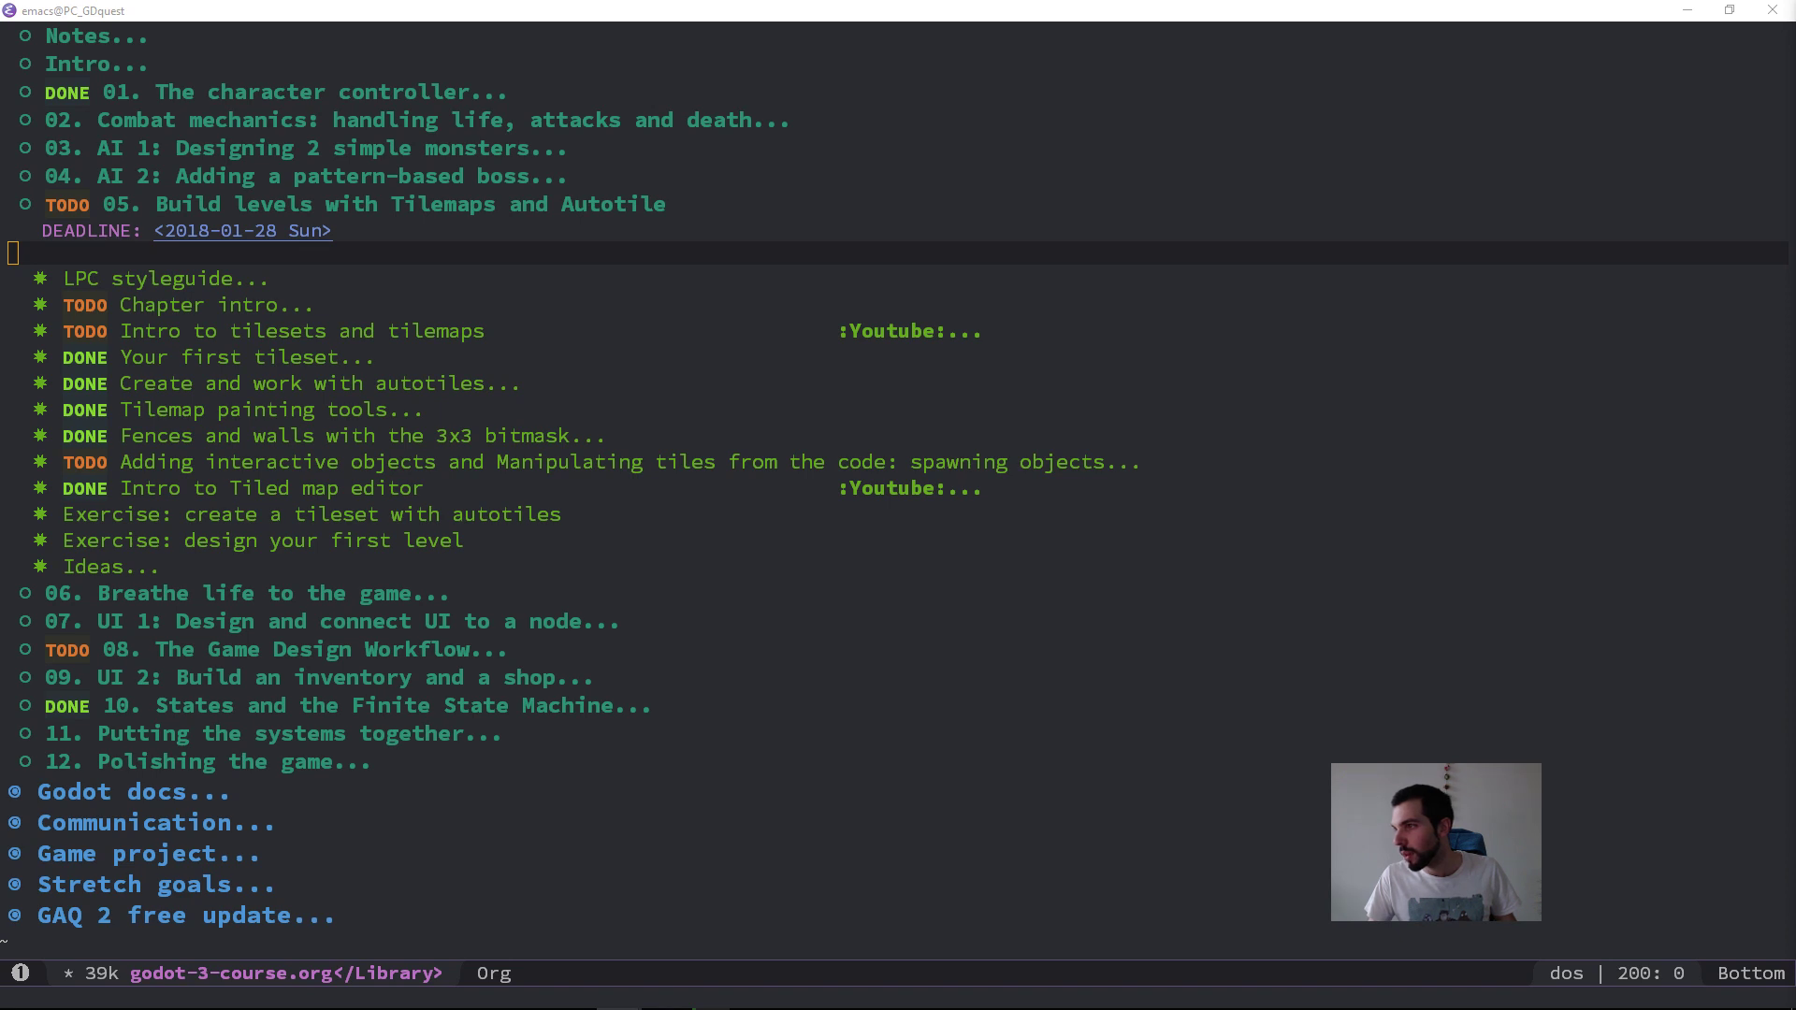
{"action": "left_click_drag", "start_coordinate": [1795, 204], "coordinate": [683, 0]}
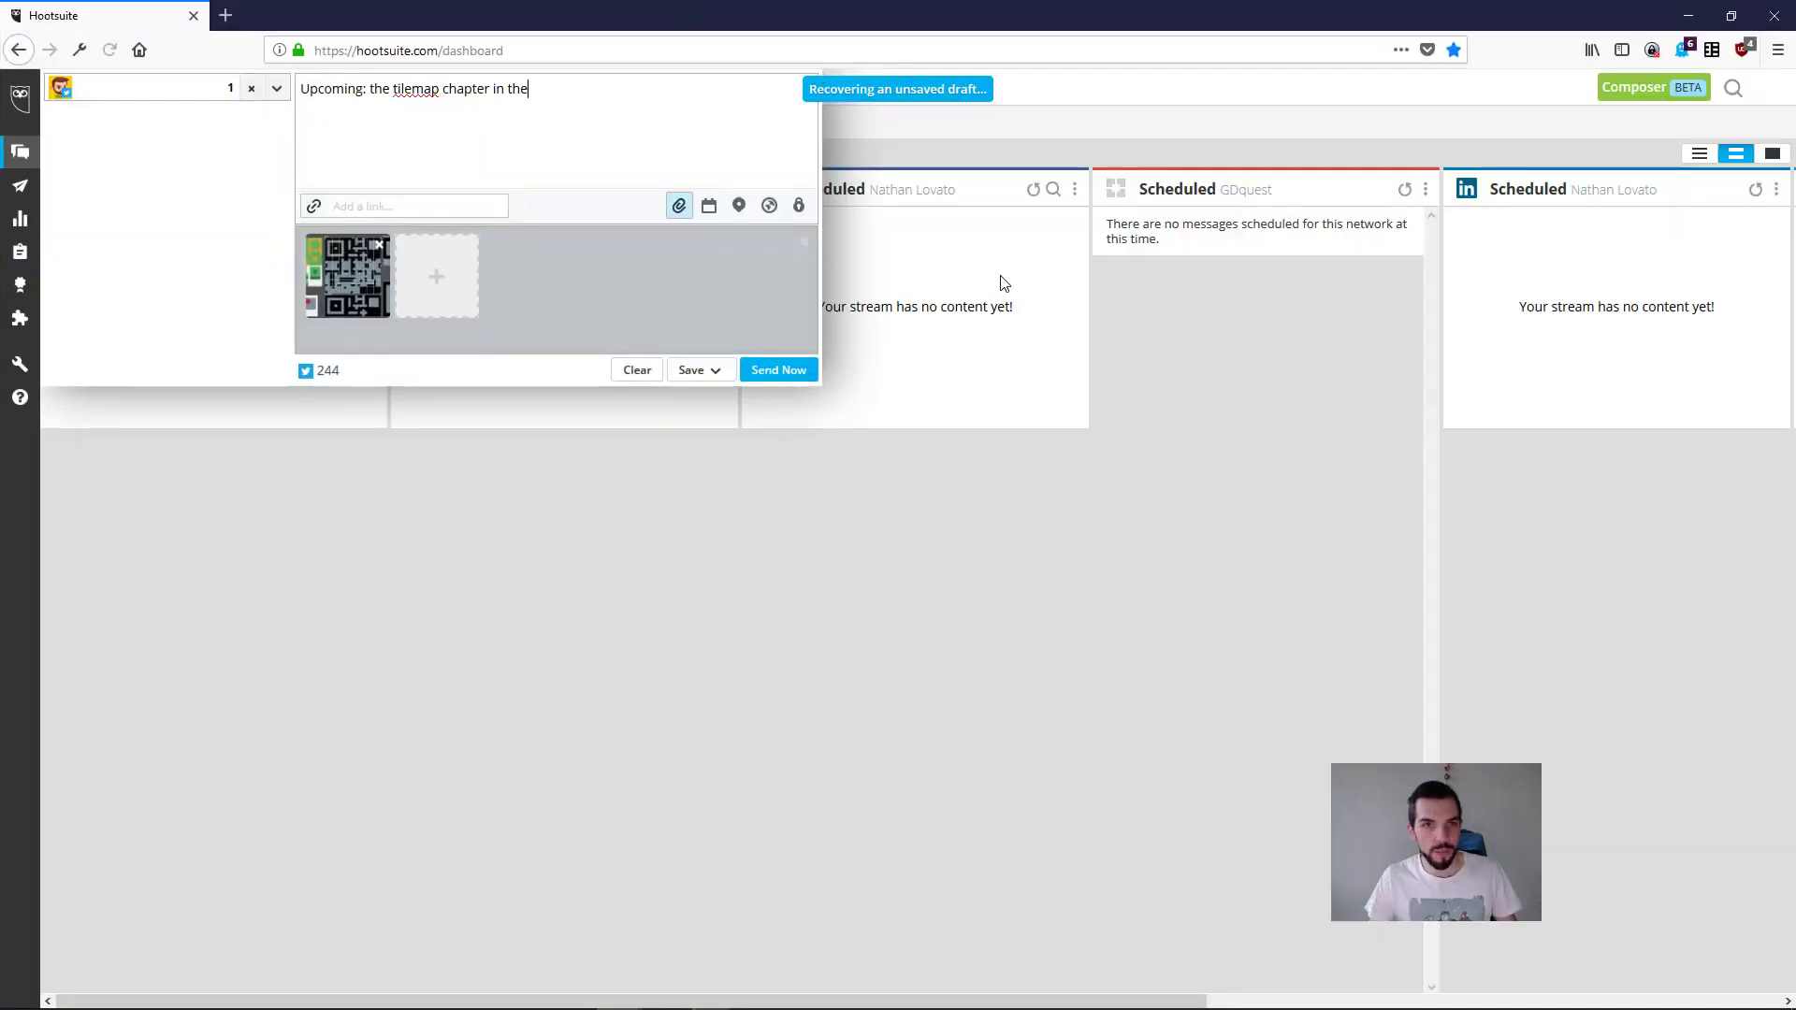
{"action": "left_click", "coordinate": [977, 569]}
{"action": "left_click", "coordinate": [502, 94]}
{"action": "scroll", "coordinate": [593, 148], "scroll_direction": "down", "scroll_amount": 2}
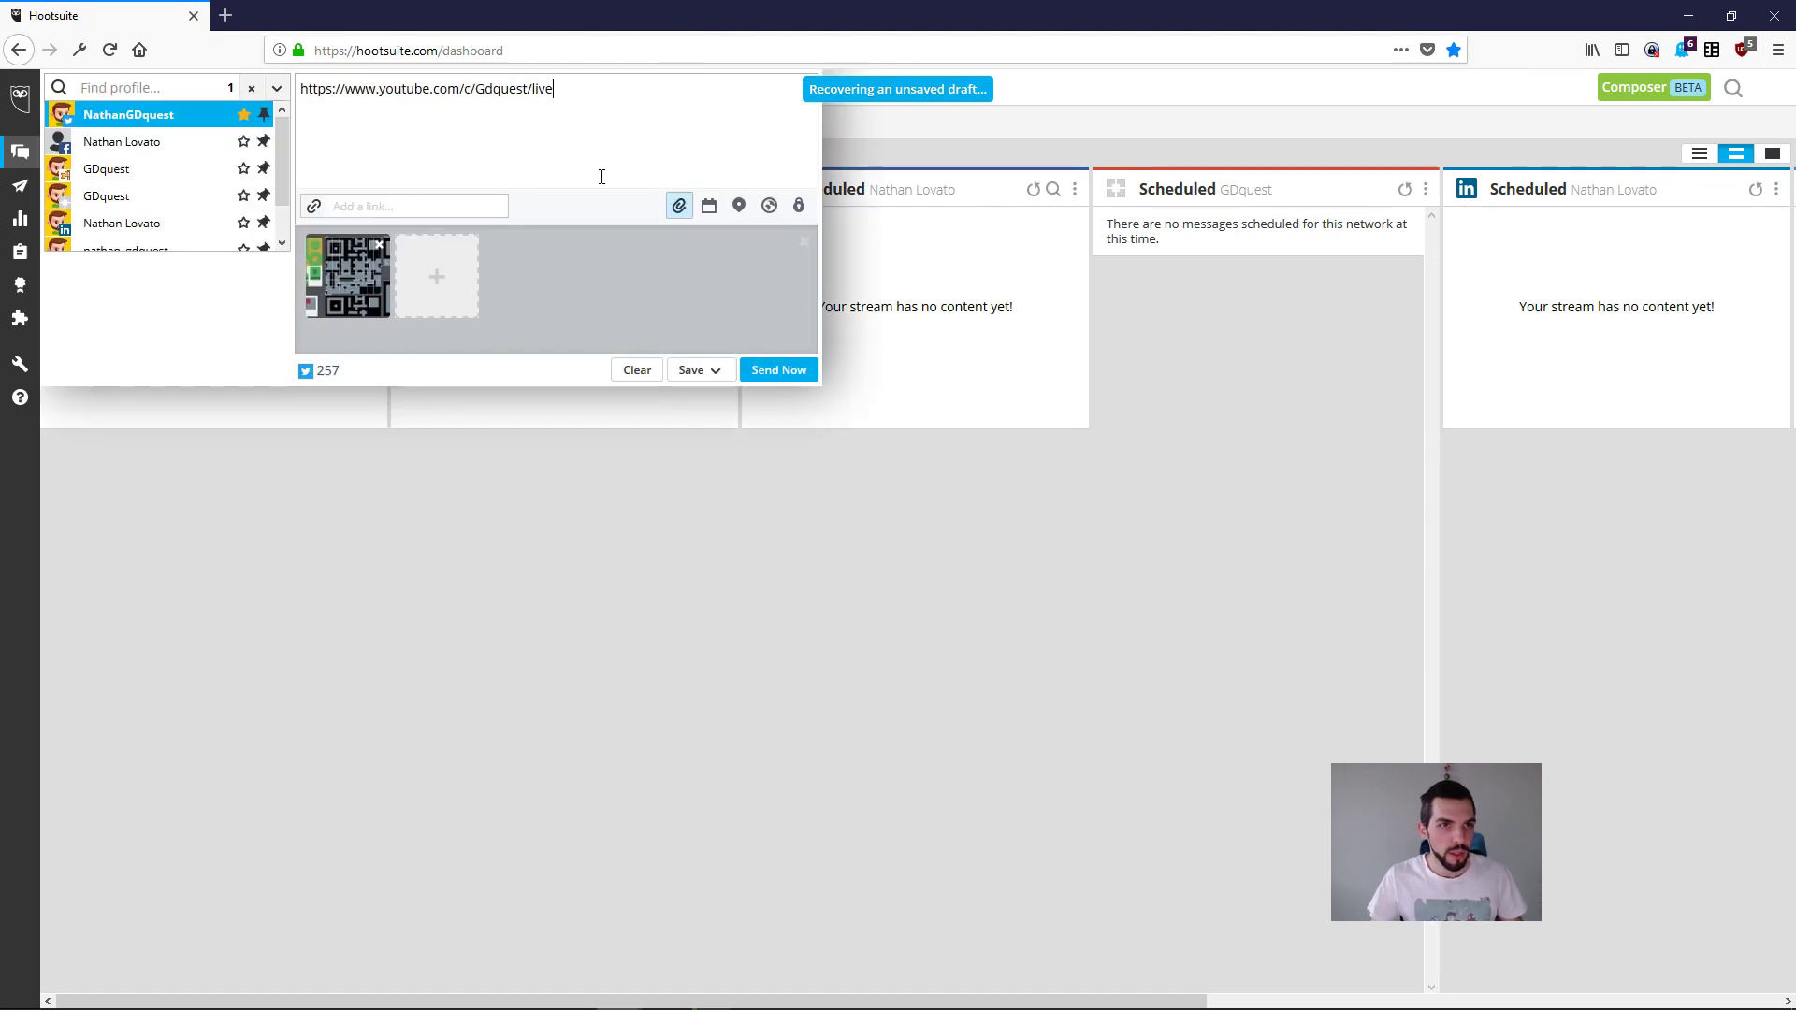
{"action": "left_click", "coordinate": [652, 514]}
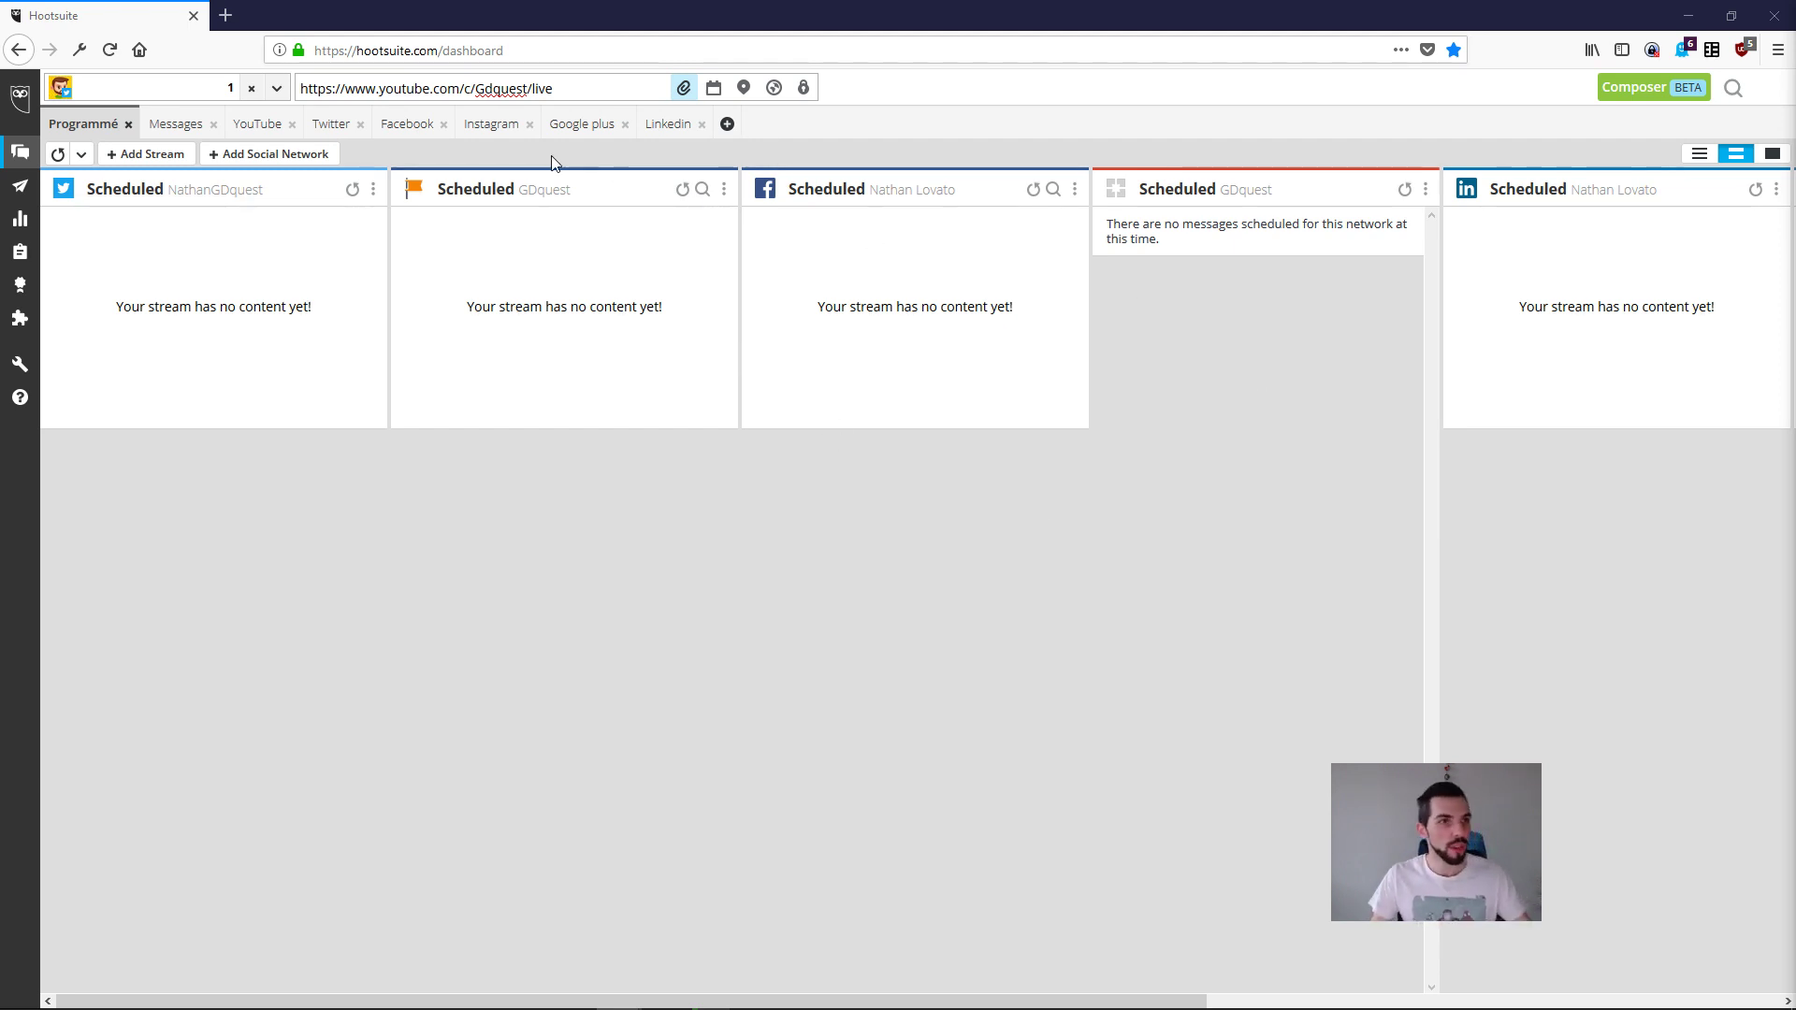
Step: Deselect the draft's recipient profile and remove the old image attached to the message
{"action": "left_click", "coordinate": [251, 88]}
{"action": "left_click", "coordinate": [714, 465]}
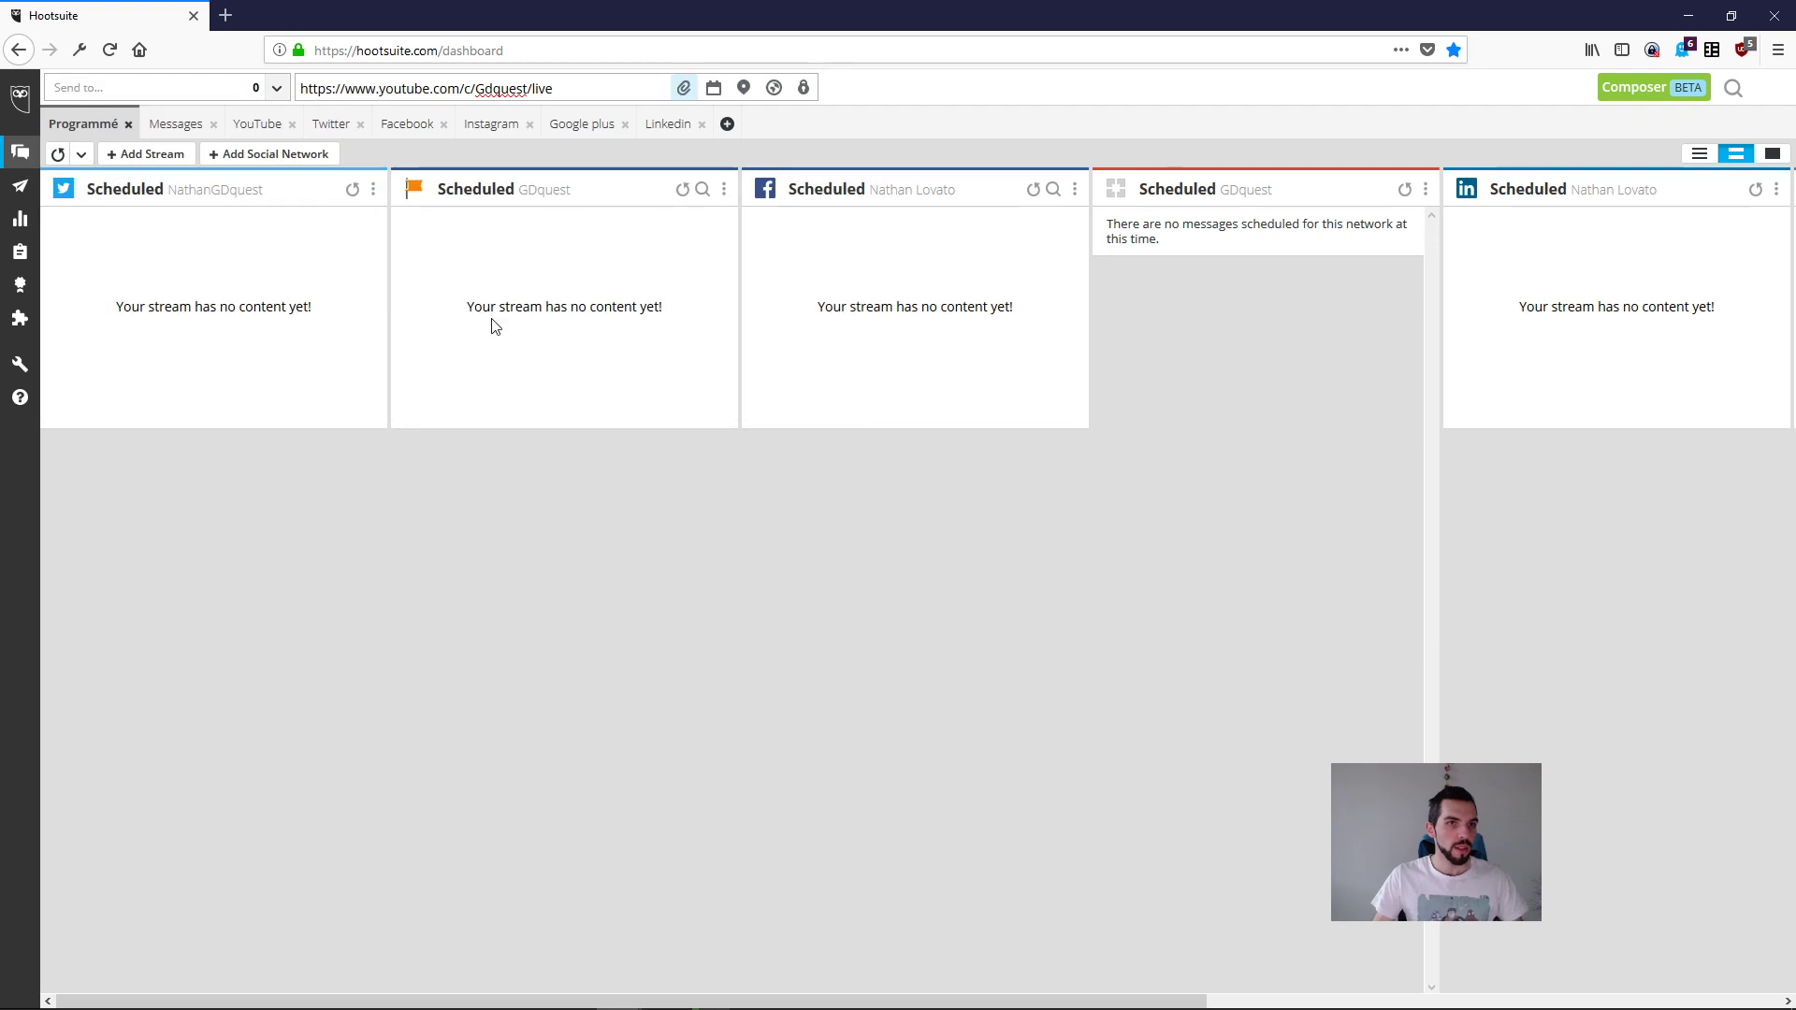
{"action": "left_click", "coordinate": [370, 87]}
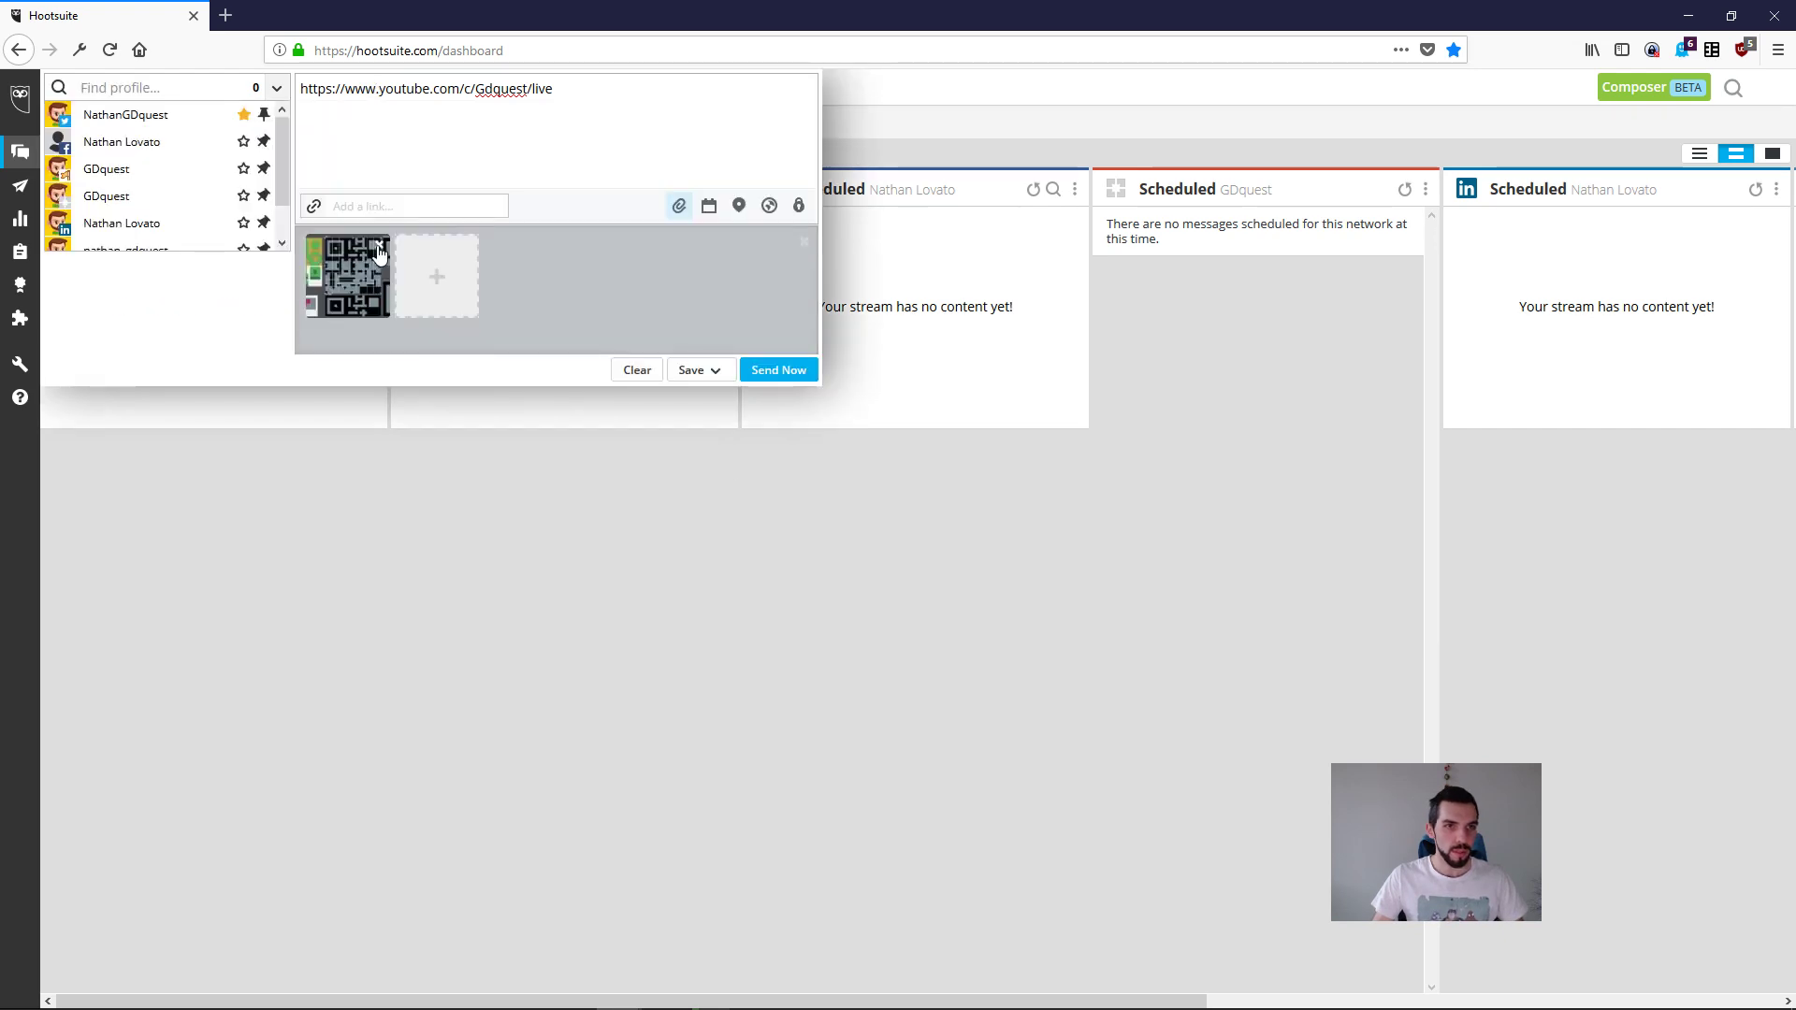
Step: Switch to Directory Opus and open the Dropbox folder in a new tab with thumbnail view
{"action": "key", "text": "alt+Tab"}
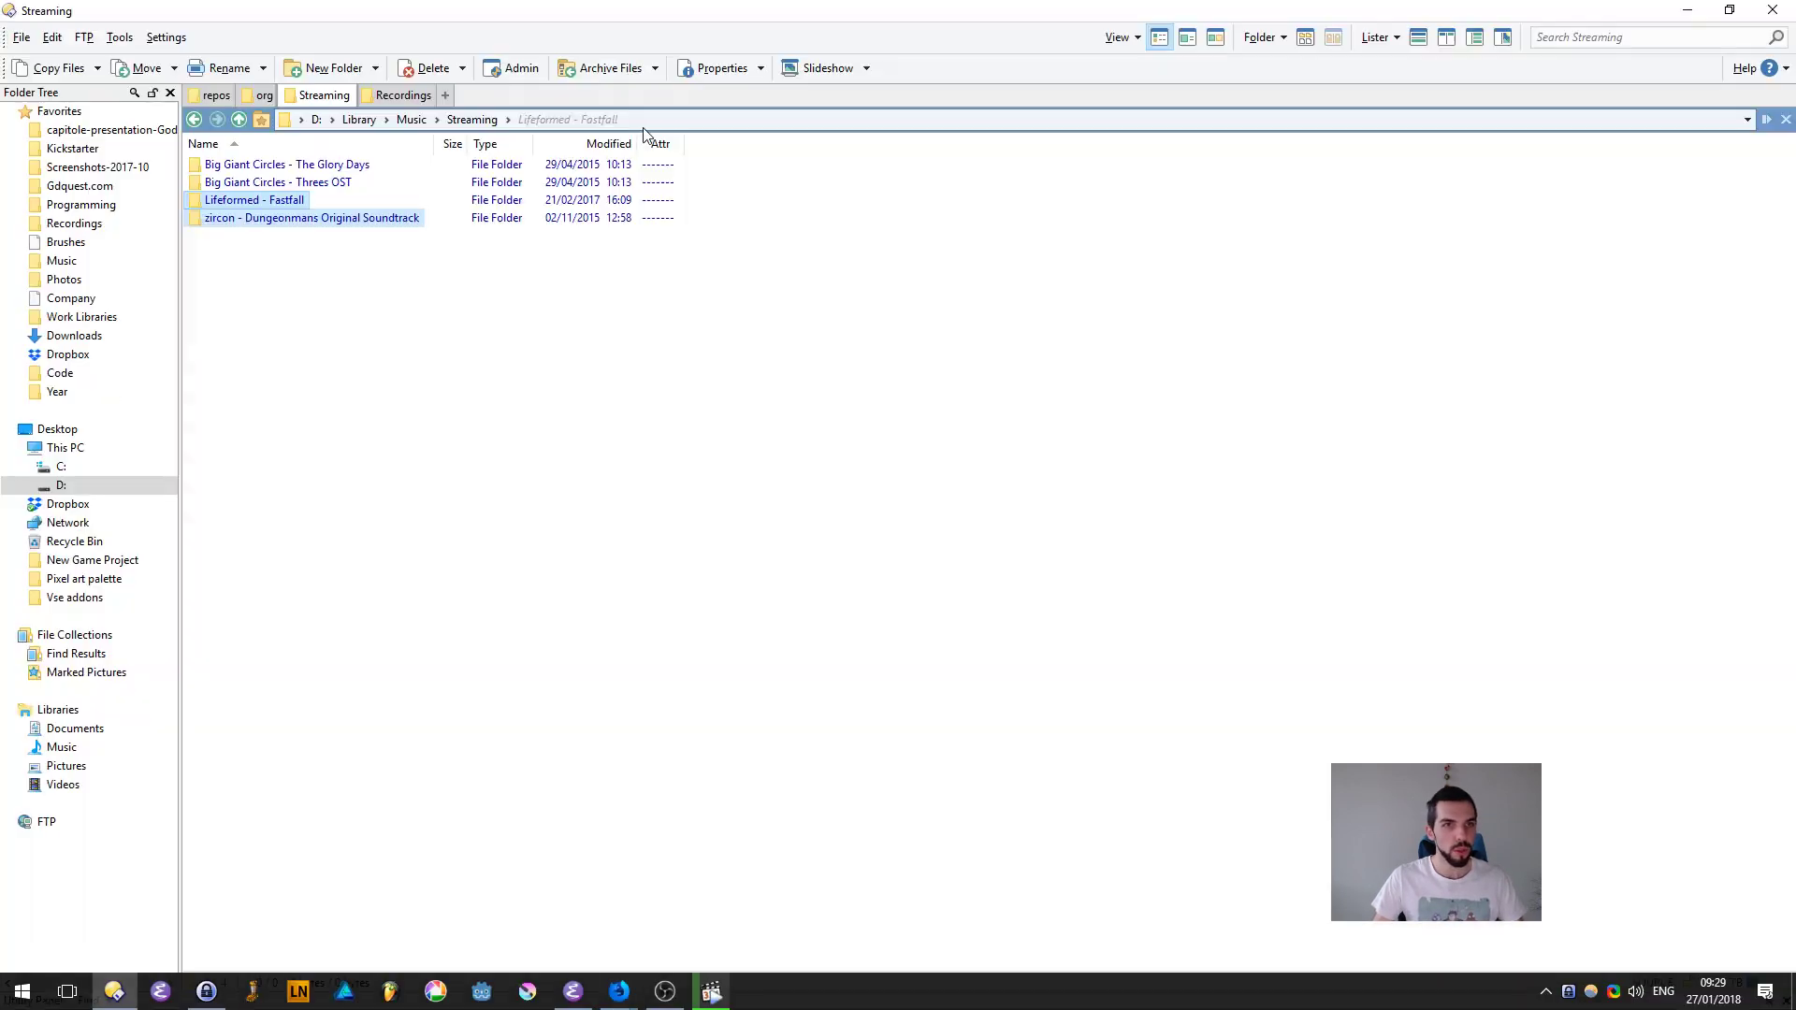
{"action": "key", "text": "ctrl+t"}
{"action": "type", "text": "/"}
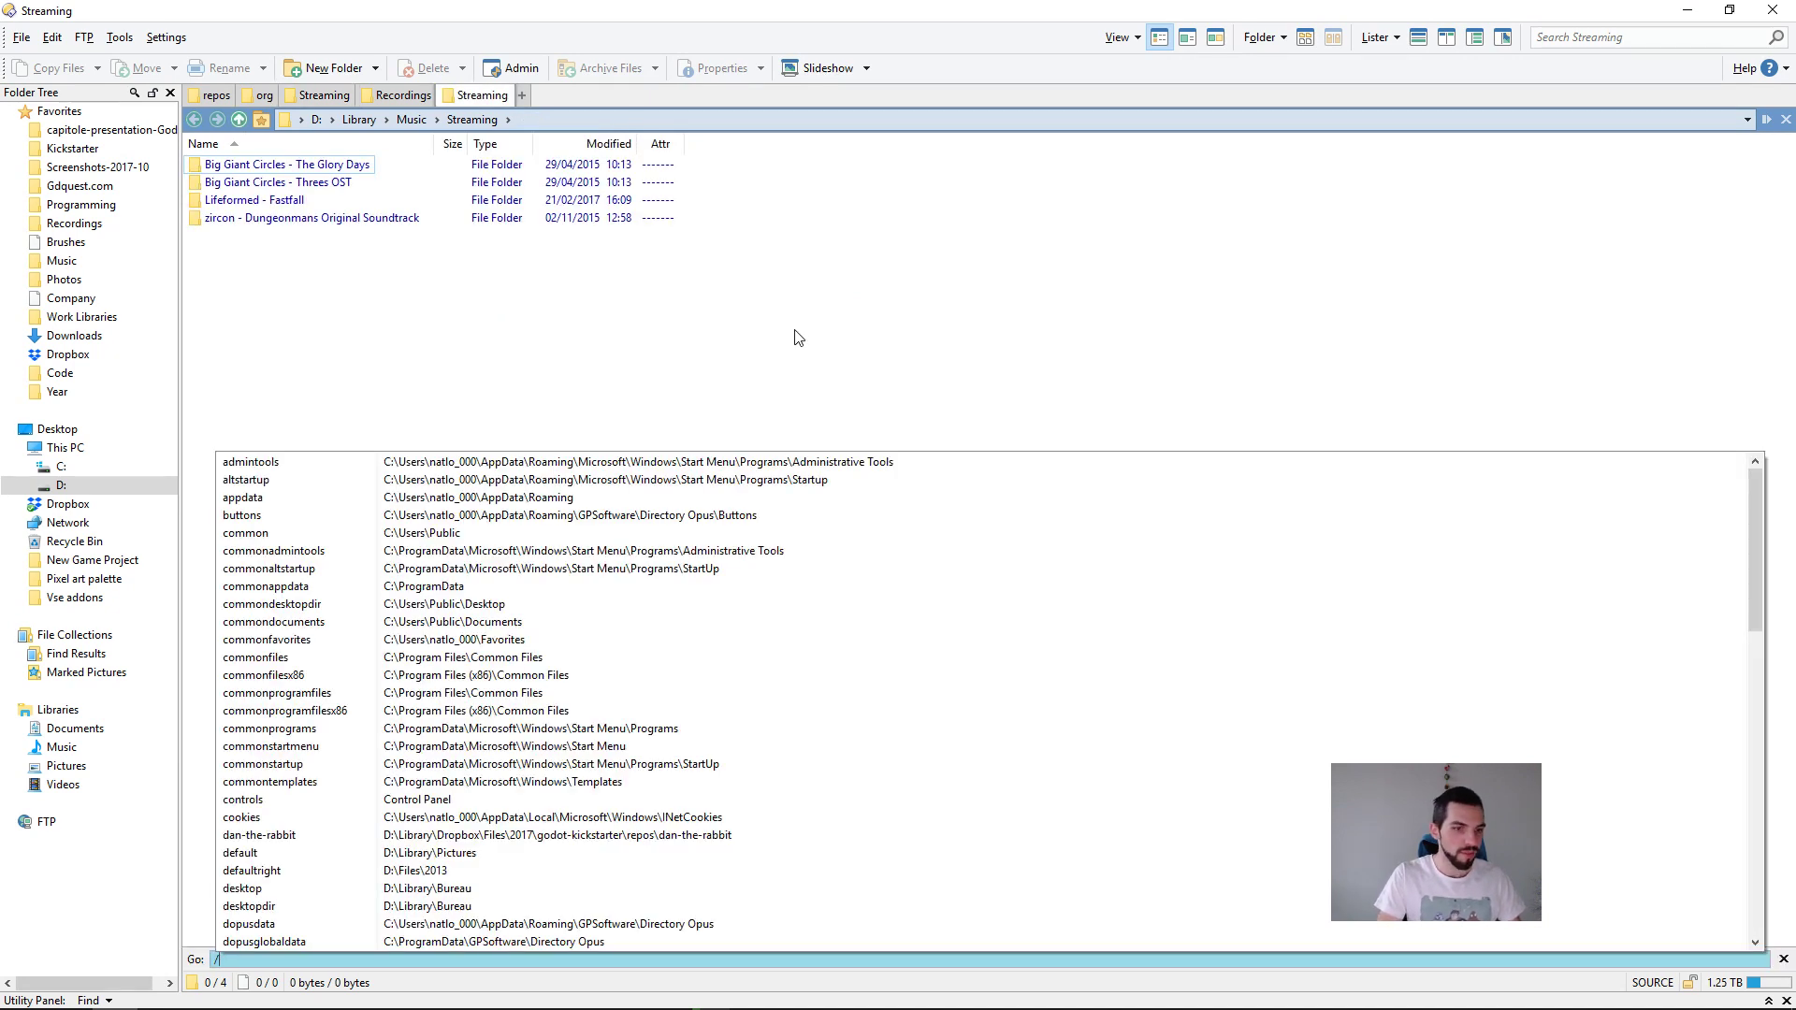
{"action": "key", "text": "Escape"}
{"action": "key", "text": "alt+d"}
{"action": "type", "text": "dropbox"}
{"action": "key", "text": "Return"}
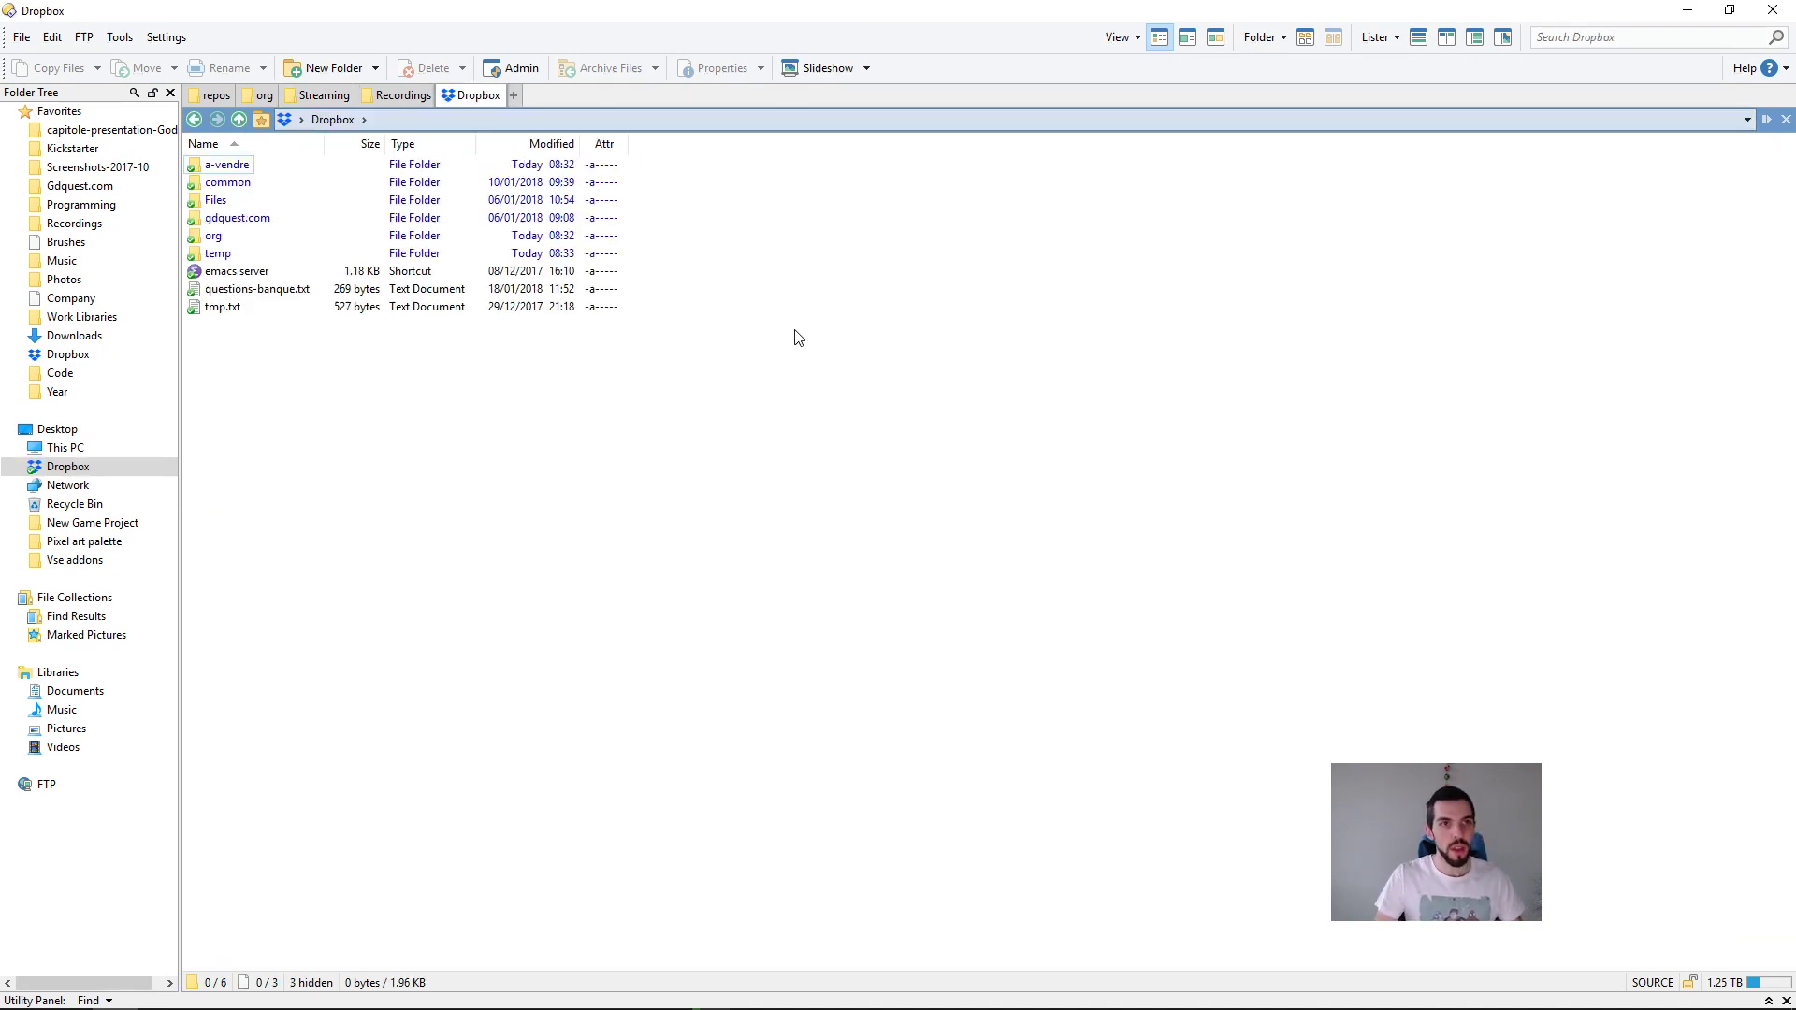
{"action": "key", "text": "ctrl+6"}
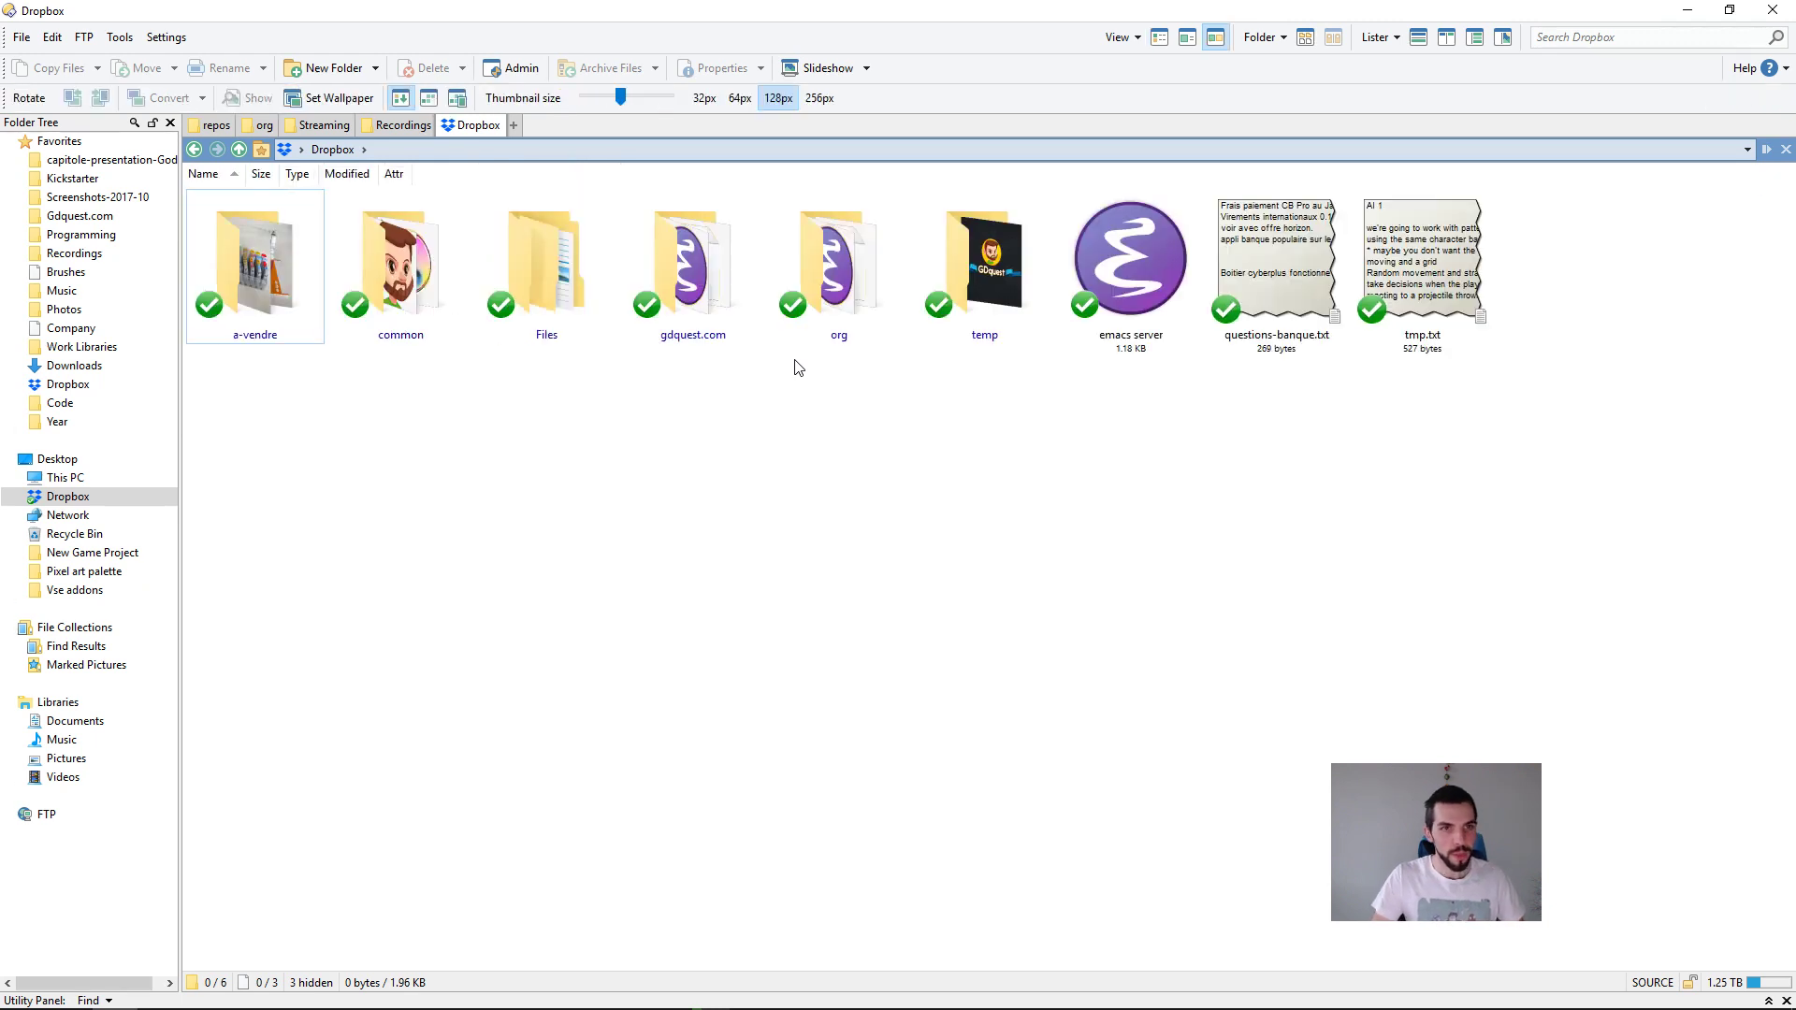
Step: Browse from the Dropbox folder through Files and 2018 into the pics-for-socials folder
{"action": "key", "text": "Right"}
{"action": "key", "text": "Right"}
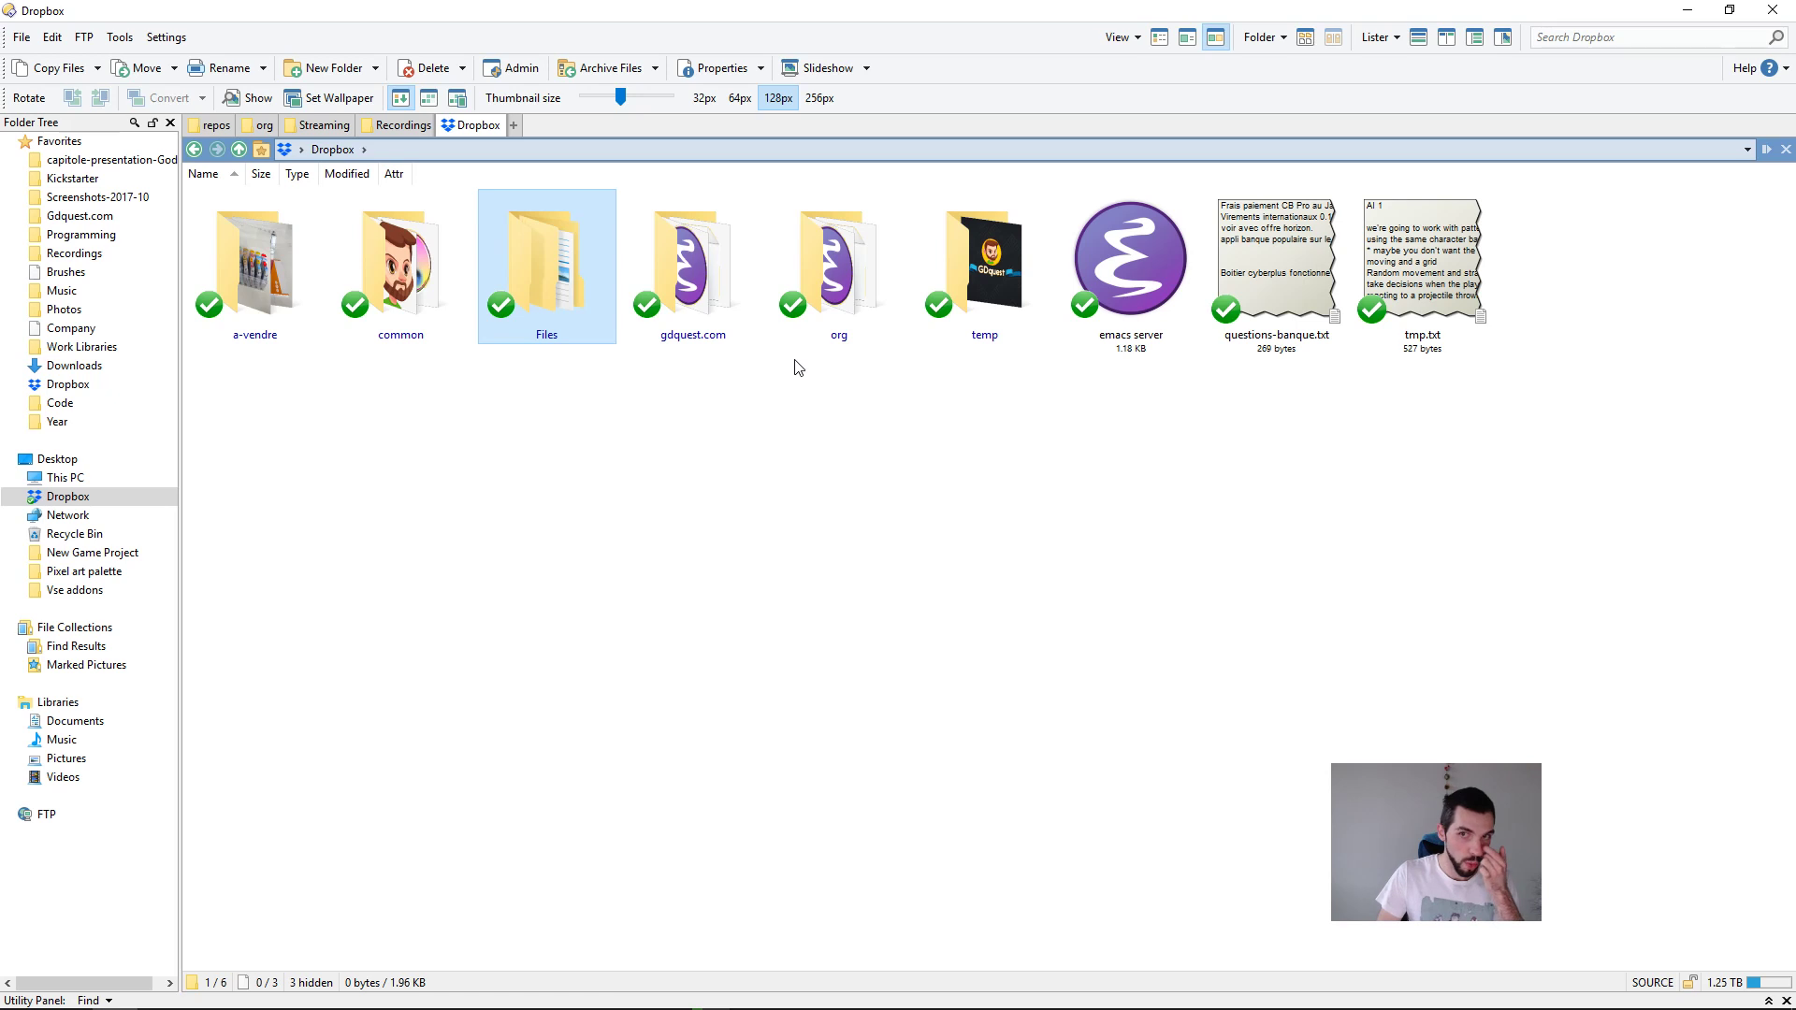
{"action": "key", "text": "Return"}
{"action": "key", "text": "Right"}
{"action": "key", "text": "Return"}
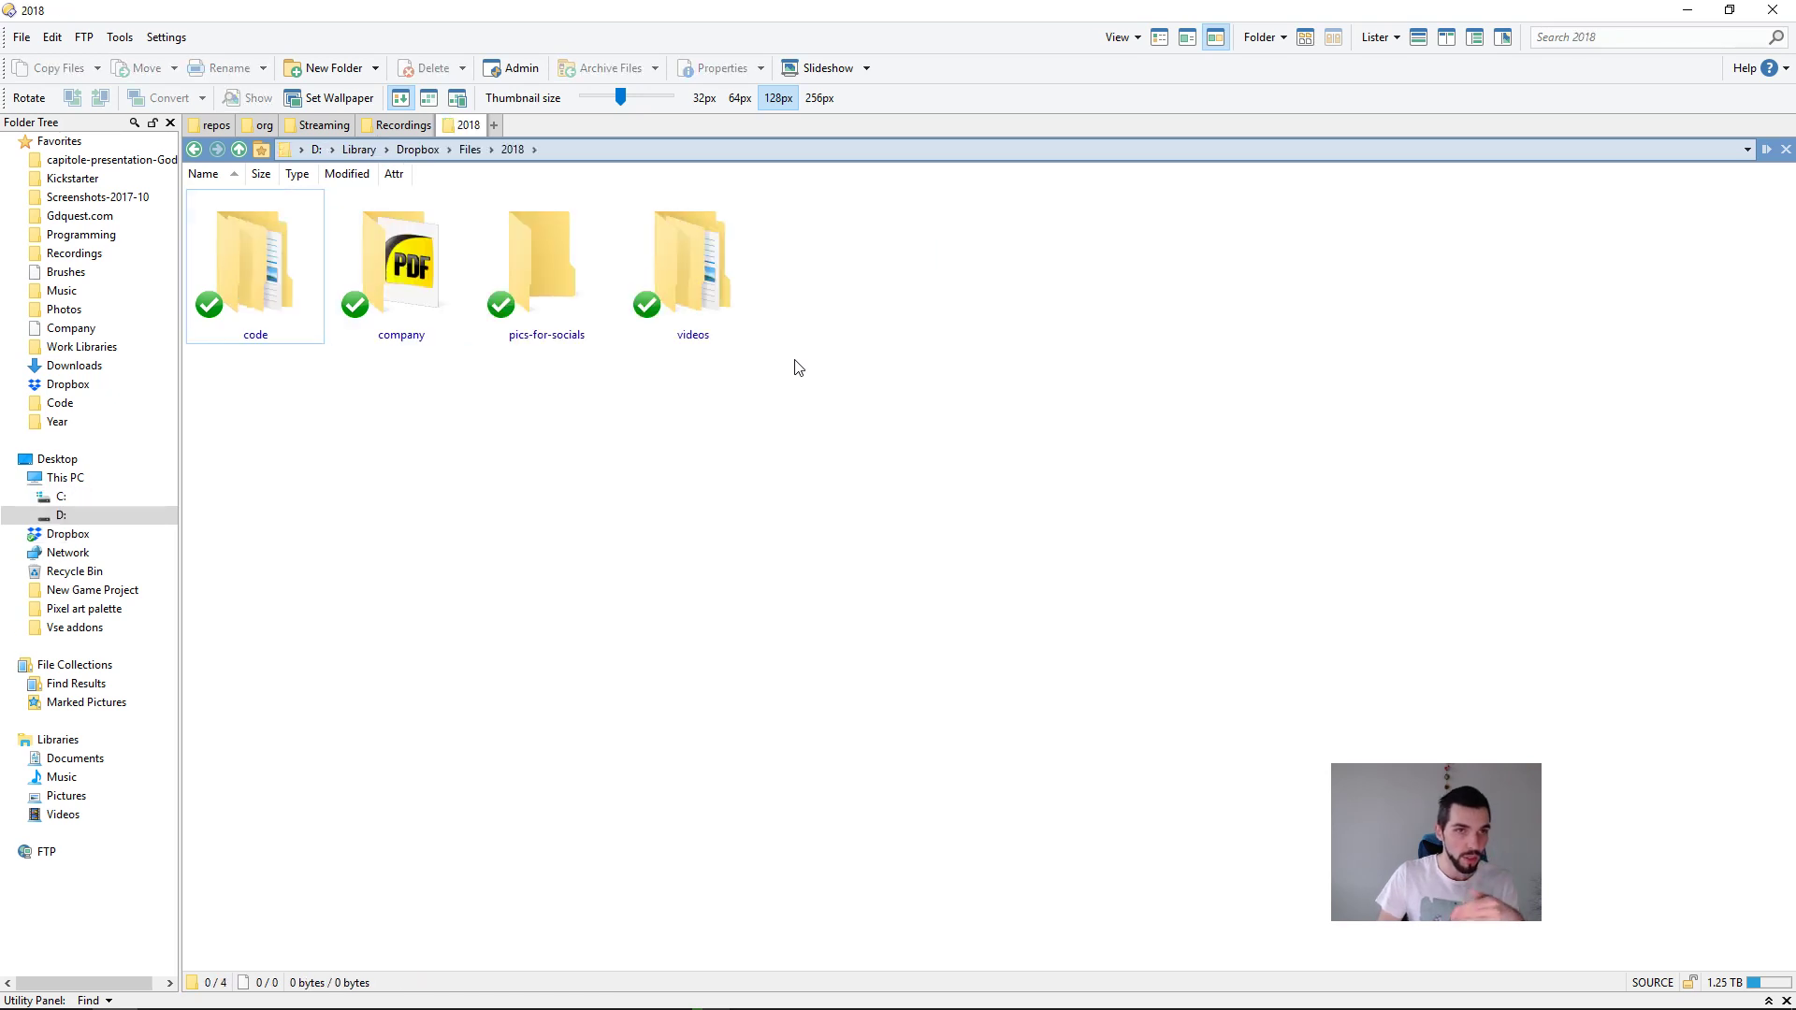
{"action": "key", "text": "End"}
{"action": "key", "text": "Left"}
{"action": "key", "text": "Return"}
Step: Open the godot-tuts folder, pick out tiles-tutorial-design-live.jpg and return to the Hootsuite message in Firefox
{"action": "key", "text": "Right"}
{"action": "key", "text": "Right"}
{"action": "key", "text": "Right"}
{"action": "key", "text": "Left"}
{"action": "key", "text": "Left"}
{"action": "key", "text": "Return"}
{"action": "key", "text": "End"}
{"action": "key", "text": "Left"}
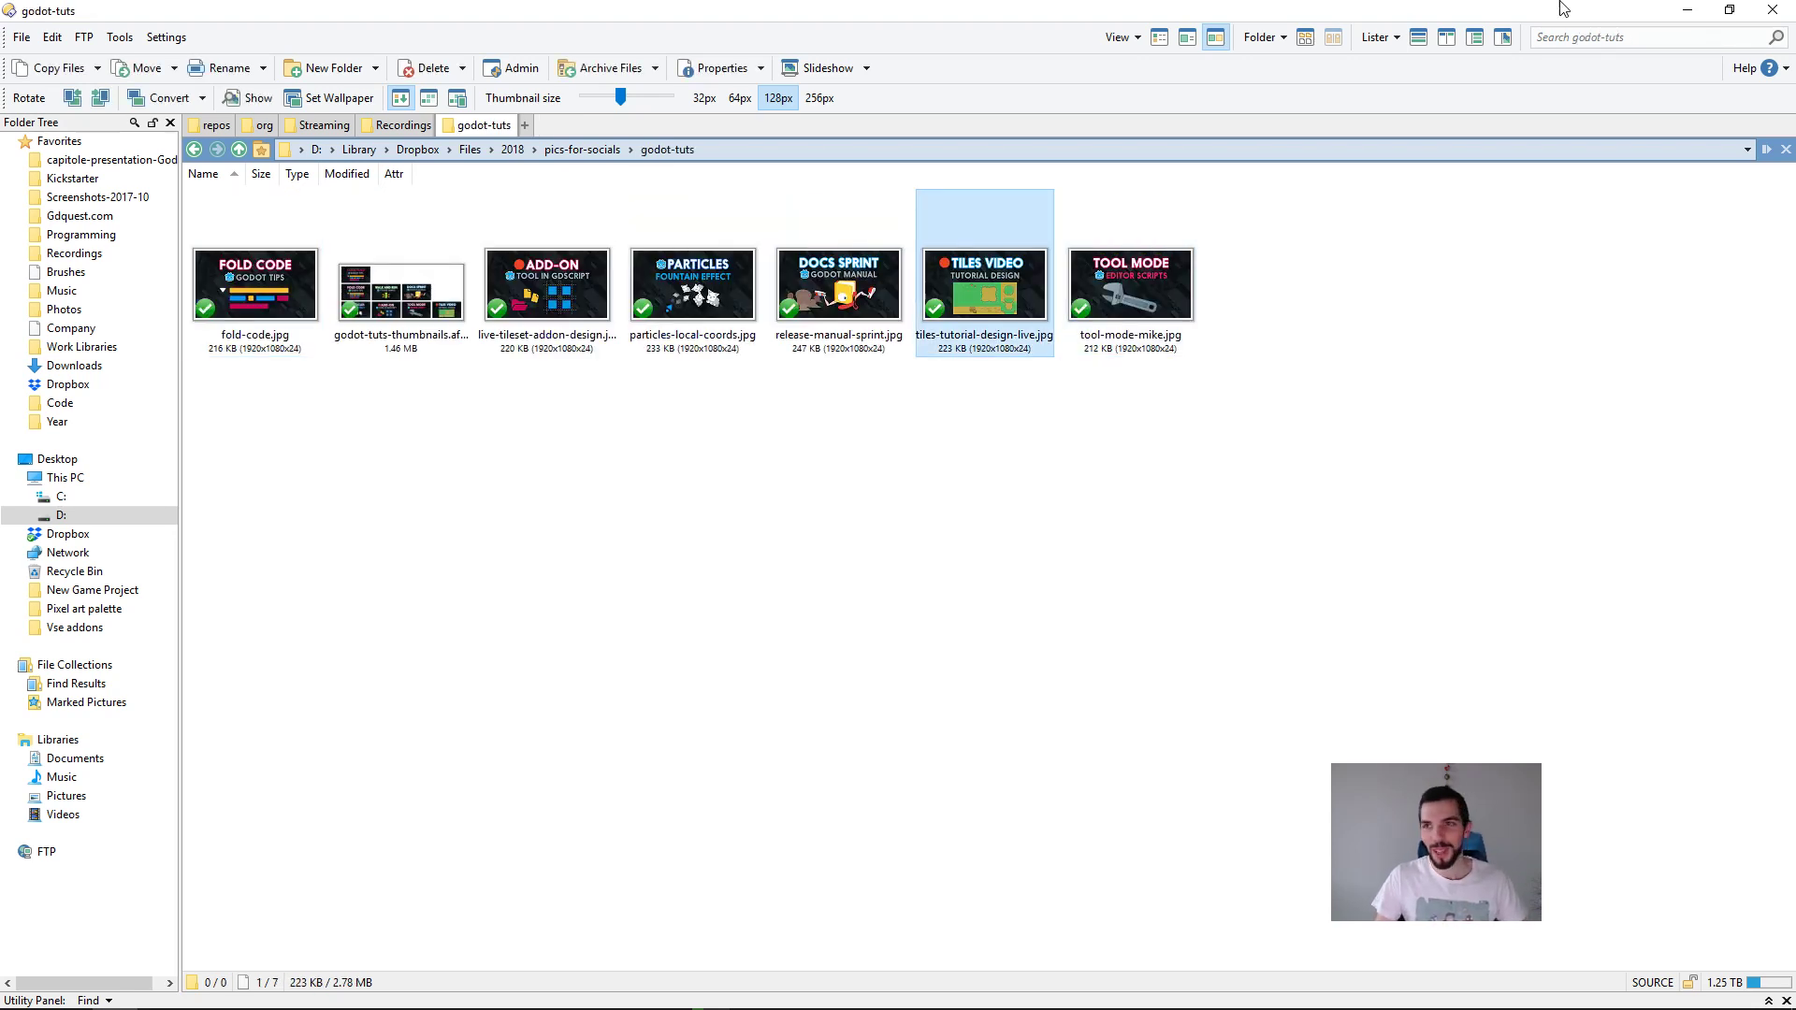
{"action": "left_click", "coordinate": [1688, 10]}
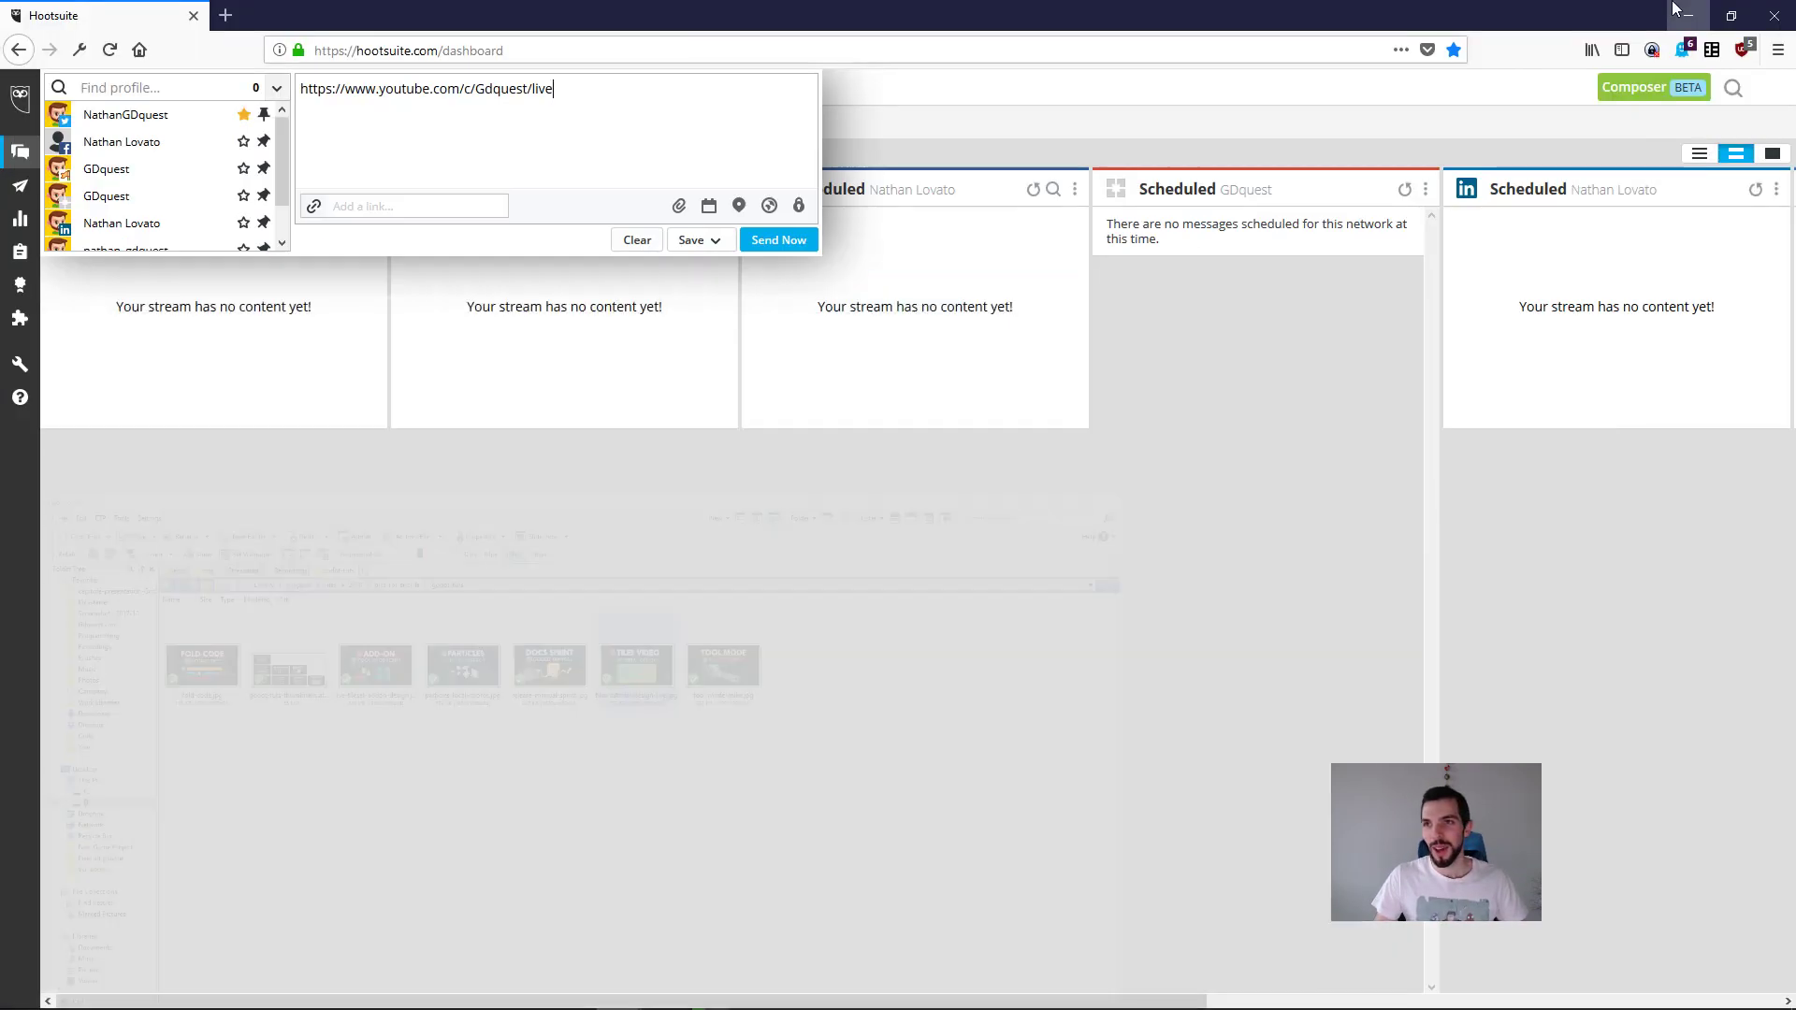
Step: Attach the image tiles-tutorial-design-live.jpg to the message
{"action": "left_click", "coordinate": [679, 205]}
{"action": "left_click", "coordinate": [555, 321]}
{"action": "type", "text": "D:\\Library\\Dropbox\\Files\\2018\\pics-for-socials\\godot-tuts\\tiles-tutorial-design-live.jpg"}
{"action": "key", "text": "Return"}
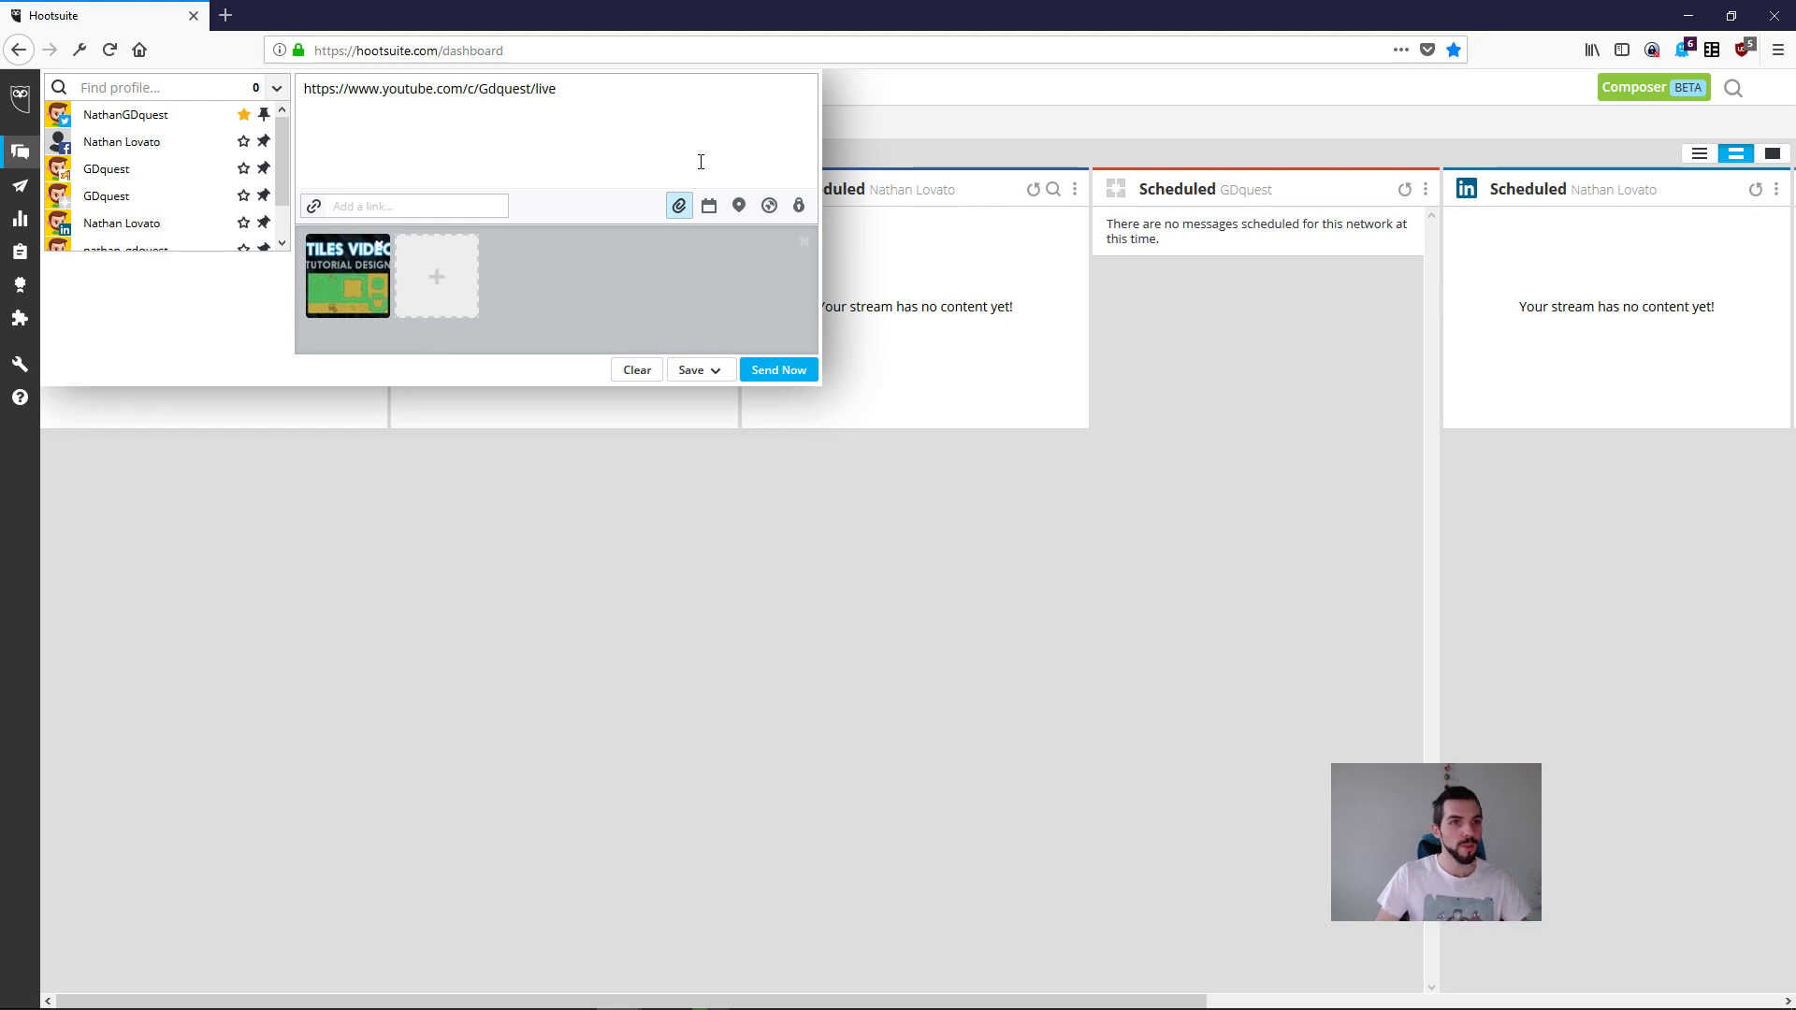
{"action": "type", "text": "Live  "}
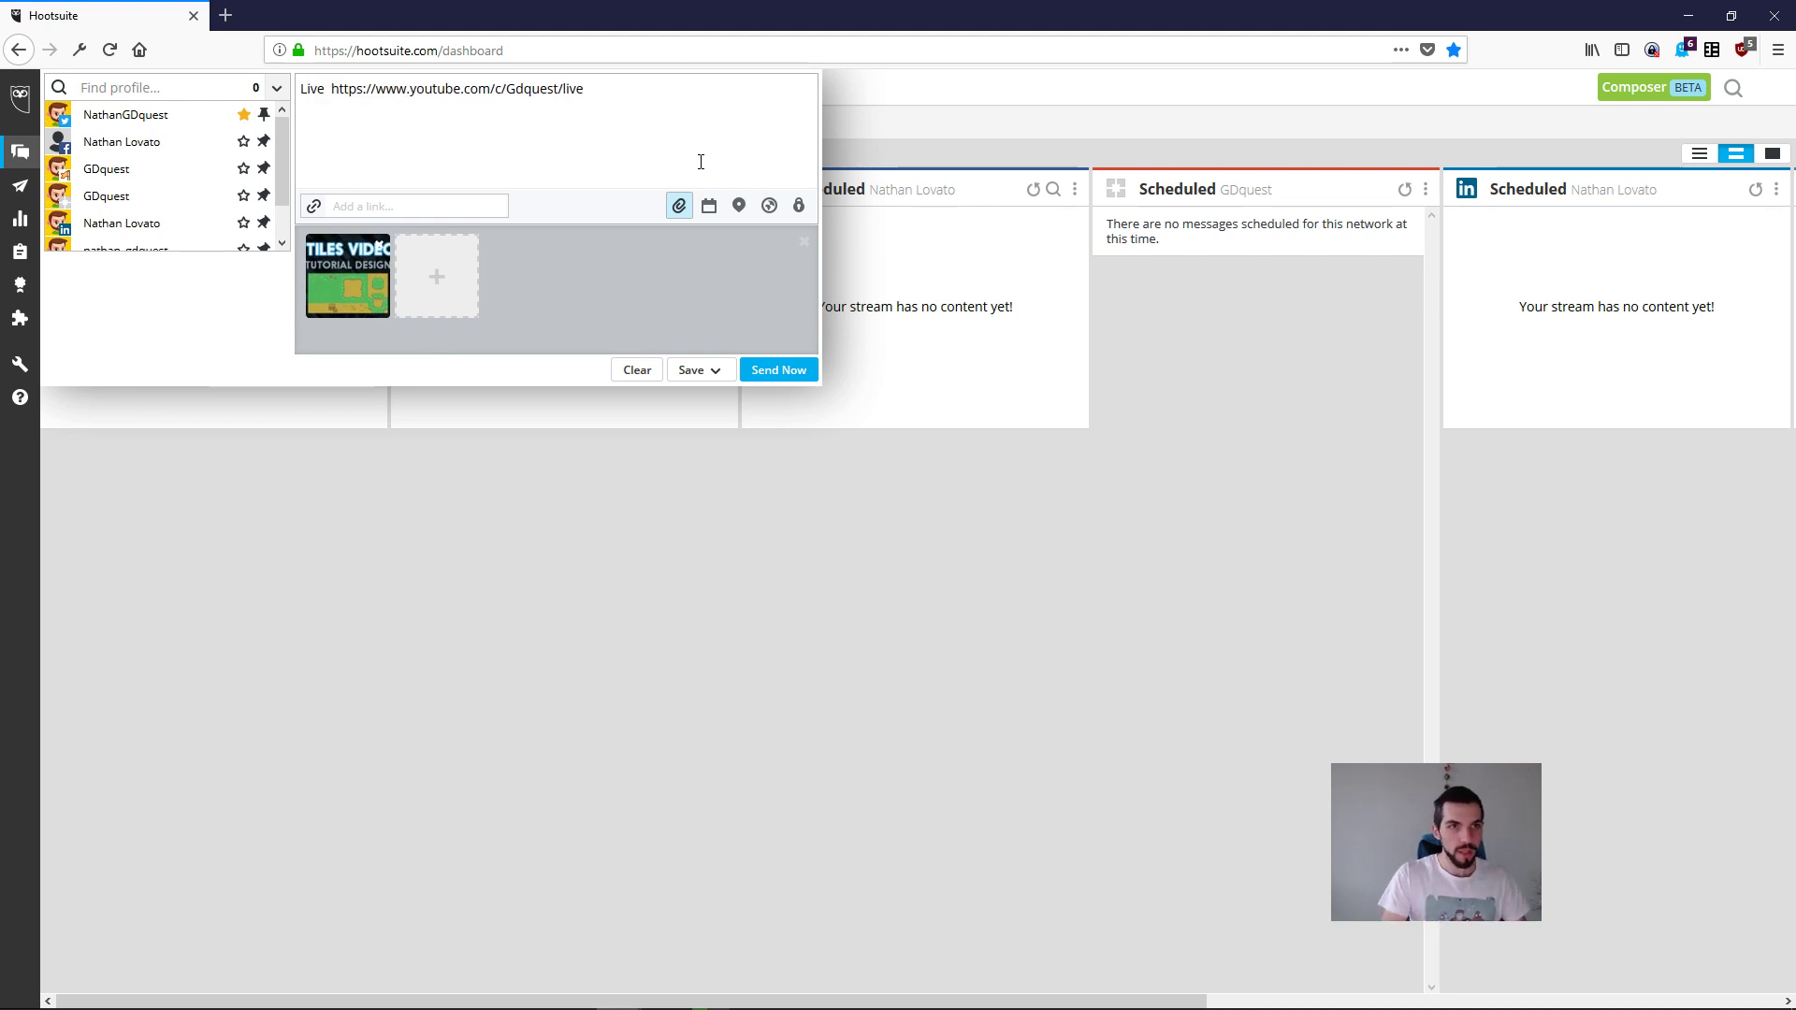
{"action": "type", "text": "creating a "}
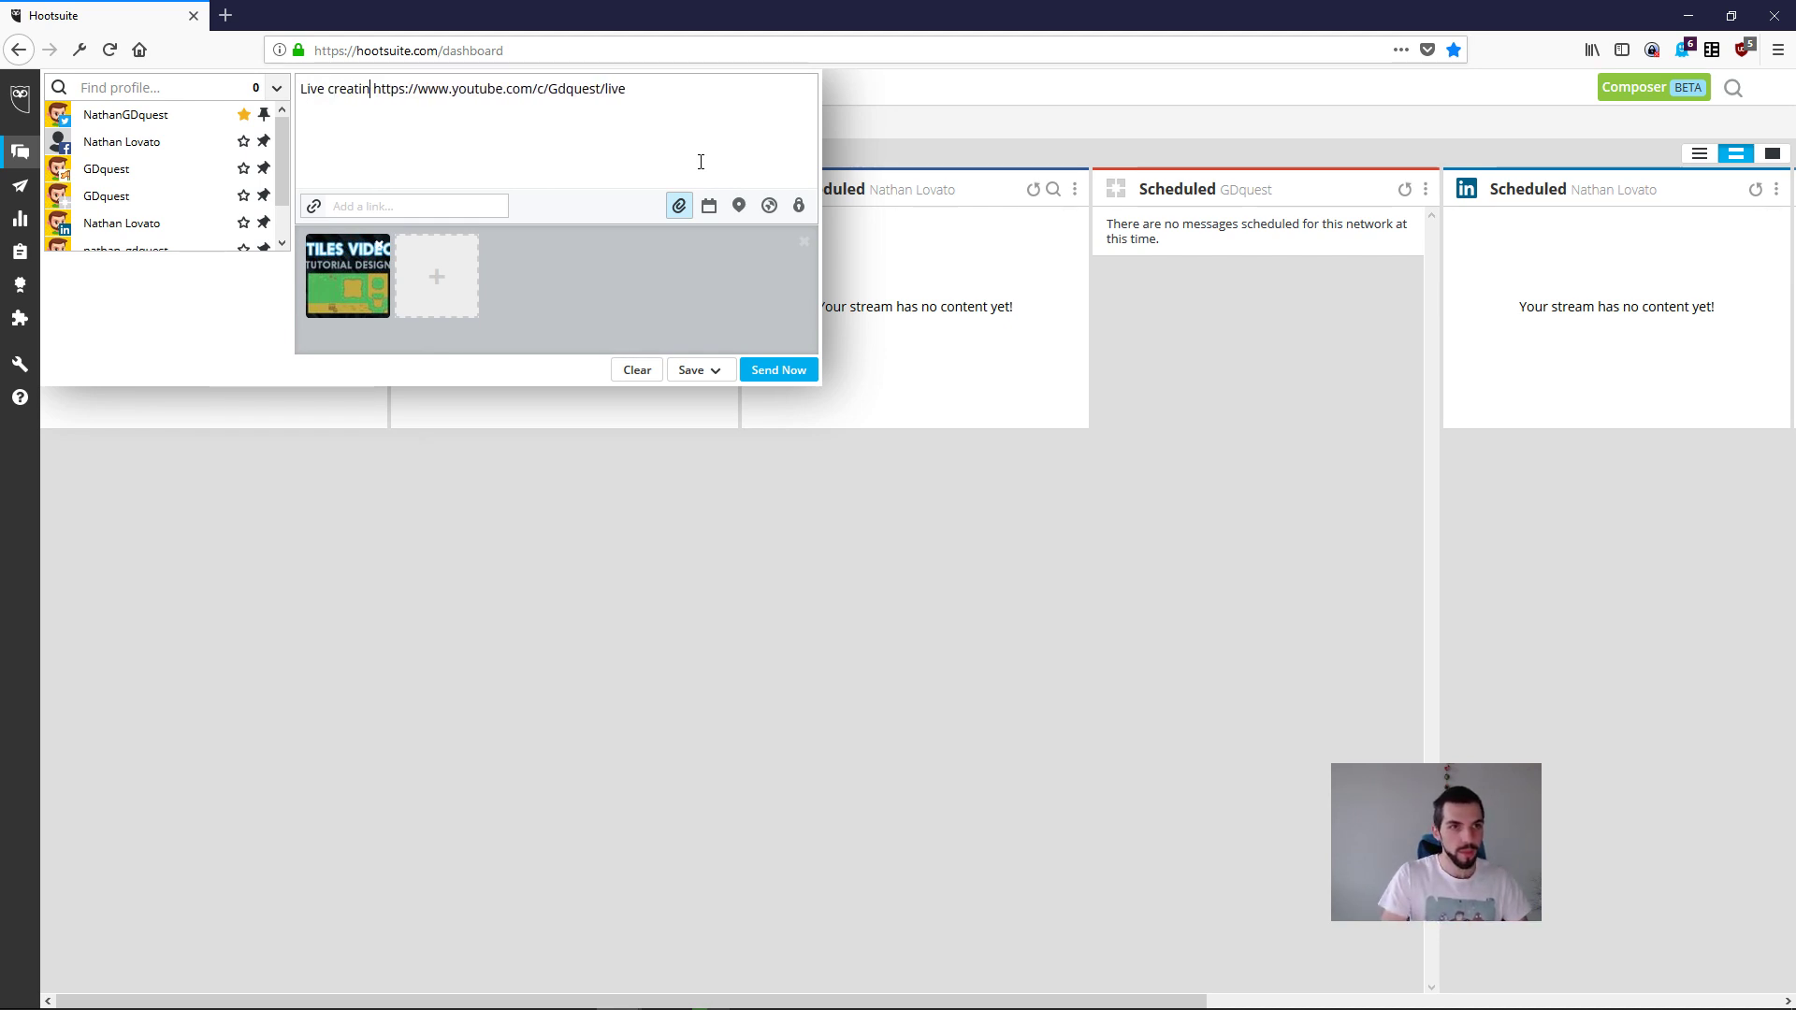
{"action": "type", "text": "@godot"}
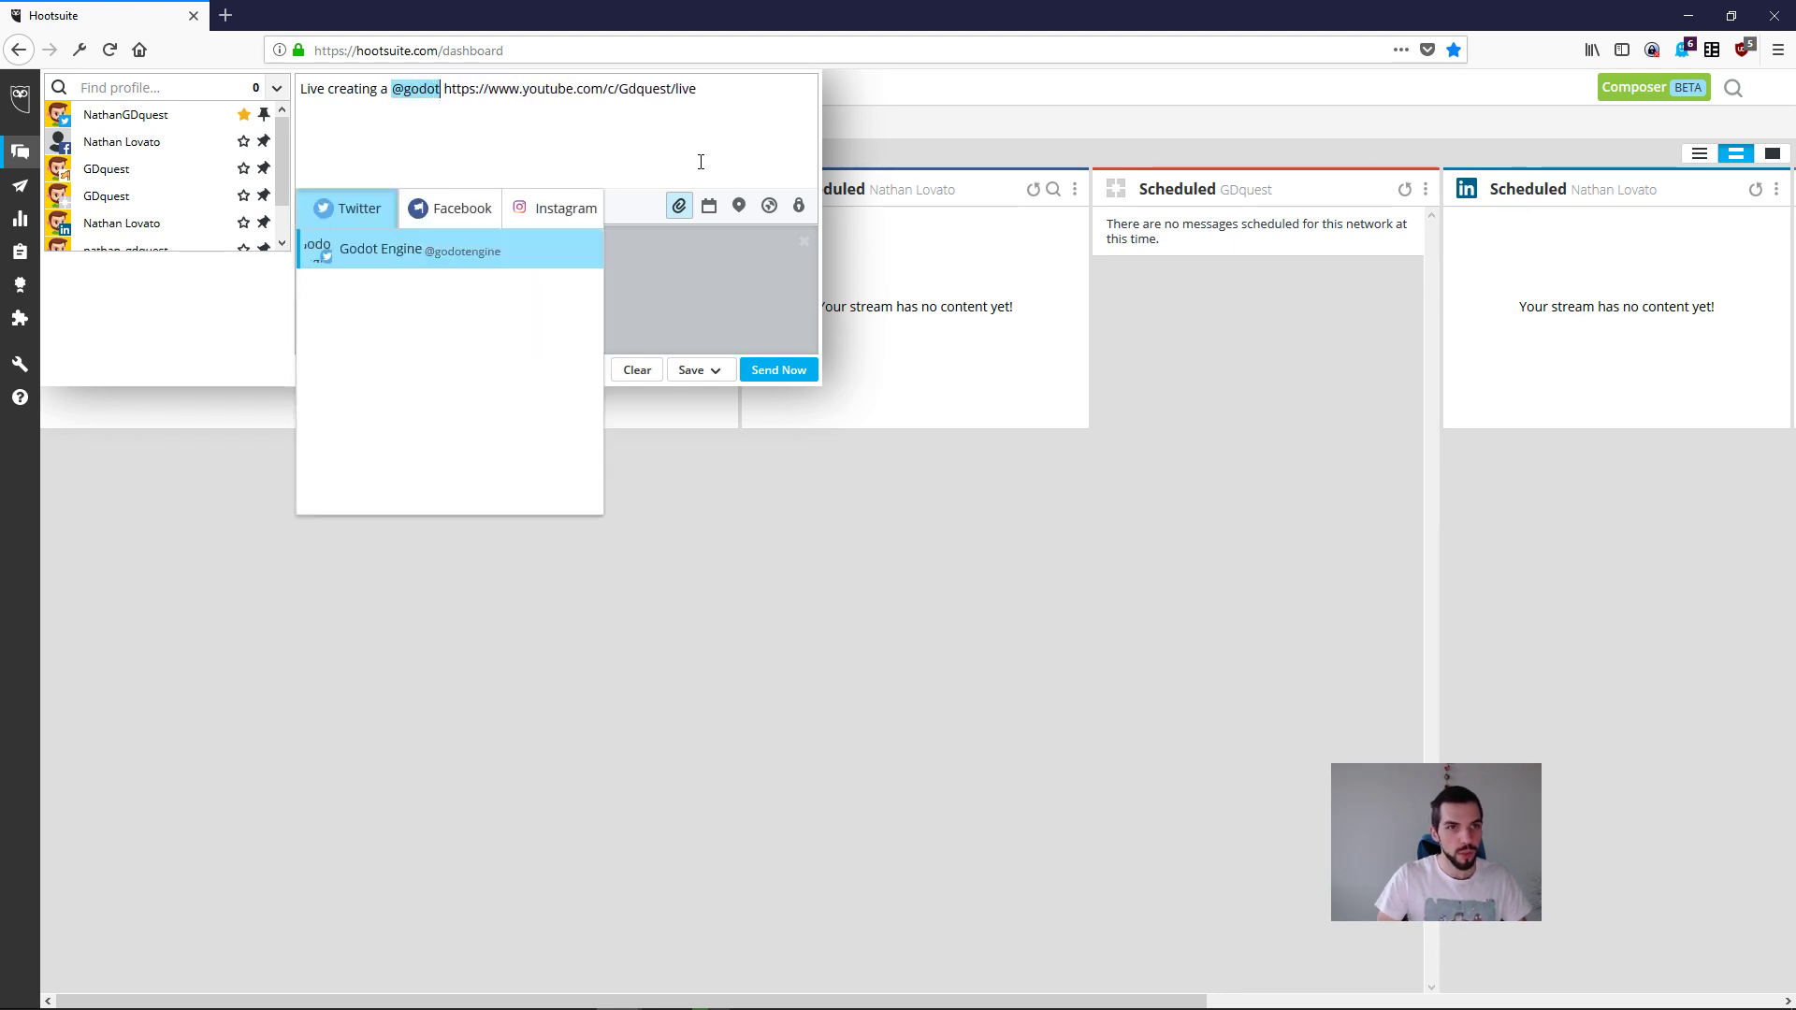
{"action": "key", "text": "Down"}
{"action": "key", "text": "Return"}
{"action": "type", "text": "tutorial from s"}
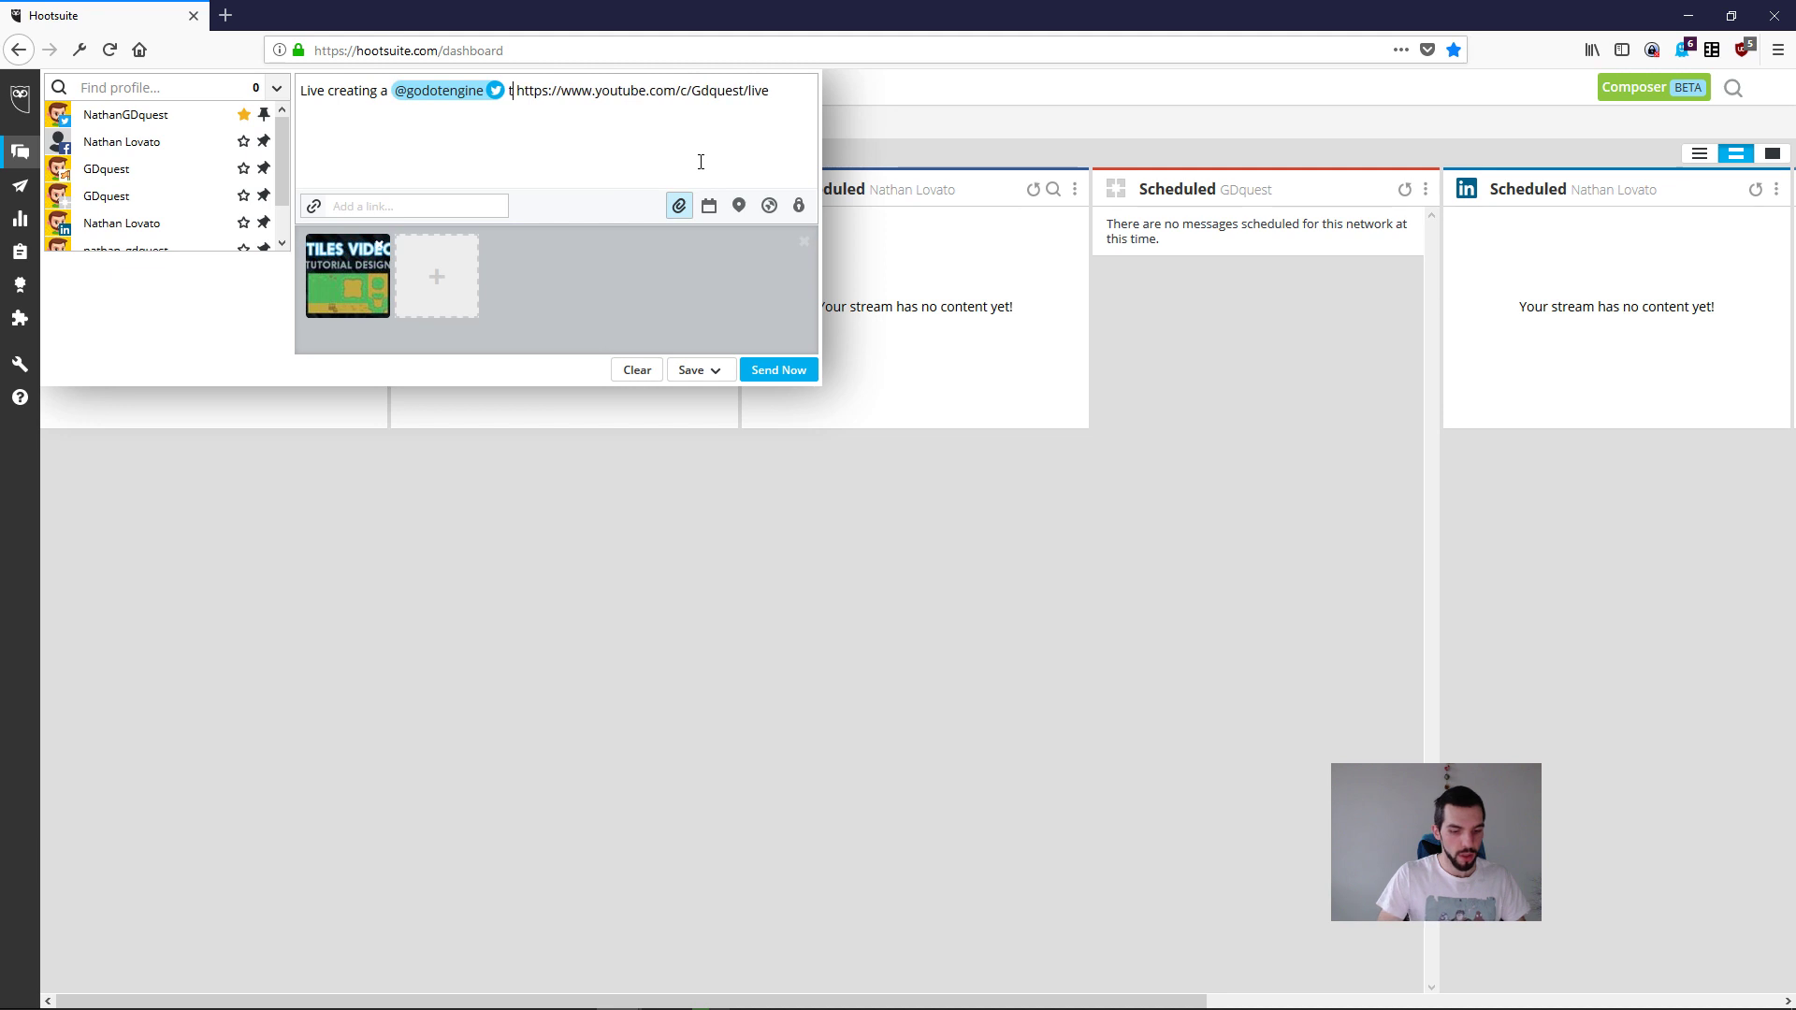
{"action": "type", "text": "cratch!"}
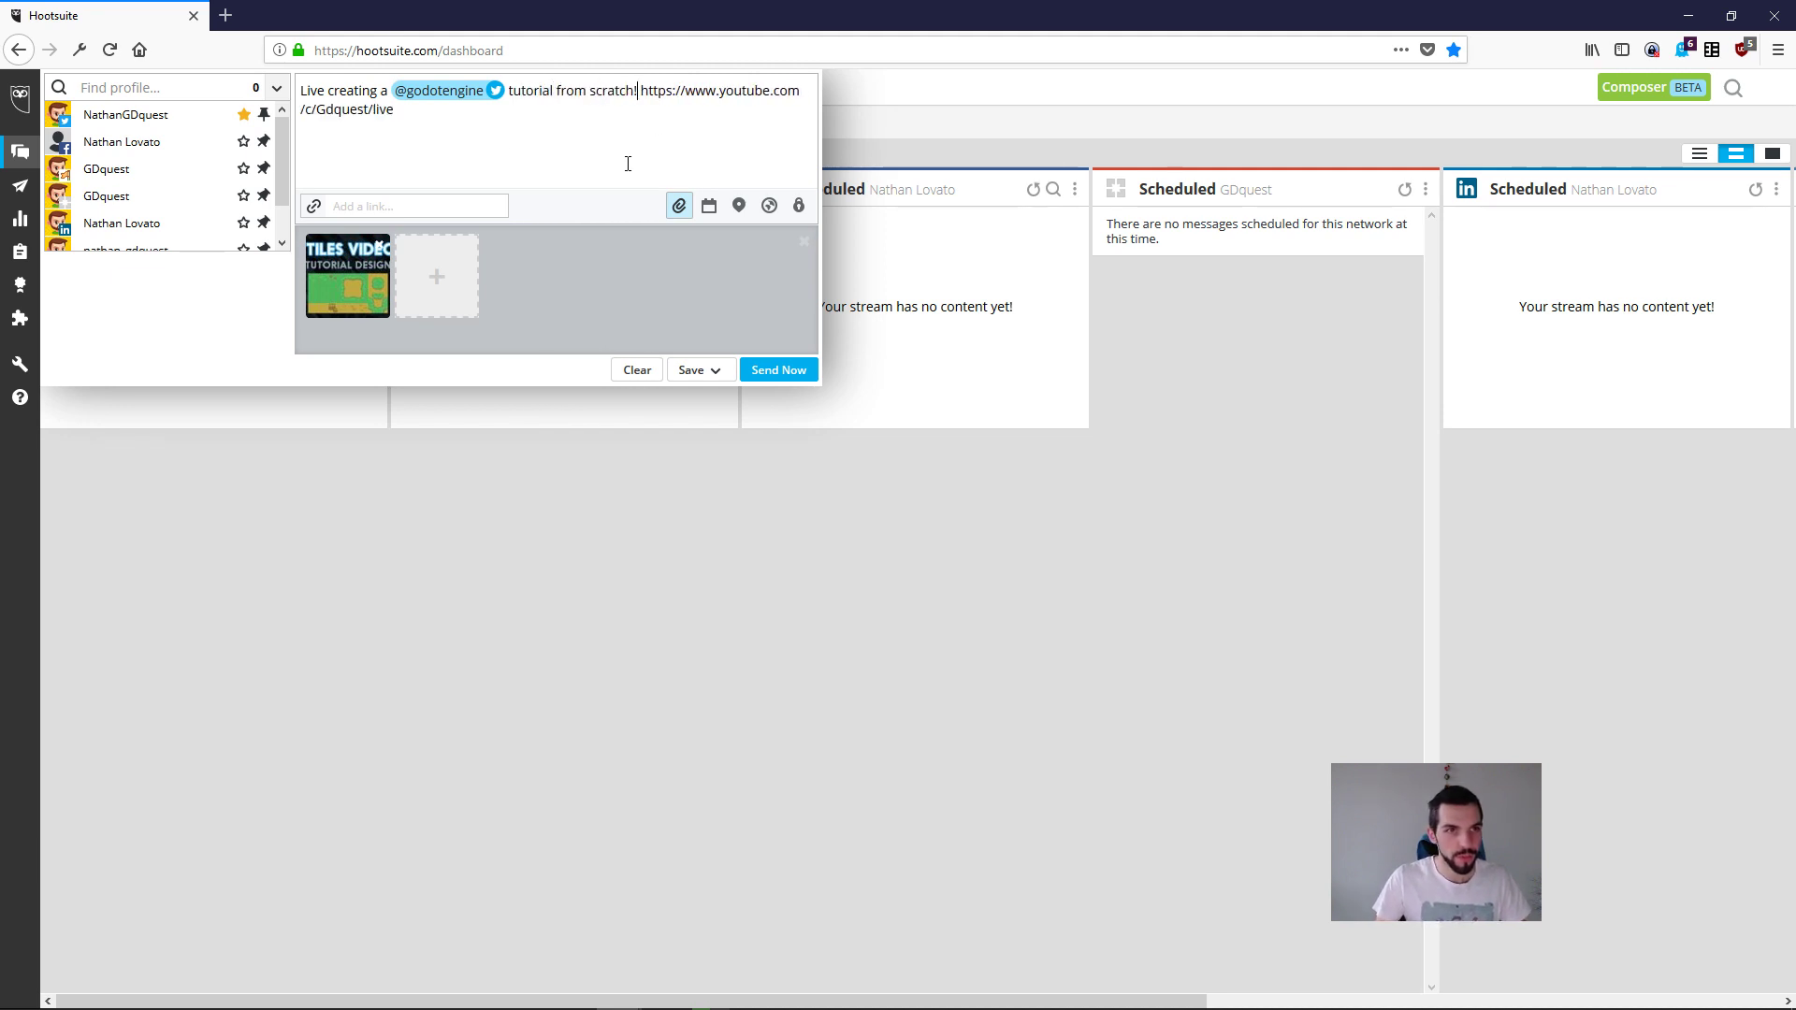
Step: Send the message immediately to the personal Facebook profile and both GDquest profiles, and also select the GDquest Twitter profile
{"action": "mouse_move", "coordinate": [118, 112]}
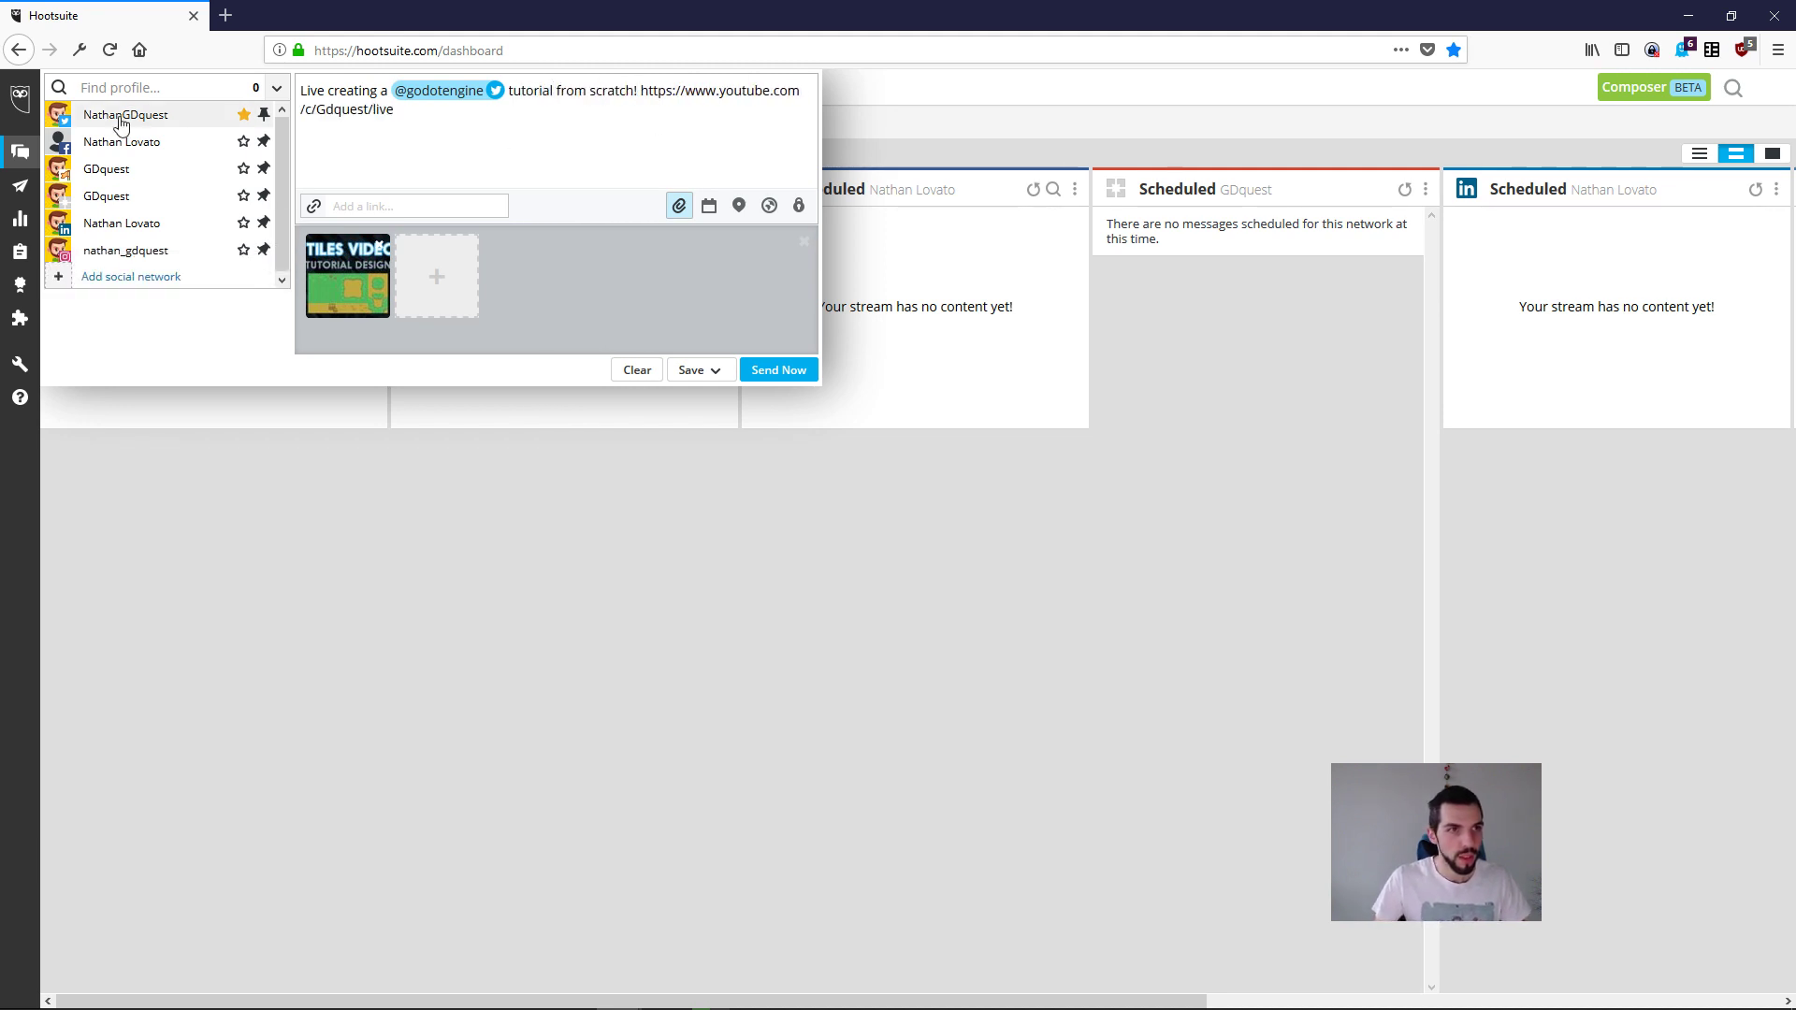
{"action": "left_click", "coordinate": [114, 180]}
{"action": "left_click", "coordinate": [129, 151]}
{"action": "left_click", "coordinate": [110, 198]}
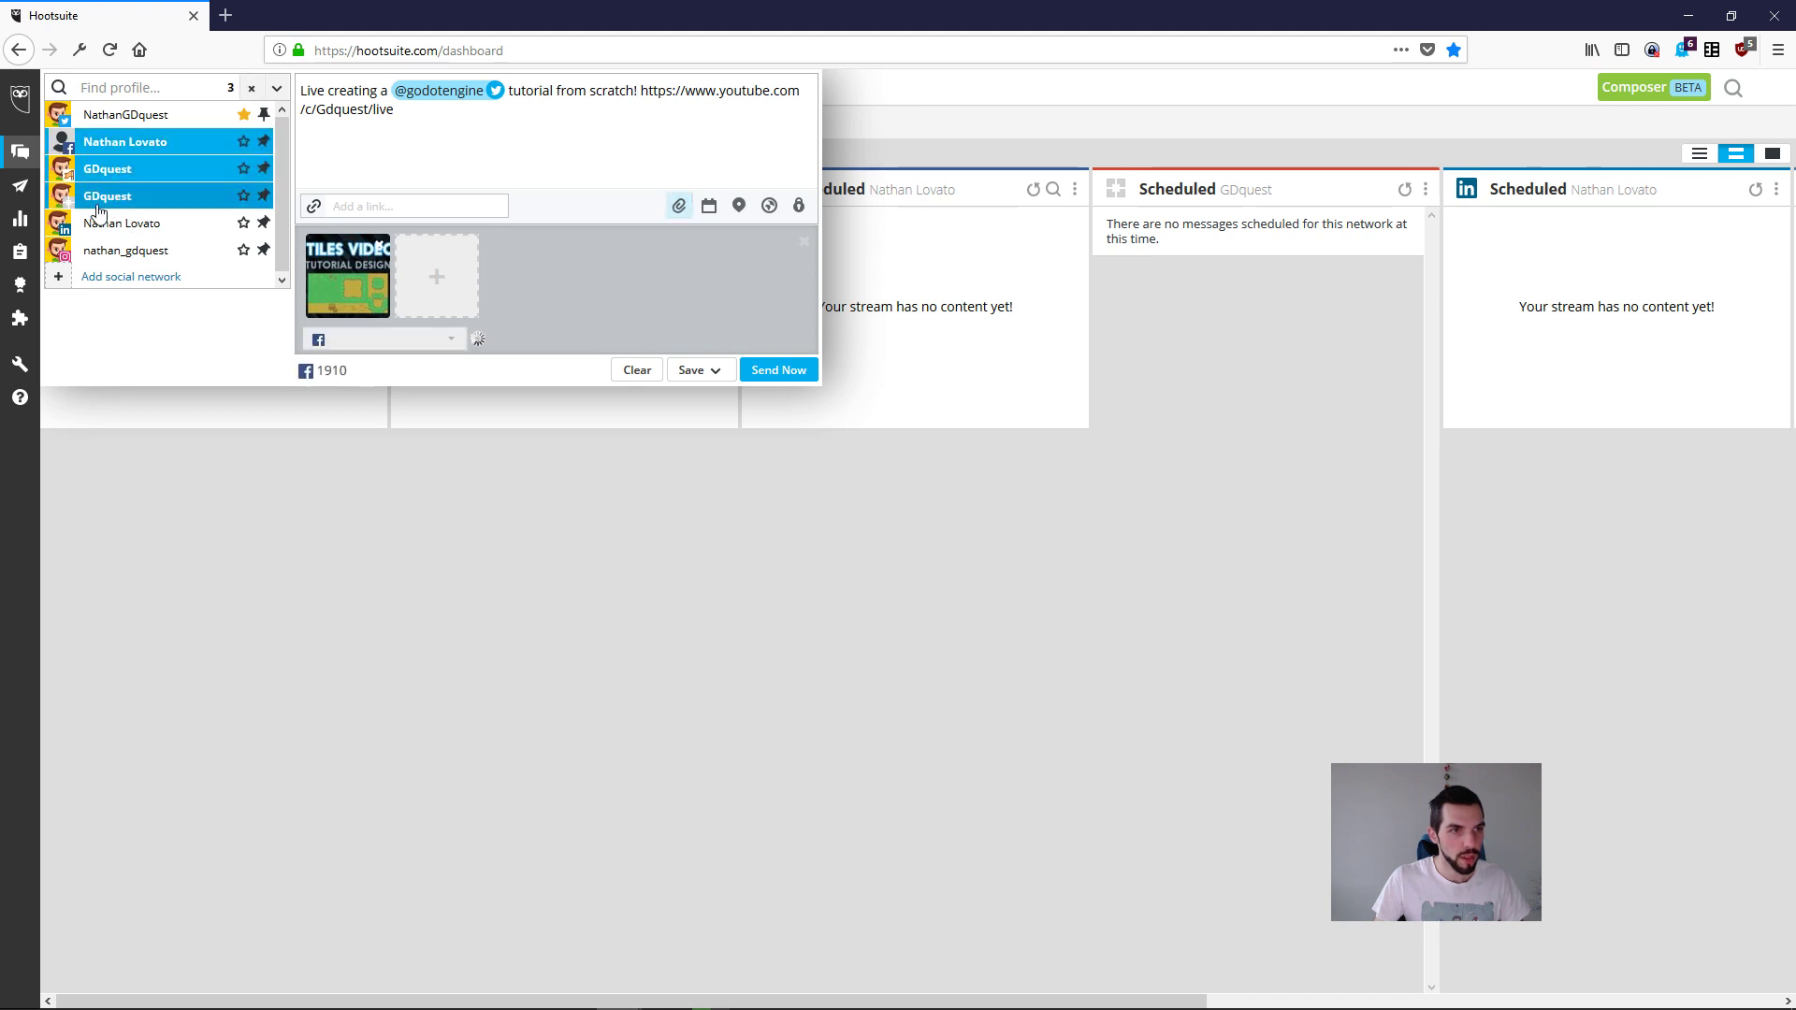
{"action": "left_click", "coordinate": [800, 375]}
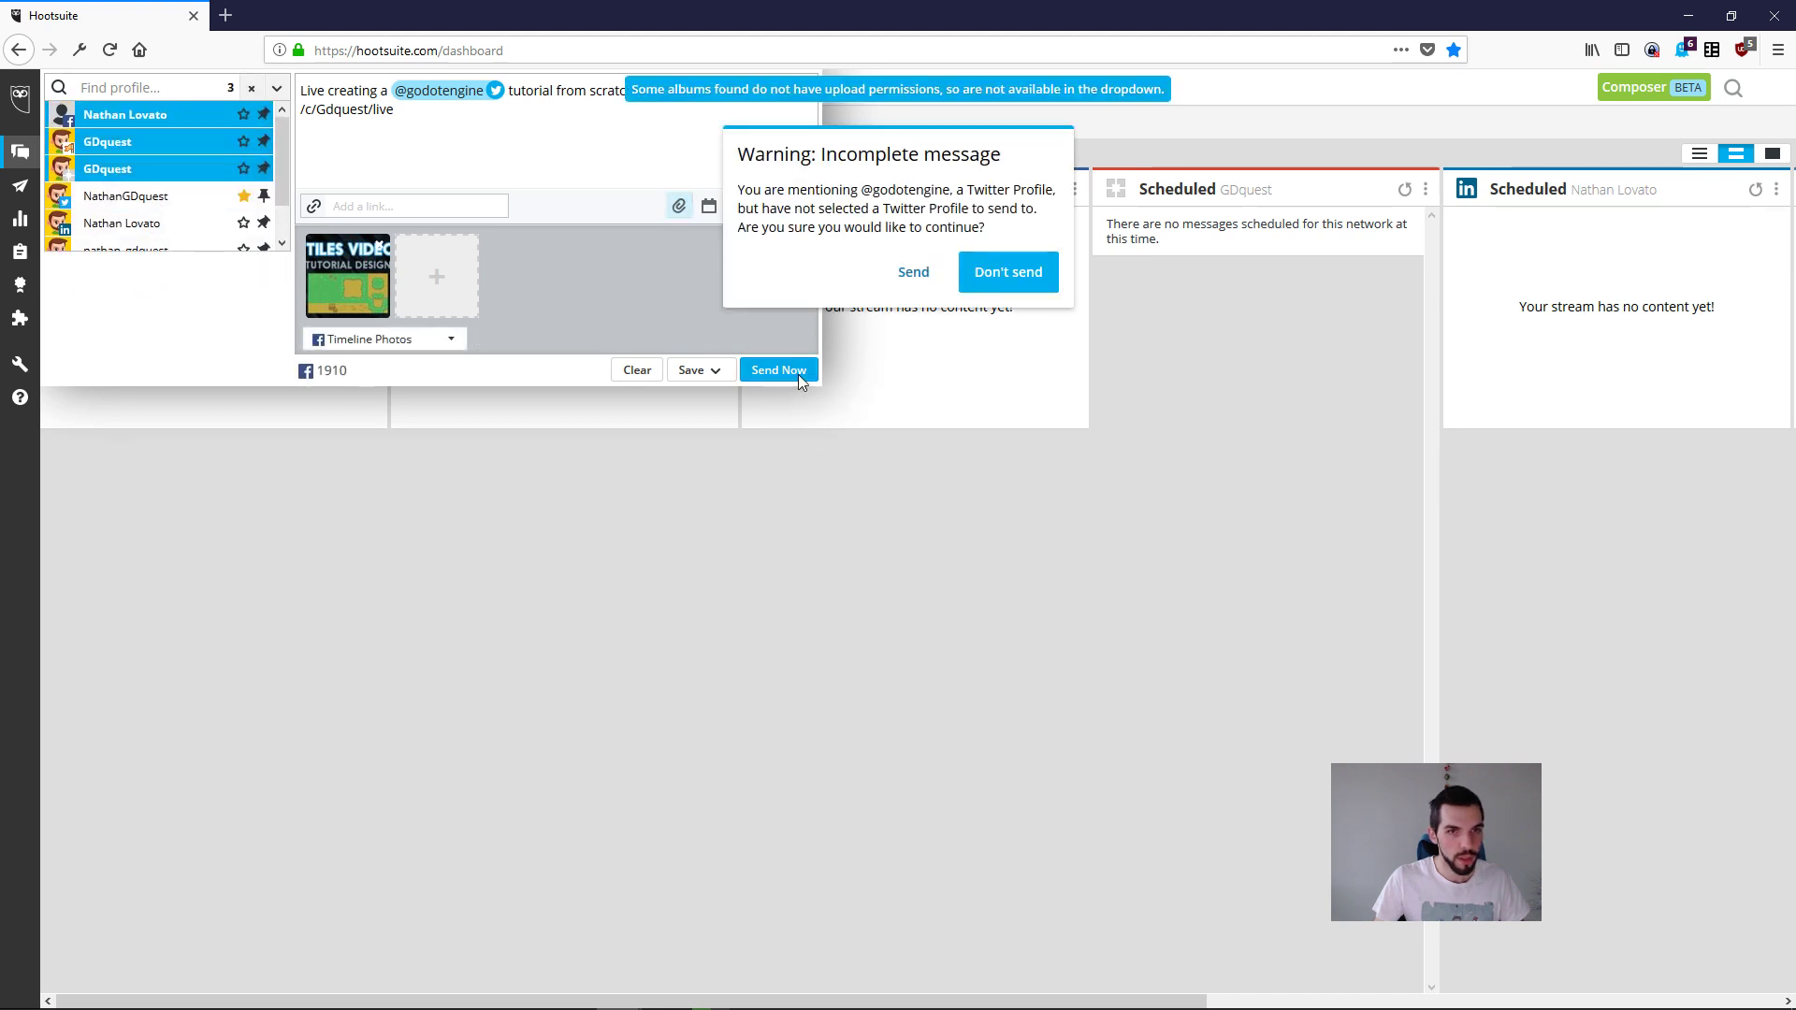
{"action": "left_click", "coordinate": [910, 281]}
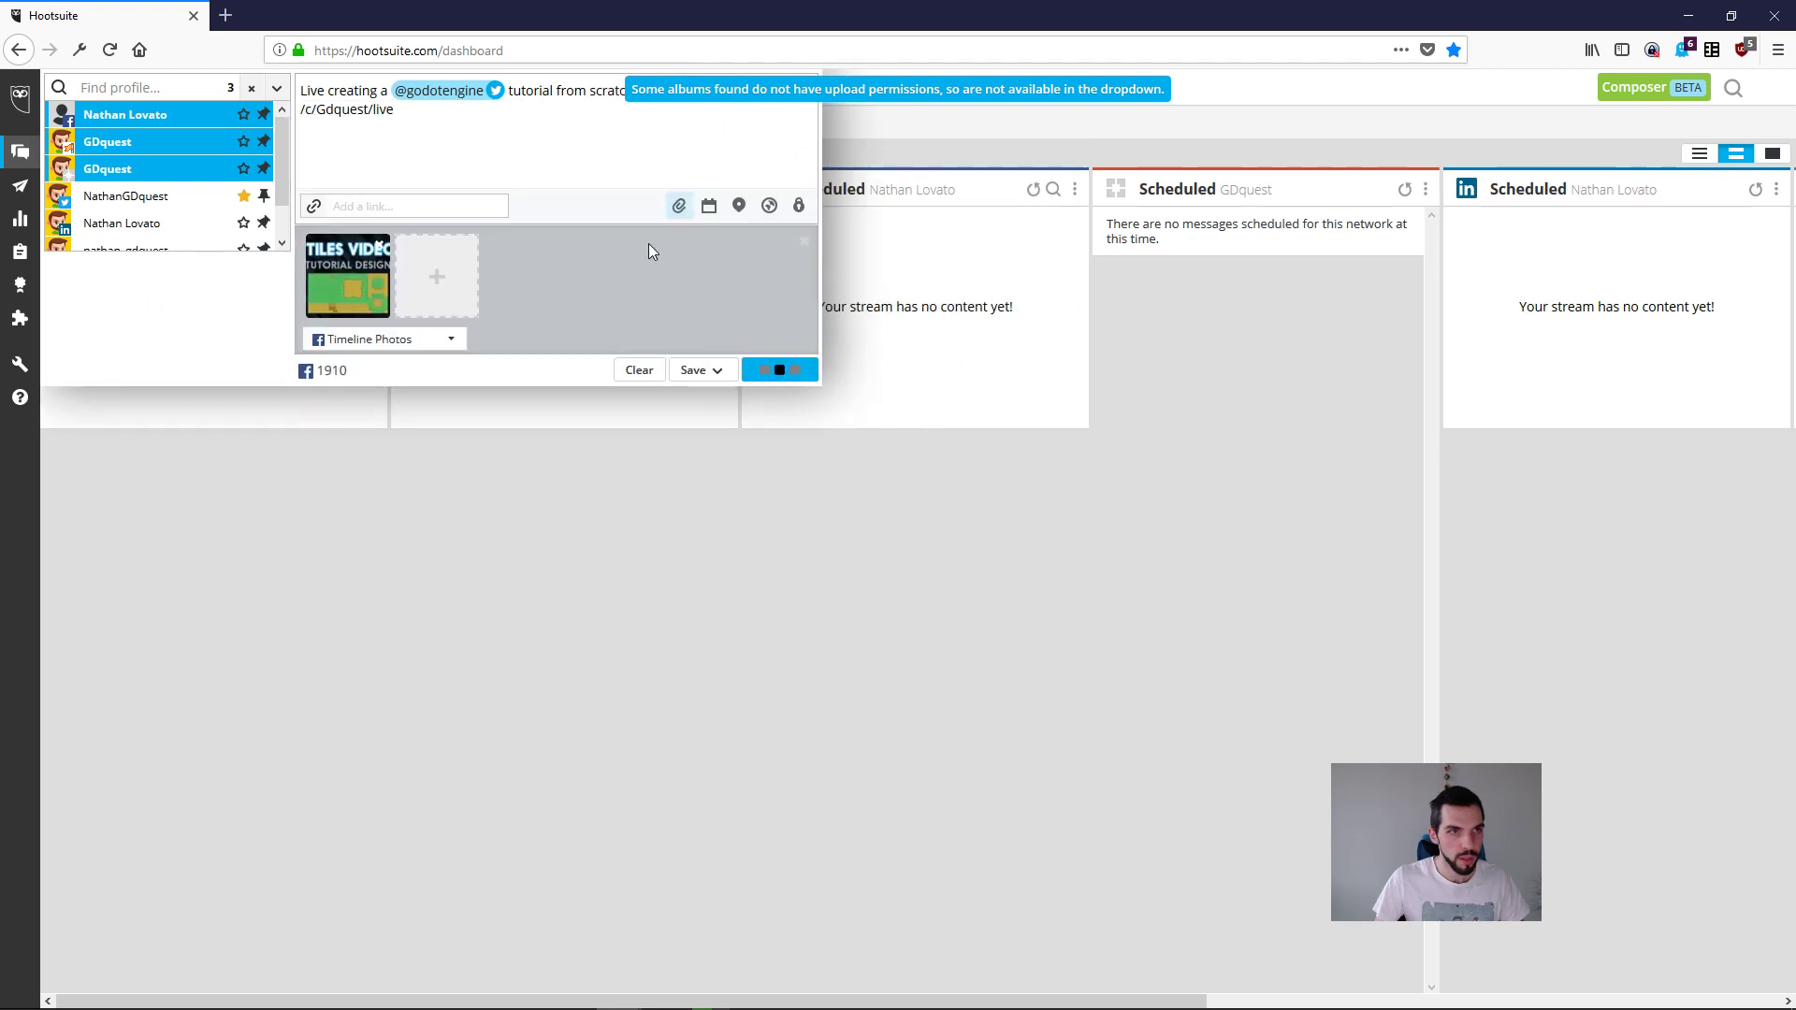
{"action": "left_click", "coordinate": [131, 196]}
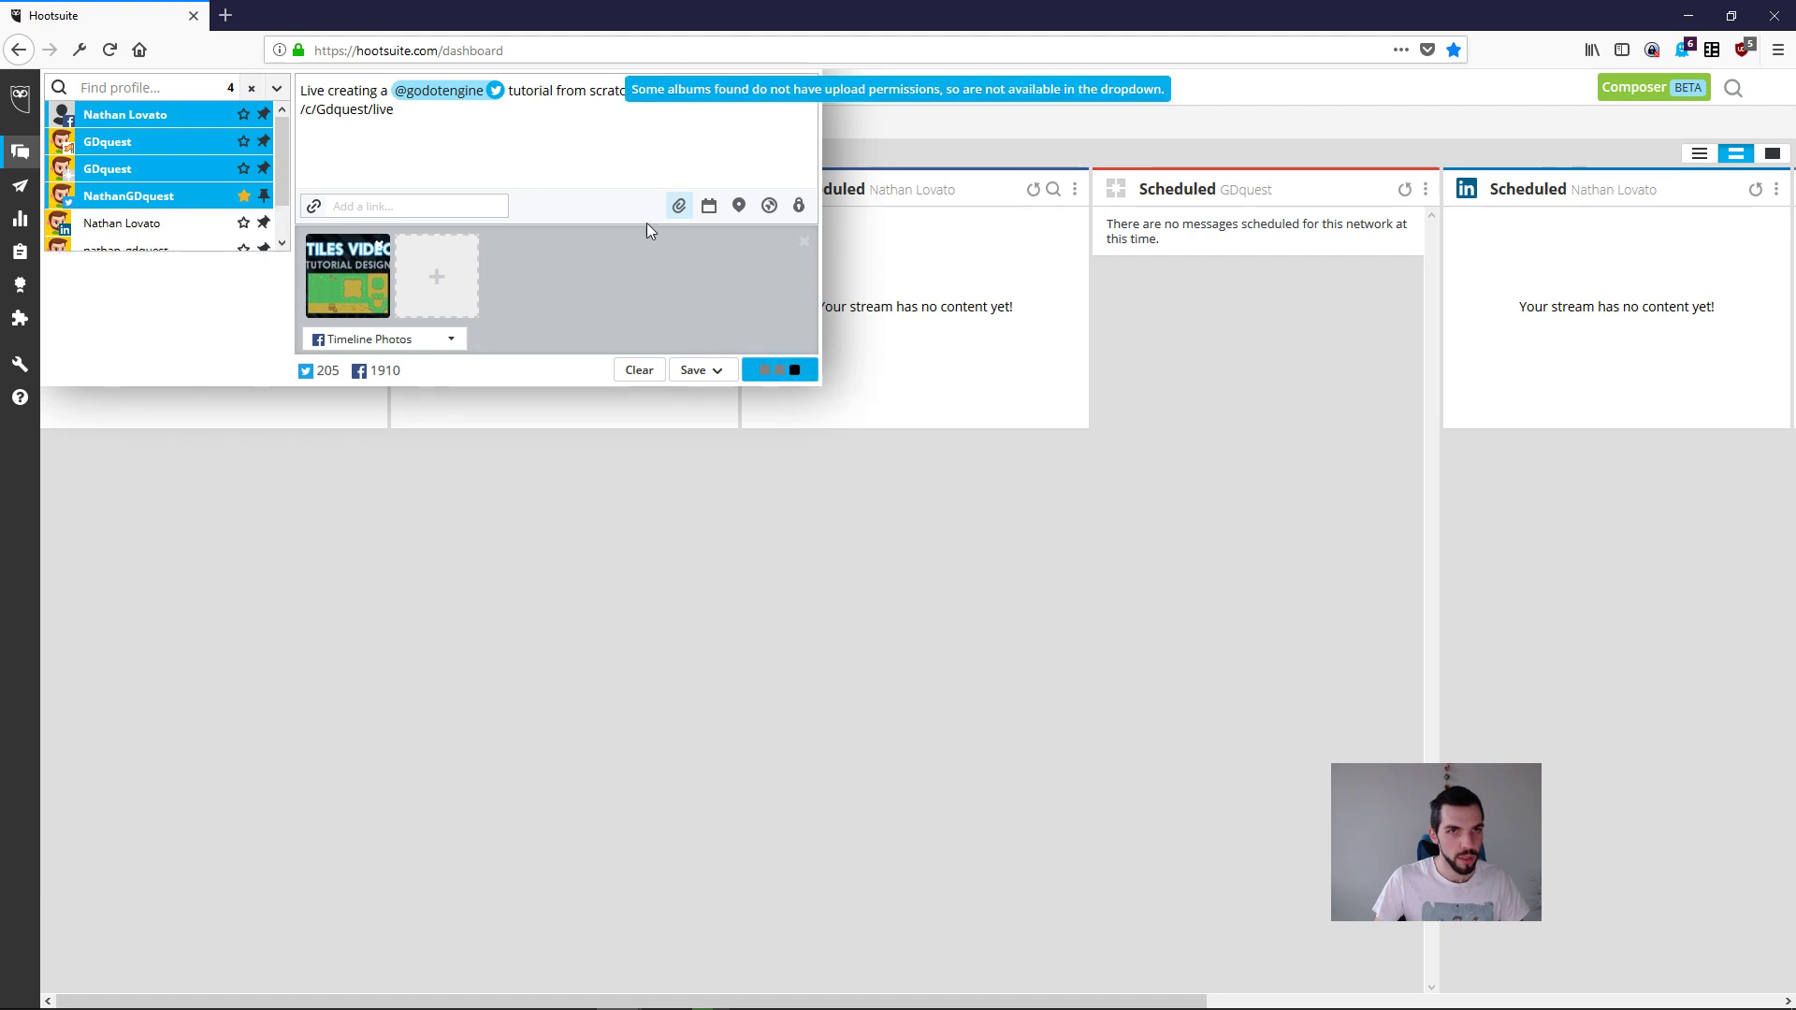
{"action": "key", "text": "ctrl+a"}
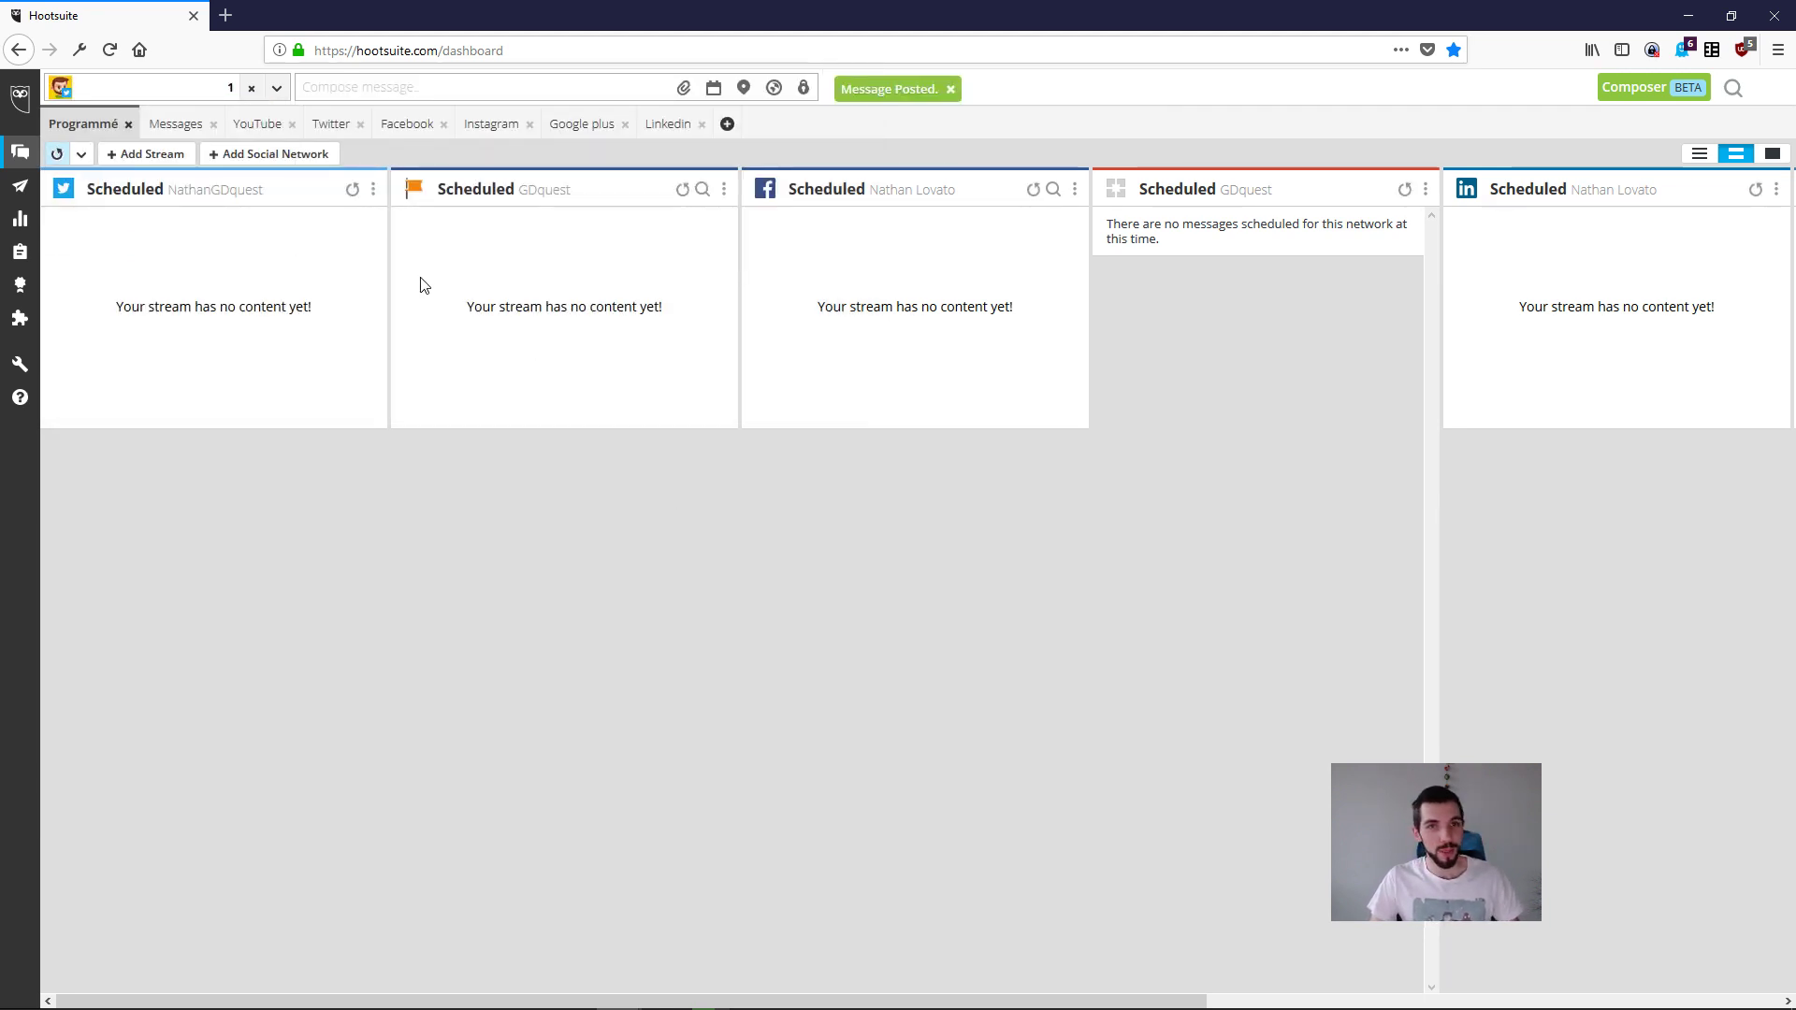
Step: Check the GDquest profile on twitter.com in a new tab for the published post and close the tab
{"action": "key", "text": "ctrl+t"}
{"action": "type", "text": "twitter.com"}
{"action": "key", "text": "Return"}
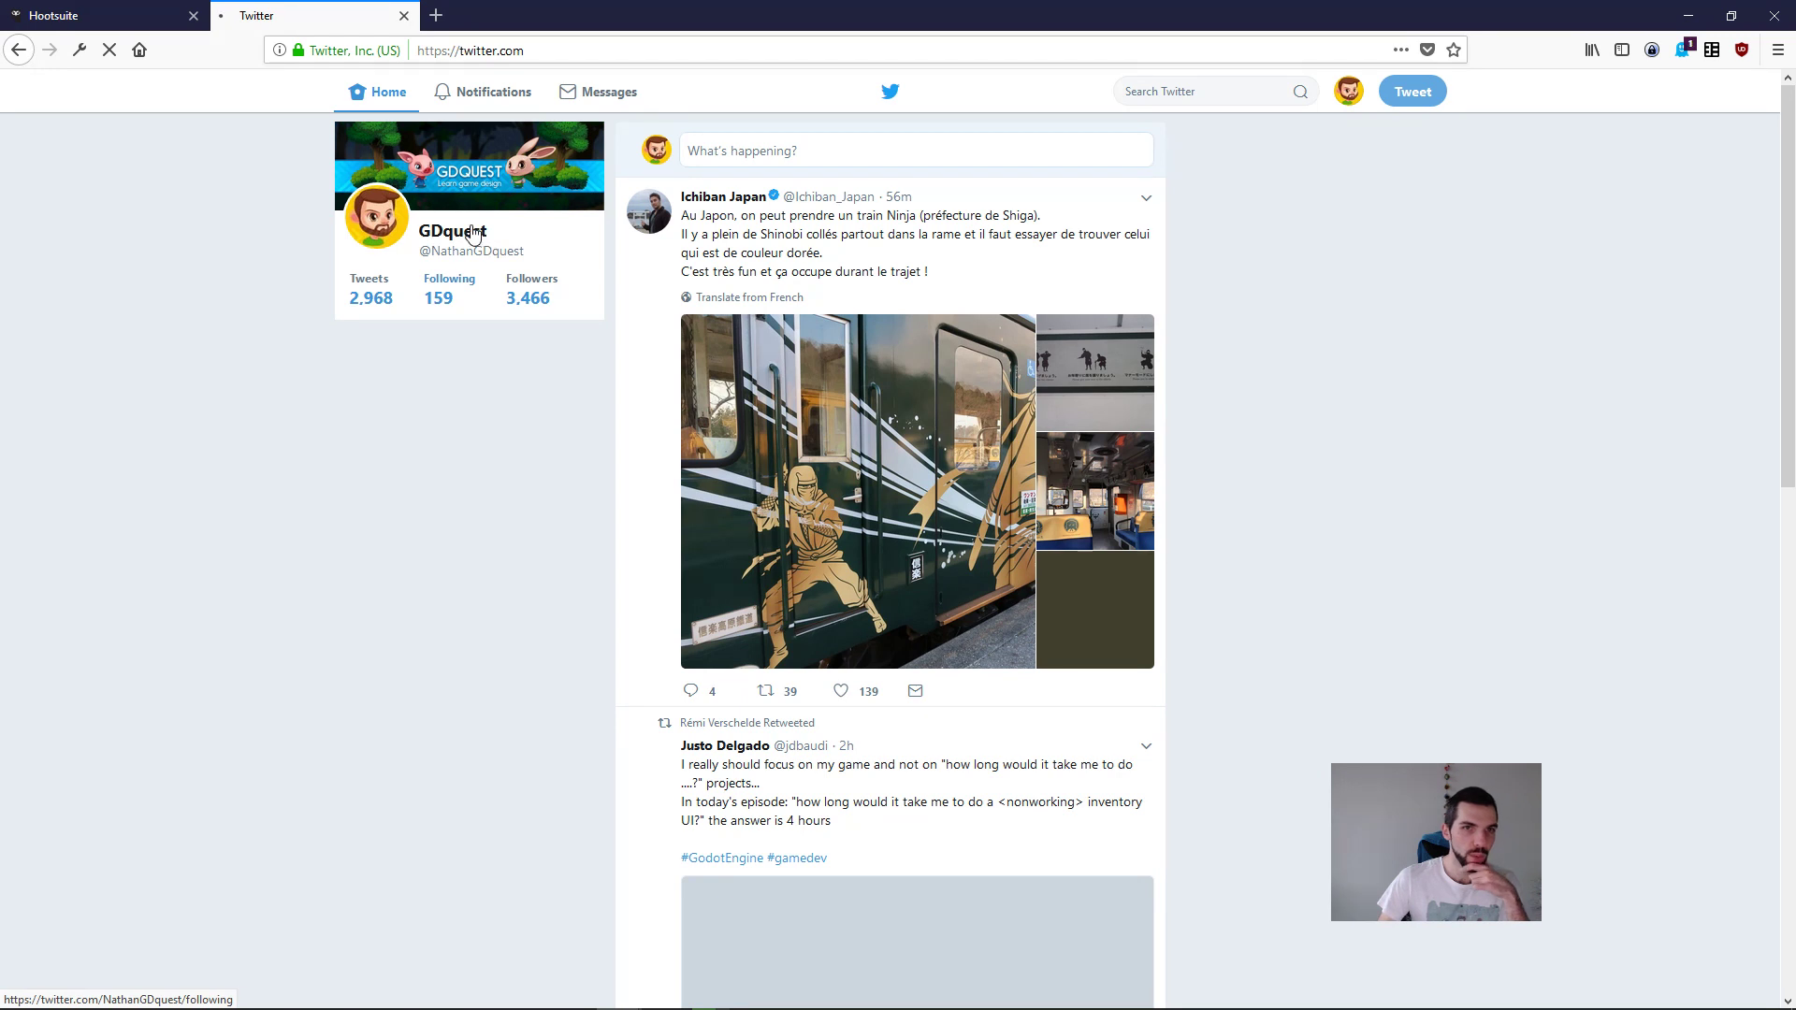
{"action": "left_click", "coordinate": [468, 234]}
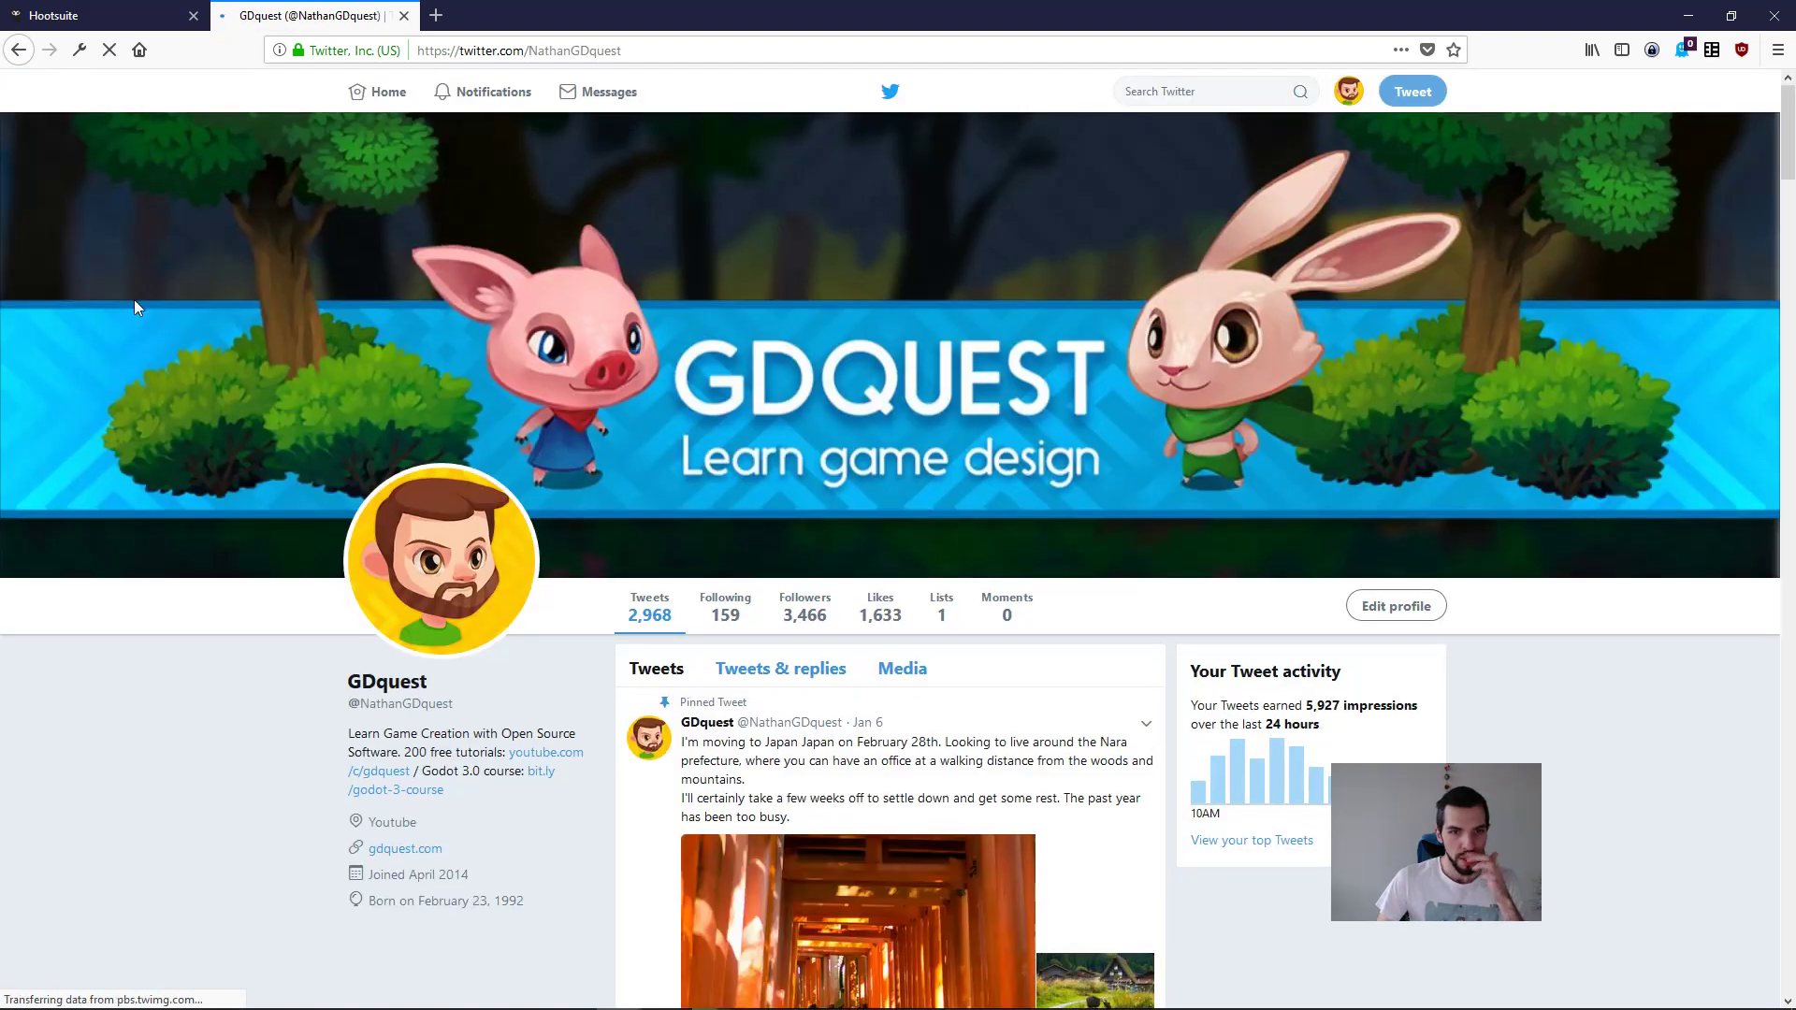
{"action": "scroll", "coordinate": [132, 299], "scroll_direction": "down", "scroll_amount": 5}
{"action": "scroll", "coordinate": [132, 307], "scroll_direction": "down", "scroll_amount": 3}
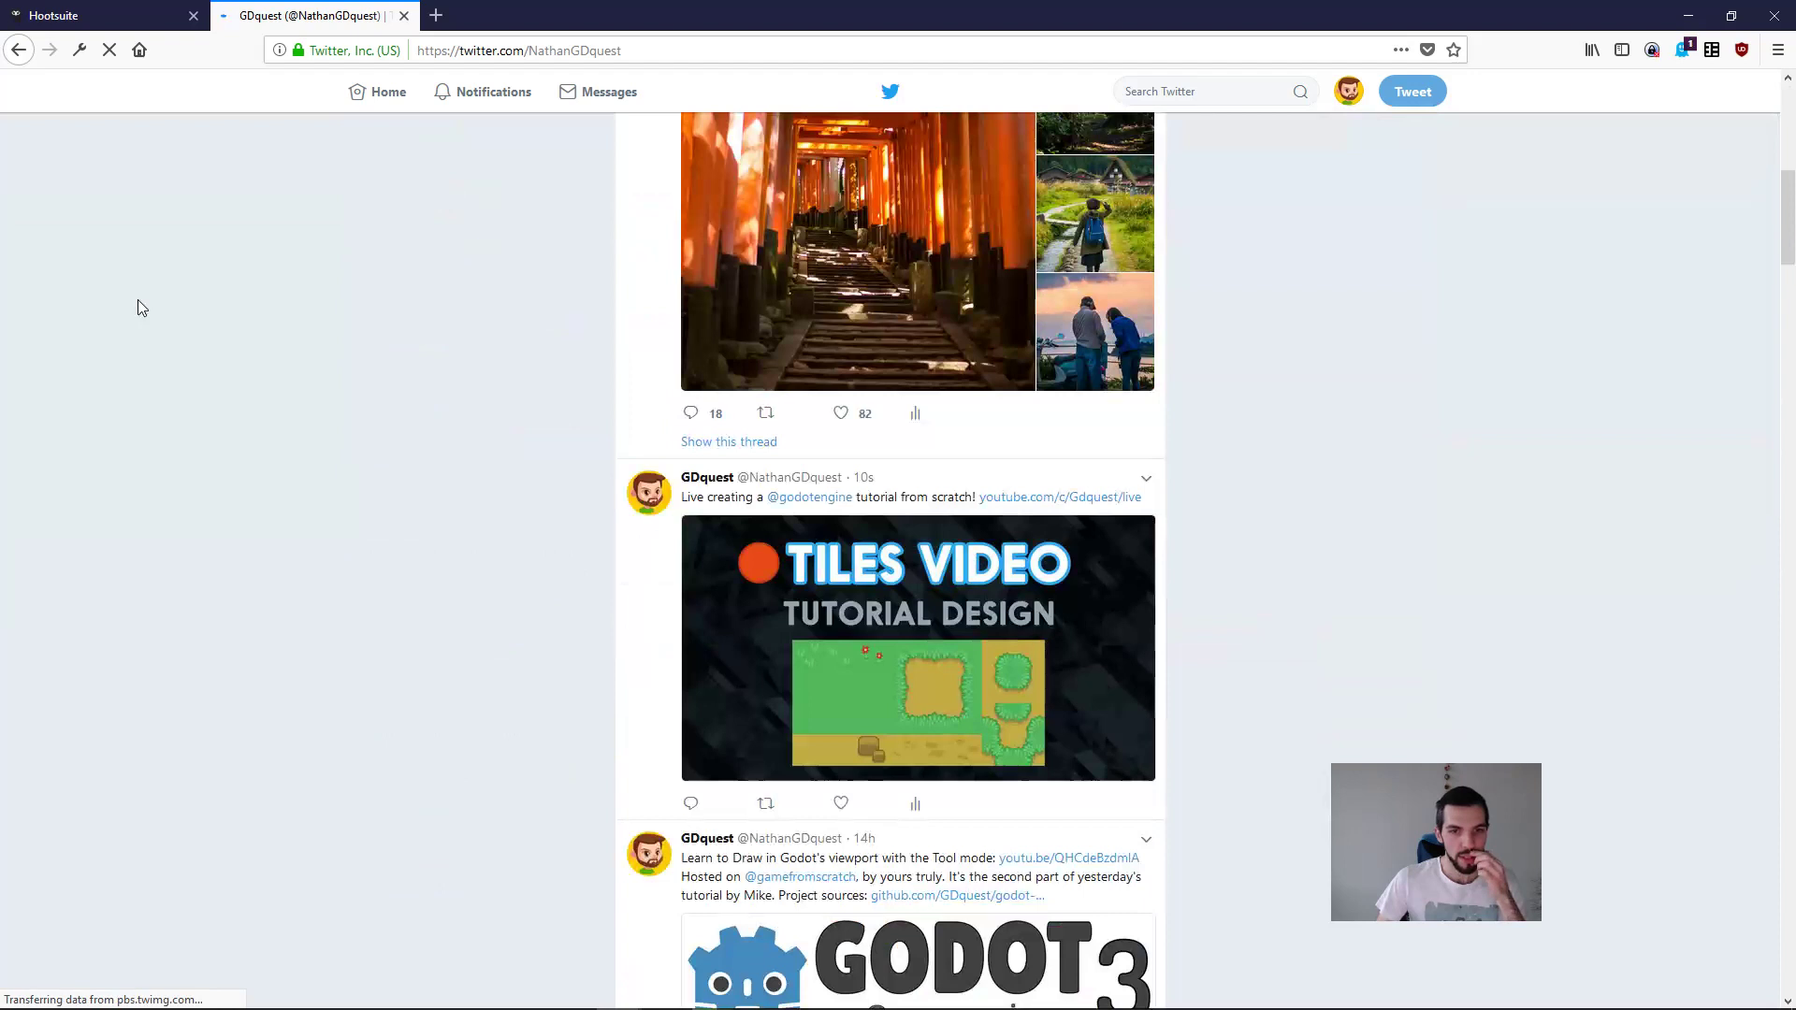
{"action": "middle_click", "coordinate": [363, 8]}
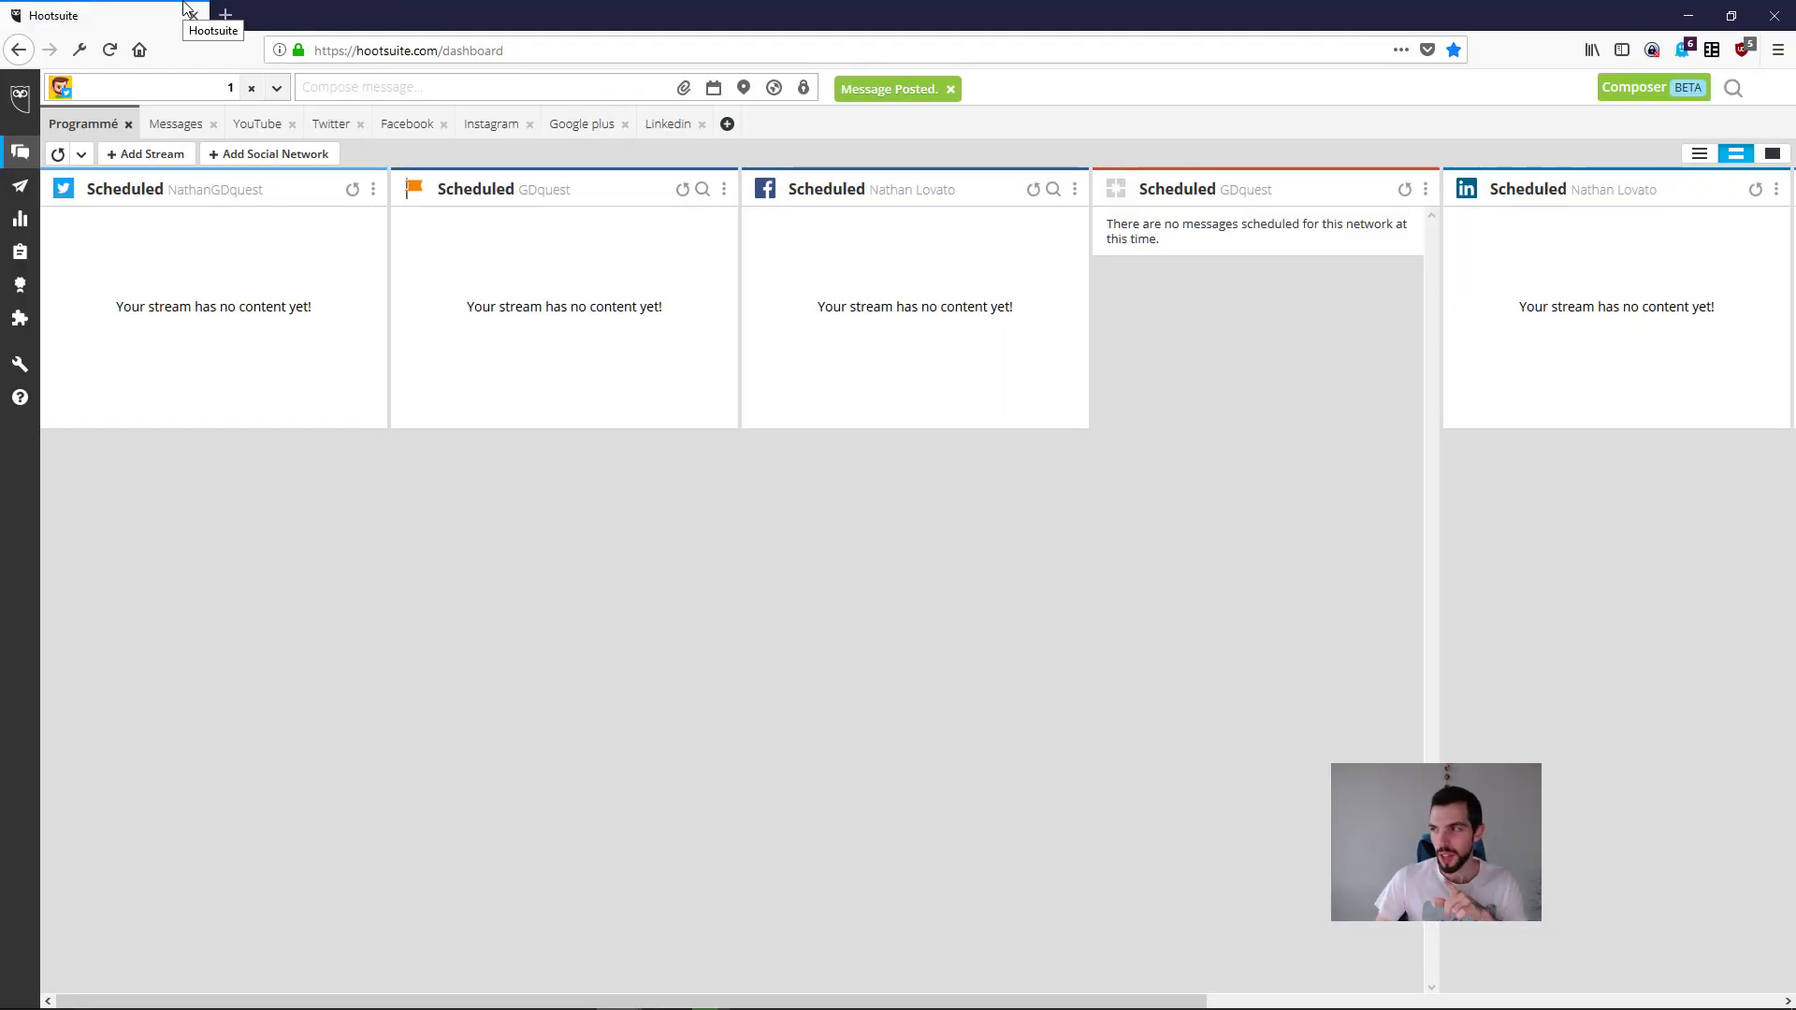
Step: Close the Hootsuite tab and expand the "Intro to tilesets and tilemaps" section of godot-3-course.org in Emacs
{"action": "left_click", "coordinate": [190, 11]}
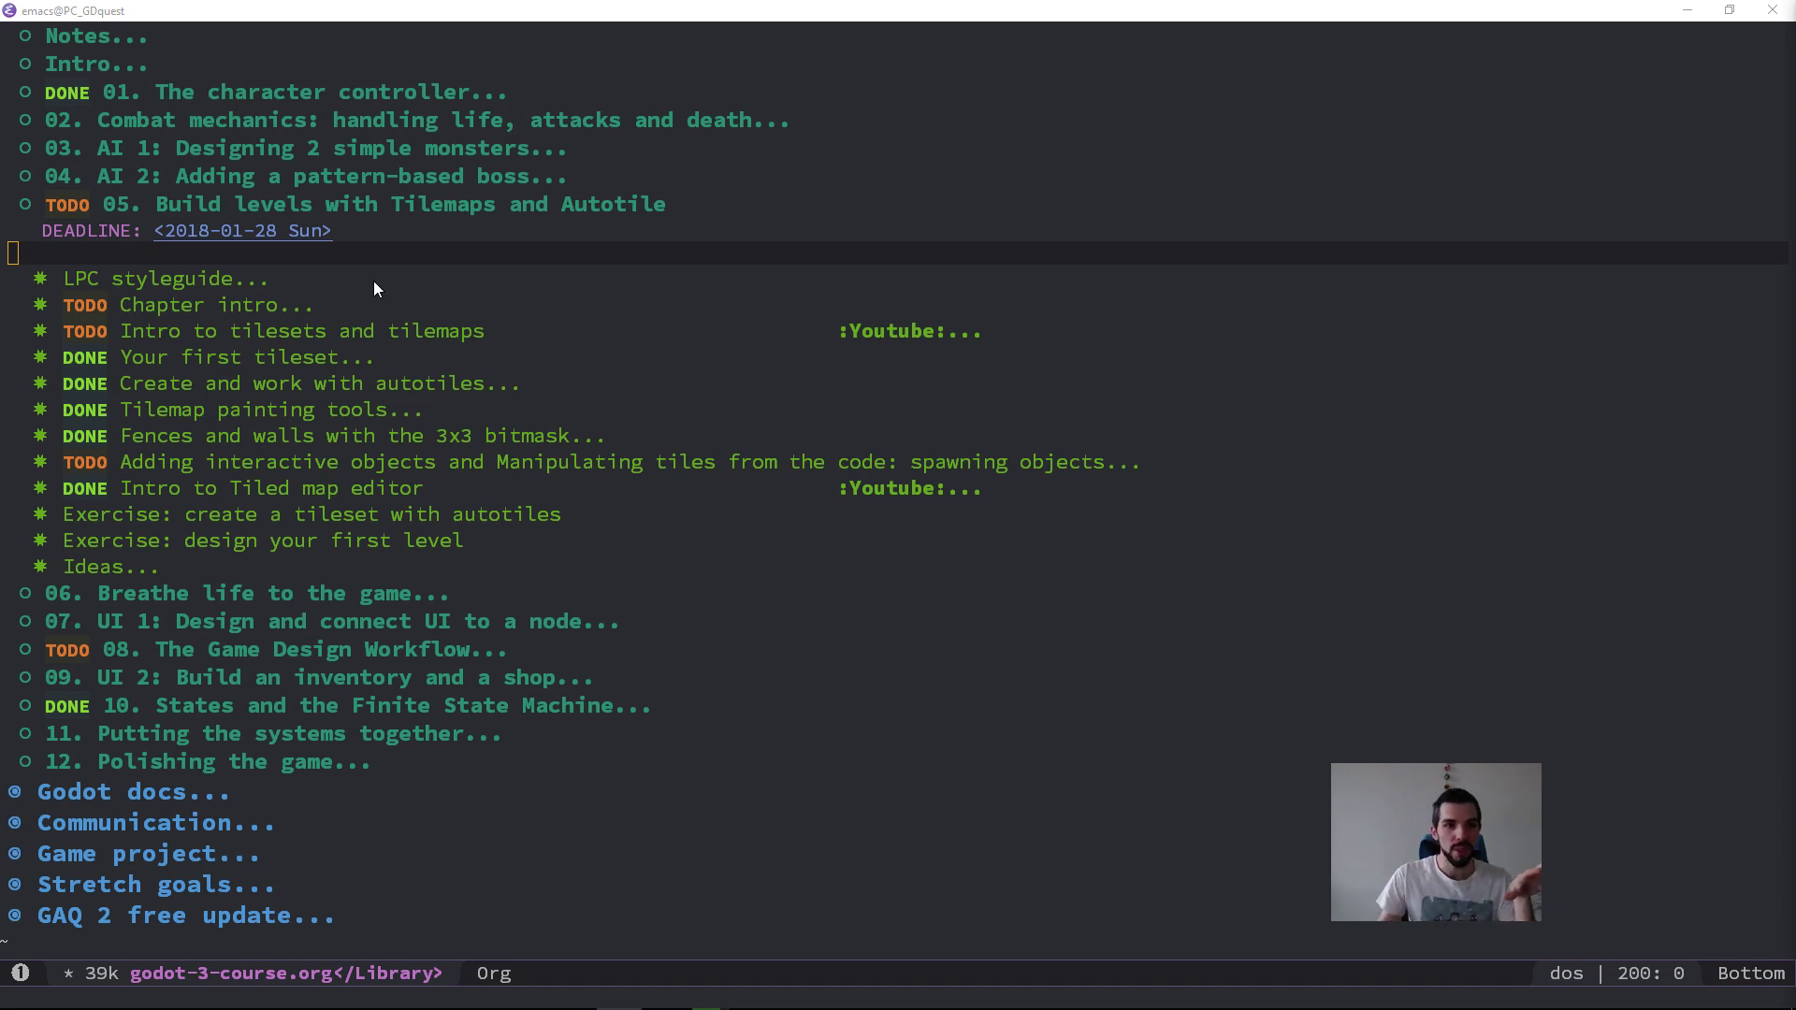
{"action": "left_click", "coordinate": [381, 334]}
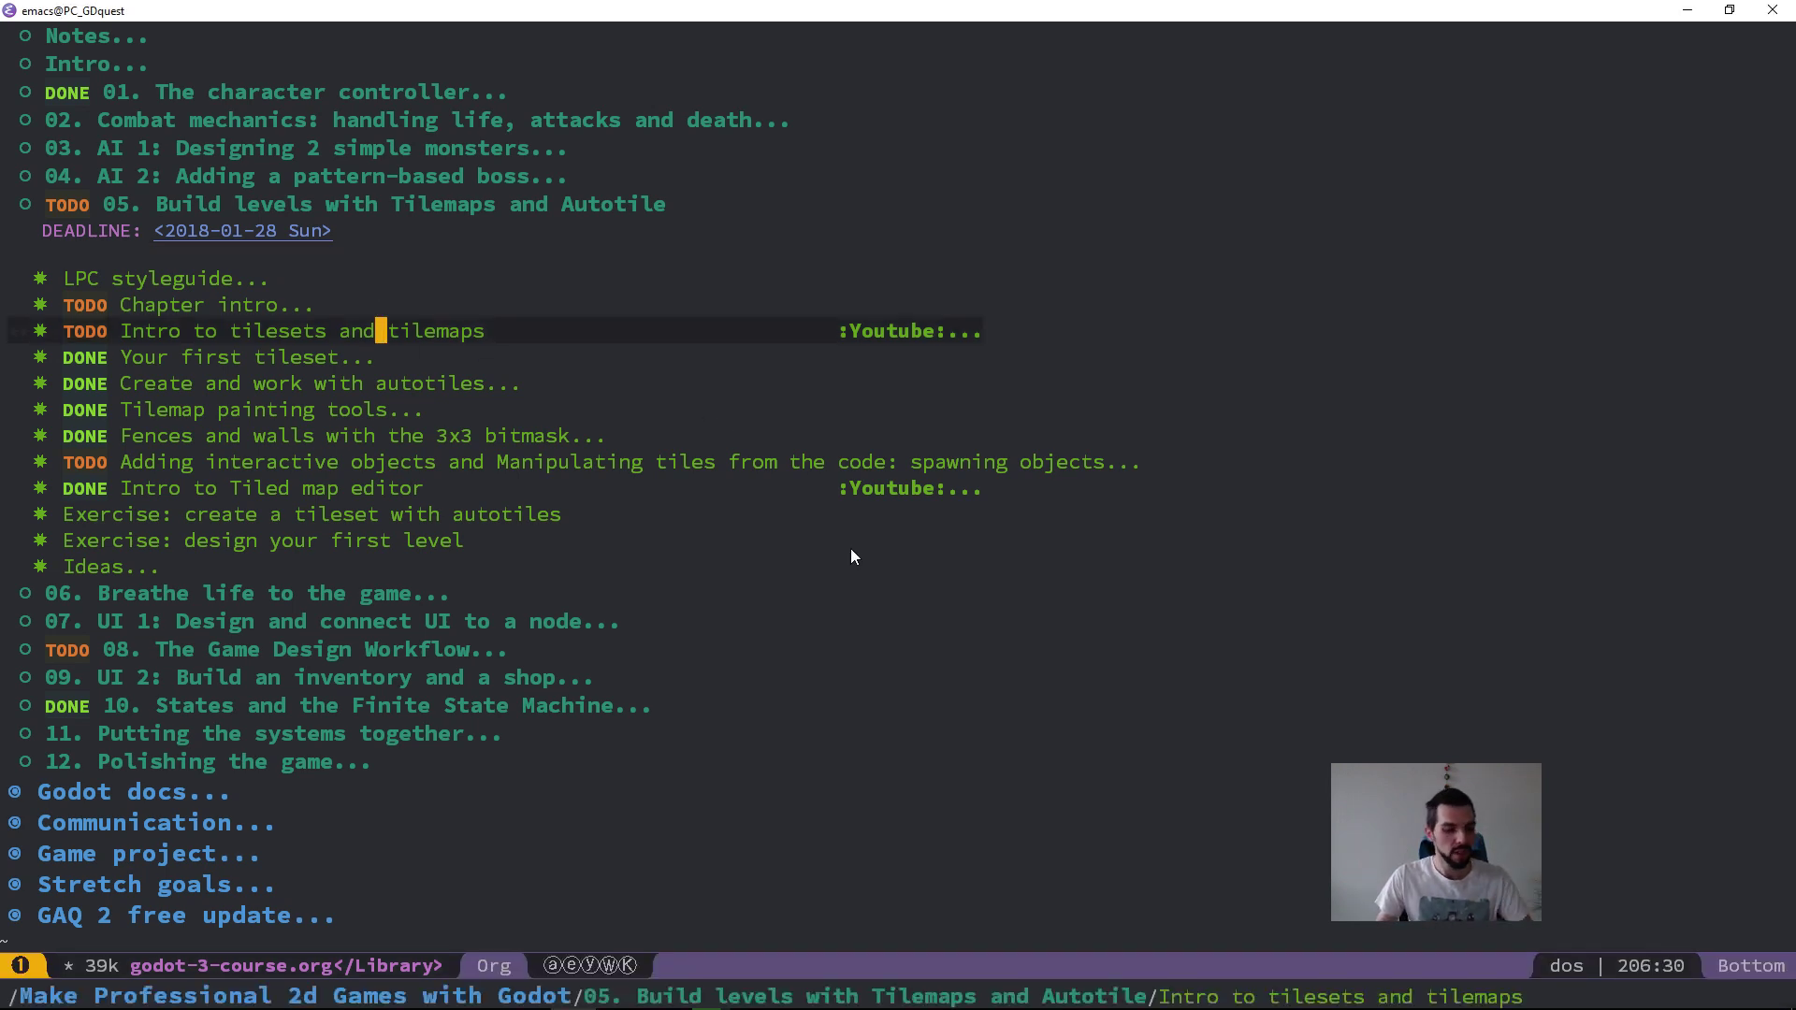
{"action": "key", "text": "Tab"}
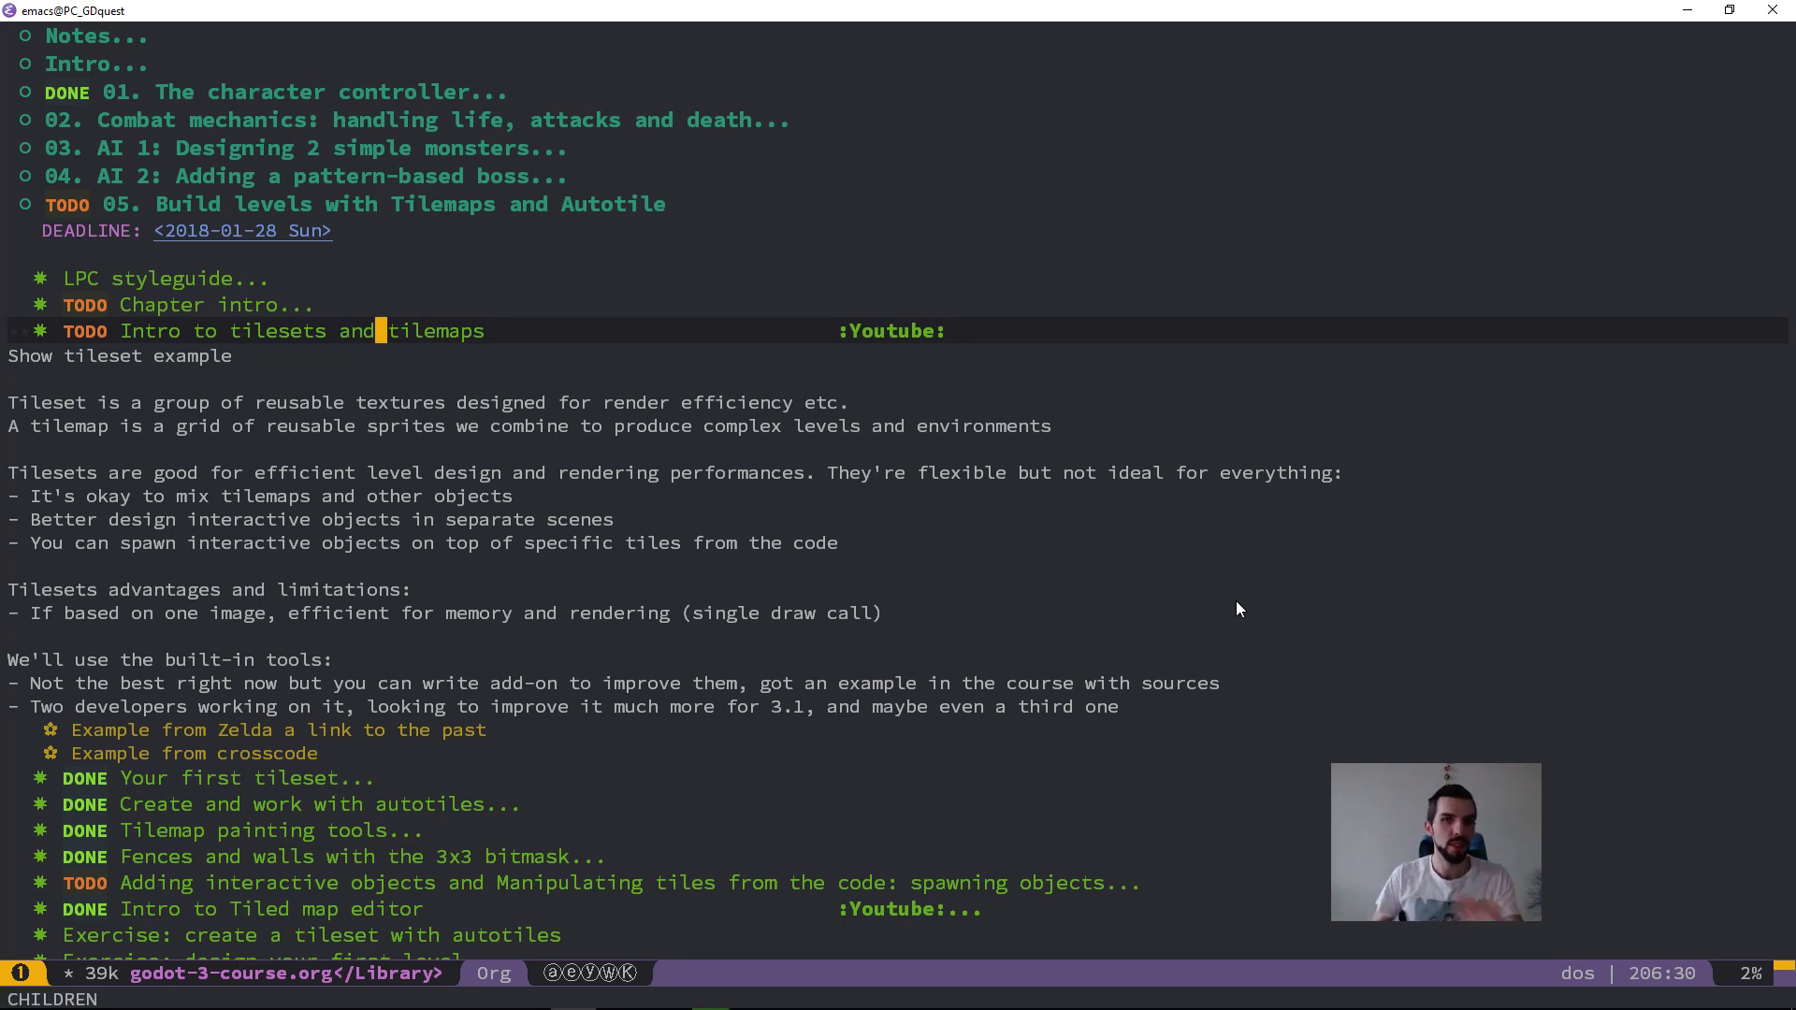
Step: Review the tileset and tilemap intro notes, including the Zelda and crosscode example headings, and put Emacs in full screen
{"action": "left_click", "coordinate": [356, 353]}
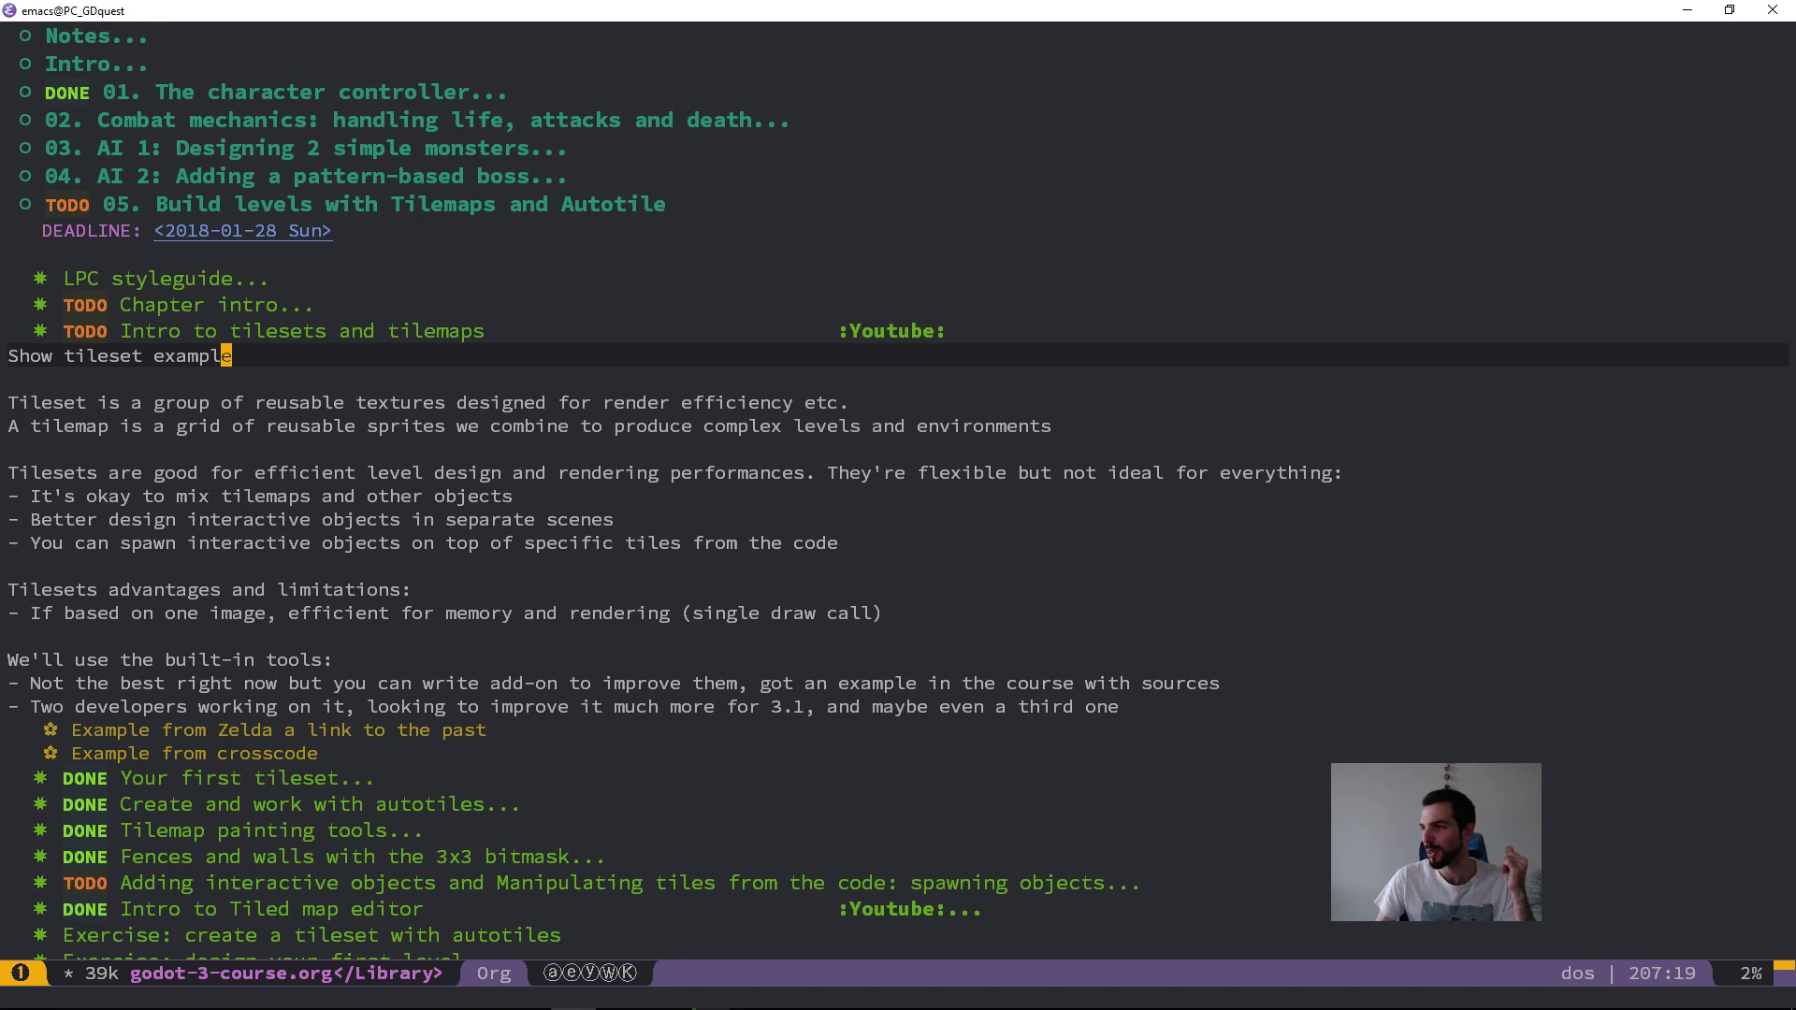
{"action": "key", "text": "alt+Tab"}
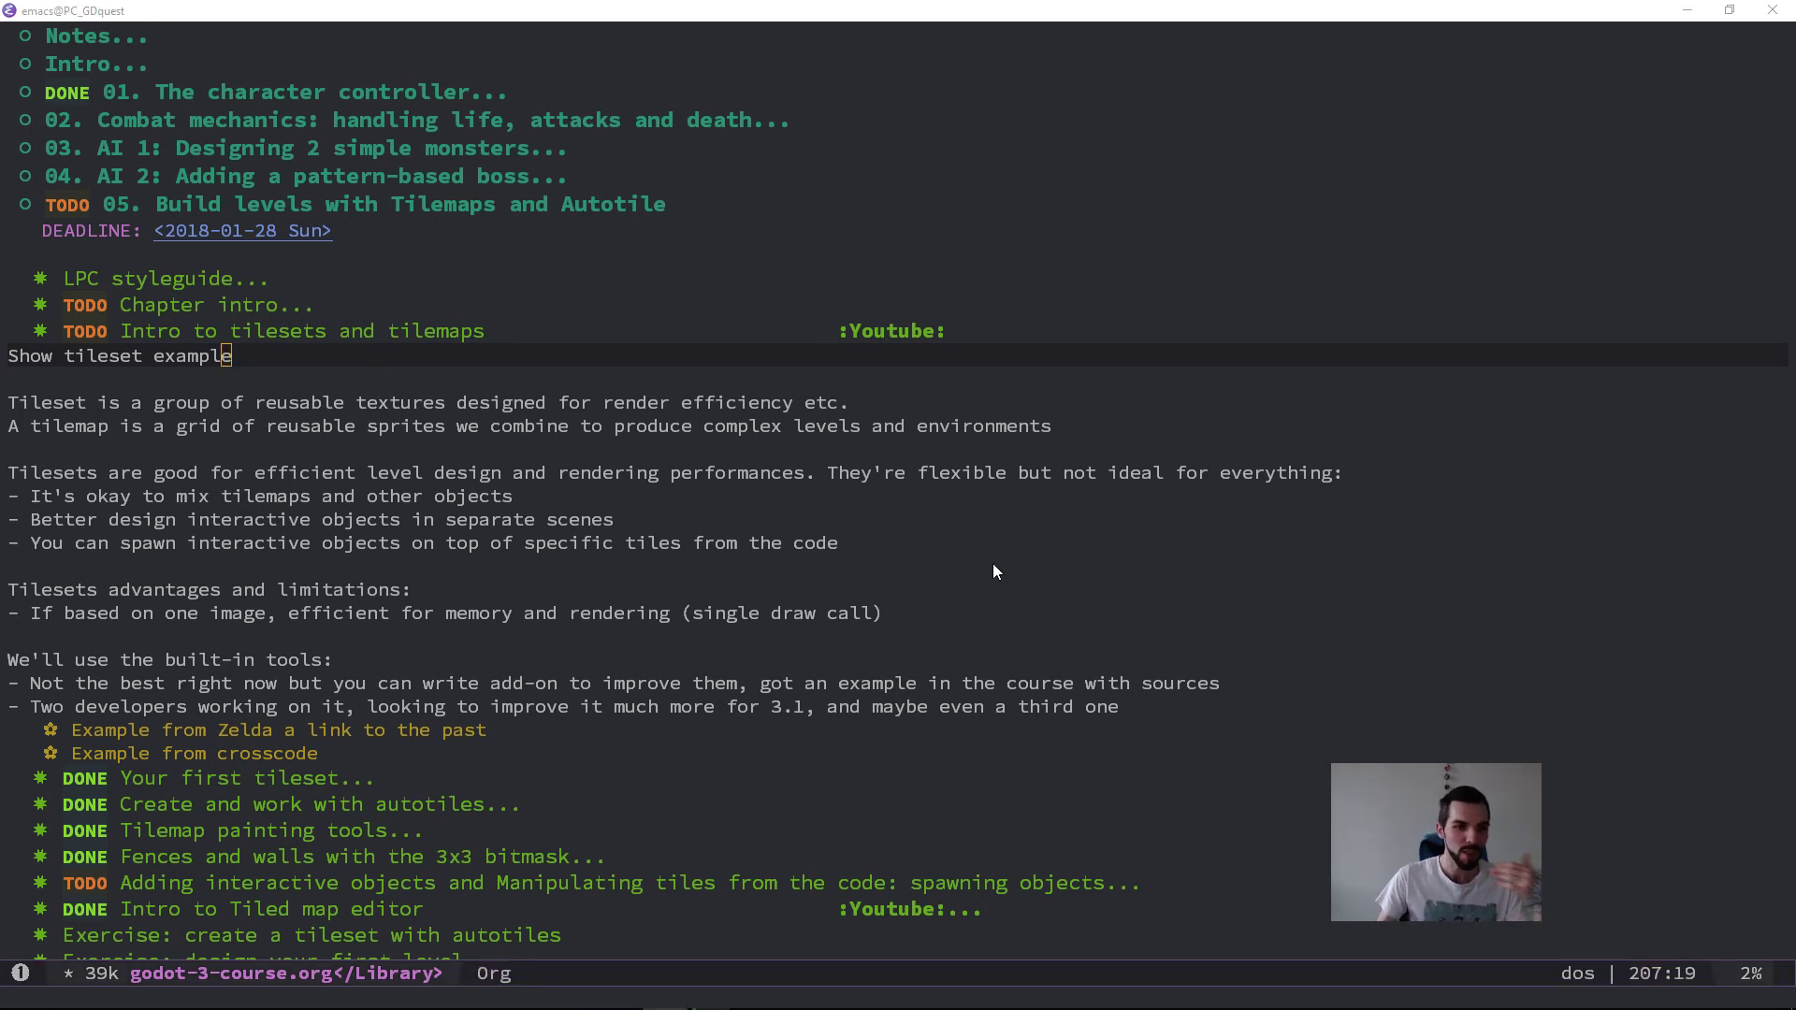
{"action": "left_click", "coordinate": [469, 732]}
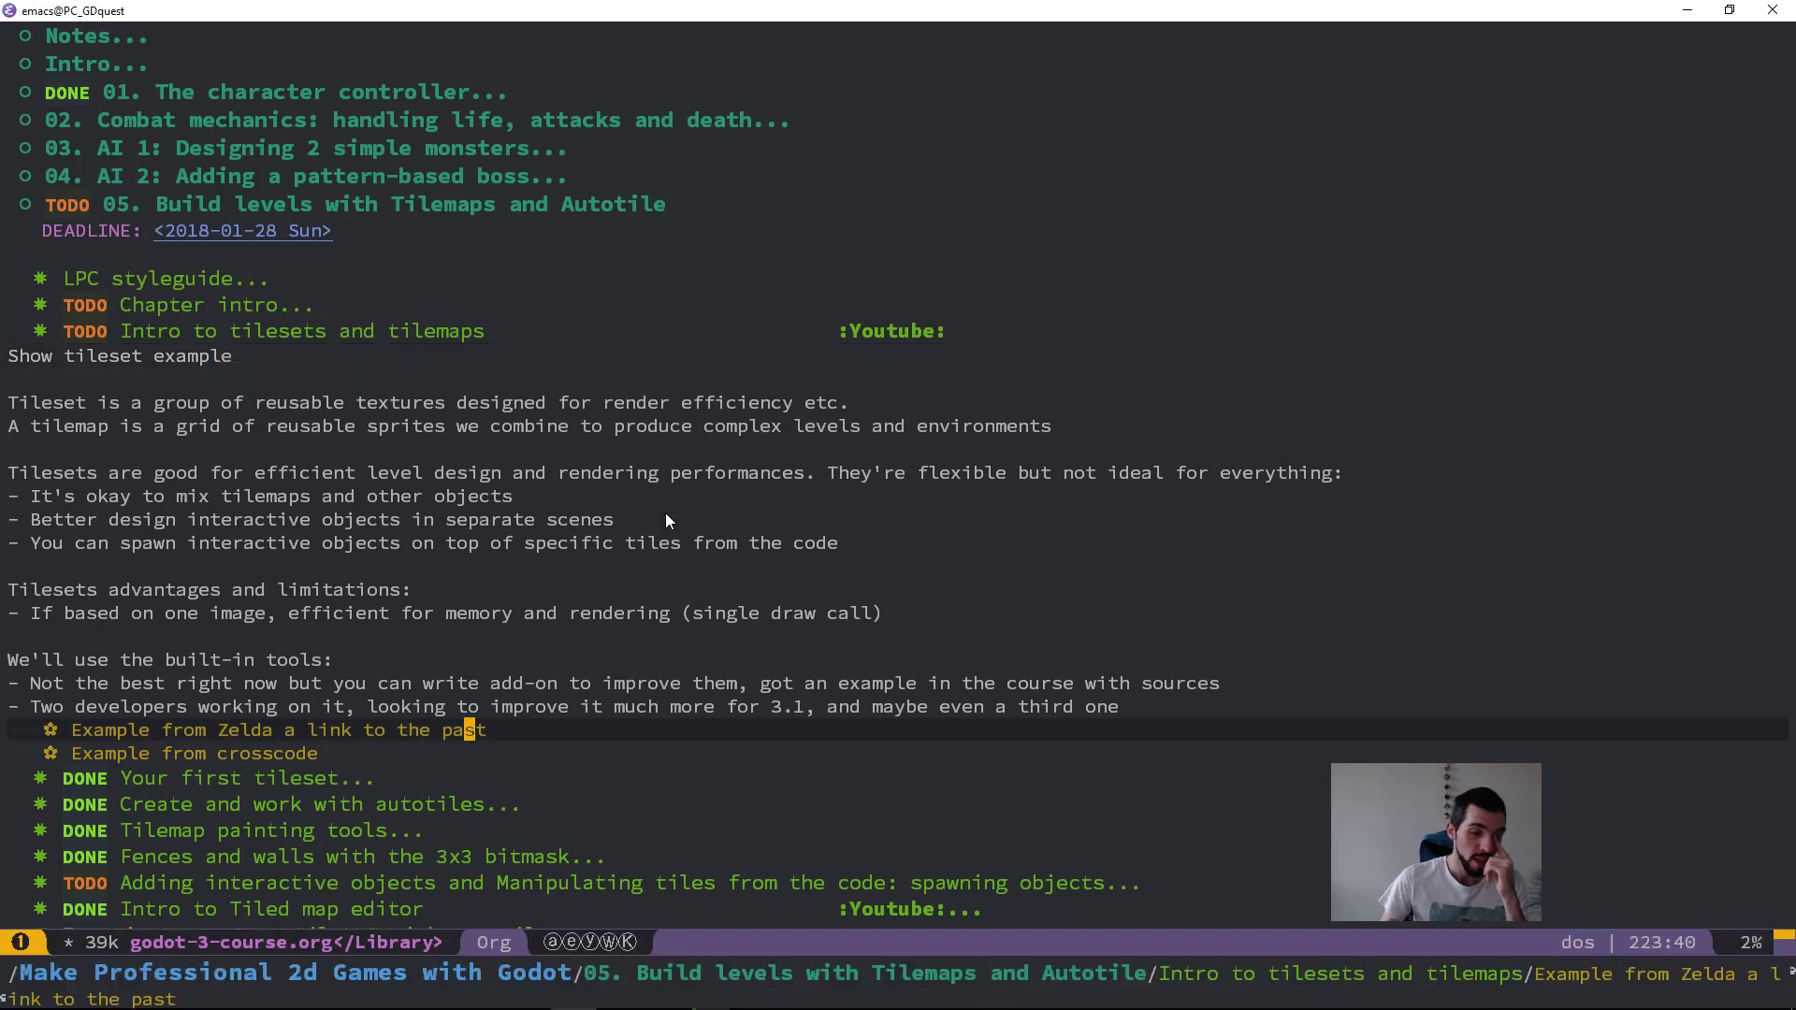
{"action": "left_click", "coordinate": [736, 405]}
{"action": "key", "text": "k"}
{"action": "key", "text": "k"}
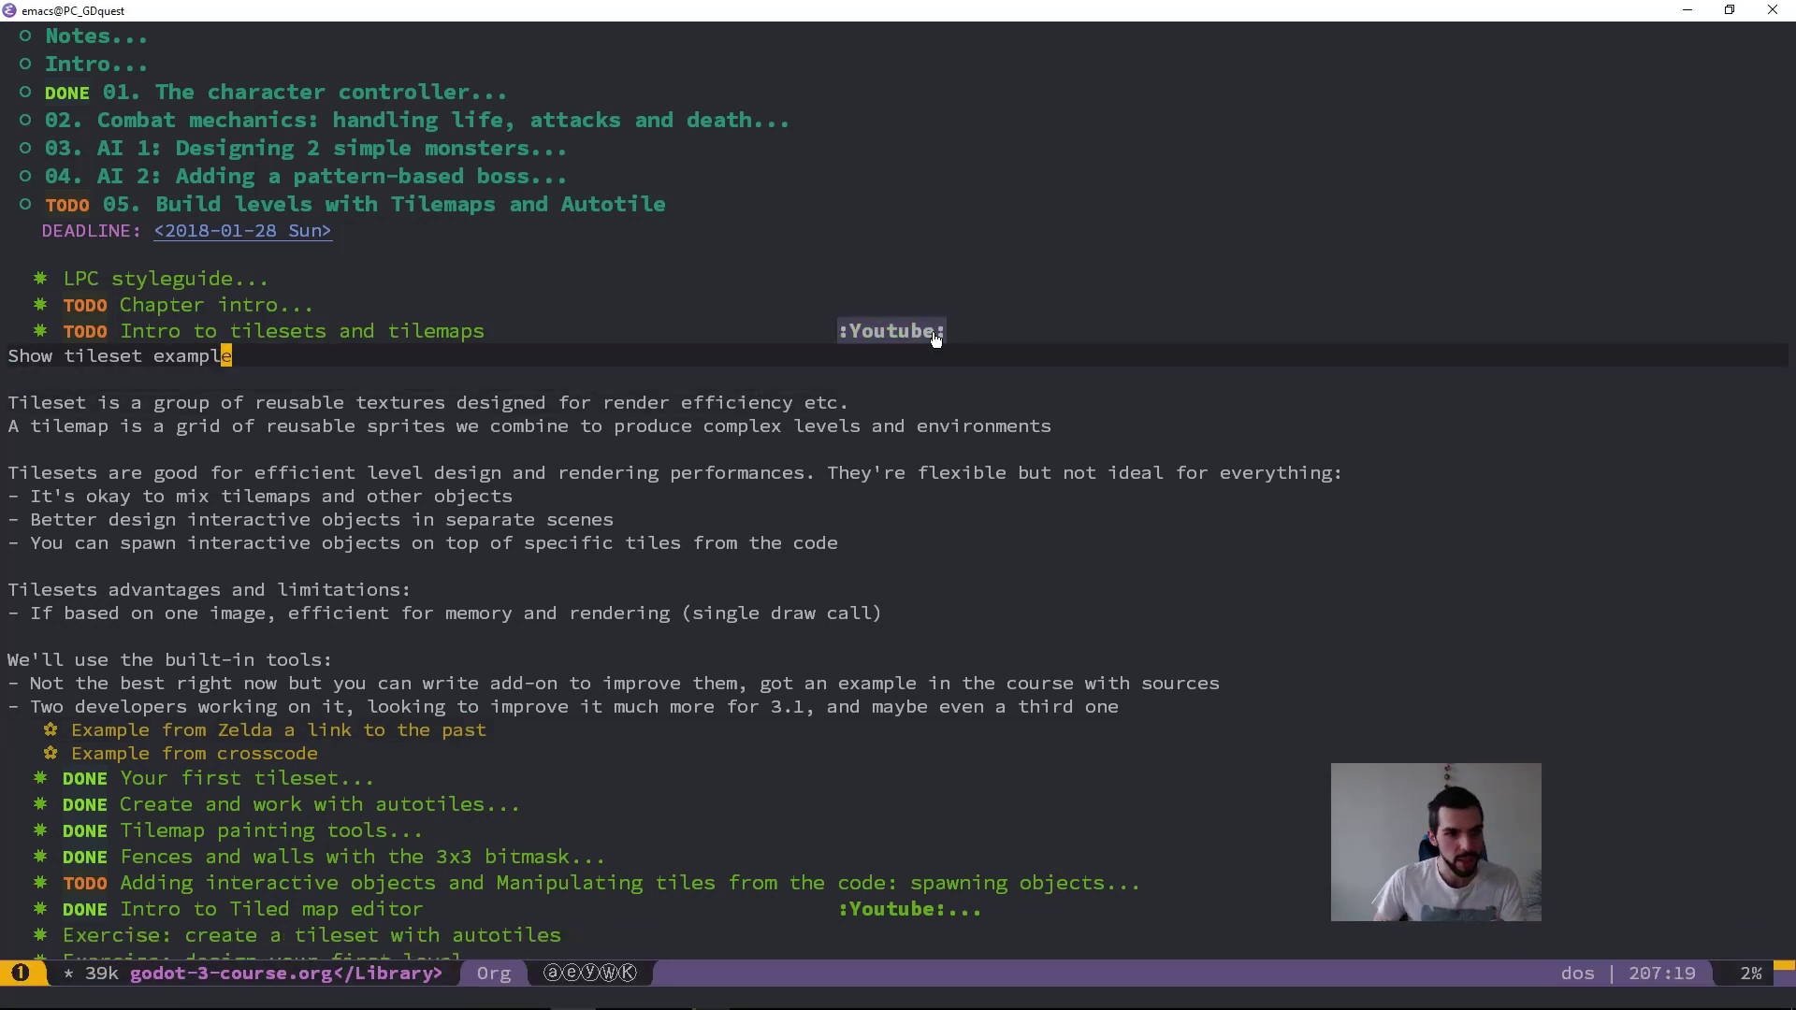
{"action": "scroll", "coordinate": [705, 528], "scroll_direction": "down", "scroll_amount": 1}
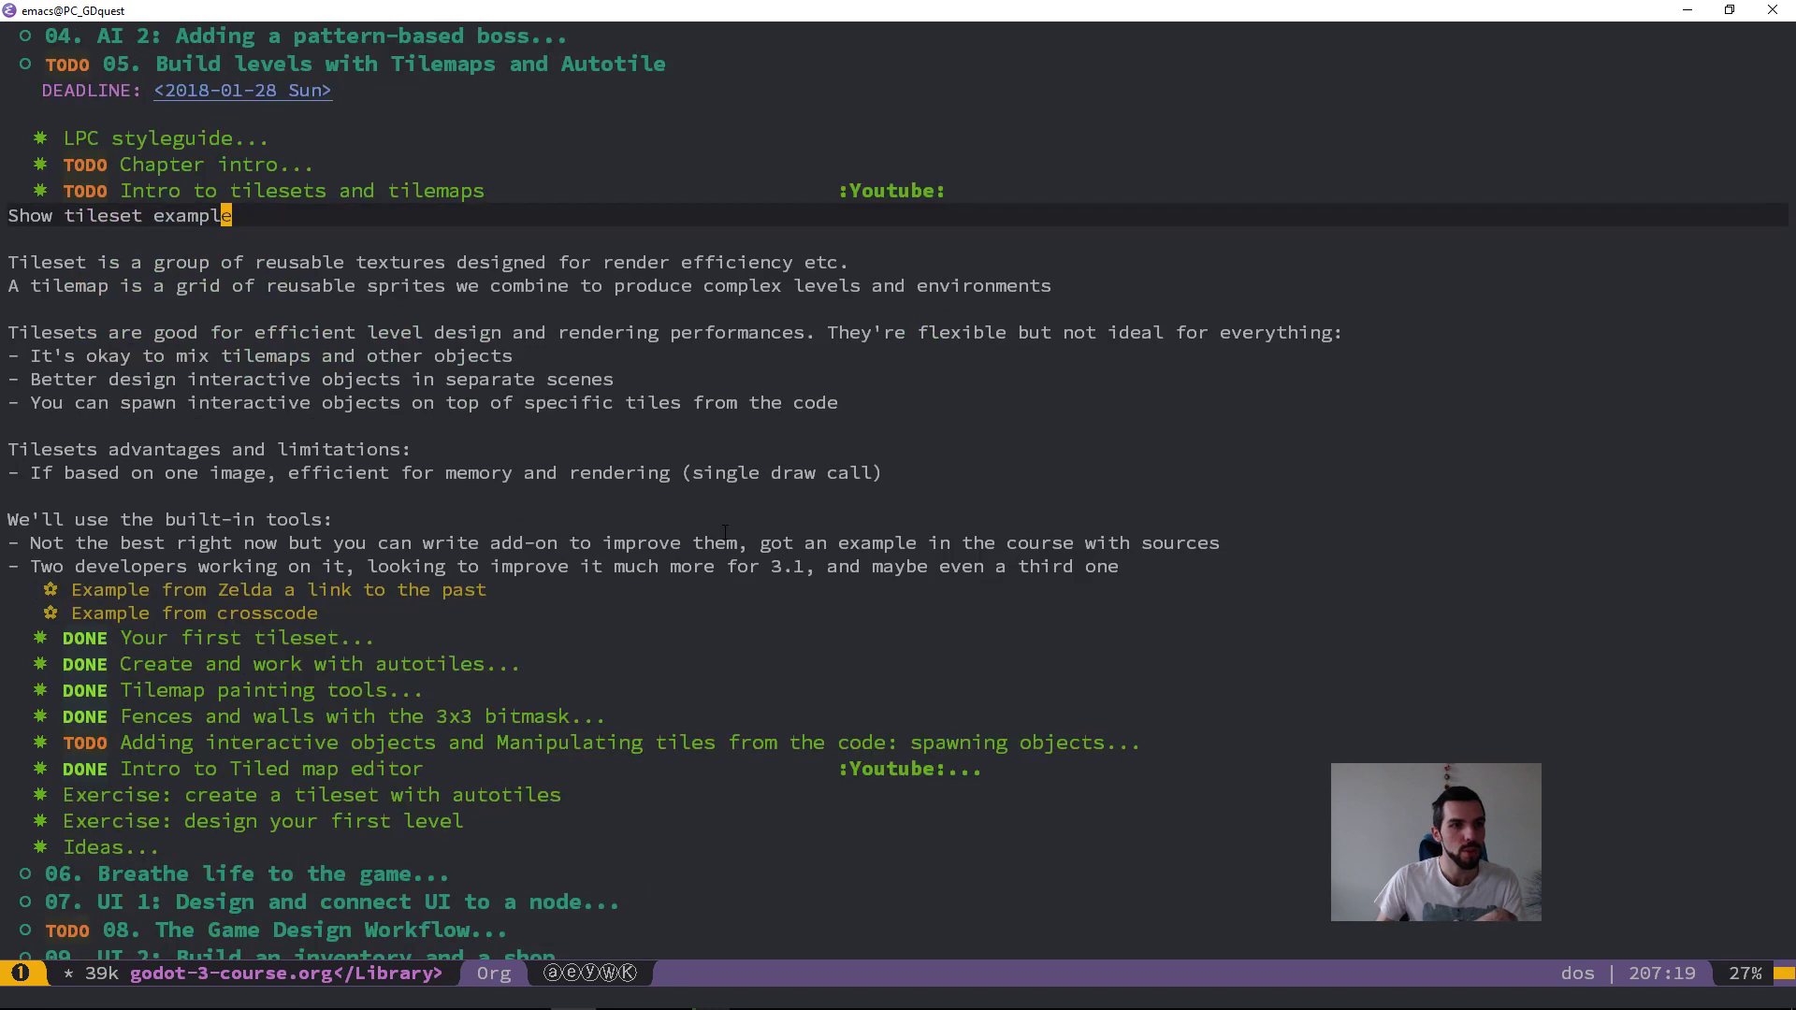
{"action": "left_click", "coordinate": [1169, 331]}
{"action": "left_click", "coordinate": [1199, 278]}
{"action": "left_click", "coordinate": [1255, 268]}
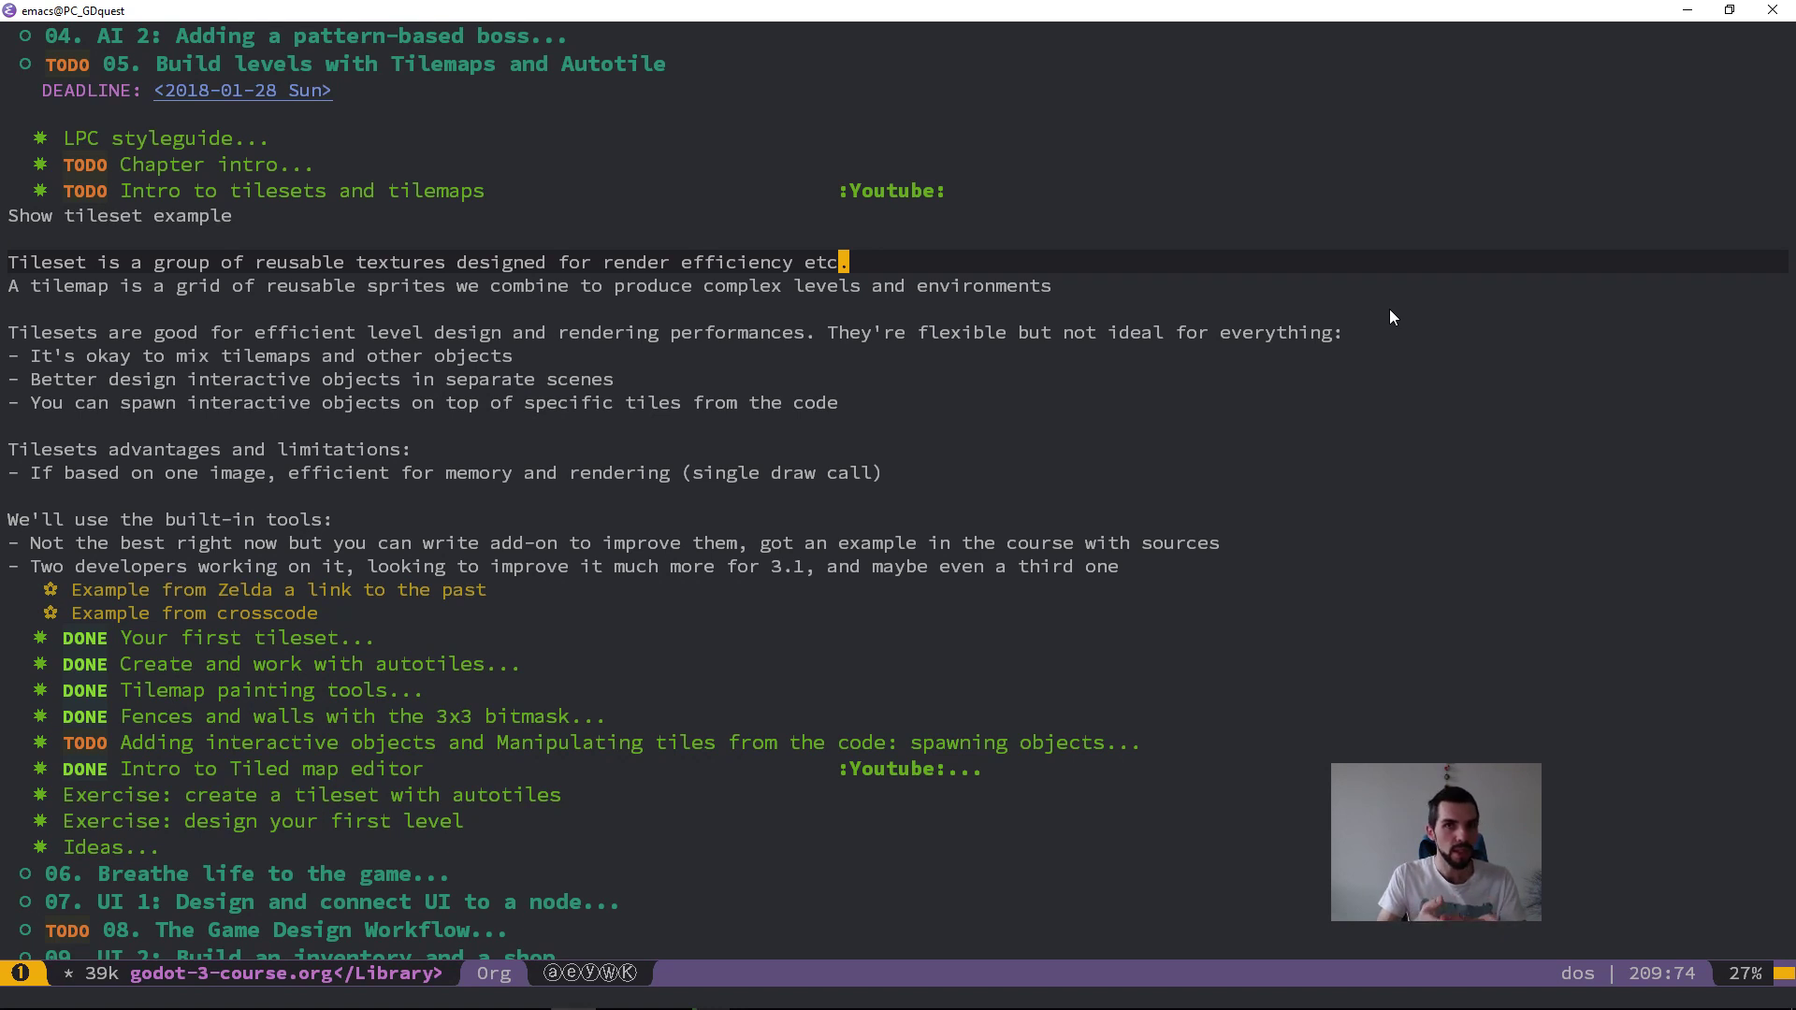
{"action": "key", "text": "F11"}
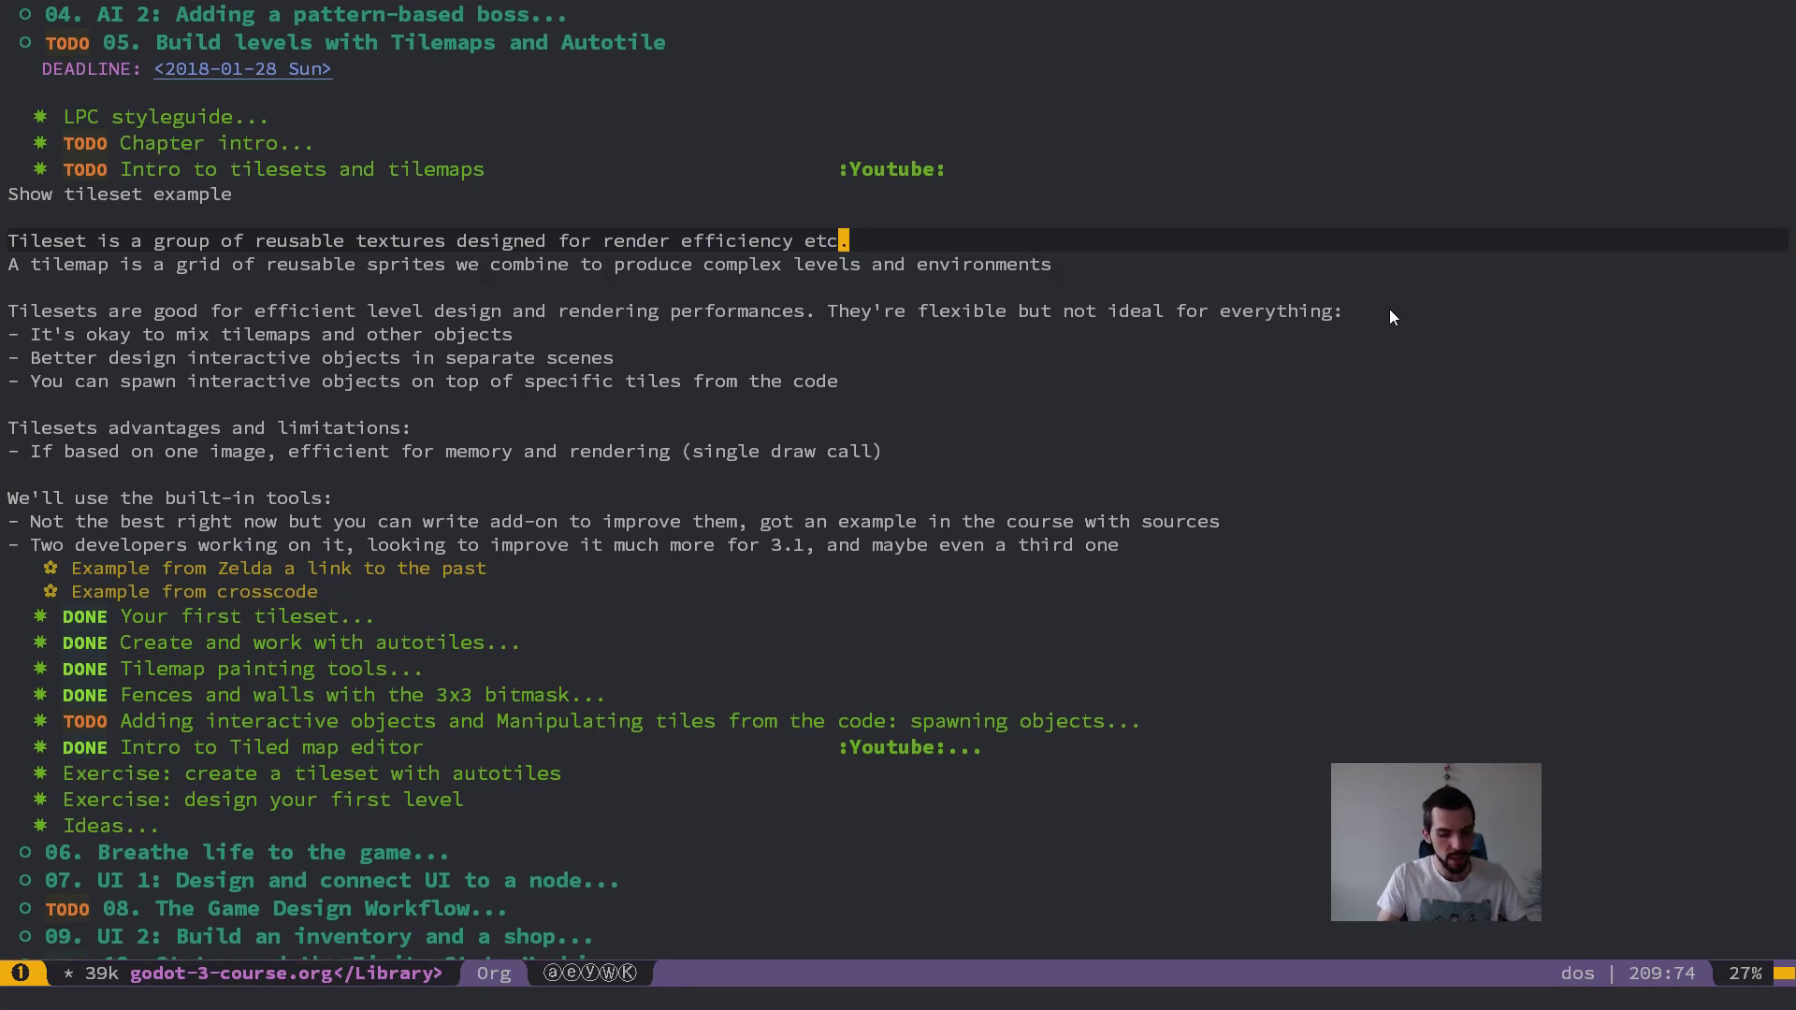
Step: Switch to a Firefox window and load youtube.com
{"action": "key", "text": "ctrl+space"}
{"action": "type", "text": "g"}
{"action": "key", "text": "BackSpace"}
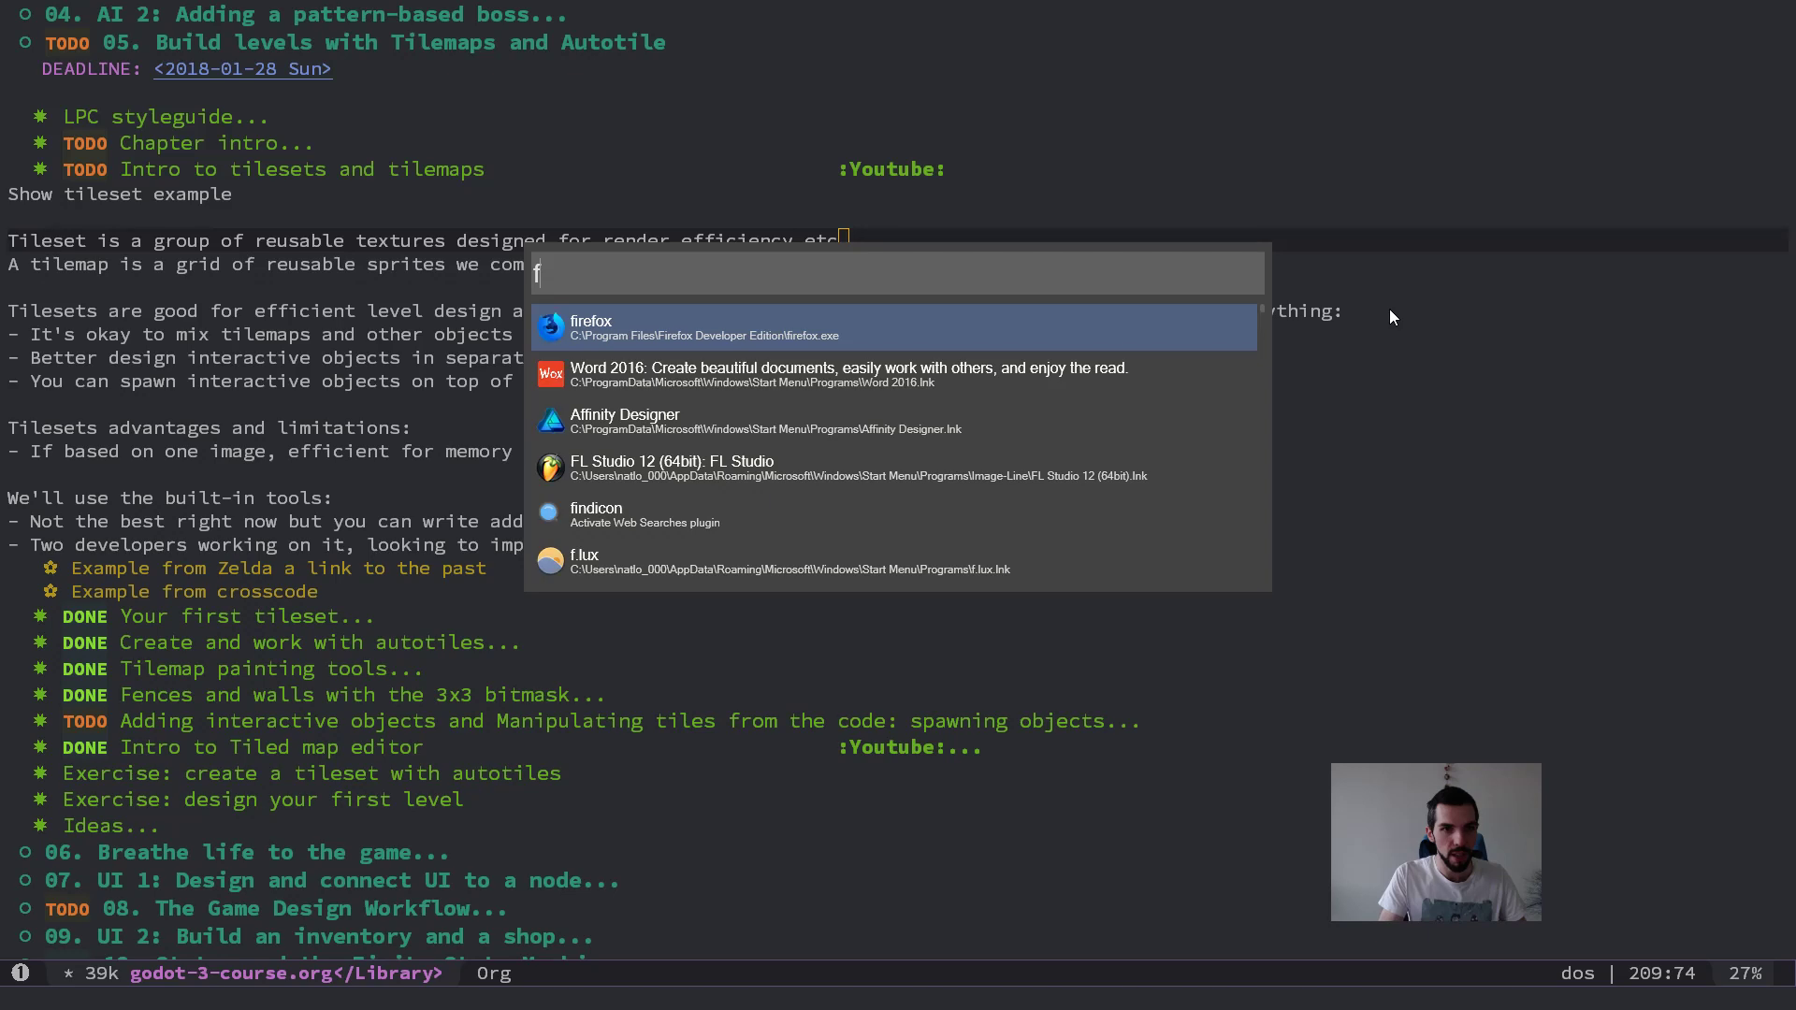
{"action": "key", "text": "Escape"}
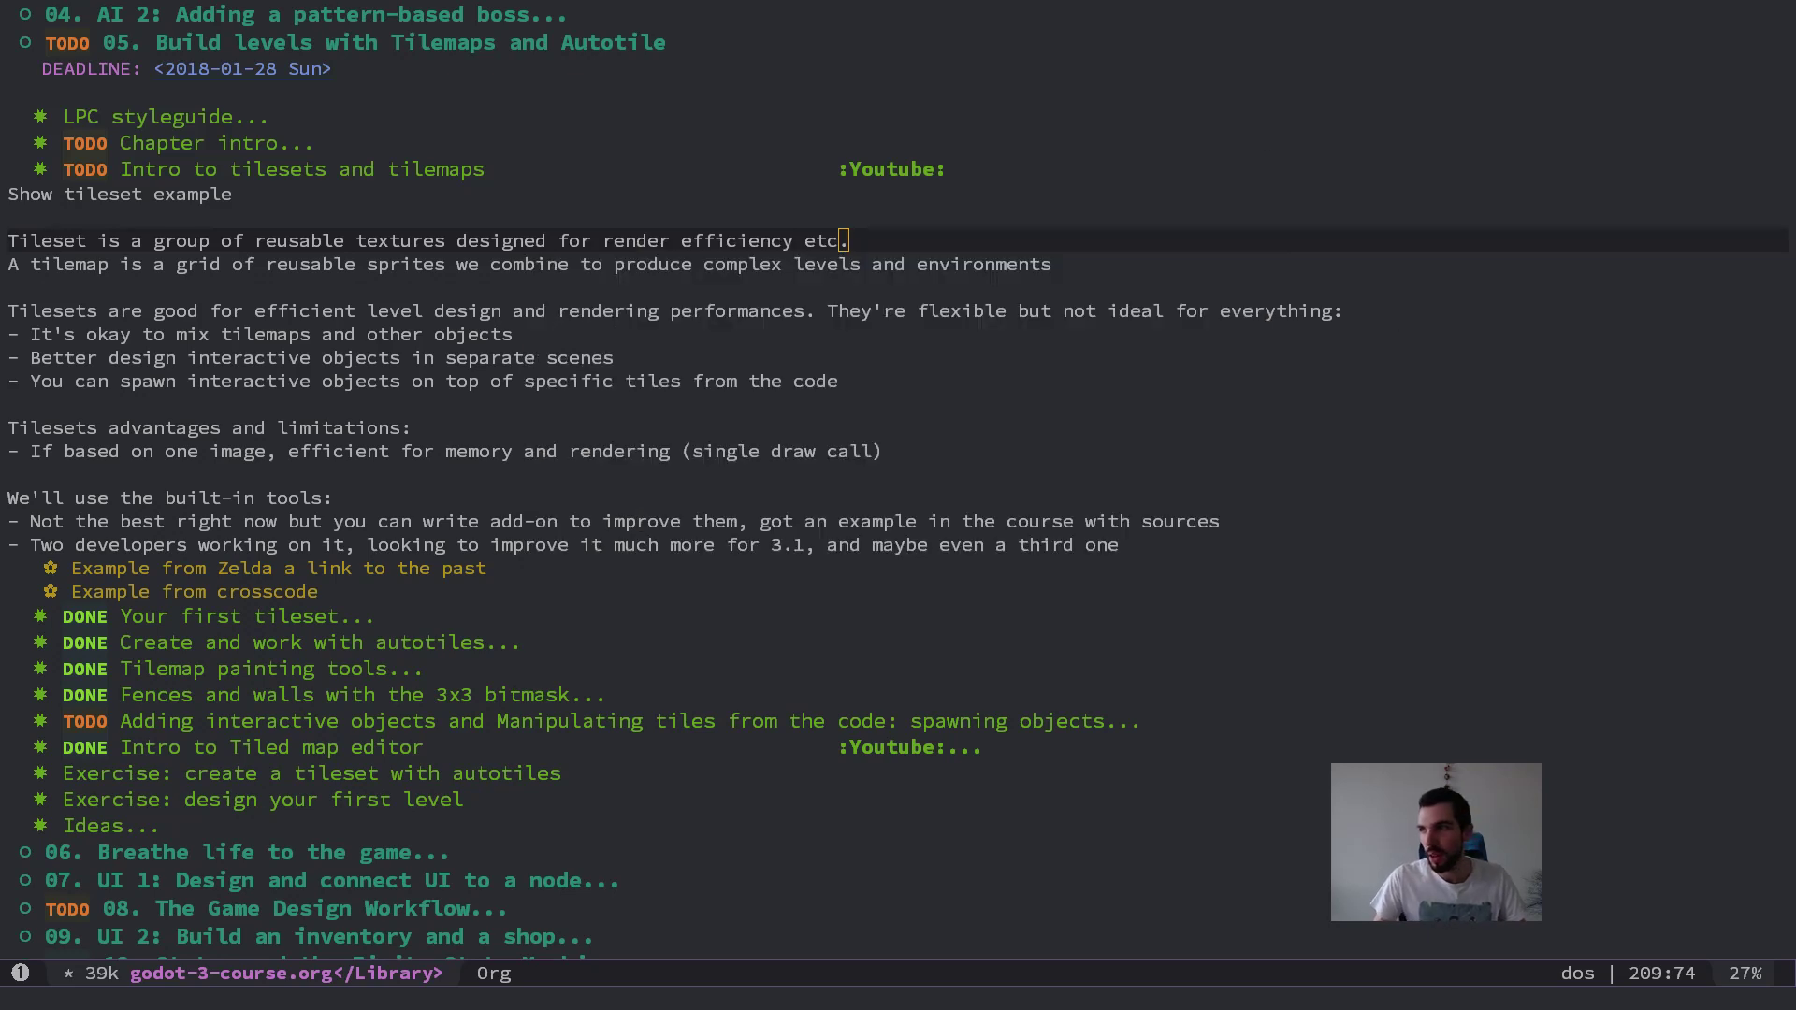
{"action": "left_click_drag", "start_coordinate": [1795, 281], "coordinate": [850, 0]}
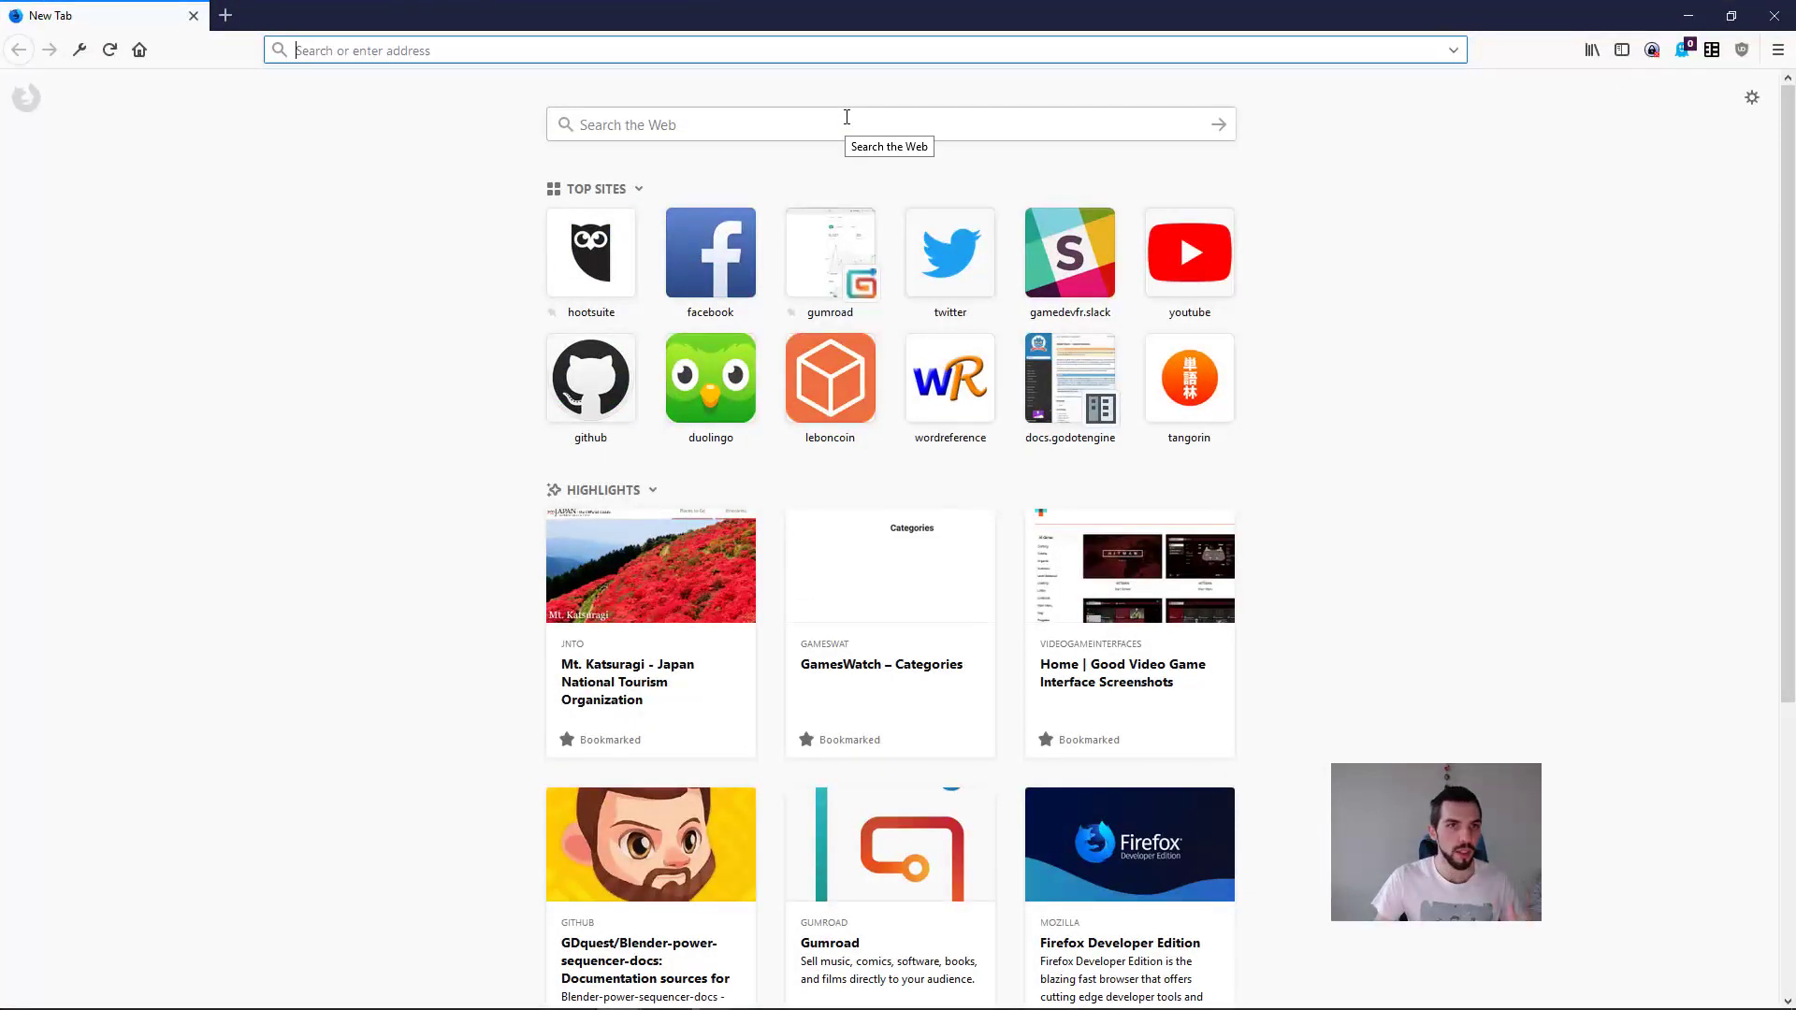
{"action": "type", "text": "youtube.com/g"}
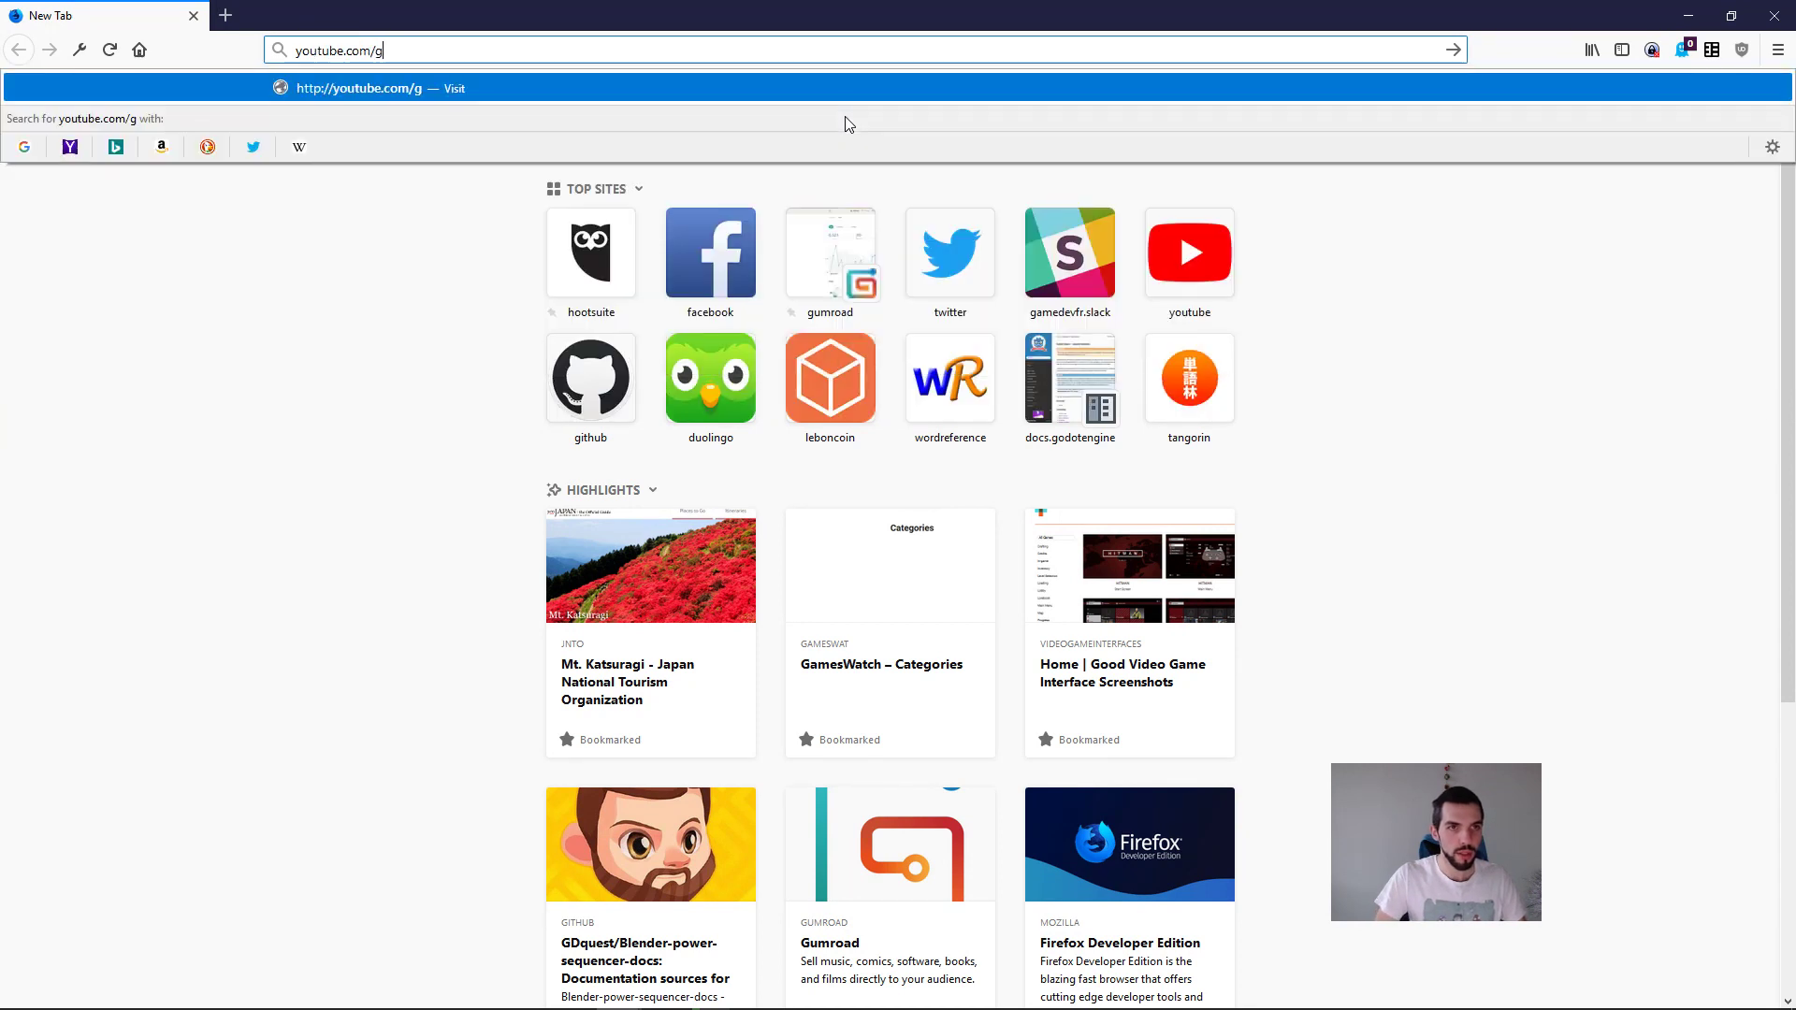
{"action": "key", "text": "Return"}
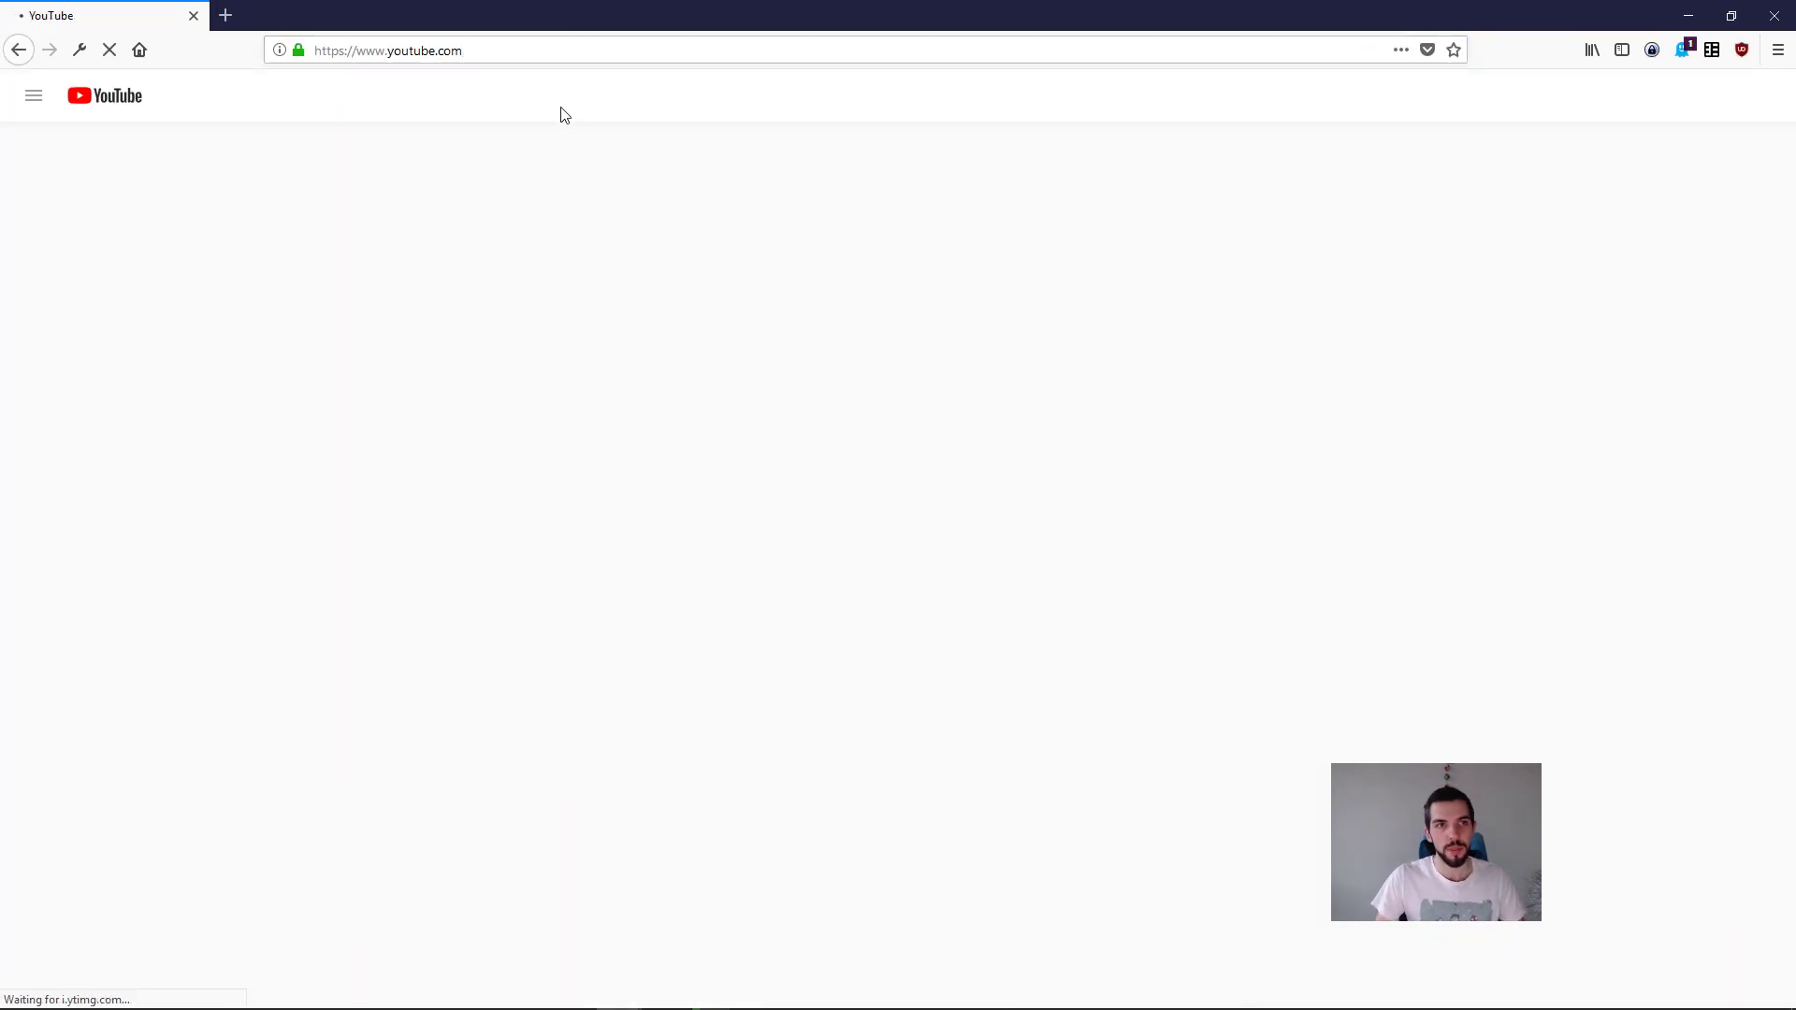
Step: Search YouTube for "gamefromscratch" and open the Gamefromscratch channel in a new tab
{"action": "type", "text": "game"}
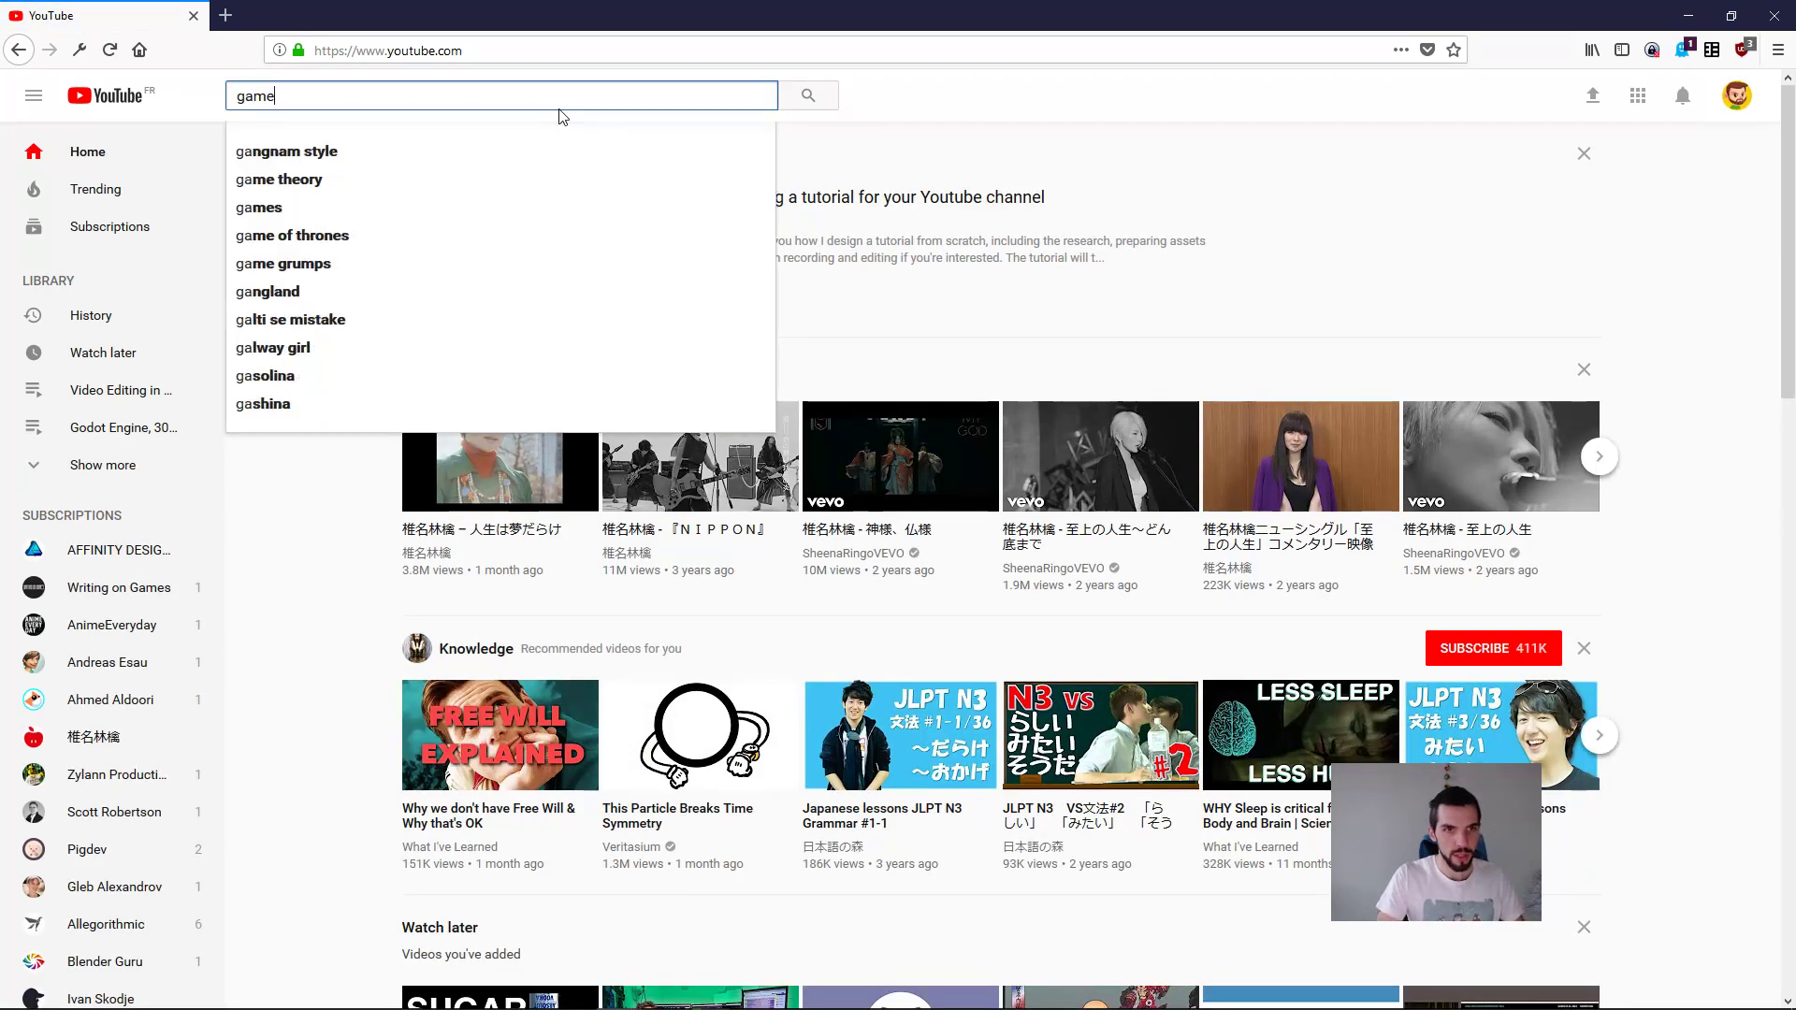
{"action": "type", "text": "fromscratch"}
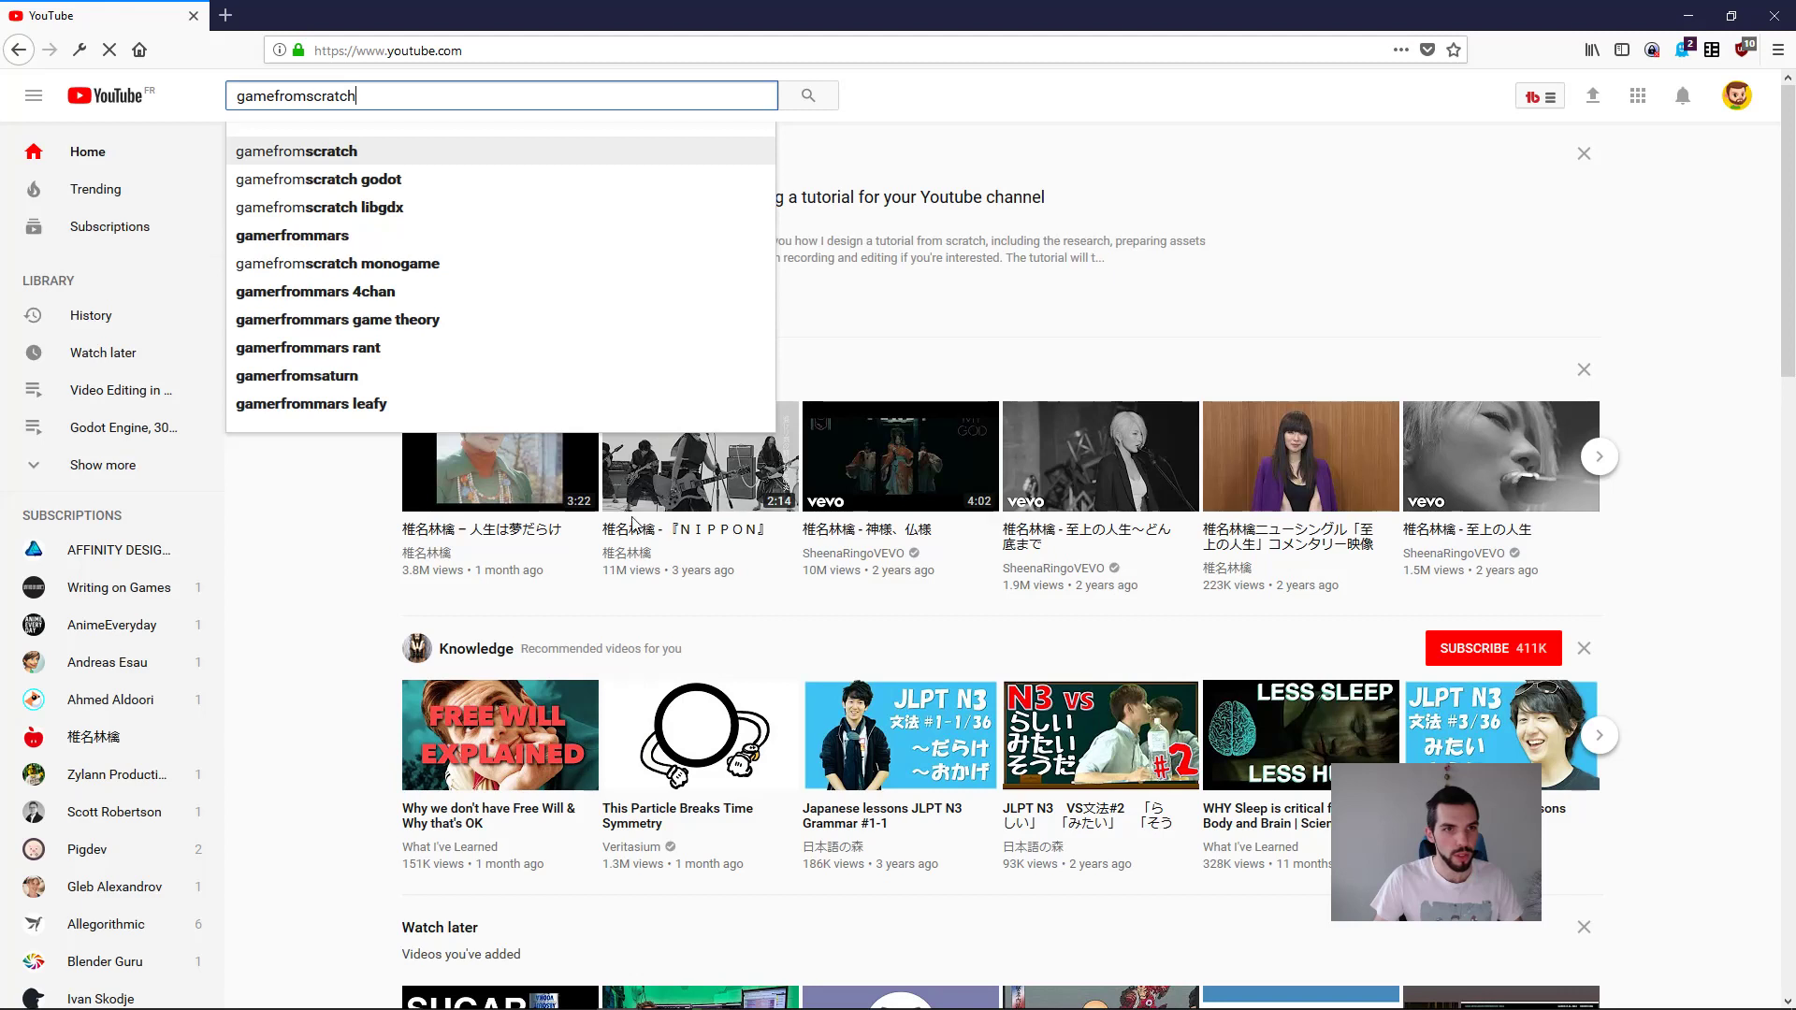
{"action": "key", "text": "Return"}
{"action": "middle_click", "coordinate": [682, 231]}
Step: Search YouTube for "kidscancode" in the original tab
{"action": "double_click", "coordinate": [366, 97]}
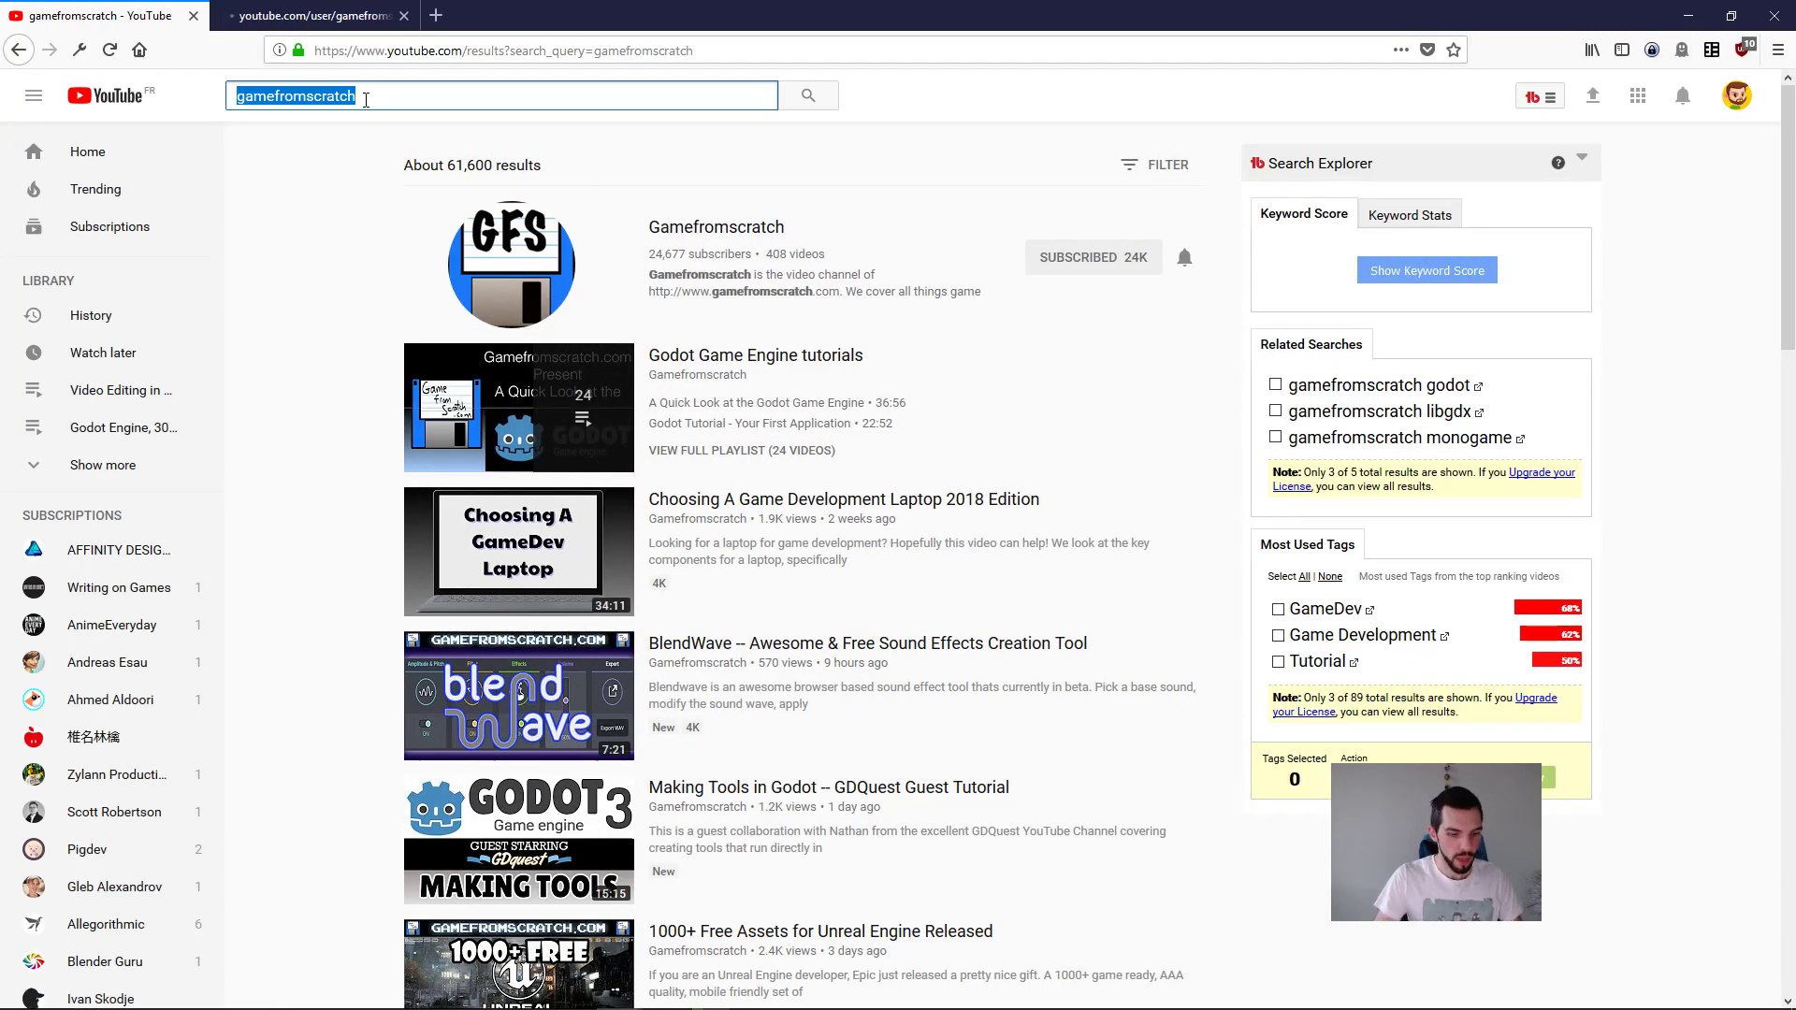
{"action": "type", "text": "kidscancode"}
{"action": "key", "text": "Return"}
Step: Show the Gamefromscratch channel's video list and select its channel address without the /videos ending
{"action": "left_click", "coordinate": [344, 17]}
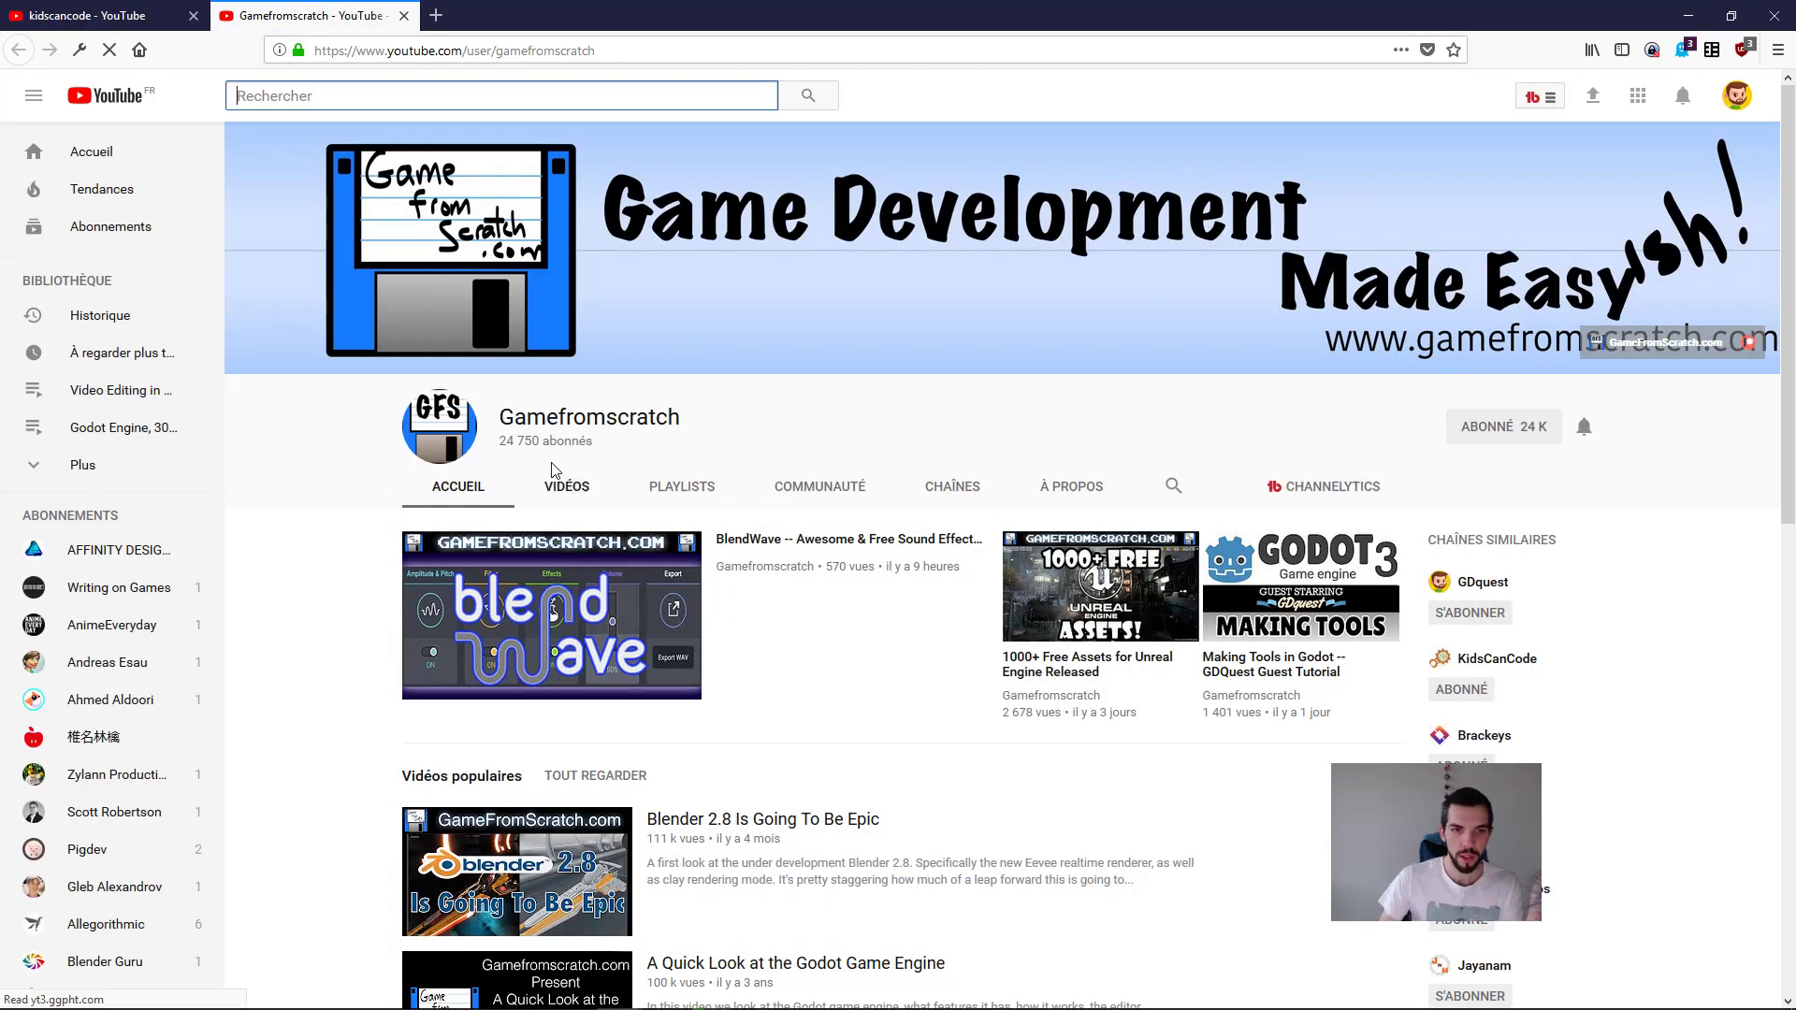
{"action": "left_click", "coordinate": [545, 492]}
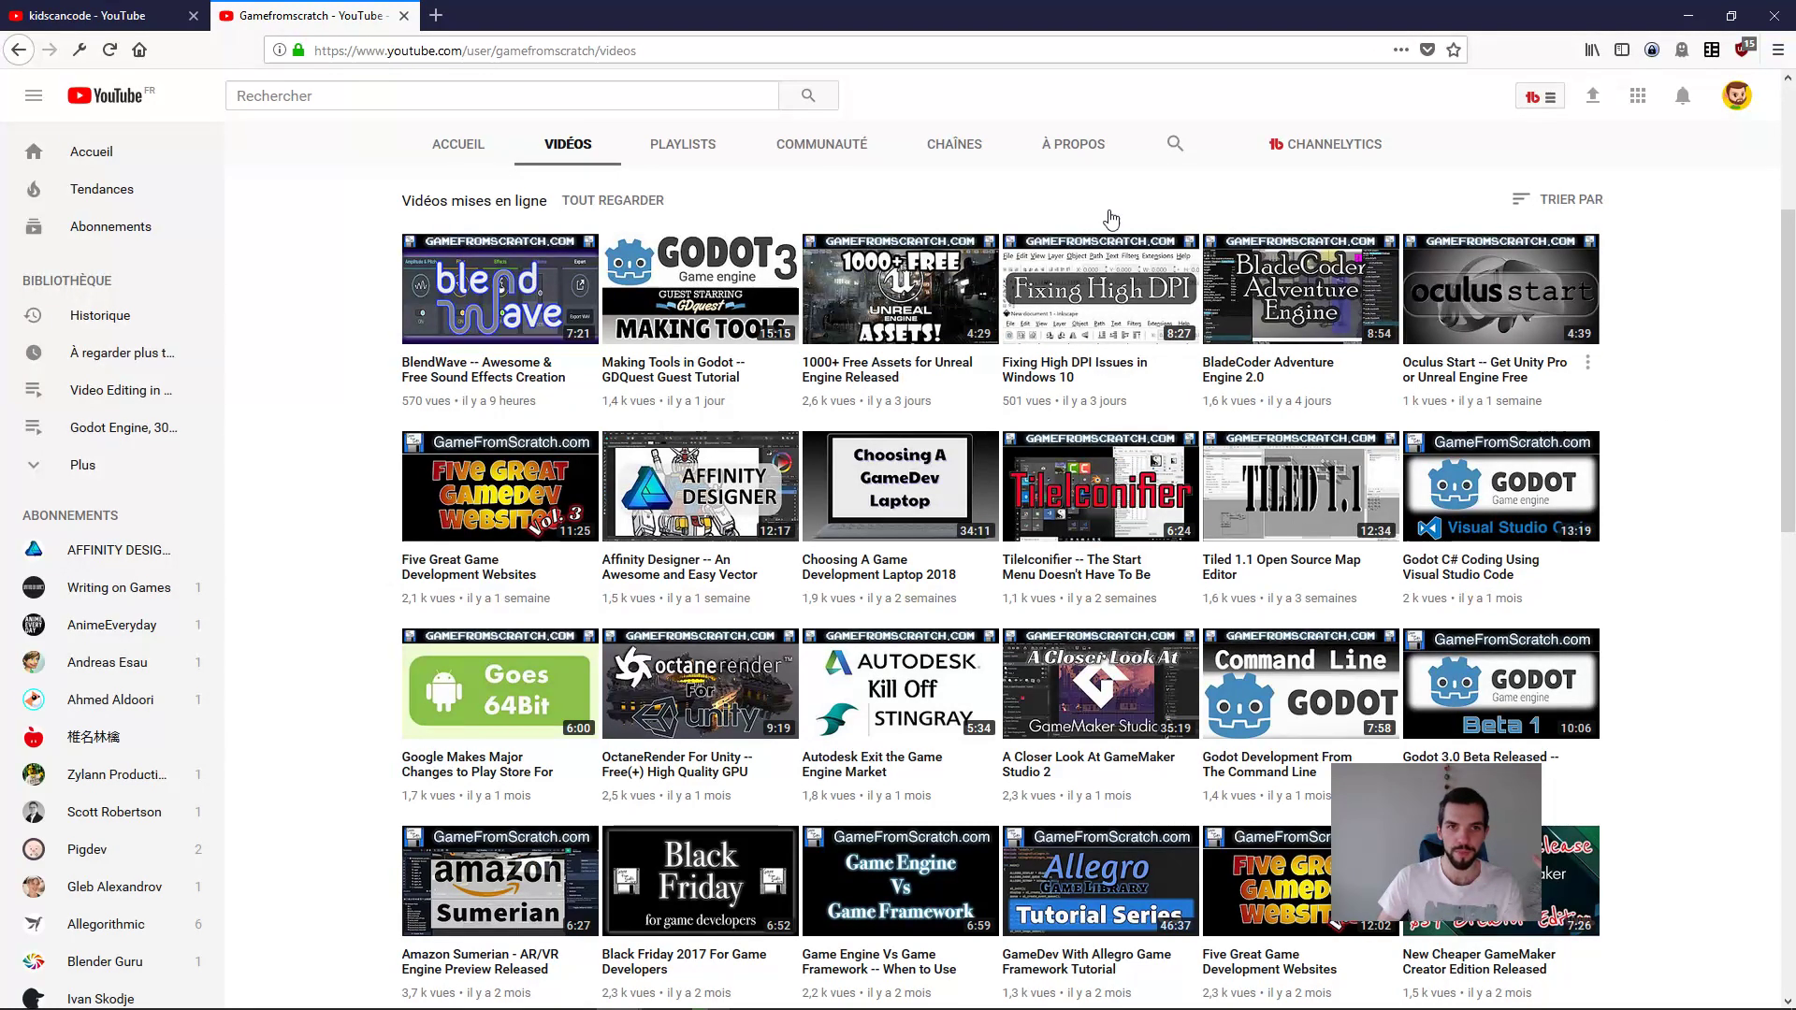
{"action": "left_click_drag", "start_coordinate": [595, 50], "coordinate": [315, 51]}
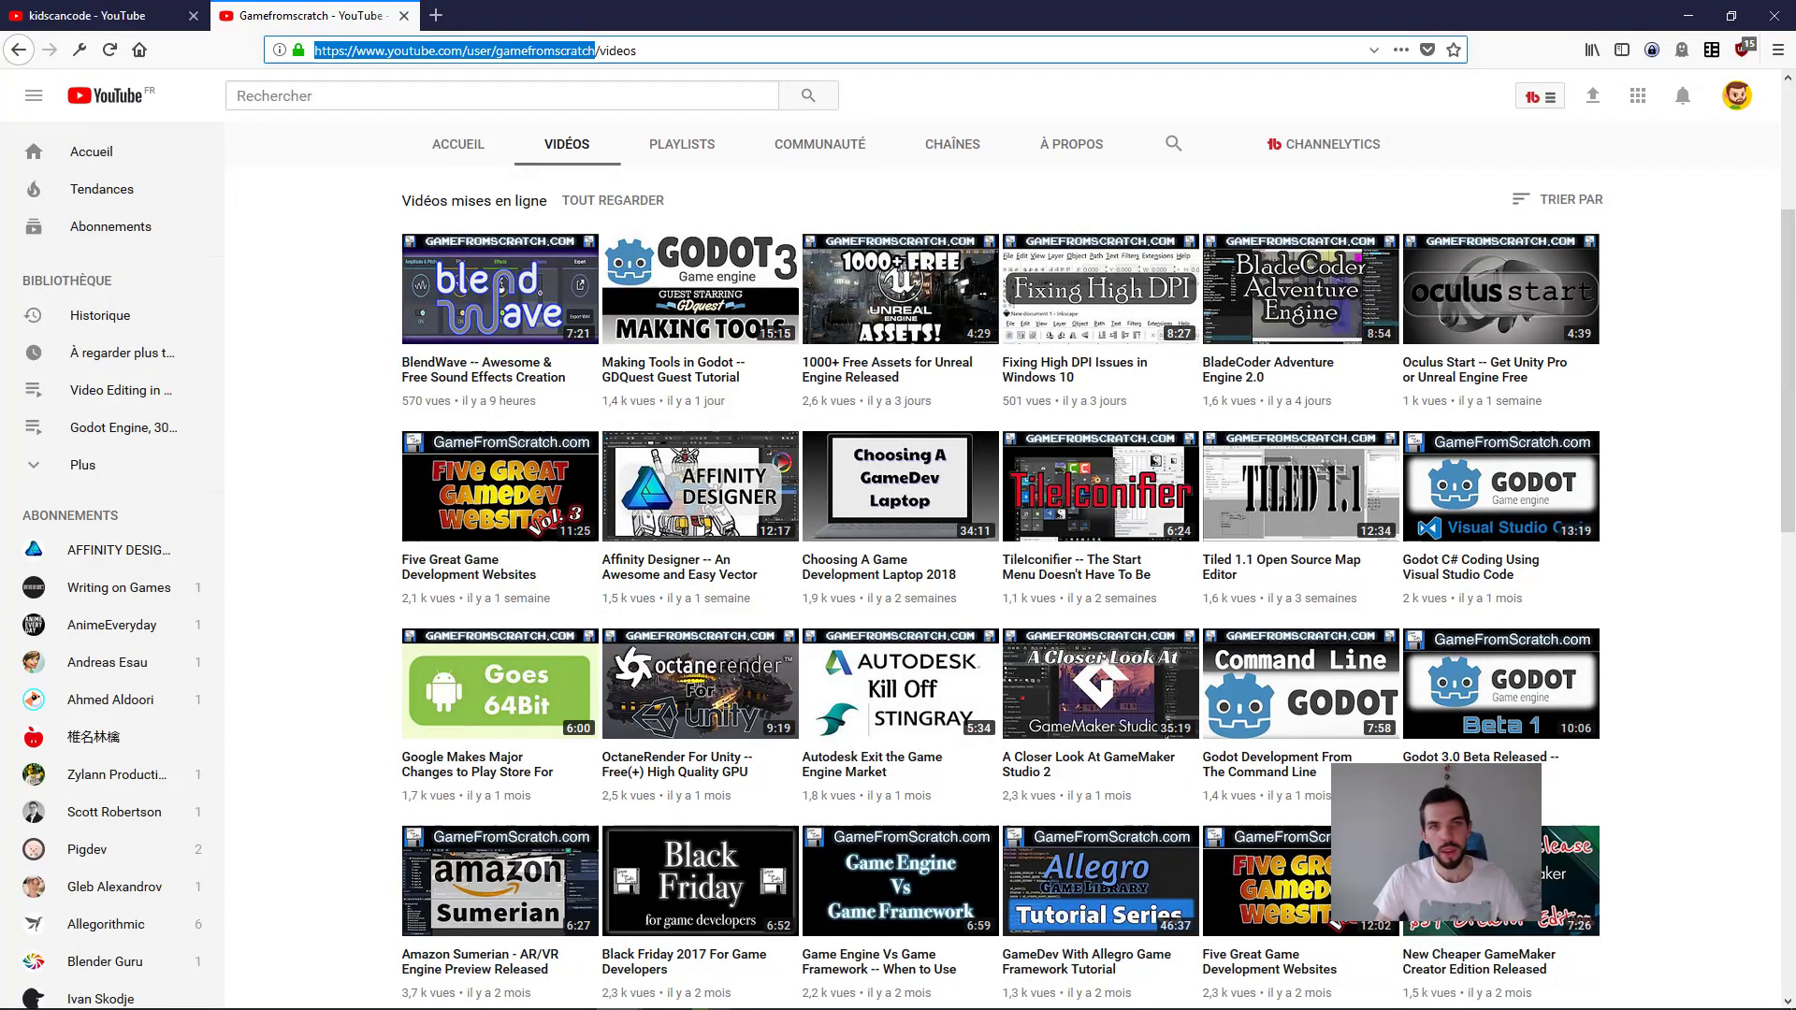
{"action": "key", "text": "alt+Tab"}
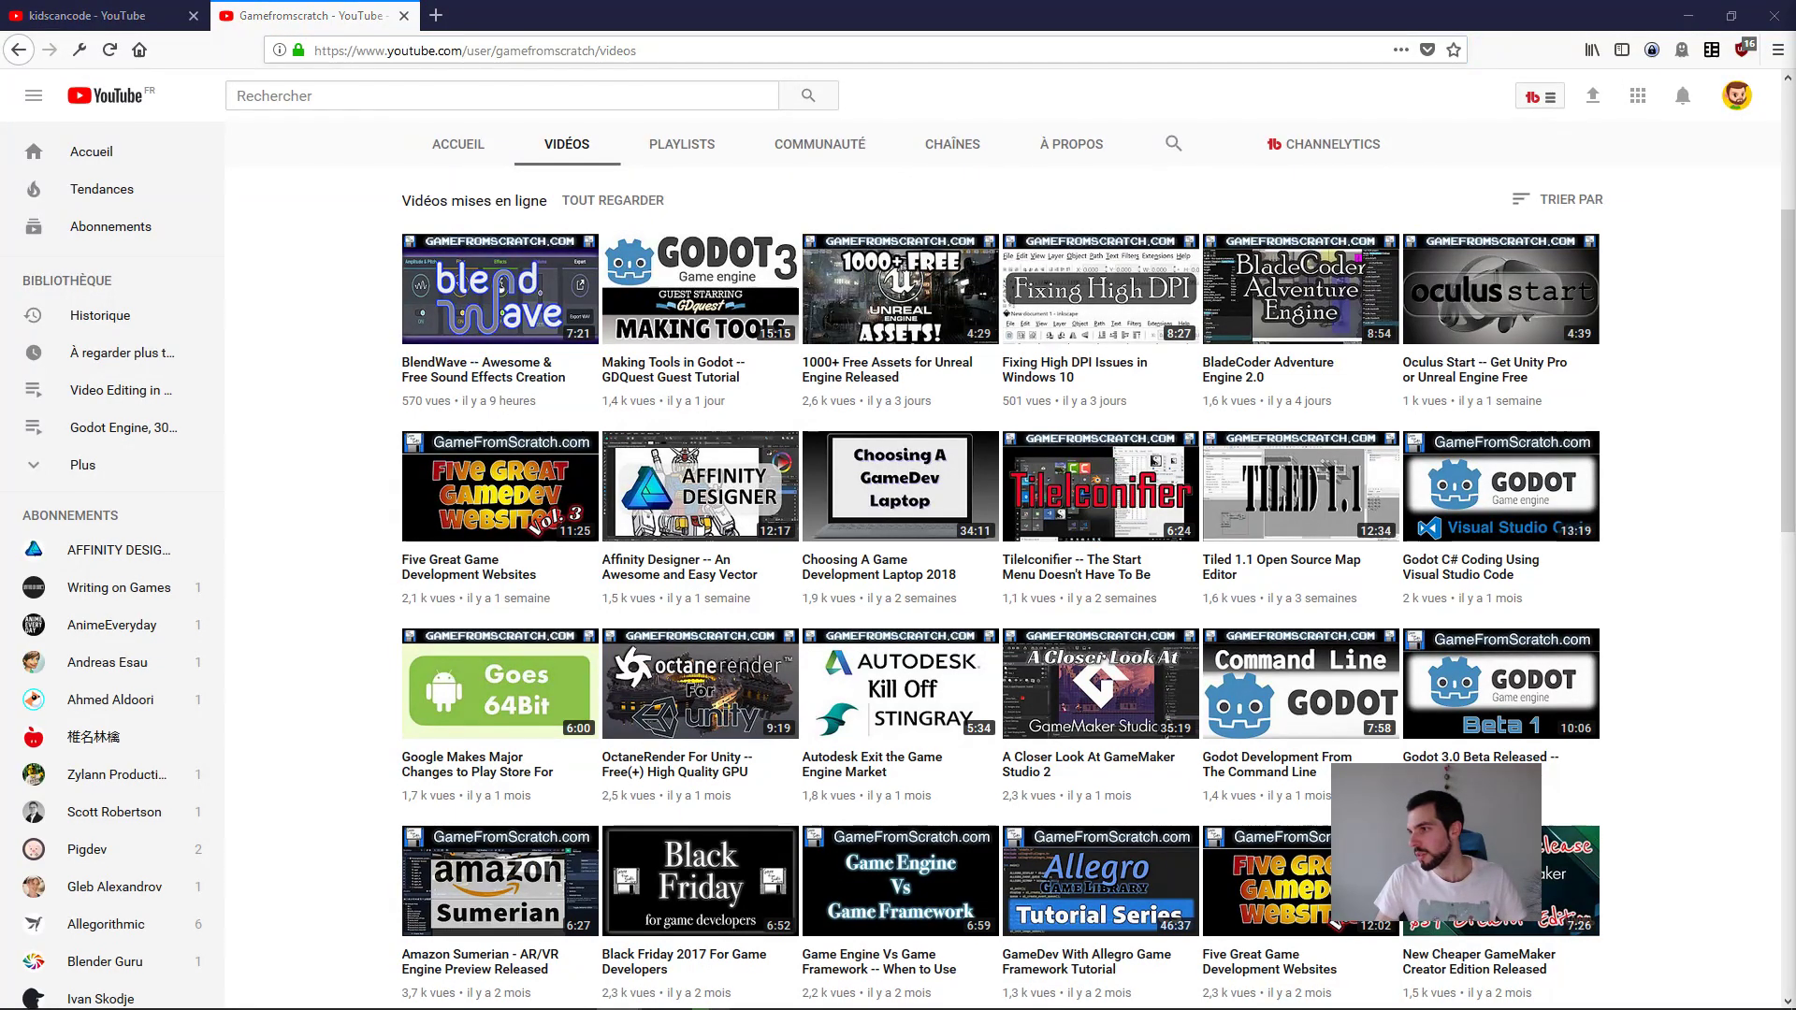
Step: Open the KidsCanCode channel from the search results and show its video list
{"action": "left_click", "coordinate": [114, 11]}
{"action": "left_click", "coordinate": [688, 231]}
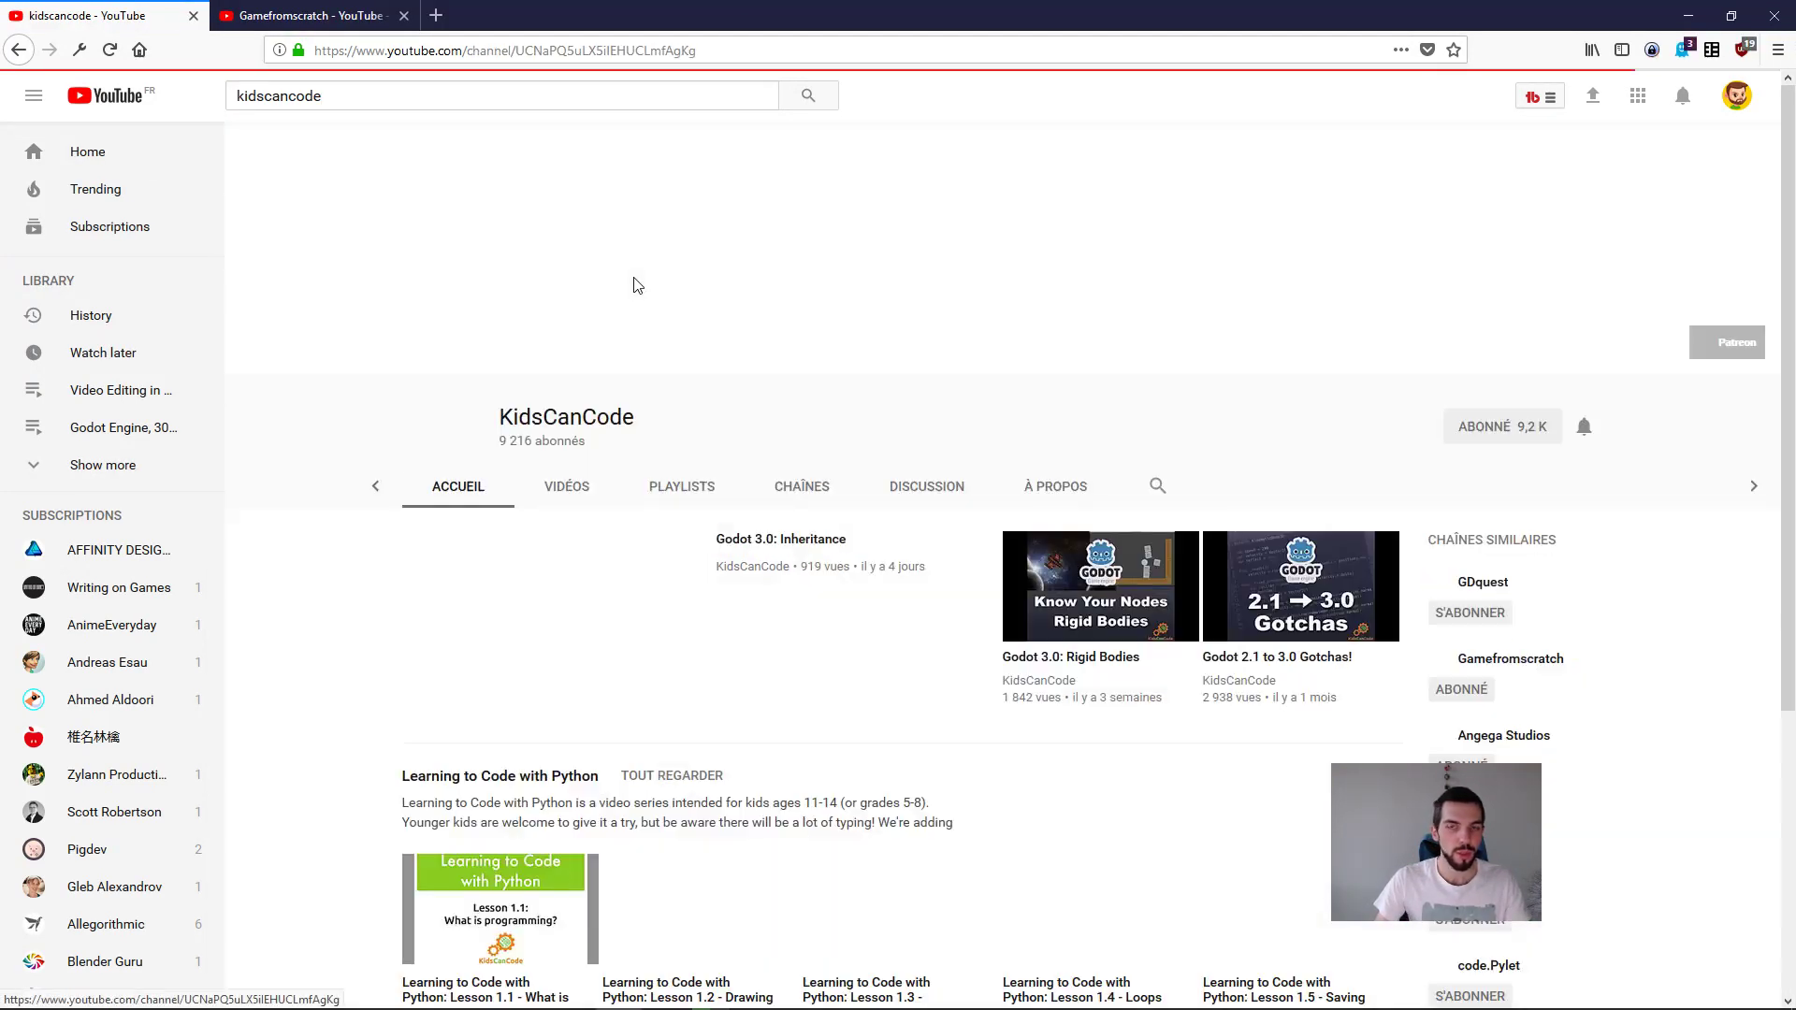
{"action": "left_click", "coordinate": [567, 486]}
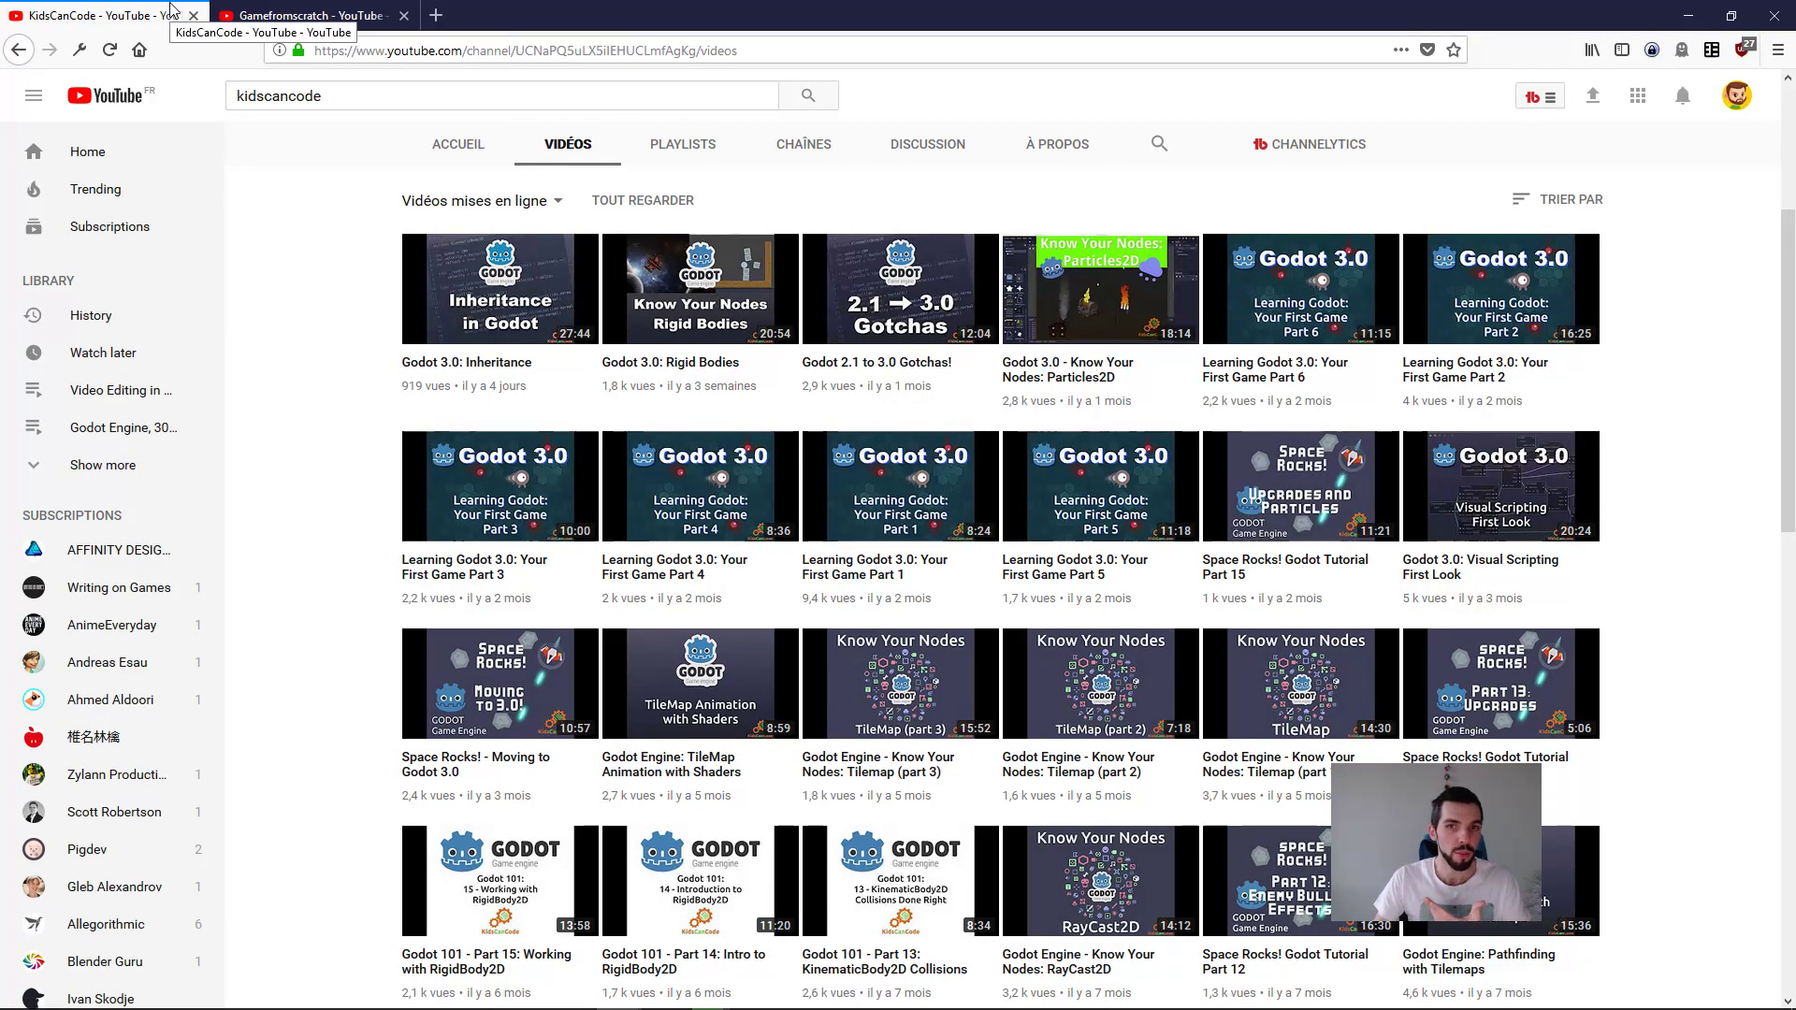
Step: Go back to the Gamefromscratch tab and close it
{"action": "key", "text": "ctrl+Tab"}
{"action": "key", "text": "ctrl+Tab"}
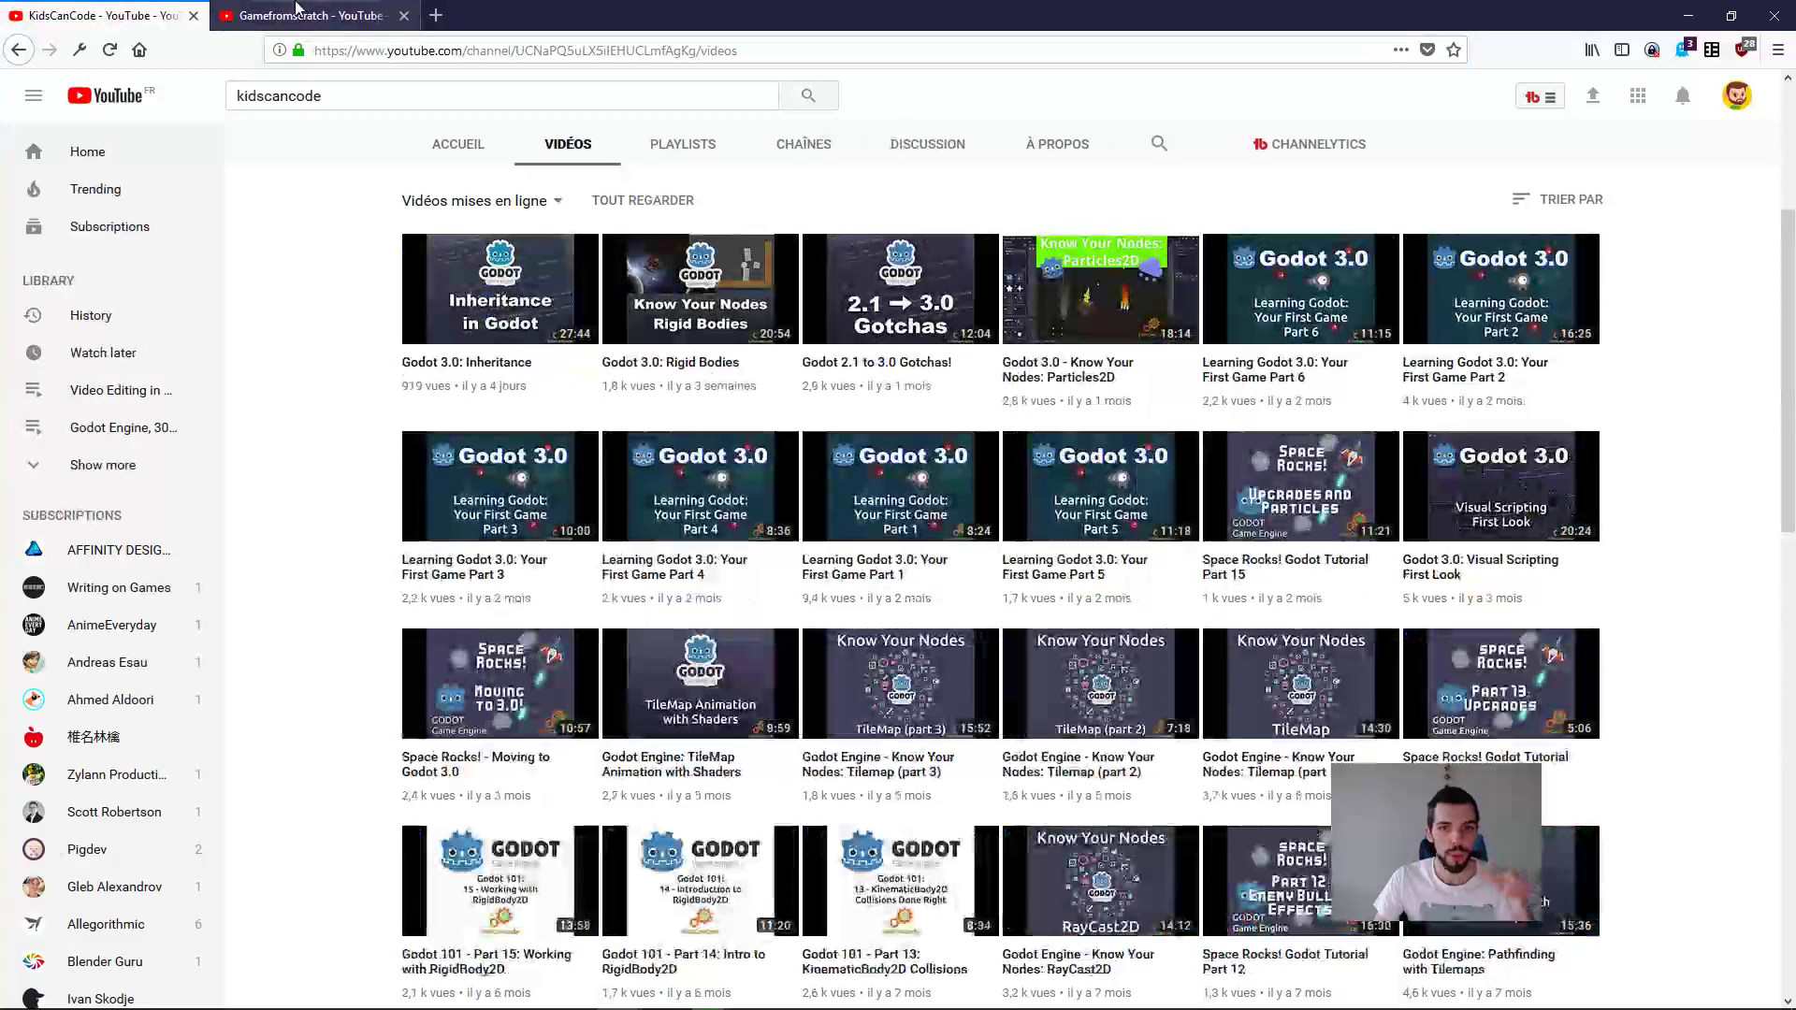
{"action": "key", "text": "ctrl+Tab"}
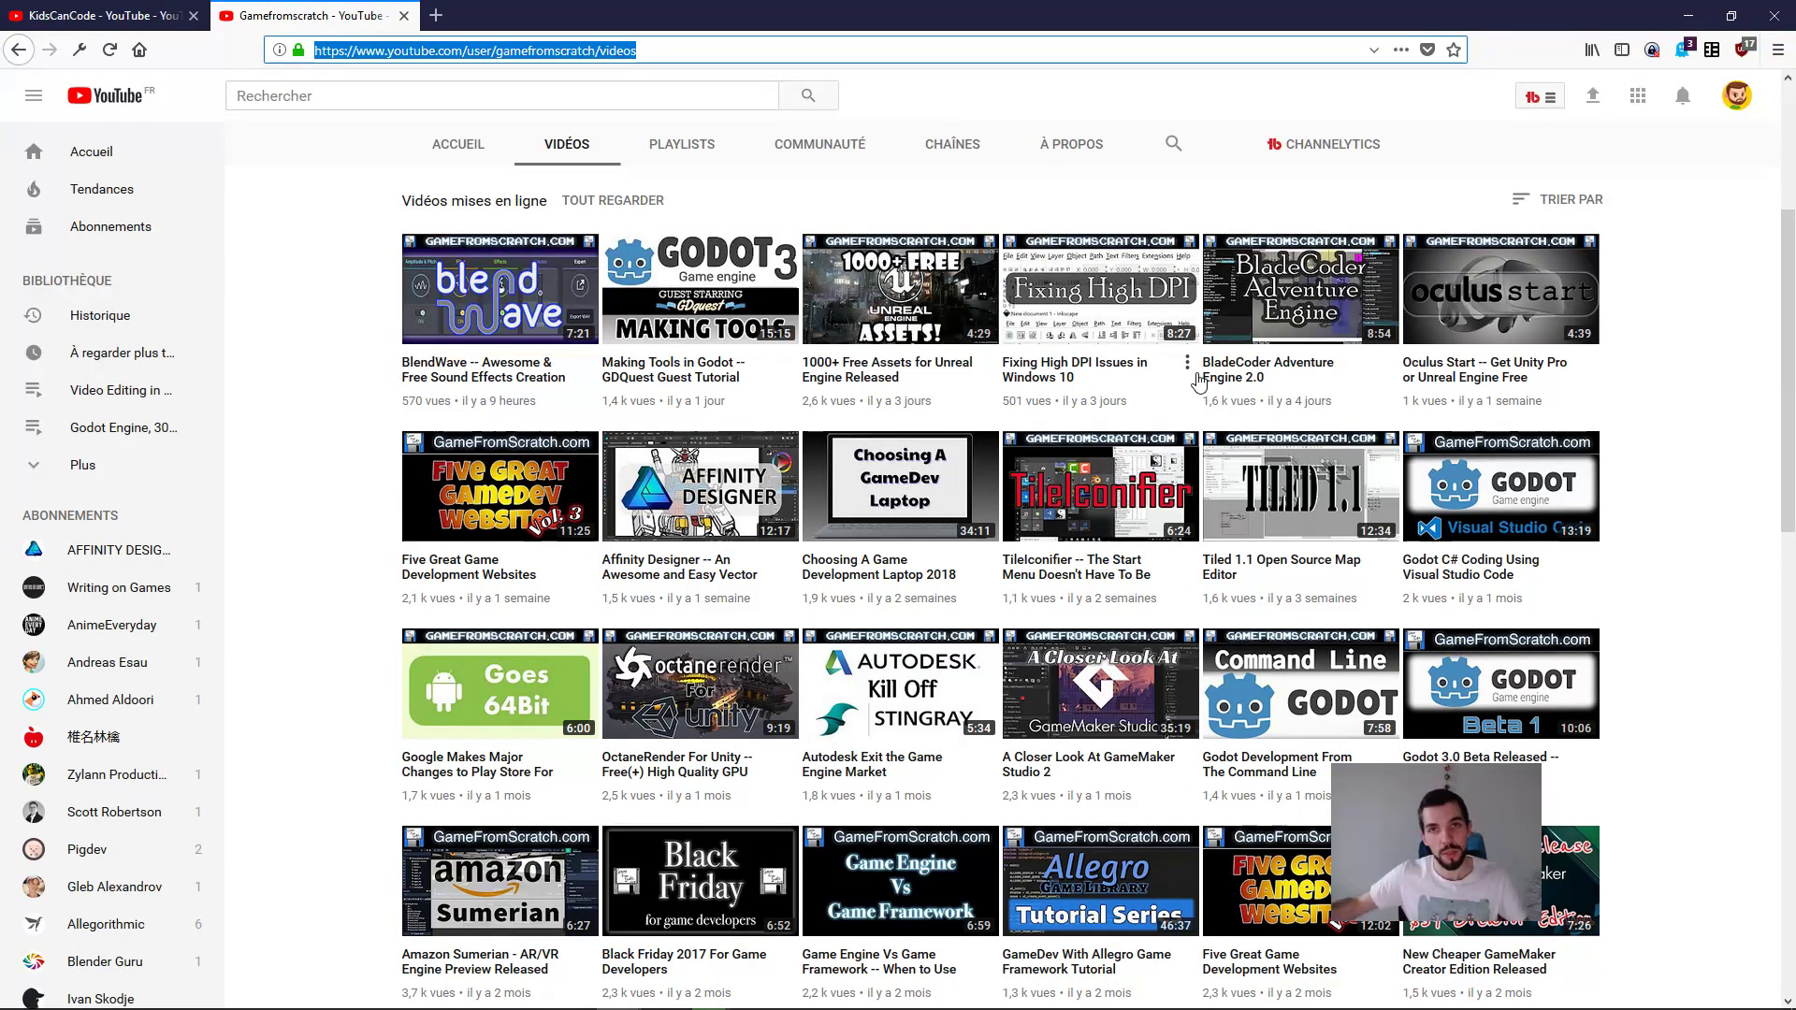
{"action": "key", "text": "ctrl+w"}
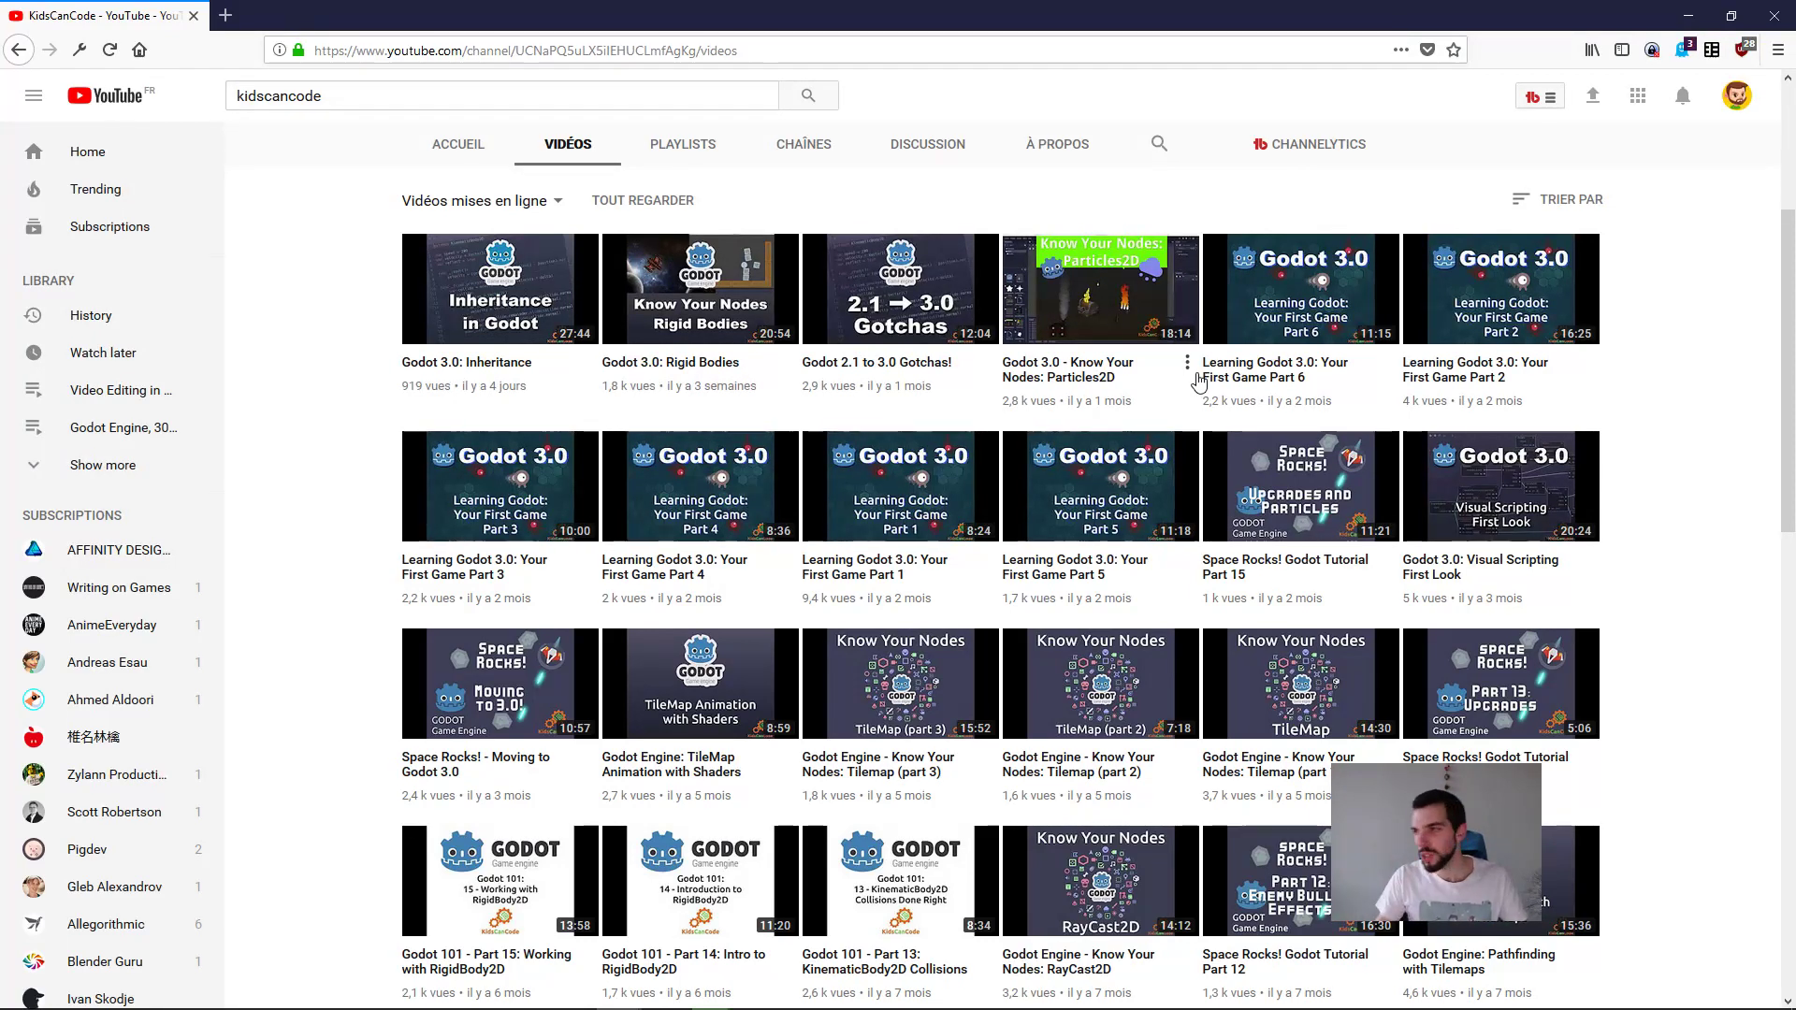
Step: Return to the course outline in Emacs and collapse chapter "05. Build levels with Tilemaps and Autotile"
{"action": "key", "text": "alt+Tab"}
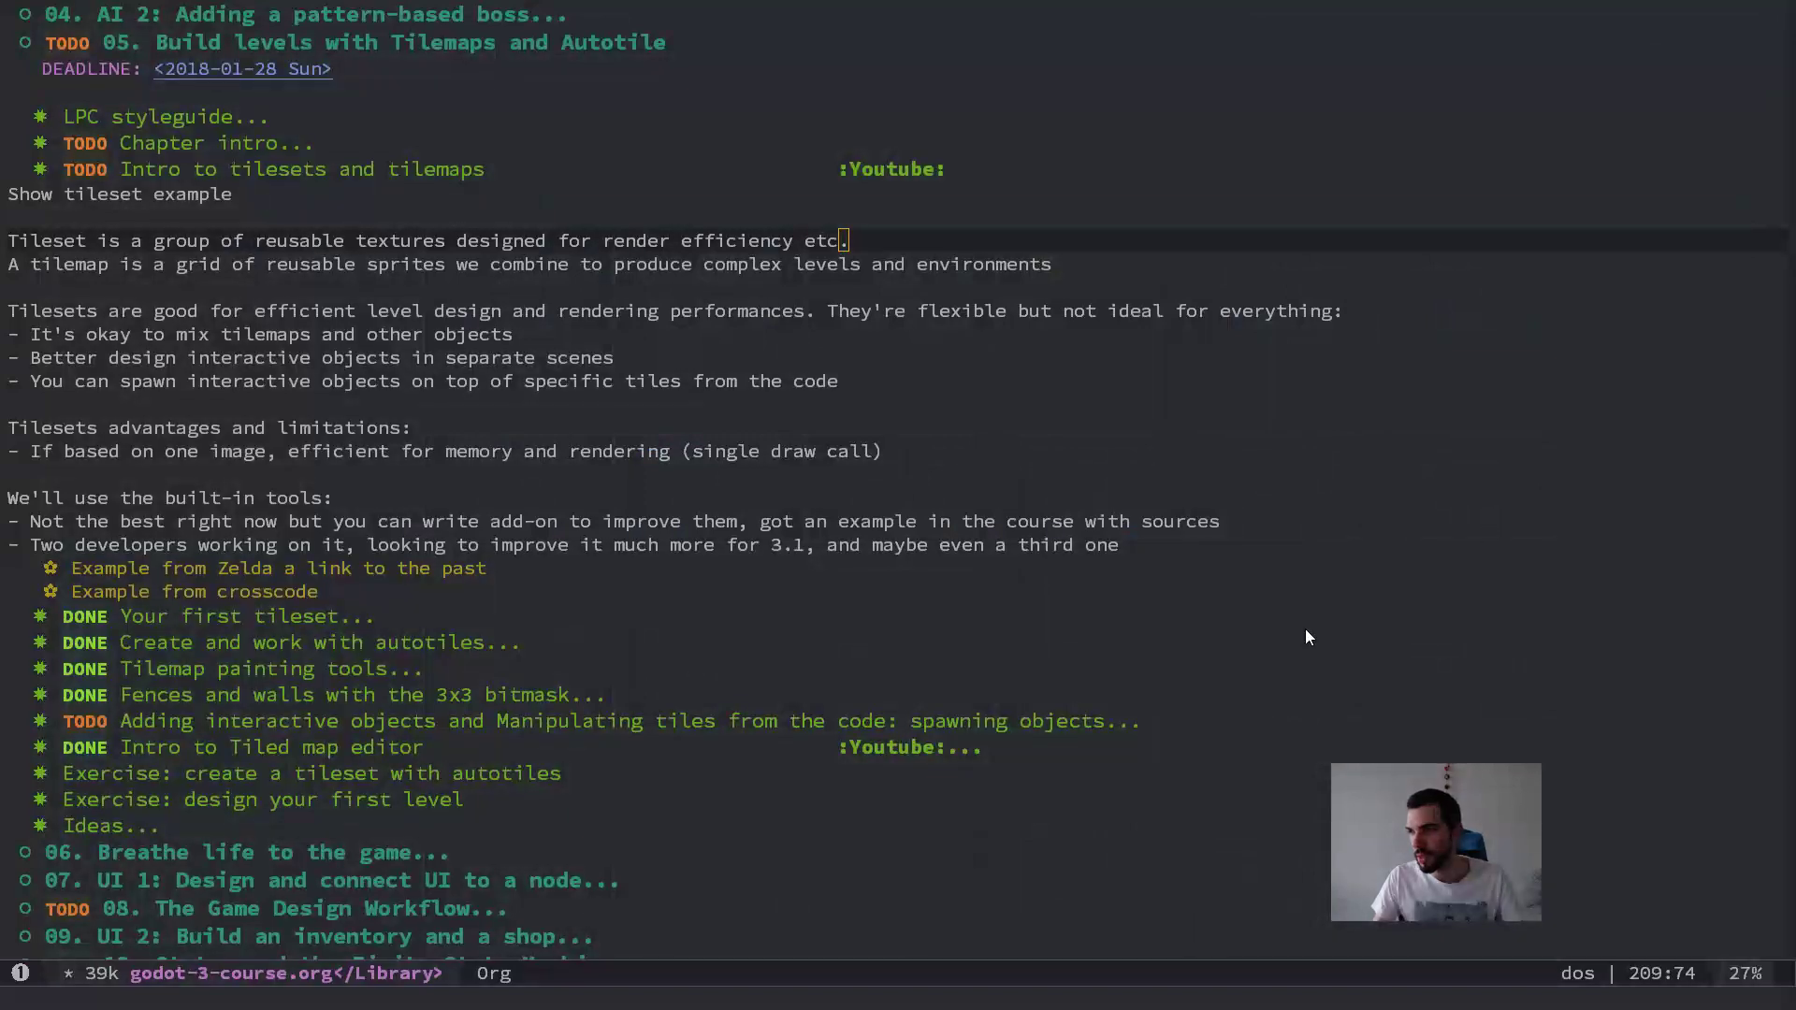
{"action": "left_click", "coordinate": [978, 196]}
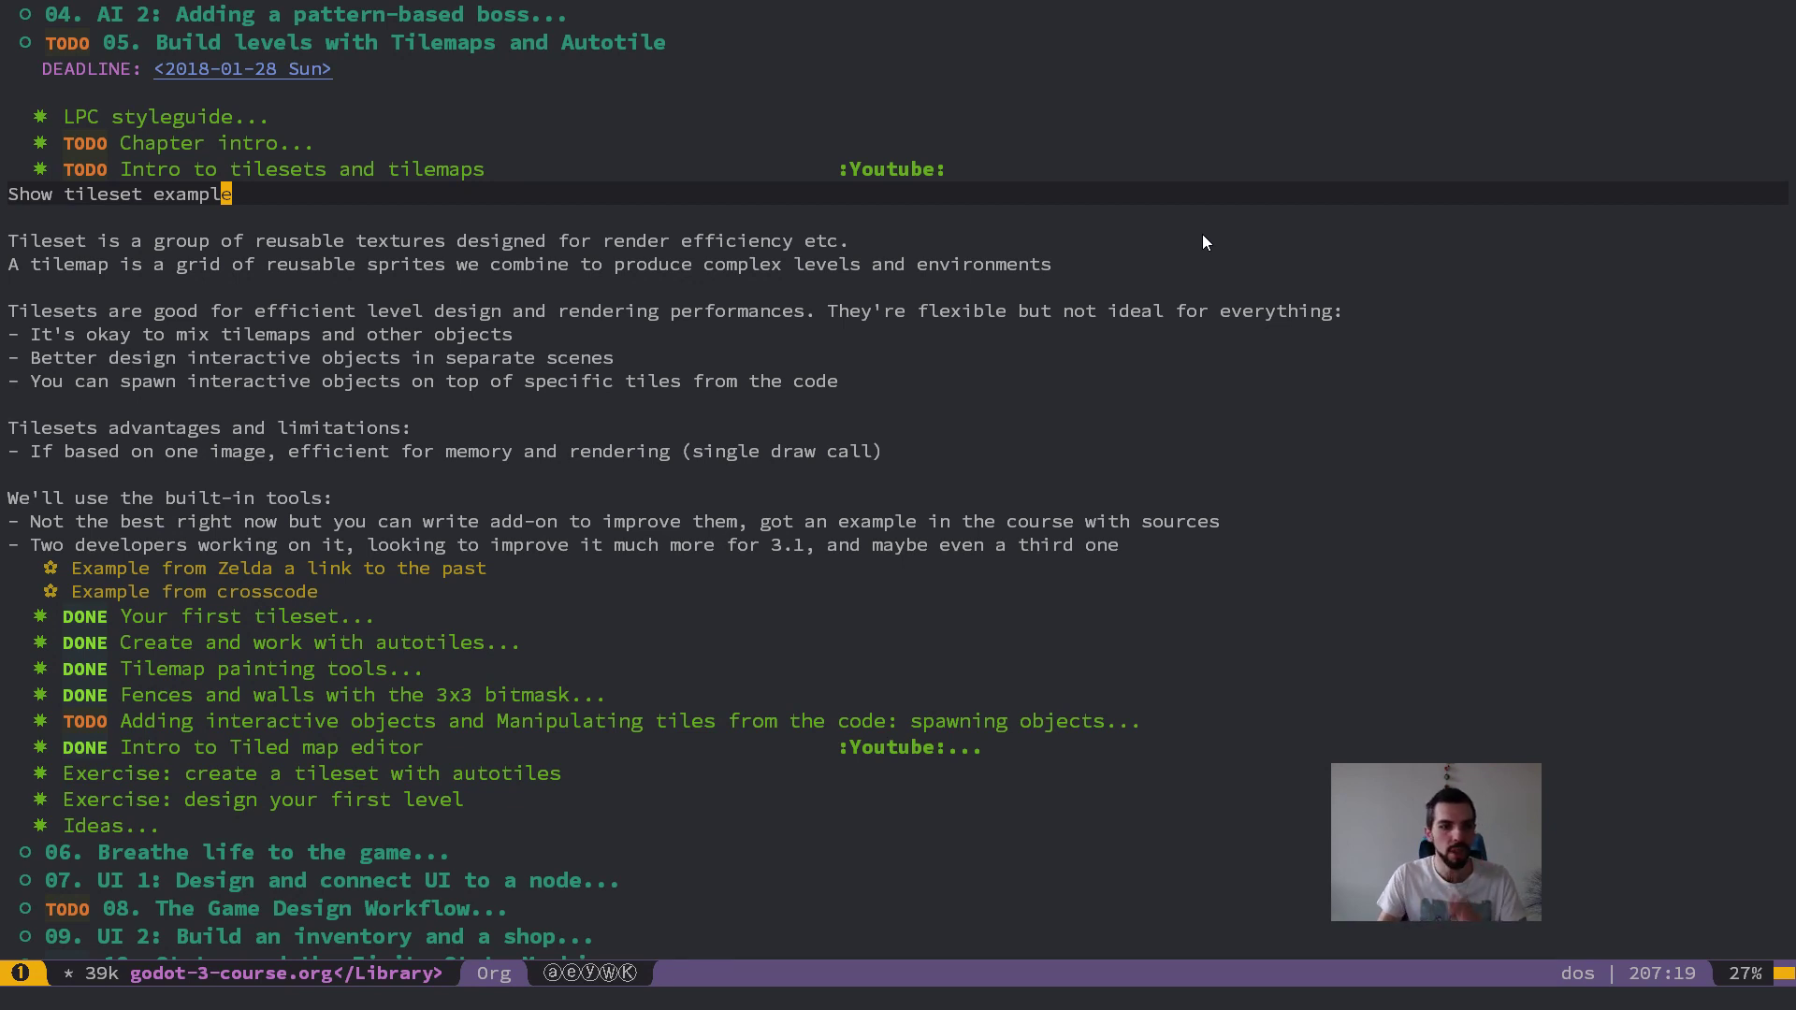
{"action": "key", "text": "k"}
{"action": "key", "text": "k"}
{"action": "key", "text": "k"}
{"action": "key", "text": "k"}
{"action": "key", "text": "k"}
{"action": "key", "text": "k"}
{"action": "key", "text": "Tab"}
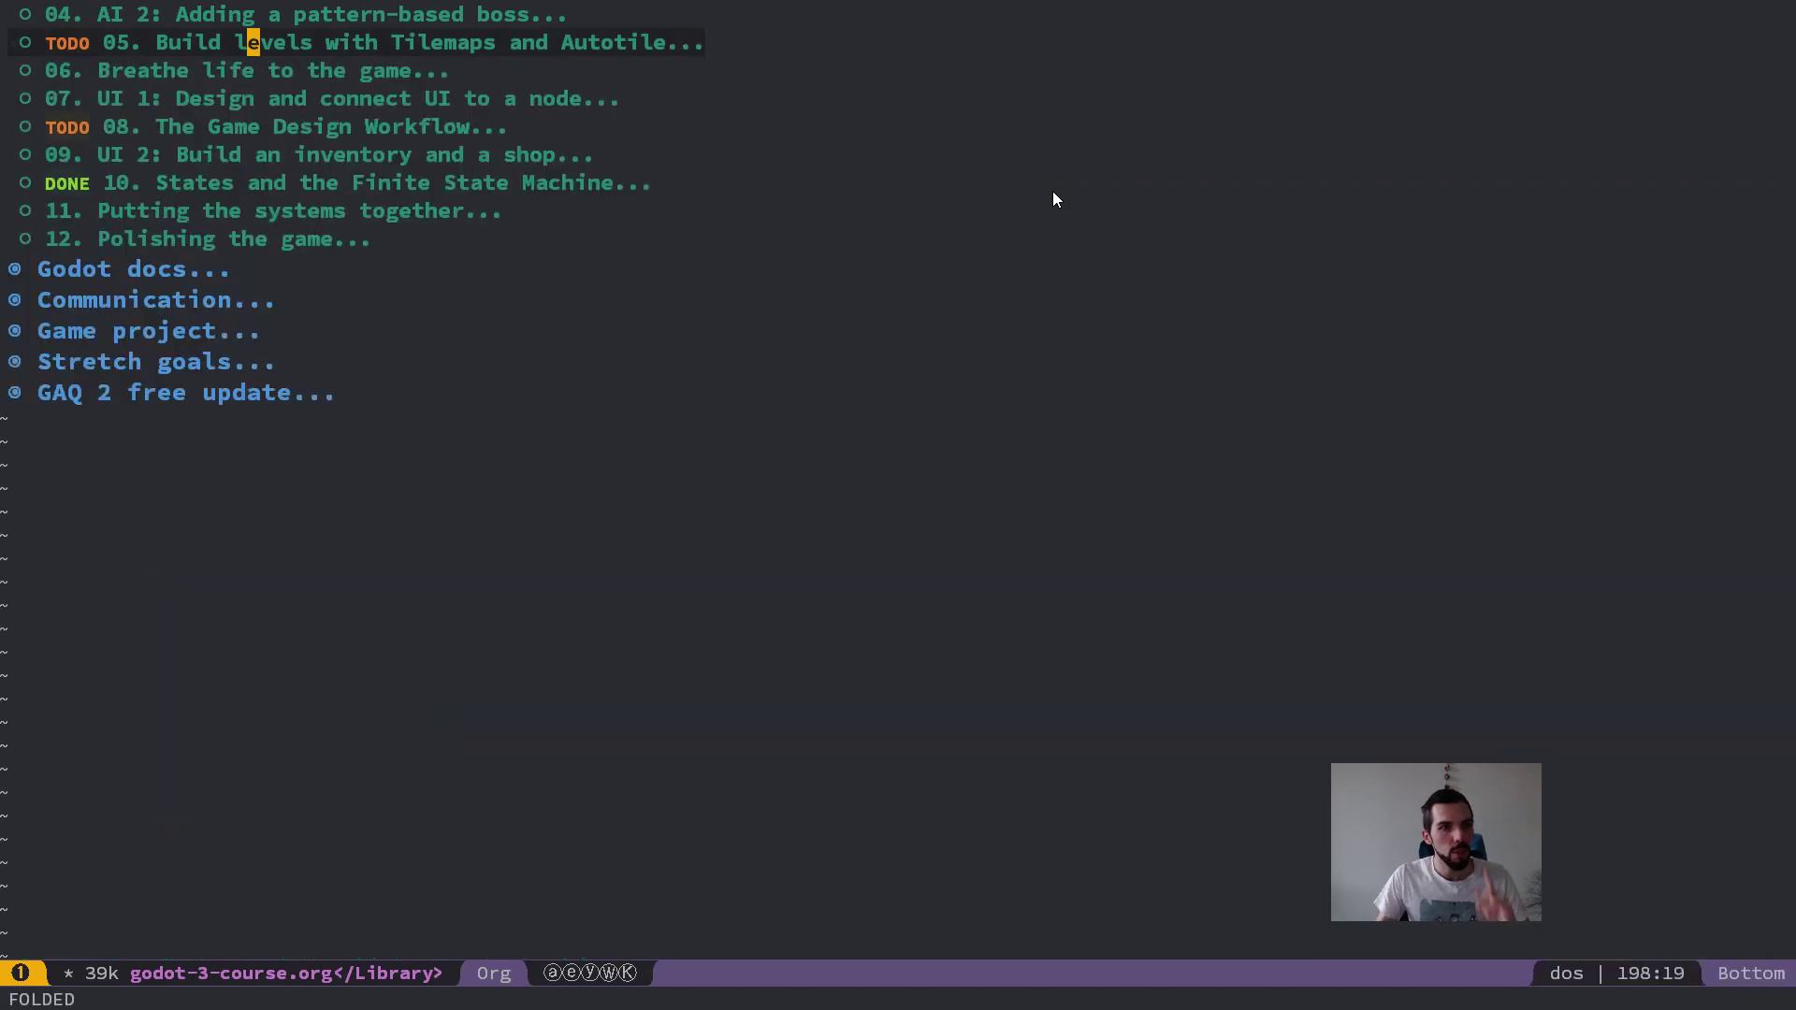
Step: Review the chapter list of "Make Professional 2d Games with Godot", moving from chapter 03 down to chapter 12
{"action": "scroll", "coordinate": [731, 362], "scroll_direction": "up", "scroll_amount": 3}
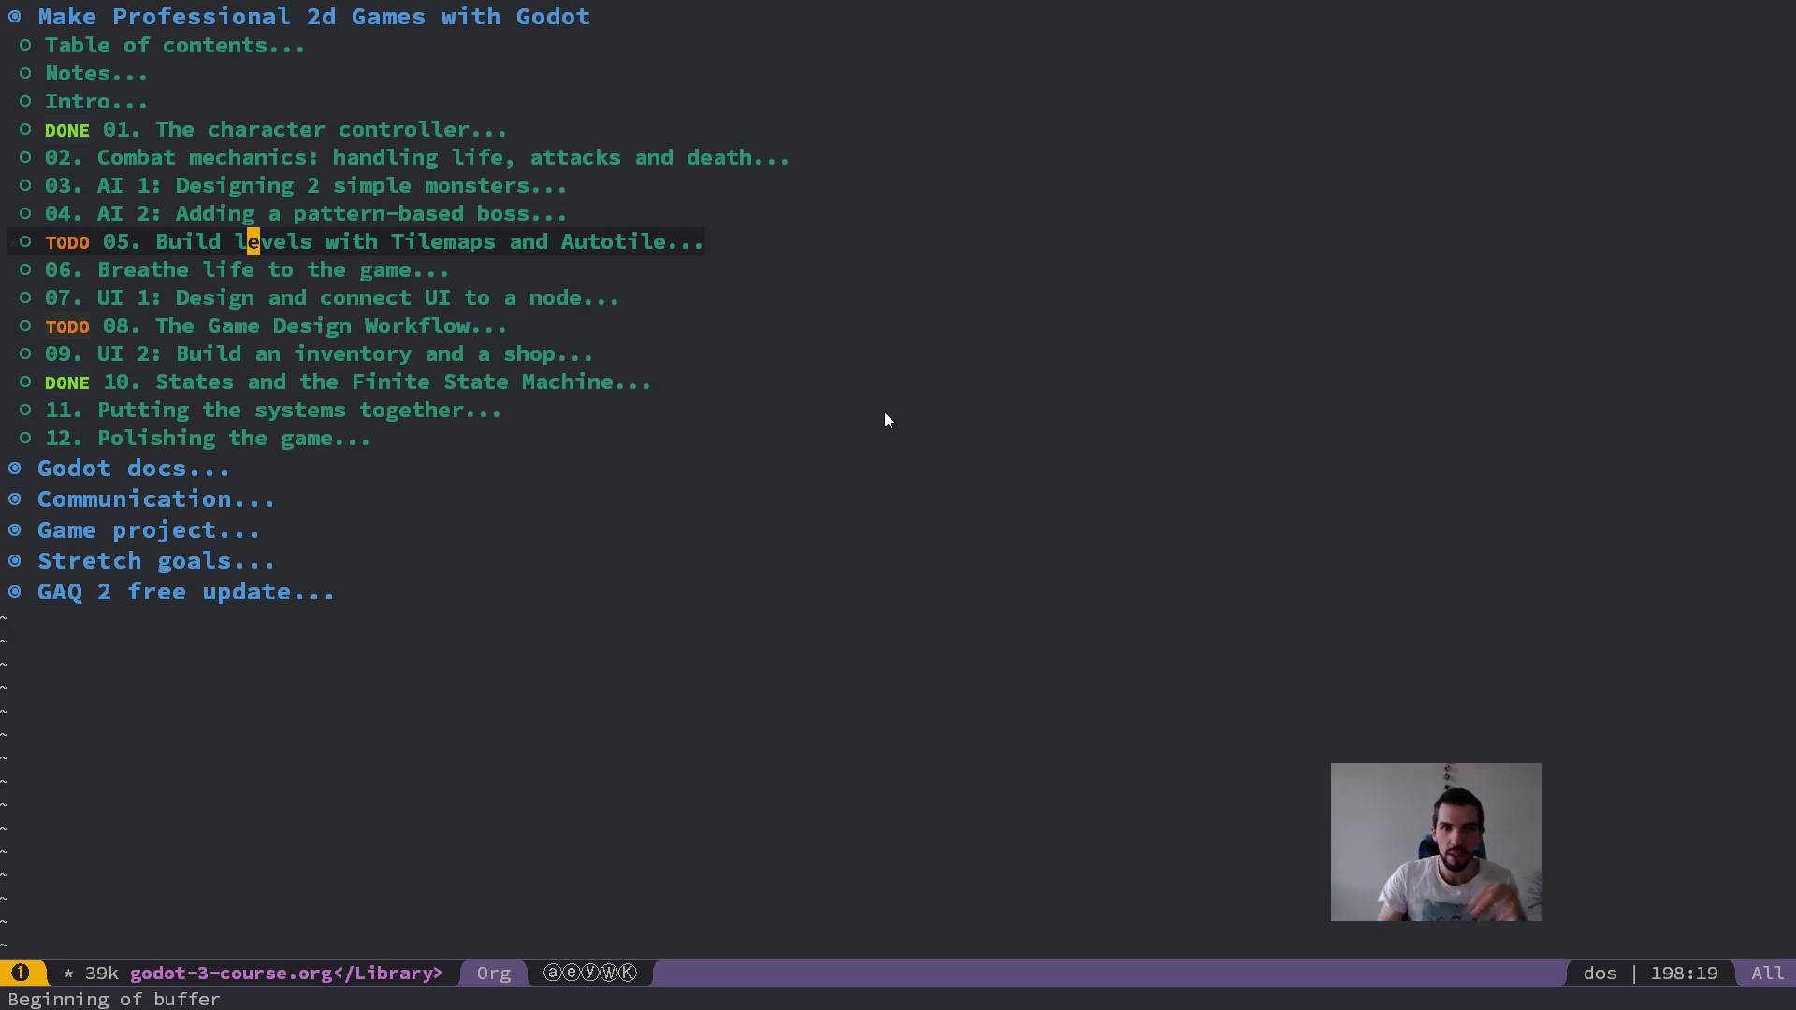
{"action": "key", "text": "k"}
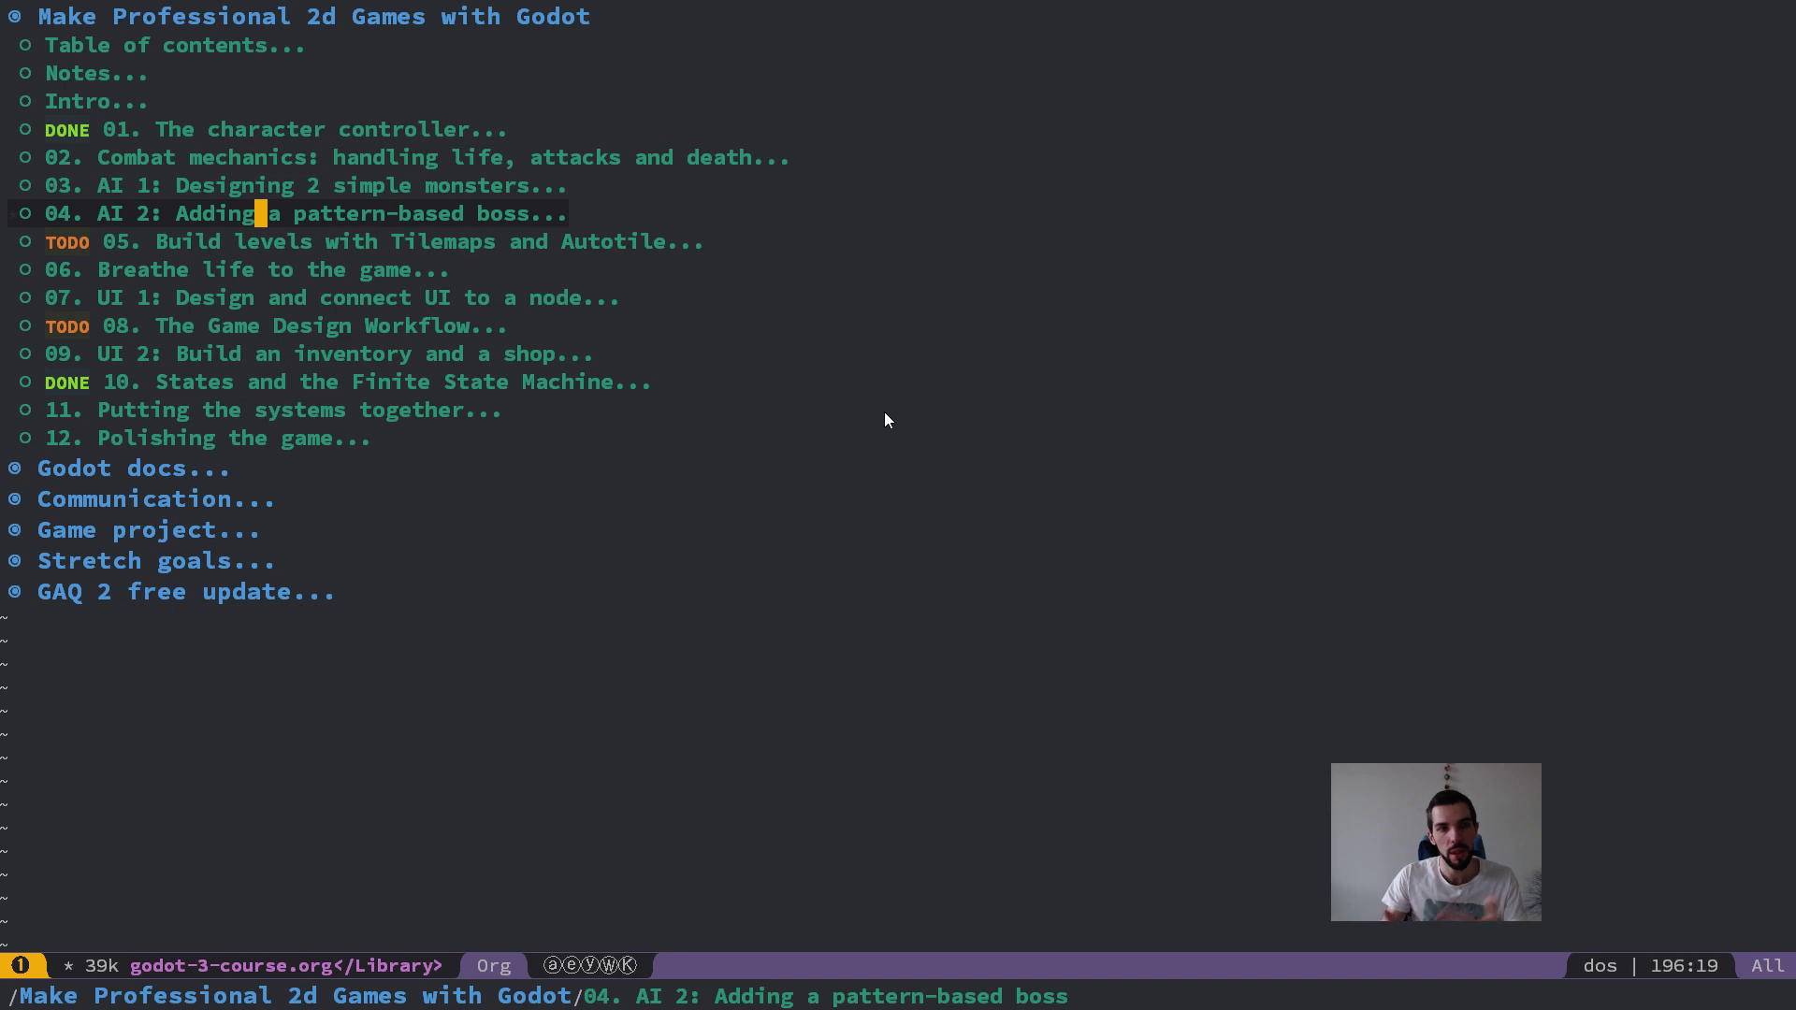
{"action": "key", "text": "k"}
{"action": "key", "text": "k"}
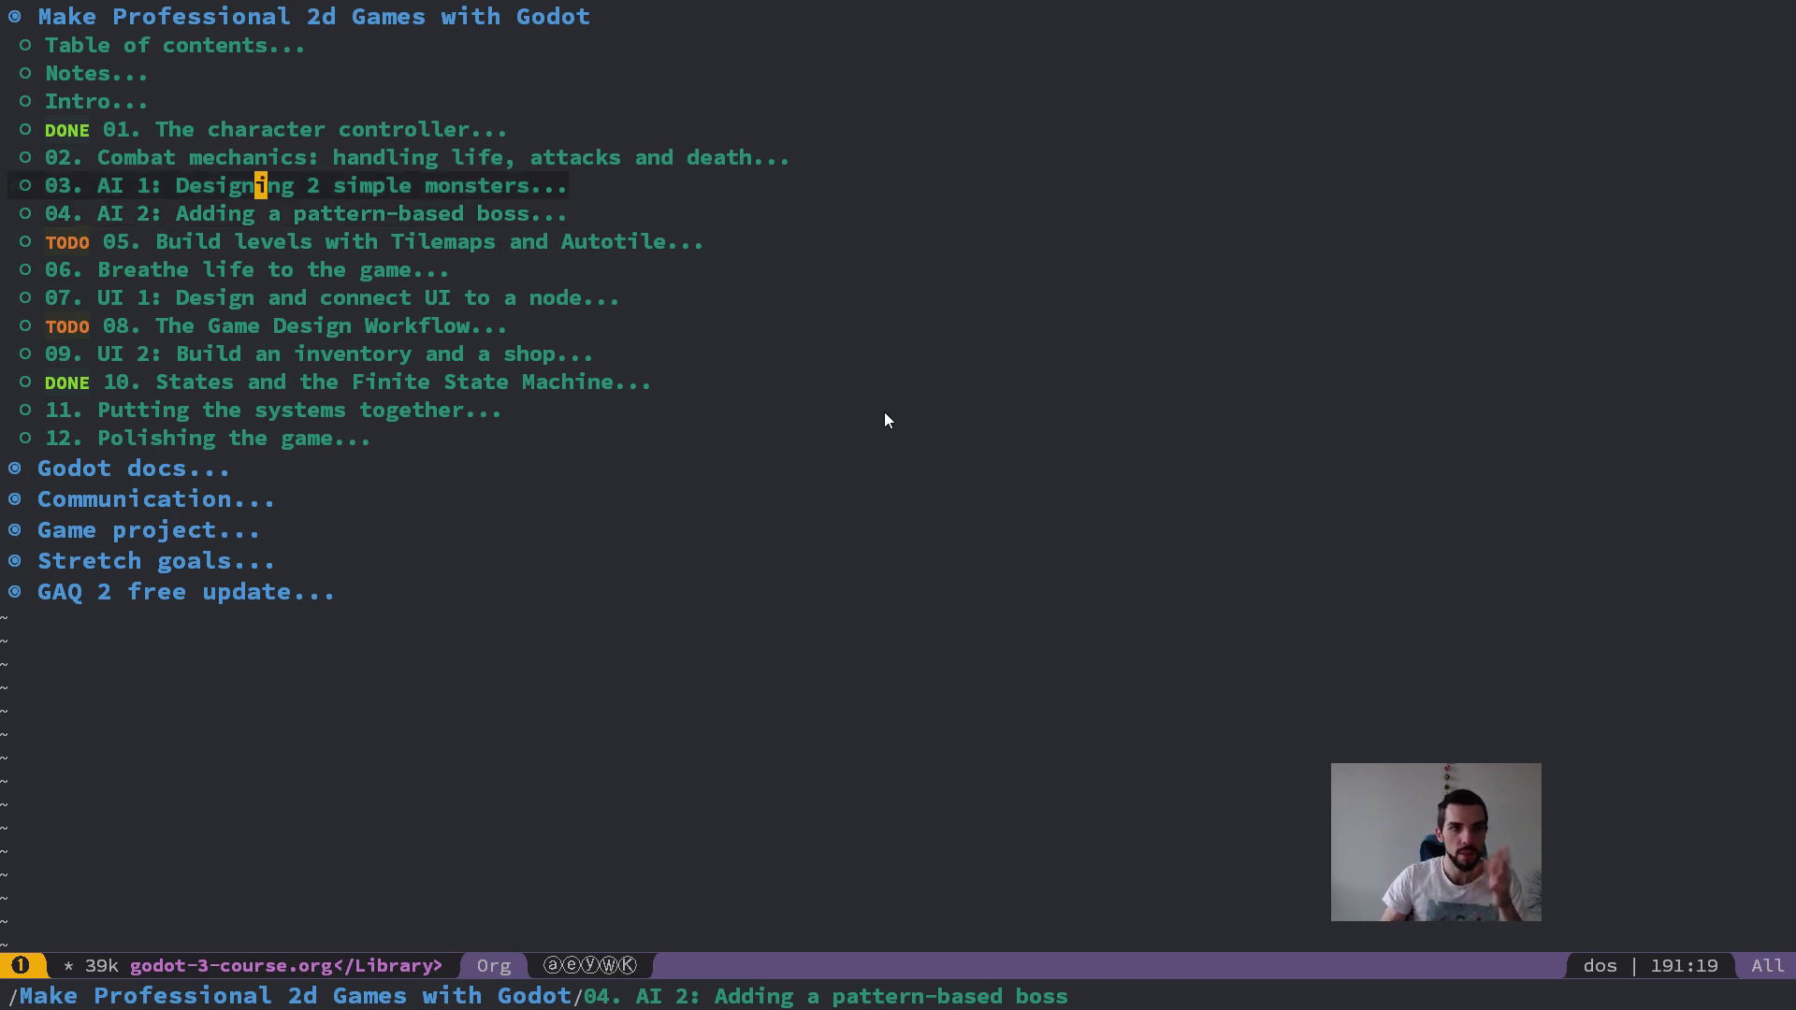
{"action": "key", "text": "j"}
{"action": "key", "text": "j"}
{"action": "key", "text": "j"}
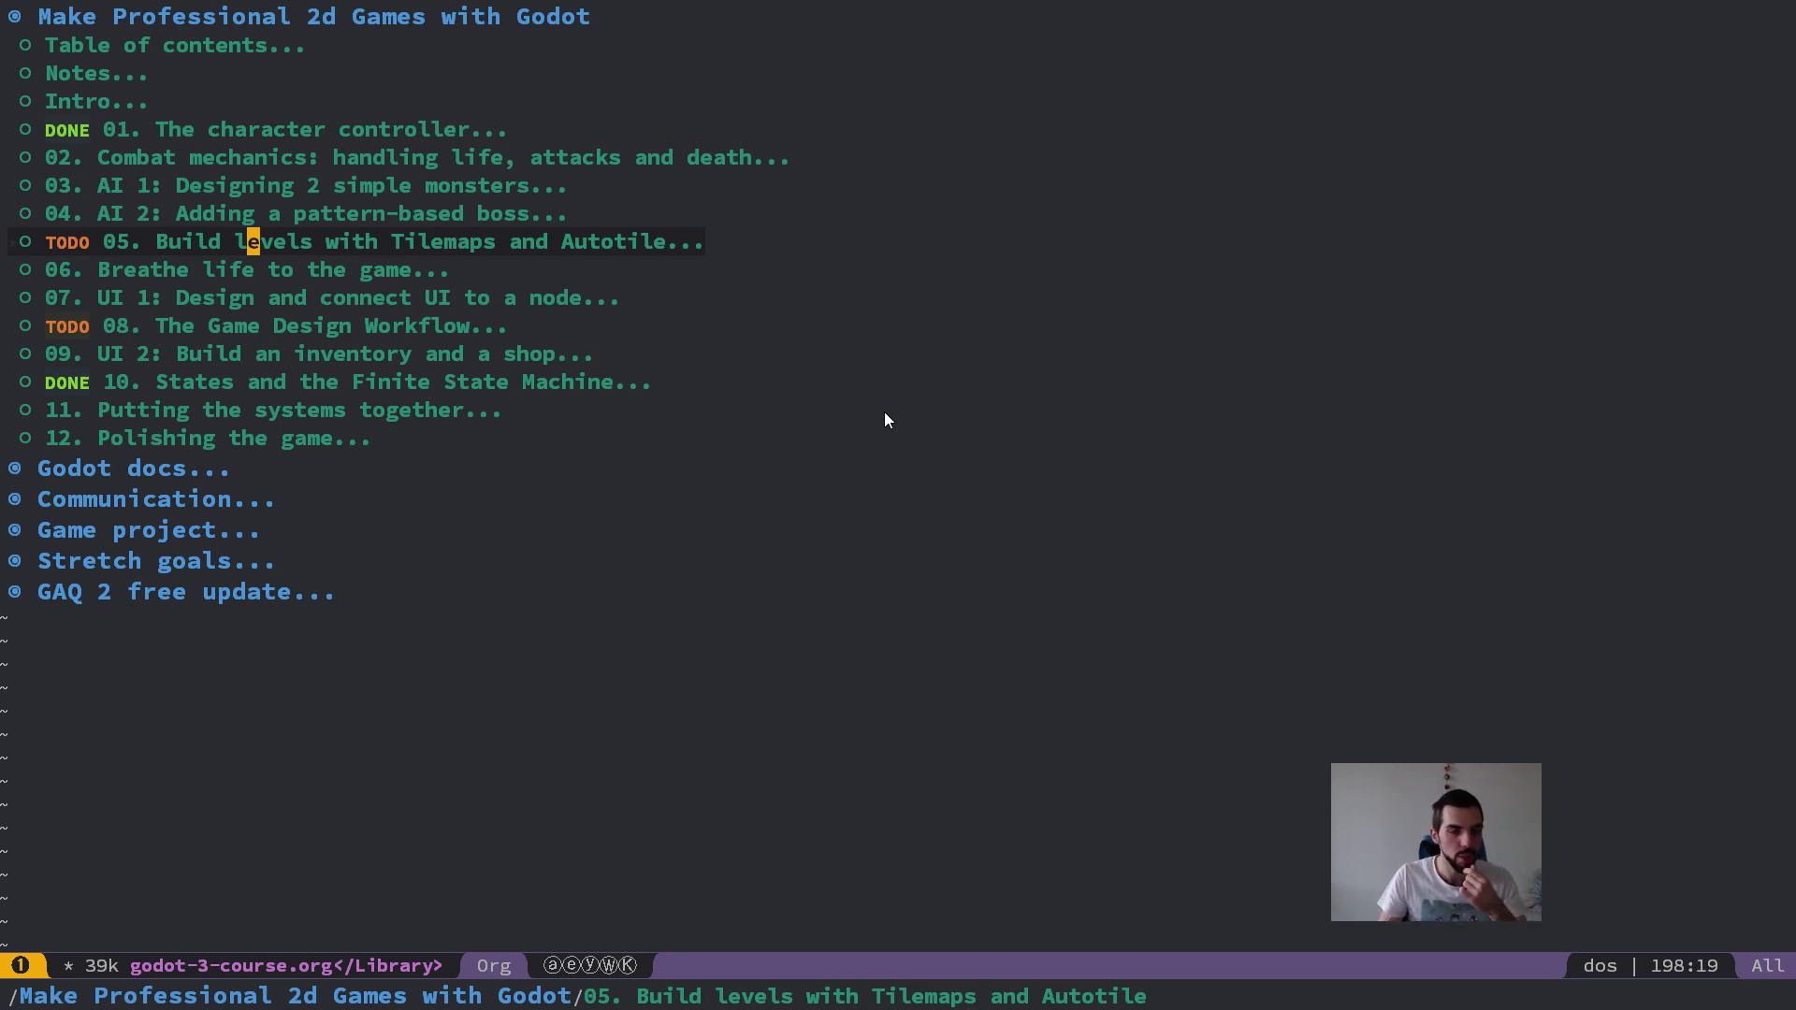
{"action": "key", "text": "j"}
{"action": "key", "text": "j"}
{"action": "key", "text": "j"}
{"action": "key", "text": "j"}
{"action": "key", "text": "j"}
{"action": "key", "text": "j"}
{"action": "key", "text": "j"}
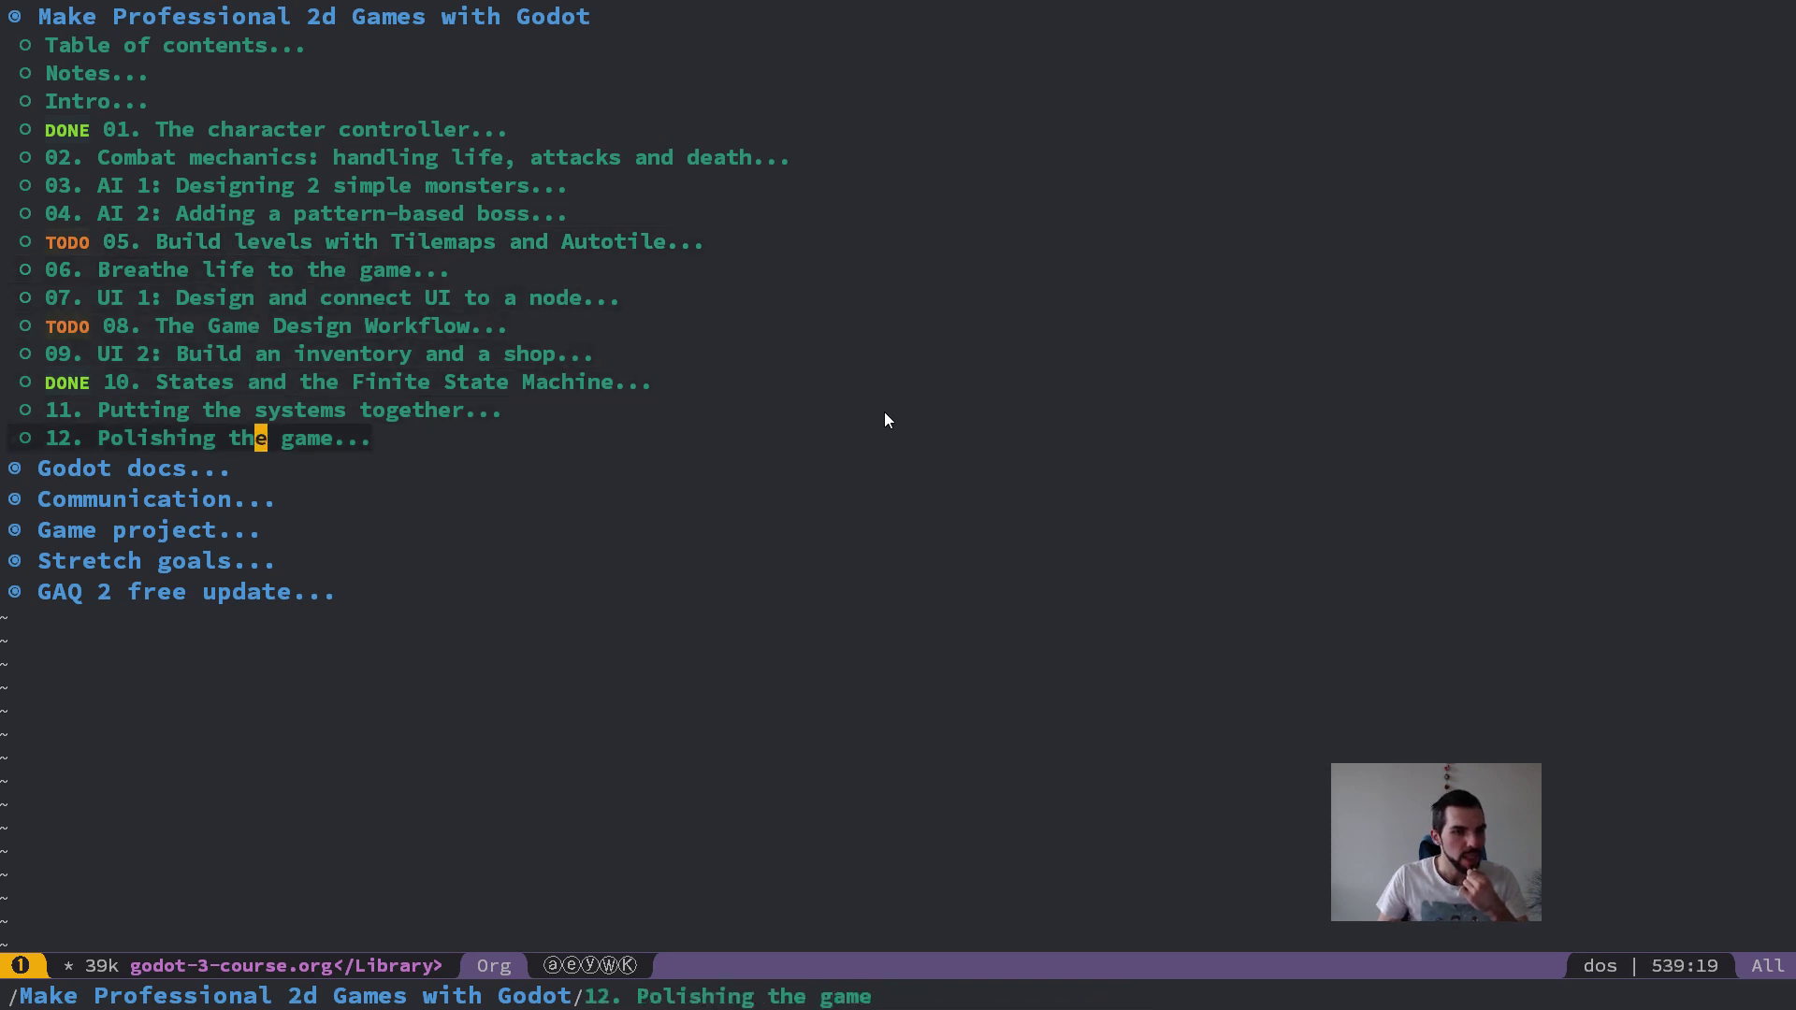
Step: Expand "Stretch goals" in the course outline and review its topics down to the simple shaders example
{"action": "key", "text": "j"}
{"action": "key", "text": "j"}
{"action": "key", "text": "j"}
{"action": "key", "text": "j"}
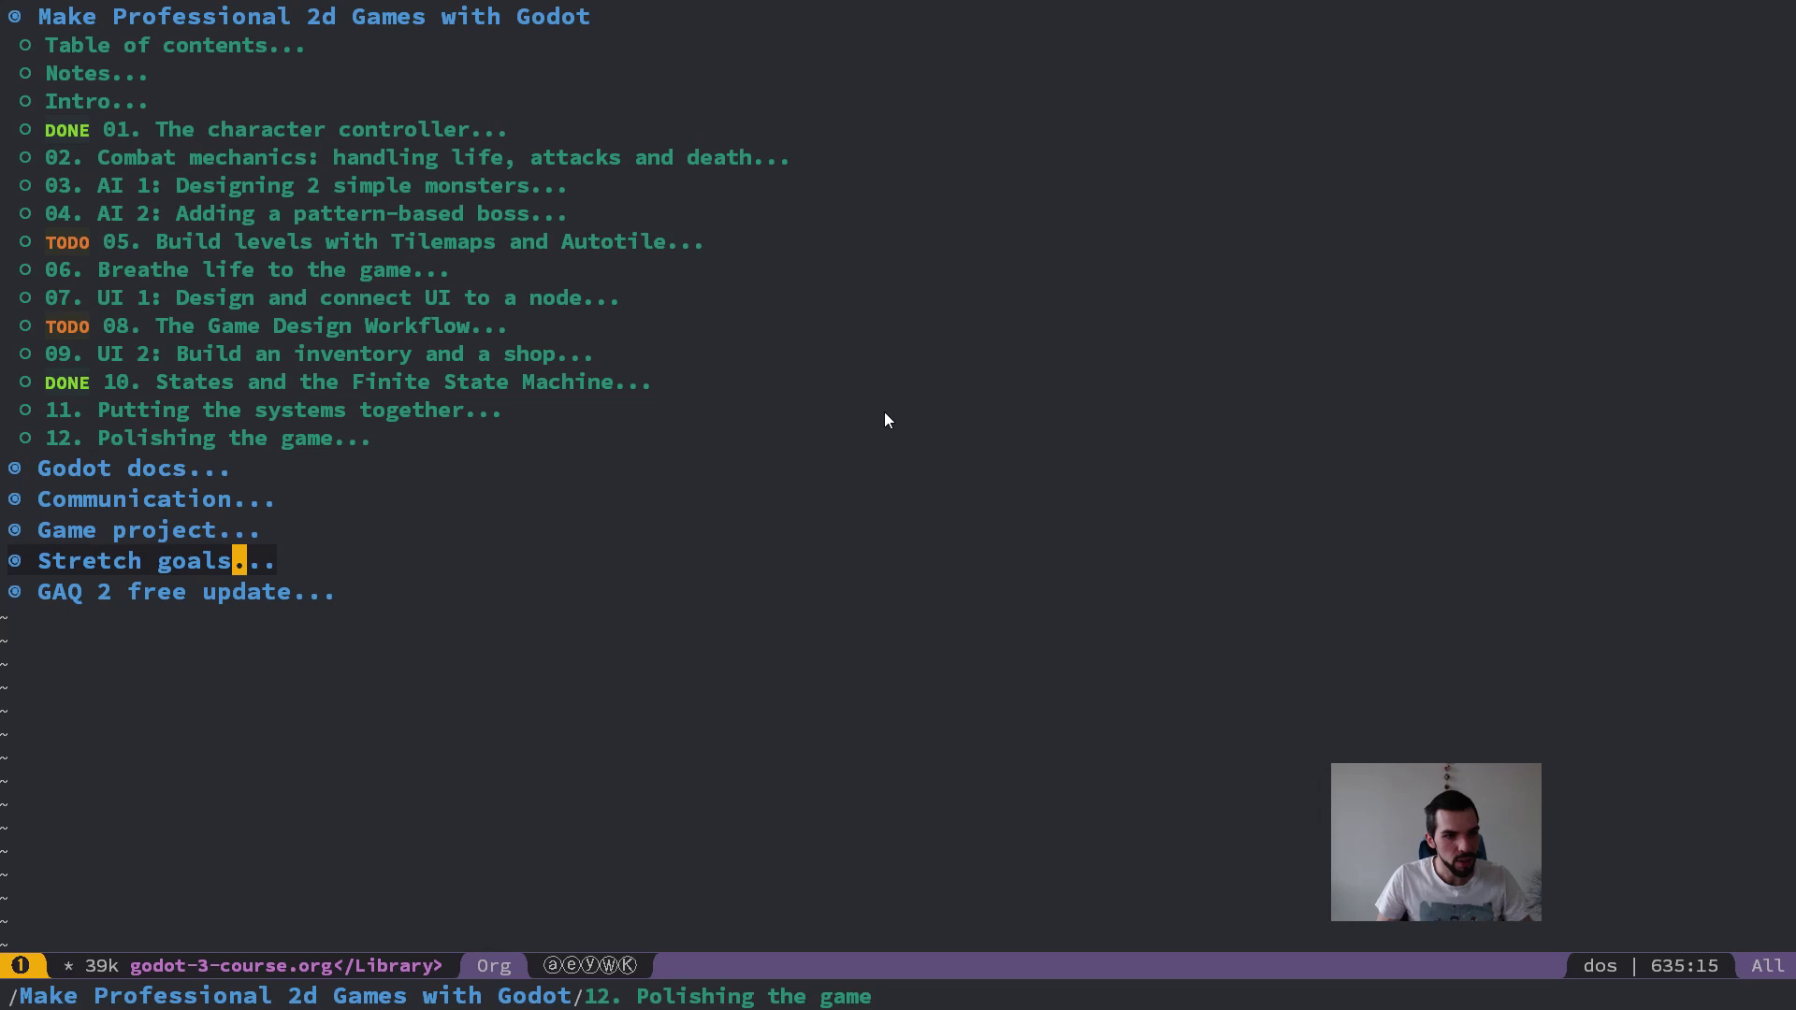
{"action": "key", "text": "Tab"}
{"action": "key", "text": "j"}
{"action": "key", "text": "j"}
{"action": "key", "text": "j"}
{"action": "key", "text": "j"}
{"action": "key", "text": "j"}
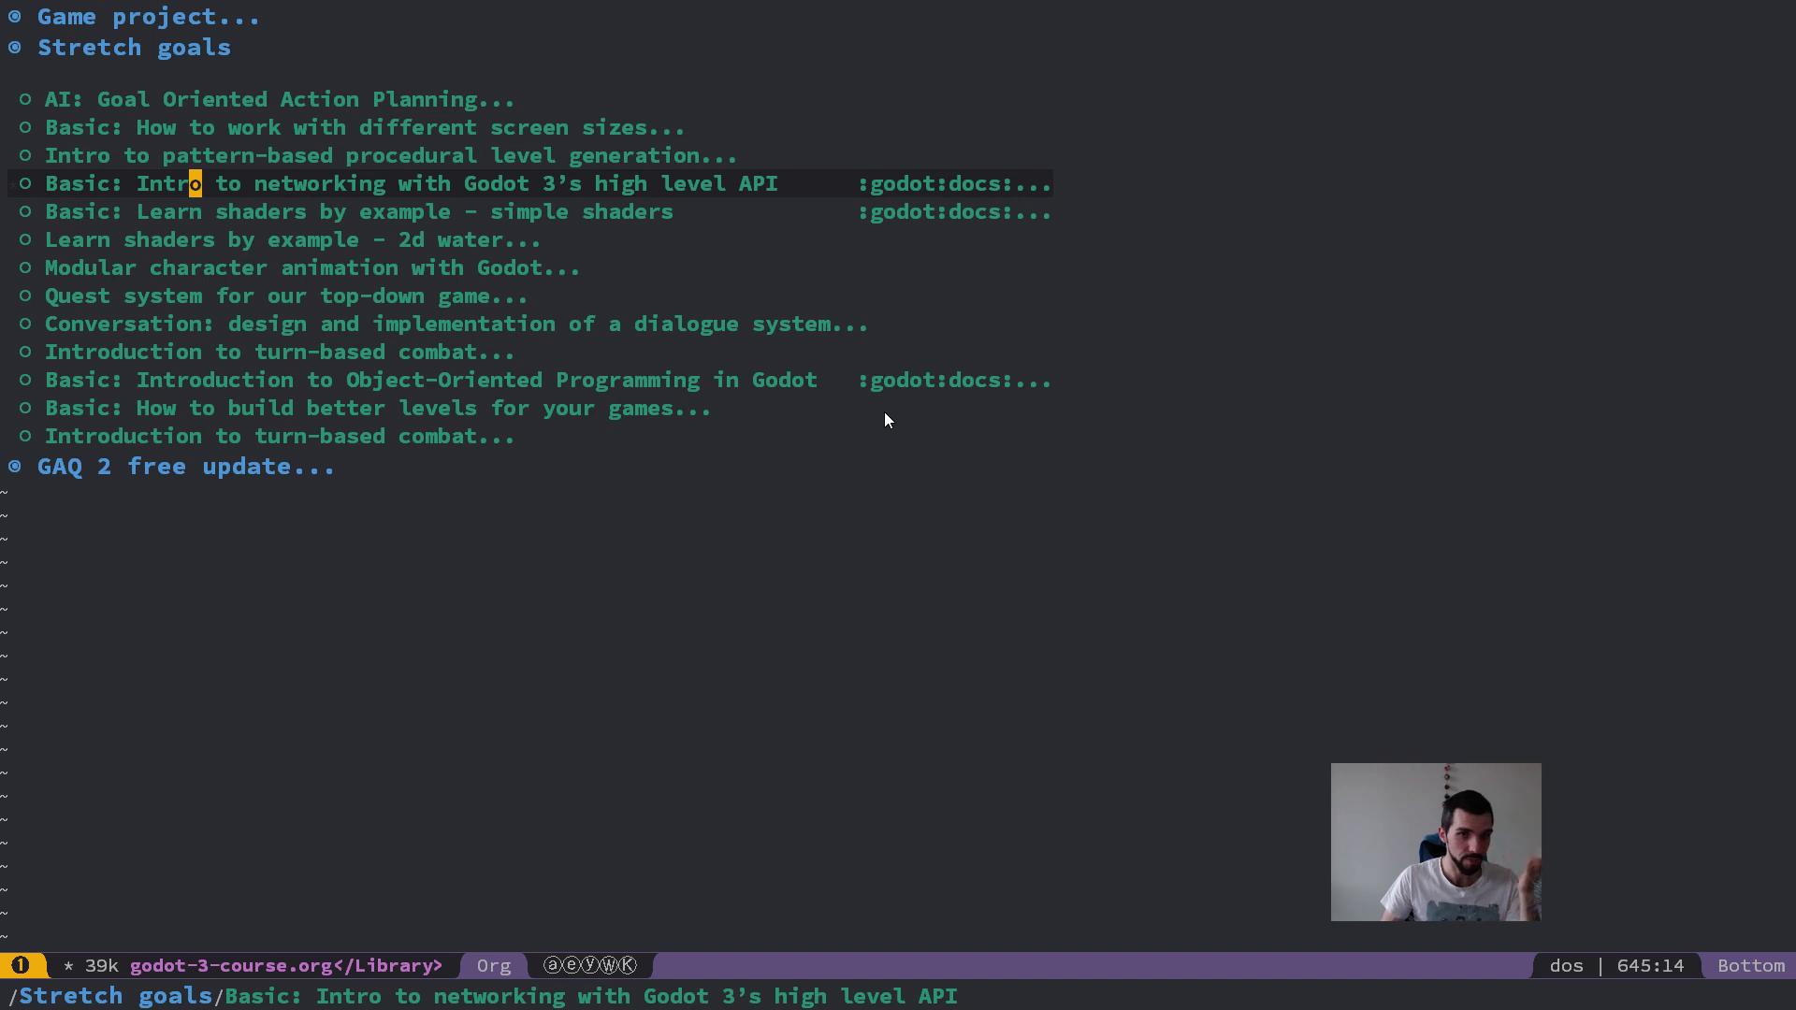
{"action": "key", "text": "j"}
{"action": "key", "text": "k"}
{"action": "key", "text": "j"}
{"action": "key", "text": "k"}
{"action": "key", "text": "j"}
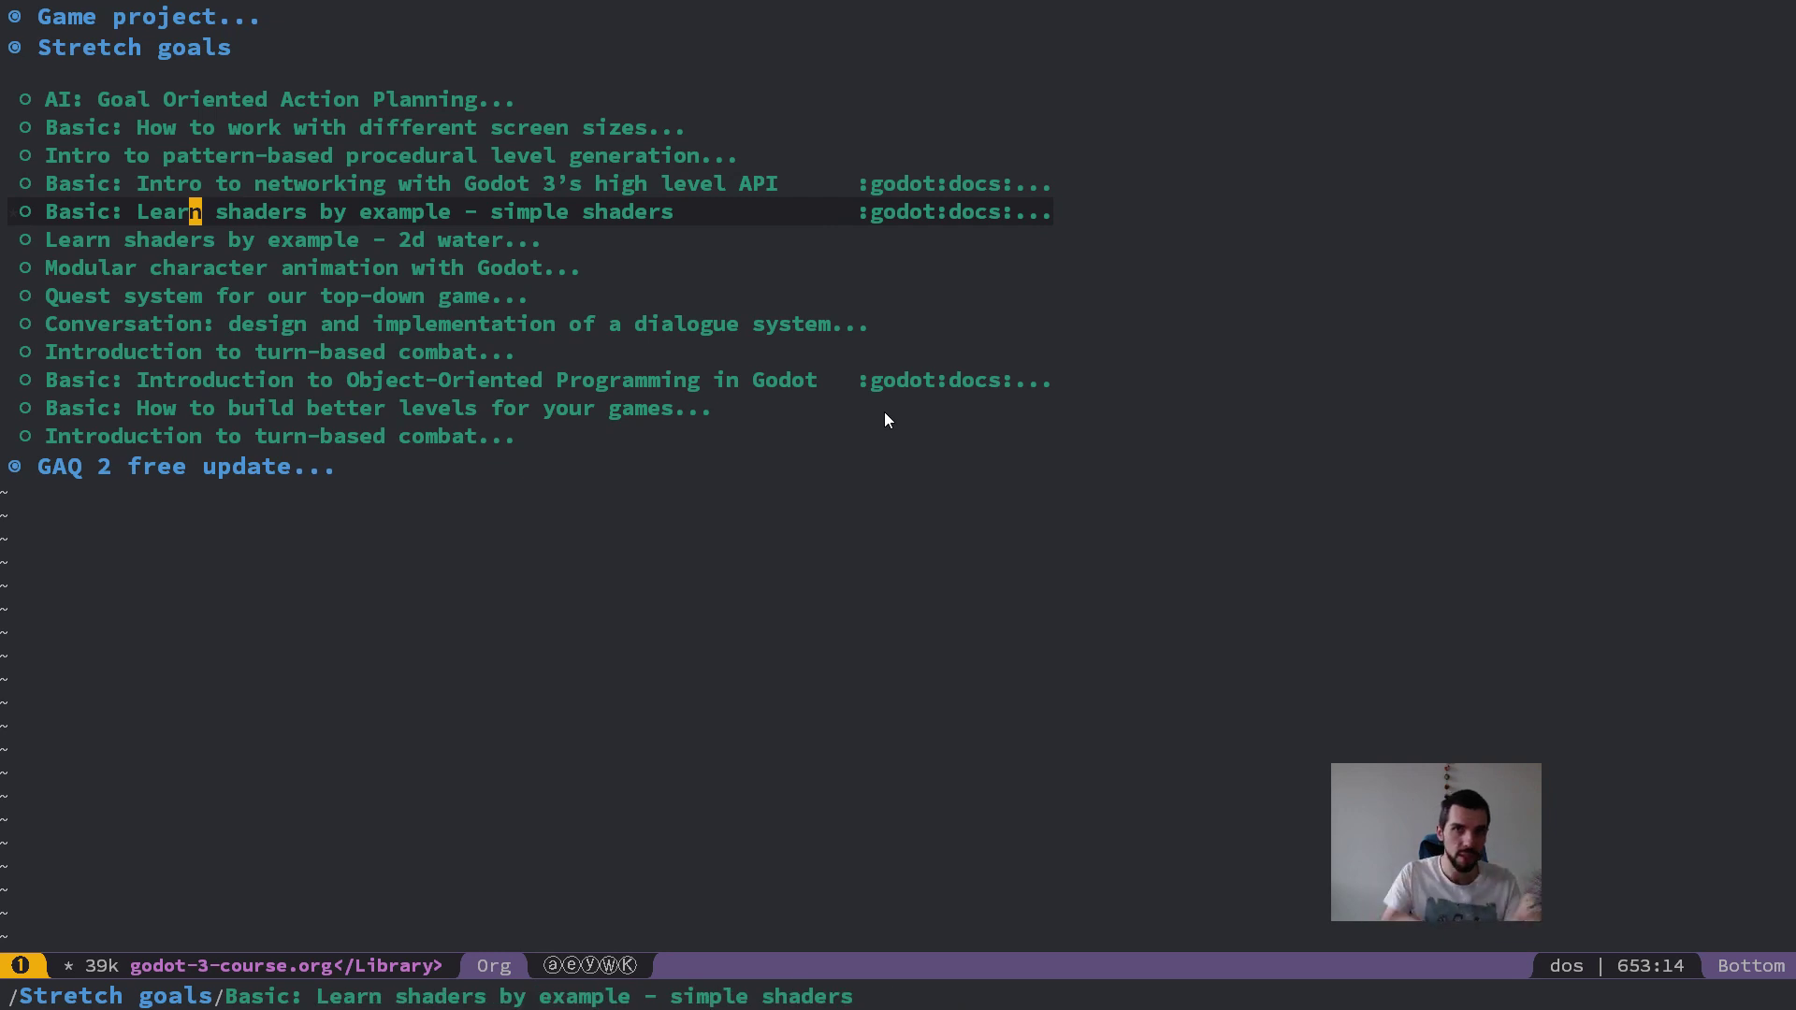
Step: Return to the "Stretch goals" heading and collapse it
{"action": "key", "text": "k"}
{"action": "key", "text": "g"}
{"action": "key", "text": "h"}
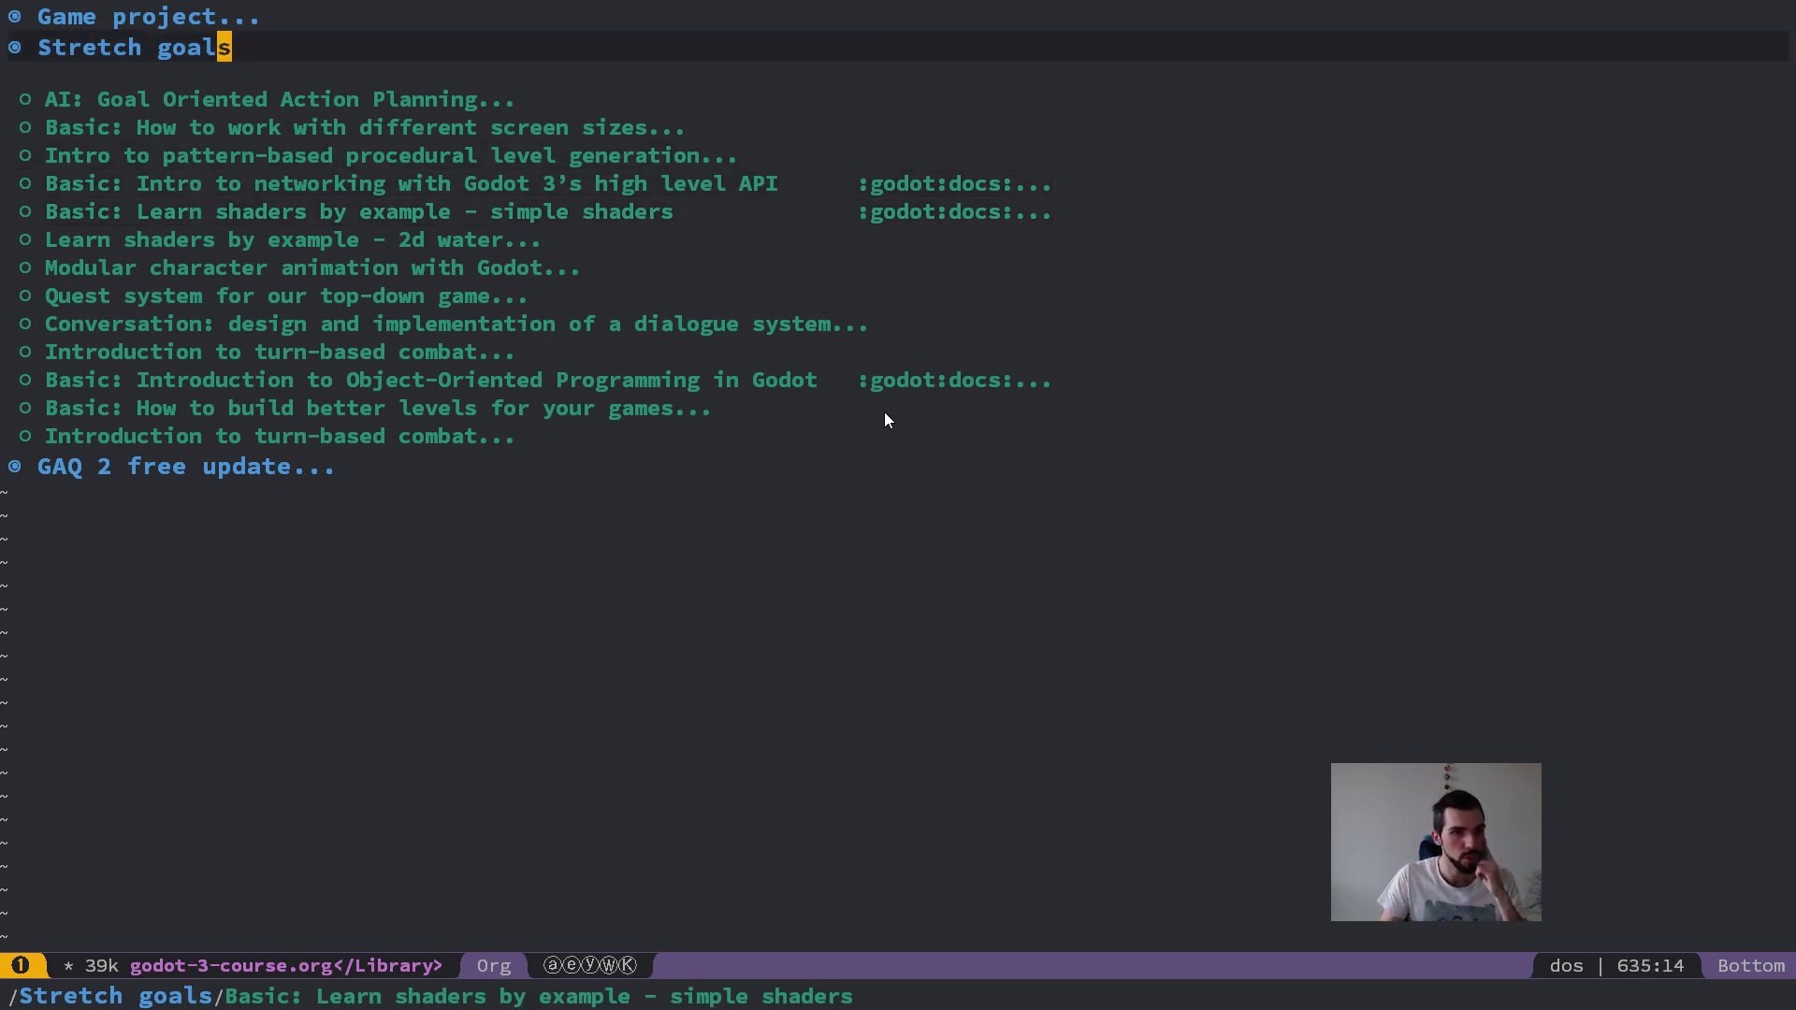
{"action": "key", "text": "Tab"}
Step: Expand chapter "05. Build levels with Tilemaps and Autotile" to list its lessons
{"action": "key", "text": "k"}
{"action": "key", "text": "k"}
{"action": "key", "text": "k"}
{"action": "key", "text": "k"}
{"action": "key", "text": "j"}
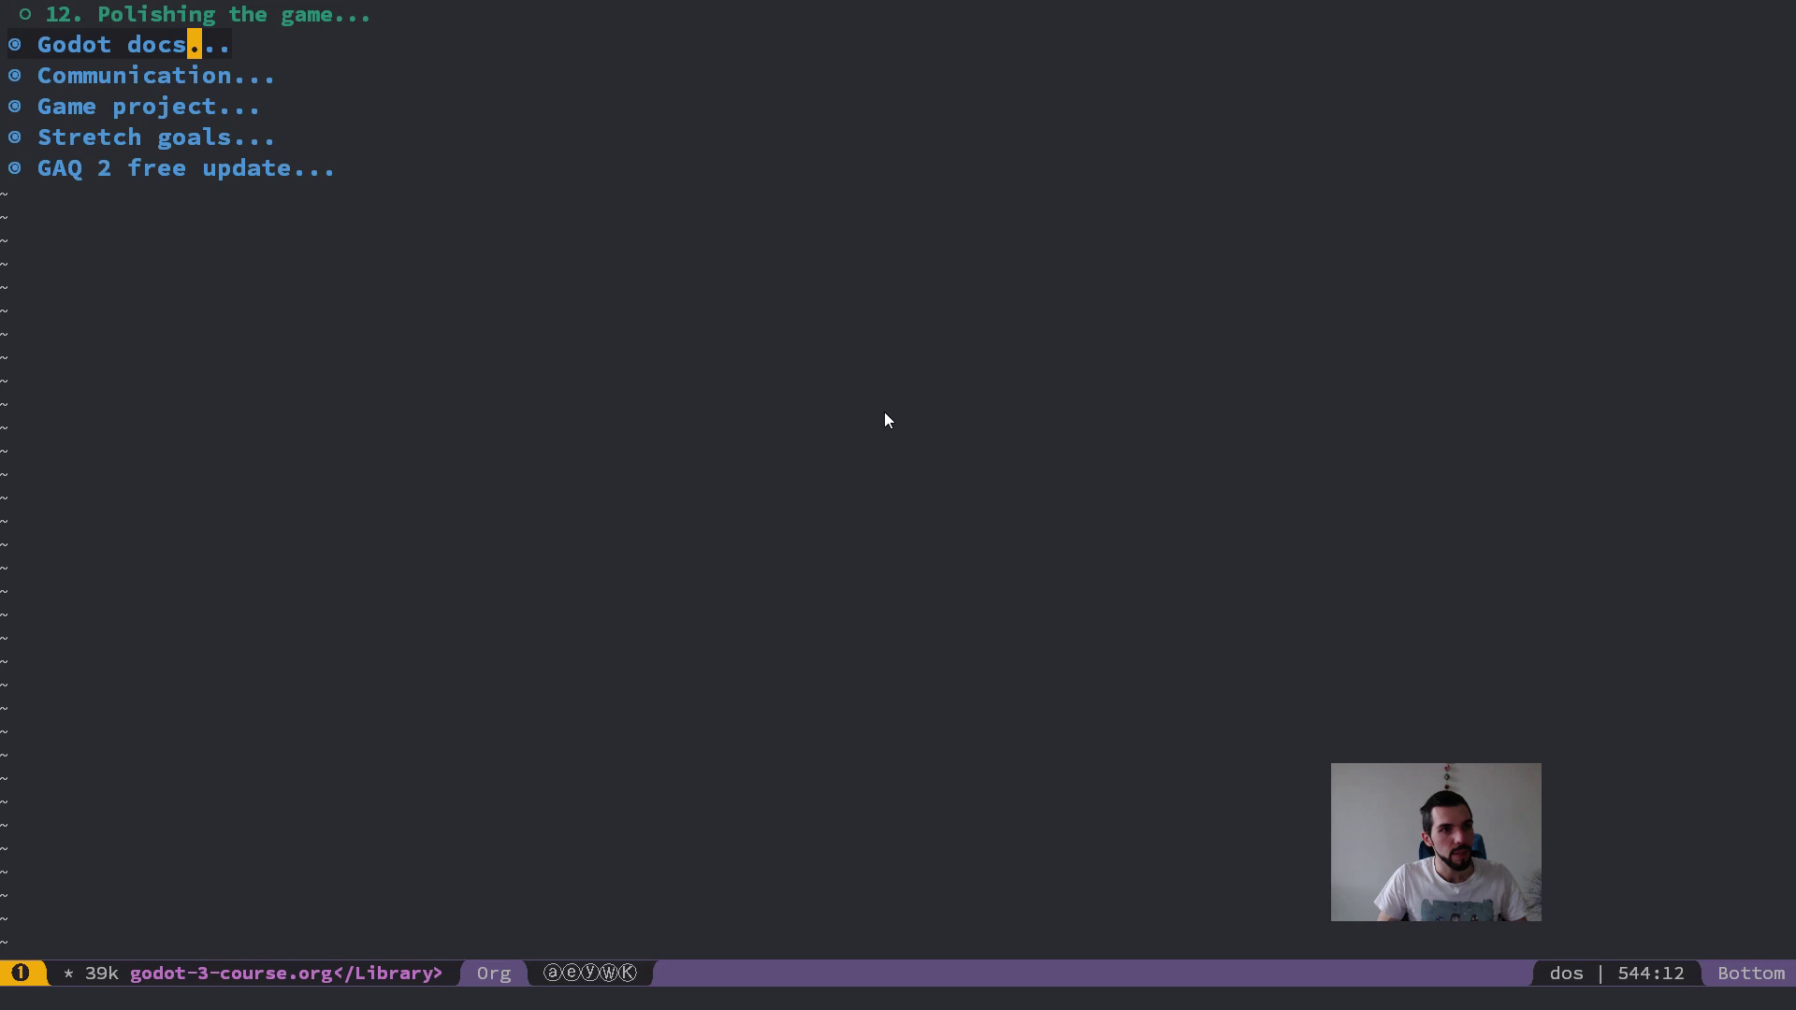
{"action": "key", "text": "k"}
{"action": "key", "text": "k"}
{"action": "key", "text": "k"}
{"action": "key", "text": "k"}
{"action": "key", "text": "k"}
{"action": "key", "text": "k"}
{"action": "key", "text": "k"}
{"action": "key", "text": "k"}
{"action": "key", "text": "k"}
{"action": "key", "text": "k"}
{"action": "key", "text": "j"}
{"action": "key", "text": "j"}
{"action": "key", "text": "Tab"}
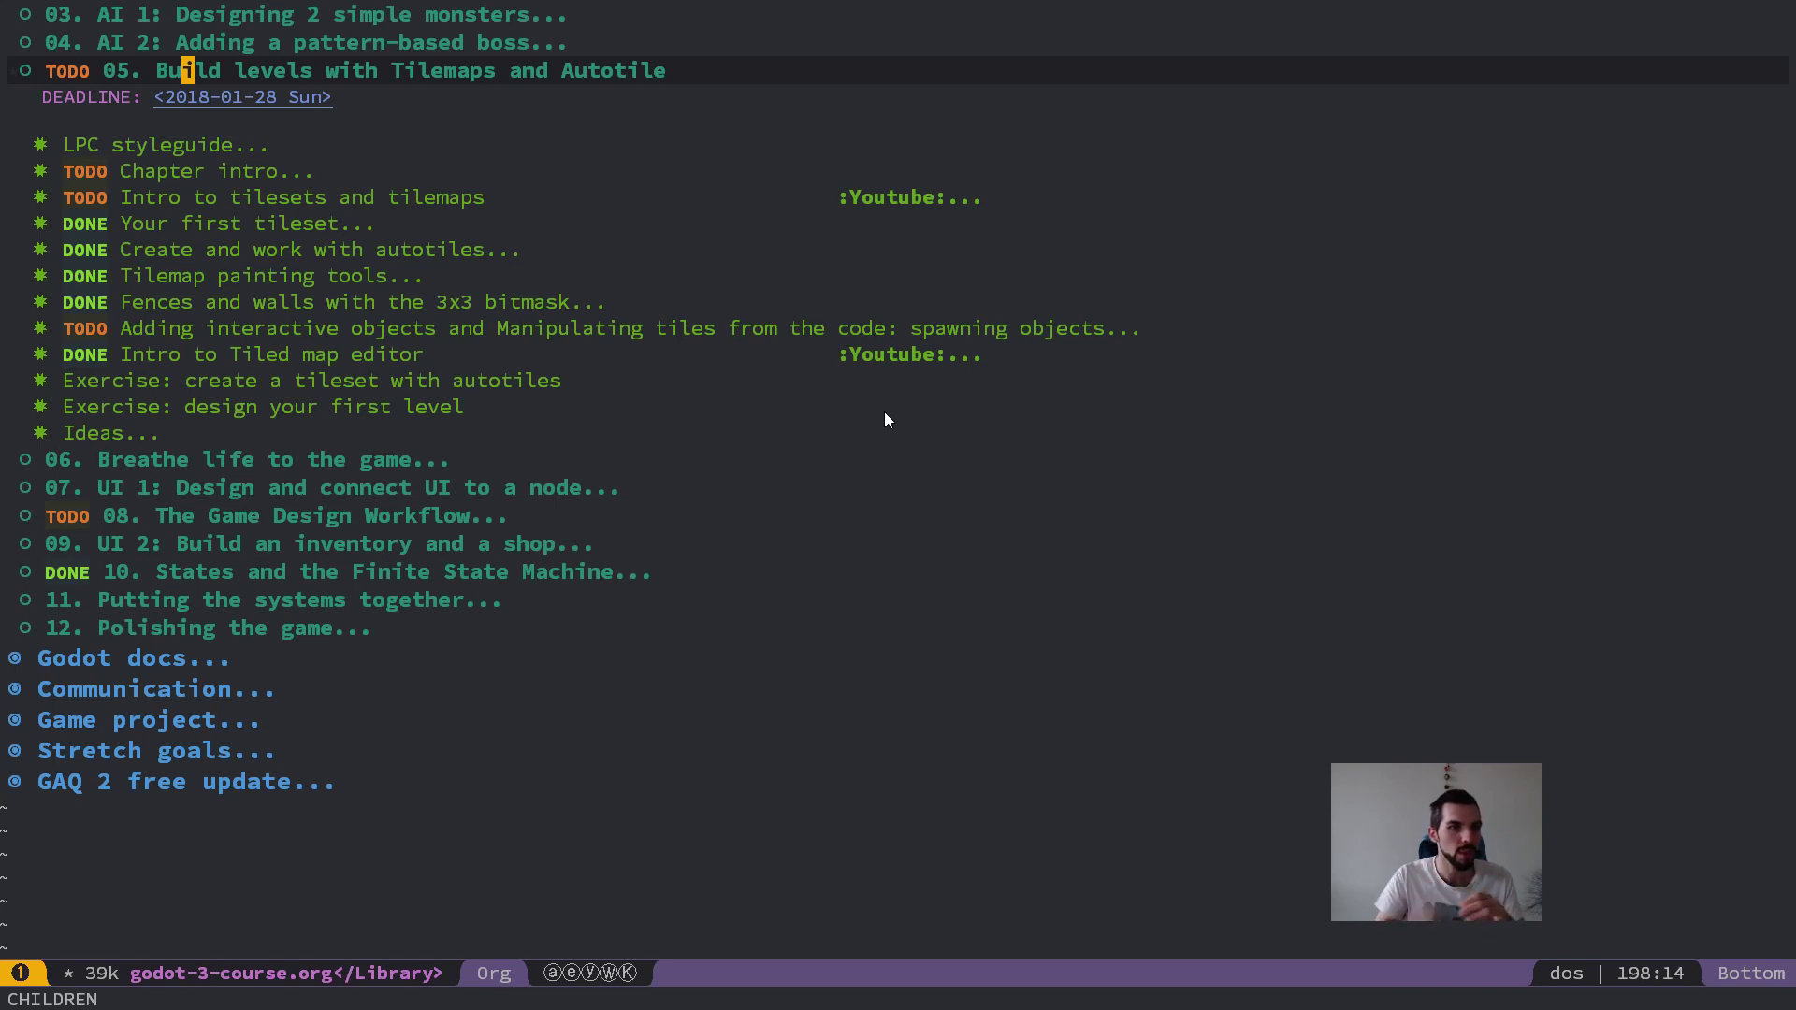
Step: Expand the full contents of chapter "06. Breathe life to the game" for review and collapse it again
{"action": "key", "text": "j"}
{"action": "key", "text": "j"}
{"action": "key", "text": "j"}
{"action": "key", "text": "j"}
{"action": "key", "text": "j"}
{"action": "key", "text": "j"}
{"action": "key", "text": "j"}
{"action": "key", "text": "j"}
{"action": "key", "text": "j"}
{"action": "key", "text": "j"}
{"action": "key", "text": "j"}
{"action": "key", "text": "j"}
{"action": "key", "text": "j"}
{"action": "key", "text": "j"}
{"action": "key", "text": "j"}
{"action": "key", "text": "Tab"}
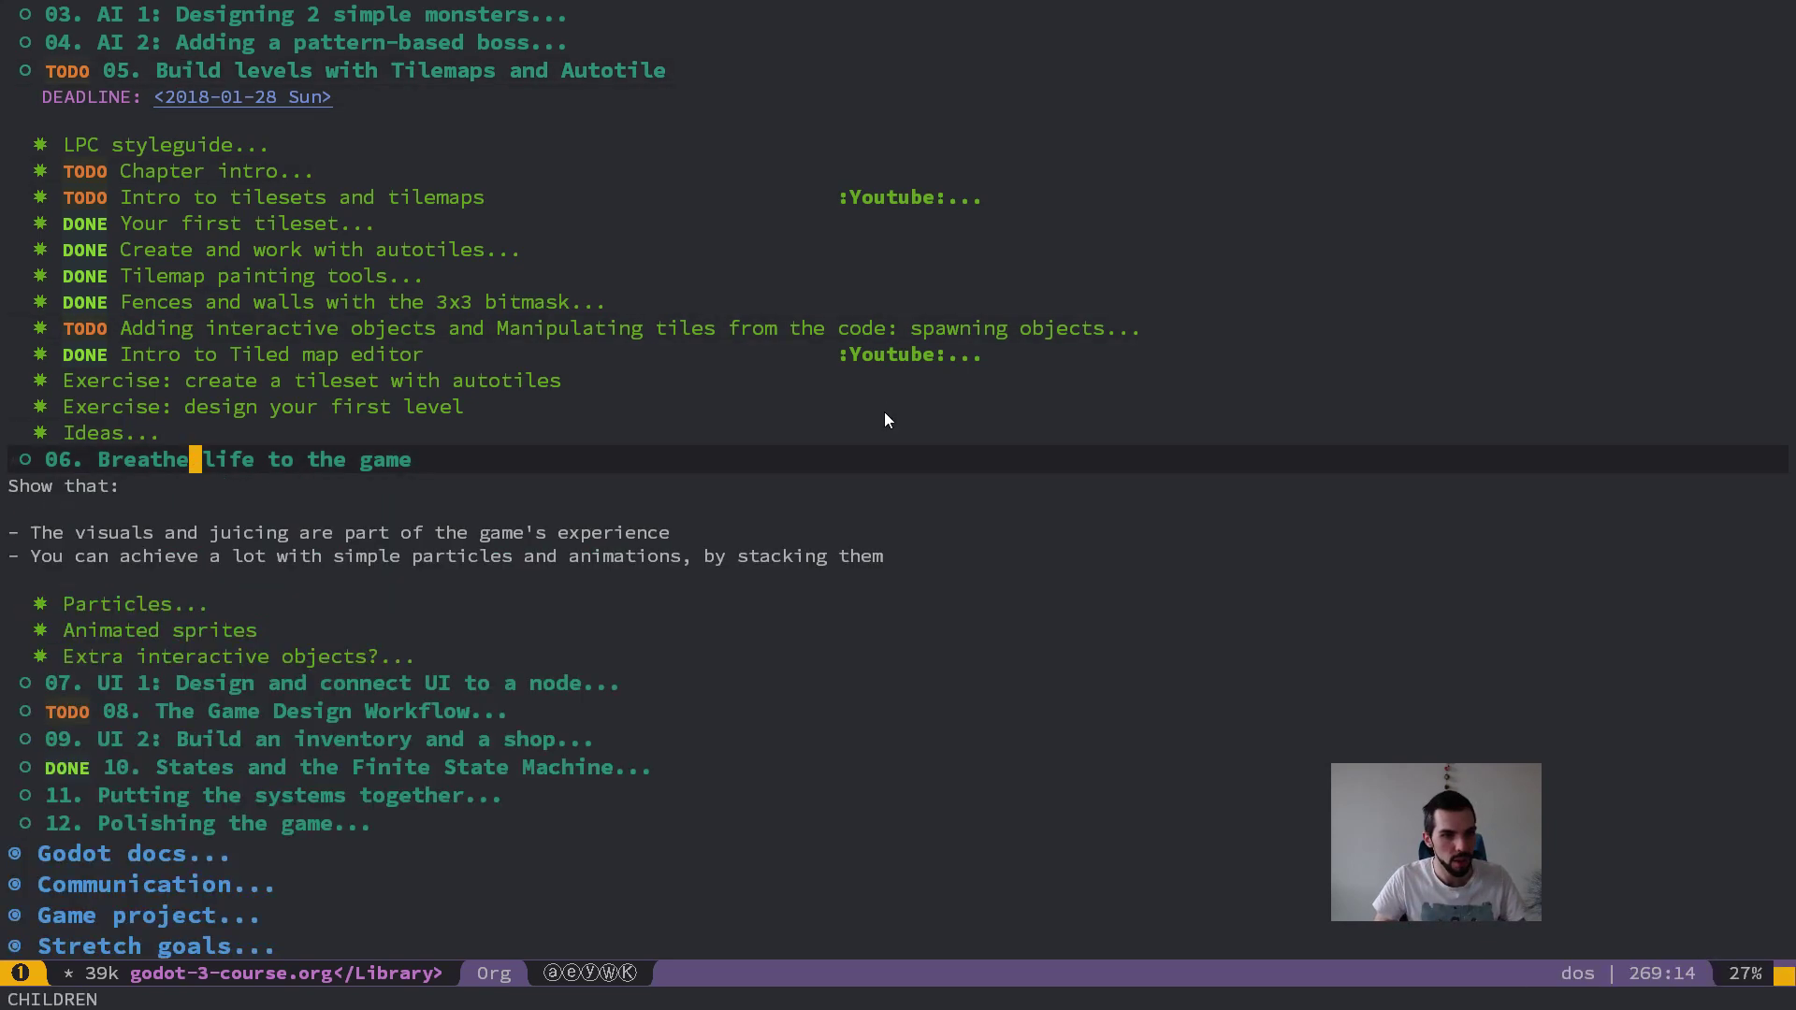
{"action": "key", "text": "Tab"}
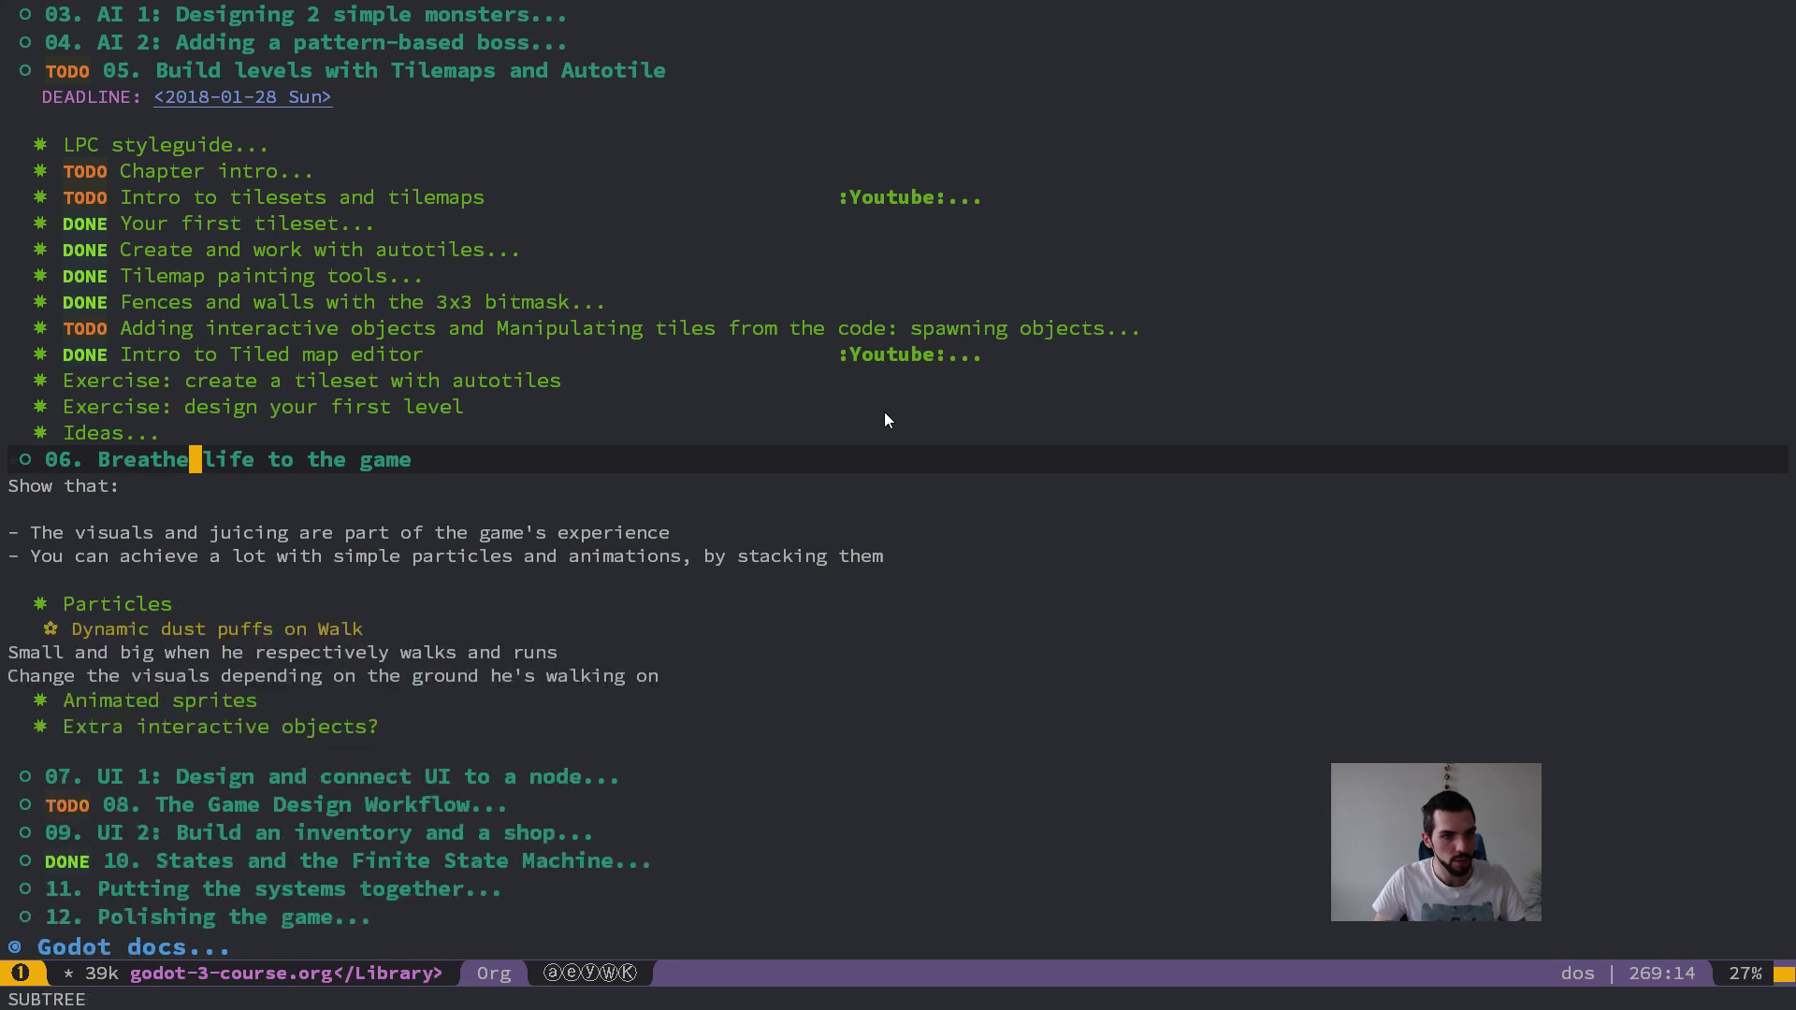
{"action": "key", "text": "Tab"}
Step: Expand chapter "02. Combat mechanics: handling life, attacks and death" and its "collisions layers and masks" notes
{"action": "key", "text": "k"}
{"action": "key", "text": "k"}
{"action": "key", "text": "k"}
{"action": "key", "text": "k"}
{"action": "key", "text": "k"}
{"action": "key", "text": "k"}
{"action": "key", "text": "k"}
{"action": "key", "text": "k"}
{"action": "key", "text": "k"}
{"action": "key", "text": "k"}
{"action": "key", "text": "k"}
{"action": "key", "text": "k"}
{"action": "key", "text": "k"}
{"action": "key", "text": "k"}
{"action": "key", "text": "k"}
{"action": "key", "text": "k"}
{"action": "key", "text": "k"}
{"action": "key", "text": "k"}
{"action": "key", "text": "k"}
{"action": "key", "text": "k"}
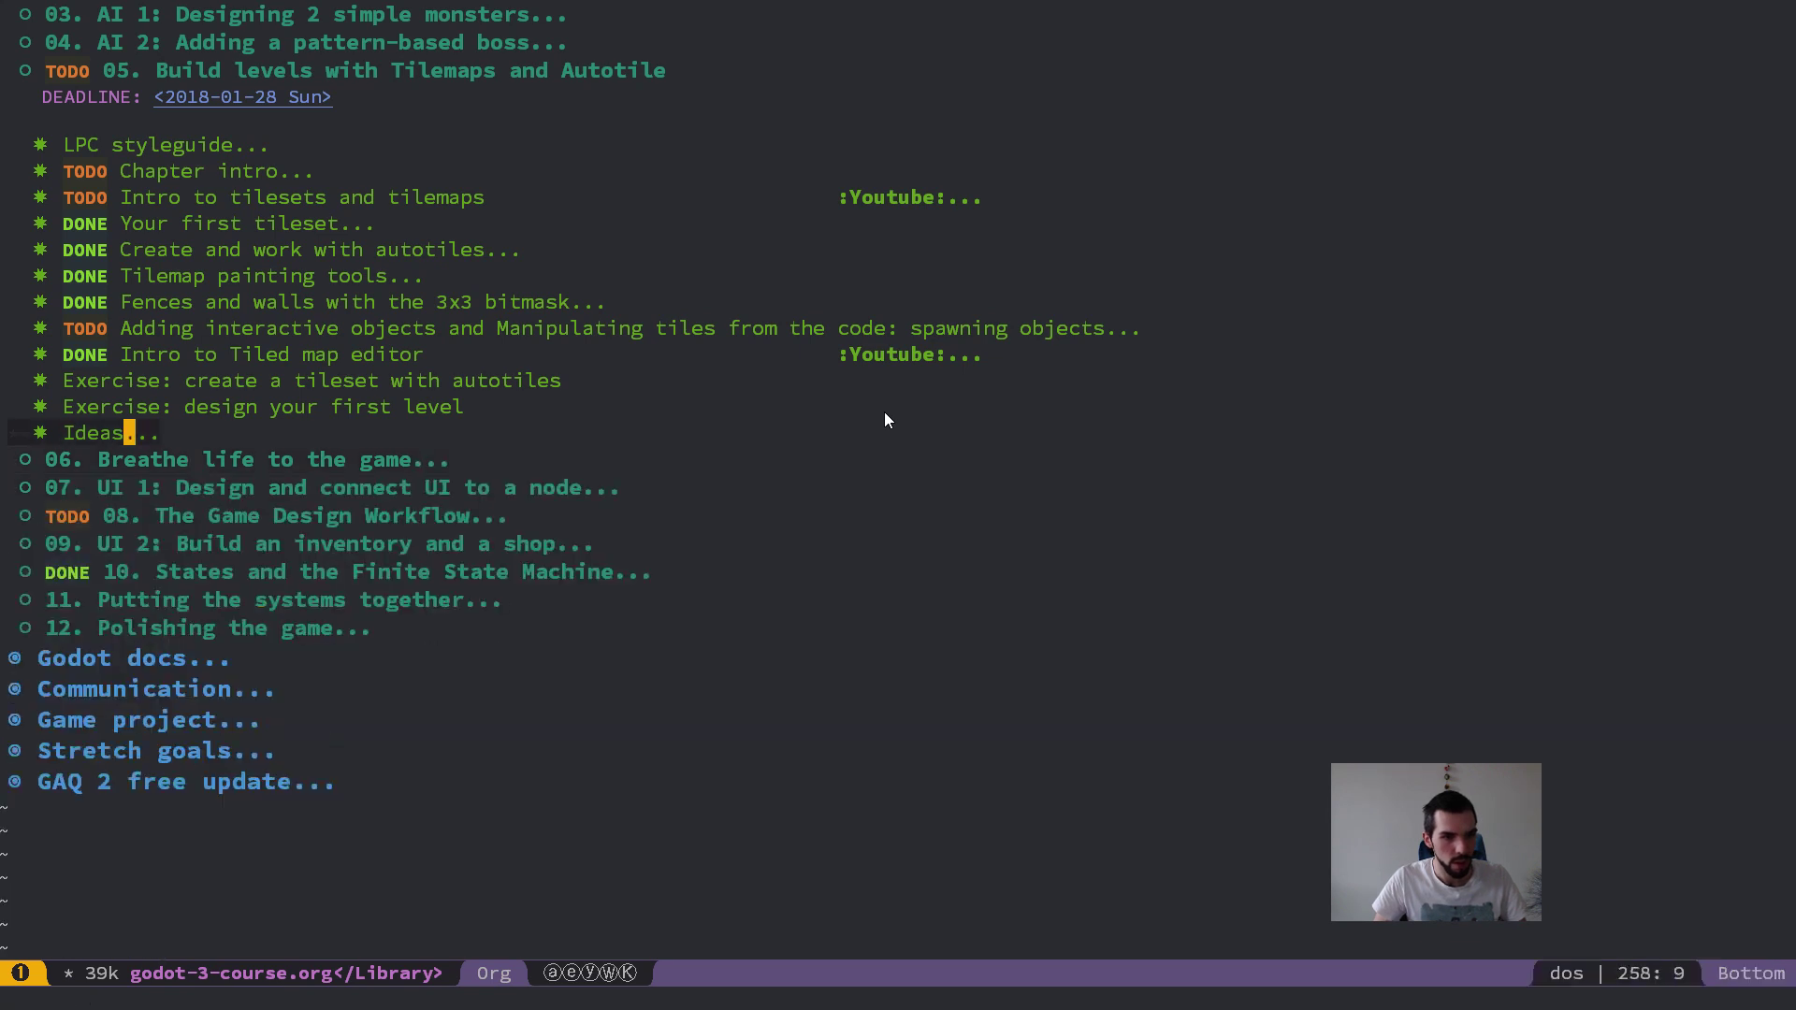
{"action": "key", "text": "j"}
{"action": "key", "text": "j"}
{"action": "key", "text": "j"}
{"action": "key", "text": "k"}
{"action": "key", "text": "Tab"}
{"action": "key", "text": "j"}
{"action": "key", "text": "j"}
{"action": "key", "text": "j"}
Step: Collapse the collision notes, review the remaining combat lessons down to "Combos?", and collapse chapter 02
{"action": "key", "text": "j"}
{"action": "key", "text": "Tab"}
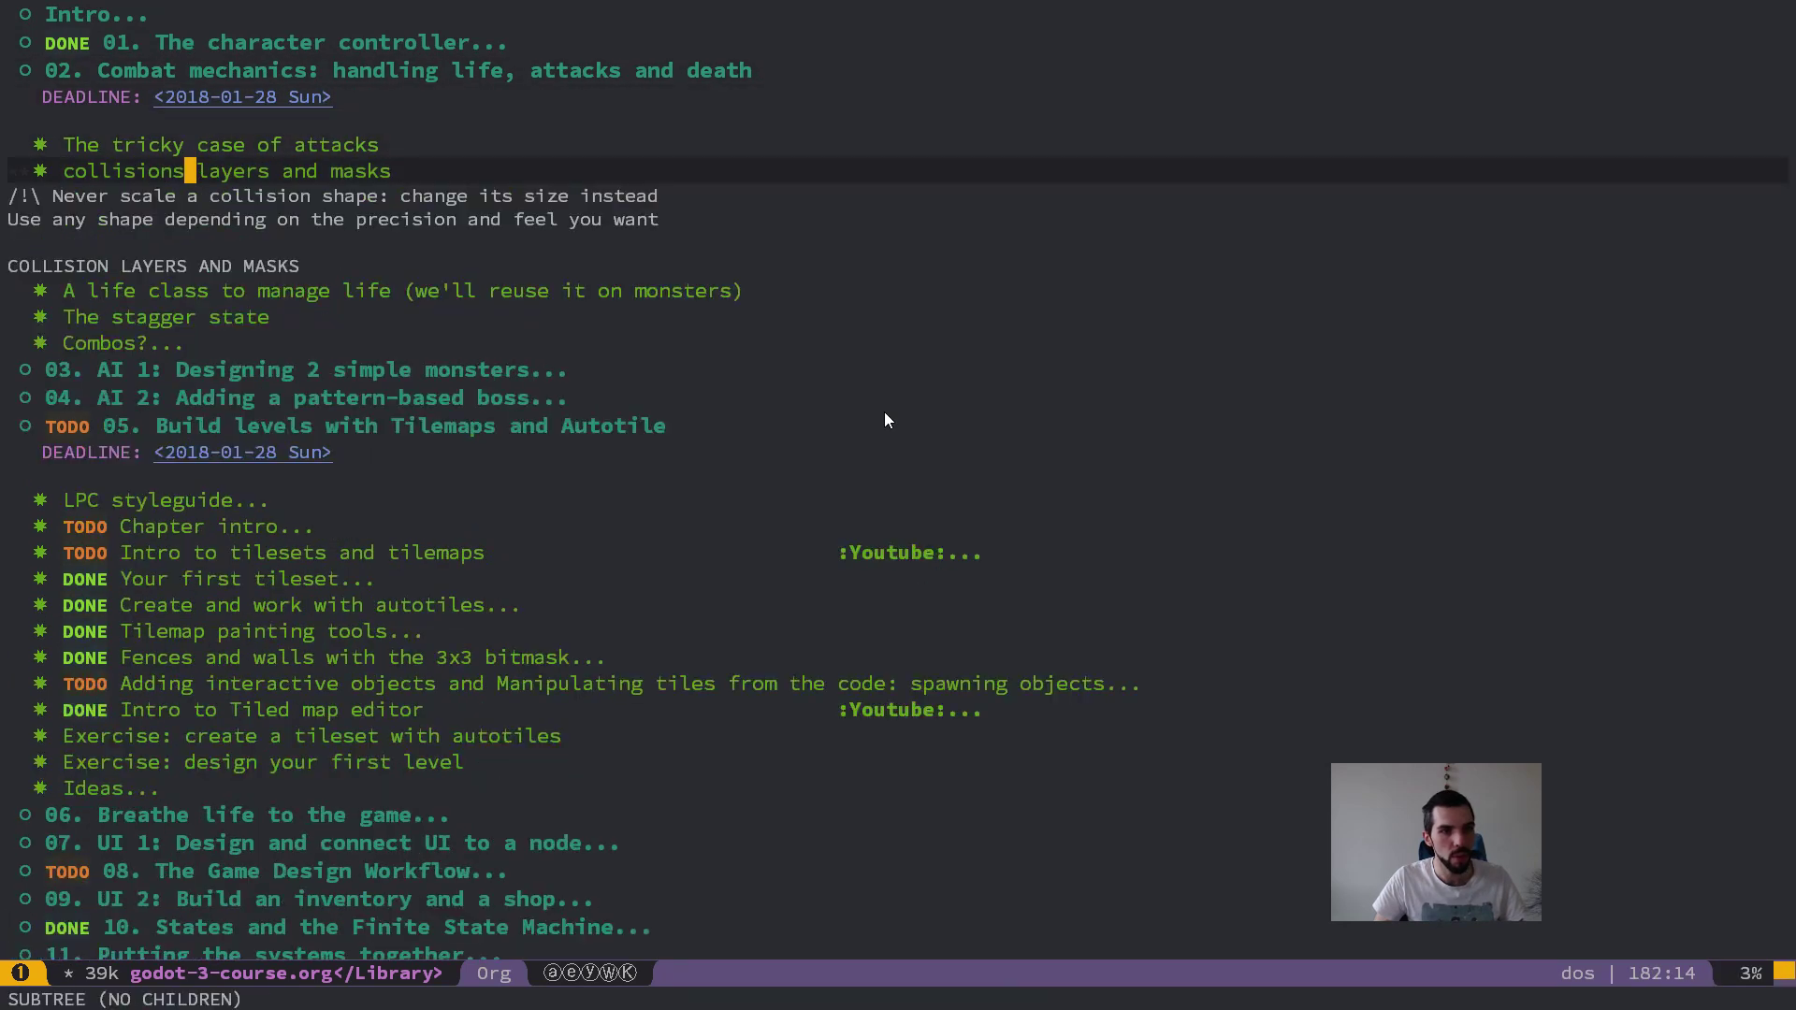
{"action": "key", "text": "Tab"}
{"action": "key", "text": "j"}
{"action": "key", "text": "j"}
{"action": "key", "text": "j"}
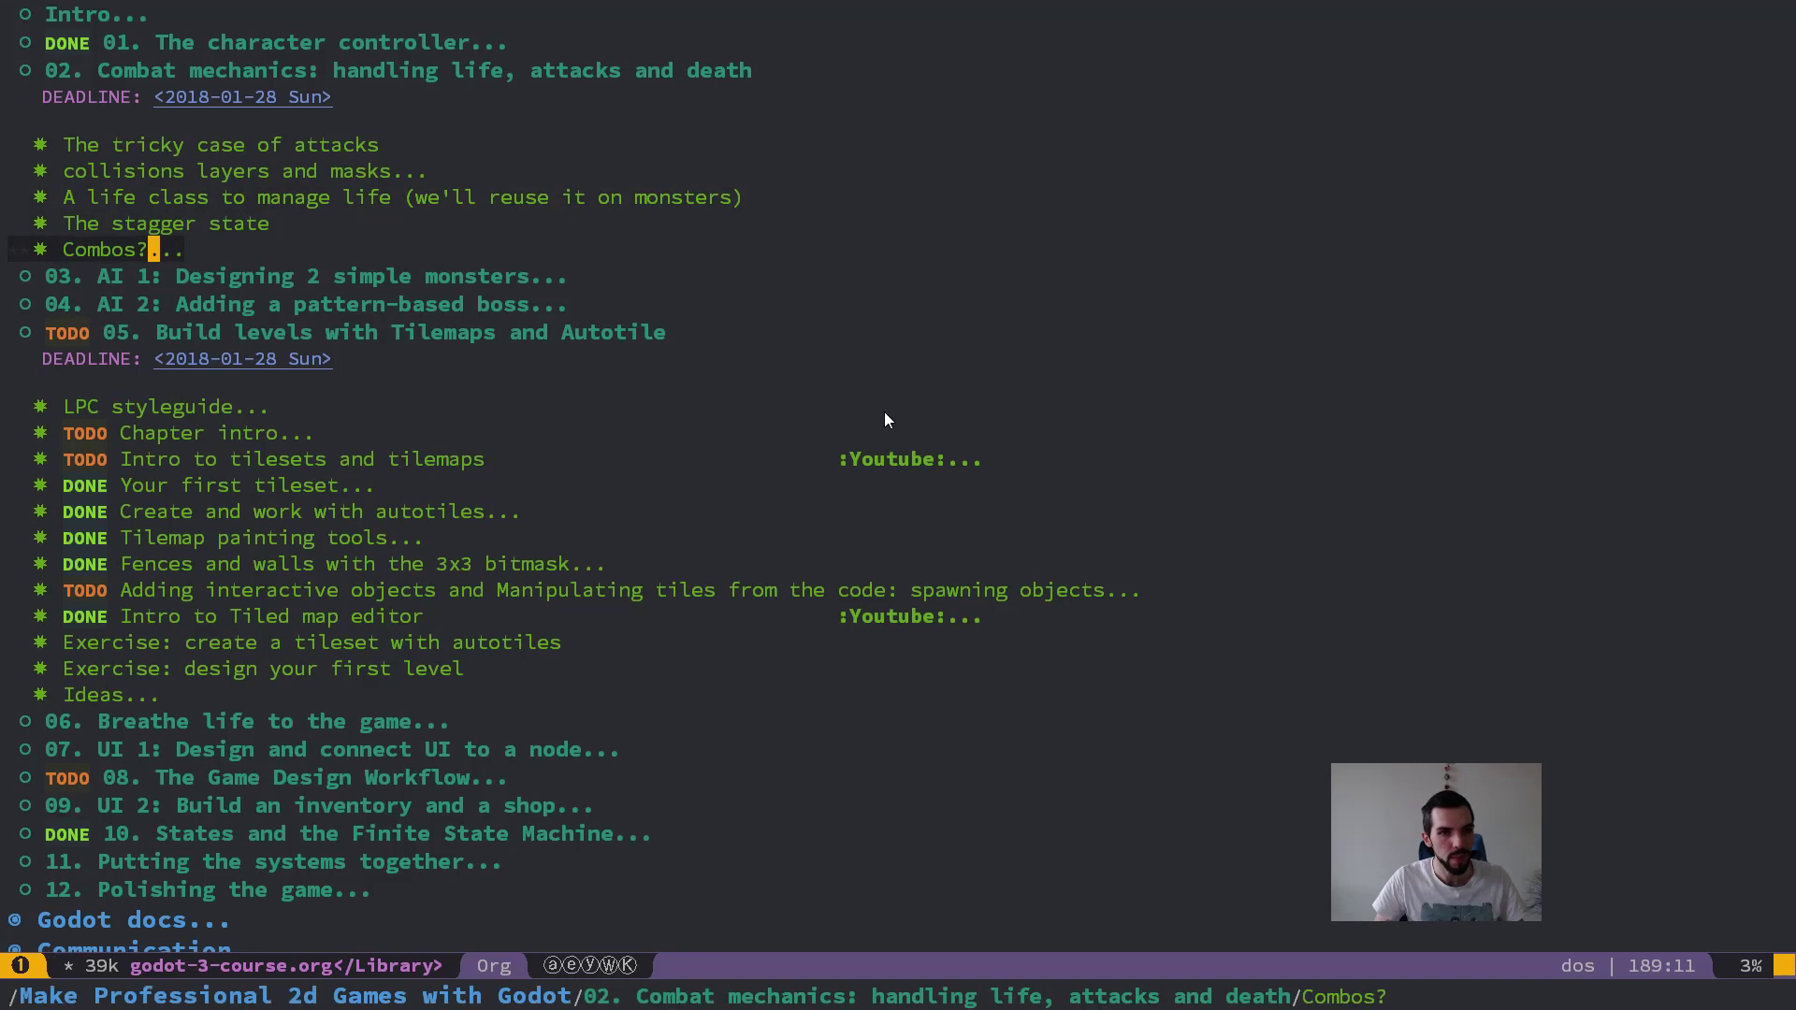
{"action": "key", "text": "k"}
{"action": "key", "text": "k"}
{"action": "key", "text": "k"}
{"action": "key", "text": "k"}
{"action": "key", "text": "k"}
{"action": "key", "text": "k"}
{"action": "key", "text": "k"}
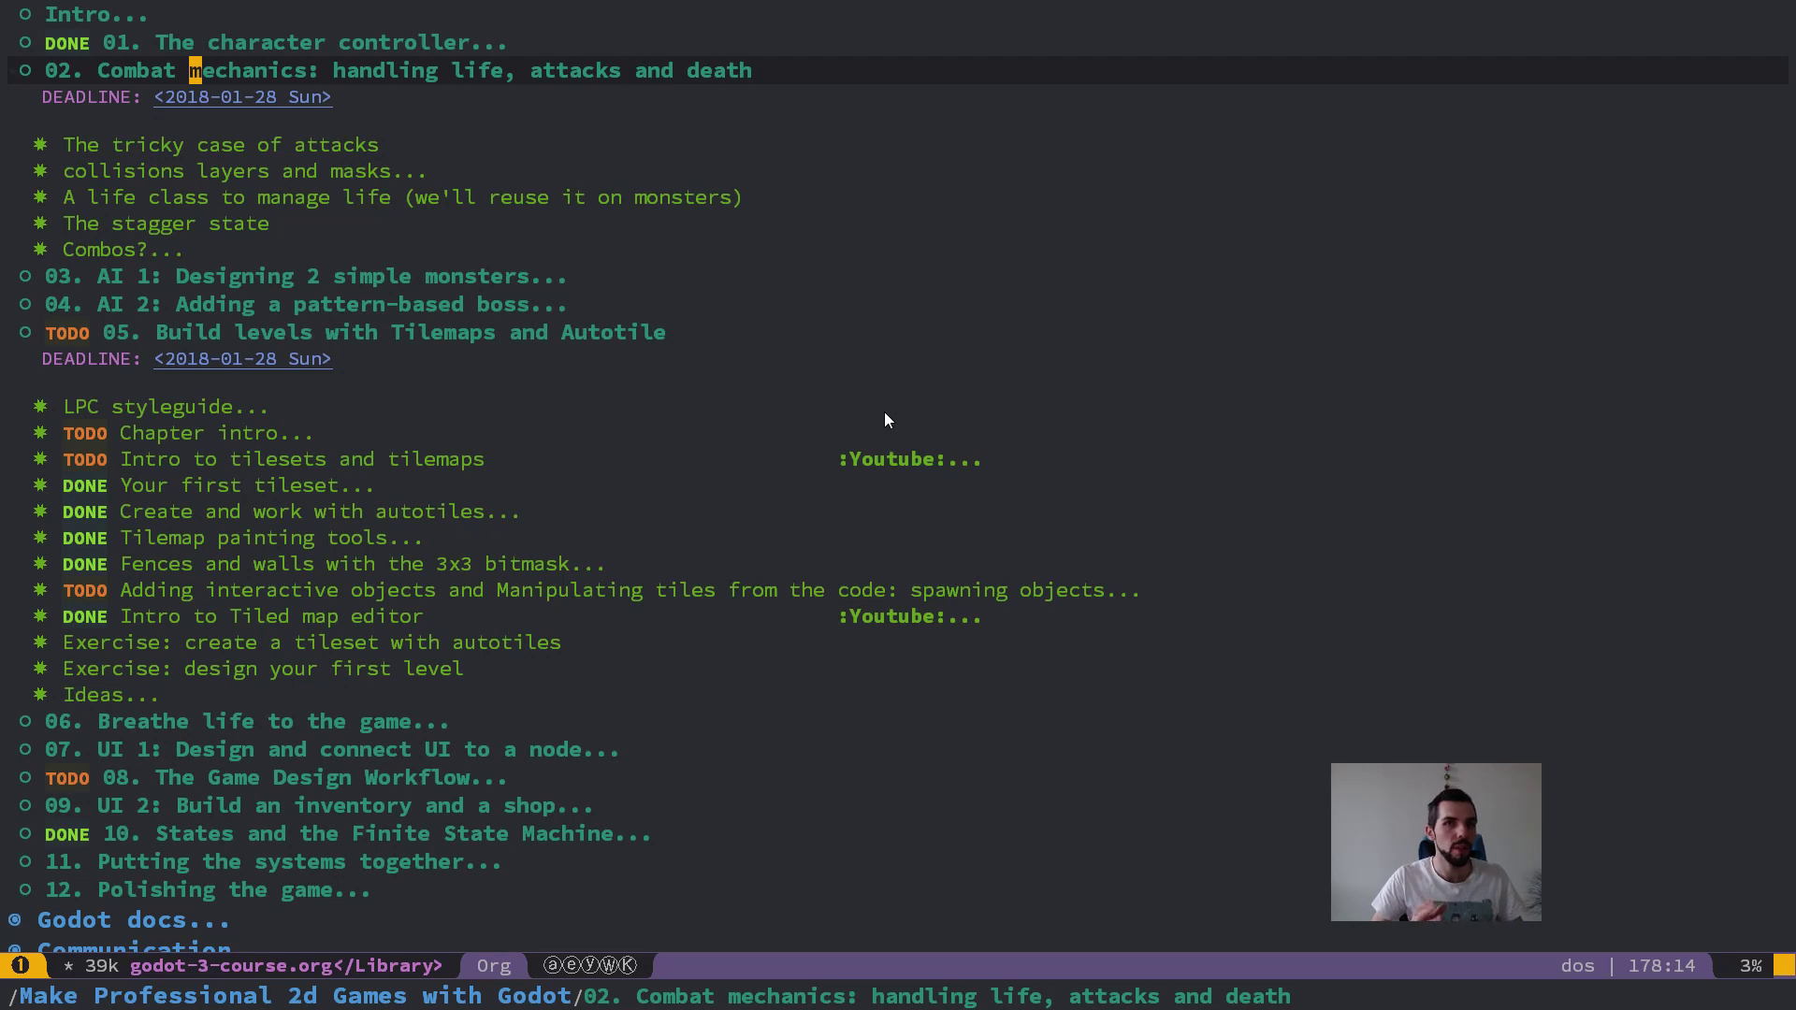
{"action": "key", "text": "Tab"}
Step: Move to the lesson "Intro to tilesets and tilemaps" in chapter 05
{"action": "key", "text": "j"}
{"action": "key", "text": "j"}
{"action": "key", "text": "j"}
{"action": "key", "text": "j"}
{"action": "key", "text": "j"}
{"action": "key", "text": "j"}
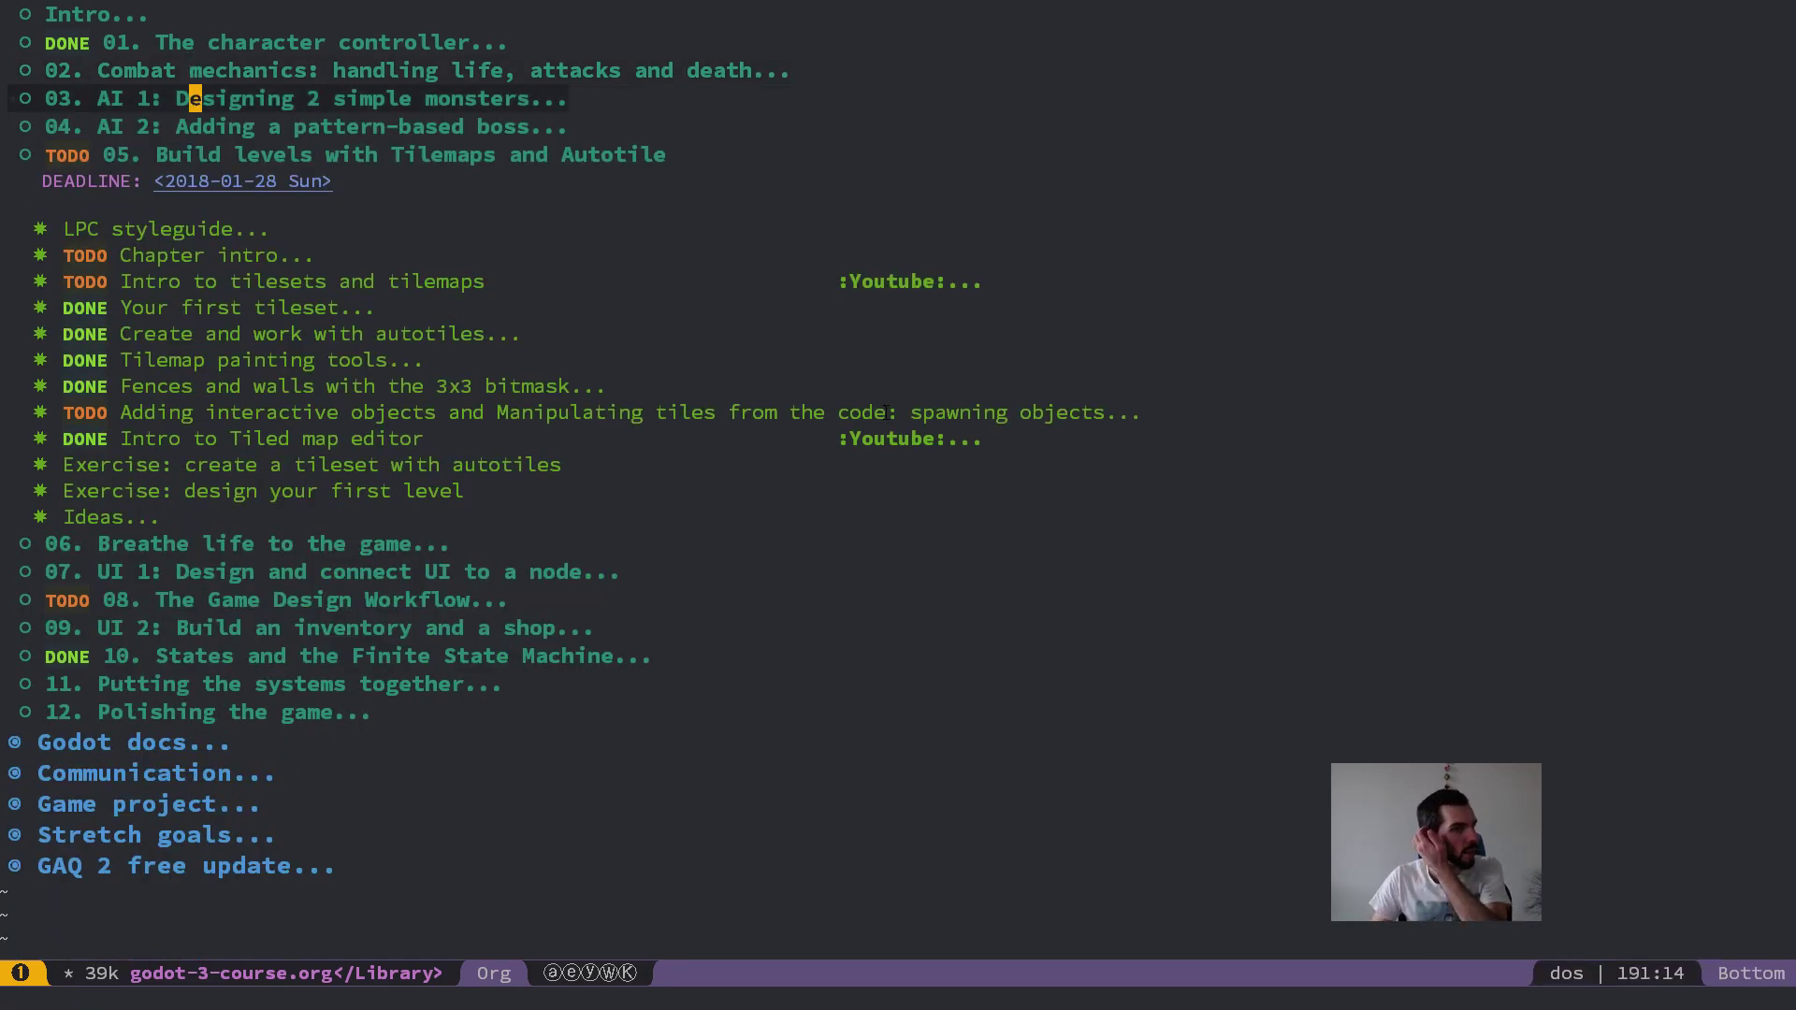
{"action": "key", "text": "j"}
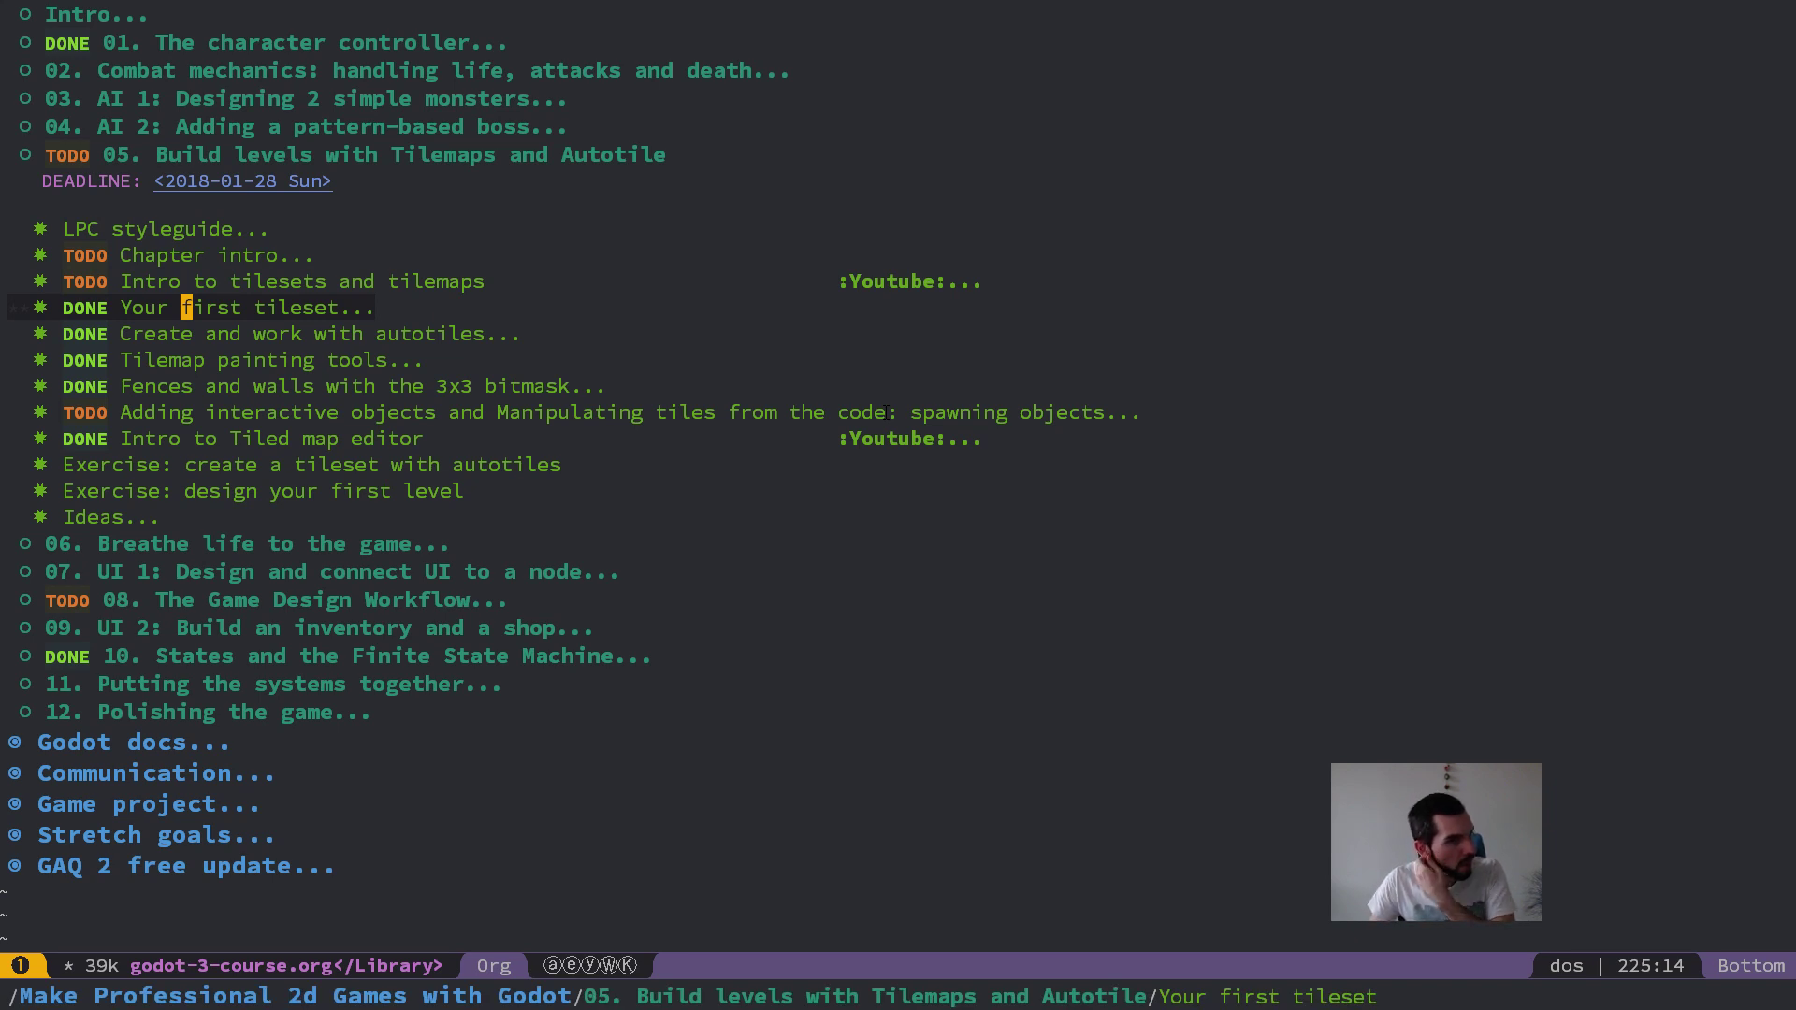
{"action": "key", "text": "k"}
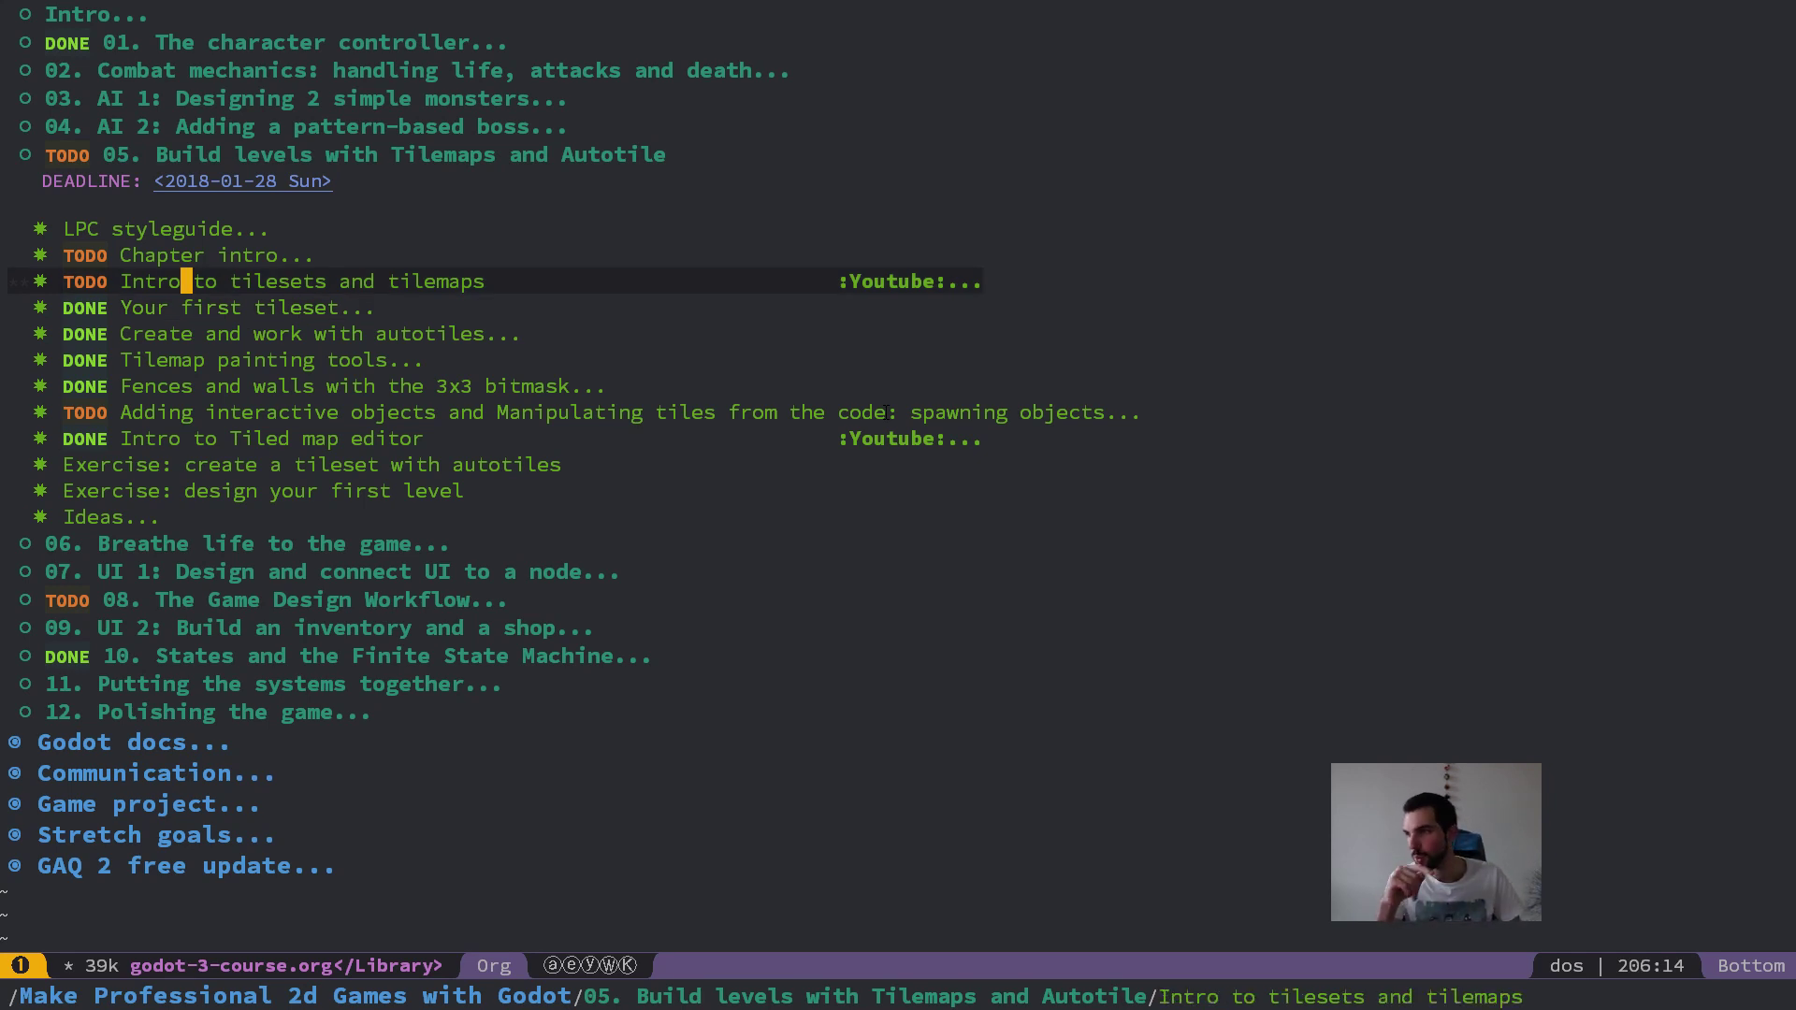
Step: Launch the Tiled map editor by searching the application launcher for "tiled"
{"action": "key", "text": "alt+space"}
{"action": "type", "text": "tile"}
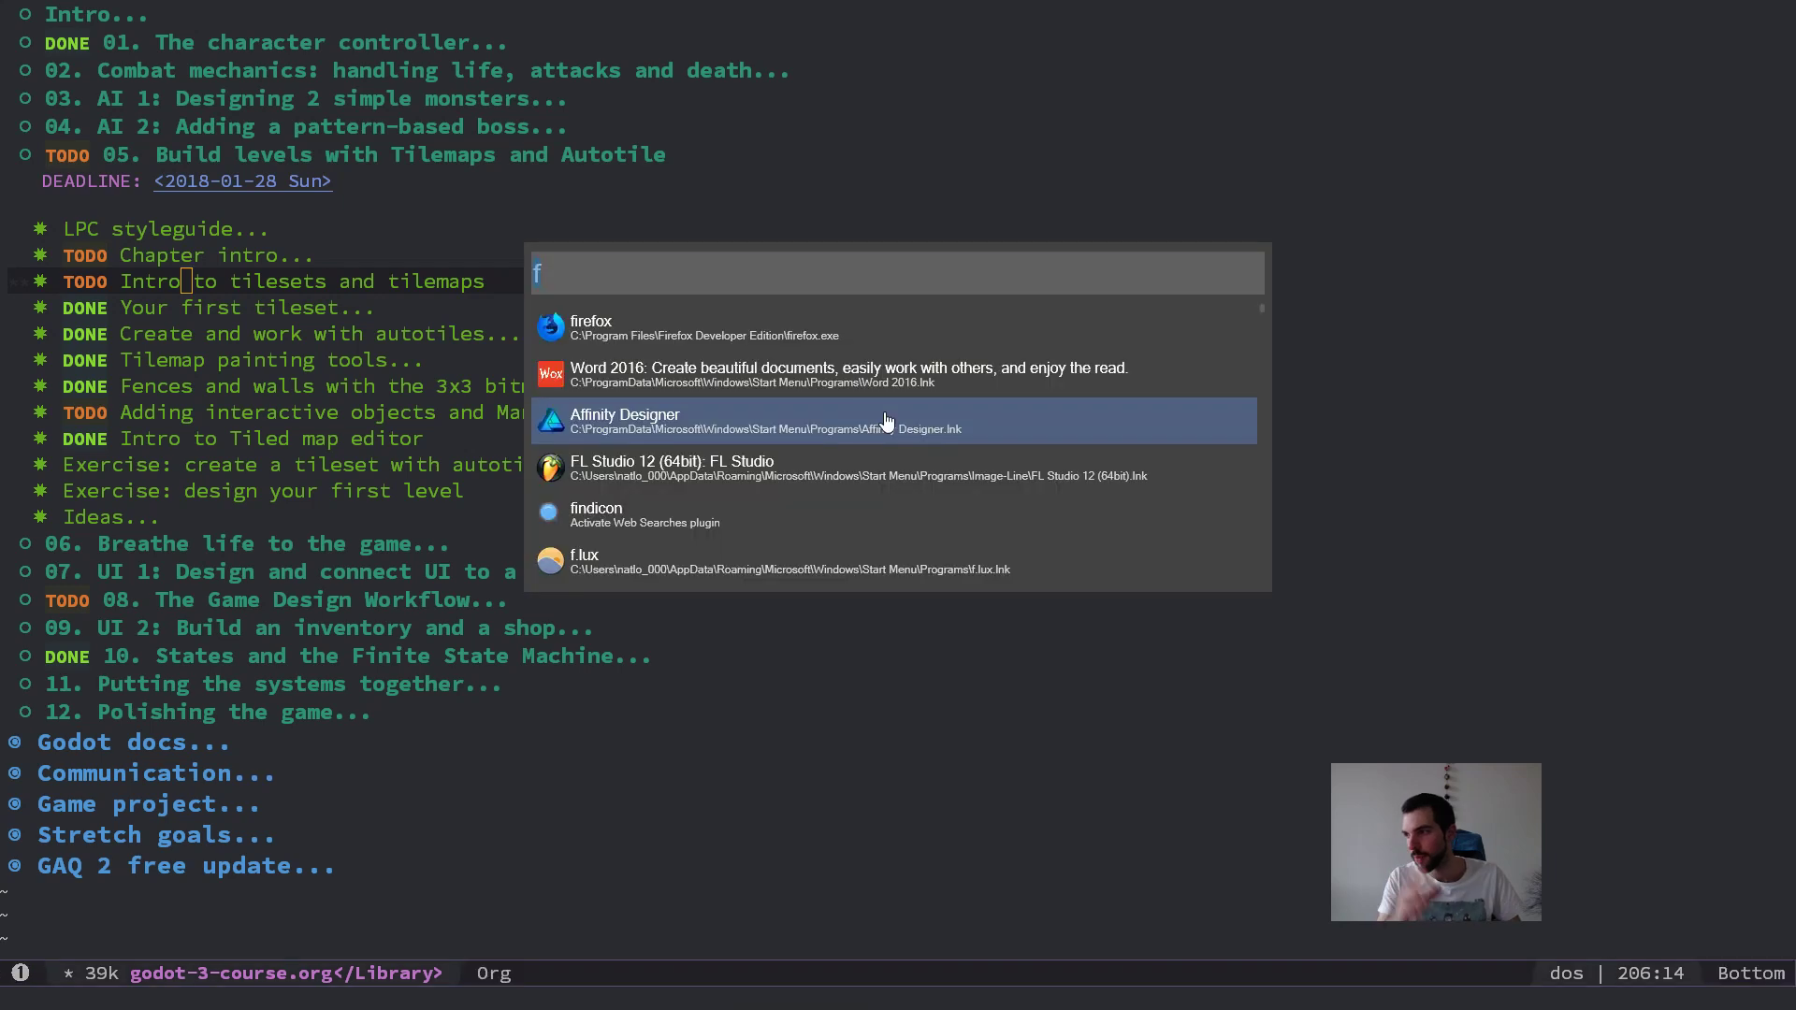
{"action": "type", "text": "d"}
{"action": "key", "text": "Down"}
{"action": "key", "text": "Down"}
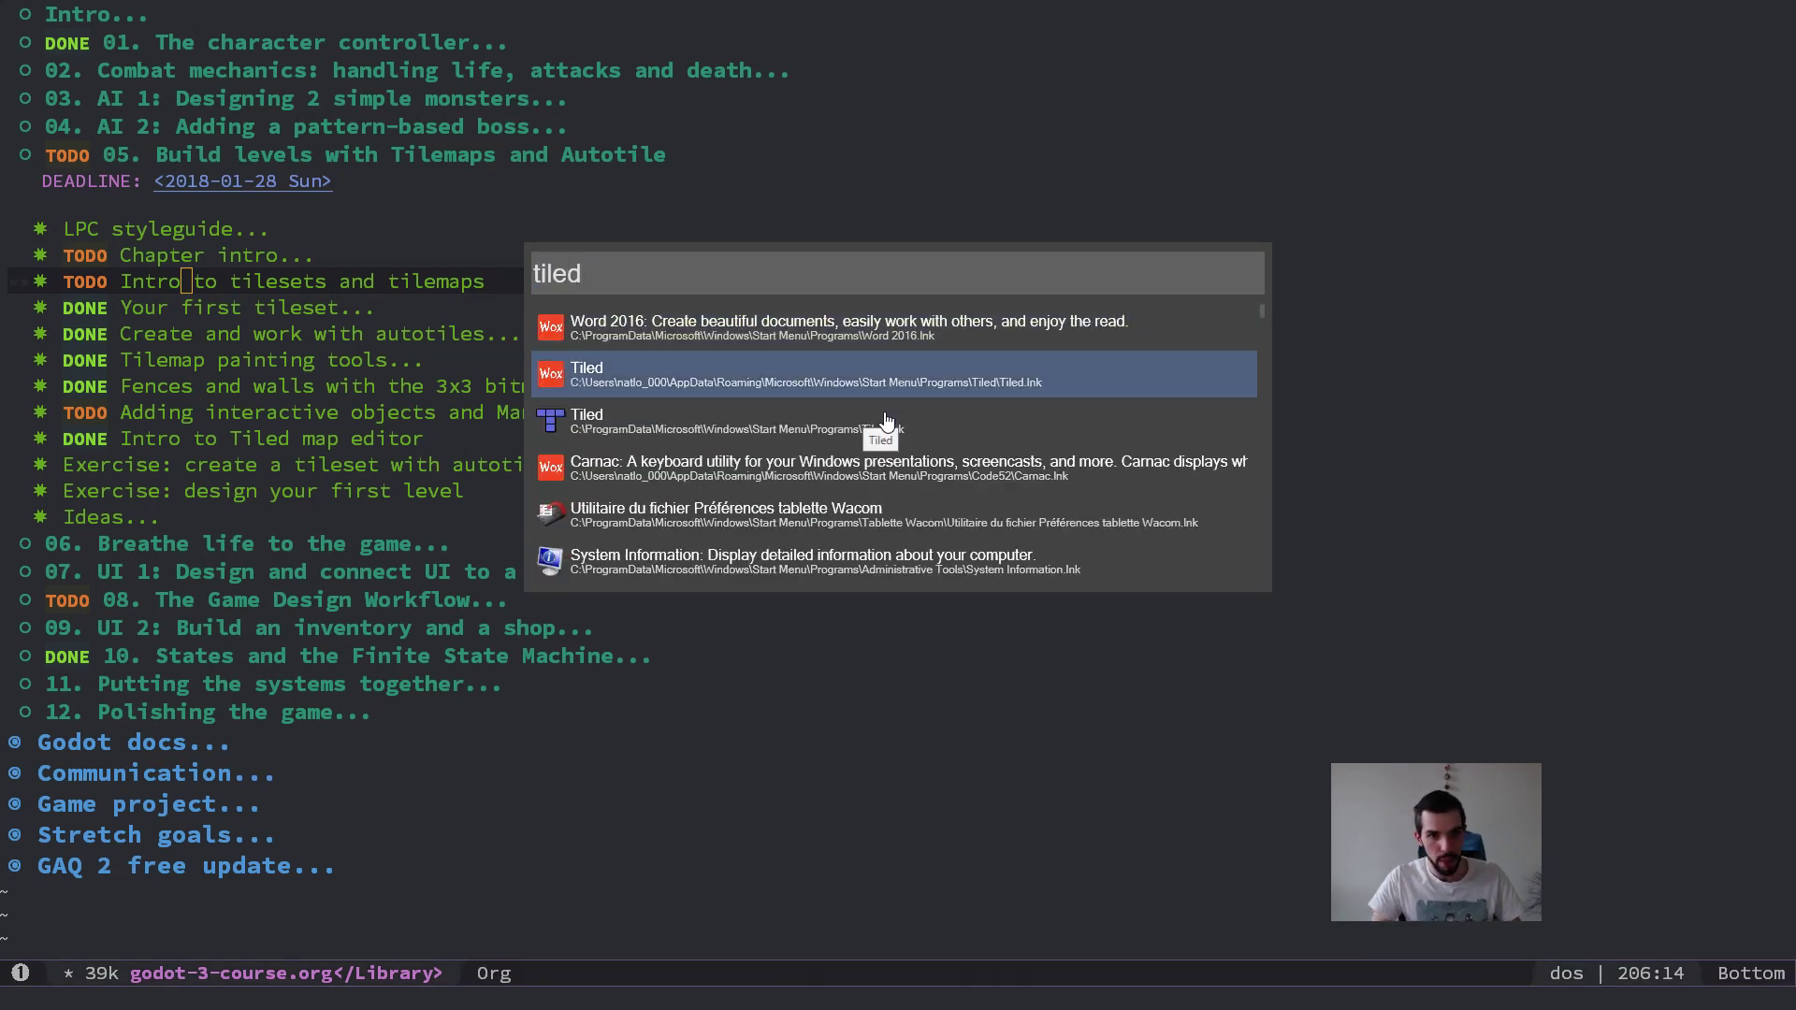
{"action": "key", "text": "Return"}
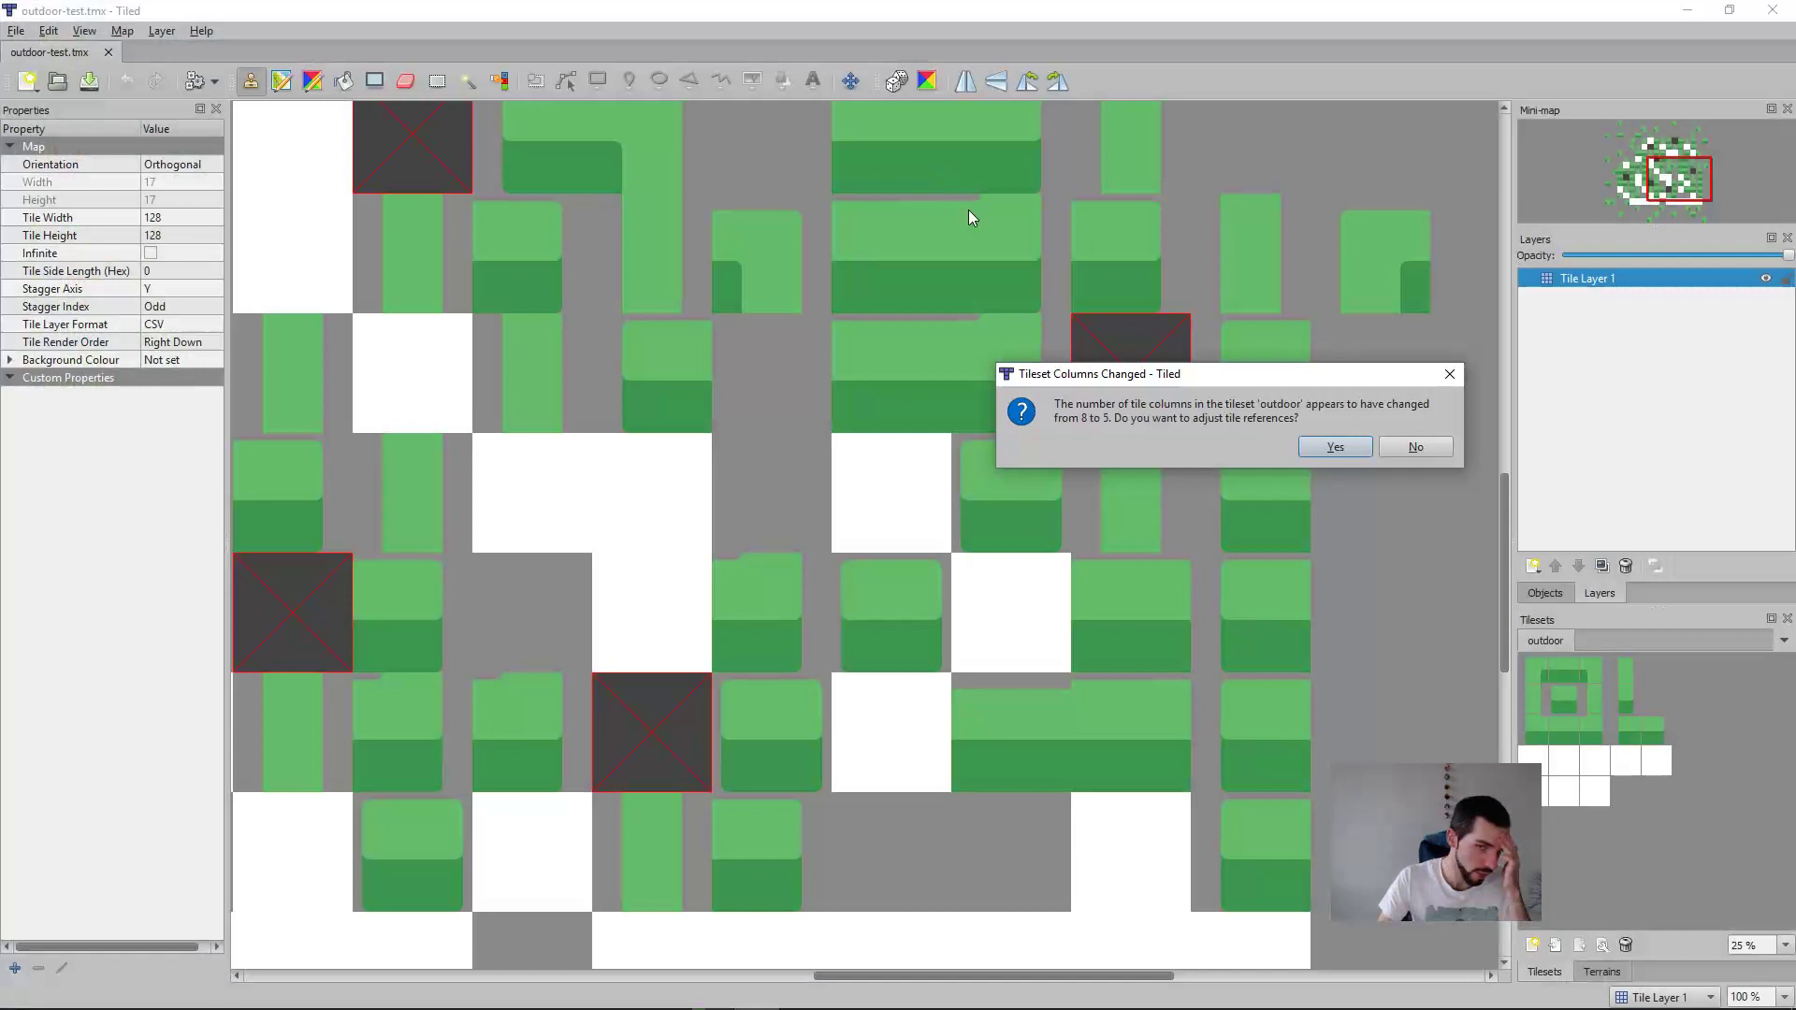
Step: Adjust the map's tile references to the changed column count of the outdoor tileset
{"action": "left_click", "coordinate": [1414, 449]}
{"action": "scroll", "coordinate": [1338, 459], "scroll_direction": "down", "scroll_amount": 6}
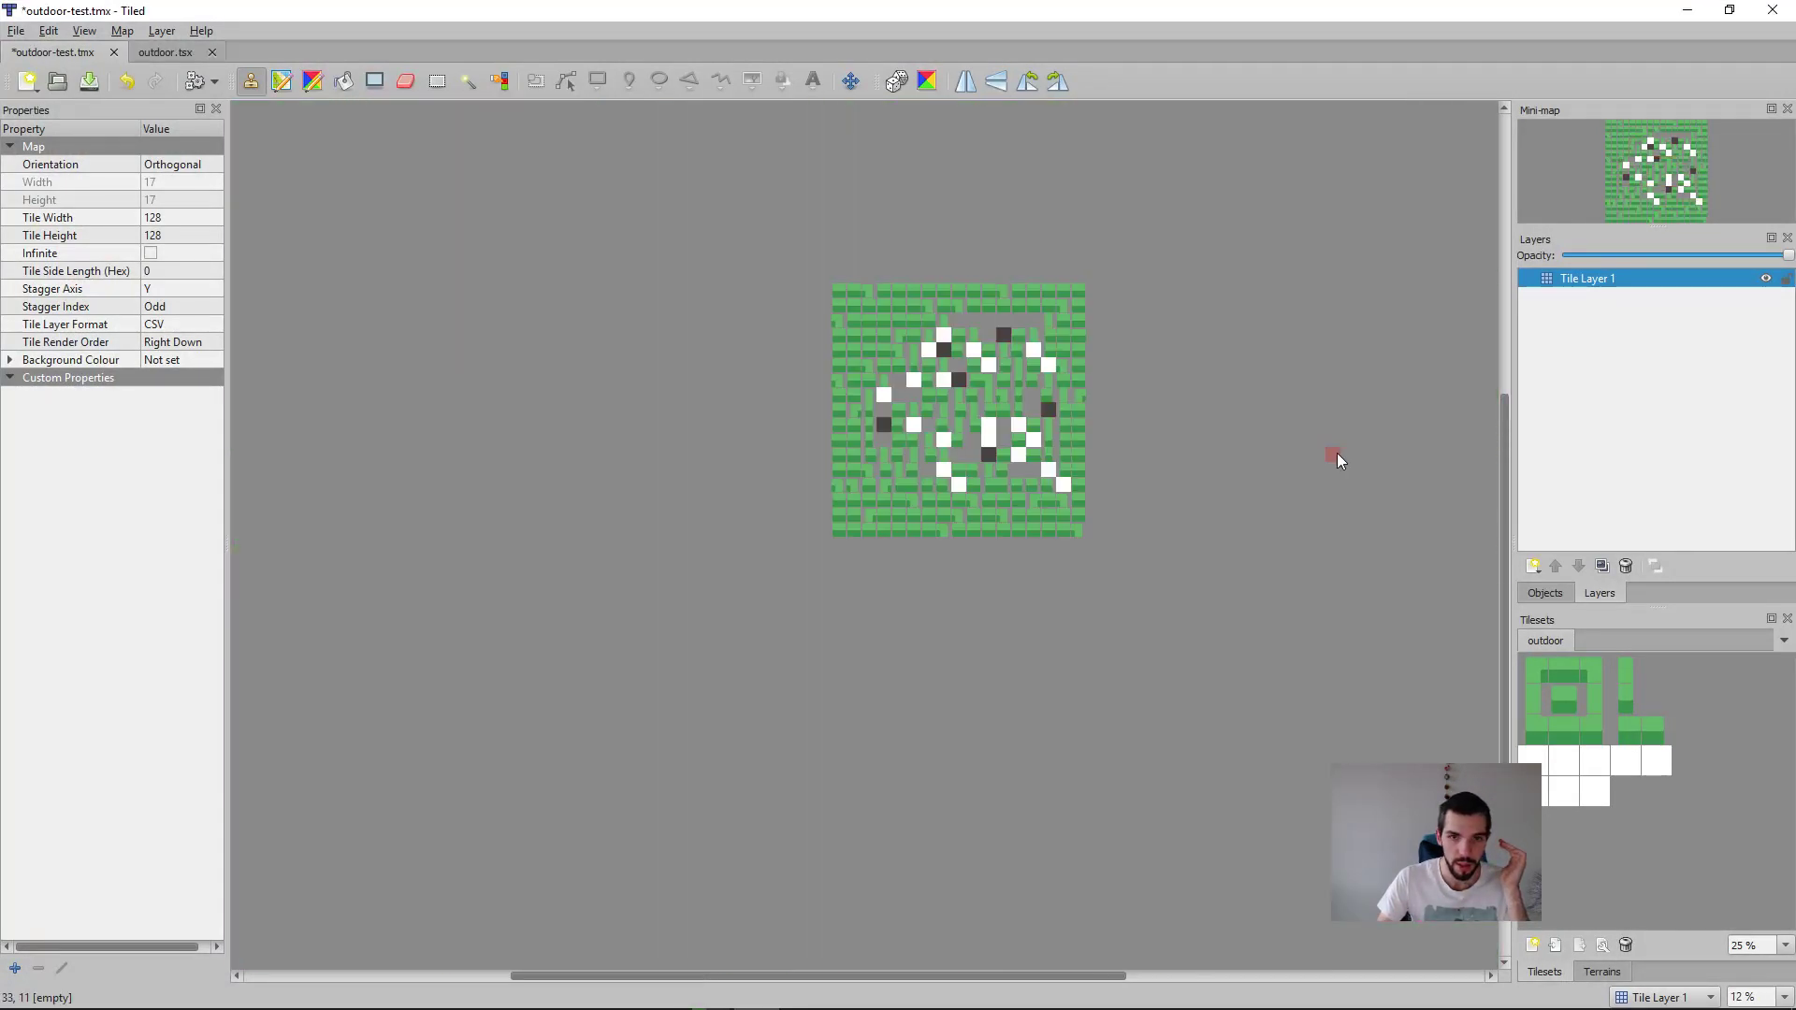
{"action": "scroll", "coordinate": [1299, 456], "scroll_direction": "up", "scroll_amount": 2}
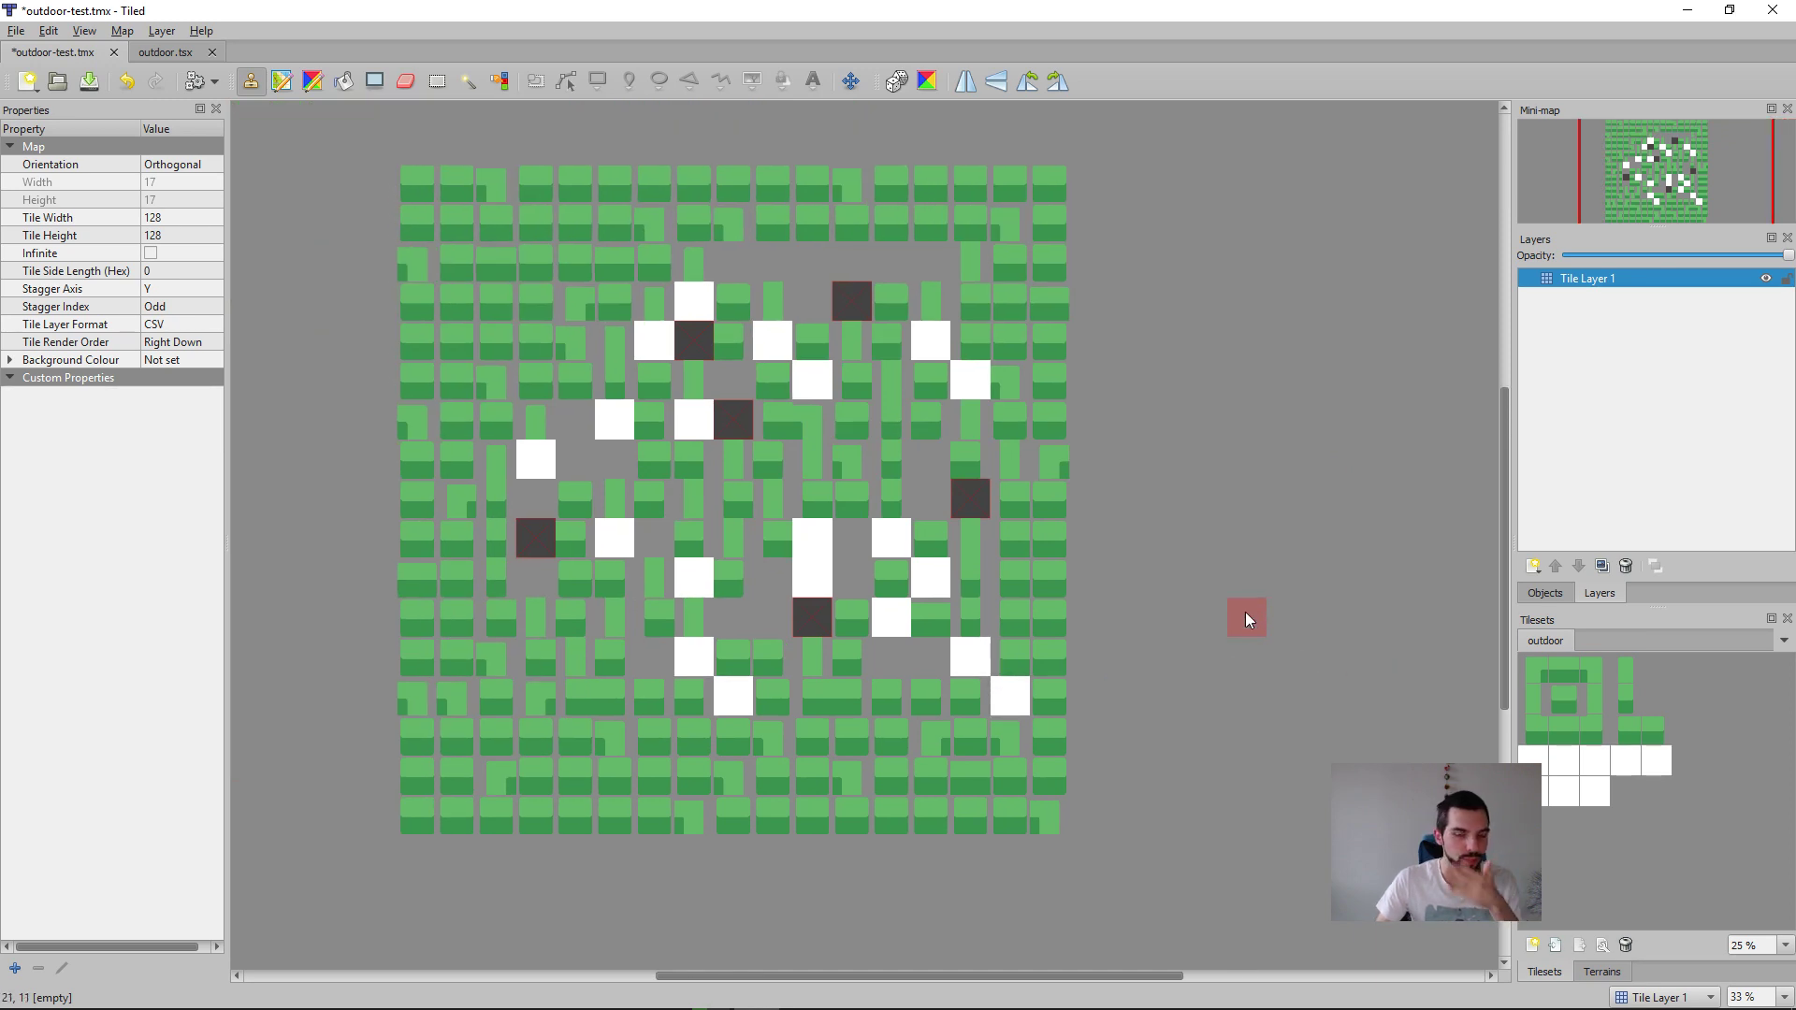
Step: Stamp the 3×3 grass block from the outdoor tileset onto the outdoor-test map
{"action": "left_click_drag", "start_coordinate": [1593, 725], "coordinate": [1482, 662]}
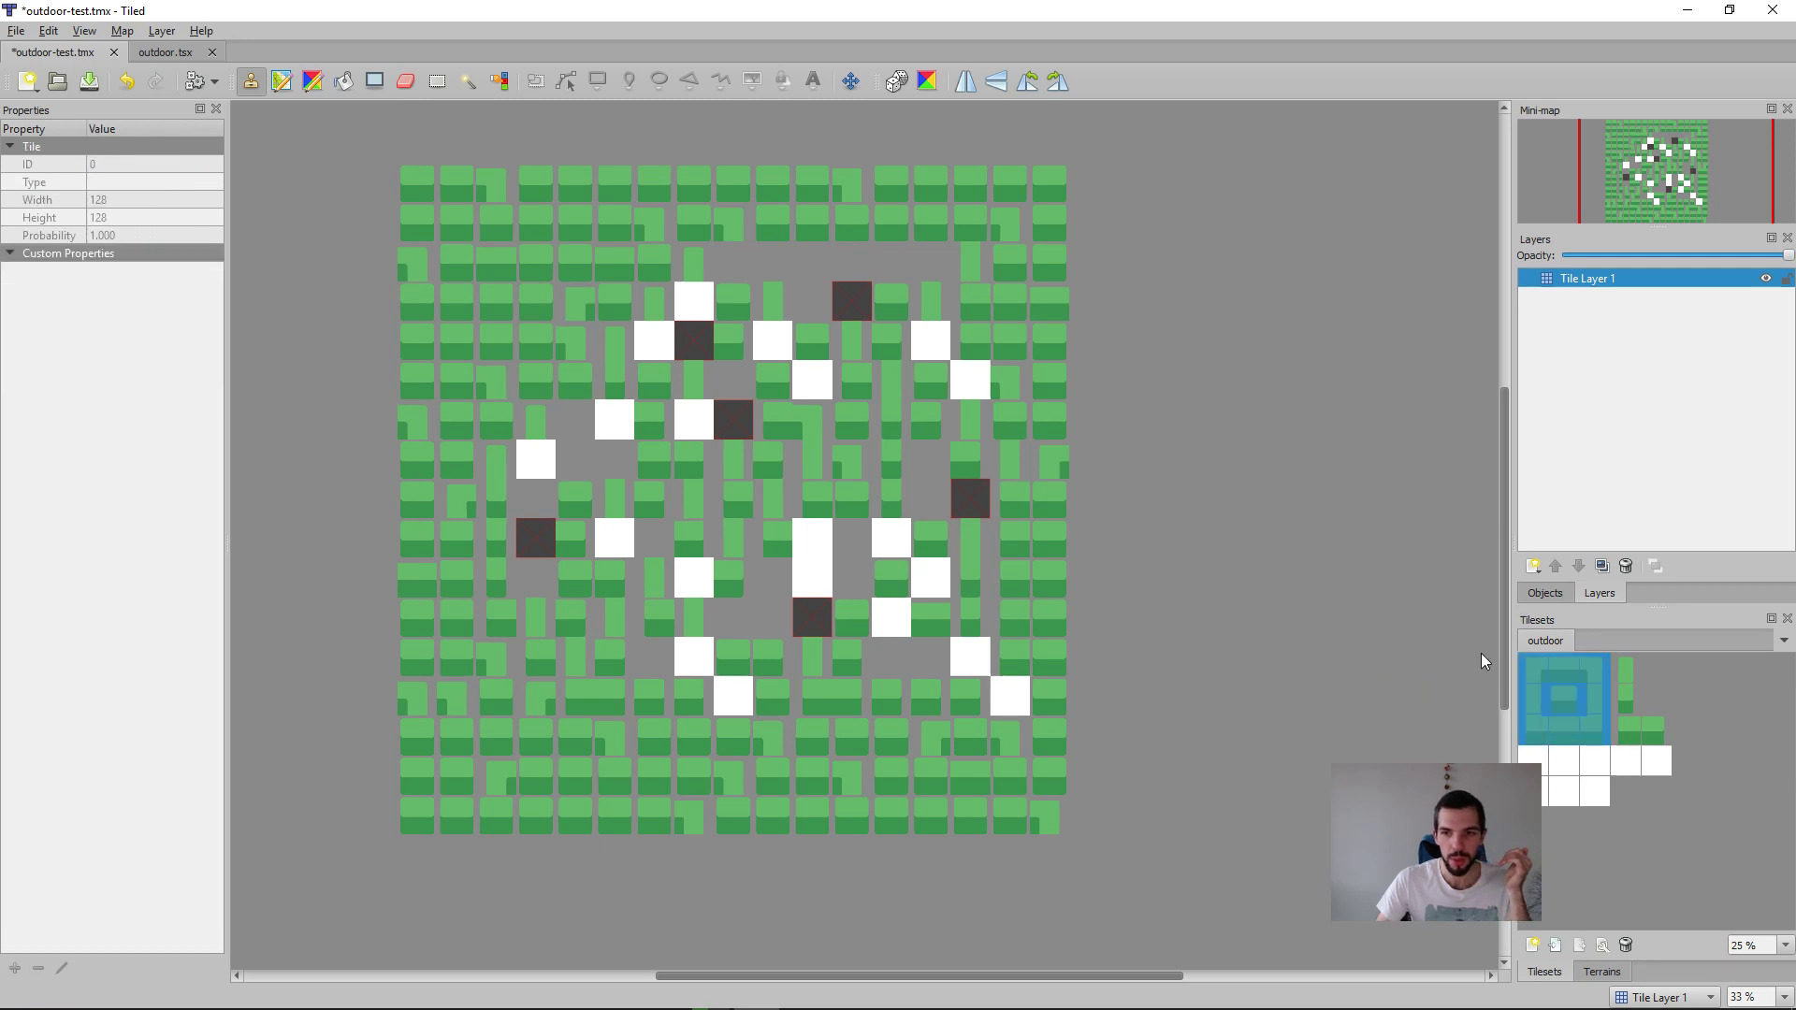
{"action": "left_click", "coordinate": [904, 552]}
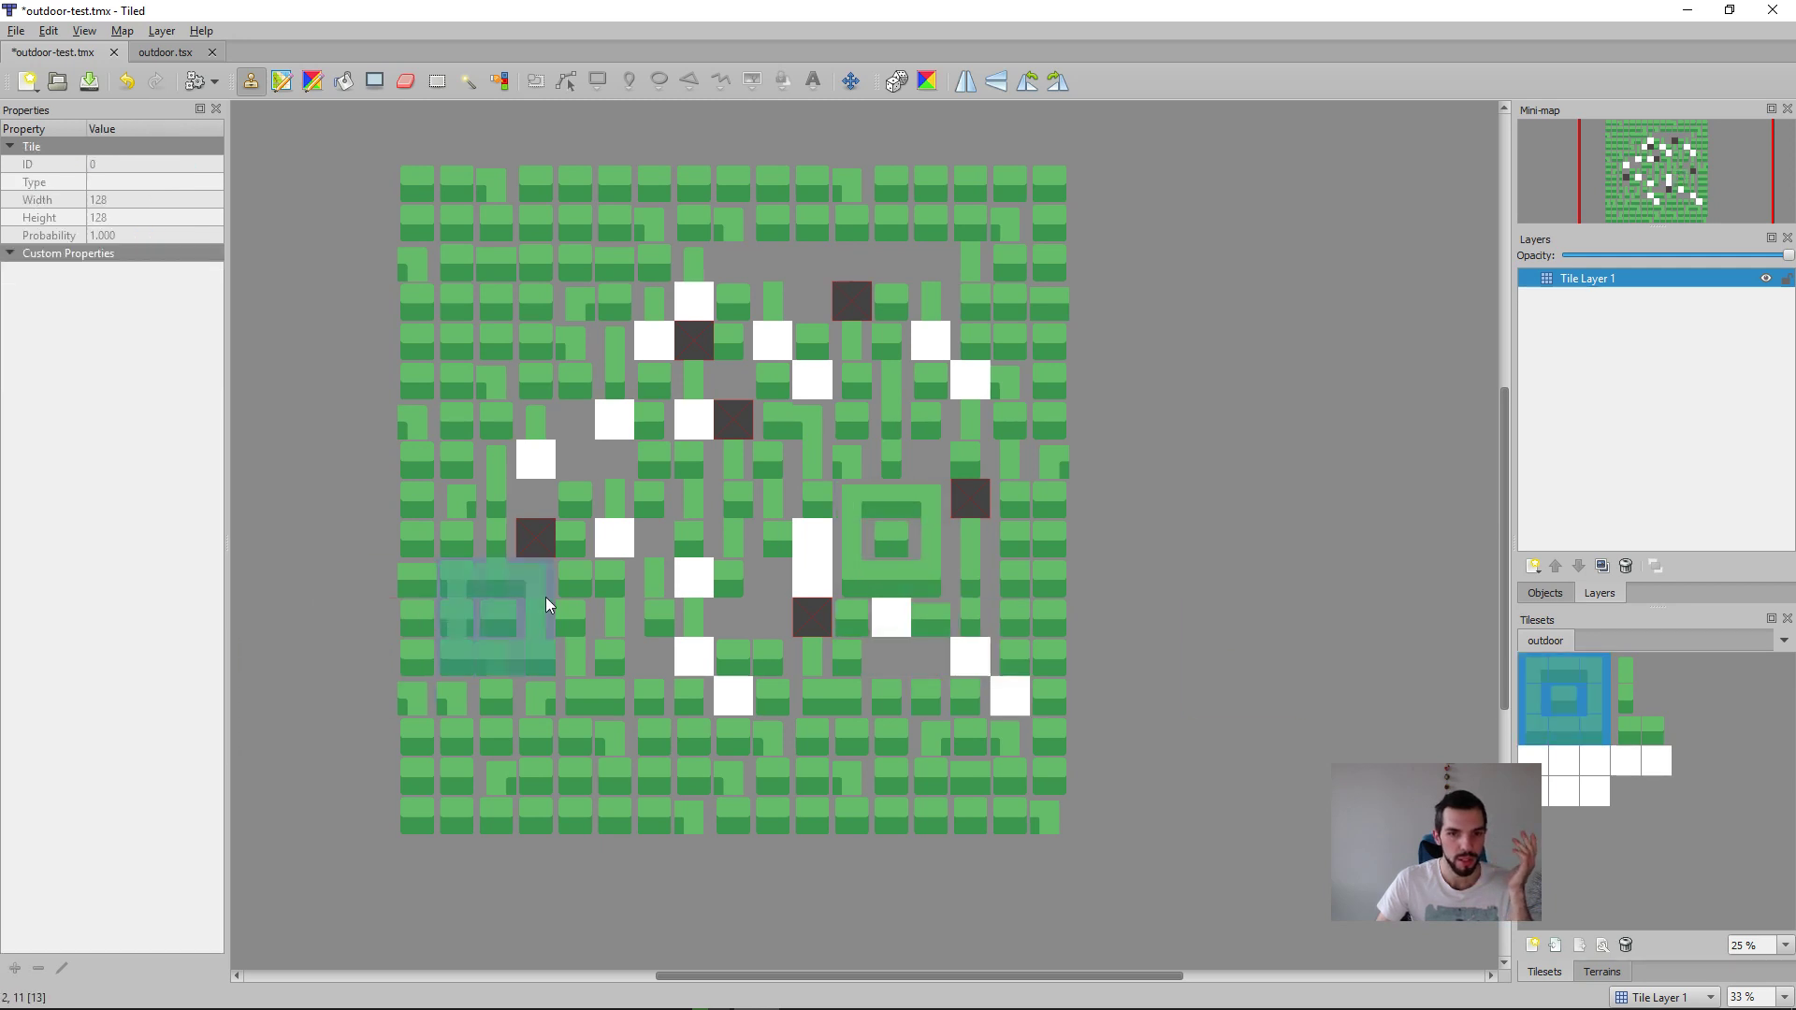
{"action": "right_click", "coordinate": [1049, 643]}
{"action": "right_click_drag", "start_coordinate": [656, 262], "coordinate": [452, 496]}
Step: Delete all tiles on Tile Layer 1 and stamp tiles from the outdoor tileset onto the emptied map
{"action": "key", "text": "ctrl+a"}
{"action": "key", "text": "Delete"}
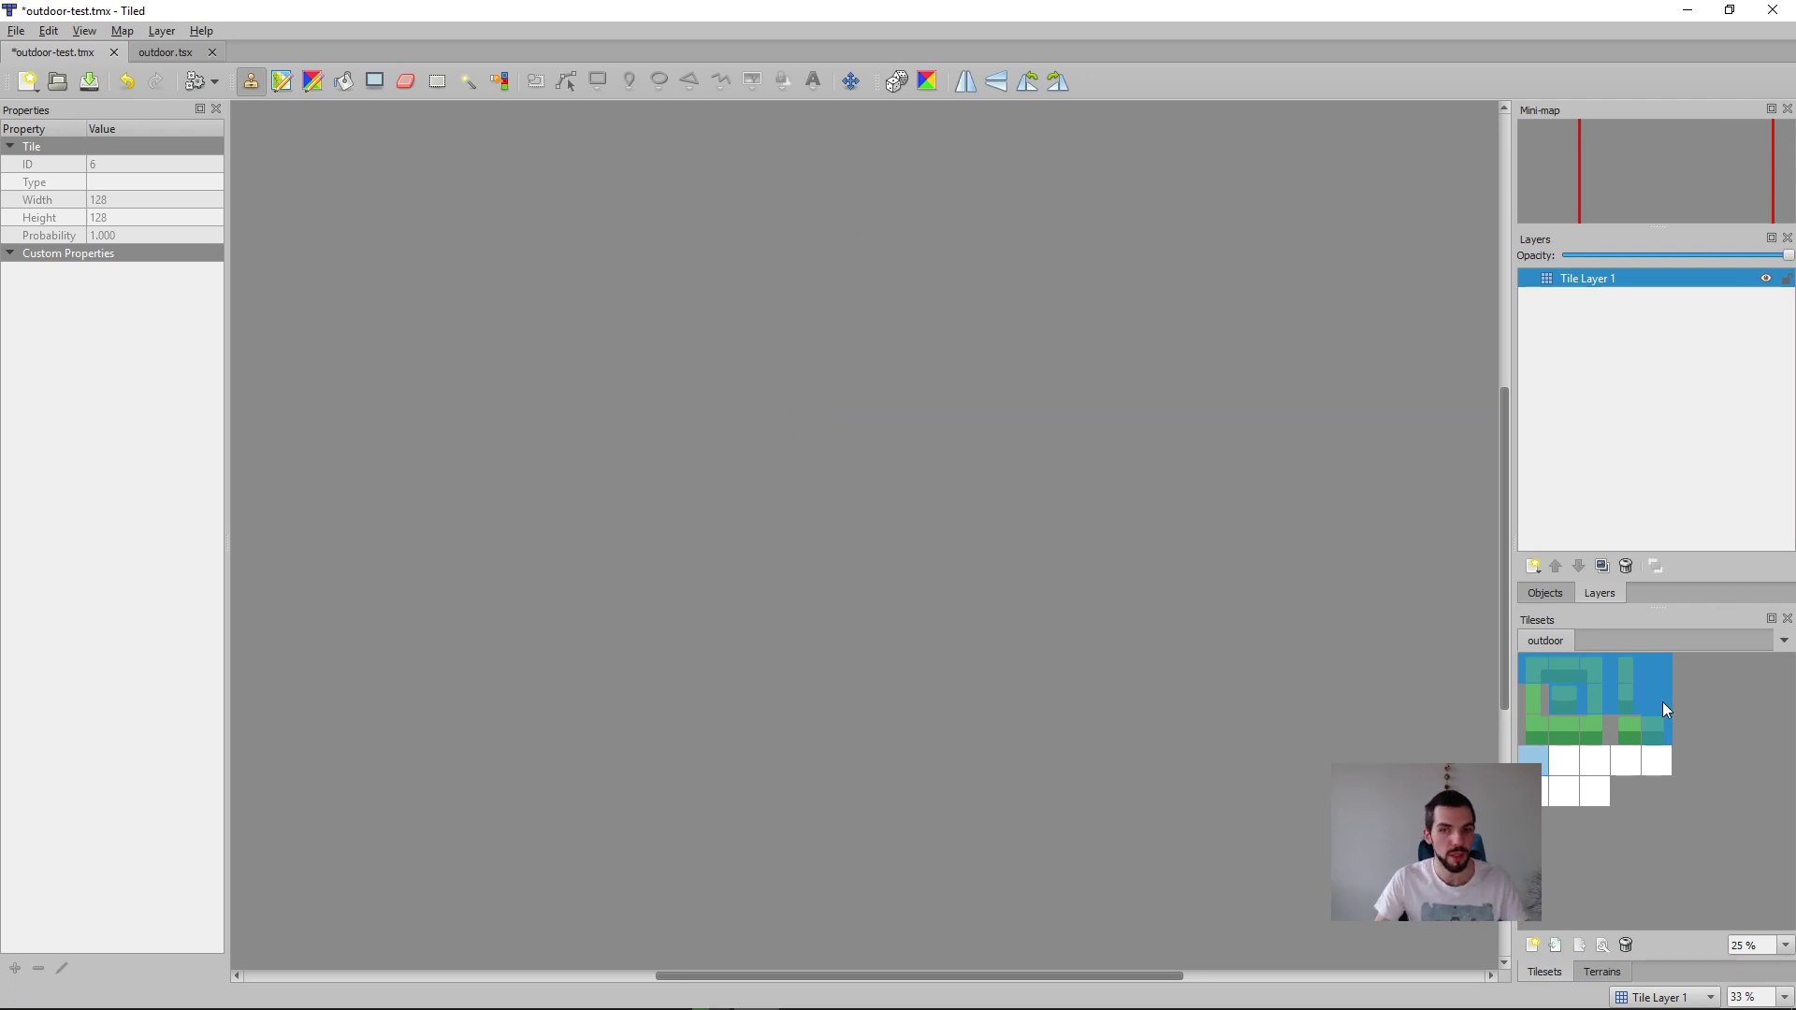
{"action": "mouse_move", "coordinate": [1576, 723]}
{"action": "left_mouse_down"}
{"action": "mouse_move", "coordinate": [1579, 675]}
{"action": "mouse_move", "coordinate": [1602, 732]}
{"action": "left_mouse_up"}
{"action": "left_click", "coordinate": [645, 338]}
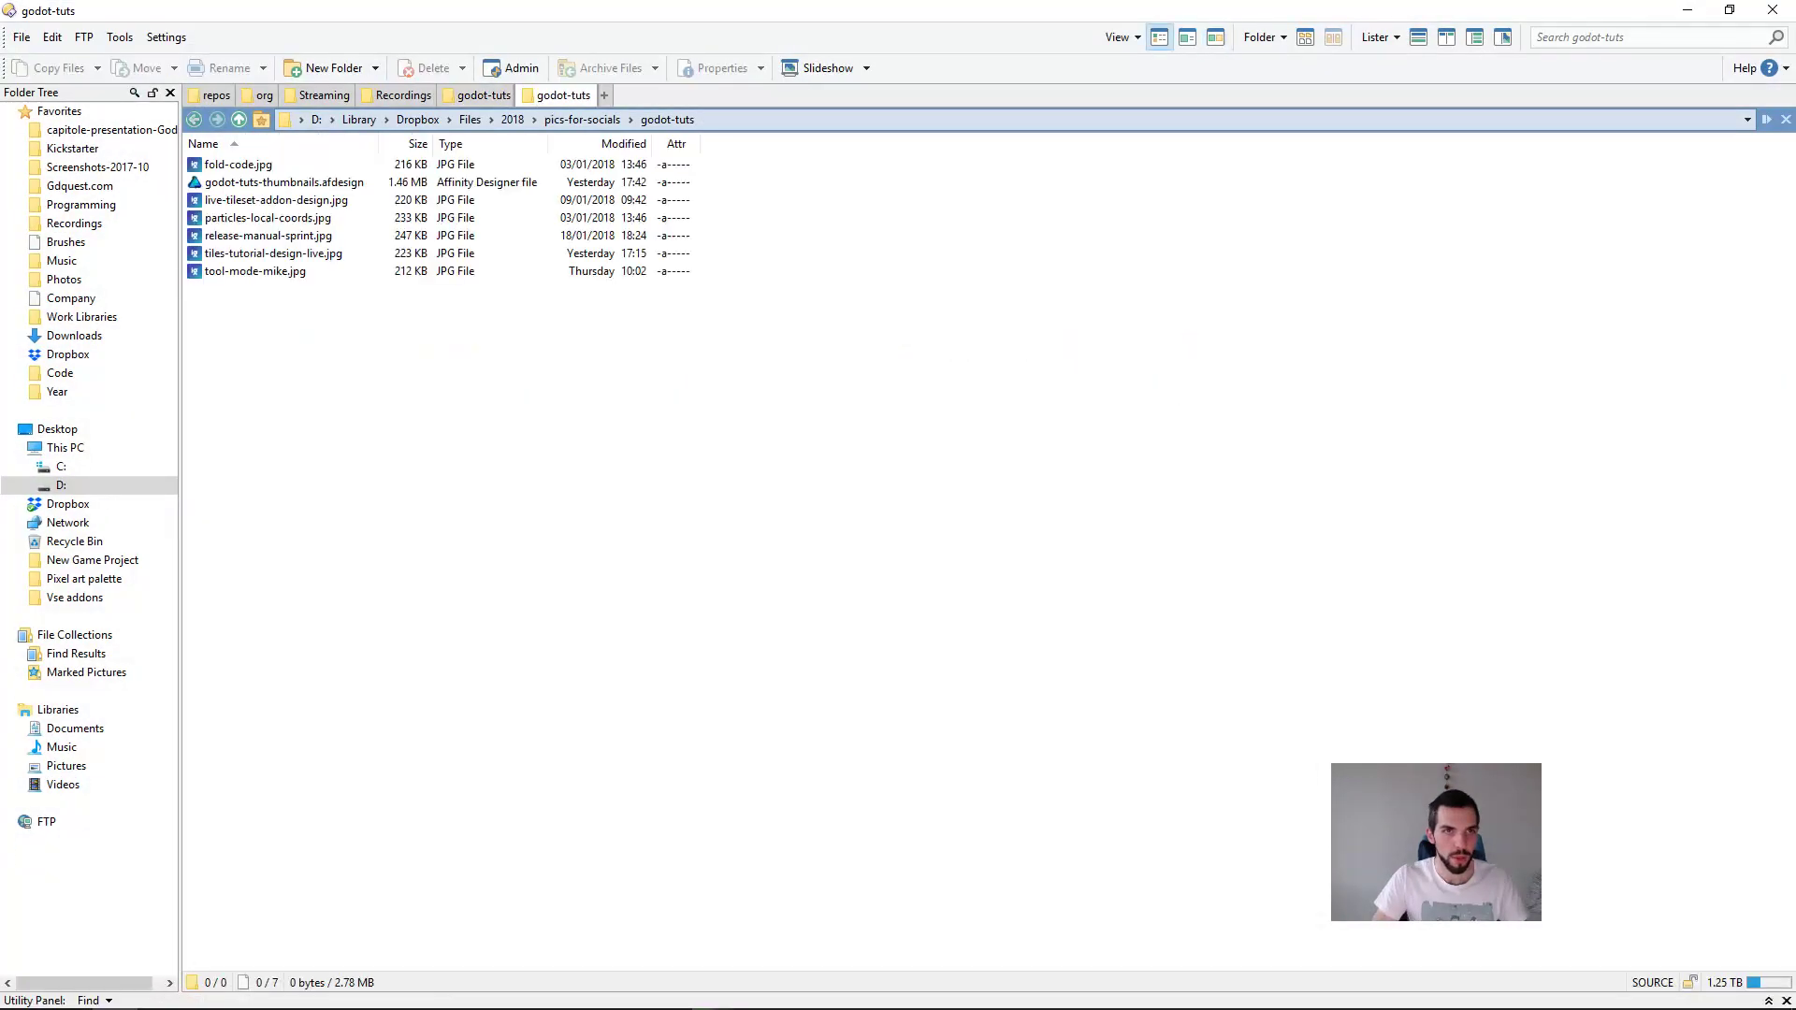
Step: In the file manager, go to the Desktop folder and launch godot.exe
{"action": "type", "text": "/desktop"}
{"action": "key", "text": "Return"}
{"action": "key", "text": "Up"}
{"action": "key", "text": "Up"}
{"action": "key", "text": "Down"}
{"action": "key", "text": "Down"}
{"action": "key", "text": "Return"}
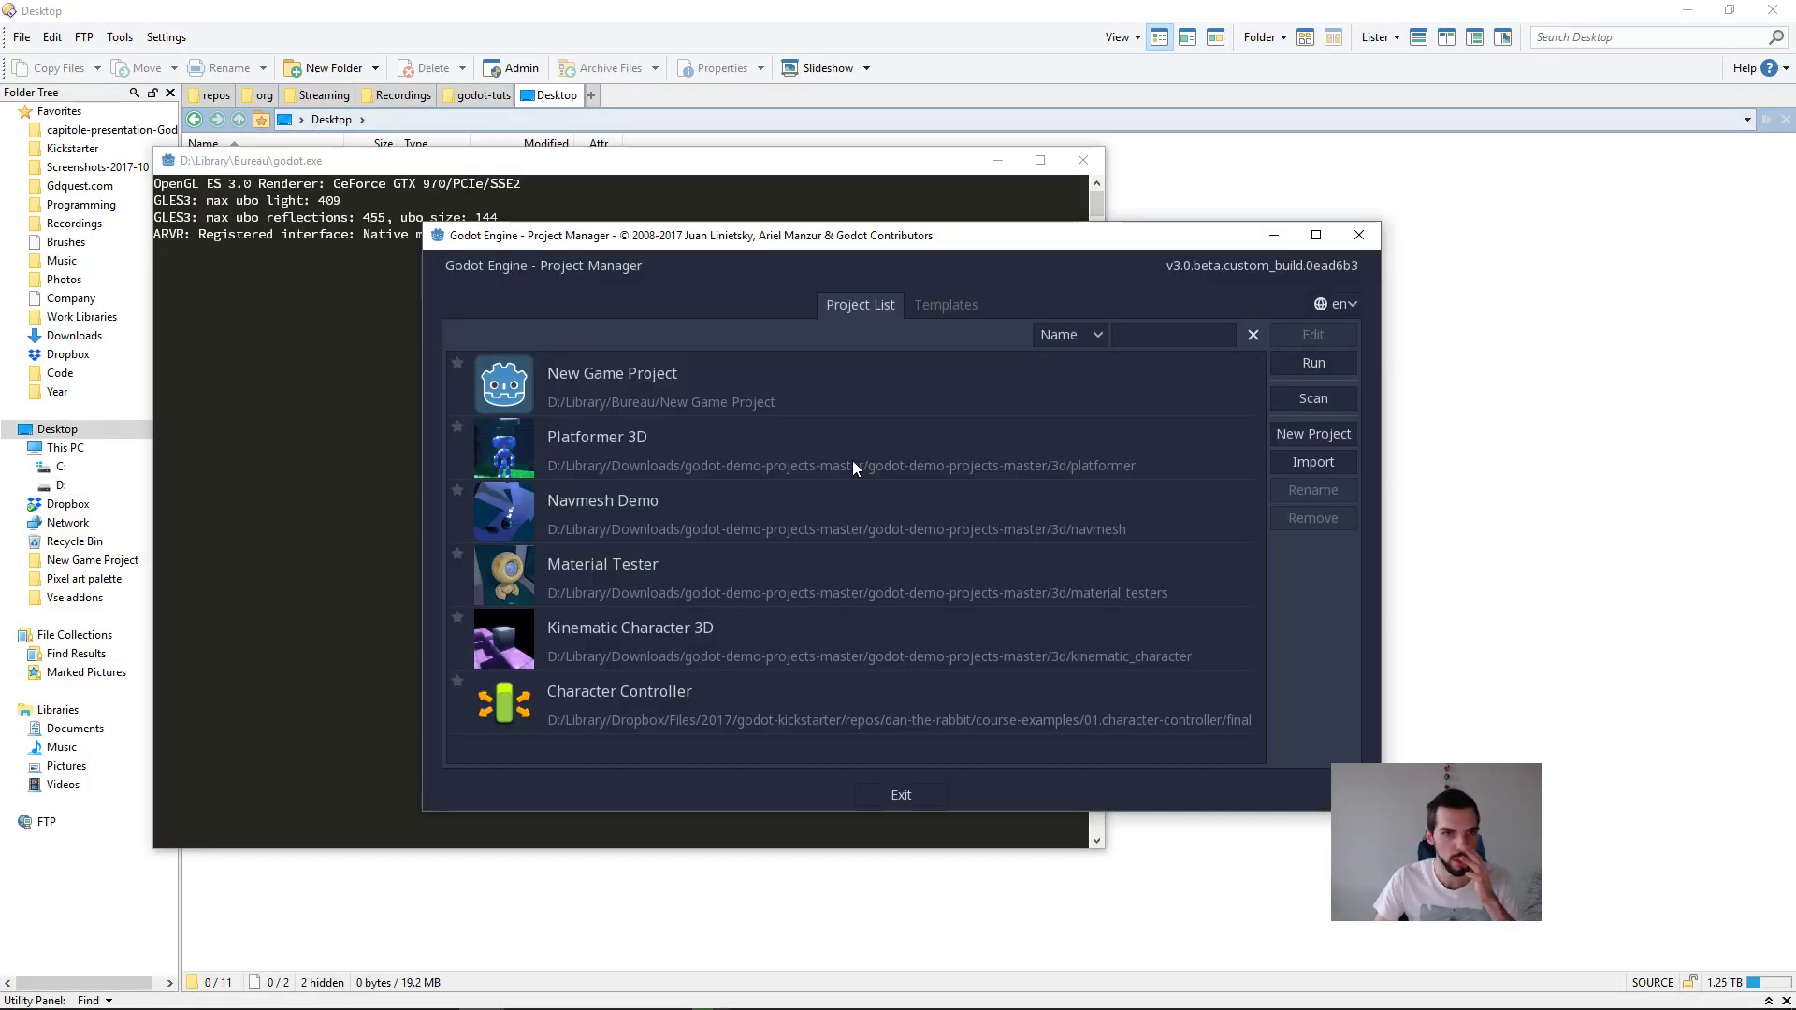
Step: Remove all projects, from New Game Project to Character Controller, from Godot's project list
{"action": "left_click", "coordinate": [1069, 395]}
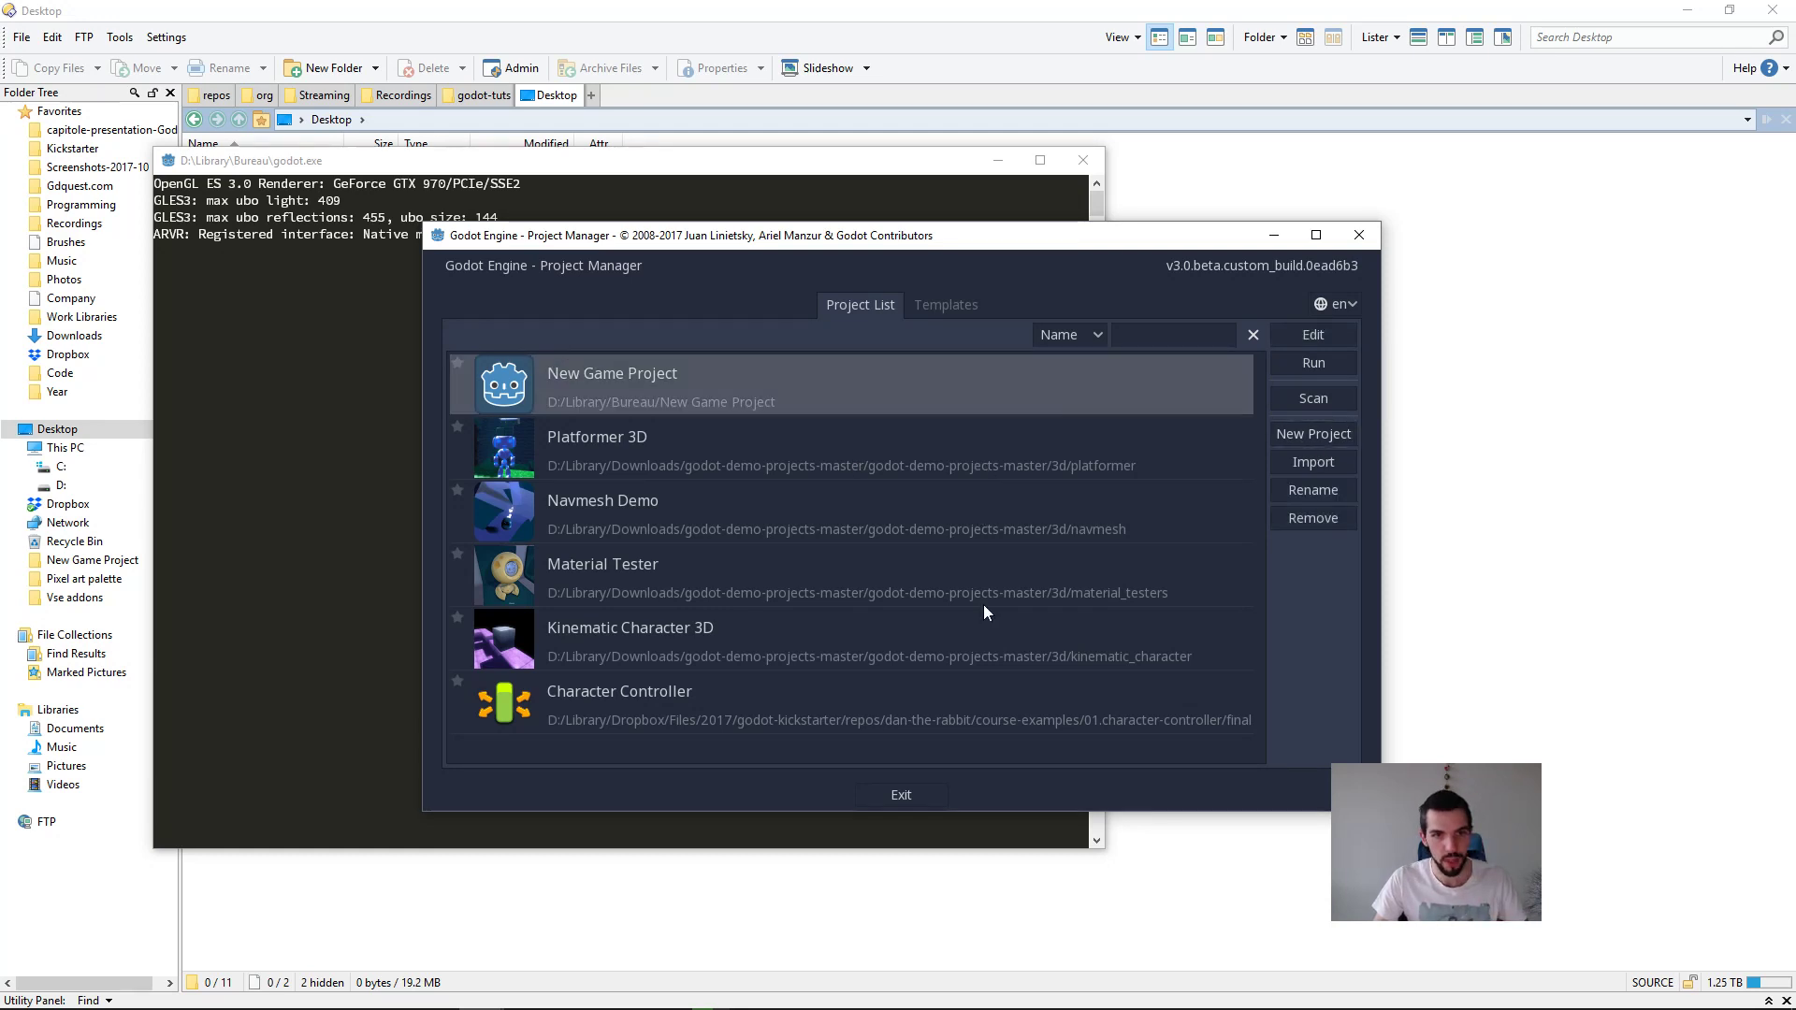
{"action": "left_click", "coordinate": [951, 709], "text": "shift"}
{"action": "left_click", "coordinate": [1323, 524]}
{"action": "key", "text": "Return"}
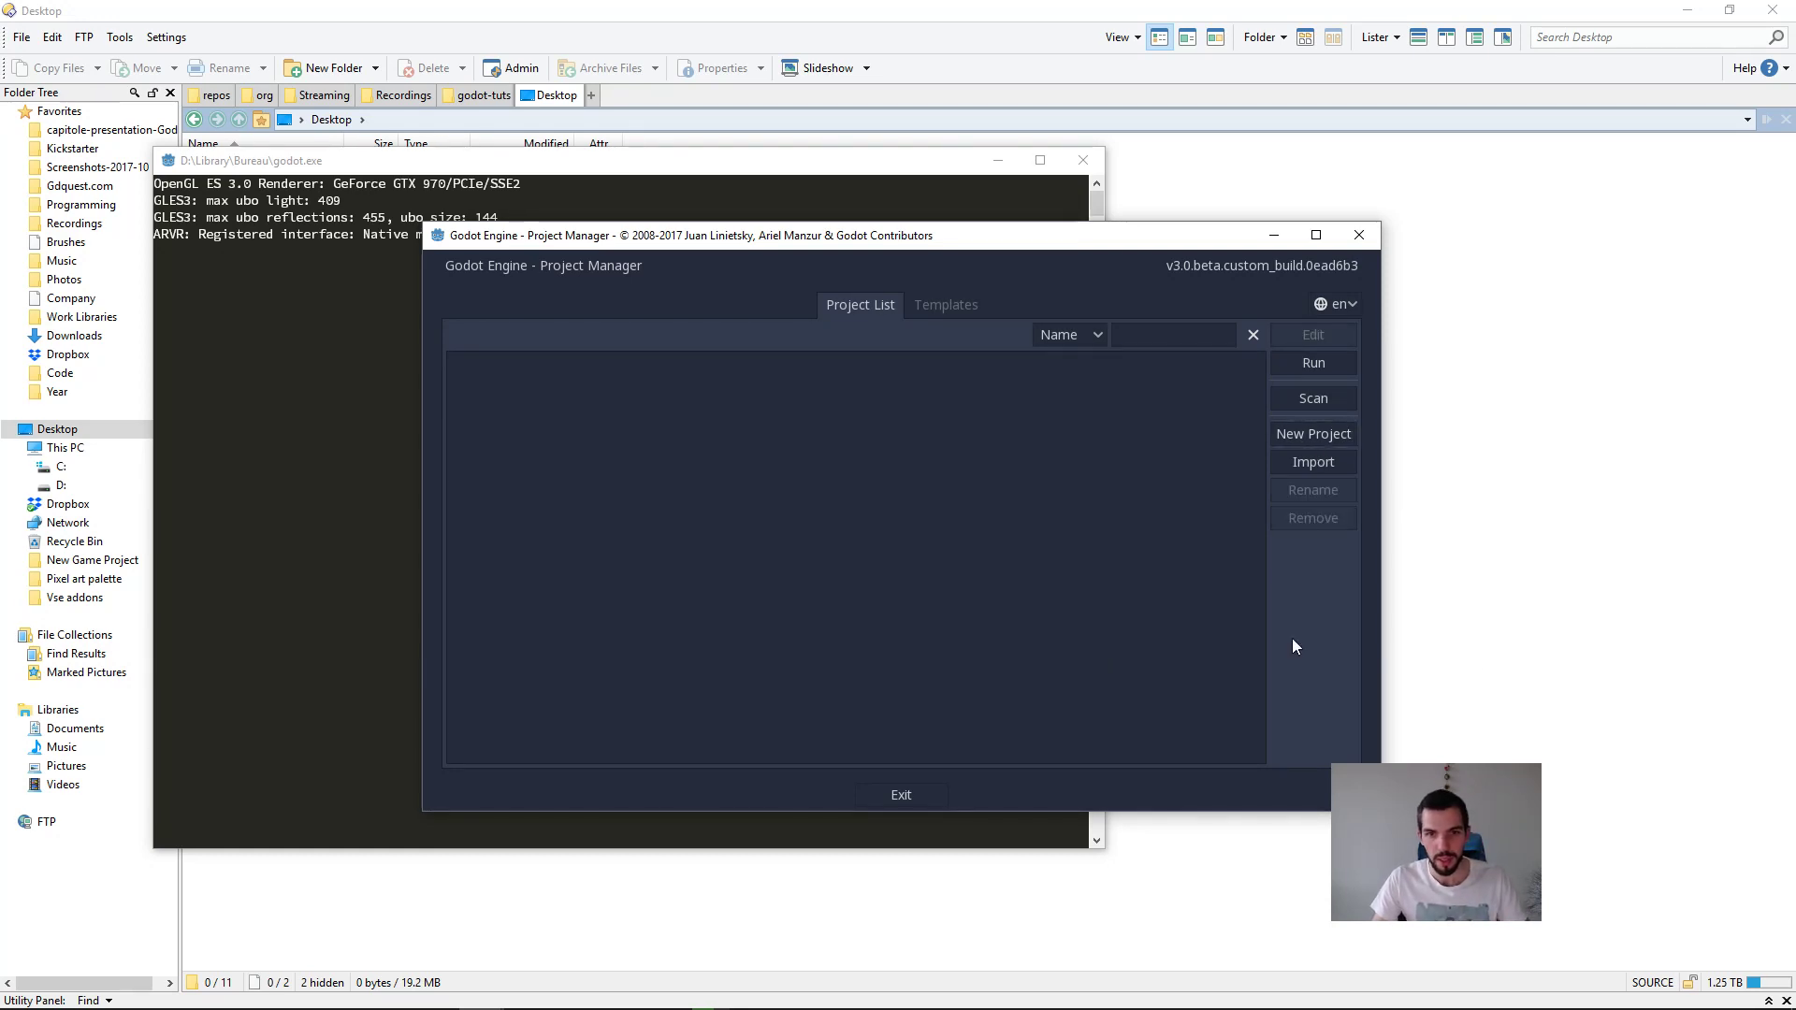
Step: Switch back to the file manager and open the godot-kickstarter repos folder in a new tab
{"action": "left_click", "coordinate": [1518, 619]}
{"action": "key", "text": "ctrl+t"}
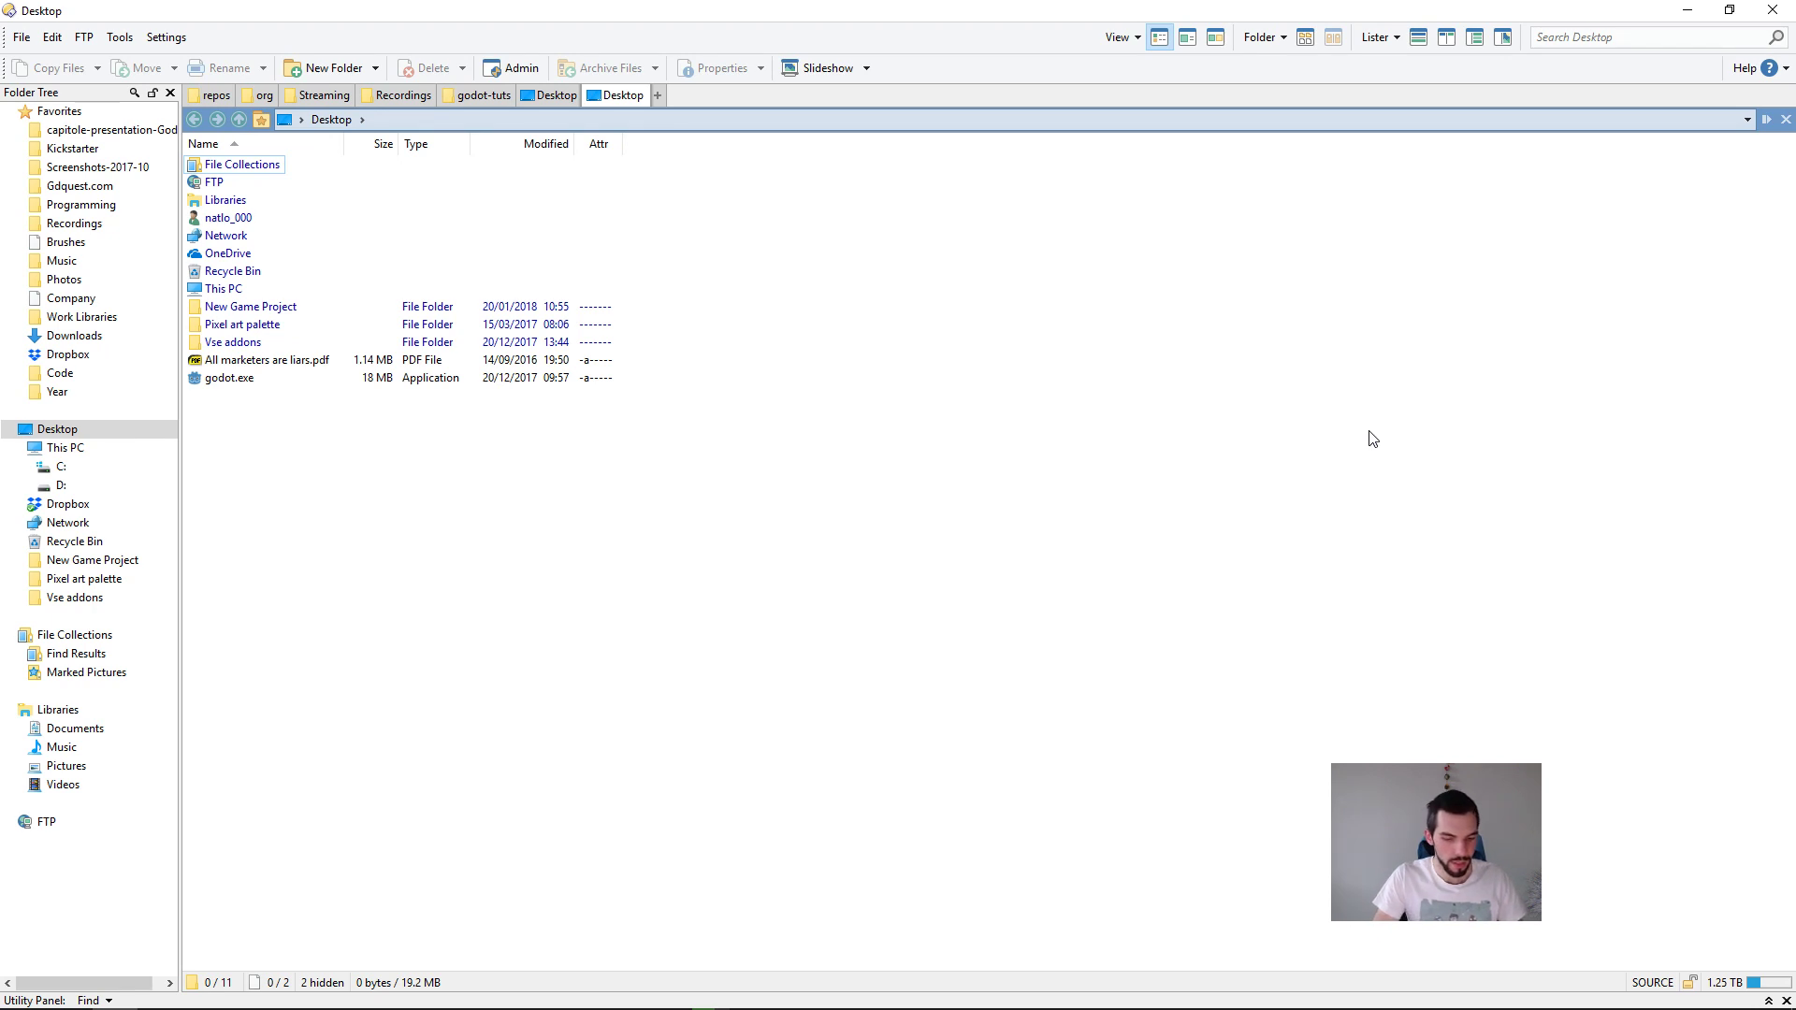
{"action": "type", "text": "/godot-course-communication"}
{"action": "key", "text": "Down"}
{"action": "key", "text": "Return"}
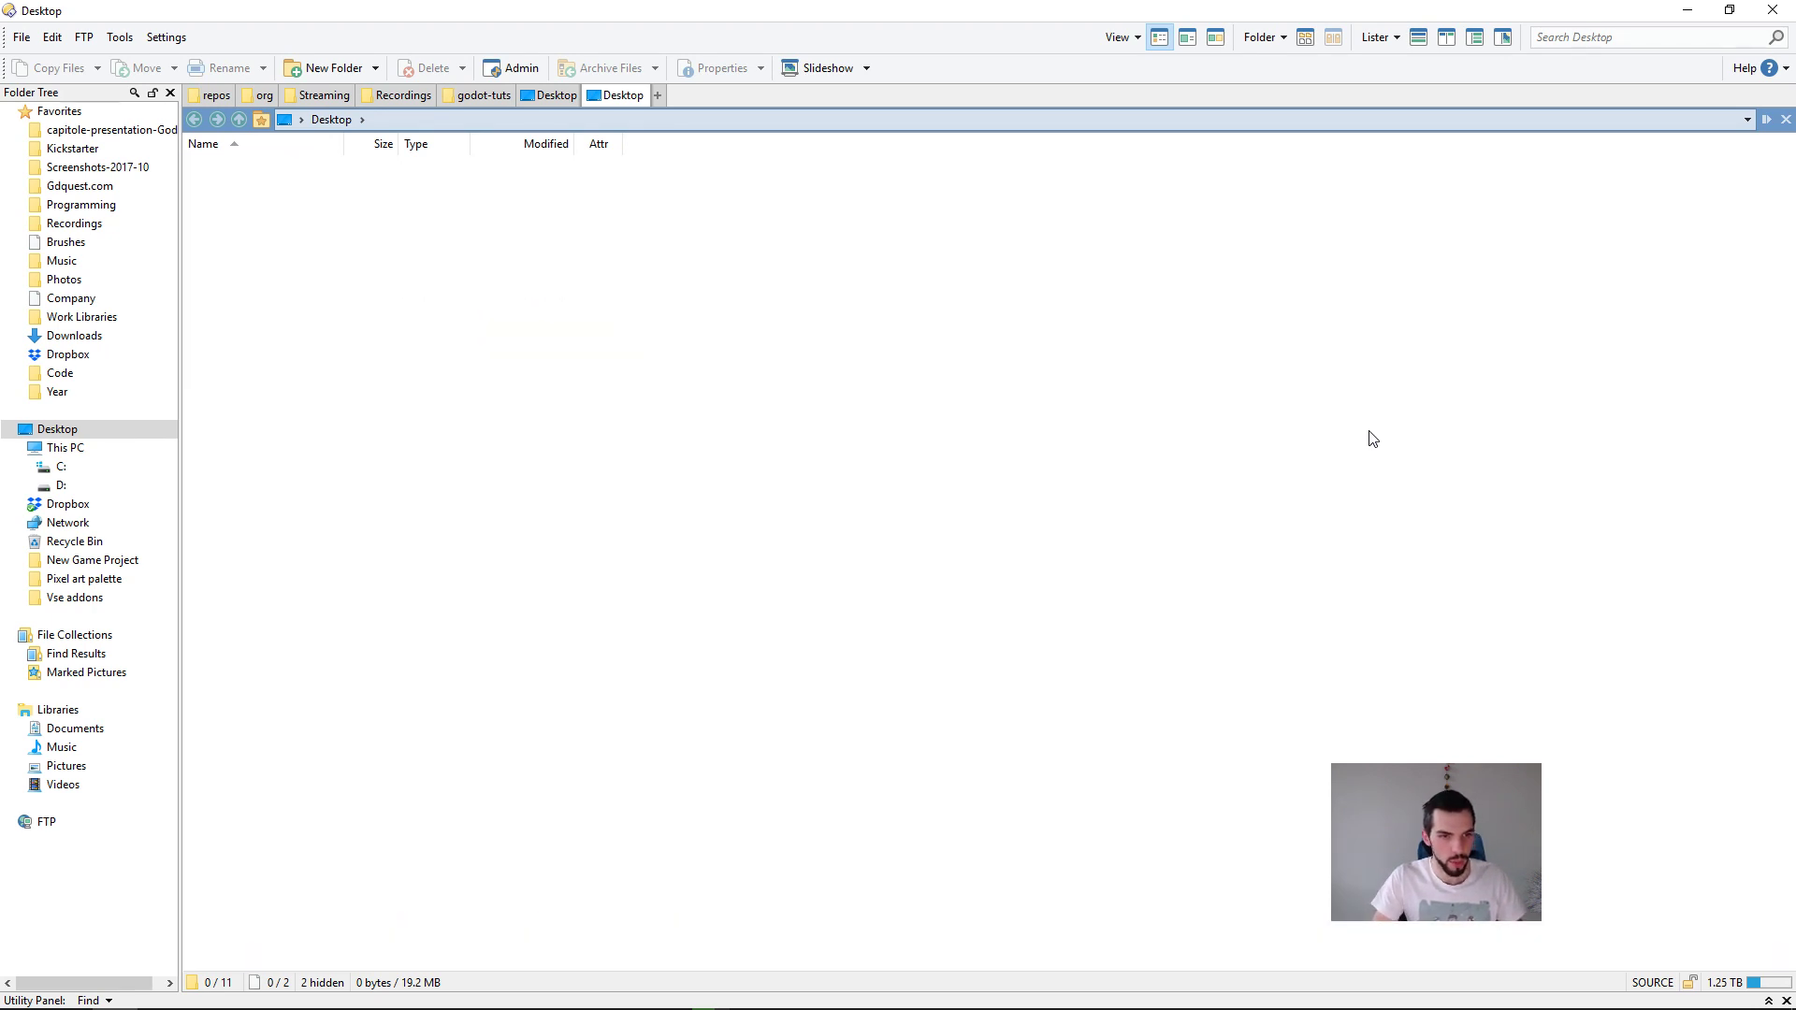
{"action": "key", "text": "BackSpace"}
{"action": "key", "text": "Up"}
{"action": "key", "text": "Up"}
{"action": "key", "text": "Up"}
{"action": "key", "text": "Return"}
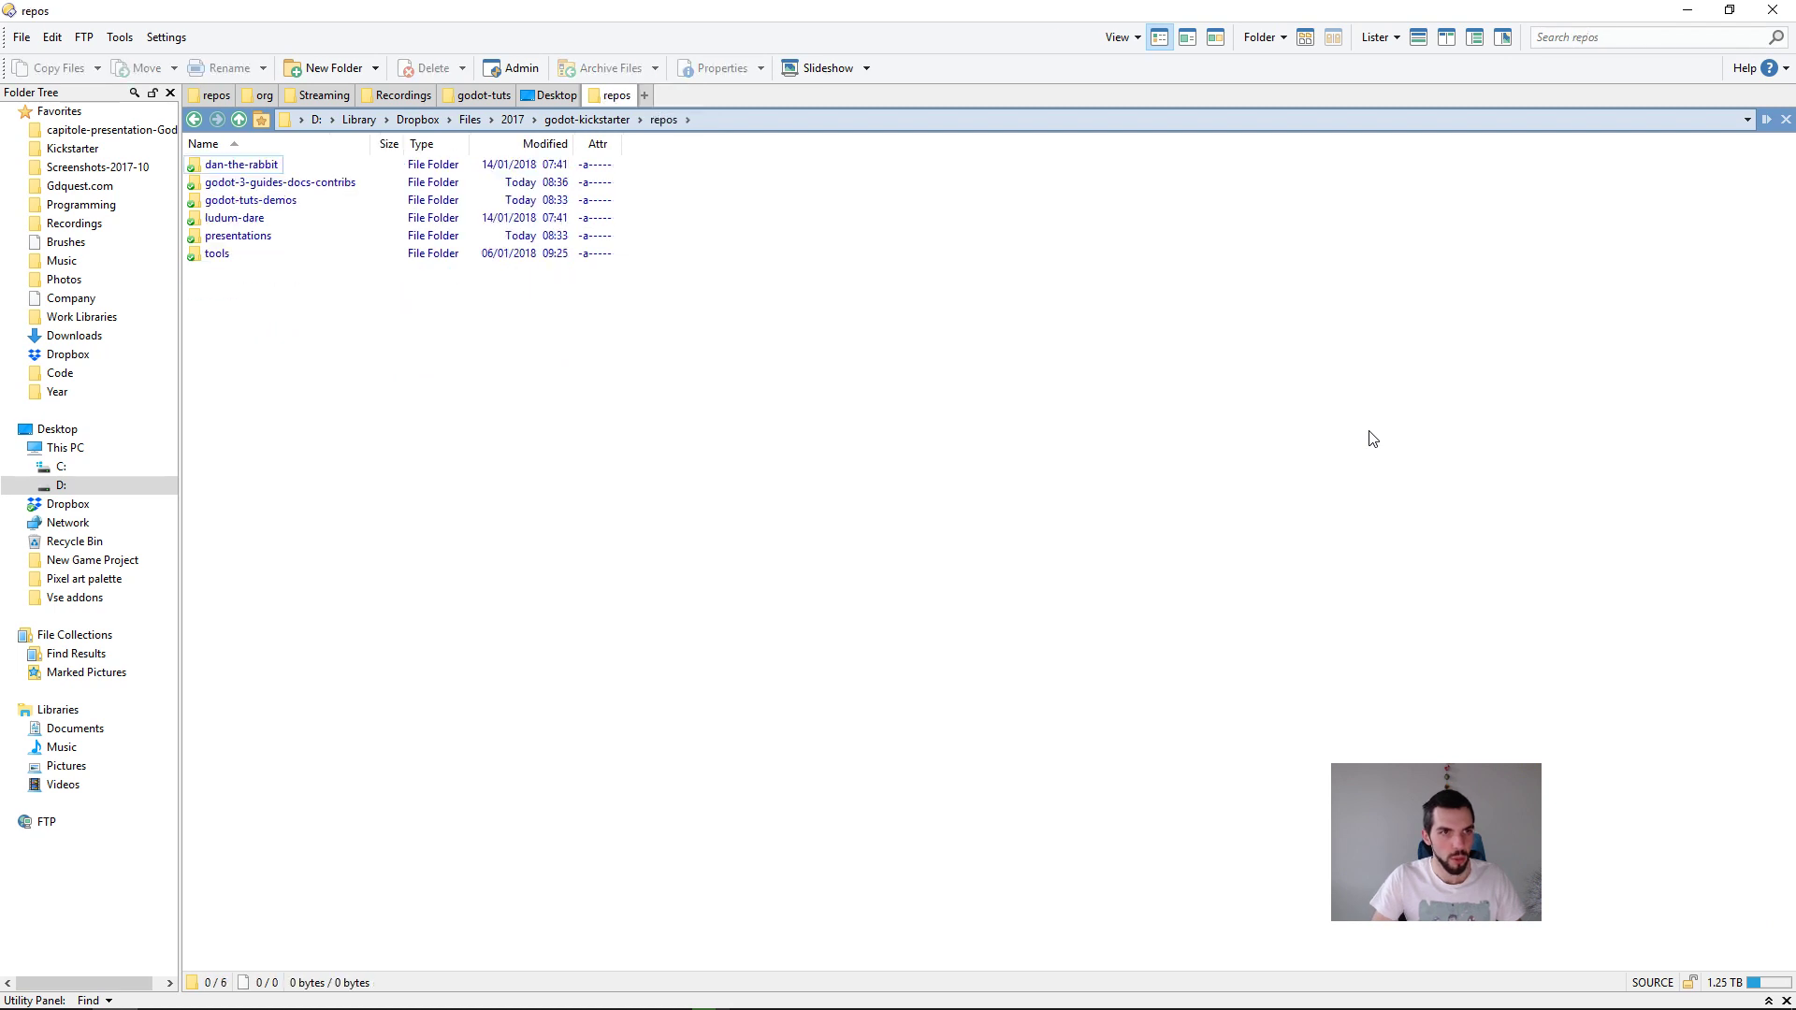
Step: Open the folder dan-the-rabbit > course-examples > 05.tilesets-and-tilemaps
{"action": "key", "text": "Return"}
{"action": "key", "text": "Down"}
{"action": "key", "text": "Down"}
{"action": "key", "text": "Down"}
{"action": "key", "text": "Down"}
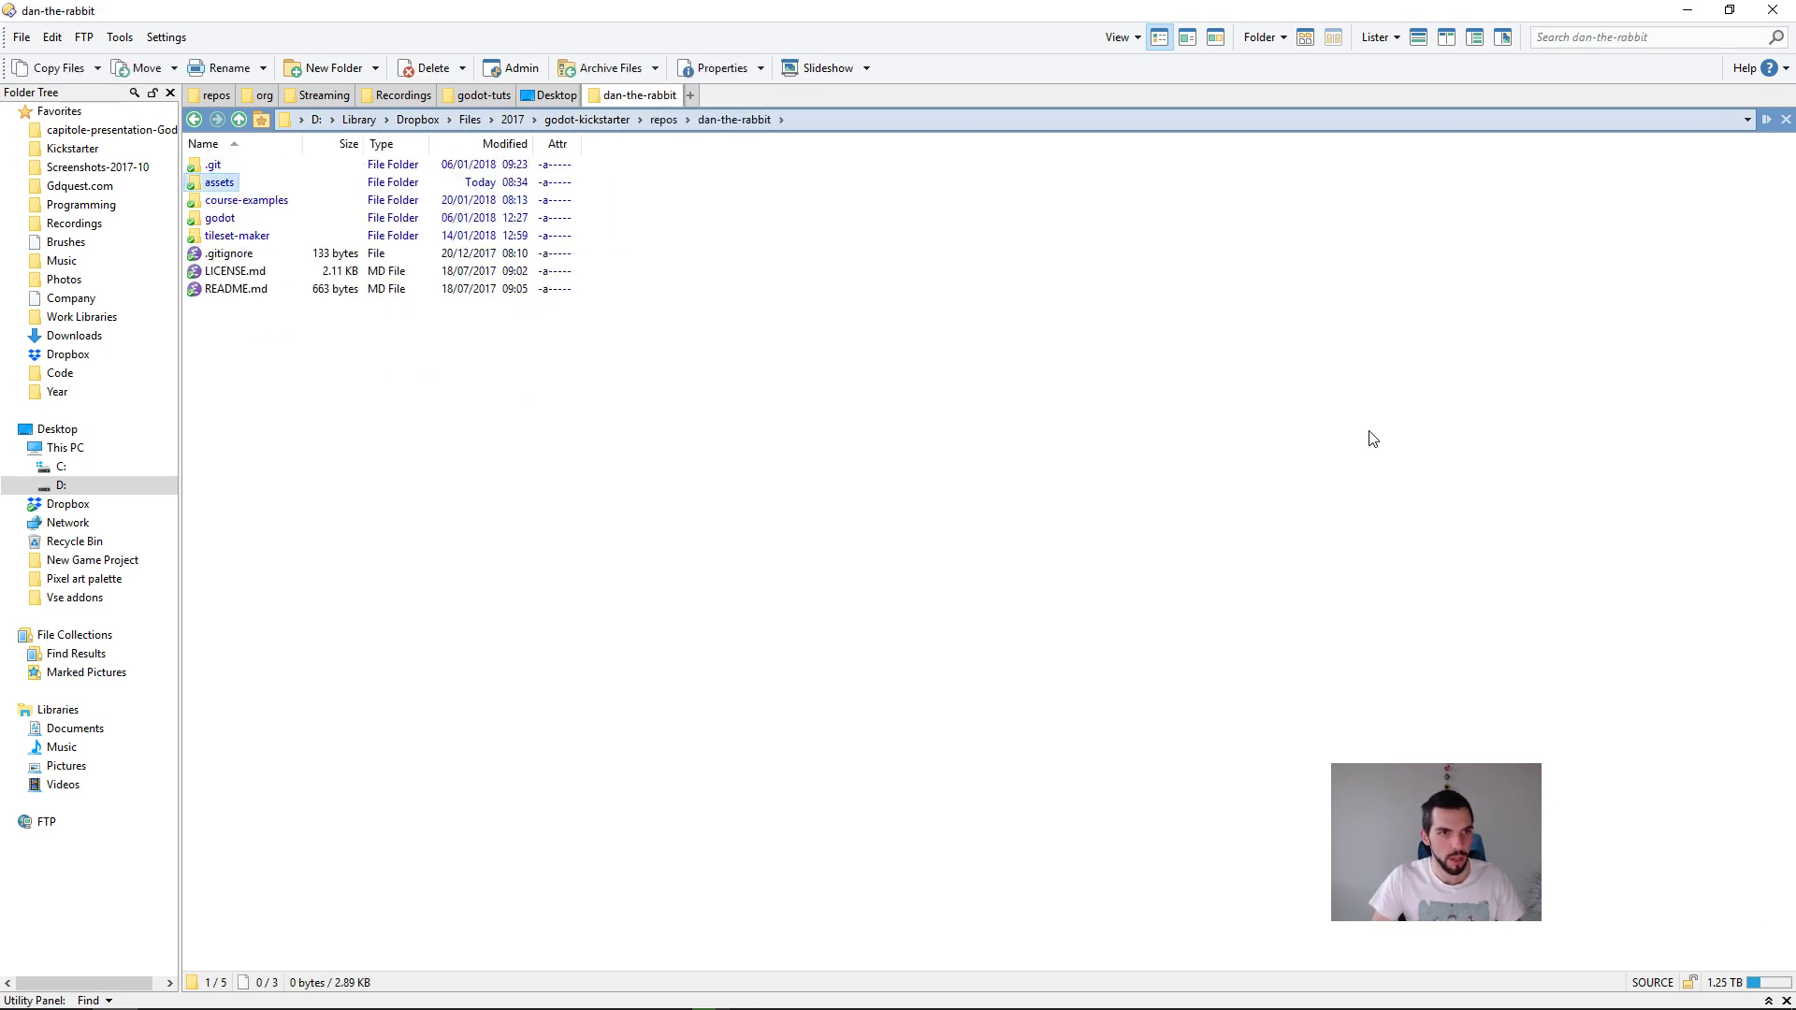
{"action": "key", "text": "Up"}
{"action": "key", "text": "Up"}
{"action": "key", "text": "Return"}
{"action": "key", "text": "Down"}
{"action": "key", "text": "Down"}
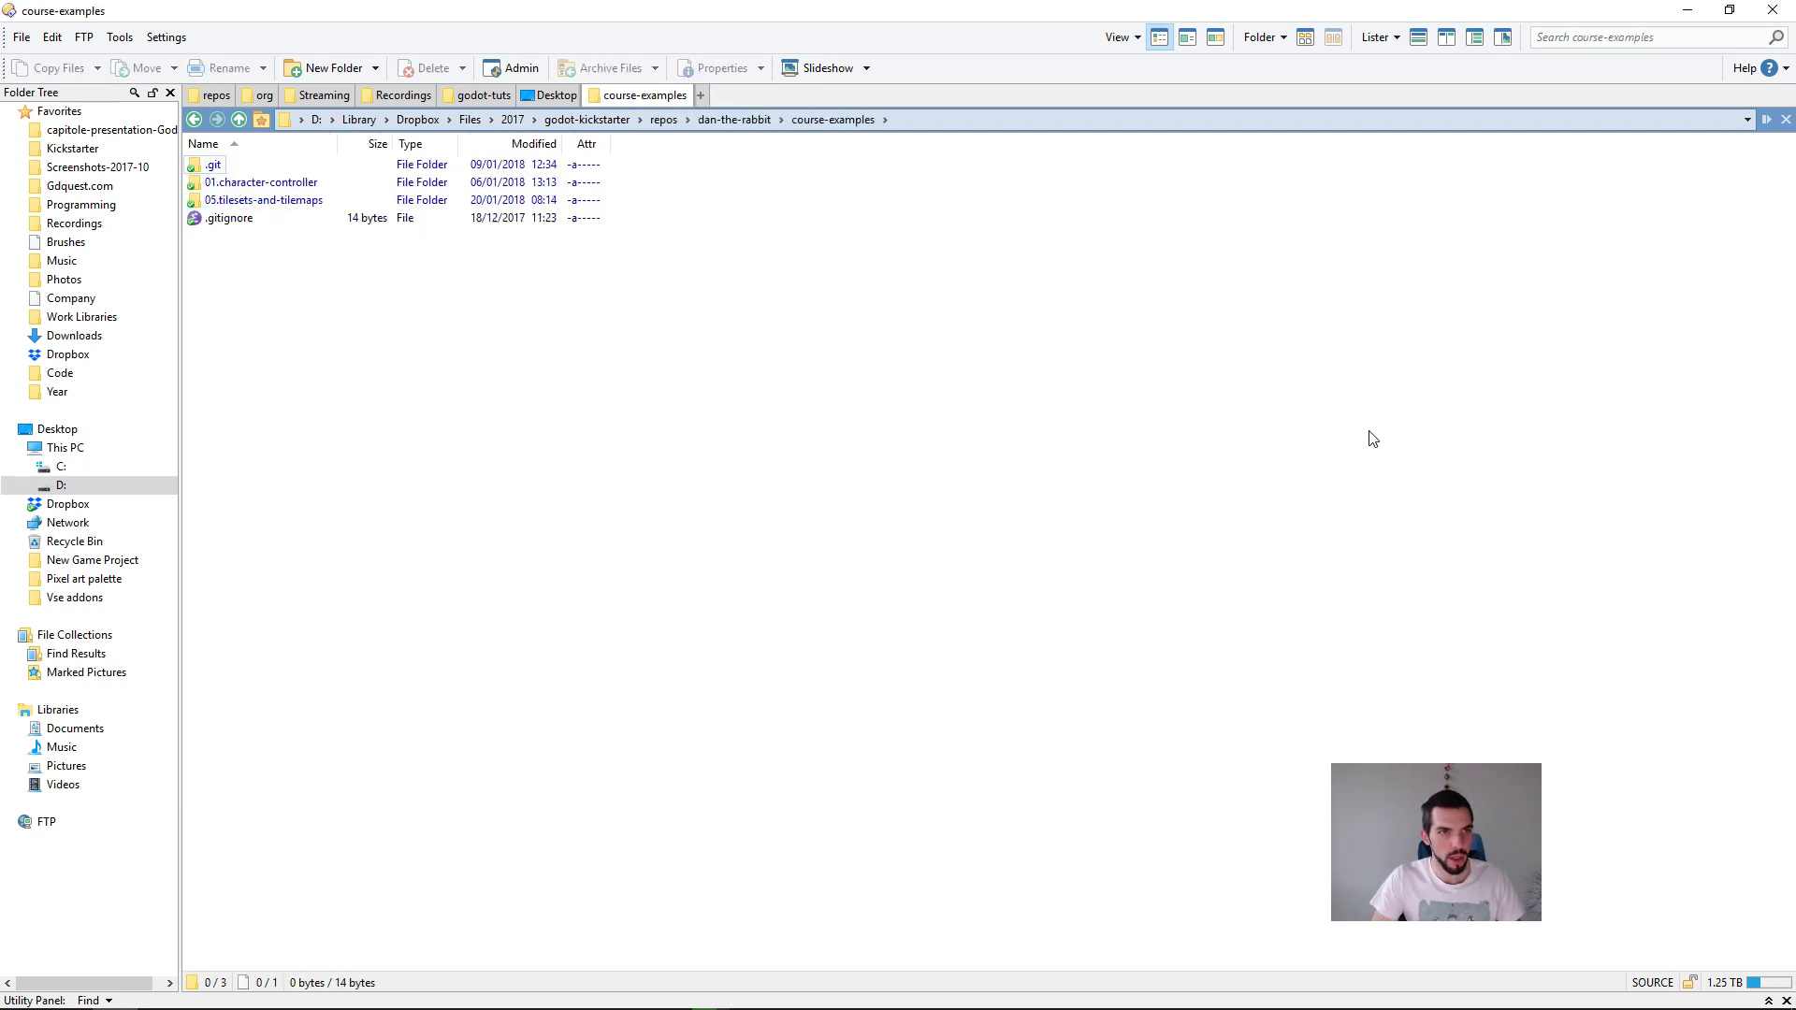
{"action": "key", "text": "Return"}
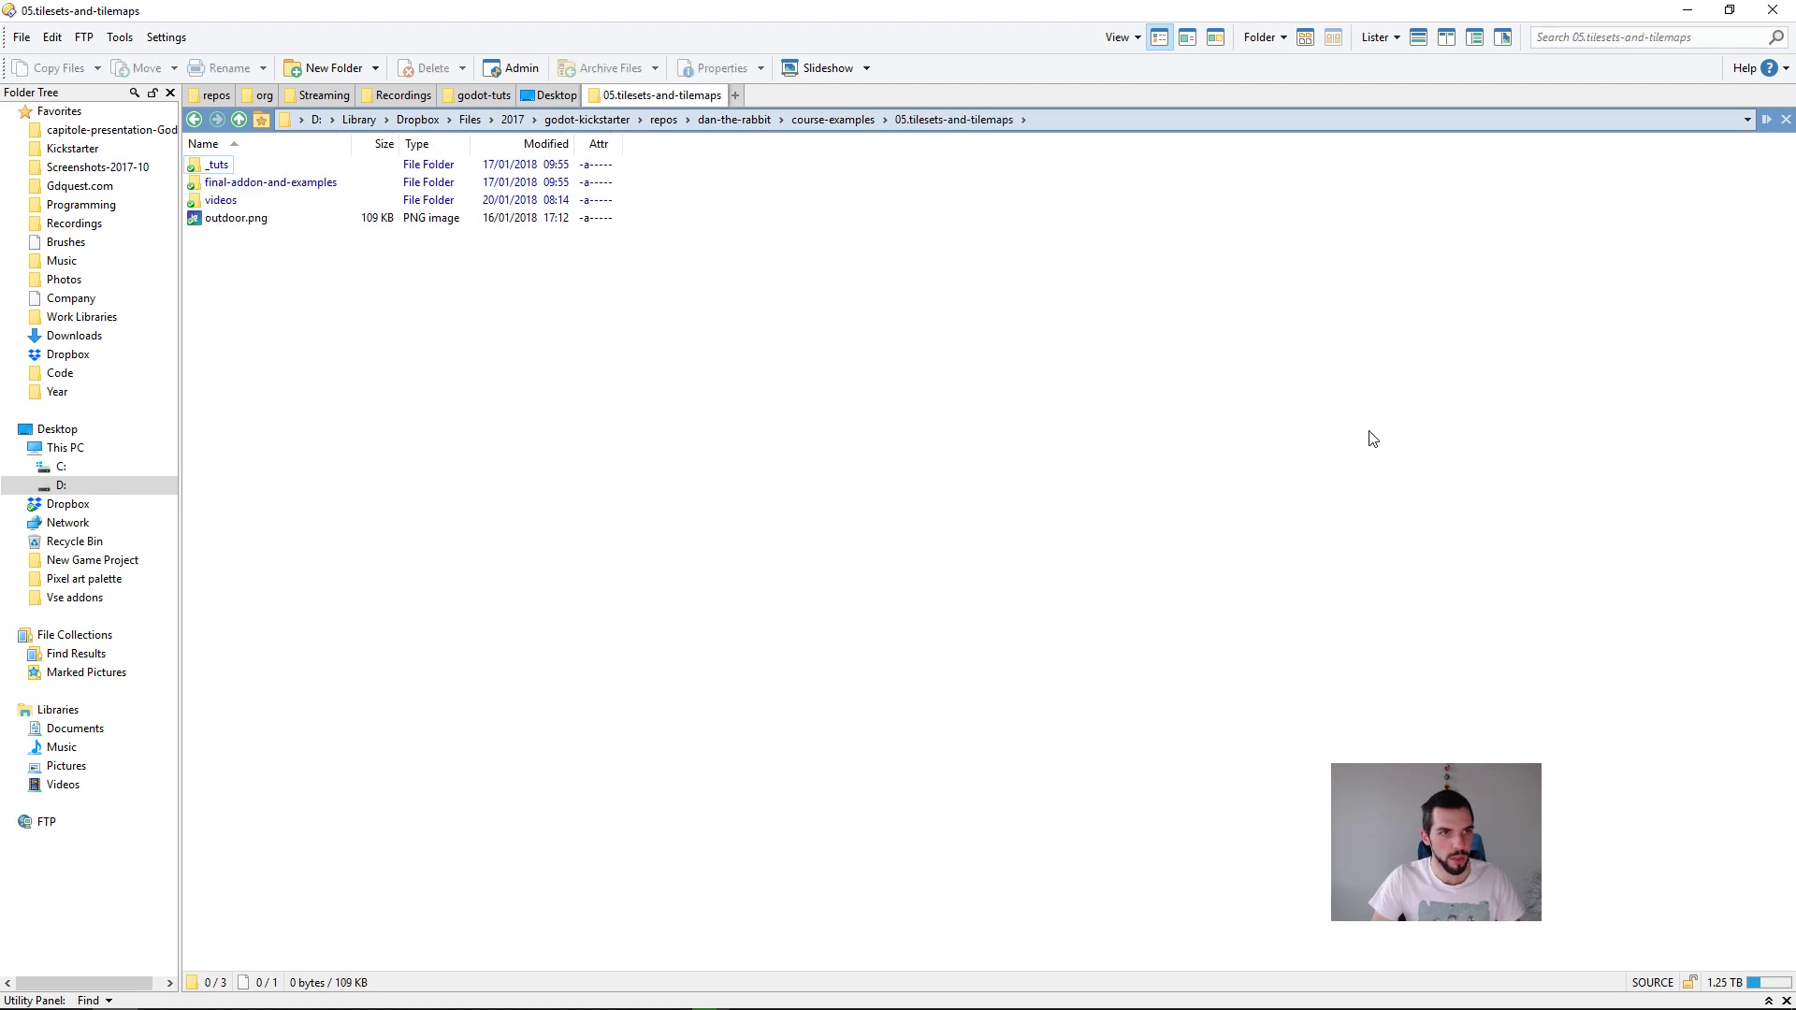
Step: Look inside the _tuts folder and return to 05.tilesets-and-tilemaps
{"action": "key", "text": "Down"}
{"action": "key", "text": "Up"}
{"action": "key", "text": "Return"}
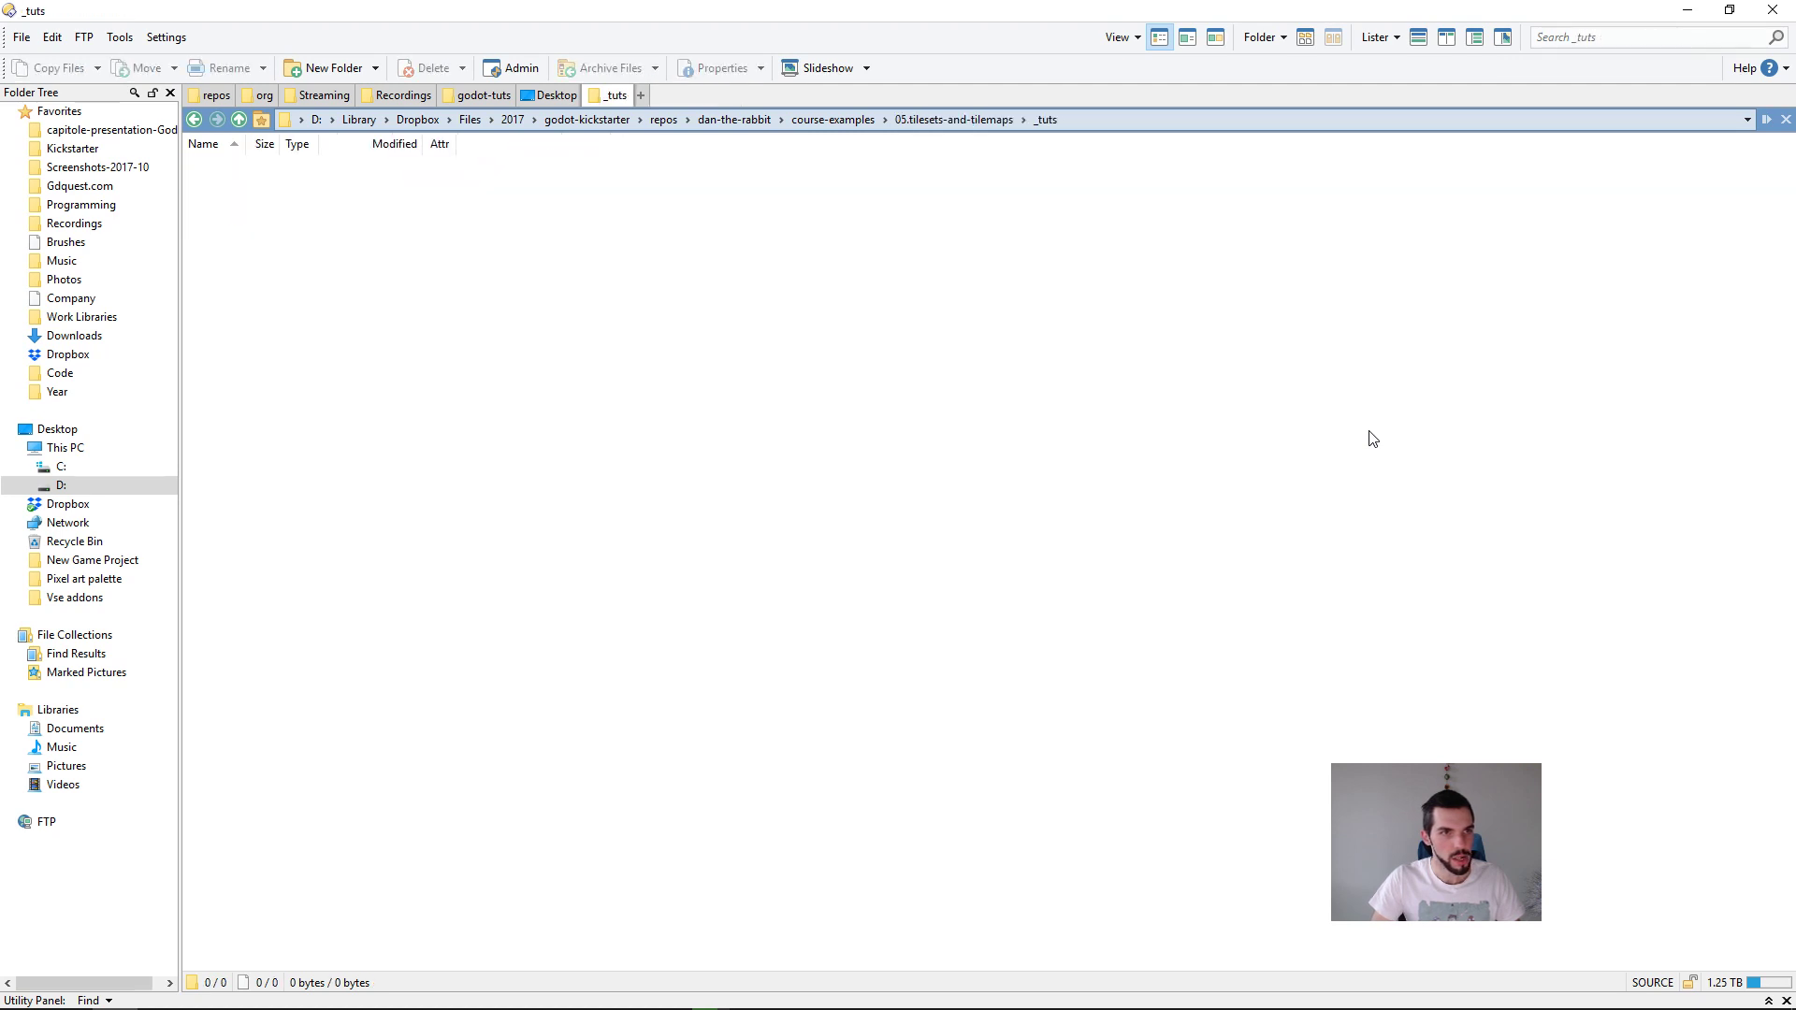
{"action": "key", "text": "BackSpace"}
Step: Open the videos folder inside 05.tilesets-and-tilemaps
{"action": "key", "text": "Down"}
{"action": "key", "text": "Down"}
{"action": "key", "text": "Return"}
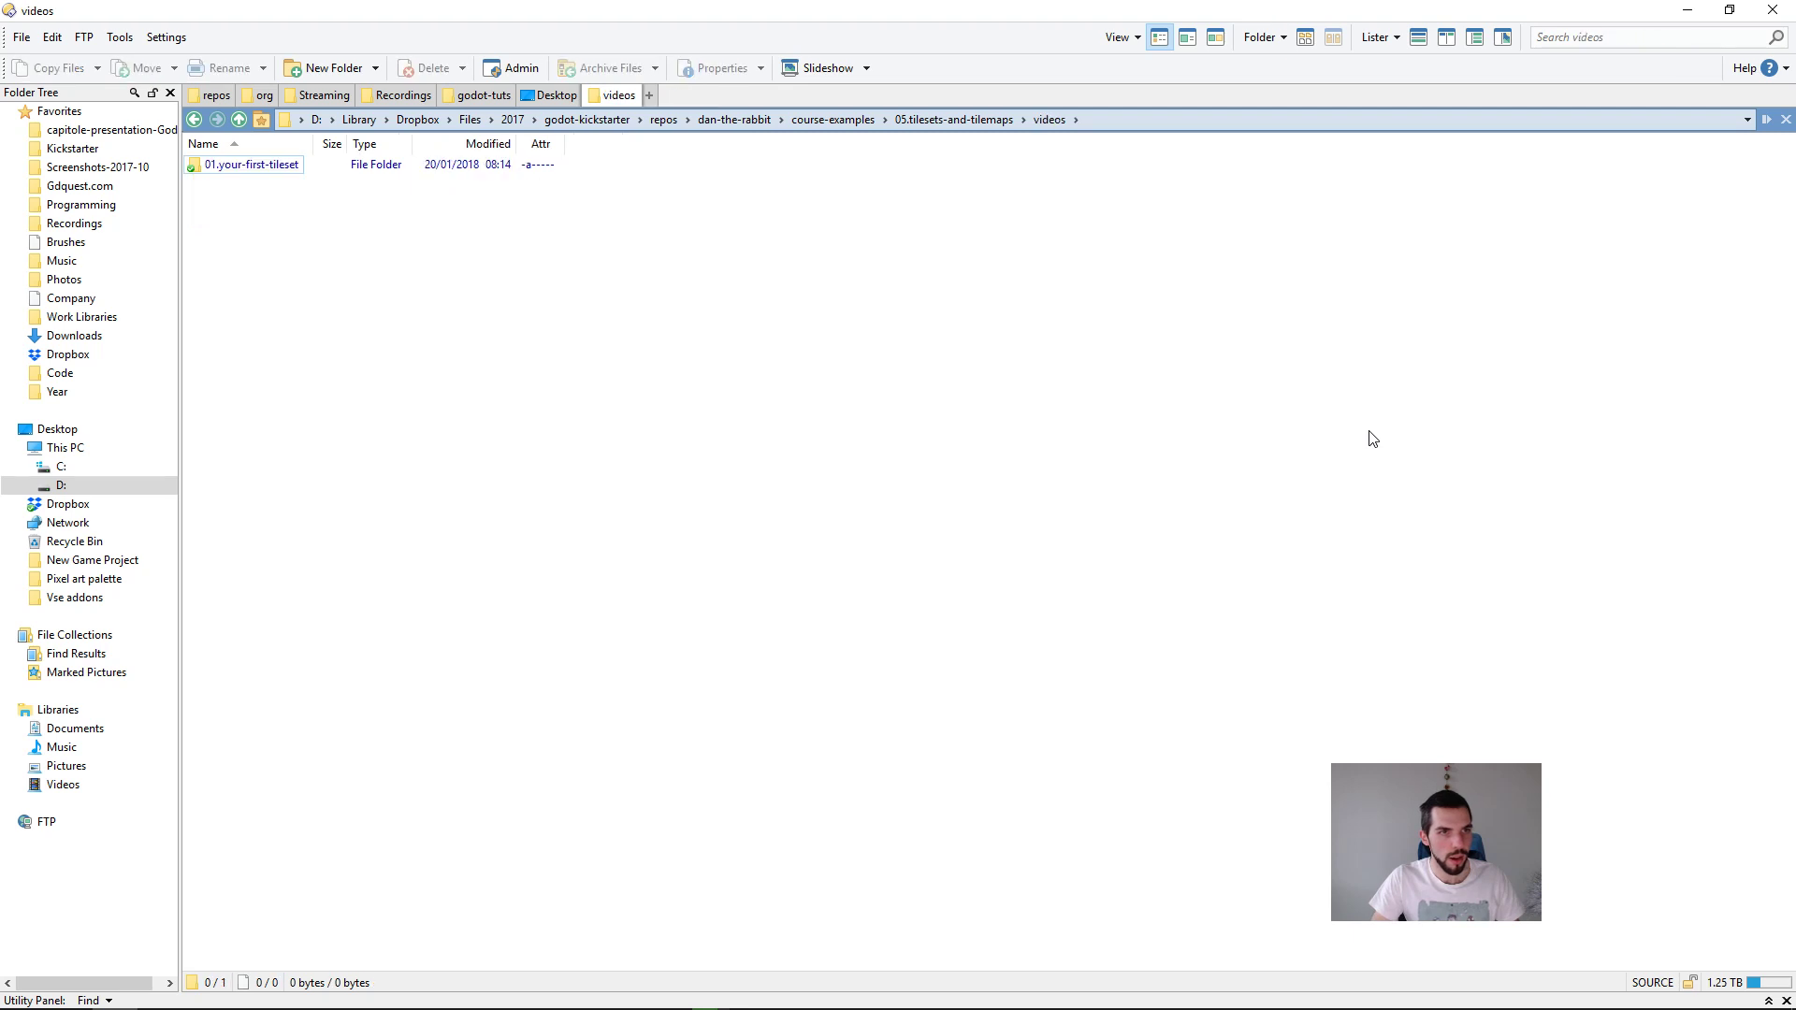
Step: Open the folder 01.your-first-tileset > _tuts > 3-x-3-bitmask
{"action": "key", "text": "Return"}
{"action": "key", "text": "Return"}
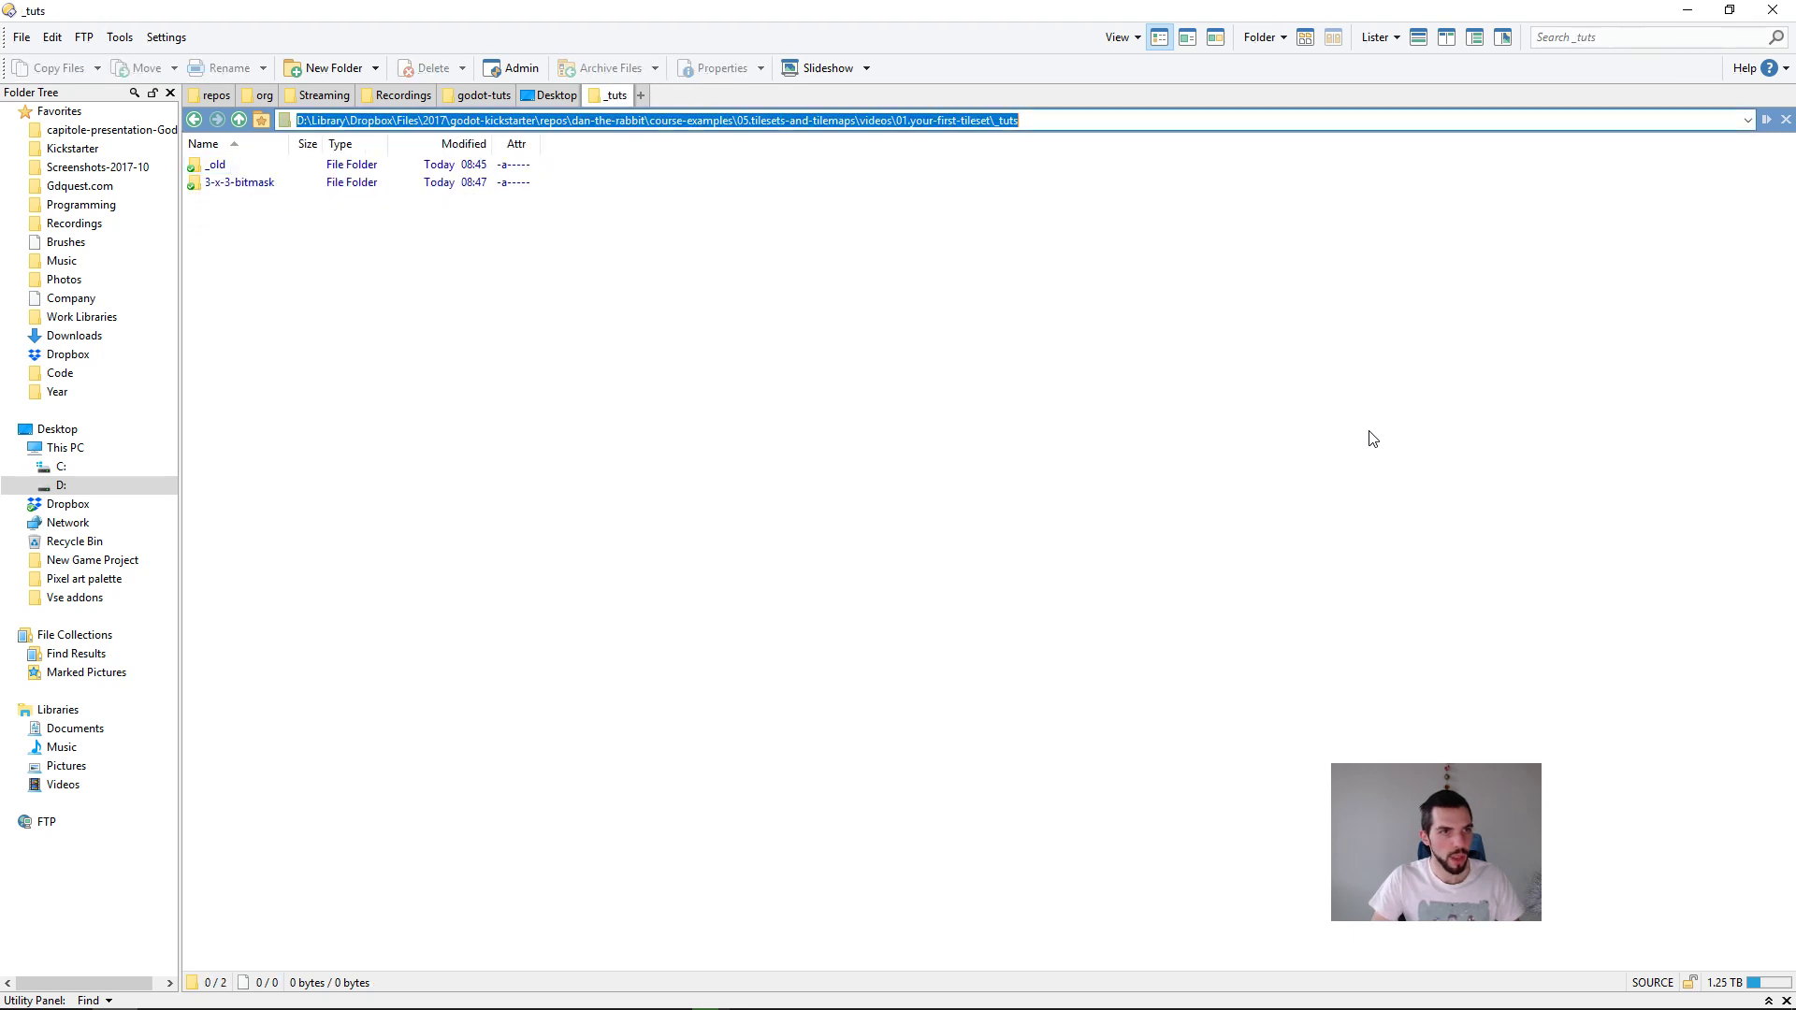
{"action": "key", "text": "Down"}
{"action": "key", "text": "Return"}
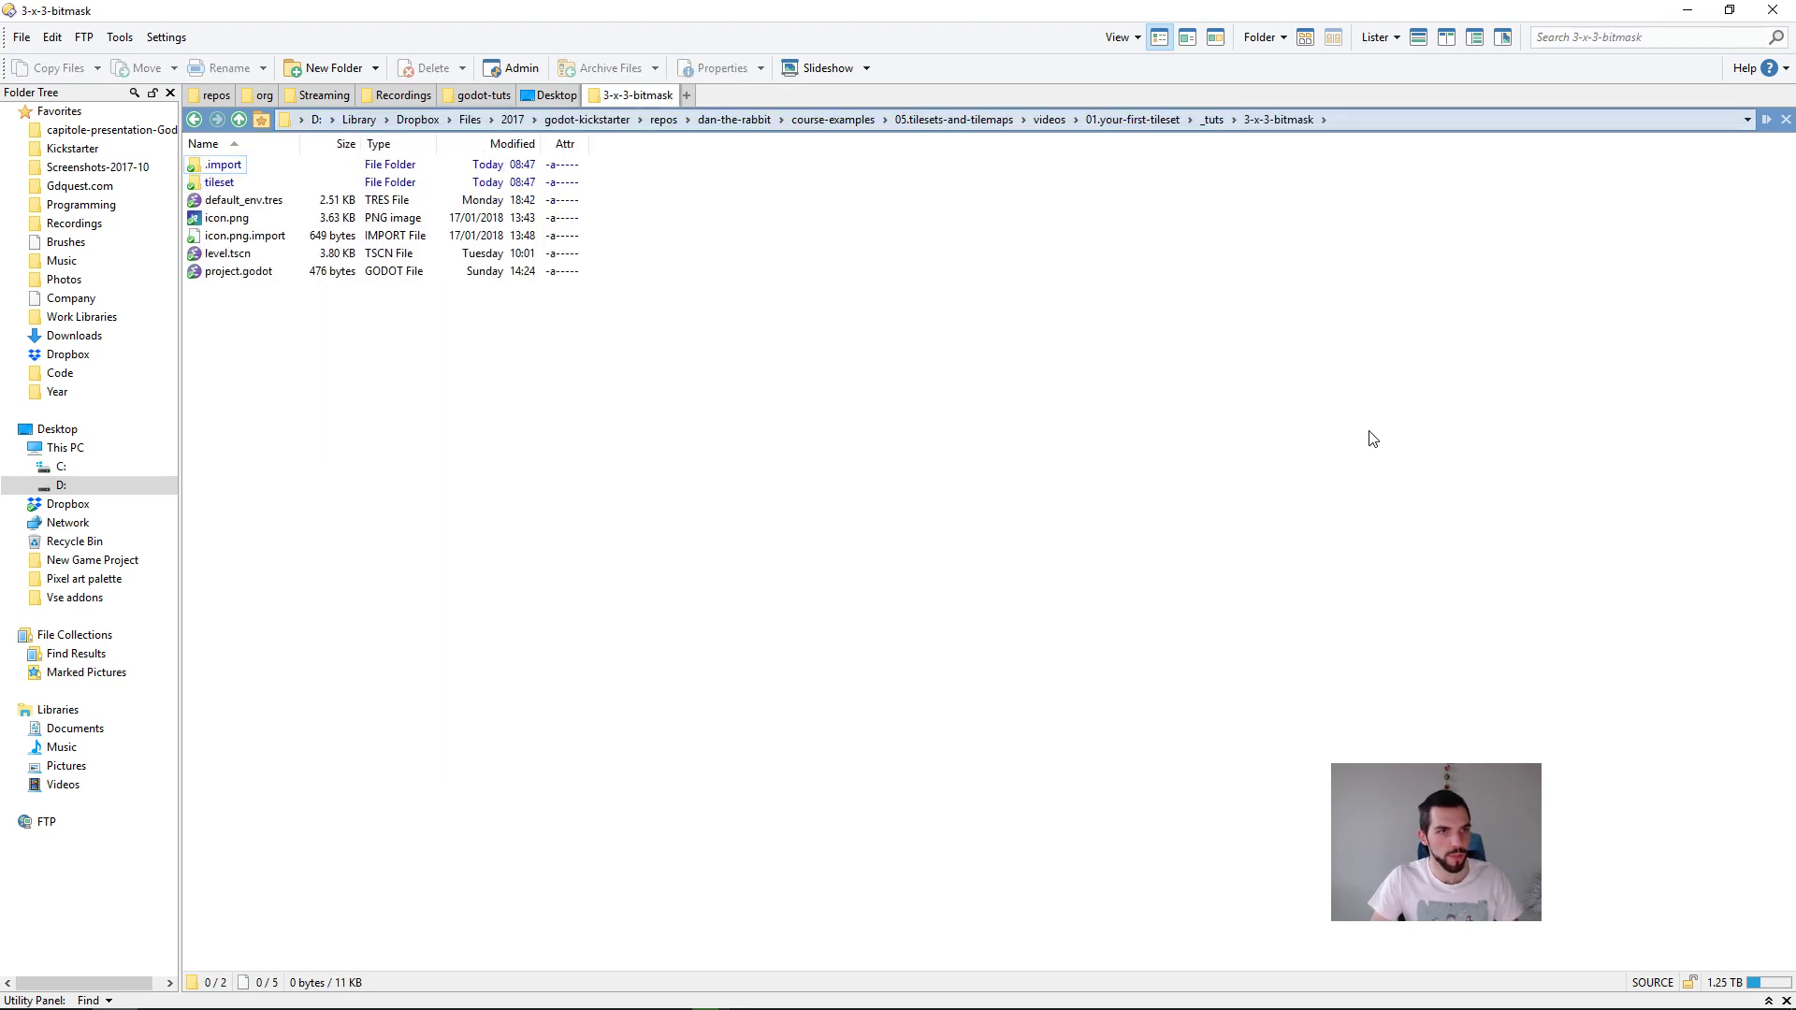
Step: Switch to the Godot Project Manager and import the existing project from the 3-x-3-bitmask folder path
{"action": "key", "text": "alt+Tab"}
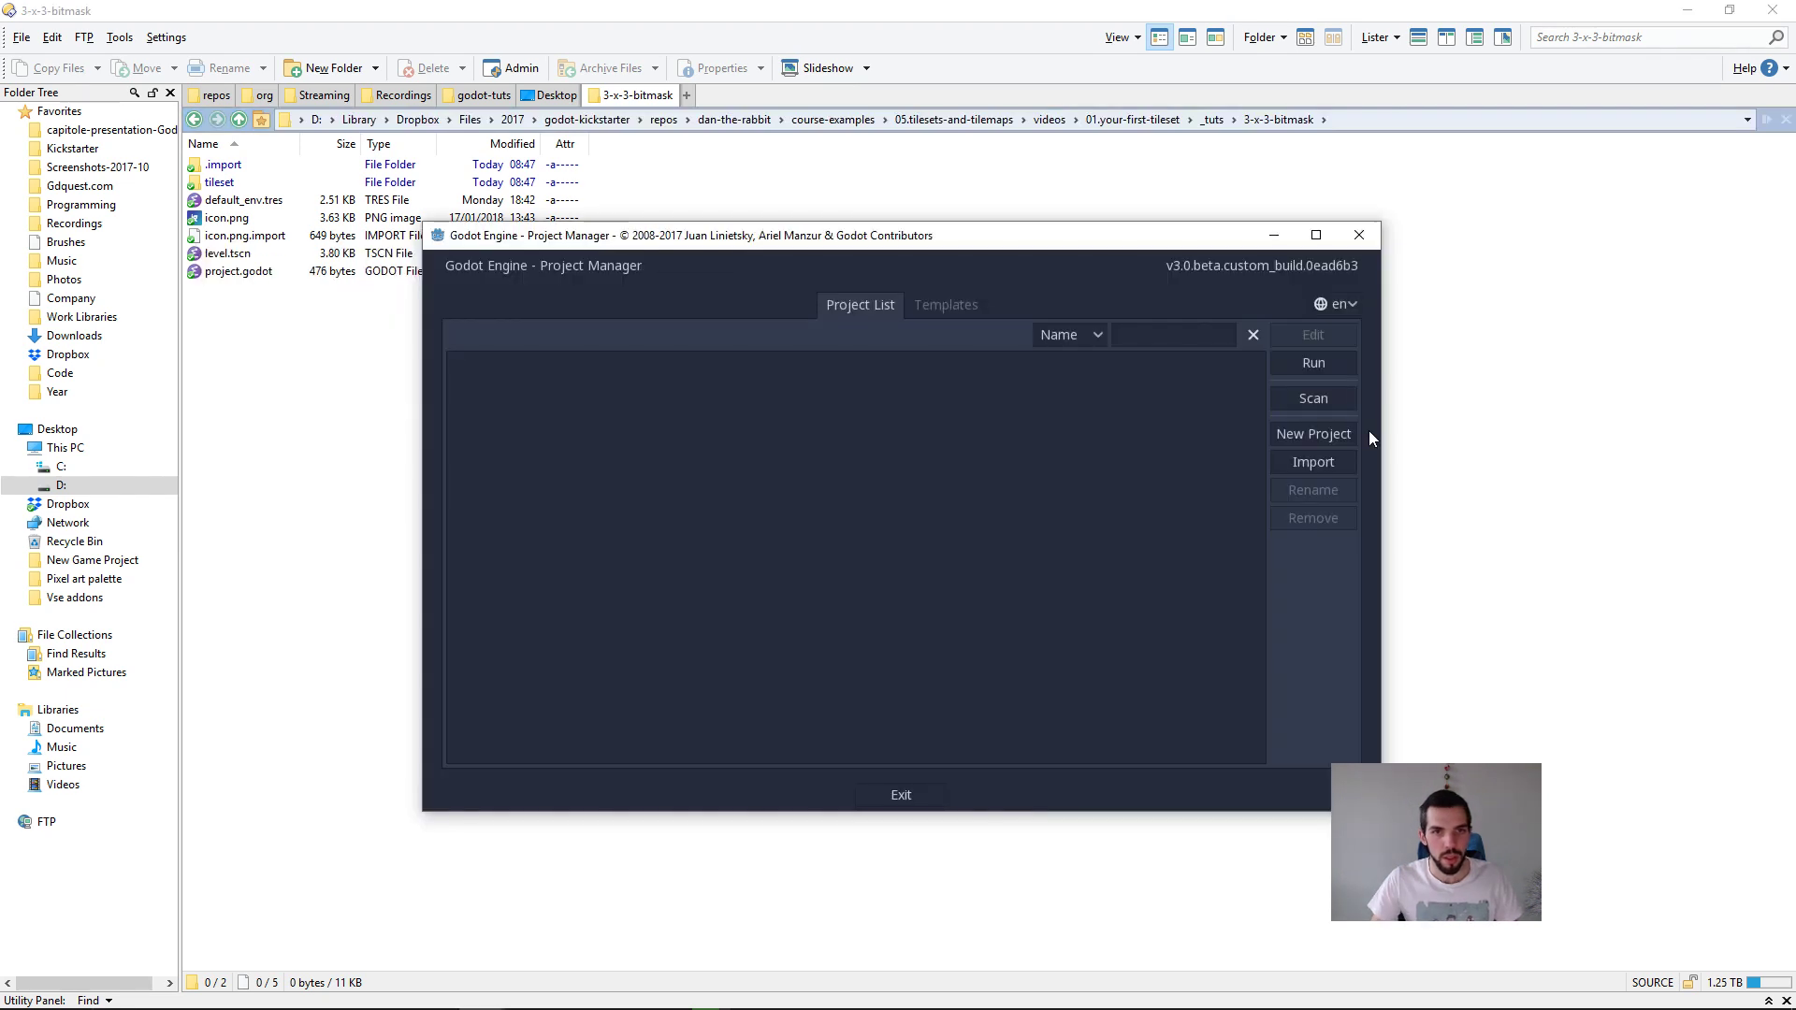
{"action": "left_click", "coordinate": [1313, 462]}
{"action": "key", "text": "ctrl+a"}
{"action": "type", "text": "D:\\Library\\Dropbox\\Files\\2017\\godot-kickstarter\\repos\\dan-the-rabbit\\course-examples\\05.tilesets-and-tilemaps\\videos\\01.your-first-tileset\\_tuts\\3-x-3-bitmask"}
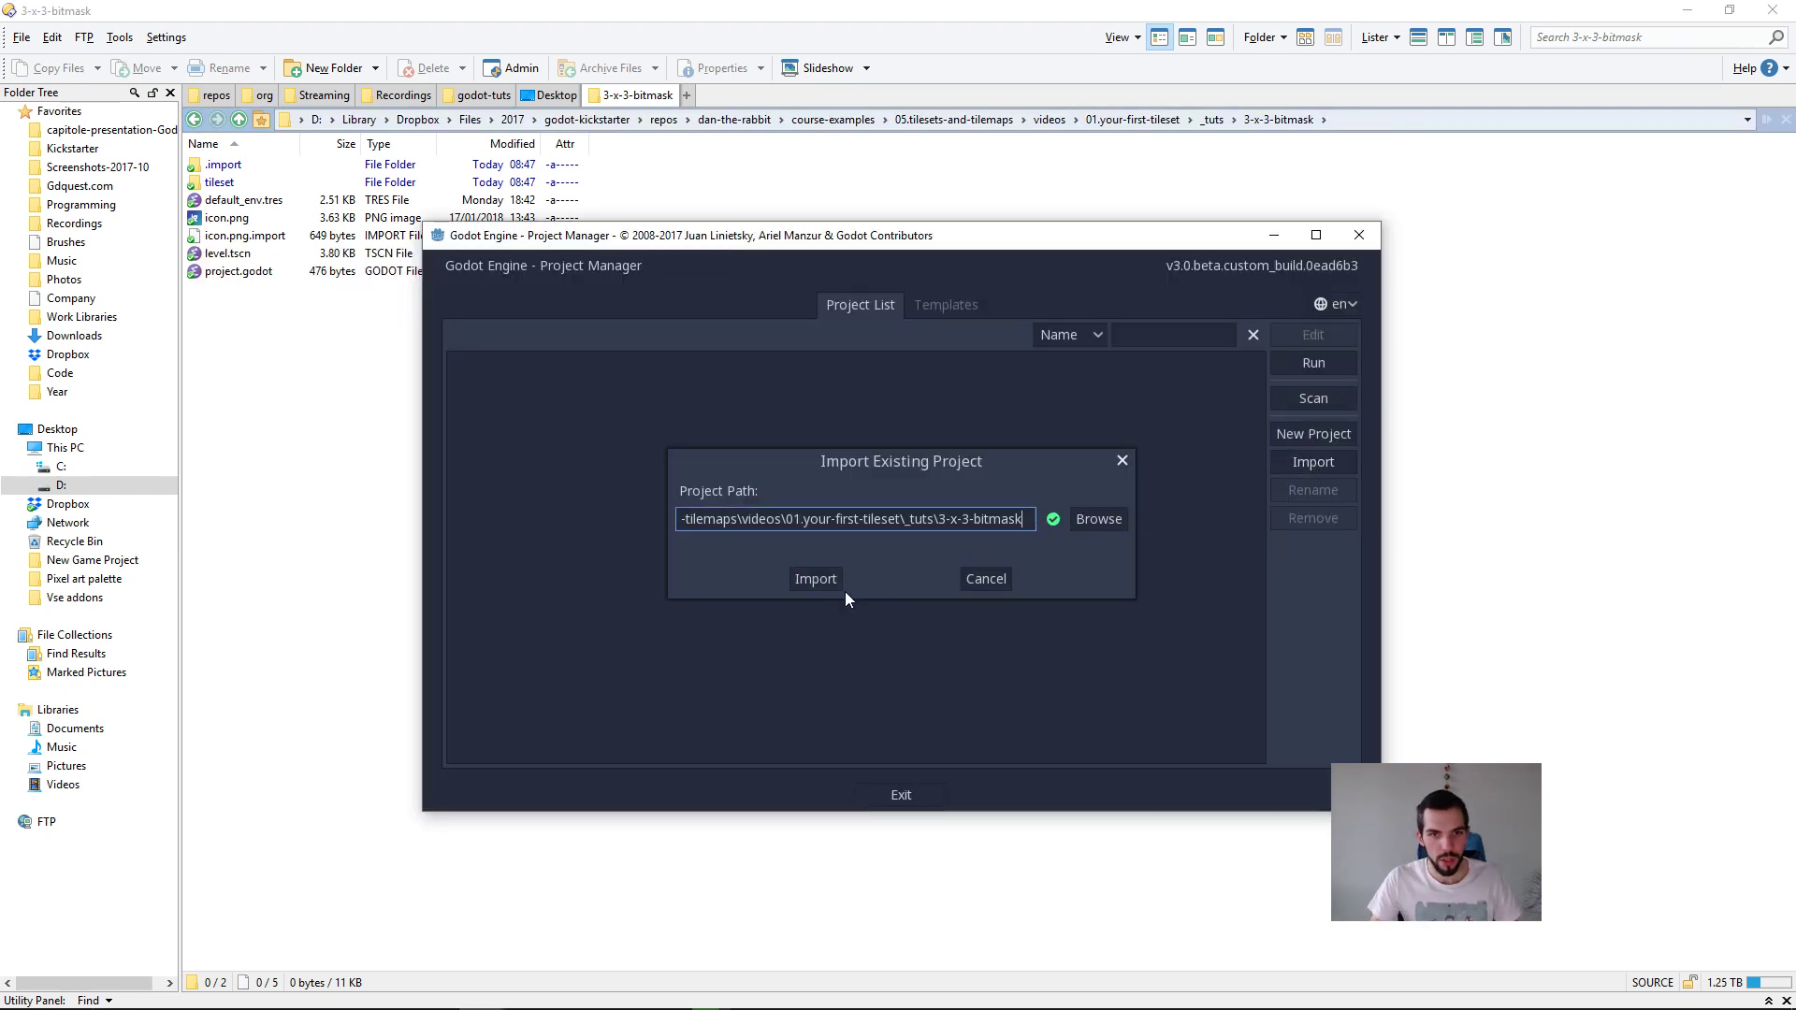
{"action": "left_click", "coordinate": [816, 579]}
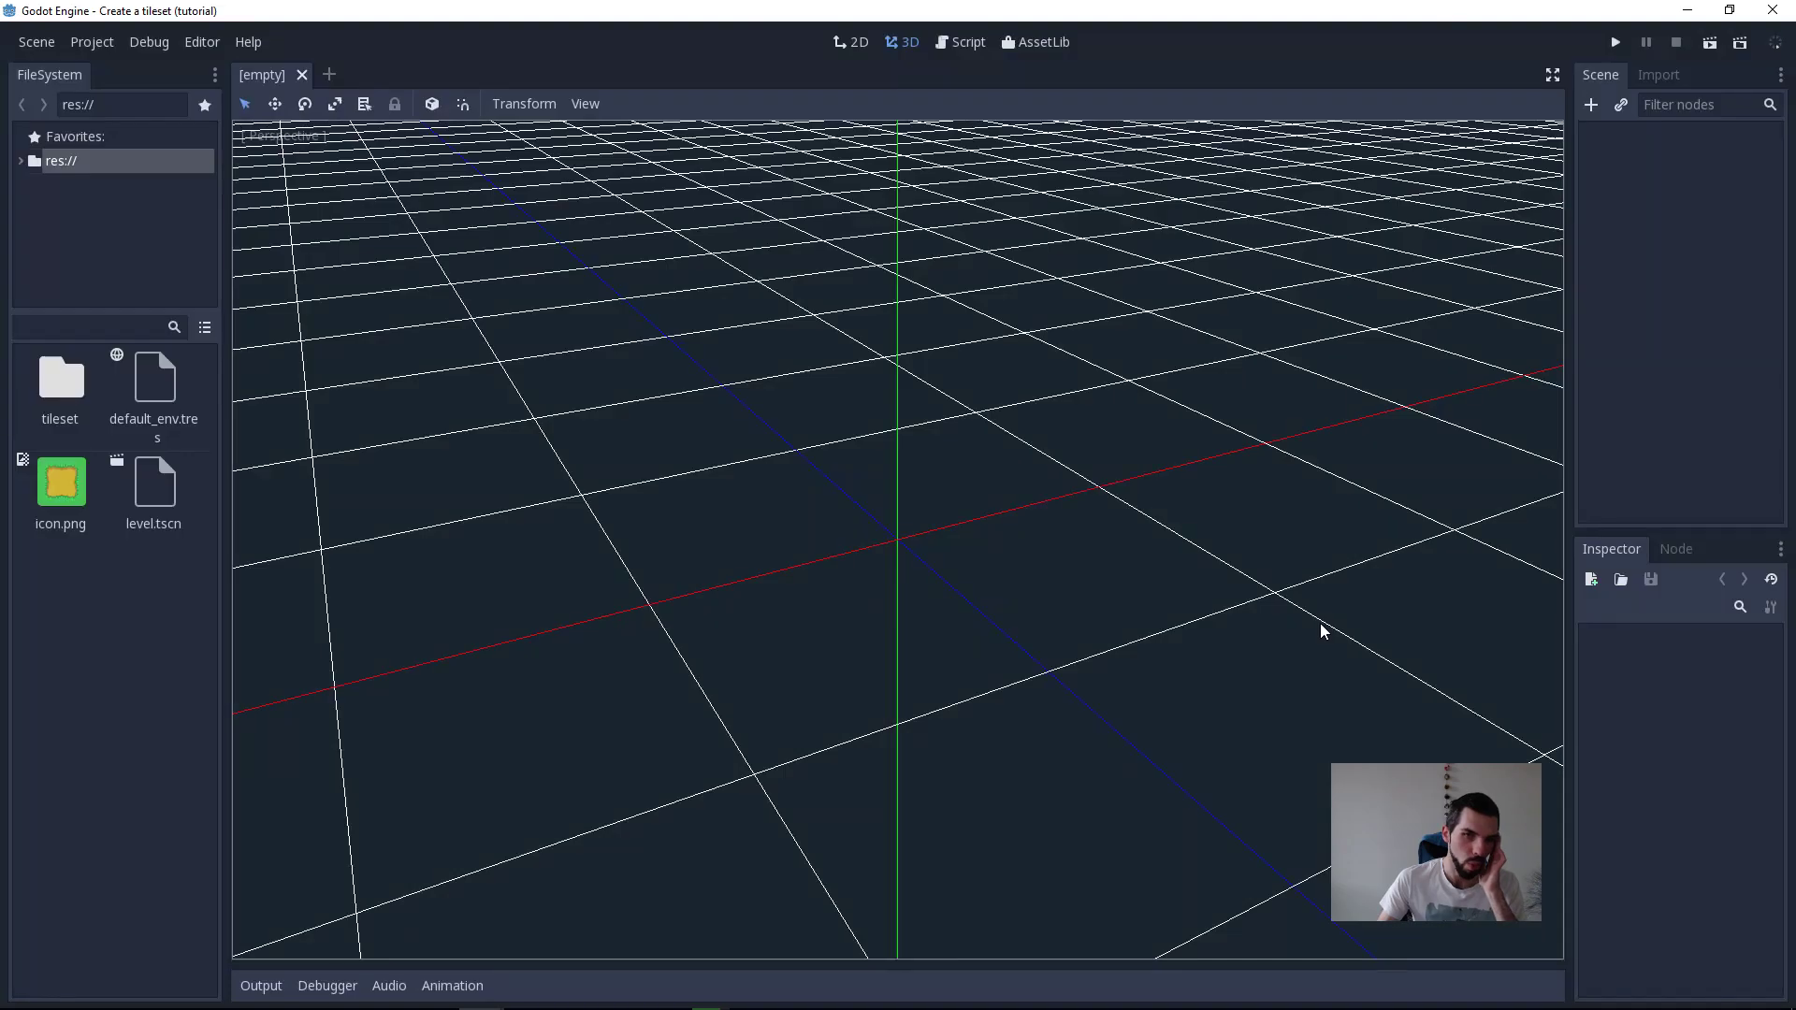
Step: Open the level.tscn scene and look over its dirt and grass tile areas
{"action": "double_click", "coordinate": [170, 505]}
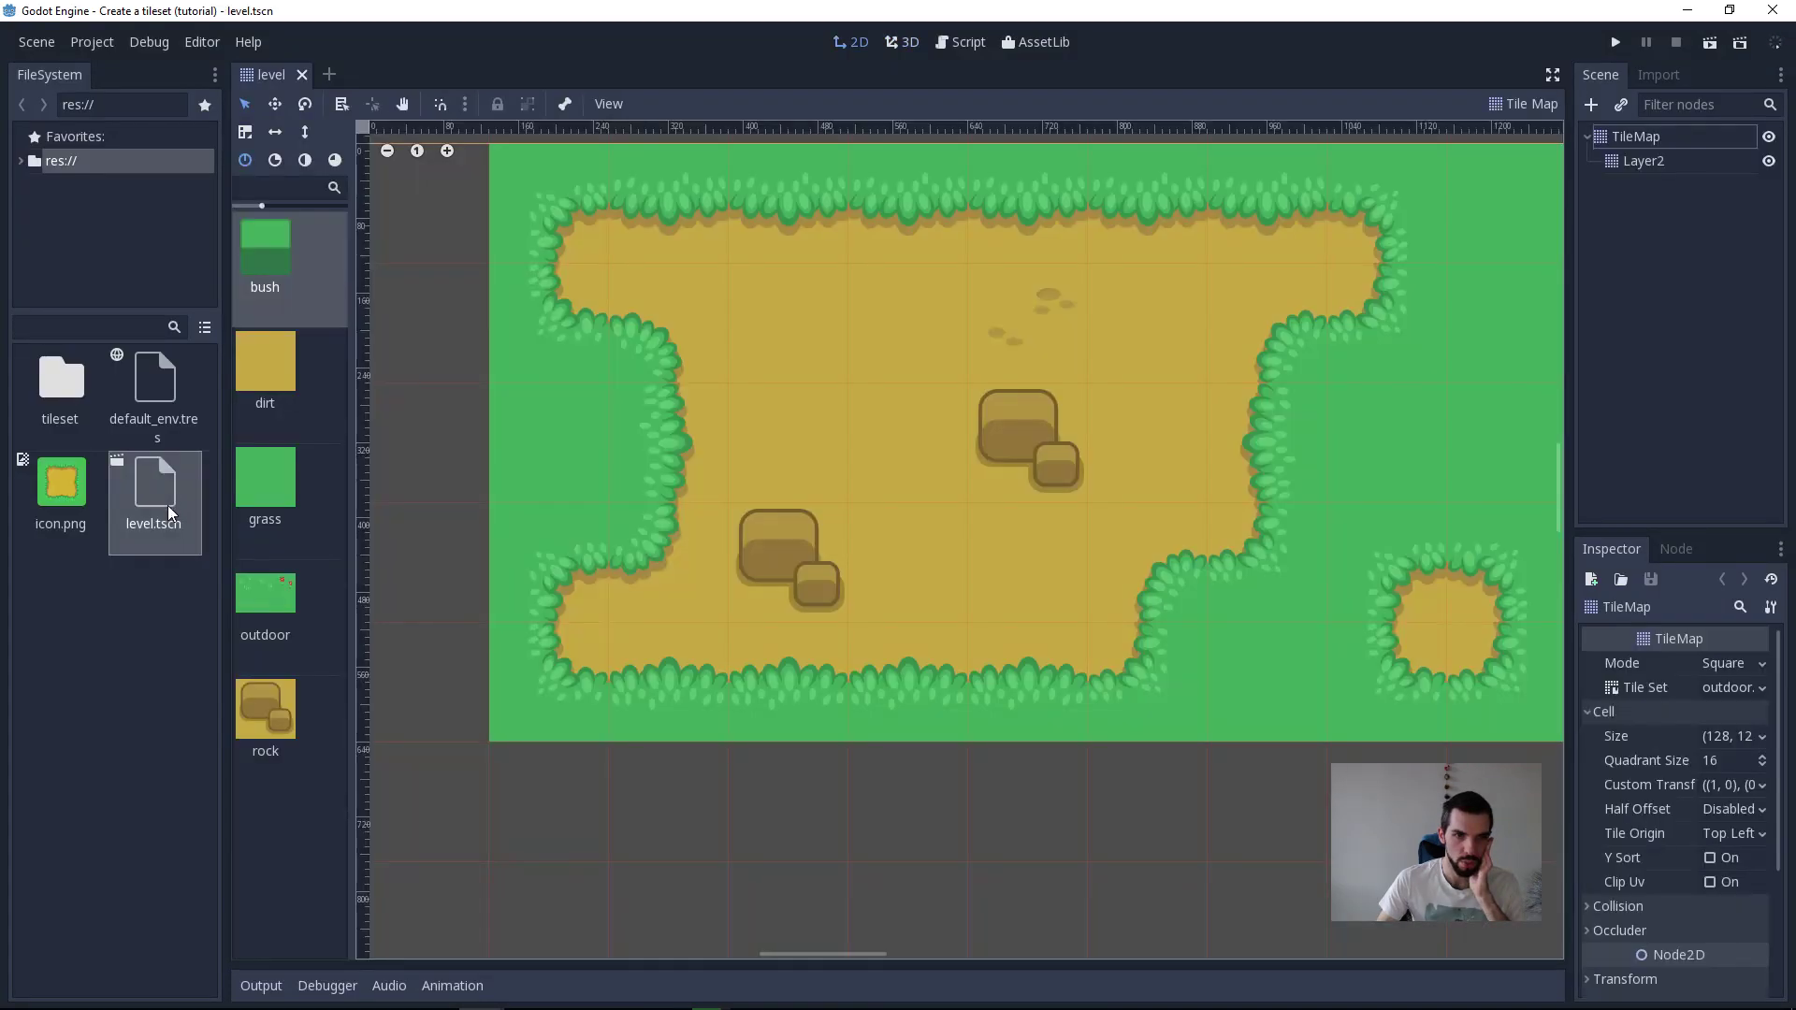
{"action": "scroll", "coordinate": [940, 511], "scroll_direction": "down", "scroll_amount": 3}
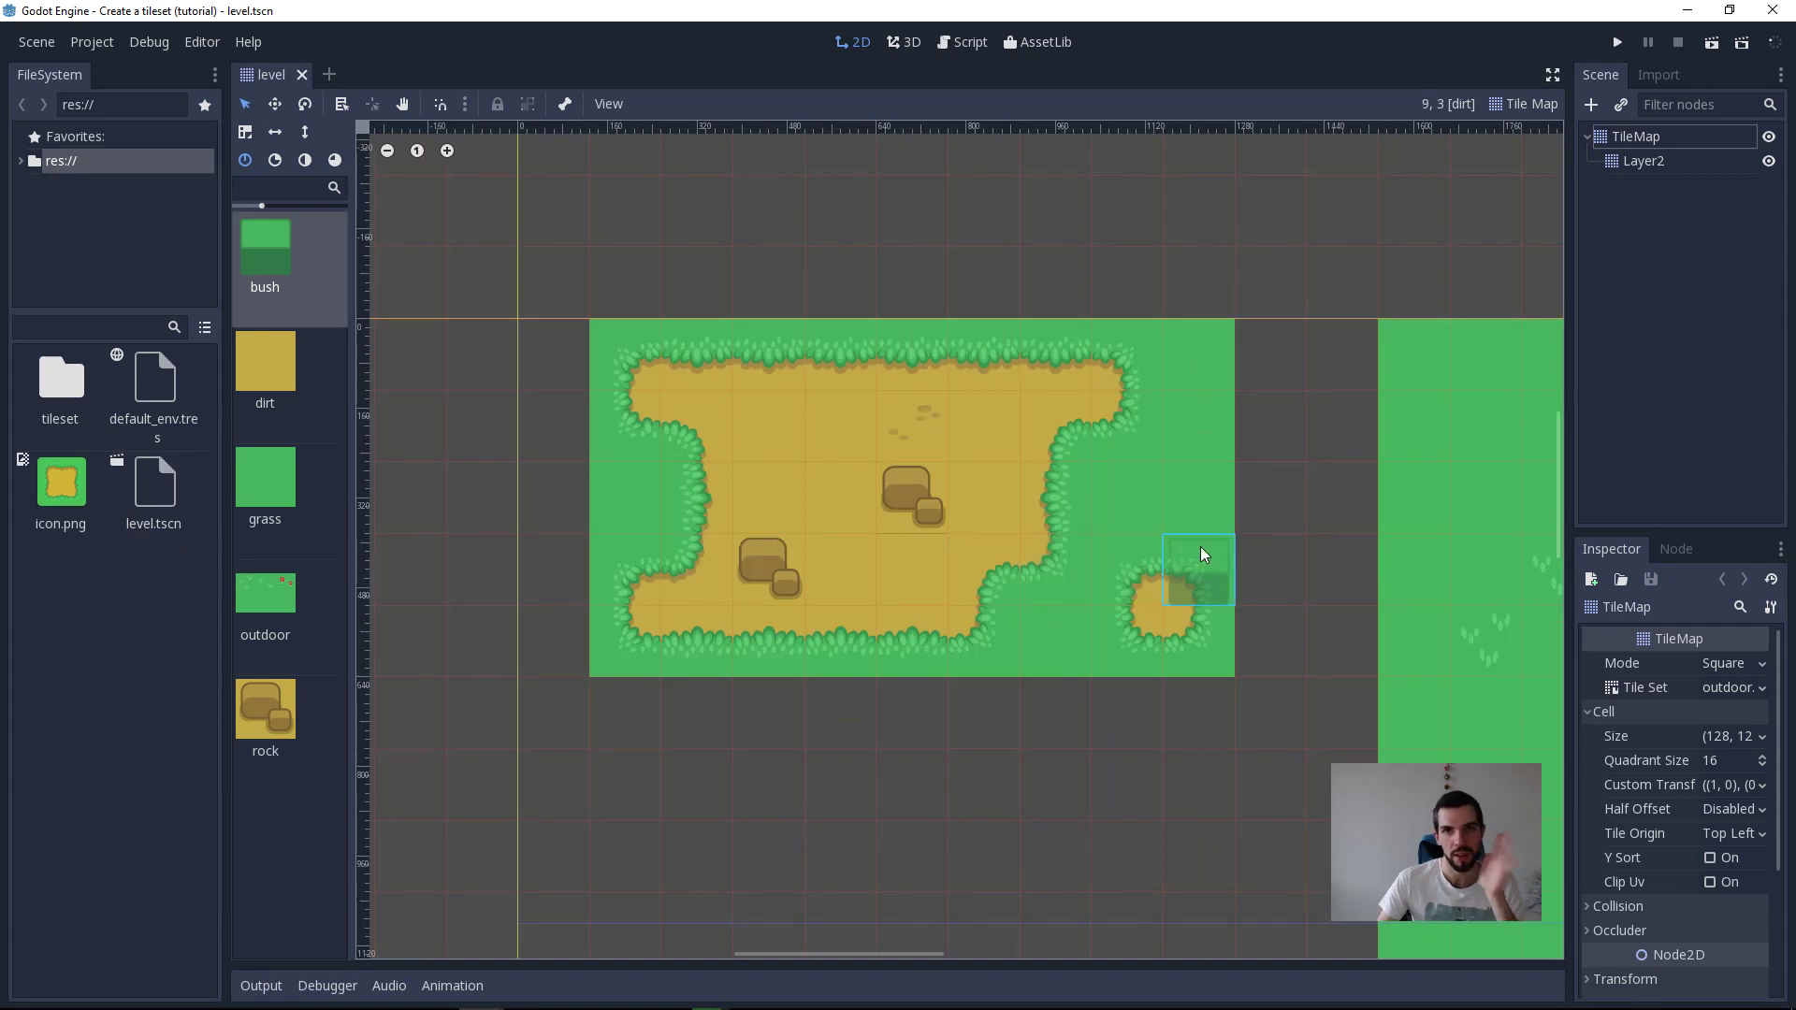
{"action": "scroll", "coordinate": [1226, 554], "scroll_direction": "down", "scroll_amount": 3}
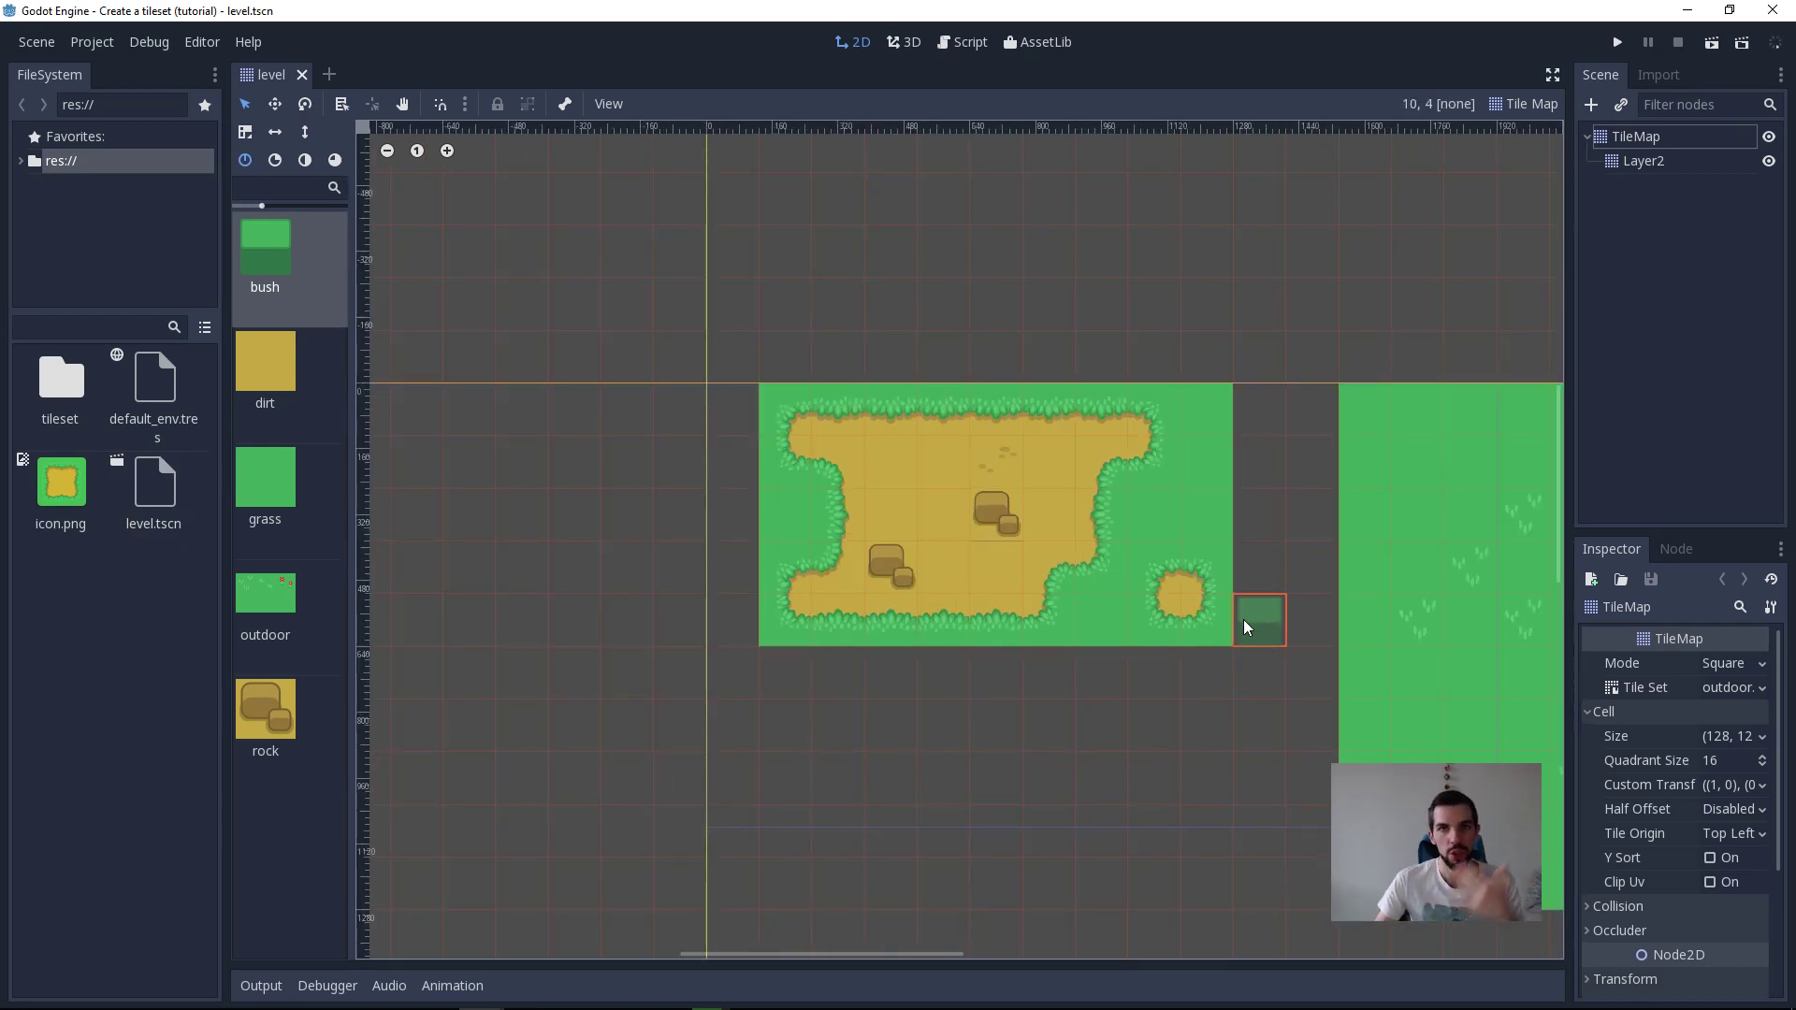
{"action": "middle_click_drag", "start_coordinate": [1033, 729], "coordinate": [928, 721]}
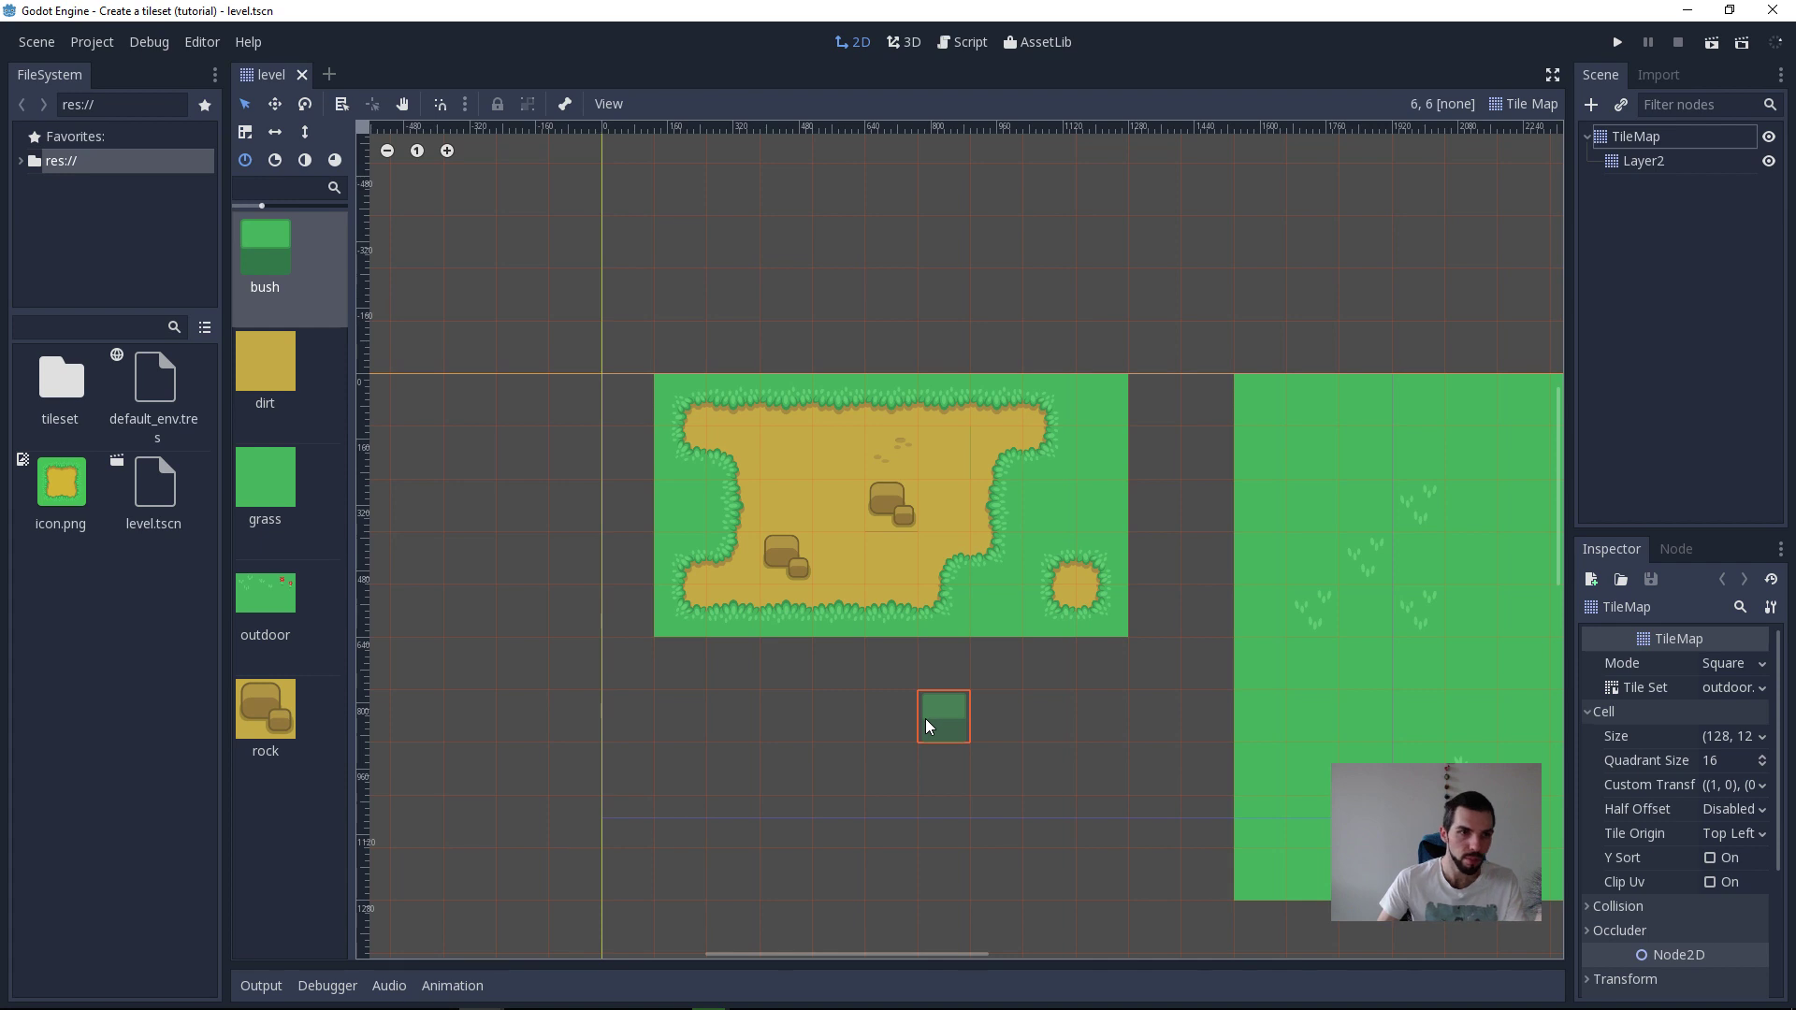
{"action": "middle_click_drag", "start_coordinate": [437, 656], "coordinate": [422, 666]}
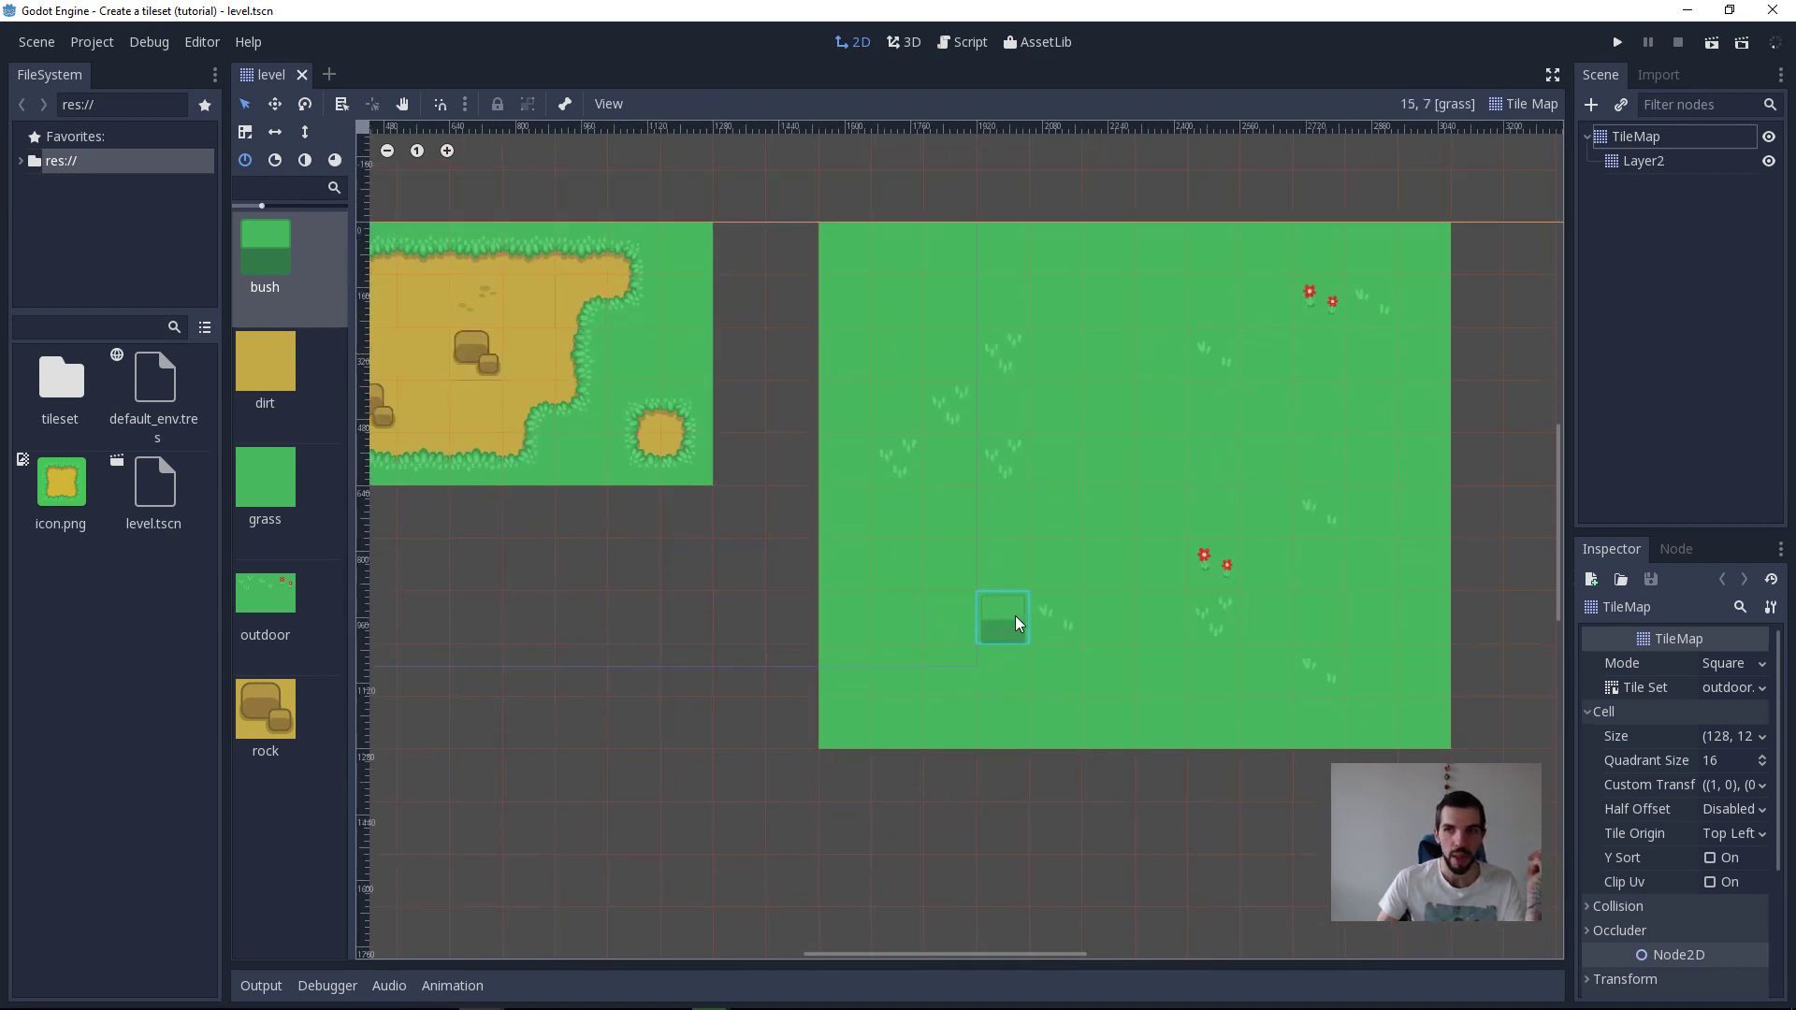
Step: Paint connected one-tile-wide bush walls on the Layer2 tilemap across the large grass area
{"action": "left_click_drag", "start_coordinate": [1070, 498], "coordinate": [1075, 574]}
{"action": "key", "text": "ctrl+z"}
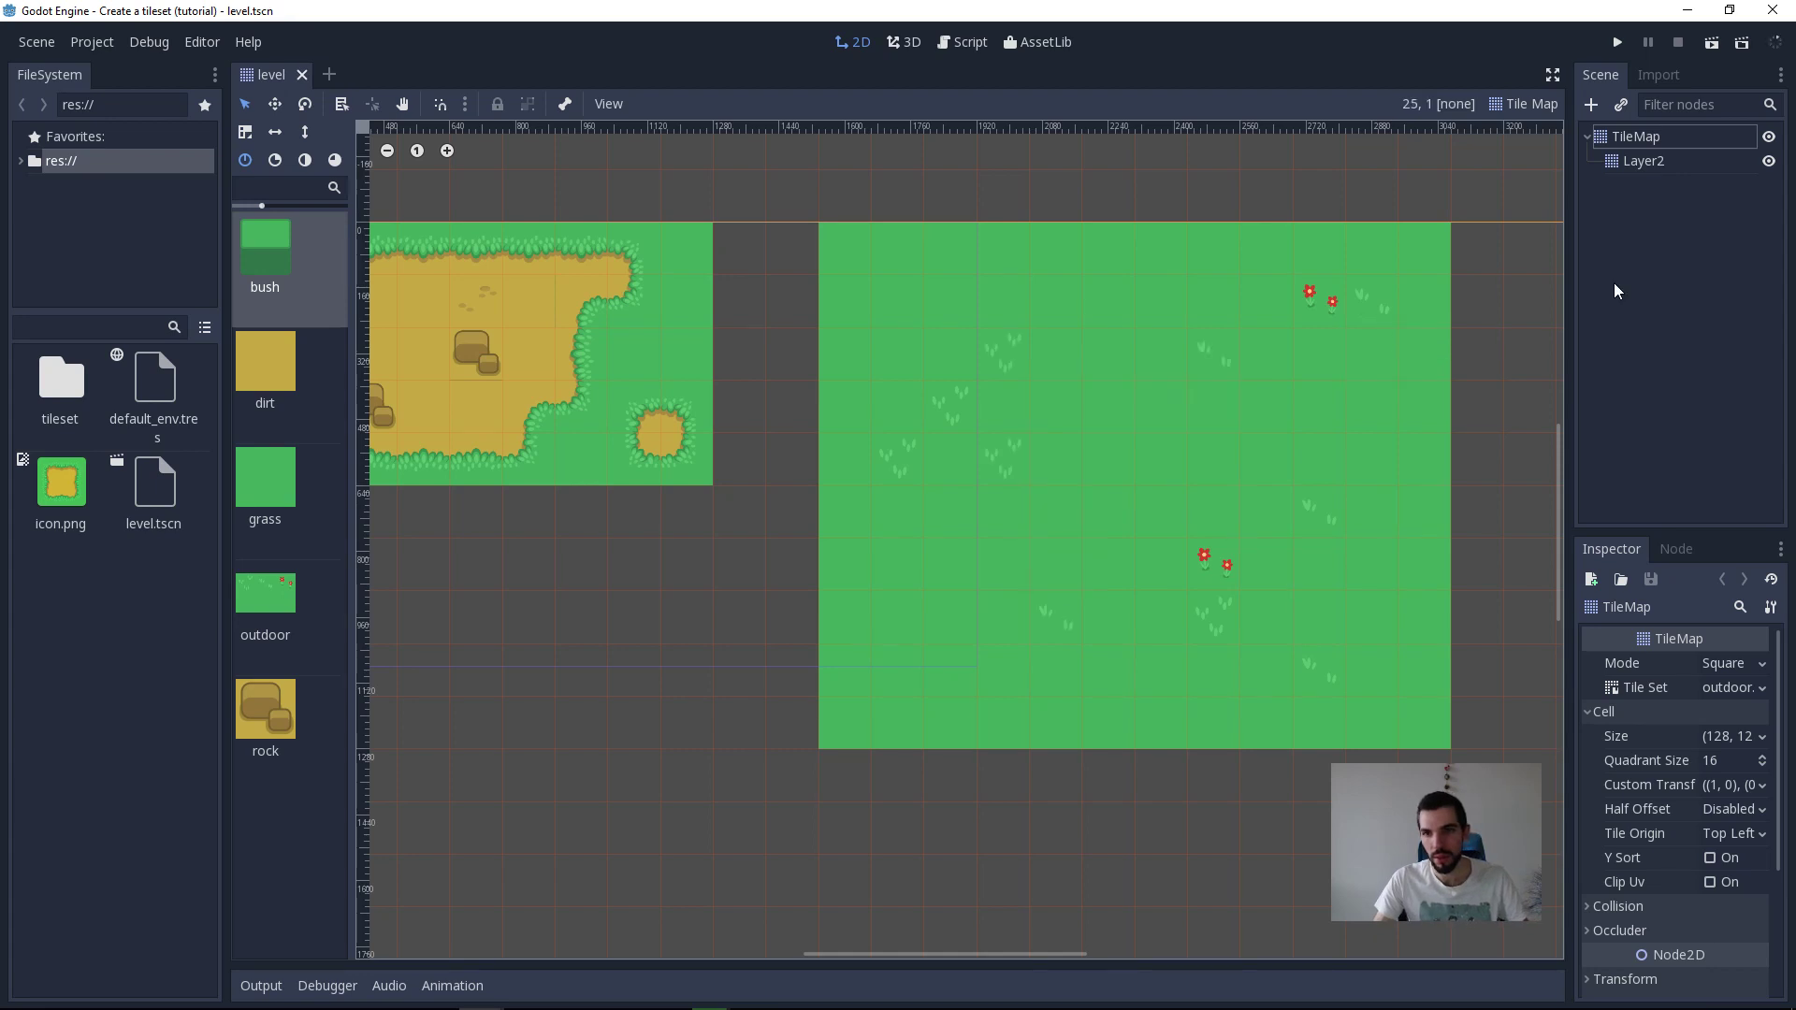
{"action": "left_click", "coordinate": [1693, 165]}
{"action": "left_click_drag", "start_coordinate": [1259, 301], "coordinate": [963, 300]}
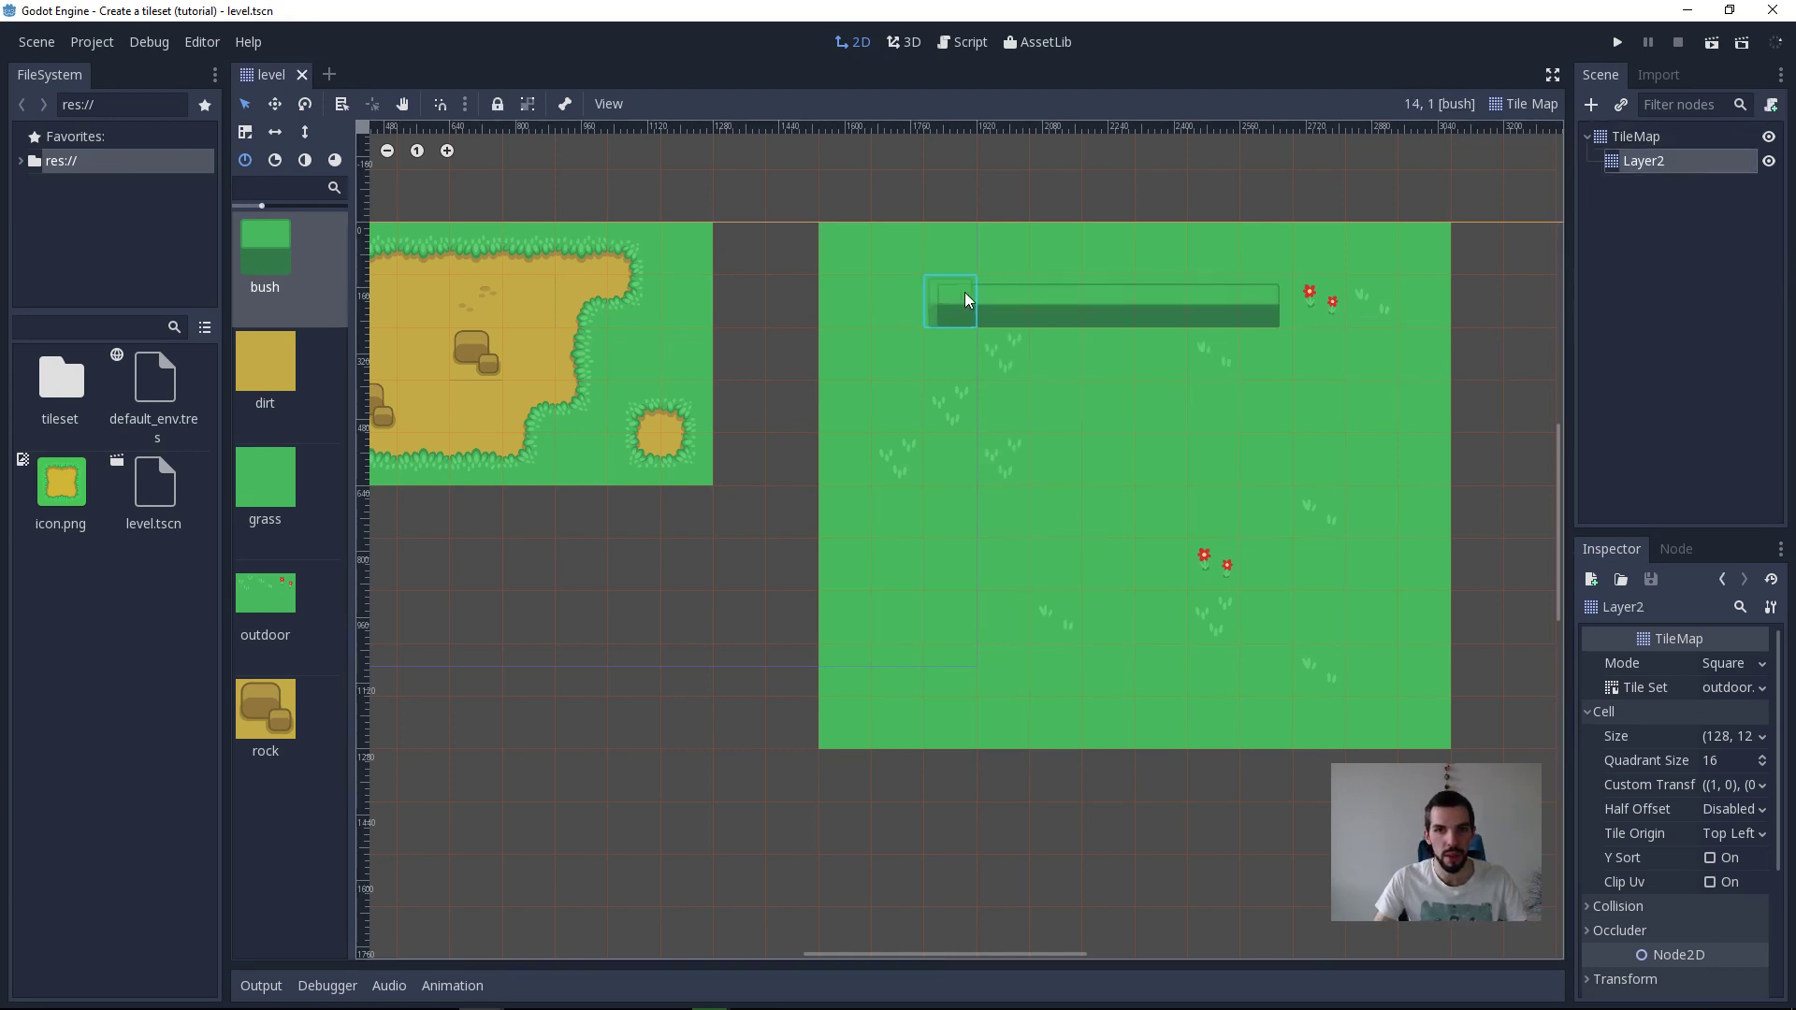
{"action": "left_click_drag", "start_coordinate": [1085, 567], "coordinate": [1237, 484]}
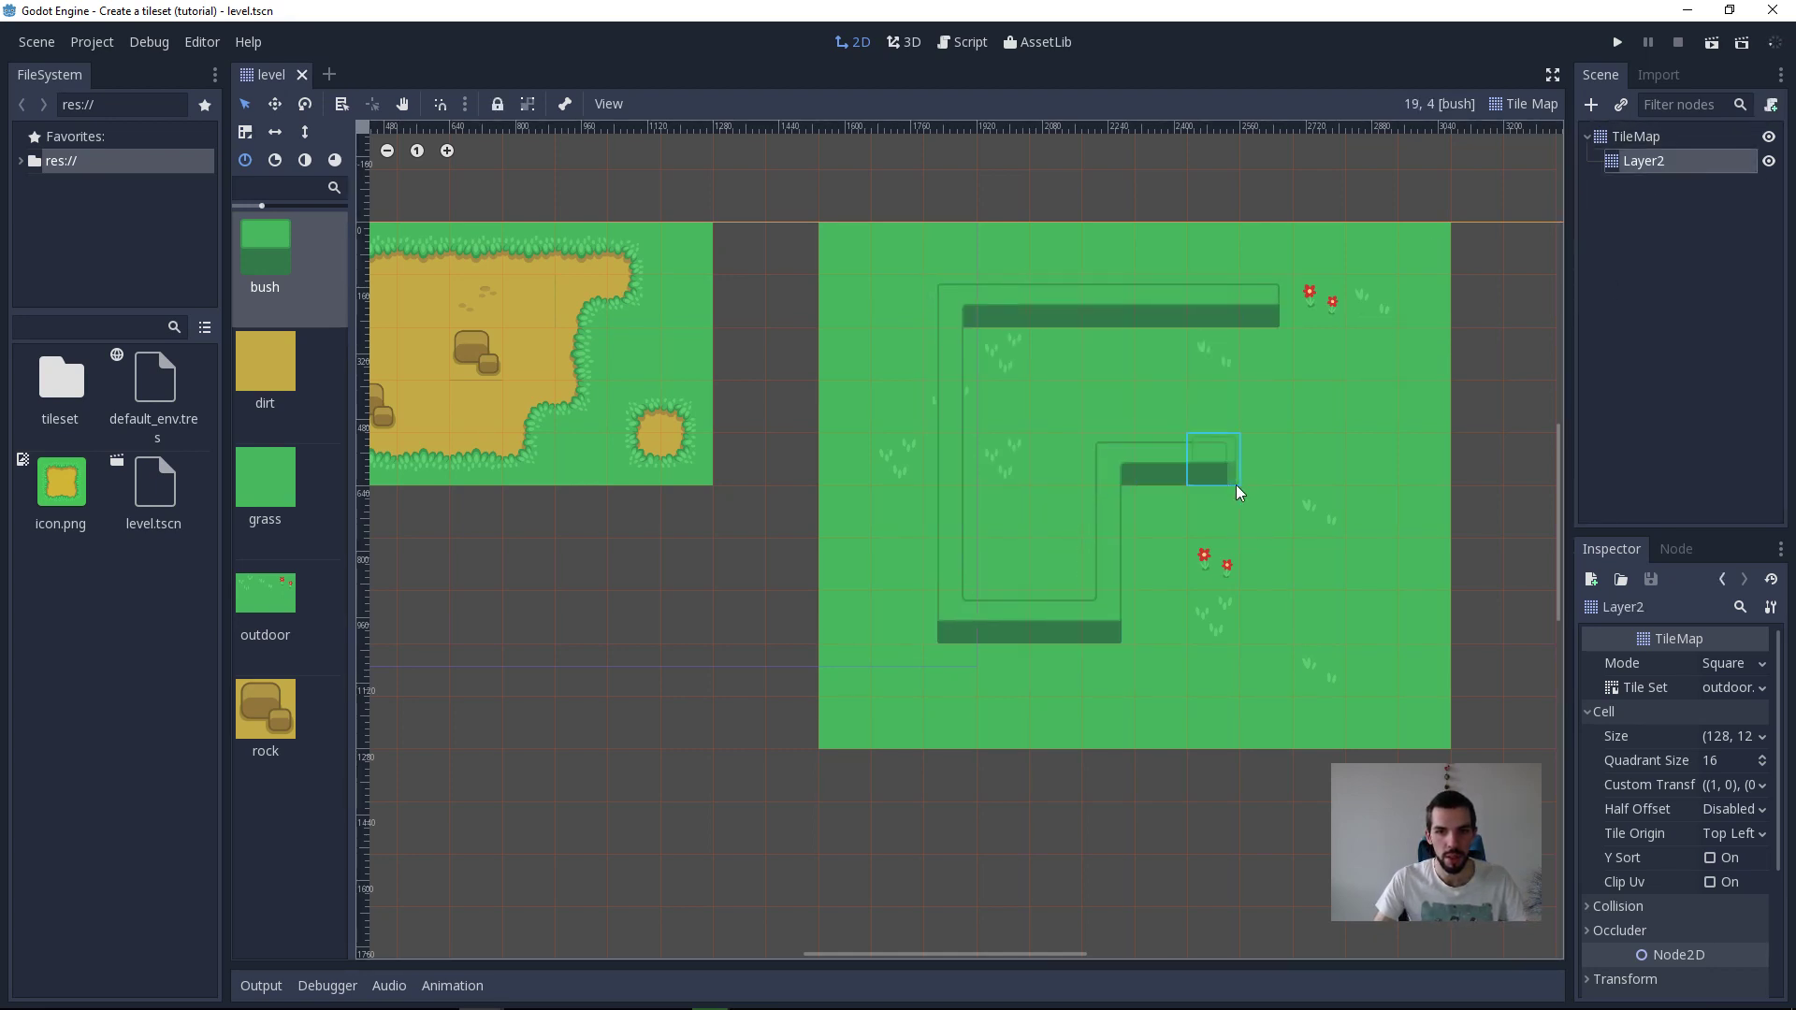
{"action": "mouse_move", "coordinate": [1282, 667]}
{"action": "left_mouse_down"}
{"action": "mouse_move", "coordinate": [1215, 631]}
{"action": "mouse_move", "coordinate": [1137, 623]}
{"action": "left_mouse_up"}
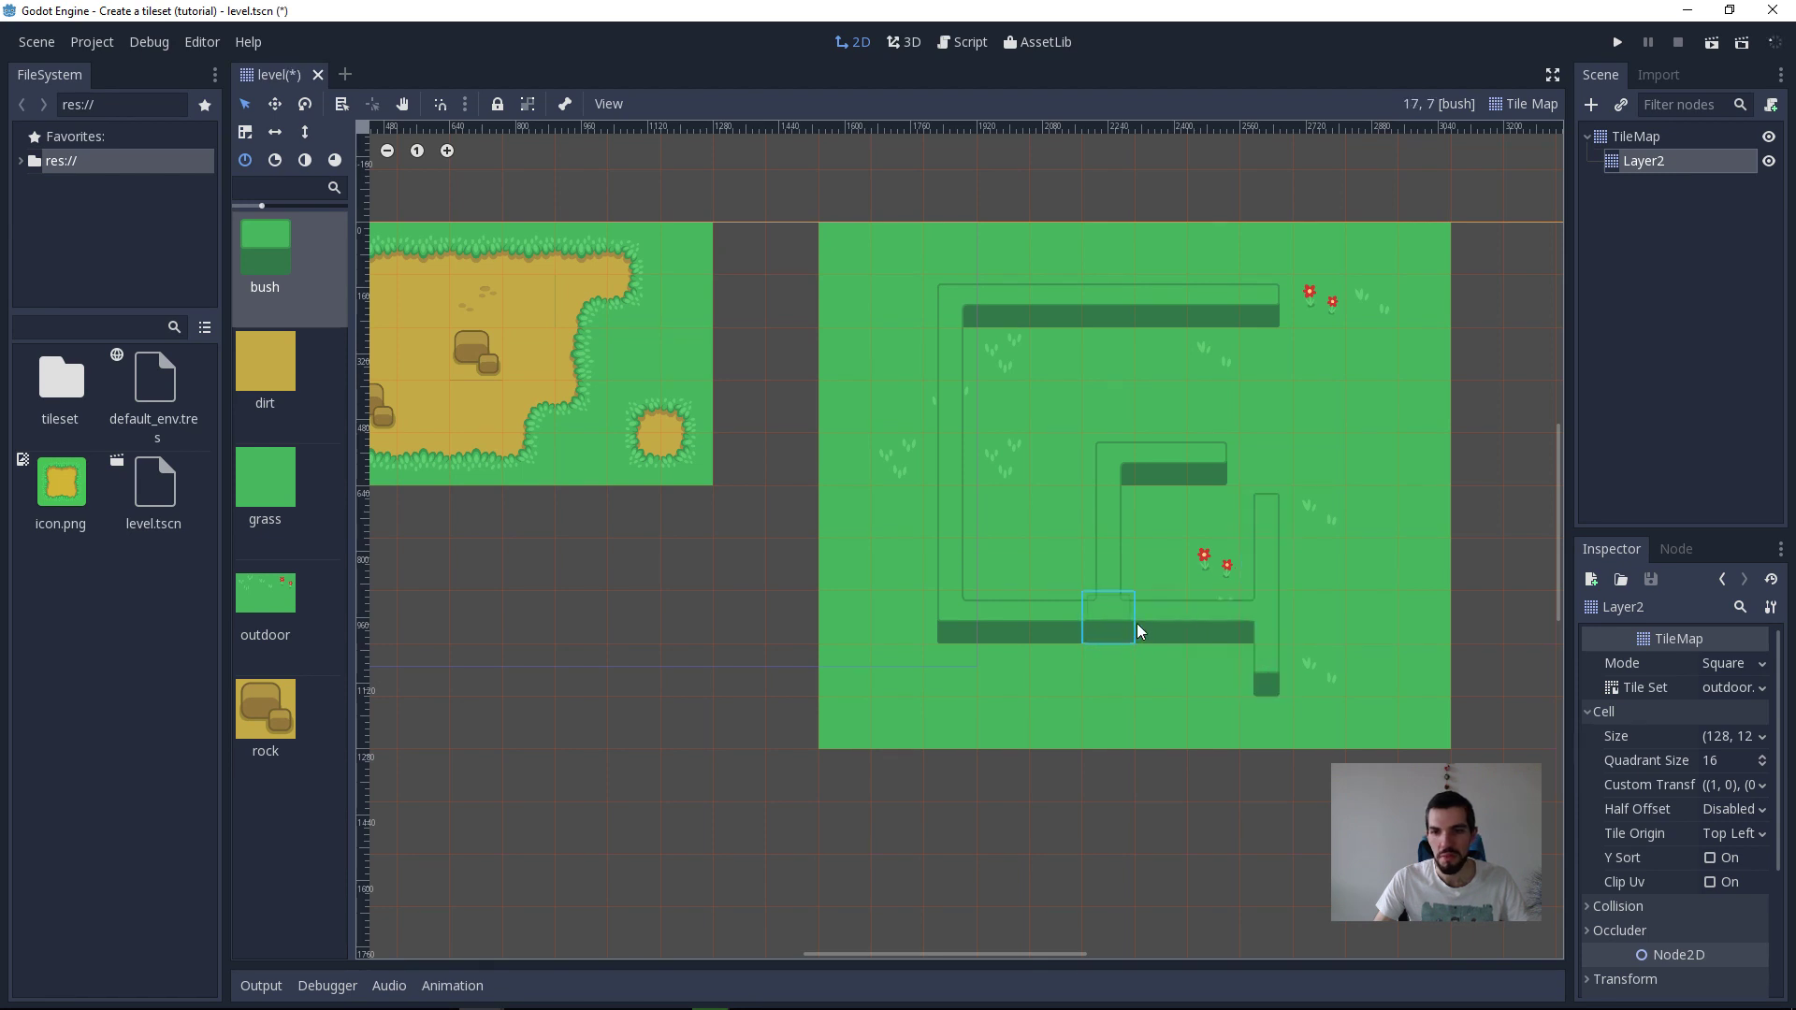
{"action": "mouse_move", "coordinate": [1258, 472]}
{"action": "left_mouse_down"}
{"action": "mouse_move", "coordinate": [1198, 432]}
{"action": "mouse_move", "coordinate": [1293, 416]}
{"action": "left_mouse_up"}
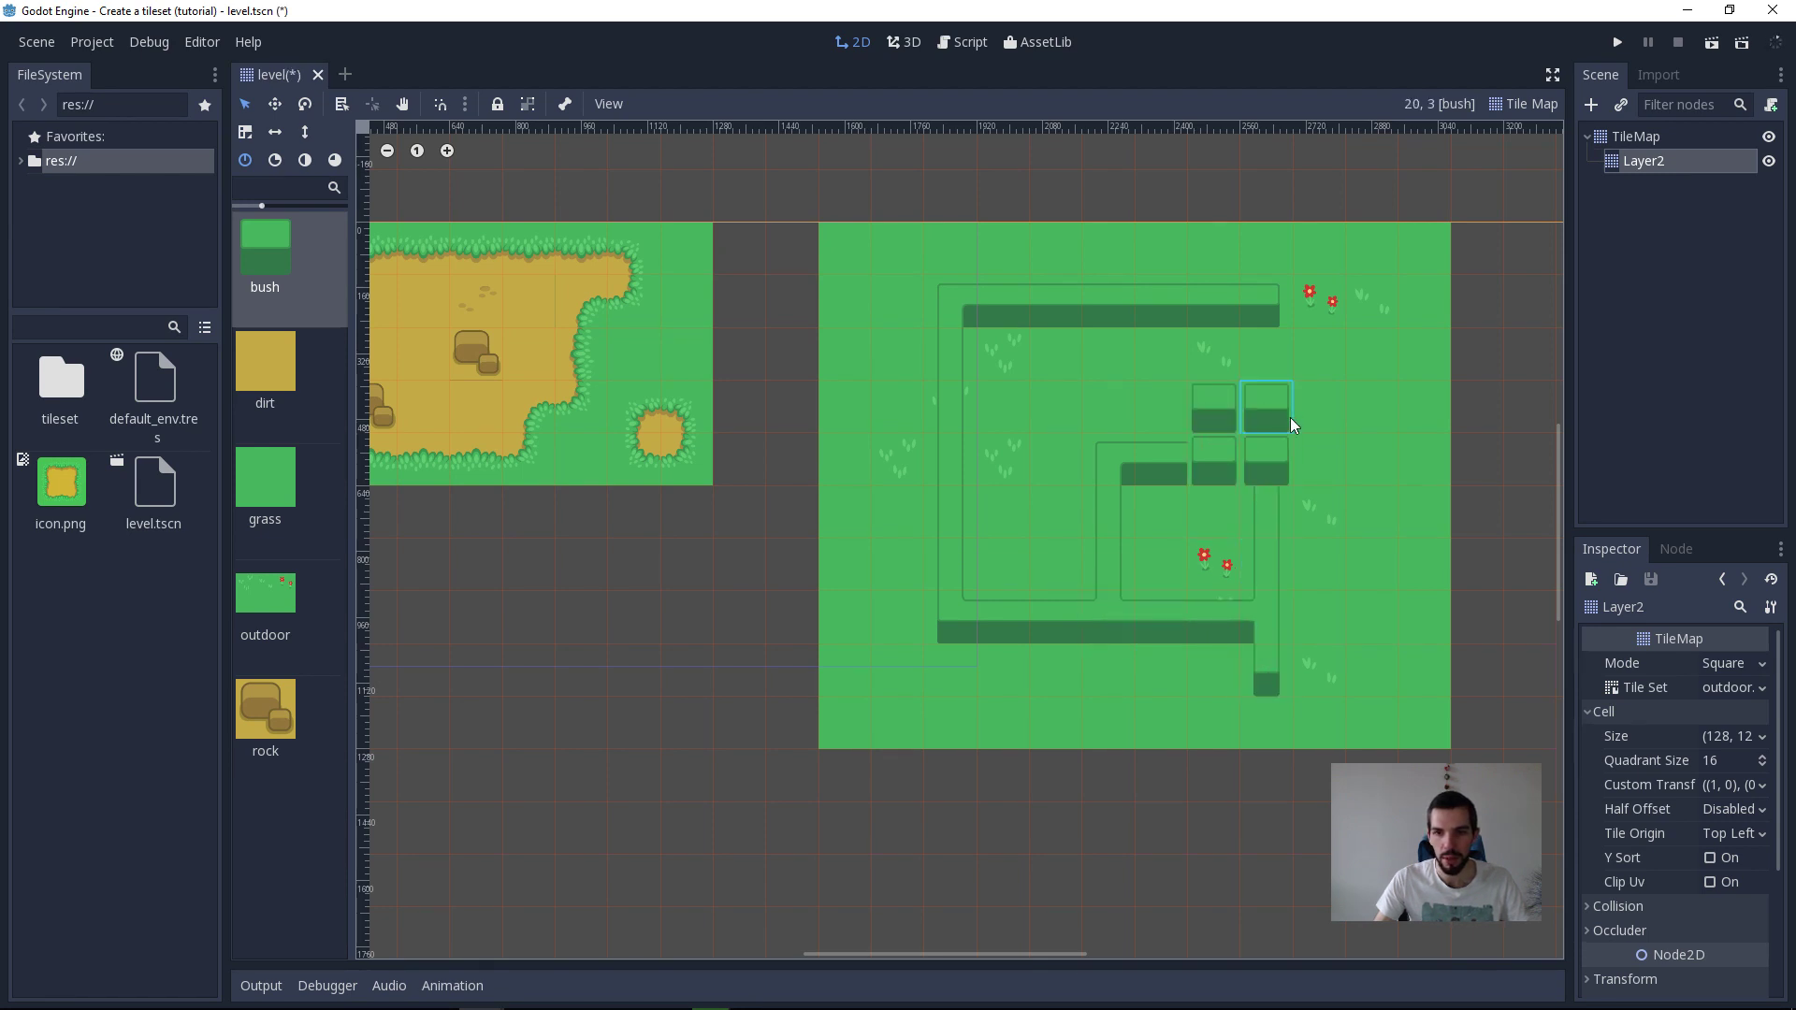
{"action": "right_click_drag", "start_coordinate": [1266, 387], "coordinate": [1207, 411]}
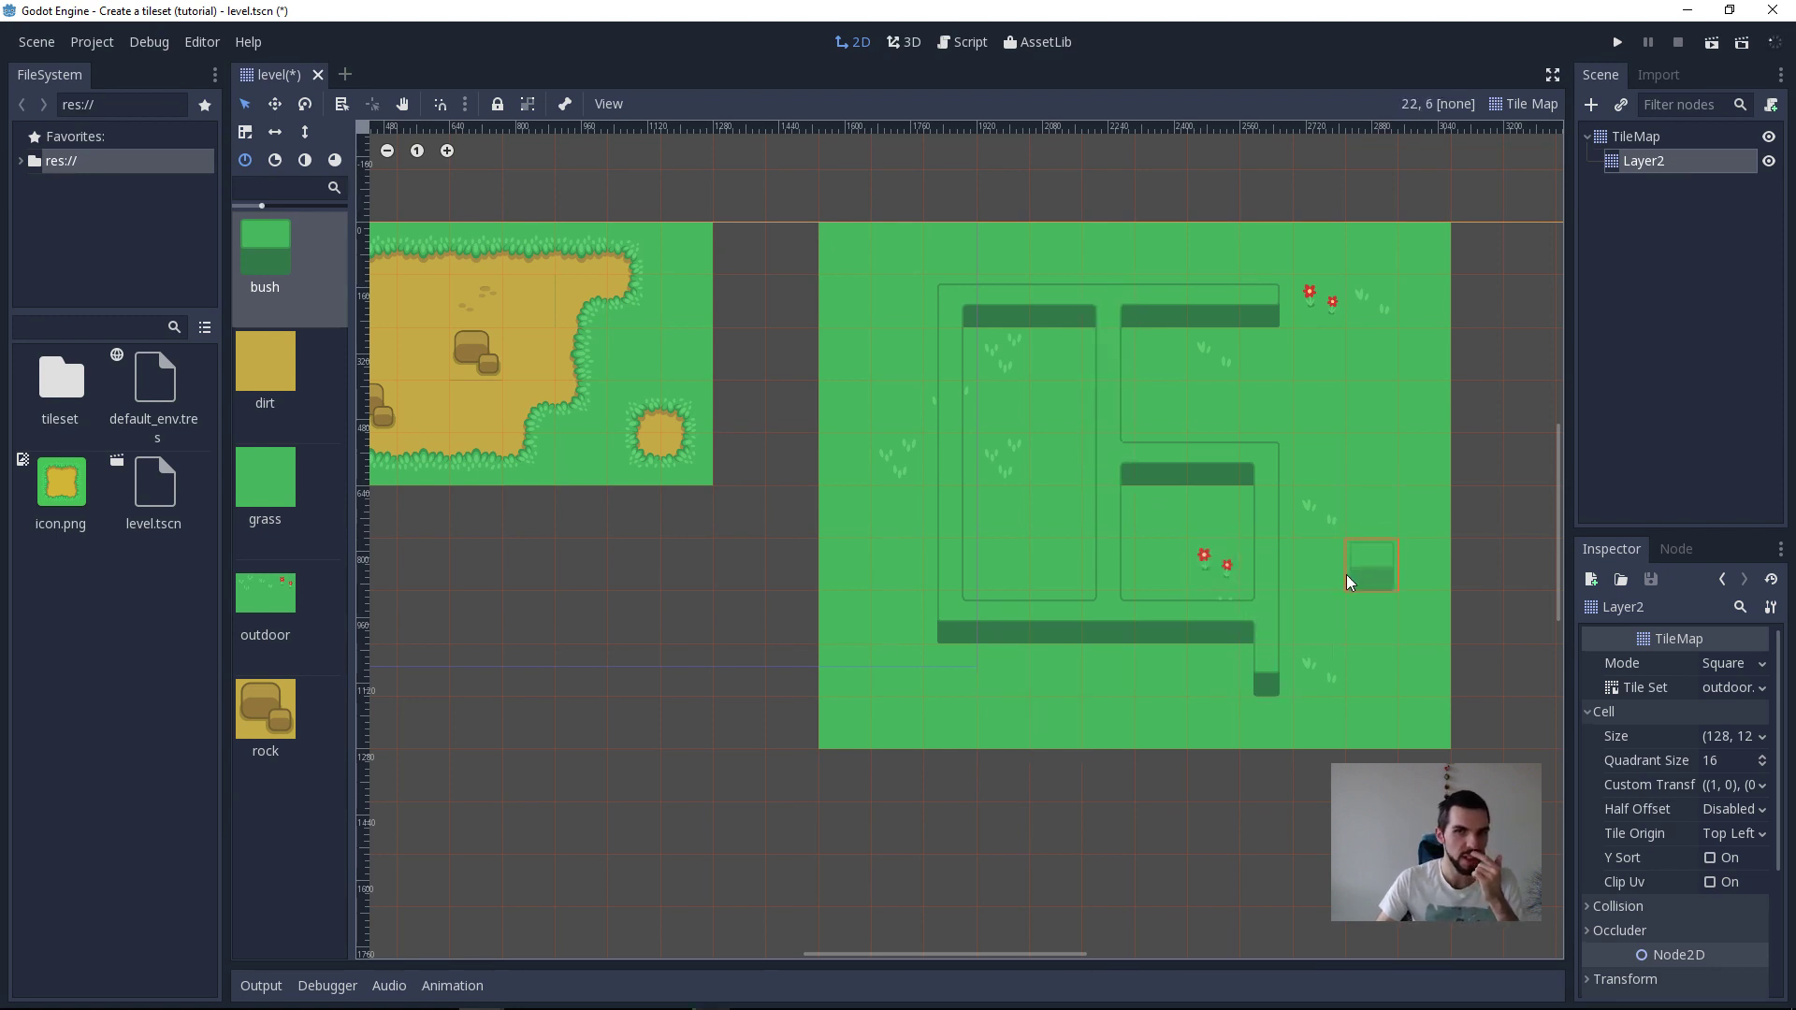
{"action": "left_click_drag", "start_coordinate": [1270, 361], "coordinate": [1271, 421]}
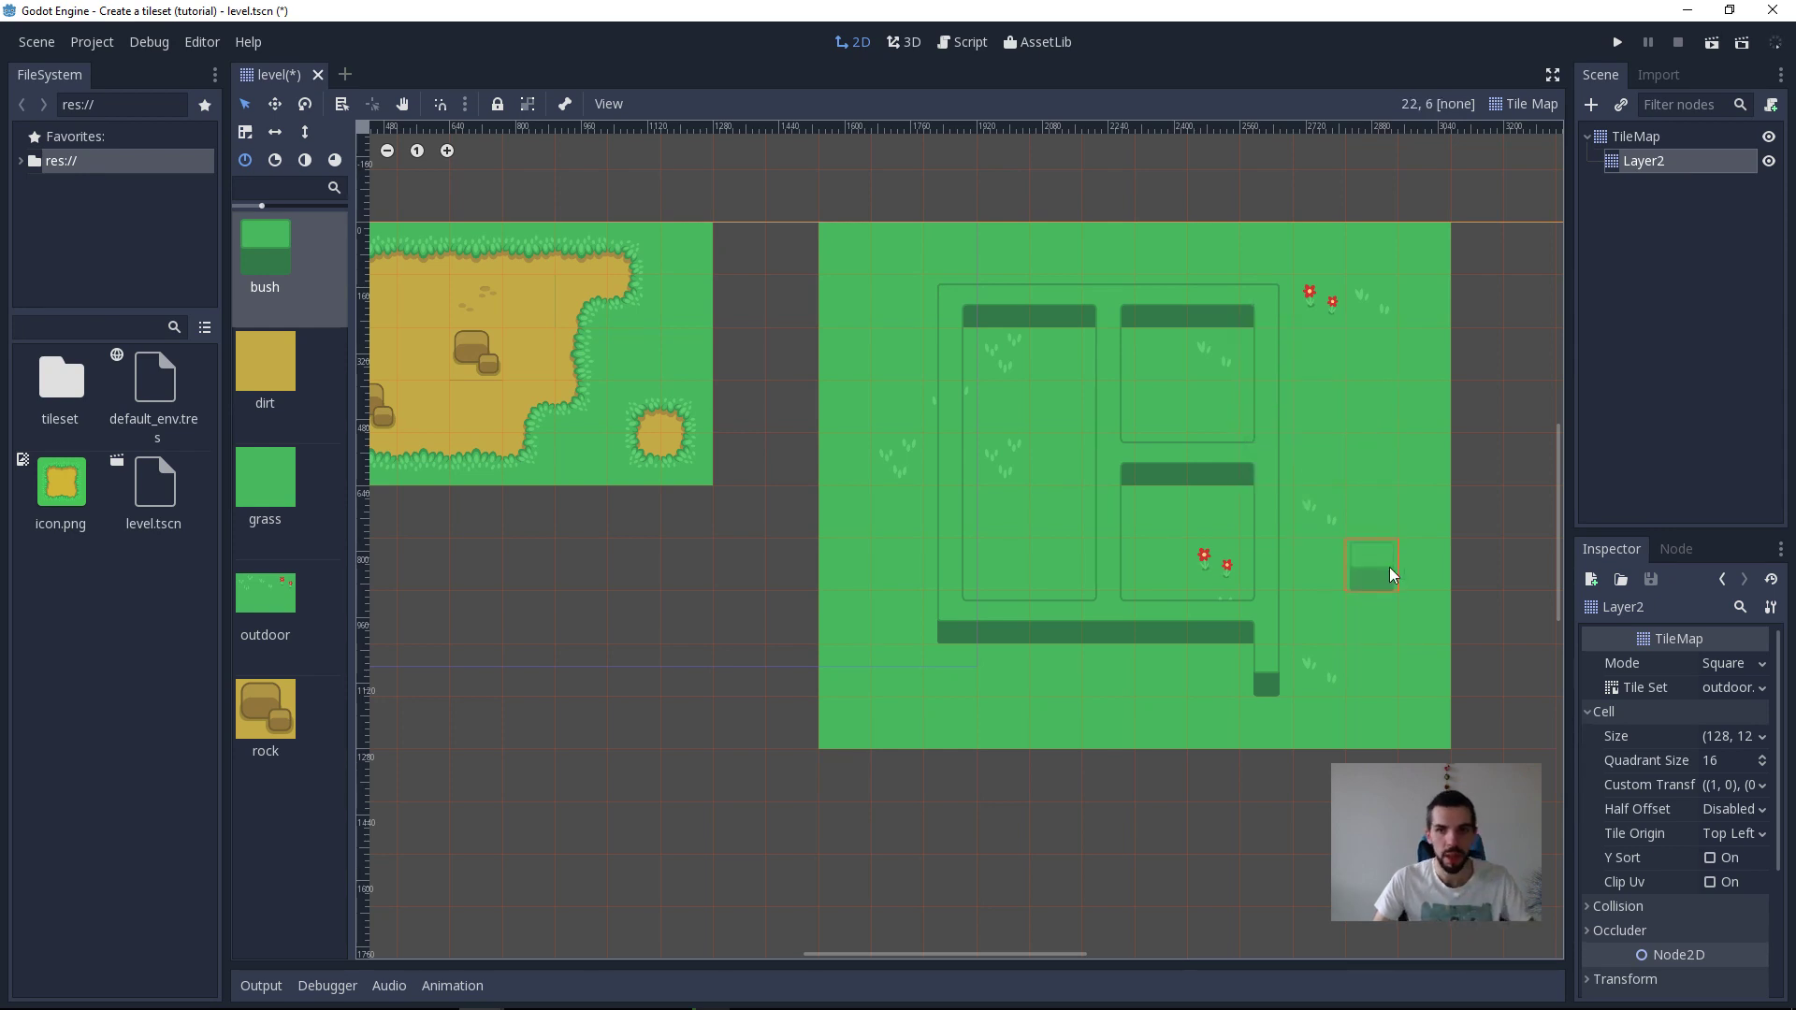
Step: Undo all the bush strokes painted on Layer2
{"action": "key", "text": "ctrl+z"}
{"action": "key", "text": "ctrl+z"}
{"action": "key", "text": "ctrl+z"}
{"action": "key", "text": "ctrl+z"}
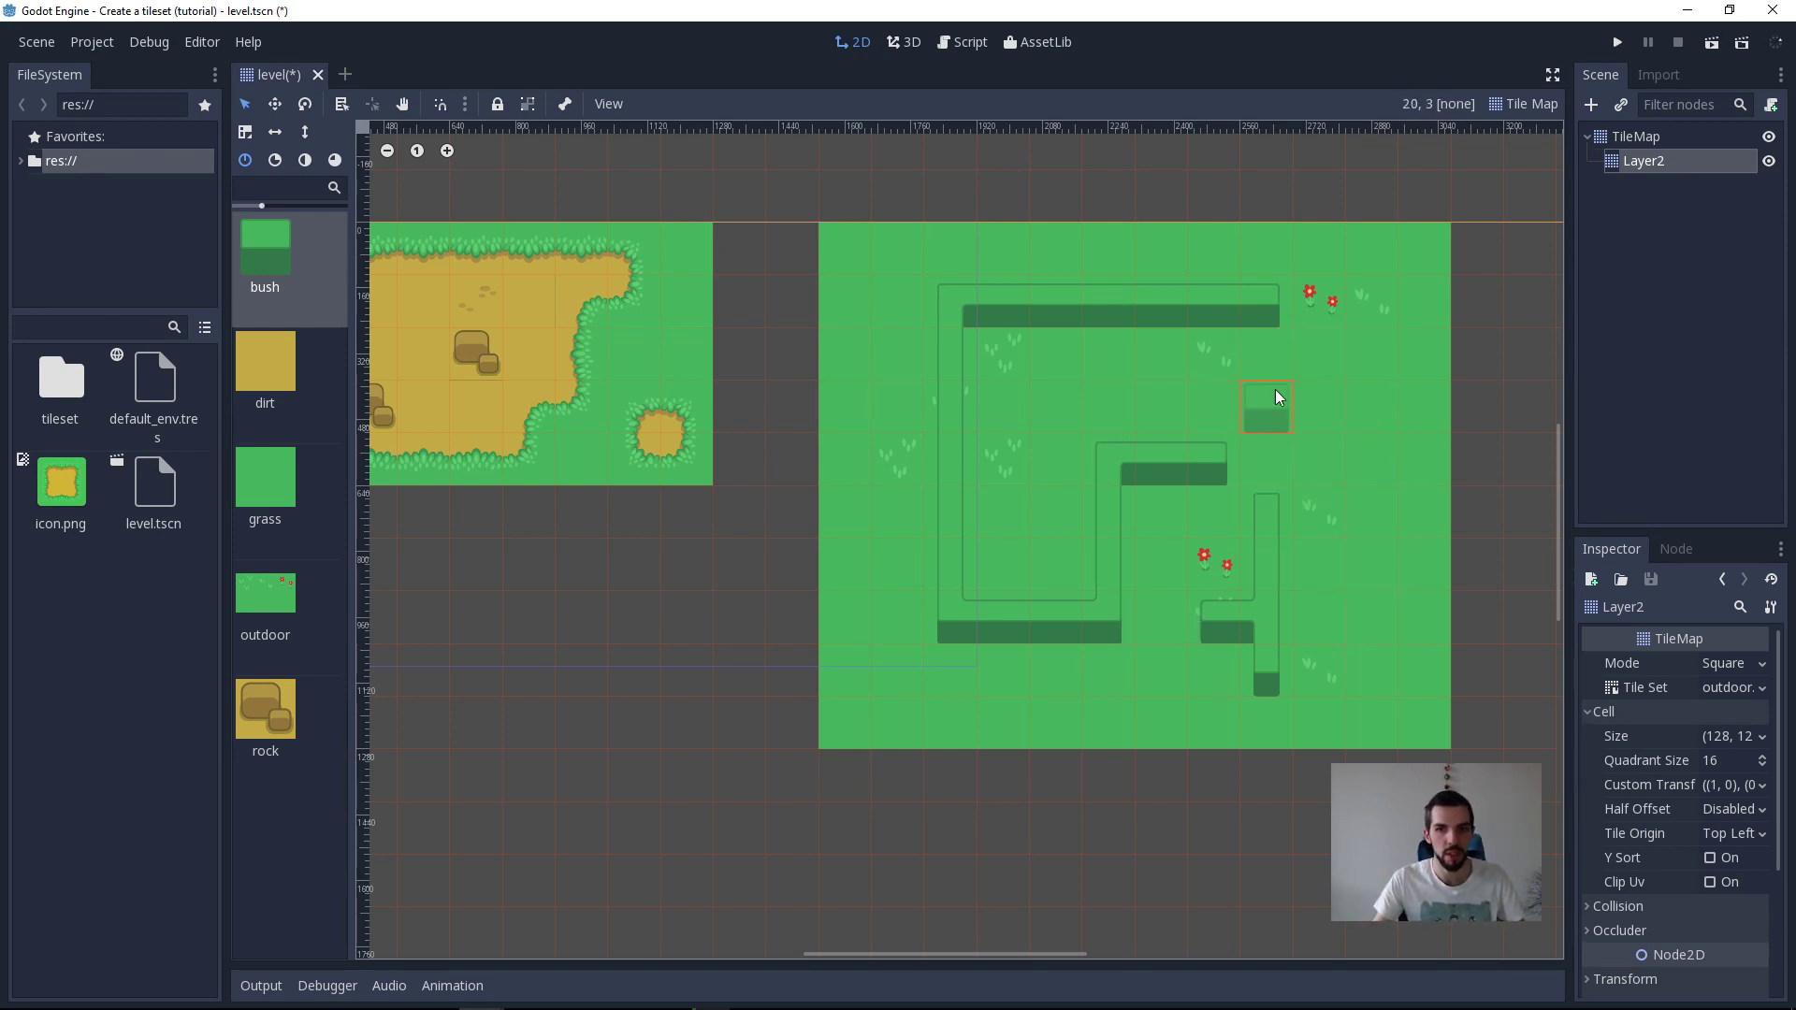
{"action": "key", "text": "ctrl+z"}
{"action": "key", "text": "ctrl+z"}
{"action": "key", "text": "ctrl+z"}
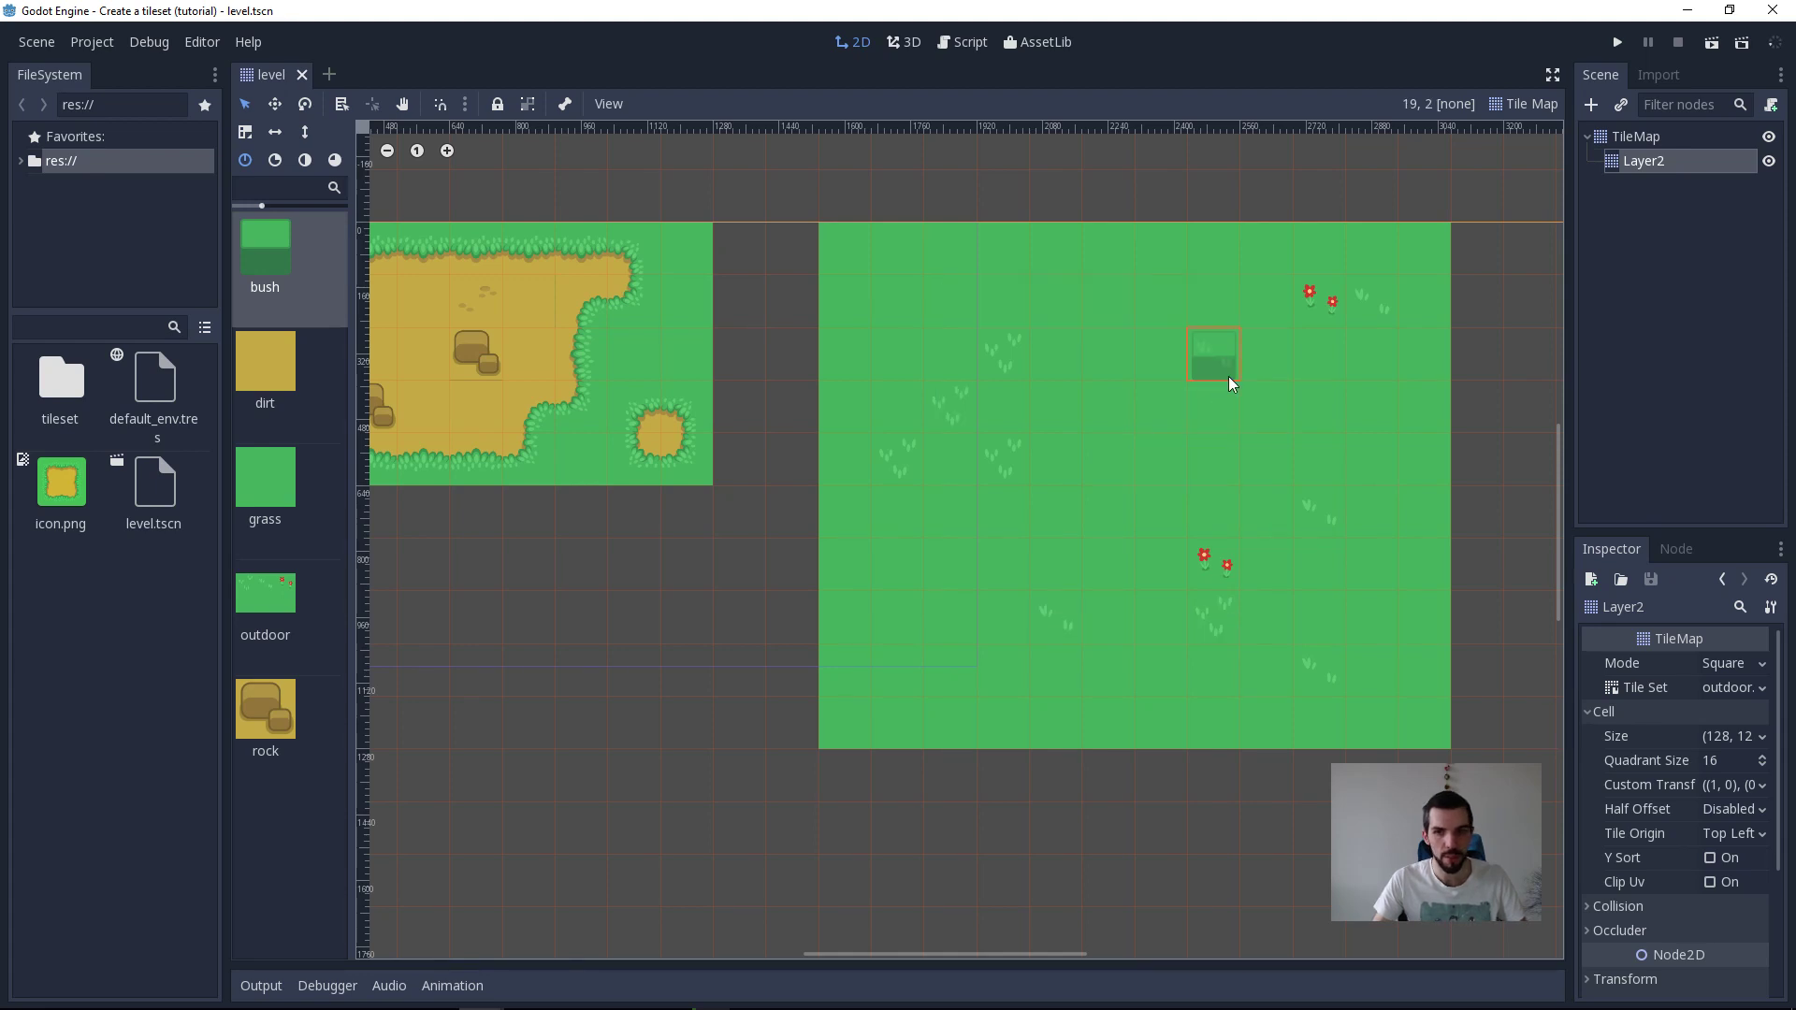
Step: Paint a rectangular dirt area of 6 by 5 tiles on the TileMap node, below the existing dirt area
{"action": "left_click", "coordinate": [1634, 138]}
{"action": "scroll", "coordinate": [421, 367], "scroll_direction": "left", "scroll_amount": 3}
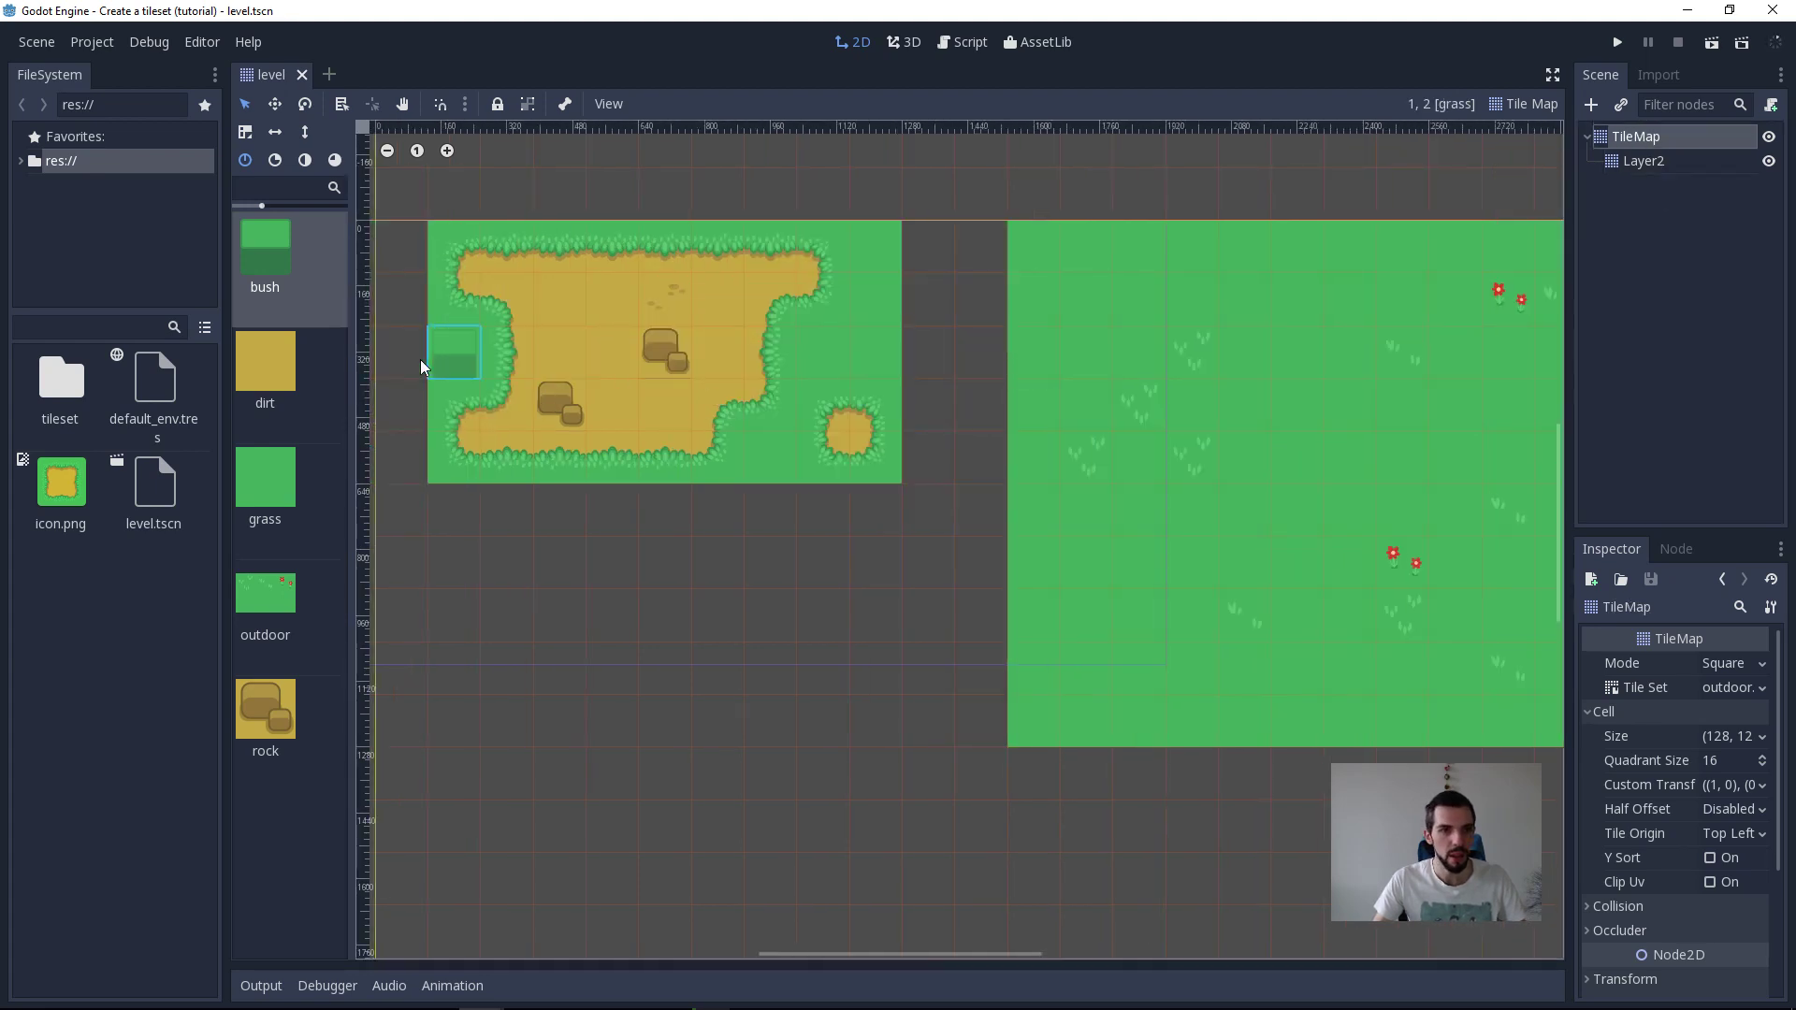
{"action": "left_click", "coordinate": [265, 364]}
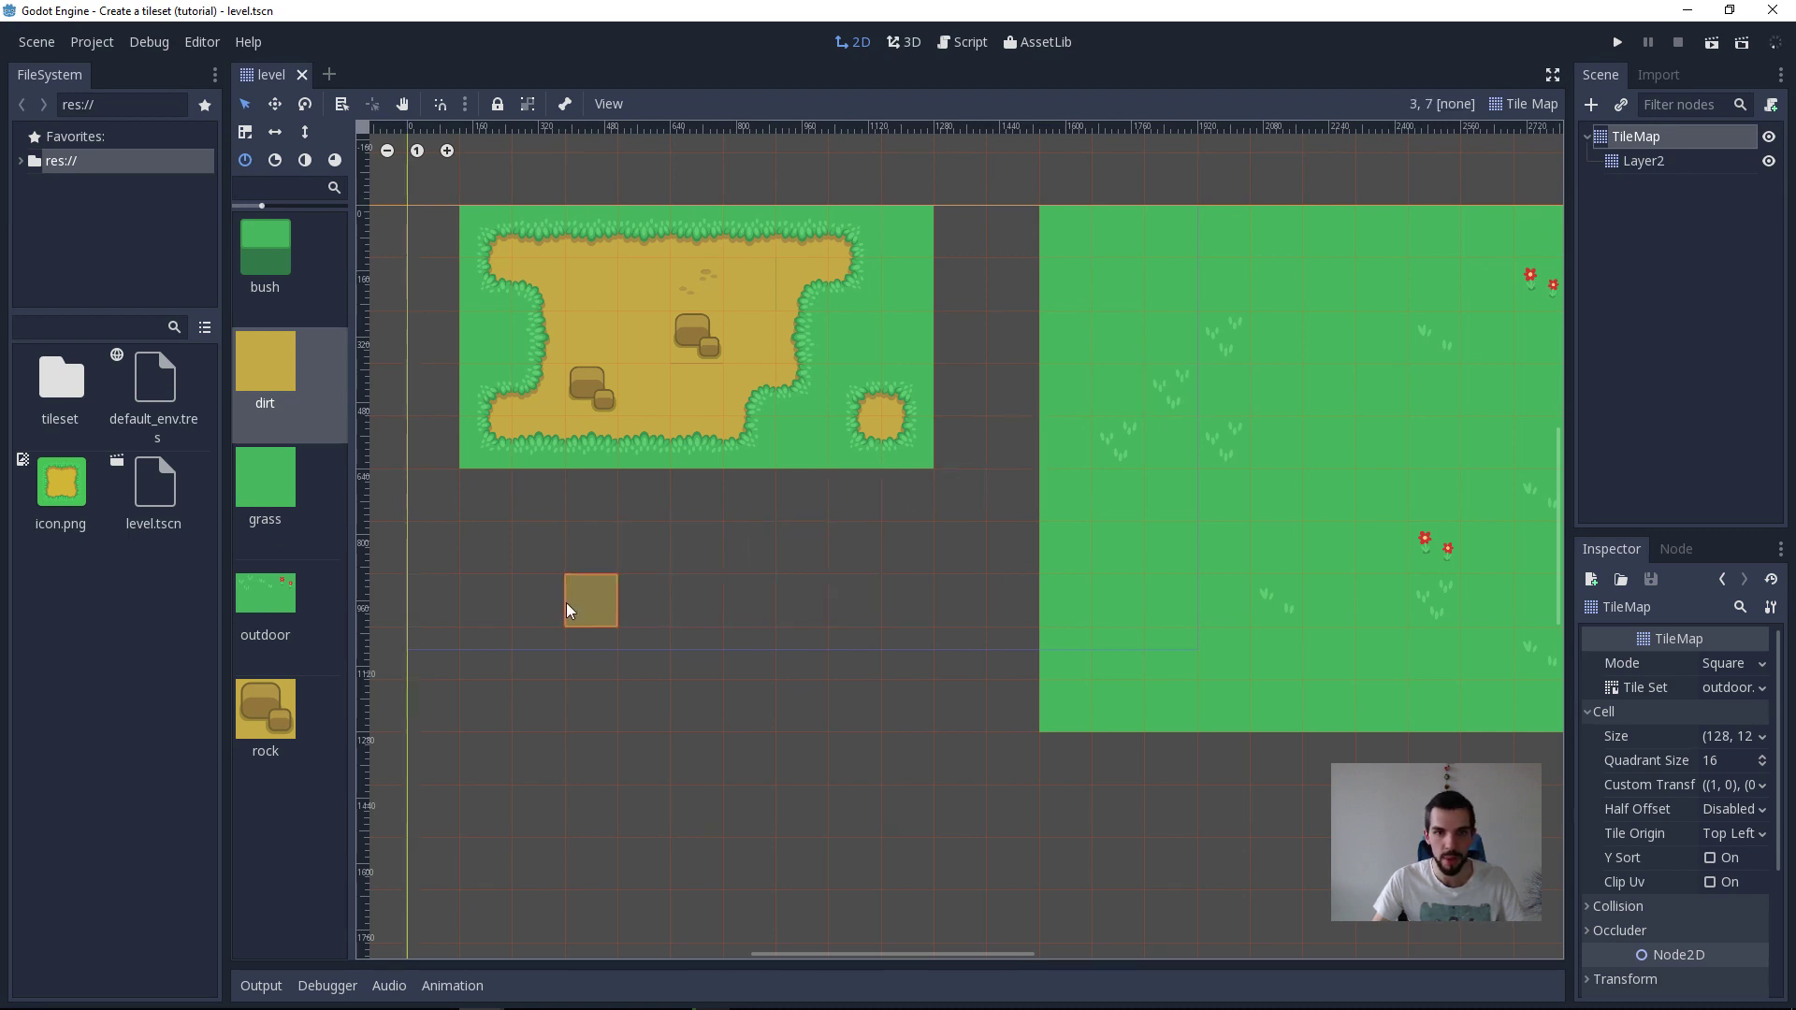
{"action": "mouse_move", "coordinate": [573, 552]}
{"action": "left_mouse_down", "text": "ctrl+shift"}
{"action": "mouse_move", "coordinate": [781, 764]}
{"action": "mouse_move", "coordinate": [853, 767]}
{"action": "left_mouse_up", "text": "ctrl+shift"}
{"action": "middle_click_drag", "start_coordinate": [1061, 737], "coordinate": [1025, 594]}
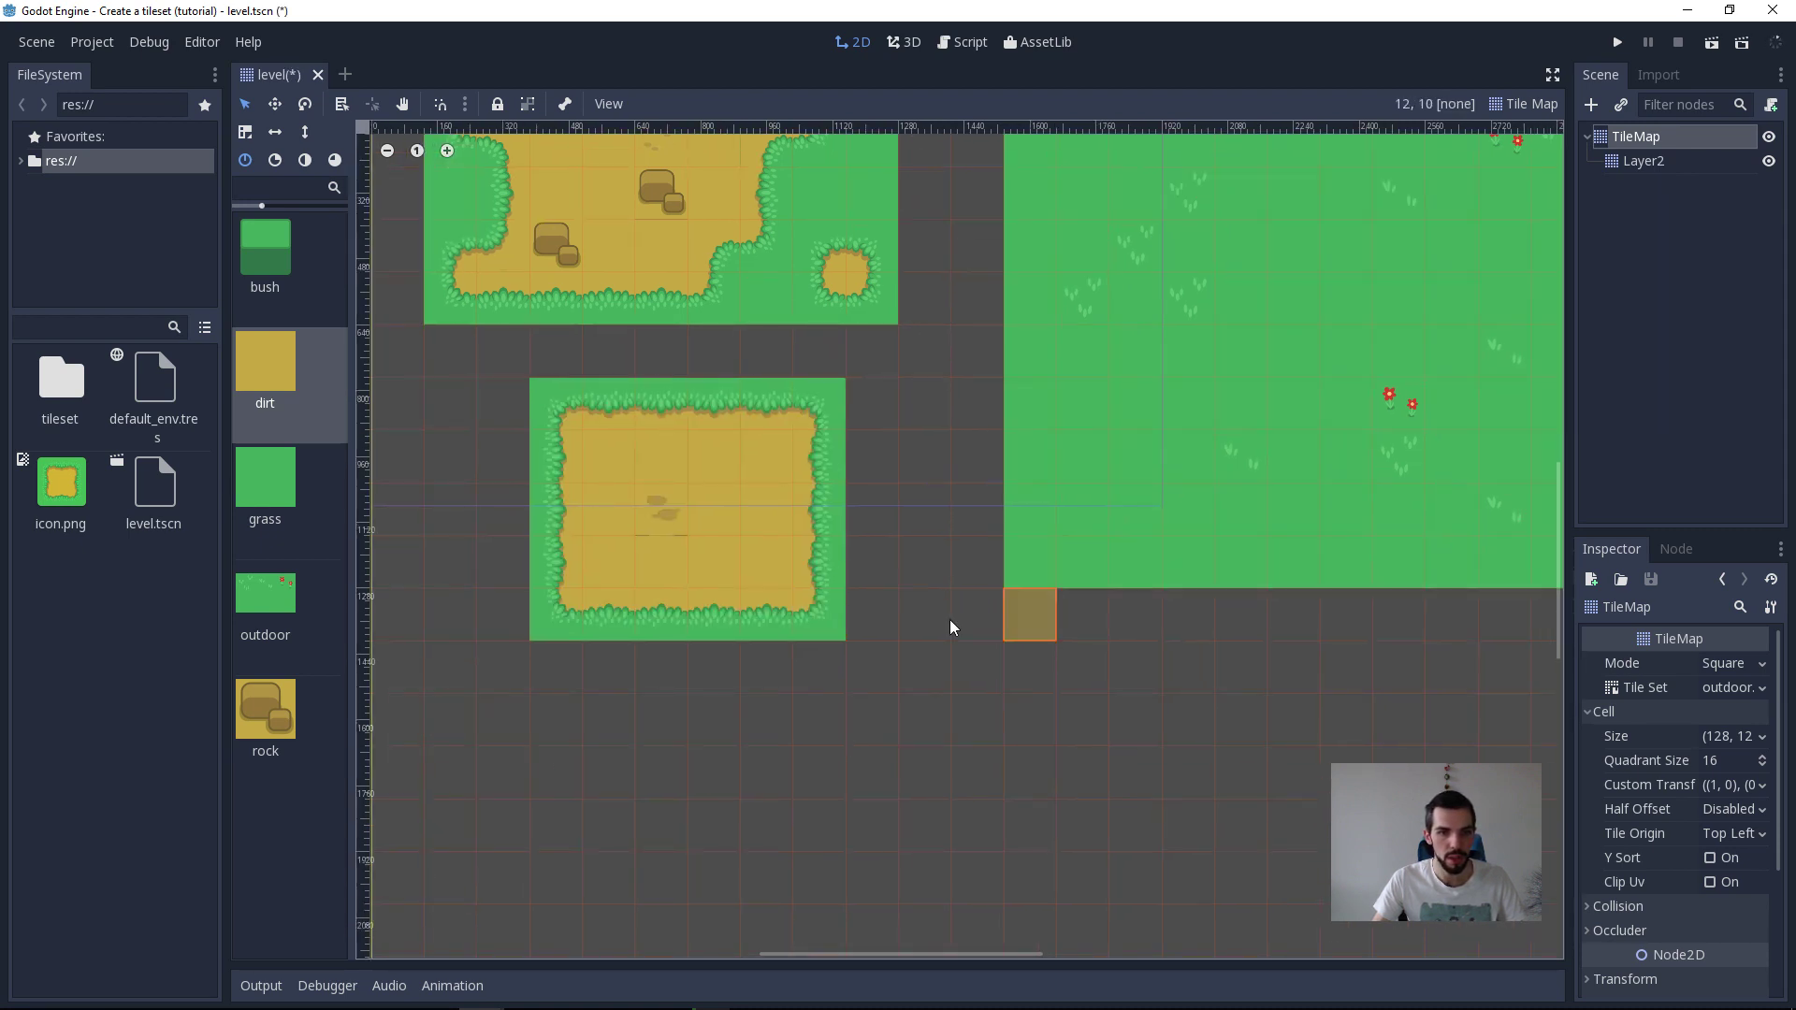
Step: Try extending the new dirt area downward with a two-tile-wide dirt path and undo it
{"action": "left_click_drag", "start_coordinate": [658, 668], "coordinate": [655, 759]}
{"action": "mouse_move", "coordinate": [654, 758]}
{"action": "right_mouse_down"}
{"action": "mouse_move", "coordinate": [728, 681]}
{"action": "mouse_move", "coordinate": [795, 726]}
{"action": "right_mouse_up"}
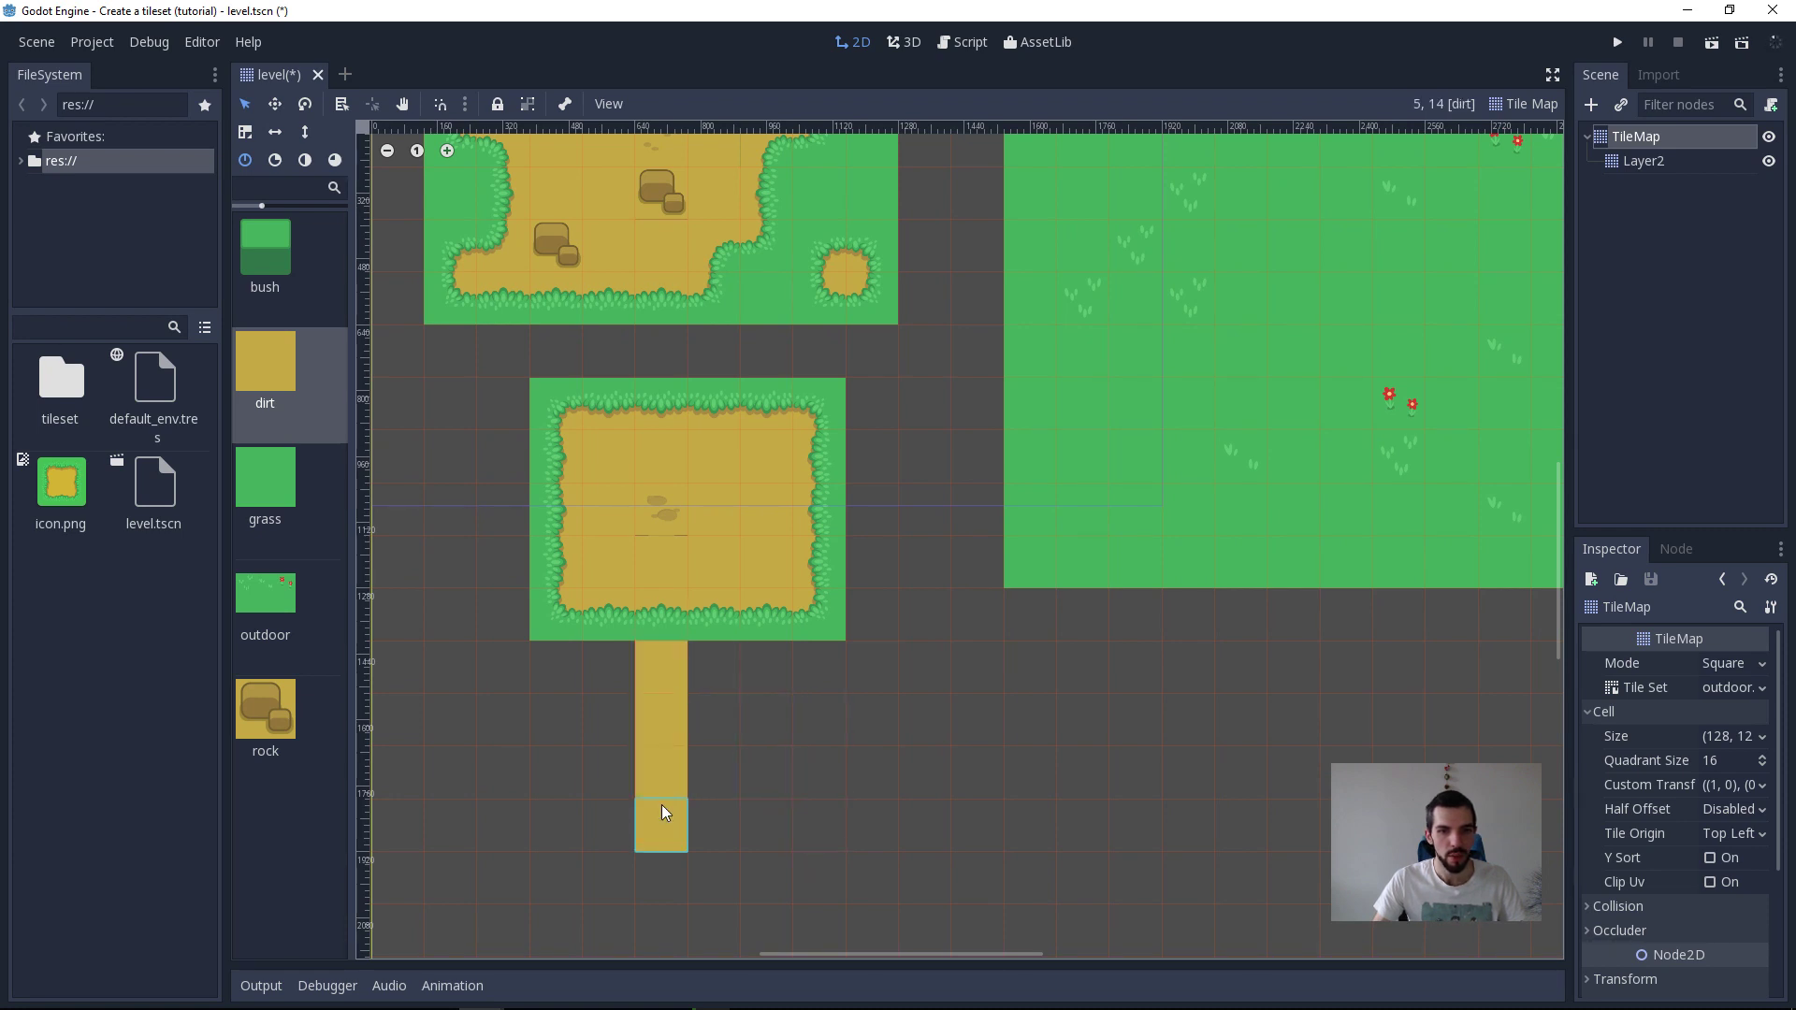
{"action": "mouse_move", "coordinate": [660, 812]}
{"action": "left_mouse_down"}
{"action": "mouse_move", "coordinate": [704, 818]}
{"action": "mouse_move", "coordinate": [704, 688]}
{"action": "left_mouse_up"}
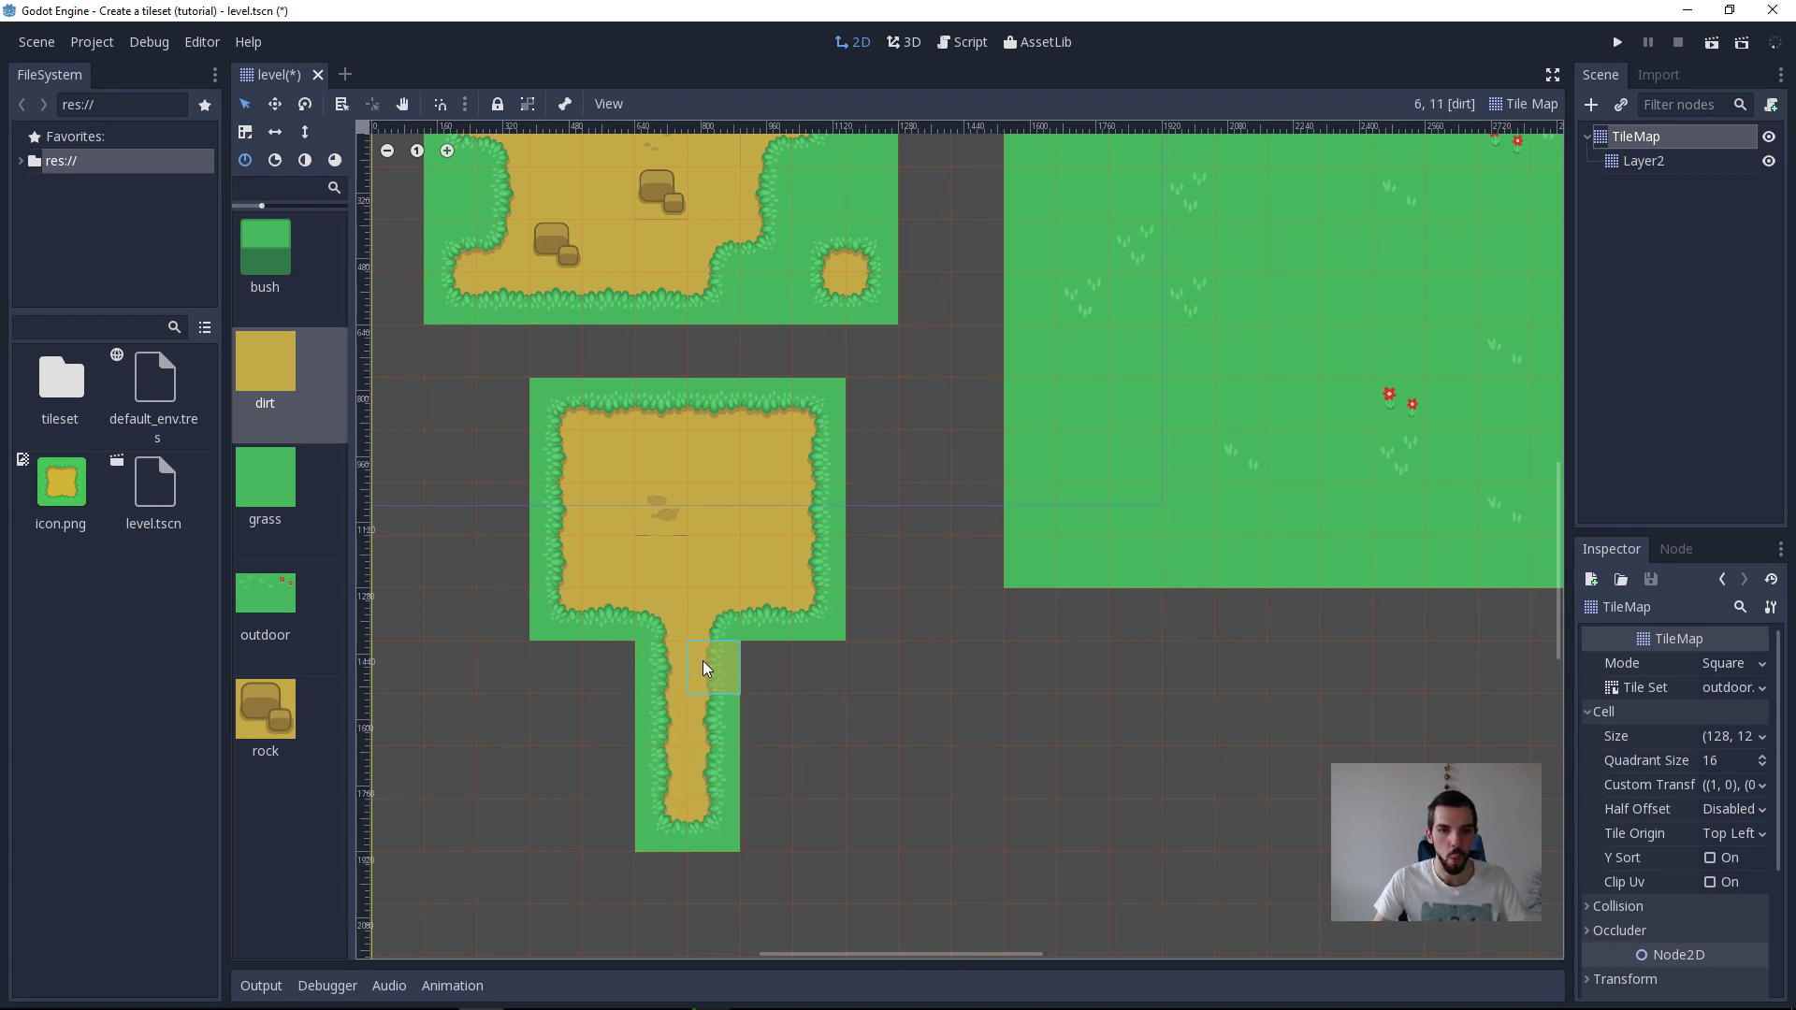
{"action": "key", "text": "ctrl+z"}
Step: Switch to Tiled, try the path terrain on the outdoor-test map and undo all its painted tiles
{"action": "key", "text": "alt+Tab"}
{"action": "left_click", "coordinate": [513, 659]}
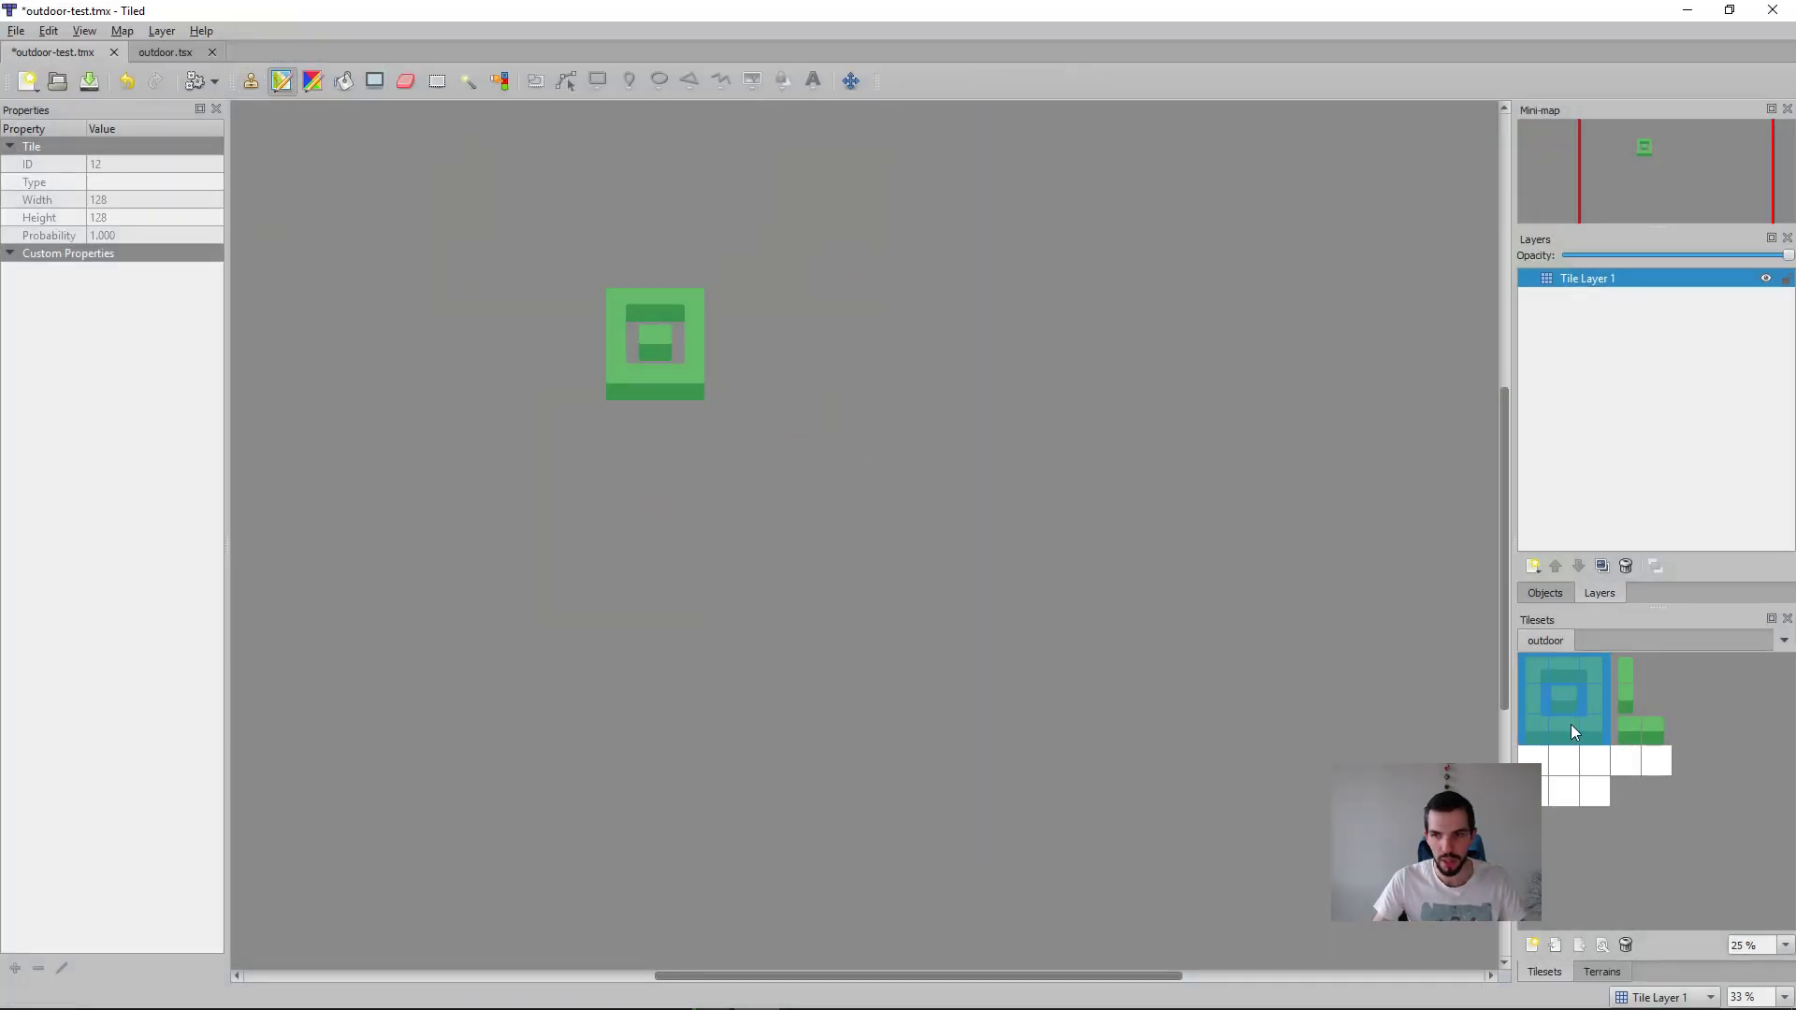
{"action": "left_click", "coordinate": [1597, 975]}
{"action": "mouse_move", "coordinate": [946, 426]}
{"action": "left_mouse_down"}
{"action": "mouse_move", "coordinate": [850, 675]}
{"action": "mouse_move", "coordinate": [831, 507]}
{"action": "left_mouse_up"}
{"action": "key", "text": "ctrl+z"}
{"action": "key", "text": "ctrl+z"}
{"action": "key", "text": "ctrl+z"}
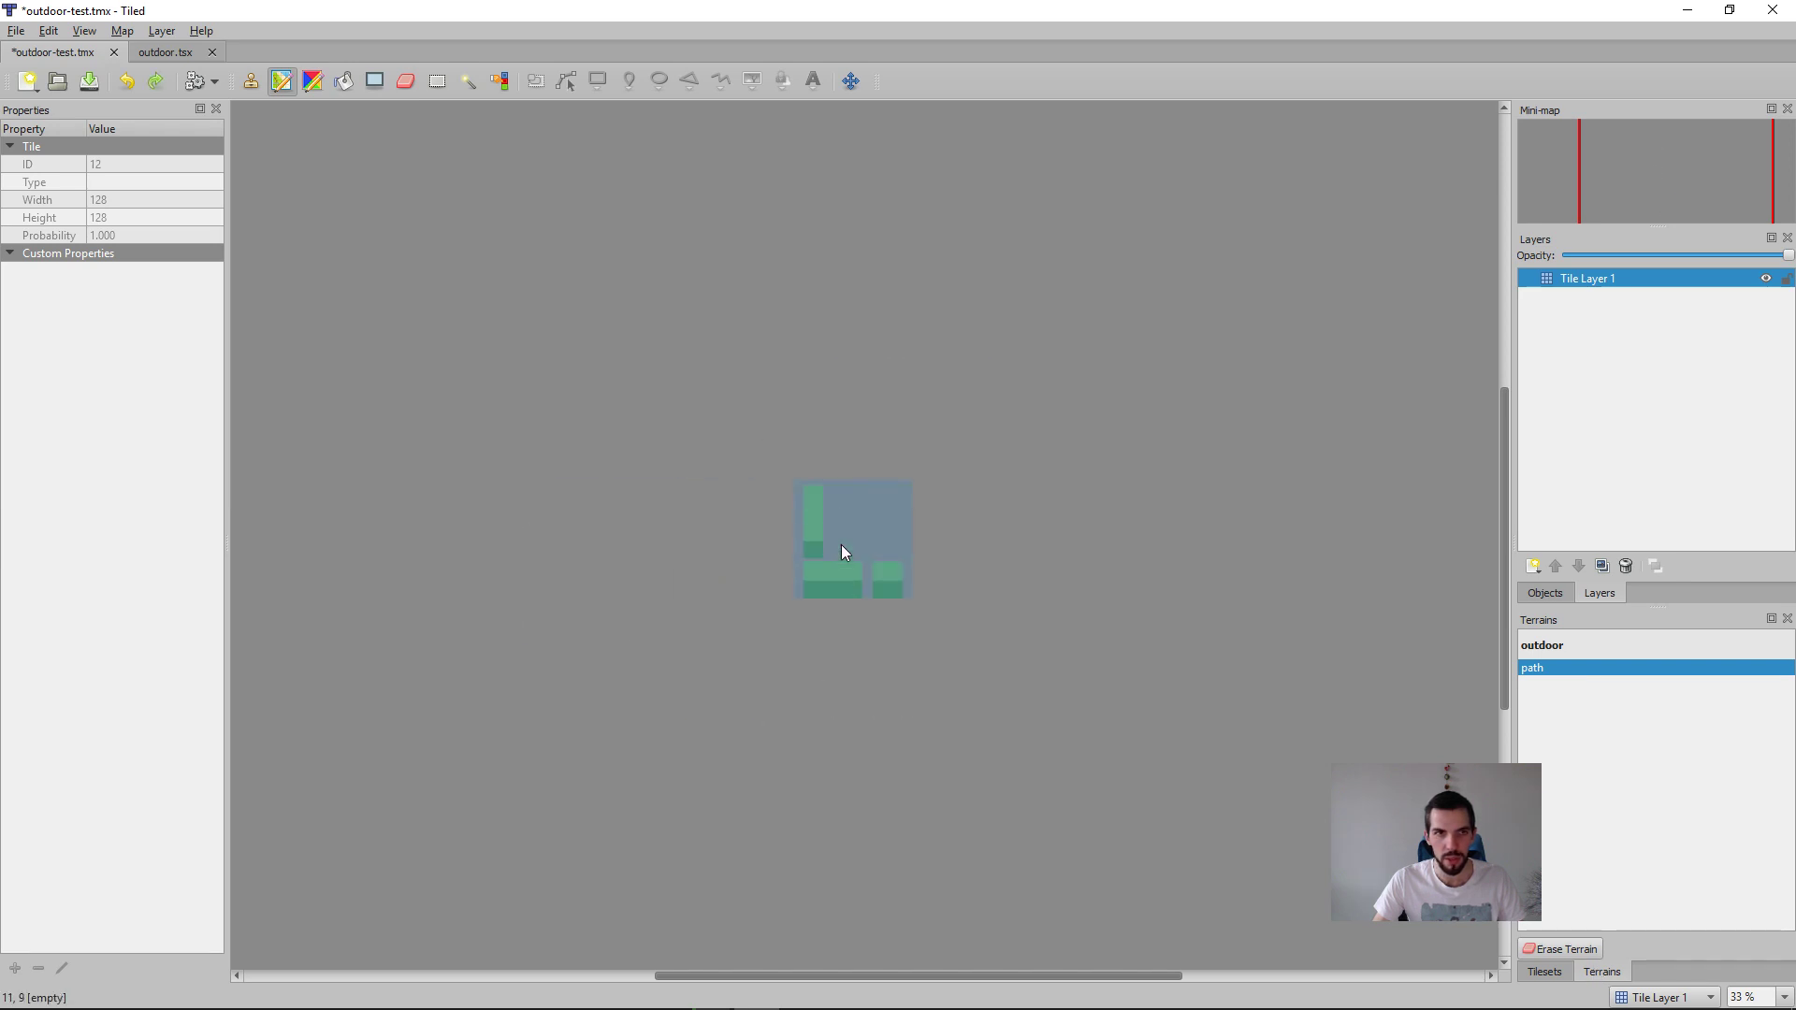
Step: Check the outdoor.tsx tileset and its path terrain against the outdoor-test map, and return to the Godot editor
{"action": "left_click", "coordinate": [170, 54]}
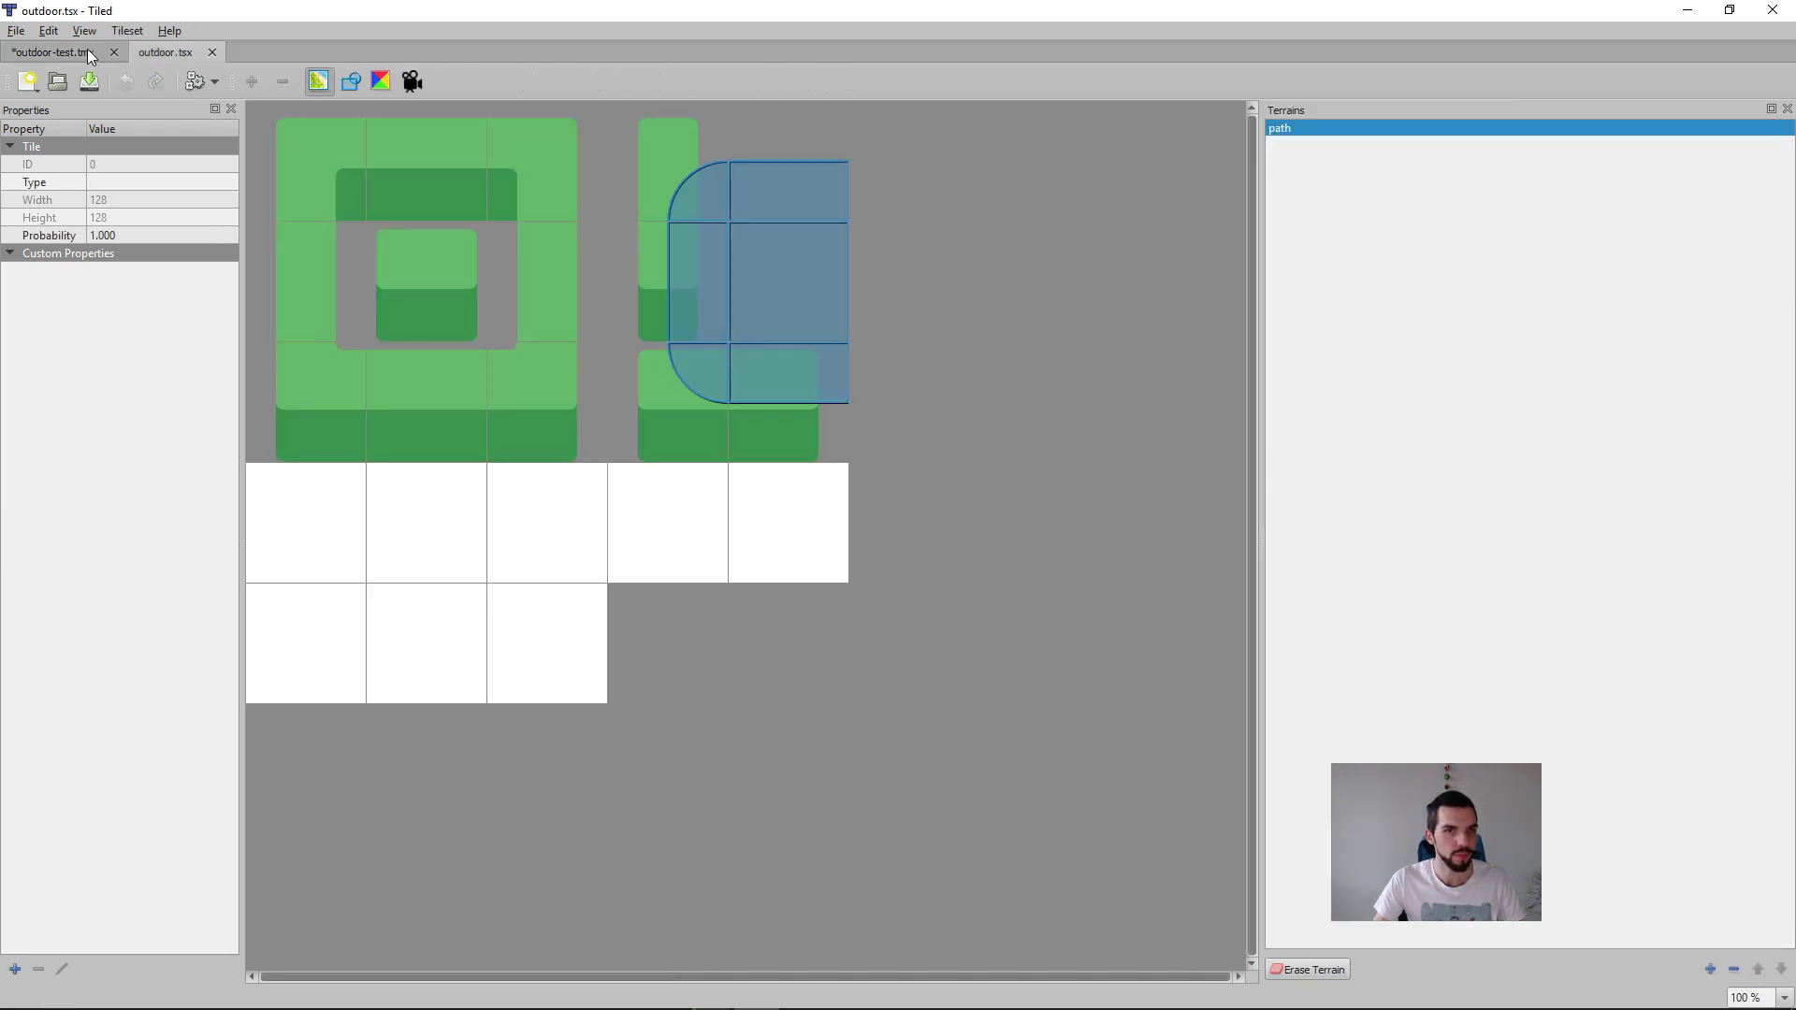
{"action": "left_click", "coordinate": [83, 55]}
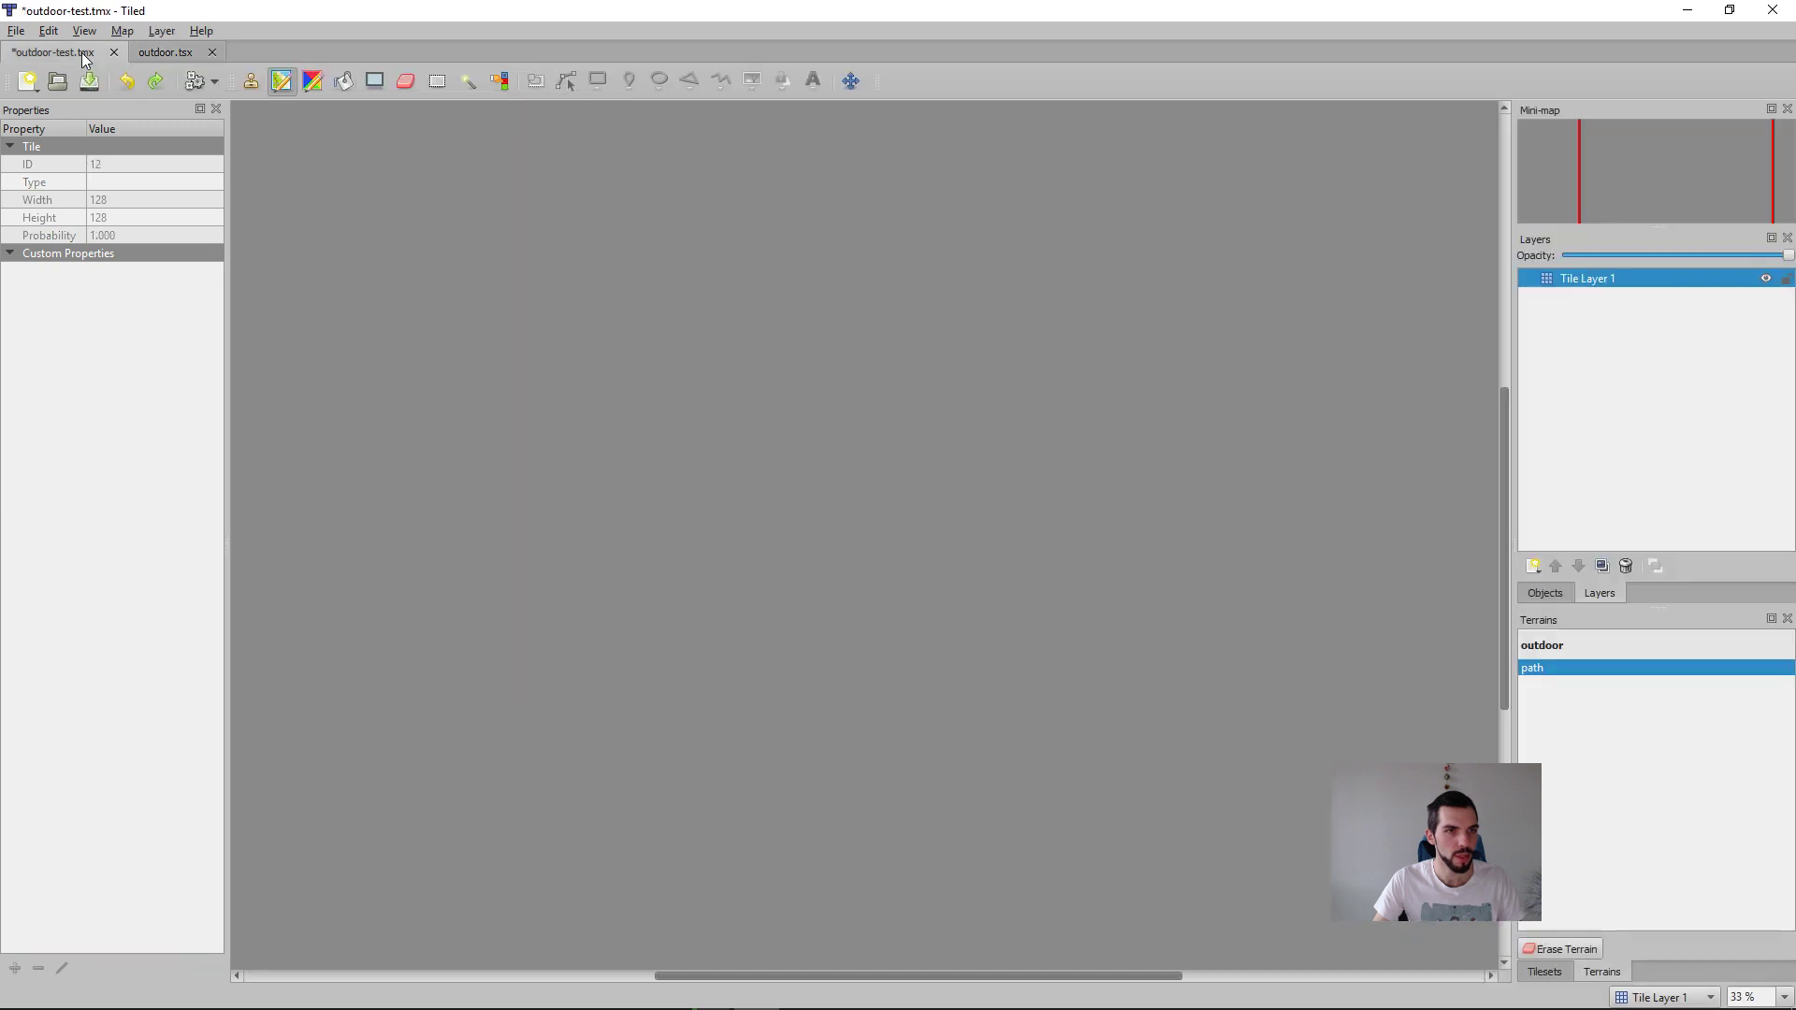
{"action": "left_click", "coordinate": [151, 48]}
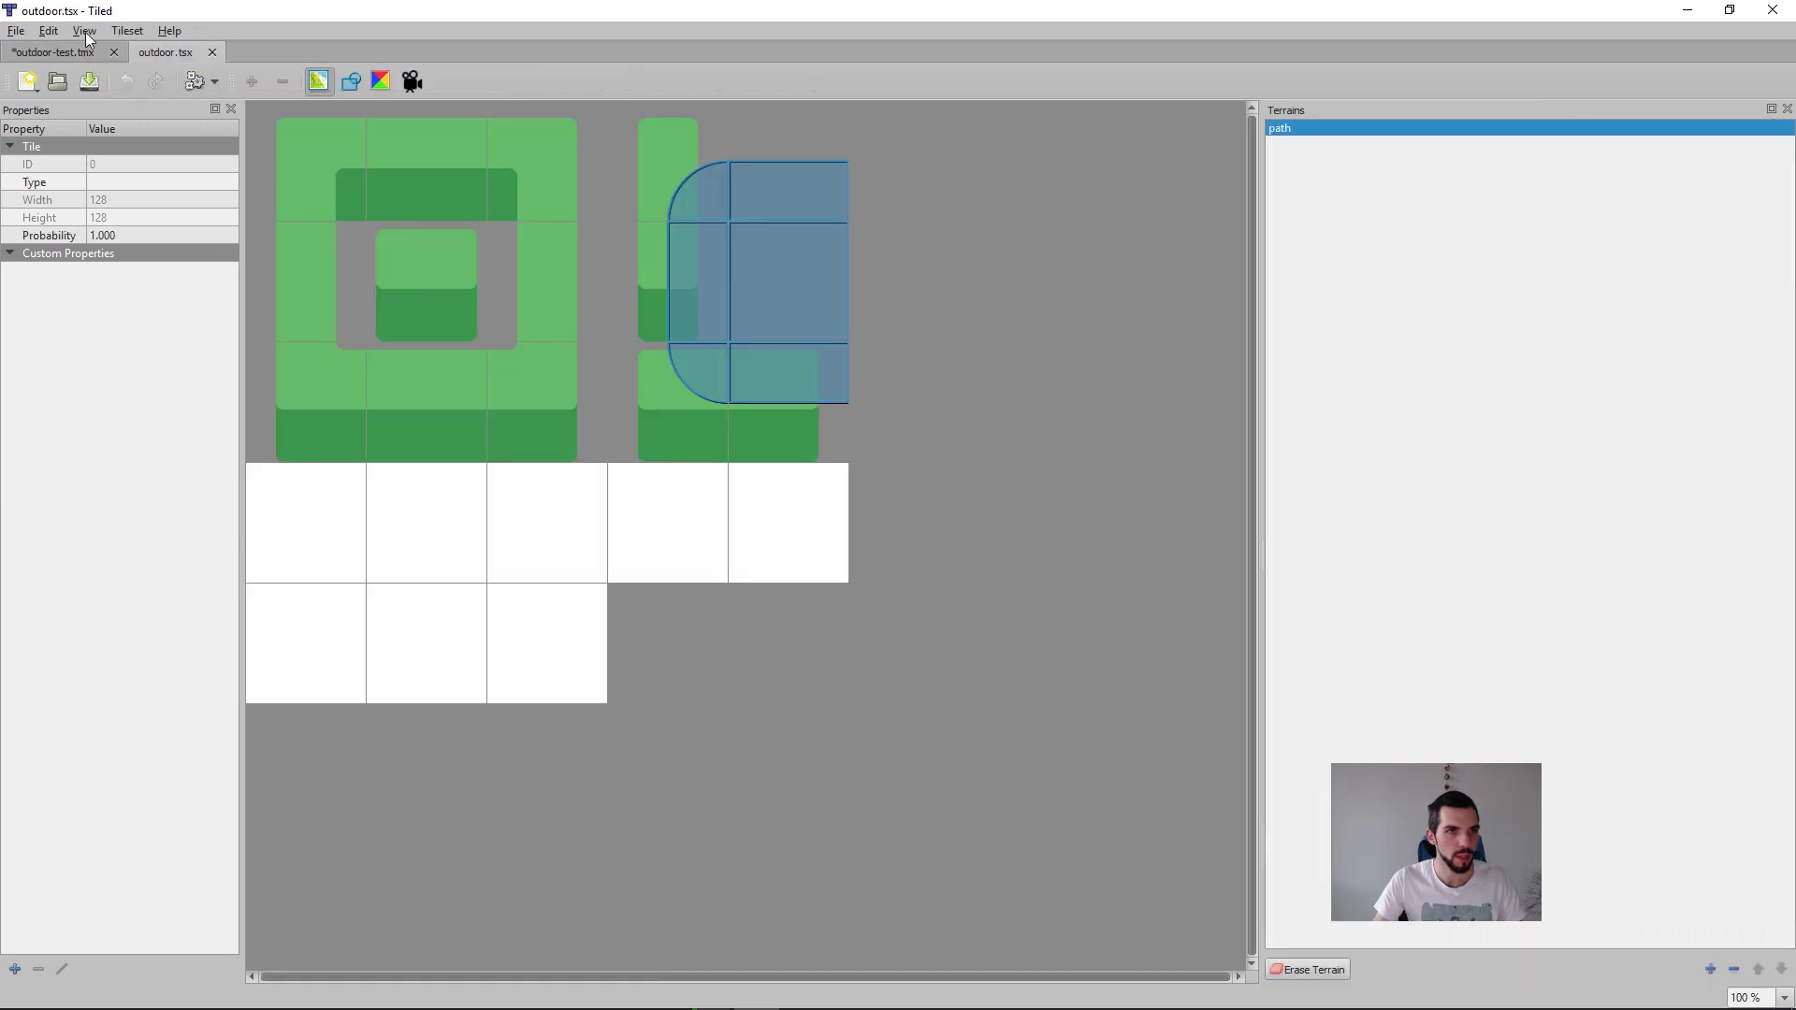
{"action": "left_click", "coordinate": [17, 32]}
{"action": "left_click", "coordinate": [1698, 3]}
{"action": "left_click", "coordinate": [1697, 2]}
Step: Try dirt passages two and three tiles wide below the new dirt rectangle and undo them
{"action": "middle_click_drag", "start_coordinate": [1206, 468], "coordinate": [1116, 481]}
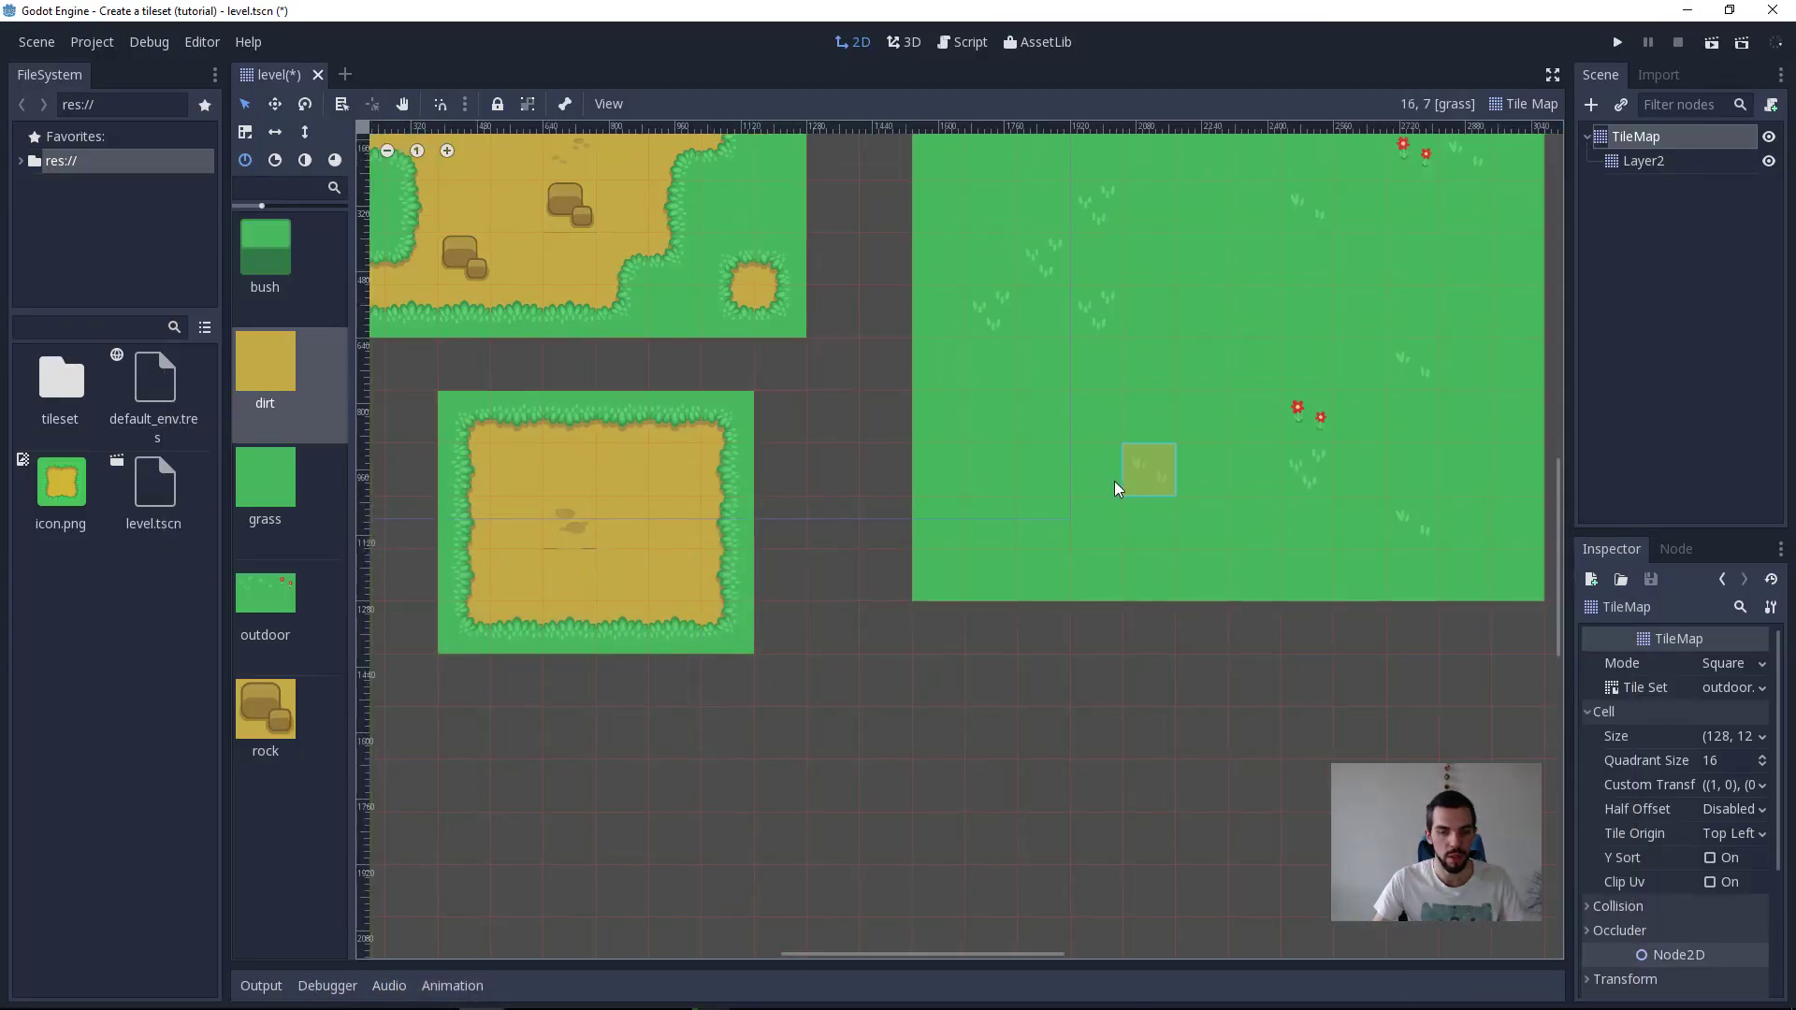
{"action": "mouse_move", "coordinate": [589, 679]}
{"action": "left_mouse_down"}
{"action": "mouse_move", "coordinate": [586, 782]}
{"action": "mouse_move", "coordinate": [619, 709]}
{"action": "left_mouse_up"}
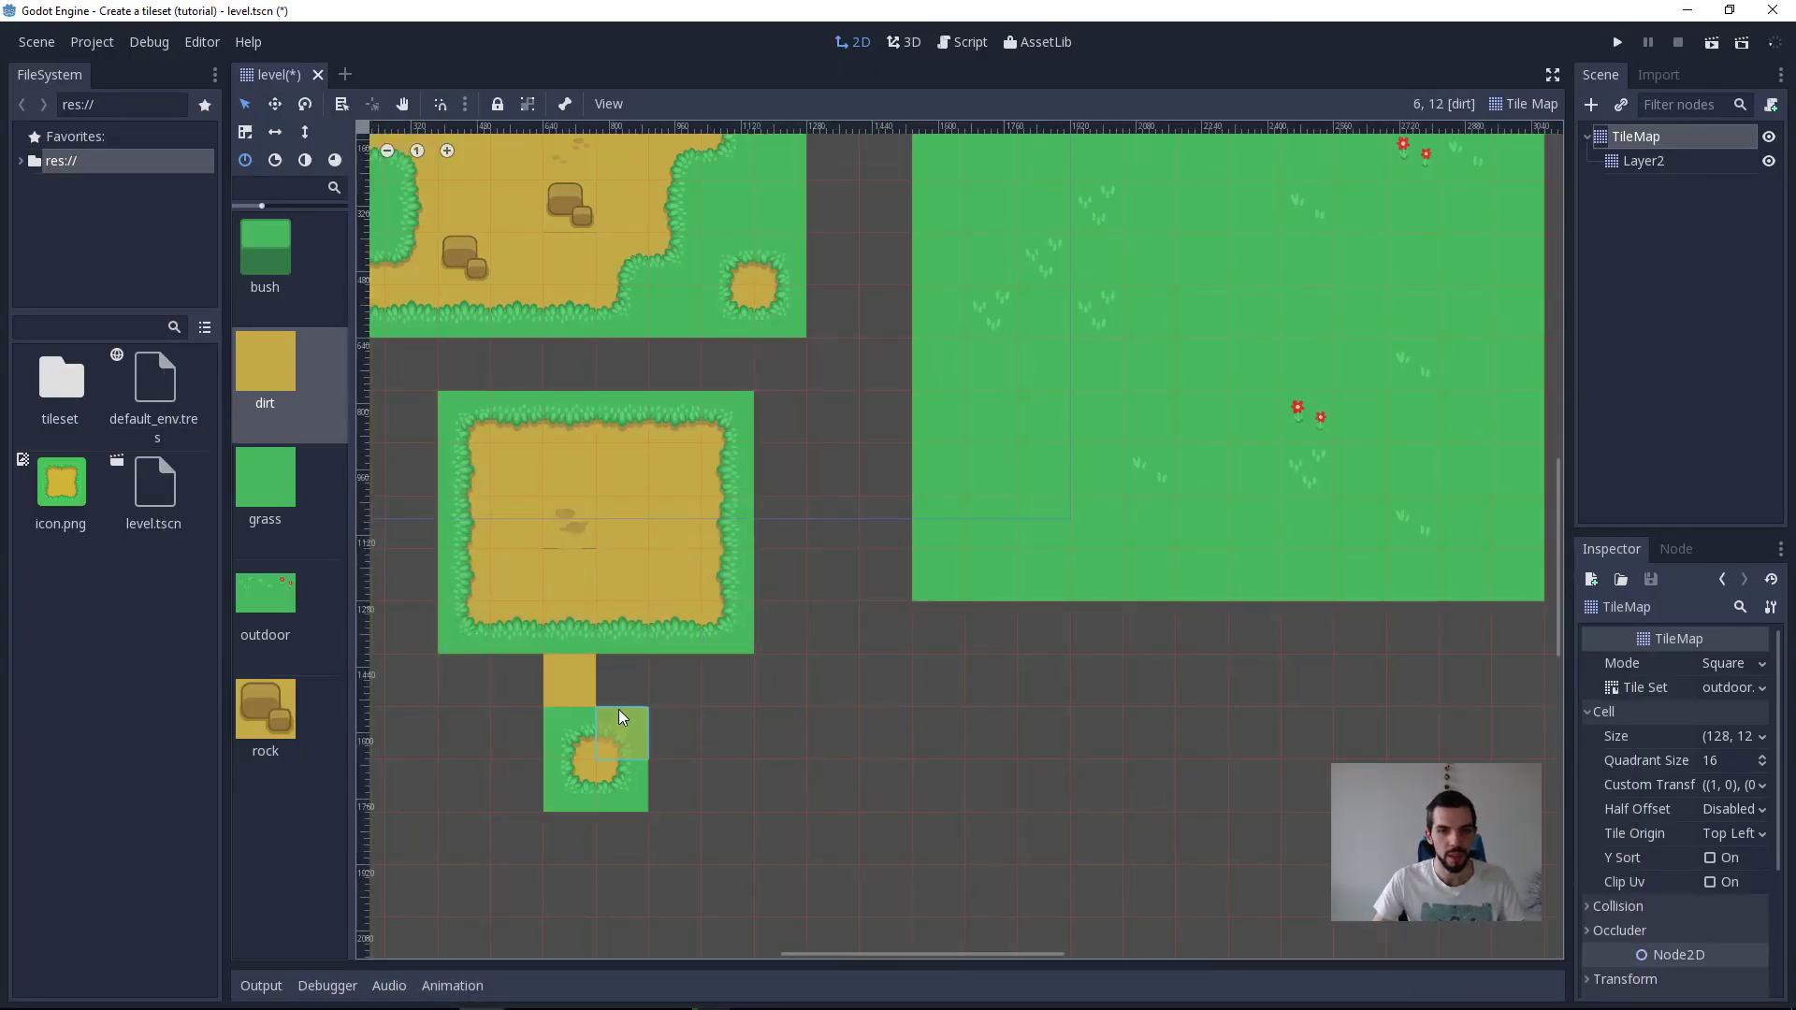
{"action": "key", "text": "ctrl+z"}
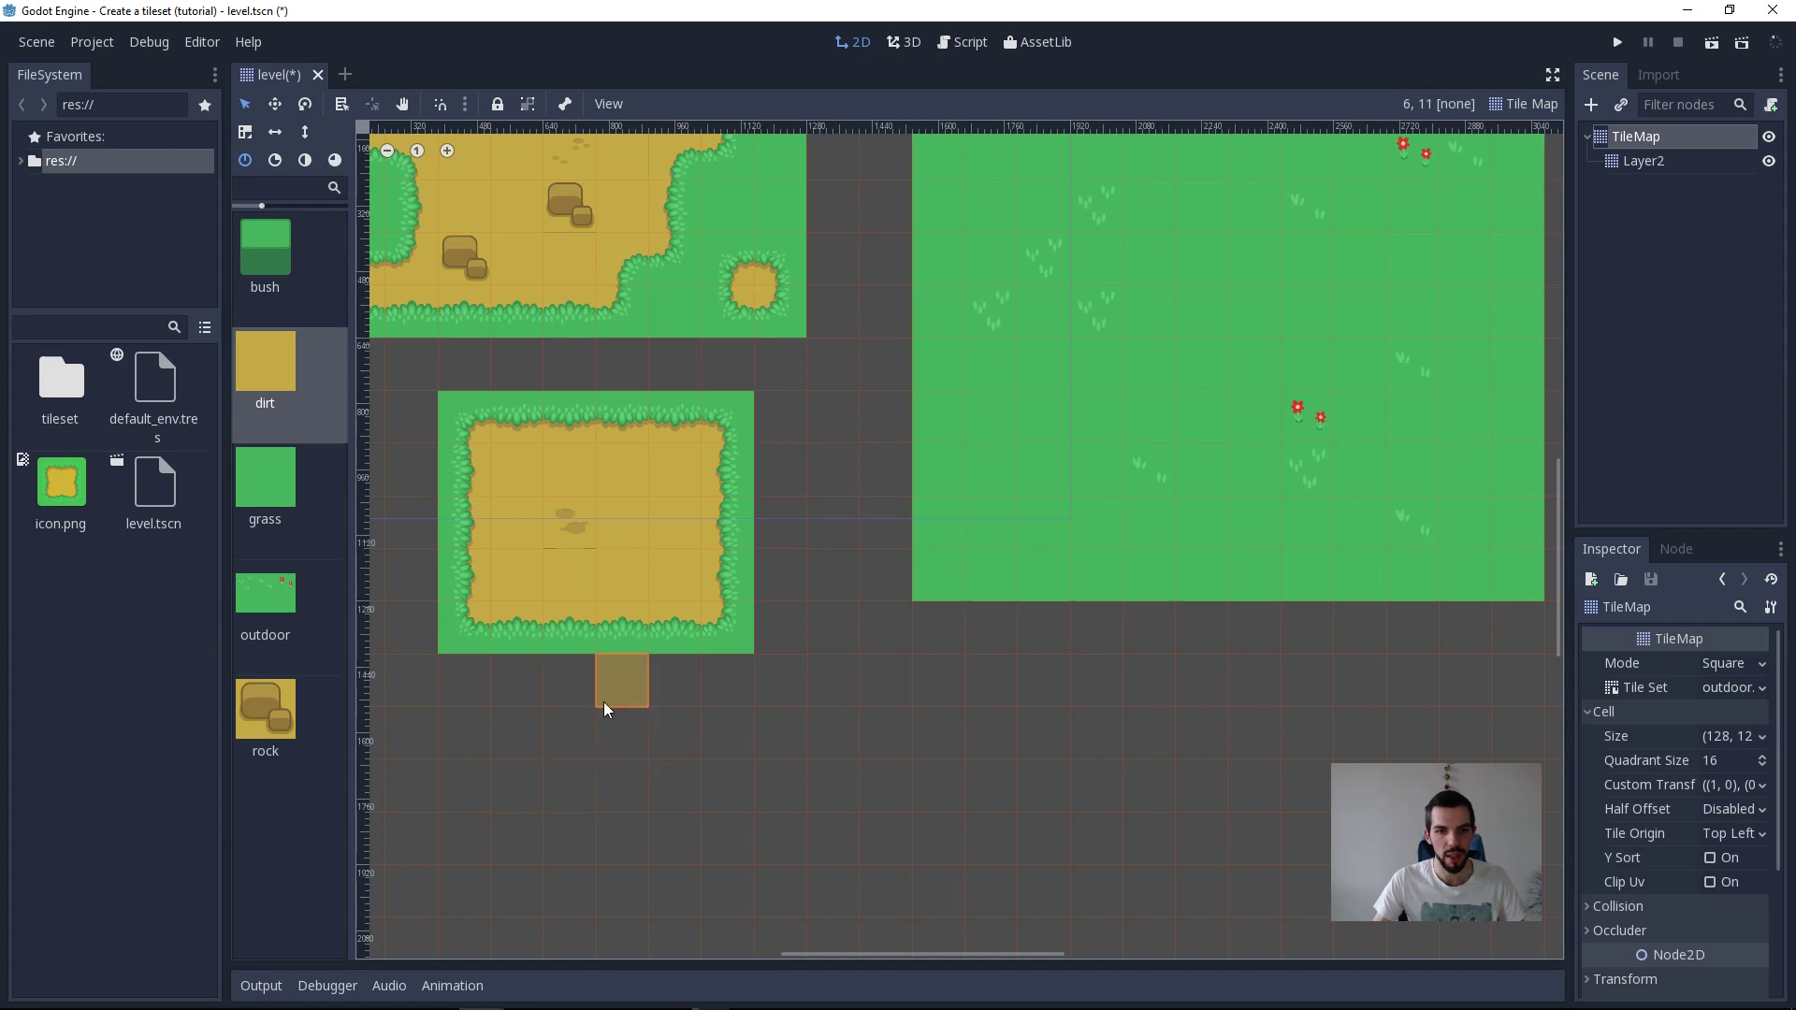
{"action": "left_click_drag", "start_coordinate": [598, 784], "coordinate": [598, 664]}
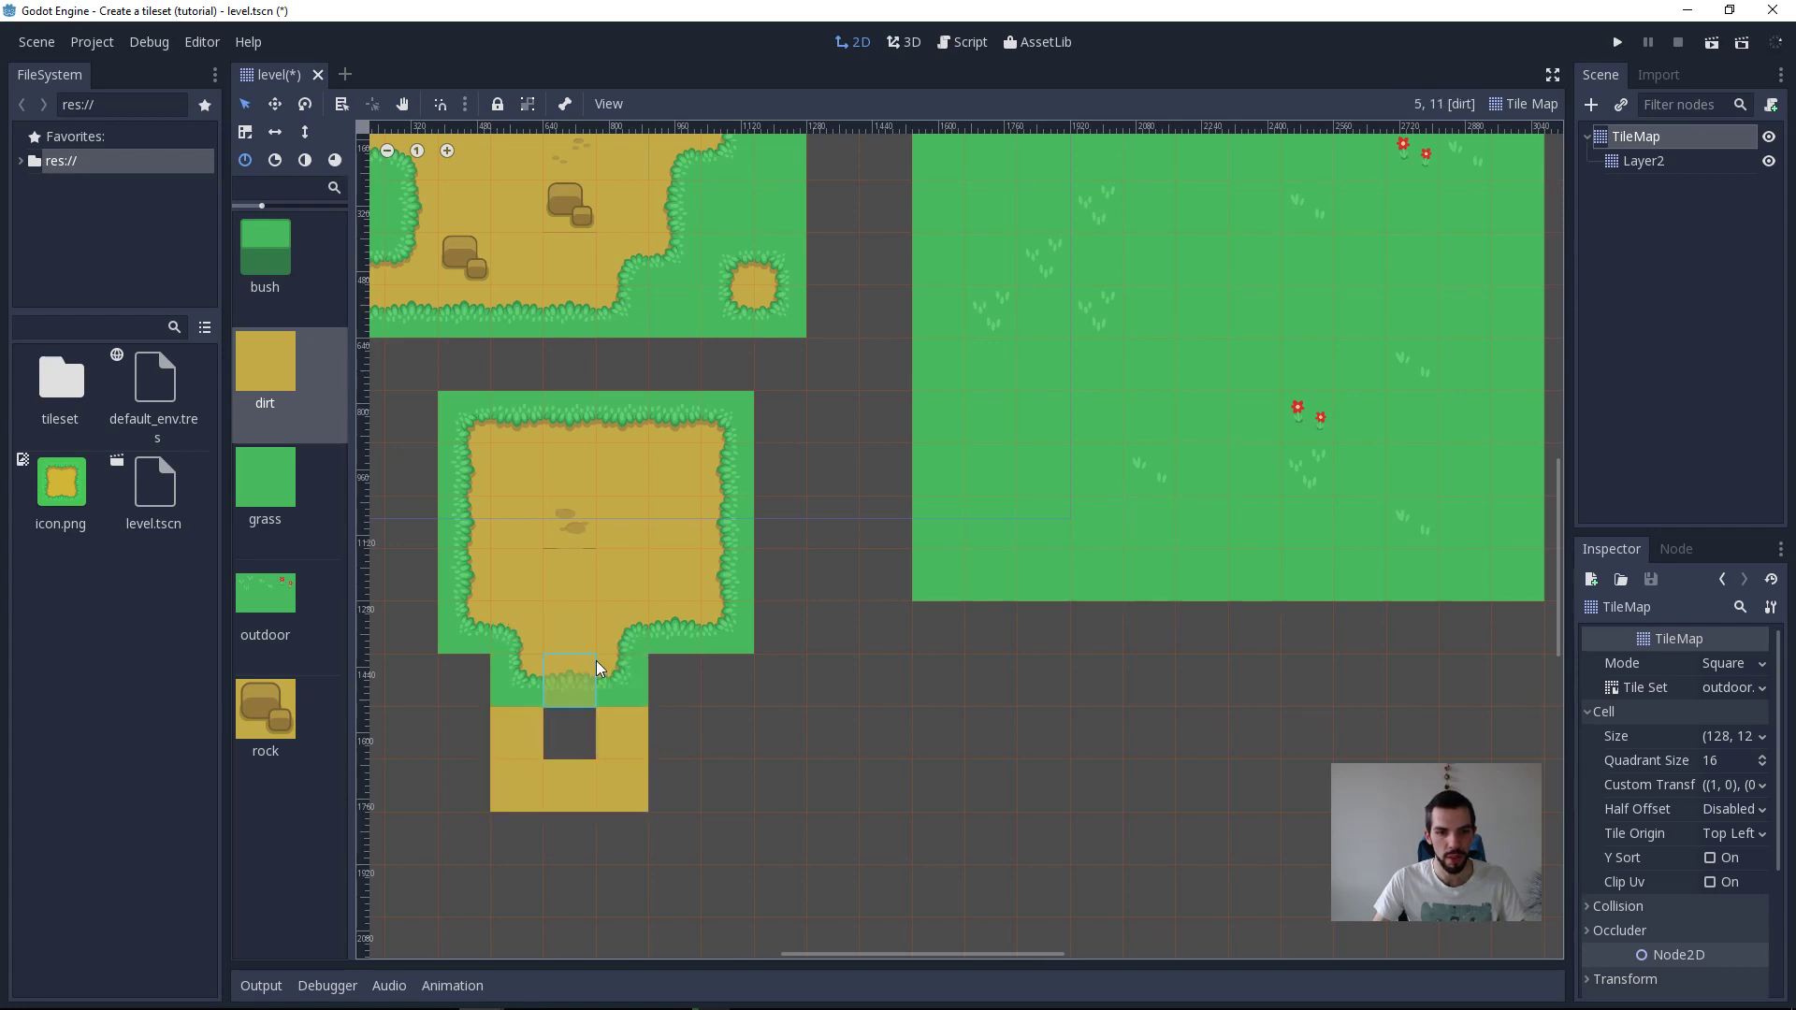
{"action": "left_click", "coordinate": [559, 754]}
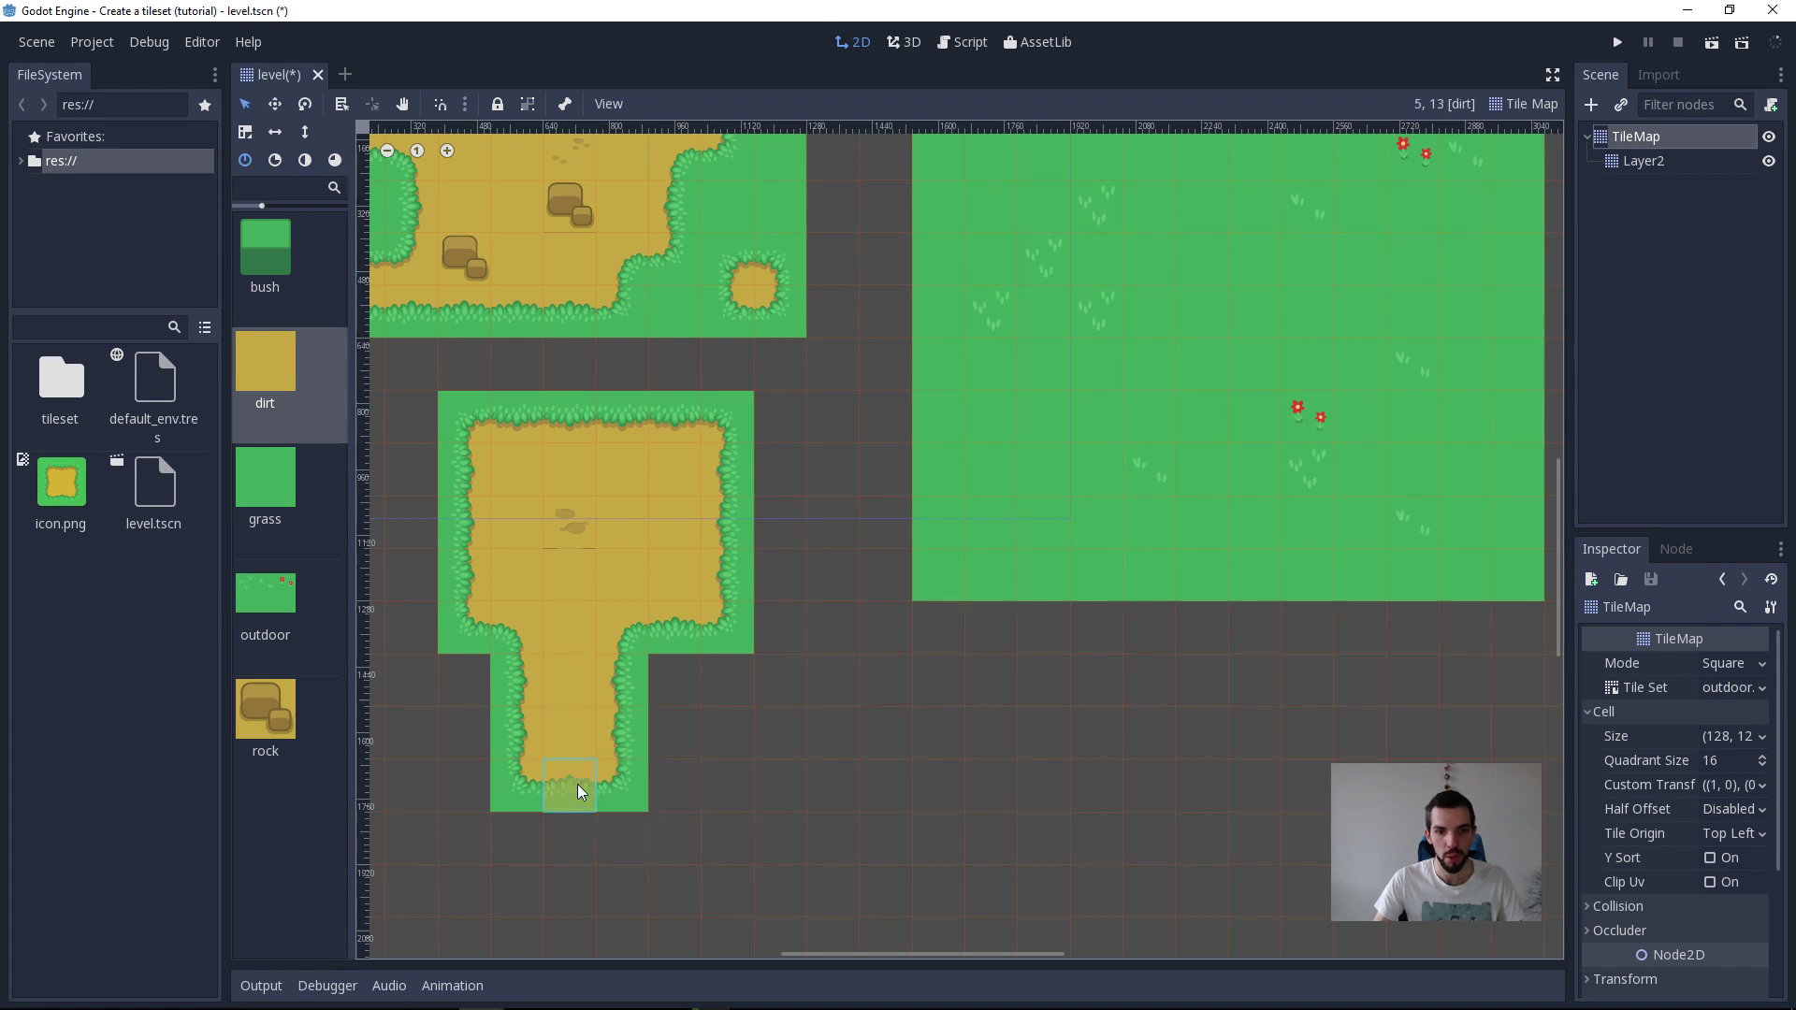
{"action": "key", "text": "ctrl+z"}
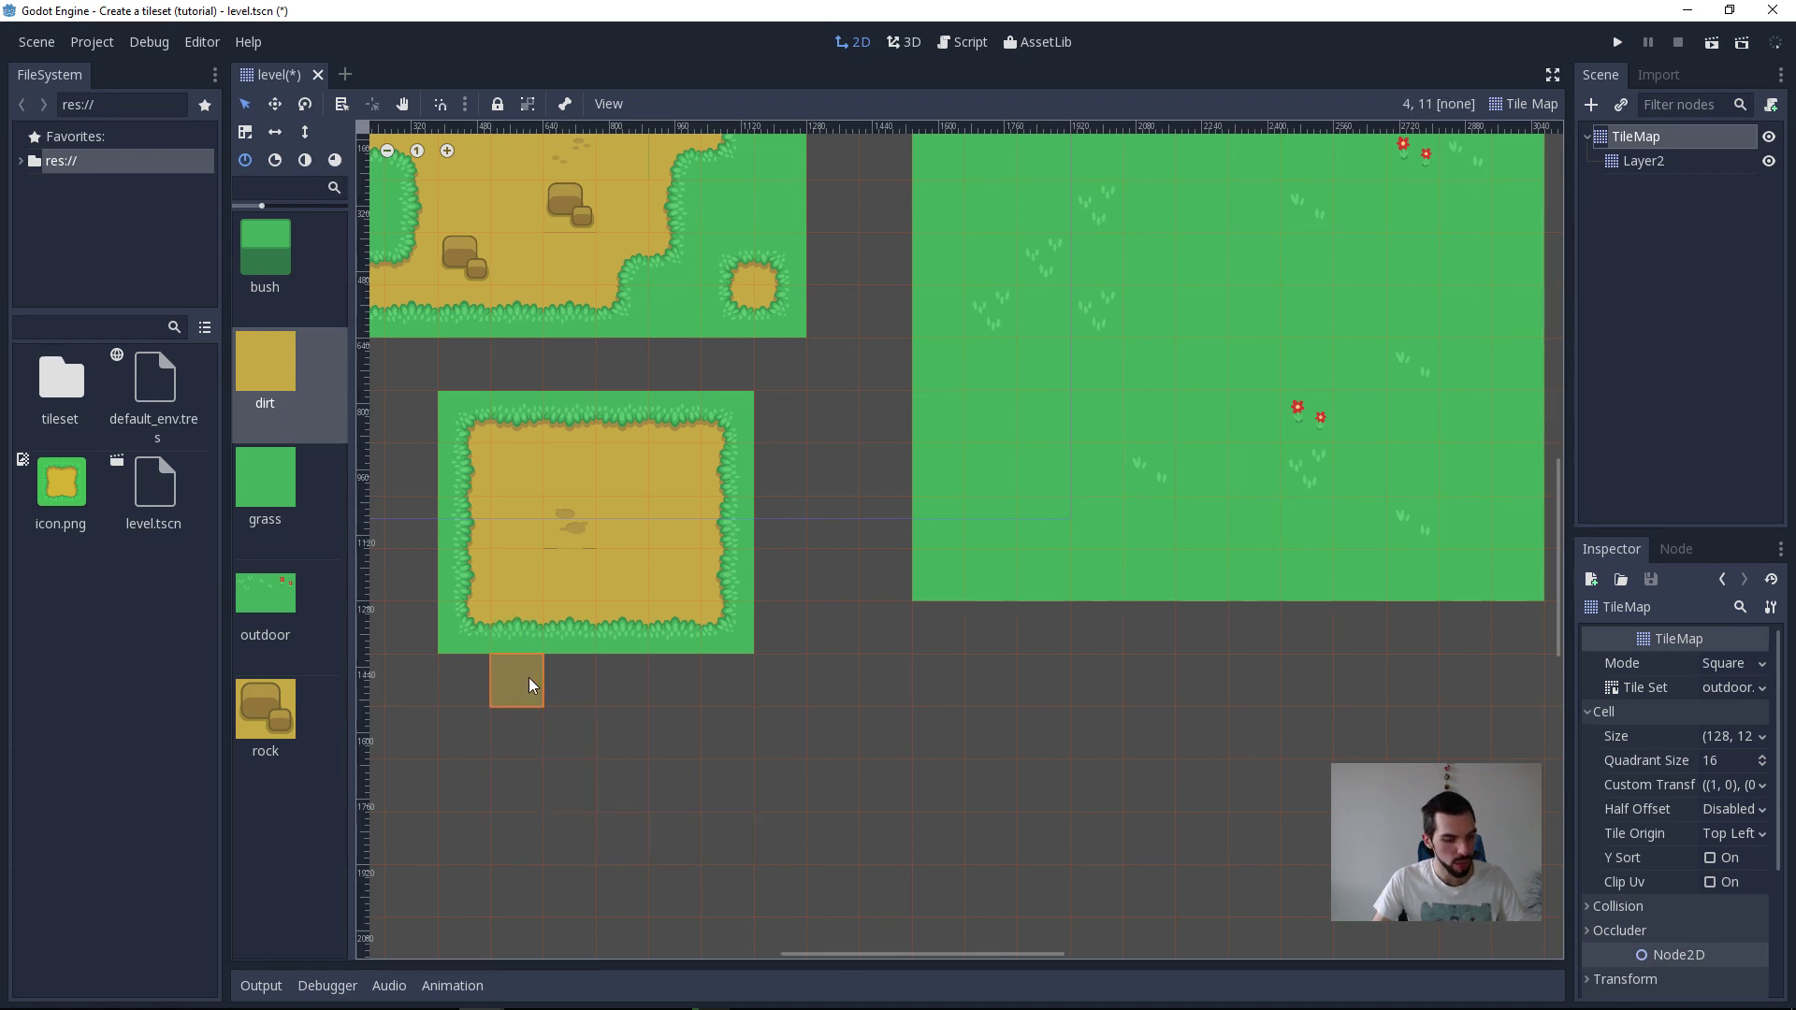
Step: Switch to the file manager and open Dropbox's common/keycastow folder in a new tab
{"action": "key", "text": "super+alt+2"}
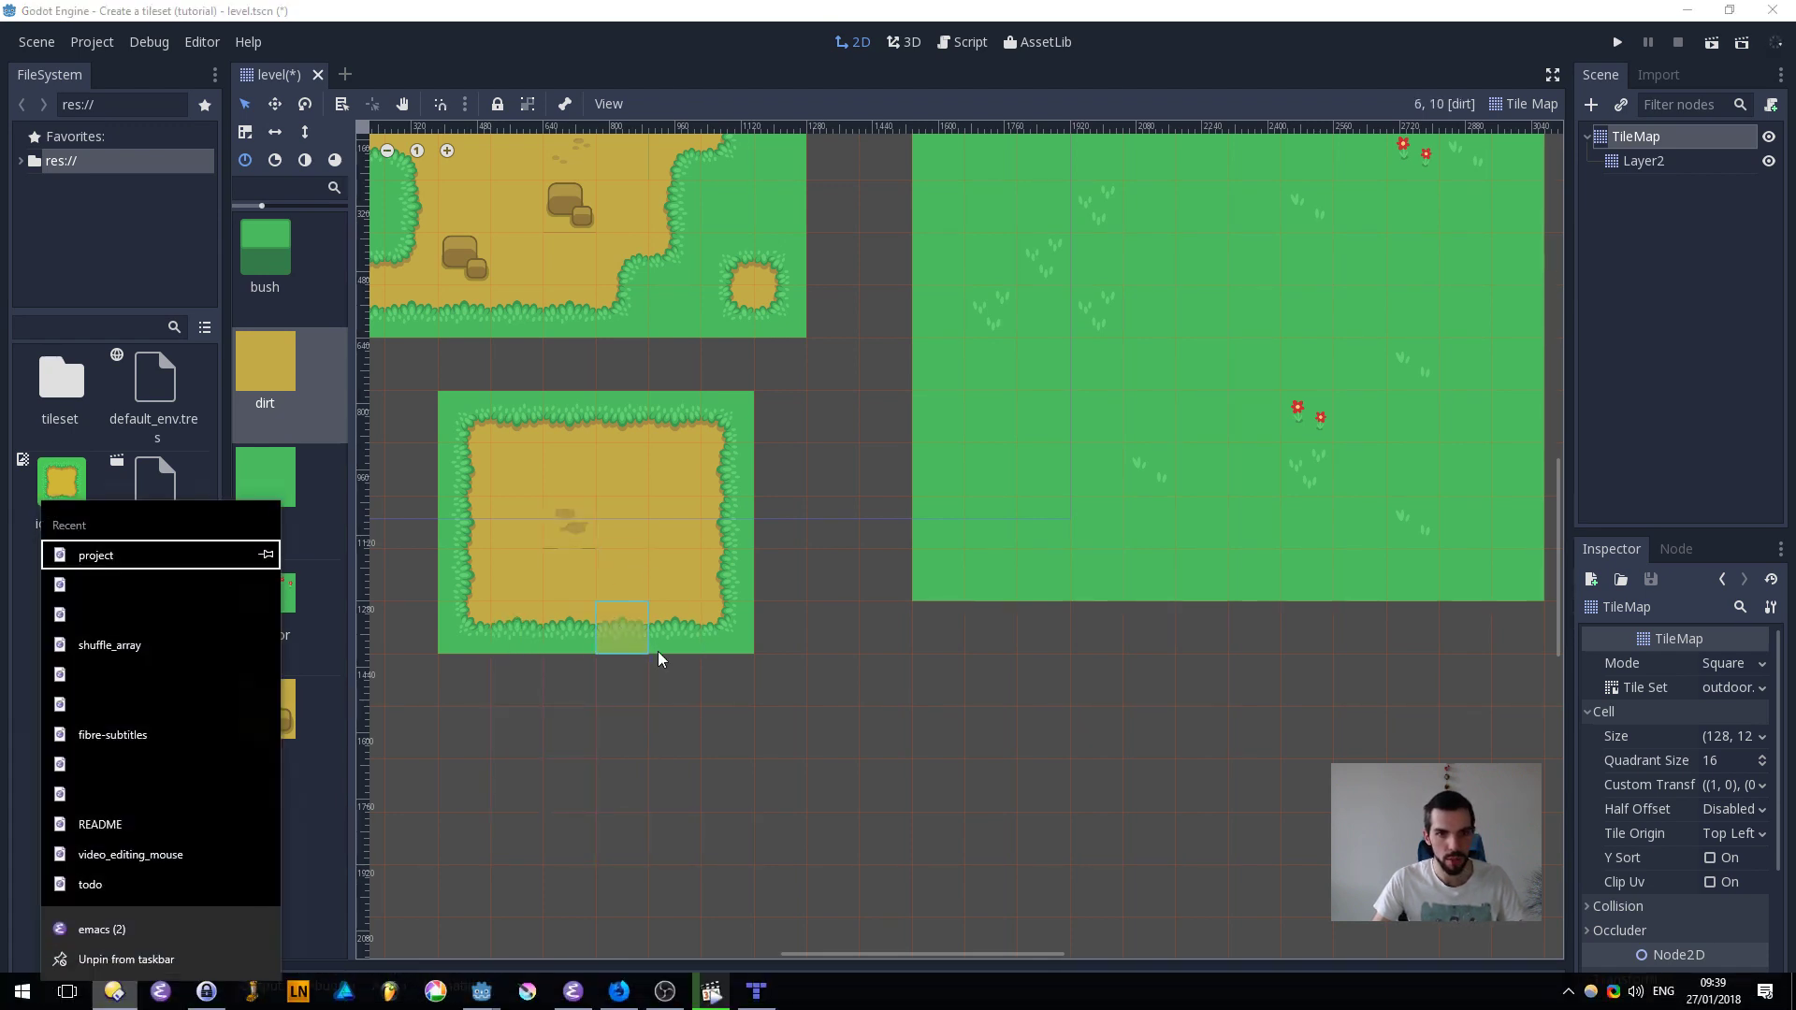
{"action": "key", "text": "Escape"}
{"action": "key", "text": "super+1"}
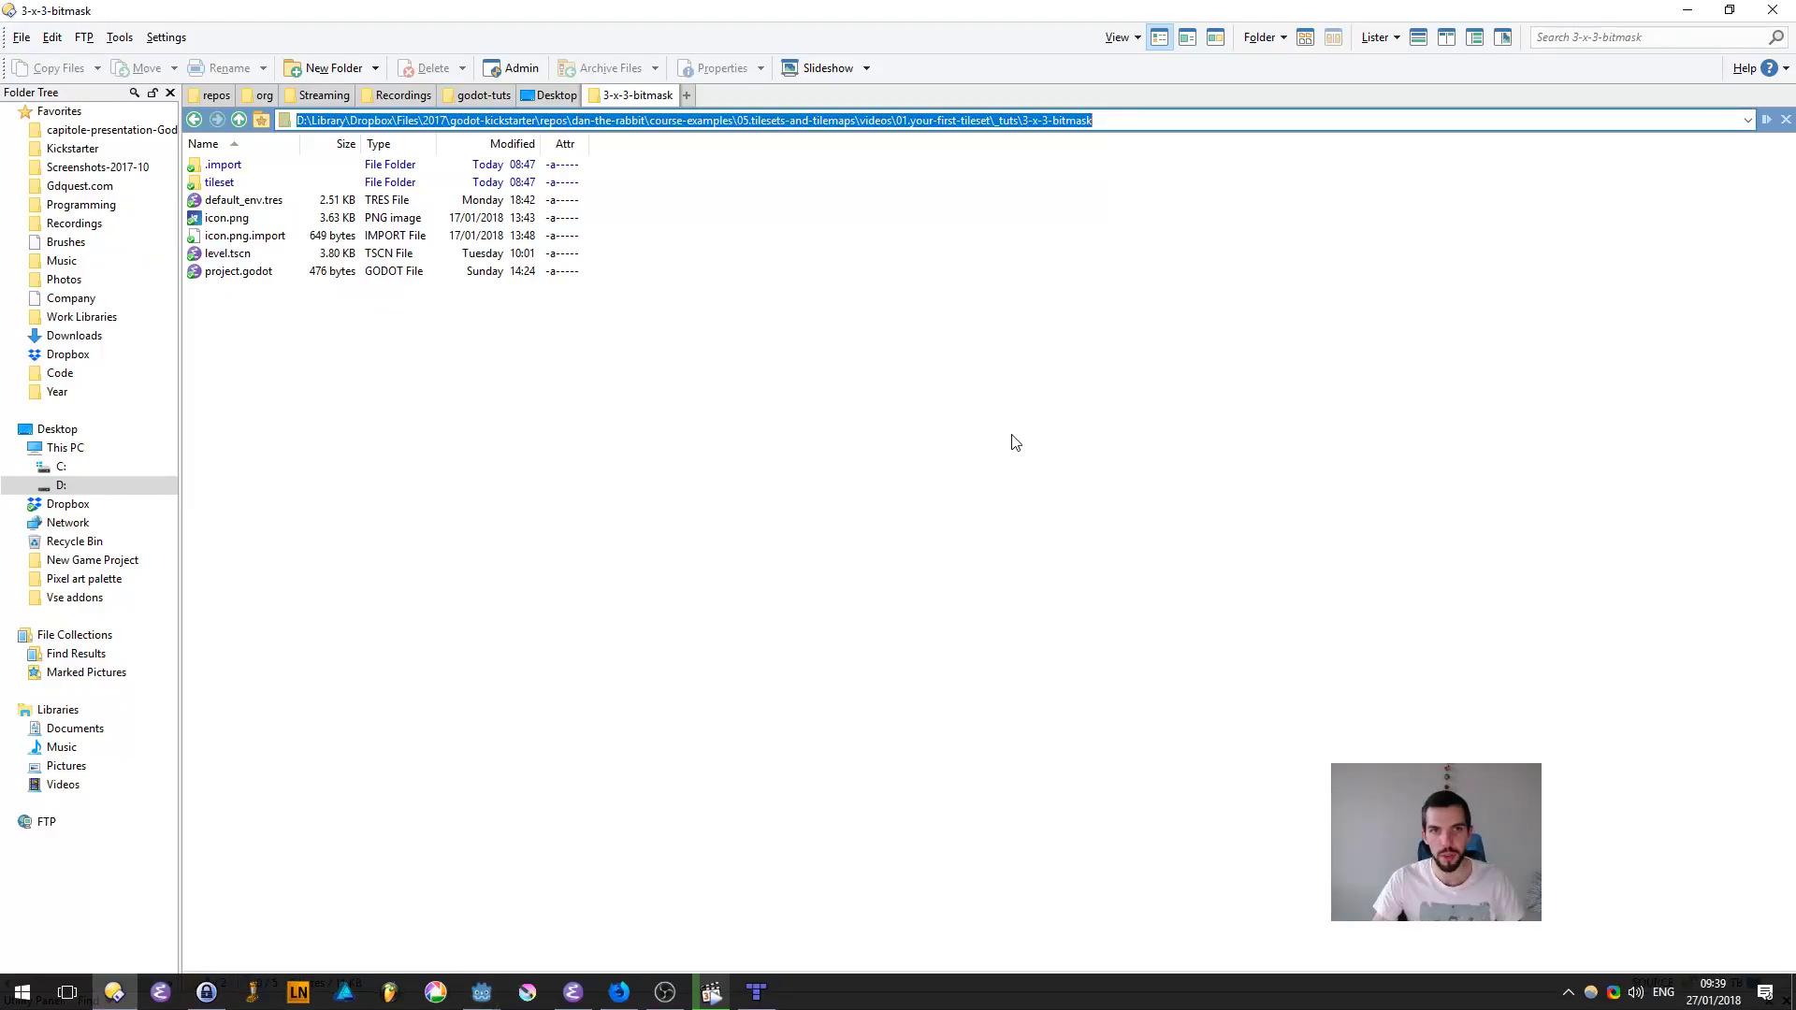
{"action": "key", "text": "ctrl+t"}
{"action": "key", "text": "ctrl+l"}
{"action": "type", "text": "dropbox"}
{"action": "key", "text": "Return"}
{"action": "key", "text": "Down"}
{"action": "key", "text": "Return"}
{"action": "key", "text": "Down"}
{"action": "key", "text": "Down"}
{"action": "key", "text": "Return"}
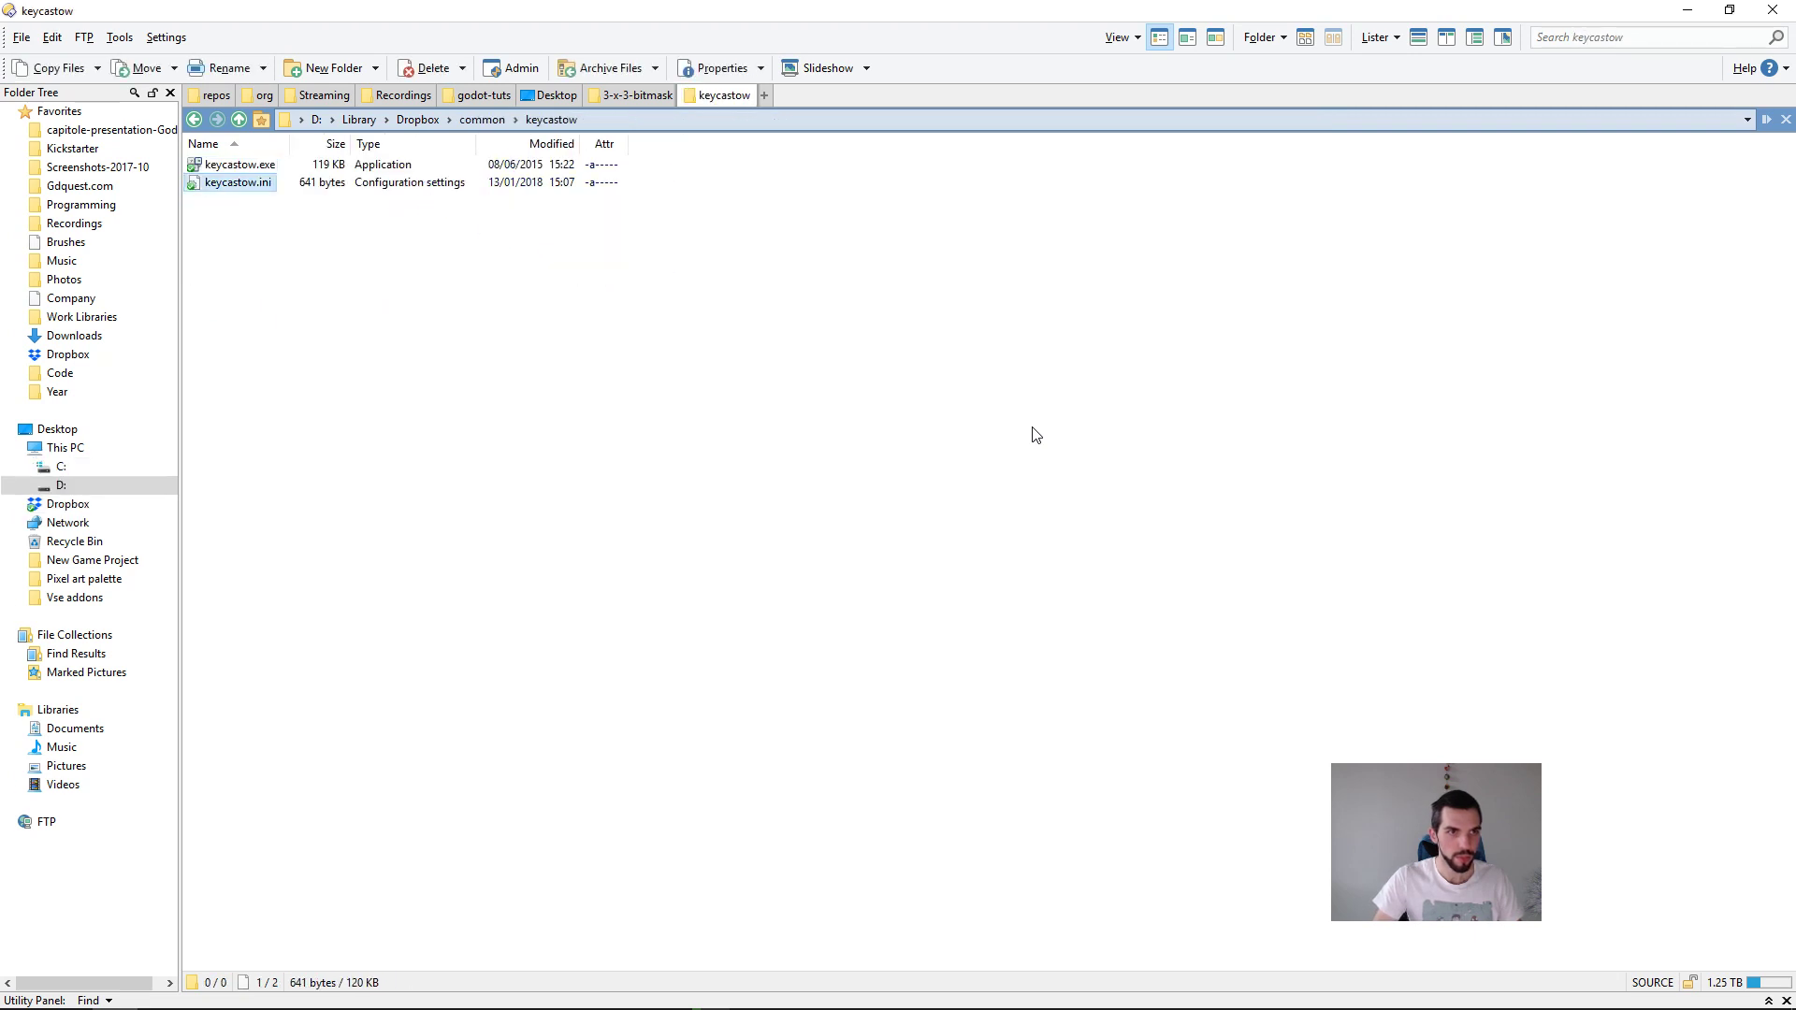
Step: Open and close keycastow.ini, launch keycastow.exe, and return to the Godot editor
{"action": "key", "text": "Return"}
{"action": "key", "text": "alt+F4"}
{"action": "key", "text": "Up"}
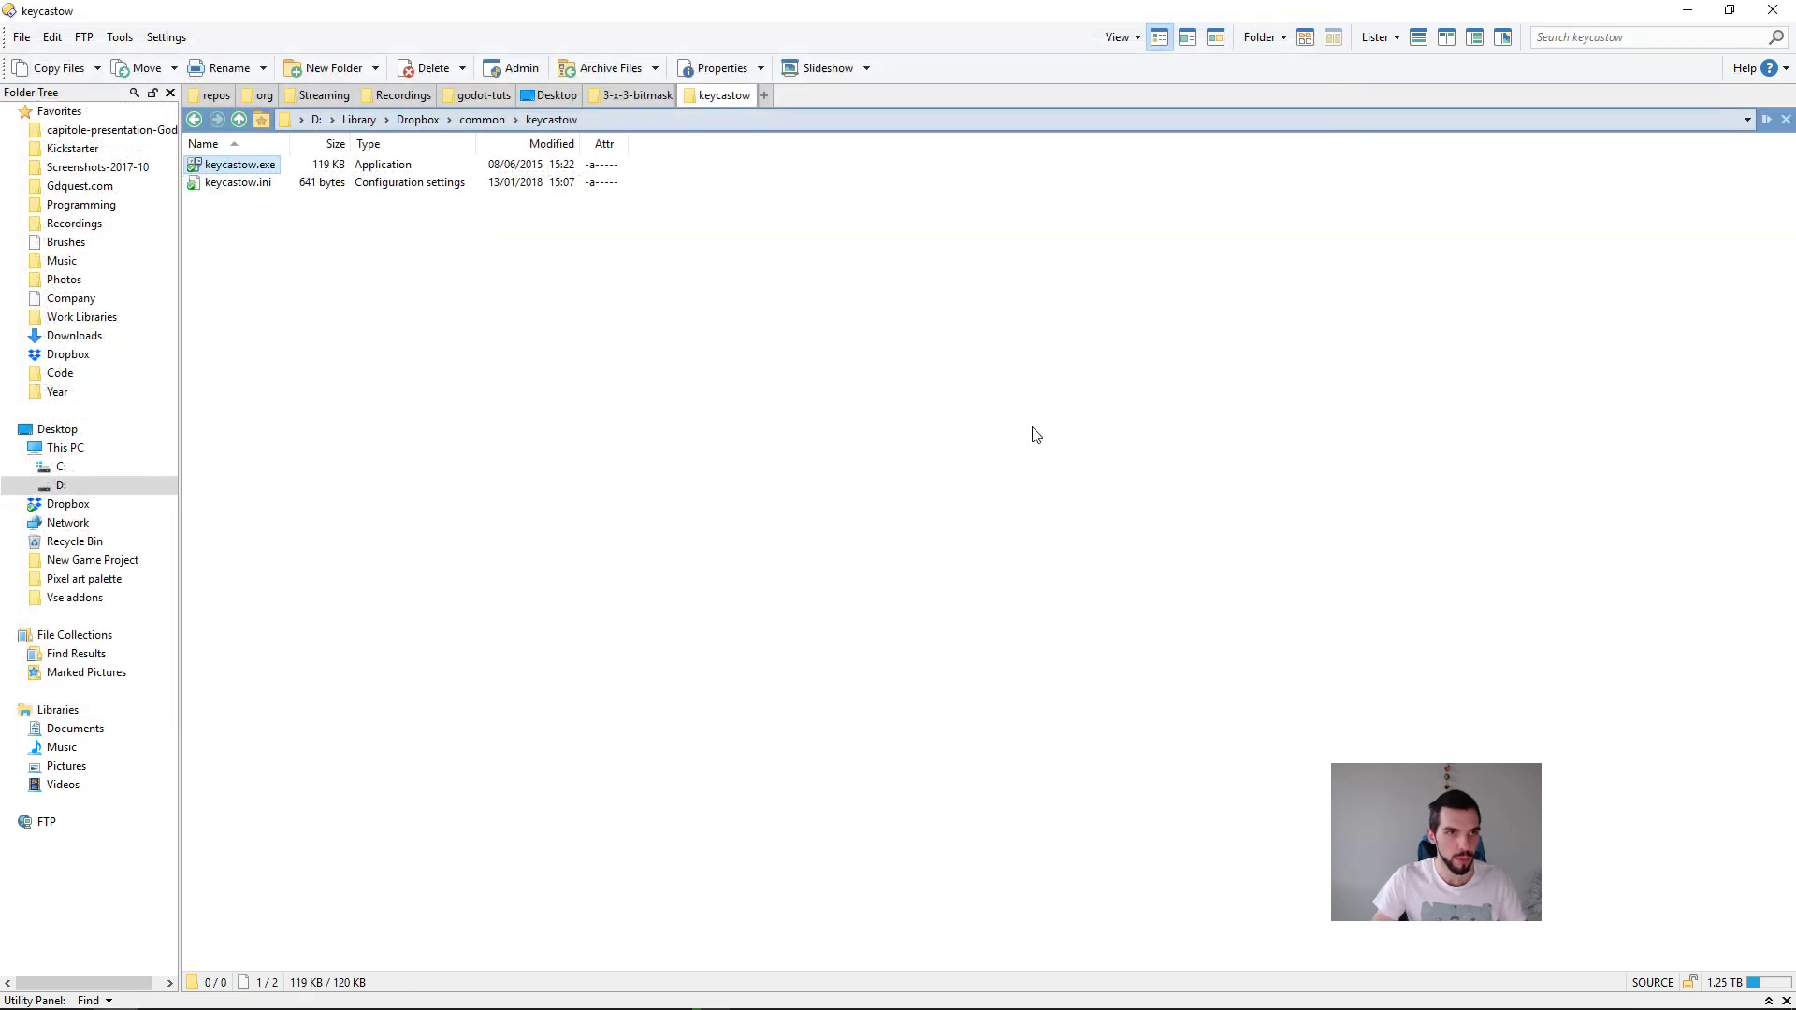
{"action": "key", "text": "Return"}
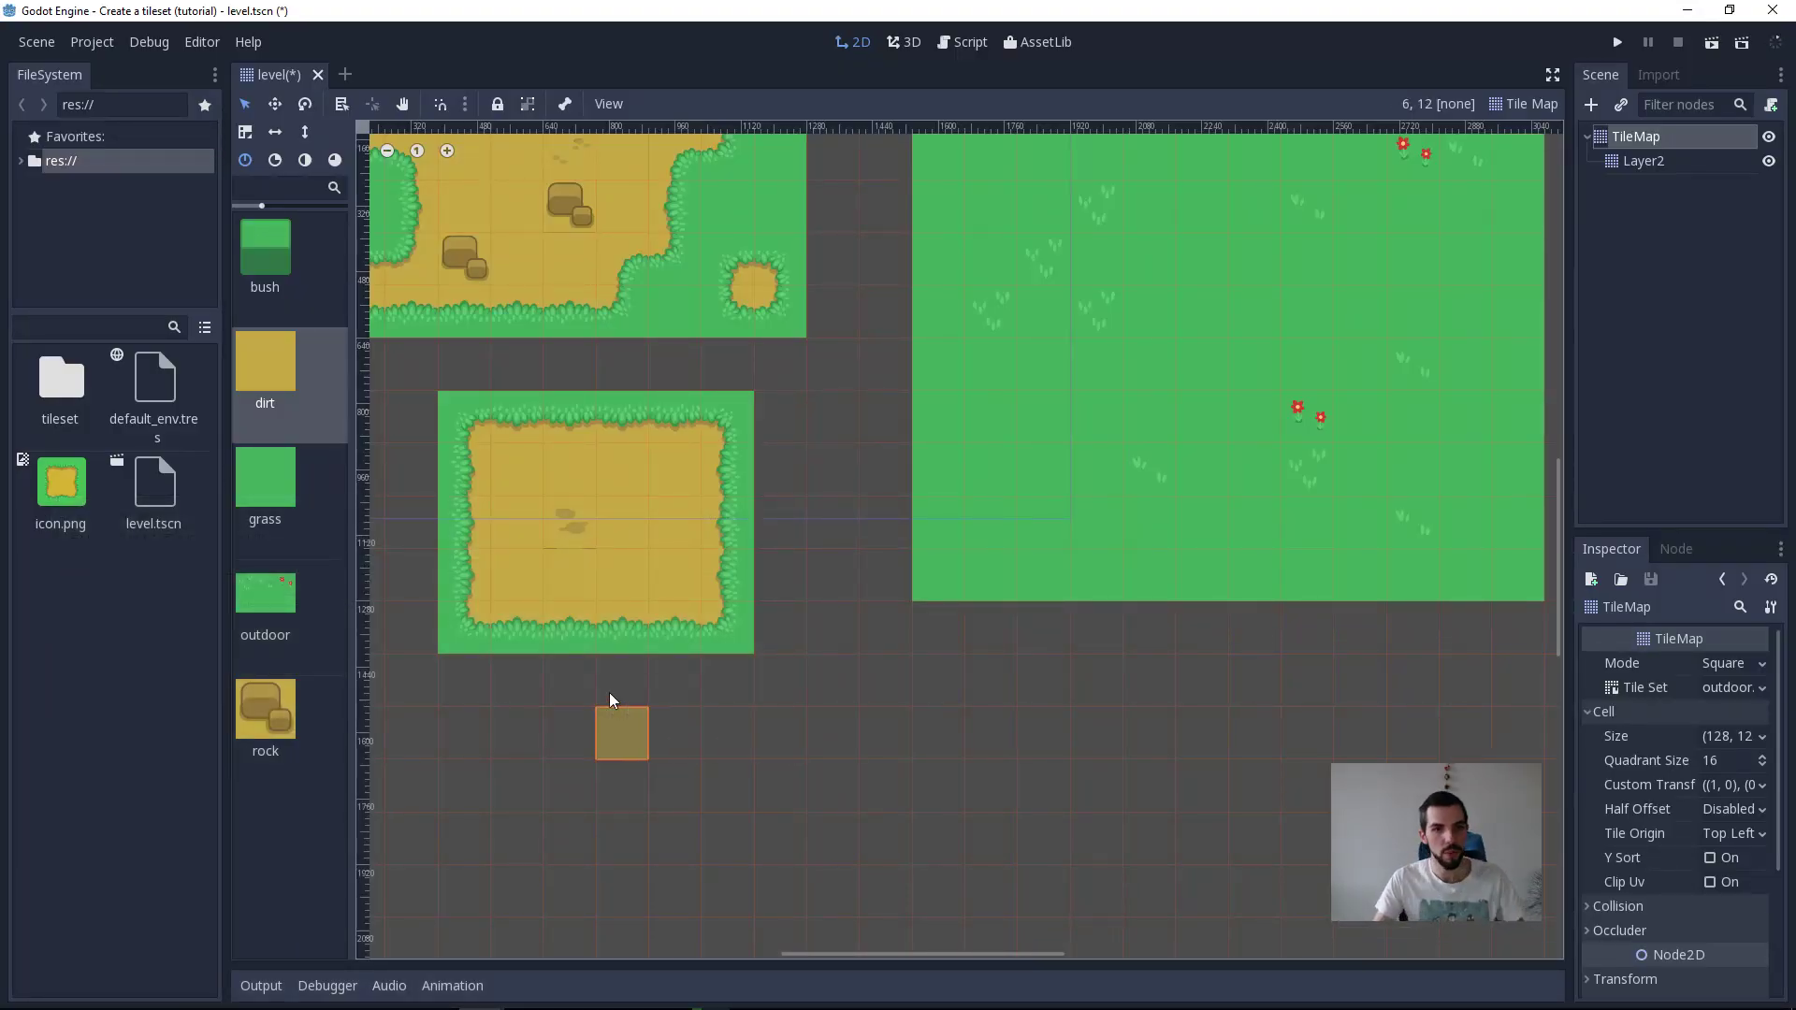
Step: Paint a dirt corridor down and right from the dirt rectangle, trying branches off its end and undoing them
{"action": "mouse_move", "coordinate": [539, 700]}
{"action": "left_mouse_down", "text": "ctrl"}
{"action": "mouse_move", "coordinate": [630, 935]}
{"action": "mouse_move", "coordinate": [627, 855]}
{"action": "mouse_move", "coordinate": [941, 788]}
{"action": "left_mouse_up", "text": "ctrl"}
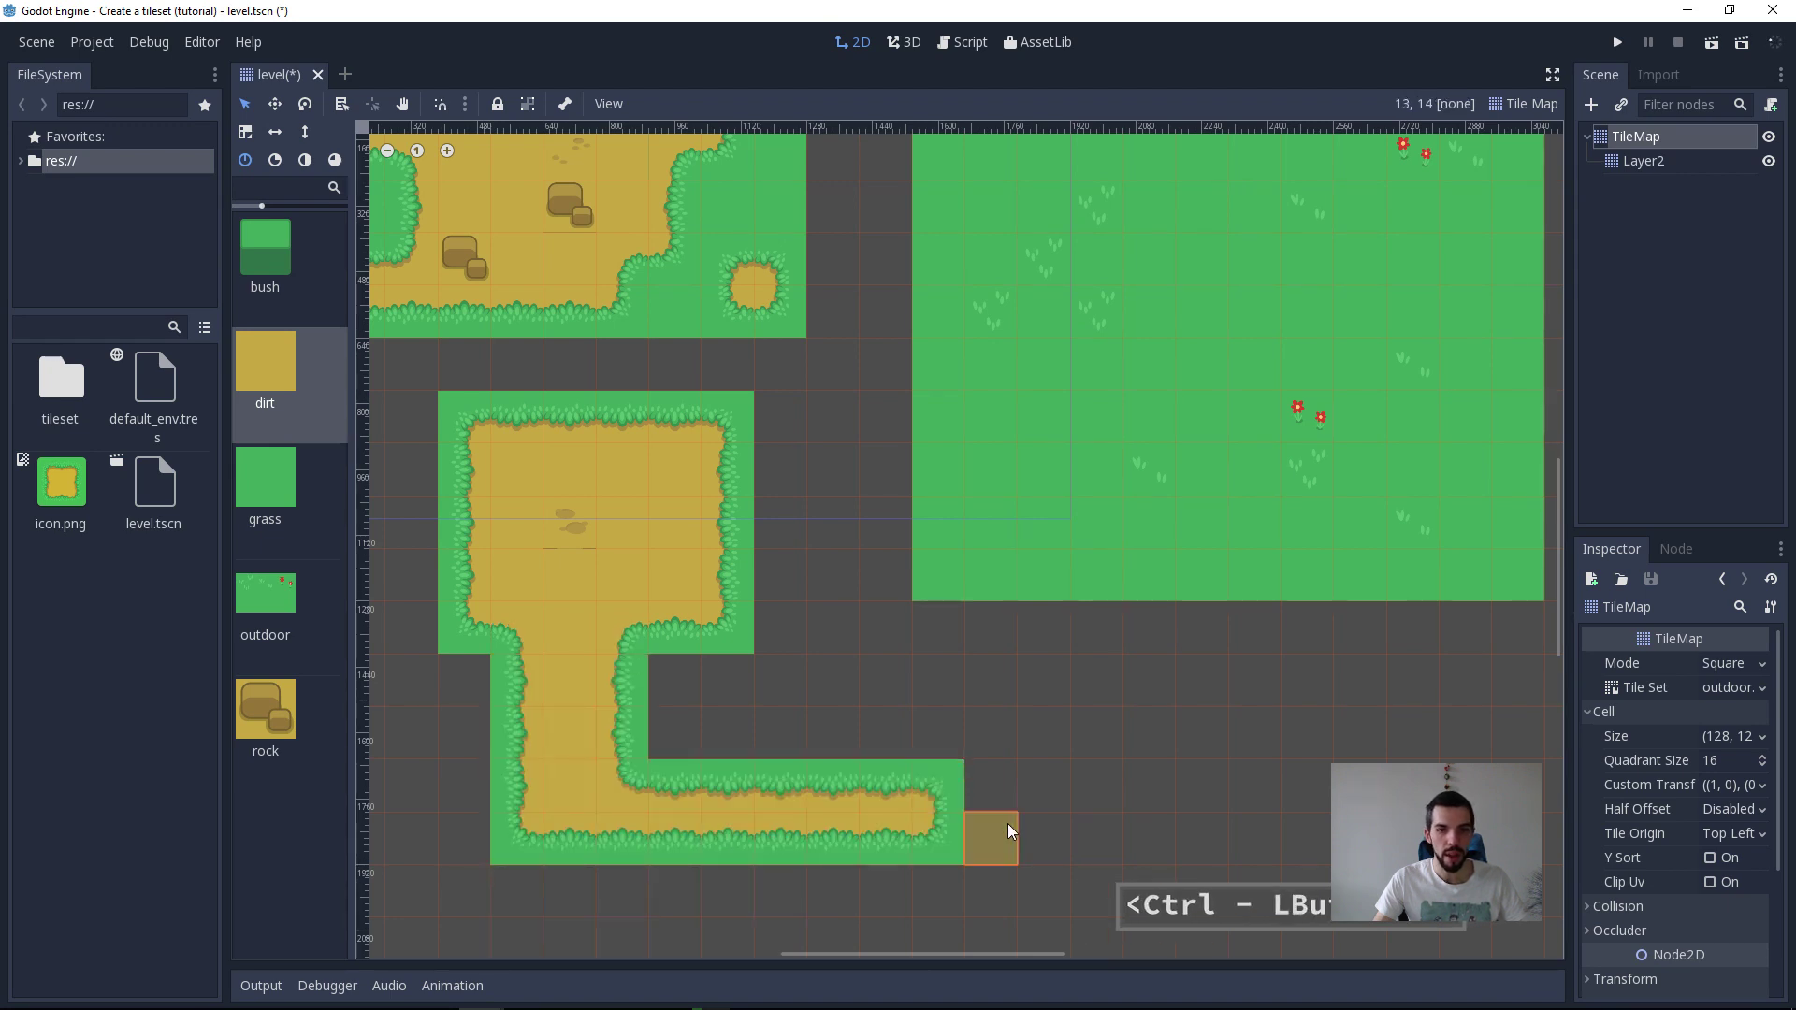
{"action": "left_click_drag", "start_coordinate": [885, 847], "coordinate": [943, 997], "text": "ctrl"}
{"action": "mouse_move", "coordinate": [1001, 855]}
{"action": "middle_mouse_down"}
{"action": "mouse_move", "coordinate": [1009, 644]}
{"action": "mouse_move", "coordinate": [1008, 696]}
{"action": "middle_mouse_up"}
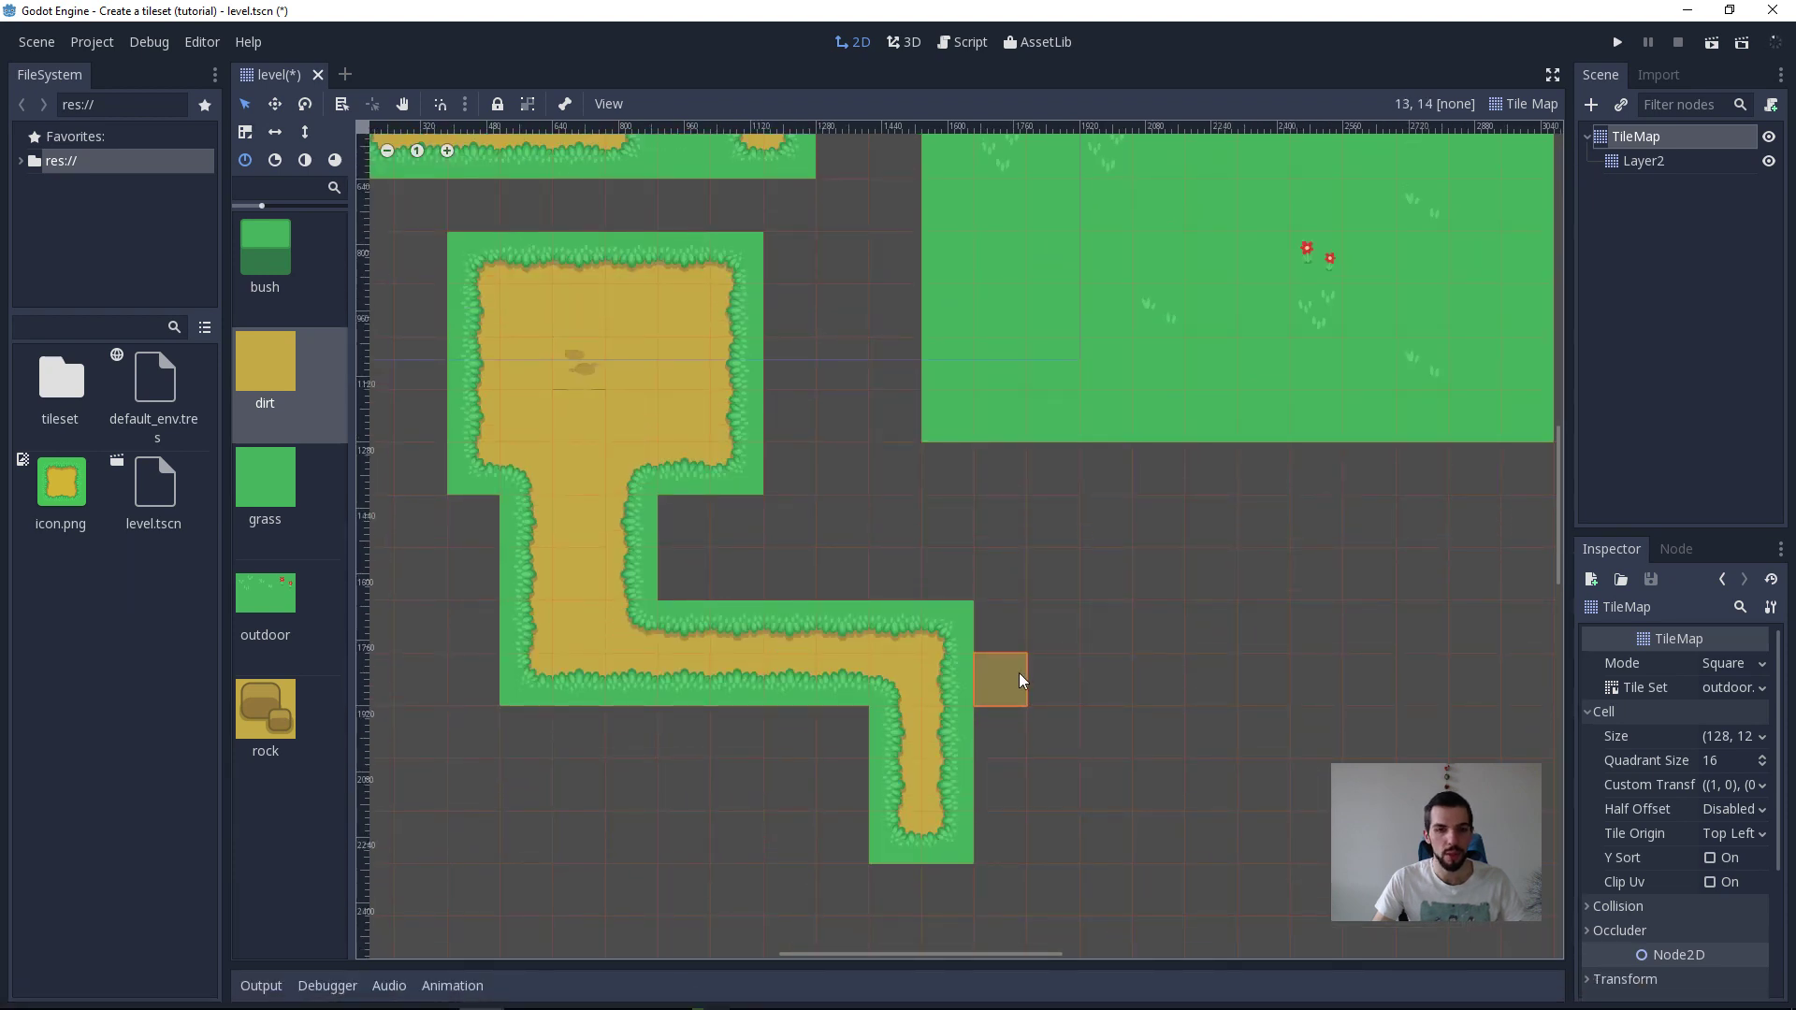
{"action": "mouse_move", "coordinate": [980, 634]}
{"action": "left_mouse_down", "text": "shift"}
{"action": "mouse_move", "coordinate": [1468, 625]}
{"action": "mouse_move", "coordinate": [879, 672]}
{"action": "left_mouse_up", "text": "shift"}
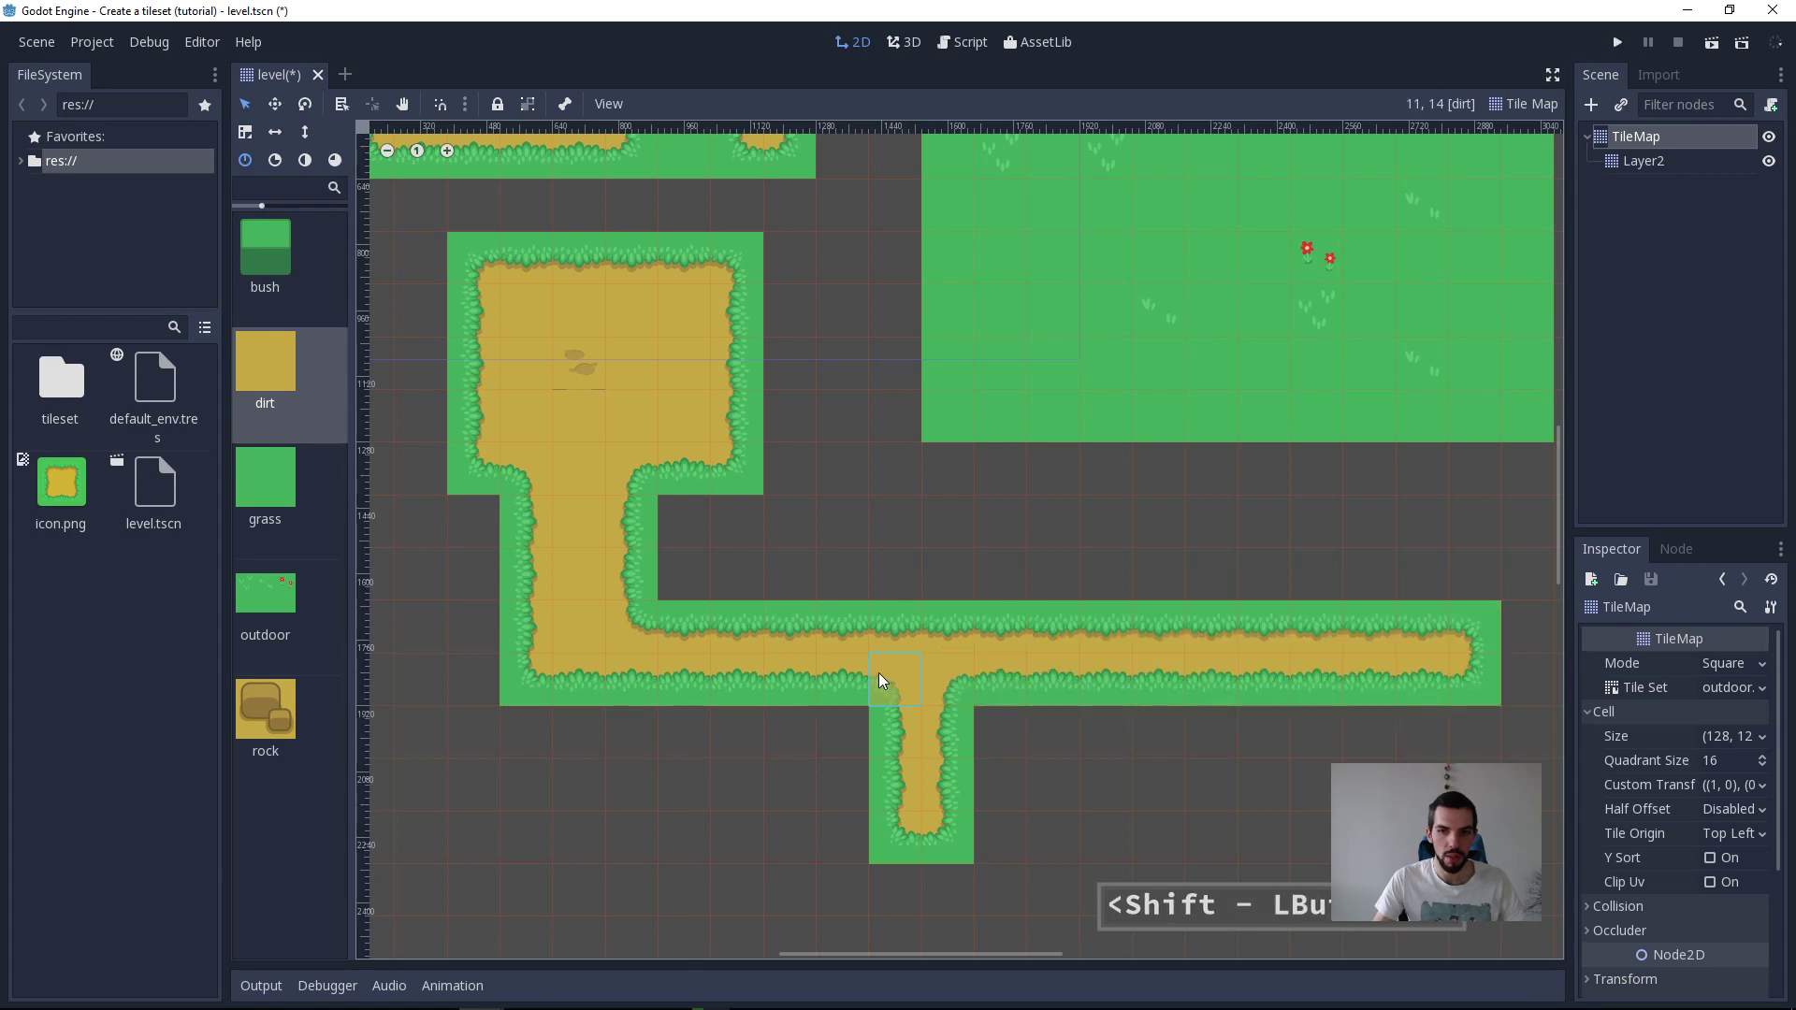
{"action": "middle_click_drag", "start_coordinate": [1172, 789], "coordinate": [997, 751]}
{"action": "key", "text": "ctrl+z"}
{"action": "key", "text": "ctrl+z"}
{"action": "key", "text": "ctrl+z"}
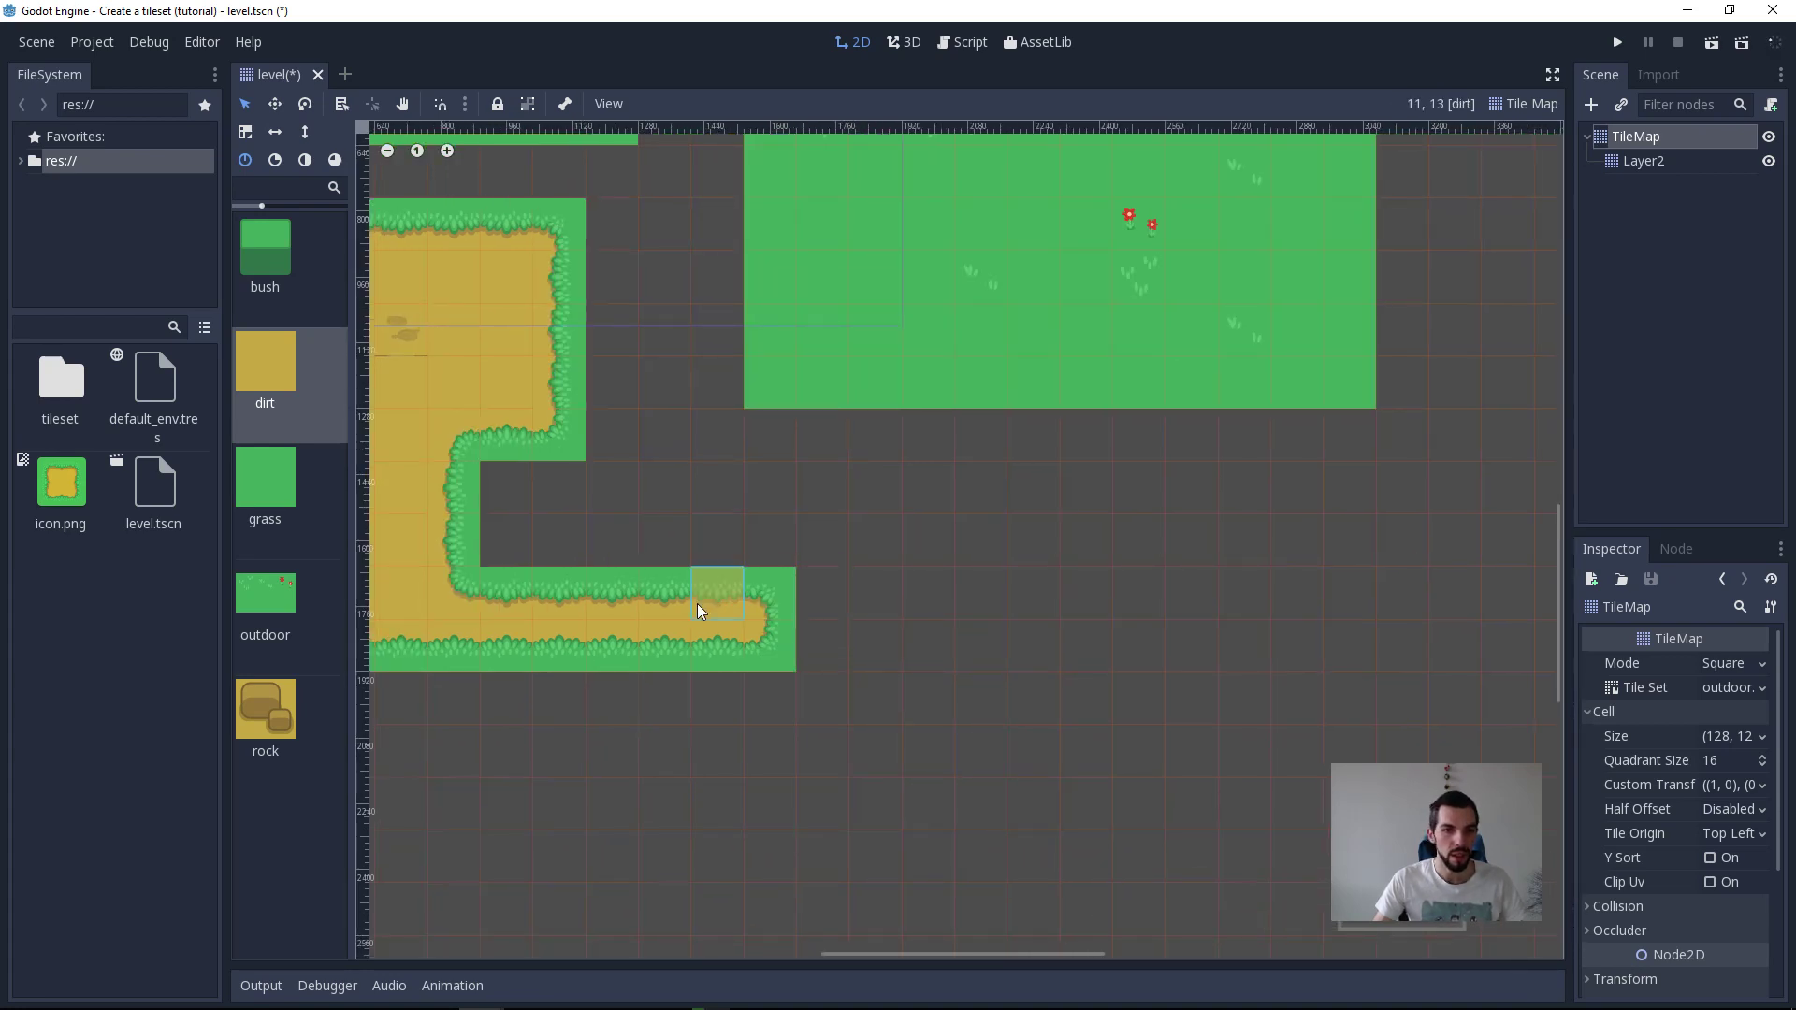
Step: Paint a one-tile-wide dirt outline from the corridor's end up into the grass field and back down to the corridor
{"action": "mouse_move", "coordinate": [705, 559]}
{"action": "left_mouse_down", "text": "shift"}
{"action": "mouse_move", "coordinate": [703, 447]}
{"action": "mouse_move", "coordinate": [929, 455]}
{"action": "mouse_move", "coordinate": [889, 299]}
{"action": "left_mouse_up", "text": "shift"}
{"action": "key", "text": "ctrl+z"}
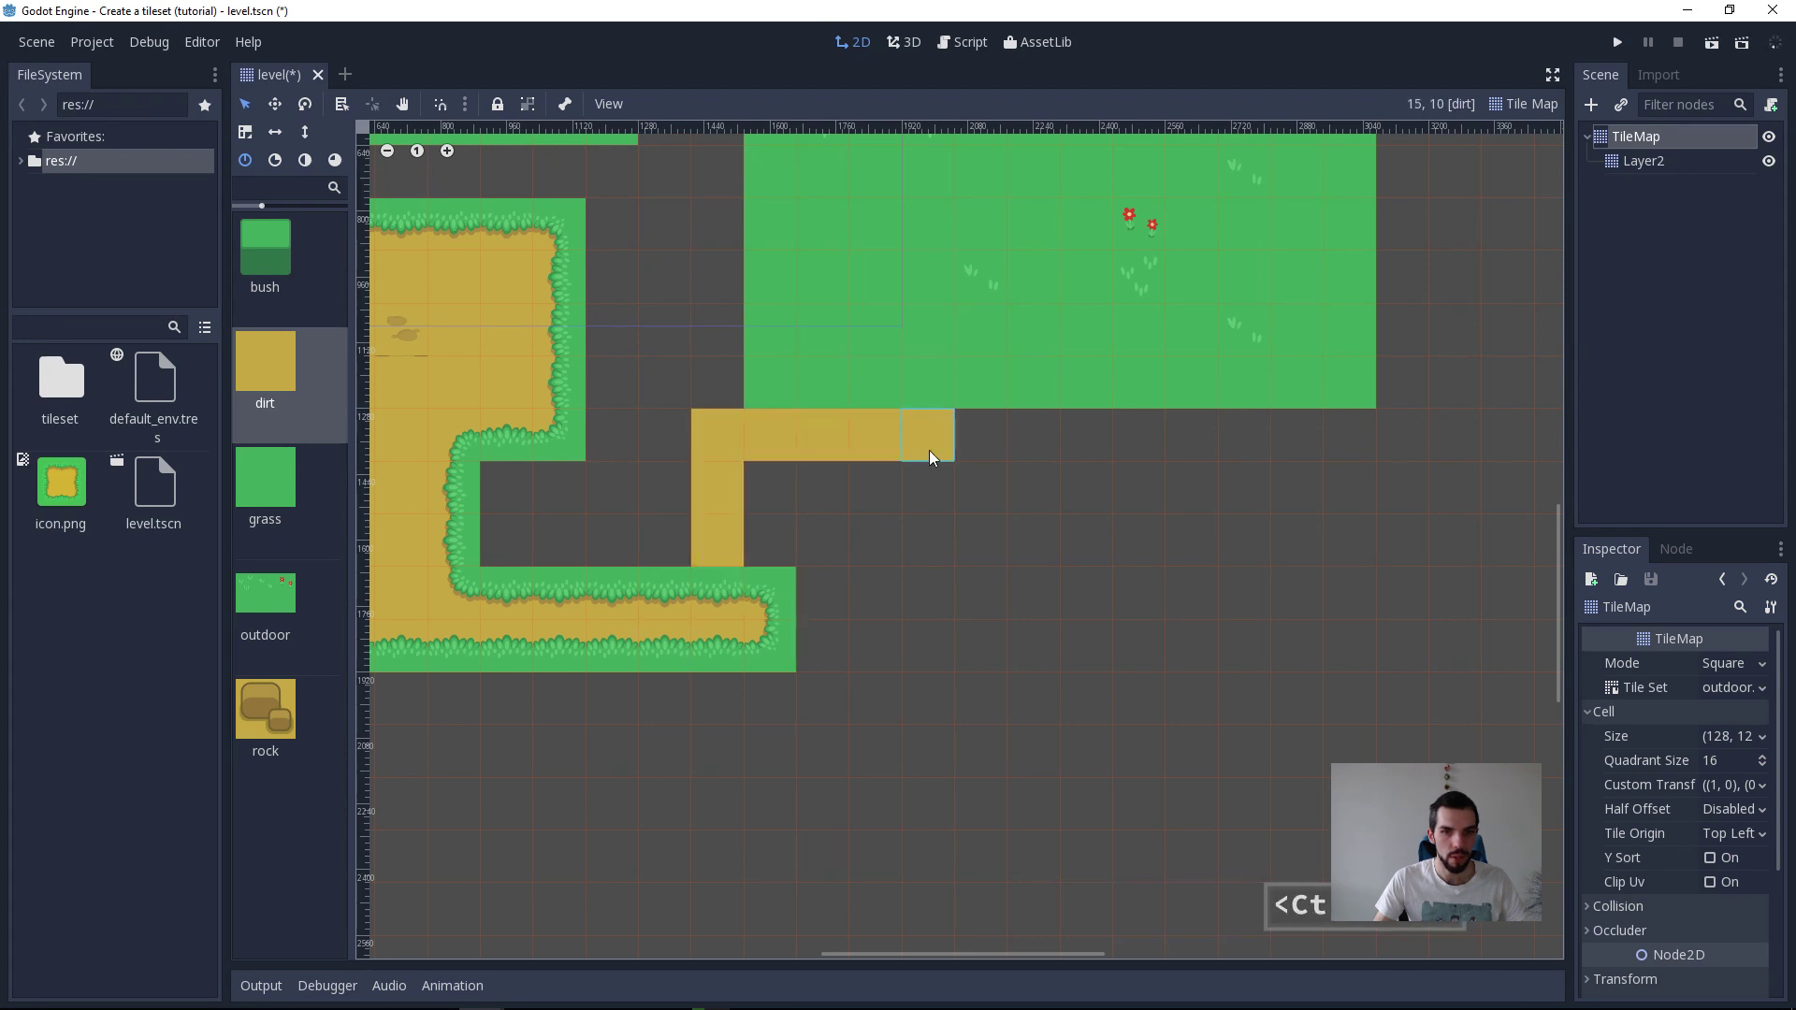
{"action": "mouse_move", "coordinate": [934, 452]}
{"action": "left_mouse_down", "text": "shift"}
{"action": "mouse_move", "coordinate": [919, 279]}
{"action": "mouse_move", "coordinate": [1035, 278]}
{"action": "mouse_move", "coordinate": [1022, 692]}
{"action": "mouse_move", "coordinate": [707, 709]}
{"action": "left_mouse_up", "text": "shift"}
{"action": "middle_click_drag", "start_coordinate": [744, 513], "coordinate": [956, 554]}
Step: Use Bucket Fill to fill both gaps enclosed by the outline with dirt
{"action": "left_click", "coordinate": [1511, 110]}
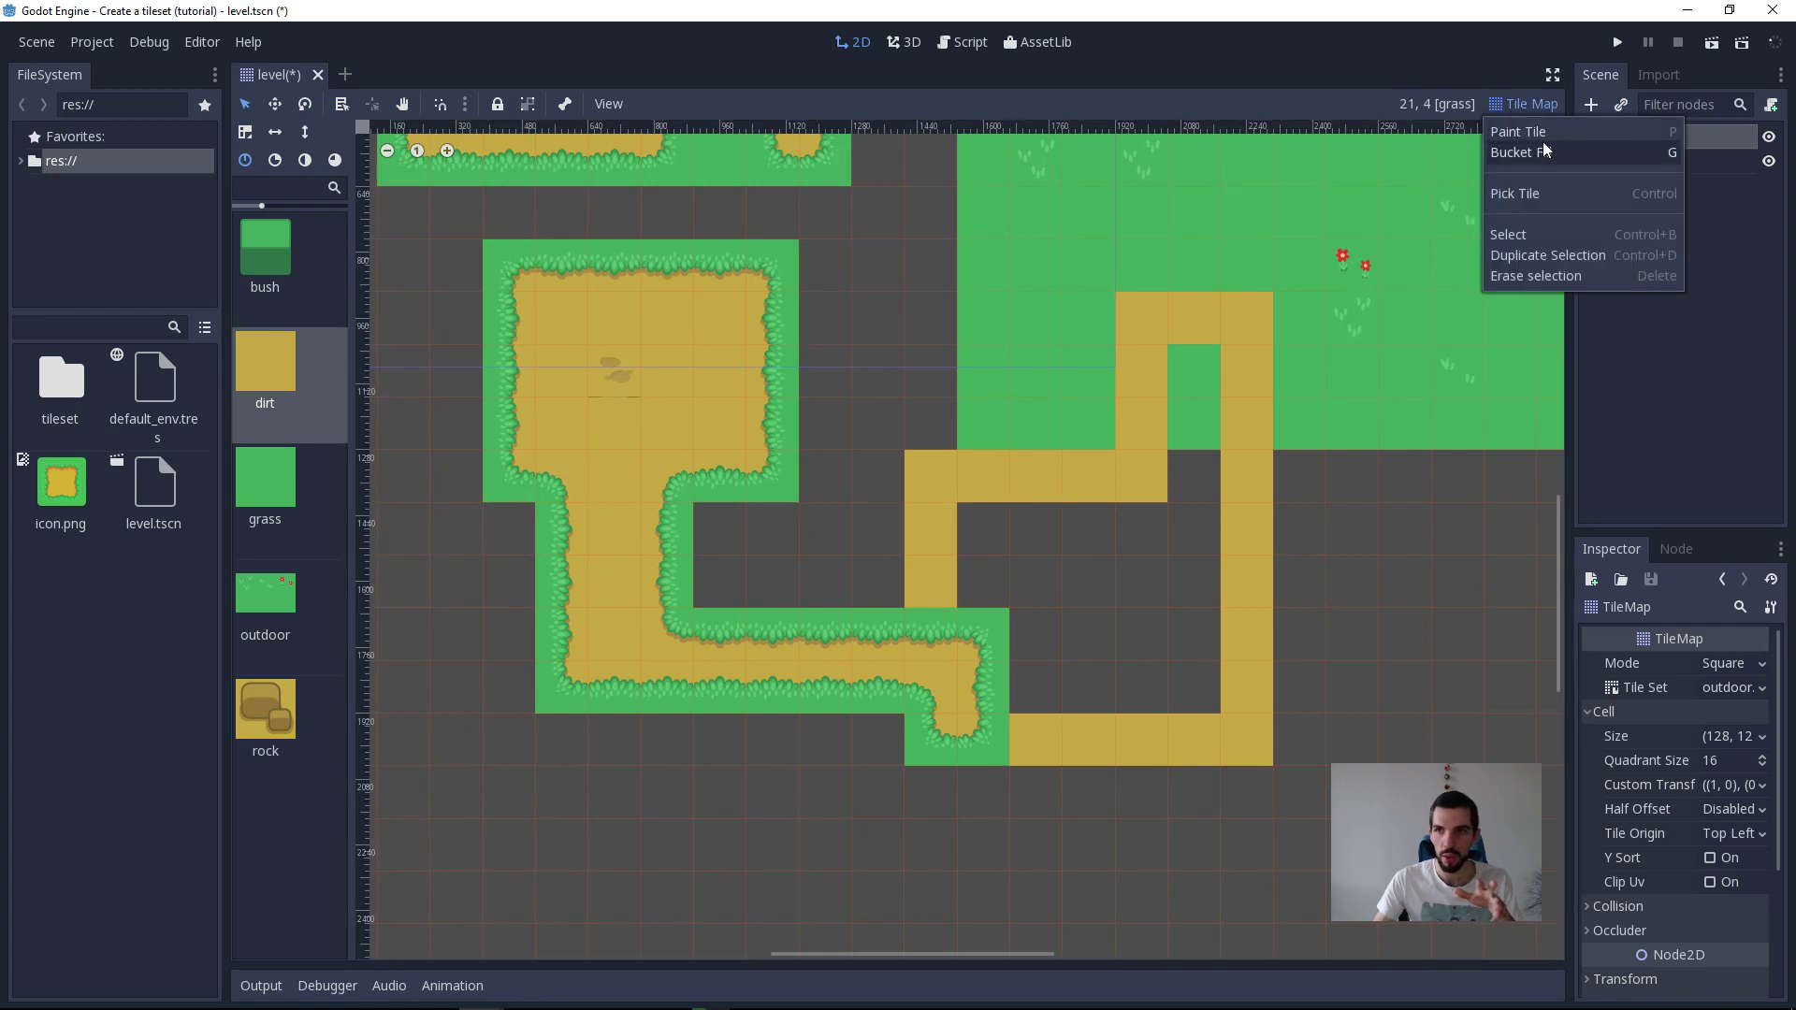
{"action": "left_click", "coordinate": [1521, 152]}
{"action": "left_click", "coordinate": [1164, 538]}
{"action": "left_click", "coordinate": [1200, 393]}
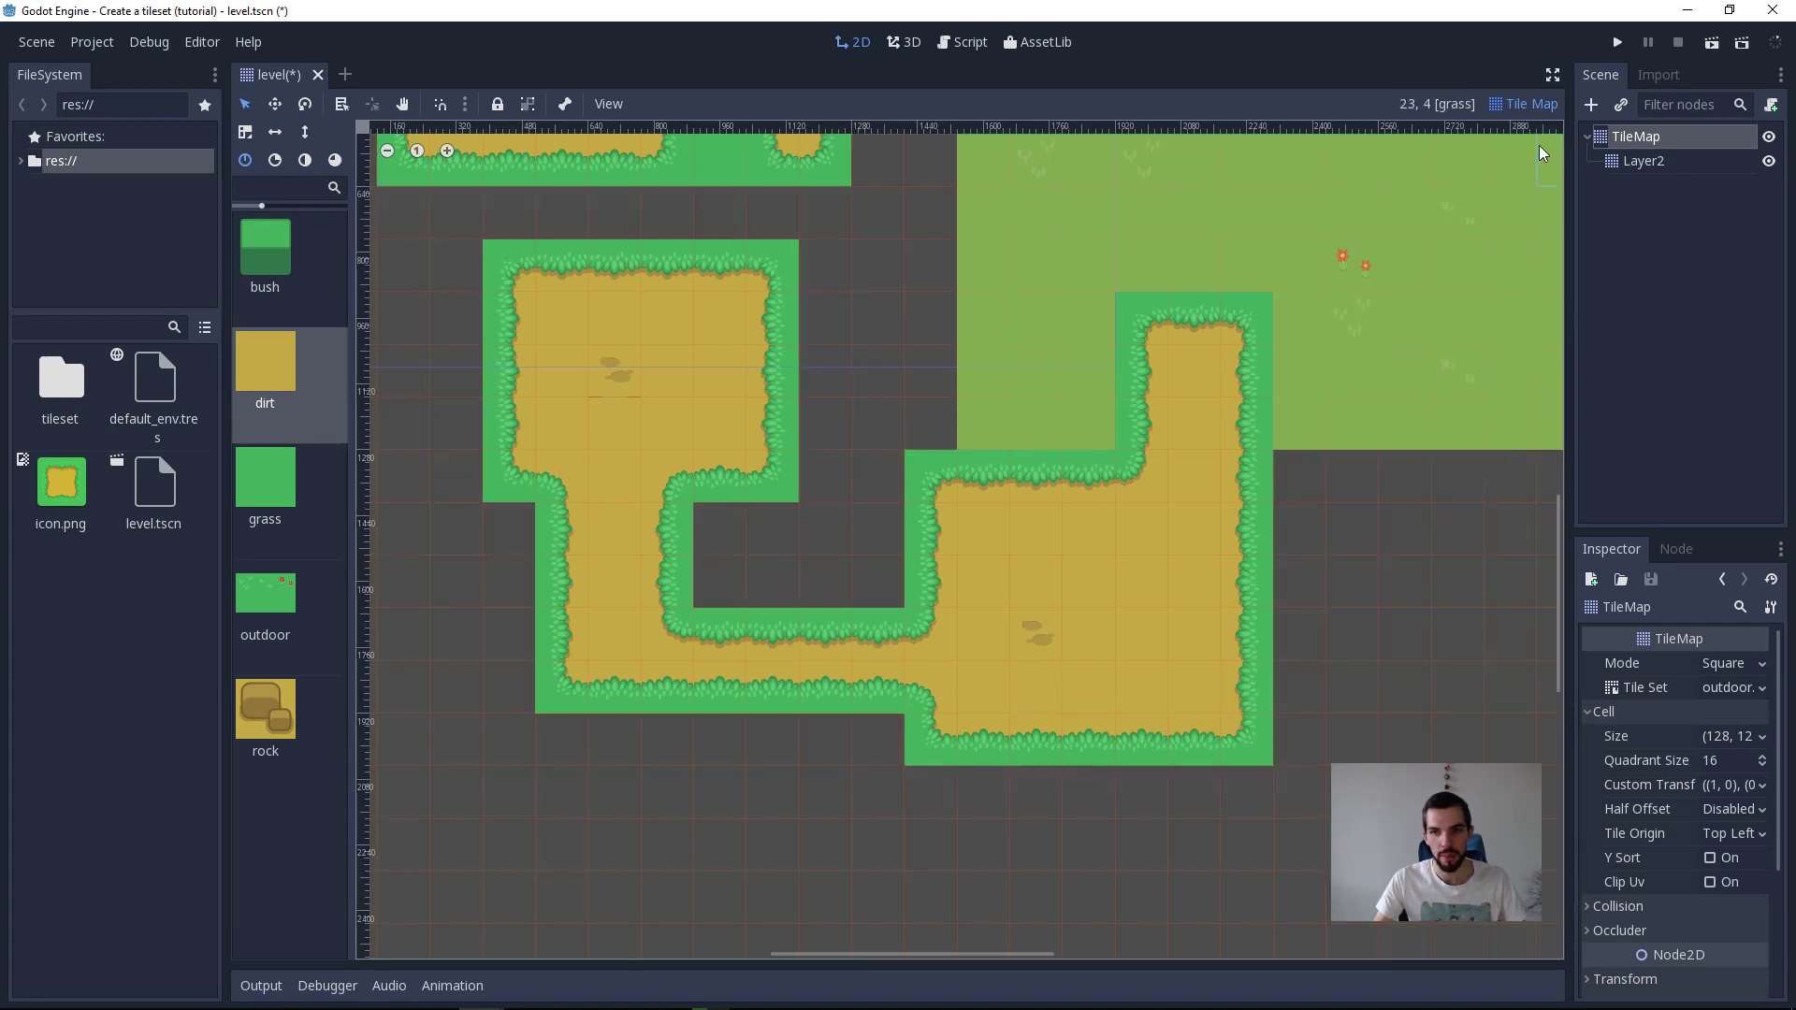
Step: Switch back to Paint Tile and extend the filled dirt area with a corridor three tiles tall running right below the grass
{"action": "left_click", "coordinate": [1529, 104]}
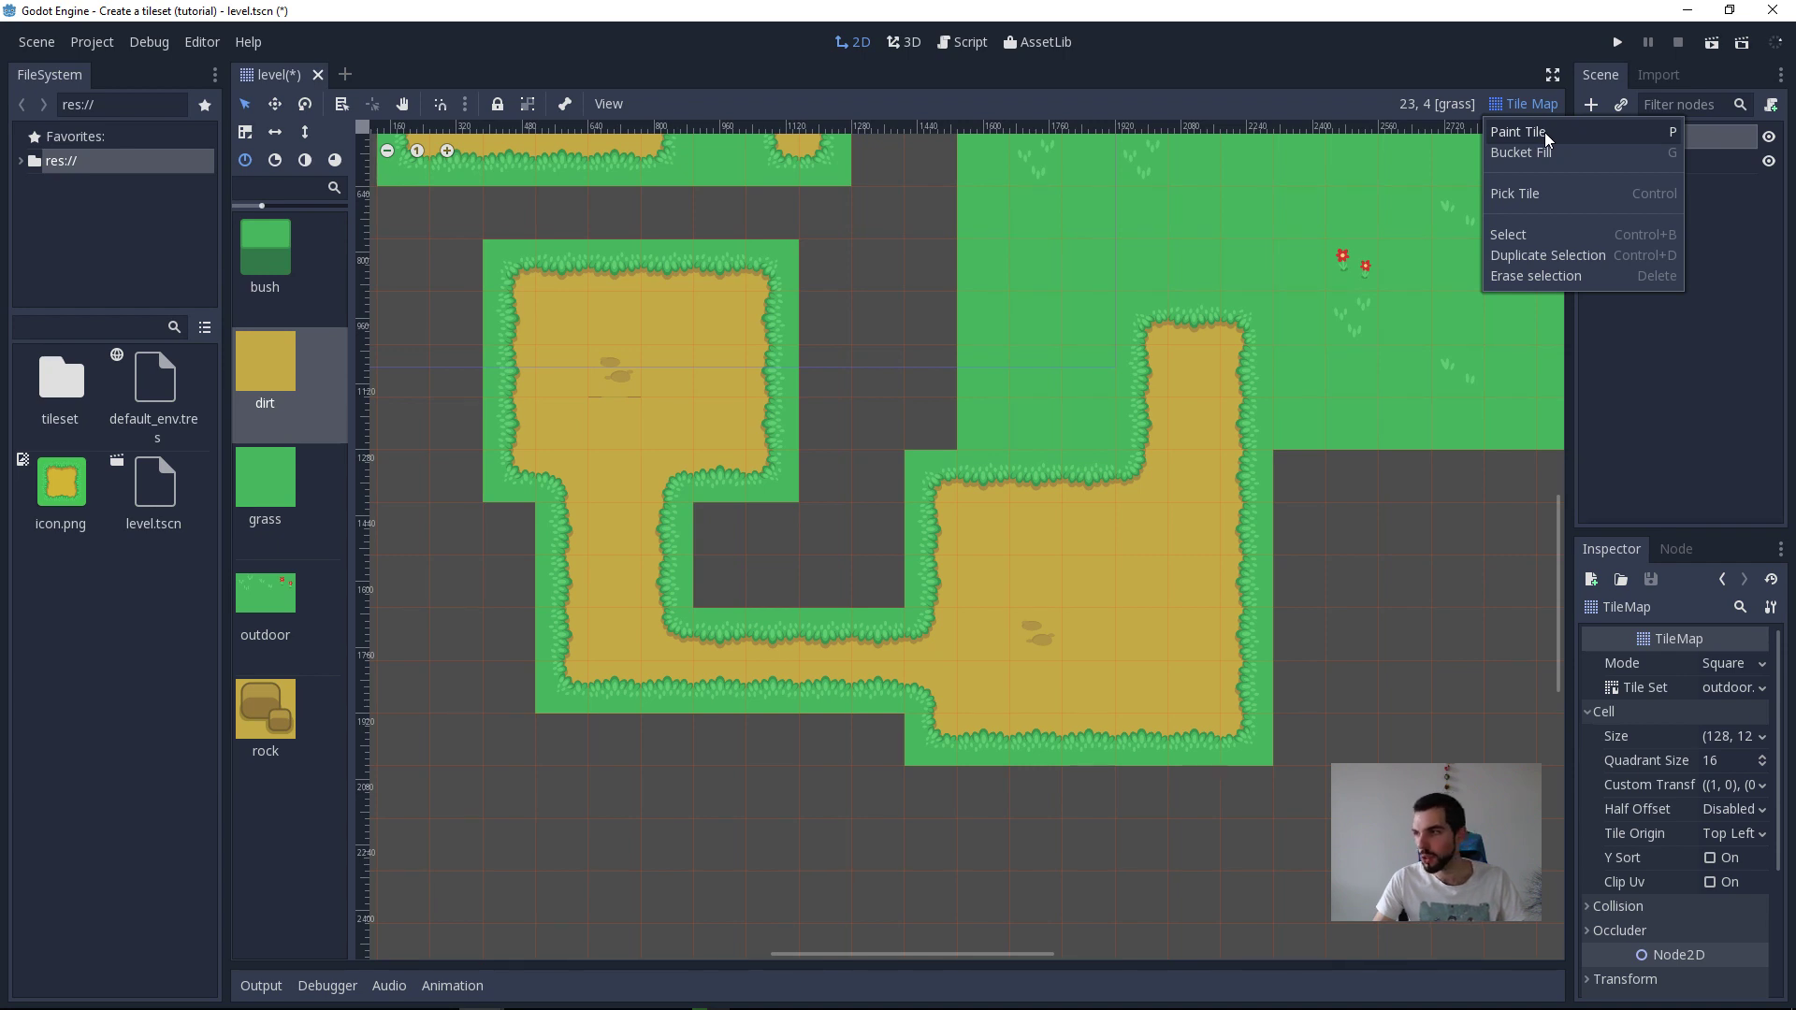
{"action": "left_click", "coordinate": [1546, 138]}
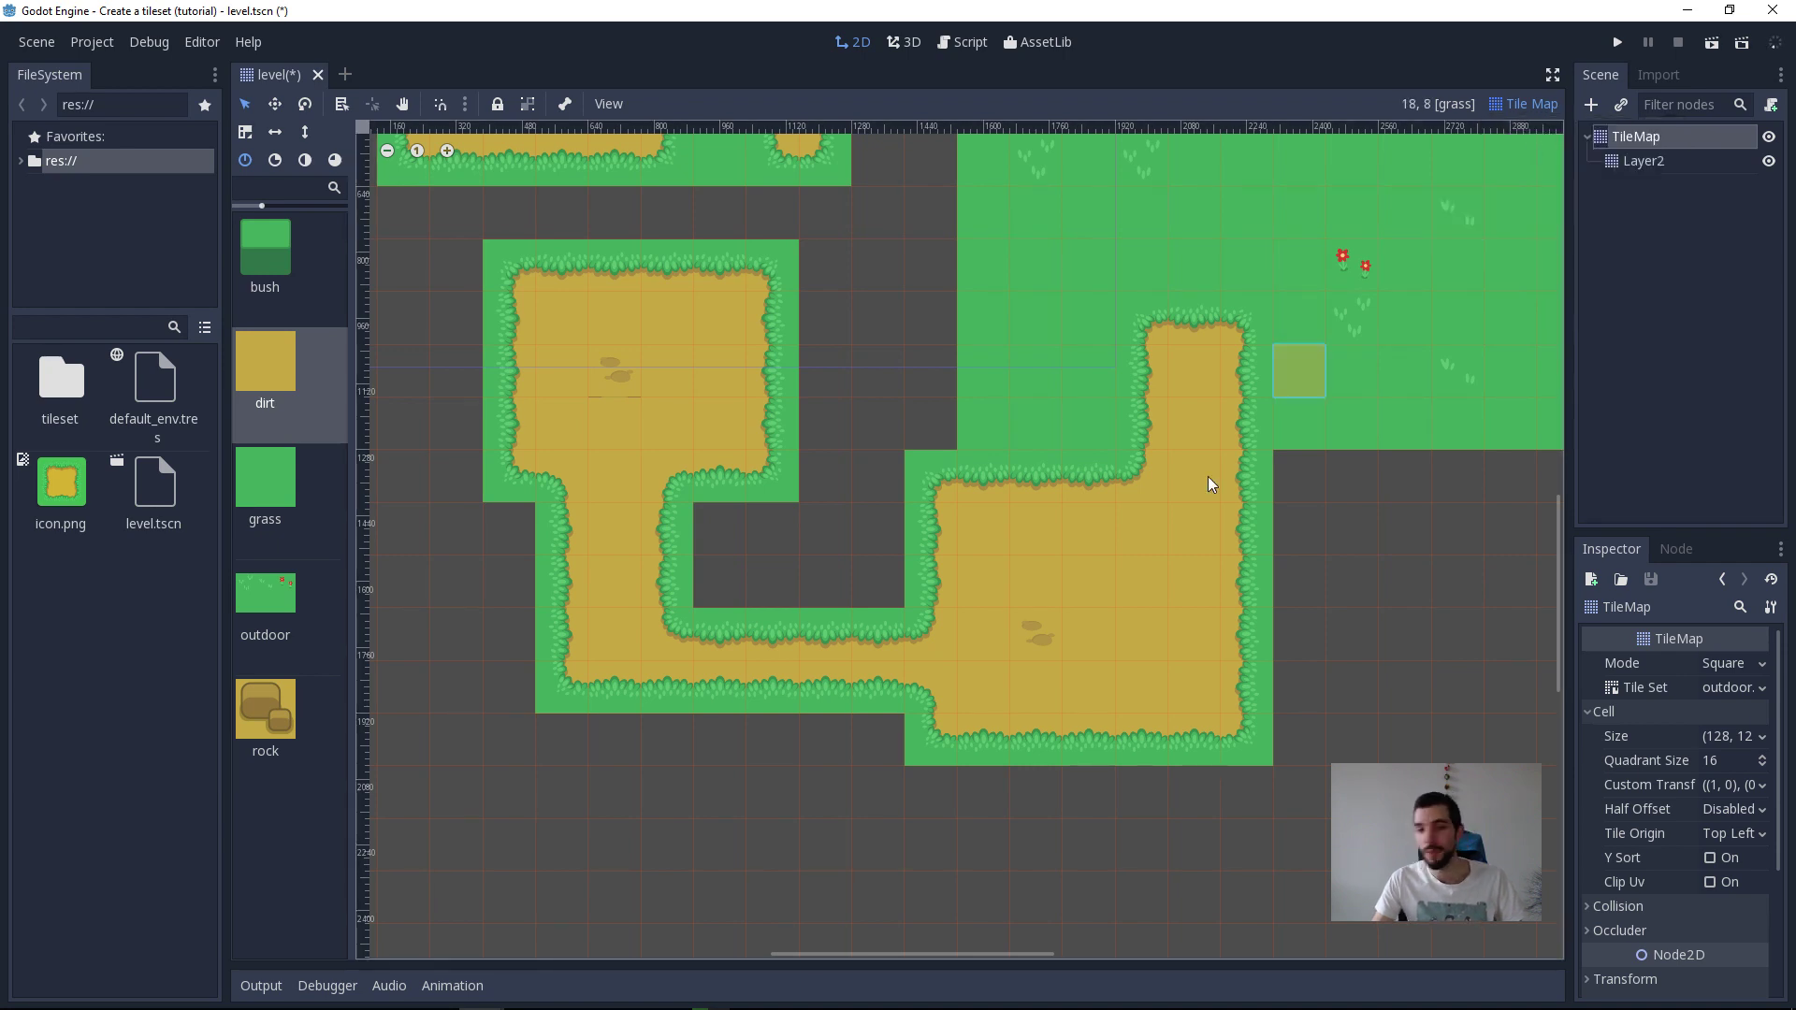
{"action": "middle_click_drag", "start_coordinate": [926, 696], "coordinate": [760, 644]}
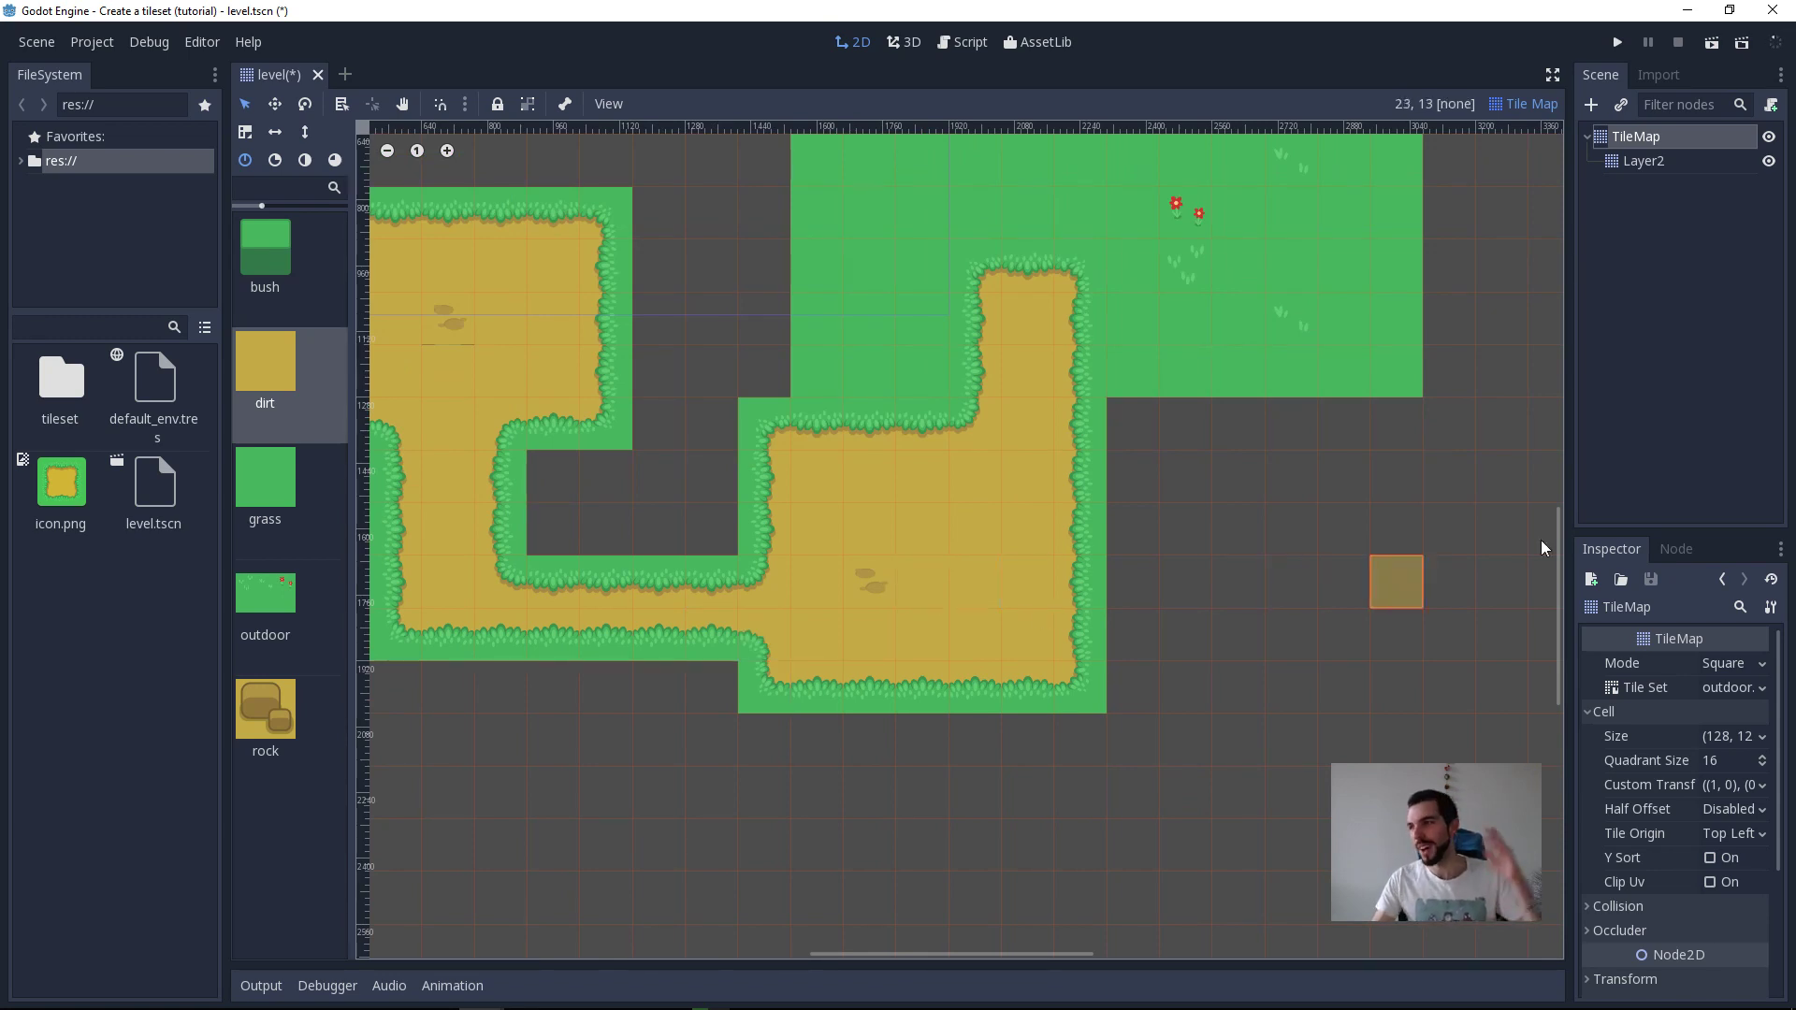
{"action": "mouse_move", "coordinate": [1607, 988]}
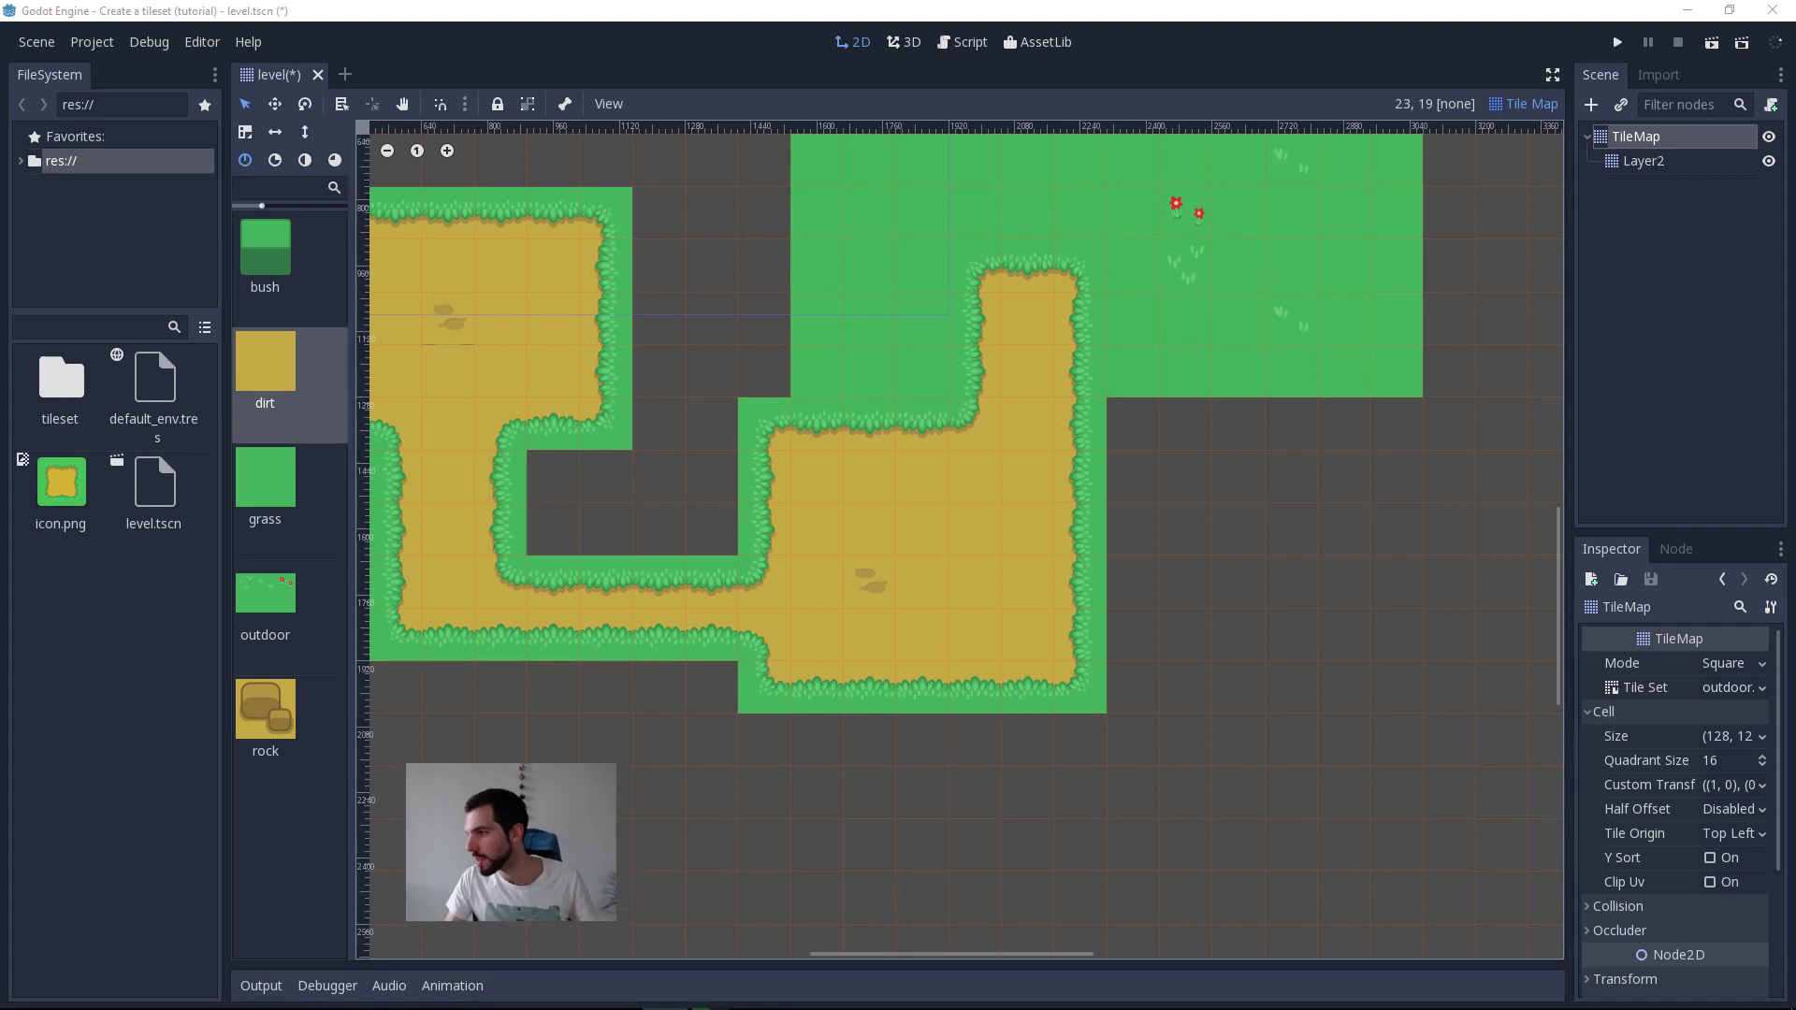
{"action": "middle_click_drag", "start_coordinate": [1006, 484], "coordinate": [1090, 419]}
{"action": "left_click_drag", "start_coordinate": [1179, 468], "coordinate": [1529, 430], "text": "ctrl"}
{"action": "middle_click_drag", "start_coordinate": [1339, 543], "coordinate": [1131, 547]}
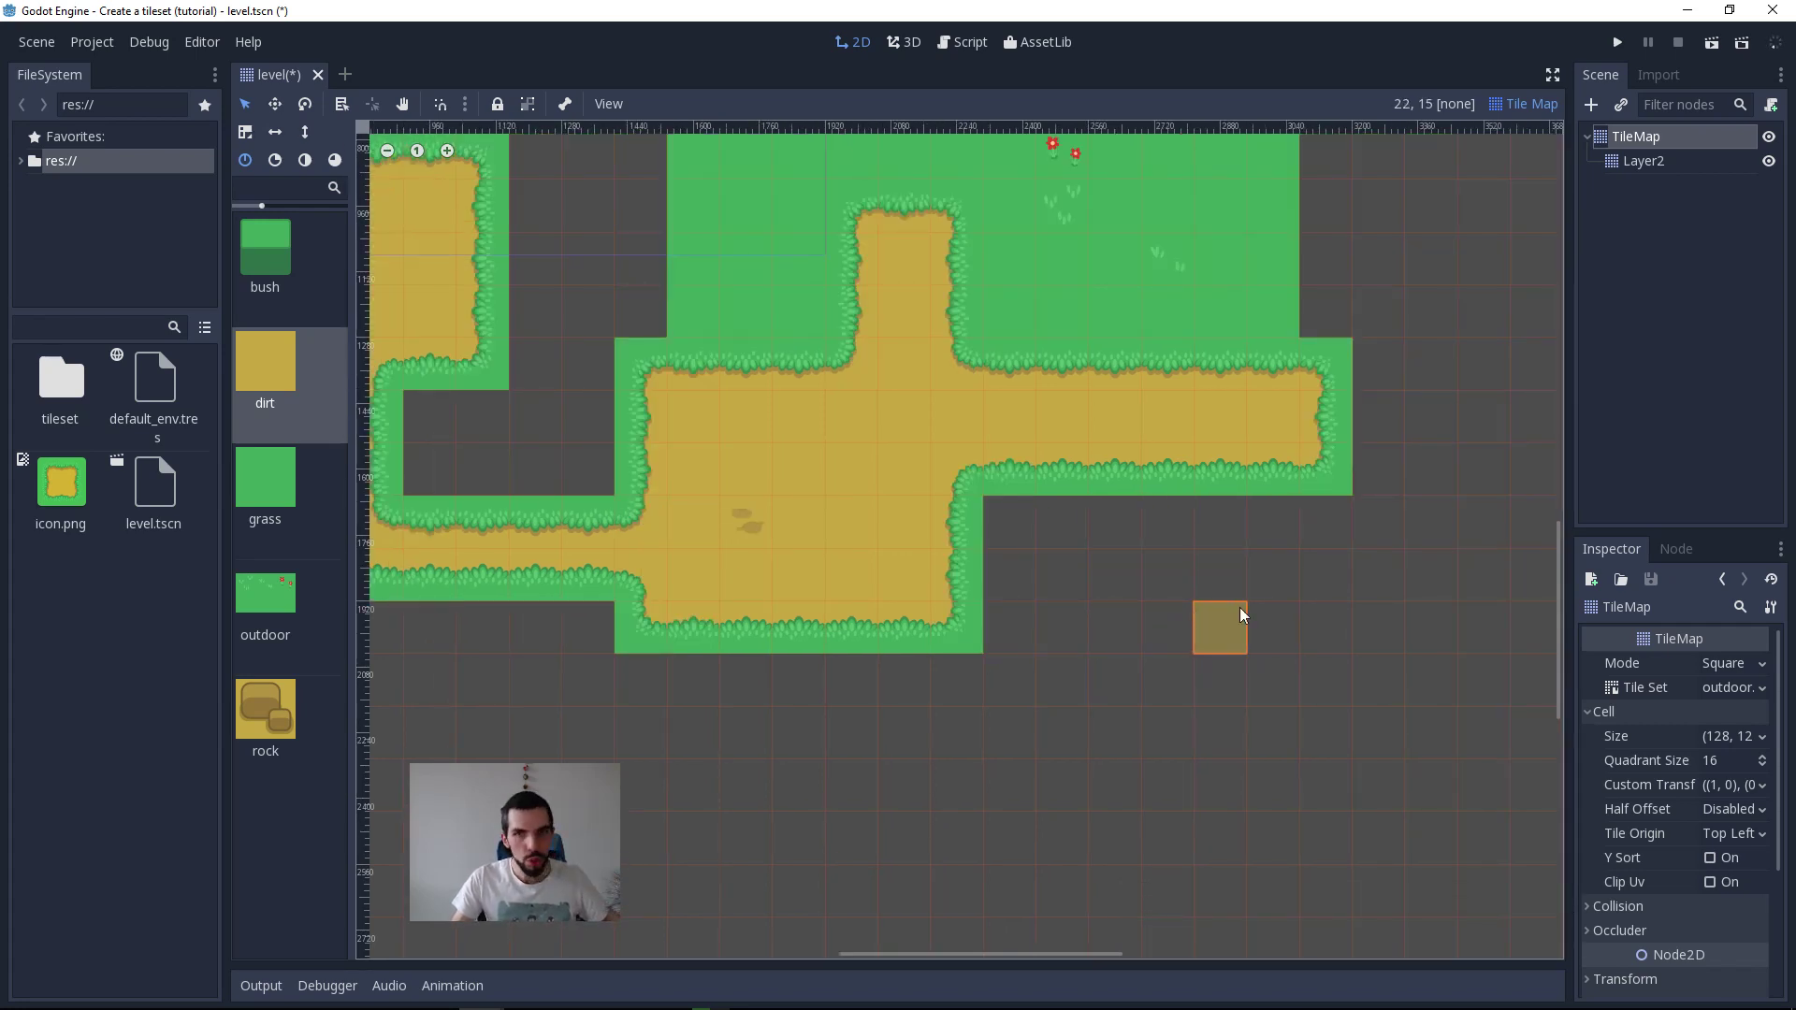
Step: Paint a dirt loop down from the new corridor, right, and back up to the corridor's right end
{"action": "mouse_move", "coordinate": [1123, 471]}
{"action": "left_mouse_down", "text": "ctrl"}
{"action": "mouse_move", "coordinate": [1160, 727]}
{"action": "mouse_move", "coordinate": [1392, 680]}
{"action": "mouse_move", "coordinate": [1390, 317]}
{"action": "left_mouse_up", "text": "ctrl"}
{"action": "left_click_drag", "start_coordinate": [1383, 379], "coordinate": [1383, 379], "text": "shift"}
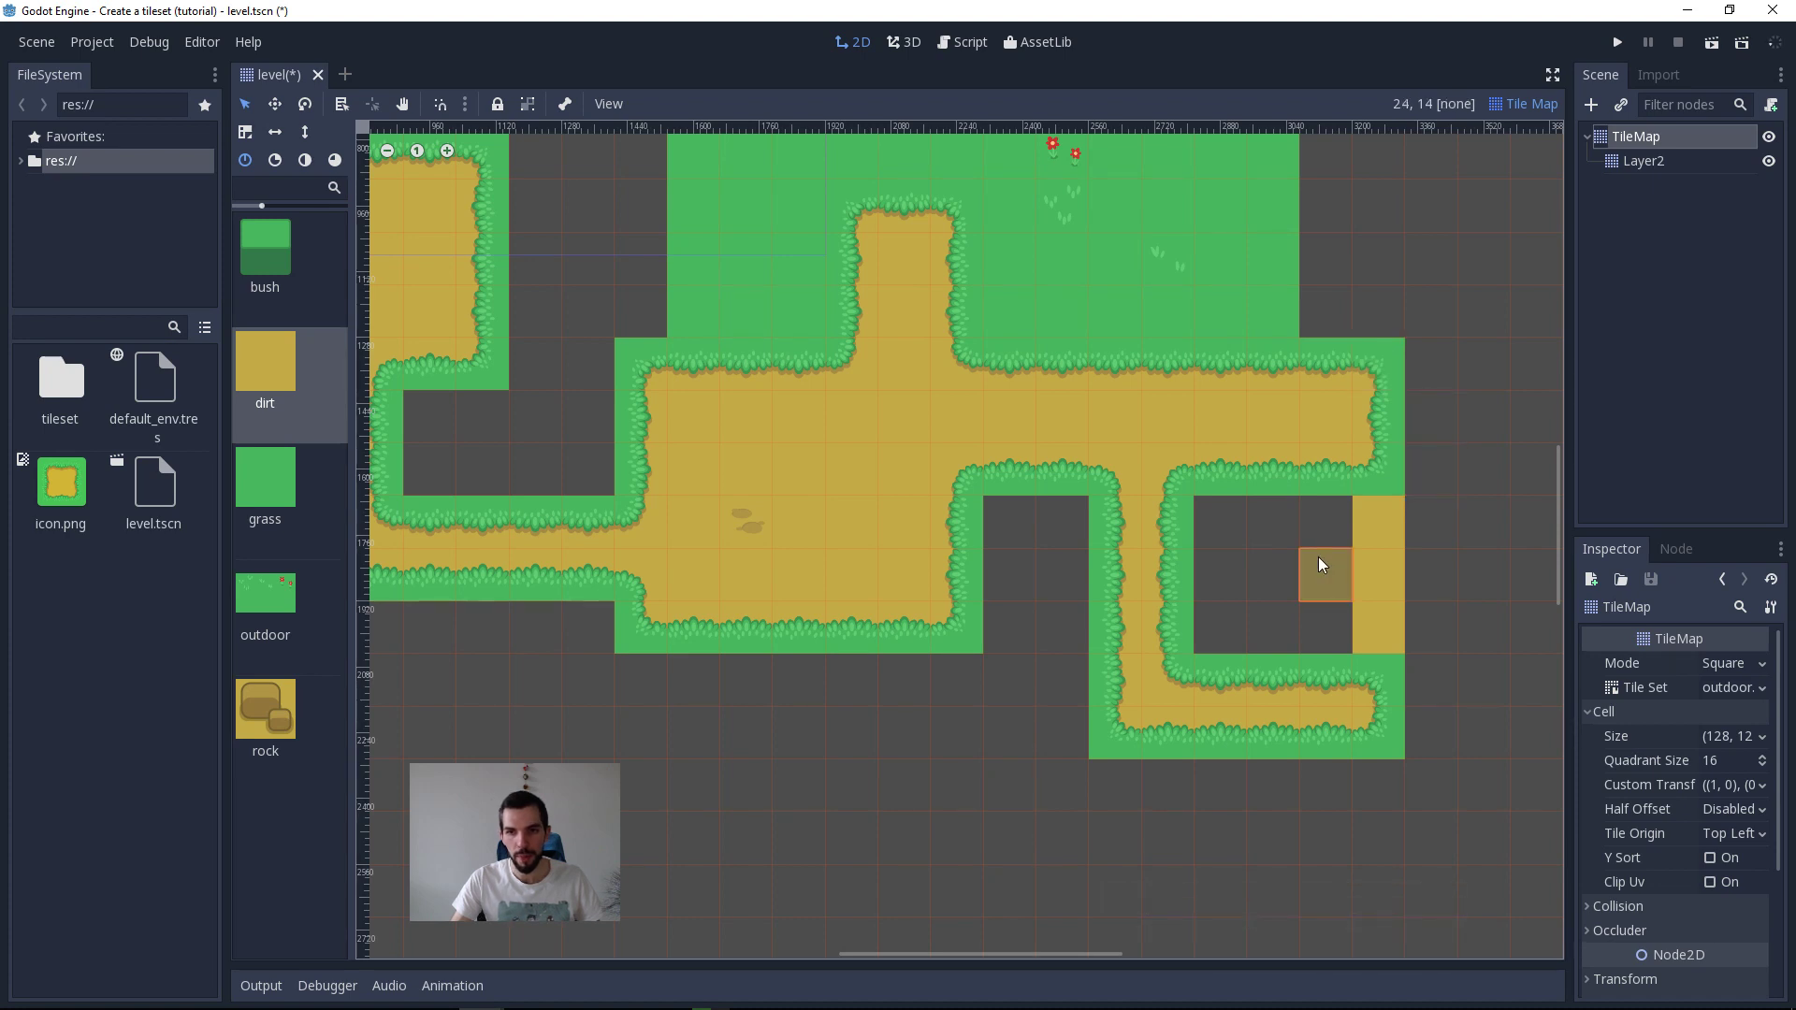
Step: Fill the gap enclosed by the dirt loop with dirt tiles
{"action": "left_click", "coordinate": [1521, 105]}
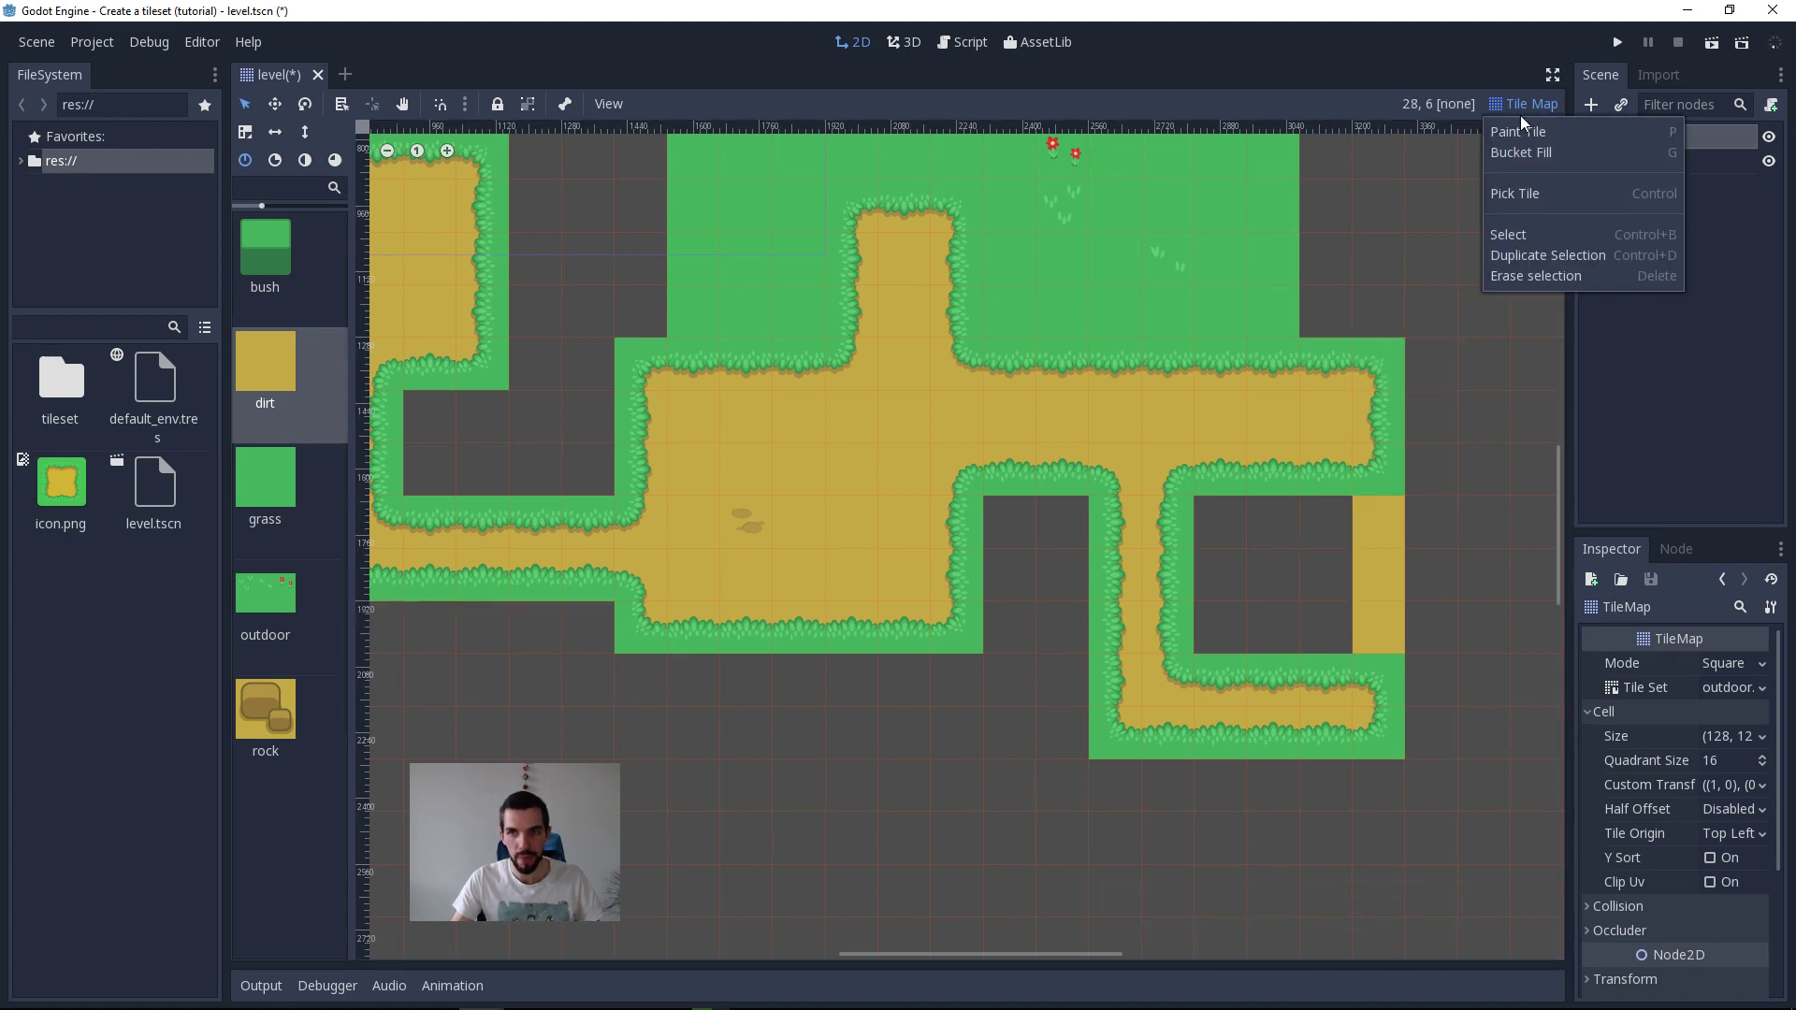
{"action": "left_click", "coordinate": [1543, 194]}
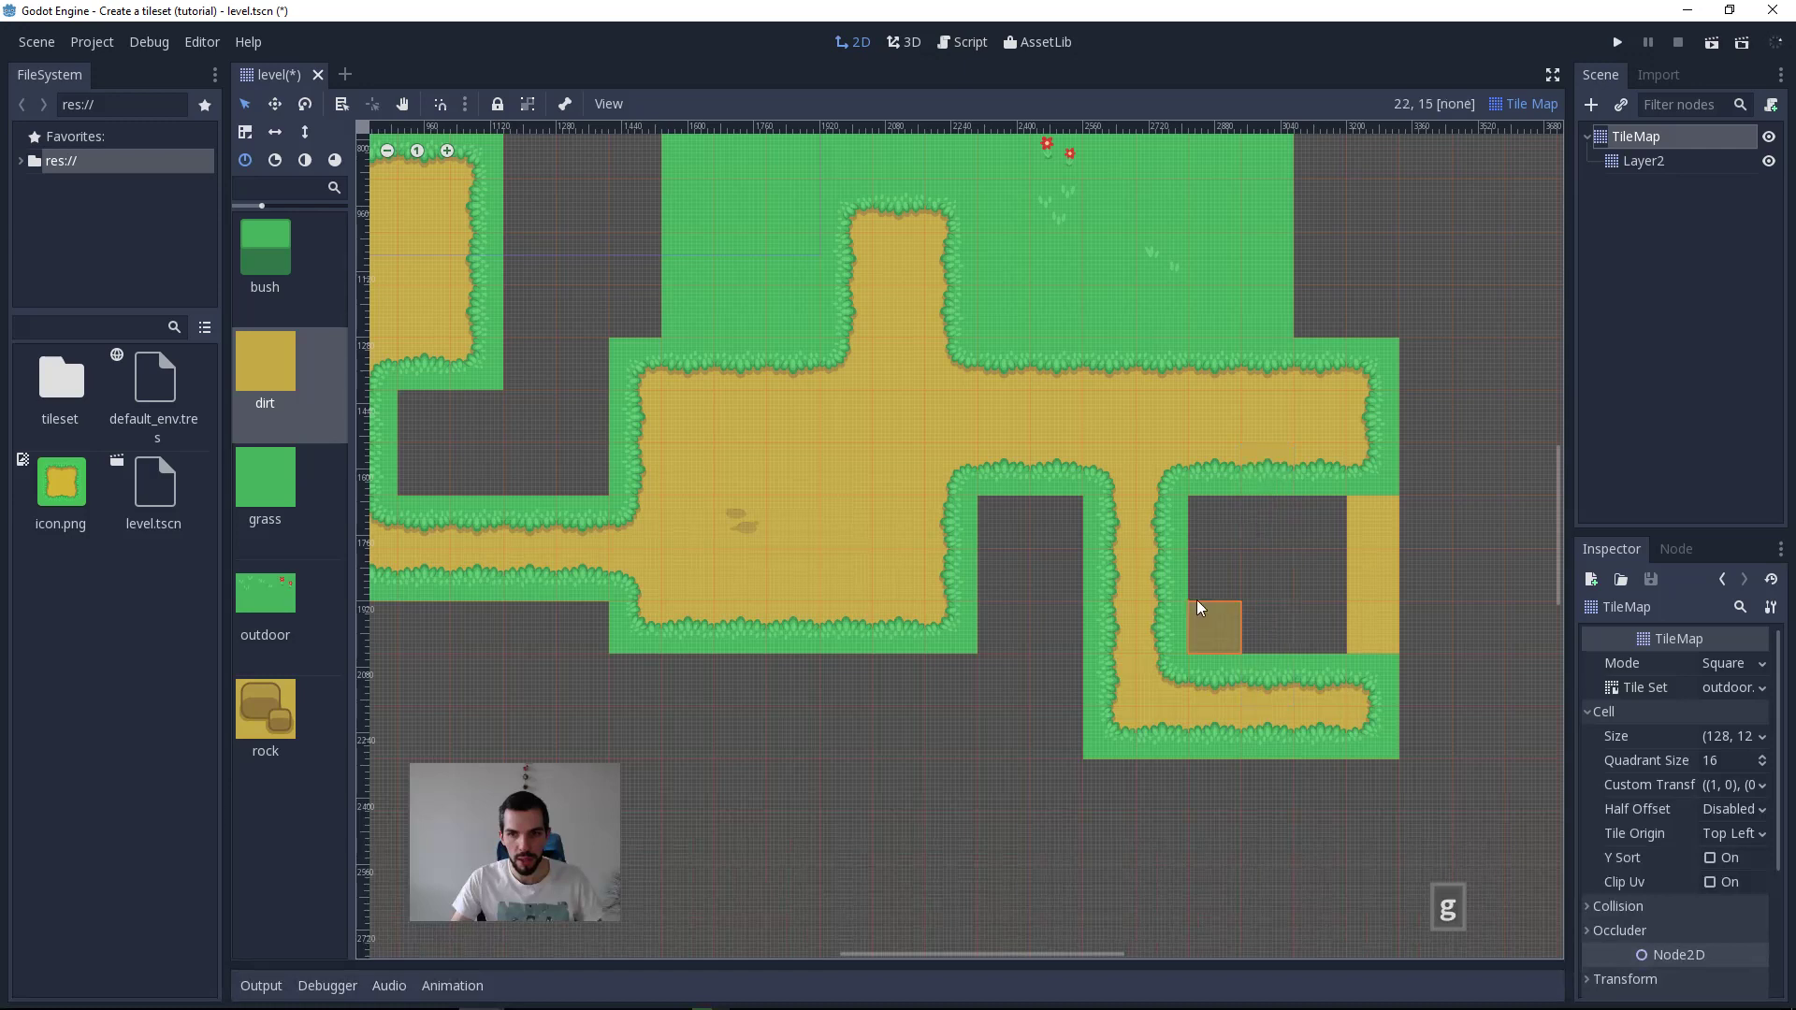
{"action": "key", "text": "g"}
{"action": "key", "text": "g"}
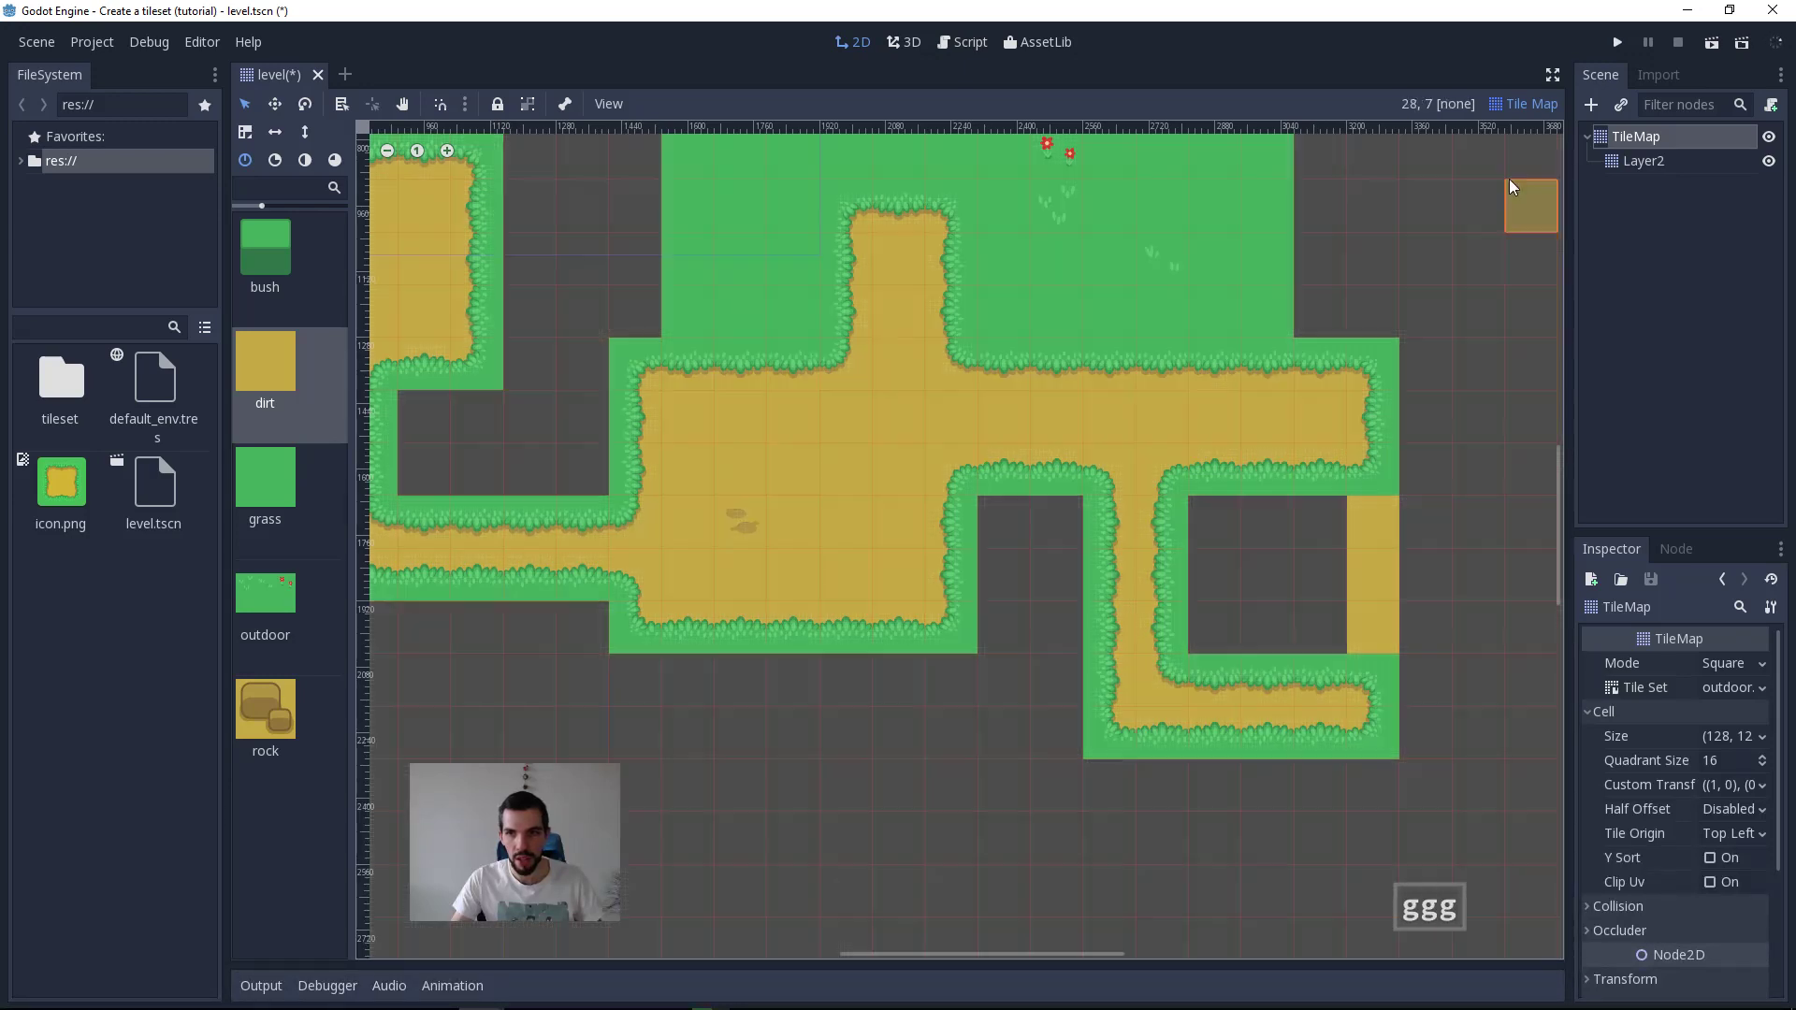
{"action": "left_click", "coordinate": [1500, 103]}
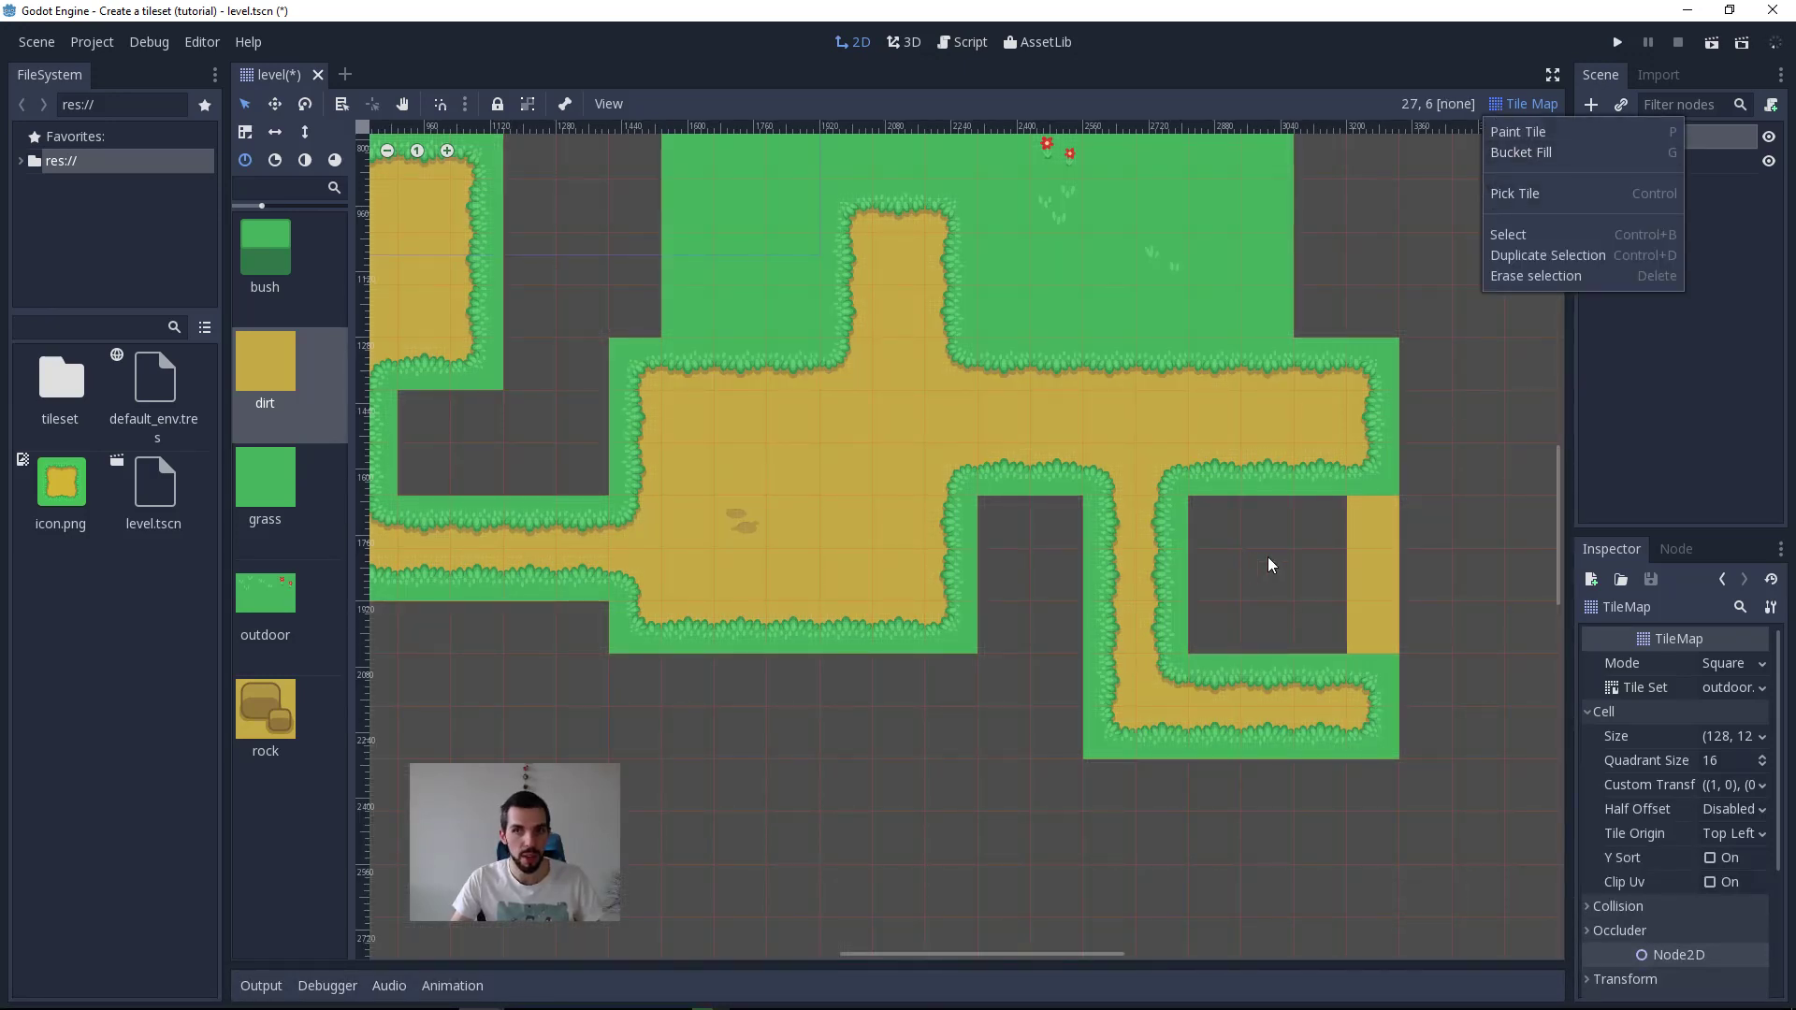
{"action": "left_click", "coordinate": [1291, 524]}
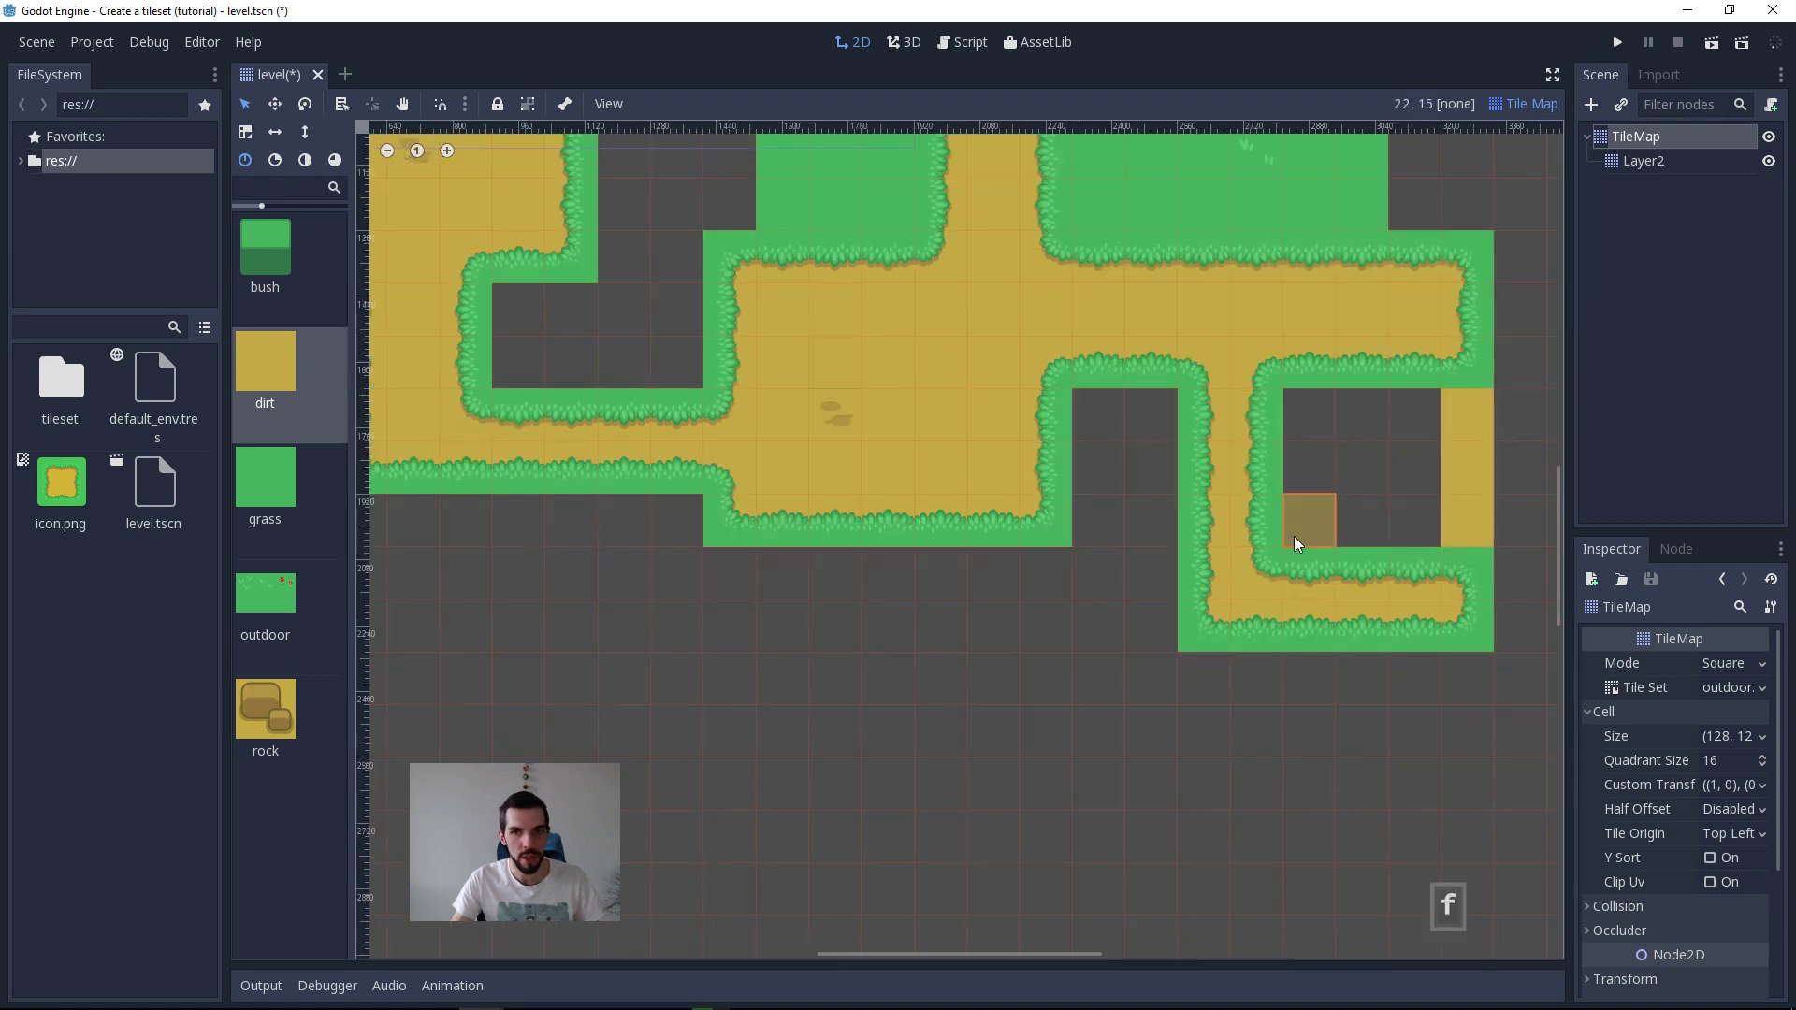
{"action": "mouse_move", "coordinate": [1368, 435]}
{"action": "left_mouse_down"}
{"action": "mouse_move", "coordinate": [1316, 543]}
{"action": "mouse_move", "coordinate": [1398, 416]}
{"action": "mouse_move", "coordinate": [1408, 524]}
{"action": "left_mouse_up"}
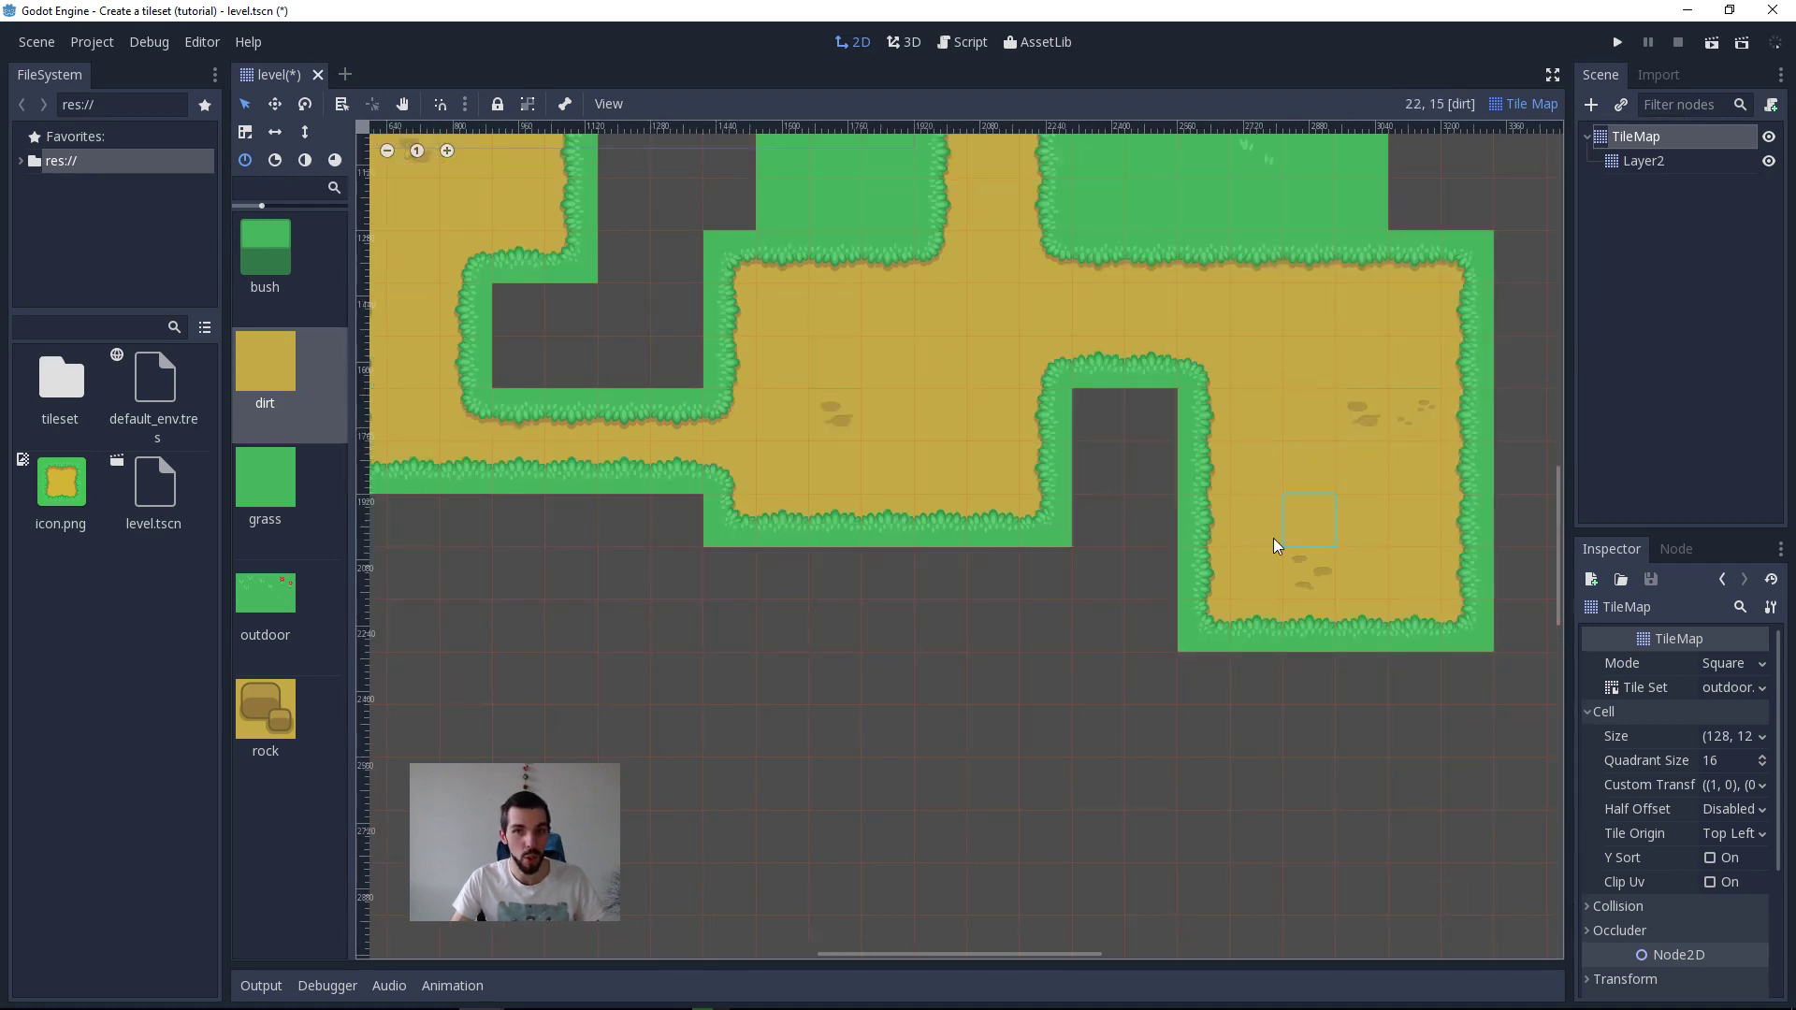
{"action": "key", "text": "g"}
{"action": "middle_click_drag", "start_coordinate": [1023, 407], "coordinate": [1294, 641]}
{"action": "scroll", "coordinate": [1231, 593], "scroll_direction": "down", "scroll_amount": 2}
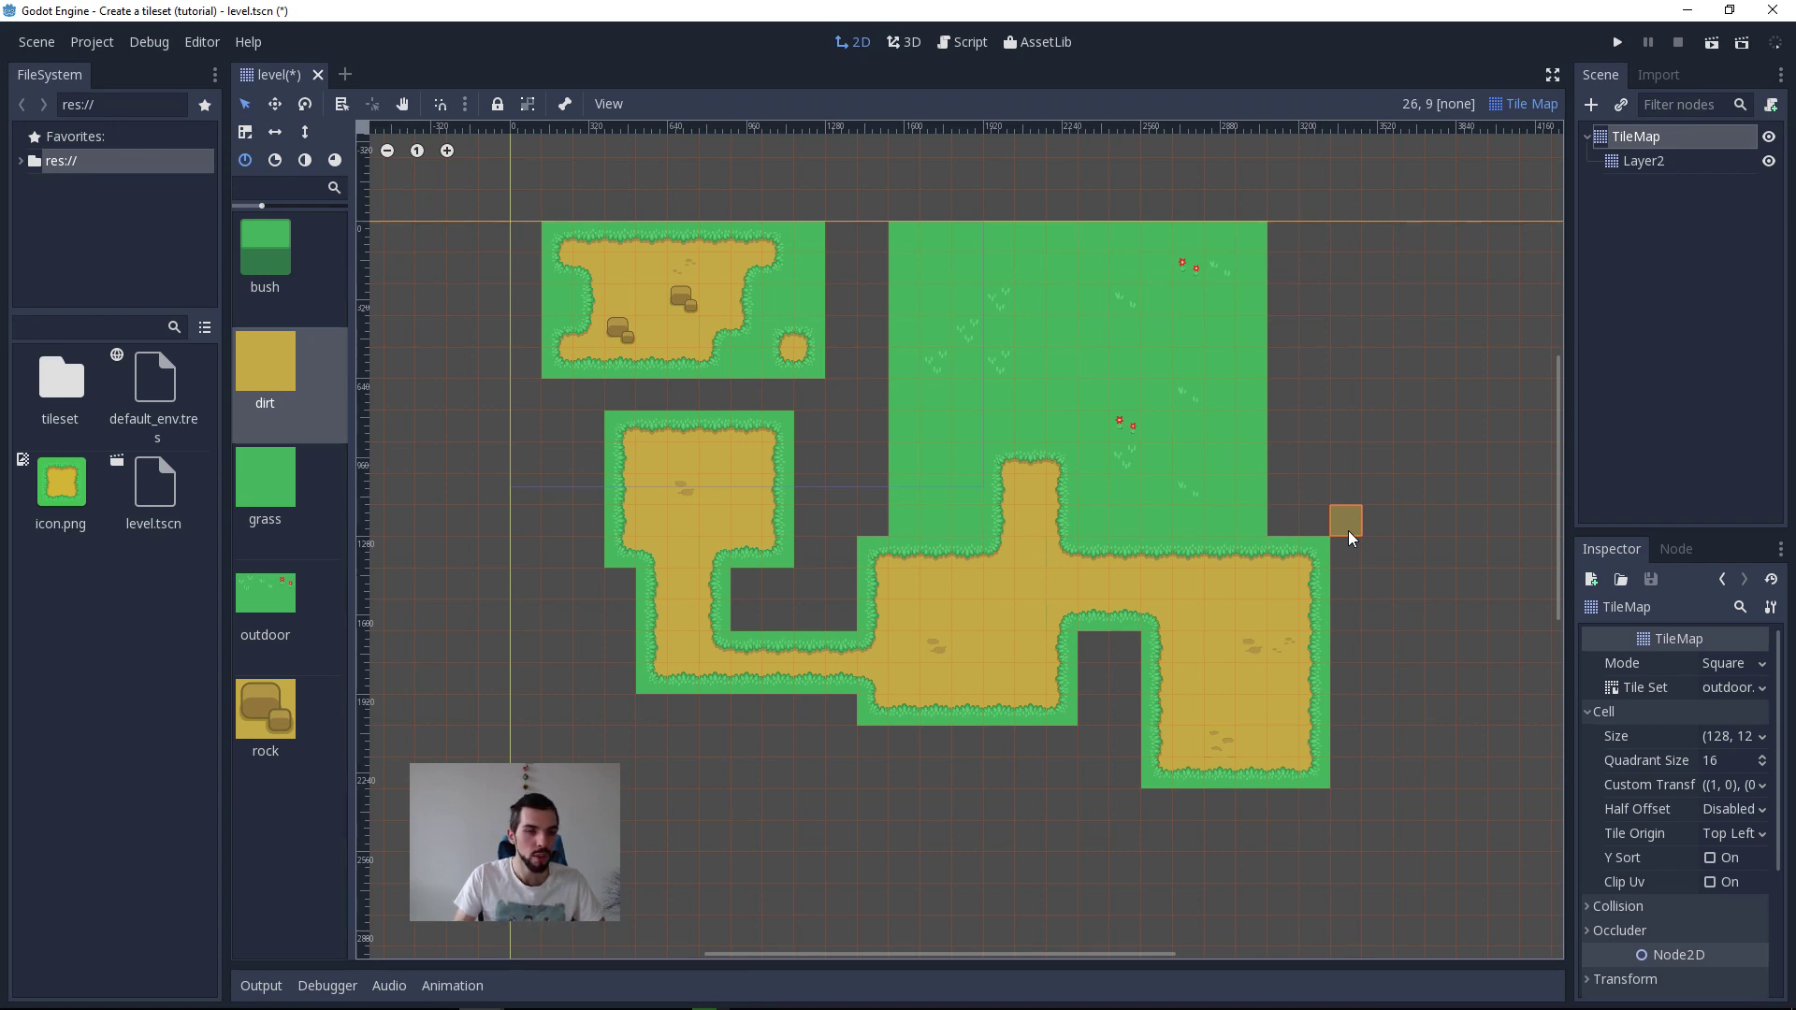
Step: Try filling the empty area right of the grass field with the grass tile and undo it
{"action": "left_click", "coordinate": [263, 703]}
{"action": "left_click", "coordinate": [284, 519]}
{"action": "left_click", "coordinate": [280, 613]}
{"action": "left_click", "coordinate": [279, 709]}
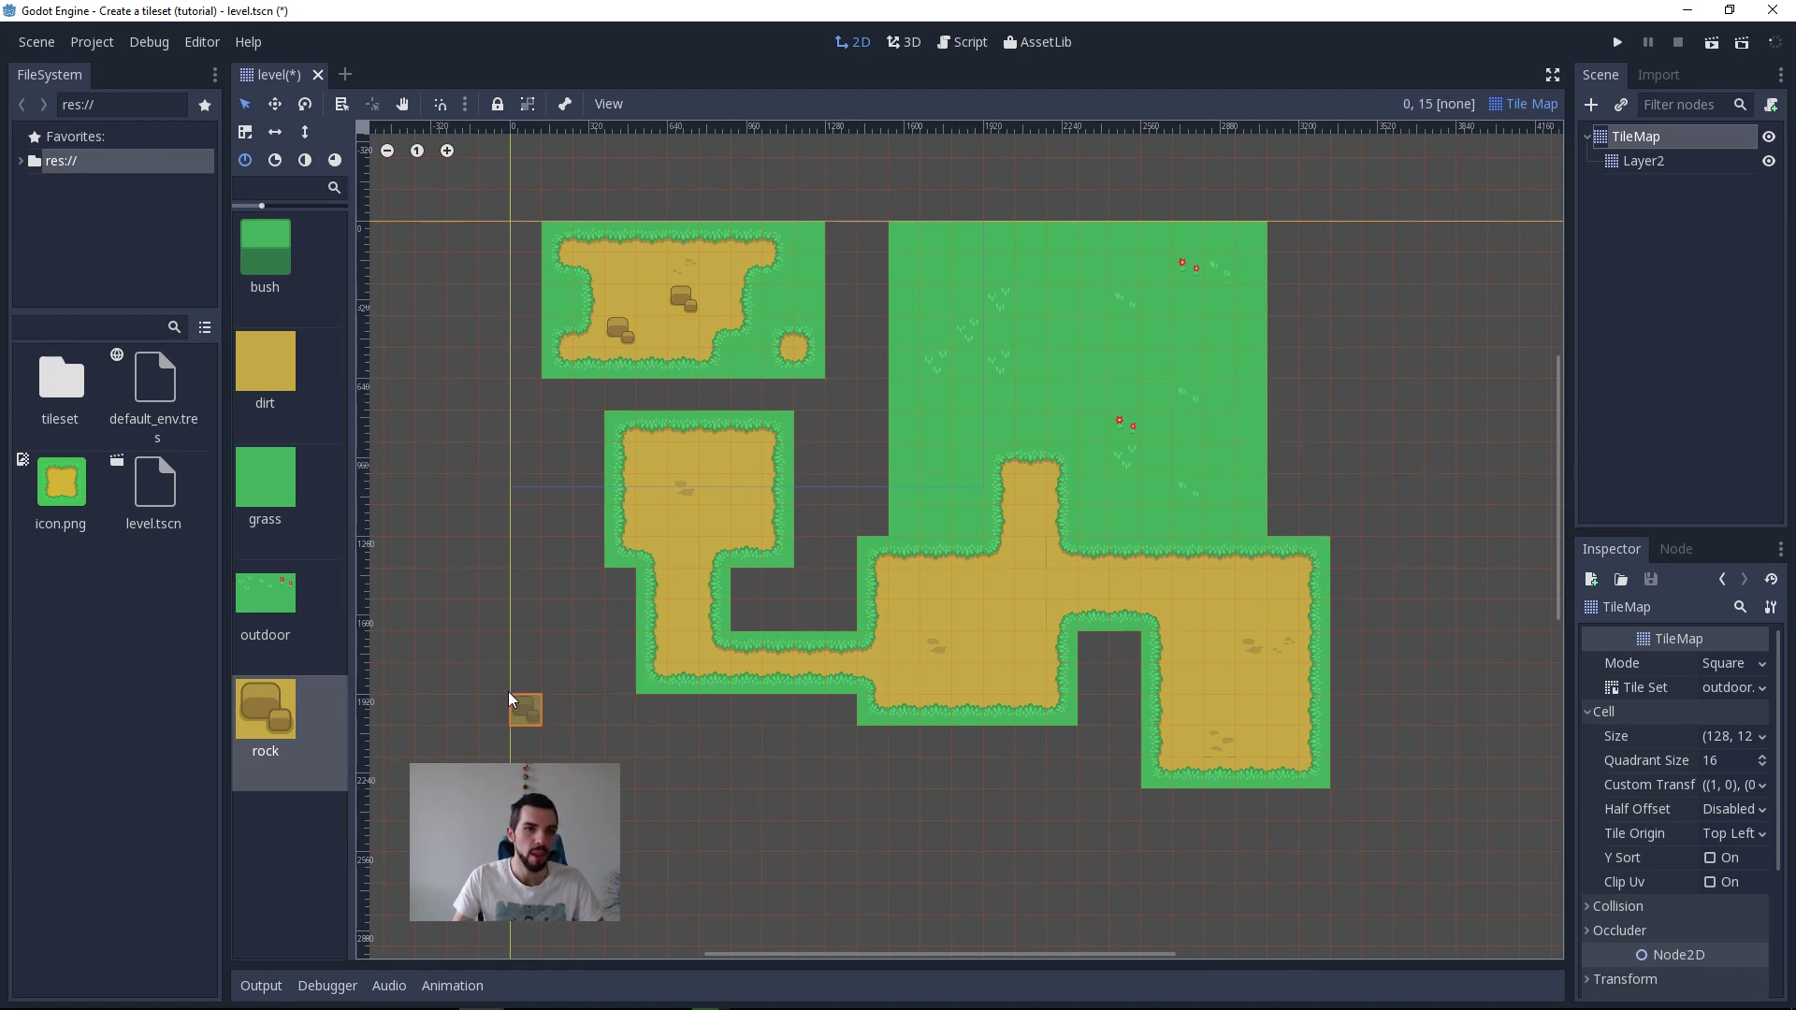
{"action": "left_click", "coordinate": [284, 604]}
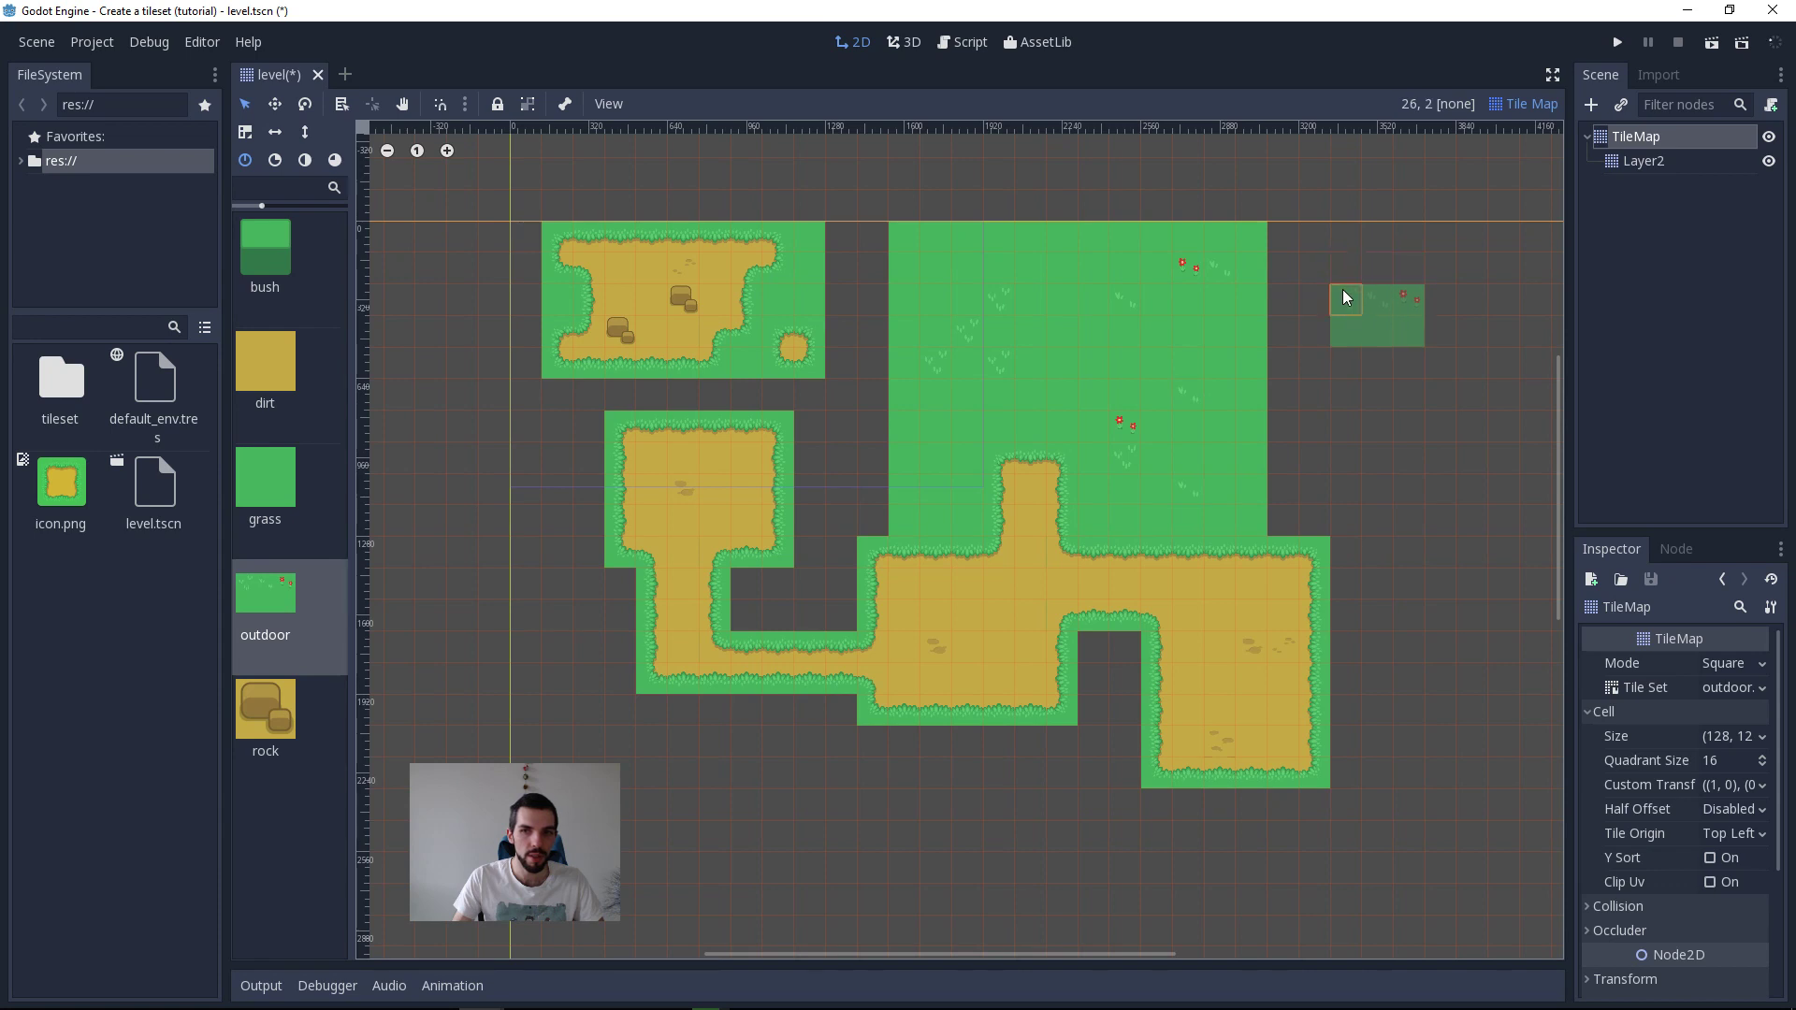
{"action": "left_click", "coordinate": [252, 472]}
{"action": "left_click_drag", "start_coordinate": [1255, 243], "coordinate": [1534, 533], "text": "ctrl+shift"}
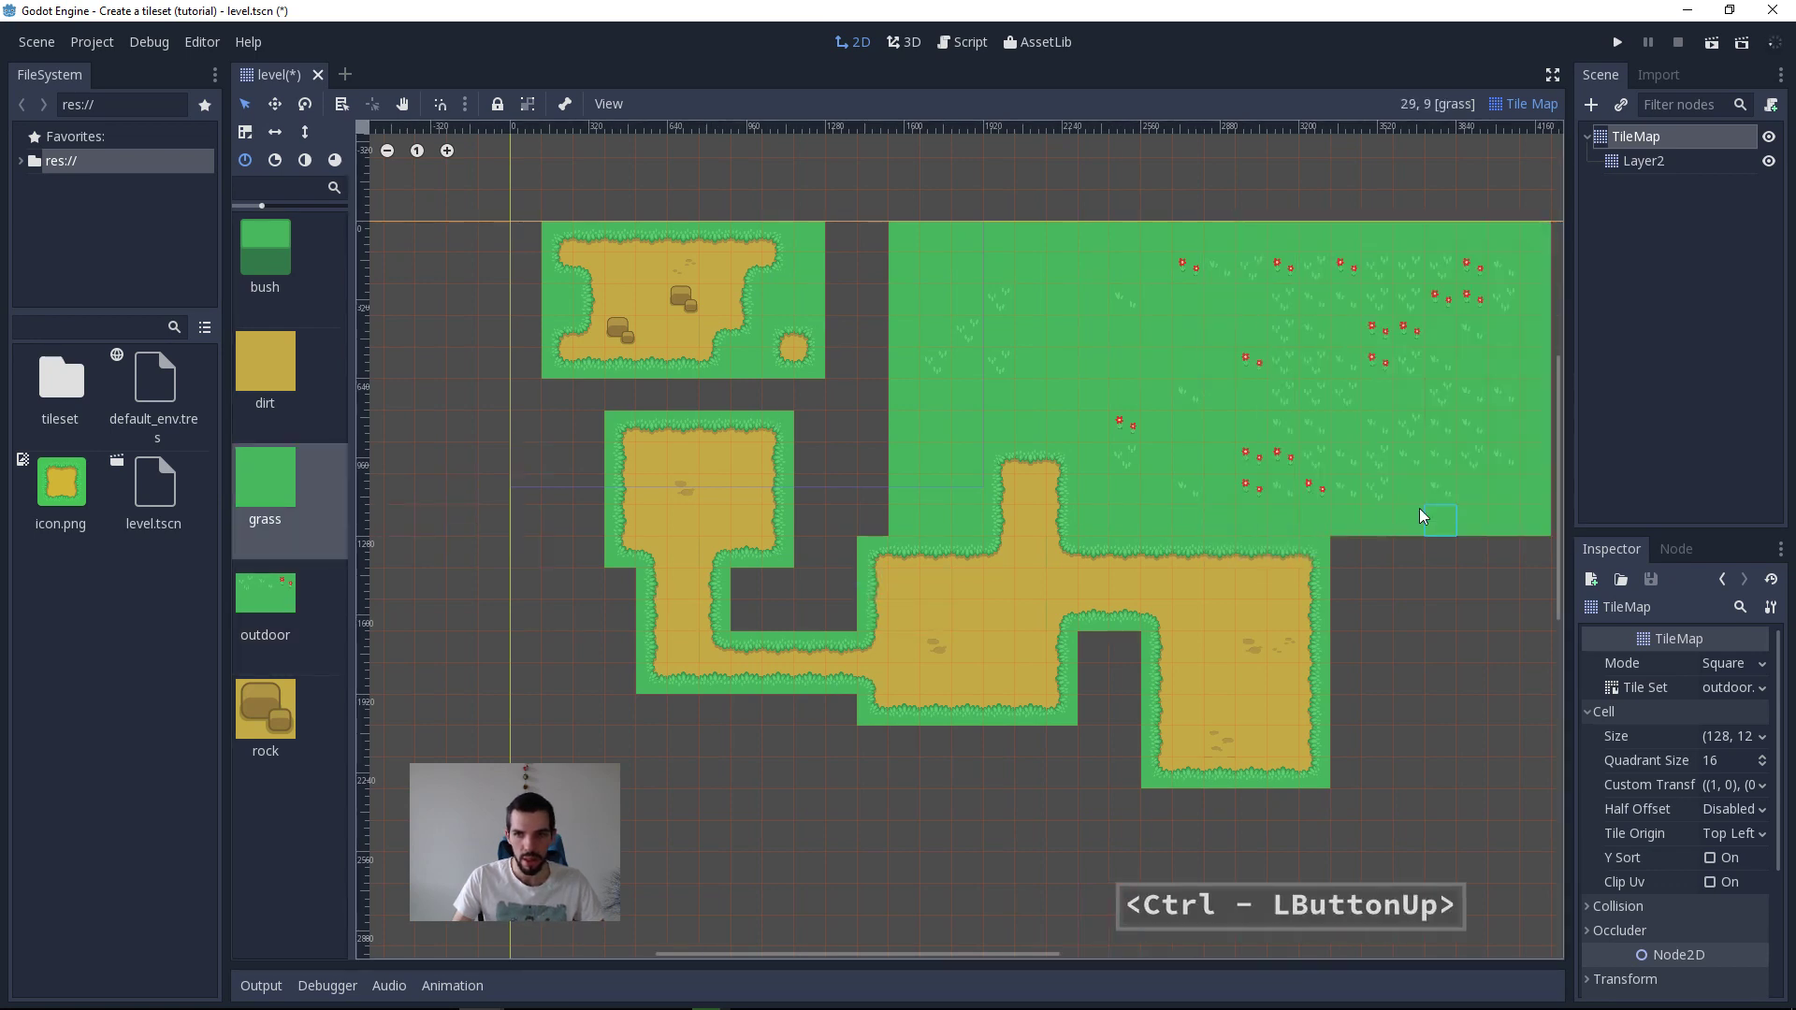
{"action": "key", "text": "ctrl+z"}
{"action": "left_click_drag", "start_coordinate": [1540, 688], "coordinate": [1373, 283], "text": "ctrl+shift"}
{"action": "key", "text": "ctrl+z"}
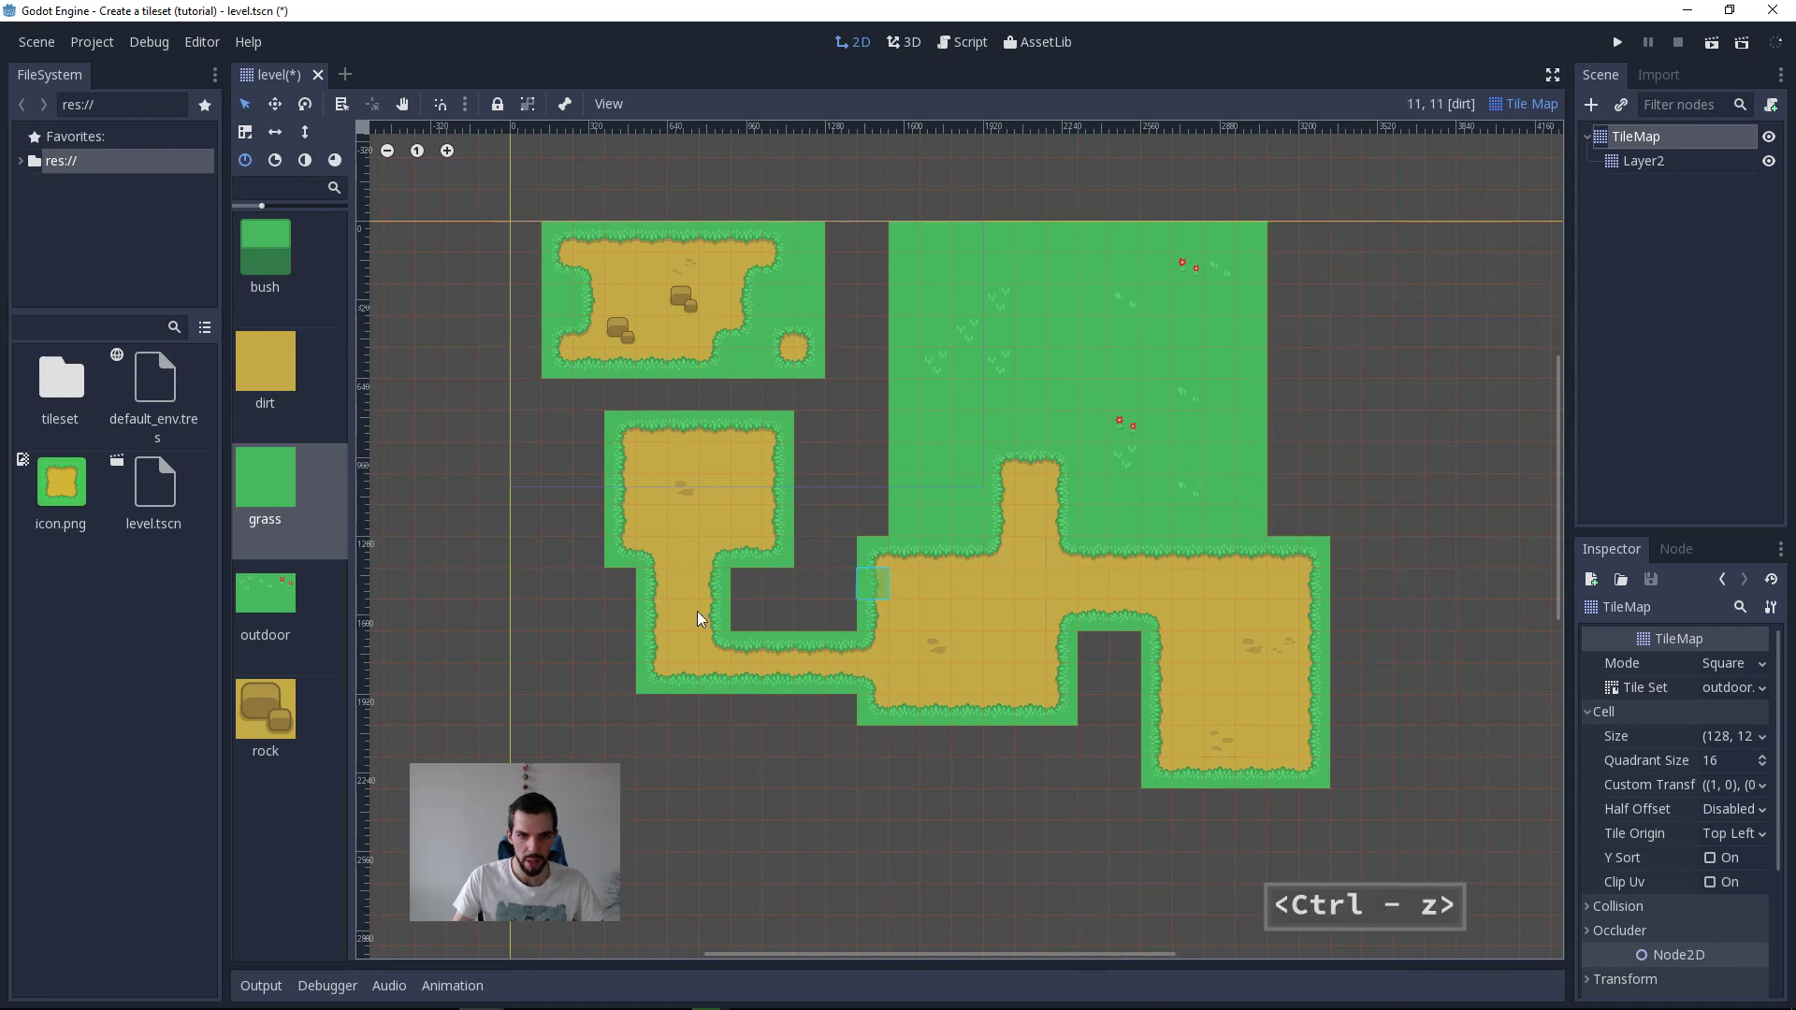
Step: Try placing blocks of the outdoor tile to the right of the grass field and undo them
{"action": "left_click", "coordinate": [290, 642]}
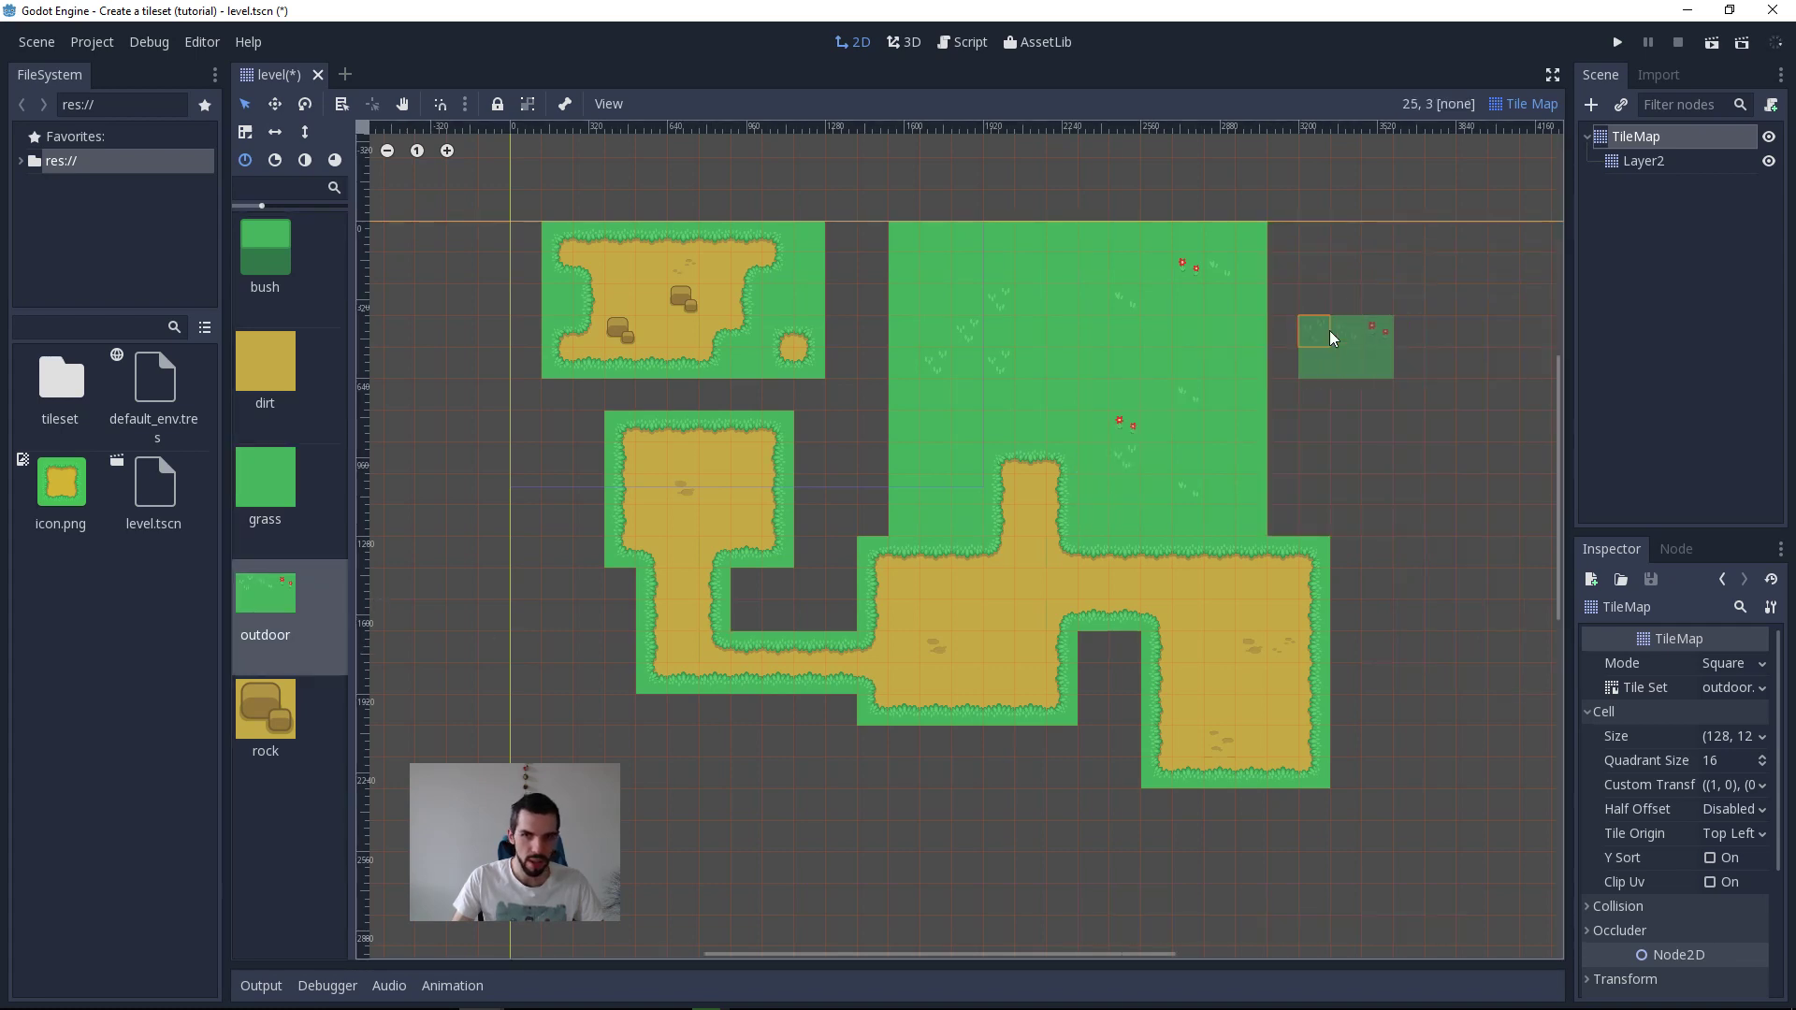
{"action": "left_click", "coordinate": [1345, 299]}
{"action": "middle_click_drag", "start_coordinate": [1350, 323], "coordinate": [1151, 332]}
{"action": "scroll", "coordinate": [1147, 430], "scroll_direction": "up", "scroll_amount": 1}
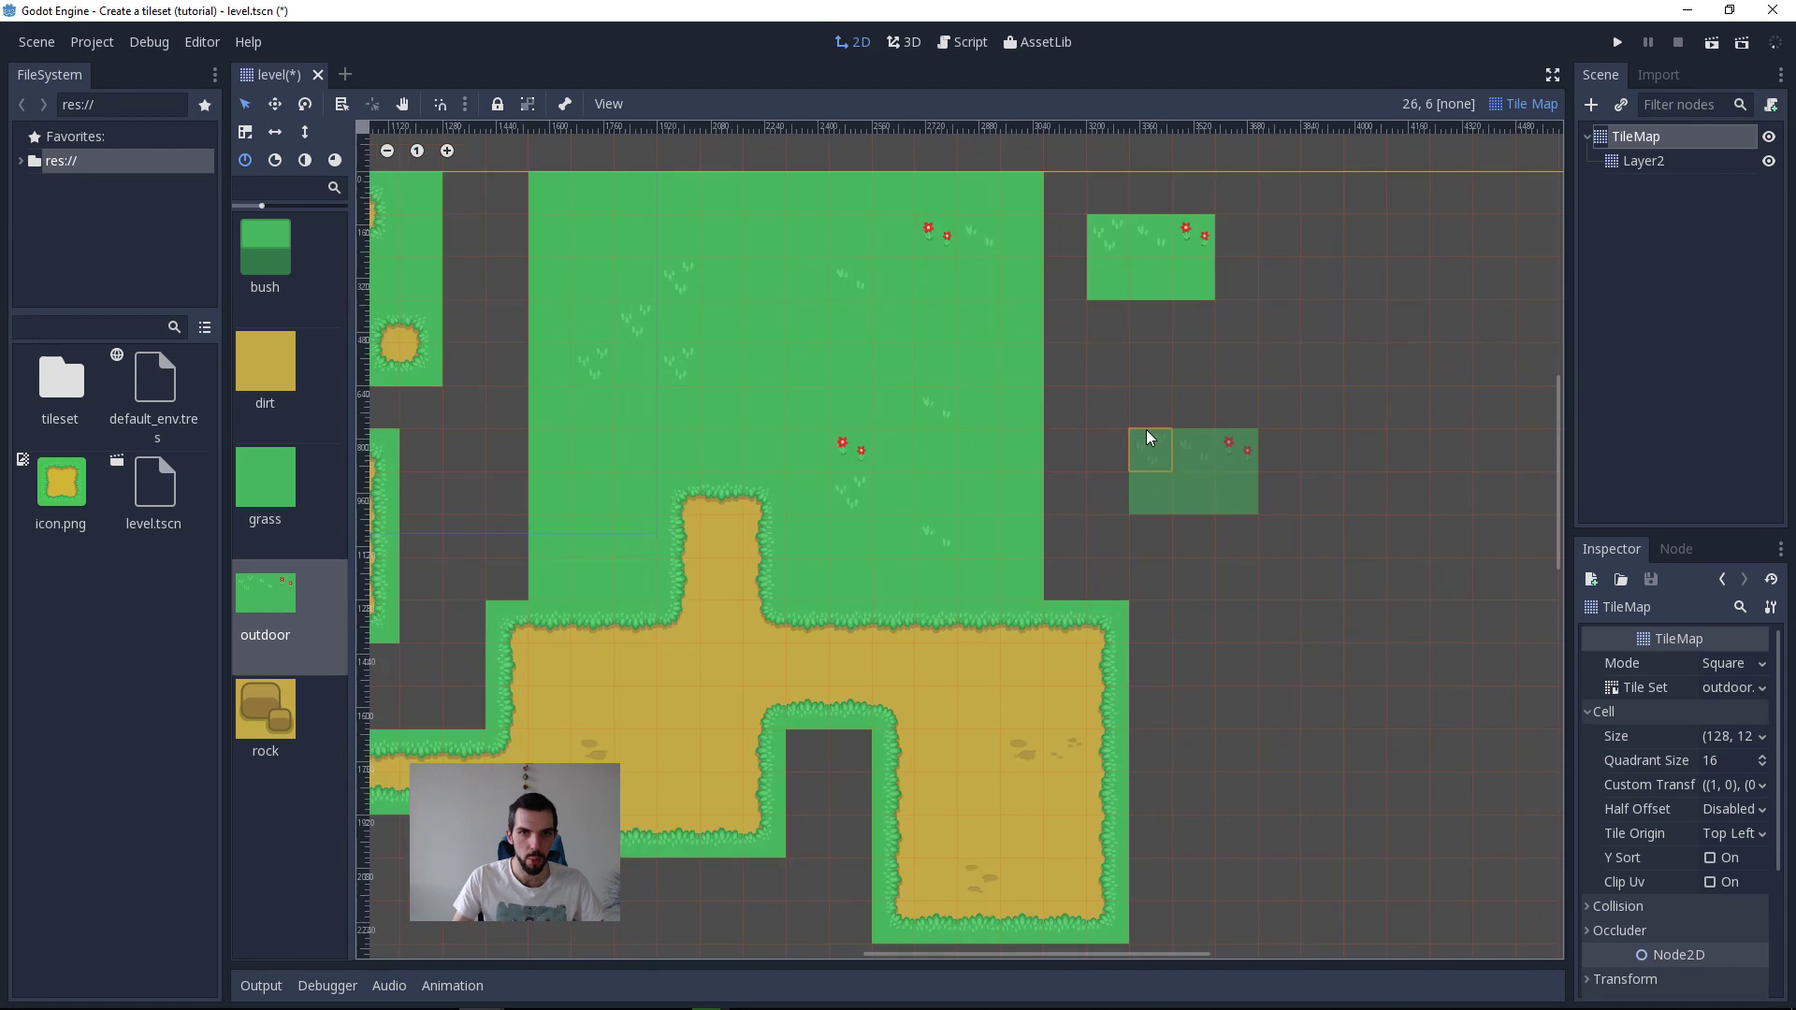
{"action": "key", "text": "ctrl+z"}
{"action": "left_click", "coordinate": [1065, 205]}
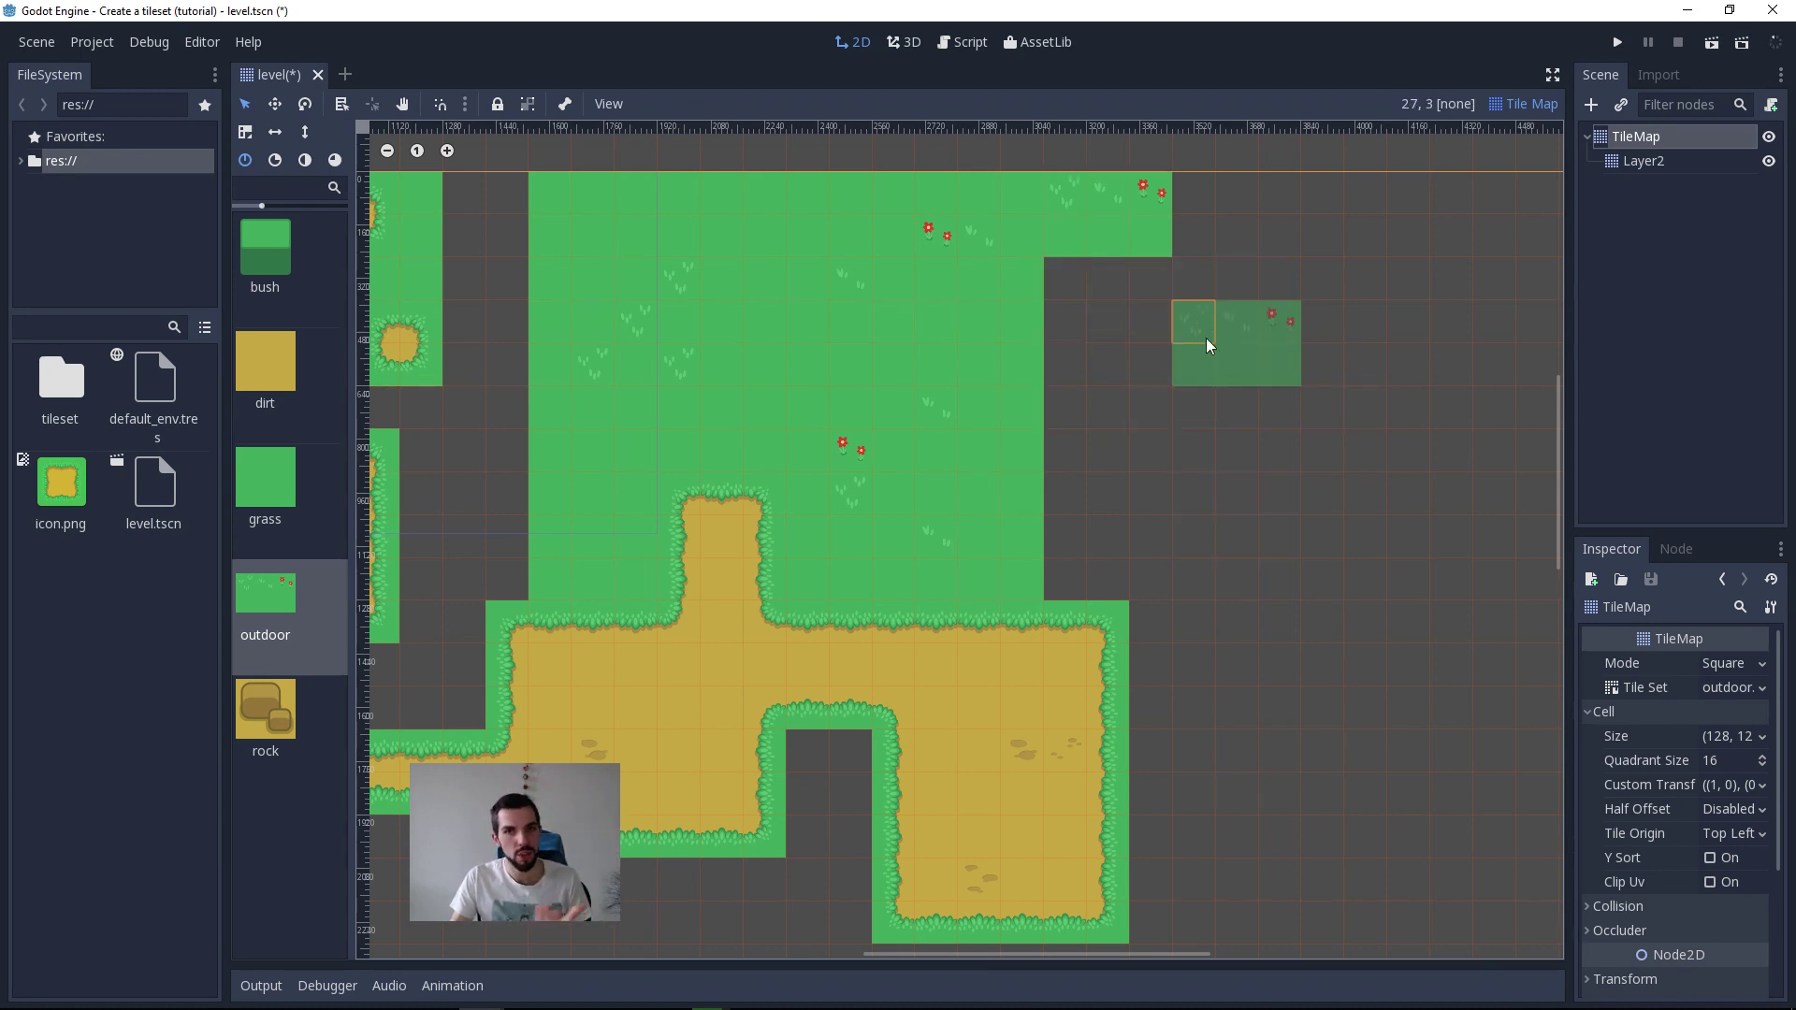
{"action": "left_click", "coordinate": [1207, 345]}
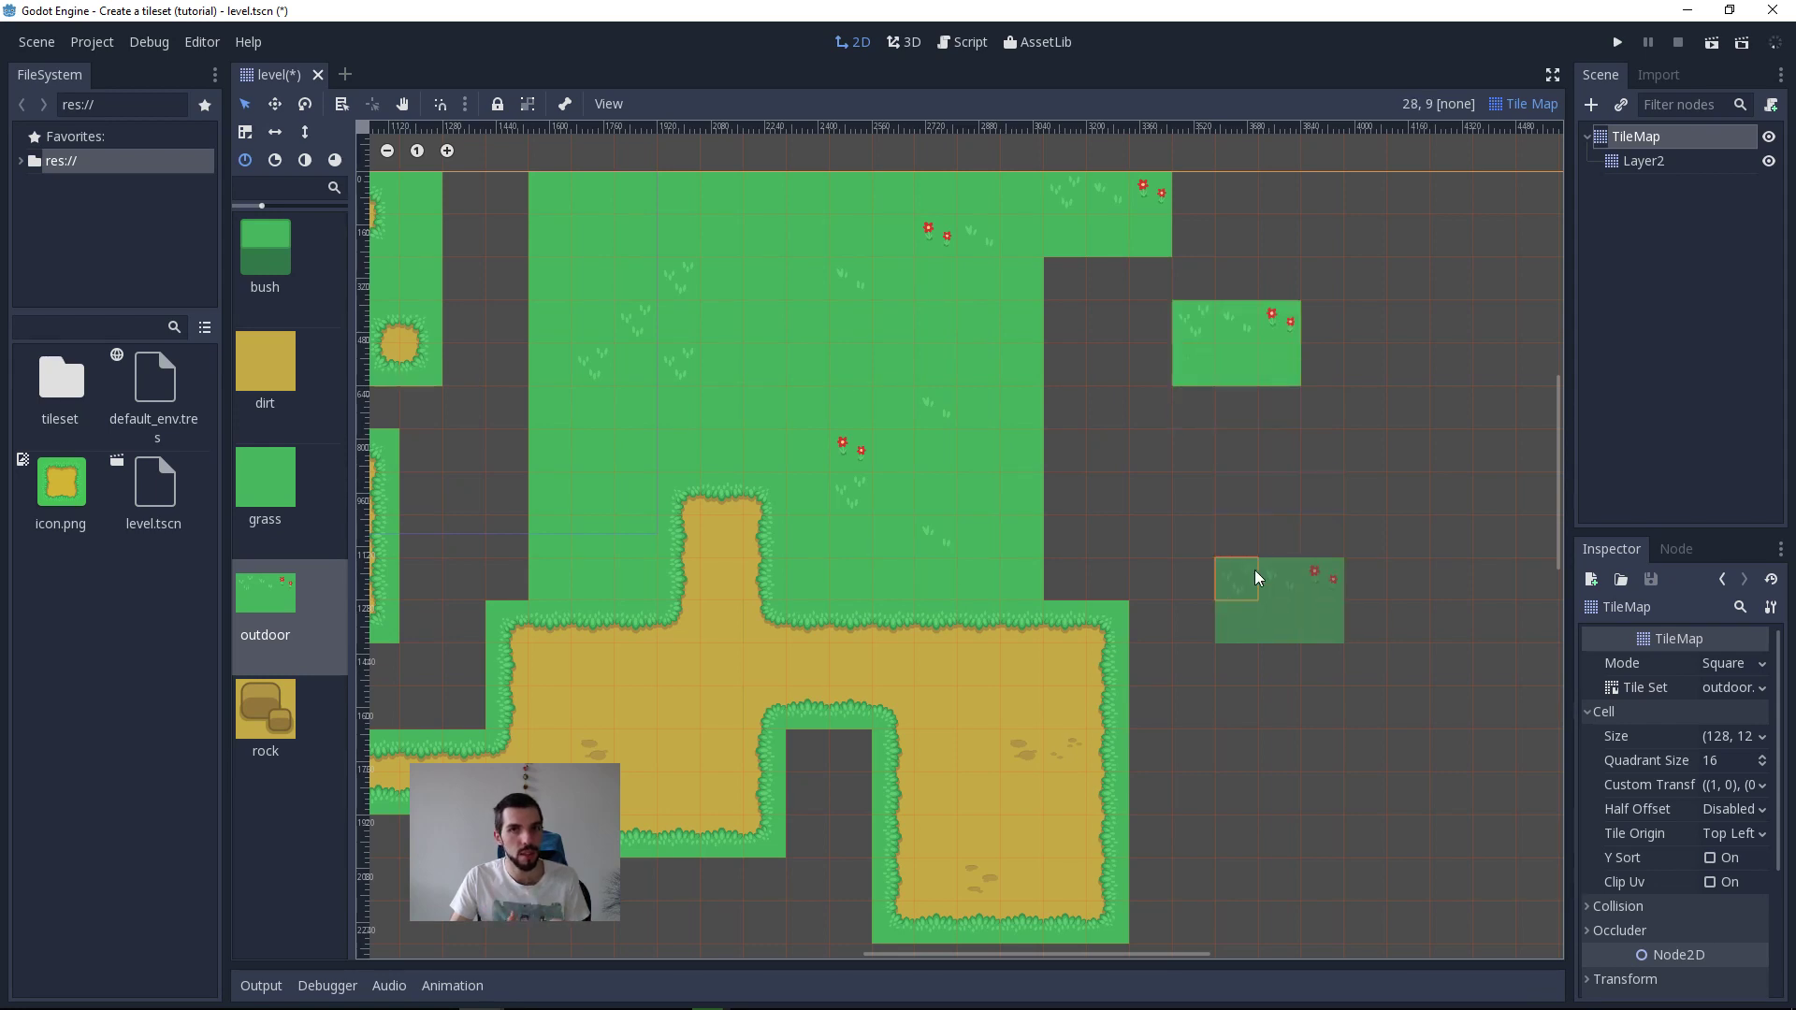
{"action": "key", "text": "ctrl+z"}
{"action": "key", "text": "ctrl+z"}
{"action": "middle_click_drag", "start_coordinate": [961, 536], "coordinate": [1194, 515]}
{"action": "scroll", "coordinate": [1142, 417], "scroll_direction": "down", "scroll_amount": 4}
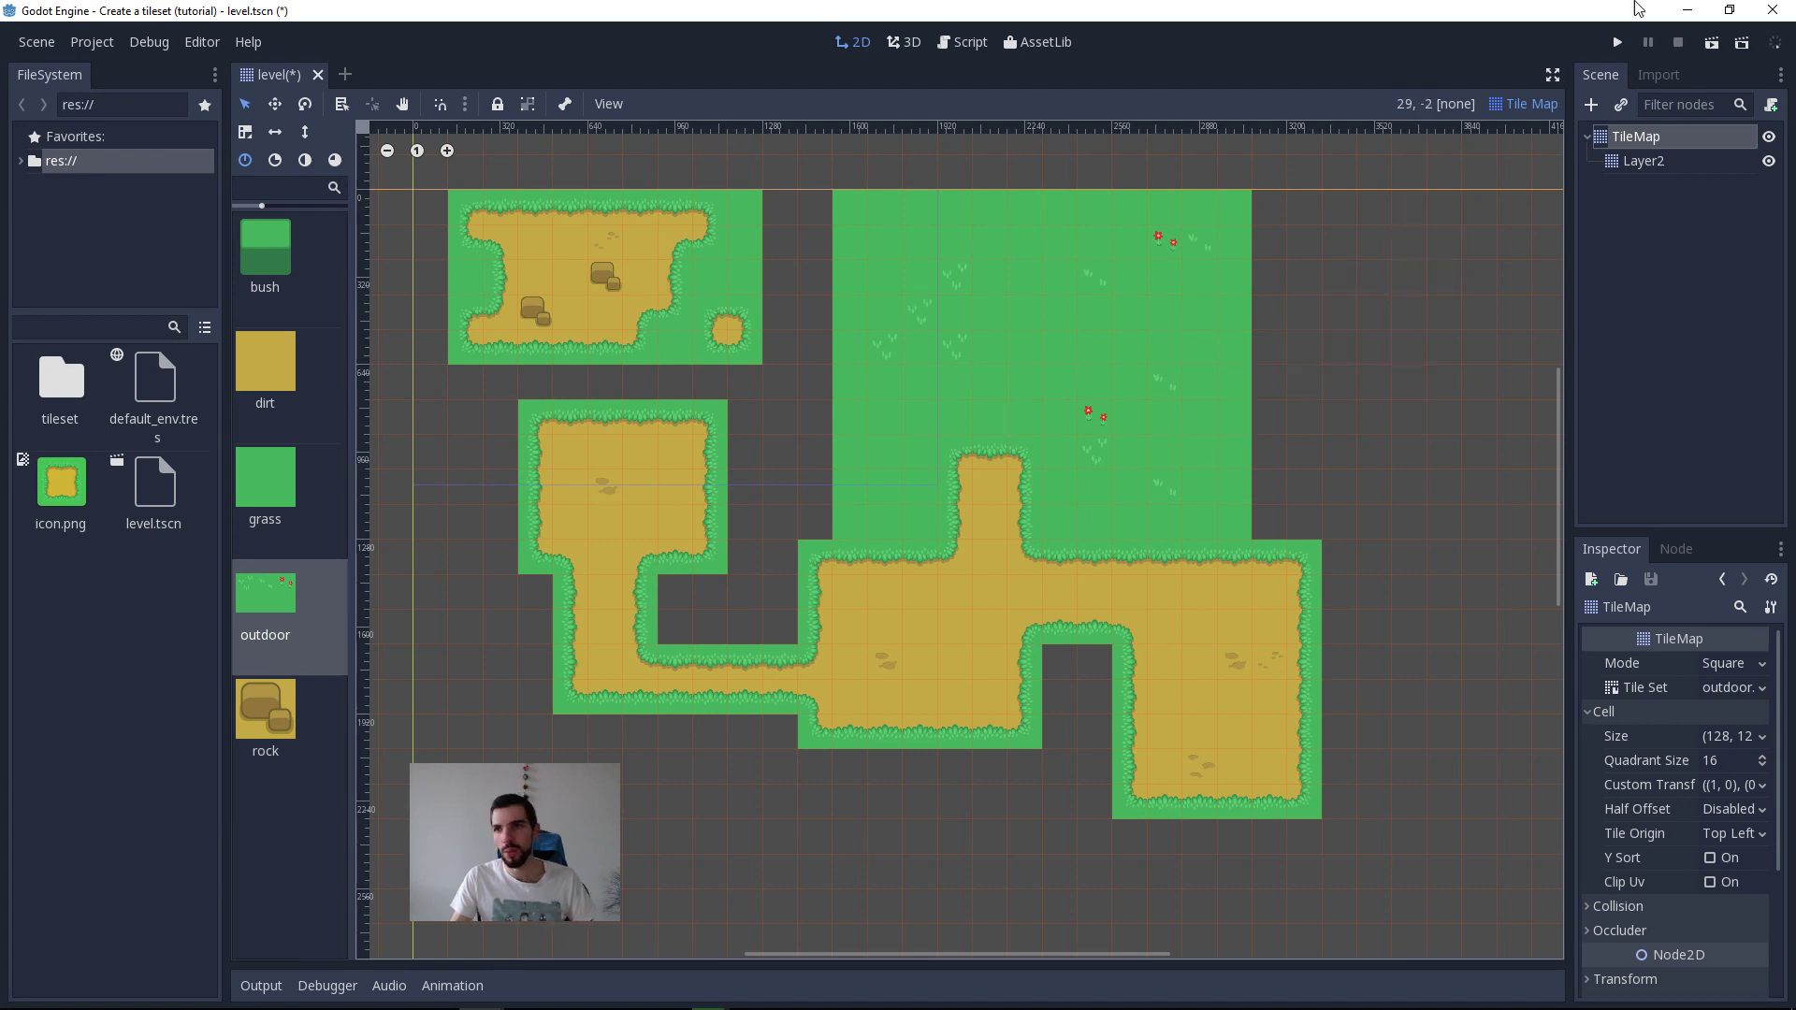
Step: Switch to the course outline in Emacs and expand "Intro to tilesets and tilemaps" to review its notes
{"action": "left_click", "coordinate": [1686, 10]}
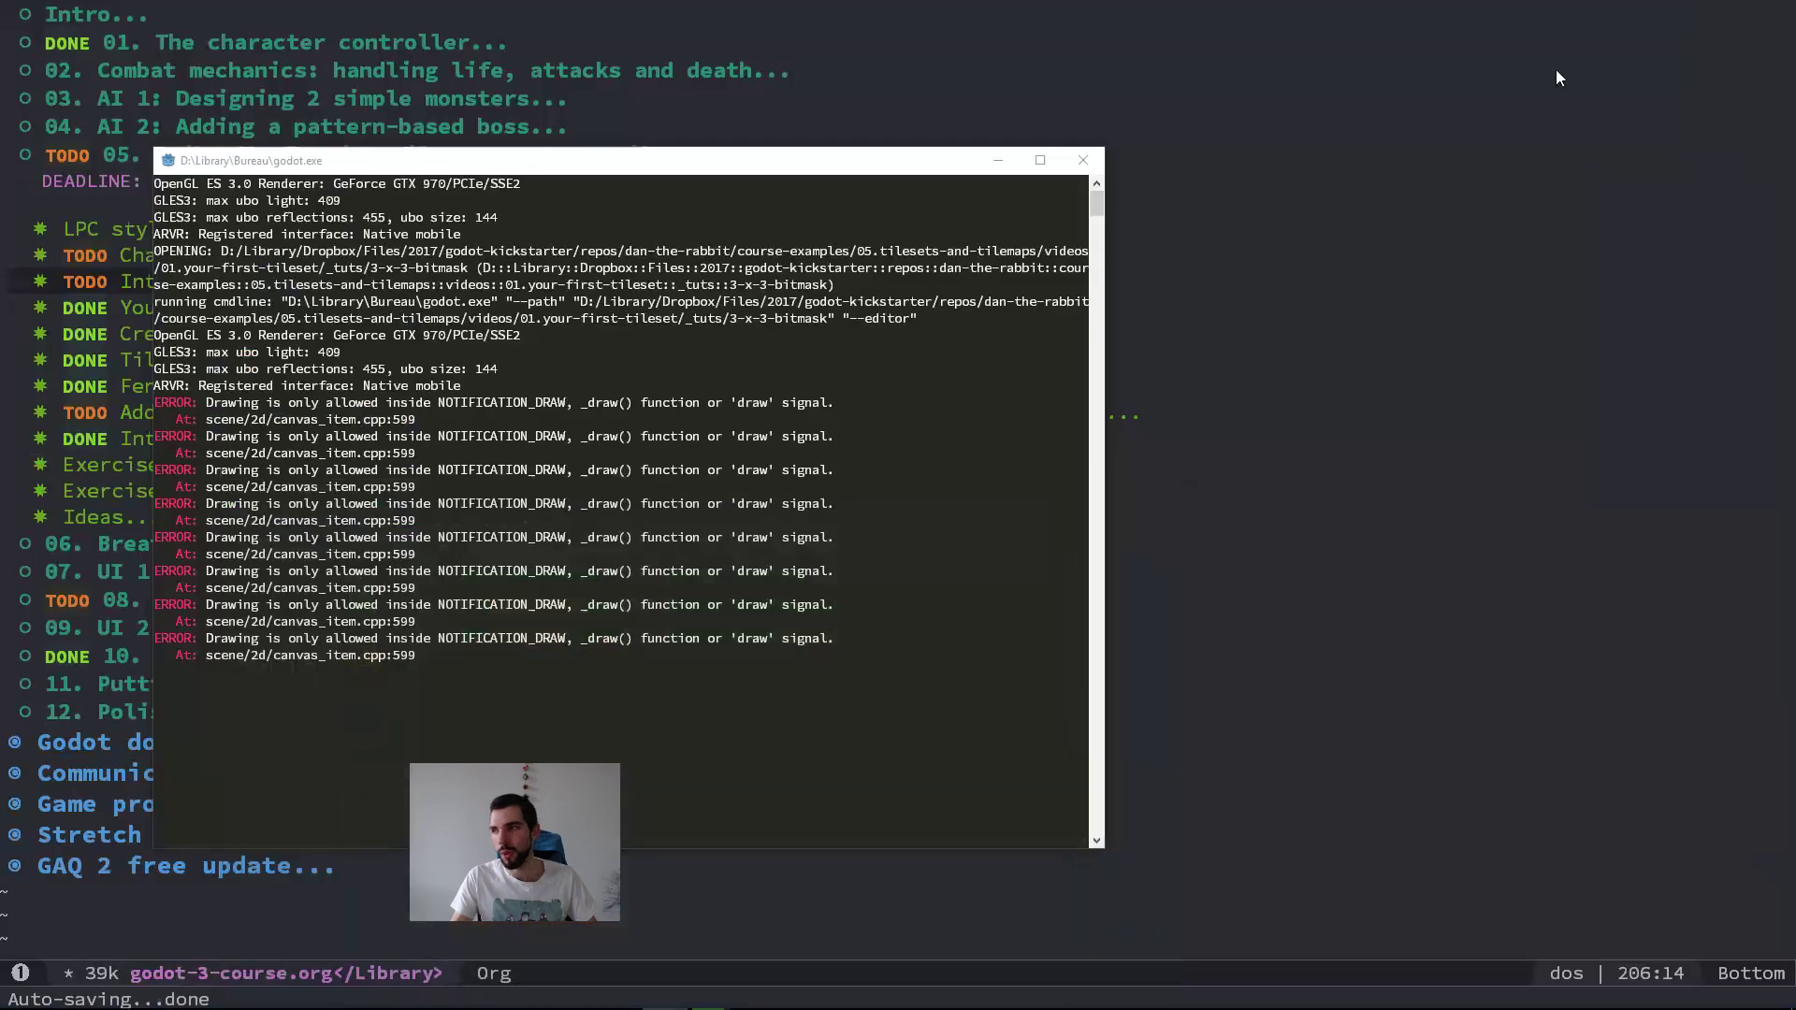
{"action": "left_click", "coordinate": [998, 160]}
{"action": "left_click", "coordinate": [488, 282]}
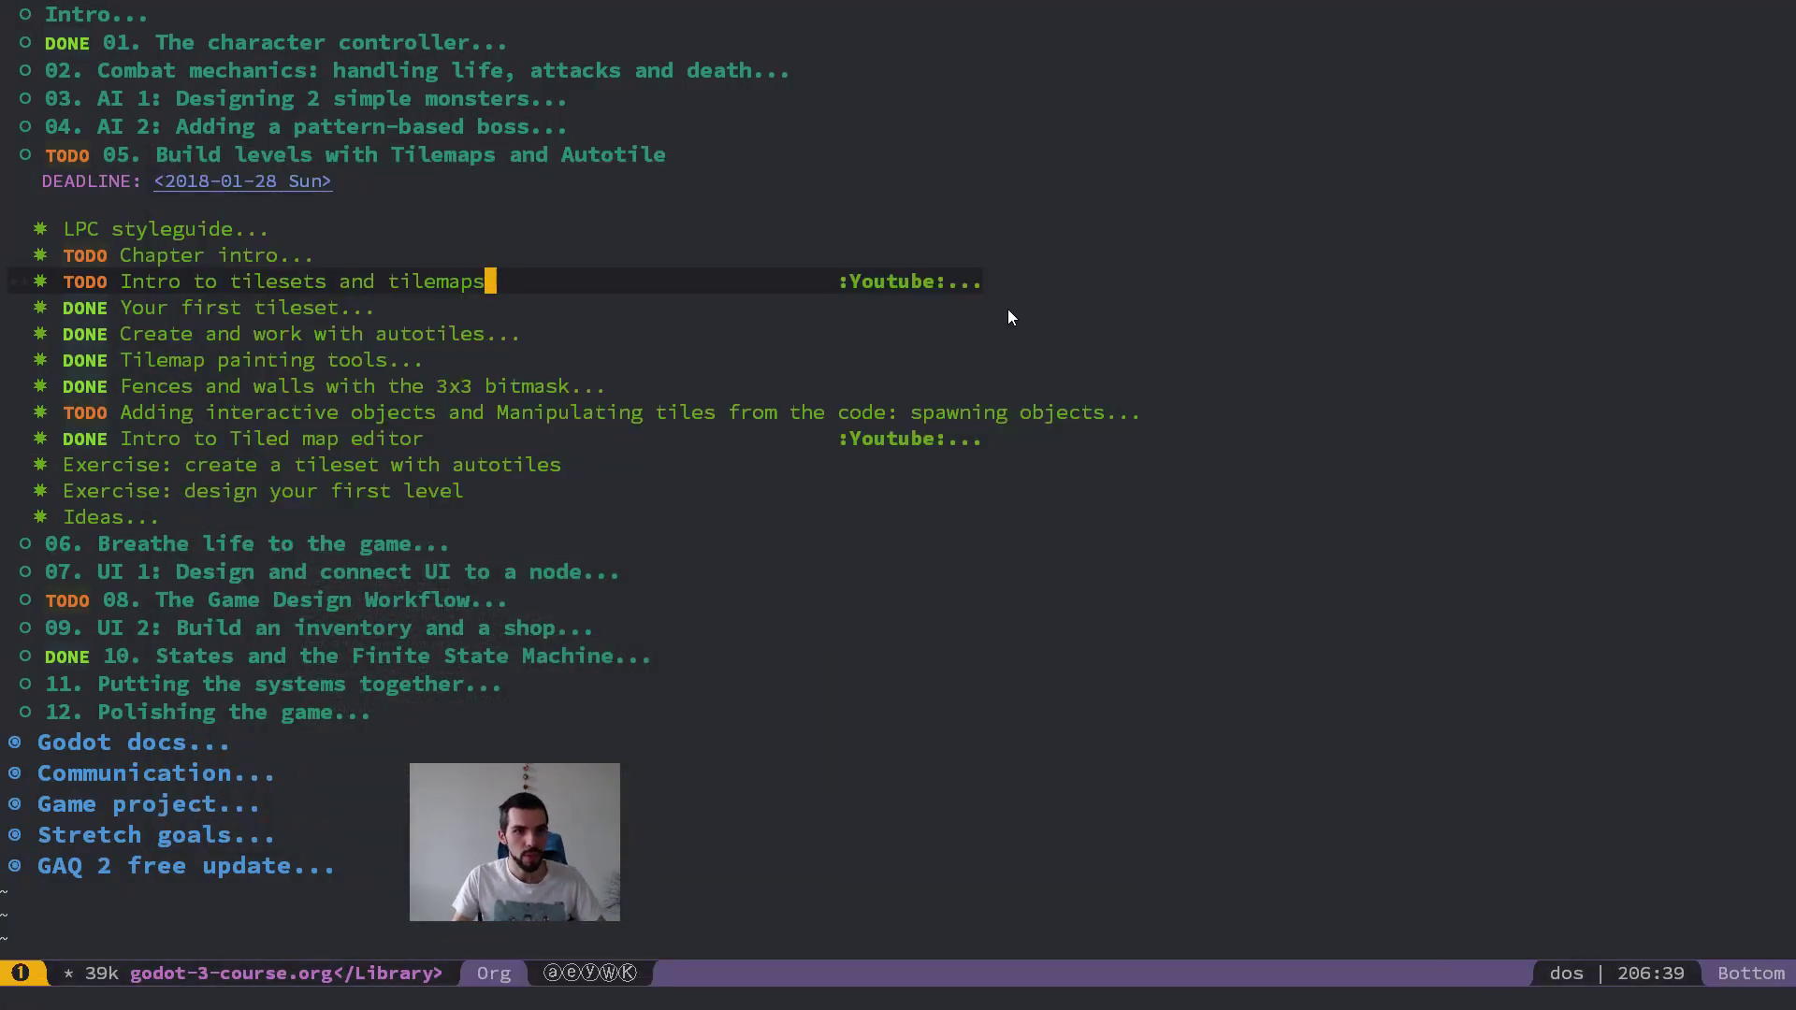
{"action": "key", "text": "Tab"}
{"action": "scroll", "coordinate": [1169, 365], "scroll_direction": "down", "scroll_amount": 2}
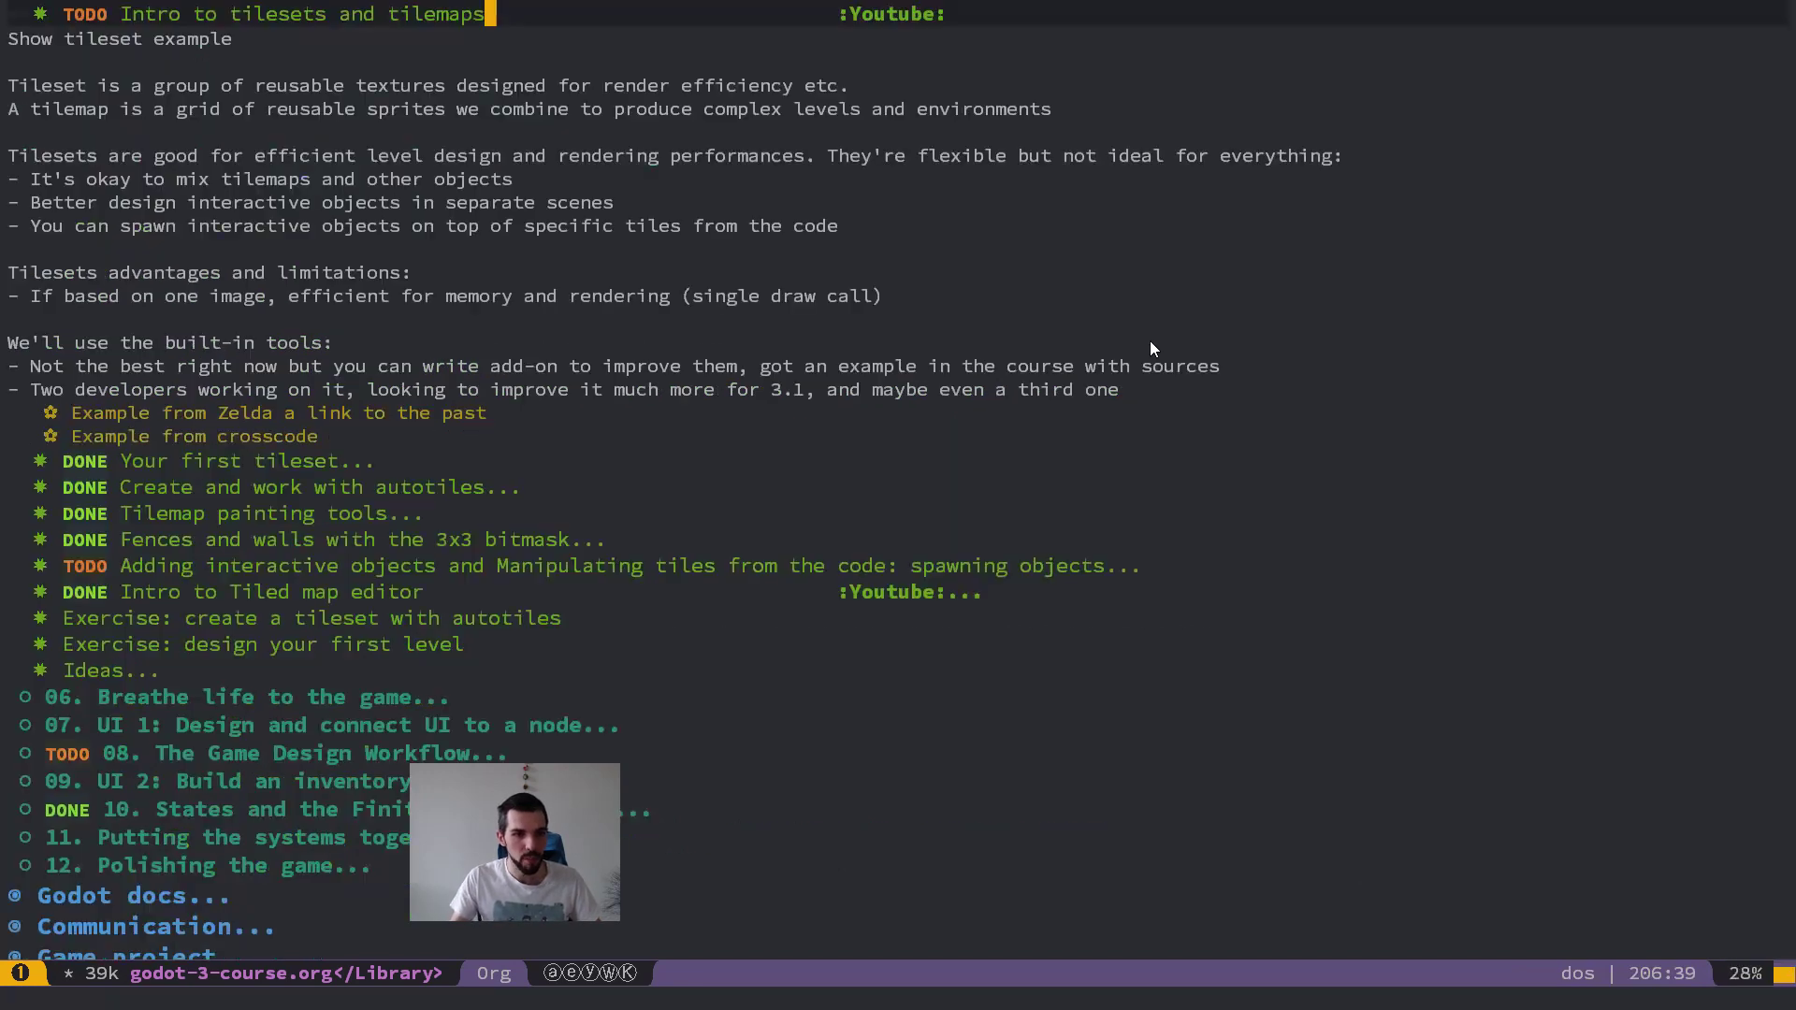
{"action": "scroll", "coordinate": [1231, 382], "scroll_direction": "up", "scroll_amount": 1}
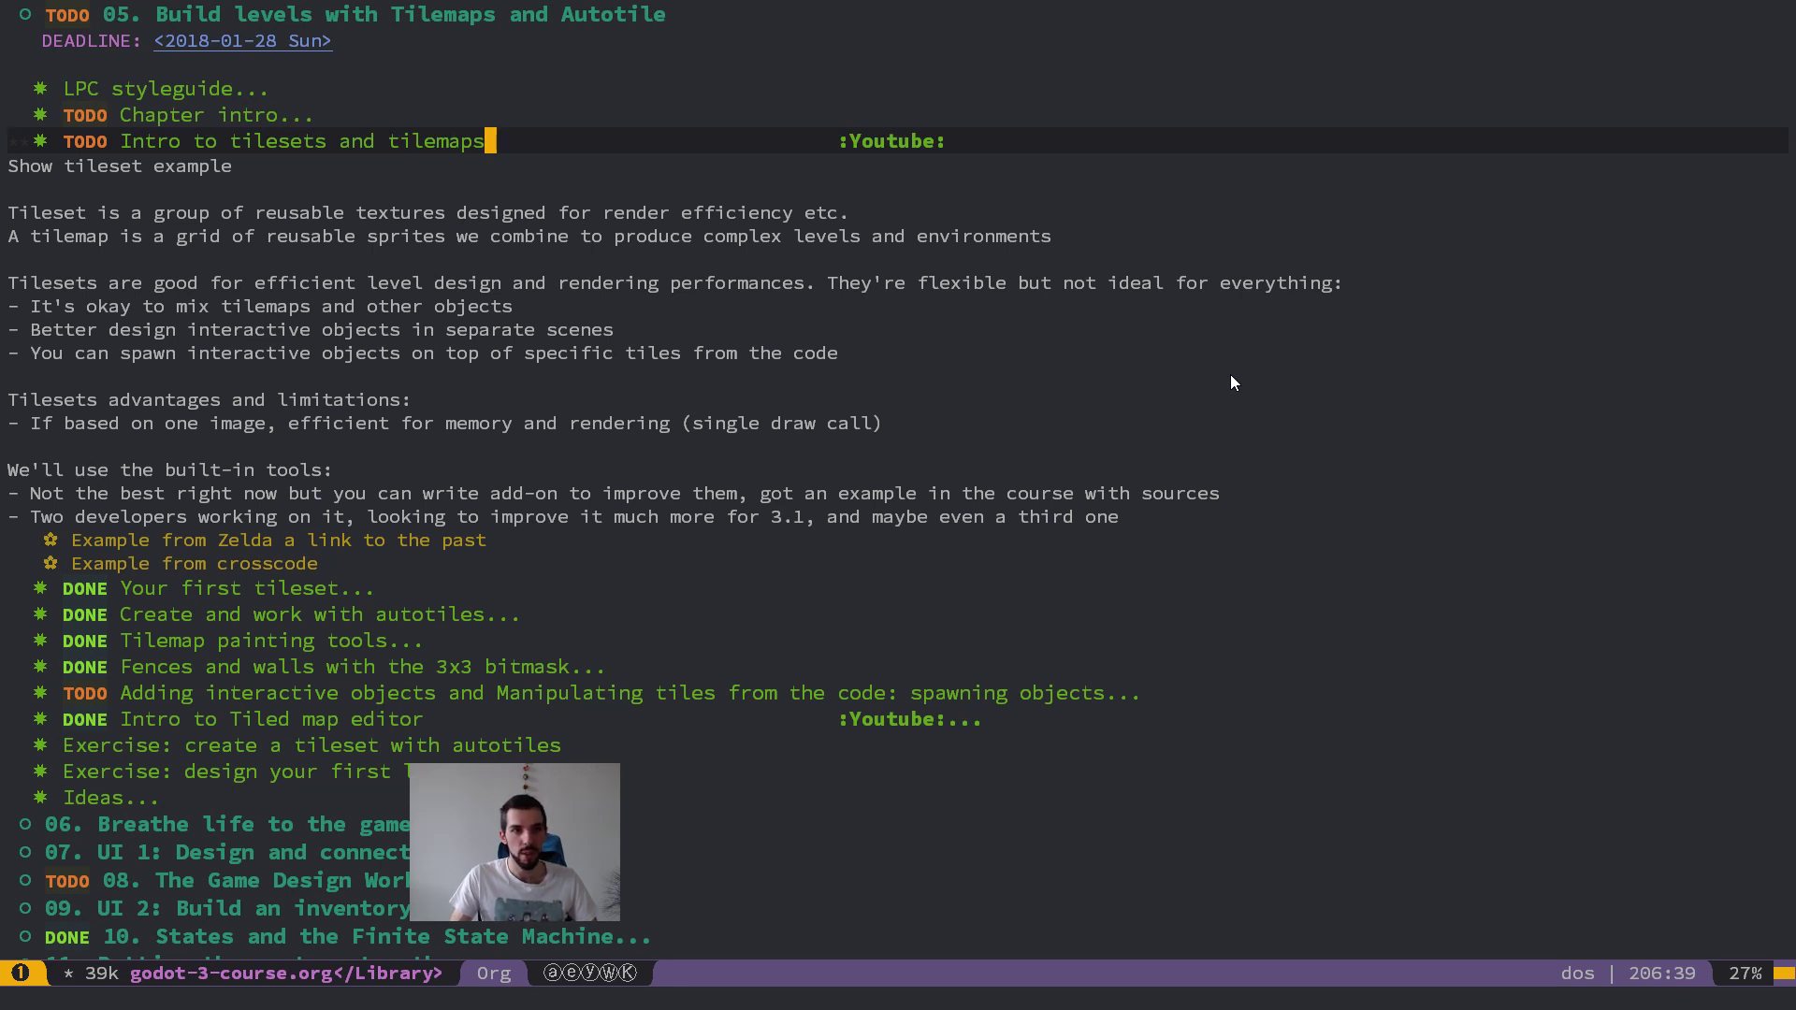
{"action": "key", "text": "Down"}
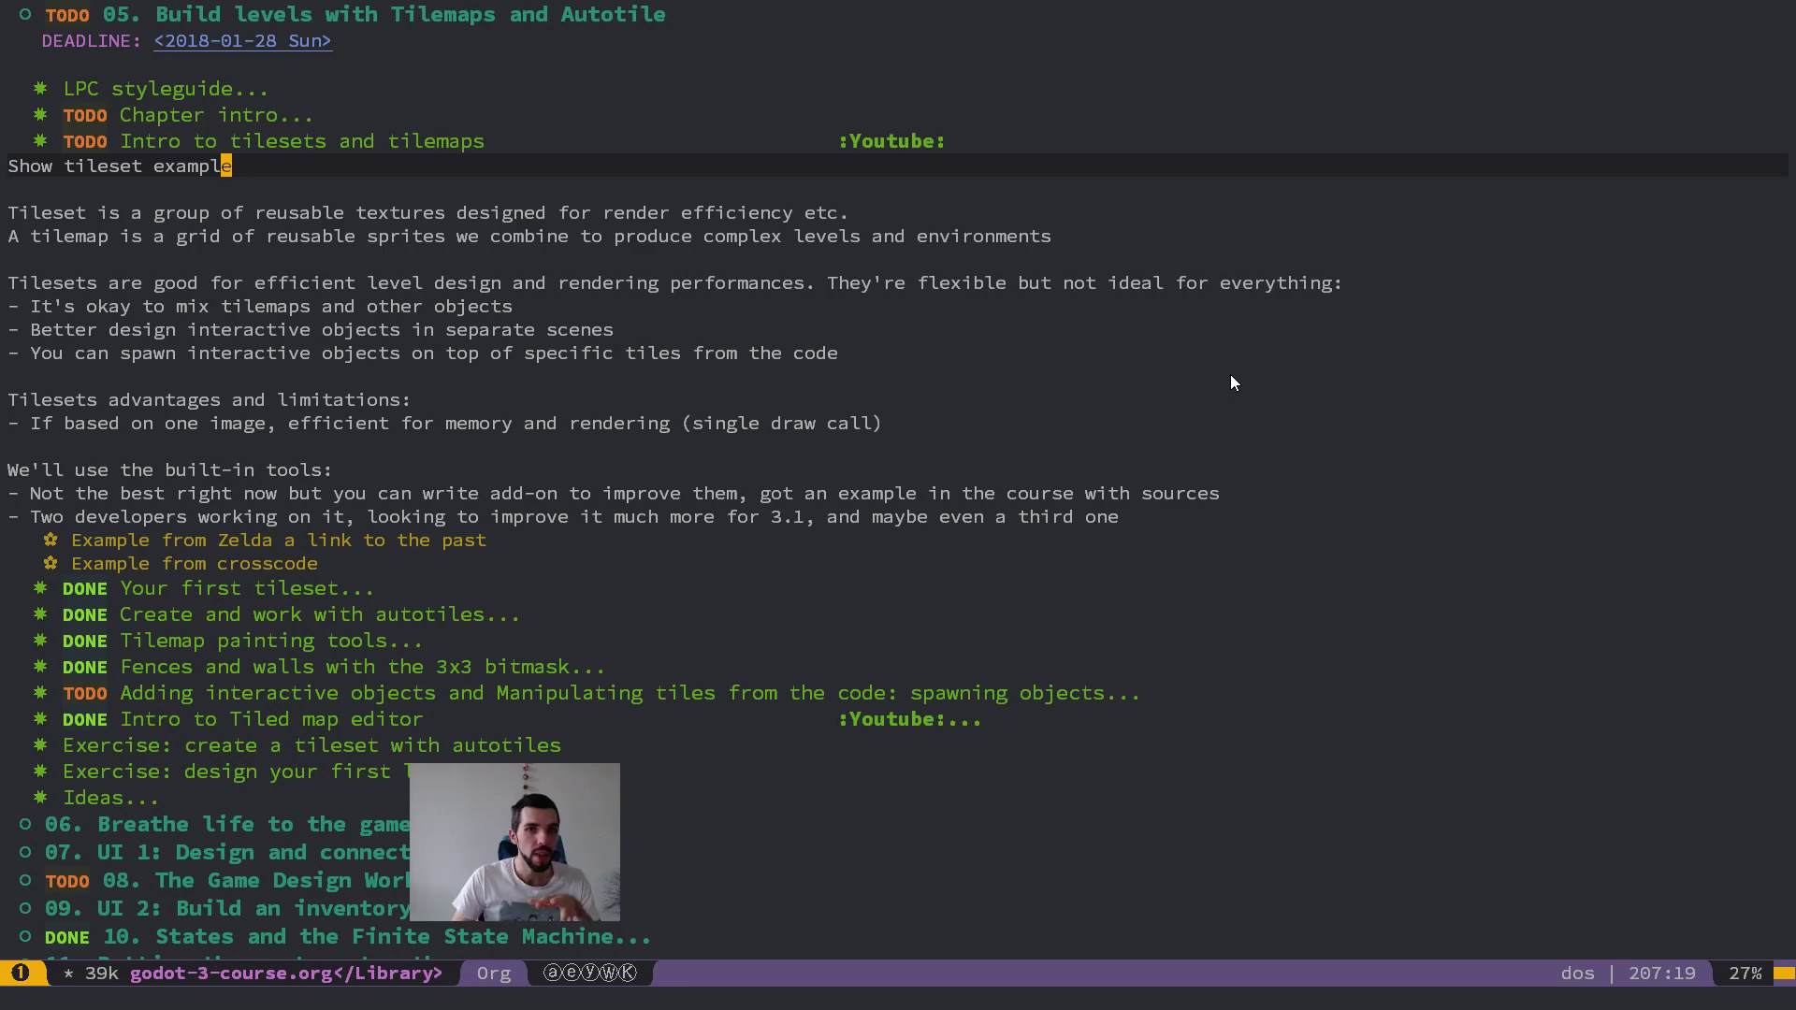
{"action": "key", "text": "Down"}
{"action": "key", "text": "Down"}
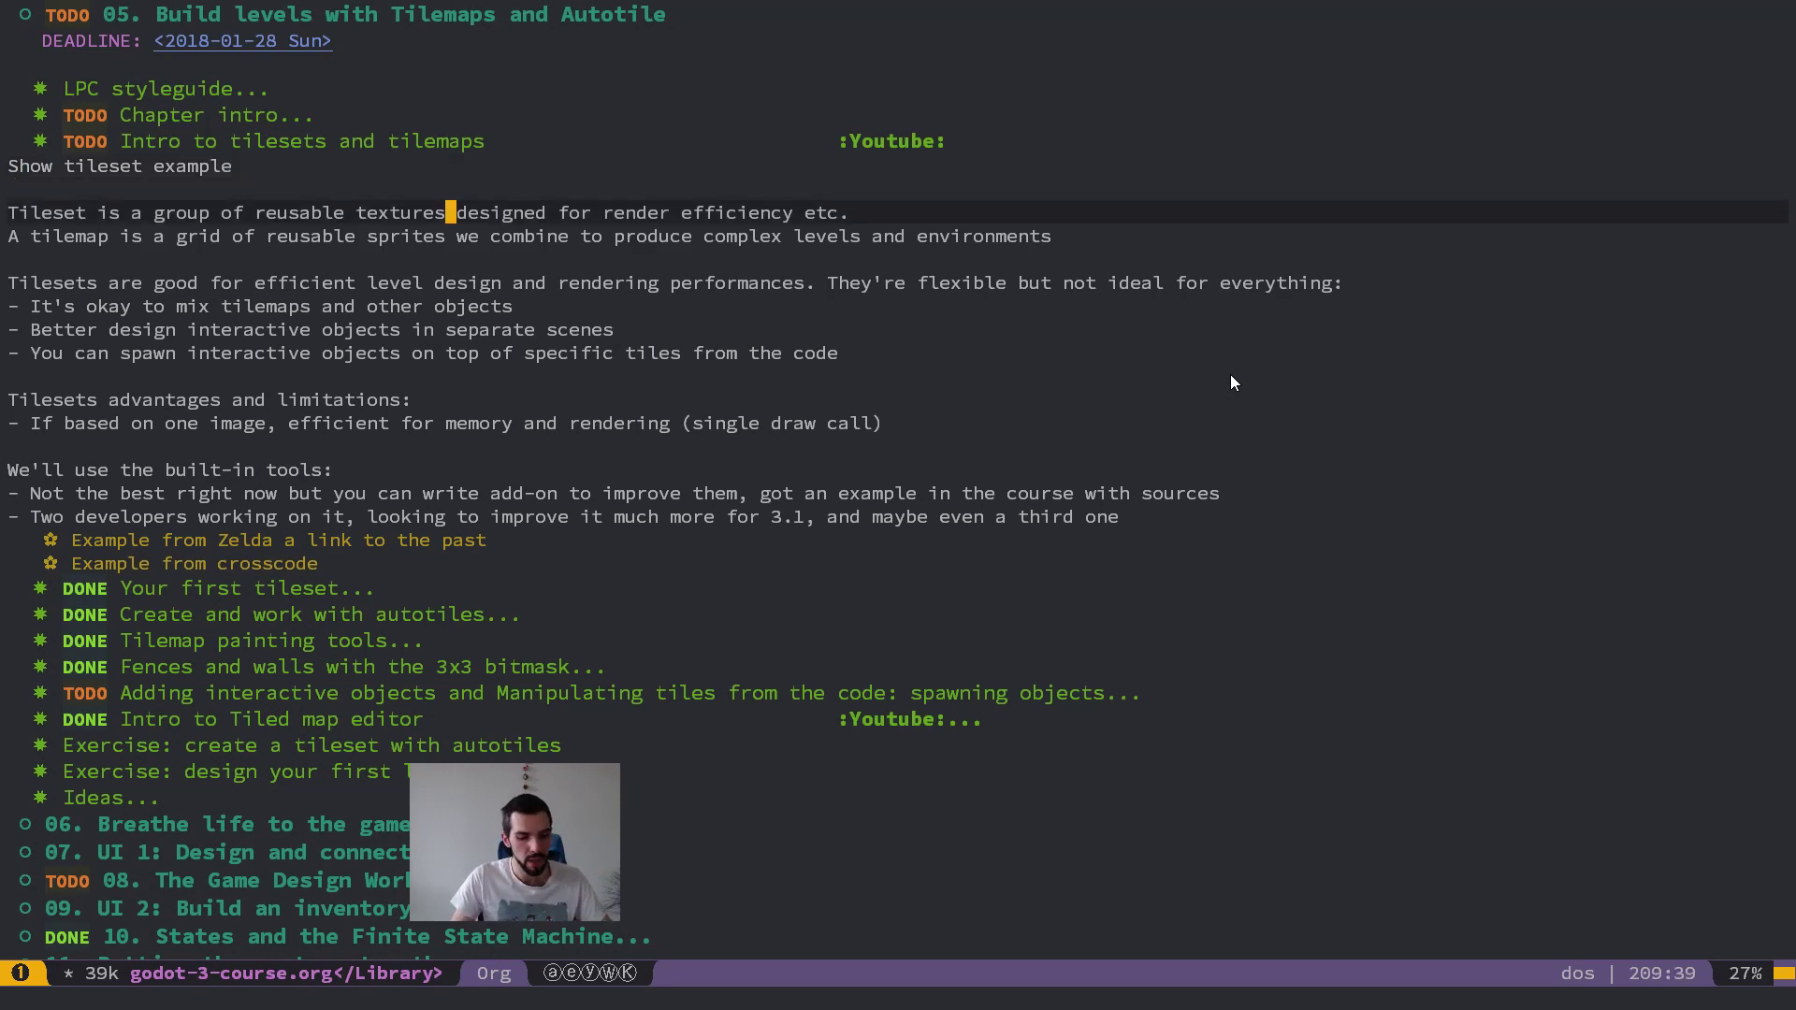
{"action": "key", "text": "alt+b"}
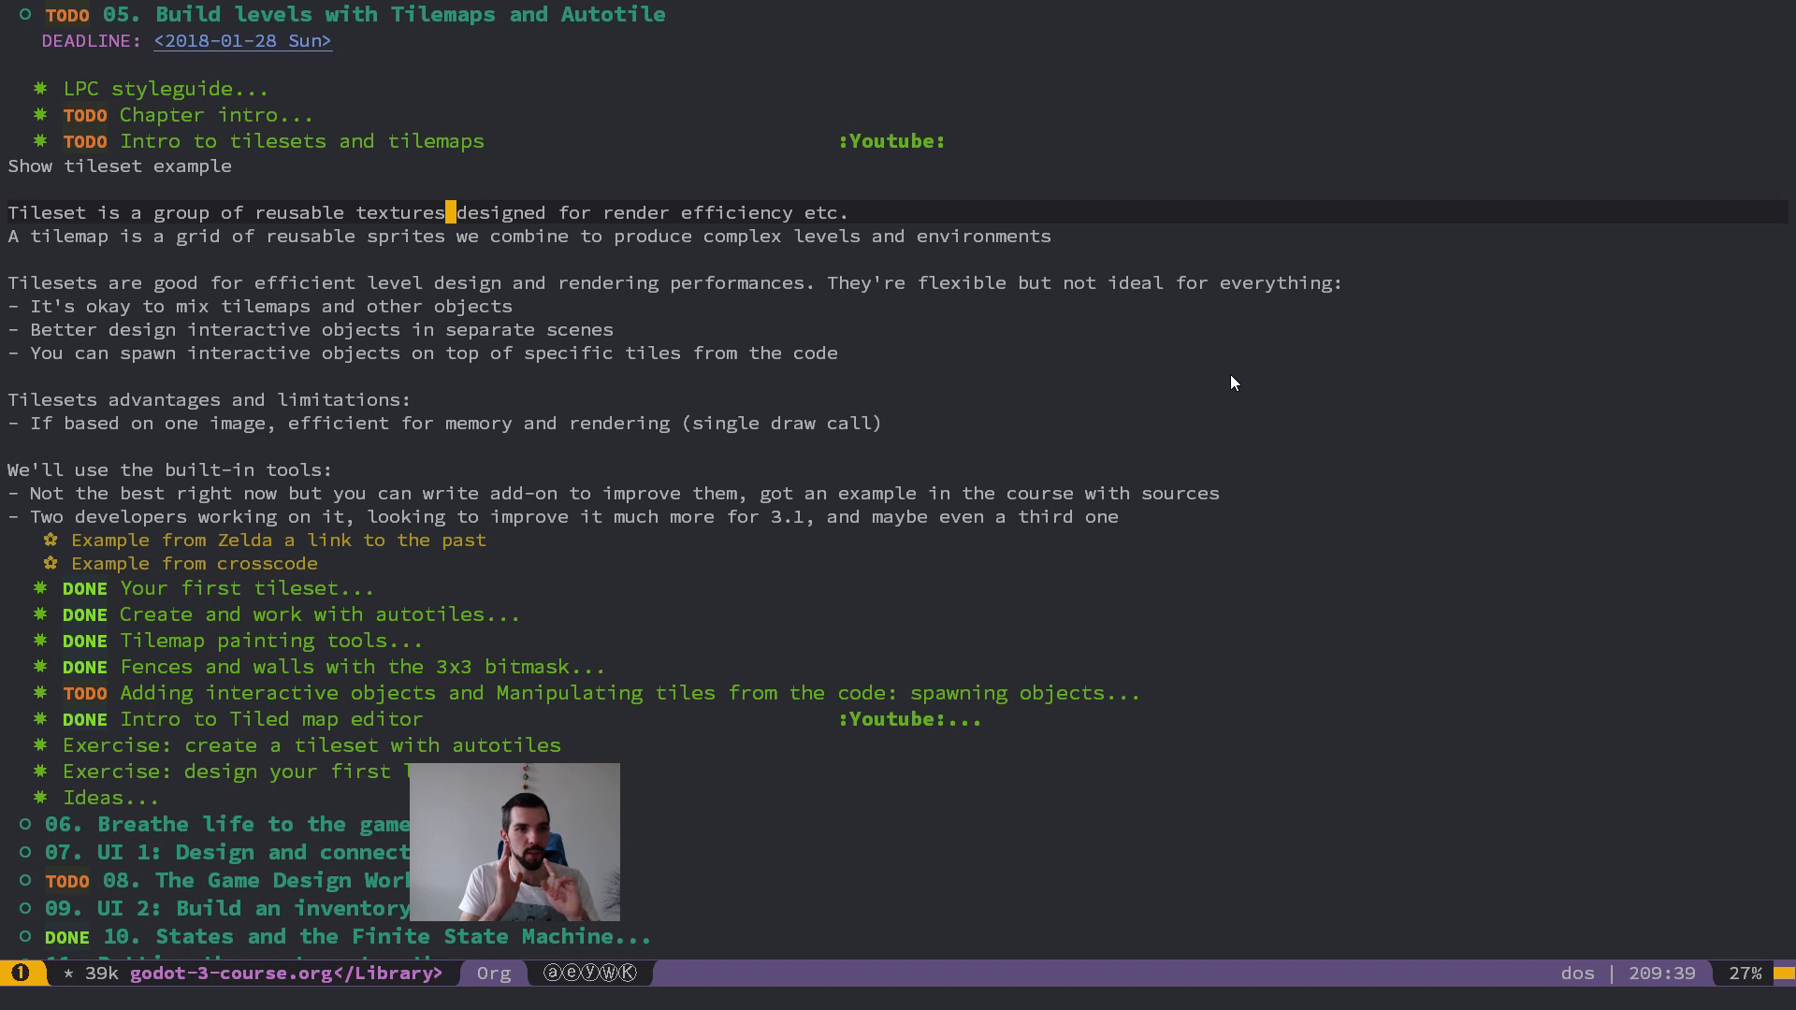
Step: Close the Tiled window showing outdoor.tsx and switch back to the Godot level
{"action": "key", "text": "alt+Tab"}
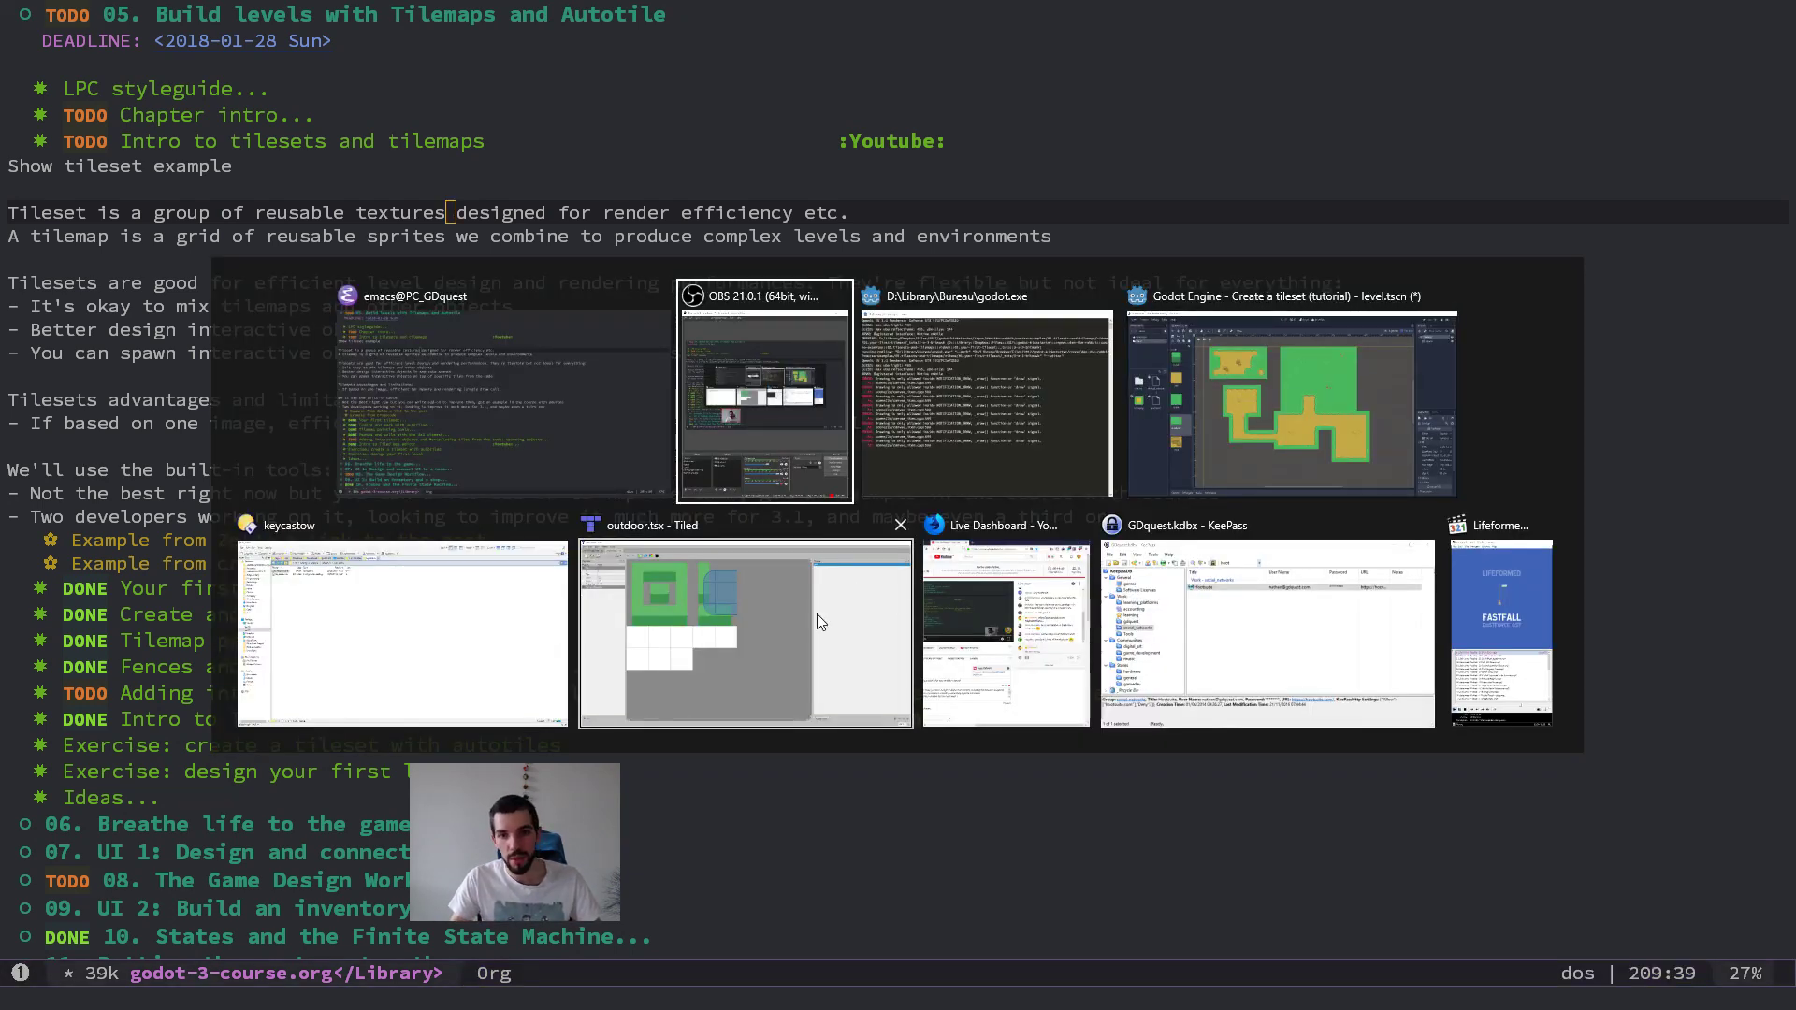
{"action": "left_click", "coordinate": [901, 525]}
{"action": "left_click", "coordinate": [954, 541]}
{"action": "key", "text": "alt+Tab"}
{"action": "left_click", "coordinate": [1366, 378]}
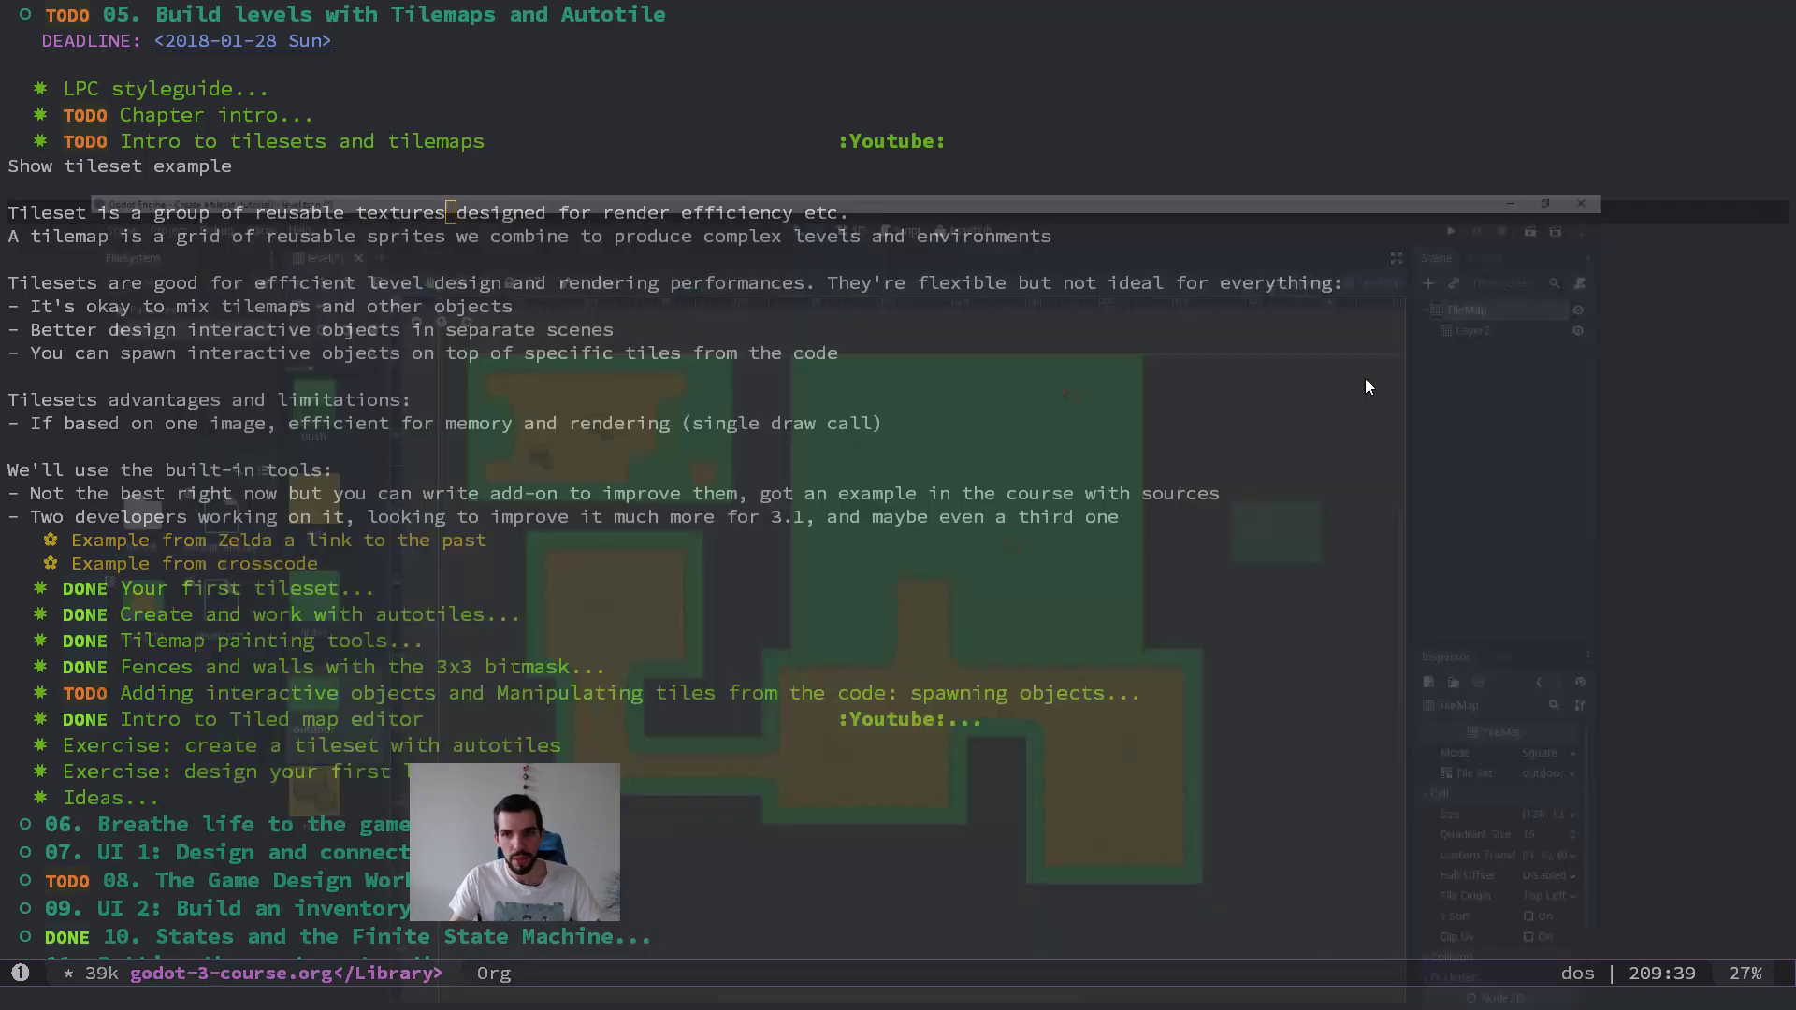
Step: Find outdoor.png in the project's tileset folder and open it from the file manager in the image viewer
{"action": "double_click", "coordinate": [56, 393]}
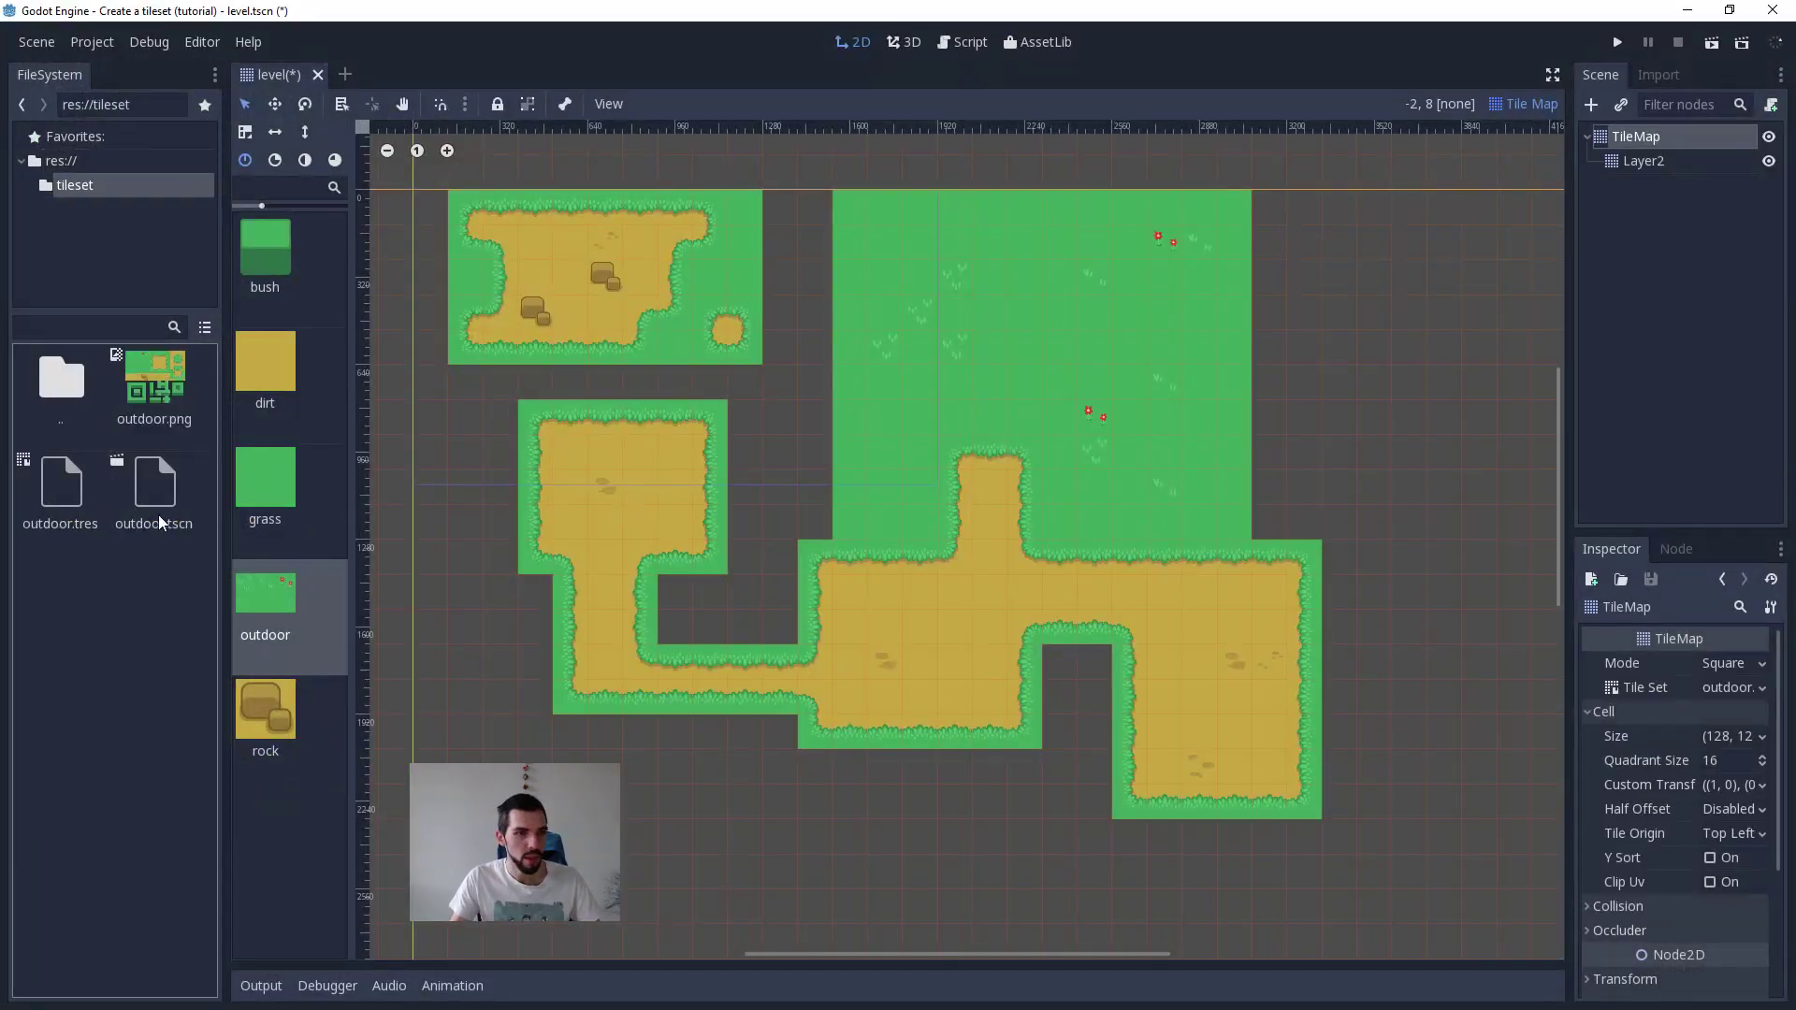
{"action": "left_click", "coordinate": [172, 389]}
{"action": "right_click", "coordinate": [200, 386]}
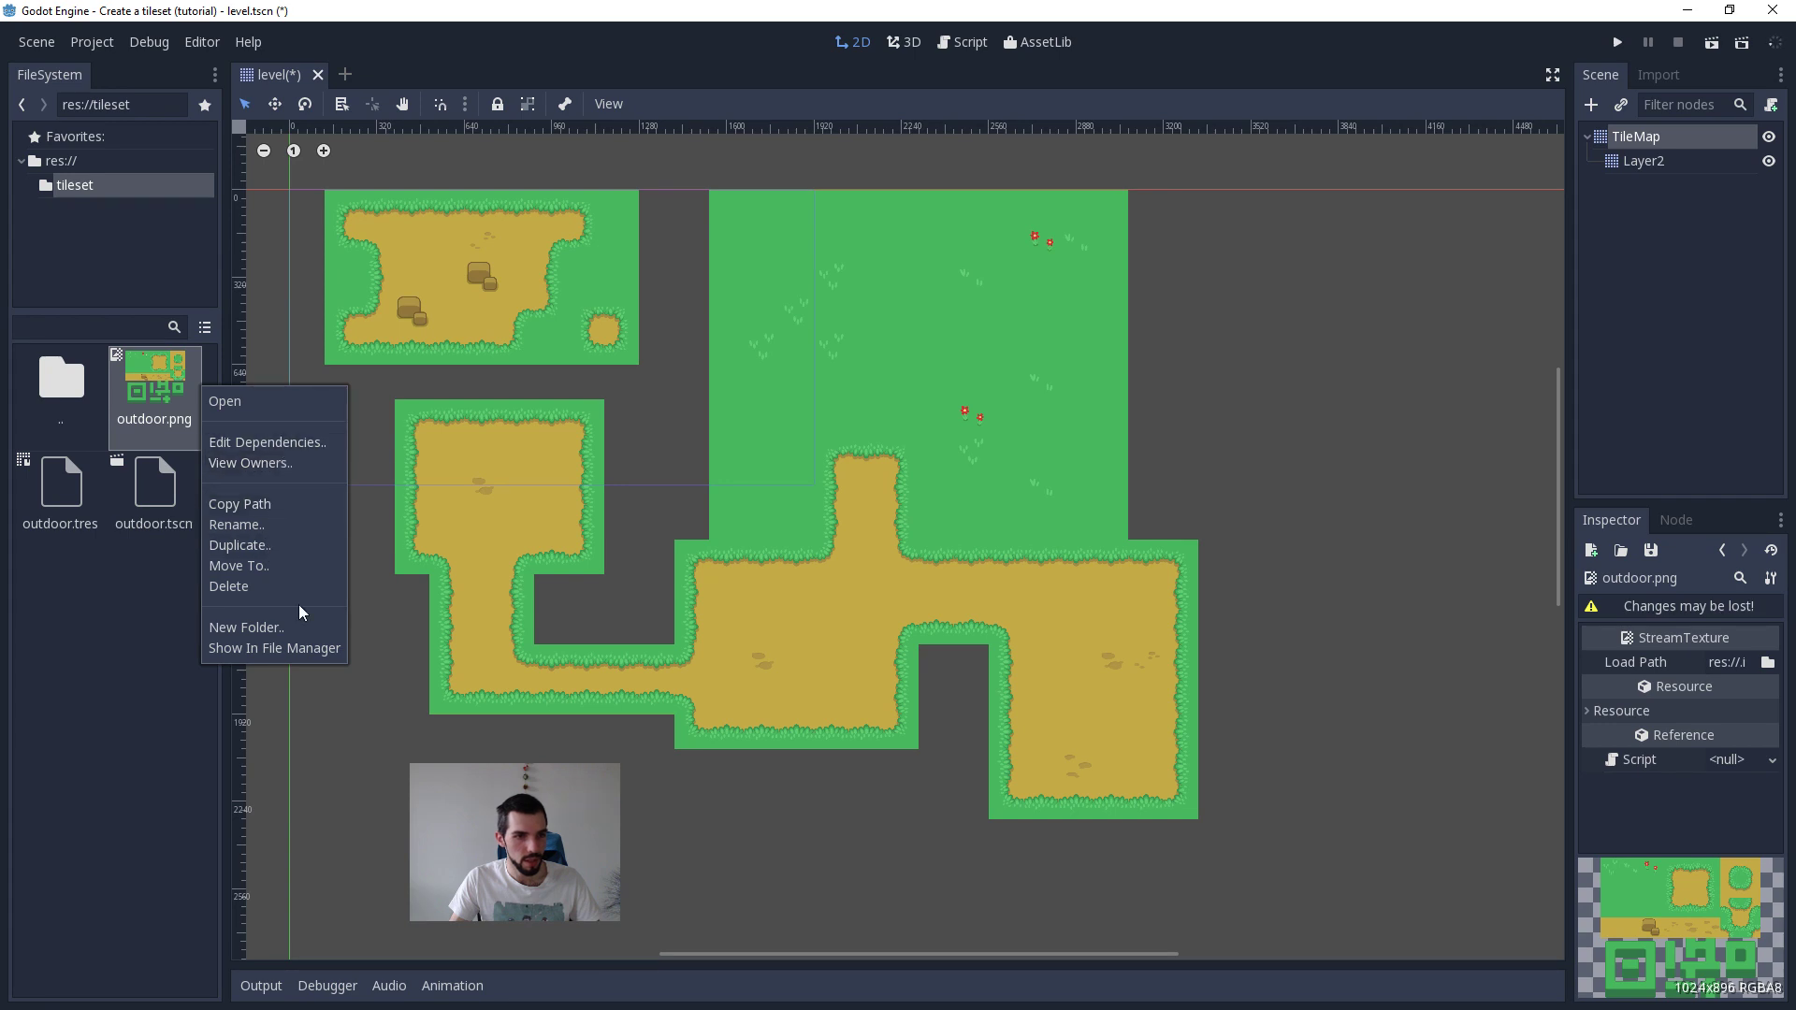
{"action": "left_click", "coordinate": [274, 649]}
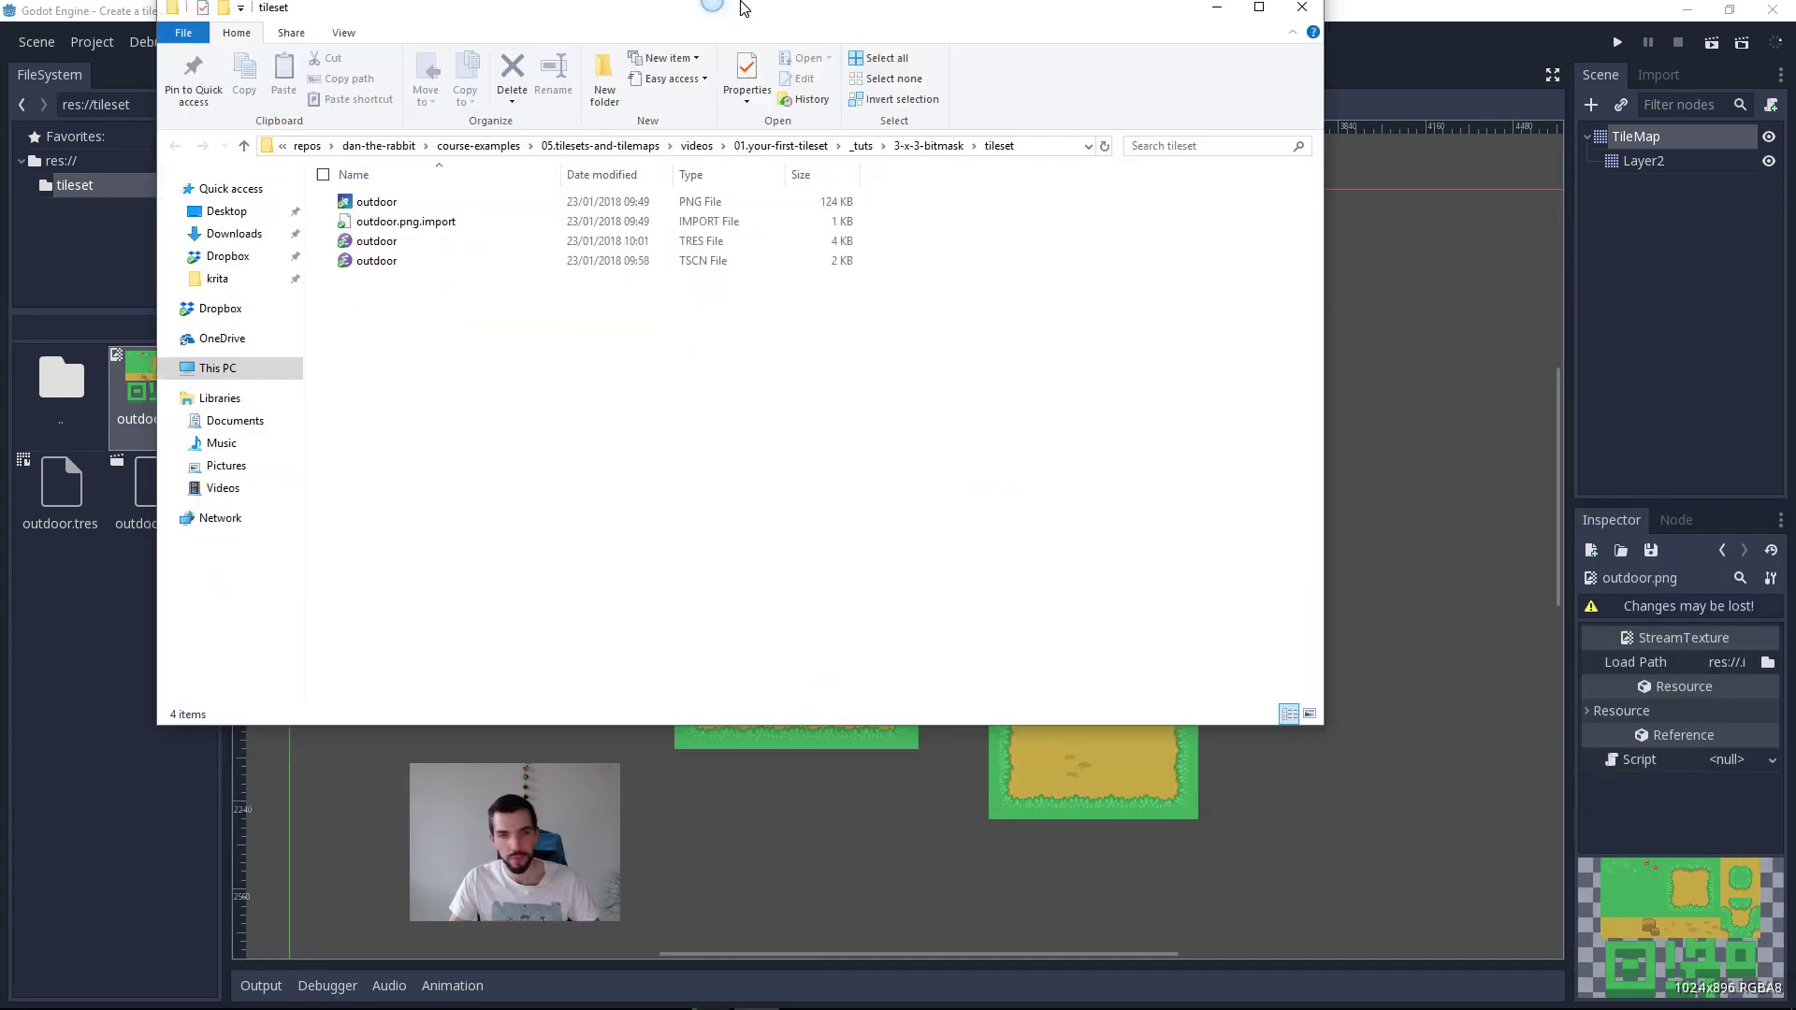
{"action": "double_click", "coordinate": [744, 8]}
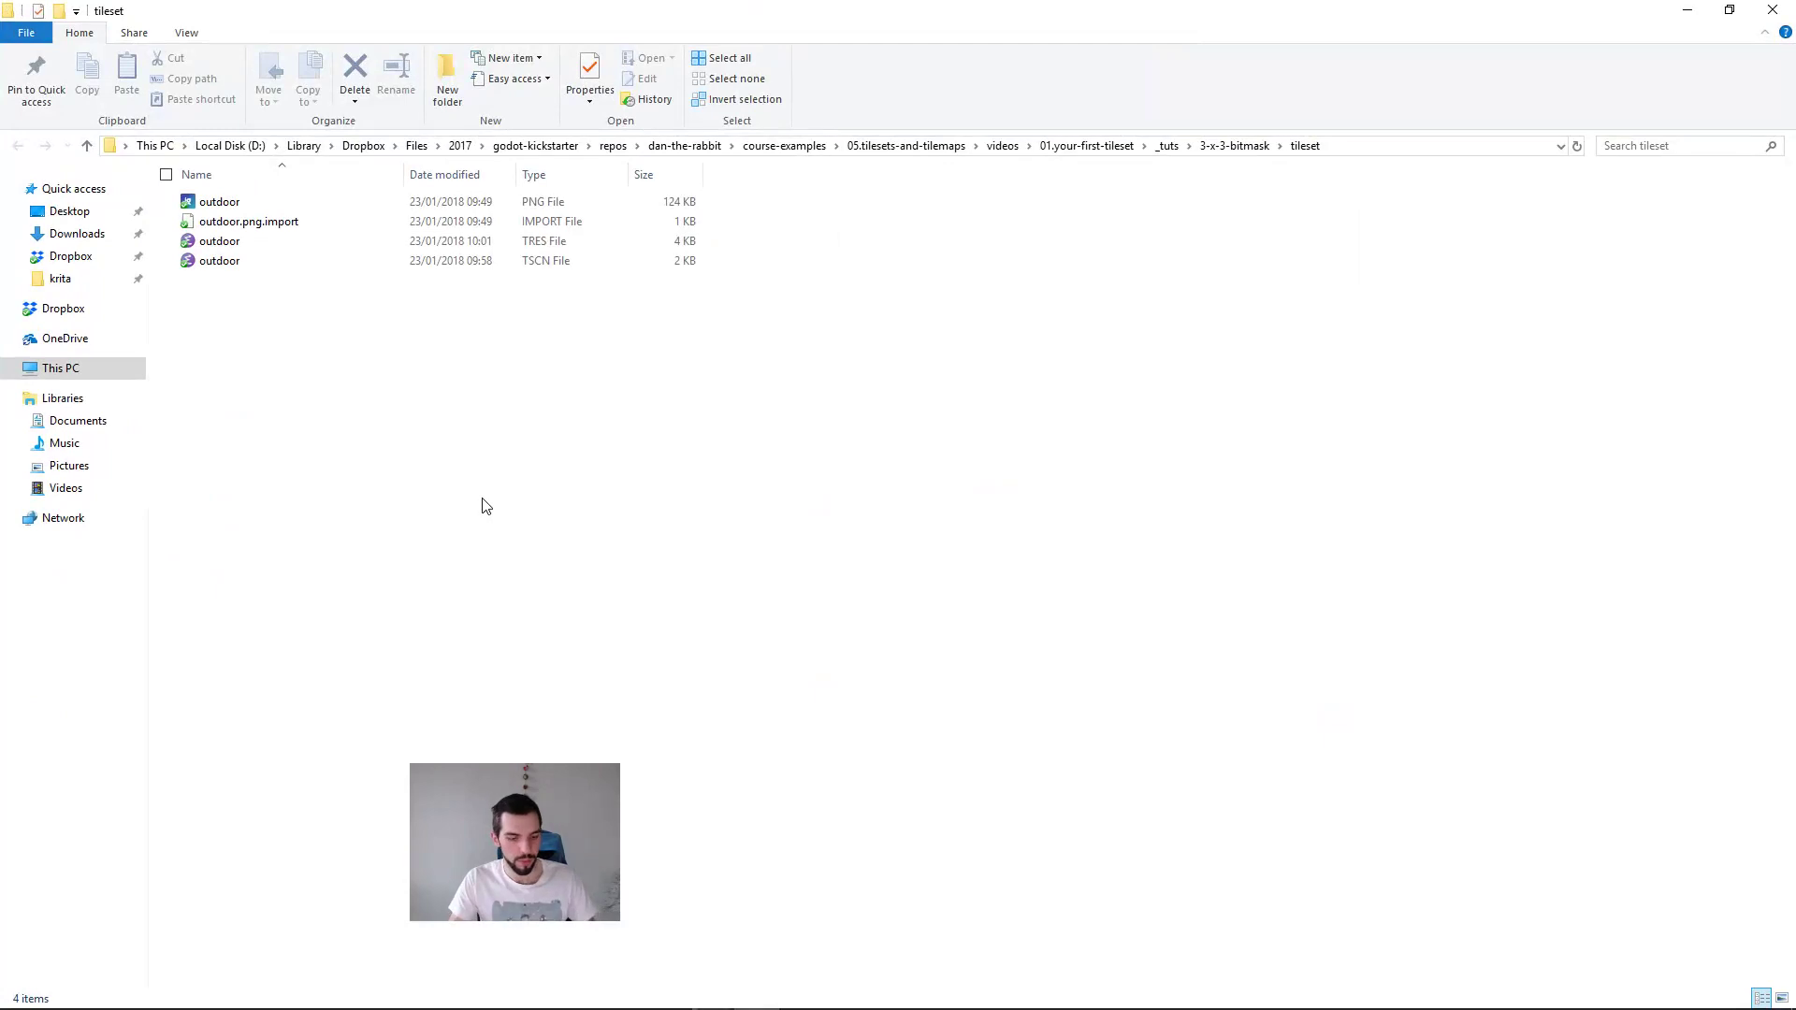
{"action": "double_click", "coordinate": [248, 204]}
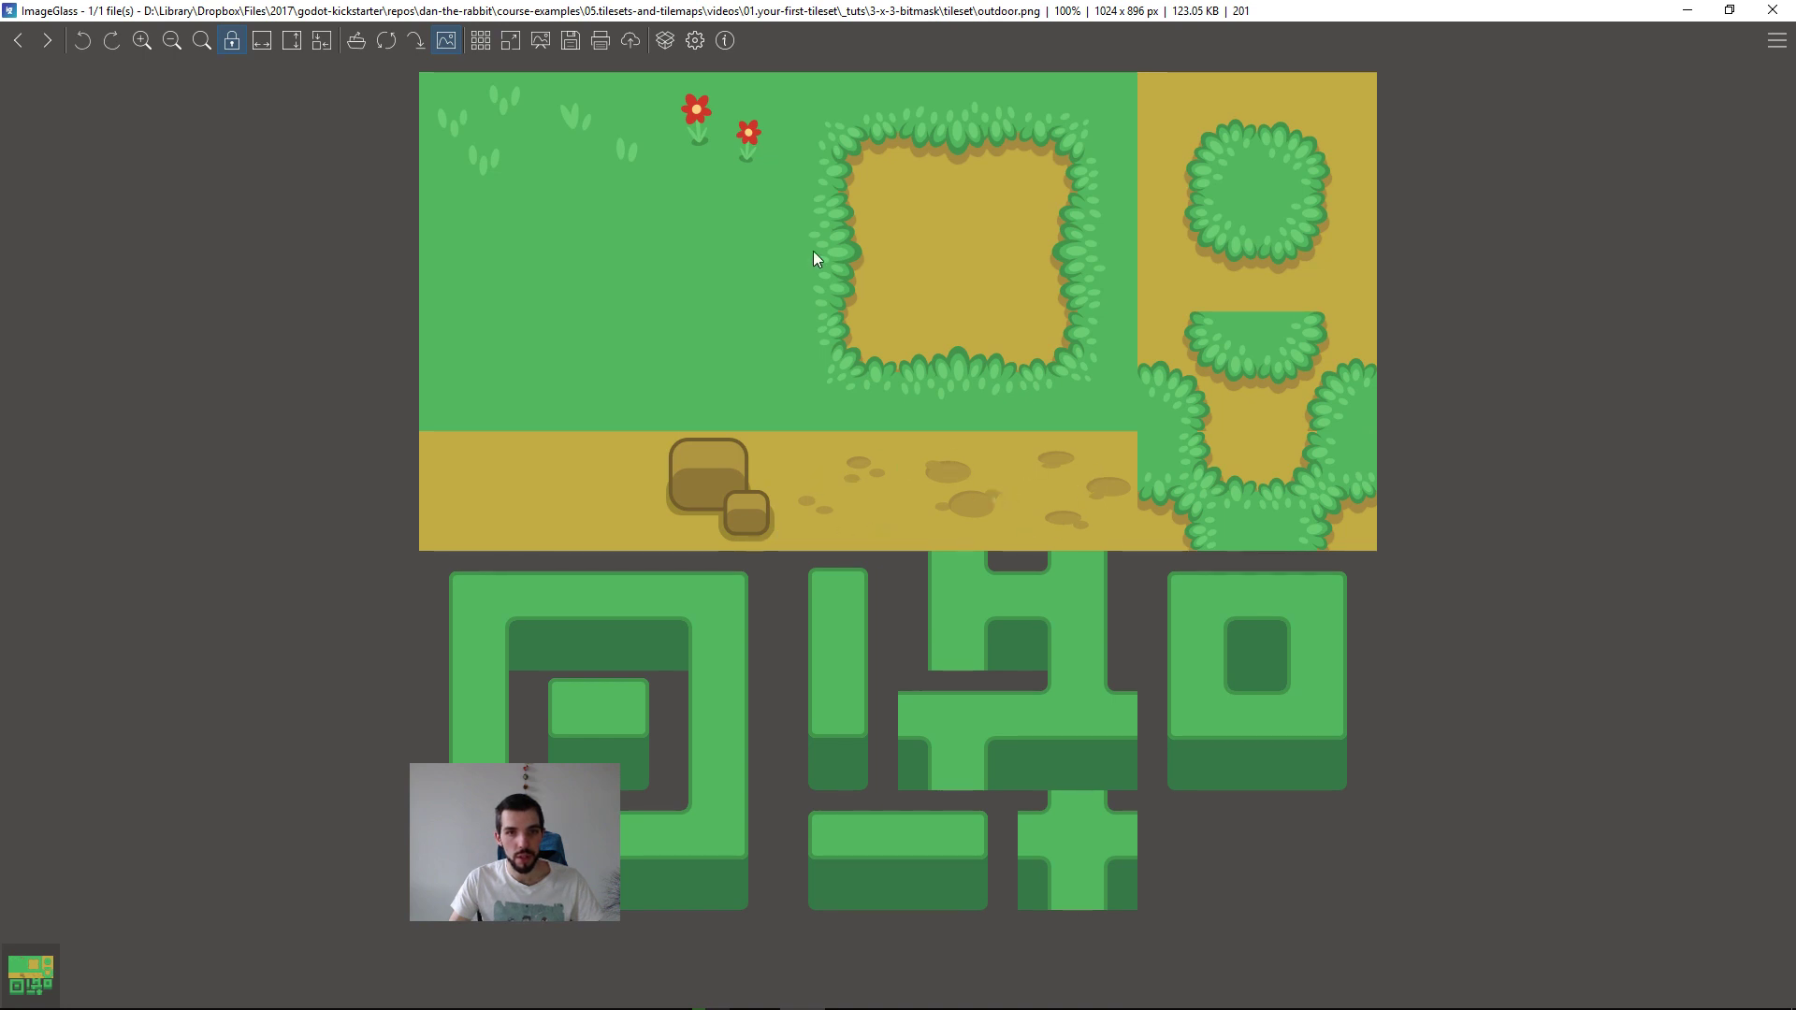
Step: Switch back to Godot and examine the grass and dirt areas painted across the level
{"action": "key", "text": "alt+Tab"}
{"action": "left_click", "coordinate": [986, 391]}
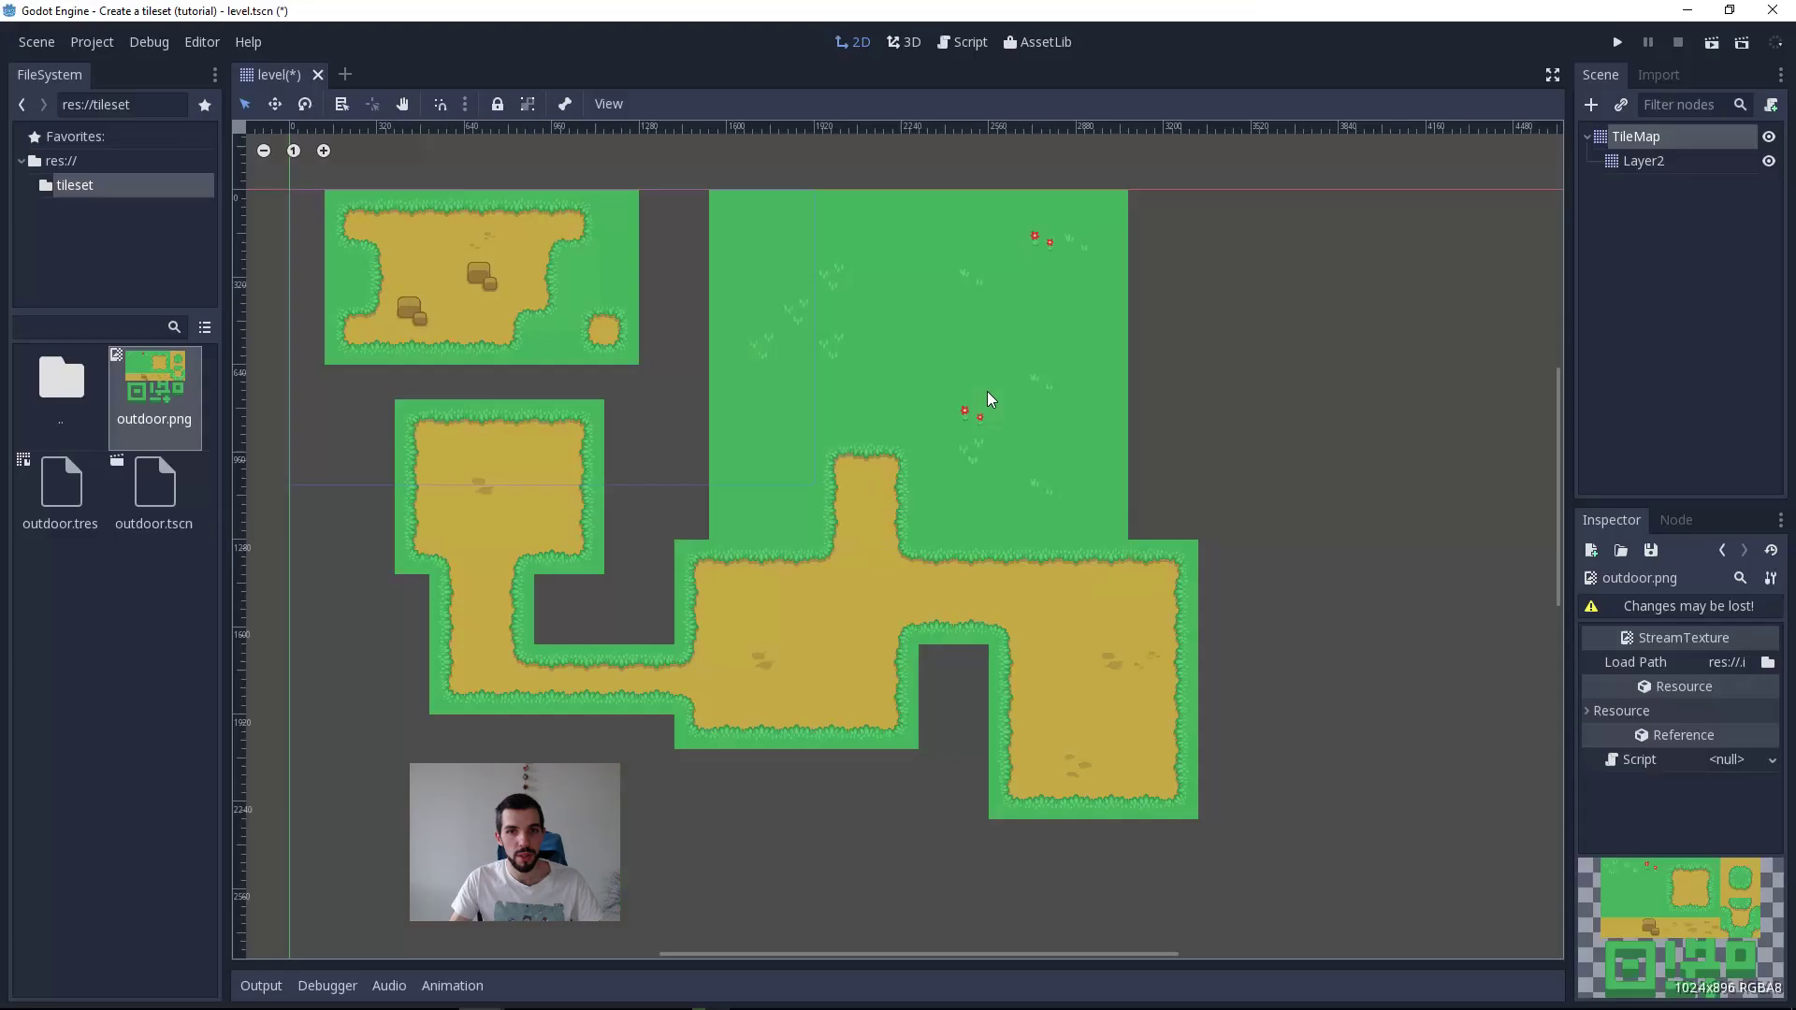
{"action": "scroll", "coordinate": [996, 724], "scroll_direction": "up", "scroll_amount": 4}
{"action": "middle_click_drag", "start_coordinate": [1017, 728], "coordinate": [1121, 669]}
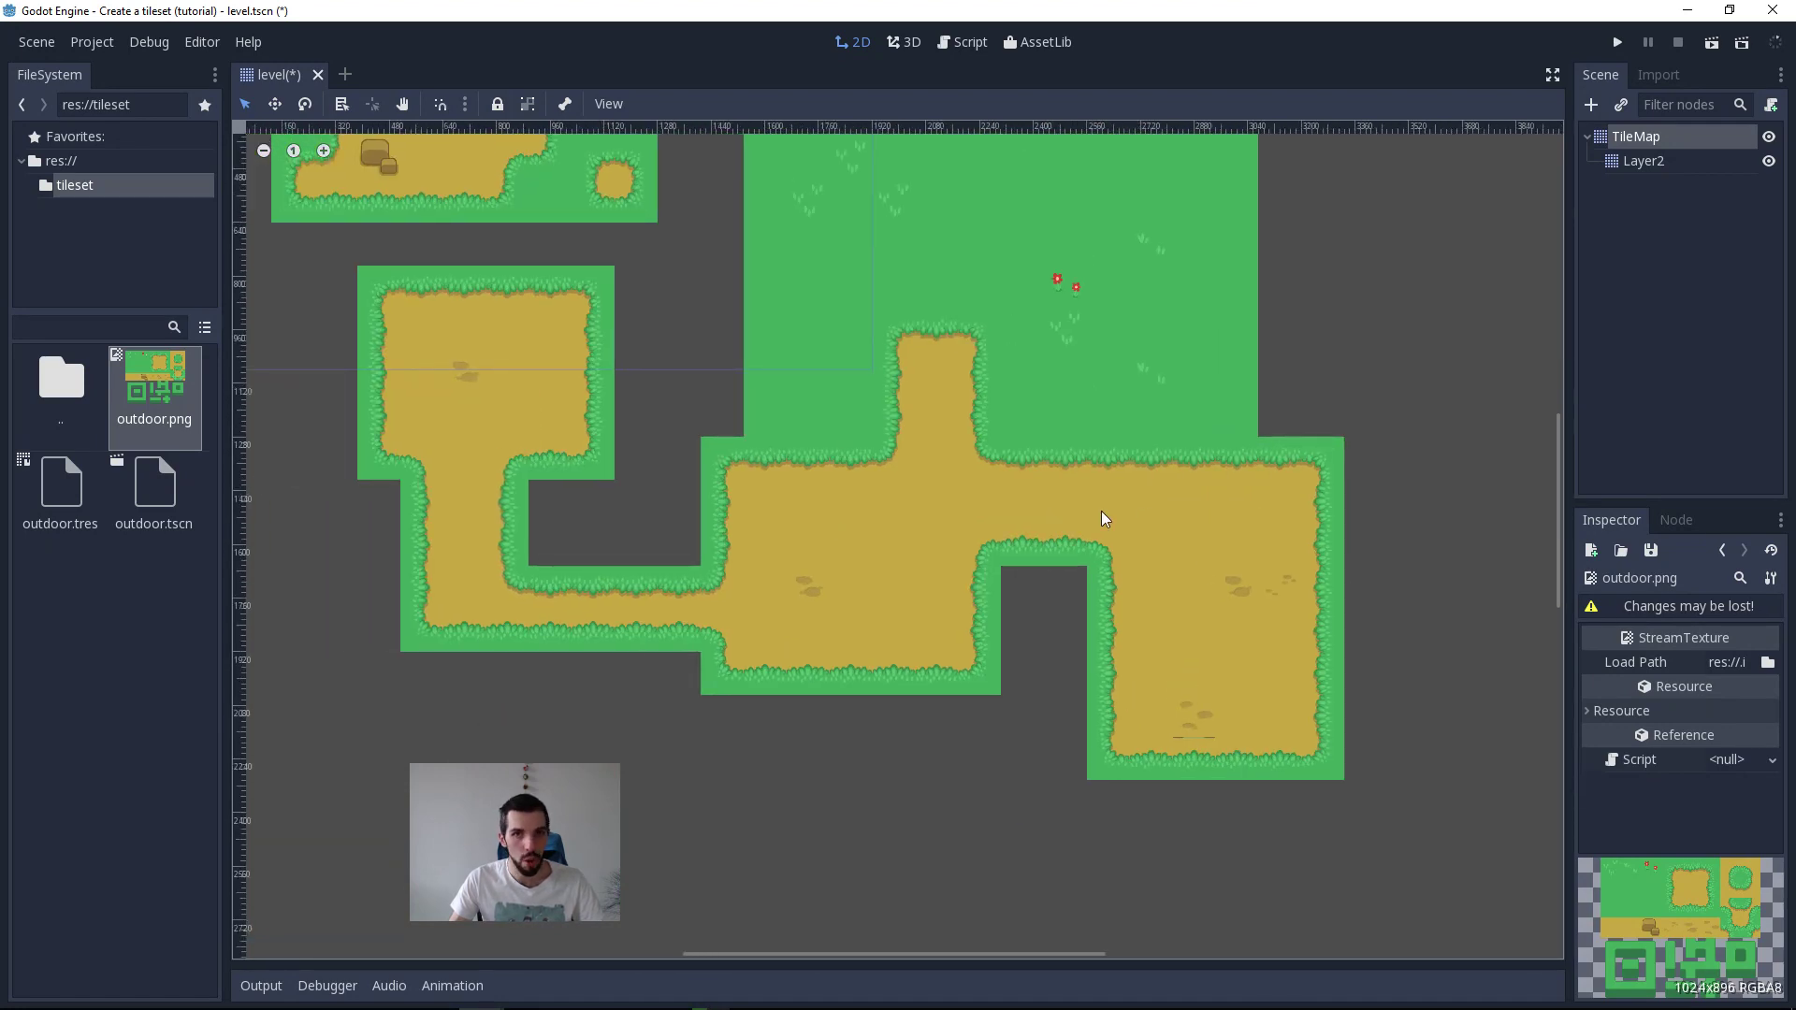
{"action": "middle_click_drag", "start_coordinate": [923, 393], "coordinate": [1071, 531]}
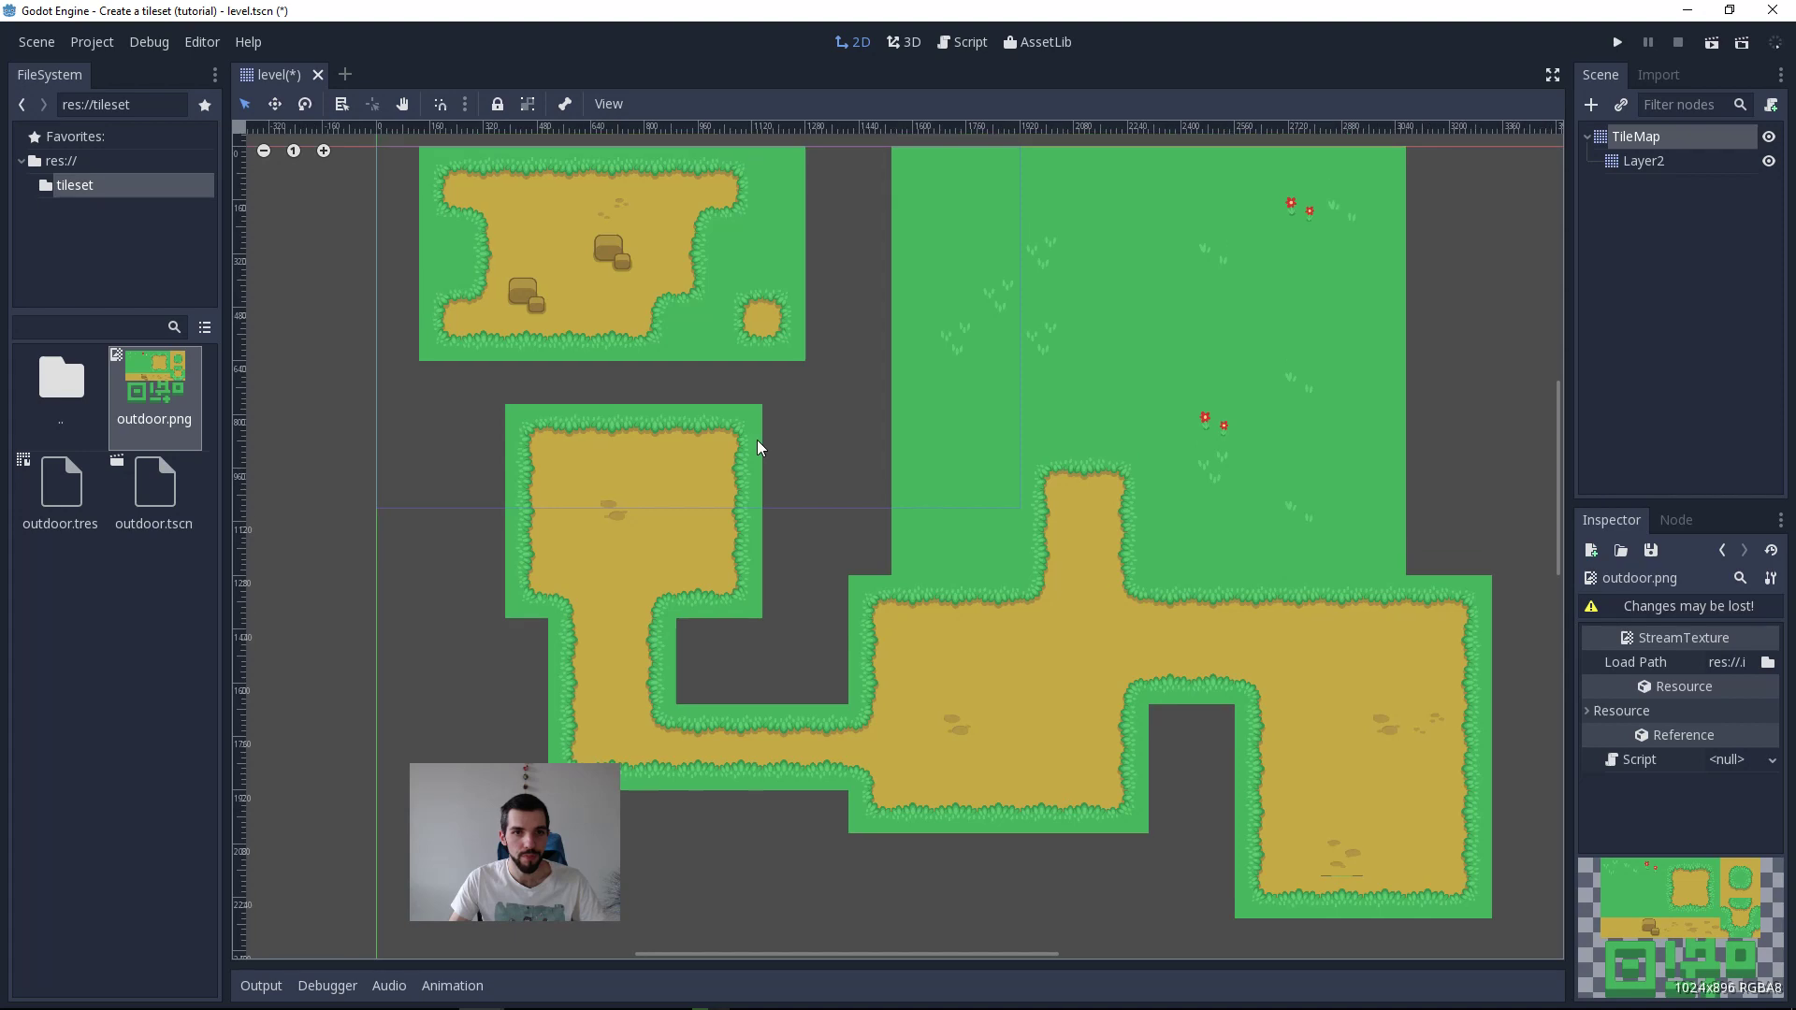
Step: On Layer2, paint grass tiles across the gap along the level's upper edge, down its left side and along the bottom
{"action": "left_click", "coordinate": [722, 537]}
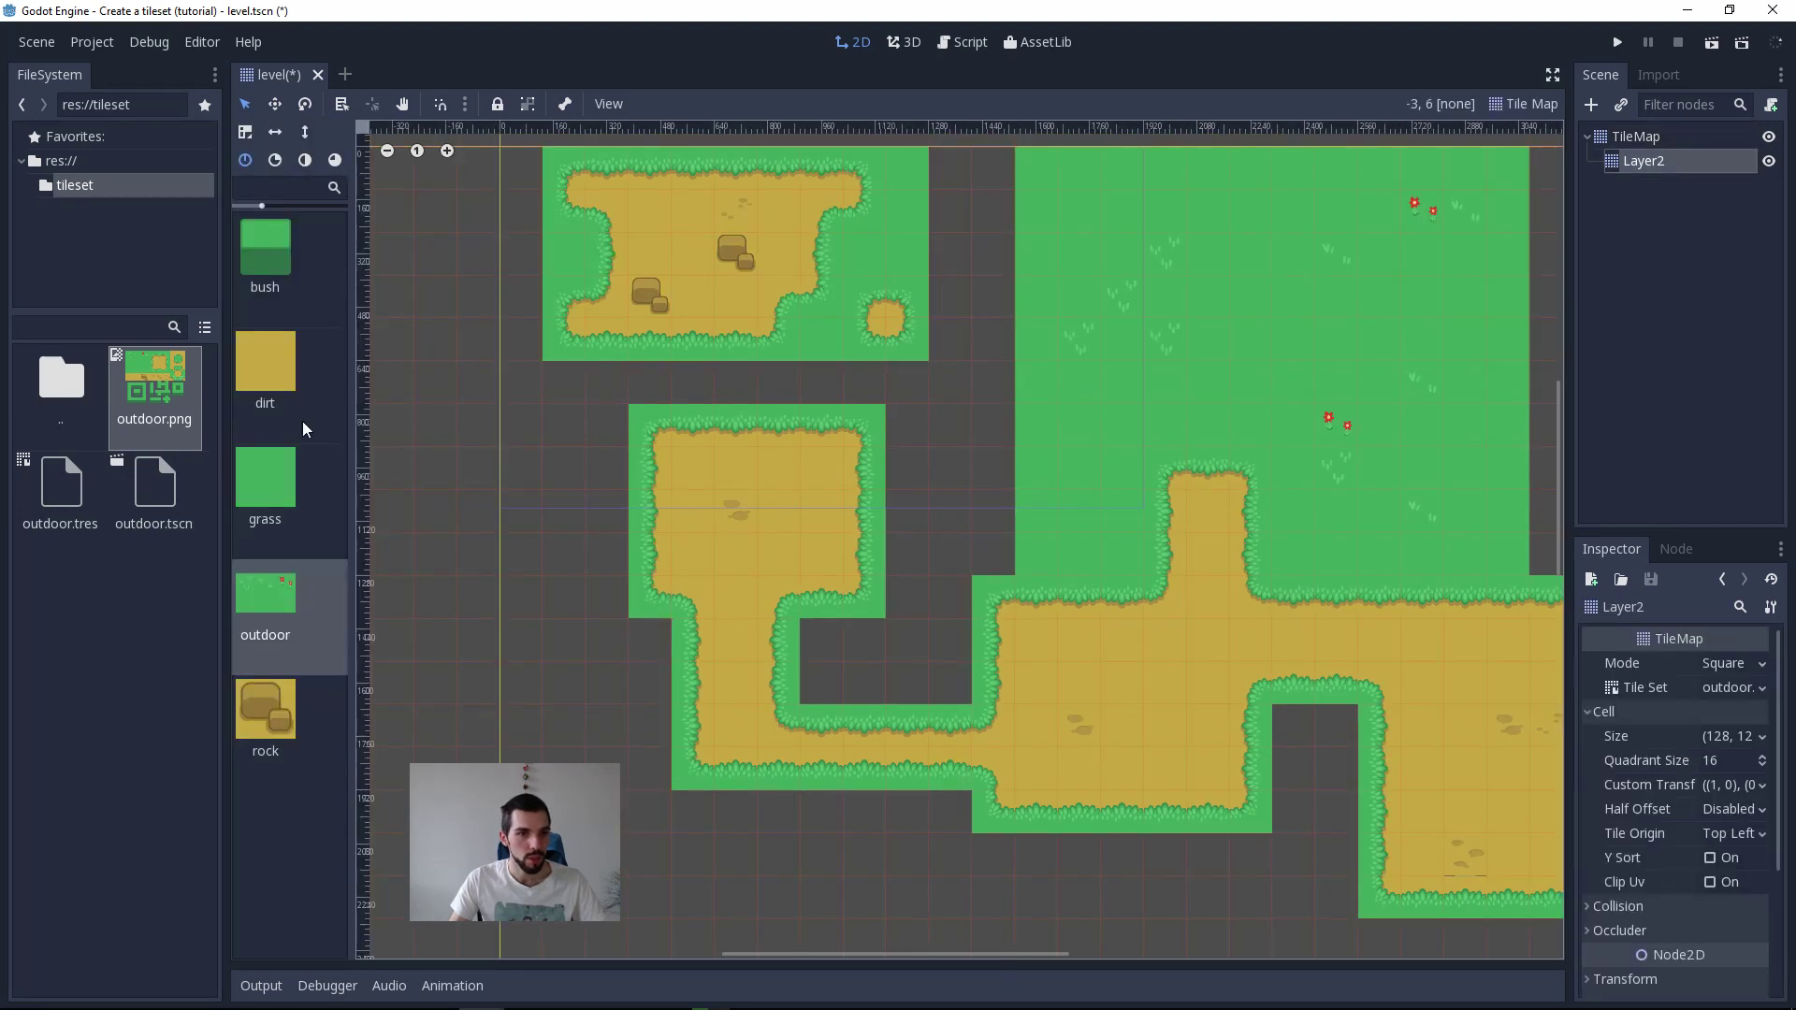
{"action": "left_click", "coordinate": [328, 521]}
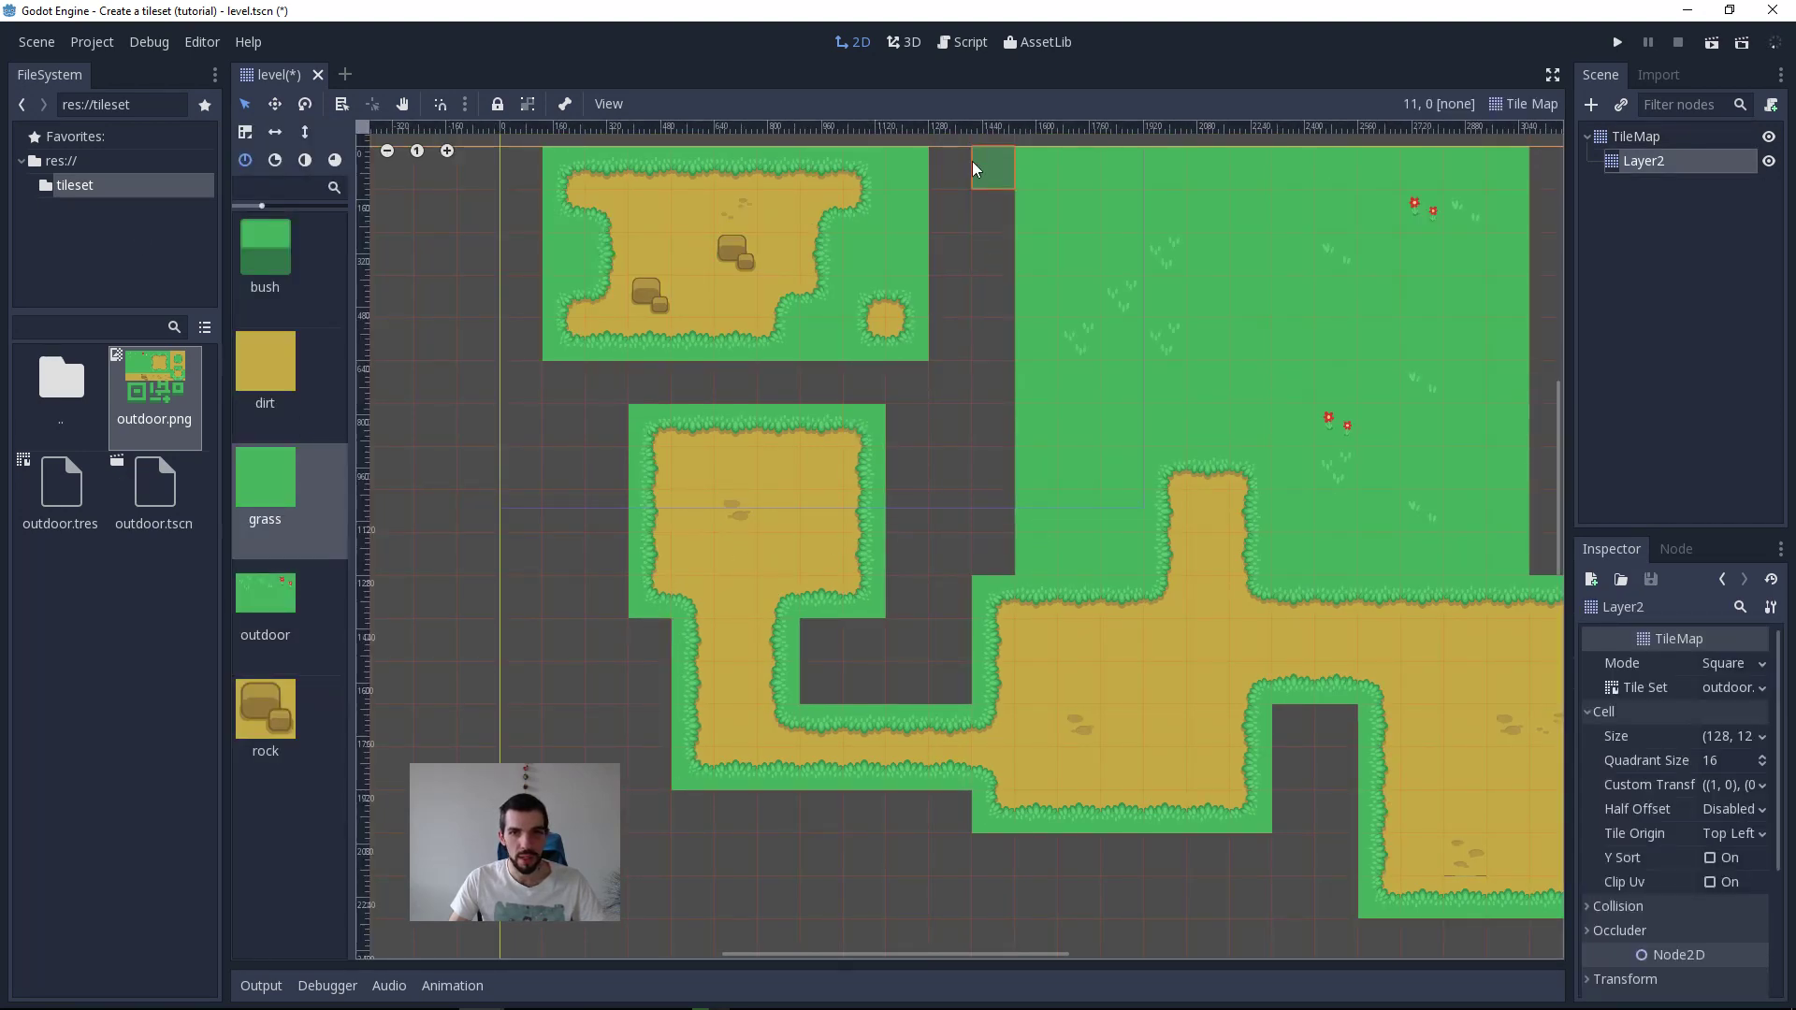
{"action": "left_click_drag", "start_coordinate": [973, 161], "coordinate": [991, 162]}
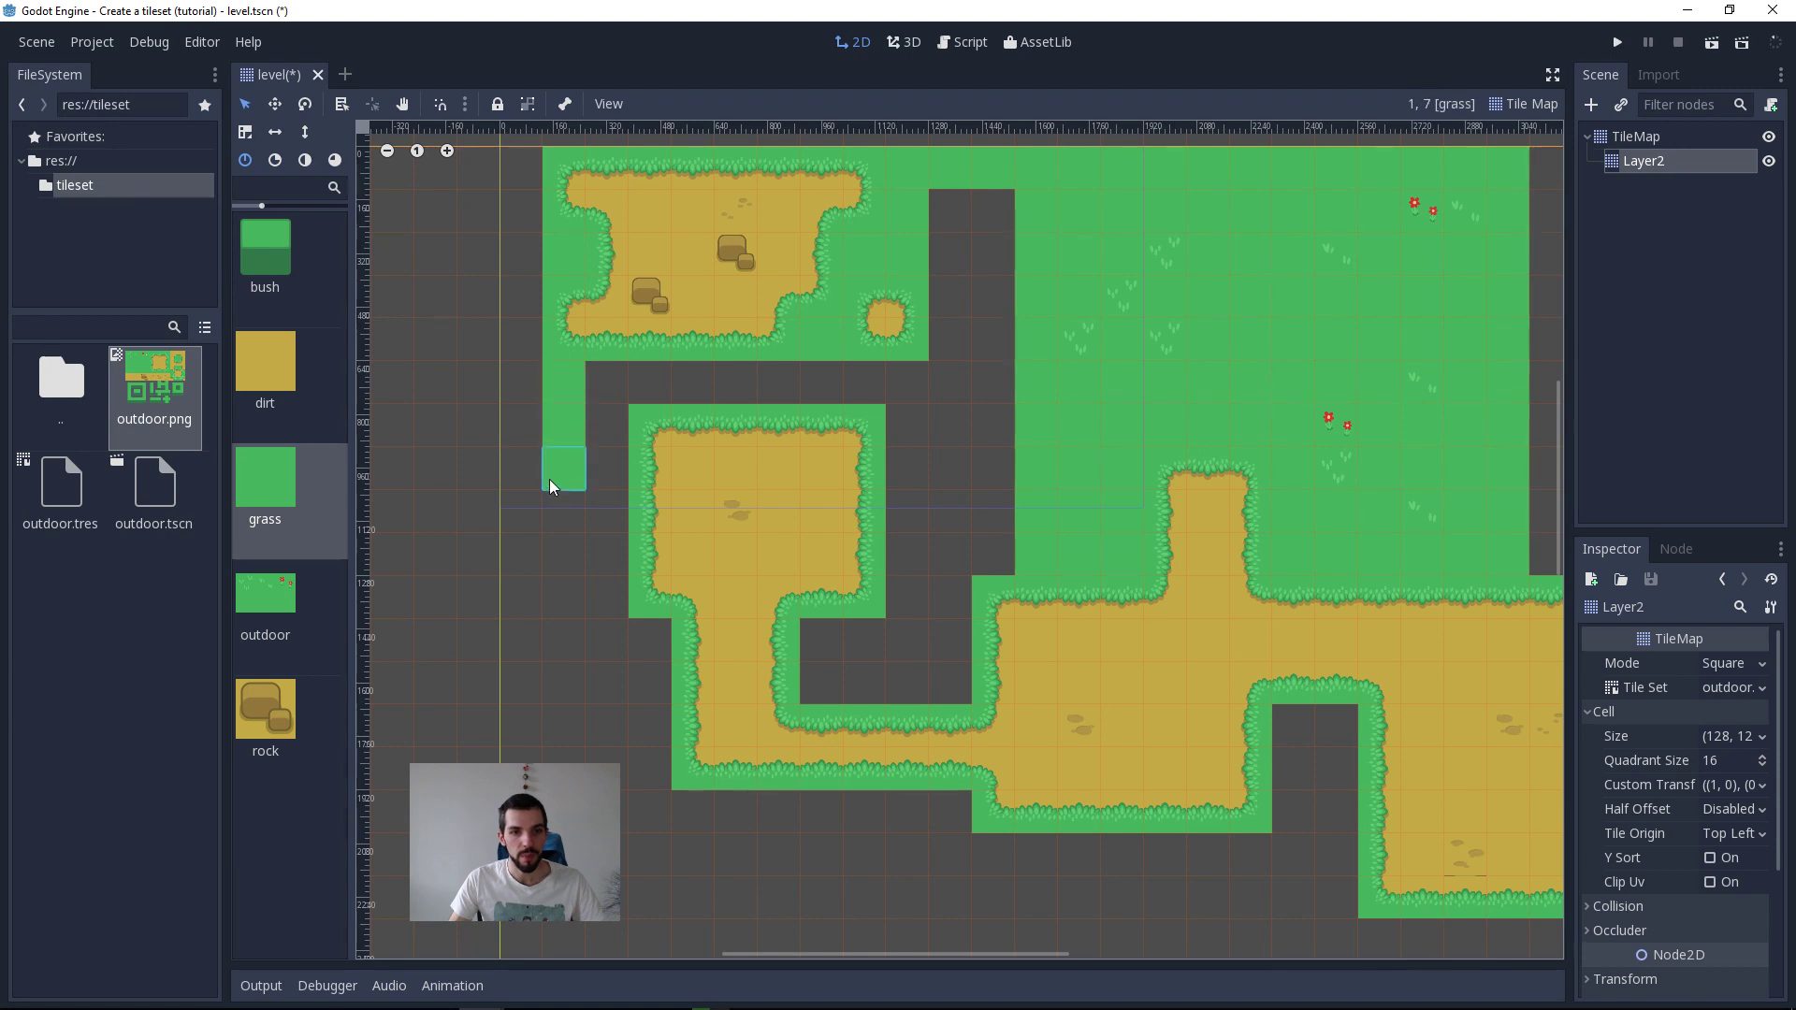
{"action": "mouse_move", "coordinate": [553, 391]}
{"action": "left_mouse_down"}
{"action": "mouse_move", "coordinate": [575, 930]}
{"action": "mouse_move", "coordinate": [566, 898]}
{"action": "mouse_move", "coordinate": [1334, 931]}
{"action": "mouse_move", "coordinate": [1344, 895]}
{"action": "left_mouse_up"}
{"action": "middle_click_drag", "start_coordinate": [1221, 760], "coordinate": [553, 759]}
Step: Complete the Layer2 grass border along the right side of the level, up to the grass field's upper edge
{"action": "scroll", "coordinate": [664, 756], "scroll_direction": "down", "scroll_amount": 6}
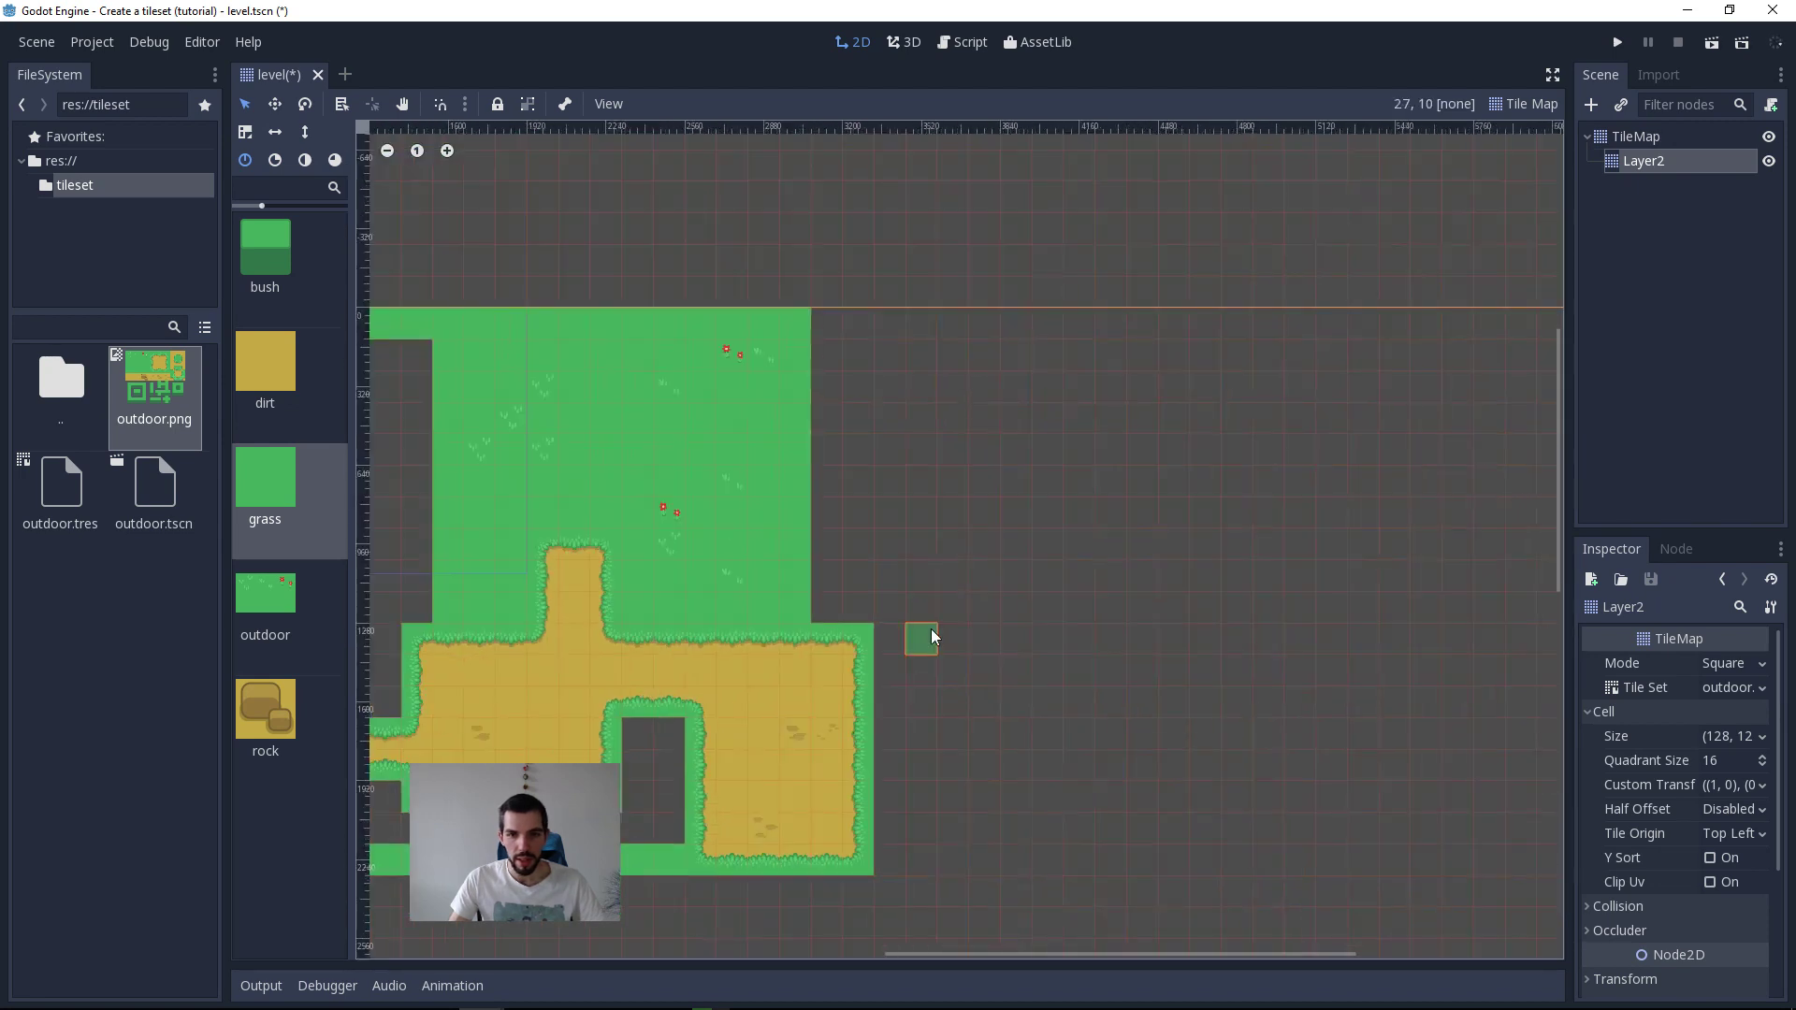
{"action": "middle_click_drag", "start_coordinate": [858, 603], "coordinate": [1095, 622]}
{"action": "left_click_drag", "start_coordinate": [1092, 619], "coordinate": [1091, 344], "text": "shift"}
{"action": "left_click", "coordinate": [1063, 345]}
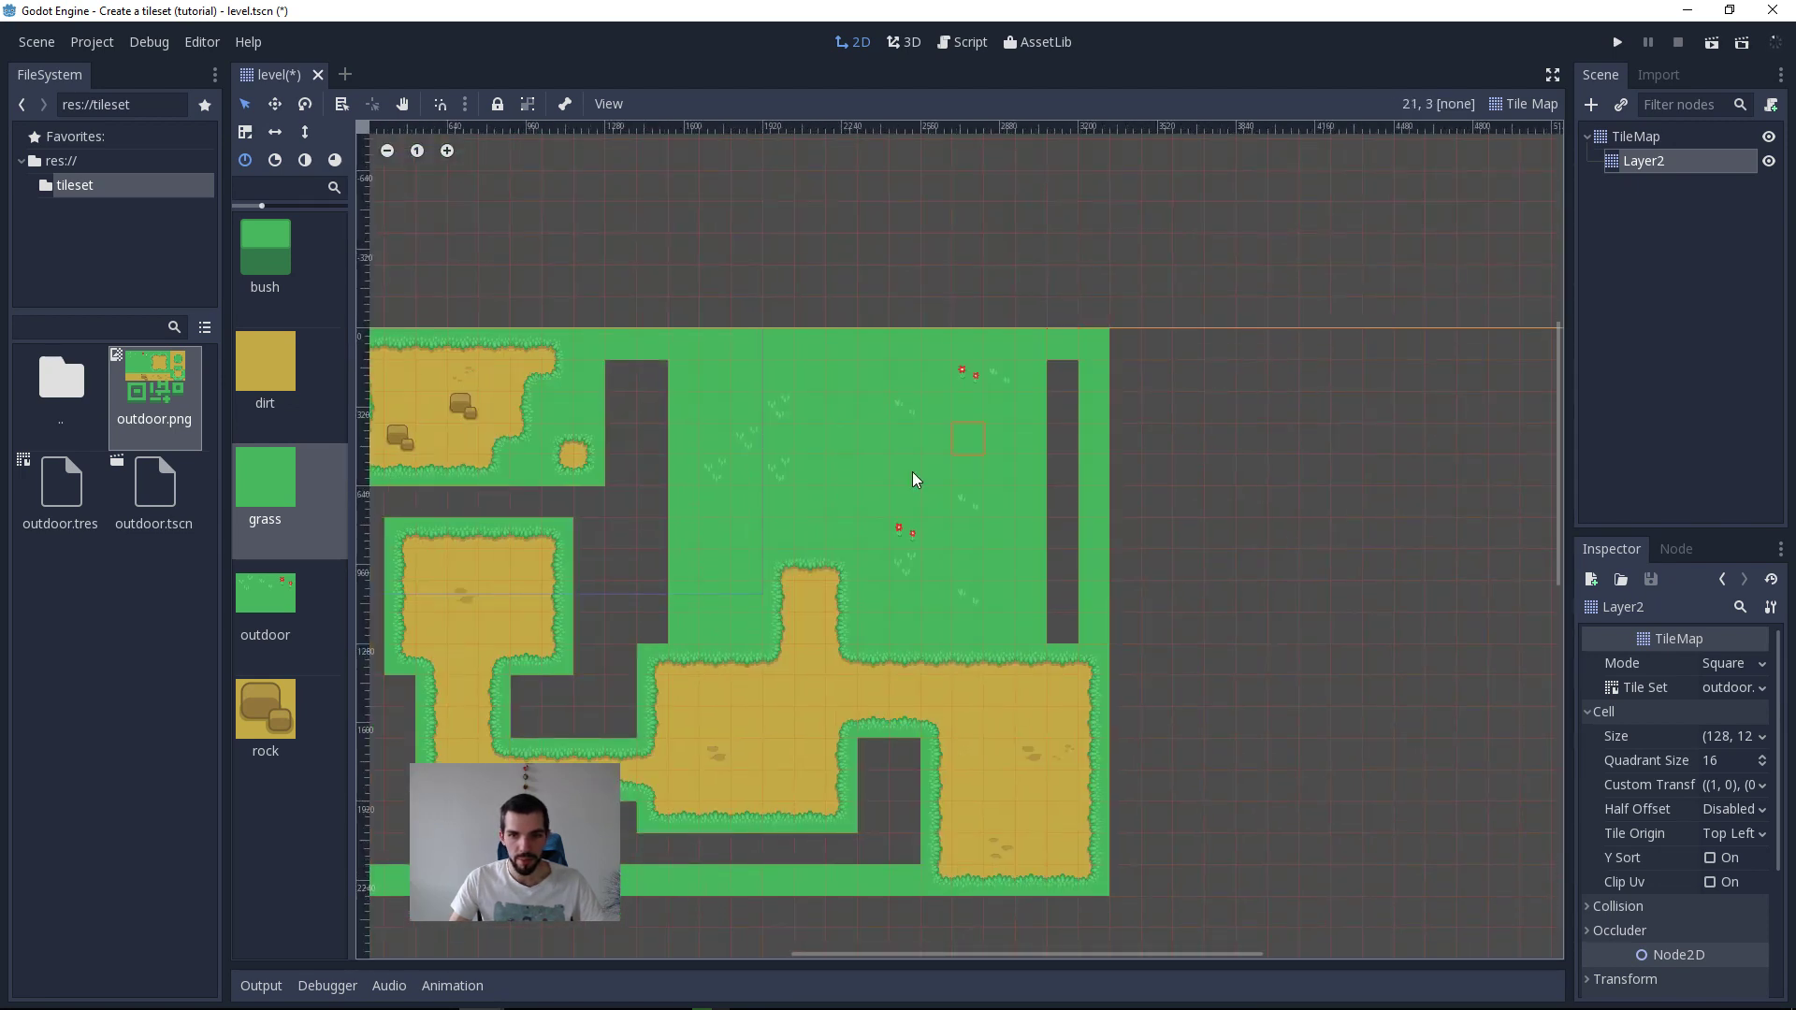
{"action": "middle_click_drag", "start_coordinate": [912, 471], "coordinate": [1058, 469]}
Step: Select the base TileMap and paint the enclosing grass border on it with the Paint Tile tool
{"action": "left_click", "coordinate": [1524, 103]}
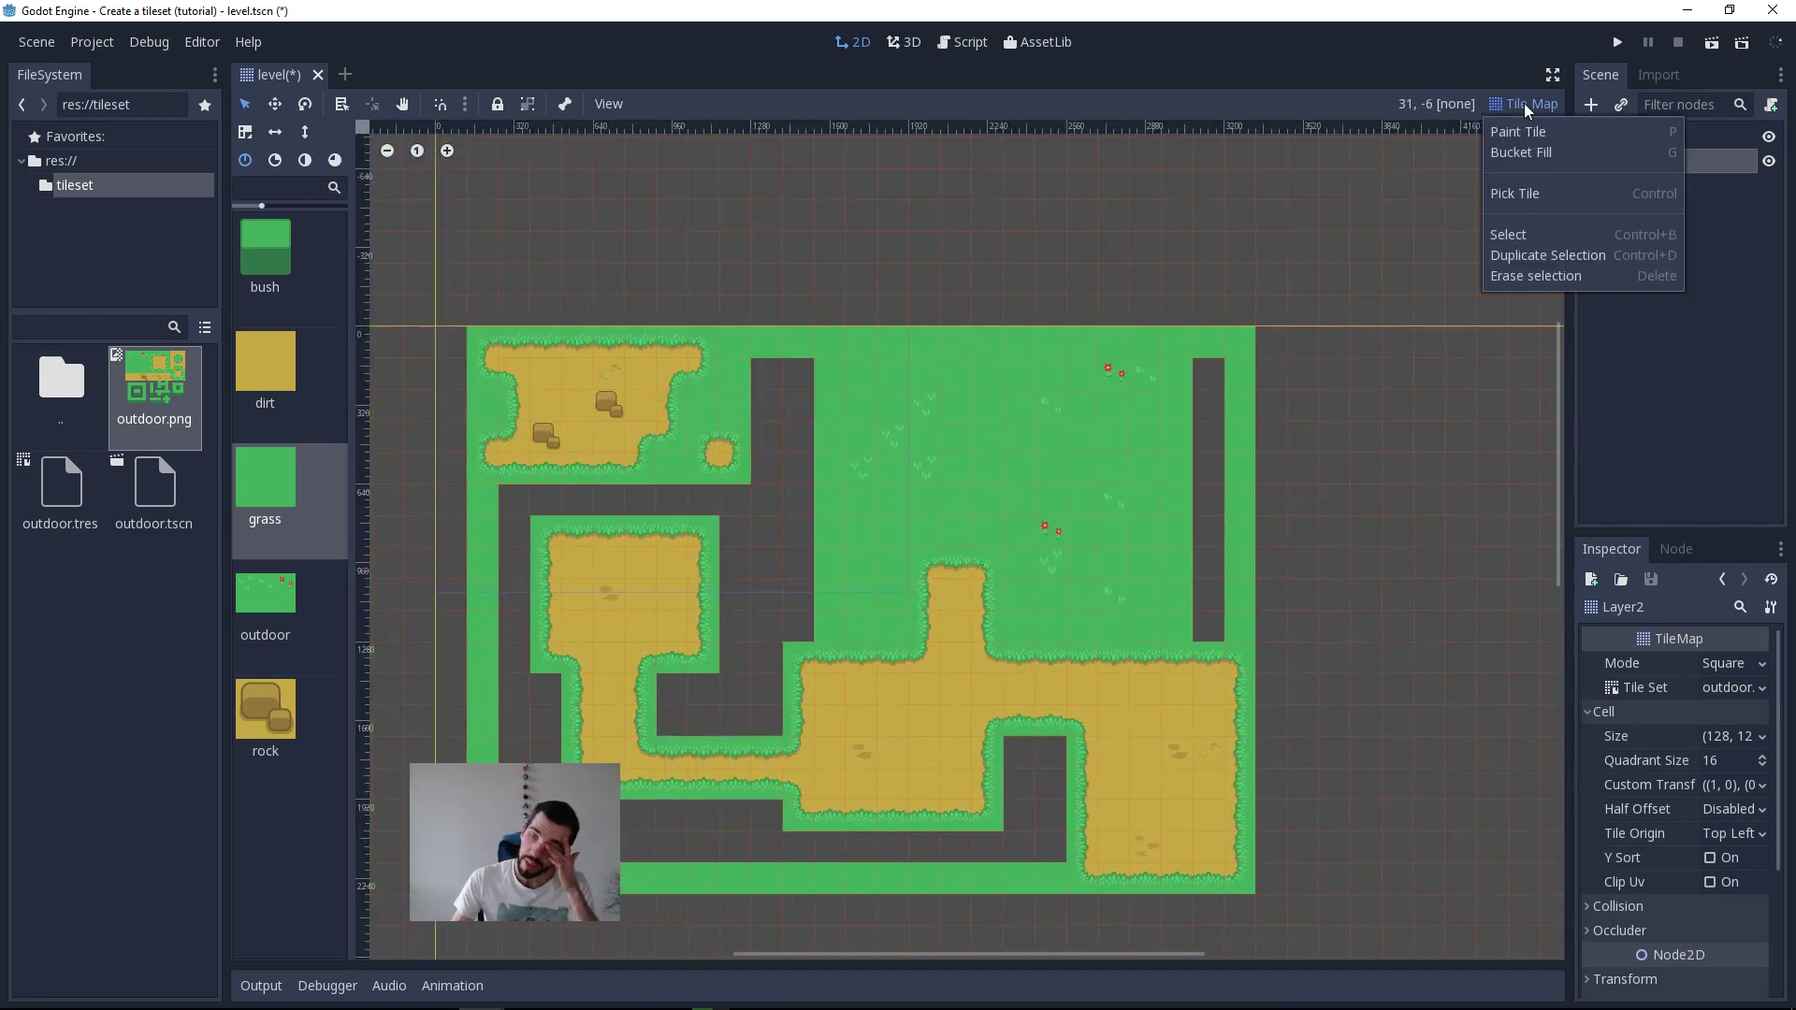
{"action": "left_click", "coordinate": [1545, 154]}
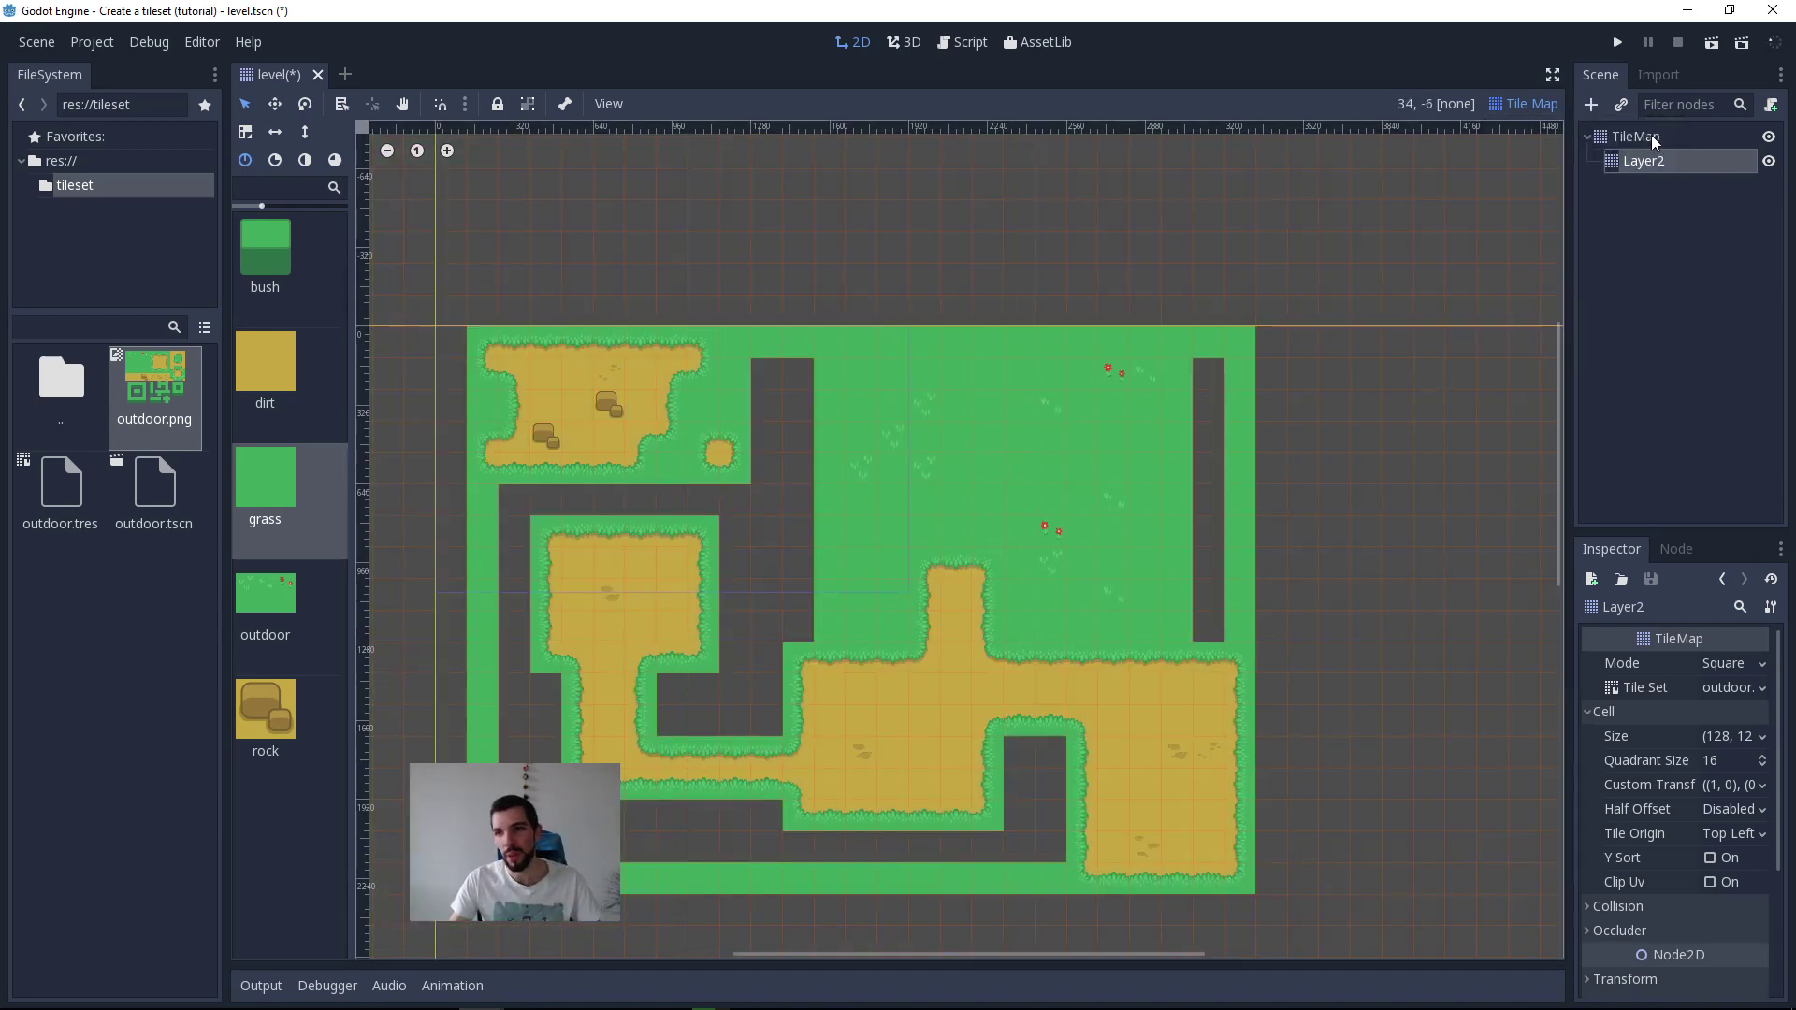
{"action": "left_click", "coordinate": [1649, 135]}
{"action": "middle_click_drag", "start_coordinate": [676, 580], "coordinate": [829, 383]}
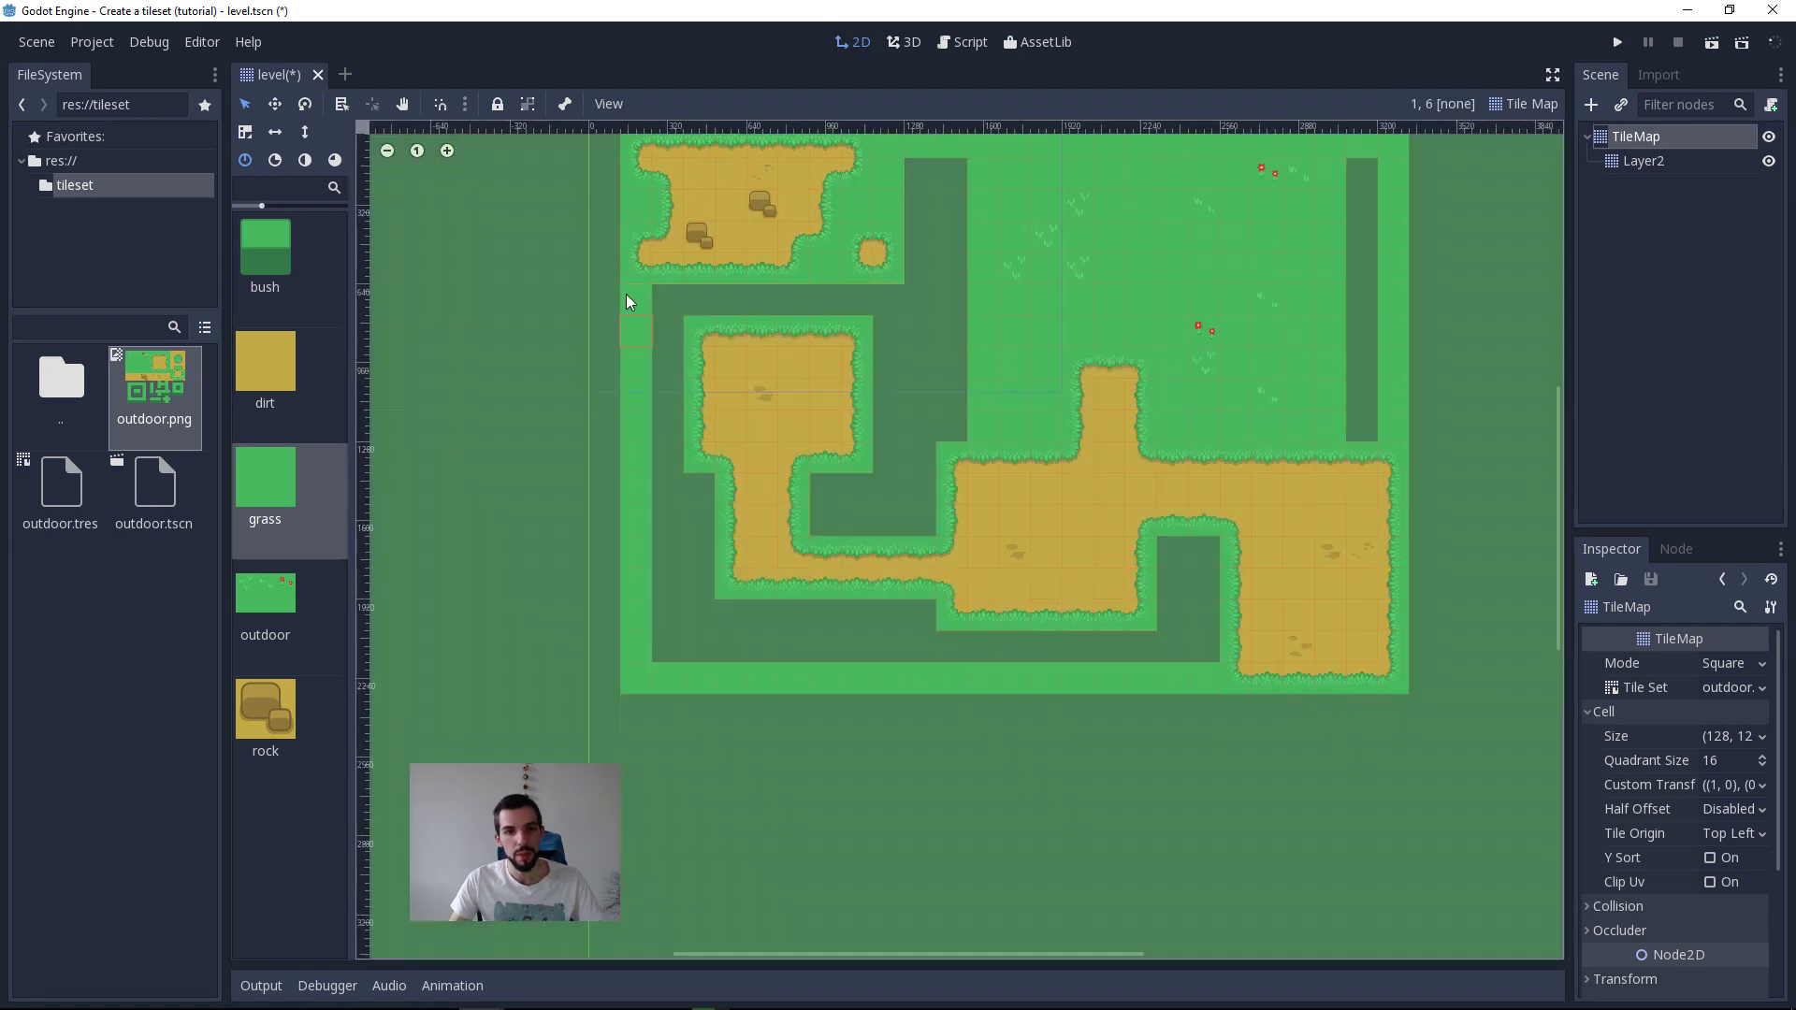
{"action": "left_click", "coordinate": [300, 503]}
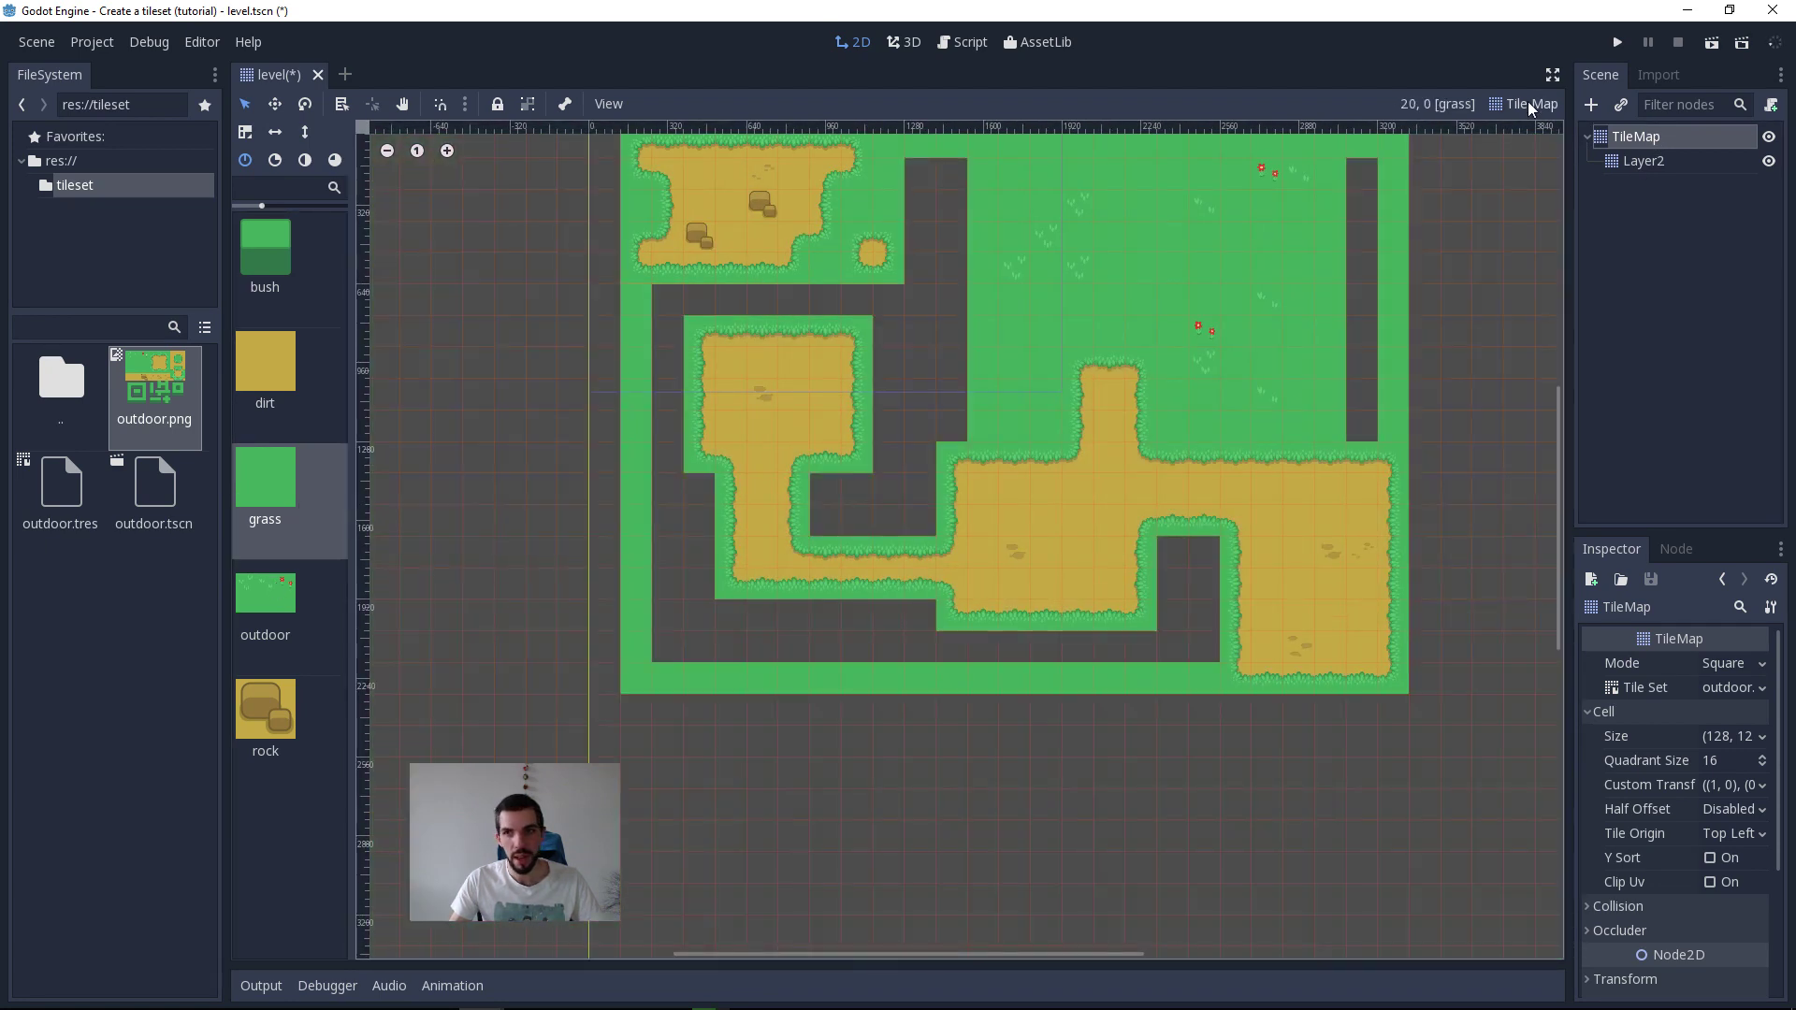
{"action": "left_click", "coordinate": [1528, 101]}
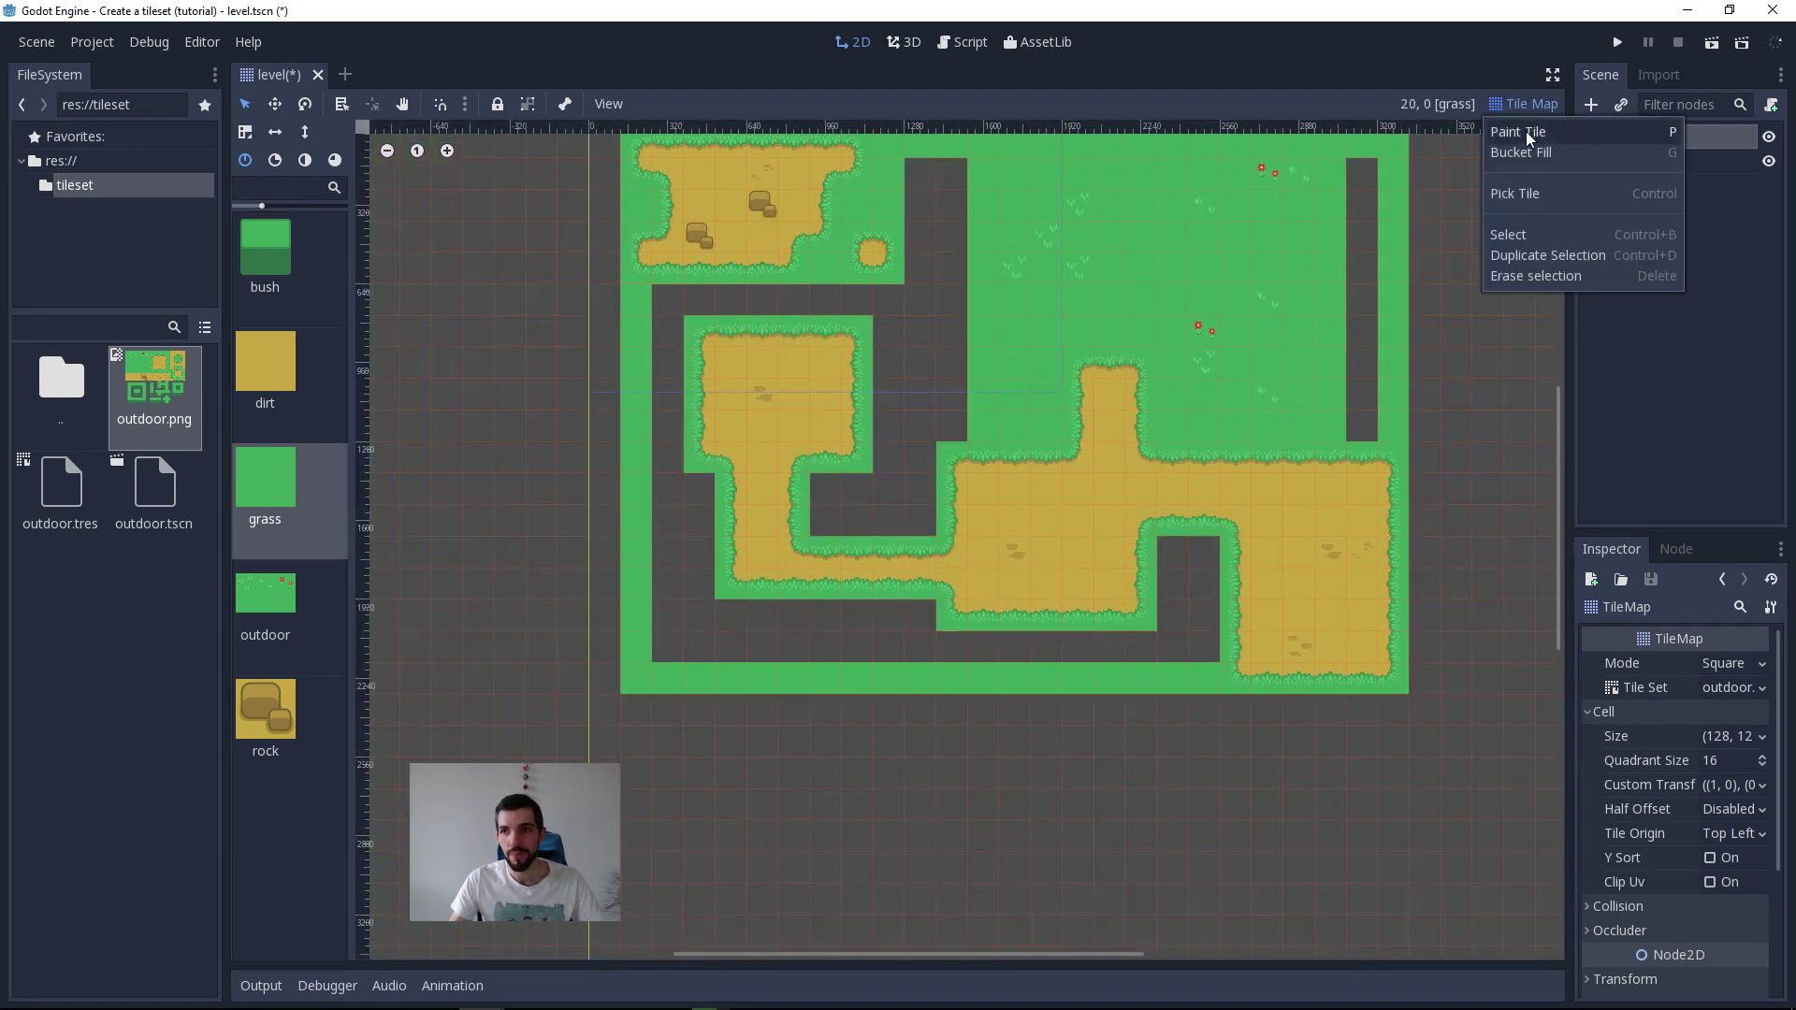
{"action": "left_click", "coordinate": [1525, 131]}
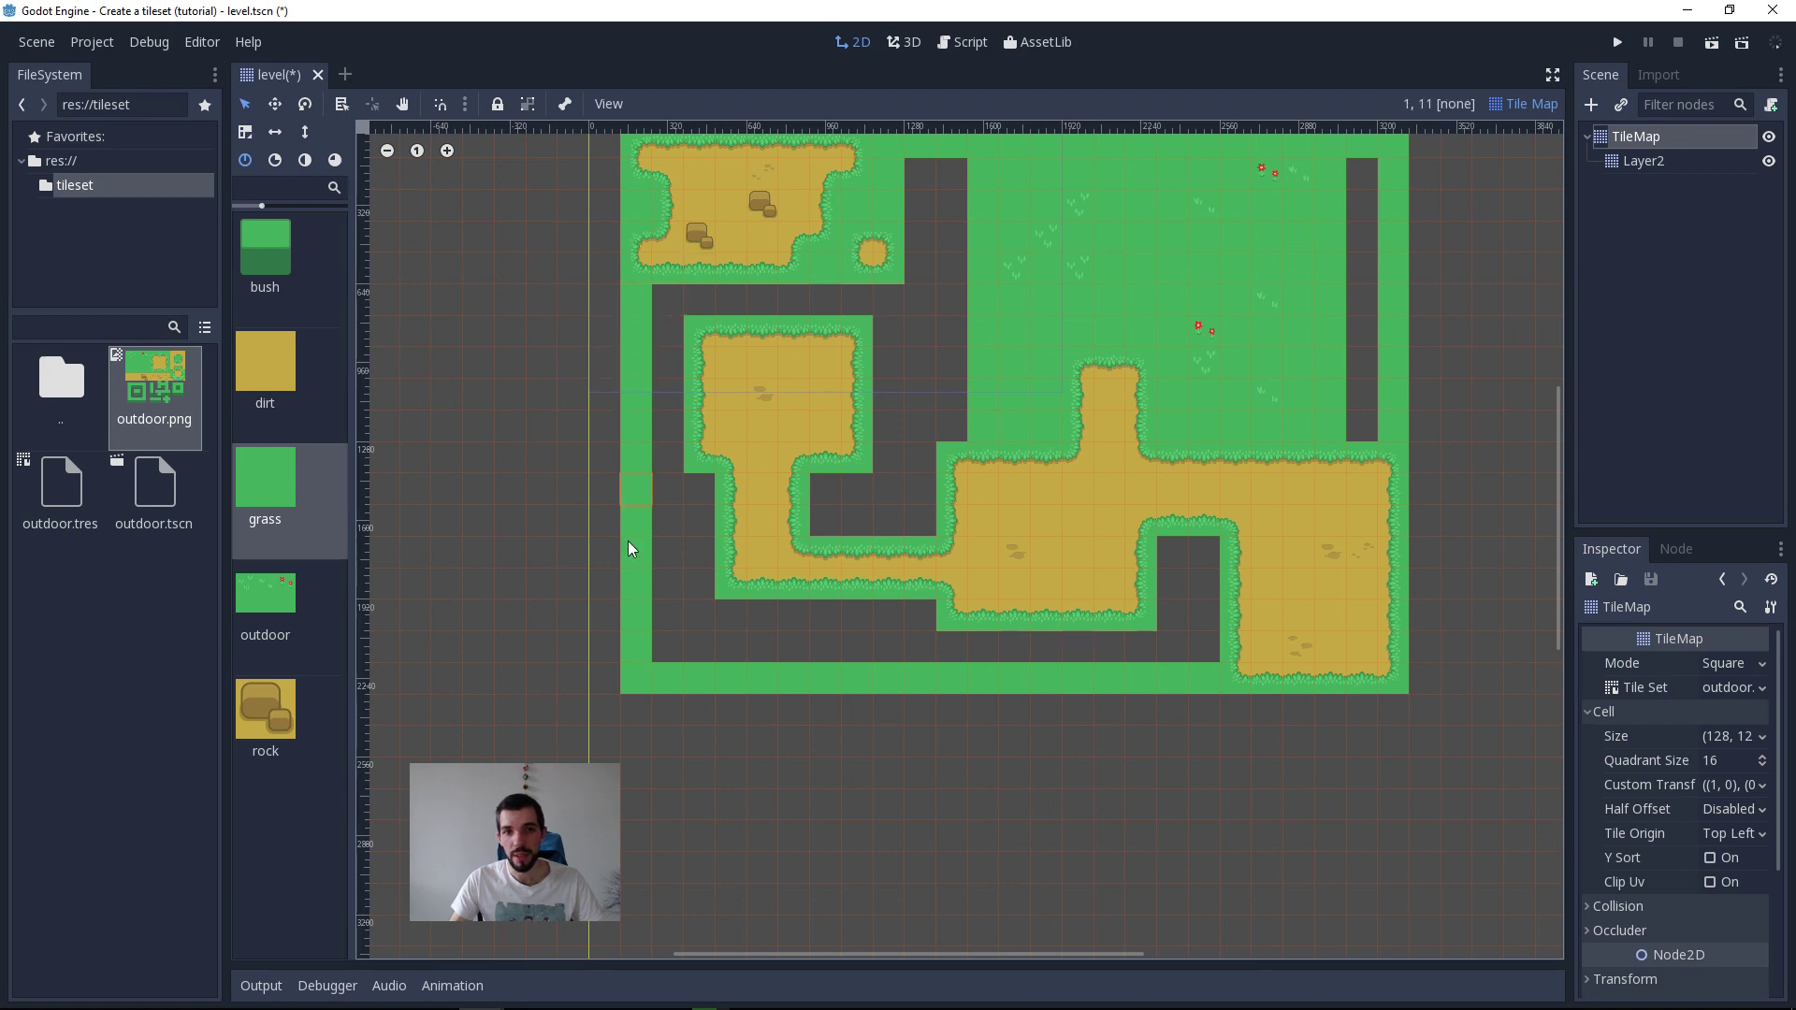
{"action": "left_click", "coordinate": [643, 658]}
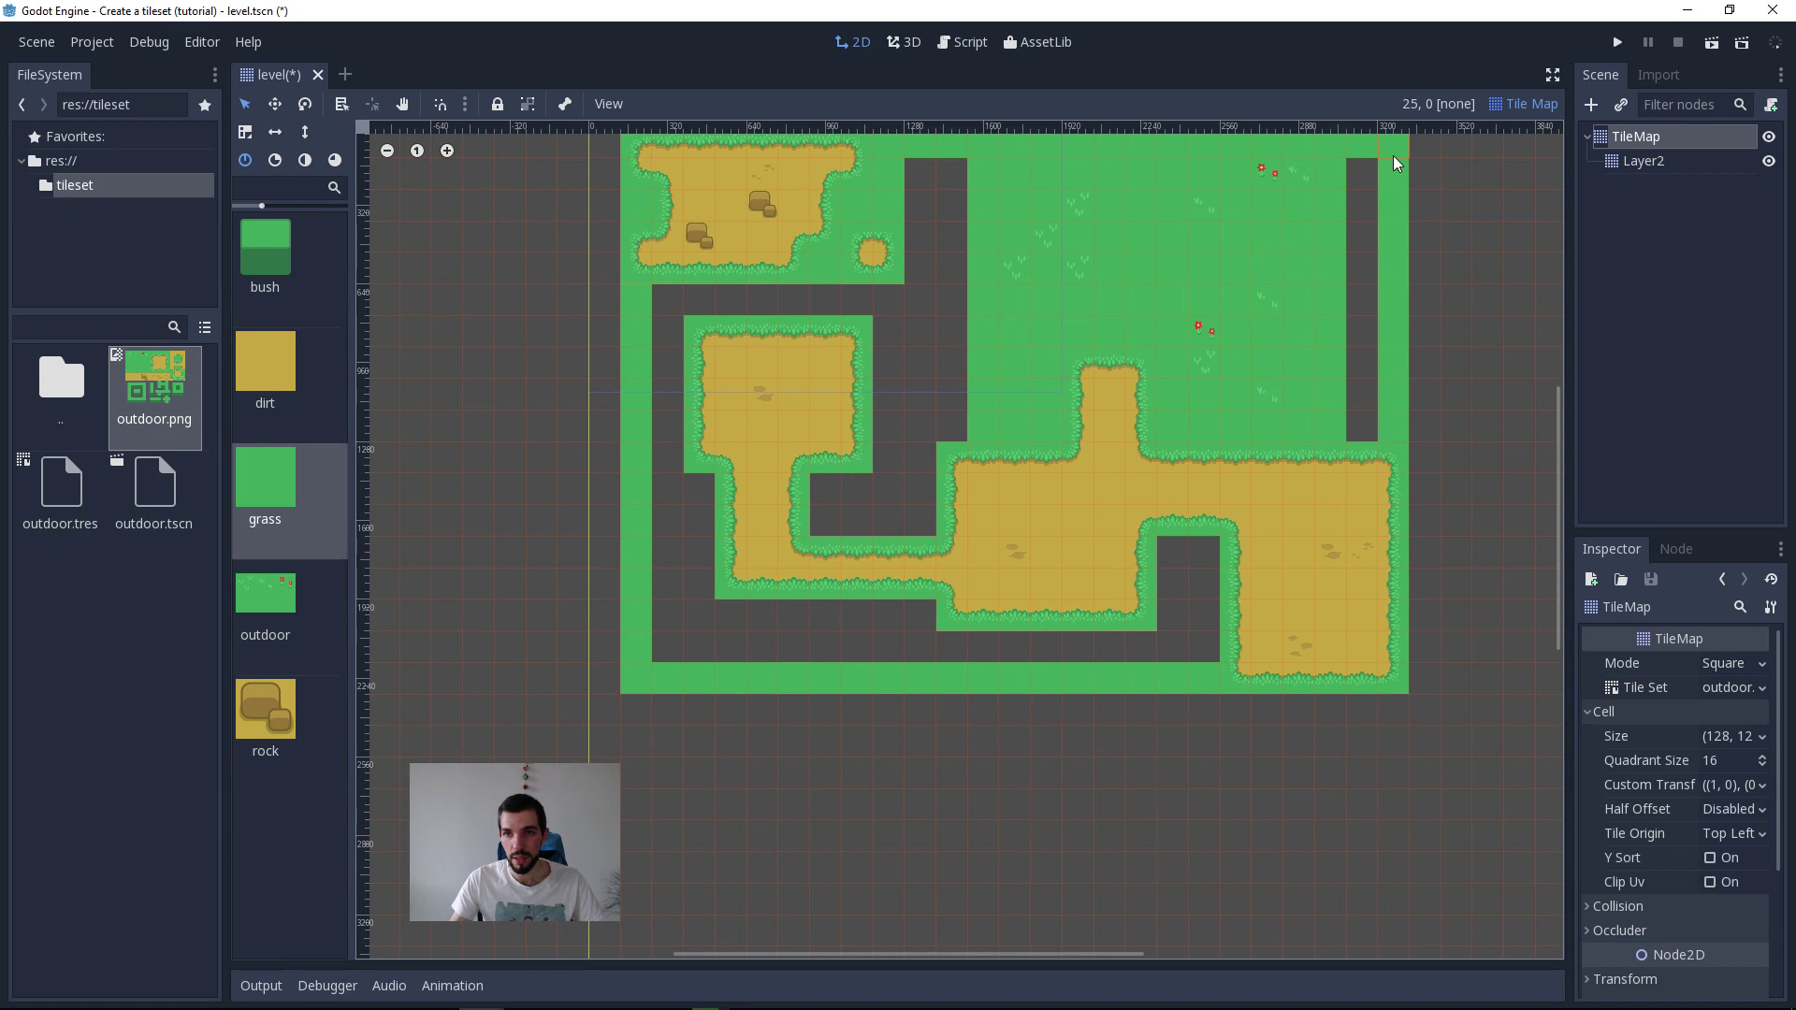
{"action": "scroll", "coordinate": [1148, 222], "scroll_direction": "up", "scroll_amount": 2}
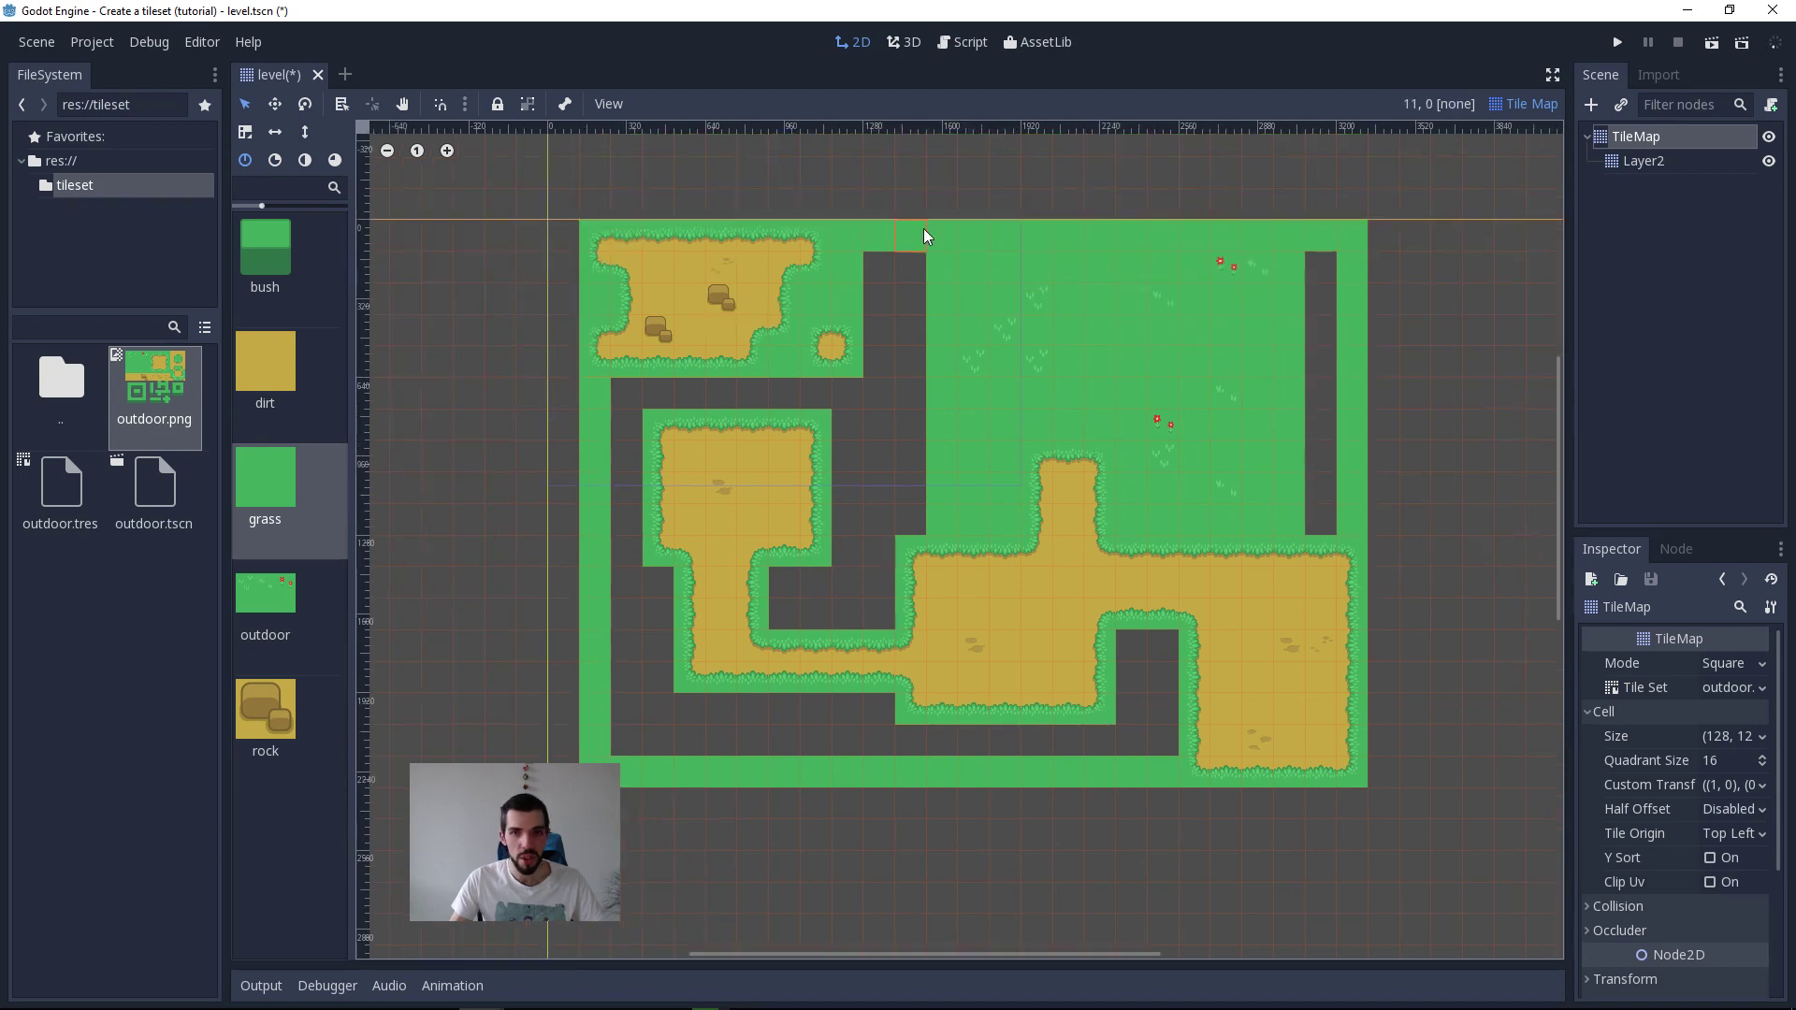
Step: Bucket-fill the empty gaps inside the level border with grass tiles on the base TileMap
{"action": "left_click", "coordinate": [1524, 114]}
{"action": "left_click", "coordinate": [1547, 152]}
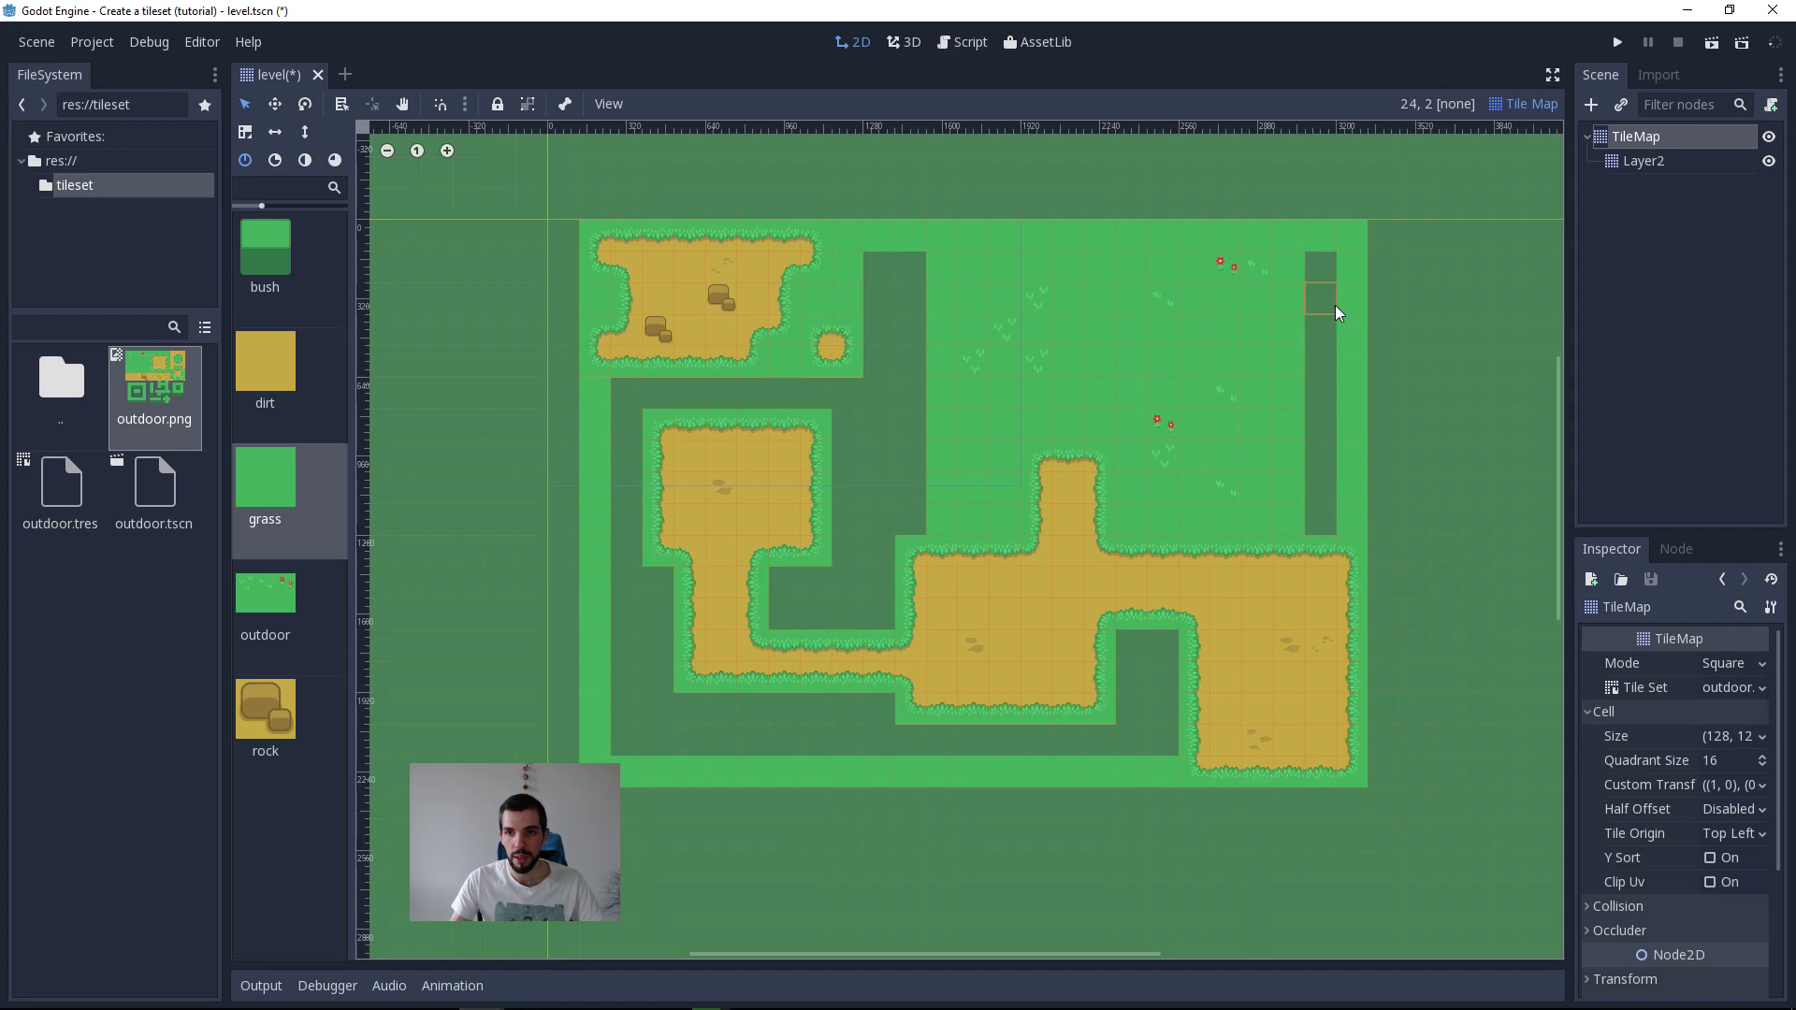
{"action": "left_click", "coordinate": [1335, 307]}
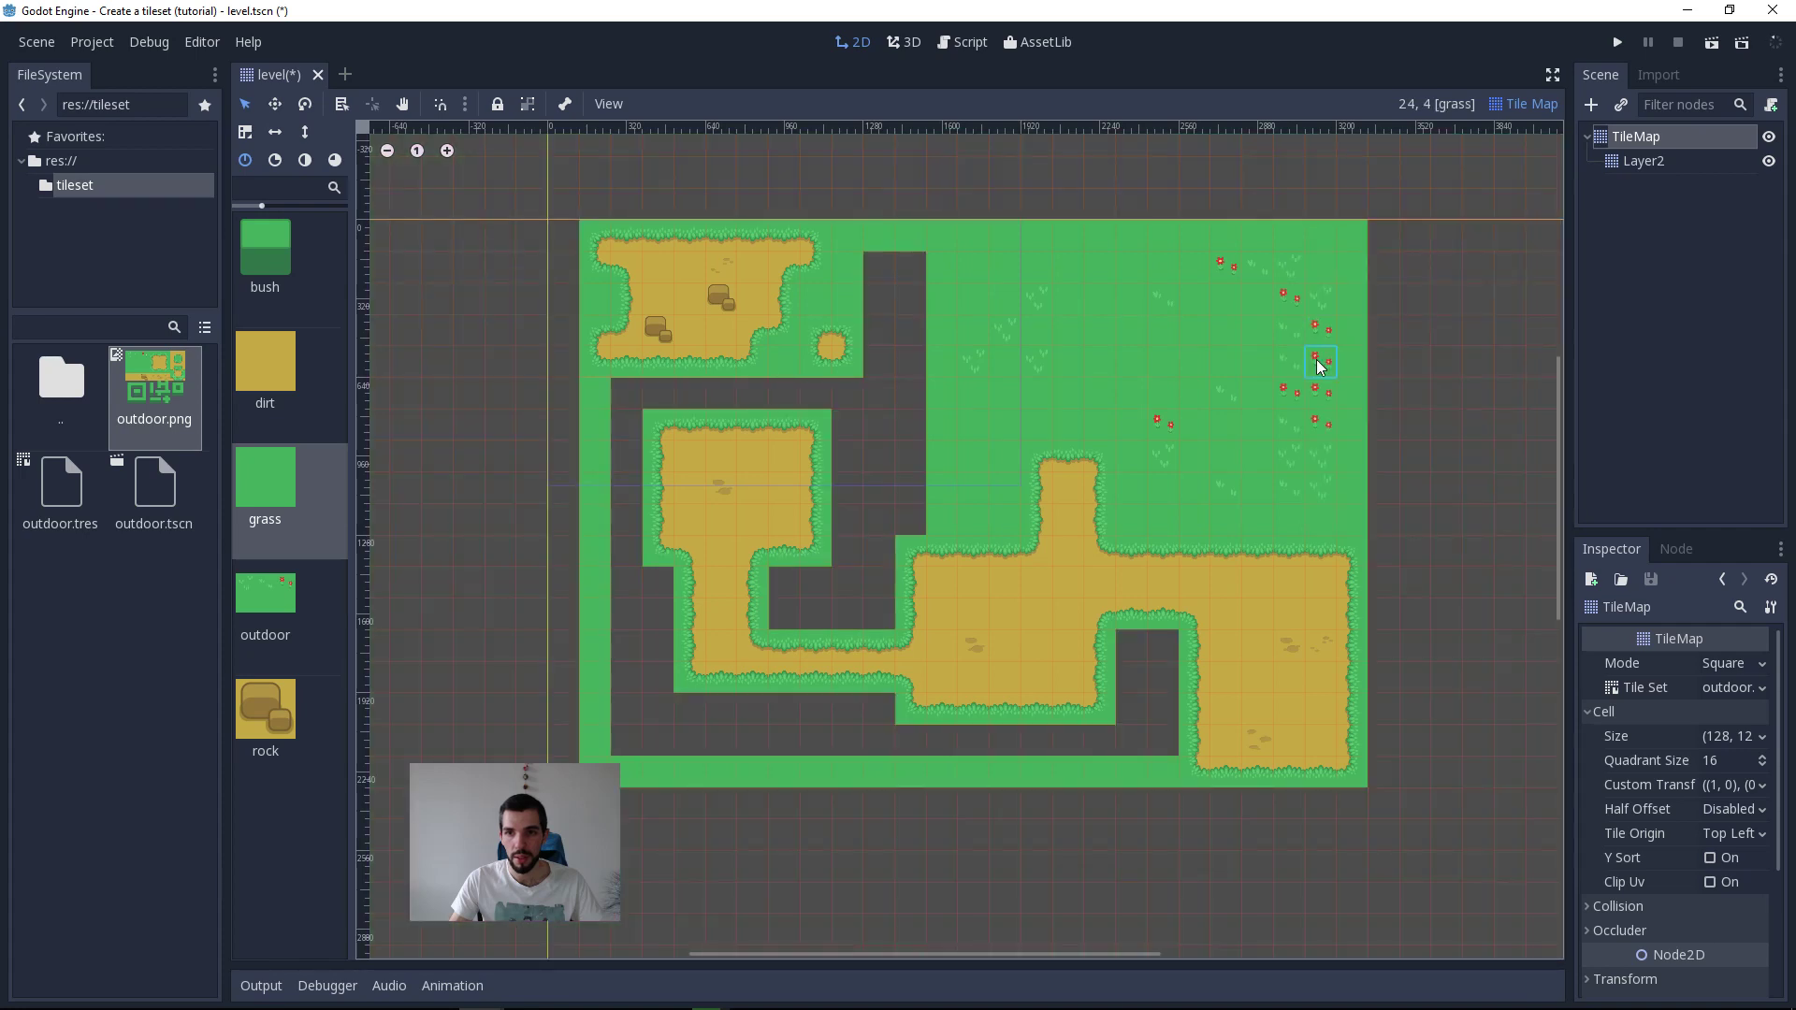
{"action": "left_click", "coordinate": [862, 423]}
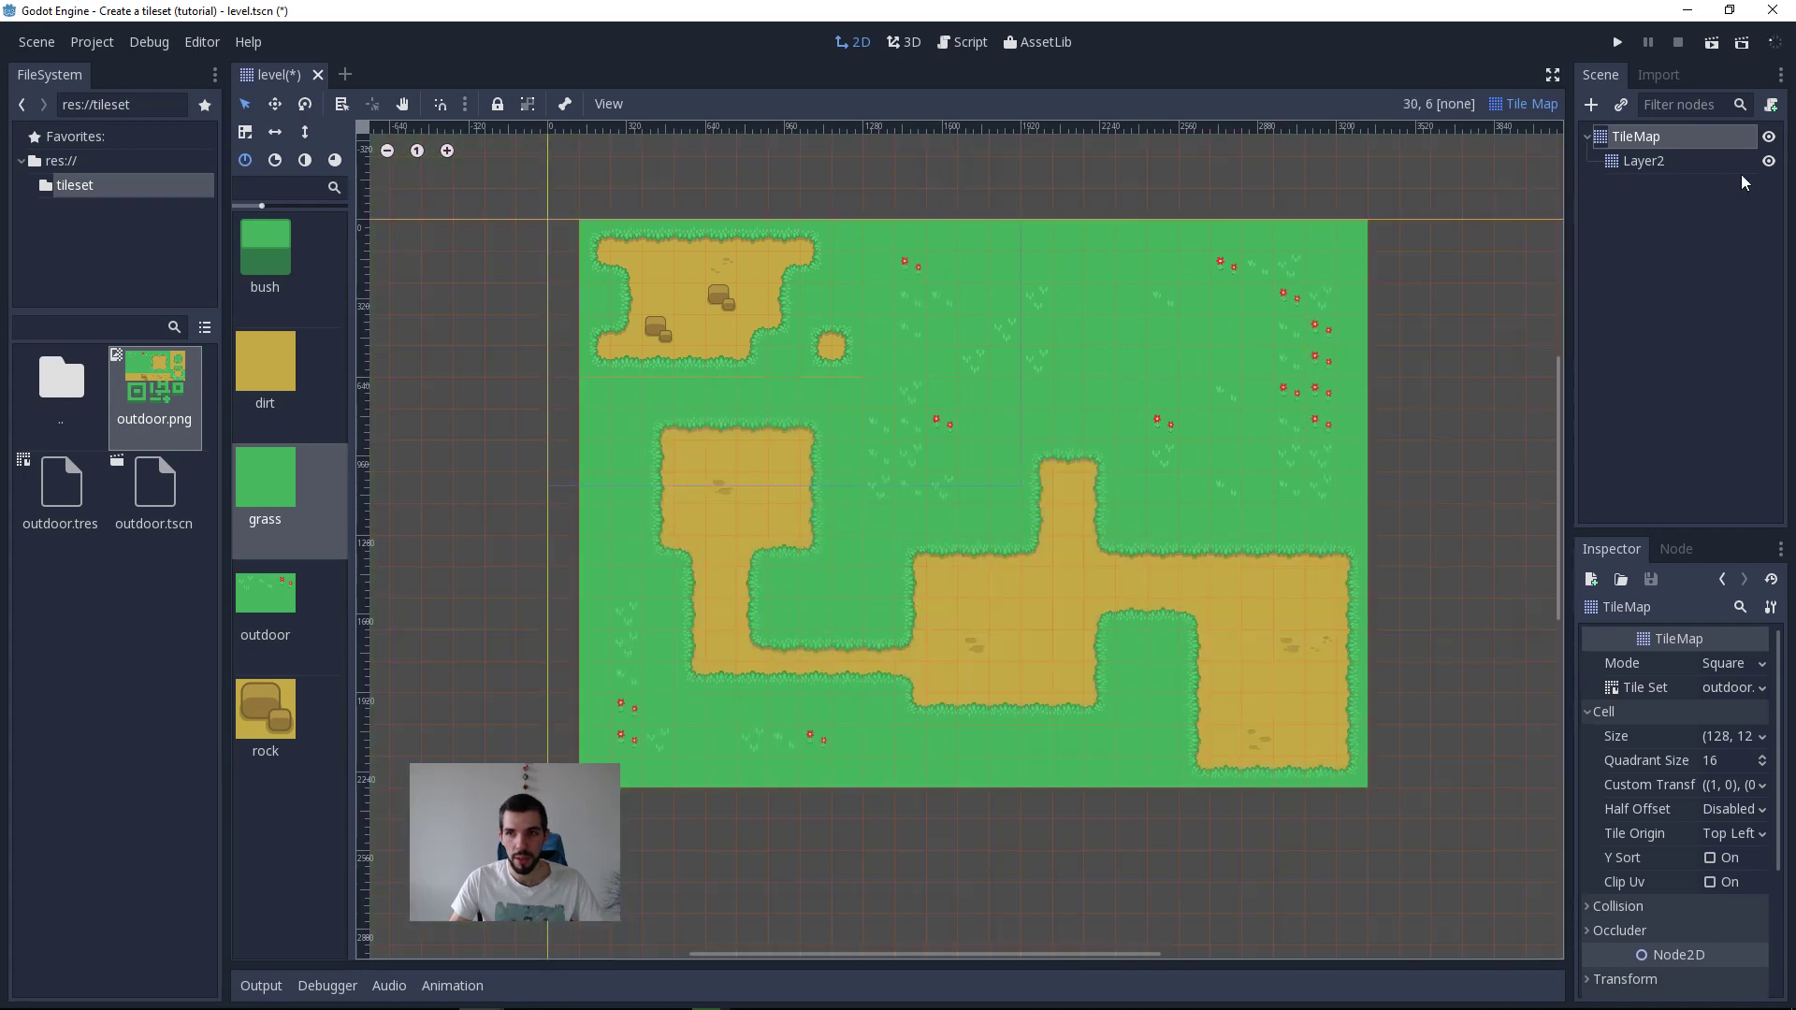
Step: Delete the Layer2 node from the scene
{"action": "left_click", "coordinate": [1698, 167]}
{"action": "key", "text": "Delete"}
{"action": "key", "text": "Return"}
{"action": "scroll", "coordinate": [1100, 573], "scroll_direction": "up", "scroll_amount": 1}
{"action": "middle_click_drag", "start_coordinate": [1100, 580], "coordinate": [1282, 646]}
{"action": "scroll", "coordinate": [1216, 649], "scroll_direction": "up", "scroll_amount": 1}
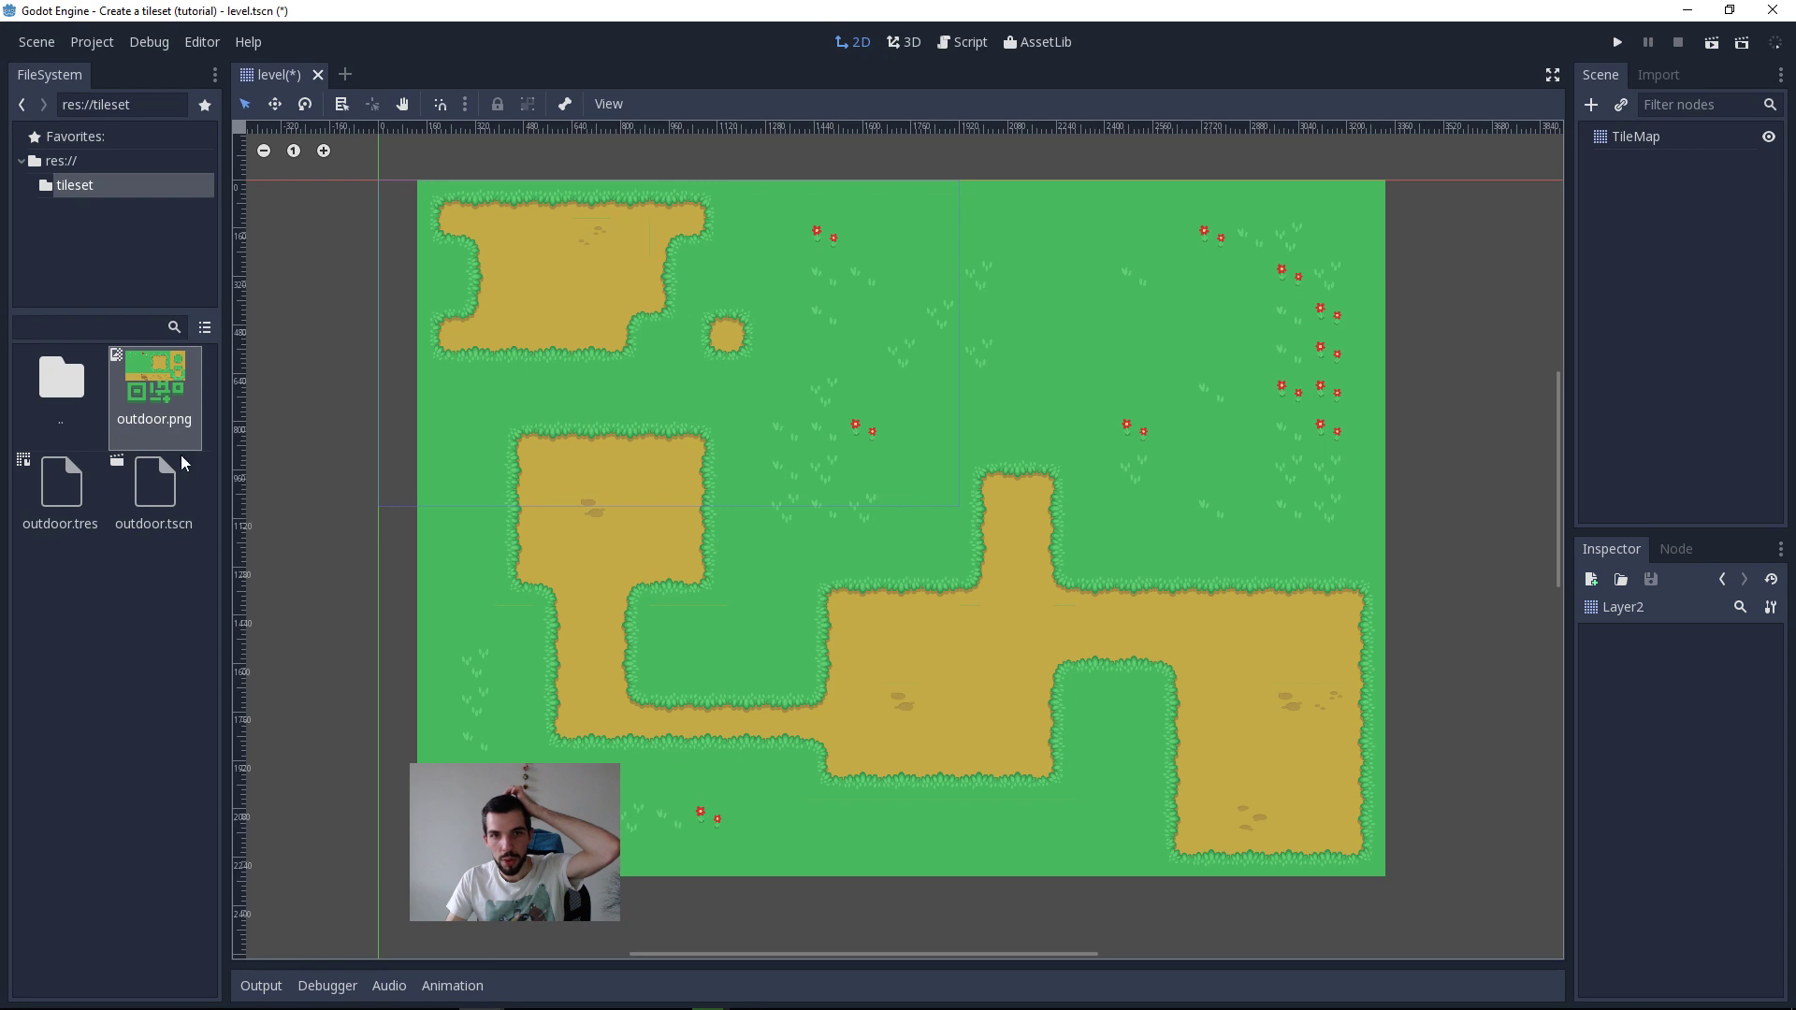
Step: Switch to the Emacs course outline and review the tileset and tilemap definitions down to the efficient level design paragraph
{"action": "middle_click_drag", "start_coordinate": [1018, 520], "coordinate": [979, 522]}
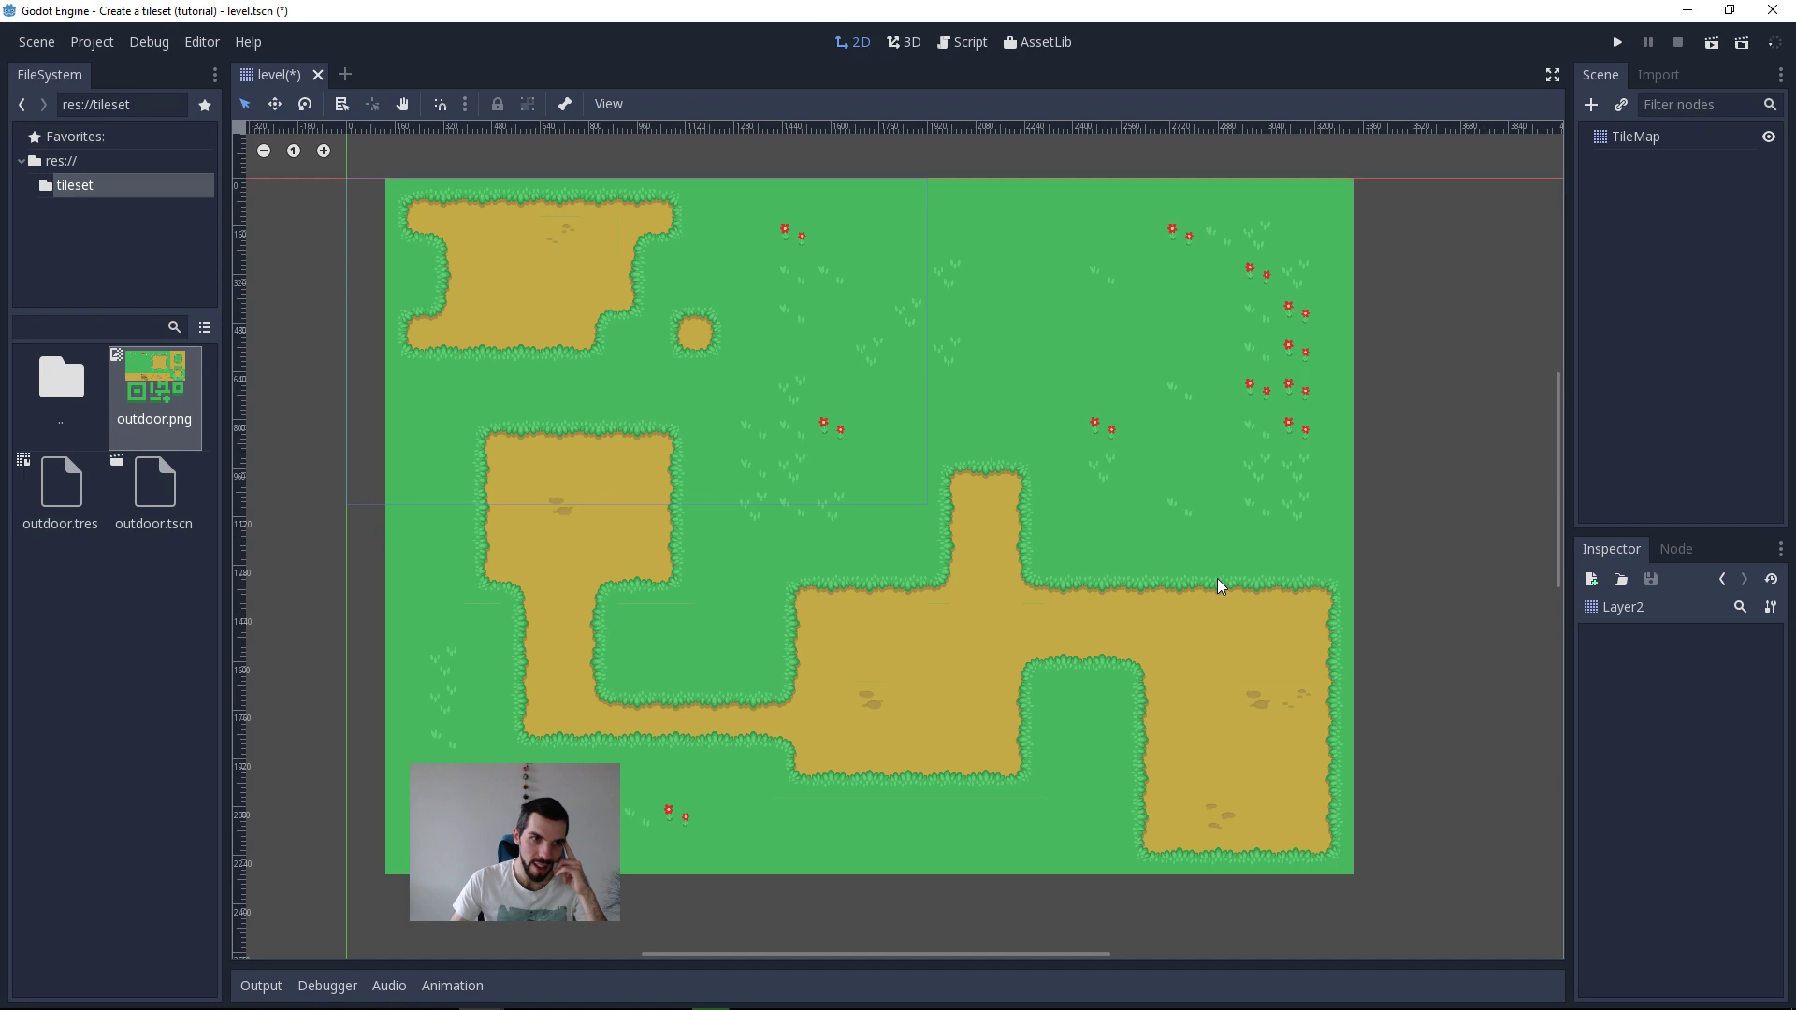
{"action": "key", "text": "alt+Tab"}
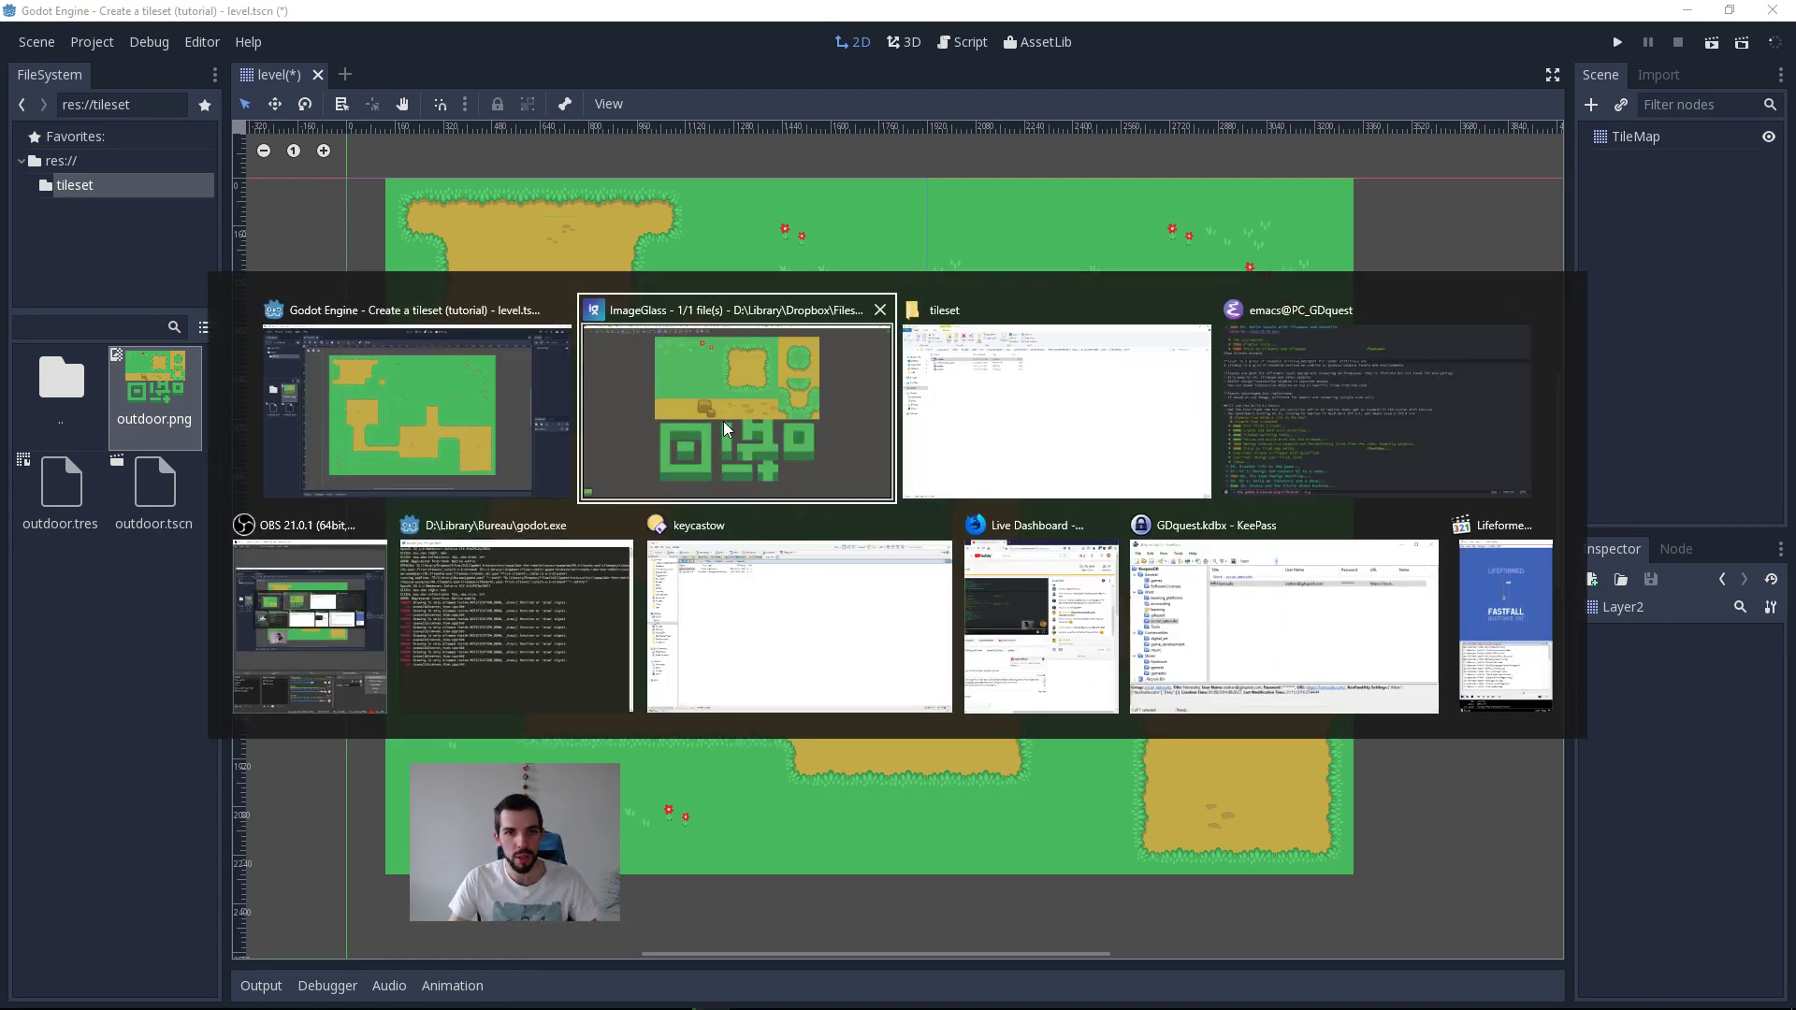
{"action": "left_click", "coordinate": [1356, 412]}
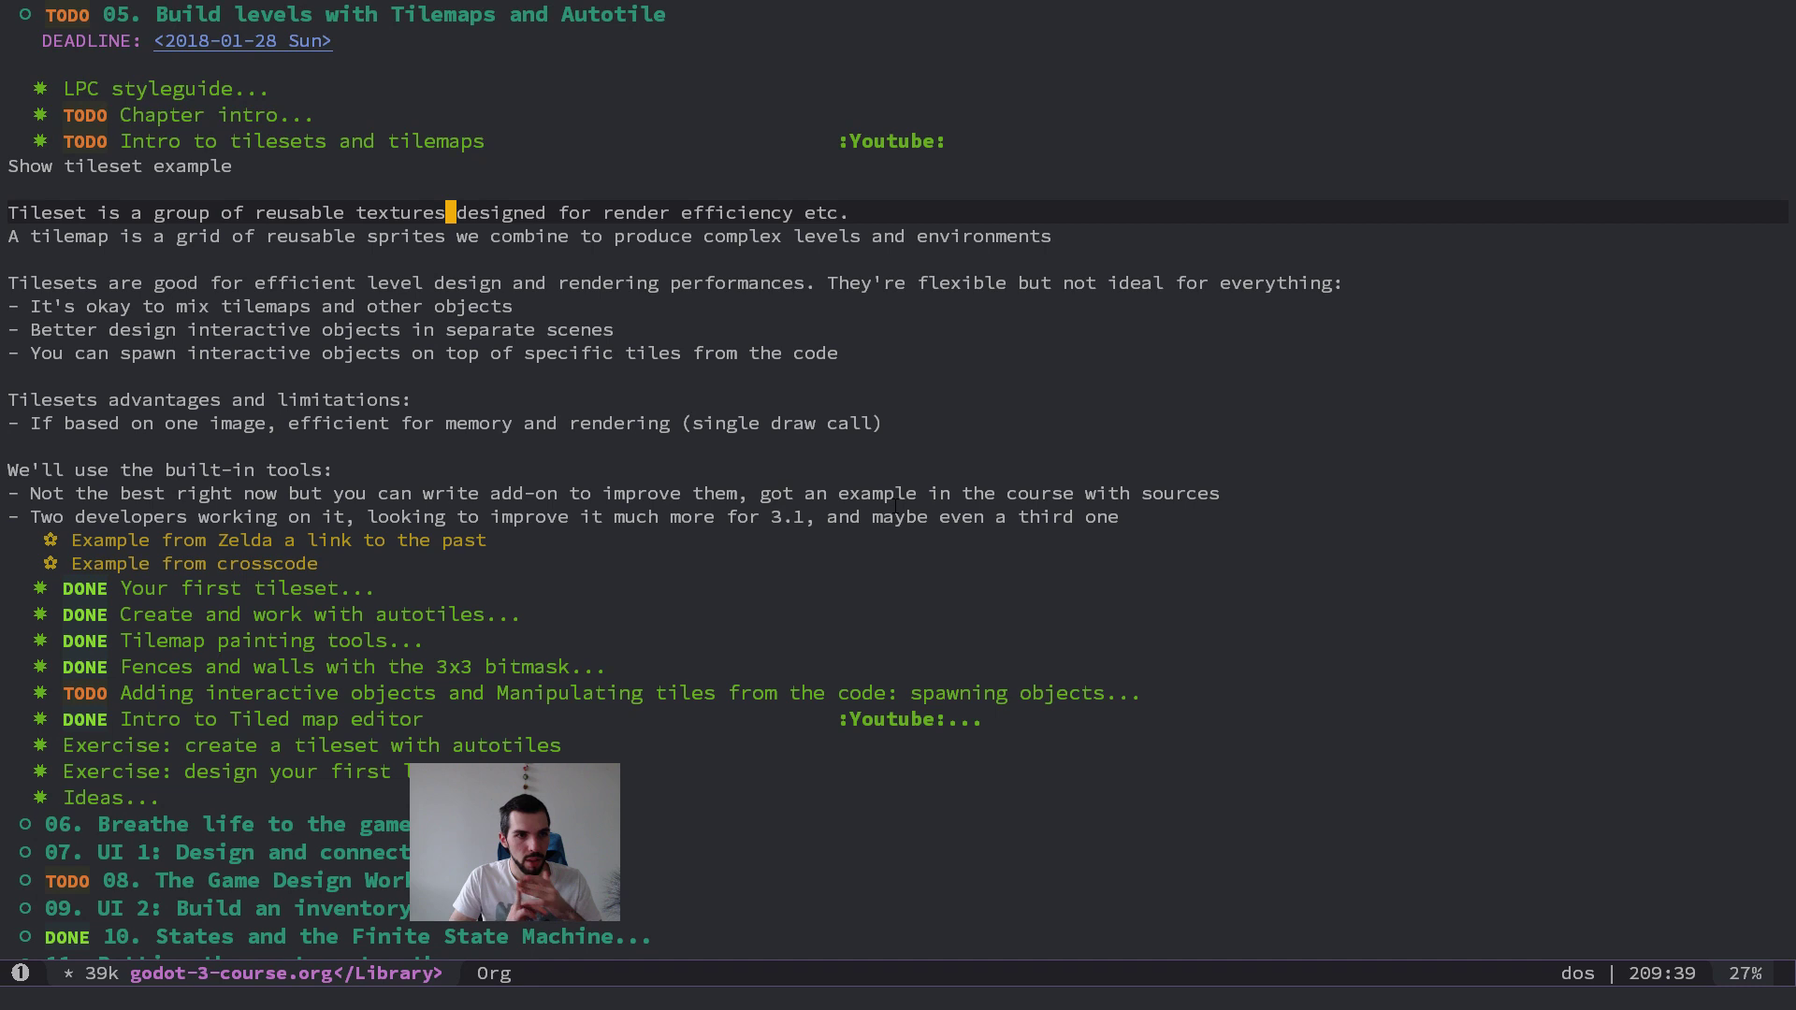
{"action": "key", "text": "Down"}
{"action": "key", "text": "Down"}
{"action": "key", "text": "Down"}
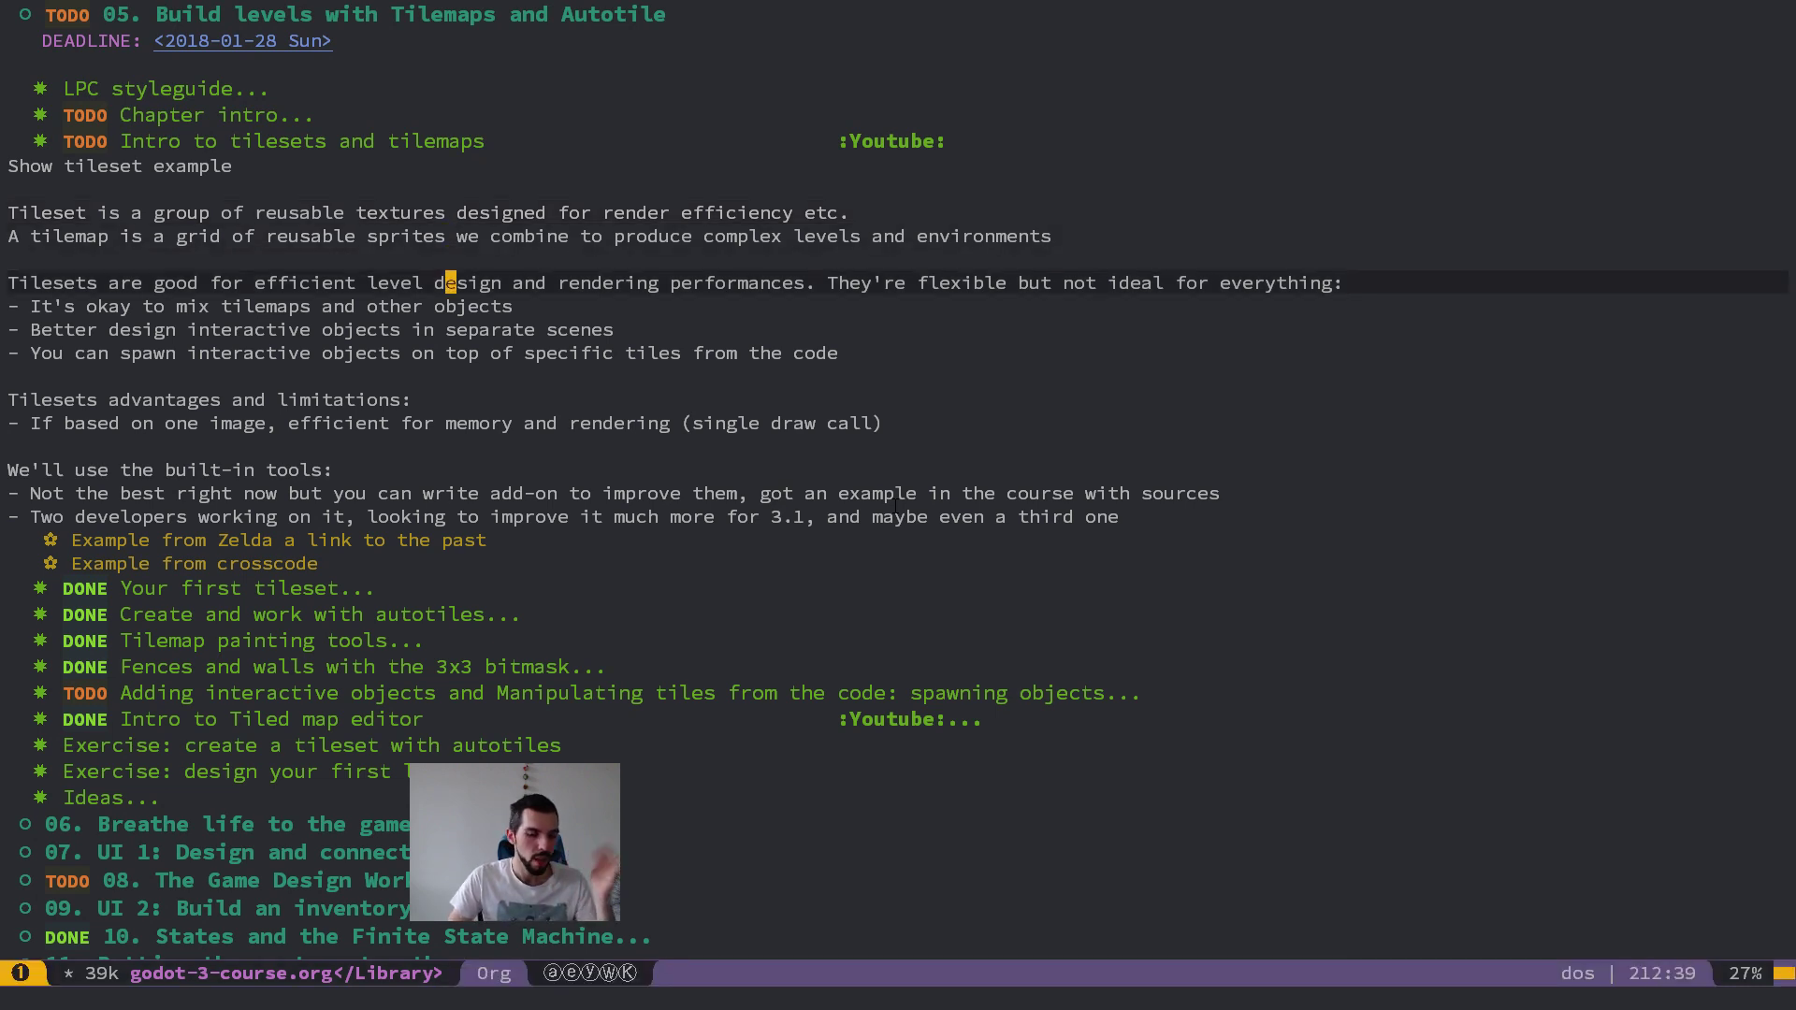
Step: Return to the level in Godot and hide the rulers in the 2D viewport
{"action": "key", "text": "alt+Tab"}
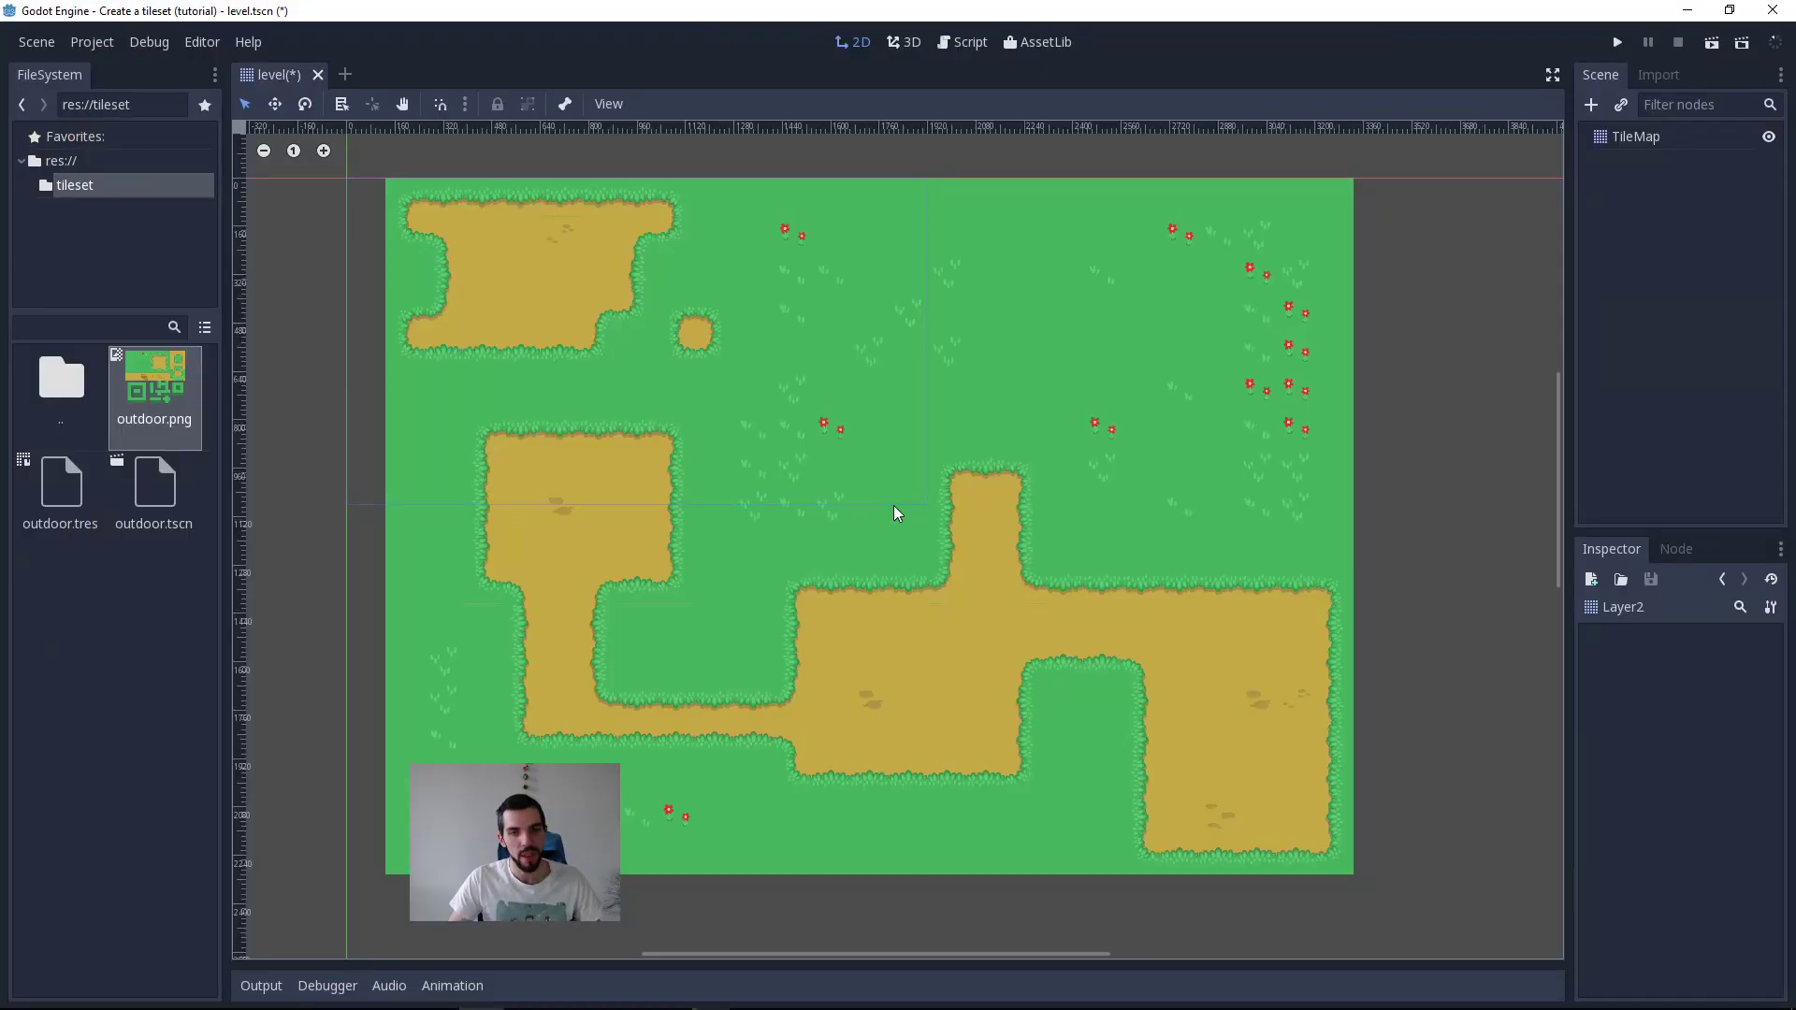
{"action": "key", "text": "ctrl+r"}
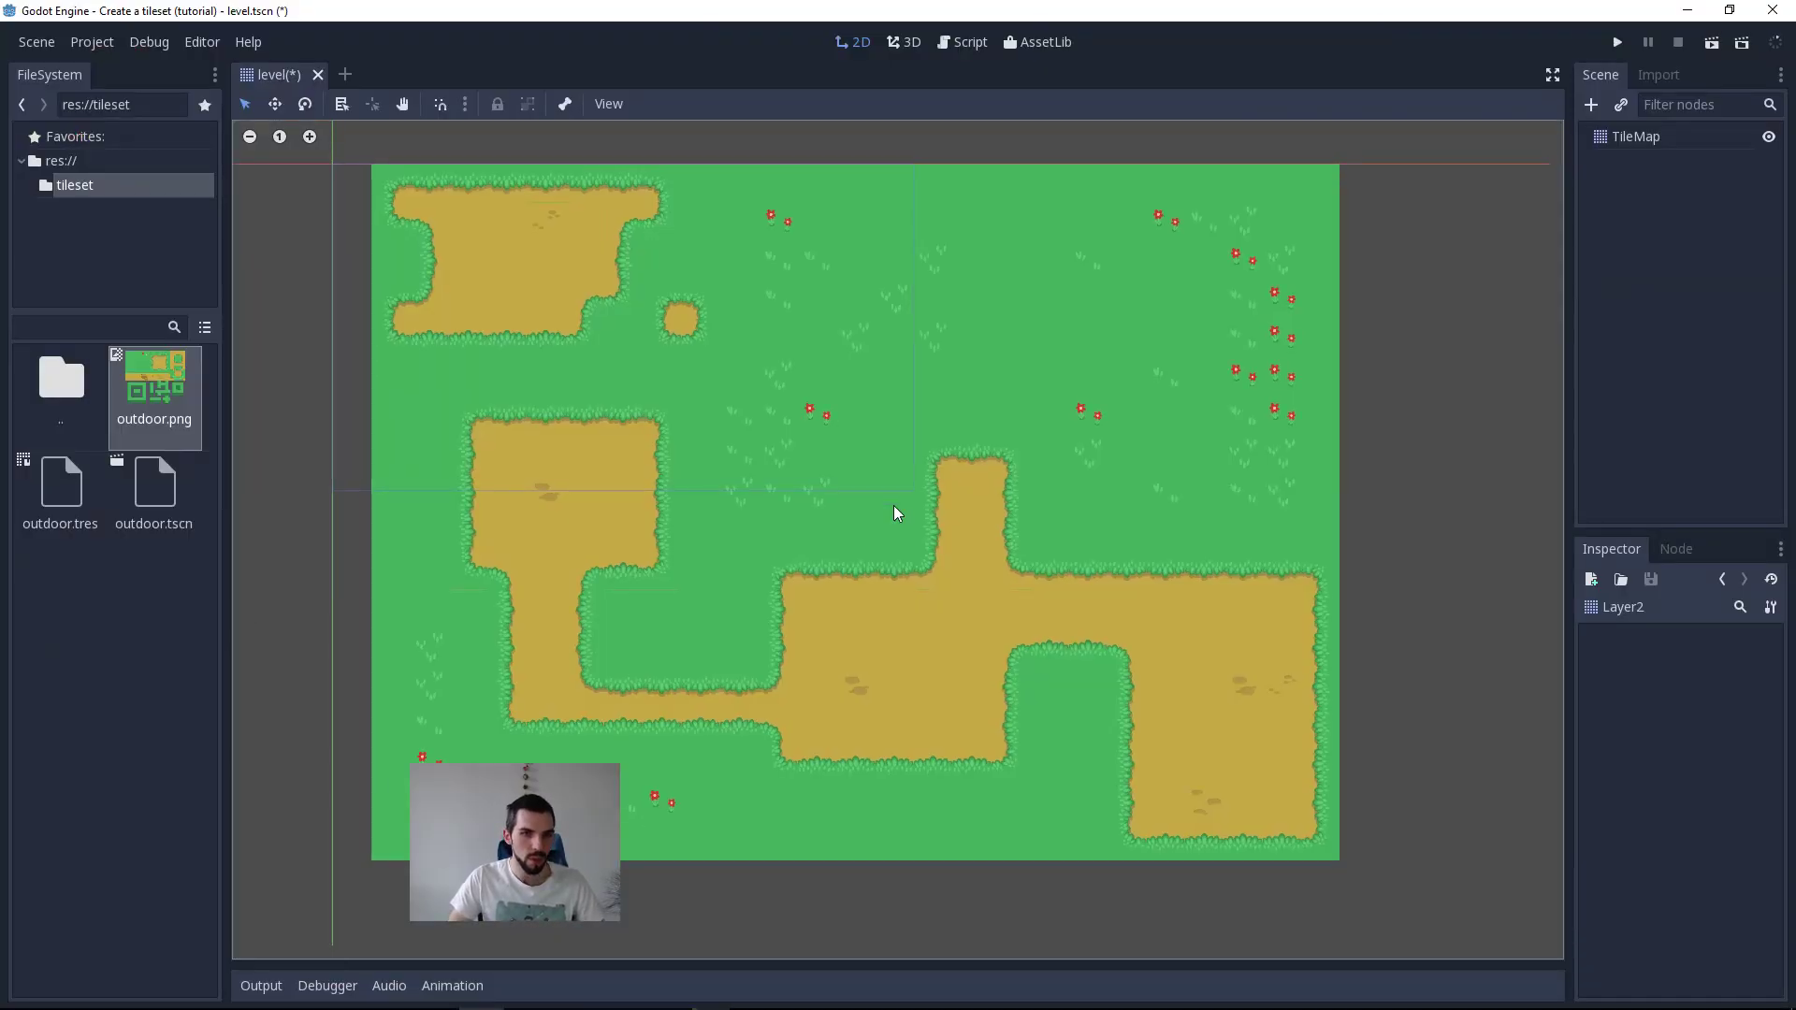
{"action": "middle_click_drag", "start_coordinate": [1168, 642], "coordinate": [1191, 670]}
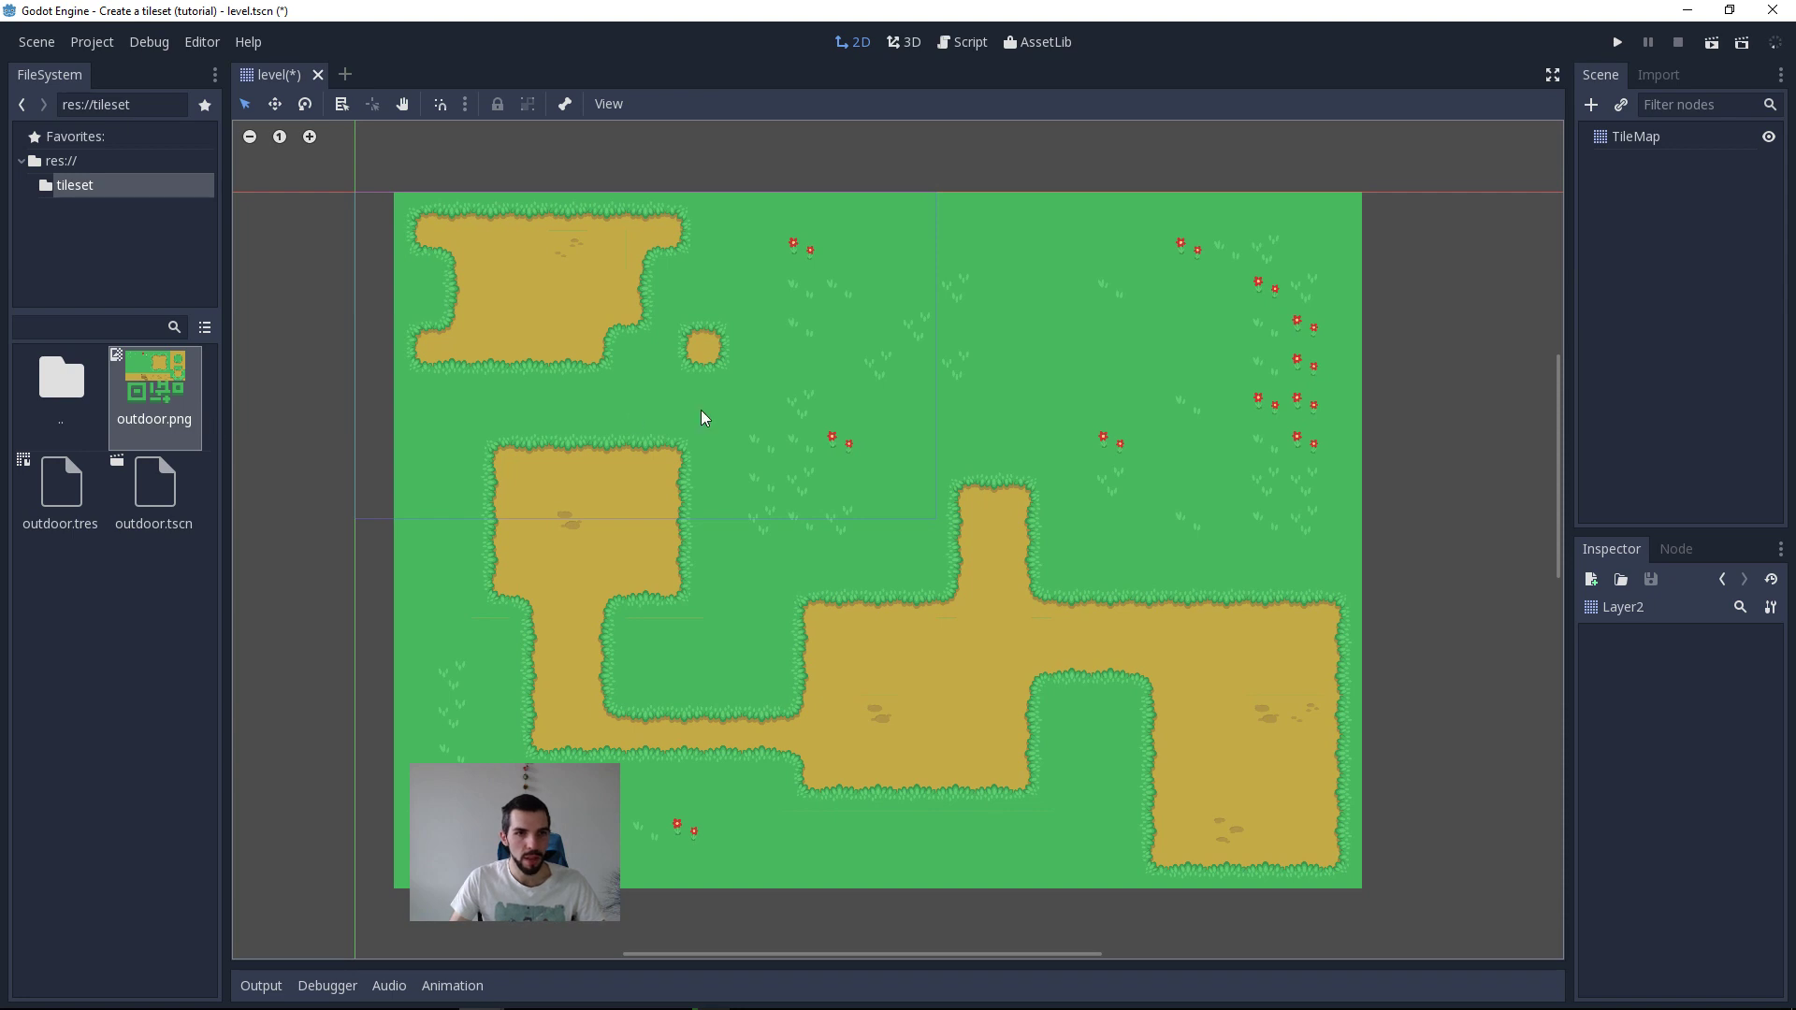
Step: Examine the outdoor.png tileset image in ImageGlass and return to the Godot level
{"action": "key", "text": "alt+Tab"}
{"action": "left_click", "coordinate": [1017, 420]}
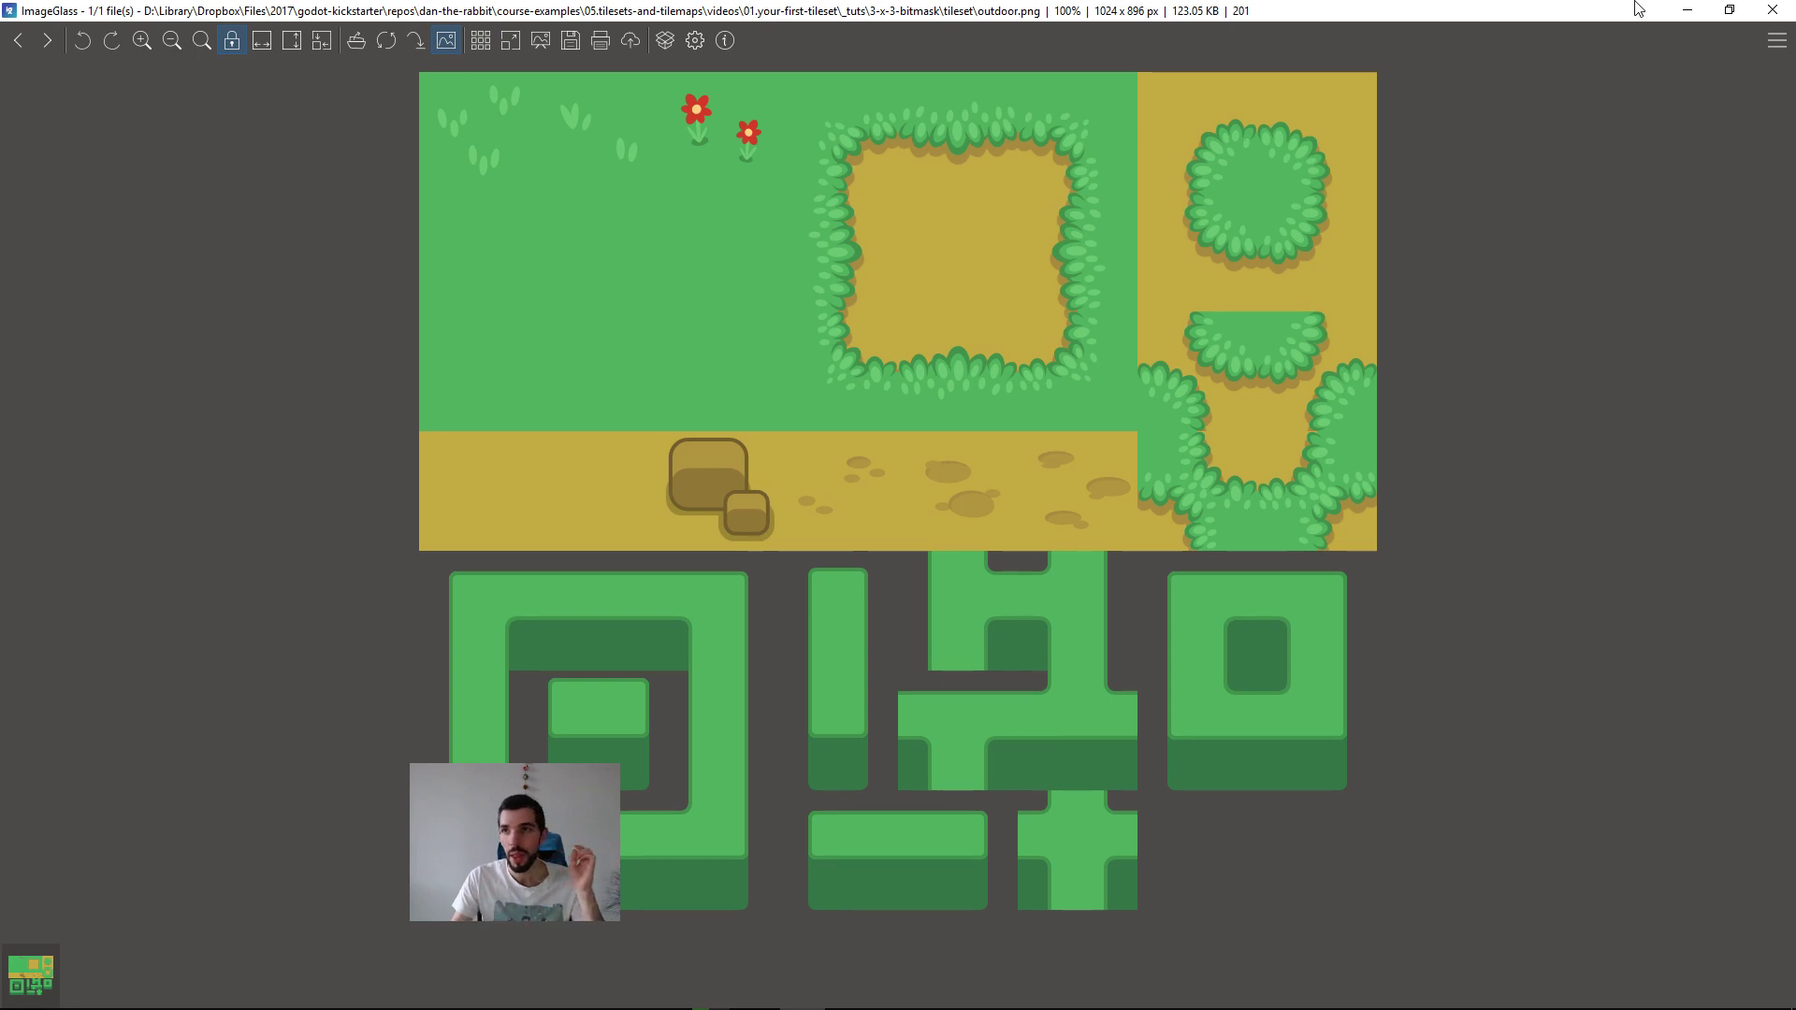
{"action": "left_click", "coordinate": [1701, 8]}
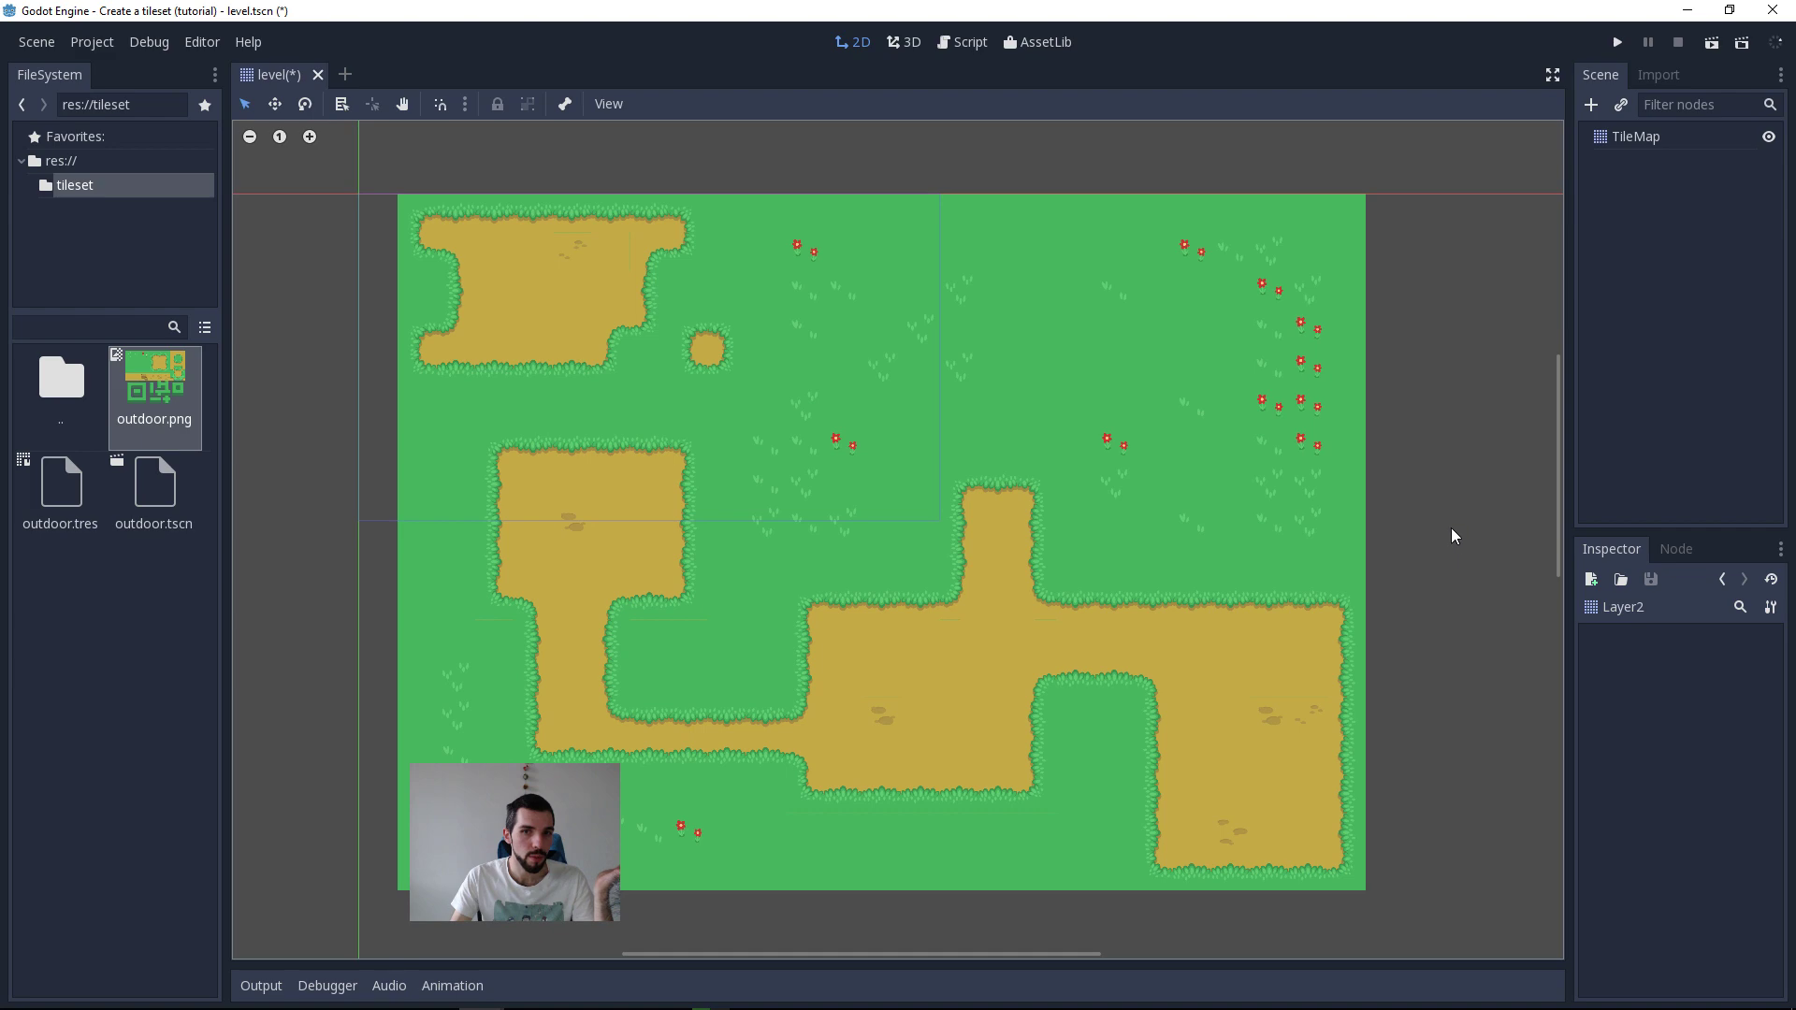
Step: Review the single draw call note under the tileset advantages in Emacs, and select the TileMap in Godot
{"action": "left_click", "coordinate": [1689, 13]}
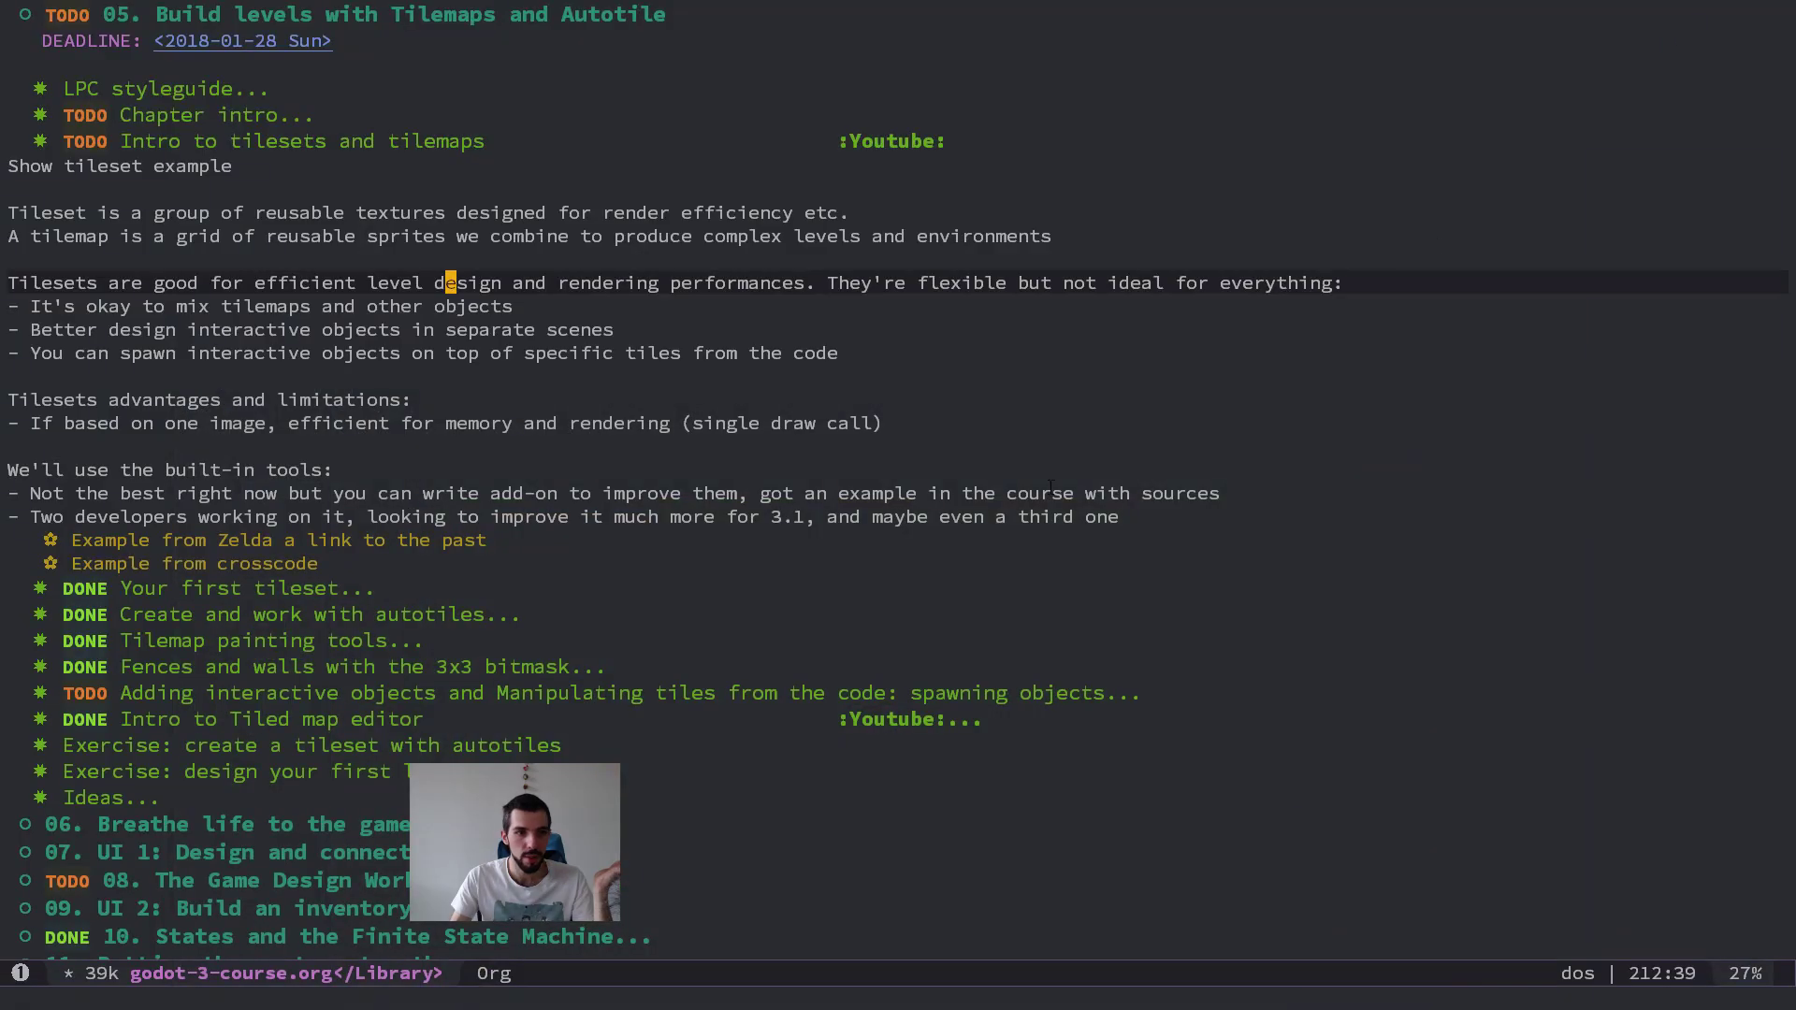
{"action": "left_click", "coordinate": [946, 425]}
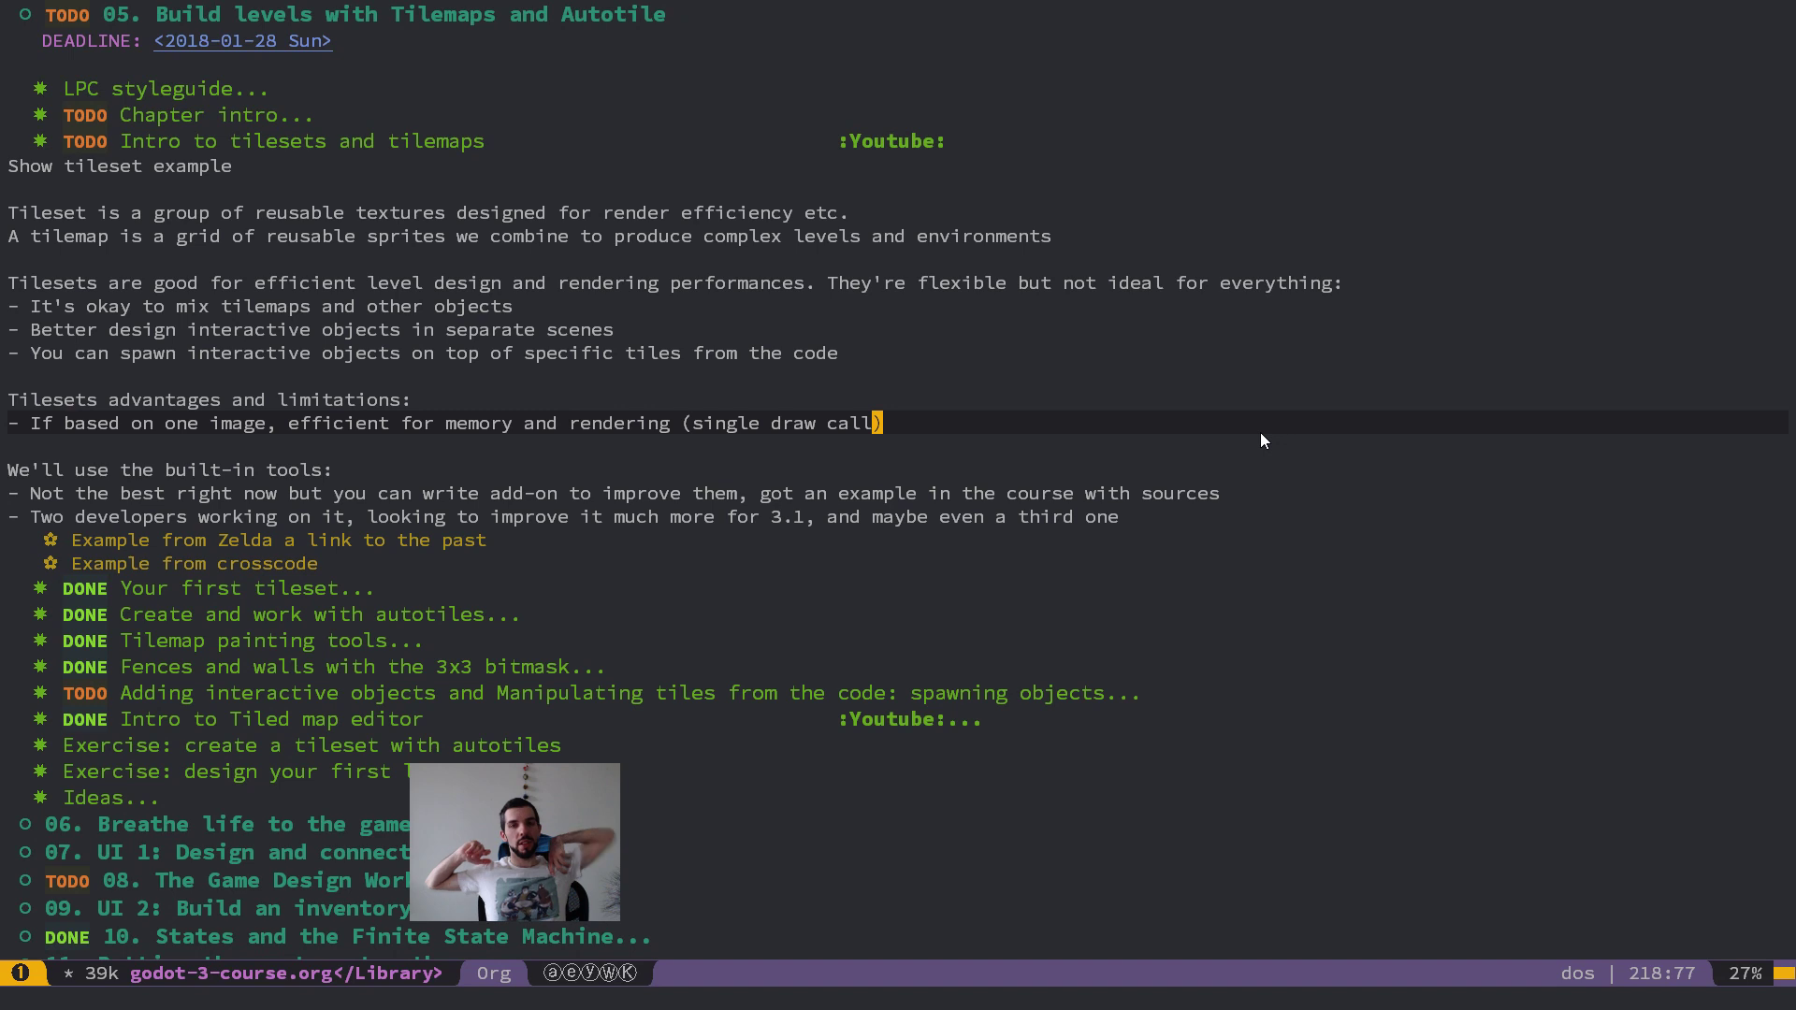
{"action": "key", "text": "alt+Tab"}
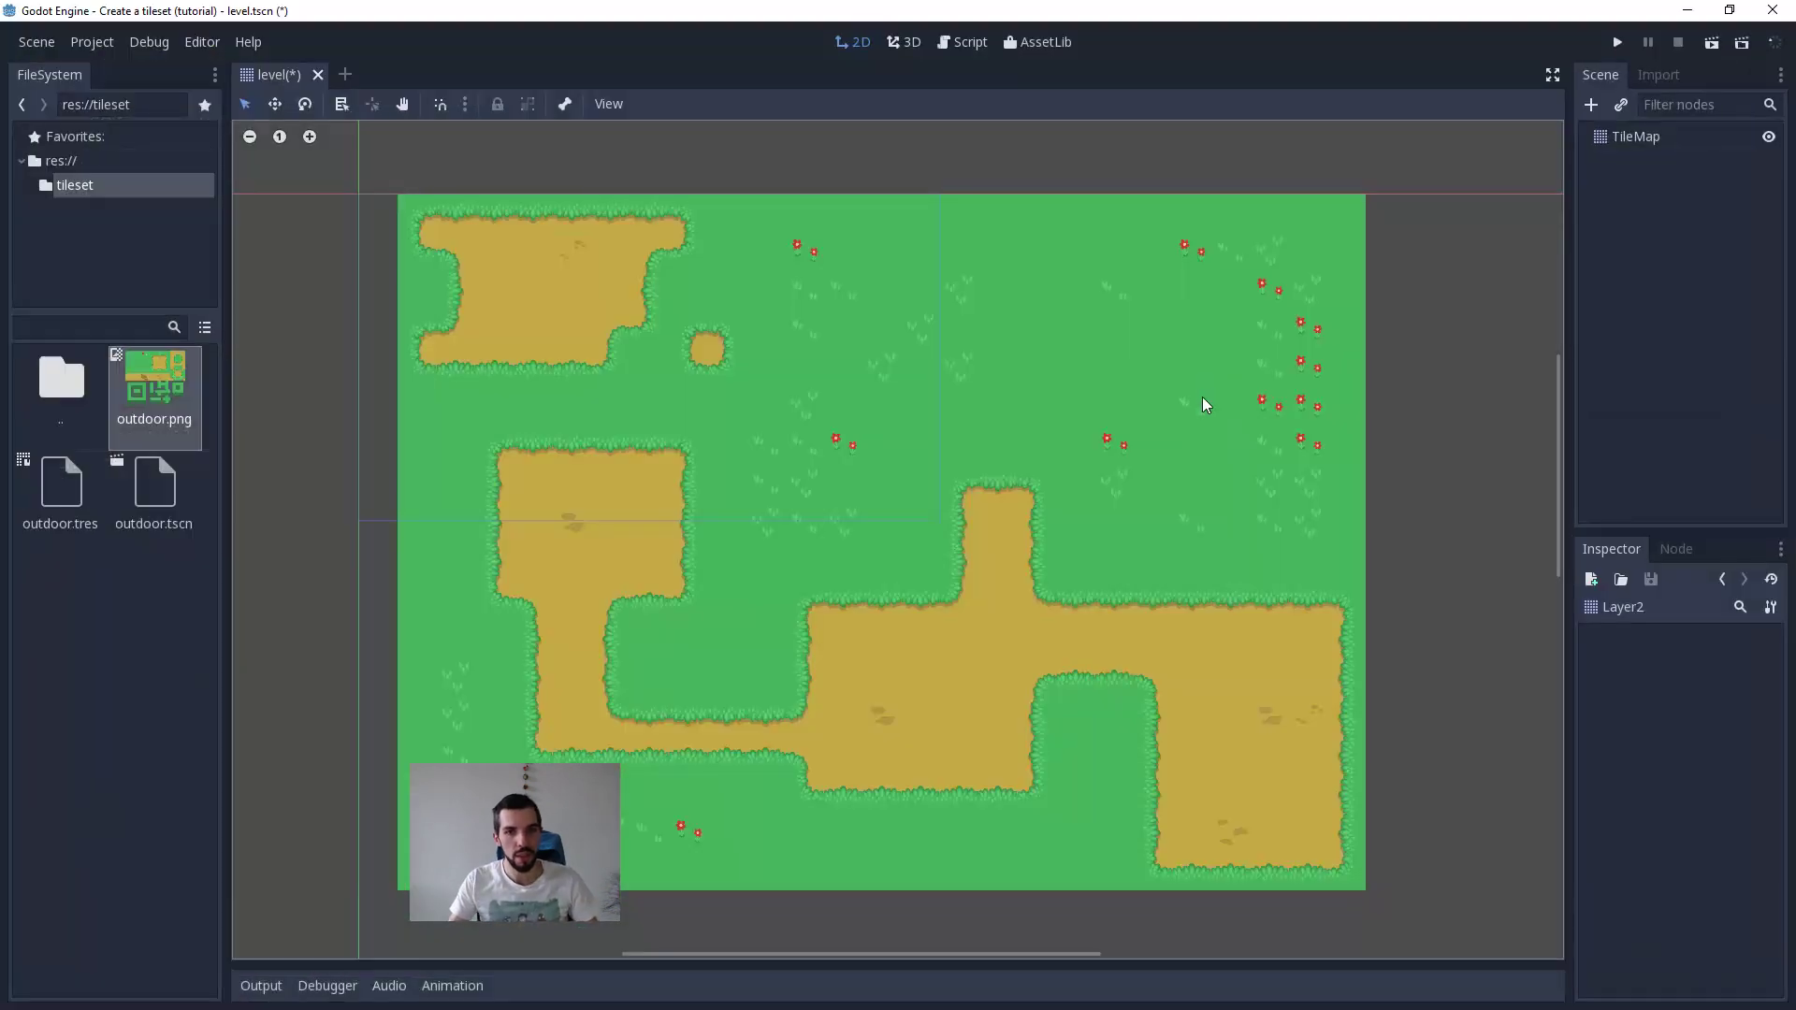
{"action": "left_click", "coordinate": [1226, 462]}
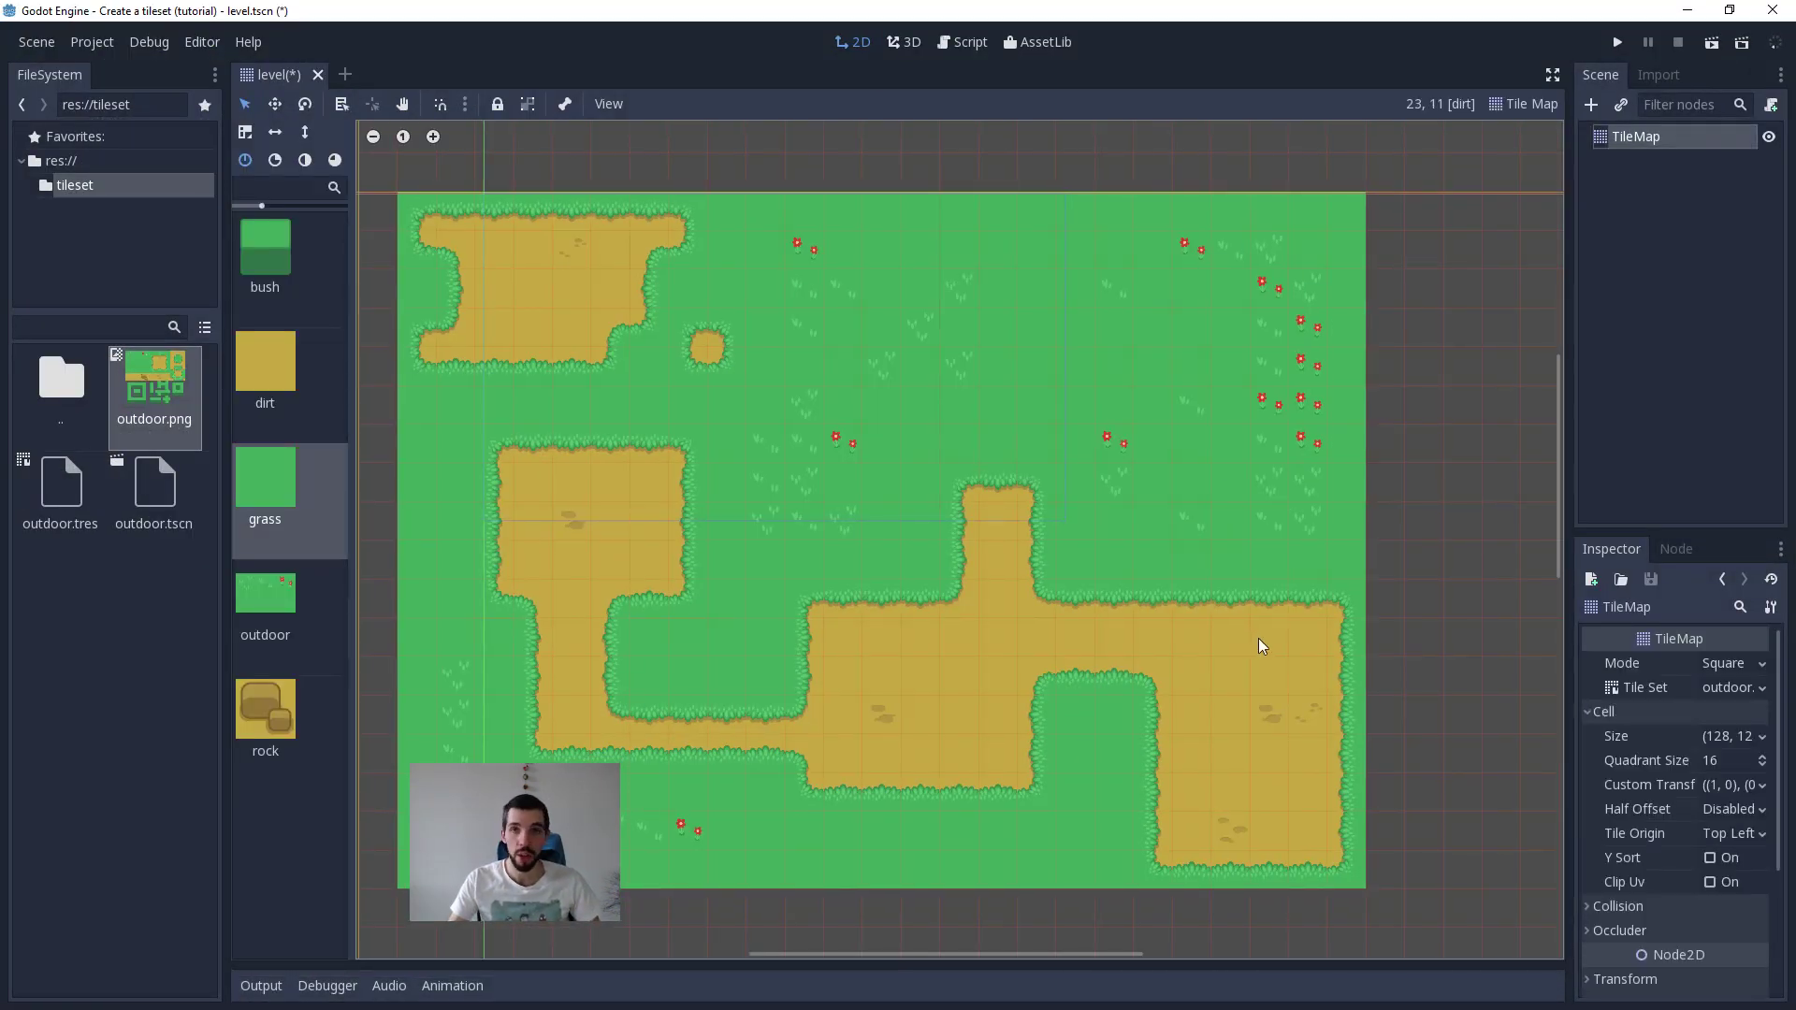
Step: In the Emacs outline, add a "Limitations:" section with the bullet "Working with a grid" below the tileset advantages
{"action": "key", "text": "alt+Tab"}
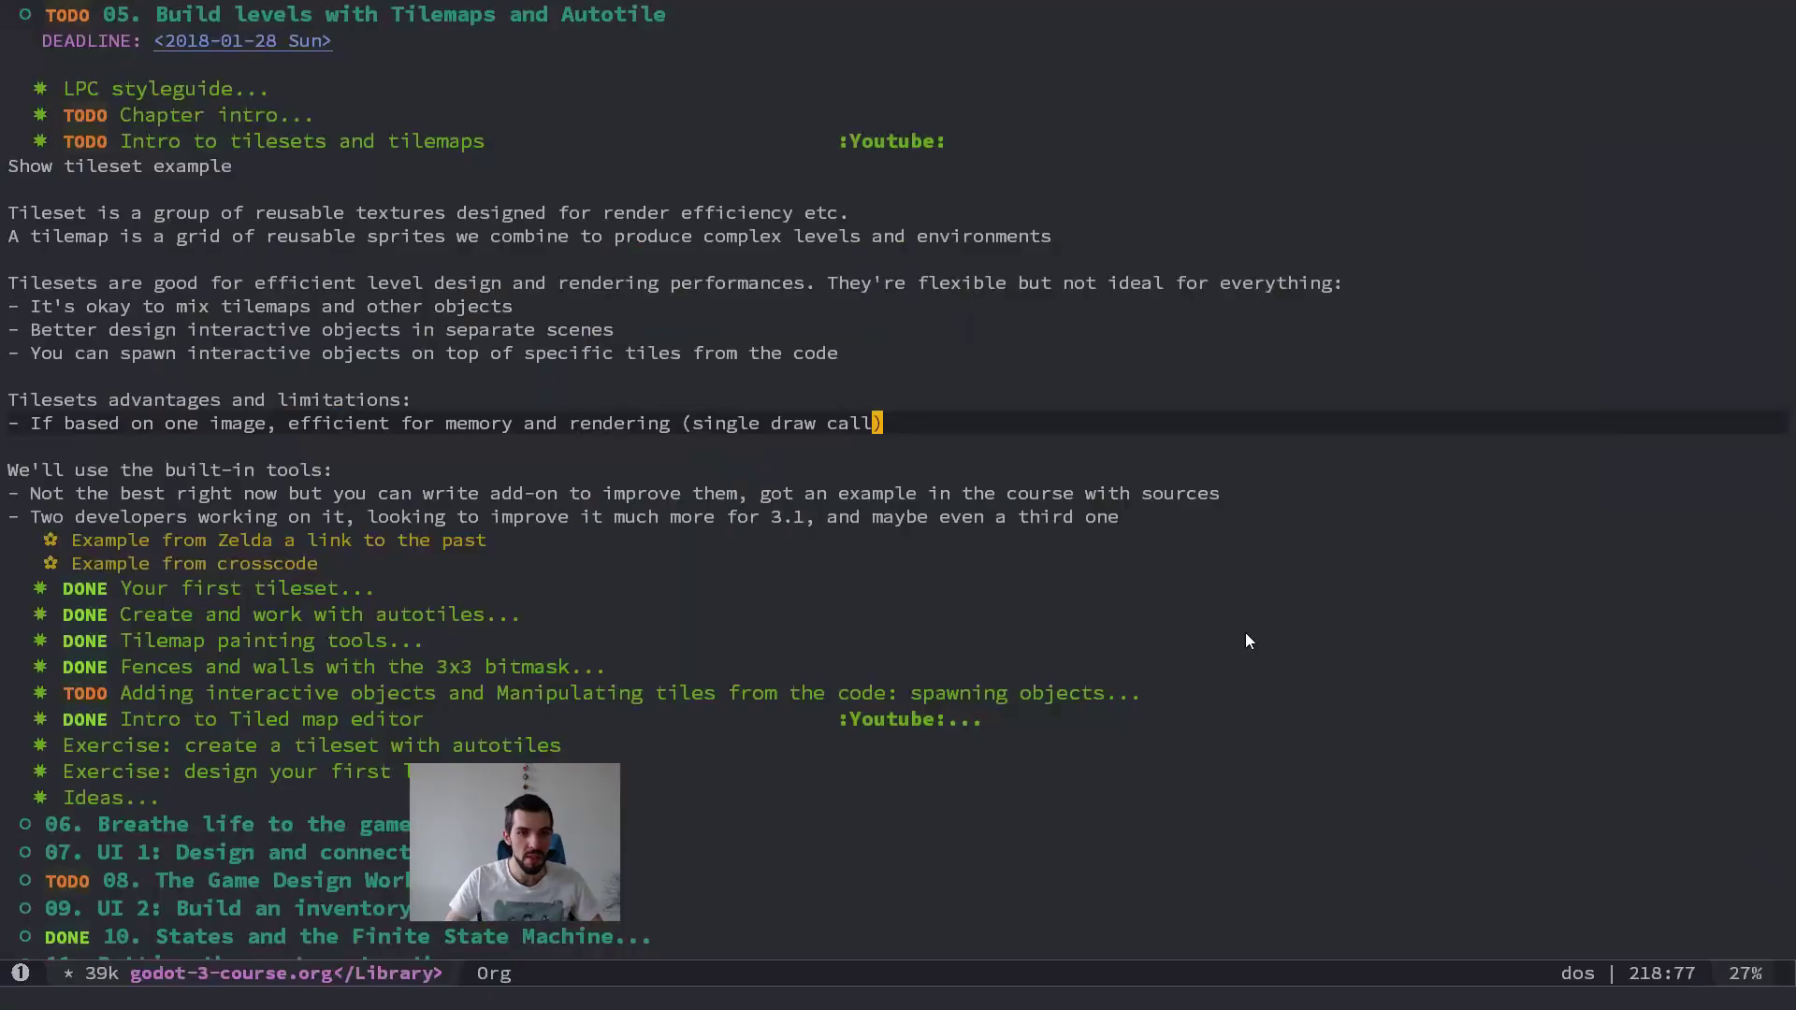
{"action": "key", "text": "o"}
{"action": "key", "text": "Return"}
{"action": "type", "text": "Limitations:"}
{"action": "key", "text": "Return"}
{"action": "type", "text": "- Working"}
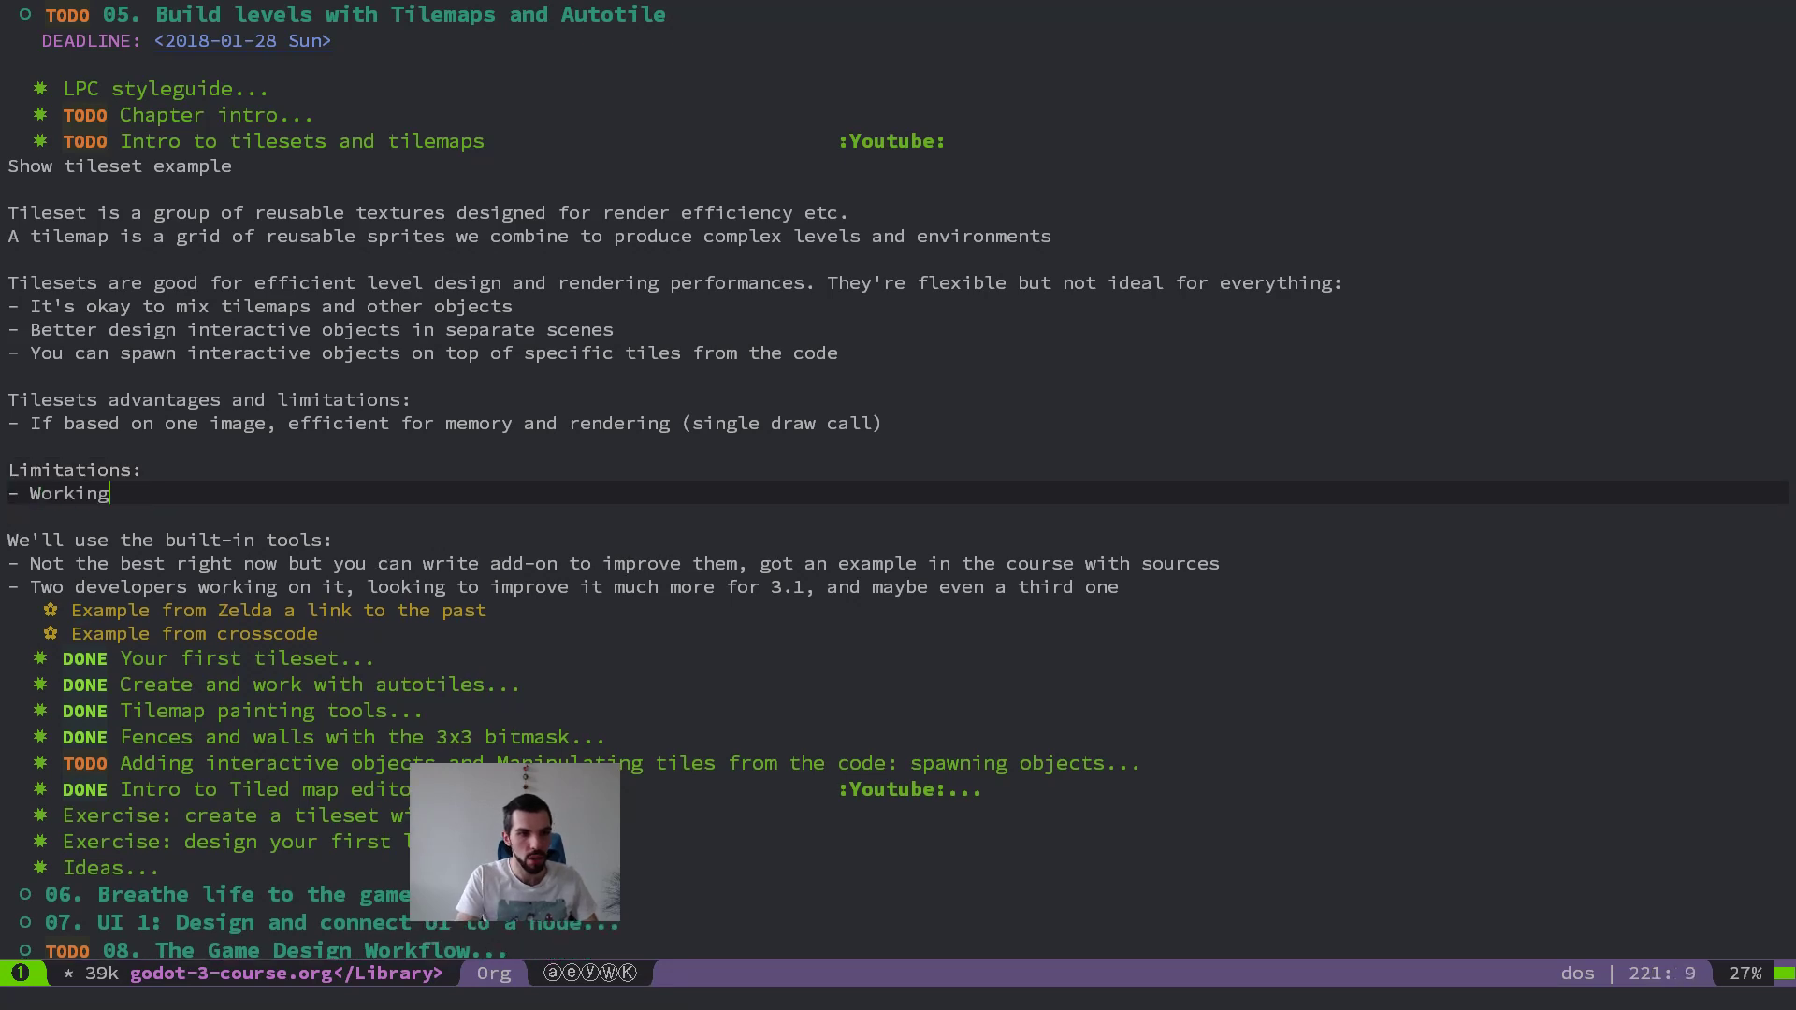
{"action": "type", "text": " with a grid"}
{"action": "key", "text": "Escape"}
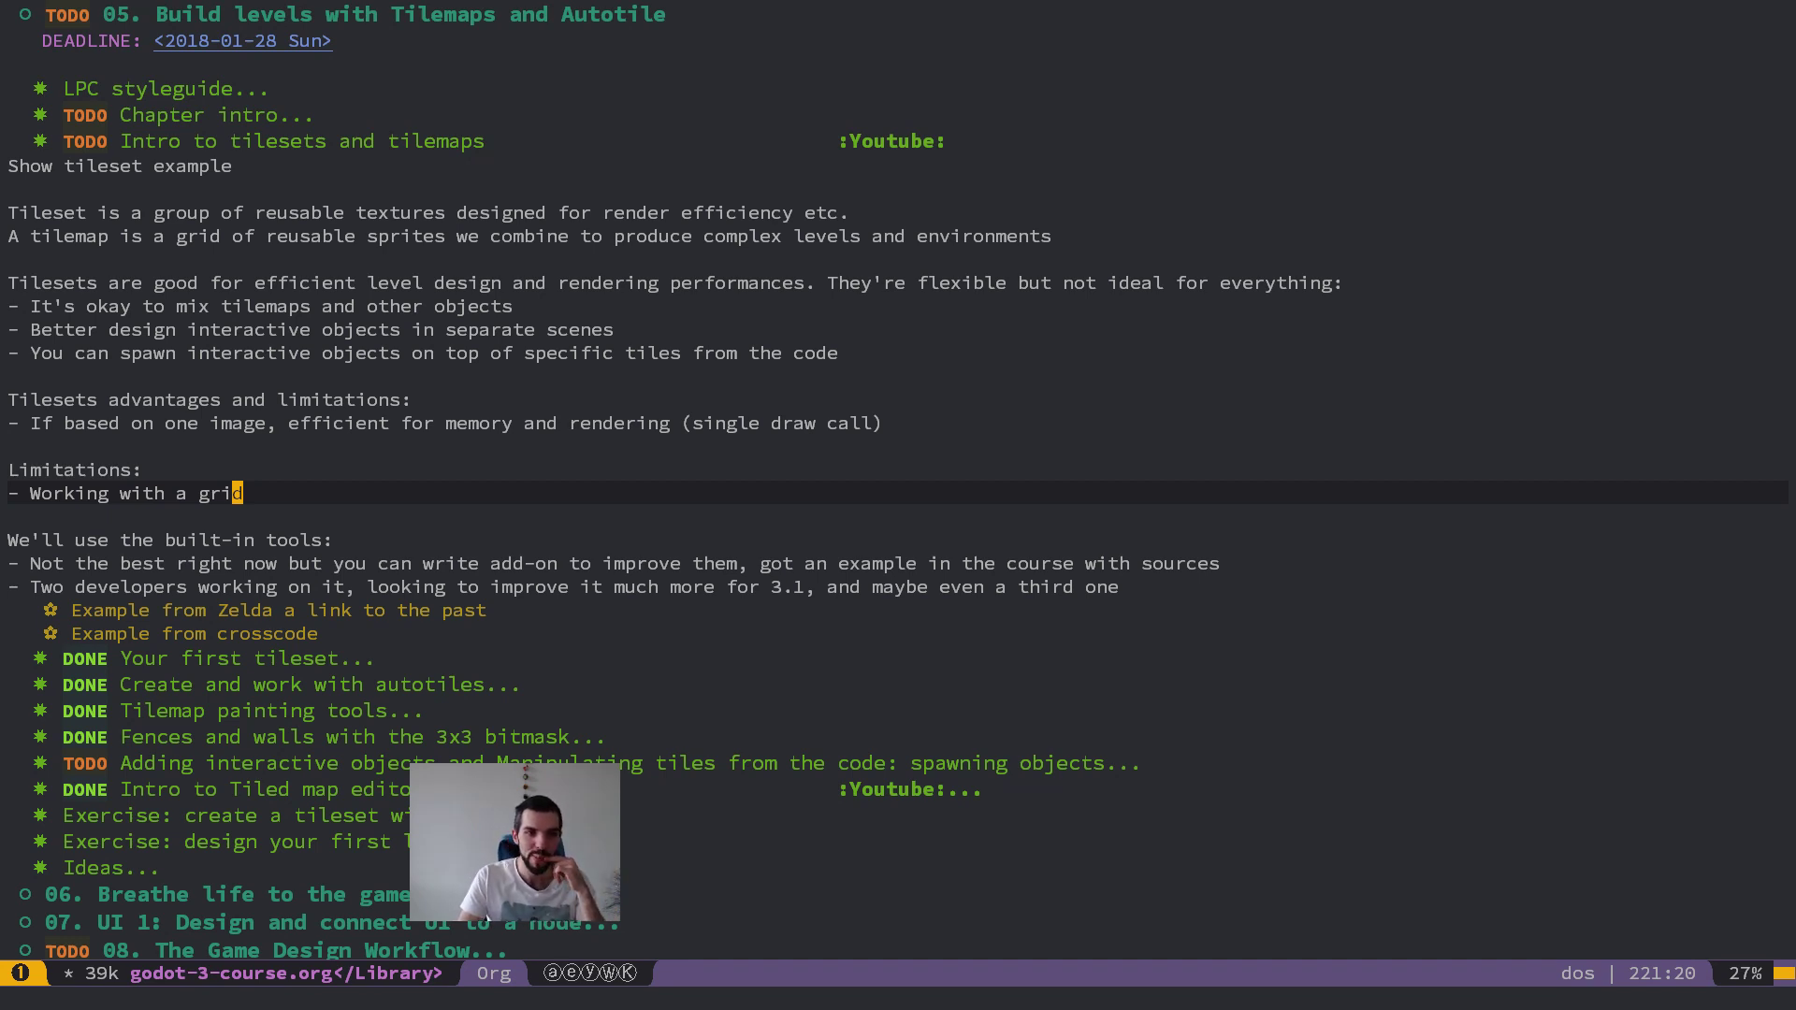
Step: Save the godot-3-course.org outline file
{"action": "key", "text": "colon"}
{"action": "type", "text": "q"}
{"action": "key", "text": "Return"}
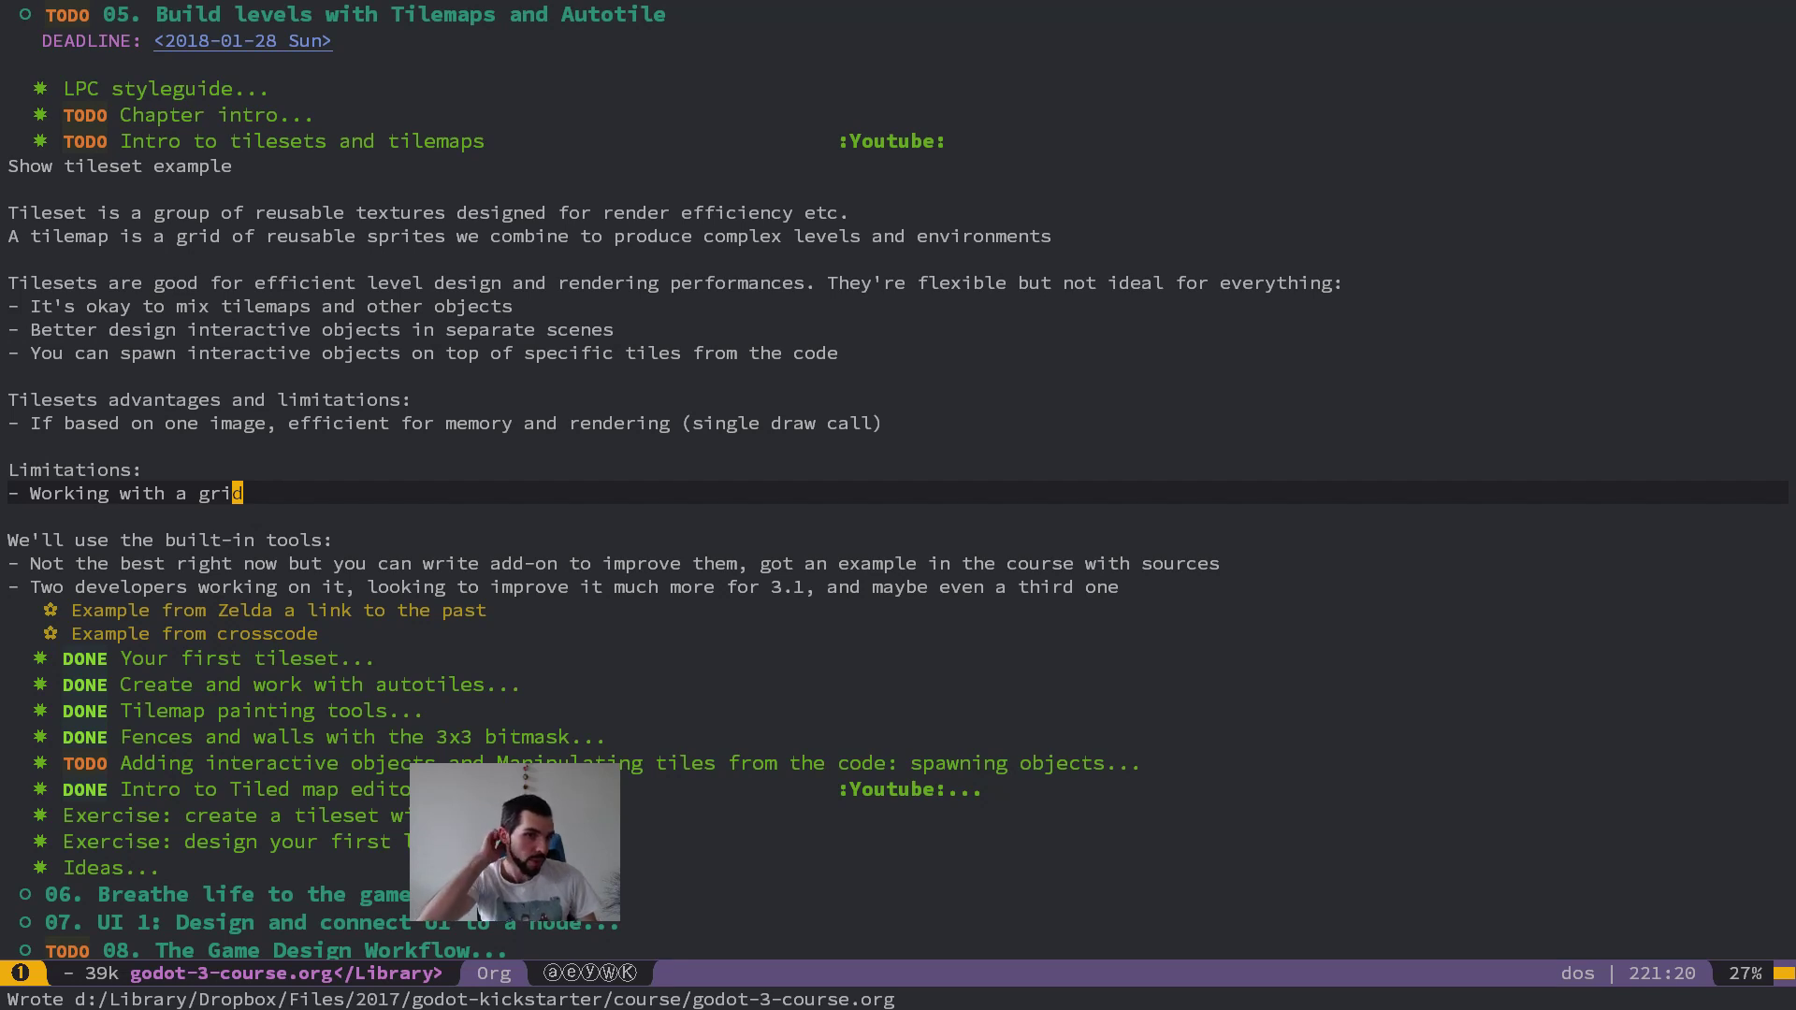
{"action": "key", "text": "alt+Tab"}
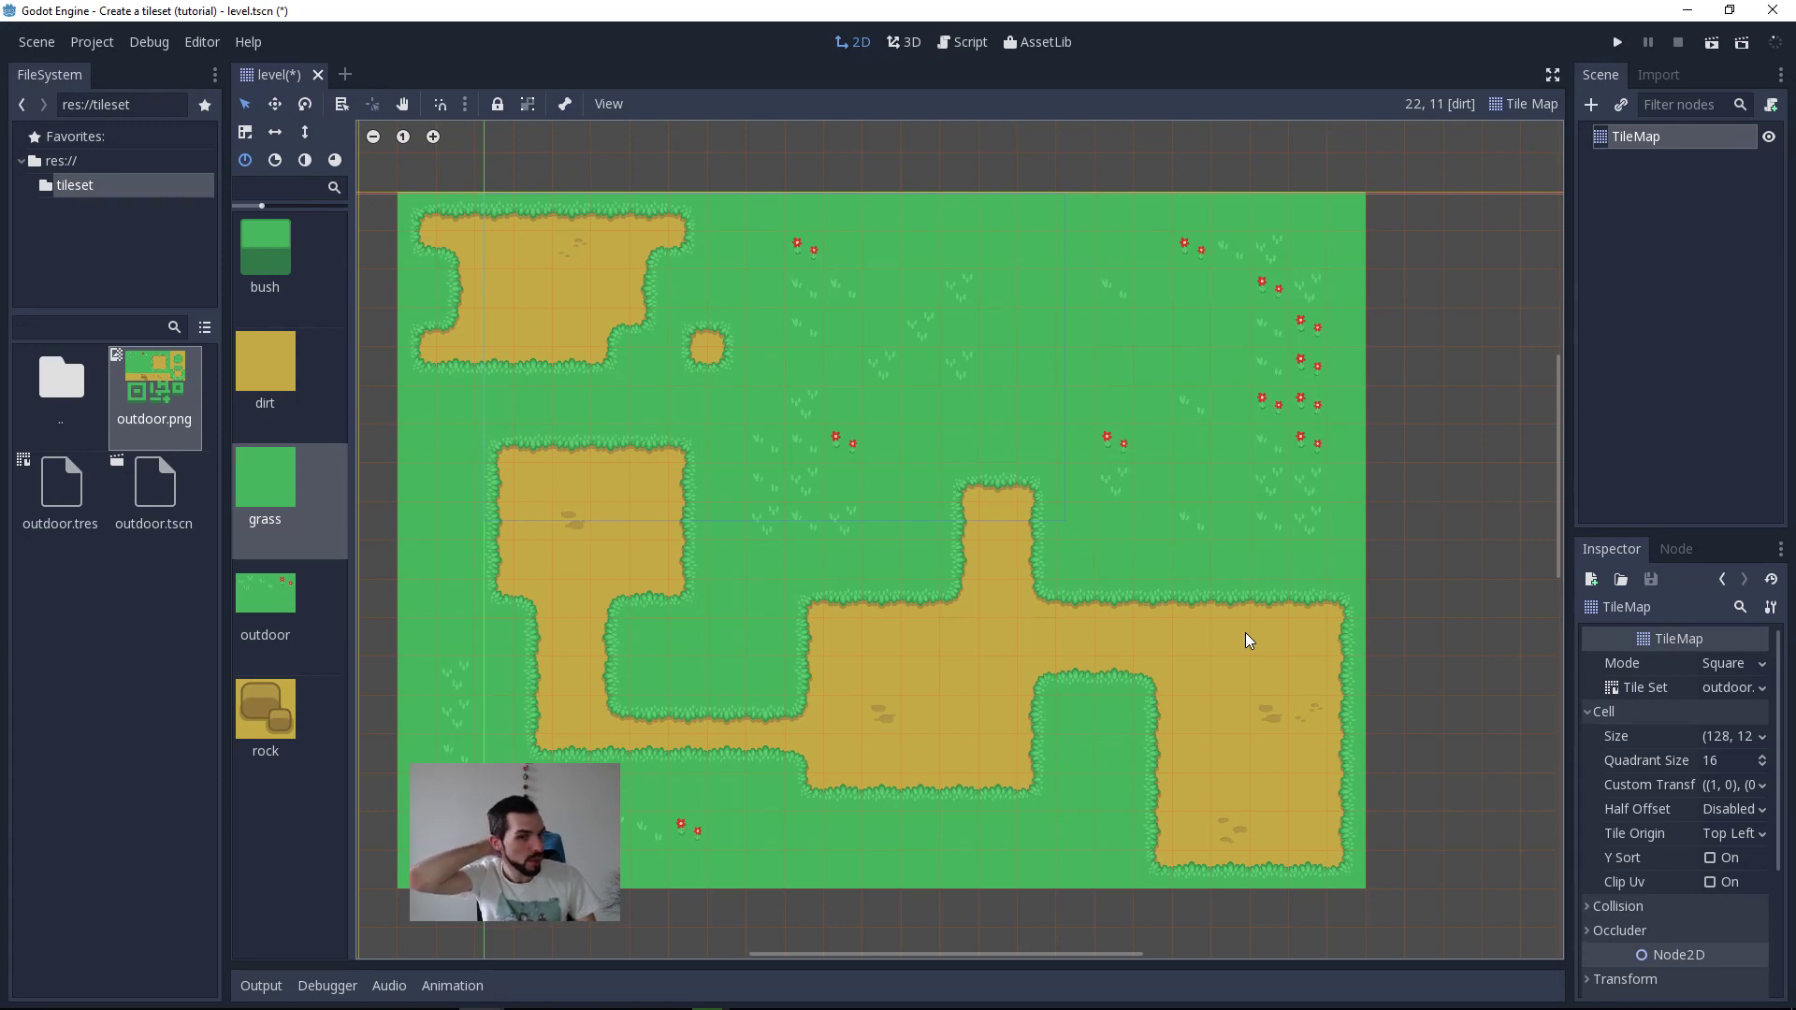
{"action": "key", "text": "alt+Tab"}
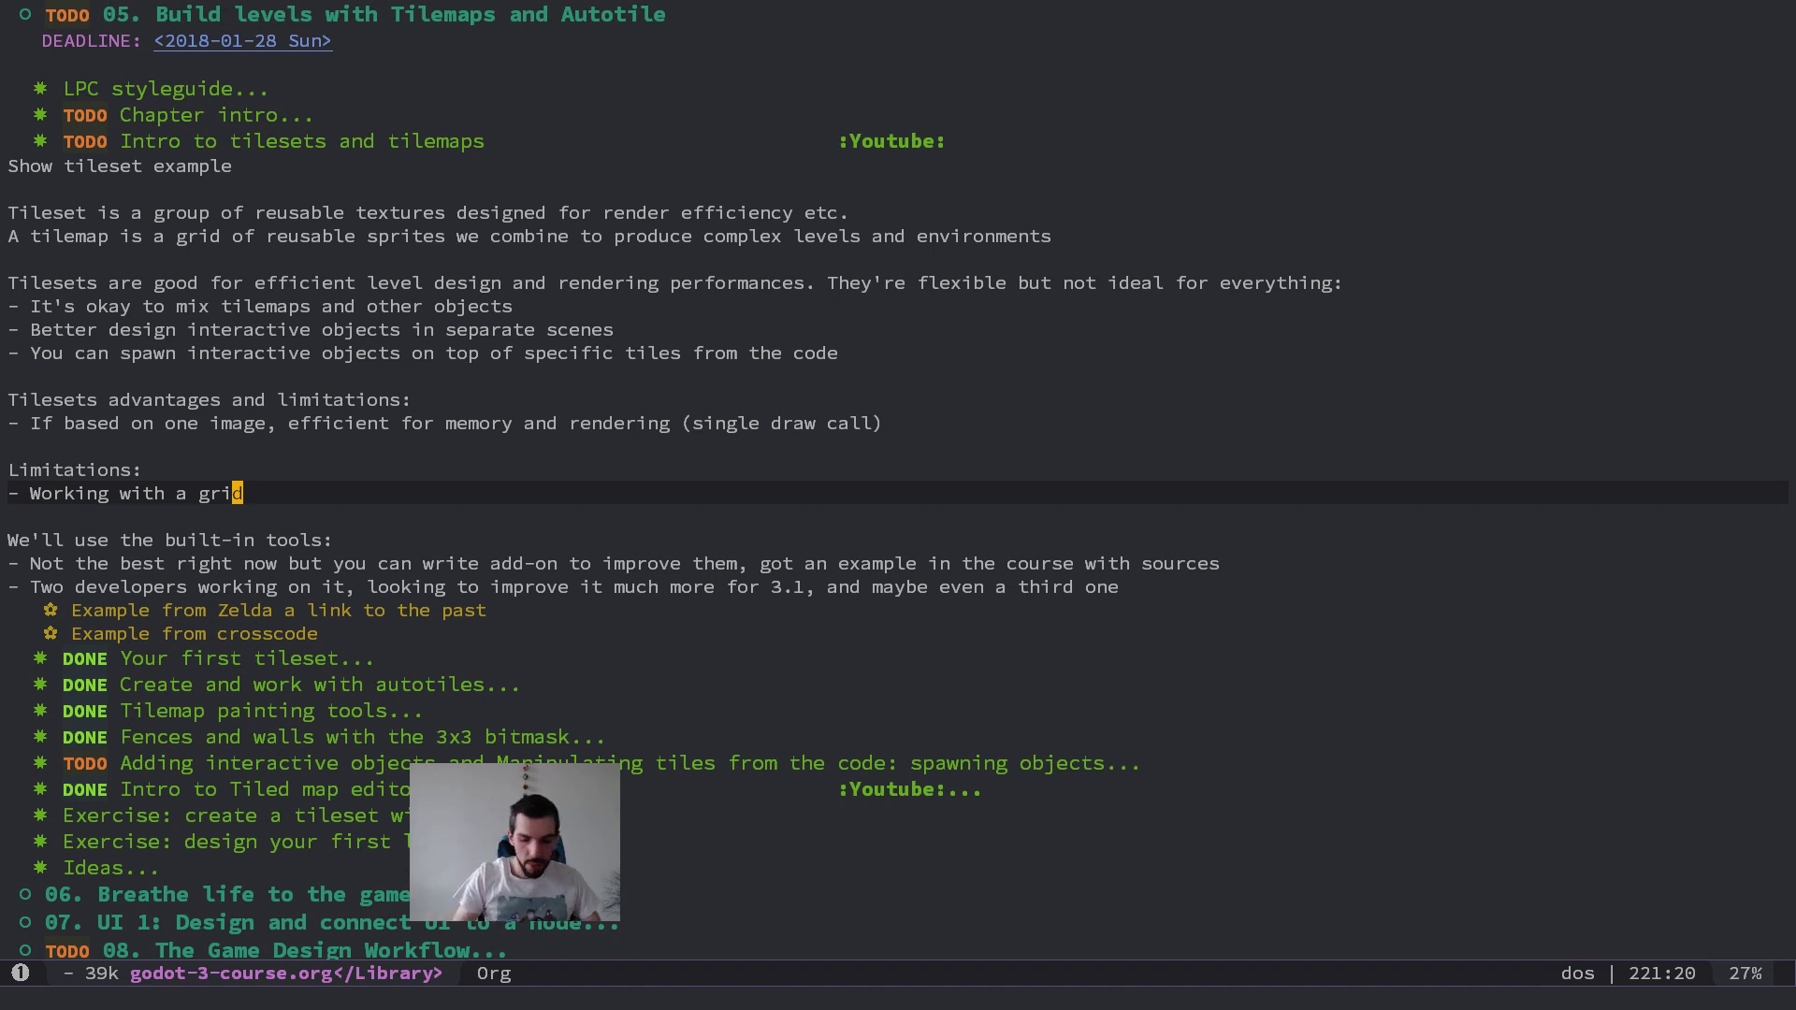
{"action": "key", "text": "alt+Tab"}
{"action": "key", "text": "alt+shift+Tab"}
{"action": "key", "text": "alt+shift+Tab"}
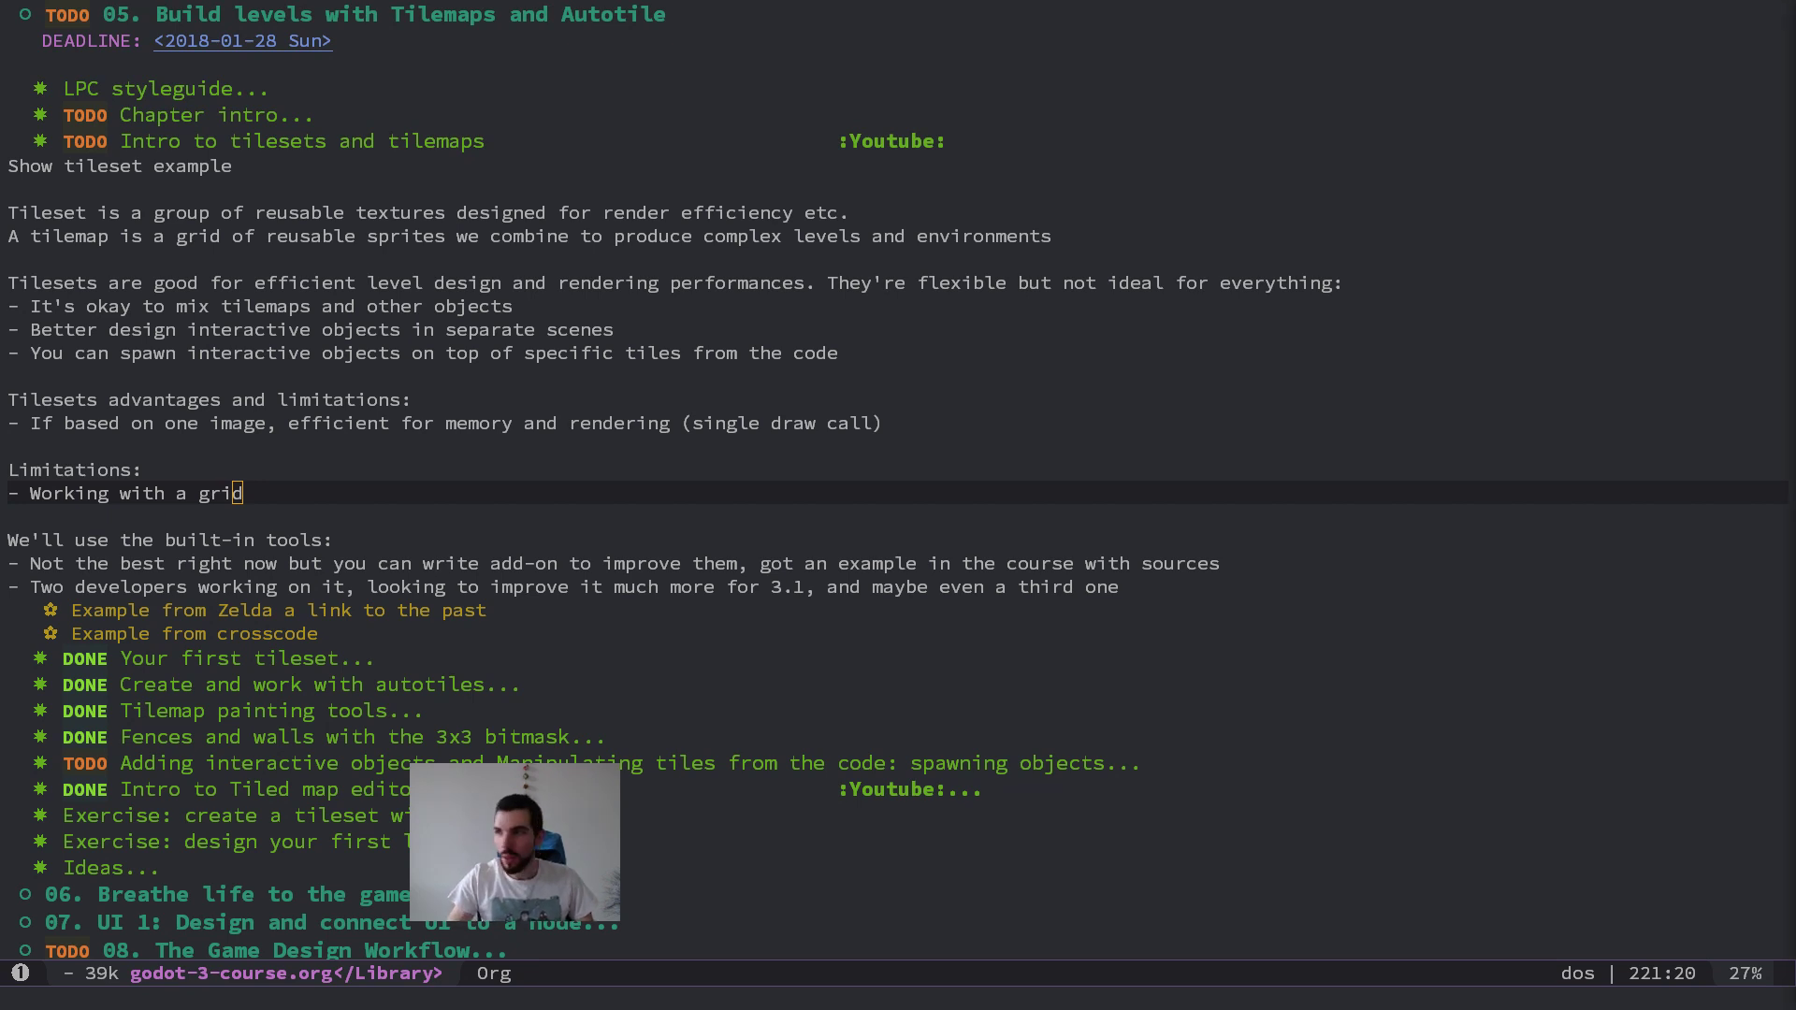
Step: Switch to a maximized Firefox window and search Google Images for "crosscode"
{"action": "key", "text": "alt+Tab"}
{"action": "key", "text": "super+Up"}
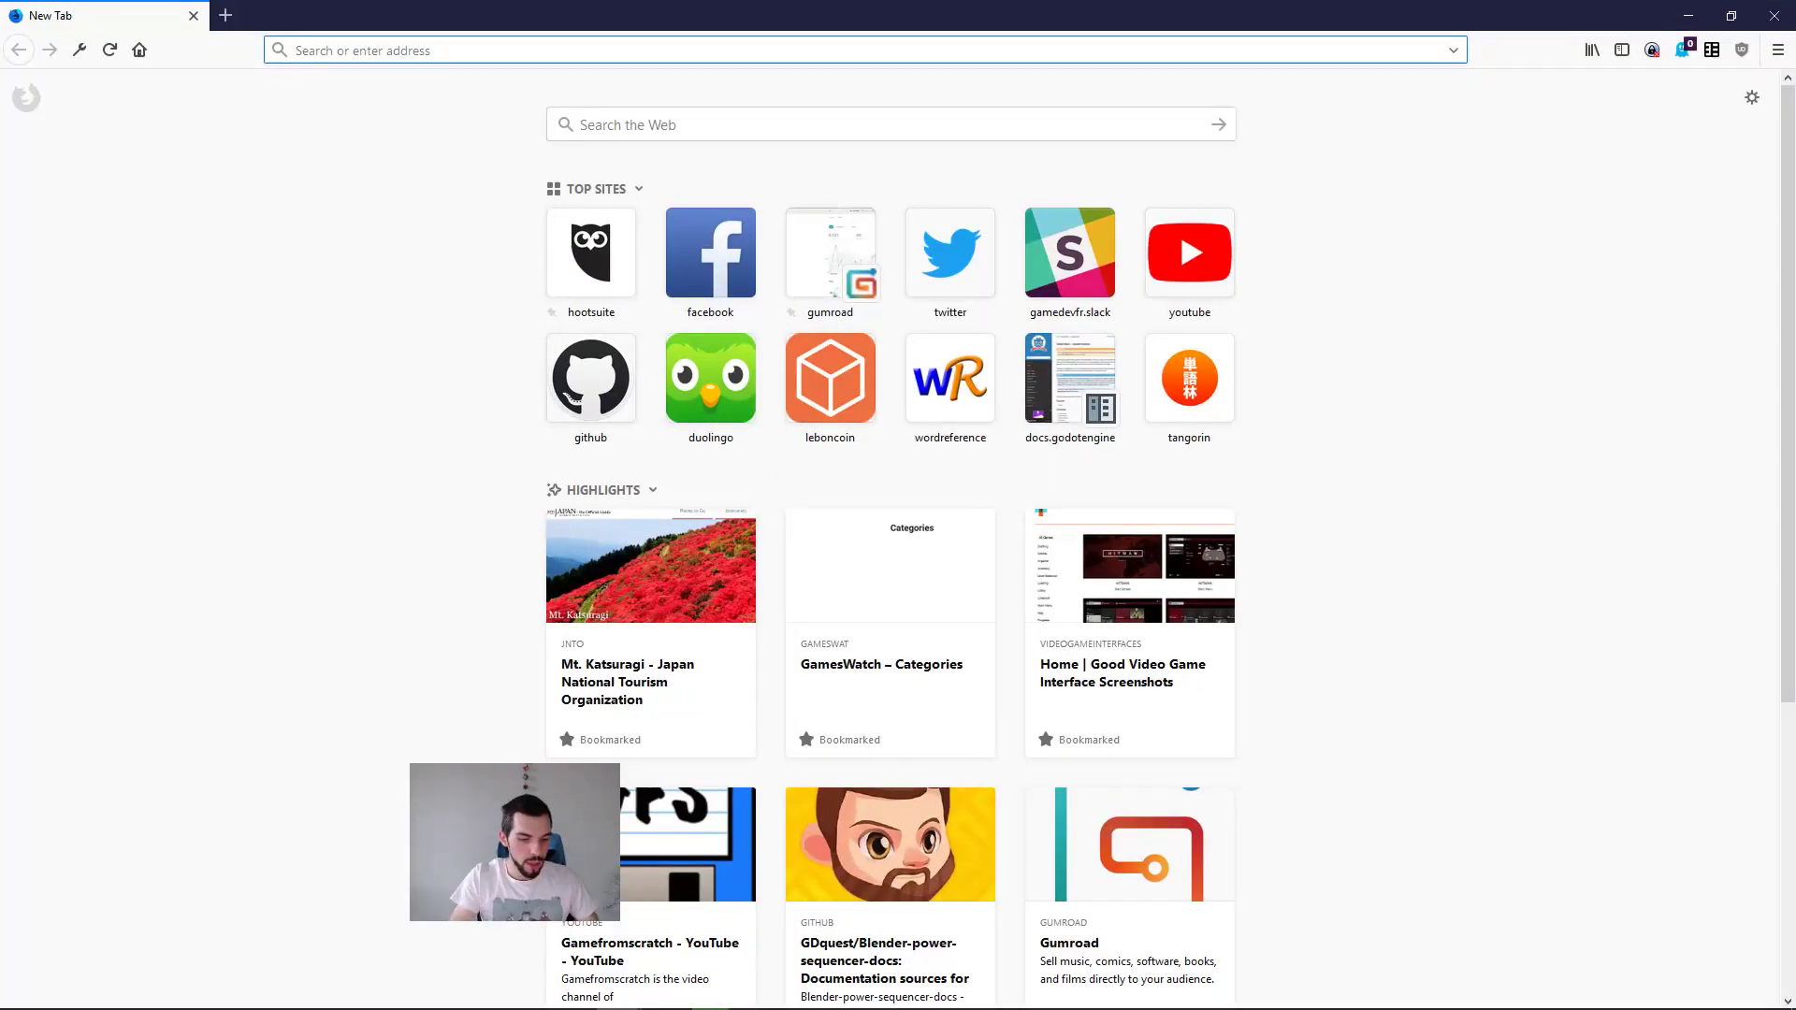
{"action": "type", "text": "crosscode"}
{"action": "key", "text": "Return"}
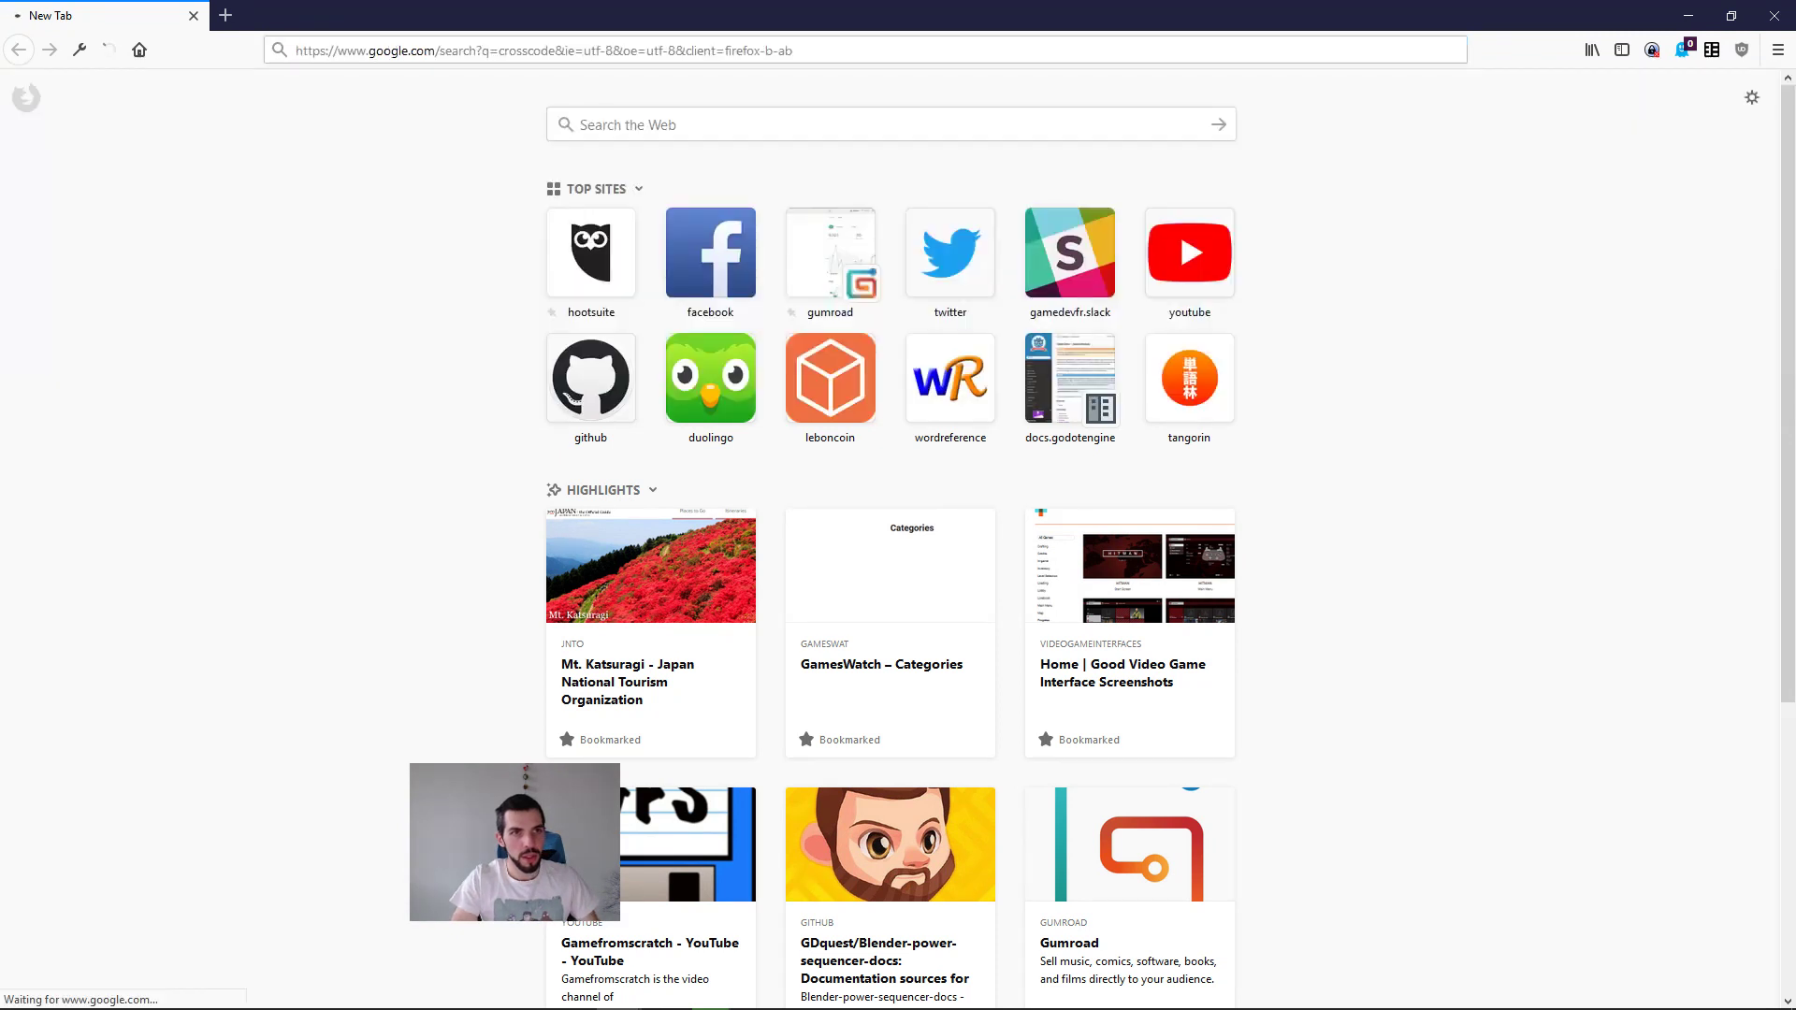
{"action": "left_click", "coordinate": [237, 162]}
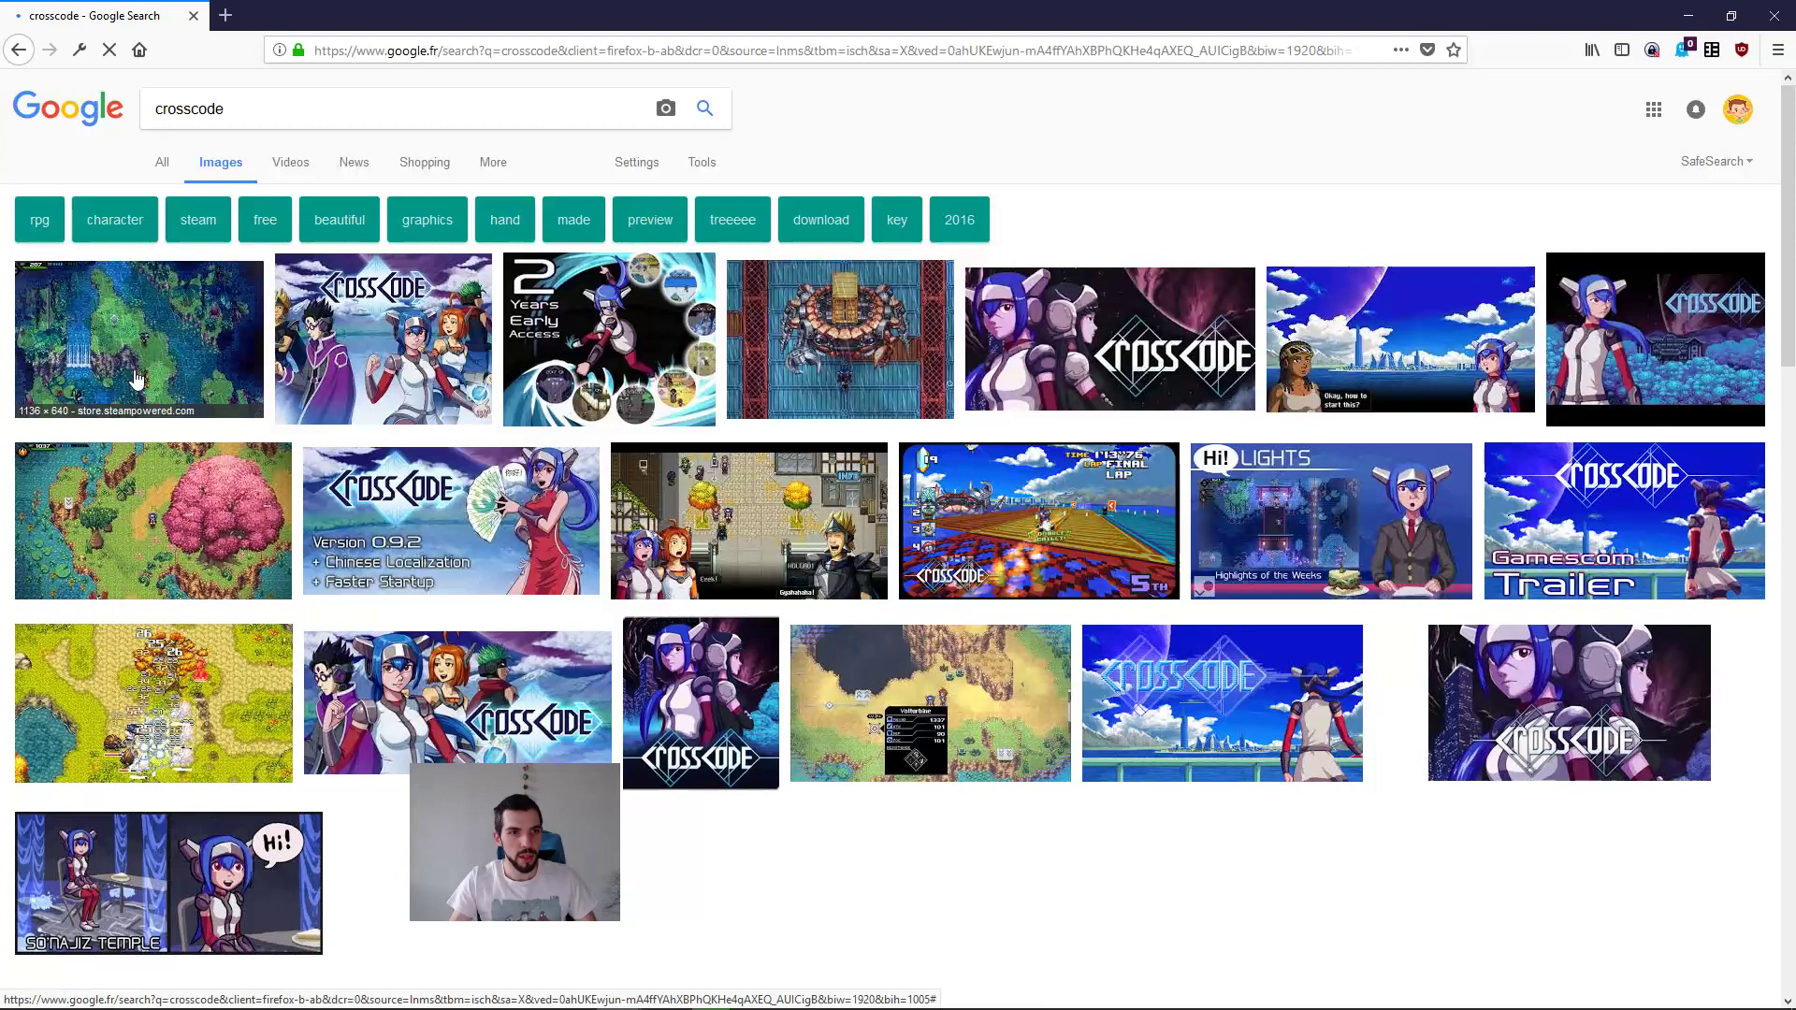
Step: Open the waterfall and pink tree CrossCode screenshots in background tabs and preview the level-up screenshot
{"action": "middle_click", "coordinate": [137, 382]}
{"action": "middle_click", "coordinate": [154, 513]}
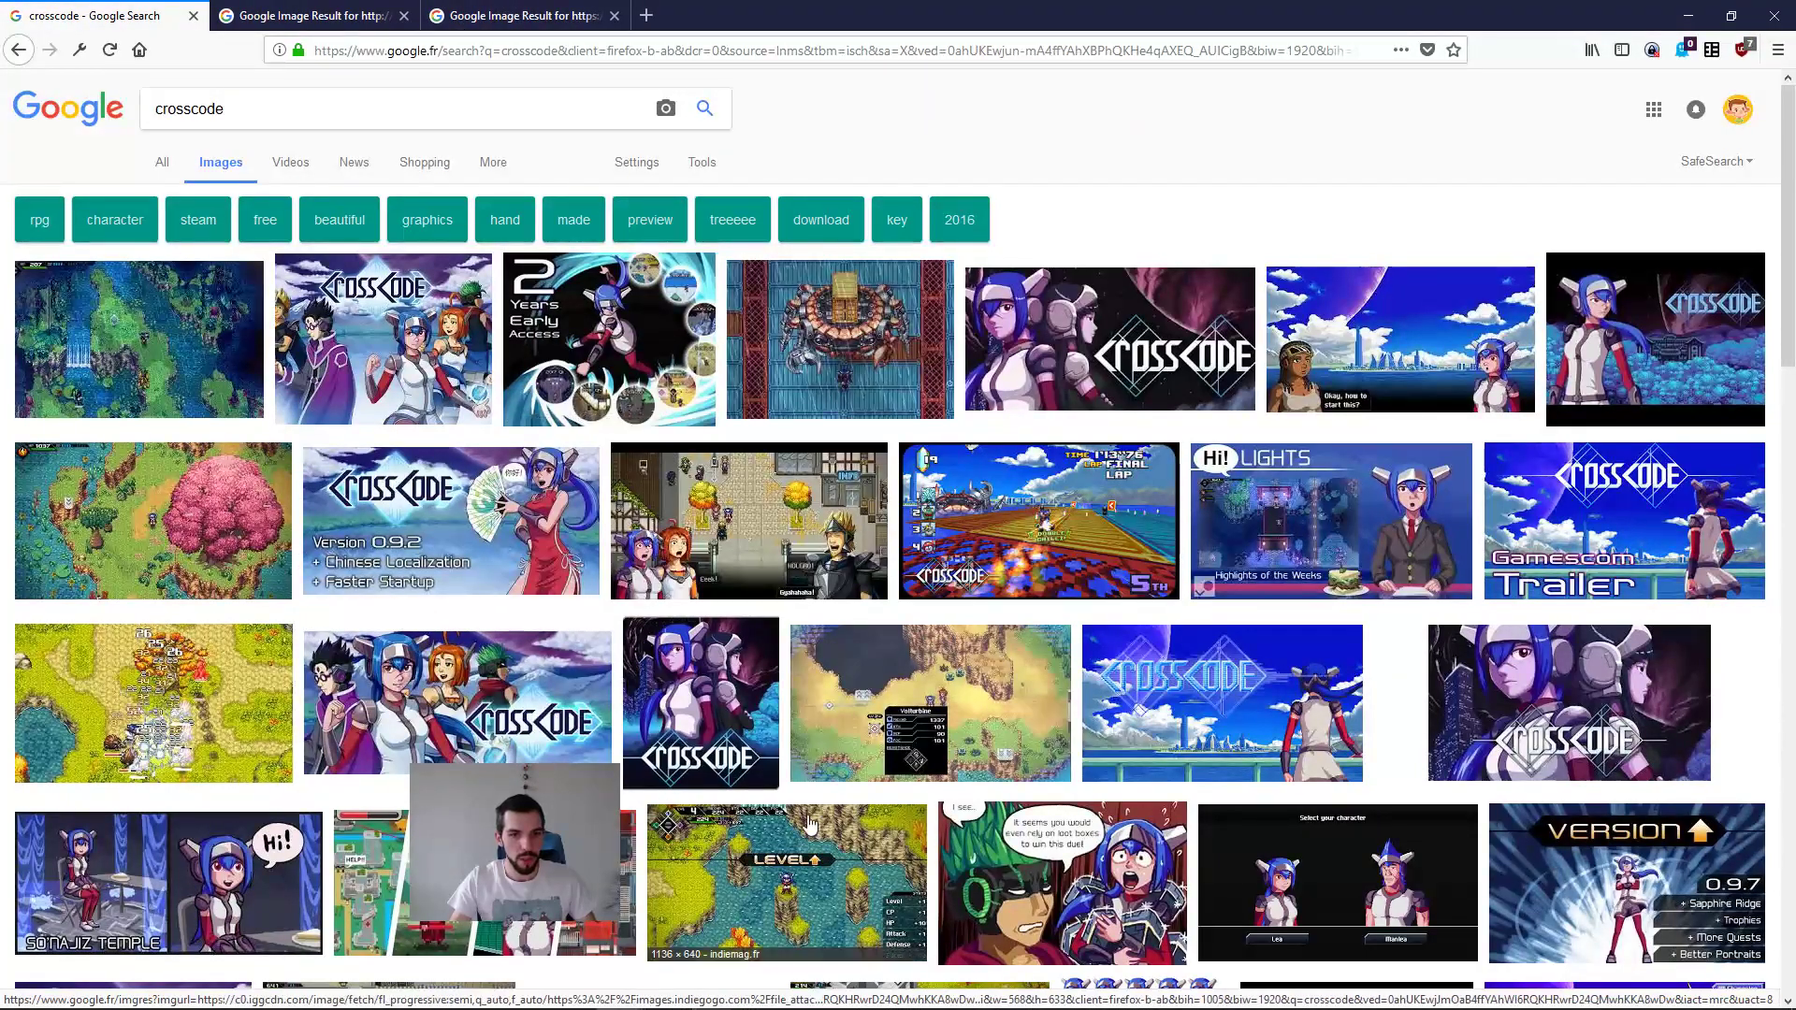
{"action": "left_click", "coordinate": [810, 825]}
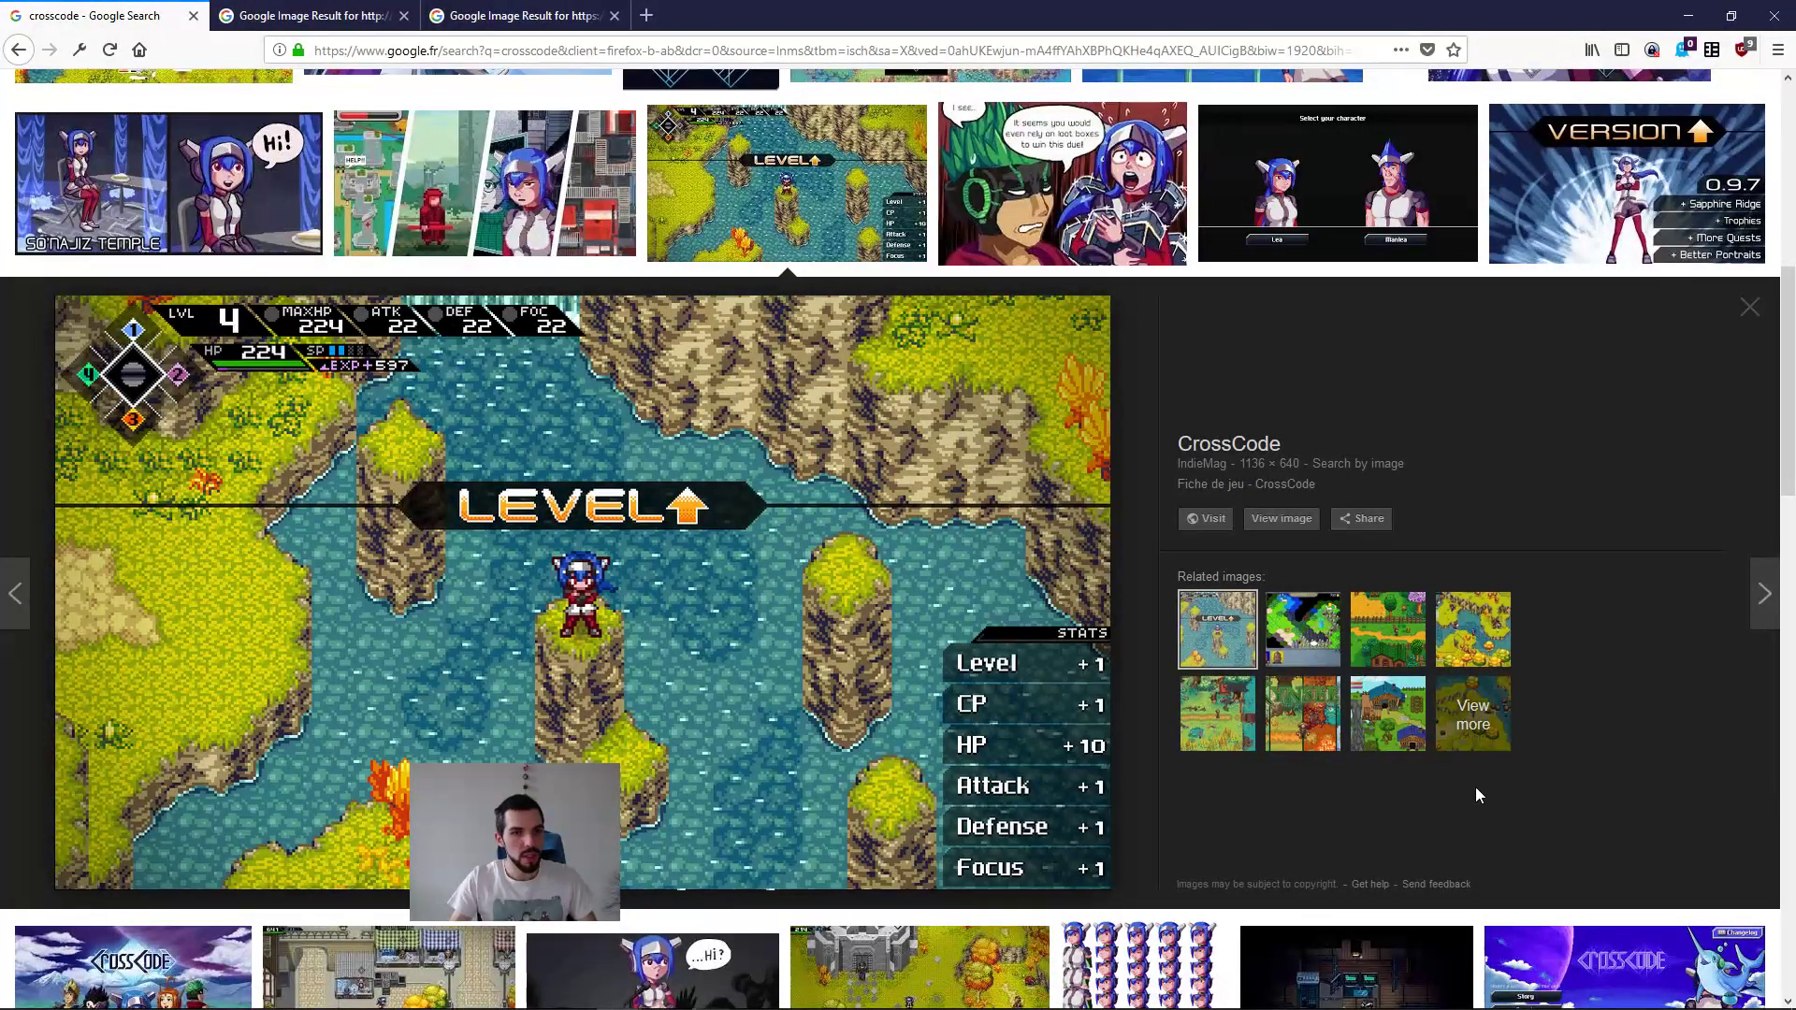
Step: Open CrossCode's Steam page from the waterfall image and enlarge the matching jungle river screenshot
{"action": "key", "text": "ctrl+Tab"}
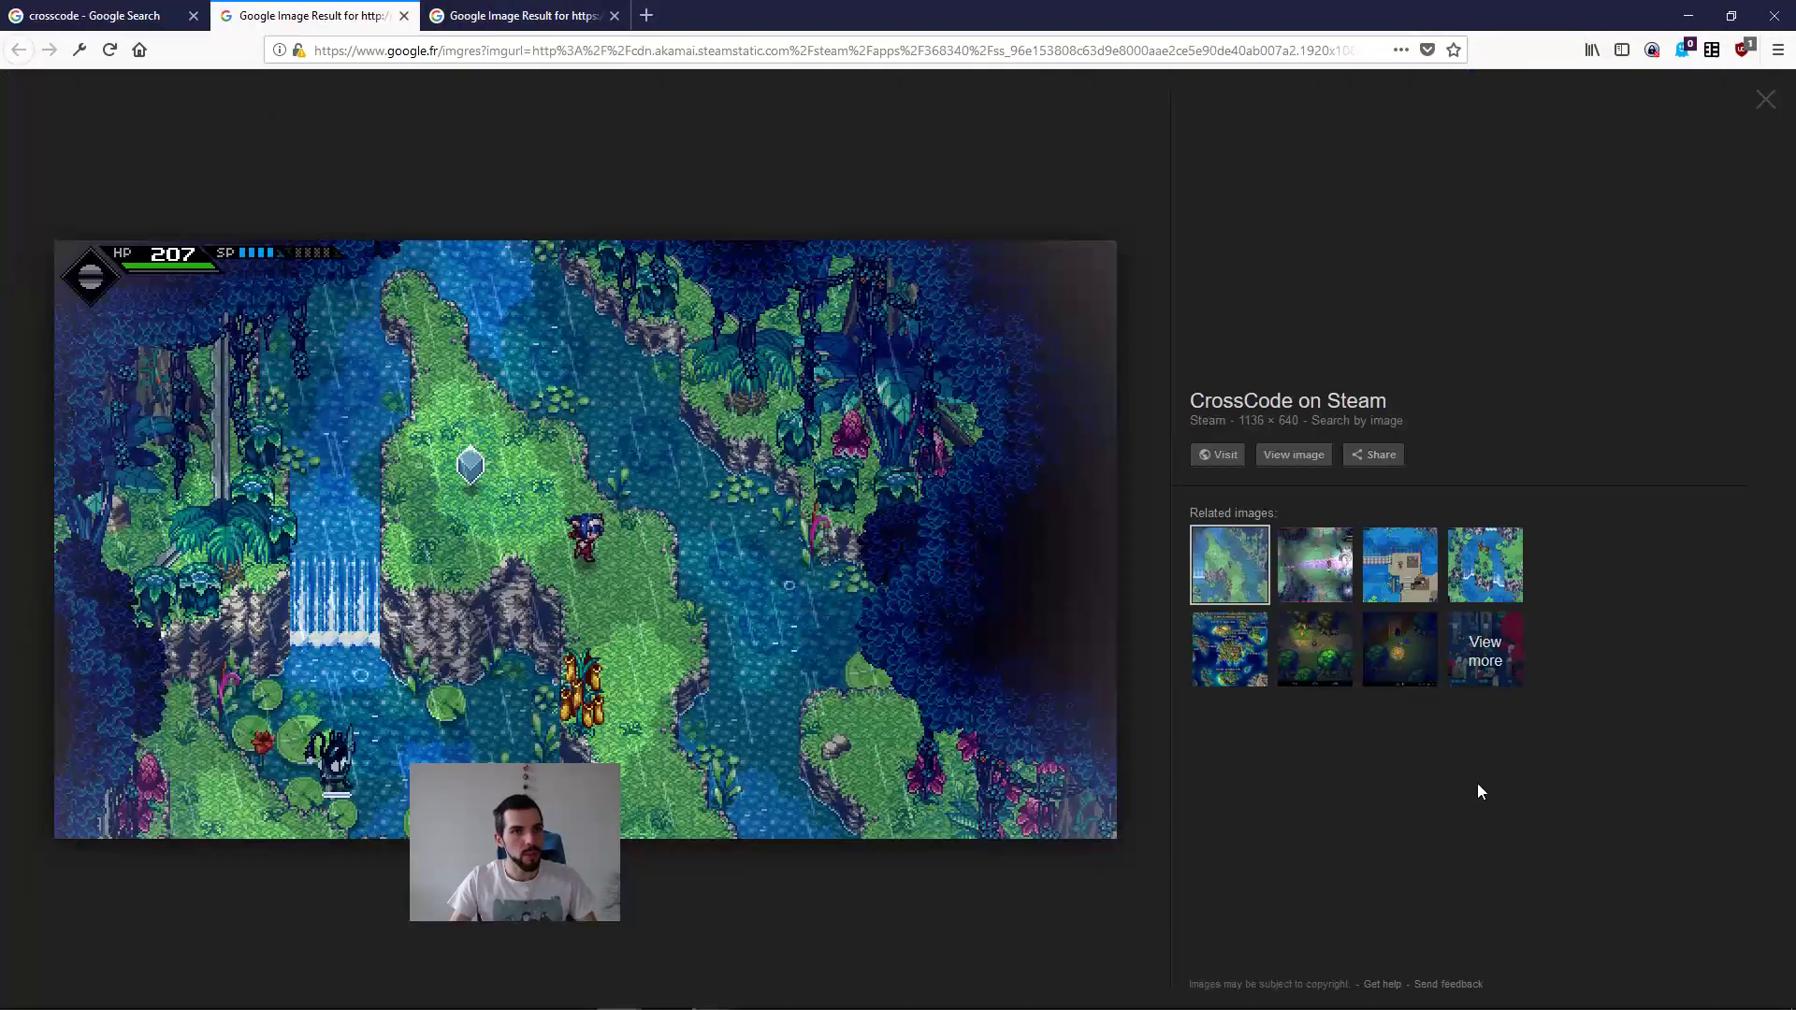
{"action": "left_click", "coordinate": [795, 597]}
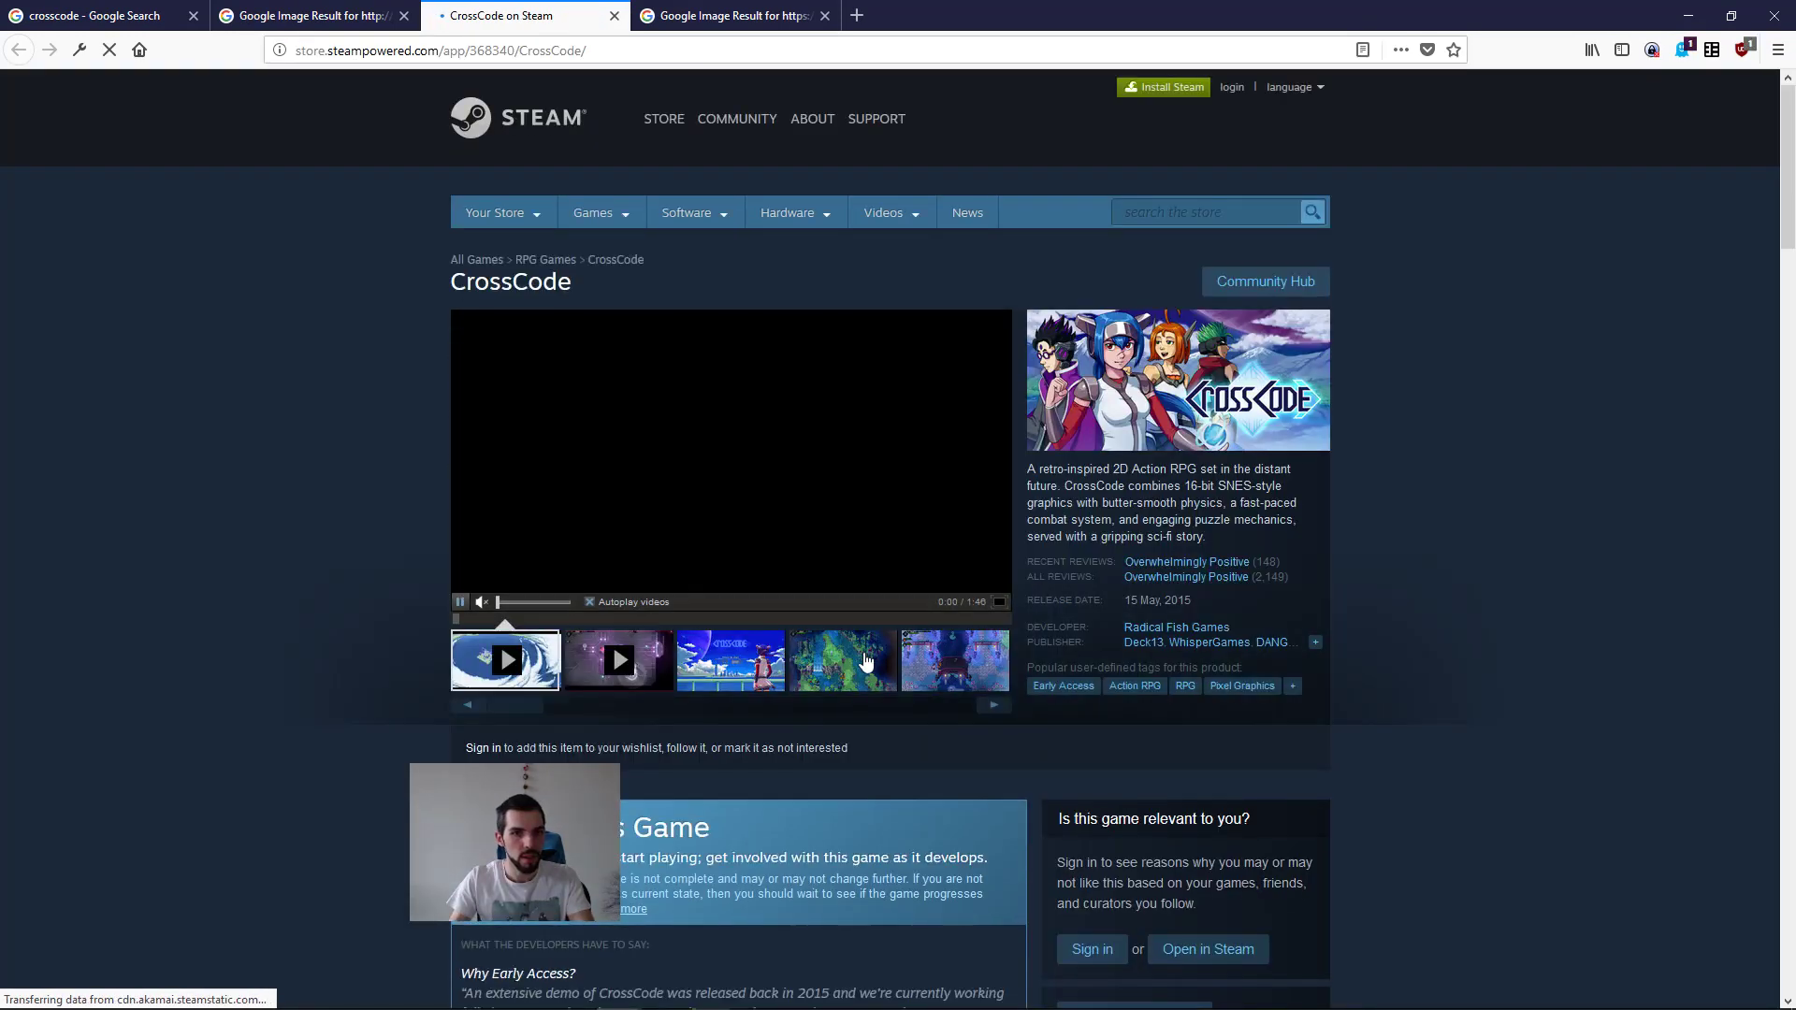
{"action": "left_click", "coordinate": [867, 655]}
{"action": "left_click", "coordinate": [776, 445]}
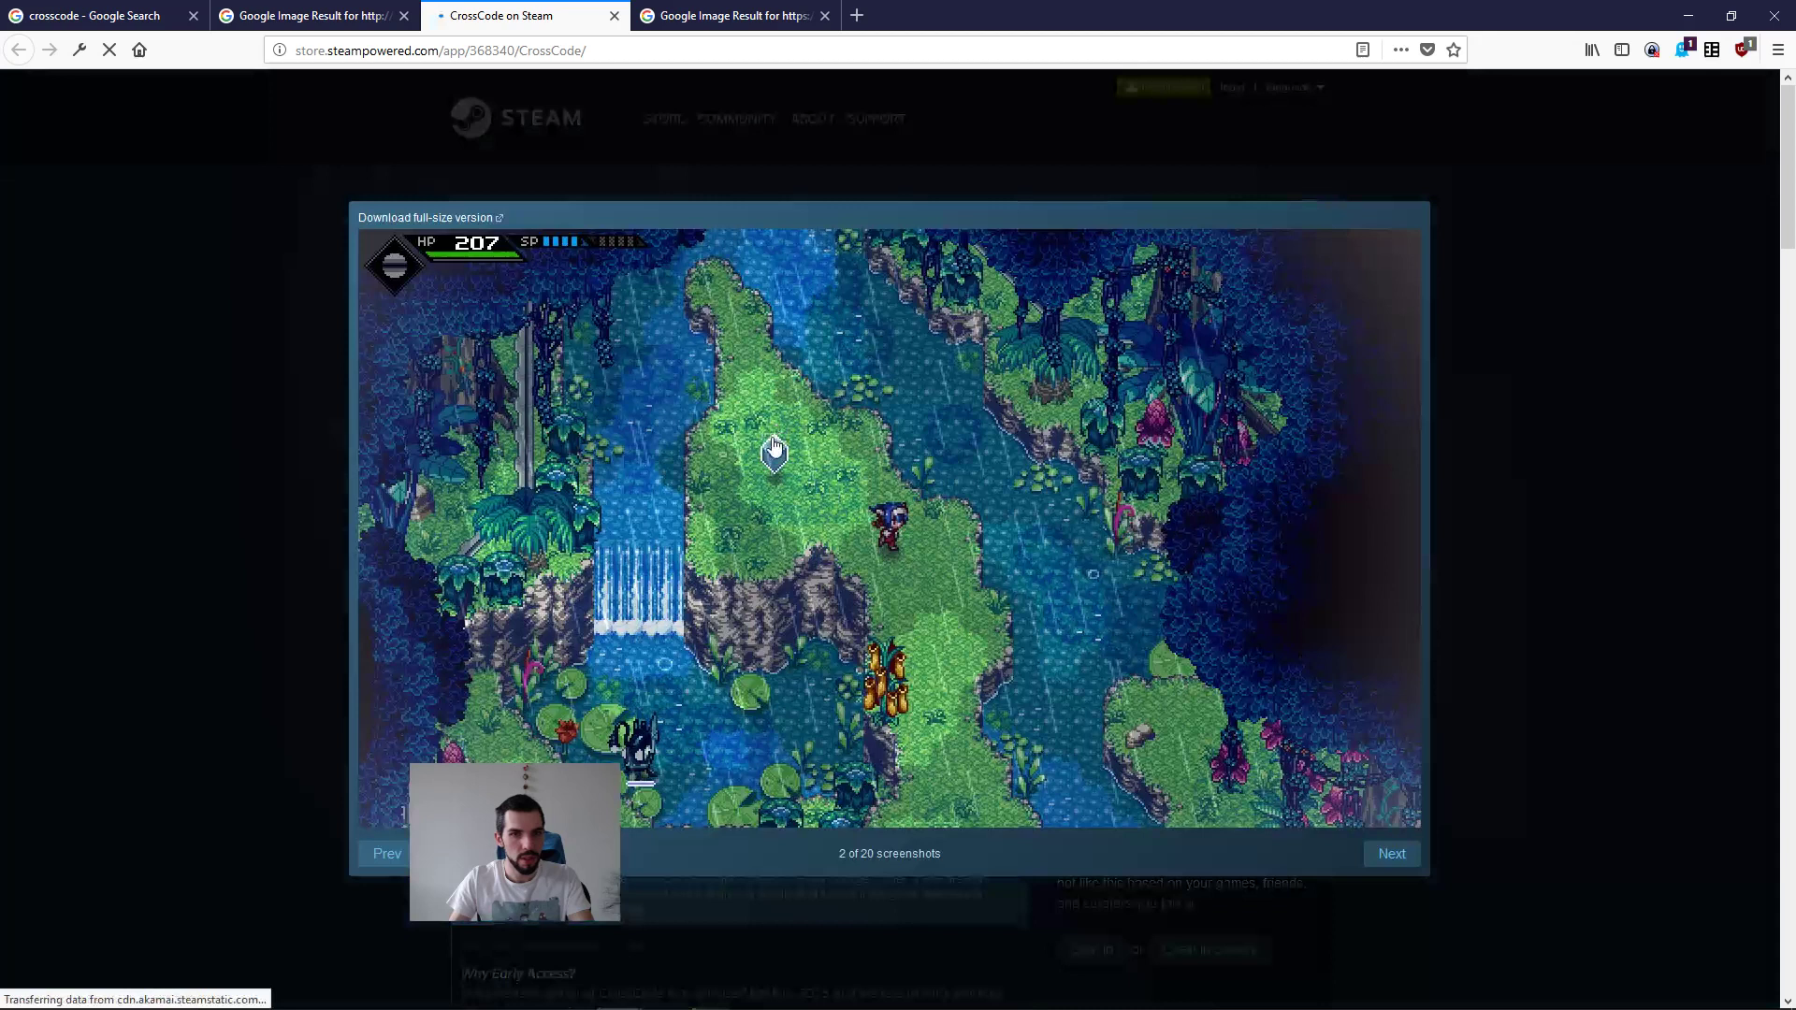
Step: View the jungle river screenshot as a standalone image and zoom it to 140% to study its tiles
{"action": "right_click", "coordinate": [1070, 471]}
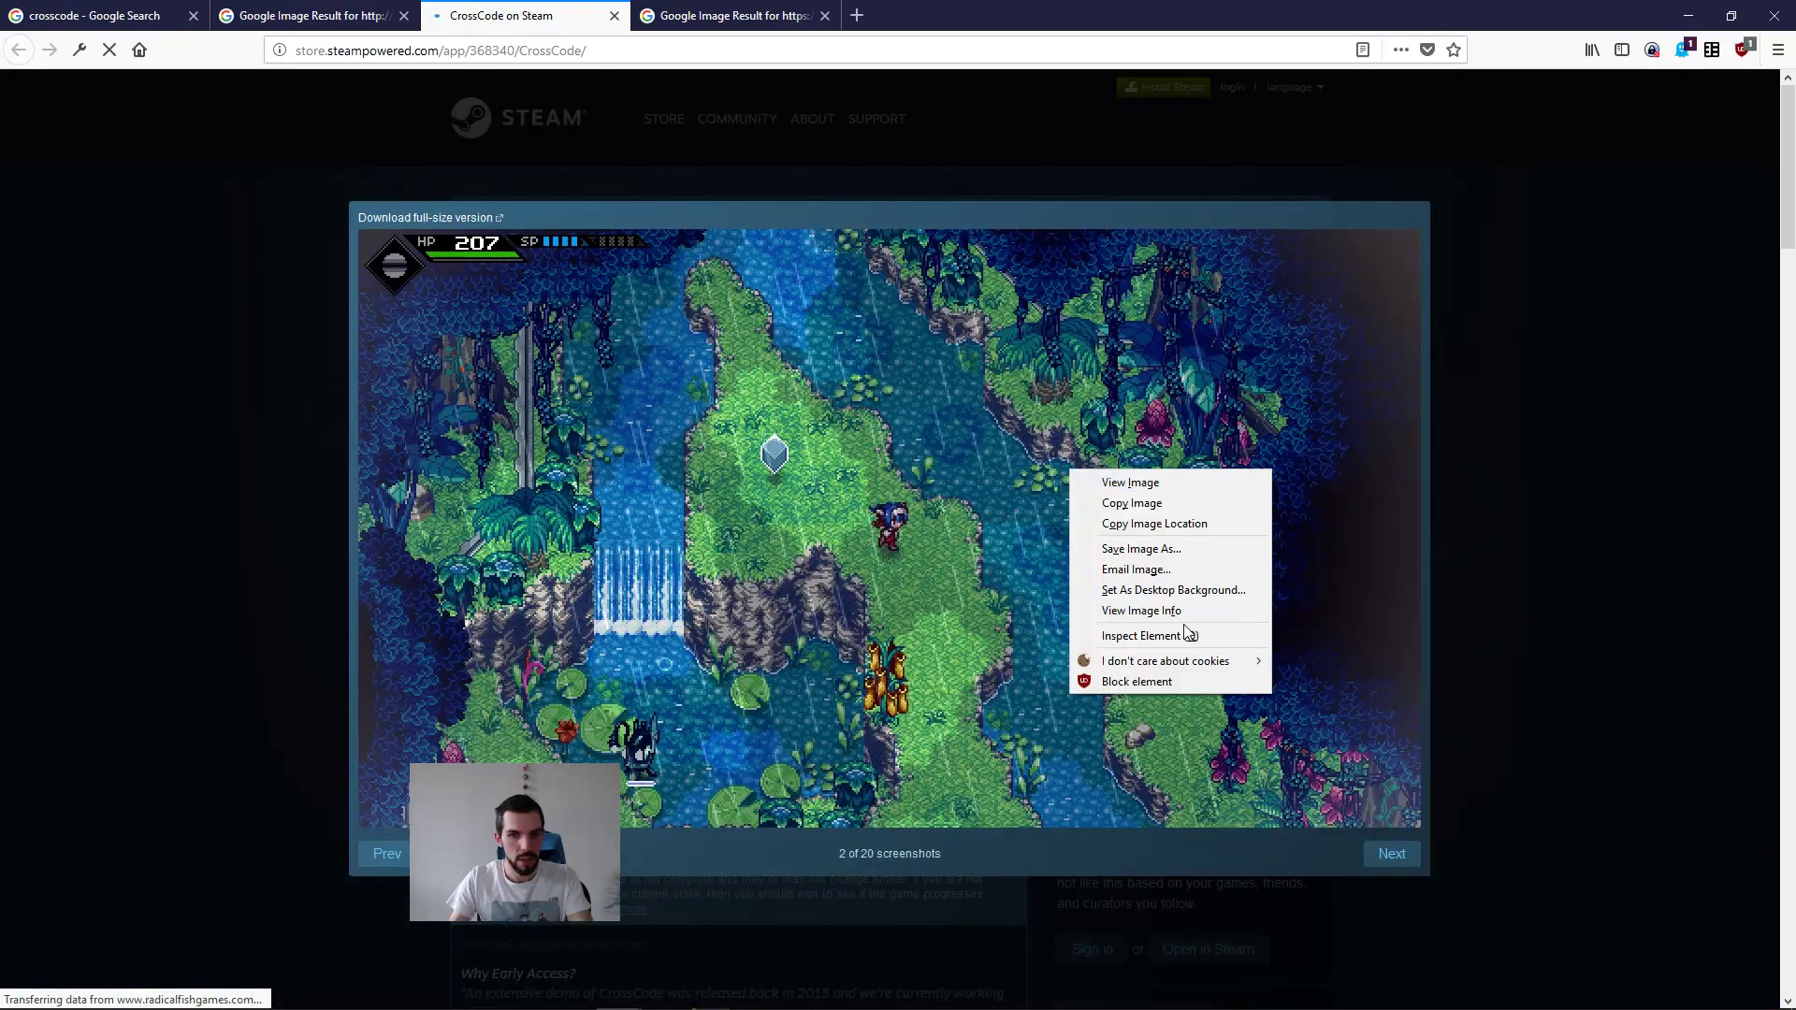
{"action": "left_click", "coordinate": [1134, 483]}
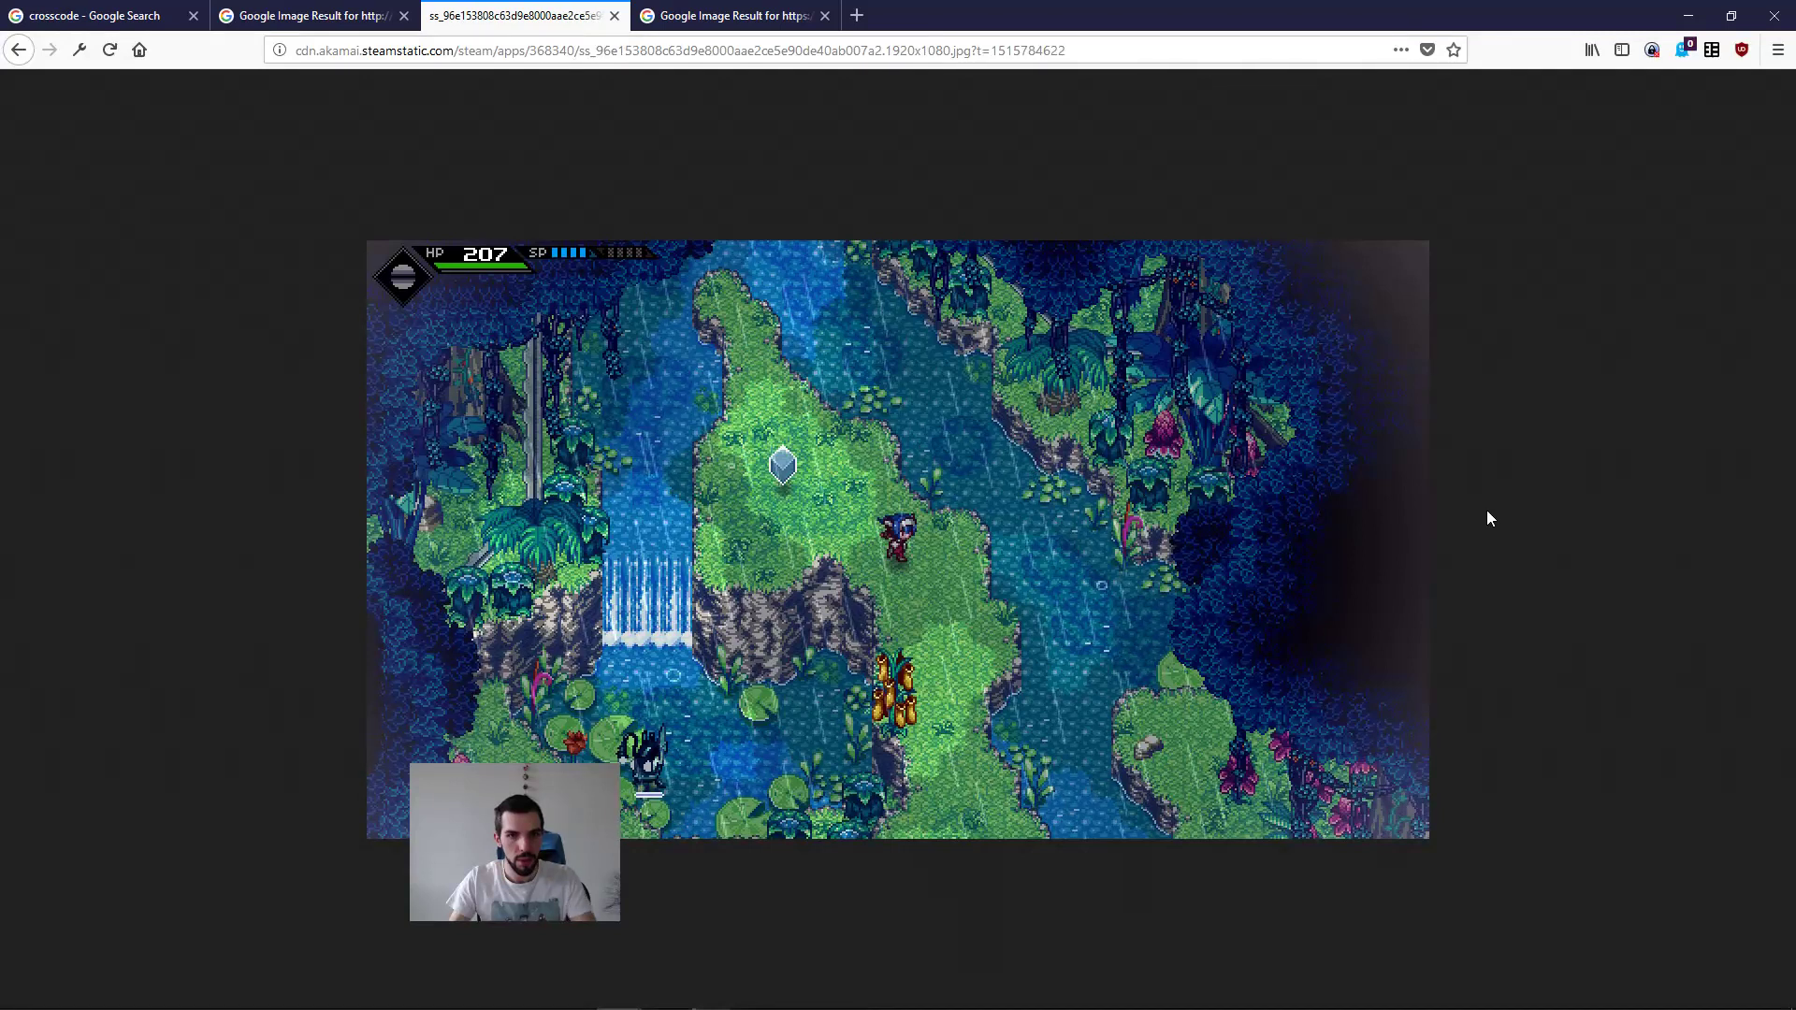
{"action": "scroll", "coordinate": [1511, 536], "scroll_direction": "up", "scroll_amount": 3, "text": "ctrl"}
{"action": "scroll", "coordinate": [1511, 535], "scroll_direction": "up", "scroll_amount": 1, "text": "ctrl"}
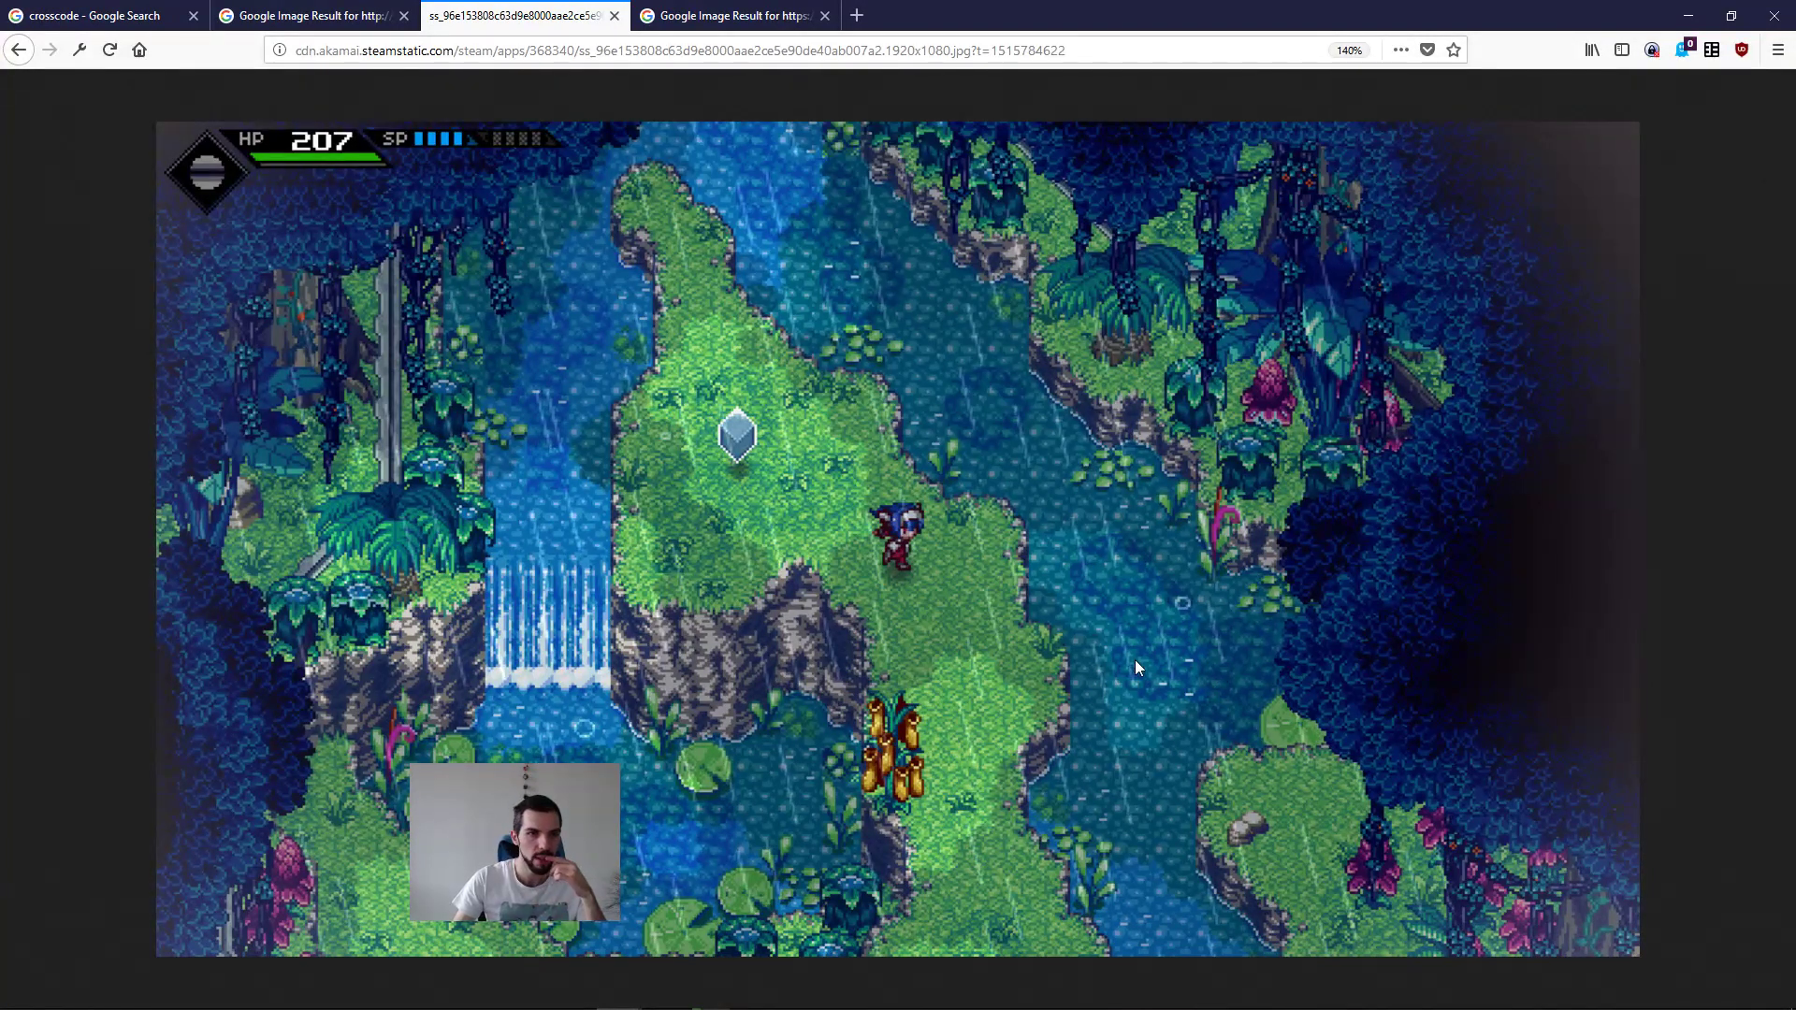
Step: Return to the Godot level and choose the bush tile for painting on the TileMap
{"action": "mouse_move", "coordinate": [629, 999]}
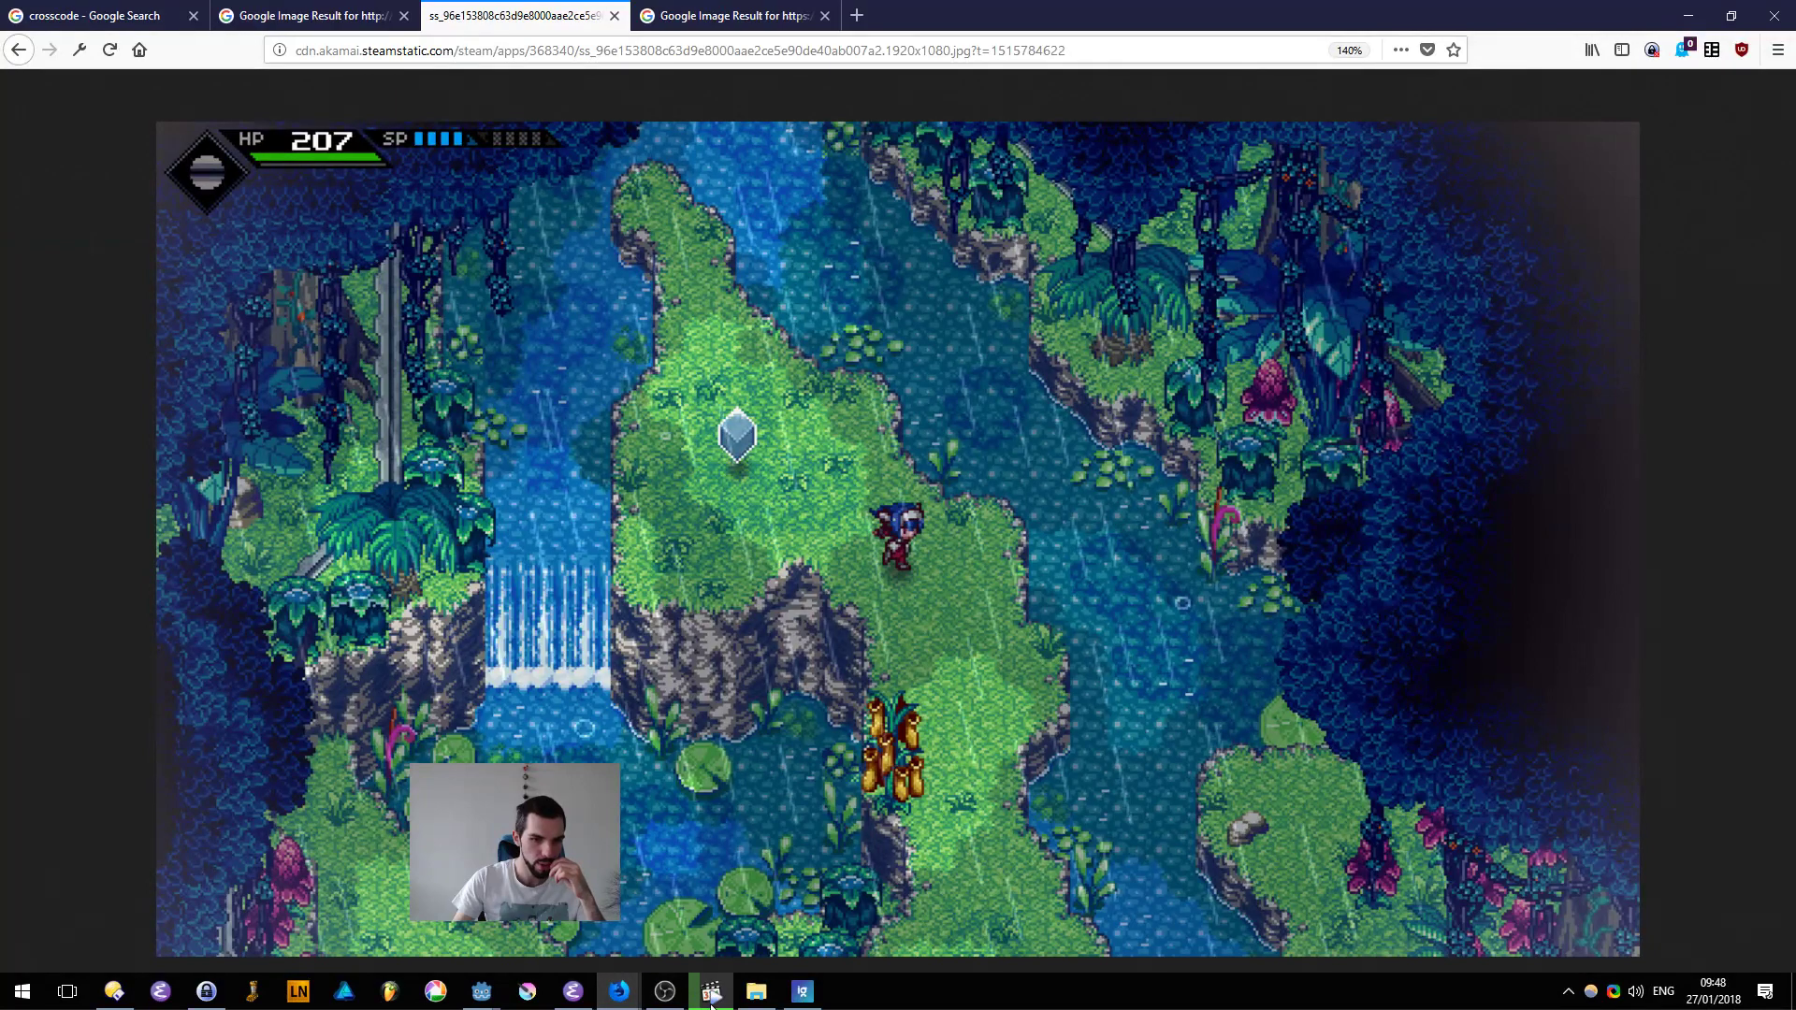
{"action": "left_click", "coordinate": [619, 990]}
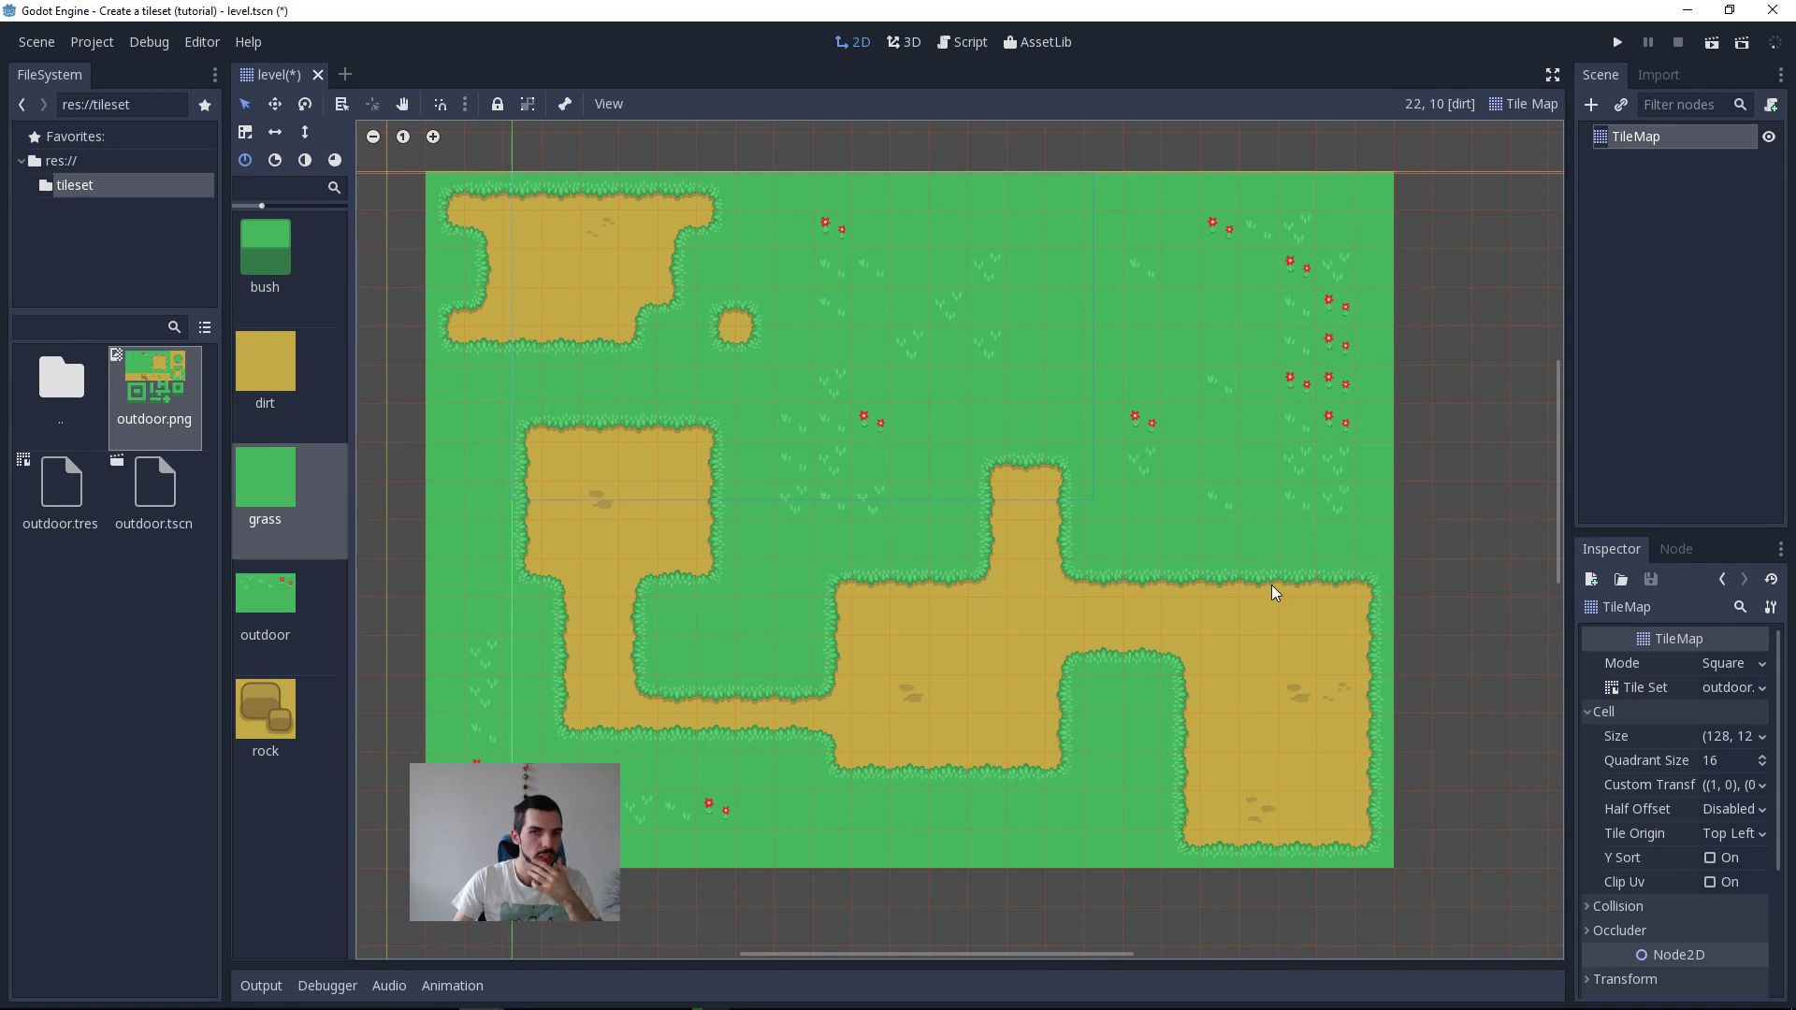
{"action": "left_click", "coordinate": [255, 232]}
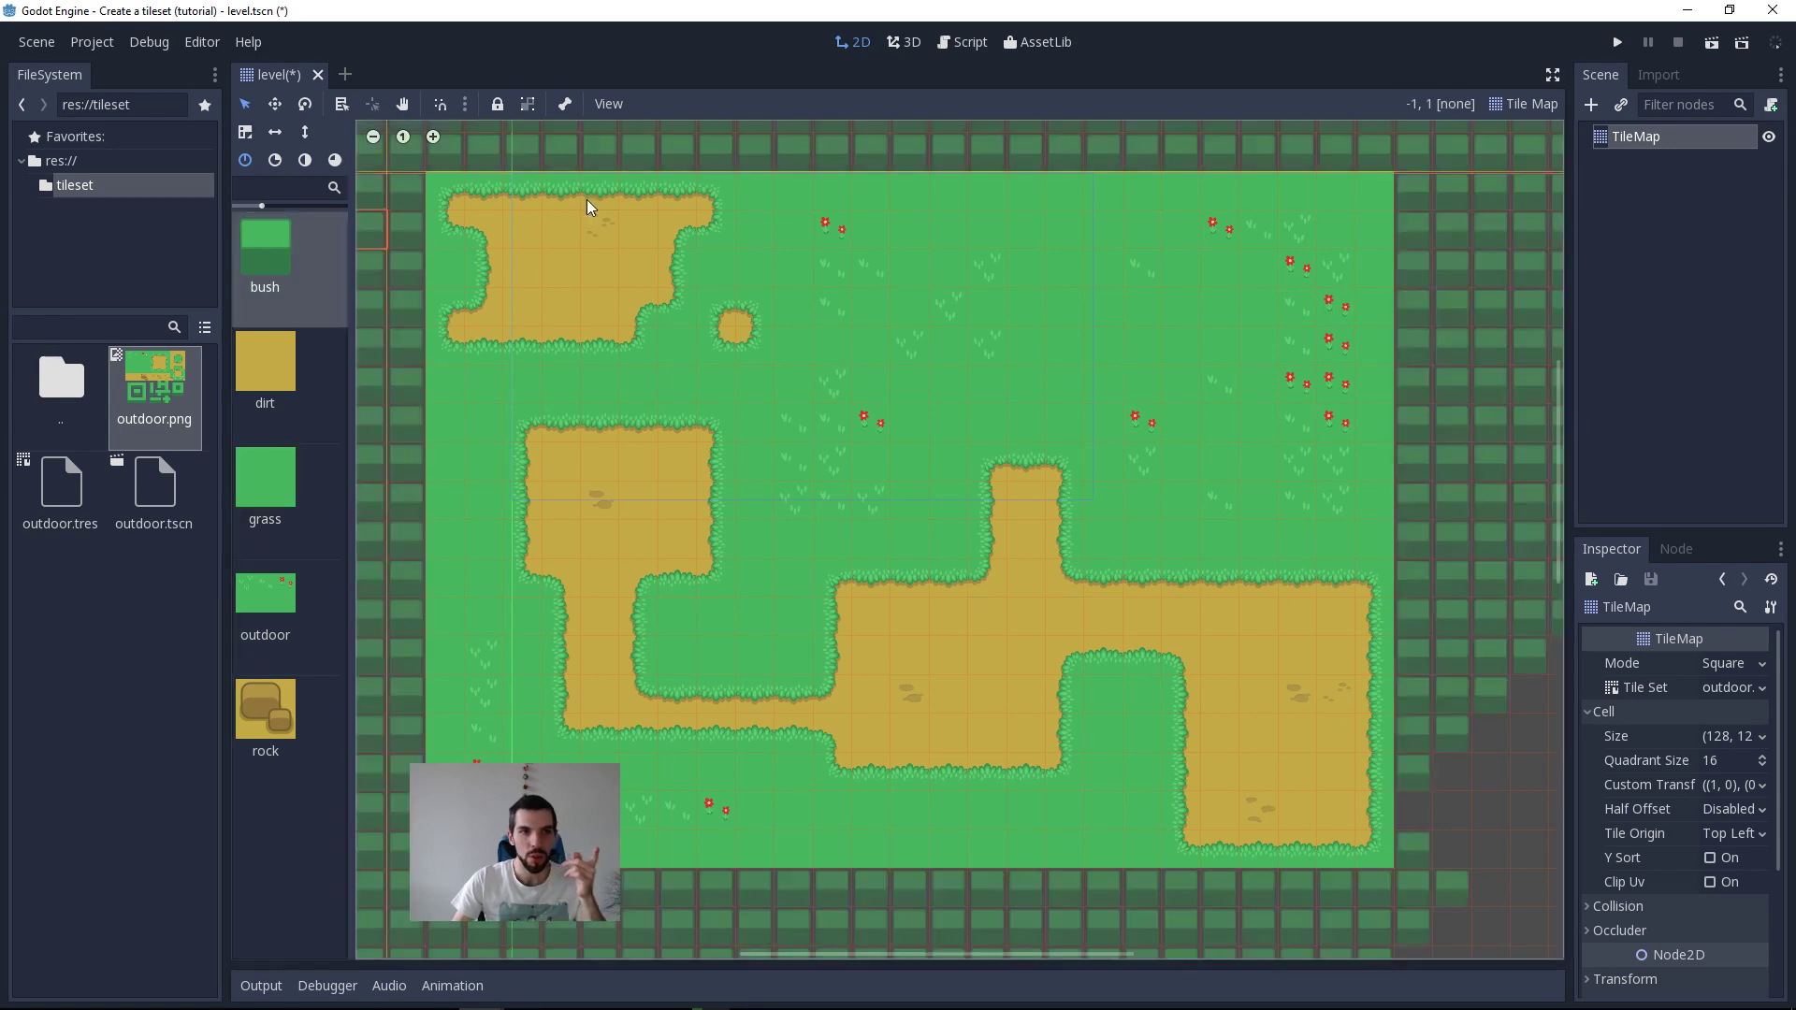
Step: Add a second TileMap node as a child of the existing TileMap
{"action": "left_click", "coordinate": [1681, 145]}
{"action": "key", "text": "ctrl+d"}
{"action": "key", "text": "Escape"}
{"action": "key", "text": "ctrl+a"}
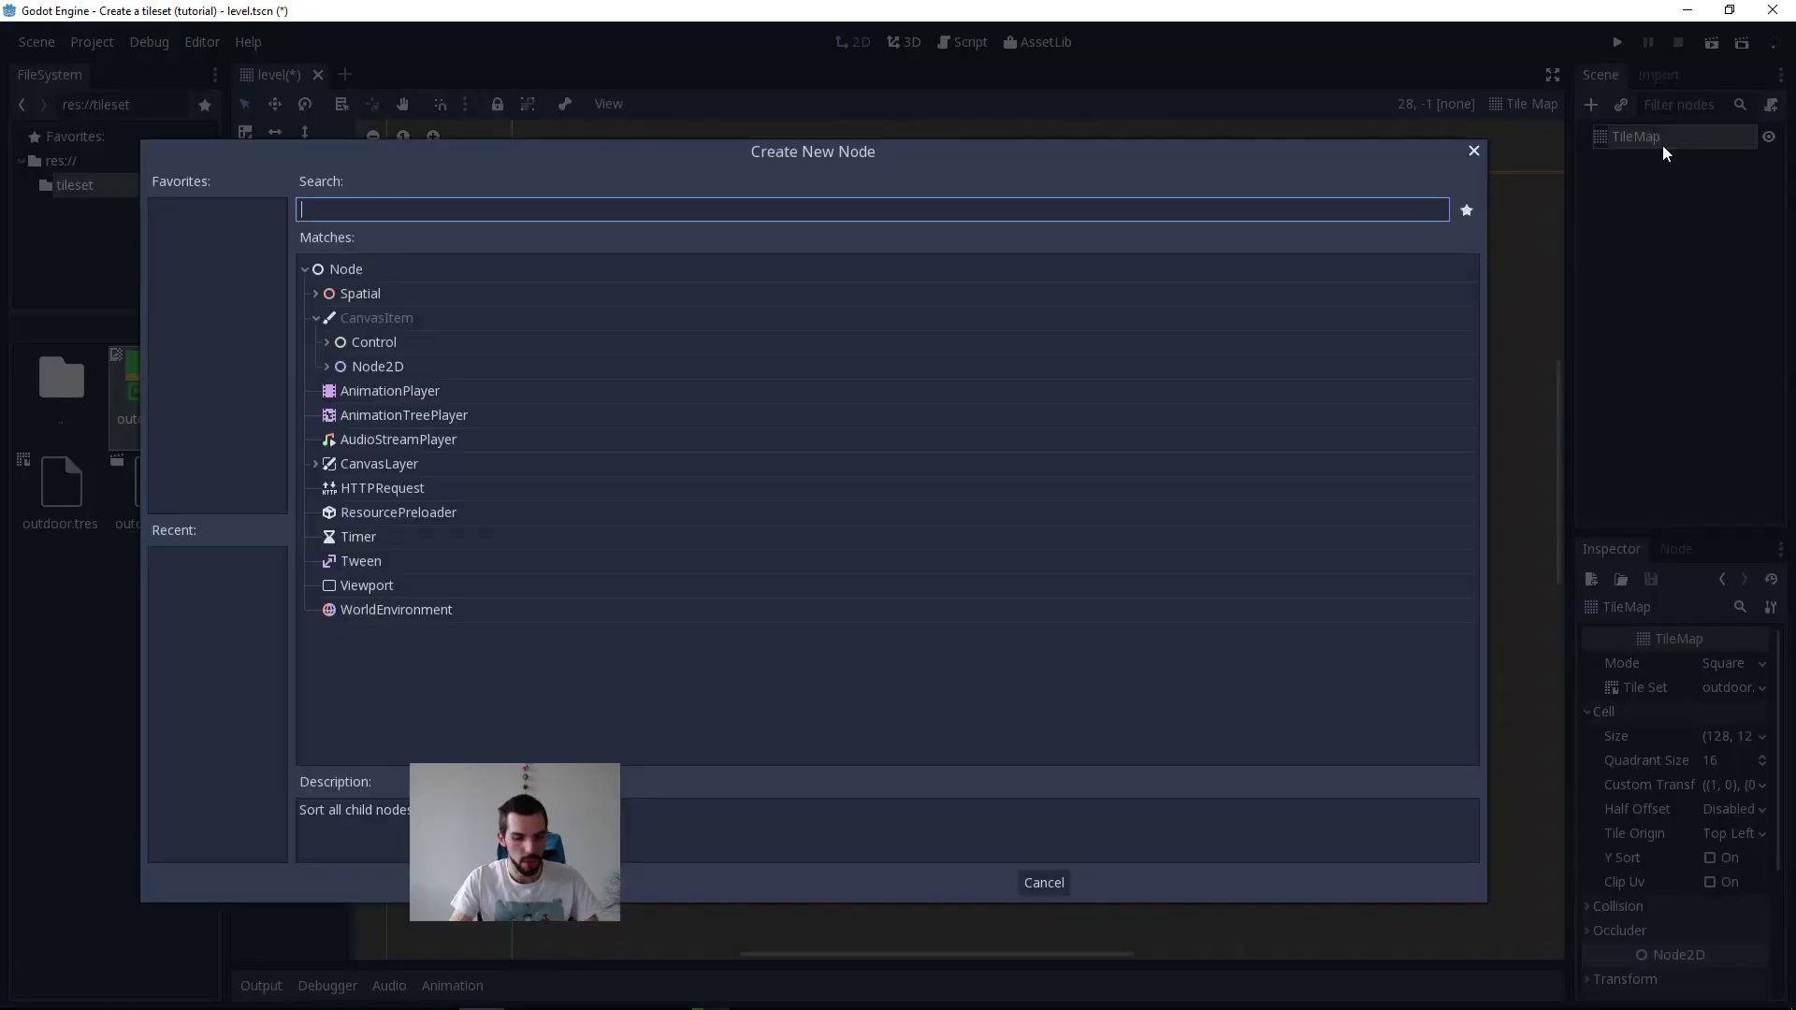
{"action": "type", "text": "tilemap"}
{"action": "key", "text": "Return"}
{"action": "double_click", "coordinate": [1644, 162]}
Step: Set the child TileMap's cell size to 128 by 128
{"action": "left_click", "coordinate": [1669, 711]}
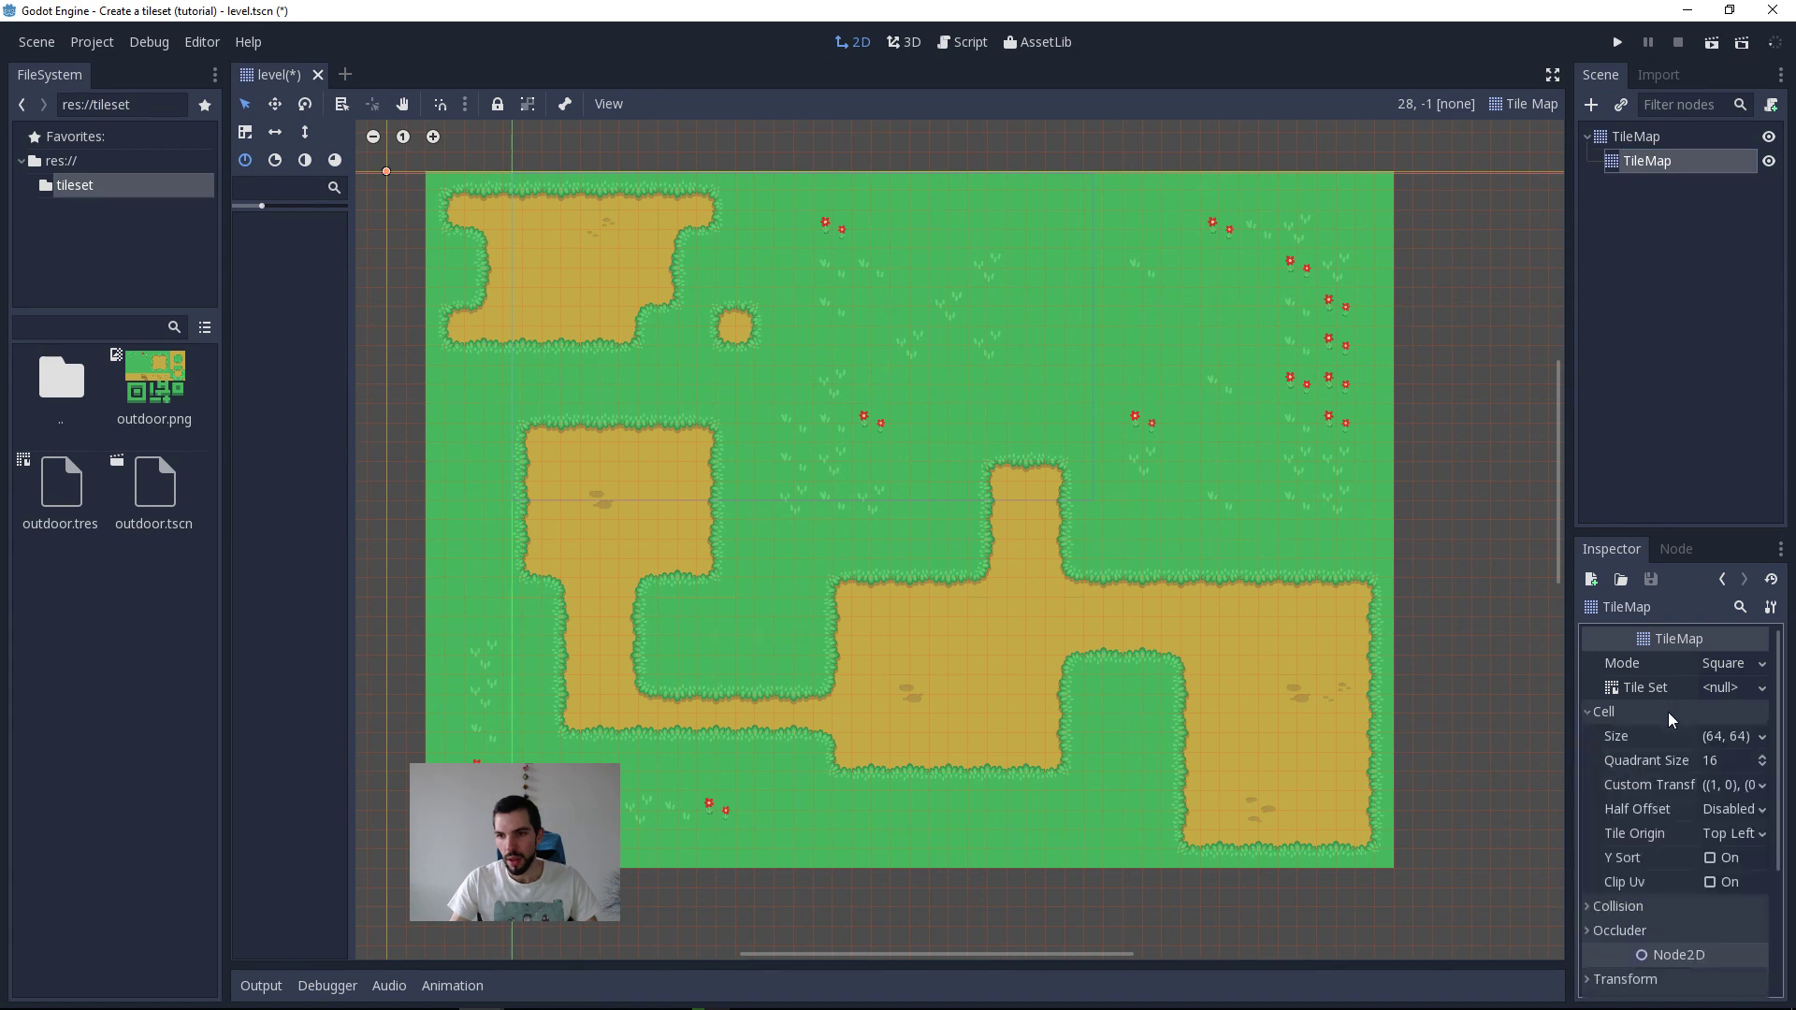
{"action": "left_click", "coordinate": [1743, 737]}
{"action": "type", "text": "128"}
{"action": "key", "text": "Tab"}
{"action": "type", "text": "128"}
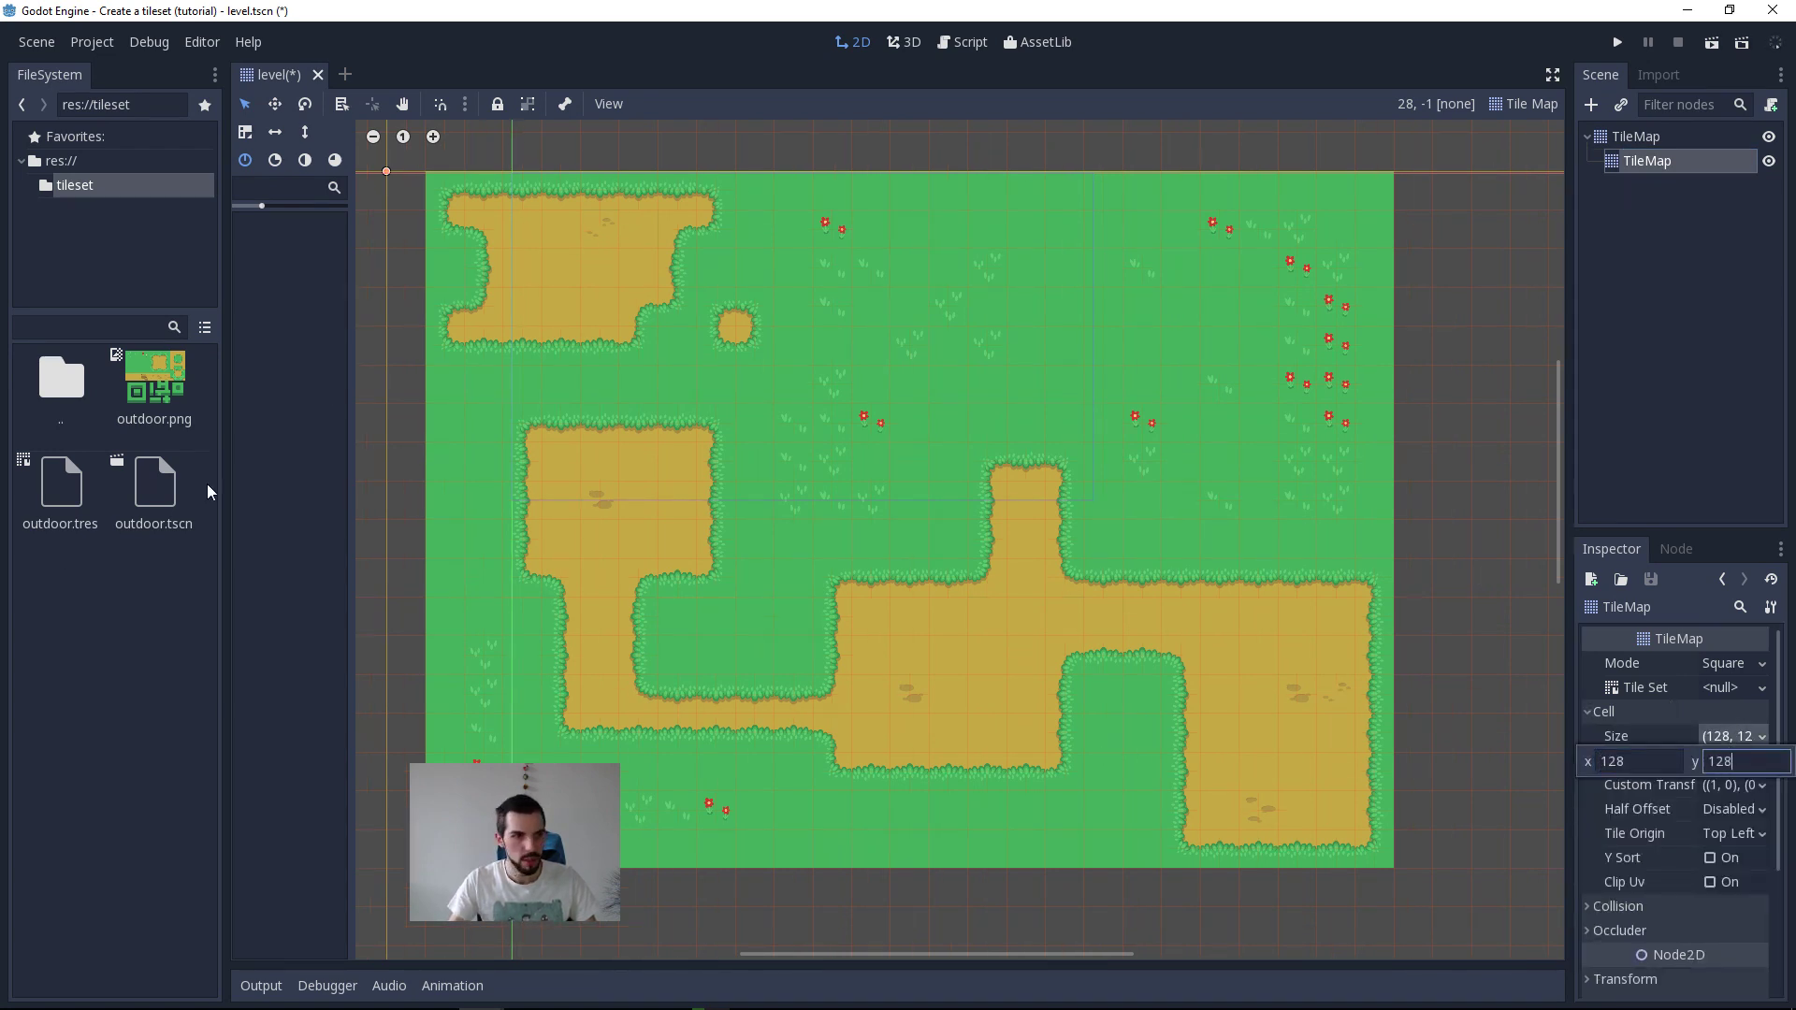
Step: Assign outdoor.tres from the tileset folder as the child TileMap's tile set and choose the bush tile
{"action": "double_click", "coordinate": [61, 400]}
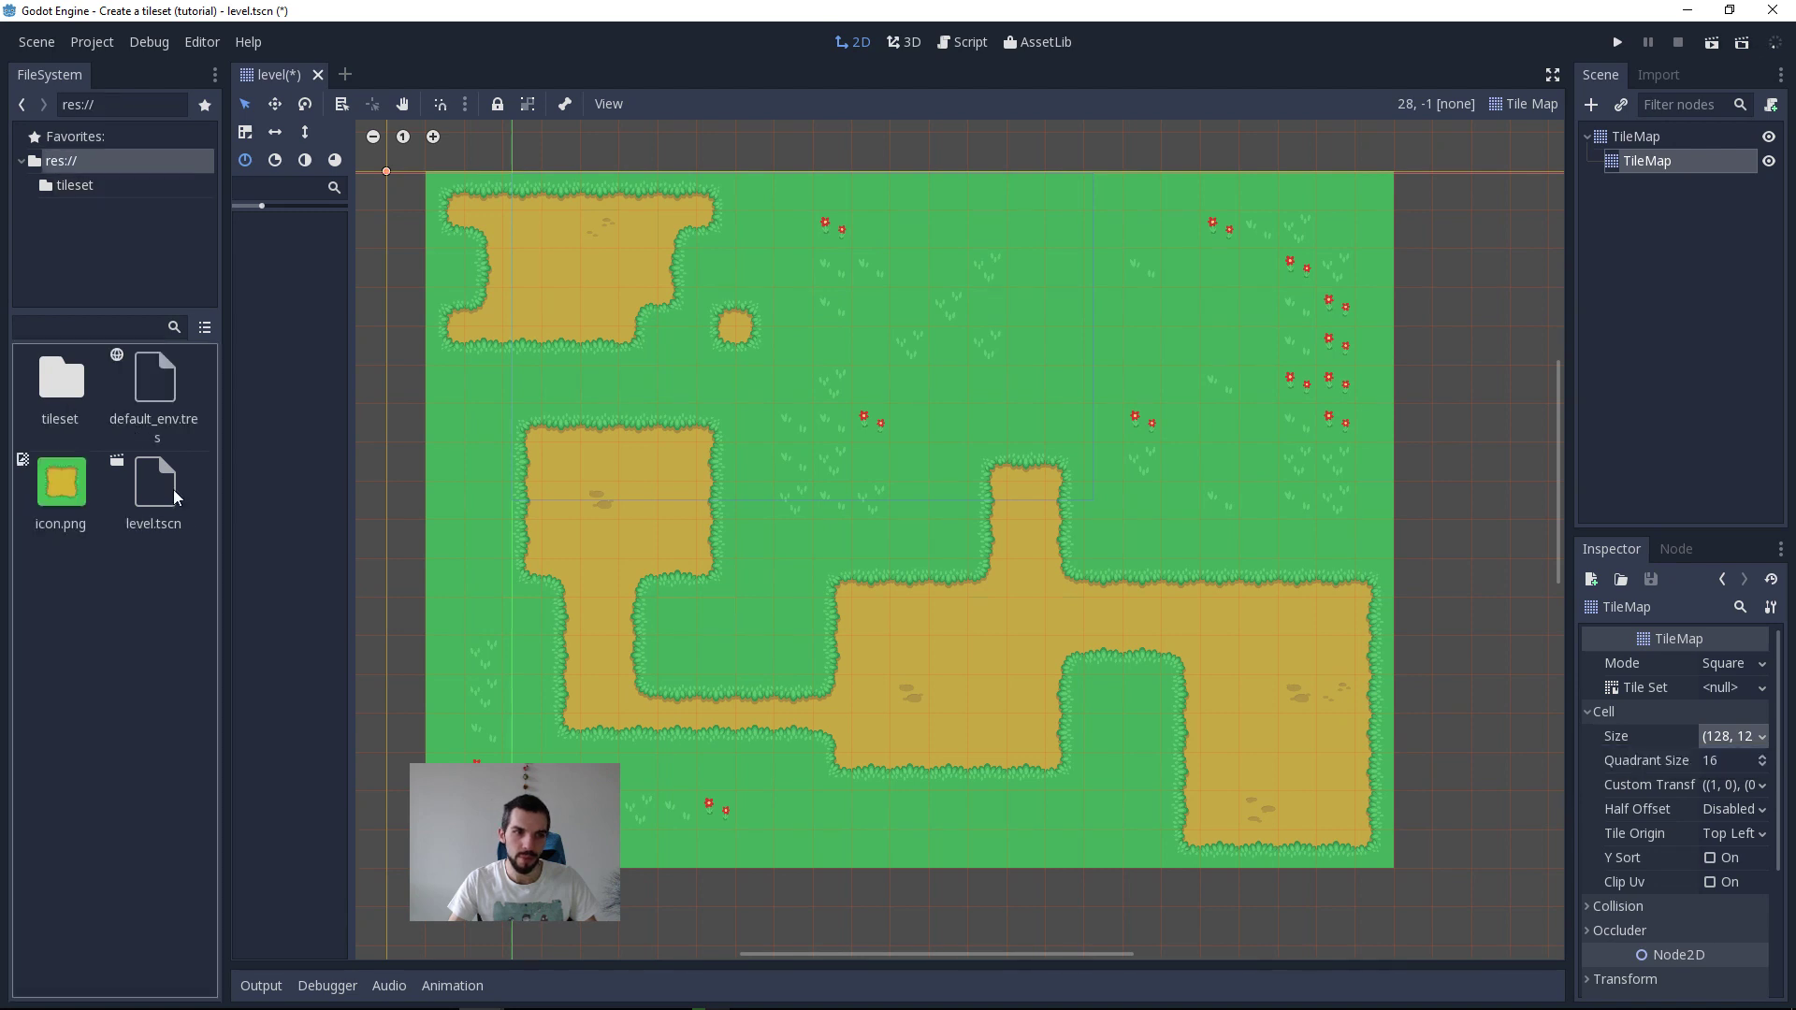
{"action": "double_click", "coordinate": [70, 390]}
{"action": "left_click_drag", "start_coordinate": [43, 501], "coordinate": [1704, 690]}
{"action": "left_click", "coordinate": [290, 277]}
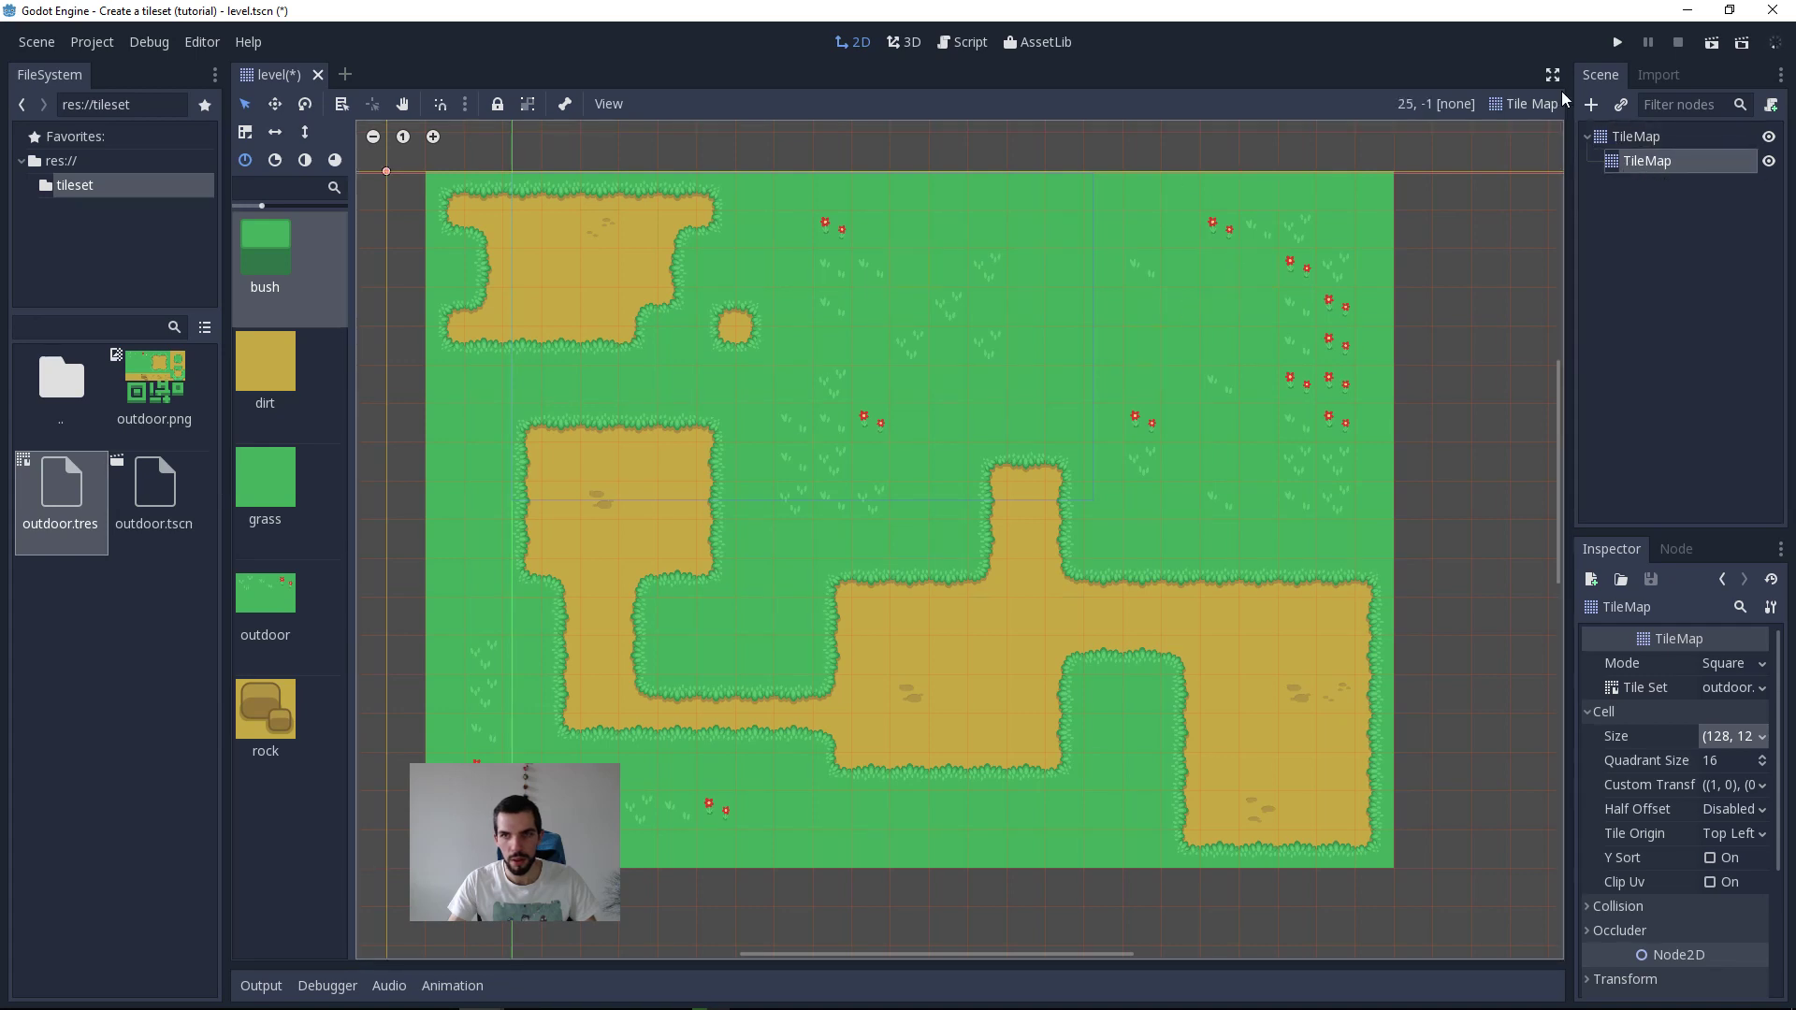
Step: Try painting a two-tile-thick bush hedge around the upper end of the dirt path
{"action": "left_click", "coordinate": [1525, 104]}
{"action": "left_click", "coordinate": [1512, 132]}
{"action": "left_click_drag", "start_coordinate": [967, 435], "coordinate": [1091, 435], "text": "shift"}
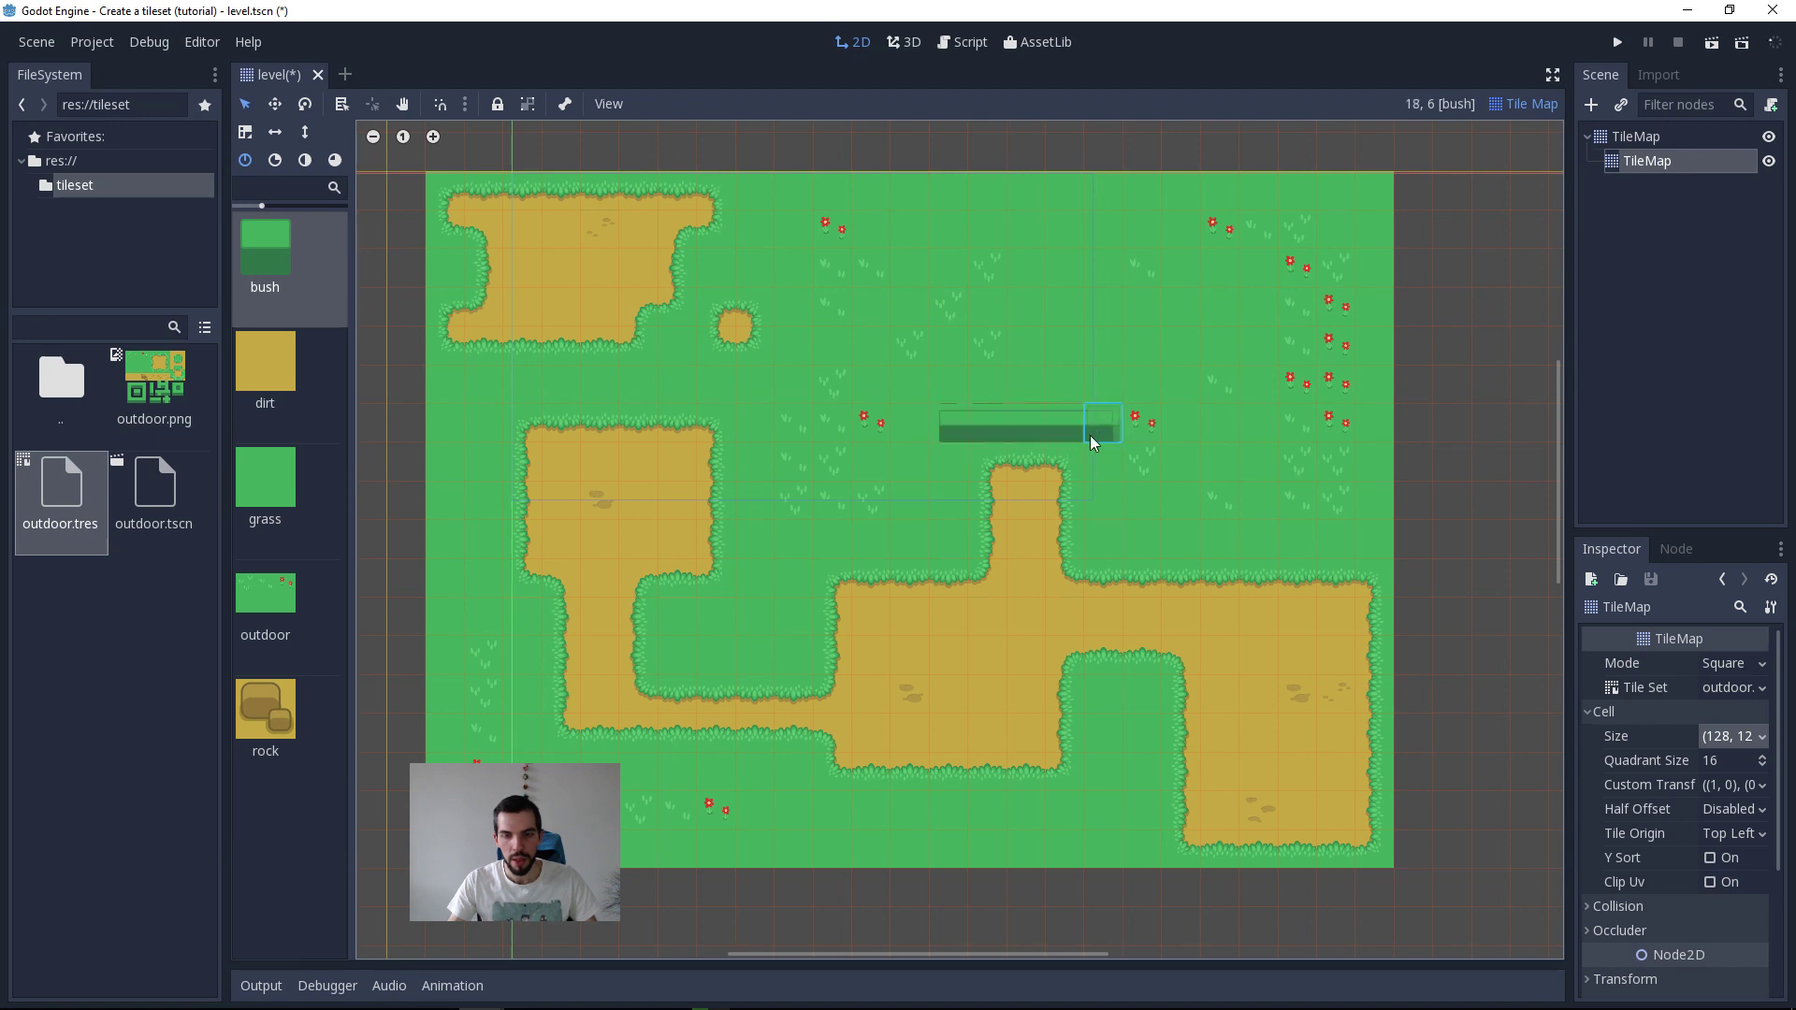
{"action": "mouse_move", "coordinate": [1099, 543]}
{"action": "left_mouse_down", "text": "ctrl+shift"}
{"action": "mouse_move", "coordinate": [1339, 543]}
{"action": "mouse_move", "coordinate": [1358, 505]}
{"action": "left_mouse_up", "text": "ctrl+shift"}
{"action": "mouse_move", "coordinate": [1142, 423]}
{"action": "left_mouse_down", "text": "ctrl+shift"}
{"action": "mouse_move", "coordinate": [1070, 395]}
{"action": "mouse_move", "coordinate": [950, 392]}
{"action": "left_mouse_up", "text": "ctrl+shift"}
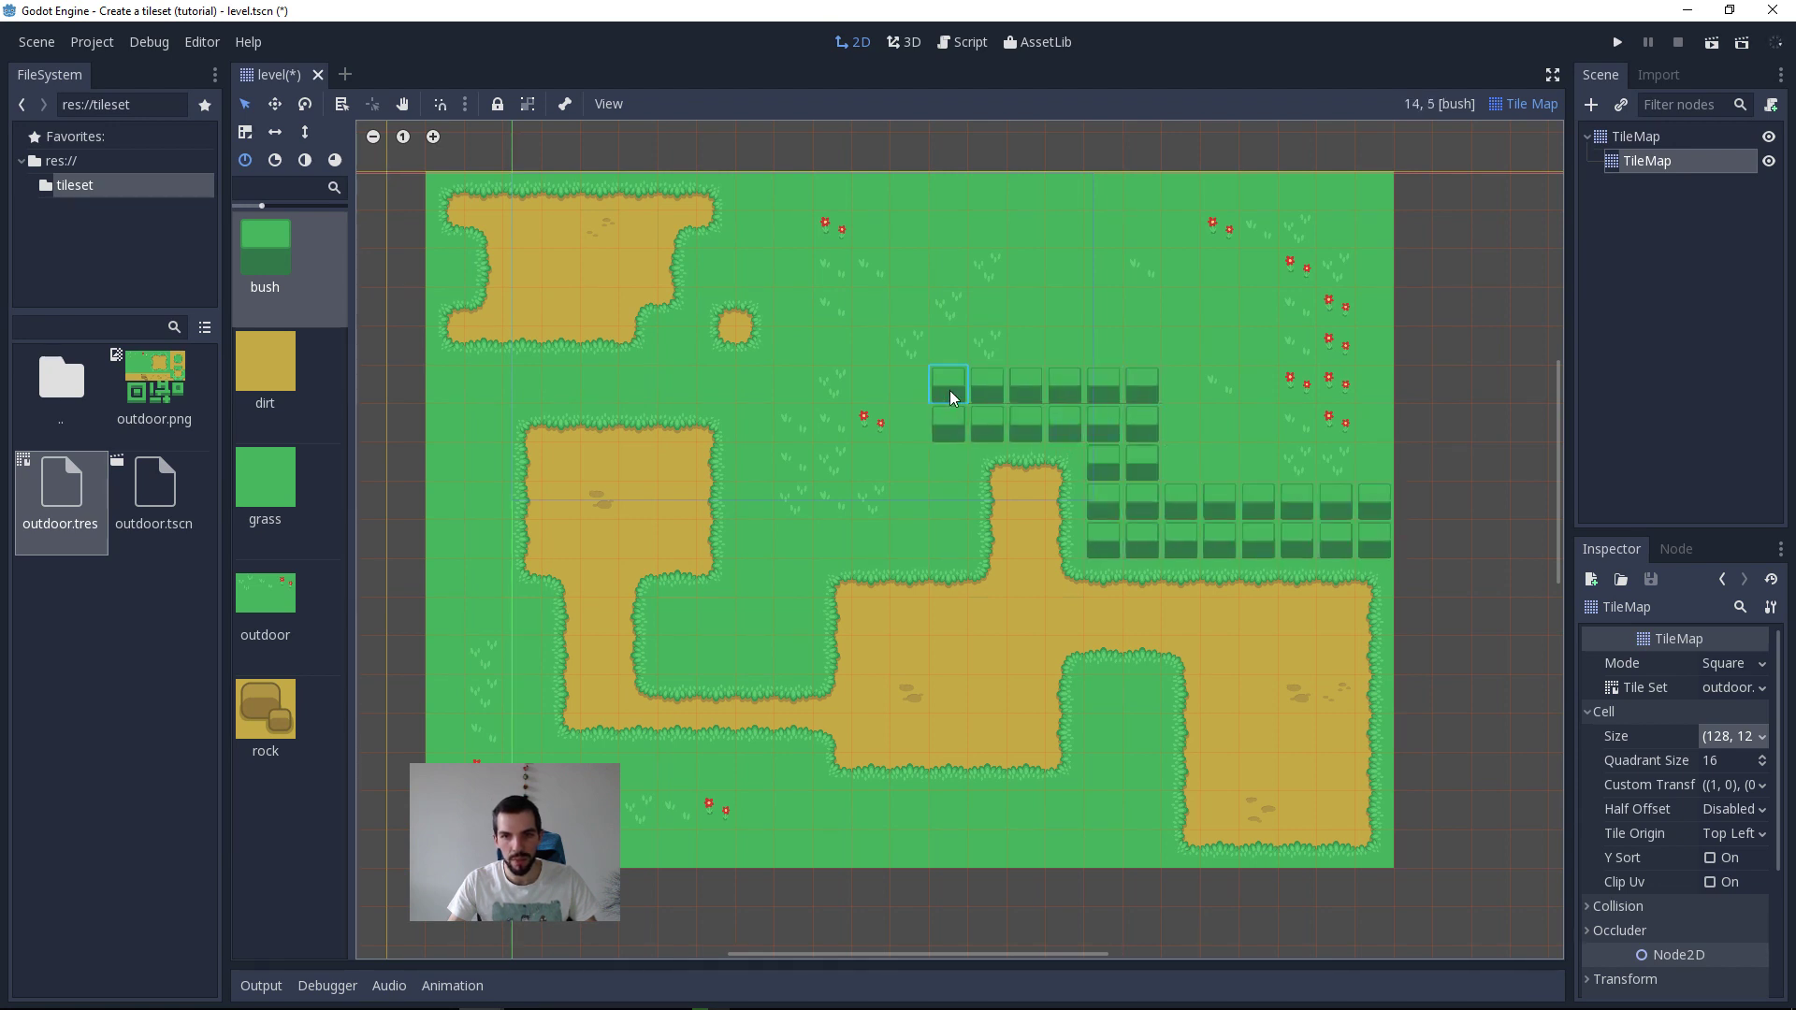
{"action": "mouse_move", "coordinate": [952, 509]}
{"action": "left_mouse_down"}
{"action": "mouse_move", "coordinate": [878, 537]}
{"action": "mouse_move", "coordinate": [918, 374]}
{"action": "left_mouse_up"}
{"action": "scroll", "coordinate": [1226, 566], "scroll_direction": "up", "scroll_amount": 12}
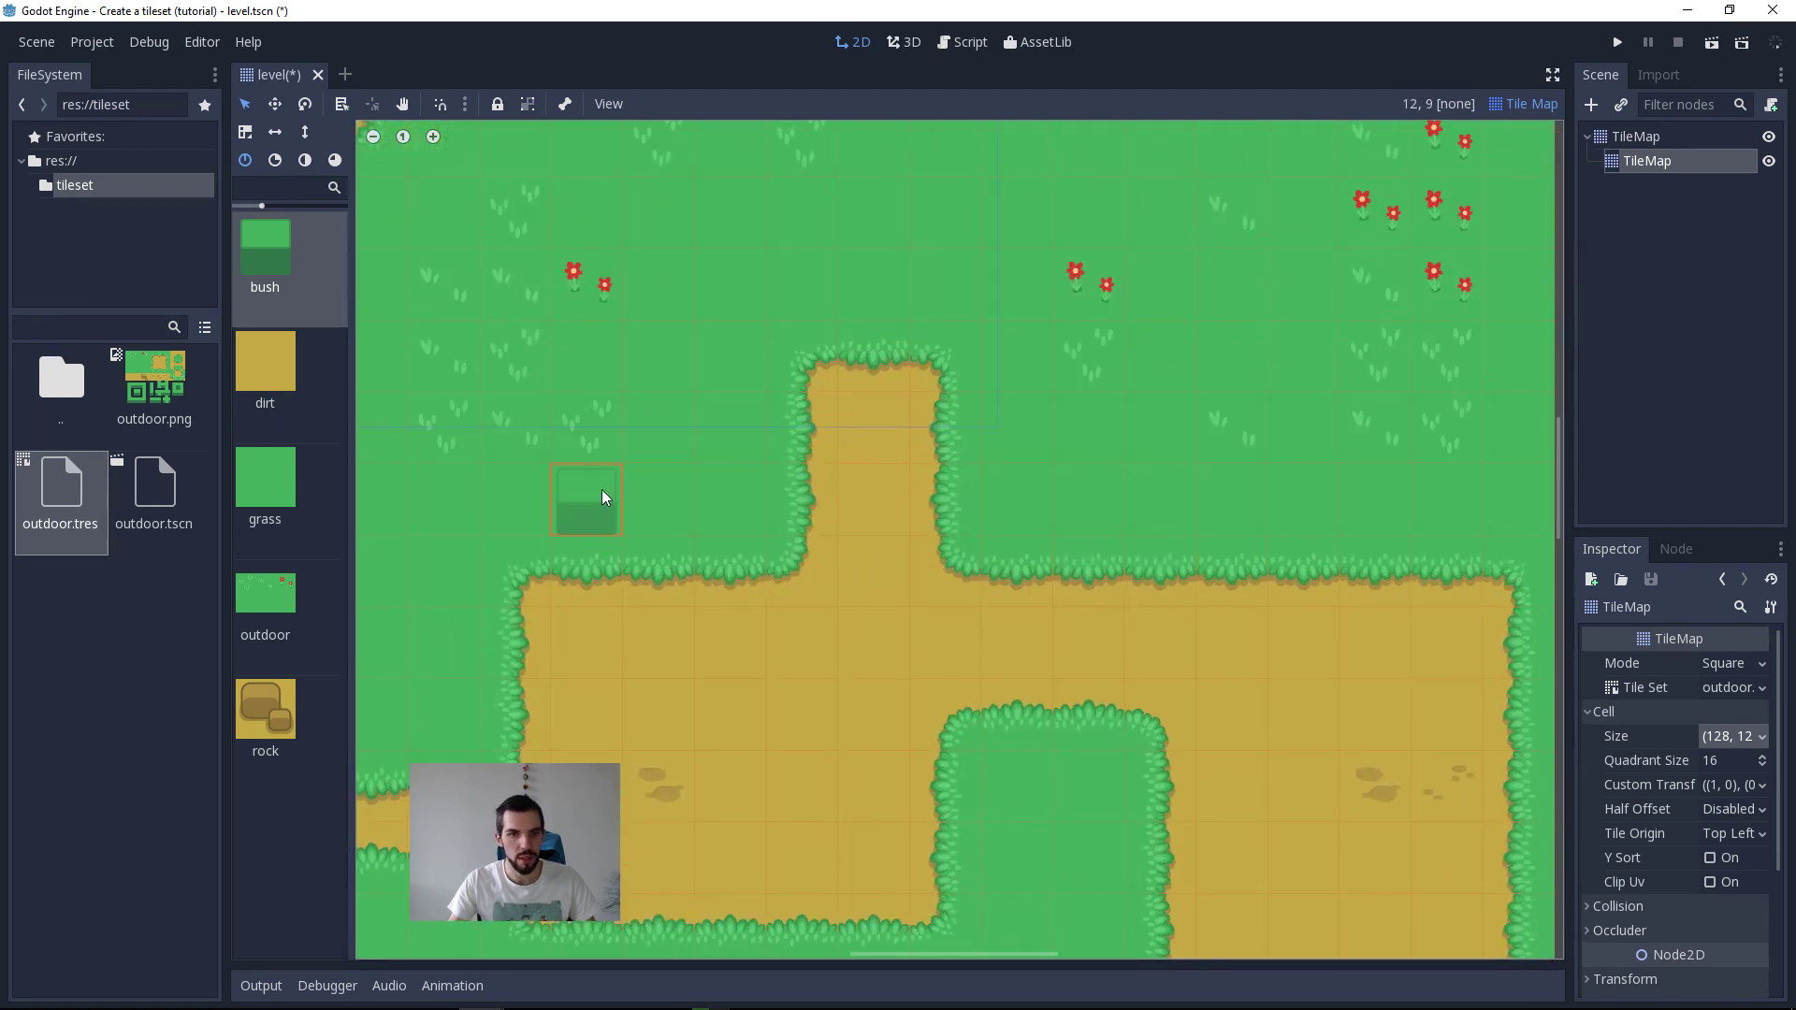
Step: Paint one-tile-high bush rows on both sides of the dirt path and a three-tile row above its upper end
{"action": "left_click_drag", "start_coordinate": [603, 496], "coordinate": [717, 485]}
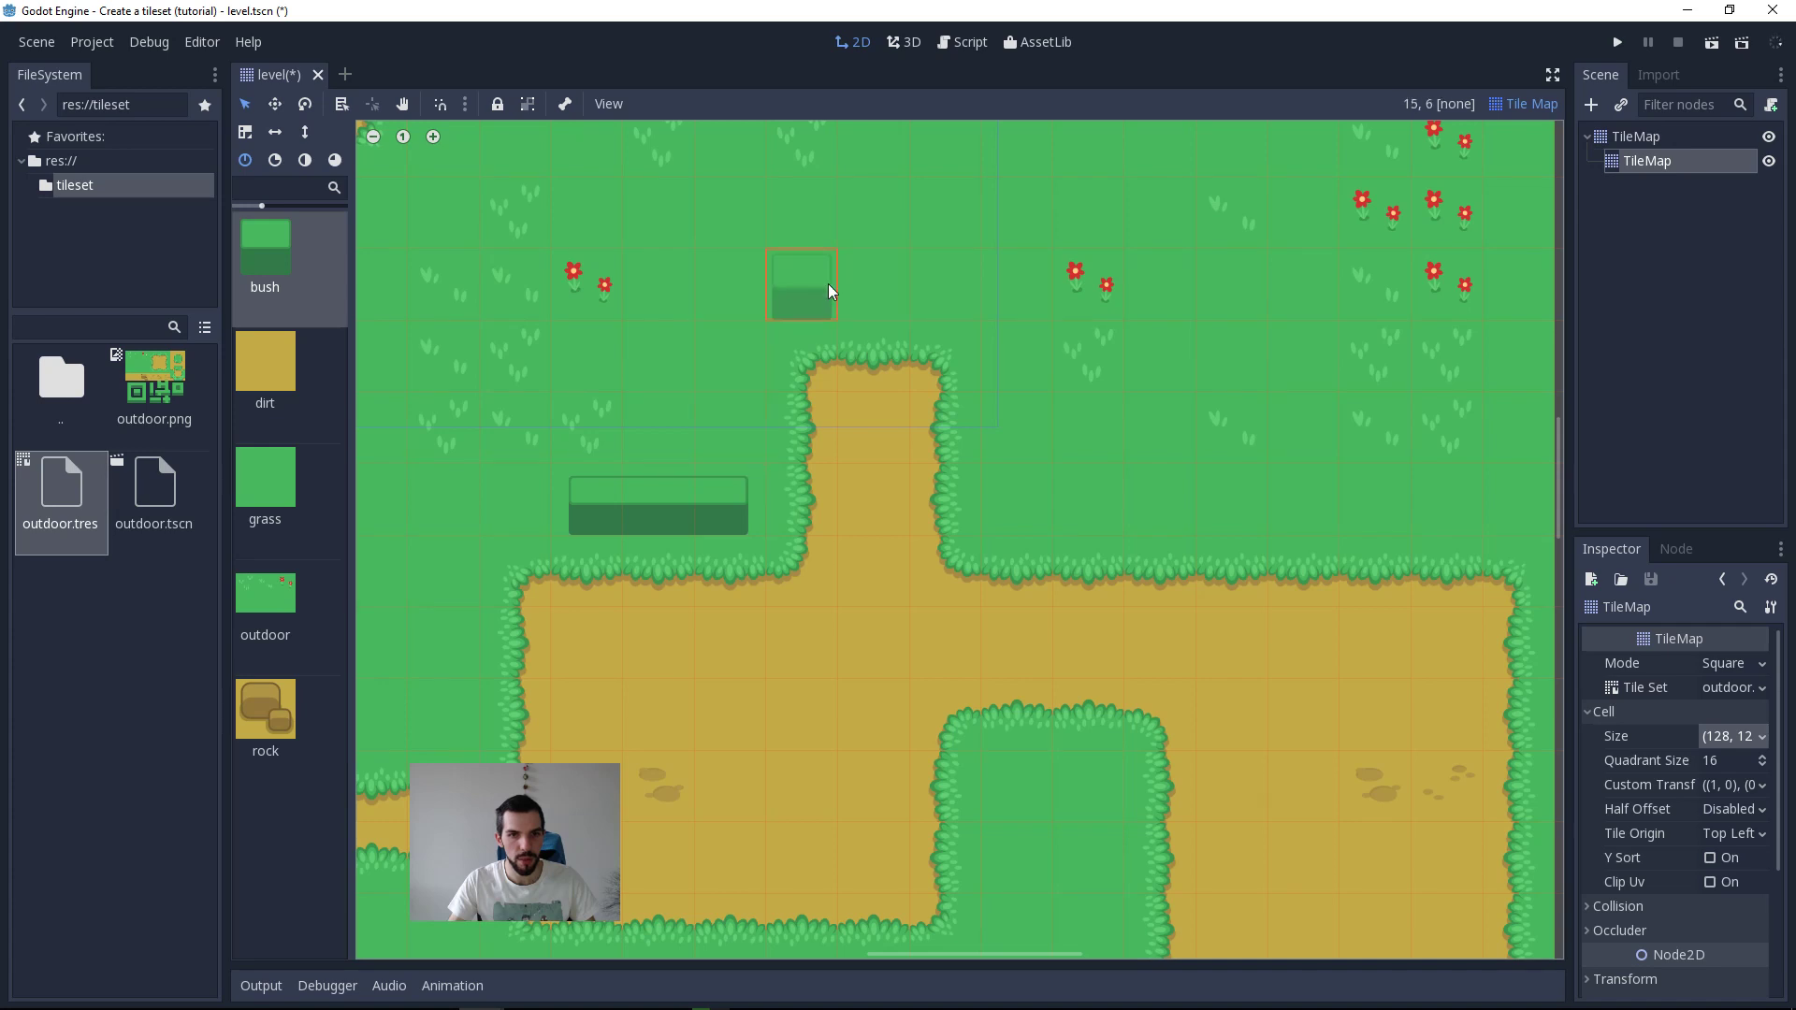
{"action": "left_click_drag", "start_coordinate": [828, 284], "coordinate": [919, 286]}
{"action": "left_click_drag", "start_coordinate": [1020, 479], "coordinate": [1422, 506]}
{"action": "middle_click_drag", "start_coordinate": [1514, 490], "coordinate": [1414, 470]}
{"action": "left_click", "coordinate": [1419, 473]}
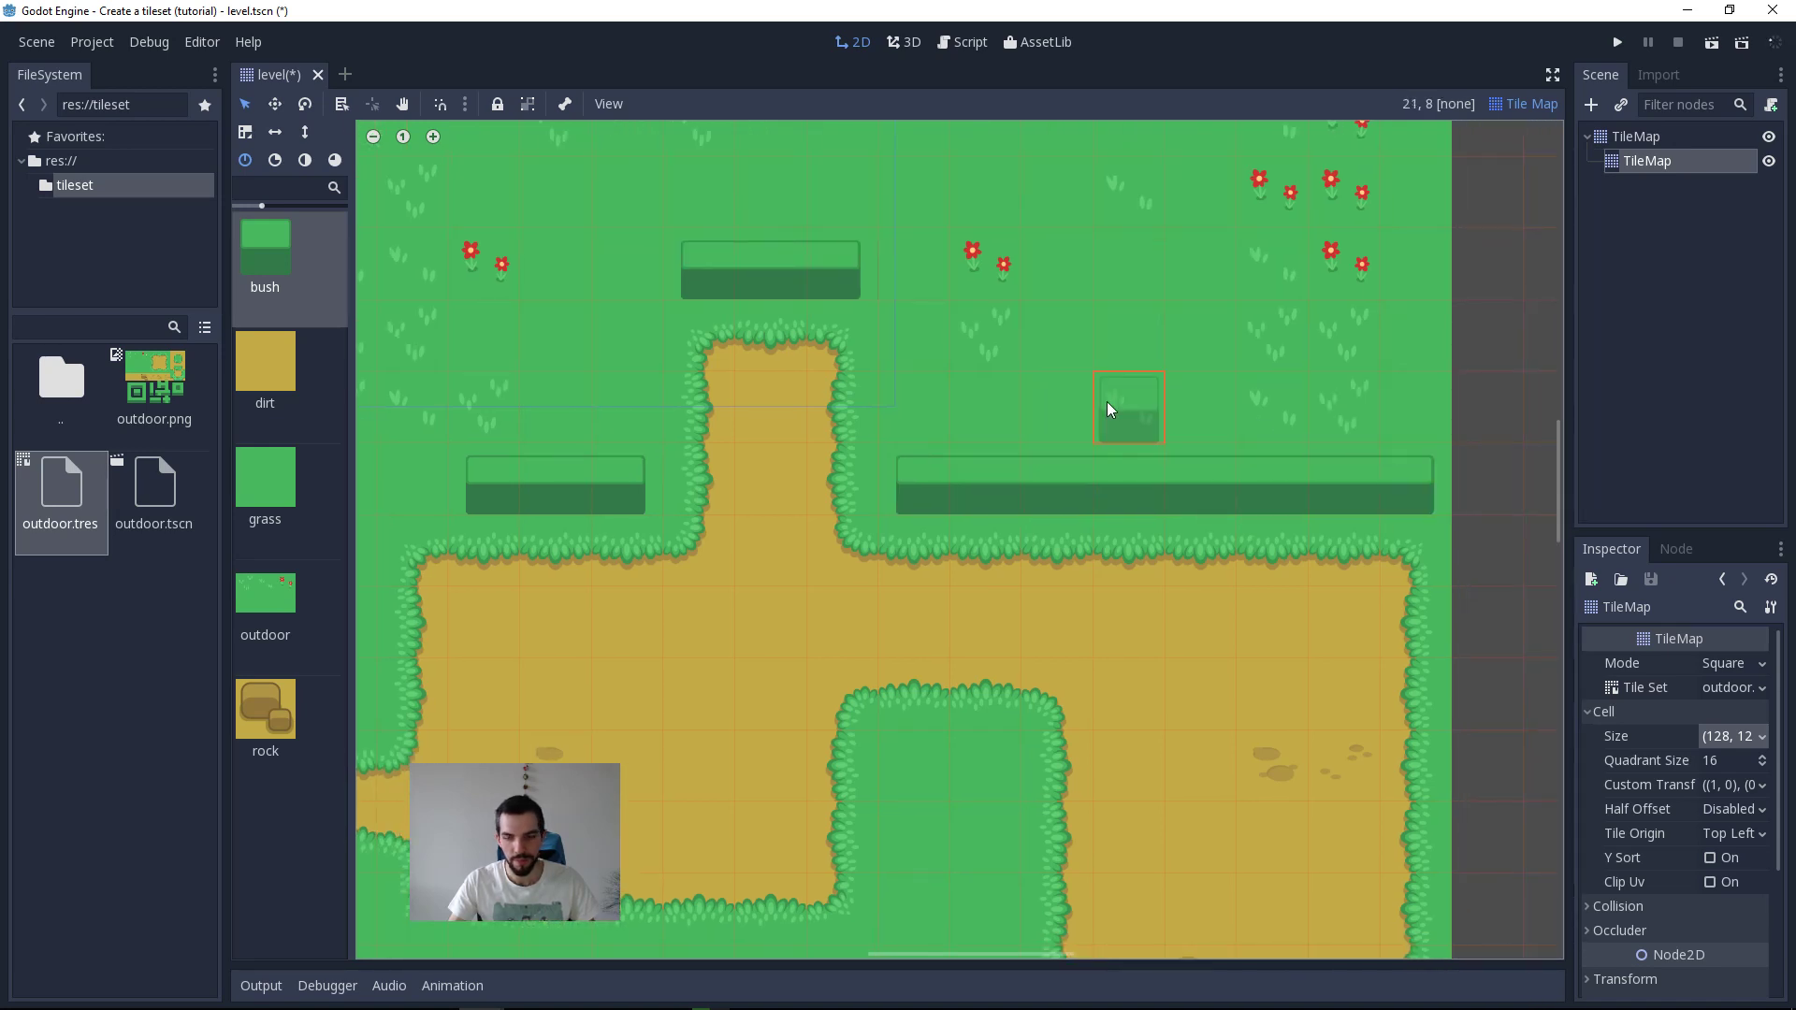
Step: Try joining the upper bush row to the long row with a vertical bush column, and undo the painting
{"action": "middle_click_drag", "start_coordinate": [745, 406], "coordinate": [801, 444]}
{"action": "left_click", "coordinate": [974, 418]}
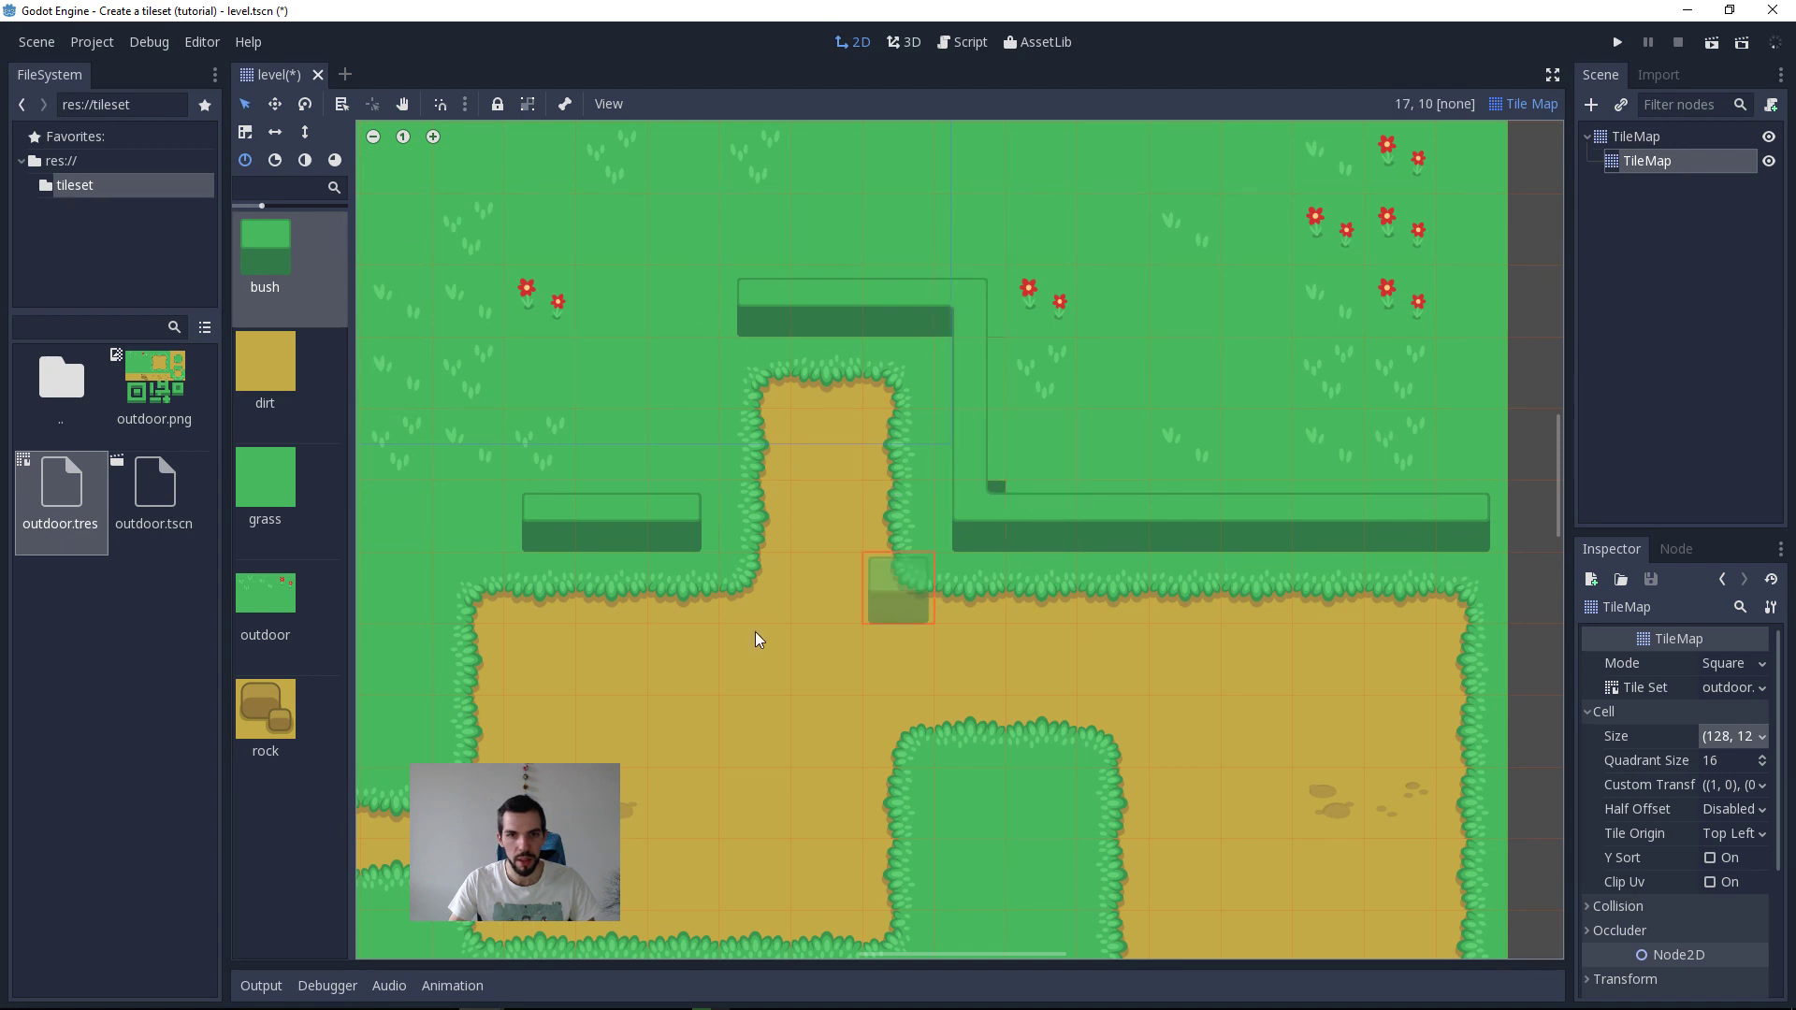
{"action": "key", "text": "ctrl+z"}
{"action": "key", "text": "ctrl+z"}
Step: Open the outdoor.tres tileset and examine the bush autotile's collision and bitmask views in an enlarged editor
{"action": "double_click", "coordinate": [70, 397]}
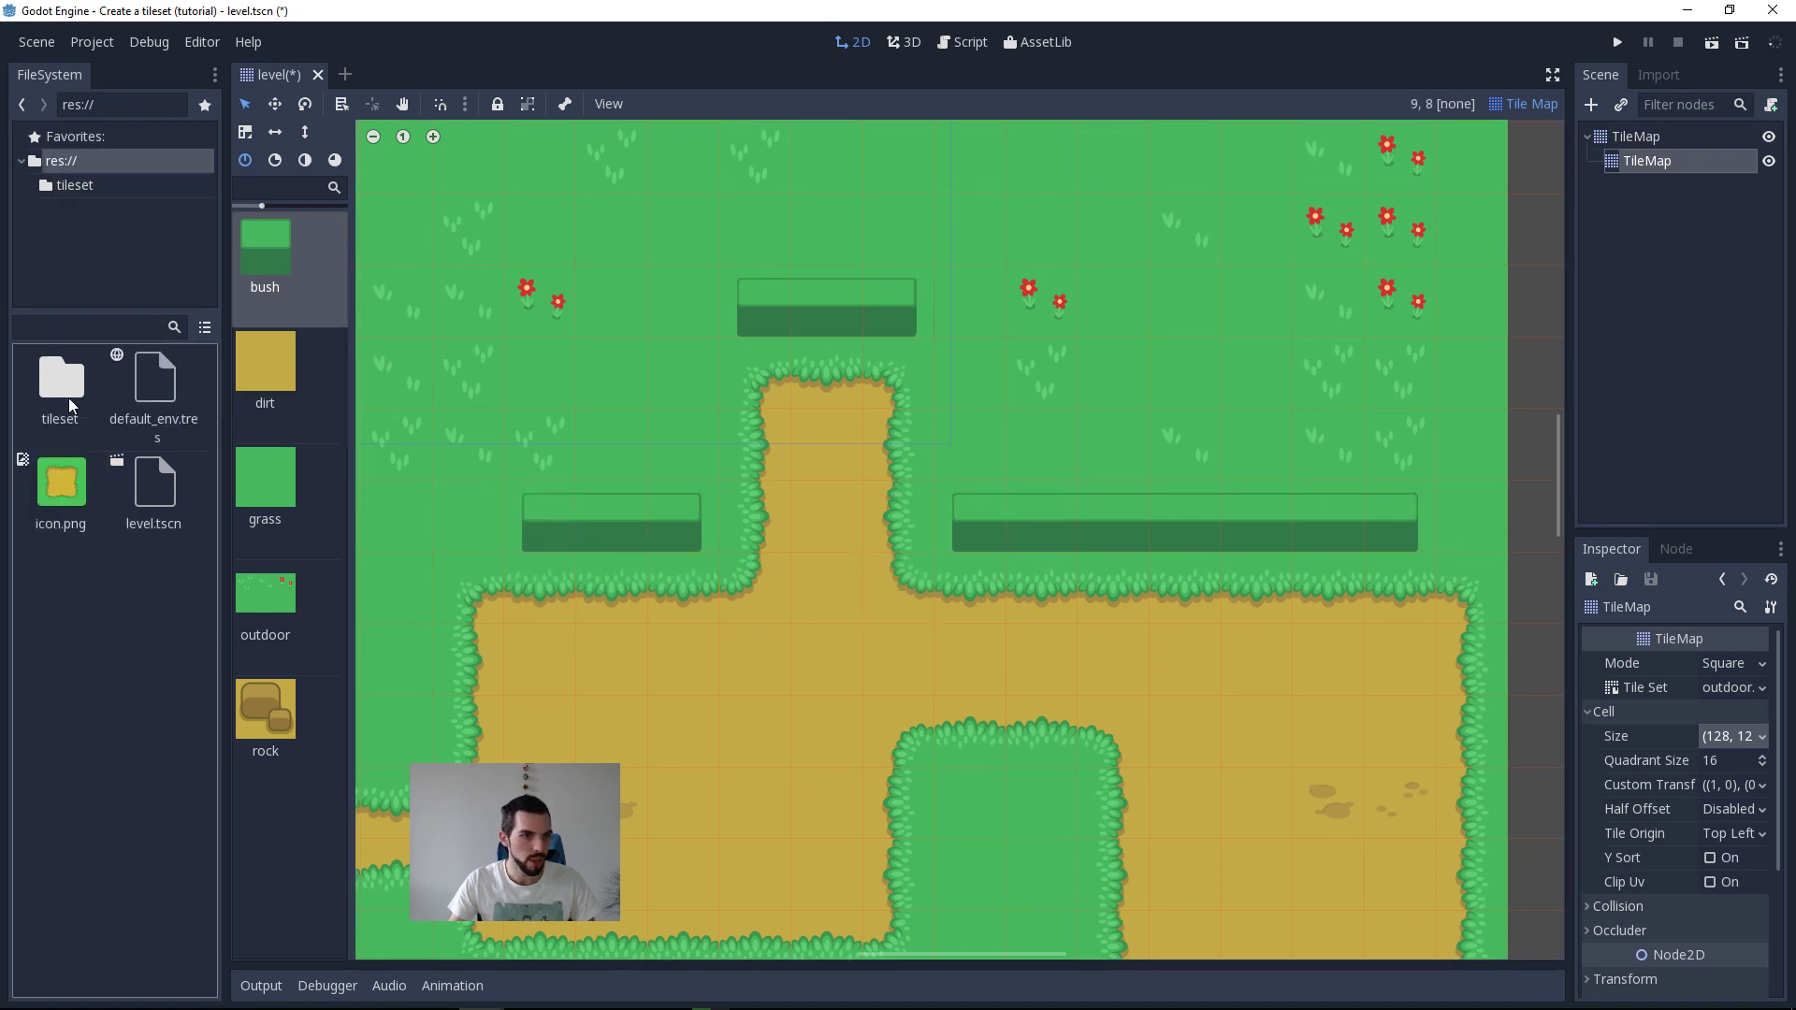
{"action": "double_click", "coordinate": [77, 391]}
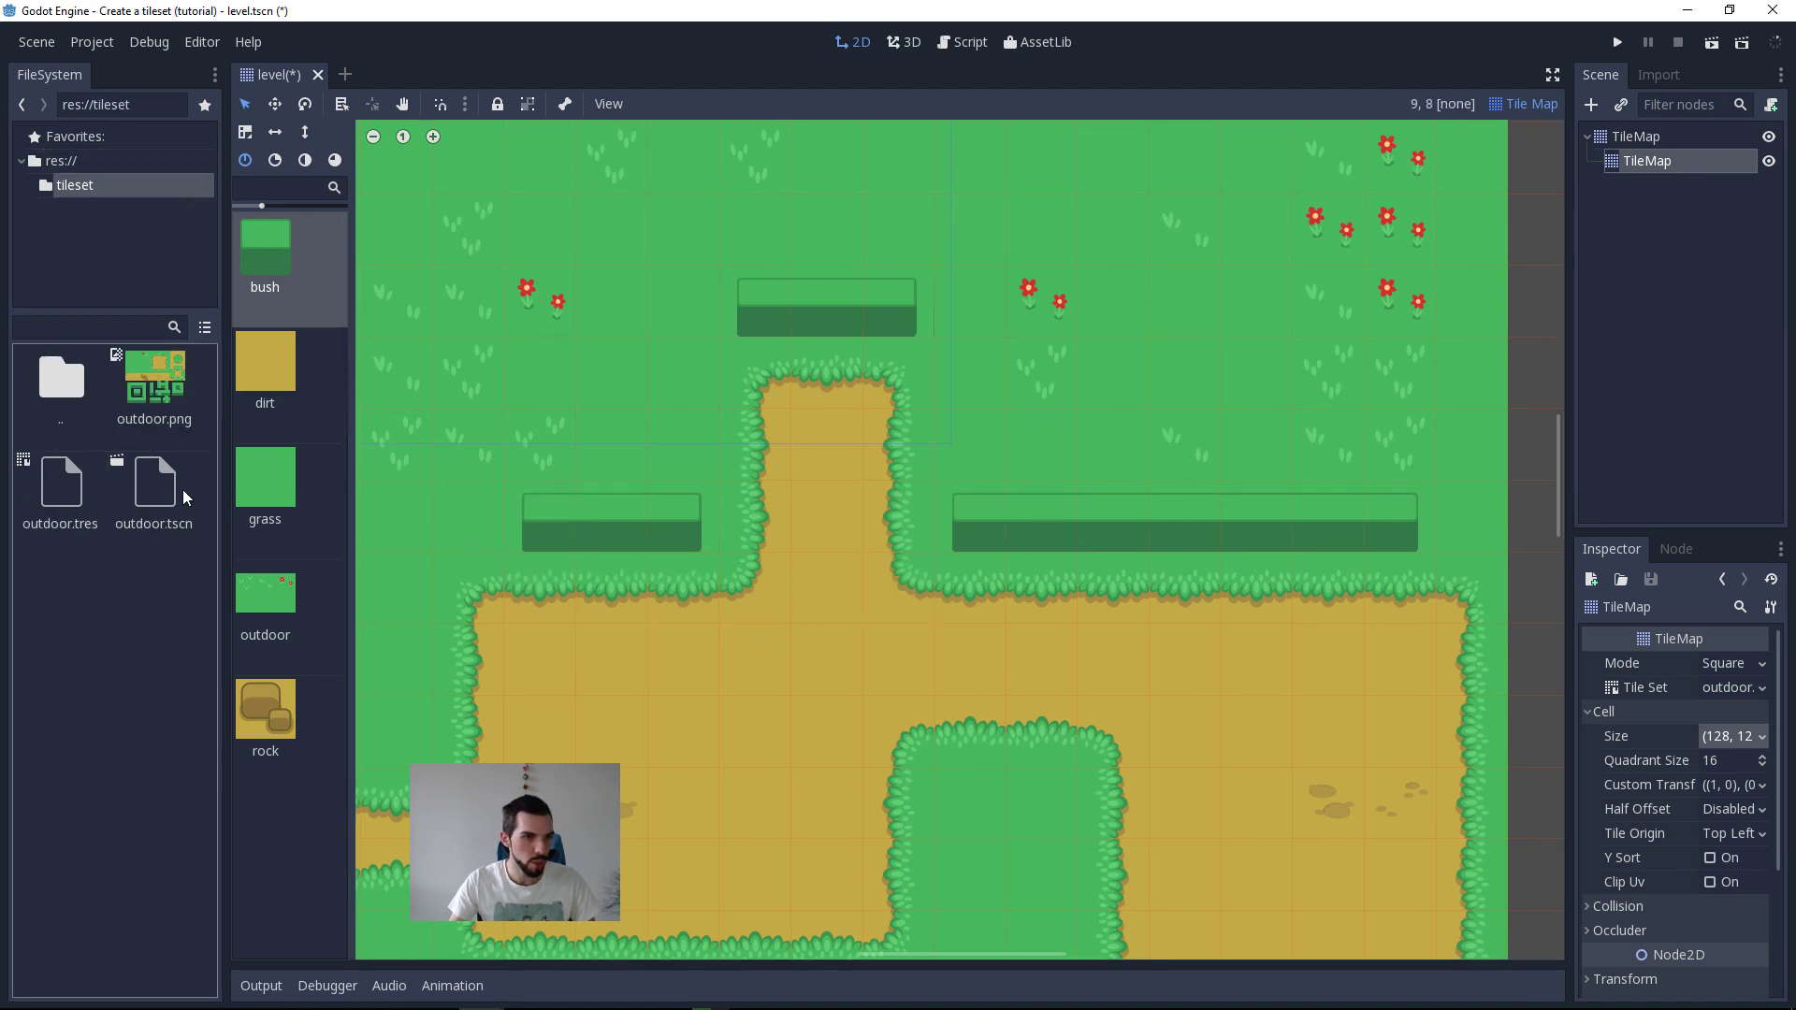
{"action": "double_click", "coordinate": [75, 484]}
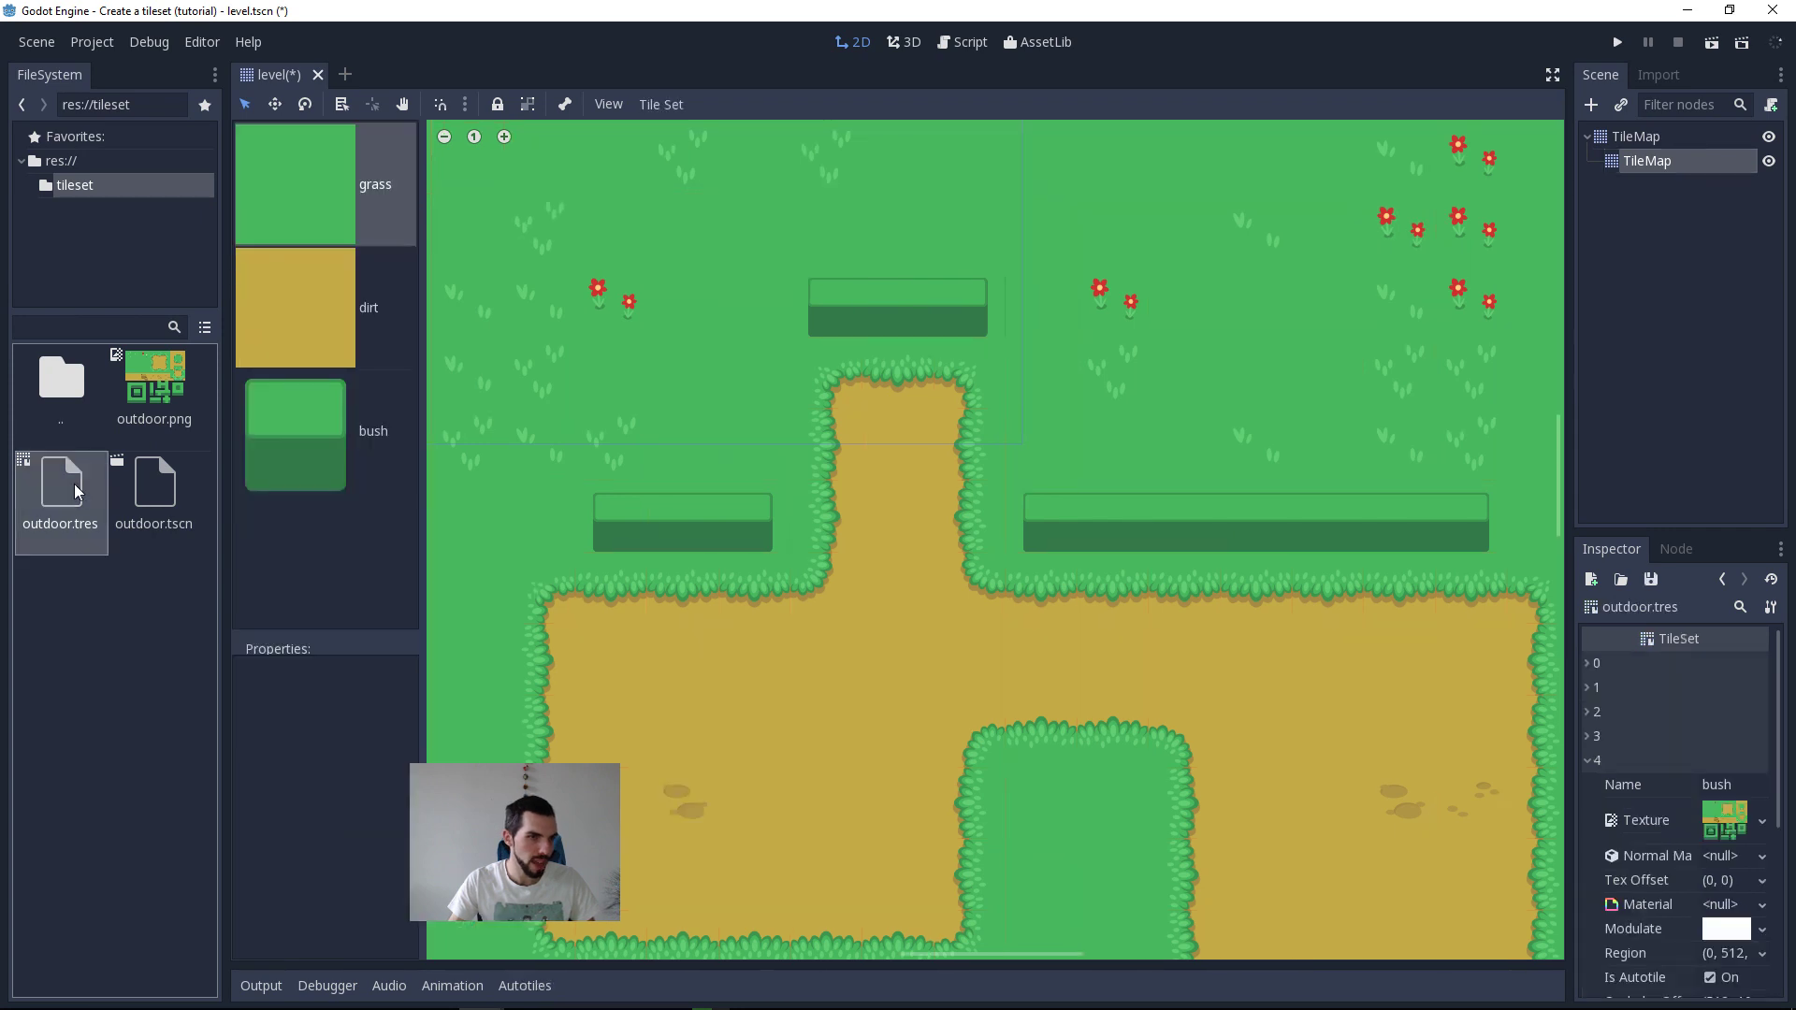
{"action": "left_click", "coordinate": [323, 402]}
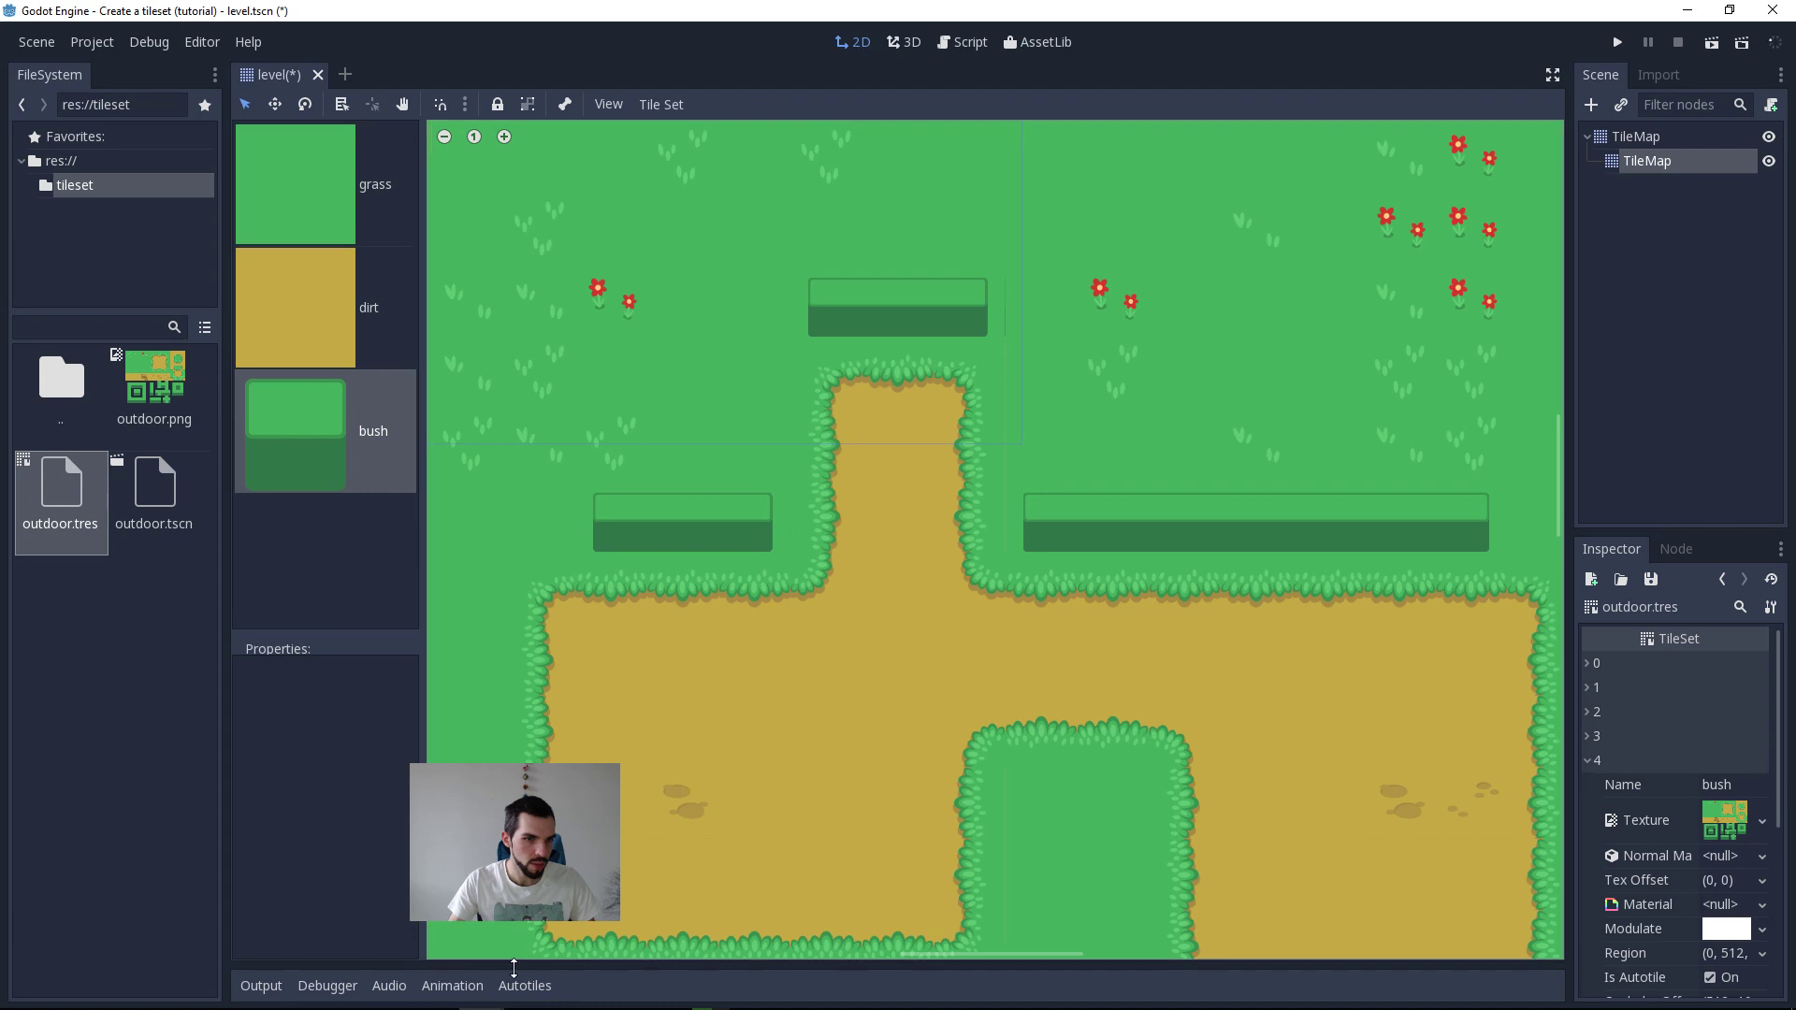
{"action": "left_click", "coordinate": [522, 987]}
{"action": "left_click_drag", "start_coordinate": [762, 823], "coordinate": [825, 321]}
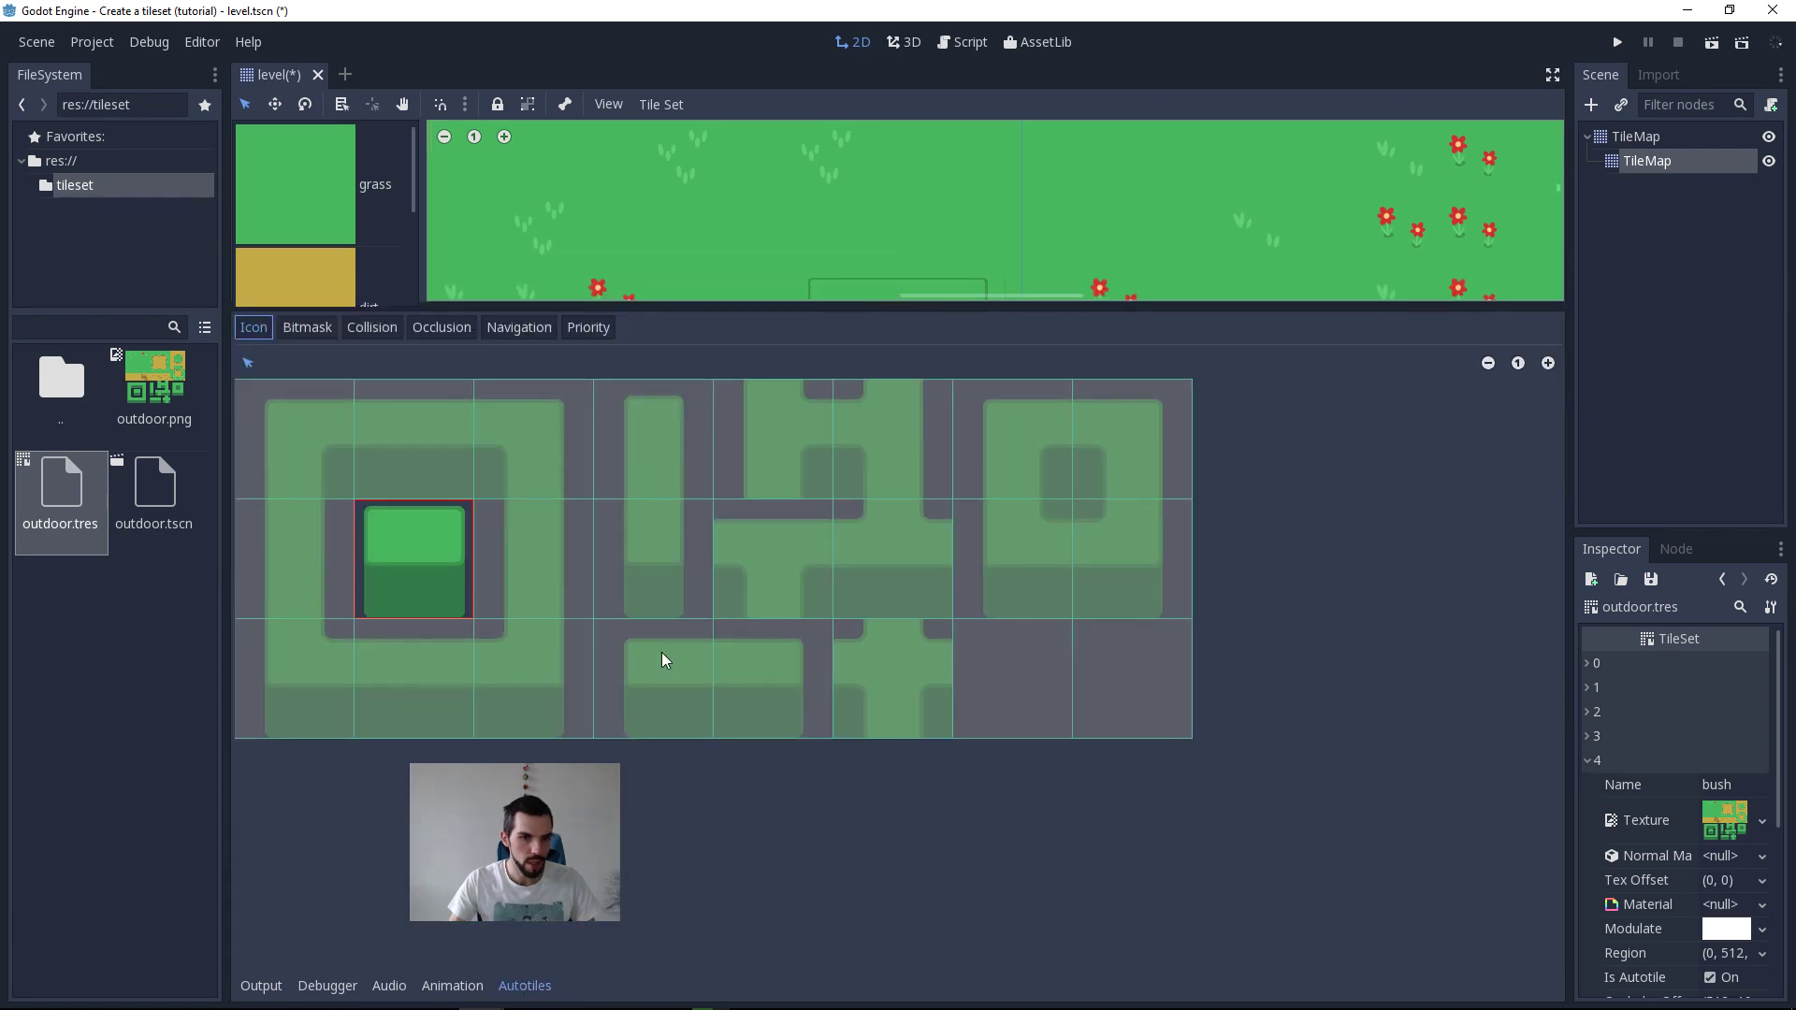
{"action": "left_click", "coordinate": [372, 326]}
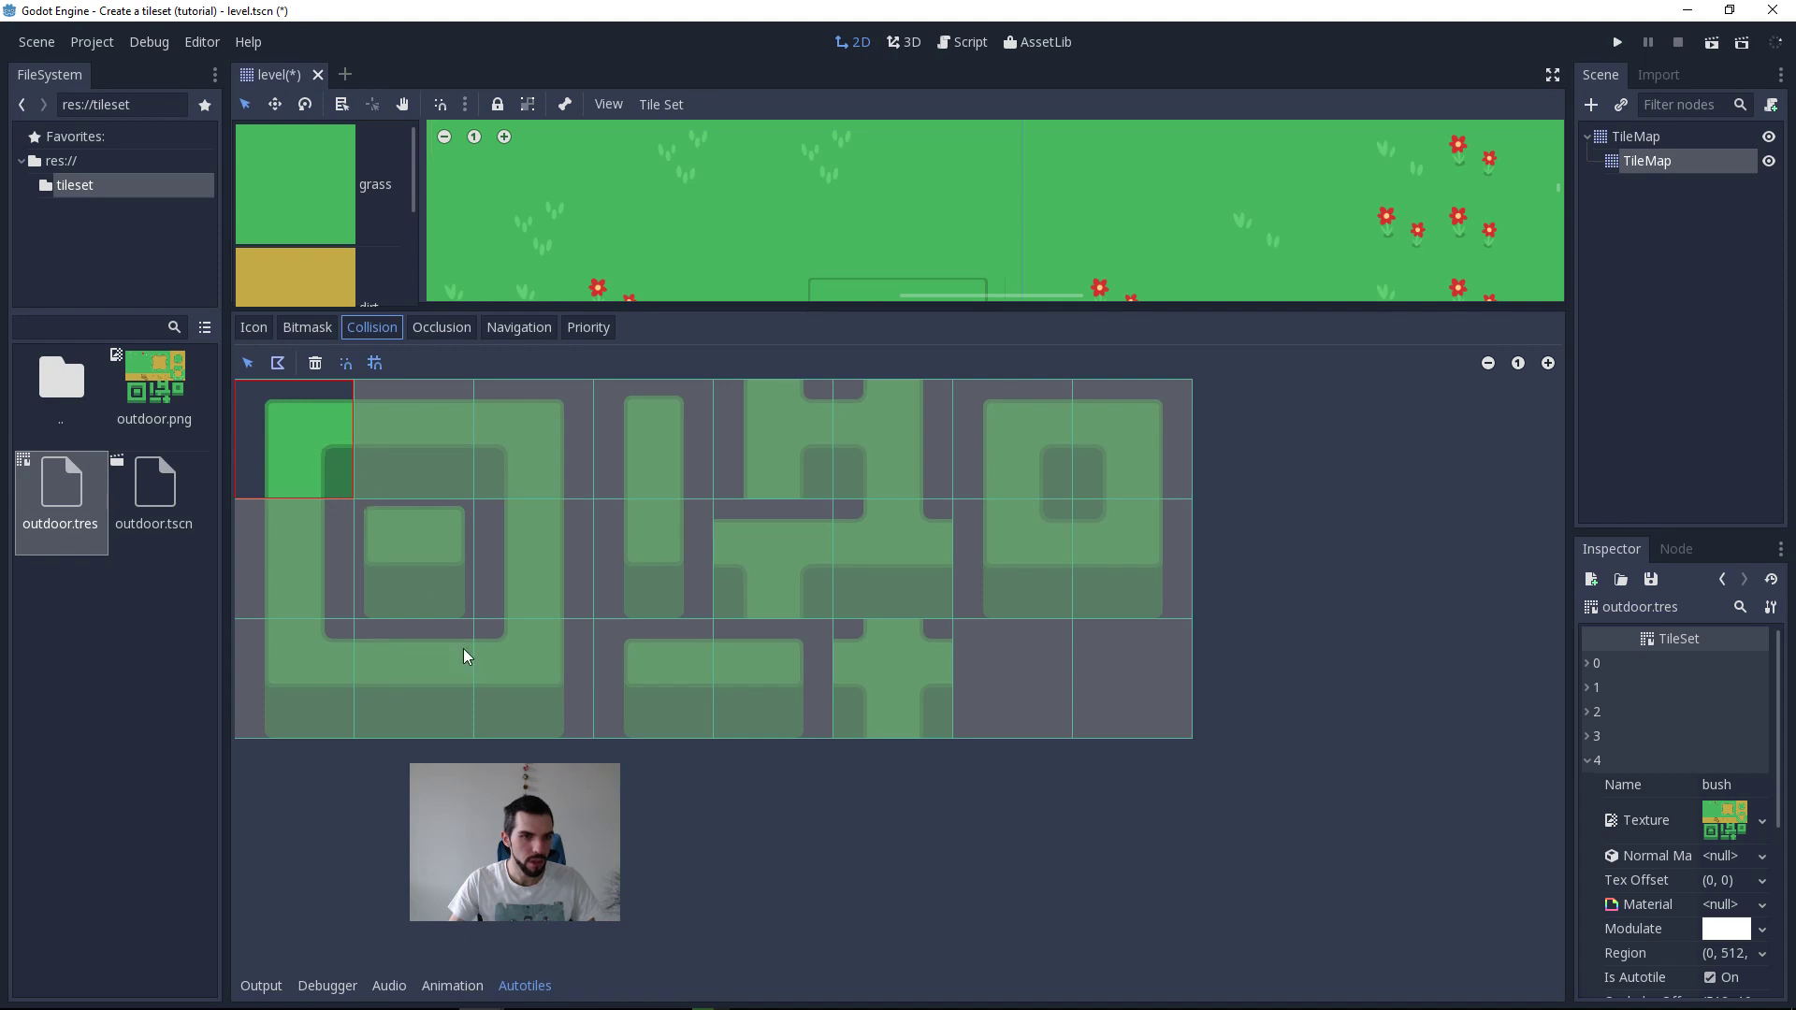
{"action": "left_click", "coordinate": [330, 325]}
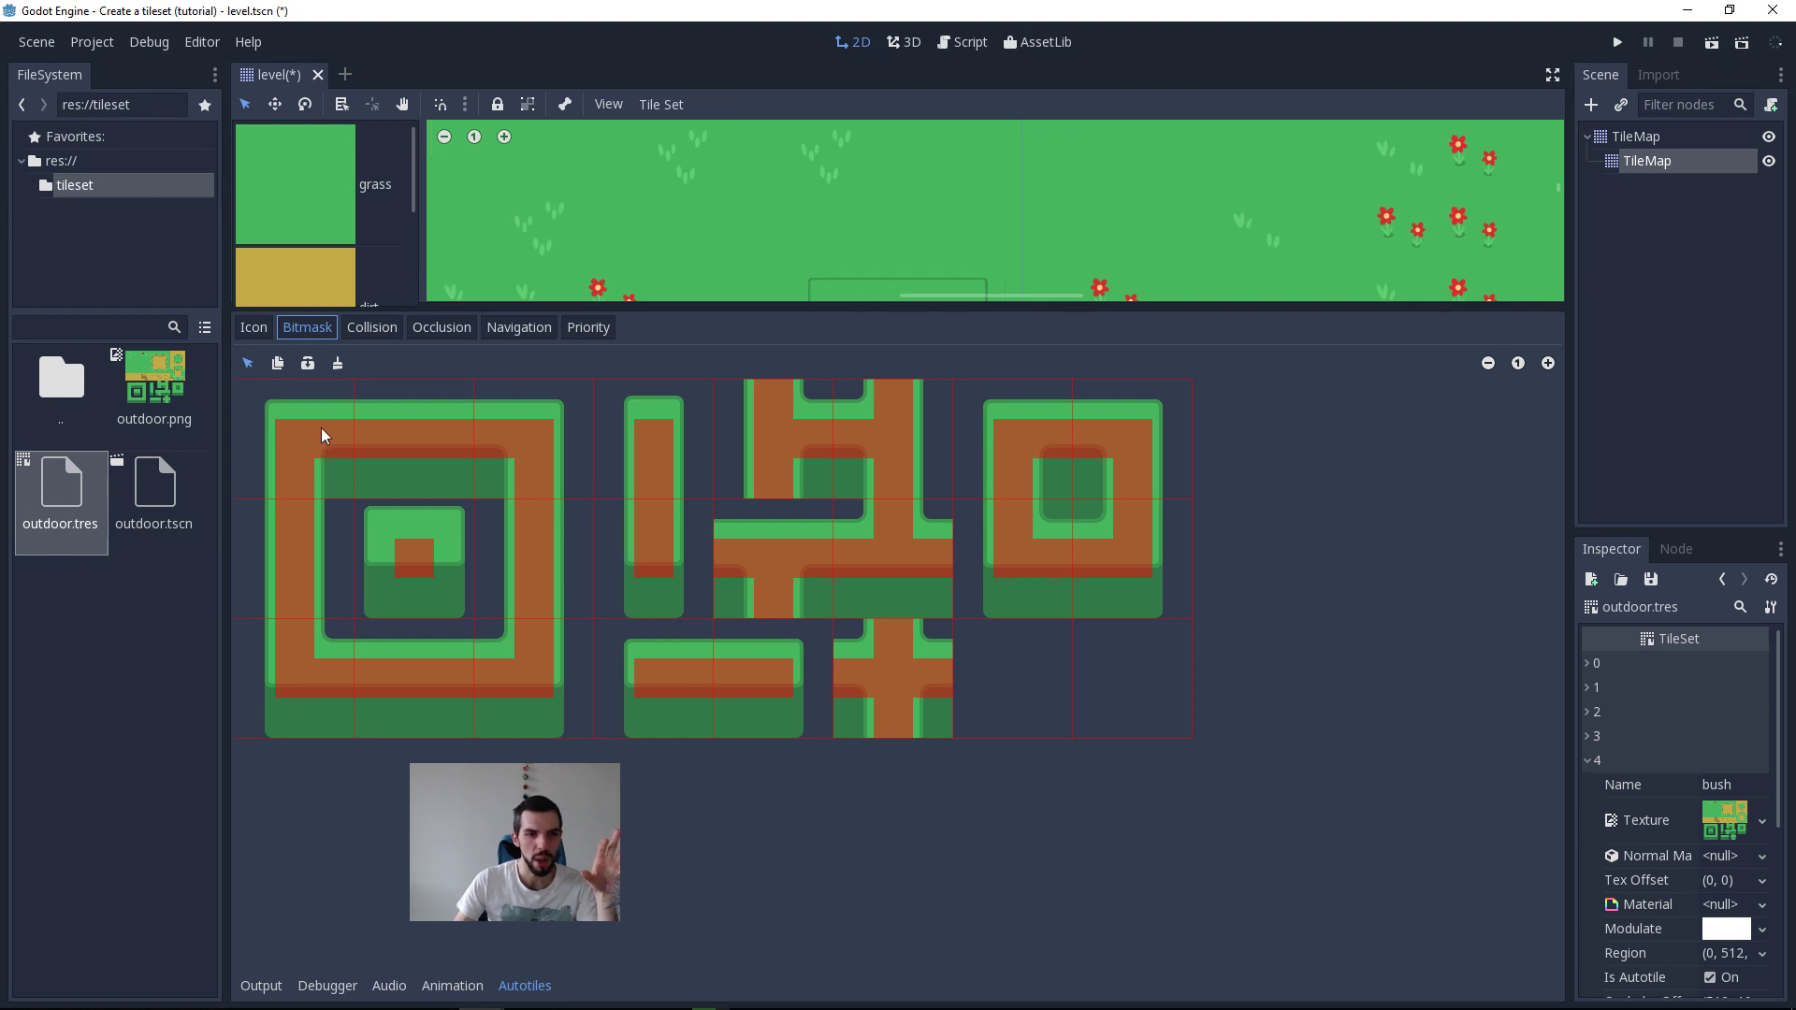
{"action": "left_click_drag", "start_coordinate": [323, 434], "coordinate": [474, 436]}
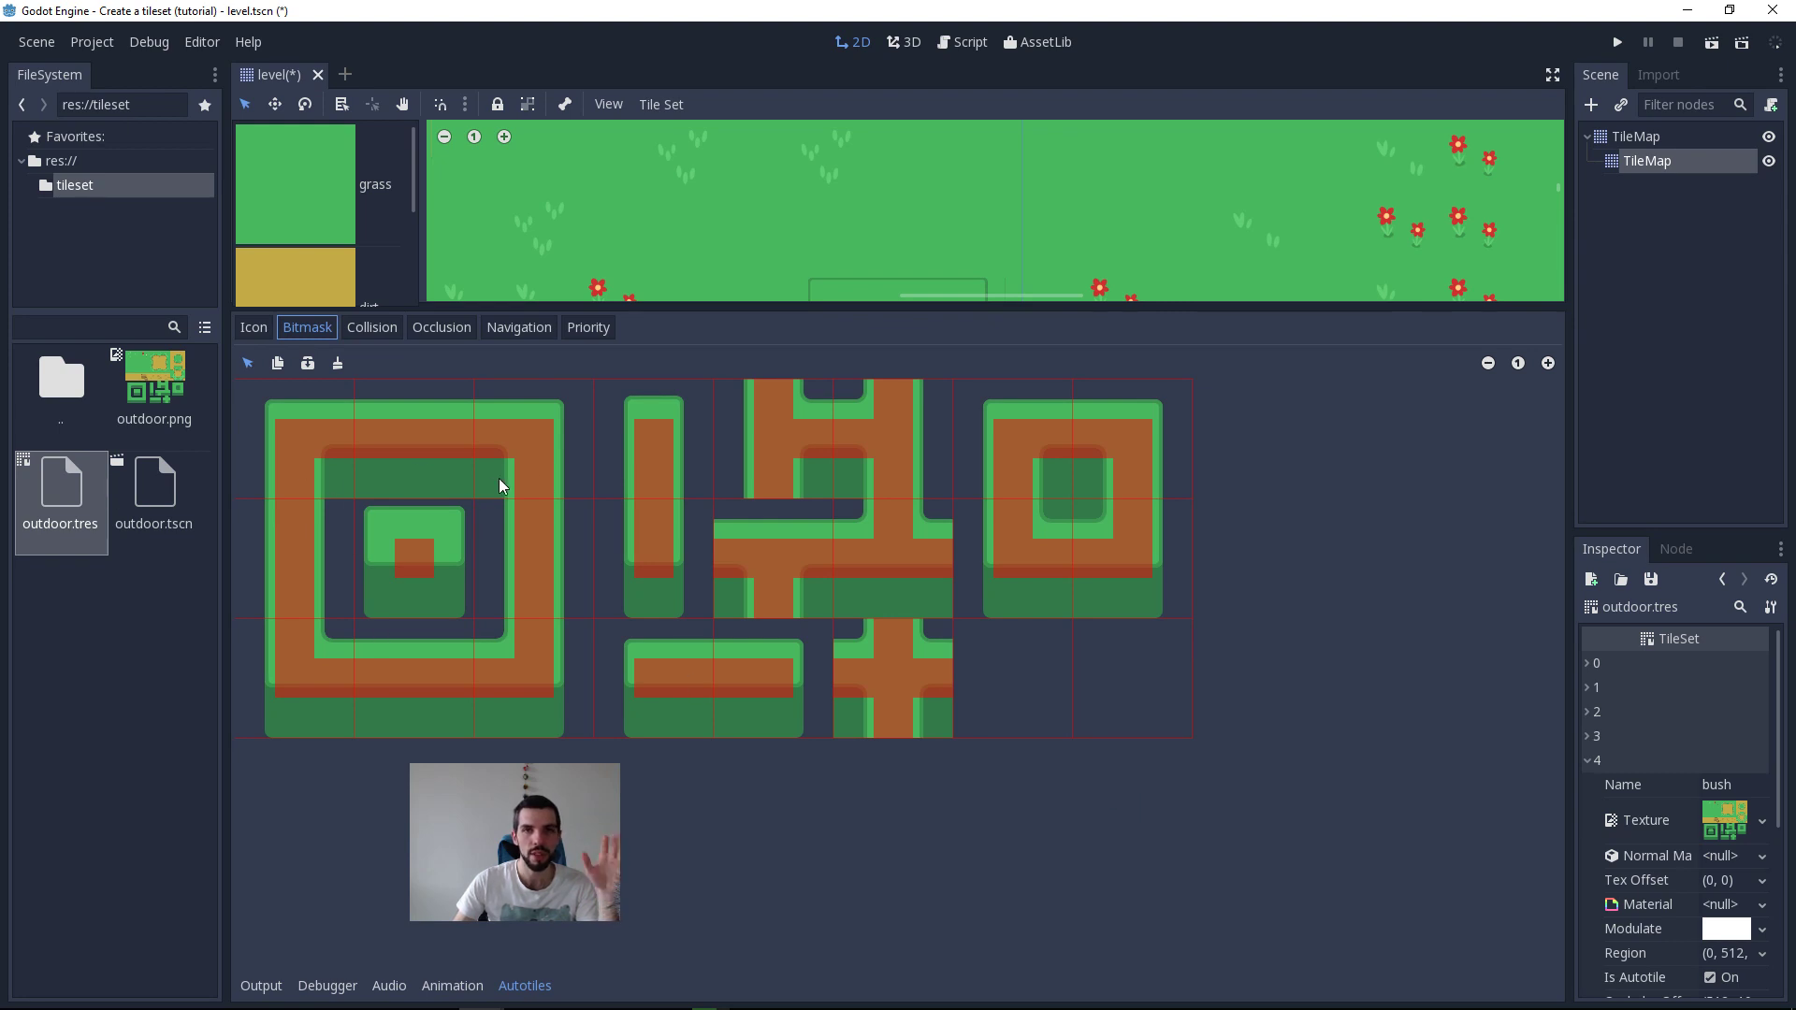
Step: On the child TileMap, extend the upper bush row by one tile and turn it down one tile at the corner
{"action": "middle_click_drag", "start_coordinate": [1232, 272], "coordinate": [1227, 270]}
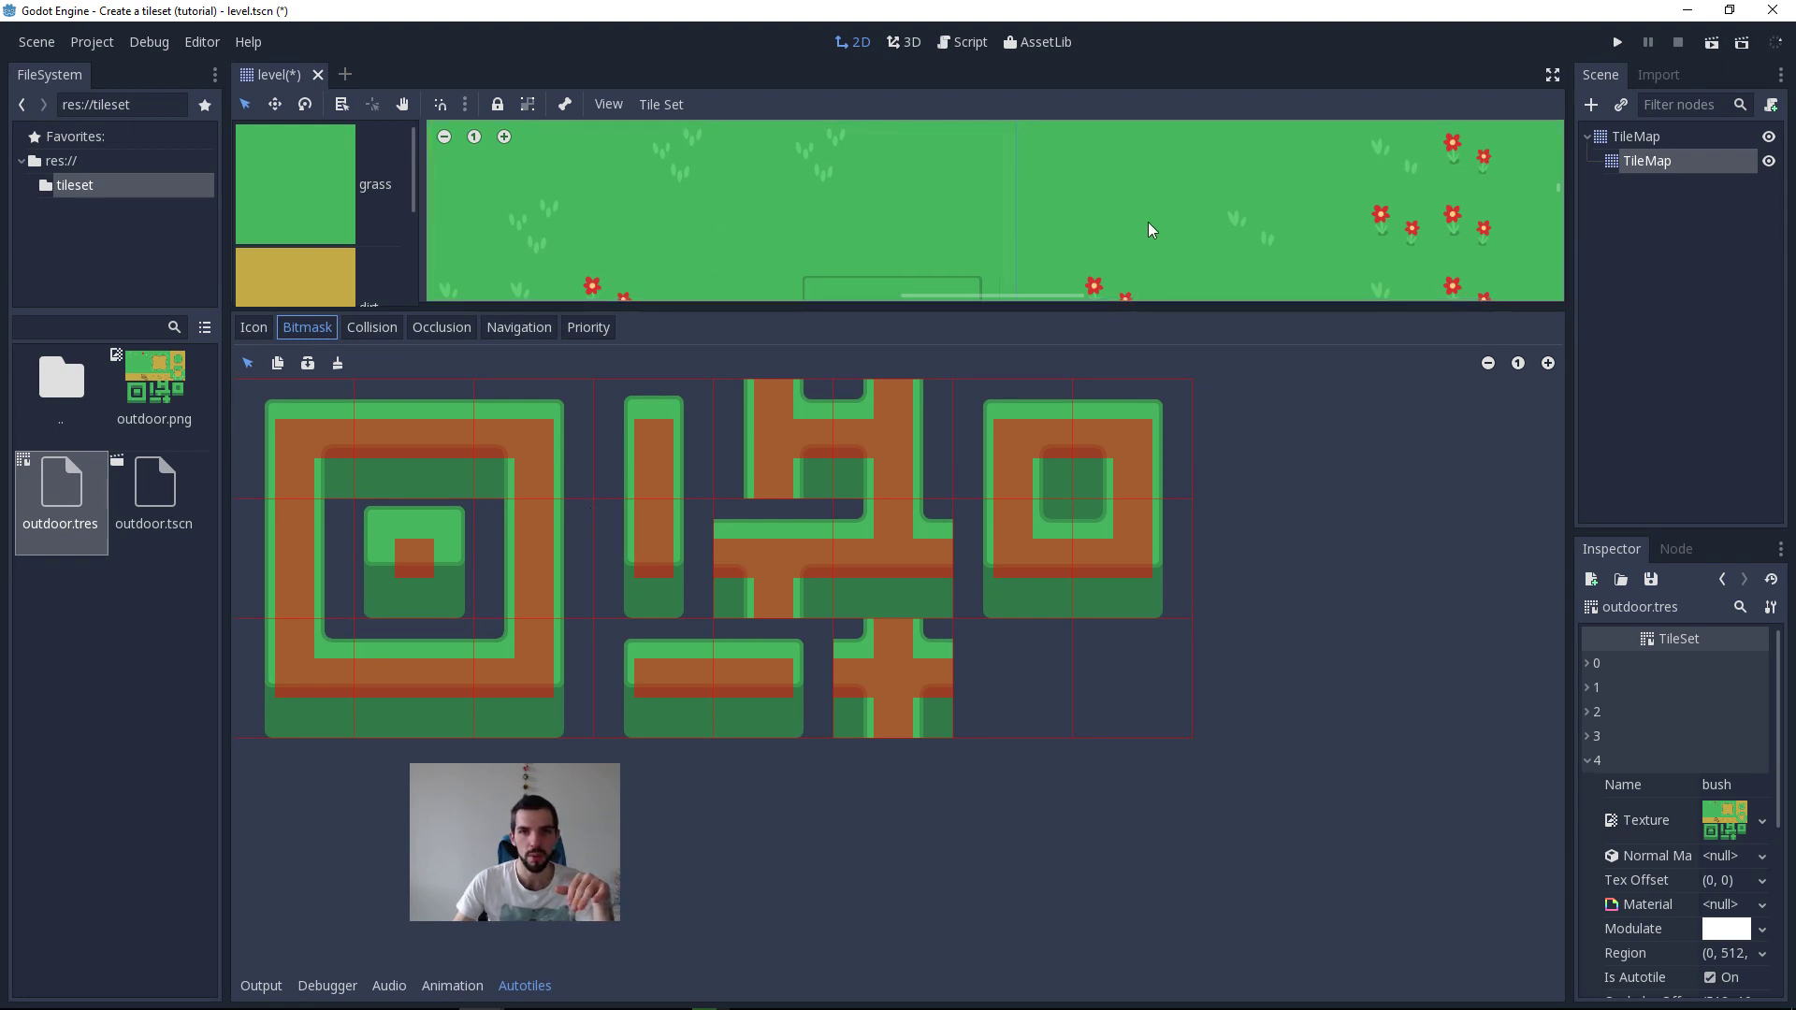
{"action": "left_click", "coordinate": [1615, 166]}
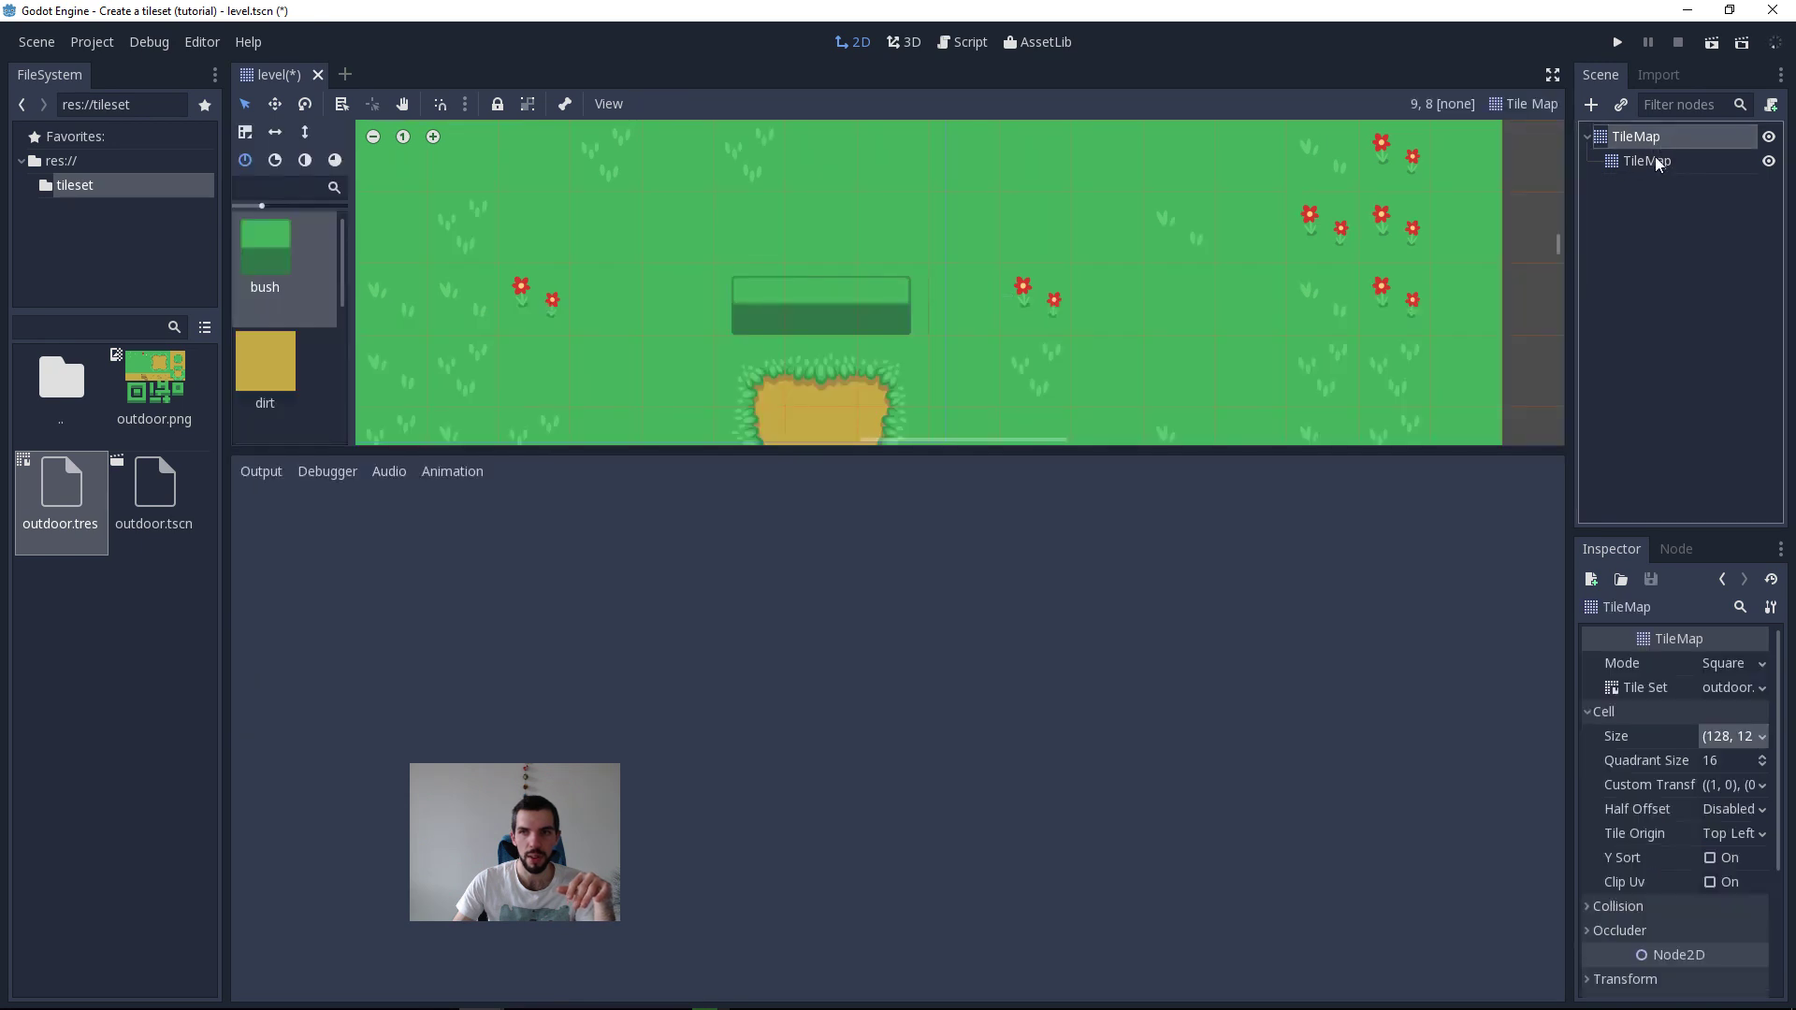
{"action": "left_click_drag", "start_coordinate": [940, 453], "coordinate": [940, 969]}
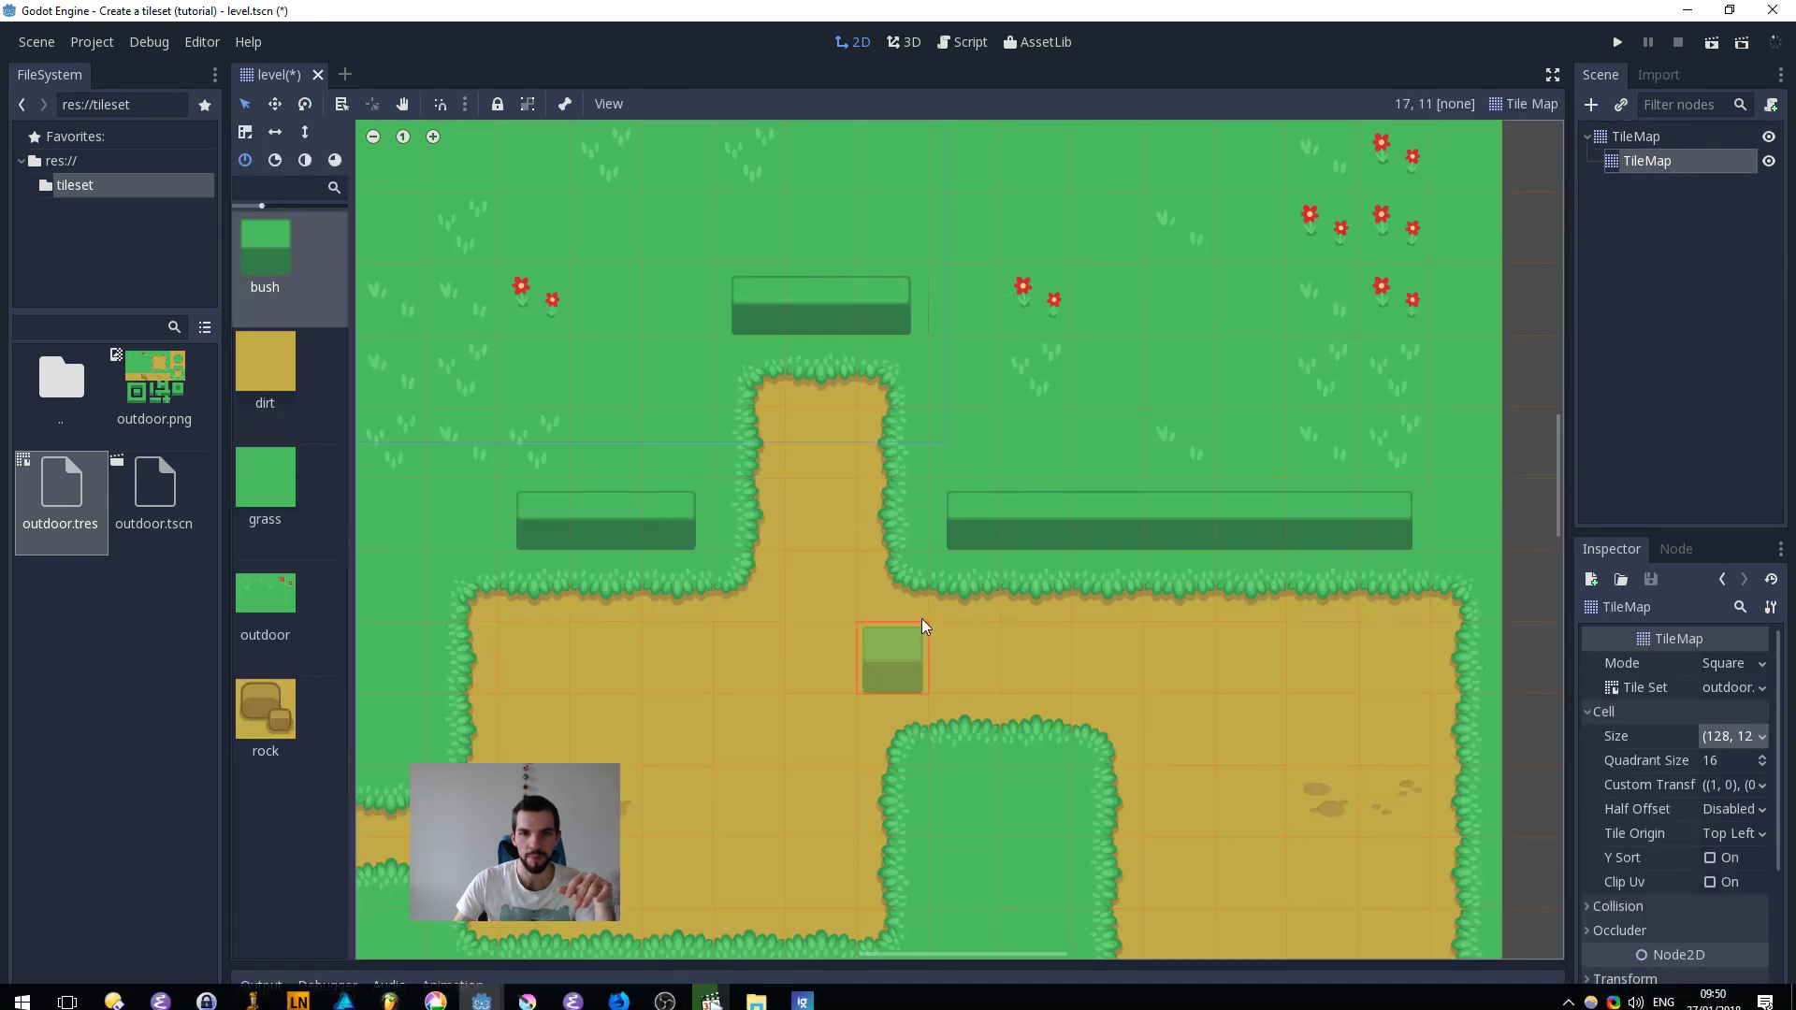
{"action": "left_click", "coordinate": [971, 373]}
{"action": "right_click", "coordinate": [990, 306]}
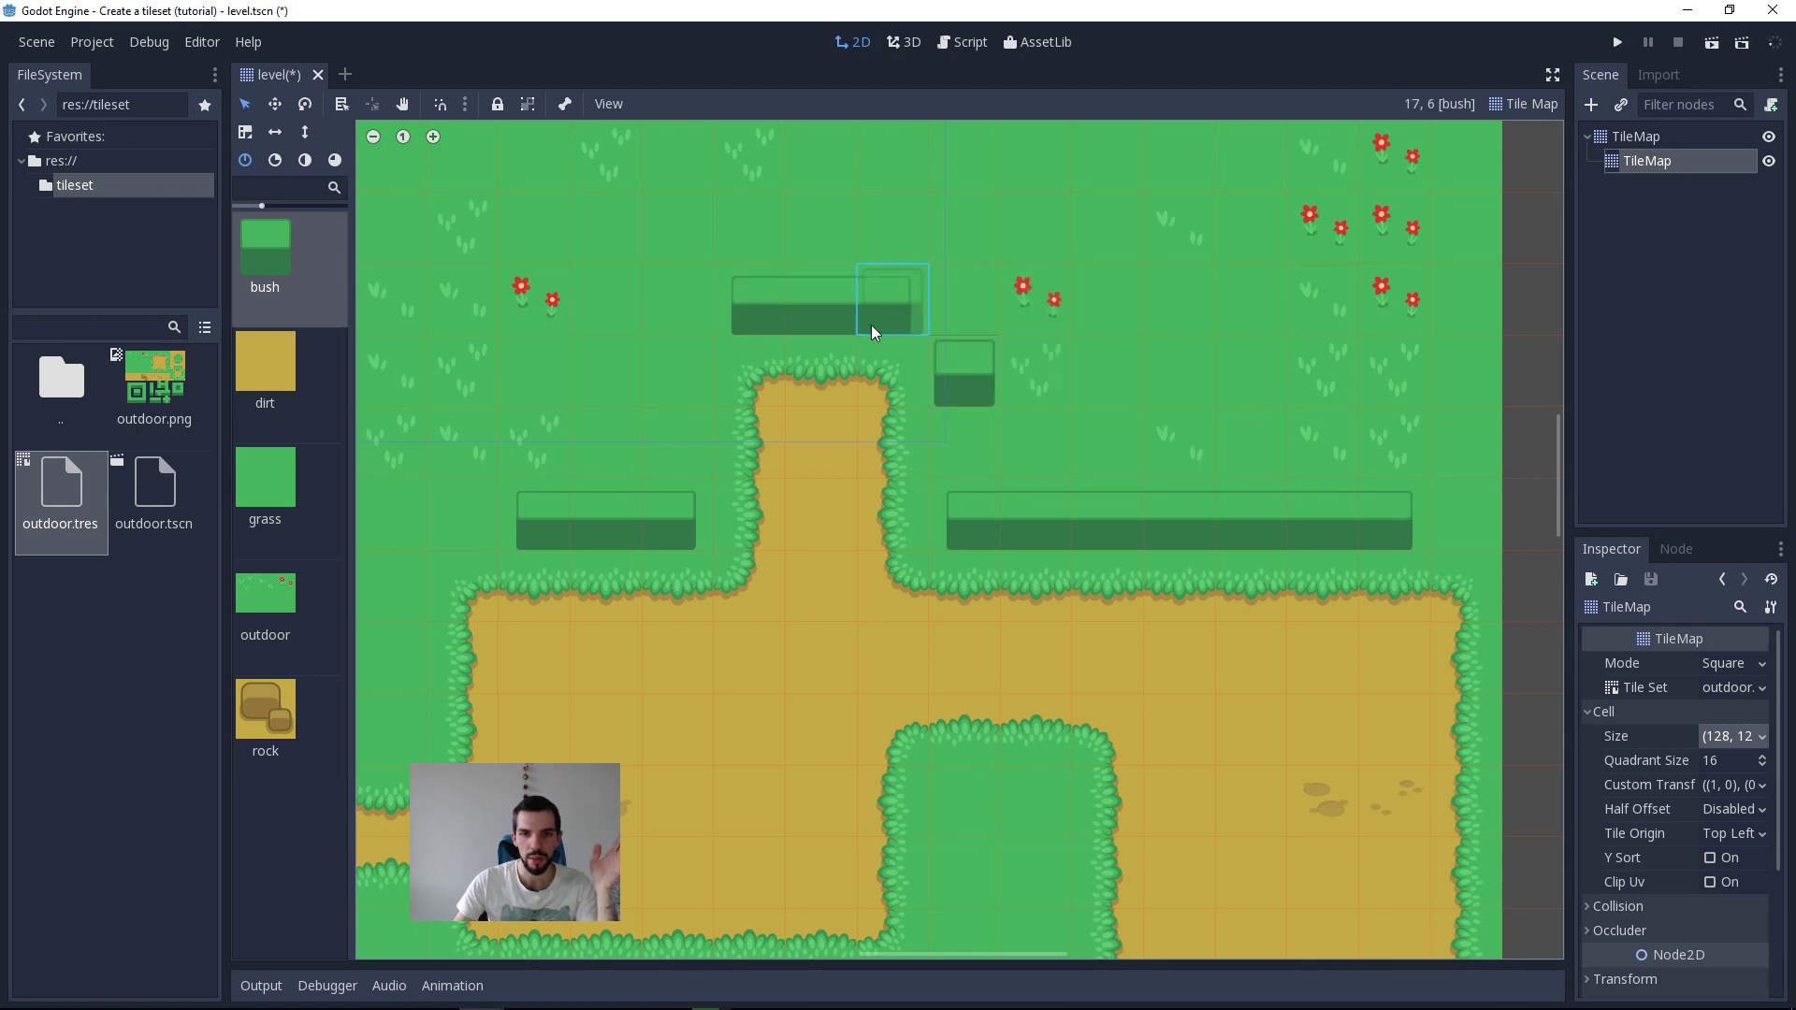
{"action": "left_click", "coordinate": [953, 285]}
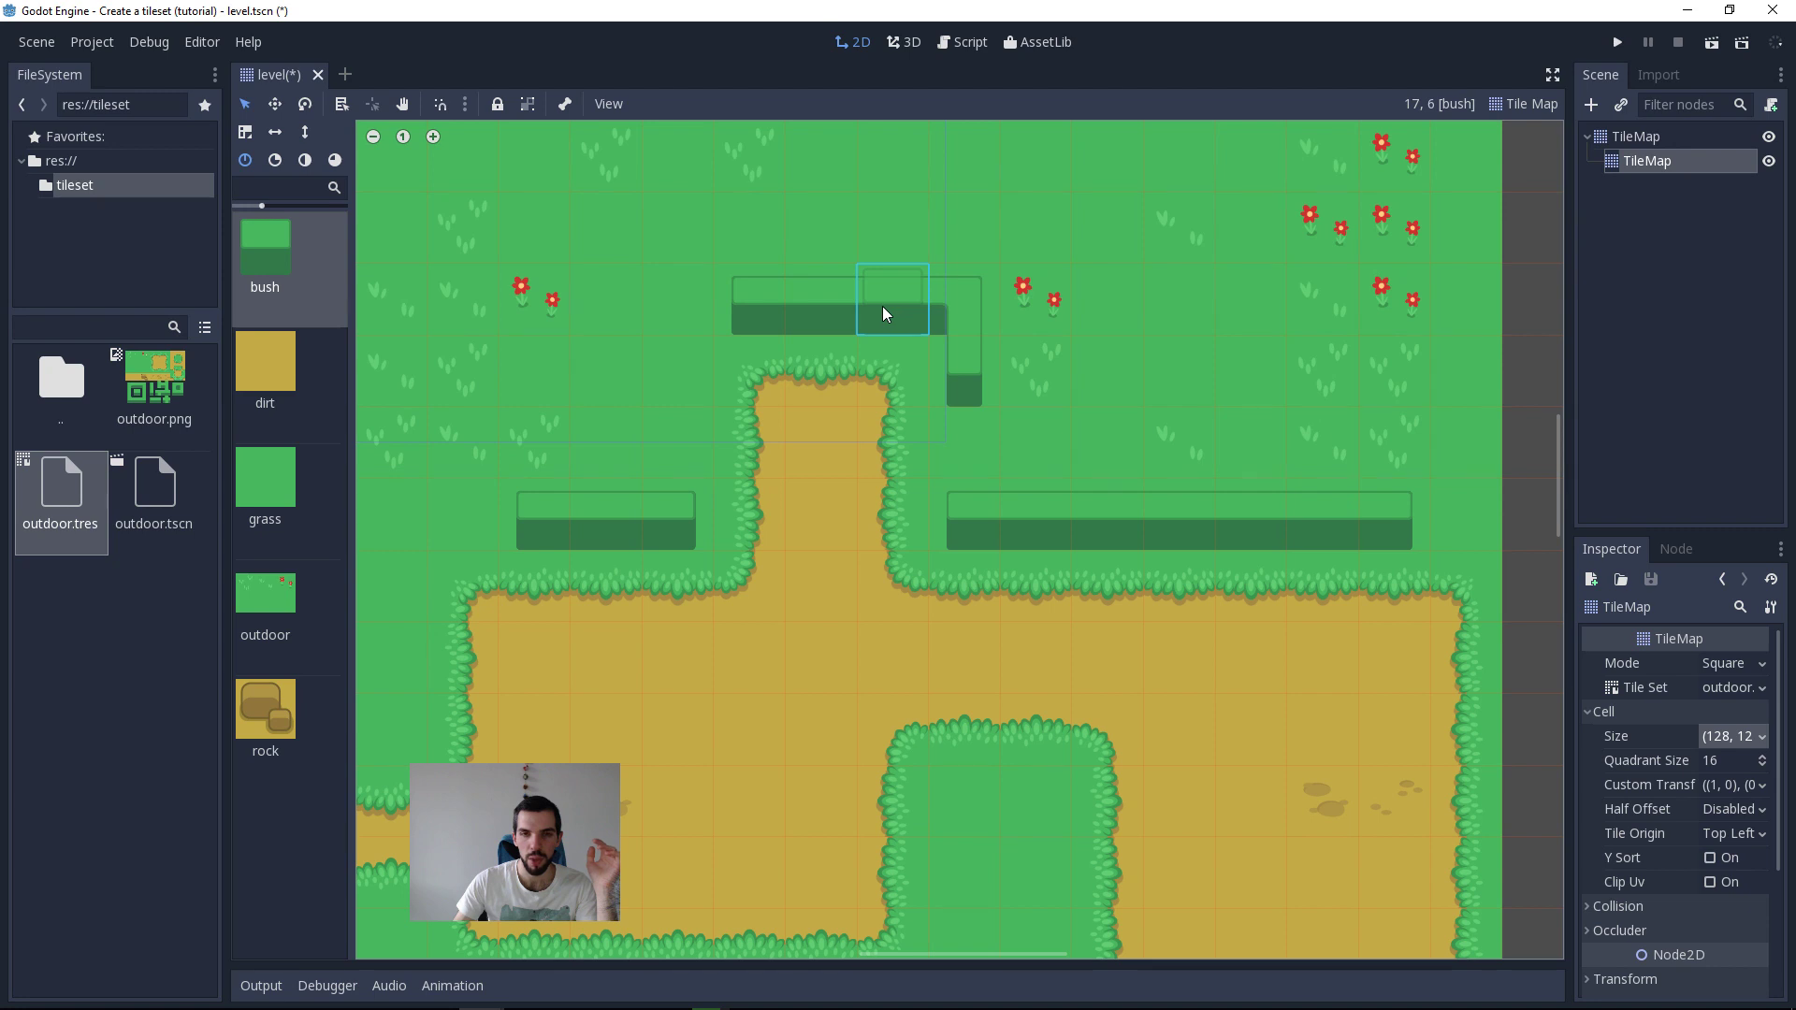
{"action": "left_click", "coordinate": [964, 397]}
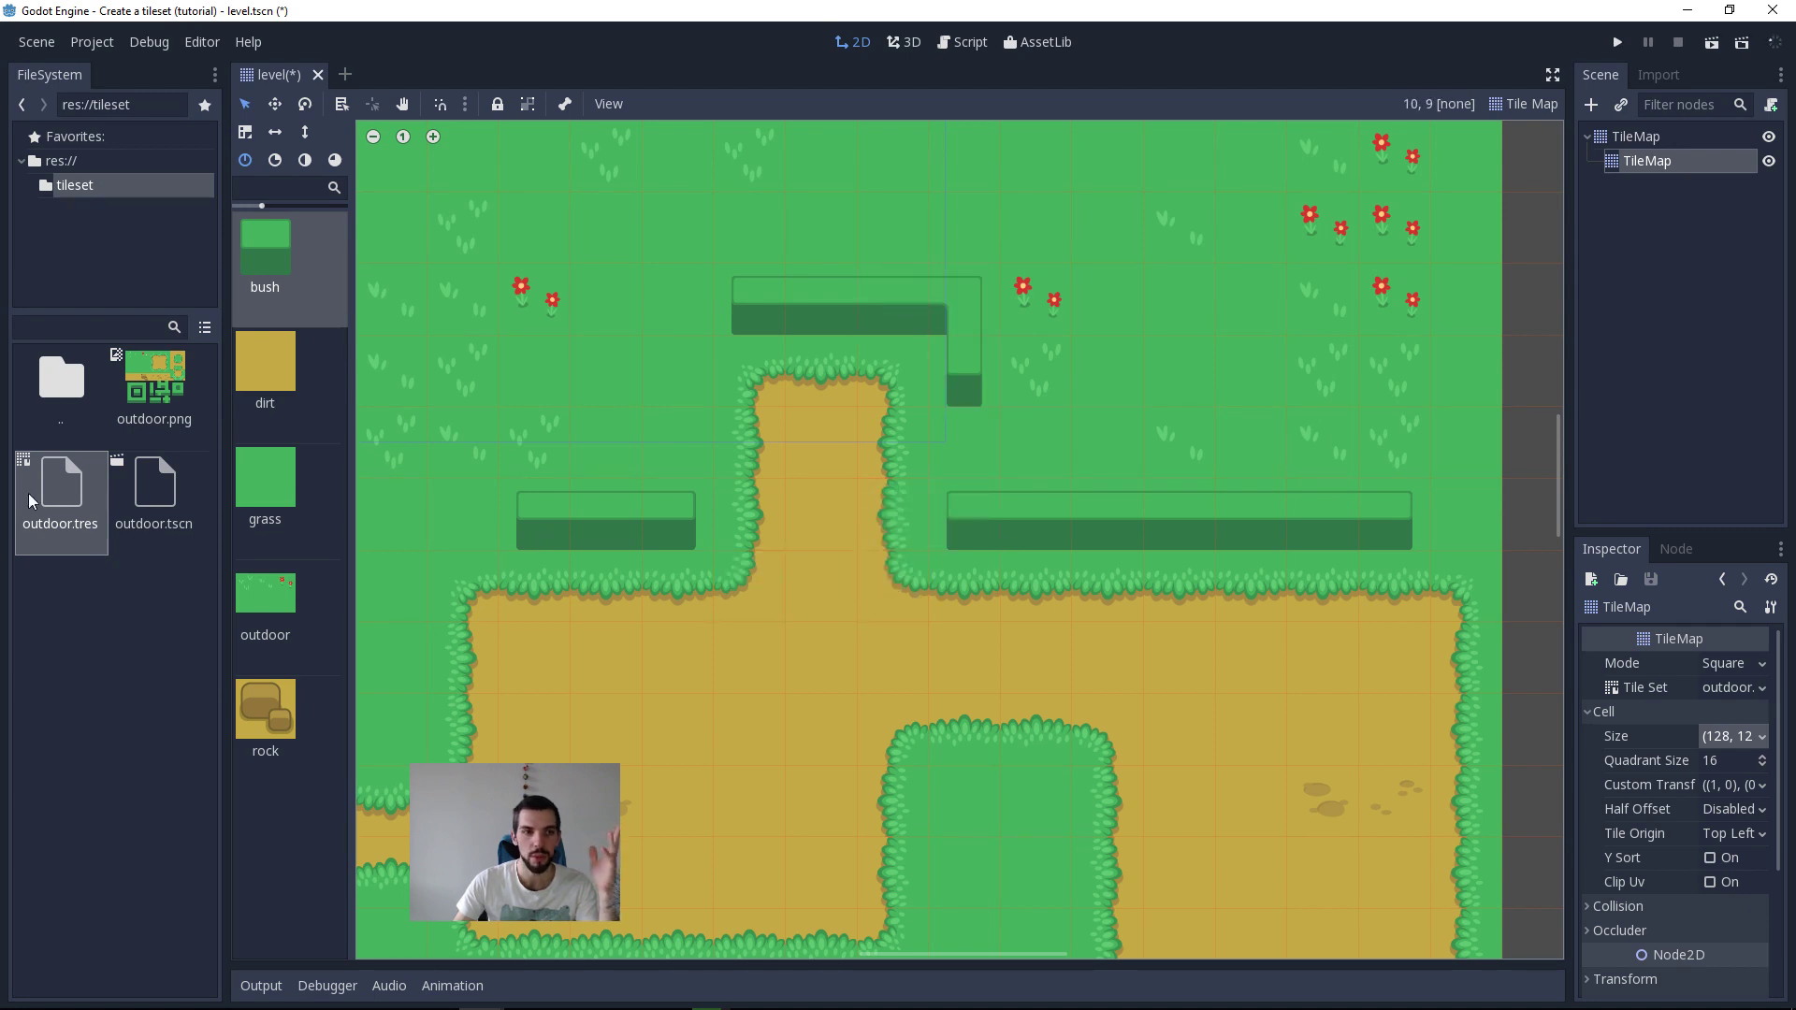
Step: Reopen the bush autotile's bitmask and toggle the left and centre bits of the top-right corner tile off and on
{"action": "double_click", "coordinate": [102, 496]}
{"action": "left_click", "coordinate": [384, 479]}
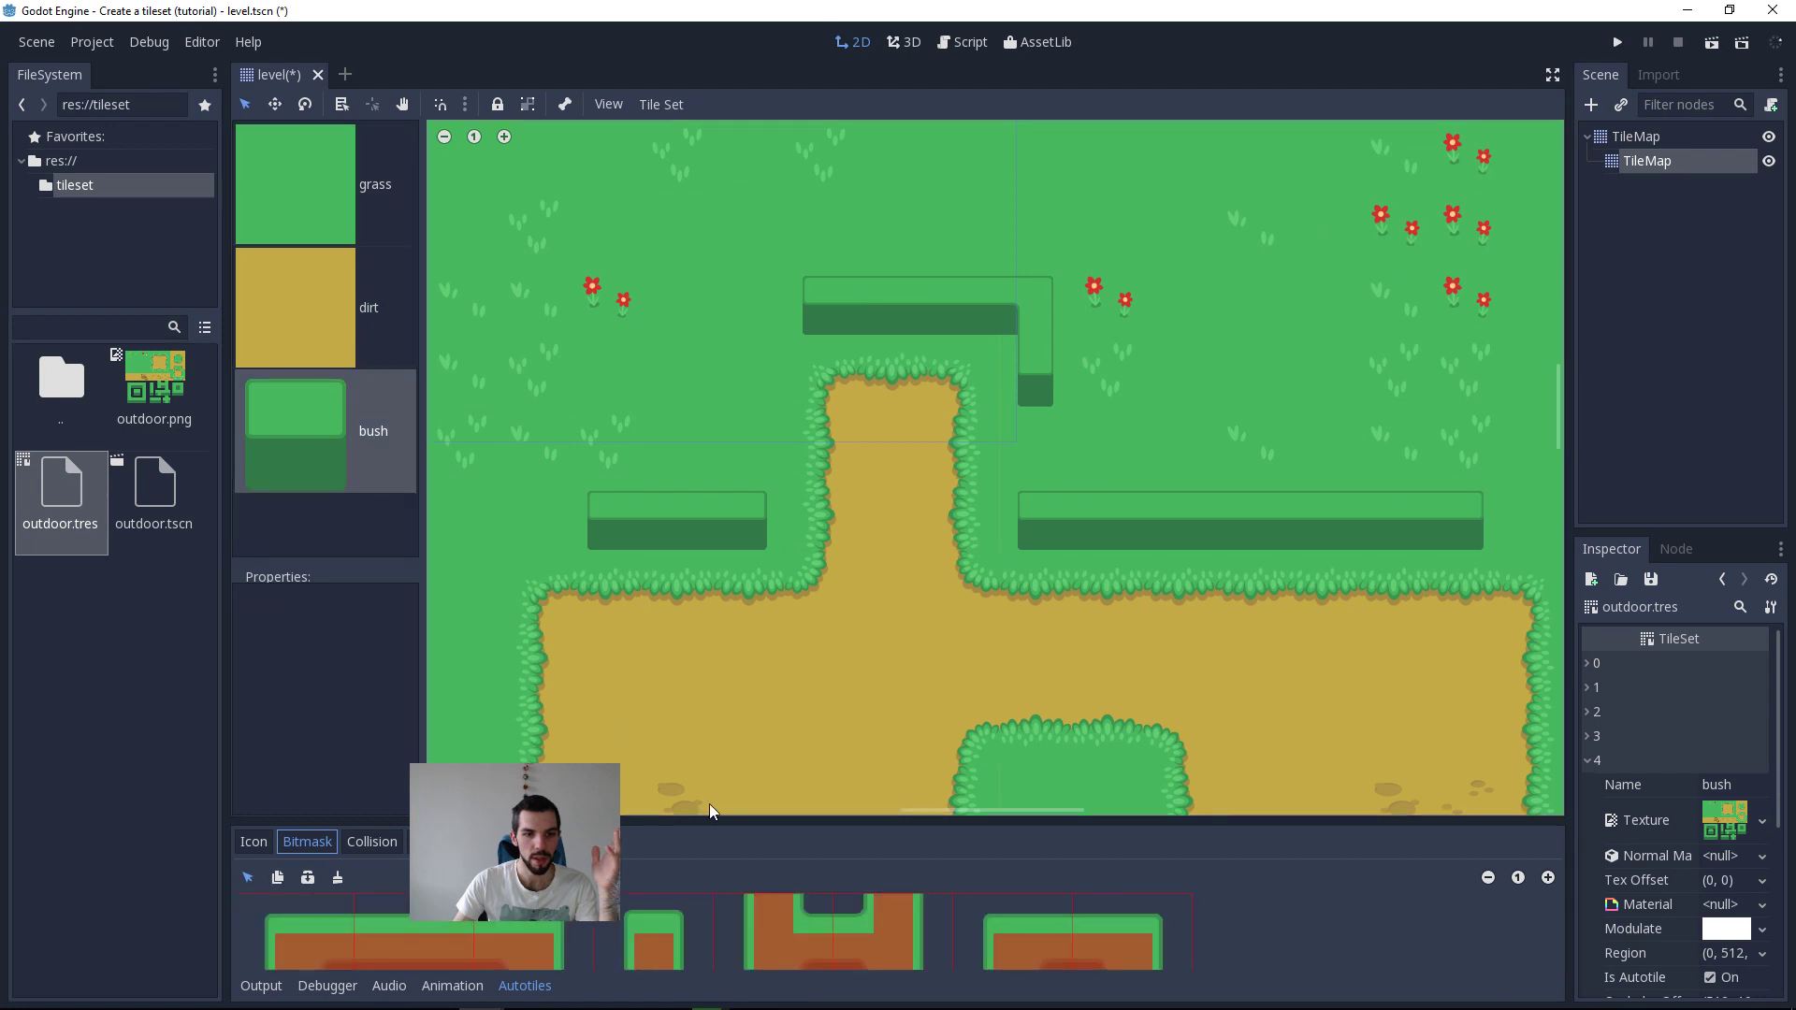
{"action": "left_click_drag", "start_coordinate": [748, 817], "coordinate": [599, 376]}
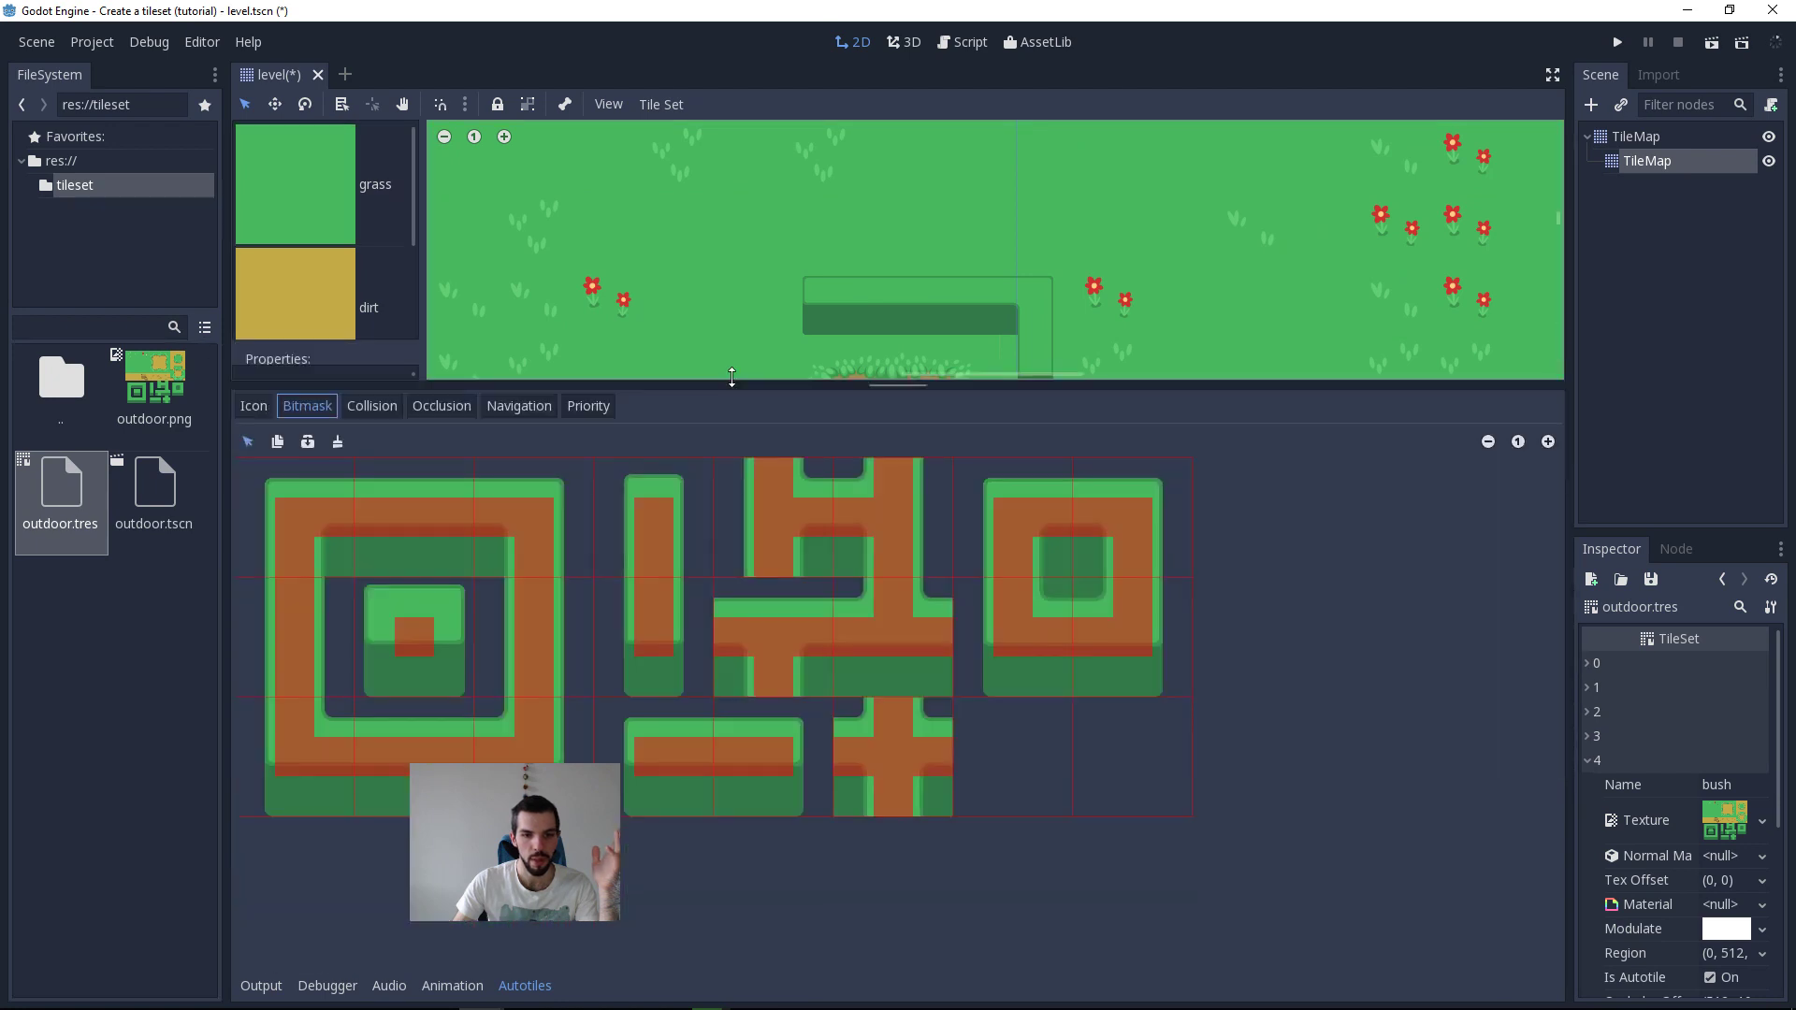
{"action": "right_click", "coordinate": [496, 514]}
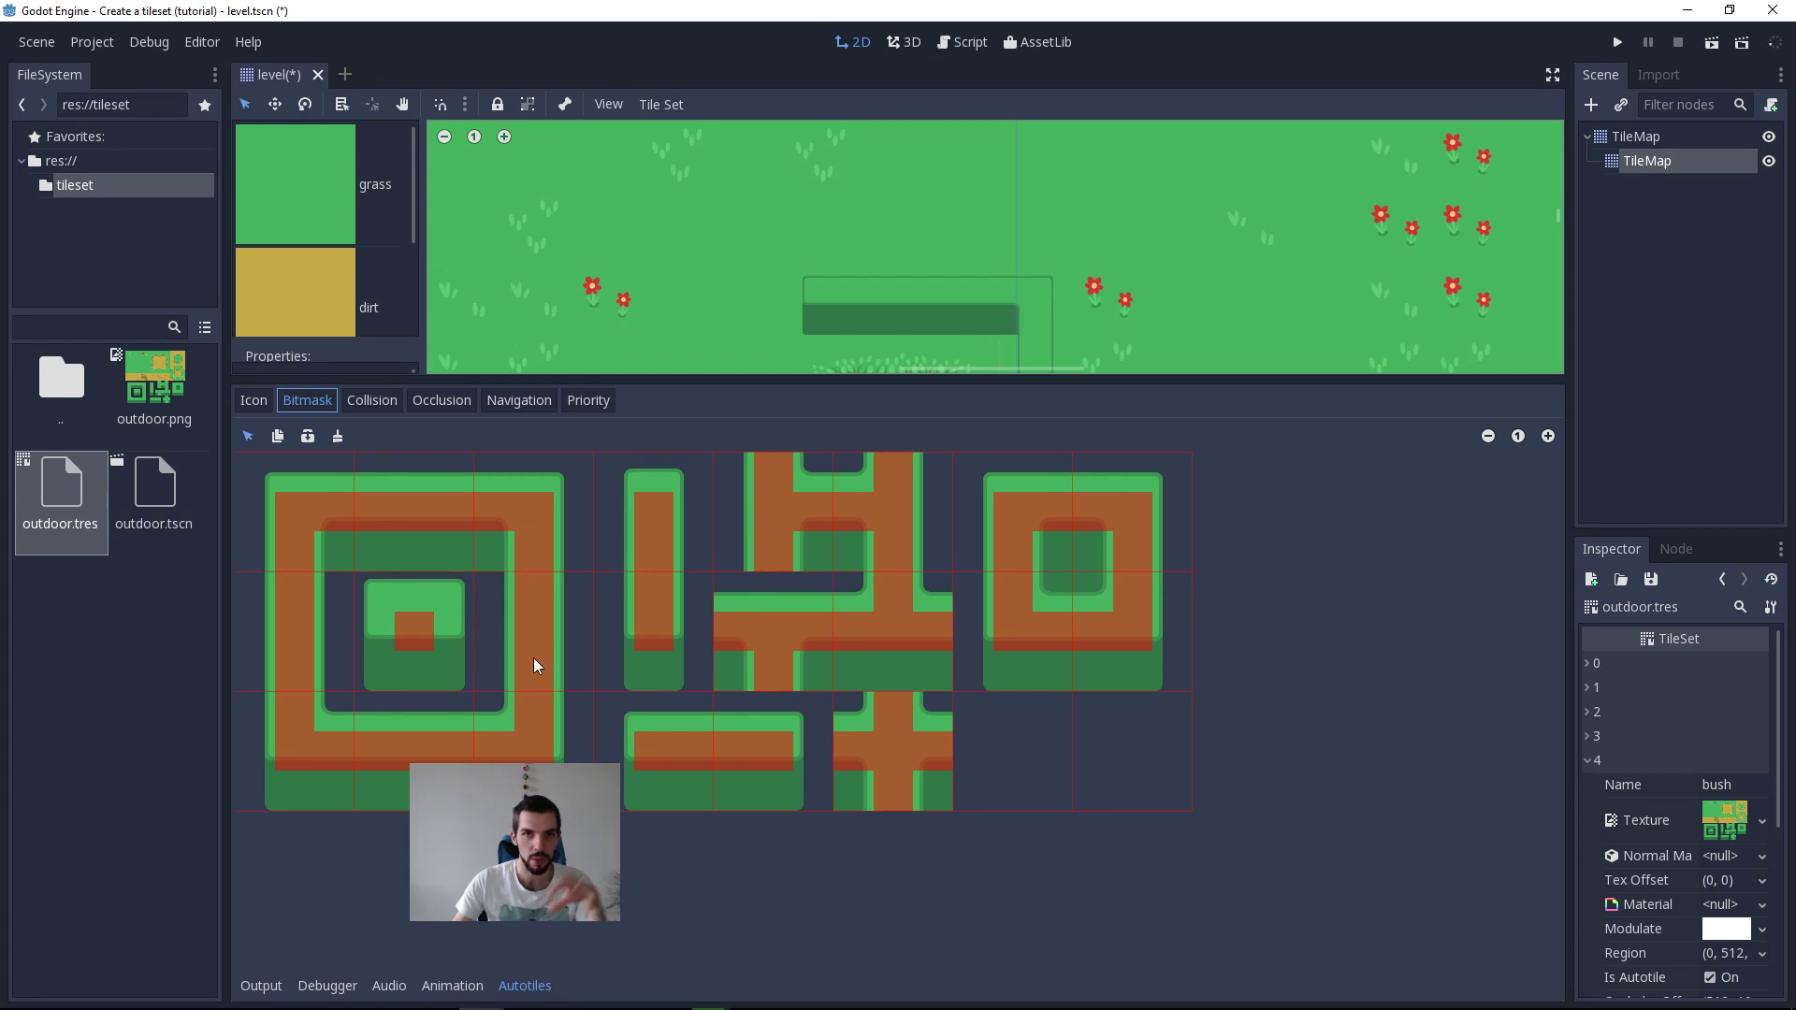
{"action": "right_click", "coordinate": [528, 513]}
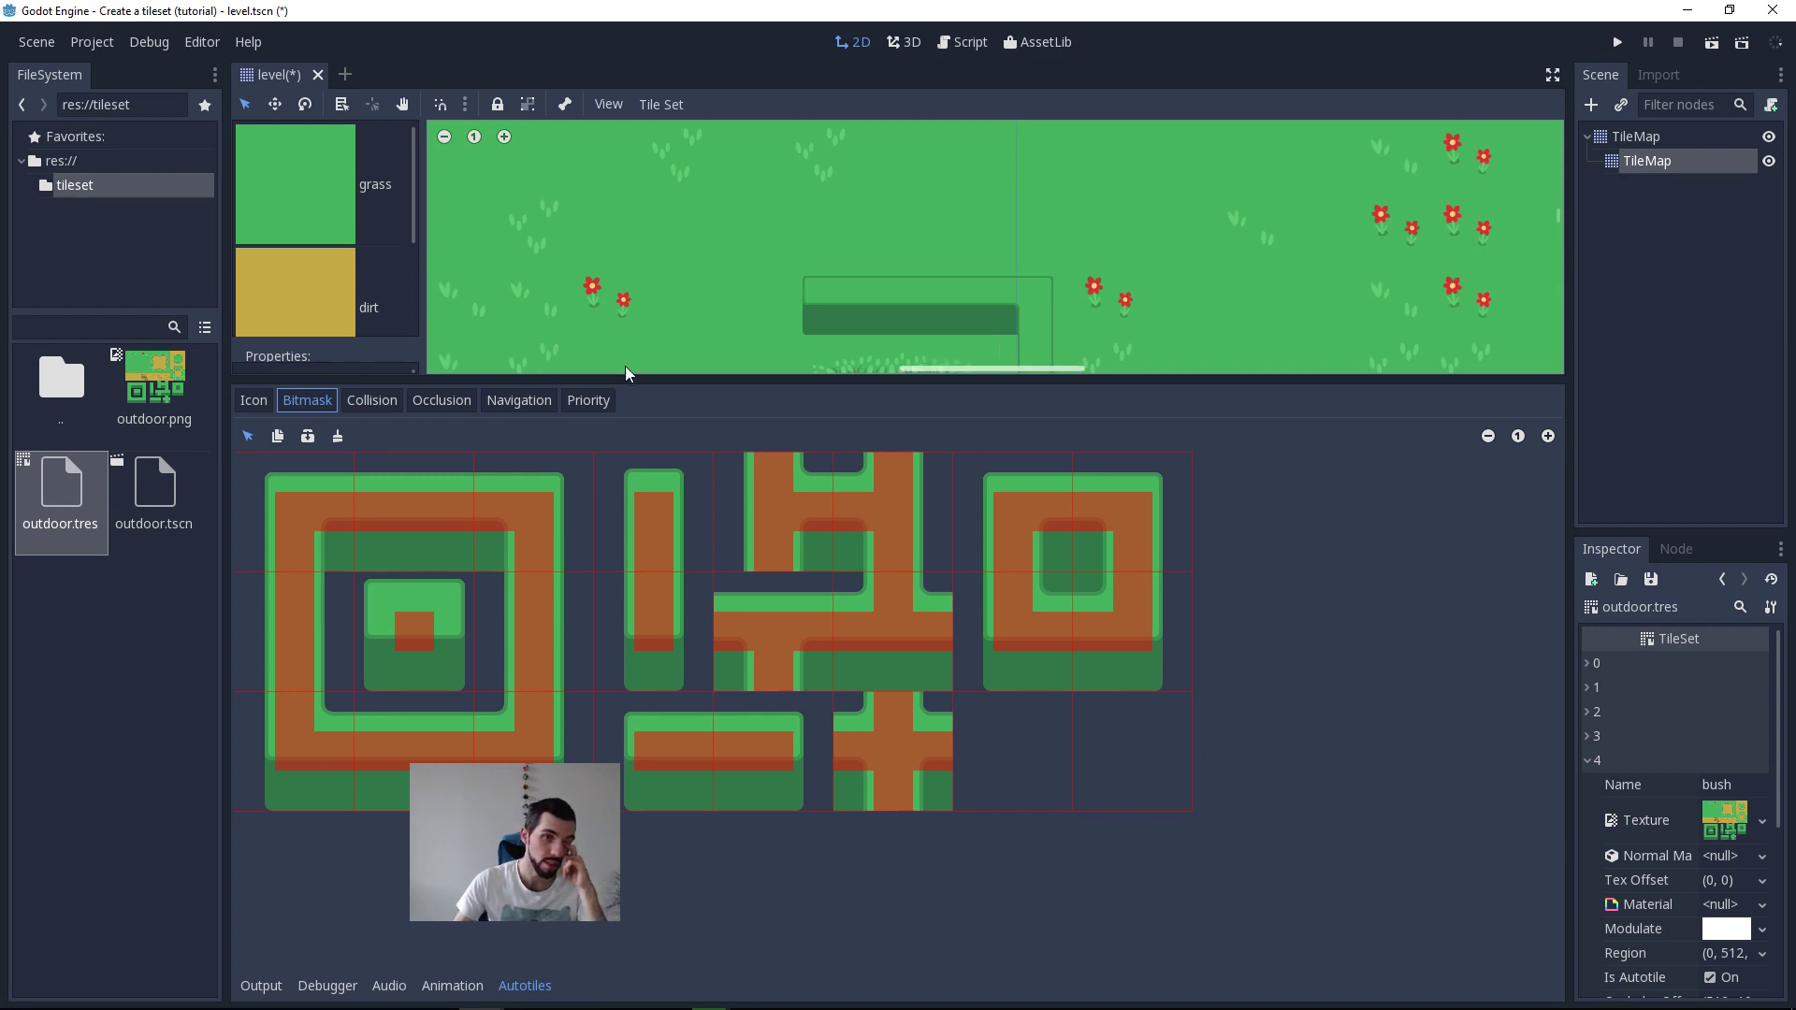
{"action": "left_click_drag", "start_coordinate": [626, 372], "coordinate": [626, 816]}
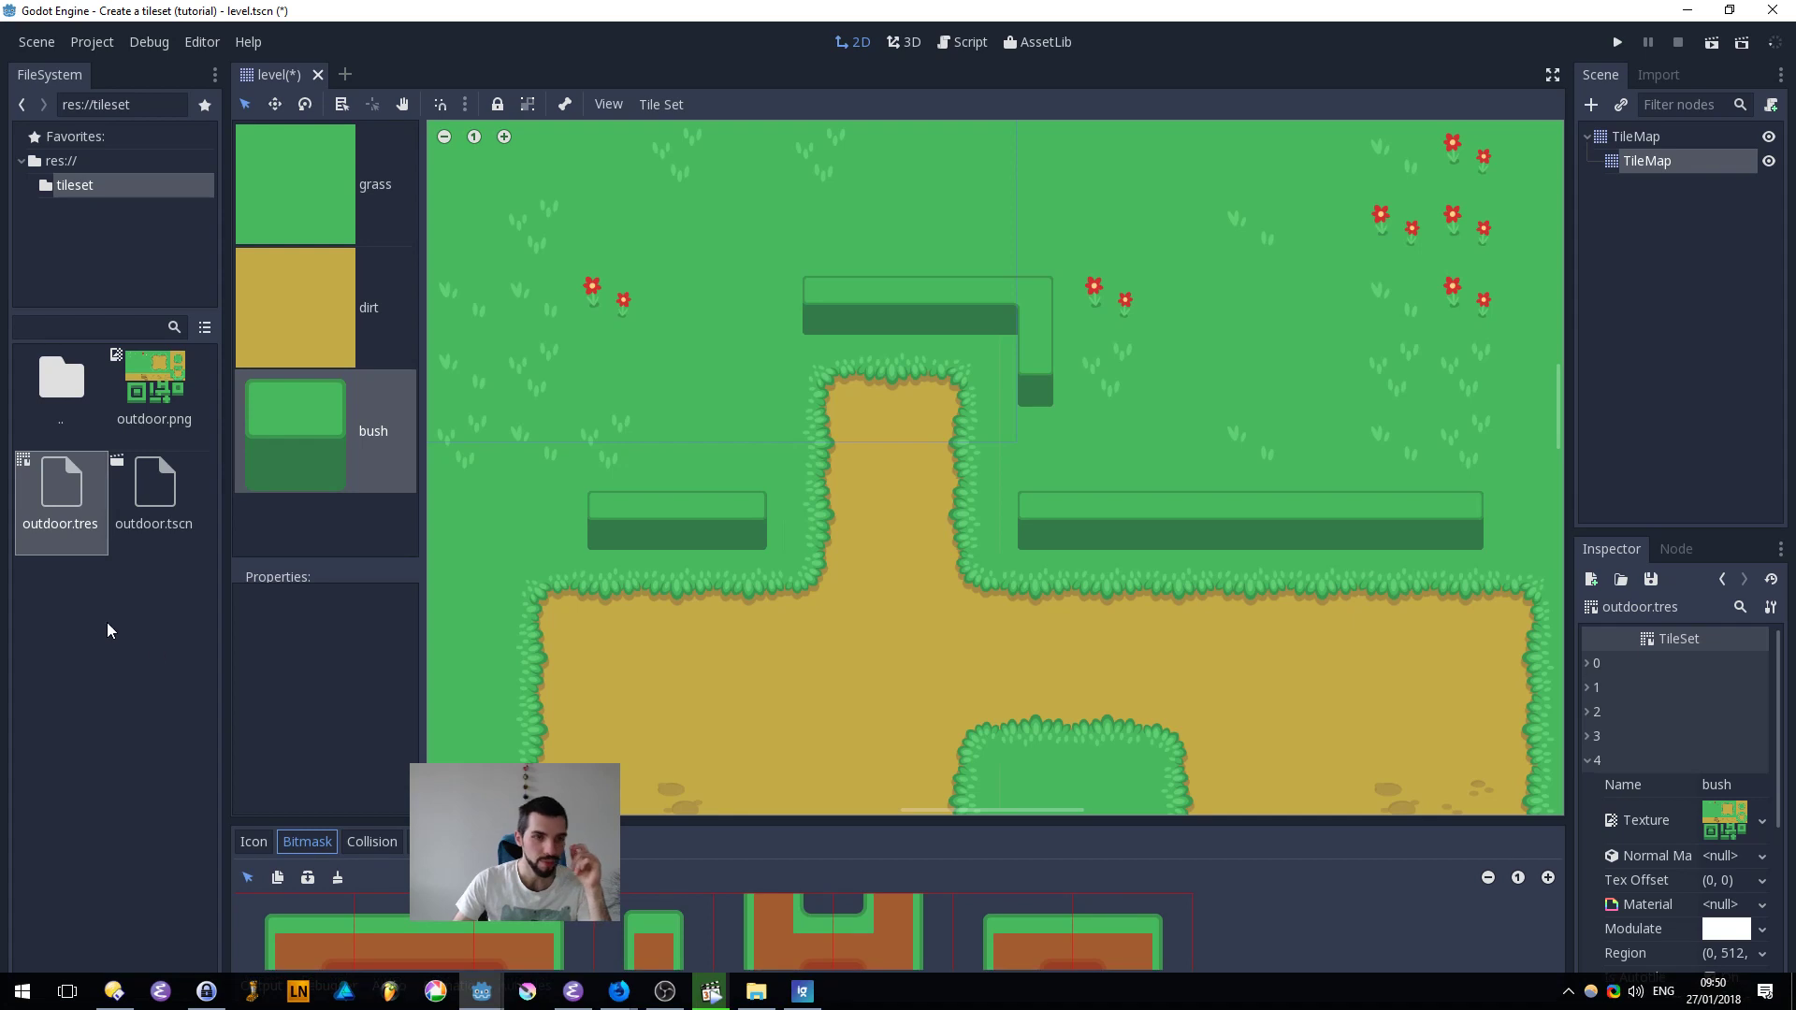
Step: View the outdoor.tscn tileset source scene and return to level.tscn
{"action": "double_click", "coordinate": [155, 486]}
{"action": "double_click", "coordinate": [41, 501]}
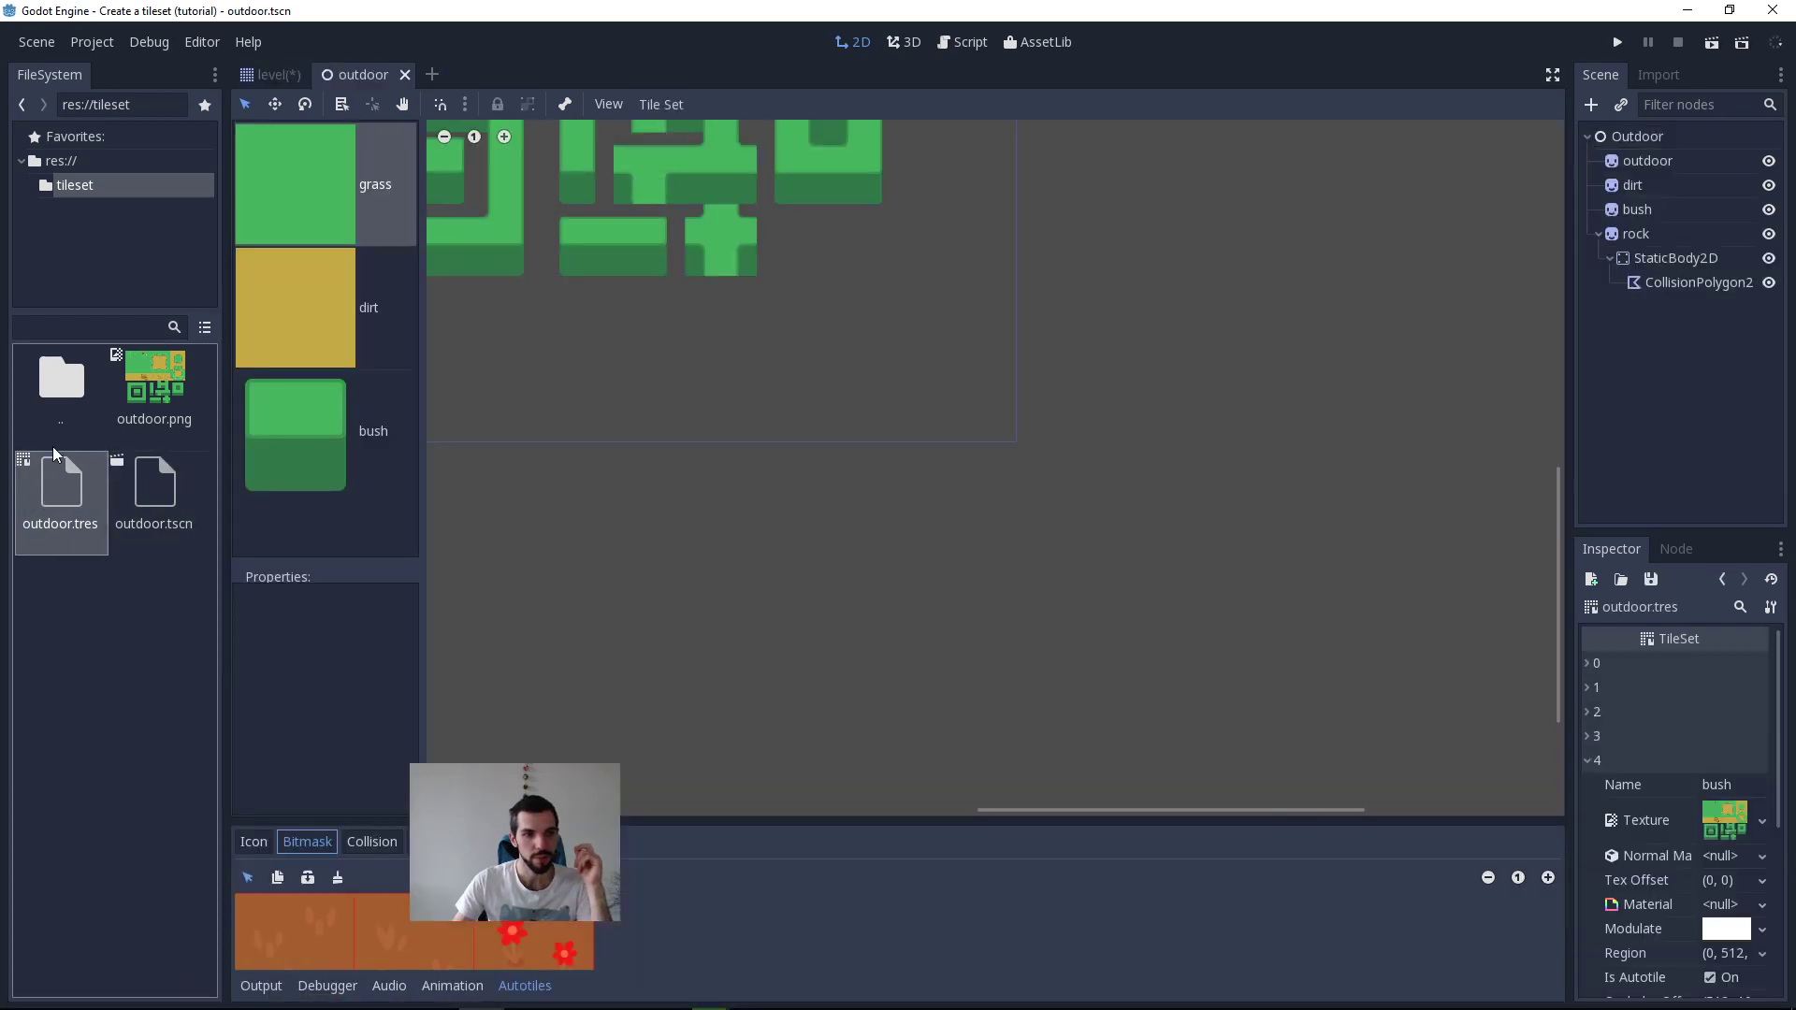
{"action": "left_click", "coordinate": [166, 485]}
{"action": "double_click", "coordinate": [80, 391]}
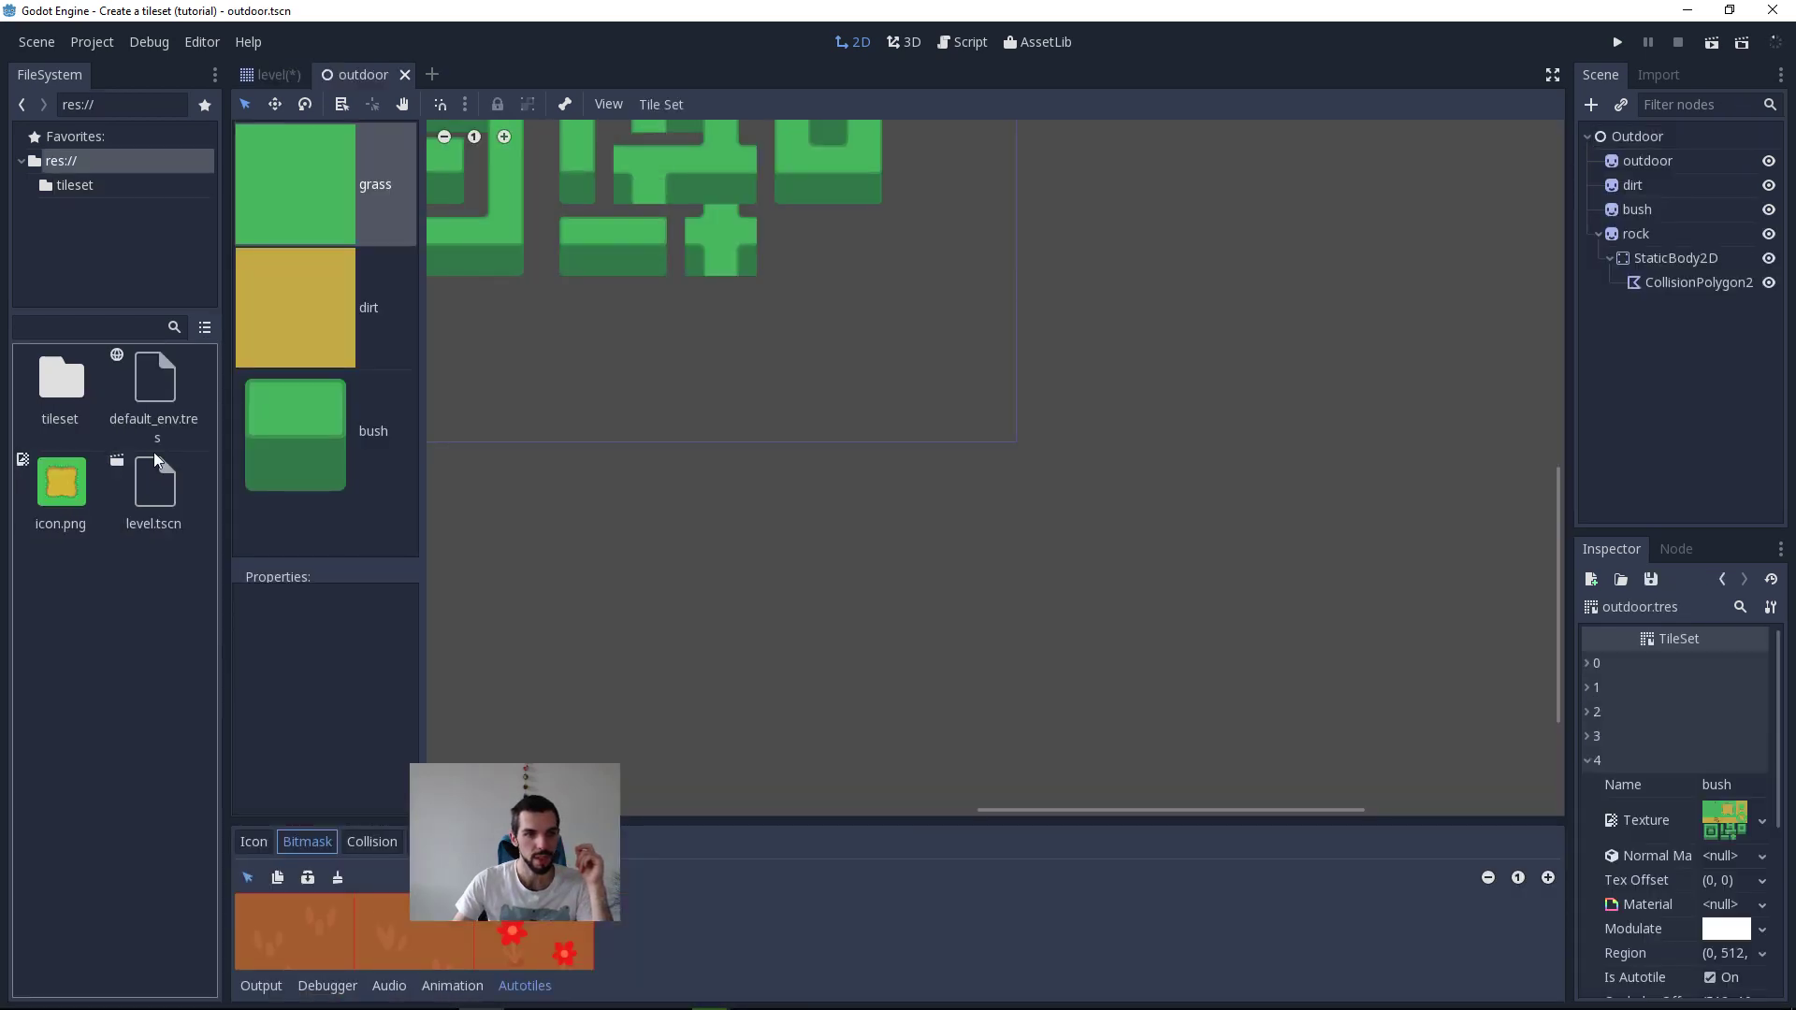
{"action": "double_click", "coordinate": [174, 502]}
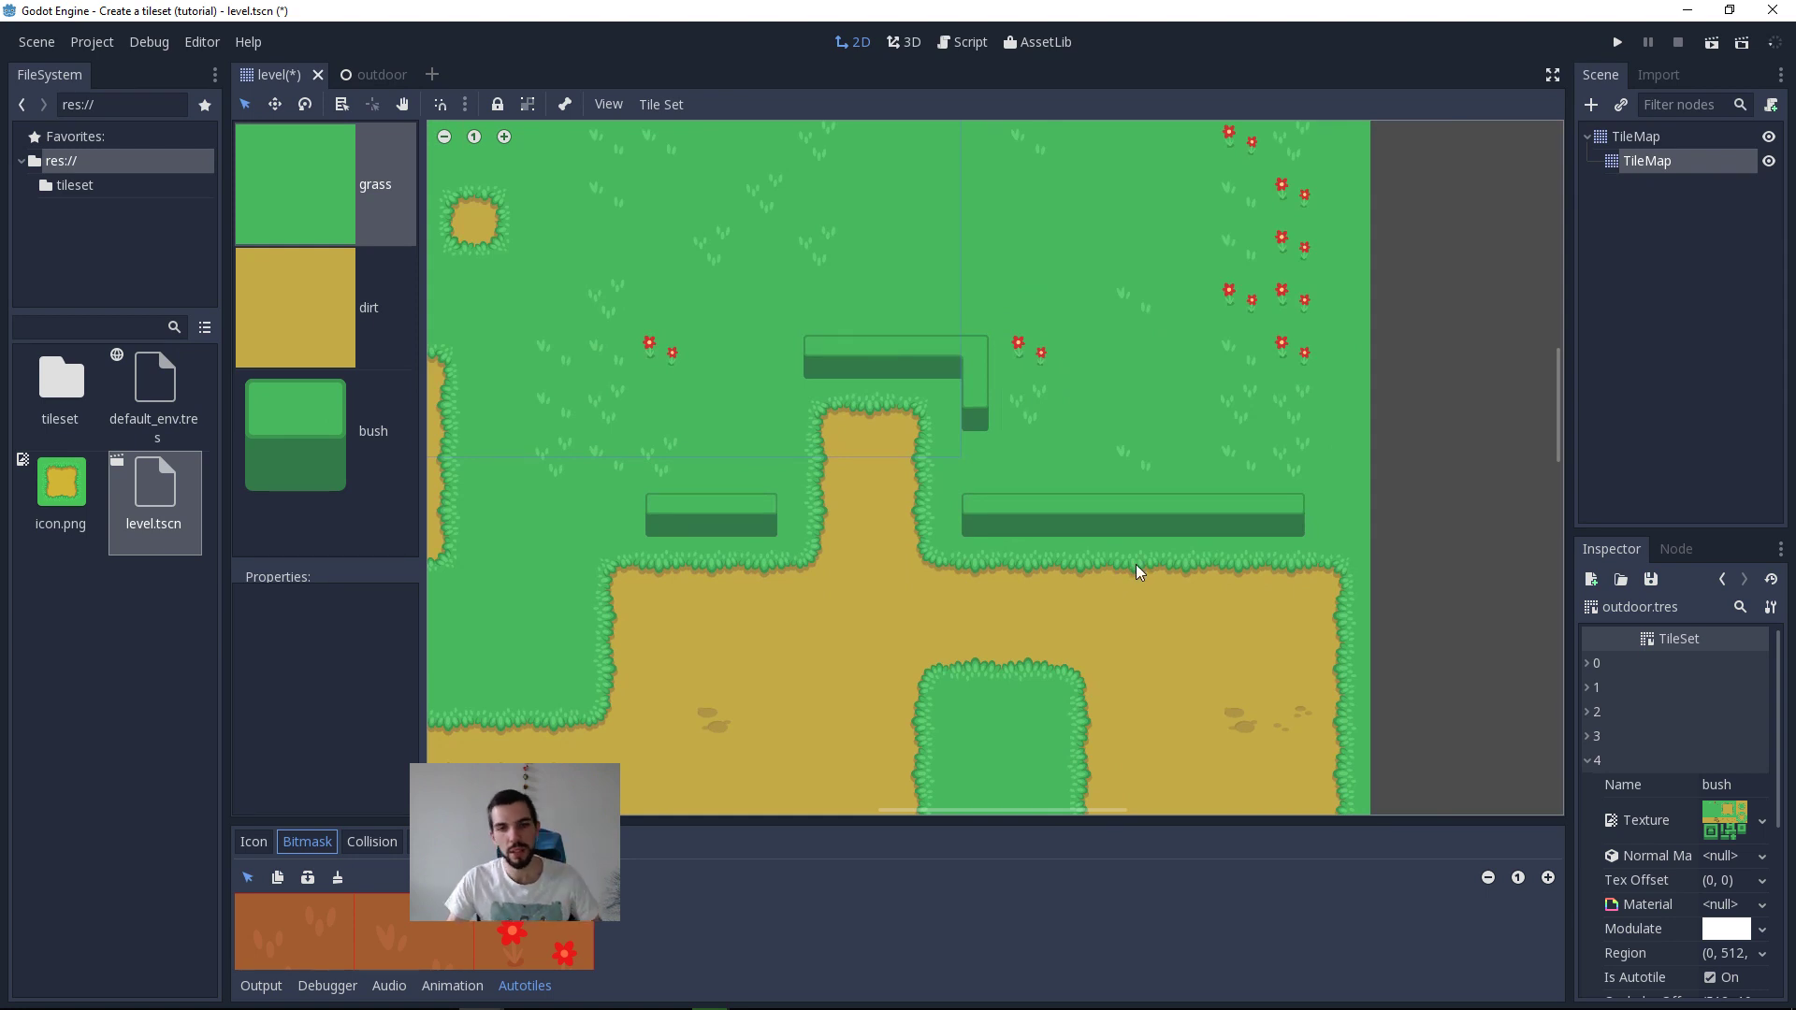
Step: Review the tilesets and tilemaps outline in the Emacs notes and switch to the CrossCode jungle river screenshot in Firefox
{"action": "key", "text": "alt+Tab"}
{"action": "left_click", "coordinate": [1029, 447]}
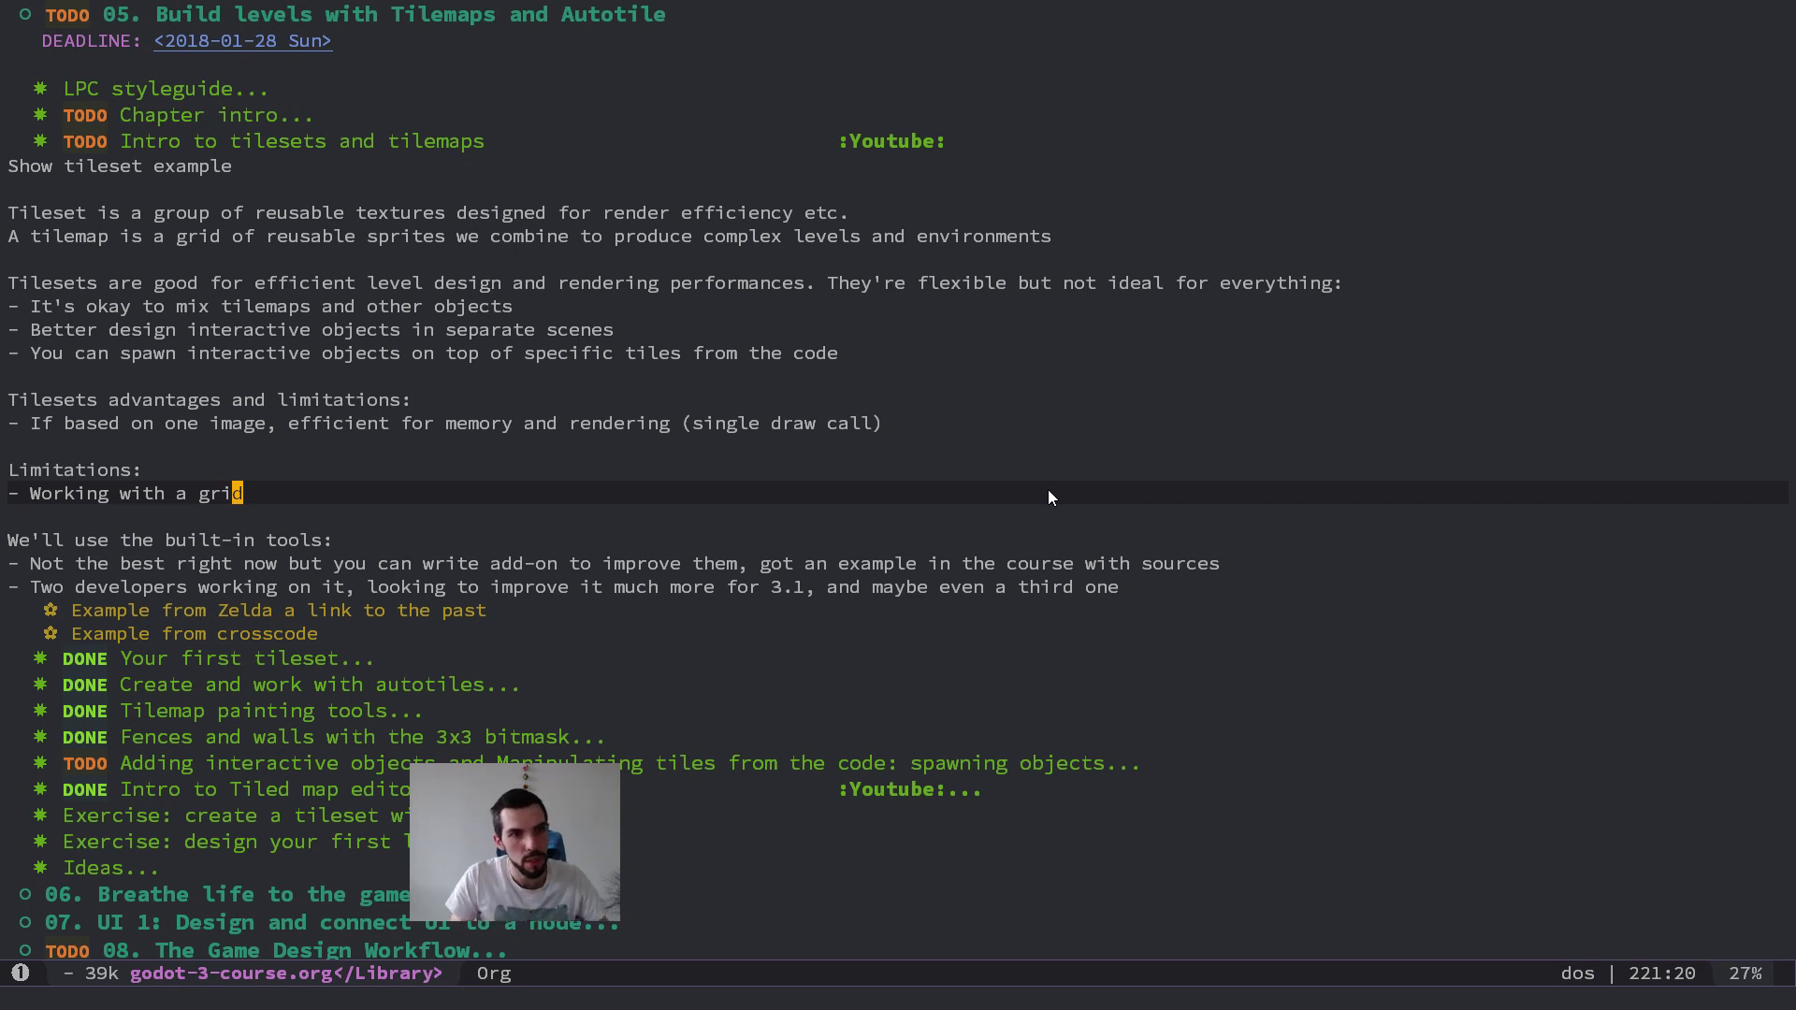
{"action": "key", "text": "alt+Tab"}
{"action": "key", "text": "alt+Tab"}
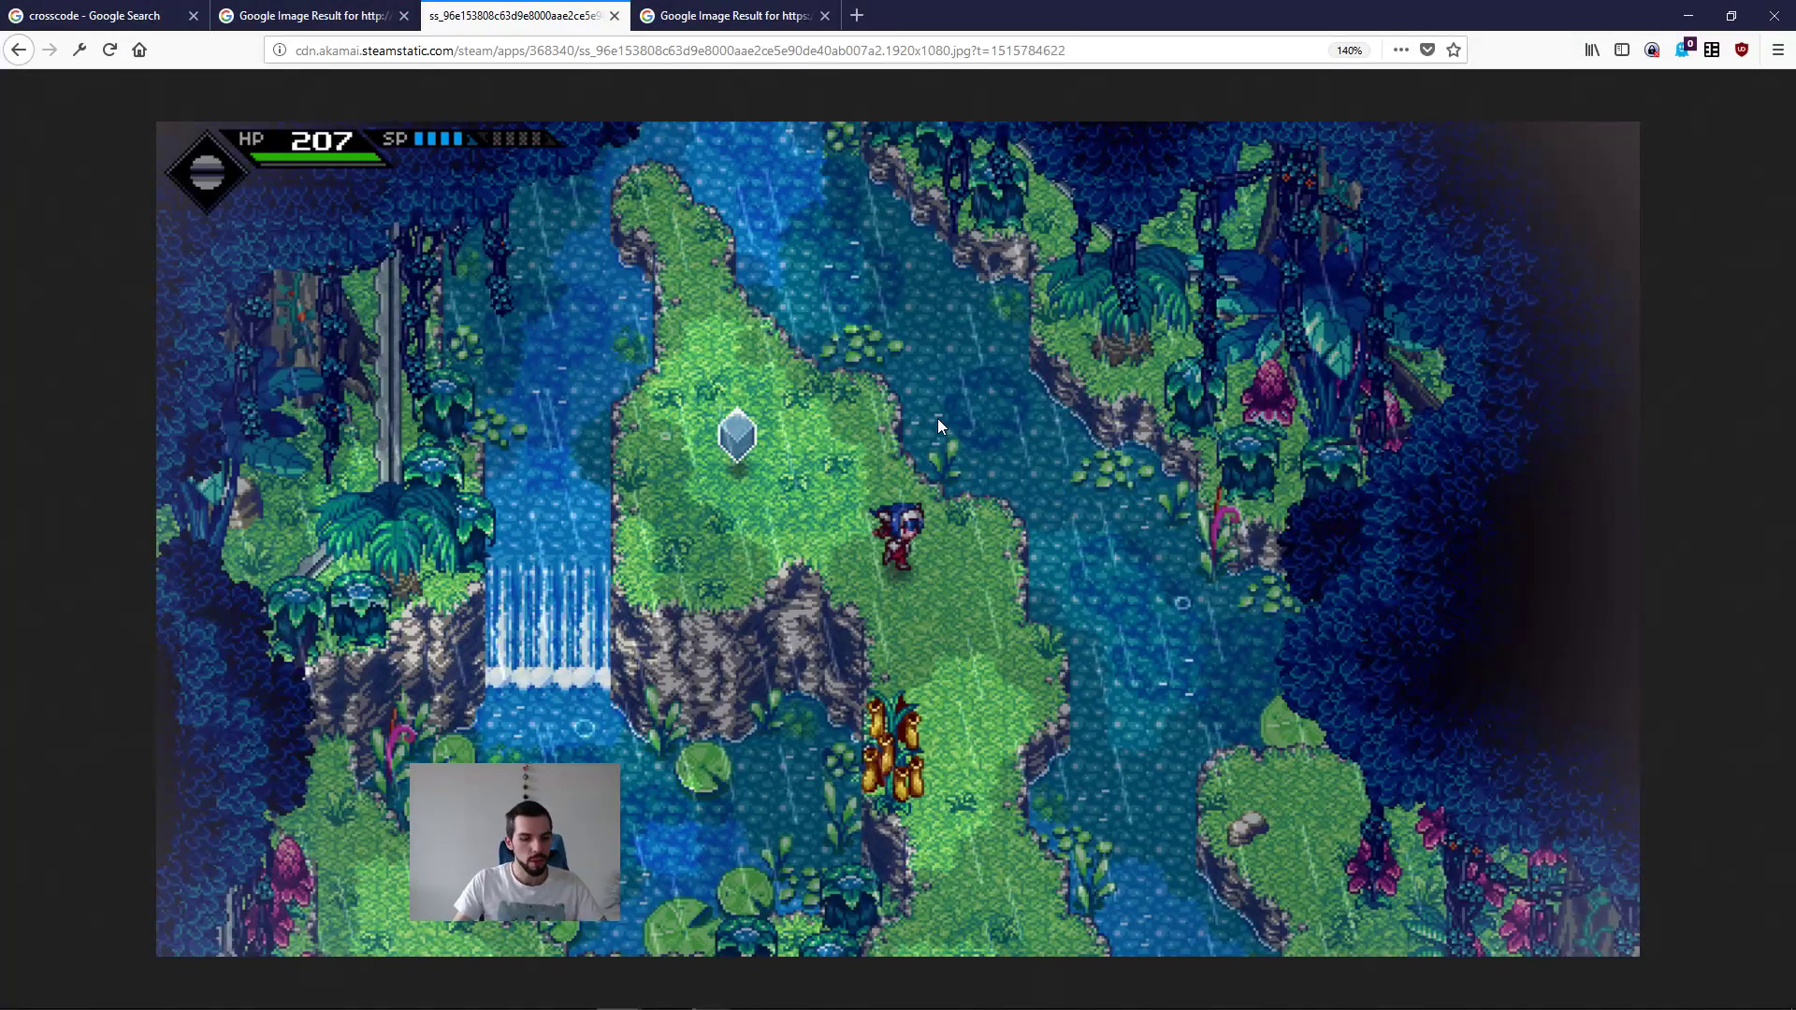
Step: Search Google Images for "a link to the past" in a new tab and open the overworld map result in its own tab
{"action": "key", "text": "ctrl+t"}
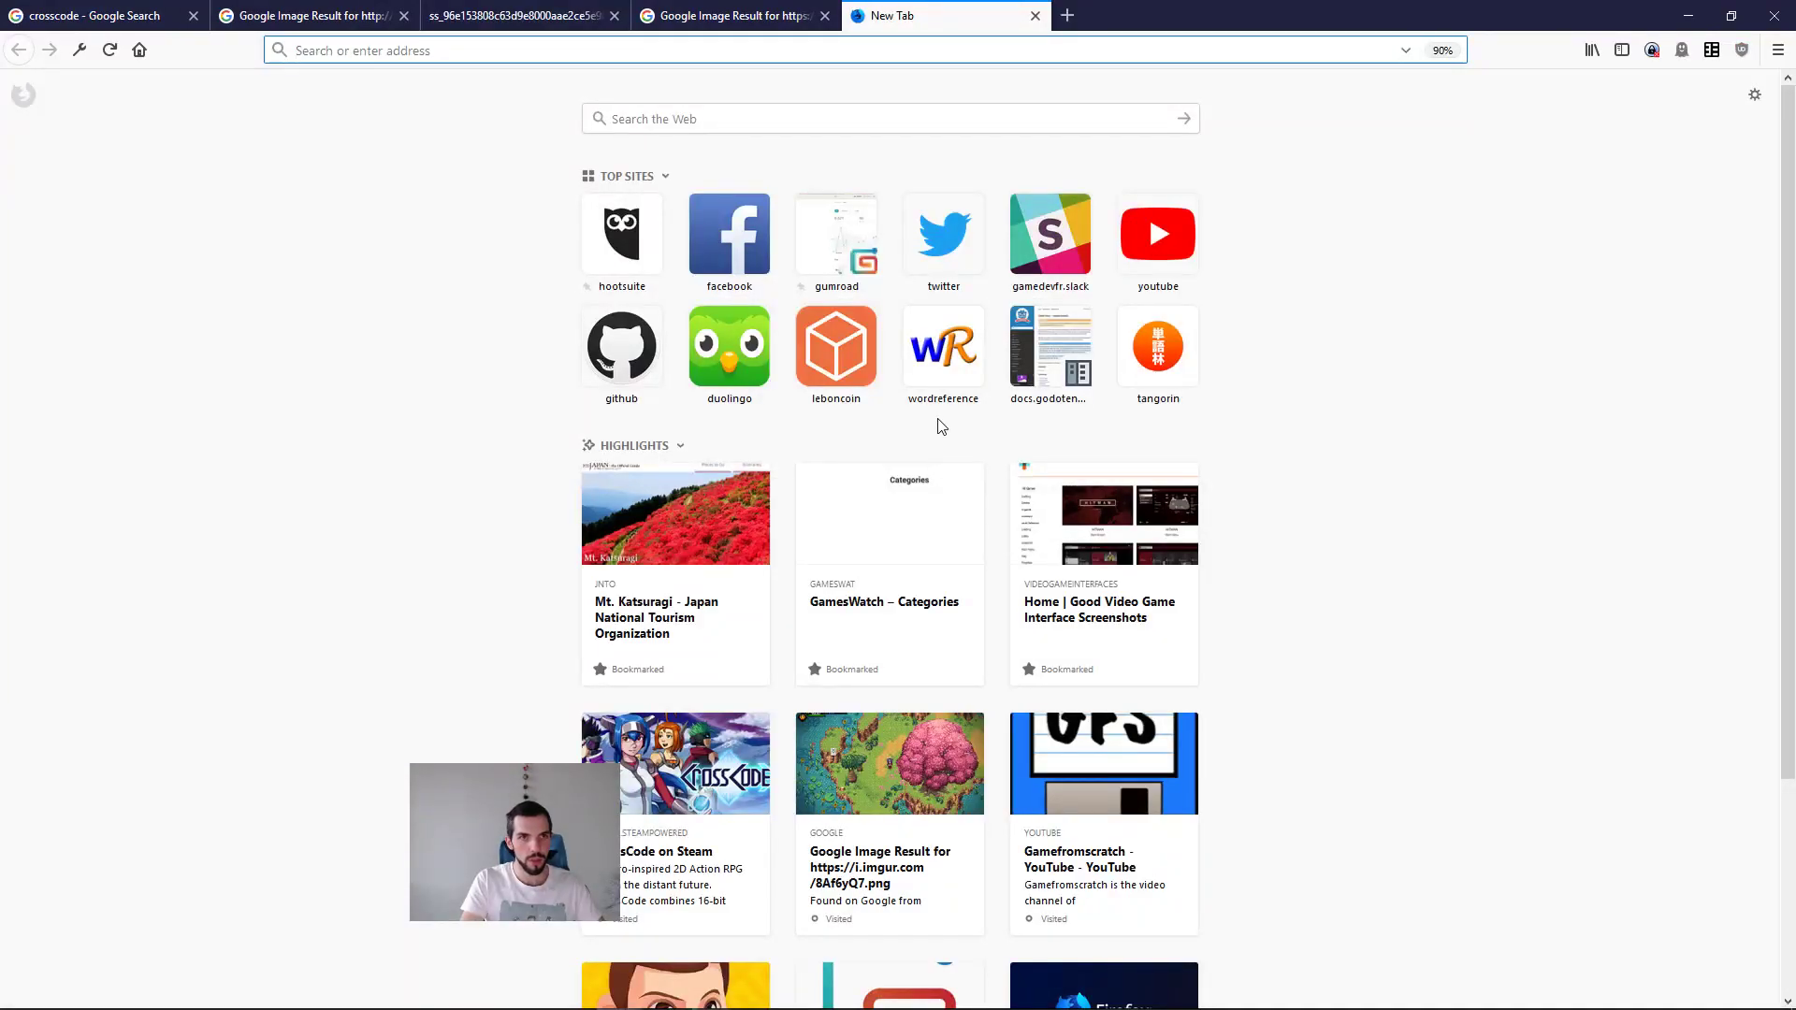
{"action": "type", "text": "a link to the pasdt"}
{"action": "key", "text": "Return"}
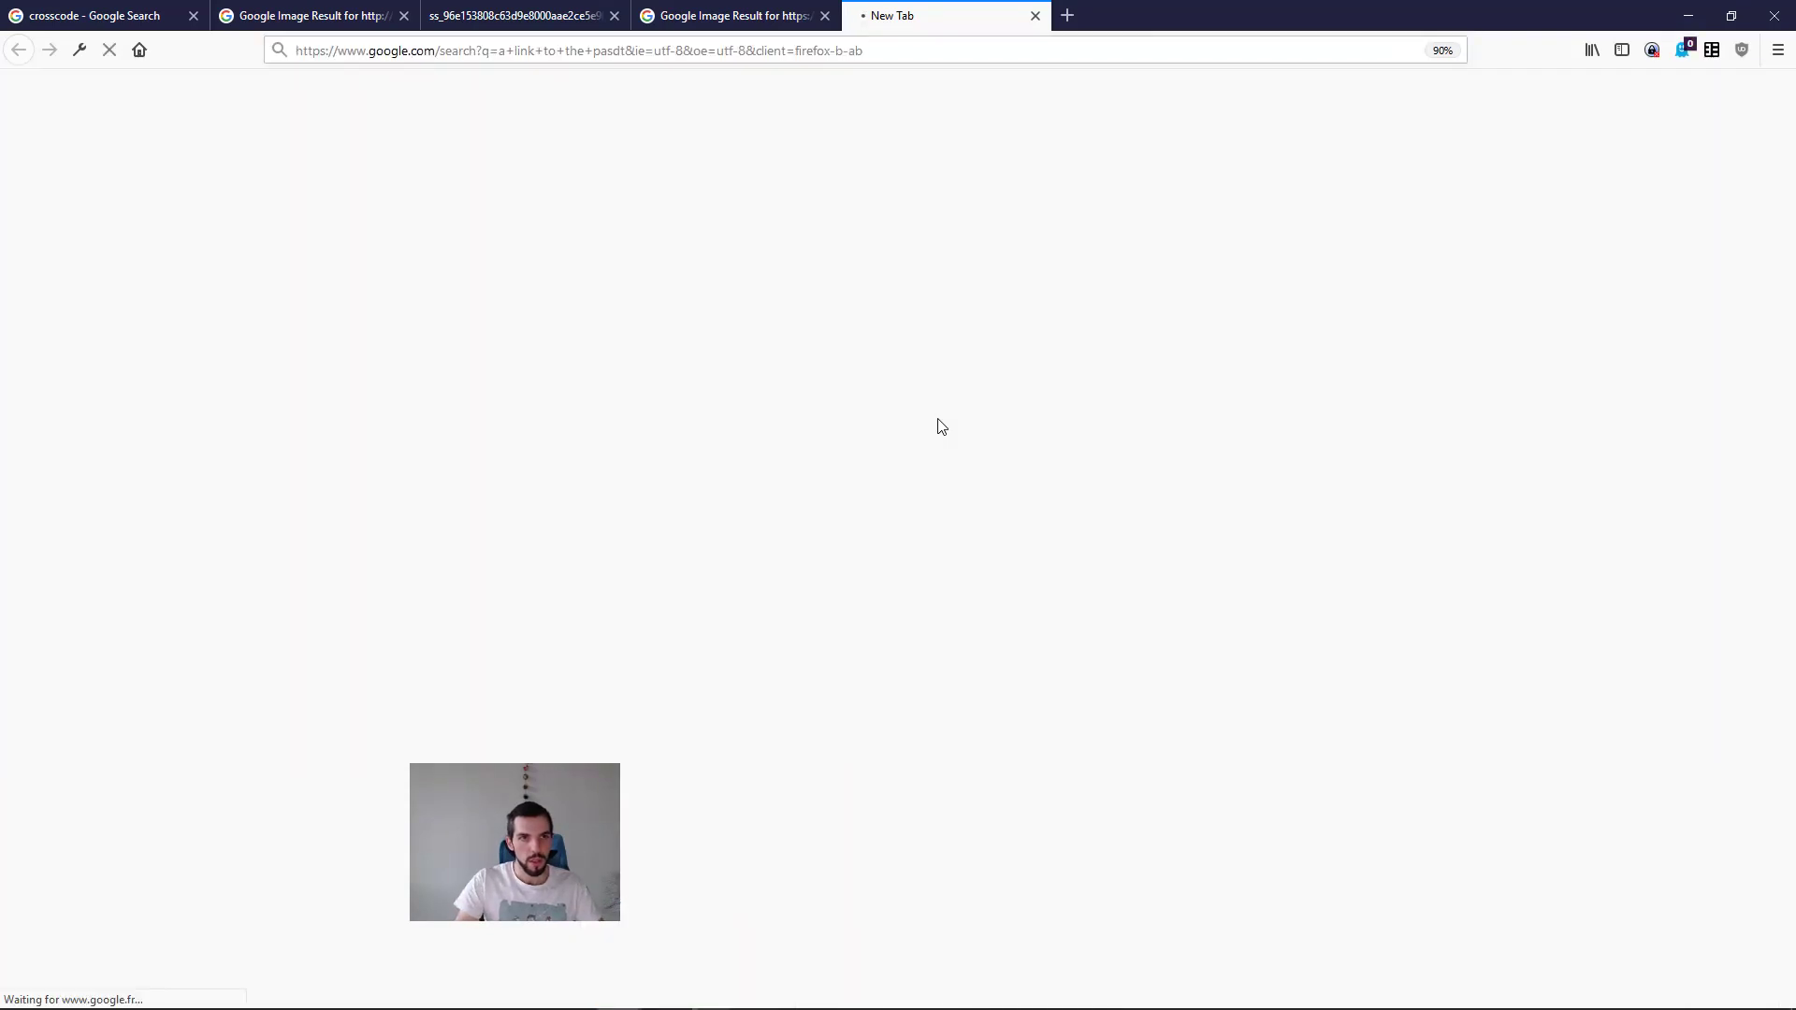
{"action": "left_click_drag", "start_coordinate": [274, 110], "coordinate": [262, 110]}
{"action": "type", "text": "to the past"}
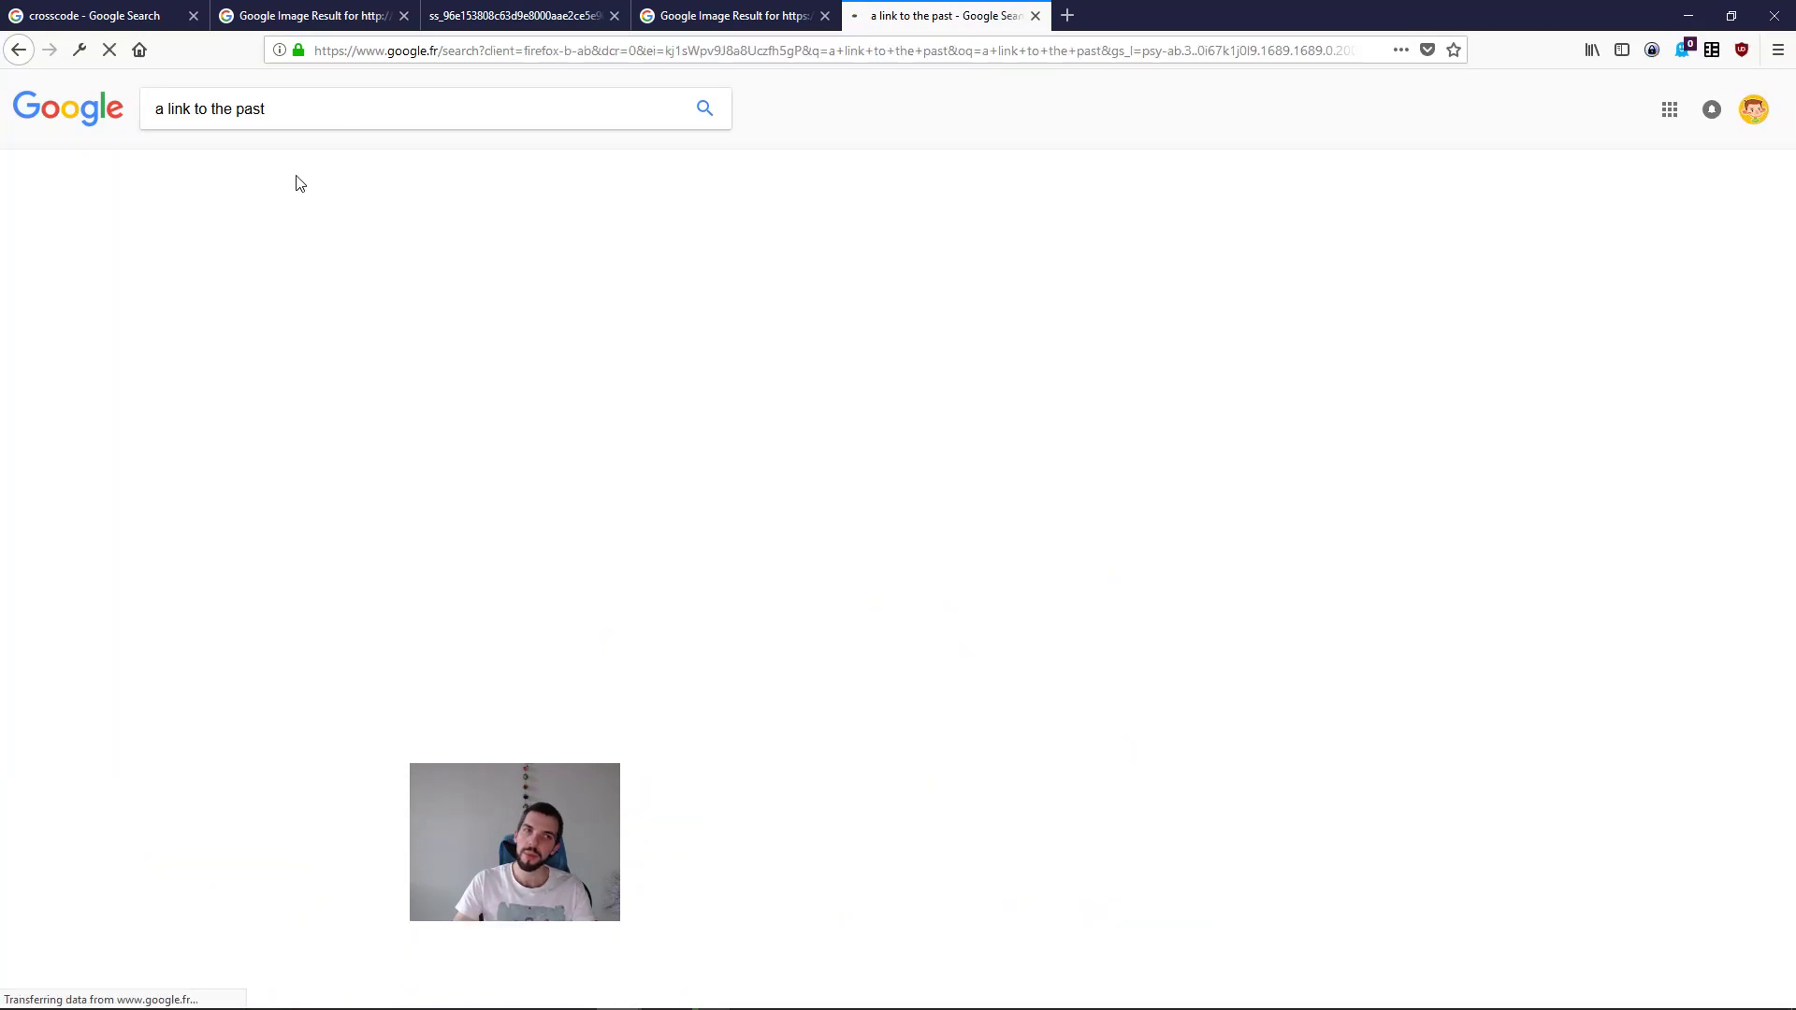
{"action": "left_click", "coordinate": [221, 169]}
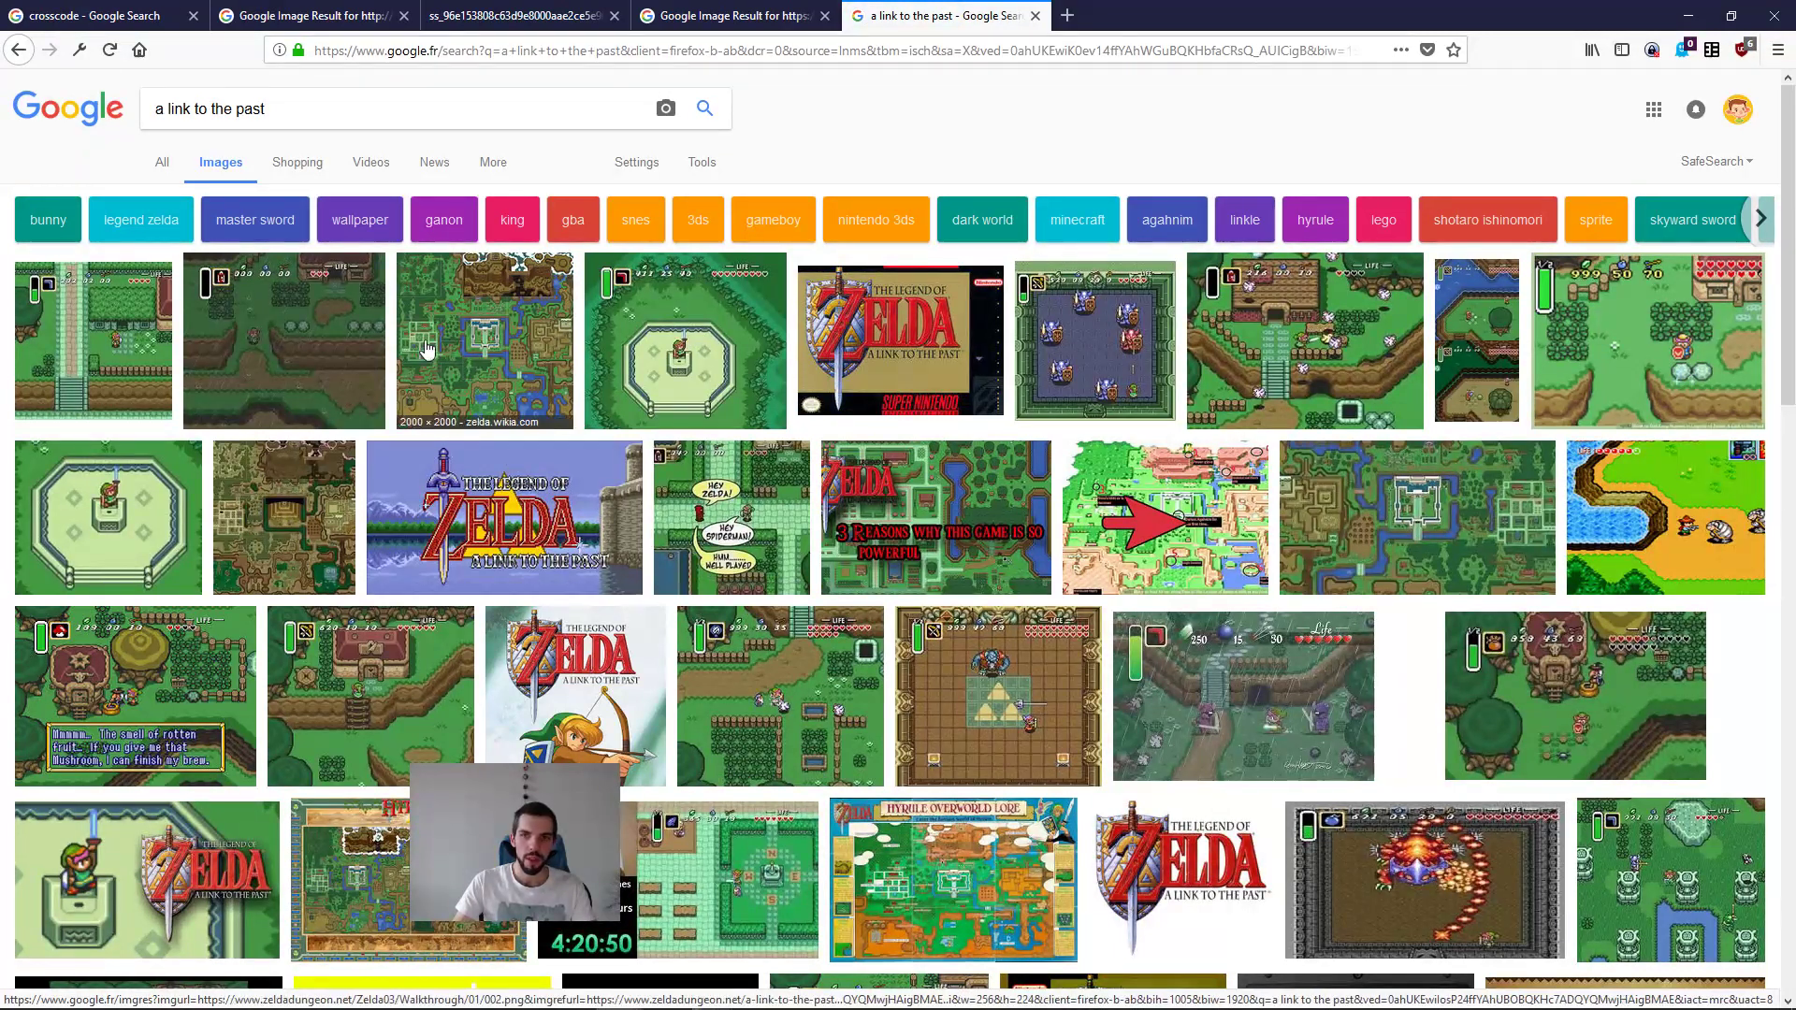
{"action": "middle_click", "coordinate": [516, 353]}
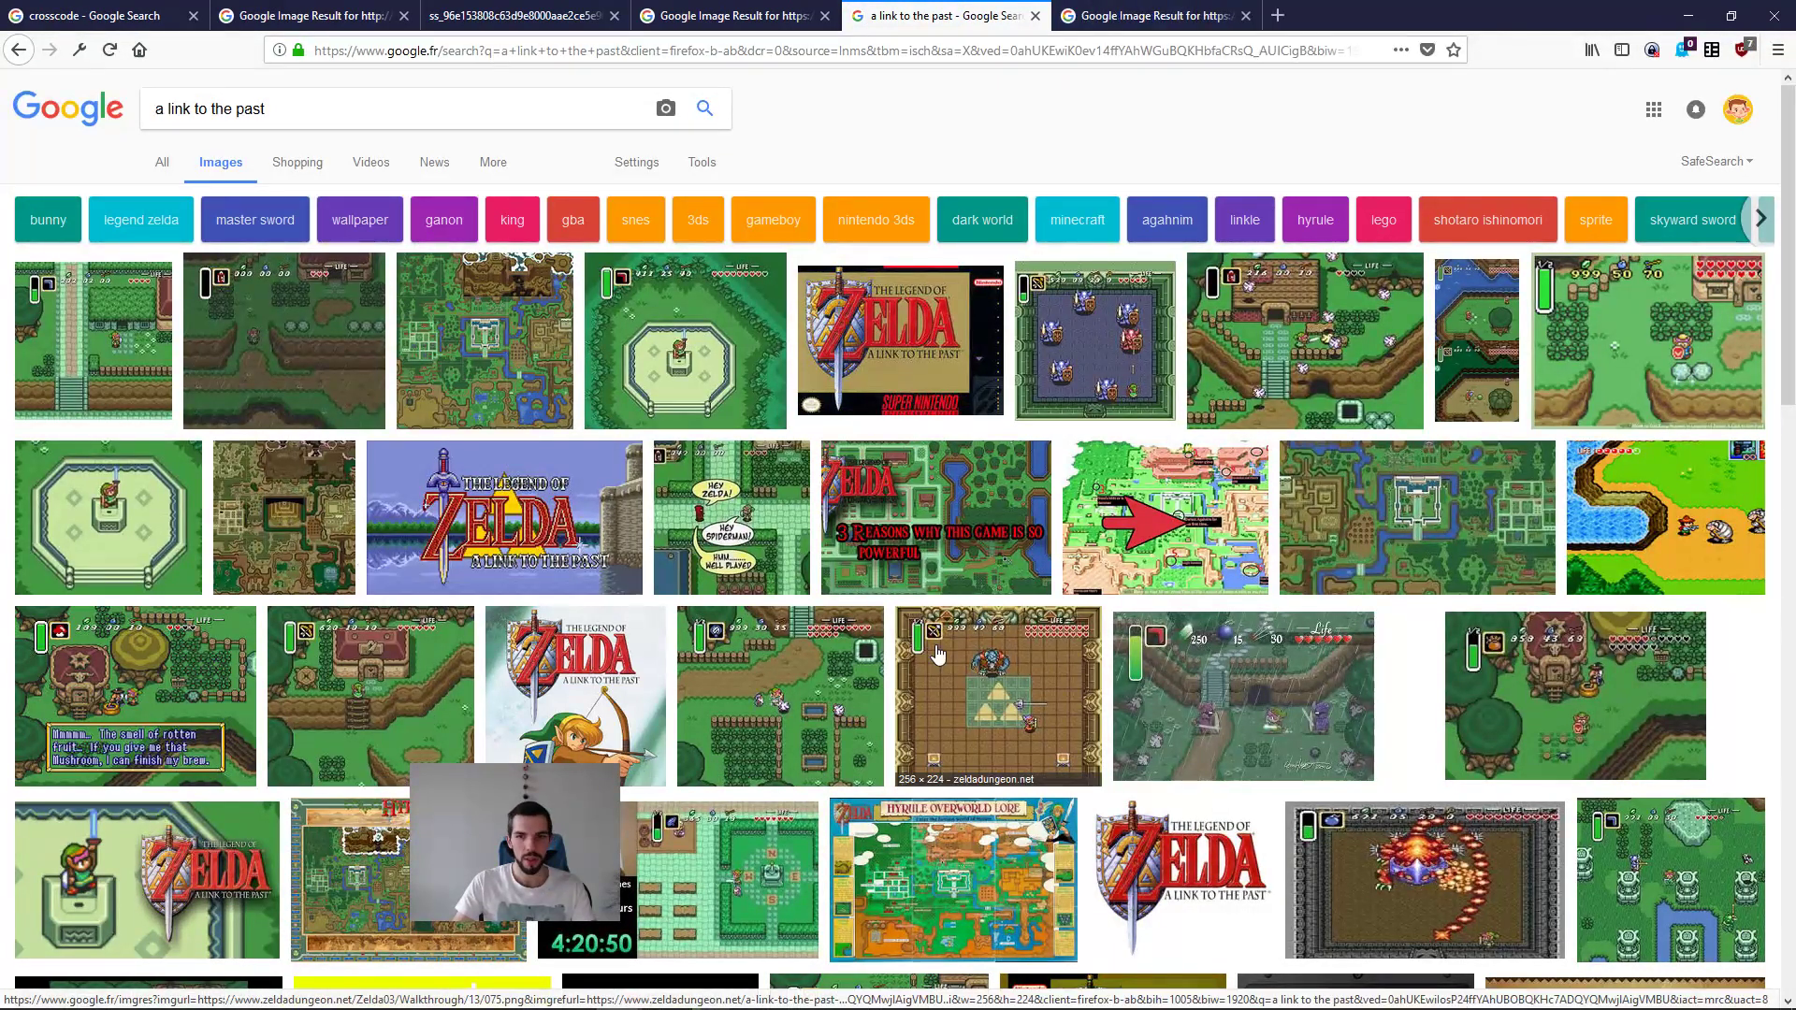
Step: Refine the image search to "a link to the past tileset"
{"action": "left_click", "coordinate": [335, 107]}
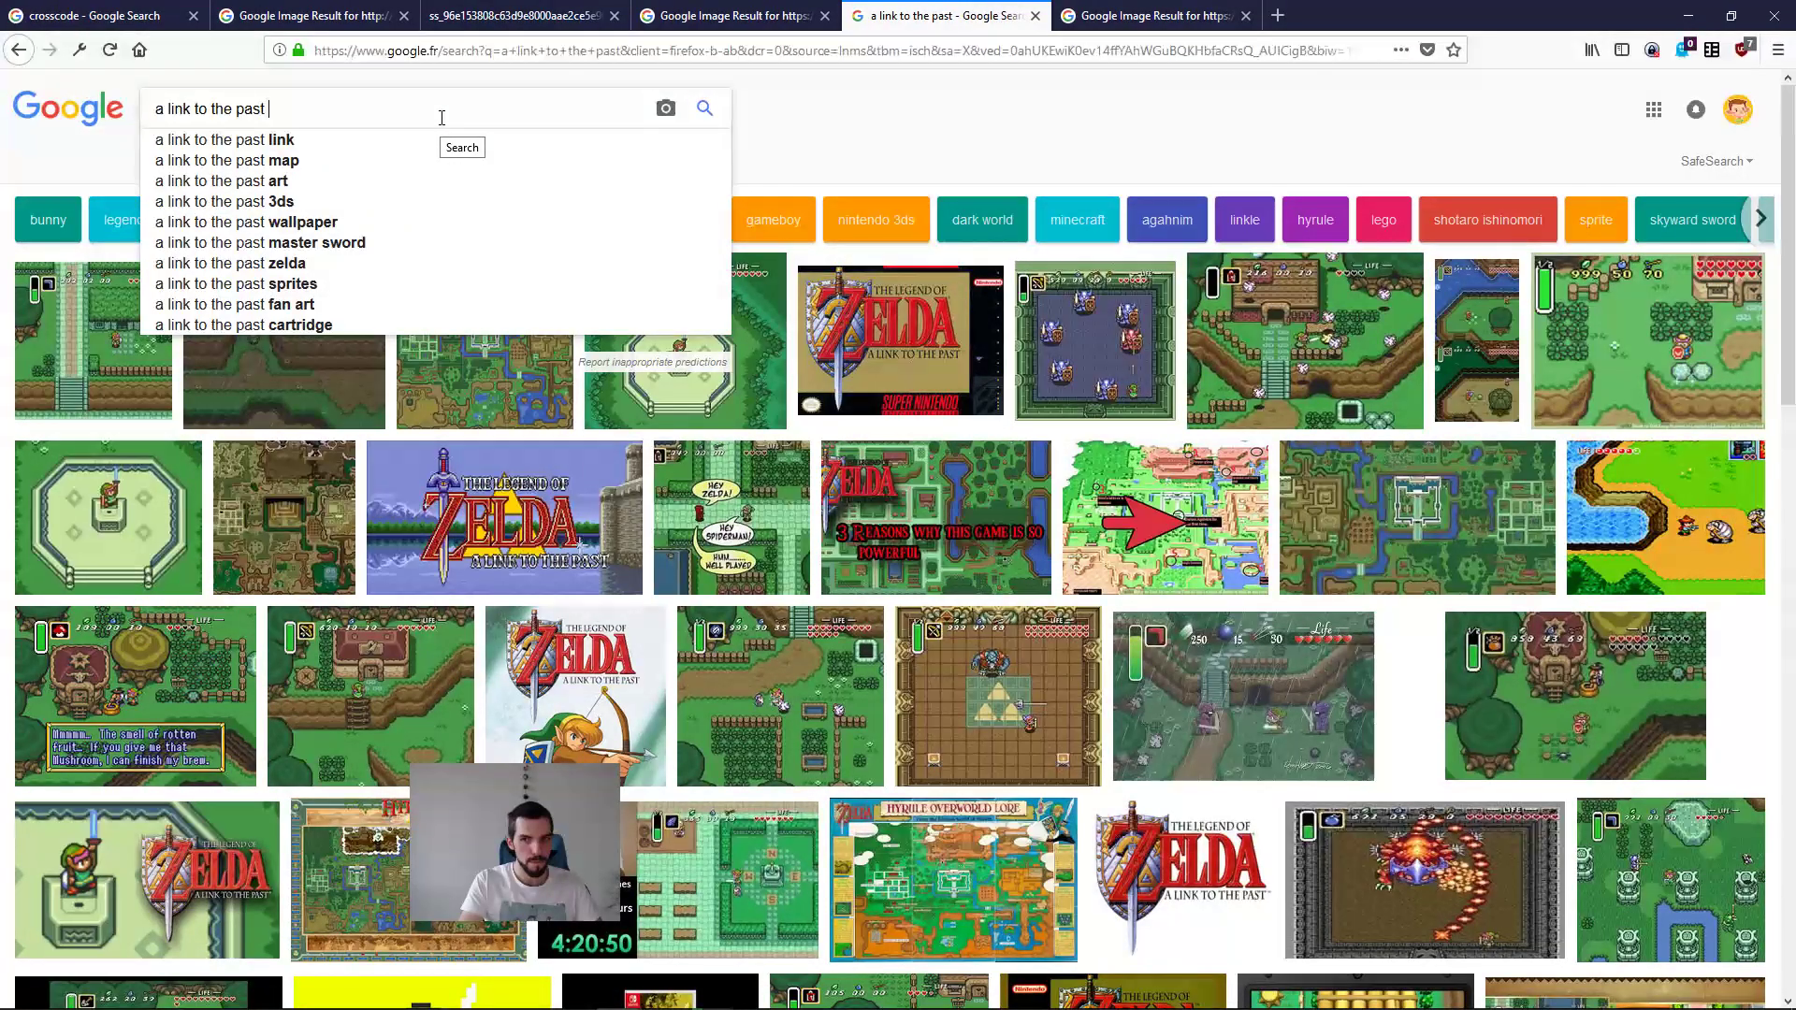
{"action": "type", "text": "tileset"}
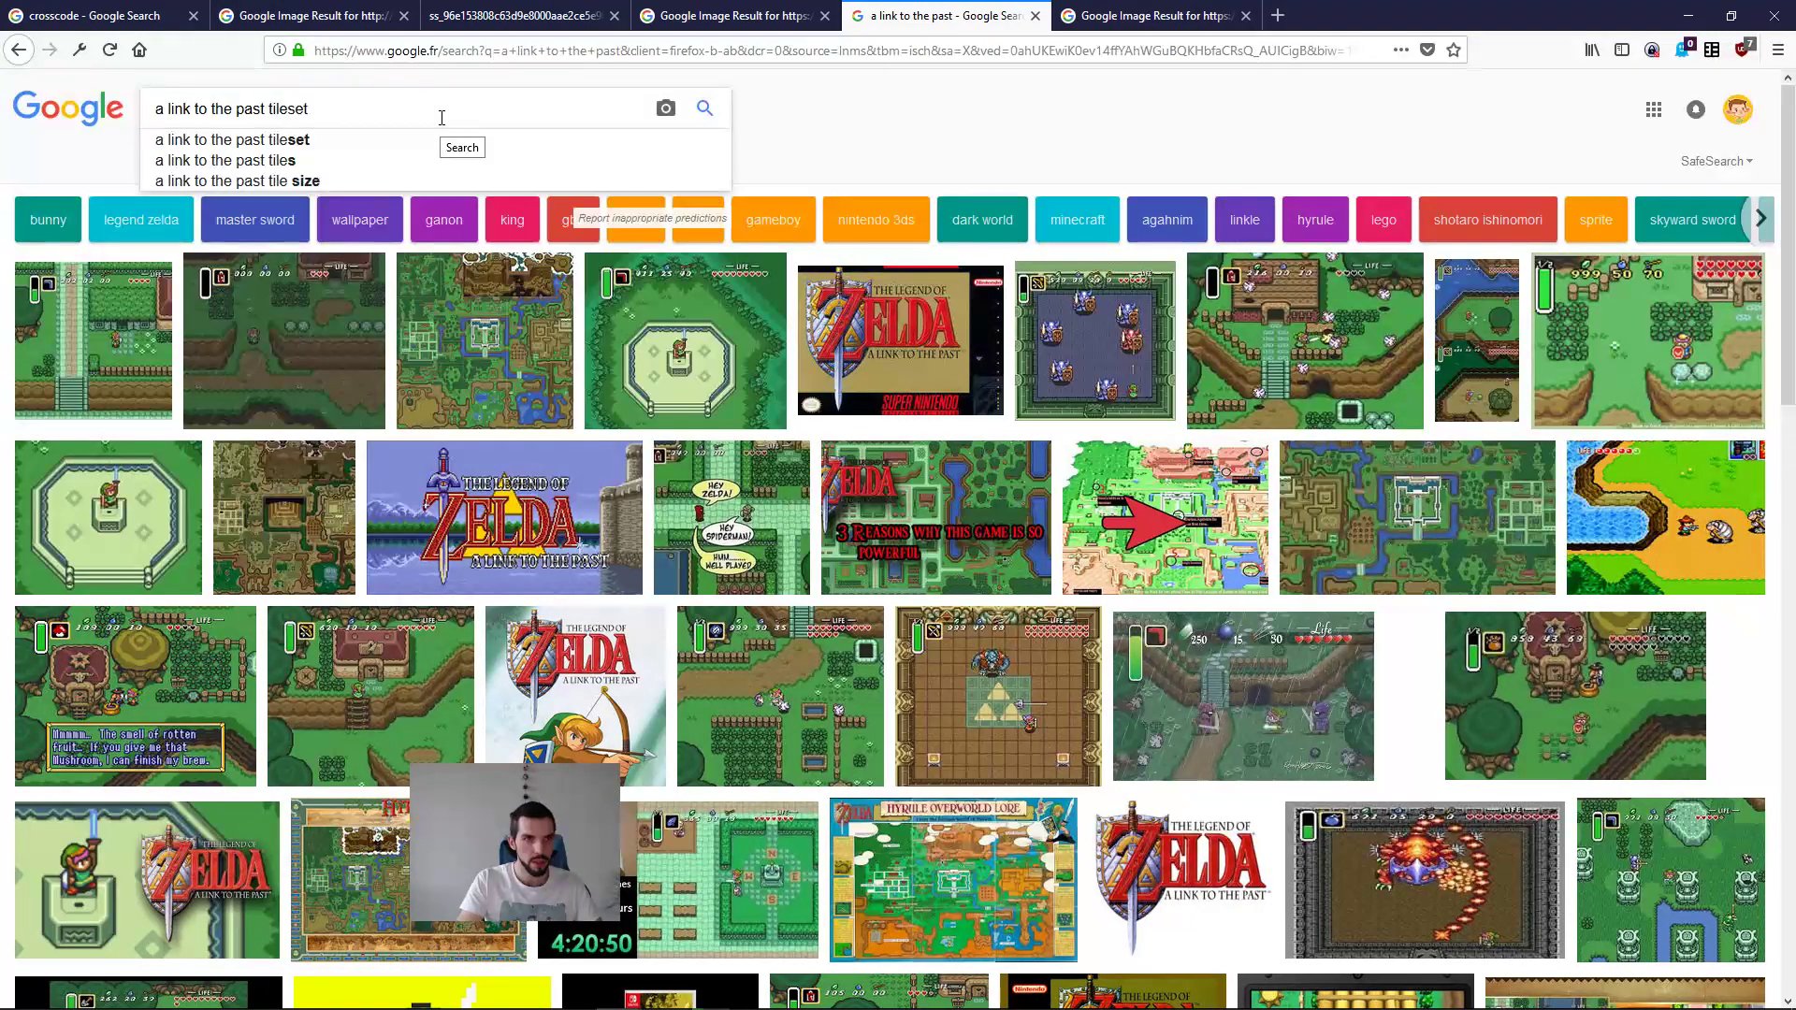
{"action": "key", "text": "Return"}
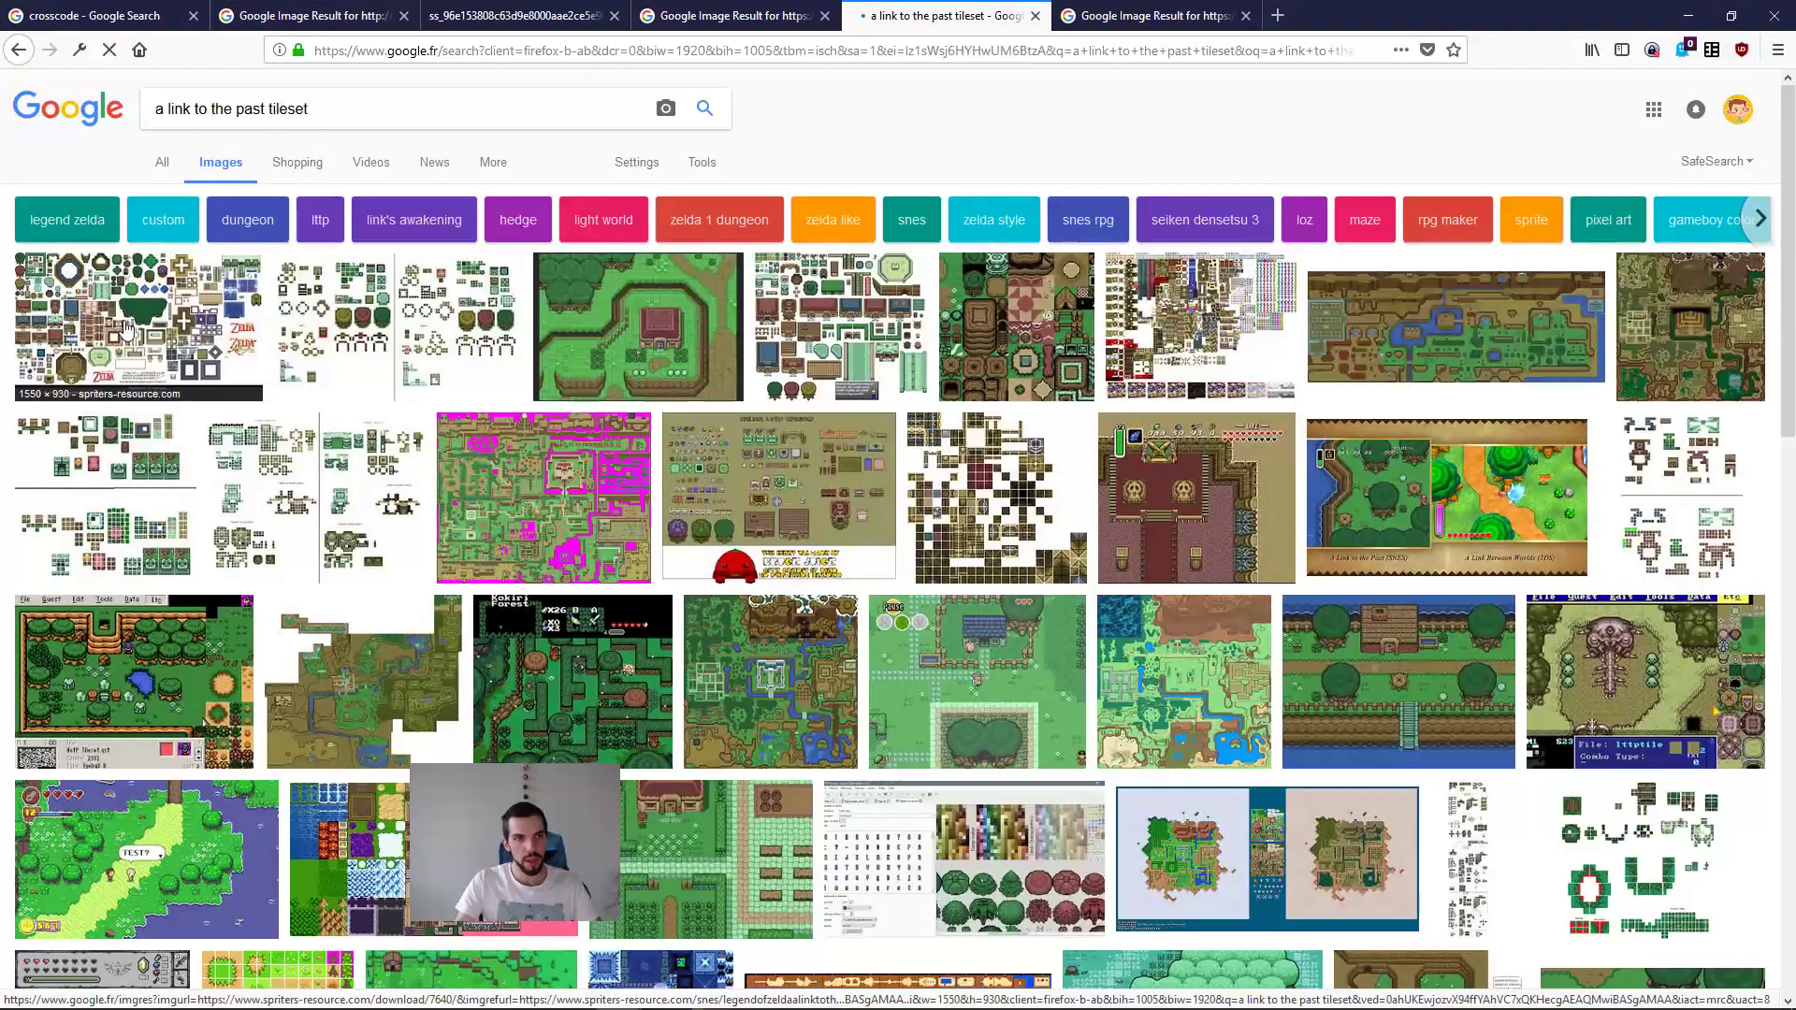
Step: Open the first tileset result's page on The Spriters Resource, close the search results, and view the BG Kit 1 sheet at full size
{"action": "left_click", "coordinate": [139, 326]}
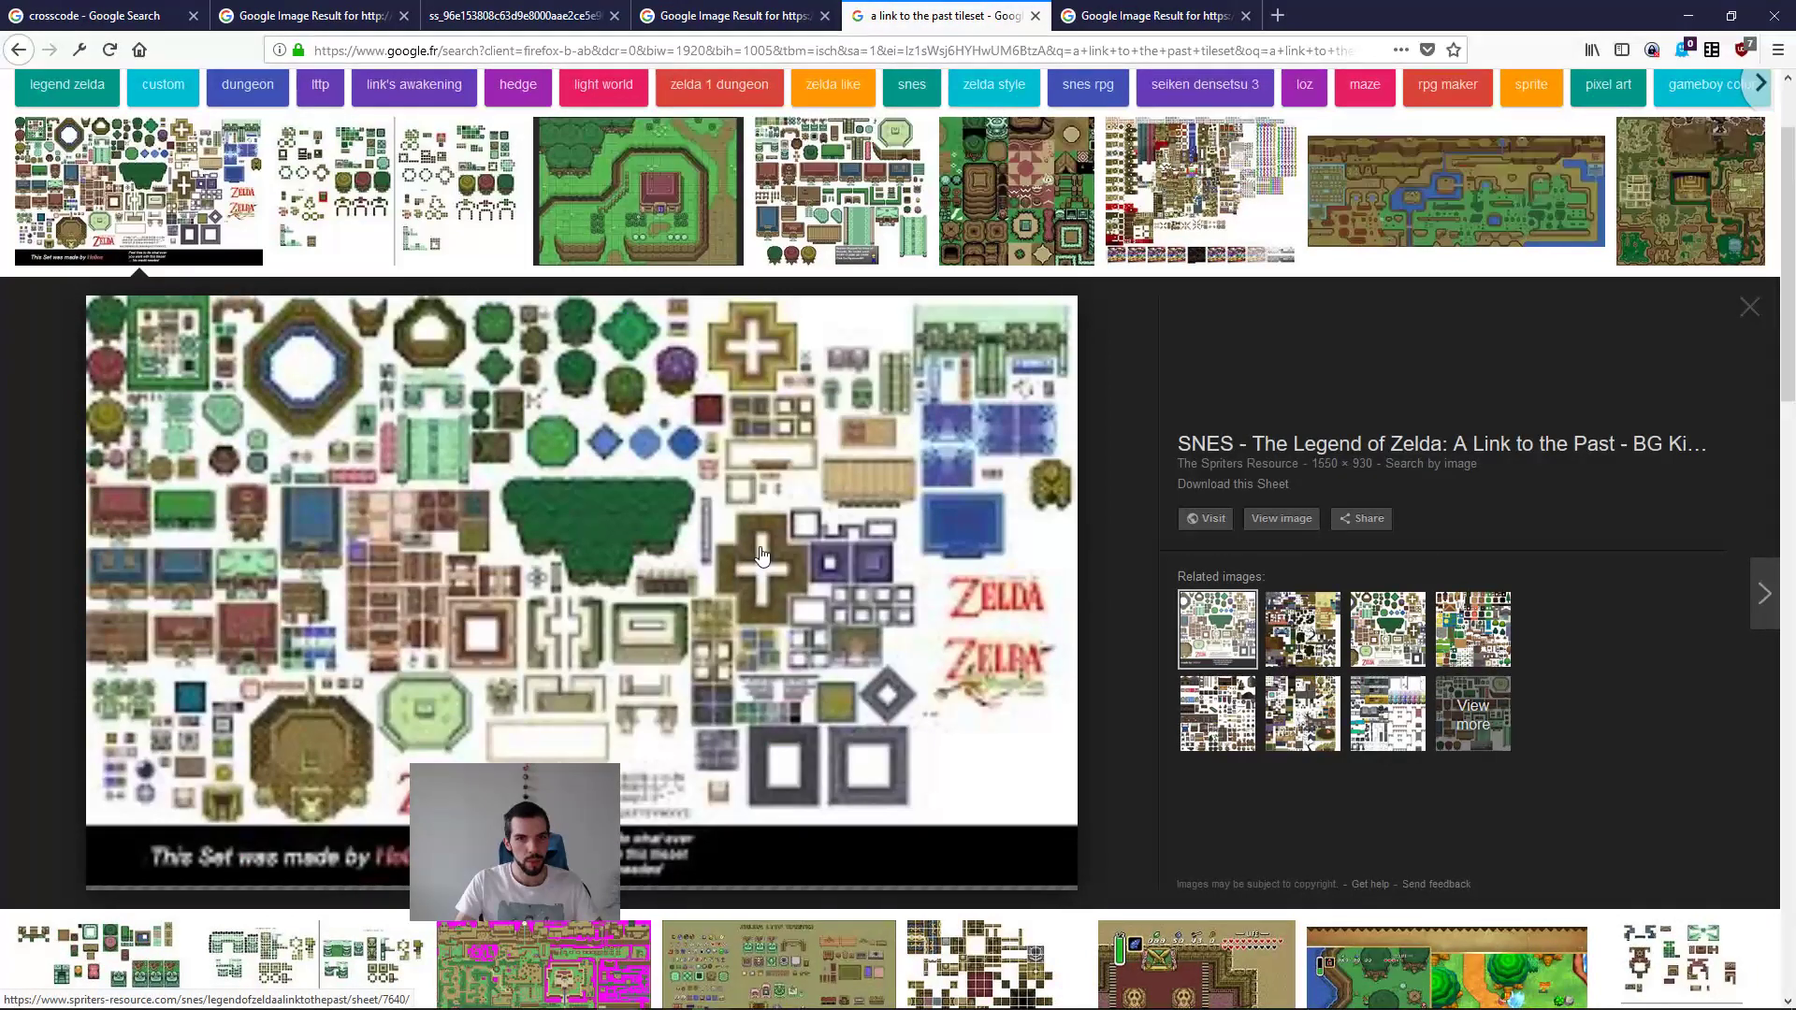
{"action": "left_click", "coordinate": [668, 553]}
{"action": "middle_click", "coordinate": [926, 15]}
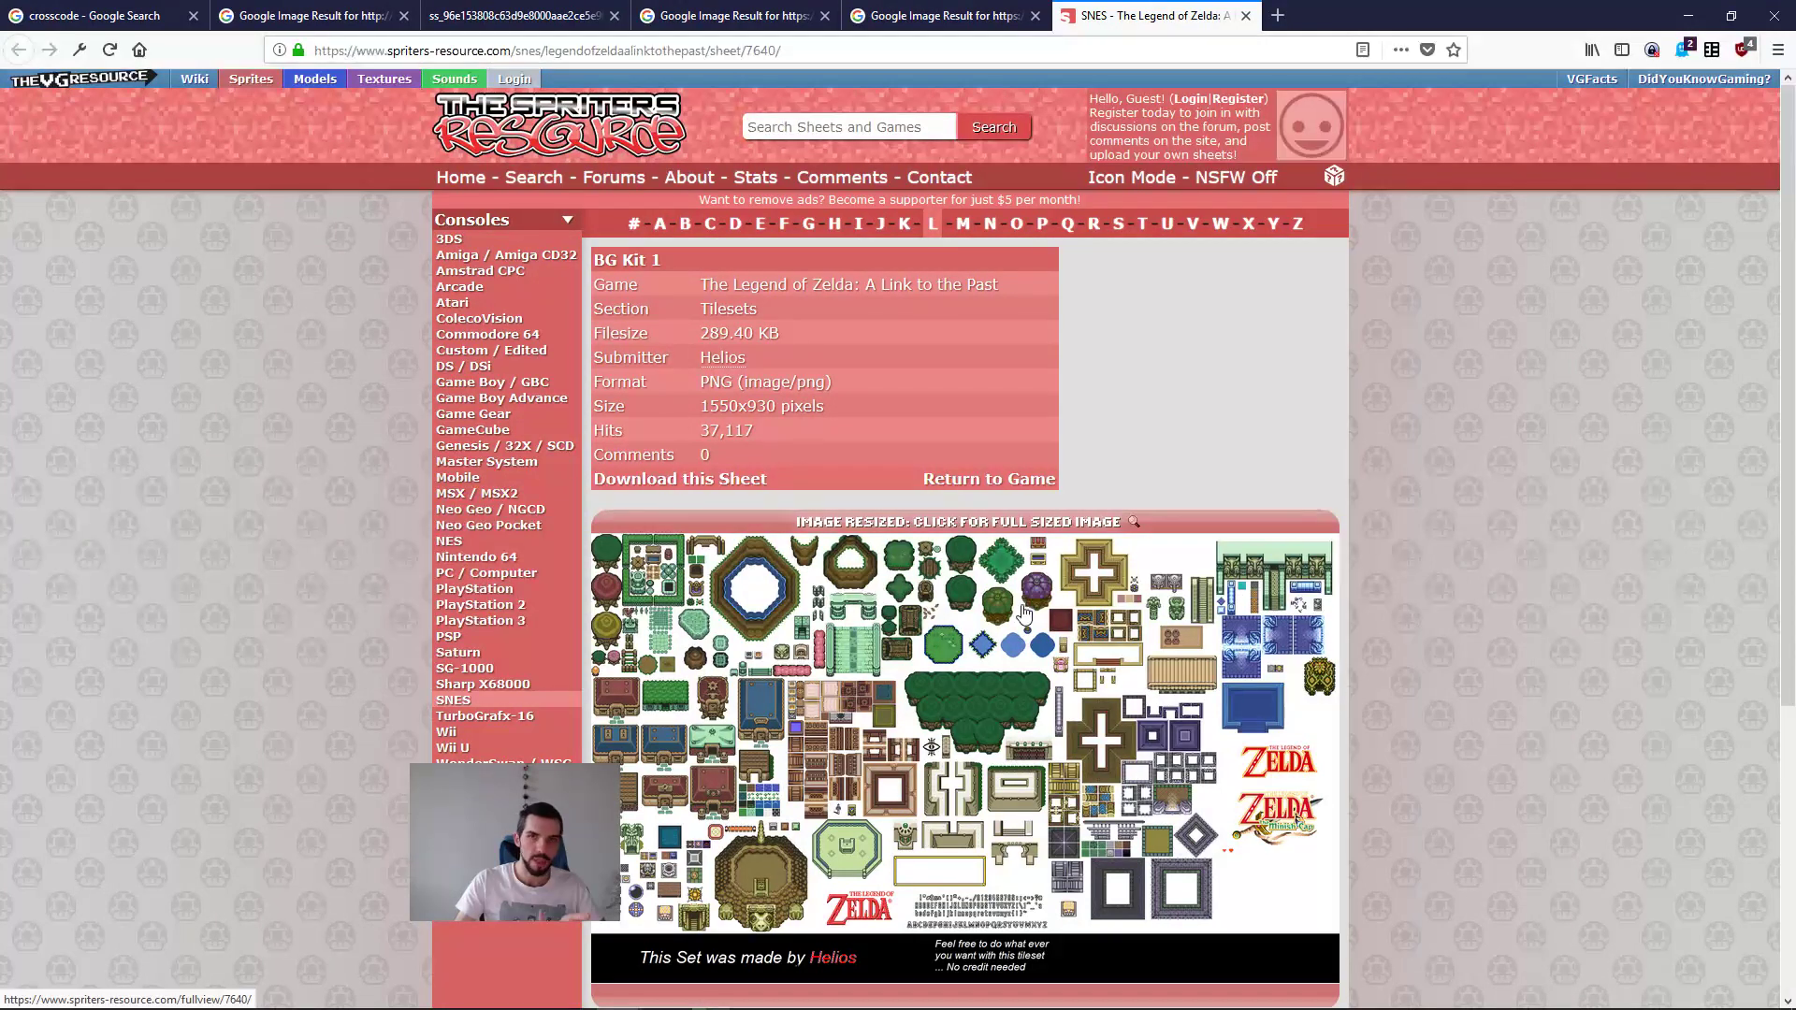
{"action": "left_click", "coordinate": [1081, 607]}
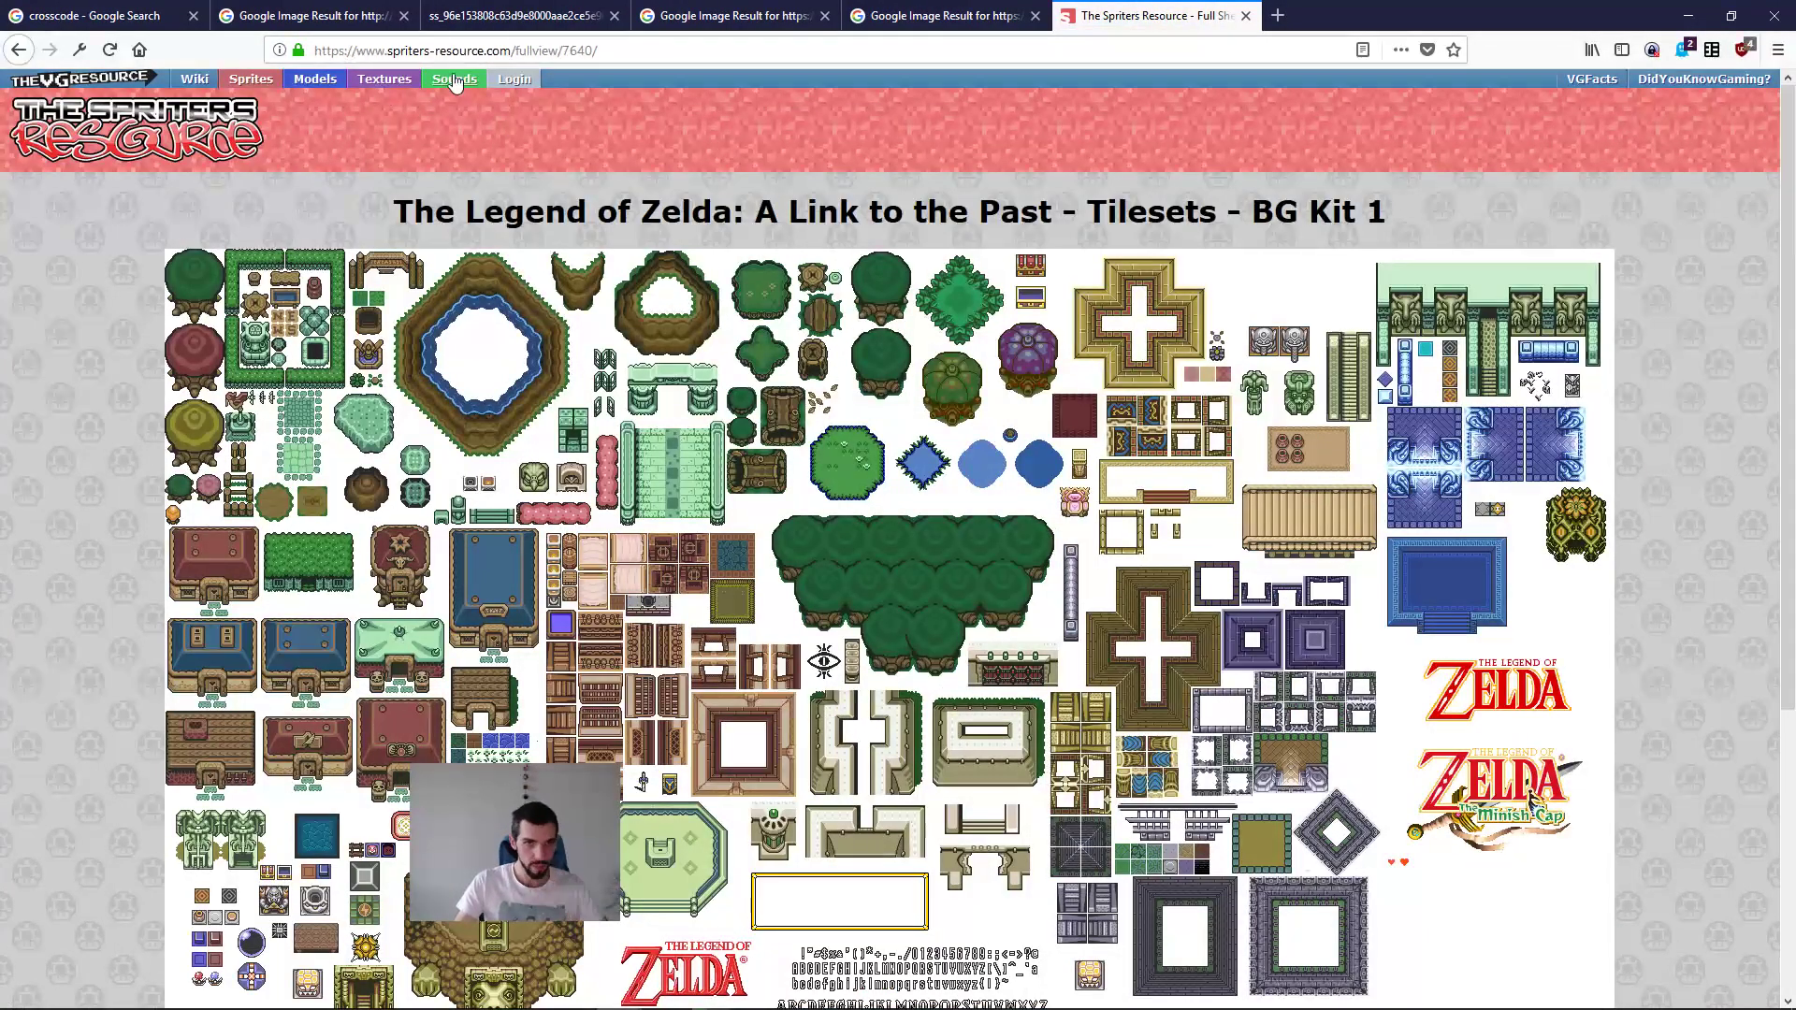
Step: Select the address of the full-size BG Kit 1 tileset page and switch to the other window
{"action": "left_click", "coordinate": [500, 51]}
{"action": "left_click_drag", "start_coordinate": [499, 50], "coordinate": [599, 50]}
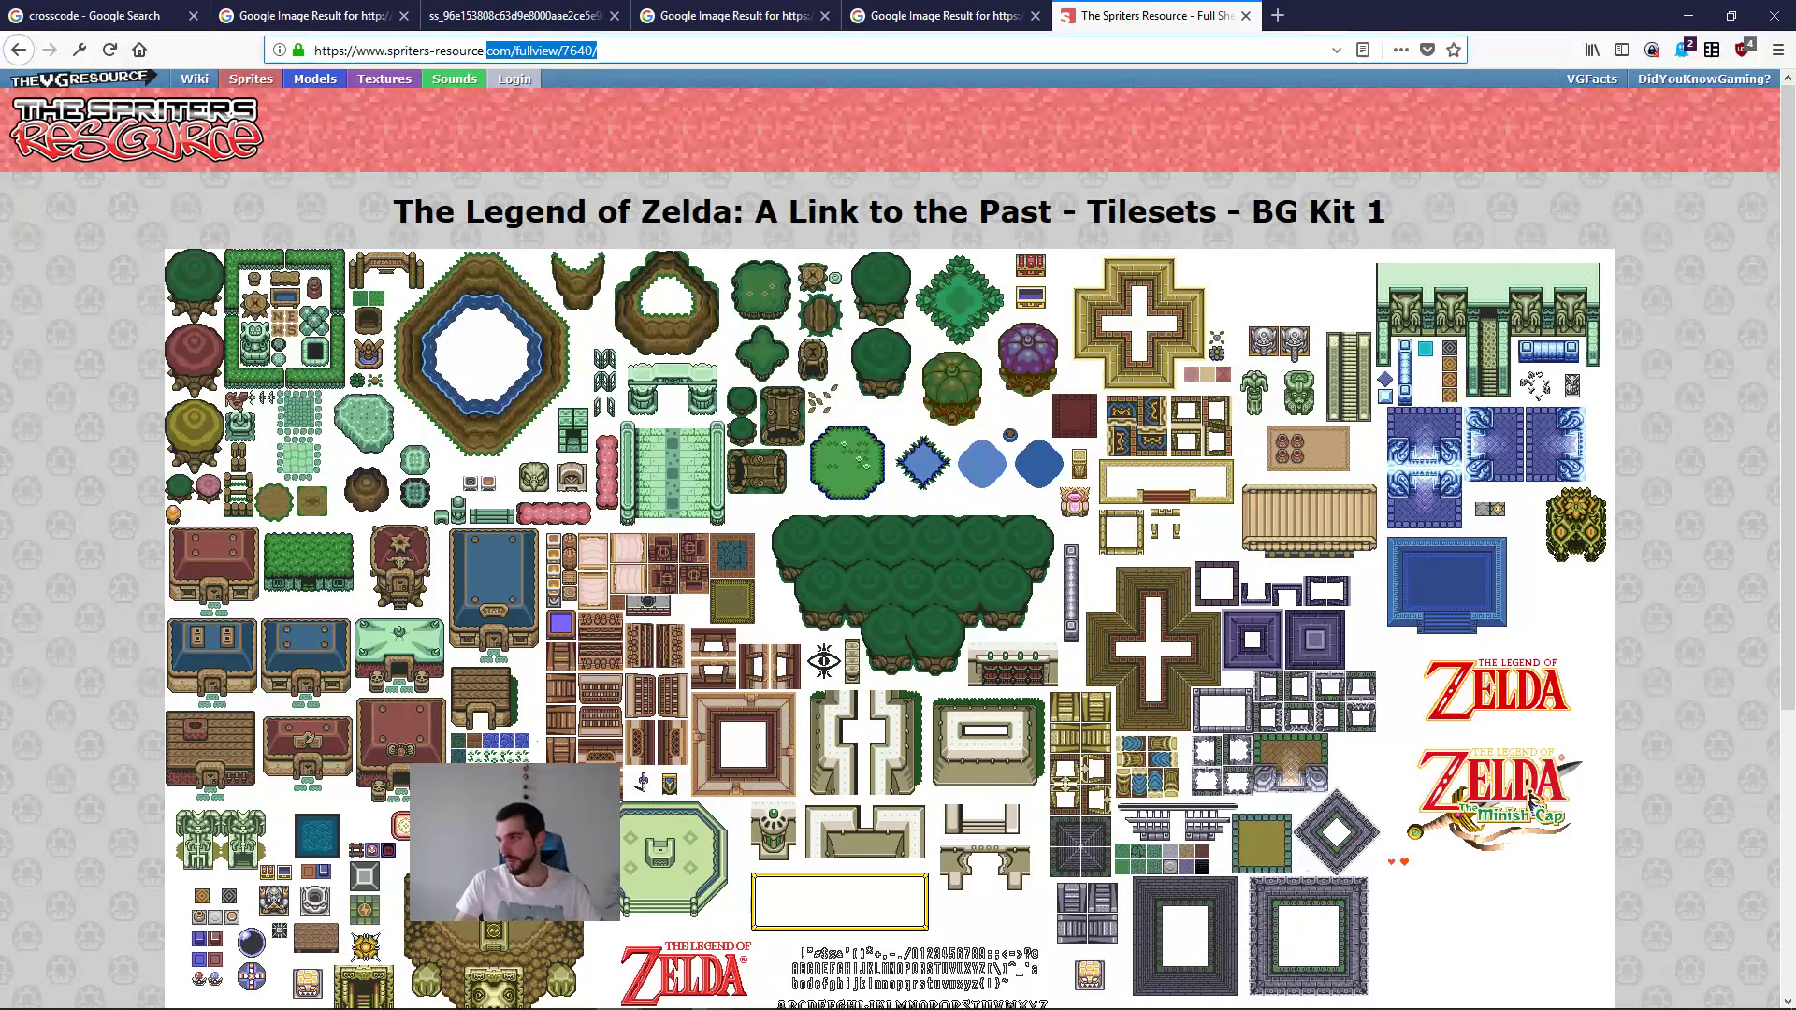
{"action": "key", "text": "alt+Tab"}
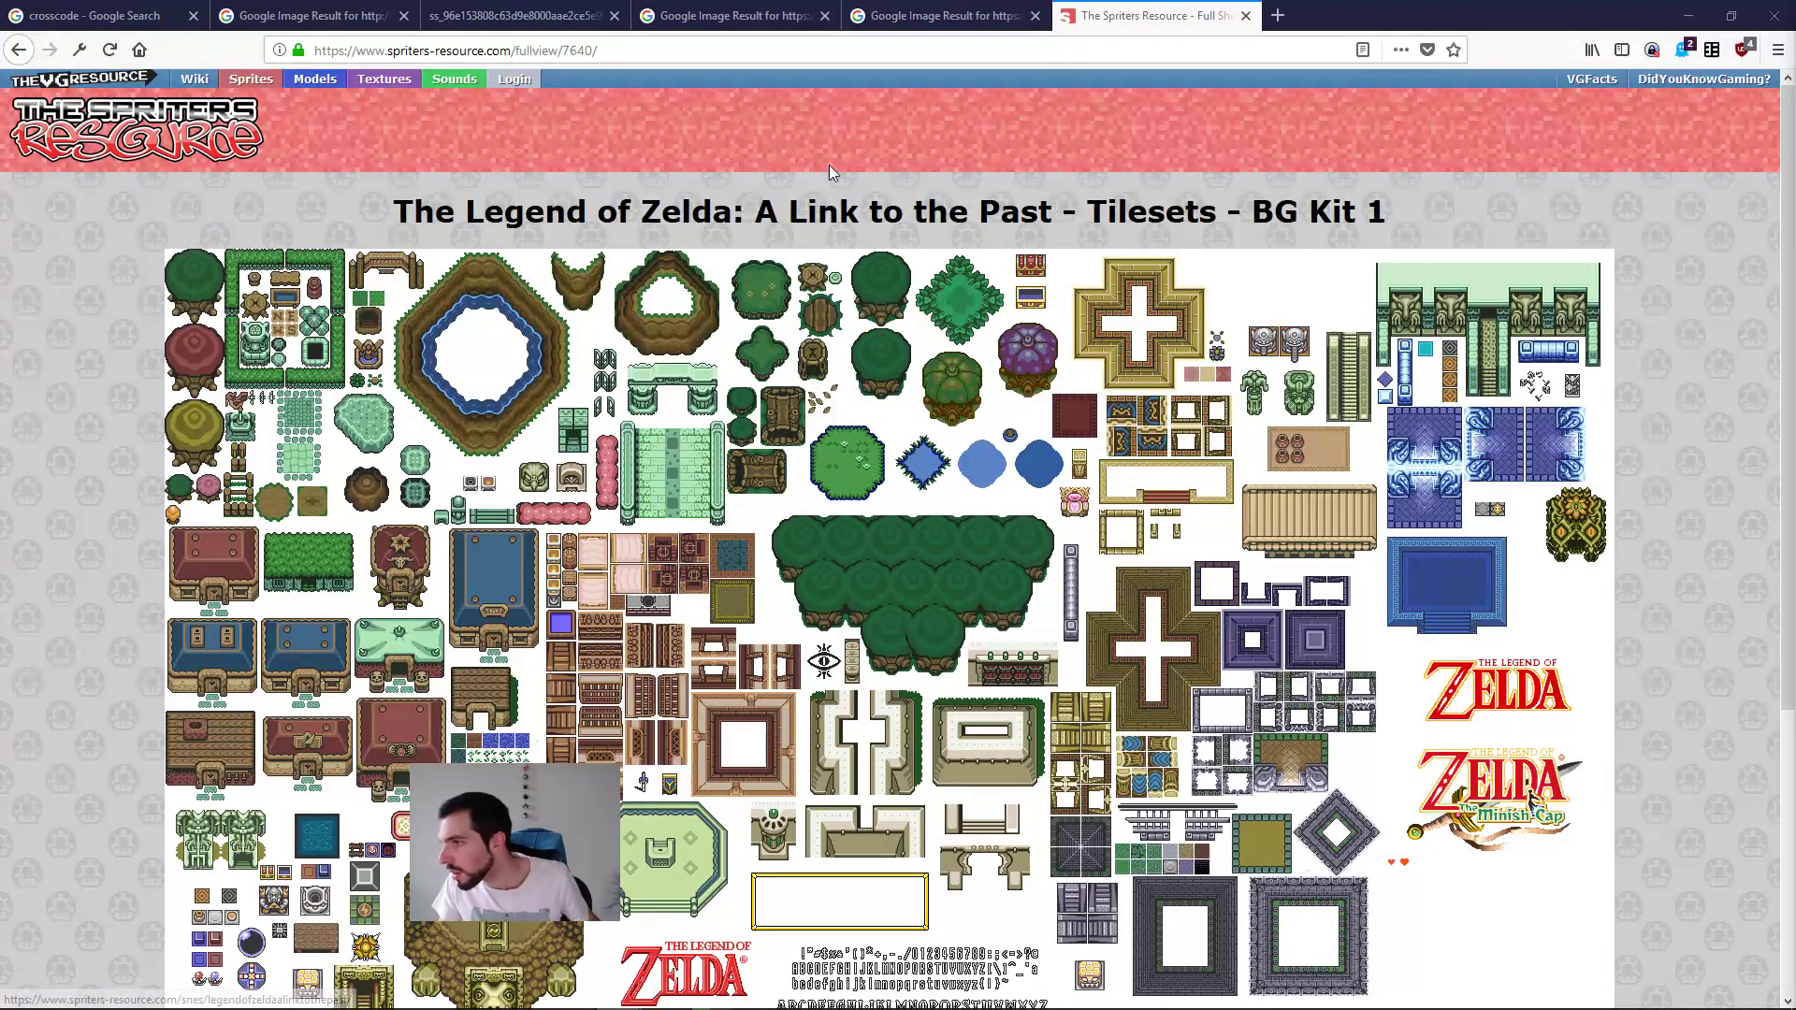
{"action": "left_click", "coordinate": [524, 49]}
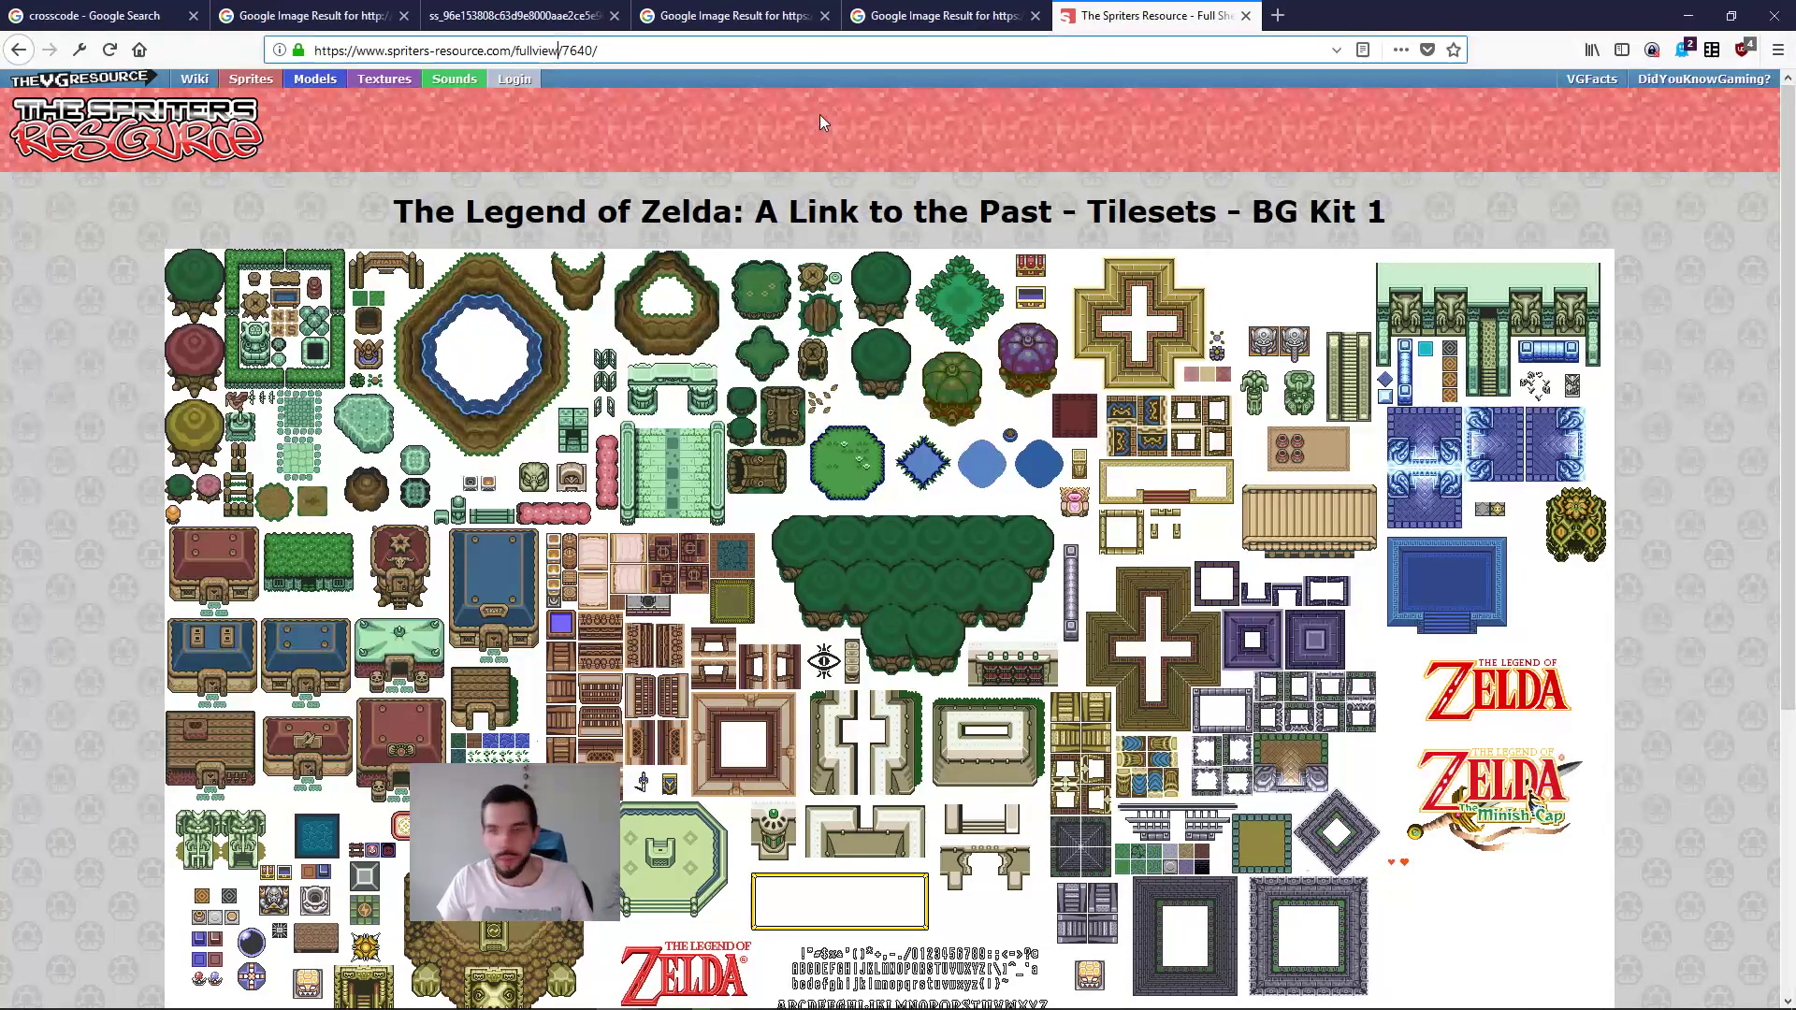
{"action": "key", "text": "alt+Tab"}
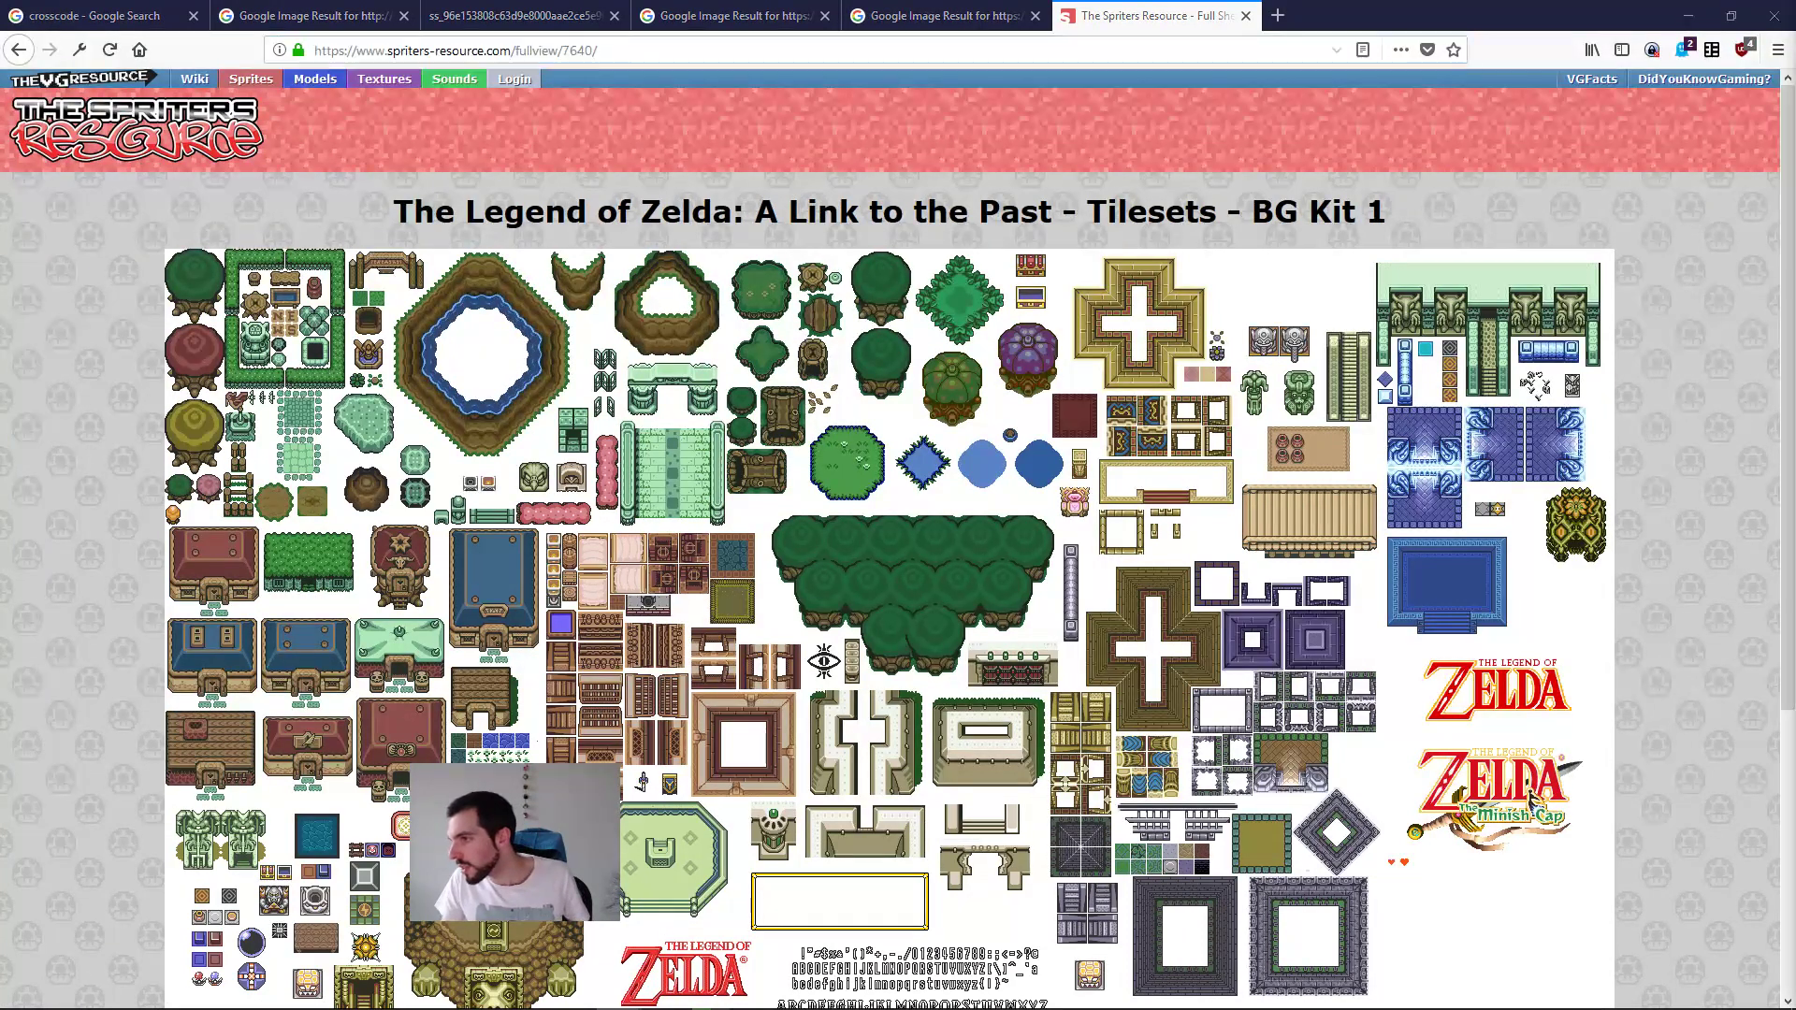
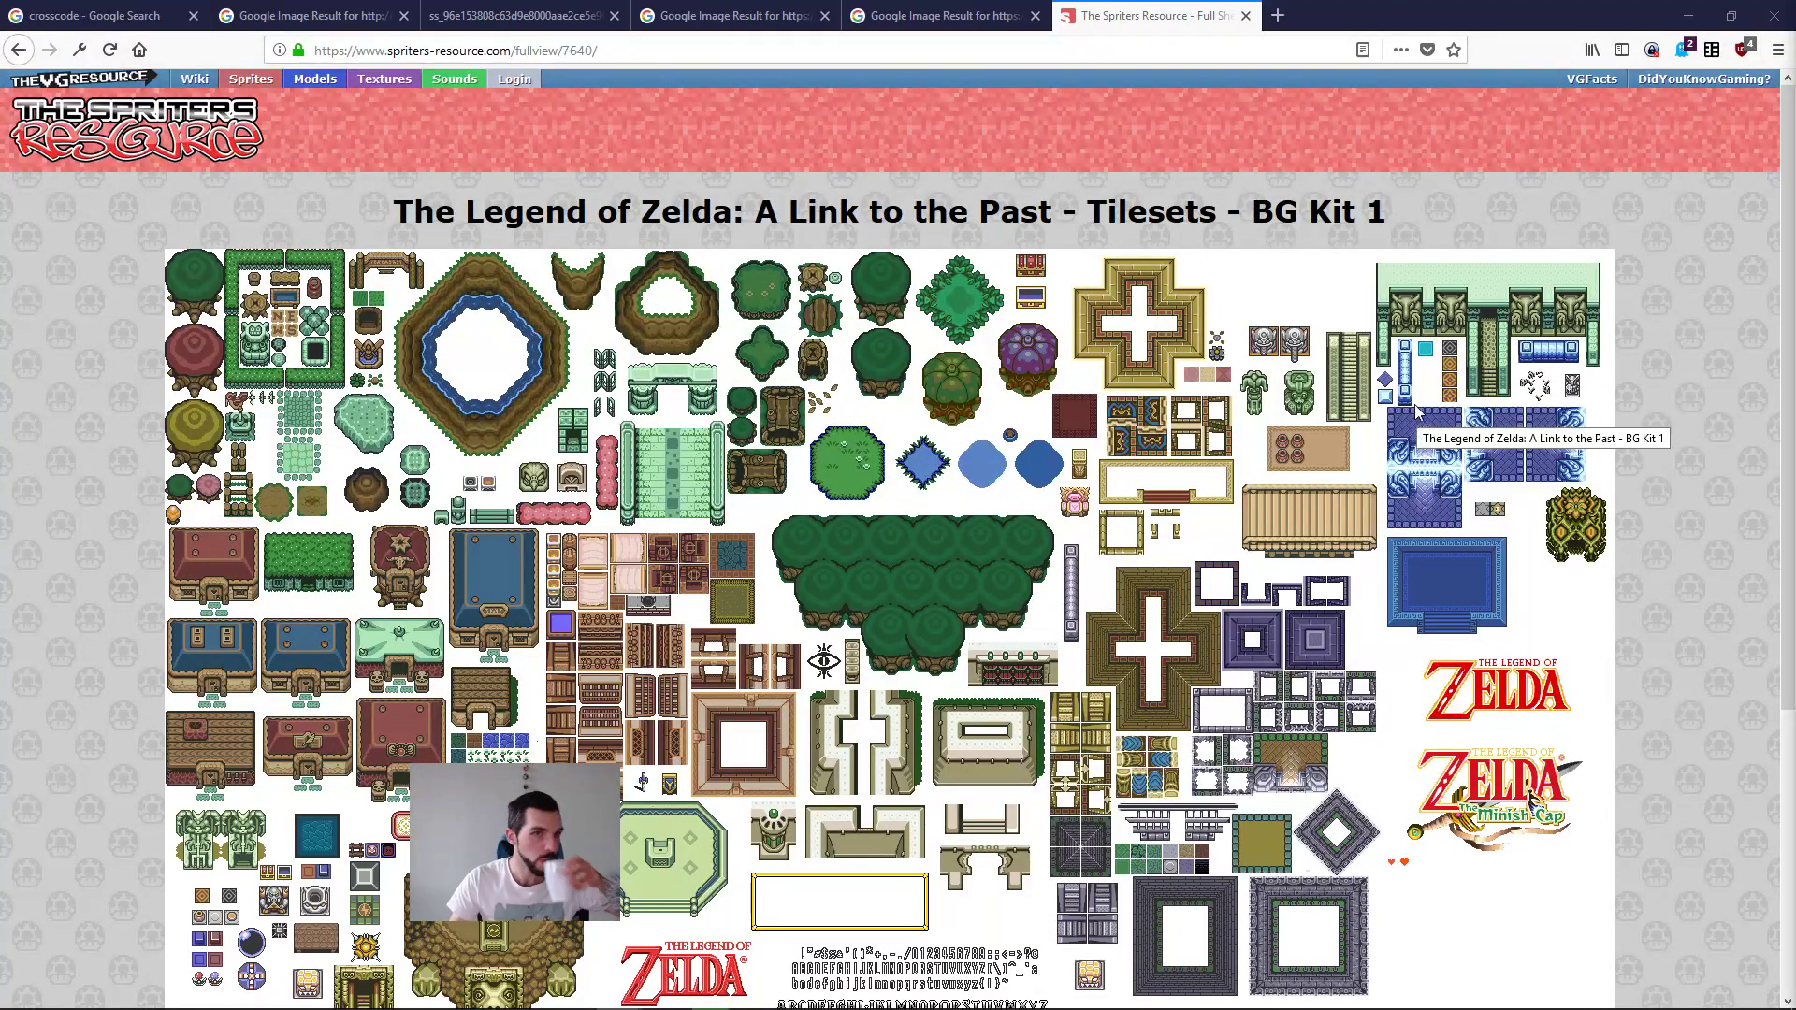
Step: Open the full-resolution A Link to the Past Light World overworld map from its Google image result
{"action": "scroll", "coordinate": [1412, 400], "scroll_direction": "down", "scroll_amount": 3}
{"action": "scroll", "coordinate": [1113, 584], "scroll_direction": "up", "scroll_amount": 3}
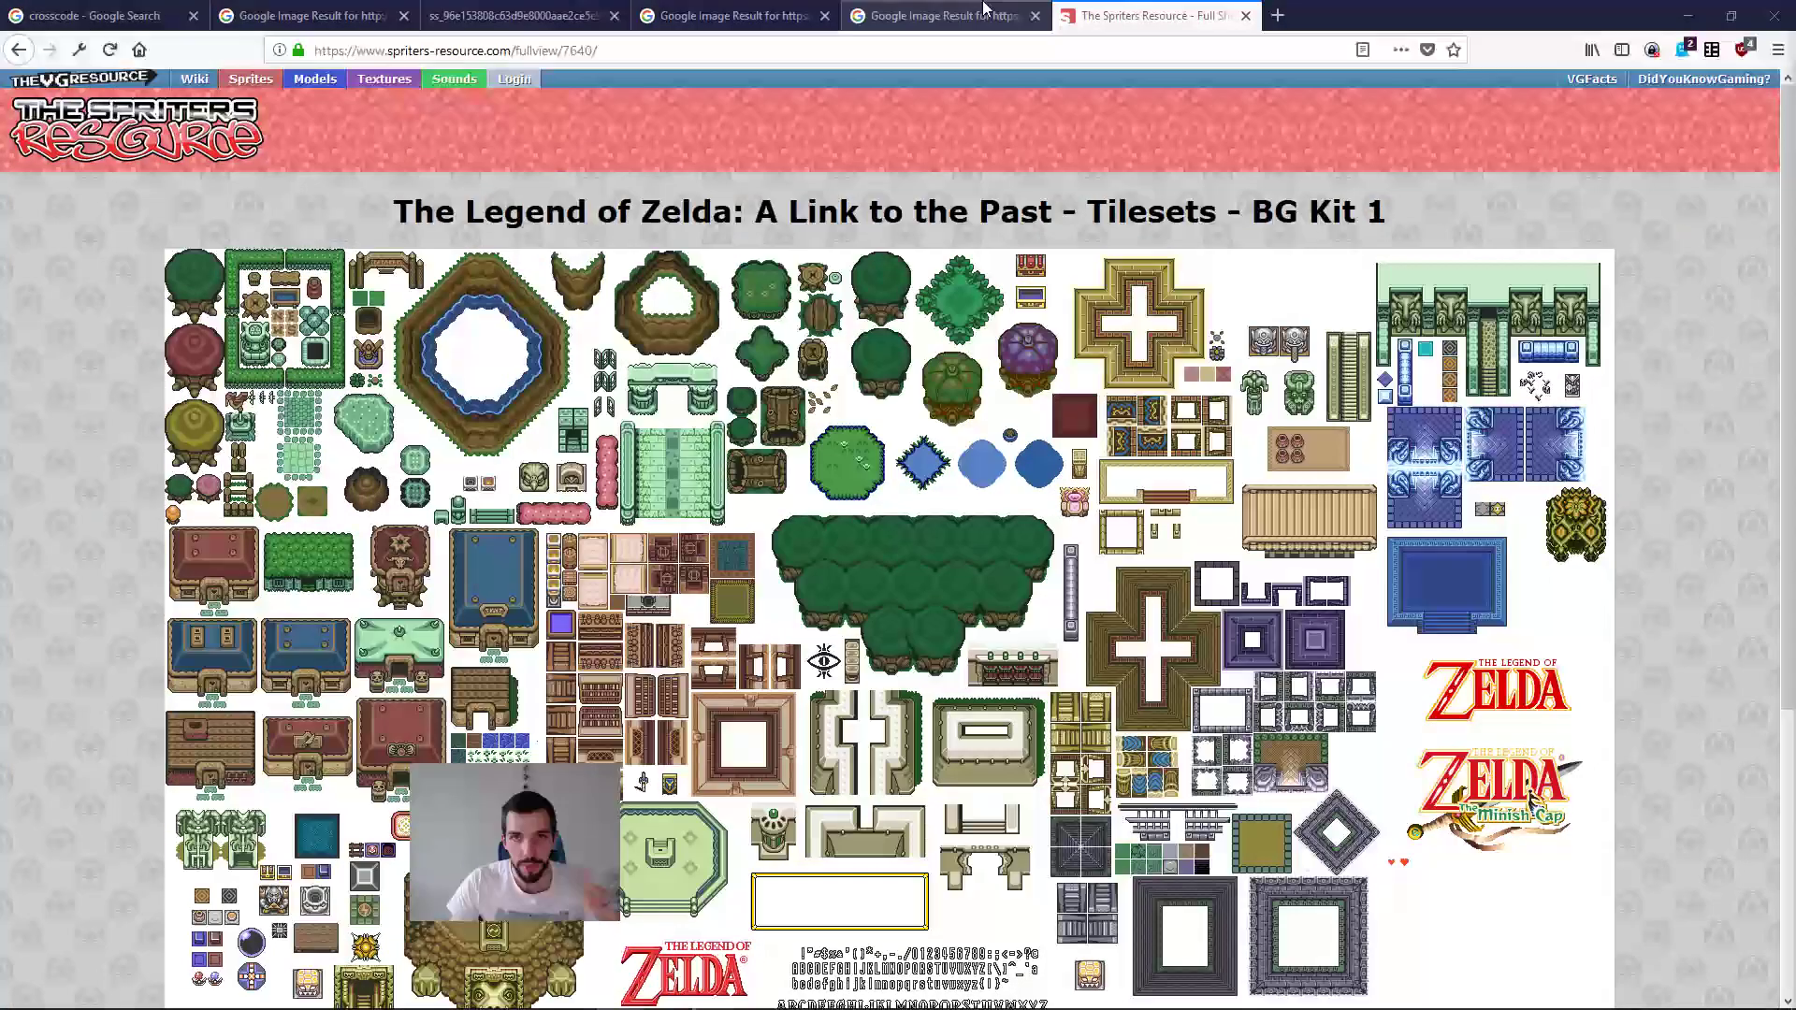
{"action": "left_click", "coordinate": [940, 16]}
{"action": "left_click", "coordinate": [488, 441]}
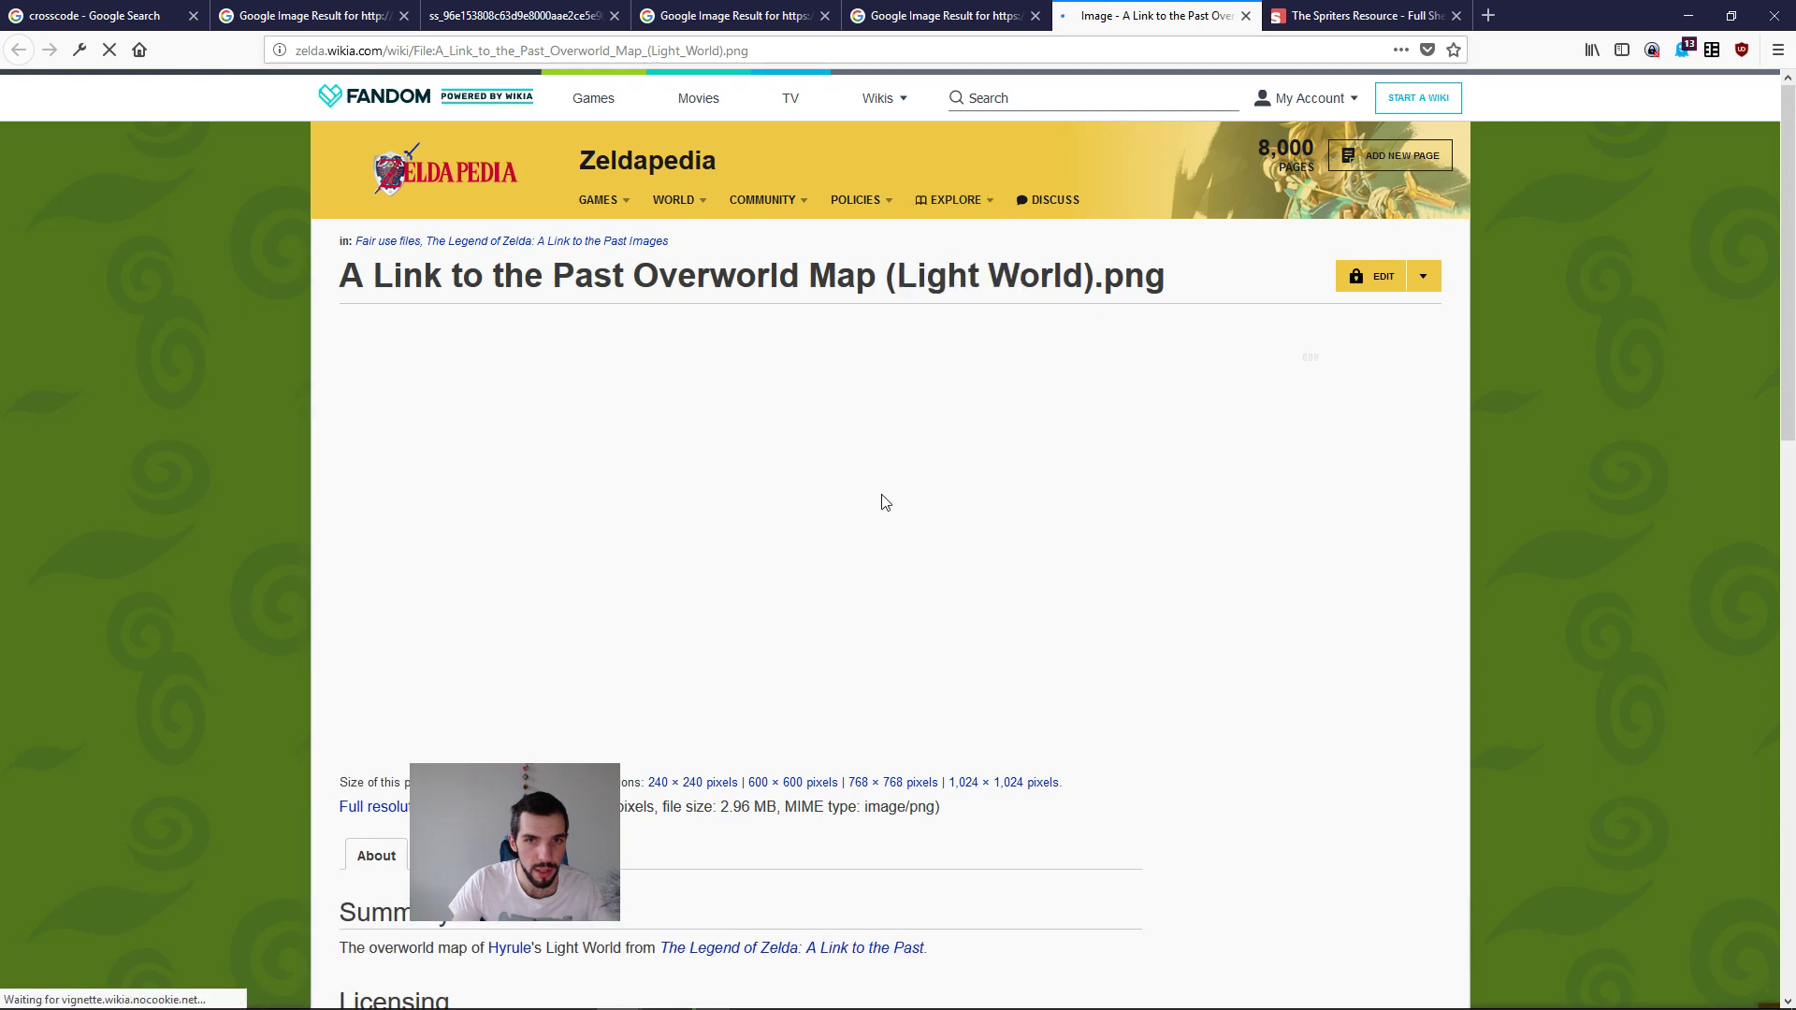
{"action": "left_click", "coordinate": [711, 599]}
{"action": "left_click", "coordinate": [857, 538]}
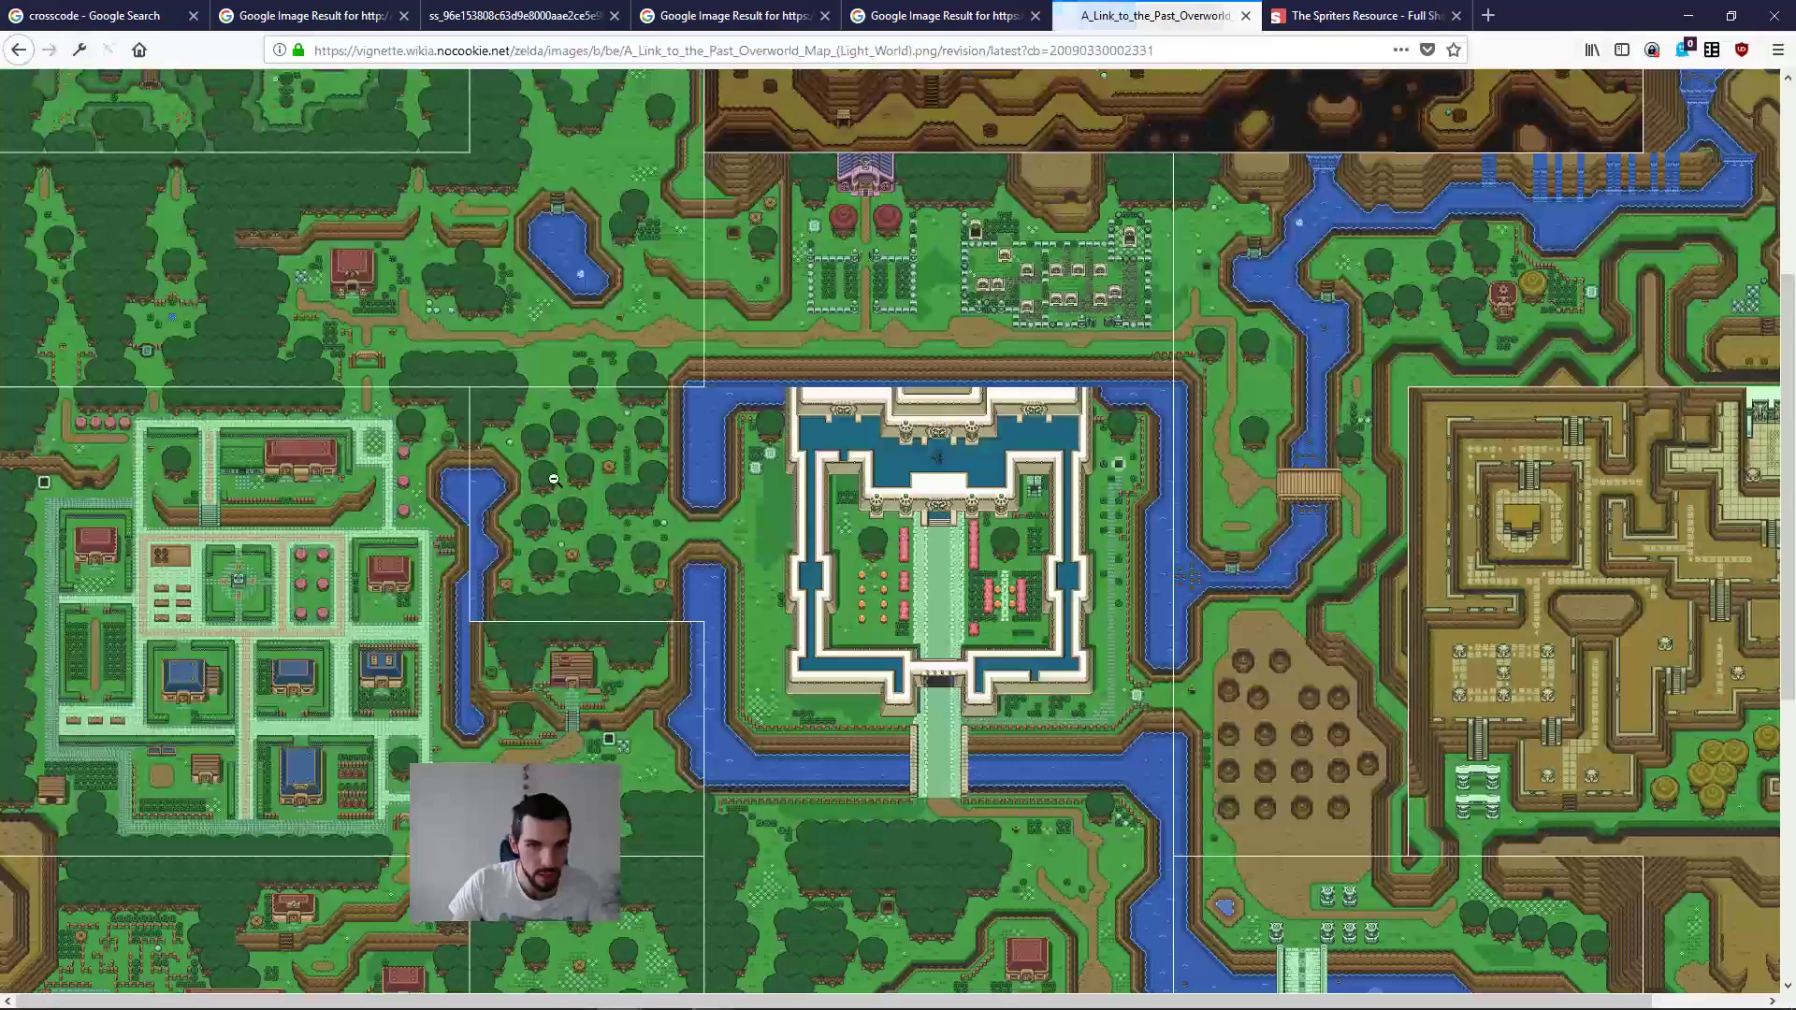
Step: Look over the Light World overworld map and save the image to the Desktop under its suggested file name
{"action": "scroll", "coordinate": [690, 503], "scroll_direction": "up", "scroll_amount": 4}
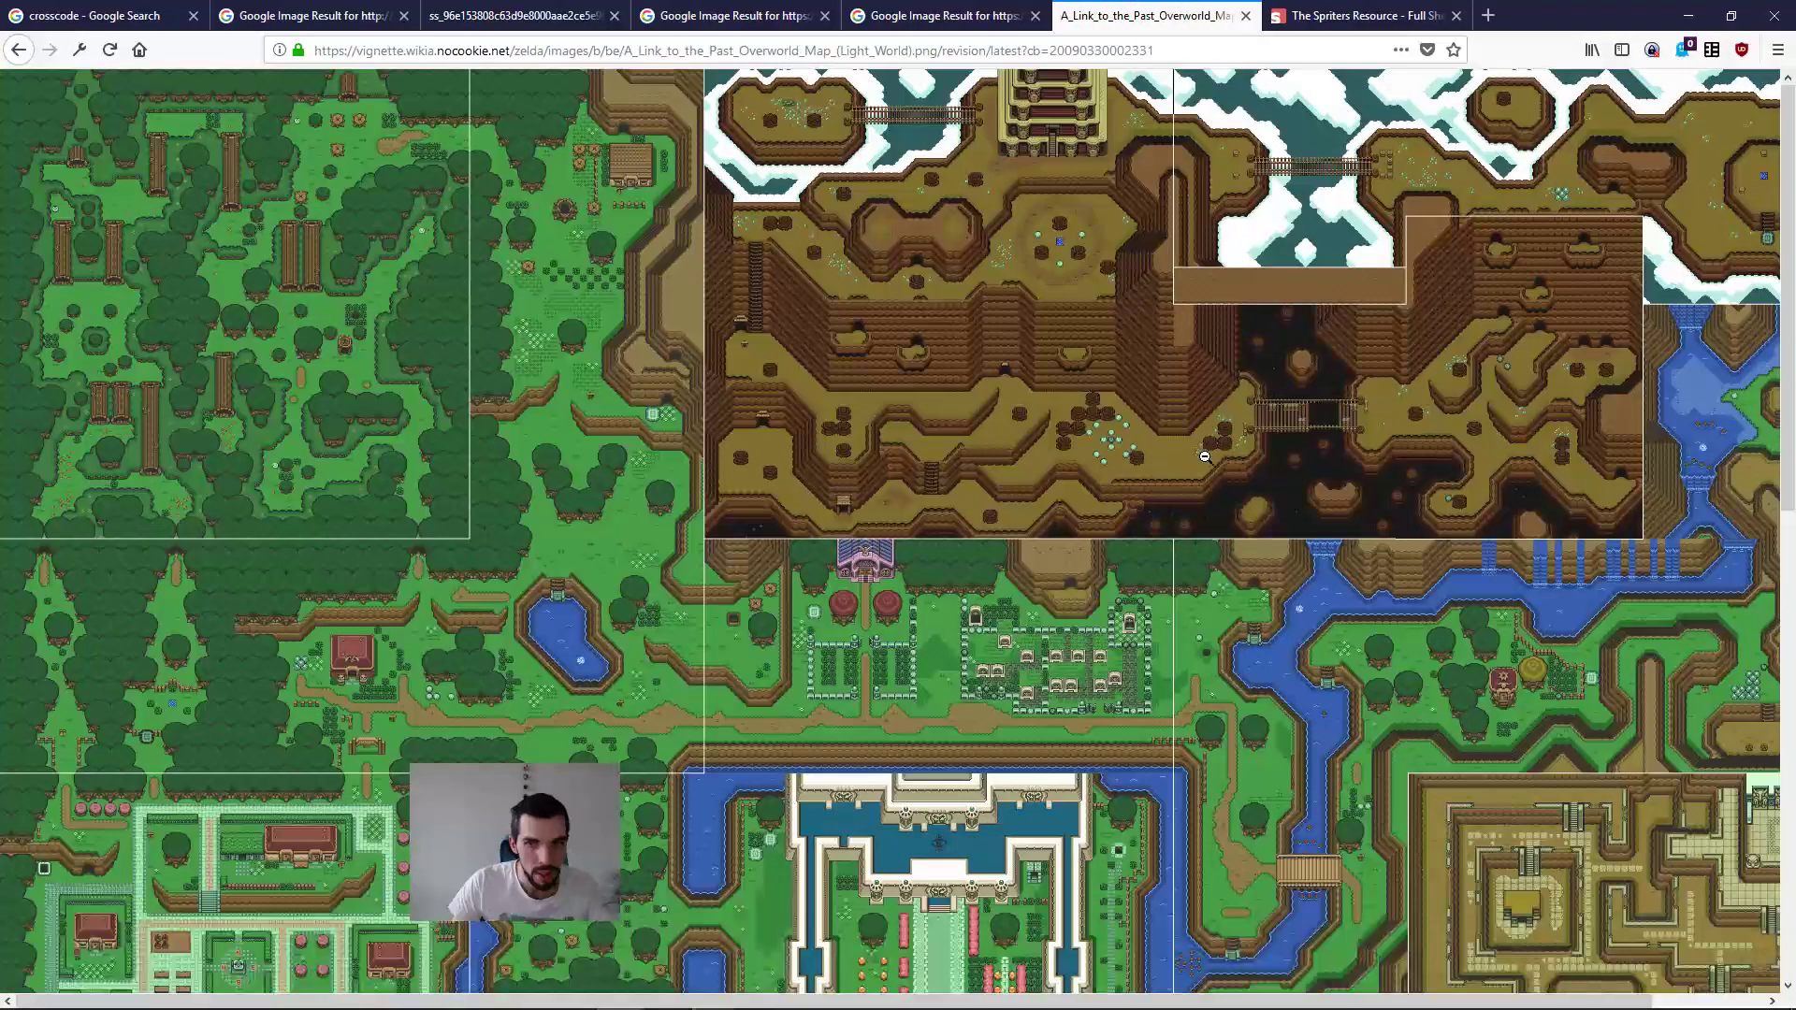
{"action": "scroll", "coordinate": [690, 504], "scroll_direction": "down", "scroll_amount": 10}
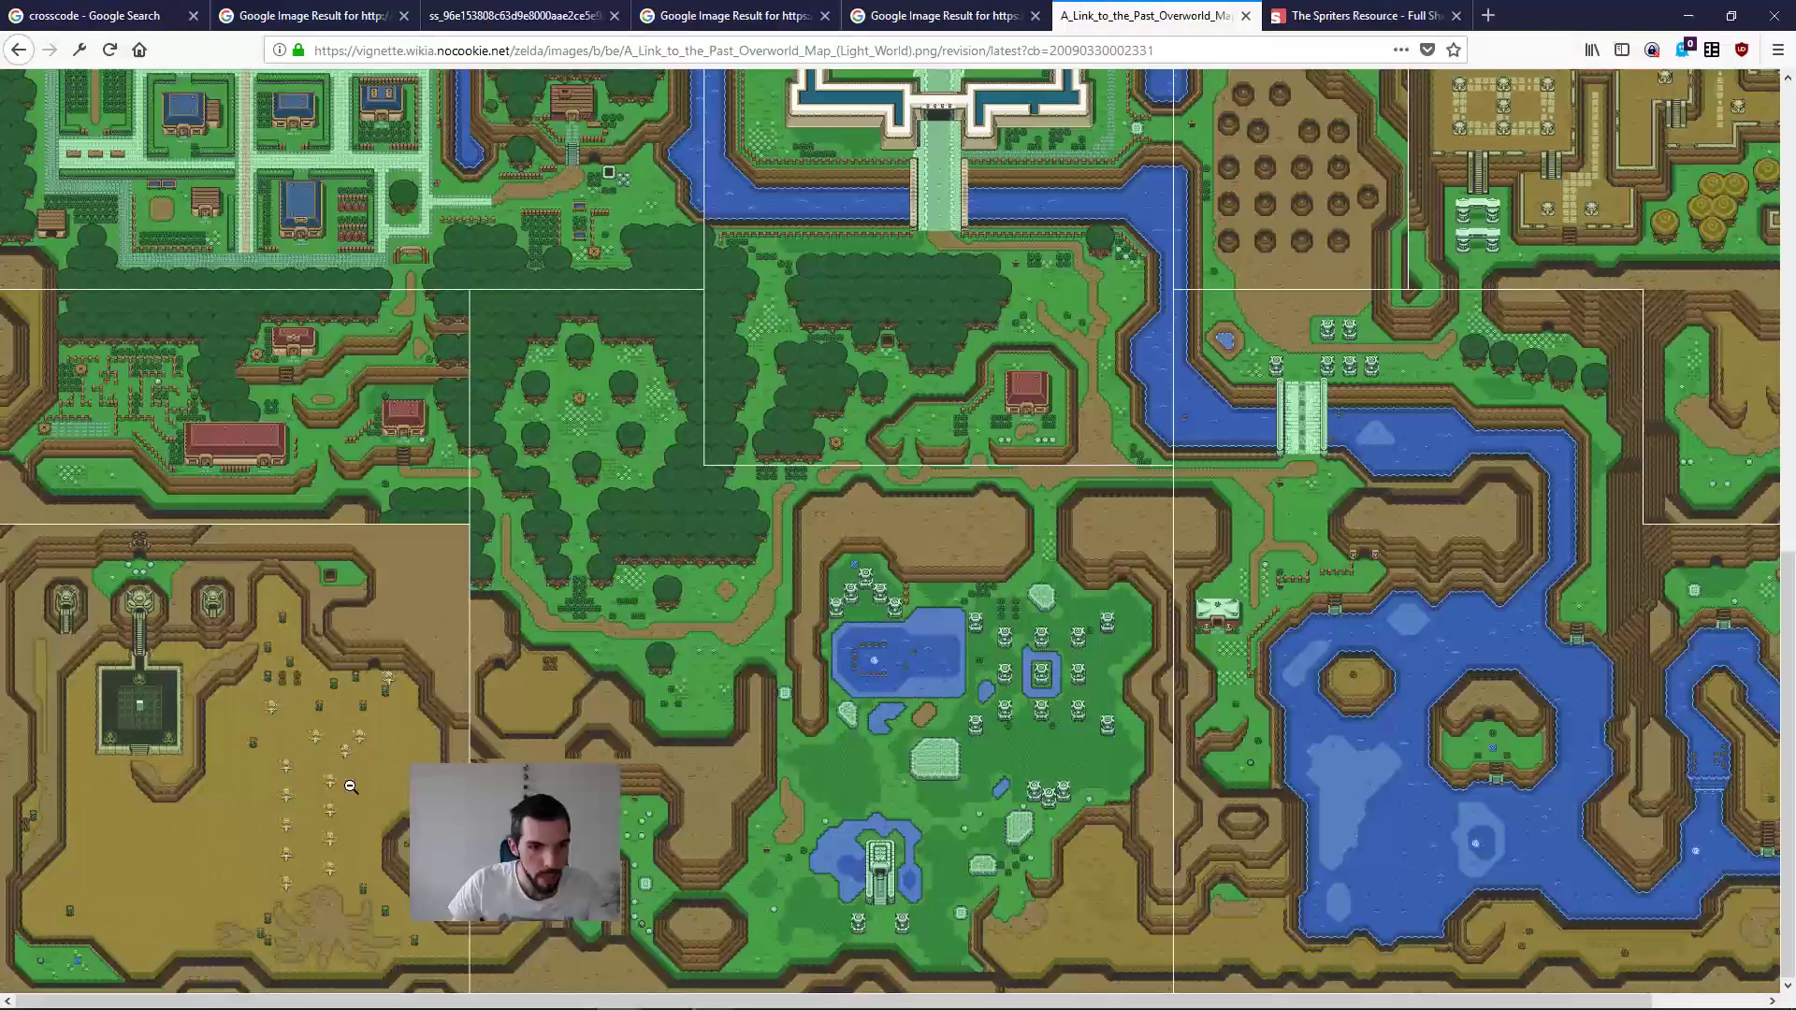
{"action": "scroll", "coordinate": [635, 523], "scroll_direction": "up", "scroll_amount": 4, "text": "ctrl"}
{"action": "scroll", "coordinate": [634, 512], "scroll_direction": "up", "scroll_amount": 4, "text": "ctrl"}
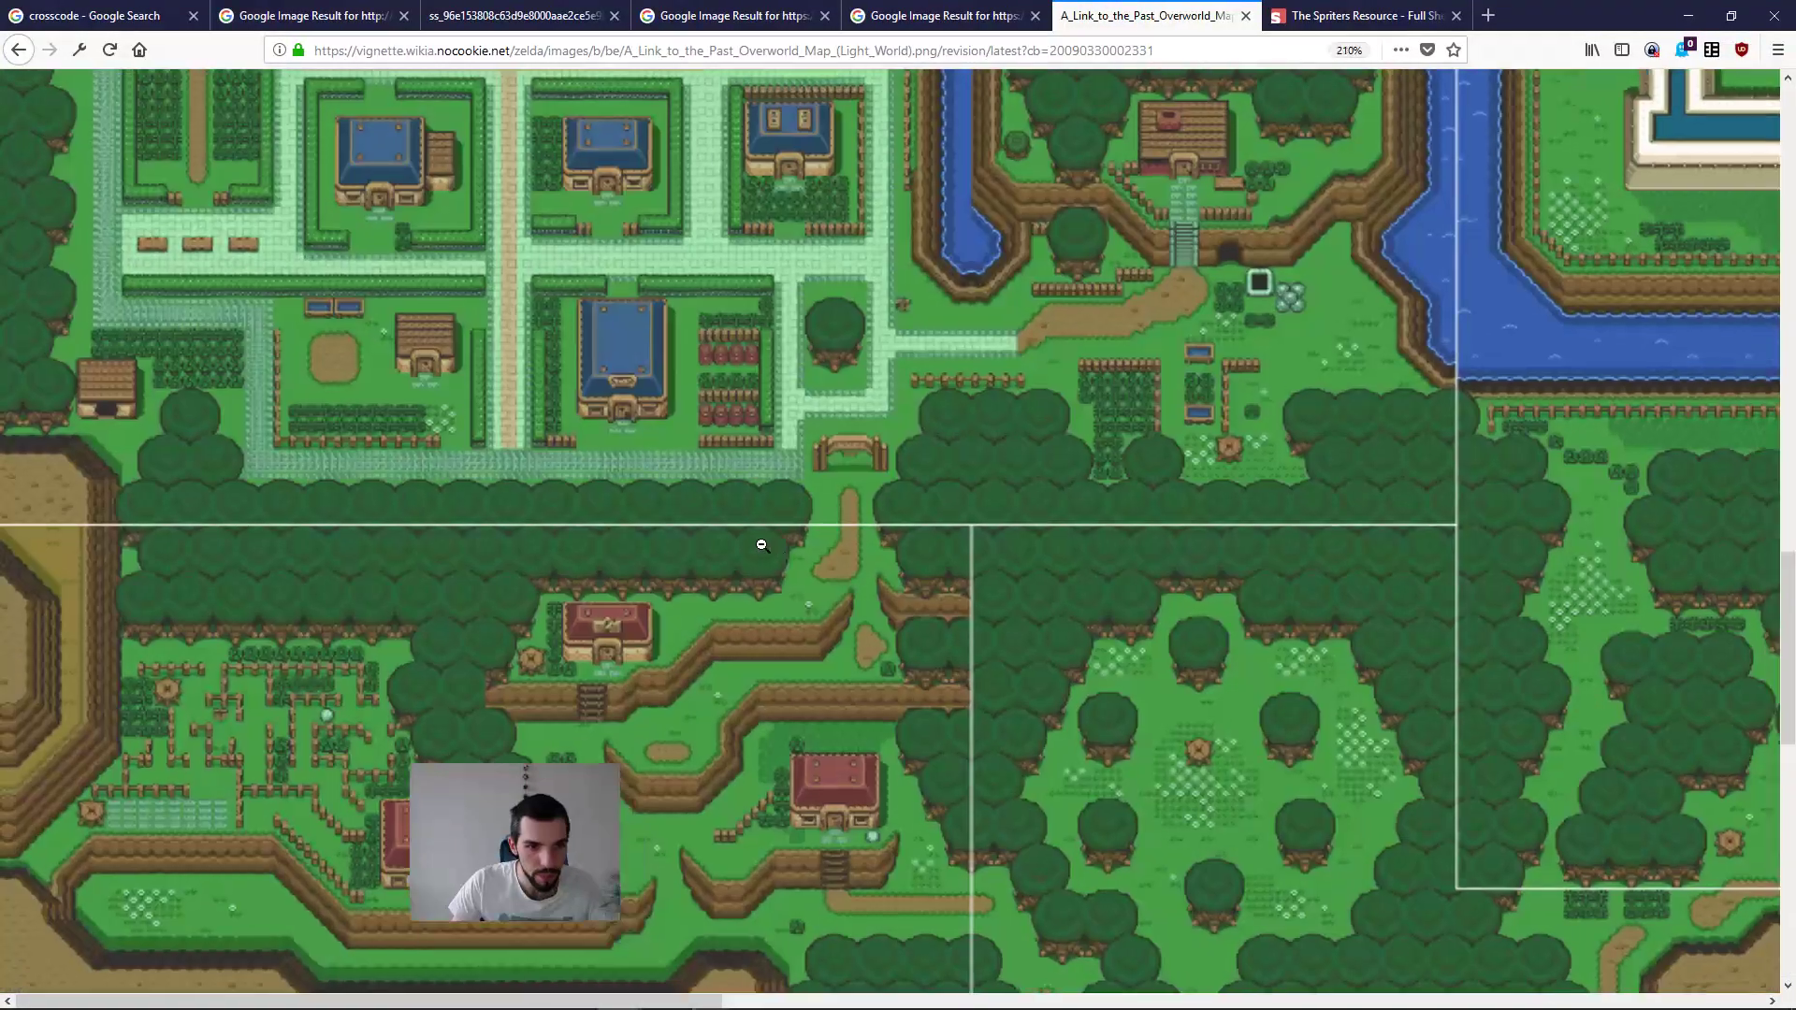
{"action": "scroll", "coordinate": [719, 531], "scroll_direction": "down", "scroll_amount": 5, "text": "ctrl"}
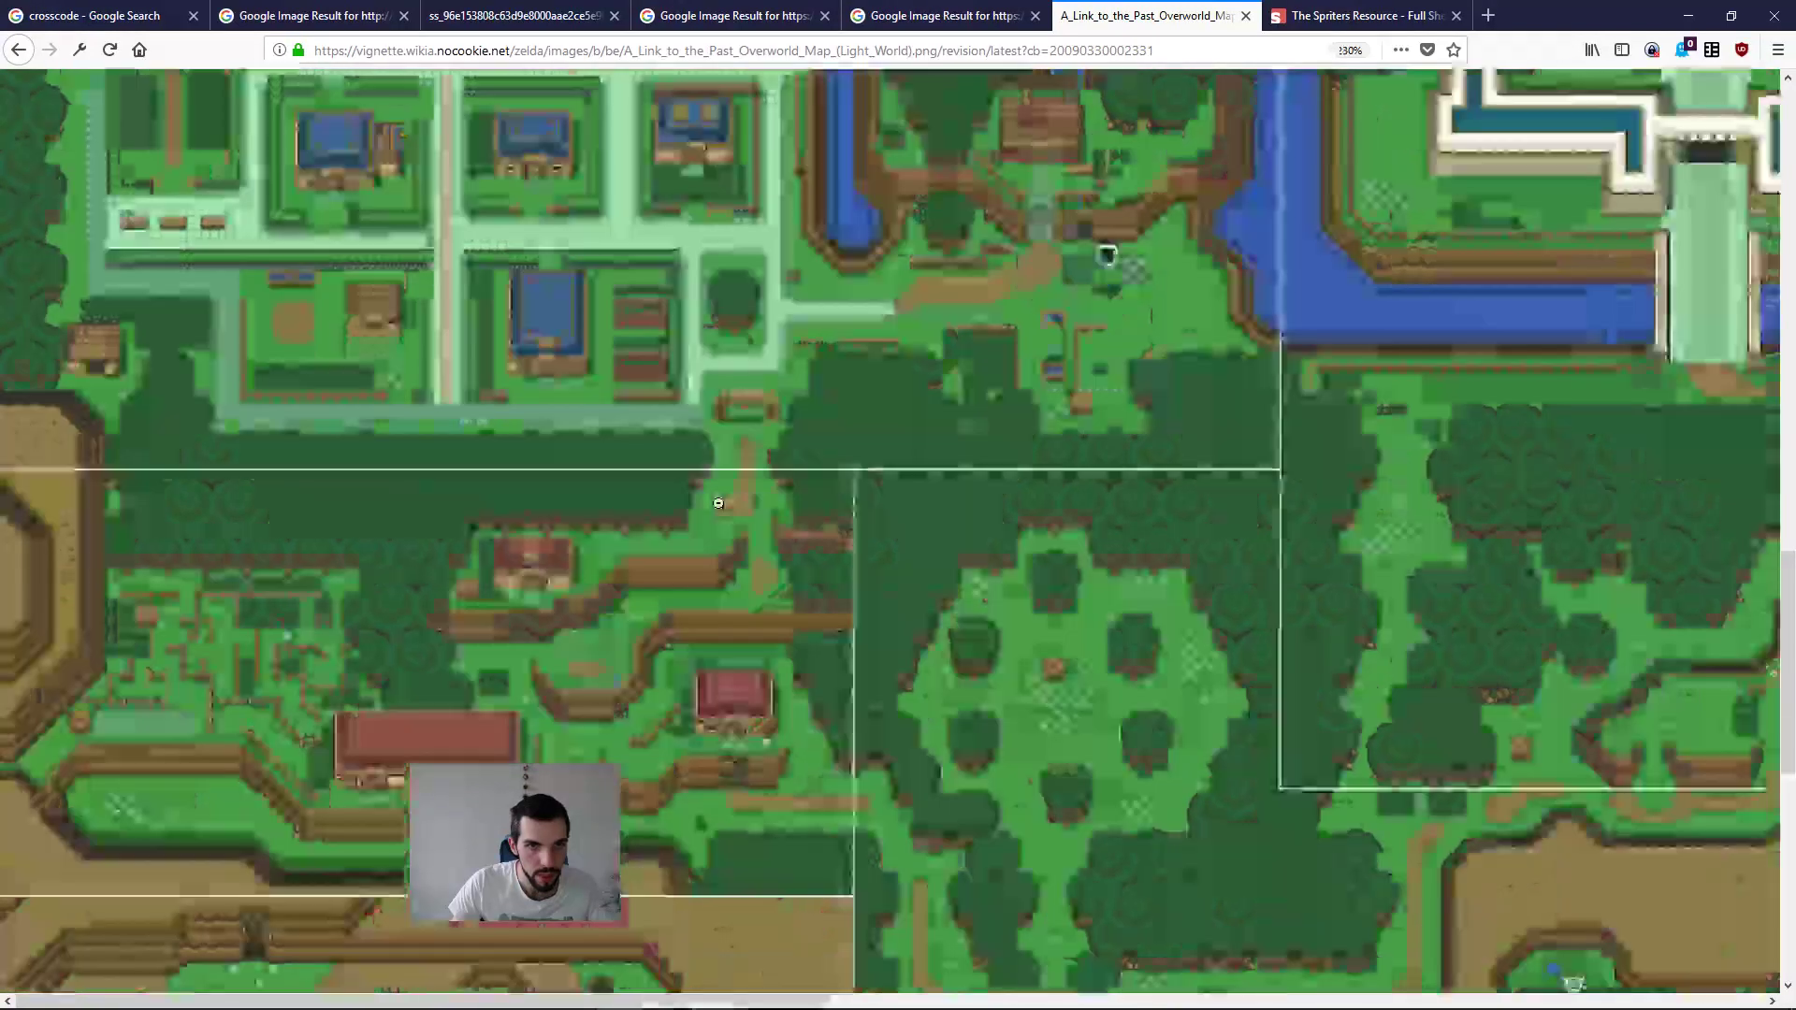
{"action": "right_click", "coordinate": [750, 293]}
{"action": "left_click", "coordinate": [867, 356]}
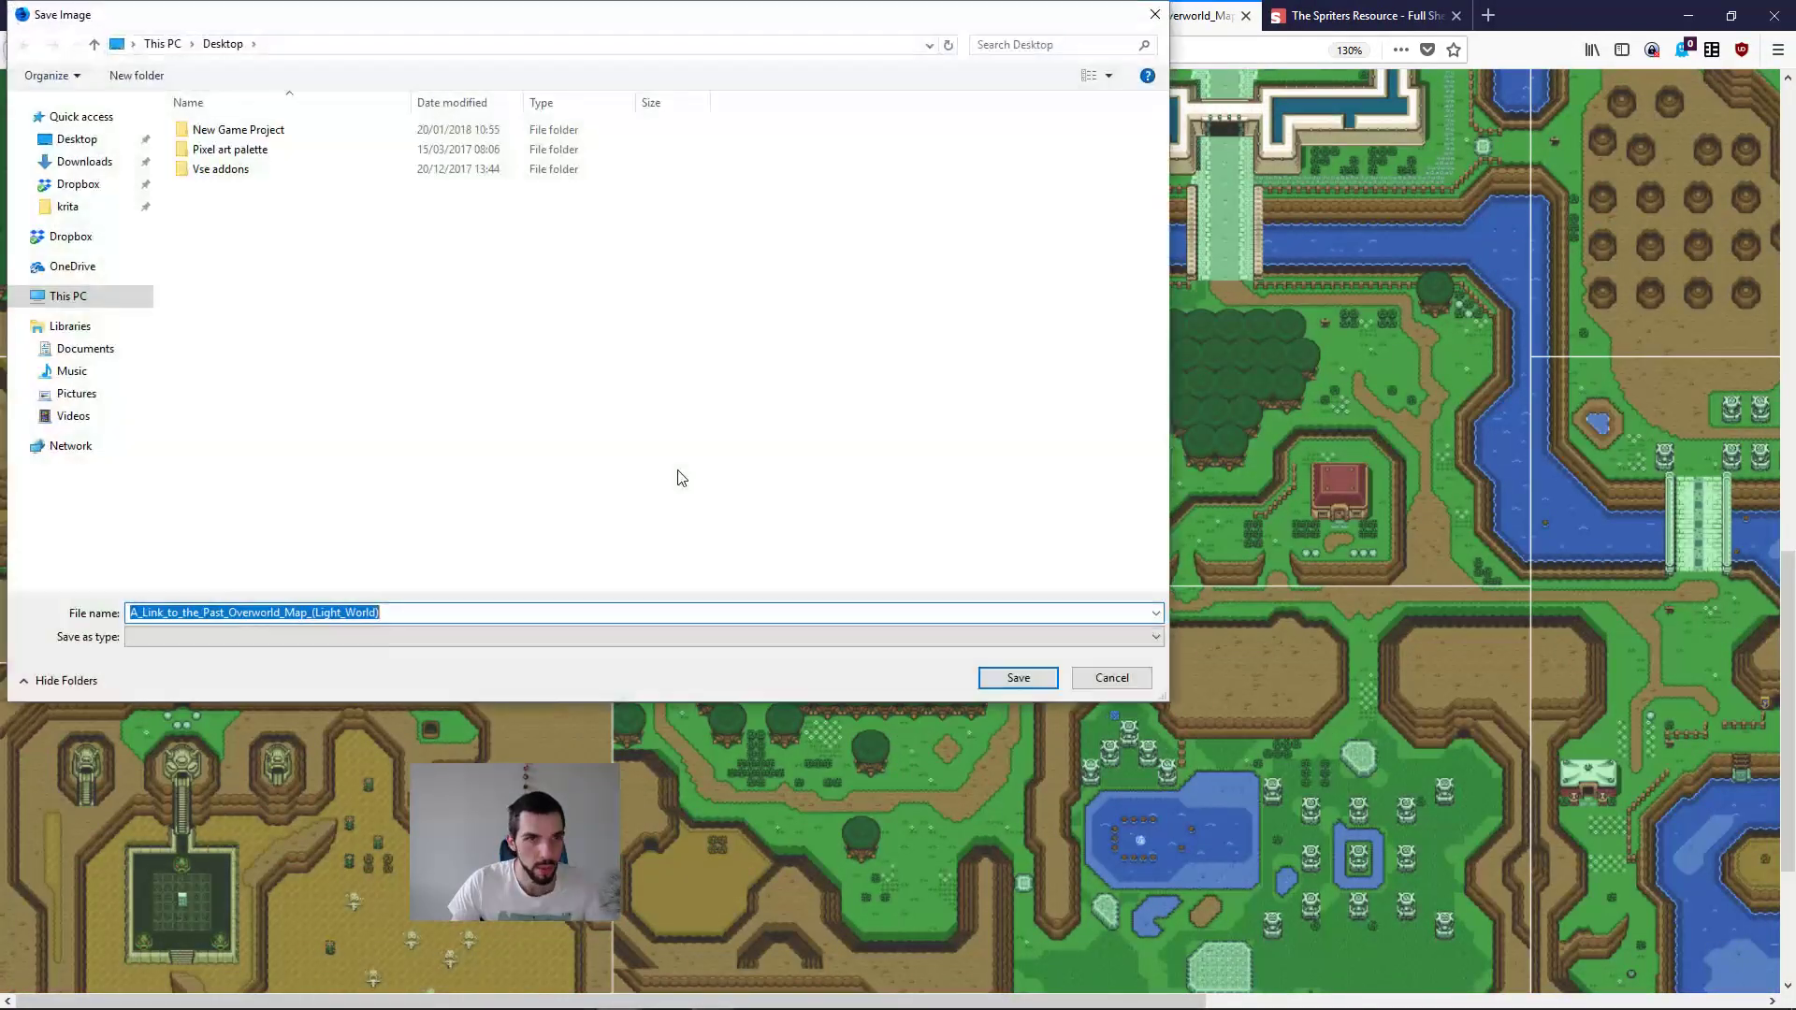
{"action": "left_click", "coordinate": [132, 140]}
{"action": "left_click", "coordinate": [290, 613]}
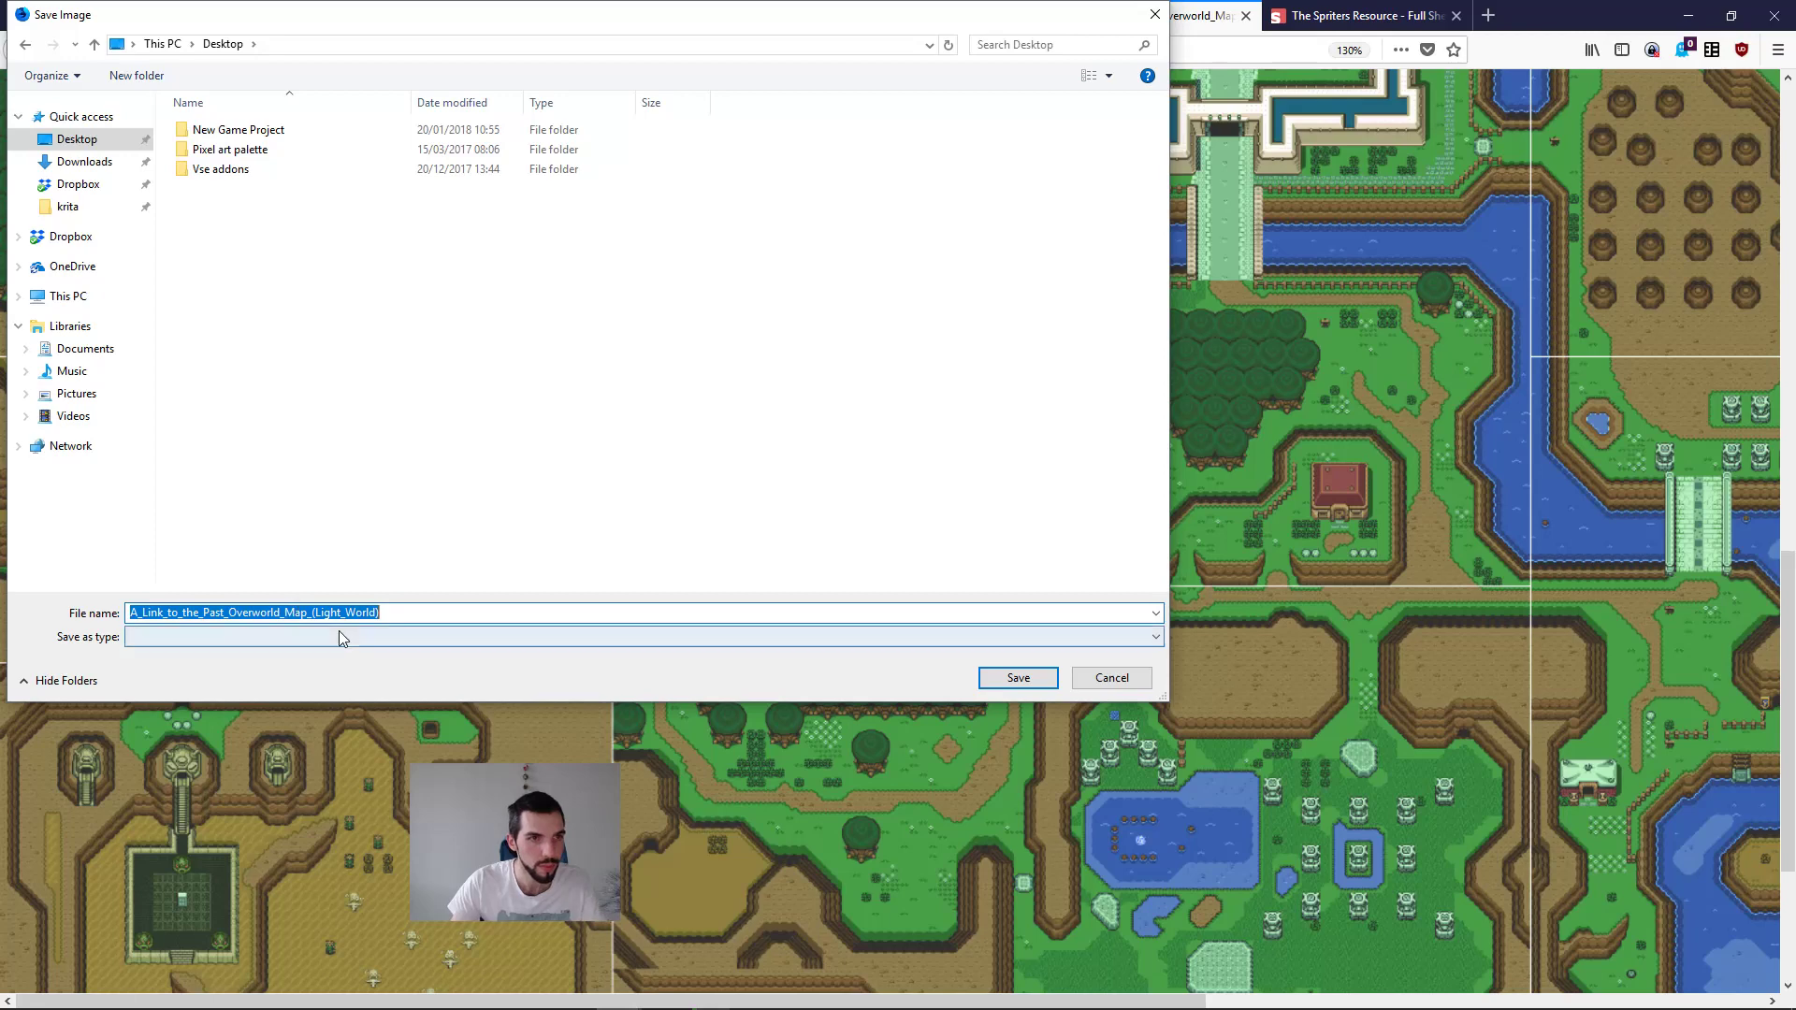
{"action": "key", "text": "Return"}
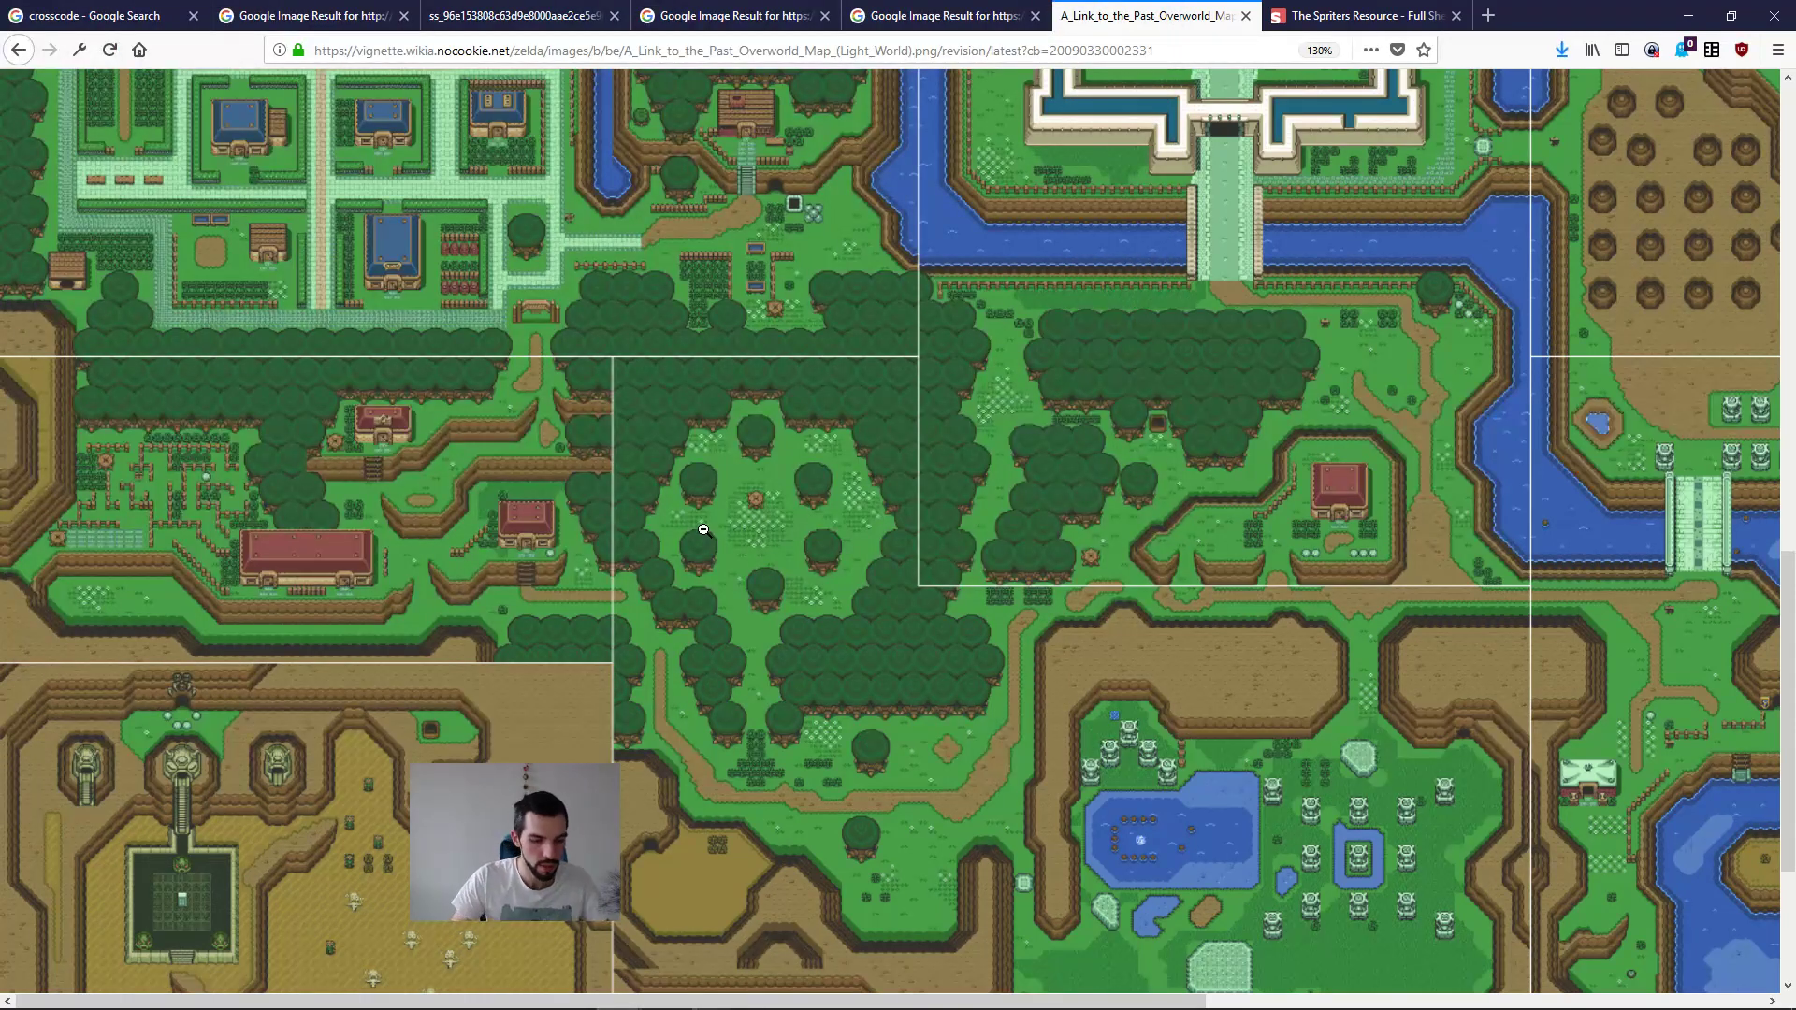
Step: Switch to the file manager and open A_Link_to_the_Past_Overworld_Map_(Light_World).png from the Desktop folder in ImageGlass
{"action": "key", "text": "super+1"}
{"action": "left_click", "coordinate": [856, 417]}
{"action": "key", "text": "ctrl+t"}
{"action": "key", "text": "ctrl+shift+Tab"}
{"action": "key", "text": "ctrl+shift+Tab"}
{"action": "key", "text": "ctrl+shift+Tab"}
{"action": "key", "text": "ctrl+Tab"}
{"action": "key", "text": "ctrl+Tab"}
{"action": "key", "text": "ctrl+w"}
{"action": "key", "text": "ctrl+shift+Tab"}
{"action": "key", "text": "Down"}
{"action": "key", "text": "Up"}
{"action": "key", "text": "Up"}
{"action": "key", "text": "Return"}
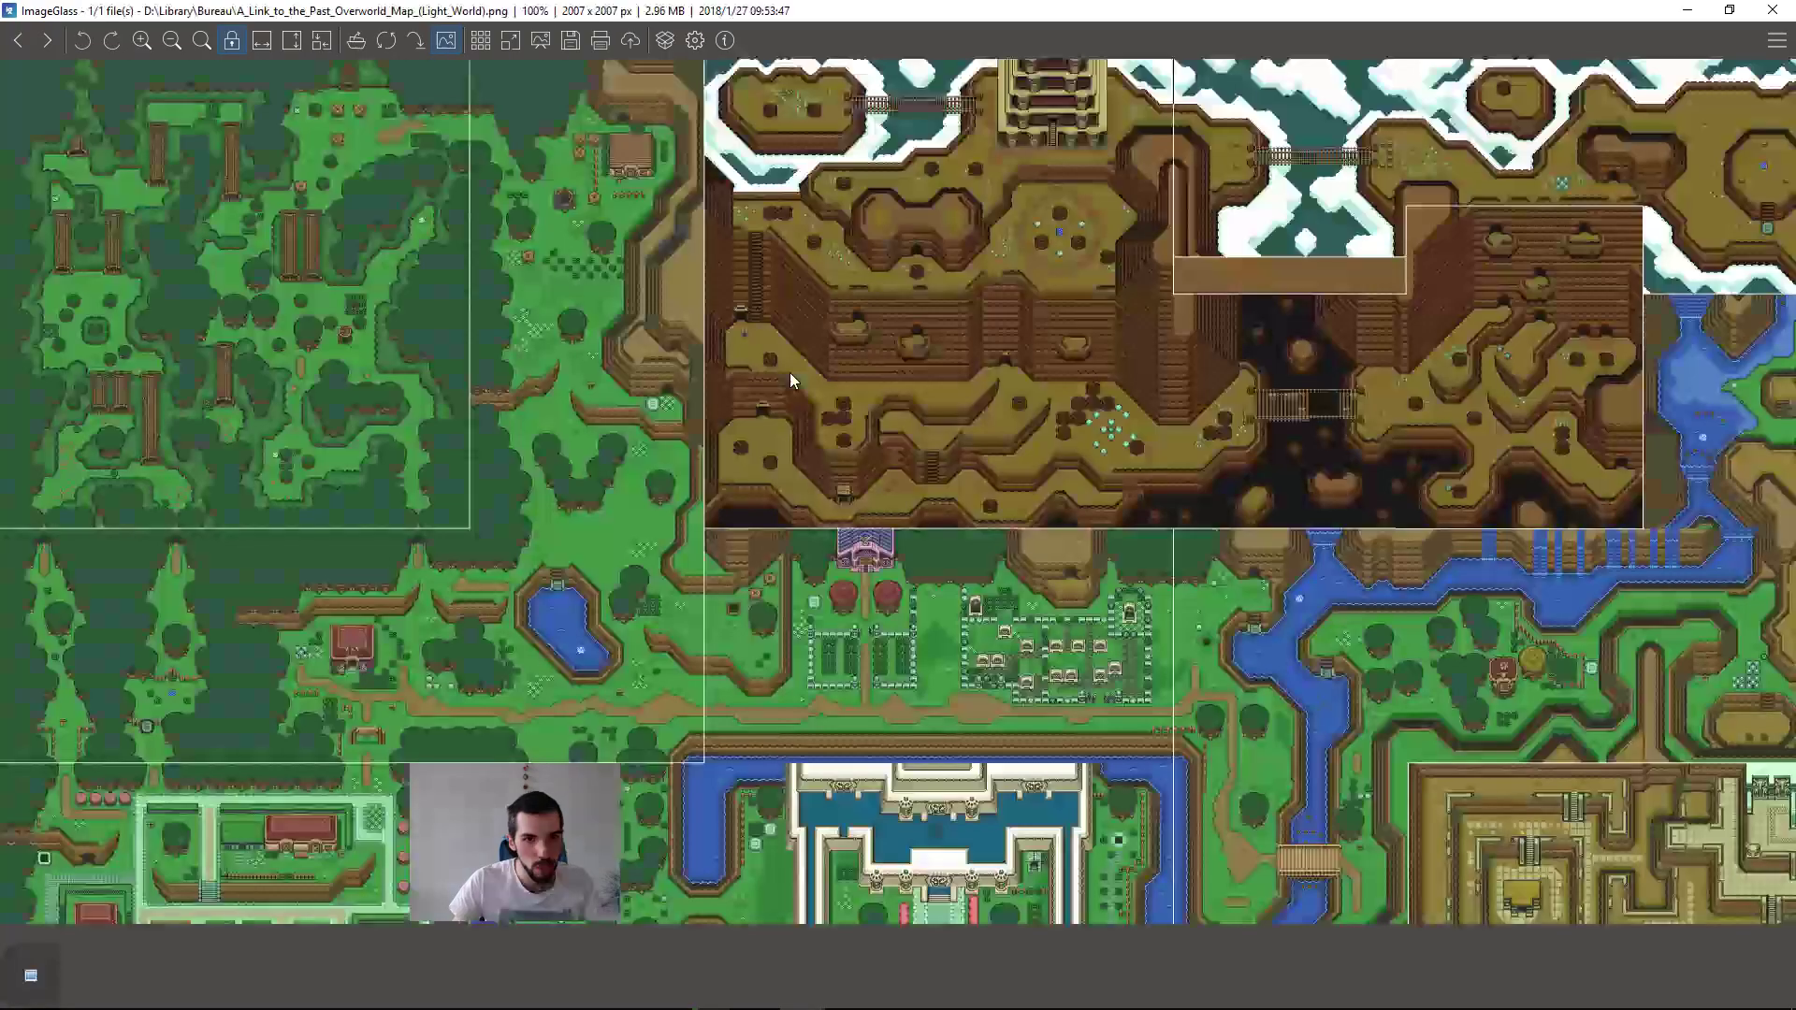
Step: Examine the cliffs, trees, bushes and walled pond on the overworld map at close range
{"action": "scroll", "coordinate": [915, 491], "scroll_direction": "up", "scroll_amount": 5}
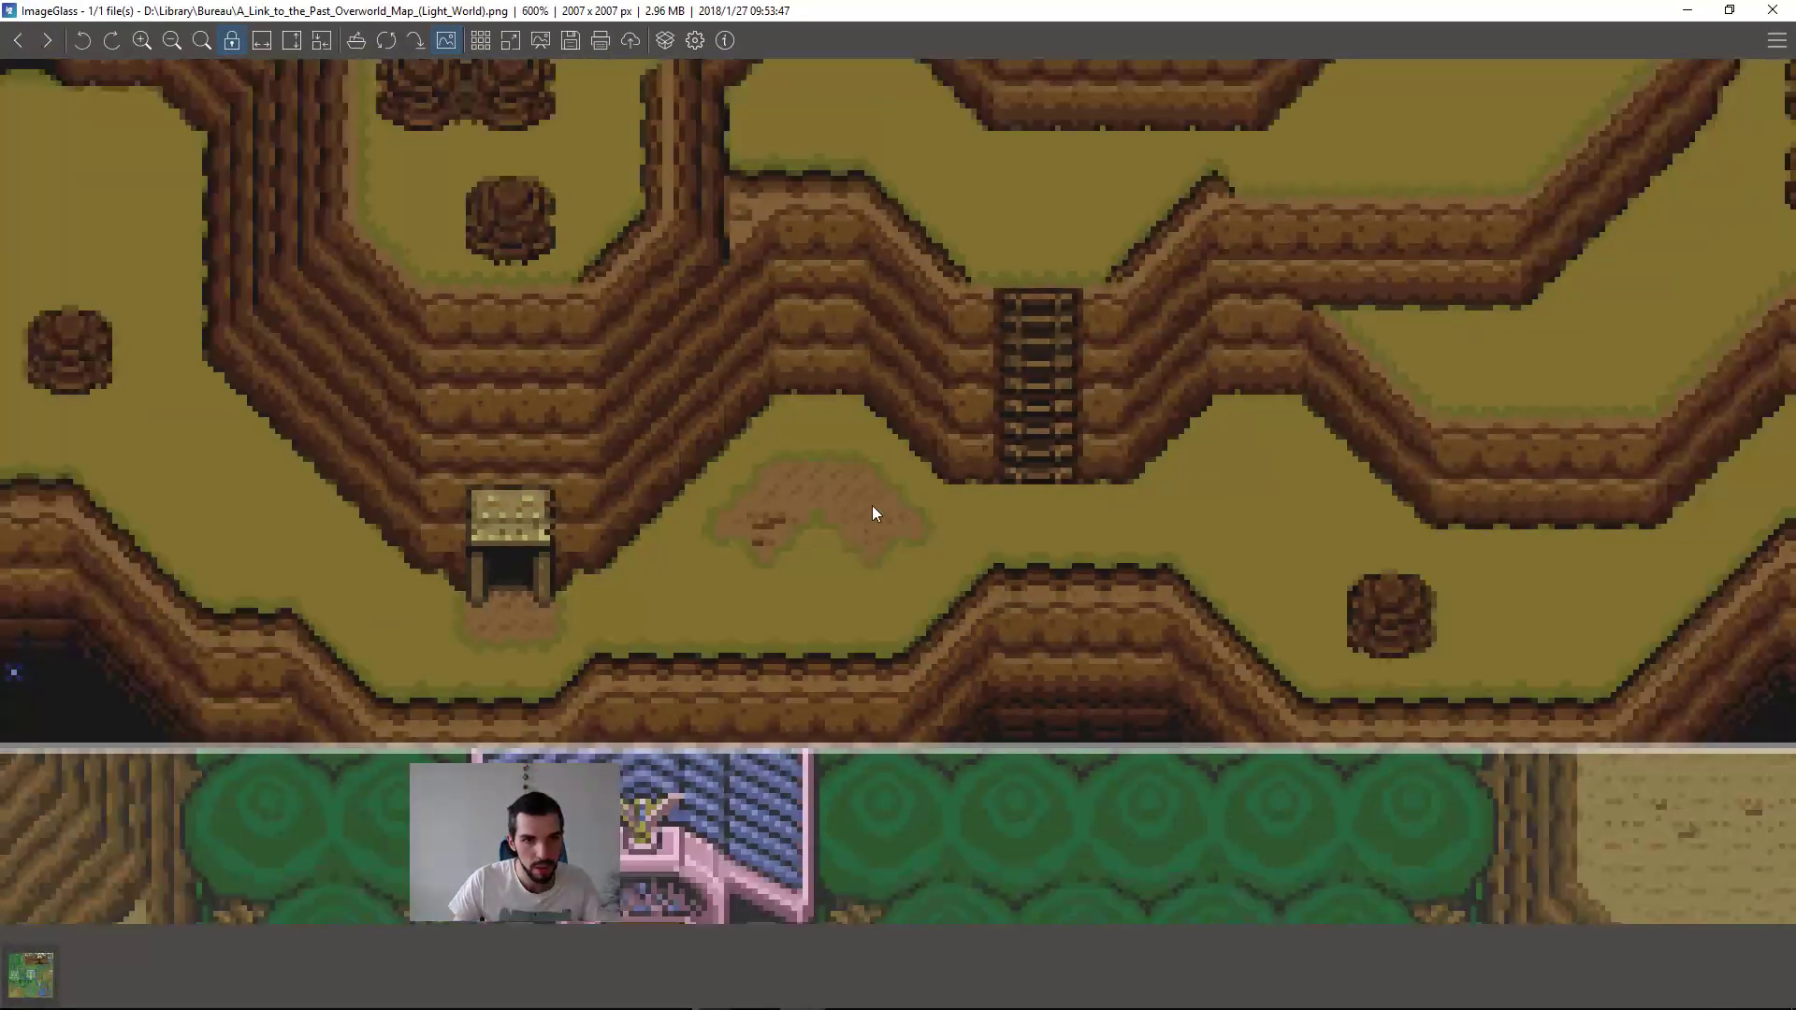
{"action": "scroll", "coordinate": [875, 512], "scroll_direction": "down", "scroll_amount": 4}
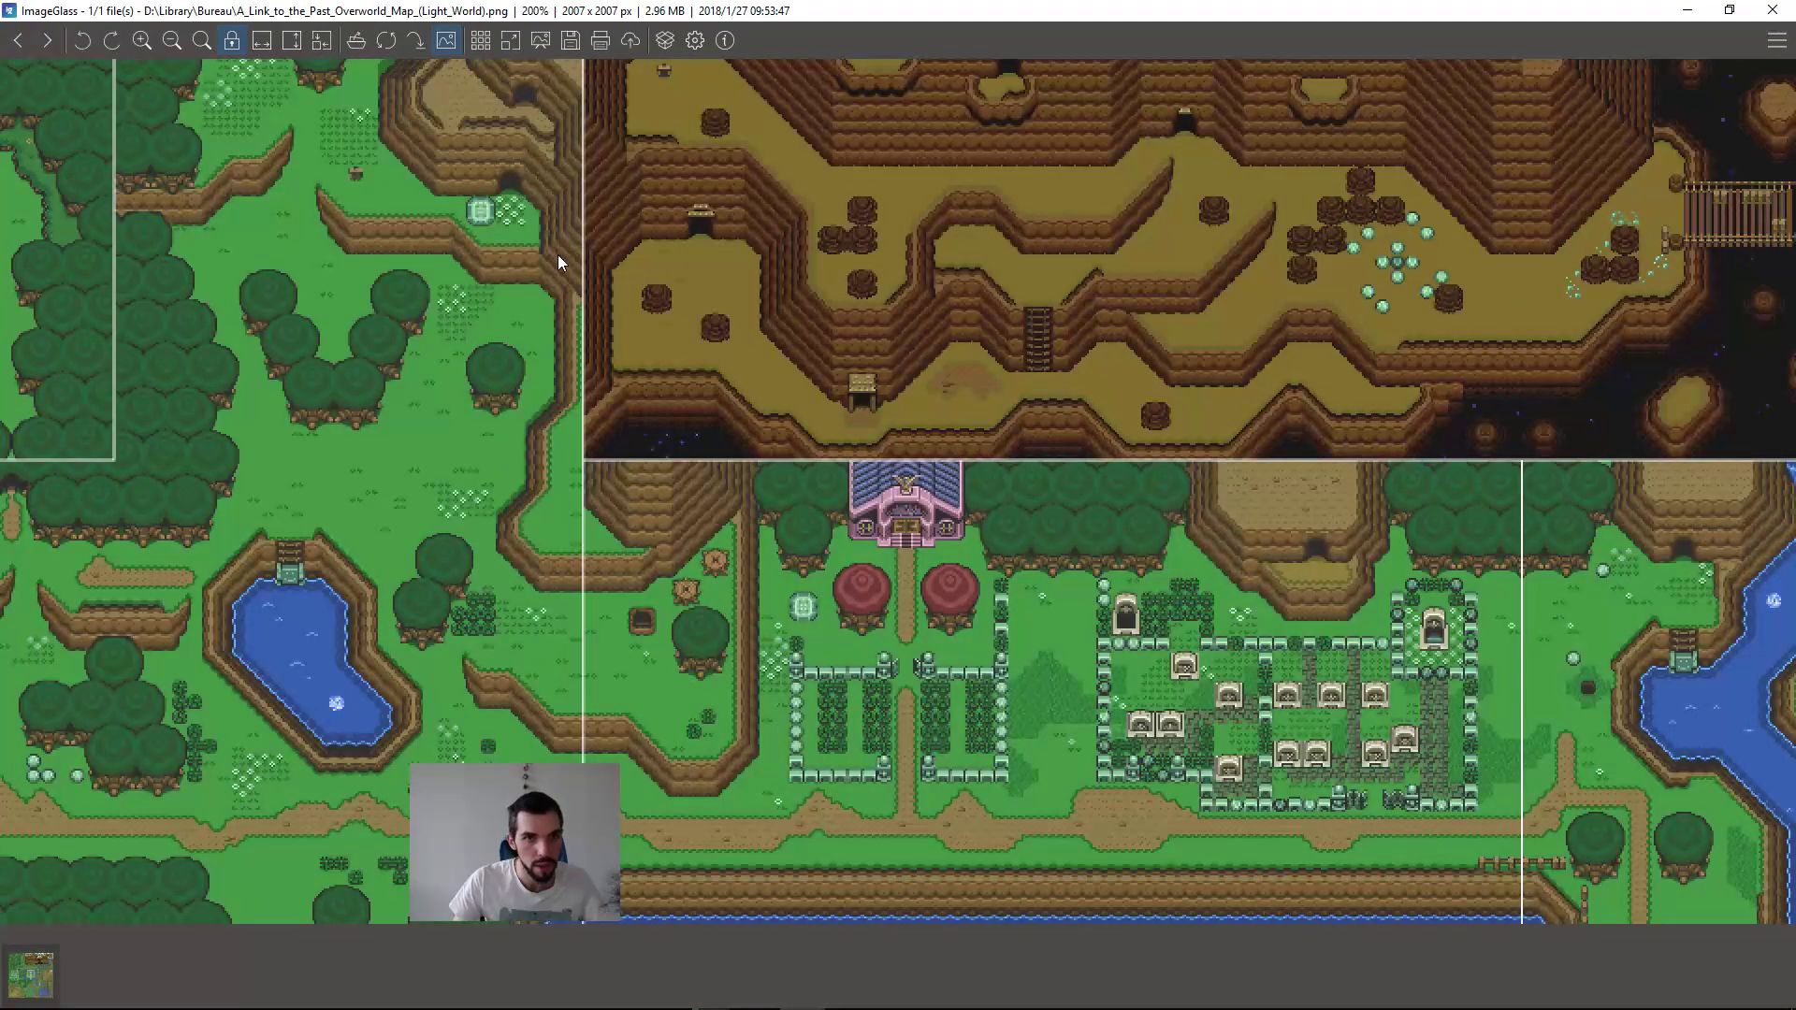
{"action": "scroll", "coordinate": [493, 311], "scroll_direction": "up", "scroll_amount": 1}
{"action": "scroll", "coordinate": [315, 464], "scroll_direction": "up", "scroll_amount": 1}
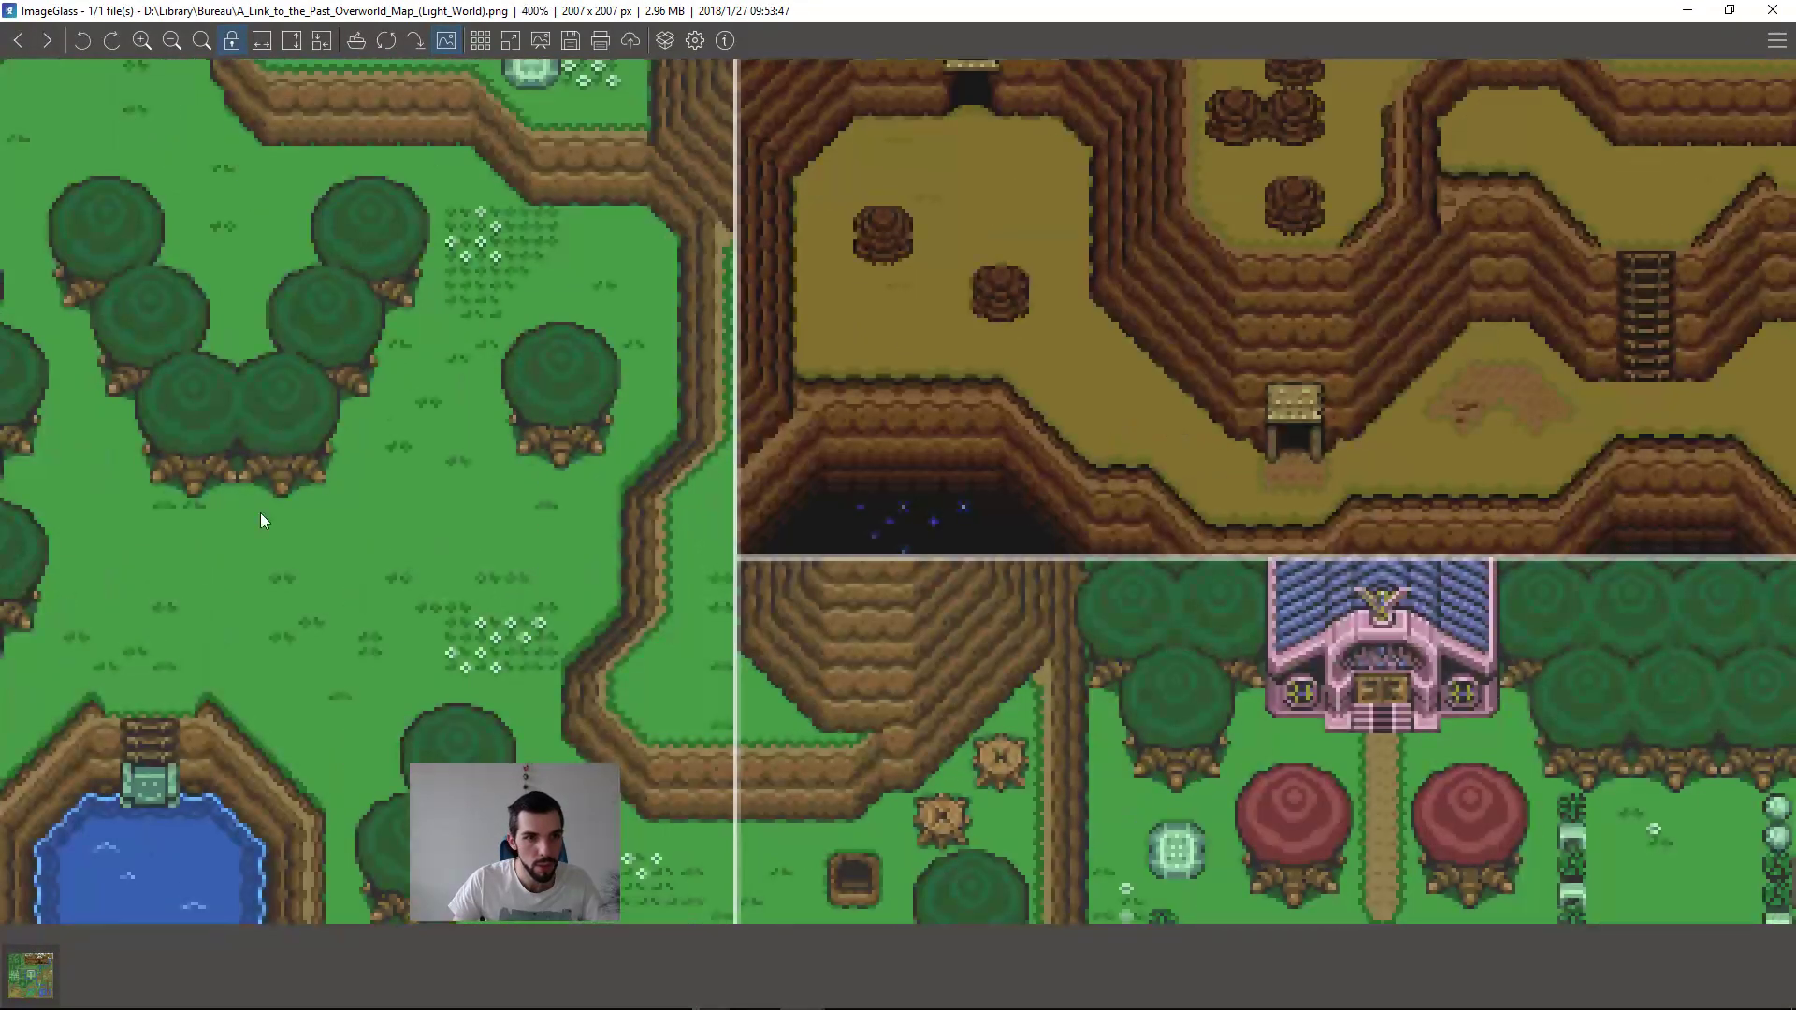
{"action": "left_click_drag", "start_coordinate": [382, 569], "coordinate": [1070, 521]}
{"action": "left_click_drag", "start_coordinate": [557, 585], "coordinate": [561, 133]}
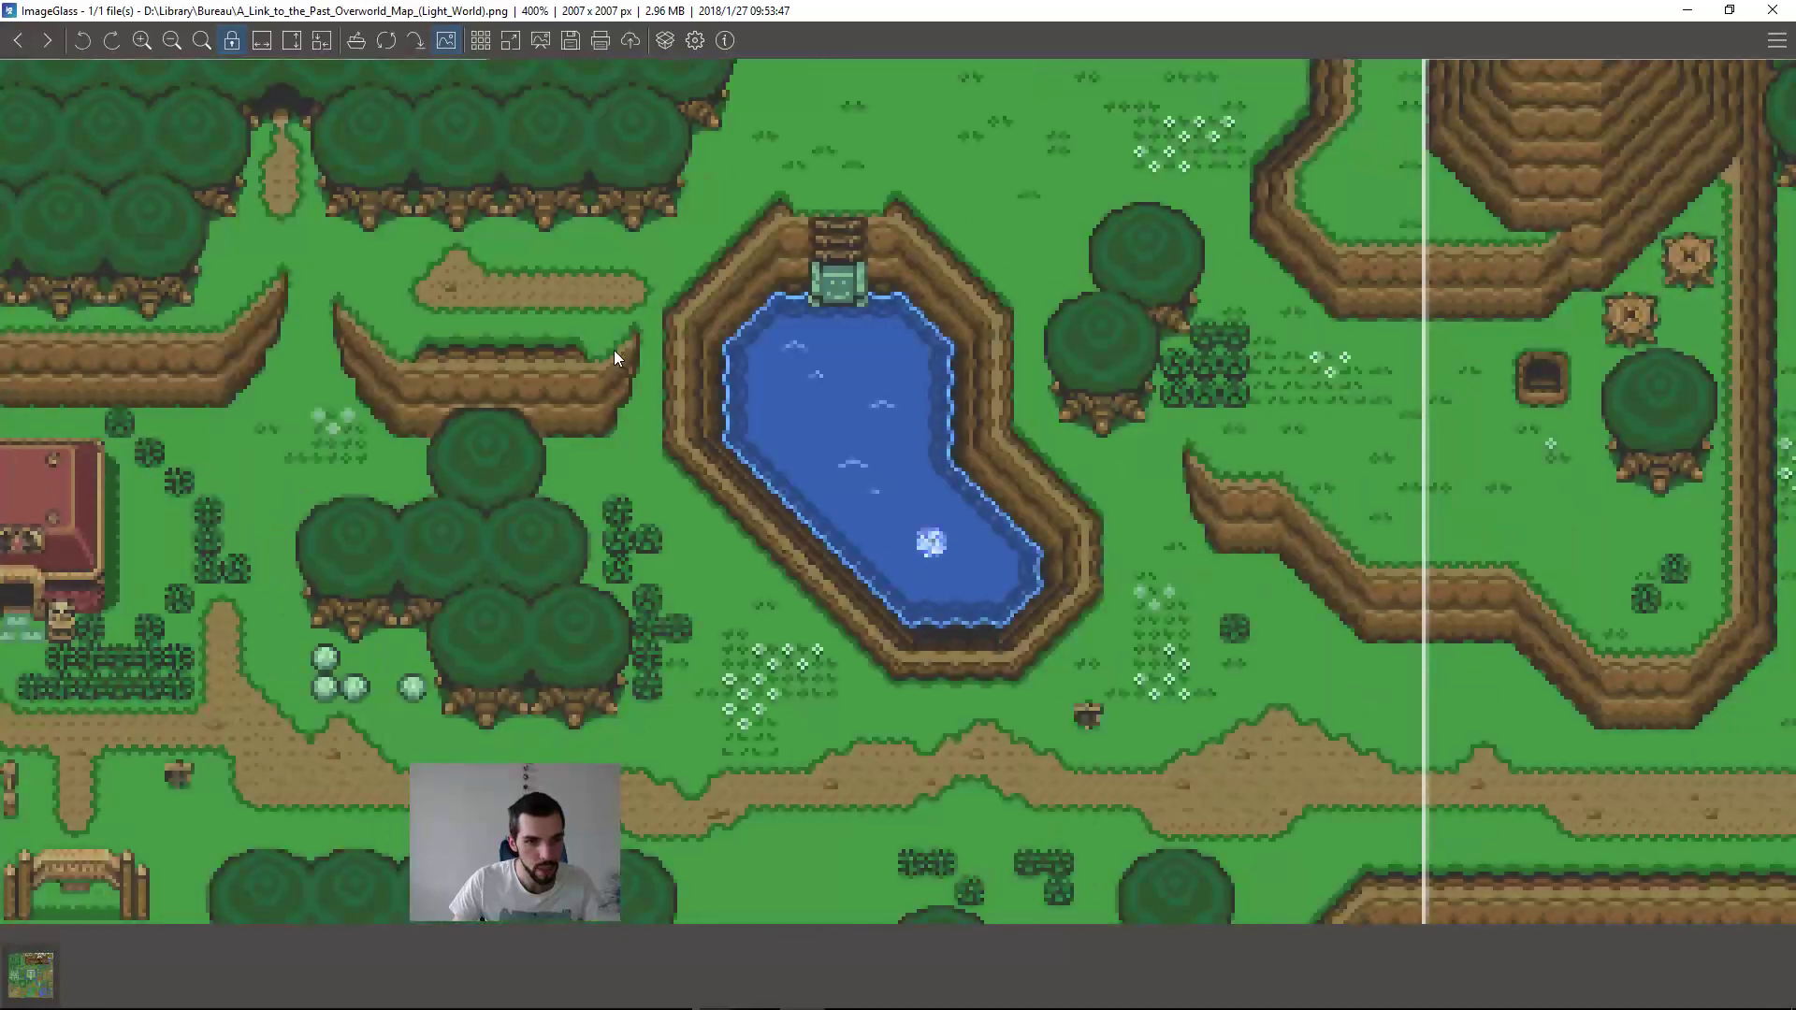
{"action": "left_click_drag", "start_coordinate": [814, 676], "coordinate": [818, 513]}
Step: Switch back to Firefox, close the overworld map page, and save the BG Kit 1 tileset image to the Desktop
{"action": "key", "text": "alt+Tab"}
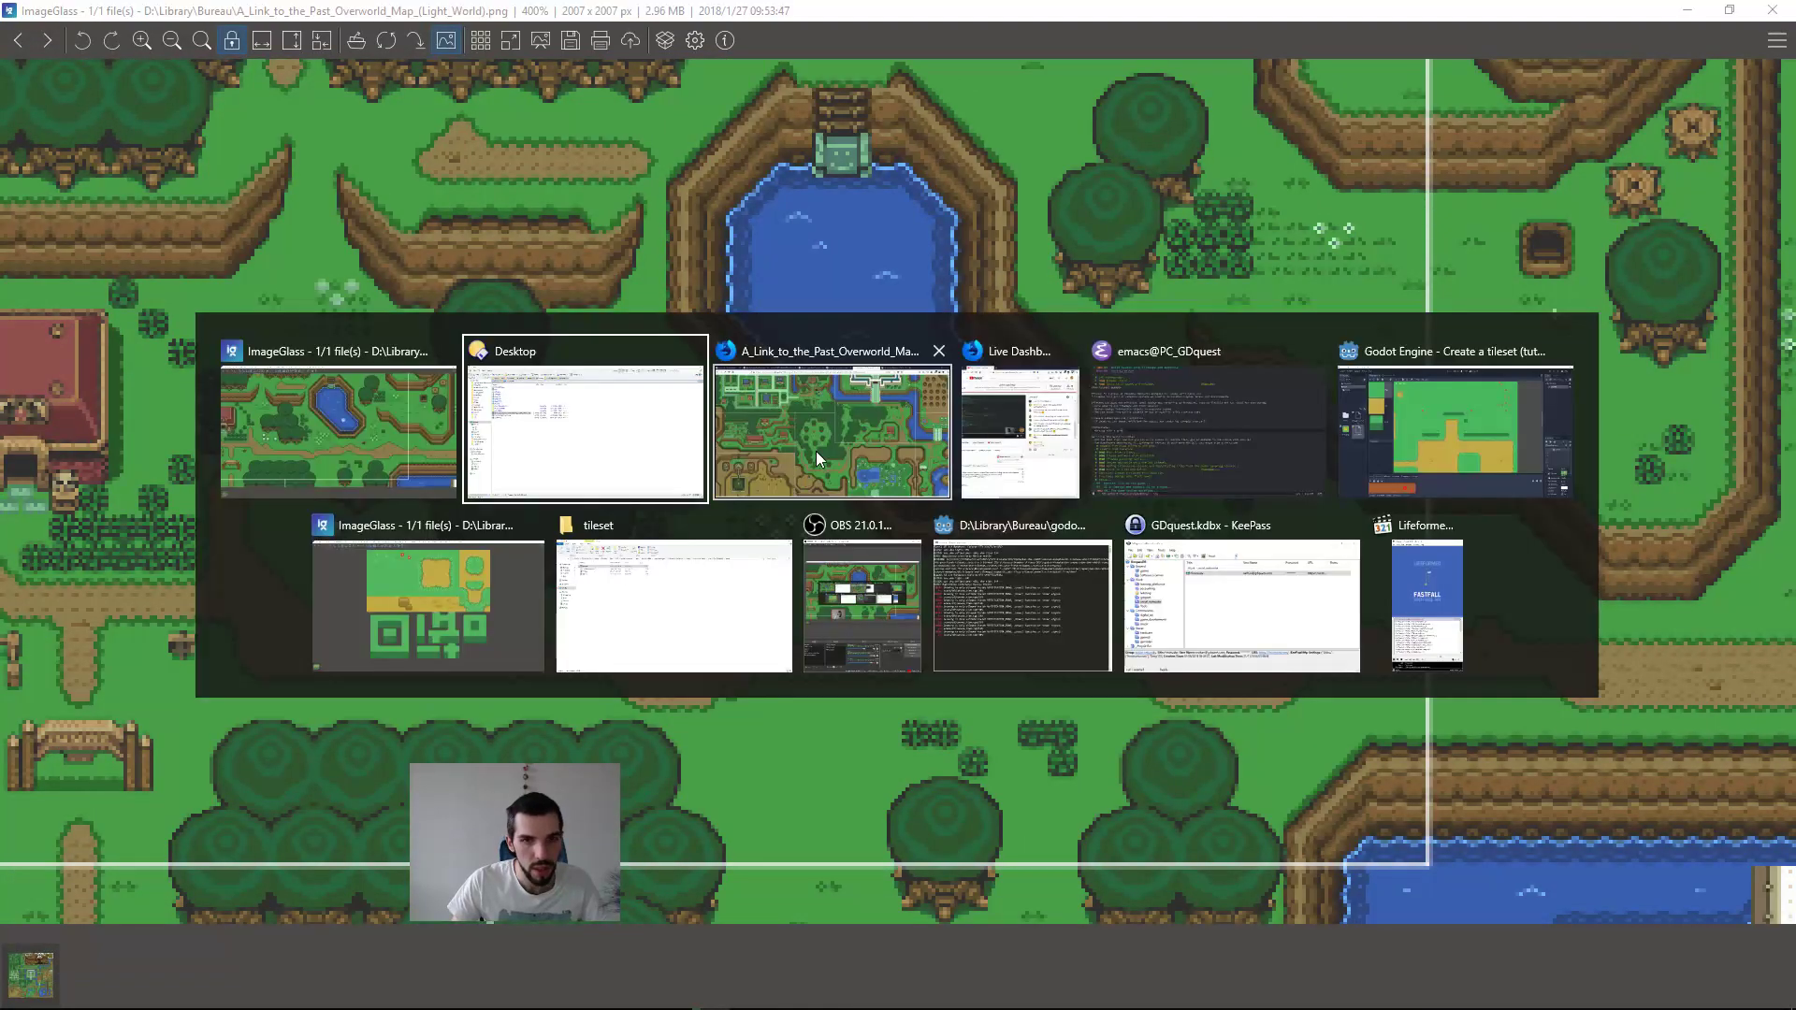
{"action": "left_click", "coordinate": [851, 428]}
{"action": "middle_click", "coordinate": [1212, 8]}
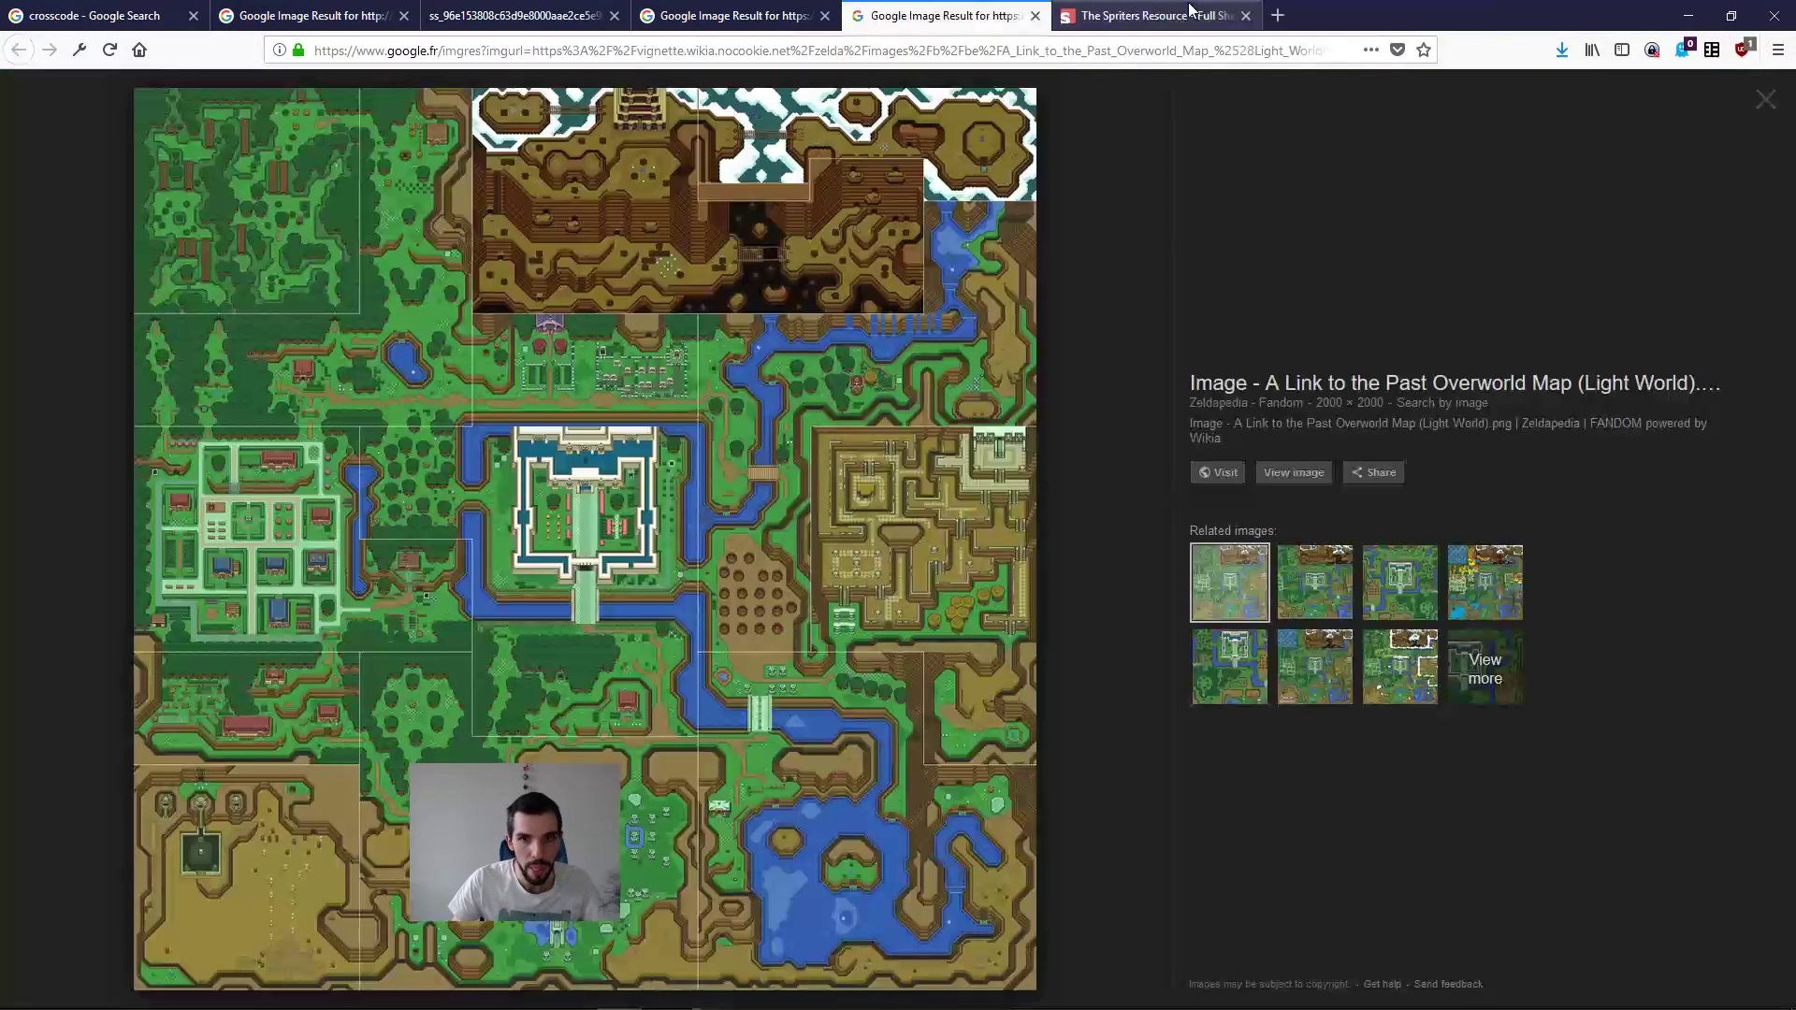
{"action": "left_click", "coordinate": [1198, 12]}
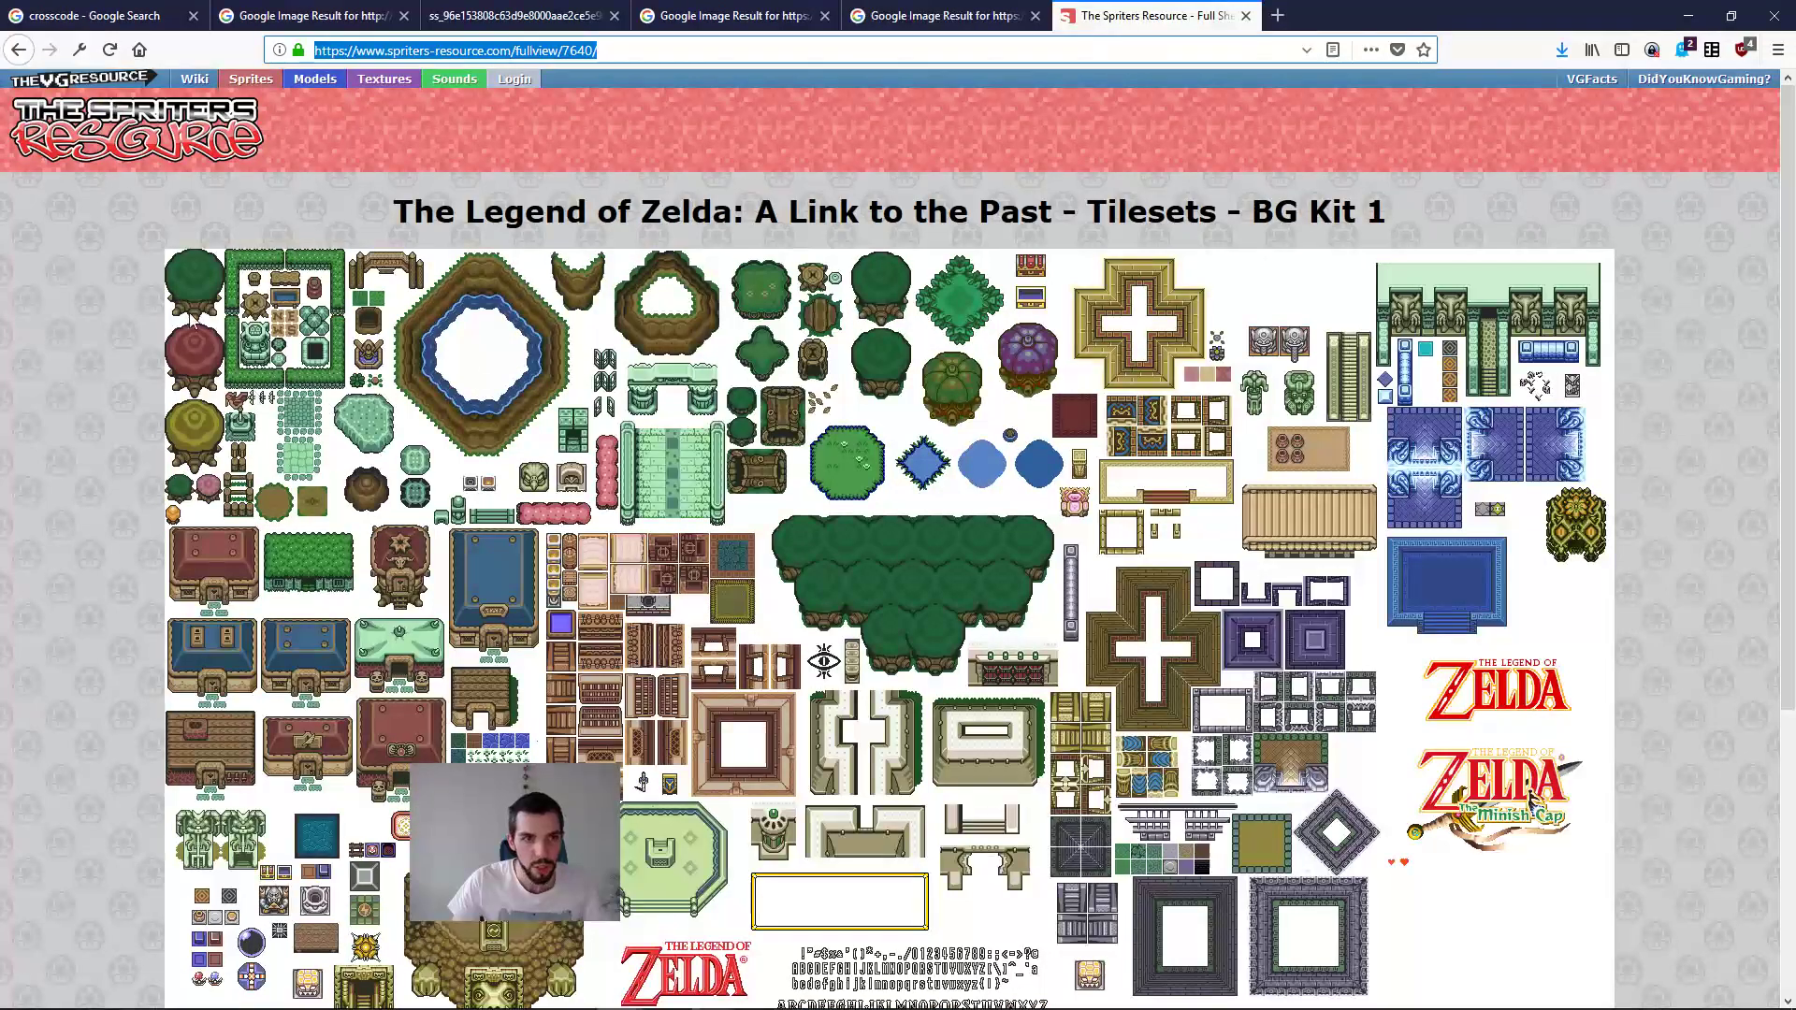
{"action": "right_click", "coordinate": [793, 418]}
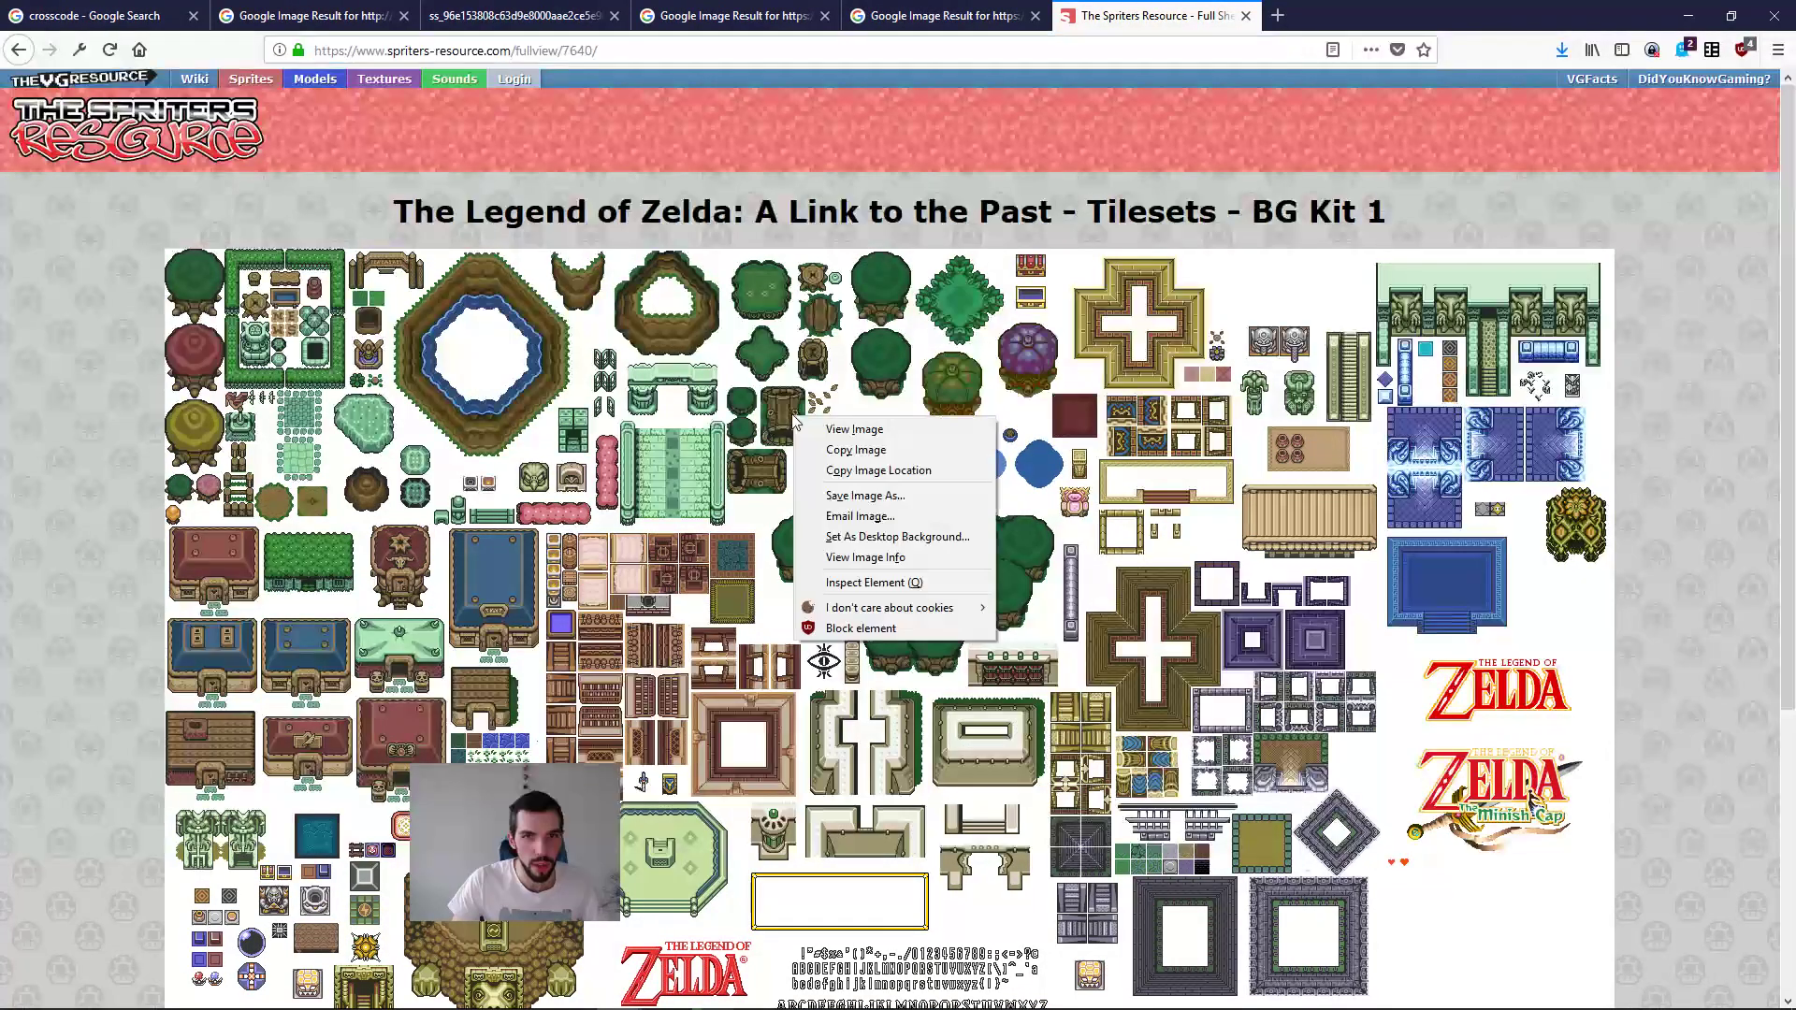
{"action": "left_click", "coordinate": [865, 496]}
{"action": "key", "text": "Return"}
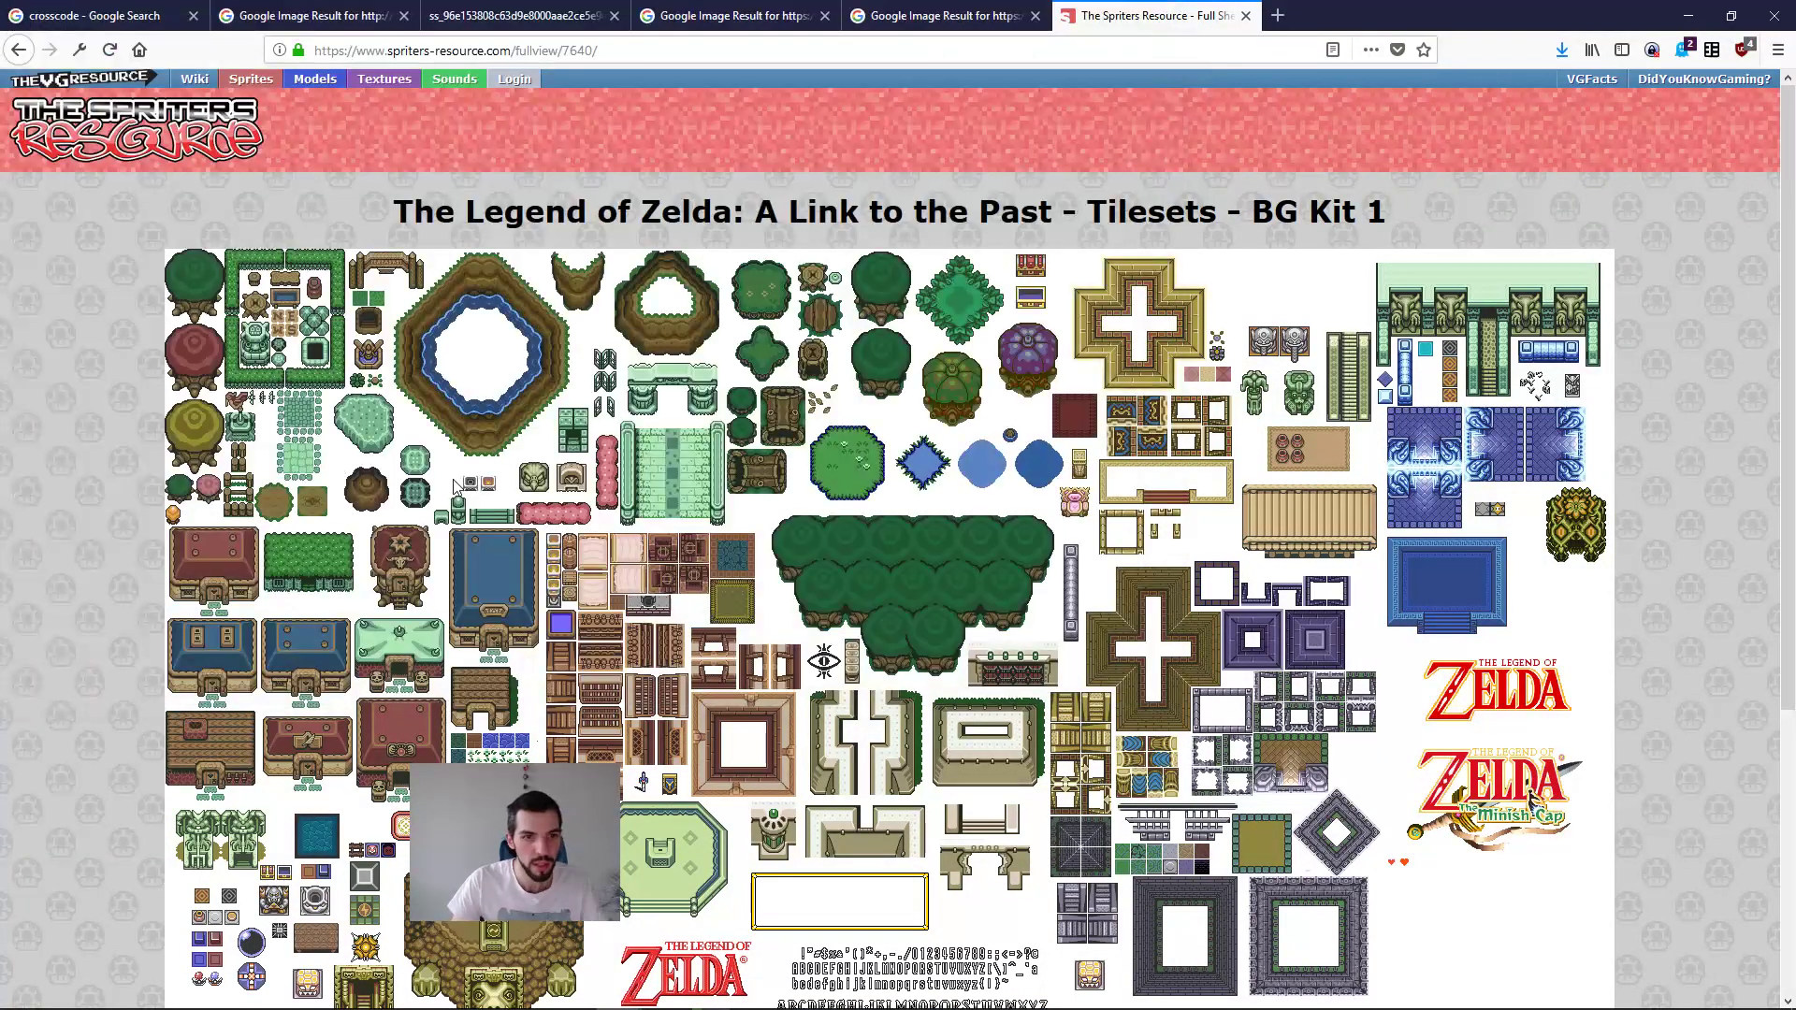
Step: Switch to the file manager and open 7640.png from the Desktop folder in ImageGlass
{"action": "key", "text": "alt+Tab"}
{"action": "left_click", "coordinate": [939, 613]}
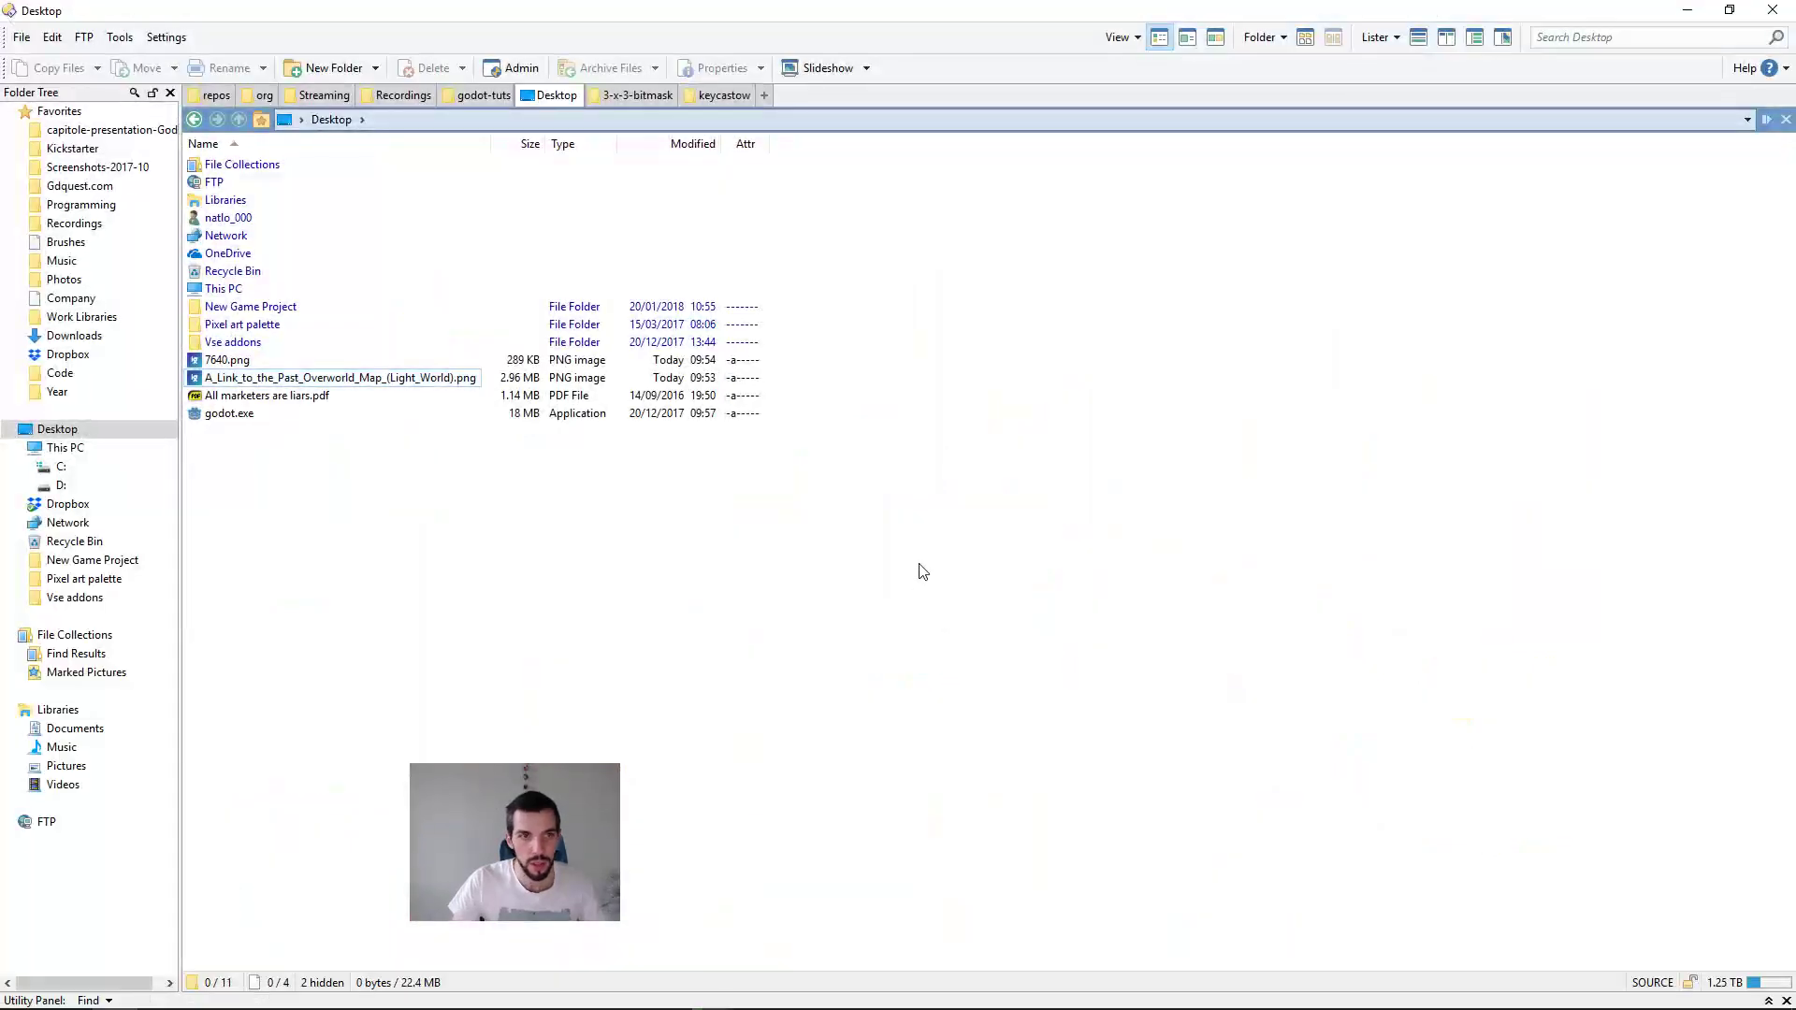
{"action": "double_click", "coordinate": [227, 361]}
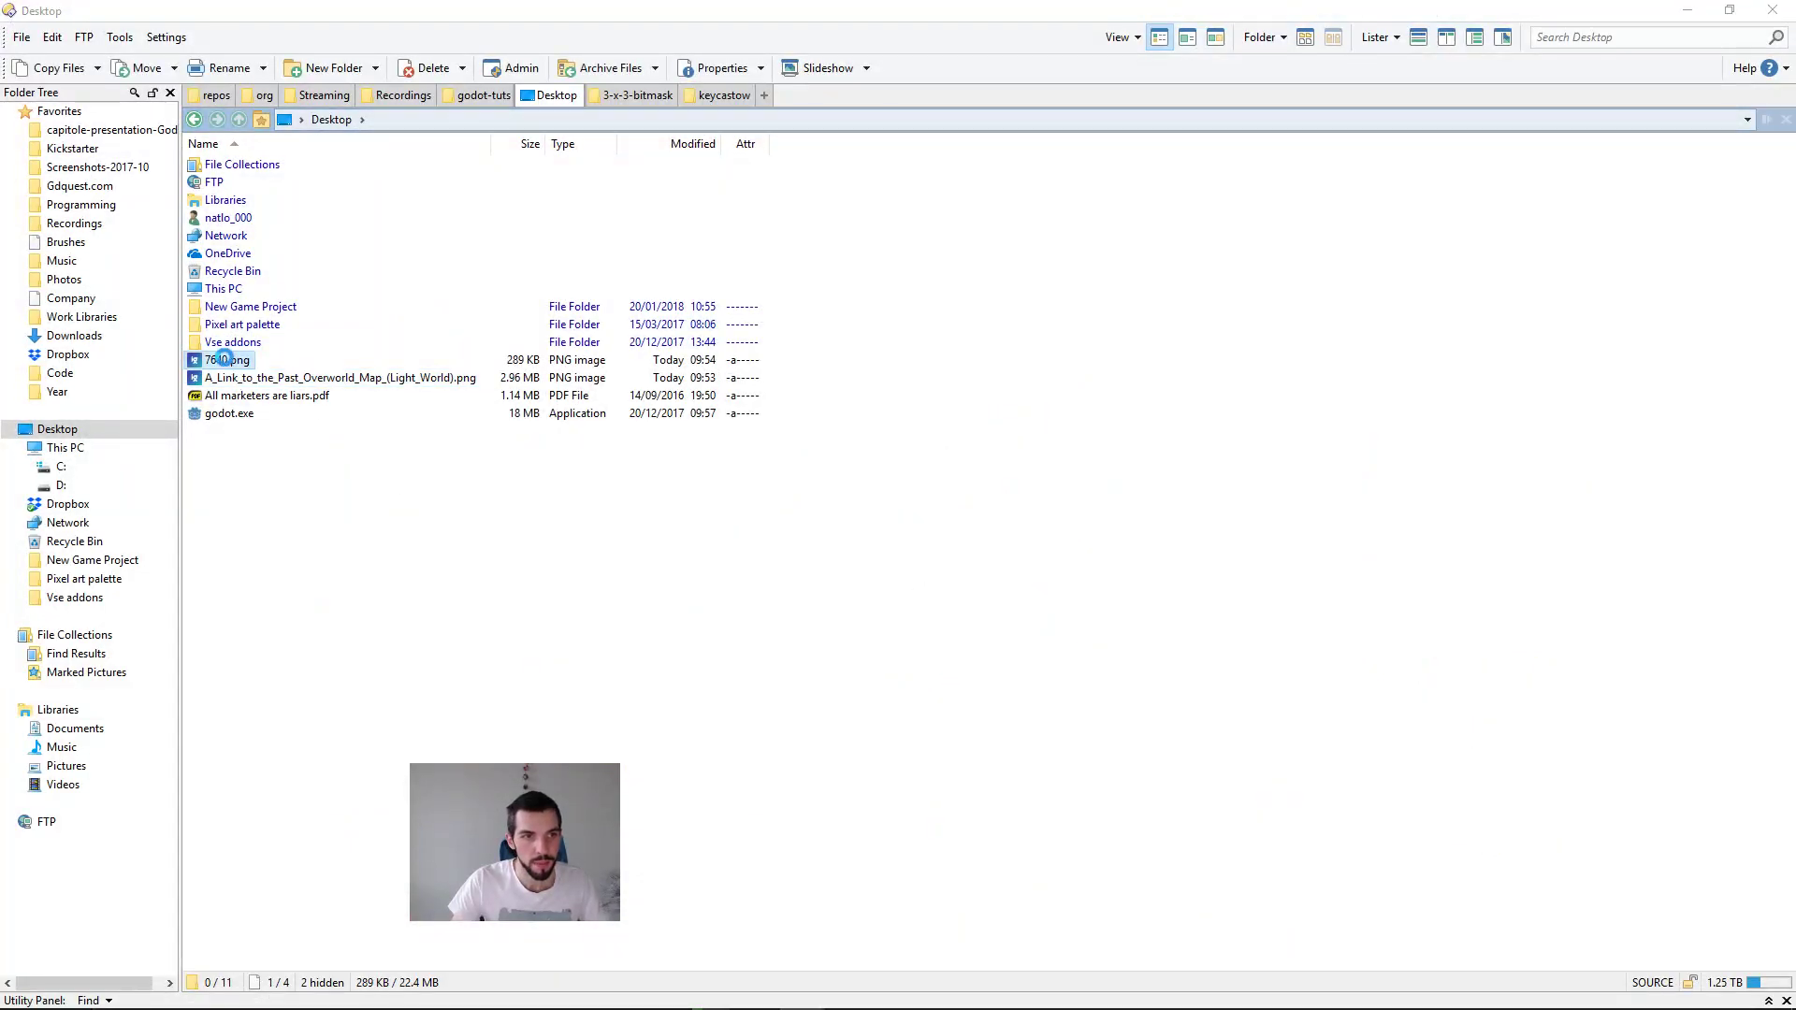
Step: Examine the pond border, grass, house and interior tiles across the BG Kit 1 tileset sheet
{"action": "scroll", "coordinate": [495, 404], "scroll_direction": "up", "scroll_amount": 5}
{"action": "left_click_drag", "start_coordinate": [508, 277], "coordinate": [1259, 651]}
{"action": "left_click_drag", "start_coordinate": [1020, 391], "coordinate": [1113, 792]}
{"action": "left_click_drag", "start_coordinate": [348, 319], "coordinate": [362, 587]}
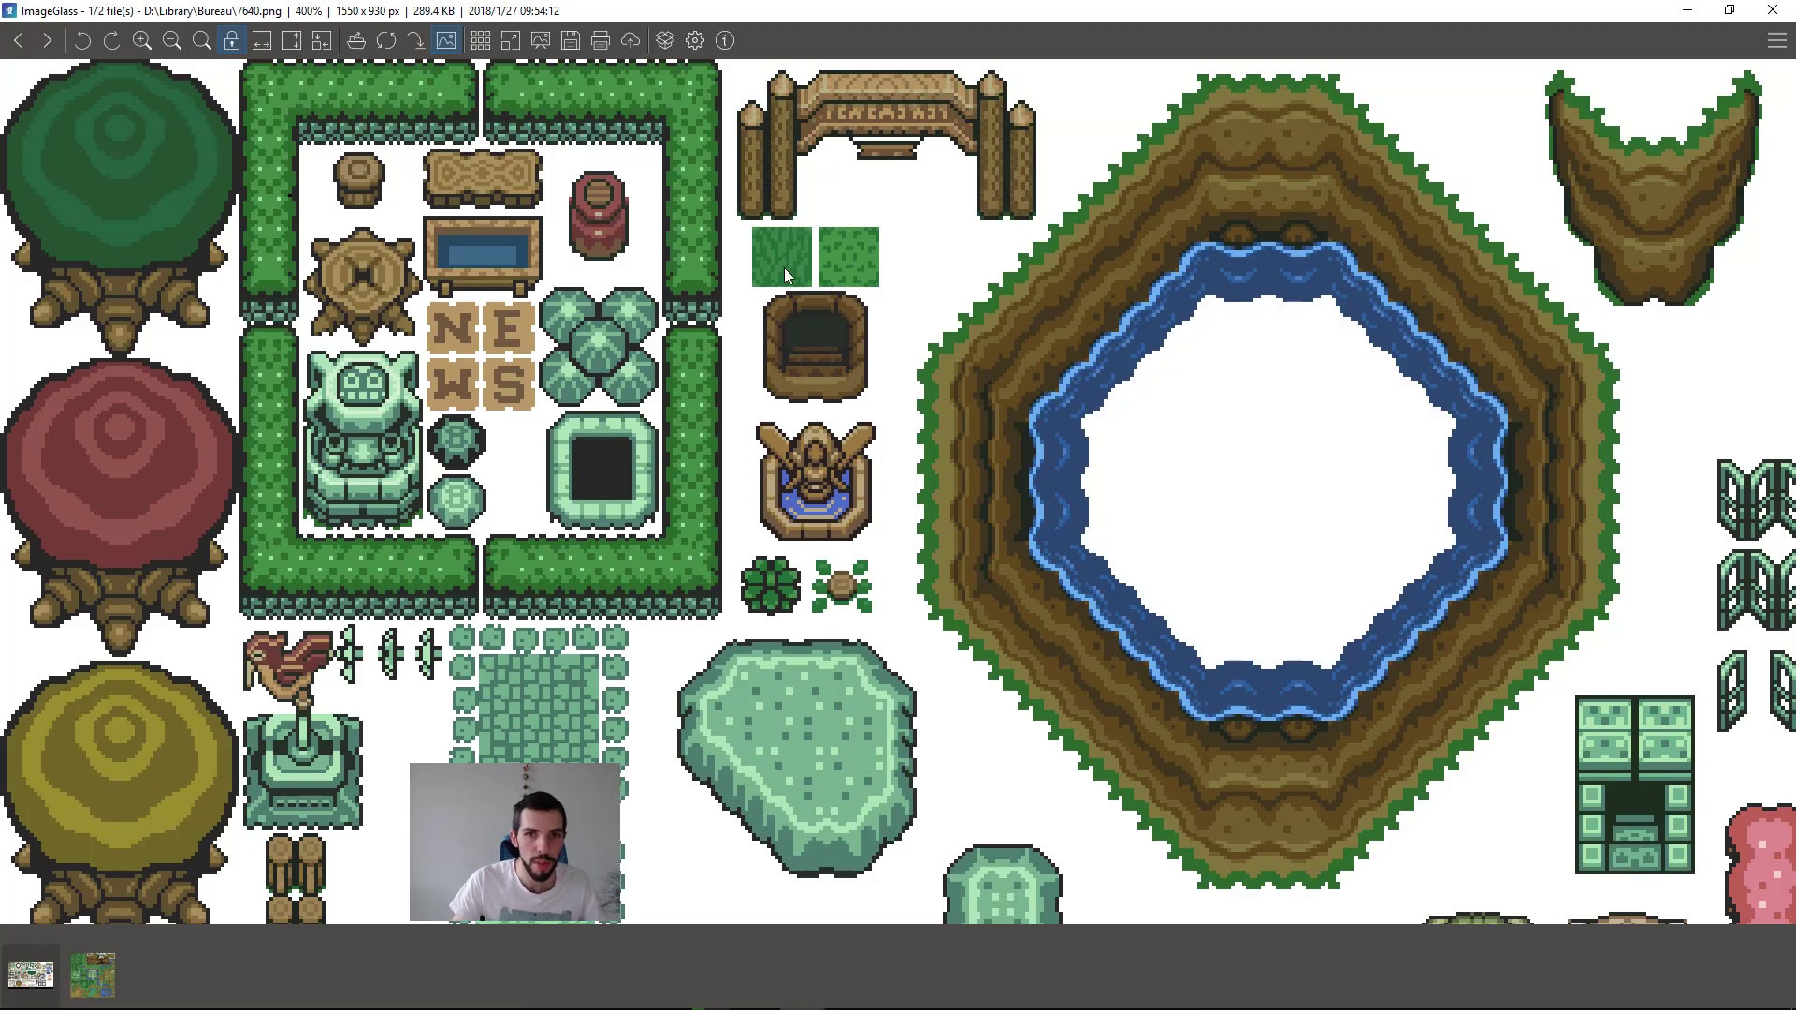
{"action": "scroll", "coordinate": [967, 363], "scroll_direction": "down", "scroll_amount": 6}
{"action": "left_click_drag", "start_coordinate": [917, 676], "coordinate": [908, 269]}
{"action": "left_click_drag", "start_coordinate": [920, 580], "coordinate": [1211, 708]}
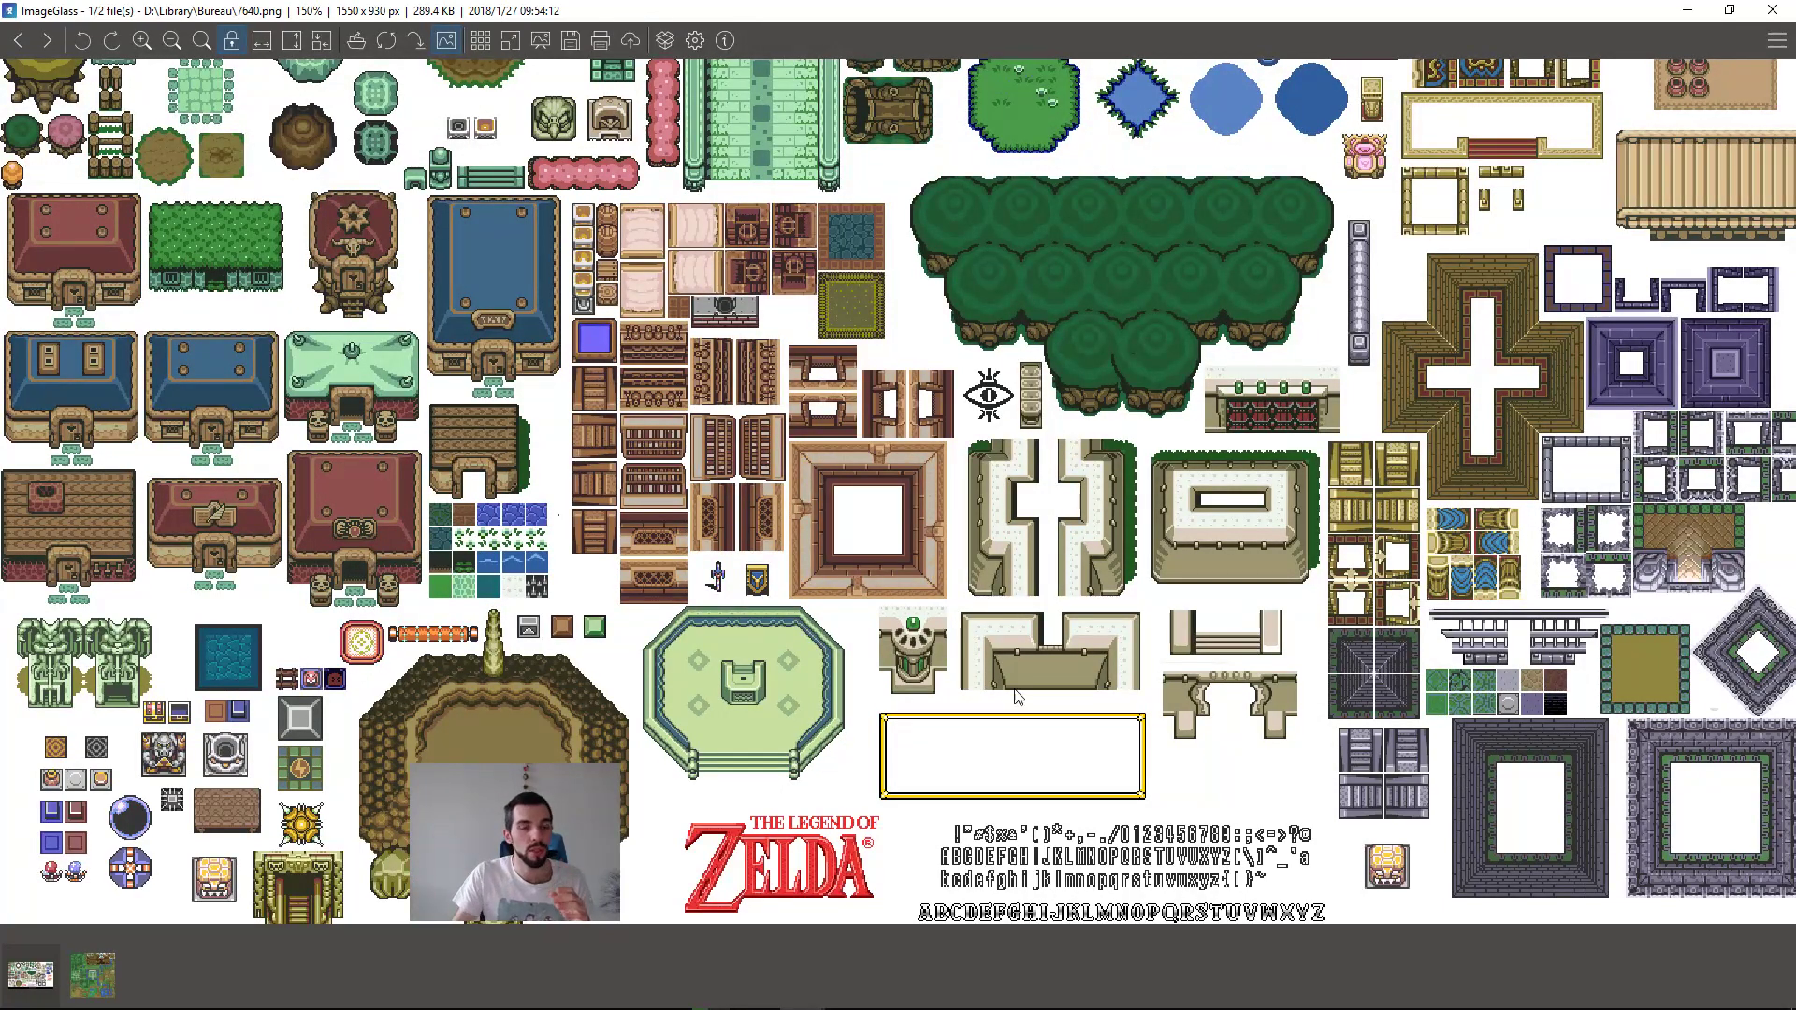
Step: Examine the hedge corner and edge pieces on the tileset sheet close up
{"action": "scroll", "coordinate": [902, 526], "scroll_direction": "up", "scroll_amount": 3}
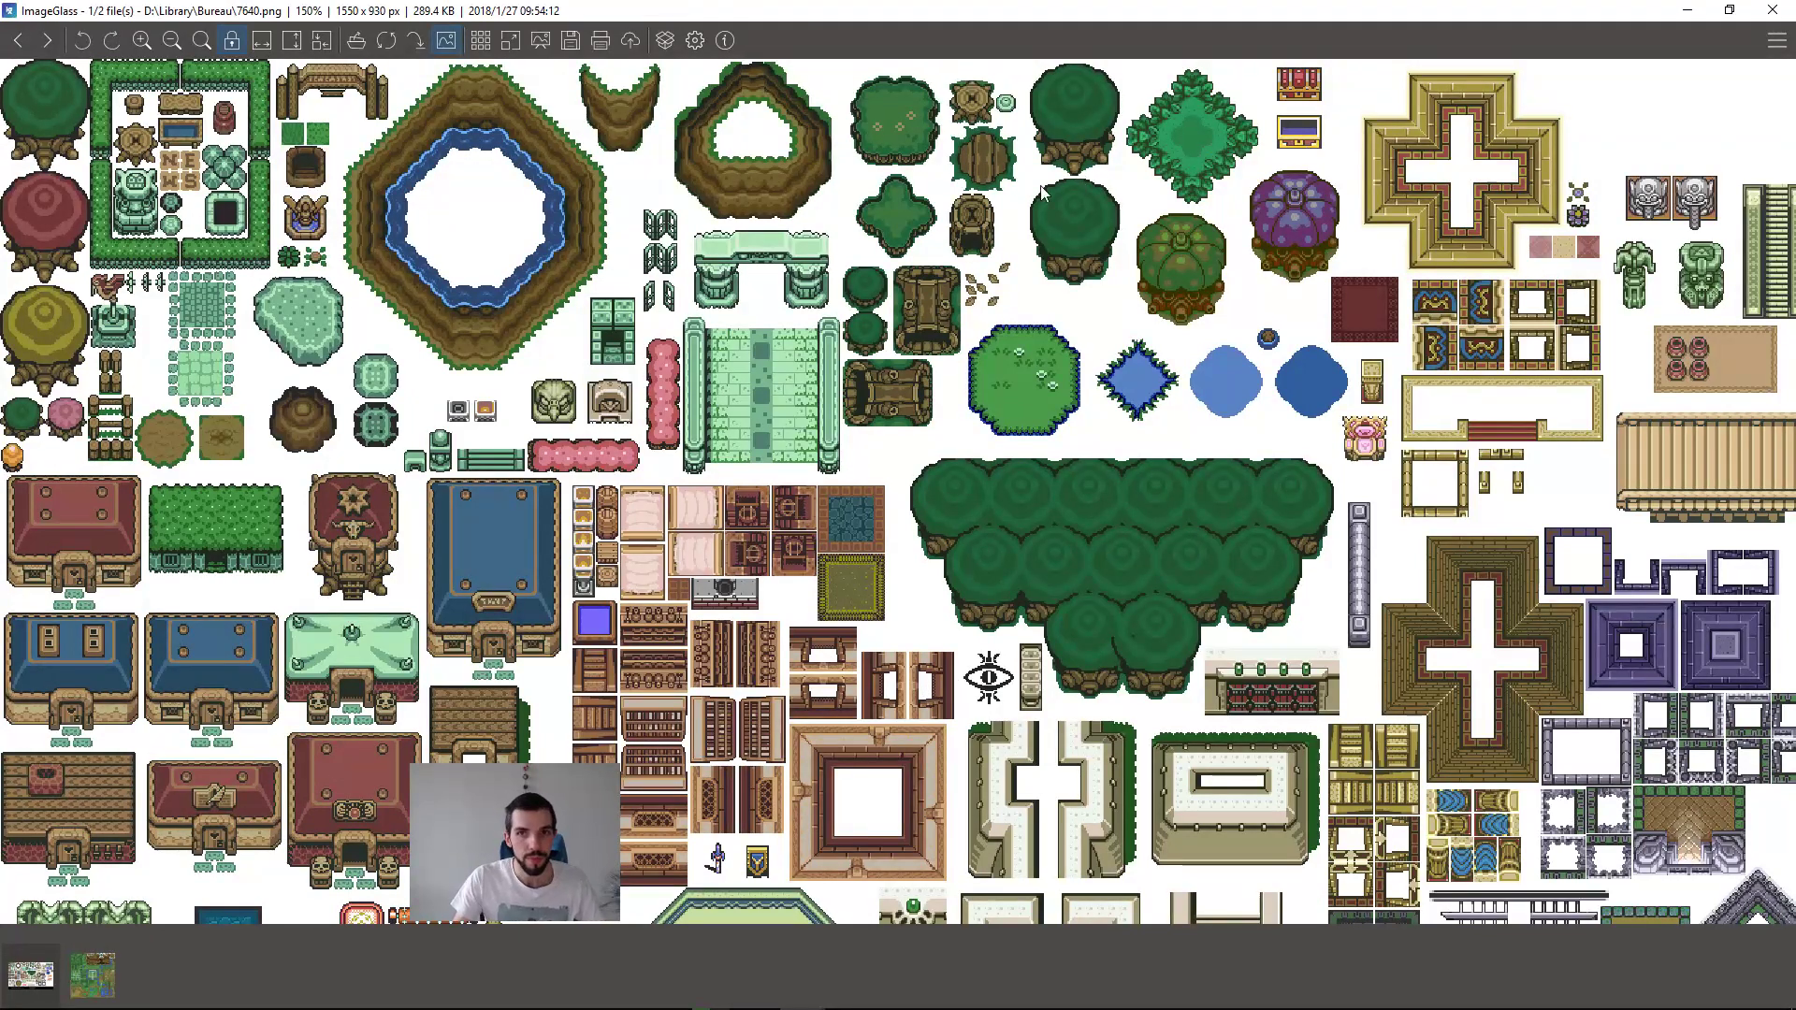
{"action": "scroll", "coordinate": [934, 207], "scroll_direction": "up", "scroll_amount": 4}
{"action": "left_click_drag", "start_coordinate": [776, 355], "coordinate": [1710, 502]}
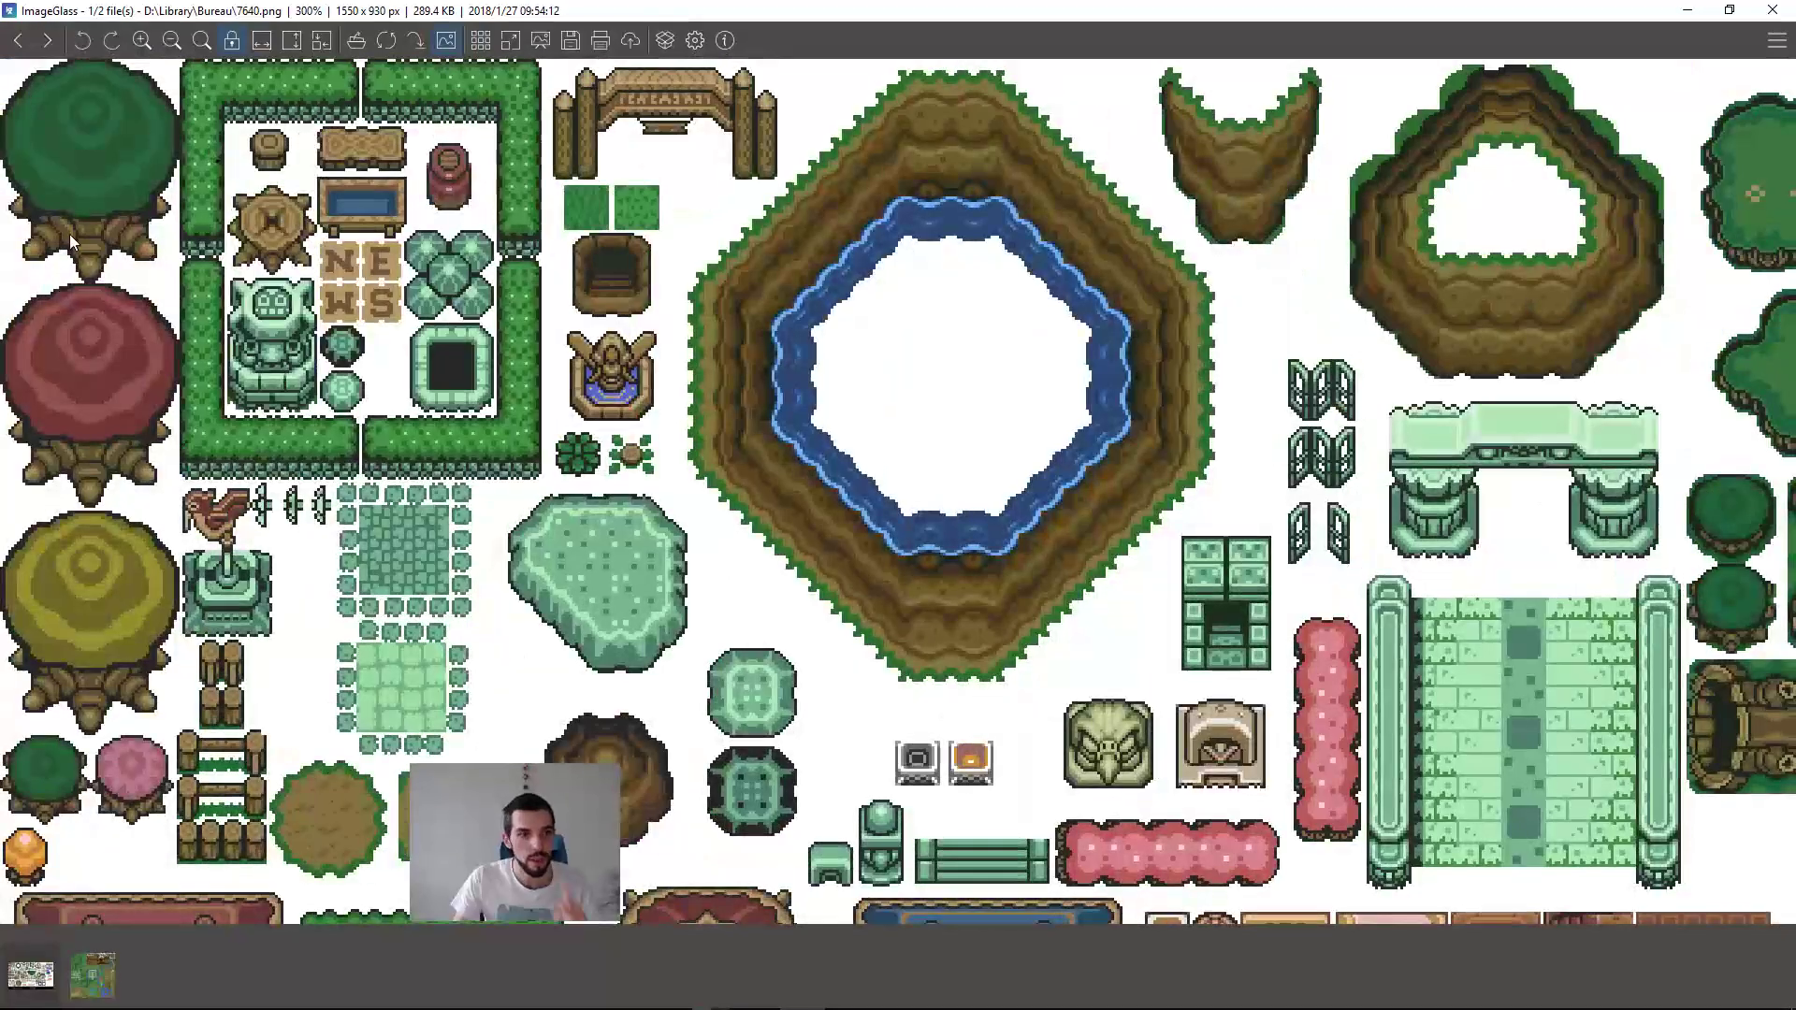
{"action": "scroll", "coordinate": [217, 101], "scroll_direction": "up", "scroll_amount": 5}
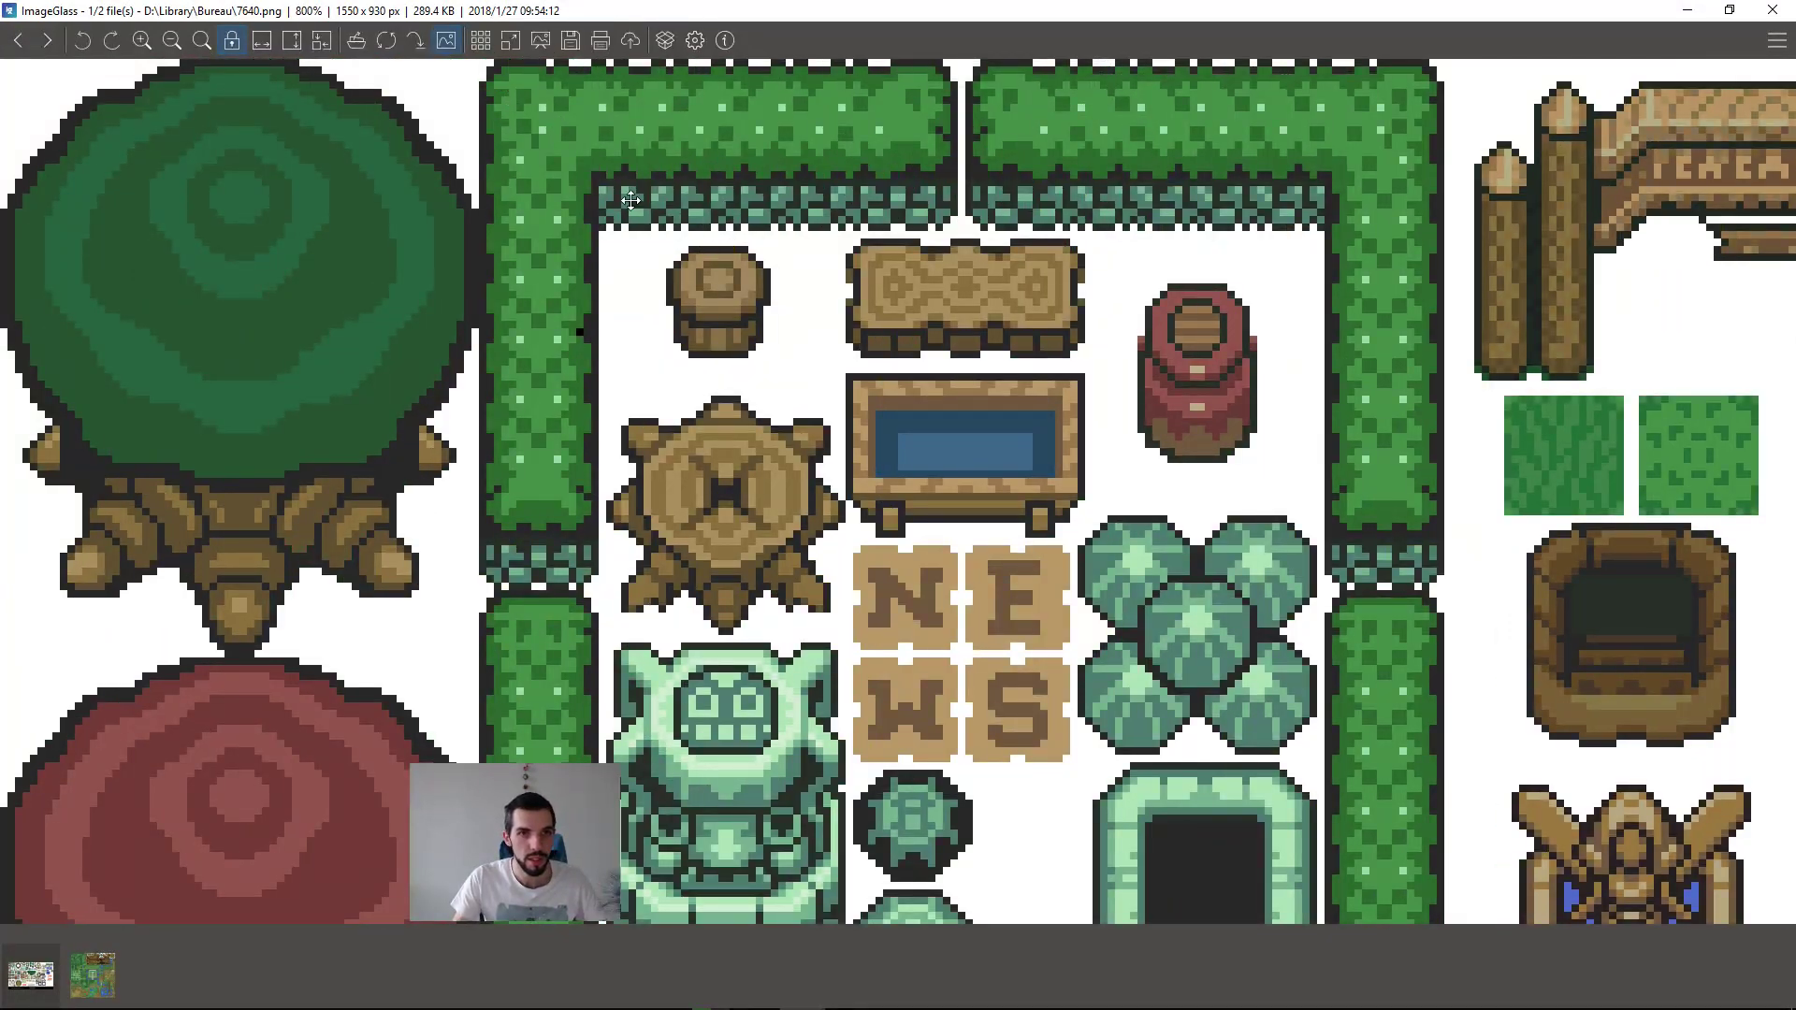
{"action": "right_click", "coordinate": [542, 155]}
{"action": "left_click", "coordinate": [534, 142]}
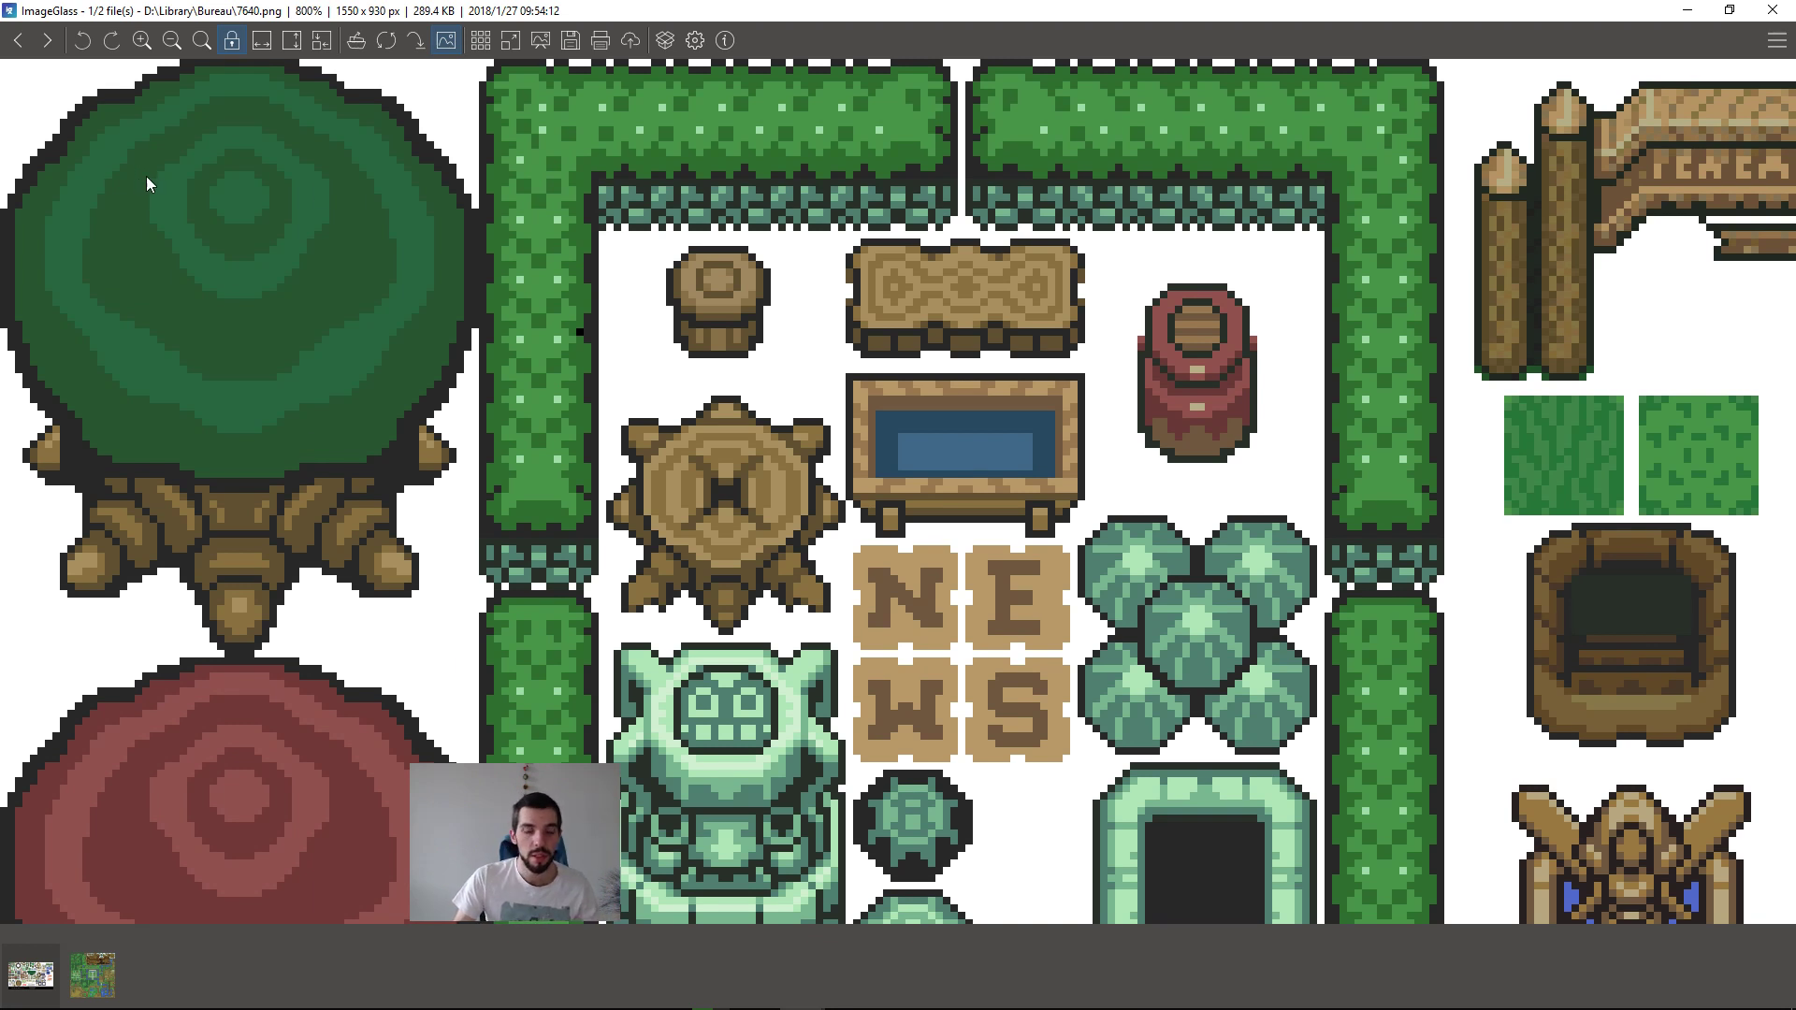
{"action": "scroll", "coordinate": [146, 176], "scroll_direction": "down", "scroll_amount": 3}
Step: Switch to Godot, select the parent TileMap, and place two blocks of the outdoor tile in the empty area beside the level
{"action": "key", "text": "alt+Tab"}
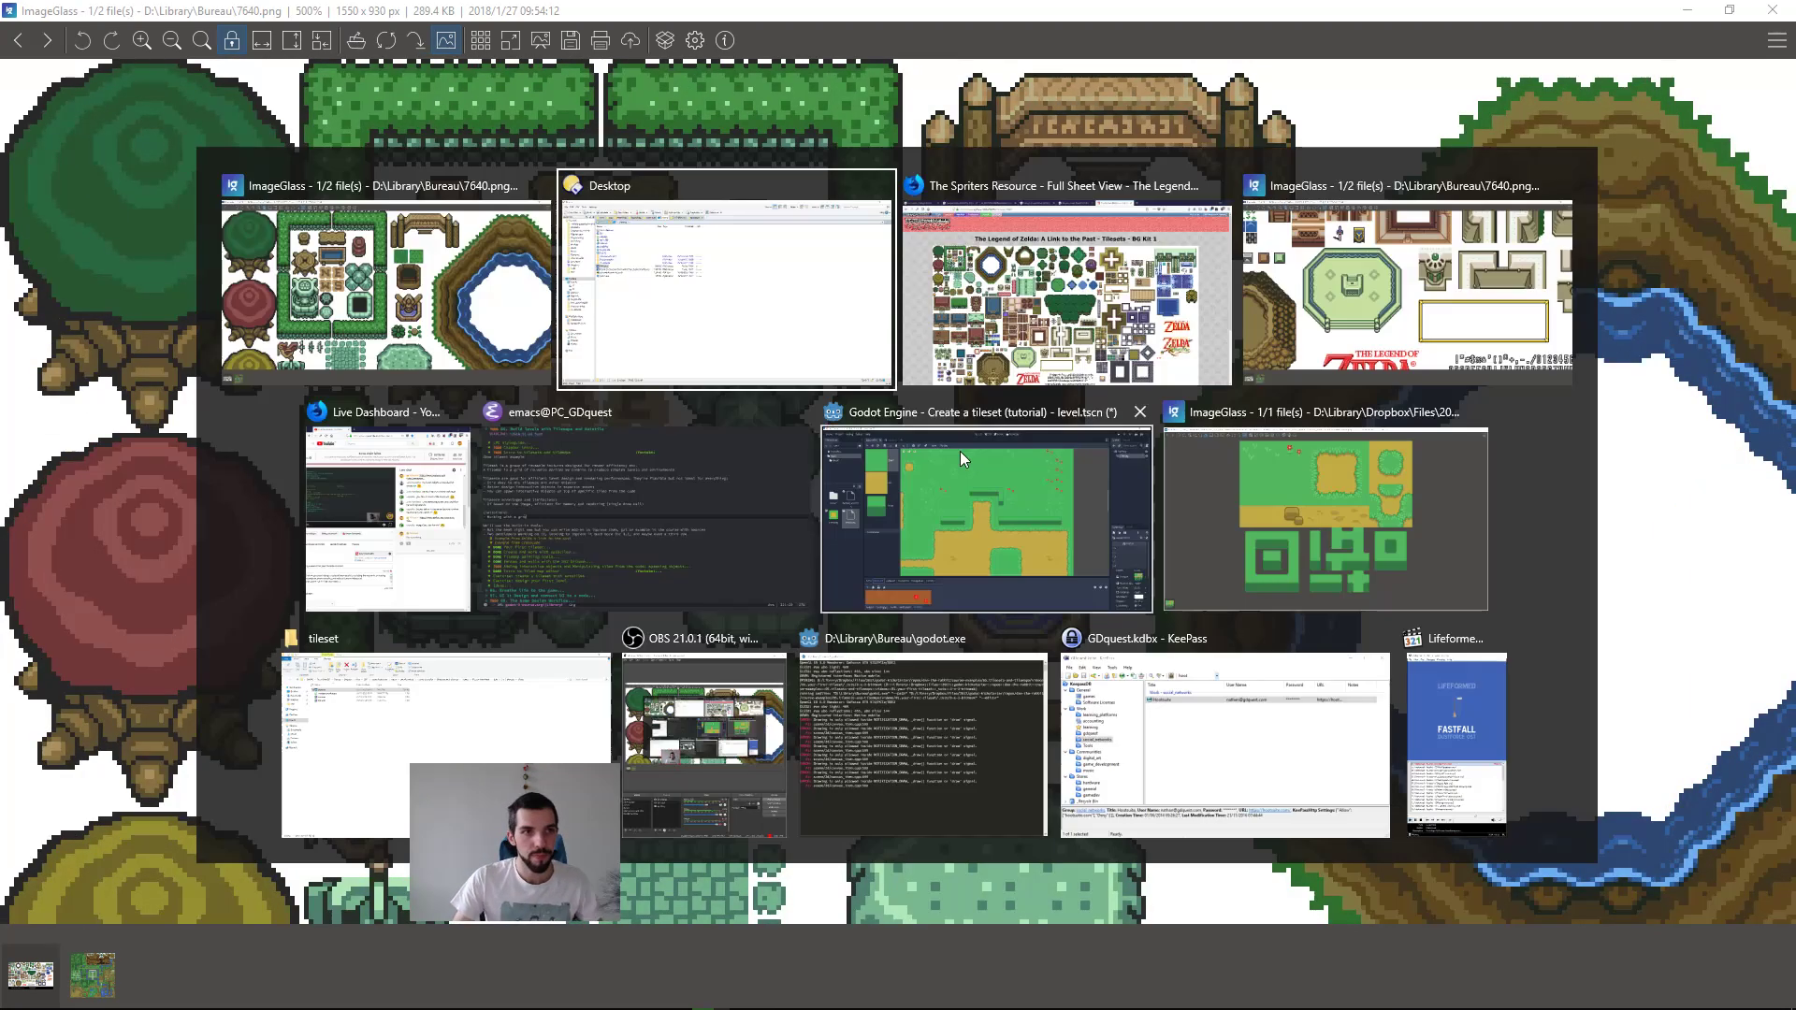
{"action": "left_click", "coordinate": [977, 537]}
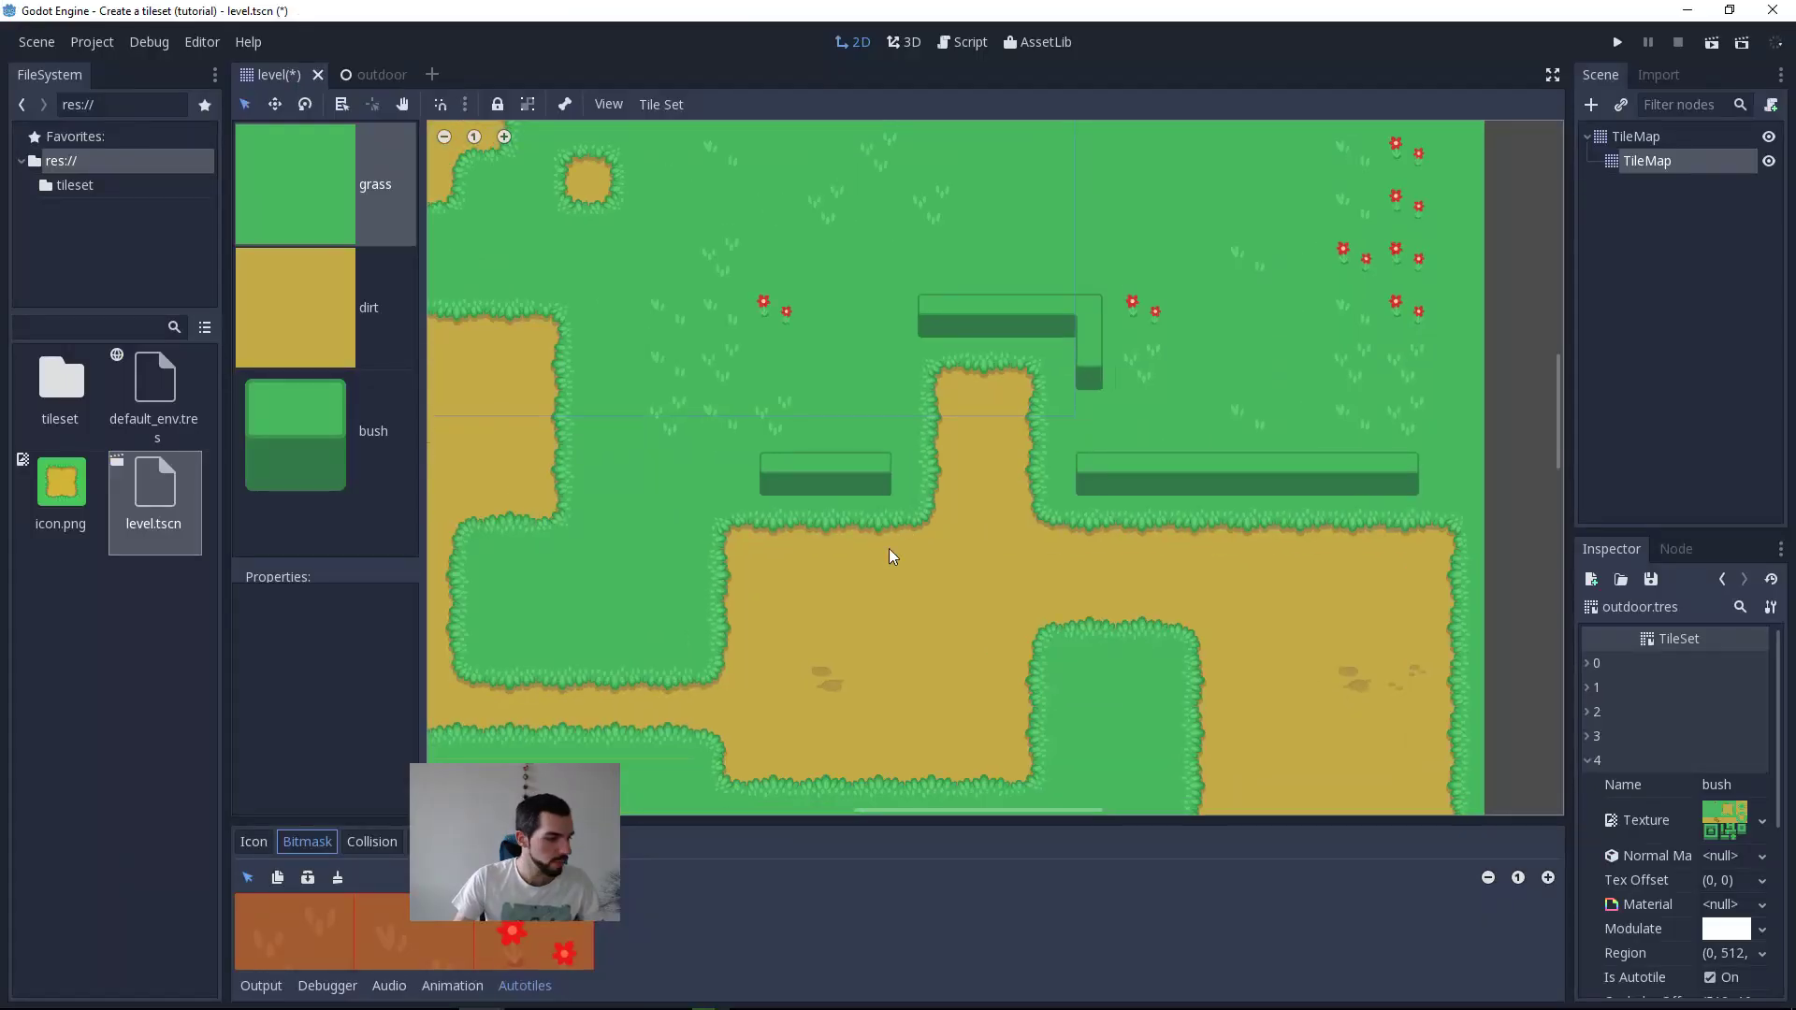
{"action": "left_click", "coordinate": [1654, 136]}
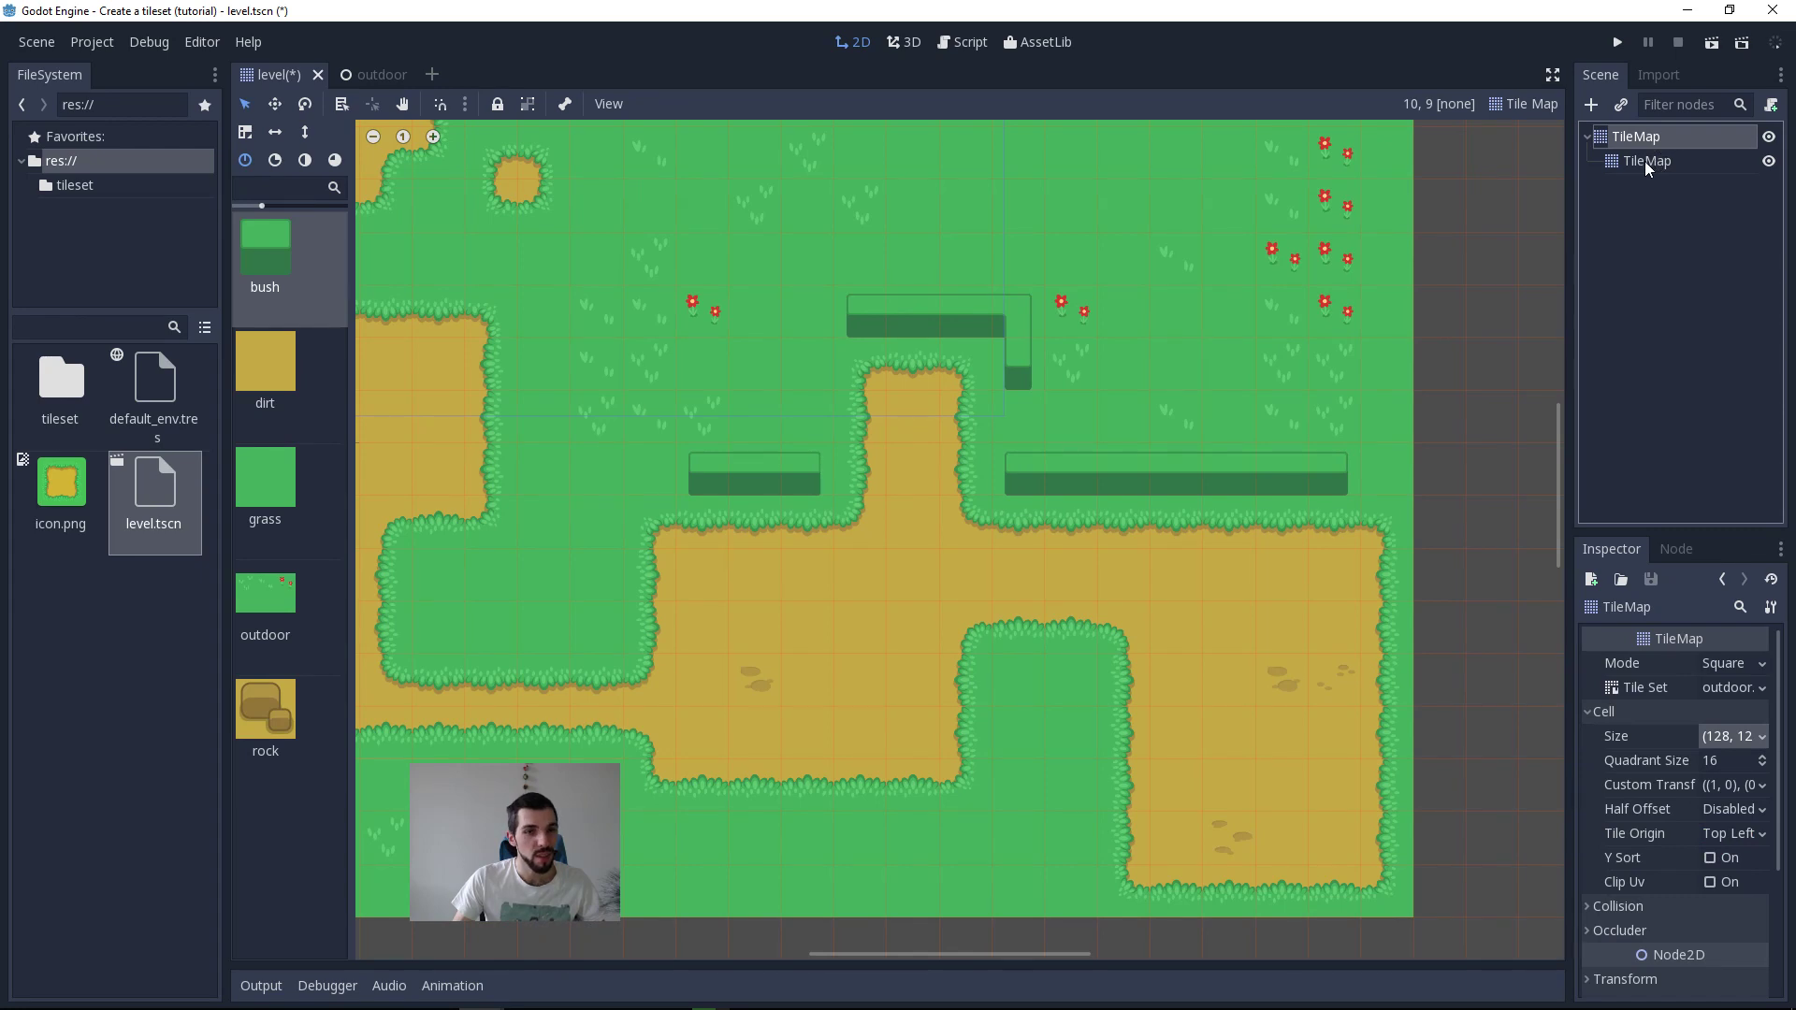
{"action": "left_click", "coordinate": [338, 584]}
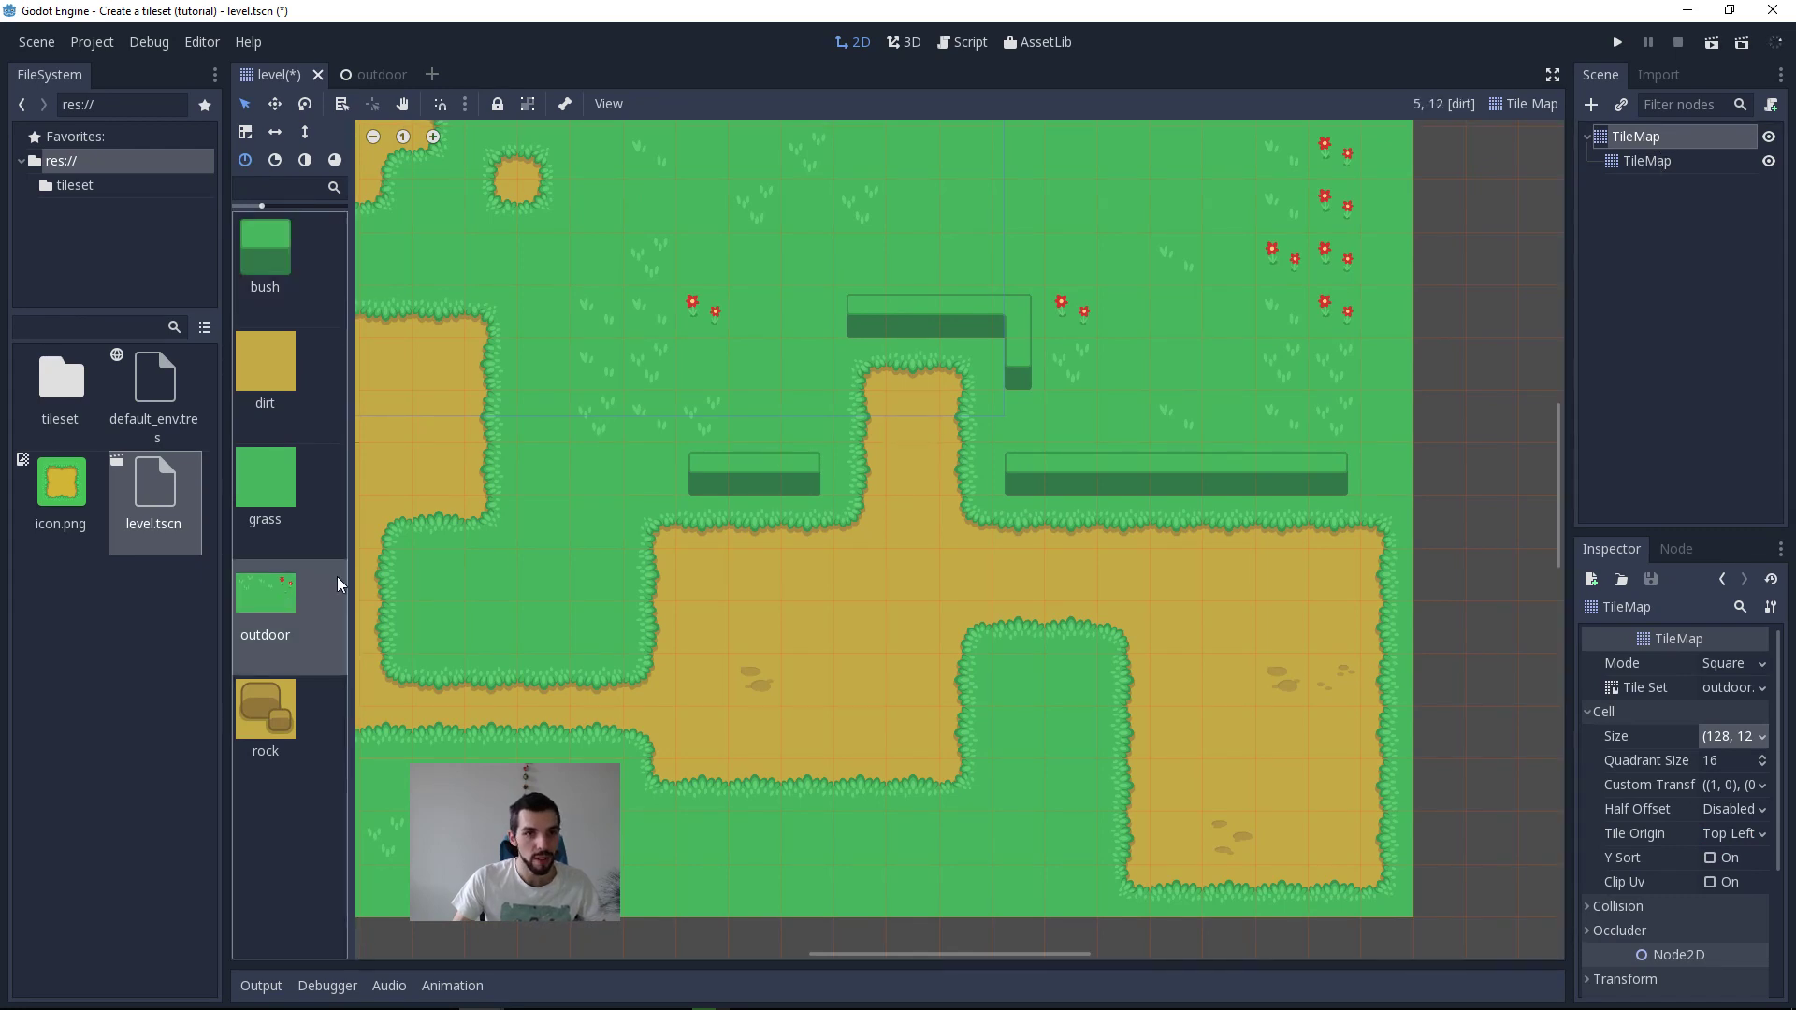
{"action": "middle_click_drag", "start_coordinate": [1291, 387], "coordinate": [568, 578]}
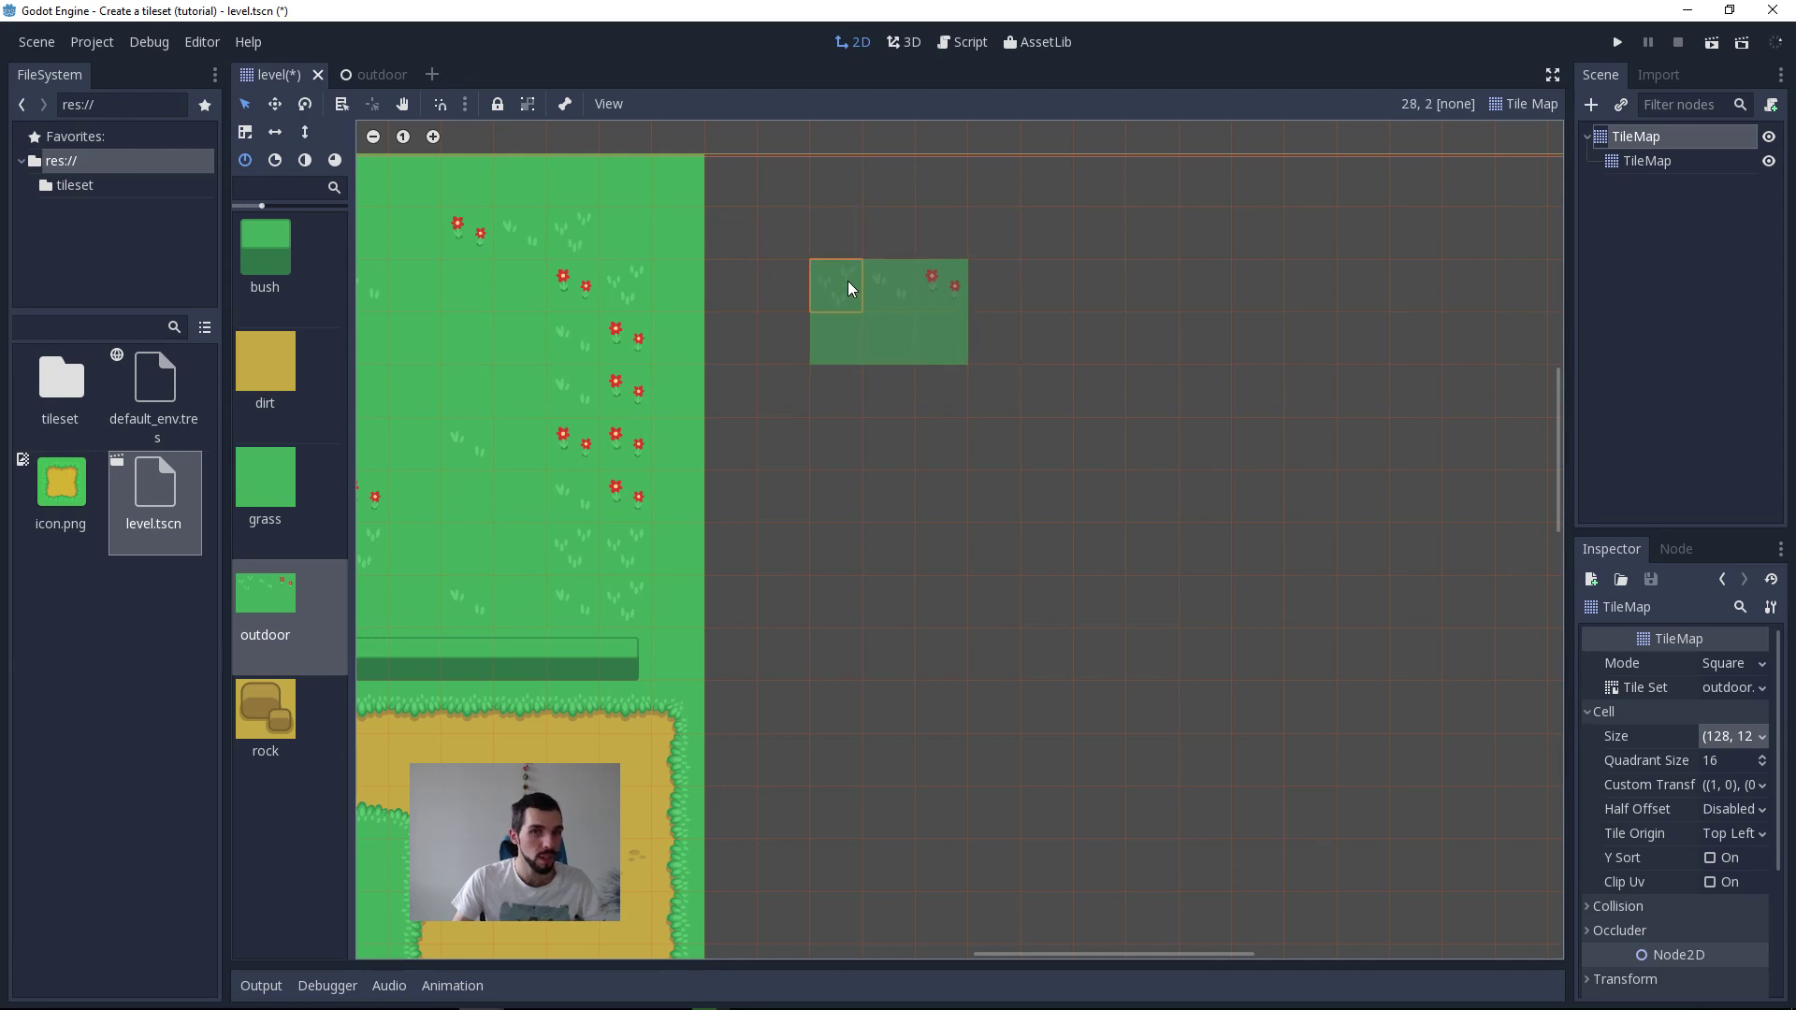
{"action": "left_click", "coordinate": [864, 237]}
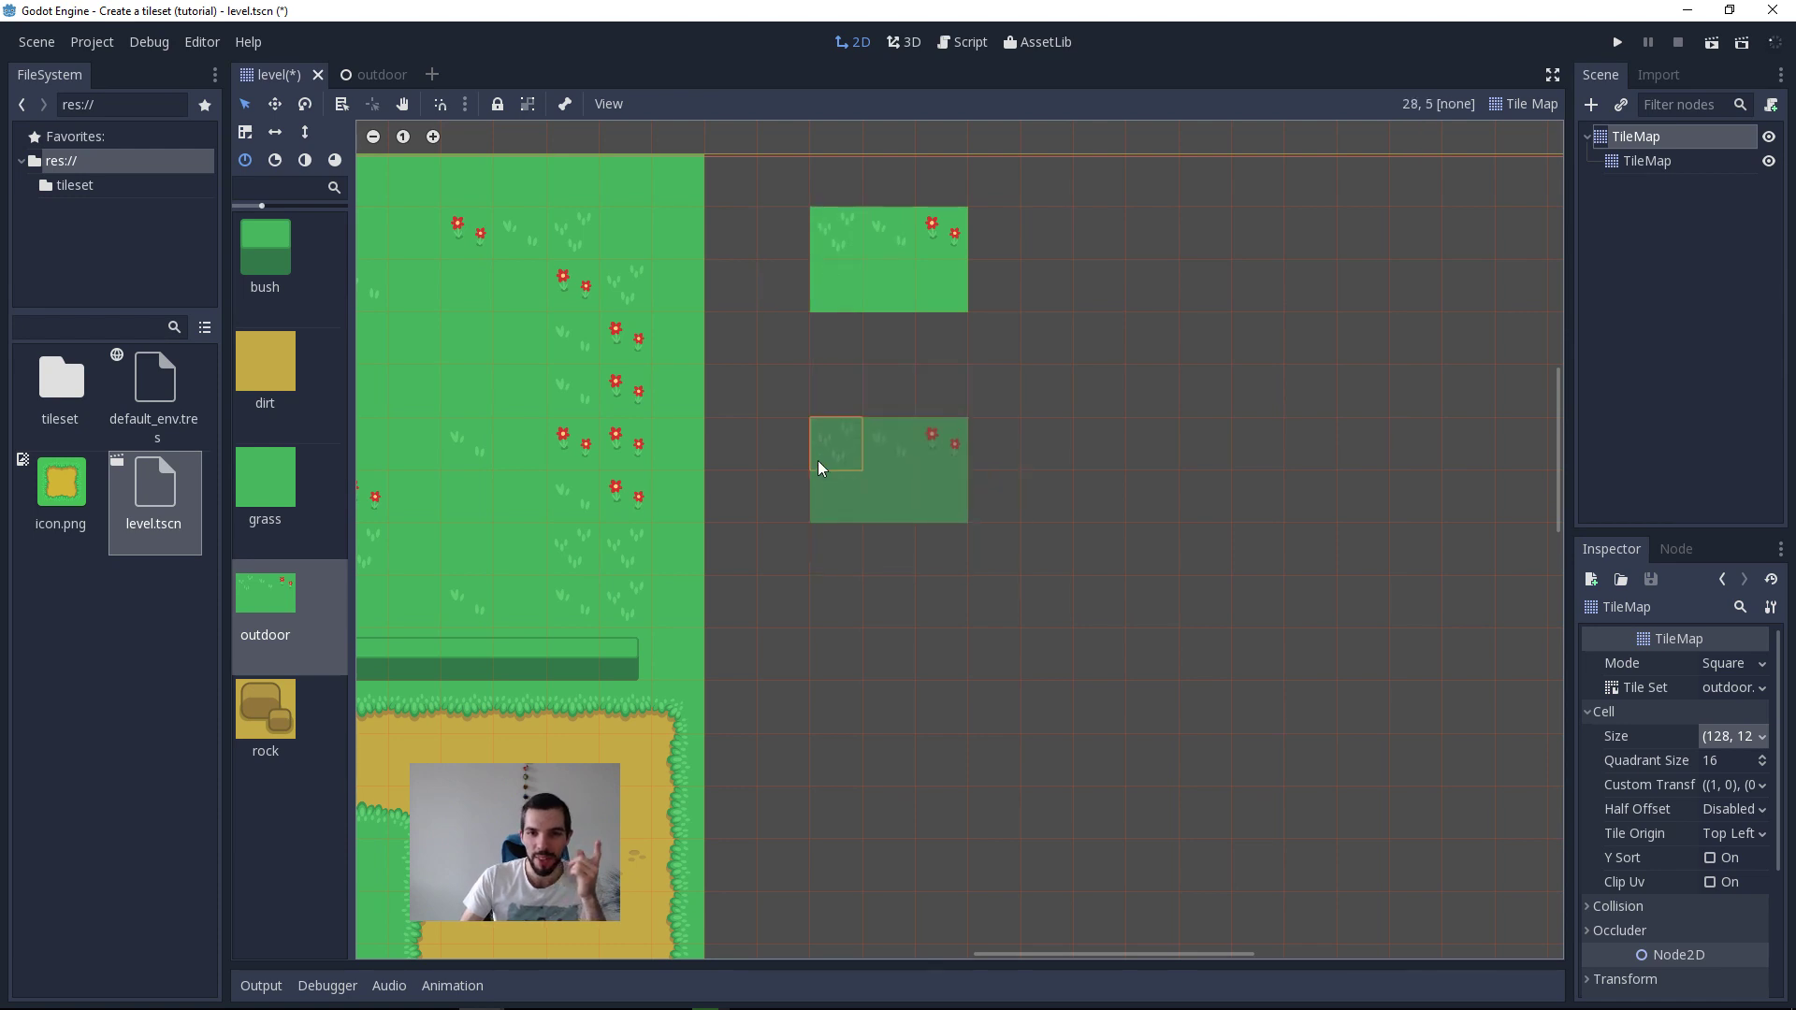
{"action": "left_click", "coordinate": [818, 460]}
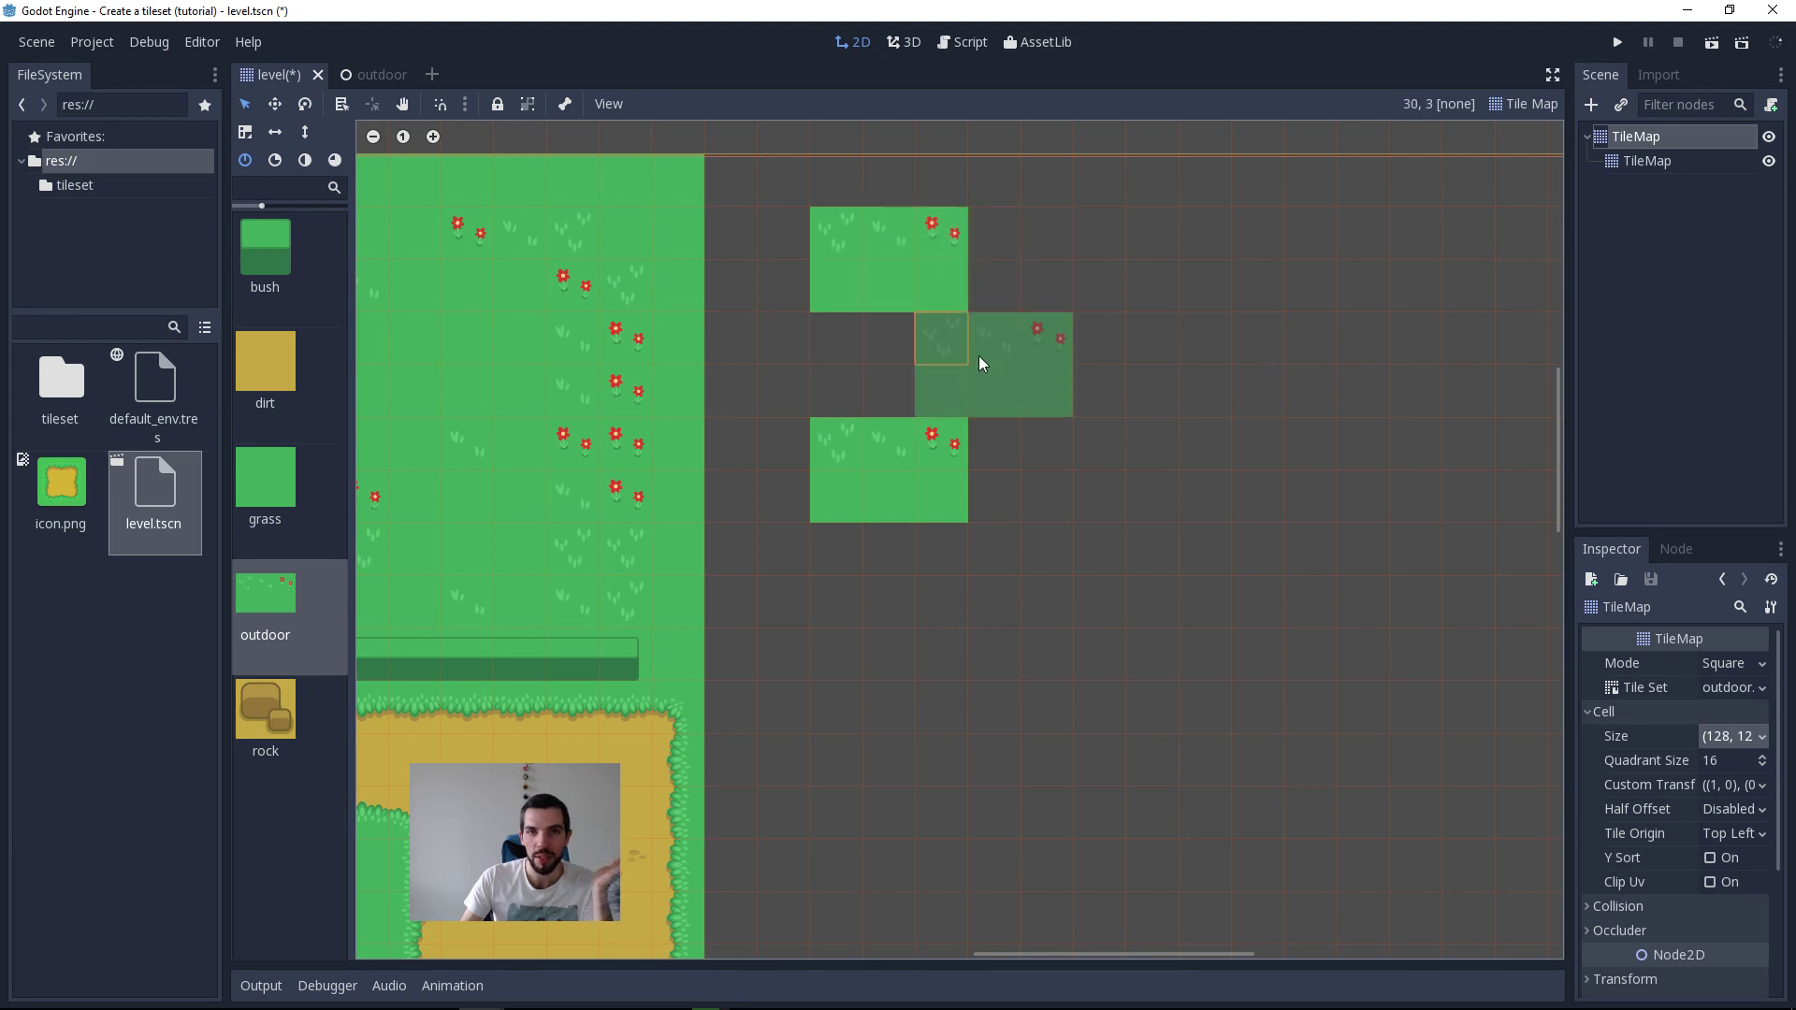
Step: Erase the upper of the two outdoor blocks in the empty area beside the level
{"action": "right_click", "coordinate": [847, 229]}
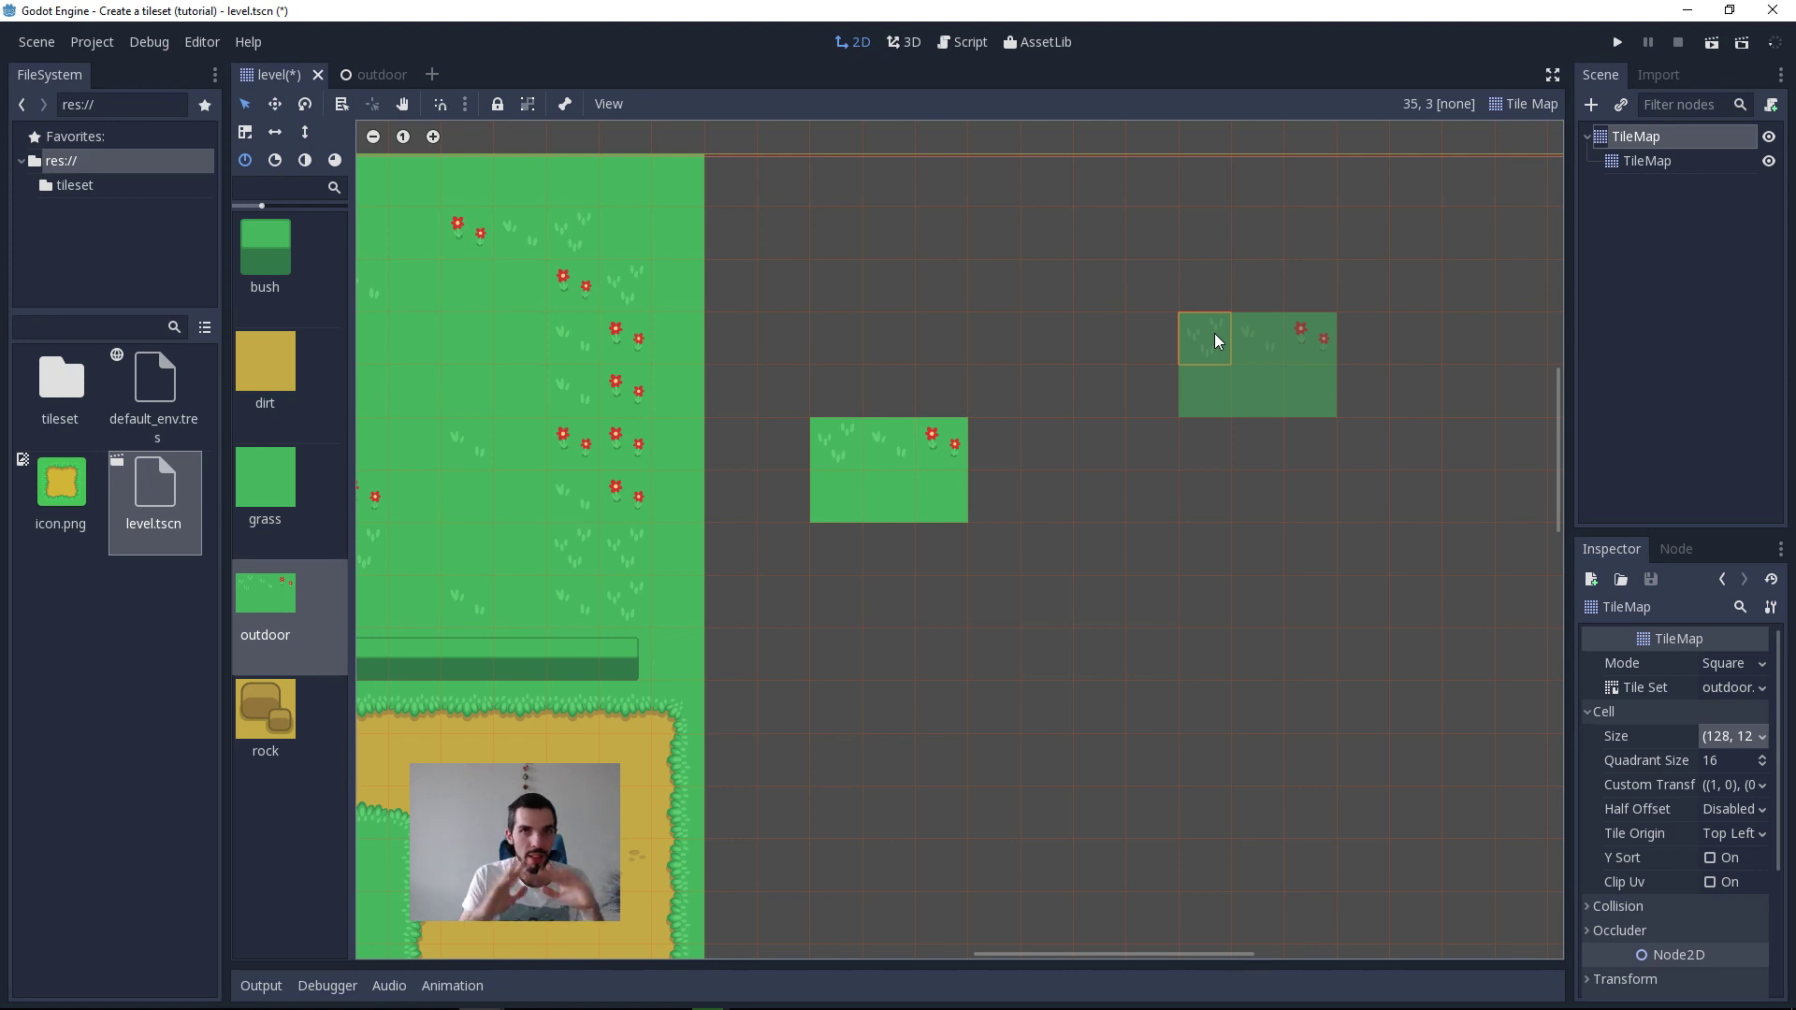
Step: Switch to ImageGlass and examine the paving, rock, house and furniture tiles across the 7640.png sheet
{"action": "key", "text": "alt+Tab"}
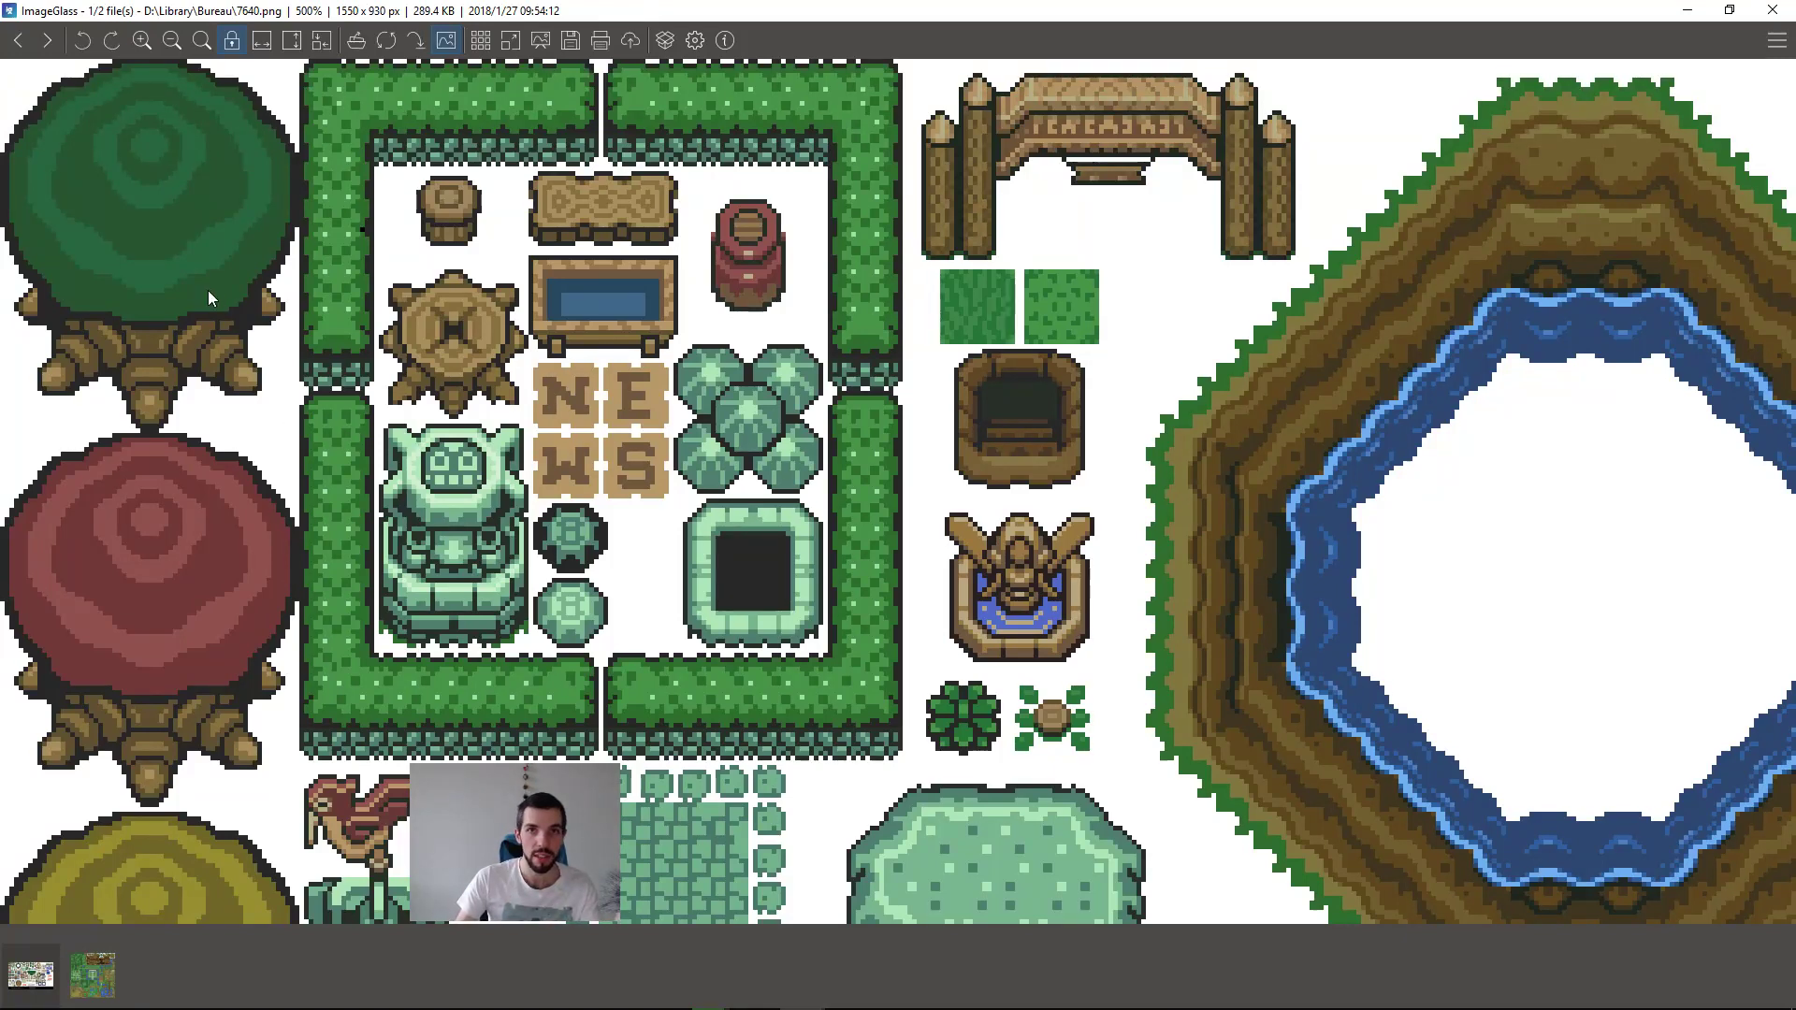
{"action": "left_click_drag", "start_coordinate": [1093, 688], "coordinate": [1006, 256]}
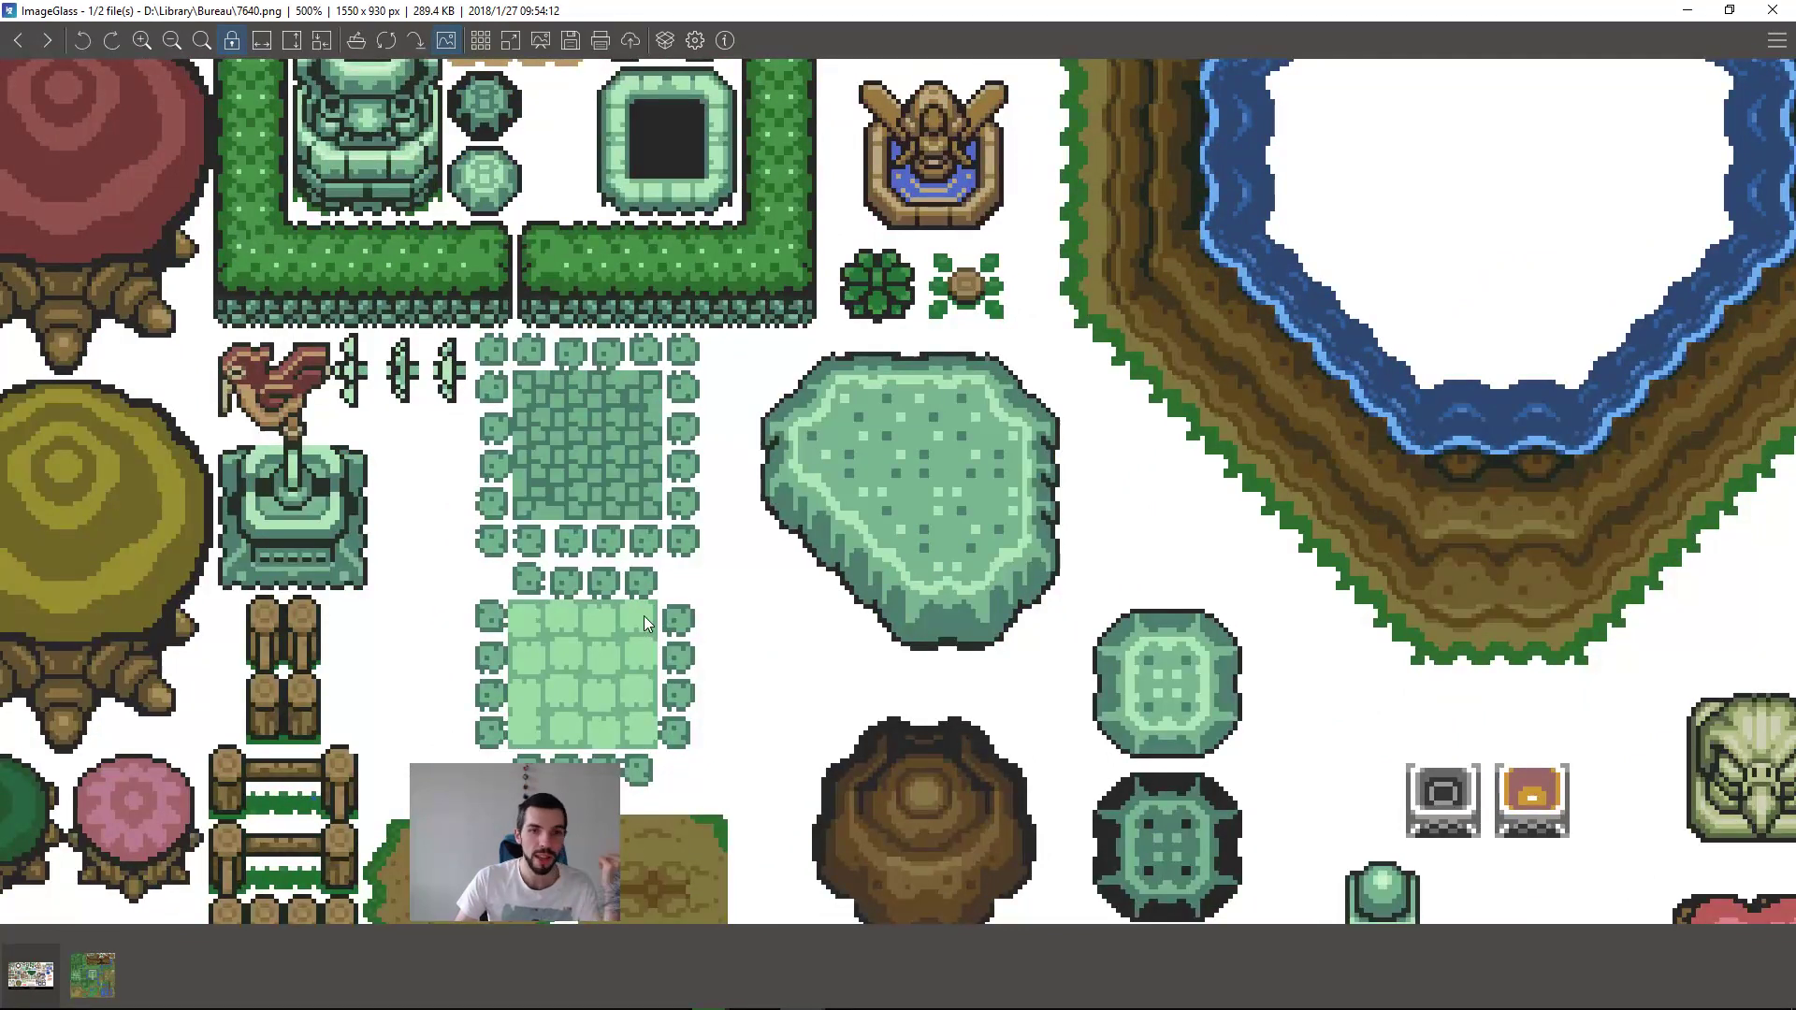
{"action": "left_click_drag", "start_coordinate": [692, 690], "coordinate": [1224, 409]}
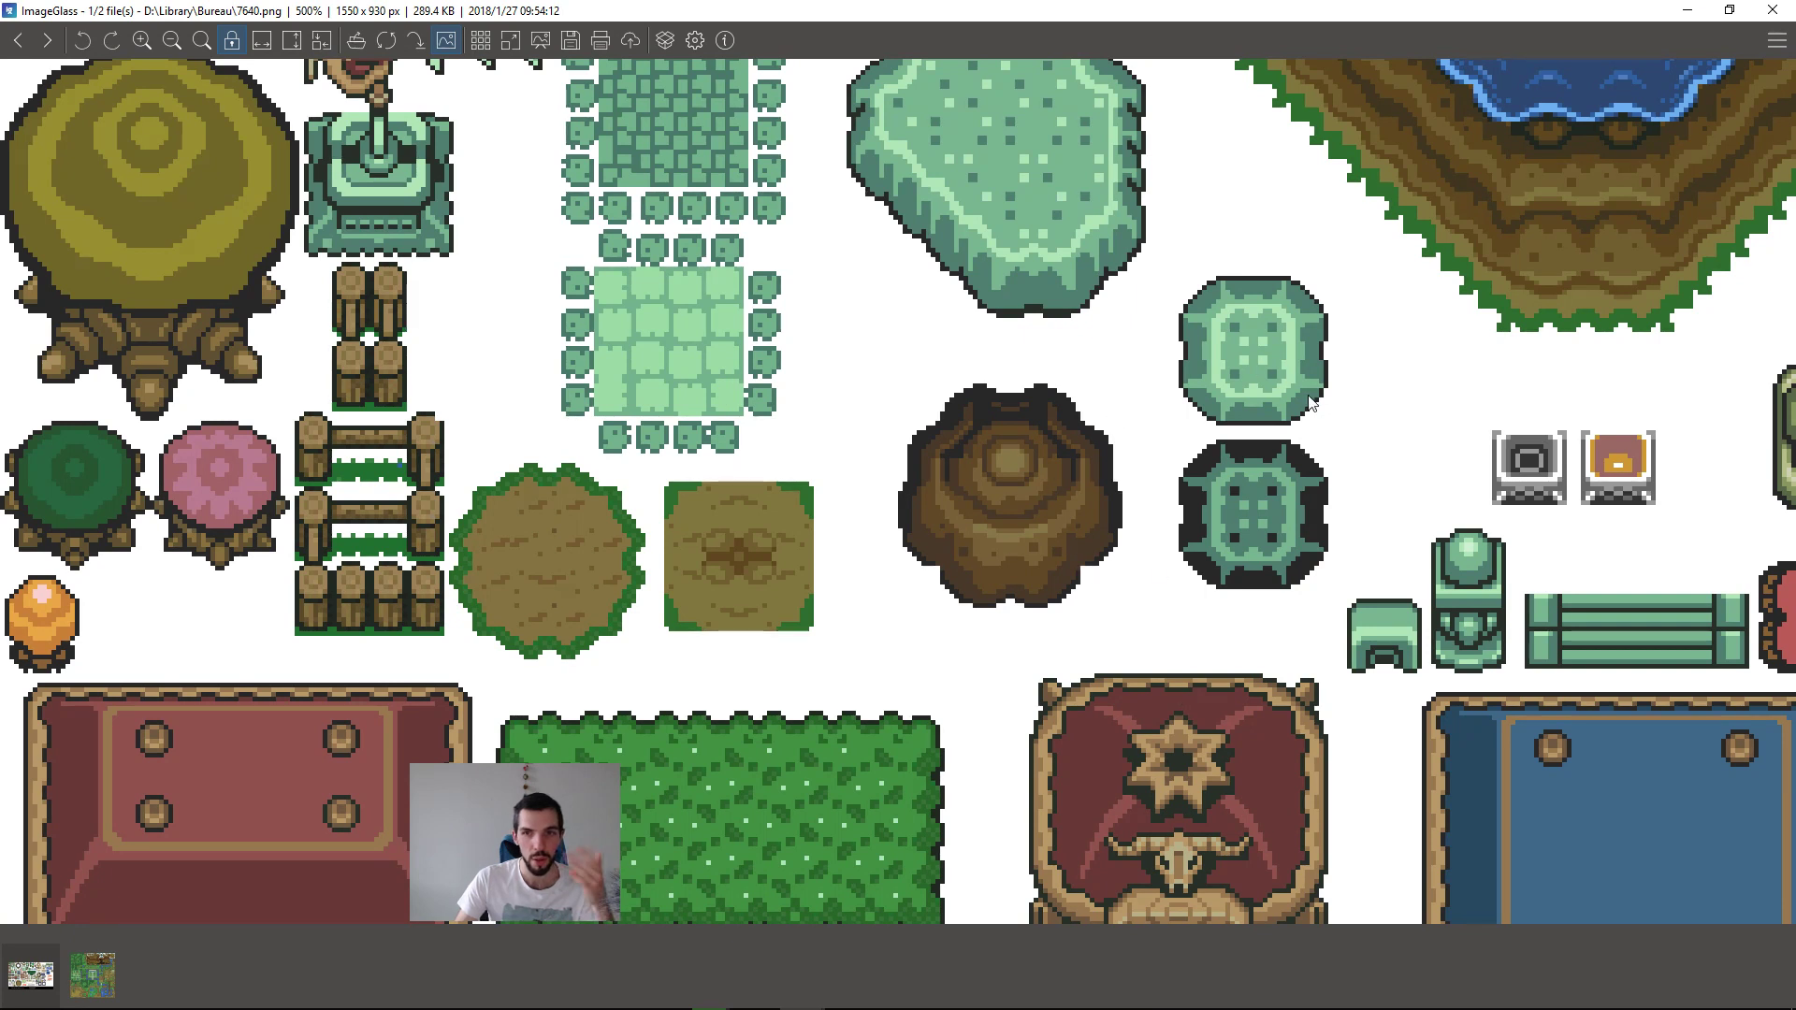
{"action": "left_click_drag", "start_coordinate": [1062, 641], "coordinate": [1142, 165]}
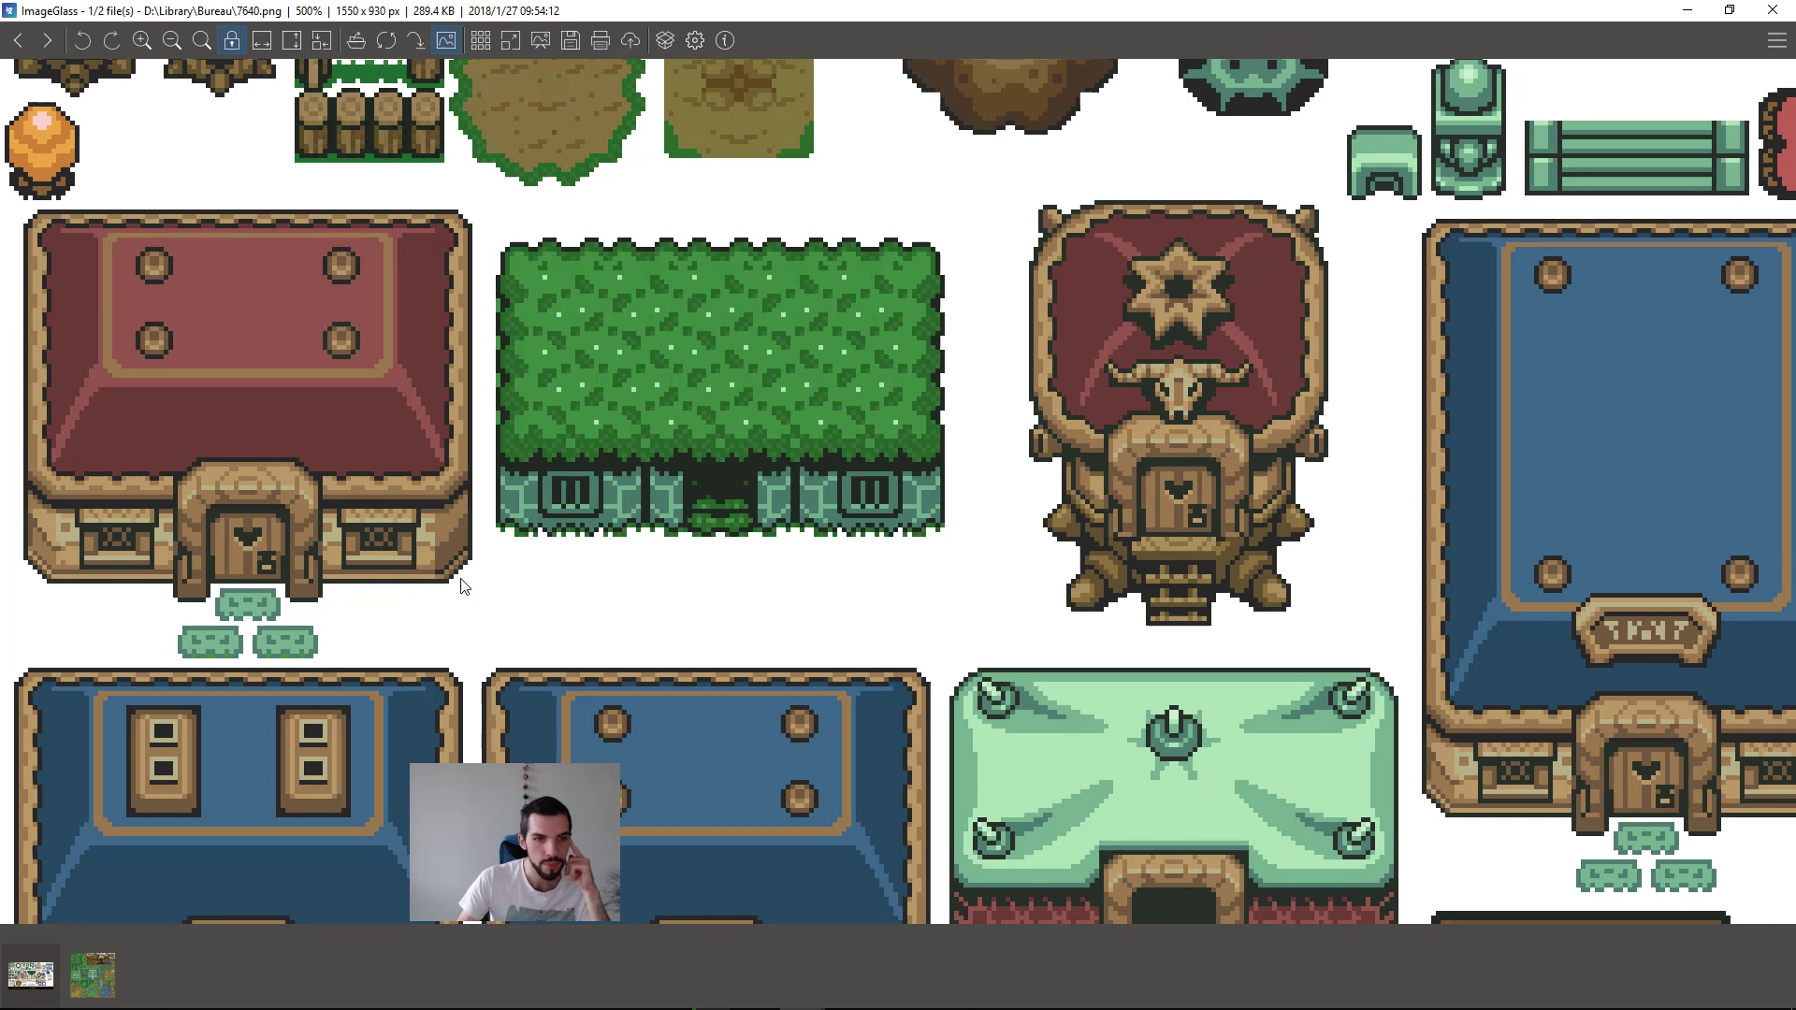
{"action": "scroll", "coordinate": [457, 589], "scroll_direction": "down", "scroll_amount": 4}
{"action": "scroll", "coordinate": [490, 577], "scroll_direction": "up", "scroll_amount": 4}
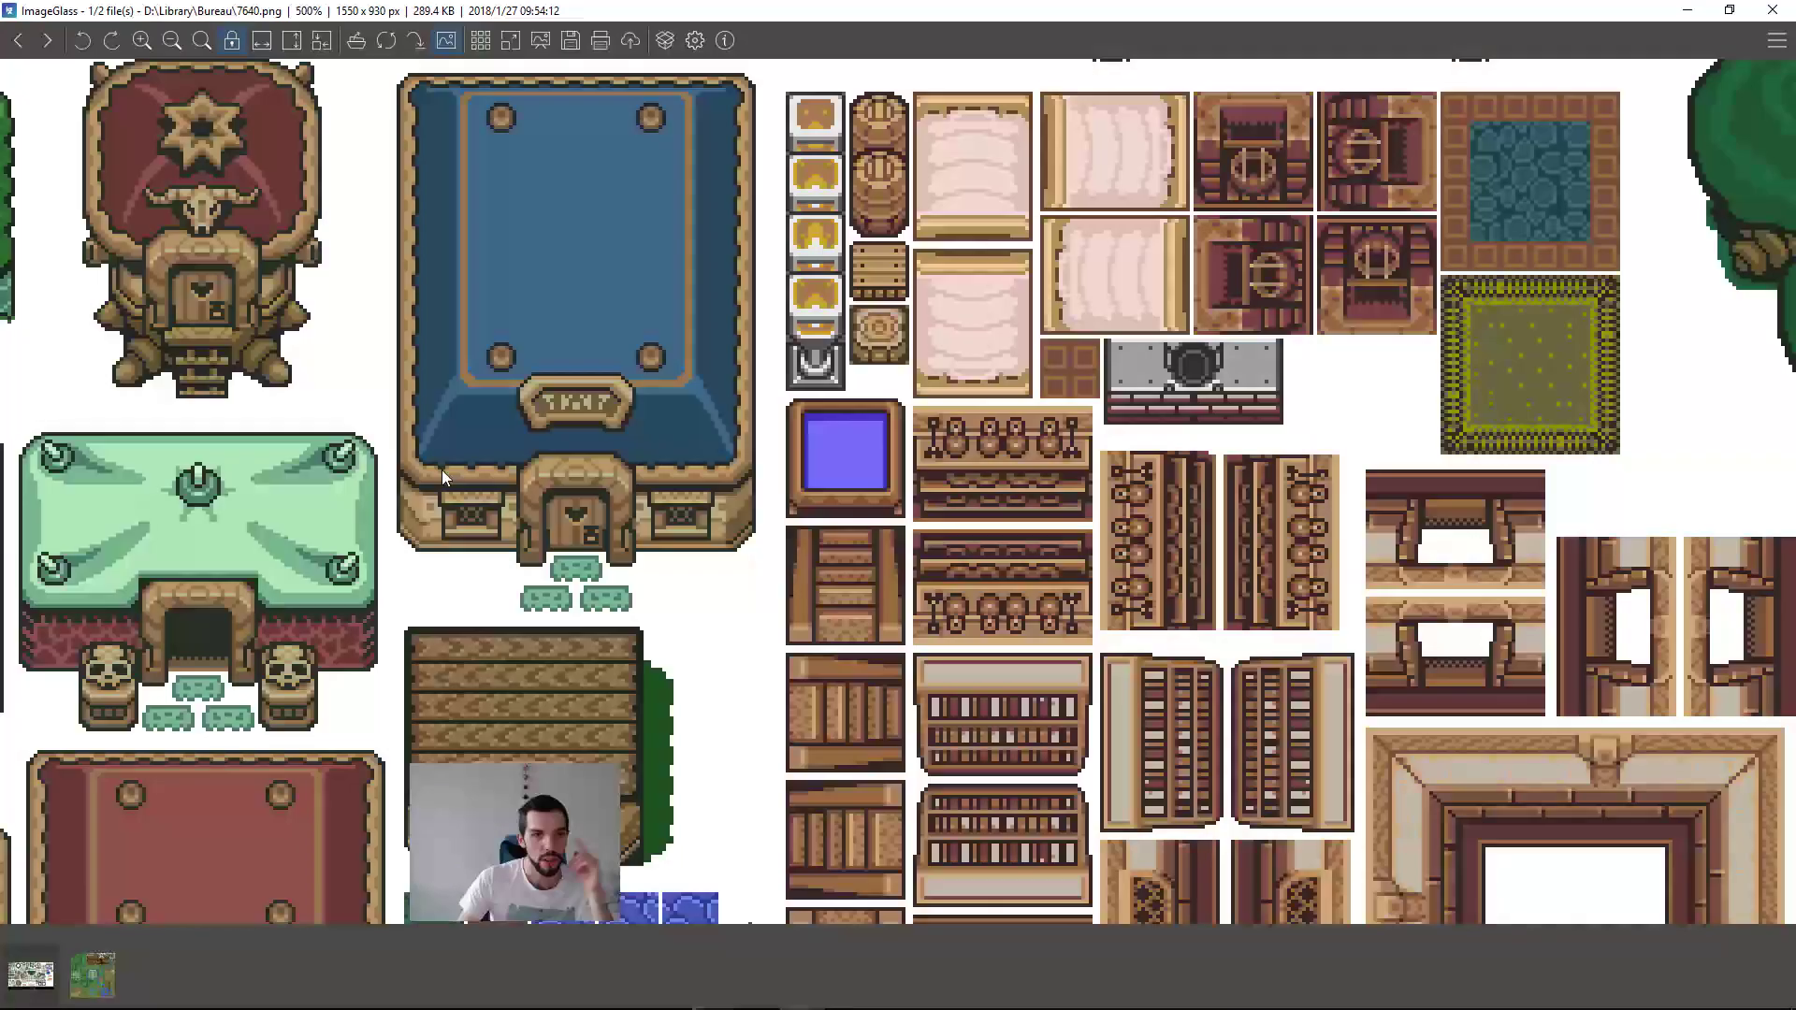
{"action": "left_click_drag", "start_coordinate": [840, 529], "coordinate": [1023, 624]}
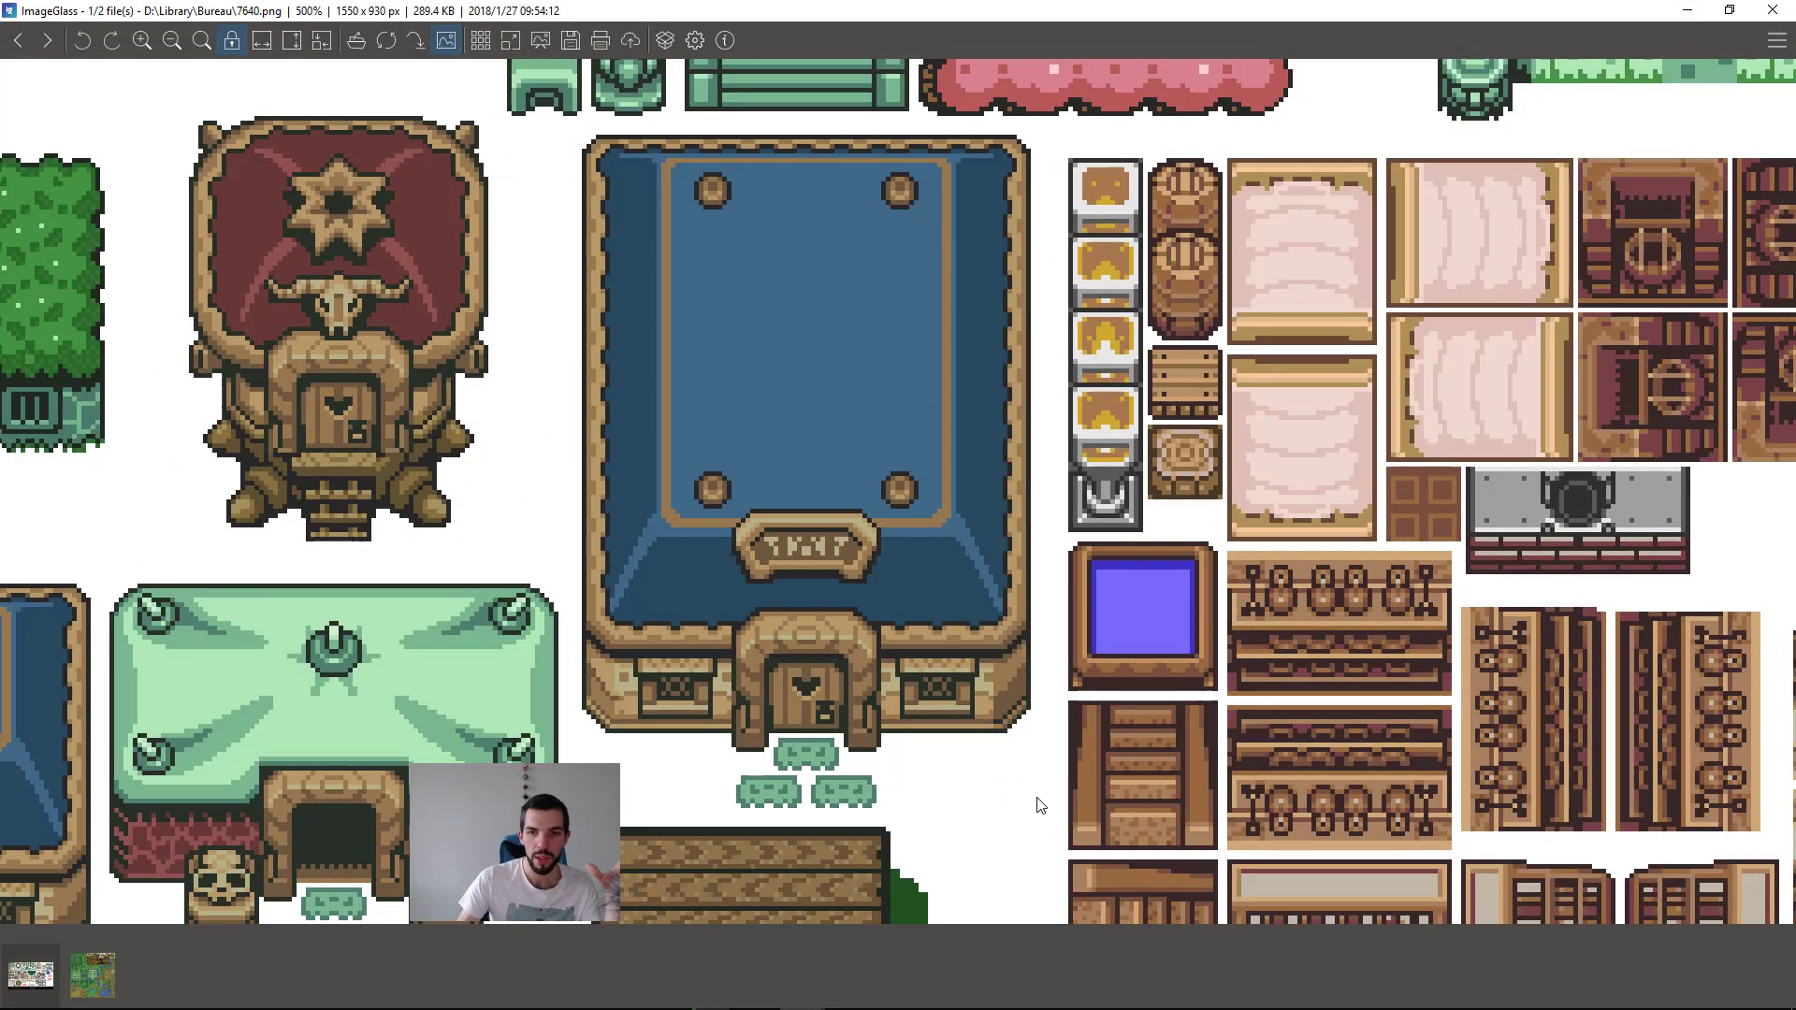
{"action": "right_click", "coordinate": [812, 380]}
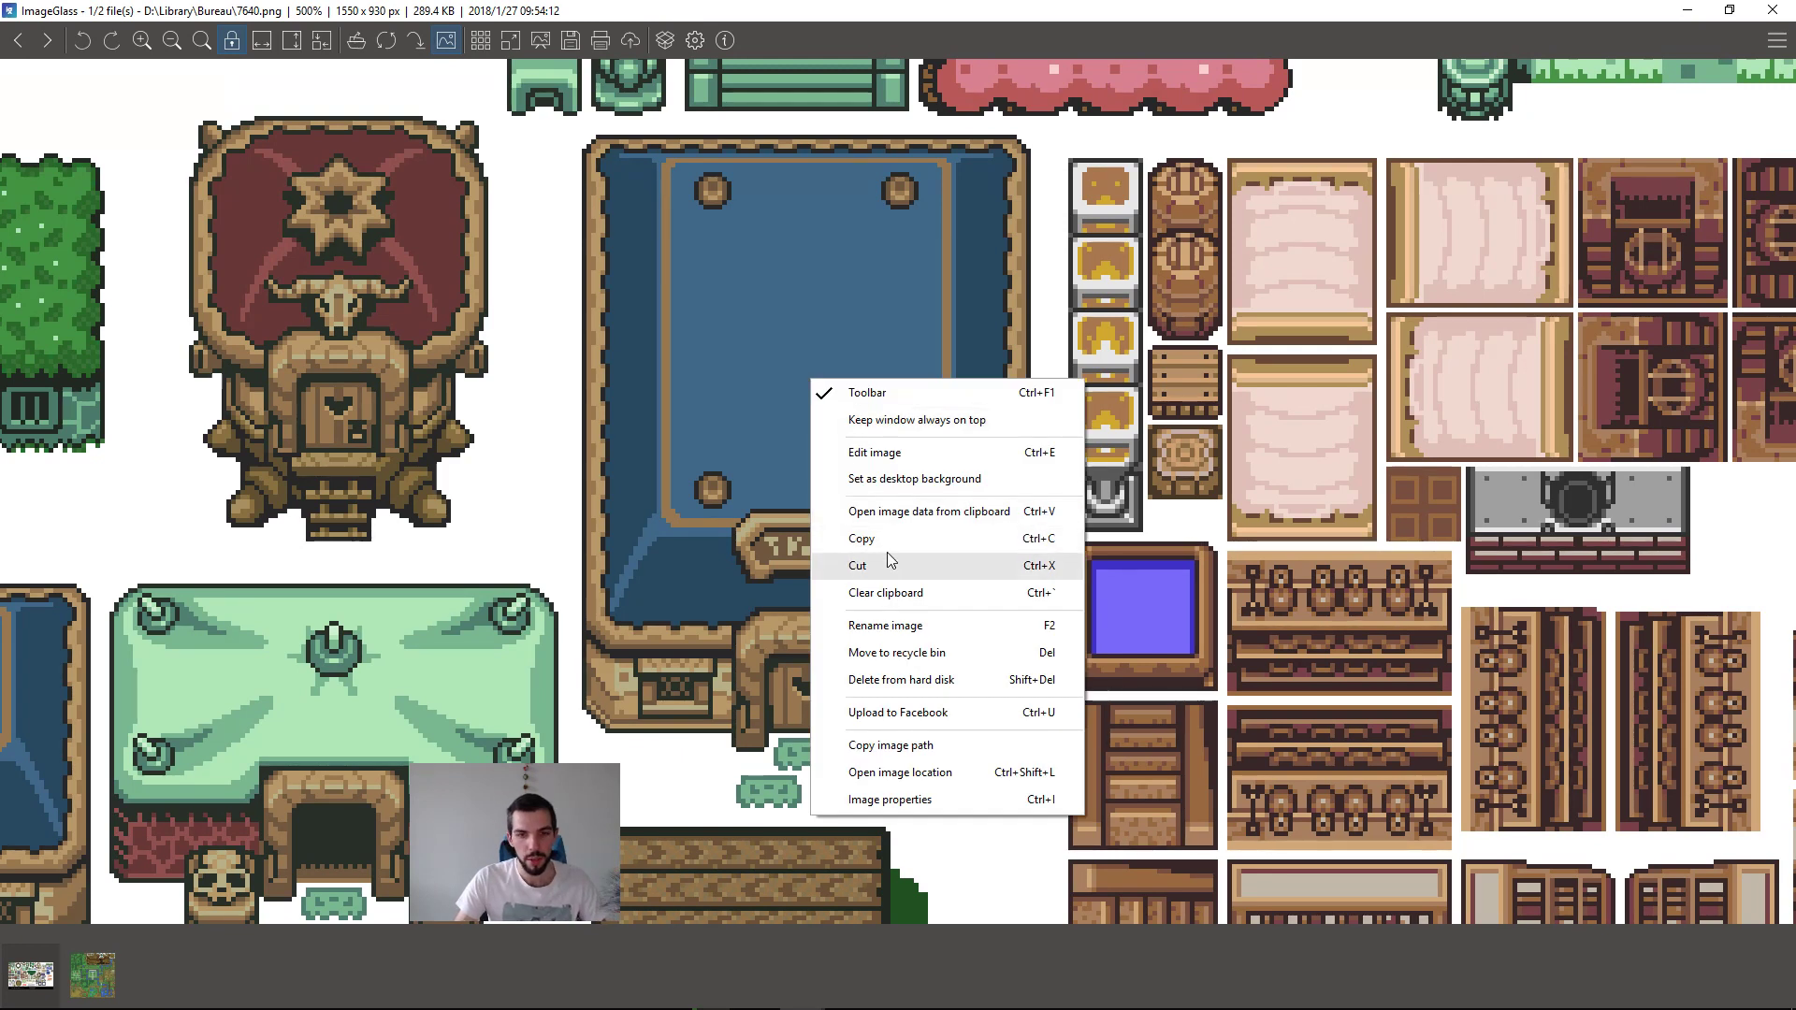
{"action": "left_click", "coordinate": [877, 374]}
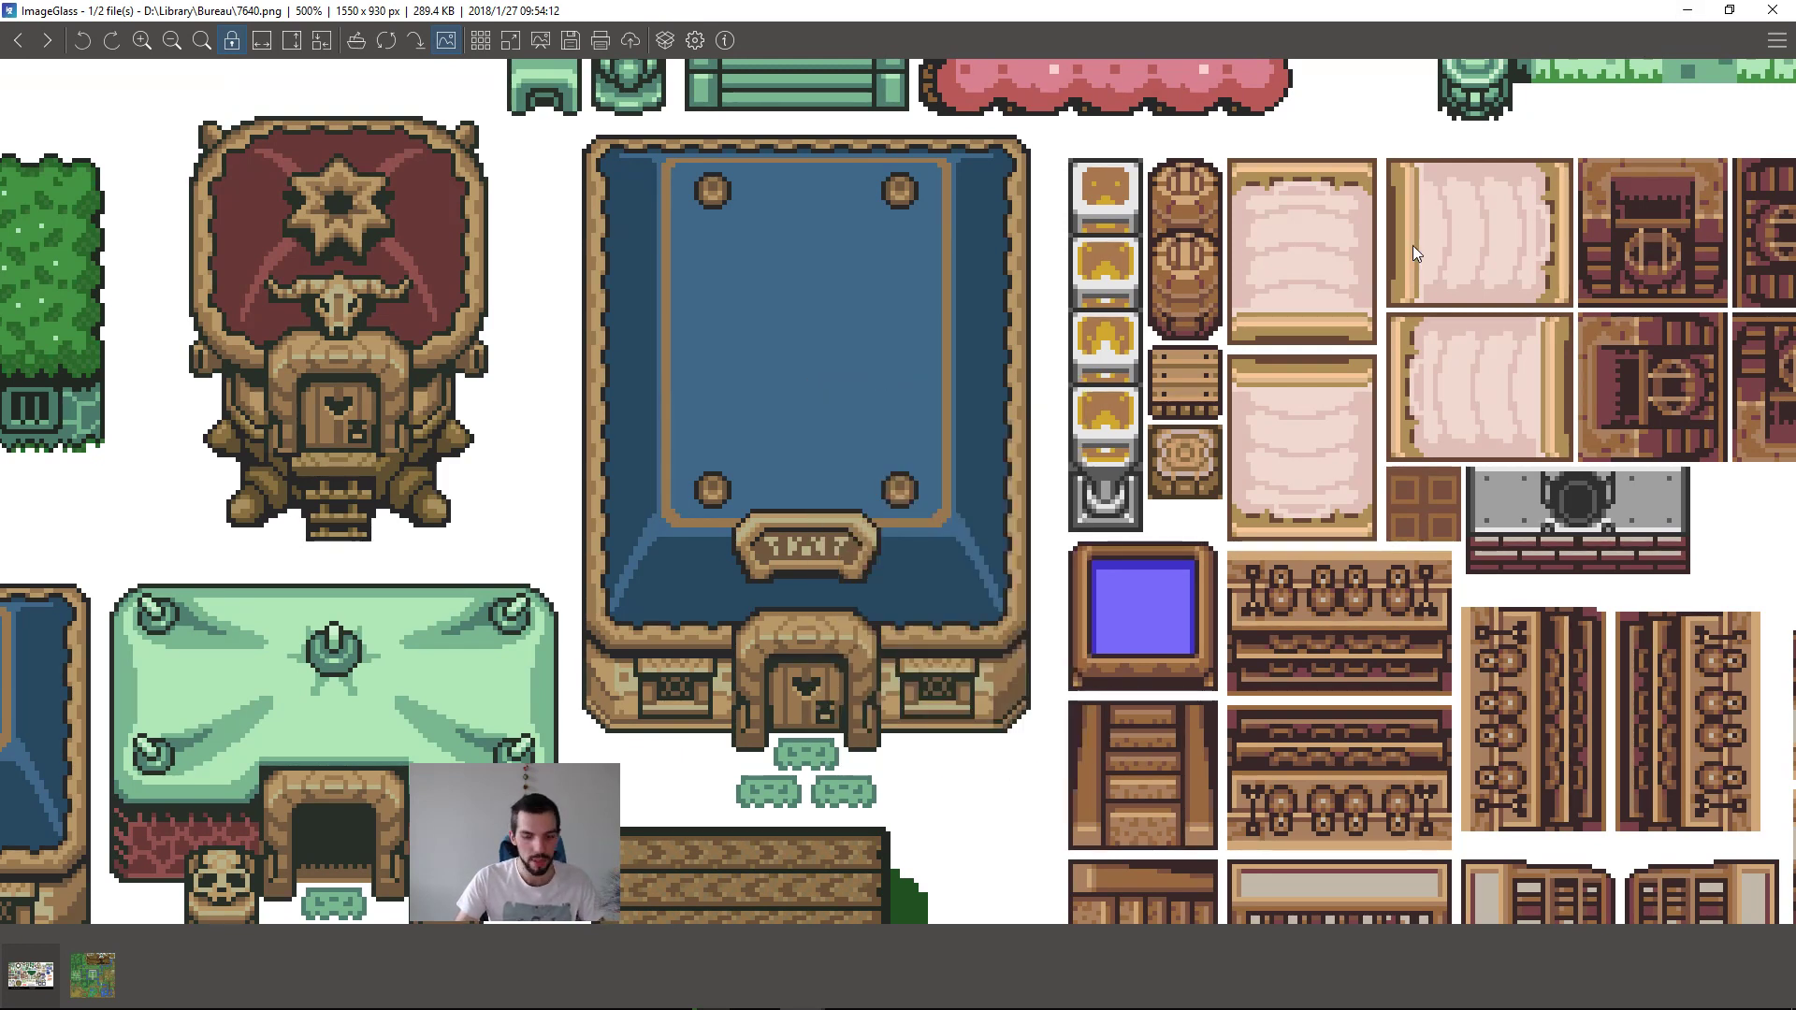
Step: Launch the Tiled map editor from the application launcher
{"action": "key", "text": "alt+space"}
{"action": "type", "text": "tle"}
{"action": "key", "text": "BackSpace"}
{"action": "key", "text": "BackSpace"}
{"action": "type", "text": "iled"}
{"action": "key", "text": "Down"}
{"action": "key", "text": "Down"}
{"action": "key", "text": "Return"}
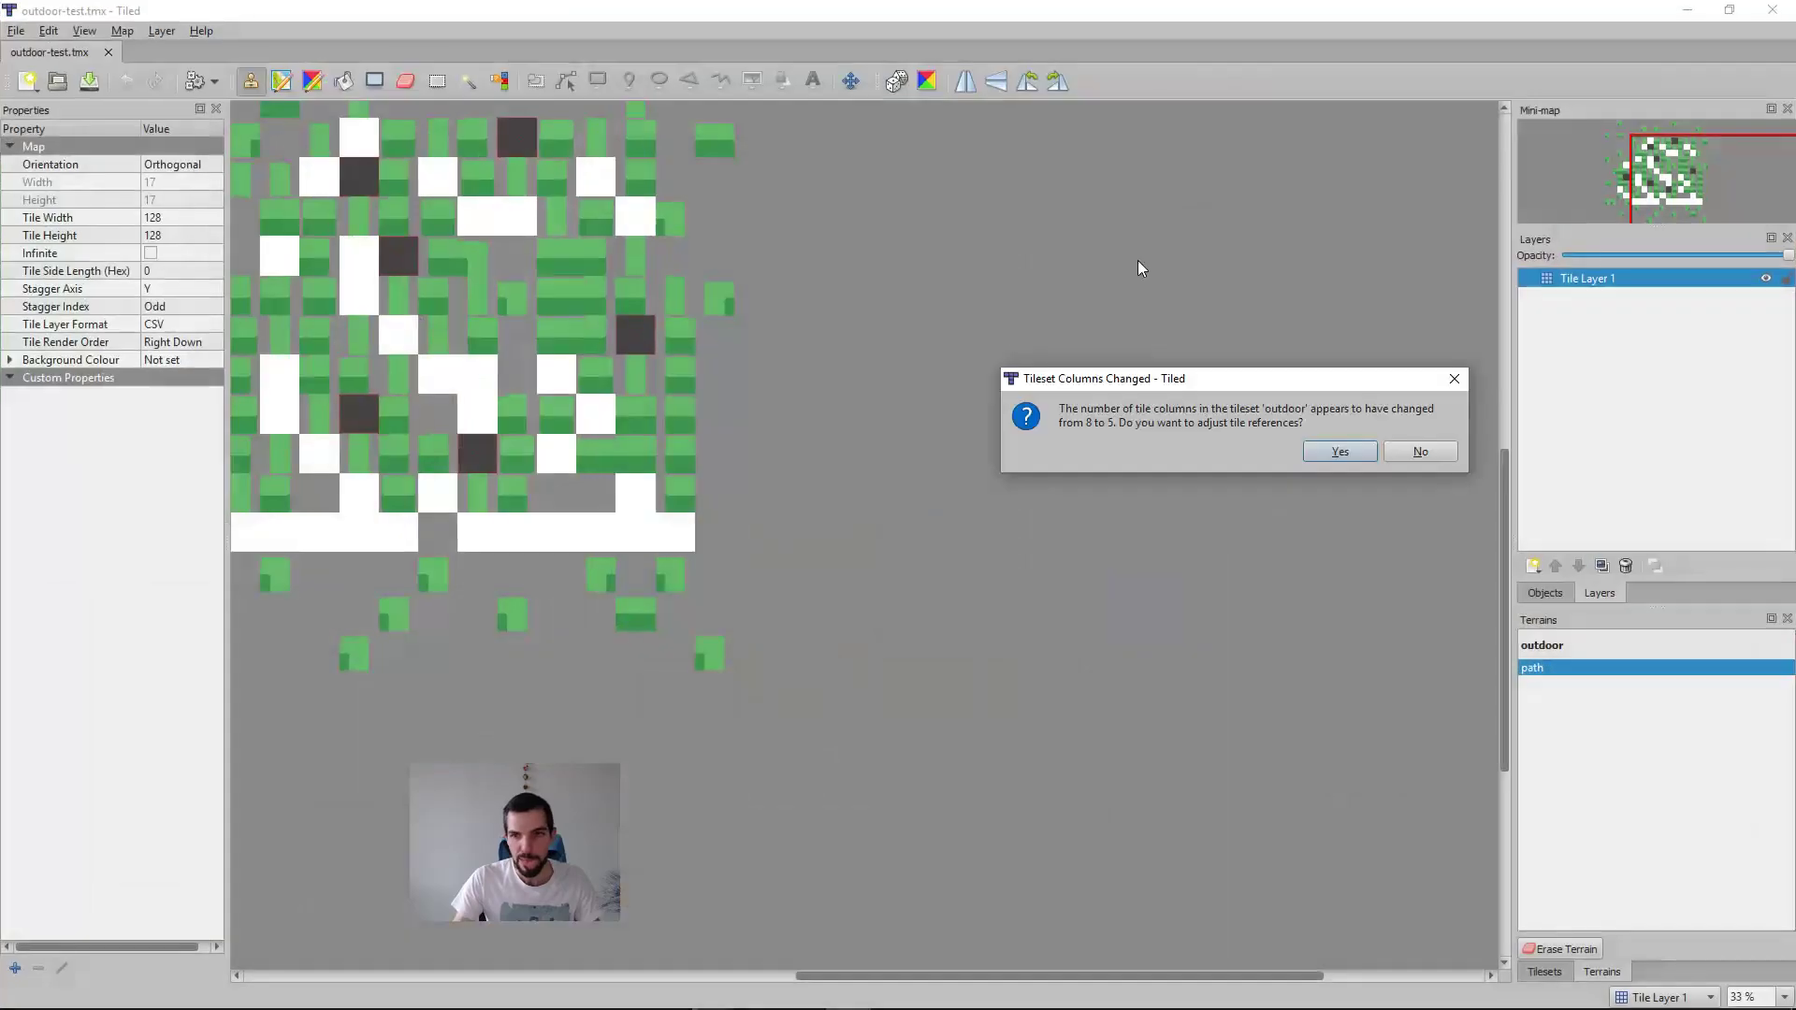
Step: Accept the tile reference adjustment and close the outdoor-test map and outdoor tileset, discarding unsaved changes
{"action": "left_click", "coordinate": [1368, 451]}
{"action": "key", "text": "ctrl+w"}
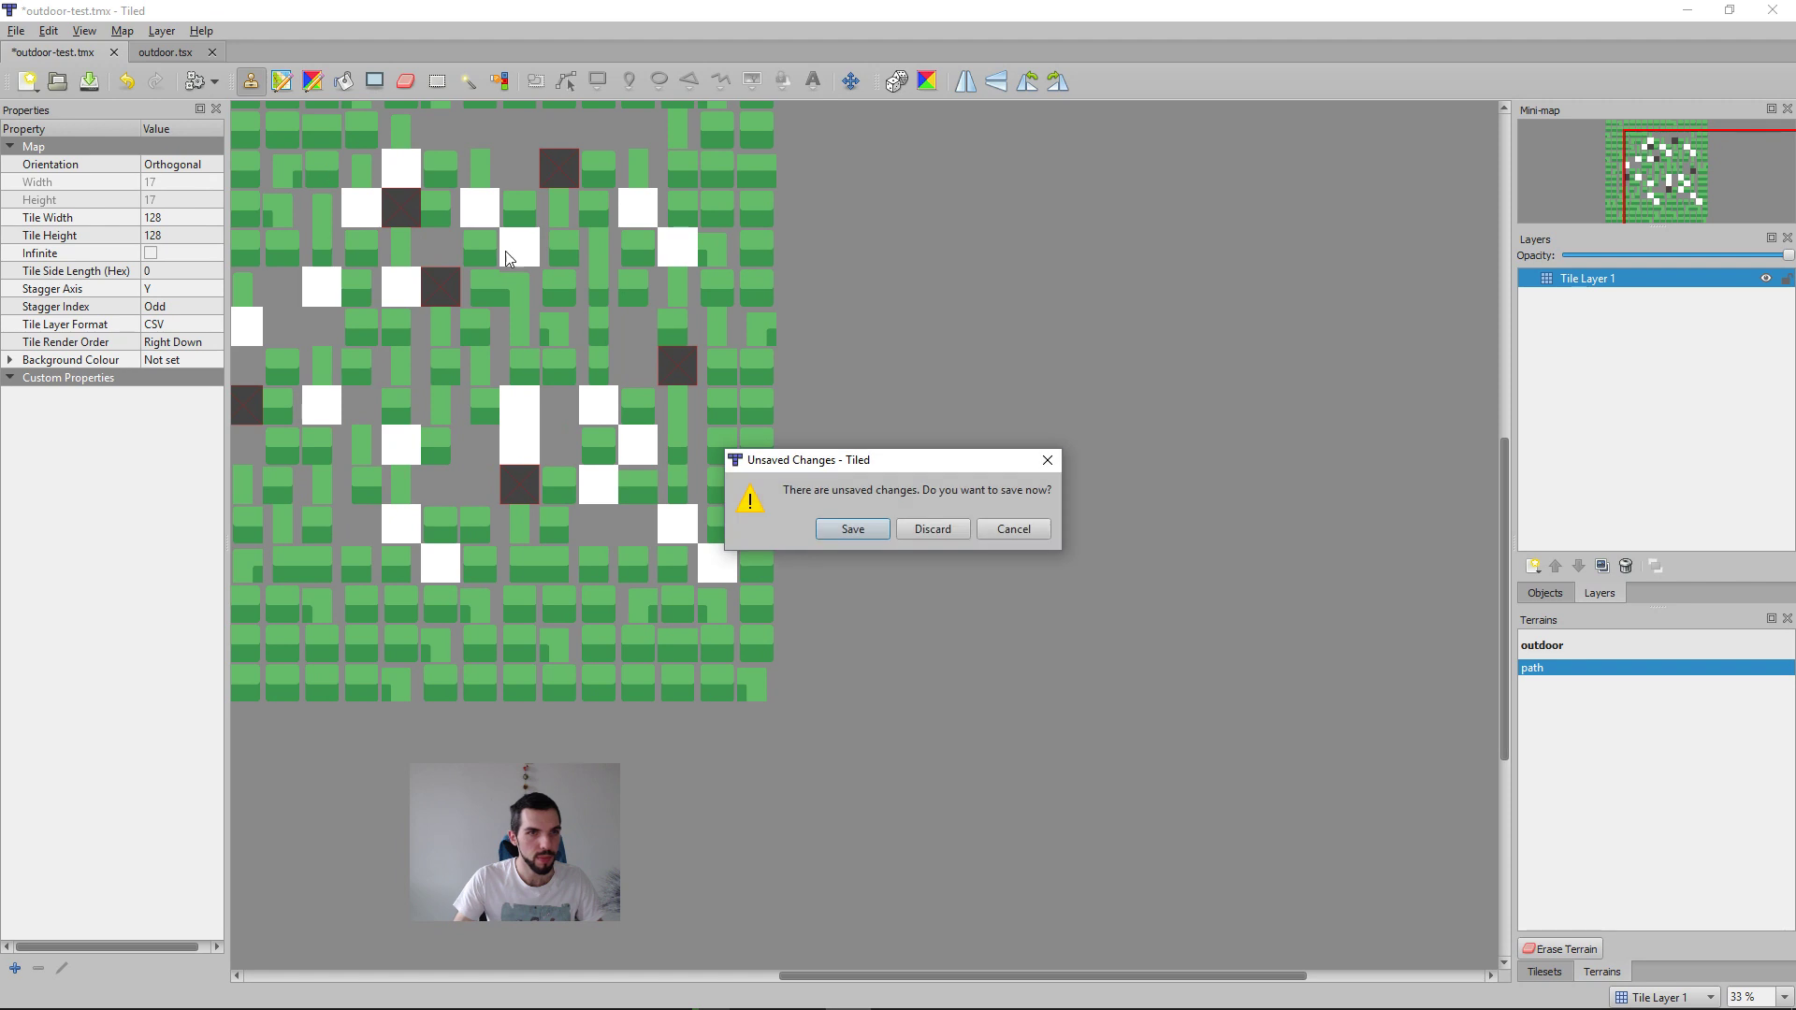
{"action": "left_click", "coordinate": [956, 528]}
{"action": "key", "text": "ctrl+w"}
Step: Start a new tileset, browse for its image on the Desktop, and create a folder named ltp there
{"action": "left_click", "coordinate": [963, 538]}
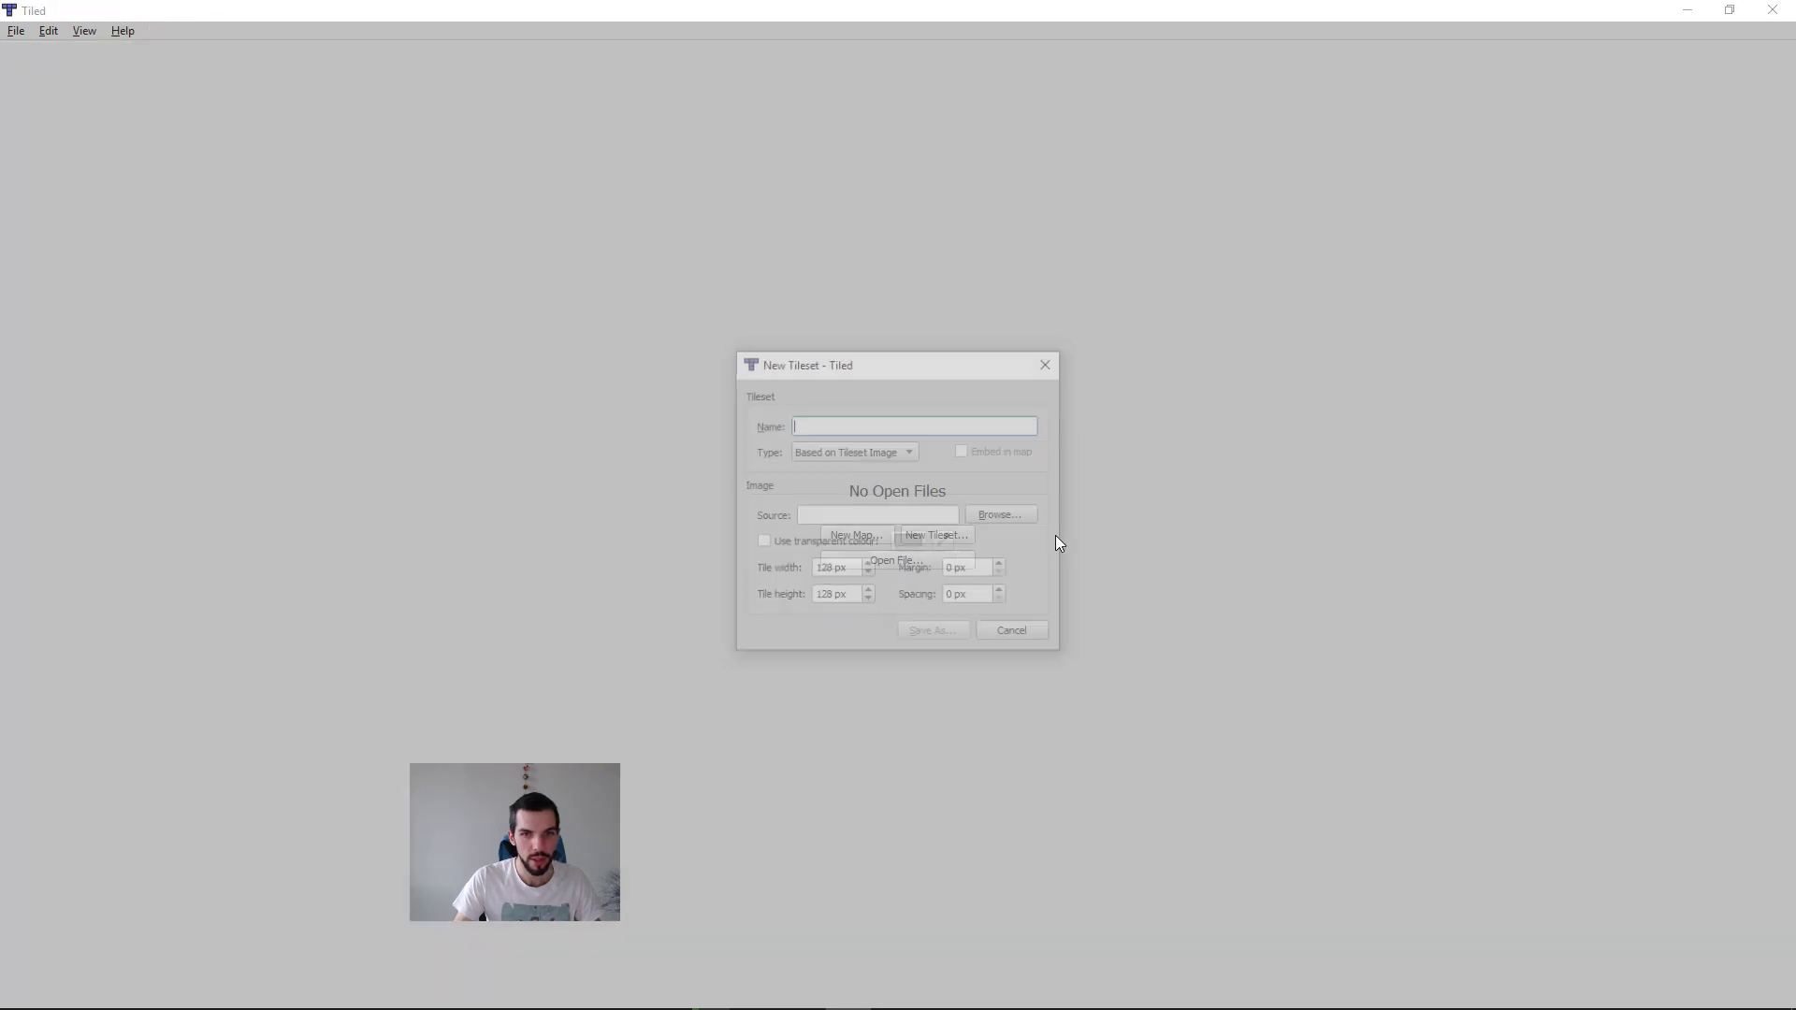
{"action": "left_click", "coordinate": [1004, 516]}
{"action": "left_click", "coordinate": [808, 515]}
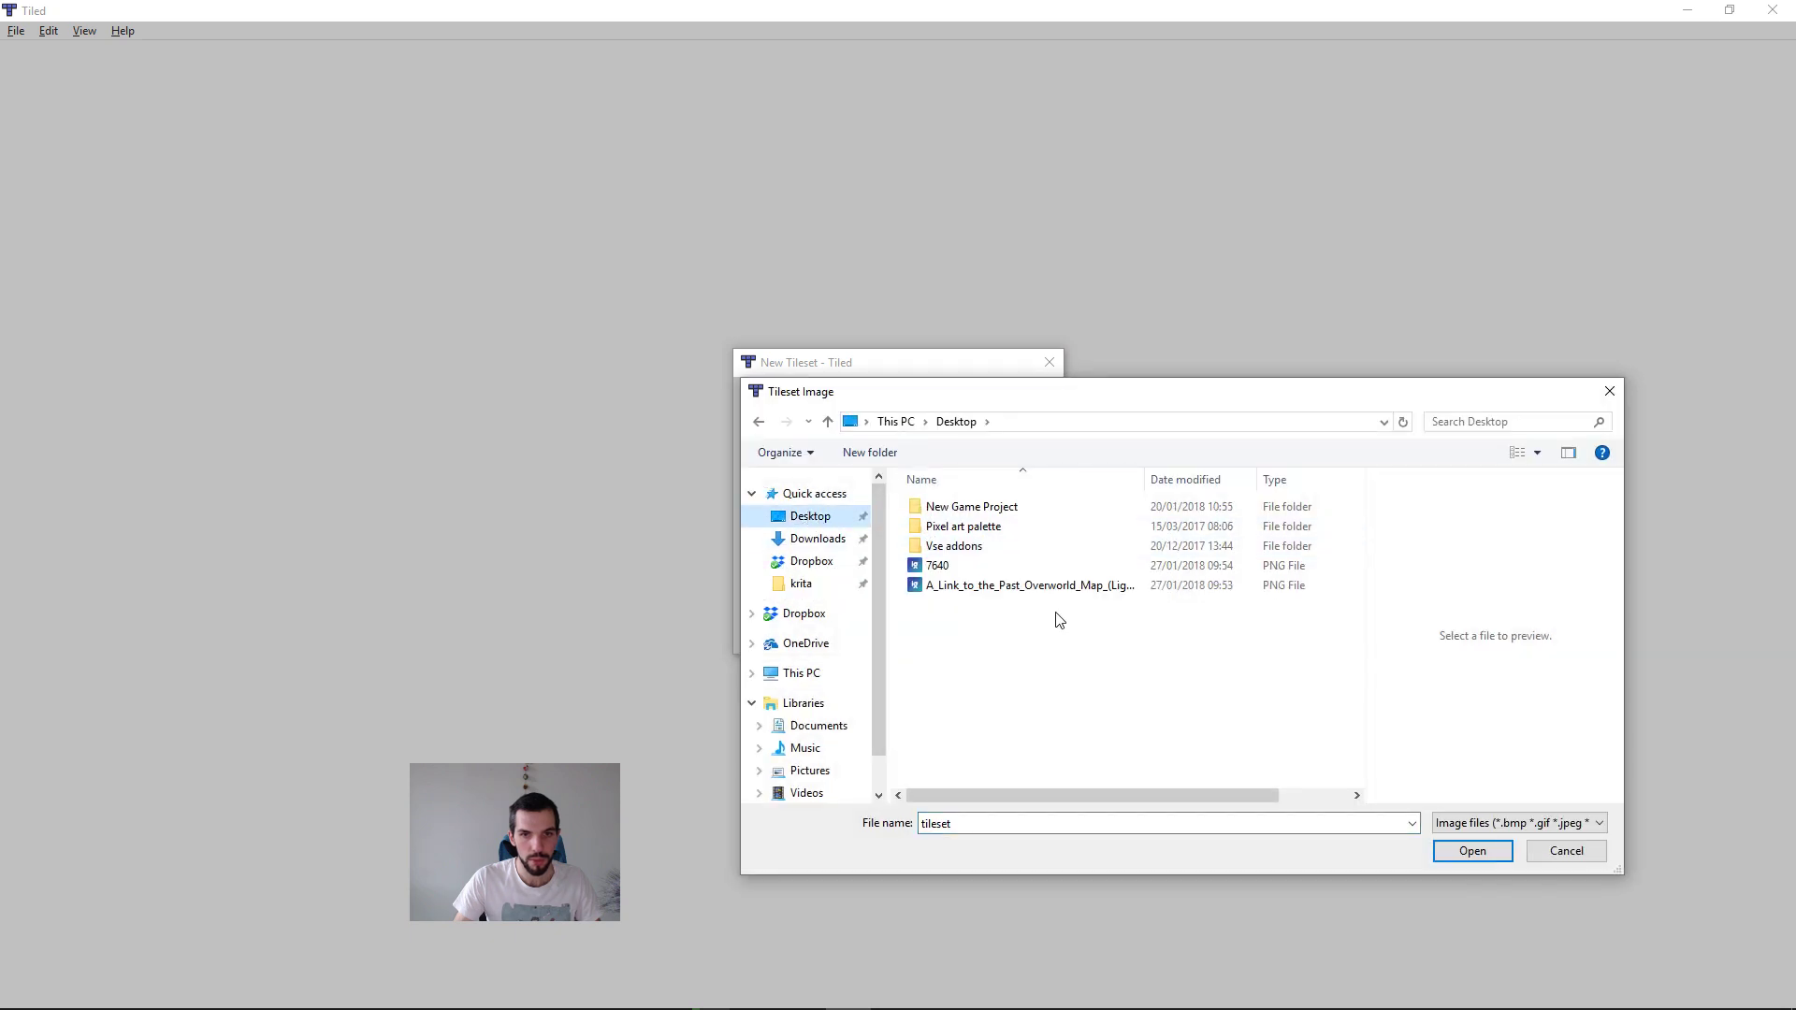
{"action": "right_click", "coordinate": [987, 662]}
{"action": "mouse_move", "coordinate": [816, 893]}
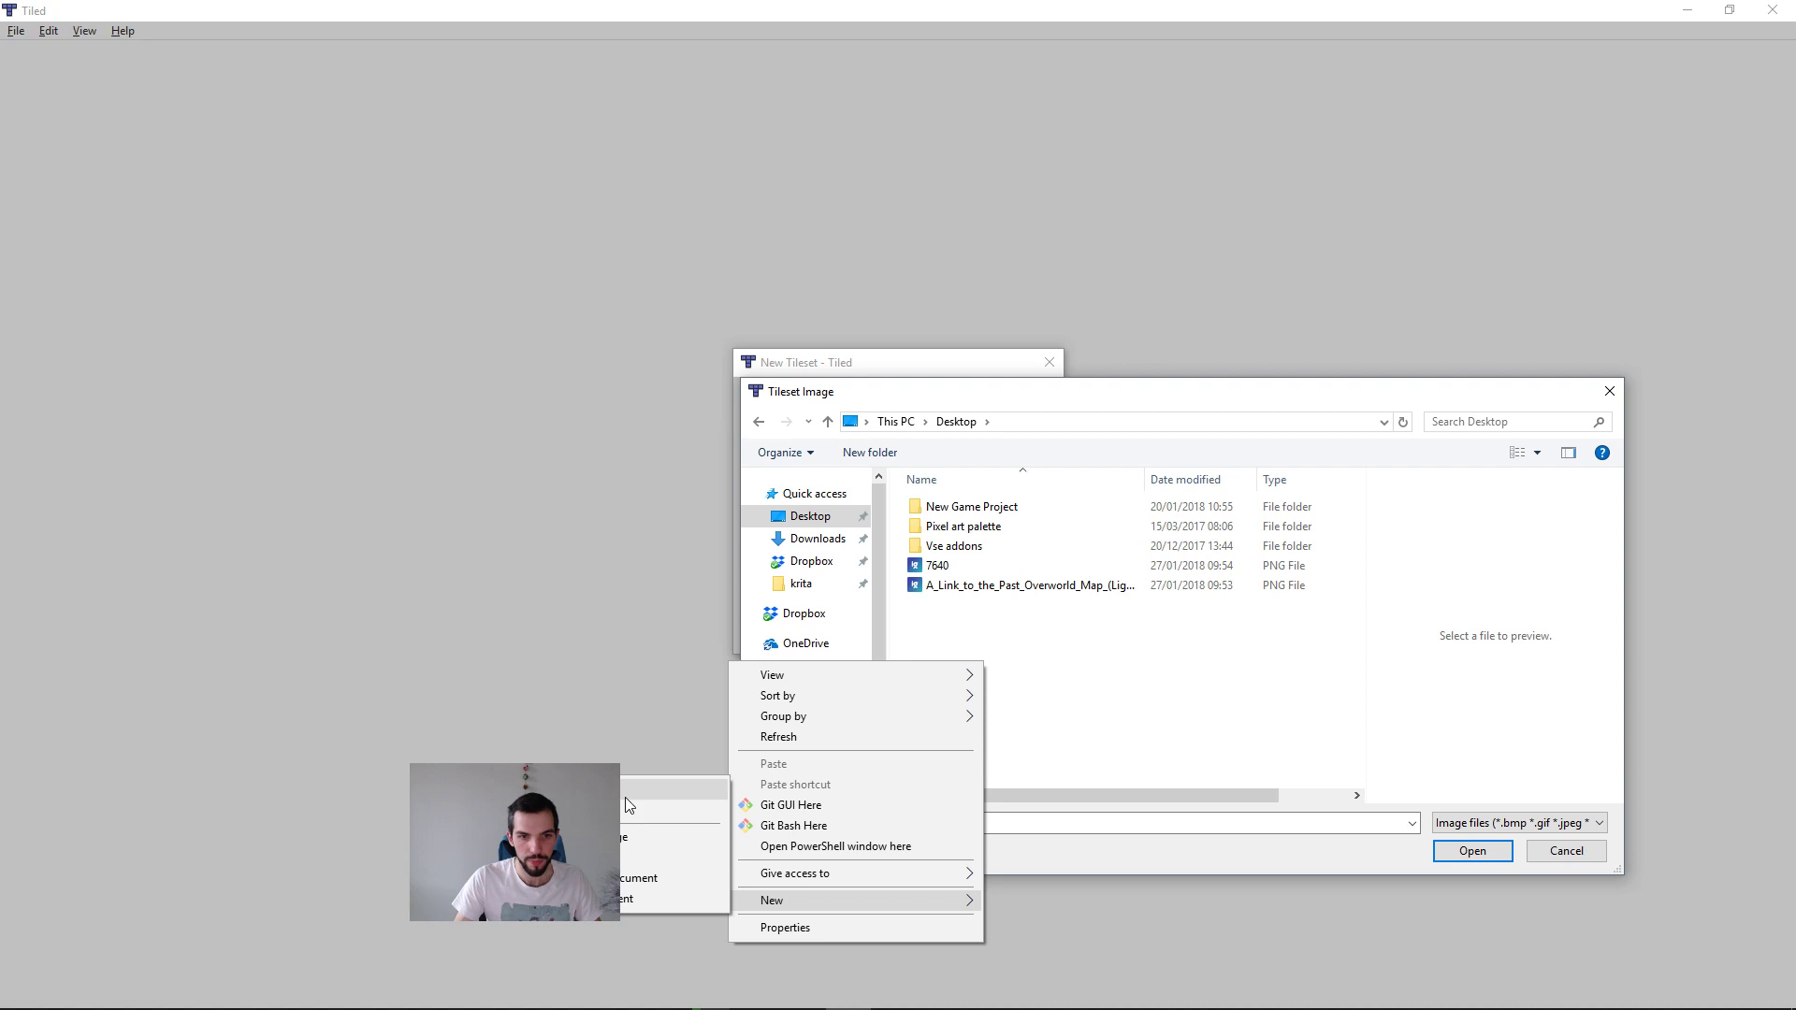
{"action": "left_click", "coordinate": [683, 786]}
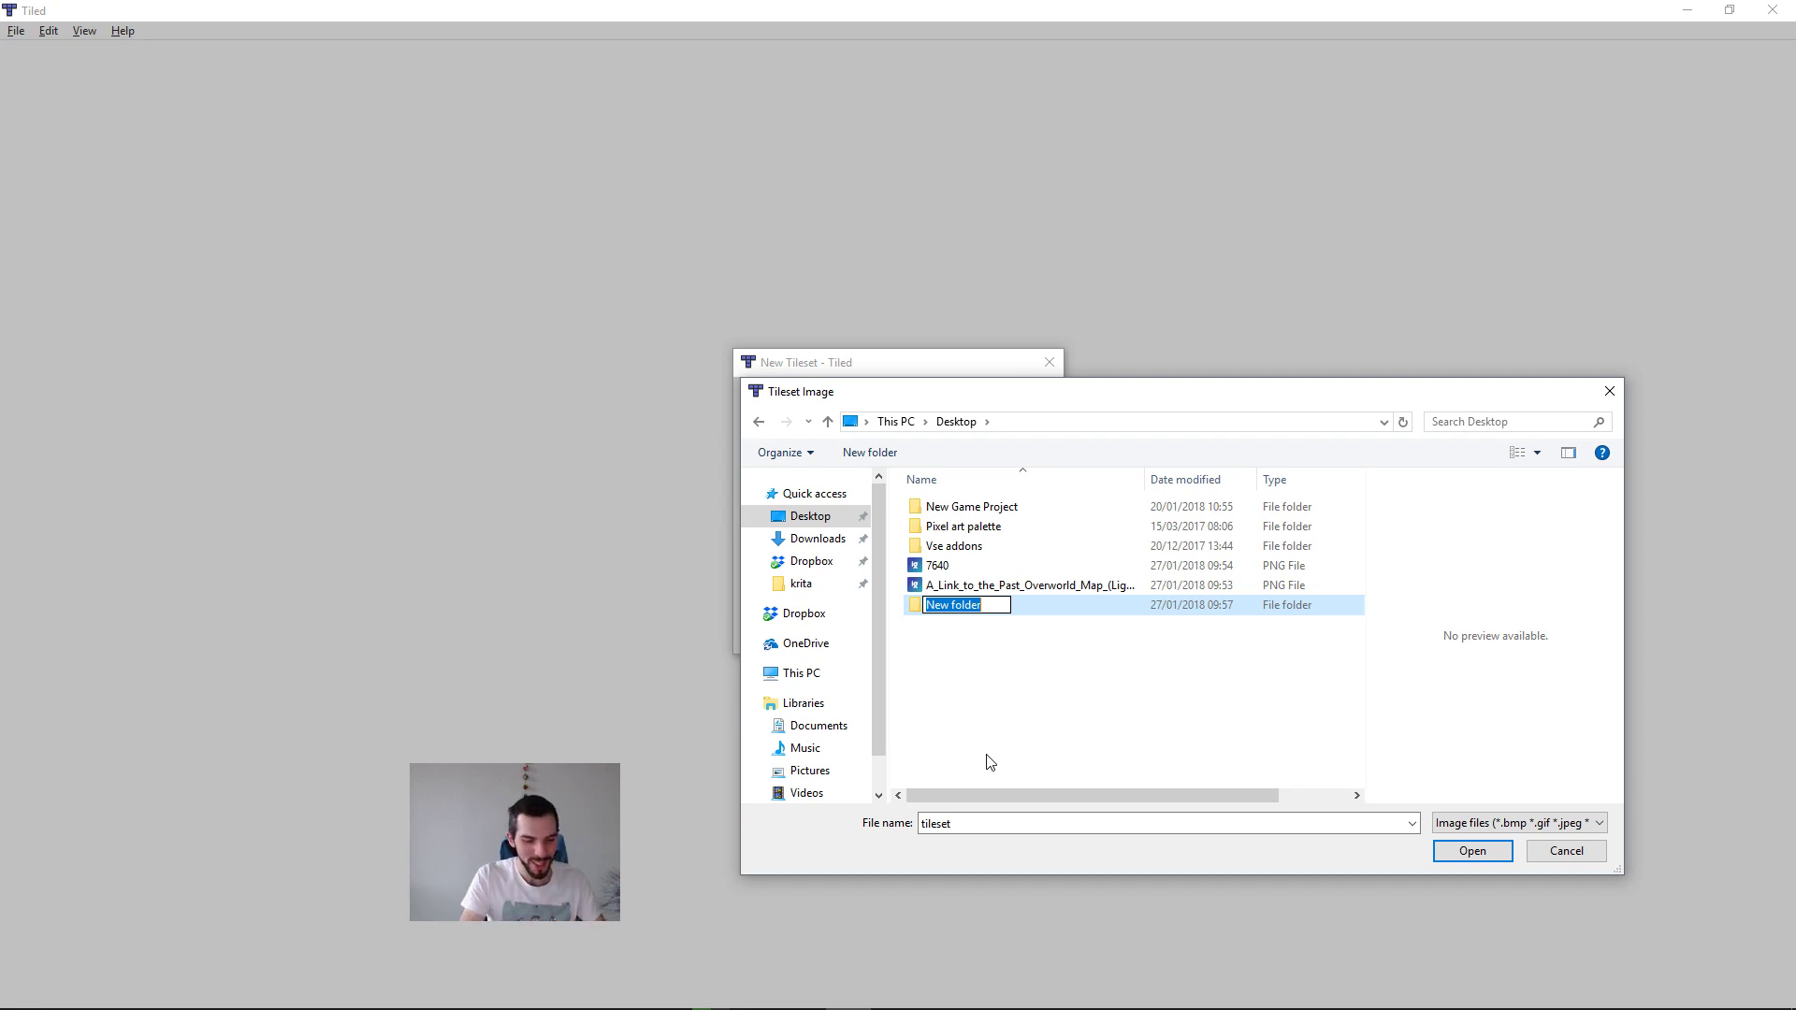
{"action": "type", "text": "It"}
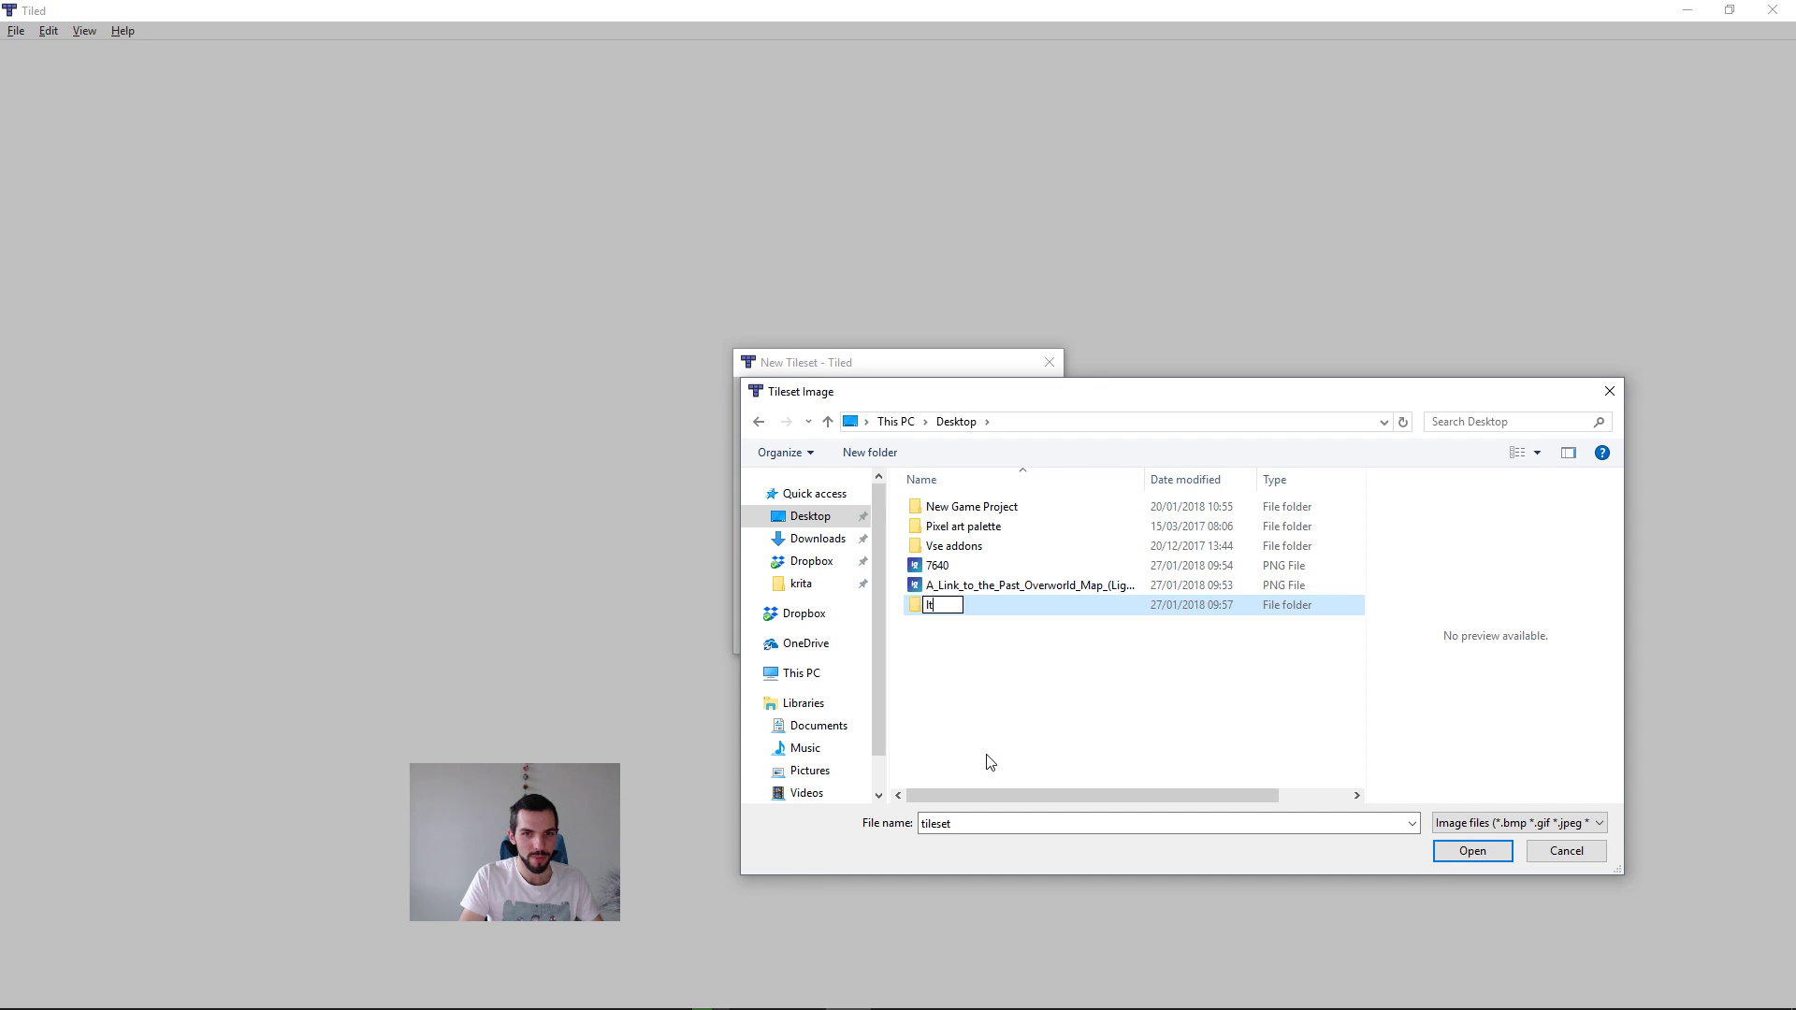
{"action": "key", "text": "Return"}
{"action": "key", "text": "Return"}
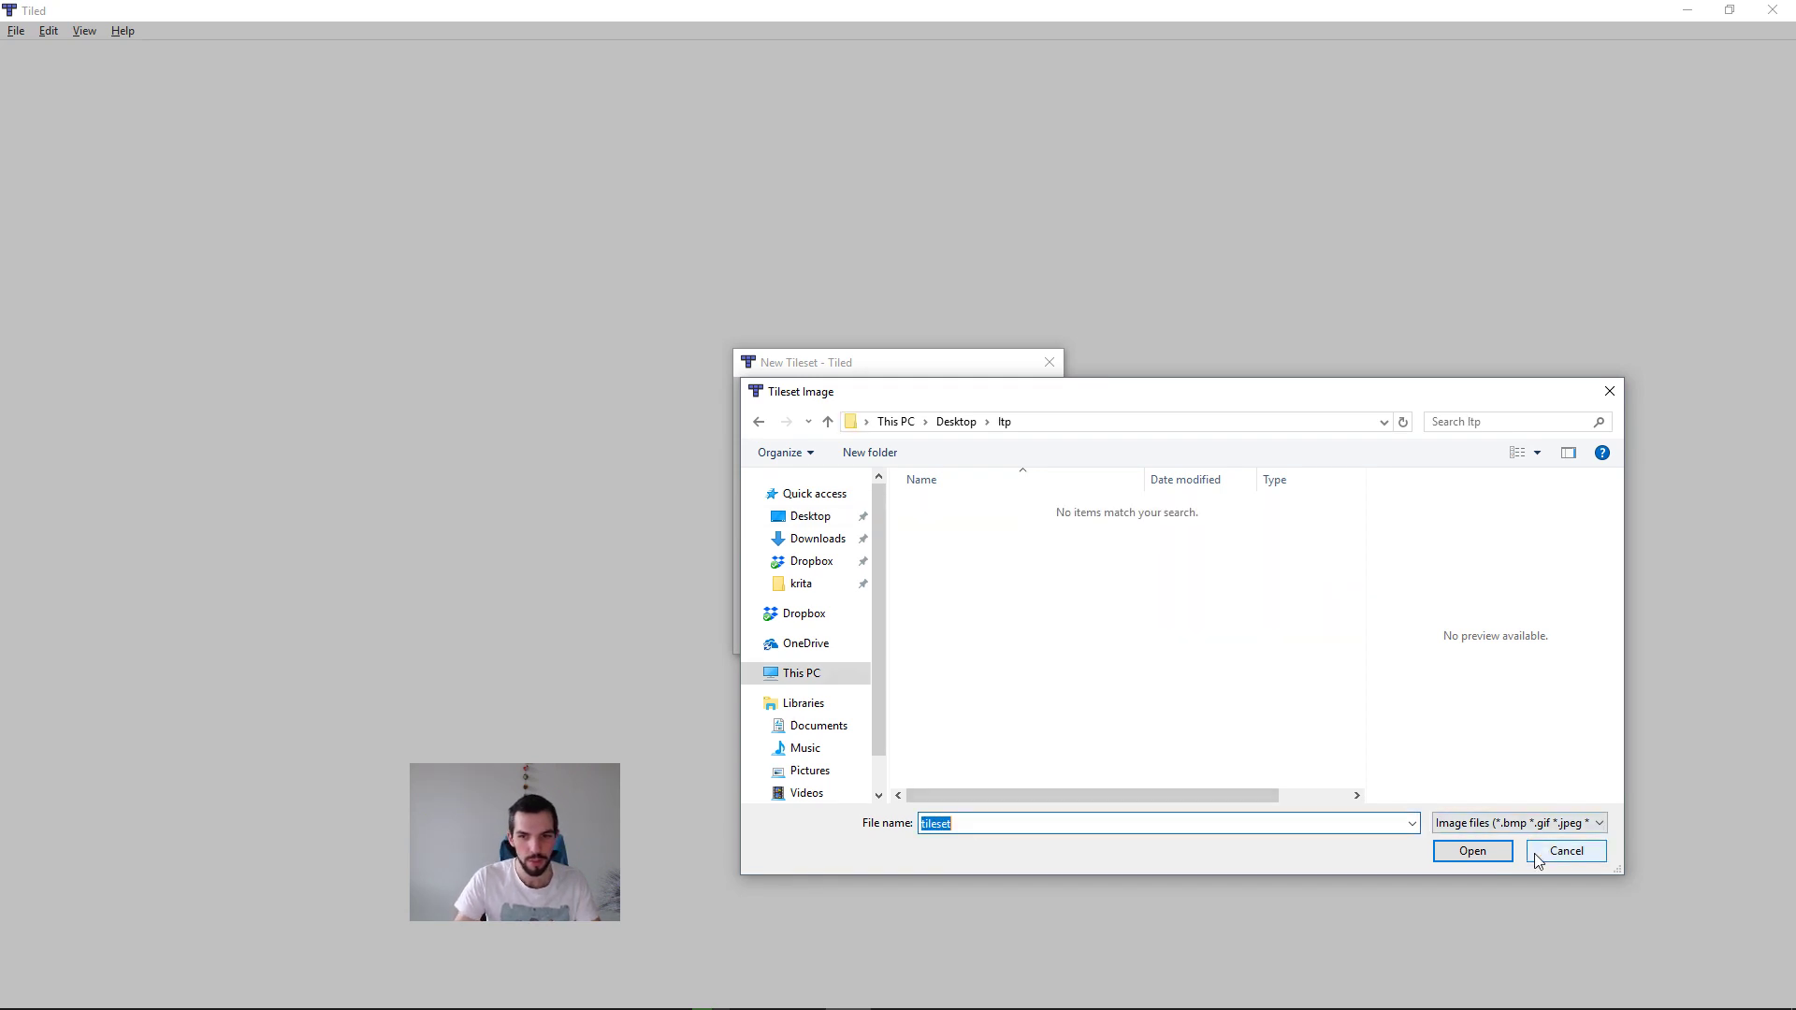
{"action": "left_click", "coordinate": [1472, 852]}
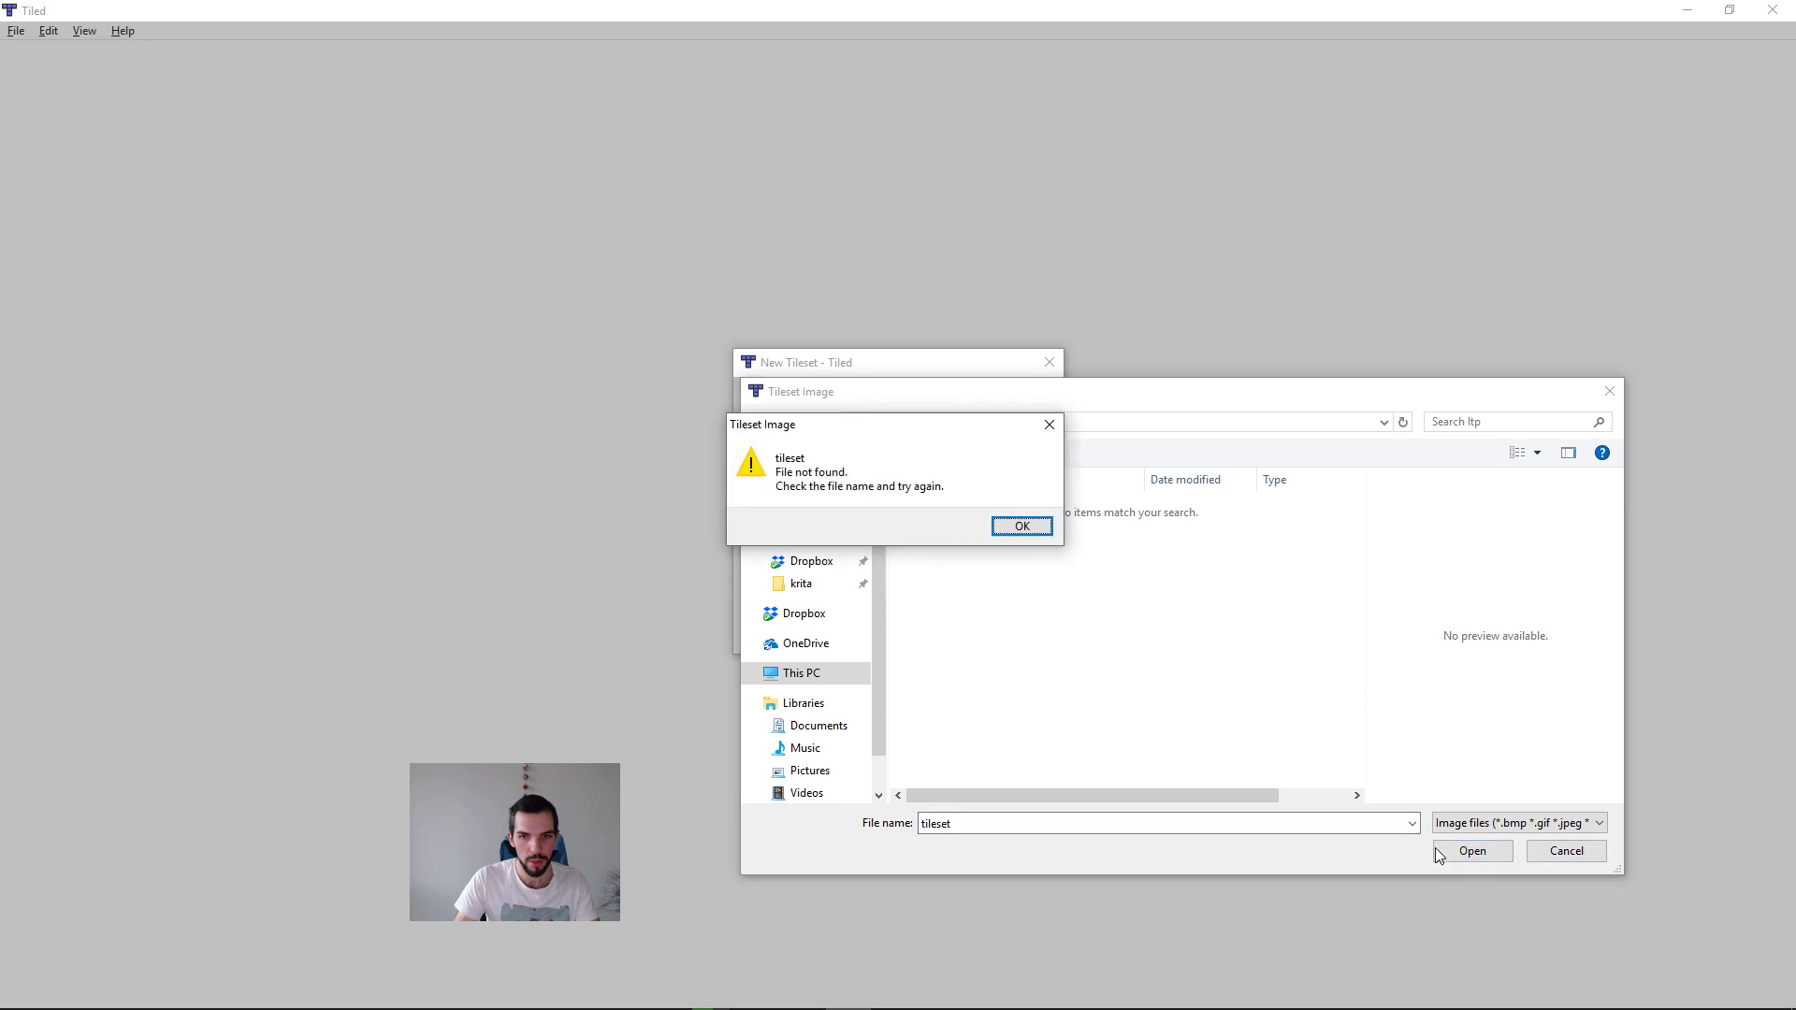
{"action": "key", "text": "Return"}
{"action": "left_click", "coordinate": [1330, 725]}
{"action": "key", "text": "alt+Left"}
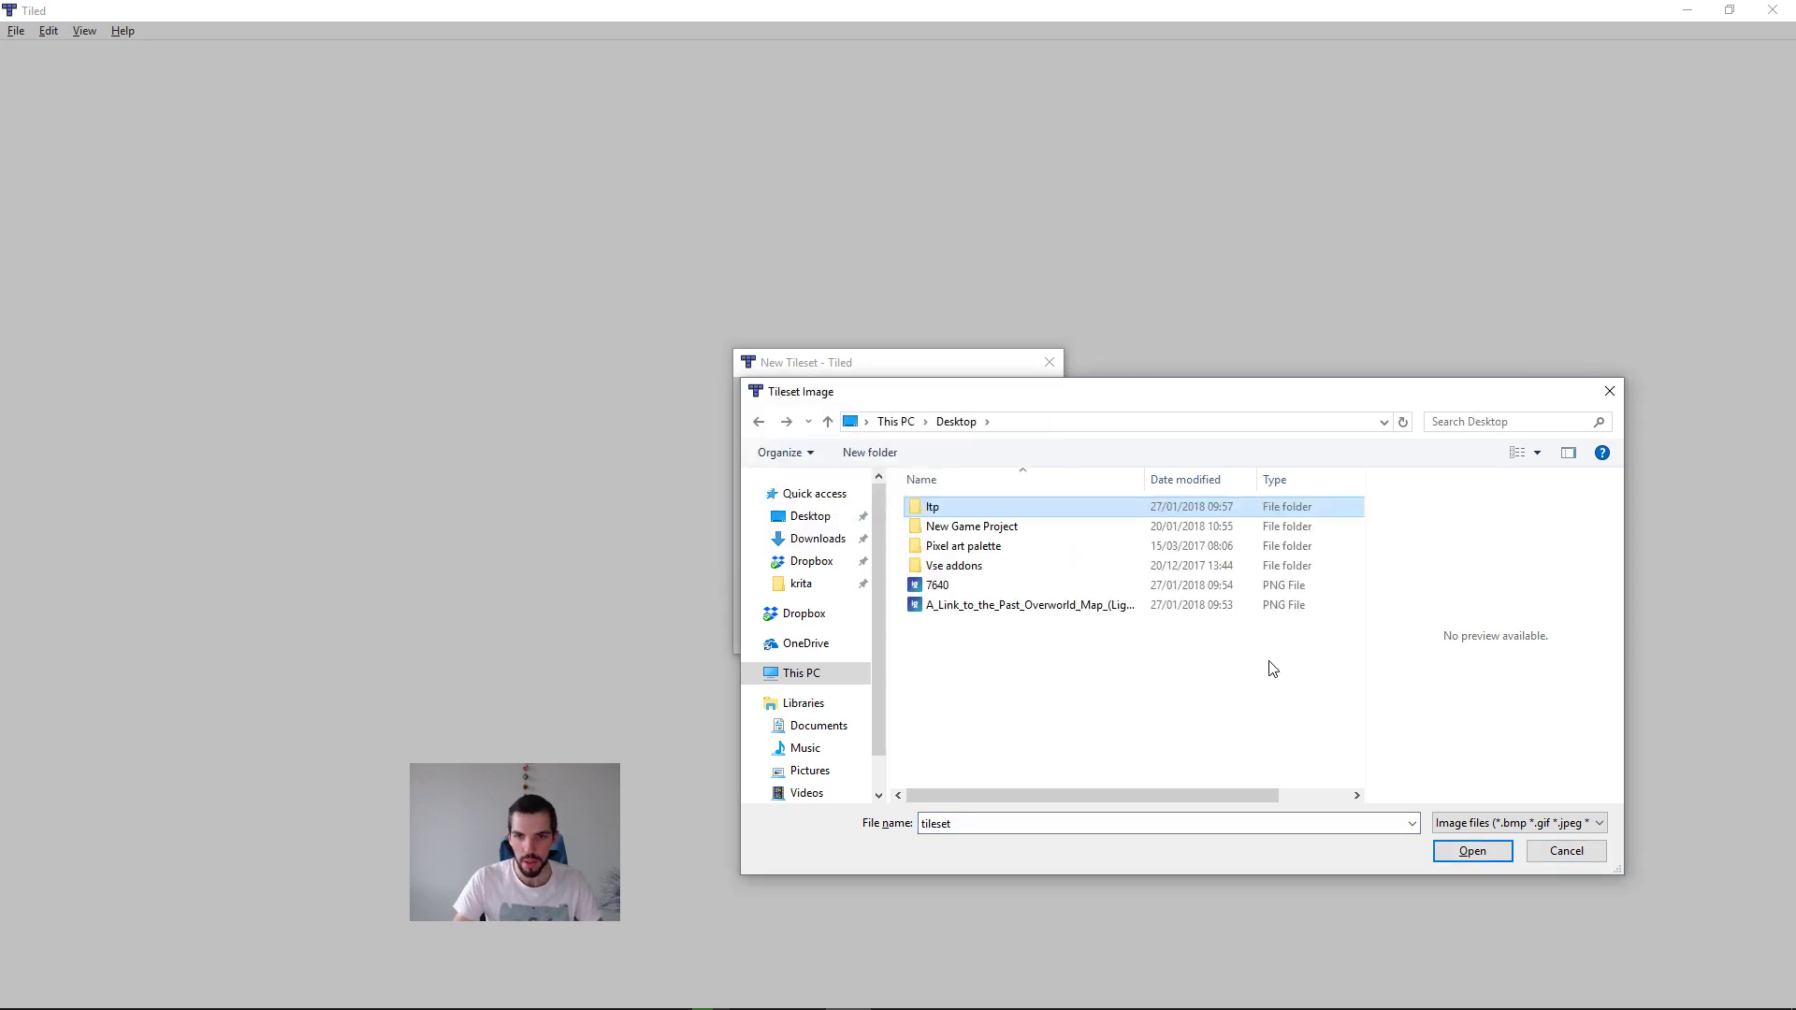
Step: Rename the 7640 image on the Desktop as tiles
{"action": "left_click", "coordinate": [938, 586]}
{"action": "left_click", "coordinate": [959, 586]}
{"action": "type", "text": "tiles"}
{"action": "left_click", "coordinate": [1139, 664]}
Step: Rename the A Link to the Past overworld map image as overworld-demo
{"action": "left_click", "coordinate": [985, 607]}
{"action": "key", "text": "F2"}
{"action": "type", "text": "overworld-demo"}
{"action": "key", "text": "Return"}
Step: Move the tiles and overworld-demo images into the ltp folder and choose tiles as the tileset image
{"action": "key", "text": "Up"}
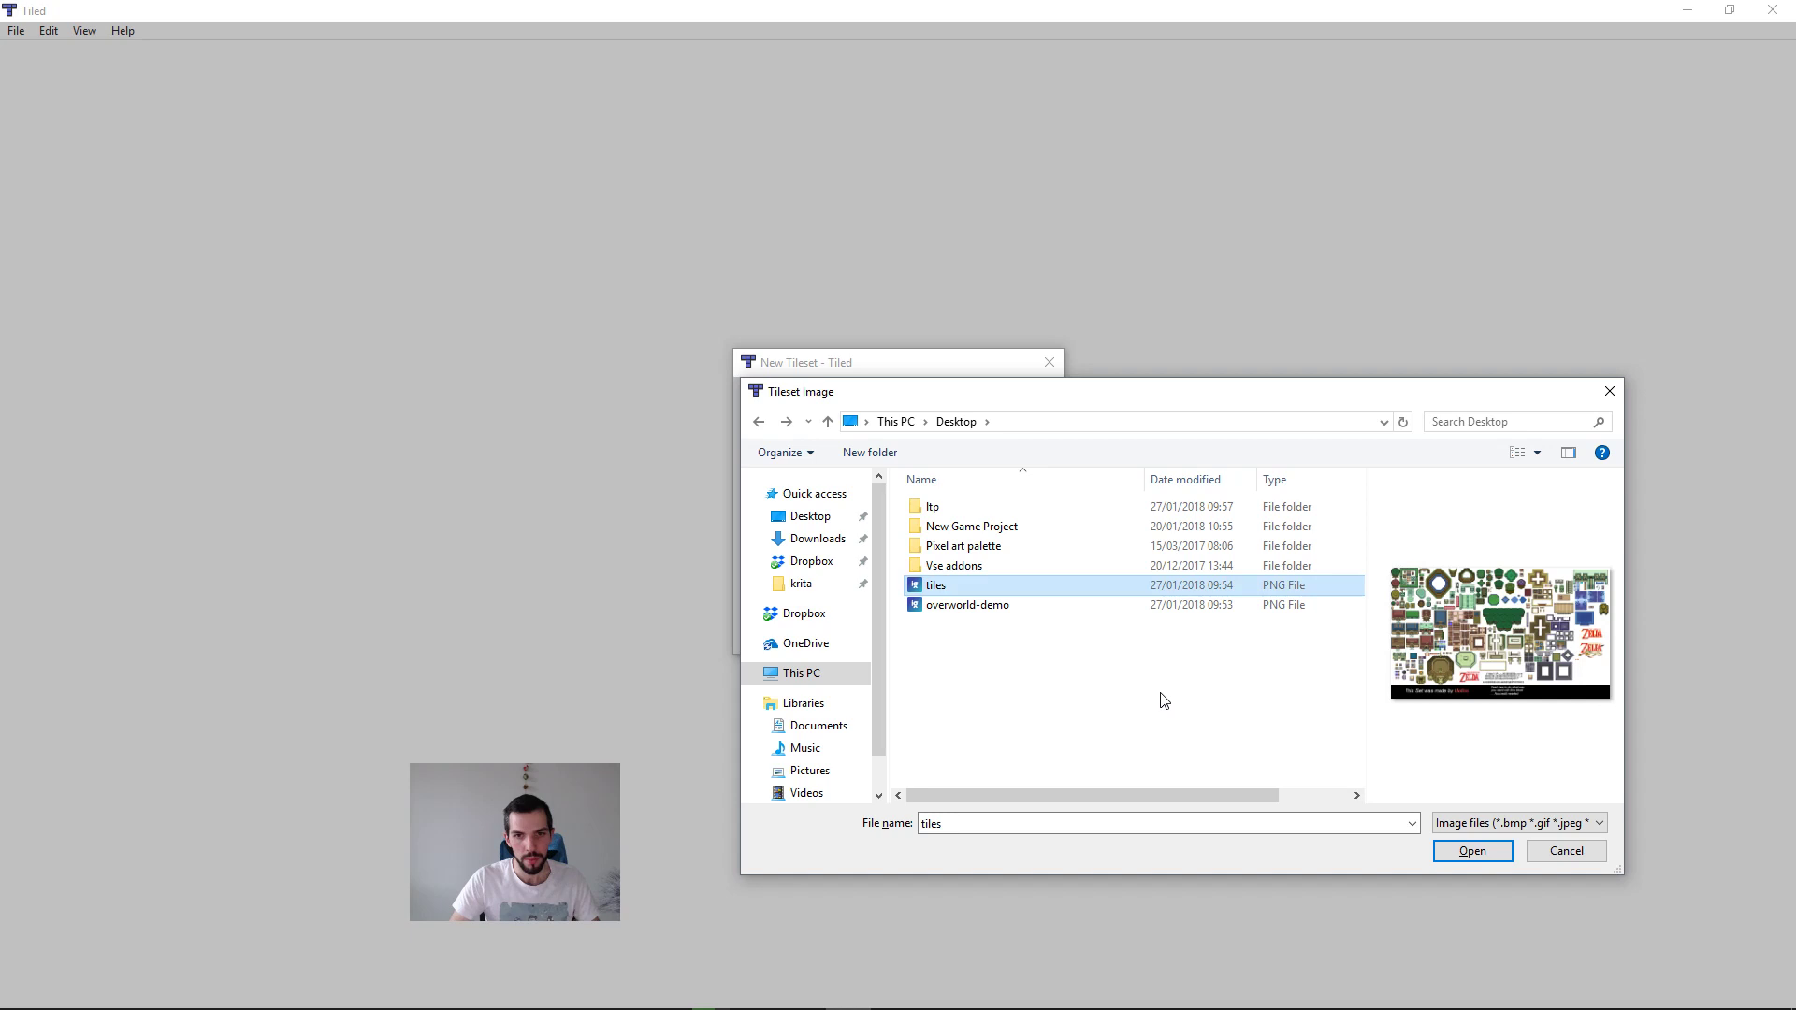
{"action": "left_click_drag", "start_coordinate": [954, 587], "coordinate": [1034, 510]}
{"action": "double_click", "coordinate": [1034, 510]}
{"action": "double_click", "coordinate": [1034, 547]}
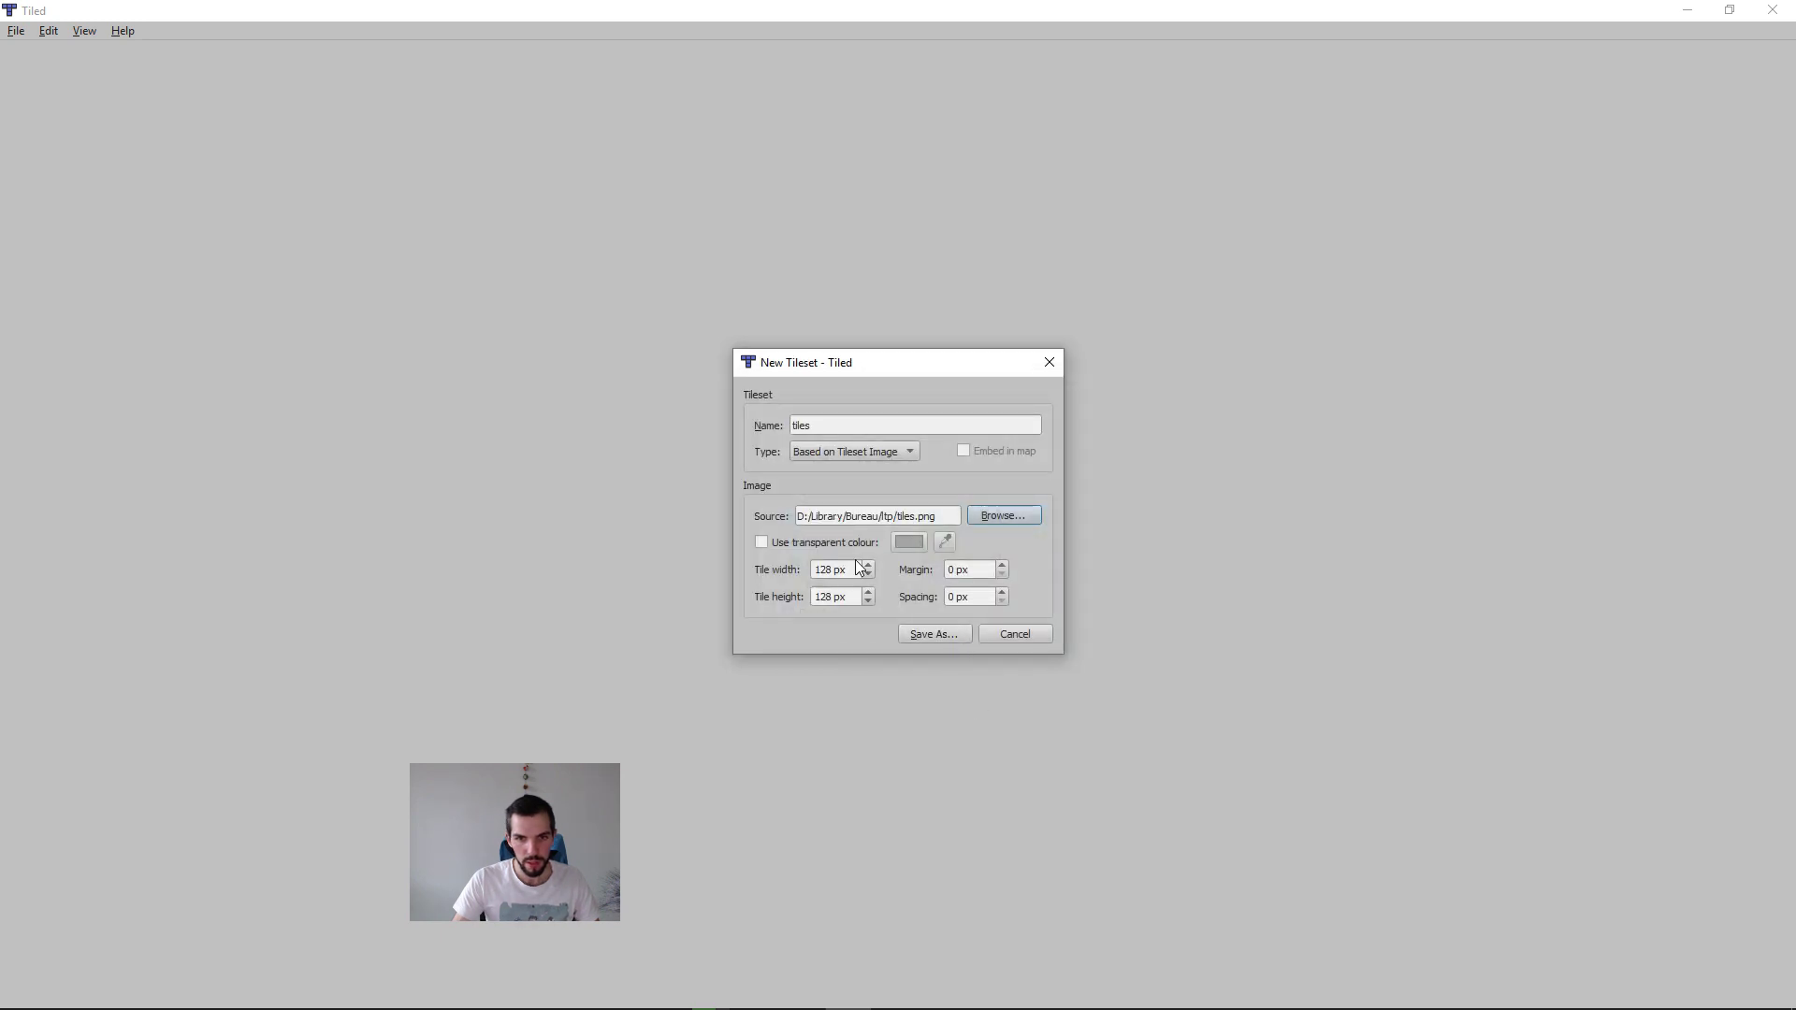
Step: Set the new tileset's tile width and tile height to 16 px
{"action": "left_click_drag", "start_coordinate": [857, 564], "coordinate": [664, 557]}
{"action": "type", "text": "16"}
{"action": "key", "text": "Tab"}
{"action": "type", "text": "16"}
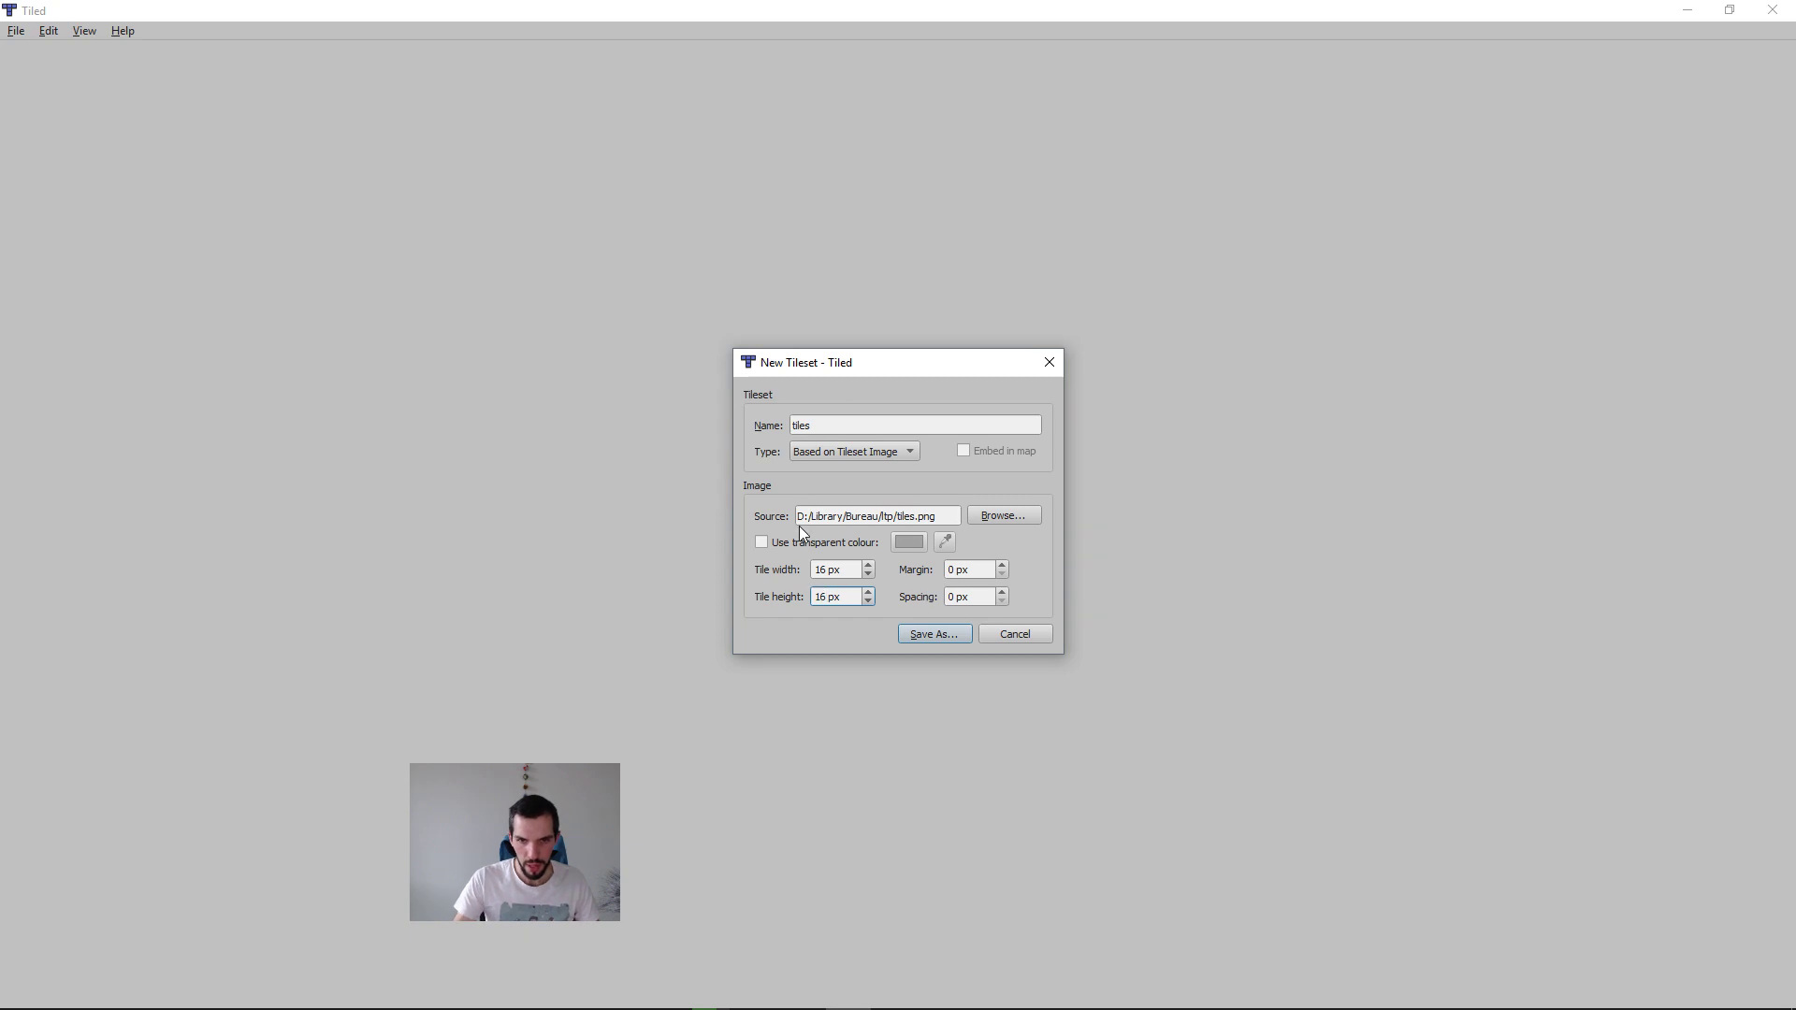
Step: Save the tileset as tiles in the Desktop's ltp folder, using the folder path copied from the file manager
{"action": "left_click", "coordinate": [934, 638]}
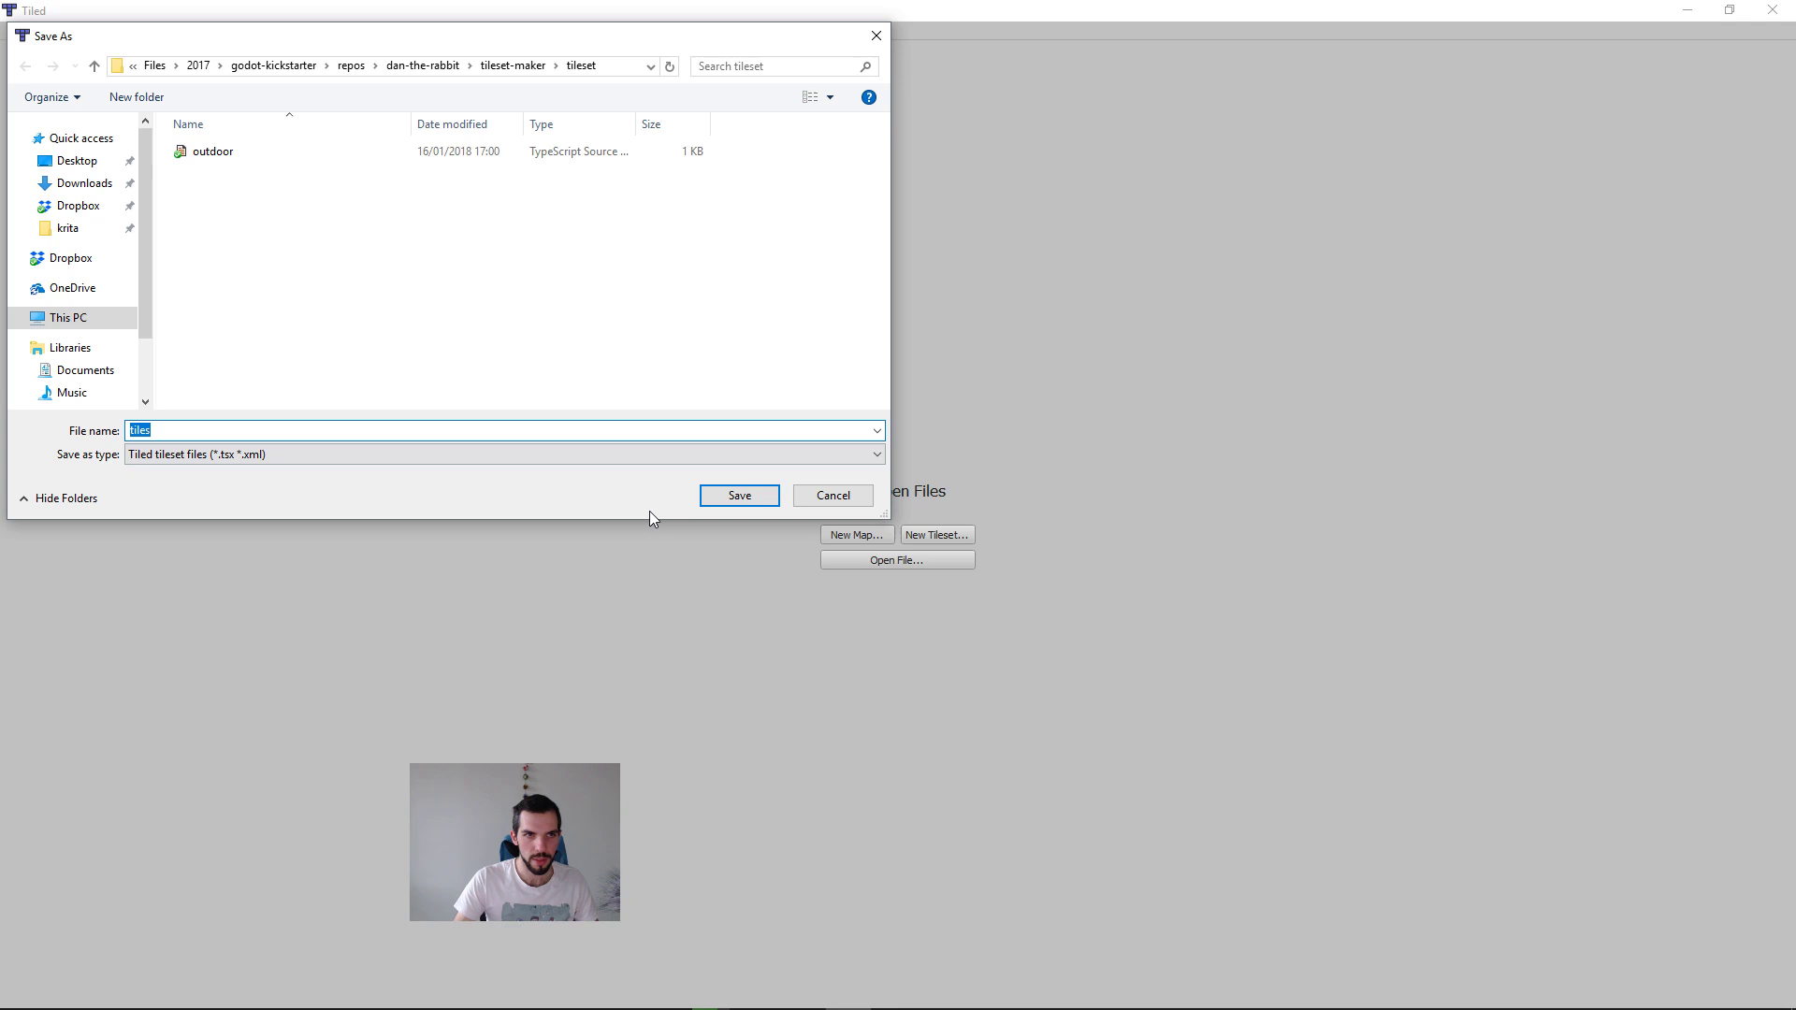
{"action": "key", "text": "super+1"}
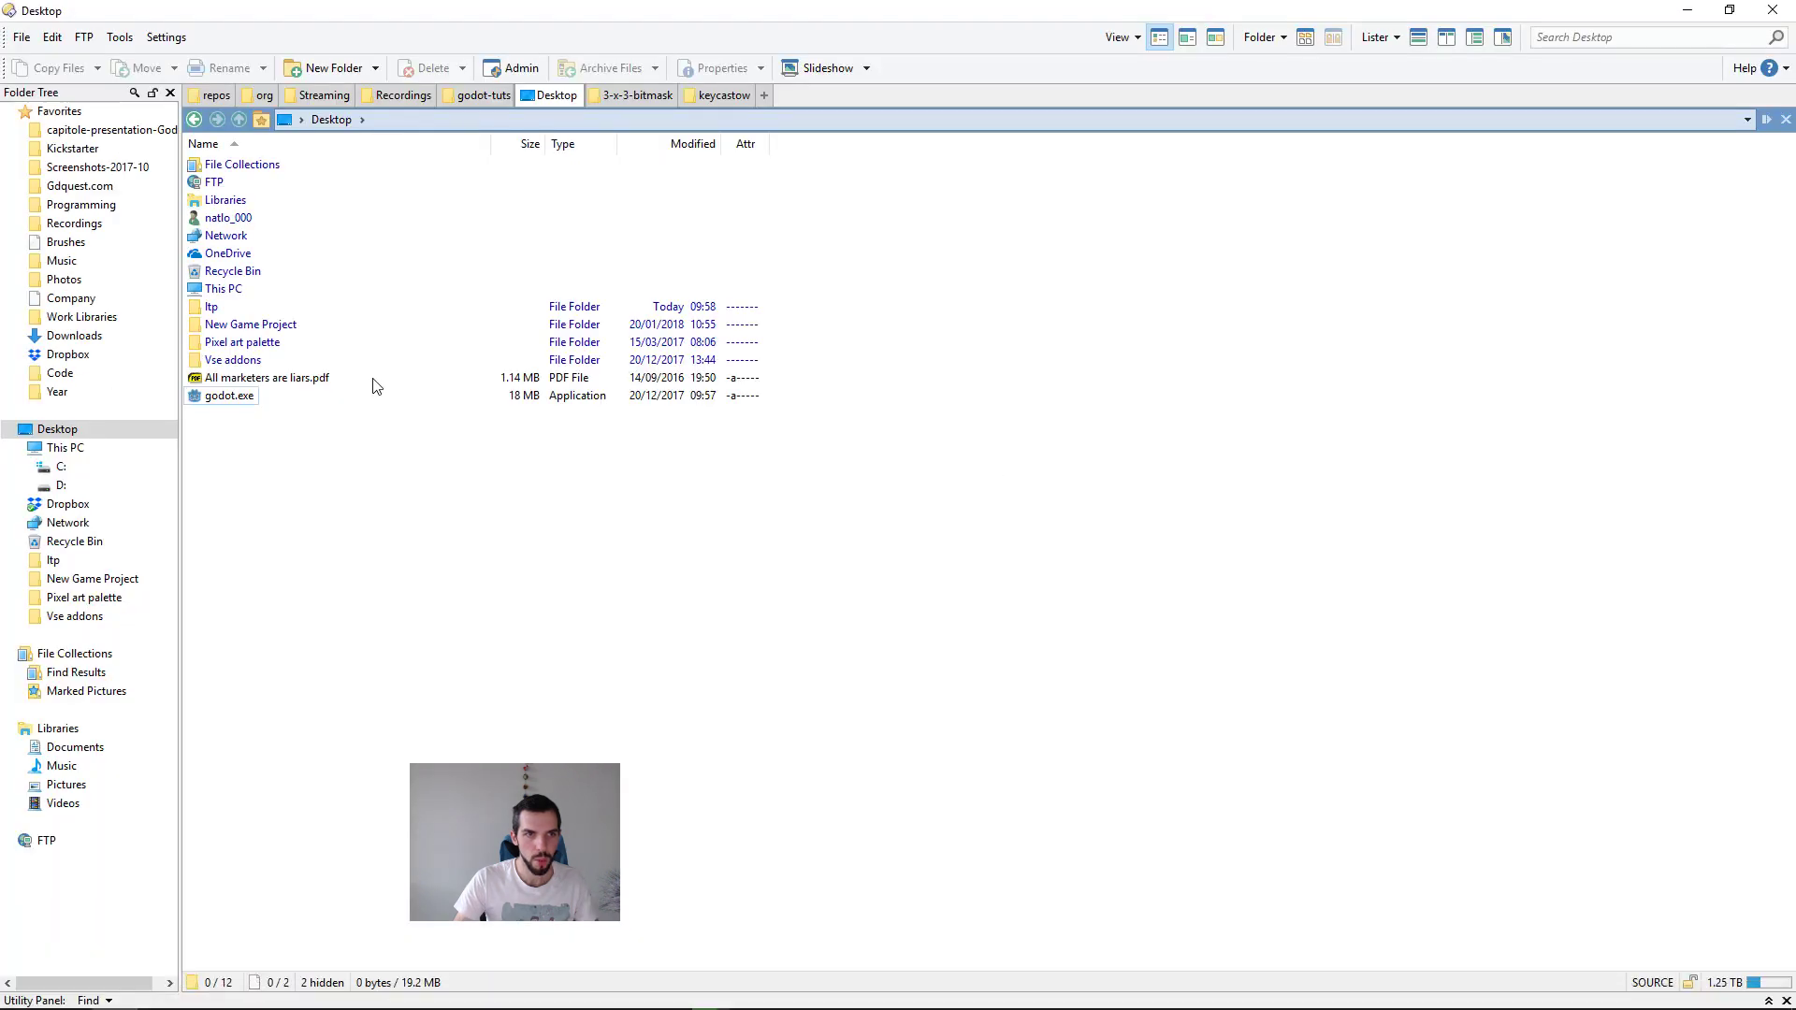
{"action": "double_click", "coordinate": [213, 308]}
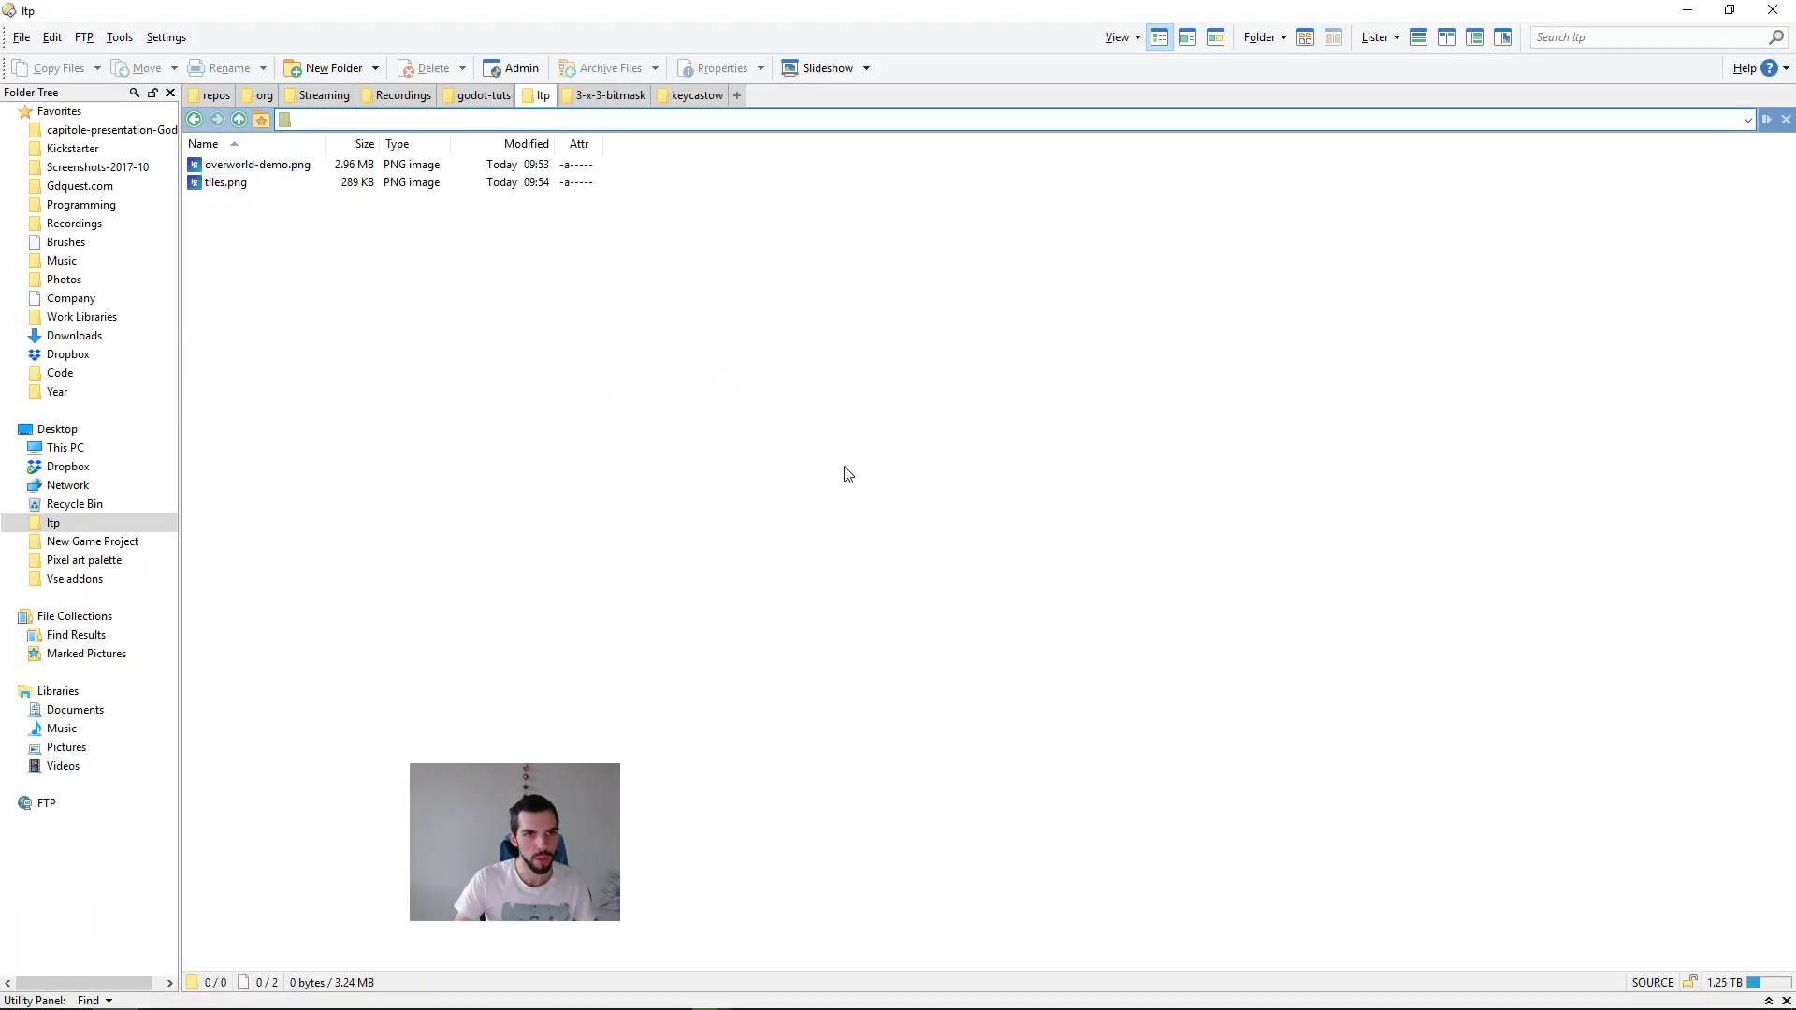
{"action": "key", "text": "alt+Tab"}
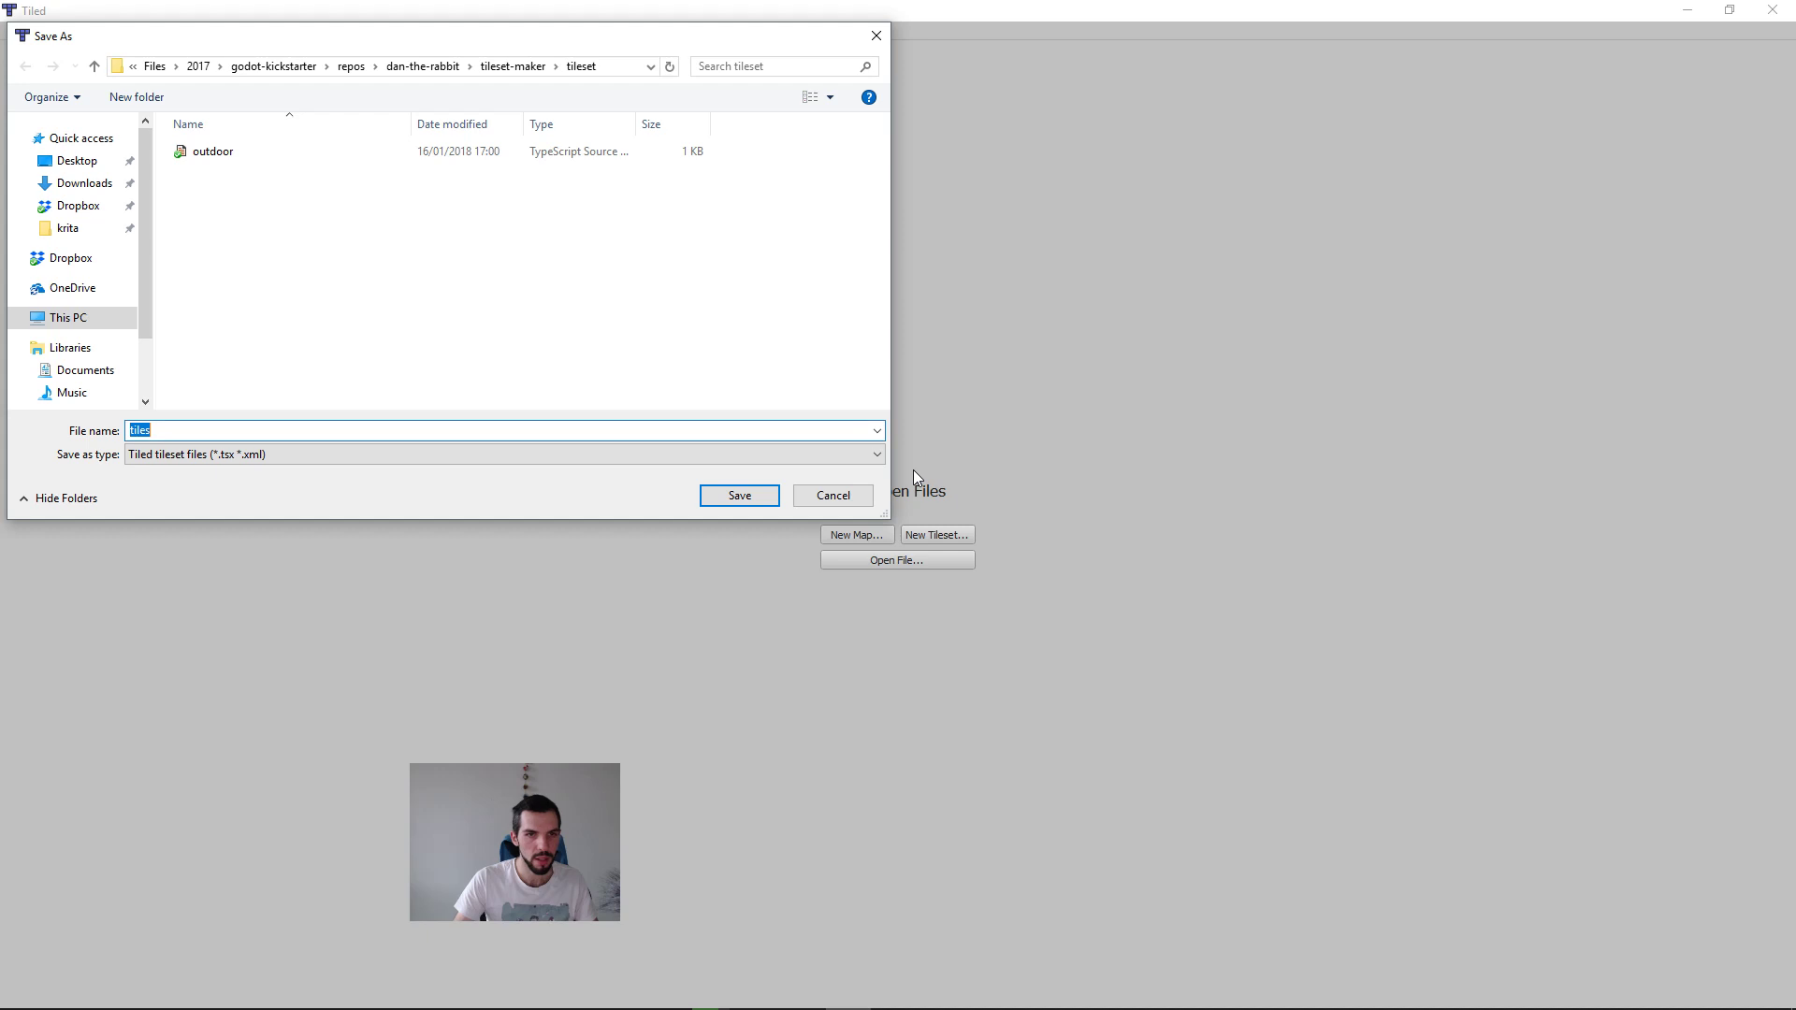
{"action": "key", "text": "alt+d"}
{"action": "key", "text": "ctrl+v"}
{"action": "key", "text": "Return"}
{"action": "left_click", "coordinate": [736, 496]}
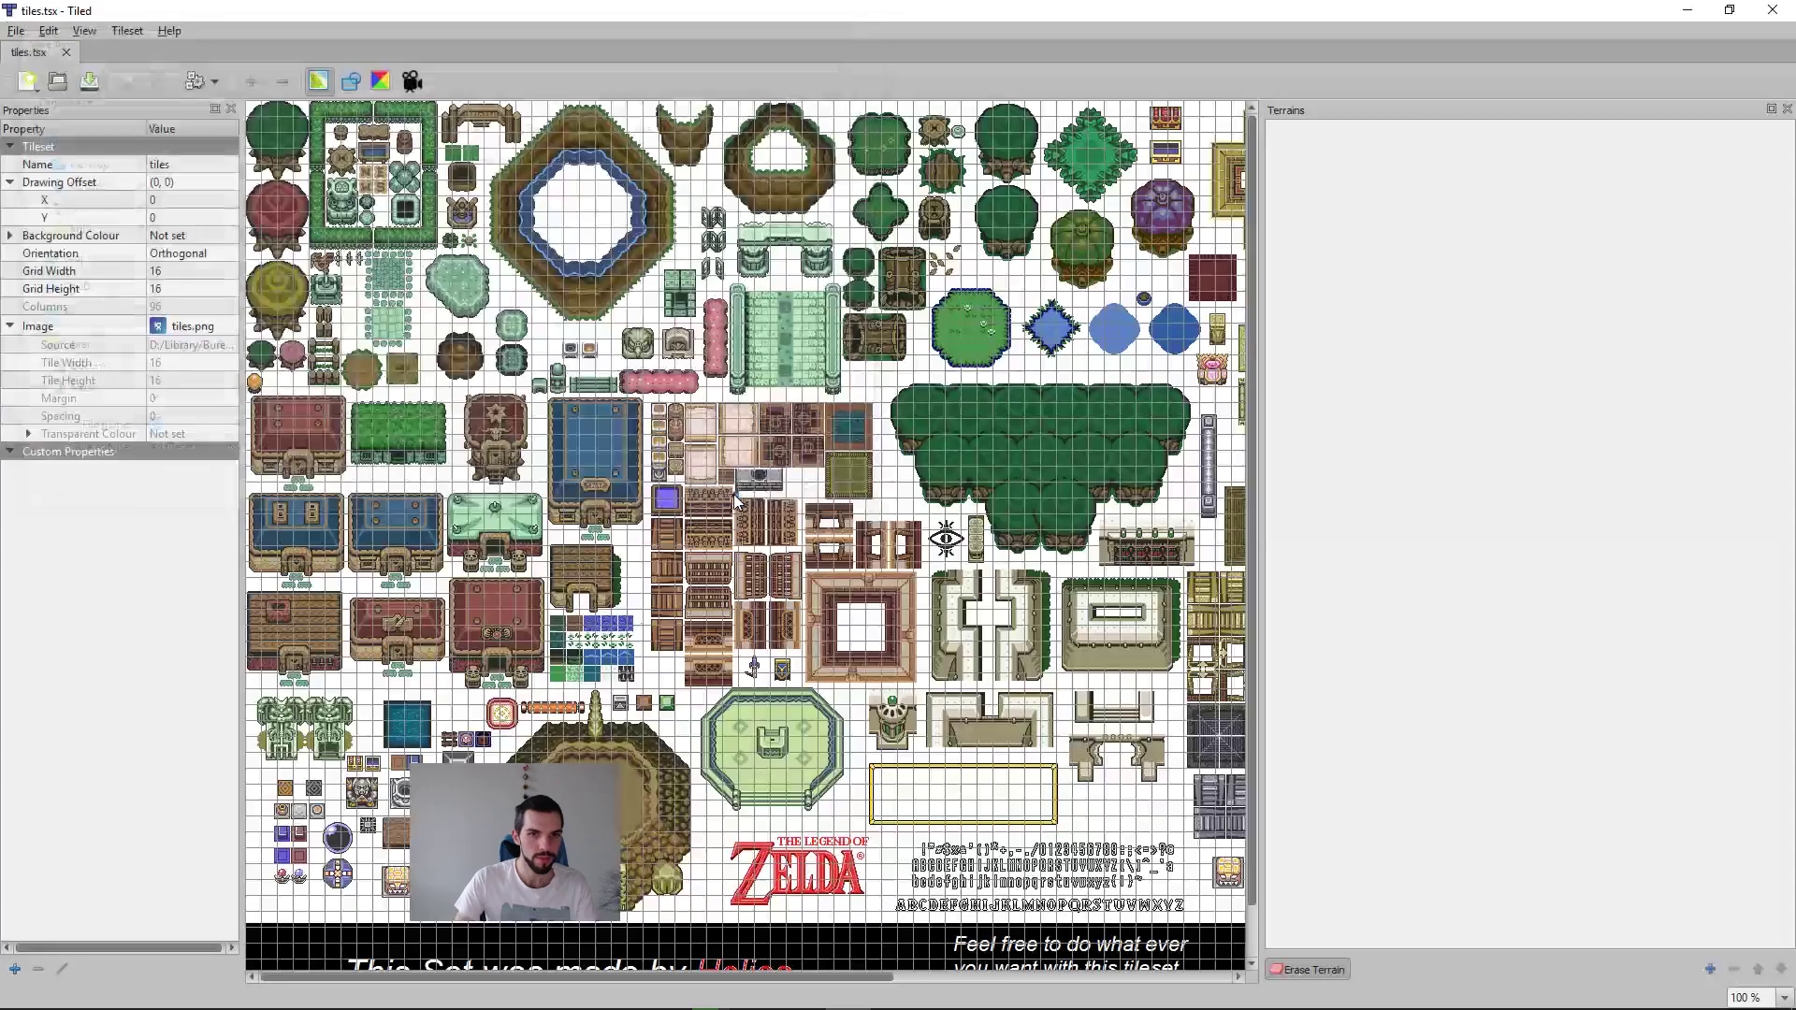
Step: Examine how the tree, hedge and prop tiles near the sheet's upper edge line up with the 16 px grid
{"action": "scroll", "coordinate": [277, 131], "scroll_direction": "up", "scroll_amount": 6, "text": "ctrl"}
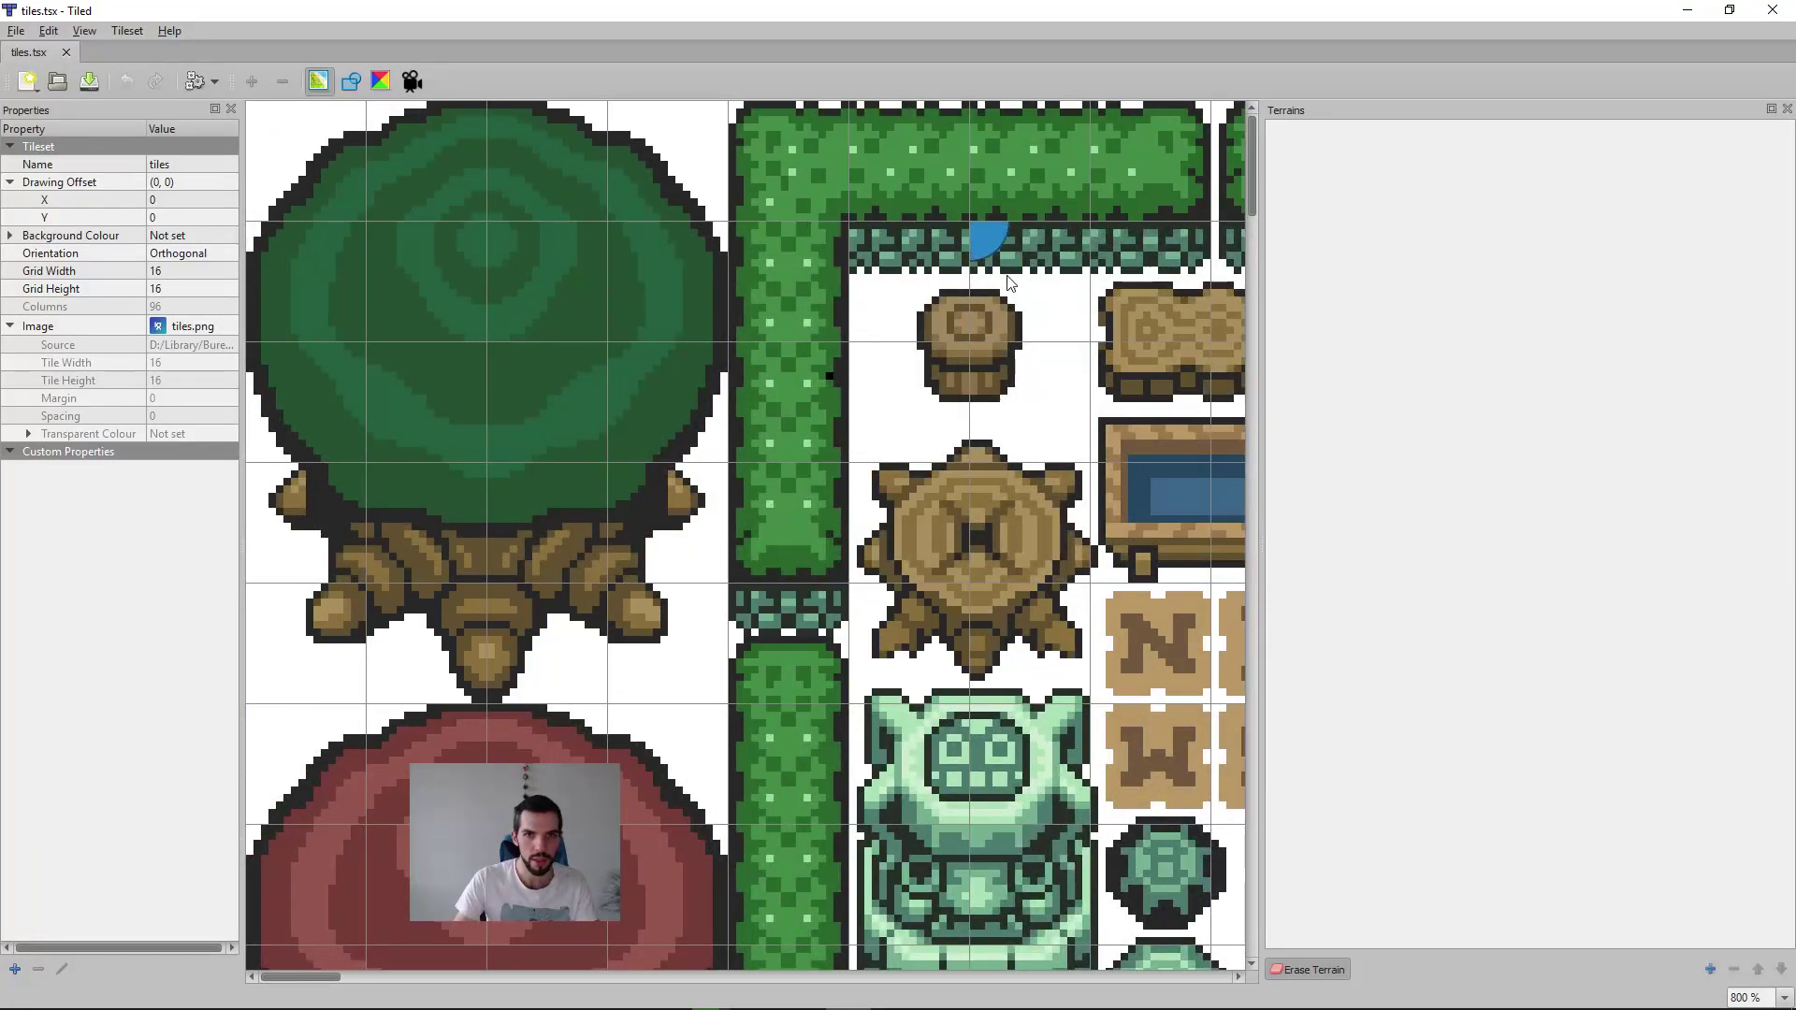
{"action": "middle_click_drag", "start_coordinate": [1085, 461], "coordinate": [788, 466]}
{"action": "scroll", "coordinate": [788, 466], "scroll_direction": "down", "scroll_amount": 10}
{"action": "scroll", "coordinate": [794, 468], "scroll_direction": "up", "scroll_amount": 10}
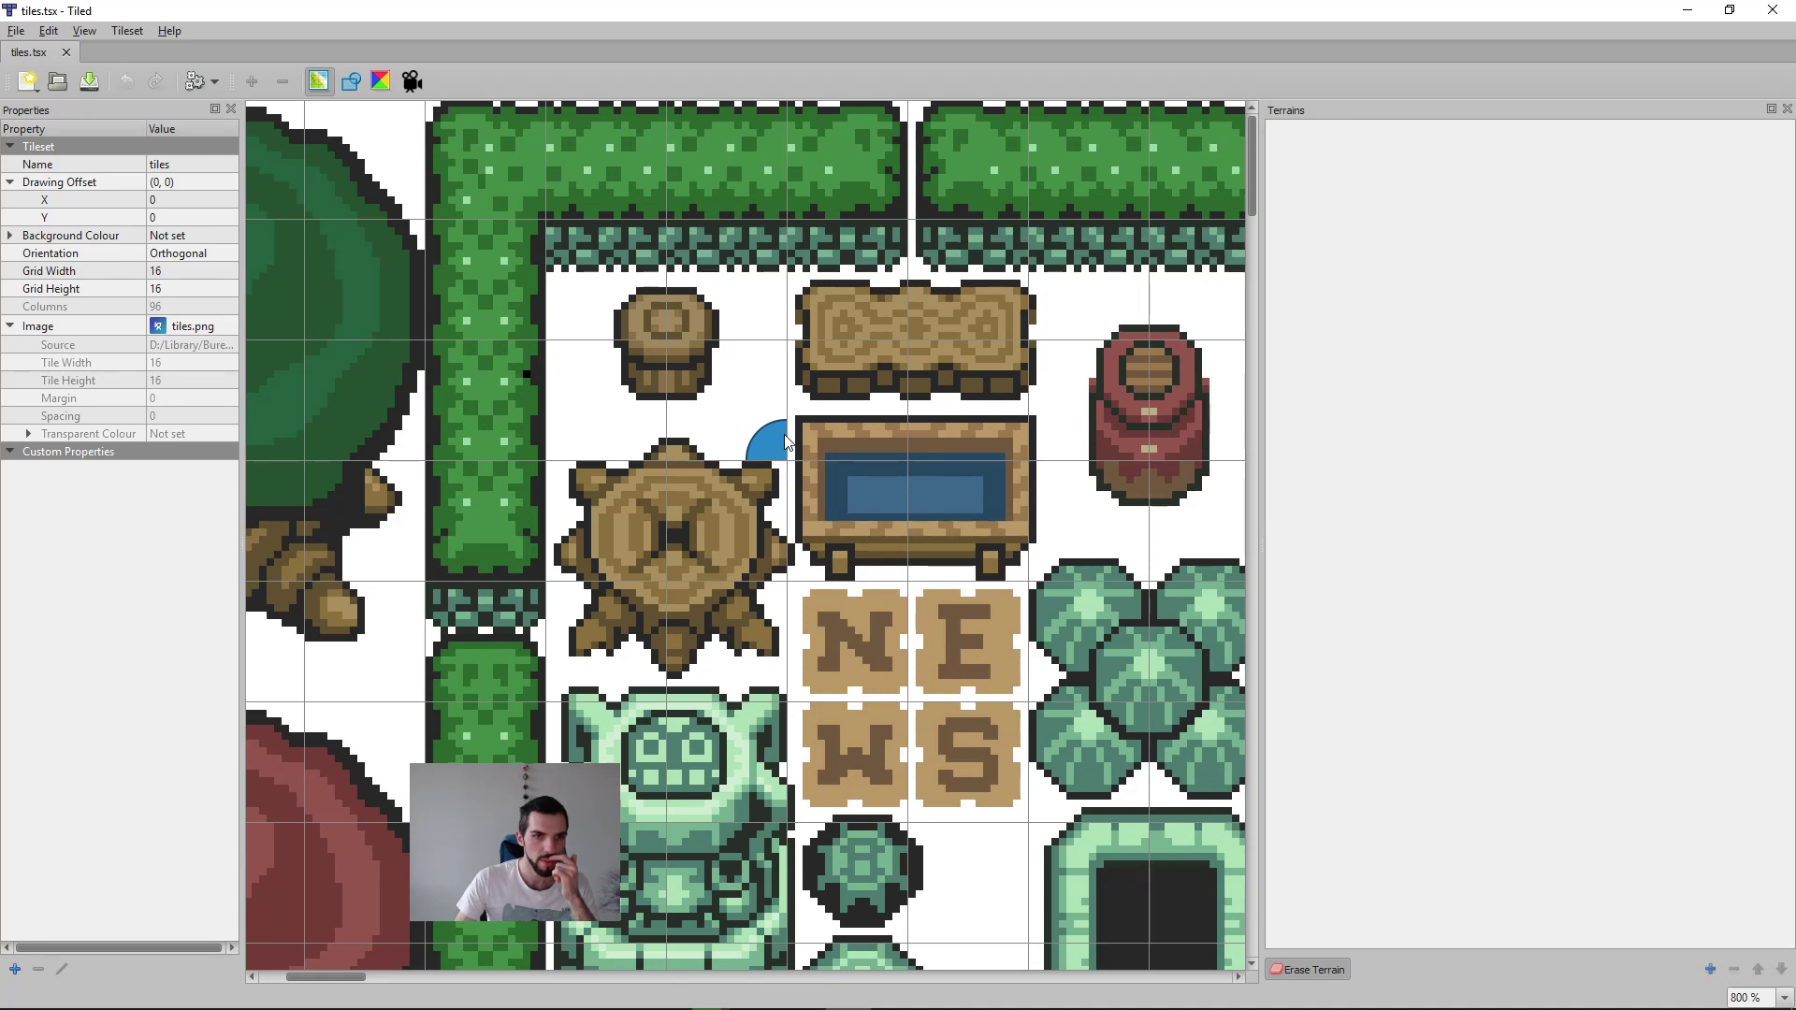
{"action": "scroll", "coordinate": [711, 524], "scroll_direction": "left", "scroll_amount": 3}
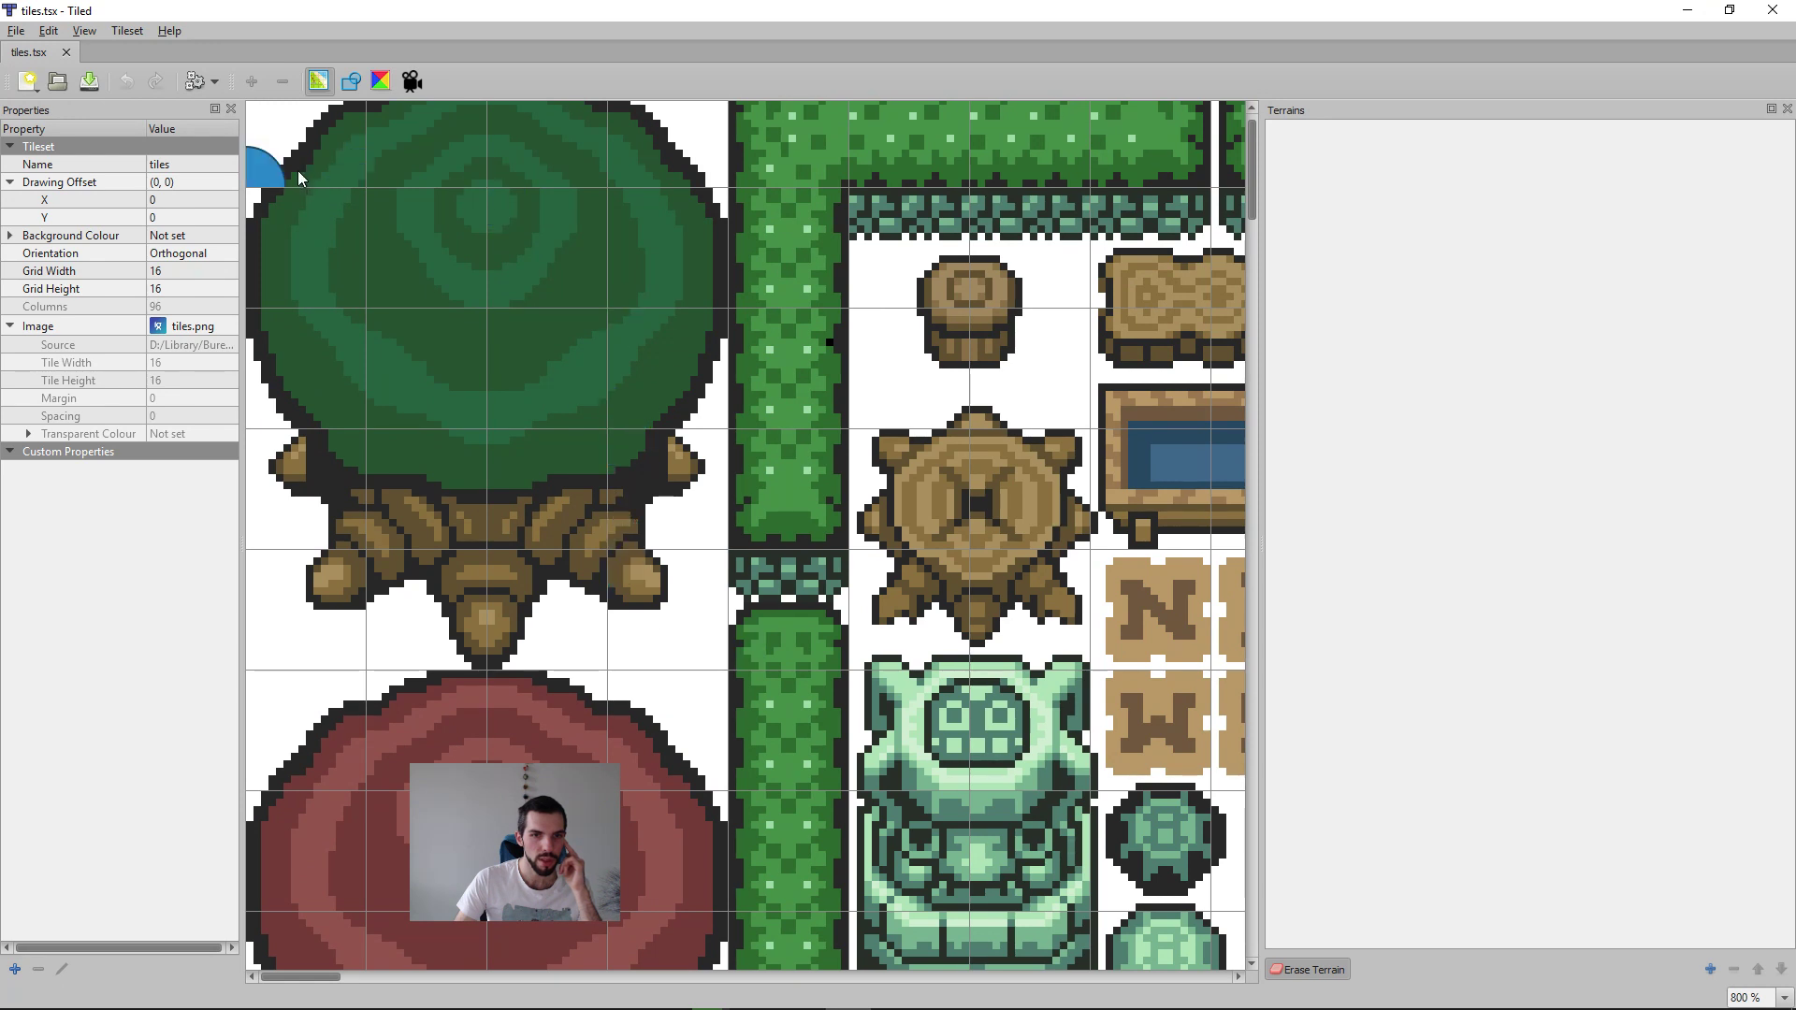
{"action": "scroll", "coordinate": [964, 407], "scroll_direction": "right", "scroll_amount": 6}
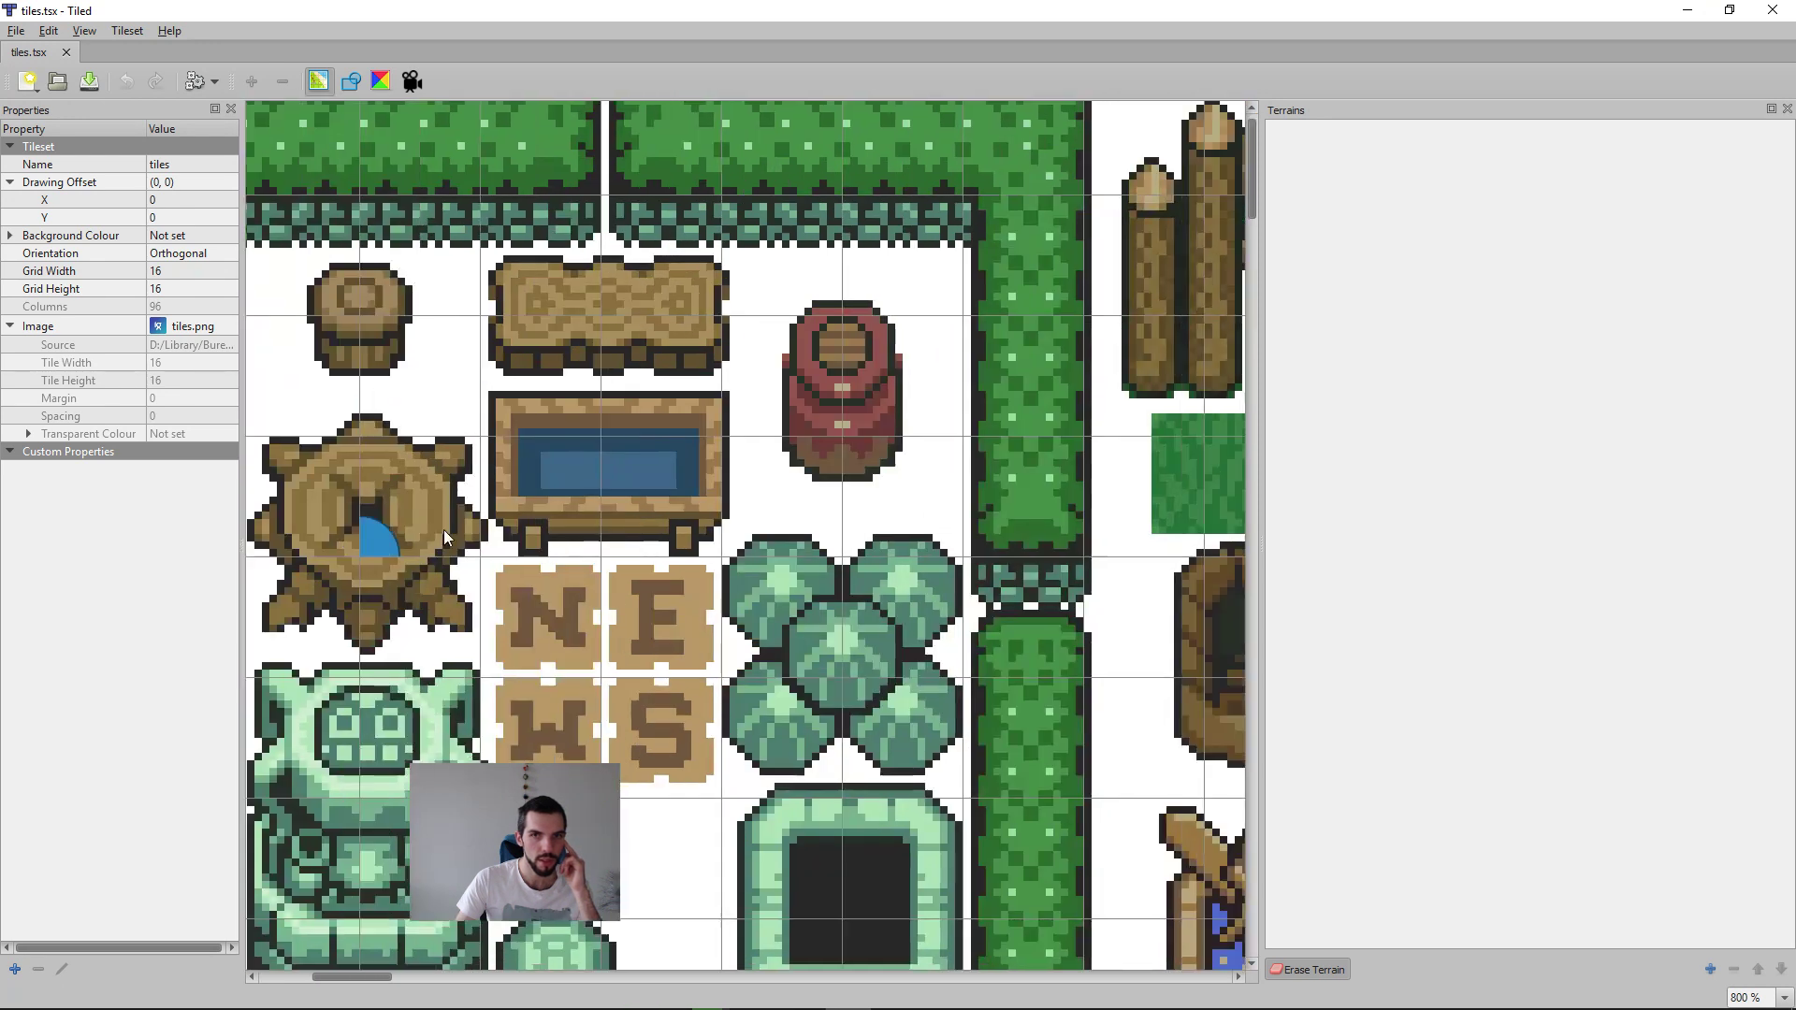
{"action": "scroll", "coordinate": [1067, 505], "scroll_direction": "left", "scroll_amount": 1}
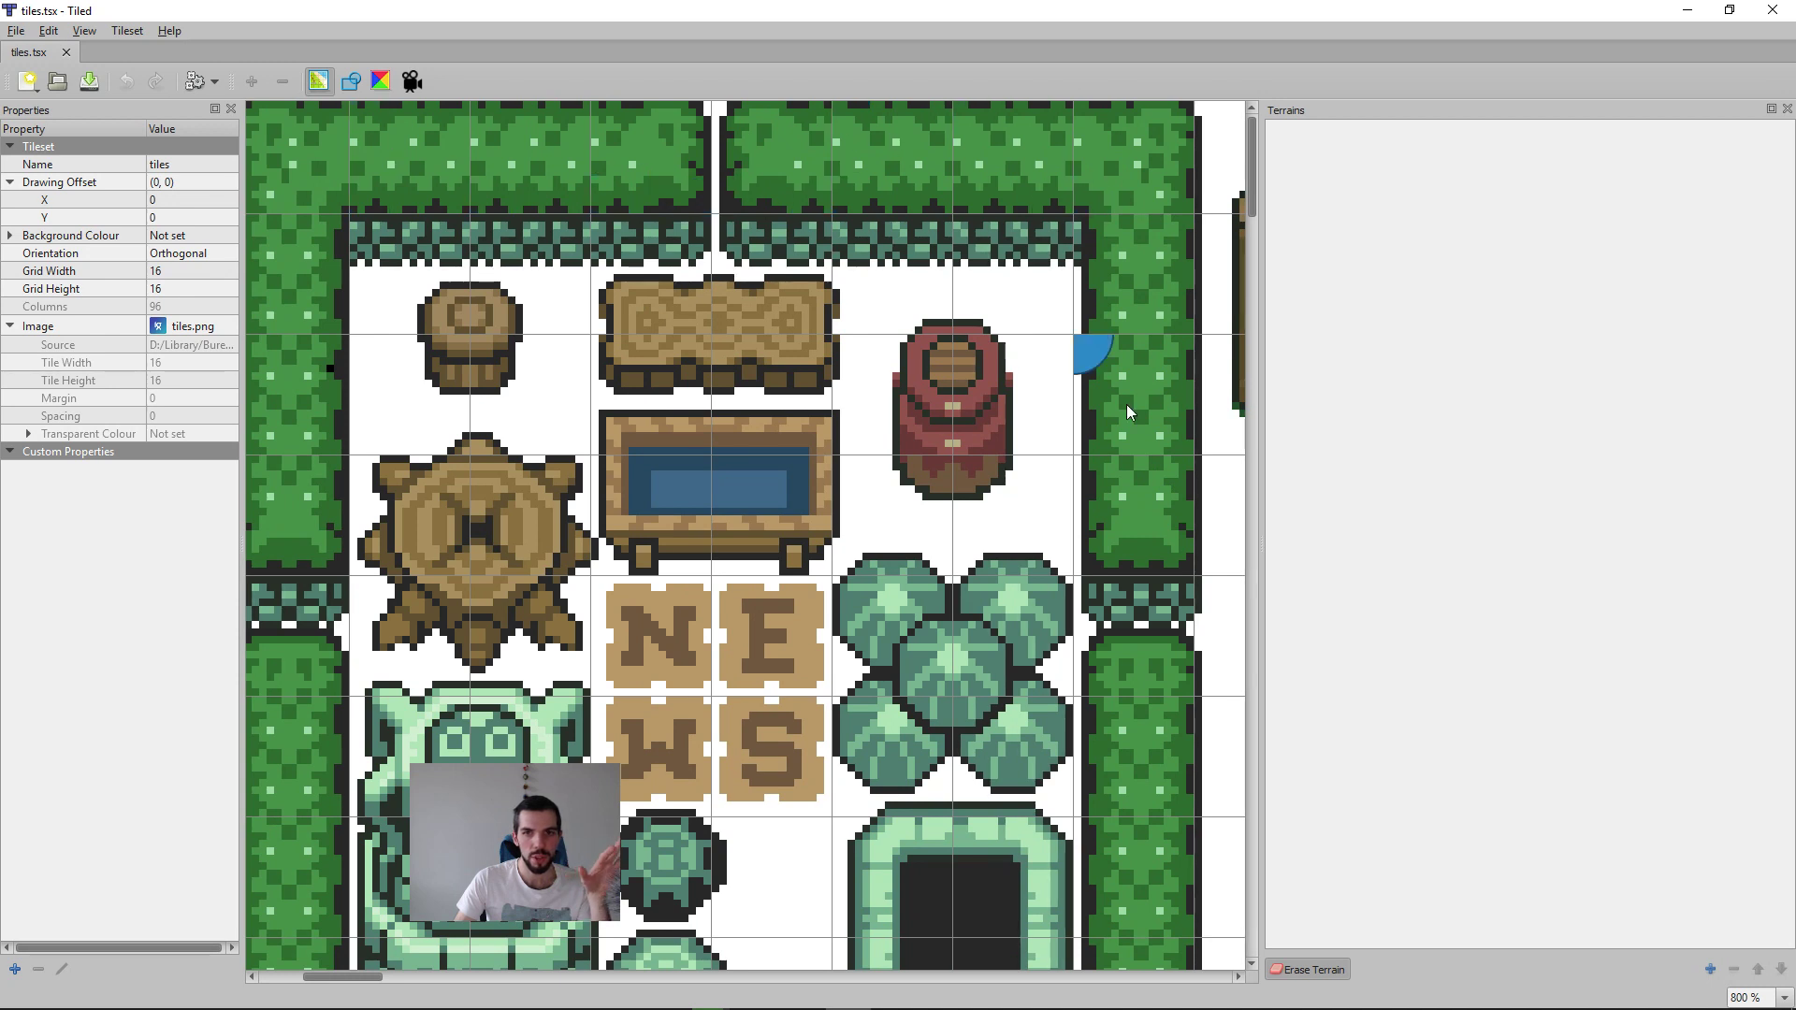
Step: Compare the lower hedge, house and pond tiles with the tile grid across the tileset
{"action": "scroll", "coordinate": [936, 853], "scroll_direction": "down", "scroll_amount": 5}
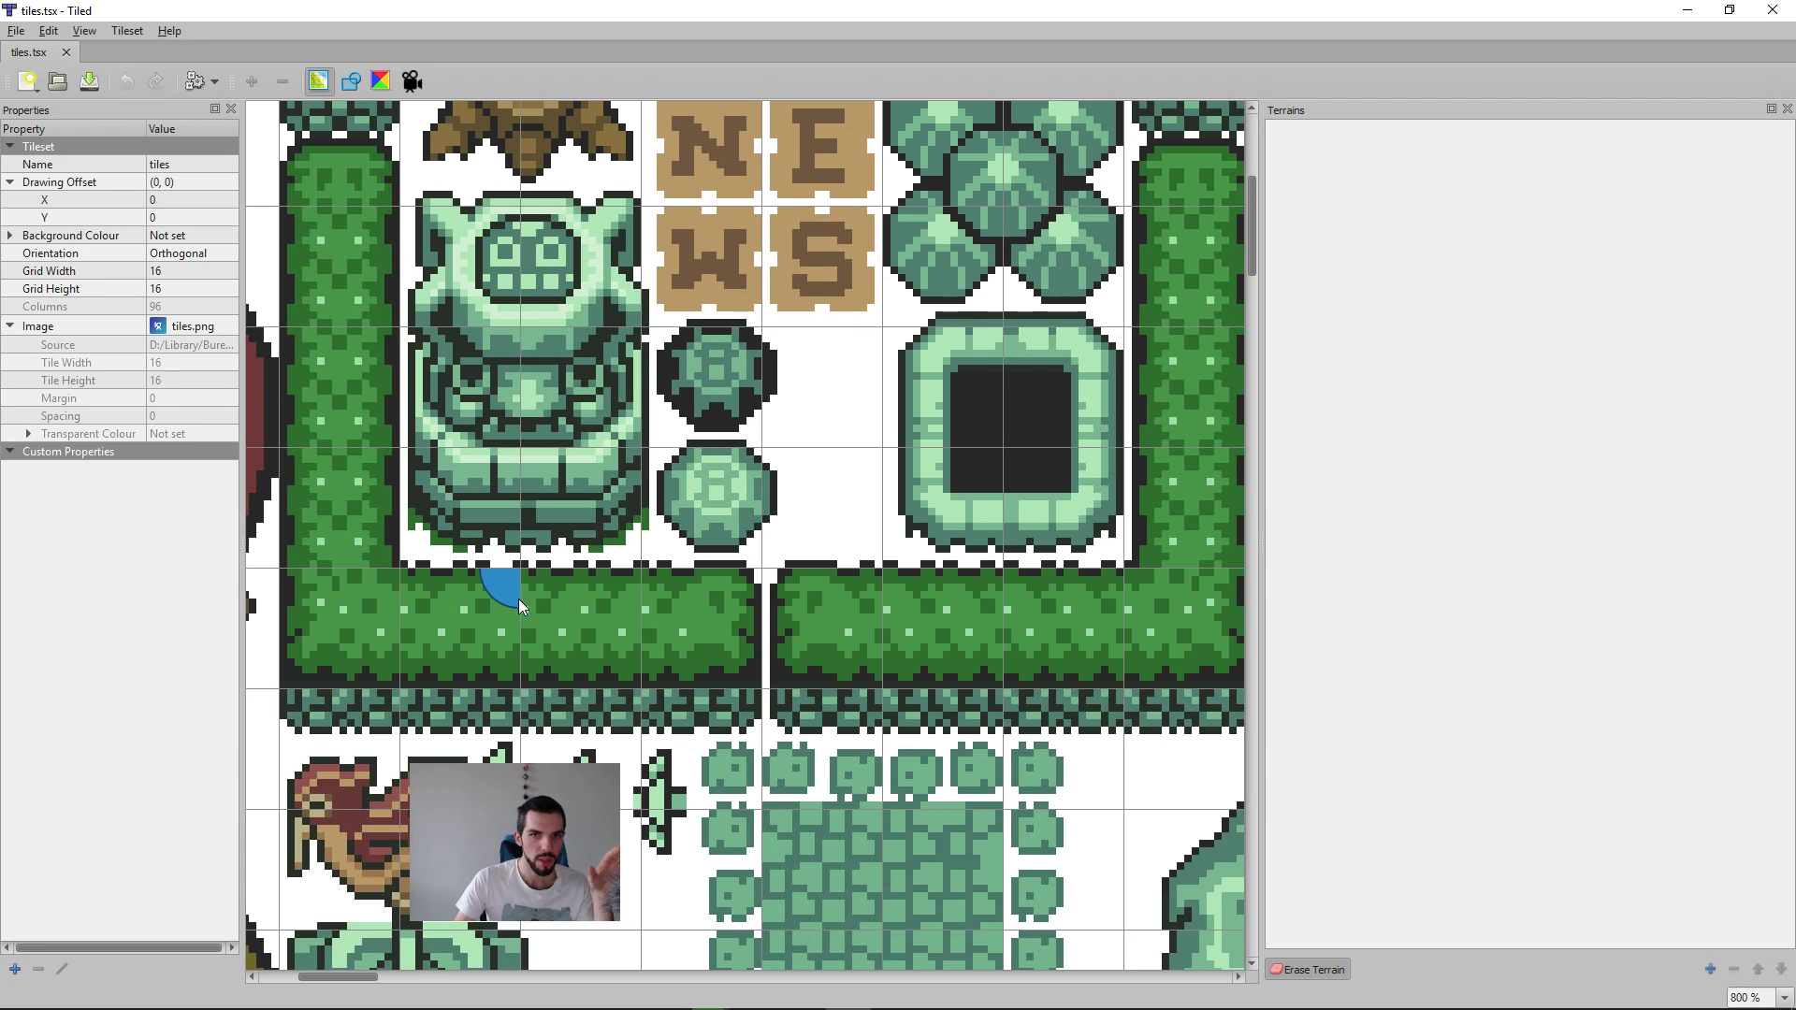
{"action": "scroll", "coordinate": [518, 599], "scroll_direction": "up", "scroll_amount": 5}
{"action": "scroll", "coordinate": [760, 613], "scroll_direction": "down", "scroll_amount": 15}
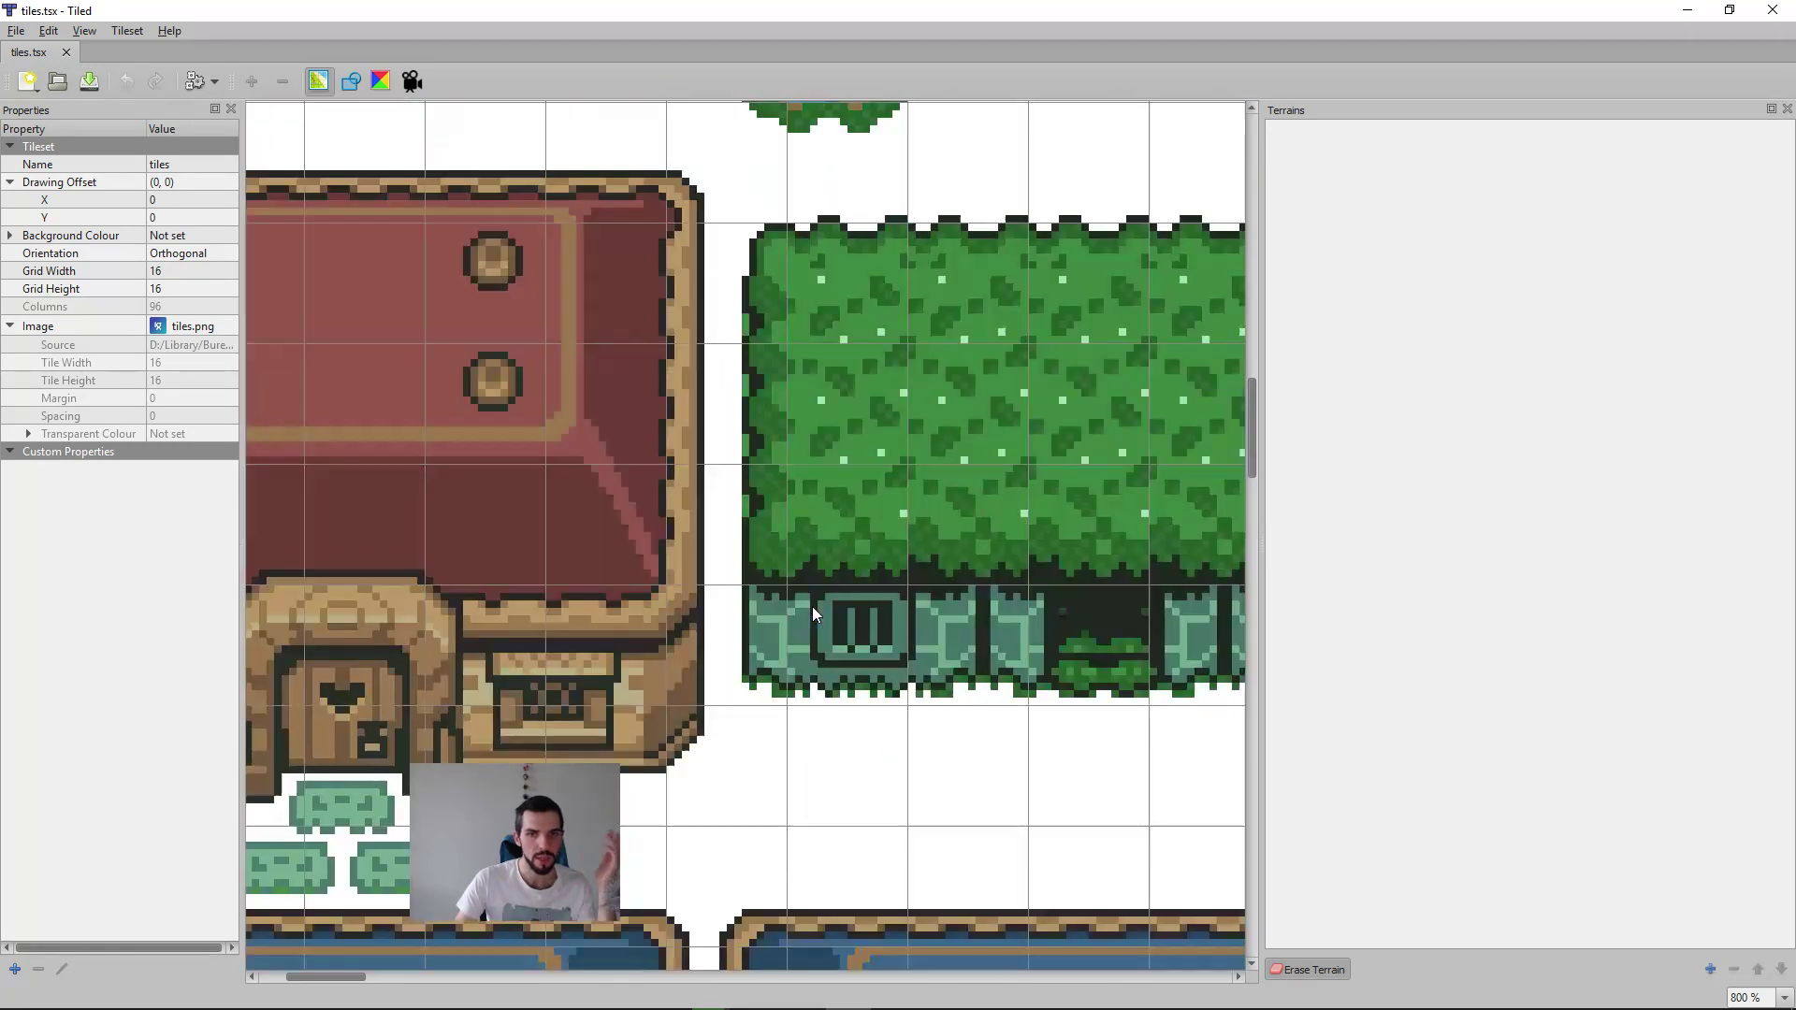
{"action": "scroll", "coordinate": [805, 618], "scroll_direction": "up", "scroll_amount": 15}
{"action": "scroll", "coordinate": [828, 492], "scroll_direction": "down", "scroll_amount": 3, "text": "ctrl"}
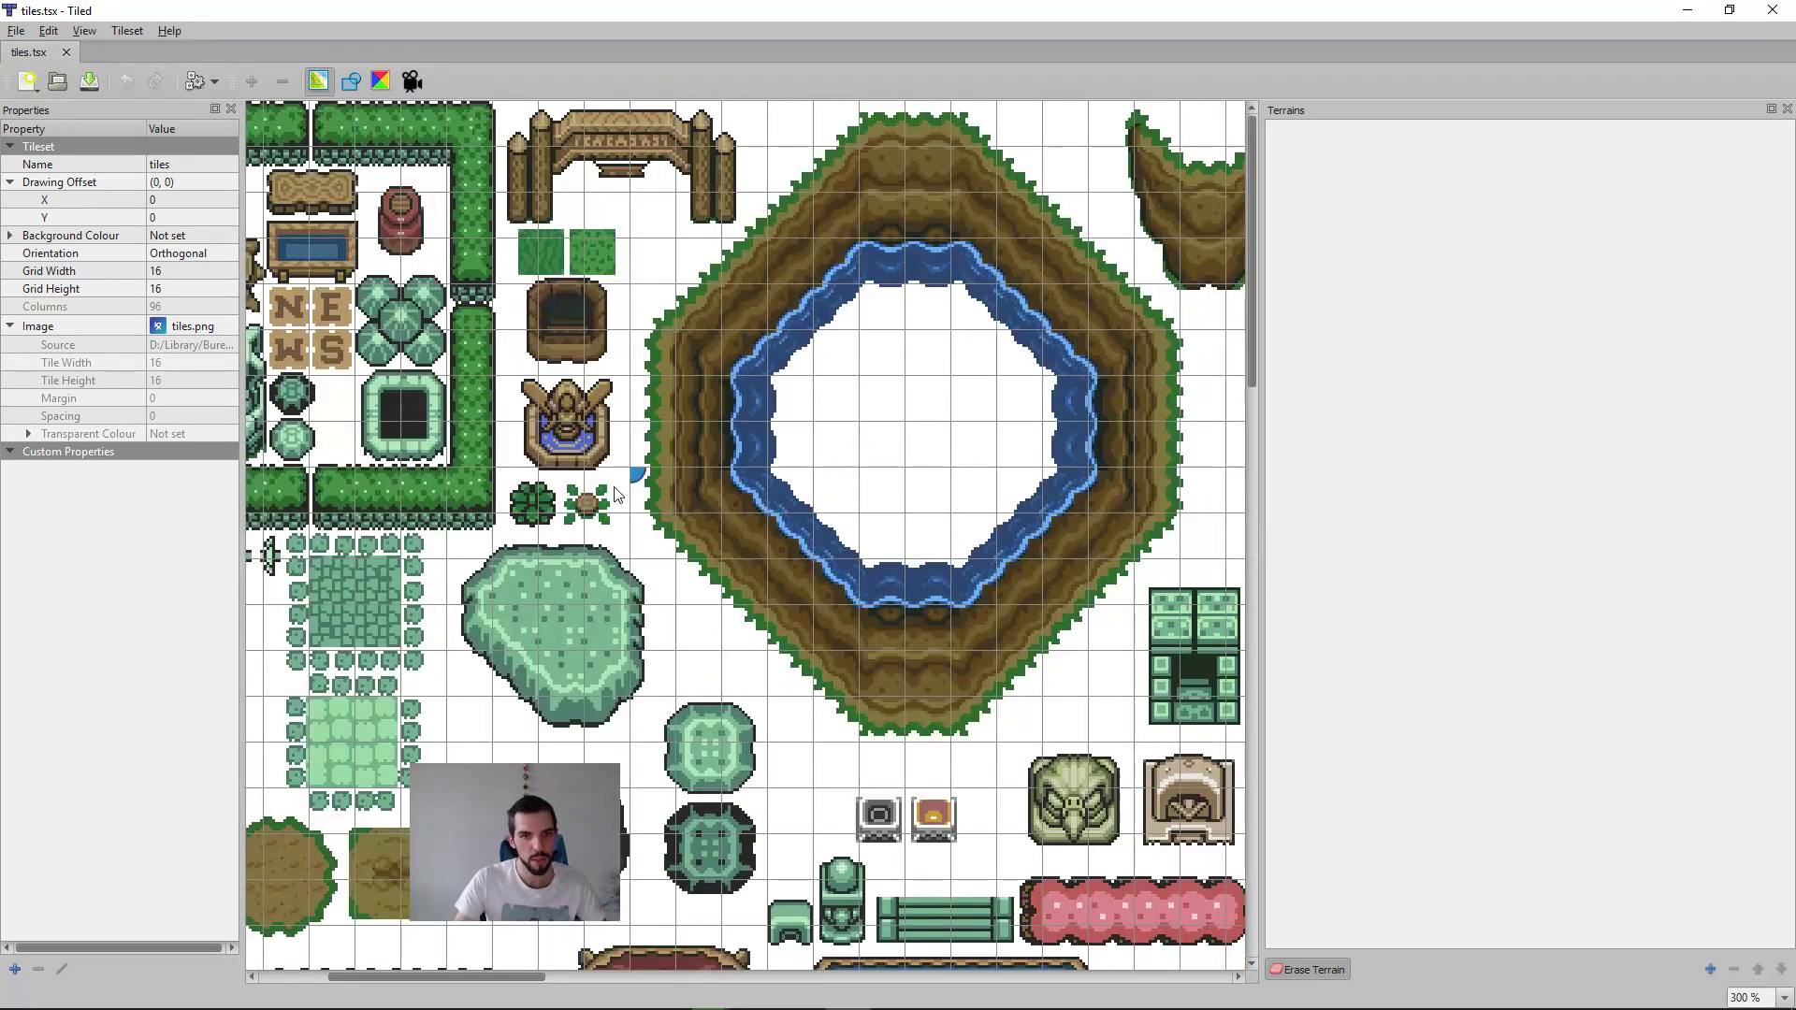
{"action": "middle_click_drag", "start_coordinate": [524, 455], "coordinate": [941, 517]}
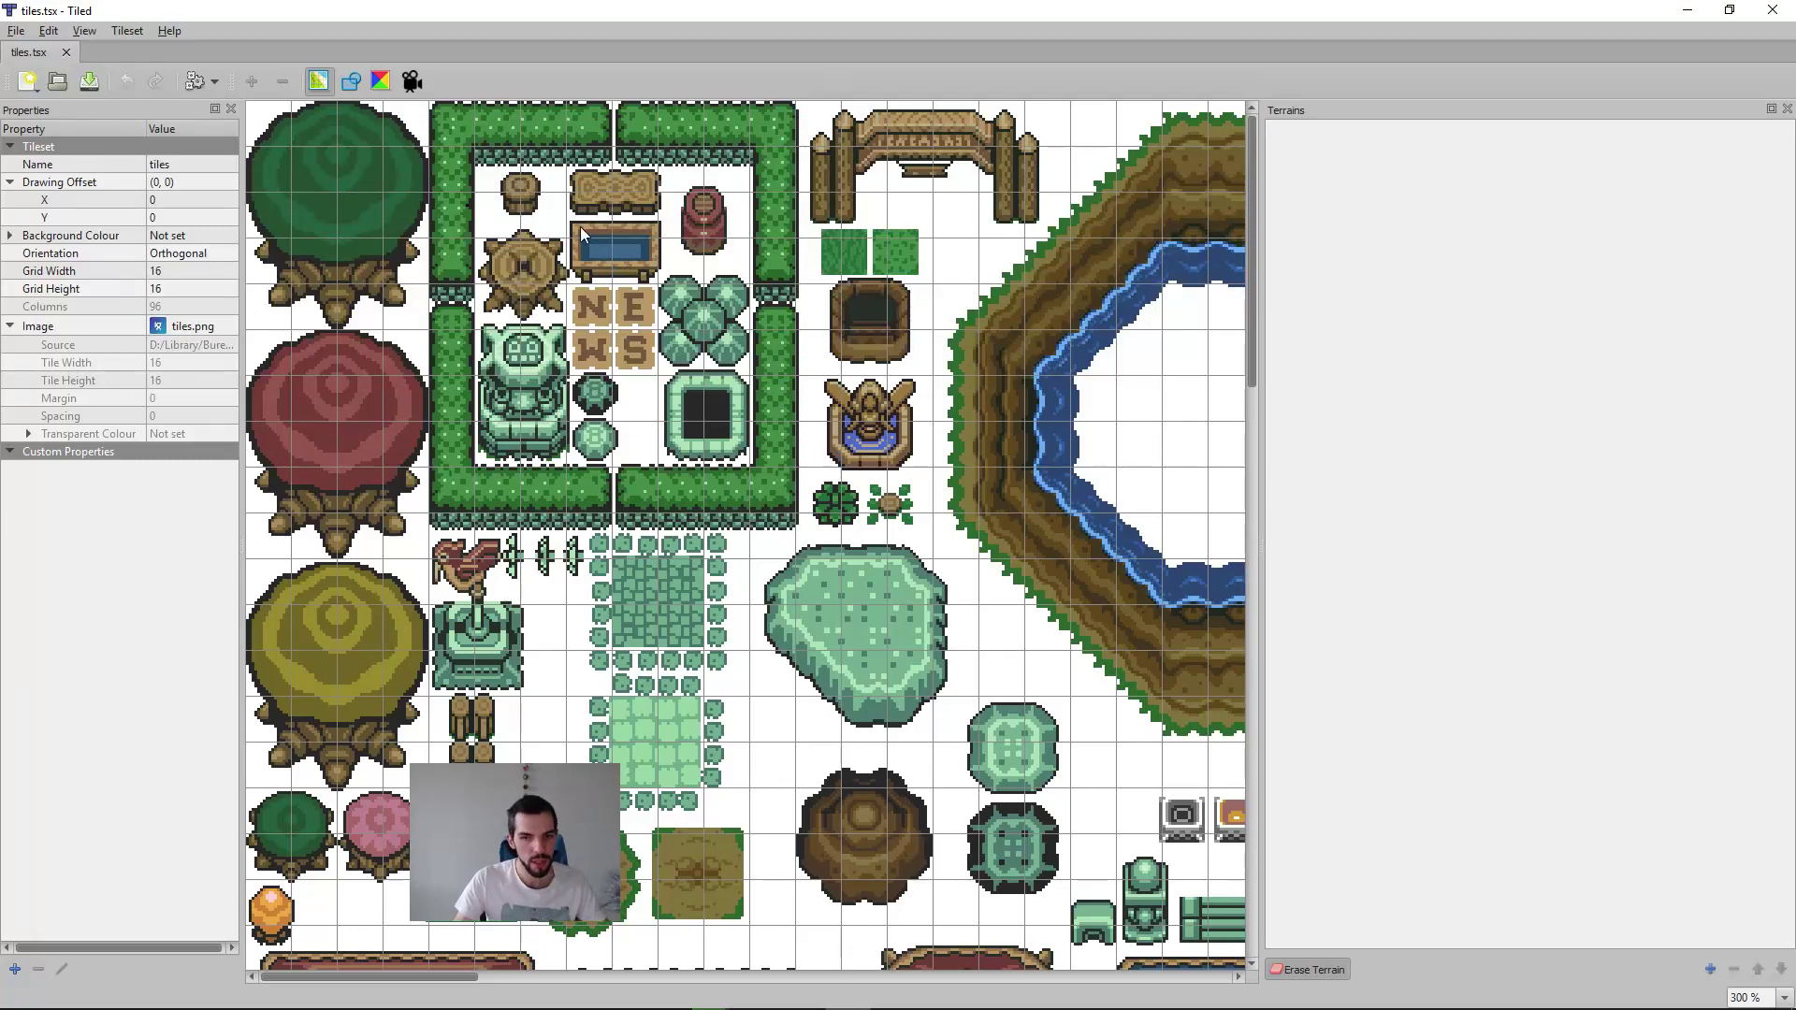
Step: Create a fixed-size orthogonal map of 20 × 20 tiles at 128 px and save it as untitled in the ltp folder
{"action": "left_click", "coordinate": [12, 33]}
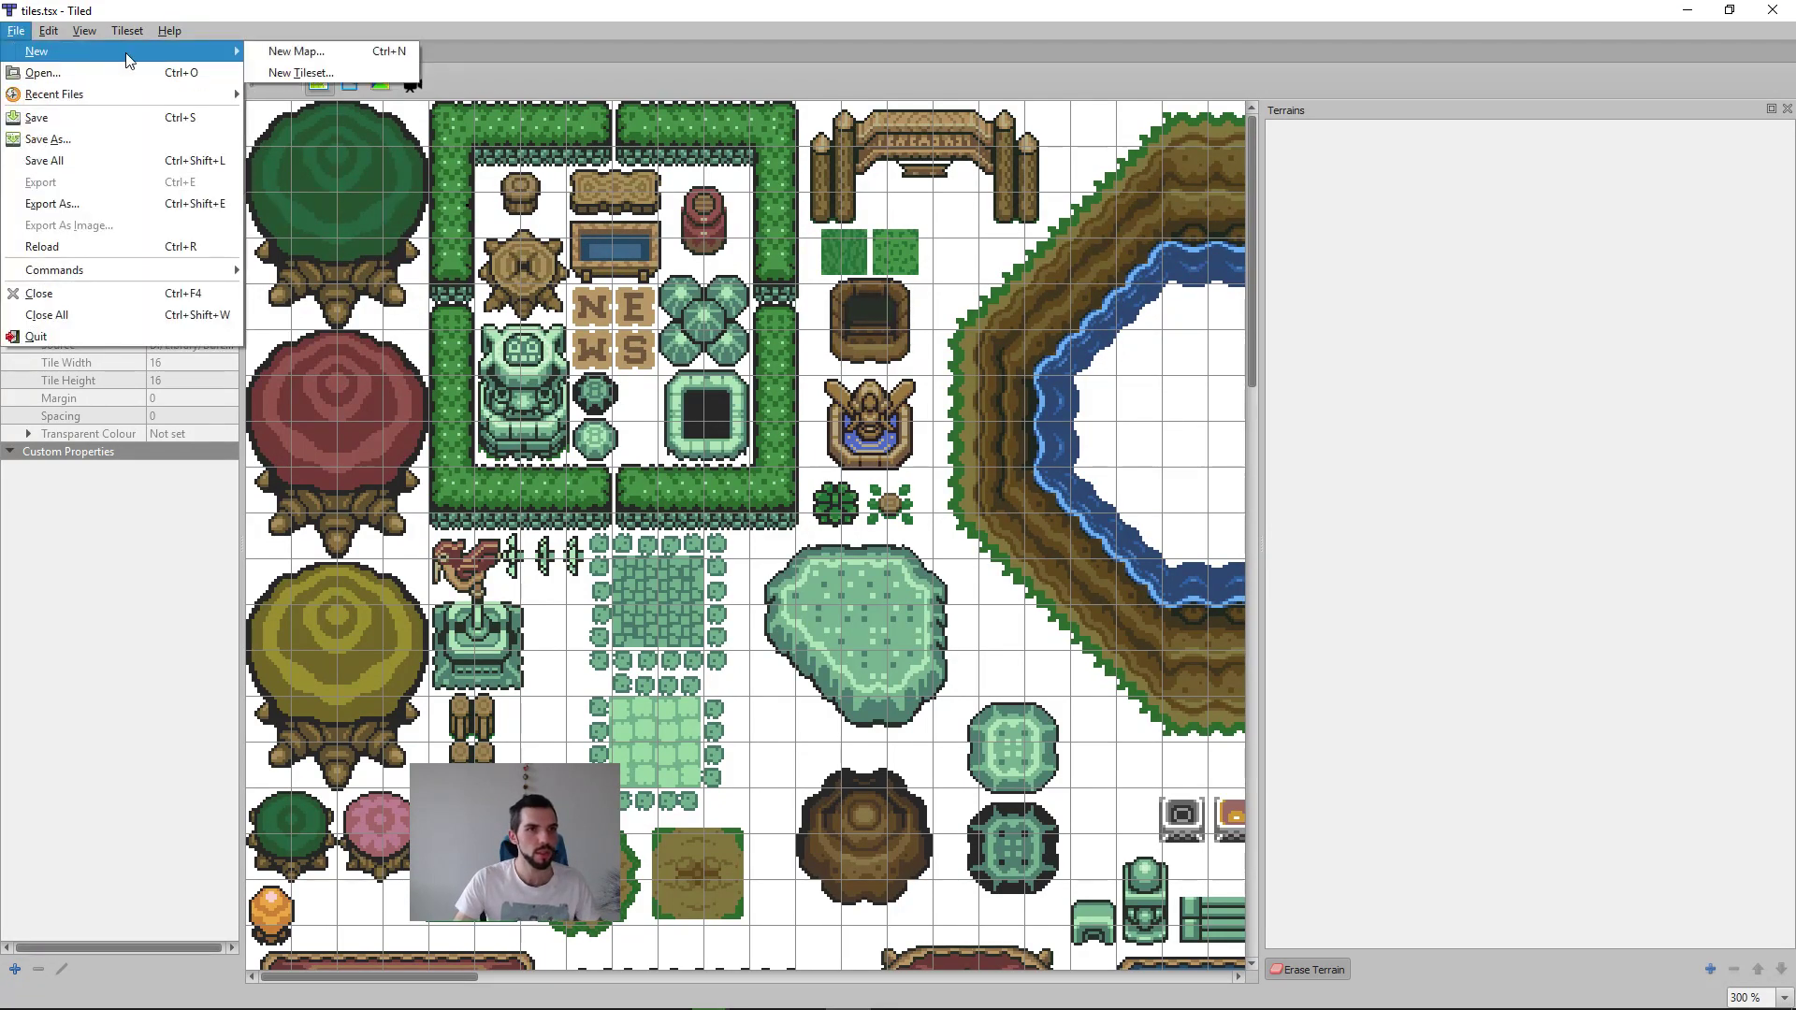
{"action": "left_click", "coordinate": [645, 431]}
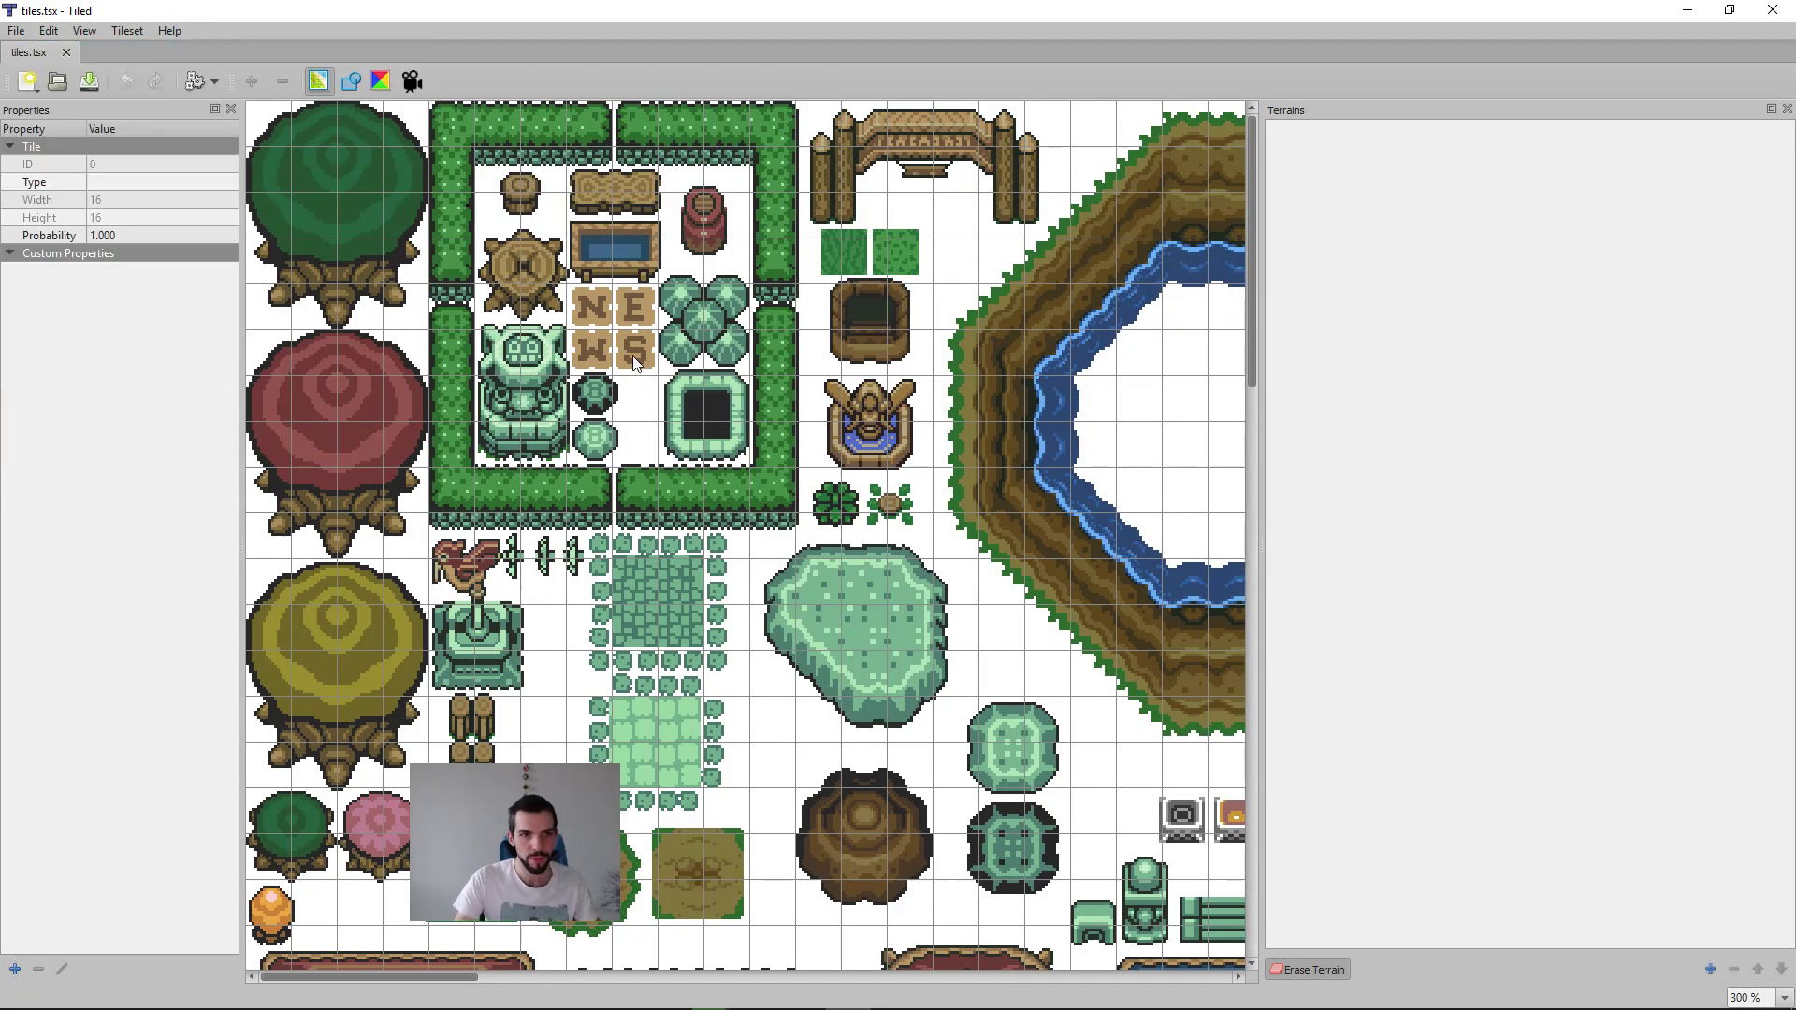
{"action": "key", "text": "ctrl+n"}
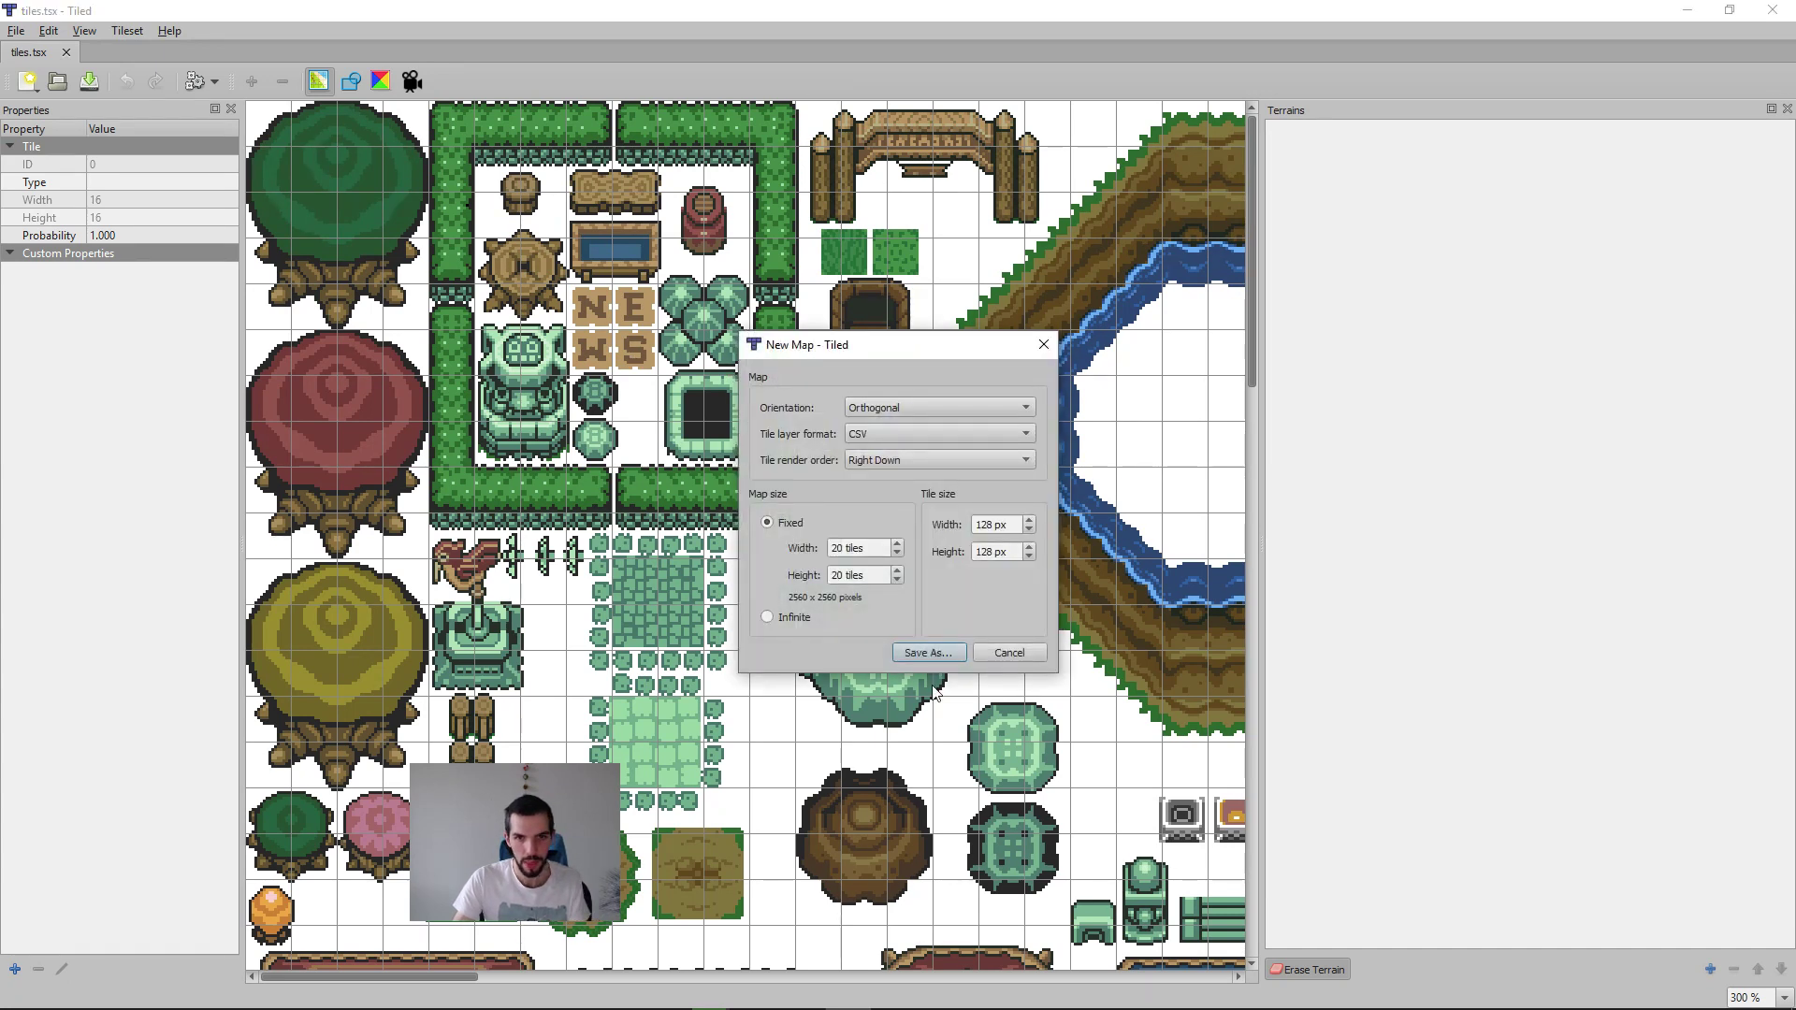
{"action": "left_click", "coordinate": [945, 658]}
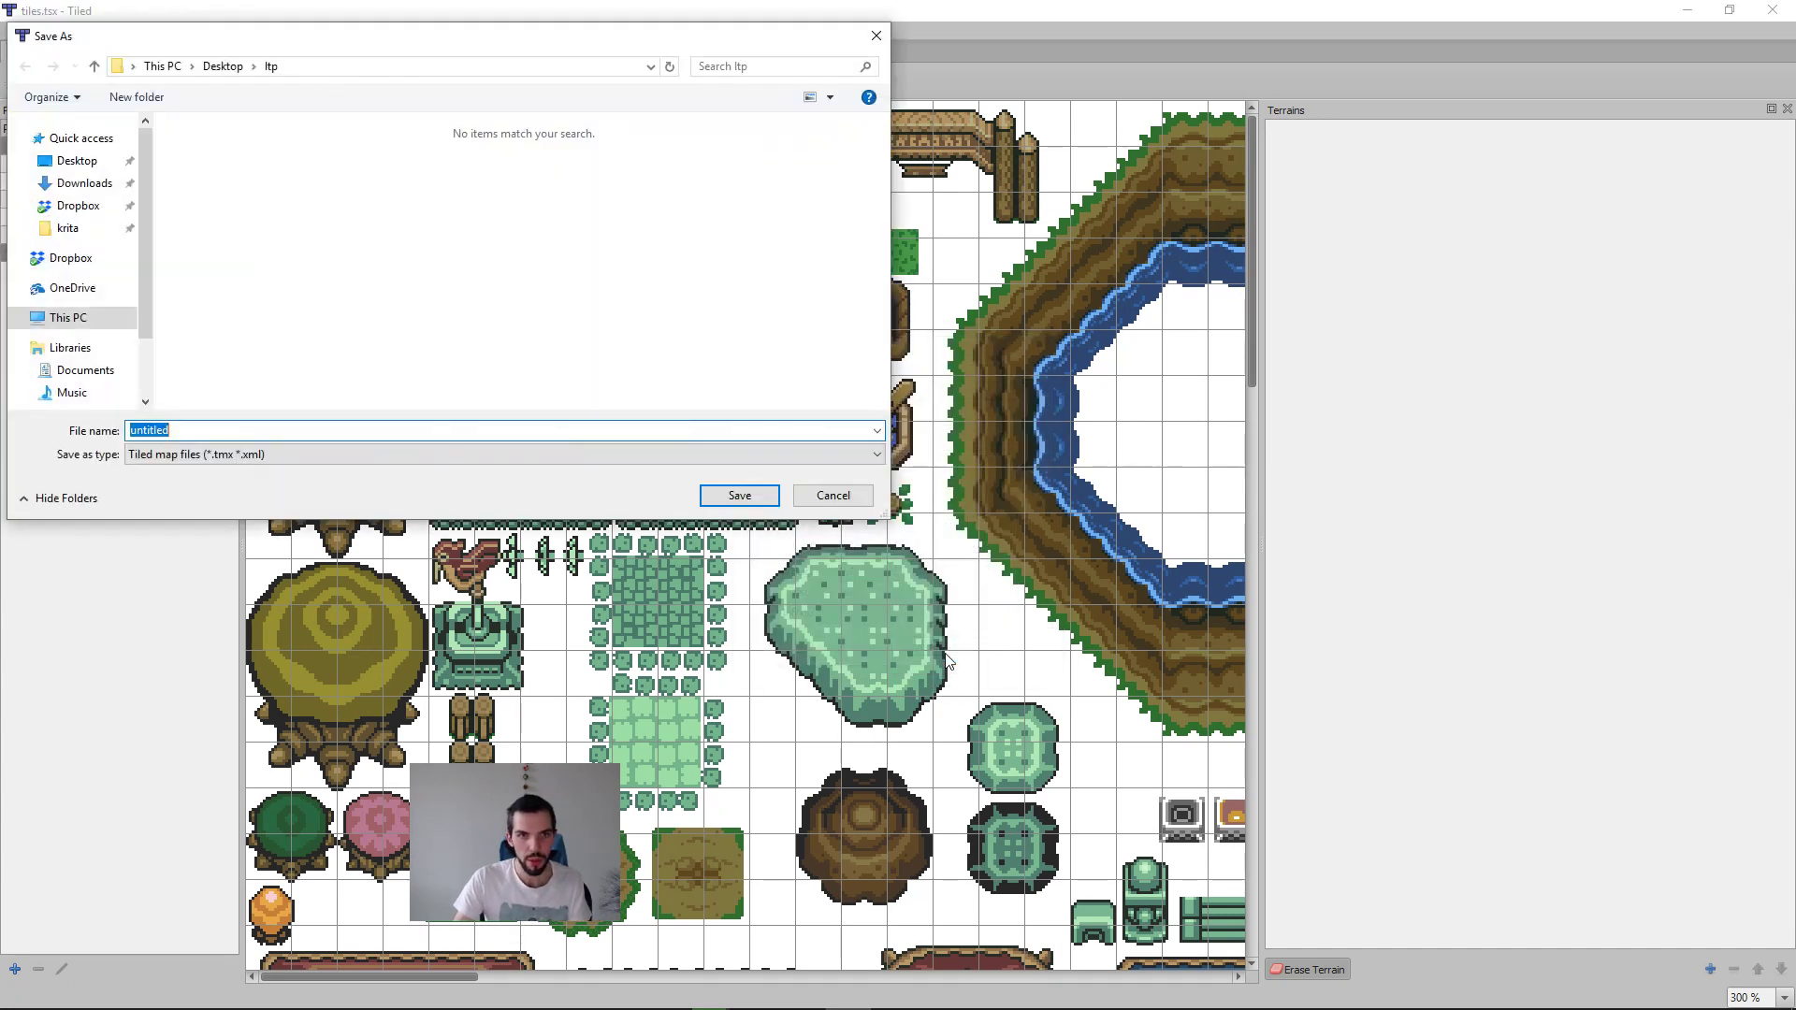
{"action": "left_click", "coordinate": [735, 496]}
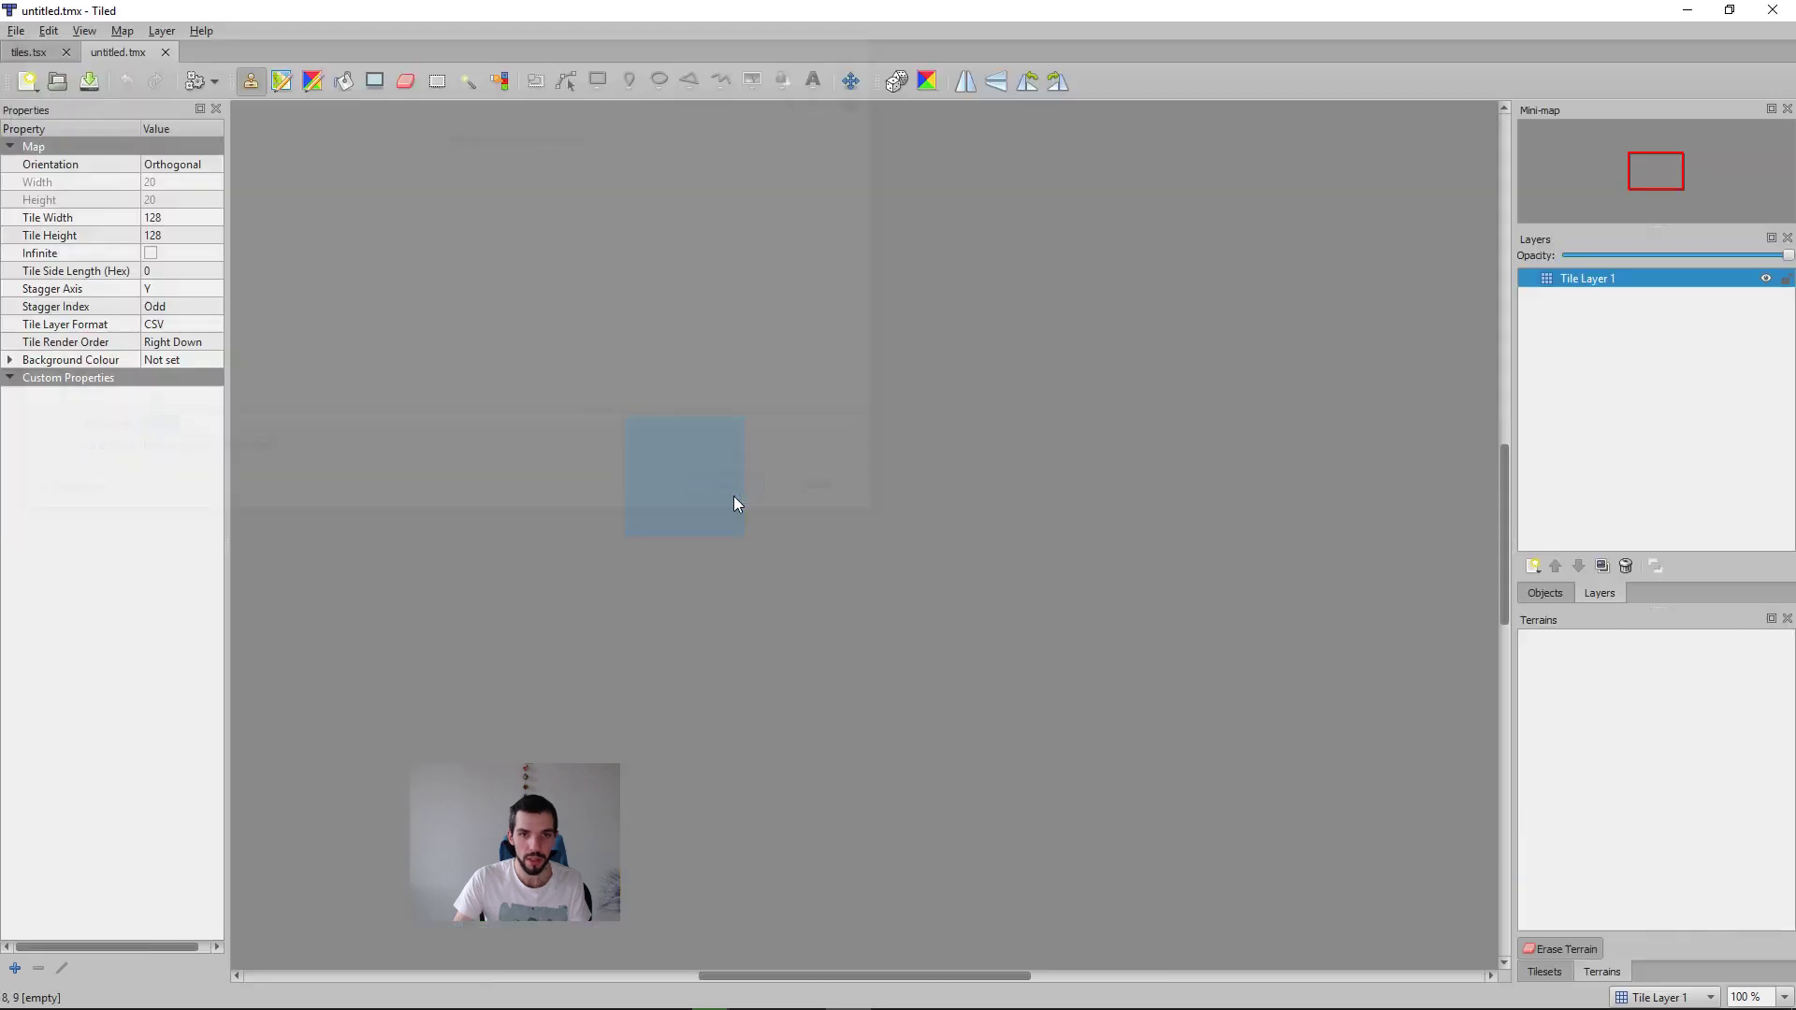
Step: Show the tiles tileset alongside the new map and check the map's grid display option
{"action": "scroll", "coordinate": [1373, 756], "scroll_direction": "down", "scroll_amount": 6, "text": "ctrl"}
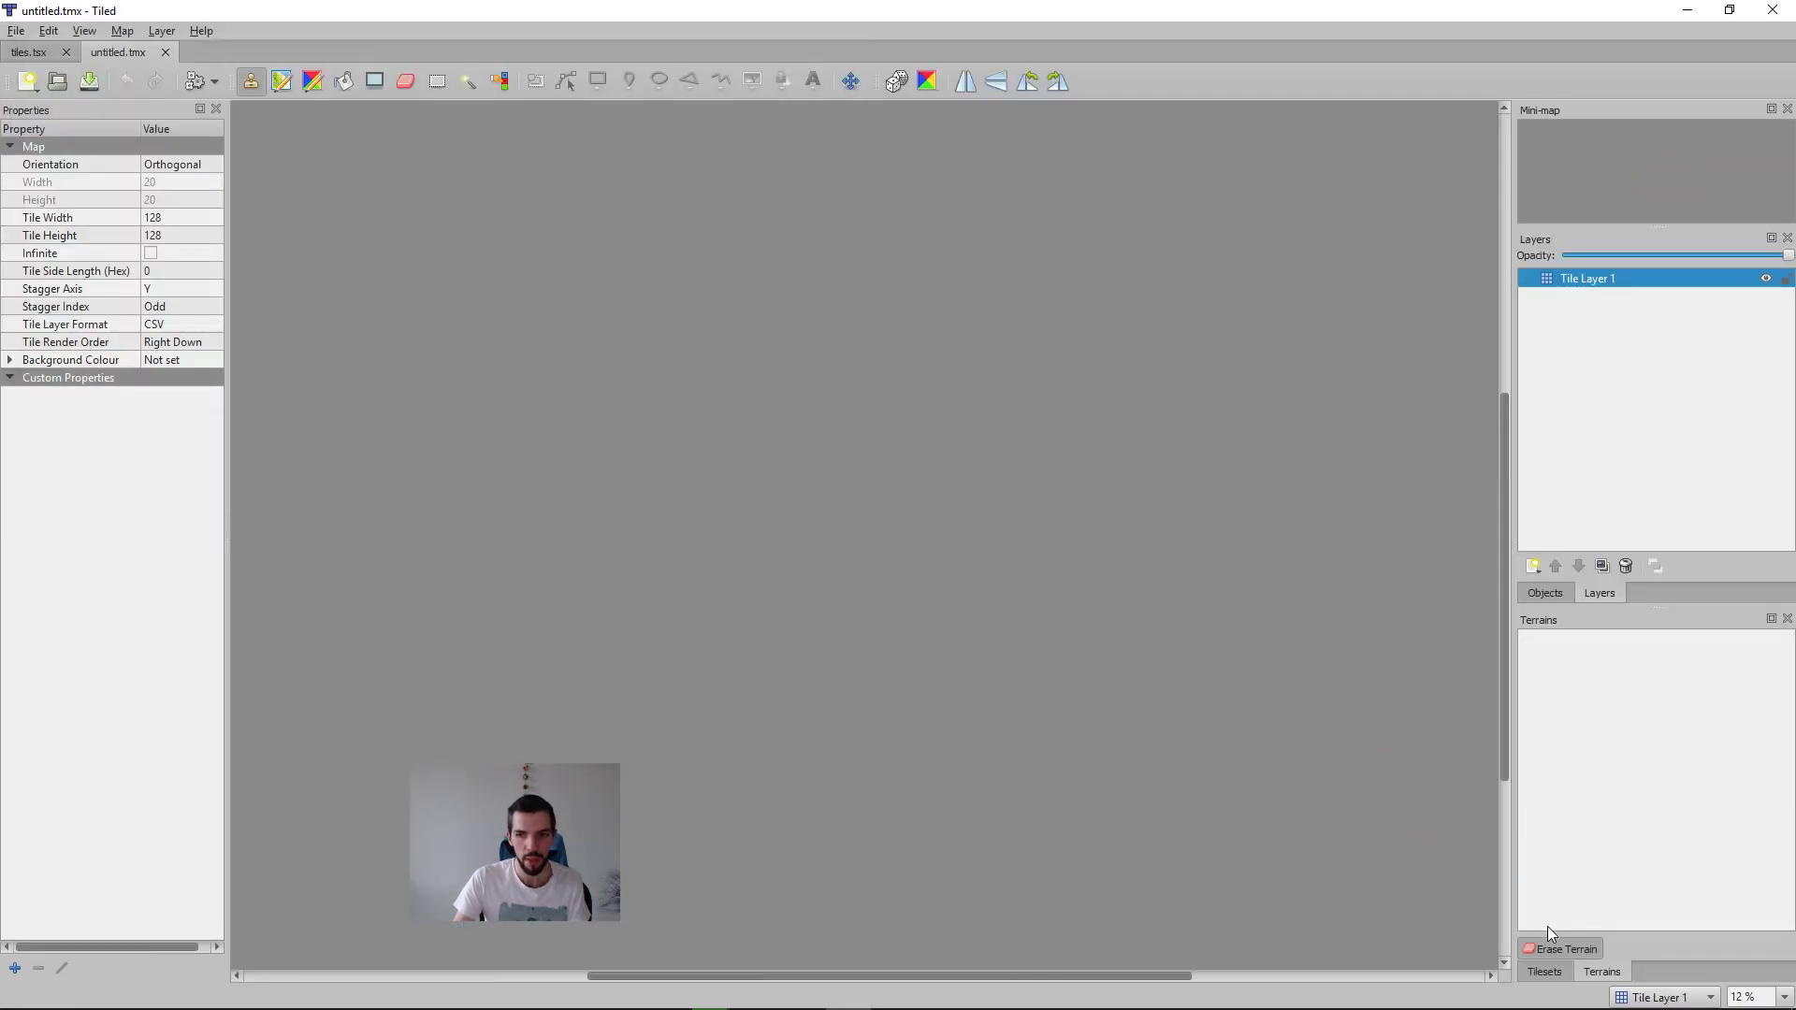
{"action": "left_click", "coordinate": [1553, 971]}
{"action": "middle_click_drag", "start_coordinate": [695, 431], "coordinate": [803, 466]}
{"action": "scroll", "coordinate": [808, 466], "scroll_direction": "down", "scroll_amount": 15}
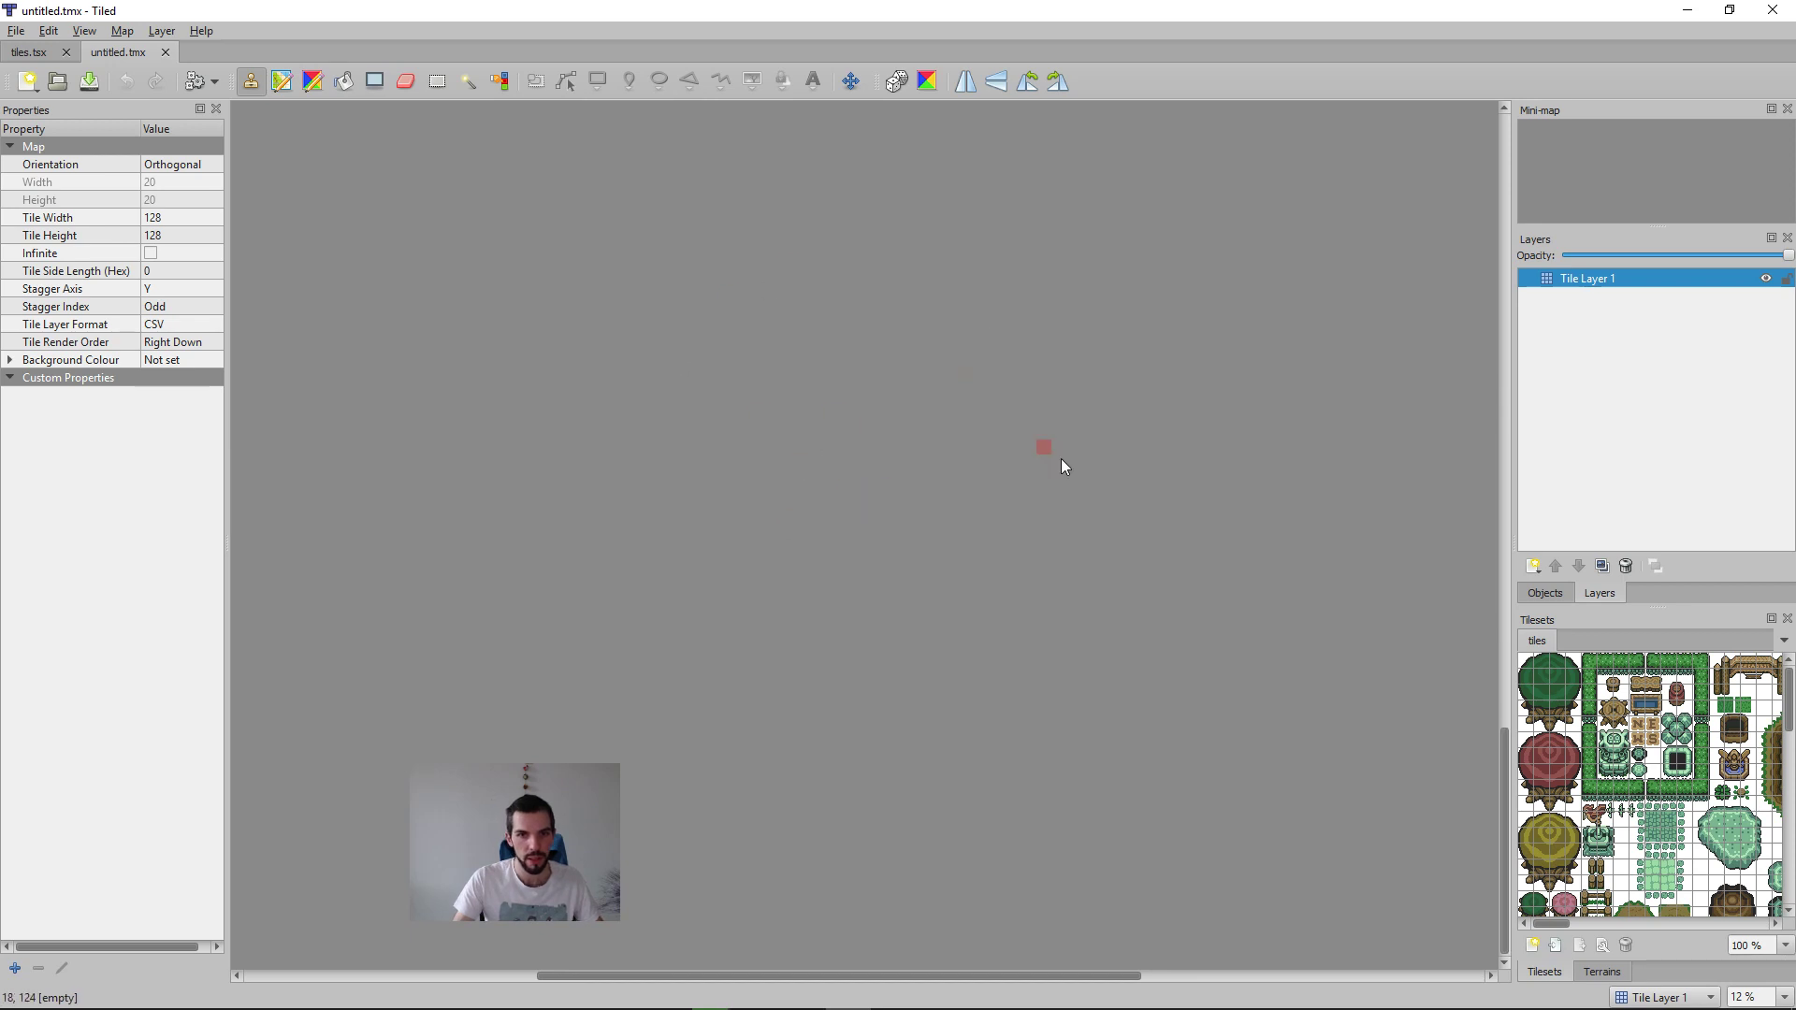
{"action": "key", "text": "g"}
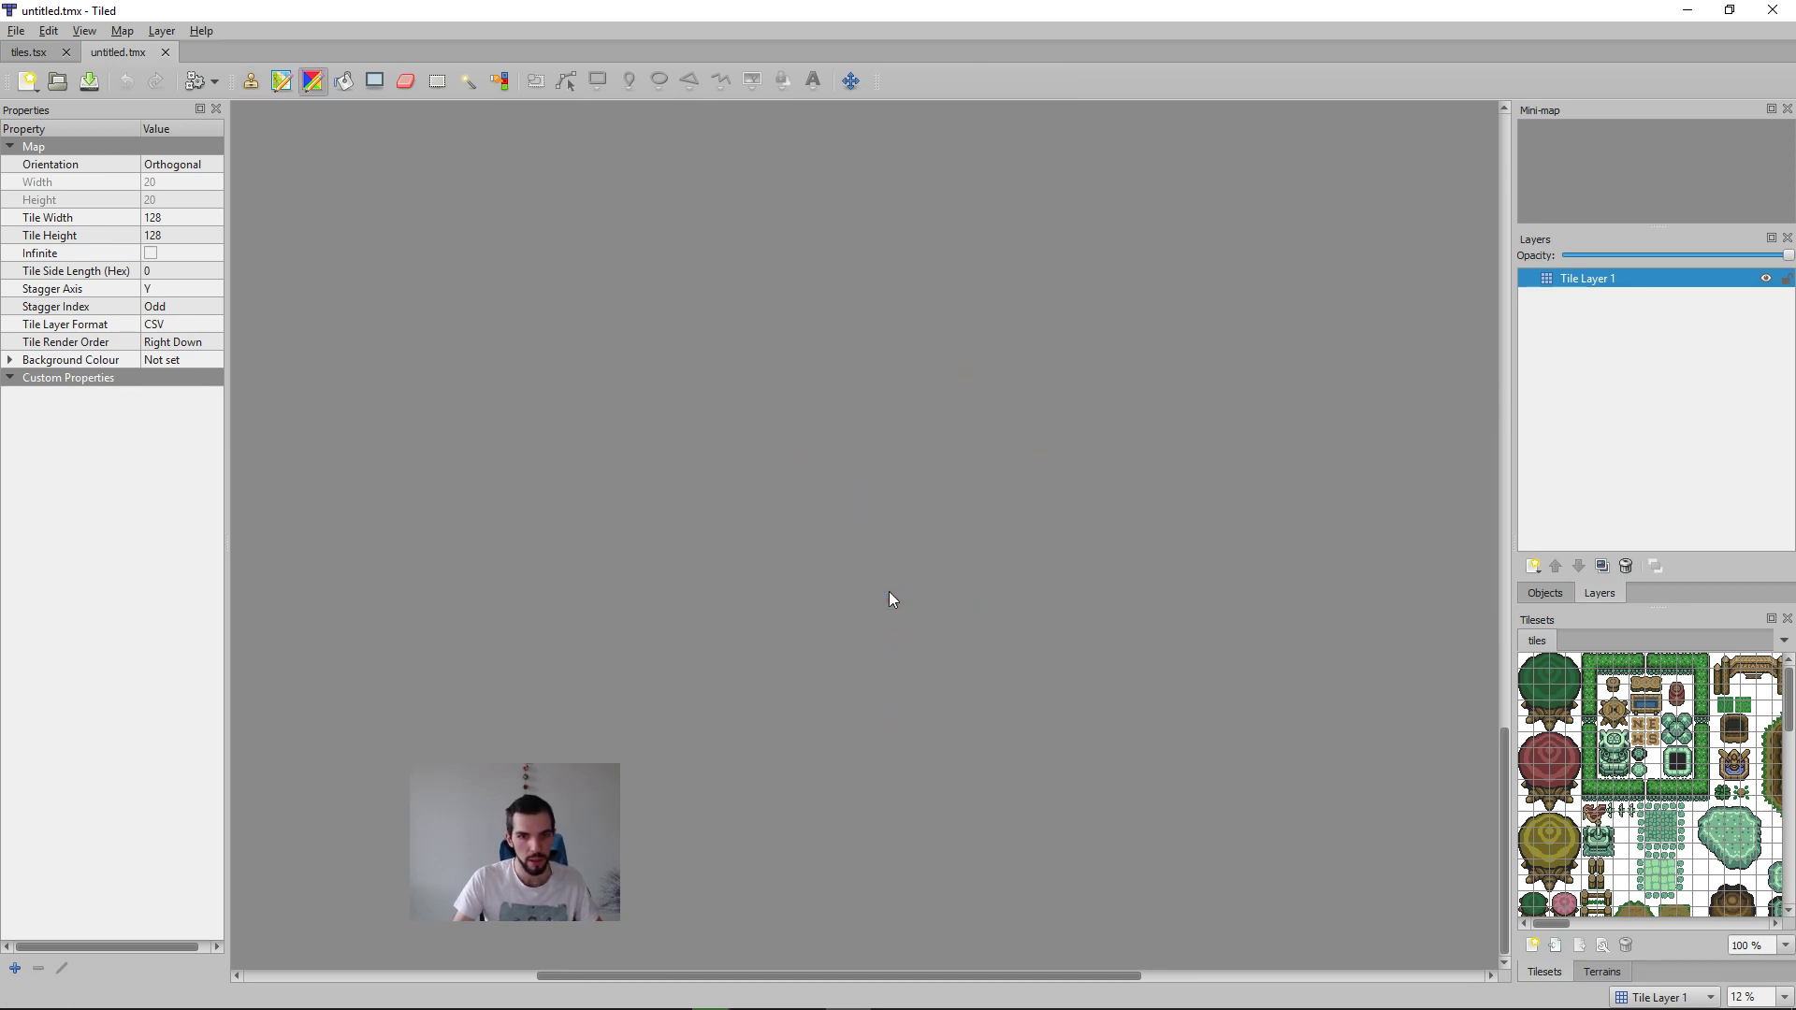
{"action": "left_click", "coordinate": [122, 31]}
{"action": "mouse_move", "coordinate": [84, 31]}
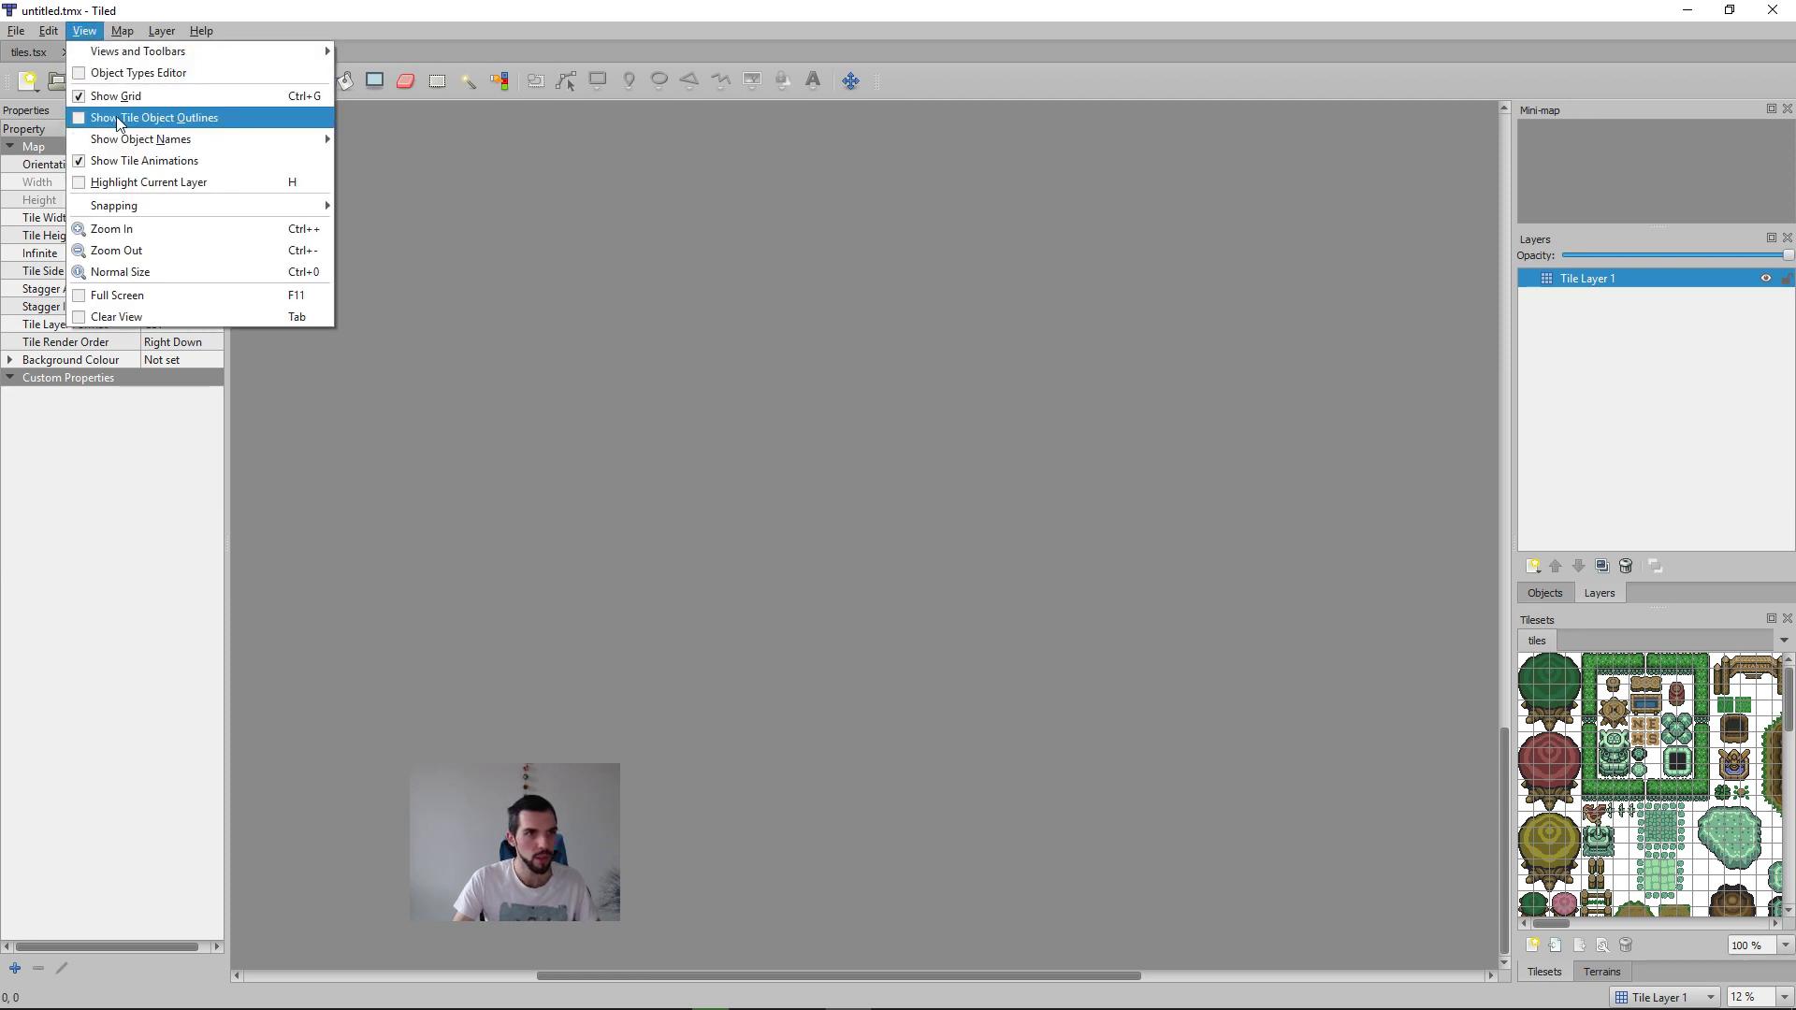
{"action": "left_click", "coordinate": [908, 363]}
Step: Try to fill the whole map with a dark green stone tile from the tileset, and undo the fill
{"action": "key", "text": "ctrl+0"}
{"action": "key", "text": "f"}
{"action": "middle_click_drag", "start_coordinate": [792, 562], "coordinate": [644, 325]}
{"action": "middle_click_drag", "start_coordinate": [992, 580], "coordinate": [1114, 1009]}
{"action": "middle_click_drag", "start_coordinate": [969, 609], "coordinate": [1050, 938]}
{"action": "middle_click_drag", "start_coordinate": [885, 485], "coordinate": [1153, 936]}
{"action": "left_click_drag", "start_coordinate": [1506, 856], "coordinate": [1508, 615]}
{"action": "scroll", "coordinate": [870, 396], "scroll_direction": "up", "scroll_amount": 3, "text": "ctrl"}
{"action": "scroll", "coordinate": [894, 417], "scroll_direction": "down", "scroll_amount": 5, "text": "ctrl"}
{"action": "middle_click_drag", "start_coordinate": [1025, 335], "coordinate": [735, 665]}
{"action": "middle_click_drag", "start_coordinate": [824, 430], "coordinate": [855, 579]}
{"action": "scroll", "coordinate": [1609, 839], "scroll_direction": "down", "scroll_amount": 10}
{"action": "scroll", "coordinate": [1759, 791], "scroll_direction": "up", "scroll_amount": 10}
{"action": "left_click", "coordinate": [1654, 810]}
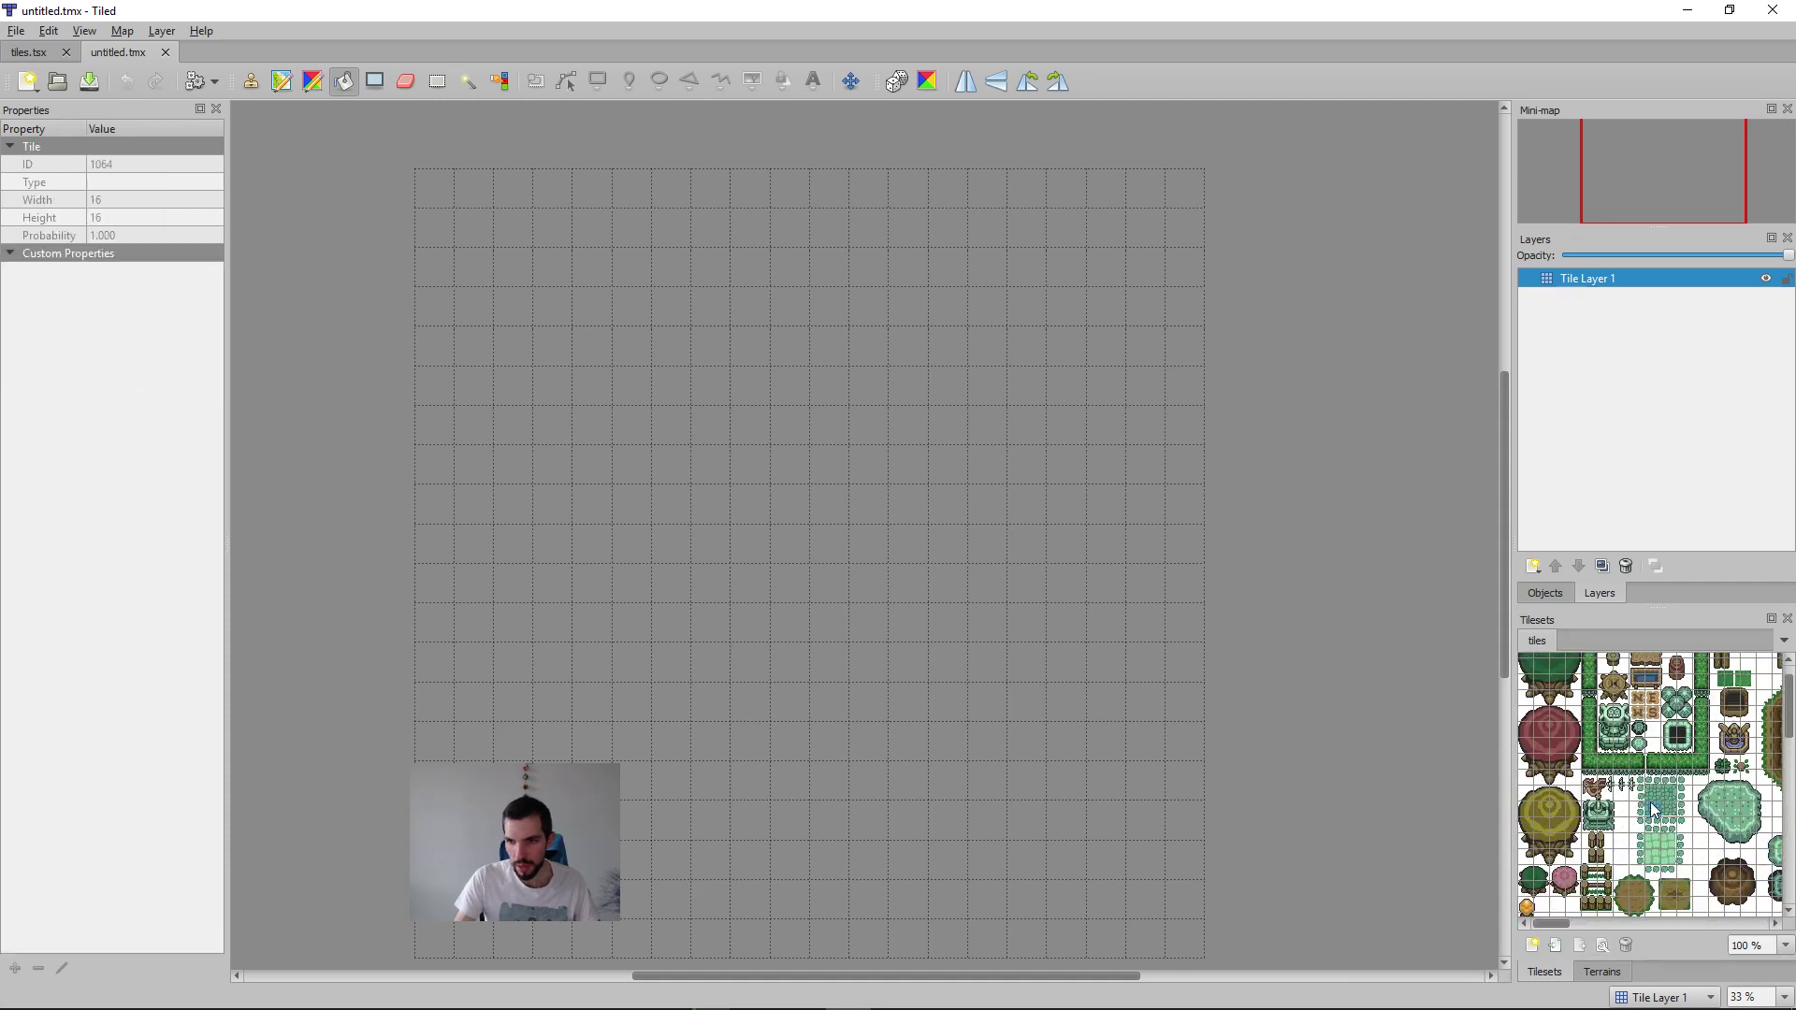
{"action": "left_click", "coordinate": [981, 554]}
{"action": "scroll", "coordinate": [1695, 833], "scroll_direction": "up", "scroll_amount": 1}
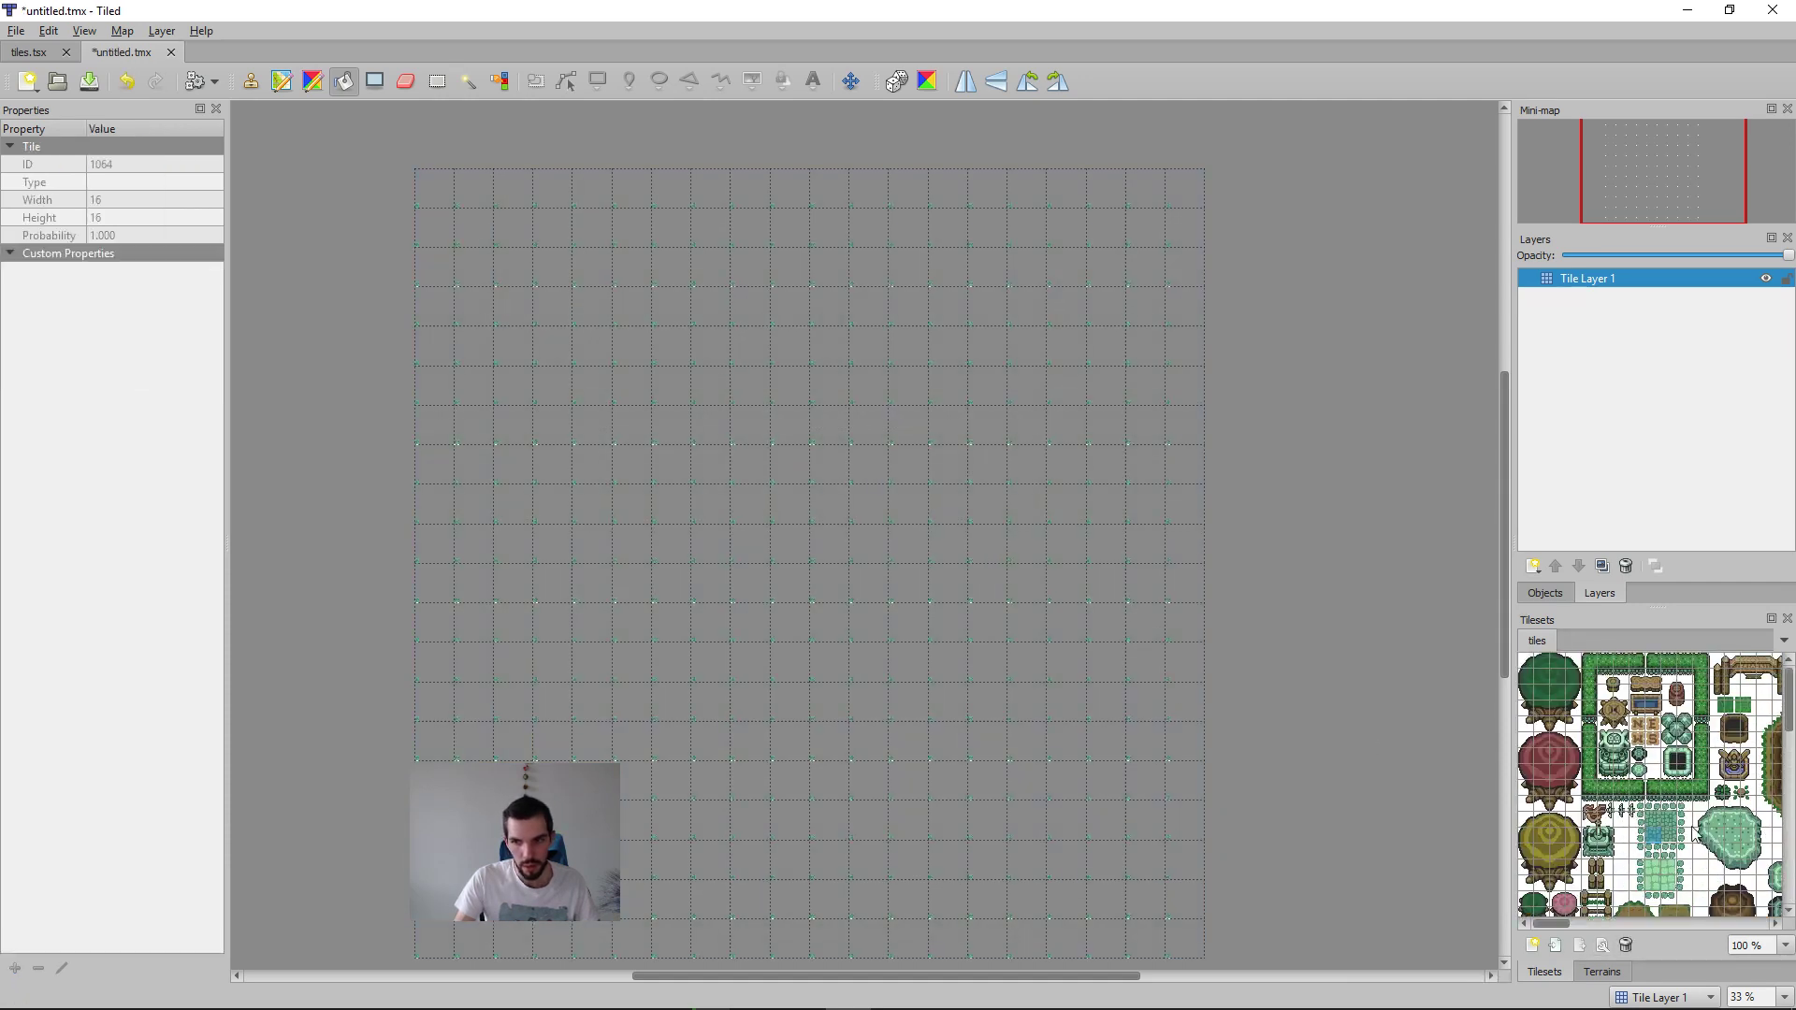
{"action": "scroll", "coordinate": [1687, 846], "scroll_direction": "up", "scroll_amount": 7, "text": "ctrl"}
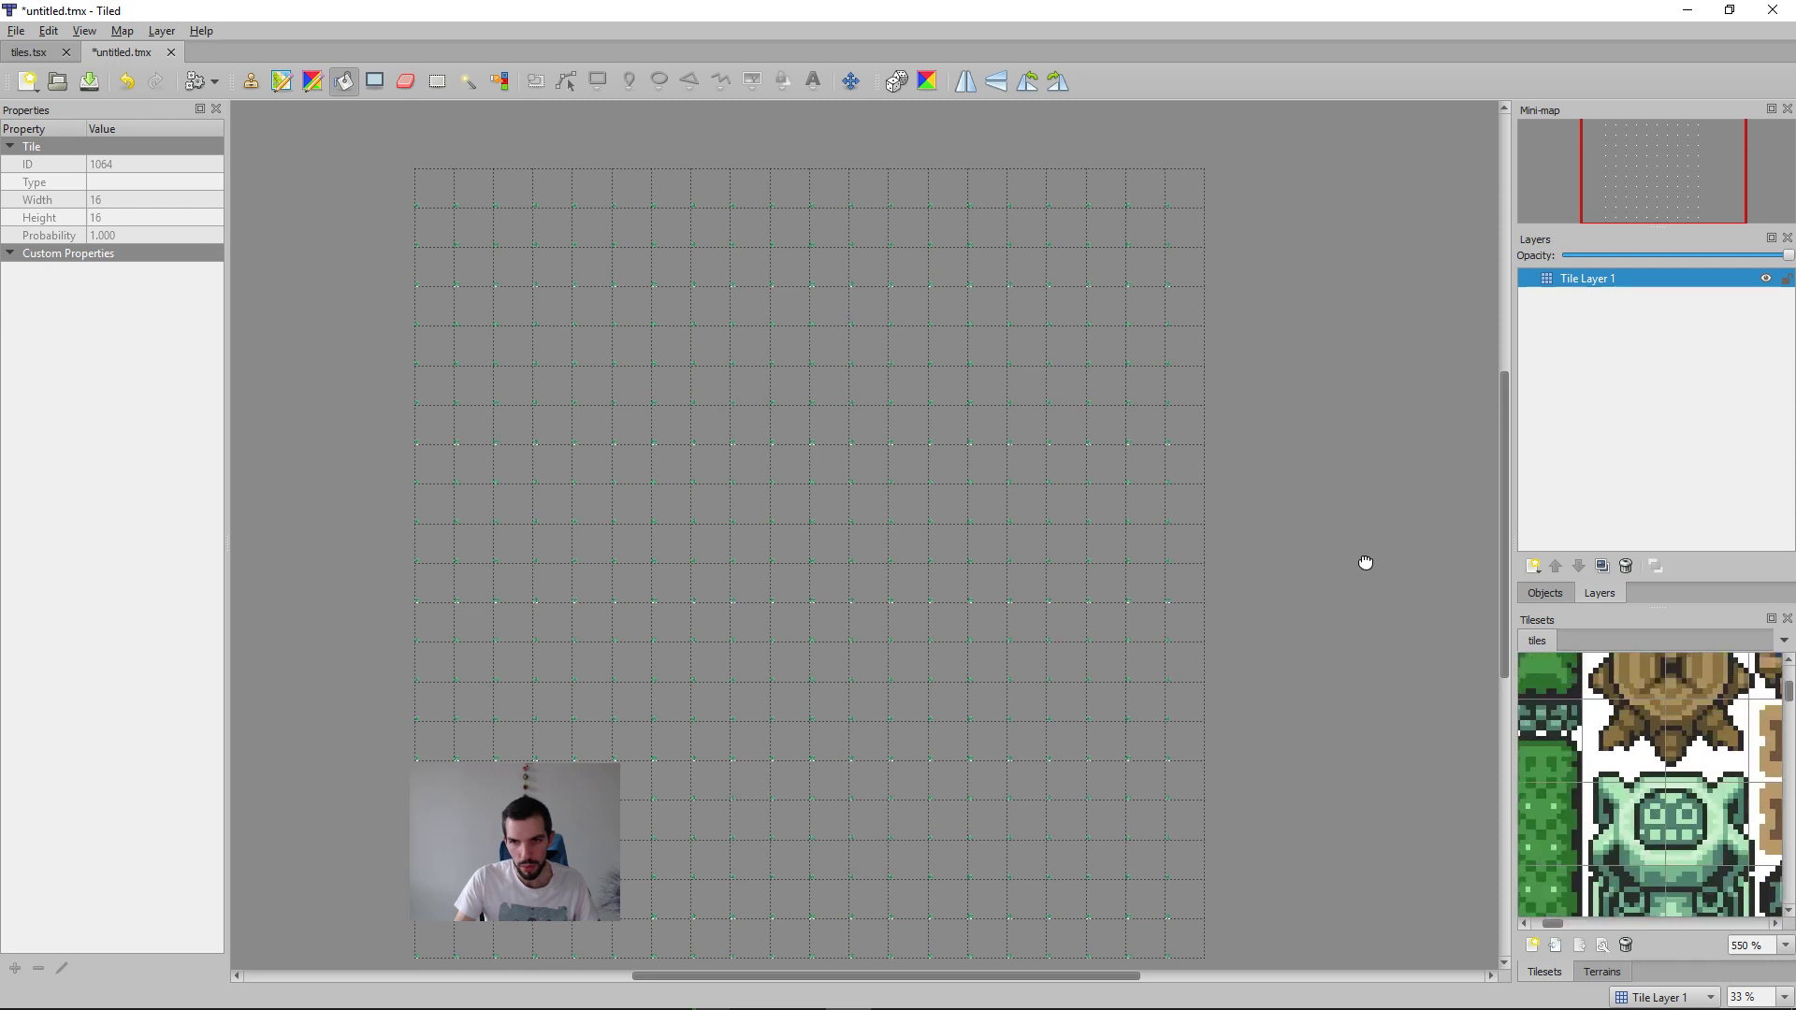
{"action": "key", "text": "ctrl+s"}
Step: Set the map's tile width and tile height to 16 in the map properties
{"action": "left_click", "coordinate": [161, 31]}
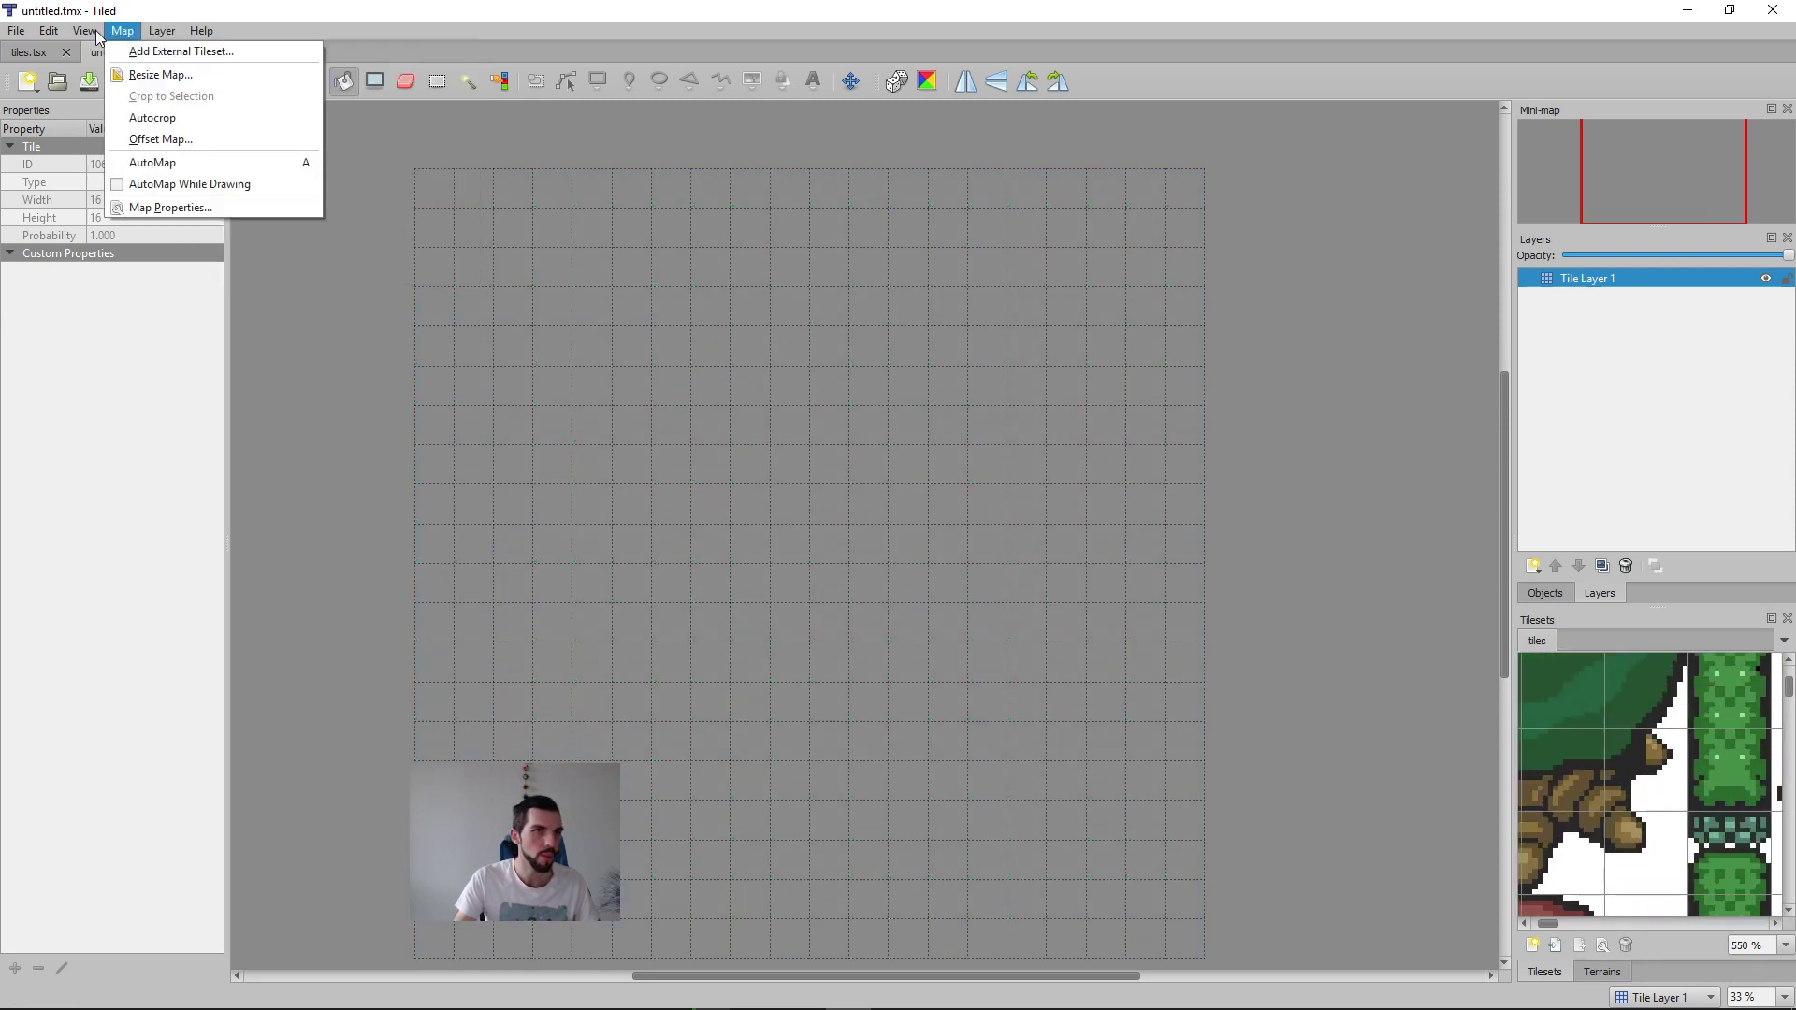
{"action": "left_click", "coordinate": [137, 413]}
{"action": "left_click", "coordinate": [119, 33]}
{"action": "left_click", "coordinate": [169, 207]}
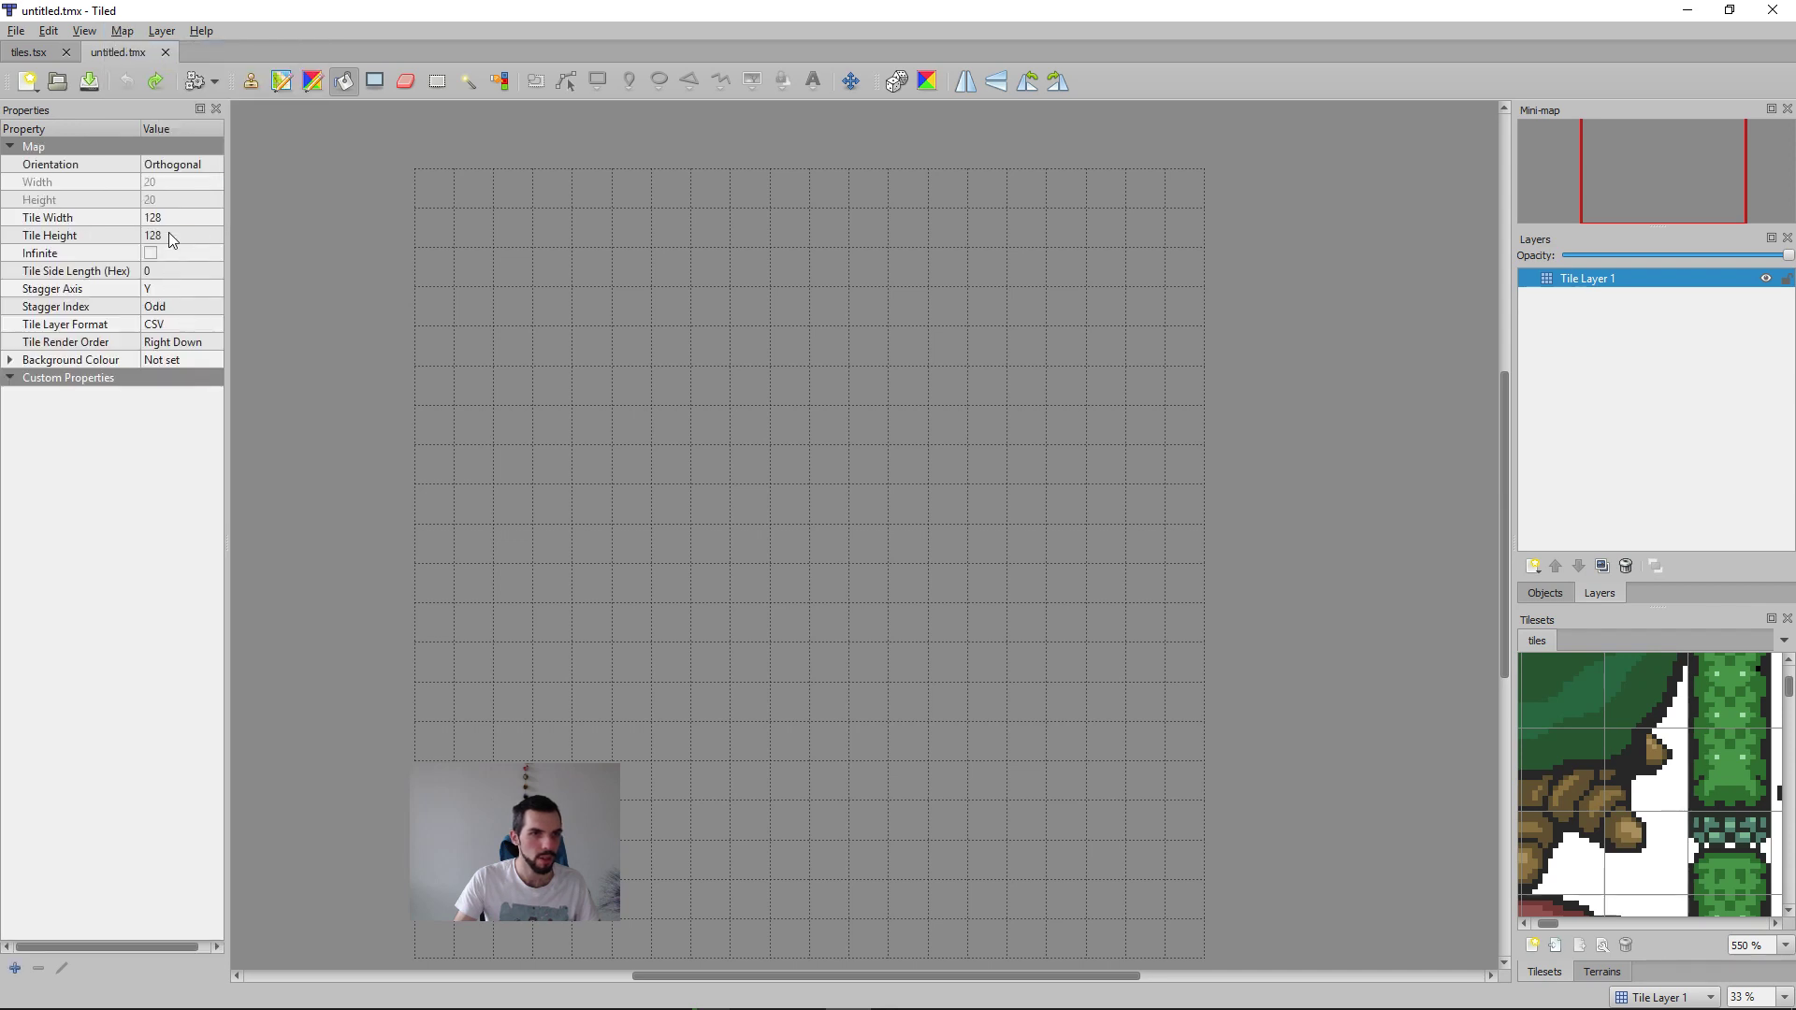
{"action": "left_click", "coordinate": [174, 221]}
{"action": "type", "text": "16"}
{"action": "key", "text": "Tab"}
{"action": "type", "text": "1"}
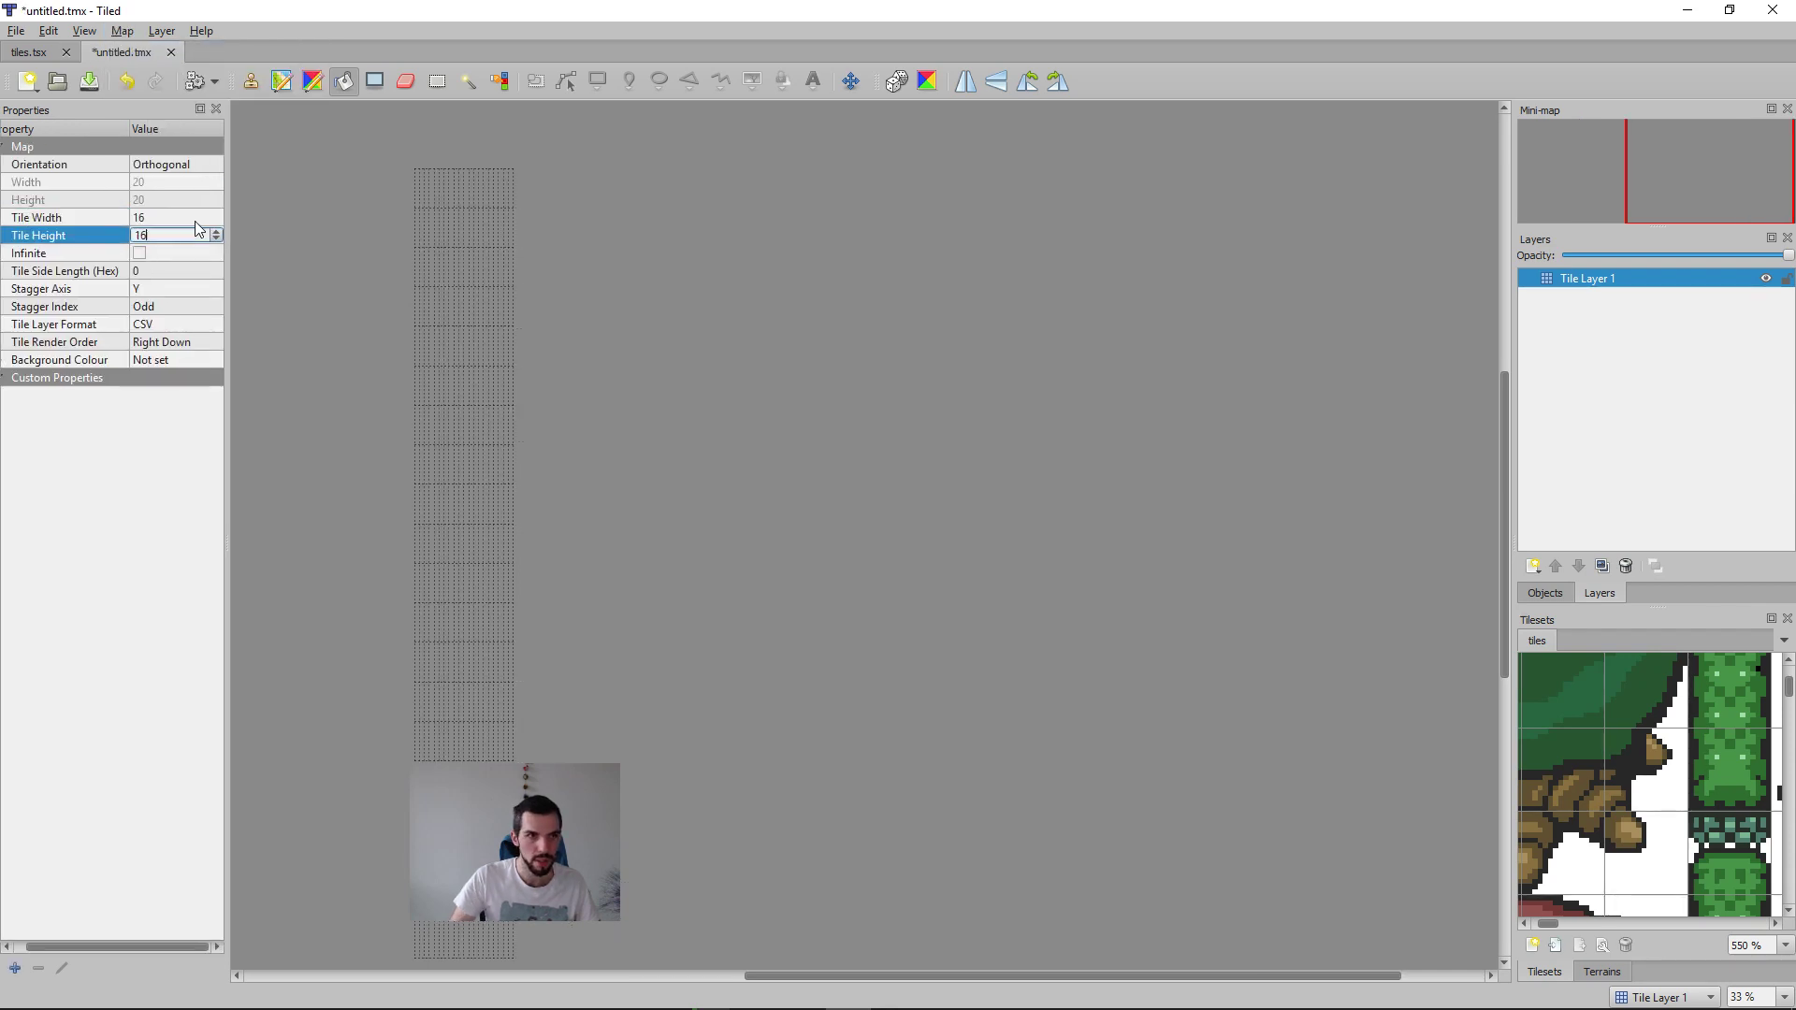
{"action": "type", "text": "6"}
{"action": "key", "text": "Return"}
Step: Fill the whole map with the dark green stone tile and enlarge the tileset view in both directions
{"action": "scroll", "coordinate": [848, 412], "scroll_direction": "up", "scroll_amount": 4, "text": "ctrl"}
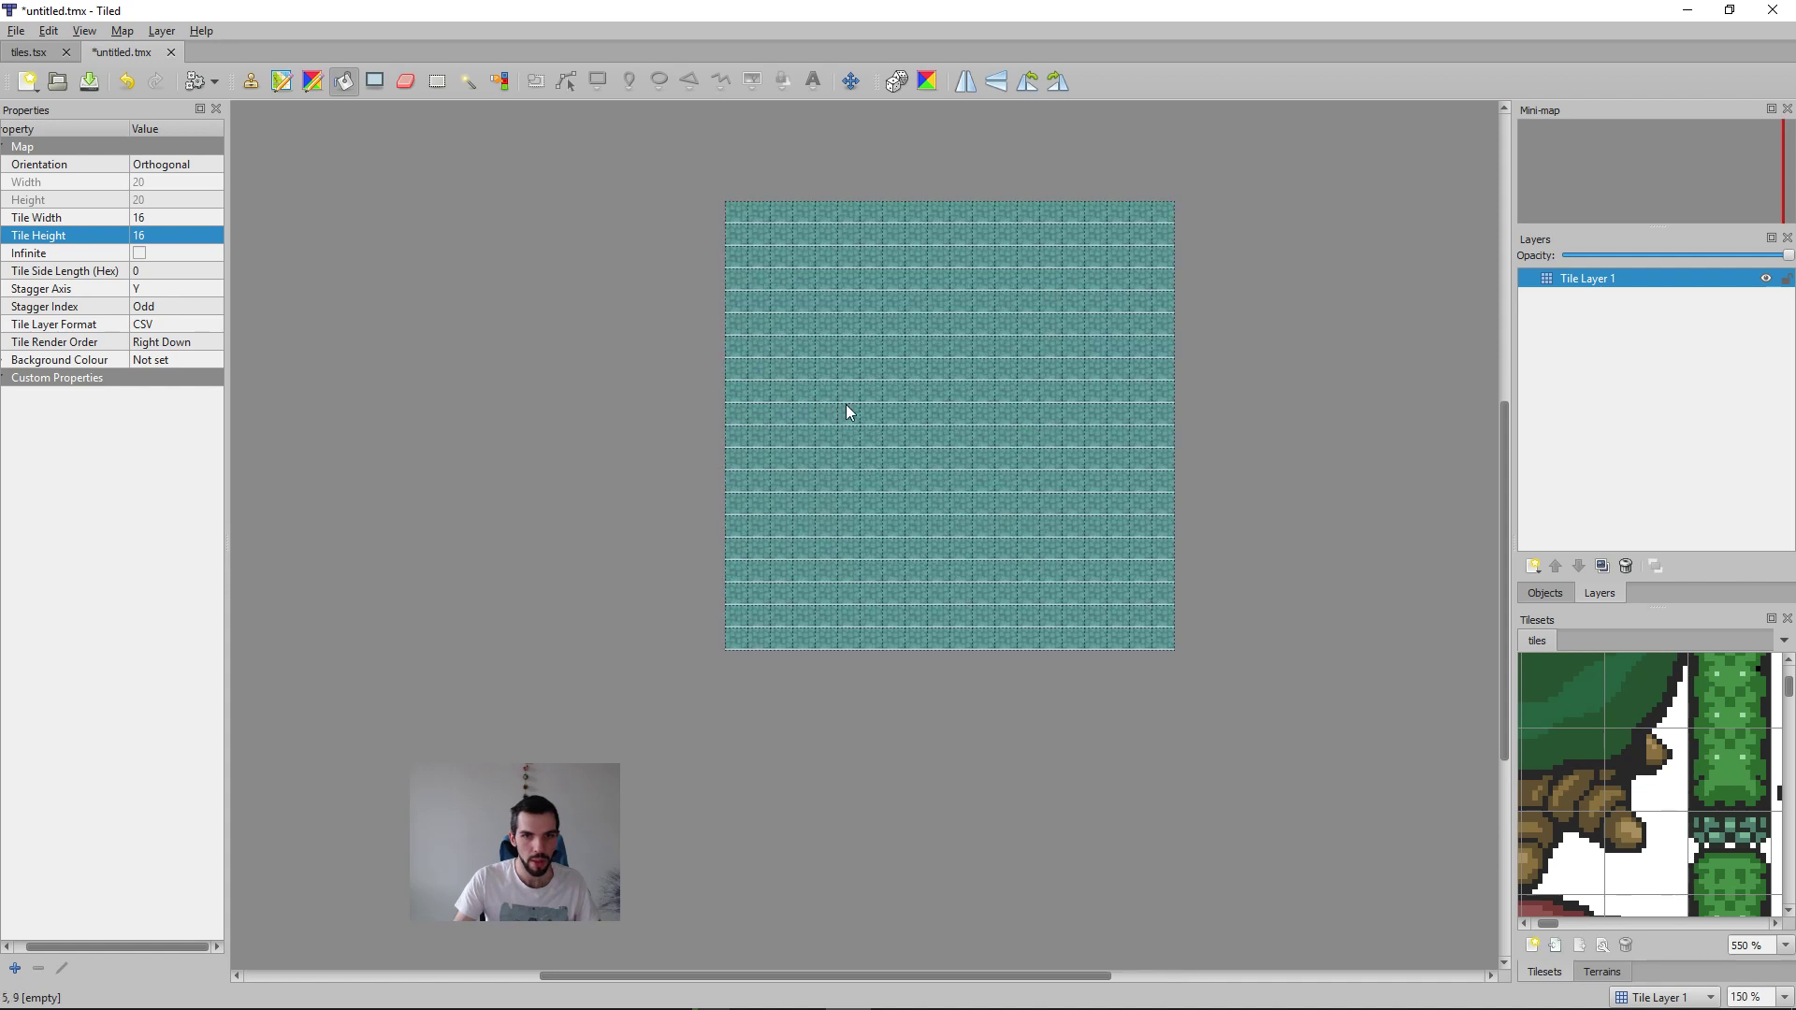
{"action": "scroll", "coordinate": [1078, 489], "scroll_direction": "up", "scroll_amount": 2, "text": "ctrl"}
{"action": "scroll", "coordinate": [1692, 900], "scroll_direction": "down", "scroll_amount": 2, "text": "ctrl"}
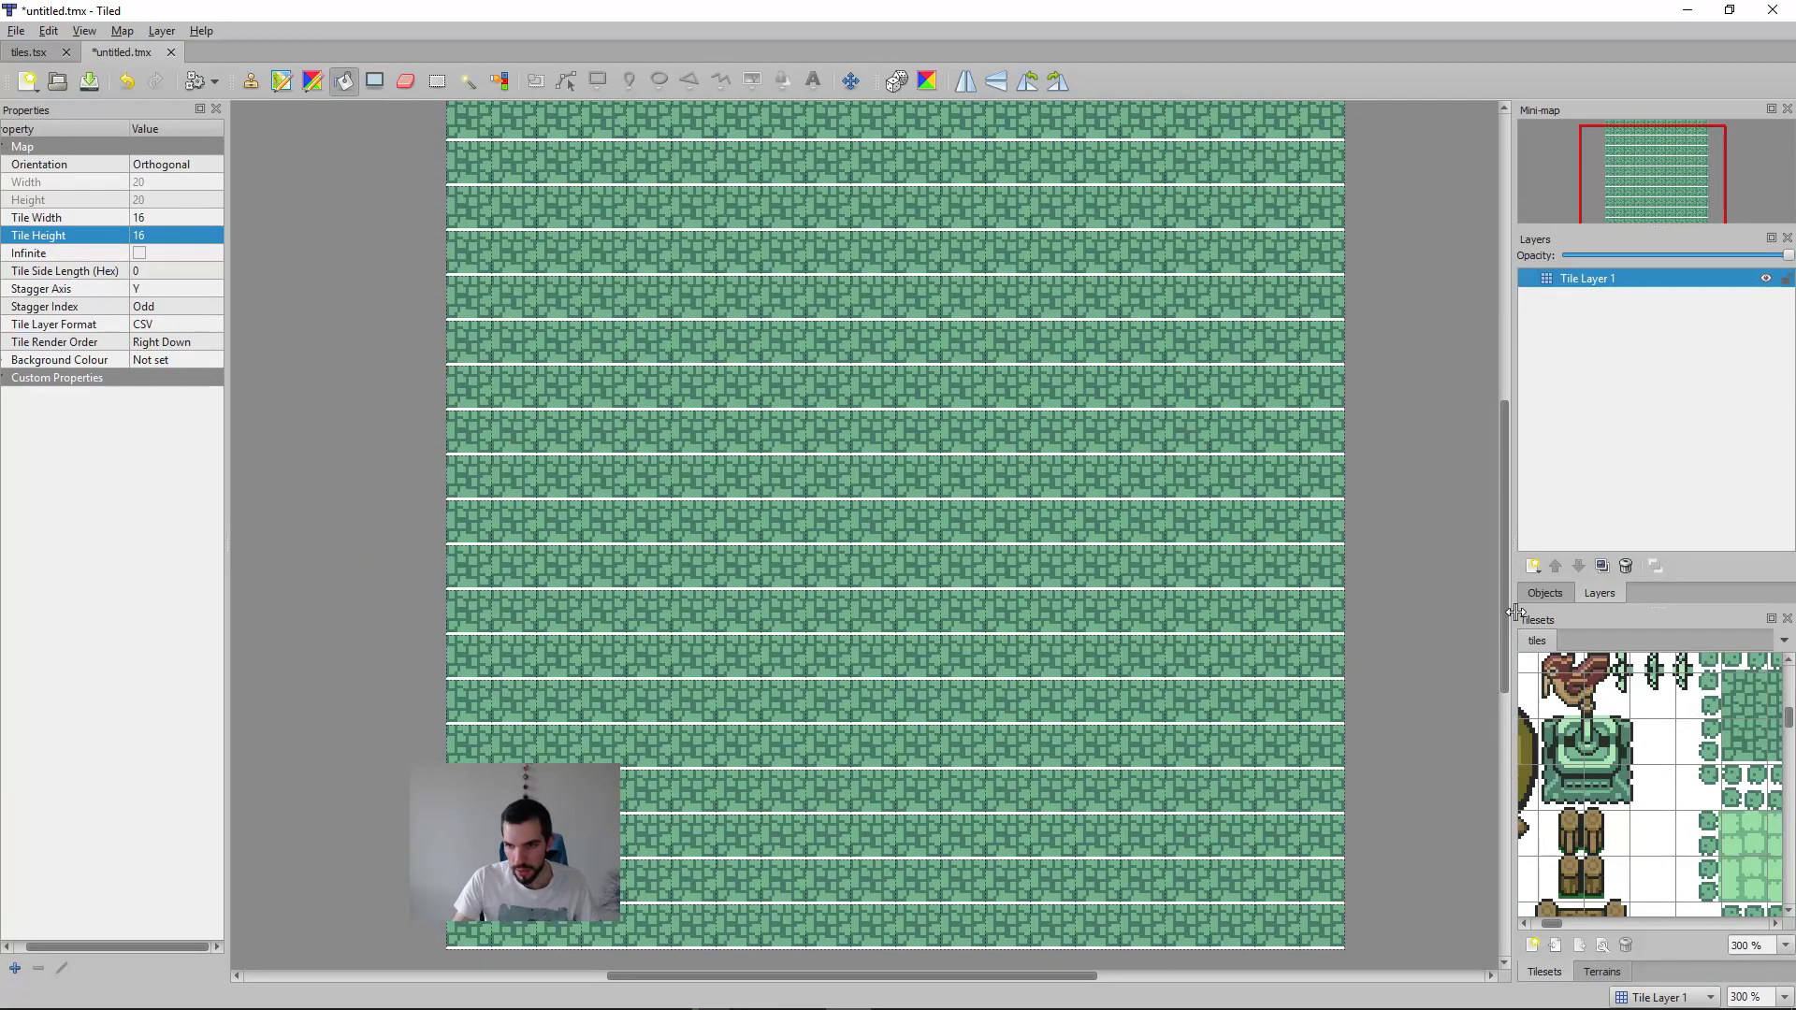
{"action": "left_click_drag", "start_coordinate": [1516, 607], "coordinate": [1295, 606]}
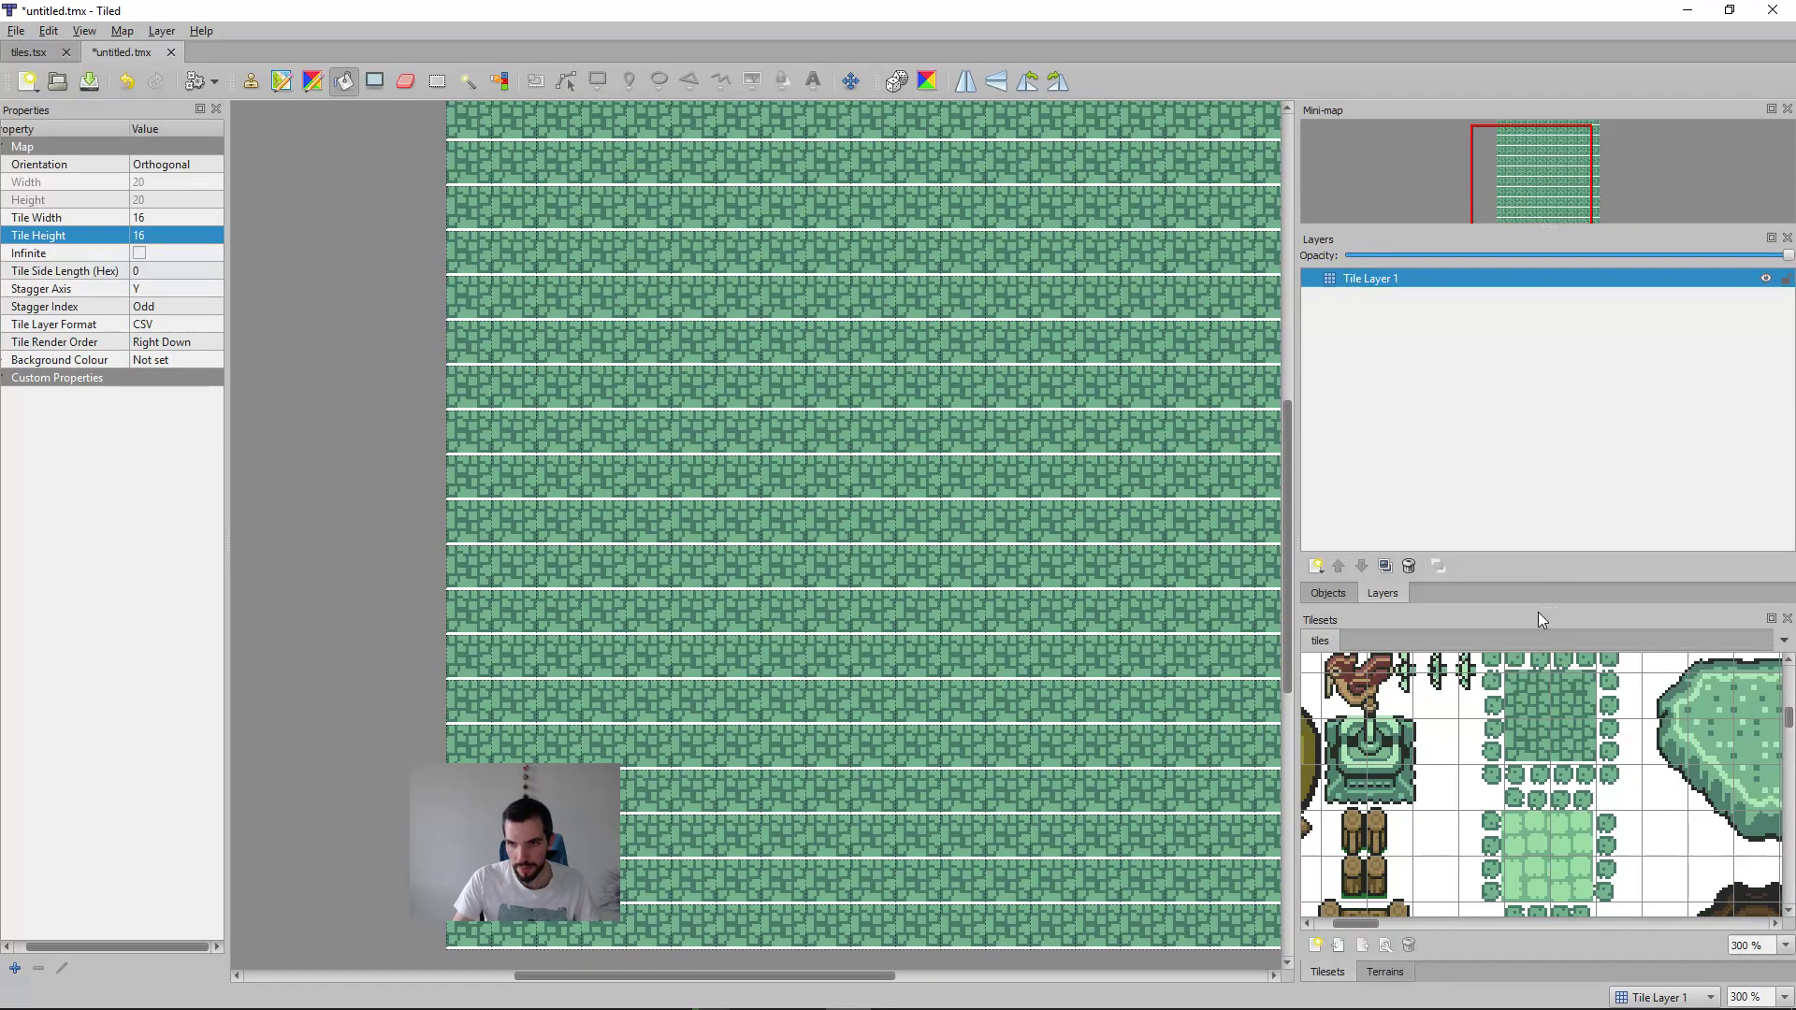
{"action": "left_click_drag", "start_coordinate": [1543, 605], "coordinate": [1548, 387]}
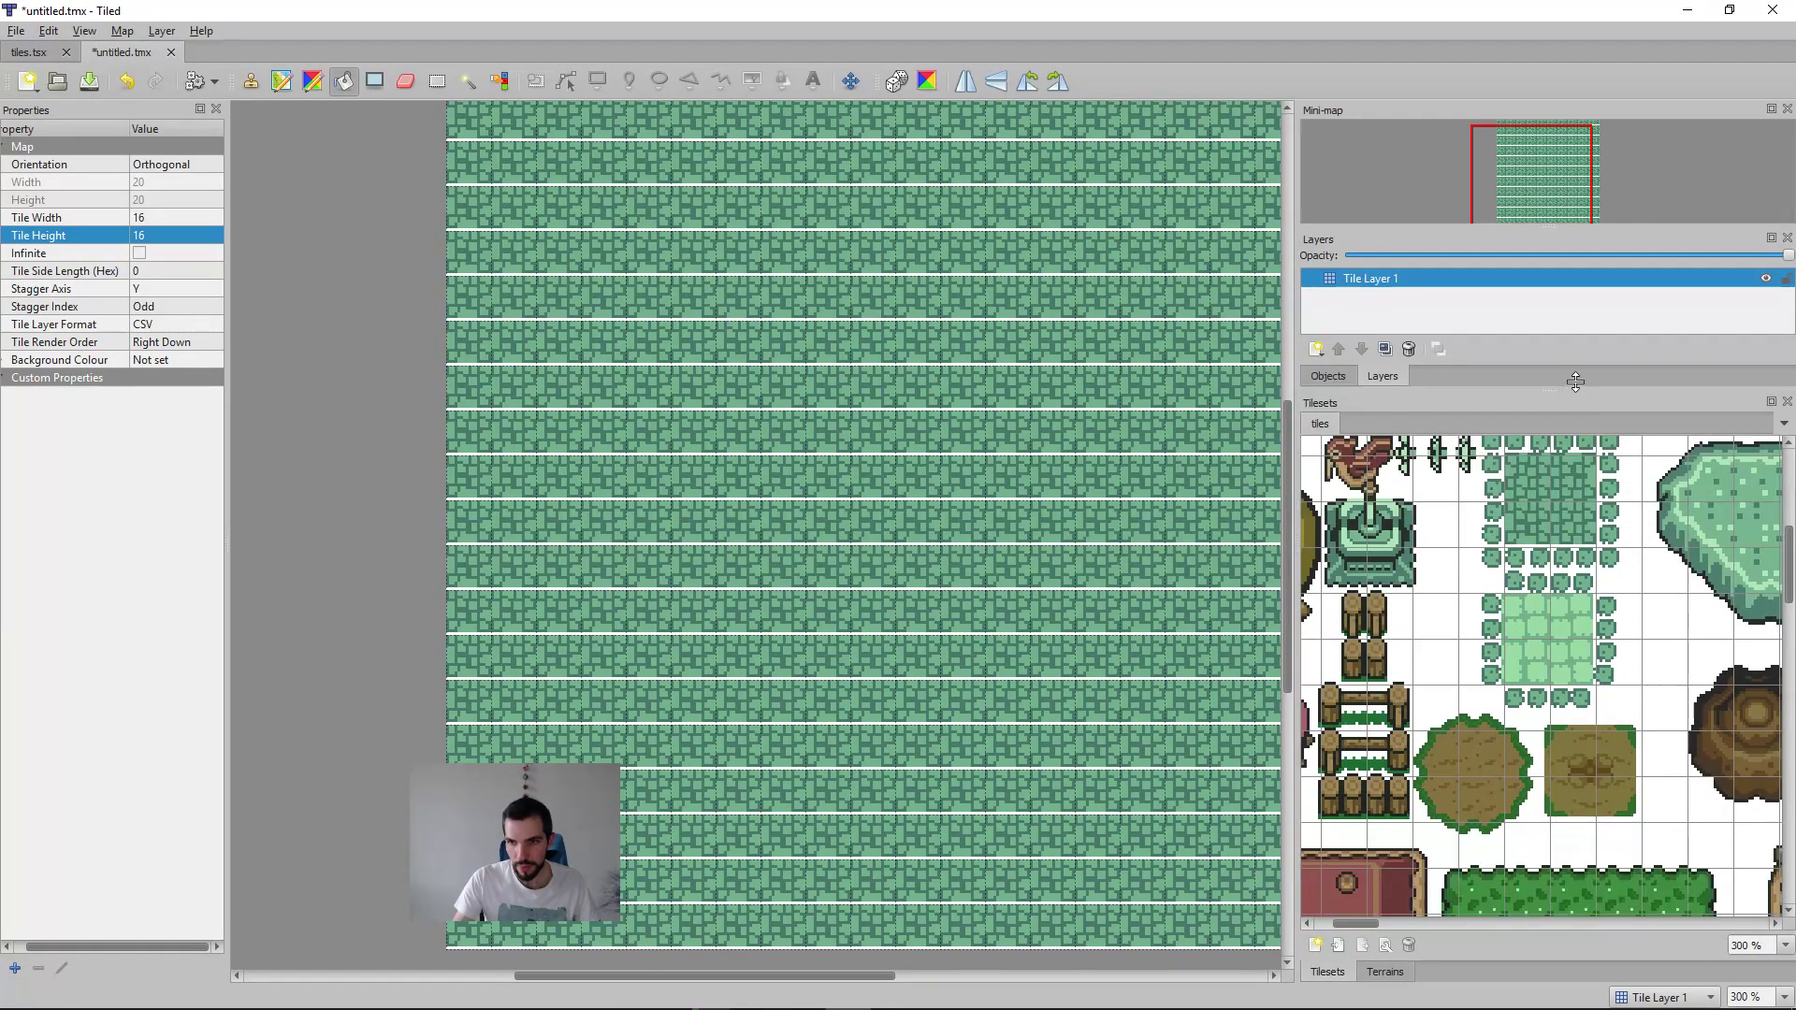
Step: Fill the whole map with a tile from the lower part of the light green paving block
{"action": "left_click", "coordinate": [1553, 666]}
{"action": "left_click", "coordinate": [1514, 649]}
{"action": "left_click", "coordinate": [973, 672]}
{"action": "left_click", "coordinate": [830, 492]}
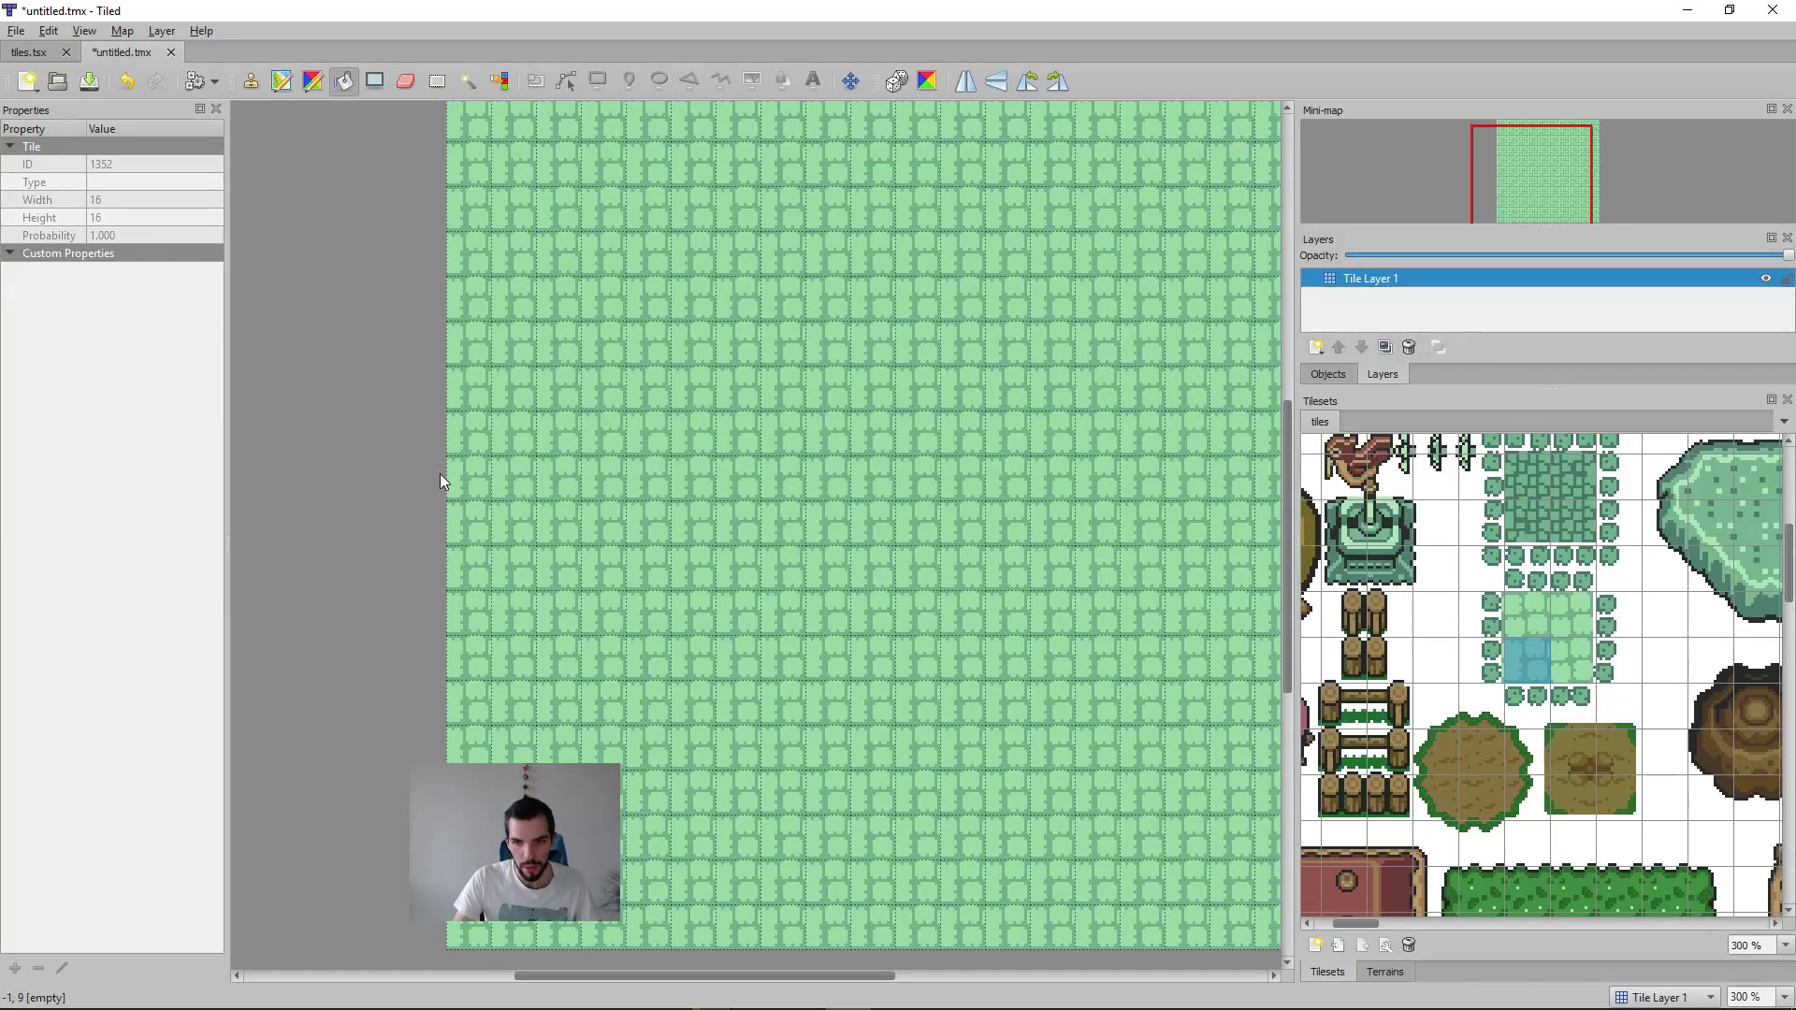
Step: Find a seamless green ground tile in the middle of the leafy roof block and fill the whole map with it
{"action": "left_click", "coordinate": [1485, 762]}
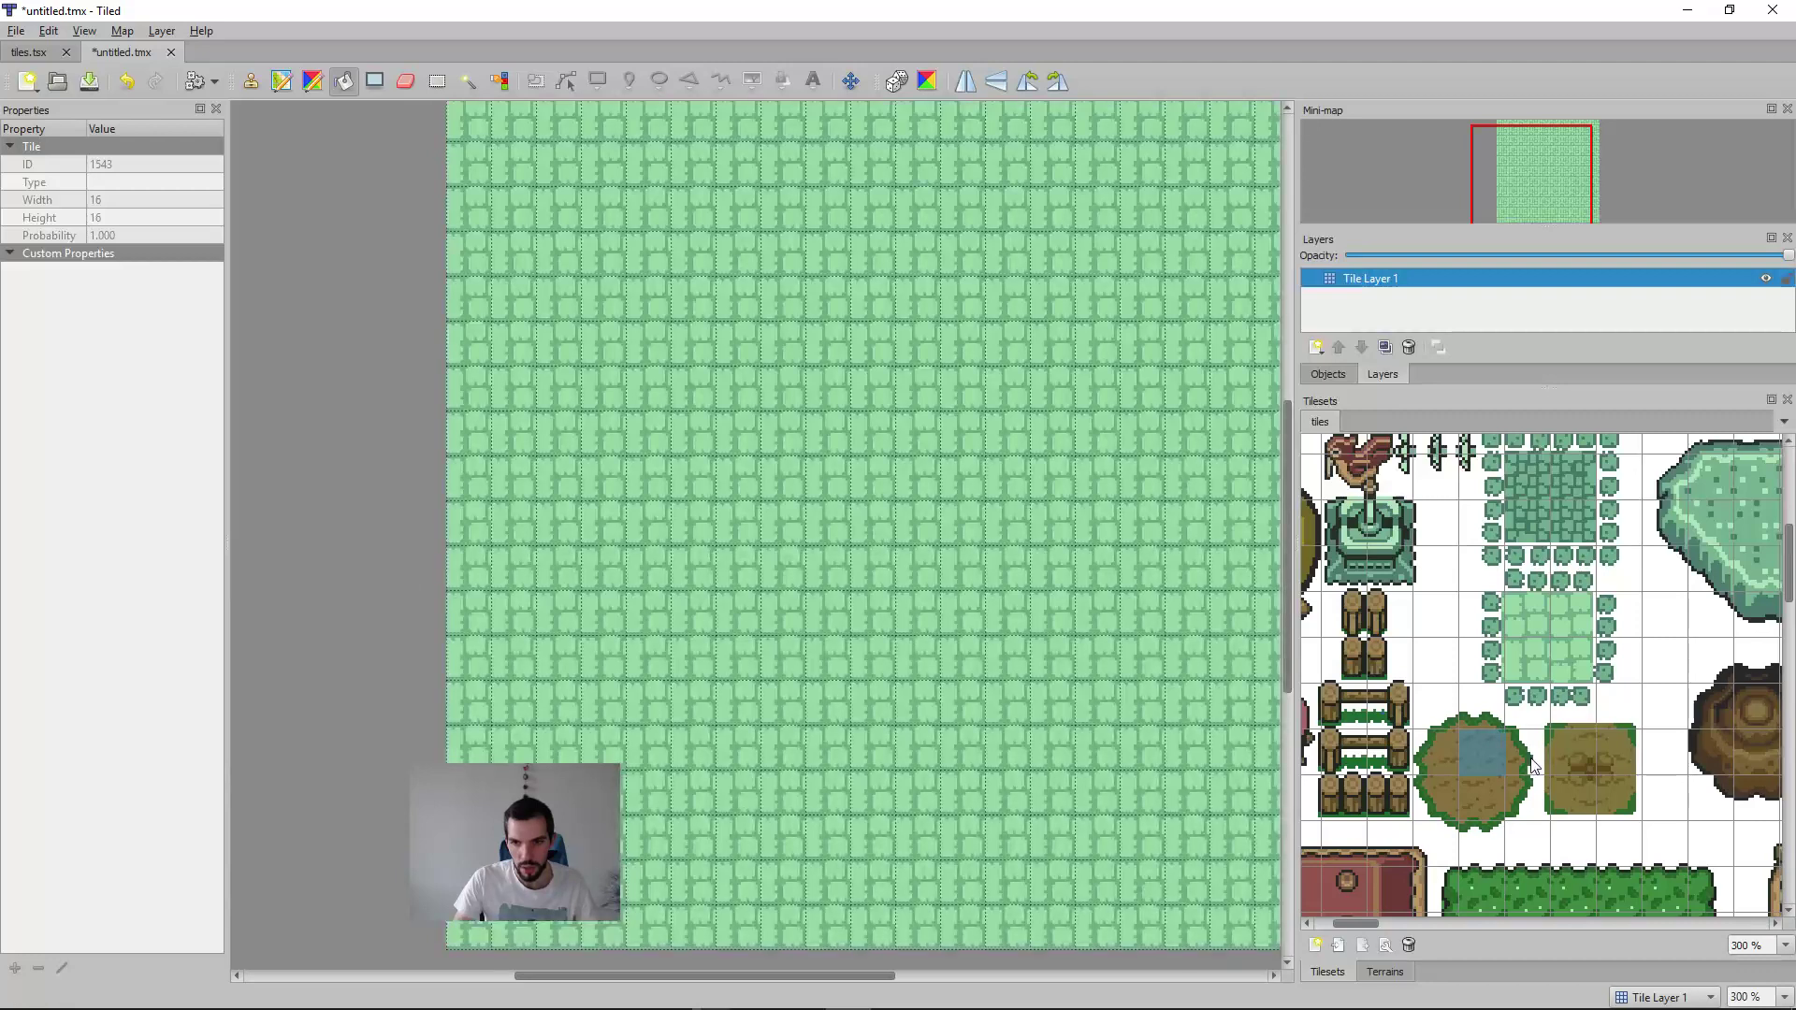
{"action": "scroll", "coordinate": [1587, 756], "scroll_direction": "down", "scroll_amount": 5}
{"action": "scroll", "coordinate": [1586, 756], "scroll_direction": "up", "scroll_amount": 3}
{"action": "scroll", "coordinate": [1591, 756], "scroll_direction": "down", "scroll_amount": 3, "text": "ctrl"}
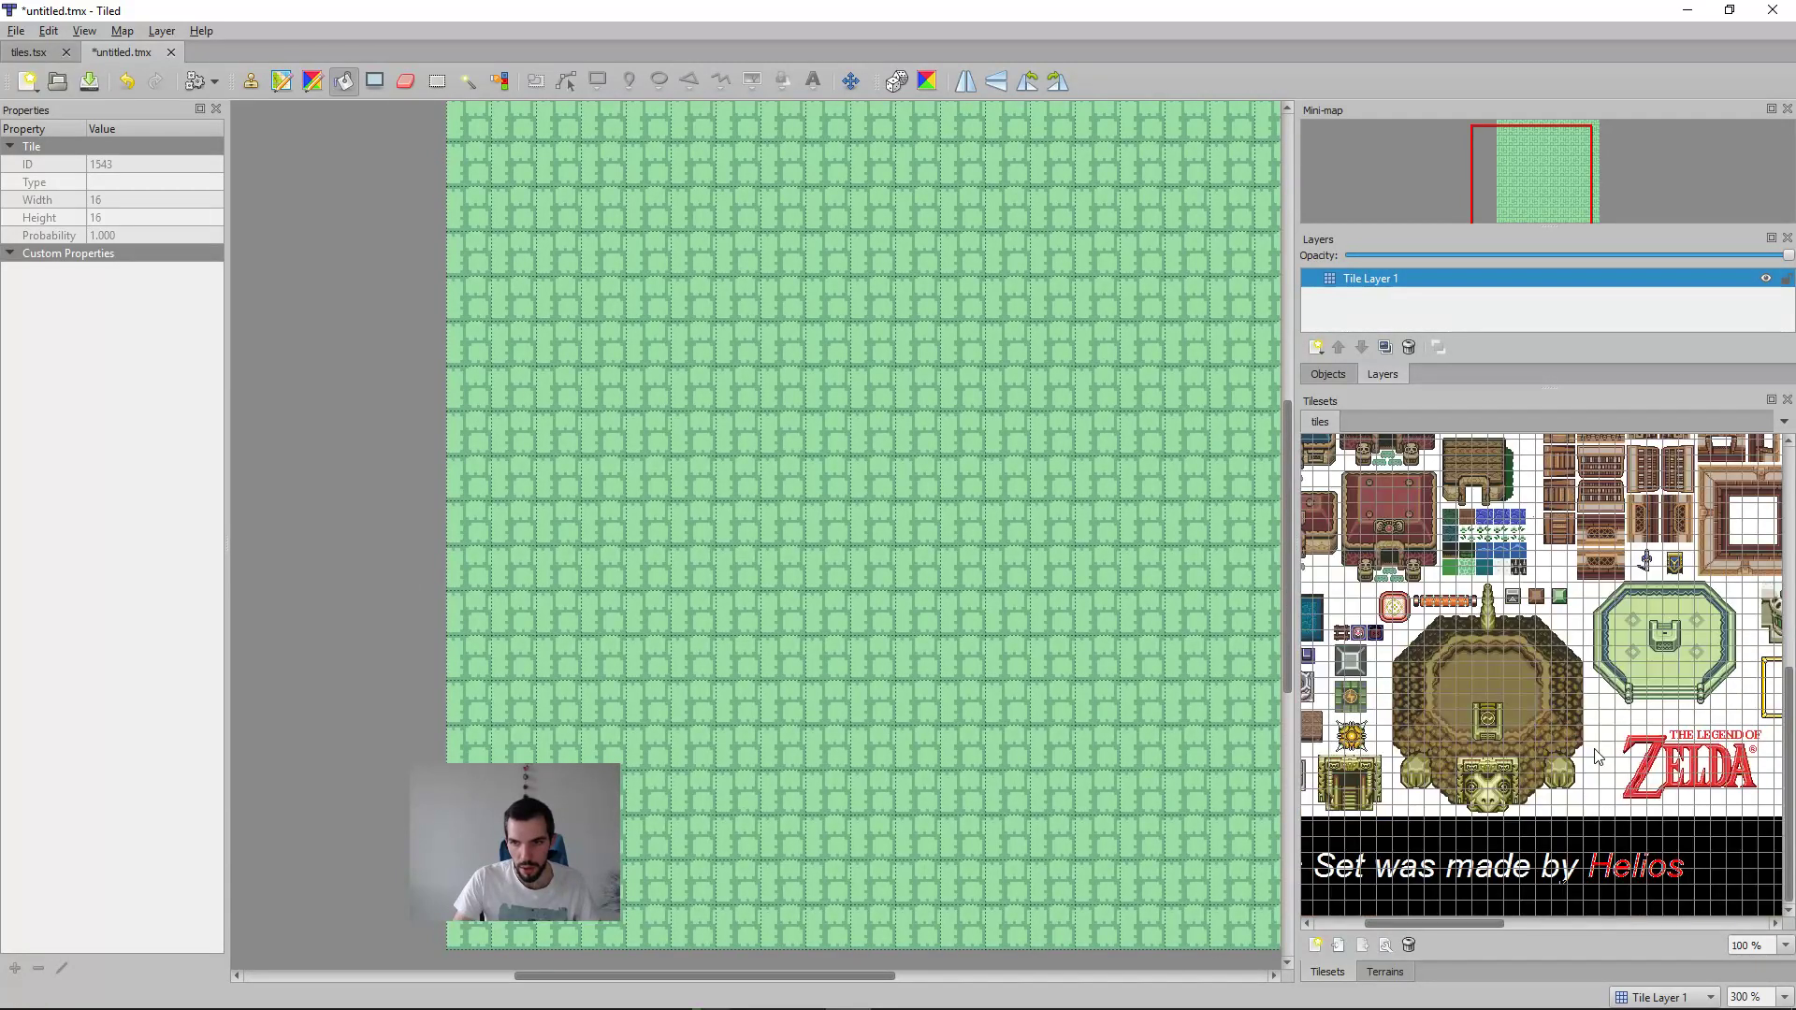
{"action": "scroll", "coordinate": [1591, 735], "scroll_direction": "up", "scroll_amount": 5}
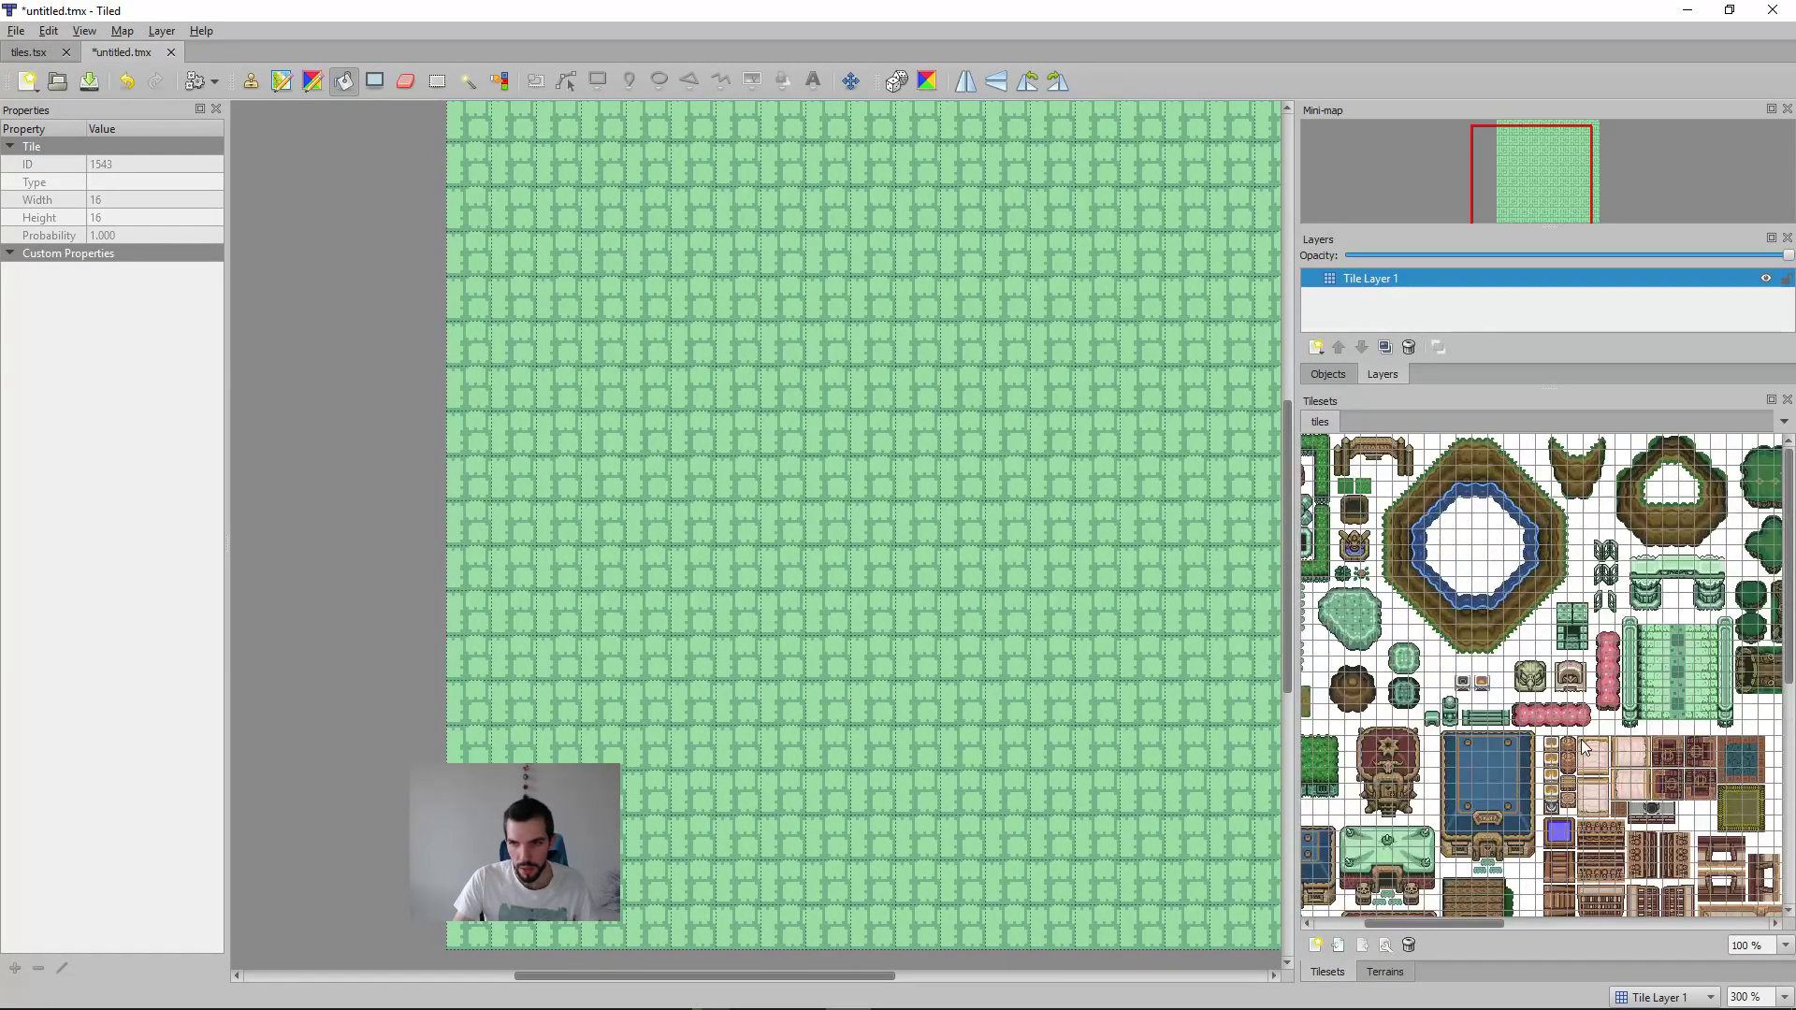
{"action": "left_click_drag", "start_coordinate": [1494, 923], "coordinate": [1272, 788]}
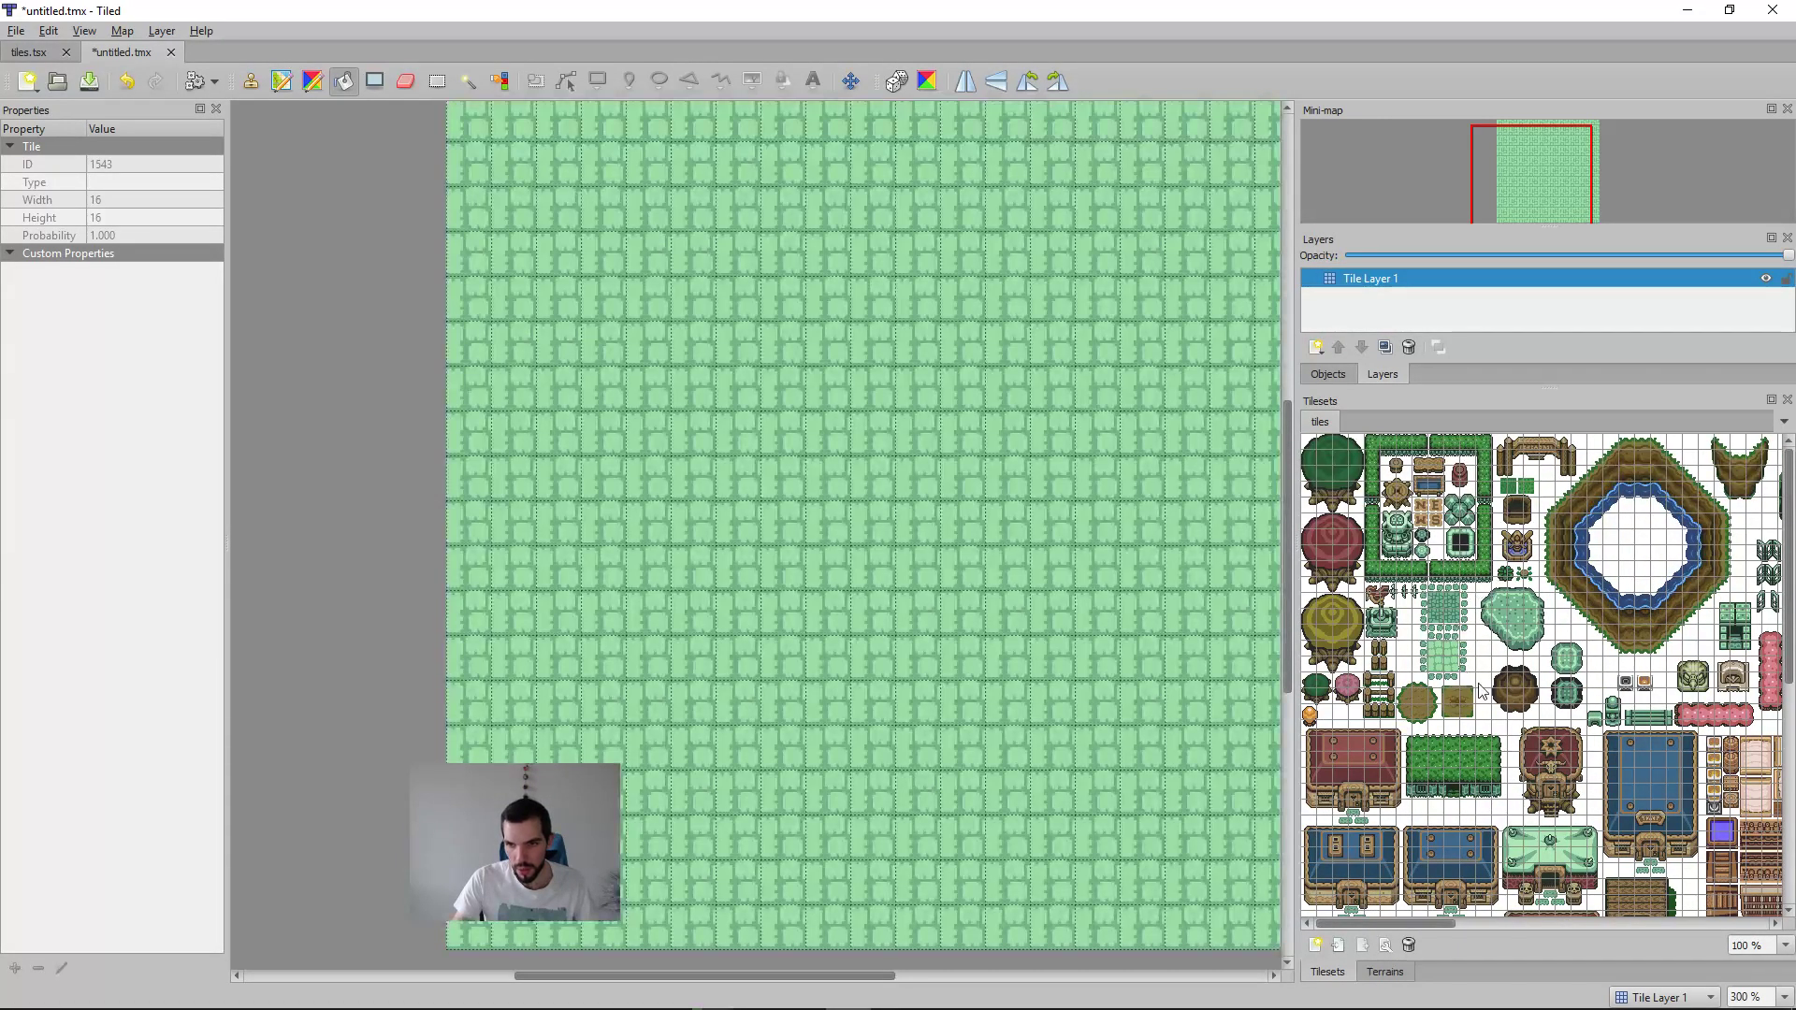
{"action": "scroll", "coordinate": [1482, 693], "scroll_direction": "down", "scroll_amount": 10}
{"action": "scroll", "coordinate": [1491, 695], "scroll_direction": "up", "scroll_amount": 8}
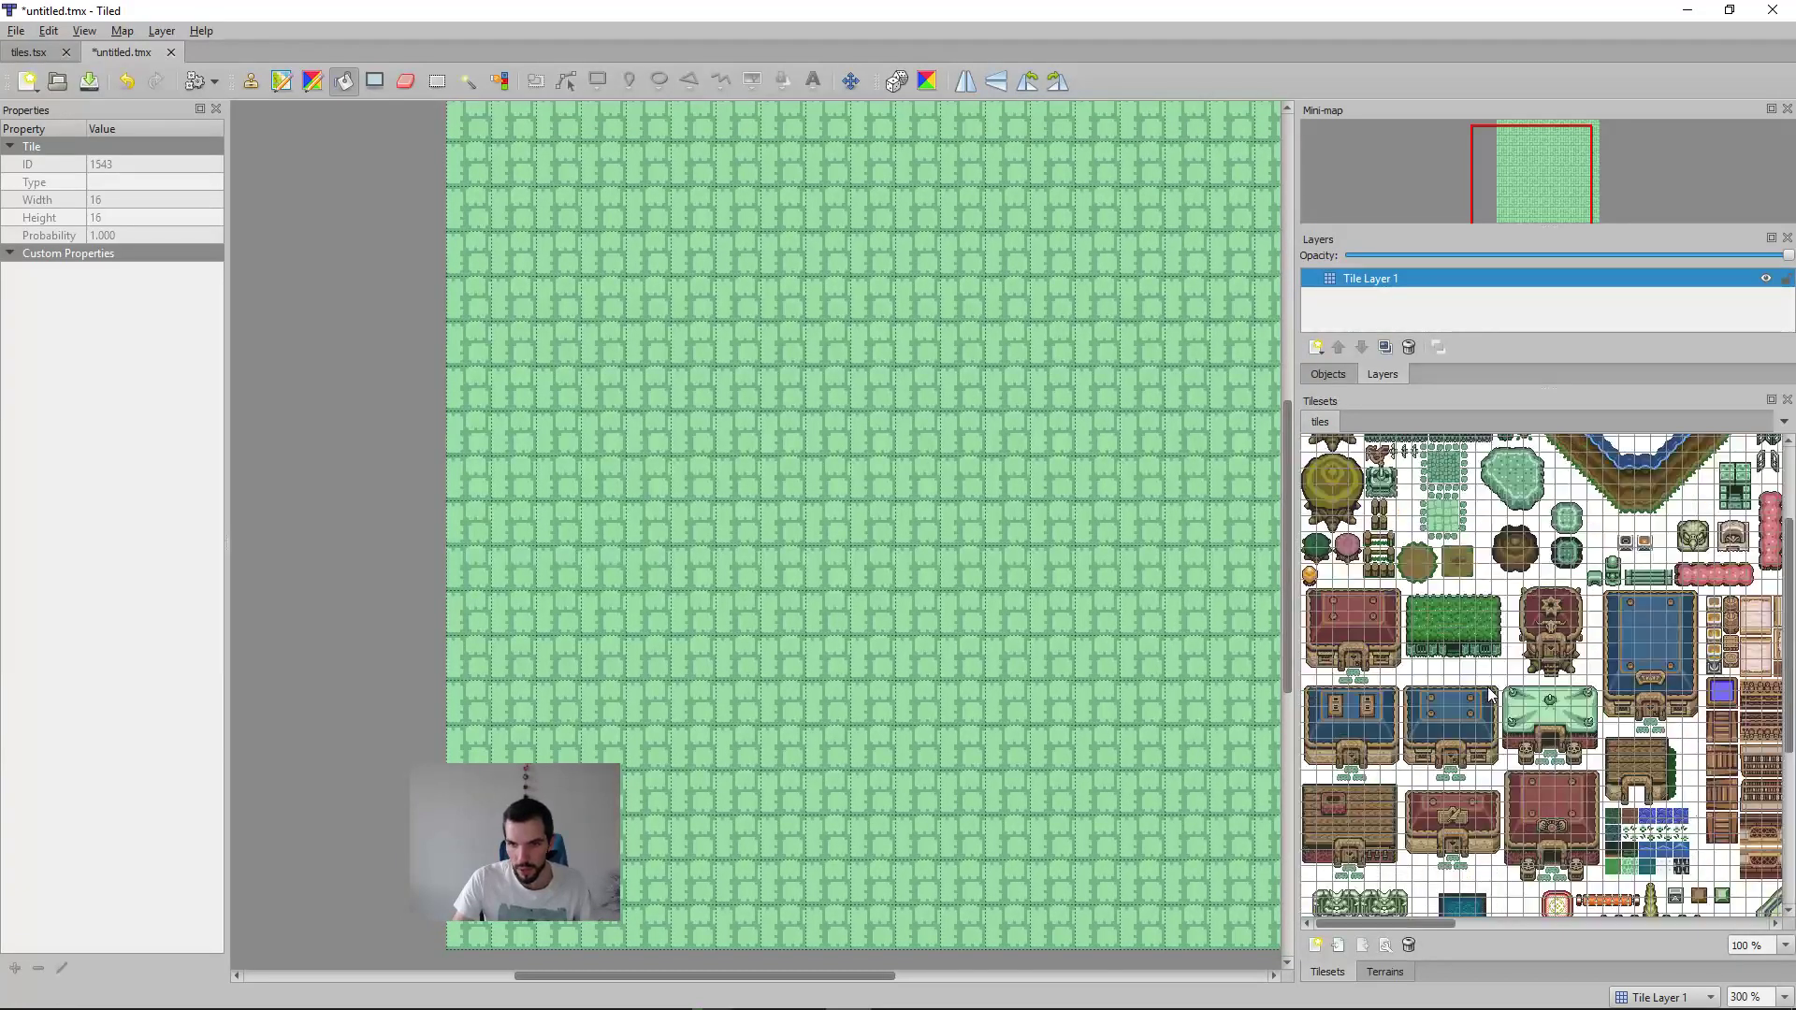
{"action": "scroll", "coordinate": [1489, 683], "scroll_direction": "up", "scroll_amount": 2}
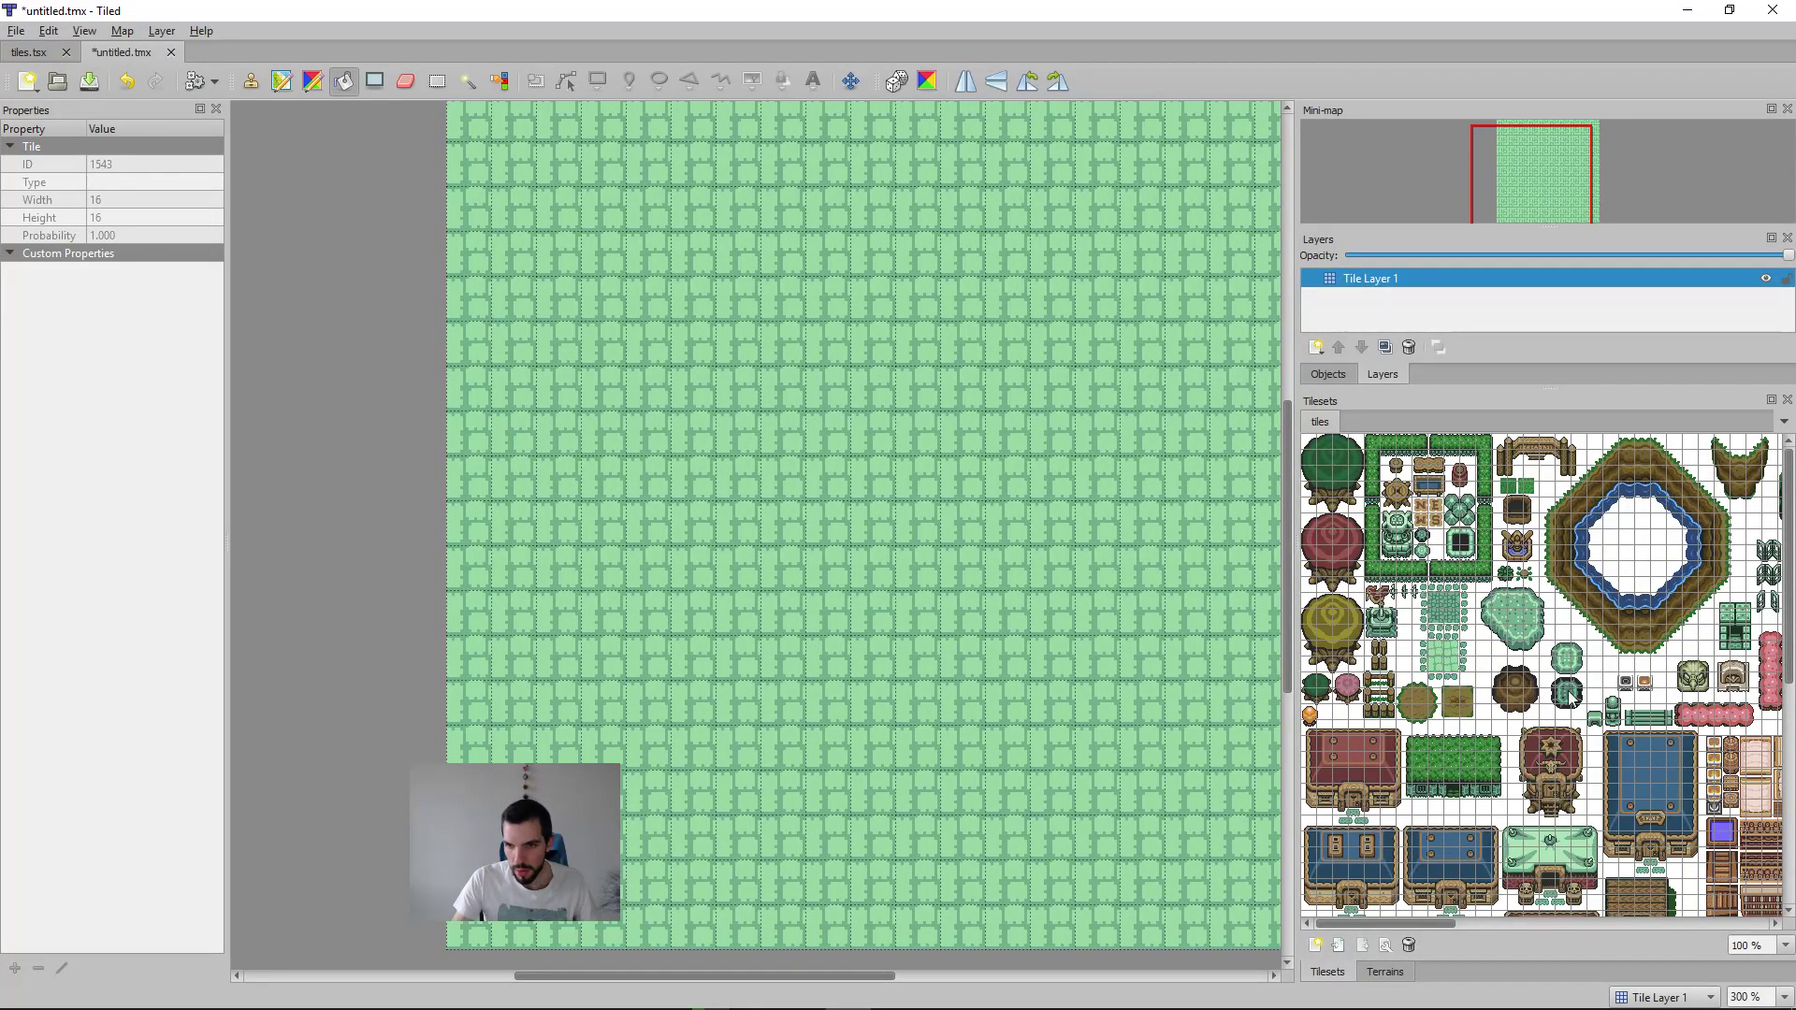
{"action": "left_click", "coordinate": [1455, 748]}
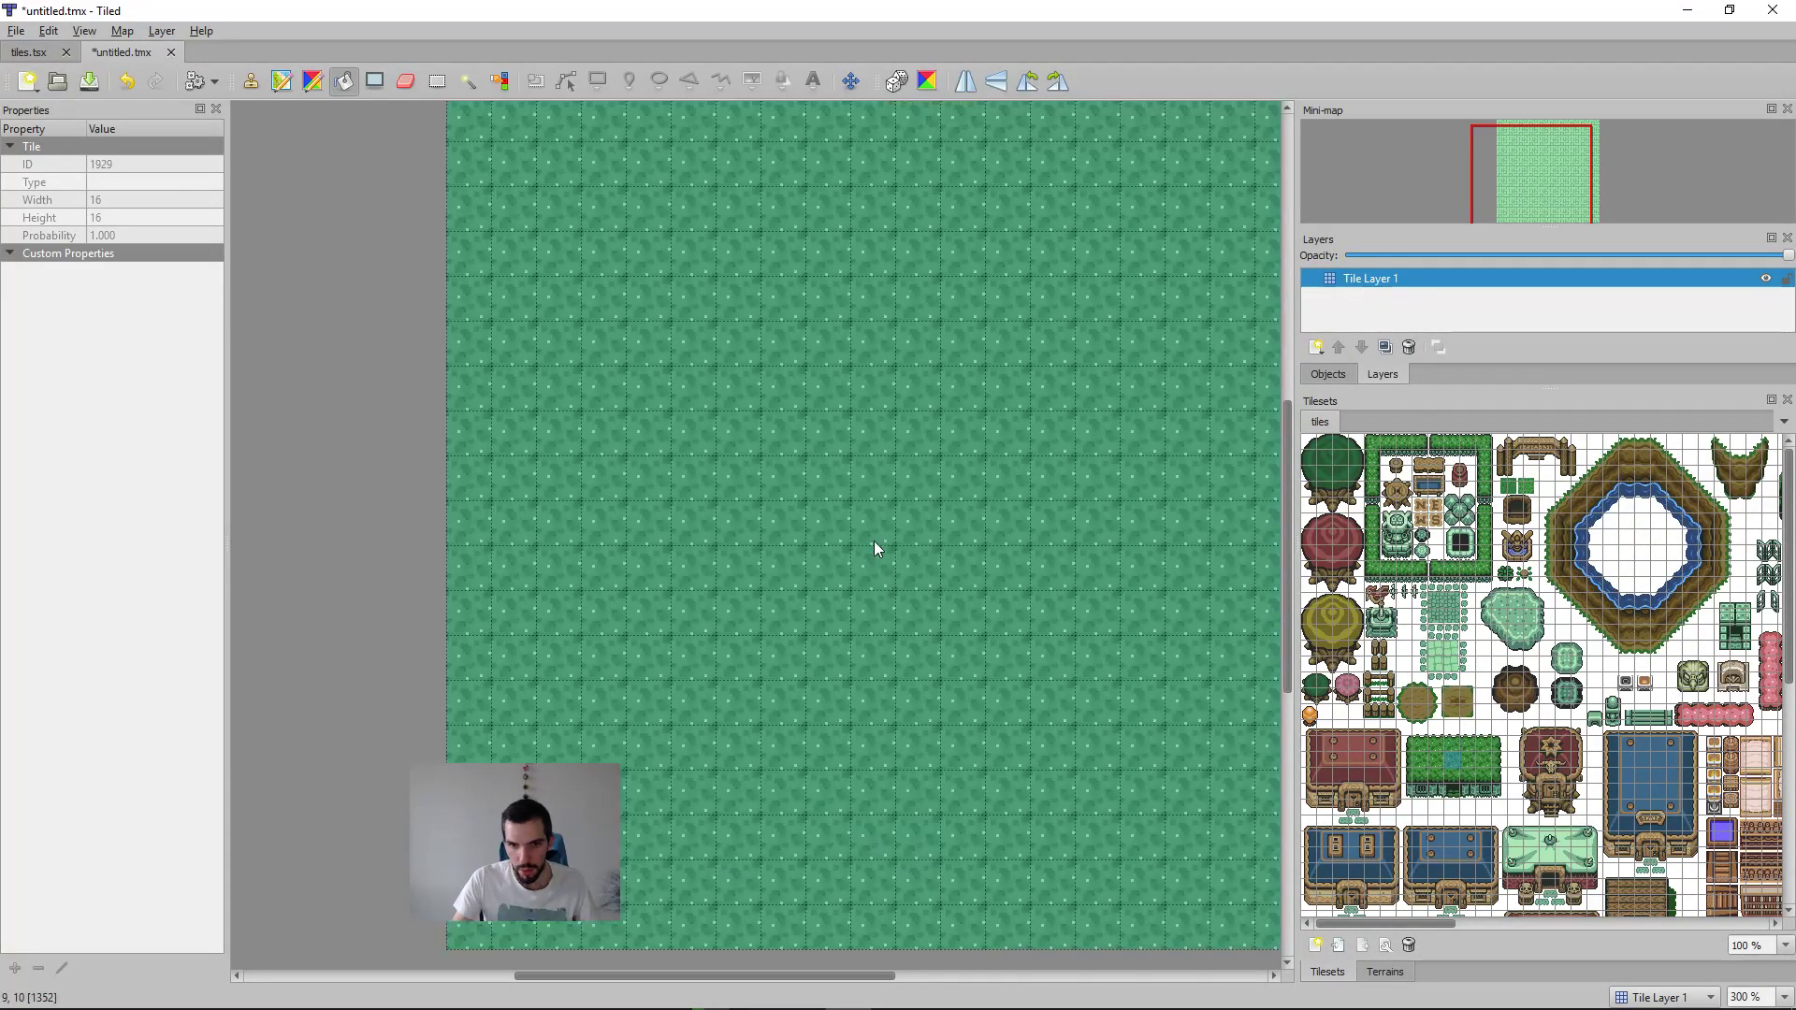
{"action": "left_click", "coordinate": [874, 541]}
Step: Examine how the grass, tree, hedge, cliff and gate tiles line up with the tileset's 16 px grid
{"action": "scroll", "coordinate": [1602, 617], "scroll_direction": "up", "scroll_amount": 4, "text": "ctrl"}
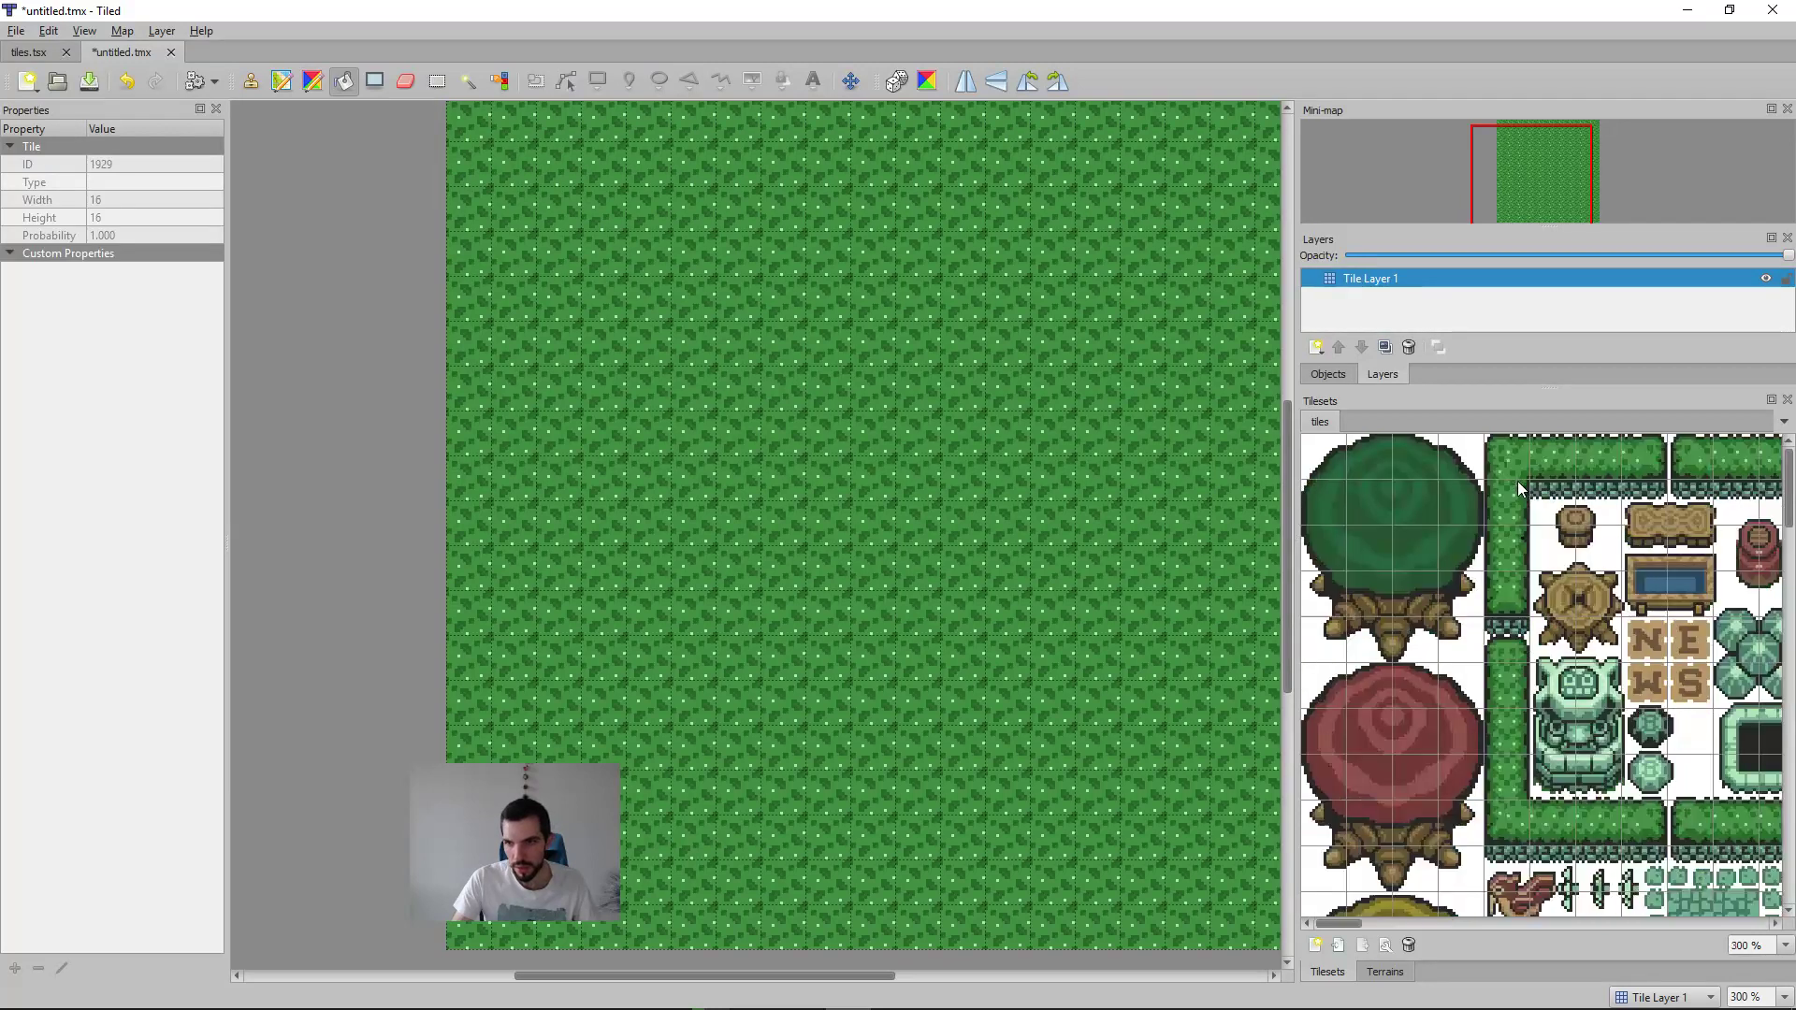
{"action": "mouse_move", "coordinate": [1348, 926]}
{"action": "left_mouse_down"}
{"action": "mouse_move", "coordinate": [1517, 919]}
{"action": "mouse_move", "coordinate": [1371, 912]}
{"action": "left_mouse_up"}
{"action": "left_click", "coordinate": [1598, 636]}
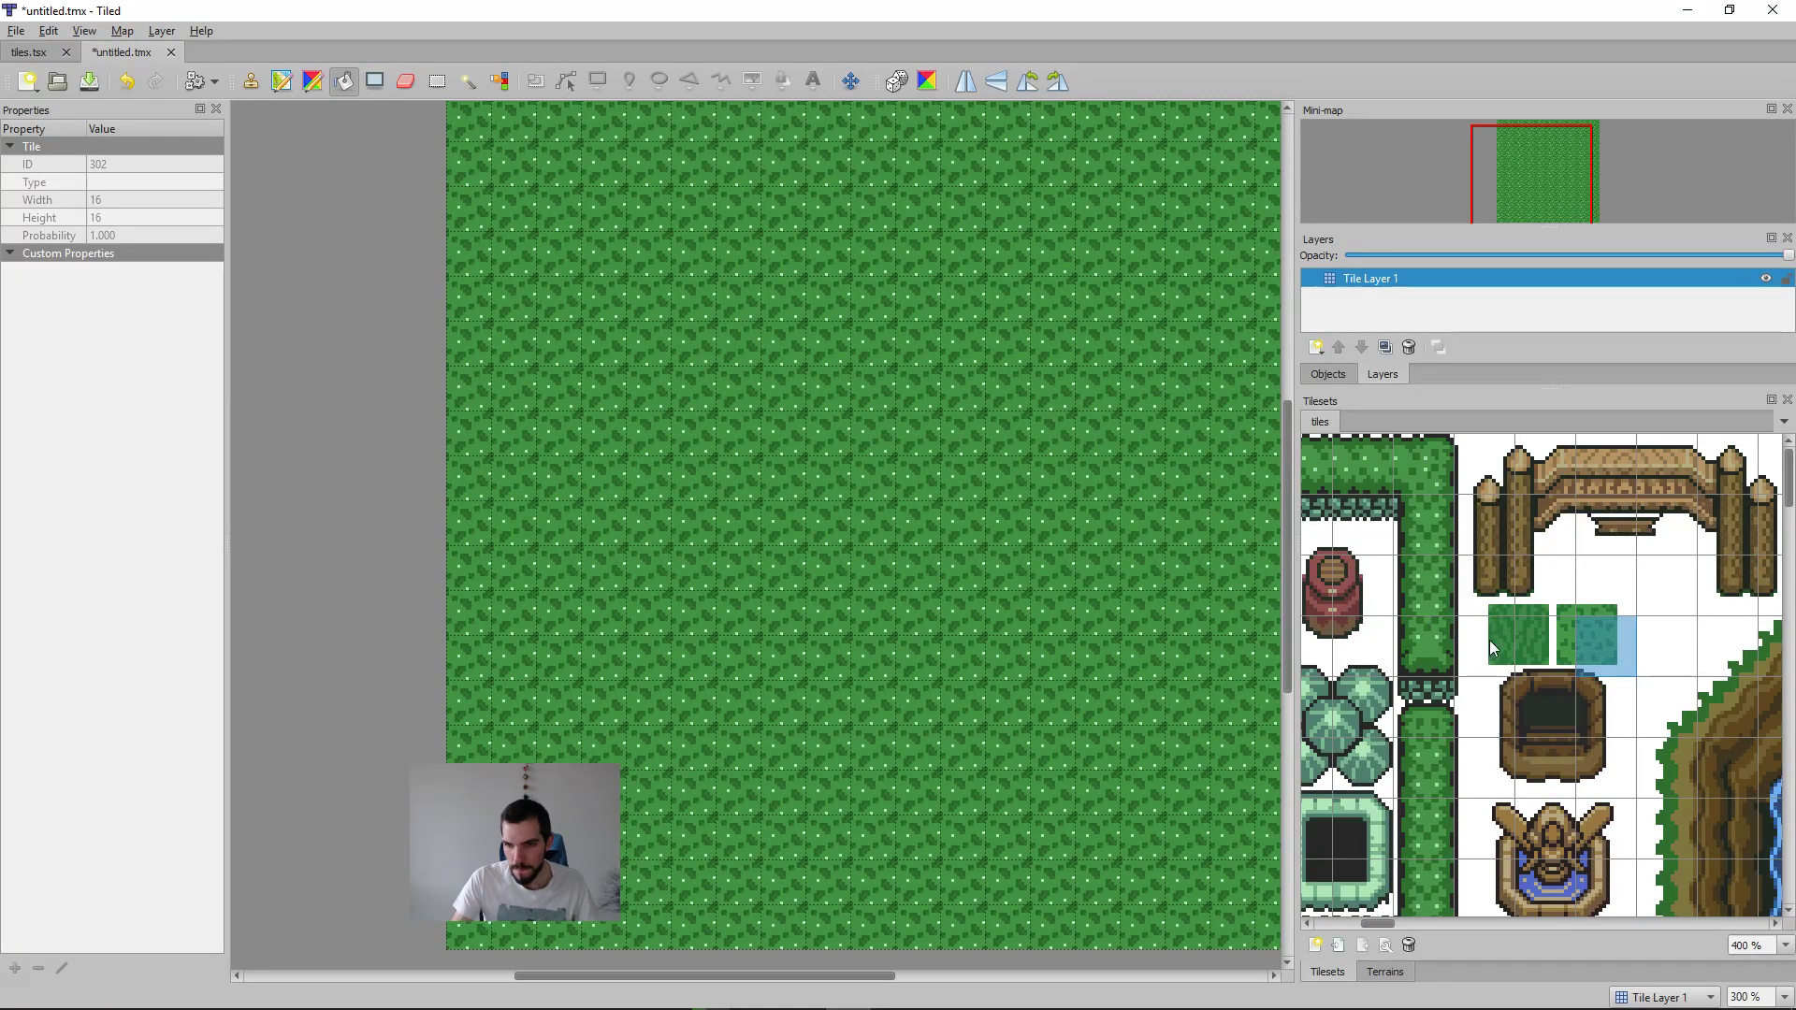
{"action": "left_click_drag", "start_coordinate": [1379, 924], "coordinate": [1318, 922]}
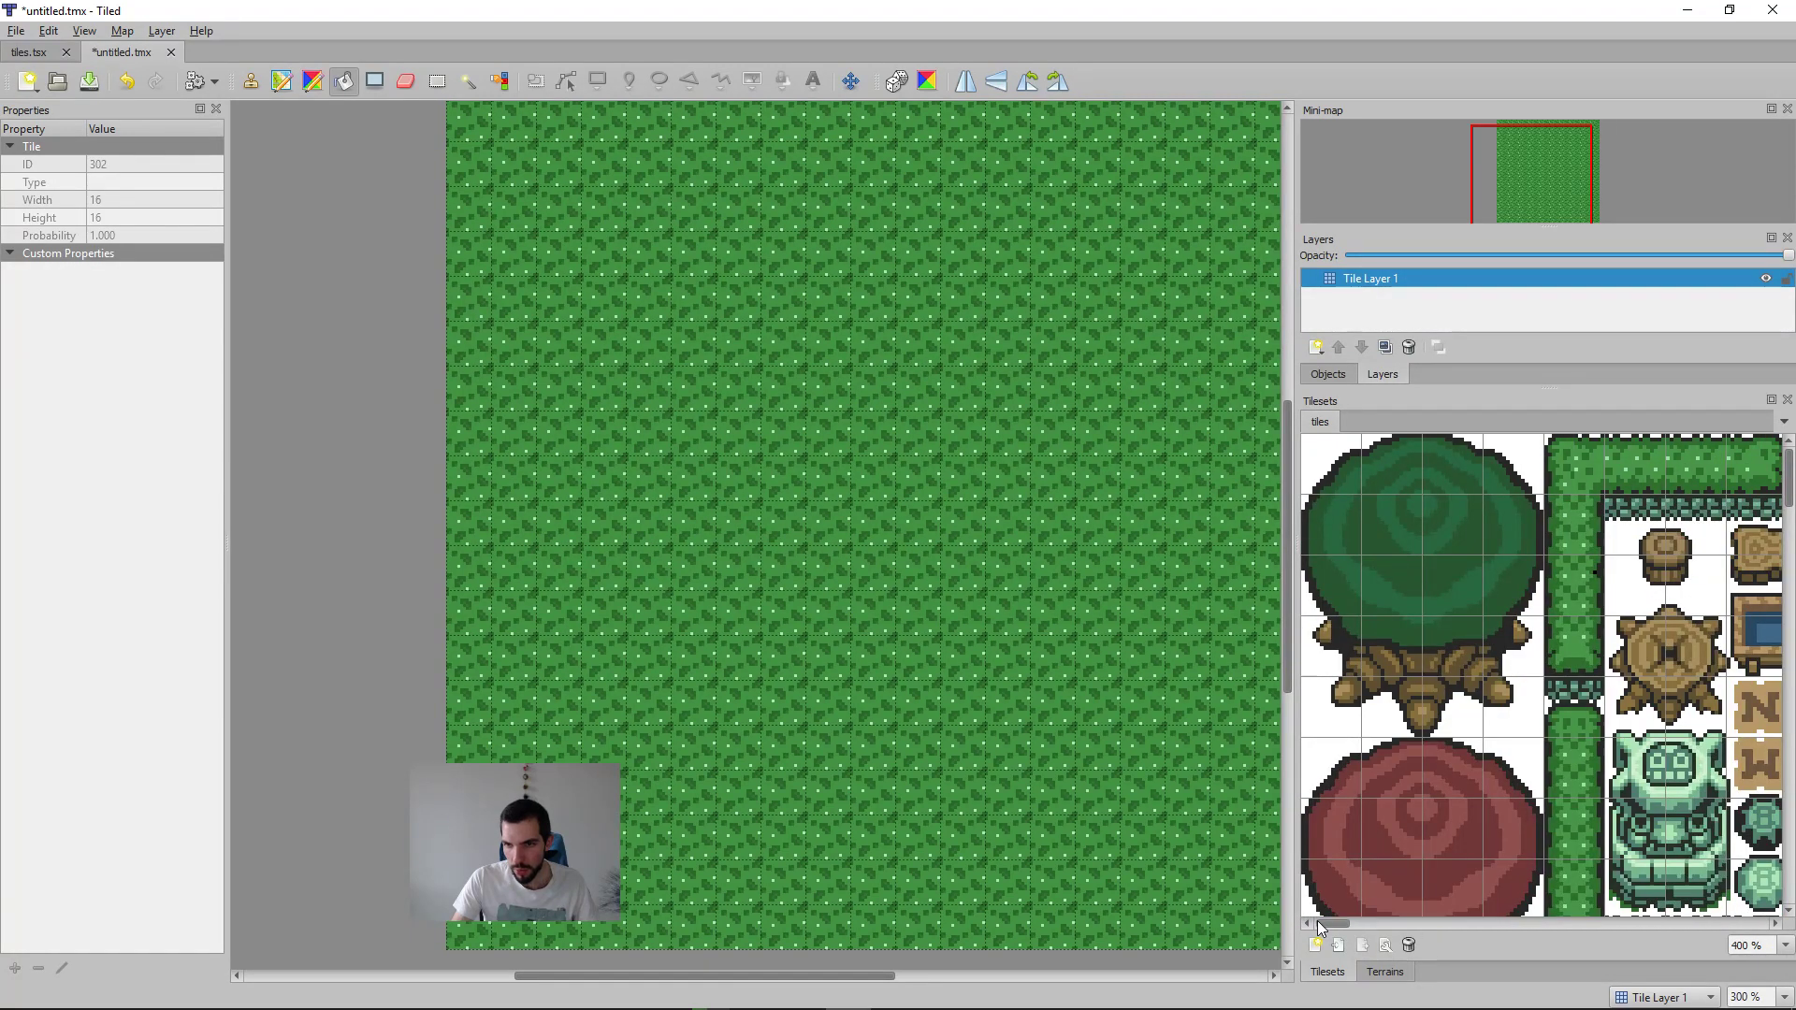
{"action": "left_click_drag", "start_coordinate": [1500, 720], "coordinate": [1289, 423]}
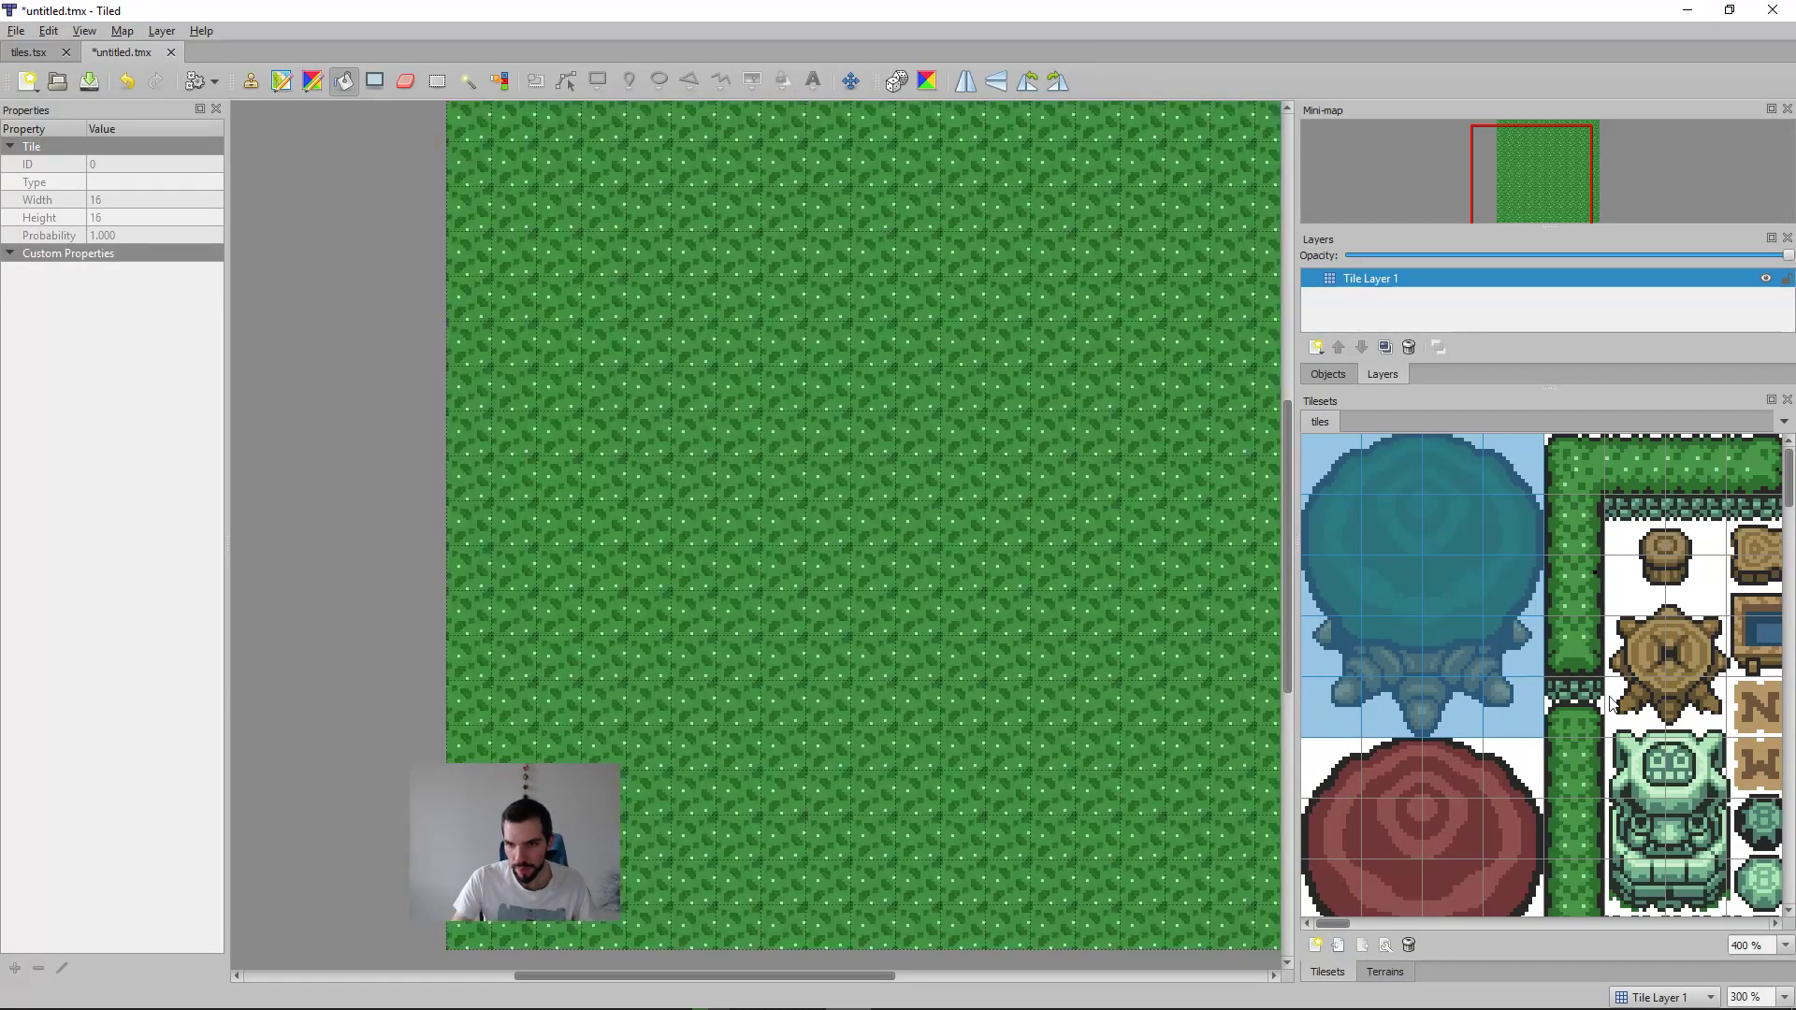
{"action": "left_click", "coordinate": [1578, 591]}
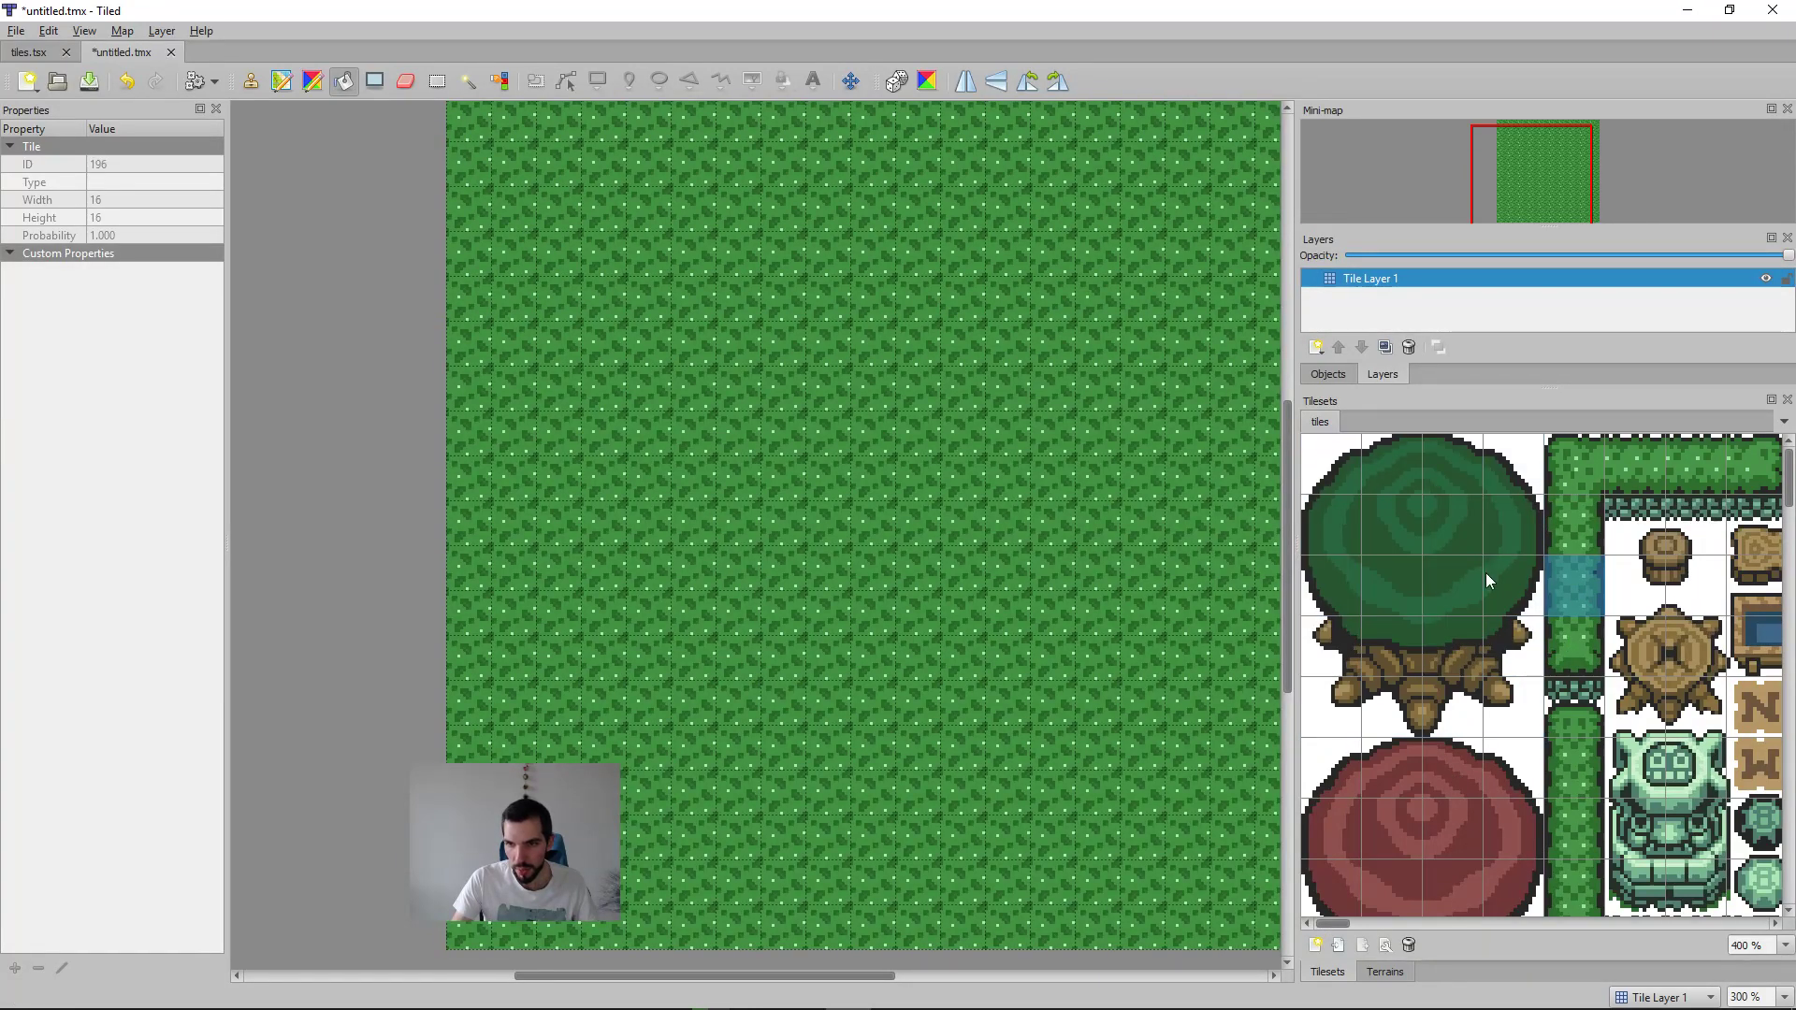
{"action": "left_click", "coordinate": [1562, 529]}
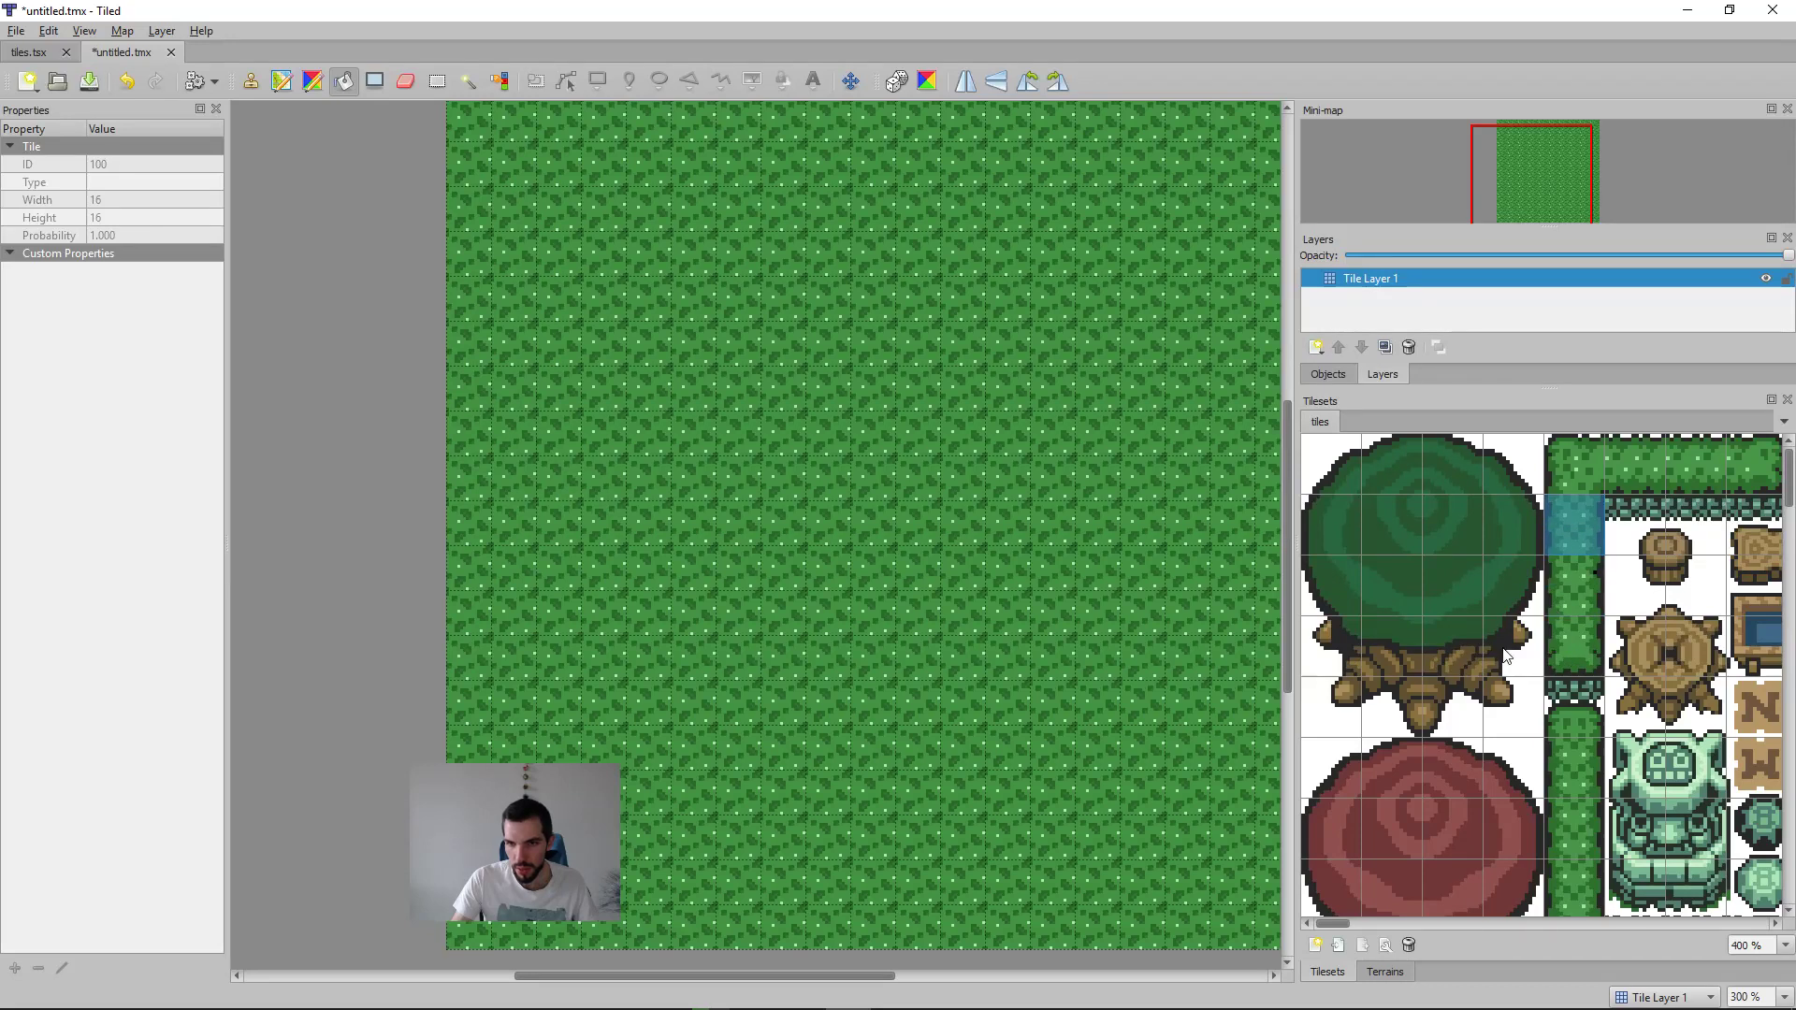
{"action": "left_click_drag", "start_coordinate": [1340, 917], "coordinate": [1448, 915]}
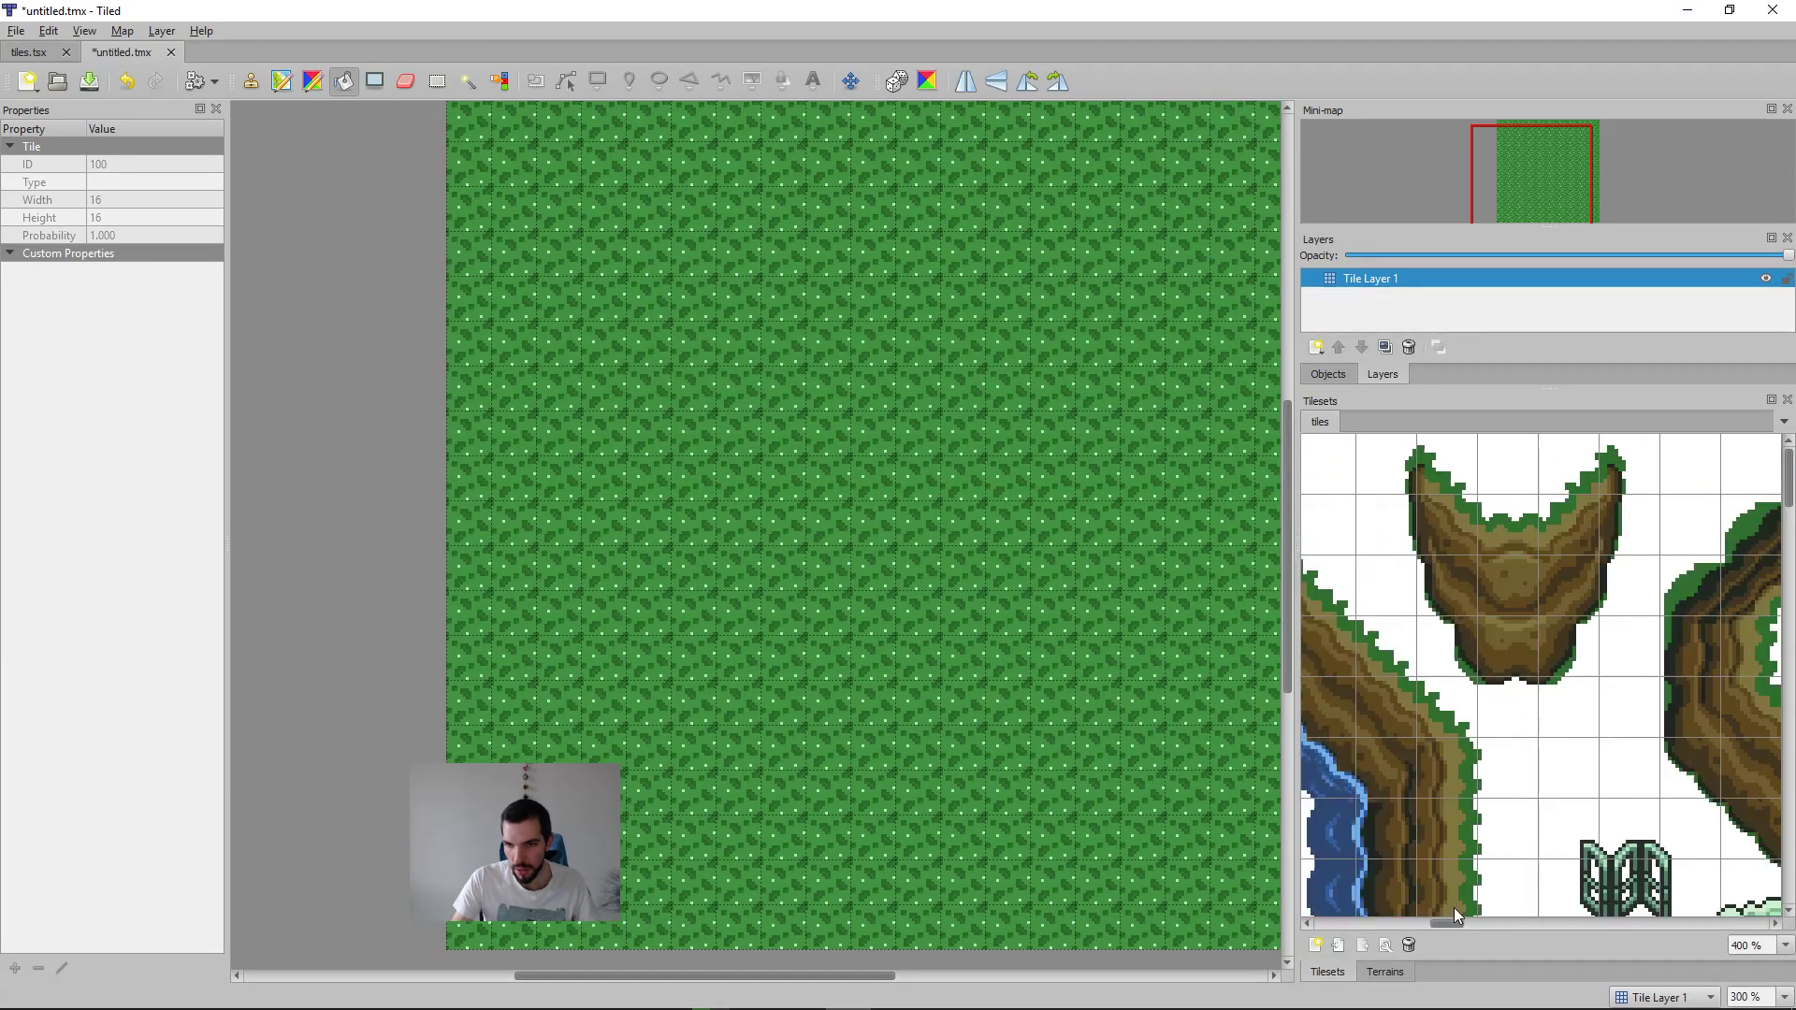
{"action": "scroll", "coordinate": [1596, 722], "scroll_direction": "down", "scroll_amount": 6}
{"action": "scroll", "coordinate": [1596, 721], "scroll_direction": "up", "scroll_amount": 3}
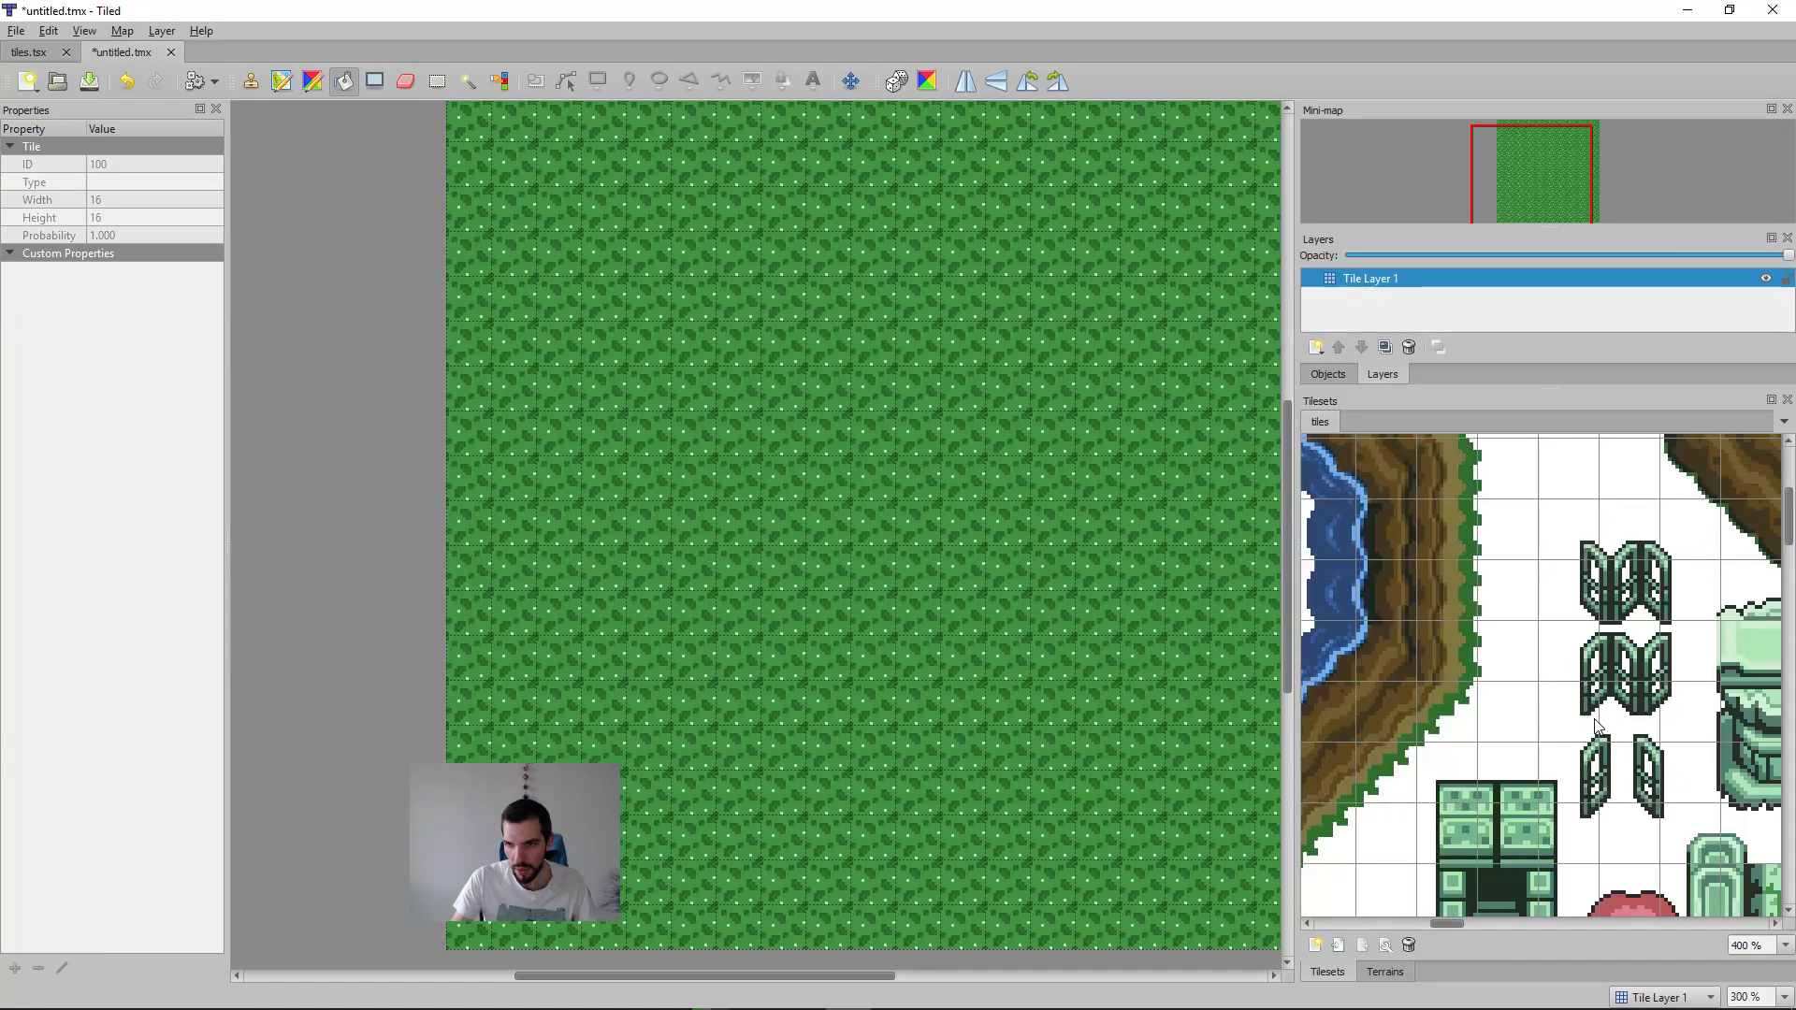
Step: Select the whole large green tree, 4 by 5 tiles, in the tileset and stamp it once onto the grass map
{"action": "scroll", "coordinate": [1667, 701], "scroll_direction": "up", "scroll_amount": 3}
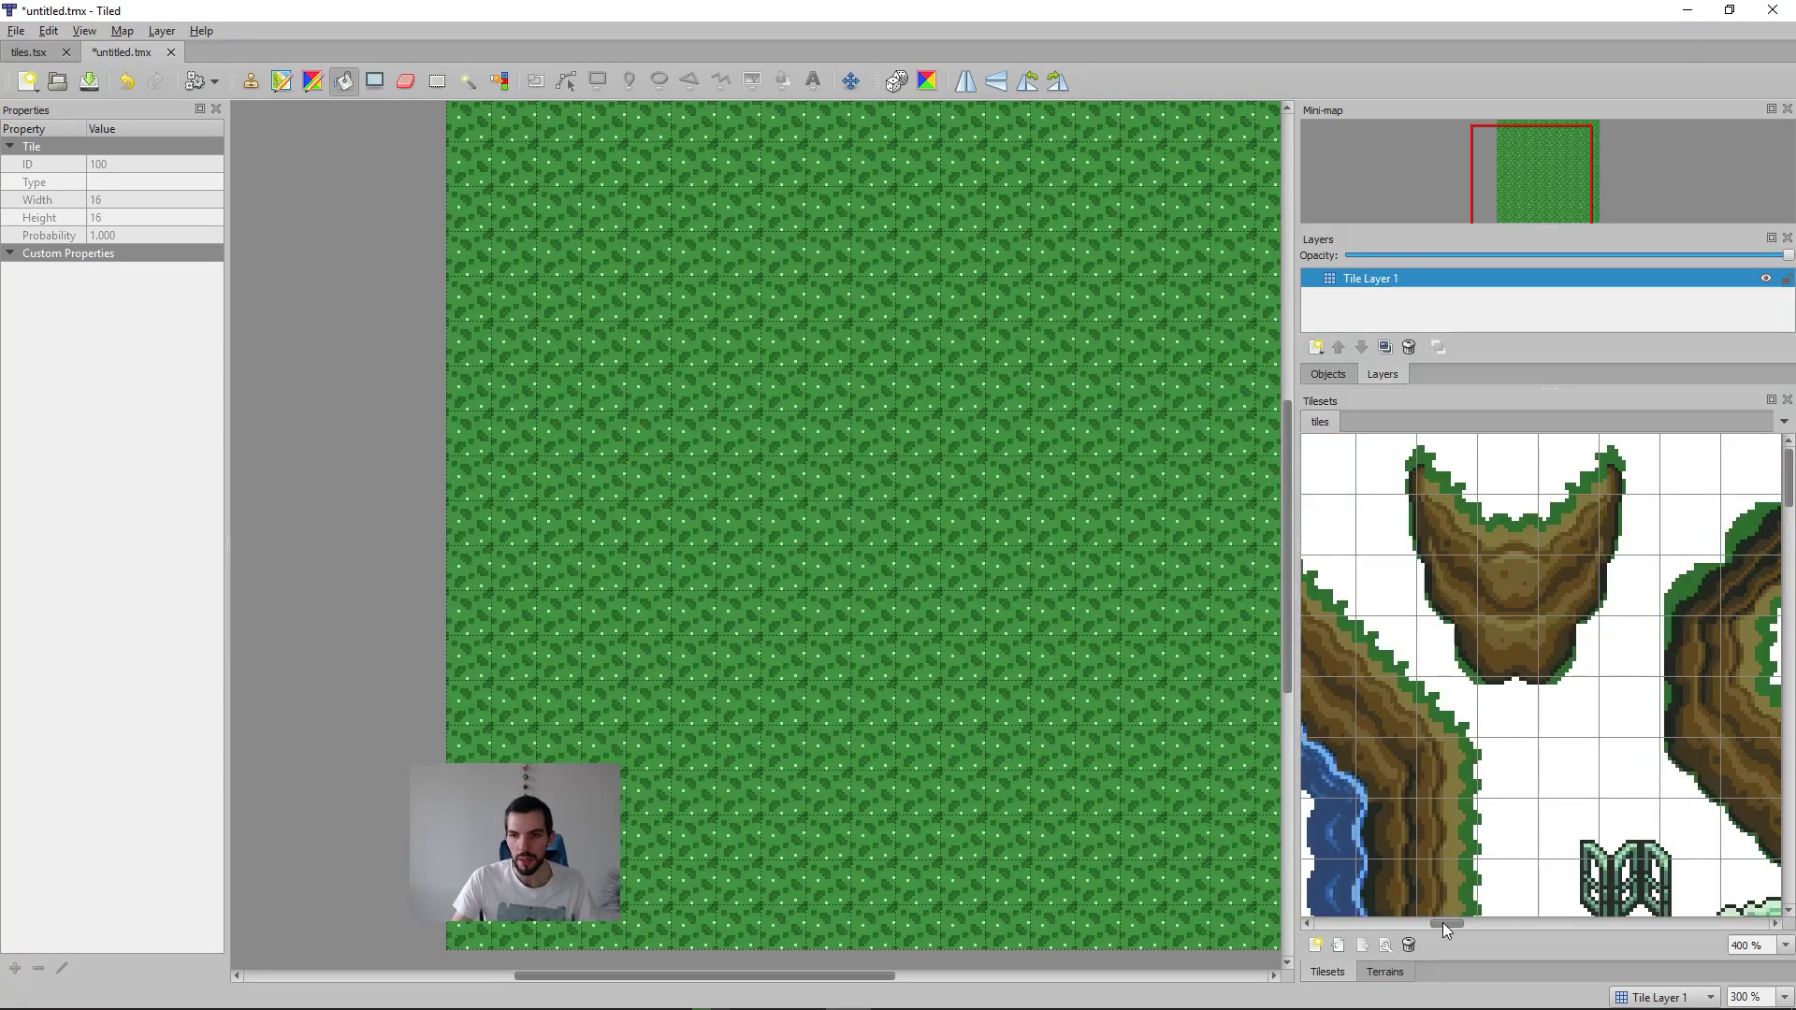
{"action": "left_click_drag", "start_coordinate": [1448, 924], "coordinate": [1287, 922]}
{"action": "left_click_drag", "start_coordinate": [1539, 732], "coordinate": [1310, 443]}
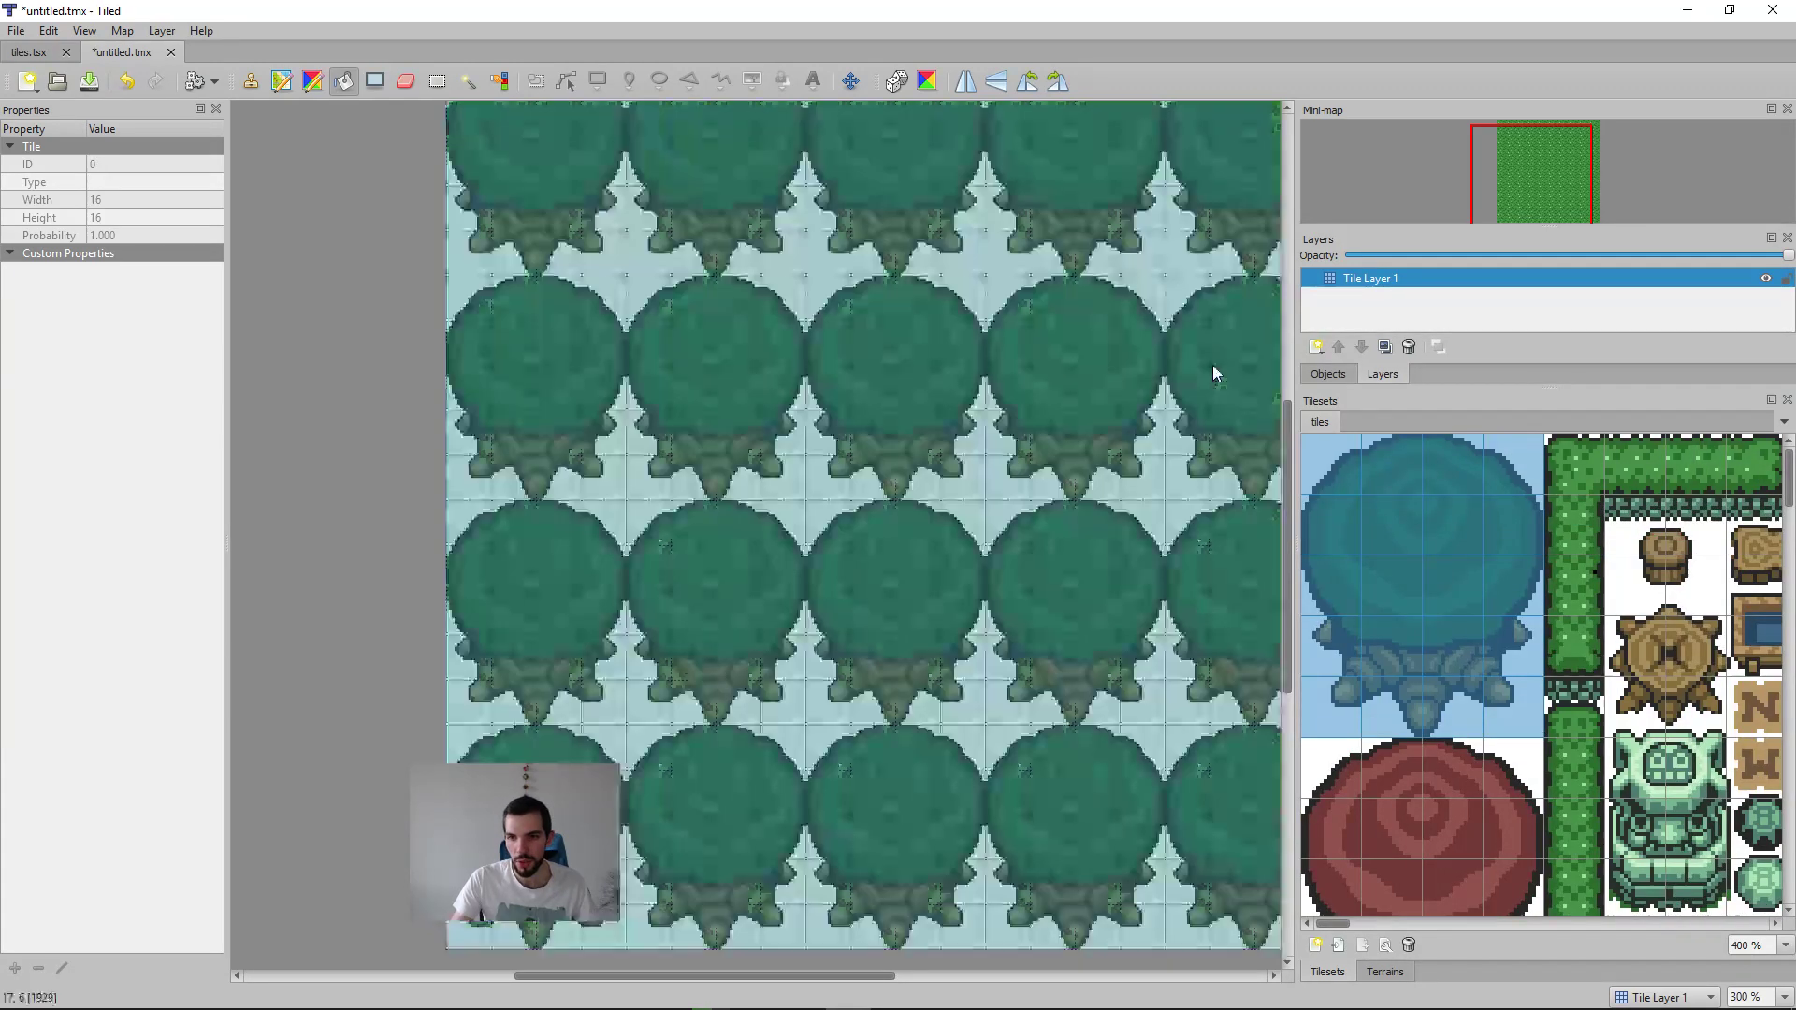
{"action": "left_click", "coordinate": [1467, 688]}
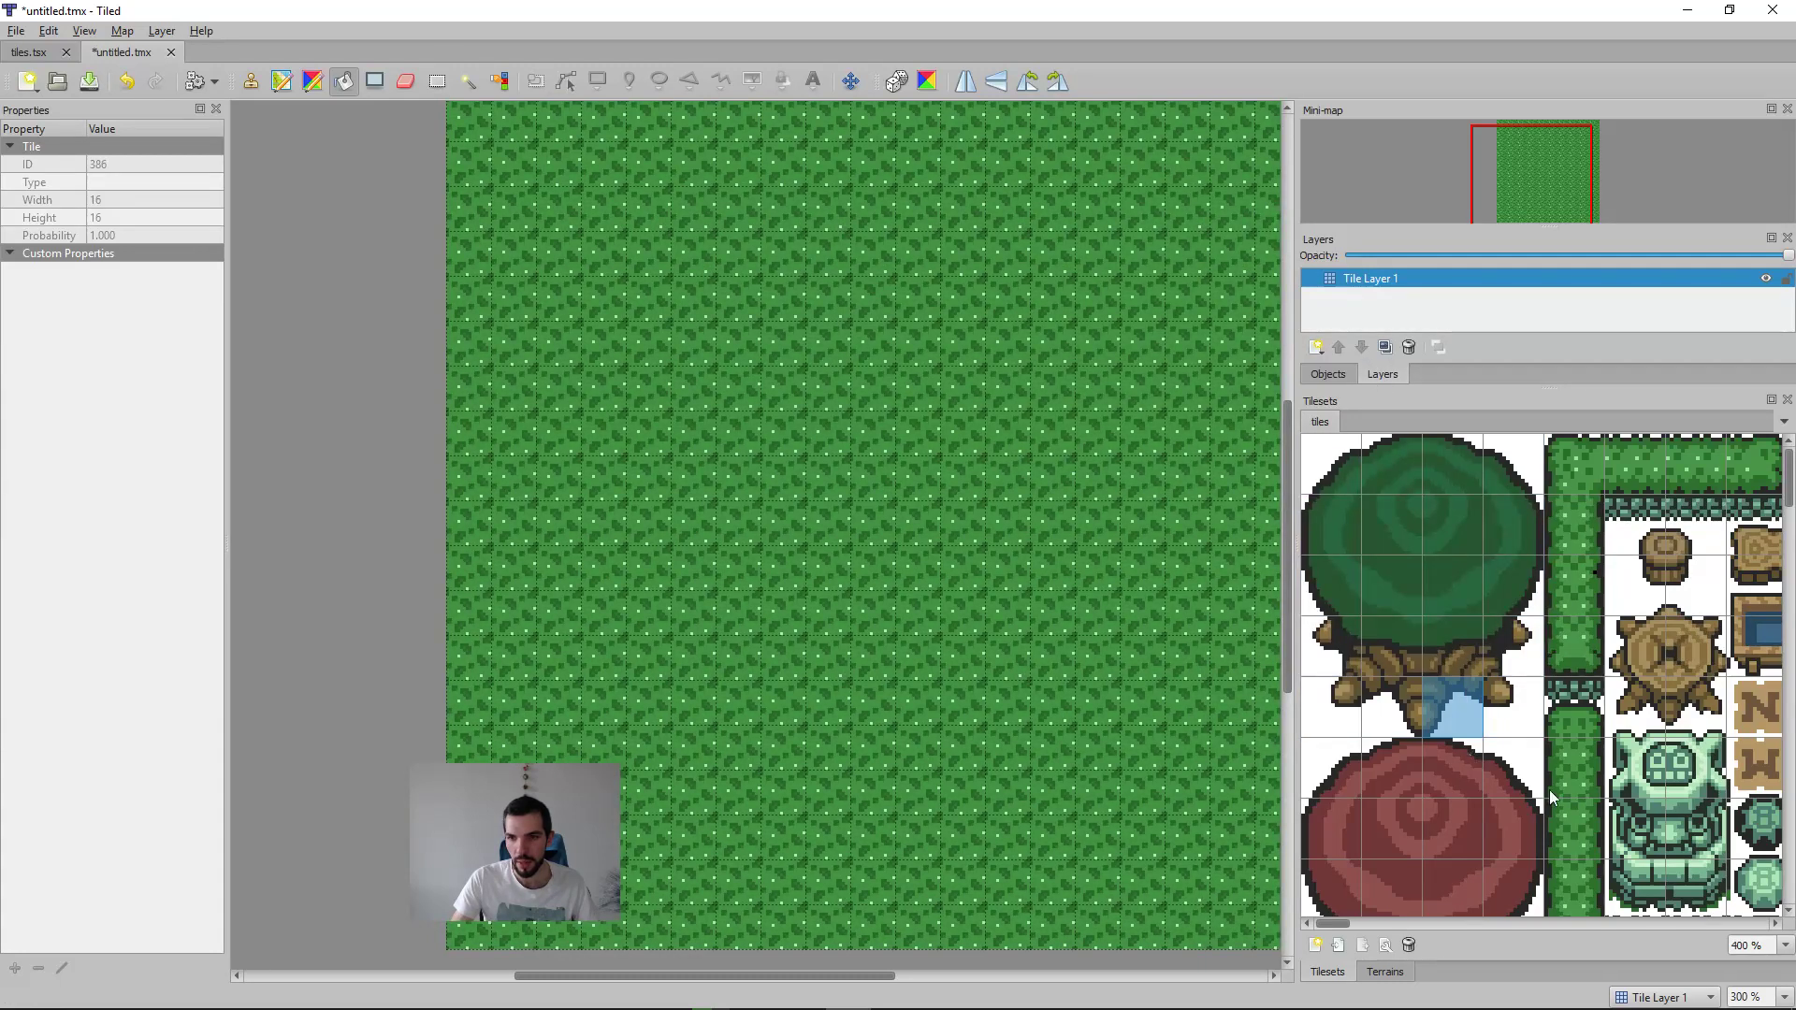
{"action": "left_click", "coordinate": [1549, 790]}
{"action": "left_click", "coordinate": [1531, 837]}
{"action": "left_click_drag", "start_coordinate": [1534, 735], "coordinate": [1309, 440]}
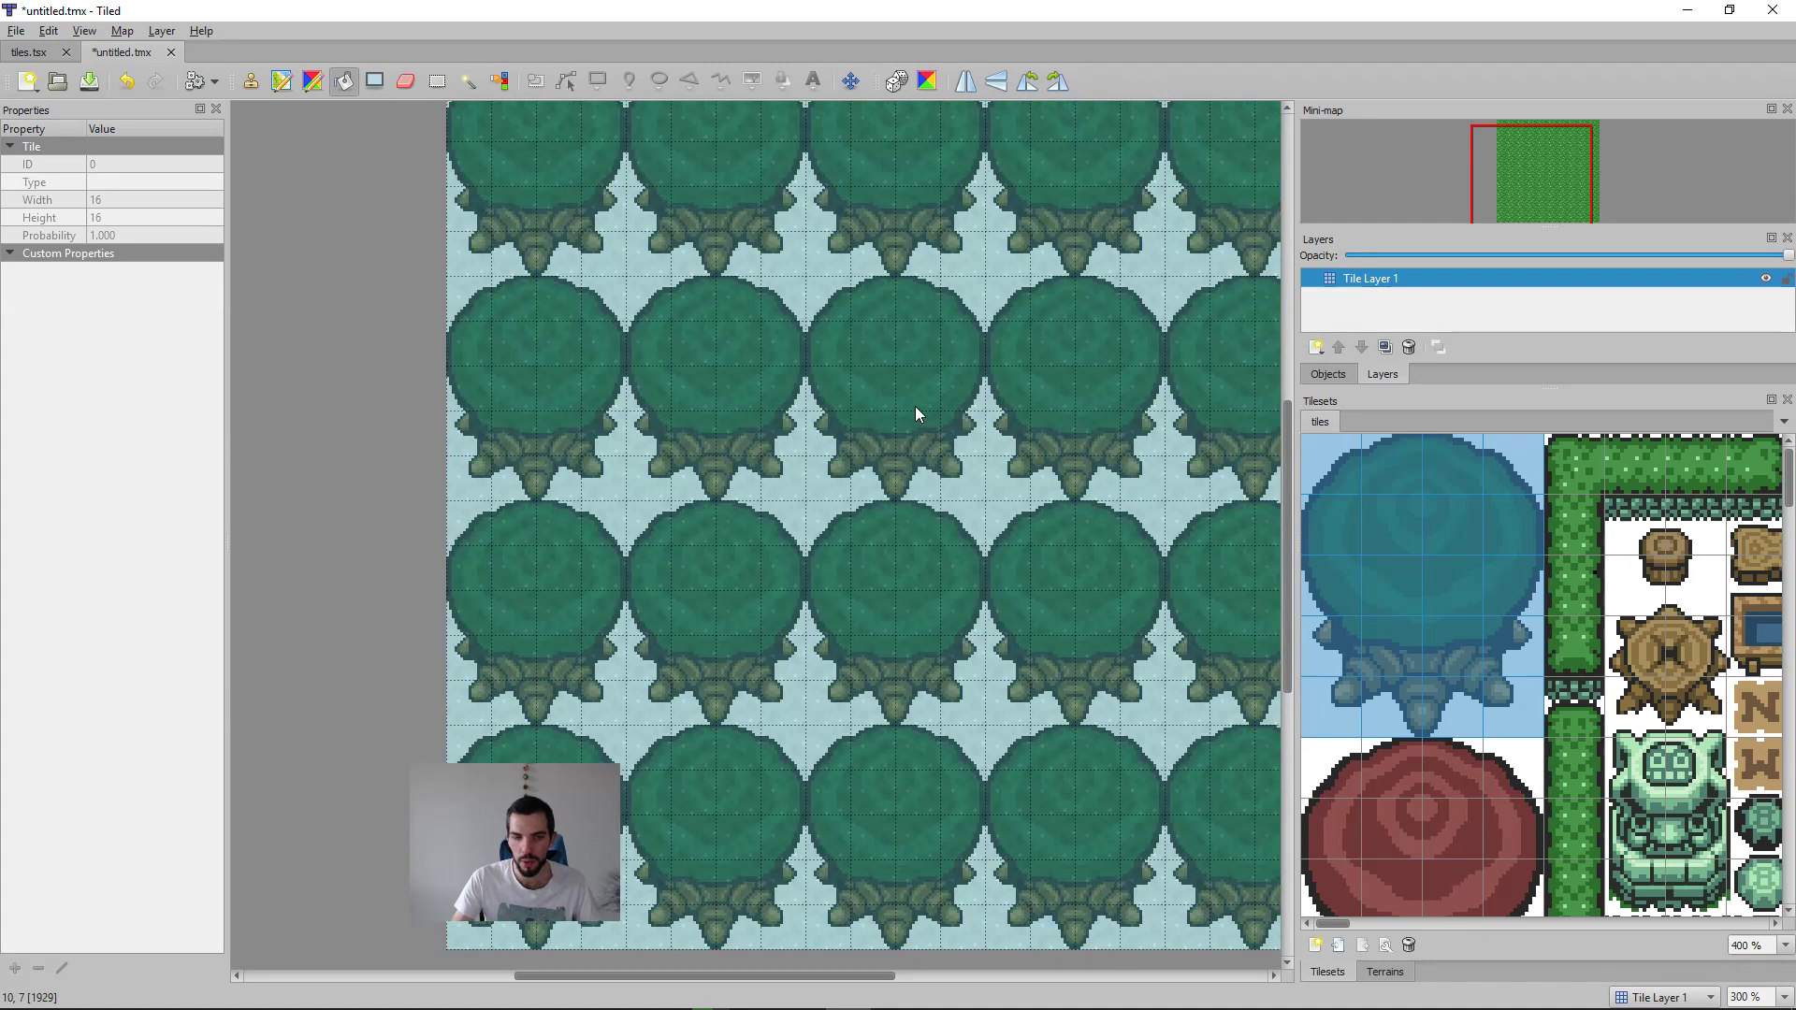
{"action": "key", "text": "b"}
{"action": "left_click", "coordinate": [806, 301]}
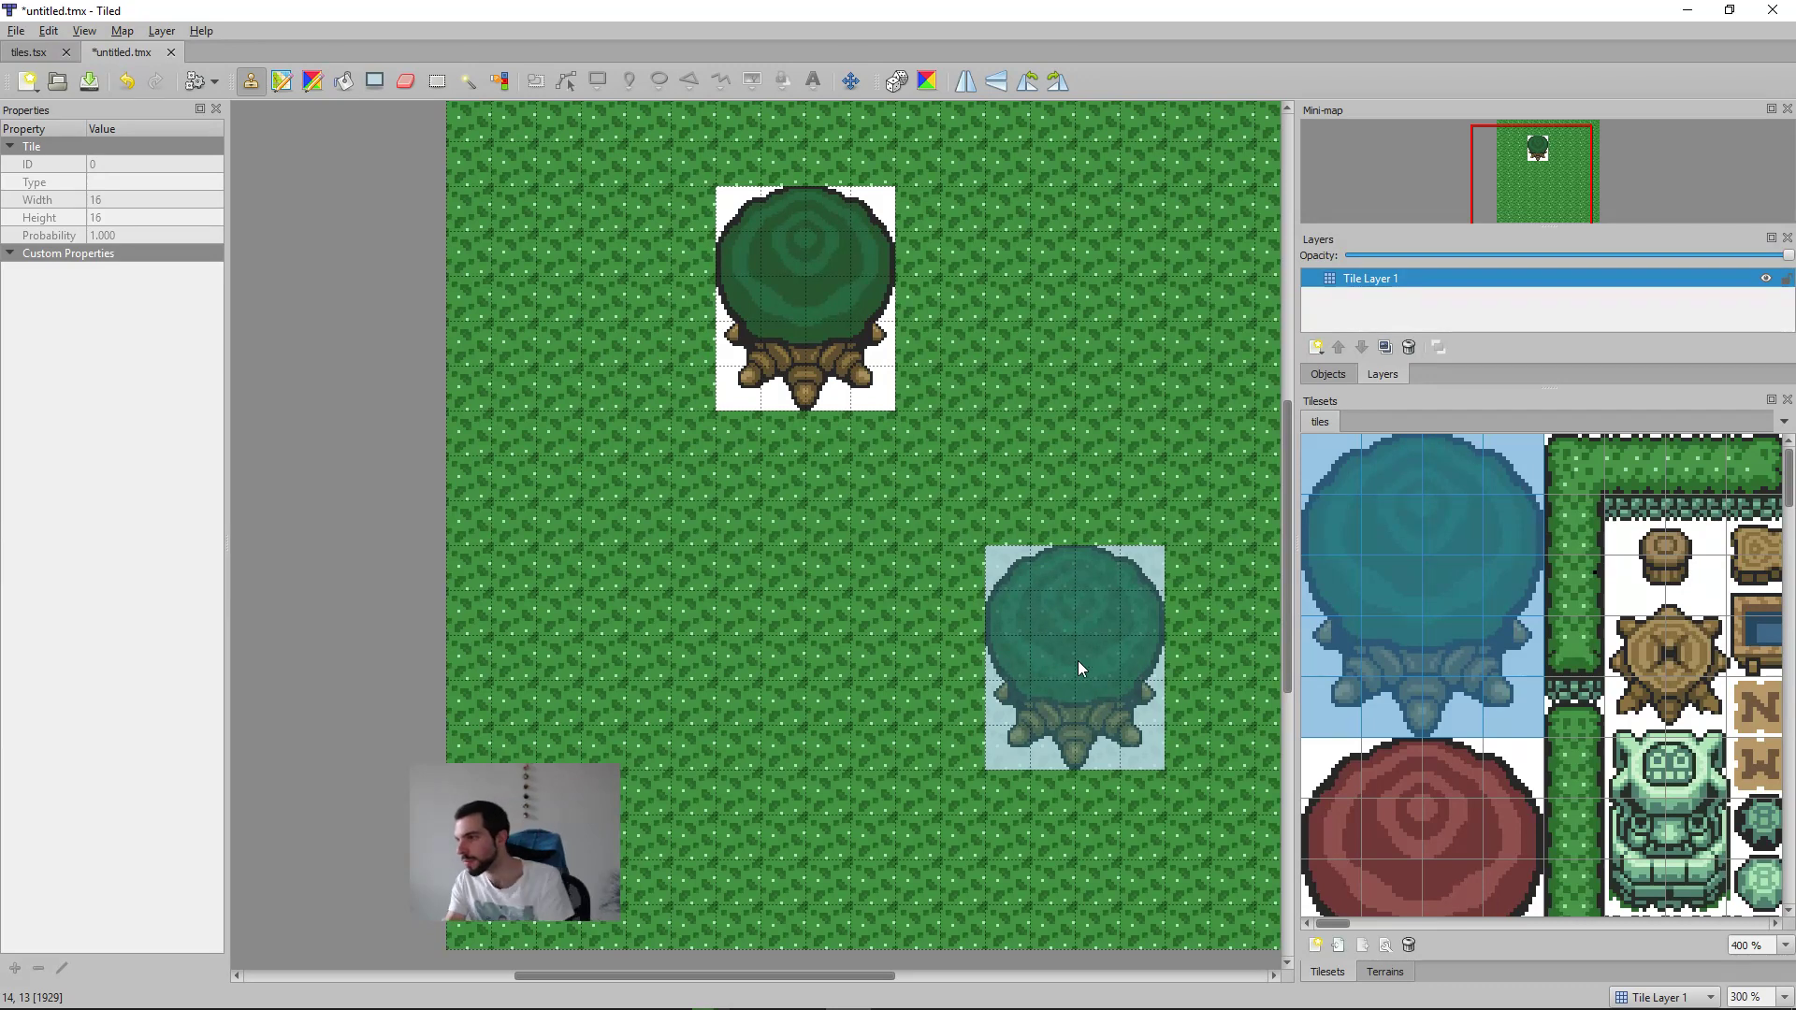
Step: Pick up the grass tile from the map and paint over the whole stamped tree with it
{"action": "right_click", "coordinate": [1077, 640]}
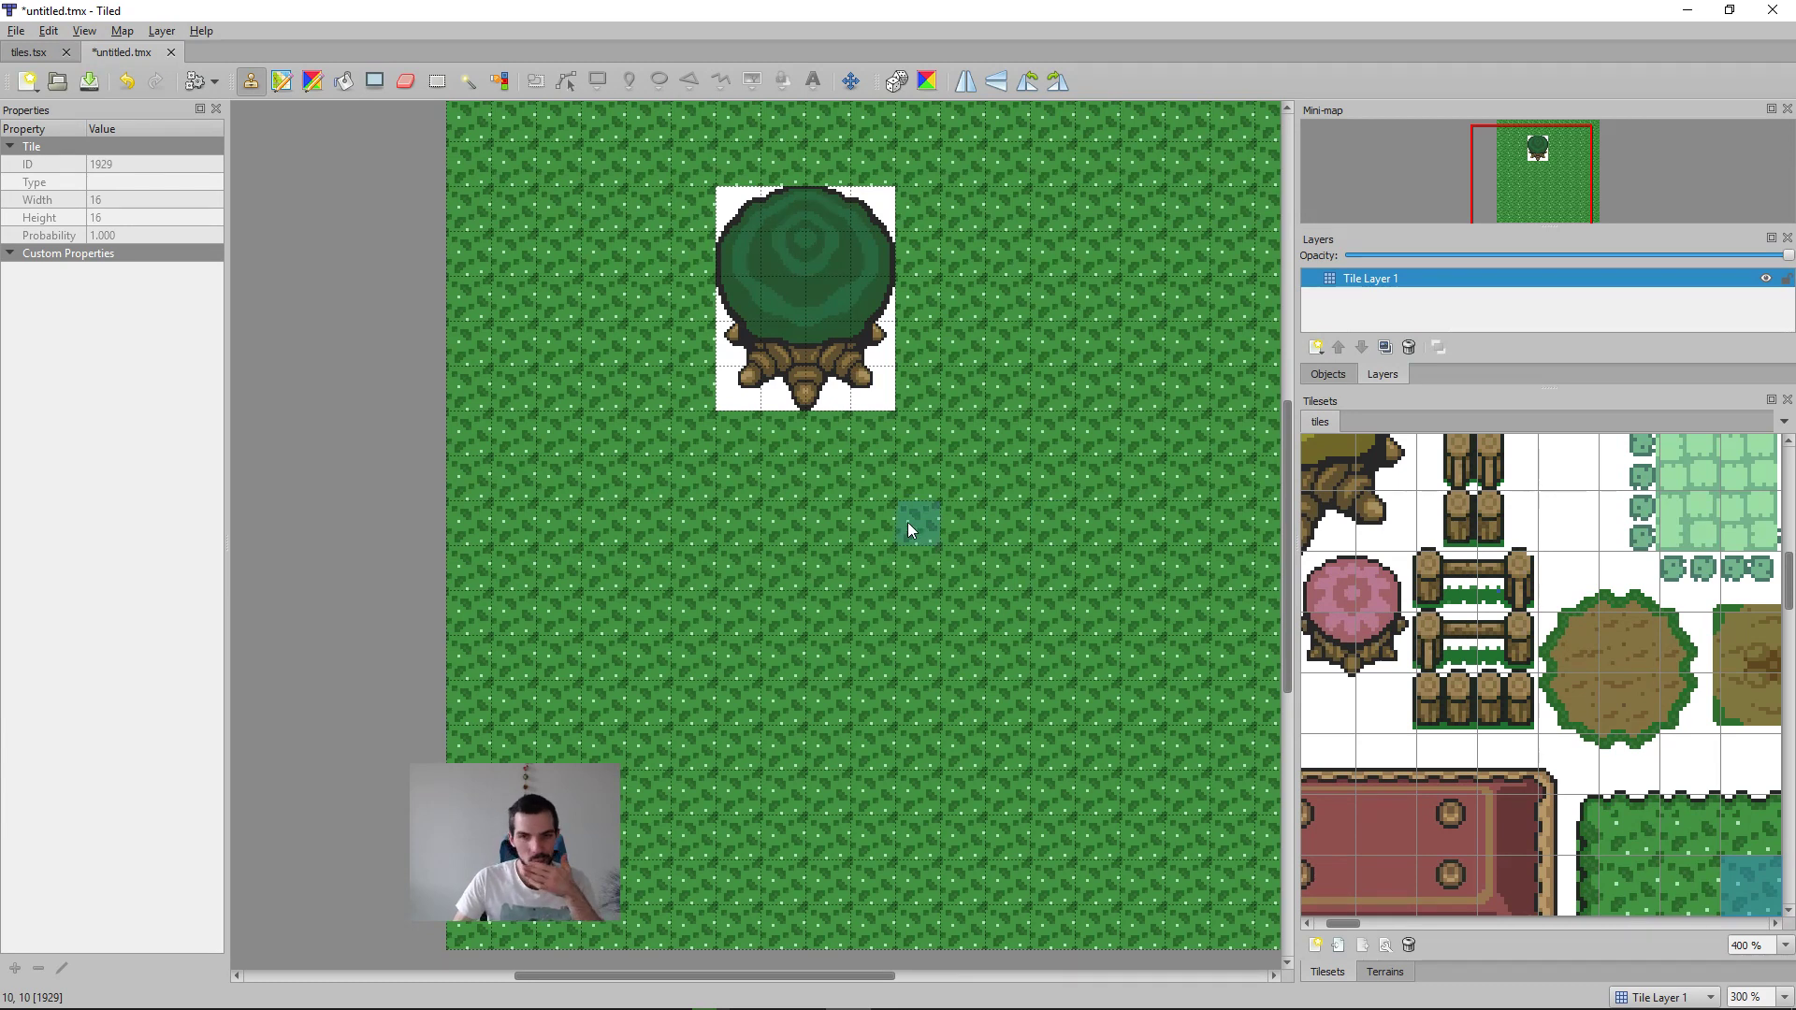
{"action": "mouse_move", "coordinate": [874, 393]}
{"action": "left_mouse_down"}
{"action": "mouse_move", "coordinate": [855, 219]}
{"action": "mouse_move", "coordinate": [823, 392]}
{"action": "mouse_move", "coordinate": [812, 269]}
{"action": "left_mouse_up"}
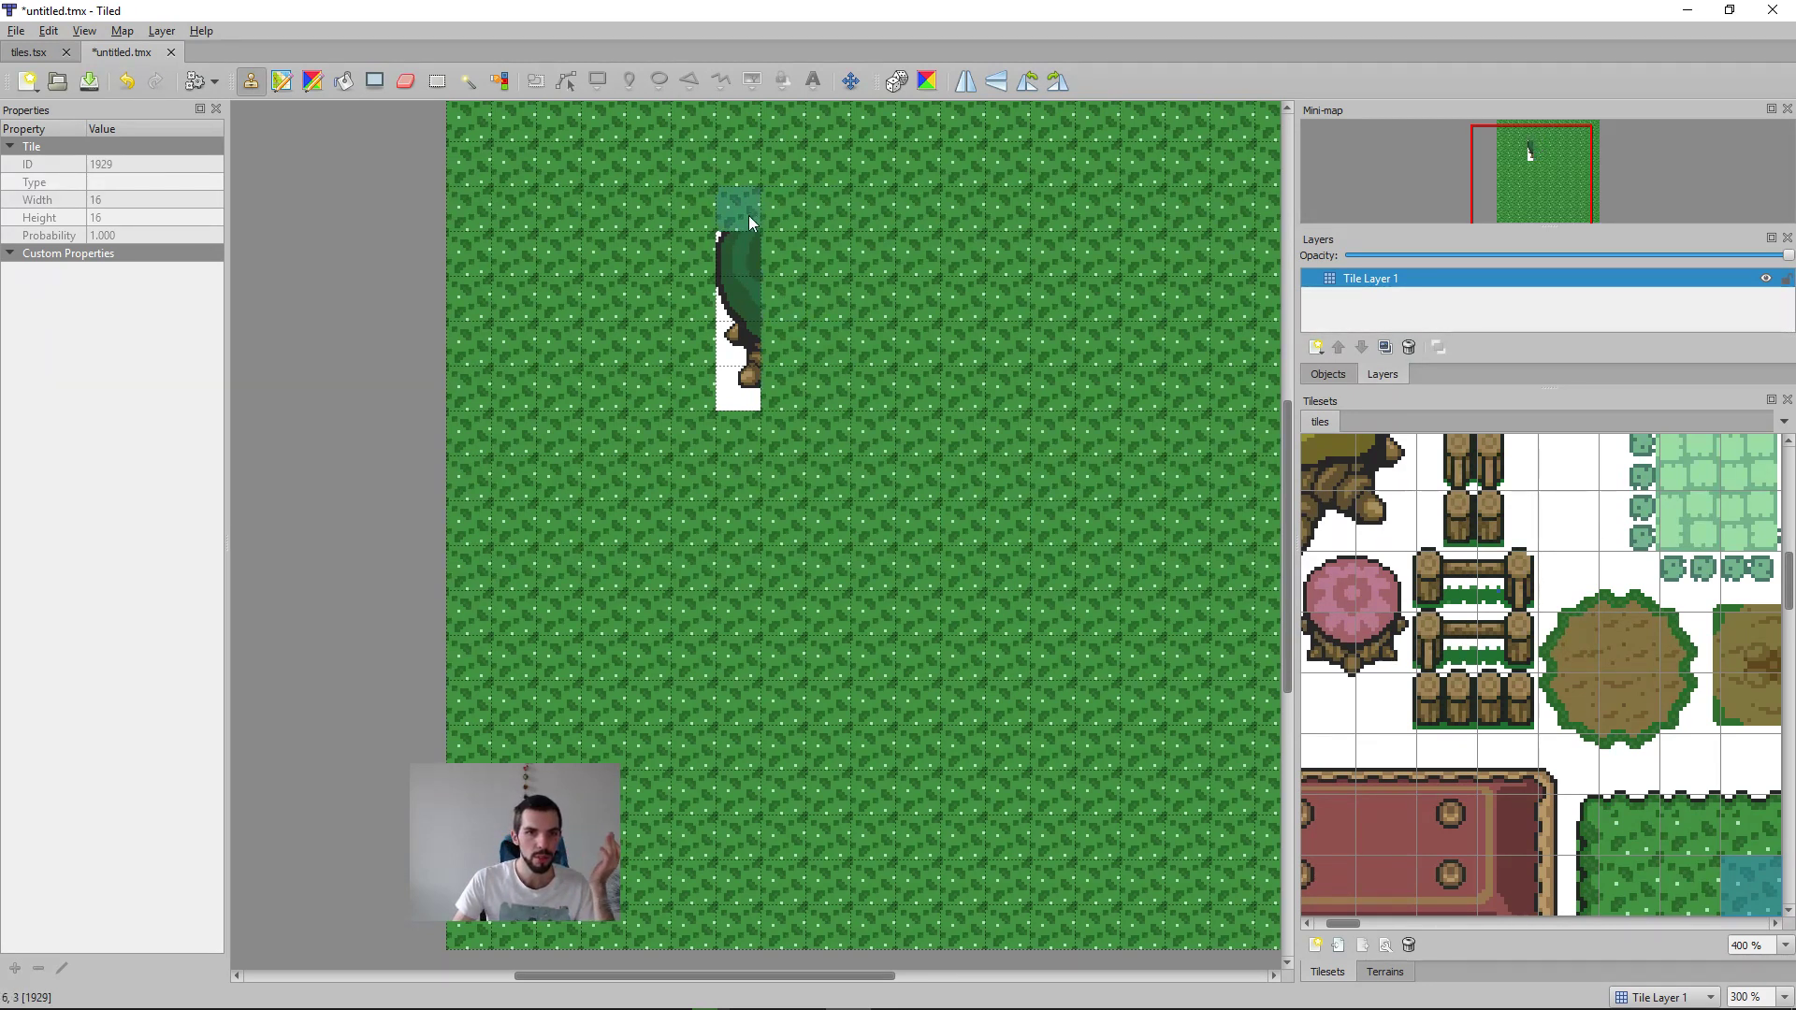
{"action": "left_click_drag", "start_coordinate": [749, 215], "coordinate": [746, 376]}
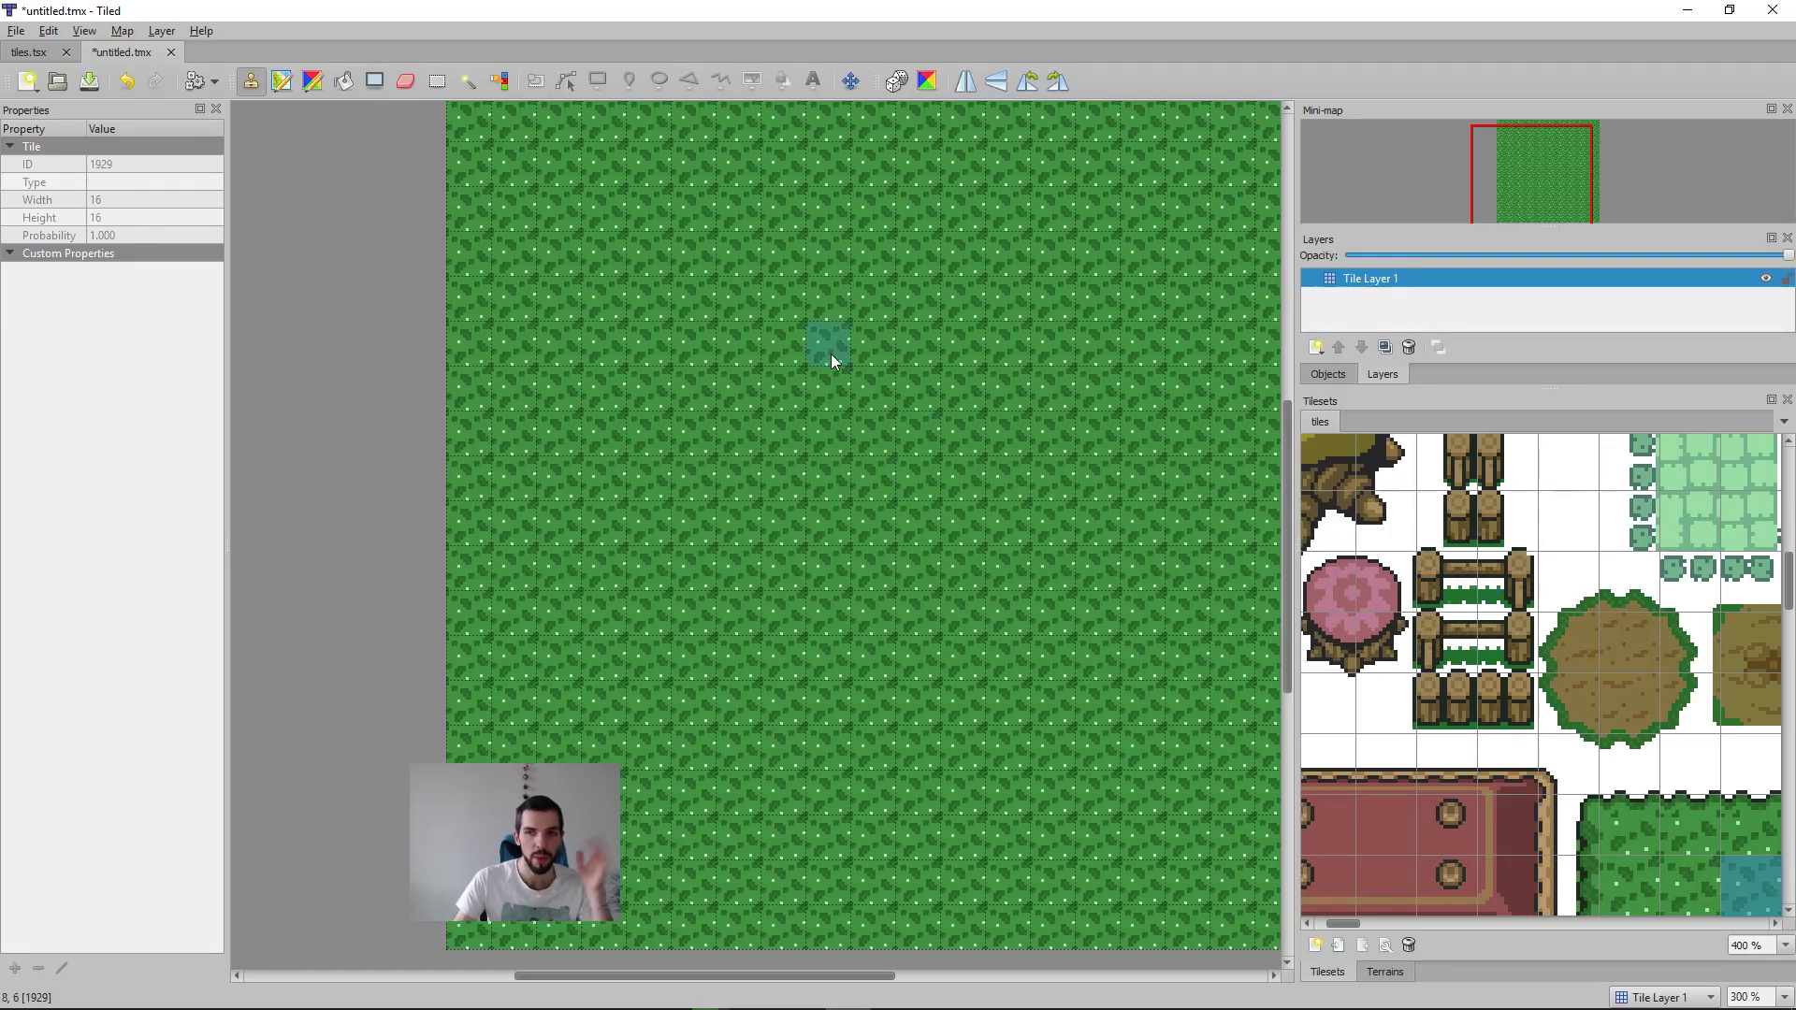
Step: Paint a short L-shaped path on the grass map with the plain tile inside the round dirt patch
{"action": "scroll", "coordinate": [844, 391], "scroll_direction": "down", "scroll_amount": 1, "text": "ctrl"}
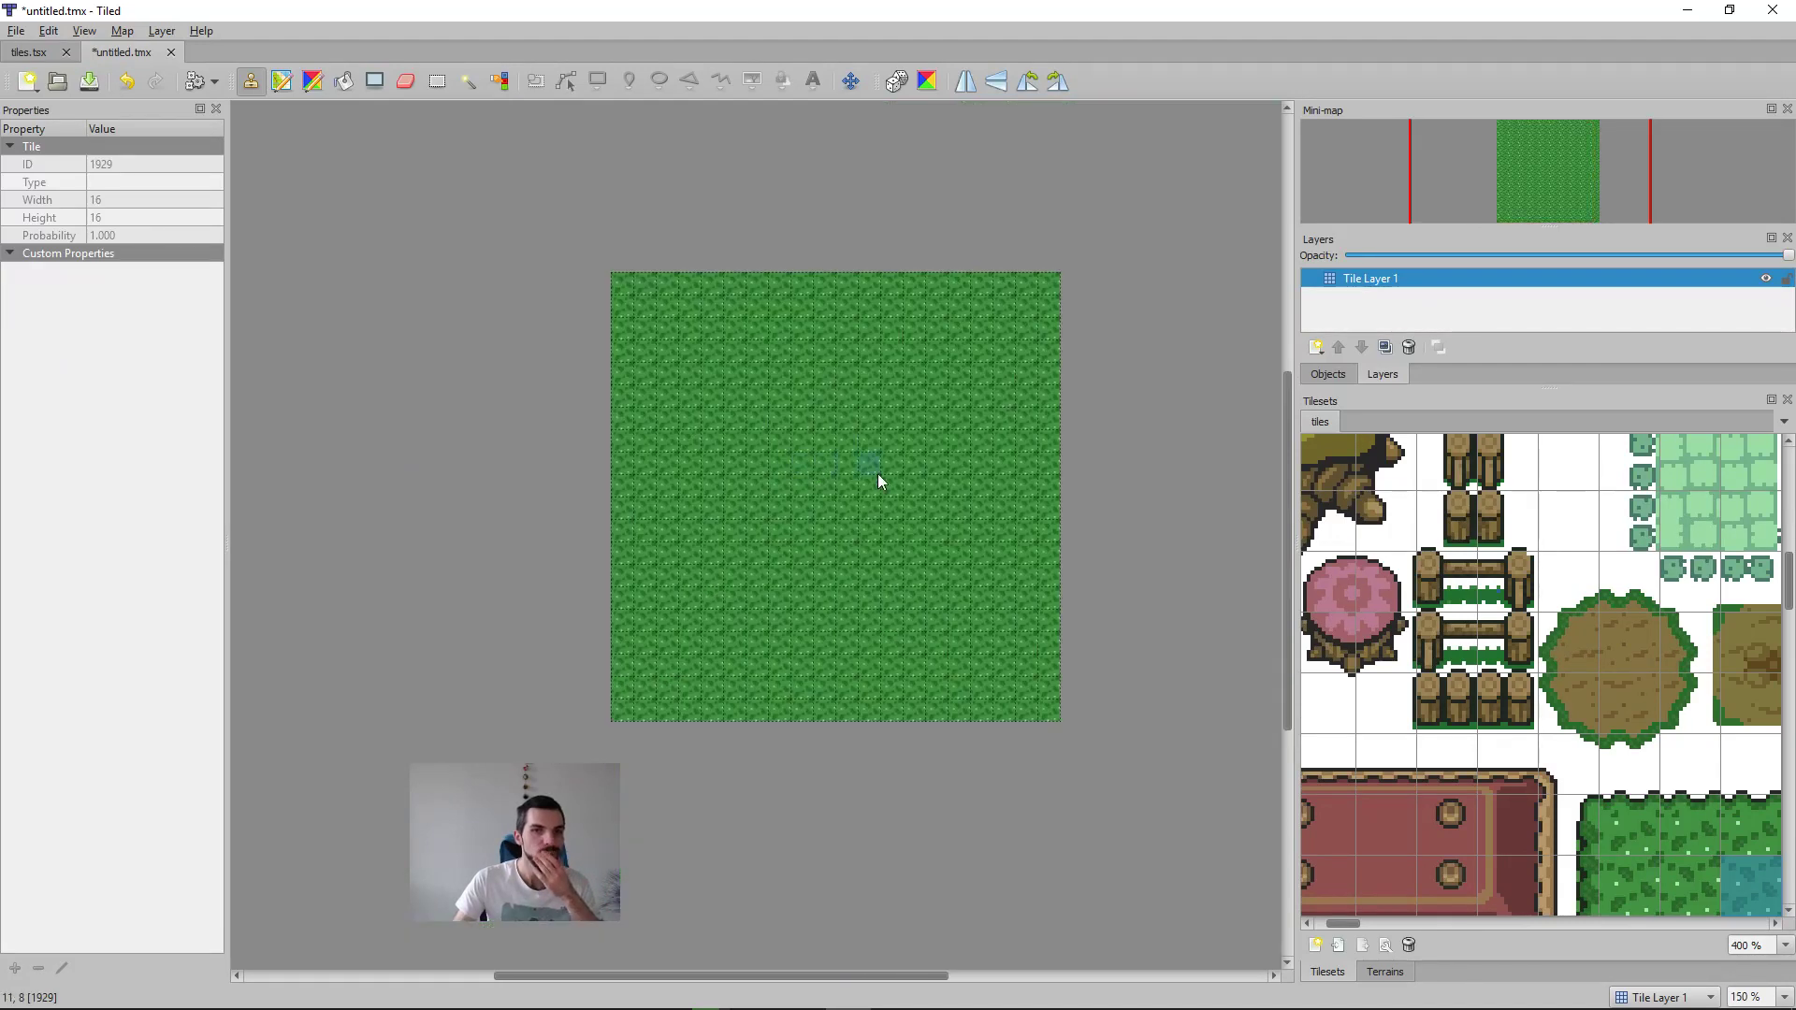
{"action": "scroll", "coordinate": [1011, 496], "scroll_direction": "up", "scroll_amount": 1, "text": "ctrl"}
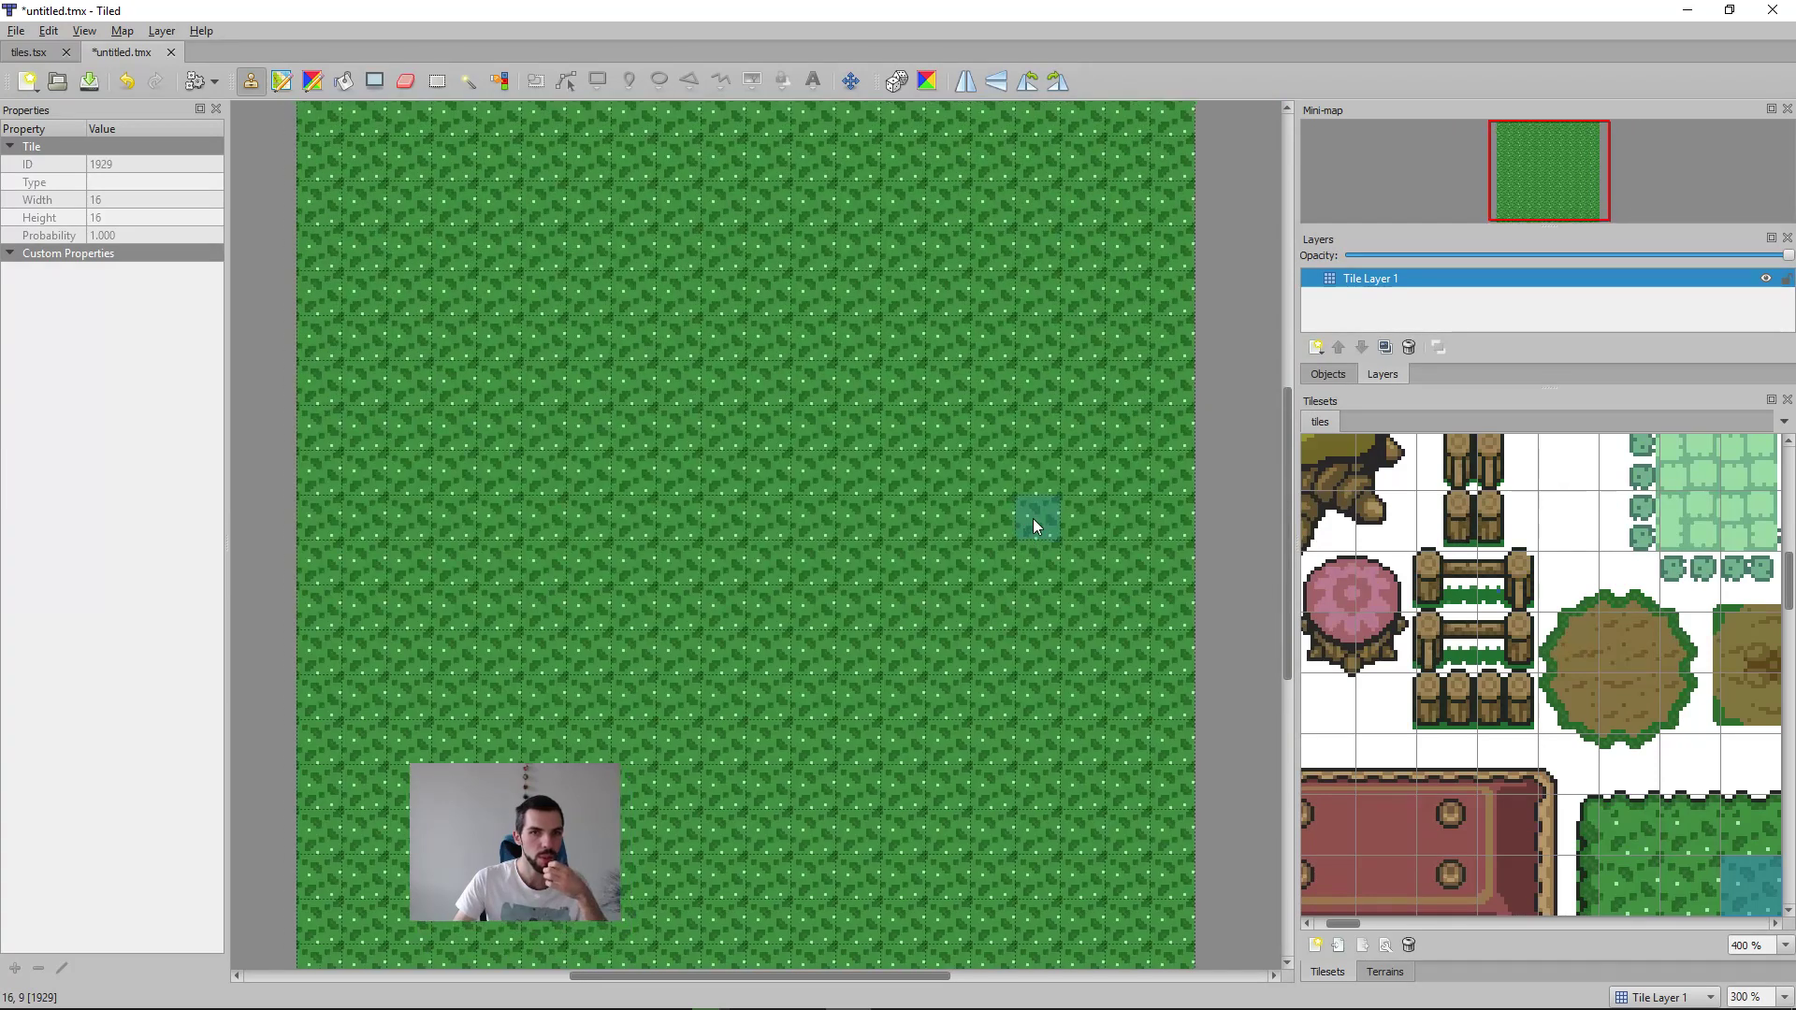
{"action": "scroll", "coordinate": [1033, 518], "scroll_direction": "down", "scroll_amount": 1, "text": "ctrl"}
{"action": "middle_click_drag", "start_coordinate": [1035, 527], "coordinate": [925, 520]}
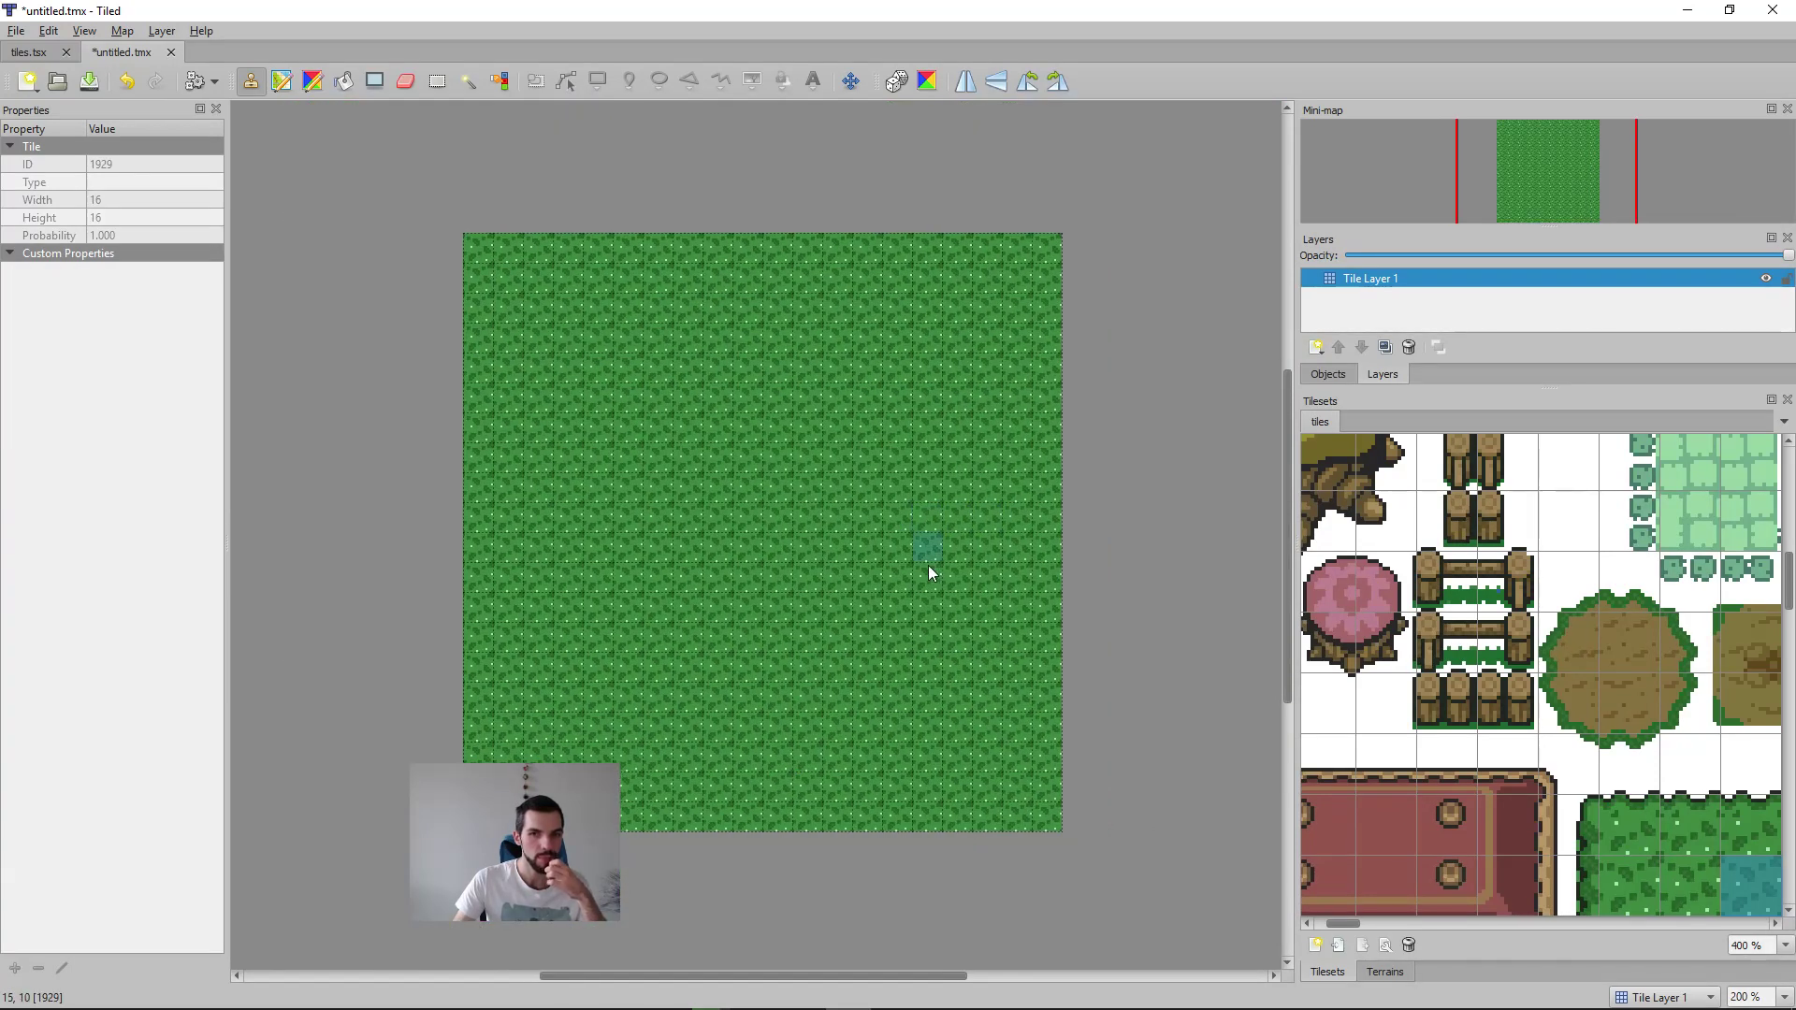
{"action": "left_click", "coordinate": [1631, 688]}
{"action": "left_click", "coordinate": [1630, 642]}
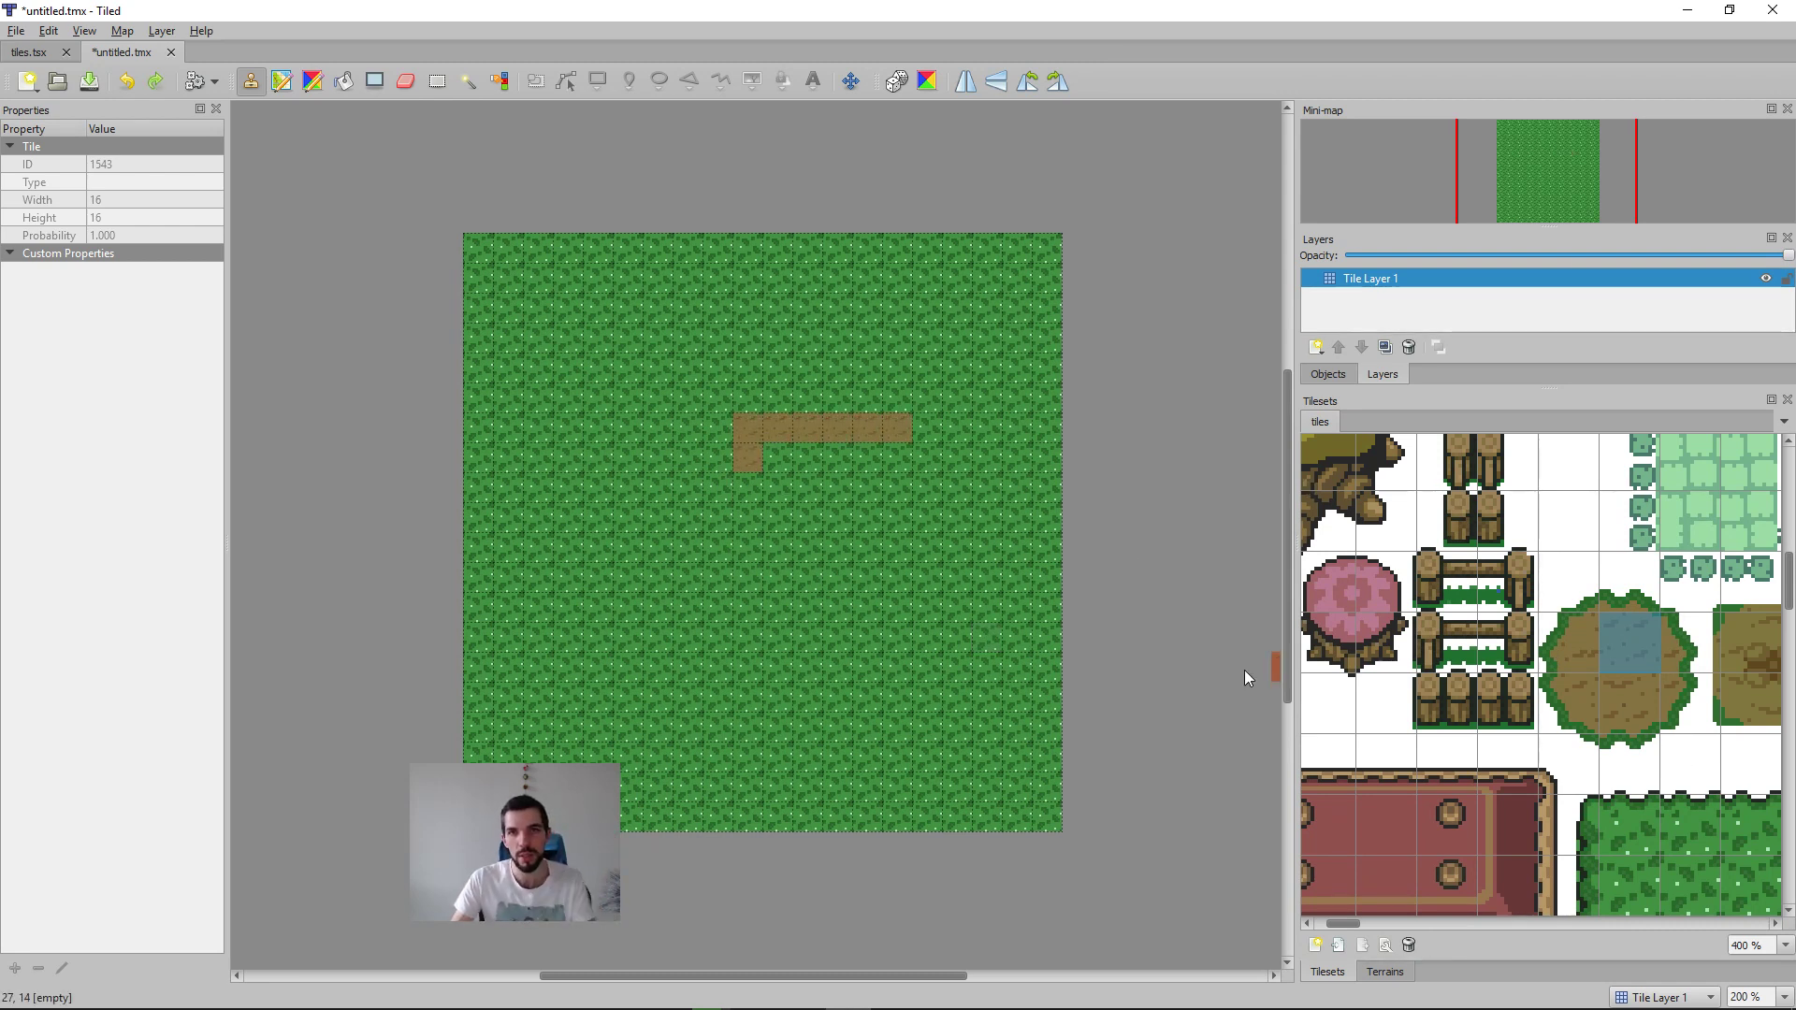
Step: Close the untitled map and discard its unsaved changes
{"action": "middle_click_drag", "start_coordinate": [1001, 603], "coordinate": [911, 602]}
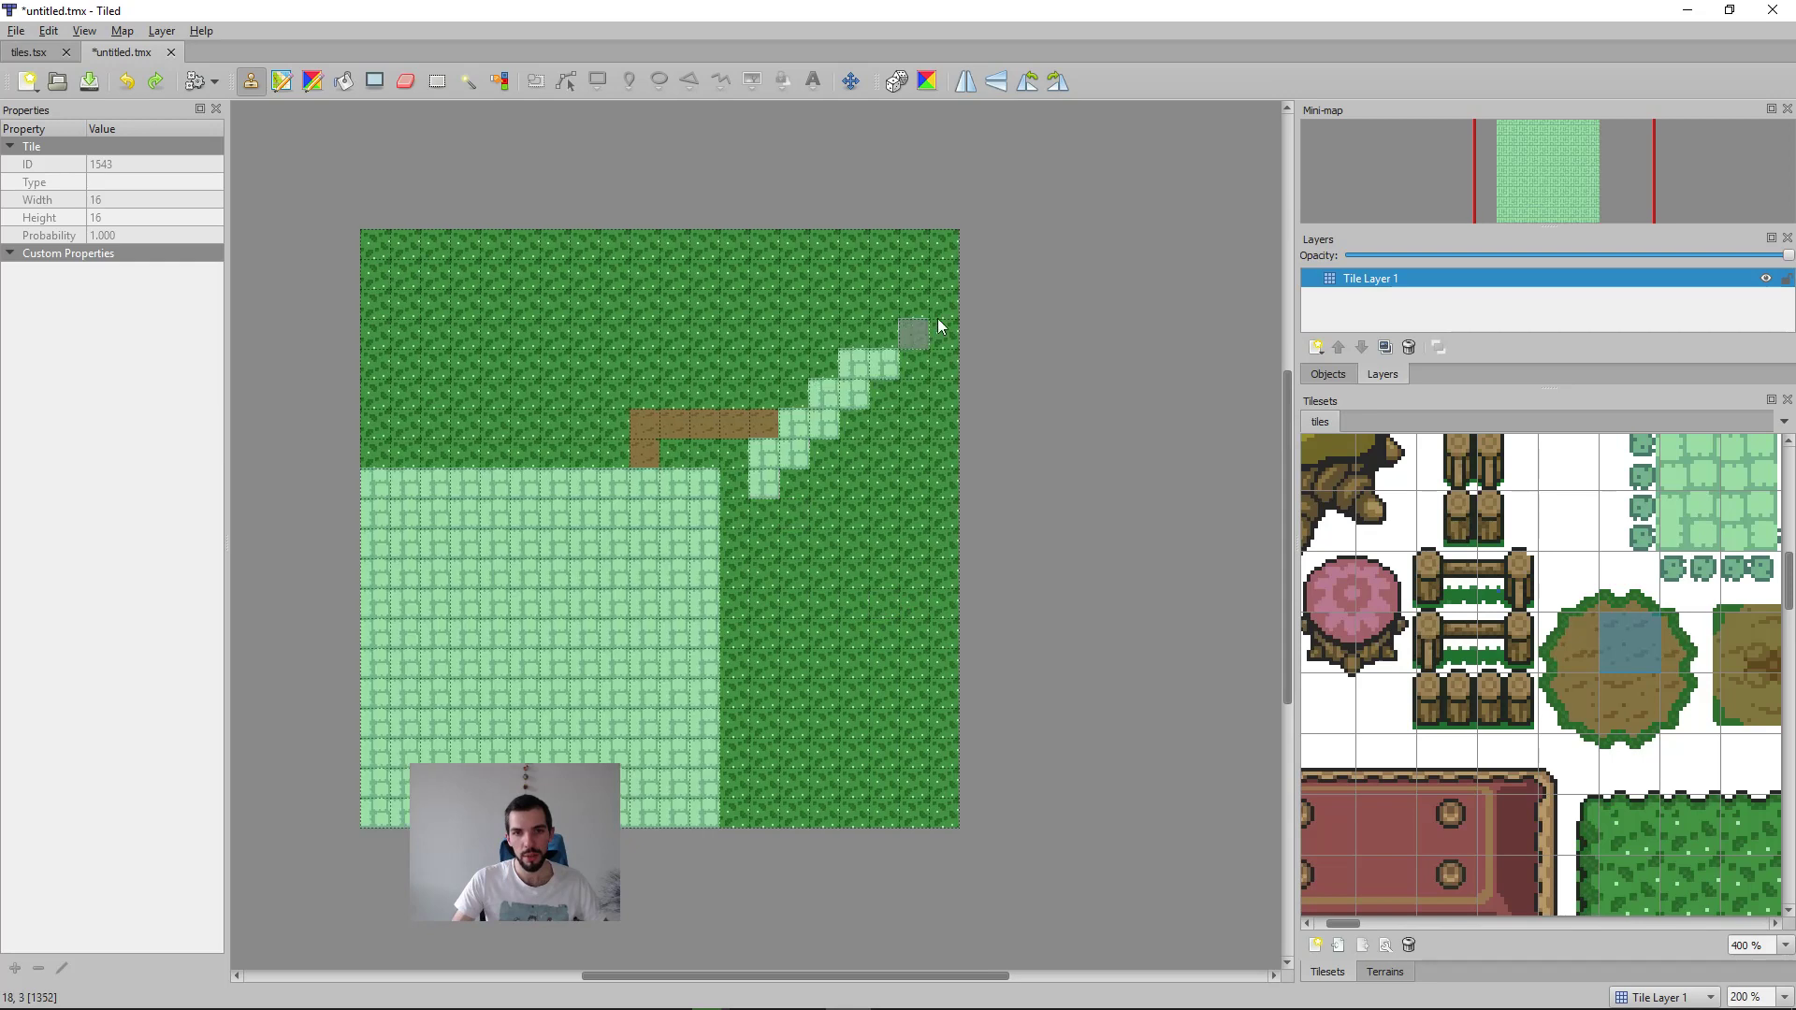
{"action": "left_click", "coordinate": [1781, 10]}
{"action": "left_click", "coordinate": [1022, 531]}
{"action": "middle_click_drag", "start_coordinate": [677, 490], "coordinate": [885, 571]}
{"action": "mouse_move", "coordinate": [893, 501]}
{"action": "left_mouse_down"}
{"action": "mouse_move", "coordinate": [1068, 434]}
{"action": "mouse_move", "coordinate": [1066, 323]}
{"action": "mouse_move", "coordinate": [642, 234]}
{"action": "mouse_move", "coordinate": [636, 627]}
{"action": "mouse_move", "coordinate": [982, 423]}
{"action": "mouse_move", "coordinate": [1106, 821]}
{"action": "mouse_move", "coordinate": [1207, 645]}
{"action": "mouse_move", "coordinate": [721, 244]}
{"action": "left_mouse_up"}
{"action": "key", "text": "ctrl+w"}
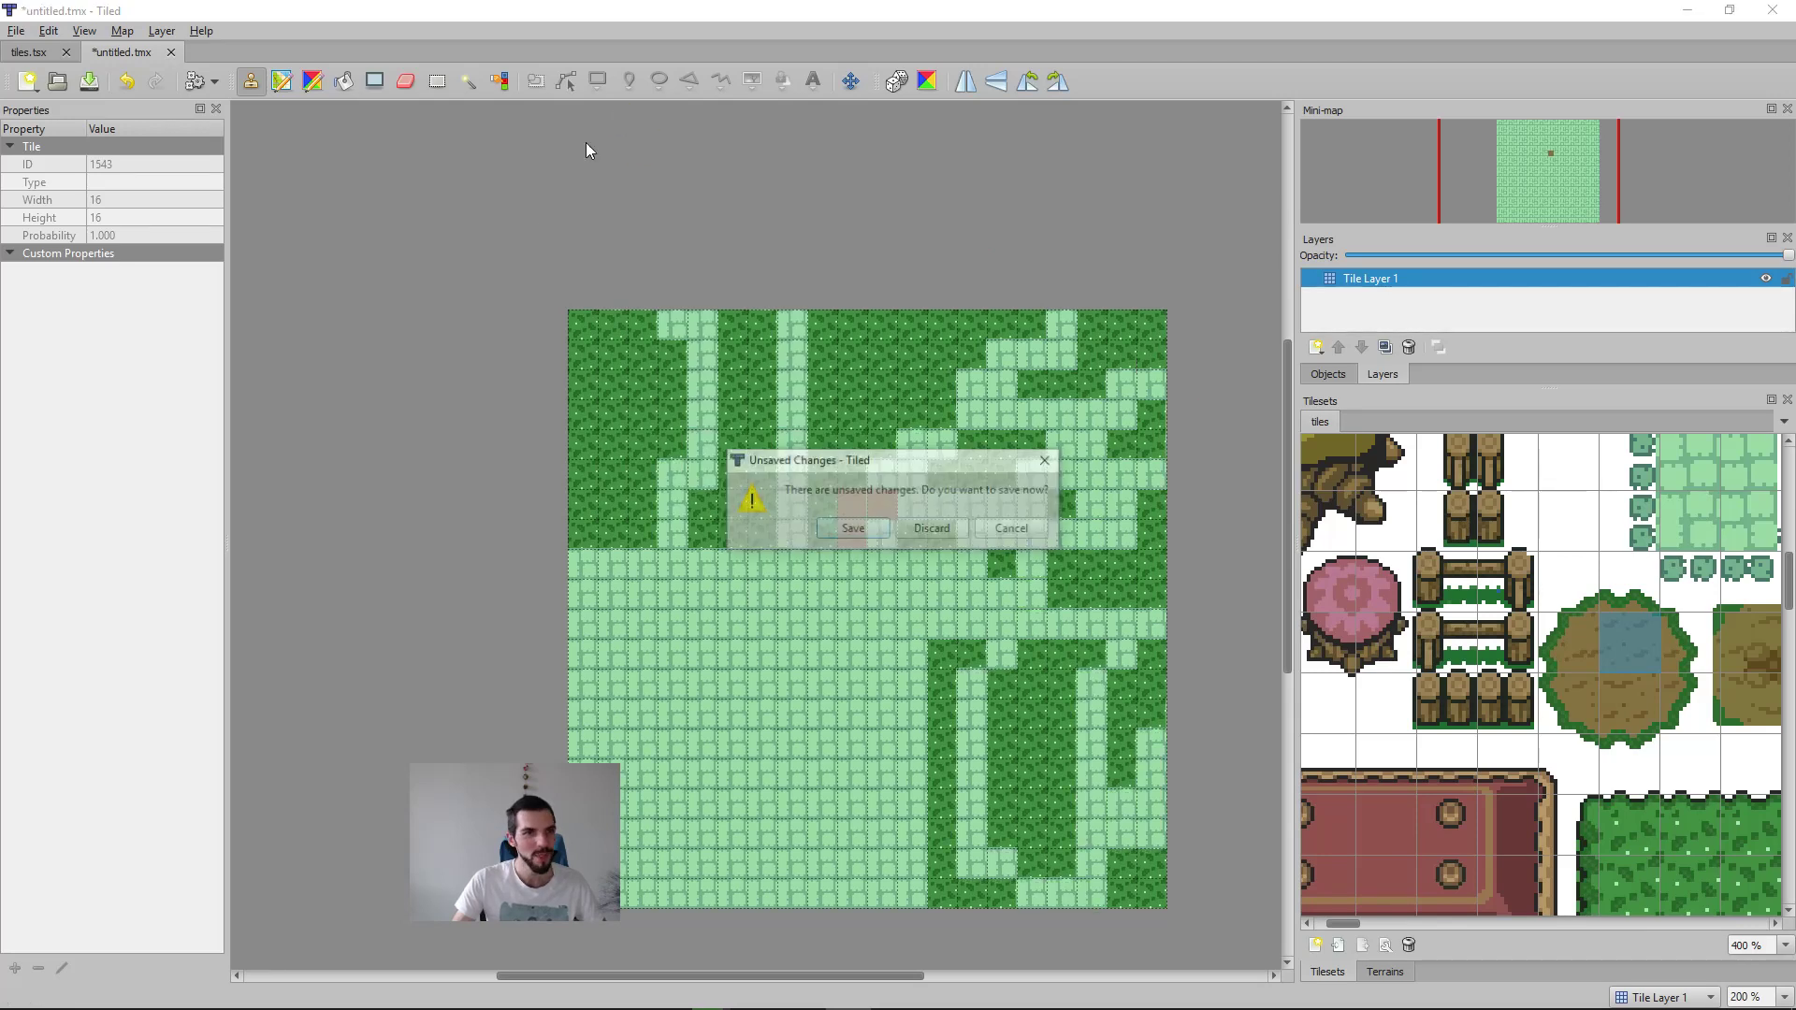
{"action": "left_click", "coordinate": [930, 531]}
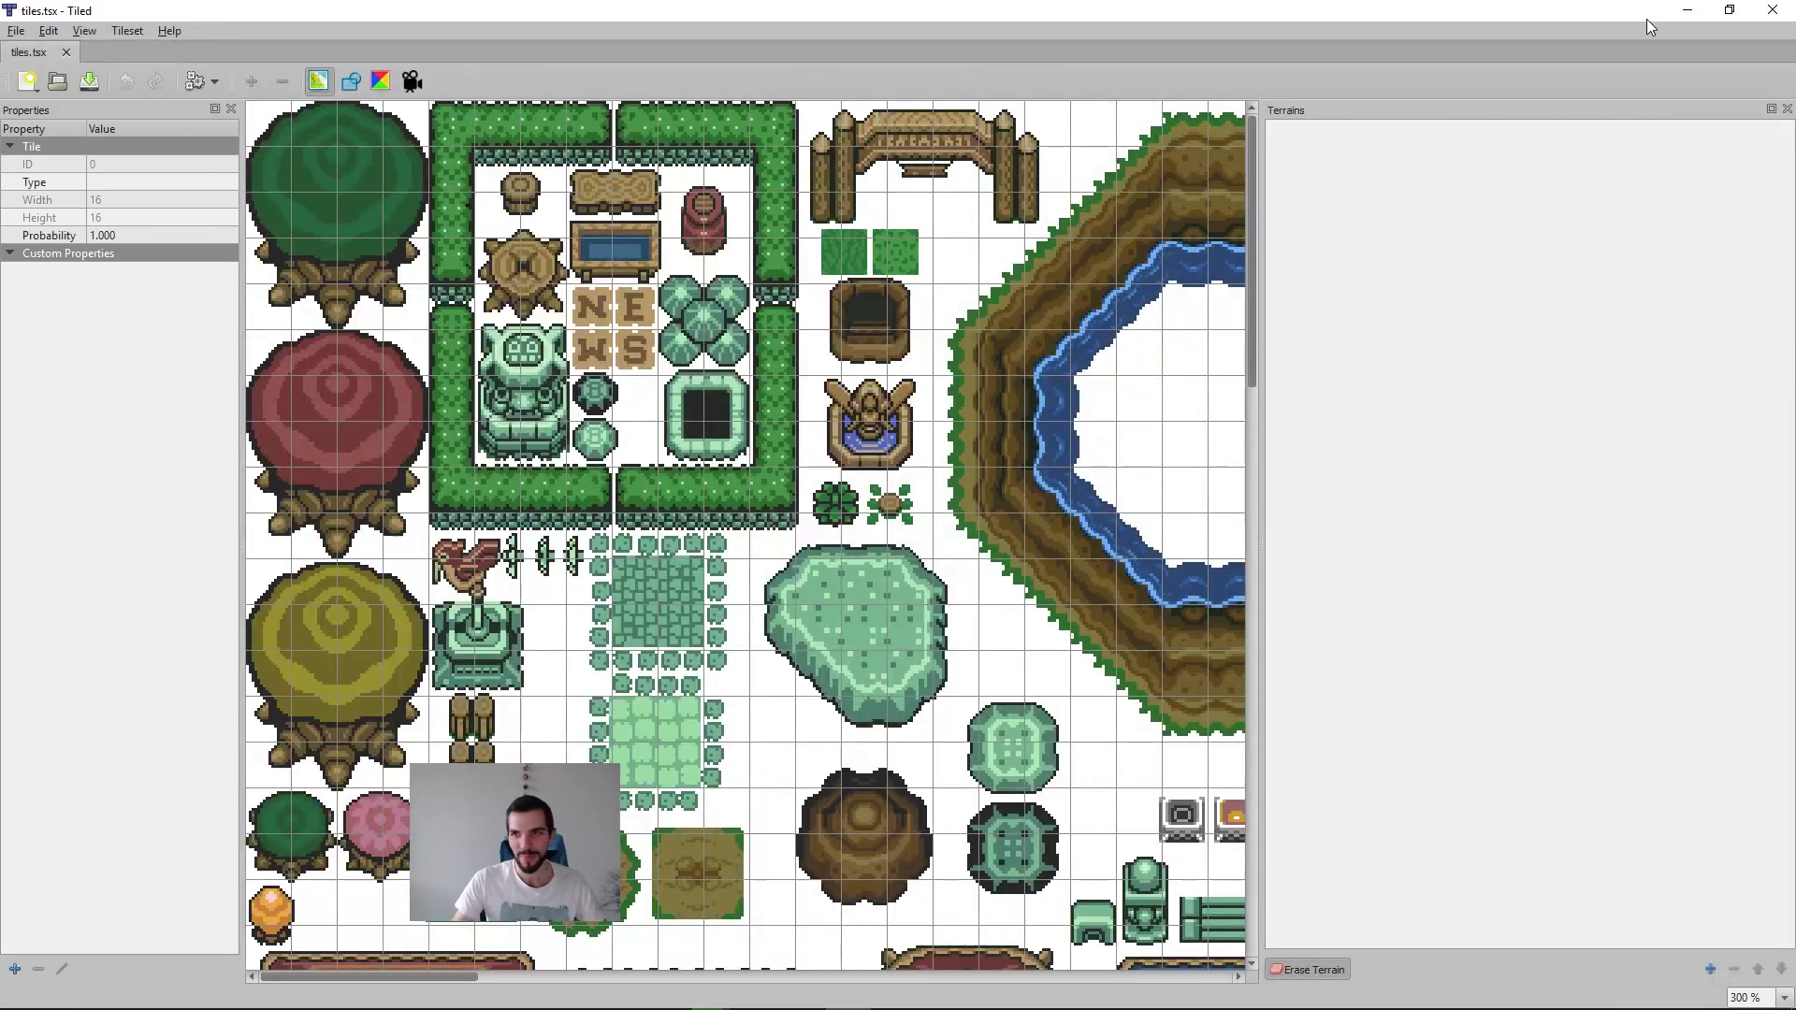
Step: Minimise Tiled and the file manager, close ImageGlass, and bring the whole level into view in Godot
{"action": "left_click", "coordinate": [1689, 10]}
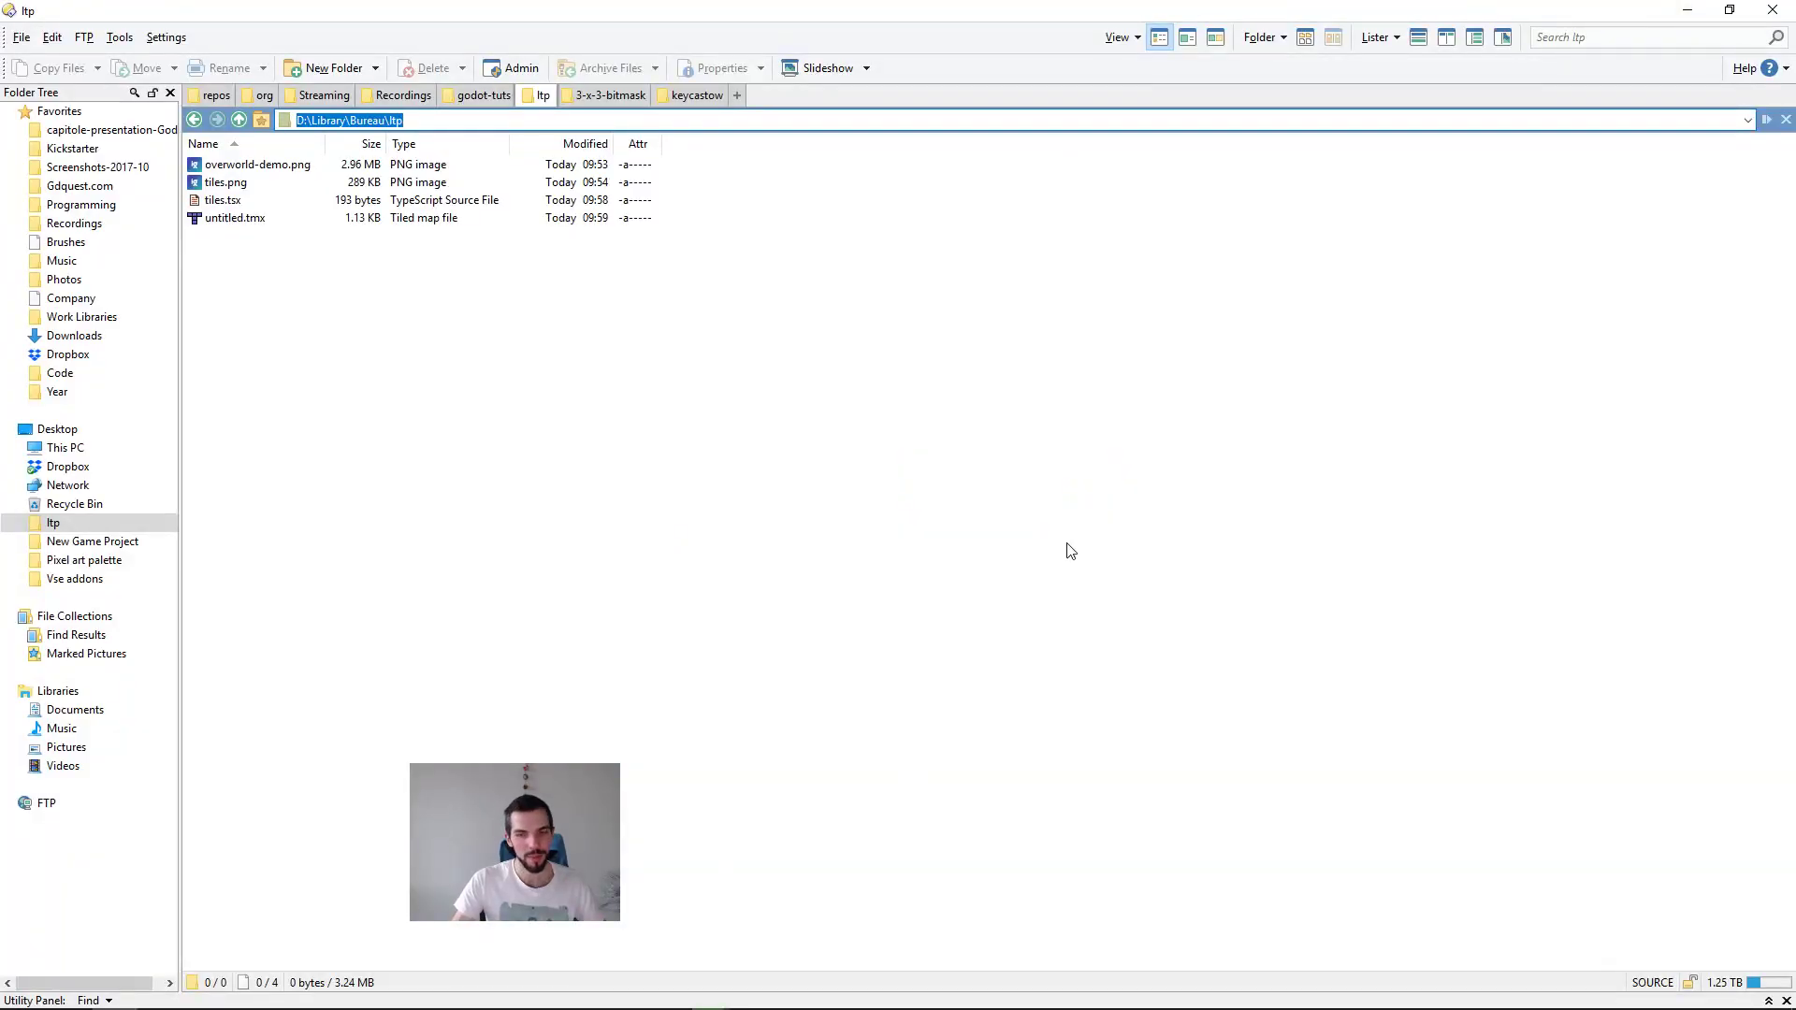
{"action": "left_click", "coordinate": [1688, 10]}
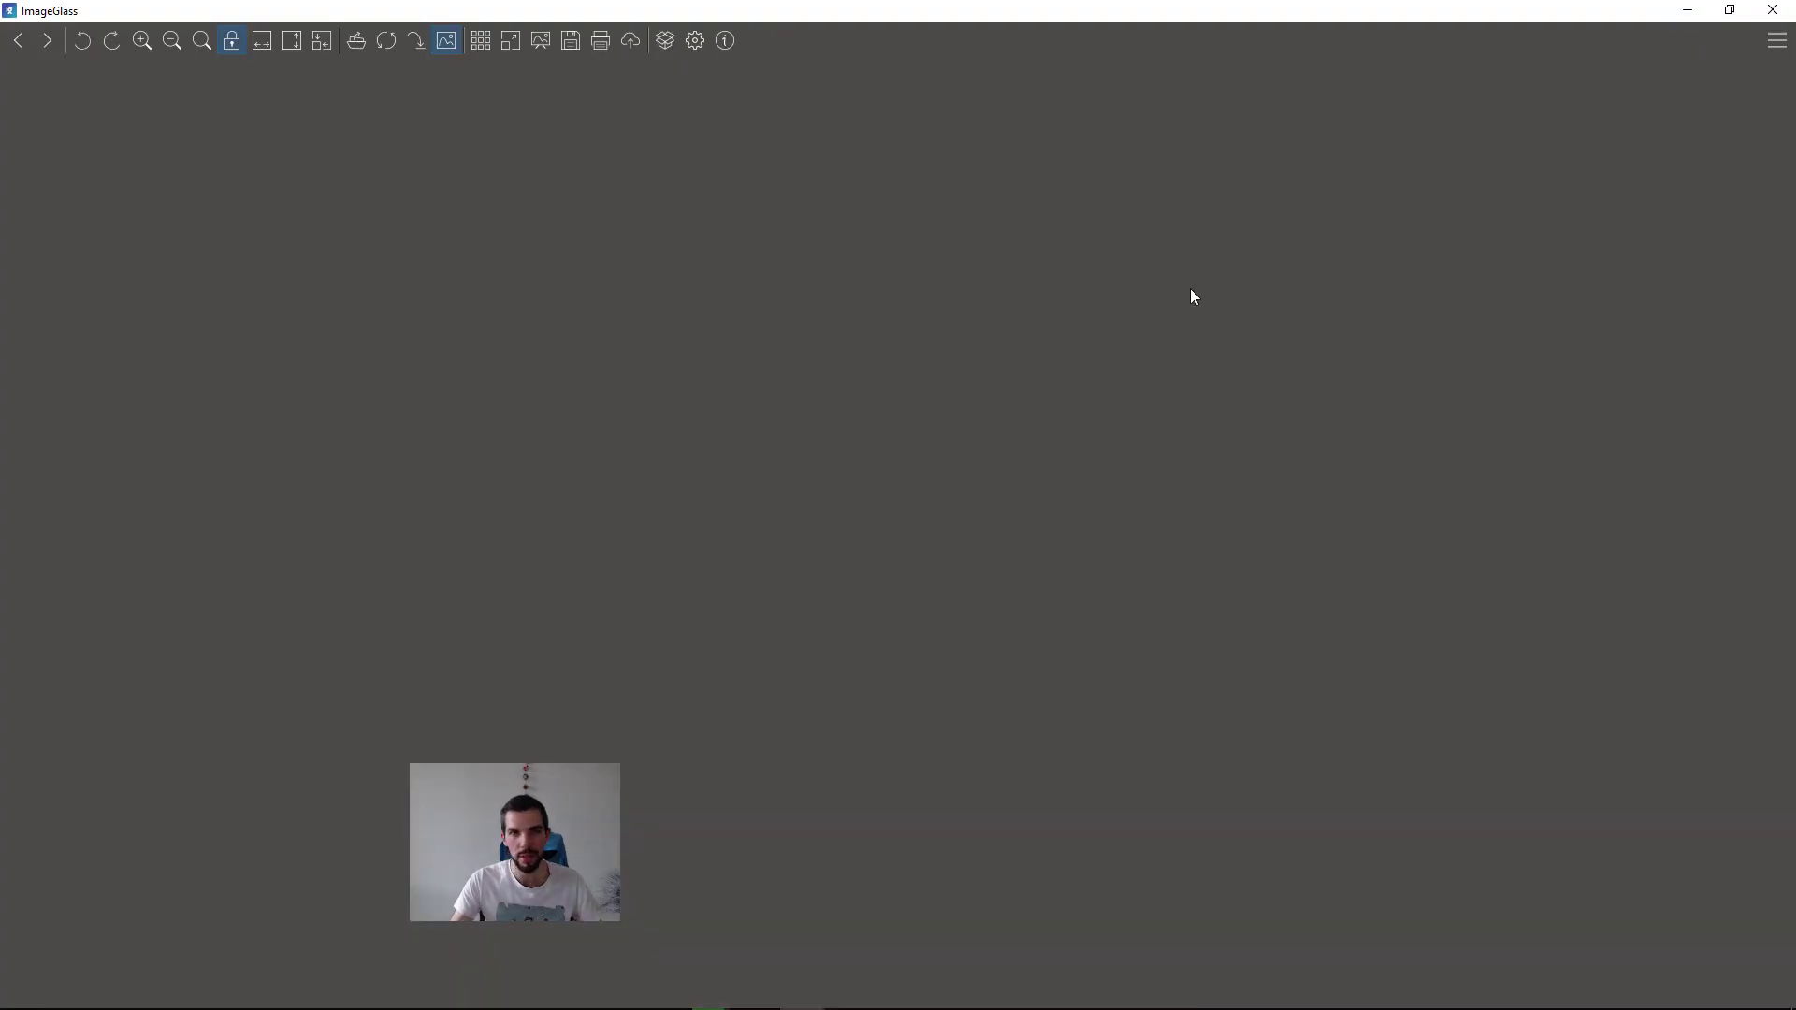
{"action": "left_click", "coordinate": [1765, 7]}
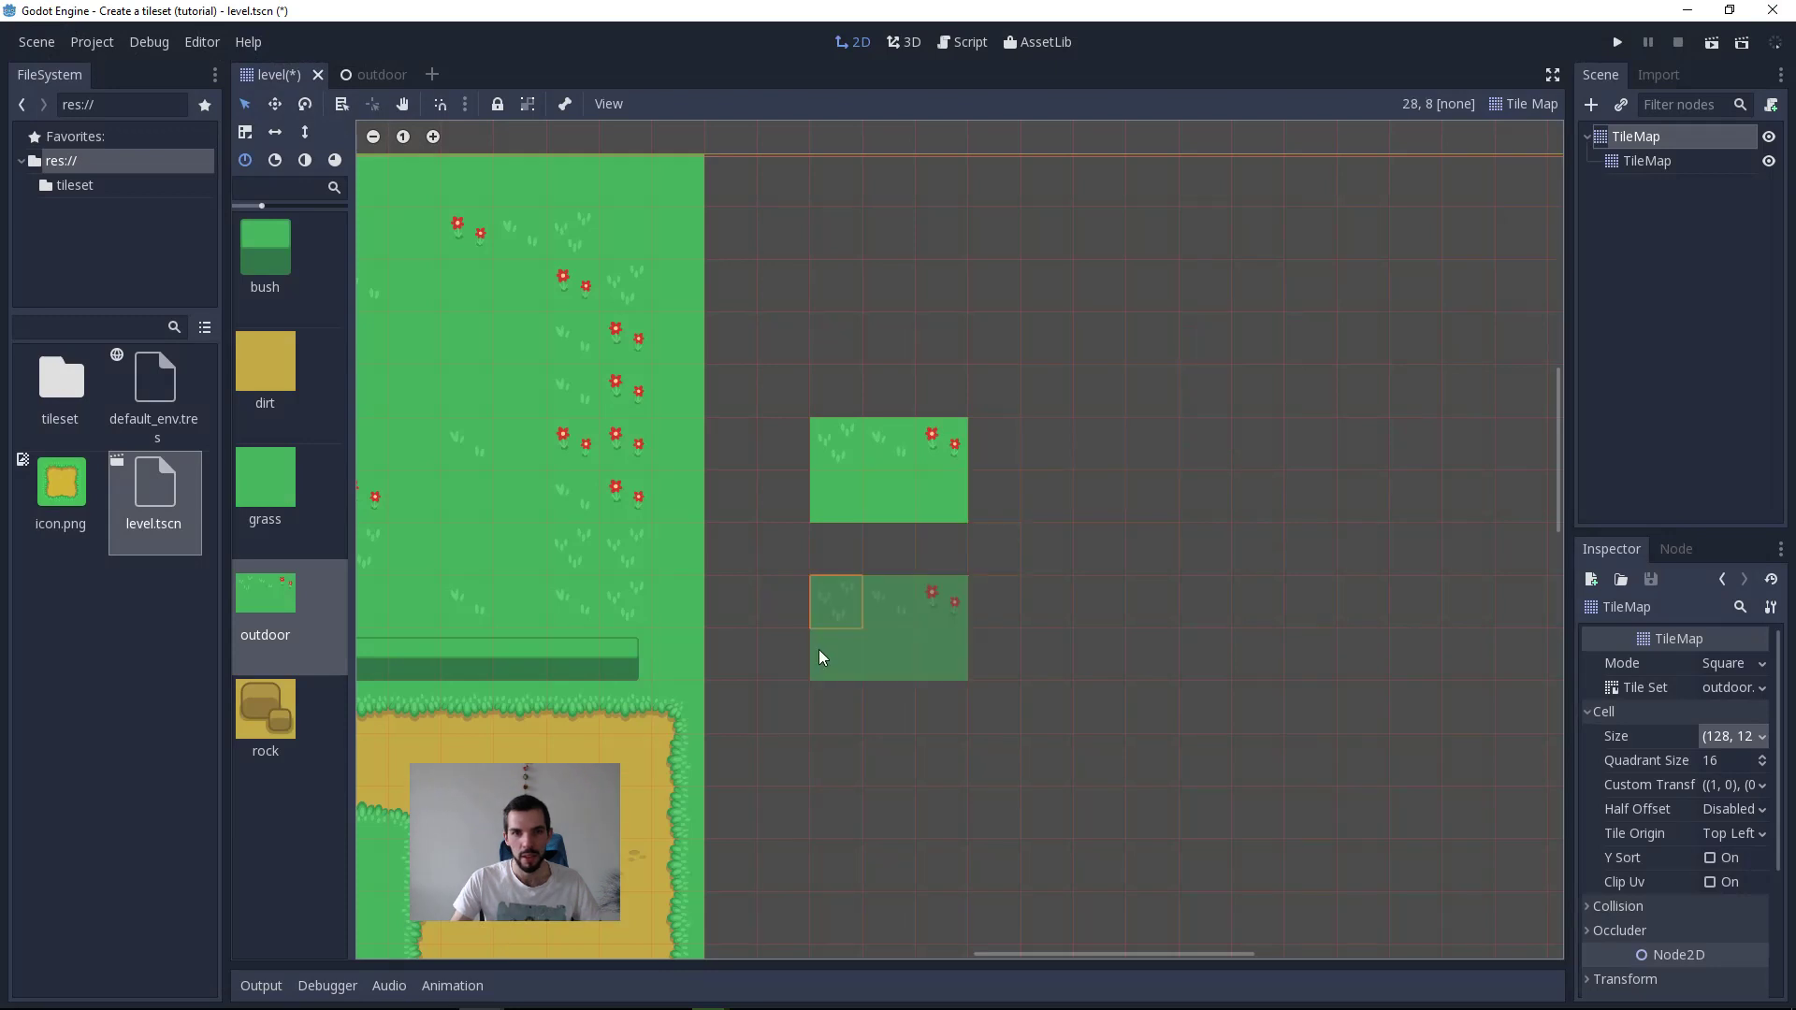
{"action": "middle_click_drag", "start_coordinate": [872, 677], "coordinate": [1104, 635]}
{"action": "scroll", "coordinate": [1015, 720], "scroll_direction": "down", "scroll_amount": 10}
{"action": "middle_click_drag", "start_coordinate": [795, 802], "coordinate": [1126, 700]}
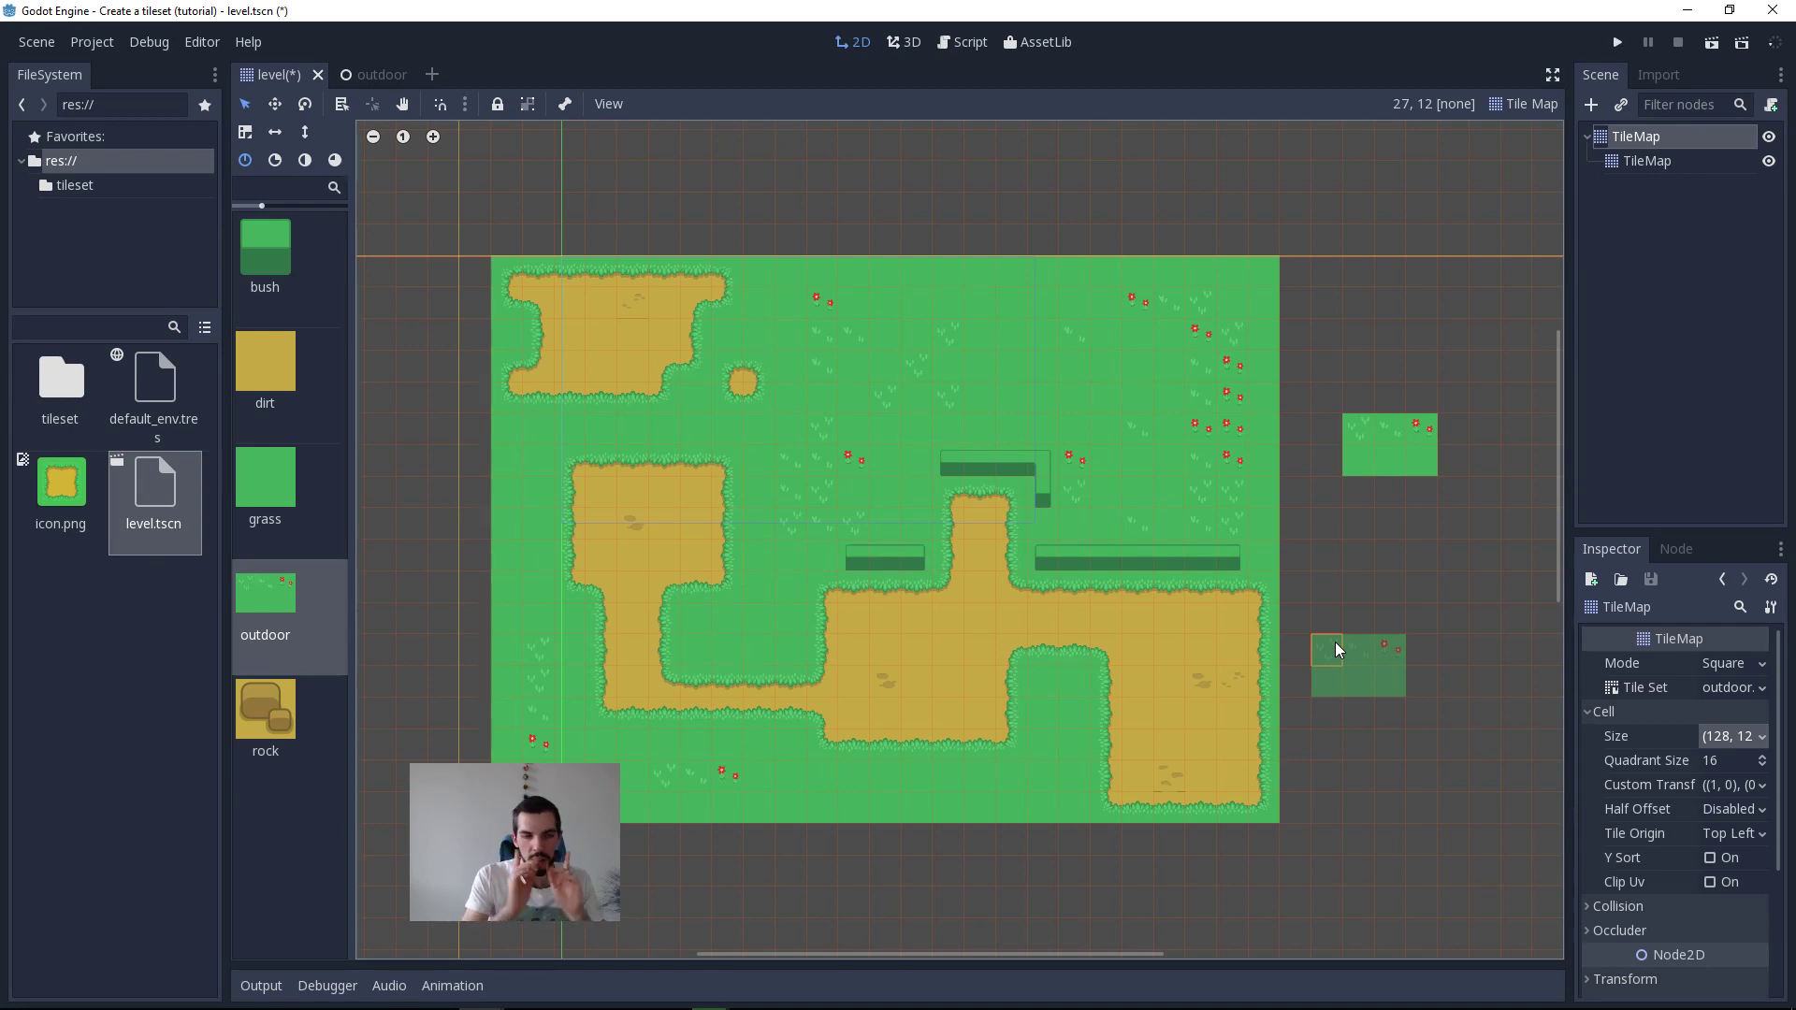
Step: Switch to the course notes in Emacs and add the line "Tileset creation" below the Limitations list
{"action": "key", "text": "alt+Tab"}
{"action": "left_click", "coordinate": [934, 523]}
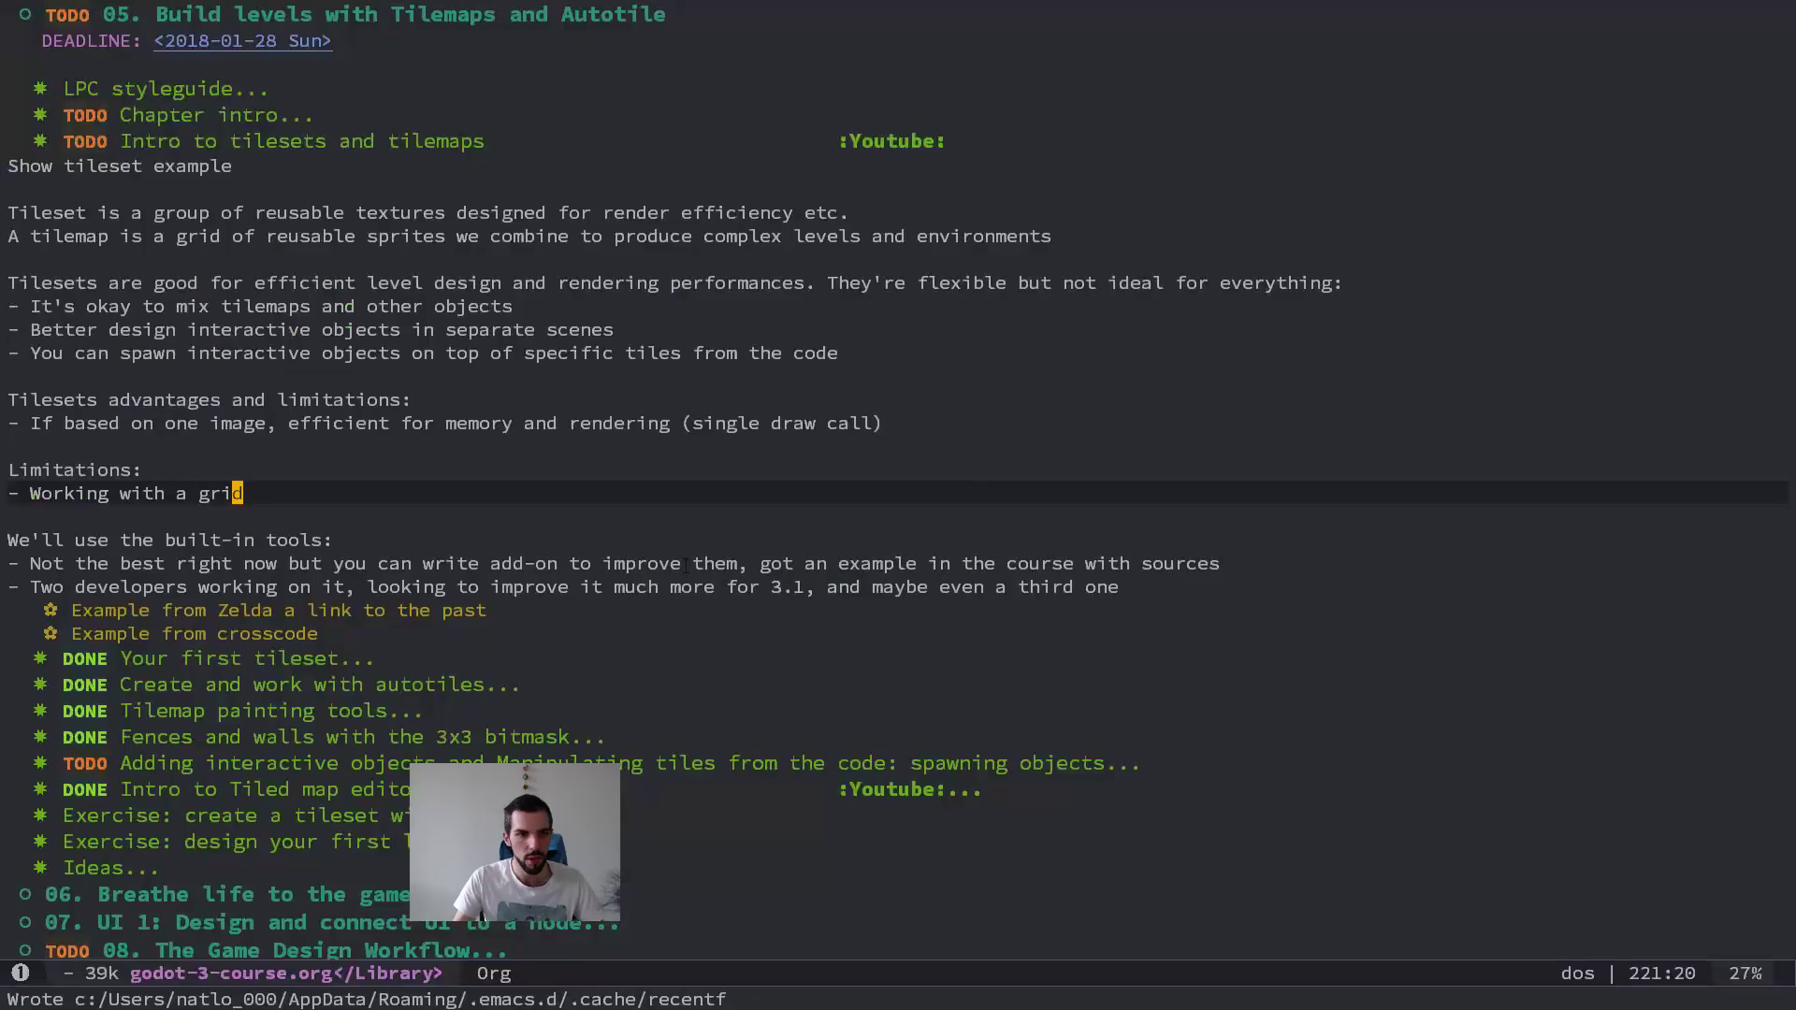
{"action": "key", "text": "o"}
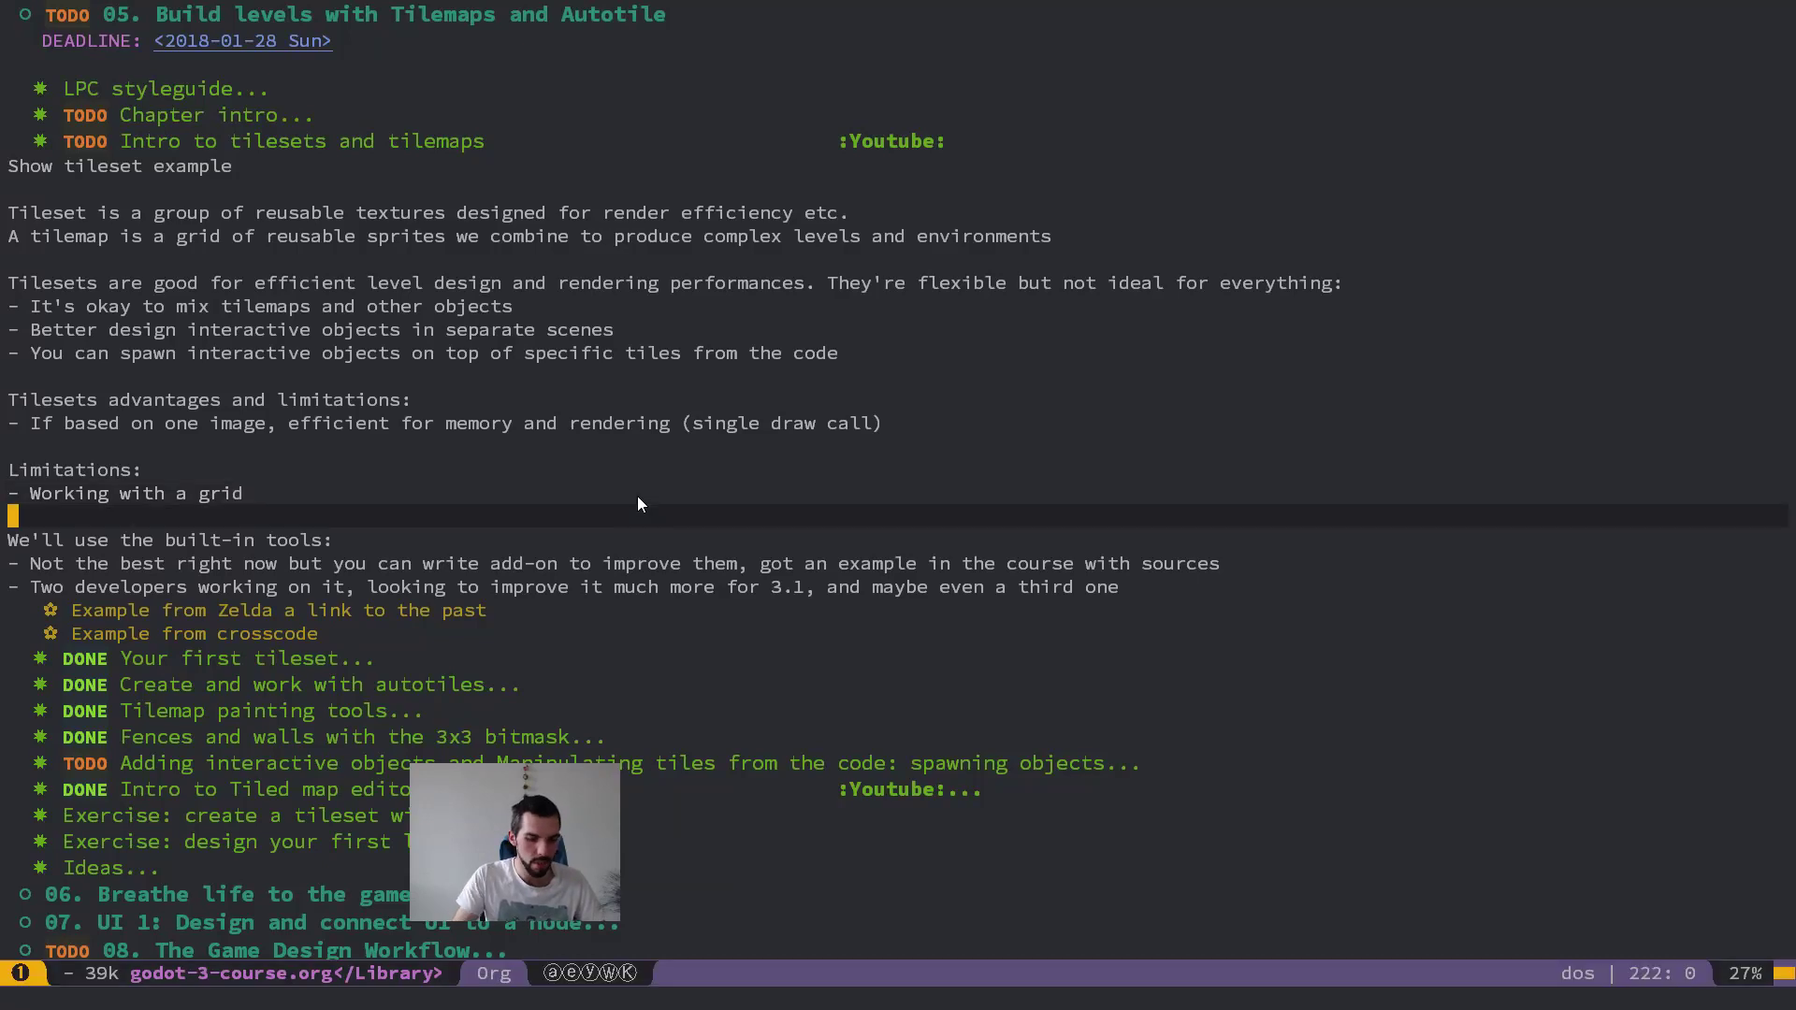
{"action": "key", "text": "BackSpace"}
{"action": "key", "text": "BackSpace"}
{"action": "key", "text": "Return"}
{"action": "key", "text": "Return"}
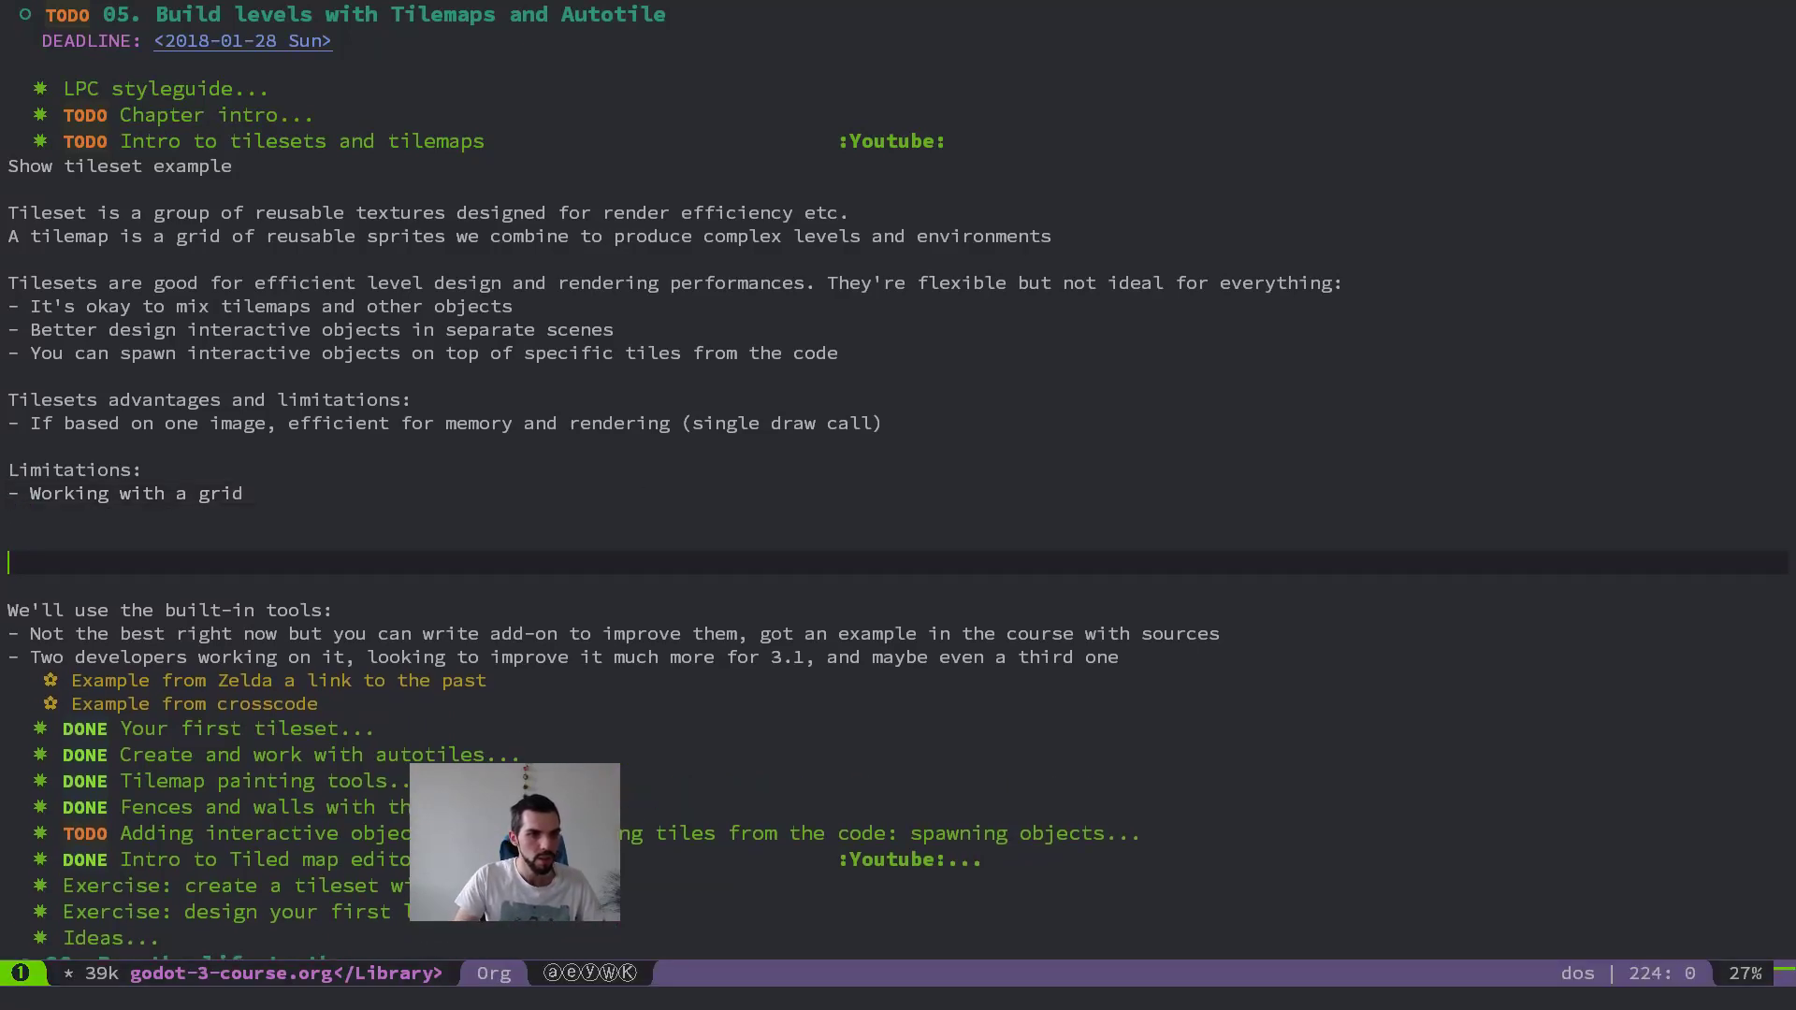
{"action": "type", "text": "Tileset creation"}
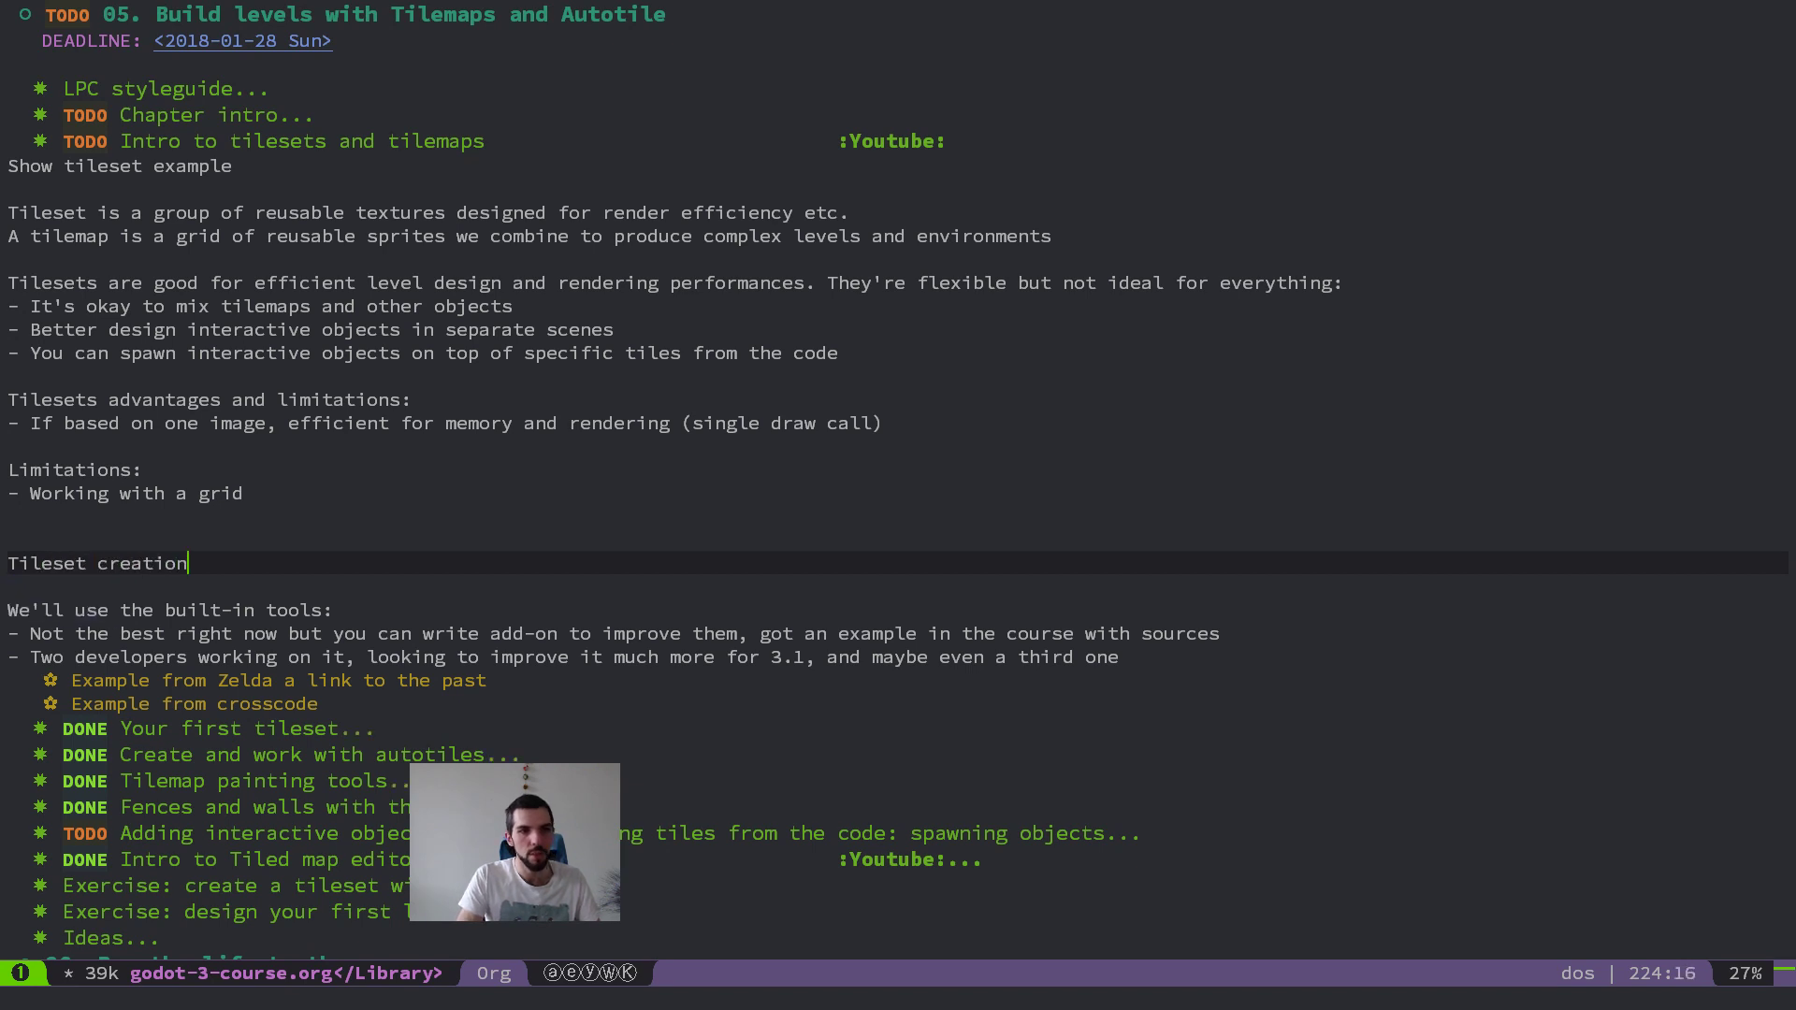
{"action": "key", "text": "Escape"}
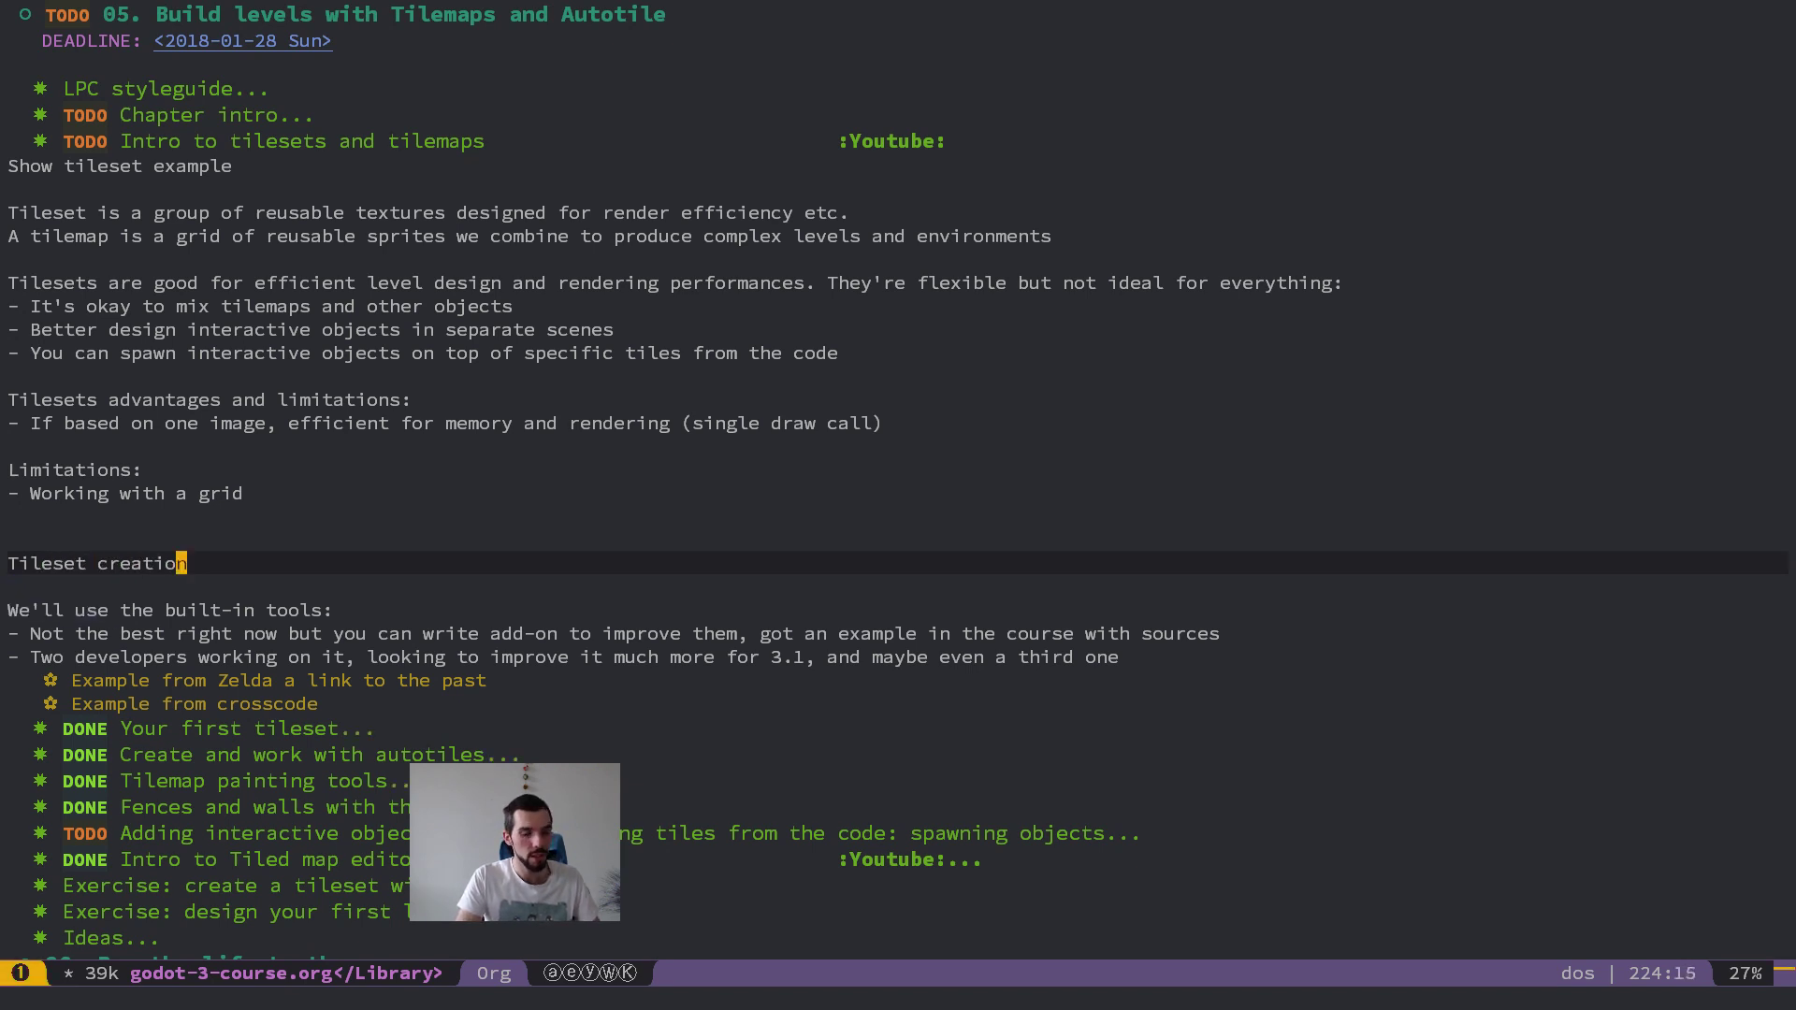
Step: Launch Affinity Designer and open the recent document prototype.afdesign
{"action": "key", "text": "alt+space"}
{"action": "type", "text": "aff"}
{"action": "key", "text": "Return"}
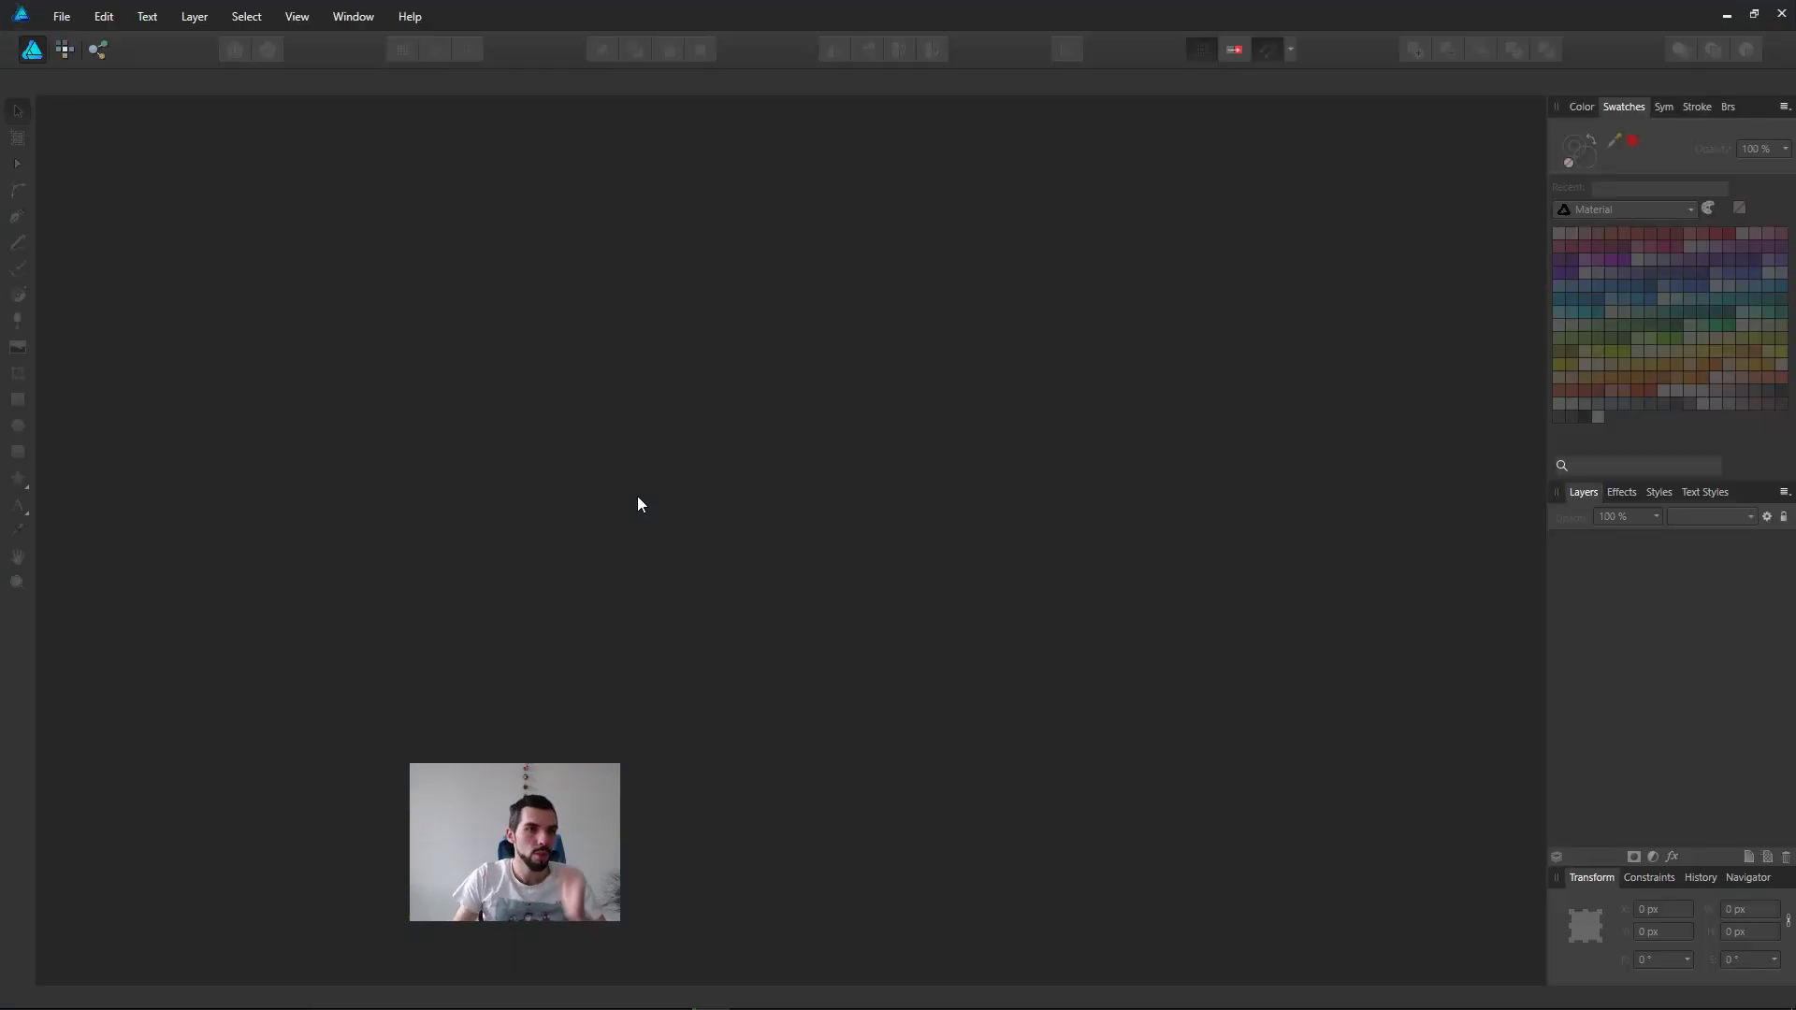
{"action": "key", "text": "alt+f"}
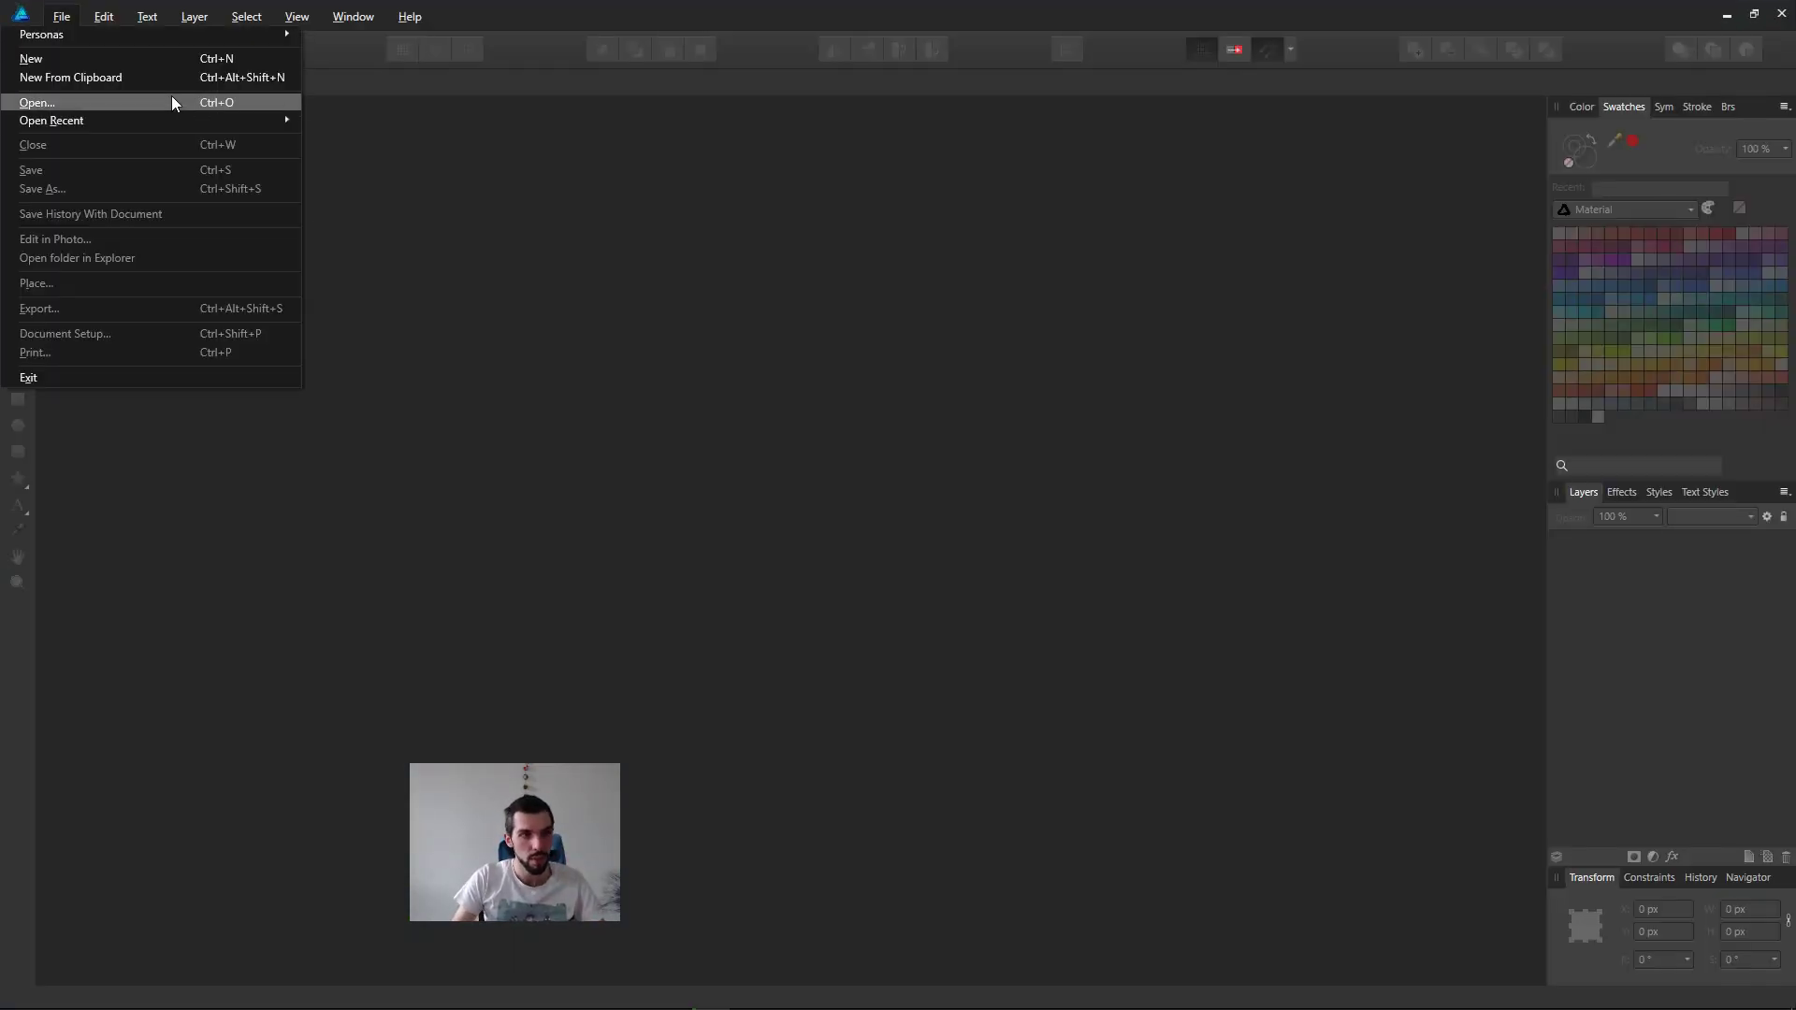
{"action": "mouse_move", "coordinate": [176, 119]}
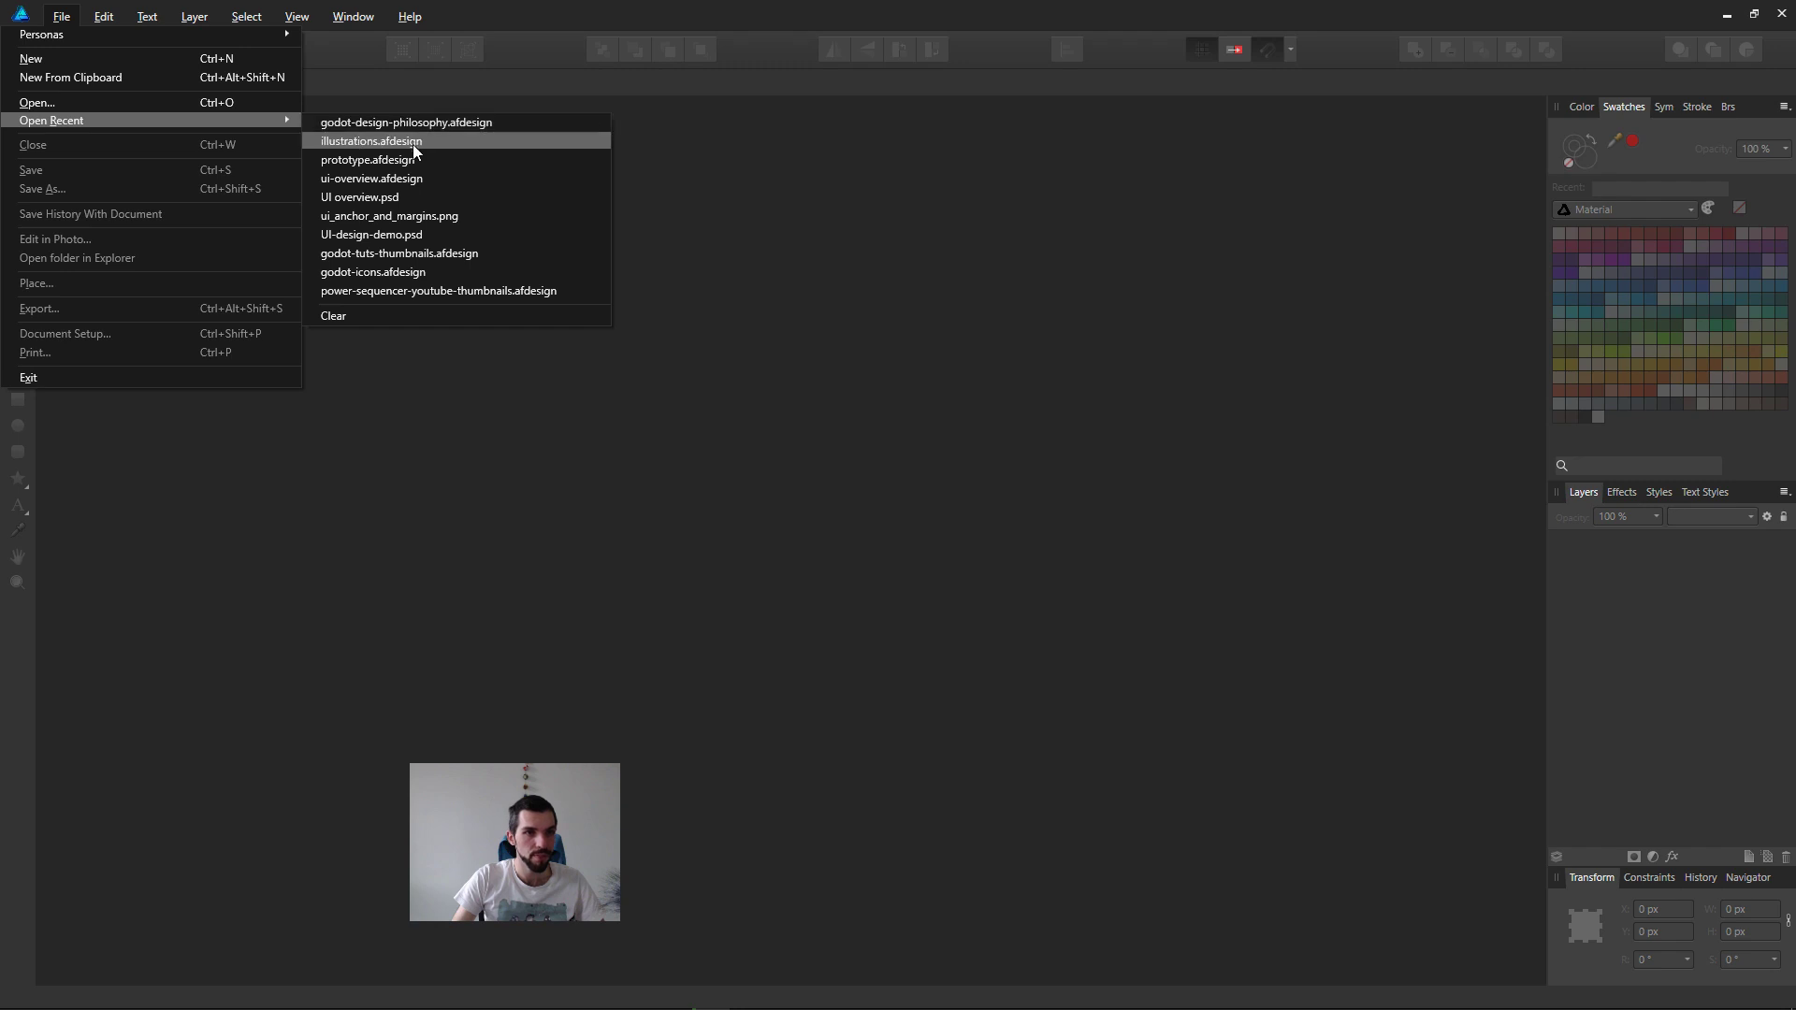
{"action": "left_click", "coordinate": [412, 143]}
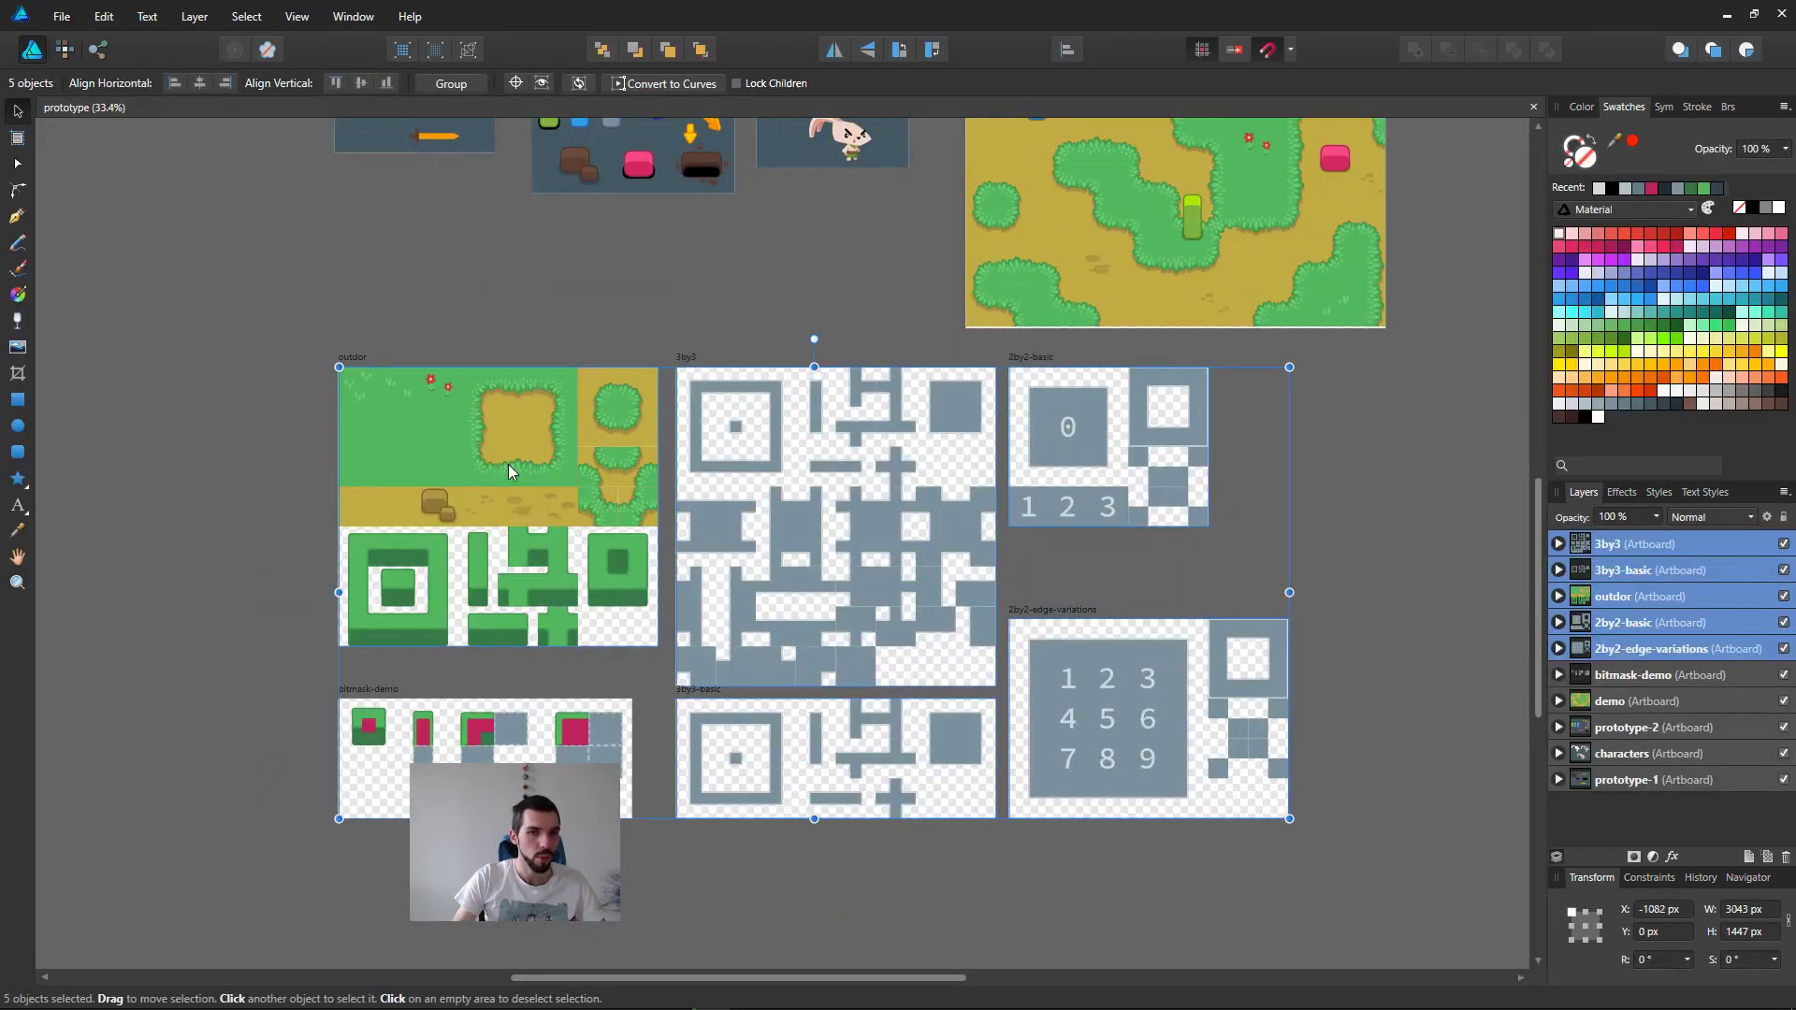
Step: Shift the base grass and dirt rectangle slightly off its place in the outdoor artboard, and undo the move
{"action": "left_click", "coordinate": [508, 464]}
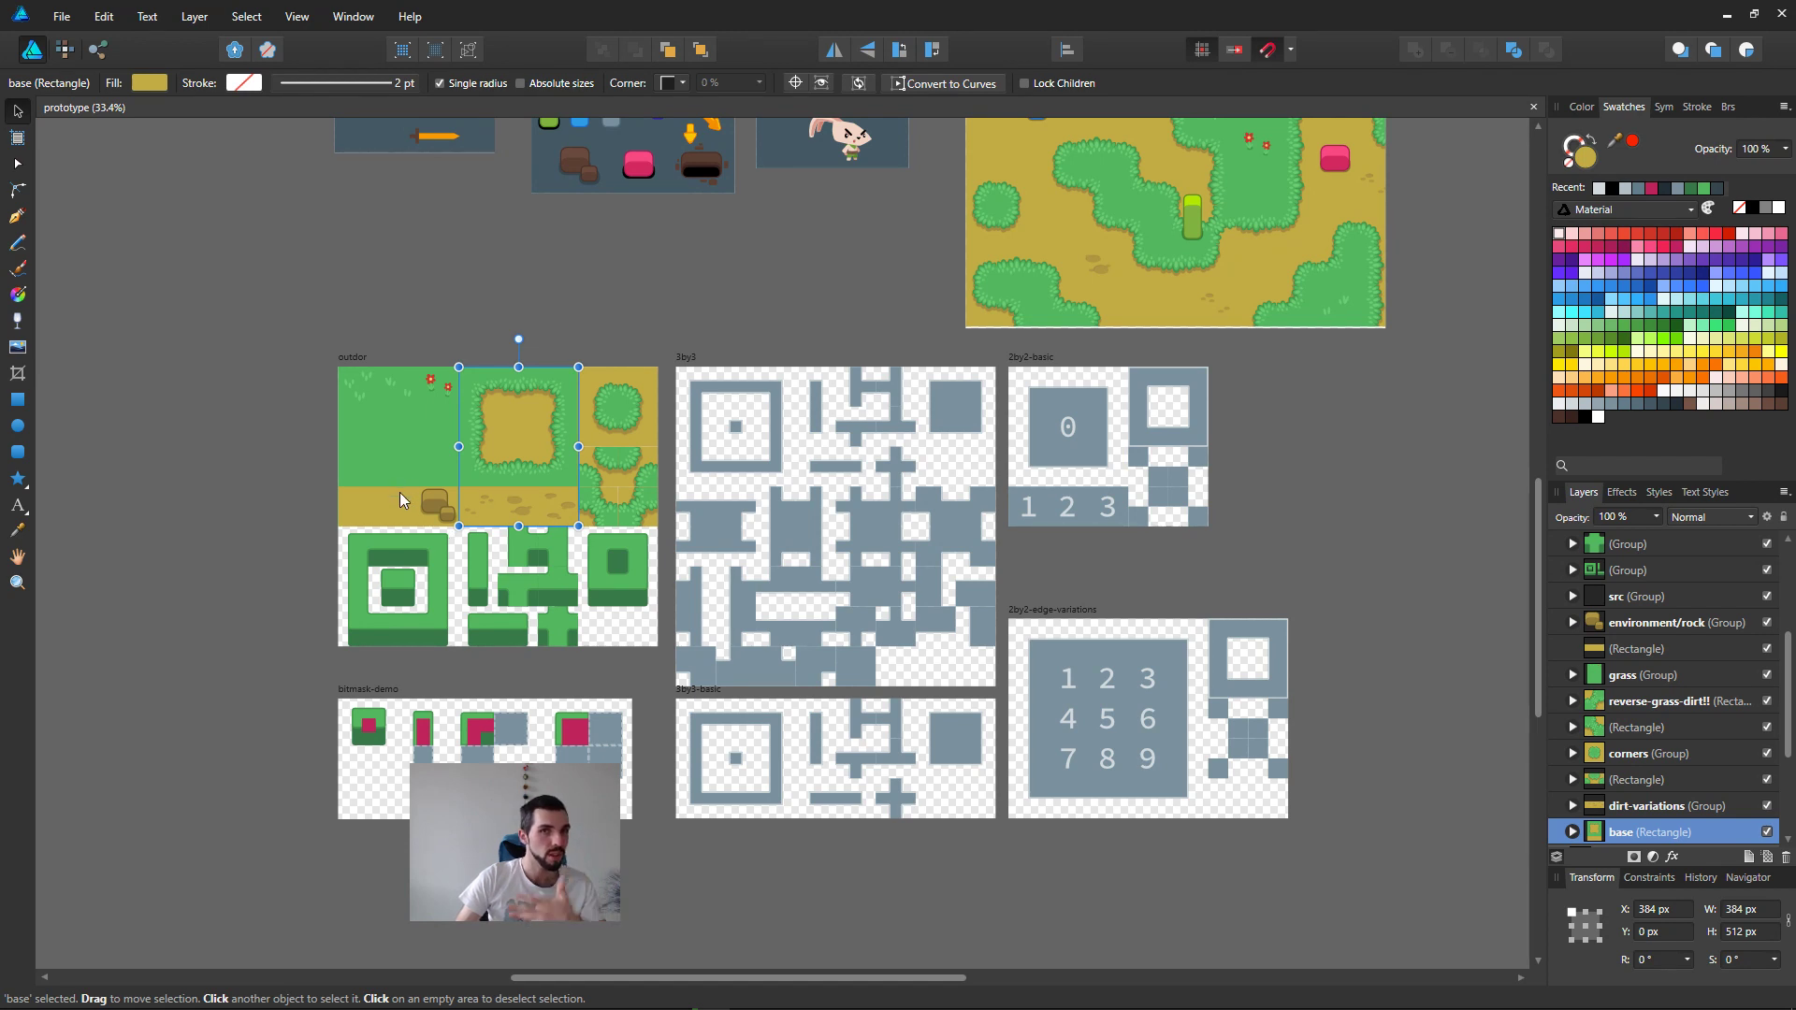
{"action": "scroll", "coordinate": [397, 484], "scroll_direction": "up", "scroll_amount": 5, "text": "ctrl"}
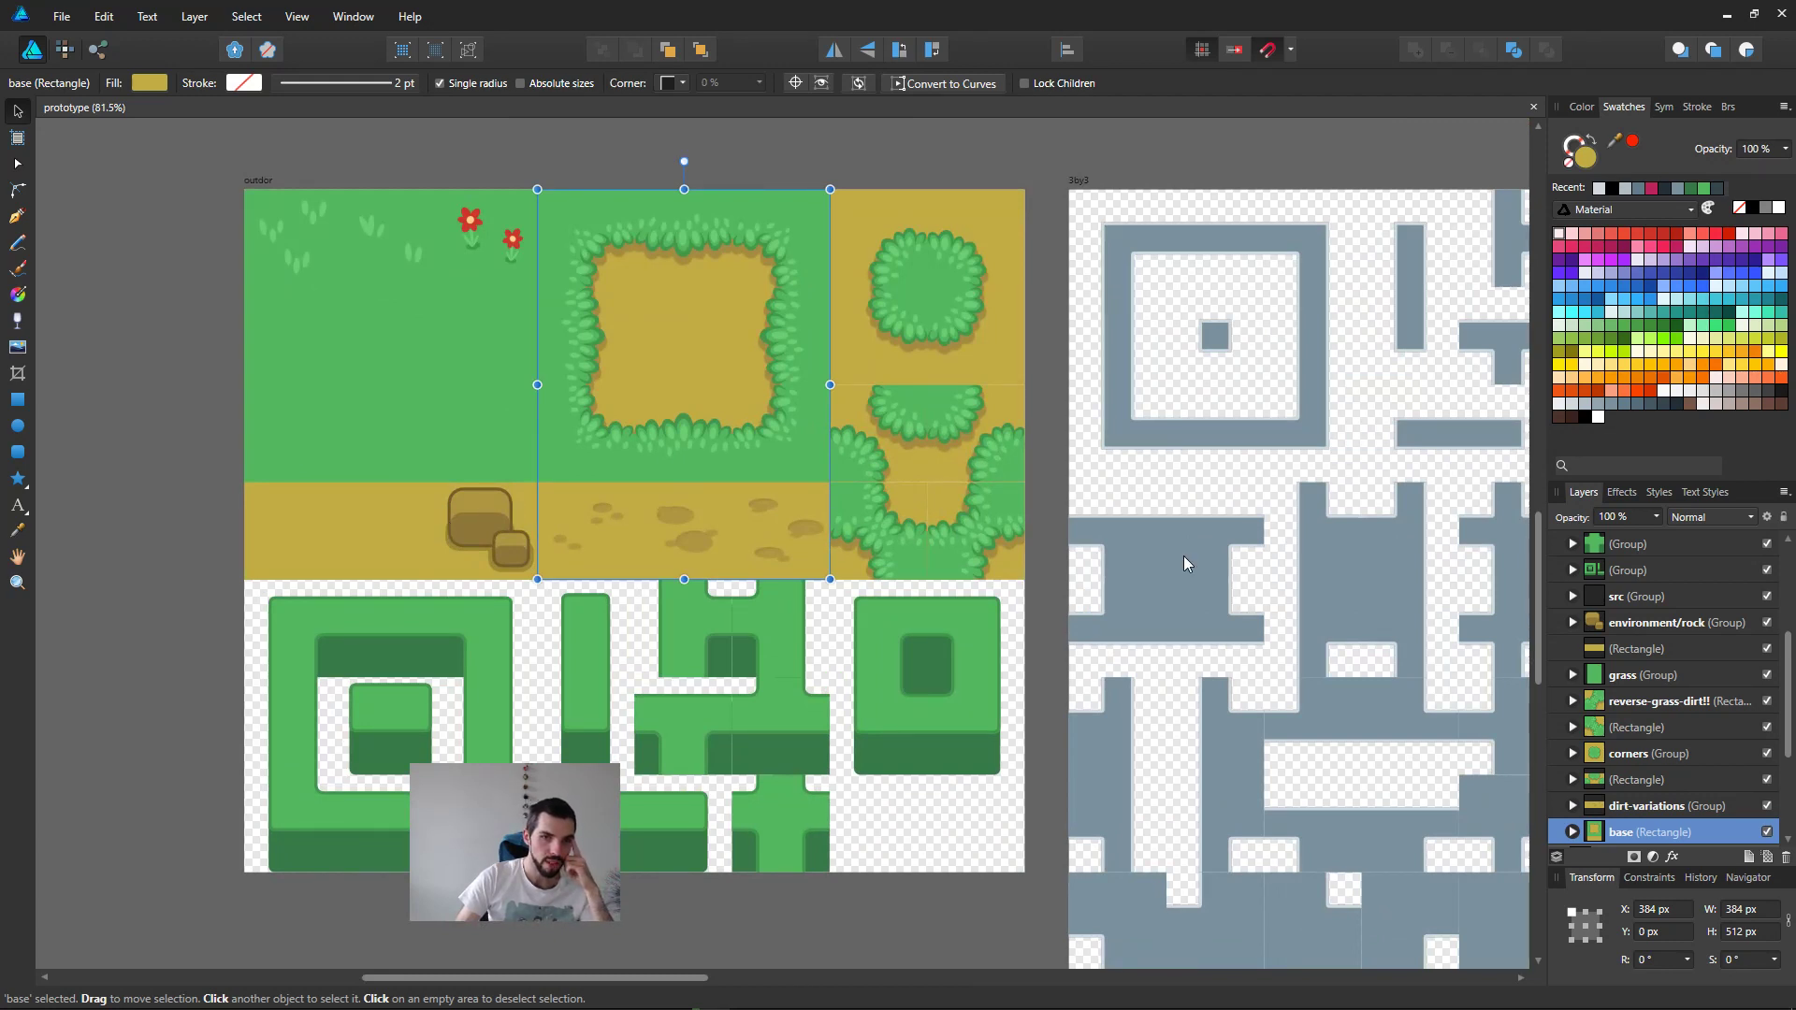
{"action": "mouse_move", "coordinate": [702, 327]}
{"action": "left_mouse_down"}
{"action": "mouse_move", "coordinate": [790, 373]}
{"action": "mouse_move", "coordinate": [676, 344]}
{"action": "left_mouse_up"}
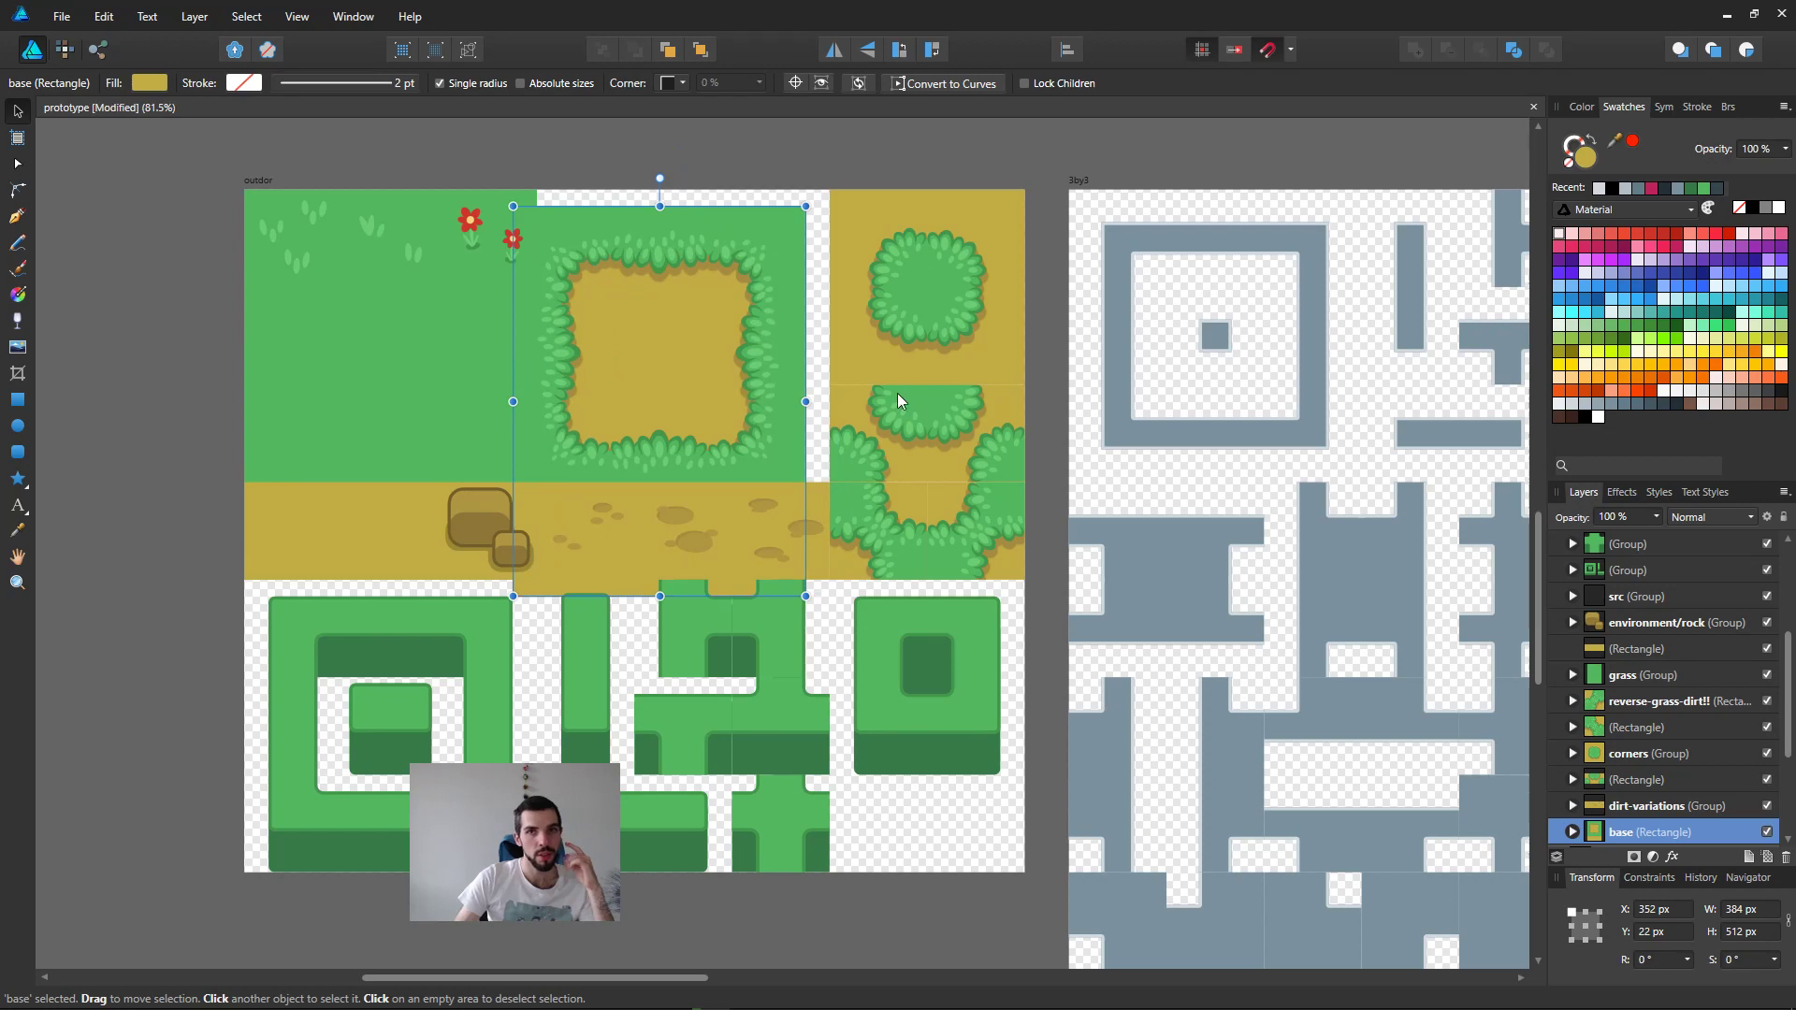
{"action": "key", "text": "ctrl+z"}
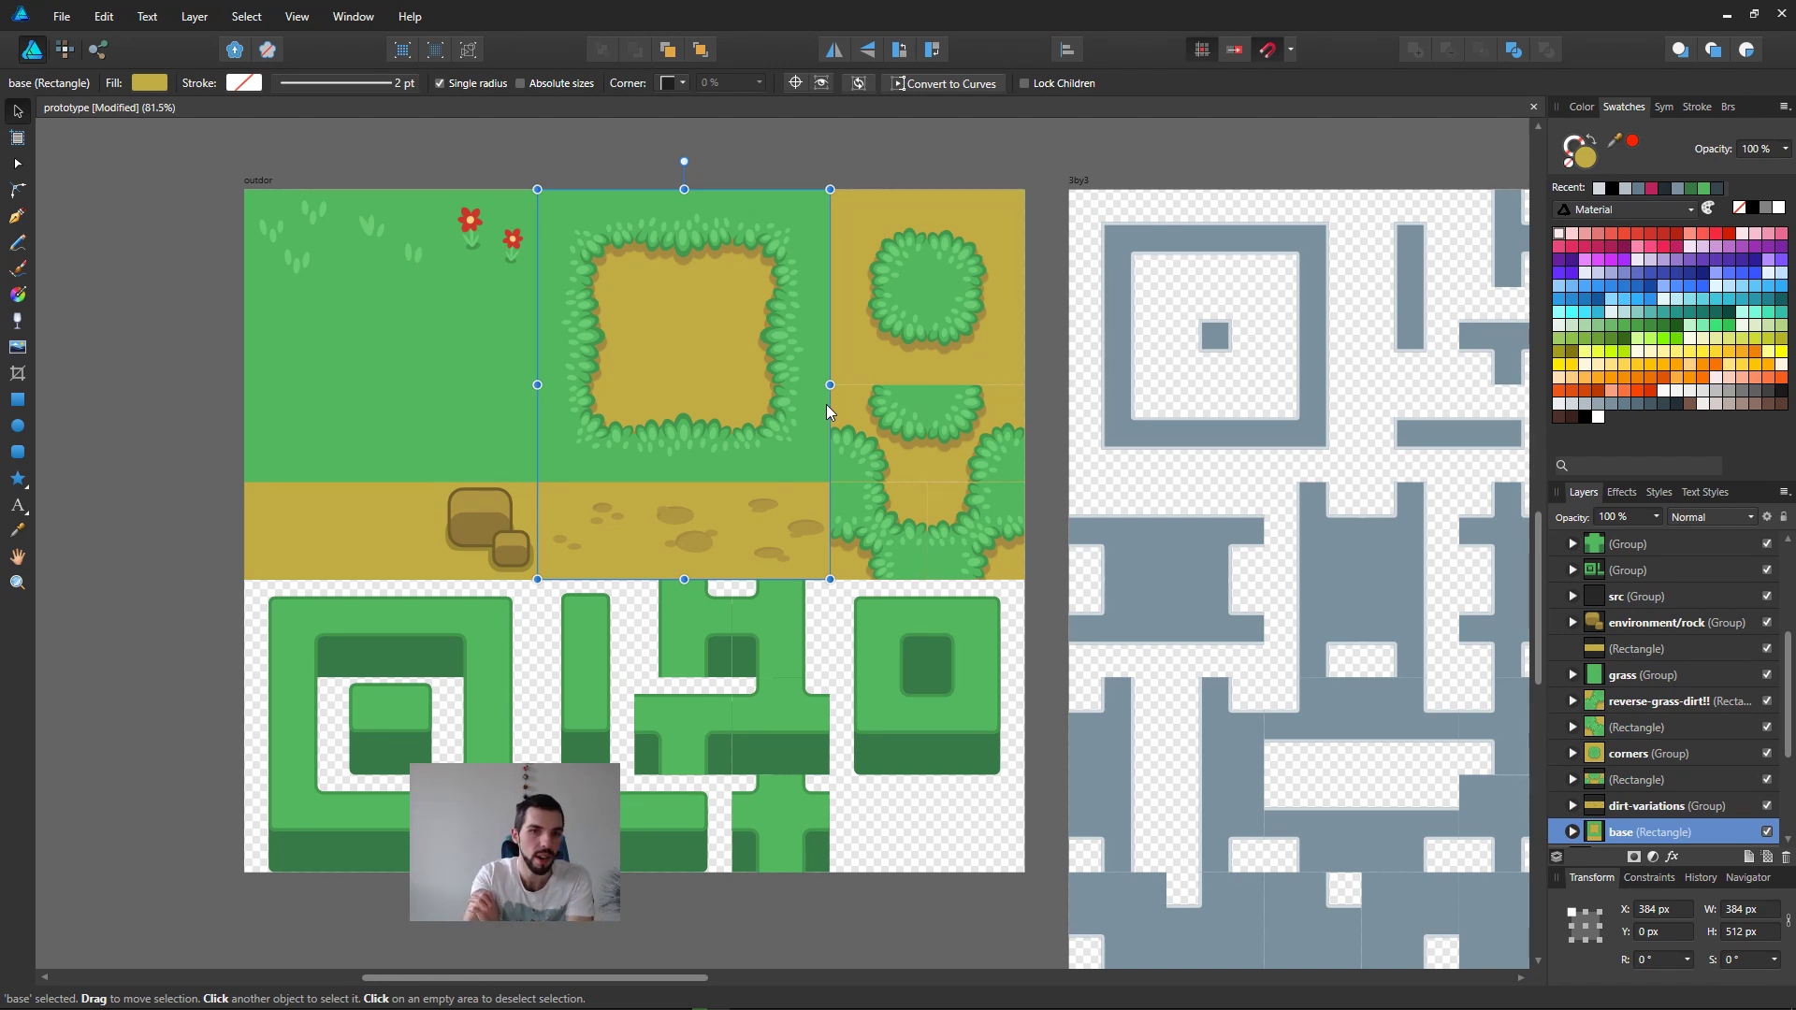
Step: Show the grid over the outdoor artboard and select the light green leaf ellipse on the dirt patch's upper edge
{"action": "key", "text": "ctrl+apostrophe"}
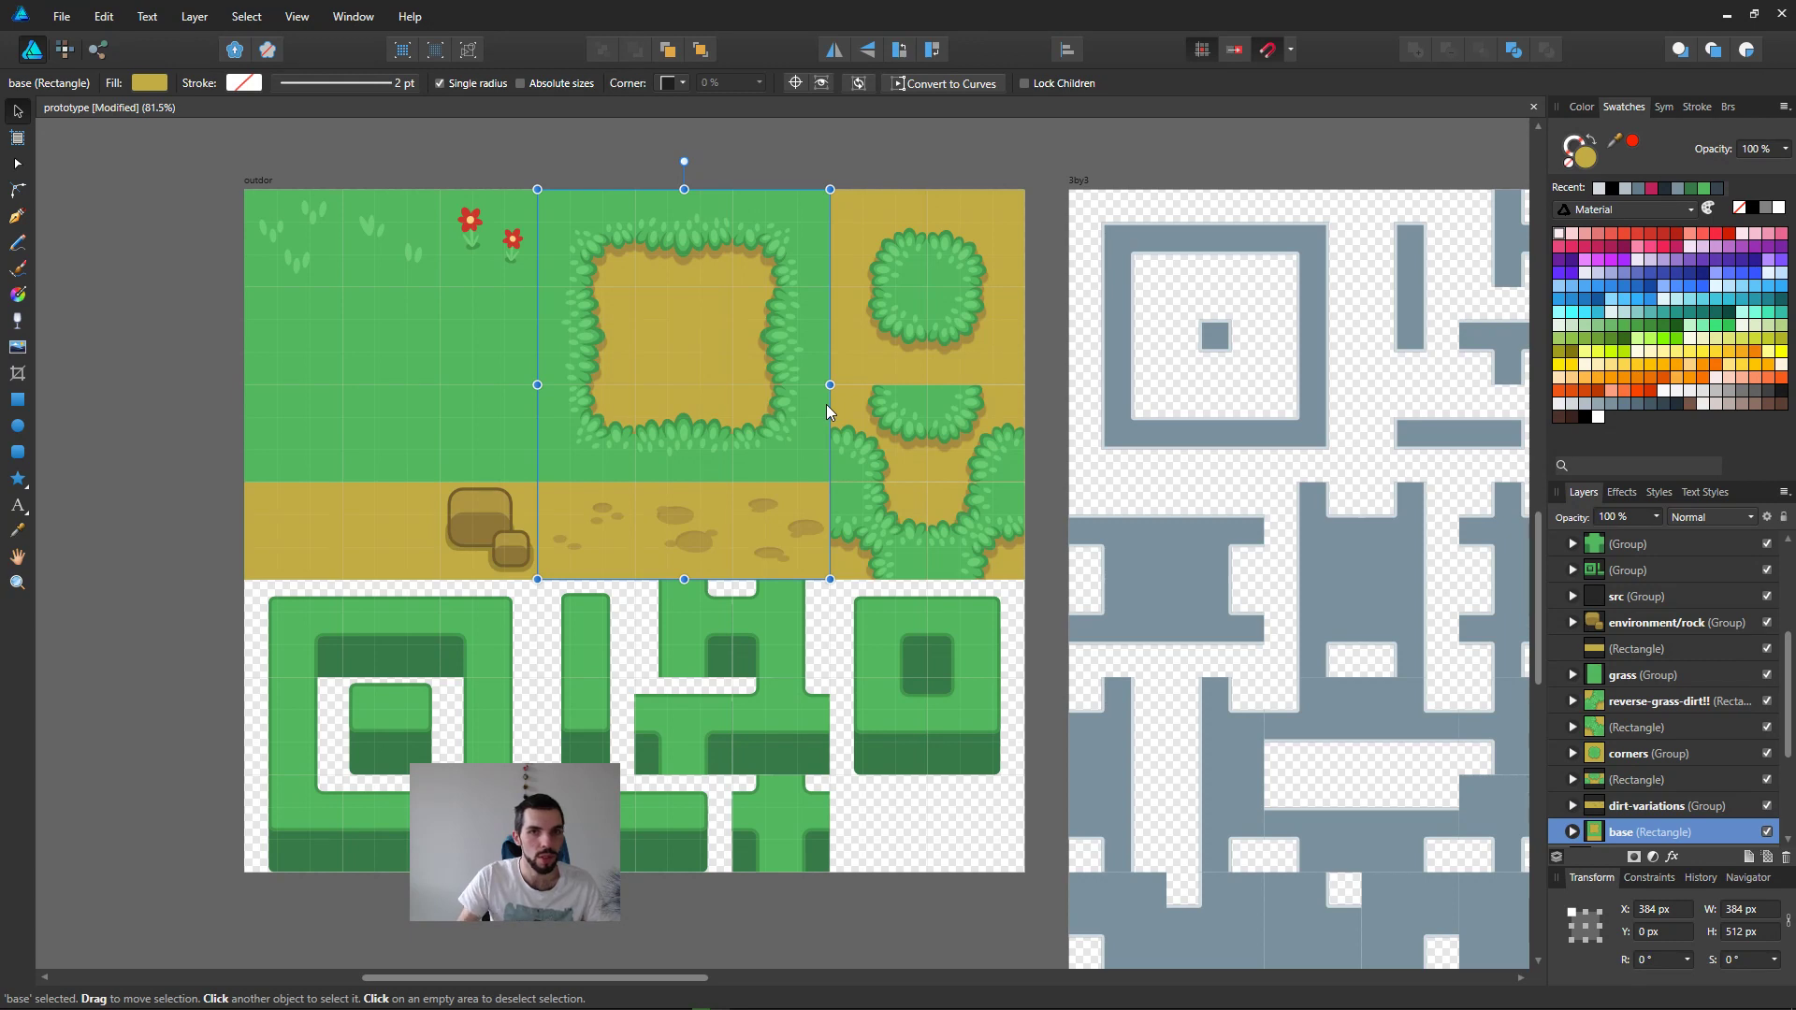
{"action": "scroll", "coordinate": [572, 337], "scroll_direction": "up", "scroll_amount": 3, "text": "ctrl"}
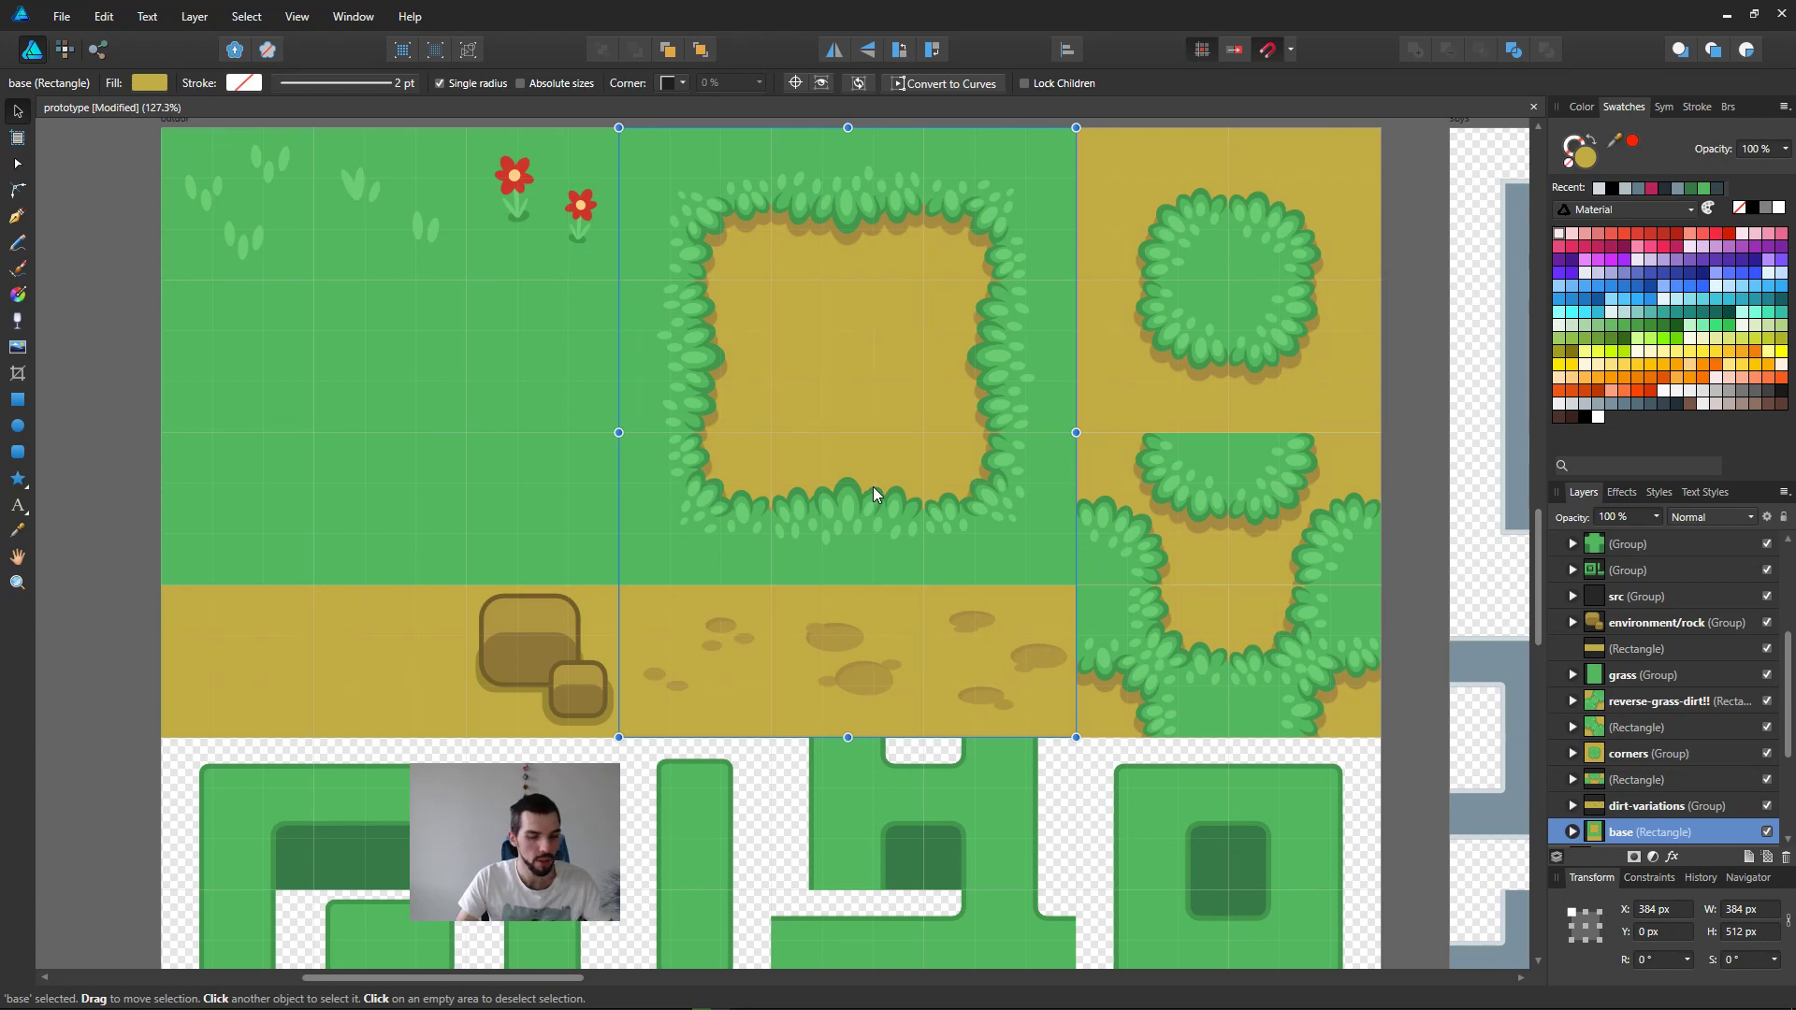
{"action": "left_click", "coordinate": [856, 215], "text": "ctrl"}
{"action": "scroll", "coordinate": [856, 213], "scroll_direction": "up", "scroll_amount": 3, "text": "ctrl"}
{"action": "scroll", "coordinate": [856, 213], "scroll_direction": "up", "scroll_amount": 3, "text": "ctrl"}
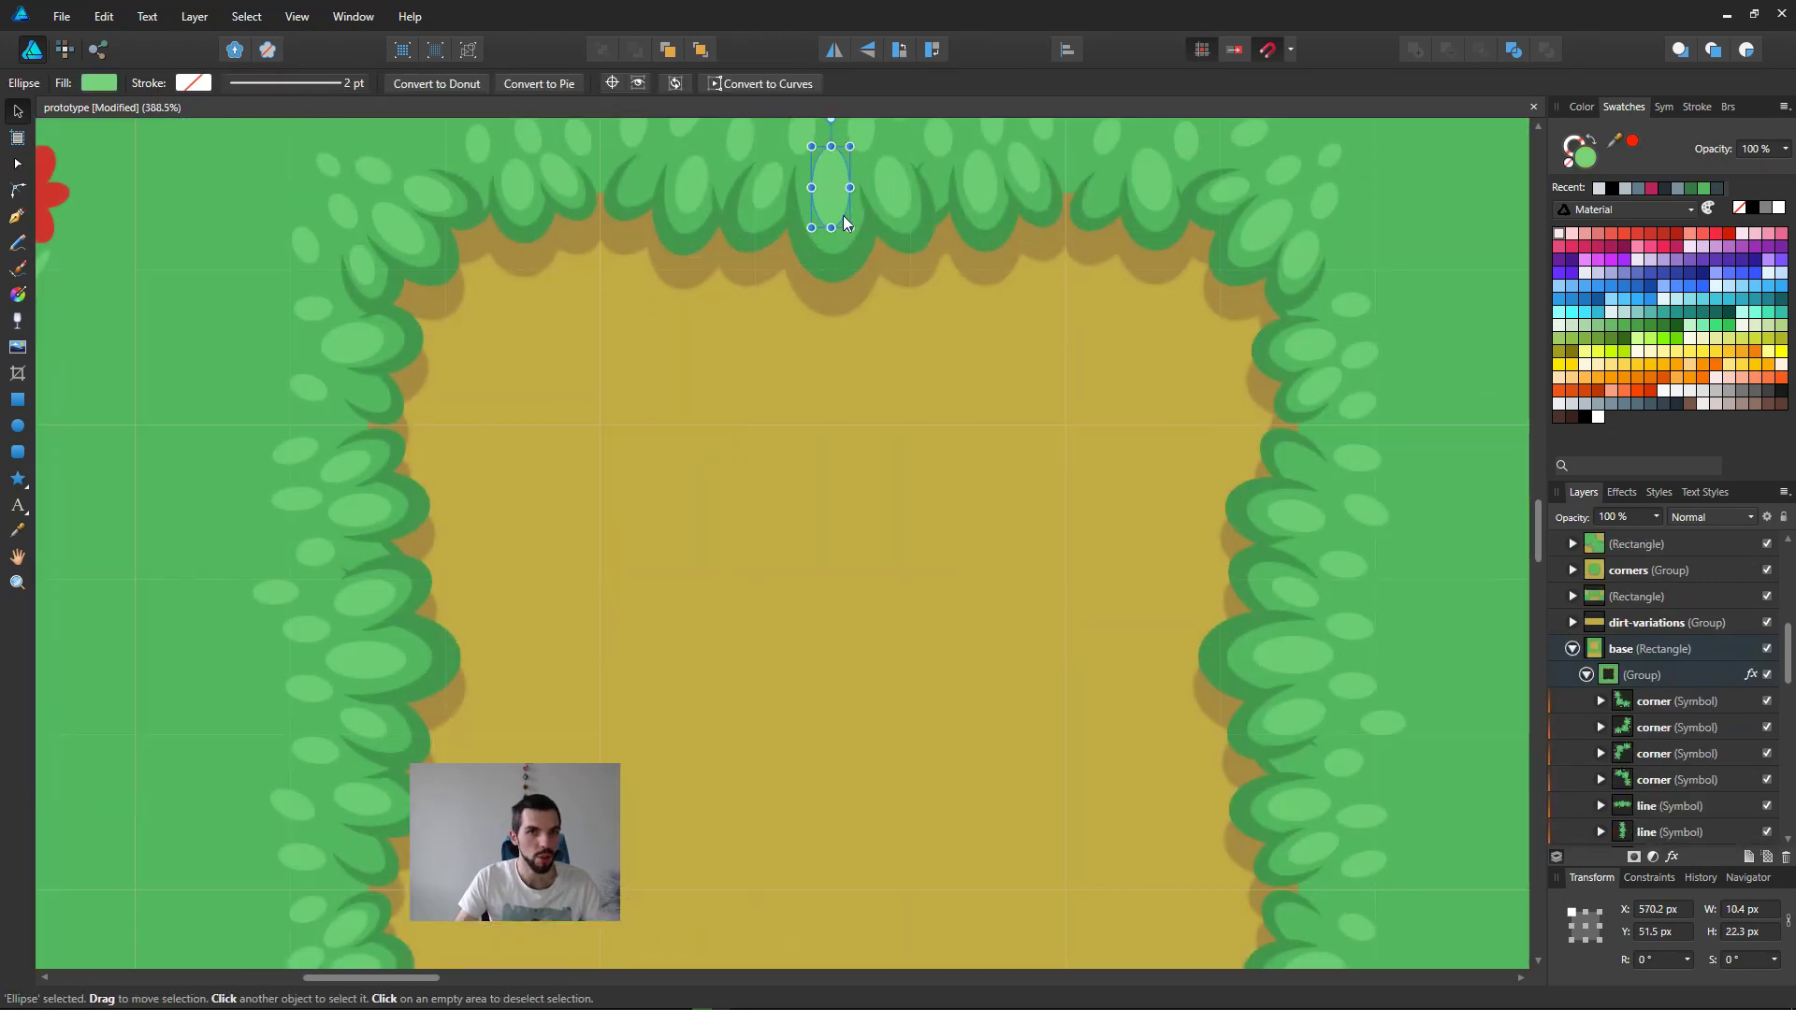
Step: Try stretching the dark green leaf ellipse on the dirt patch's upper edge to about 27 × 70 px, and undo it
{"action": "scroll", "coordinate": [856, 280], "scroll_direction": "up", "scroll_amount": 2}
{"action": "left_click_drag", "start_coordinate": [878, 389], "coordinate": [904, 497]}
{"action": "key", "text": "ctrl+z"}
{"action": "left_click_drag", "start_coordinate": [860, 408], "coordinate": [914, 552]}
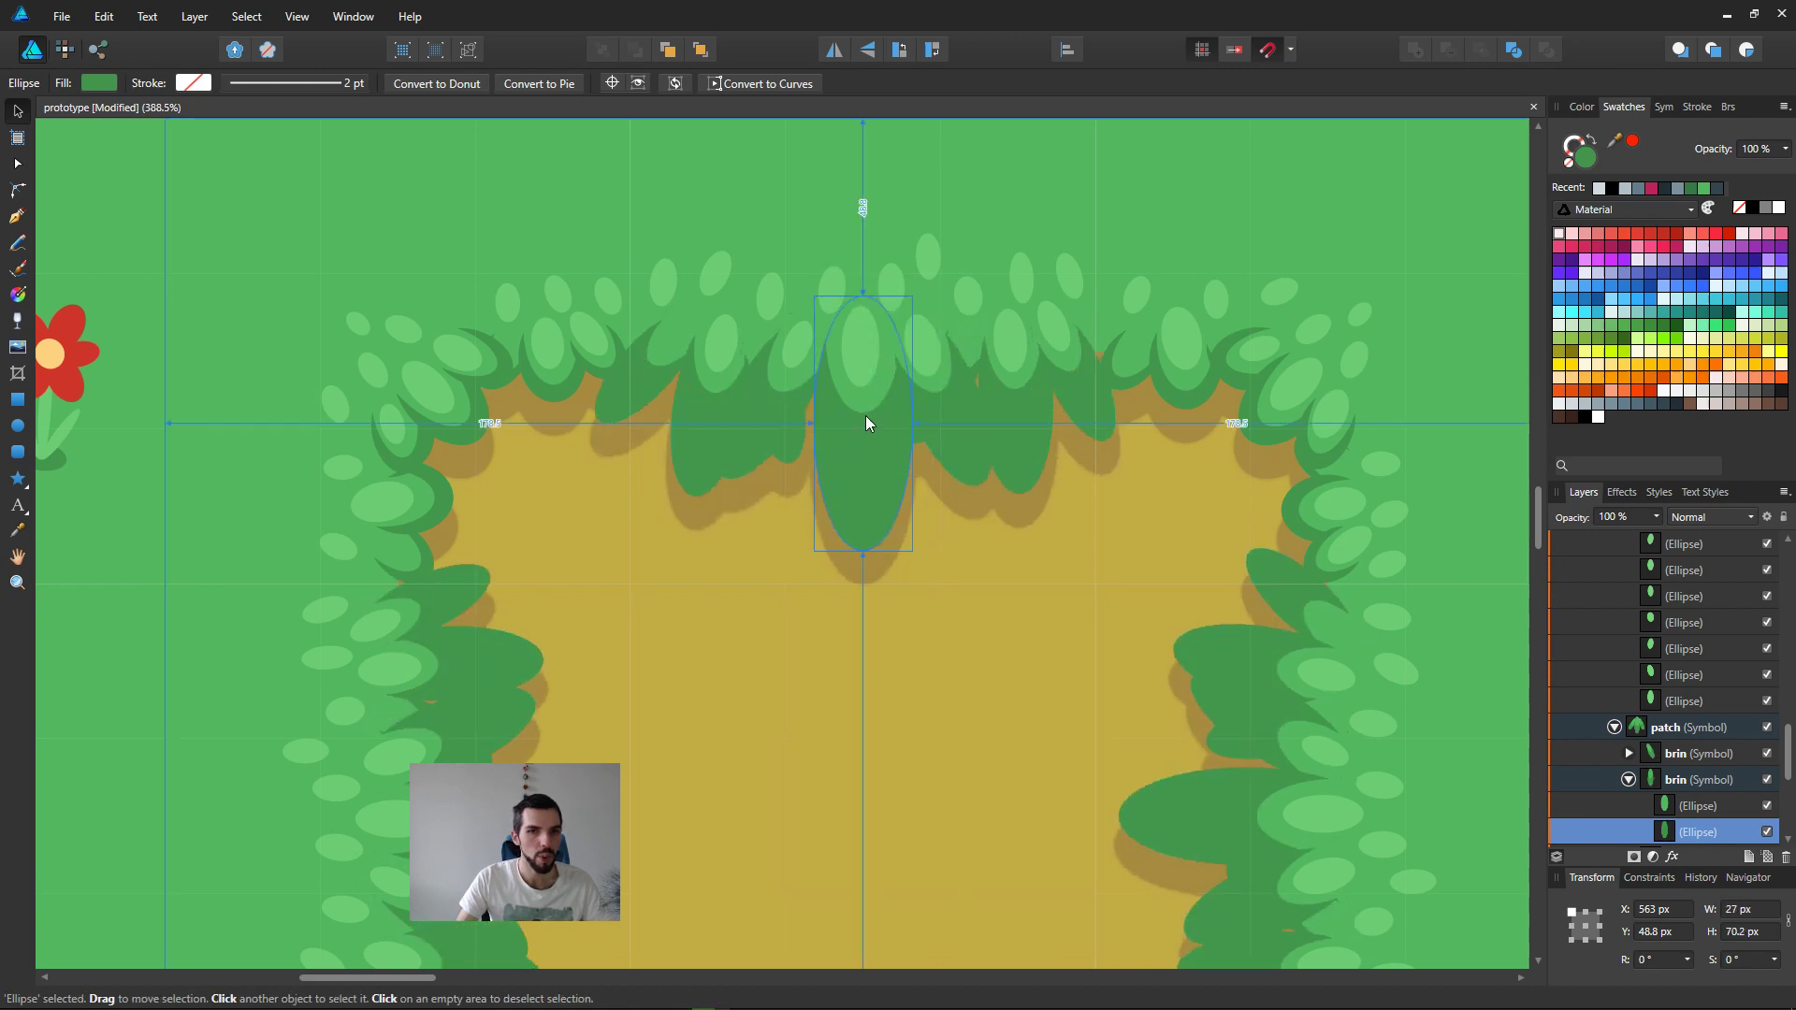
{"action": "key", "text": "ctrl+z"}
Step: Select the brin symbol on the dirt patch's upper edge, try resizing it twice, and undo both changes
{"action": "left_click", "coordinate": [1672, 780]}
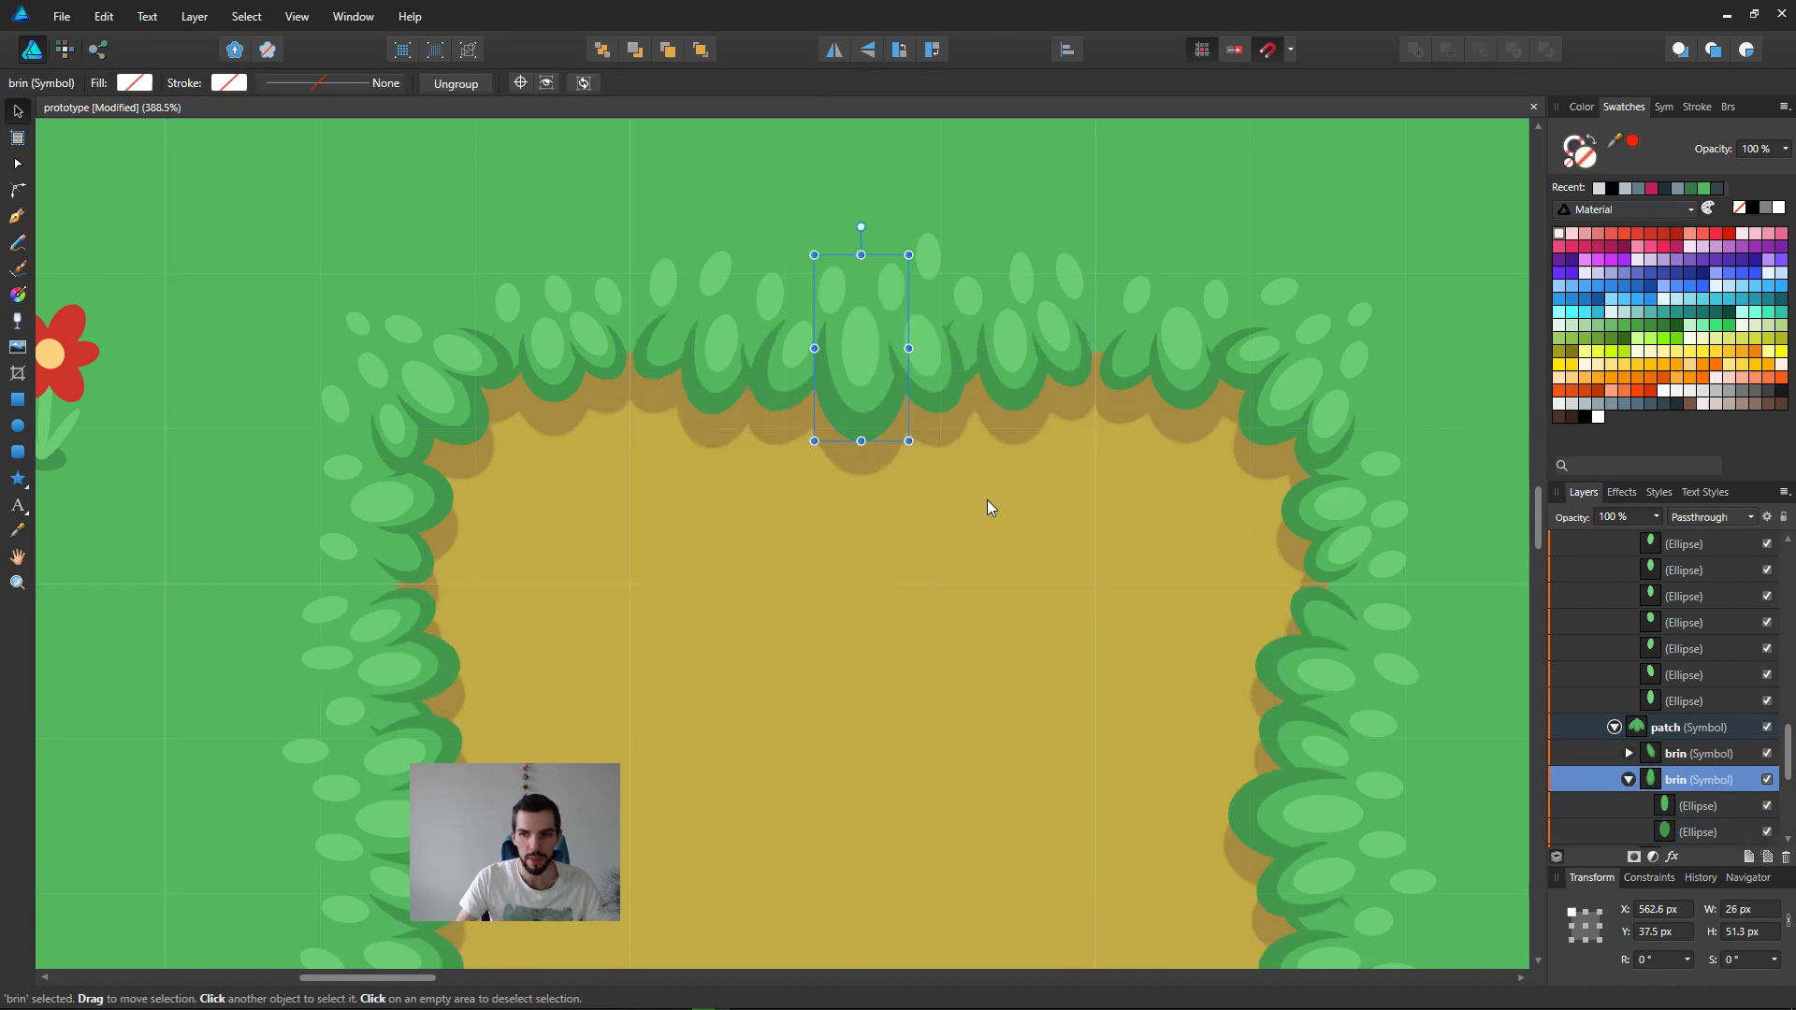
{"action": "mouse_move", "coordinate": [914, 462]}
{"action": "left_mouse_down"}
{"action": "mouse_move", "coordinate": [934, 525]}
{"action": "mouse_move", "coordinate": [890, 382]}
{"action": "mouse_move", "coordinate": [903, 575]}
{"action": "mouse_move", "coordinate": [896, 393]}
{"action": "mouse_move", "coordinate": [899, 488]}
{"action": "mouse_move", "coordinate": [906, 391]}
{"action": "mouse_move", "coordinate": [922, 440]}
{"action": "mouse_move", "coordinate": [964, 370]}
{"action": "mouse_move", "coordinate": [926, 470]}
{"action": "mouse_move", "coordinate": [931, 403]}
{"action": "mouse_move", "coordinate": [893, 463]}
{"action": "mouse_move", "coordinate": [861, 473]}
{"action": "mouse_move", "coordinate": [912, 425]}
{"action": "mouse_move", "coordinate": [909, 441]}
{"action": "left_mouse_up"}
{"action": "key", "text": "ctrl+z"}
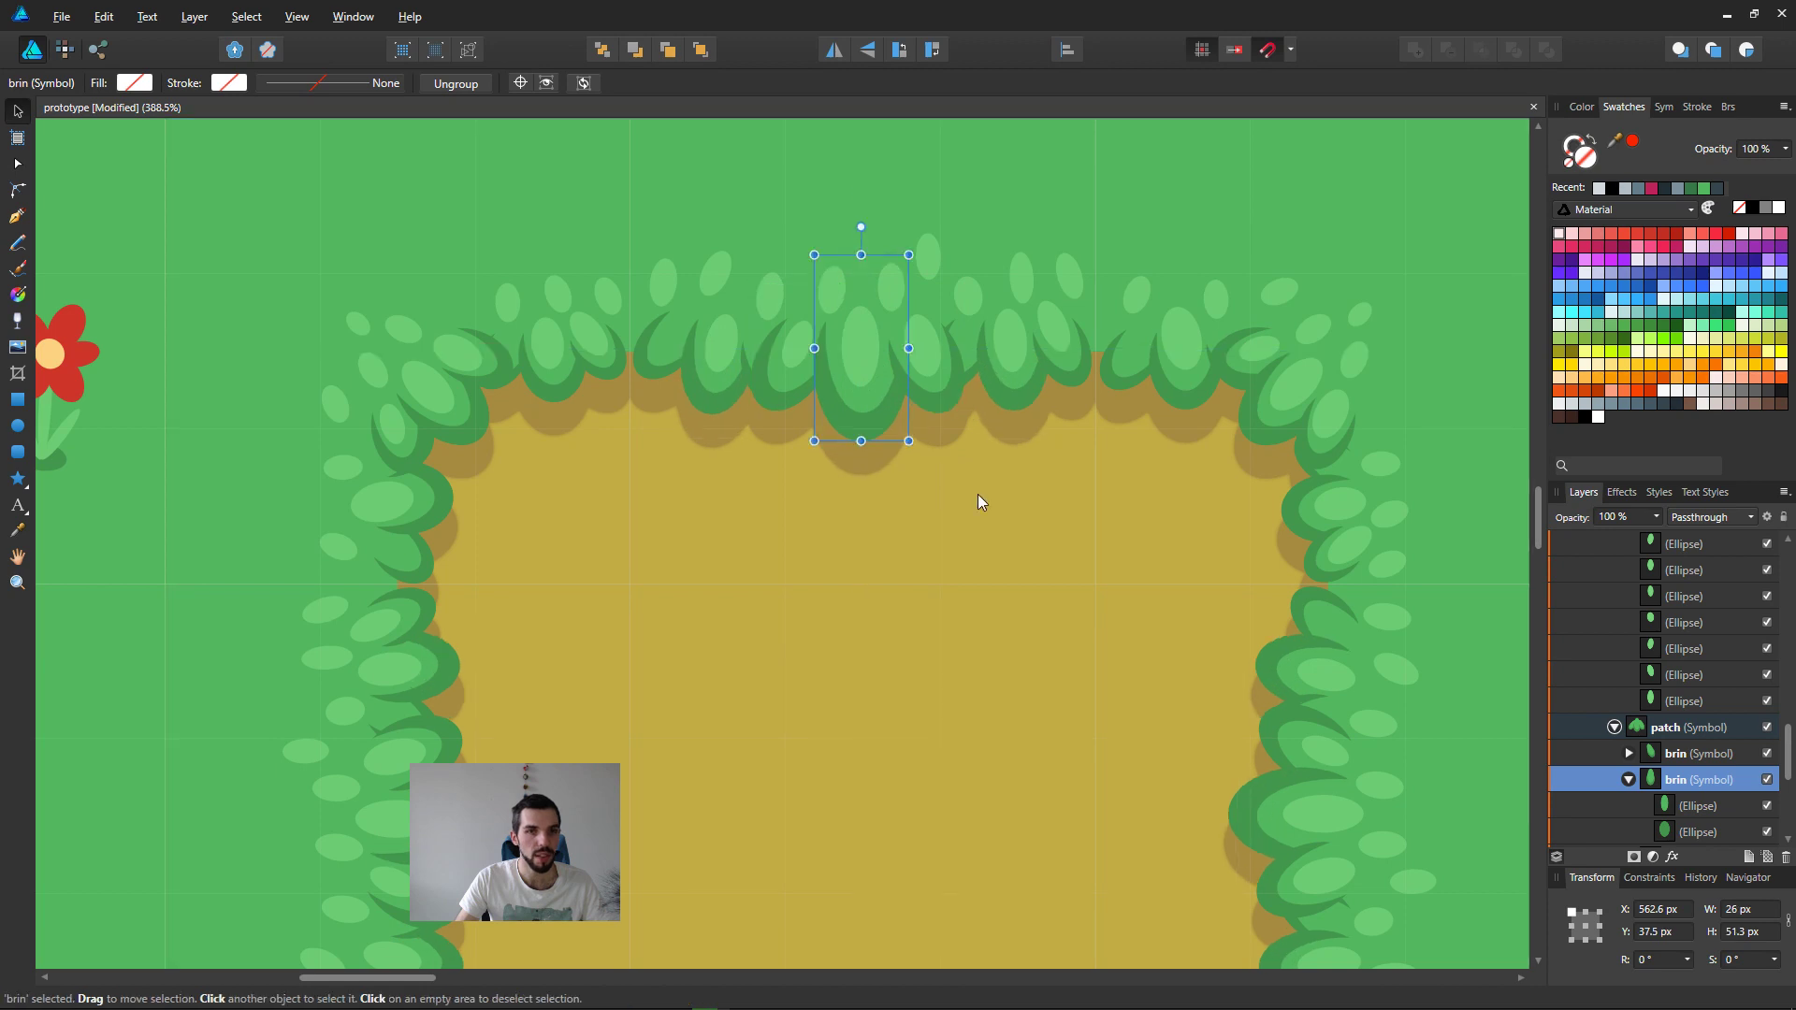
{"action": "scroll", "coordinate": [954, 538], "scroll_direction": "down", "scroll_amount": 8}
{"action": "middle_click_drag", "start_coordinate": [930, 613], "coordinate": [929, 449]}
{"action": "scroll", "coordinate": [928, 467], "scroll_direction": "up", "scroll_amount": 4}
{"action": "middle_click_drag", "start_coordinate": [1018, 238], "coordinate": [856, 369]}
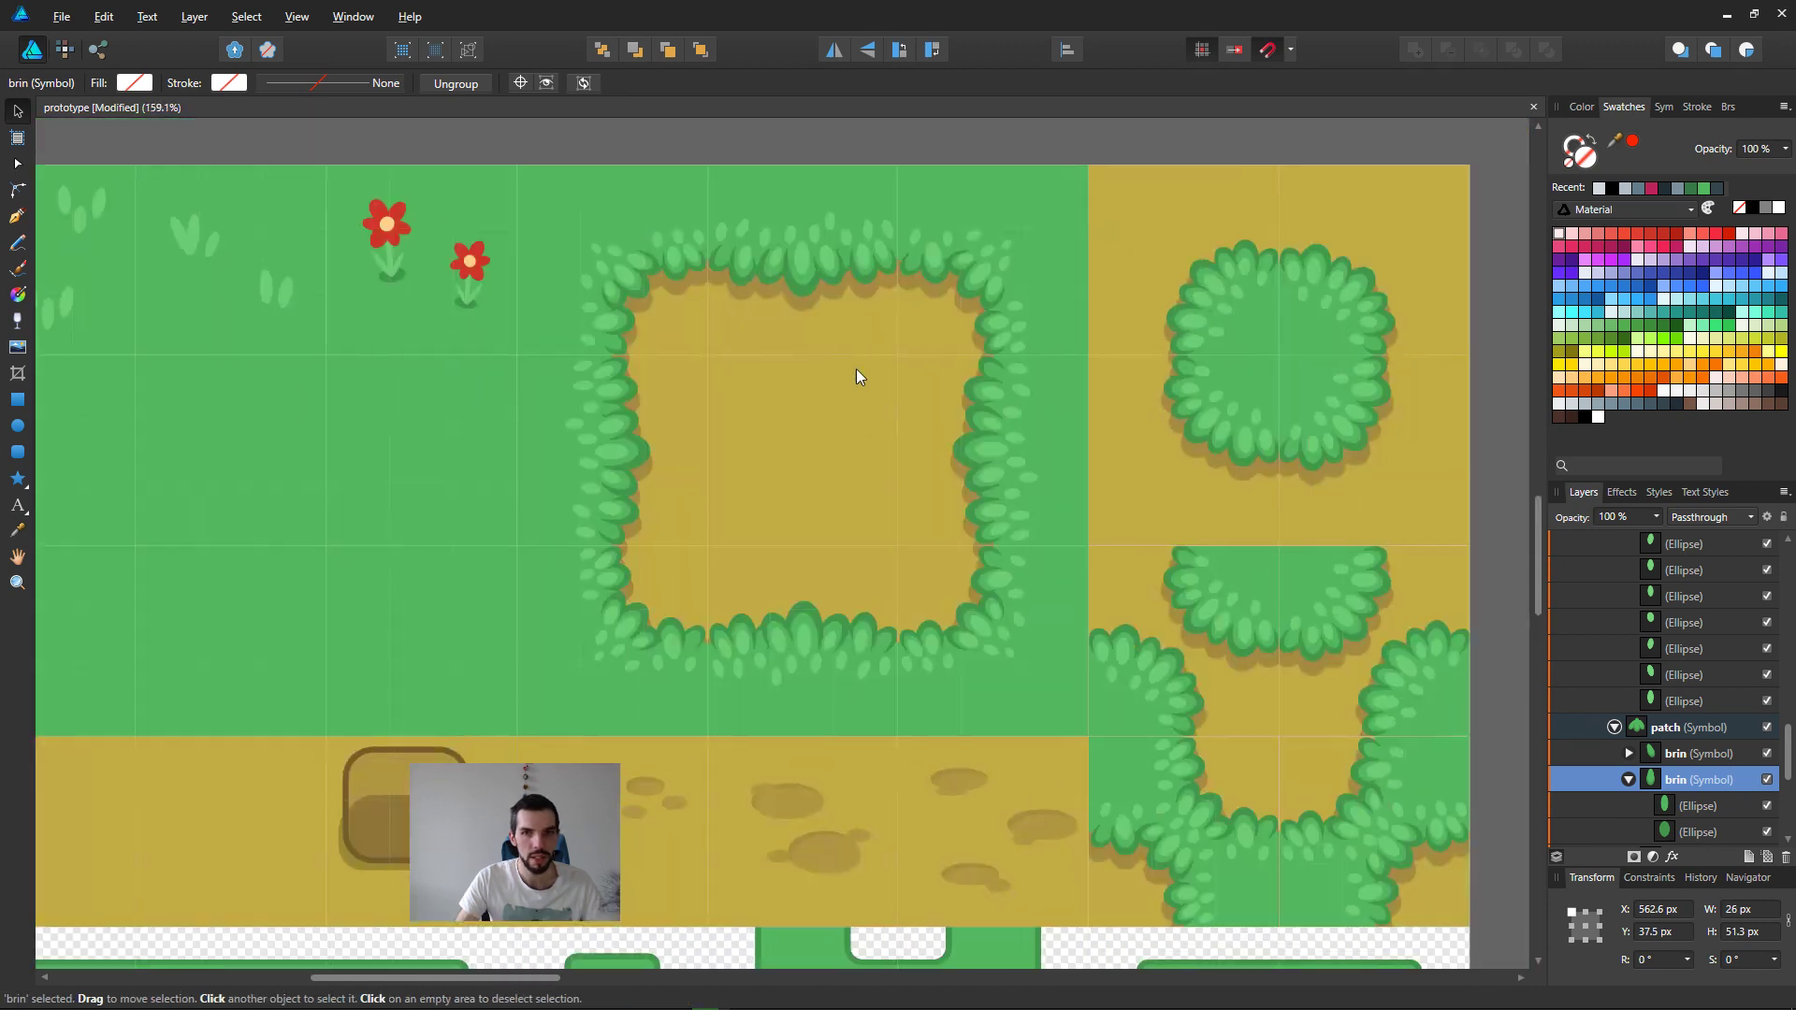
{"action": "mouse_move", "coordinate": [822, 295]}
{"action": "left_mouse_down"}
{"action": "mouse_move", "coordinate": [804, 325]}
{"action": "mouse_move", "coordinate": [852, 311]}
{"action": "left_mouse_up"}
{"action": "key", "text": "ctrl+z"}
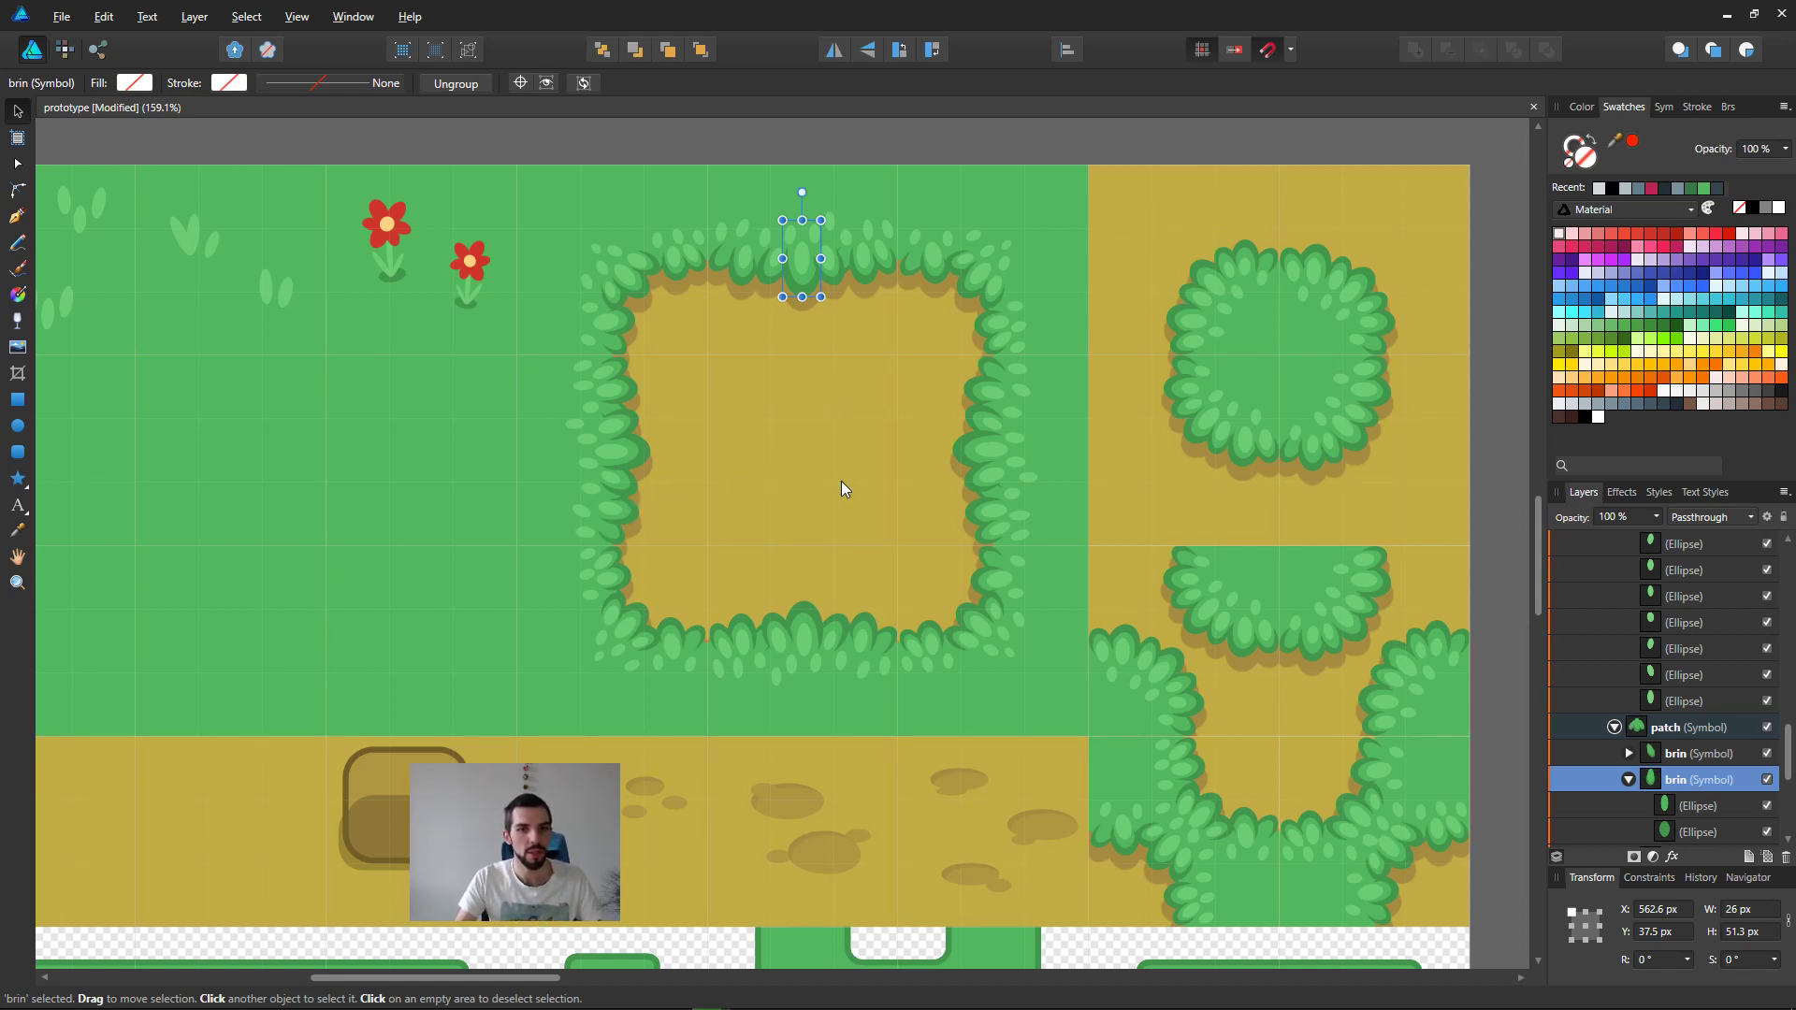
Step: Select the green cliff tiles group in the outdoor artboard, followed by the base rectangle
{"action": "scroll", "coordinate": [840, 481], "scroll_direction": "down", "scroll_amount": 3}
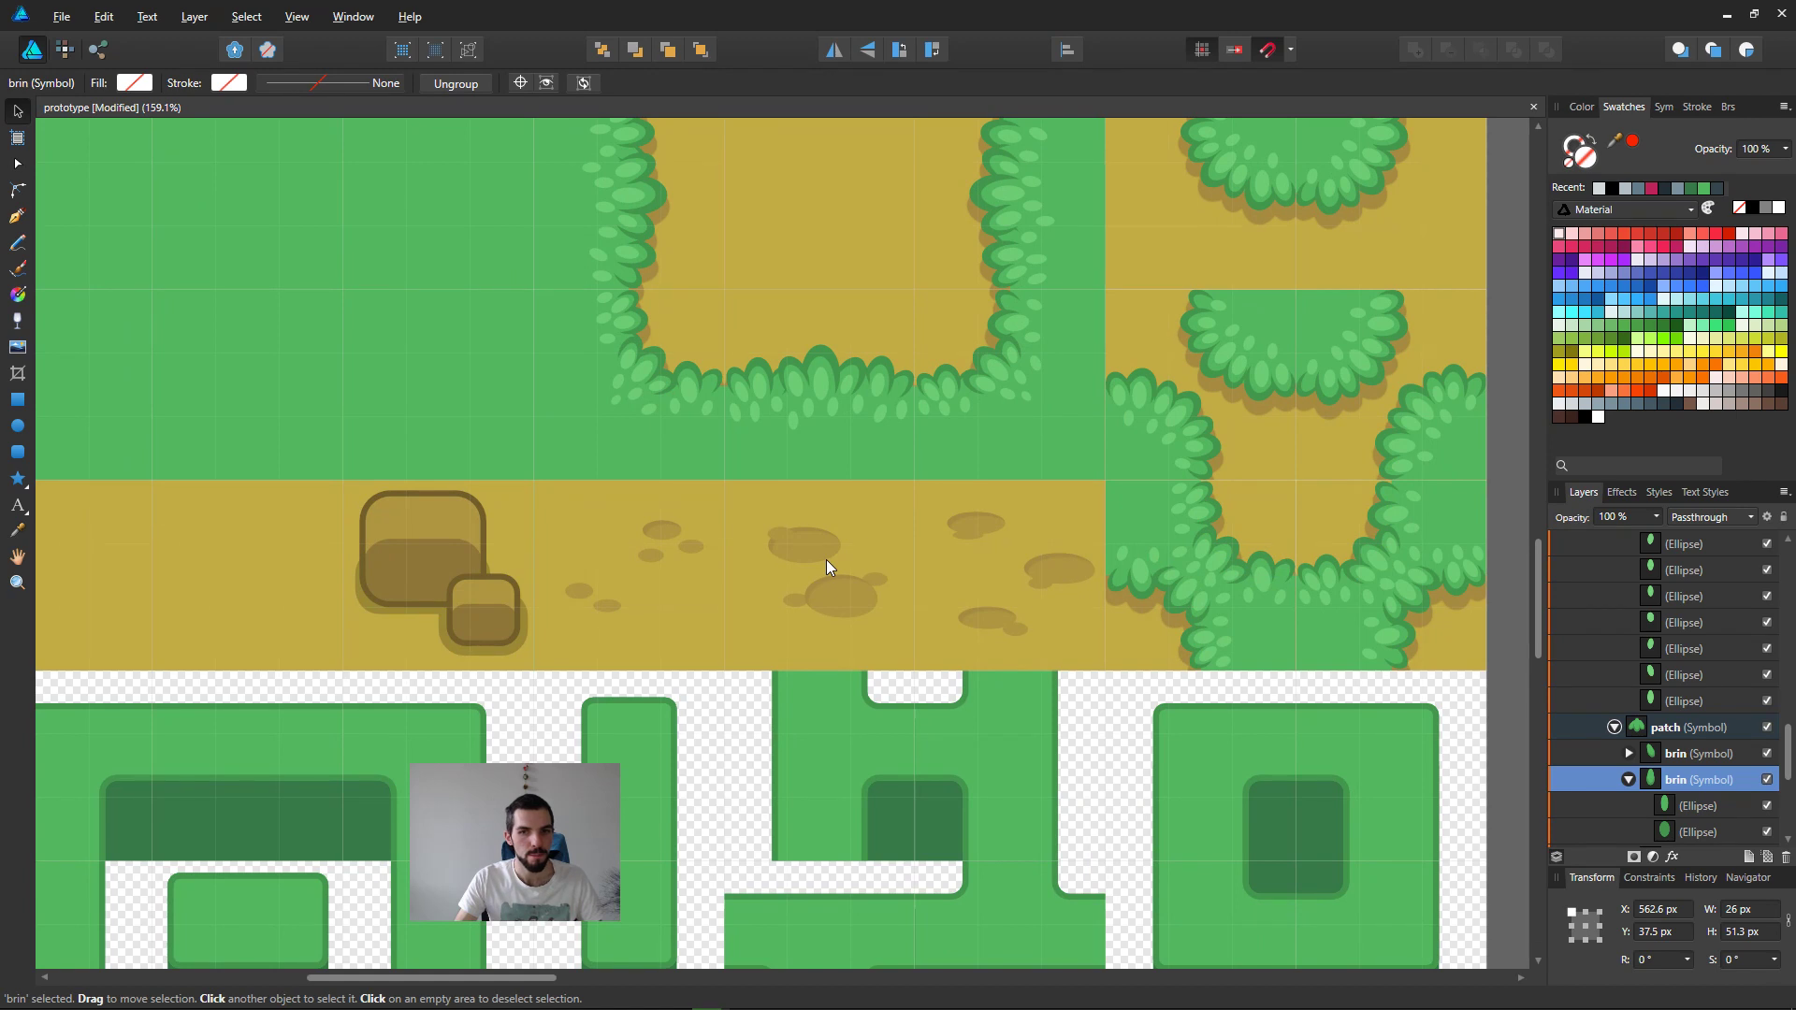
{"action": "scroll", "coordinate": [828, 580], "scroll_direction": "down", "scroll_amount": 3, "text": "ctrl"}
{"action": "left_click", "coordinate": [644, 690]}
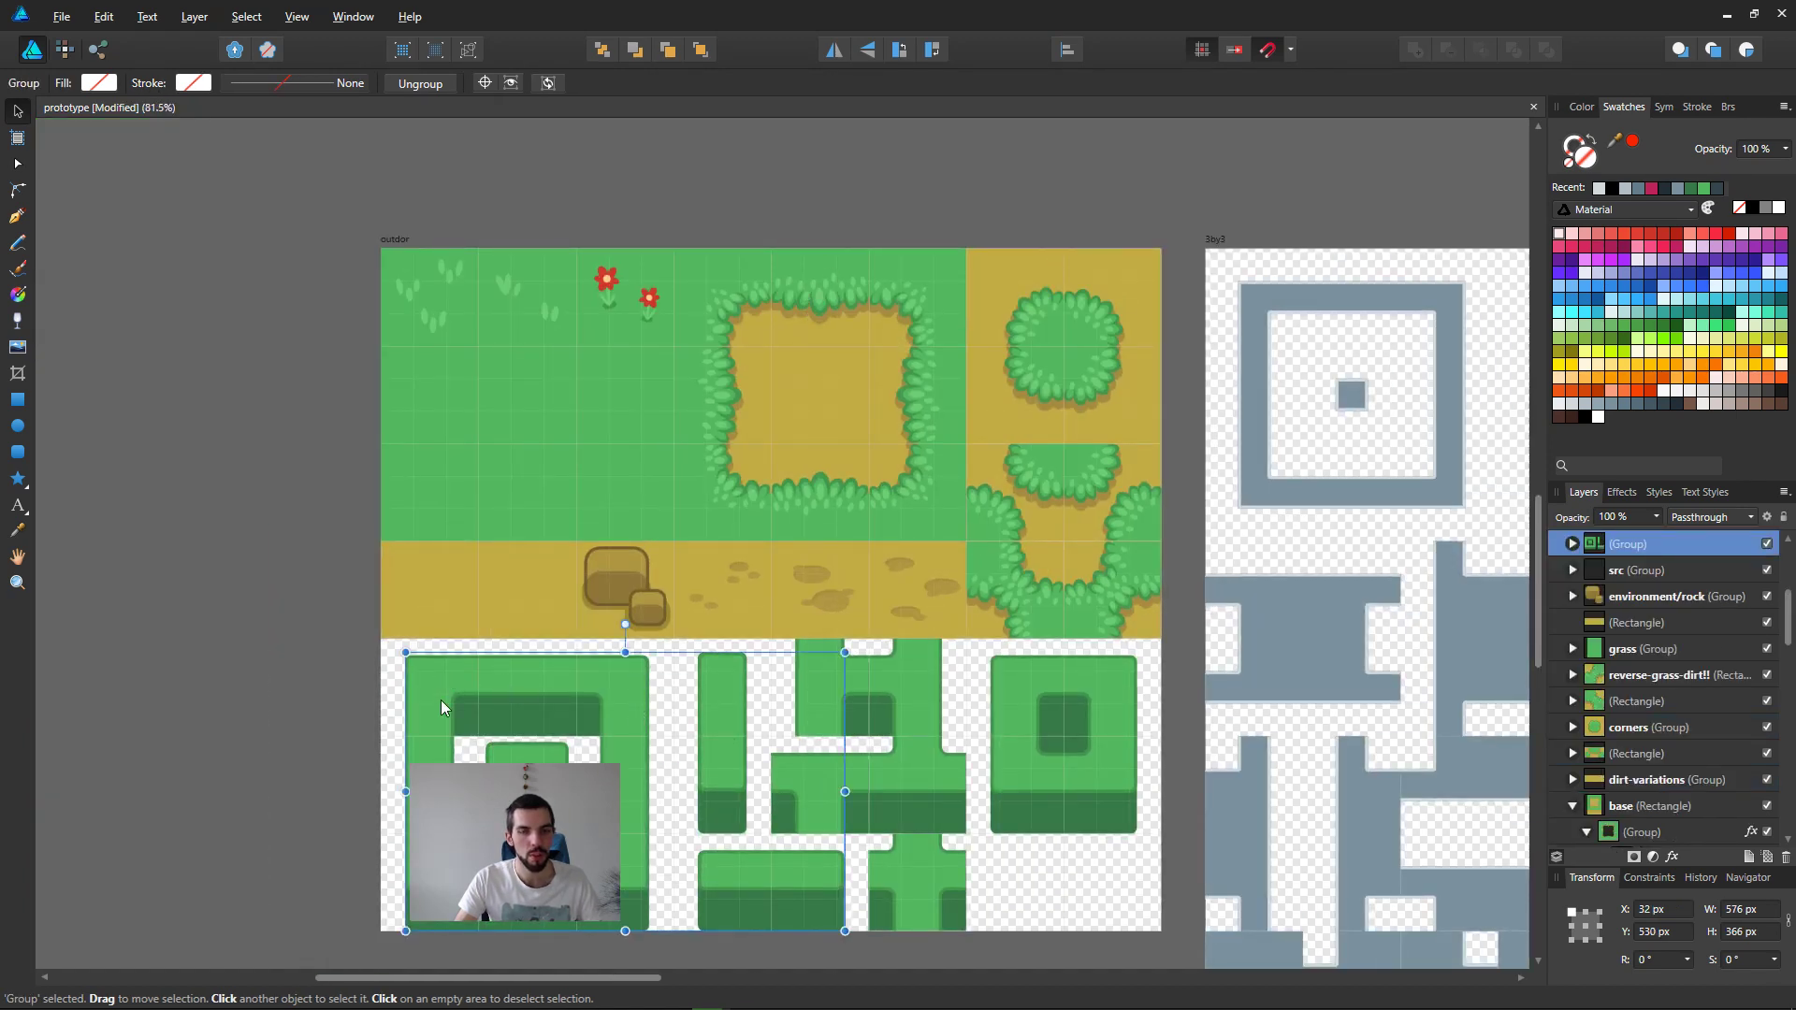
{"action": "left_click", "coordinate": [723, 591]}
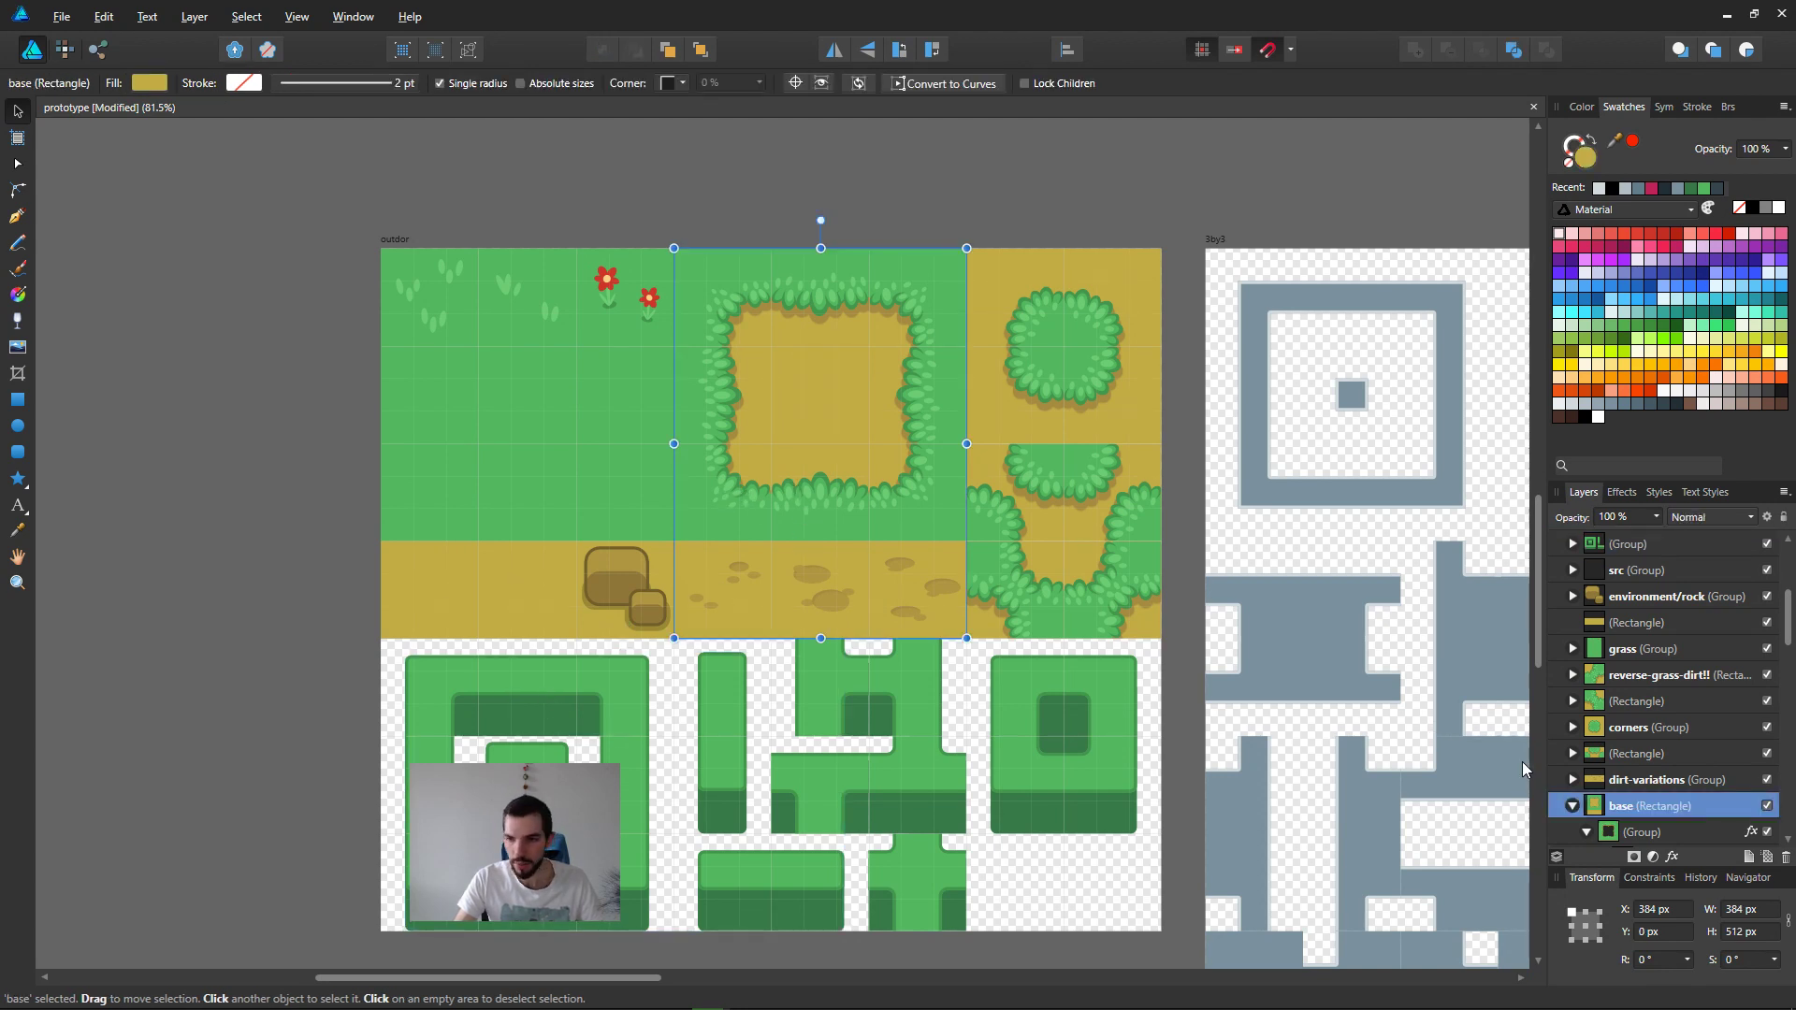
Step: Try stretching two patch symbols in the dirt square's lower-left grass corner, and undo the changes
{"action": "left_click", "coordinate": [735, 482], "text": "ctrl"}
{"action": "scroll", "coordinate": [730, 437], "scroll_direction": "up", "scroll_amount": 4}
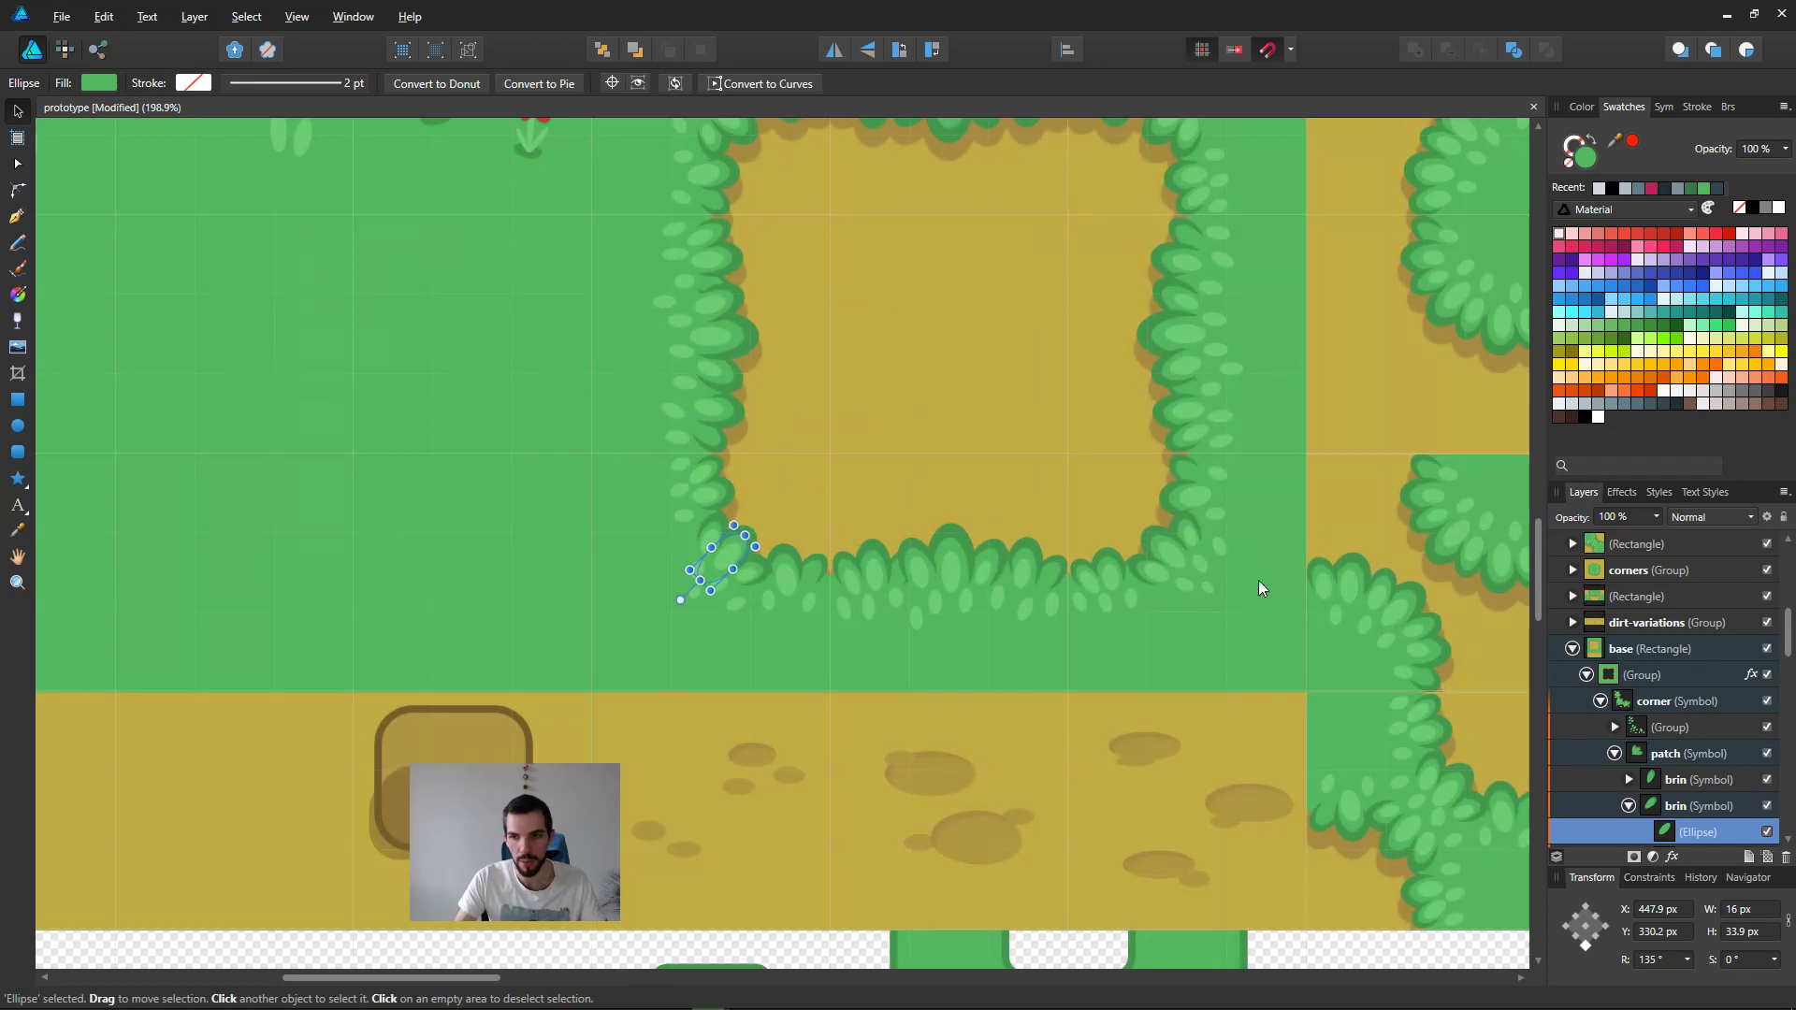
{"action": "left_click", "coordinate": [1694, 753]}
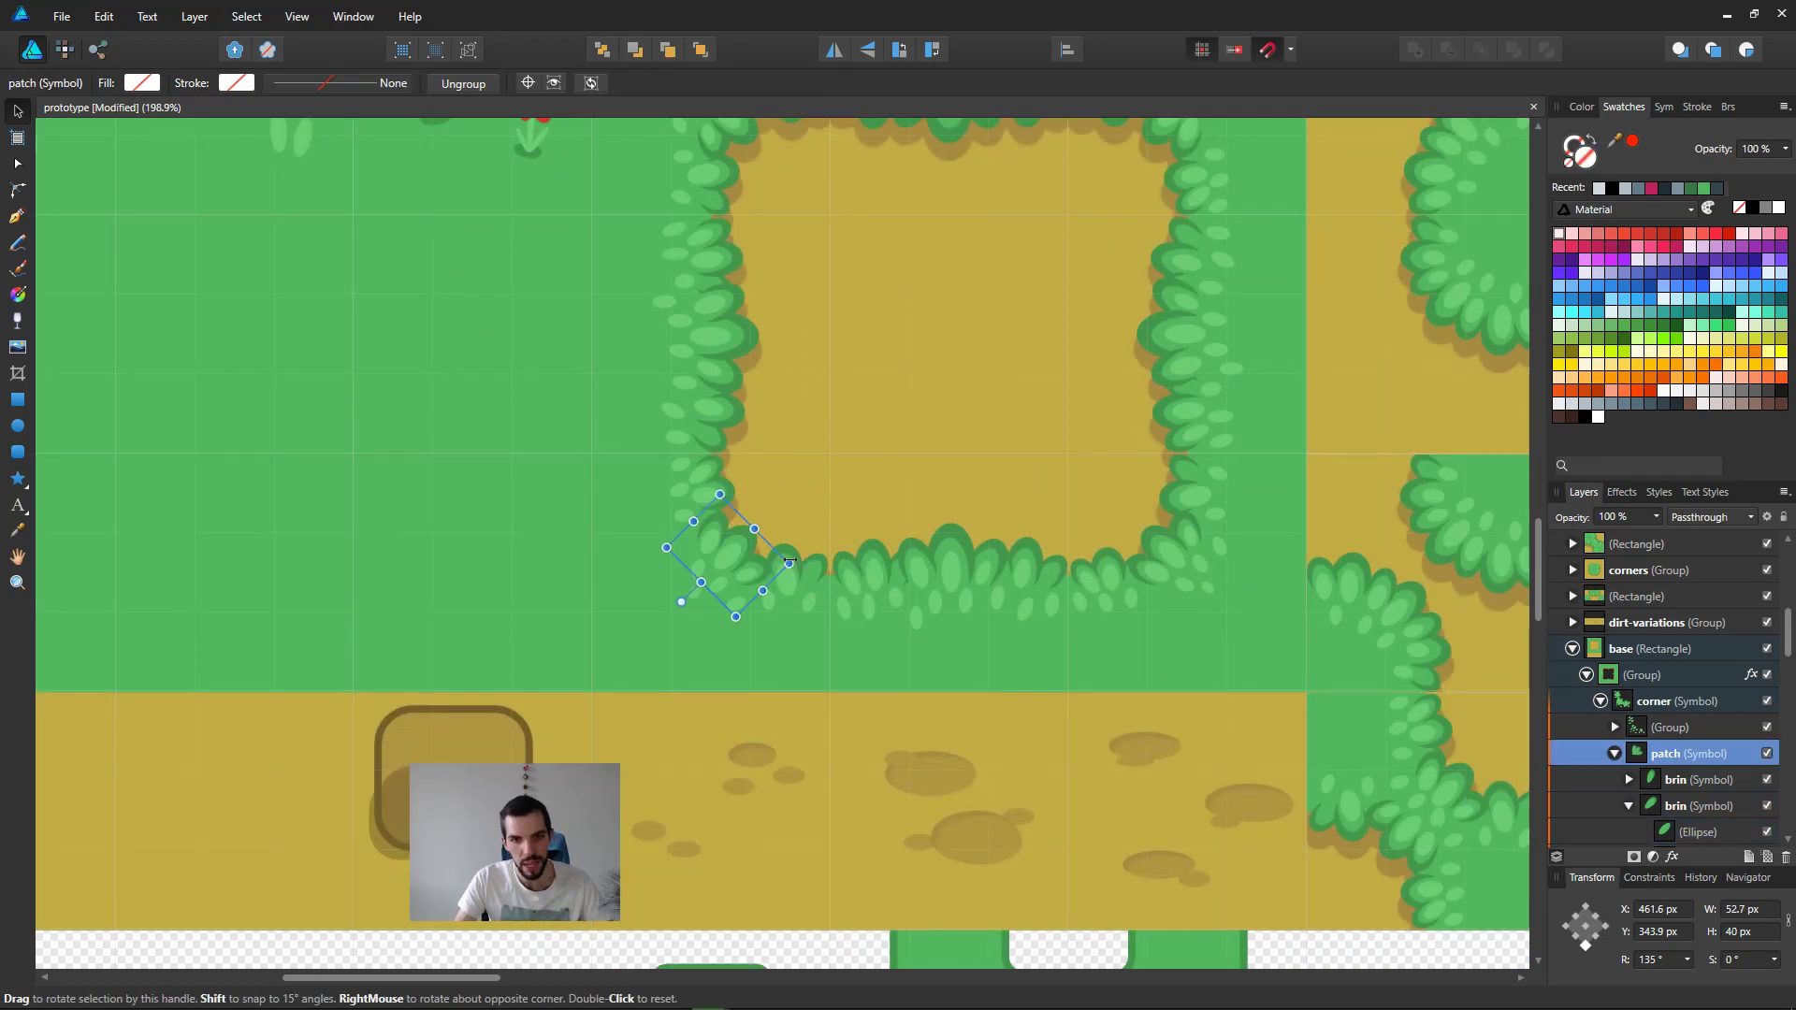
{"action": "left_click_drag", "start_coordinate": [790, 563], "coordinate": [926, 511]}
{"action": "middle_click_drag", "start_coordinate": [926, 512], "coordinate": [848, 643]}
{"action": "key", "text": "ctrl+z"}
{"action": "left_click_drag", "start_coordinate": [708, 696], "coordinate": [741, 663]}
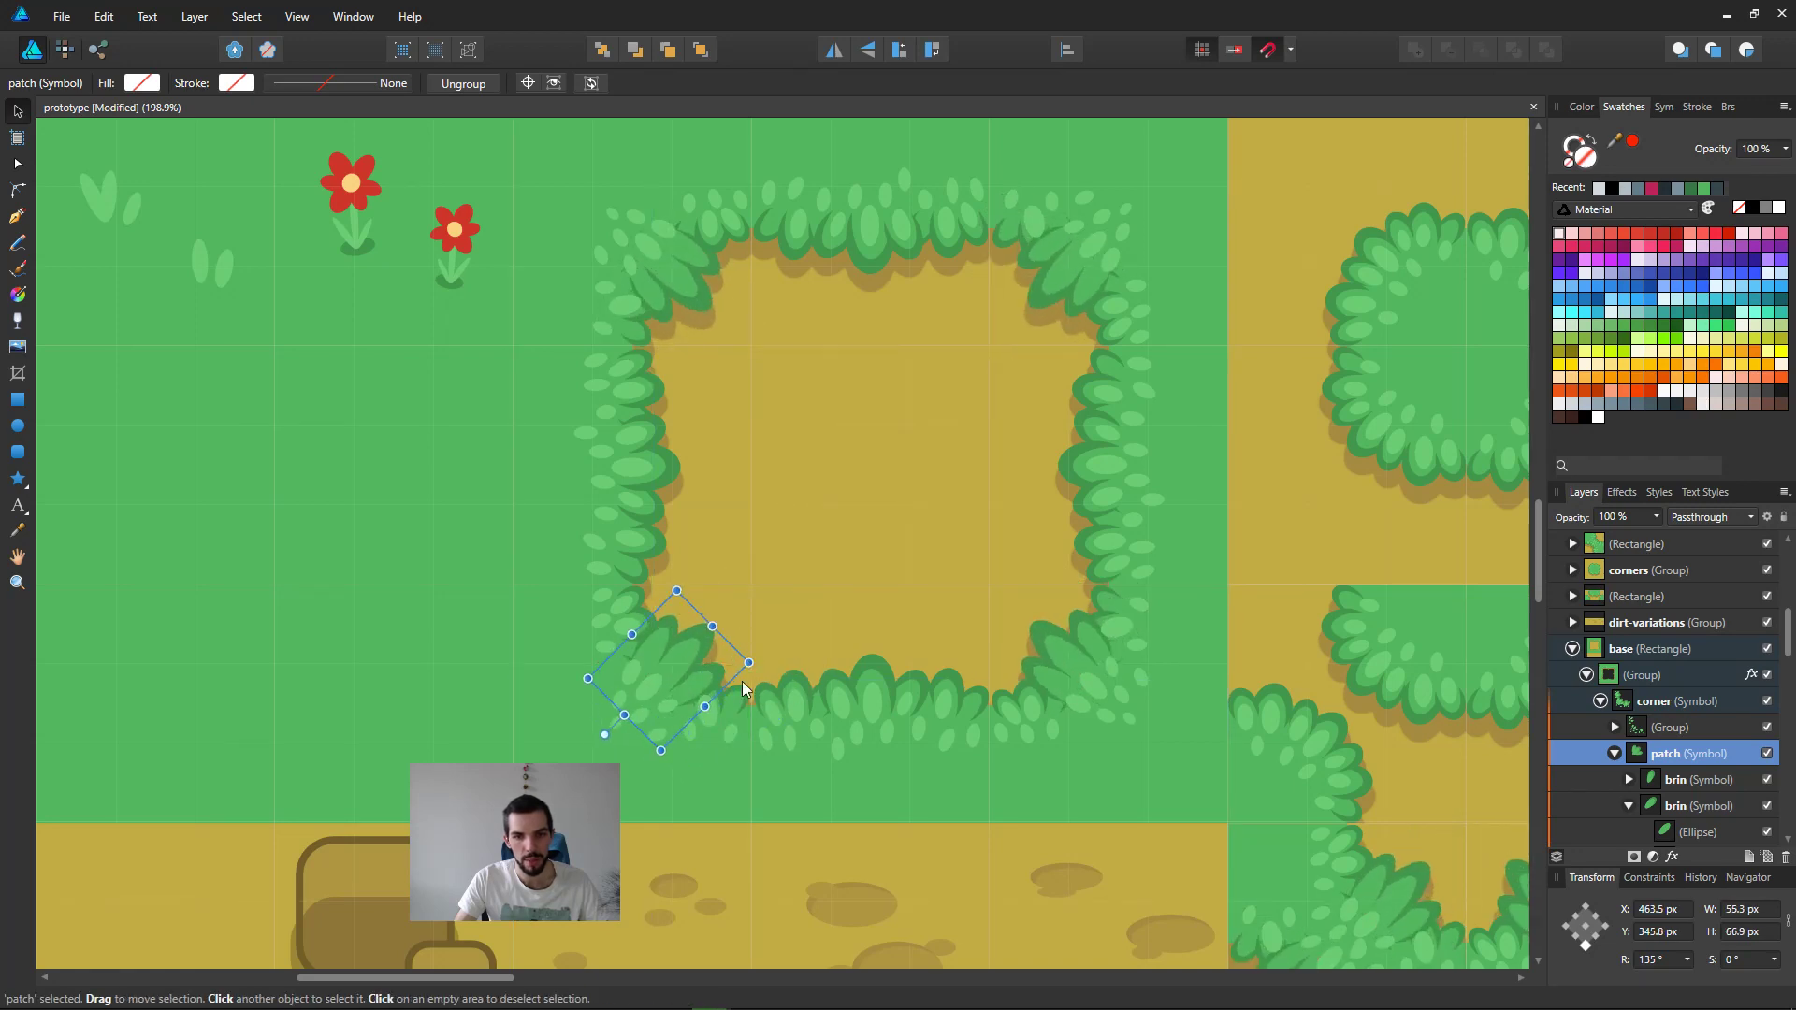
{"action": "left_click", "coordinate": [738, 704]}
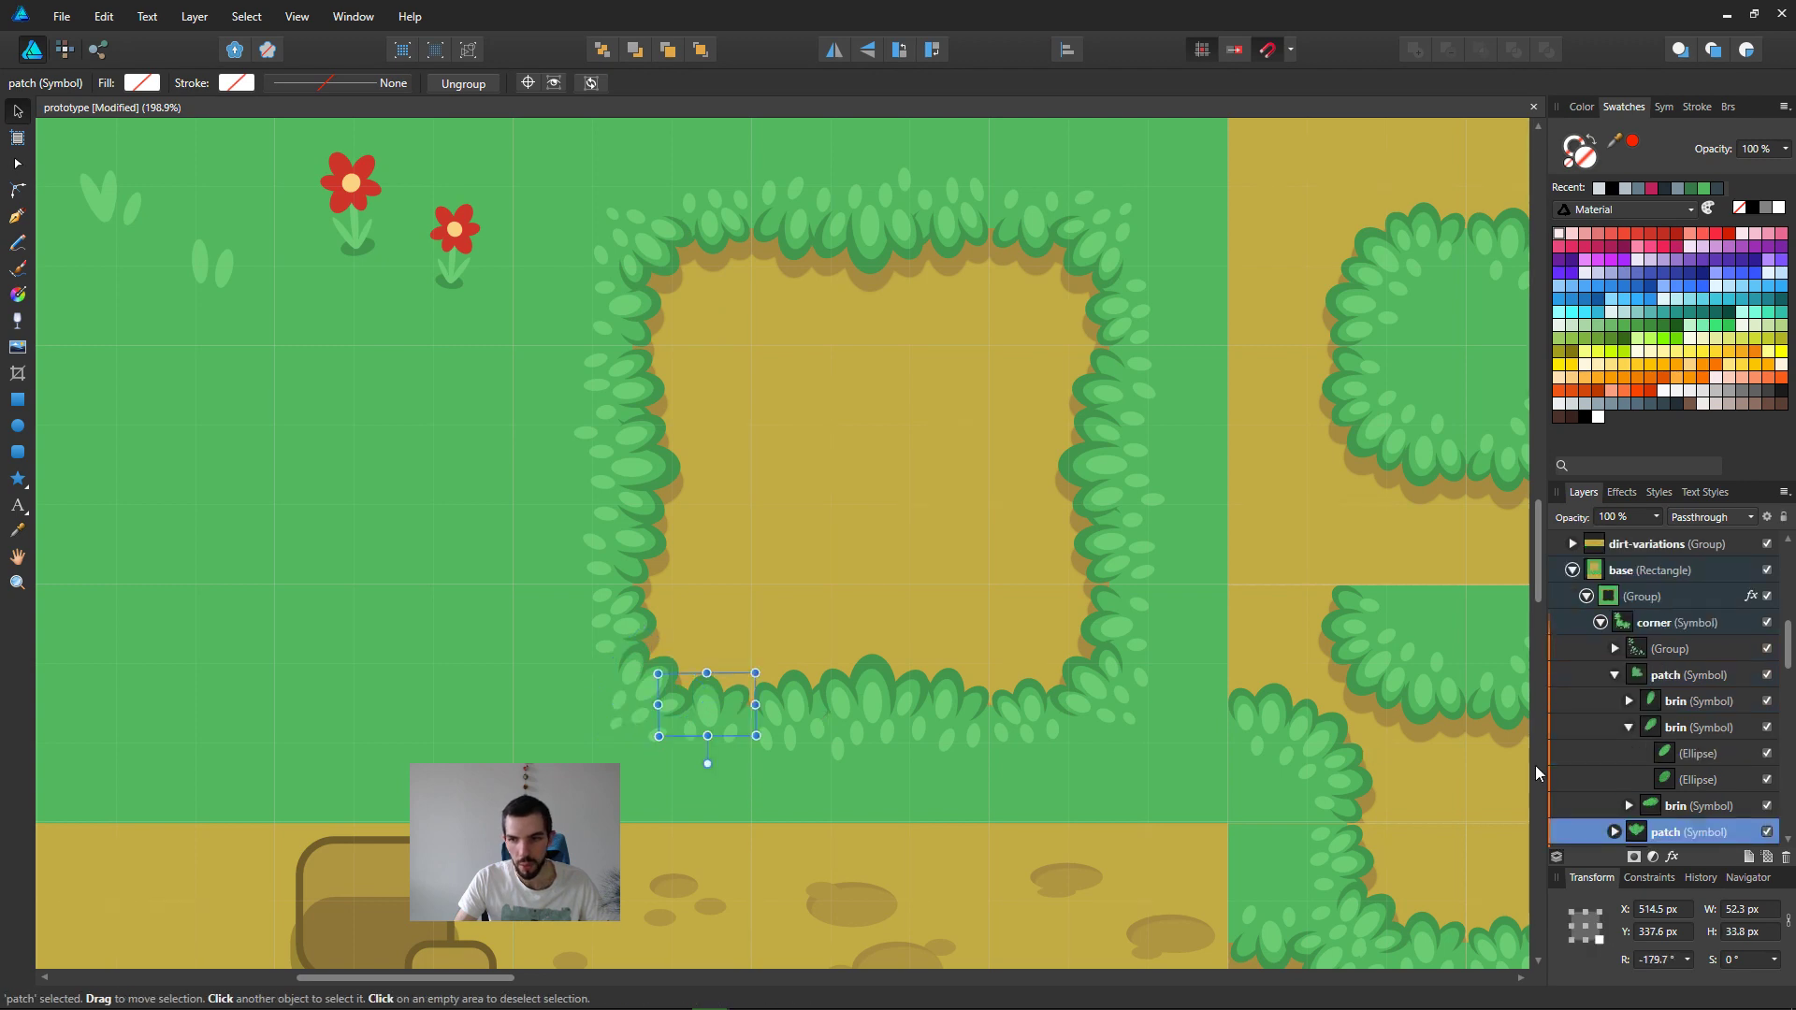
{"action": "mouse_move", "coordinate": [755, 648]}
{"action": "left_mouse_down"}
{"action": "mouse_move", "coordinate": [776, 618]}
{"action": "mouse_move", "coordinate": [753, 636]}
{"action": "mouse_move", "coordinate": [797, 636]}
{"action": "mouse_move", "coordinate": [795, 615]}
{"action": "mouse_move", "coordinate": [756, 673]}
{"action": "left_mouse_up"}
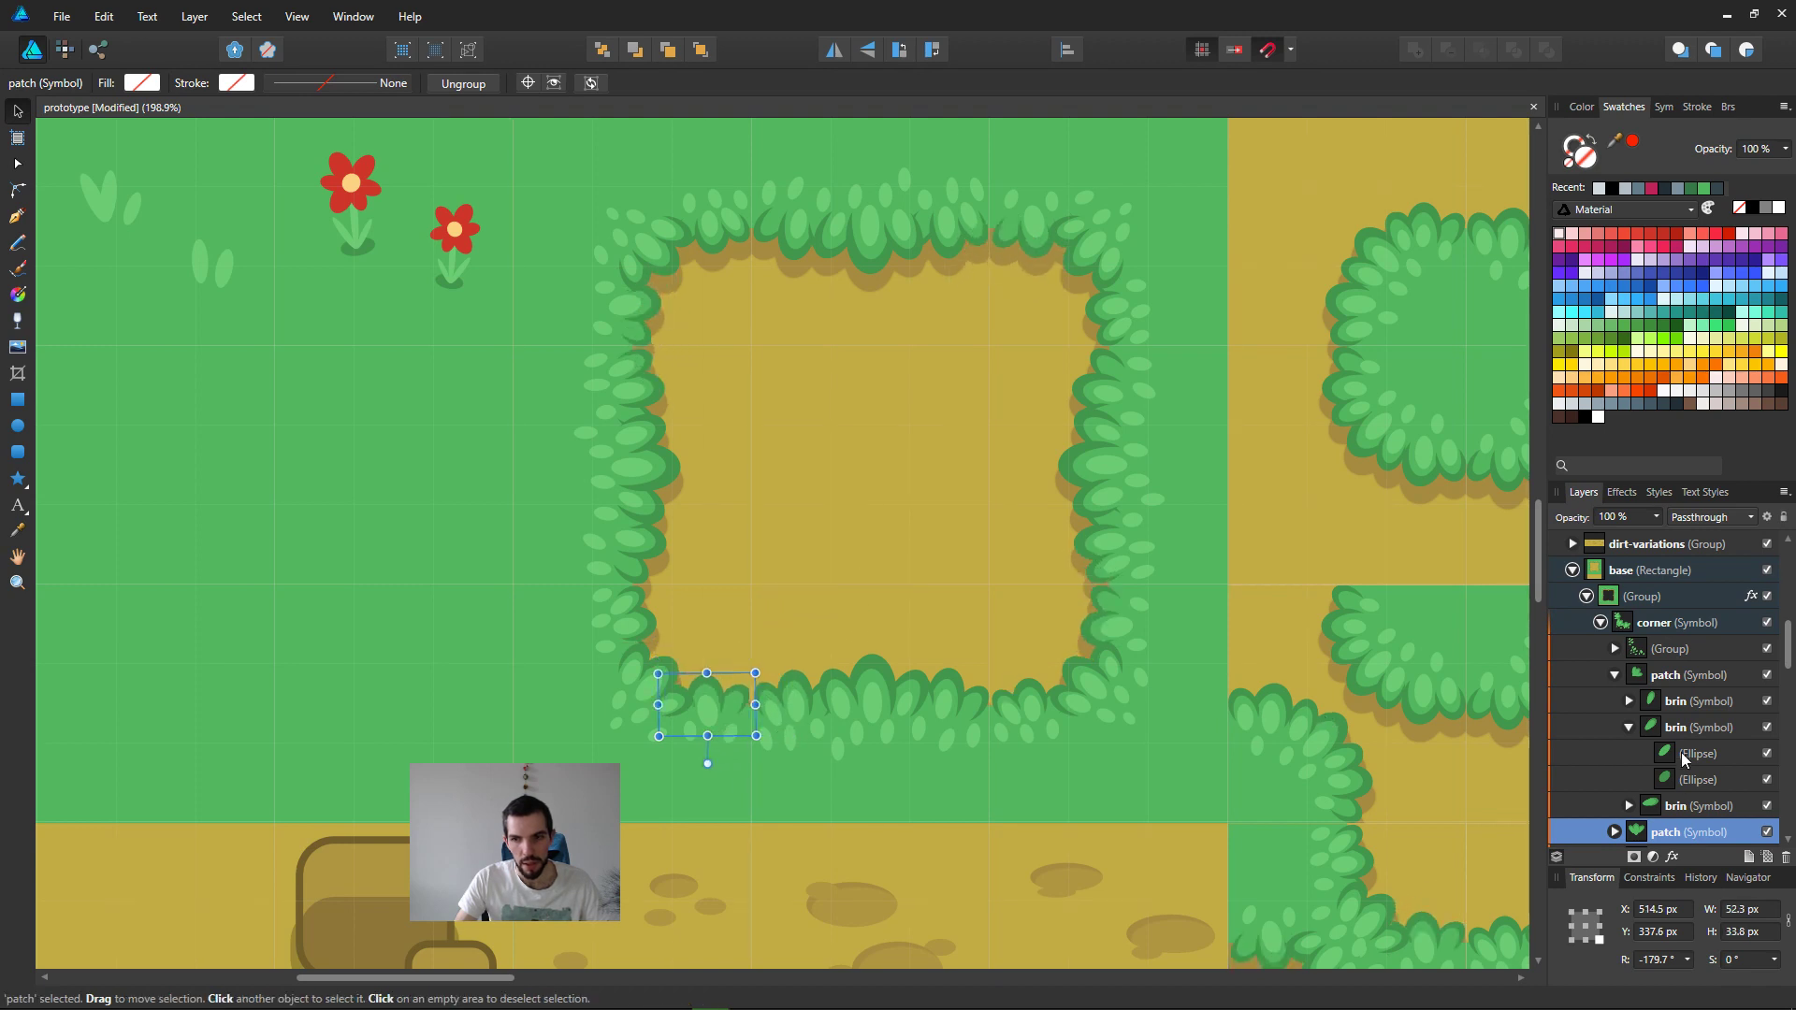
Step: Select the group and the three patch symbols inside the lower-left corner symbol
{"action": "left_click", "coordinate": [1666, 677]}
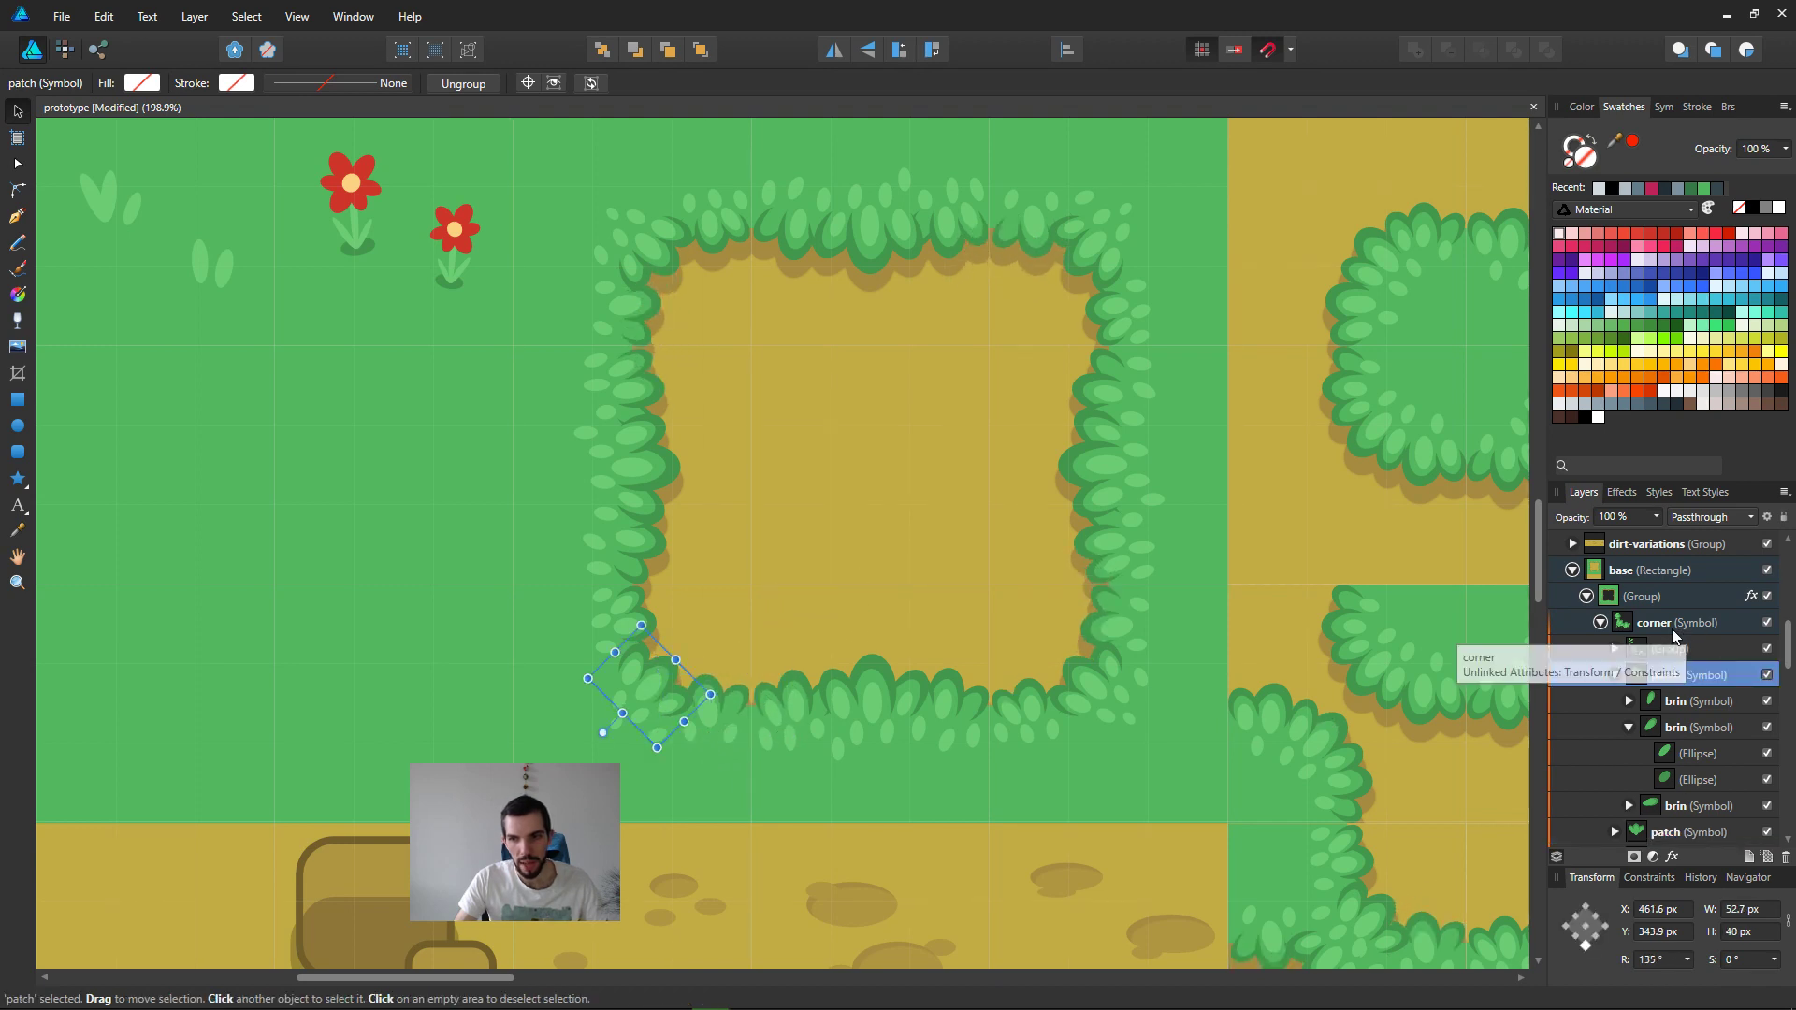
{"action": "left_click", "coordinate": [1680, 623]}
{"action": "mouse_move", "coordinate": [754, 578]}
{"action": "left_mouse_down"}
{"action": "mouse_move", "coordinate": [715, 560]}
{"action": "mouse_move", "coordinate": [727, 640]}
{"action": "mouse_move", "coordinate": [736, 575]}
{"action": "left_mouse_up"}
{"action": "left_click", "coordinate": [1682, 659]}
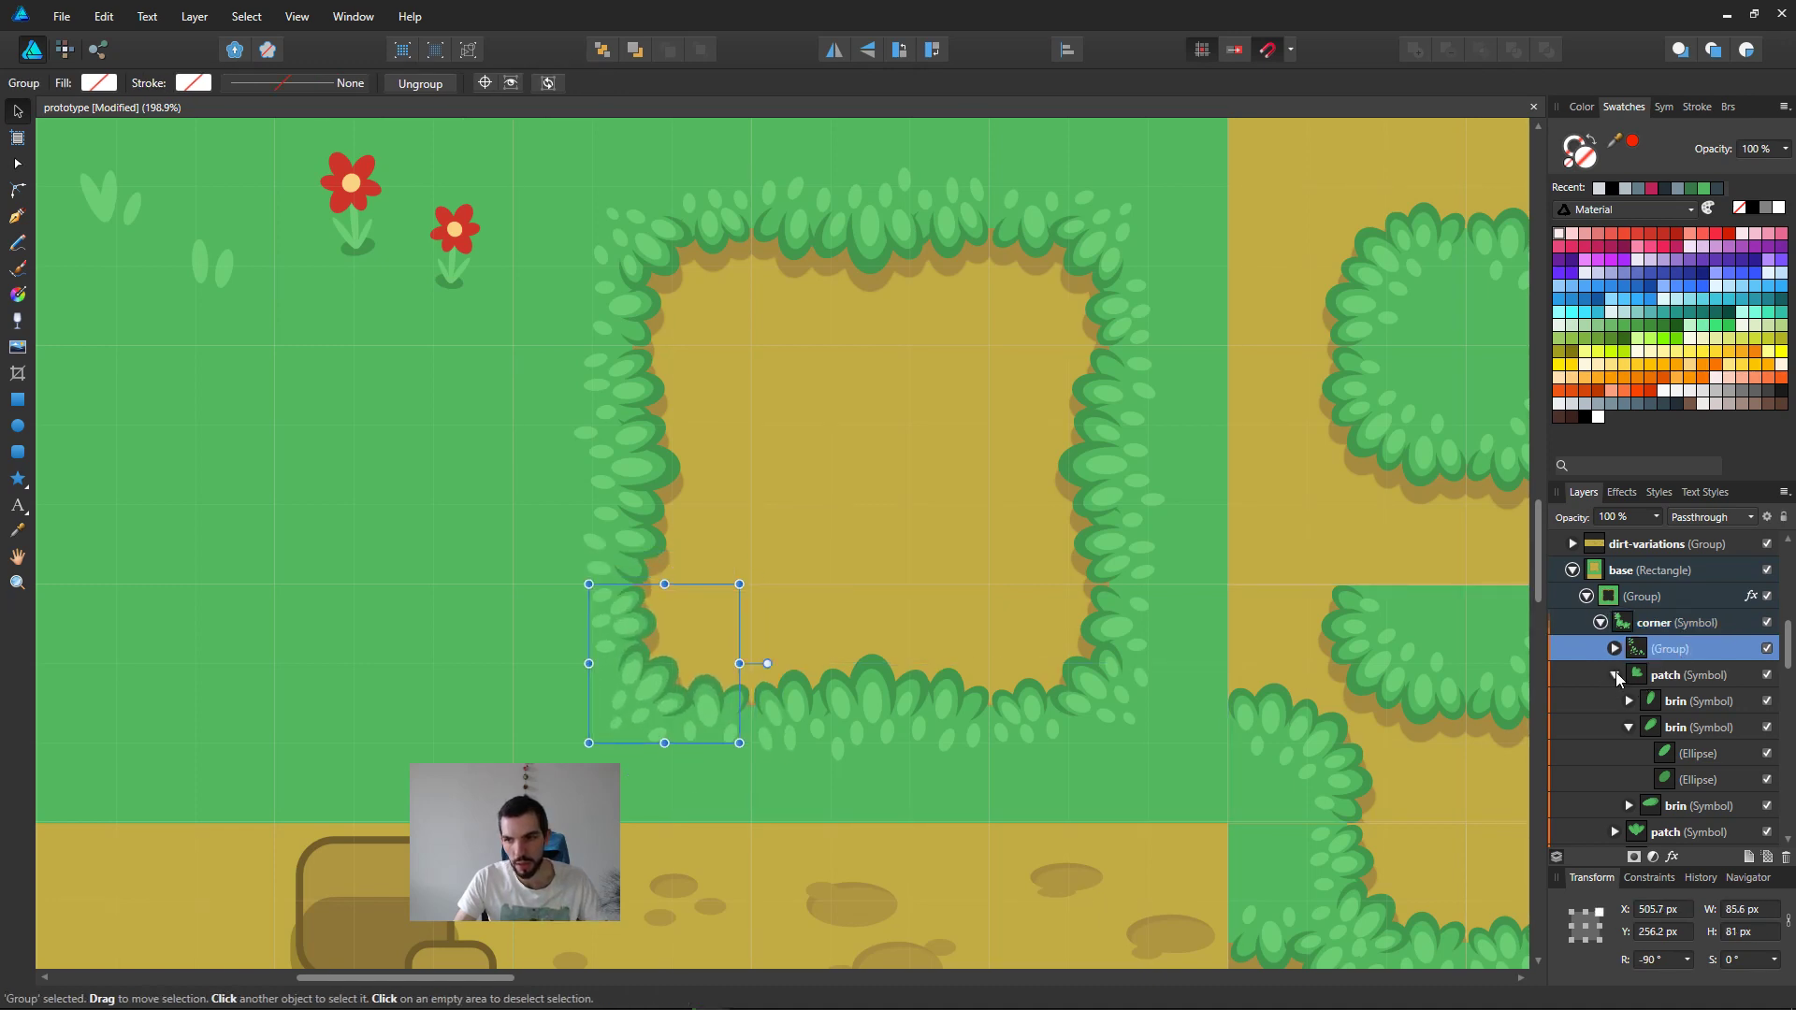
{"action": "left_click", "coordinate": [1615, 674]}
{"action": "left_click", "coordinate": [1684, 728], "text": "shift"}
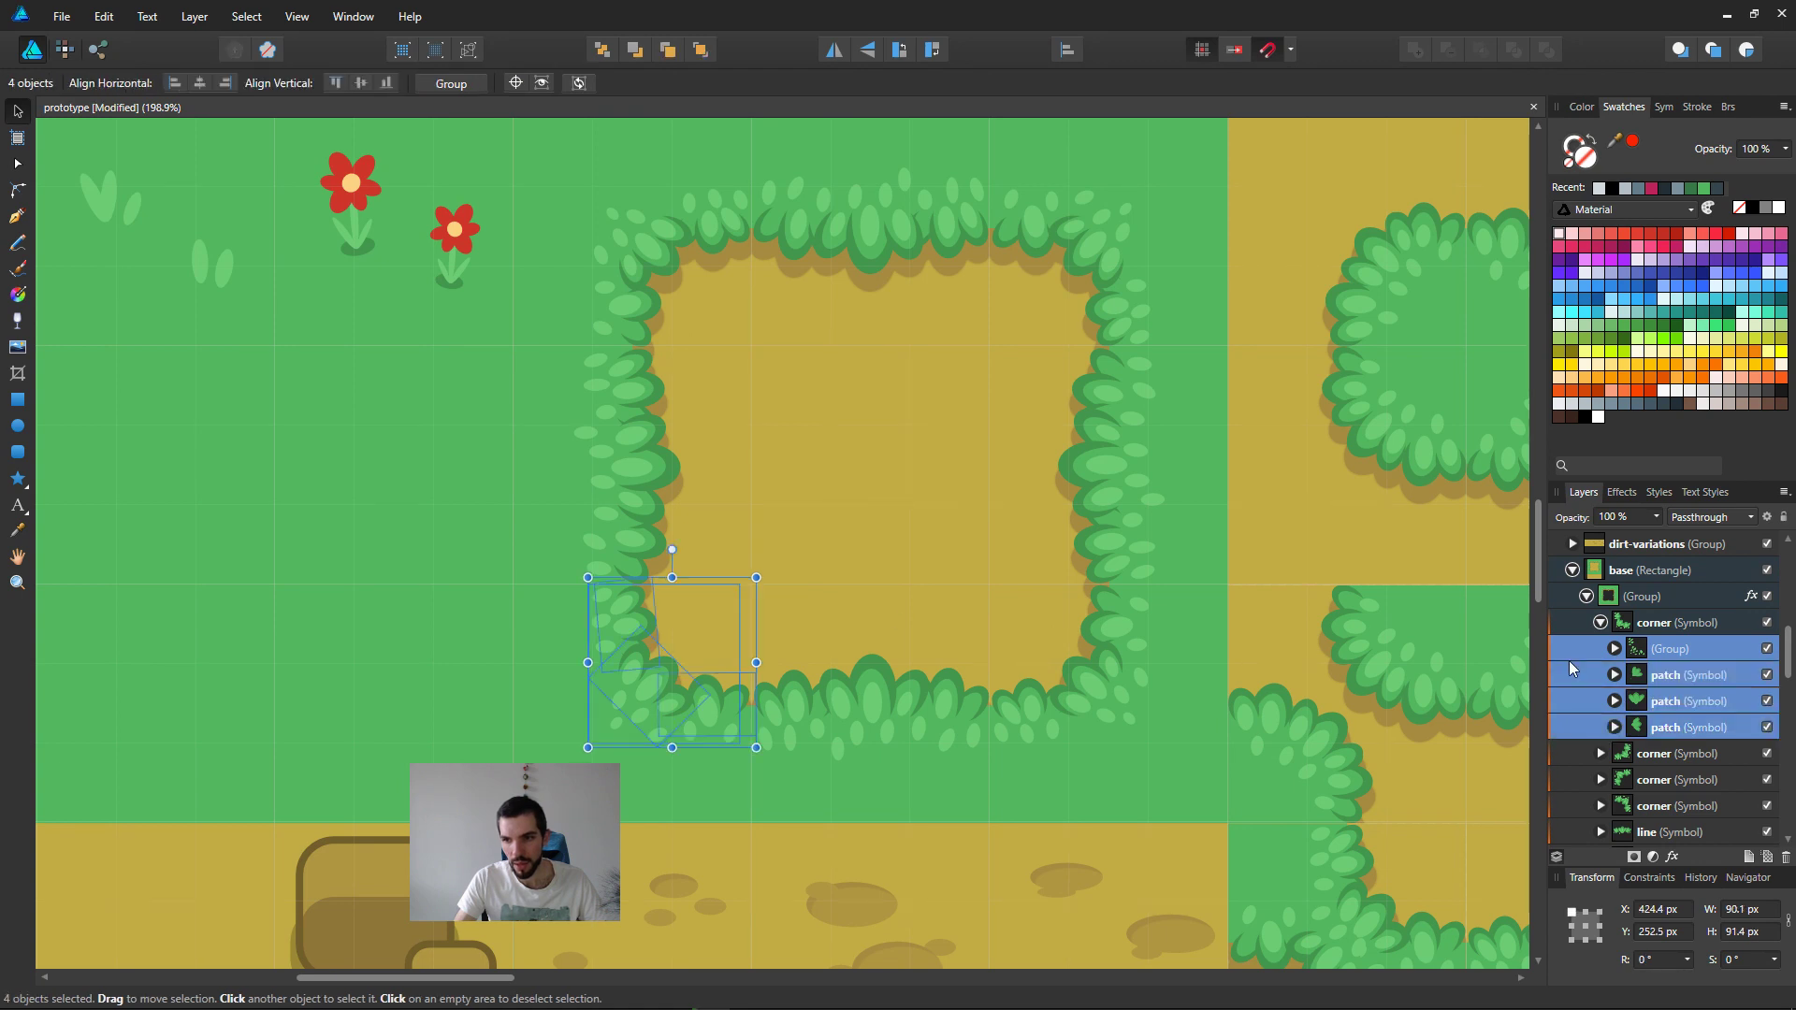
Step: Try stretching the corner symbol's four selected parts to about 159 × 70 px, and undo the resizing
{"action": "left_click_drag", "start_coordinate": [756, 577], "coordinate": [812, 578]}
{"action": "scroll", "coordinate": [876, 563], "scroll_direction": "down", "scroll_amount": 3}
{"action": "middle_click_drag", "start_coordinate": [921, 636], "coordinate": [842, 534]}
{"action": "key", "text": "ctrl+z"}
{"action": "left_click_drag", "start_coordinate": [736, 465], "coordinate": [802, 486]}
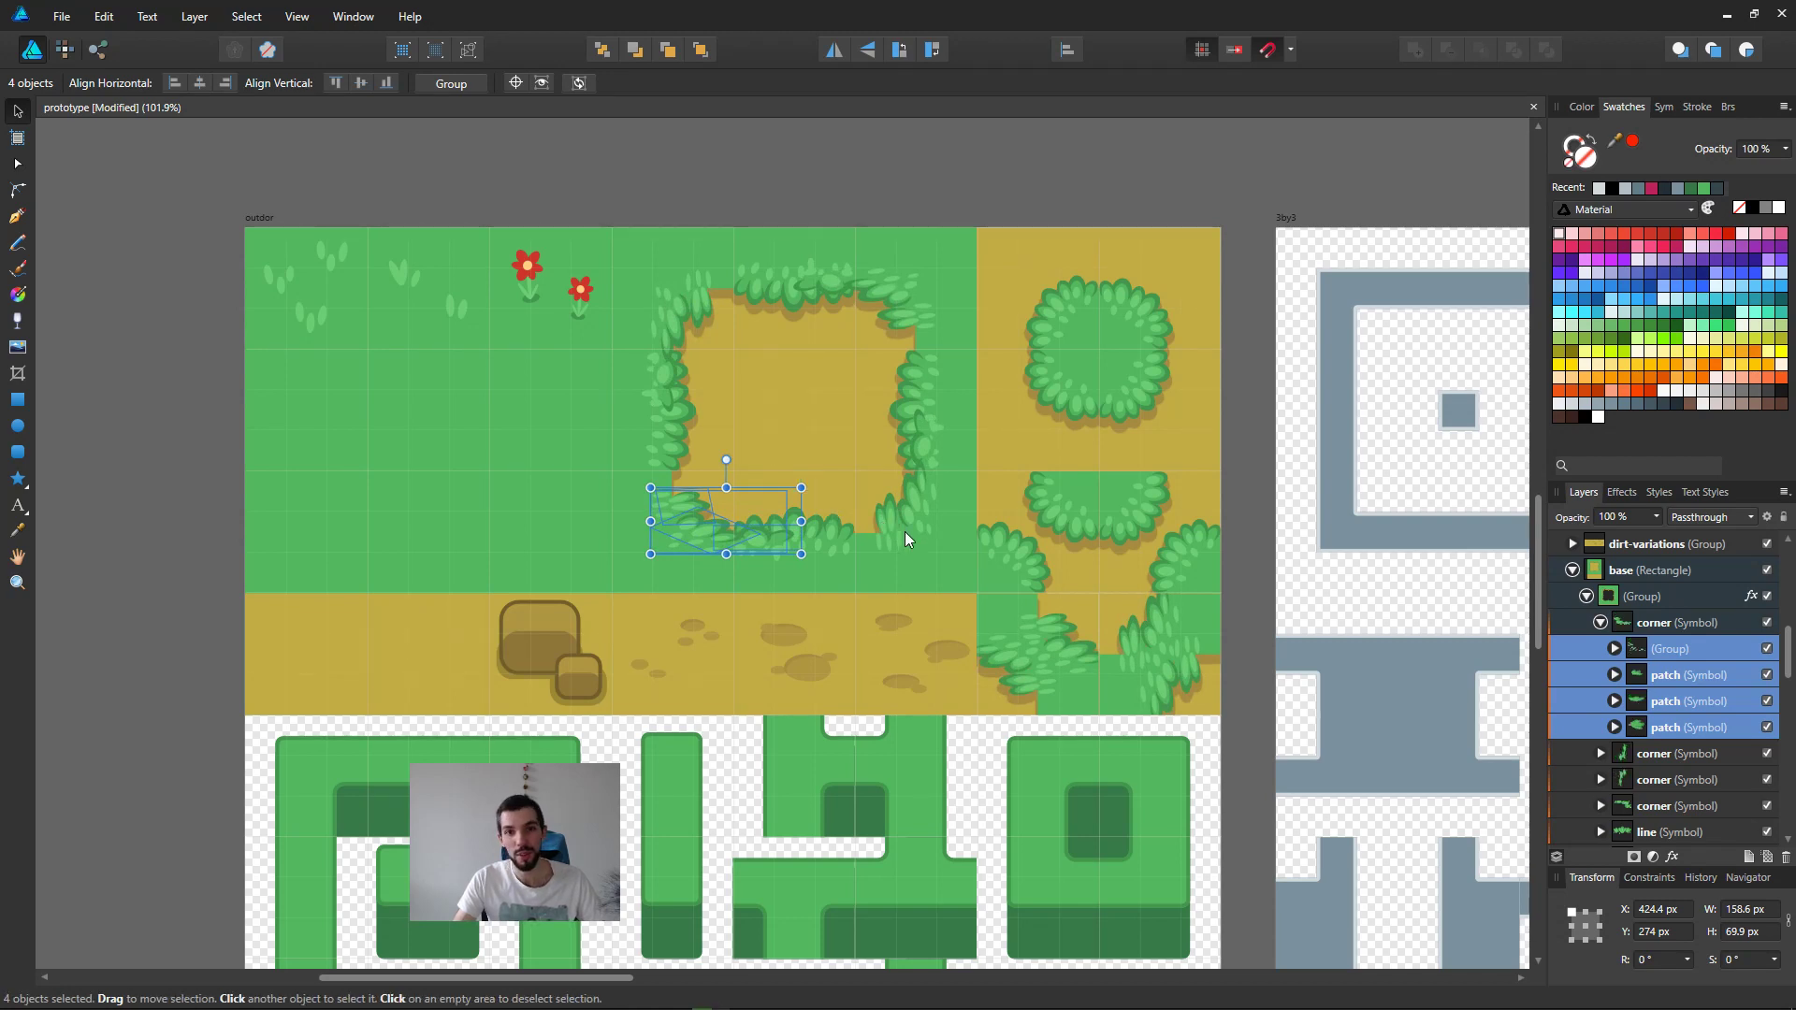
{"action": "key", "text": "ctrl+z"}
{"action": "scroll", "coordinate": [748, 561], "scroll_direction": "down", "scroll_amount": 2}
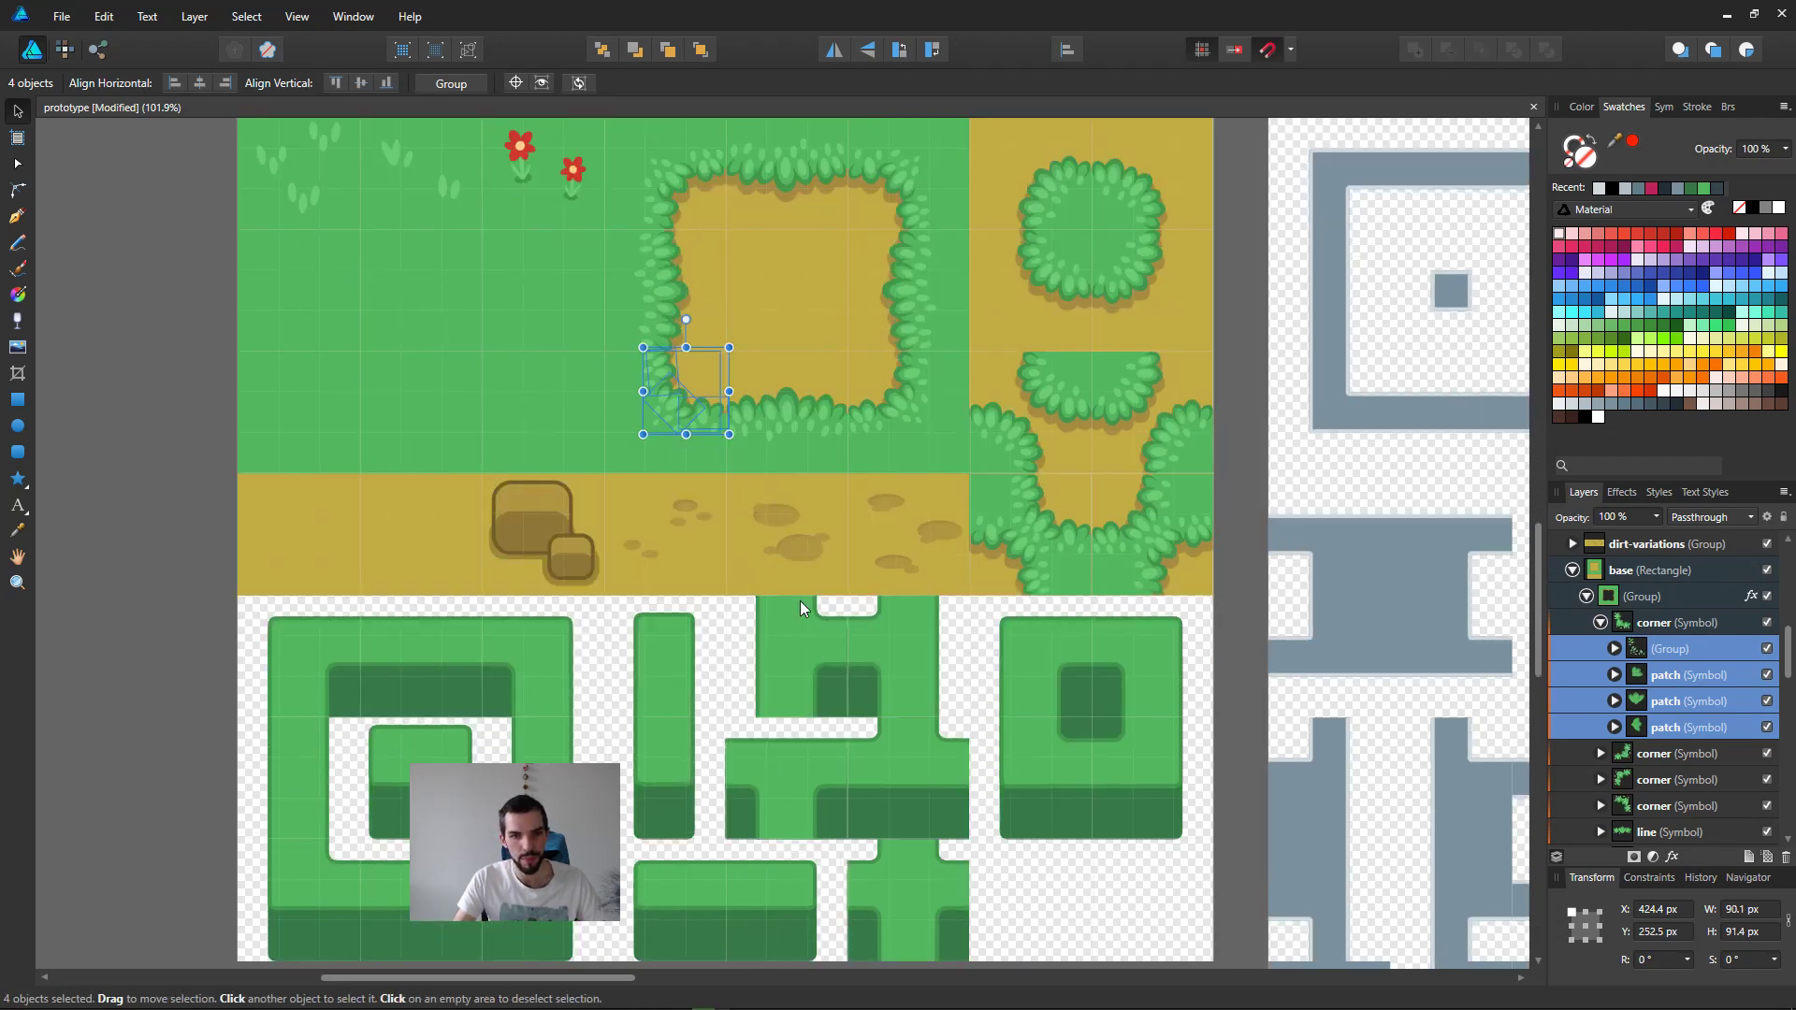
{"action": "mouse_move", "coordinate": [729, 347]}
{"action": "left_mouse_down"}
{"action": "mouse_move", "coordinate": [683, 321]}
{"action": "mouse_move", "coordinate": [729, 348]}
{"action": "left_mouse_up"}
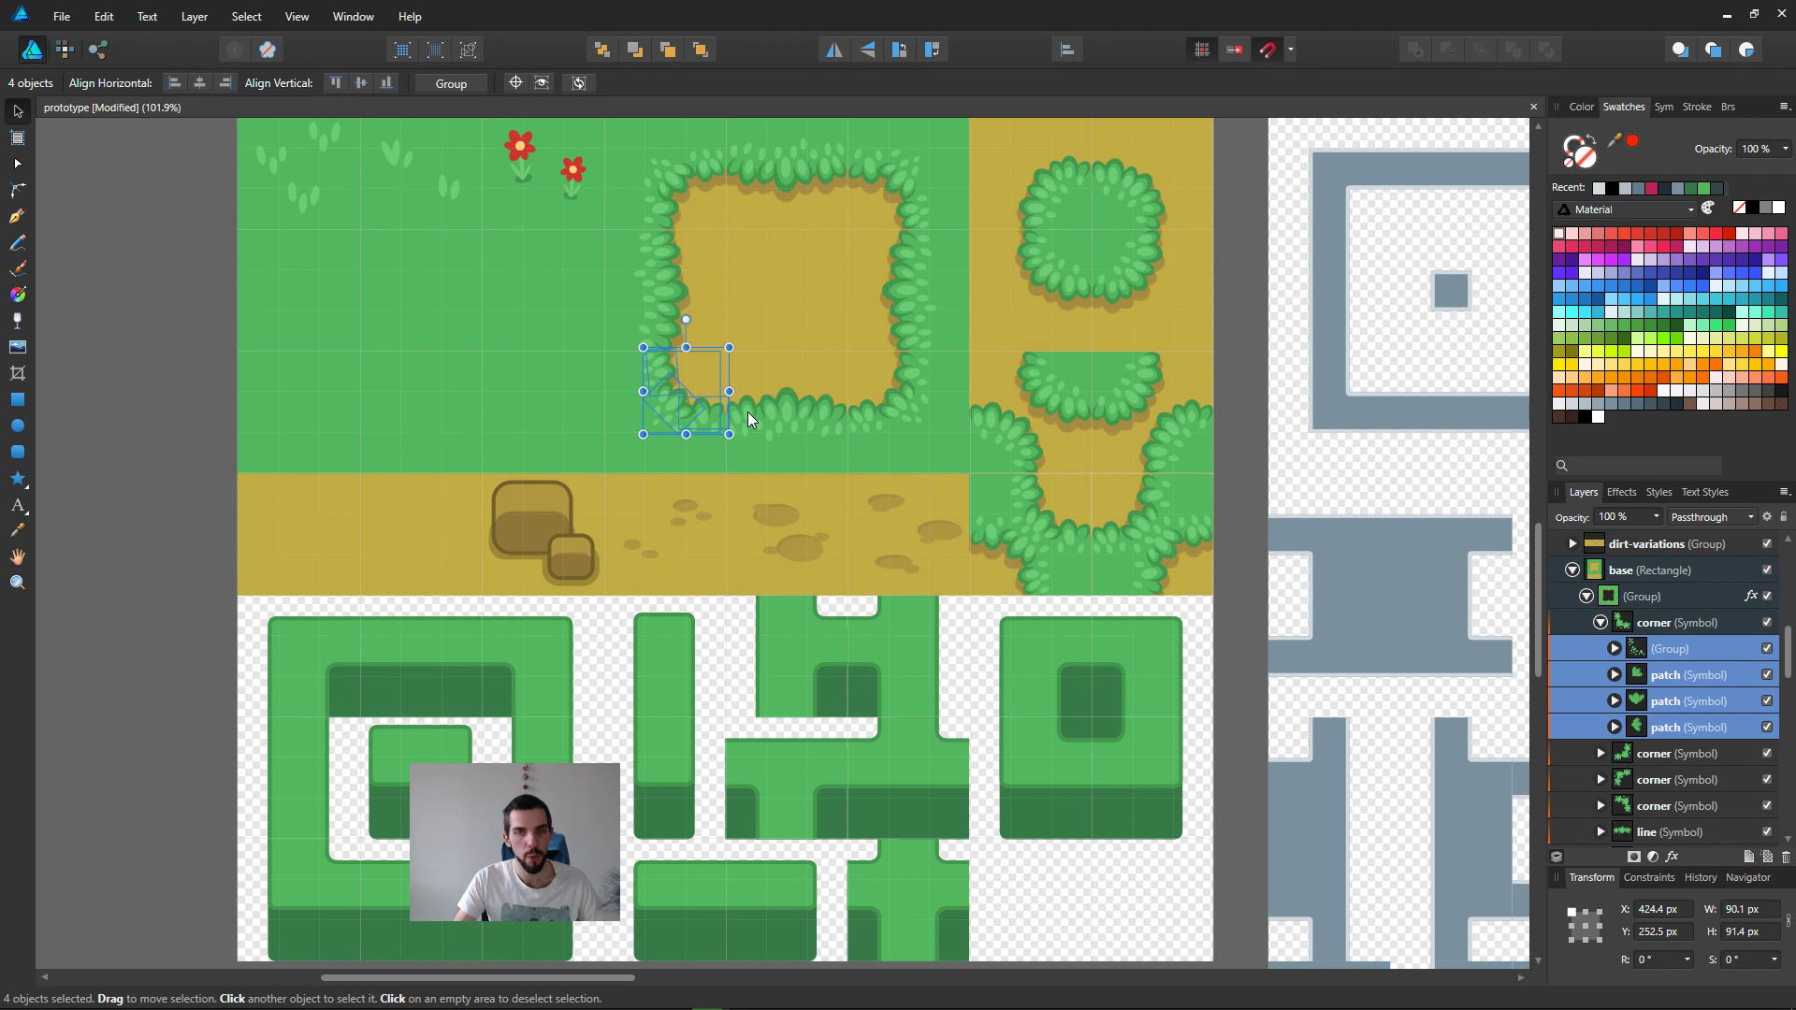
Step: Clear the selection and look over the outdoor artboard's grass, dirt and cliff tiles
{"action": "left_click", "coordinate": [181, 432]}
{"action": "left_click", "coordinate": [677, 410]}
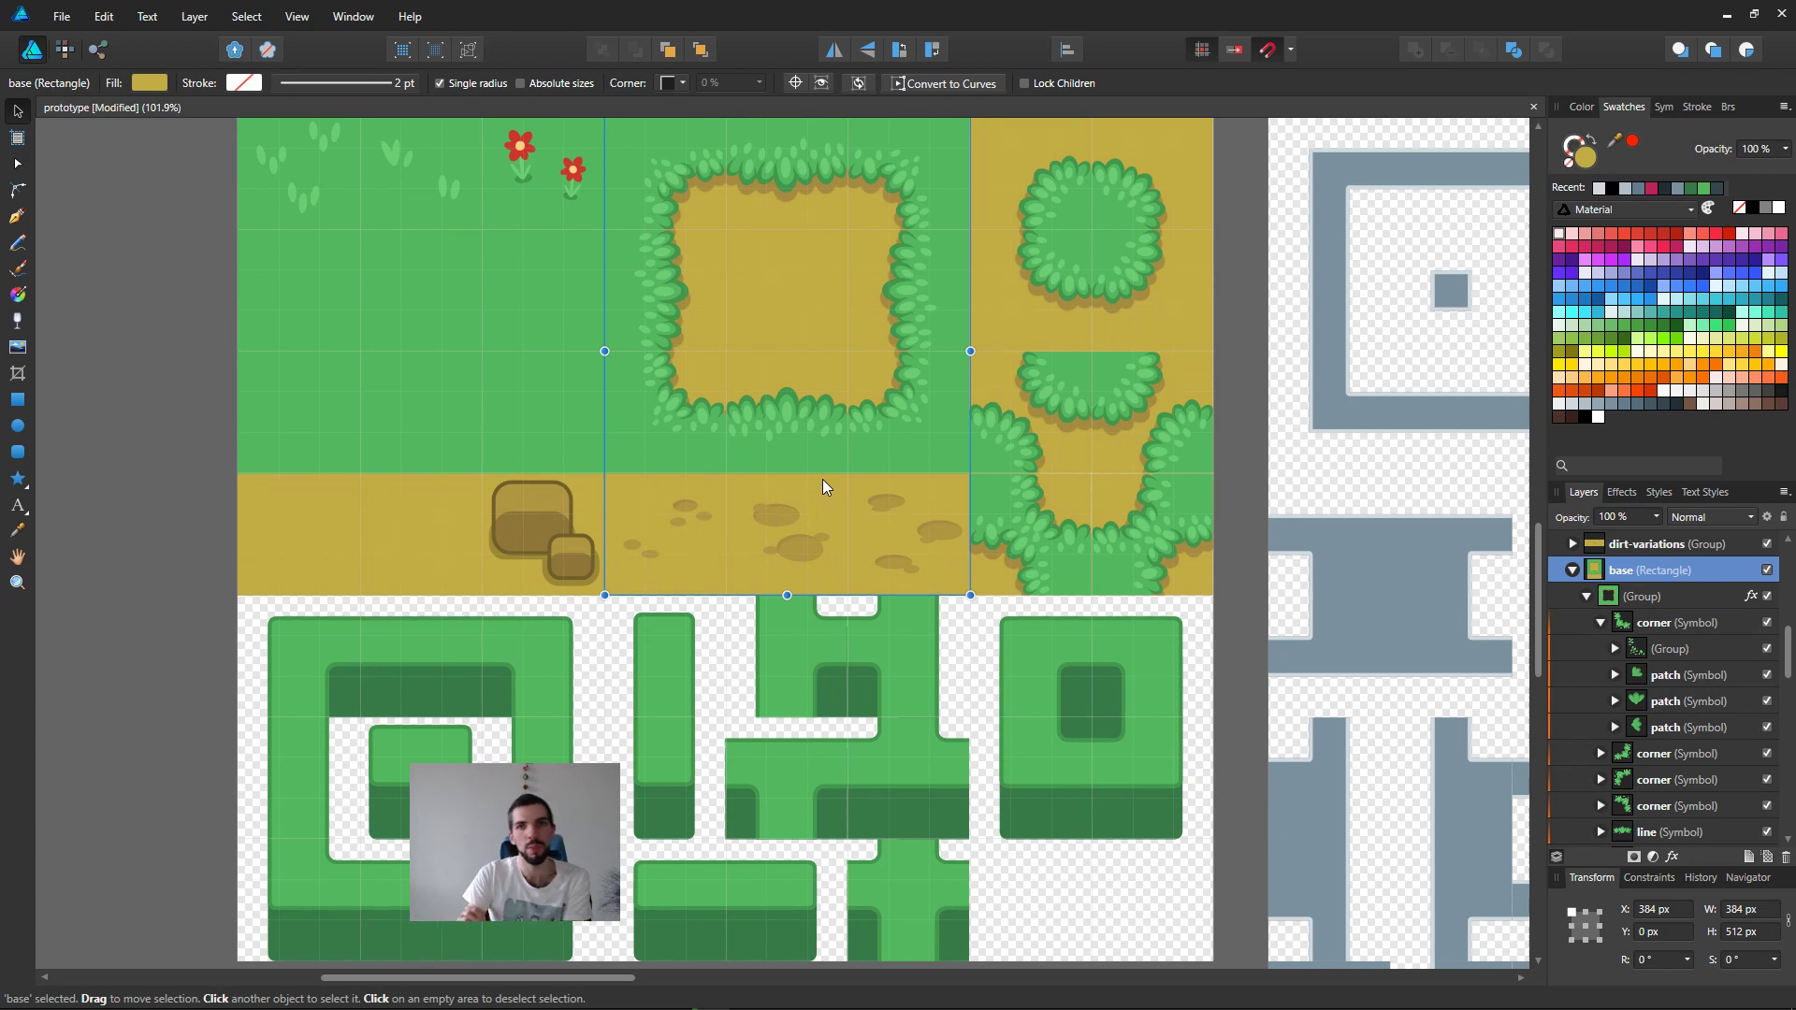
{"action": "middle_click_drag", "start_coordinate": [896, 619], "coordinate": [861, 552]}
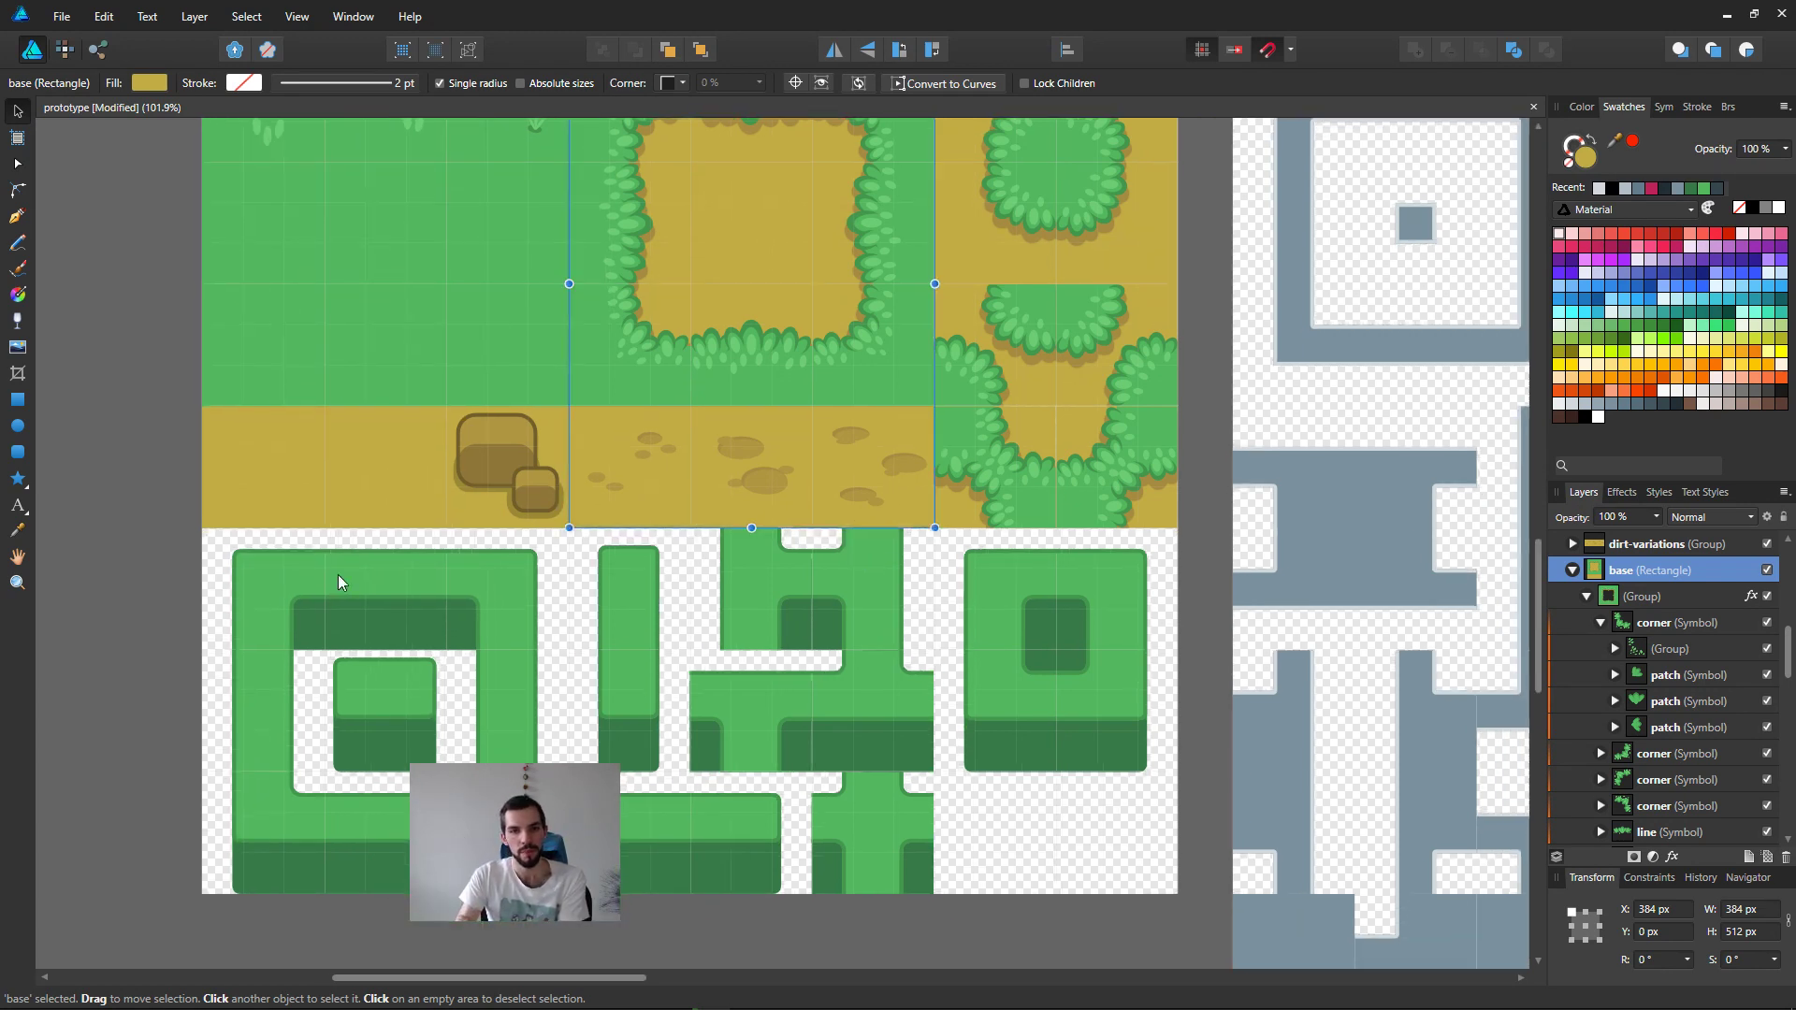
{"action": "left_click", "coordinate": [154, 542]}
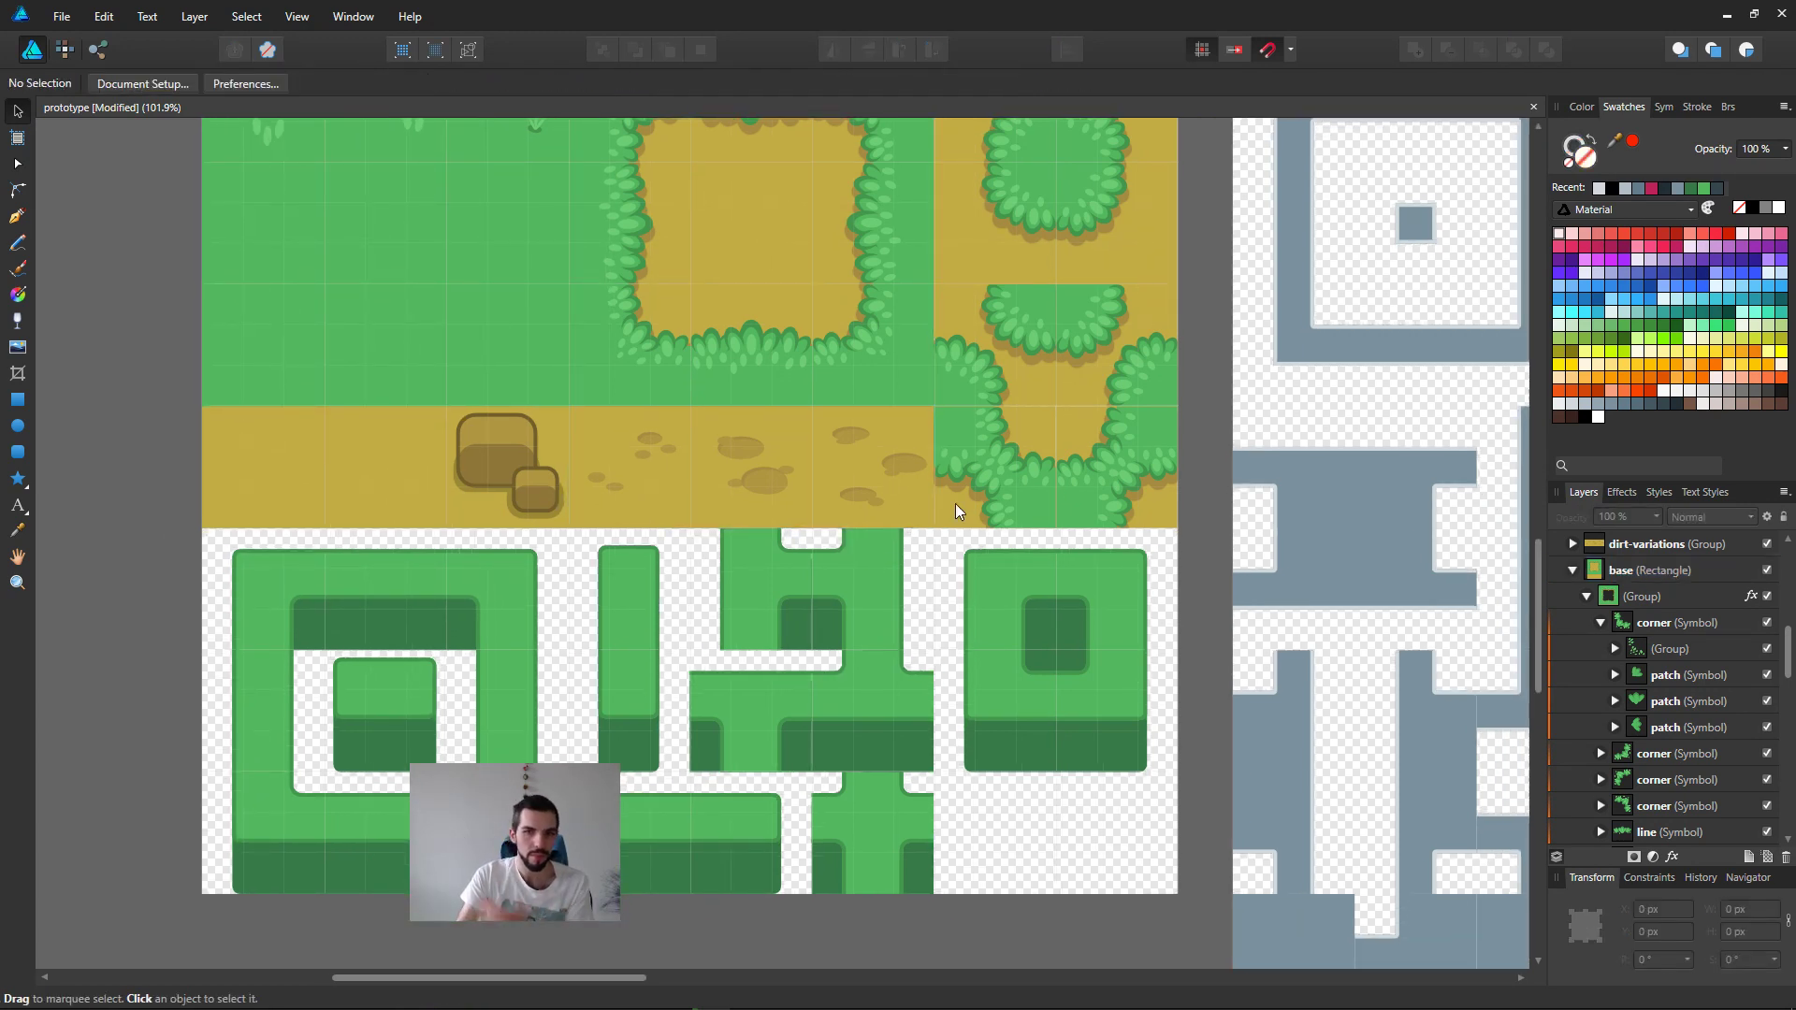
{"action": "middle_click_drag", "start_coordinate": [946, 460], "coordinate": [917, 593]}
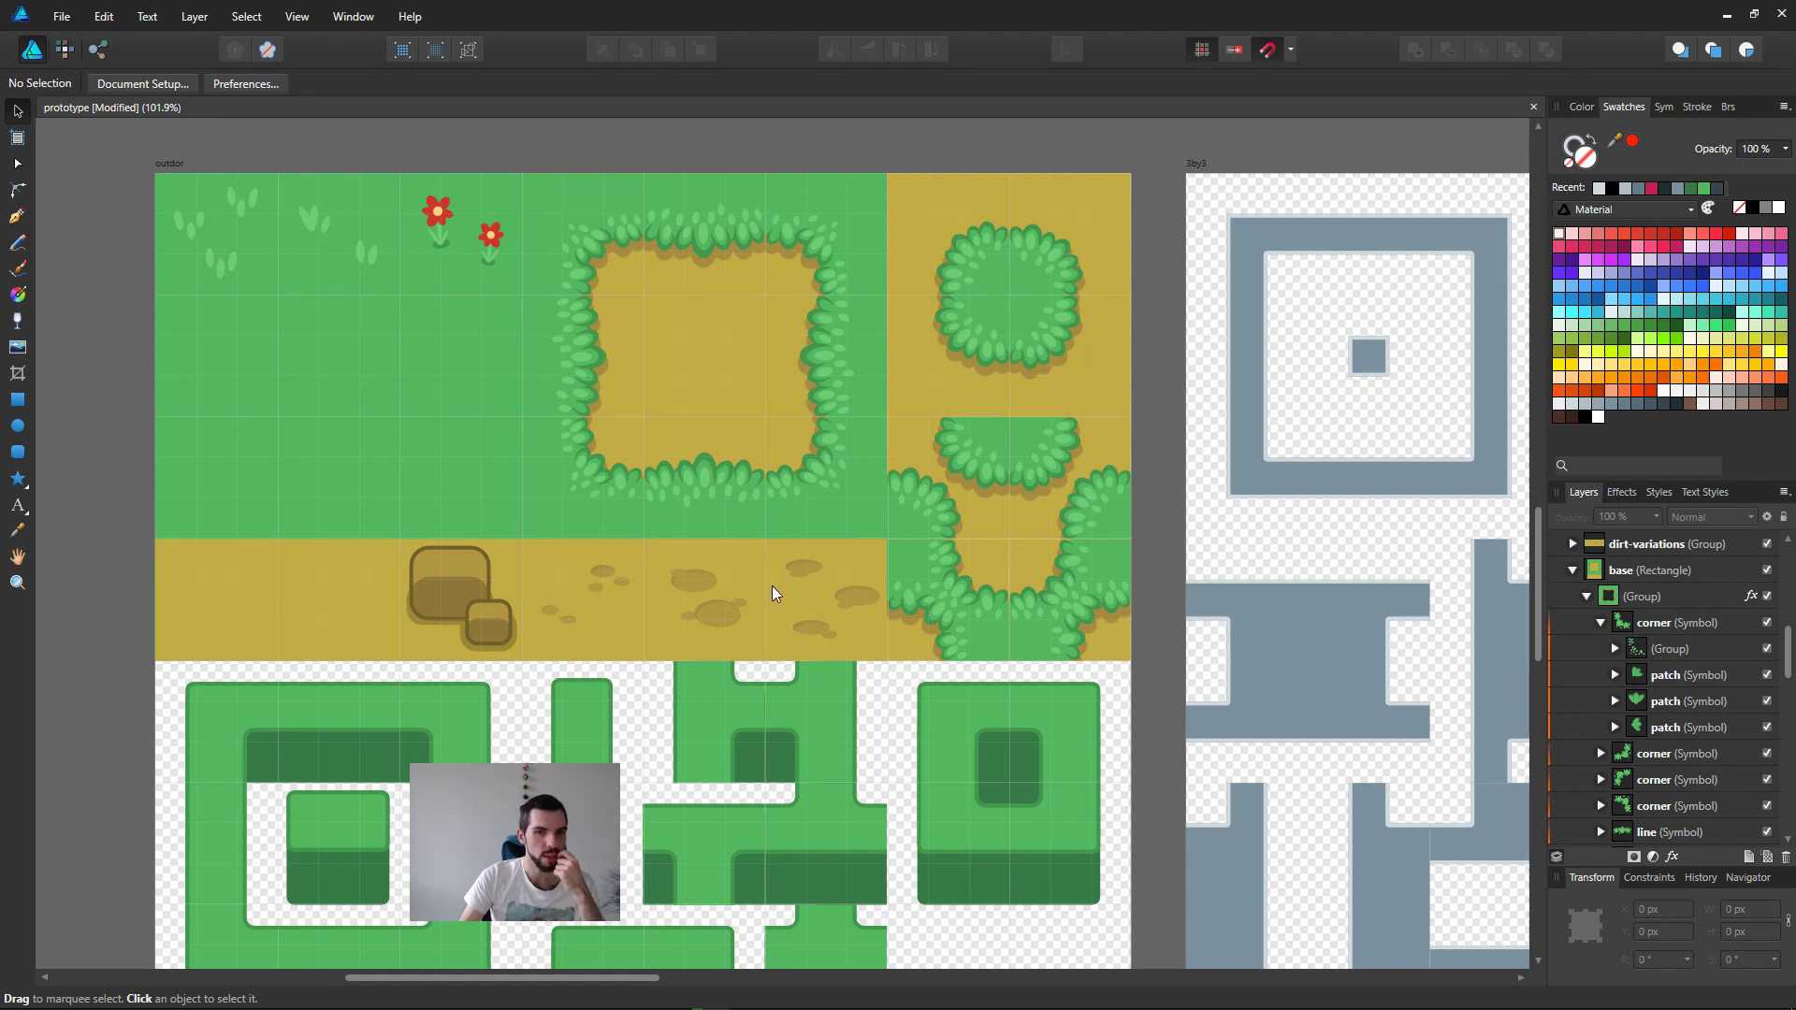
{"action": "middle_click_drag", "start_coordinate": [822, 679], "coordinate": [873, 643]}
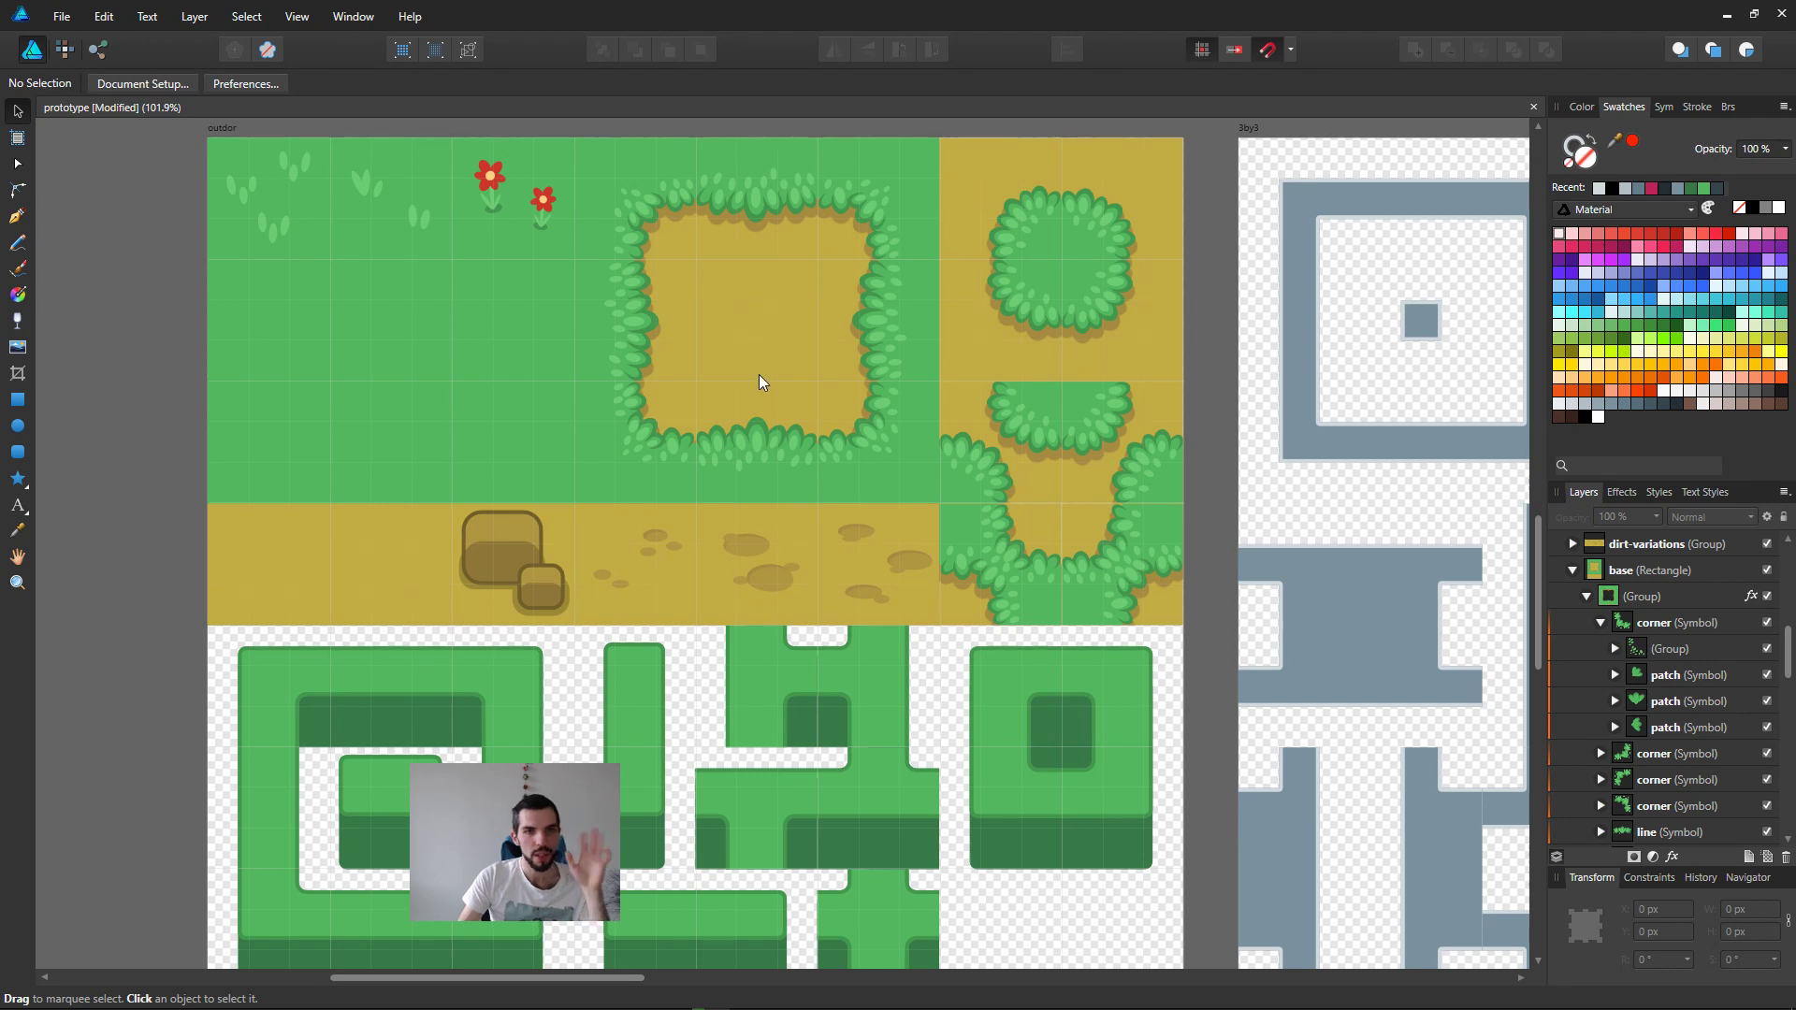
Step: Examine the numbered template tiles in the 2by2-basic artboard, selecting the square marked 0 and clearing the selection
{"action": "key", "text": "alt"}
{"action": "scroll", "coordinate": [940, 608], "scroll_direction": "down", "scroll_amount": 4, "text": "alt"}
{"action": "middle_click_drag", "start_coordinate": [940, 608], "coordinate": [616, 429]}
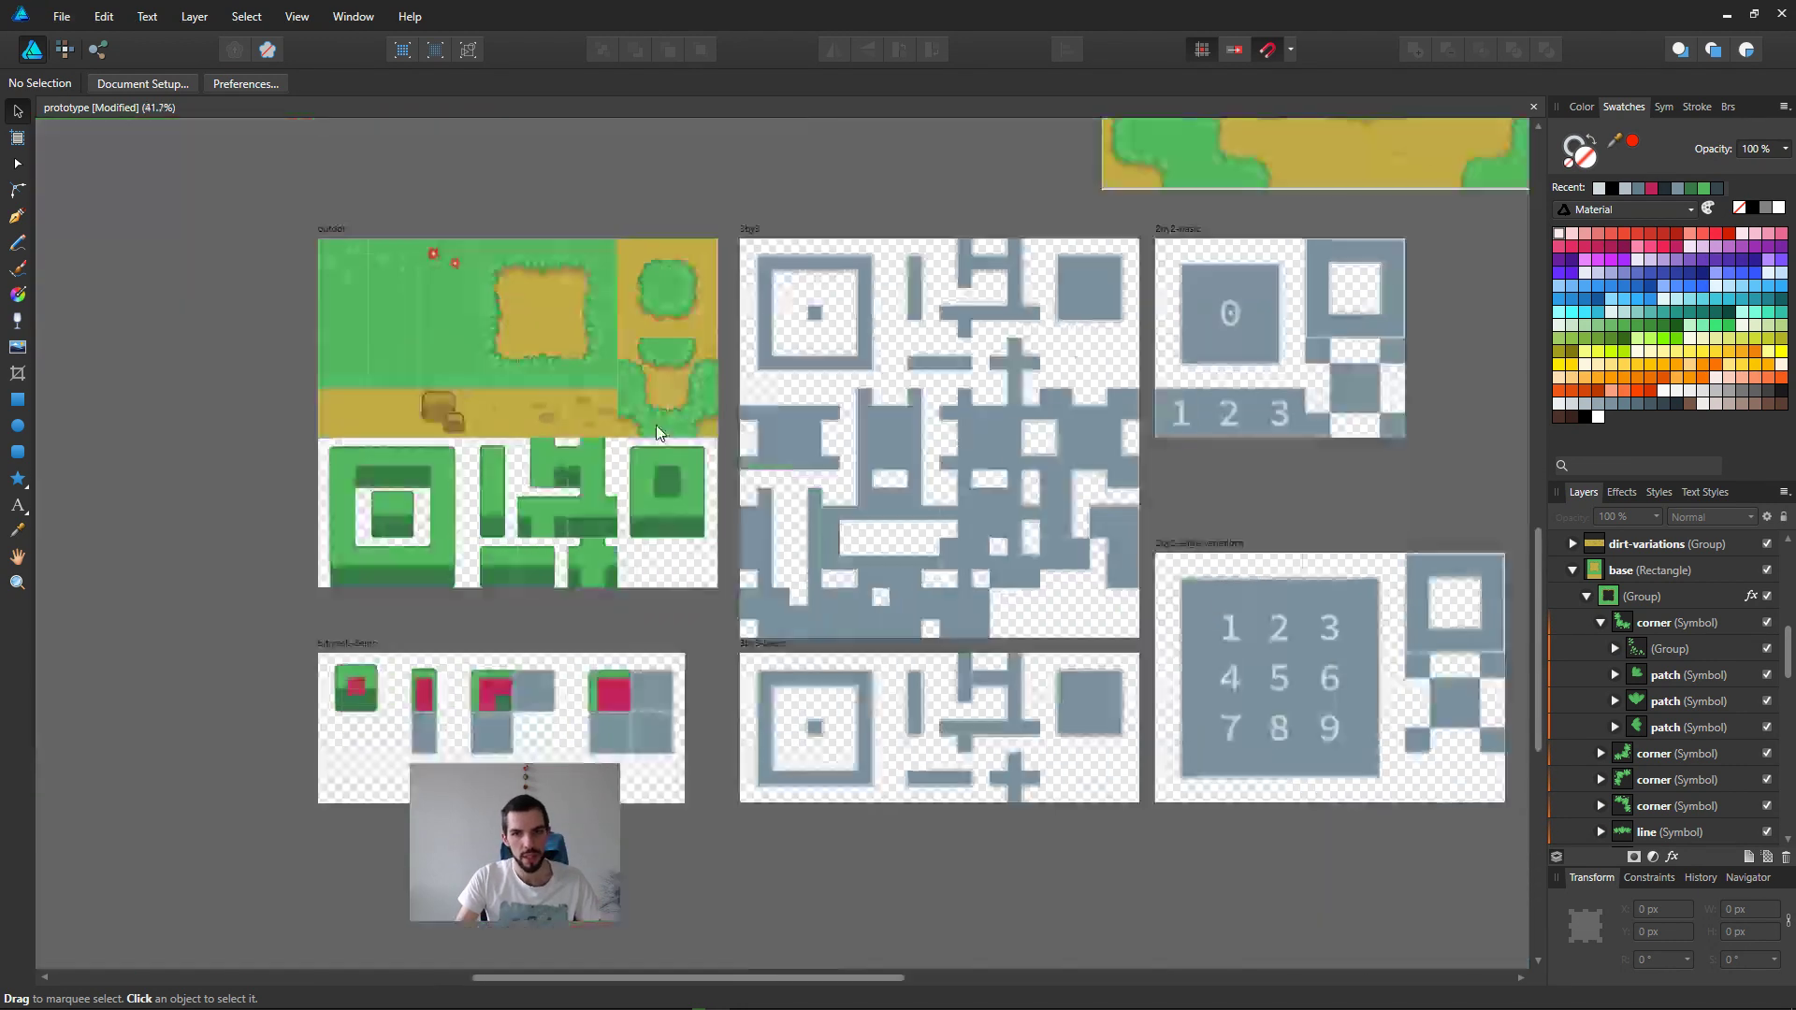
{"action": "middle_click_drag", "start_coordinate": [1175, 502], "coordinate": [812, 554]}
{"action": "left_click", "coordinate": [916, 365]}
{"action": "left_click", "coordinate": [919, 462]}
{"action": "left_click", "coordinate": [946, 491]}
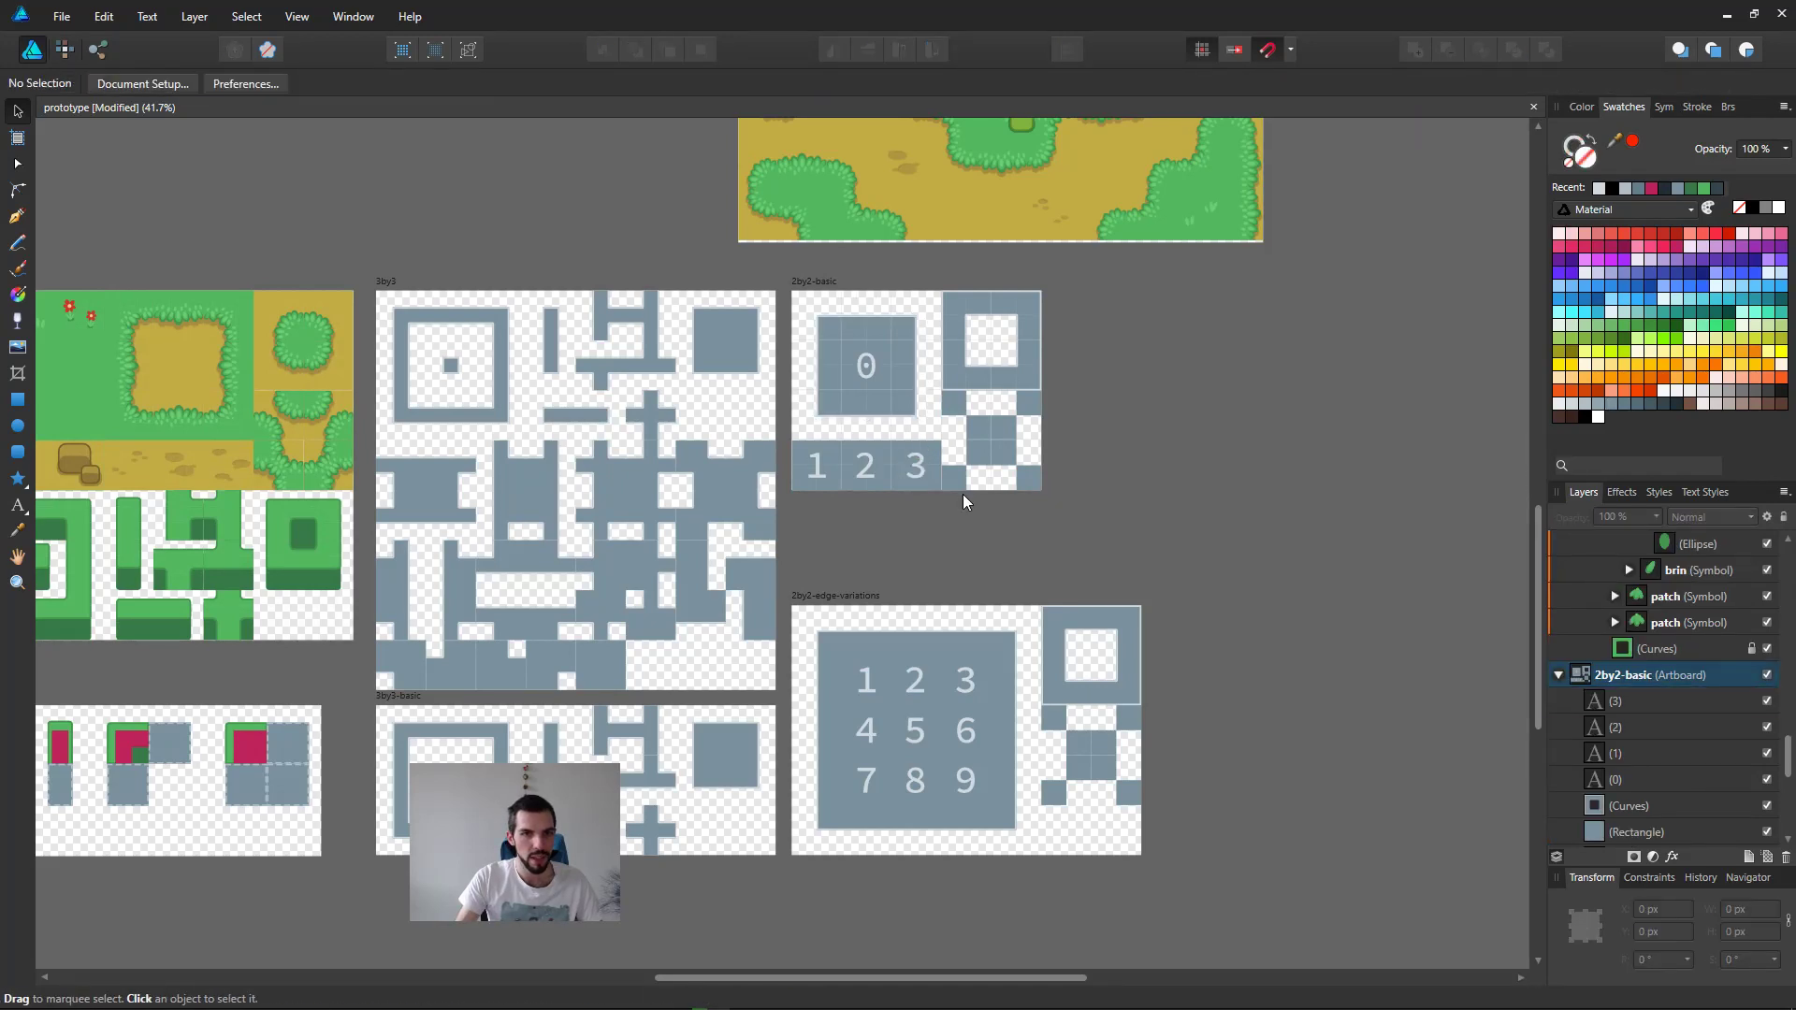
{"action": "scroll", "coordinate": [906, 367], "scroll_direction": "up", "scroll_amount": 4, "text": "alt"}
{"action": "left_click", "coordinate": [756, 266]}
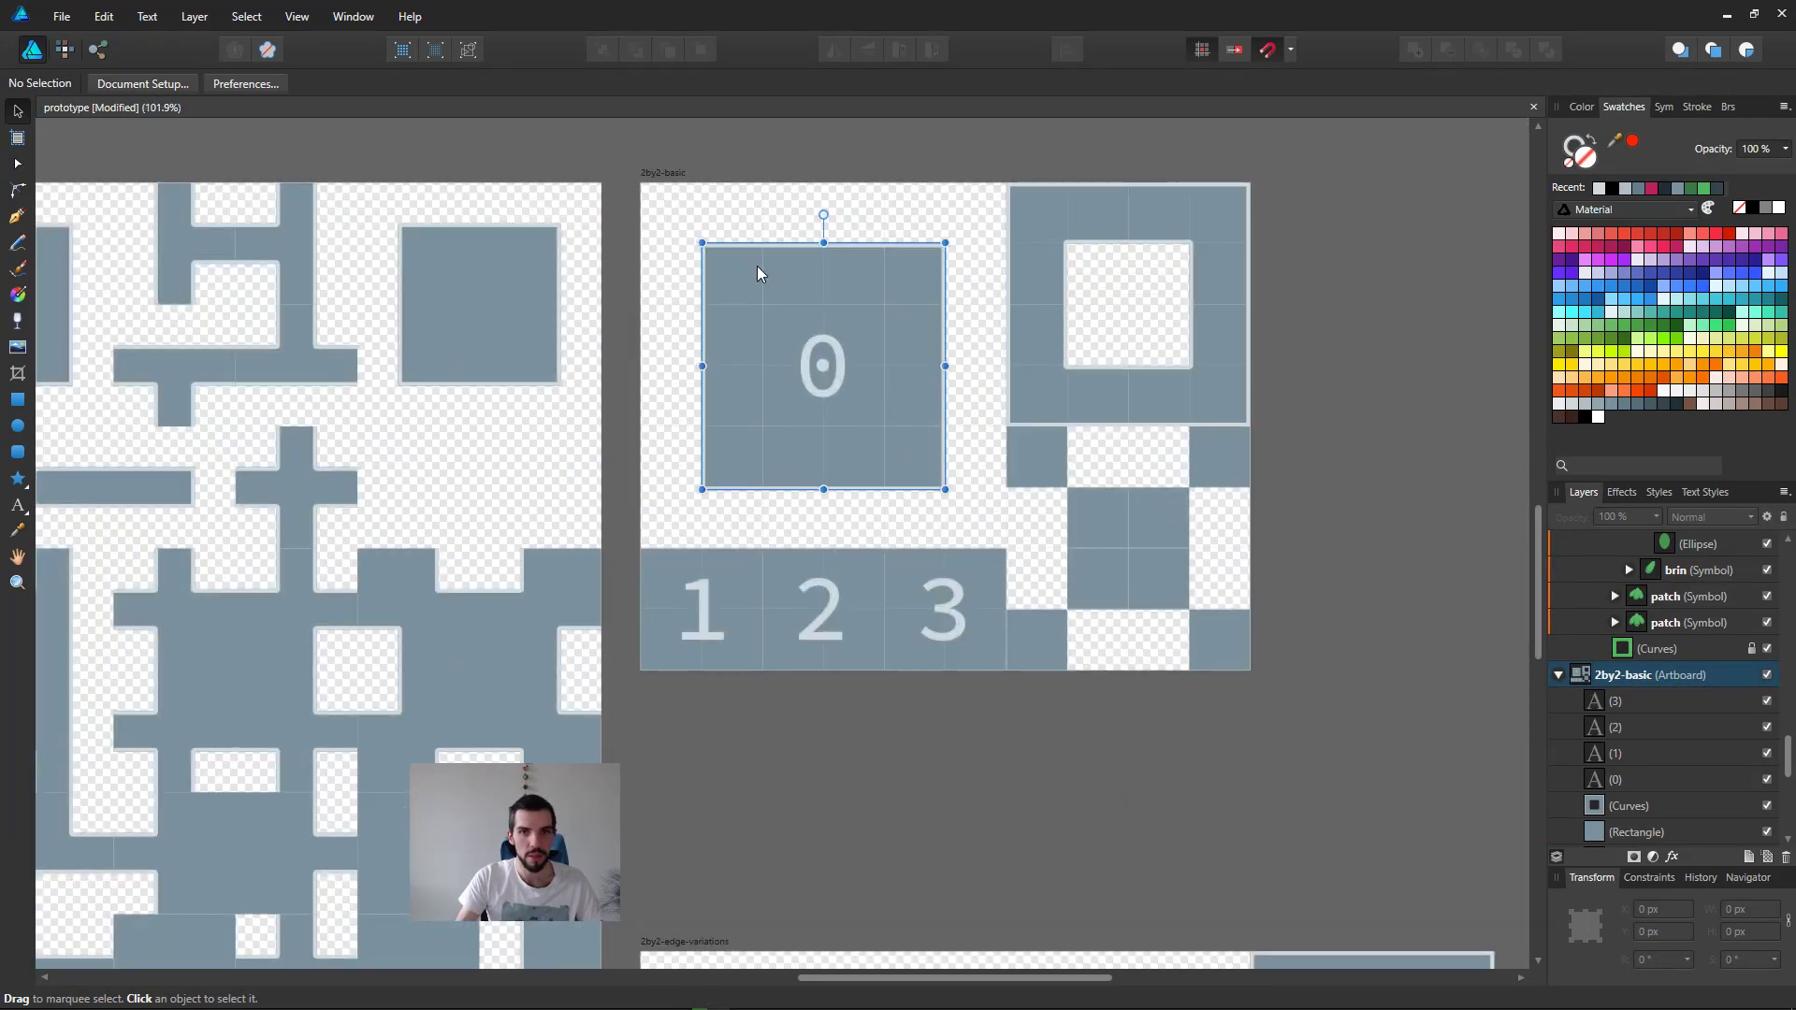
{"action": "left_click", "coordinate": [1305, 353]}
Step: Switch to the Directory Opus file manager, open a new tab, try finding "godot", and return to the 3-x-3-bitmask tab
{"action": "key", "text": "super+1"}
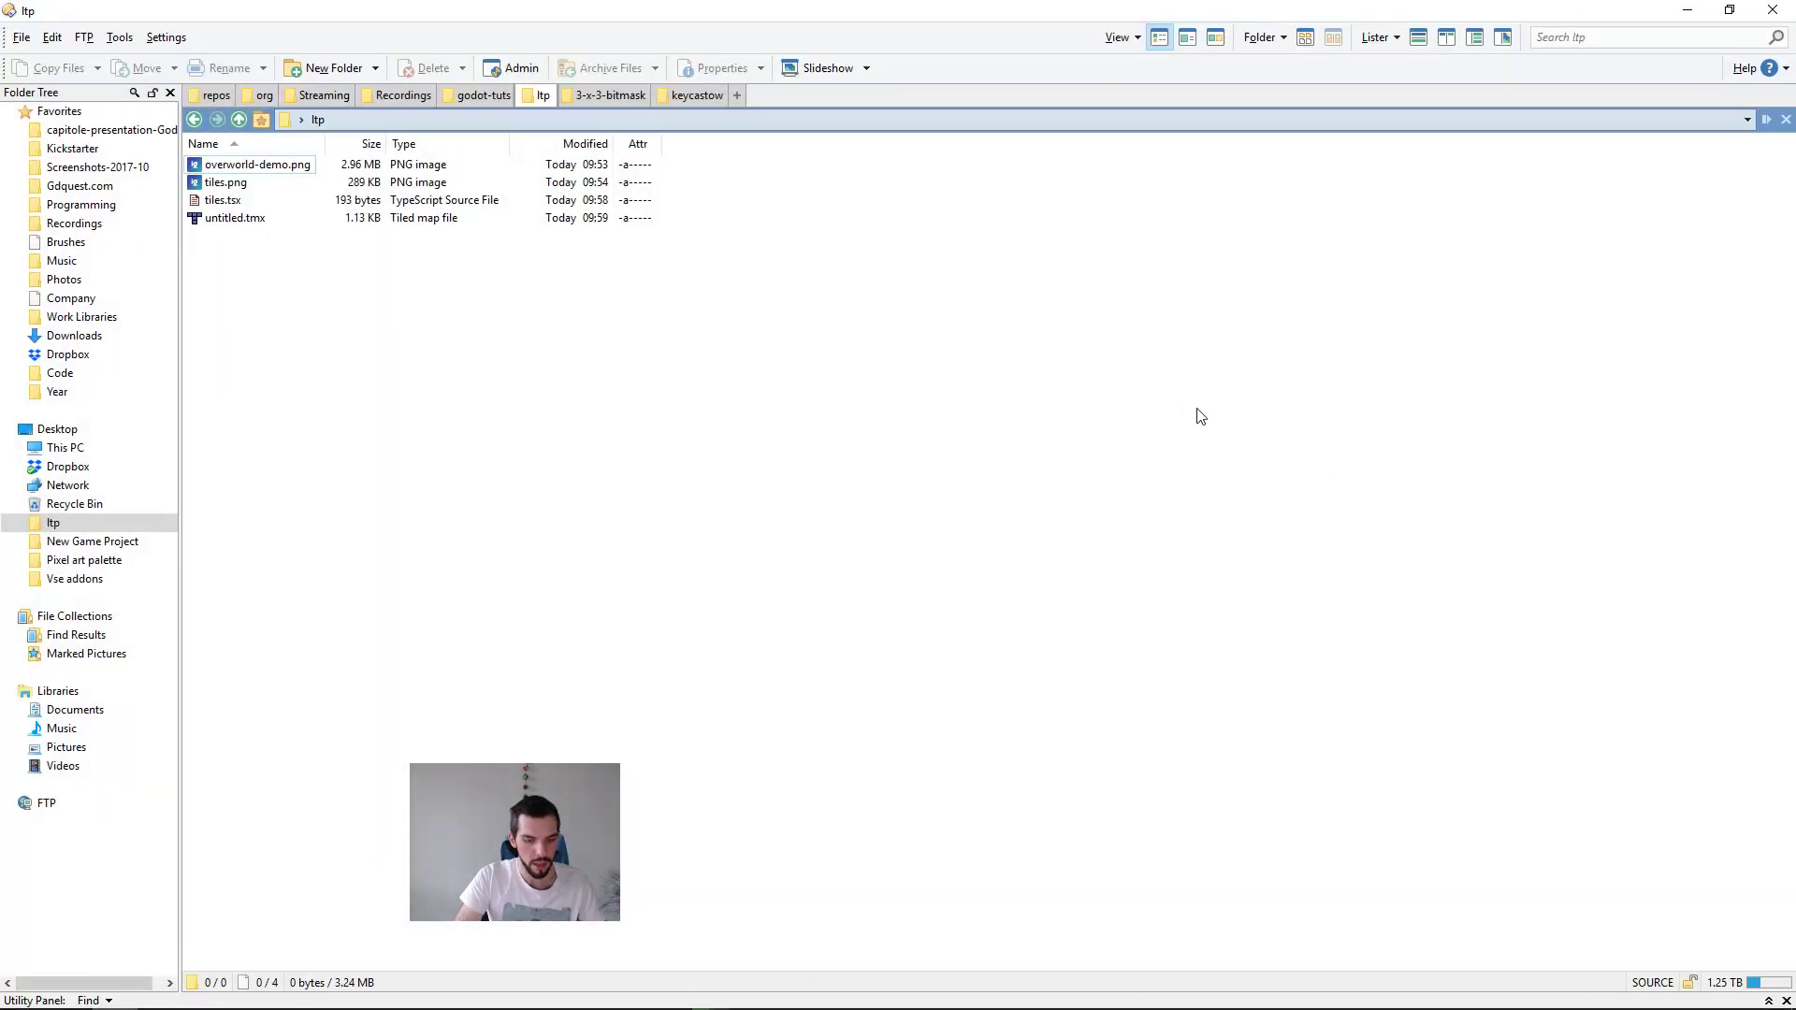
{"action": "key", "text": "ctrl+t"}
{"action": "type", "text": "/godot"}
{"action": "key", "text": "Escape"}
{"action": "key", "text": "ctrl+shift+Tab"}
{"action": "key", "text": "ctrl+shift+Tab"}
Step: Go up the folder hierarchy to dan-the-rabbit and open its tileset-maker folder
{"action": "key", "text": "BackSpace"}
{"action": "key", "text": "BackSpace"}
{"action": "key", "text": "BackSpace"}
{"action": "key", "text": "BackSpace"}
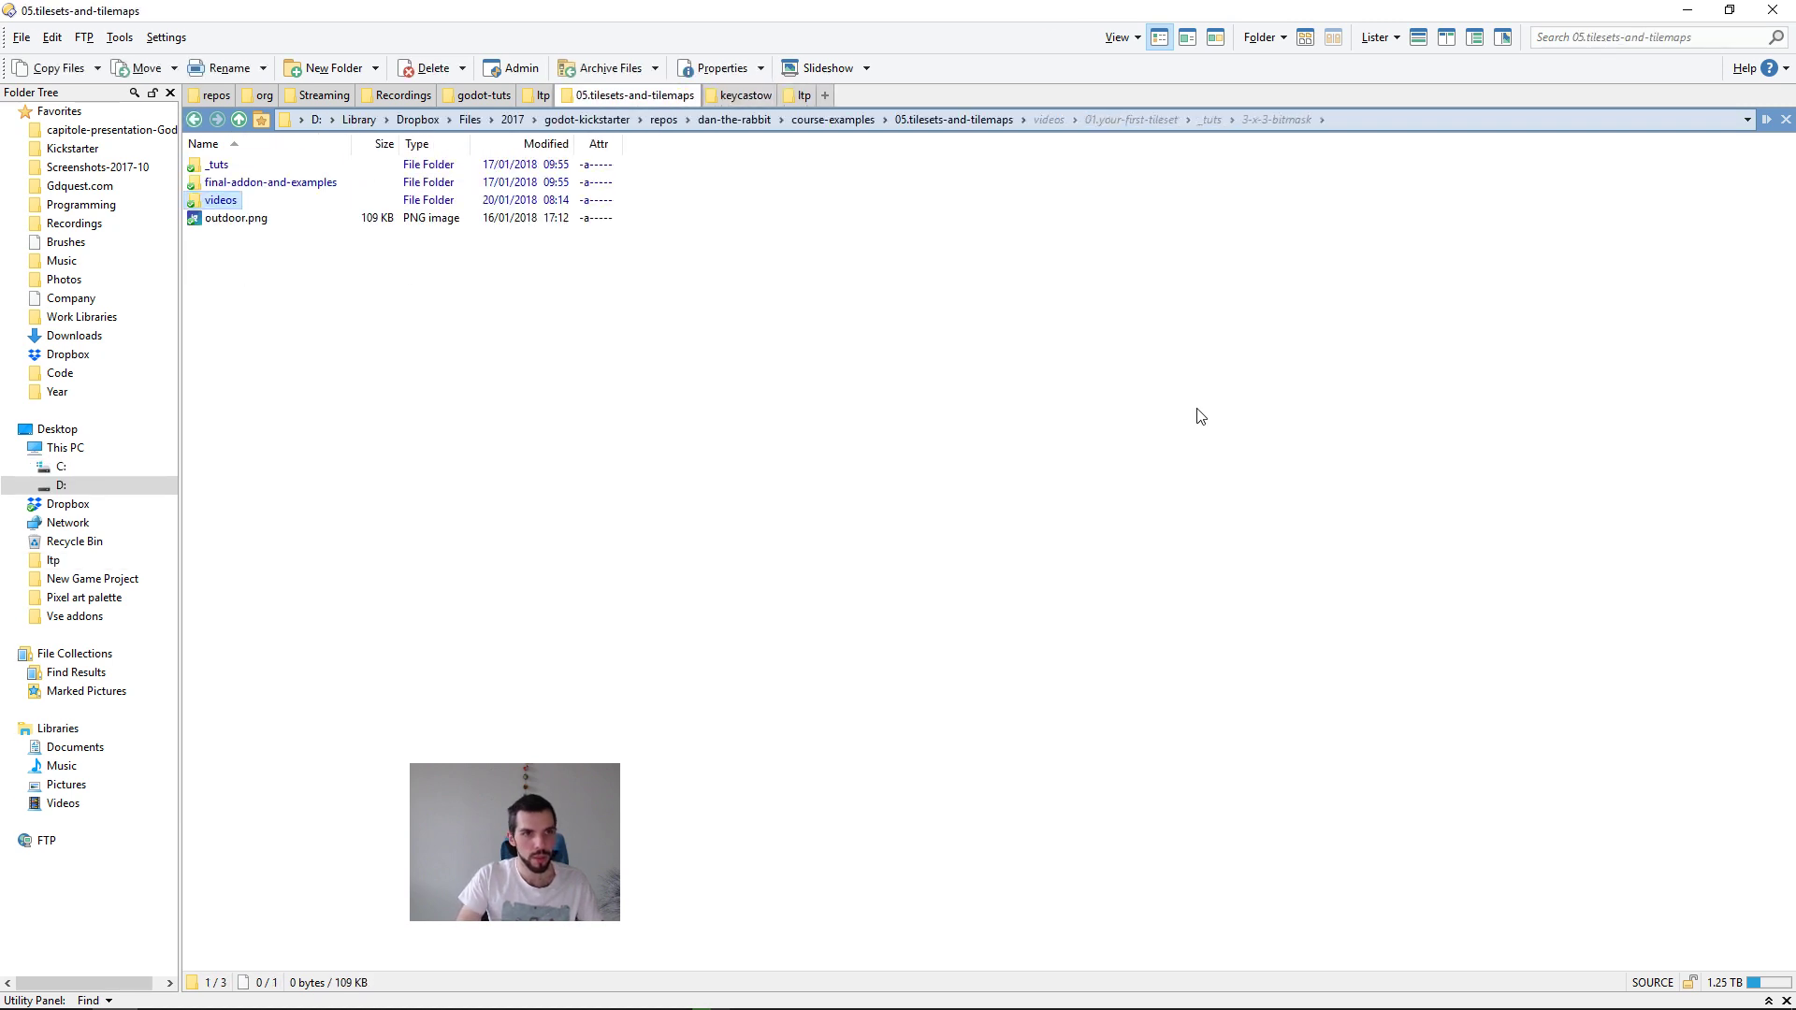
{"action": "key", "text": "BackSpace"}
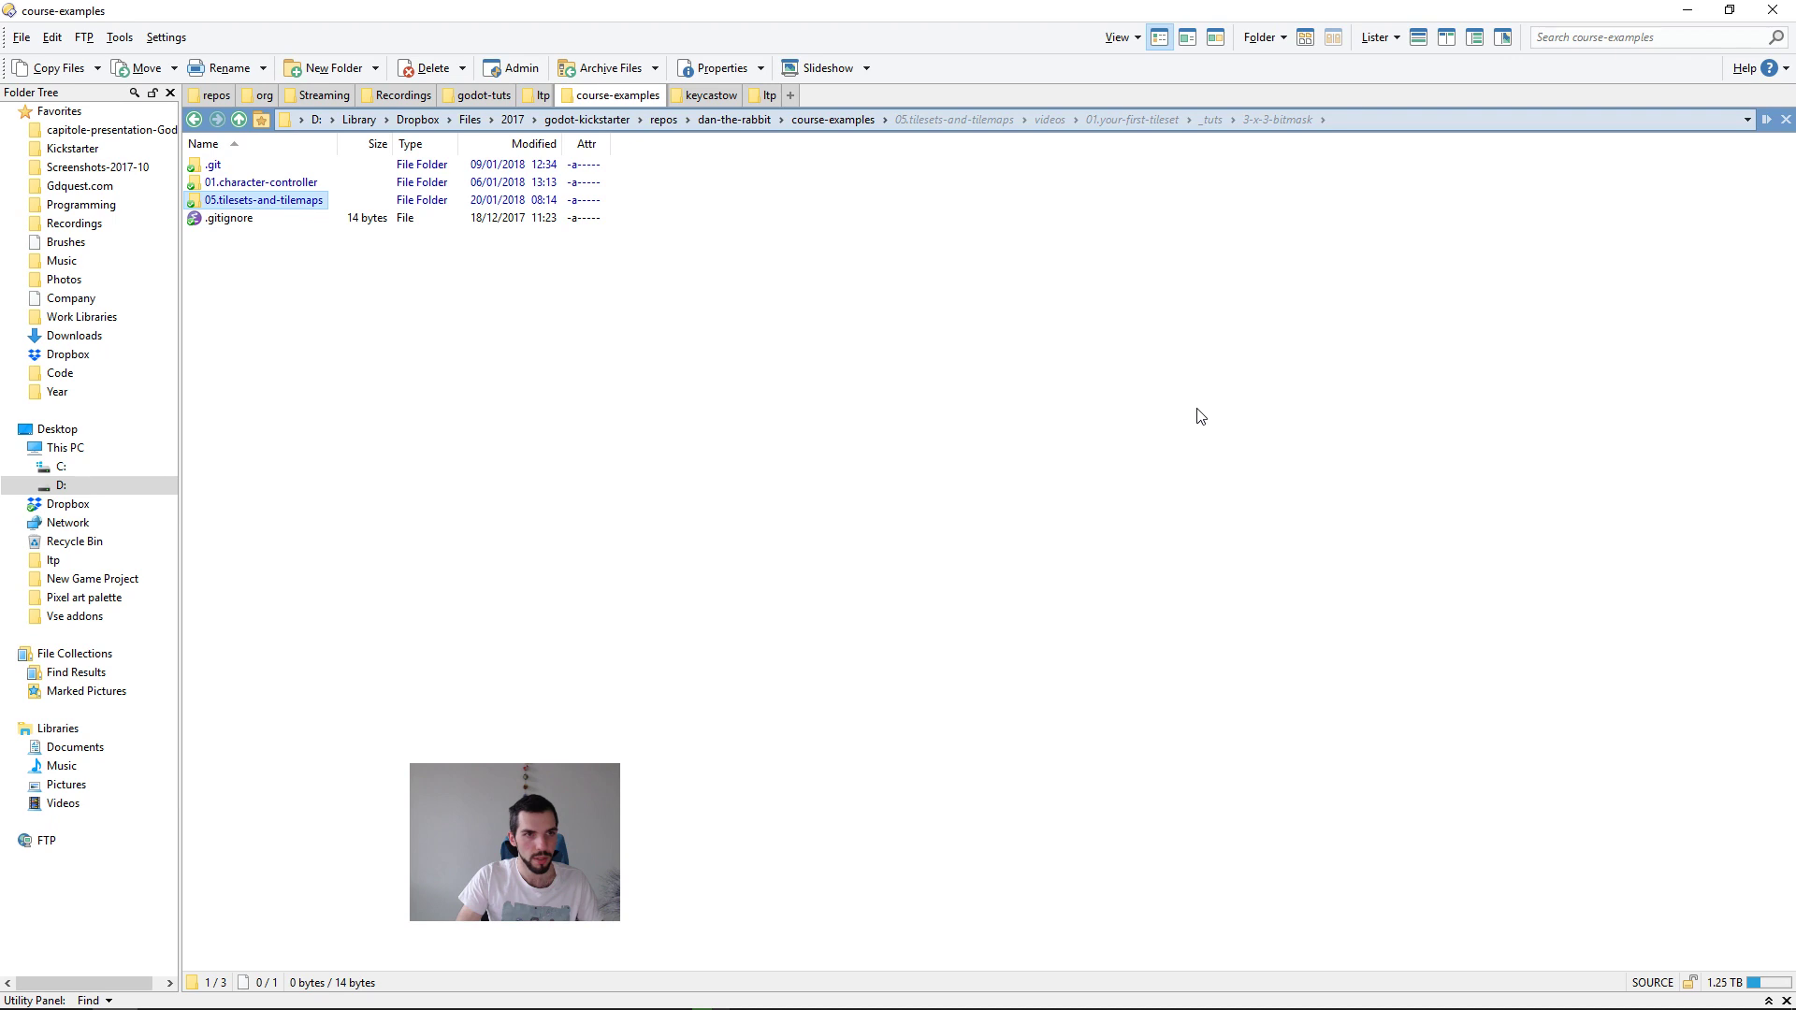
{"action": "key", "text": "BackSpace"}
{"action": "key", "text": "End"}
{"action": "key", "text": "Up"}
{"action": "key", "text": "Up"}
{"action": "key", "text": "Up"}
{"action": "key", "text": "Return"}
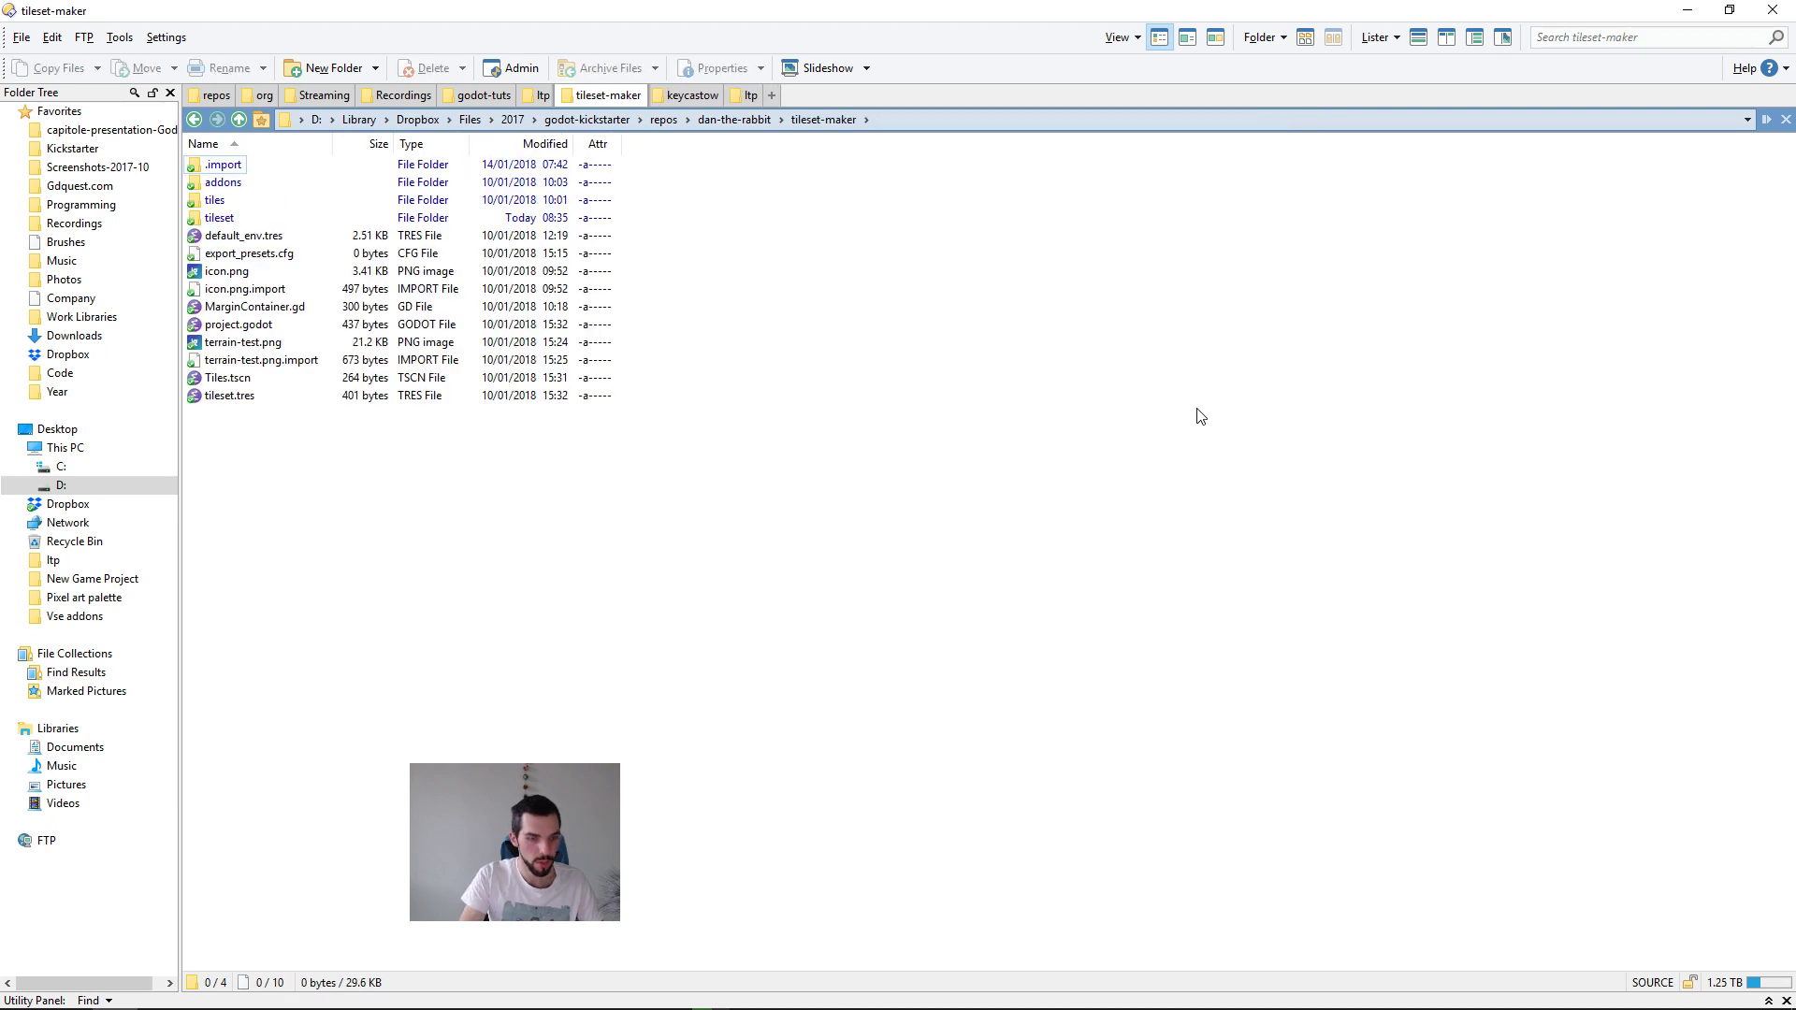
Step: Show the tileset-maker files as thumbnails and look inside the addons, tiles and tileset folders
{"action": "key", "text": "ctrl+6"}
{"action": "key", "text": "Right"}
{"action": "key", "text": "Right"}
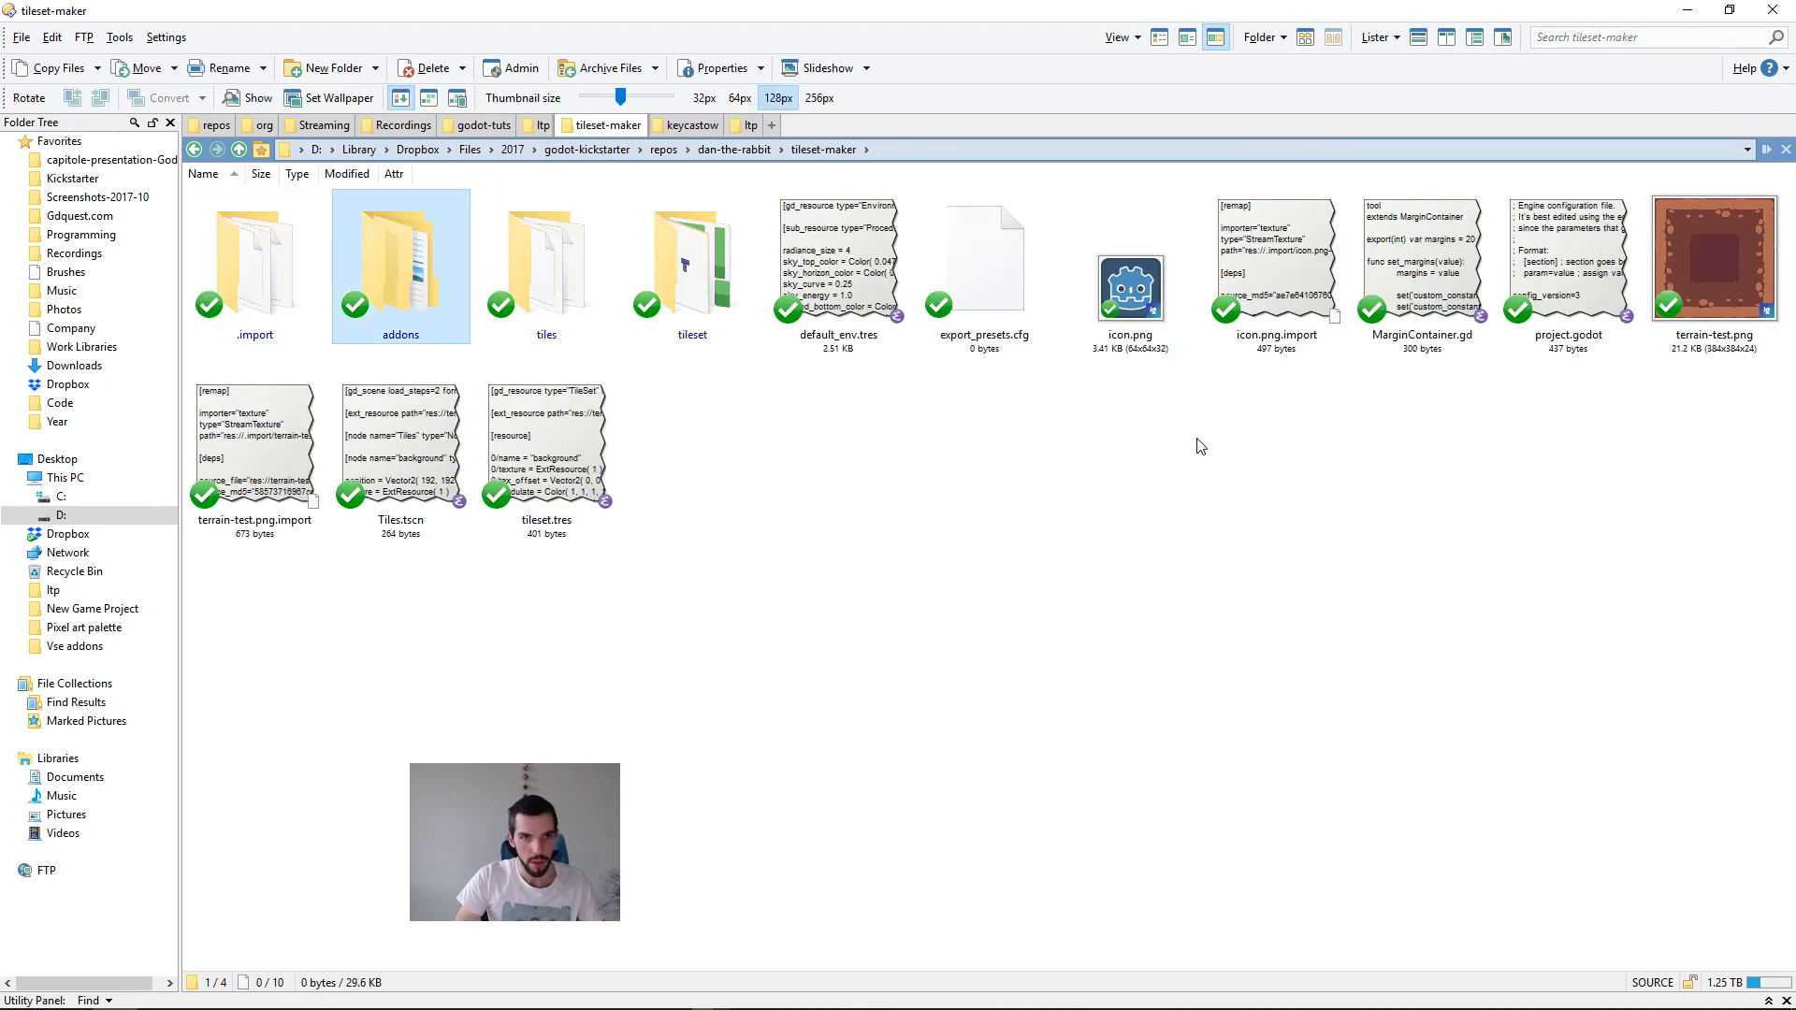
{"action": "key", "text": "Left"}
{"action": "key", "text": "Return"}
{"action": "key", "text": "BackSpace"}
{"action": "key", "text": "Right"}
{"action": "key", "text": "Return"}
{"action": "key", "text": "BackSpace"}
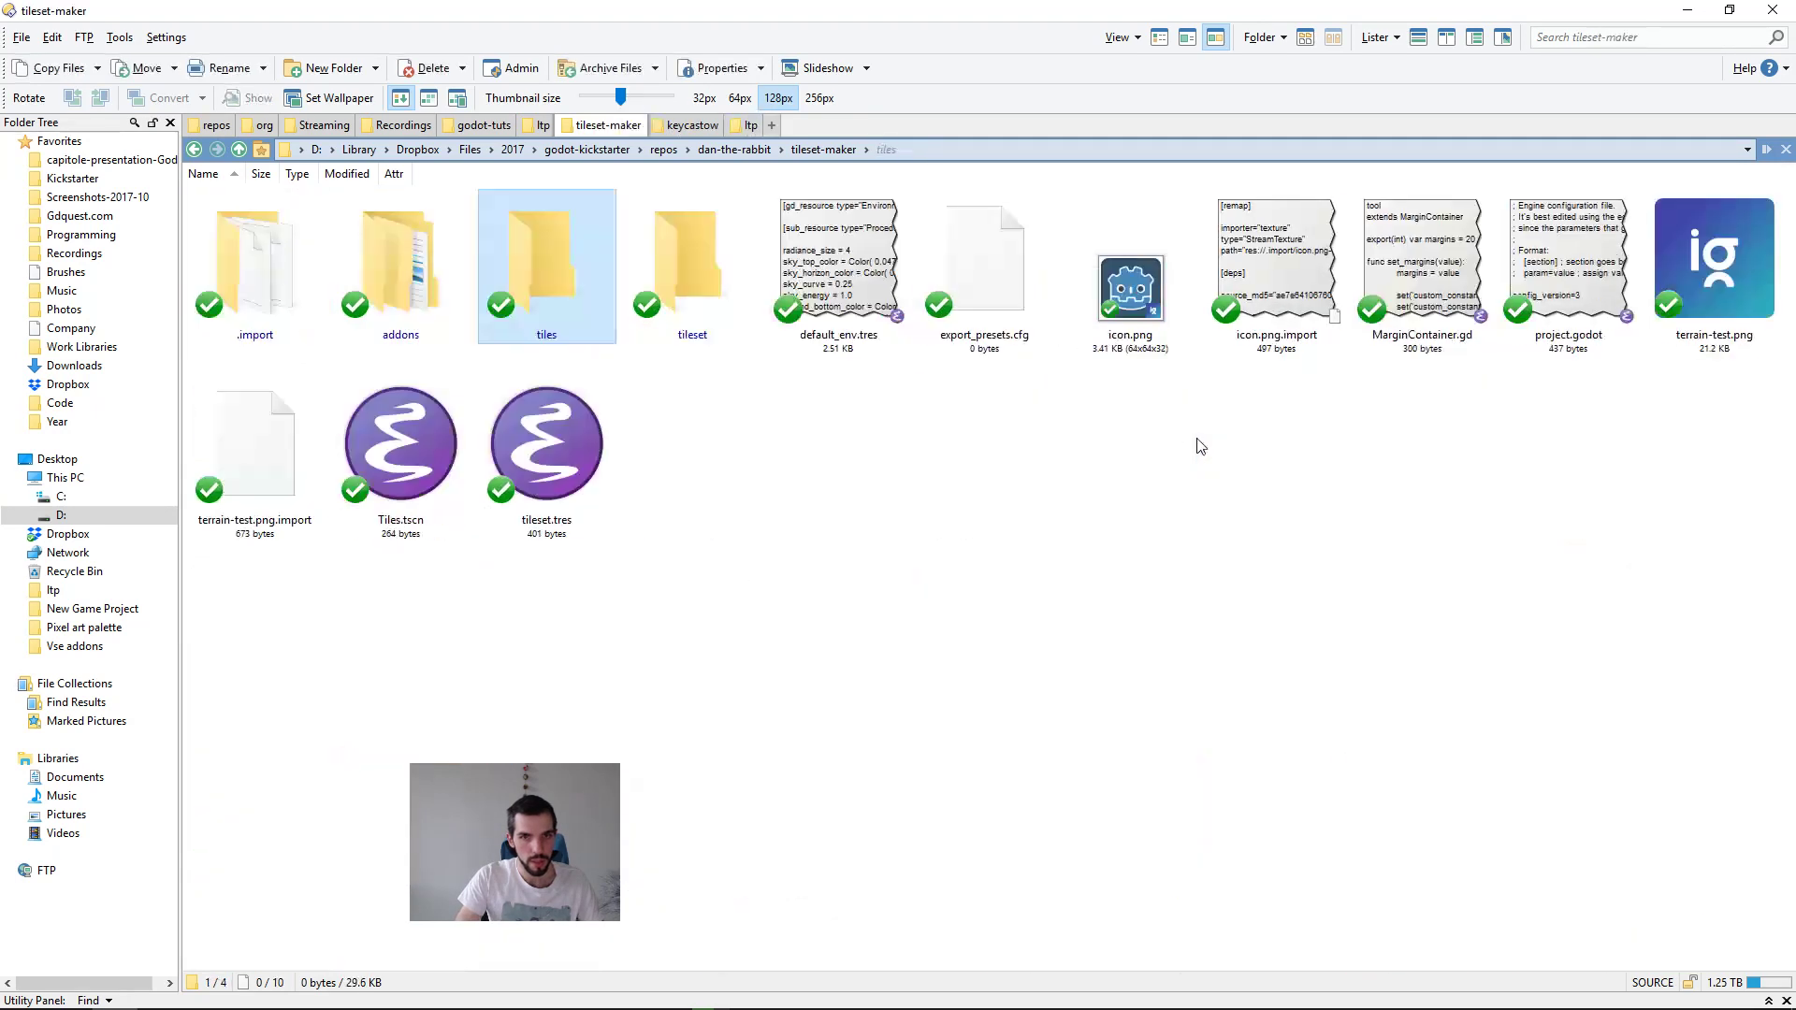
{"action": "key", "text": "Right"}
{"action": "key", "text": "Return"}
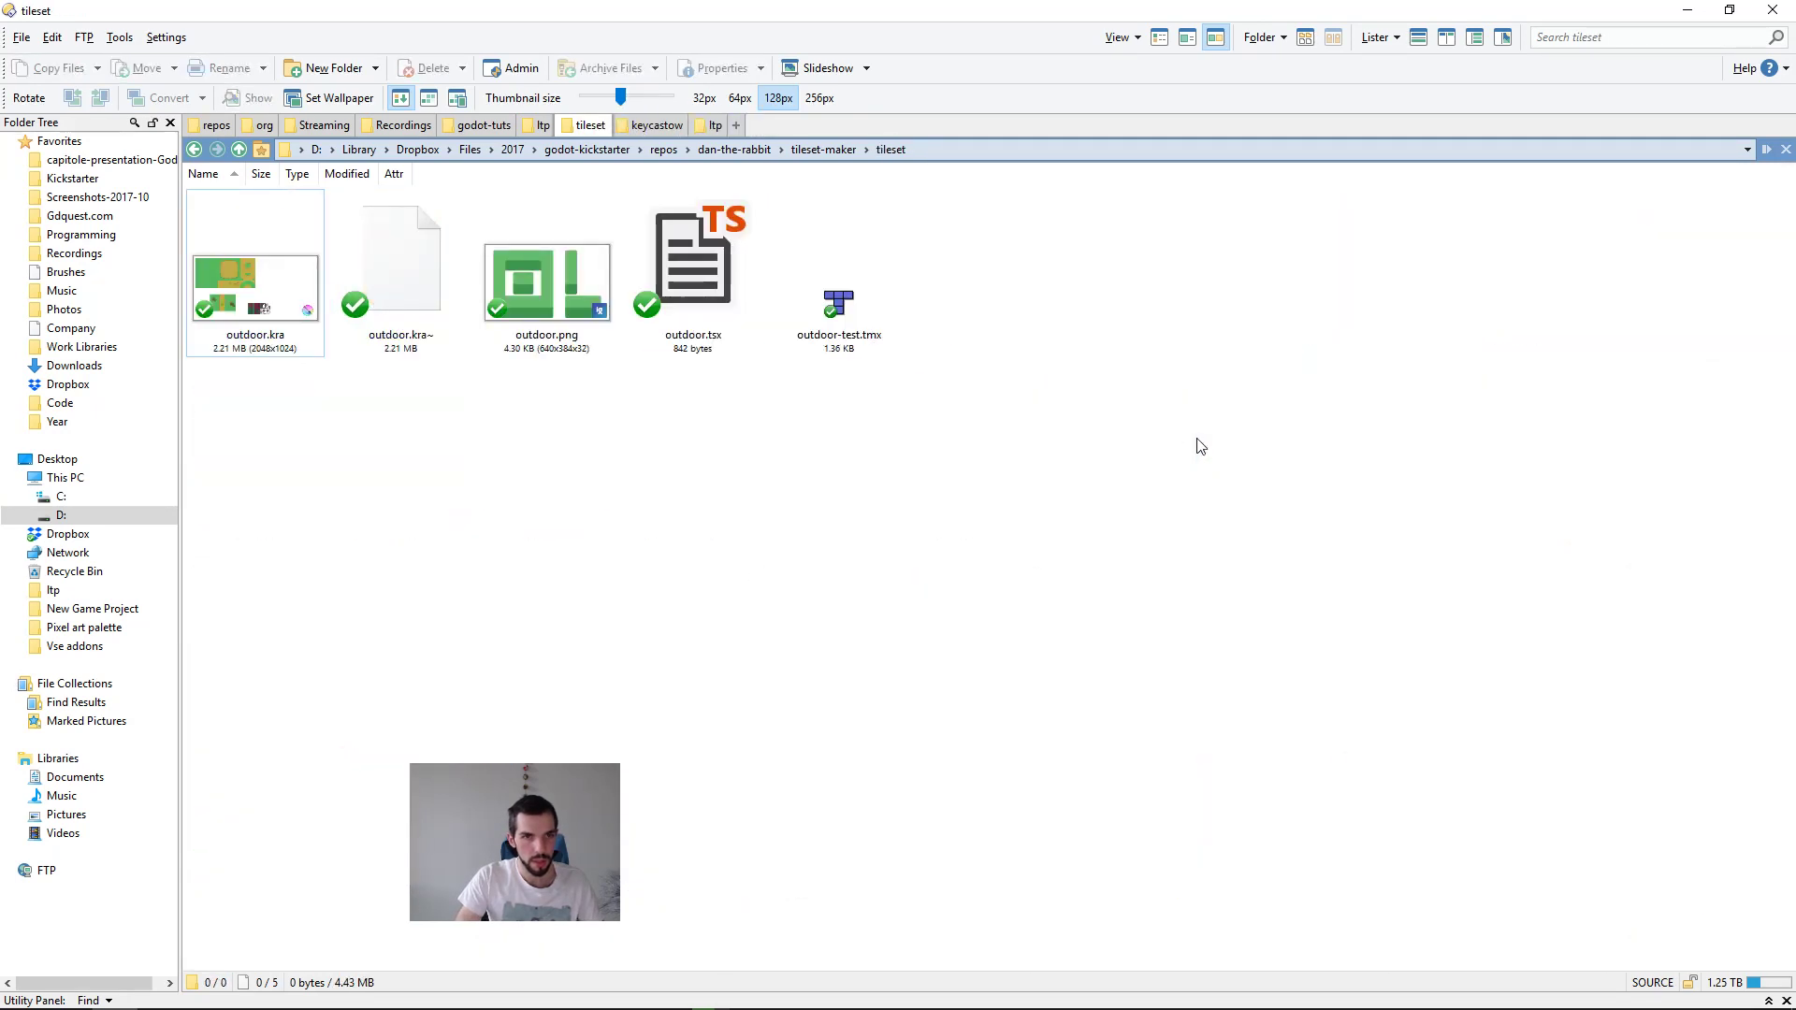
{"action": "key", "text": "BackSpace"}
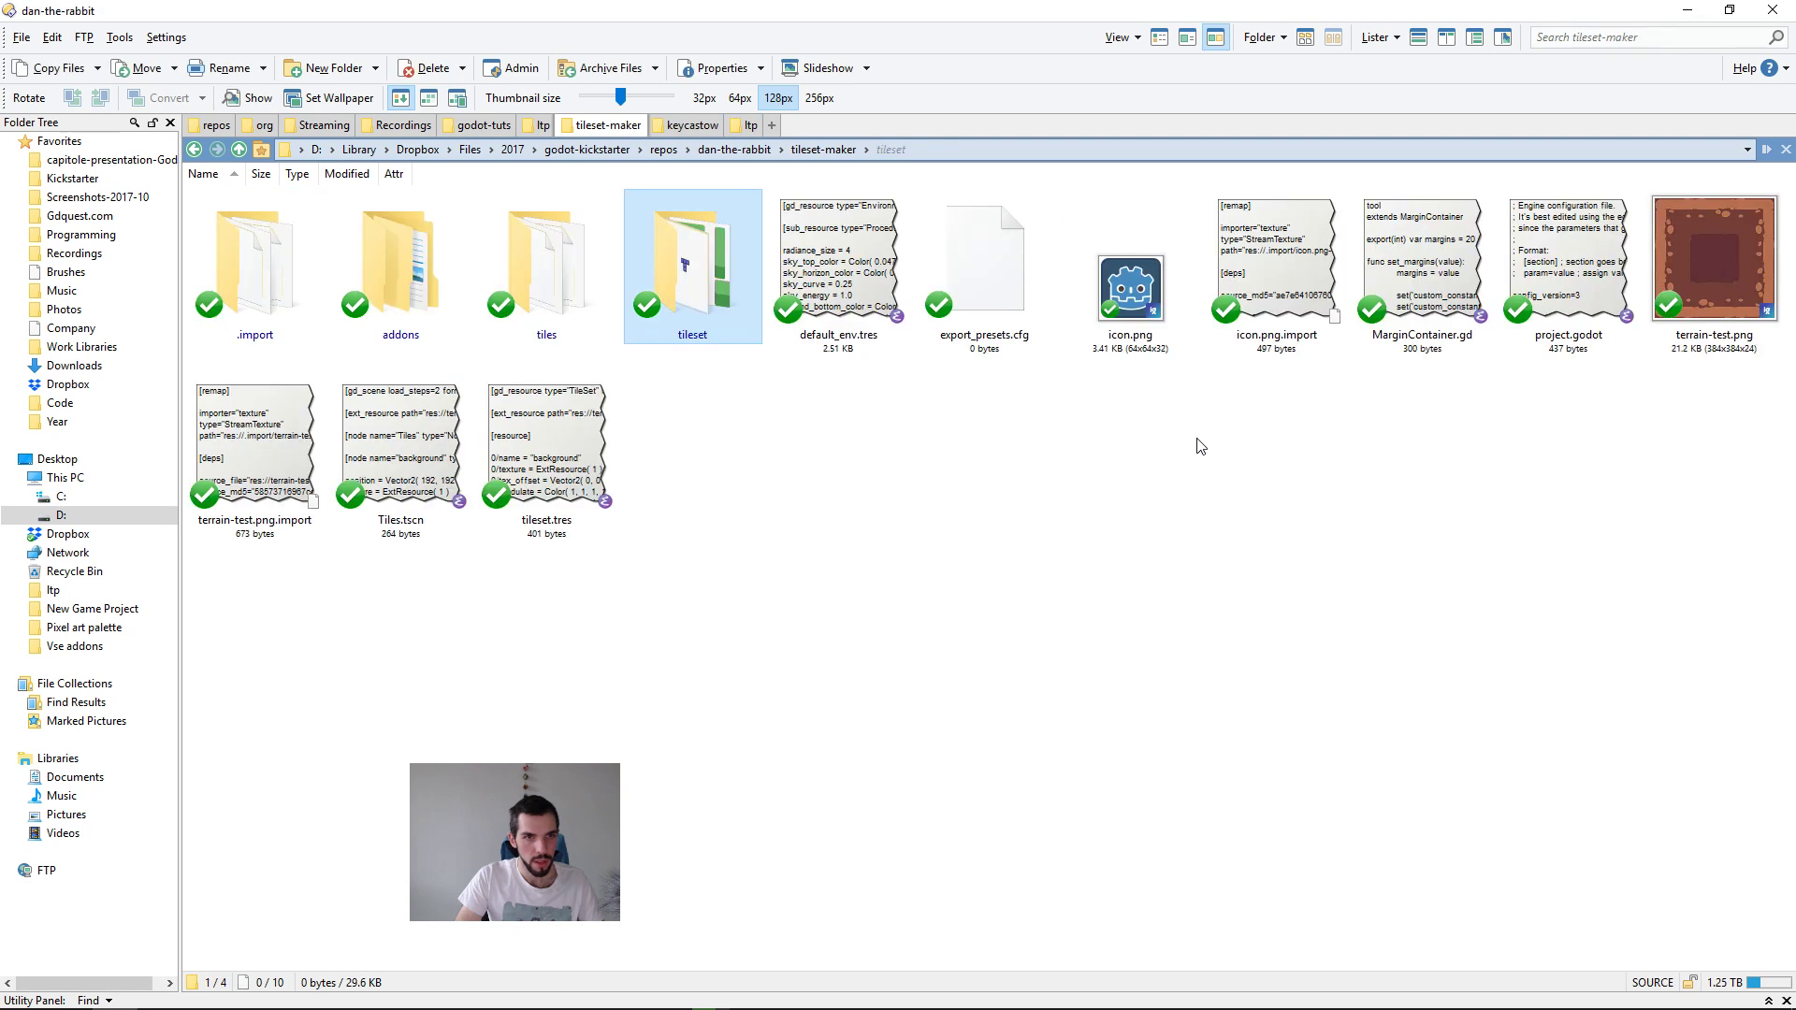
Step: Go up to the repos folder, reopen dan-the-rabbit, look inside its assets folder and return to dan-the-rabbit
{"action": "key", "text": "BackSpace"}
{"action": "key", "text": "BackSpace"}
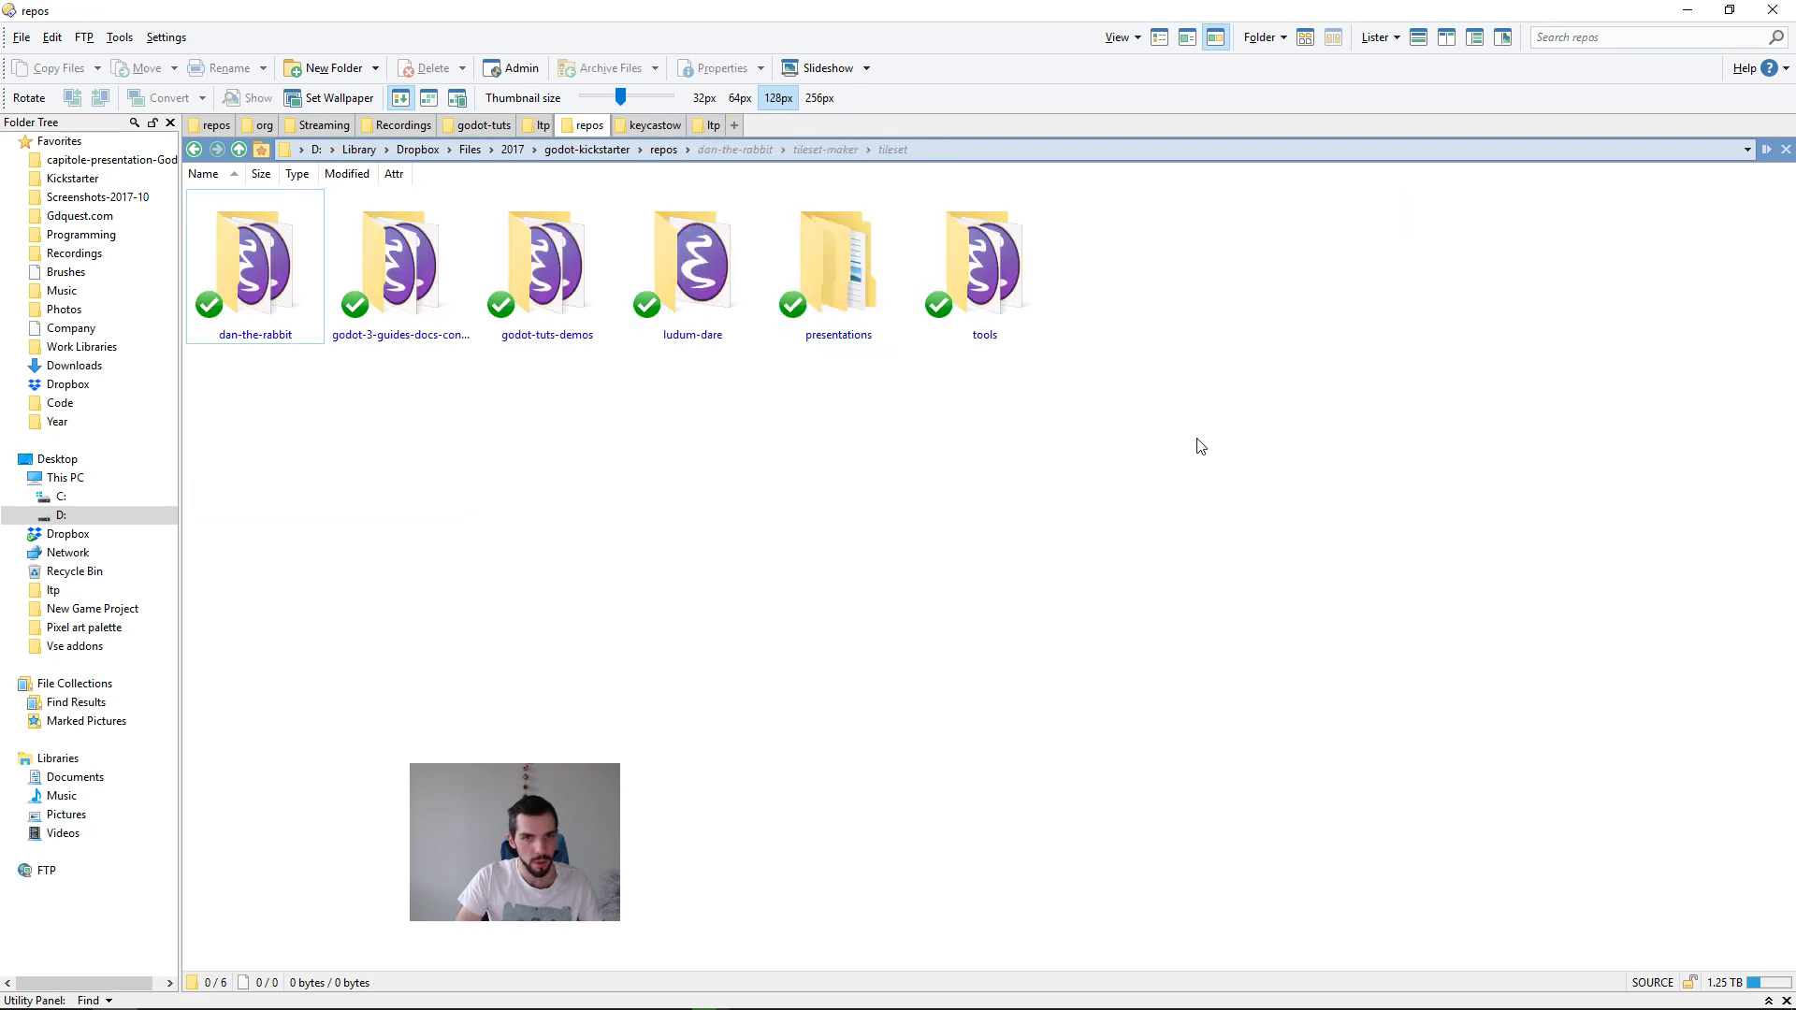
{"action": "key", "text": "Return"}
{"action": "key", "text": "Left"}
{"action": "key", "text": "Left"}
{"action": "key", "text": "Left"}
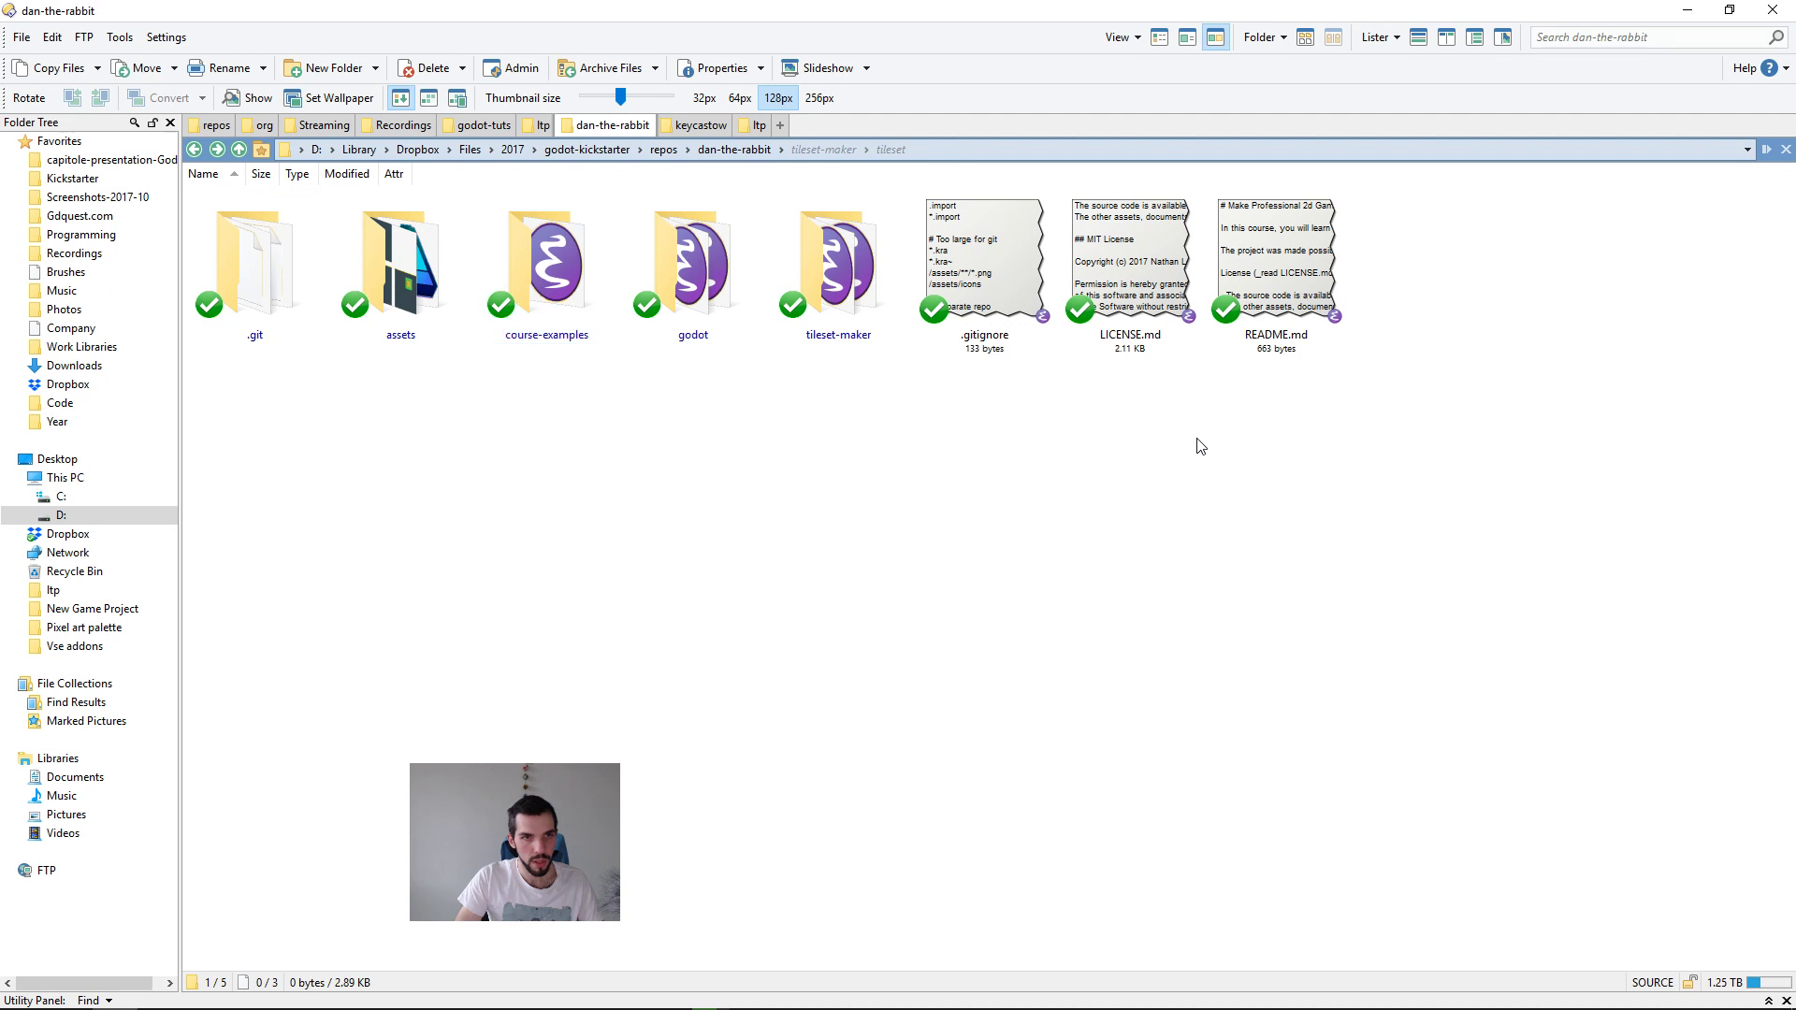
{"action": "key", "text": "Return"}
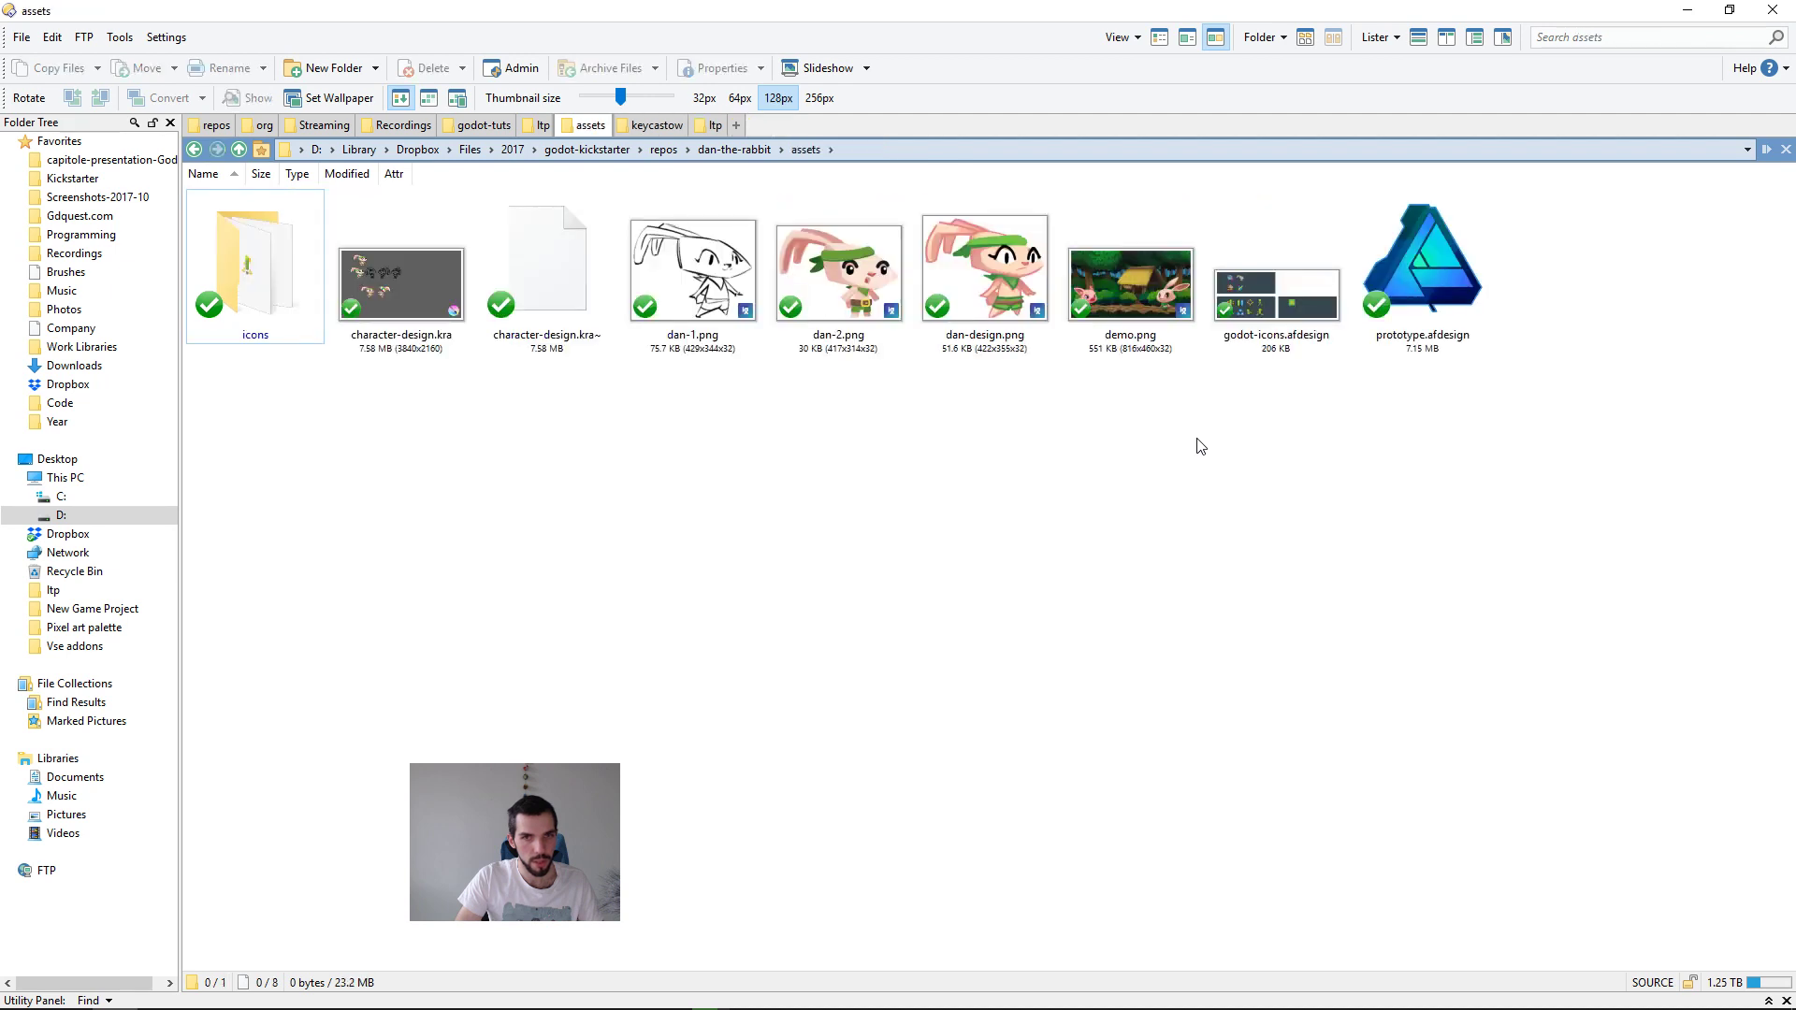
{"action": "key", "text": "BackSpace"}
Step: Open the godot-course-communication folder in a new file manager tab and look over its subfolders
{"action": "key", "text": "ctrl+t"}
{"action": "type", "text": "/godot-course-communication"}
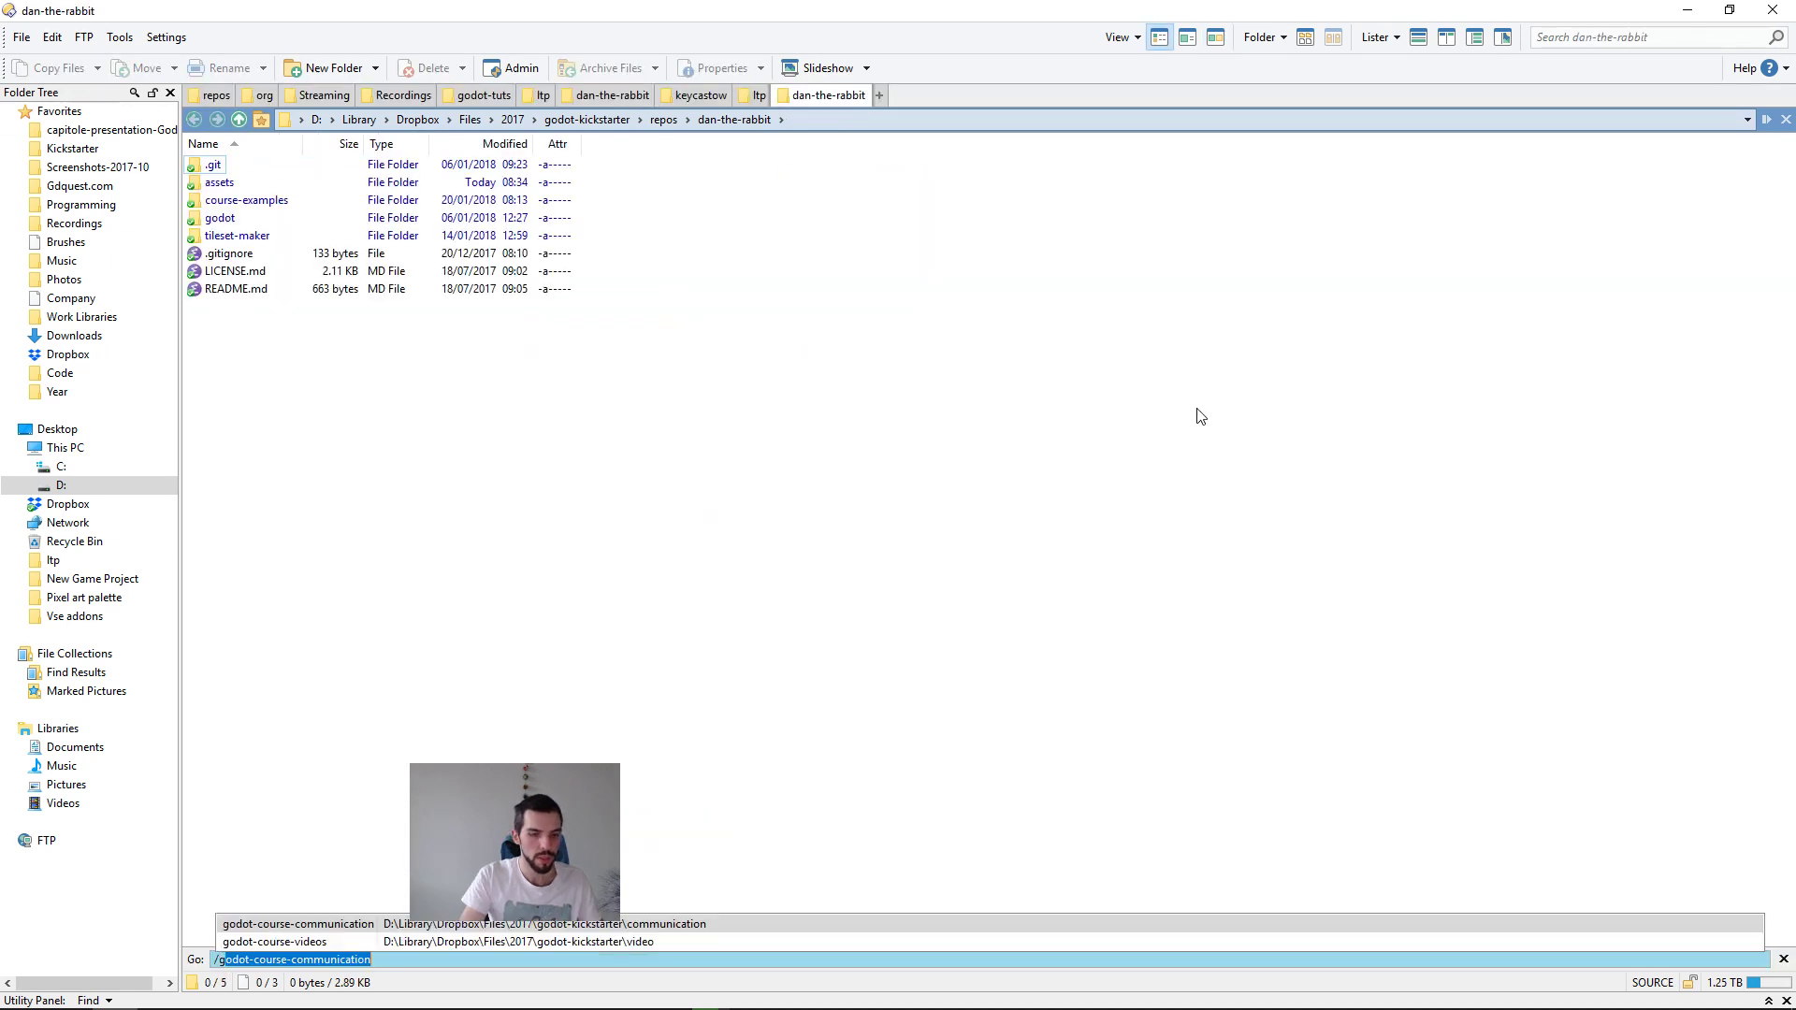
{"action": "key", "text": "Return"}
{"action": "key", "text": "Down"}
{"action": "key", "text": "Down"}
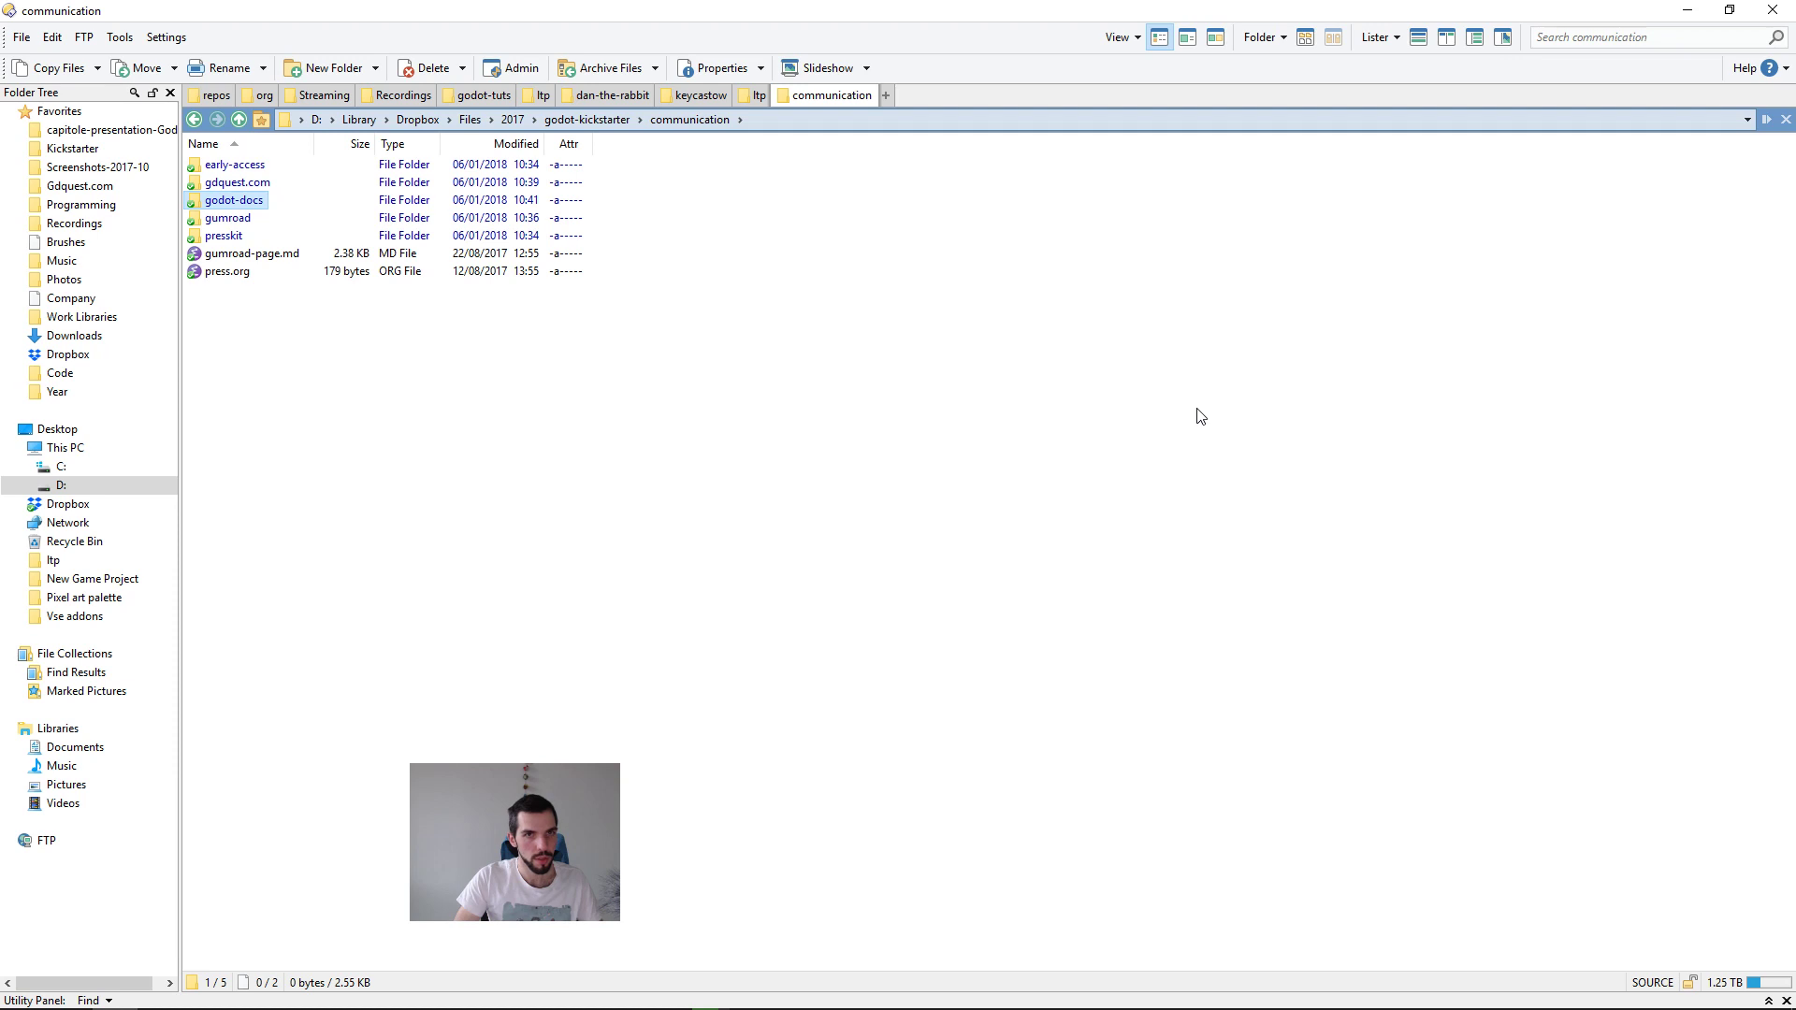
Step: Go to godot-course-videos, open the img folder of 05.build-levels-with-tilemaps-and-autotile, show thumbnails and select 3by3.png
{"action": "type", "text": "/godot-course-videos"}
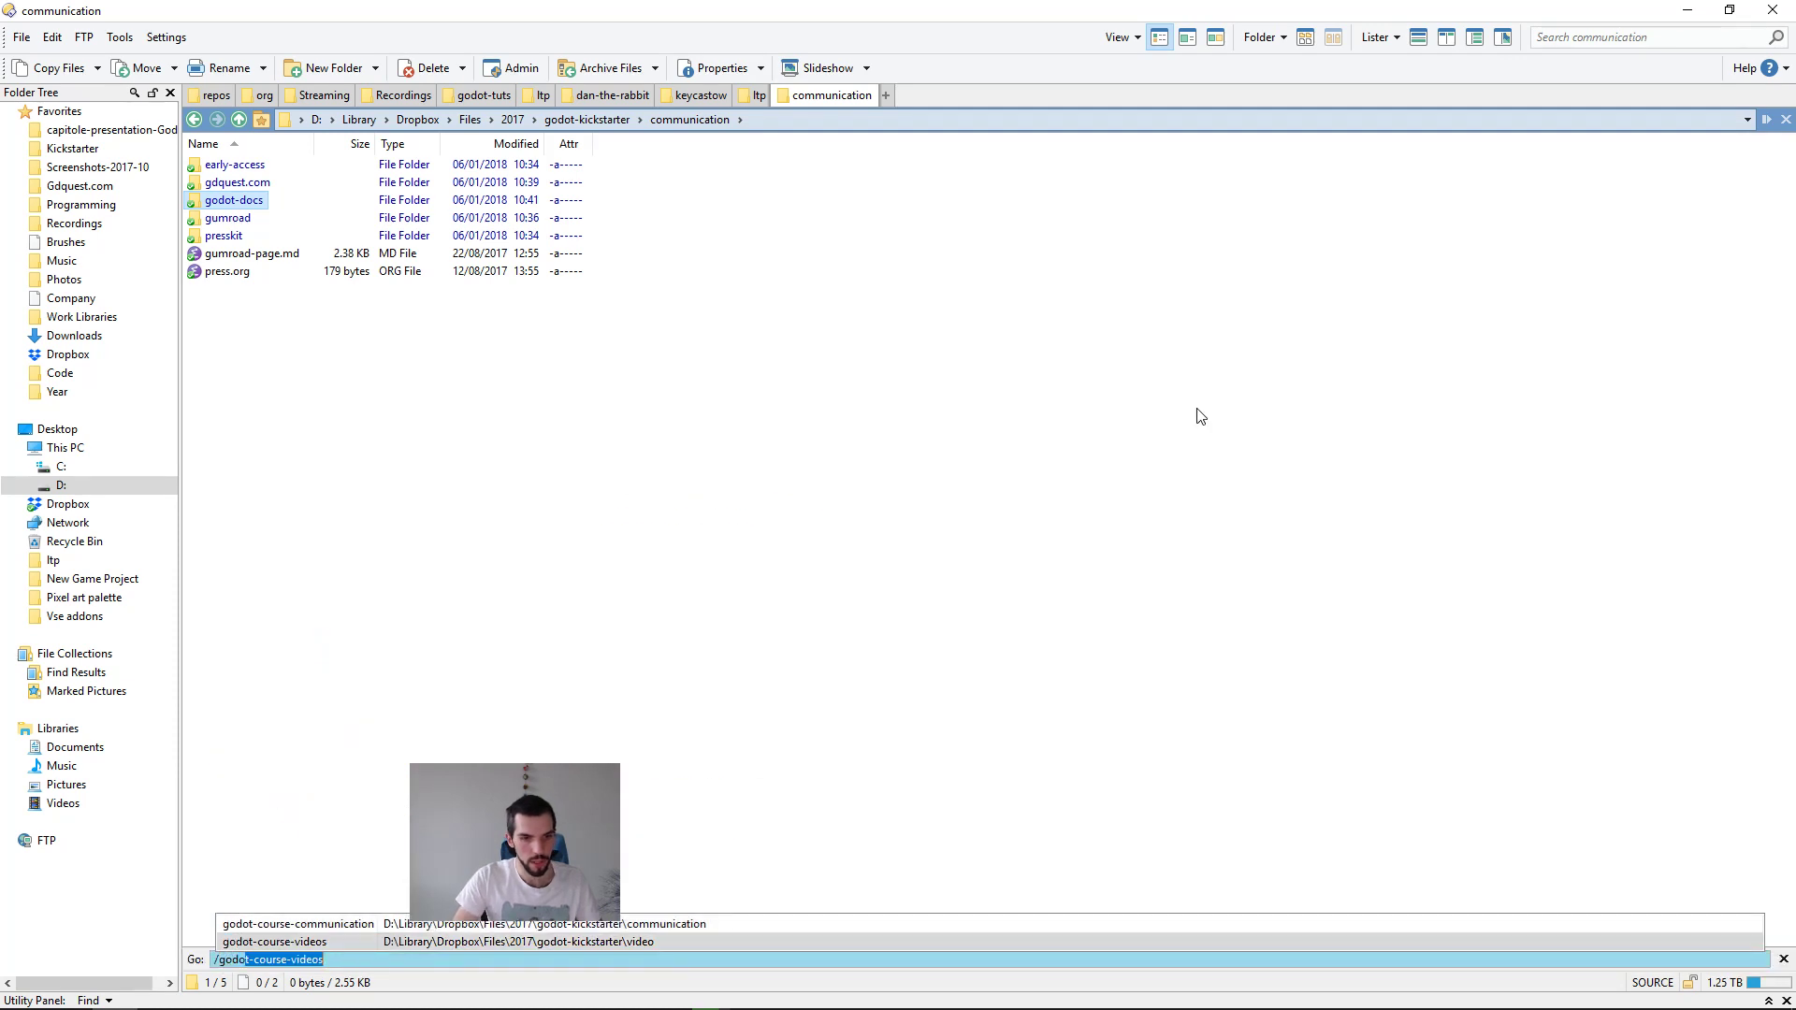
{"action": "key", "text": "Return"}
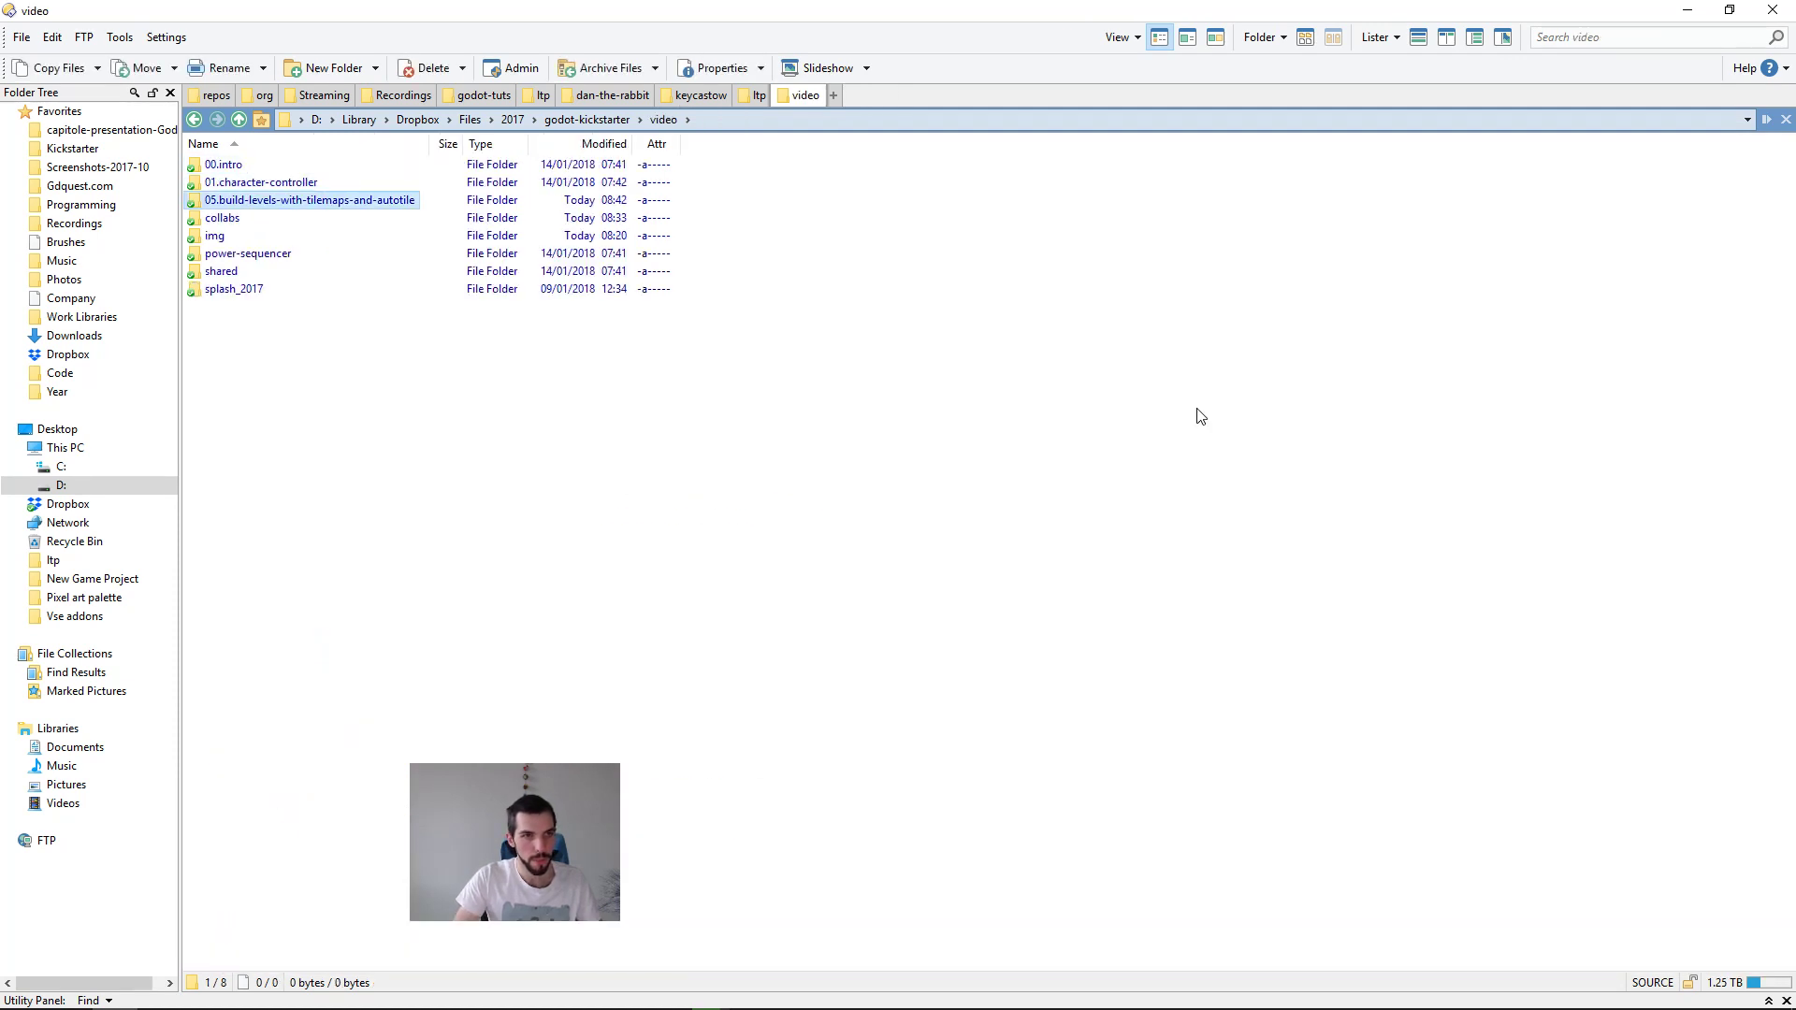
{"action": "key", "text": "Return"}
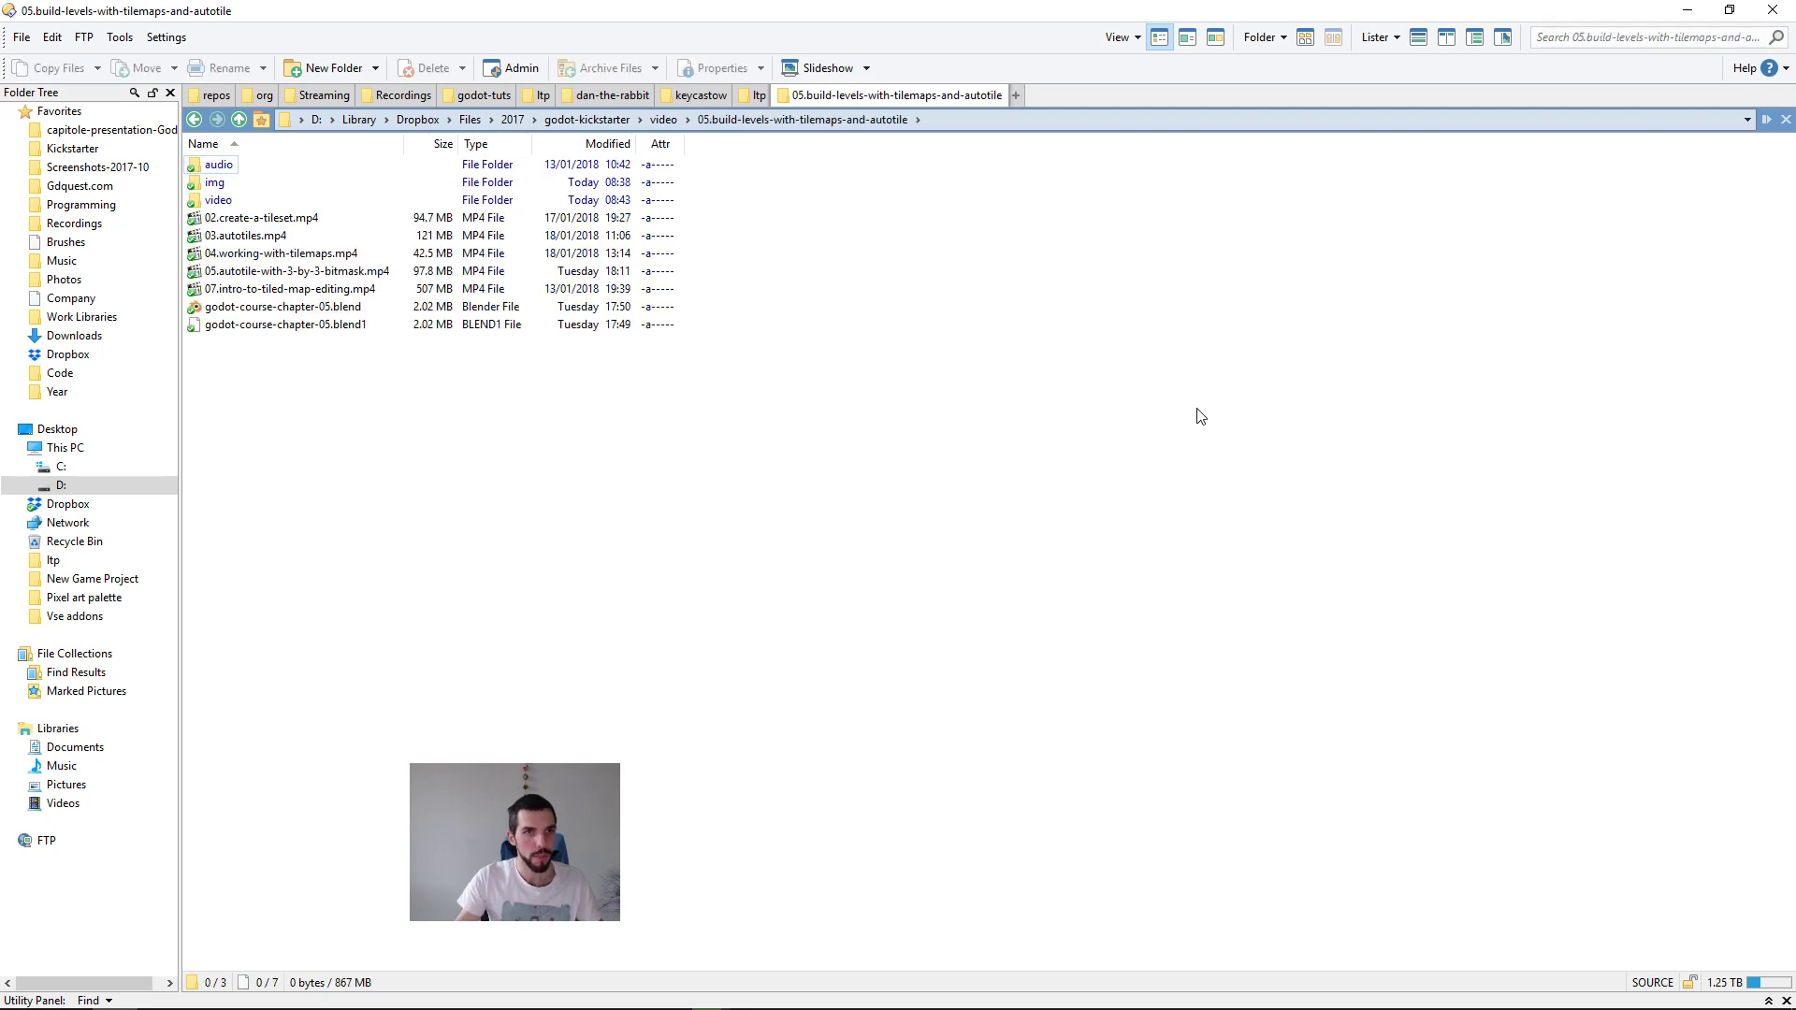
{"action": "key", "text": "Down"}
{"action": "key", "text": "Return"}
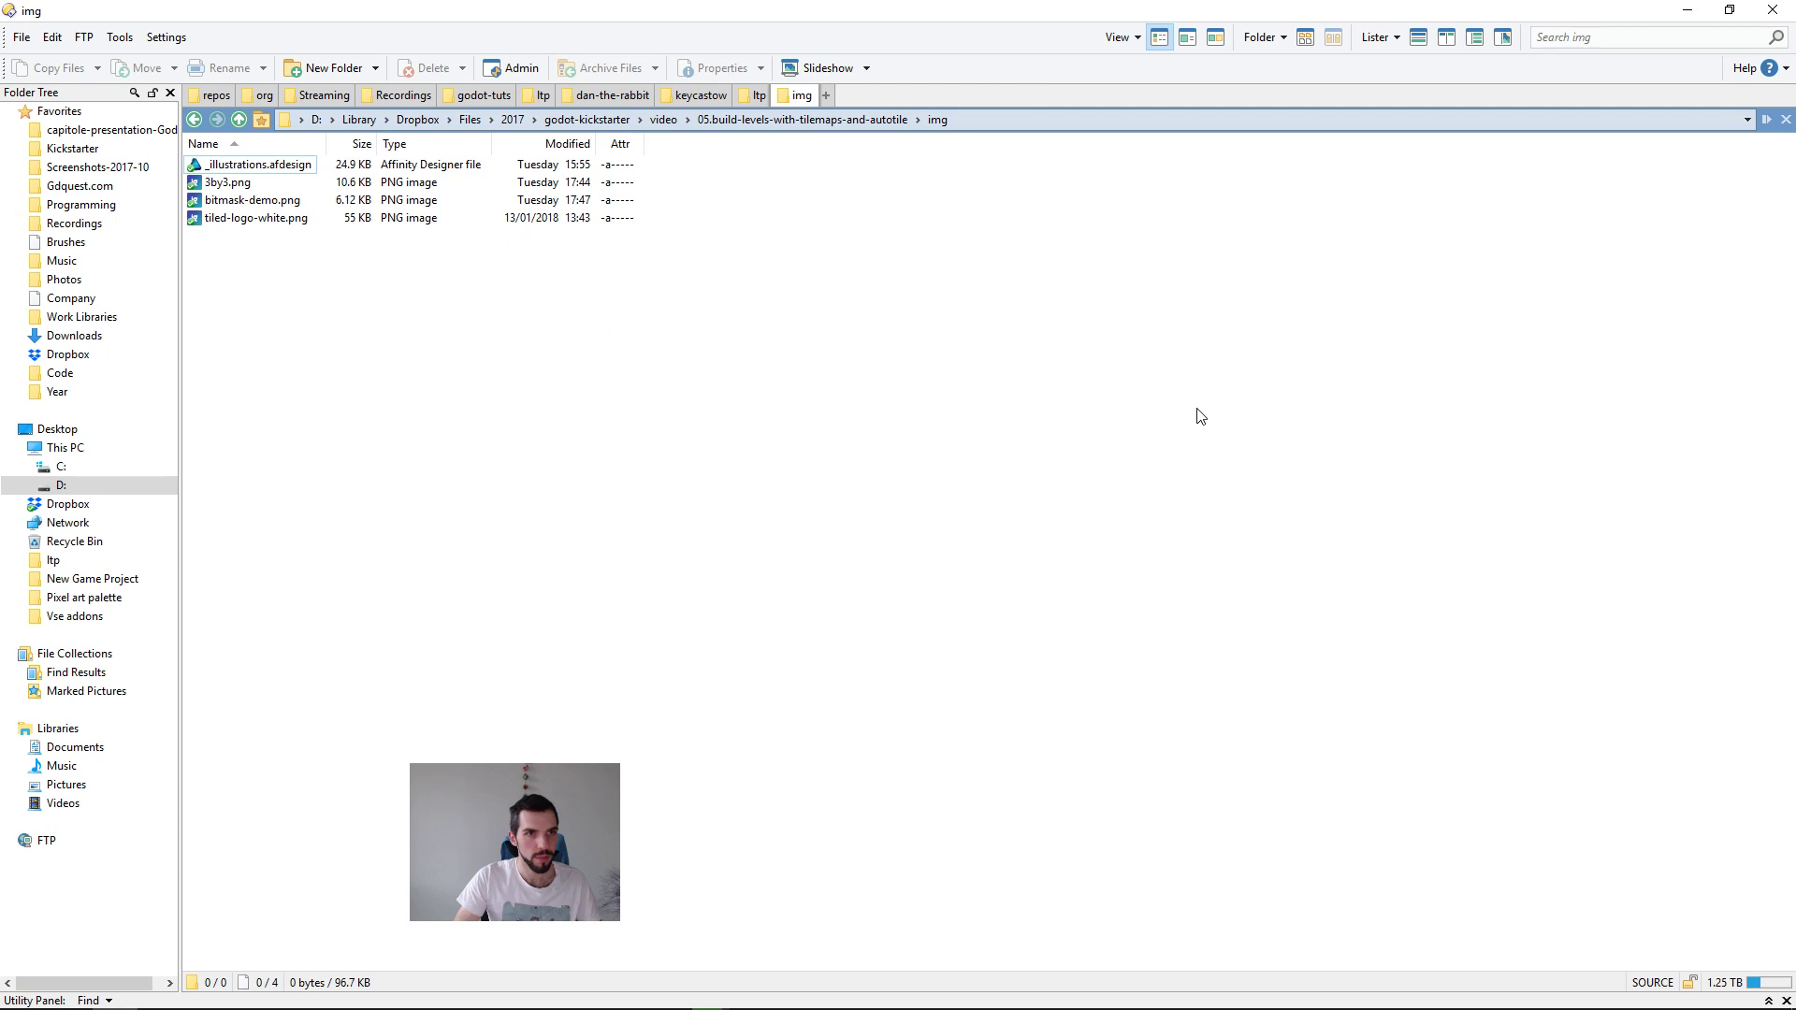
{"action": "key", "text": "ctrl+6"}
{"action": "key", "text": "Right"}
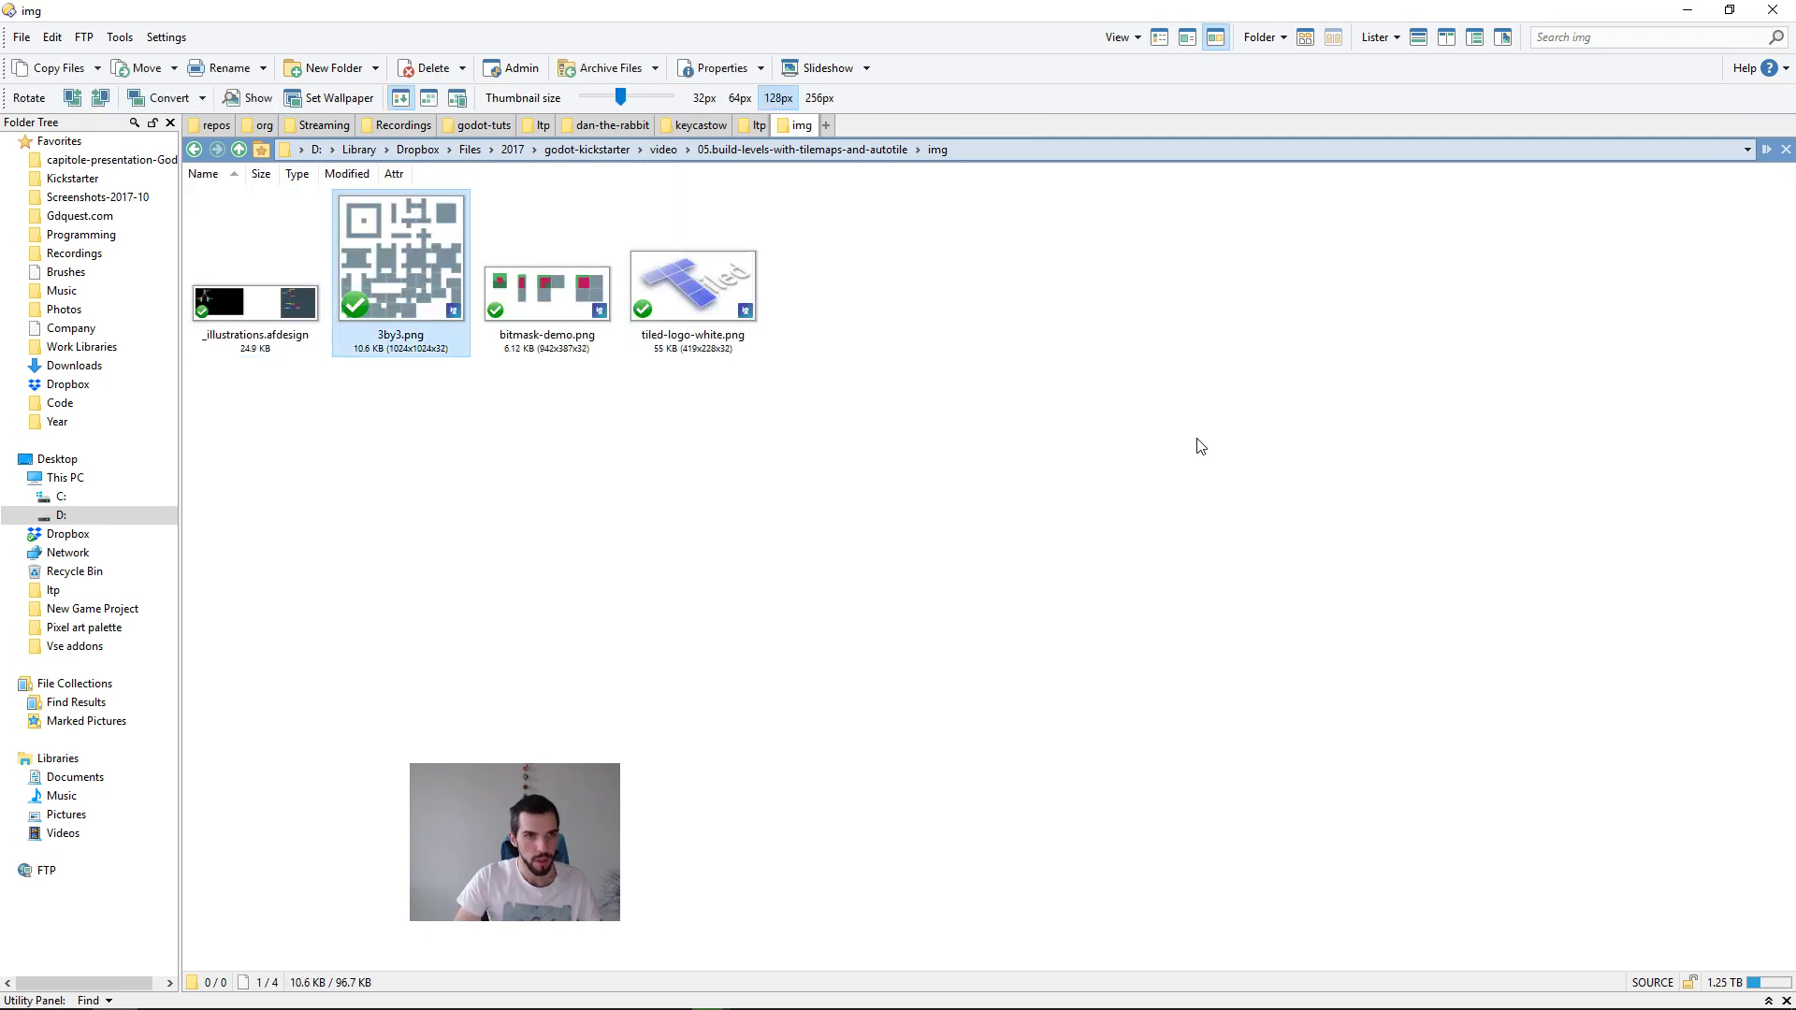
Step: Switch to the Firefox browser and open lpc.opengameart.org in a new tab
{"action": "key", "text": "alt+Tab"}
{"action": "key", "text": "Down"}
{"action": "key", "text": "Right"}
{"action": "key", "text": "ctrl+t"}
{"action": "type", "text": "lpc"}
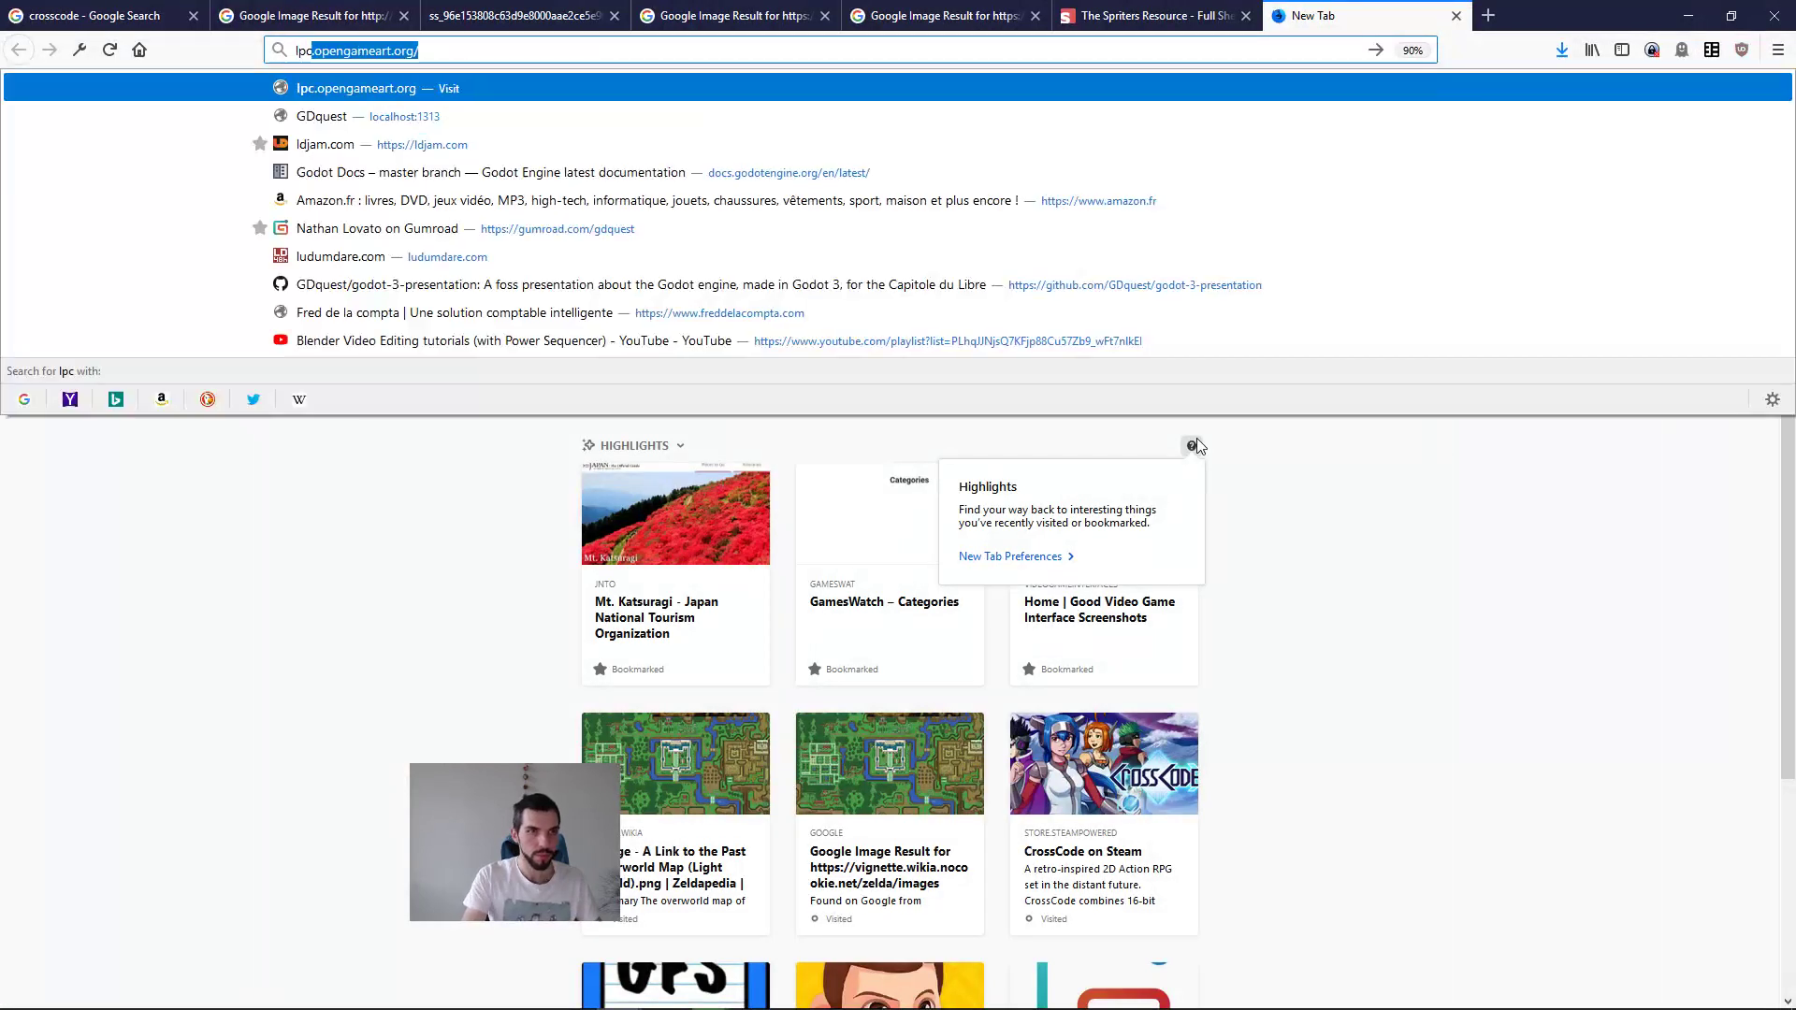
{"action": "key", "text": "Return"}
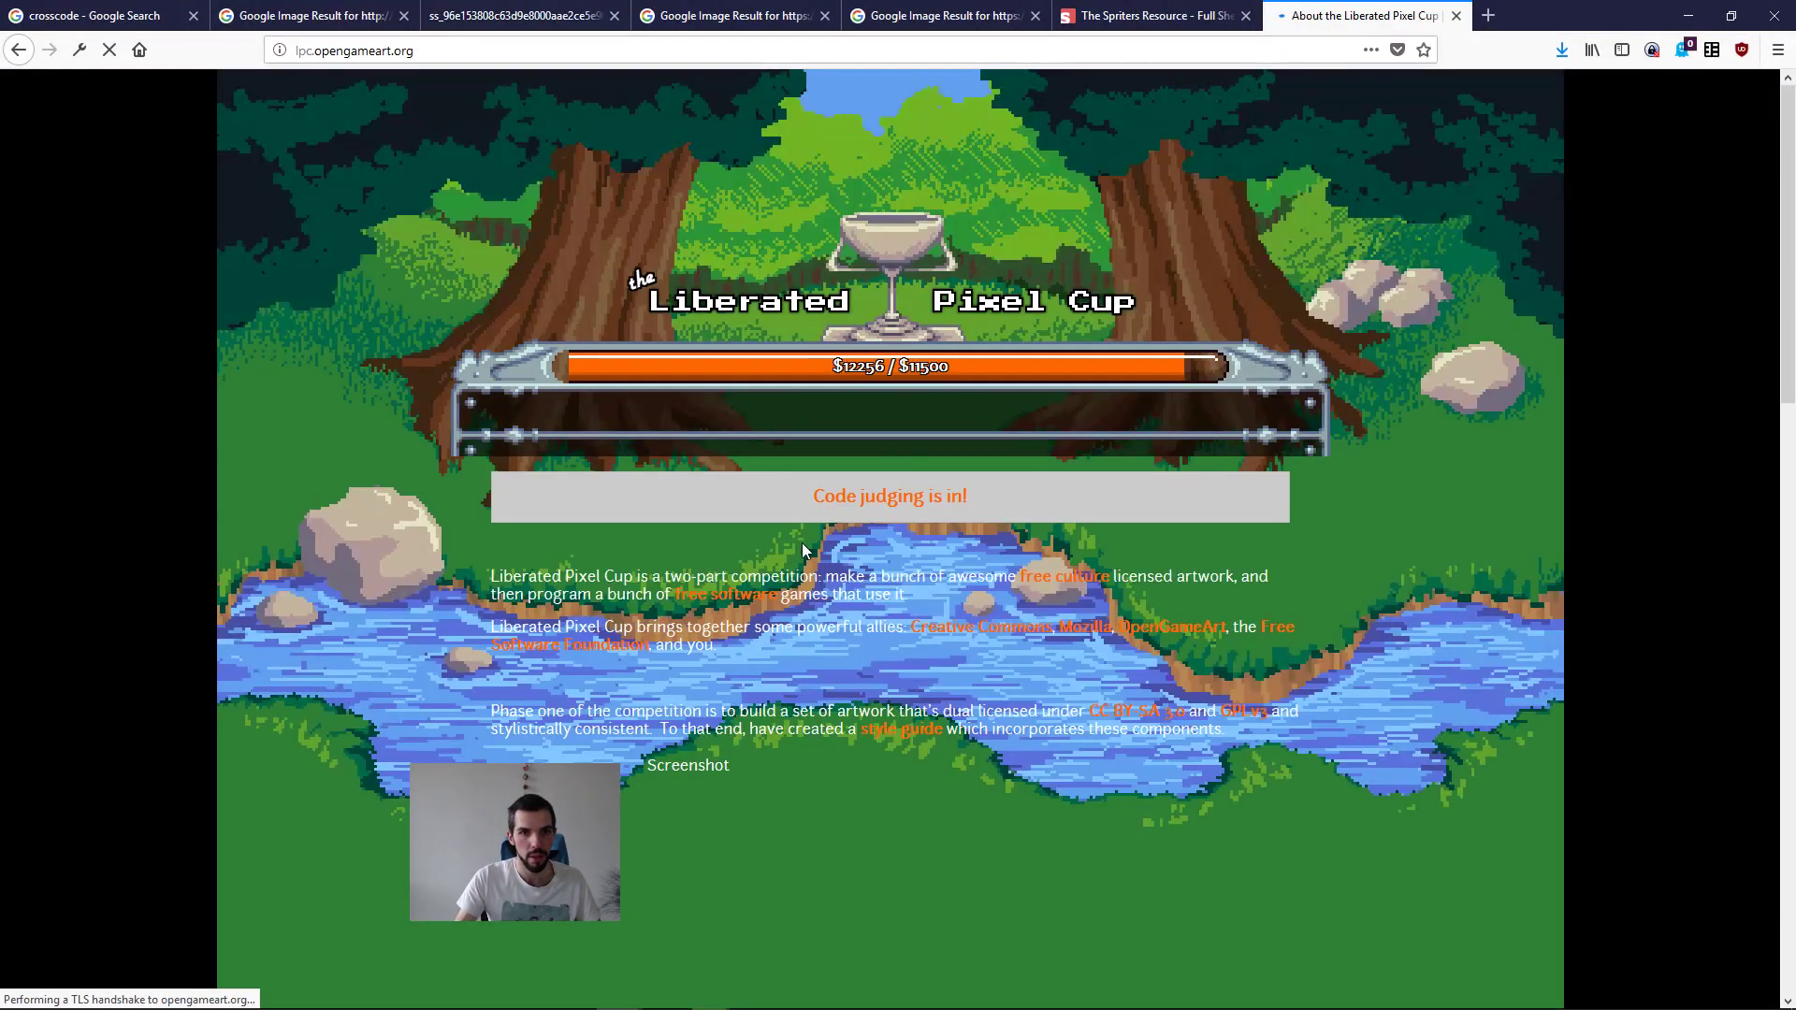
Step: Go to opengameart.org and search its art for "lpc tileset"
{"action": "key", "text": "ctrl+l"}
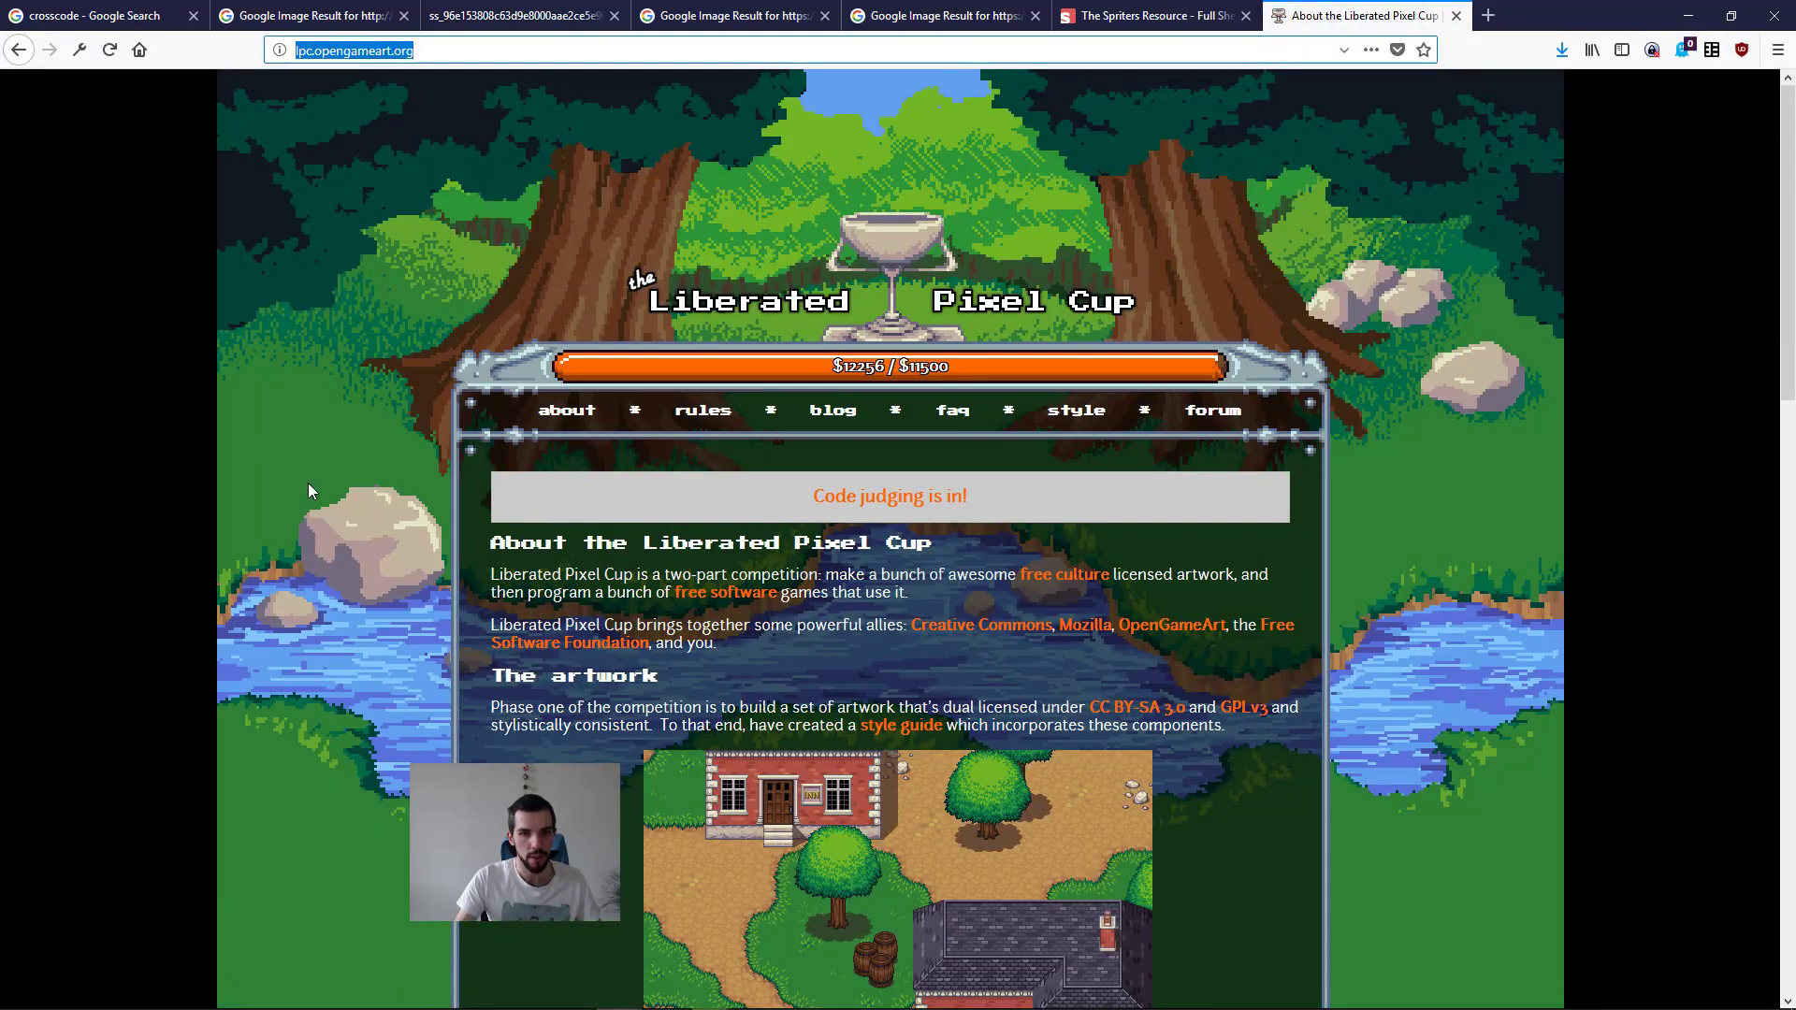
{"action": "type", "text": "open"}
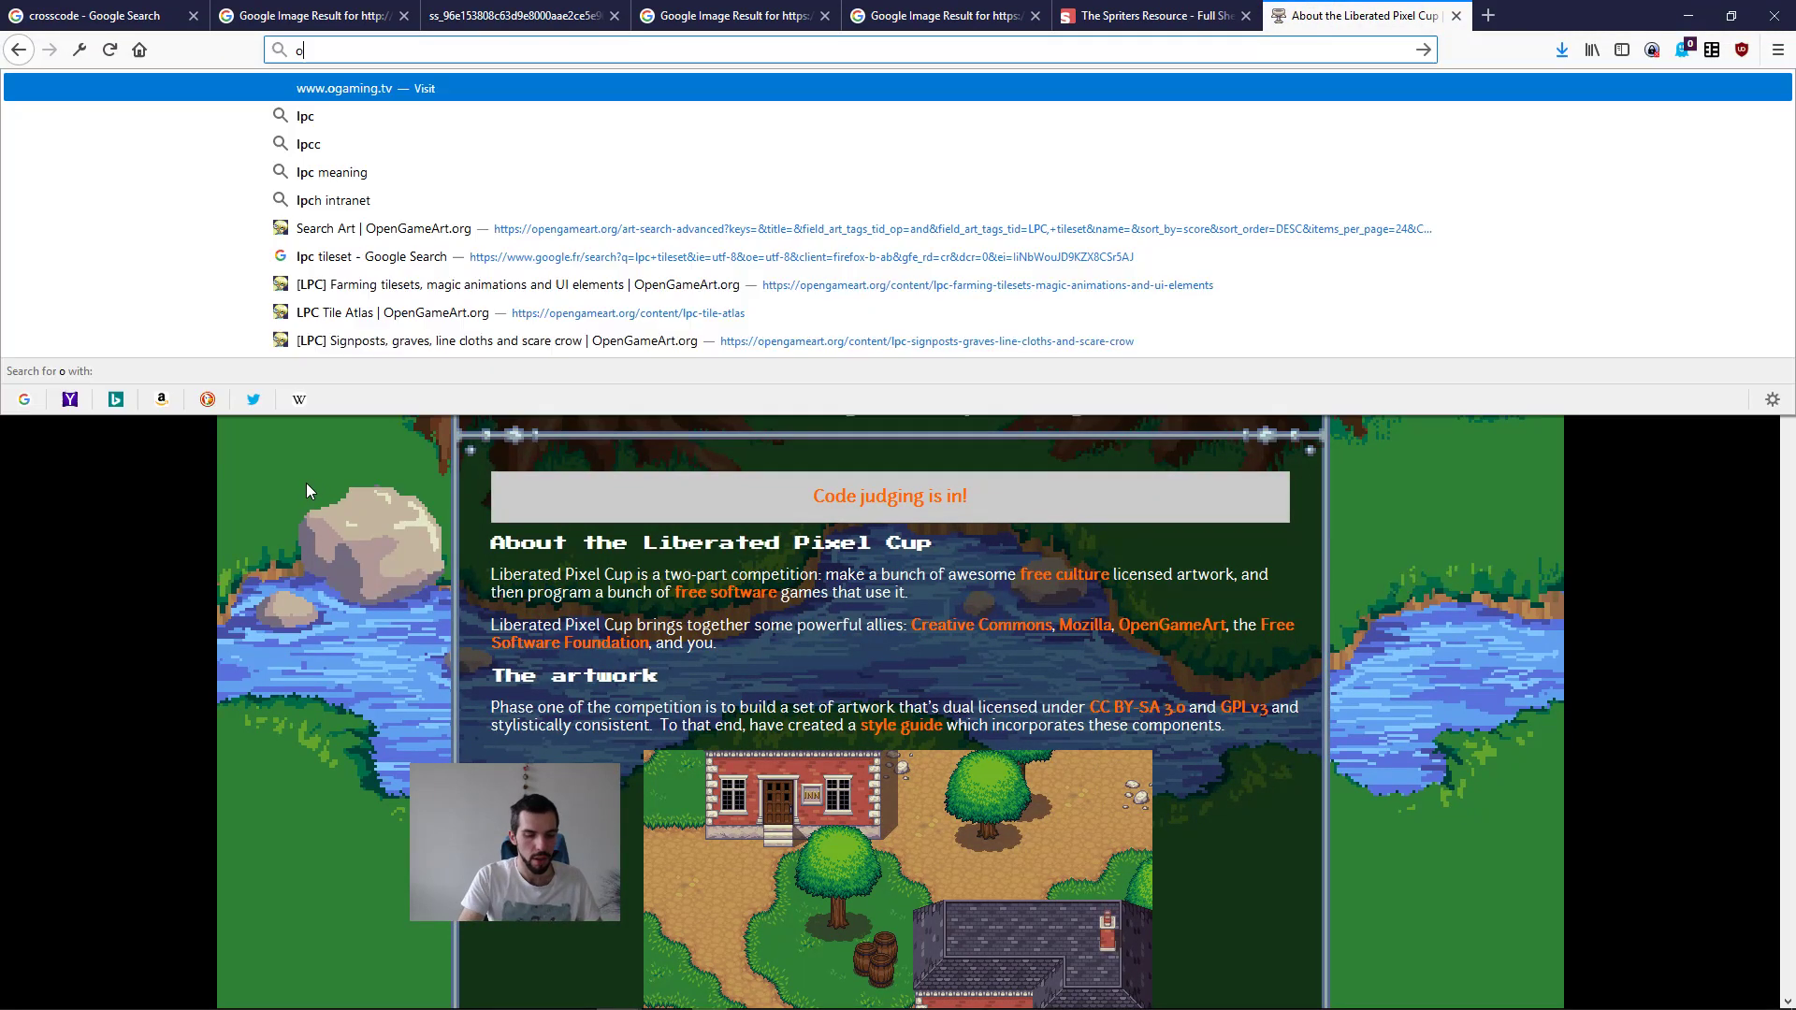
{"action": "key", "text": "Return"}
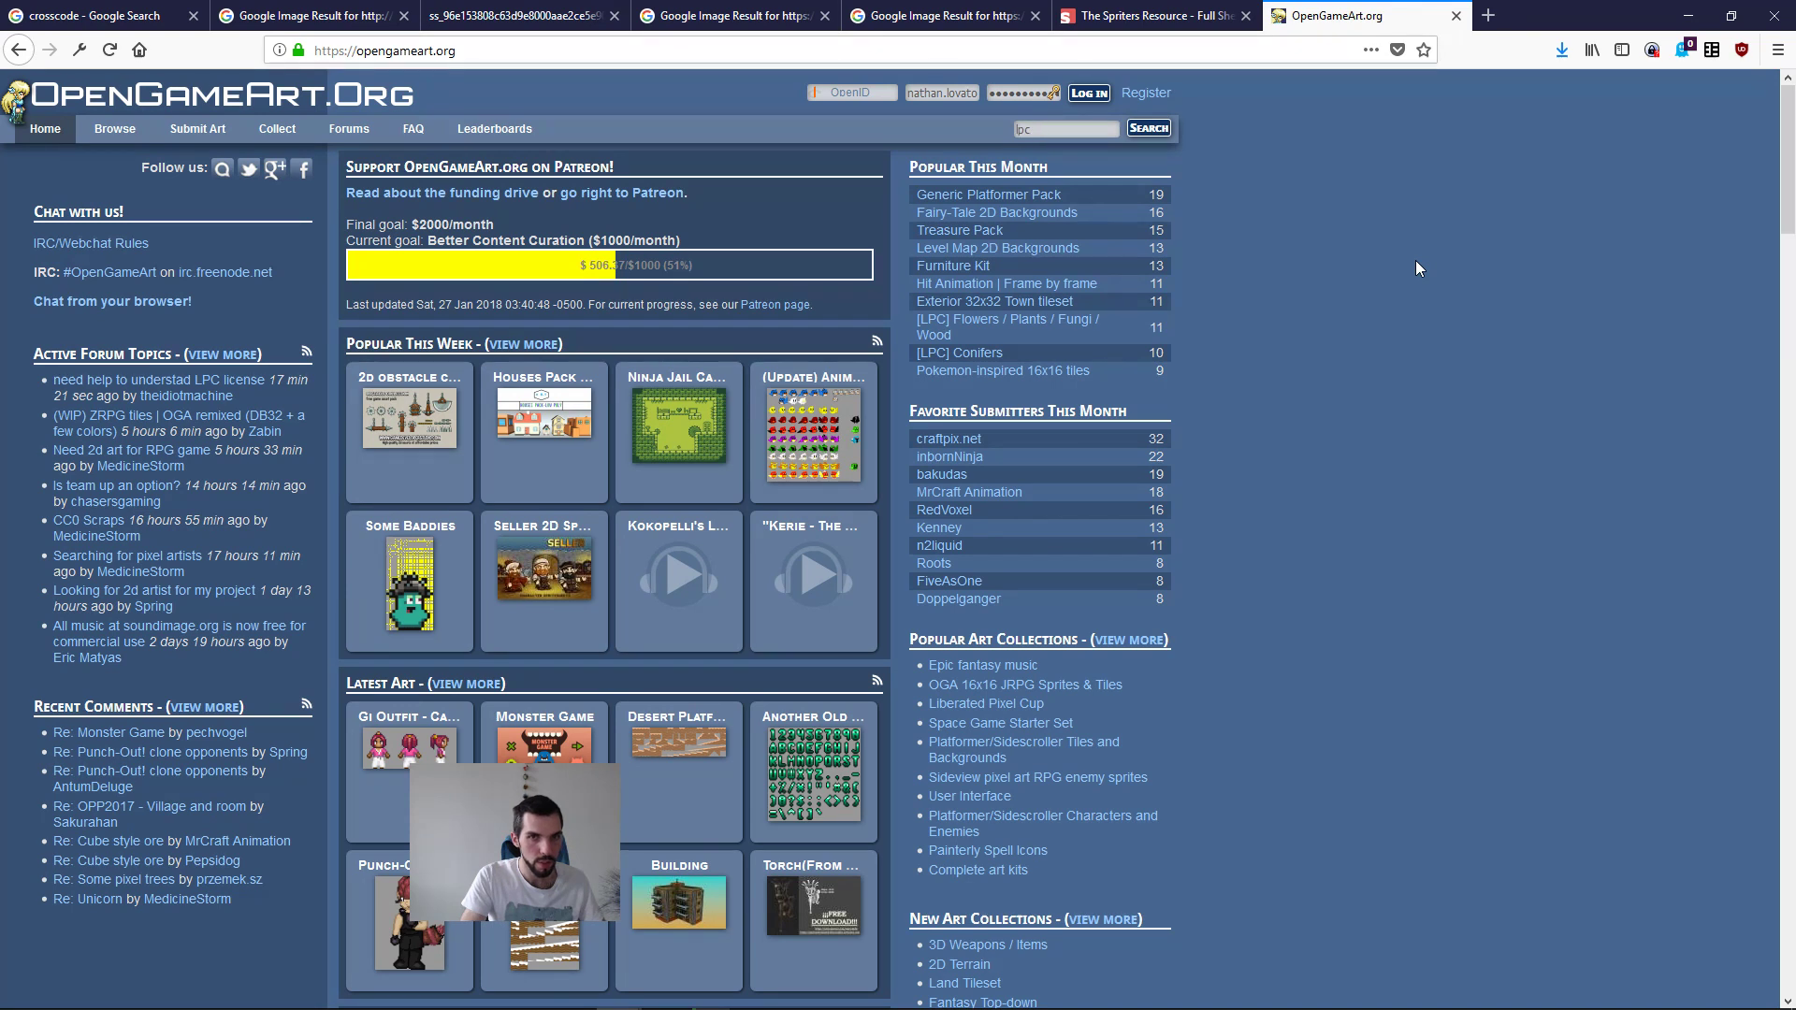
{"action": "type", "text": "leset"}
{"action": "key", "text": "Return"}
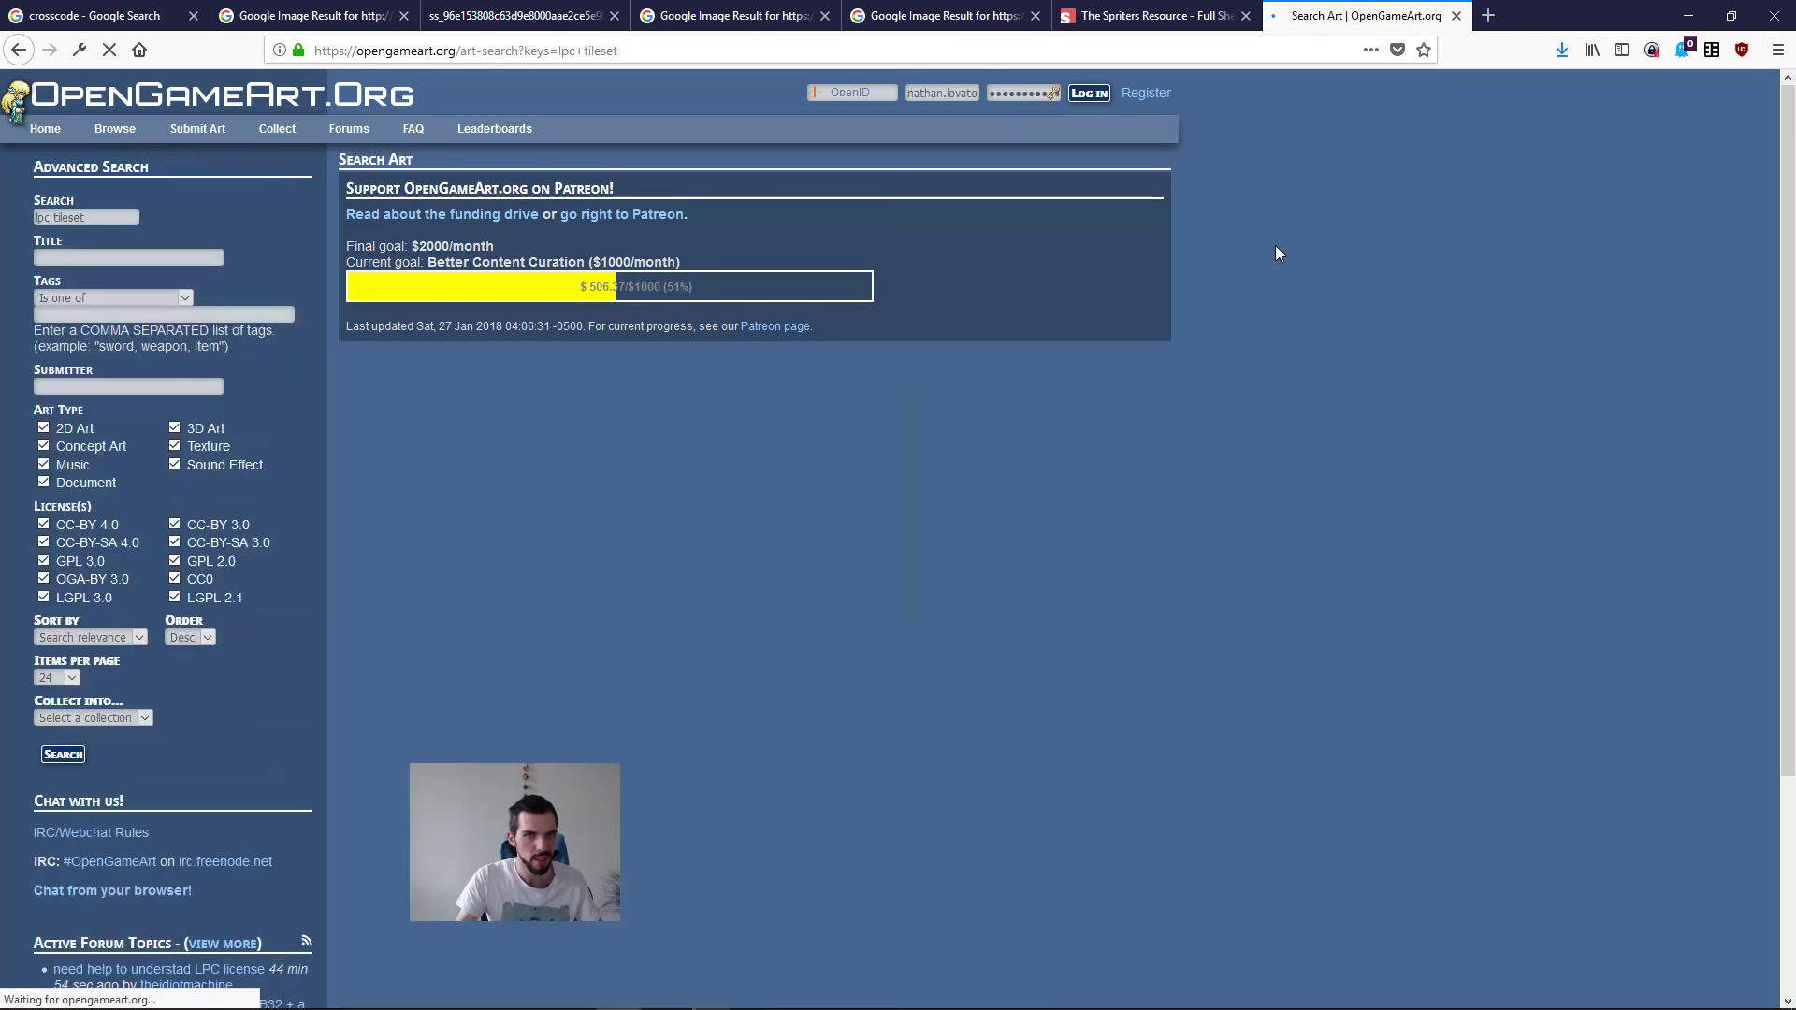
Step: Replace the art search terms with "lpc" and run the search again
{"action": "double_click", "coordinate": [86, 211]}
{"action": "type", "text": "lpc"}
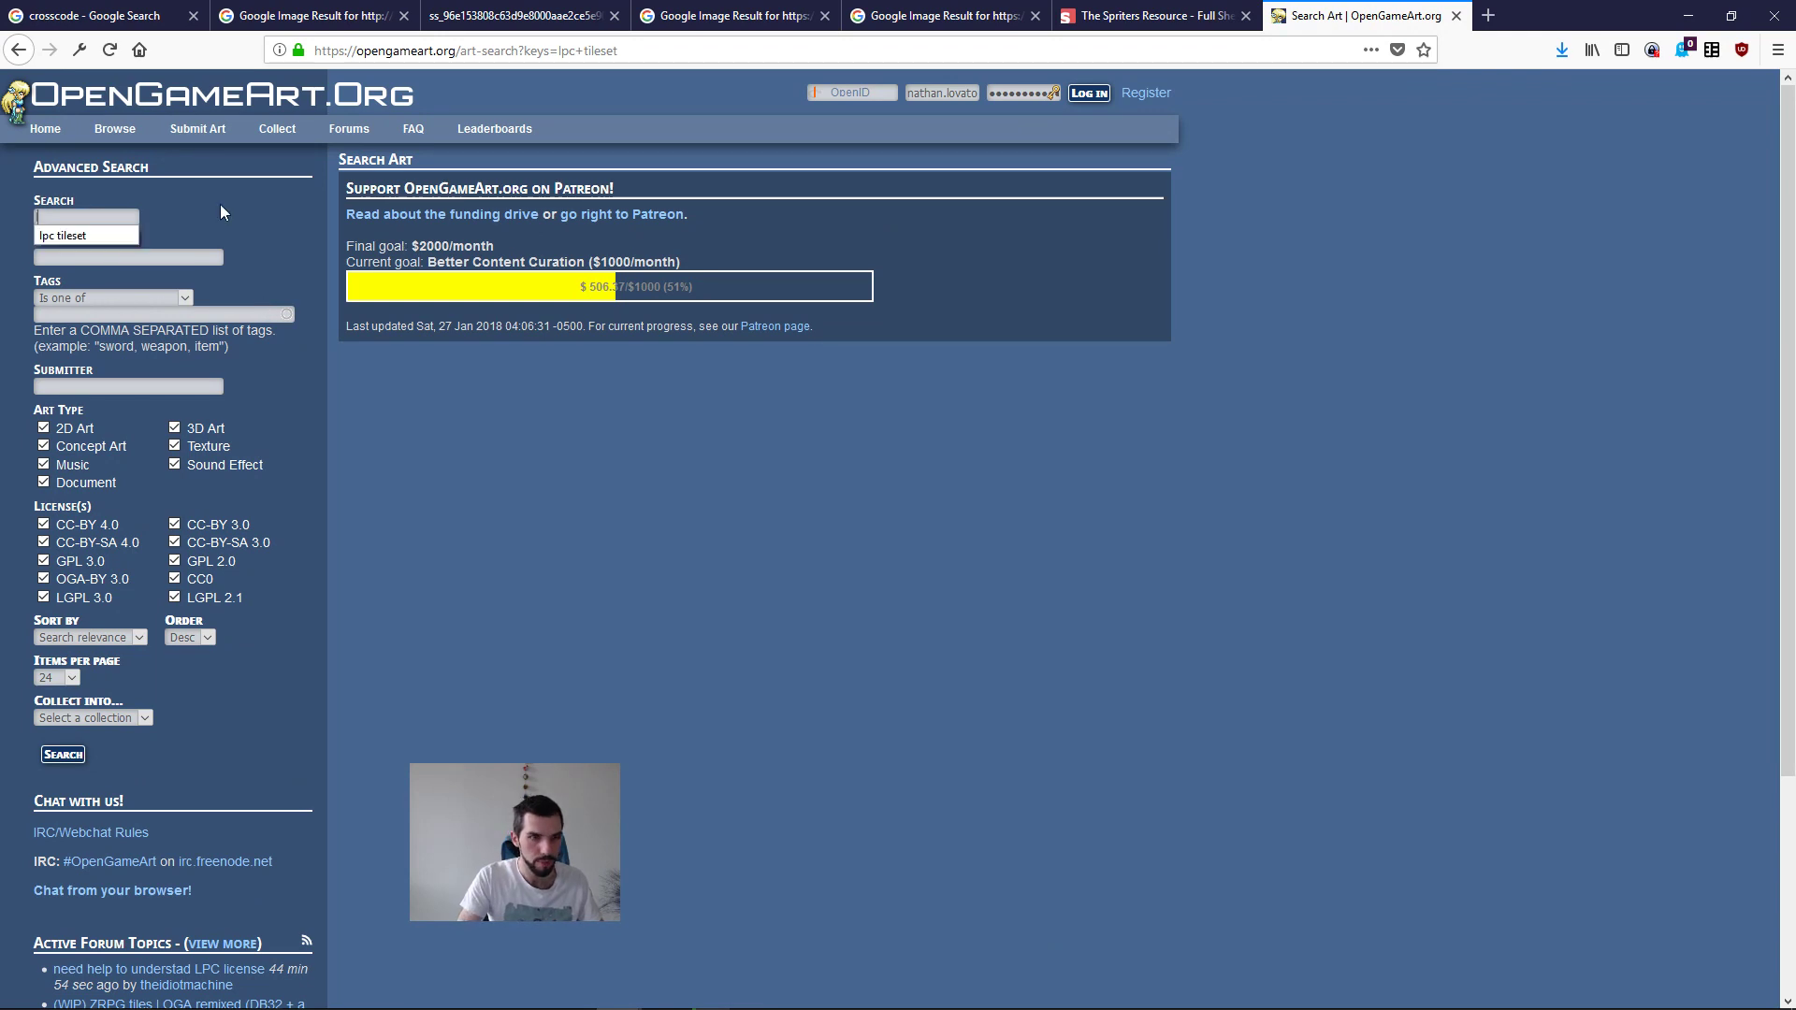
{"action": "key", "text": "Return"}
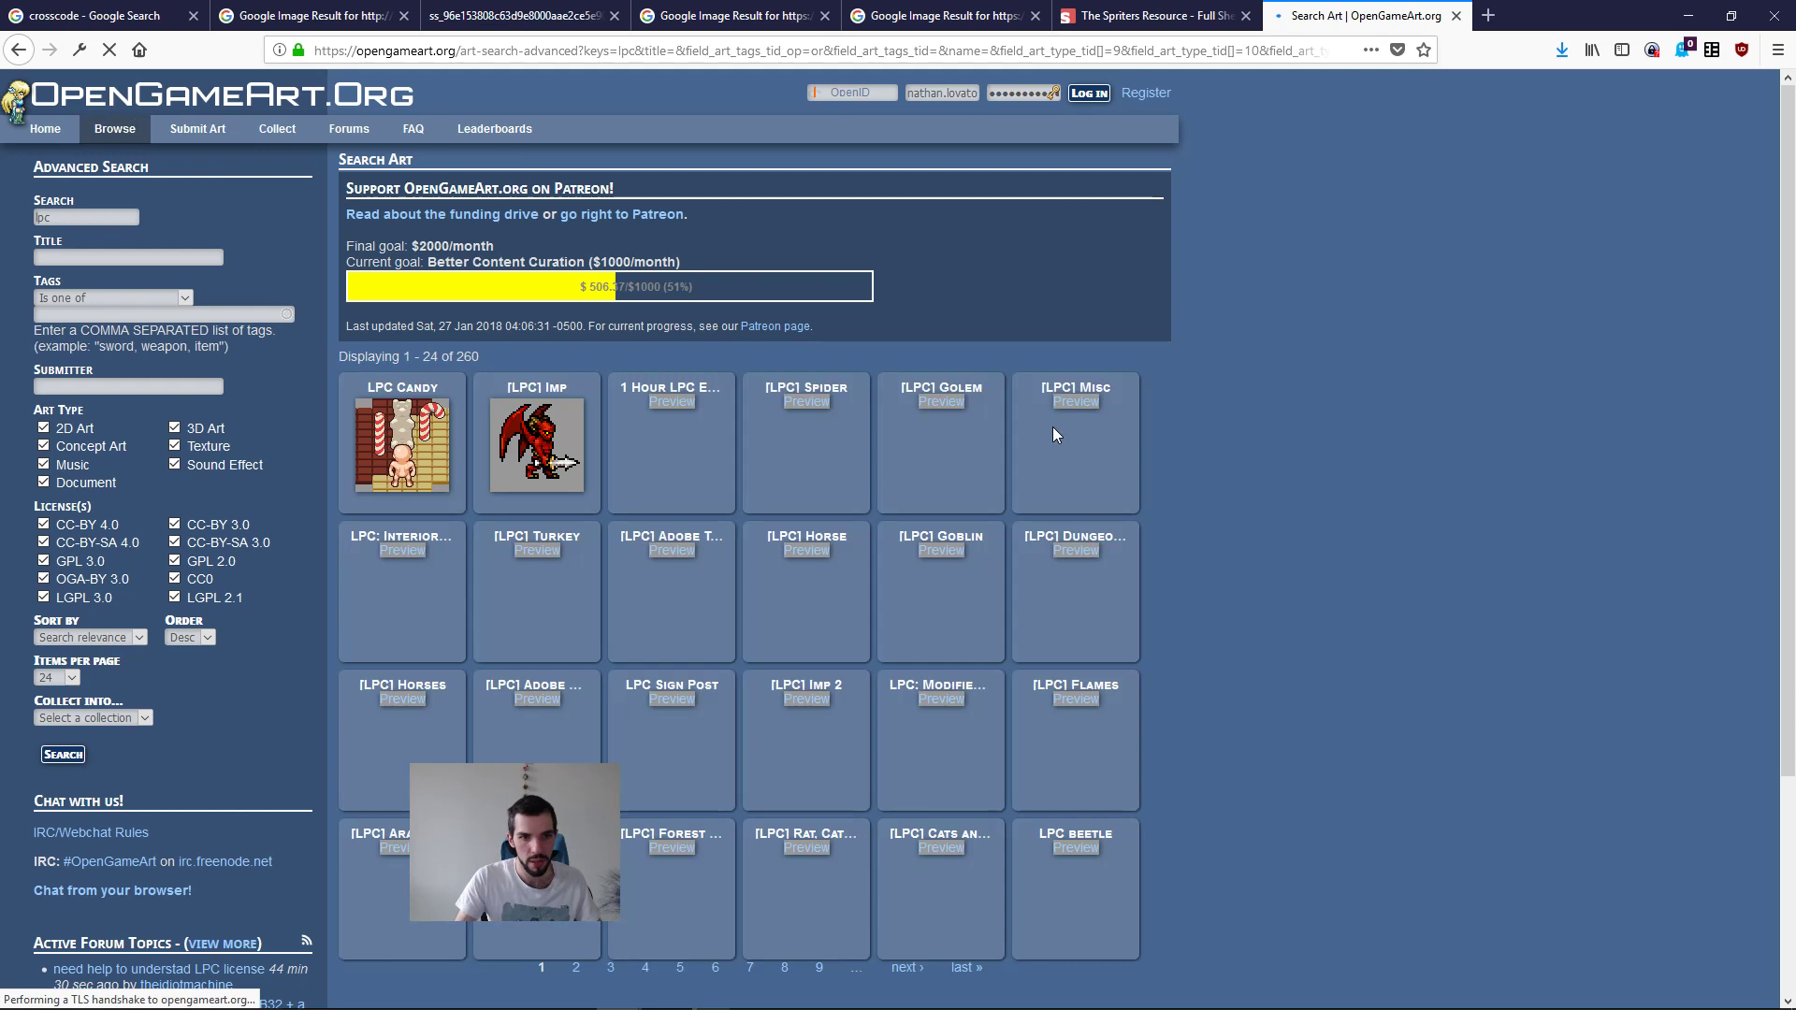
Step: Open the LPC Modified base tiles, Liberated Pixel Cup base assets and Forest tiles in background tabs, and go to results page 2
{"action": "scroll", "coordinate": [1406, 401], "scroll_direction": "down", "scroll_amount": 3}
{"action": "middle_click", "coordinate": [926, 468]}
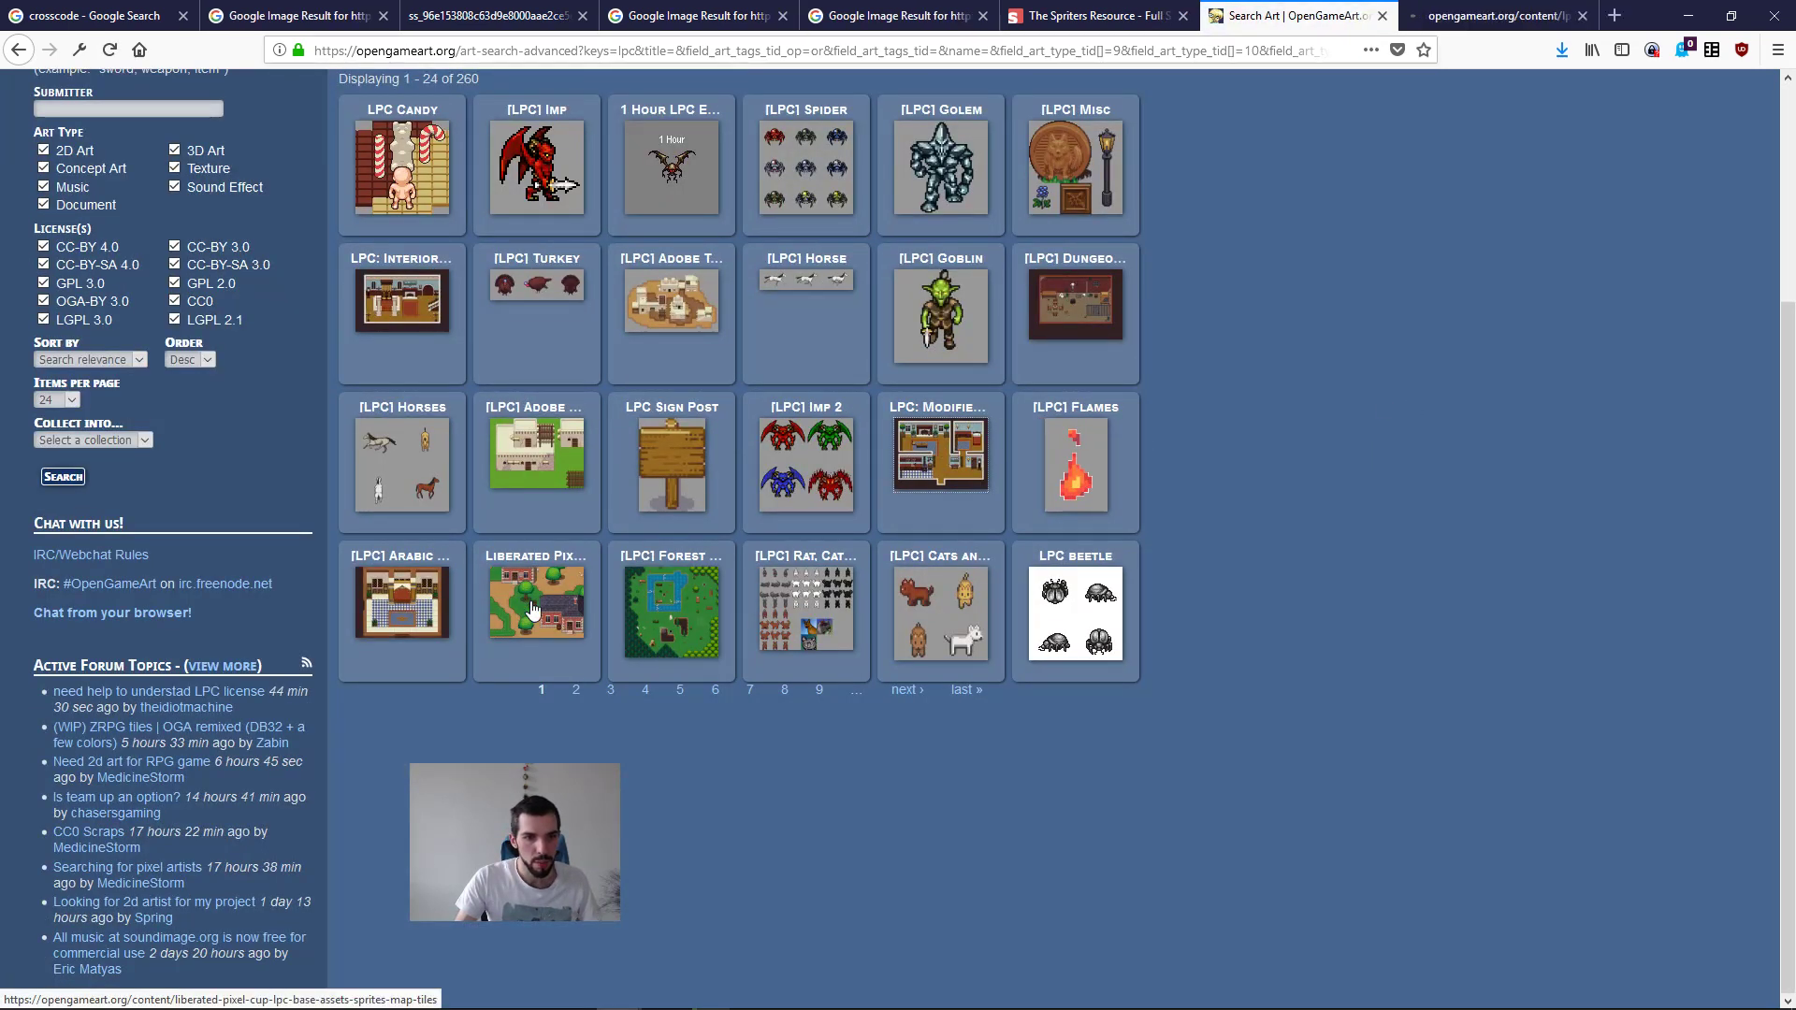
{"action": "middle_click", "coordinate": [533, 610]}
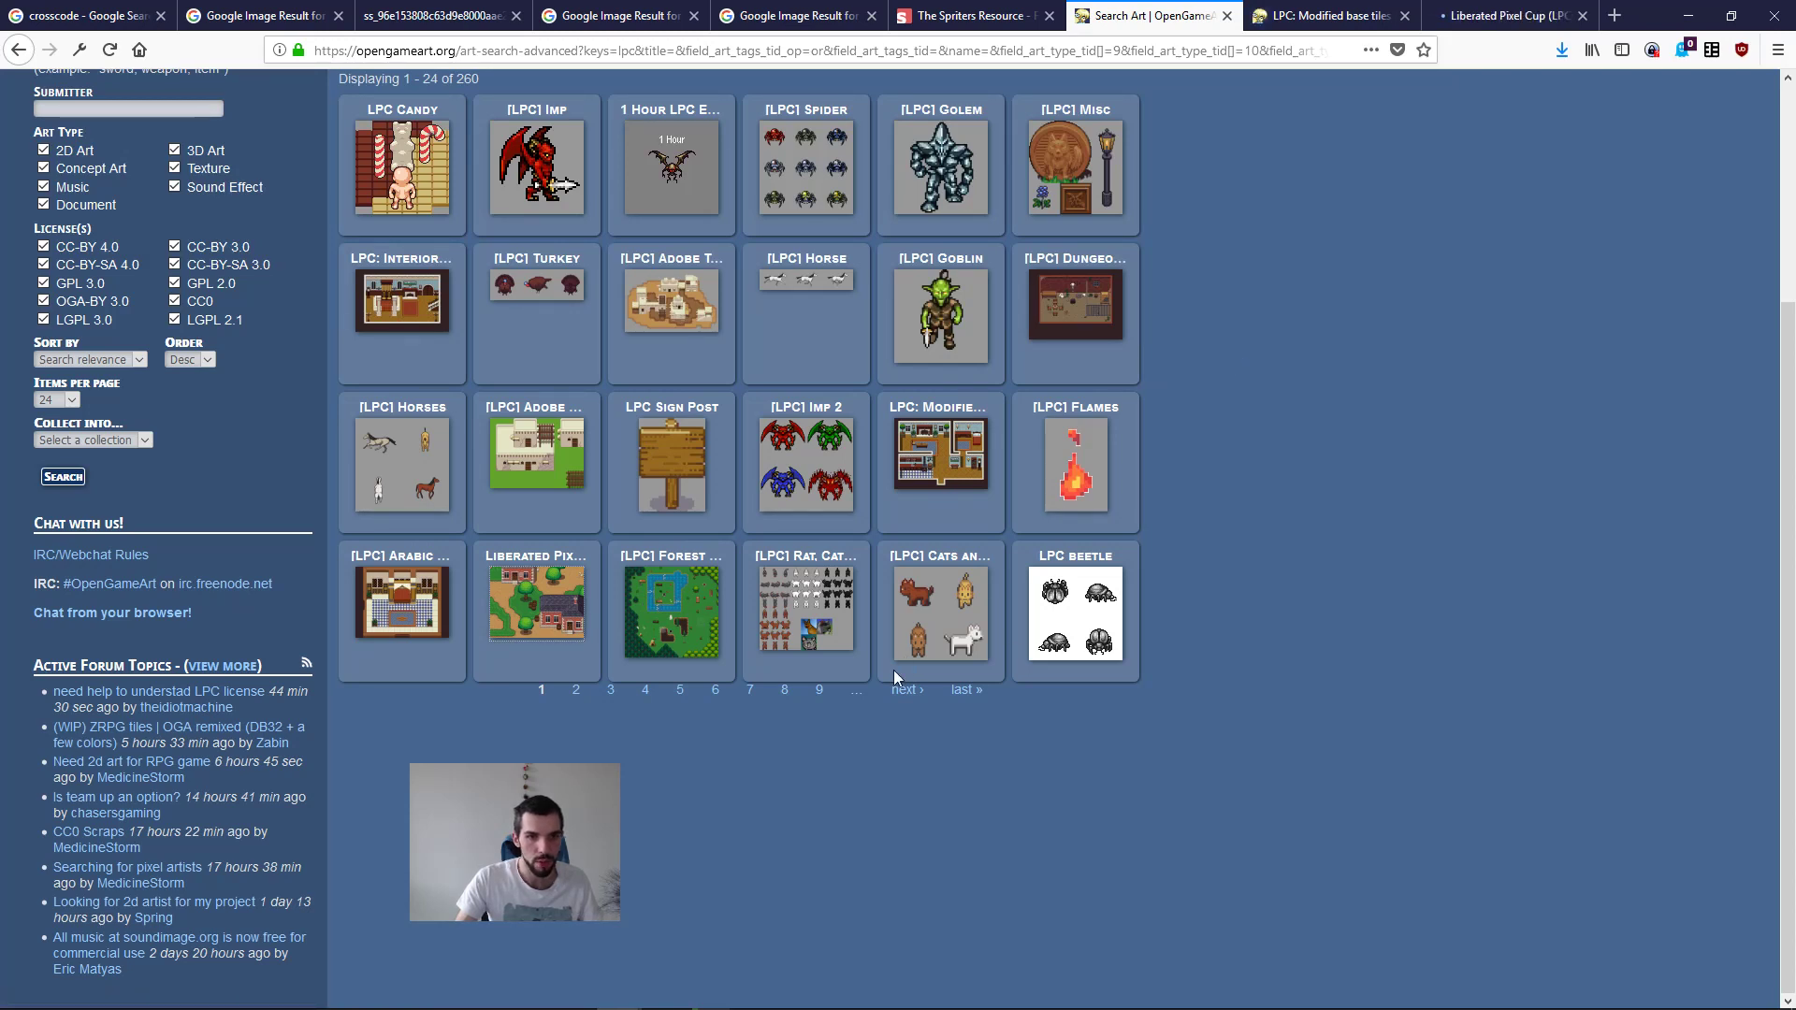
{"action": "middle_click", "coordinate": [720, 643]}
{"action": "left_click", "coordinate": [907, 690]}
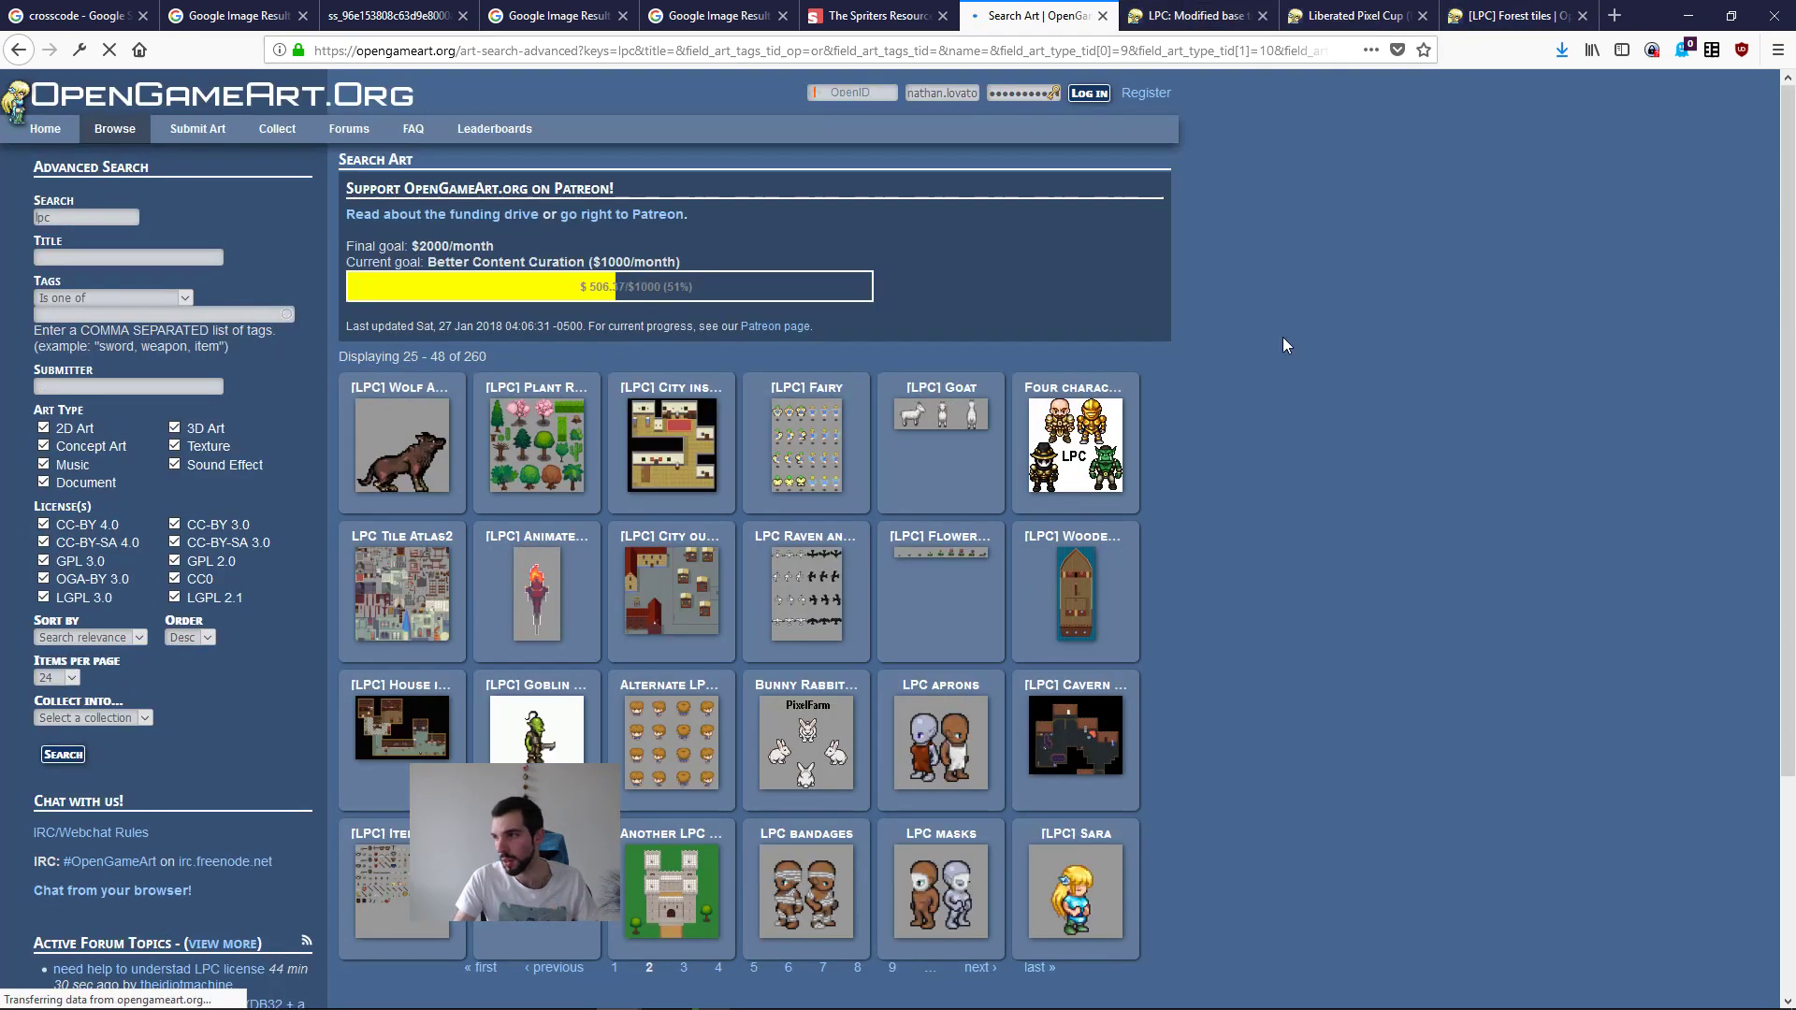
Step: Open lpc.opengameart.org in a new tab, read about the Liberated Pixel Cup competition and its artwork, and close the tab
{"action": "key", "text": "ctrl+t"}
{"action": "type", "text": "lpc.opengameart.org"}
{"action": "key", "text": "Return"}
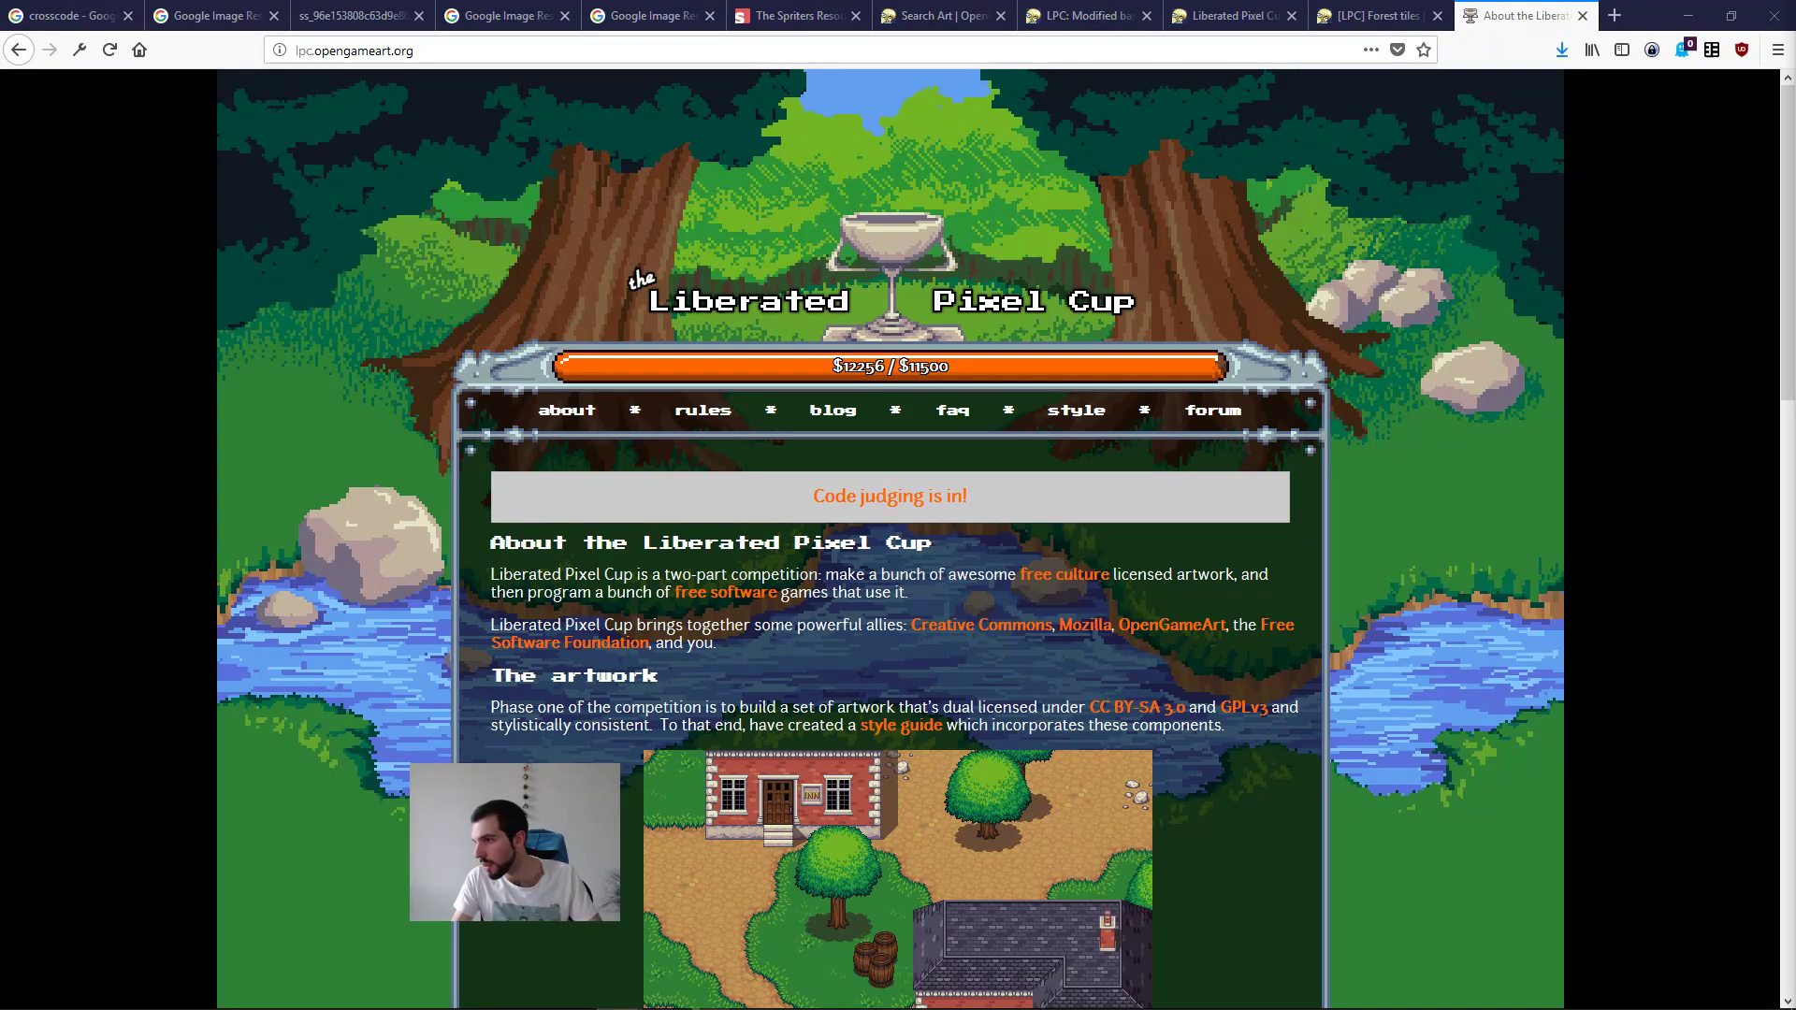
{"action": "scroll", "coordinate": [411, 647], "scroll_direction": "down", "scroll_amount": 6}
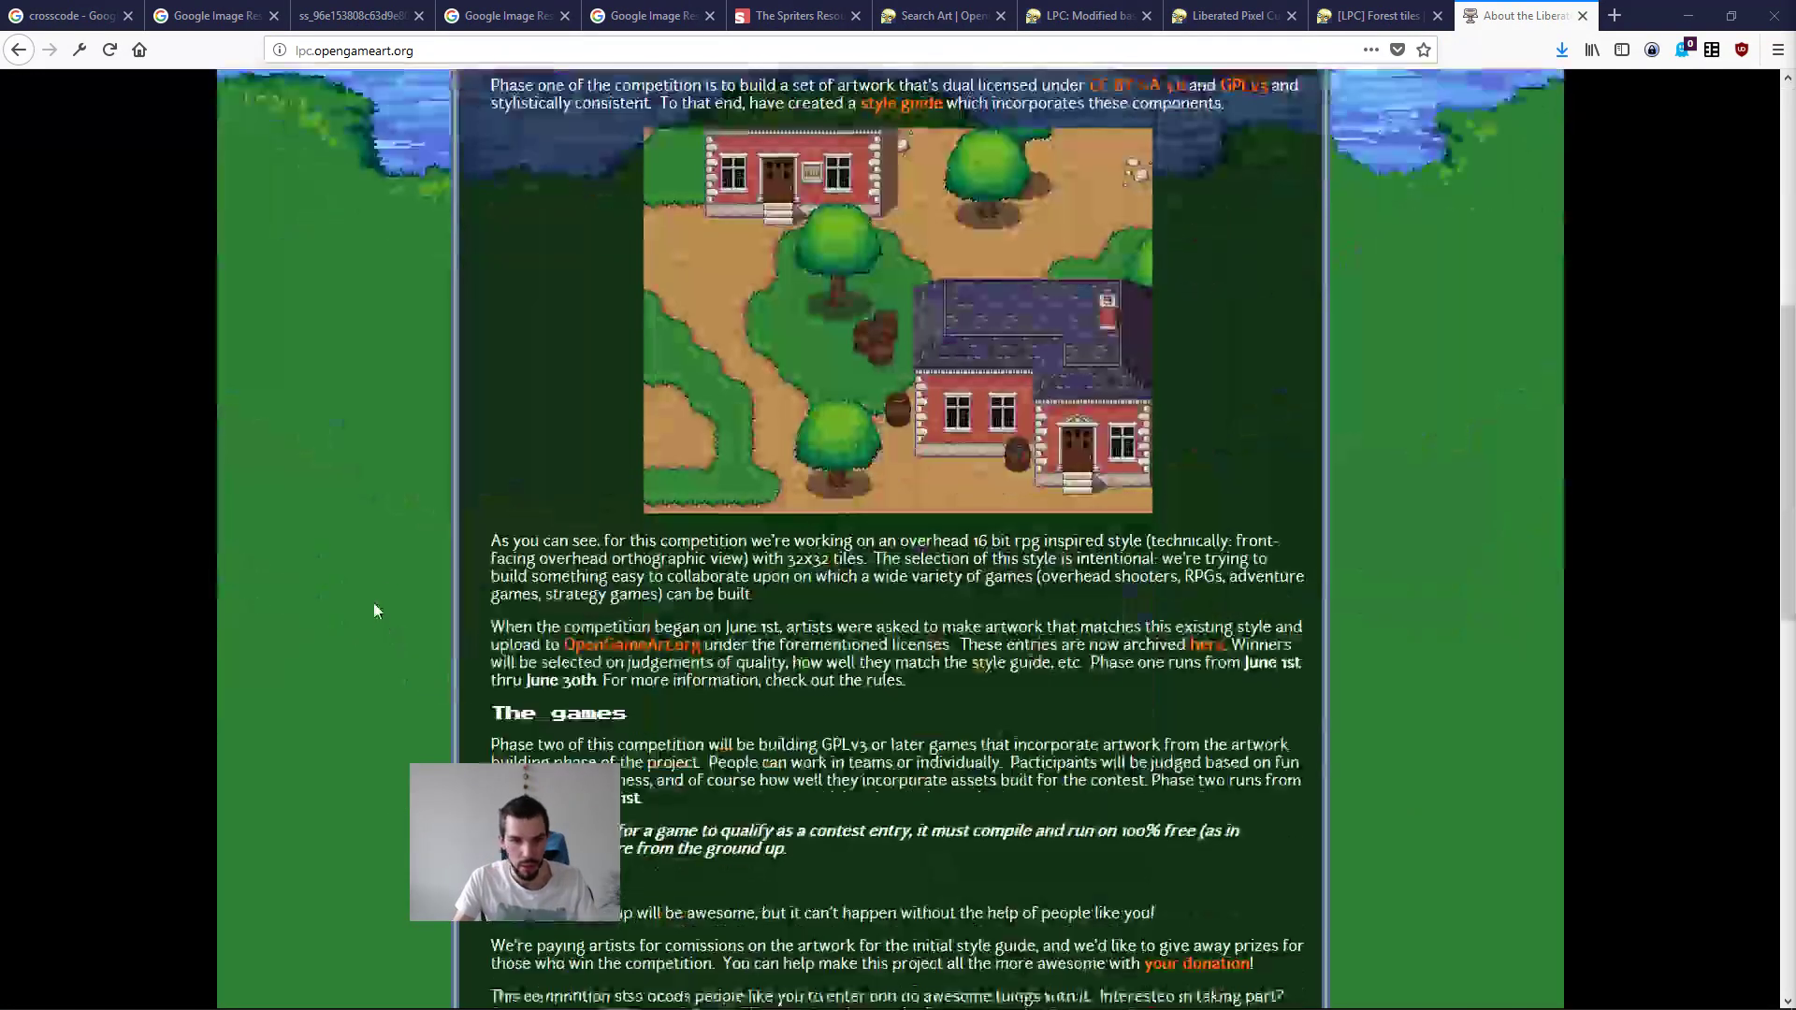
{"action": "scroll", "coordinate": [1102, 488], "scroll_direction": "down", "scroll_amount": 8}
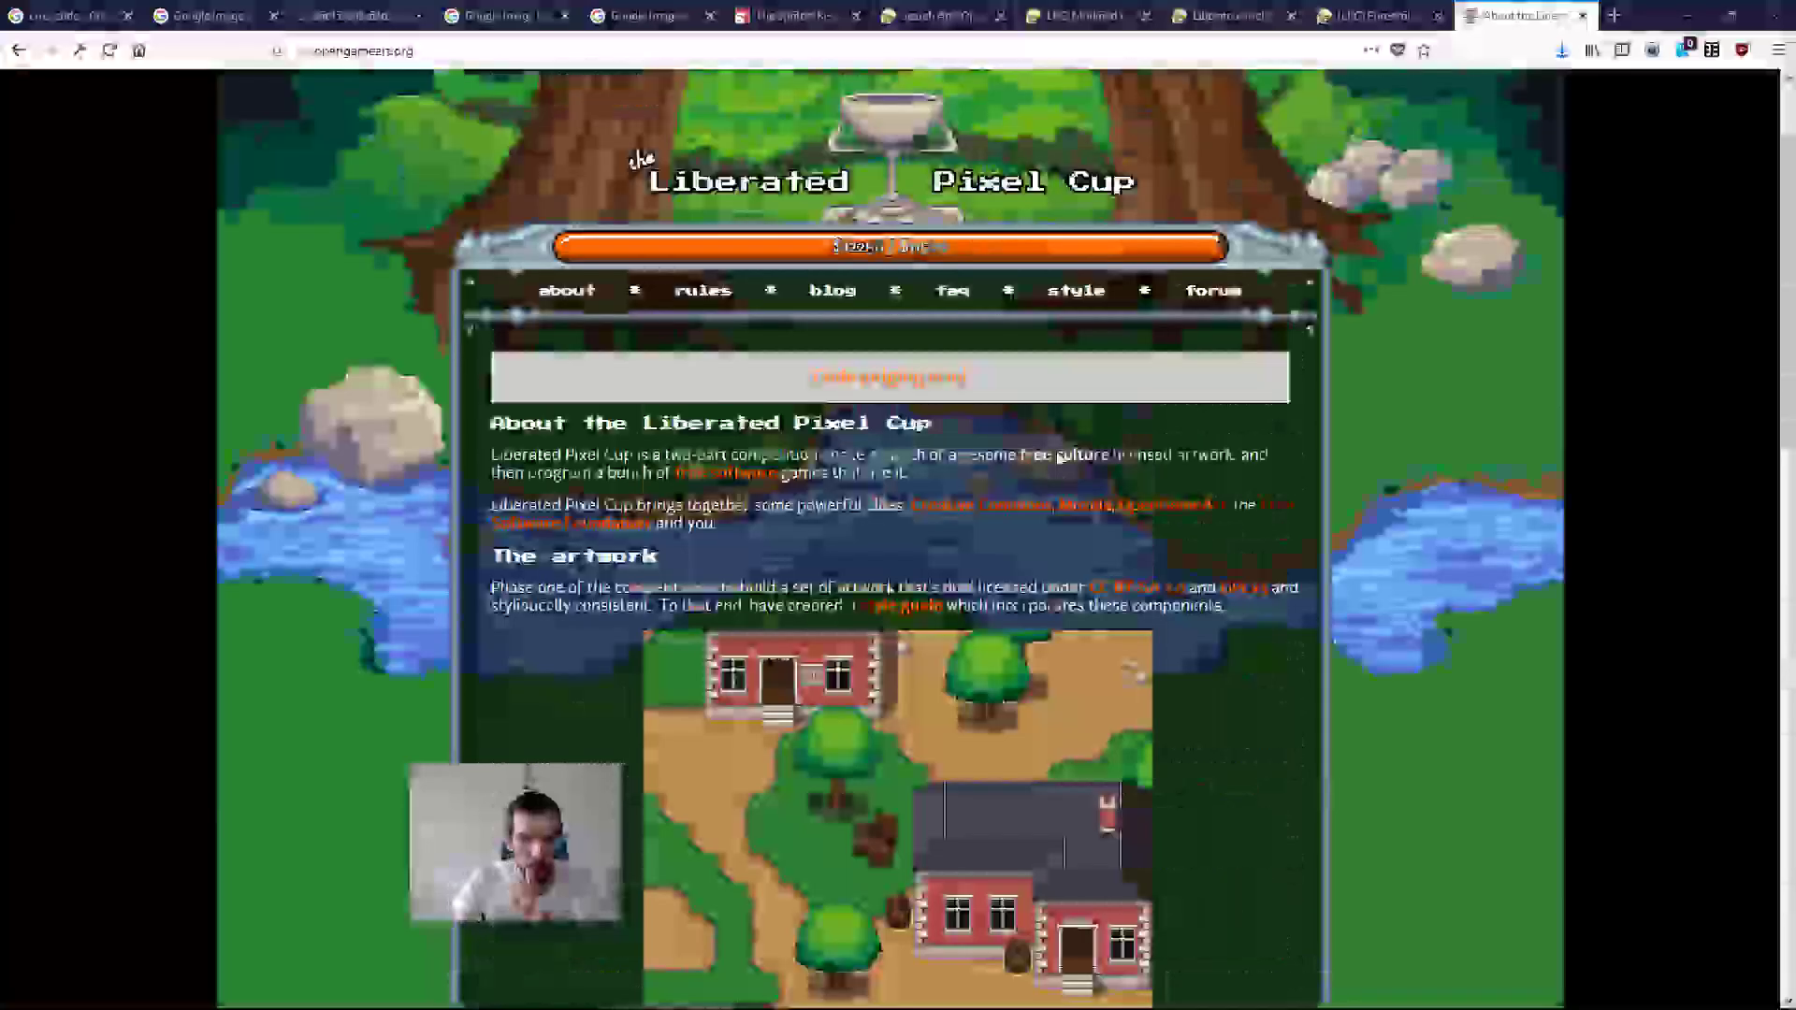
{"action": "scroll", "coordinate": [1061, 456], "scroll_direction": "up", "scroll_amount": 2}
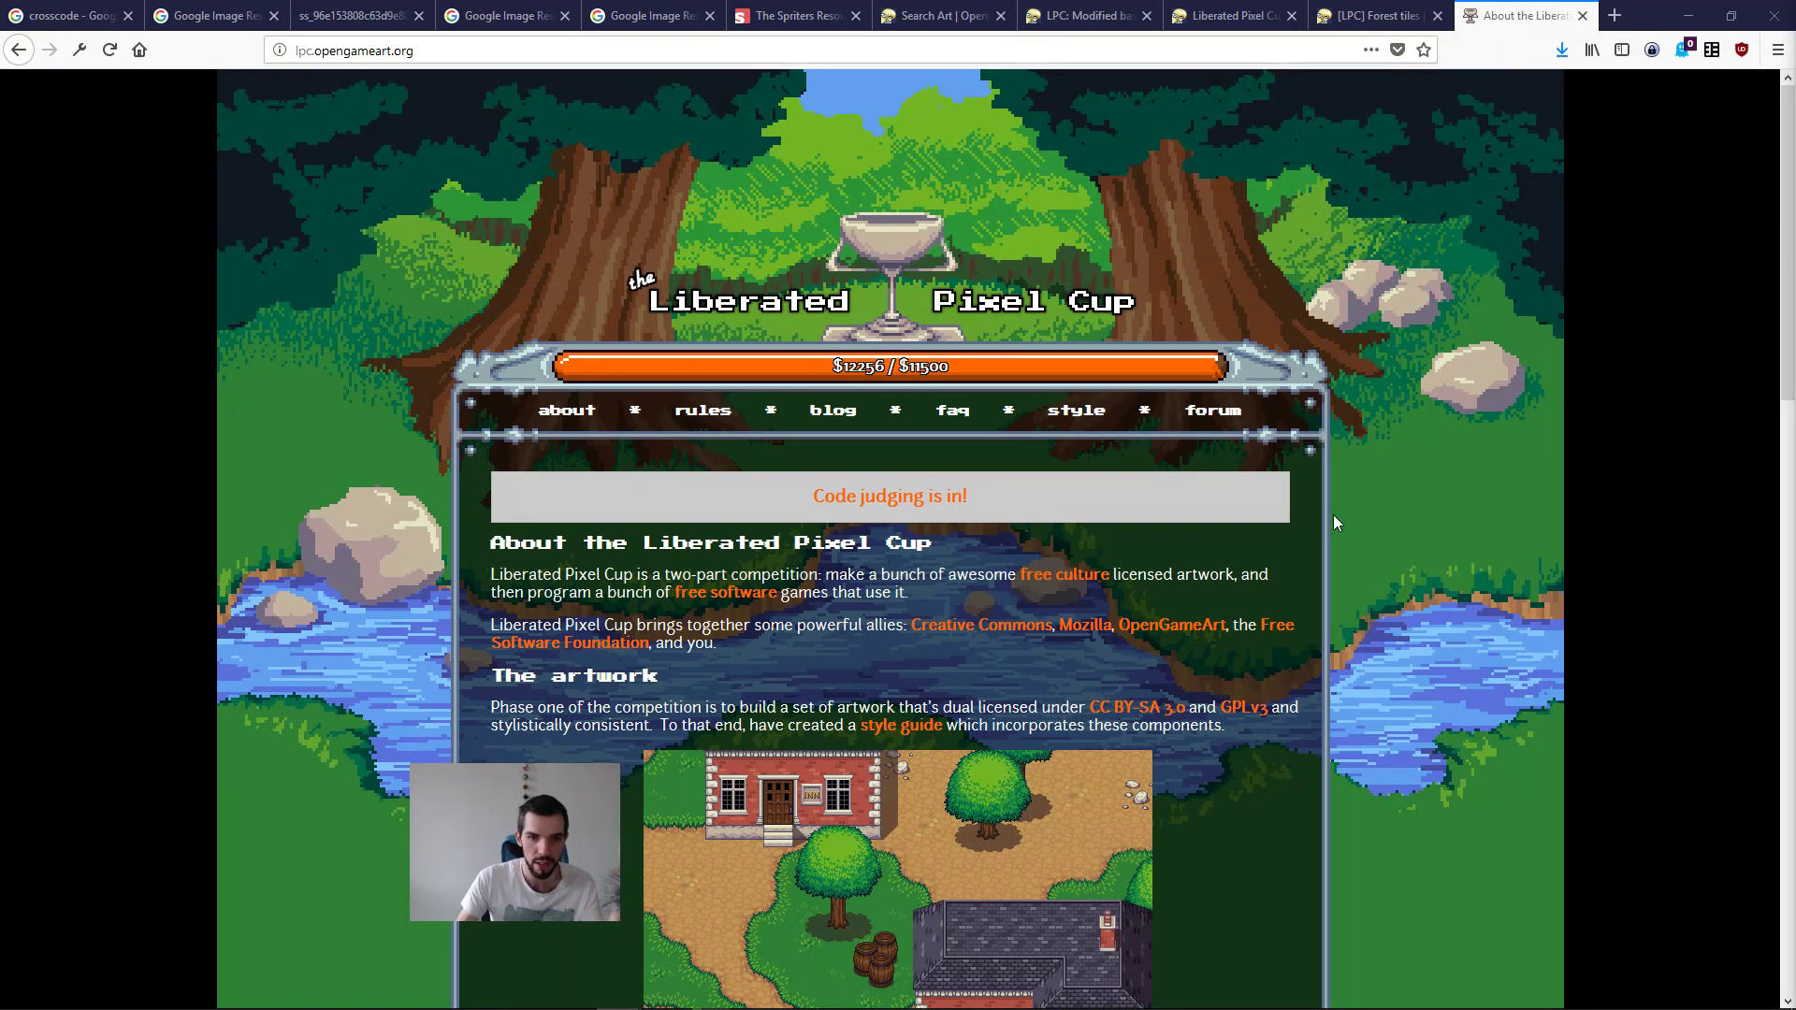
{"action": "scroll", "coordinate": [1327, 514], "scroll_direction": "down", "scroll_amount": 7}
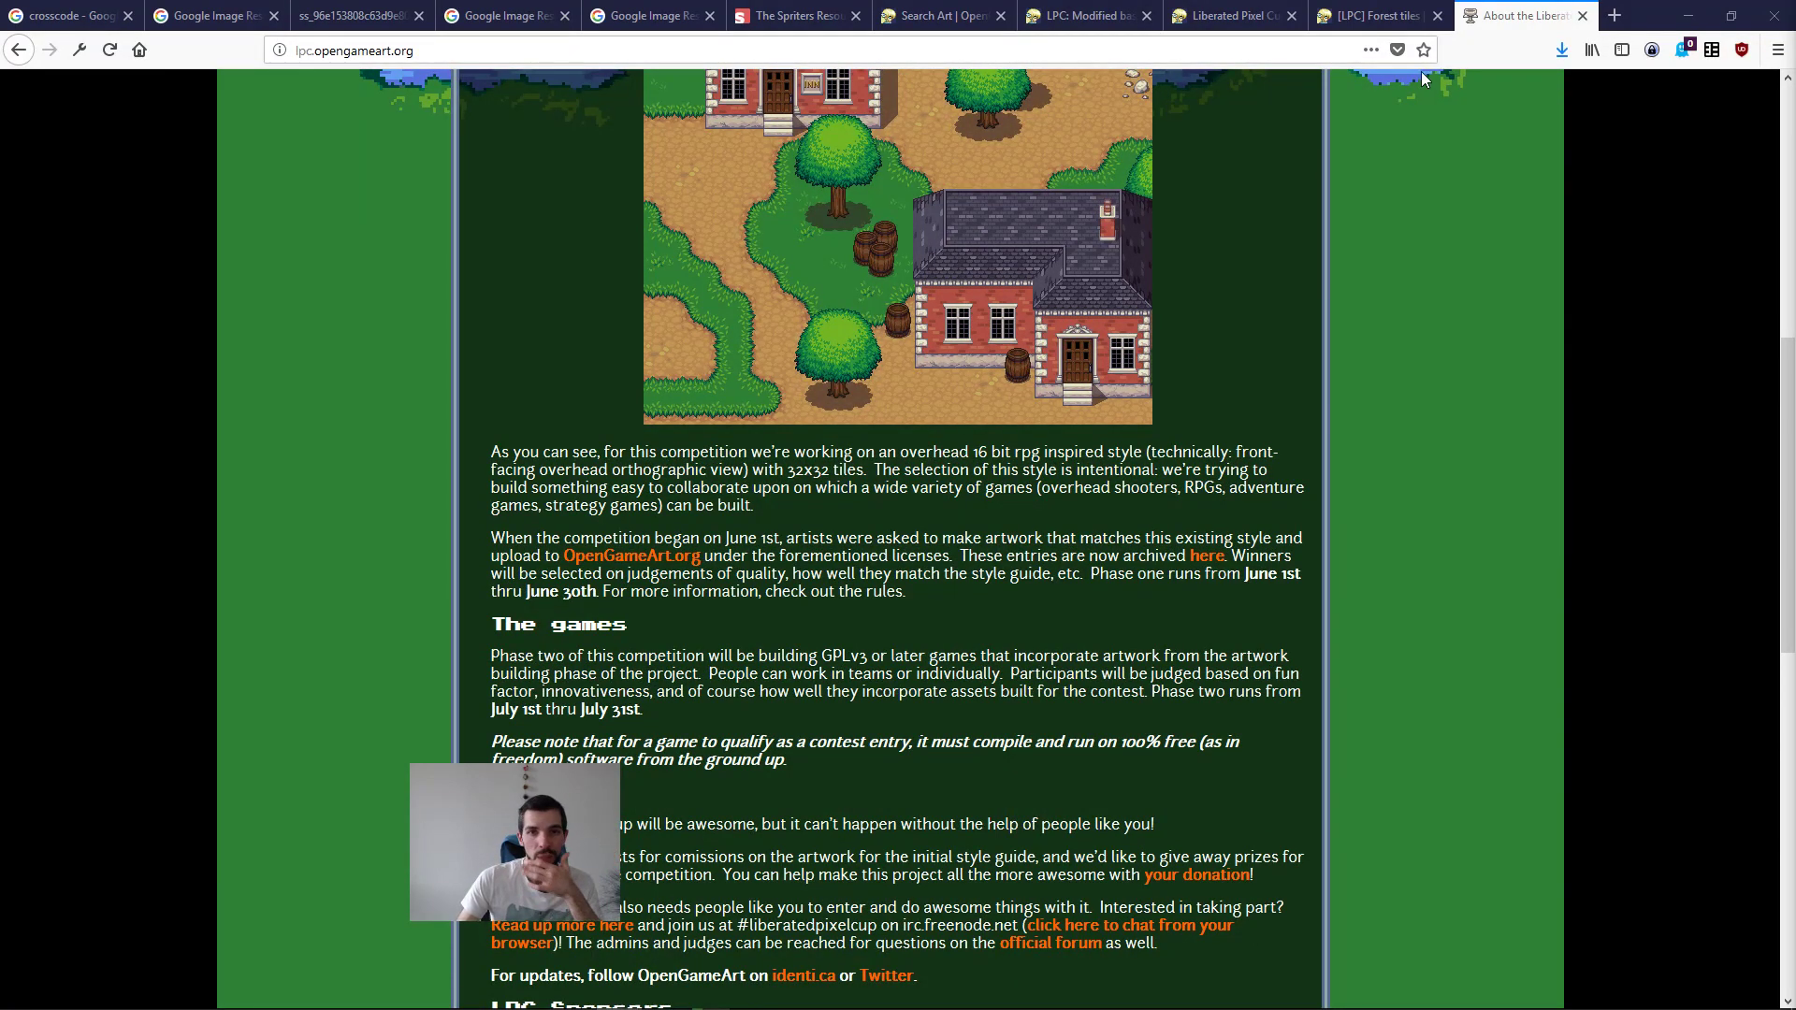
{"action": "middle_click", "coordinate": [1470, 10]}
Step: Review the Forest tiles, Liberated Pixel Cup base assets and Modified base tiles pages, enlarge the latter's previews, and close its tab
{"action": "scroll", "coordinate": [1307, 387], "scroll_direction": "down", "scroll_amount": 3}
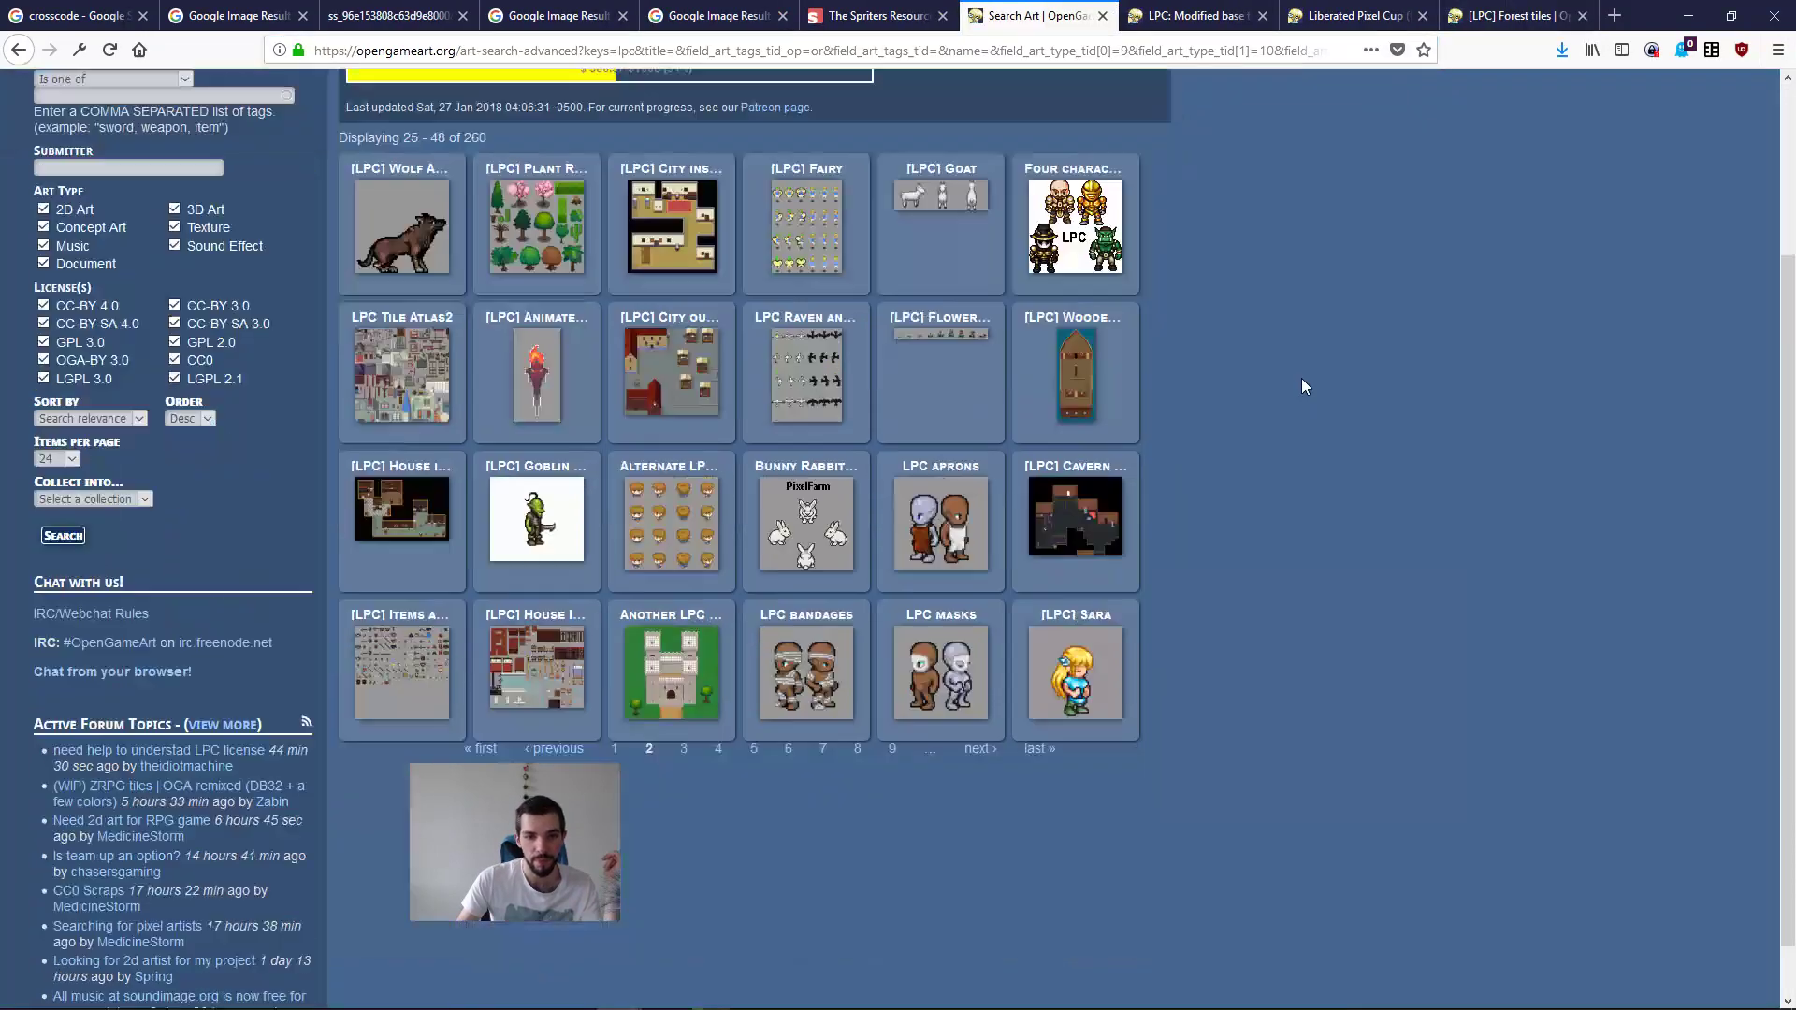
{"action": "scroll", "coordinate": [1307, 387], "scroll_direction": "up", "scroll_amount": 3}
{"action": "left_click", "coordinate": [1507, 14]}
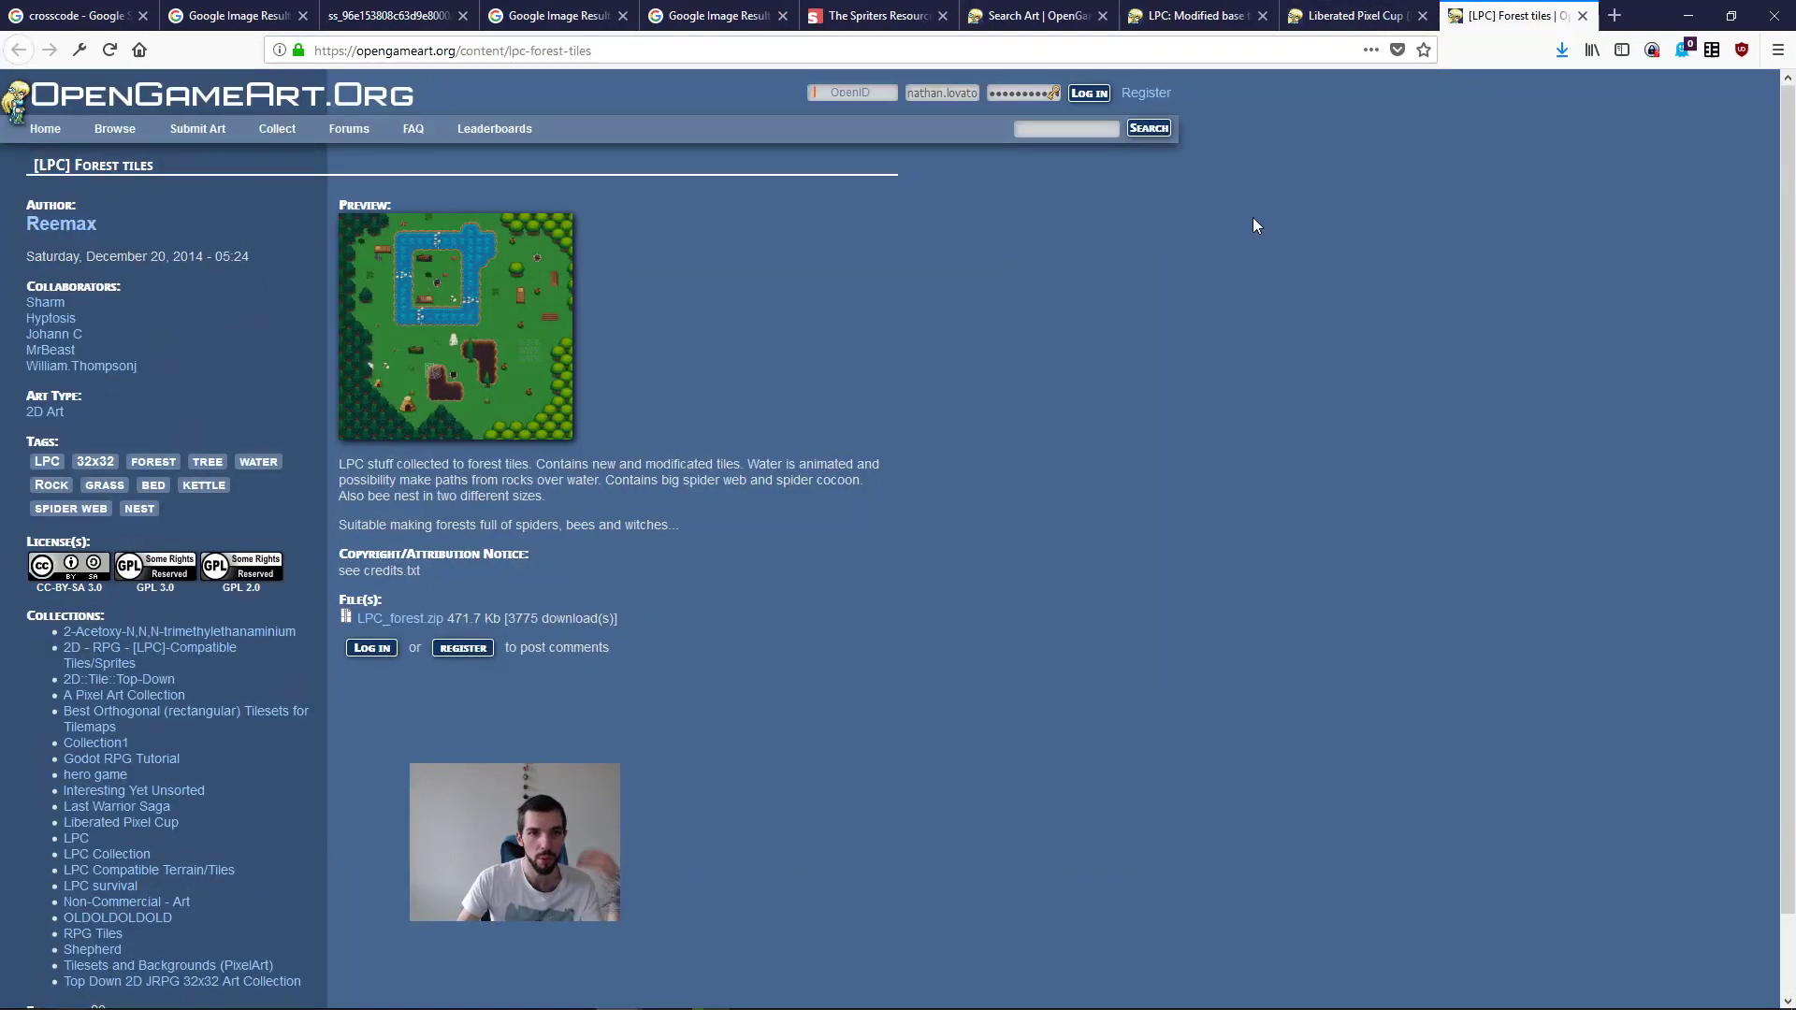
{"action": "left_click", "coordinate": [1390, 12]}
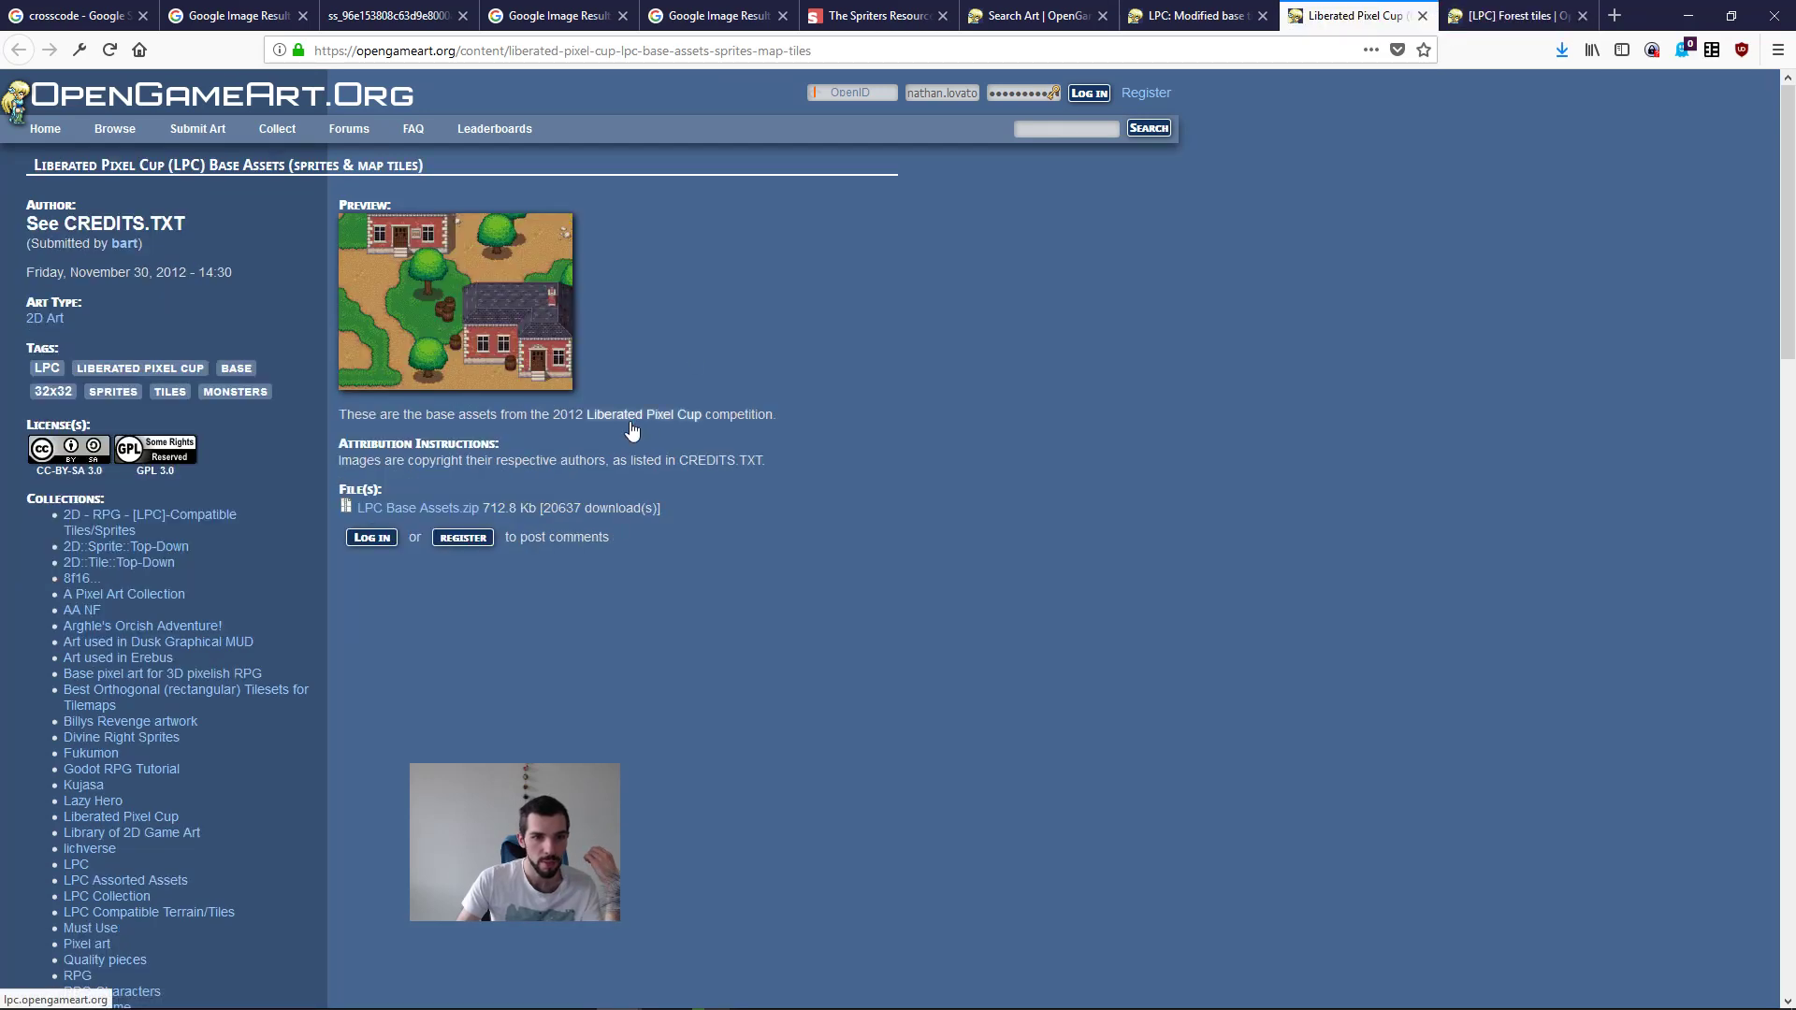
{"action": "left_click", "coordinate": [1197, 13]}
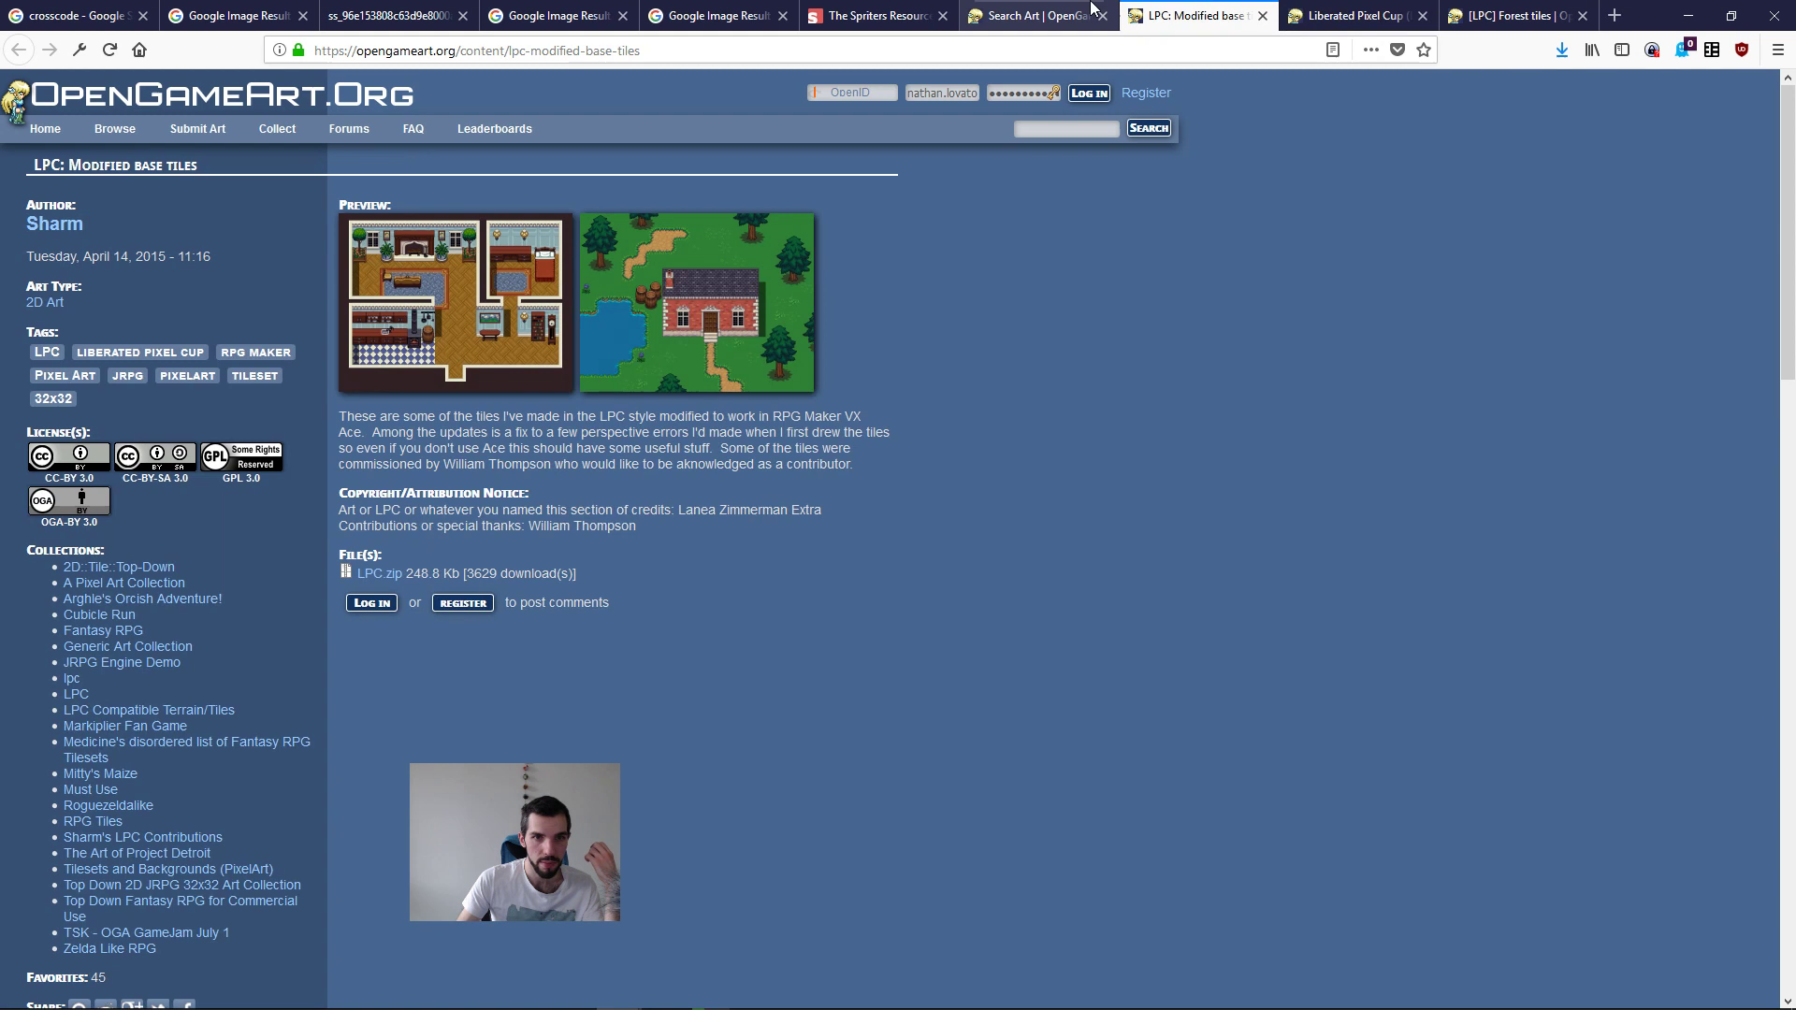
{"action": "left_click", "coordinate": [468, 286]}
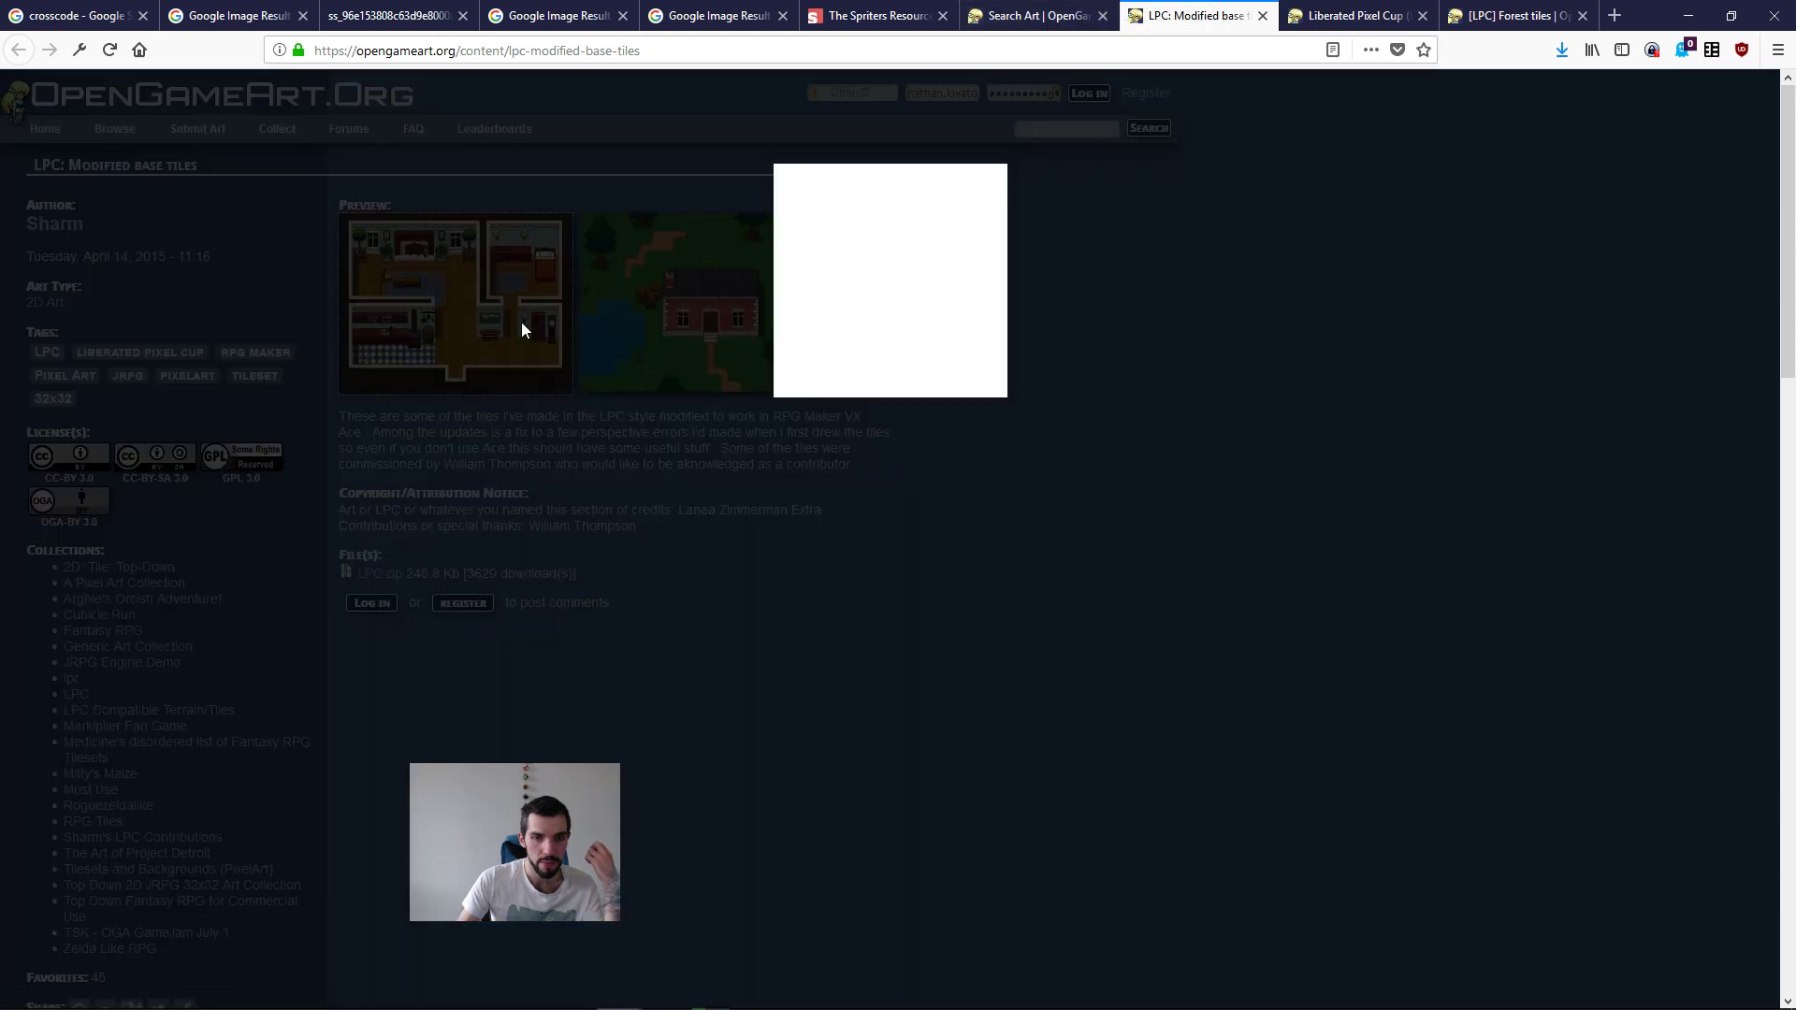
{"action": "left_click", "coordinate": [1087, 346]}
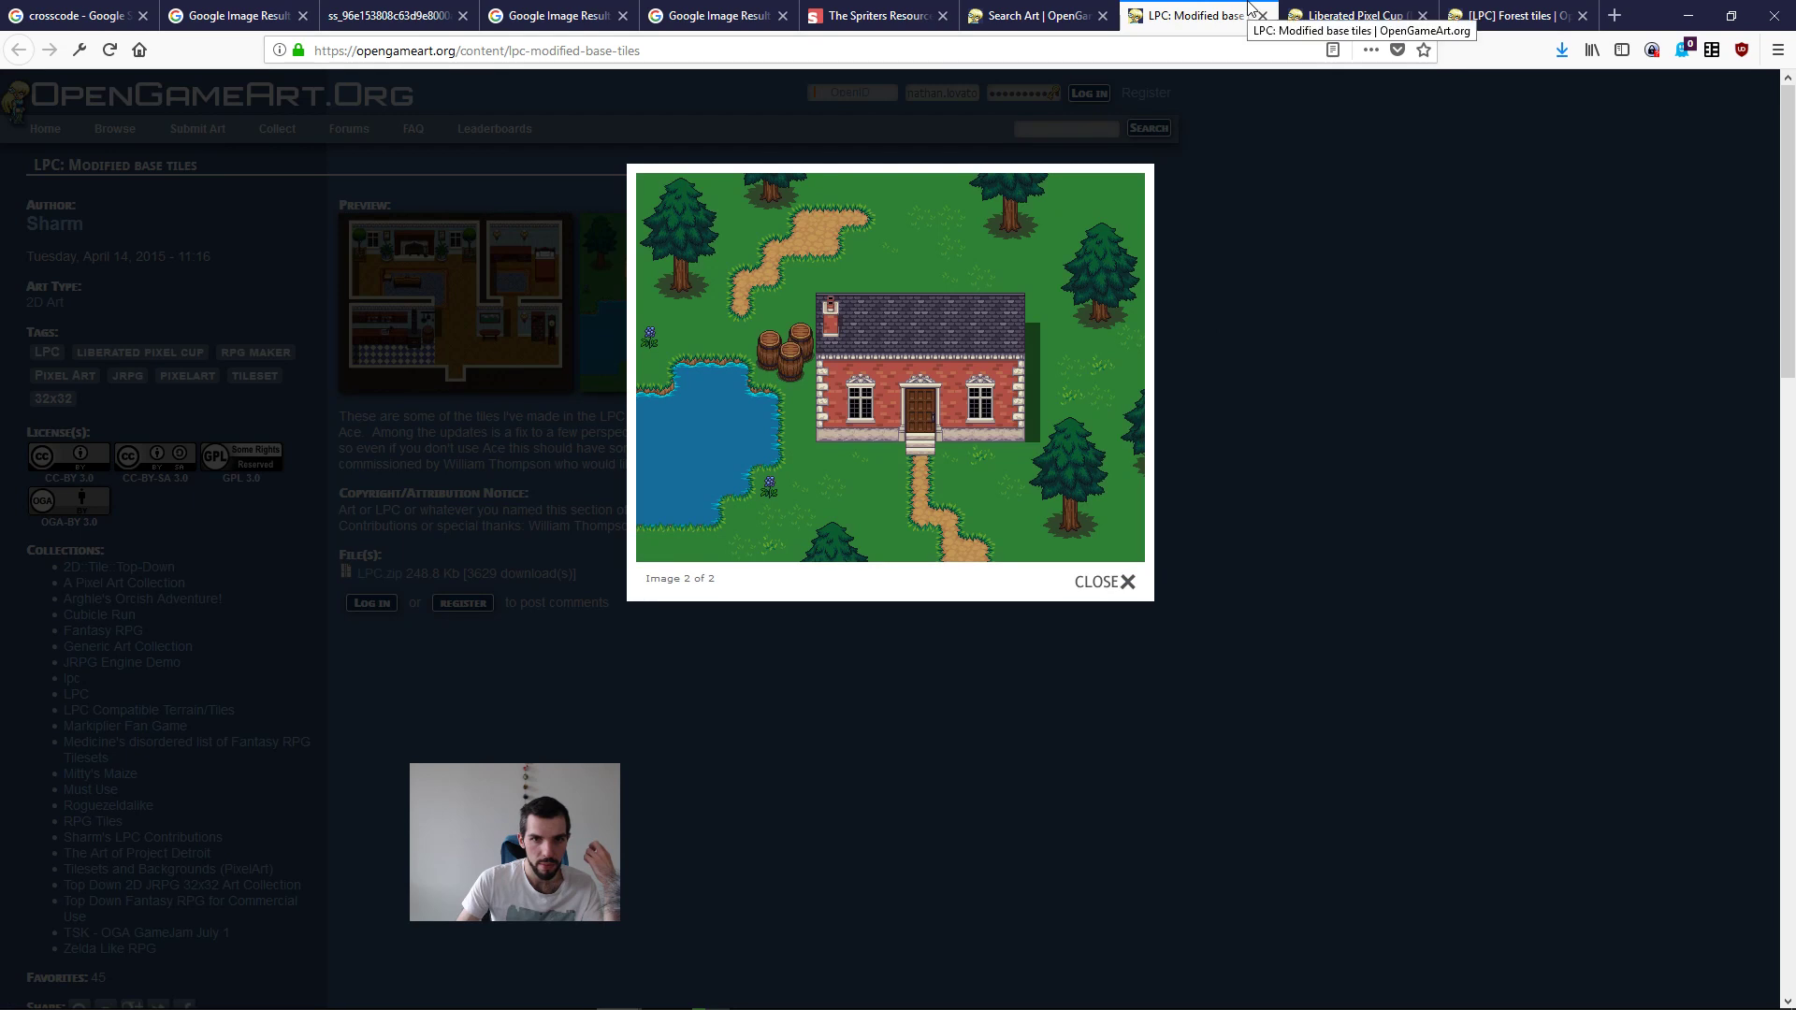
{"action": "left_click", "coordinate": [1262, 15]}
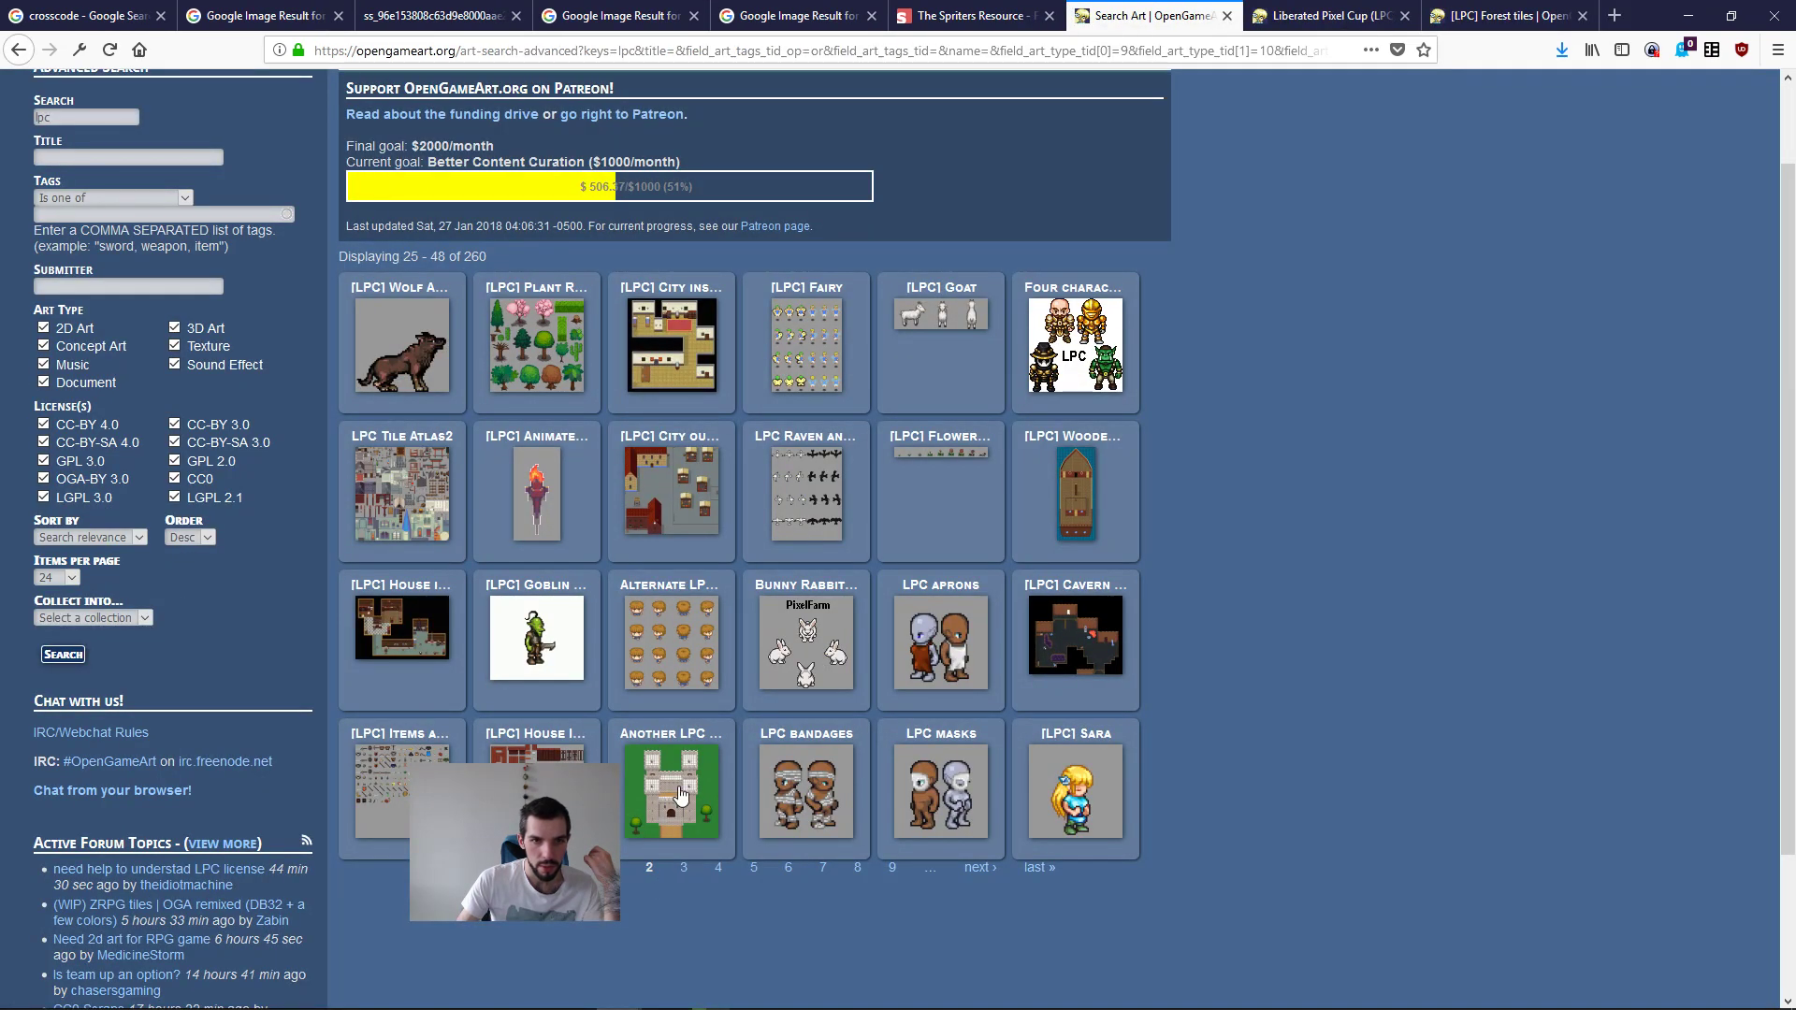
Step: Open the [LPC] Plant Repack in a background tab and go to page 3 of the lpc search results
{"action": "middle_click", "coordinate": [536, 344]}
{"action": "left_click", "coordinate": [982, 868]}
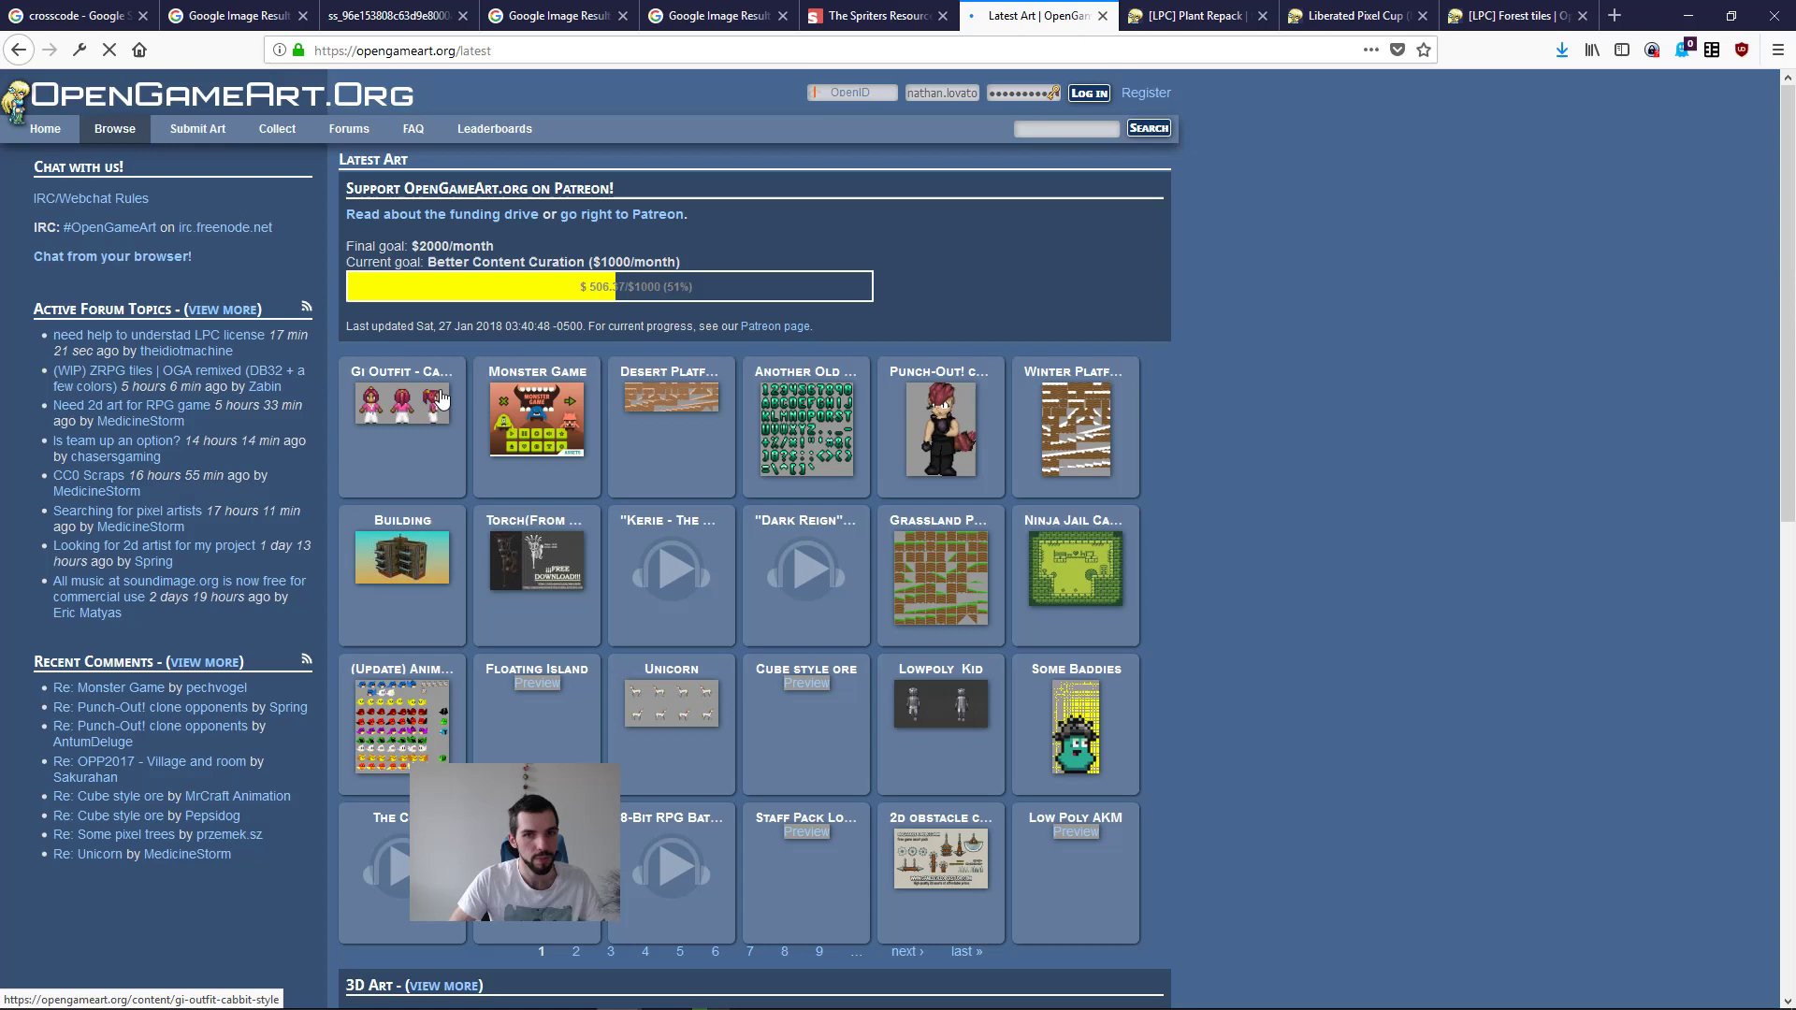
{"action": "key", "text": "alt+Left"}
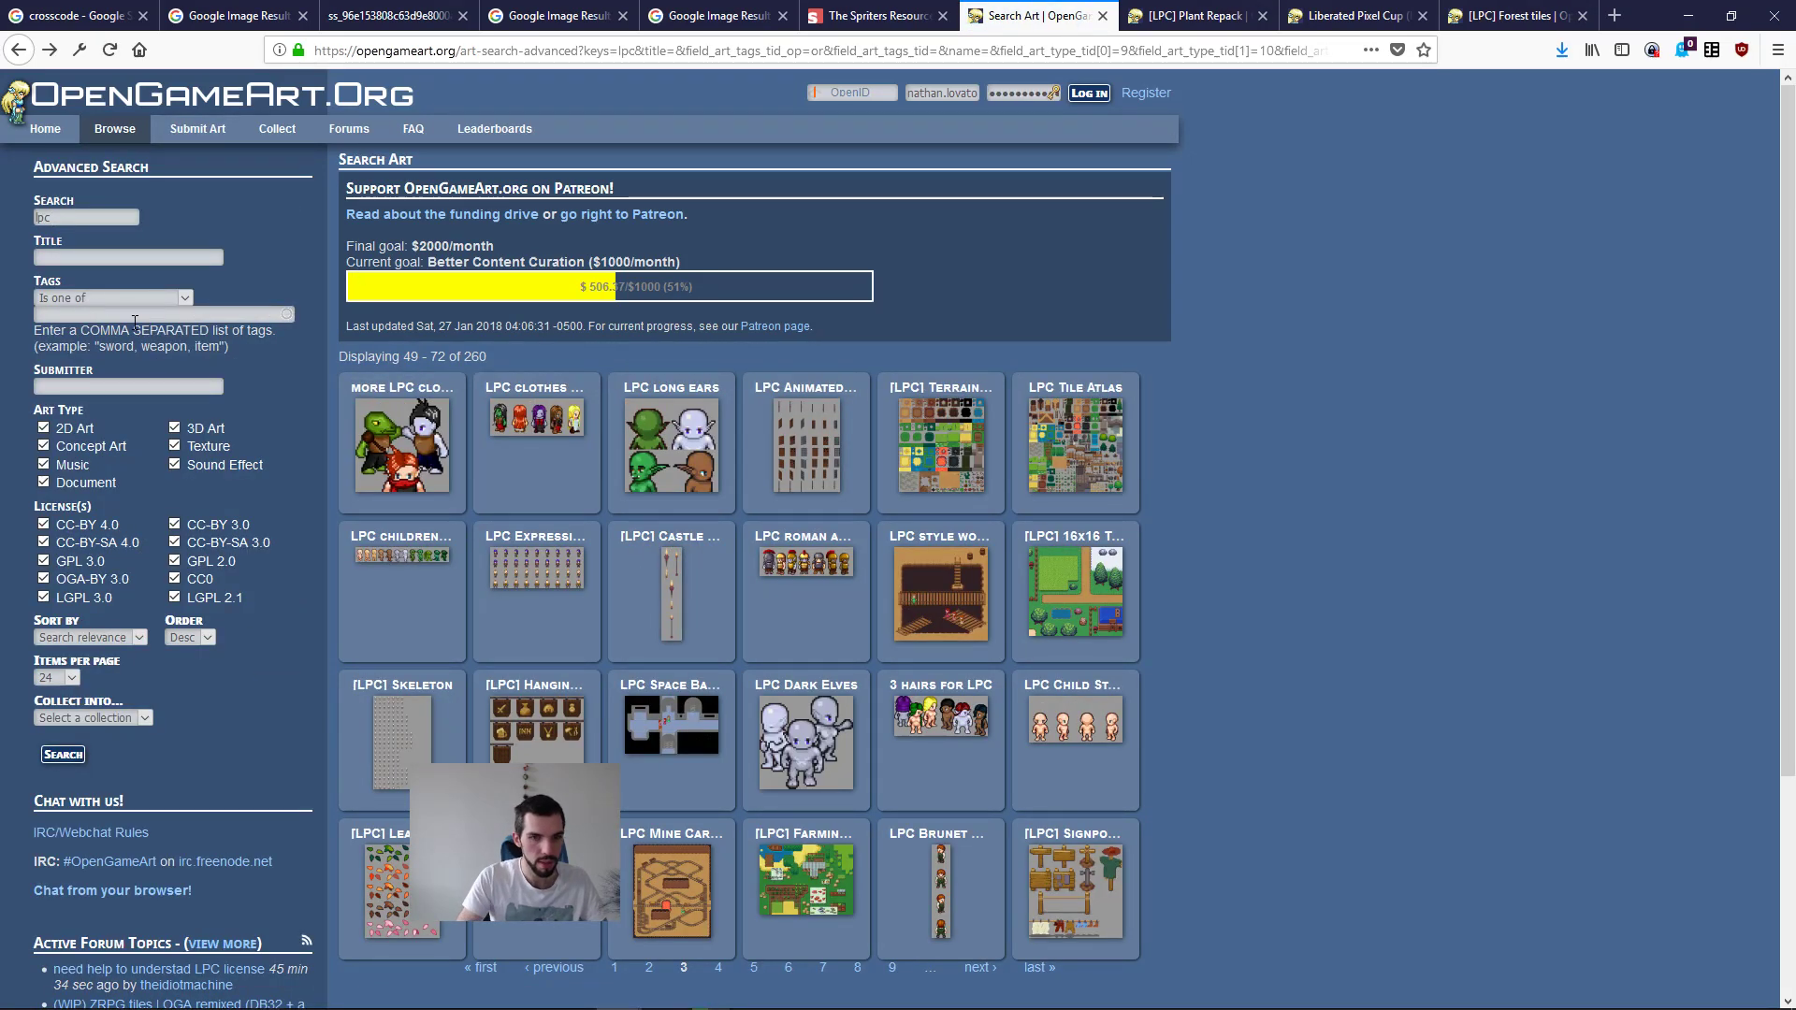
Step: Open the [LPC] Terrain Repack in a background tab, and download Atlas.zip from the LPC Tile Atlas page before closing it
{"action": "middle_click", "coordinate": [936, 437]}
{"action": "left_click", "coordinate": [1046, 460]}
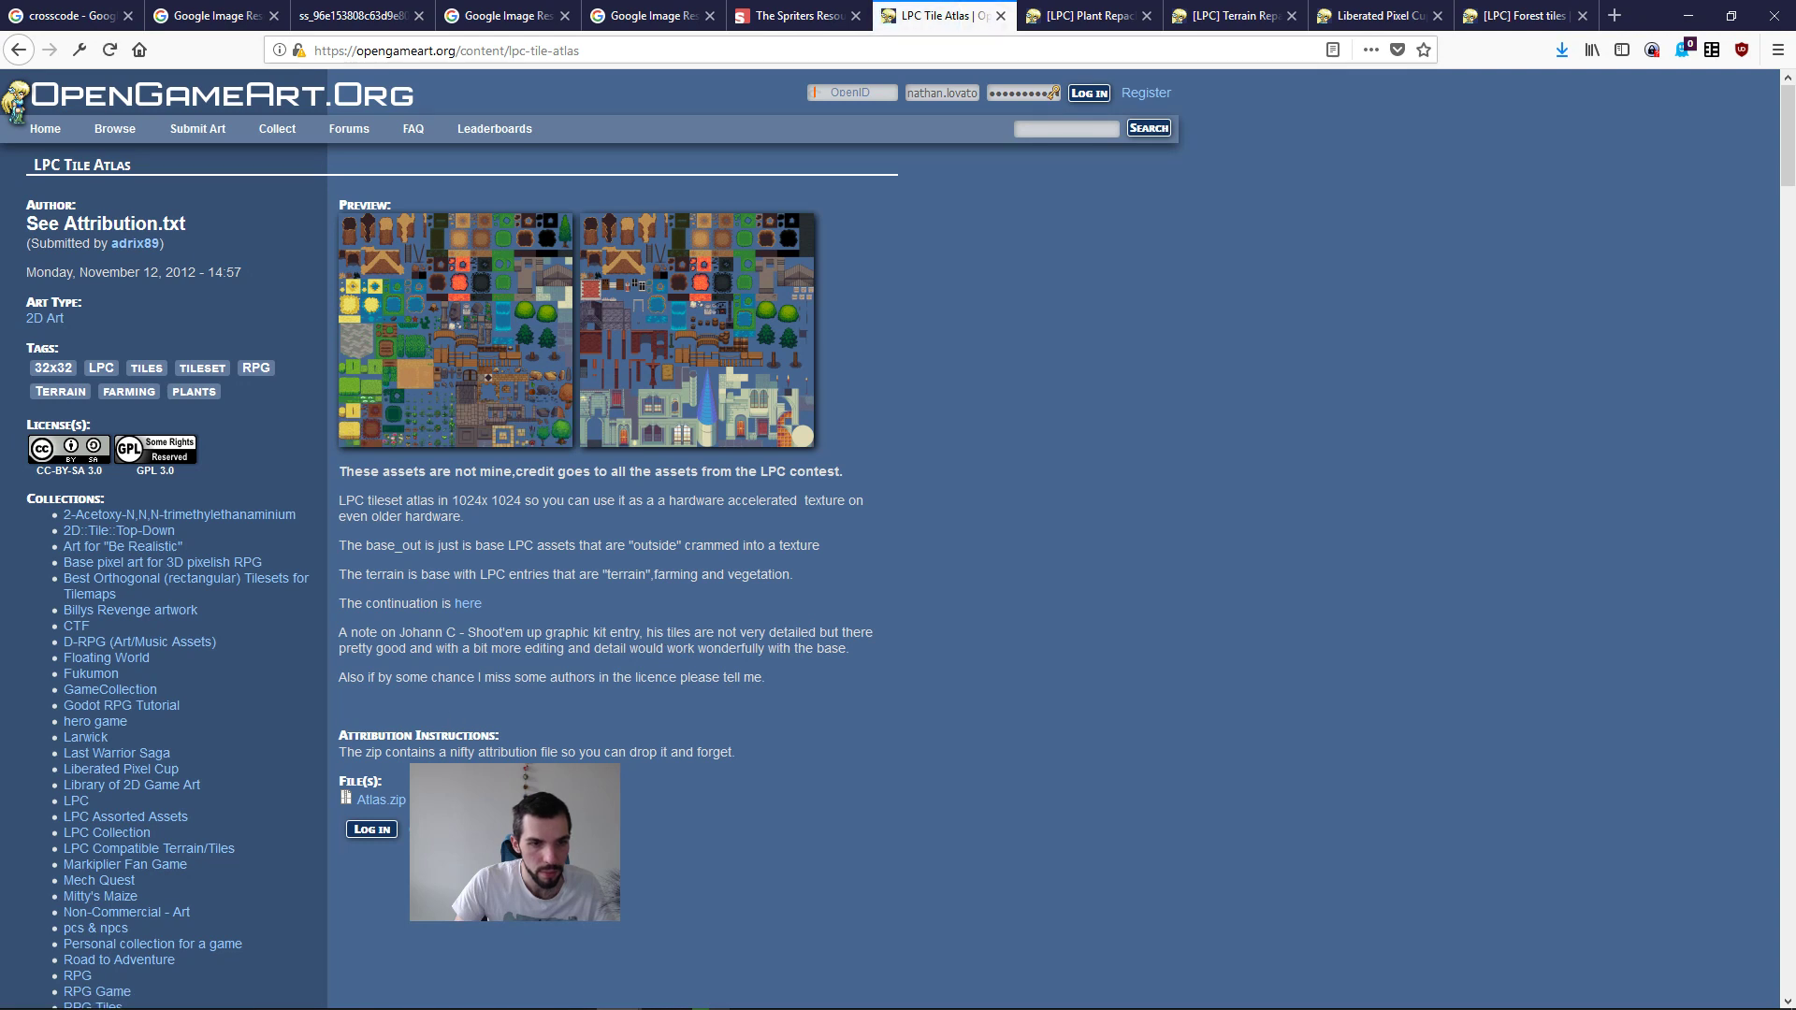
{"action": "left_click", "coordinate": [379, 800]}
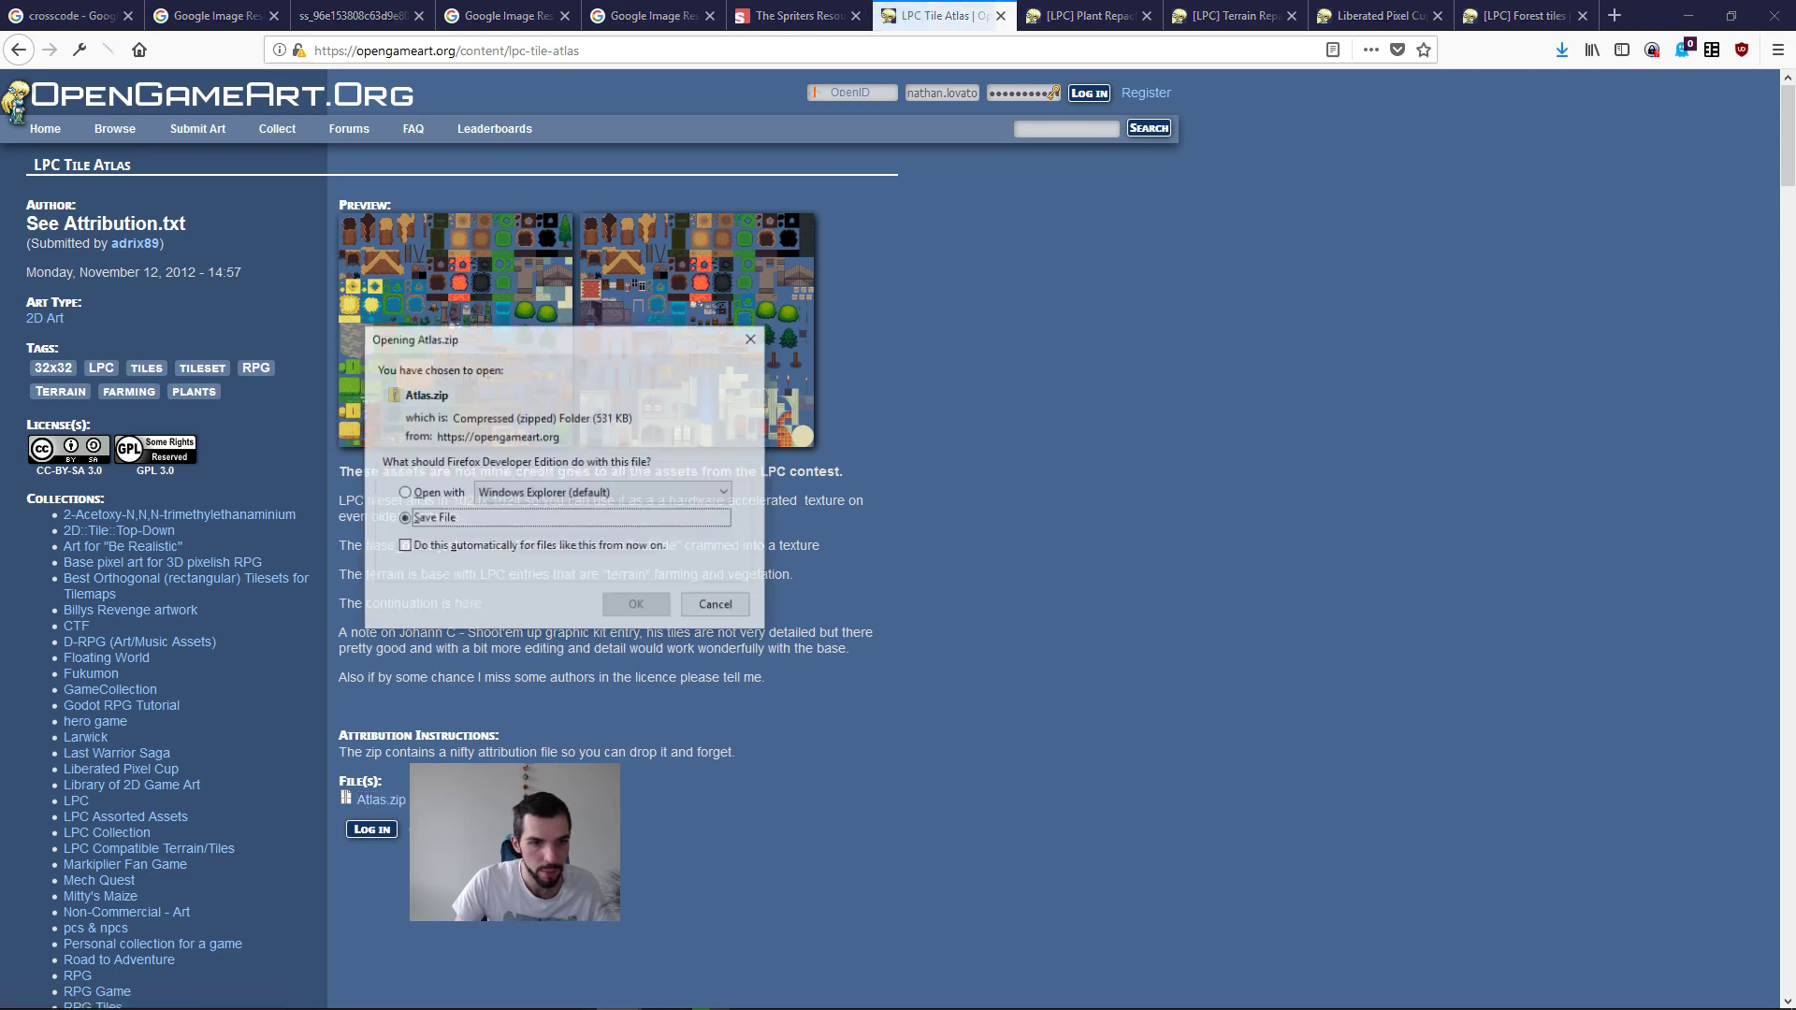
{"action": "left_click", "coordinate": [635, 608]}
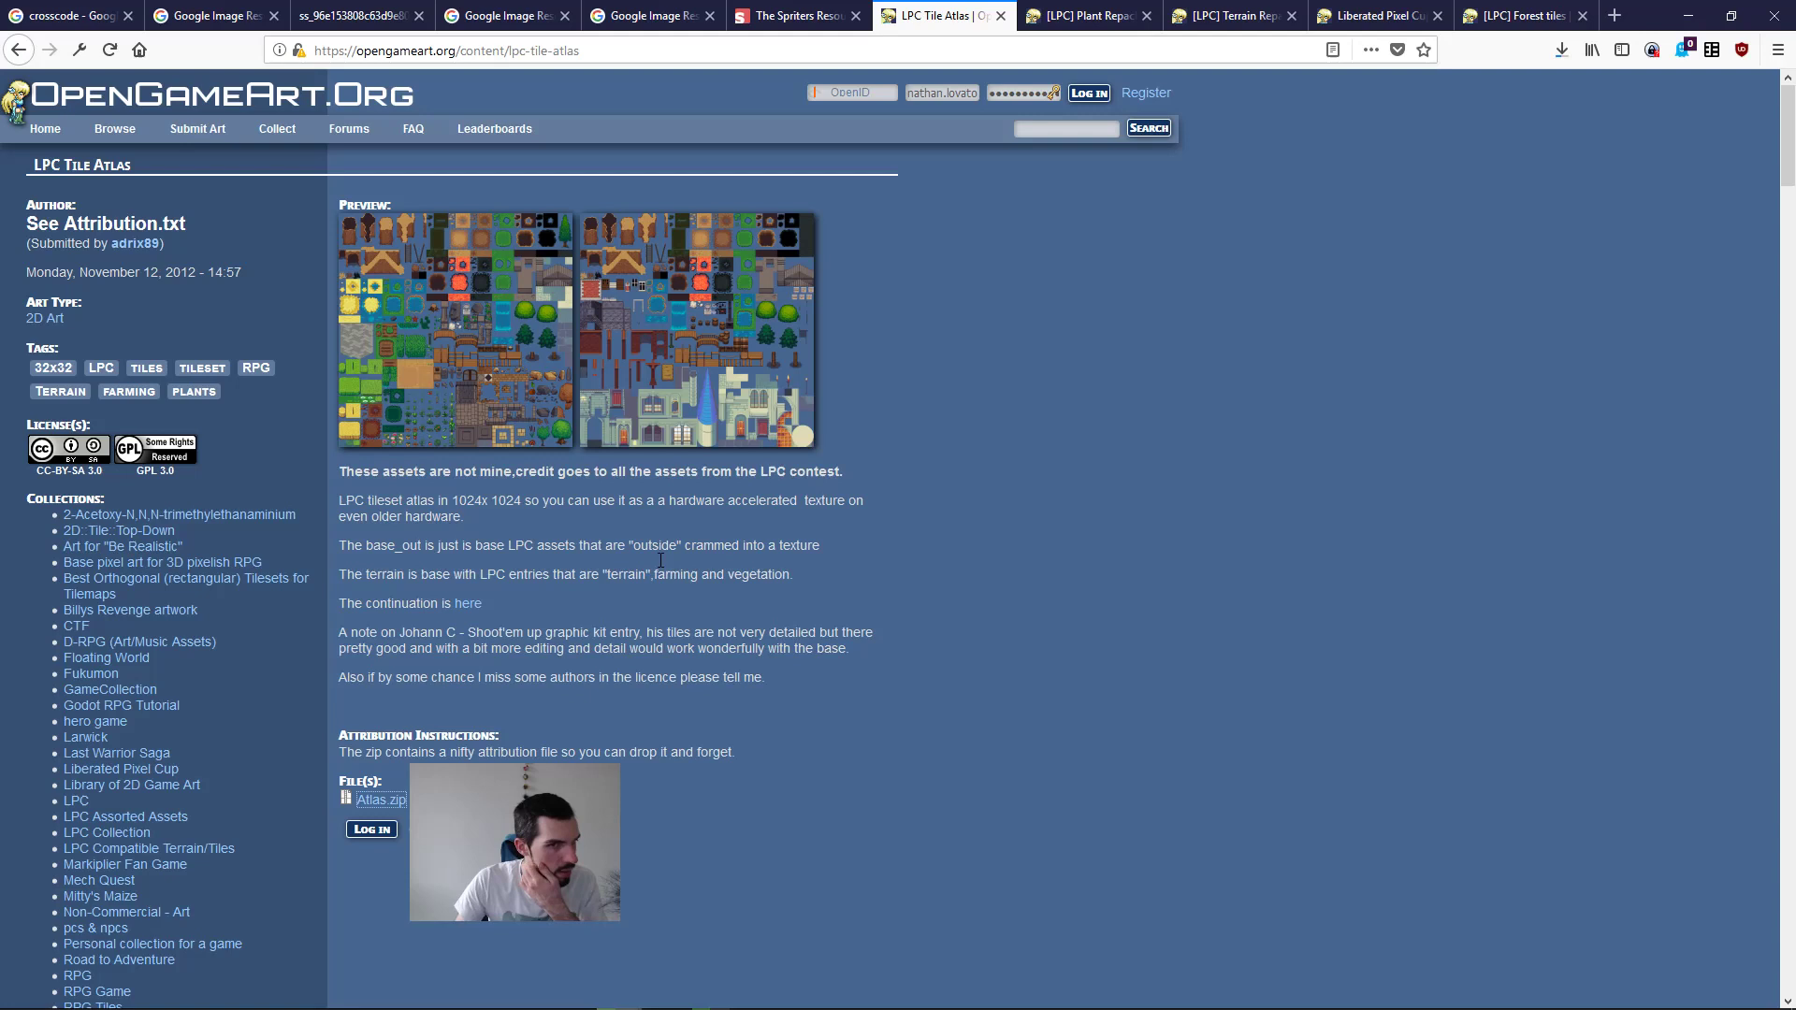
{"action": "key", "text": "ctrl+w"}
Step: Show the downloaded Atlas.zip in its folder in a maximized file manager window, without the second 2013 pane
{"action": "right_click", "coordinate": [1569, 62]}
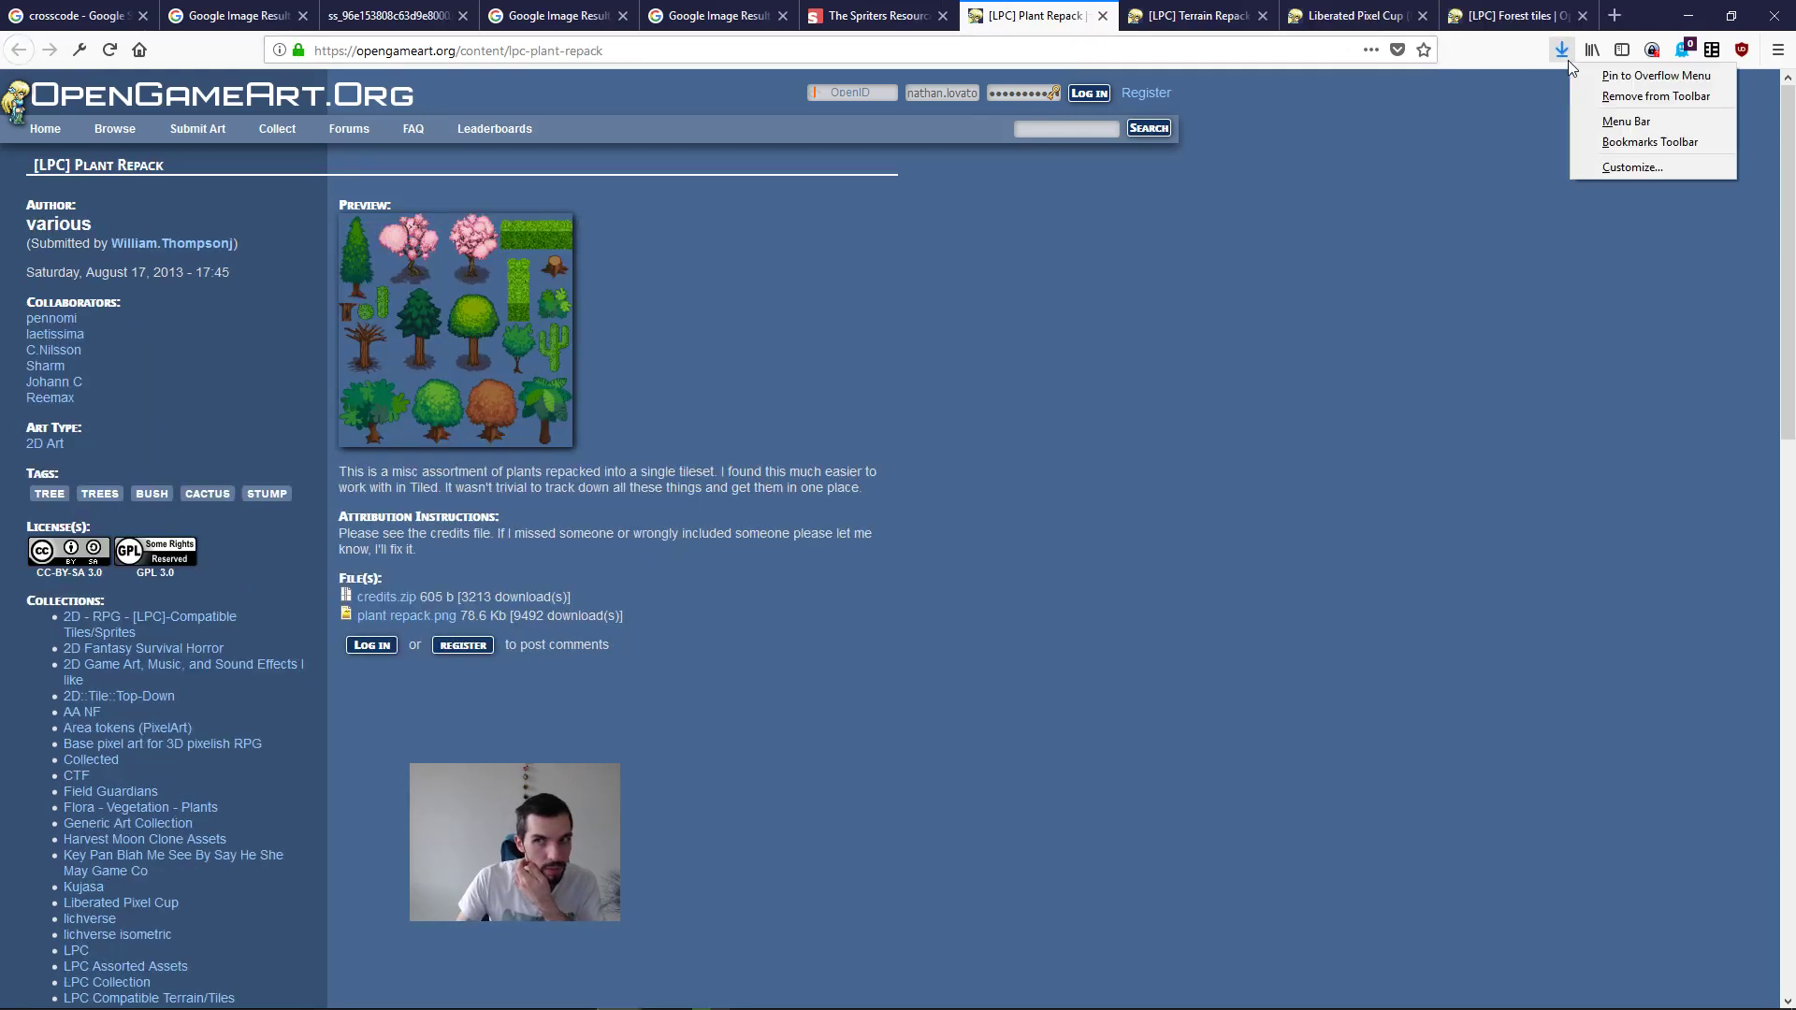
{"action": "left_click", "coordinate": [1558, 48]}
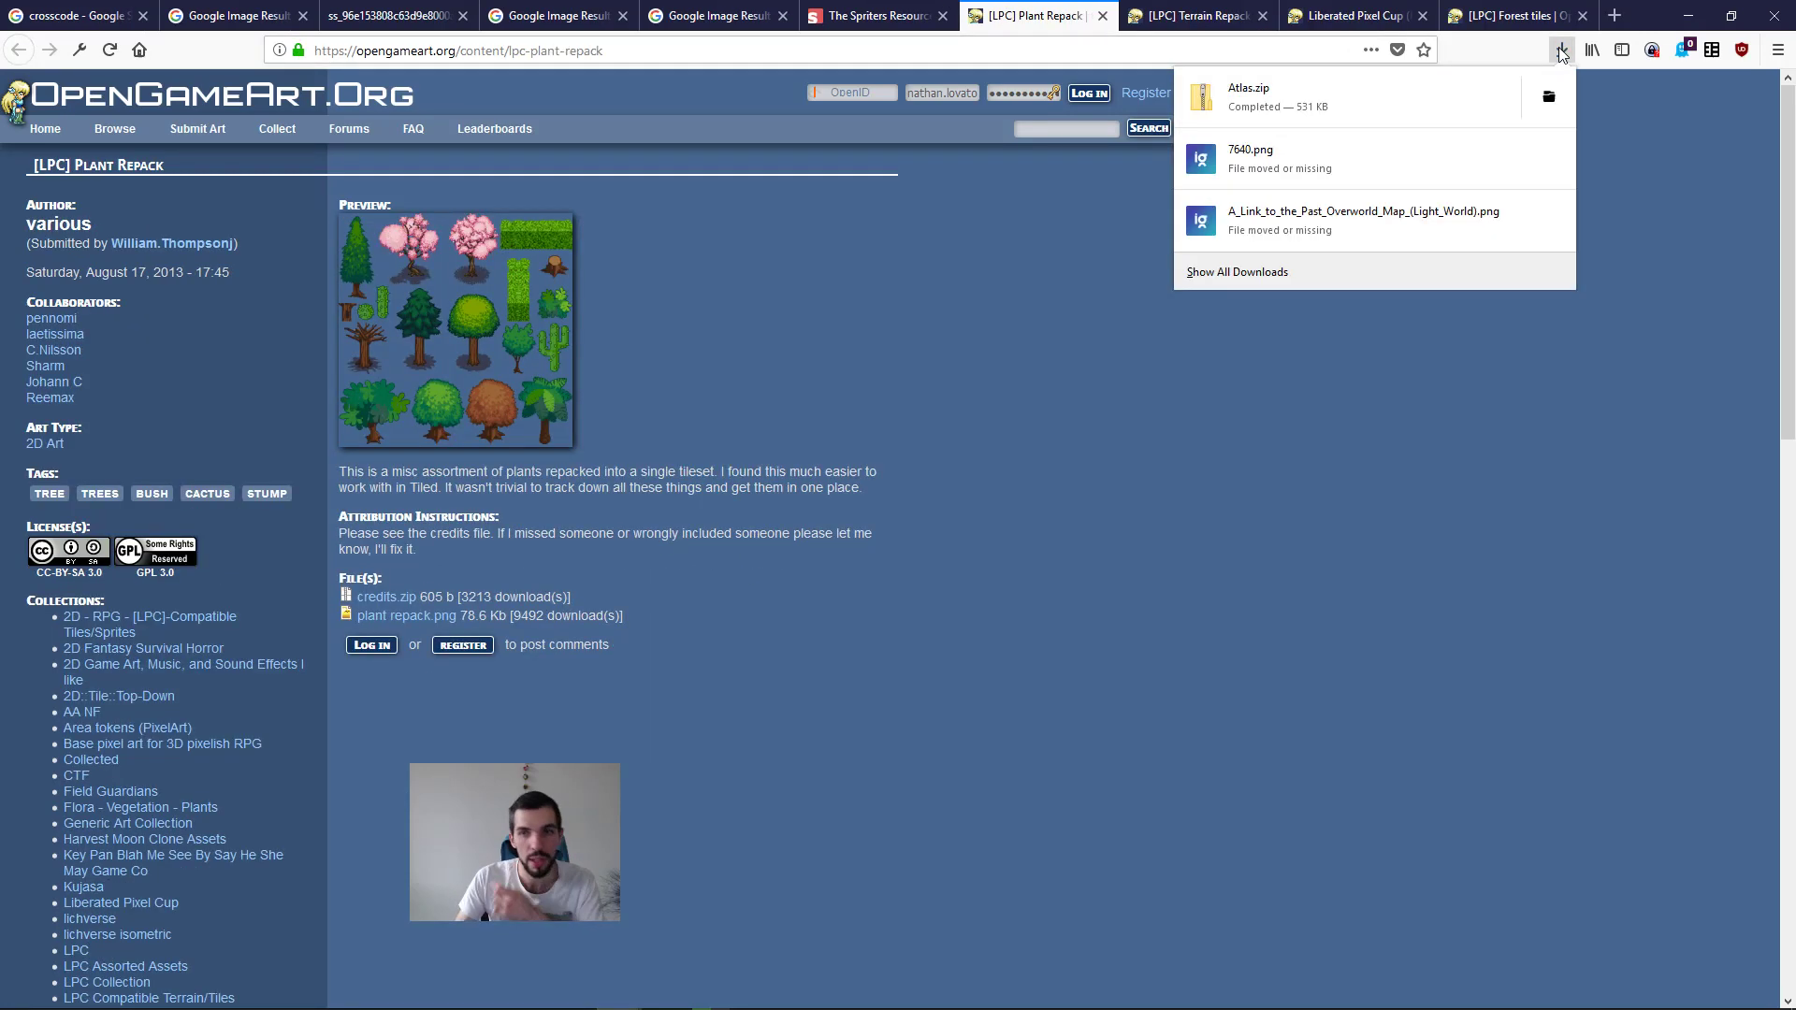
{"action": "left_click", "coordinate": [1571, 104]}
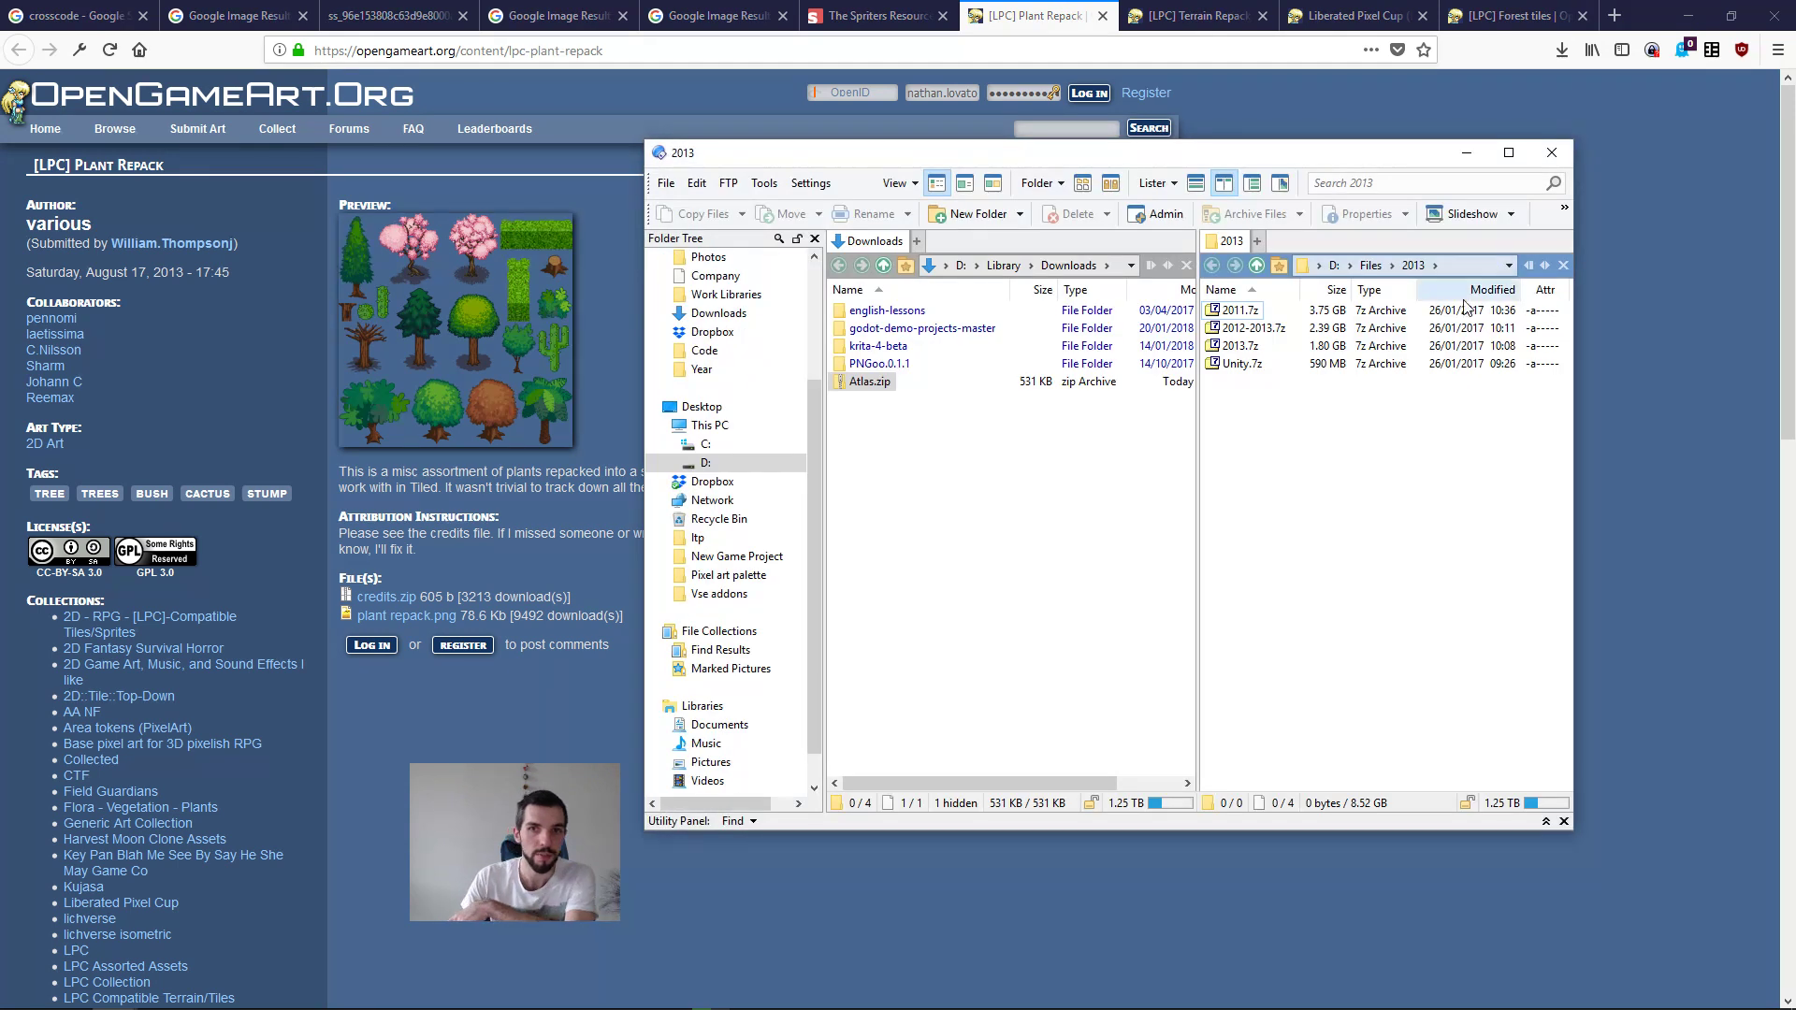
{"action": "left_click", "coordinate": [1195, 478]}
{"action": "key", "text": "super+Up"}
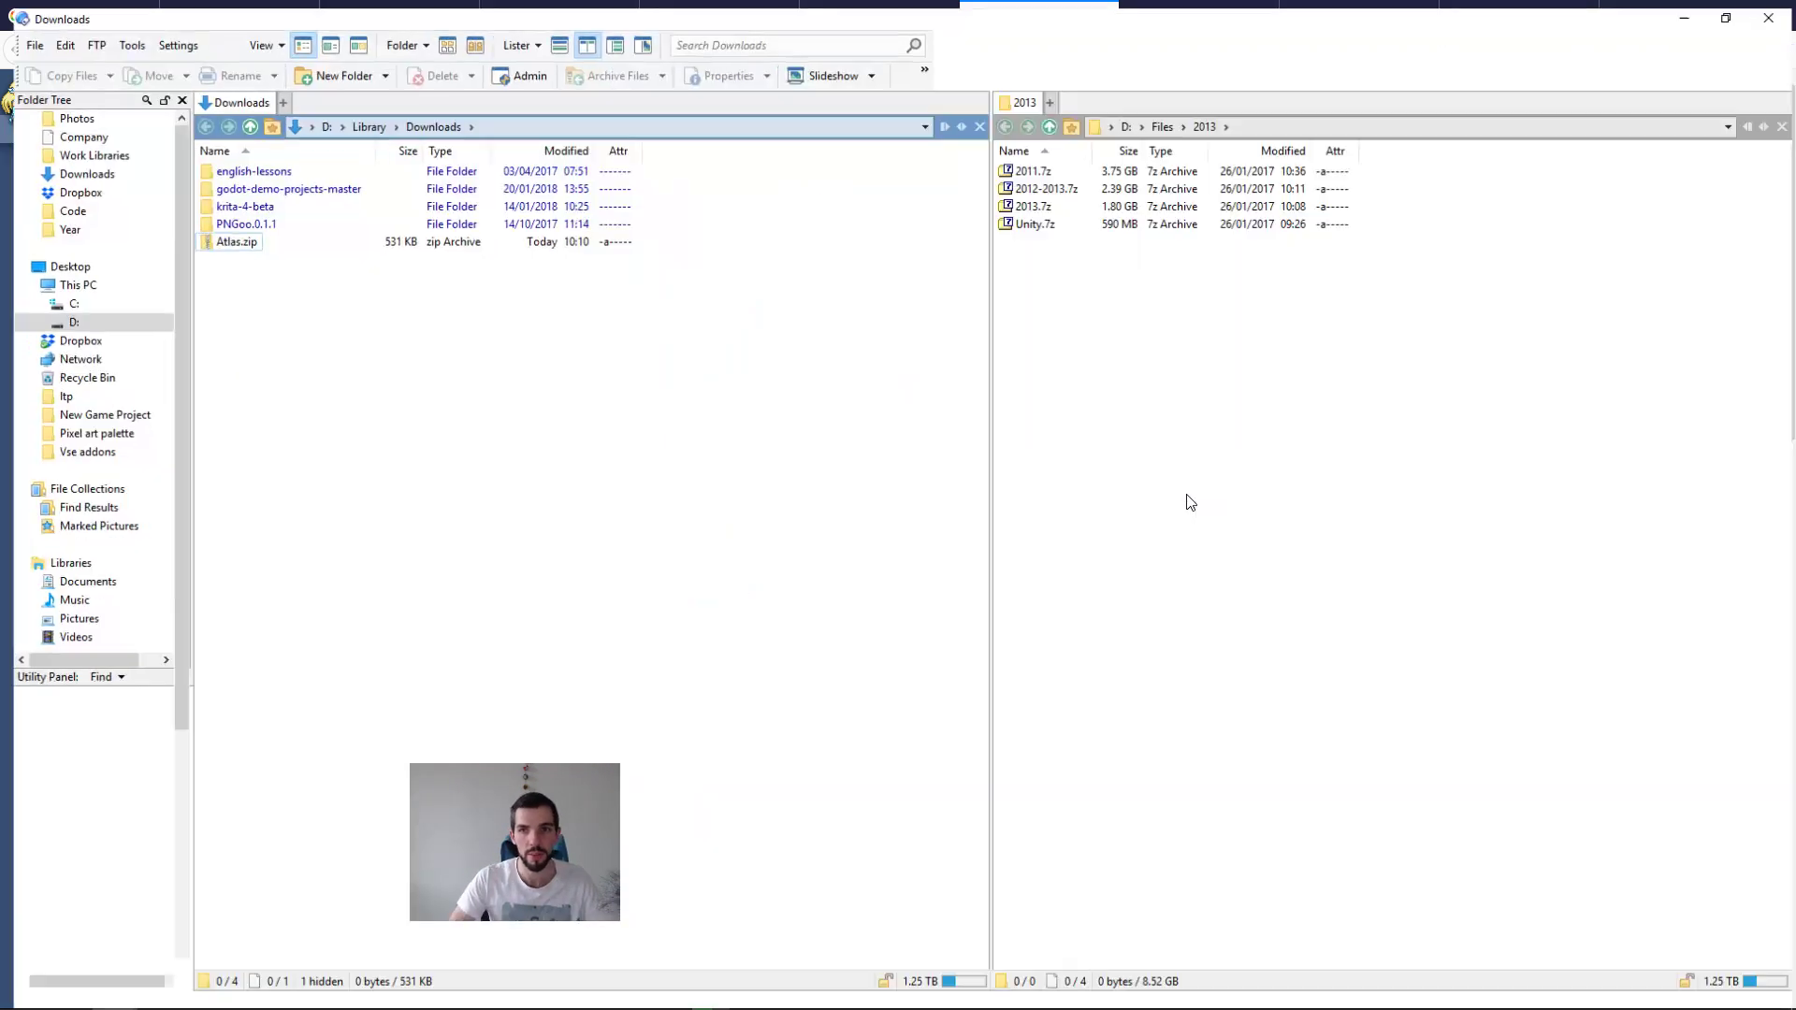
{"action": "middle_click", "coordinate": [1029, 95]}
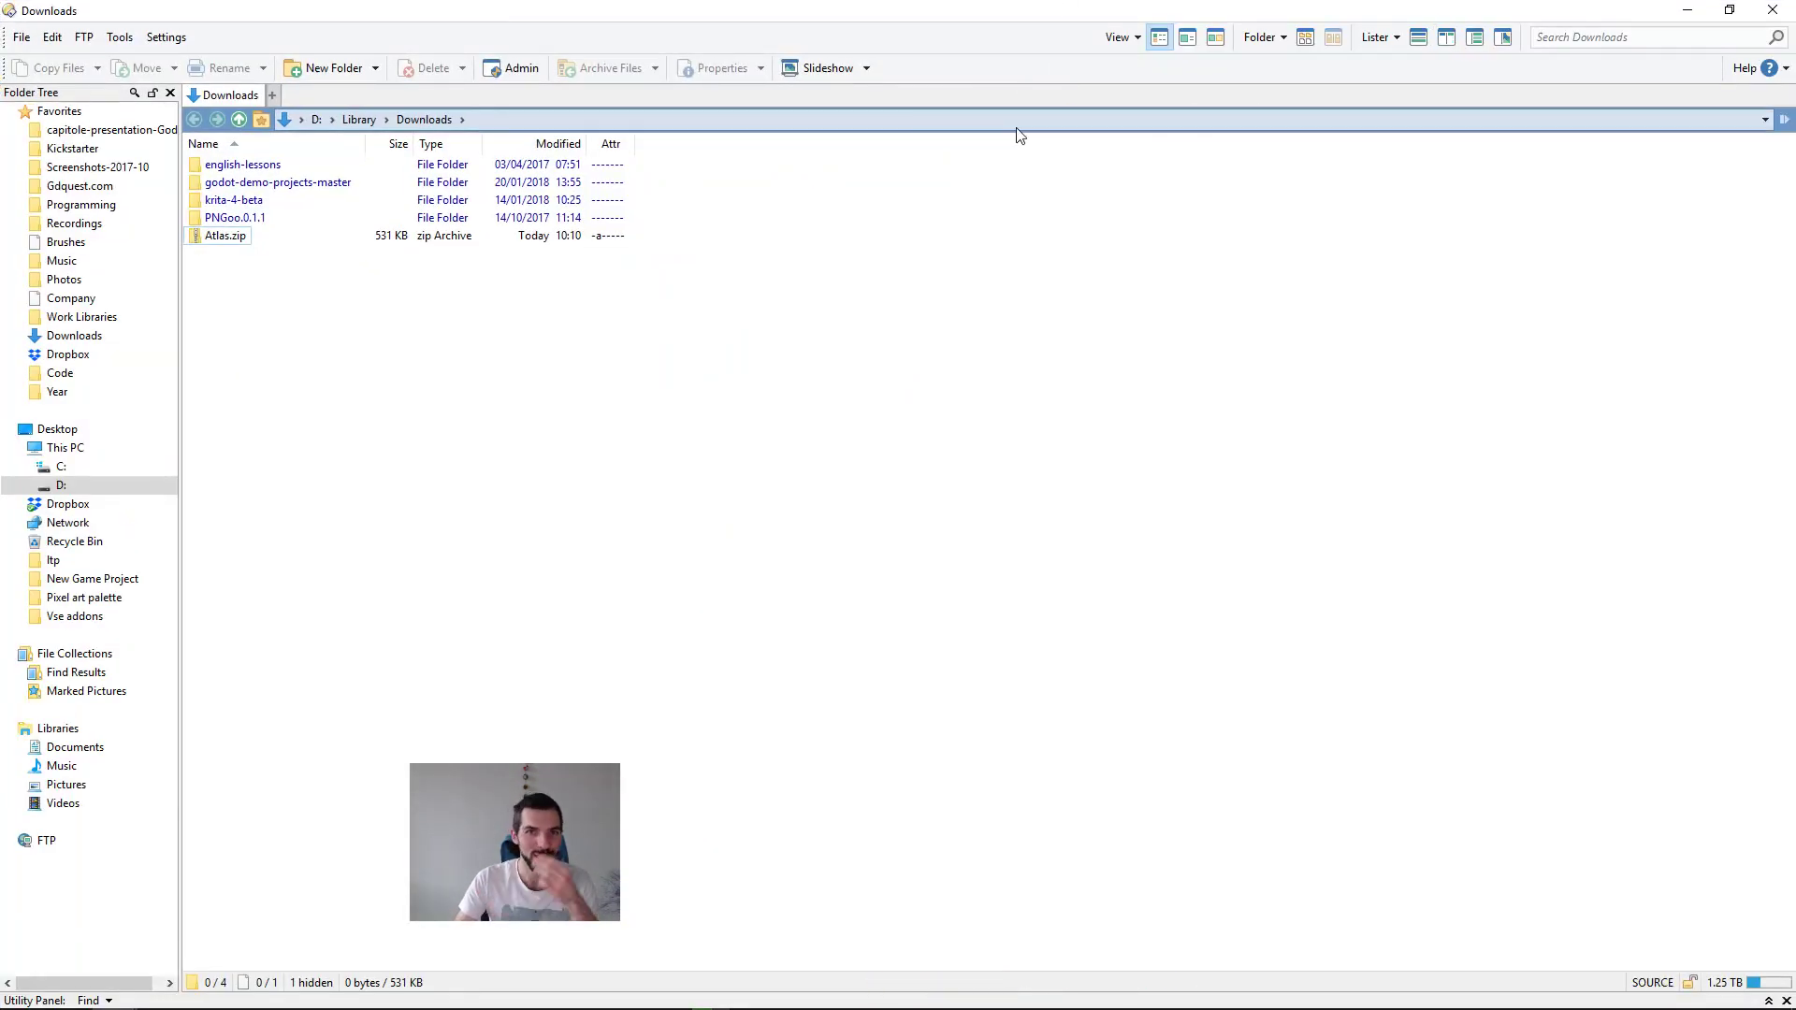
Step: Extract Atlas.zip into the Downloads folder and delete the archive
{"action": "key", "text": "Up"}
{"action": "key", "text": "Down"}
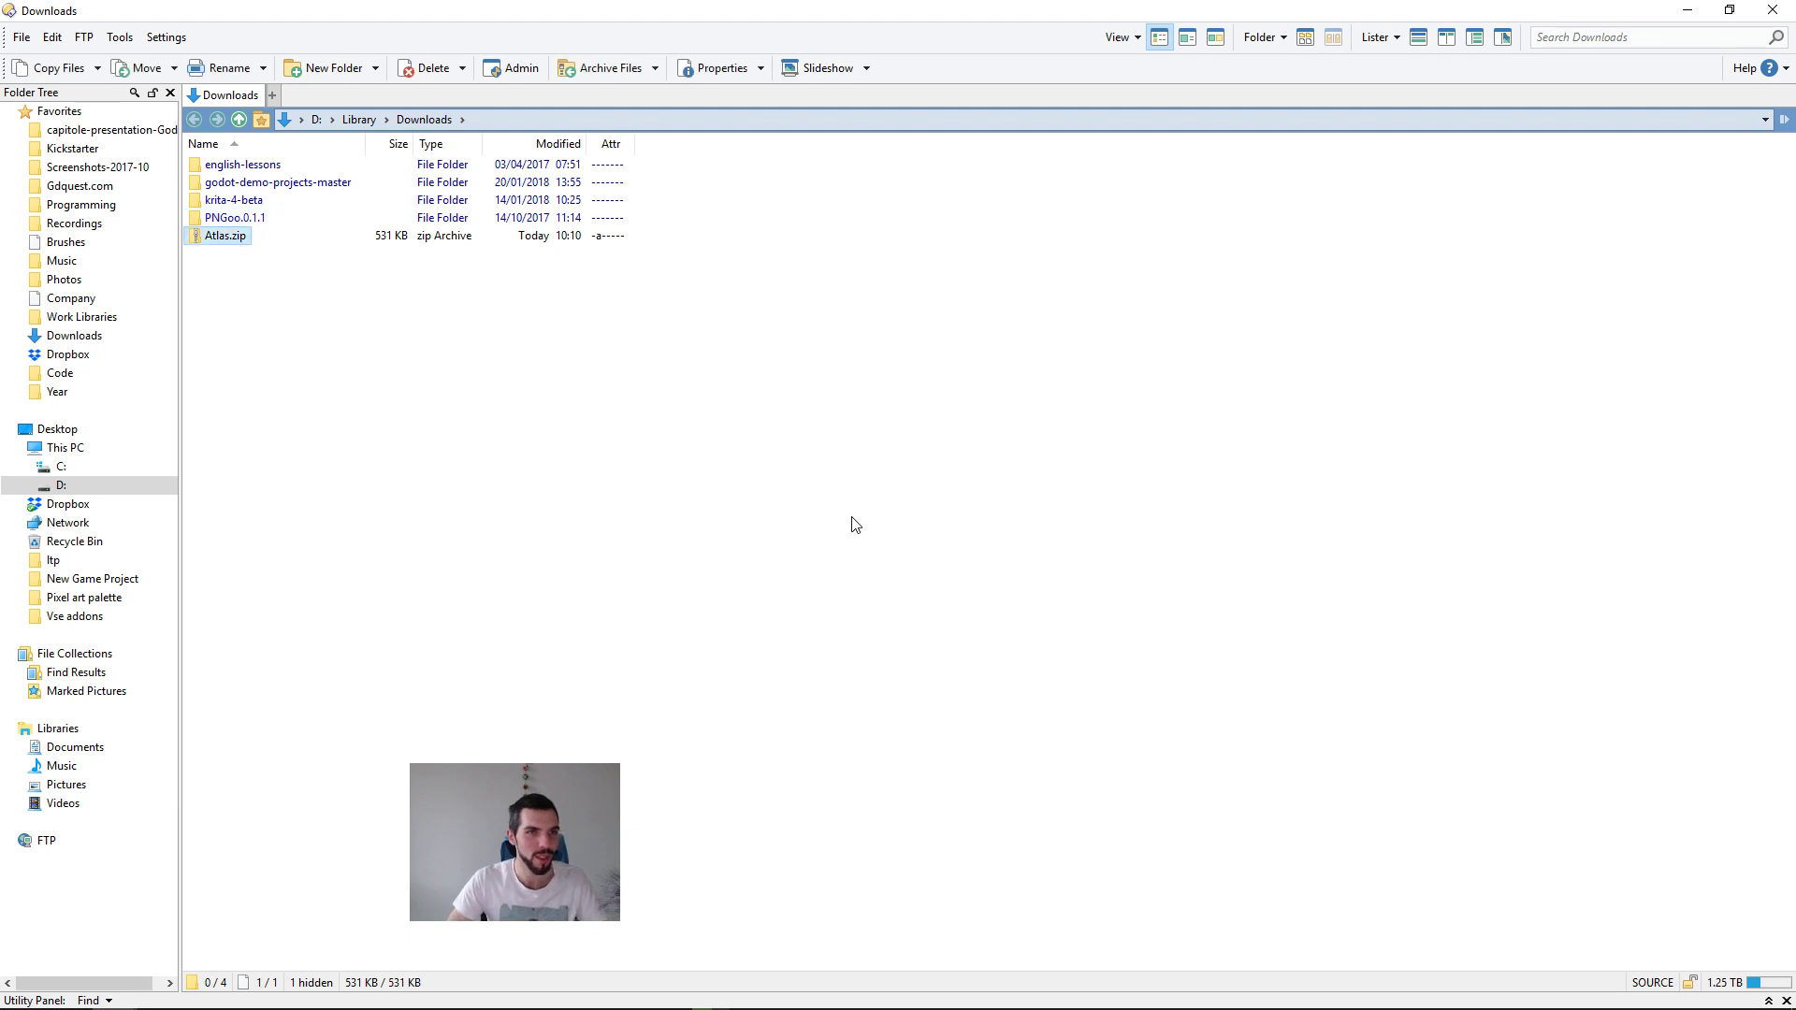
{"action": "key", "text": "ctrl+e"}
{"action": "key", "text": "Down"}
{"action": "key", "text": "Delete"}
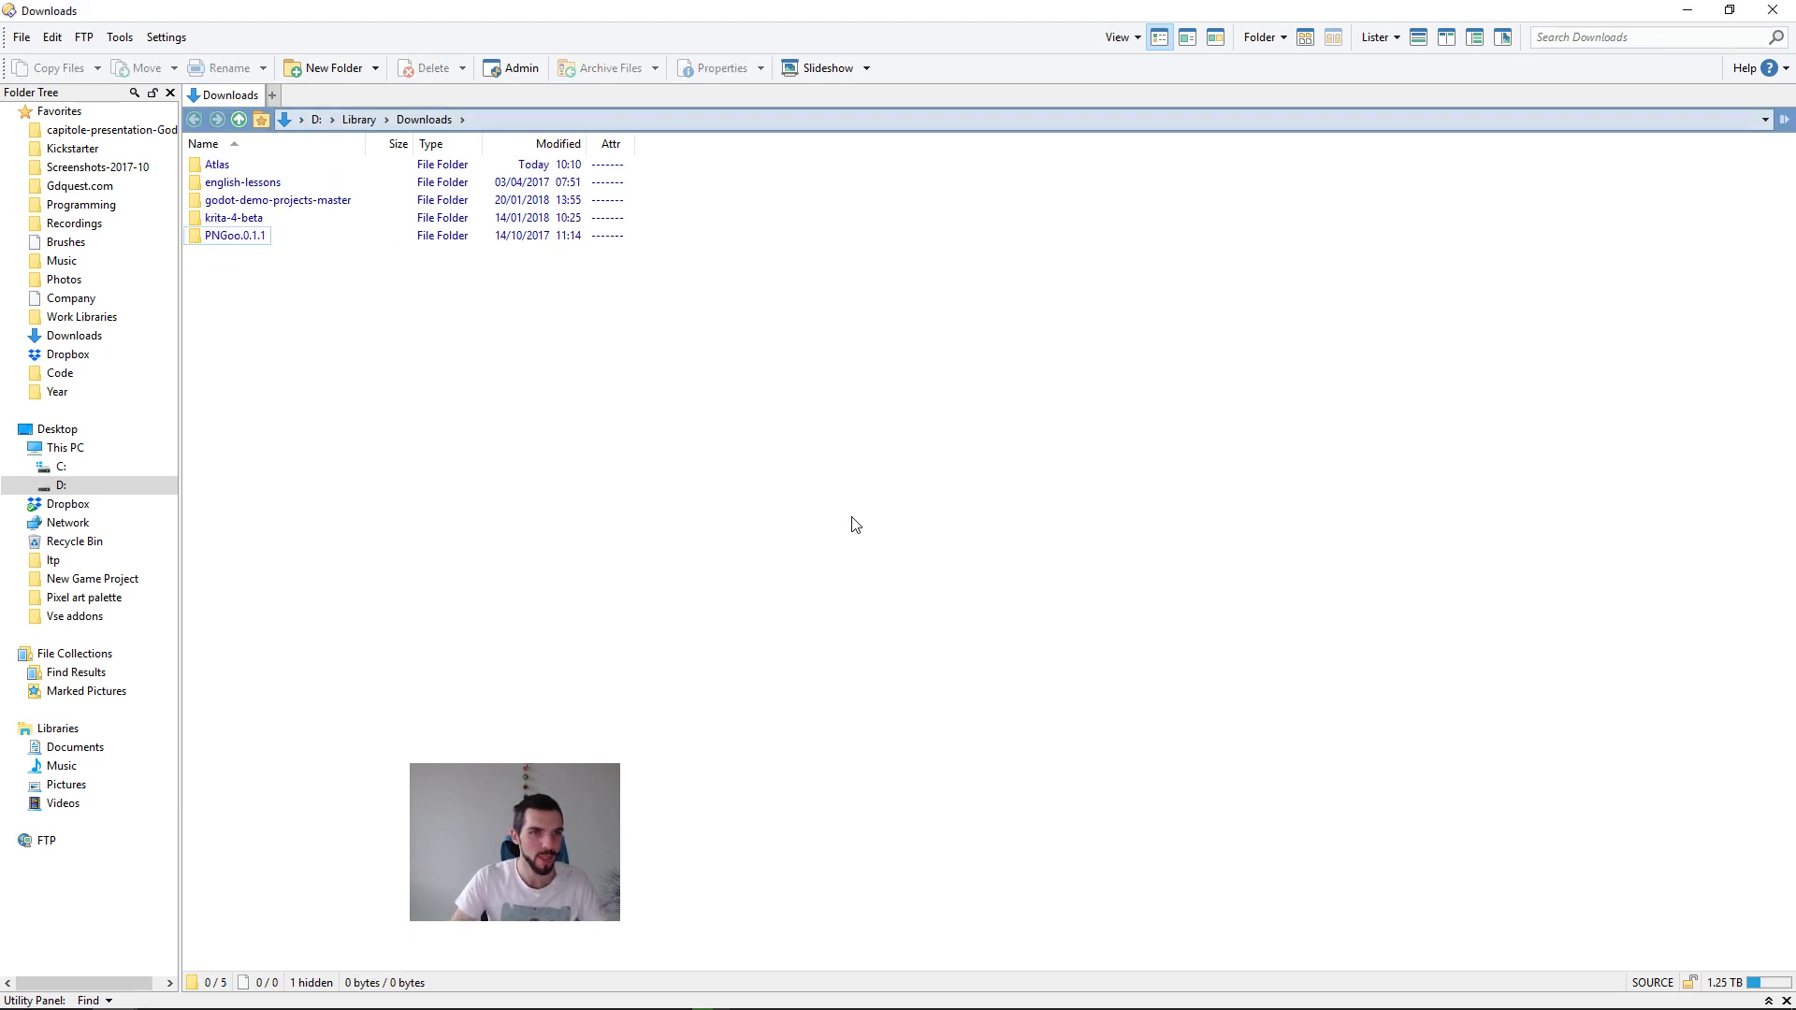
Step: Show the extracted Atlas folder as thumbnails, view terrain_atlas.png at full size and close the image viewer
{"action": "key", "text": "Home"}
{"action": "key", "text": "Return"}
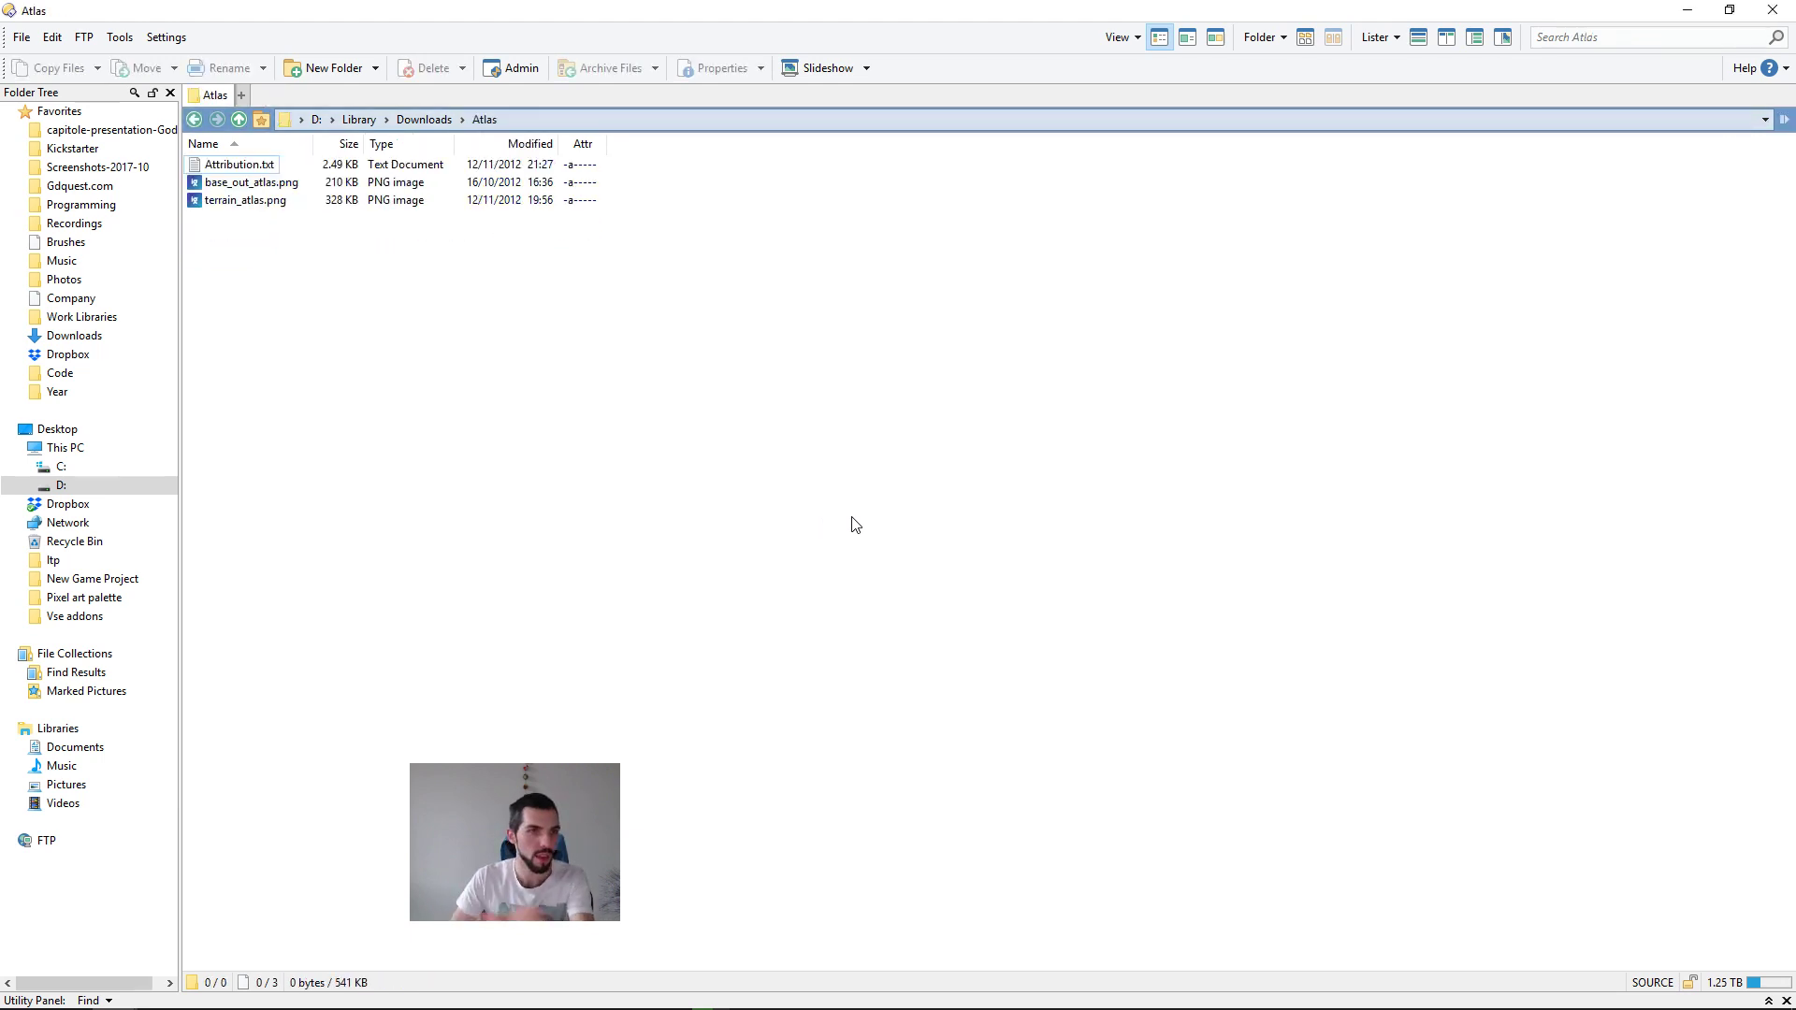
{"action": "key", "text": "ctrl+6"}
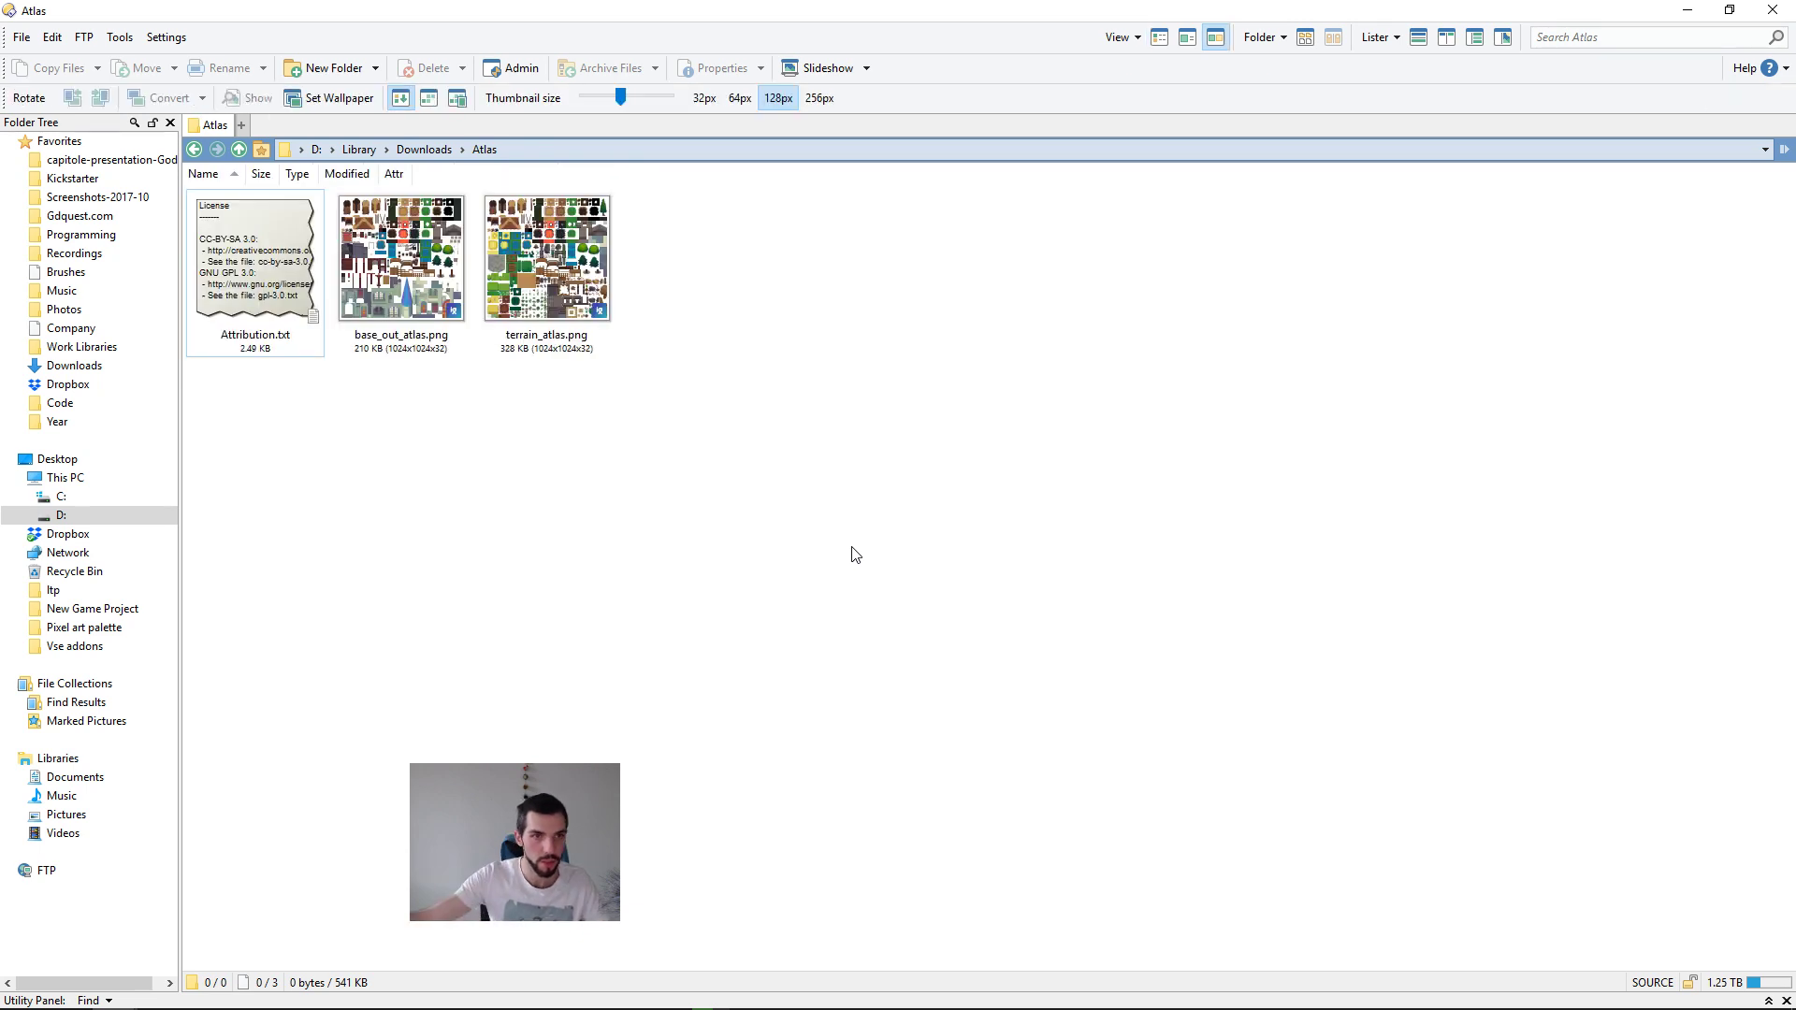
{"action": "left_click", "coordinate": [522, 282]}
{"action": "double_click", "coordinate": [522, 282]}
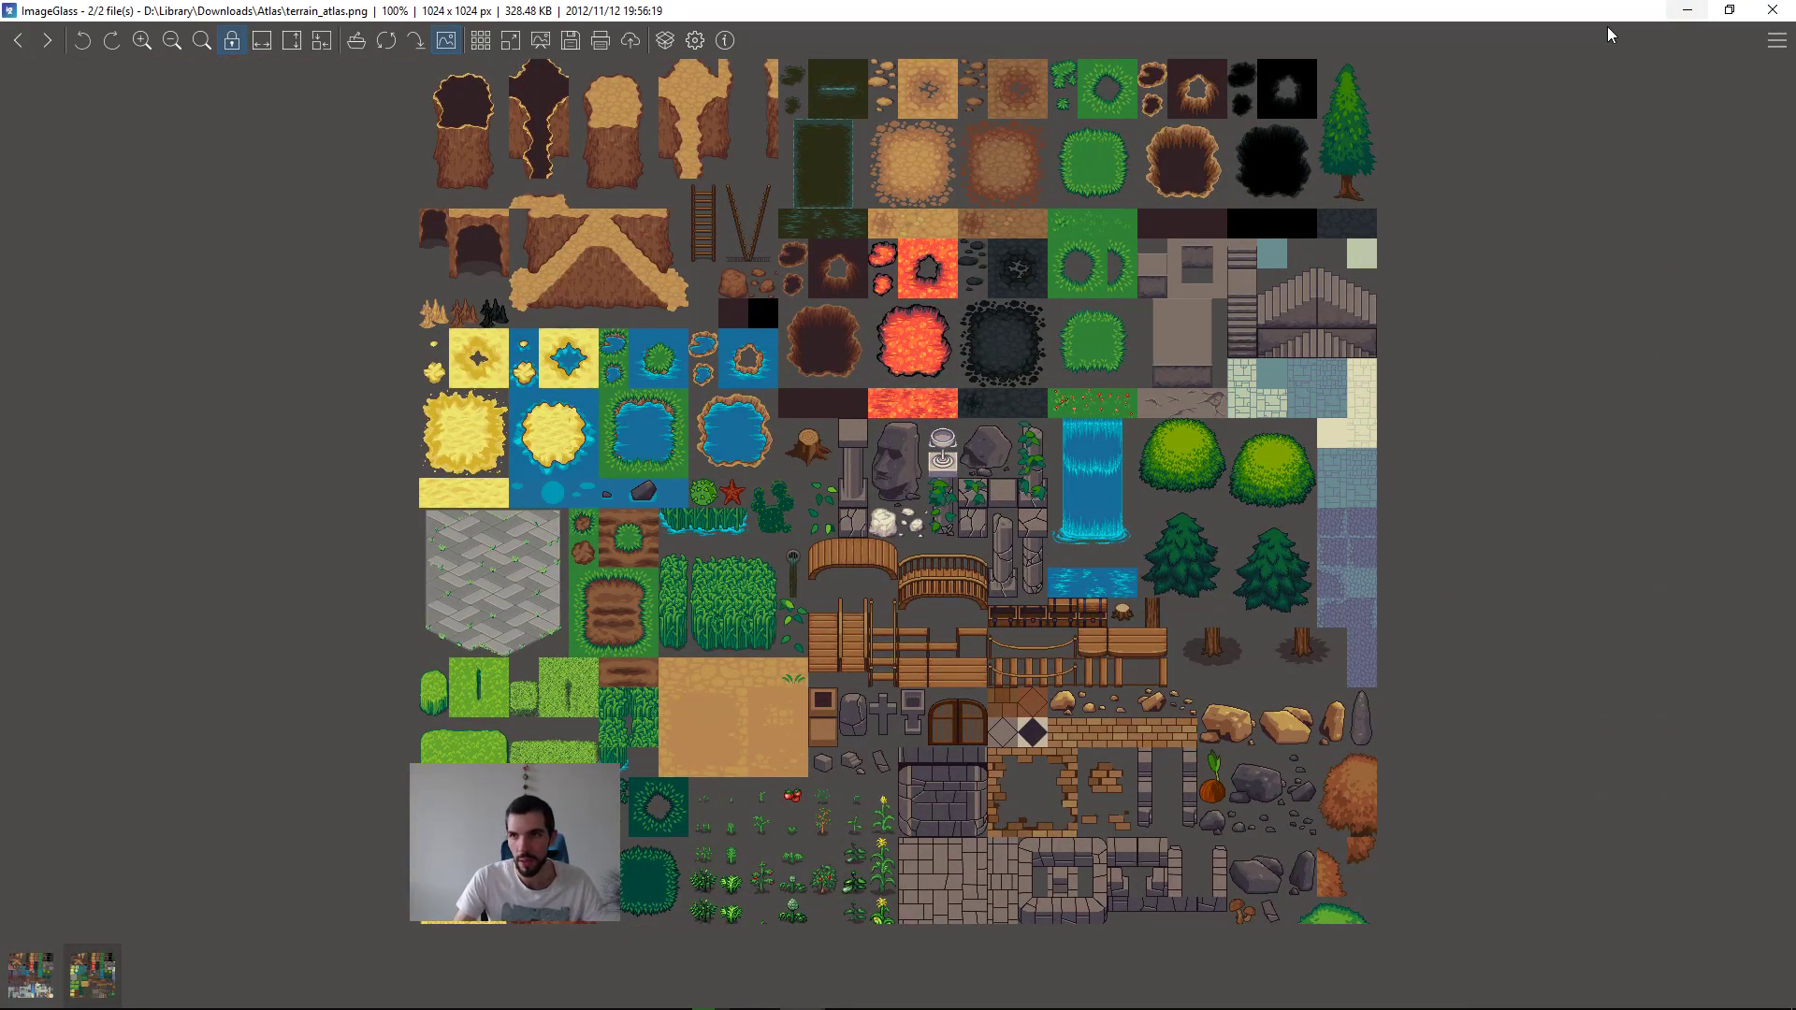
{"action": "left_click", "coordinate": [1789, 7]}
Step: Place terrain_atlas.png from the Atlas folder into the Affinity Designer prototype document, on the empty canvas beside the 2by2-basic artboard
{"action": "left_click_drag", "start_coordinate": [1179, 11], "coordinate": [1274, 79]}
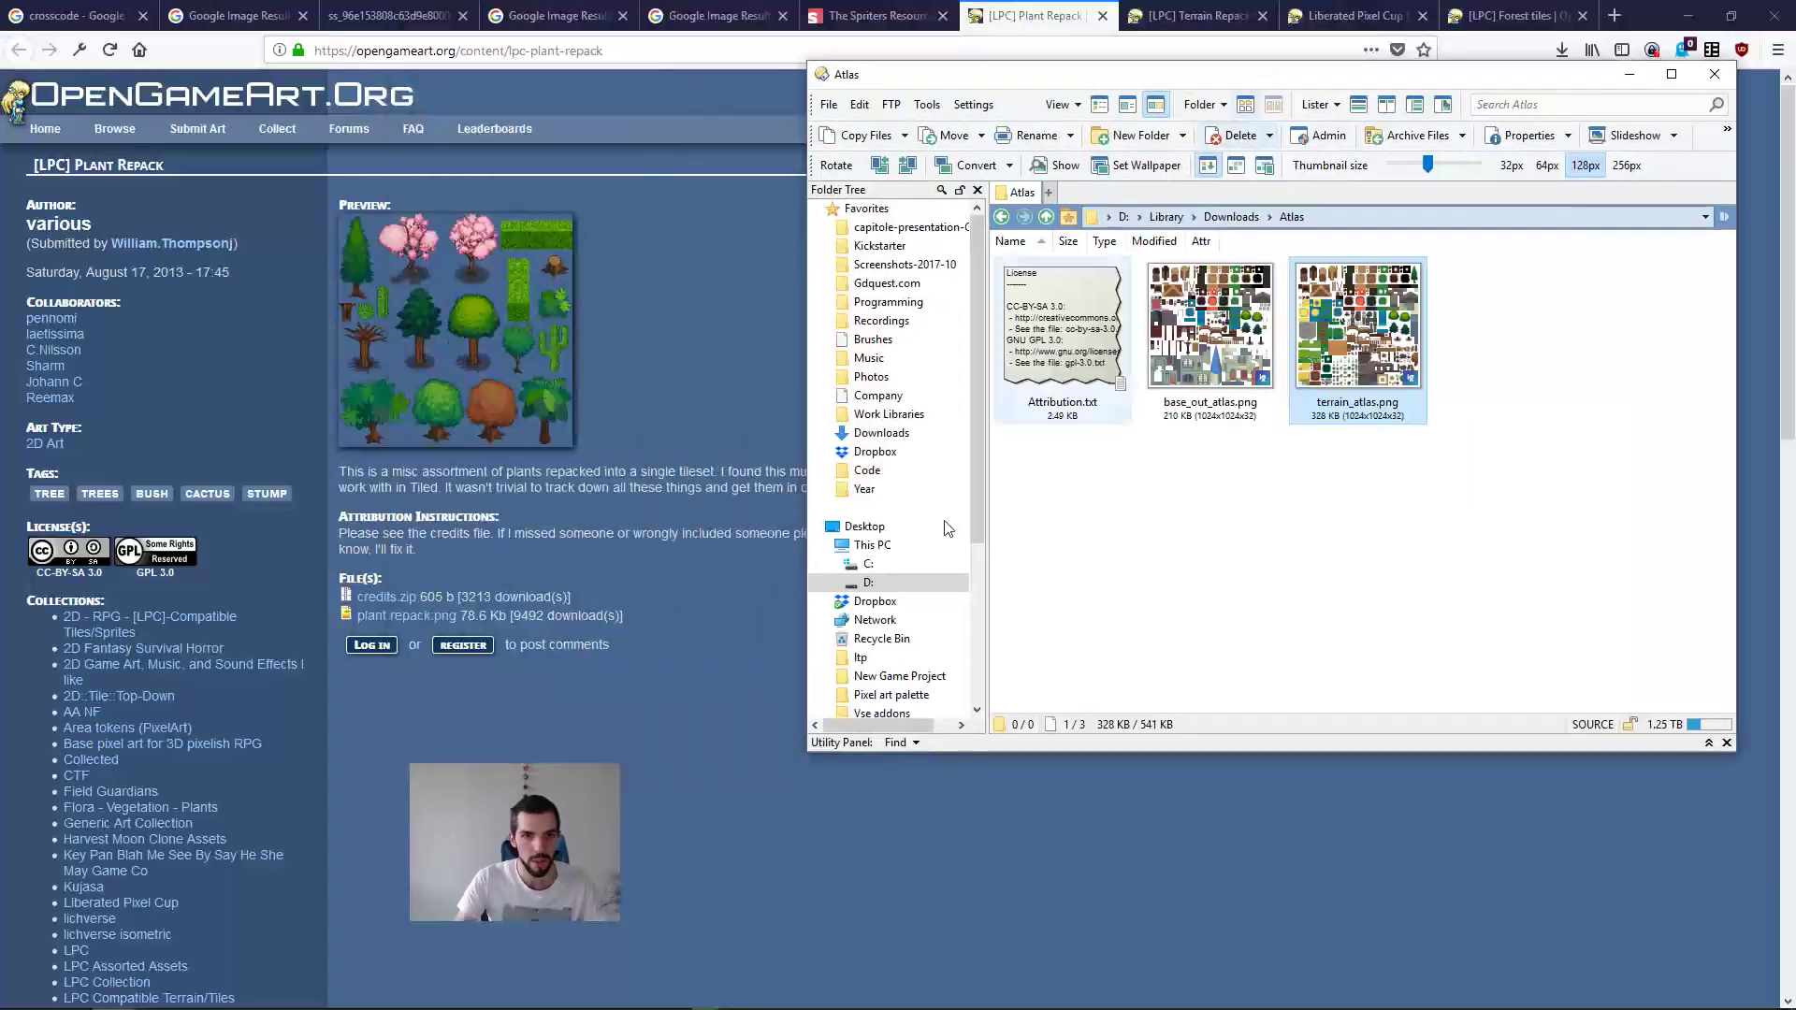
{"action": "mouse_move", "coordinate": [601, 975]}
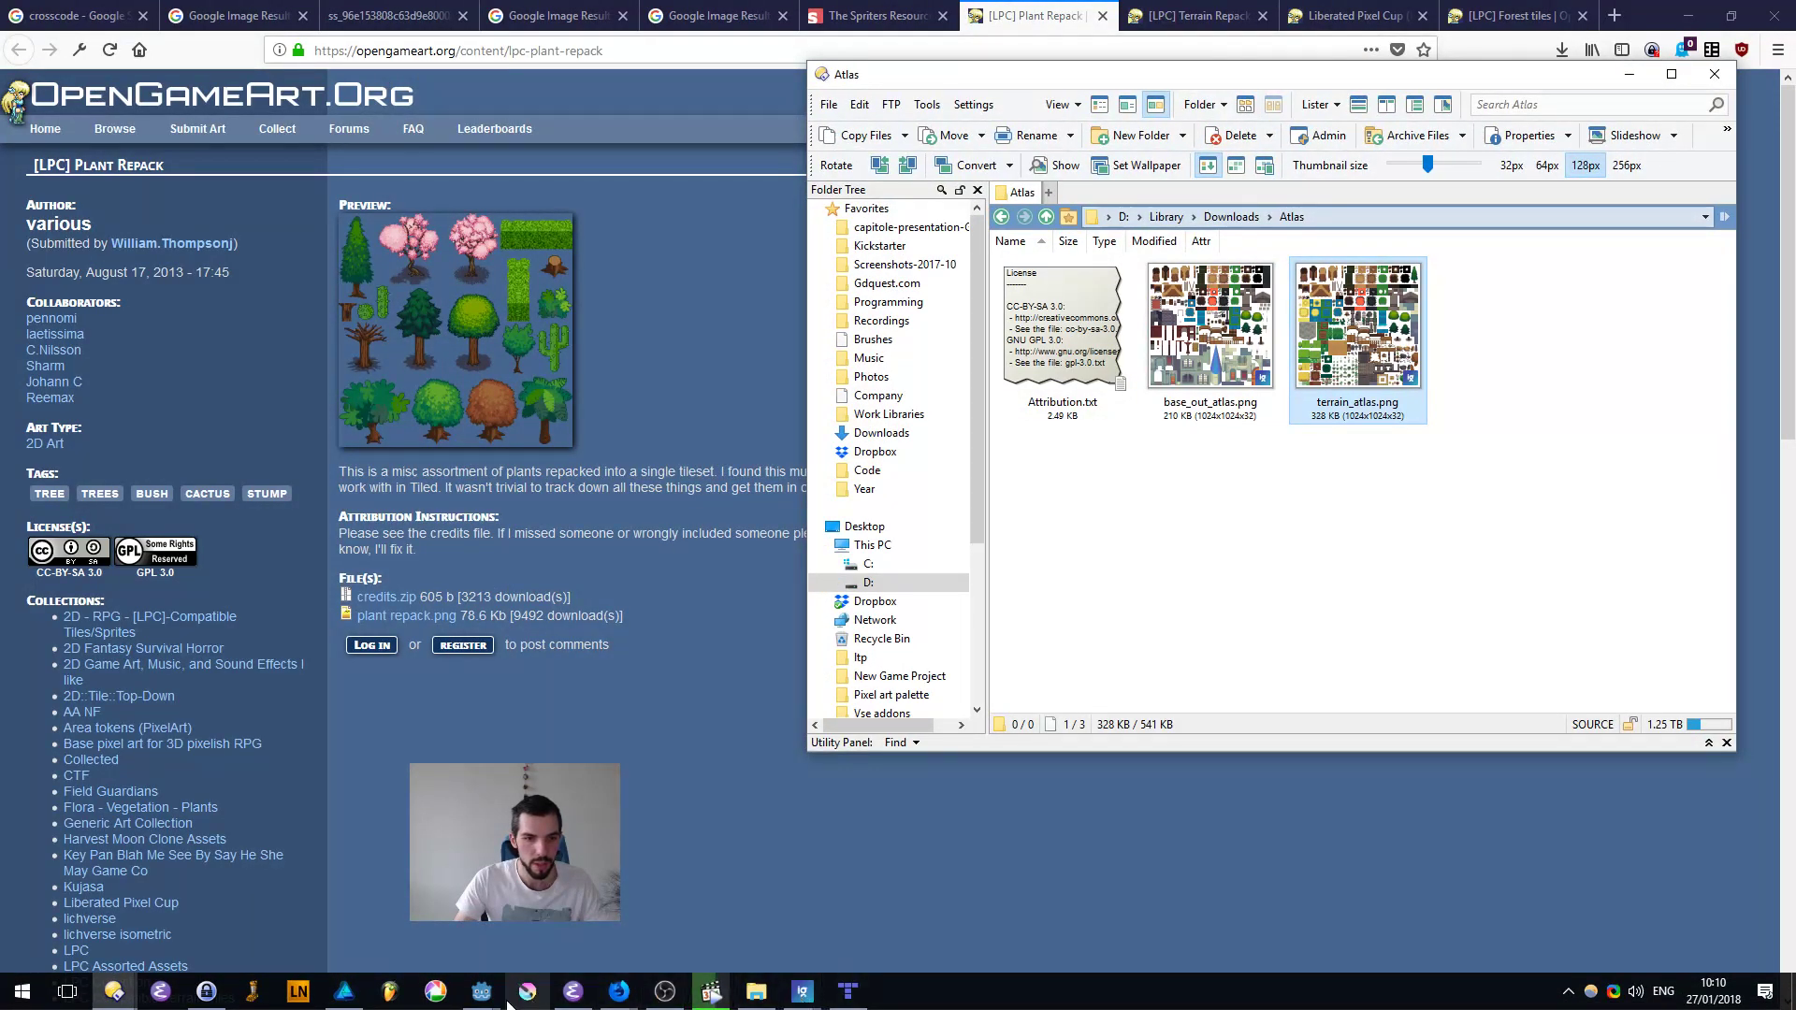
{"action": "left_click", "coordinate": [361, 997]}
{"action": "scroll", "coordinate": [630, 520], "scroll_direction": "down", "scroll_amount": 5, "text": "ctrl"}
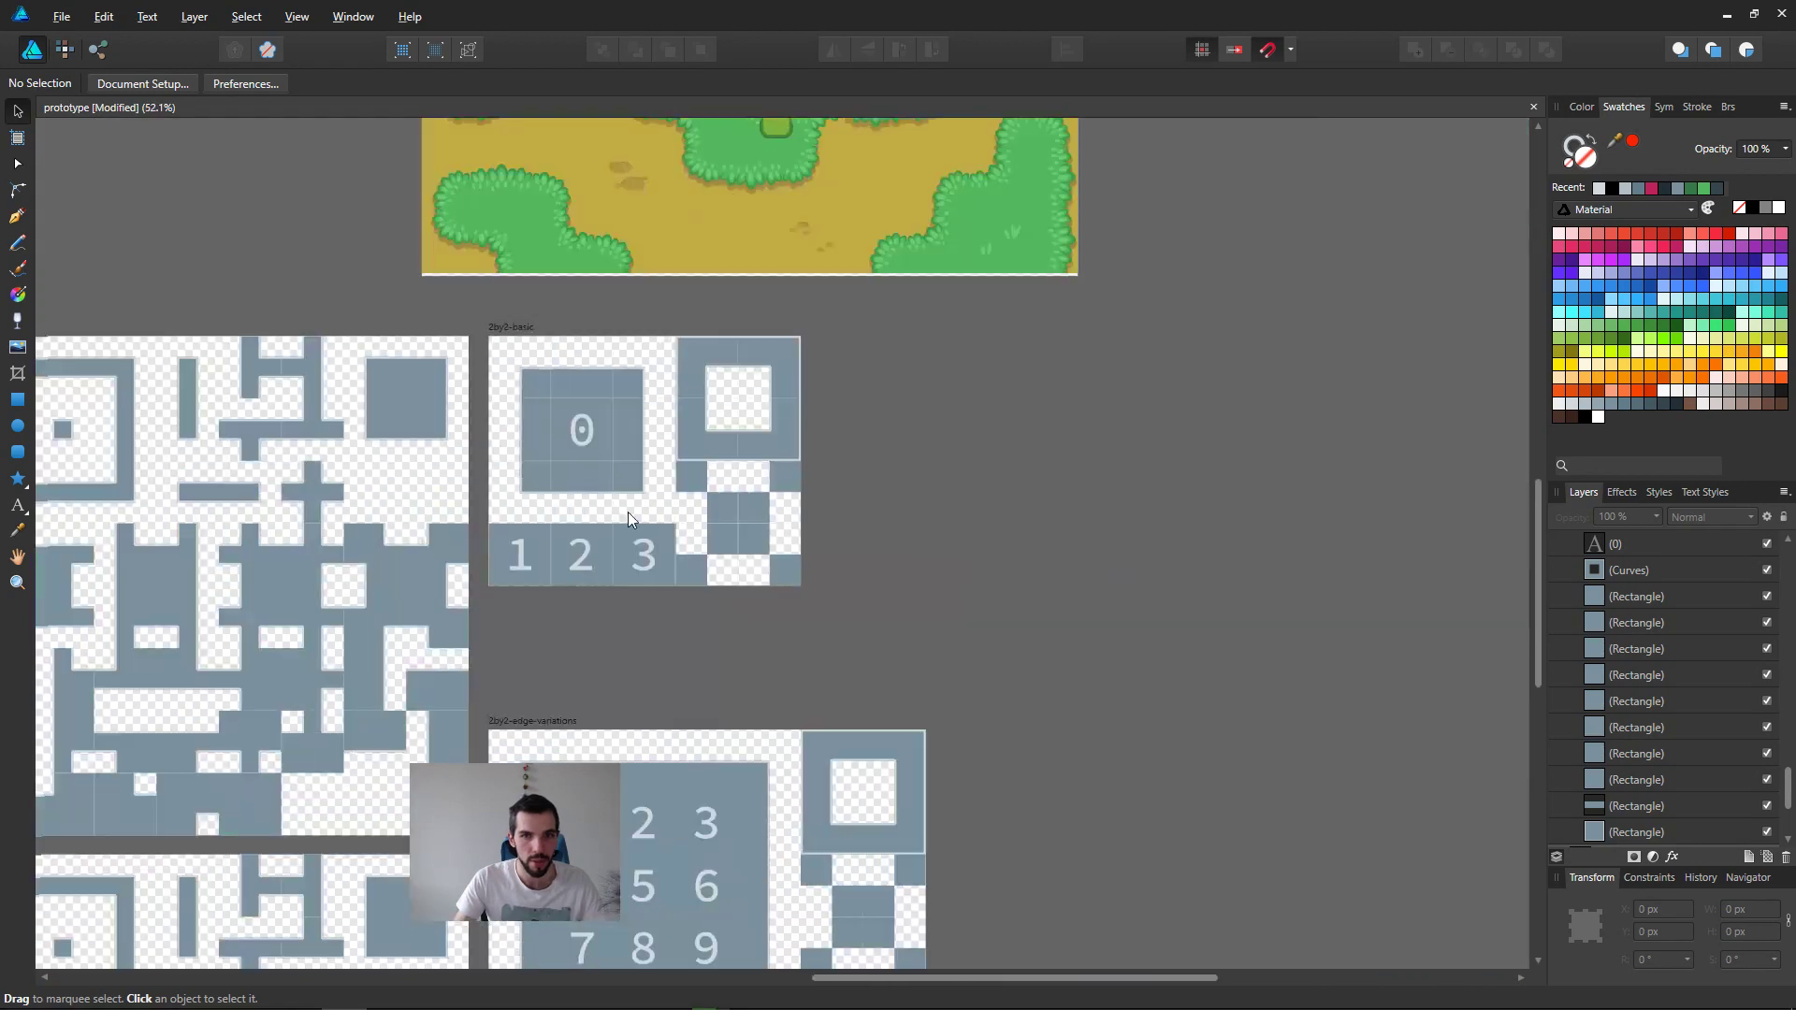
{"action": "key", "text": "alt+Tab"}
{"action": "left_click_drag", "start_coordinate": [1357, 327], "coordinate": [1218, 856]}
{"action": "middle_click_drag", "start_coordinate": [1357, 962], "coordinate": [1195, 671]}
{"action": "left_click_drag", "start_coordinate": [1202, 676], "coordinate": [964, 281]}
{"action": "scroll", "coordinate": [965, 284], "scroll_direction": "up", "scroll_amount": 4, "text": "ctrl"}
{"action": "middle_click_drag", "start_coordinate": [996, 397], "coordinate": [1079, 659]}
{"action": "left_click_drag", "start_coordinate": [1080, 659], "coordinate": [987, 432]}
{"action": "scroll", "coordinate": [966, 329], "scroll_direction": "down", "scroll_amount": 4, "text": "ctrl"}
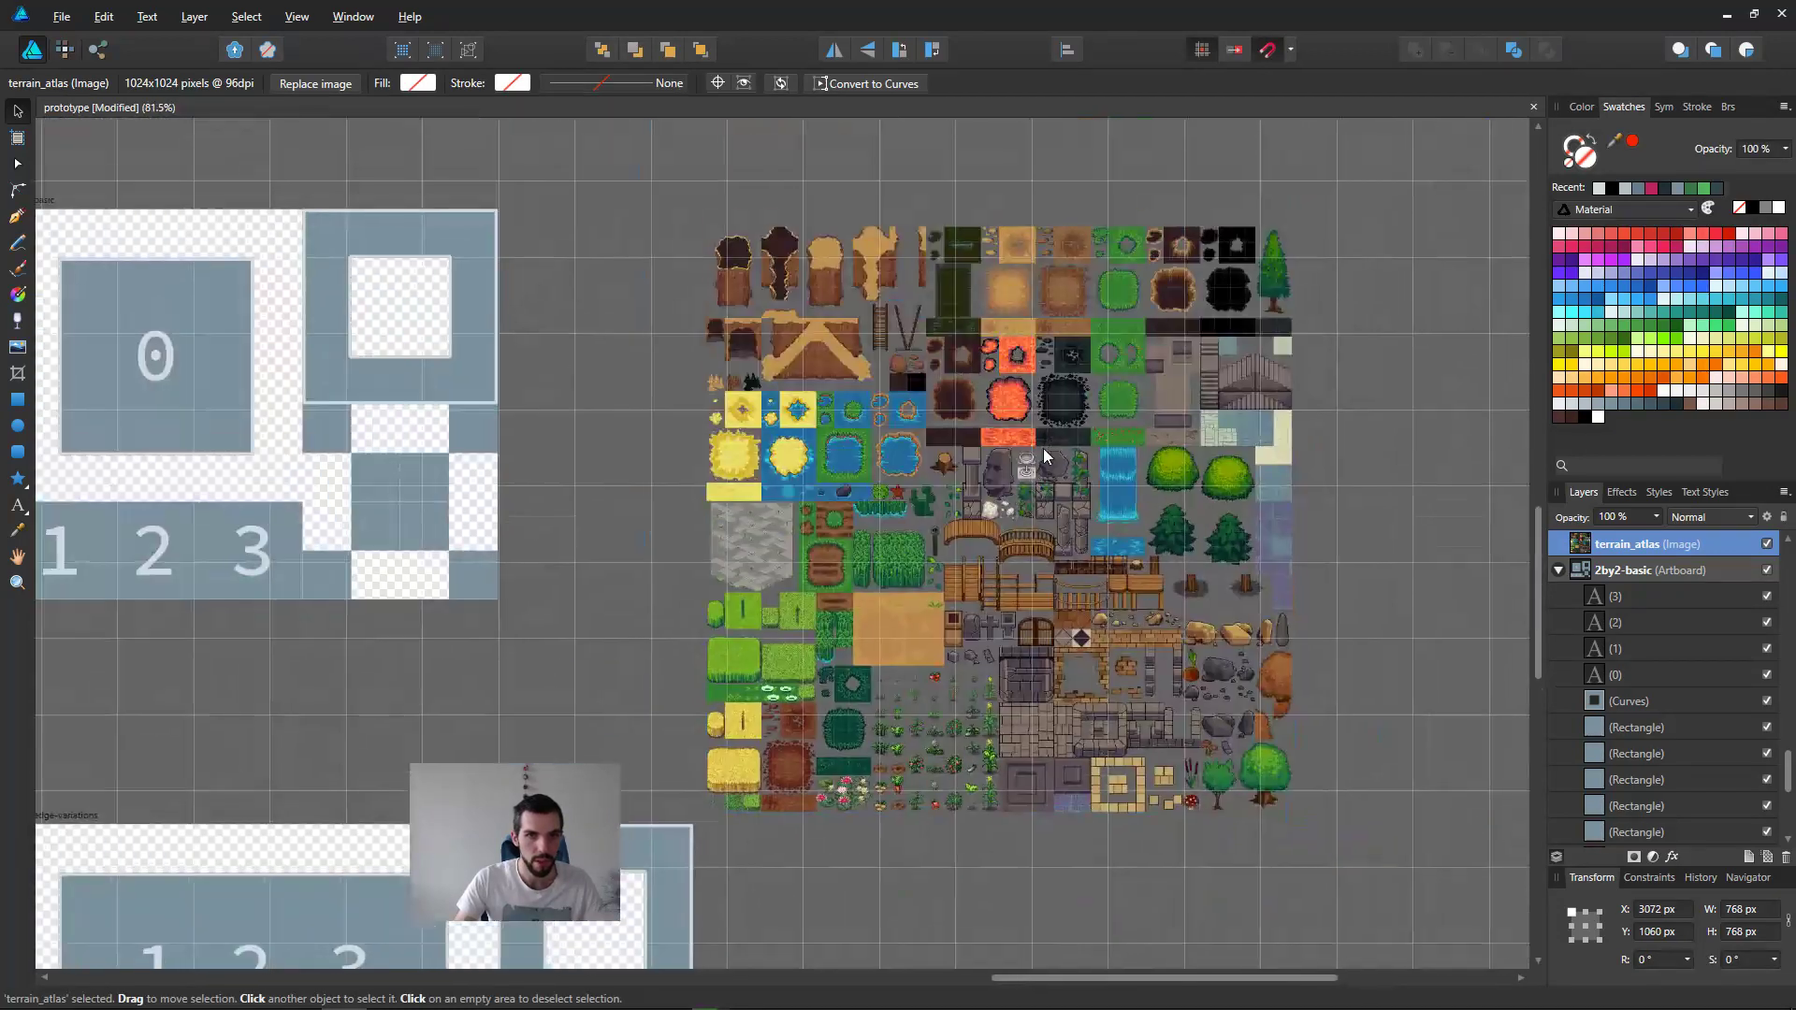
Step: Try to rasterize the terrain_atlas image outside any artboard
{"action": "right_click", "coordinate": [1631, 542]}
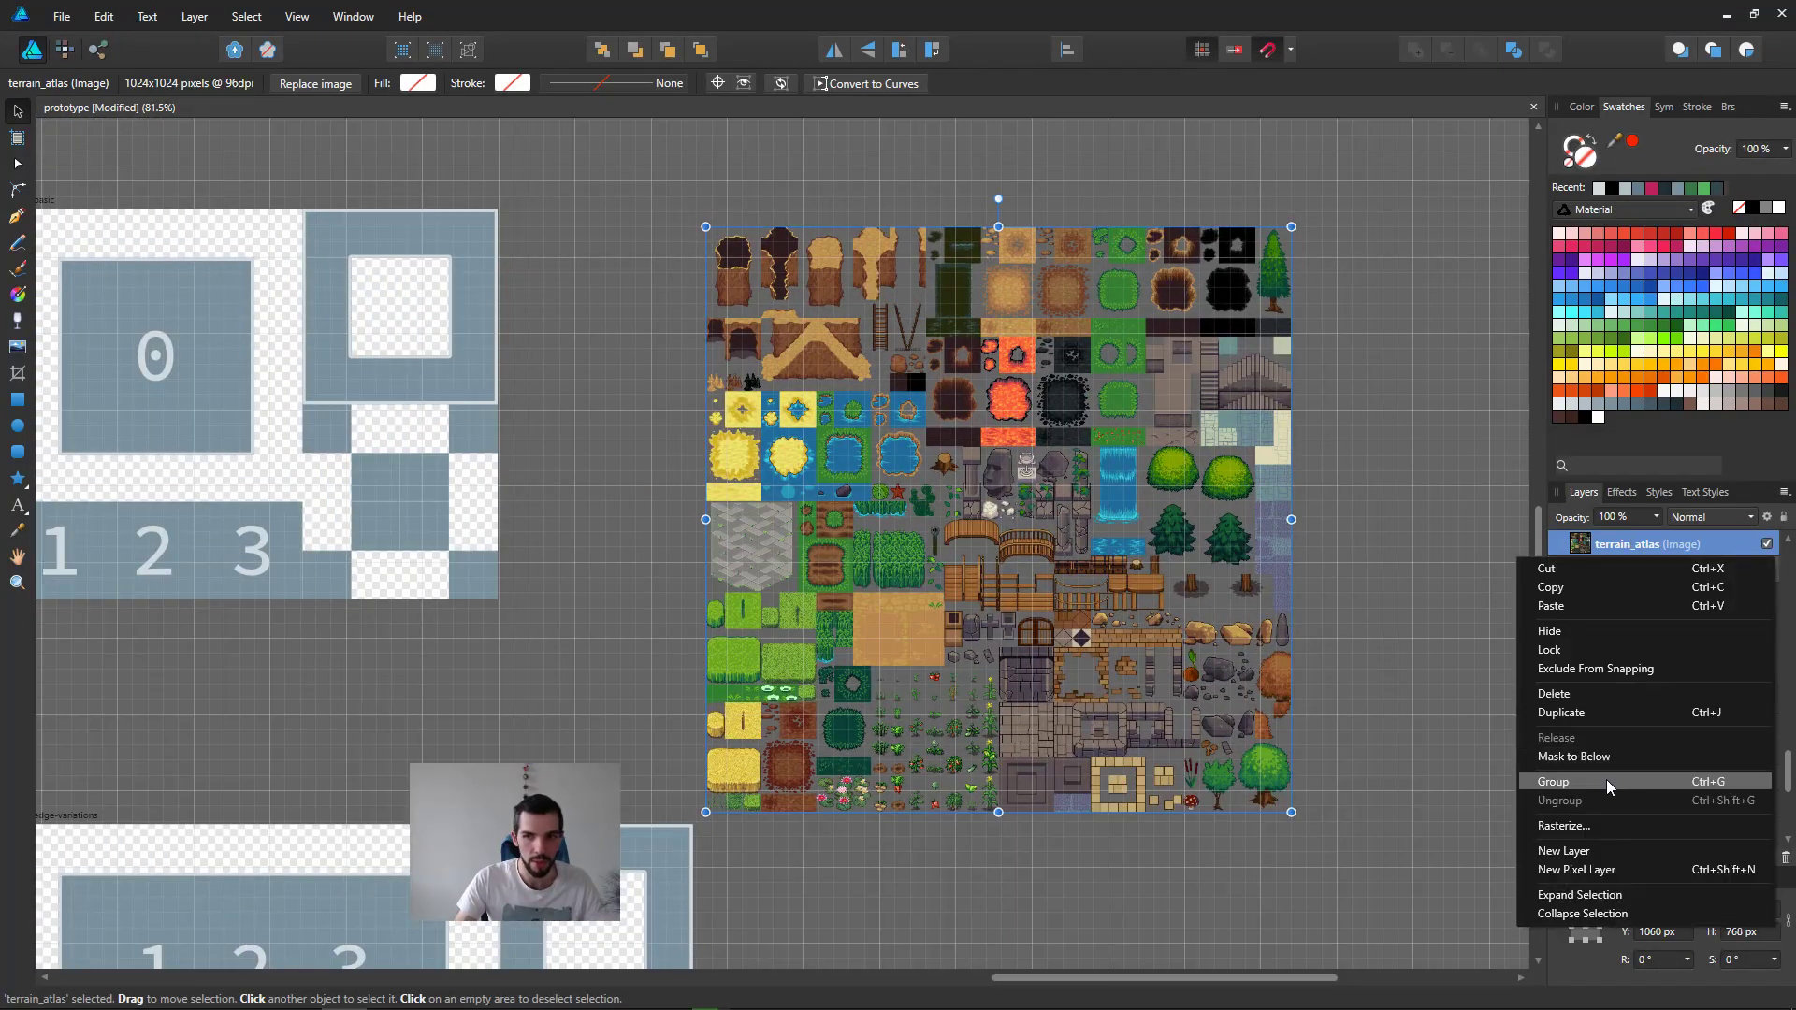
{"action": "left_click", "coordinate": [1602, 825]}
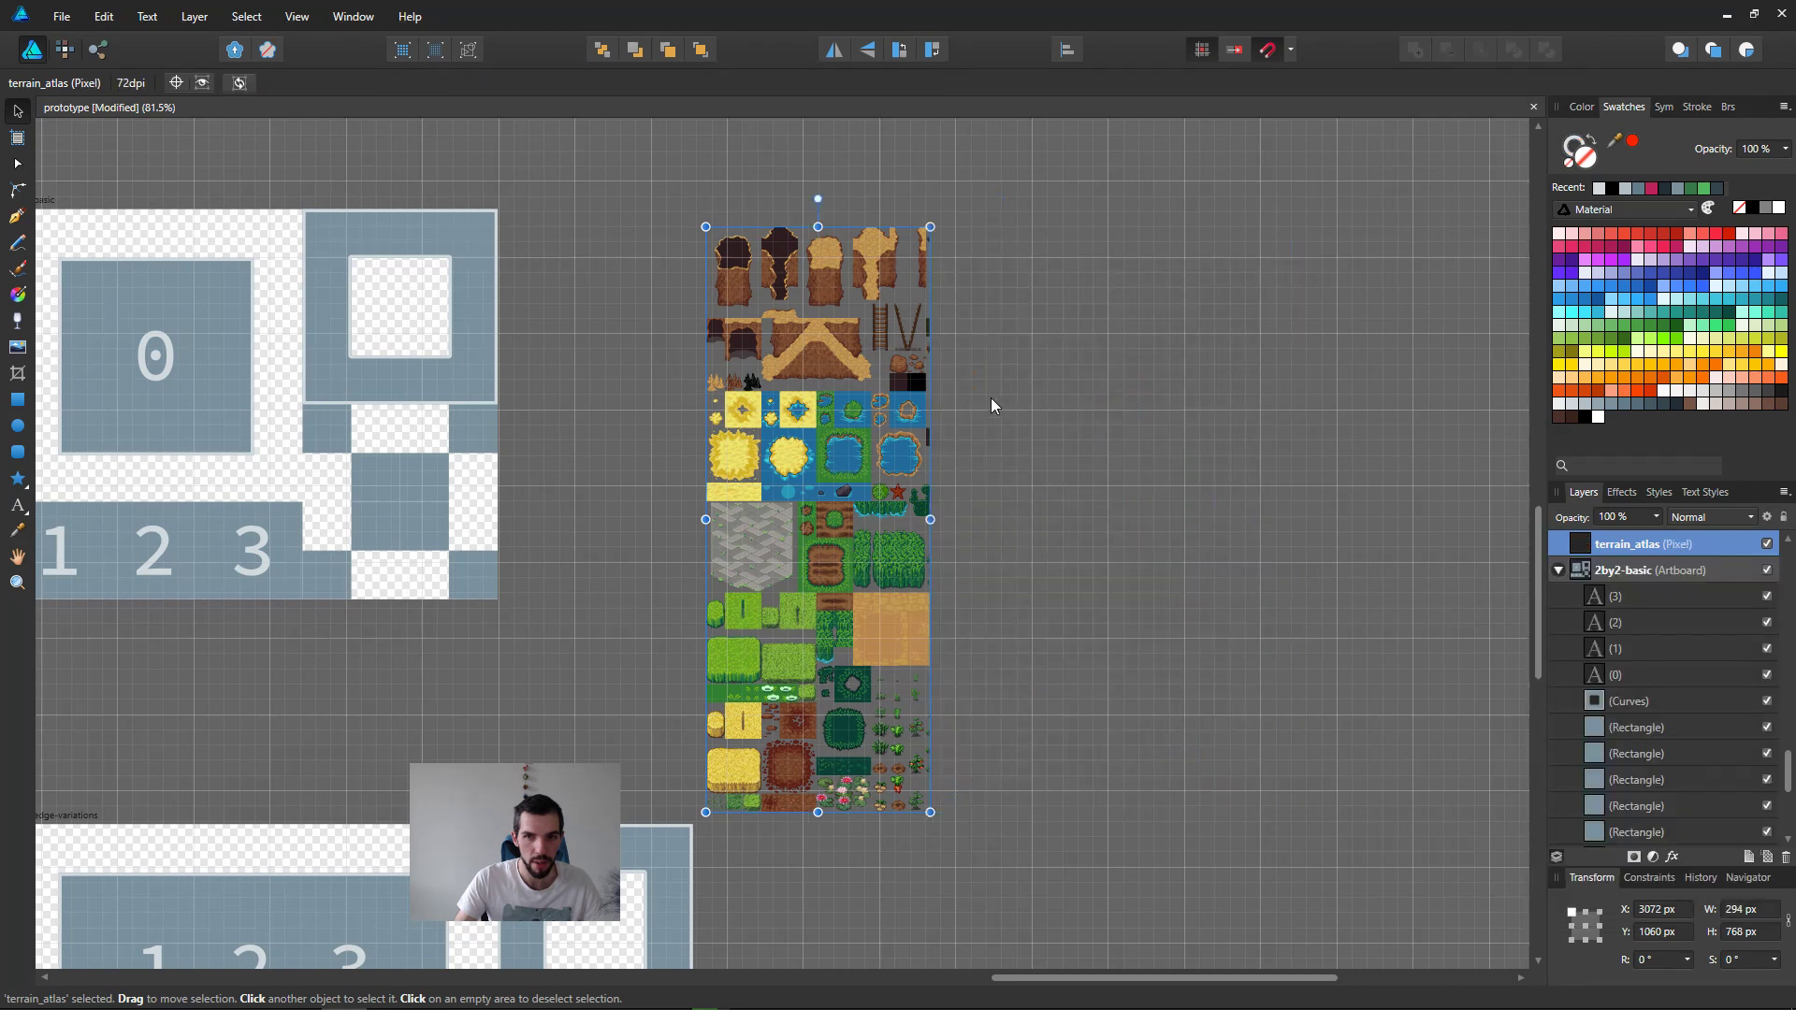
{"action": "key", "text": "ctrl+z"}
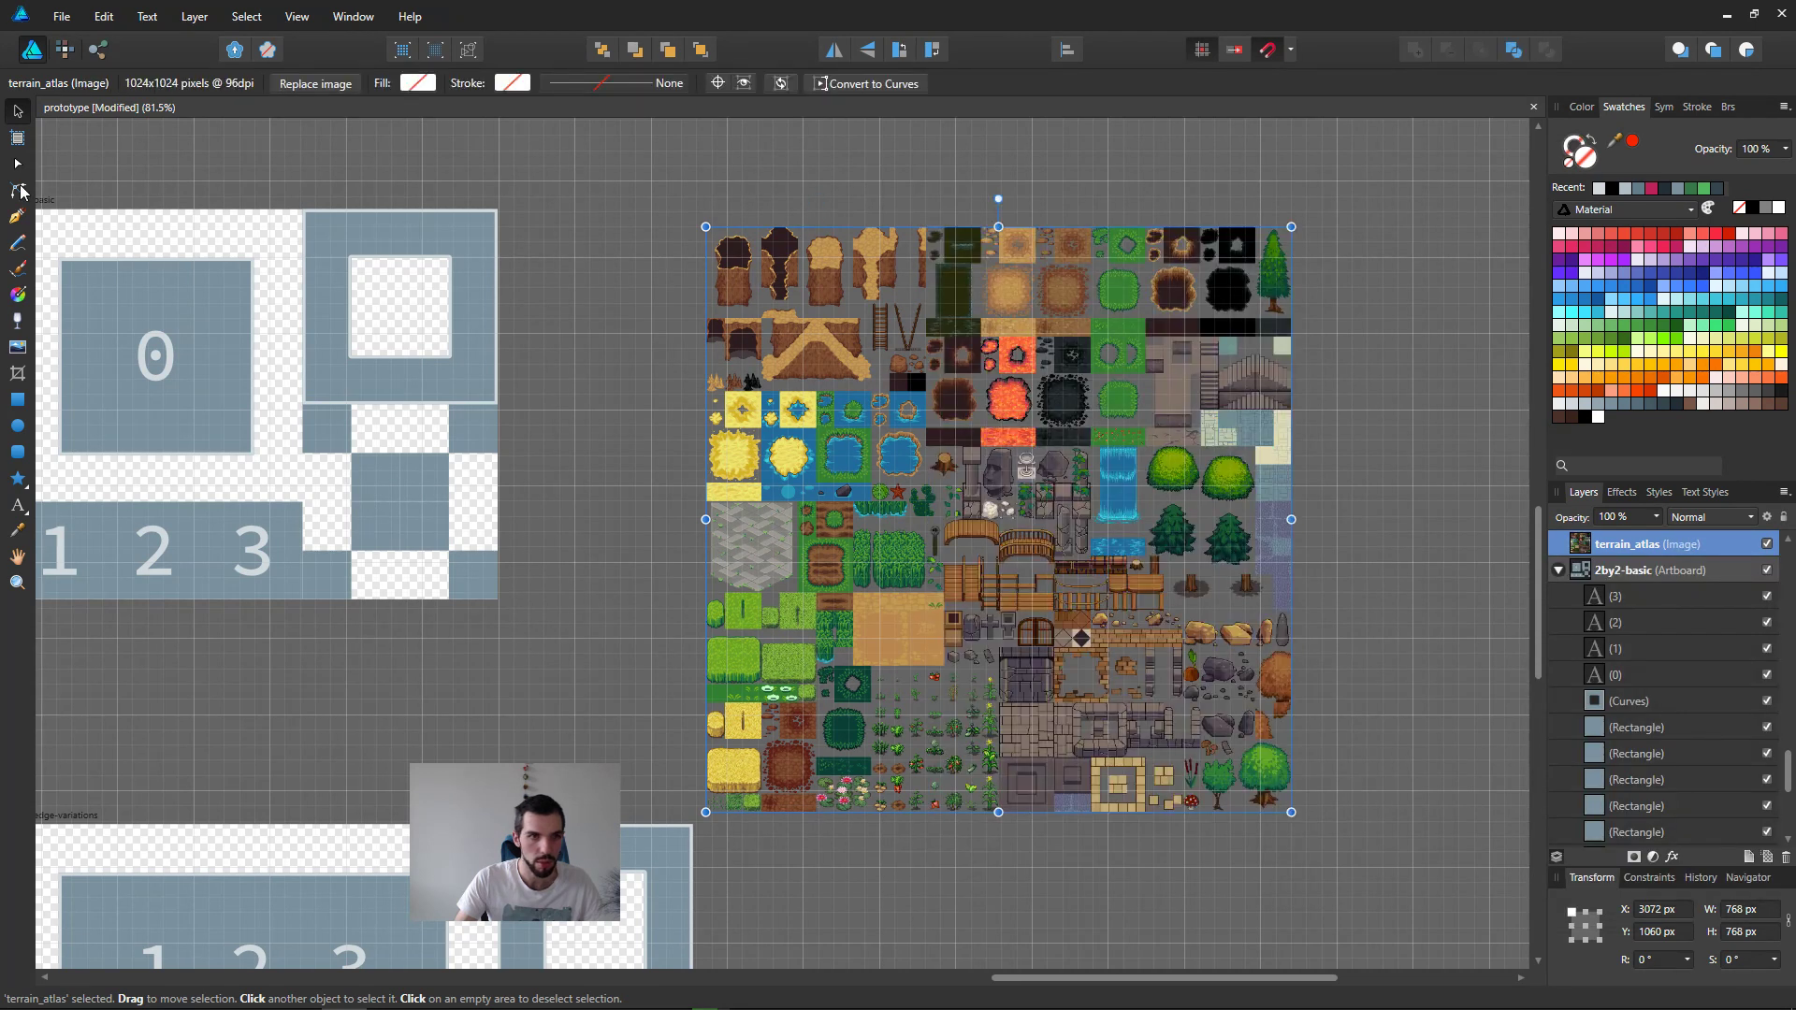
Step: Insert an artboard sized to the selected terrain_atlas image and rasterize the image inside it
{"action": "left_click", "coordinate": [13, 141]}
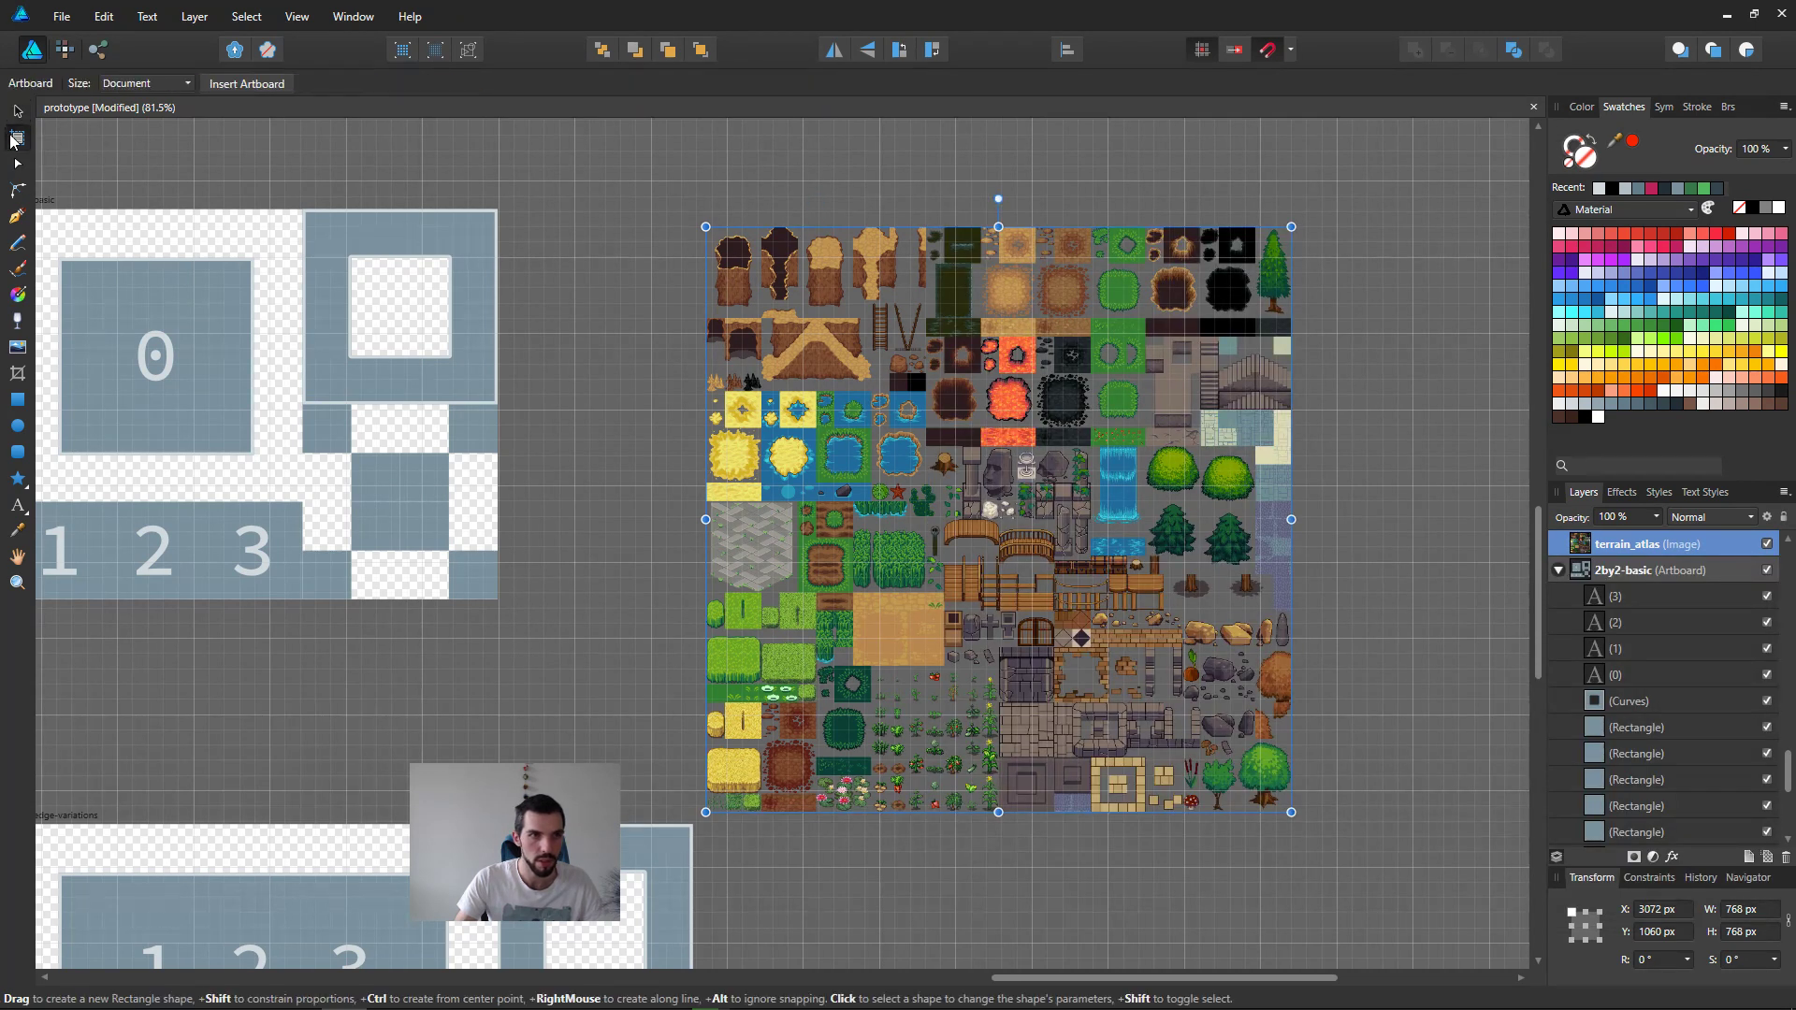
{"action": "left_click", "coordinate": [145, 84]}
{"action": "left_click", "coordinate": [139, 128]}
{"action": "left_click", "coordinate": [247, 85]}
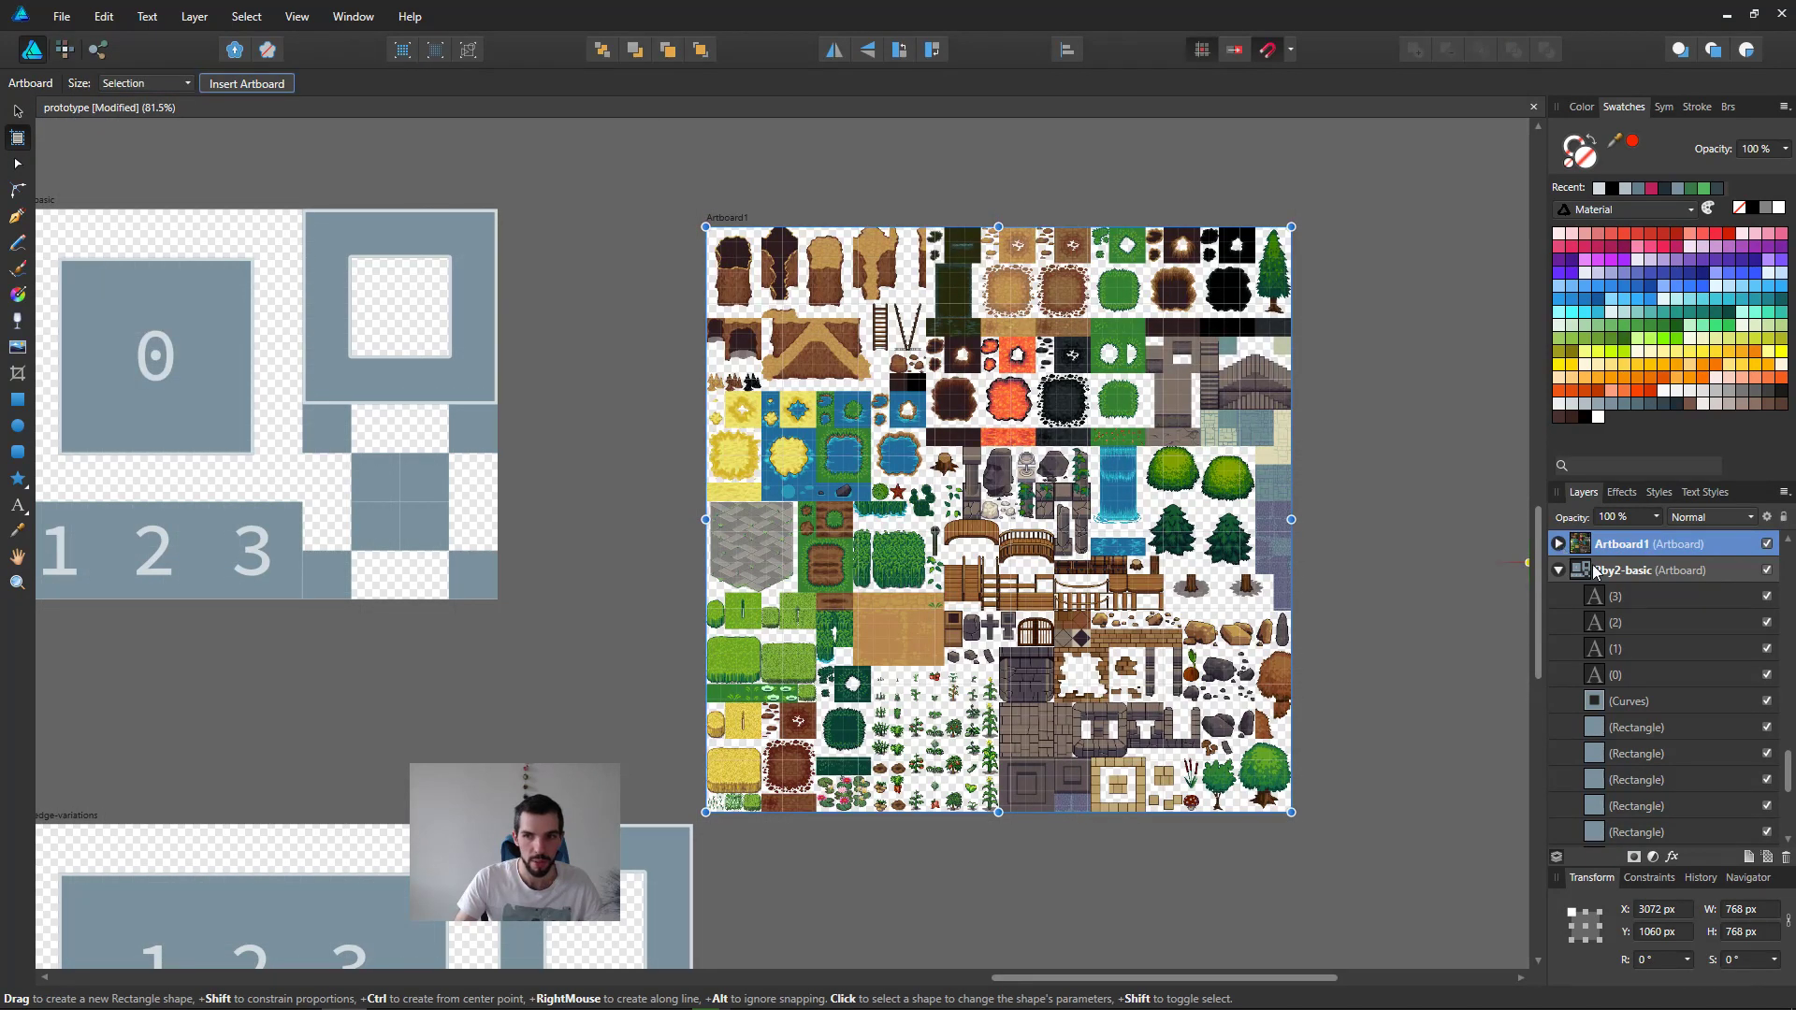
{"action": "right_click", "coordinate": [1673, 581]}
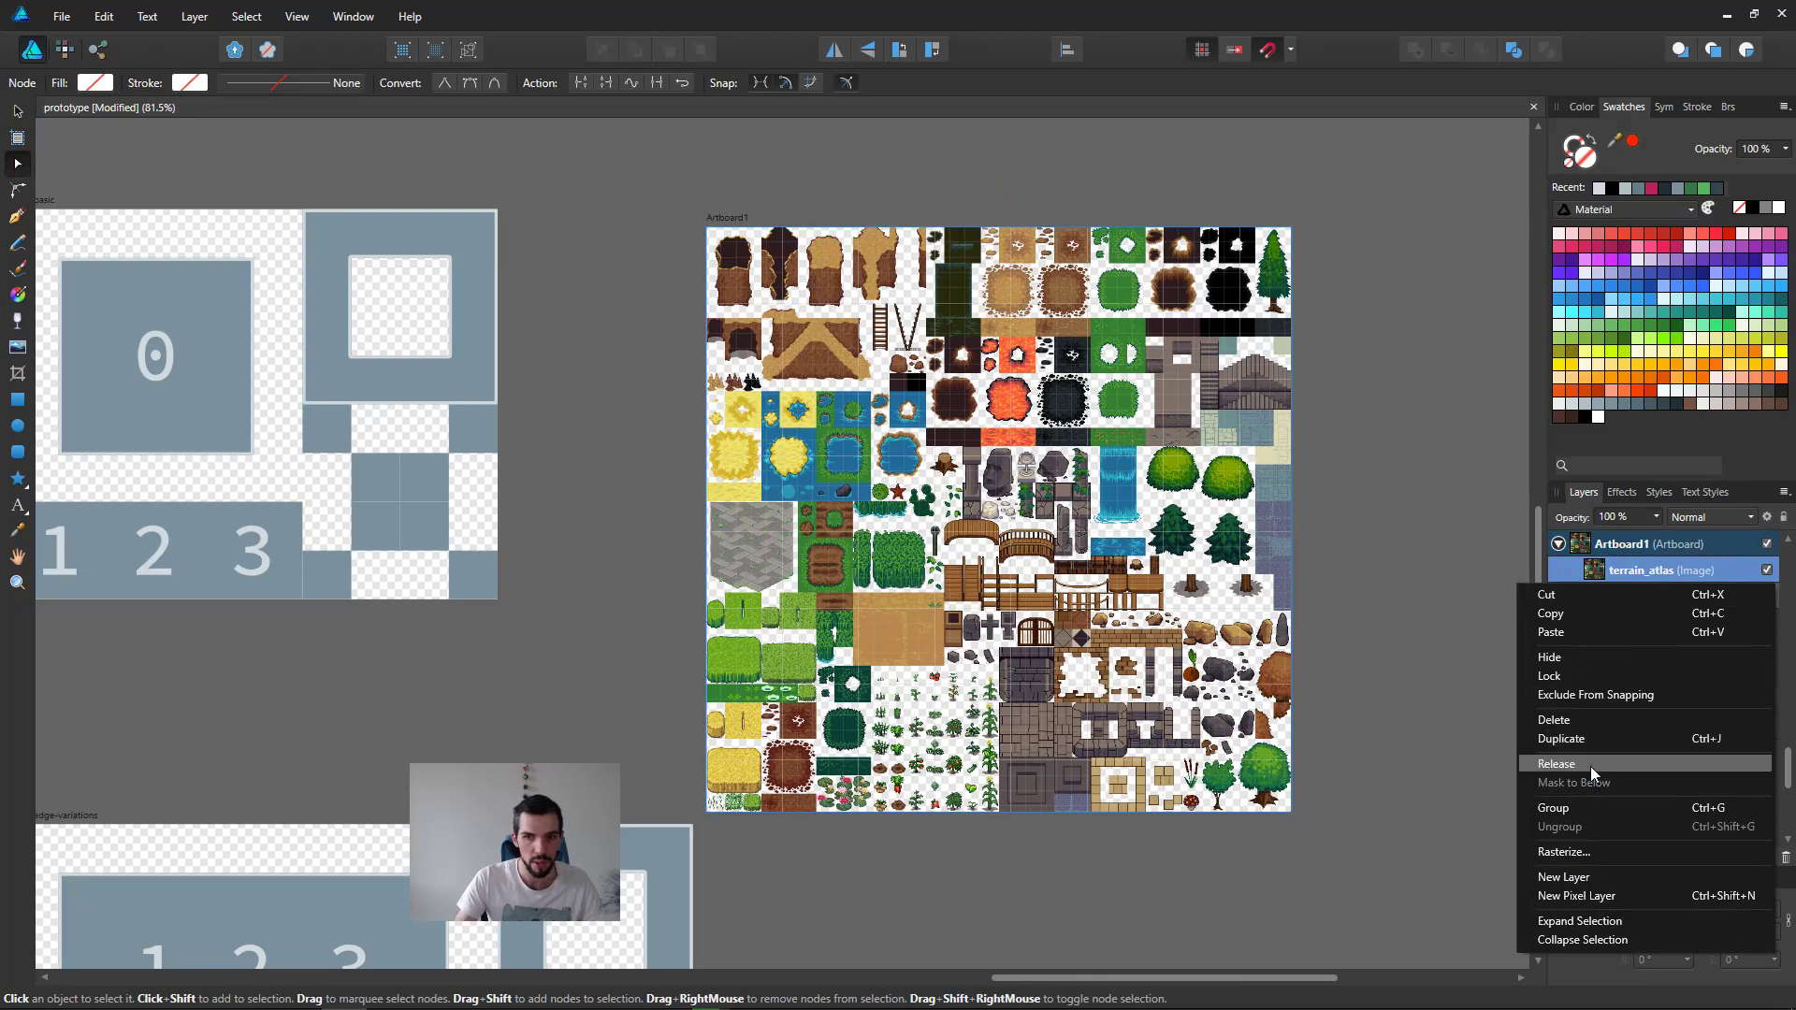
{"action": "left_click", "coordinate": [1577, 851]}
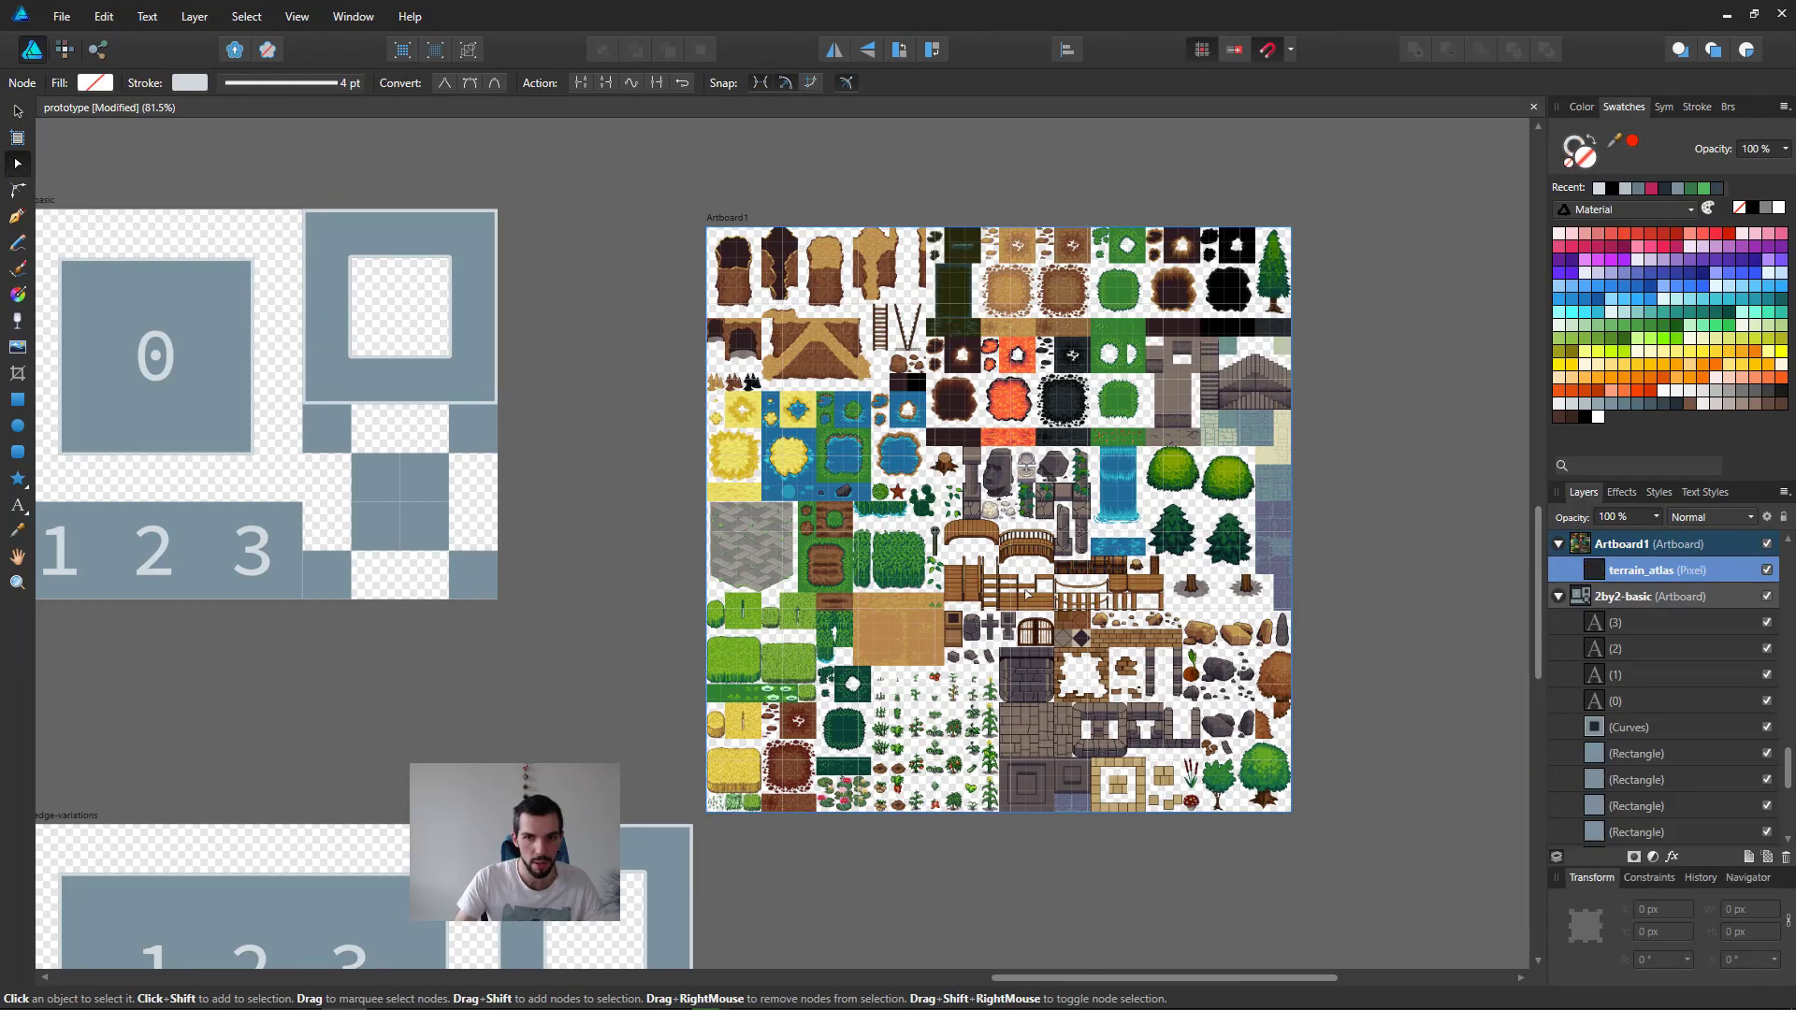
Step: Switch to the Pixel Persona and marquee-select the sand, dirt and grass tile block, about 216 × 205 px, at the atlas's upper edge
{"action": "middle_click_drag", "start_coordinate": [1026, 594], "coordinate": [993, 587]}
{"action": "left_click", "coordinate": [65, 49]}
{"action": "scroll", "coordinate": [981, 353], "scroll_direction": "up", "scroll_amount": 3}
{"action": "middle_click_drag", "start_coordinate": [981, 354], "coordinate": [820, 541]}
{"action": "scroll", "coordinate": [821, 541], "scroll_direction": "up", "scroll_amount": 1}
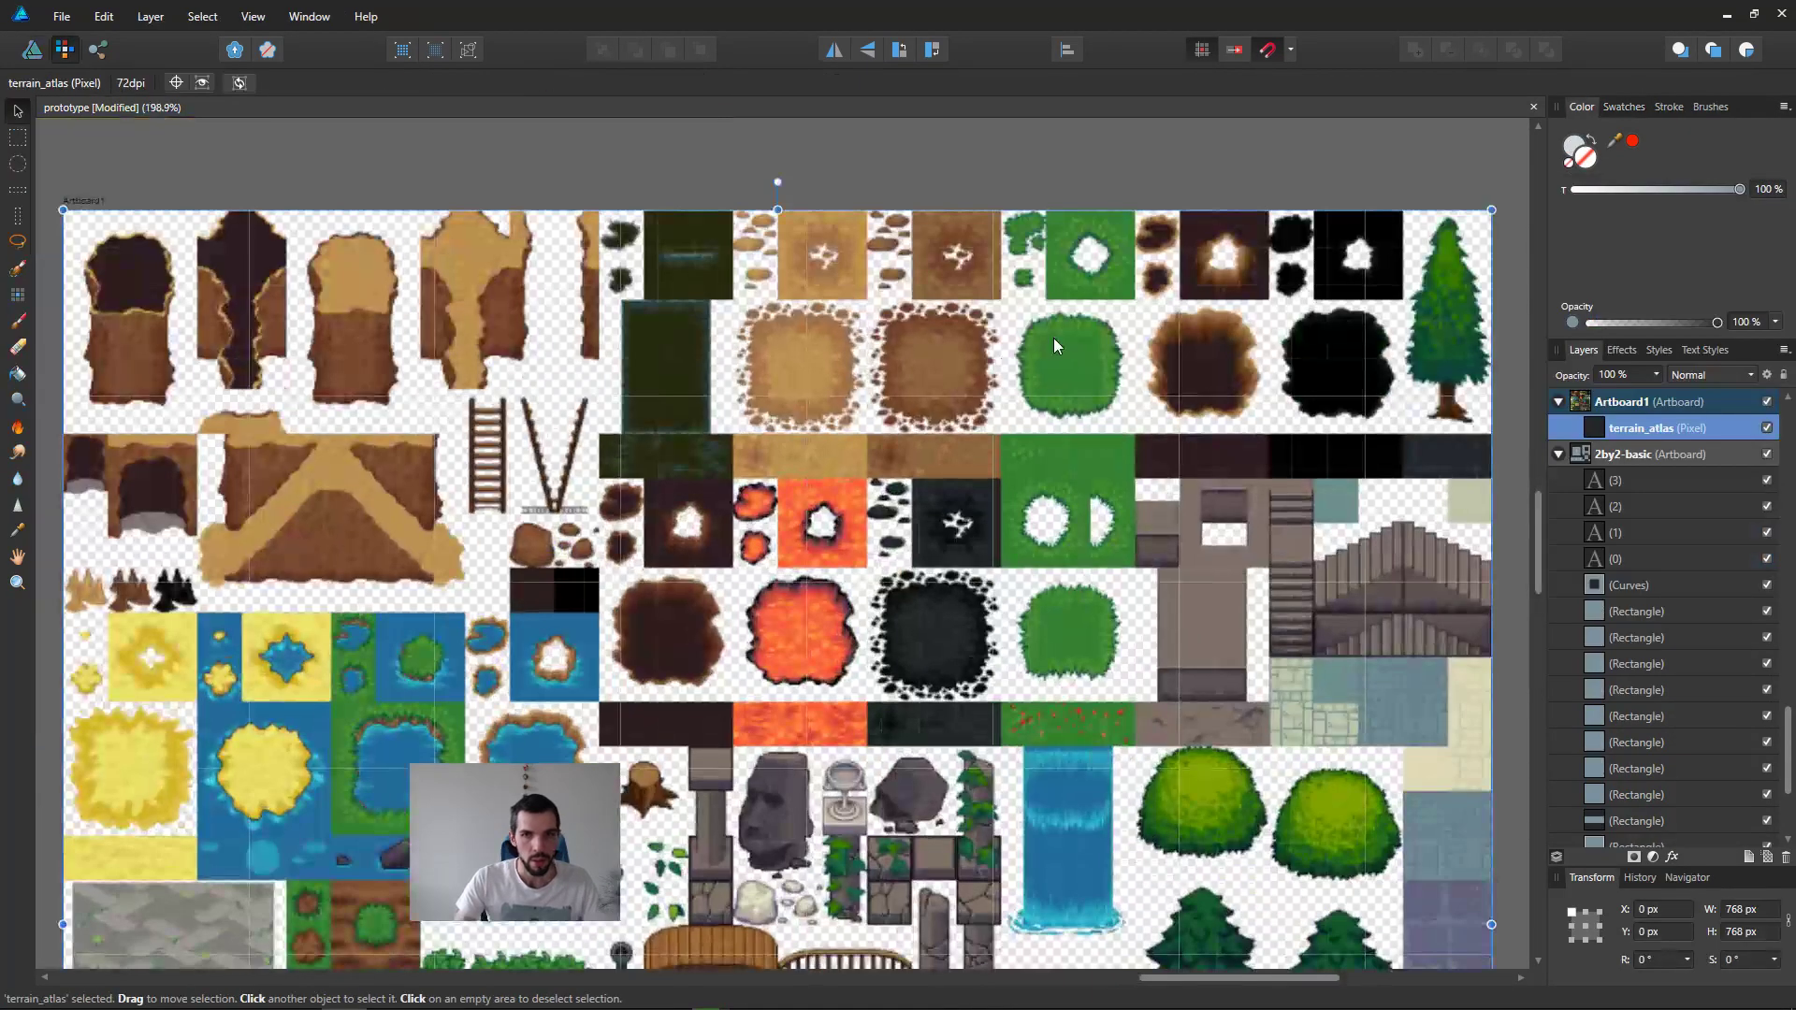
{"action": "scroll", "coordinate": [1054, 338], "scroll_direction": "up", "scroll_amount": 1}
{"action": "middle_click_drag", "start_coordinate": [1037, 339], "coordinate": [923, 632]}
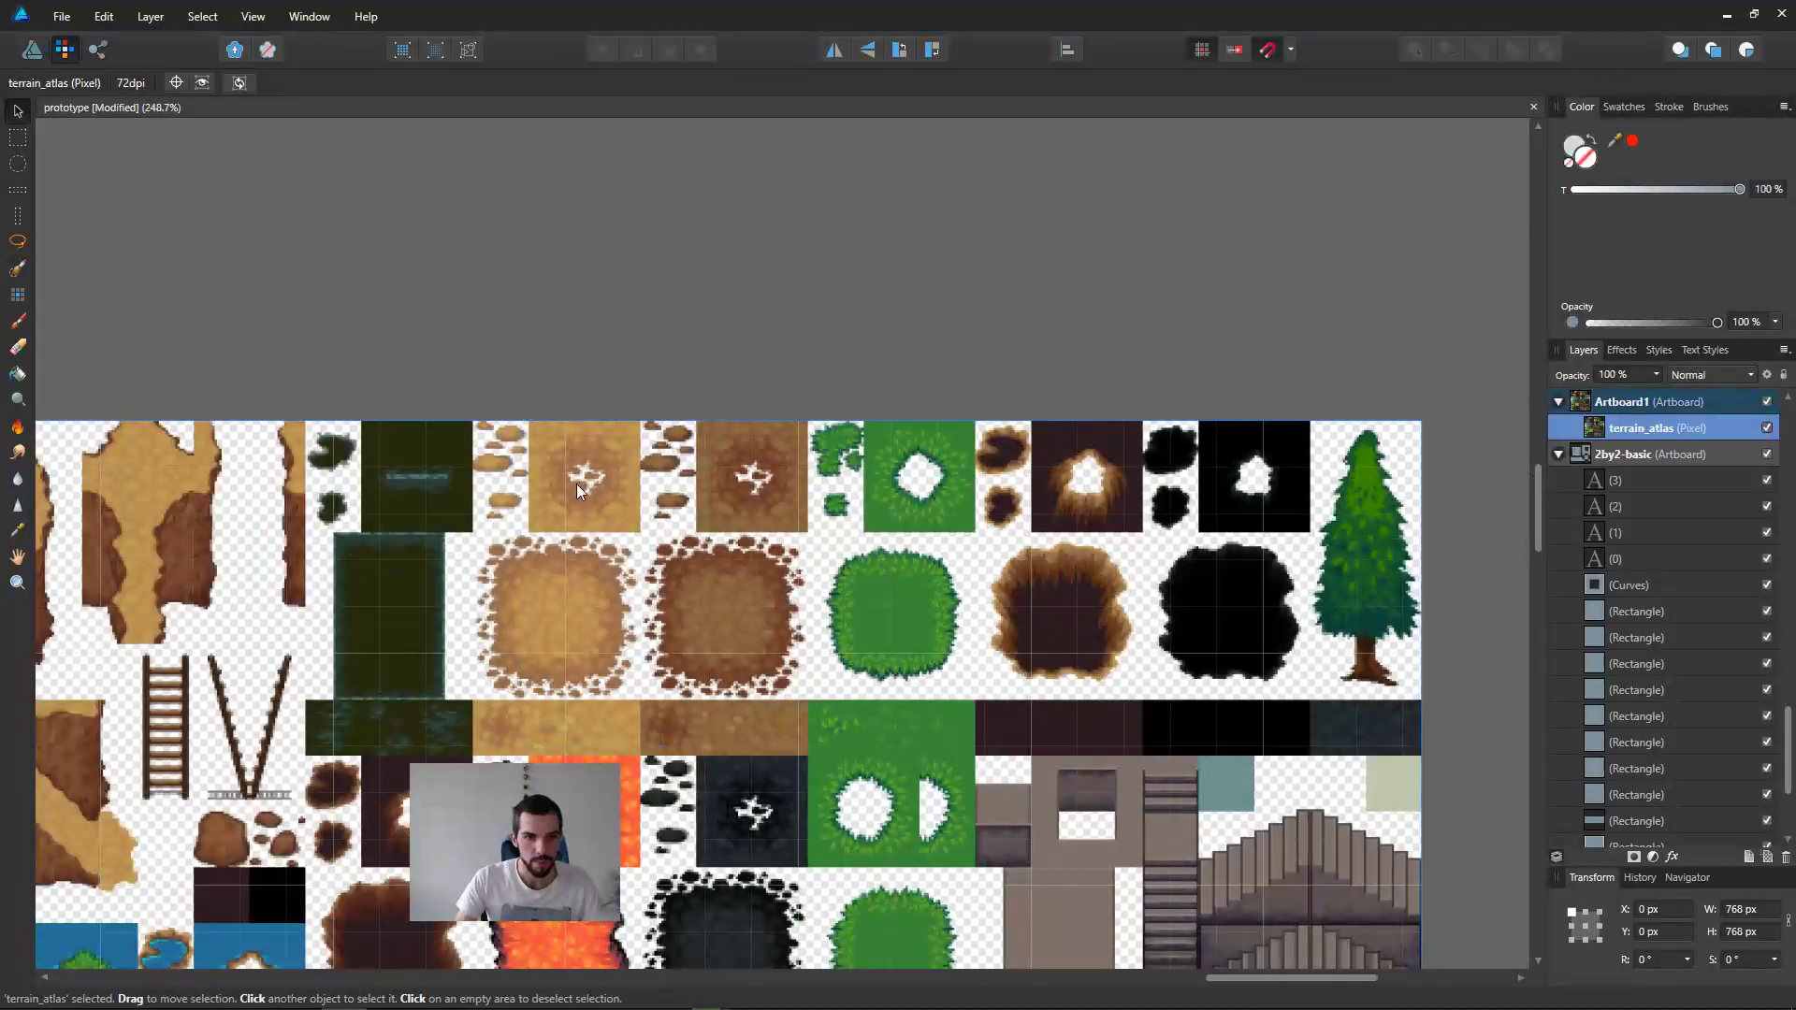
{"action": "key", "text": "m"}
{"action": "left_click_drag", "start_coordinate": [475, 397], "coordinate": [974, 866]}
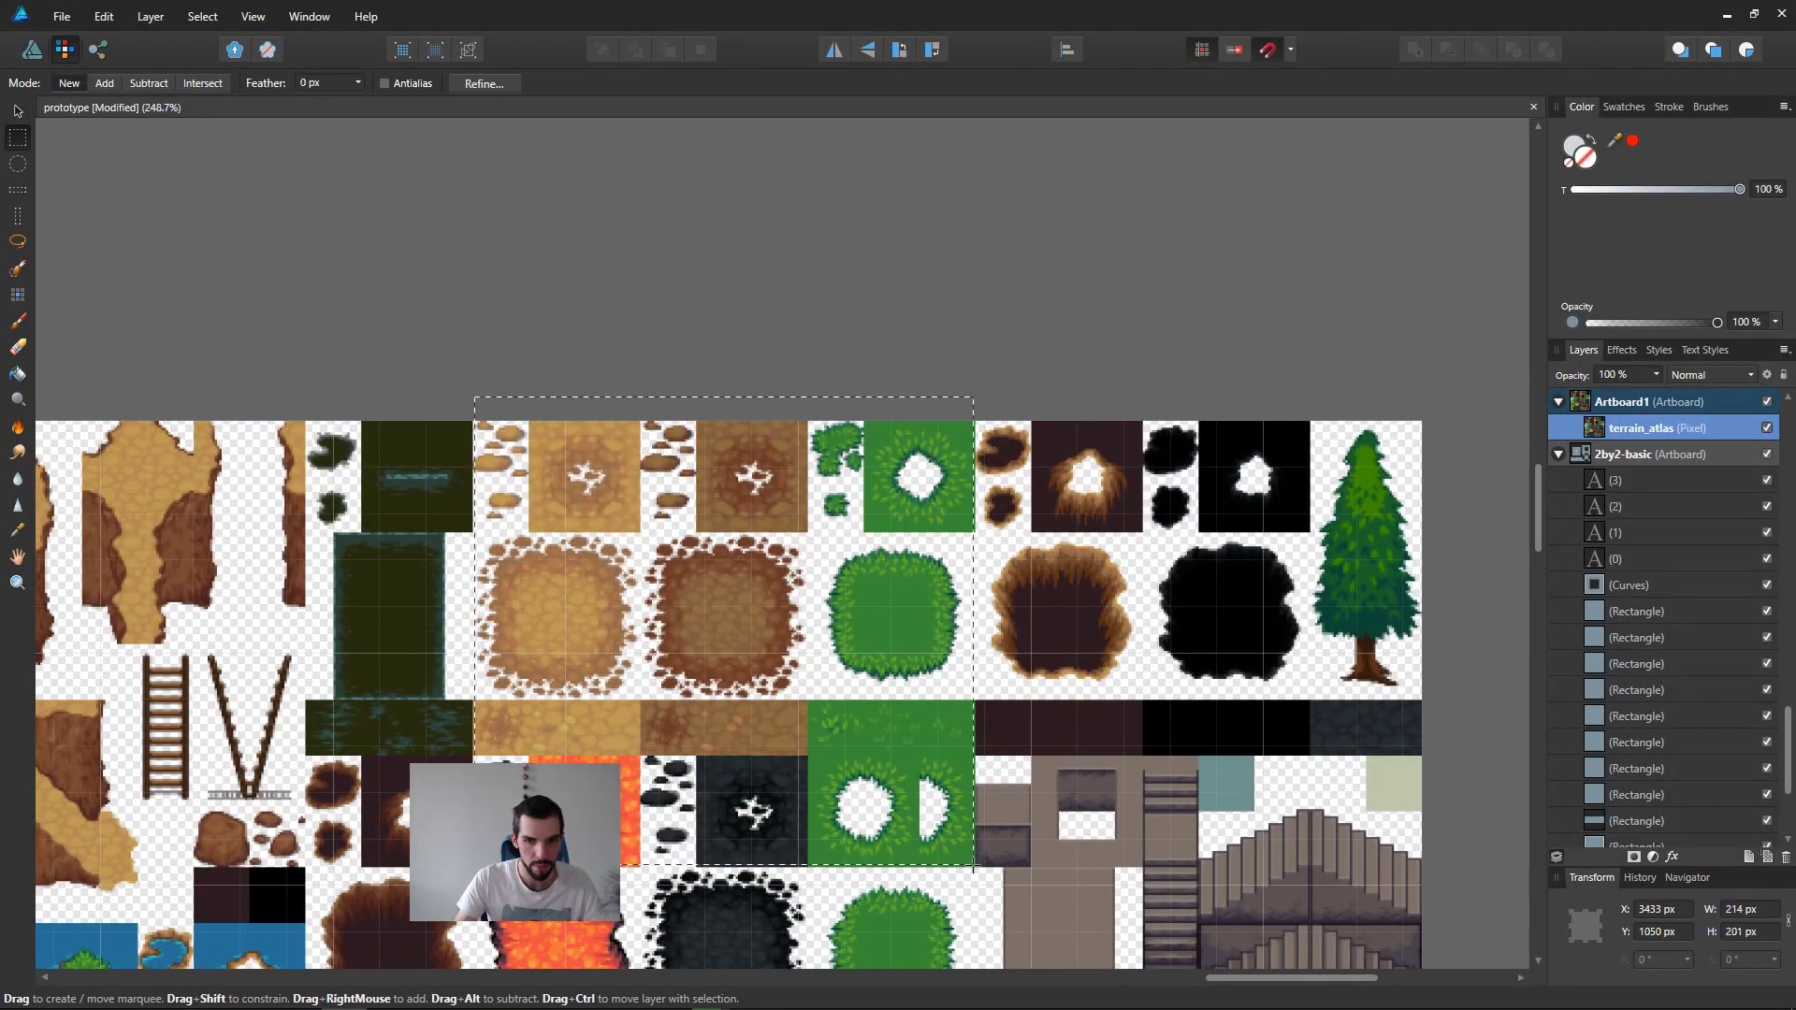
{"action": "scroll", "coordinate": [974, 865], "scroll_direction": "up", "scroll_amount": 3}
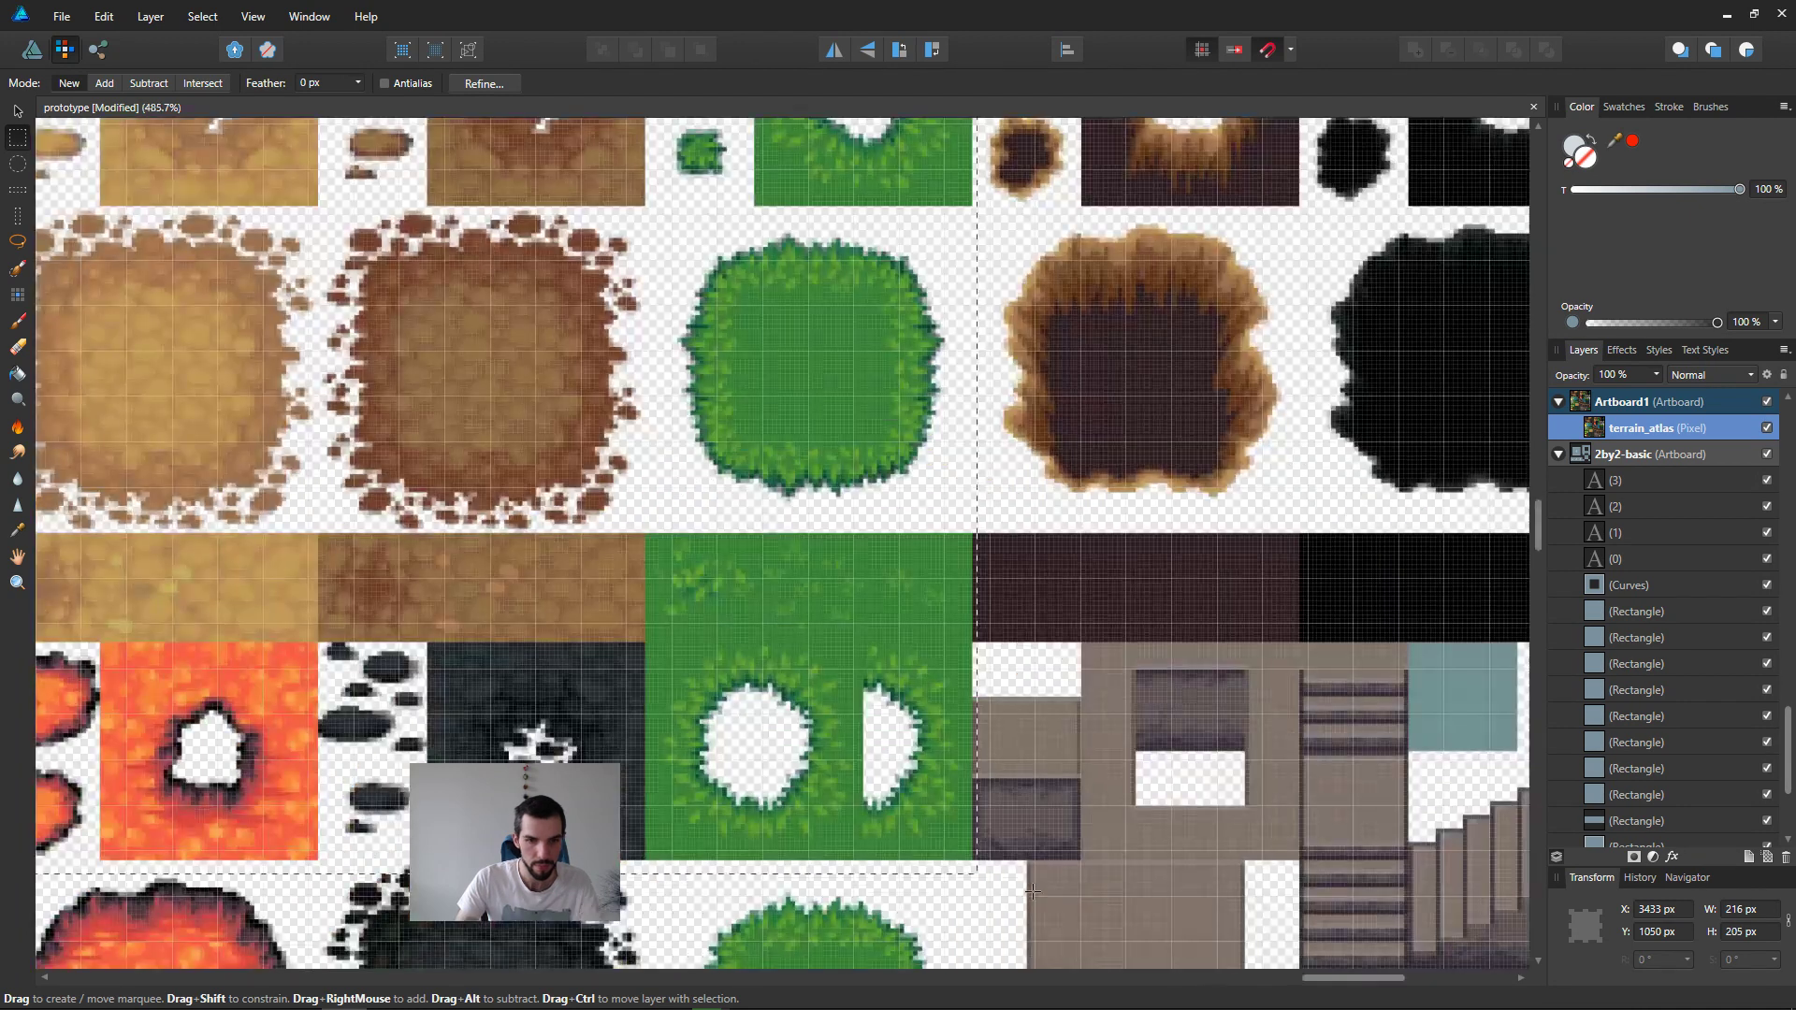
{"action": "scroll", "coordinate": [533, 665], "scroll_direction": "down", "scroll_amount": 2}
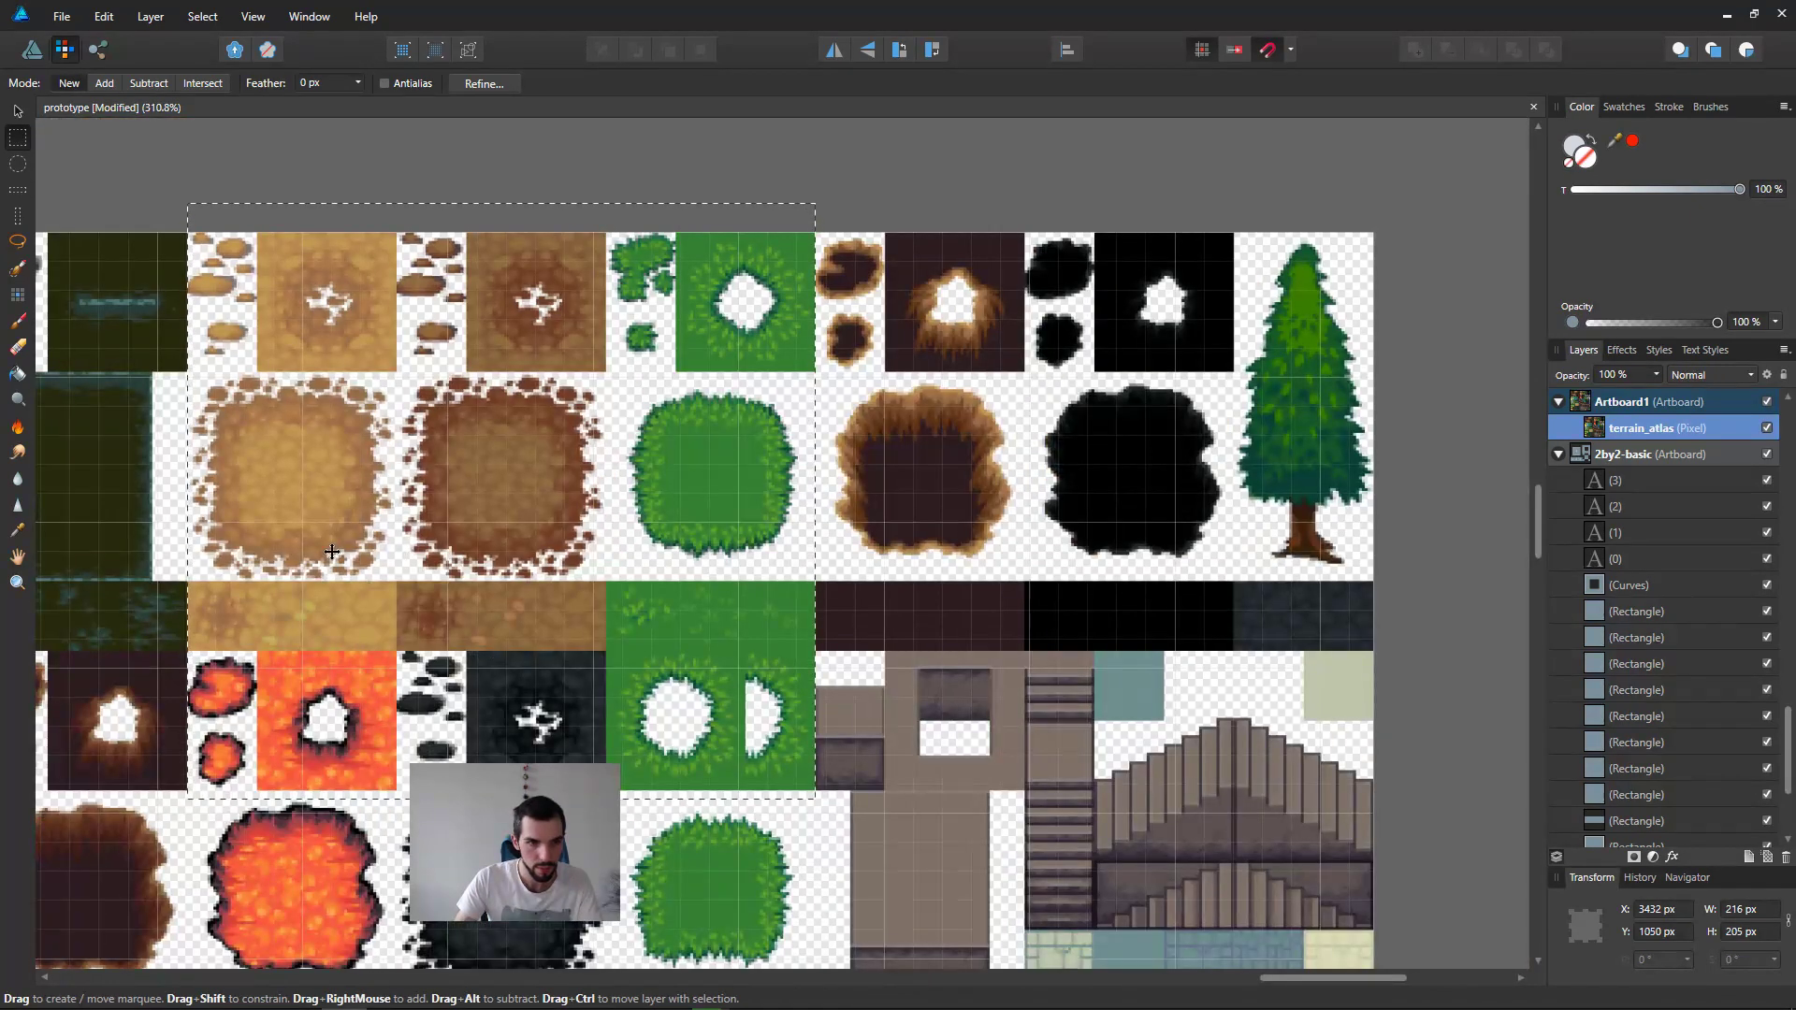
{"action": "key", "text": "Delete"}
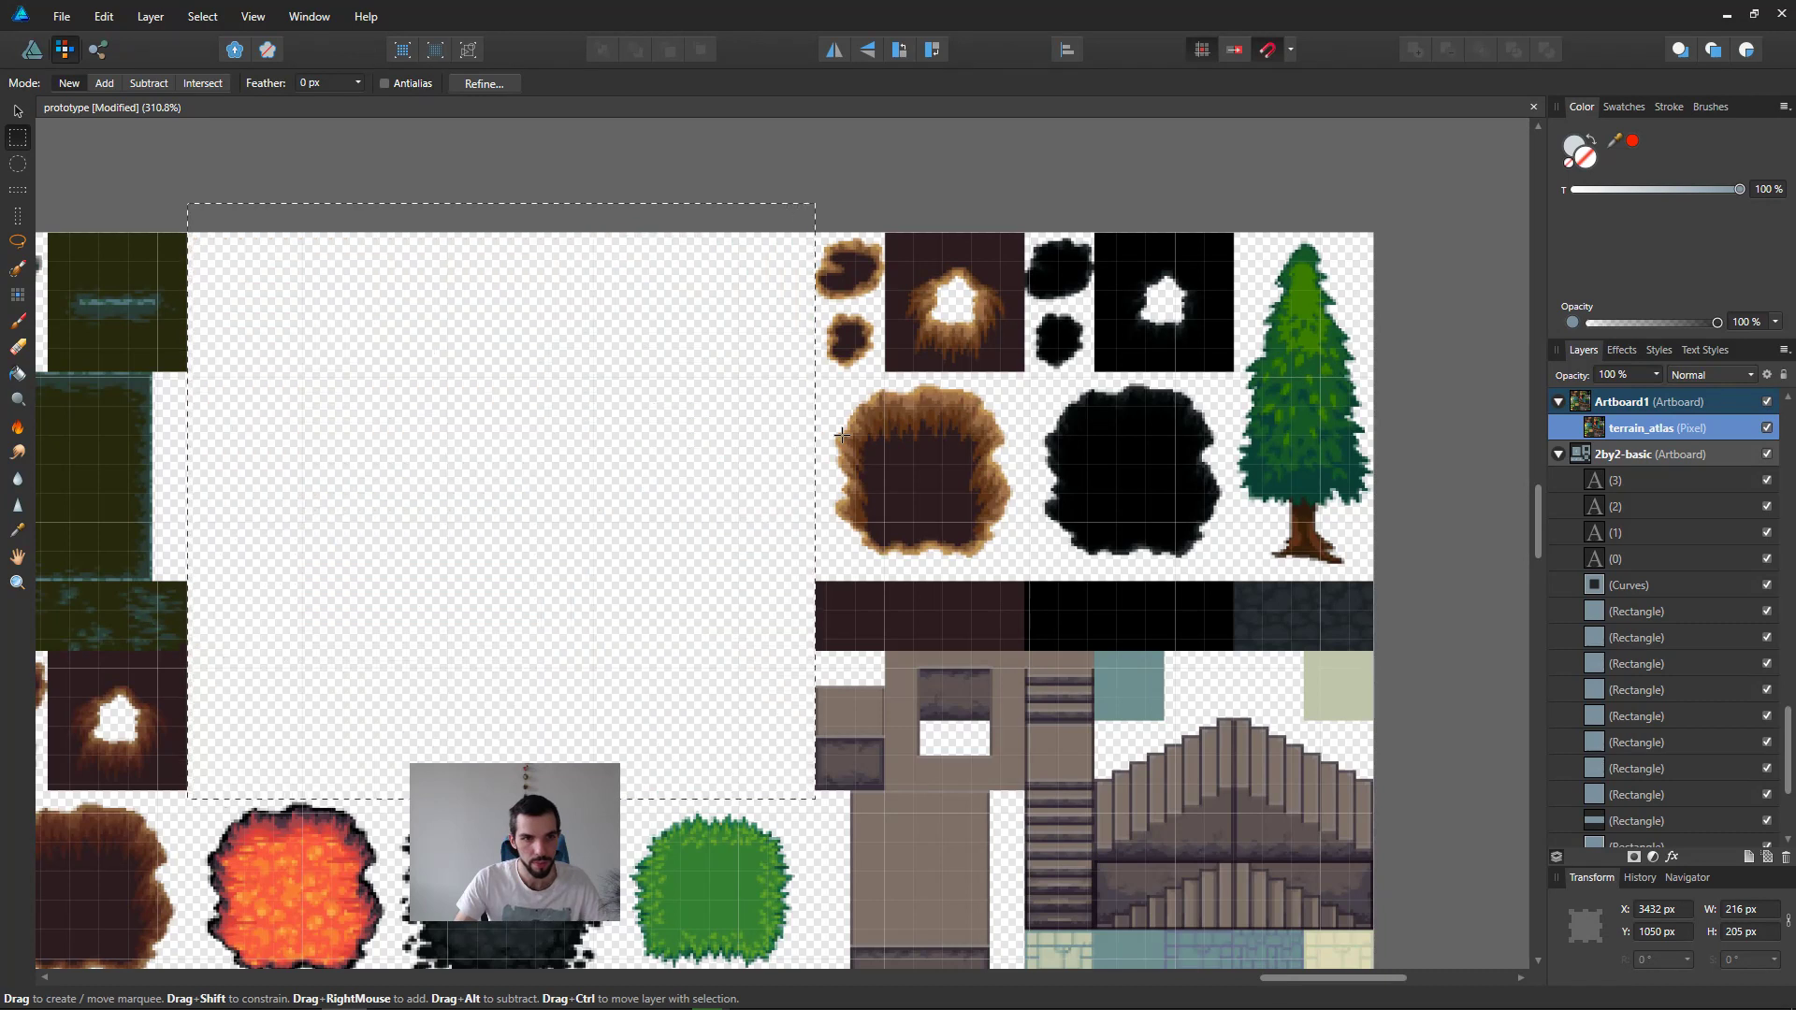
{"action": "scroll", "coordinate": [721, 478], "scroll_direction": "down", "scroll_amount": 3}
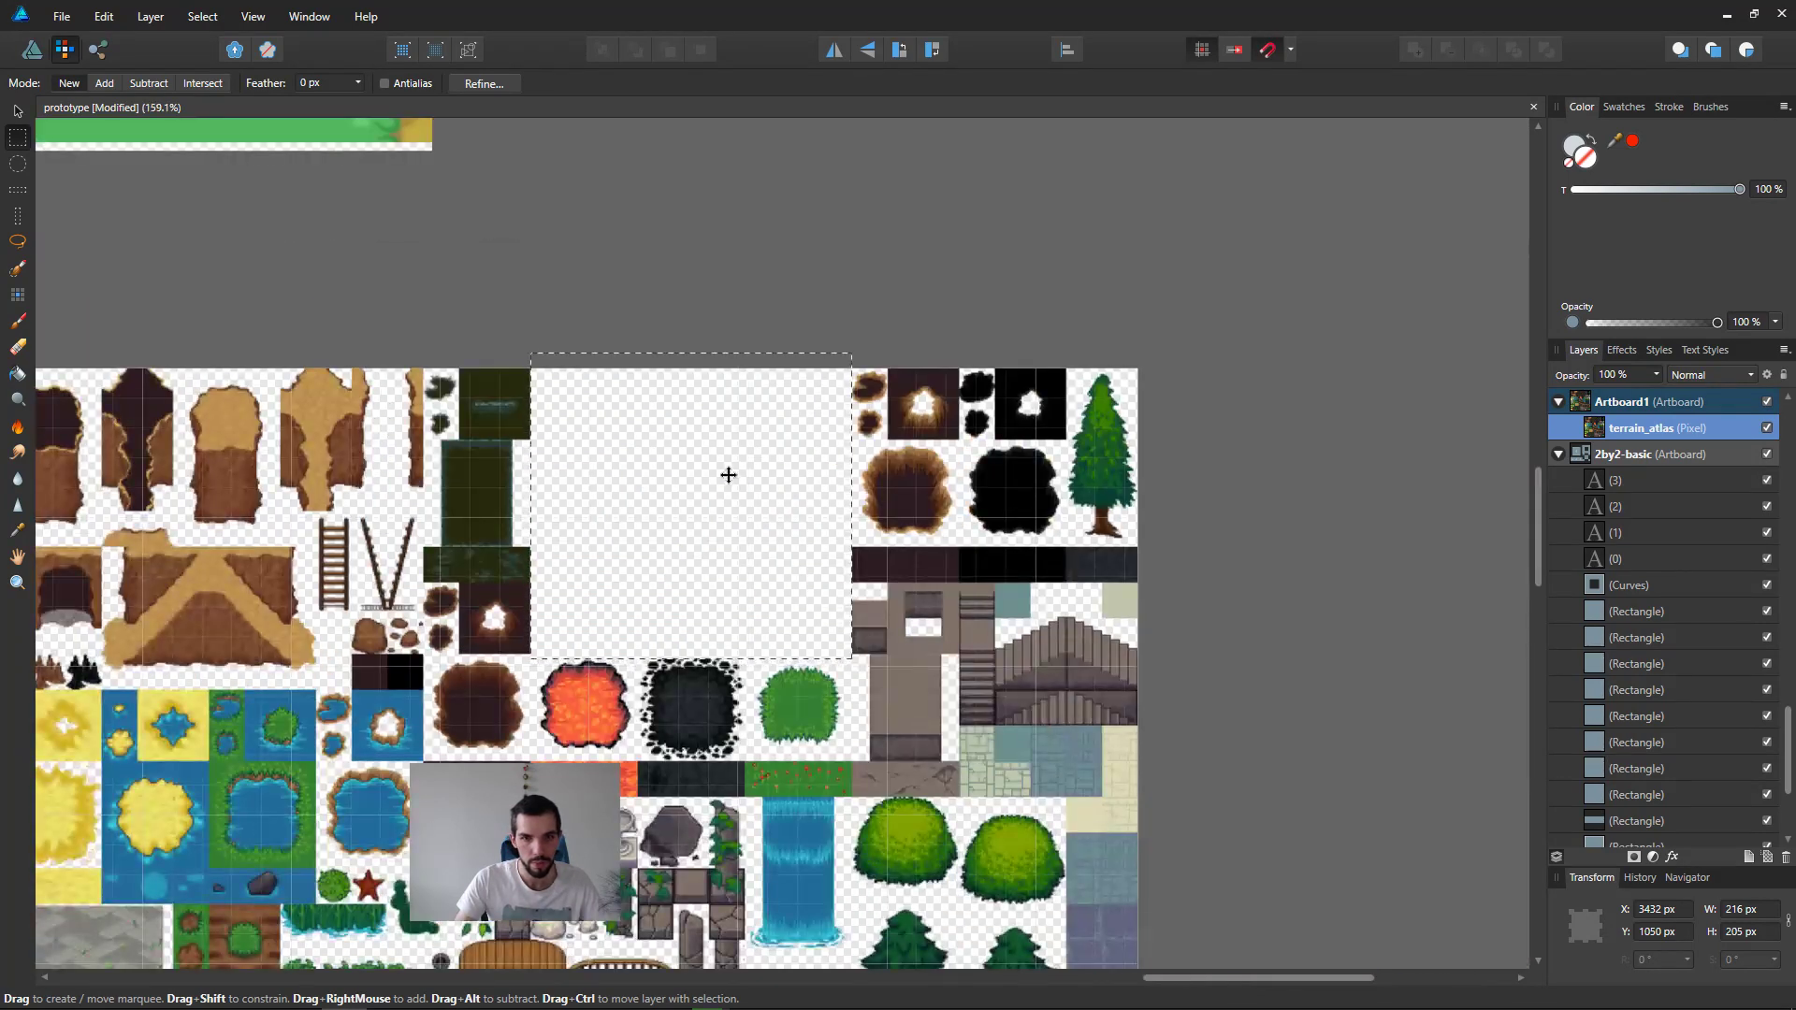
{"action": "key", "text": "ctrl+z"}
Step: Invert the marquee selection, delete all other tiles from terrain_atlas and deselect
{"action": "key", "text": "ctrl+shift+i"}
{"action": "key", "text": "Delete"}
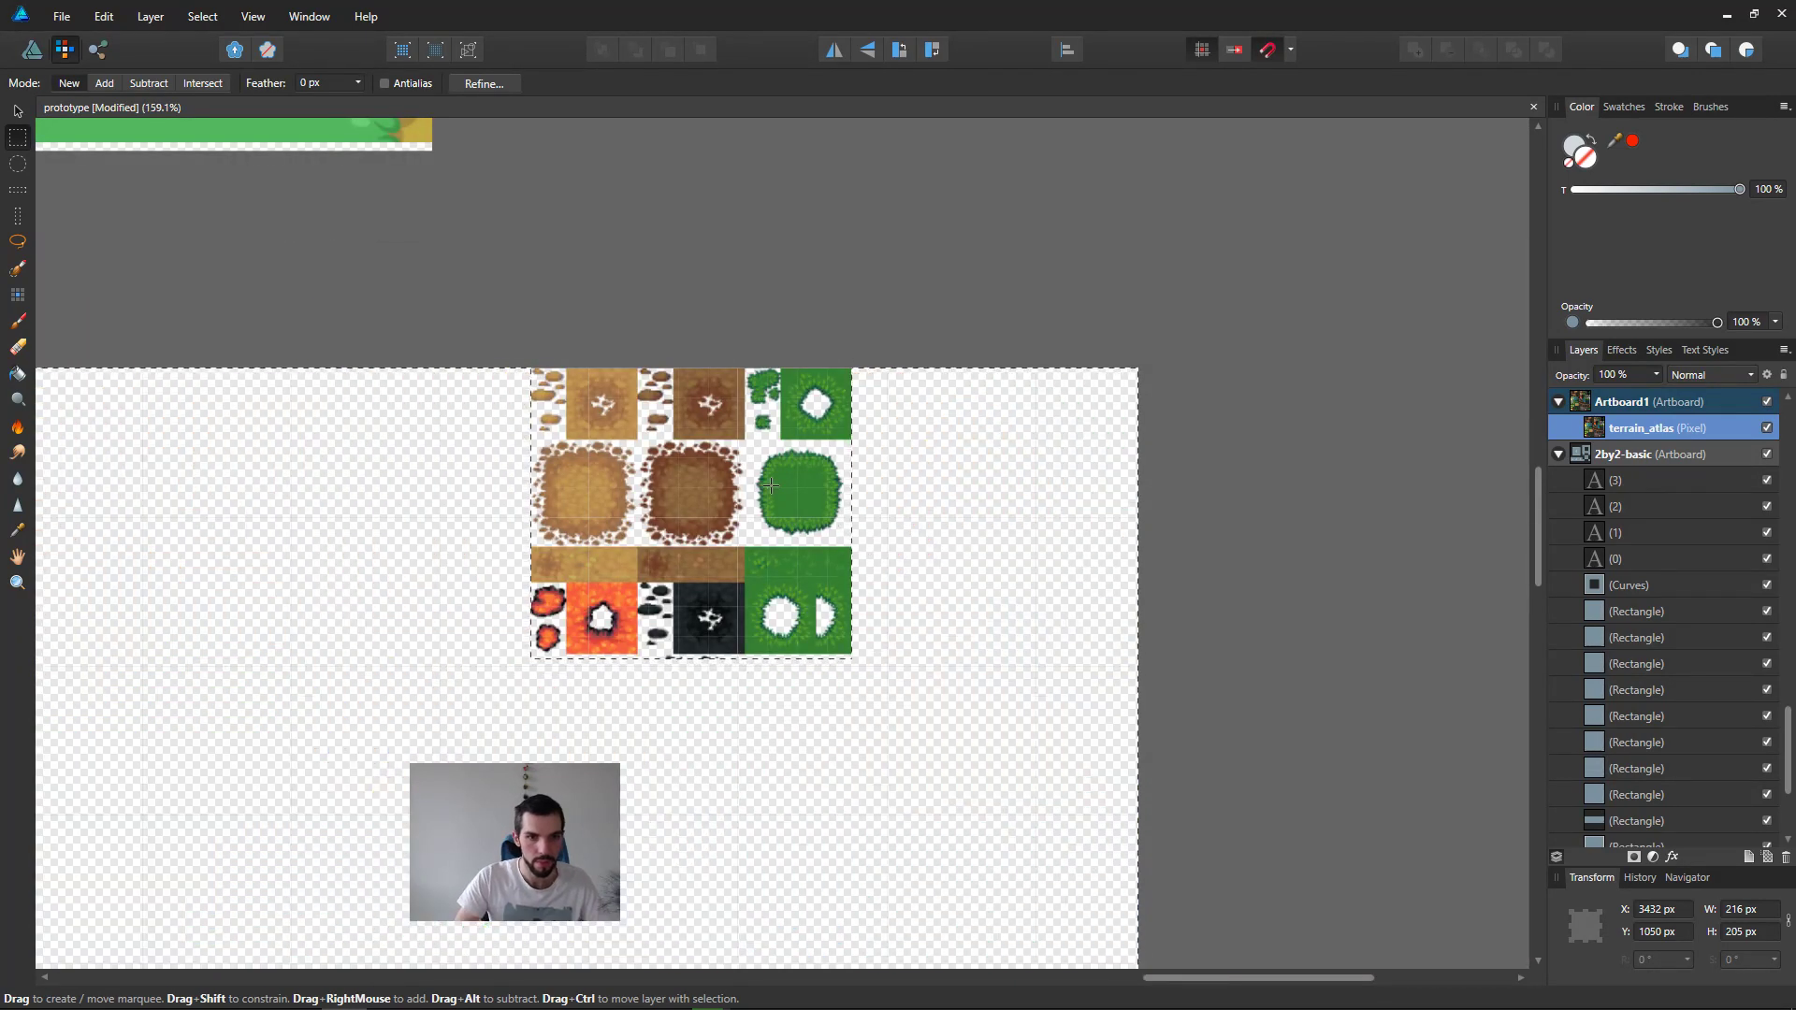
{"action": "key", "text": "ctrl+d"}
Step: Marquee-select a strip about 327 × 50 px directly beneath the kept tiles and clear the leftover pixels in it
{"action": "scroll", "coordinate": [709, 710], "scroll_direction": "up", "scroll_amount": 1}
{"action": "left_click_drag", "start_coordinate": [434, 741], "coordinate": [1044, 648]}
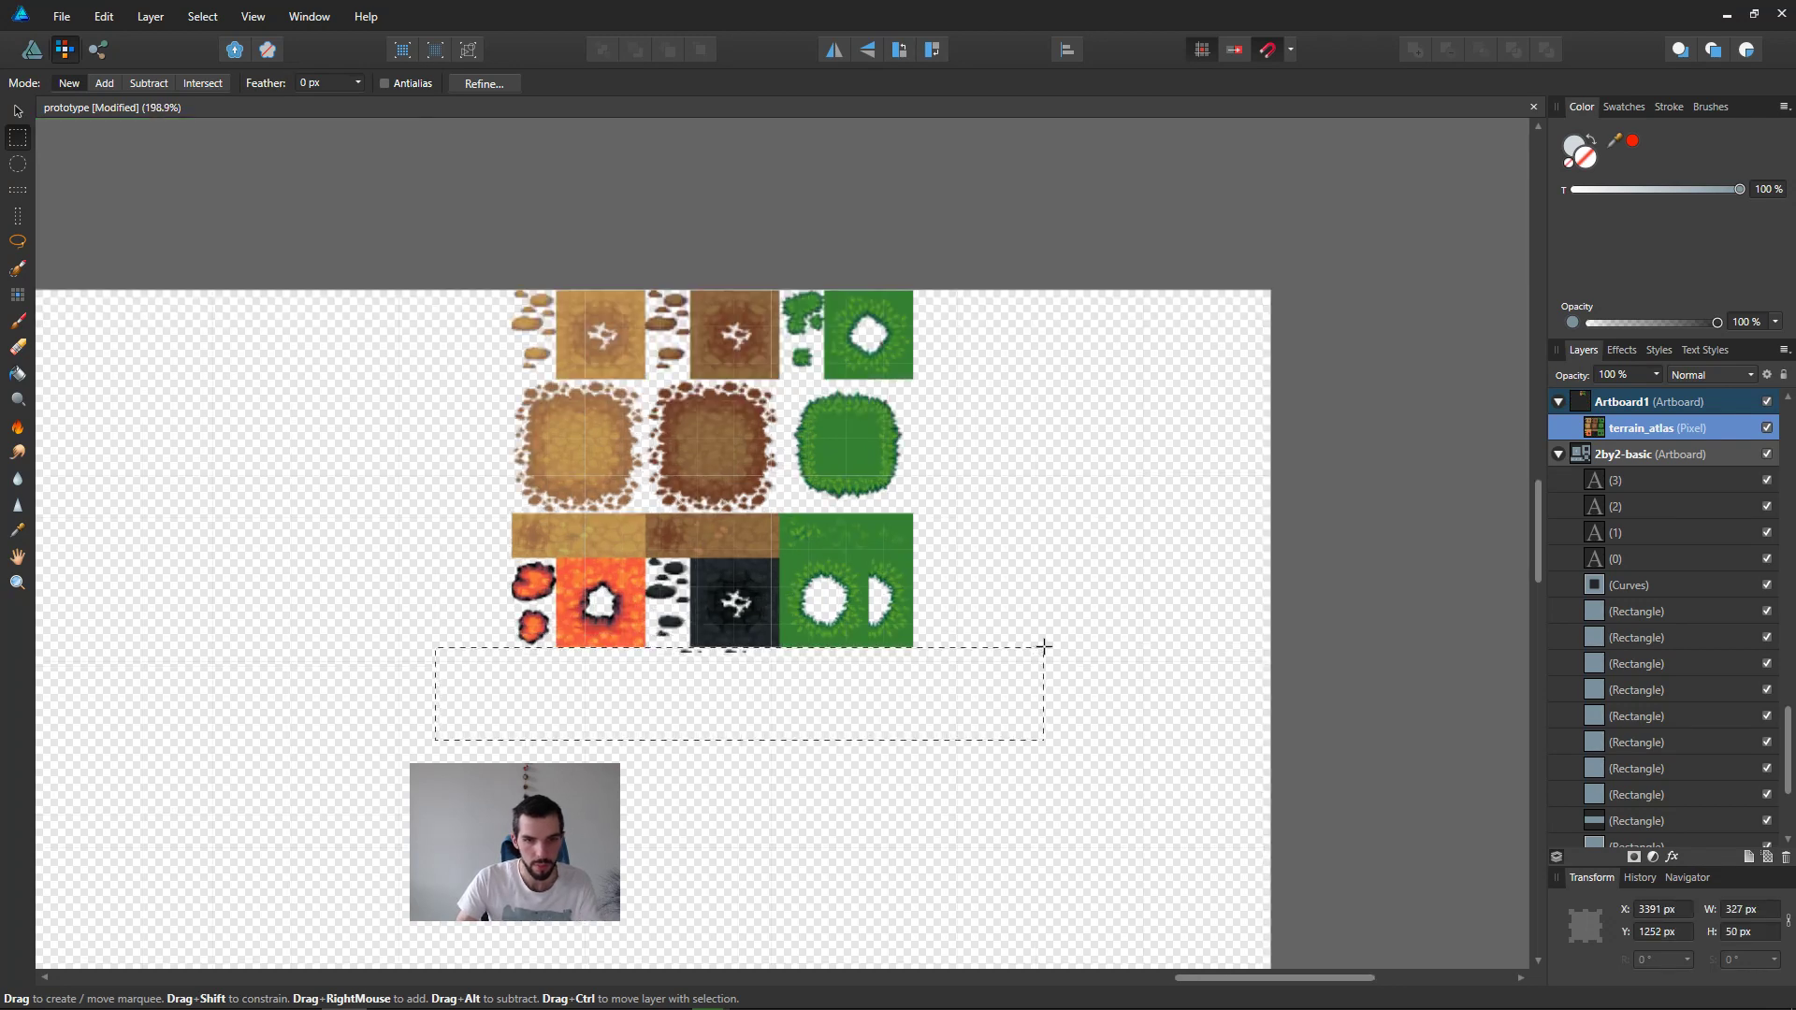
{"action": "scroll", "coordinate": [875, 650], "scroll_direction": "up", "scroll_amount": 4}
{"action": "scroll", "coordinate": [859, 666], "scroll_direction": "down", "scroll_amount": 4}
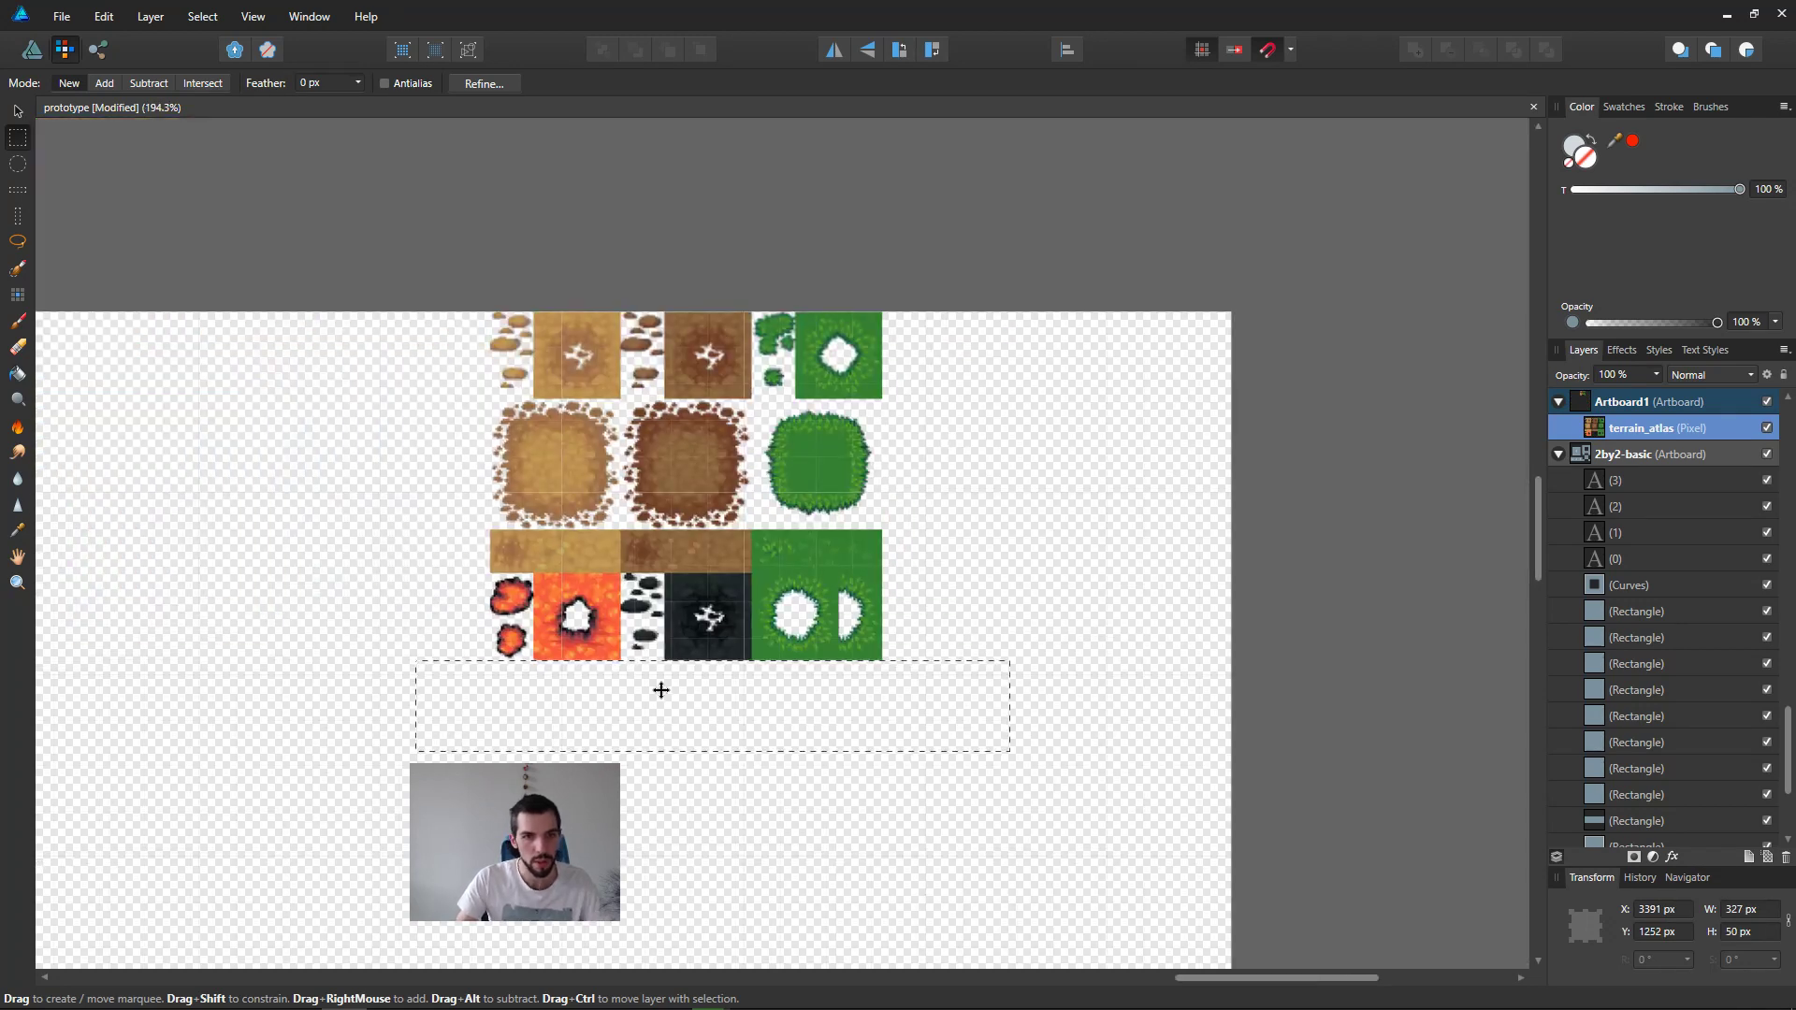
Step: Move the remaining terrain tiles to the upper-left corner of Artboard1 and select the artboard
{"action": "scroll", "coordinate": [661, 690], "scroll_direction": "down", "scroll_amount": 3}
{"action": "key", "text": "v"}
{"action": "left_click_drag", "start_coordinate": [996, 585], "coordinate": [651, 581]}
{"action": "left_click", "coordinate": [566, 488]}
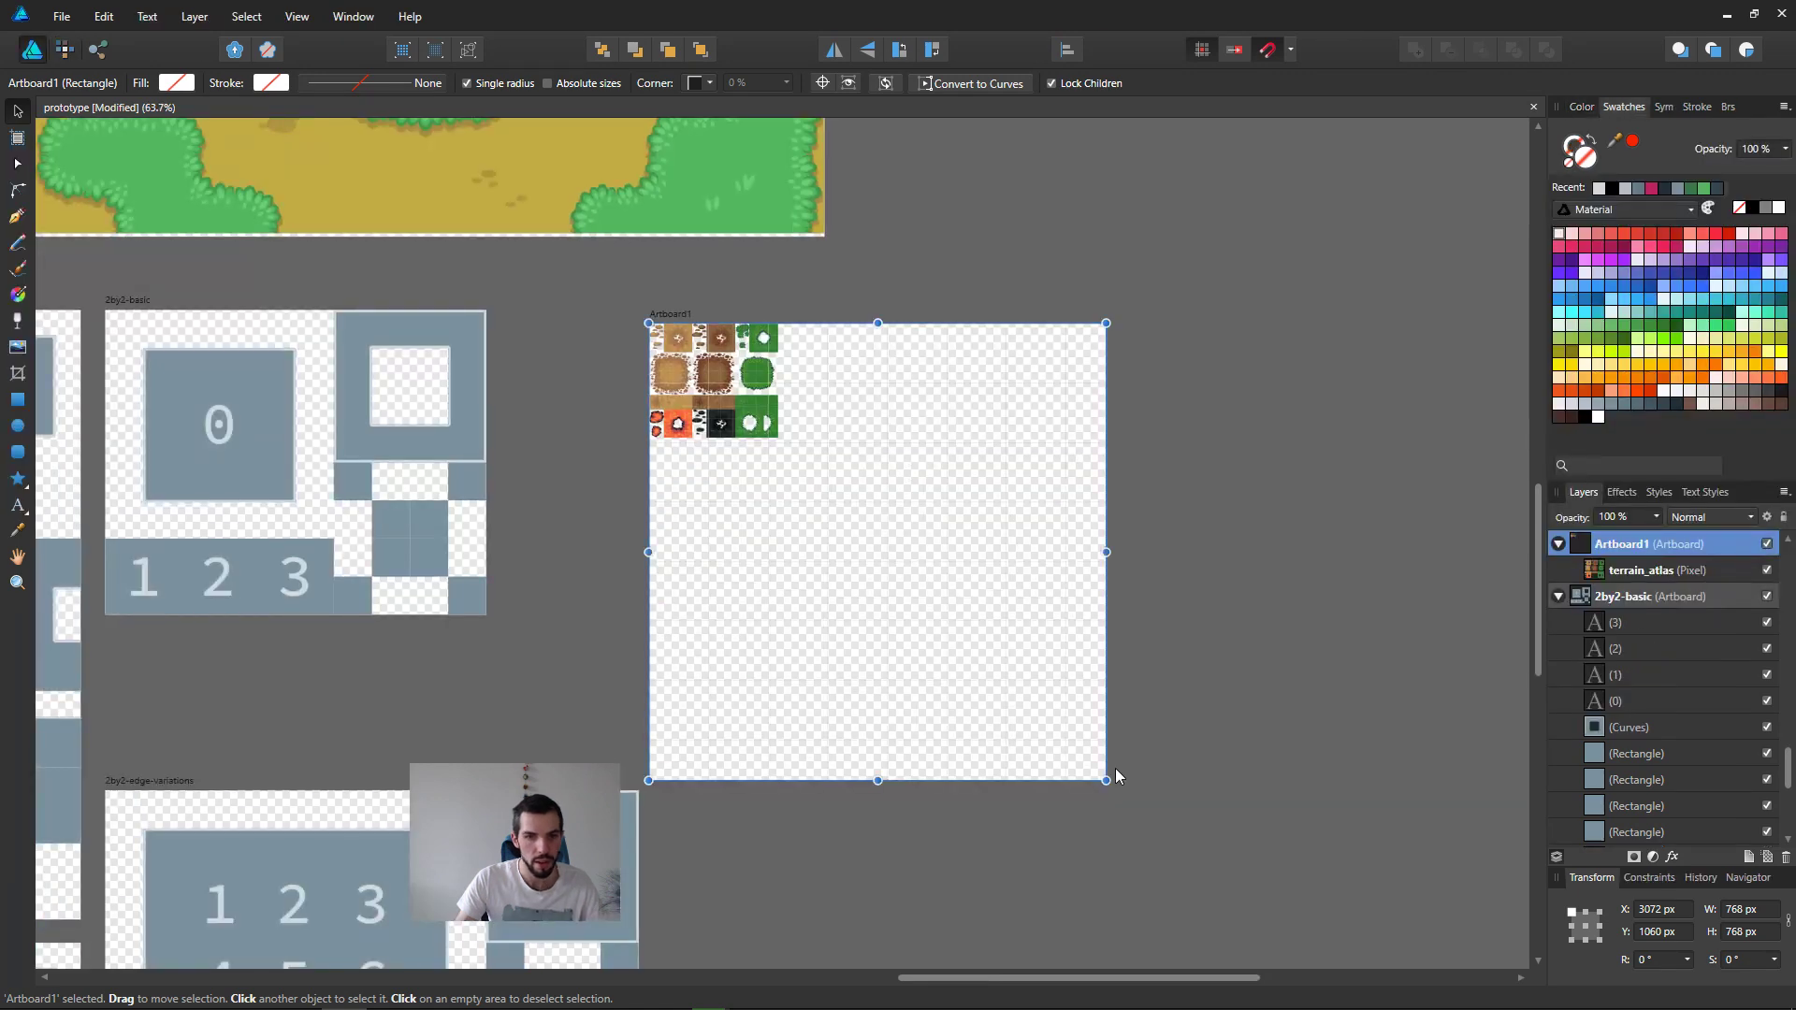
Step: Shrink Artboard1 to about 224 × 199 px around the terrain tiles and place it just beside the 2by2-basic artboard
{"action": "left_click_drag", "start_coordinate": [1106, 779], "coordinate": [782, 442]}
{"action": "scroll", "coordinate": [706, 480], "scroll_direction": "up", "scroll_amount": 3}
{"action": "middle_click_drag", "start_coordinate": [706, 480], "coordinate": [1201, 710]}
{"action": "left_click_drag", "start_coordinate": [1119, 403], "coordinate": [817, 377]}
{"action": "middle_click_drag", "start_coordinate": [748, 493], "coordinate": [914, 393]}
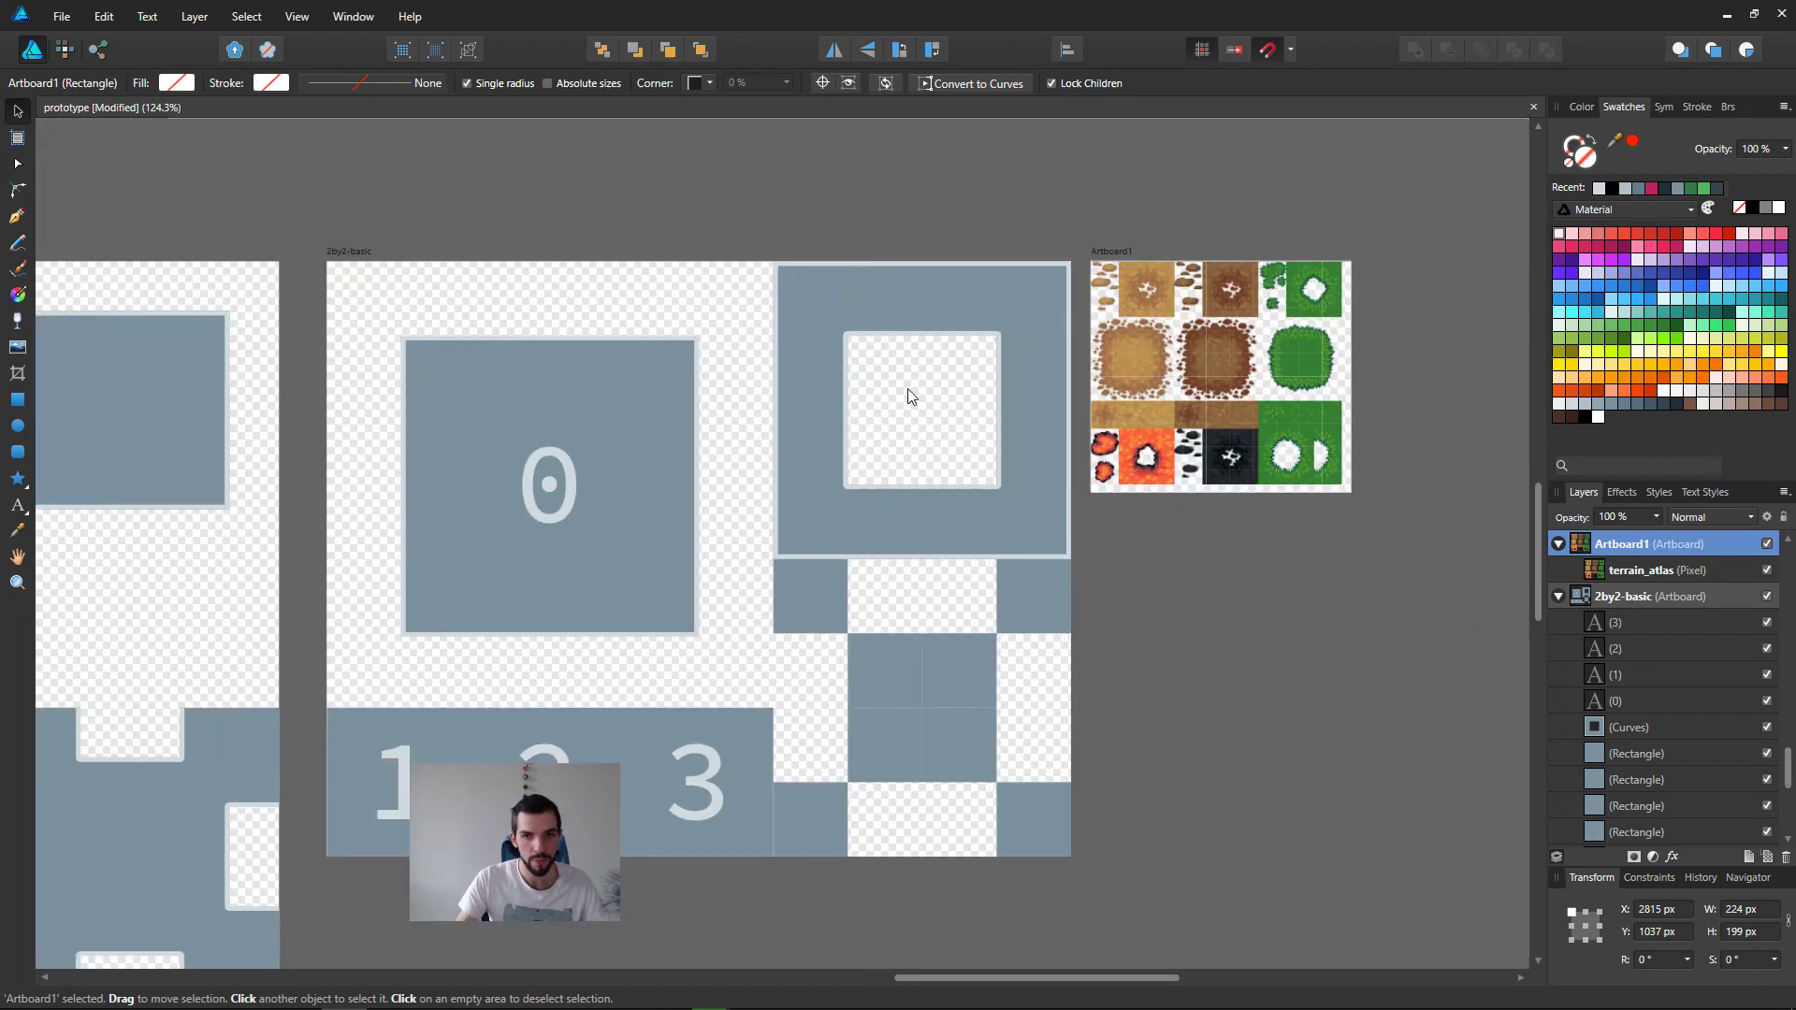
Step: Trim Artboard1 to 216 × 192 px so it fits the terrain tiles exactly, and deselect it
{"action": "scroll", "coordinate": [1093, 513], "scroll_direction": "up", "scroll_amount": 2}
{"action": "left_click", "coordinate": [1400, 472]}
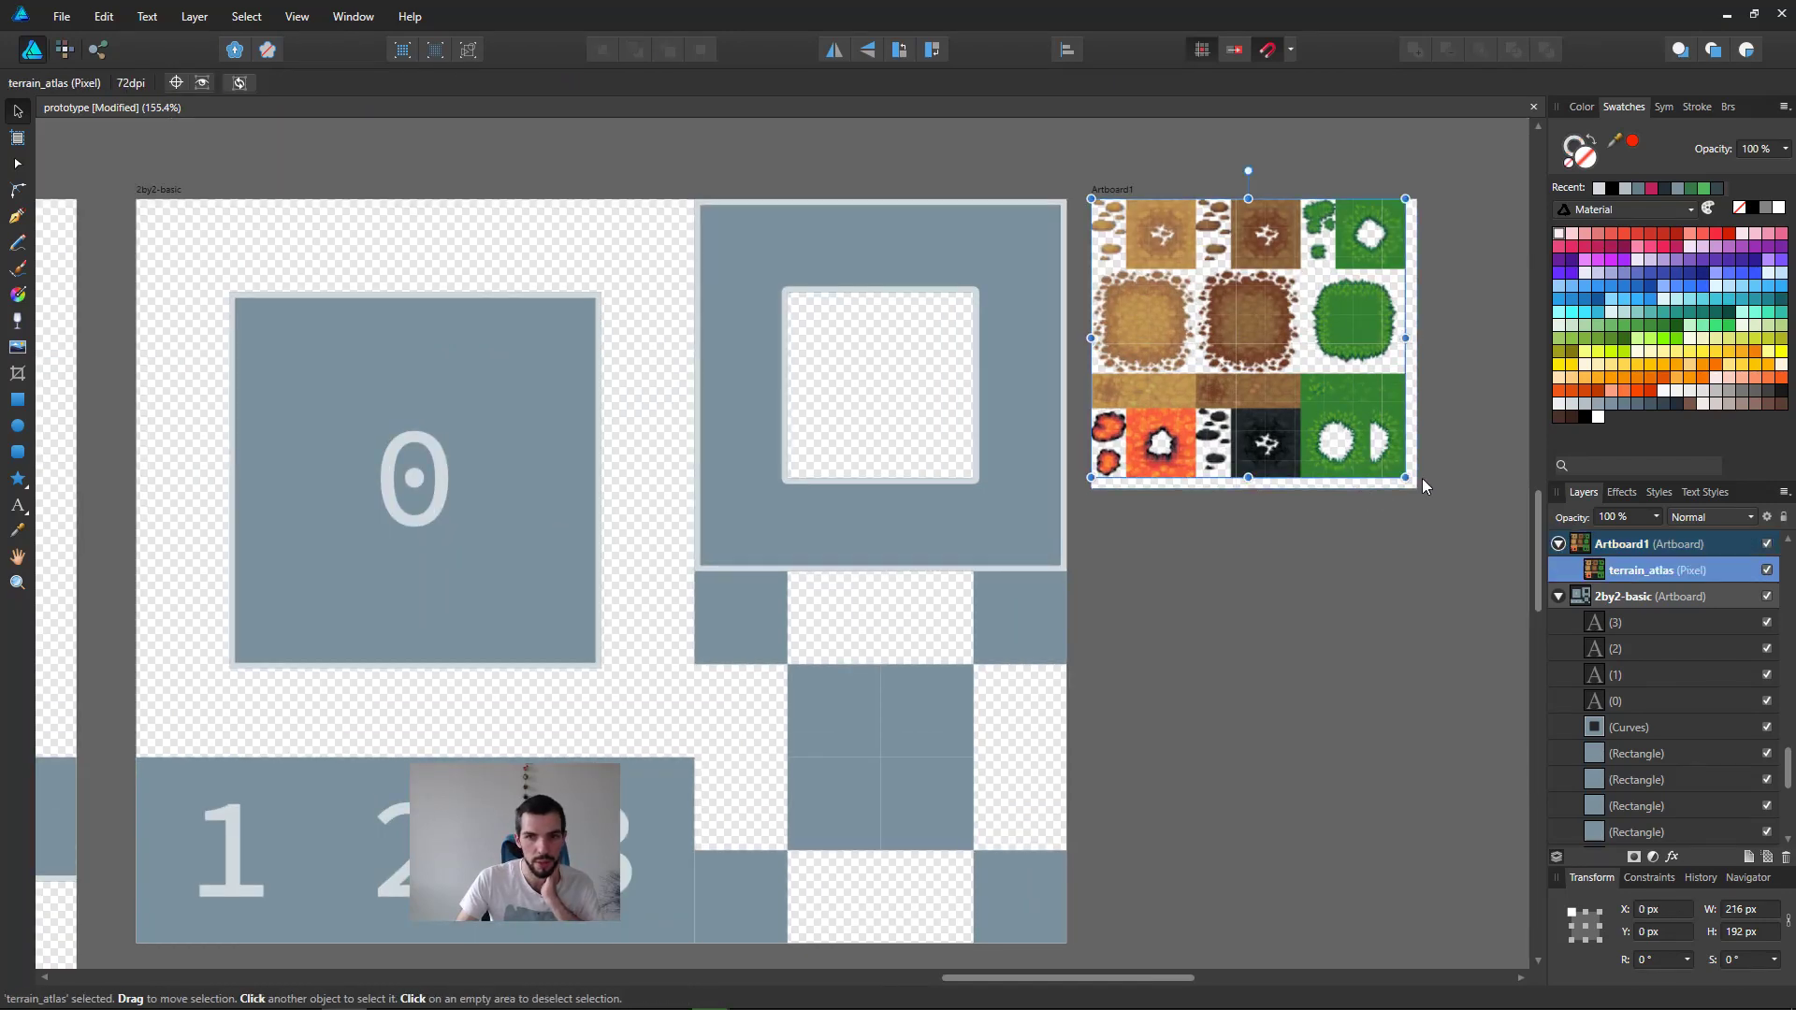
{"action": "left_click", "coordinate": [1415, 491]}
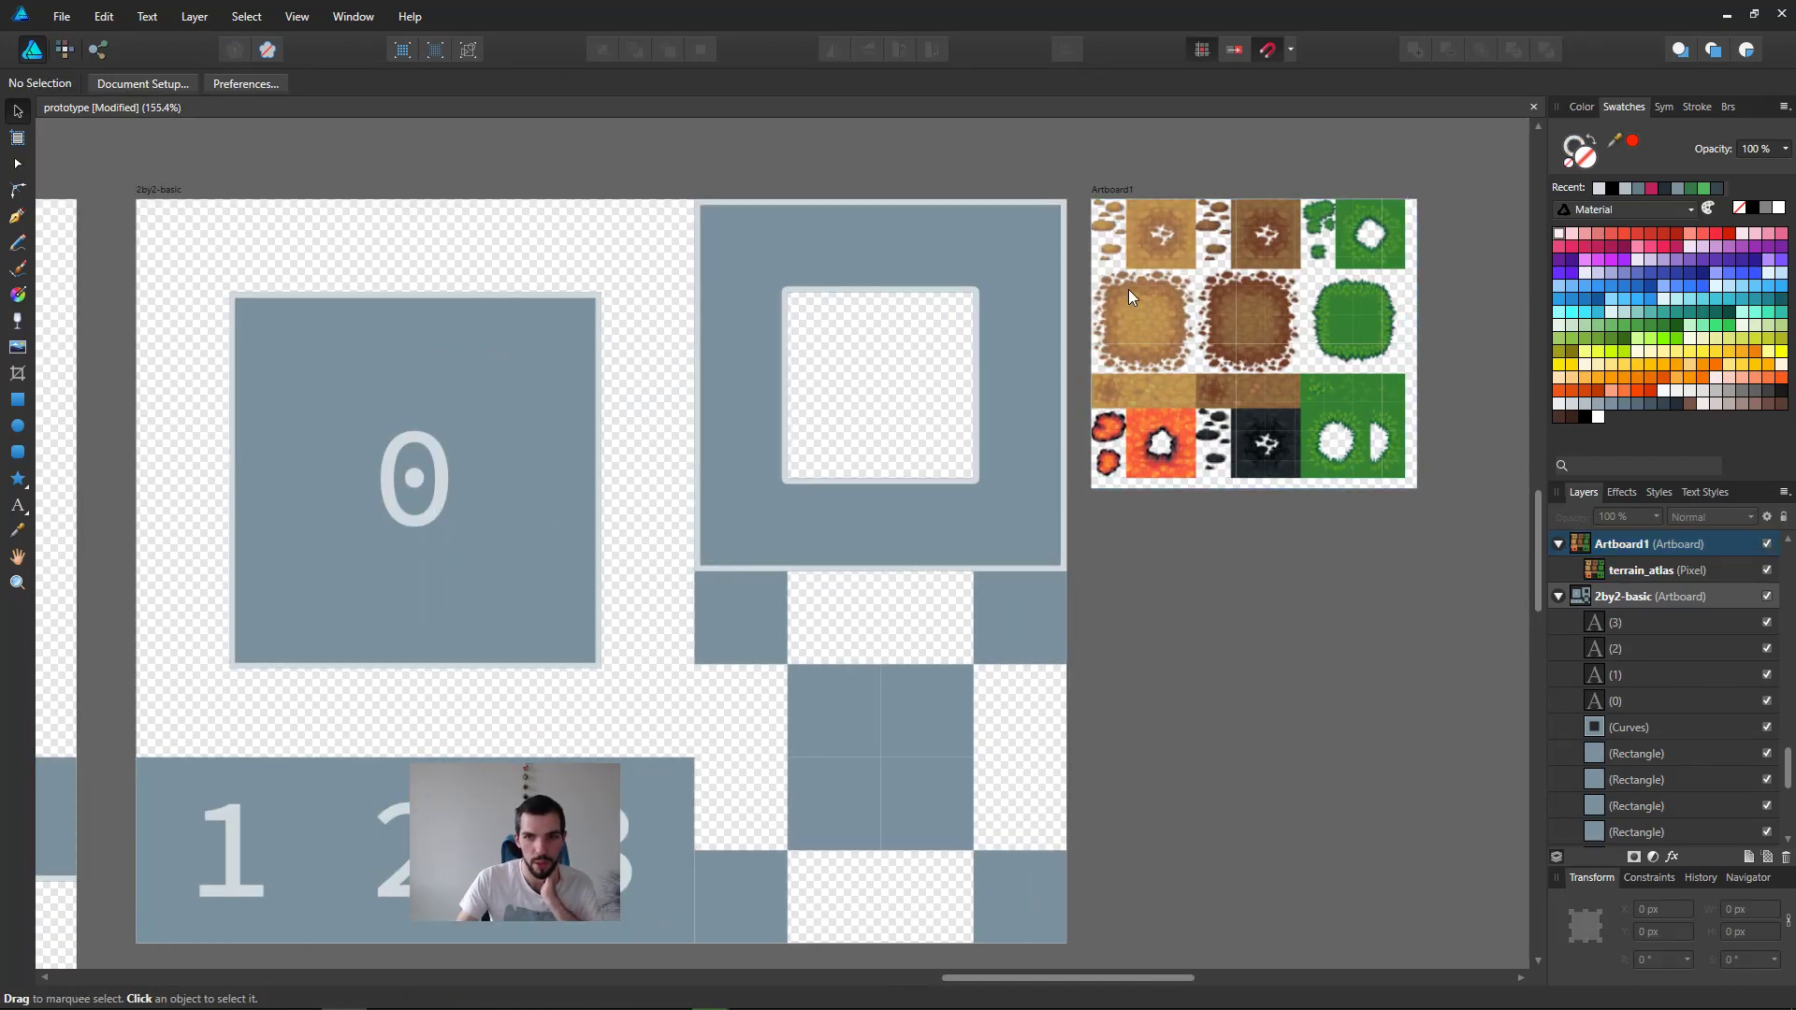
{"action": "left_click", "coordinate": [1160, 272]}
{"action": "left_click", "coordinate": [1146, 191]}
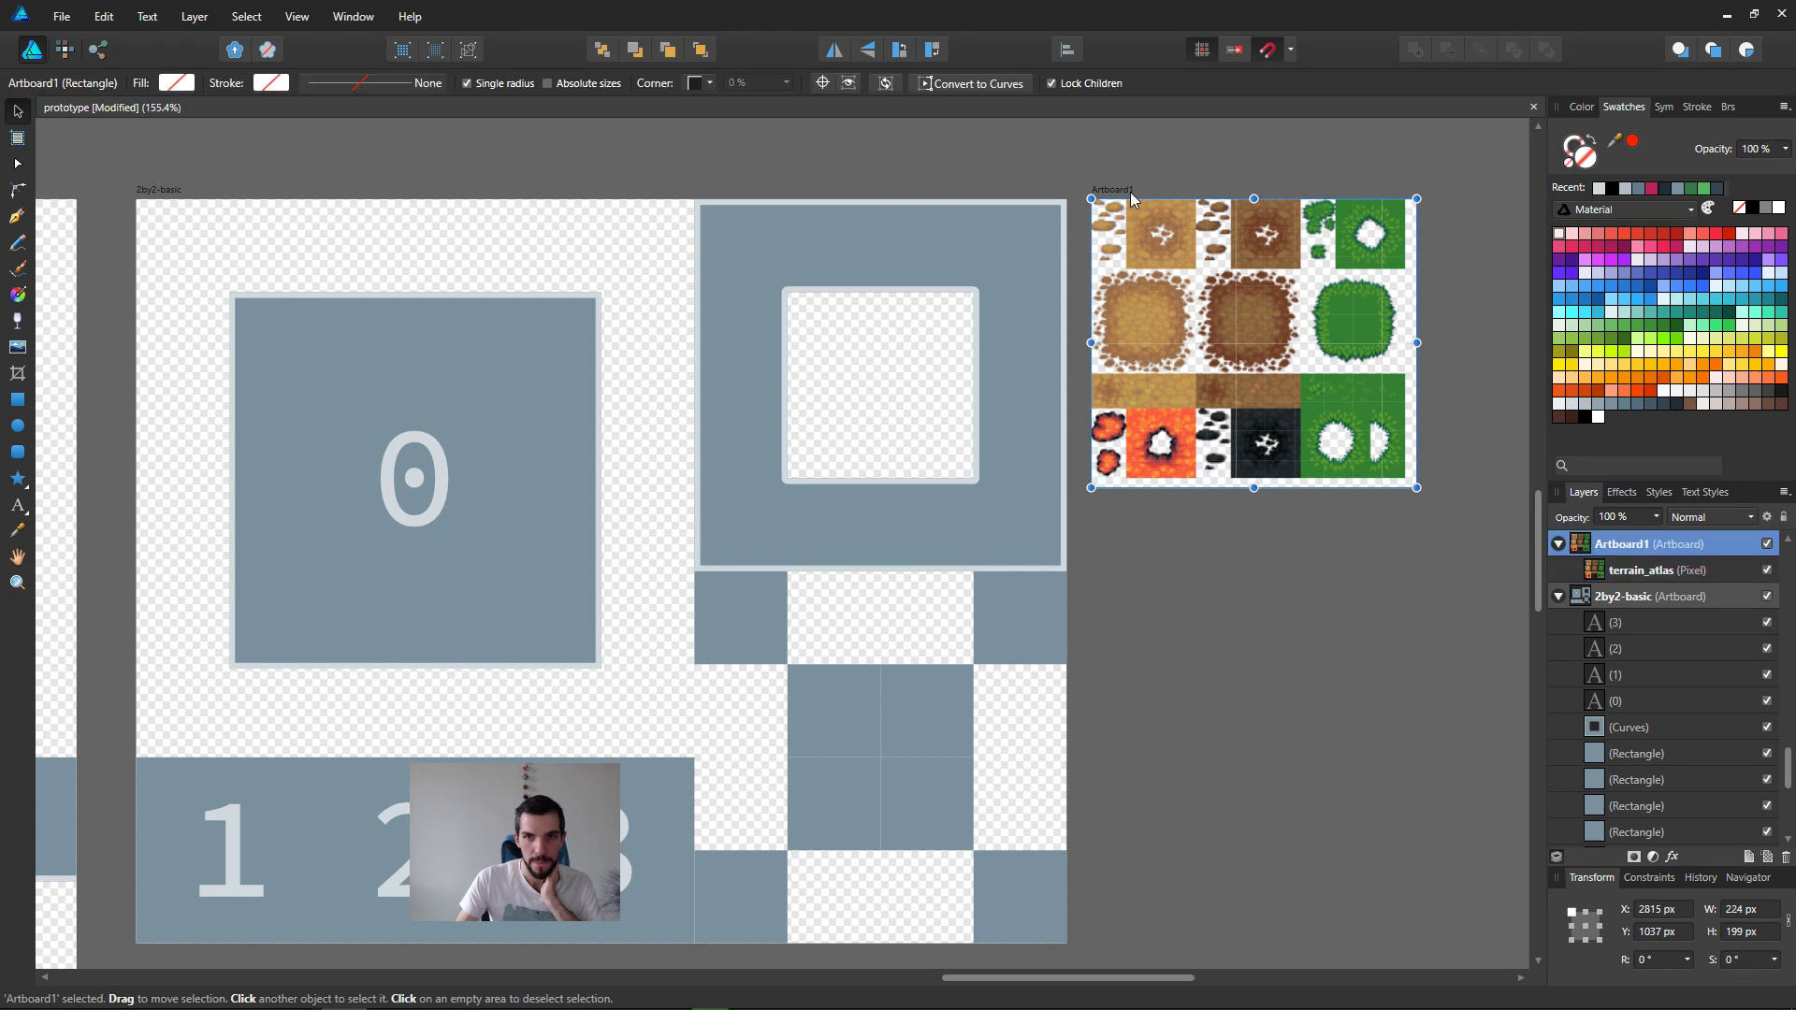
{"action": "left_click_drag", "start_coordinate": [1416, 486], "coordinate": [1360, 488]}
{"action": "scroll", "coordinate": [1399, 473], "scroll_direction": "up", "scroll_amount": 6, "text": "ctrl"}
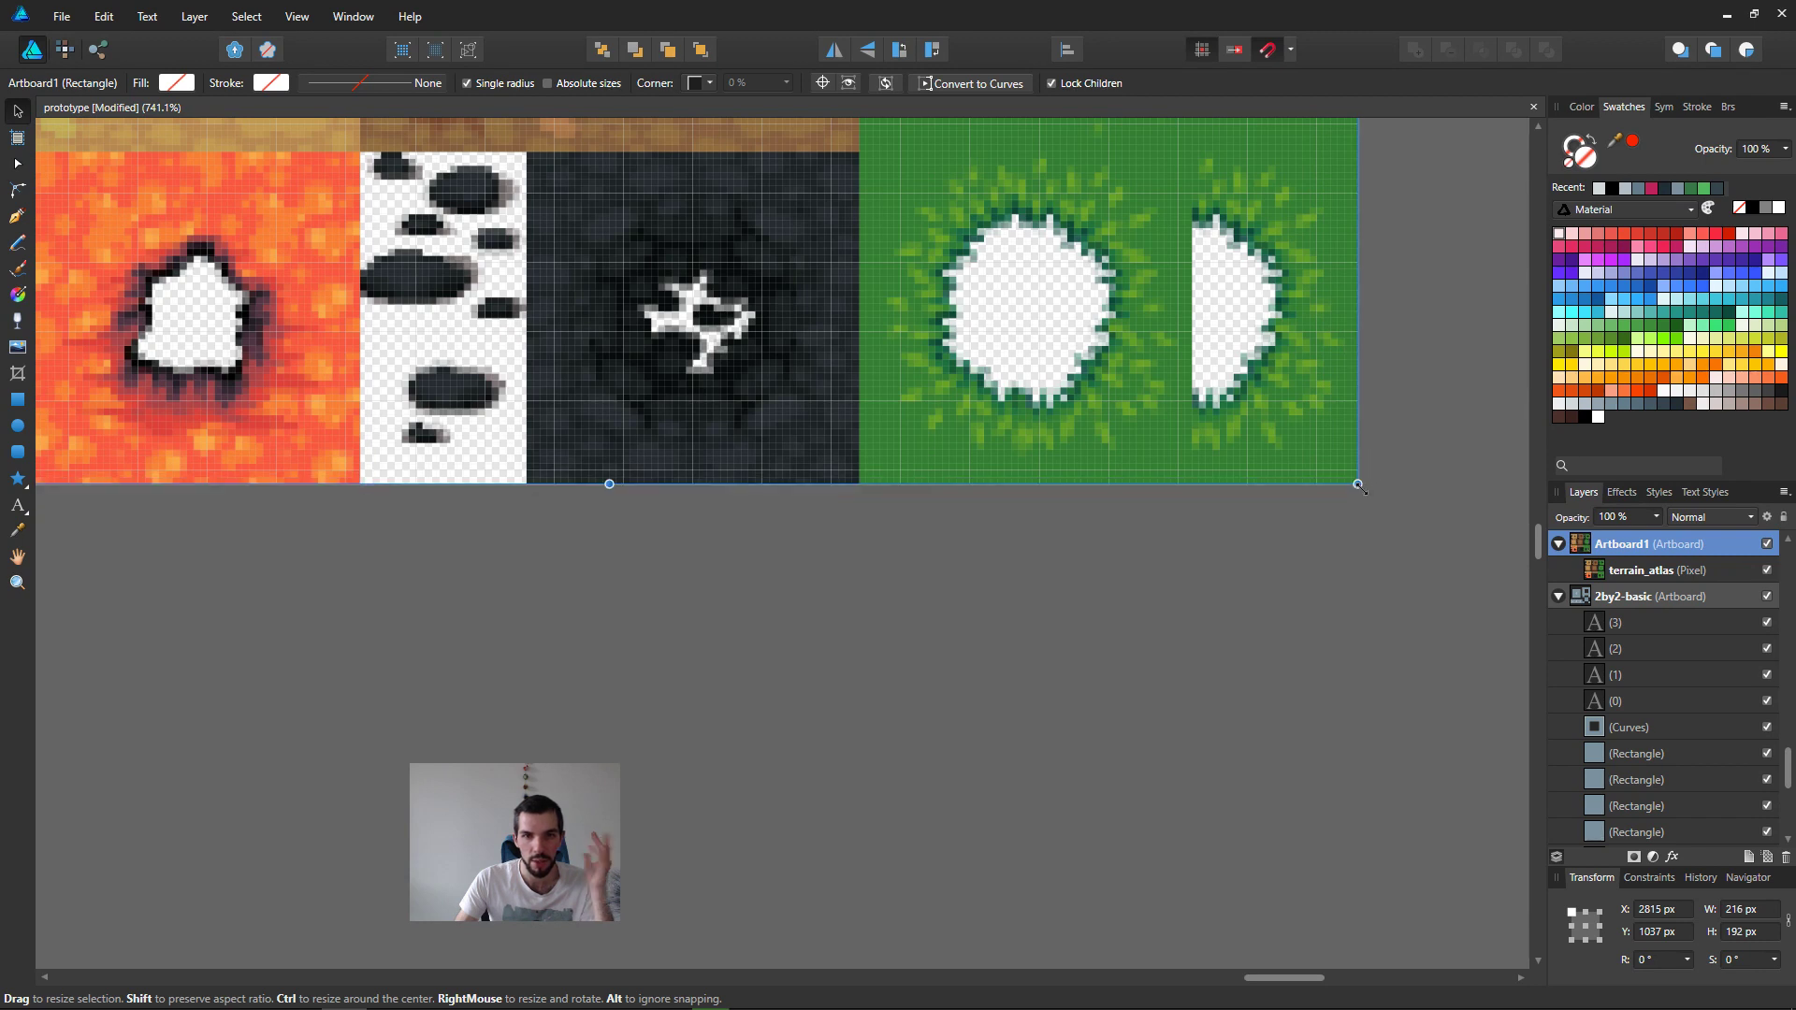
{"action": "scroll", "coordinate": [1284, 588], "scroll_direction": "down", "scroll_amount": 5, "text": "ctrl"}
{"action": "scroll", "coordinate": [1101, 637], "scroll_direction": "down", "scroll_amount": 5, "text": "ctrl"}
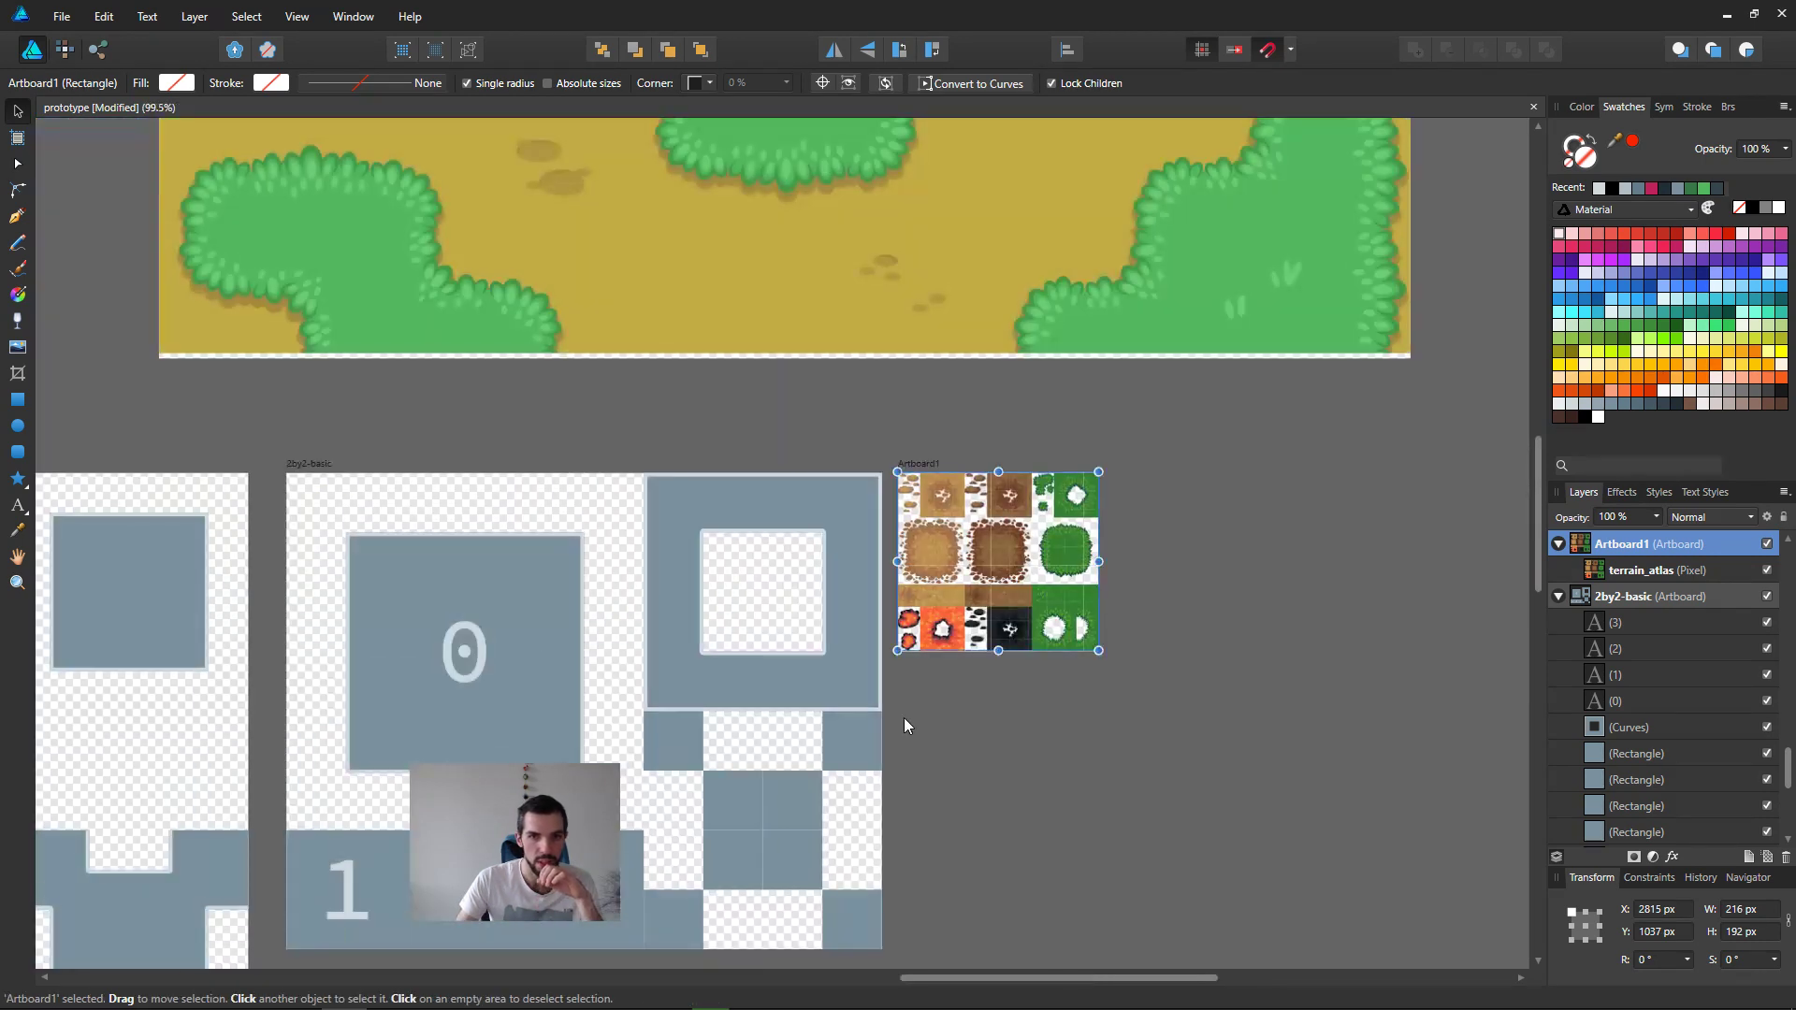
{"action": "left_click", "coordinate": [1176, 681]}
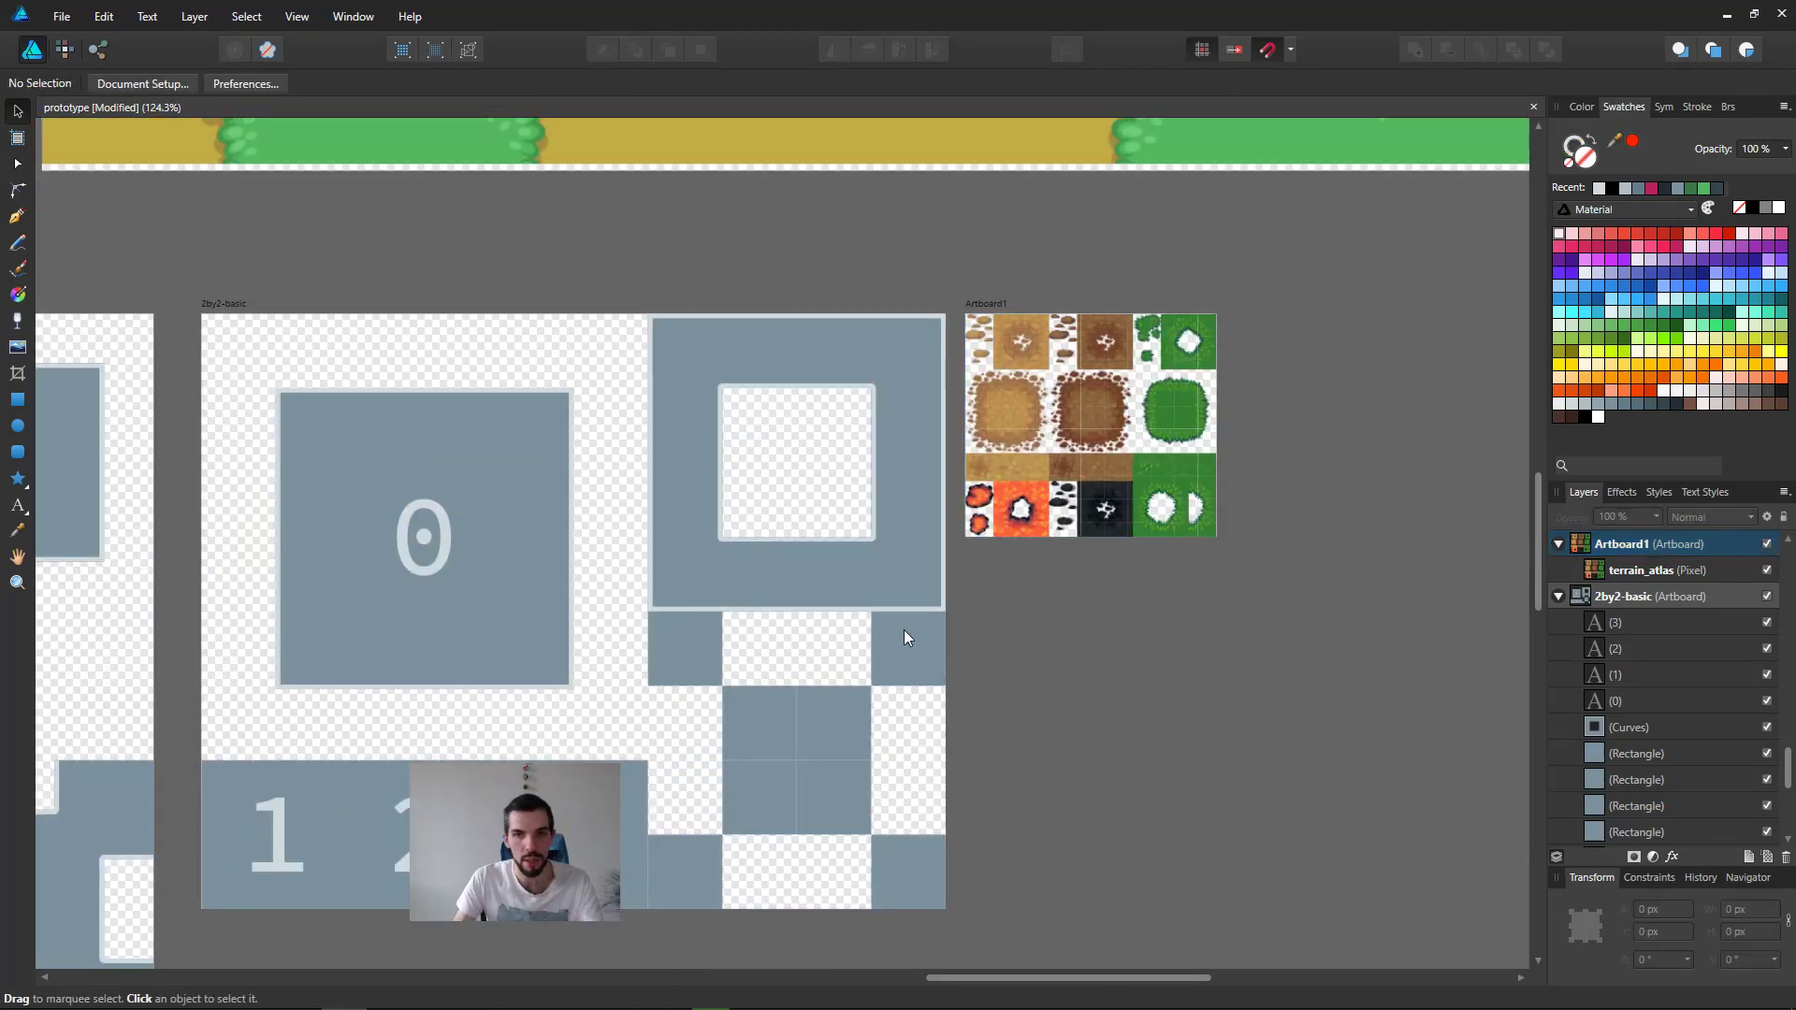
Step: Compare the solid block marked 0 and the hollow frame in 2by2-basic with the matching terrain patches and holes in Artboard1
{"action": "left_click", "coordinate": [464, 479]}
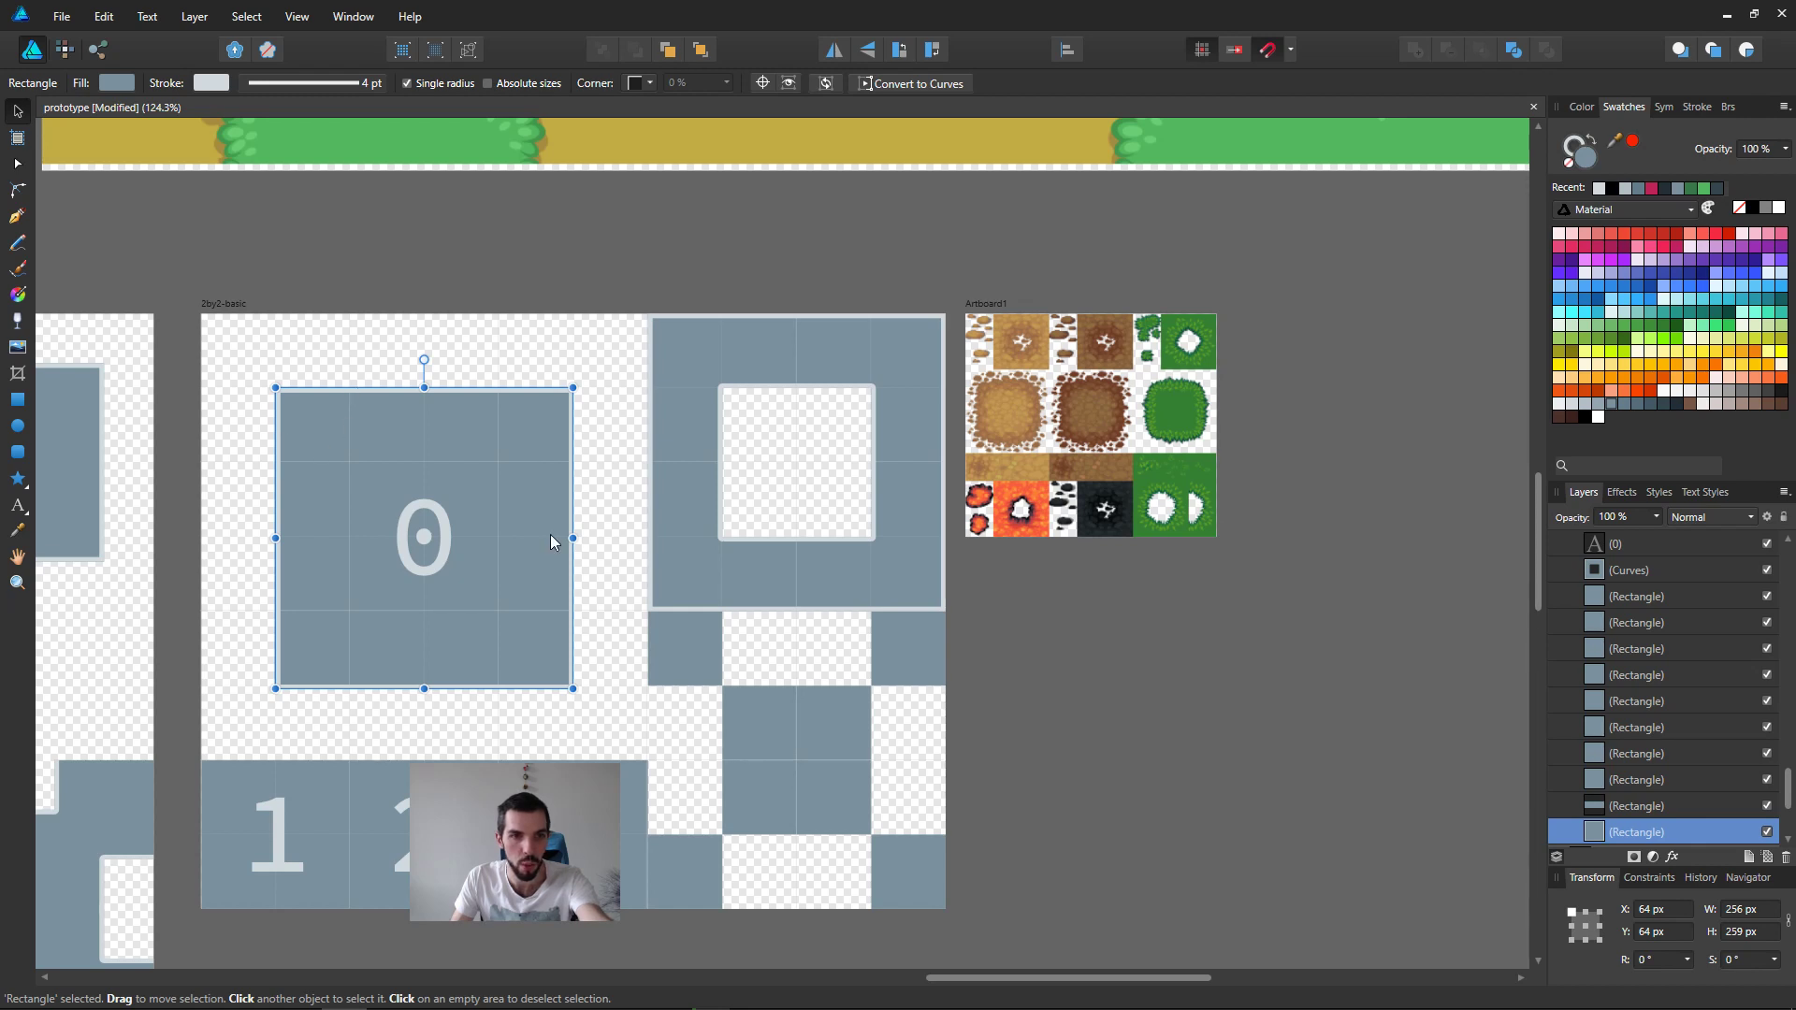
{"action": "middle_click_drag", "start_coordinate": [1108, 516], "coordinate": [769, 659]}
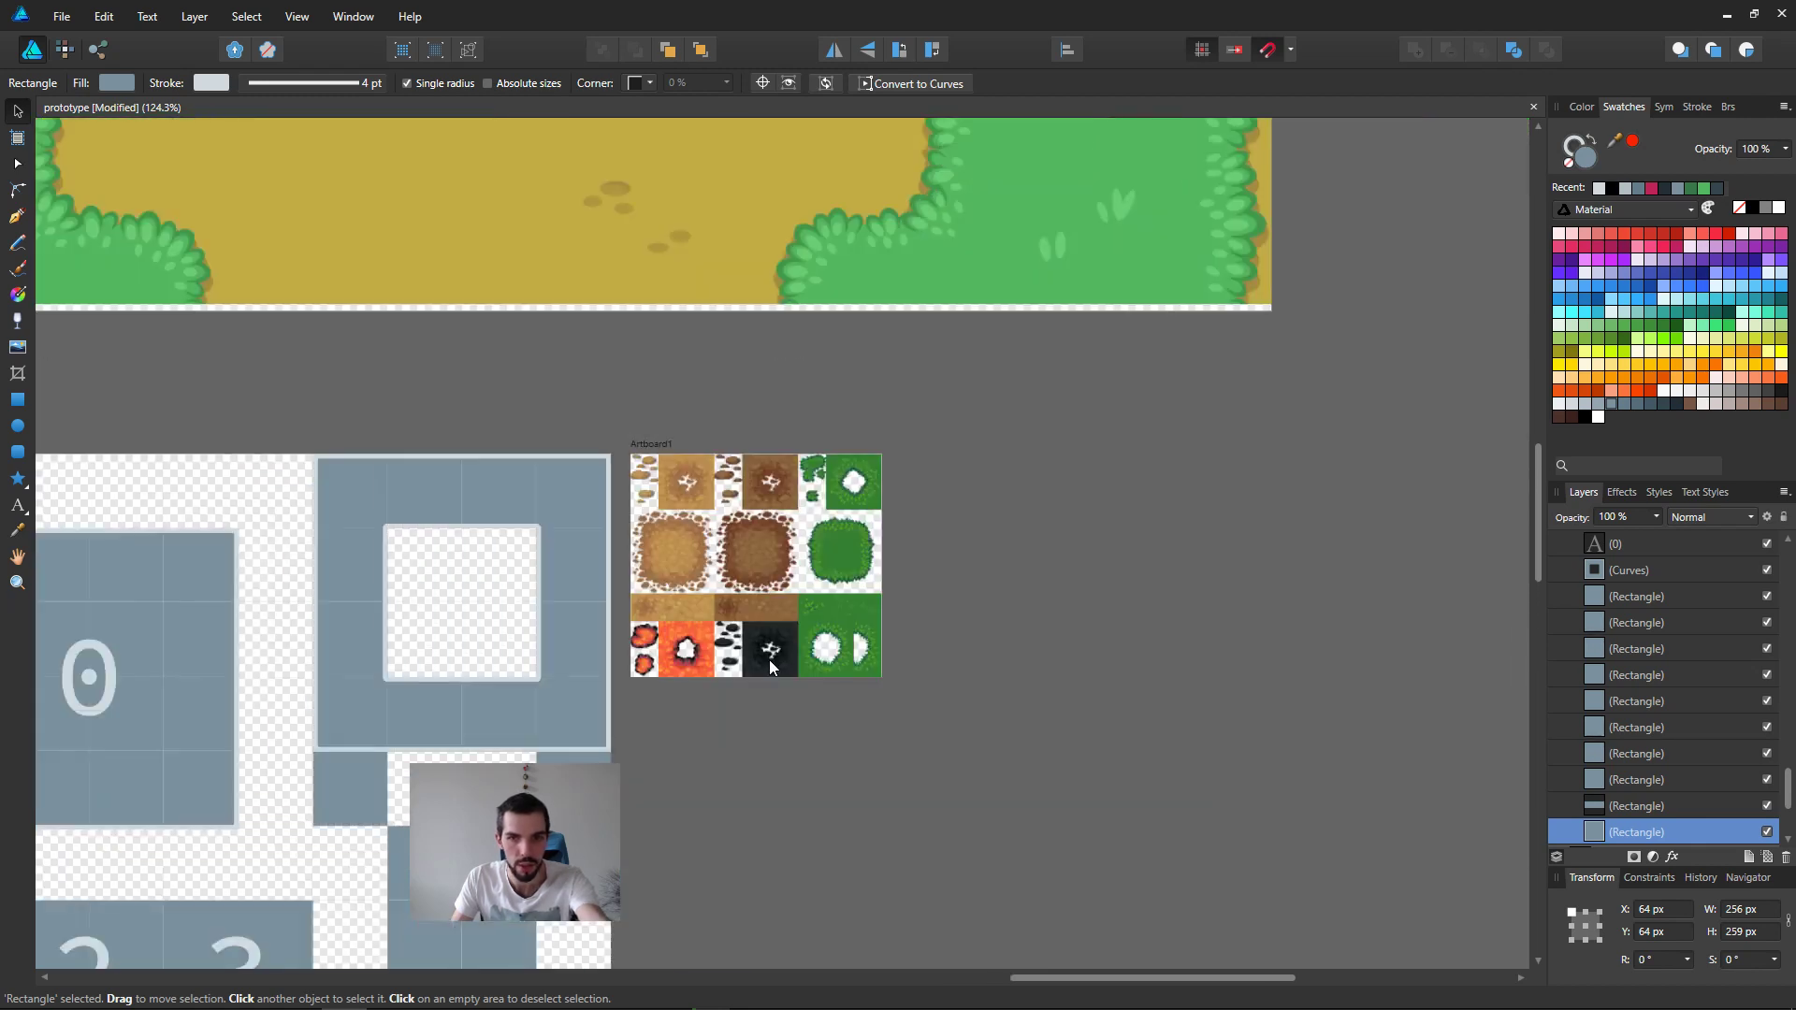
{"action": "scroll", "coordinate": [771, 658], "scroll_direction": "up", "scroll_amount": 5}
{"action": "left_click", "coordinate": [913, 524]}
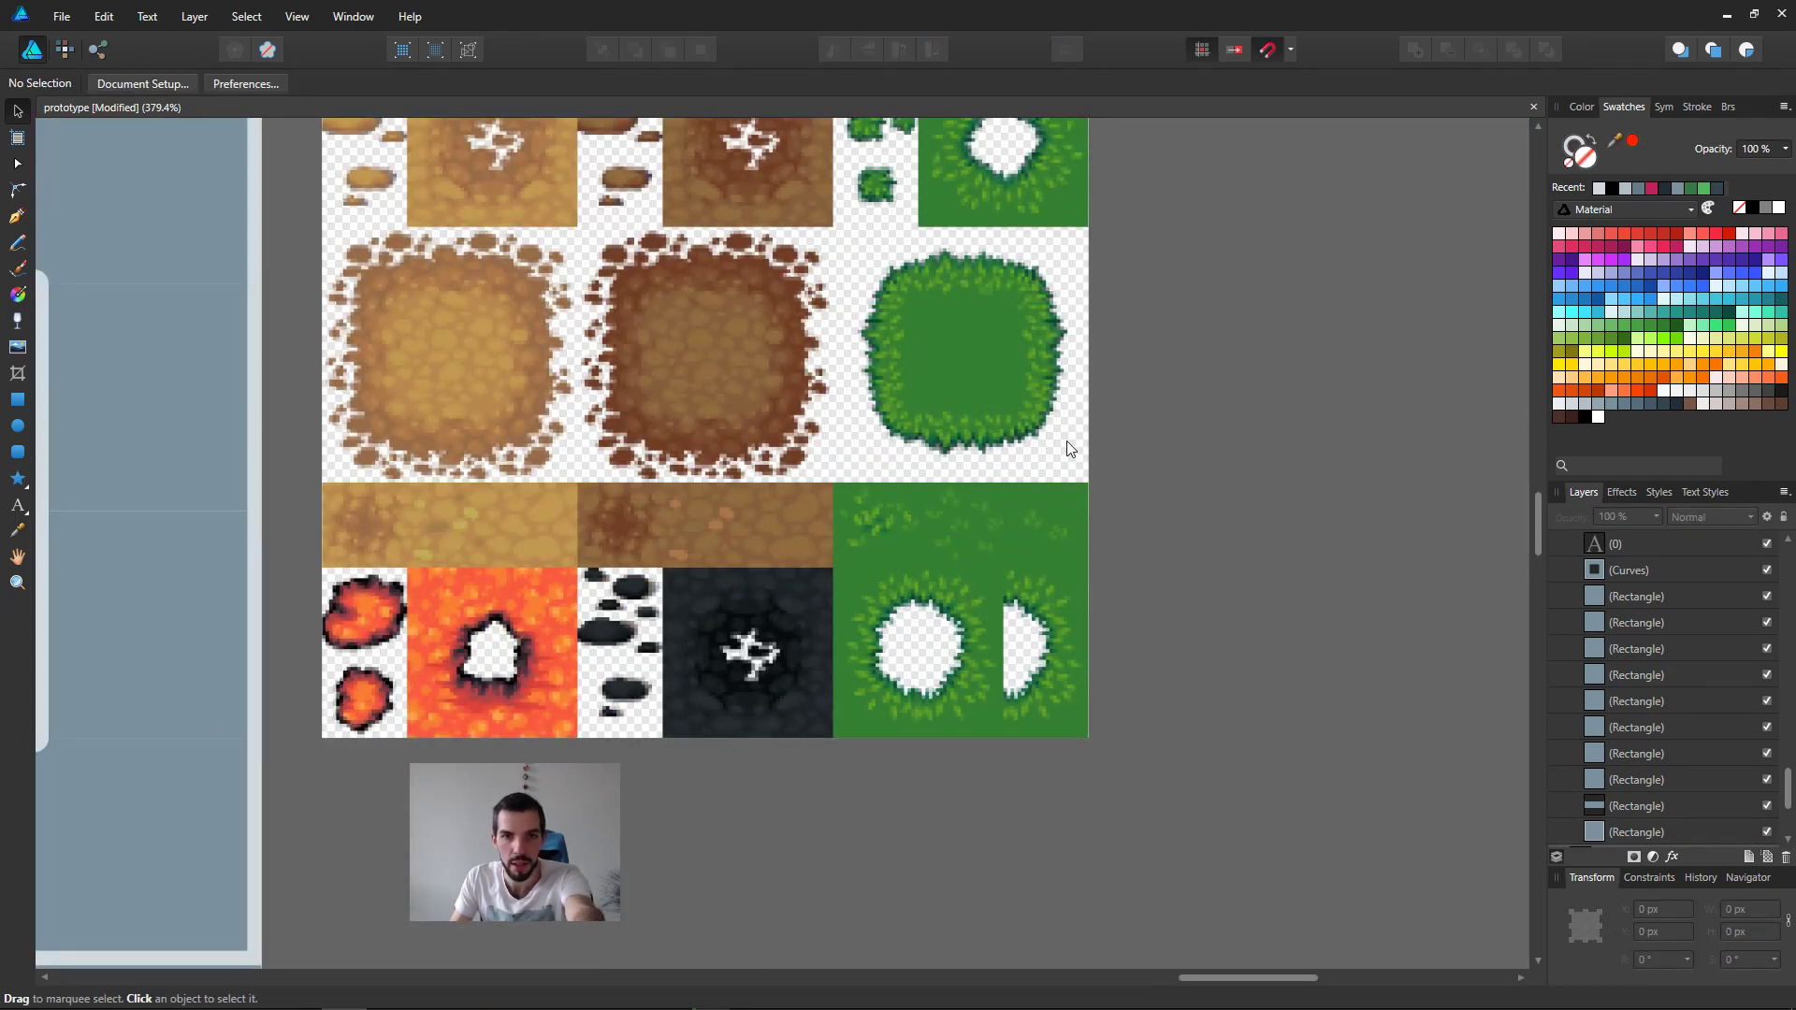
{"action": "scroll", "coordinate": [874, 525], "scroll_direction": "down", "scroll_amount": 5}
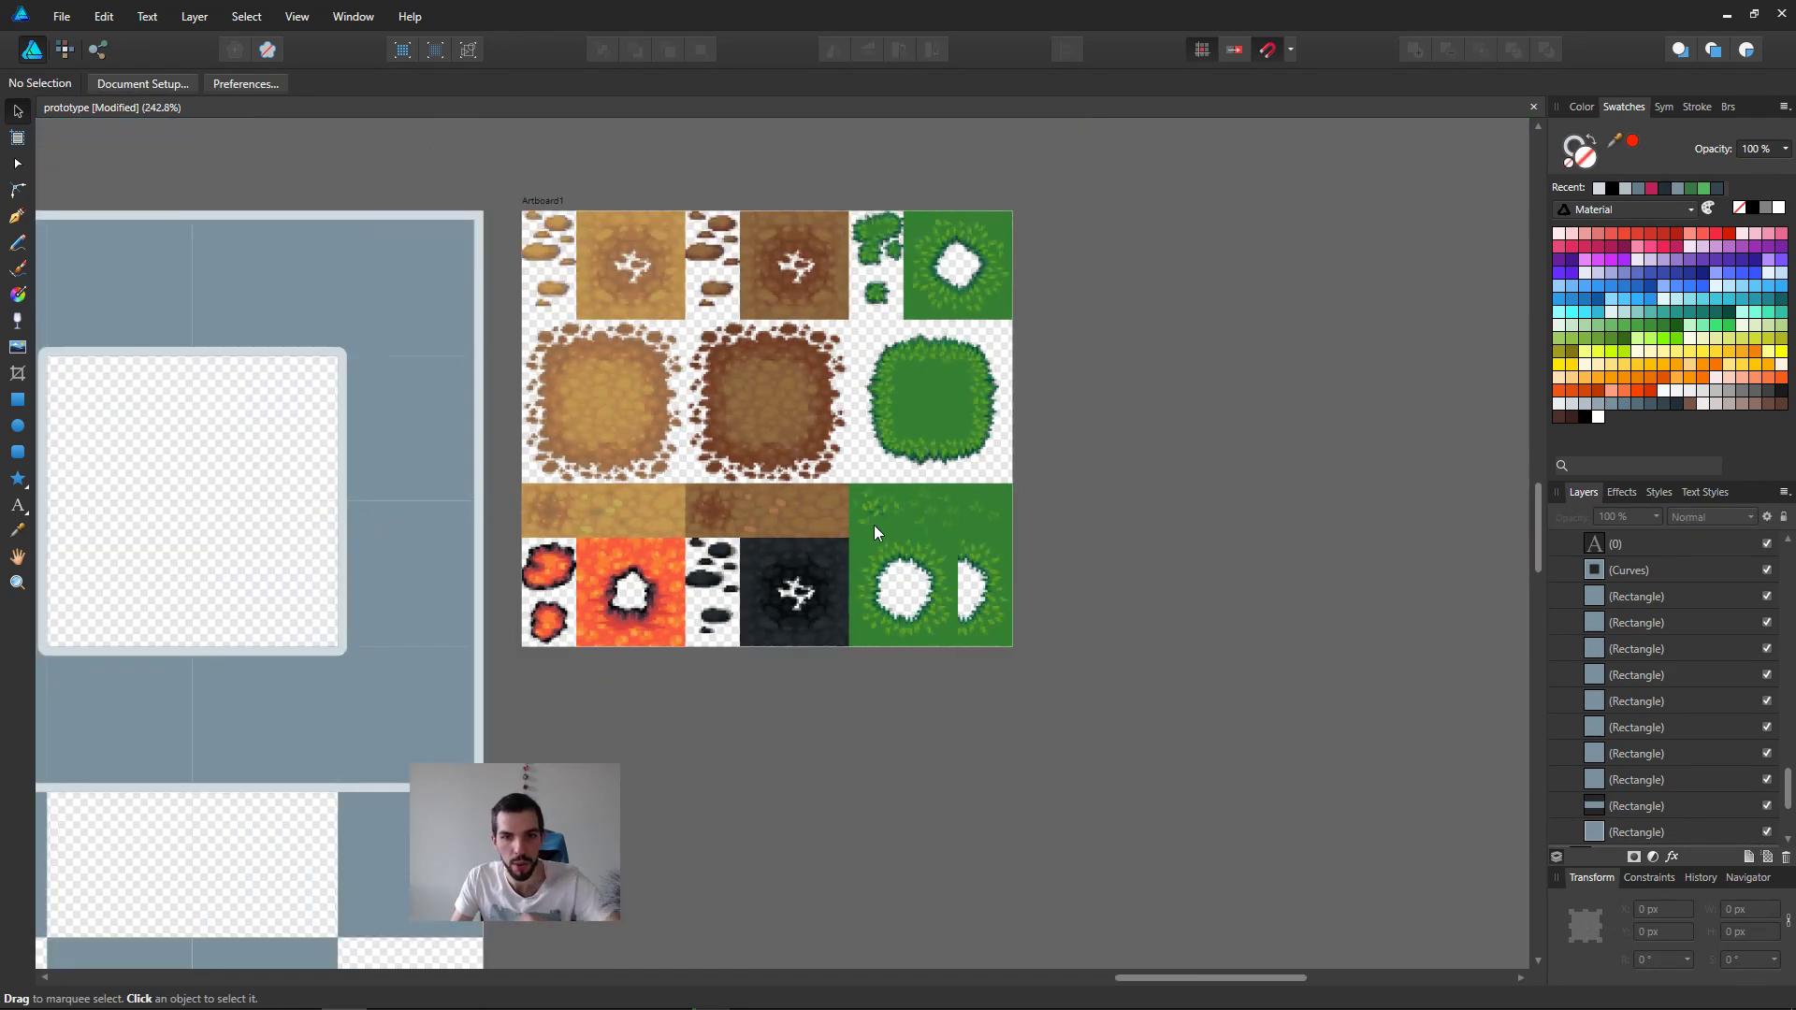
{"action": "middle_click_drag", "start_coordinate": [782, 670], "coordinate": [1103, 519]}
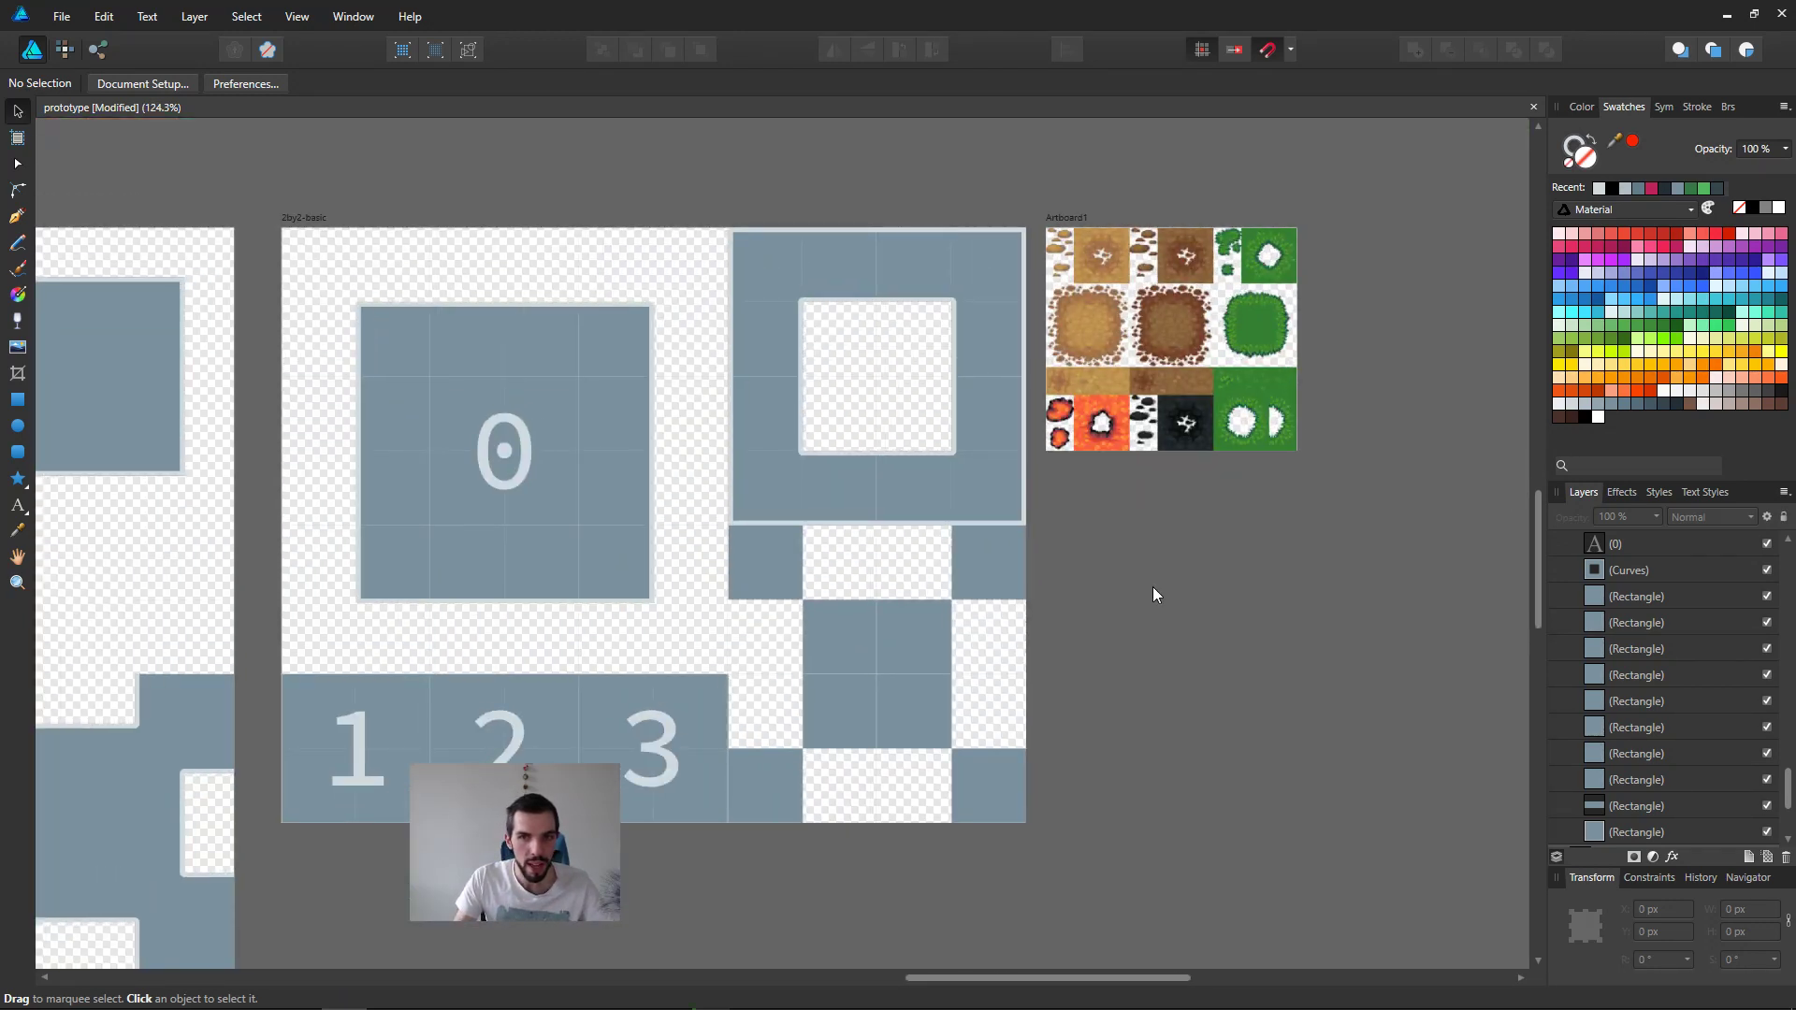
{"action": "scroll", "coordinate": [1203, 536], "scroll_direction": "up", "scroll_amount": 3}
{"action": "middle_click_drag", "start_coordinate": [1282, 341], "coordinate": [754, 665]}
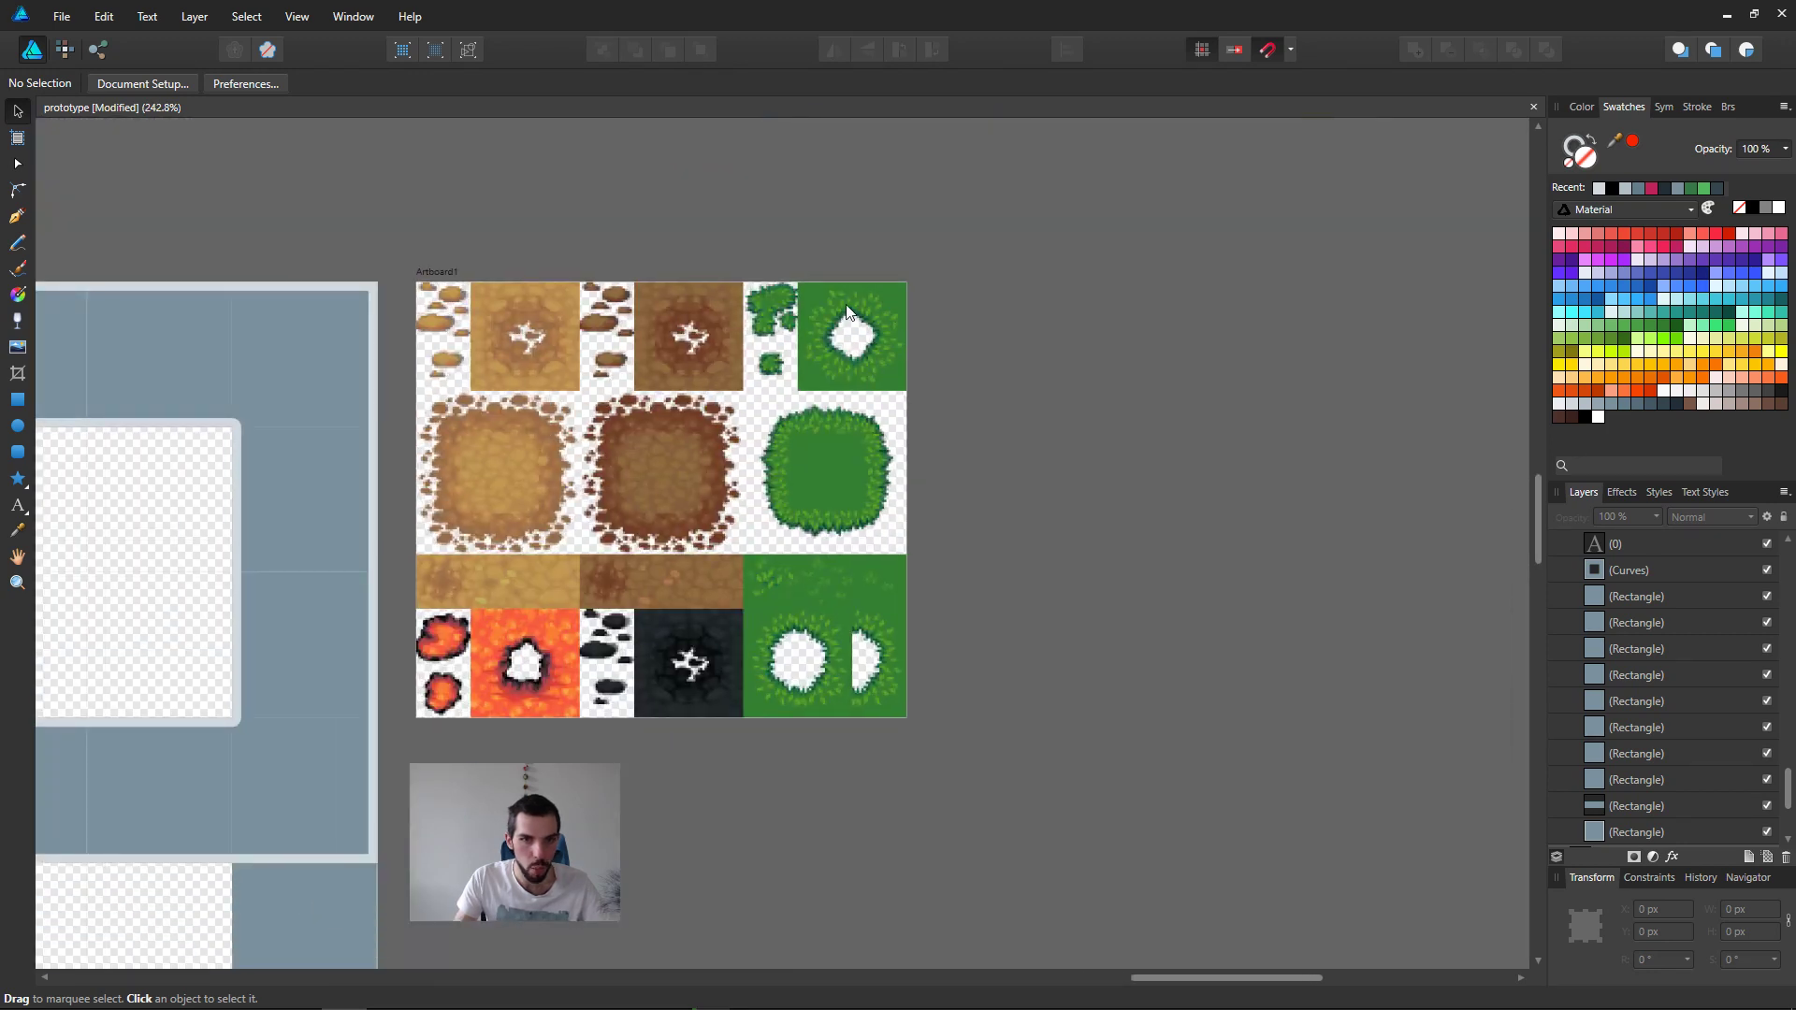
{"action": "middle_click_drag", "start_coordinate": [539, 804], "coordinate": [1005, 735]}
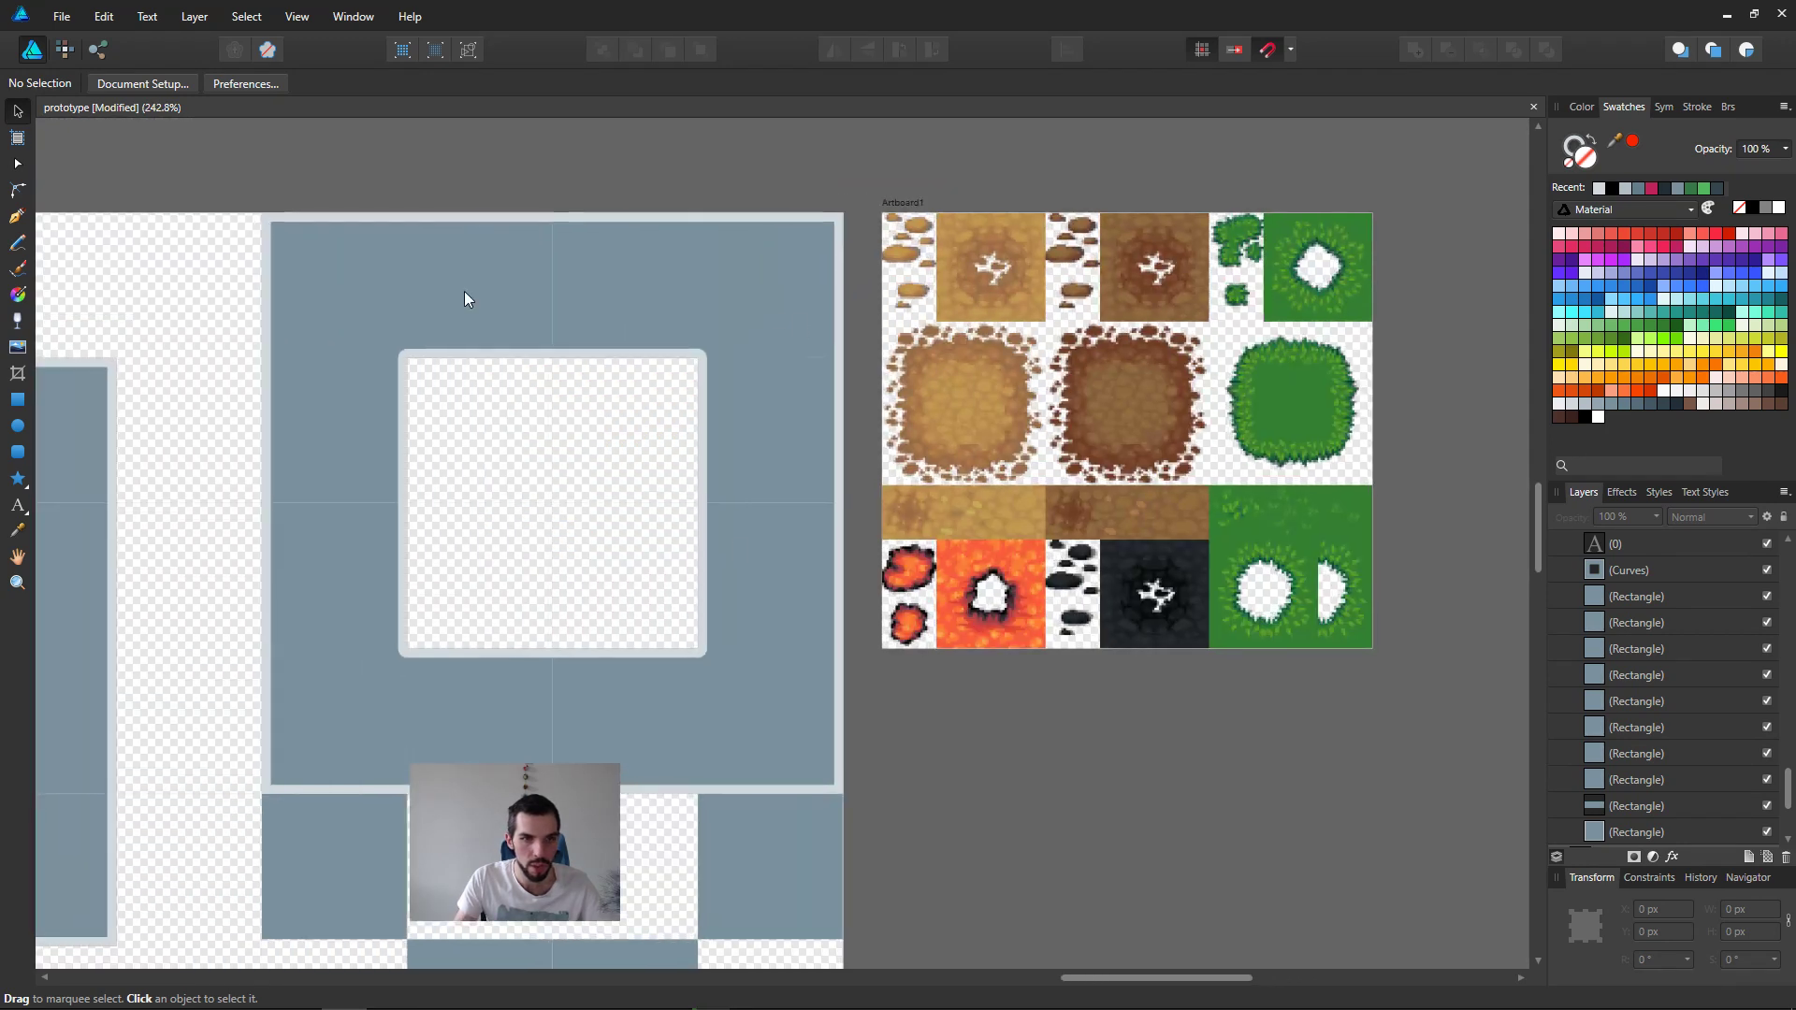
{"action": "left_click", "coordinate": [403, 334]}
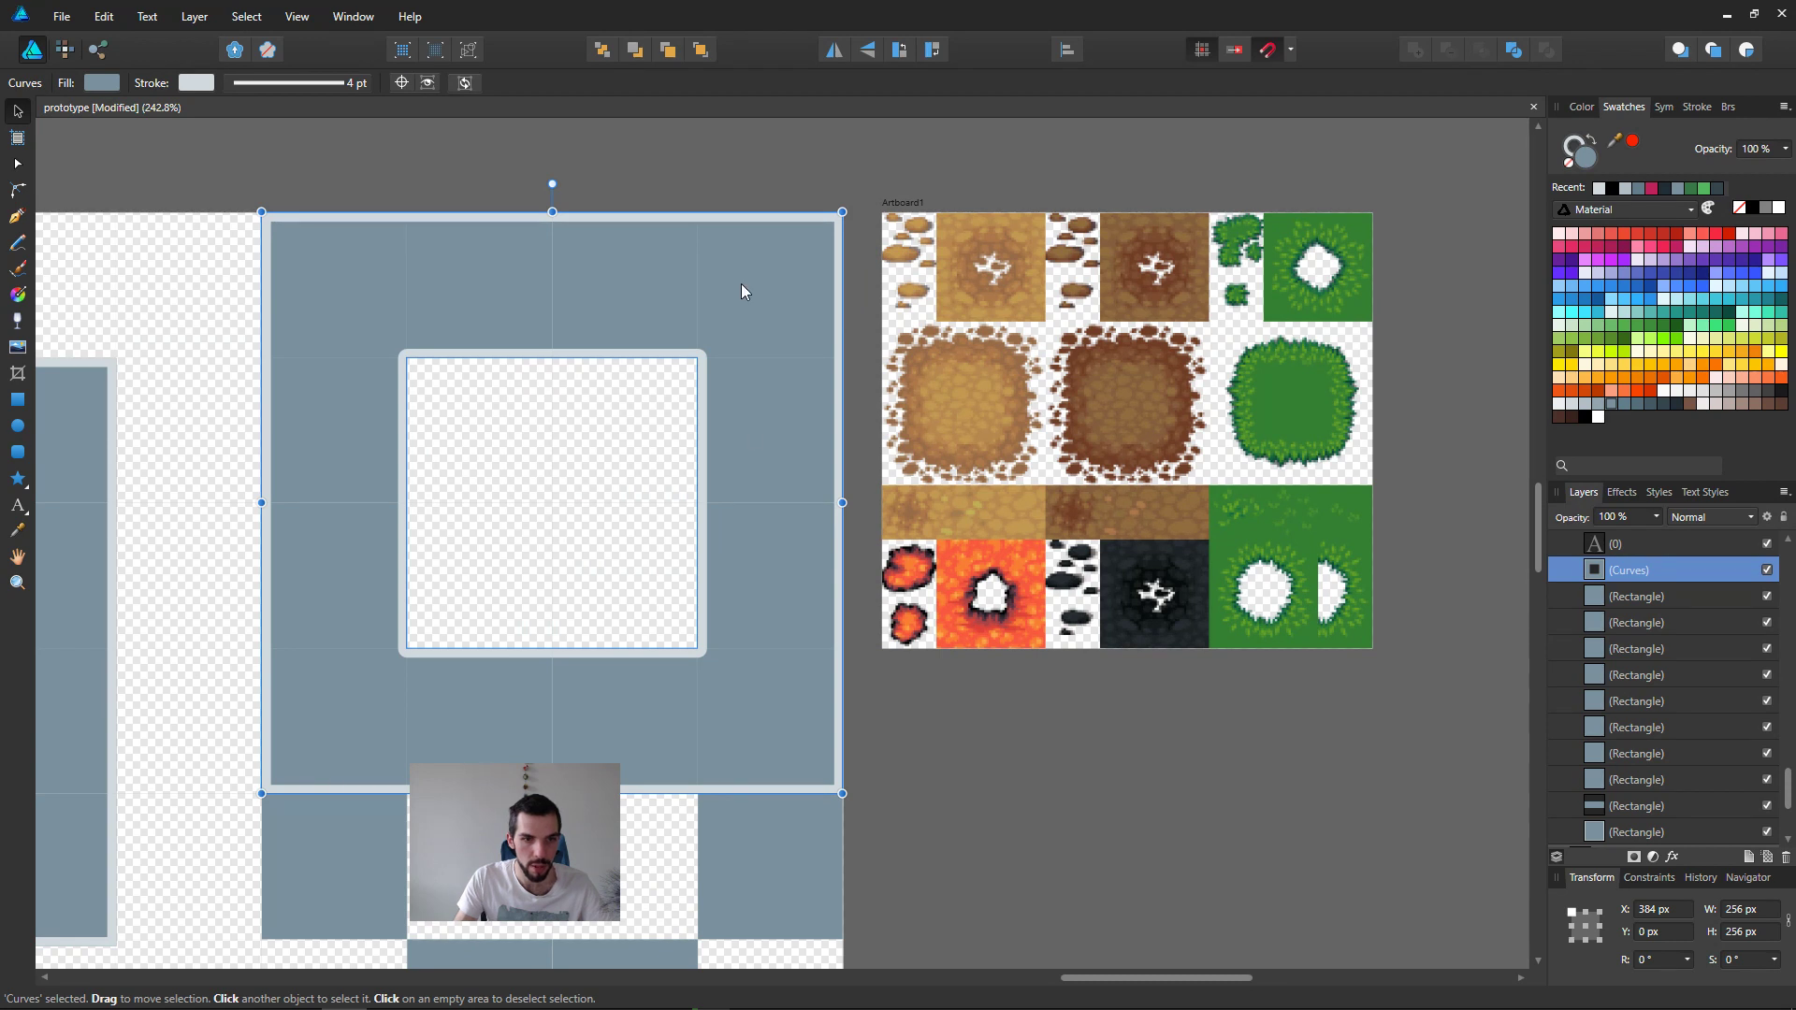
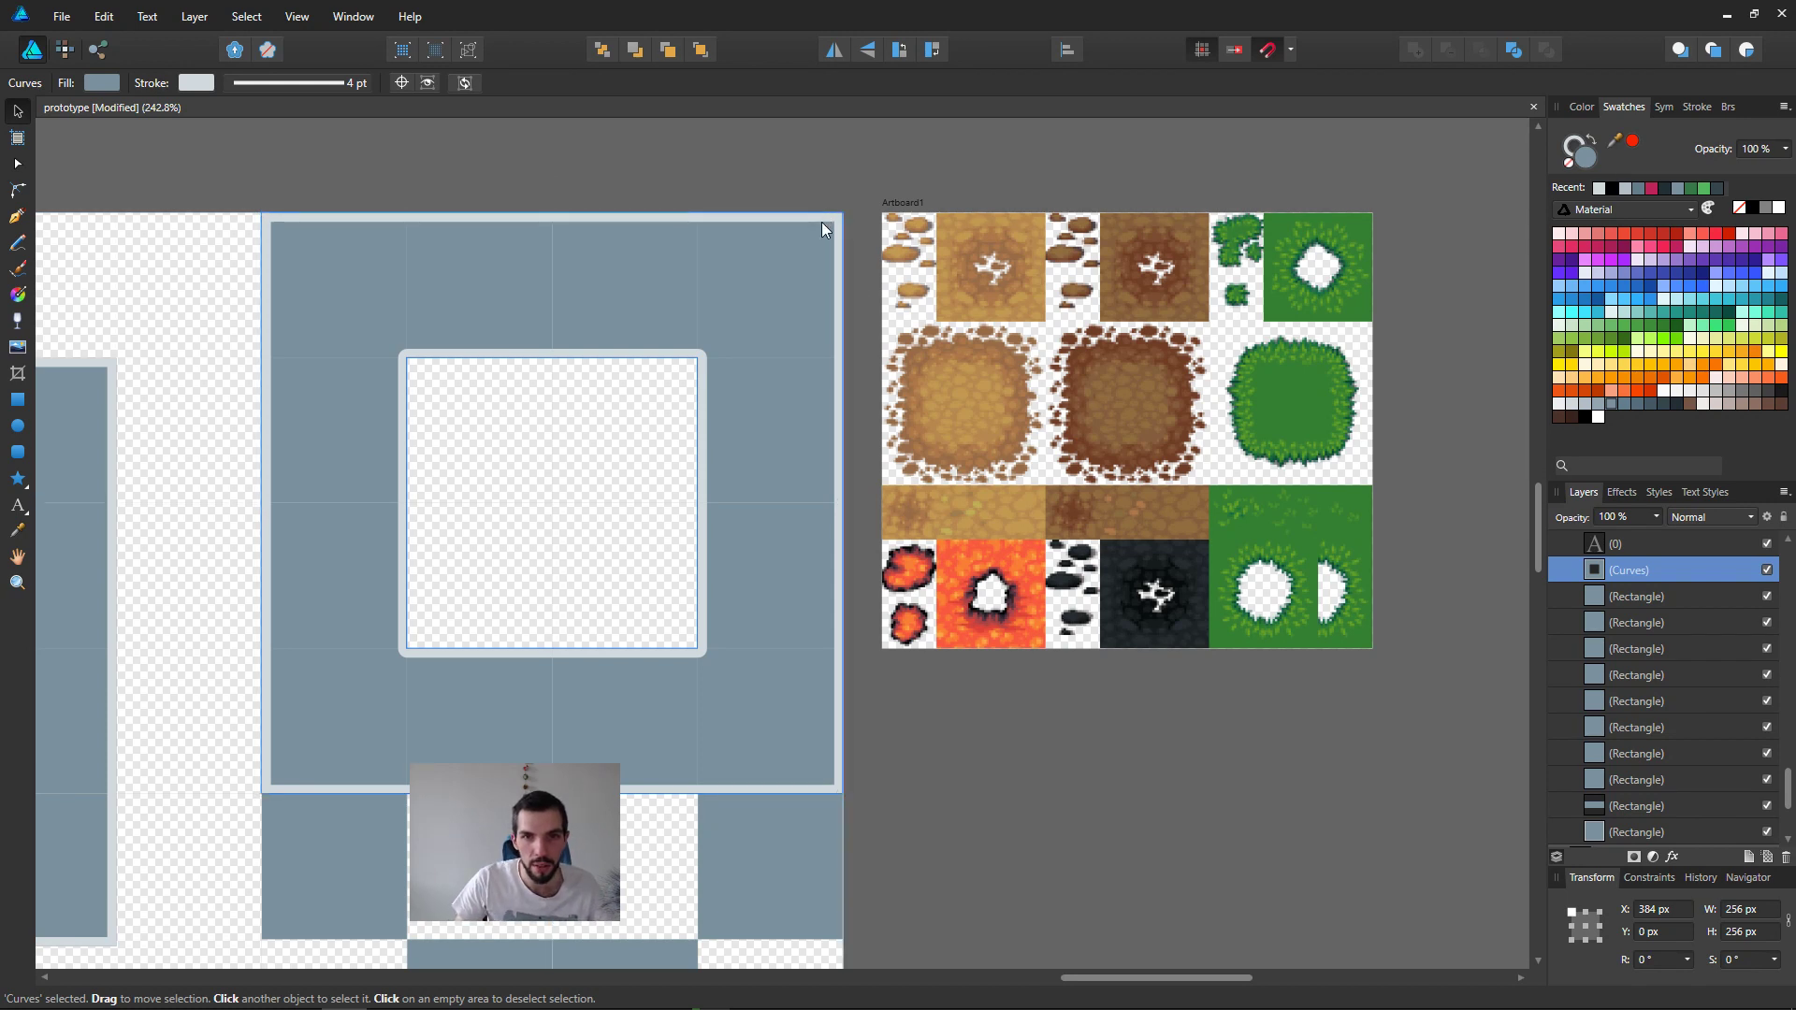
Step: With the Node tool, duplicate the hollow frame curves in the 2by2-basic artboard
{"action": "key", "text": "a"}
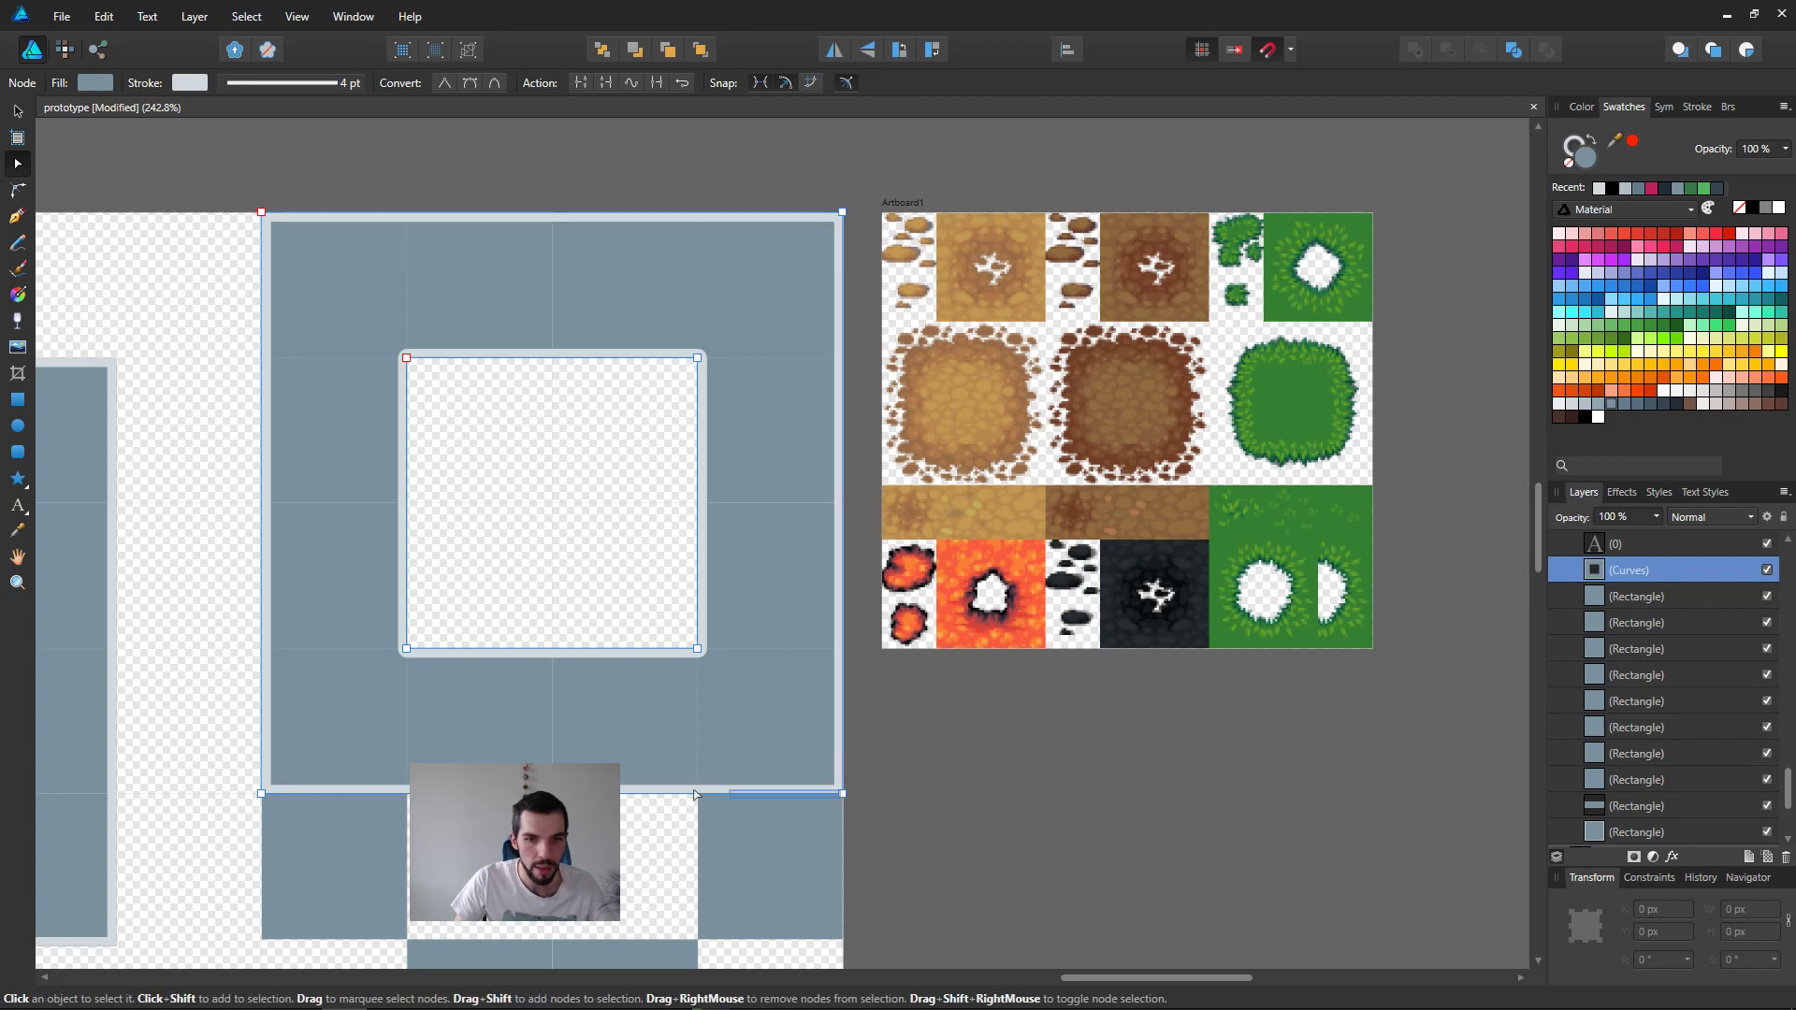
{"action": "left_click_drag", "start_coordinate": [842, 794], "coordinate": [775, 810]}
{"action": "key", "text": "ctrl+z"}
{"action": "left_click", "coordinate": [1051, 750]}
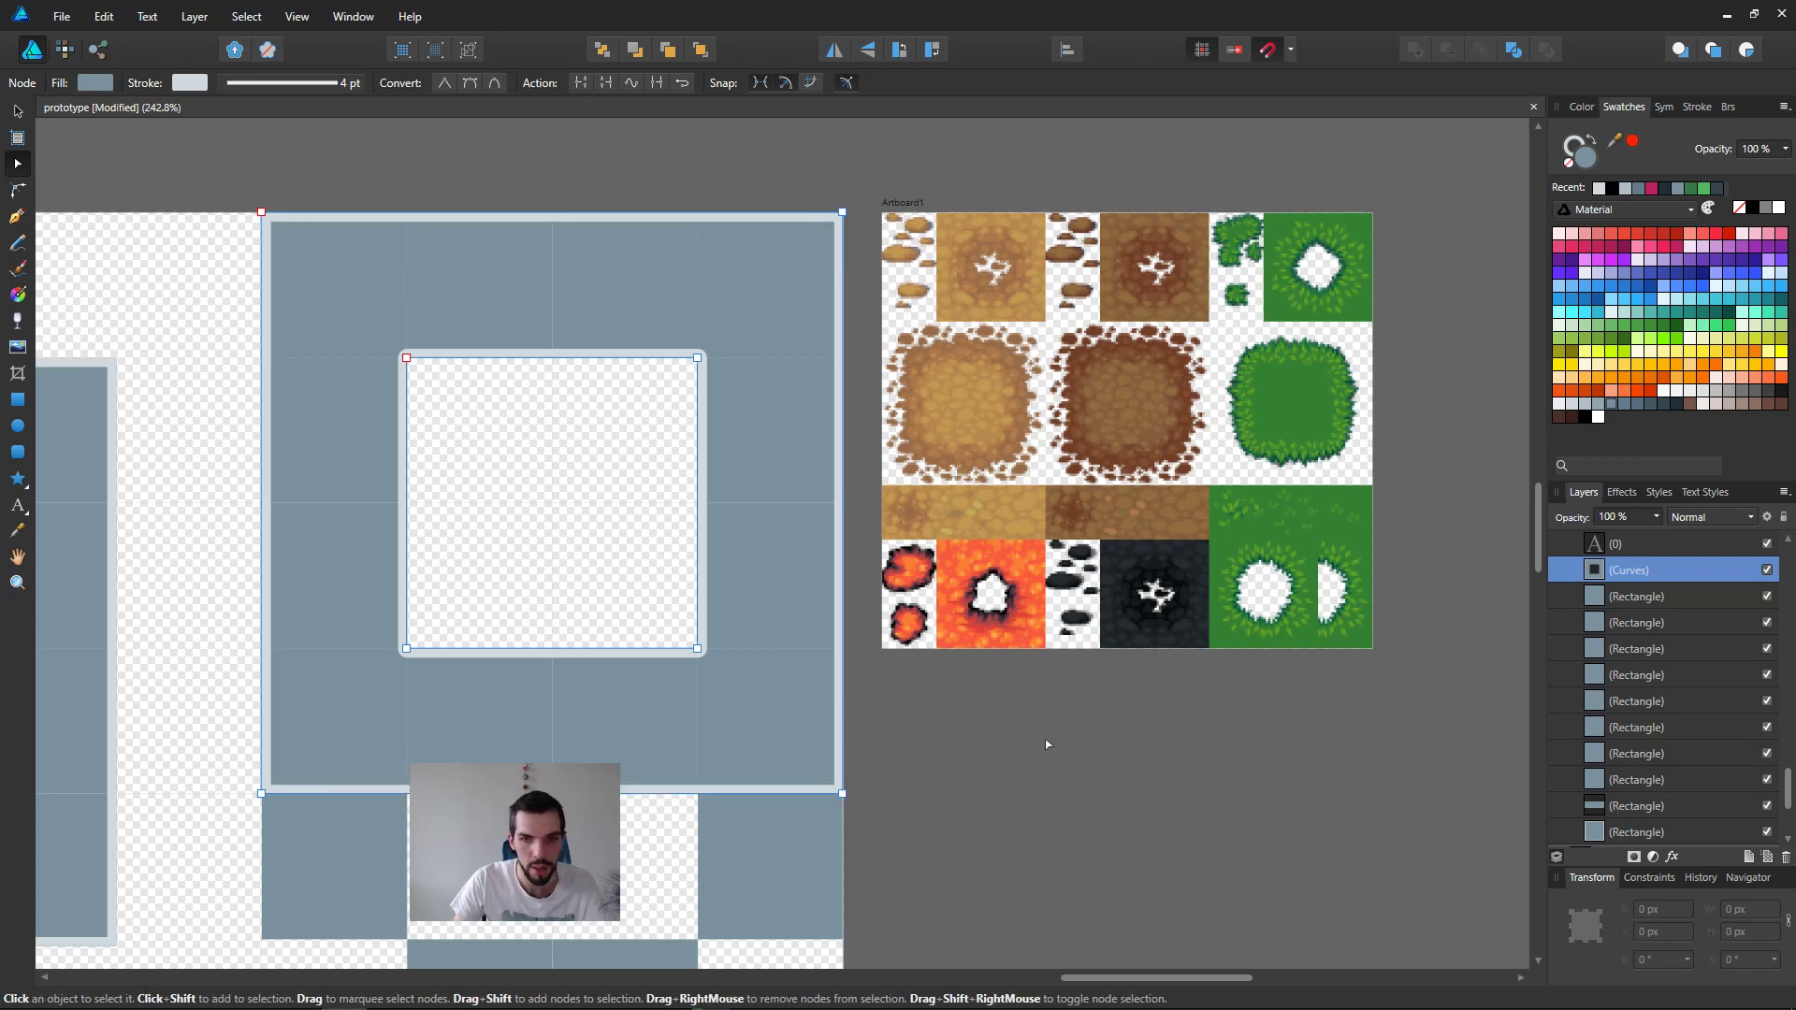
{"action": "left_click", "coordinate": [1646, 576]}
{"action": "middle_click_drag", "start_coordinate": [1132, 663], "coordinate": [1072, 661]}
{"action": "left_click", "coordinate": [1093, 667]}
{"action": "left_click", "coordinate": [1624, 570]}
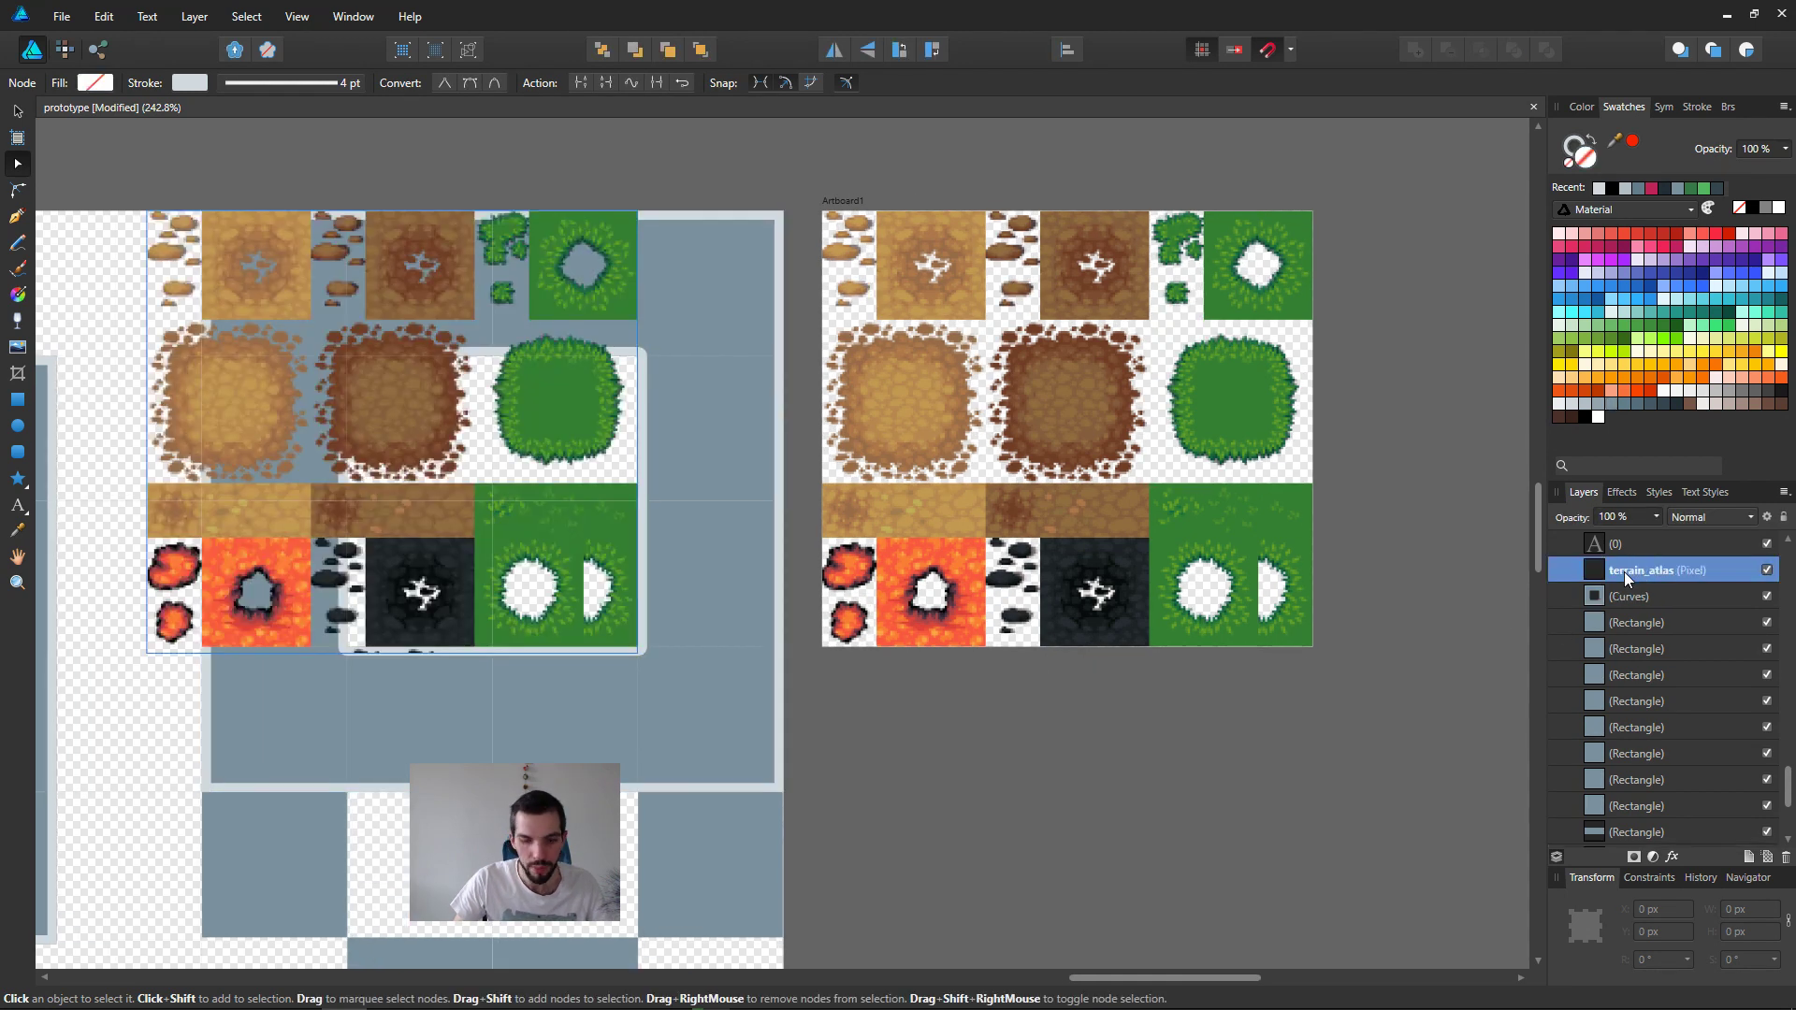
{"action": "key", "text": "ctrl+j"}
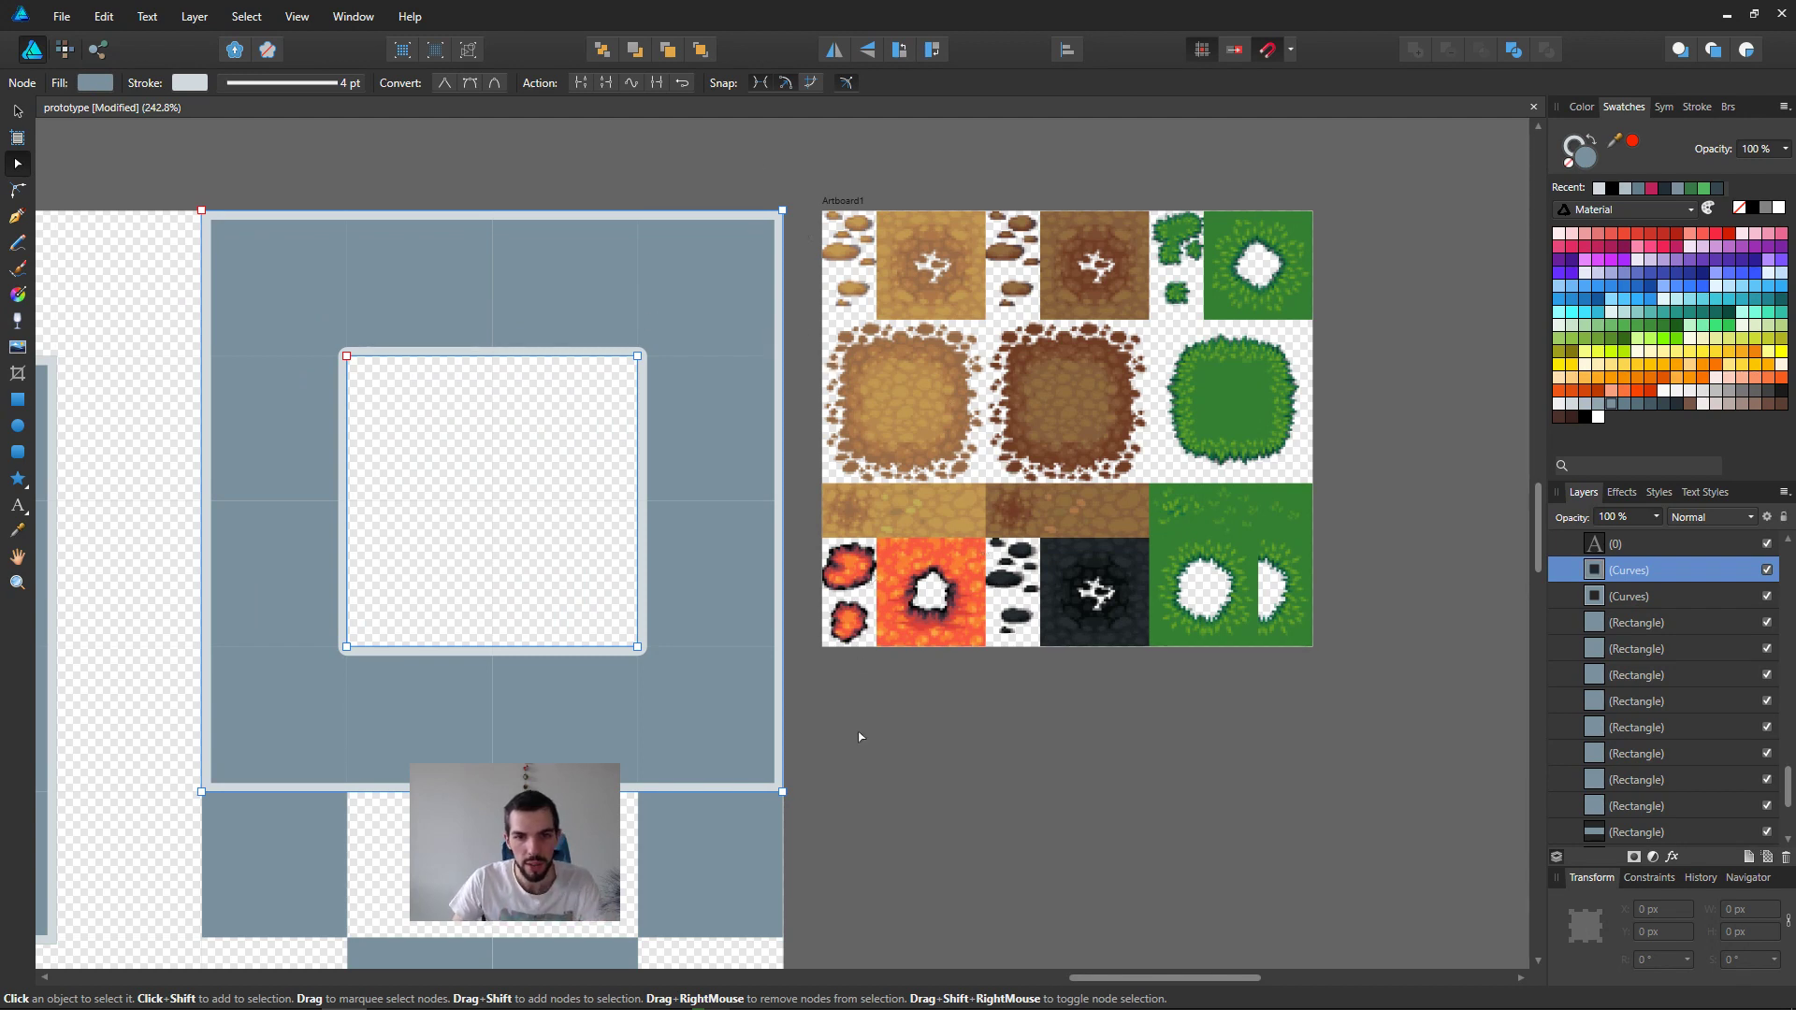
Step: Delete the outer square's nodes from the duplicated curves and remove the remaining inner outline's fill
{"action": "left_click_drag", "start_coordinate": [858, 823], "coordinate": [746, 198]}
{"action": "key", "text": "Delete"}
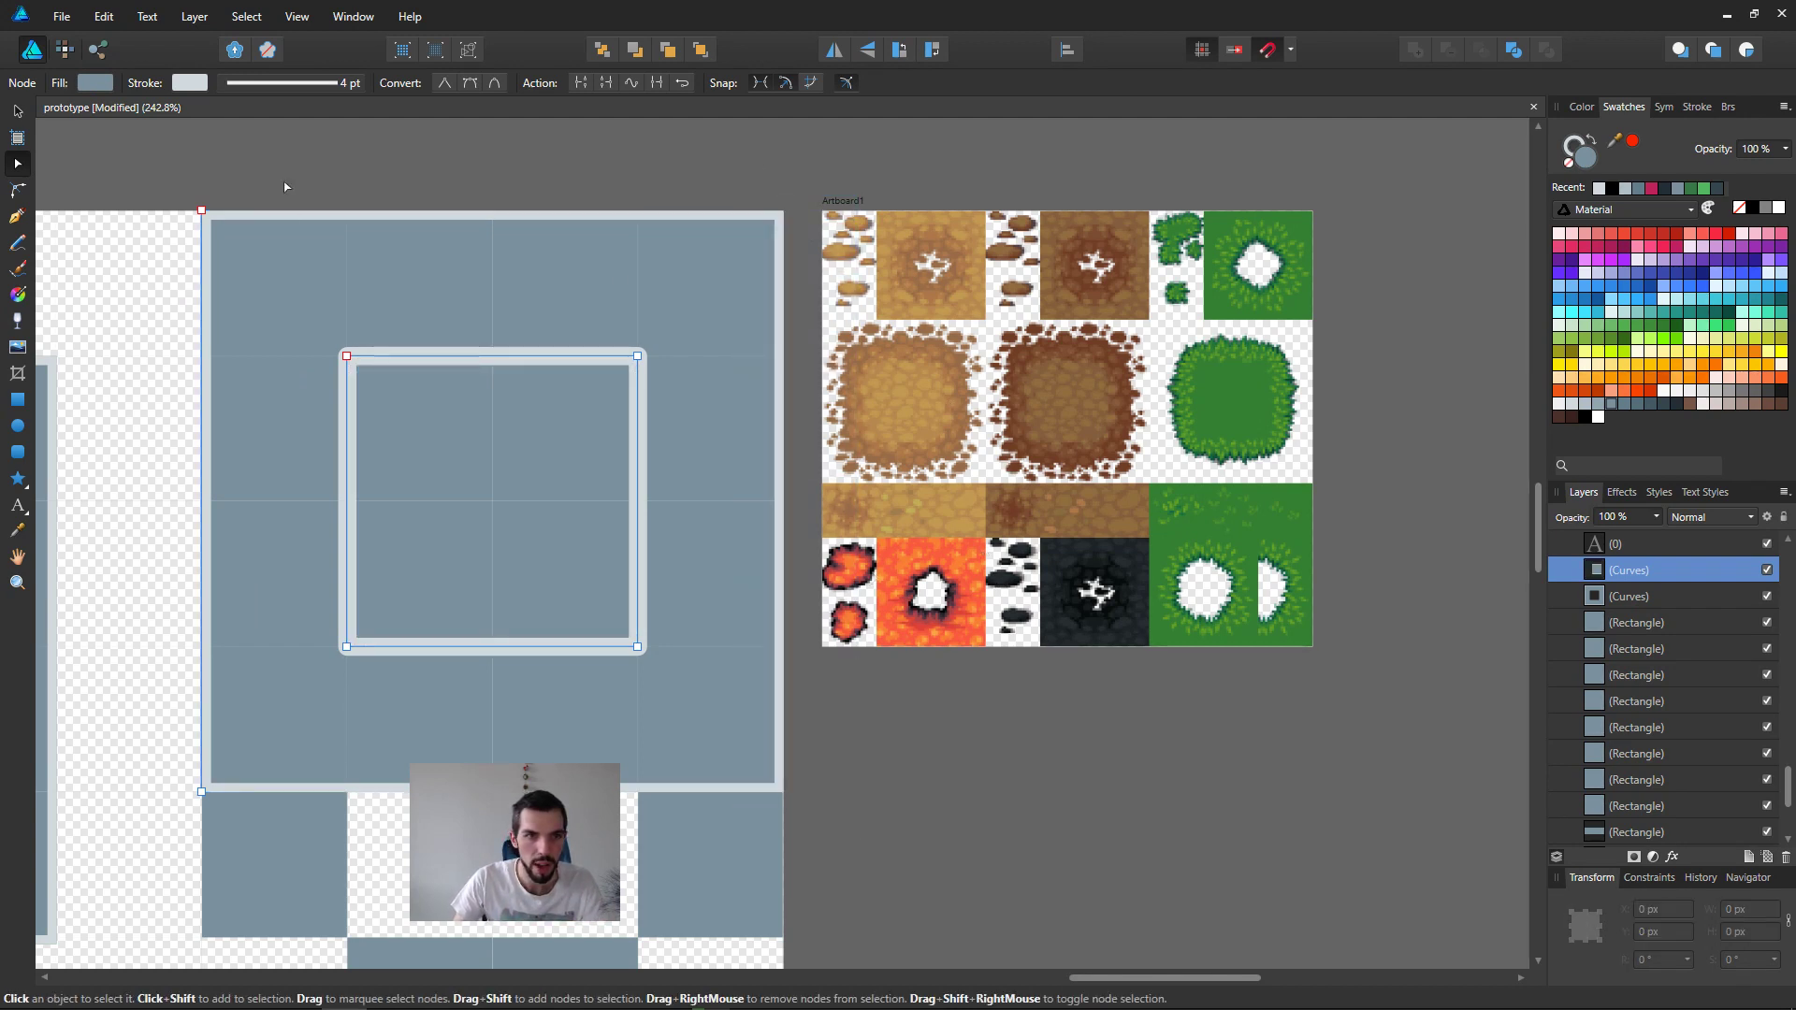
{"action": "left_click_drag", "start_coordinate": [190, 283], "coordinate": [239, 820]}
{"action": "key", "text": "Delete"}
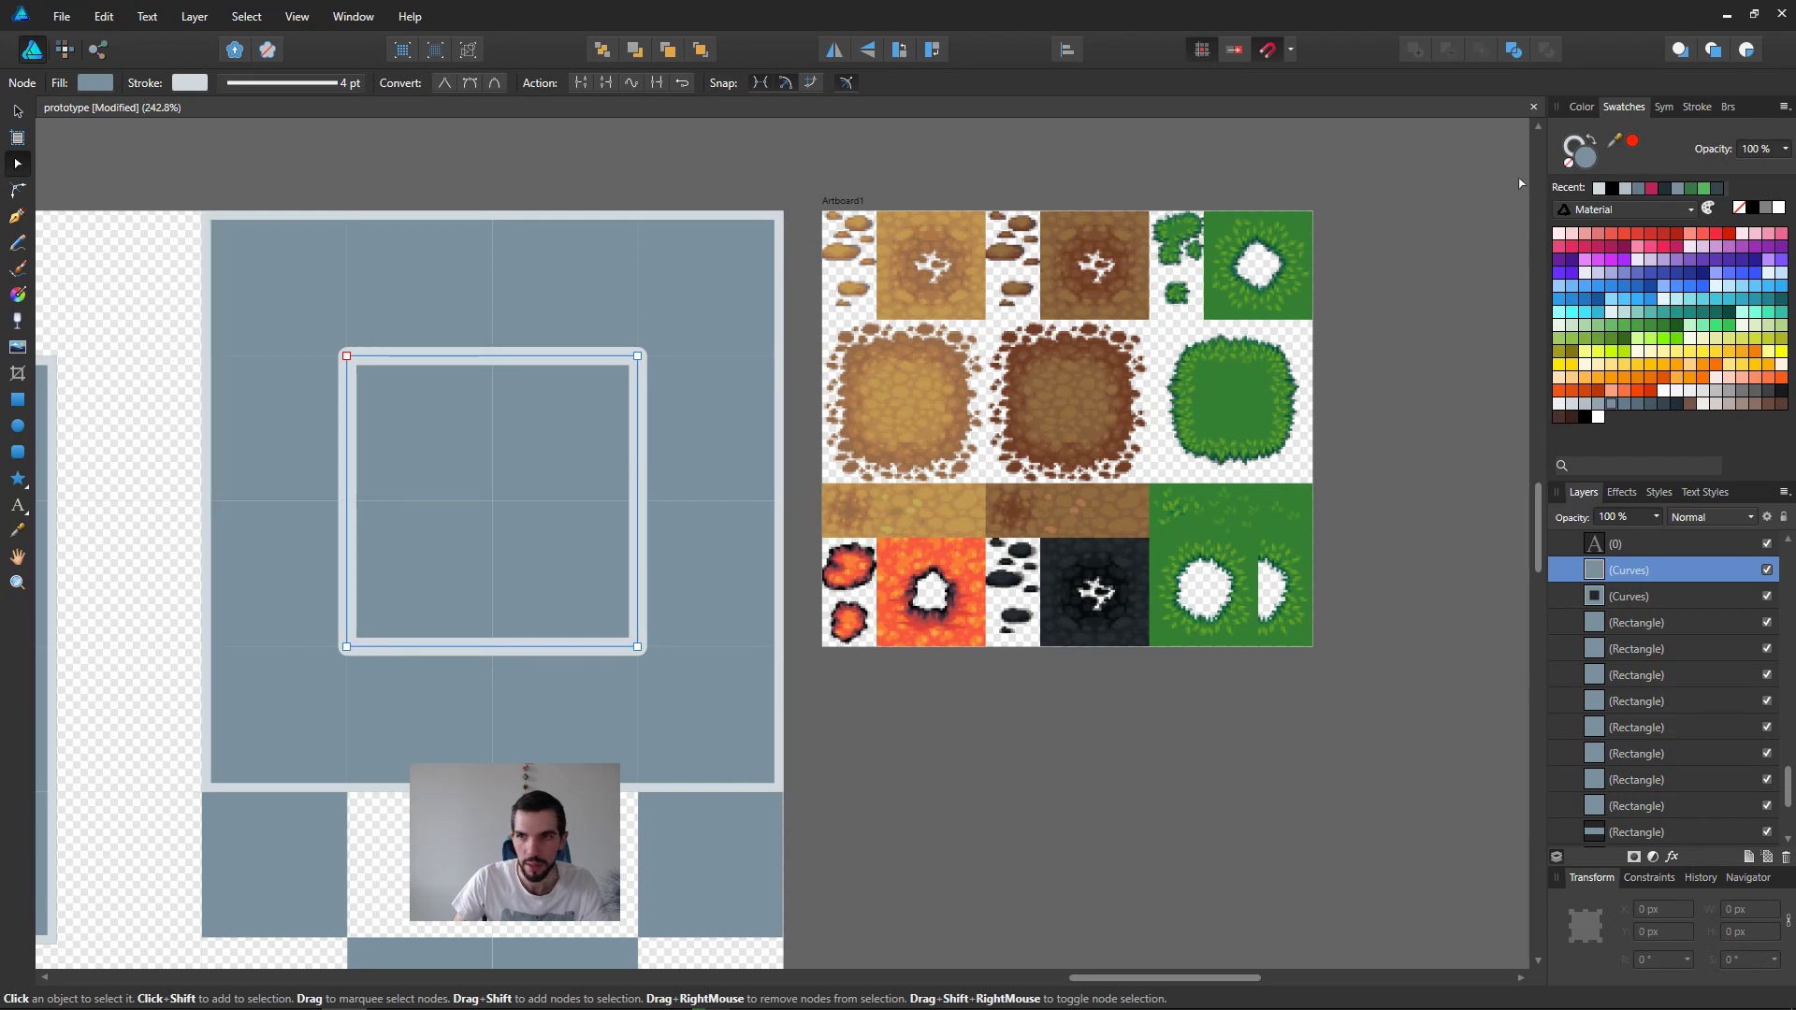
{"action": "left_click", "coordinate": [1569, 167]}
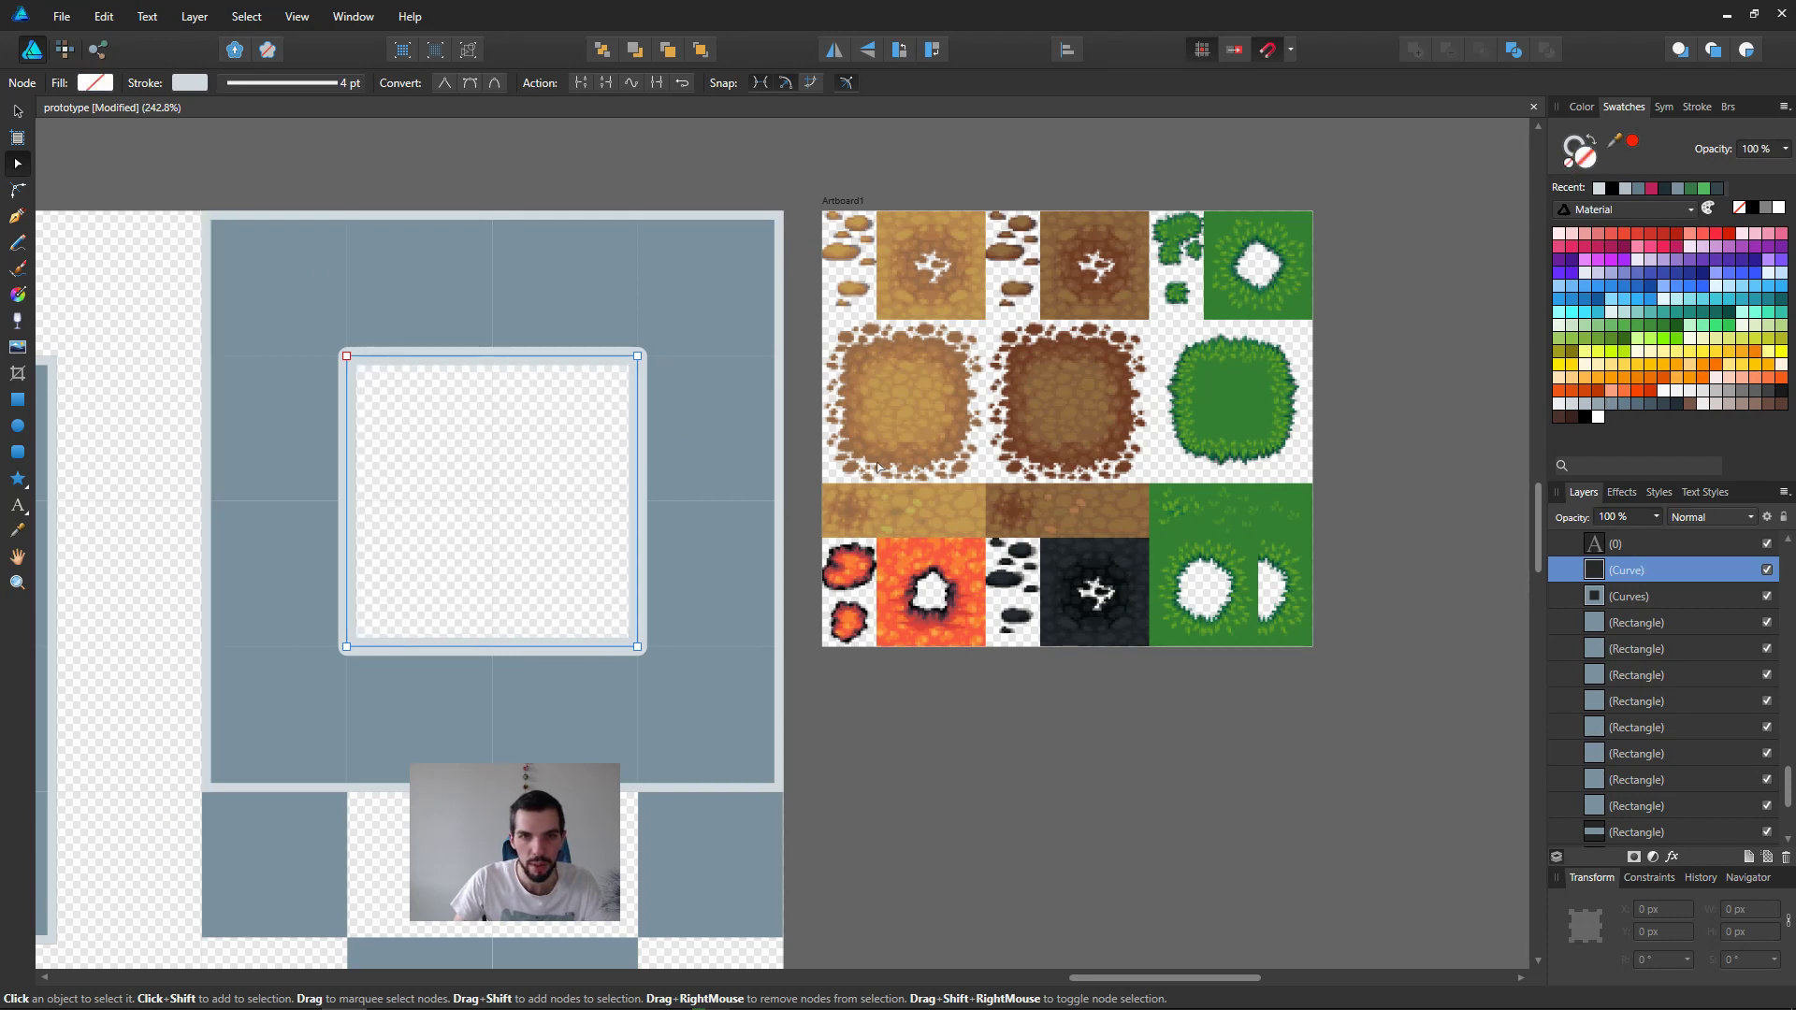
Step: Remove the original hollow frame's stroke and nest the inner outline curve inside that frame's layer
{"action": "left_click", "coordinate": [667, 334]}
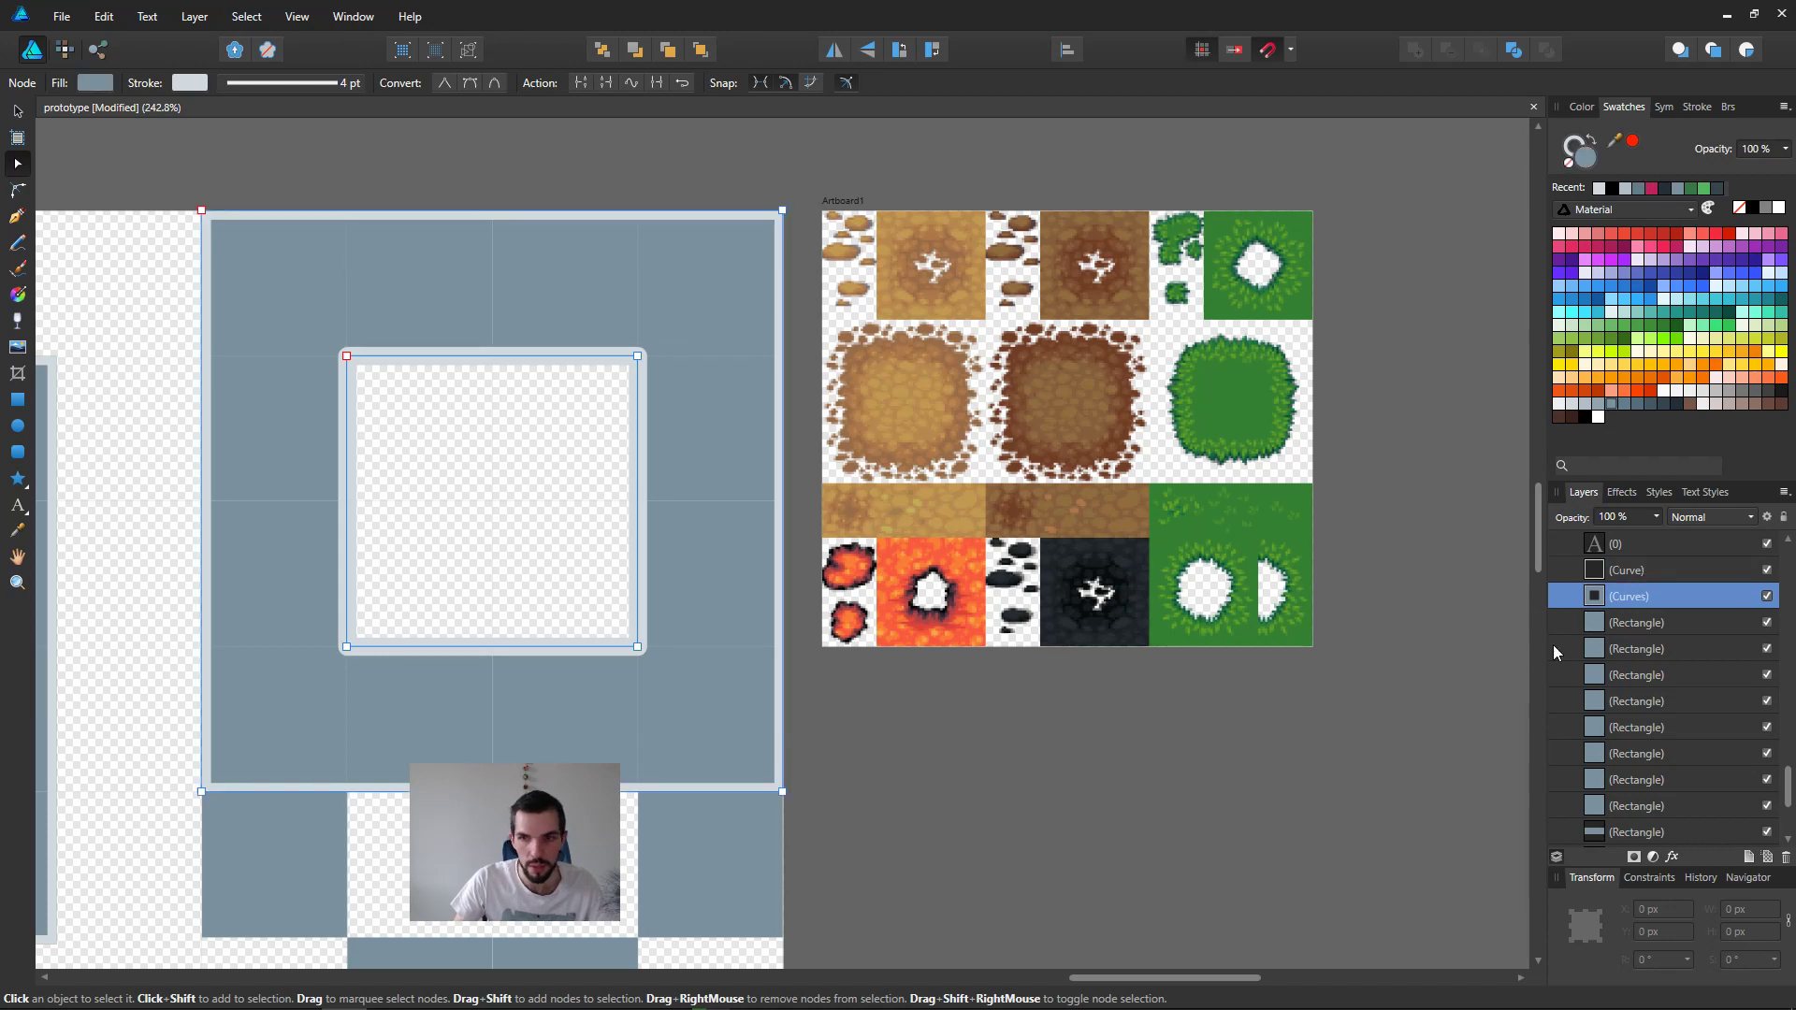
{"action": "left_click", "coordinate": [1571, 166]}
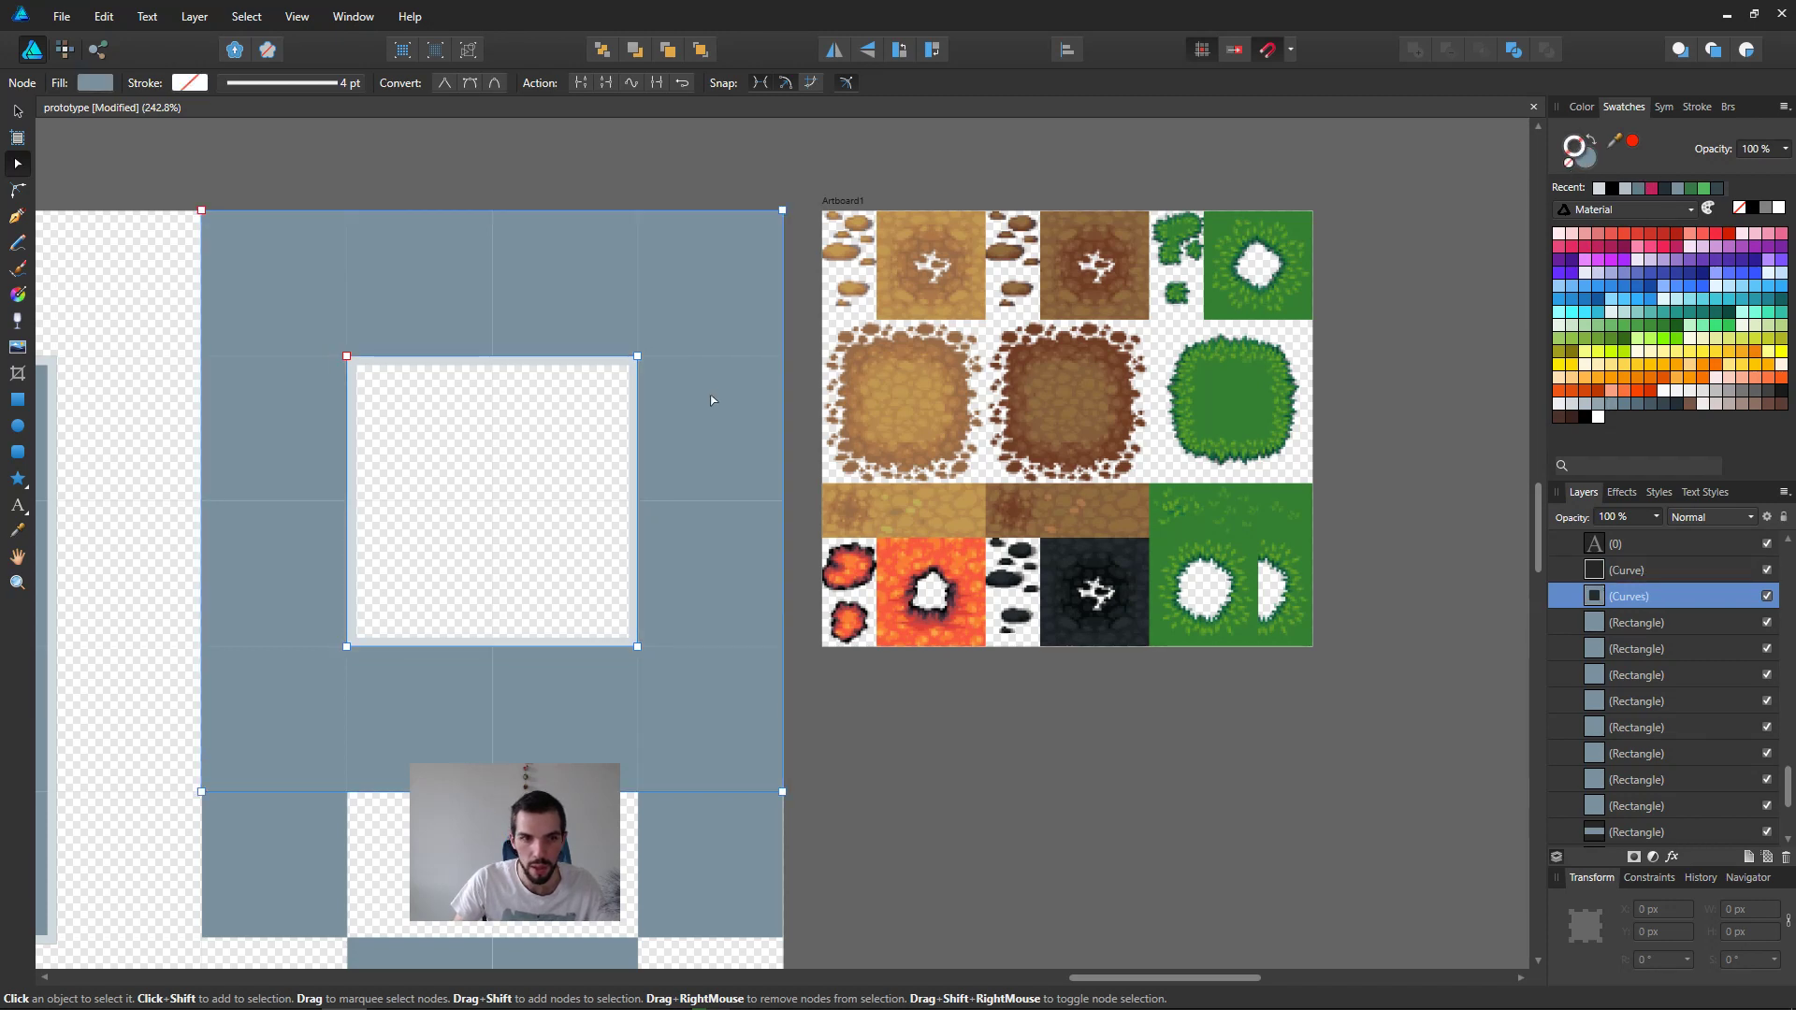
{"action": "left_click", "coordinate": [1636, 573]}
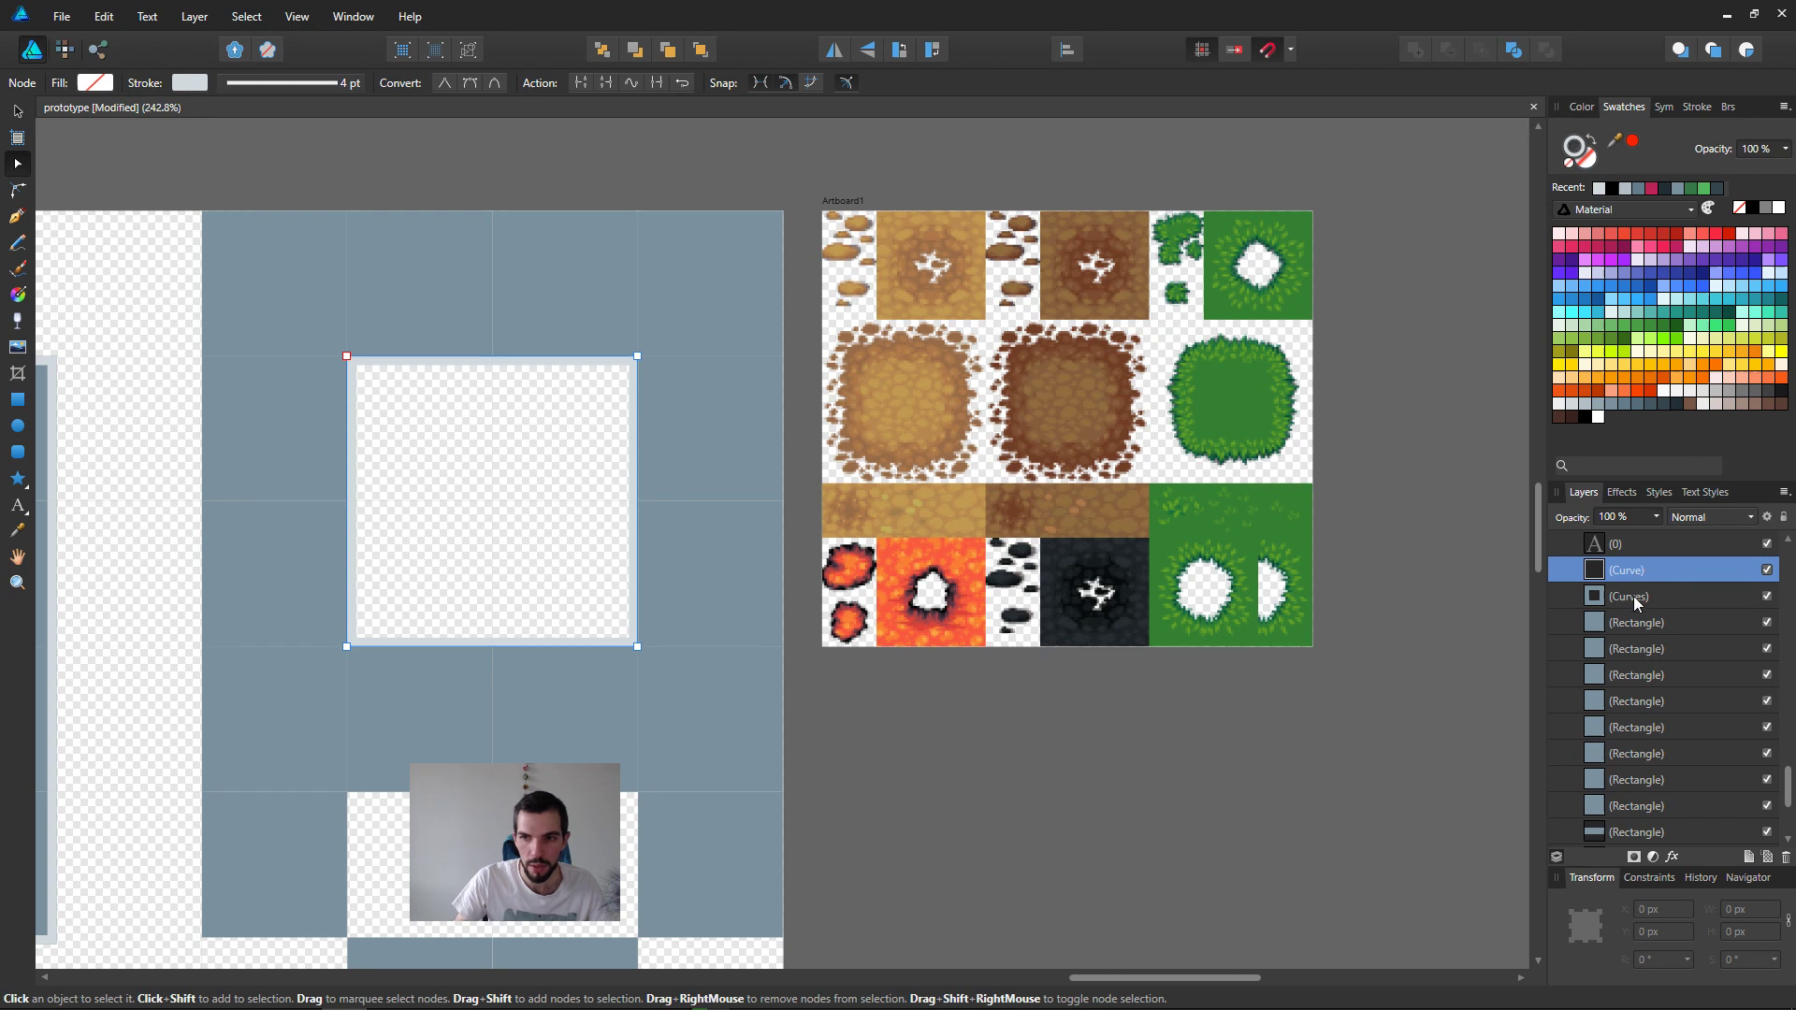
{"action": "left_click_drag", "start_coordinate": [1638, 581], "coordinate": [1638, 606]}
{"action": "double_click", "coordinate": [1659, 597]}
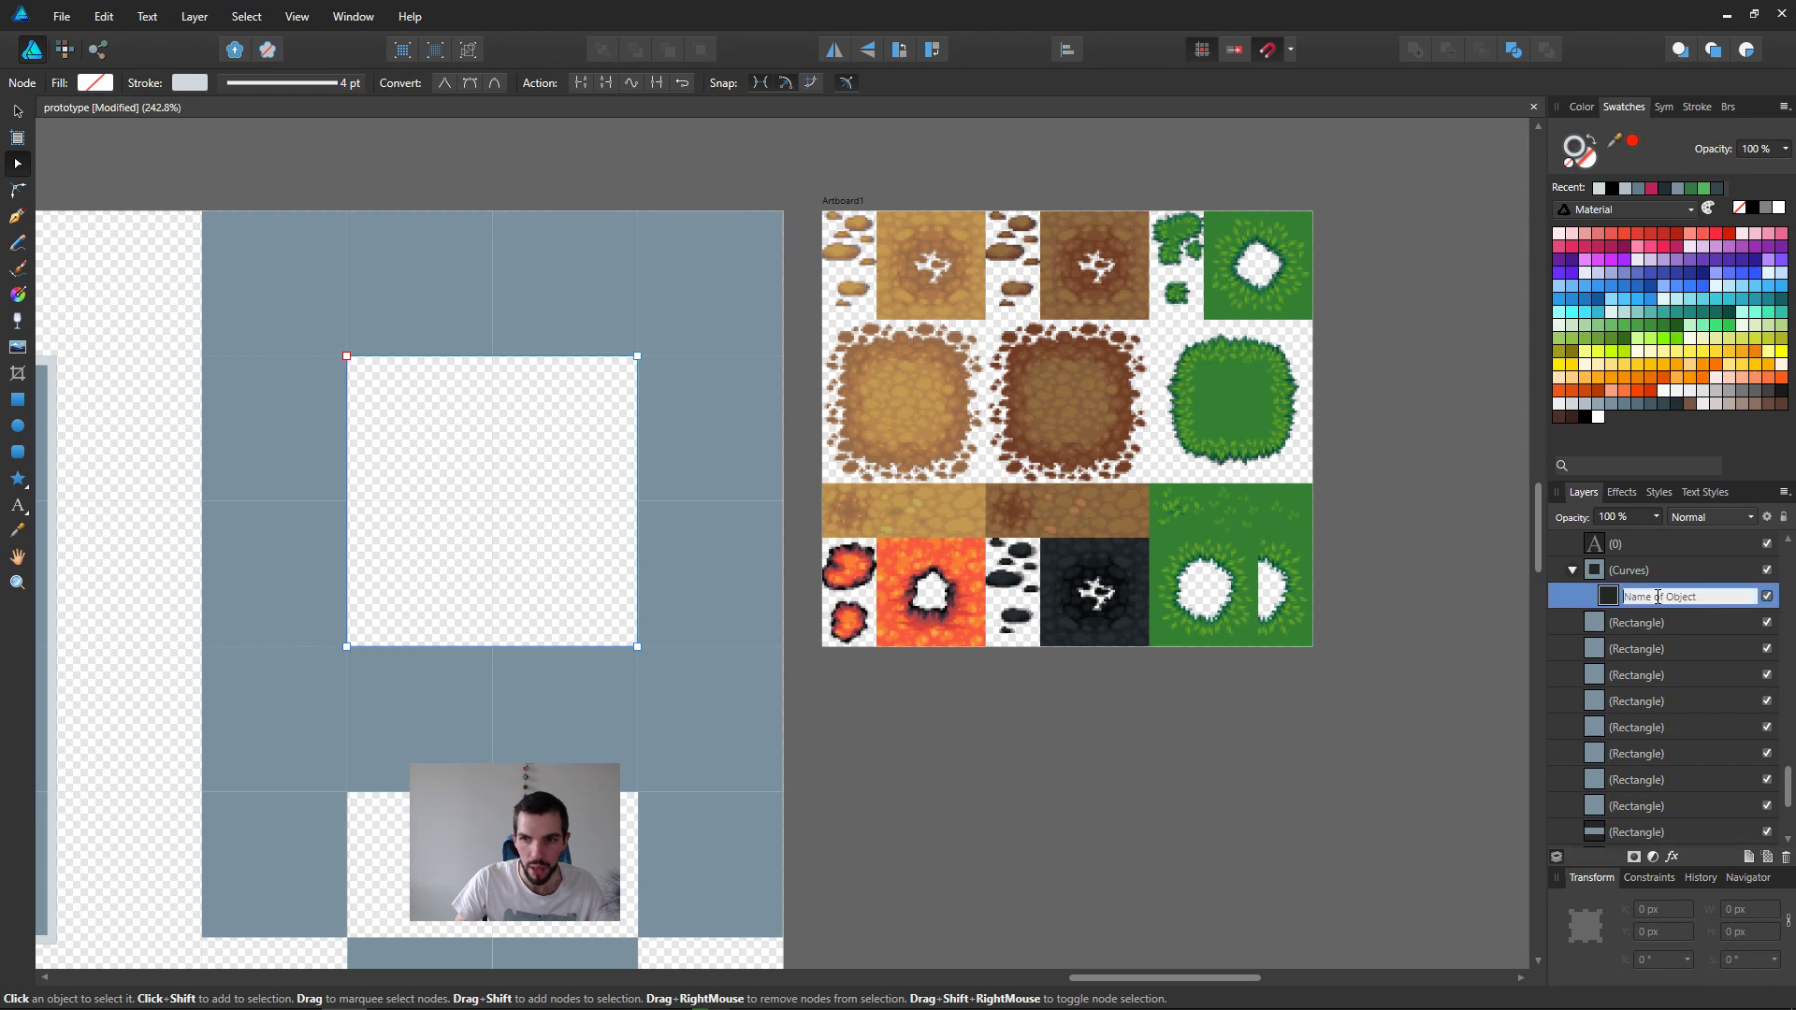
{"action": "key", "text": "Escape"}
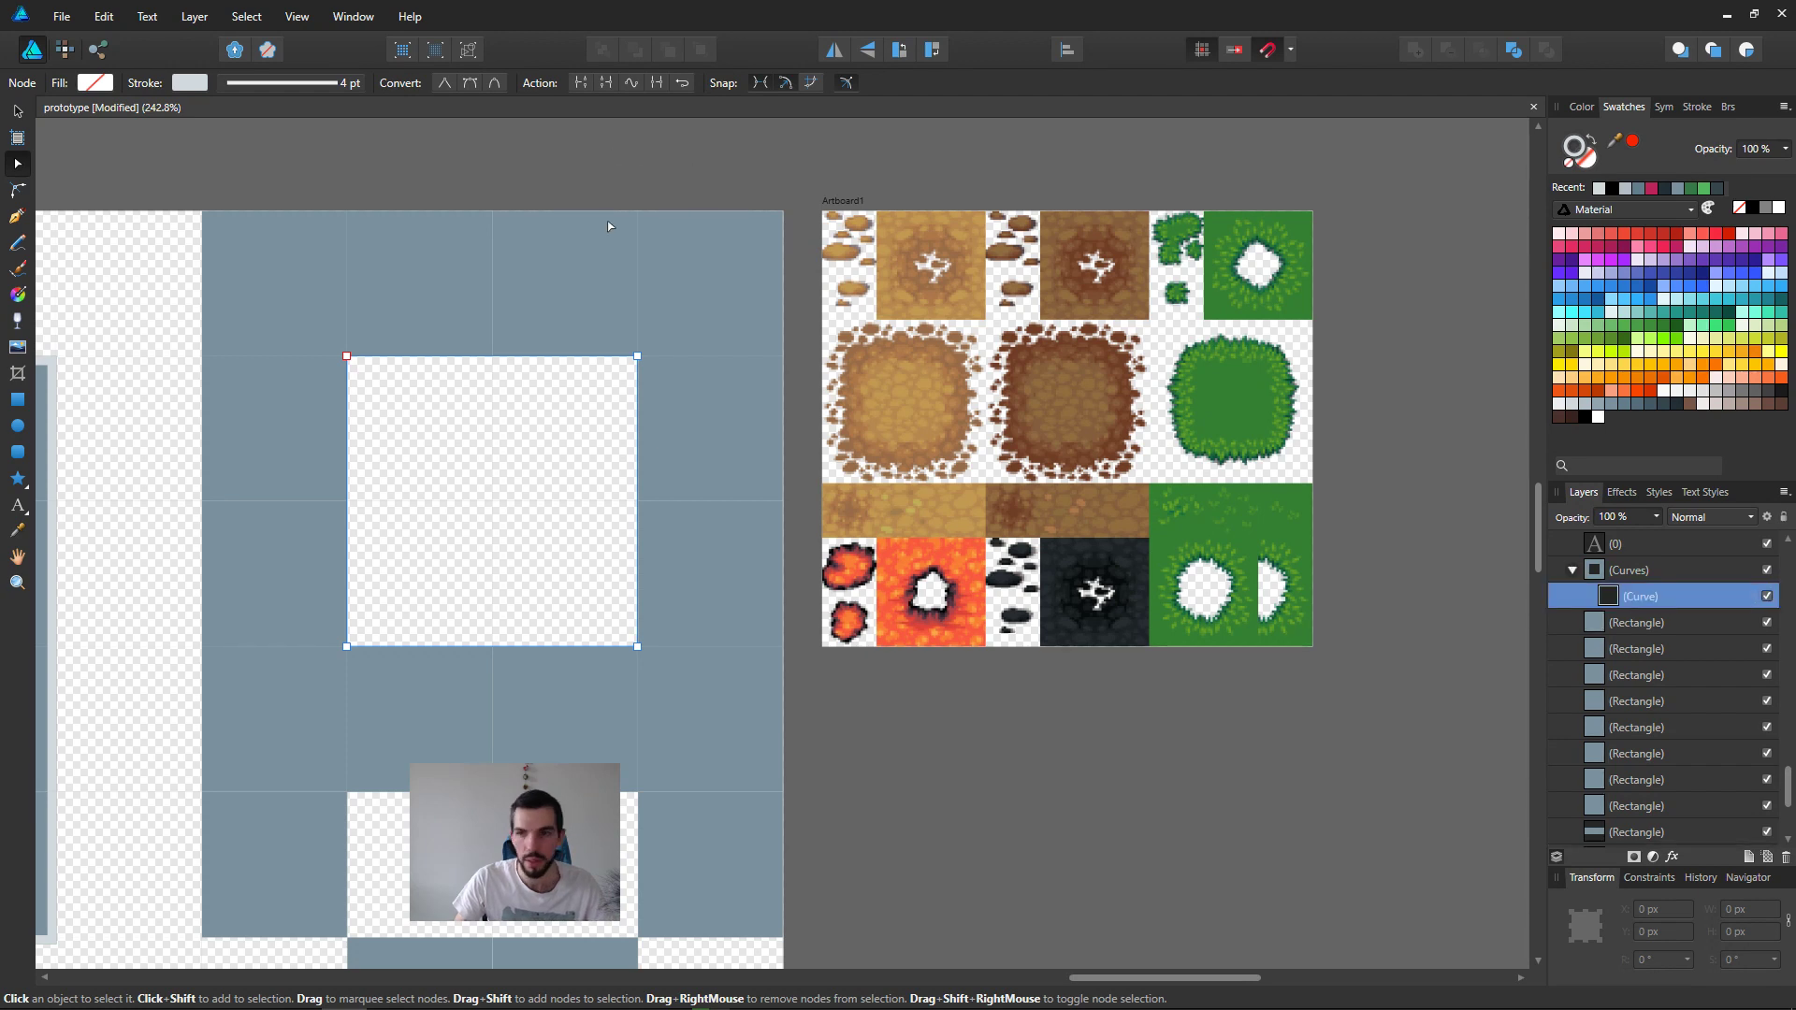
Step: Align the inner outline's 4 pt stroke to the outside, deselect it, and save the document
{"action": "left_click", "coordinate": [311, 82]}
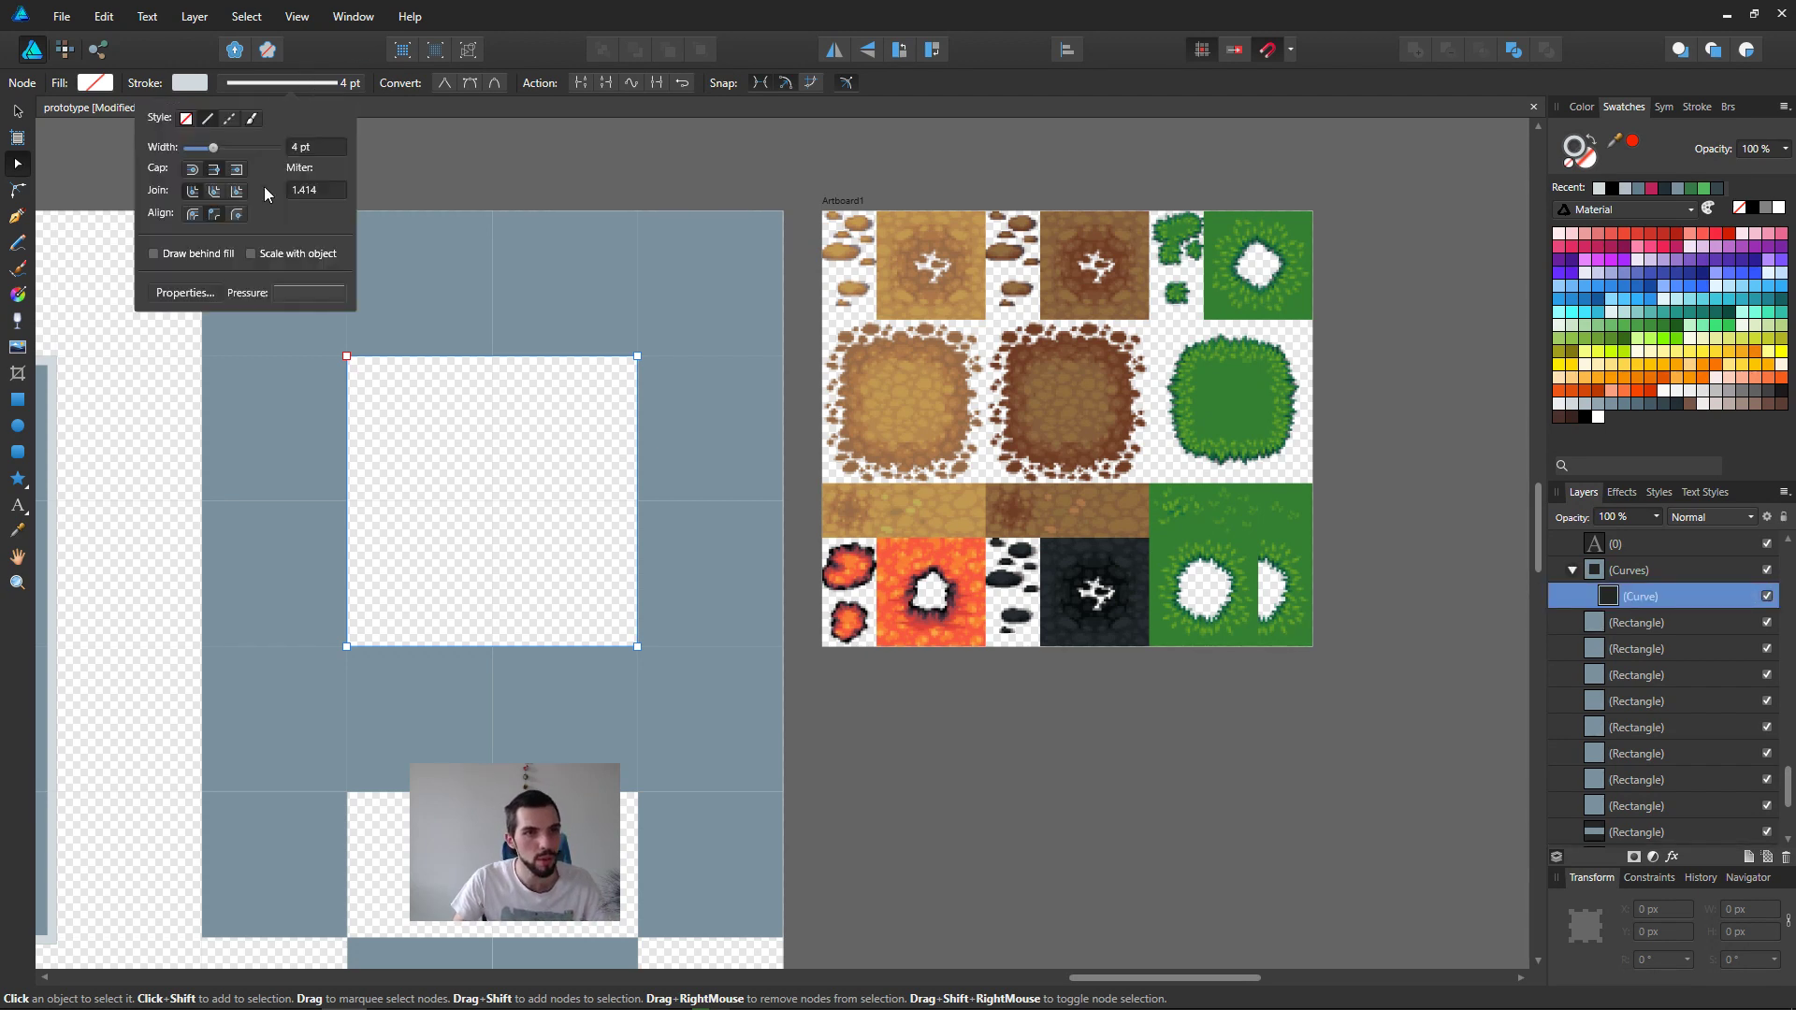
{"action": "left_click", "coordinate": [195, 216]}
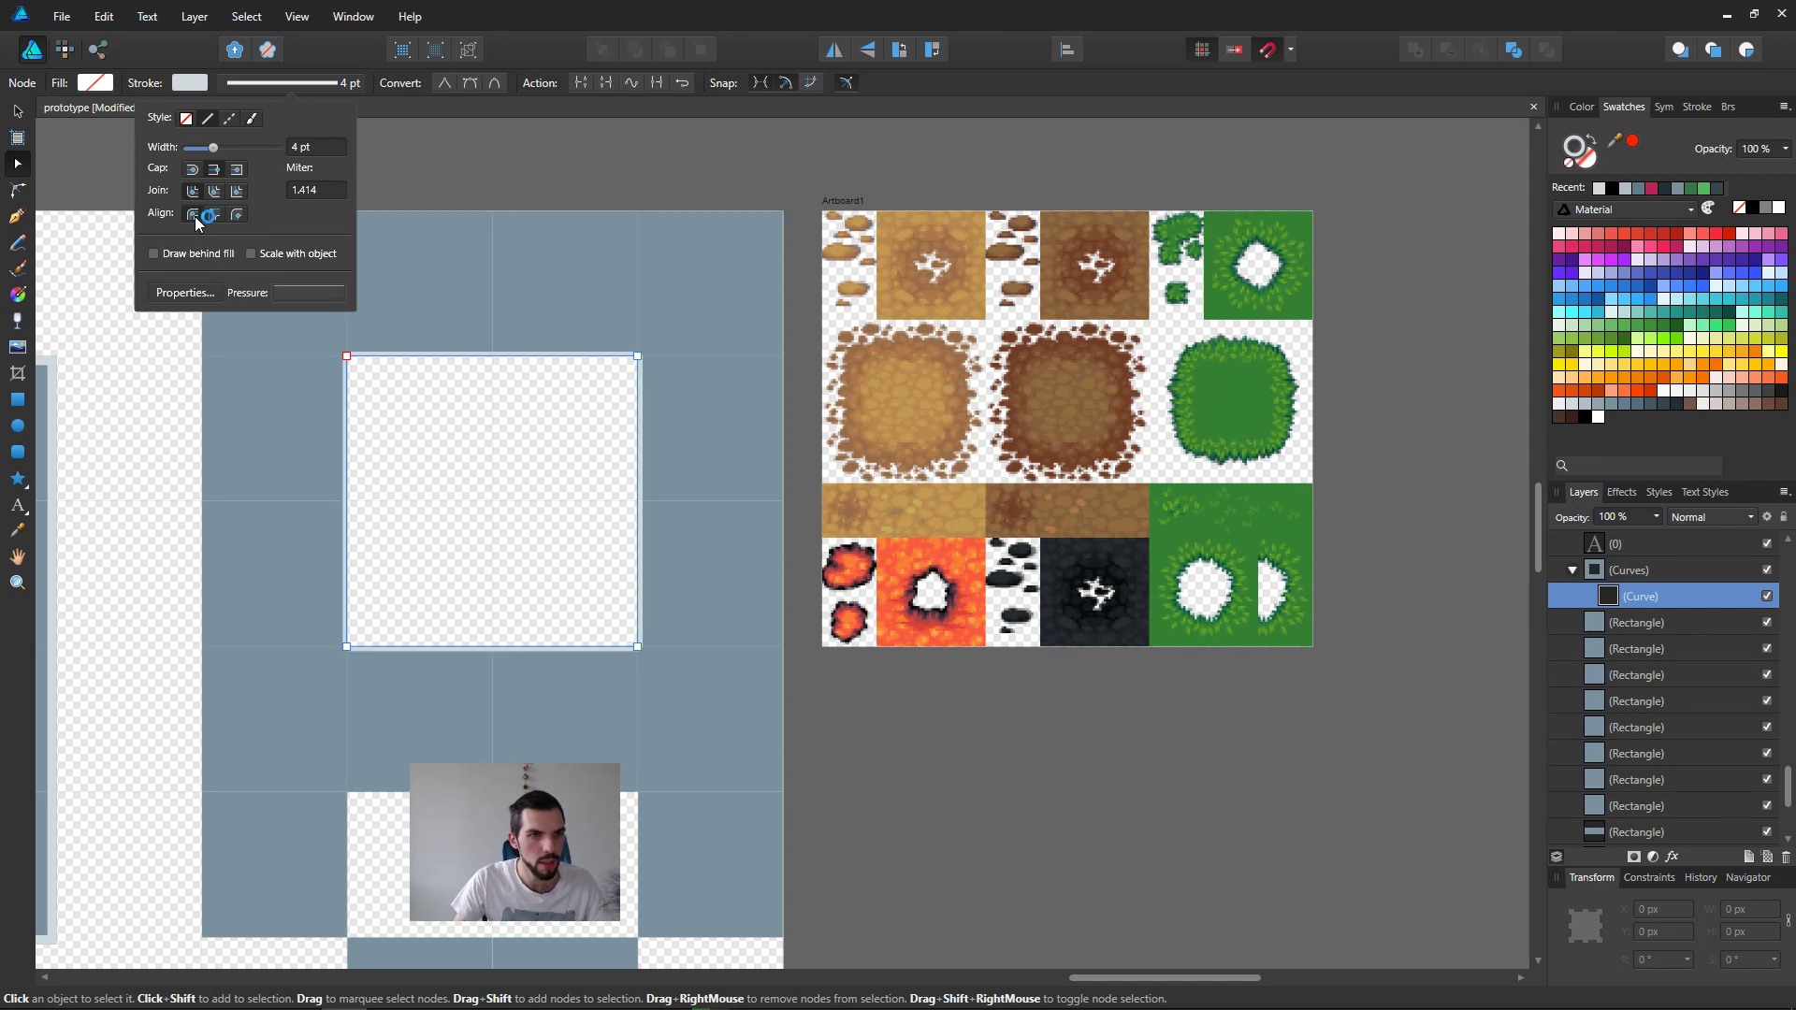
{"action": "left_click", "coordinate": [237, 214]}
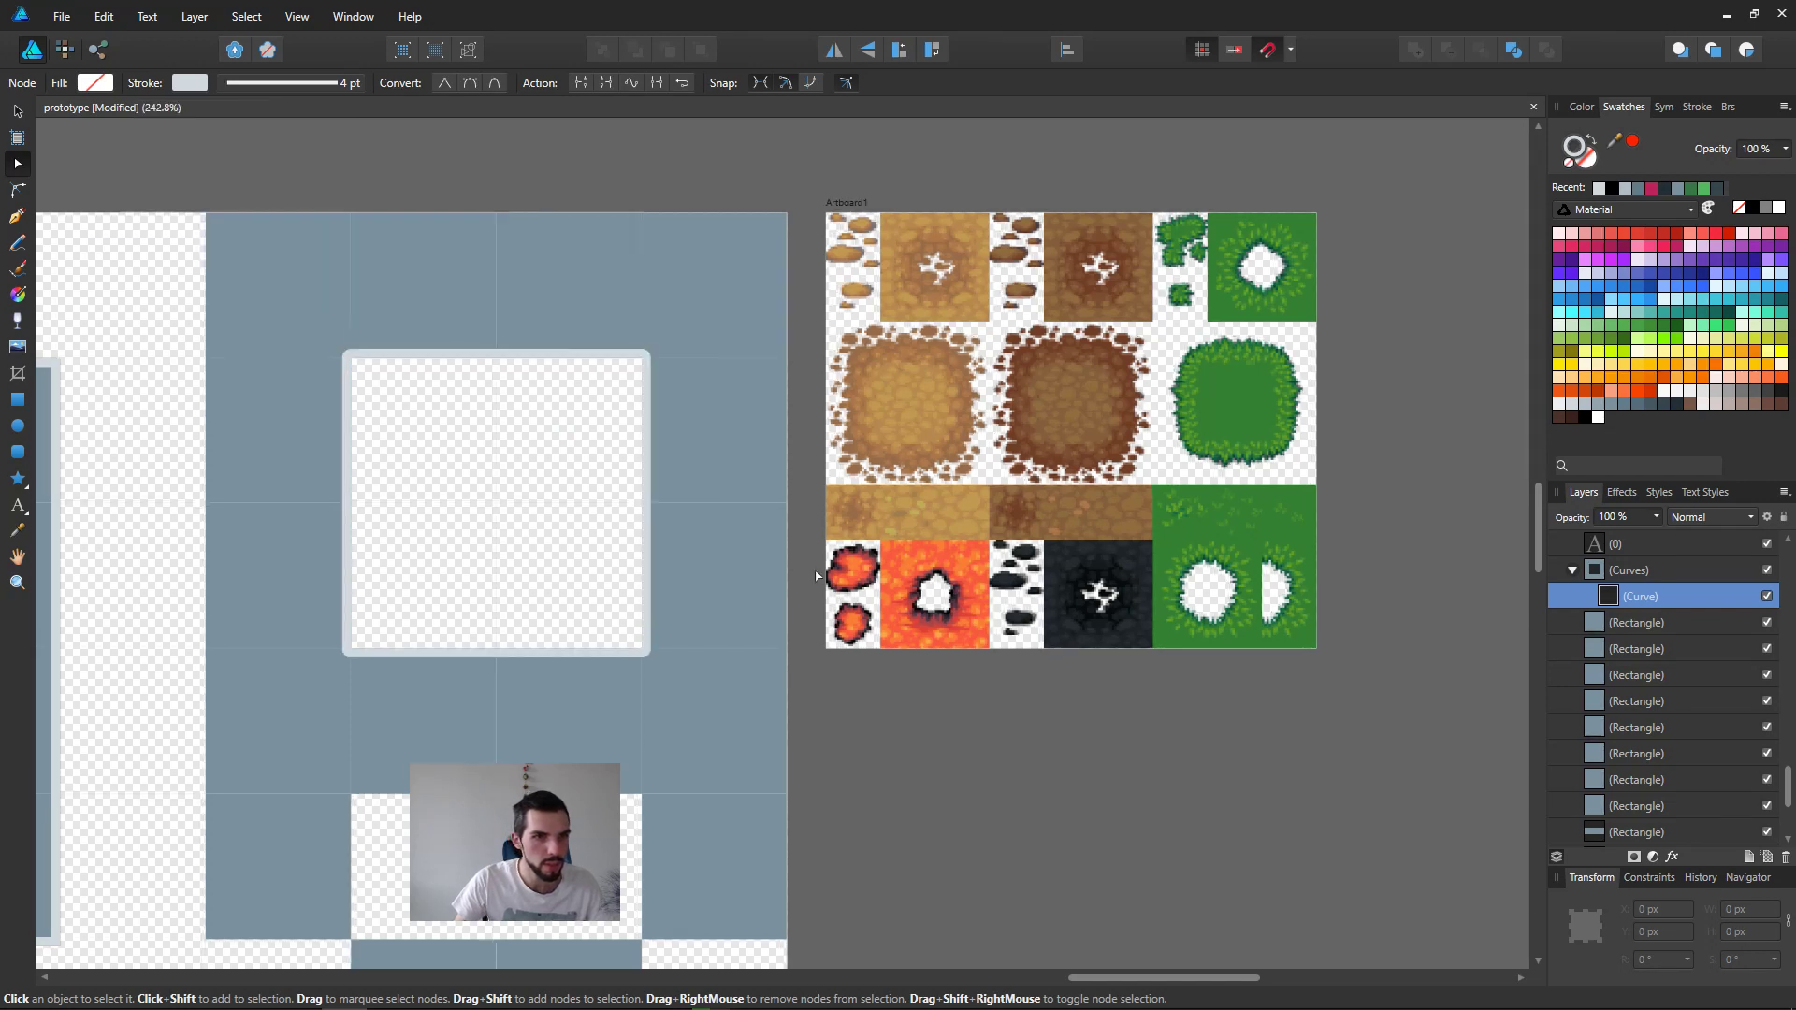
{"action": "middle_click_drag", "start_coordinate": [816, 577], "coordinate": [925, 512]}
{"action": "left_click", "coordinate": [1135, 682]}
{"action": "scroll", "coordinate": [1002, 549], "scroll_direction": "down", "scroll_amount": 3, "text": "ctrl"}
{"action": "key", "text": "ctrl+s"}
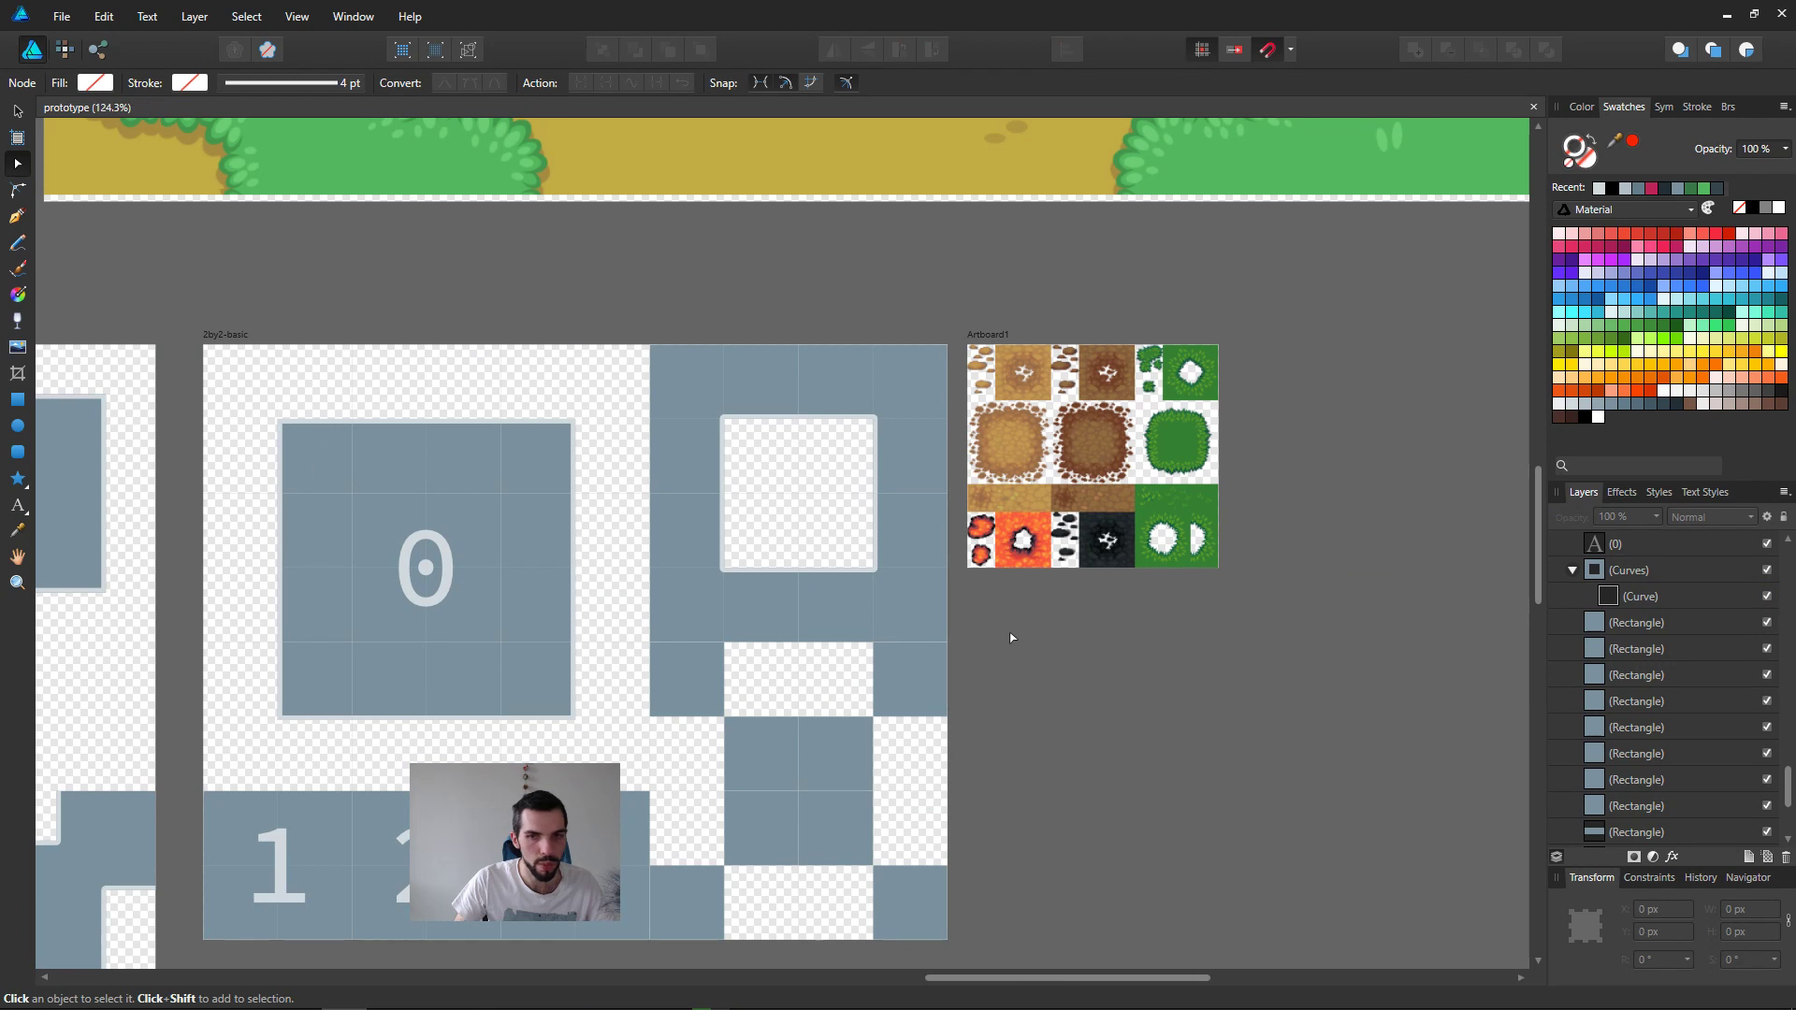
Step: Compare the strip marked 1 2 3 and the block marked 0 in 2by2-basic with the terrain tiles in Artboard1
{"action": "scroll", "coordinate": [1203, 580], "scroll_direction": "up", "scroll_amount": 2, "text": "ctrl"}
{"action": "middle_click_drag", "start_coordinate": [987, 469], "coordinate": [1201, 406]}
{"action": "scroll", "coordinate": [1213, 436], "scroll_direction": "down", "scroll_amount": 4, "text": "ctrl"}
{"action": "scroll", "coordinate": [1233, 496], "scroll_direction": "up", "scroll_amount": 2, "text": "ctrl"}
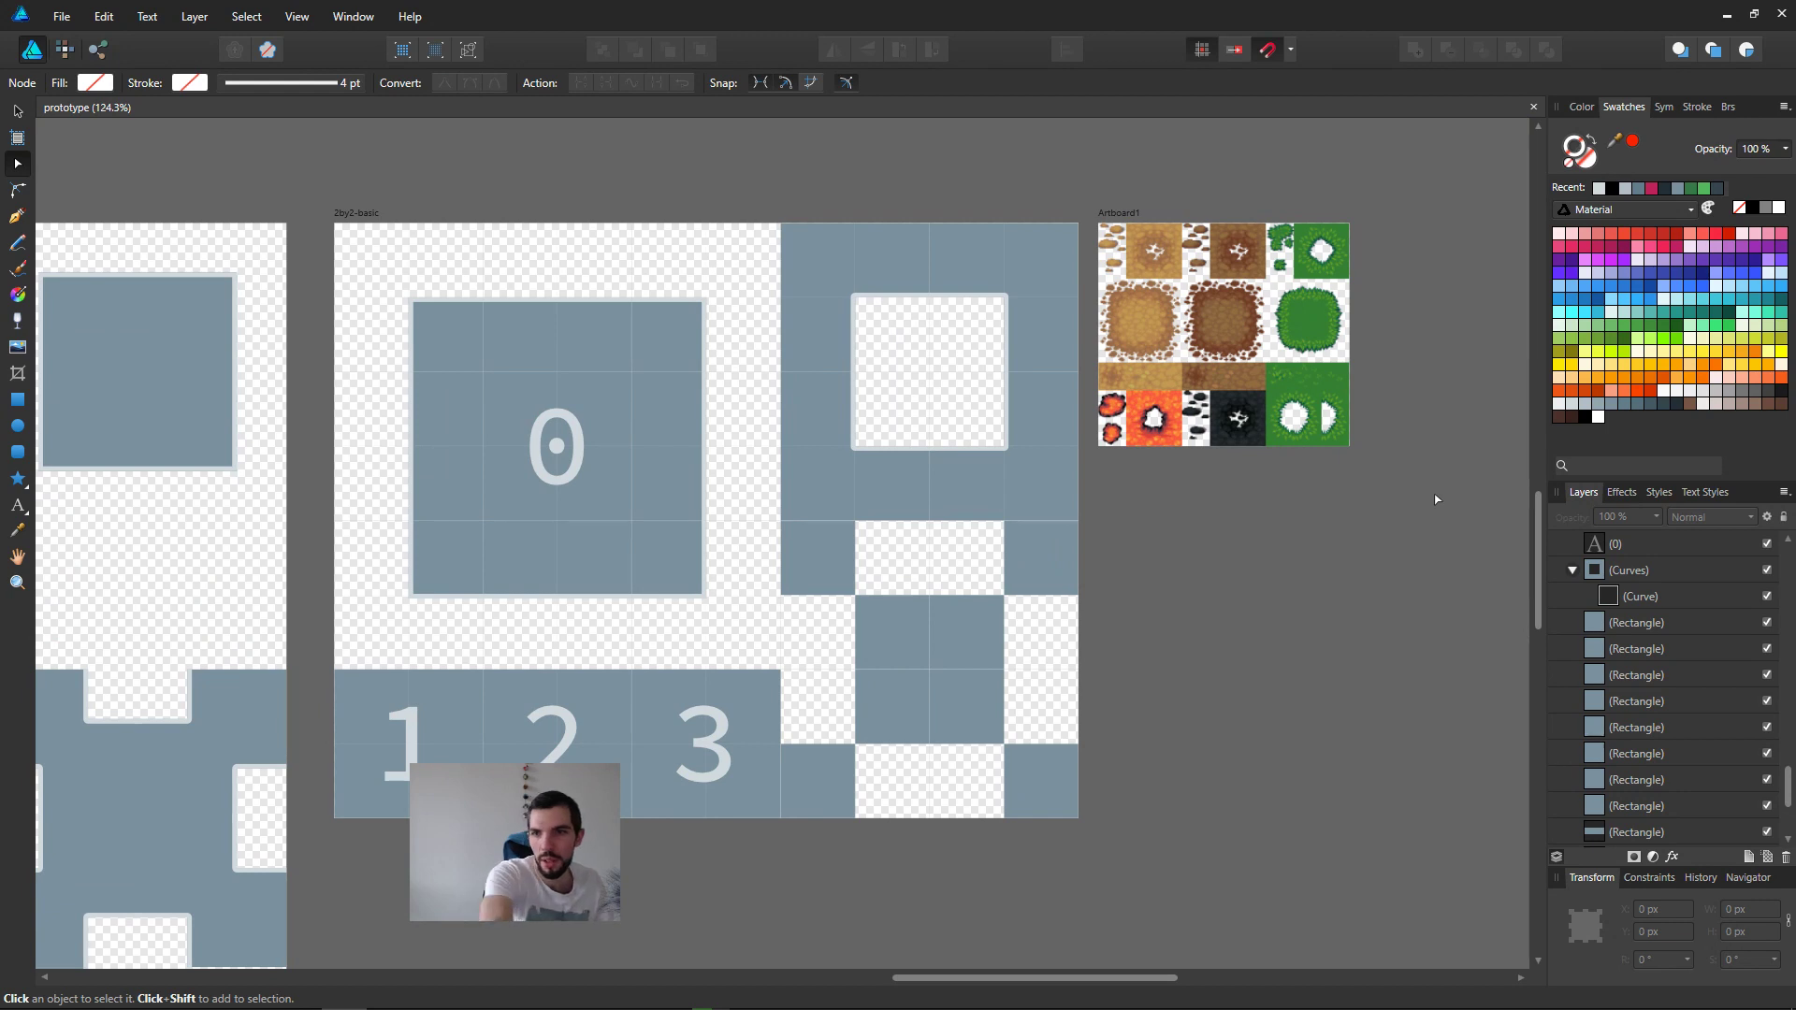
{"action": "left_click", "coordinate": [460, 735]}
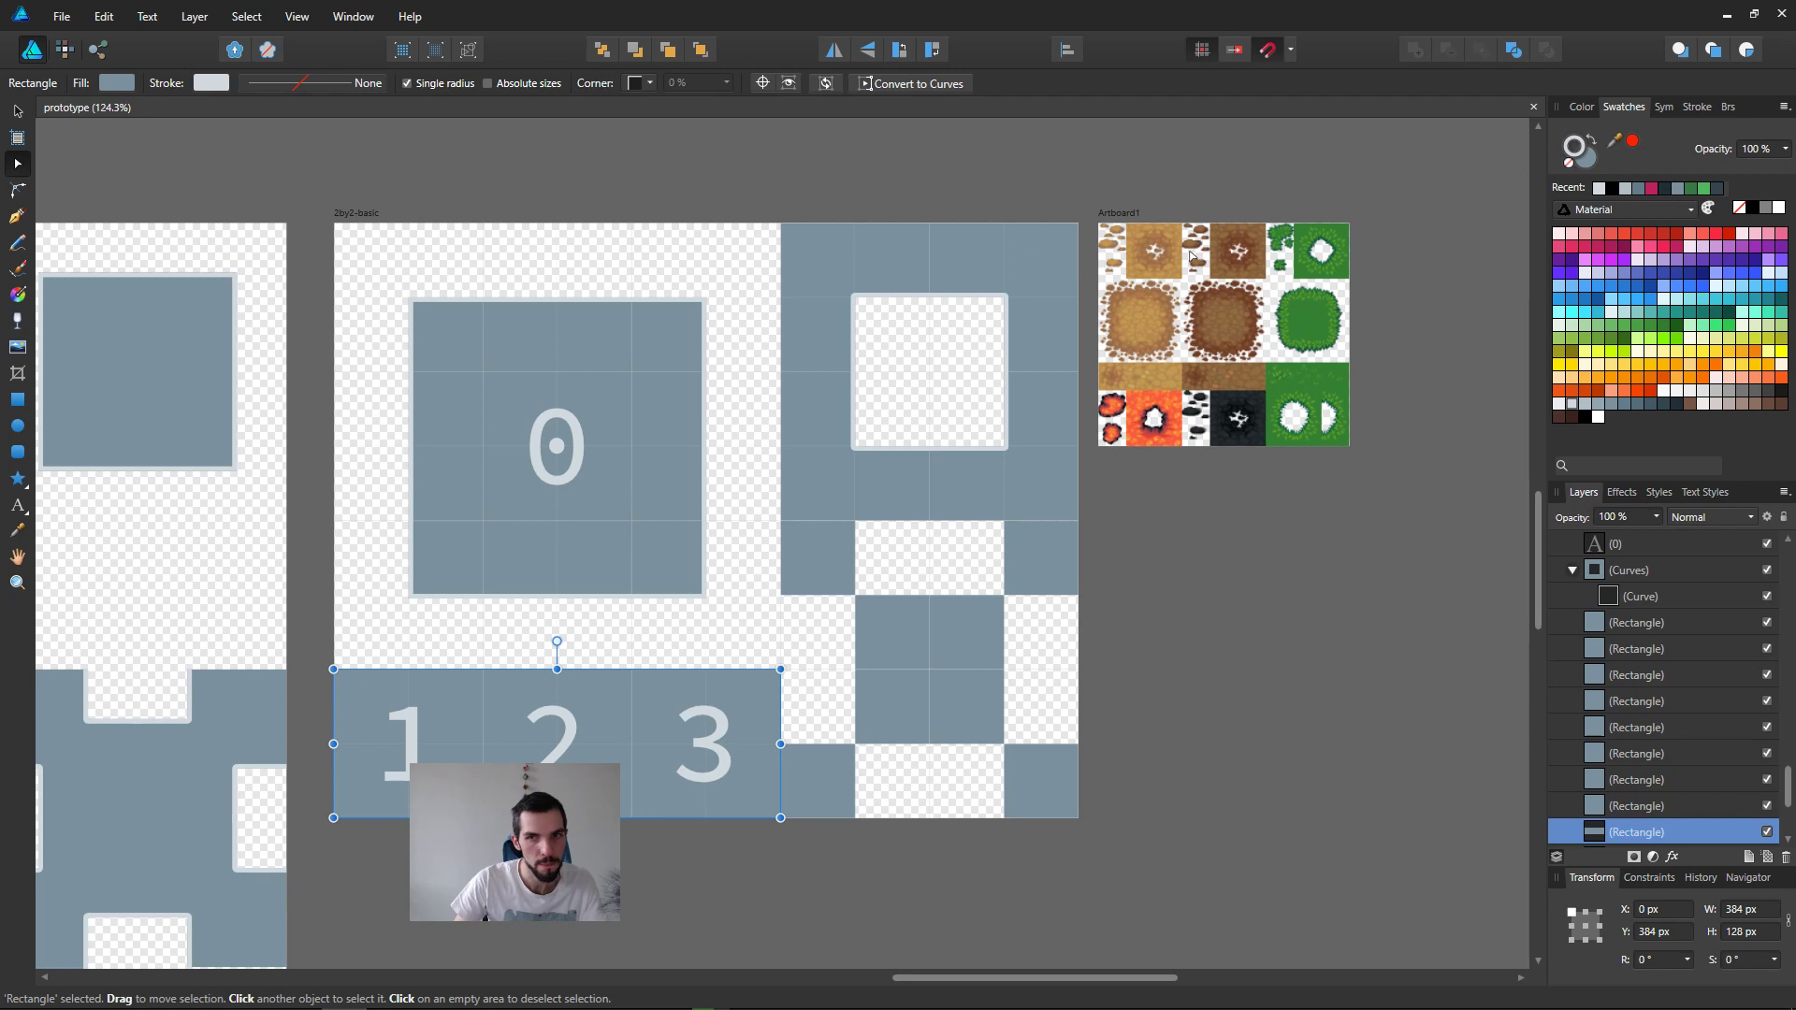
{"action": "key", "text": "Escape"}
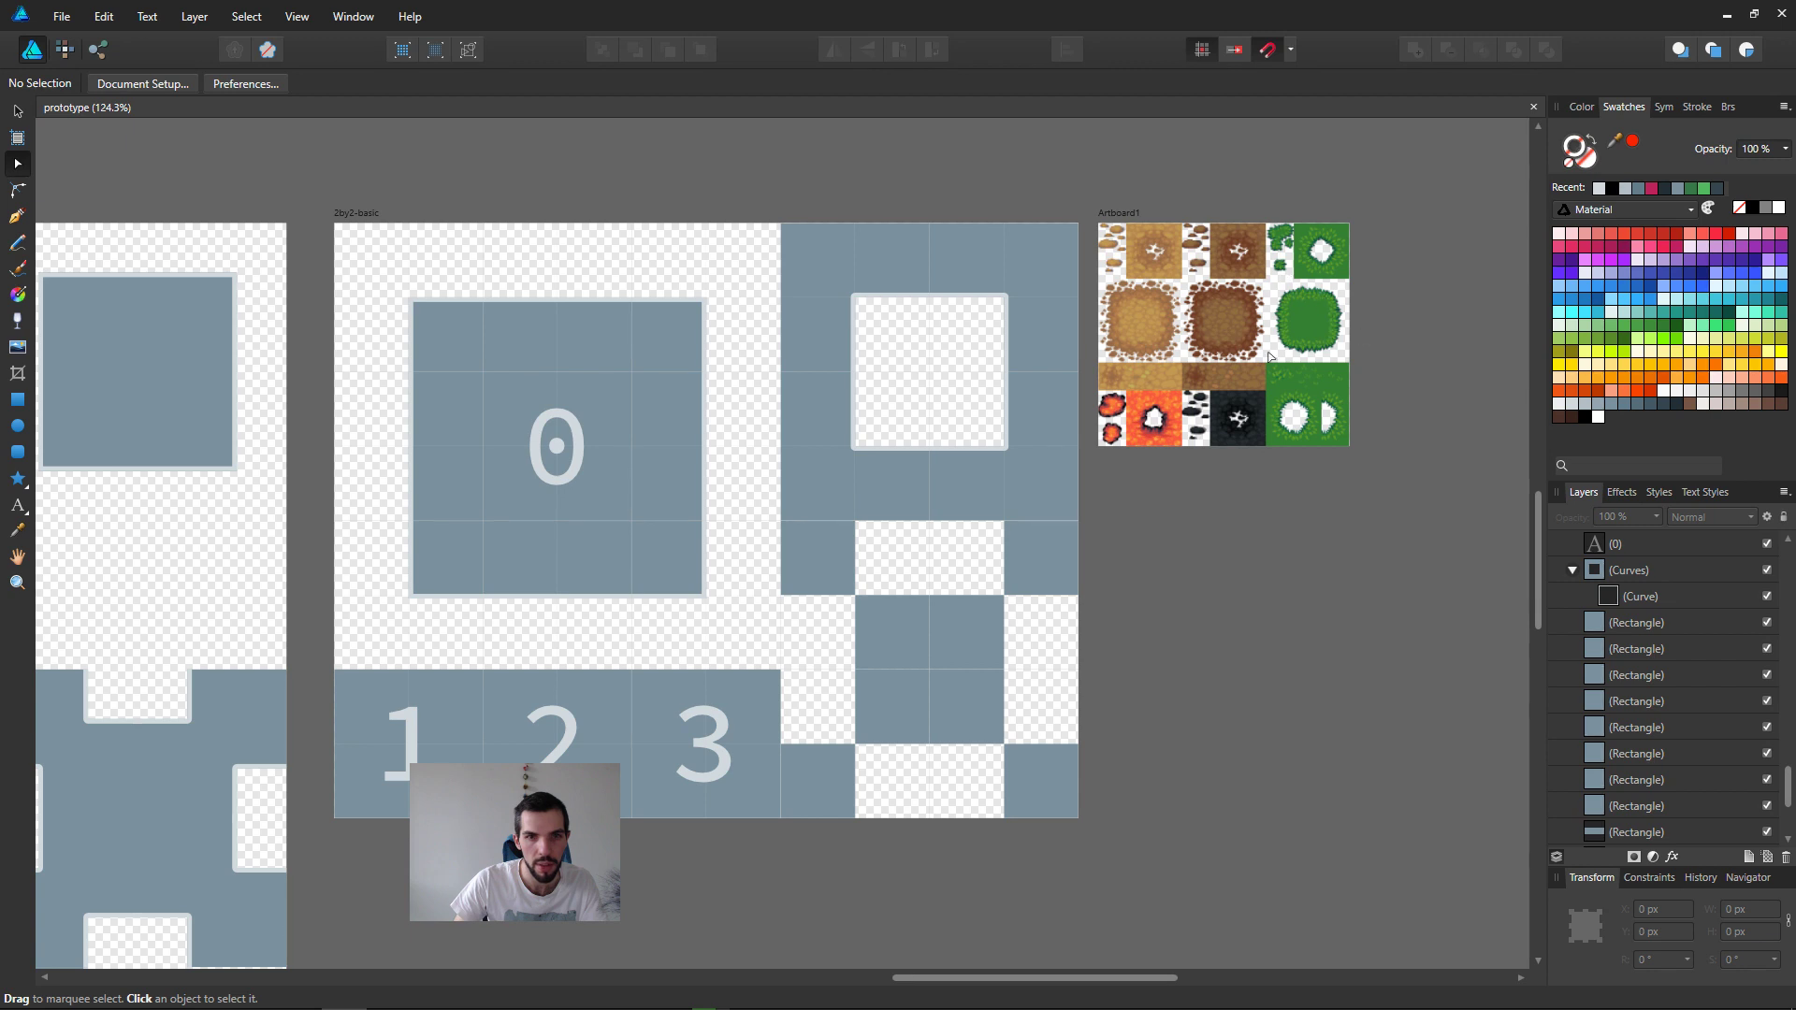
{"action": "left_click", "coordinate": [573, 470]}
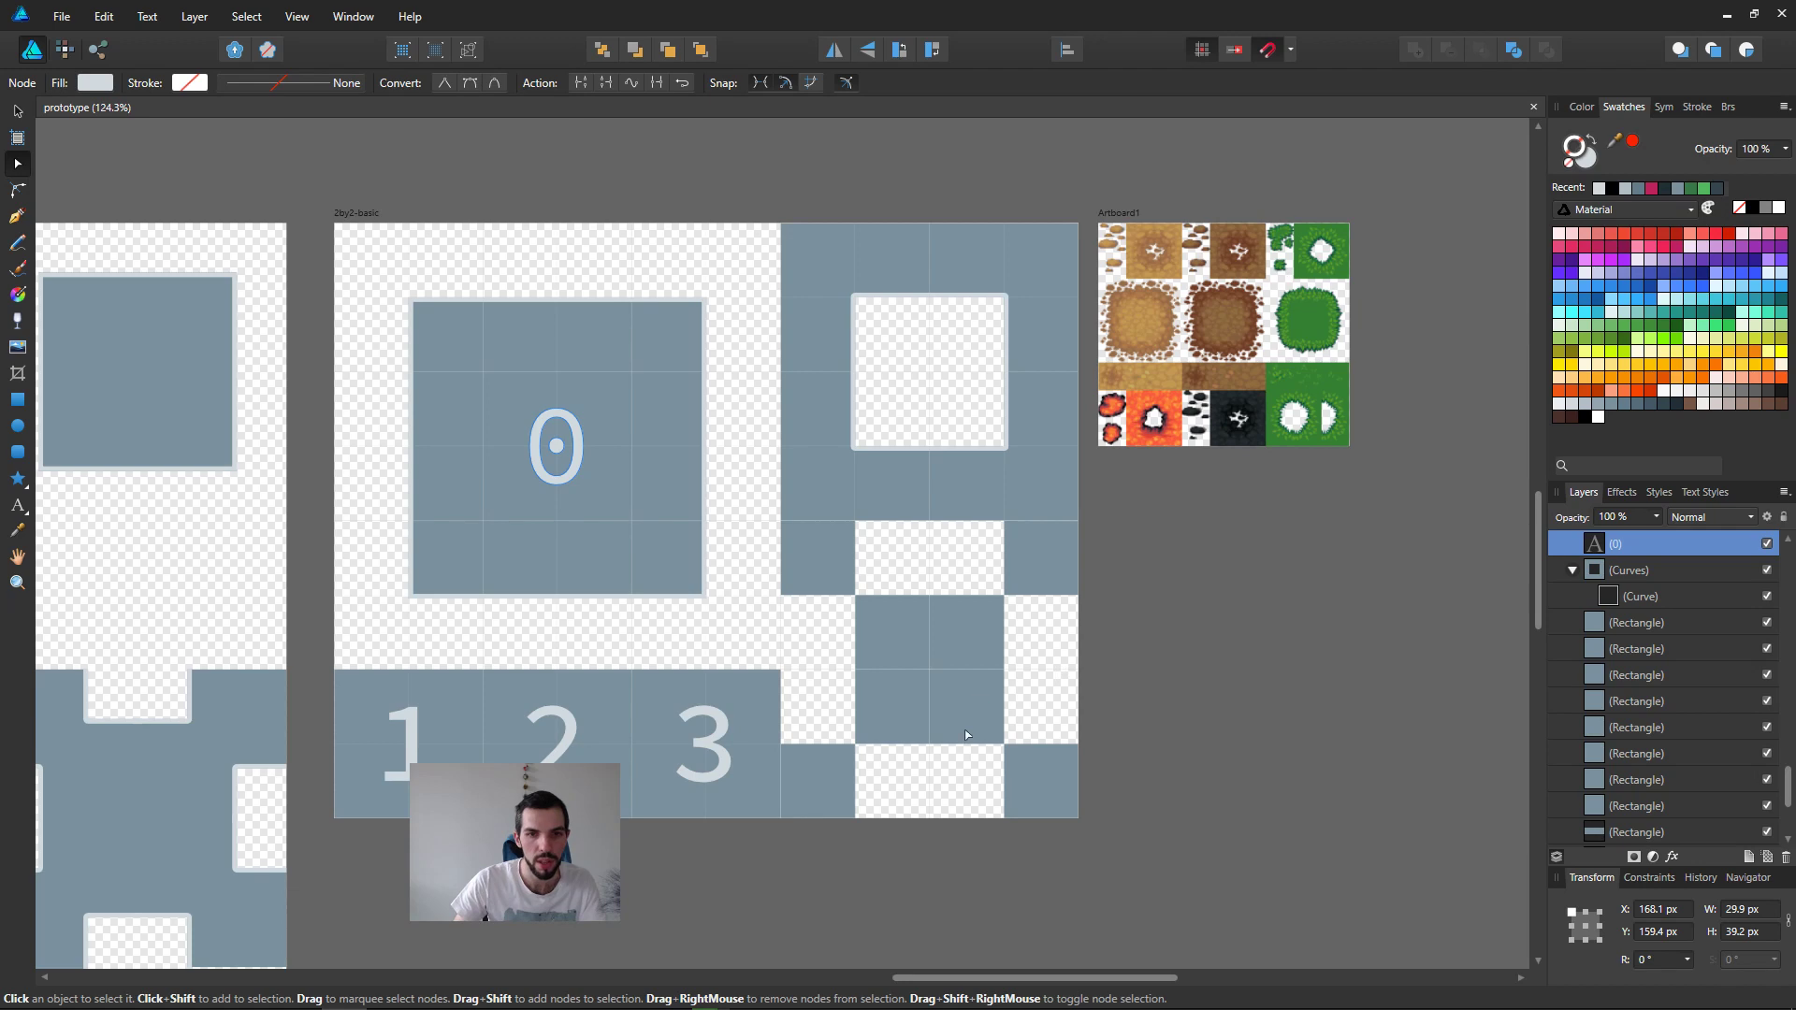
Step: Examine the small corner squares and centre block below the hollow frame, along with the block marked 0
{"action": "middle_click_drag", "start_coordinate": [967, 736], "coordinate": [916, 647]}
{"action": "left_click", "coordinate": [789, 475]}
{"action": "left_click", "coordinate": [849, 558]}
{"action": "left_click", "coordinate": [759, 477]}
{"action": "left_click", "coordinate": [838, 557]}
{"action": "left_click", "coordinate": [769, 457]}
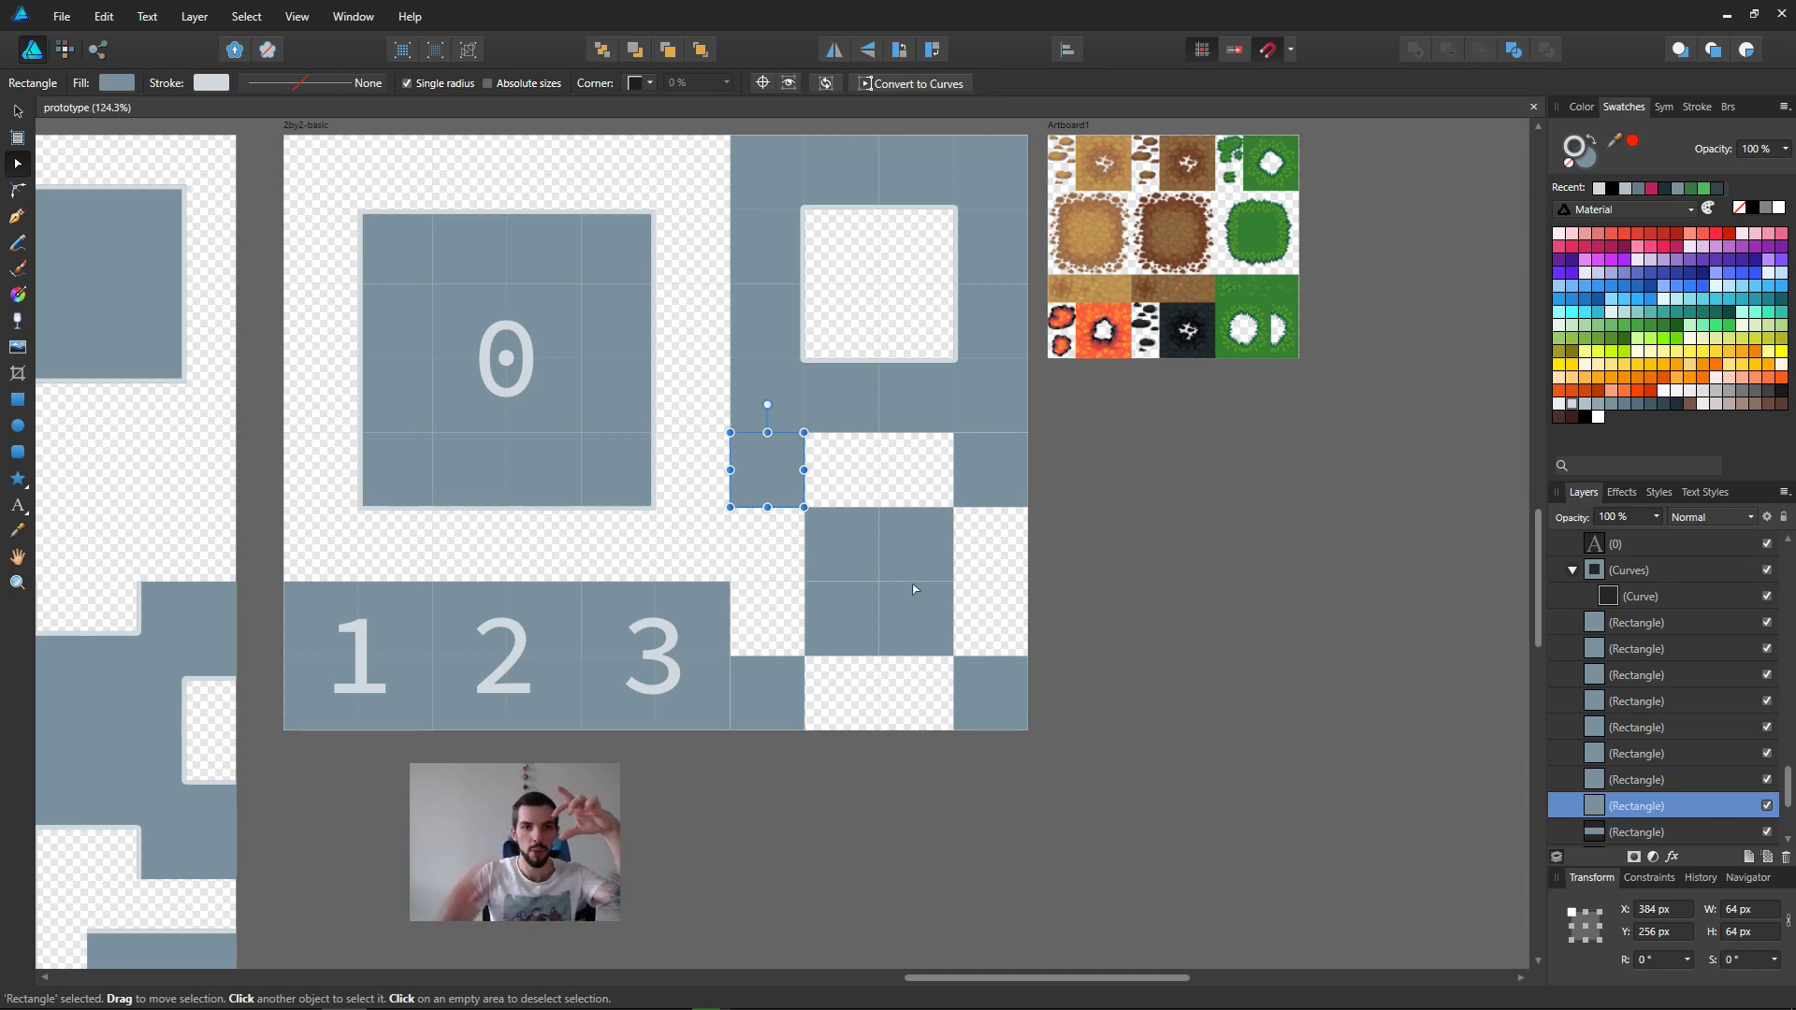
{"action": "left_click", "coordinate": [371, 317]}
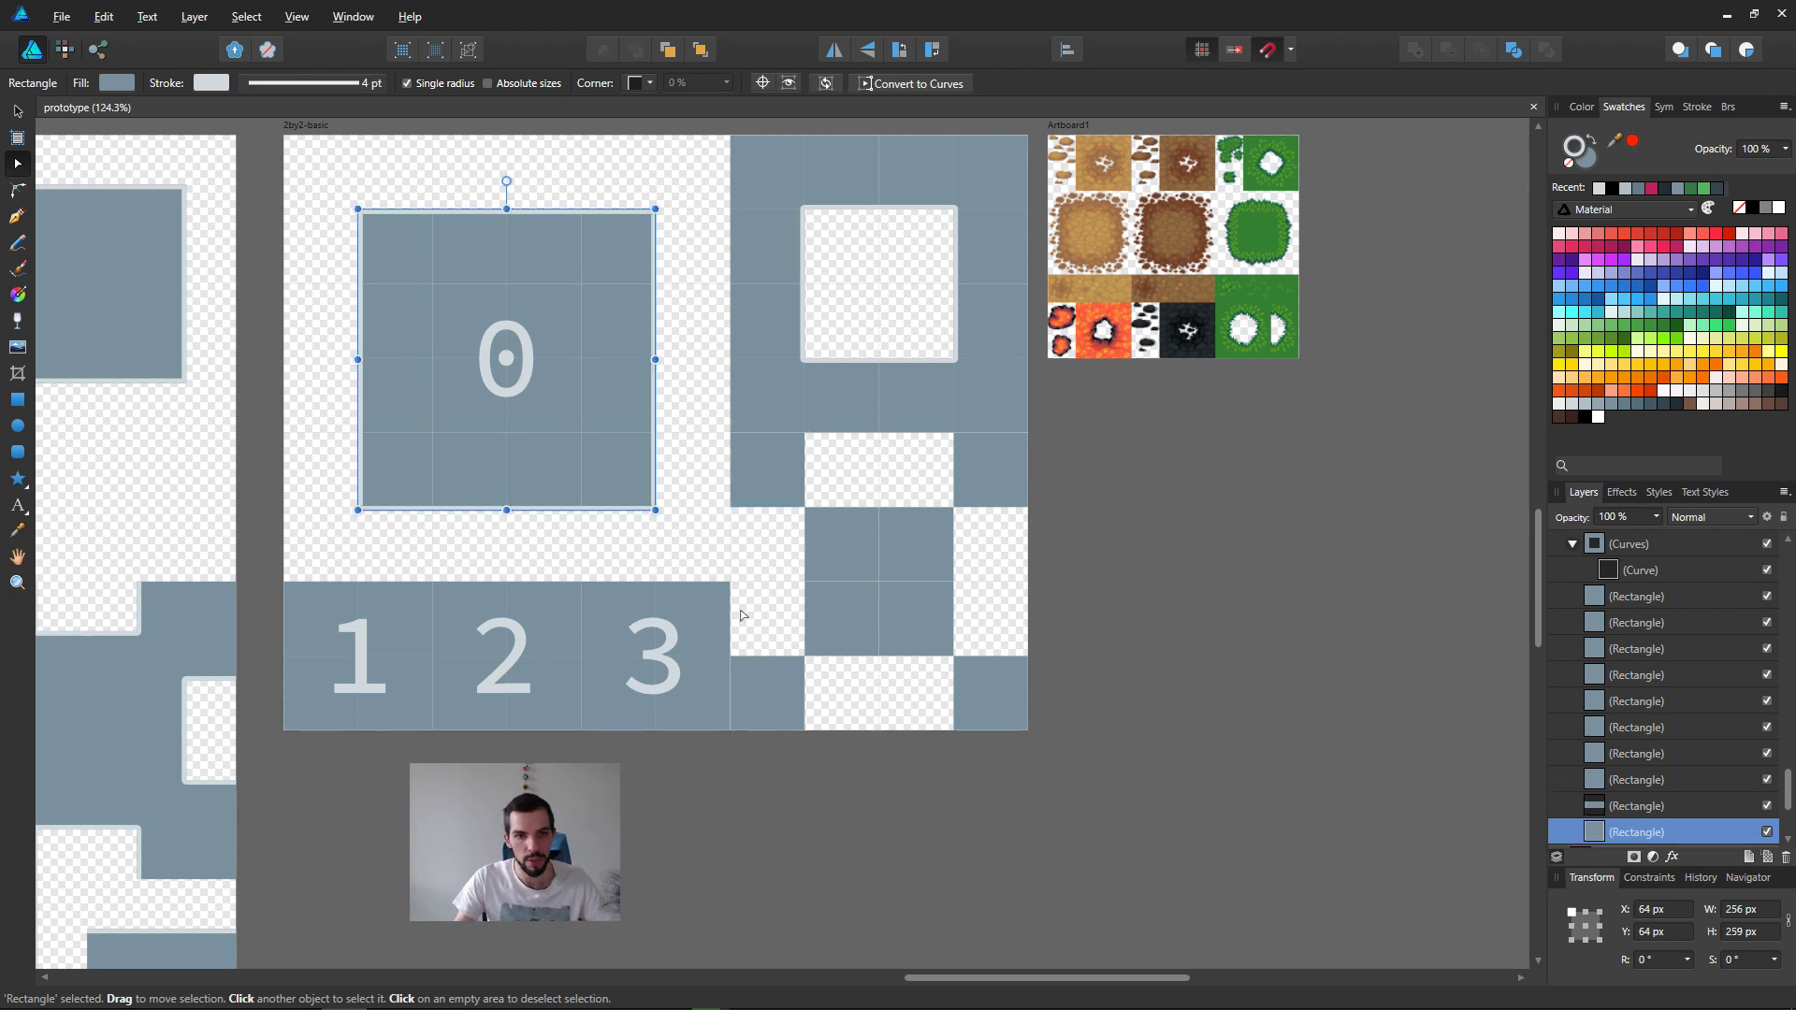
Step: Switch to Godot and paint a dirt cell diagonally off the lower-right corner of the dirt path
{"action": "key", "text": "alt+Tab"}
{"action": "left_click", "coordinate": [769, 529]}
{"action": "middle_click_drag", "start_coordinate": [776, 655], "coordinate": [756, 587]}
{"action": "middle_click_drag", "start_coordinate": [1132, 677], "coordinate": [804, 520]}
{"action": "scroll", "coordinate": [928, 616], "scroll_direction": "up", "scroll_amount": 4}
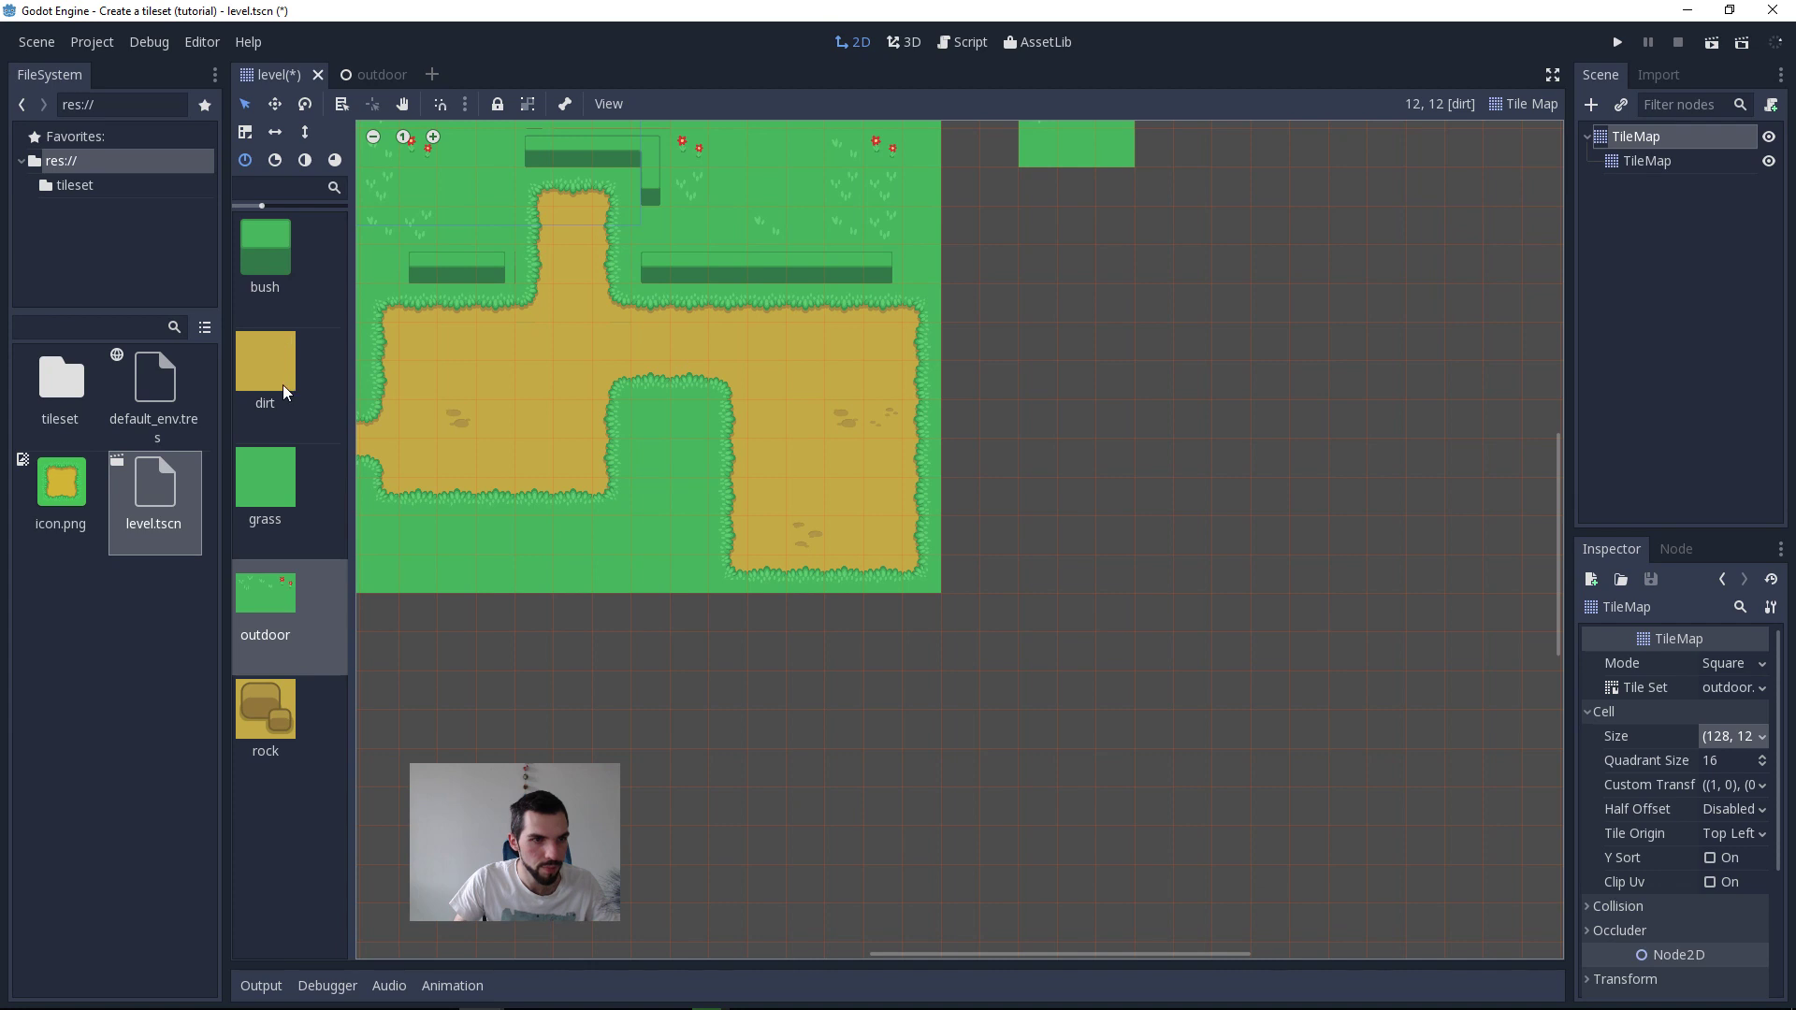
{"action": "left_click", "coordinate": [266, 365]}
{"action": "scroll", "coordinate": [913, 608], "scroll_direction": "up", "scroll_amount": 2}
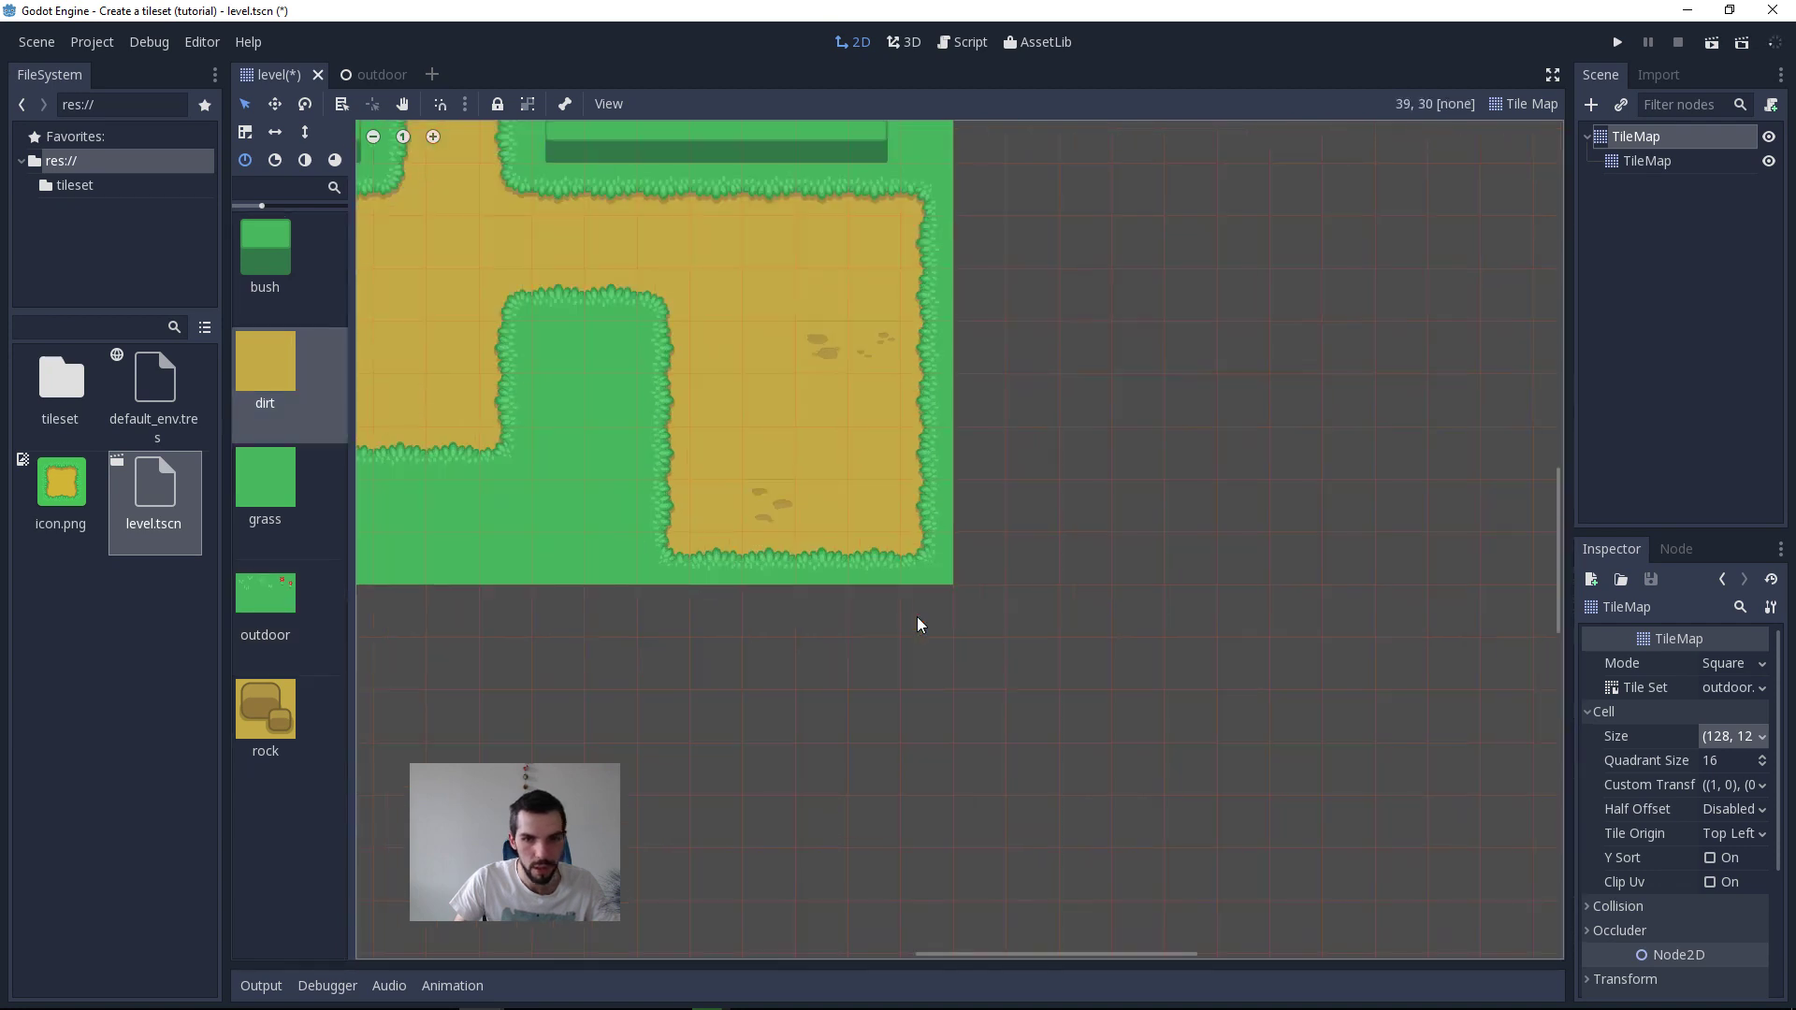
{"action": "left_click", "coordinate": [958, 604]}
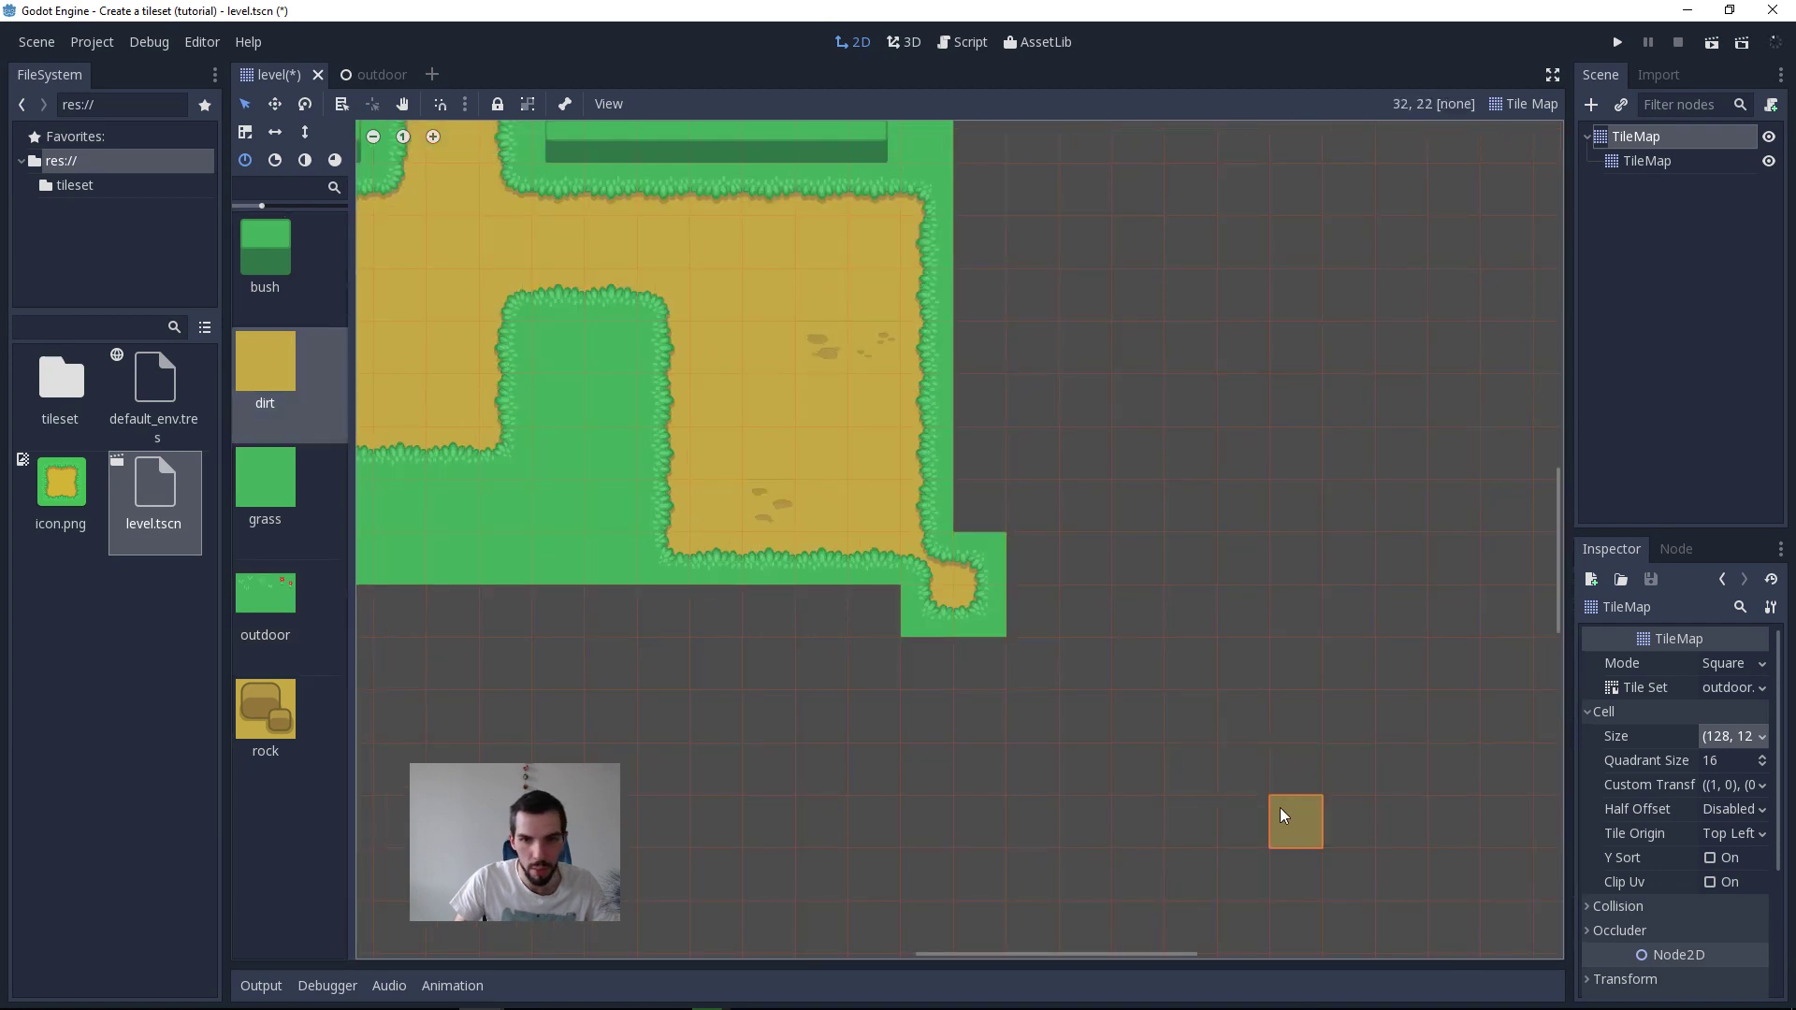
Step: Paint a second dirt patch diagonally below and to the right of the new corner patch
{"action": "scroll", "coordinate": [1225, 763], "scroll_direction": "up", "scroll_amount": 1}
{"action": "scroll", "coordinate": [933, 594], "scroll_direction": "up", "scroll_amount": 2}
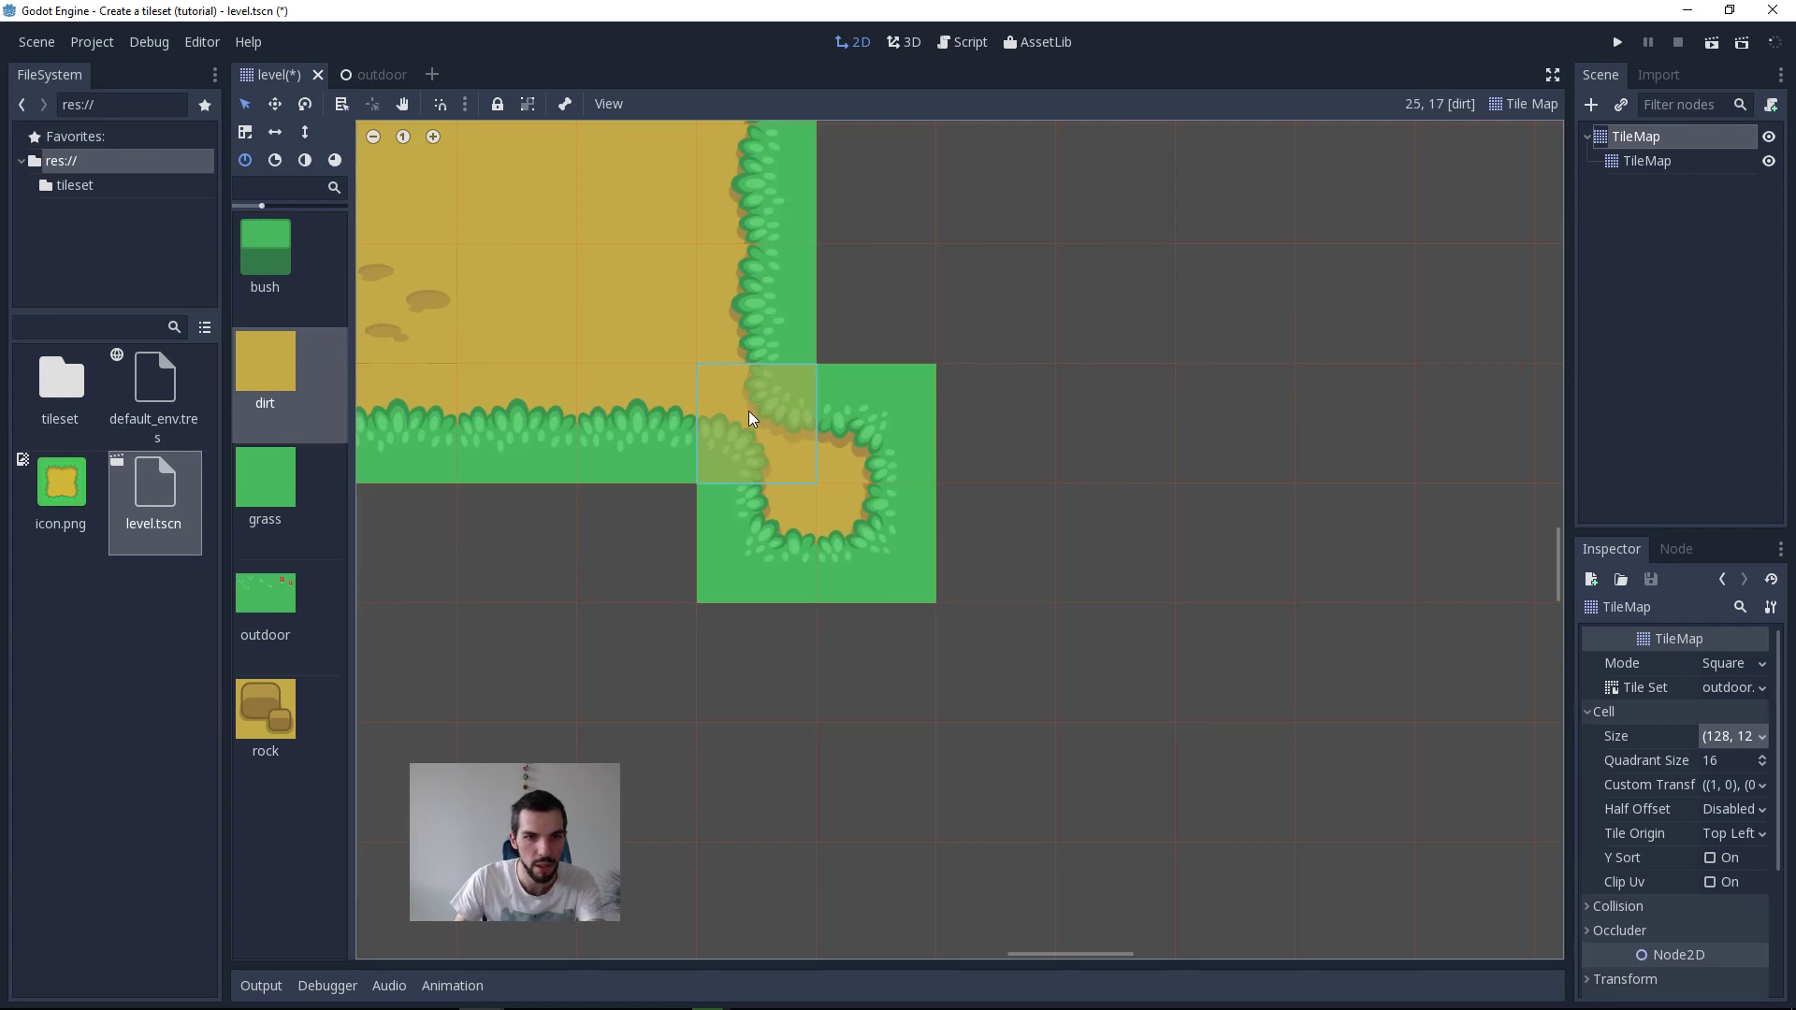
{"action": "left_click", "coordinate": [769, 442]}
{"action": "middle_click_drag", "start_coordinate": [990, 654], "coordinate": [1155, 740]}
{"action": "left_click", "coordinate": [1063, 773]}
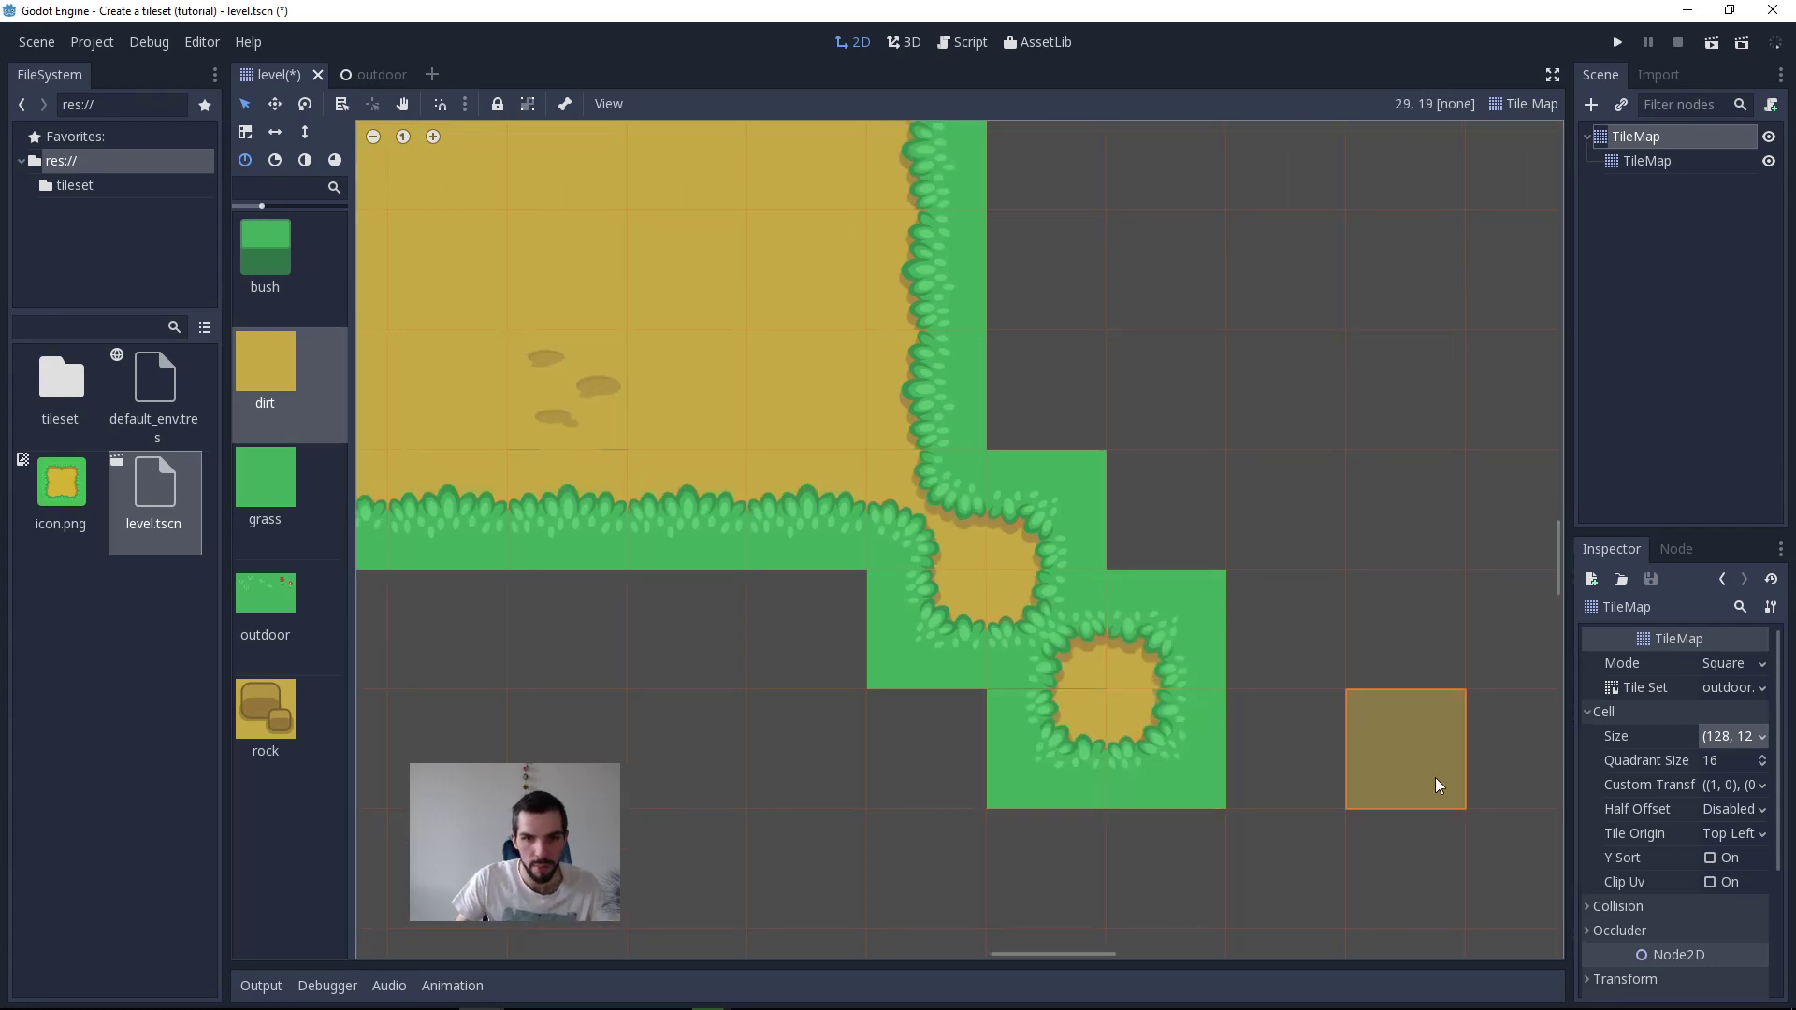
Step: Paint dirt in the cells between the two diagonal patches to merge them into one square patch
{"action": "left_click", "coordinate": [1222, 666]}
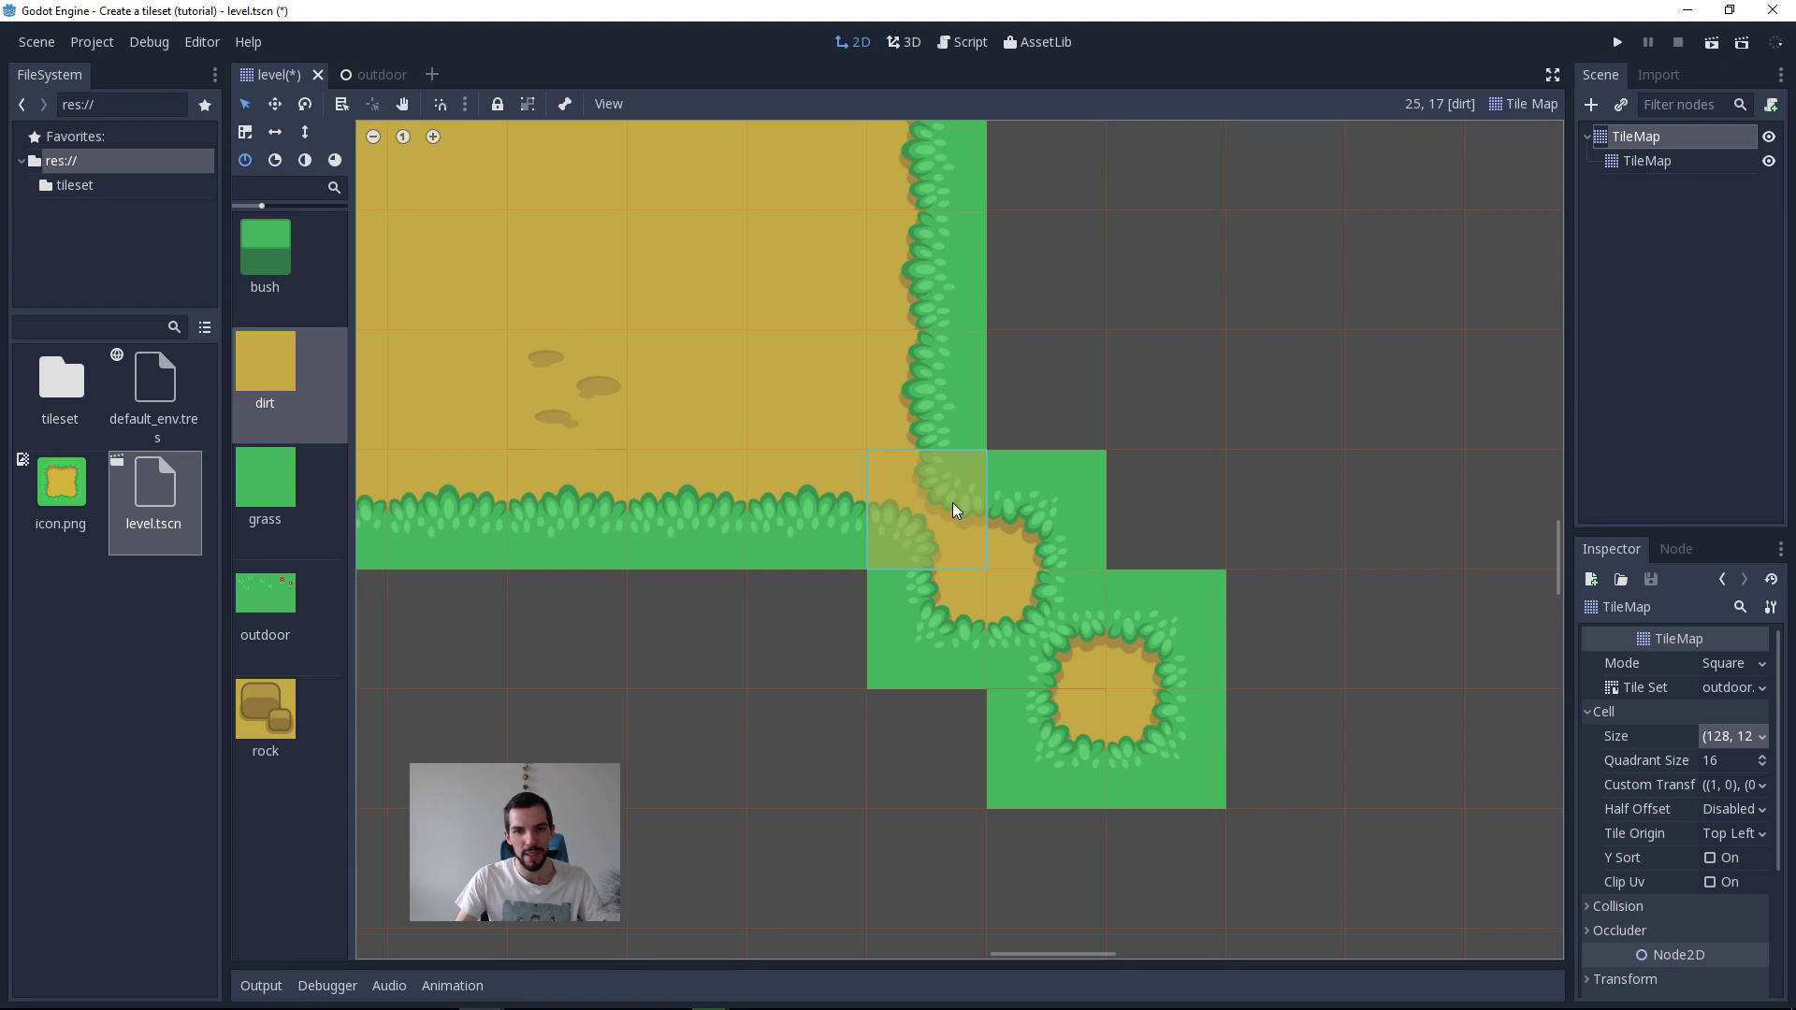
{"action": "left_click", "coordinate": [978, 565]}
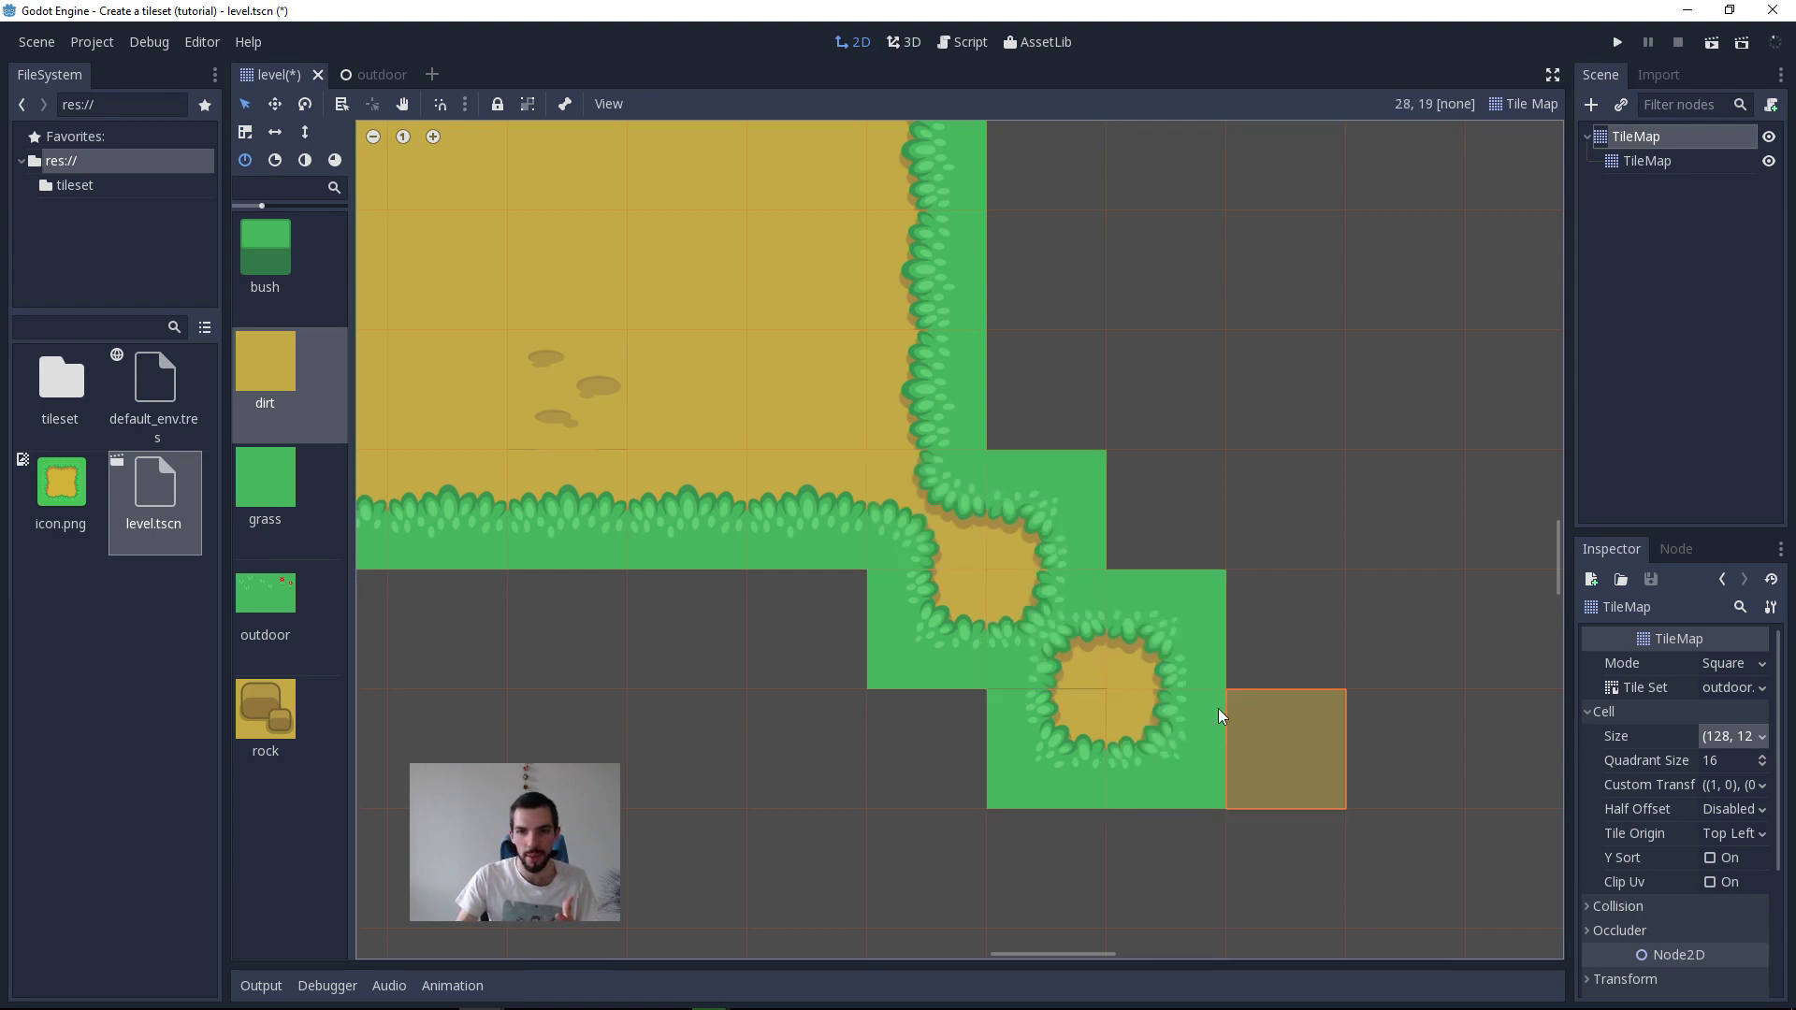
{"action": "left_click", "coordinate": [1171, 645]}
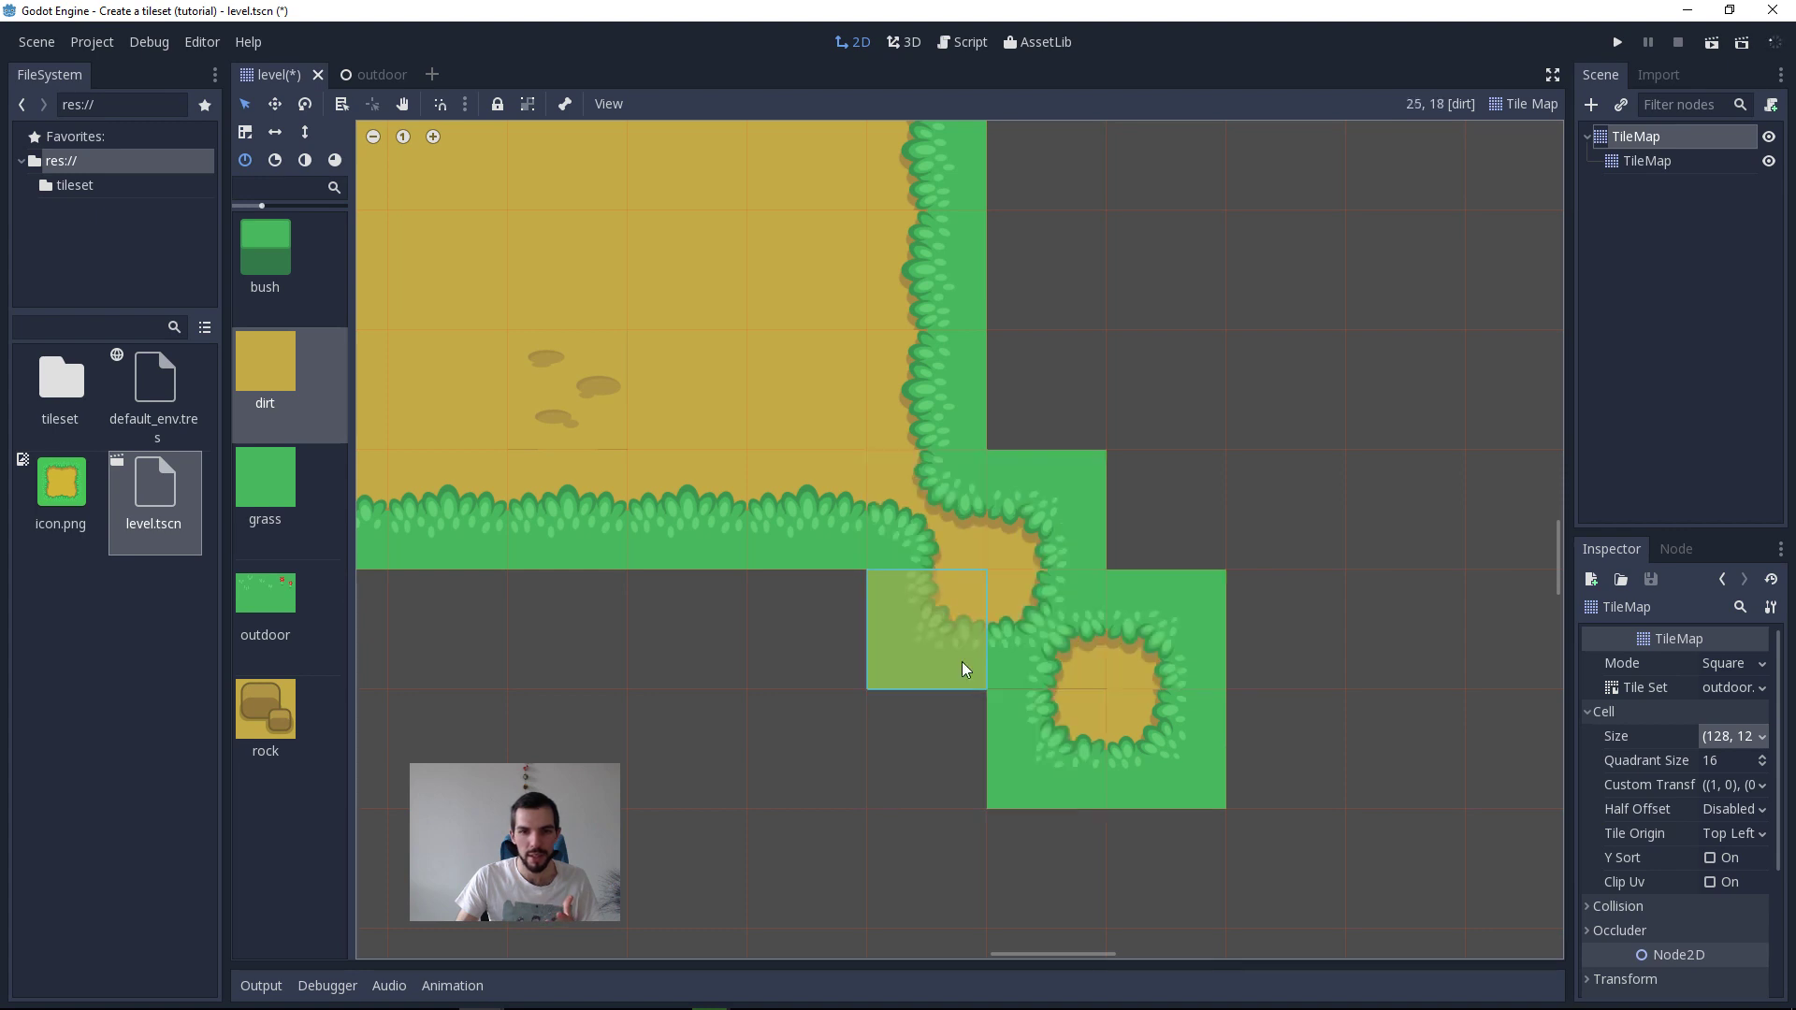
{"action": "left_click", "coordinate": [960, 721]}
{"action": "left_click", "coordinate": [1134, 552]}
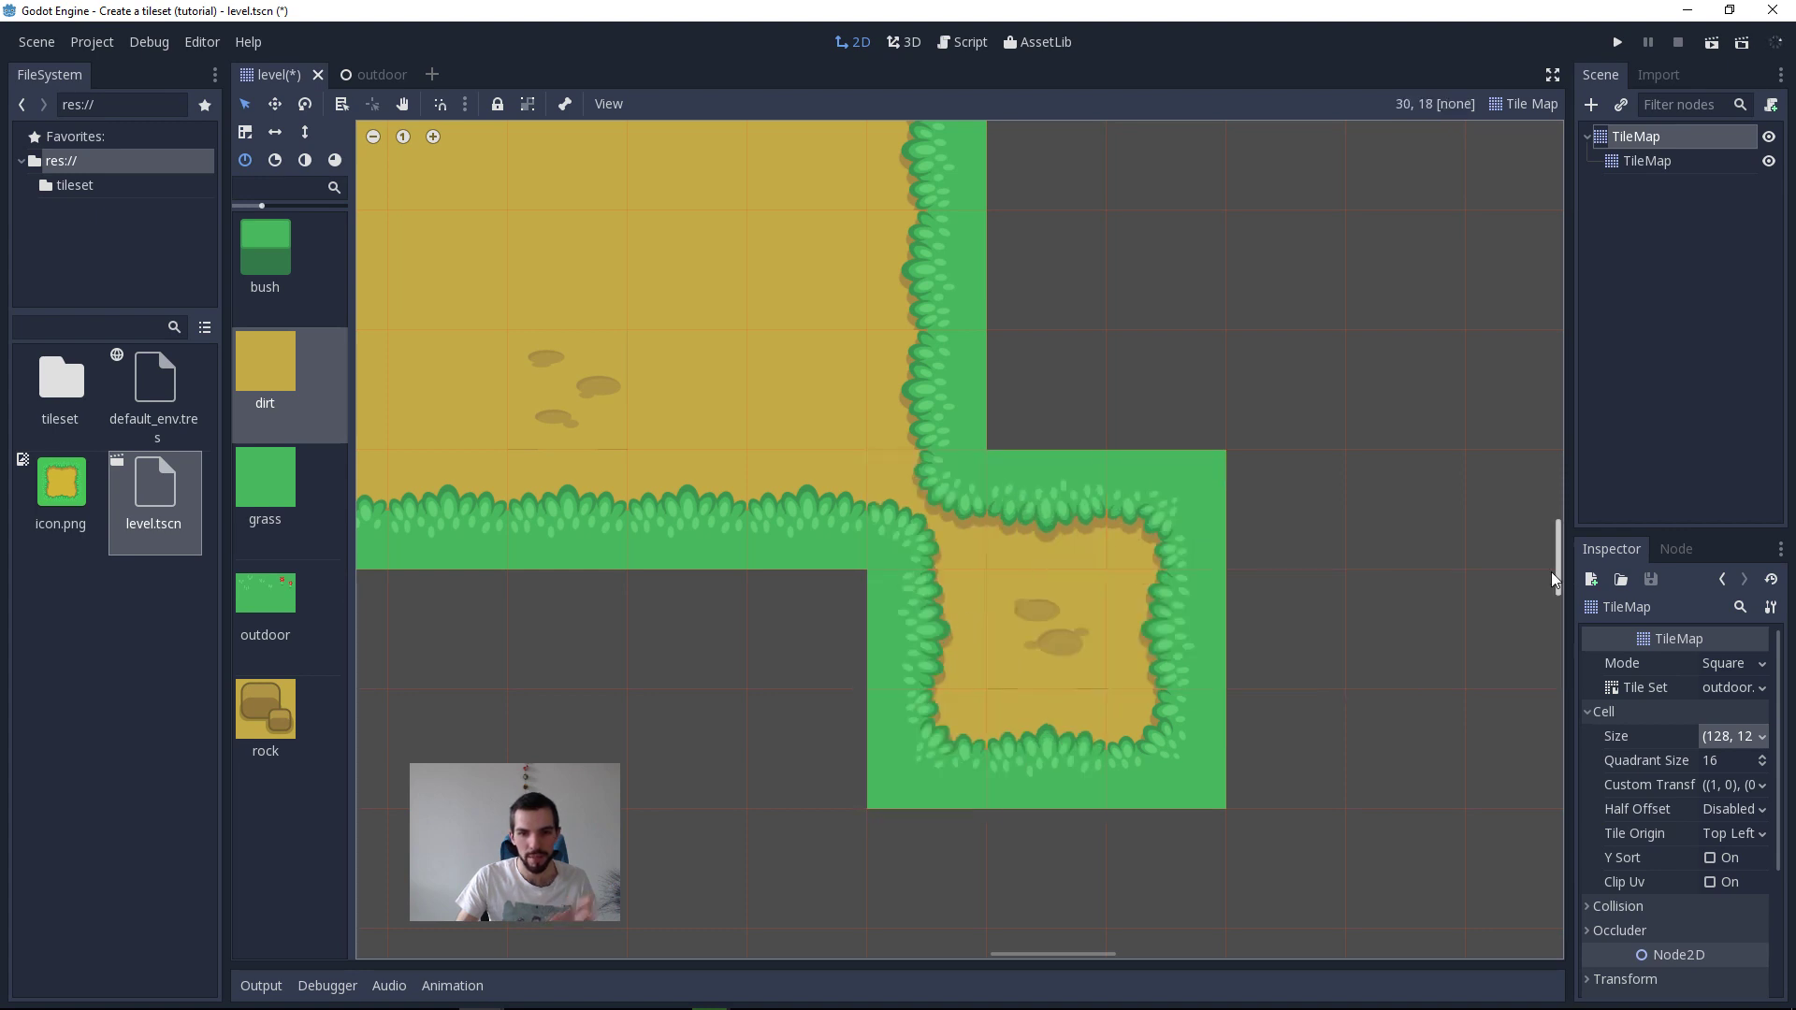
{"action": "middle_click_drag", "start_coordinate": [1220, 611], "coordinate": [1239, 637]}
{"action": "scroll", "coordinate": [1239, 641], "scroll_direction": "down", "scroll_amount": 2}
Step: Switch back to Affinity Designer and compare the numbered 2by2-edge-variations artboard with the 2by2-basic template
{"action": "key", "text": "alt+Tab"}
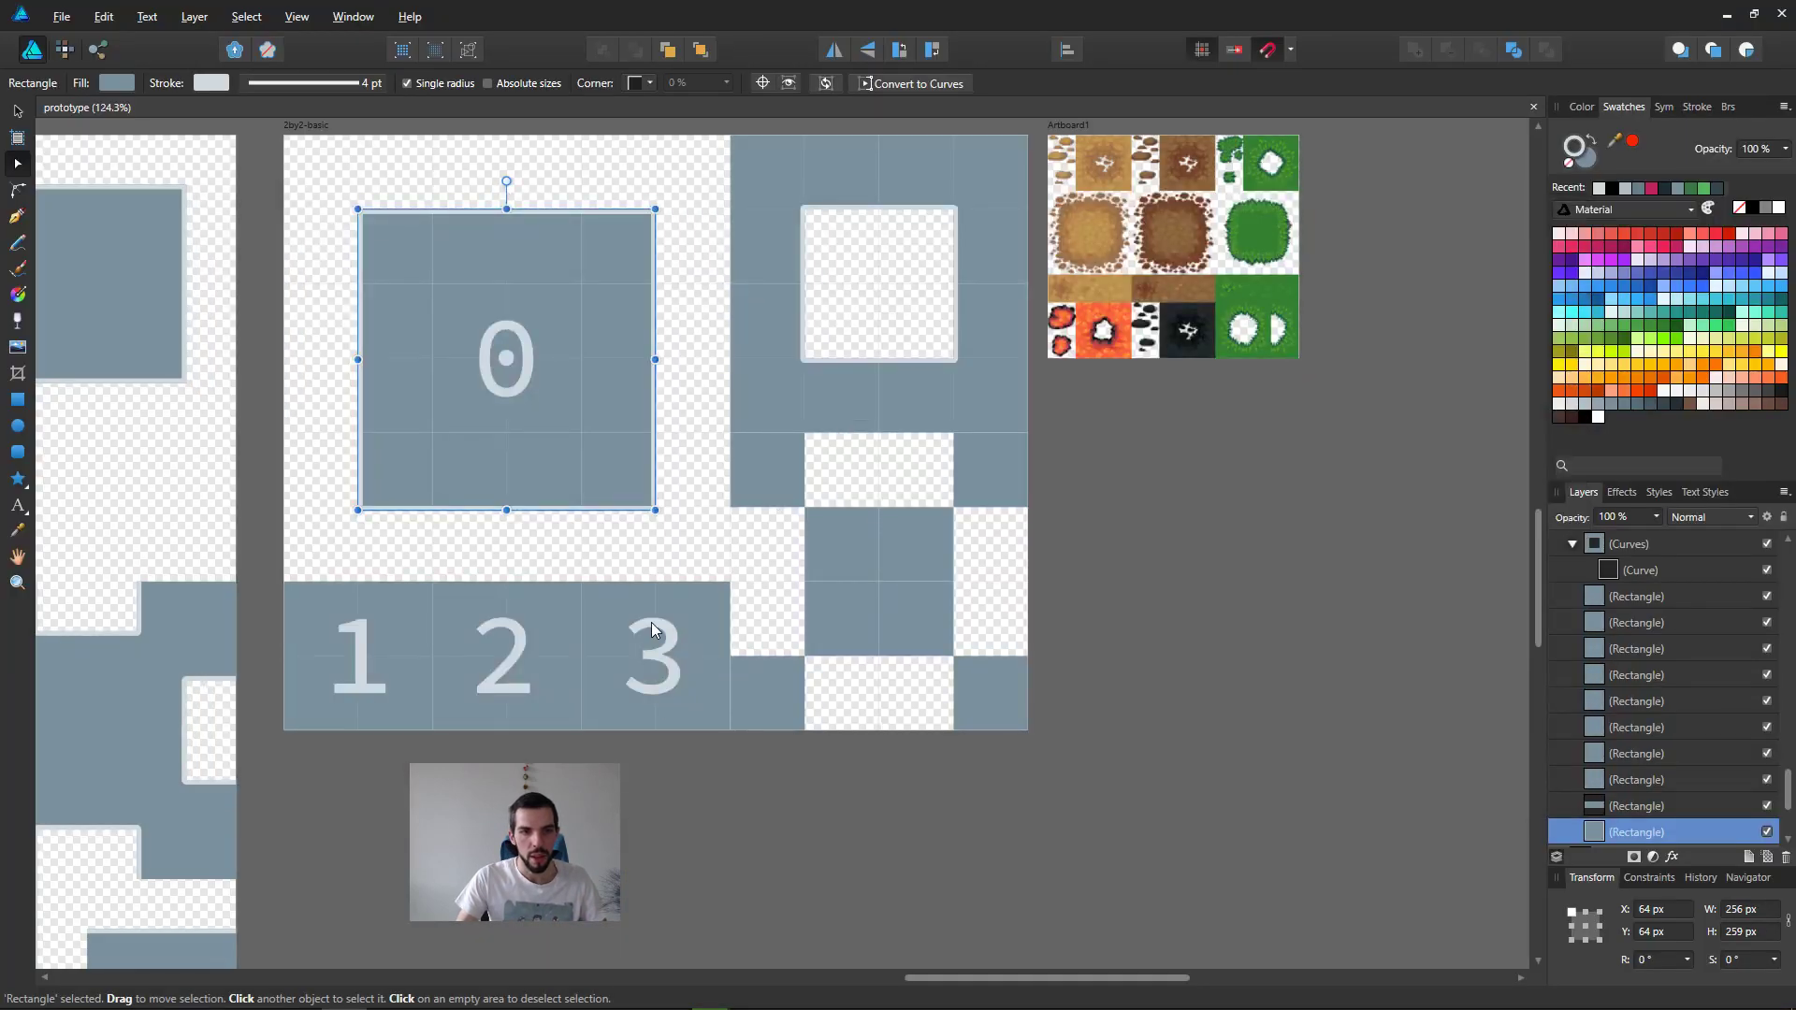
{"action": "left_click", "coordinate": [652, 623]}
{"action": "scroll", "coordinate": [747, 681], "scroll_direction": "down", "scroll_amount": 4}
{"action": "middle_click_drag", "start_coordinate": [767, 850], "coordinate": [828, 367]}
{"action": "scroll", "coordinate": [834, 365], "scroll_direction": "up", "scroll_amount": 1}
{"action": "scroll", "coordinate": [835, 370], "scroll_direction": "up", "scroll_amount": 2}
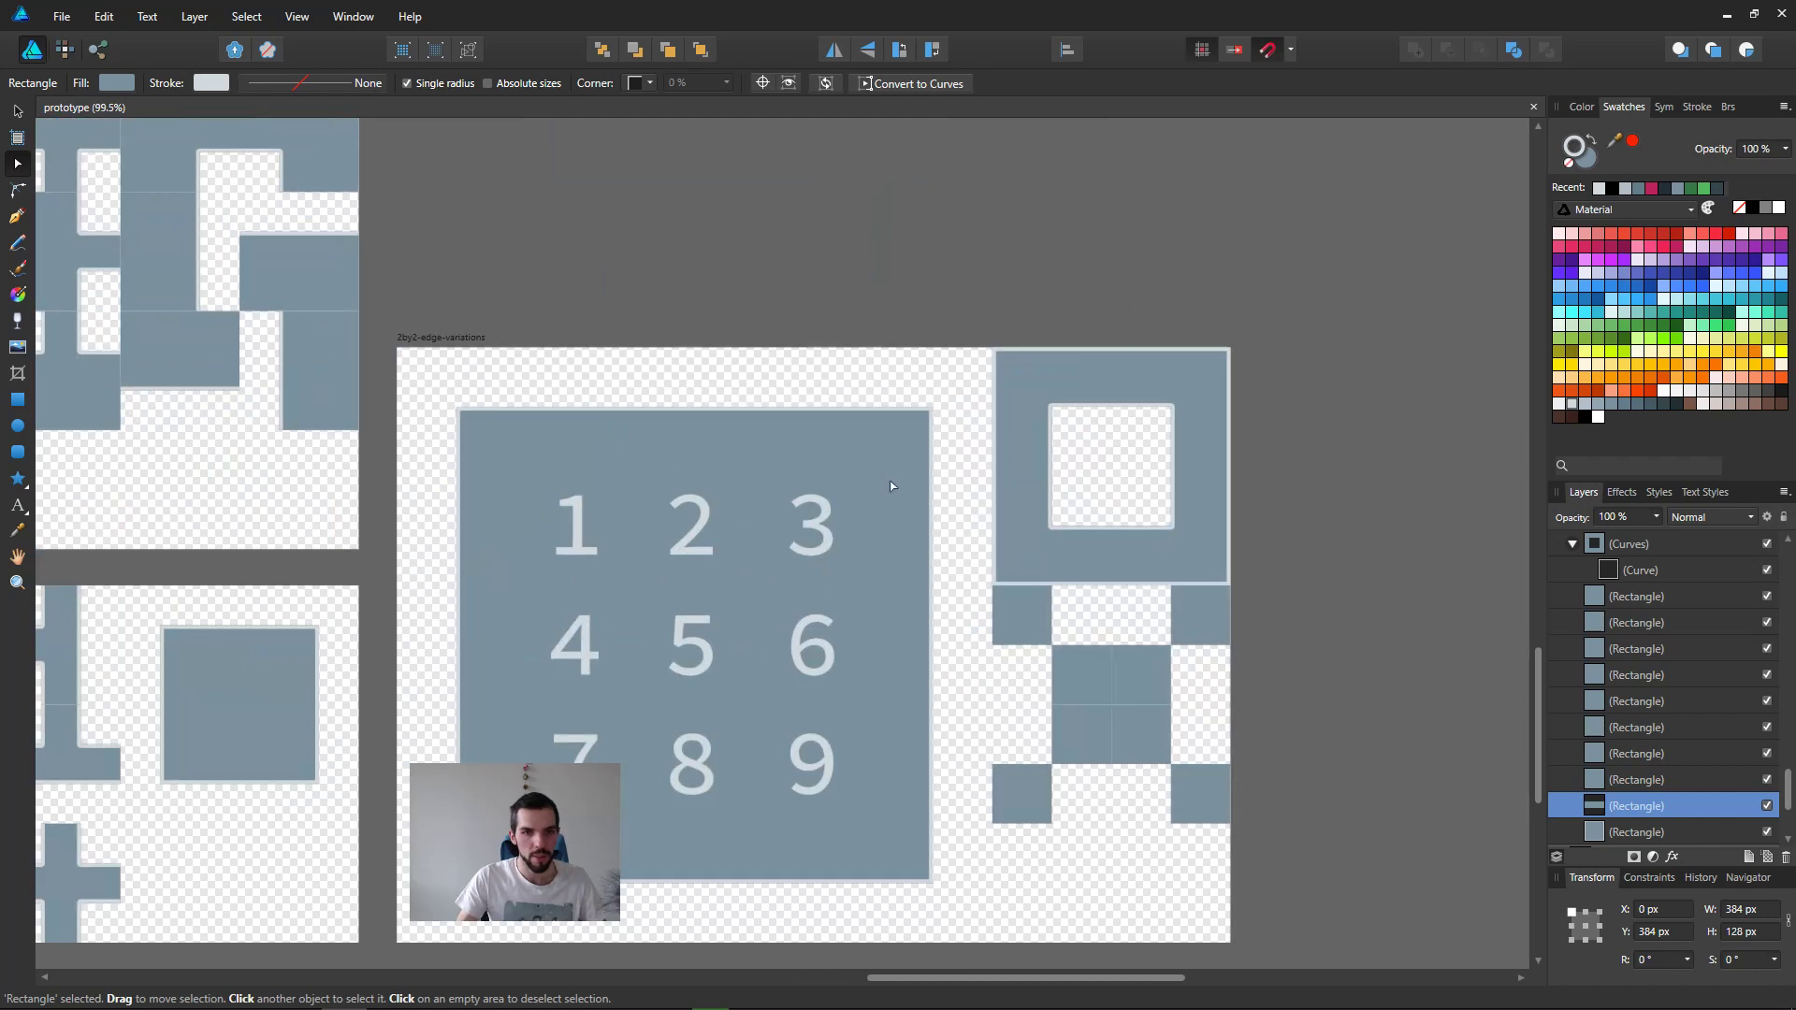
{"action": "scroll", "coordinate": [1143, 468], "scroll_direction": "down", "scroll_amount": 4}
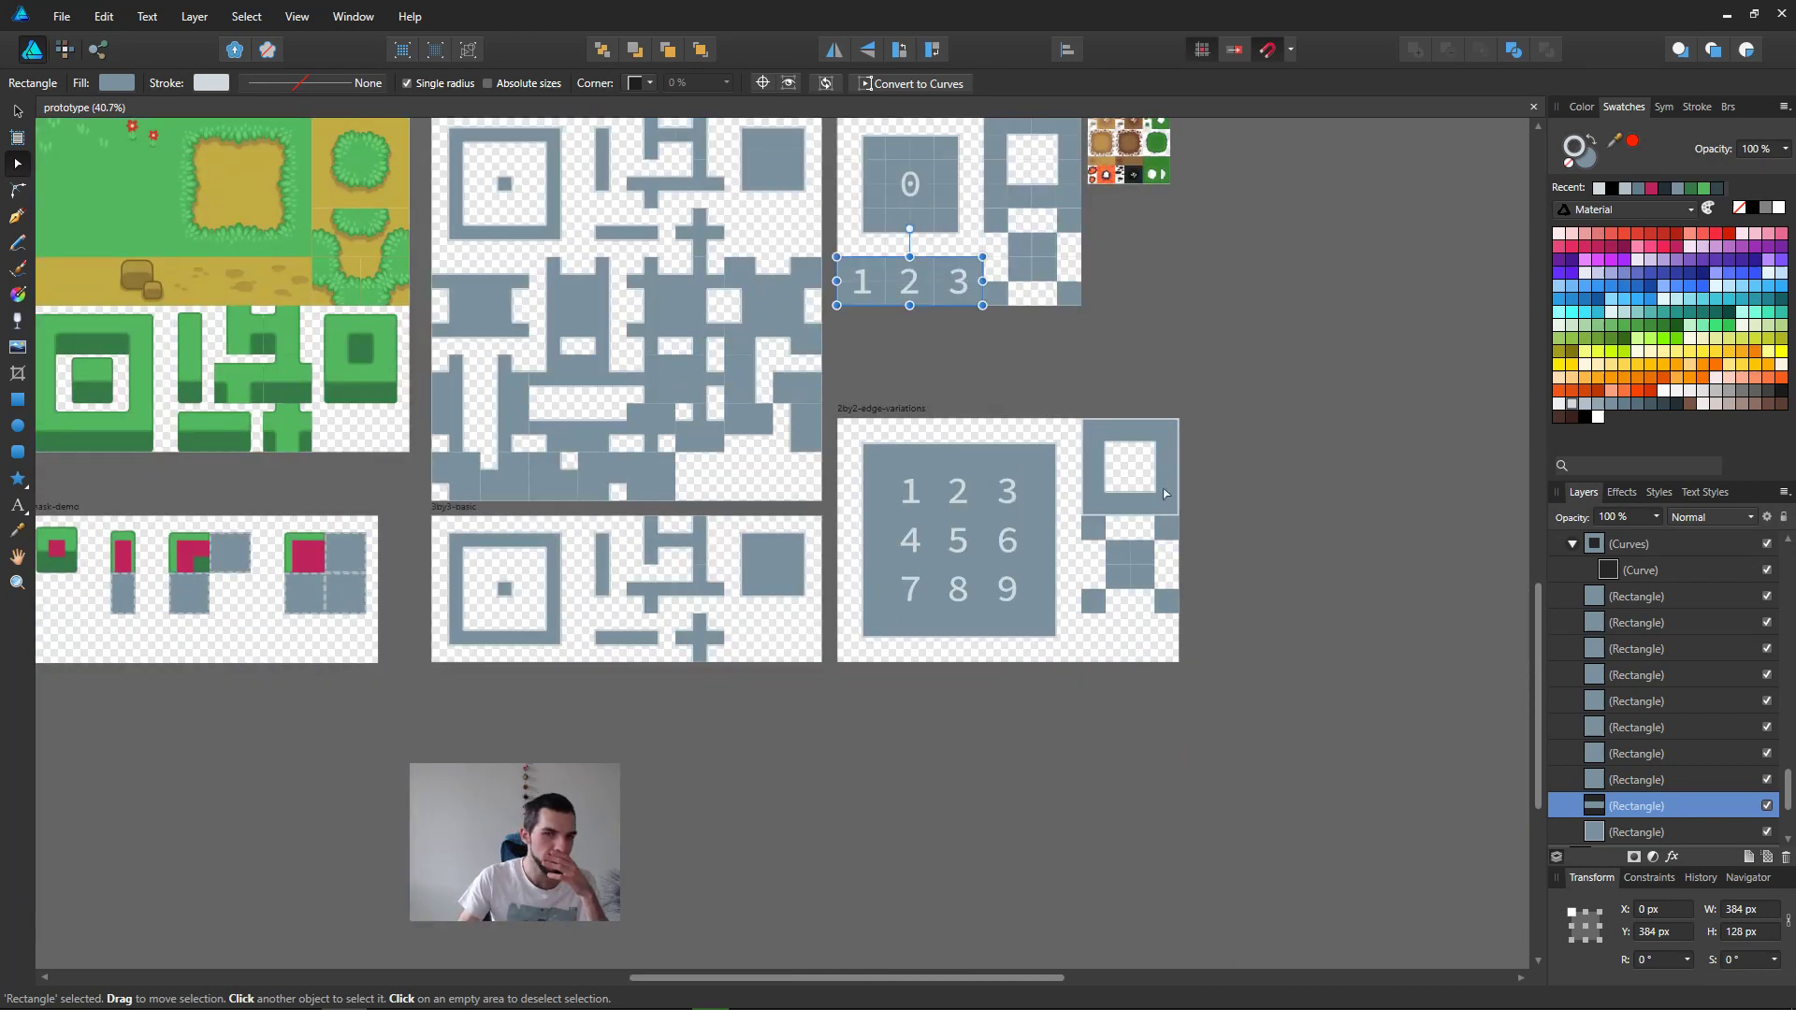
{"action": "middle_click_drag", "start_coordinate": [1182, 467], "coordinate": [1113, 549]}
{"action": "scroll", "coordinate": [1111, 554], "scroll_direction": "up", "scroll_amount": 1}
{"action": "middle_click_drag", "start_coordinate": [947, 341], "coordinate": [908, 624]}
{"action": "scroll", "coordinate": [908, 624], "scroll_direction": "up", "scroll_amount": 2}
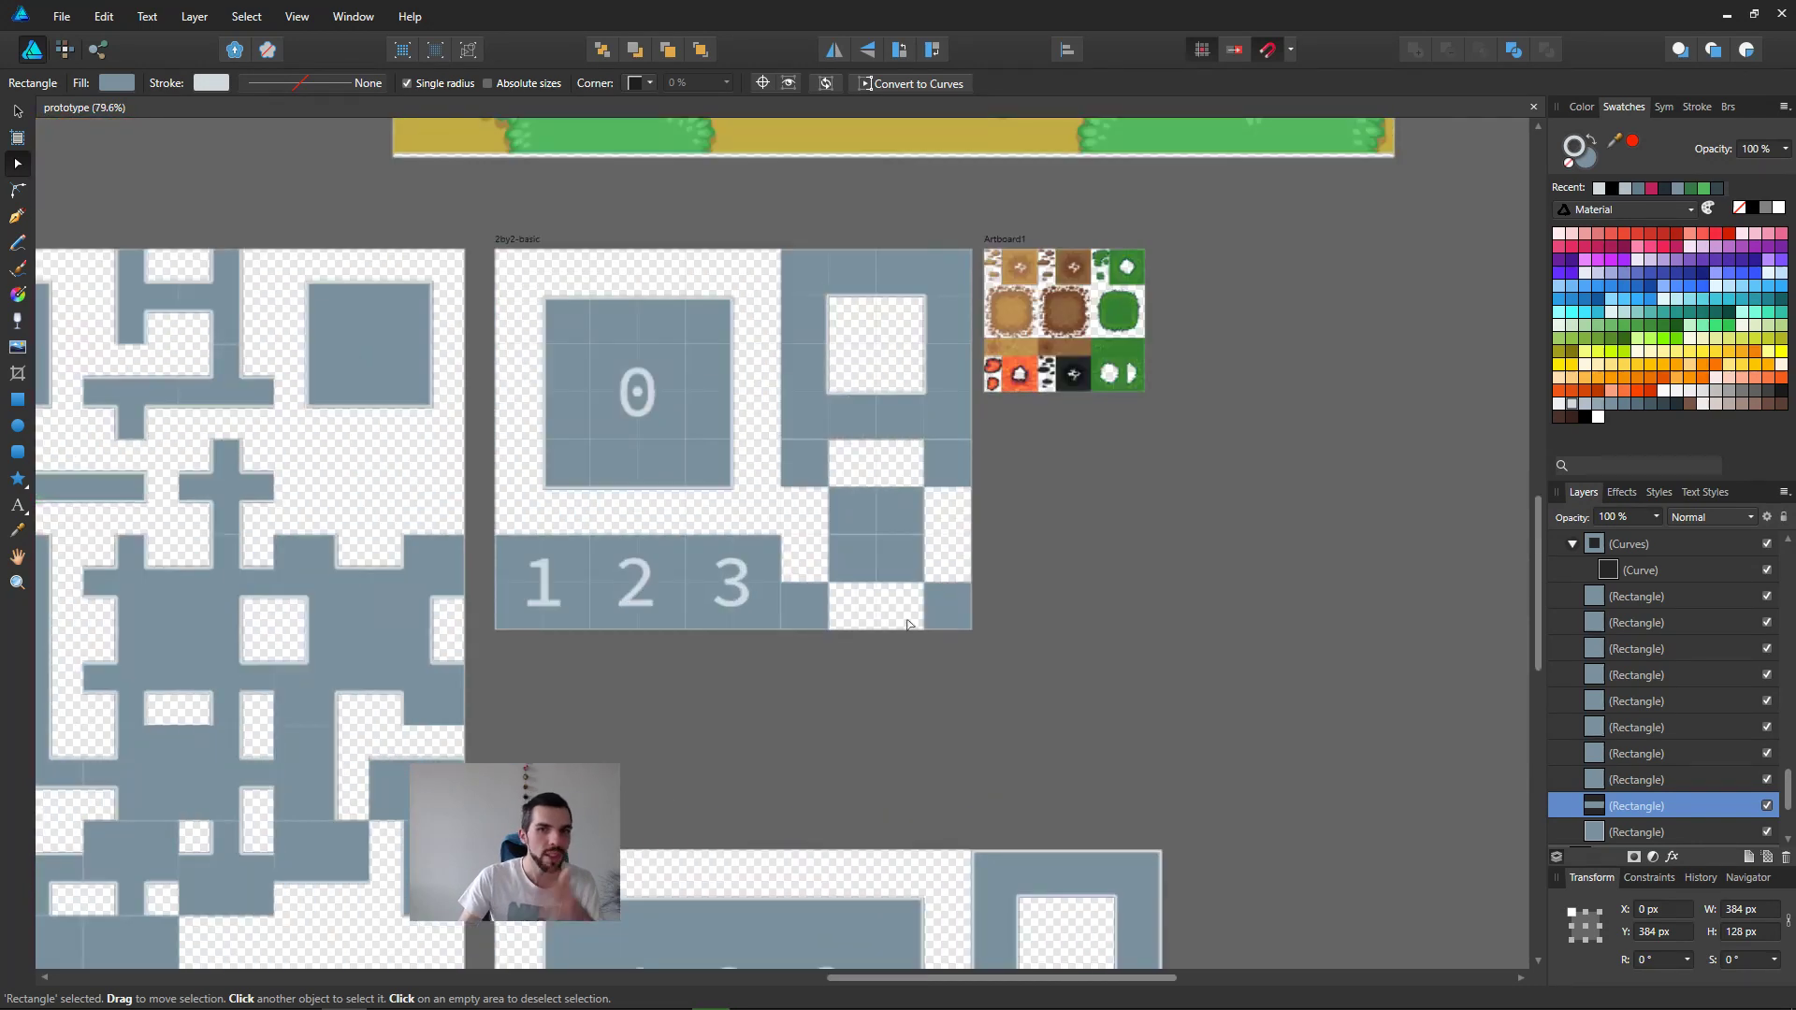
Step: Examine the numbered tiles of the 2by2-basic template alongside the LPC terrain tiles in Artboard1
{"action": "scroll", "coordinate": [908, 624], "scroll_direction": "up", "scroll_amount": 1}
{"action": "middle_click_drag", "start_coordinate": [1087, 373], "coordinate": [1057, 521]}
{"action": "left_click_drag", "start_coordinate": [810, 716], "coordinate": [937, 801]}
{"action": "left_click", "coordinate": [1024, 819]}
{"action": "left_click", "coordinate": [565, 755]}
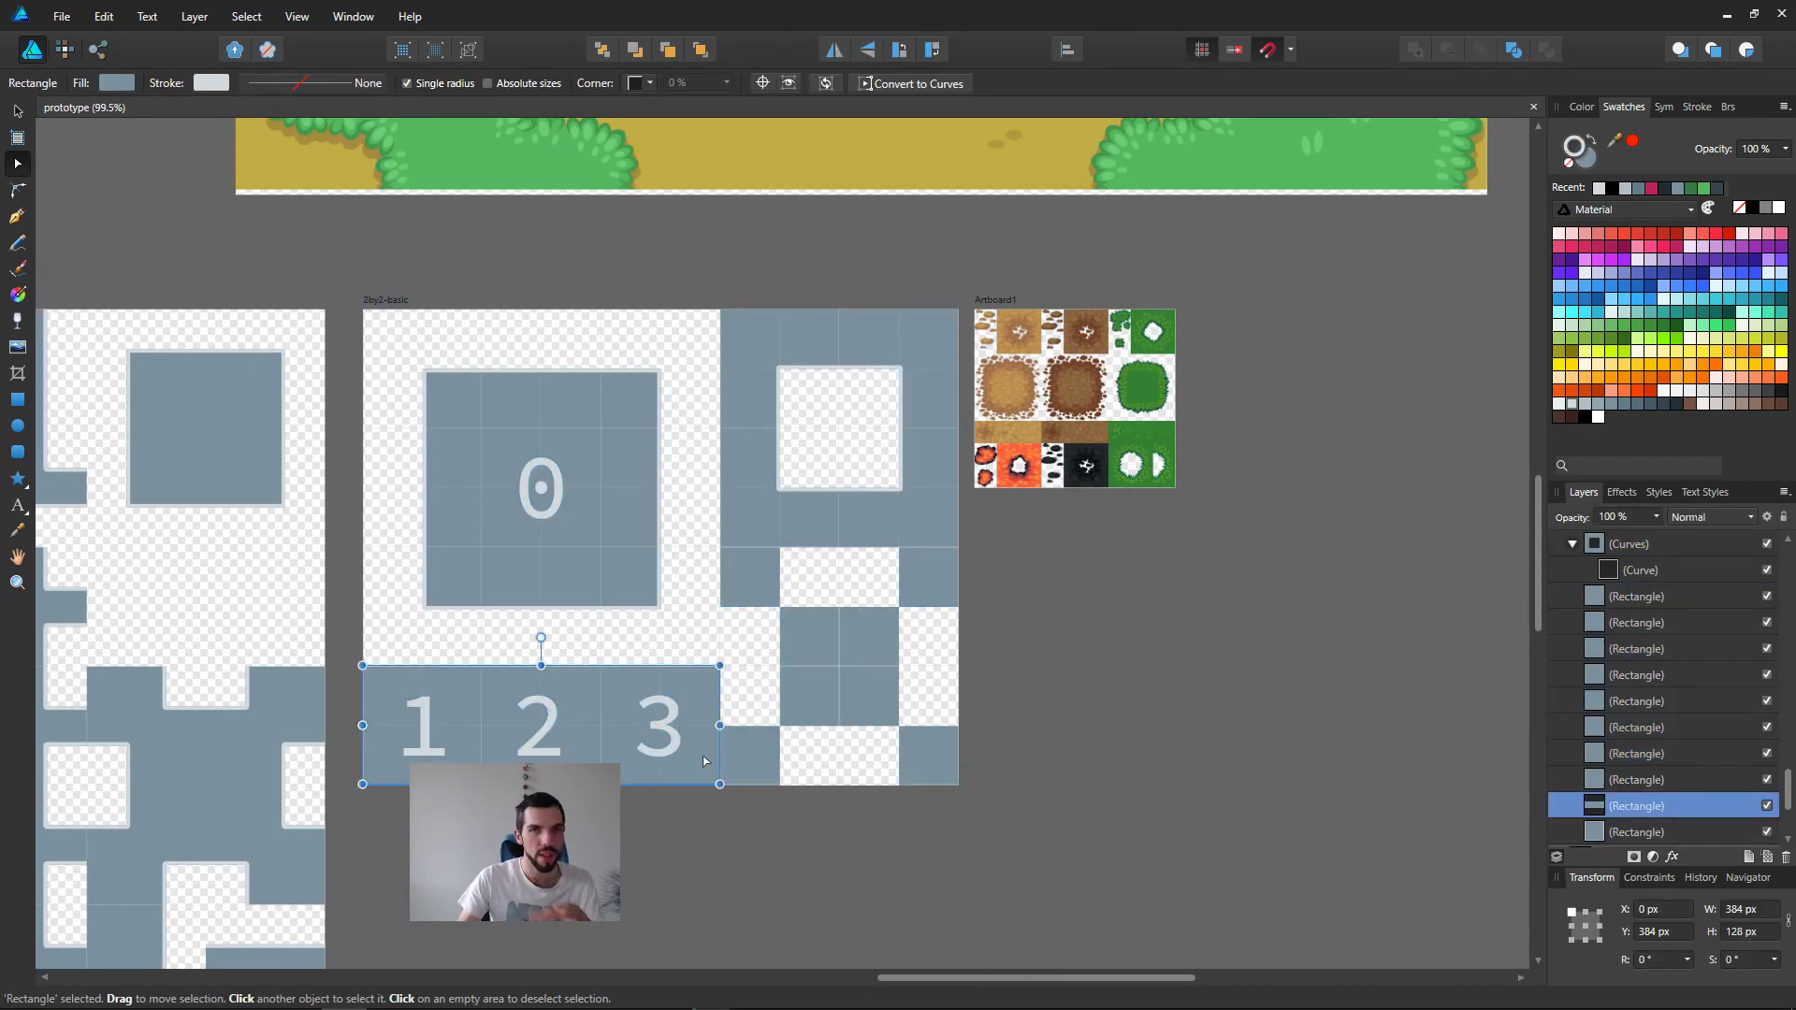
{"action": "left_click", "coordinate": [556, 510]}
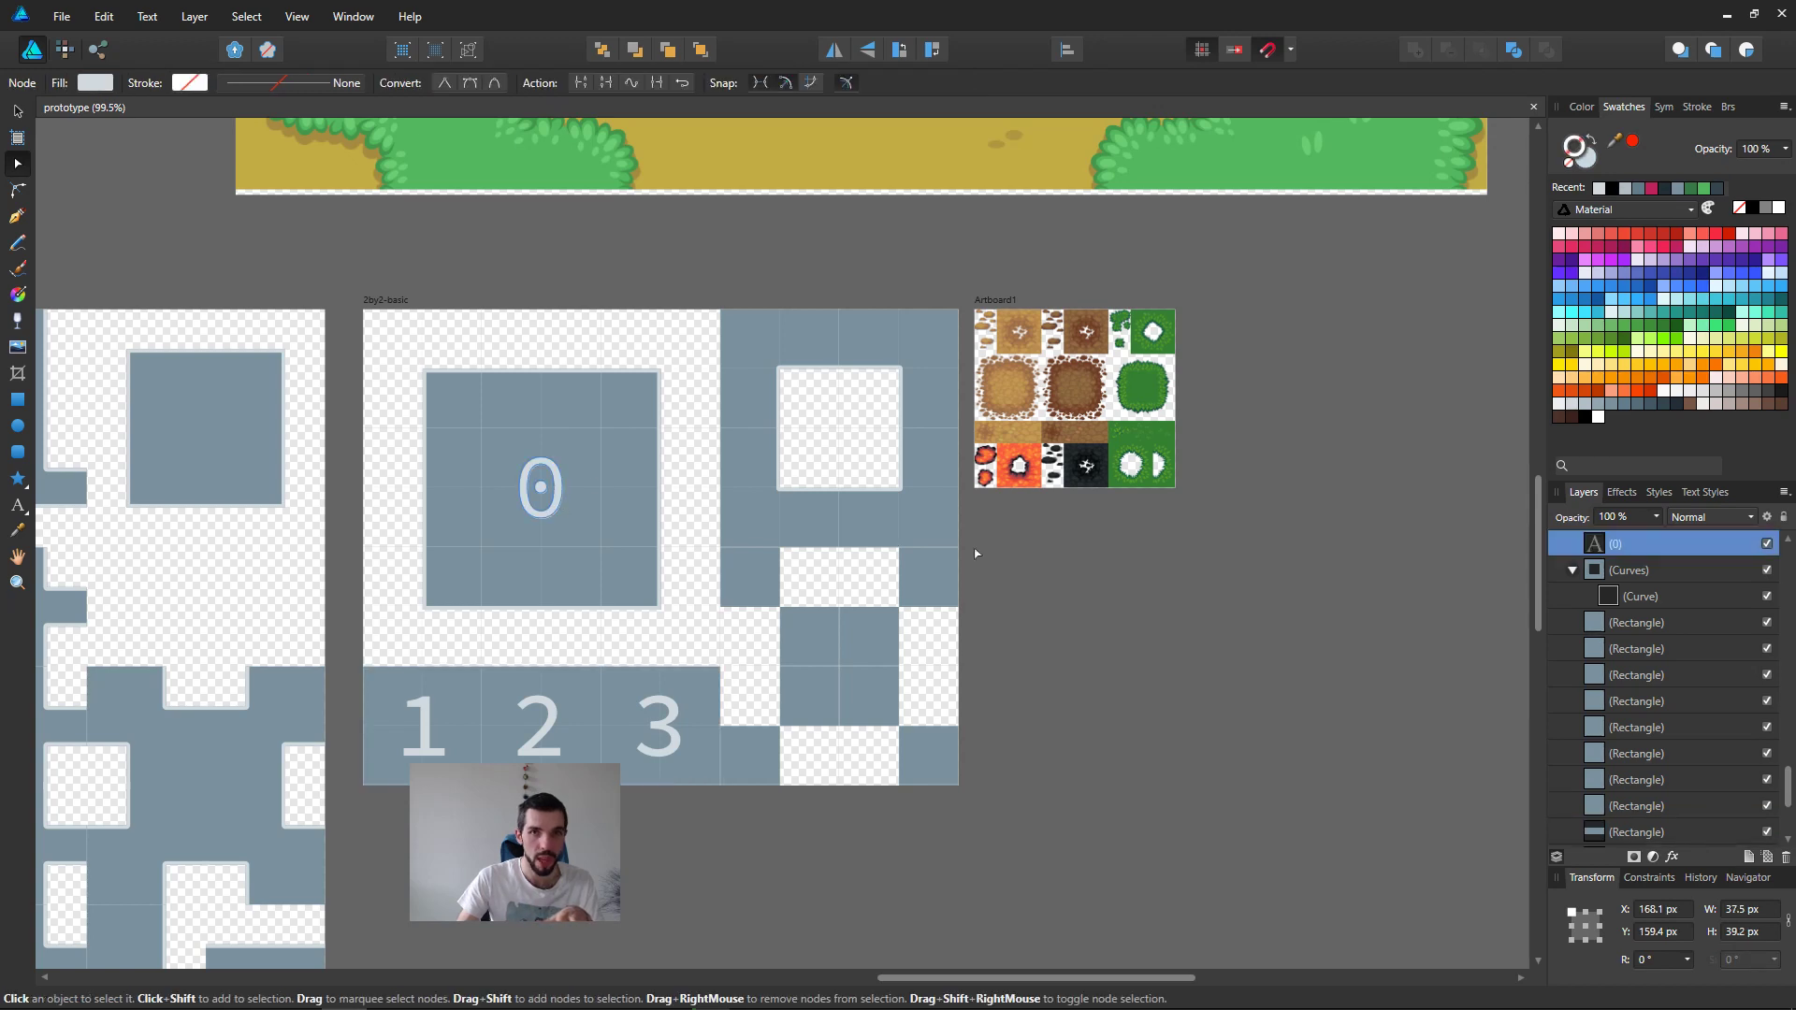
{"action": "middle_click_drag", "start_coordinate": [1193, 530], "coordinate": [1128, 579]}
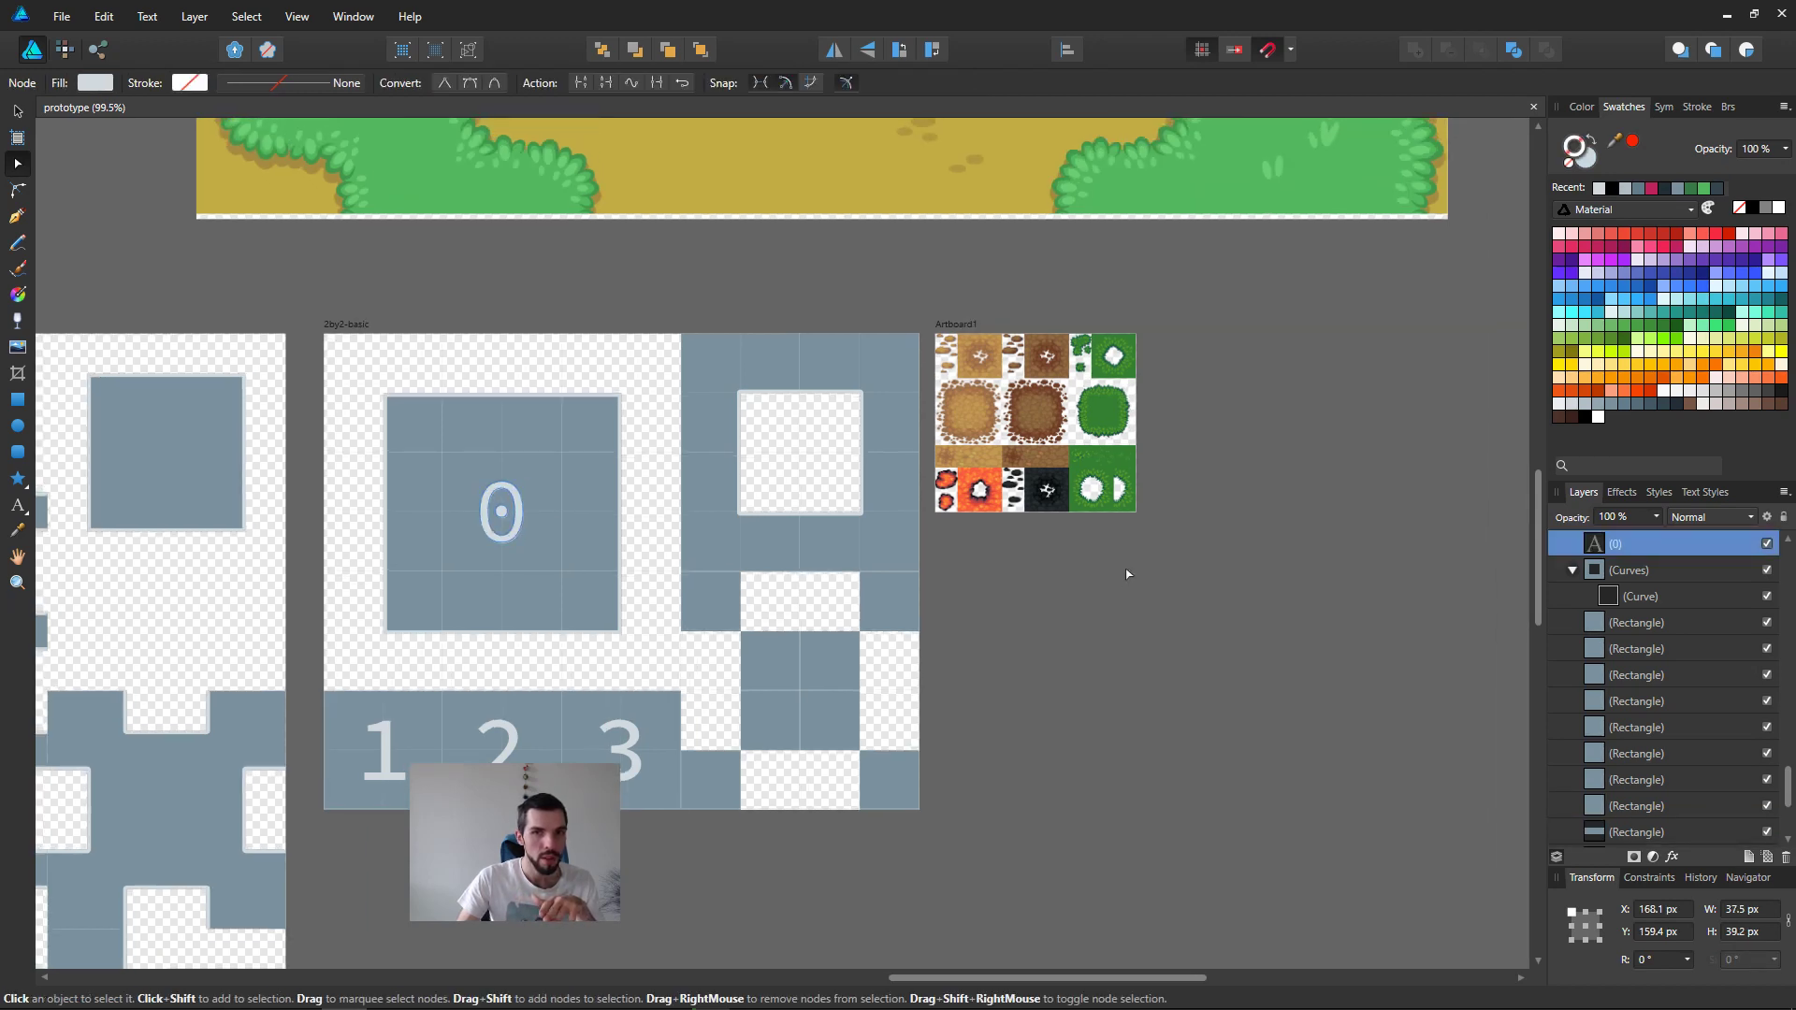
{"action": "scroll", "coordinate": [1099, 495], "scroll_direction": "up", "scroll_amount": 3, "text": "ctrl"}
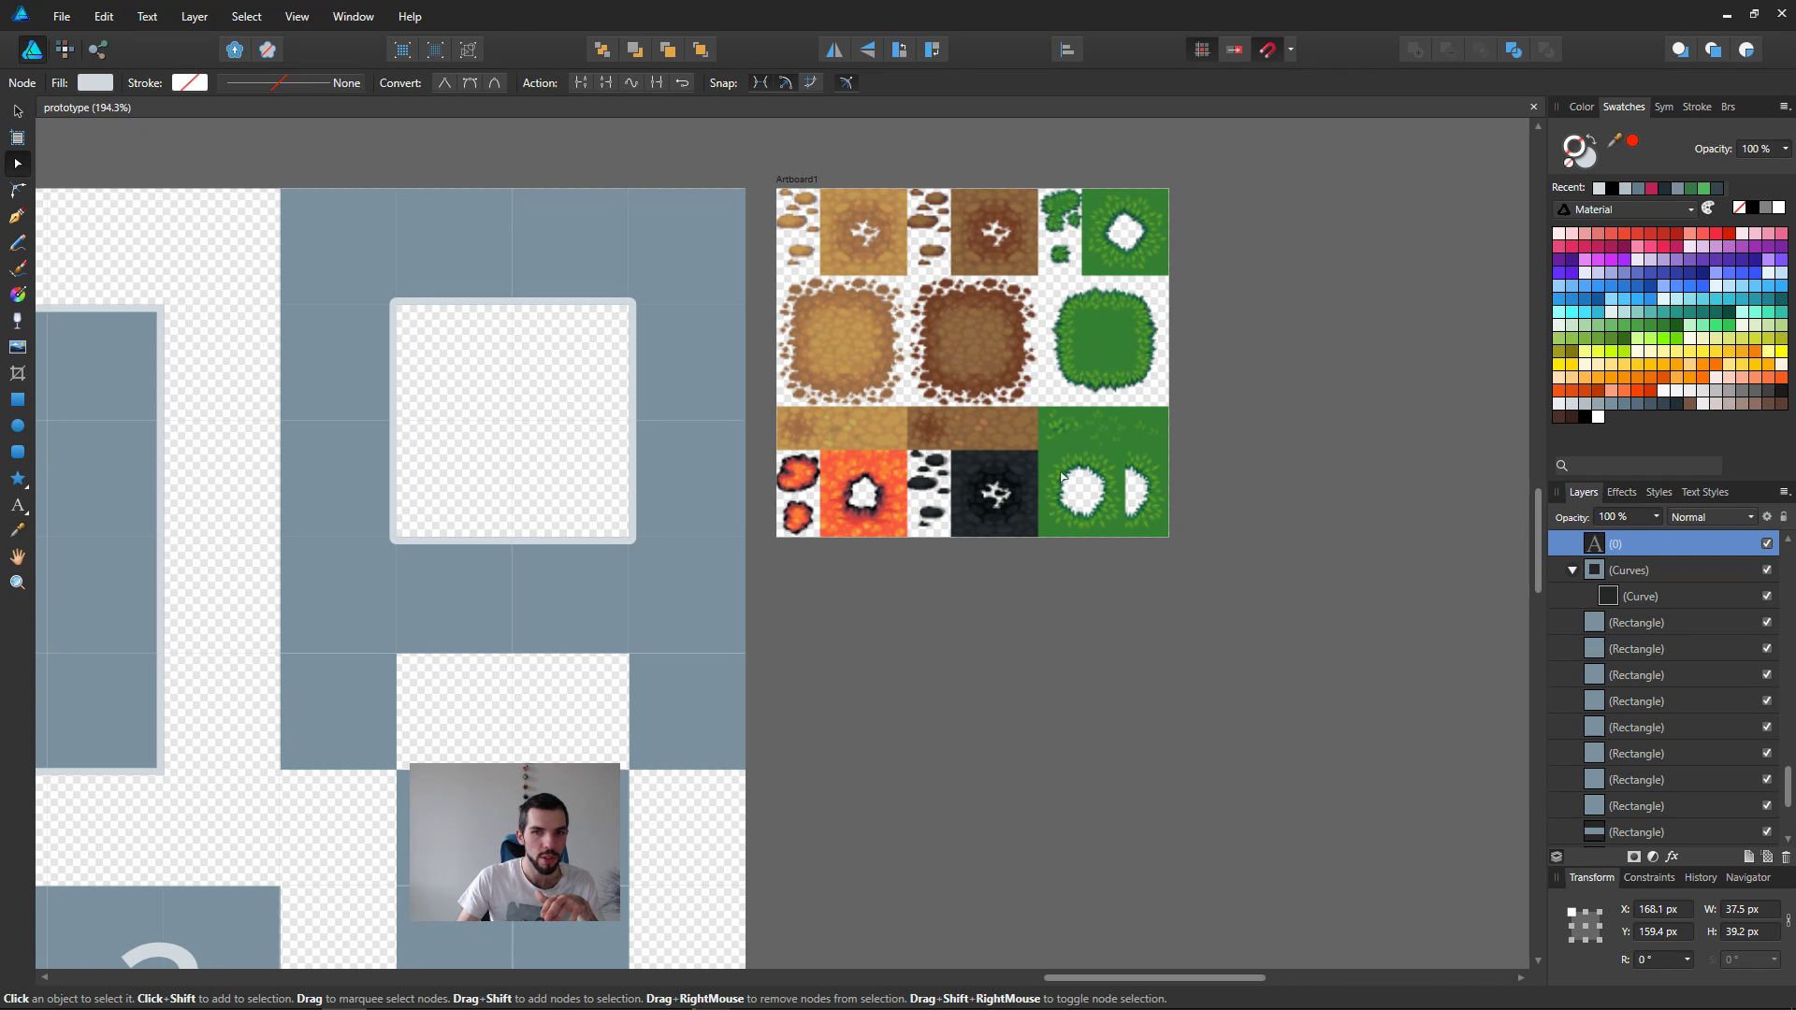
{"action": "scroll", "coordinate": [682, 449], "scroll_direction": "down", "scroll_amount": 4, "text": "ctrl"}
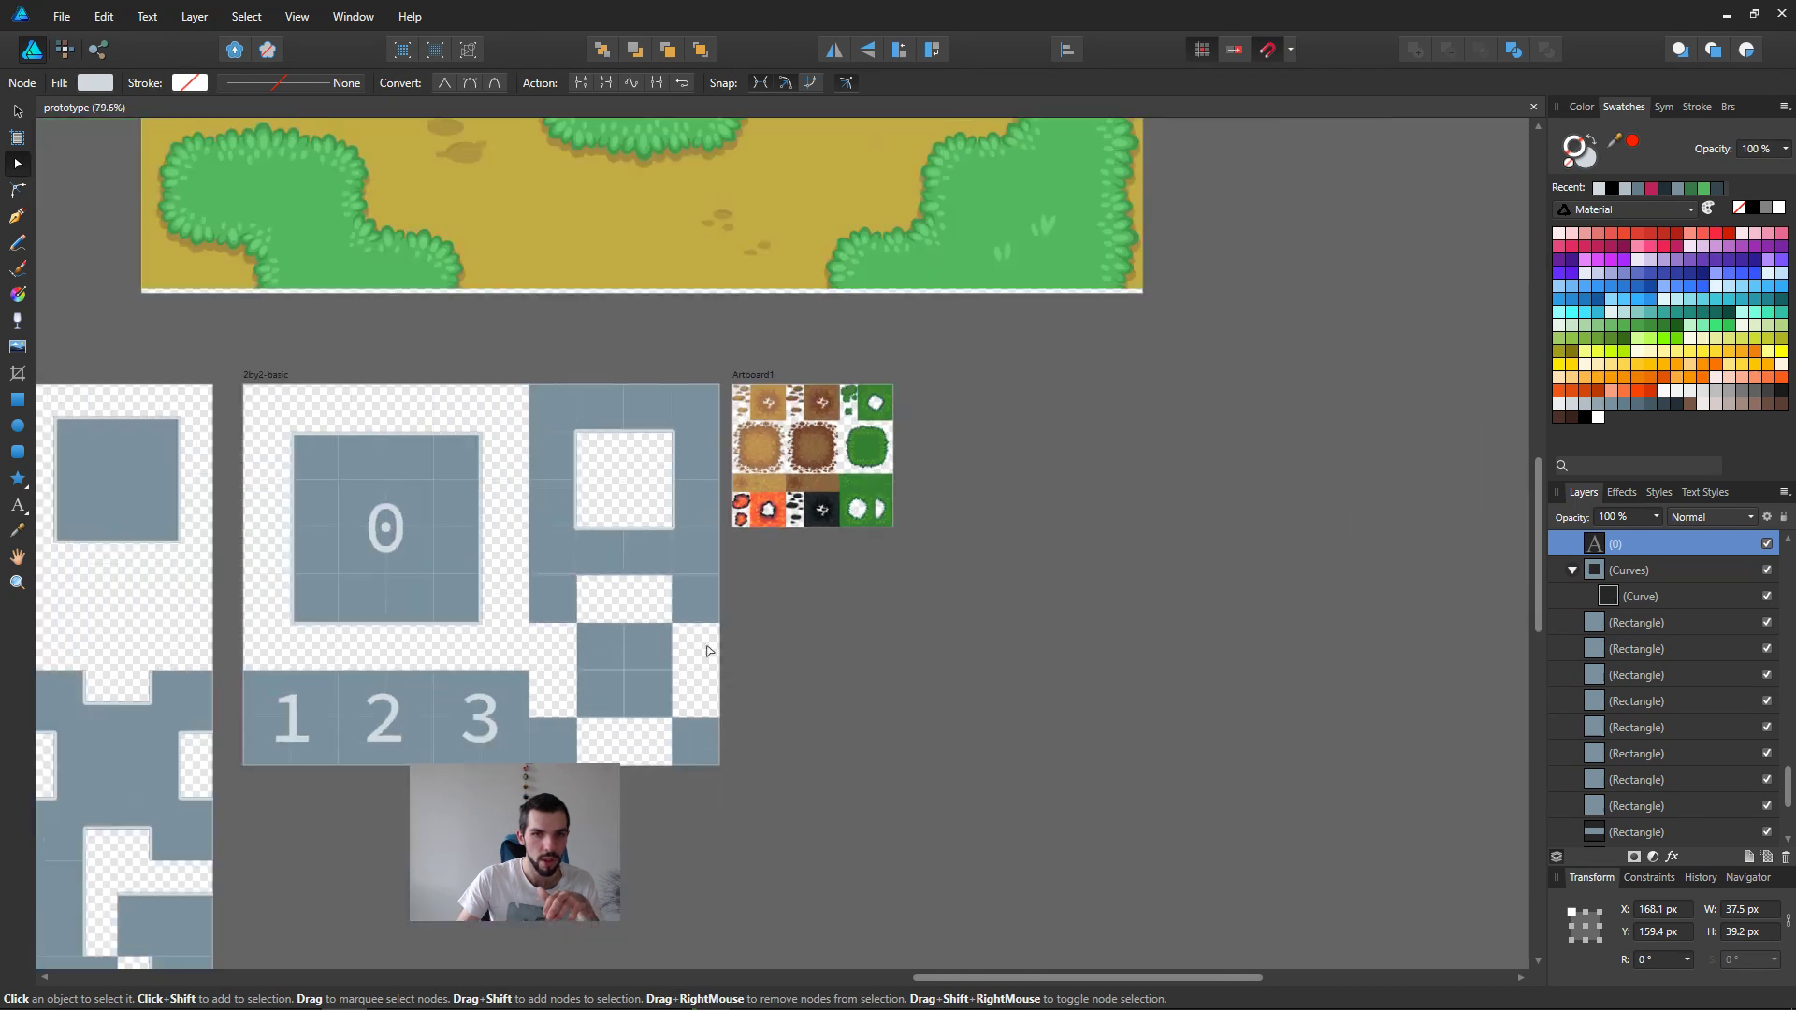
Step: Compare the nine numbered fill tiles of 2by2-edge-variations with the single center tile 0 of 2by2-basic
{"action": "scroll", "coordinate": [749, 468], "scroll_direction": "down", "scroll_amount": 5}
{"action": "middle_click_drag", "start_coordinate": [809, 309], "coordinate": [897, 312]}
{"action": "left_click", "coordinate": [503, 314]}
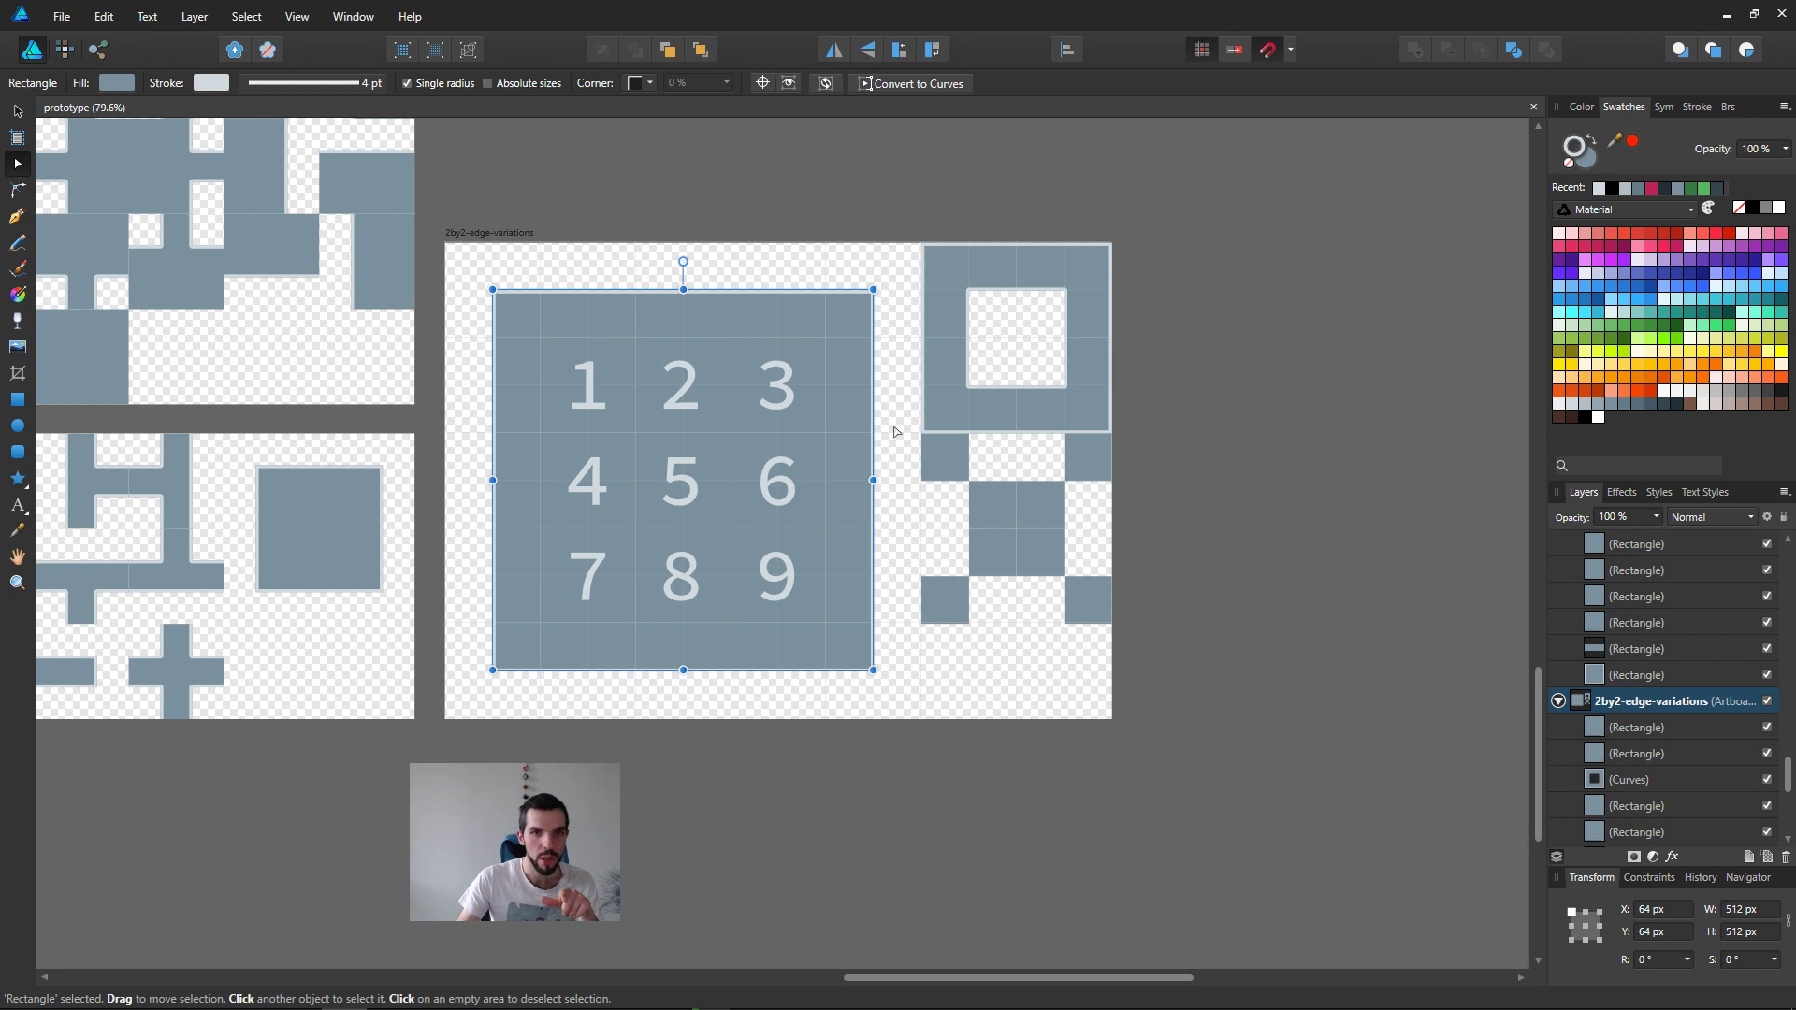
{"action": "left_click", "coordinate": [591, 595]}
{"action": "left_click", "coordinate": [596, 493]}
{"action": "left_click", "coordinate": [653, 404]}
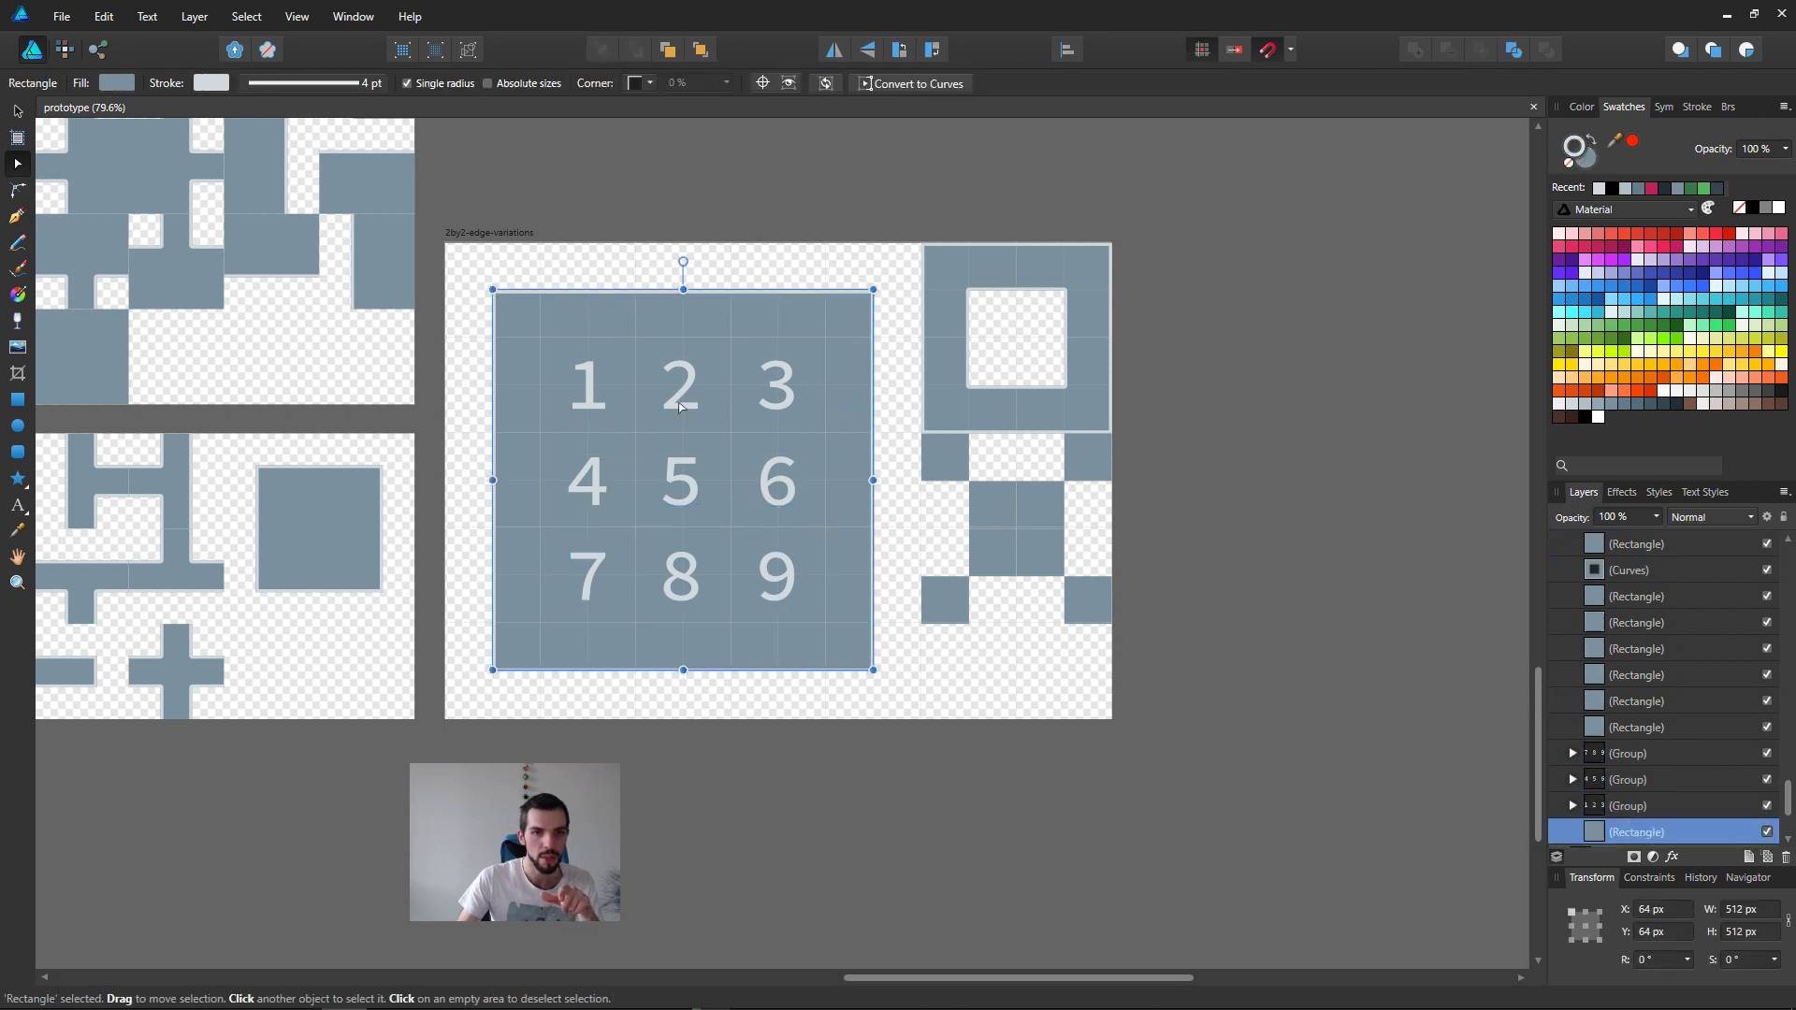
{"action": "left_click", "coordinate": [795, 400]}
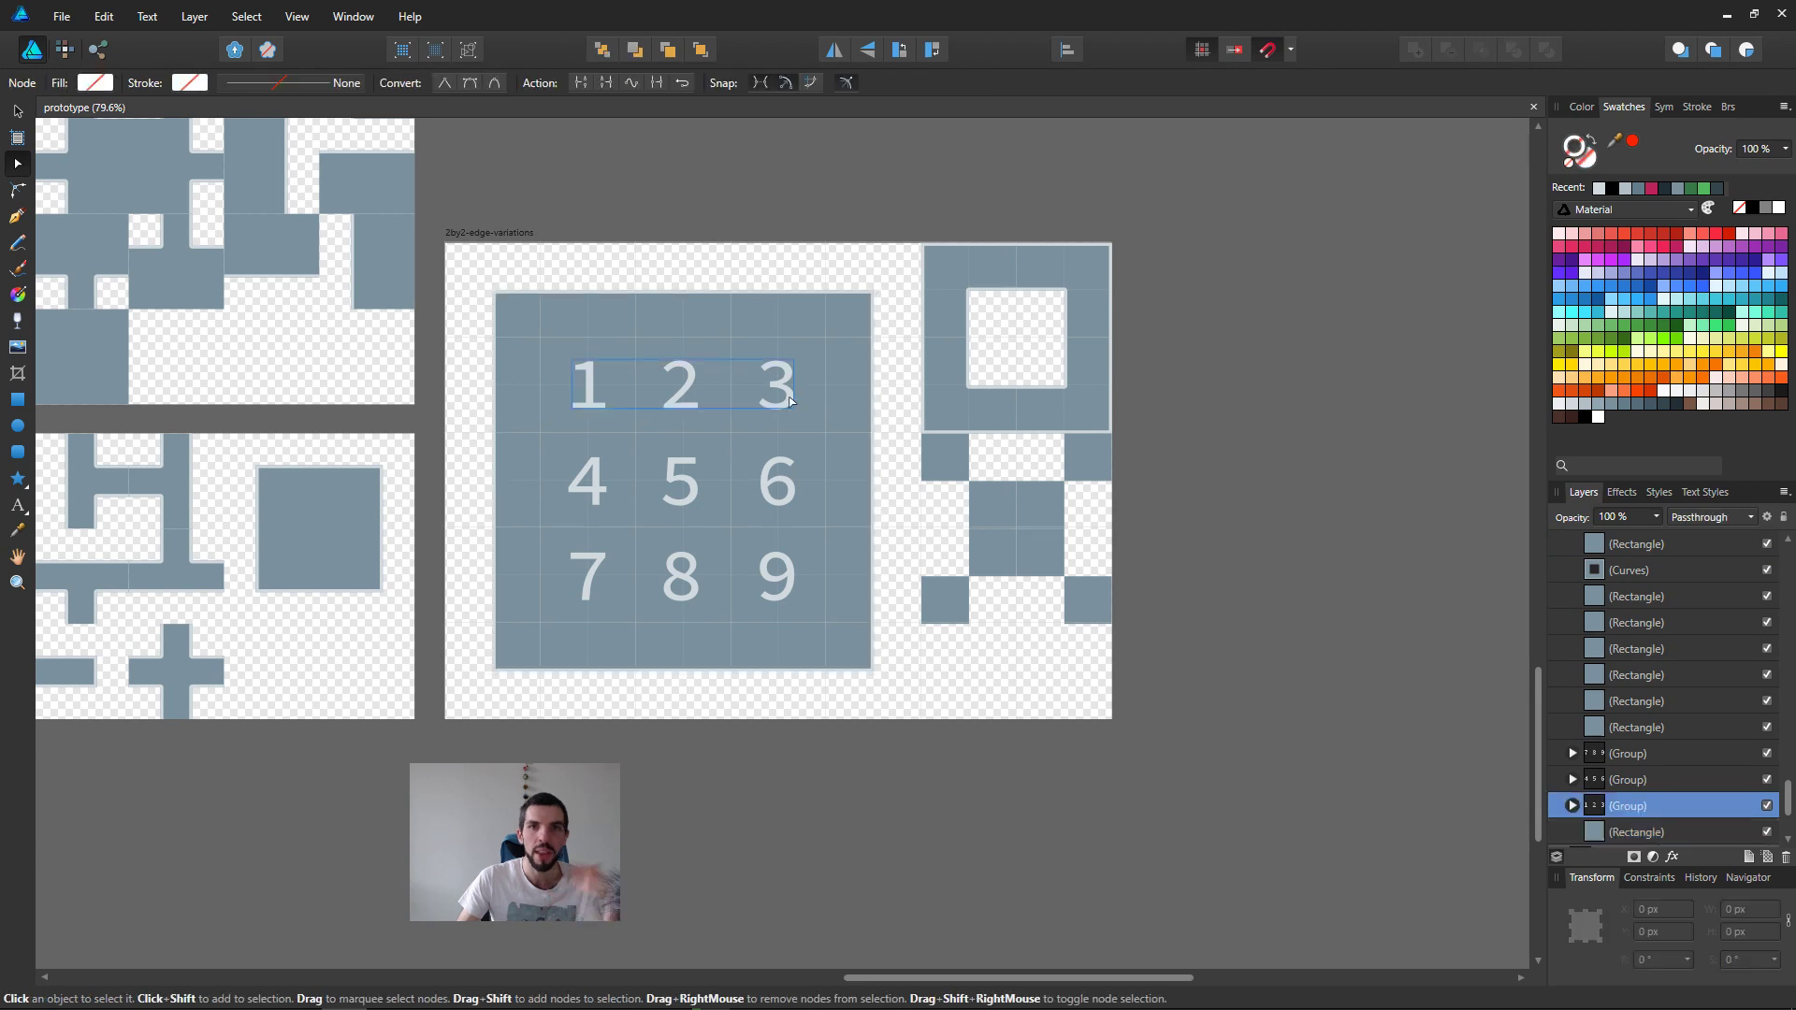
{"action": "scroll", "coordinate": [761, 592], "scroll_direction": "up", "scroll_amount": 5}
{"action": "middle_click_drag", "start_coordinate": [761, 593], "coordinate": [800, 722]}
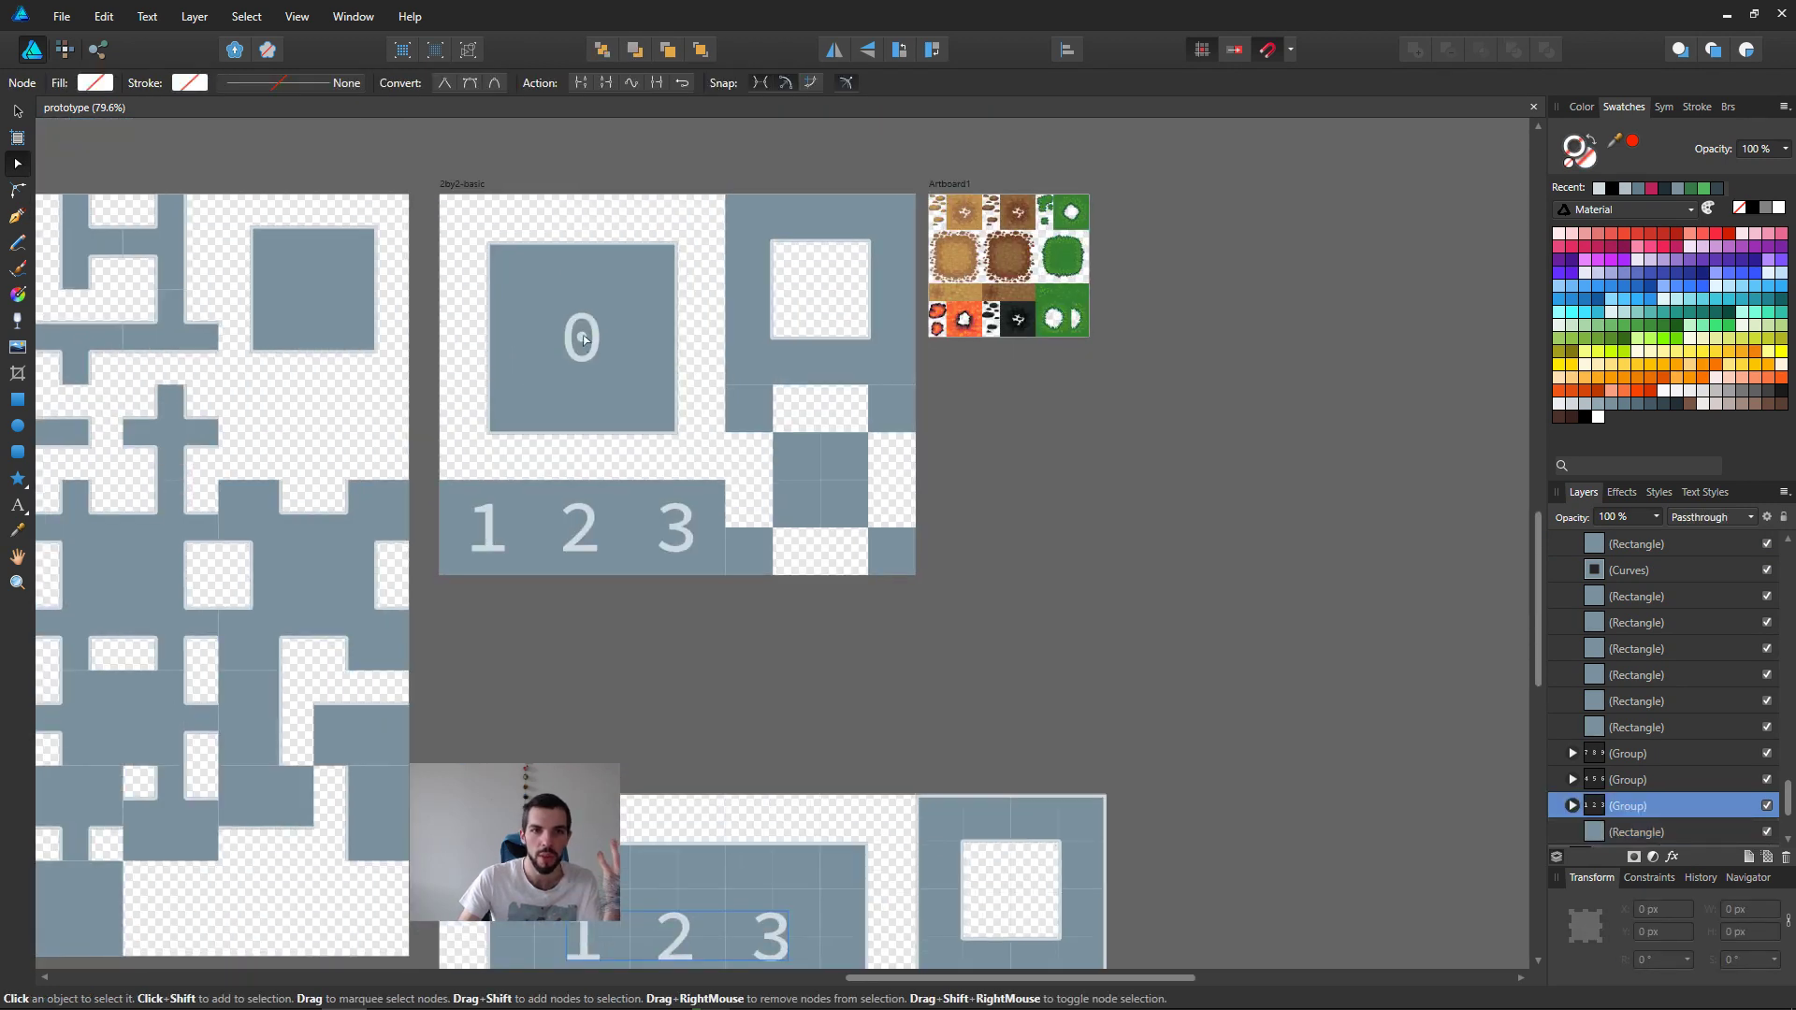
{"action": "left_click", "coordinate": [583, 337]}
{"action": "scroll", "coordinate": [887, 429], "scroll_direction": "down", "scroll_amount": 5}
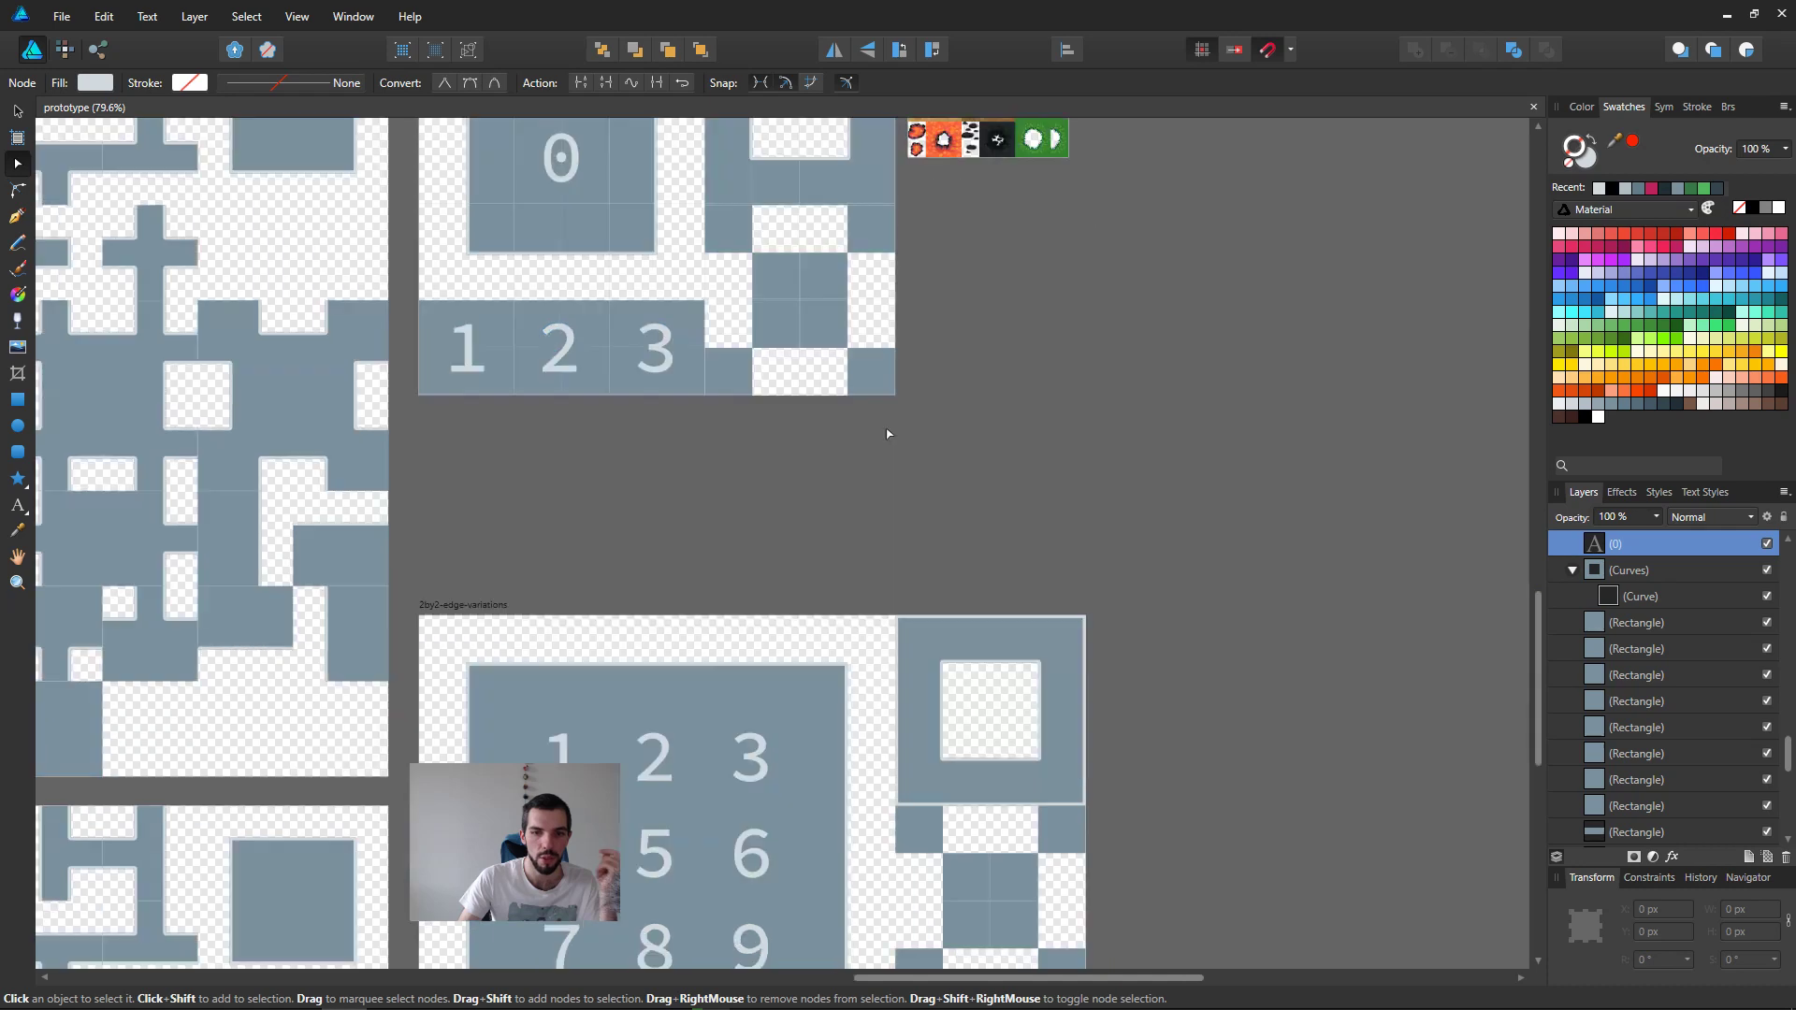
{"action": "scroll", "coordinate": [983, 656], "scroll_direction": "down", "scroll_amount": 3, "text": "ctrl"}
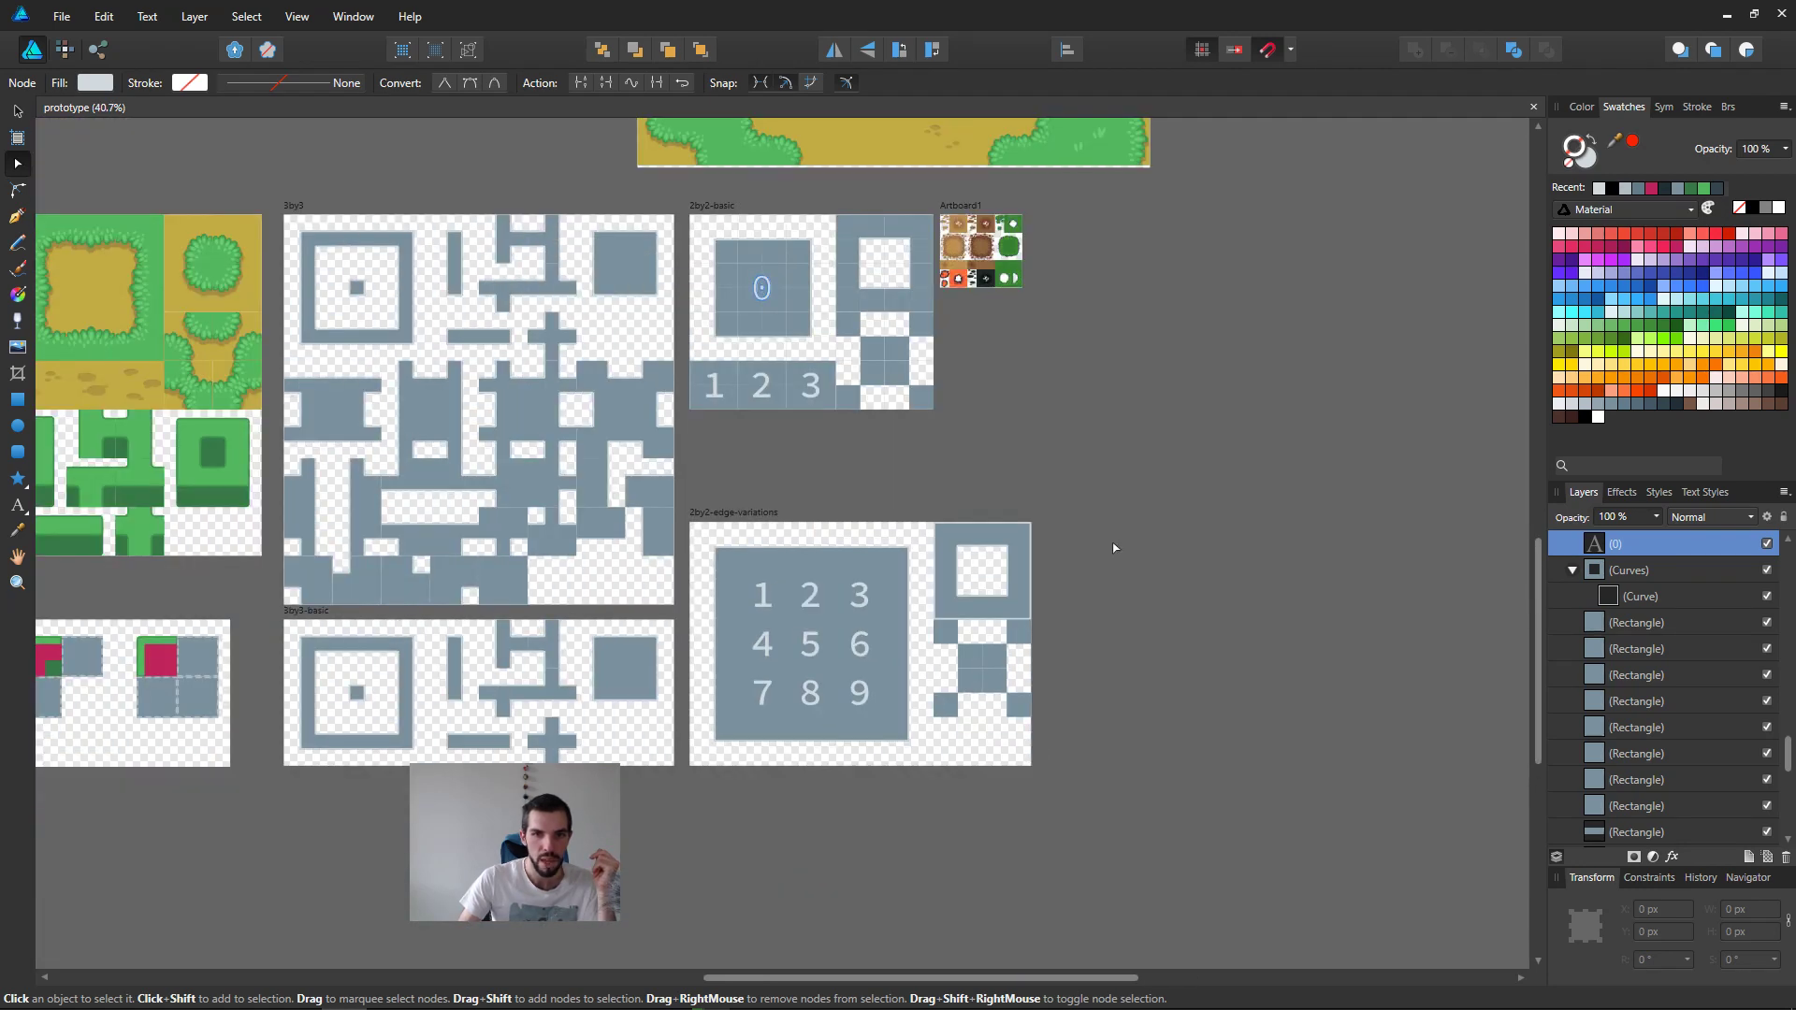
Step: Examine the T-shaped pieces of the 3by3-basic template and the matching green cliff tiles in the outdor artboard
{"action": "middle_click_drag", "start_coordinate": [819, 584], "coordinate": [1127, 618]}
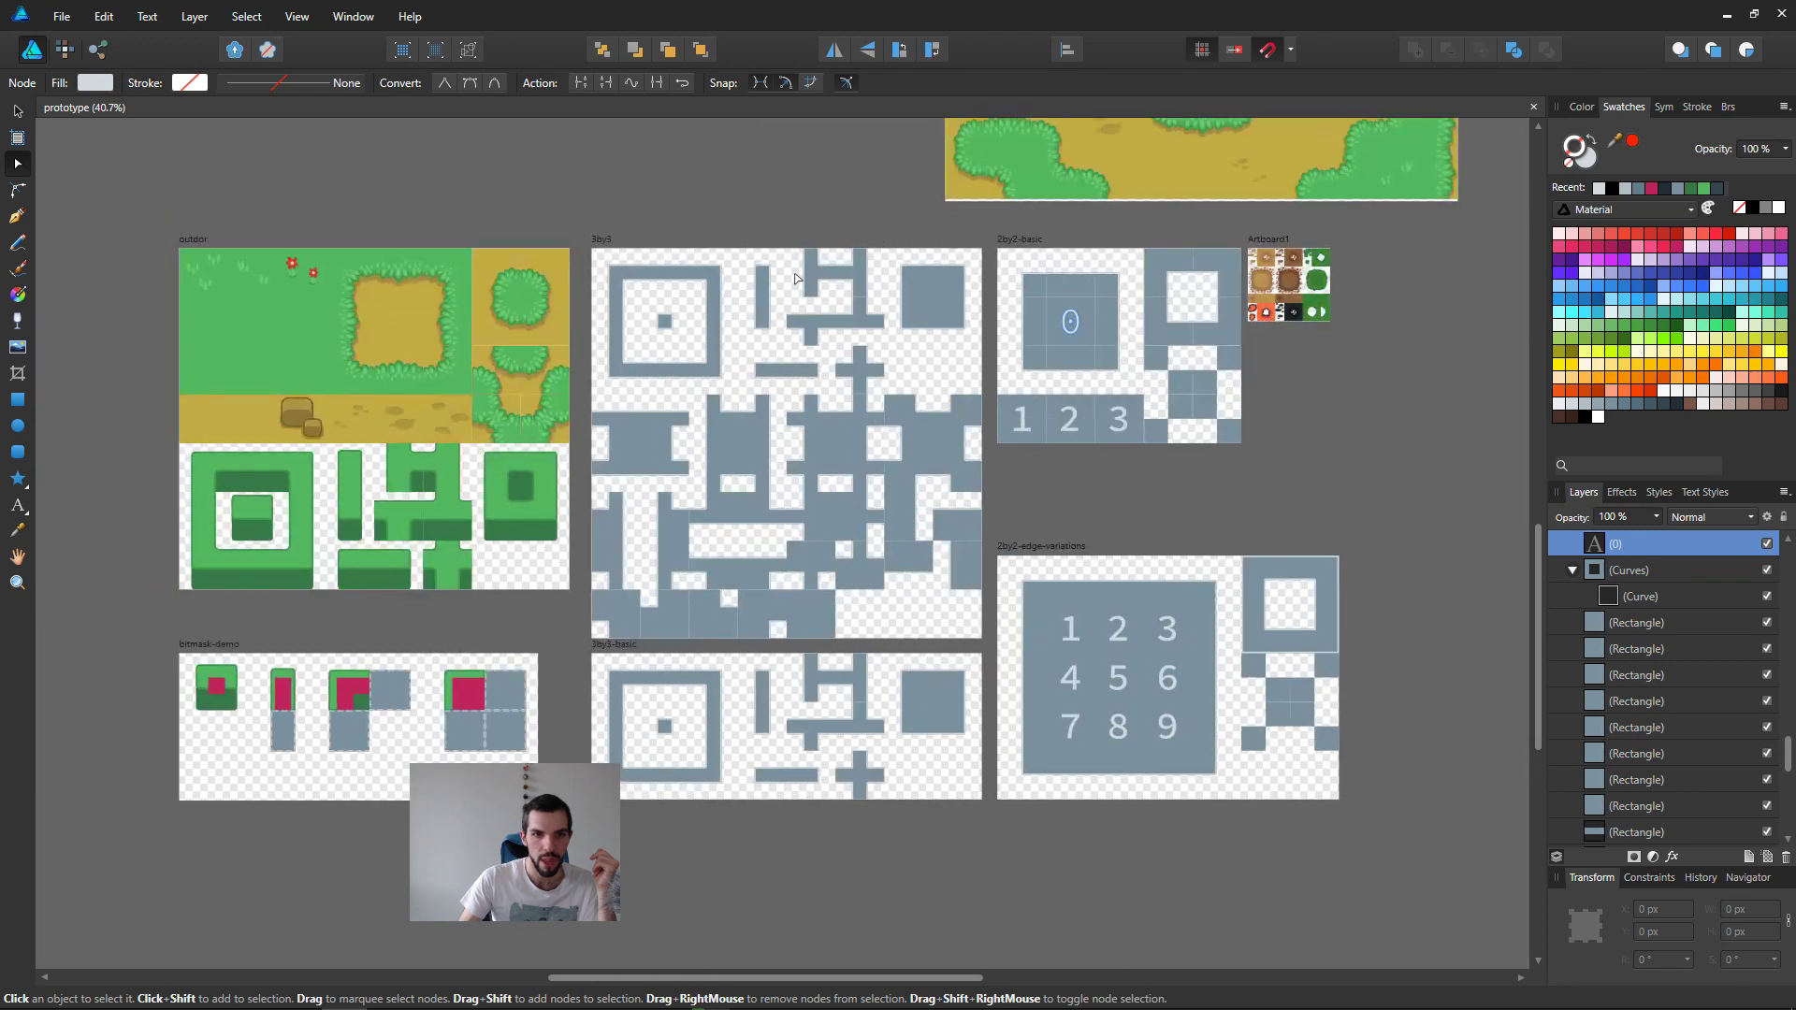
{"action": "left_click", "coordinate": [916, 719]}
{"action": "left_click", "coordinate": [857, 724]}
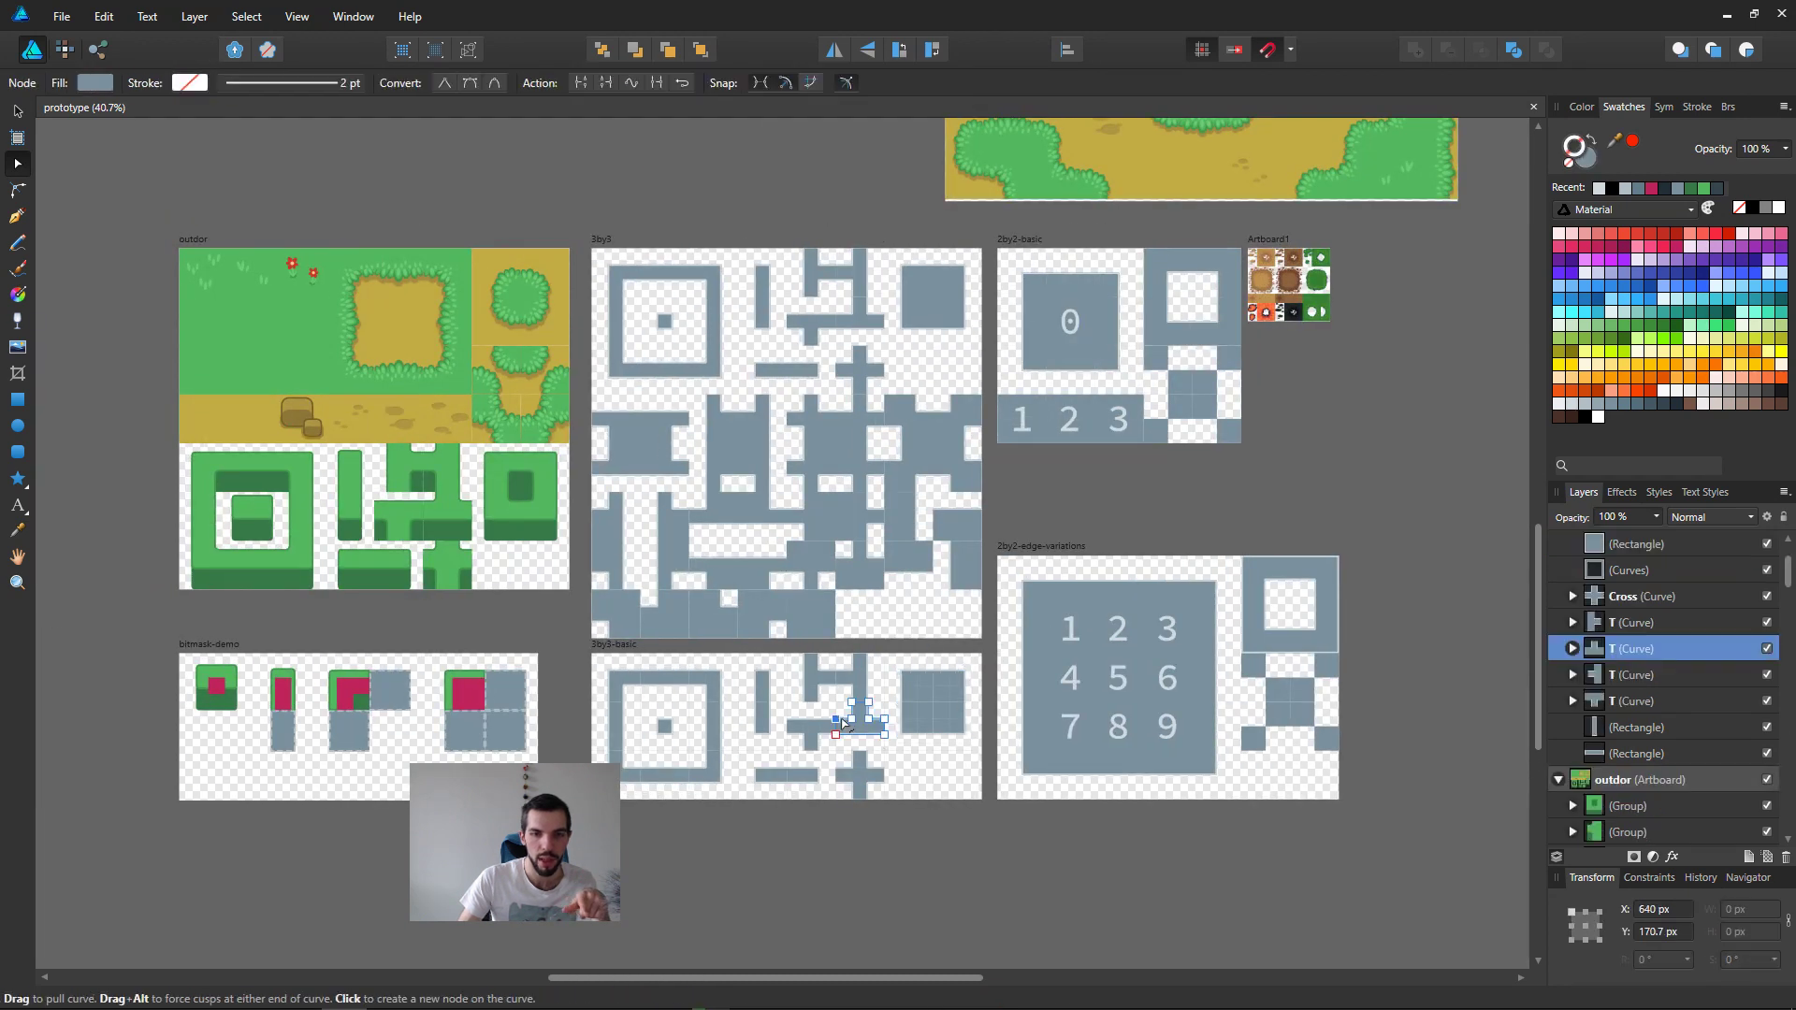
{"action": "left_click", "coordinate": [811, 684]}
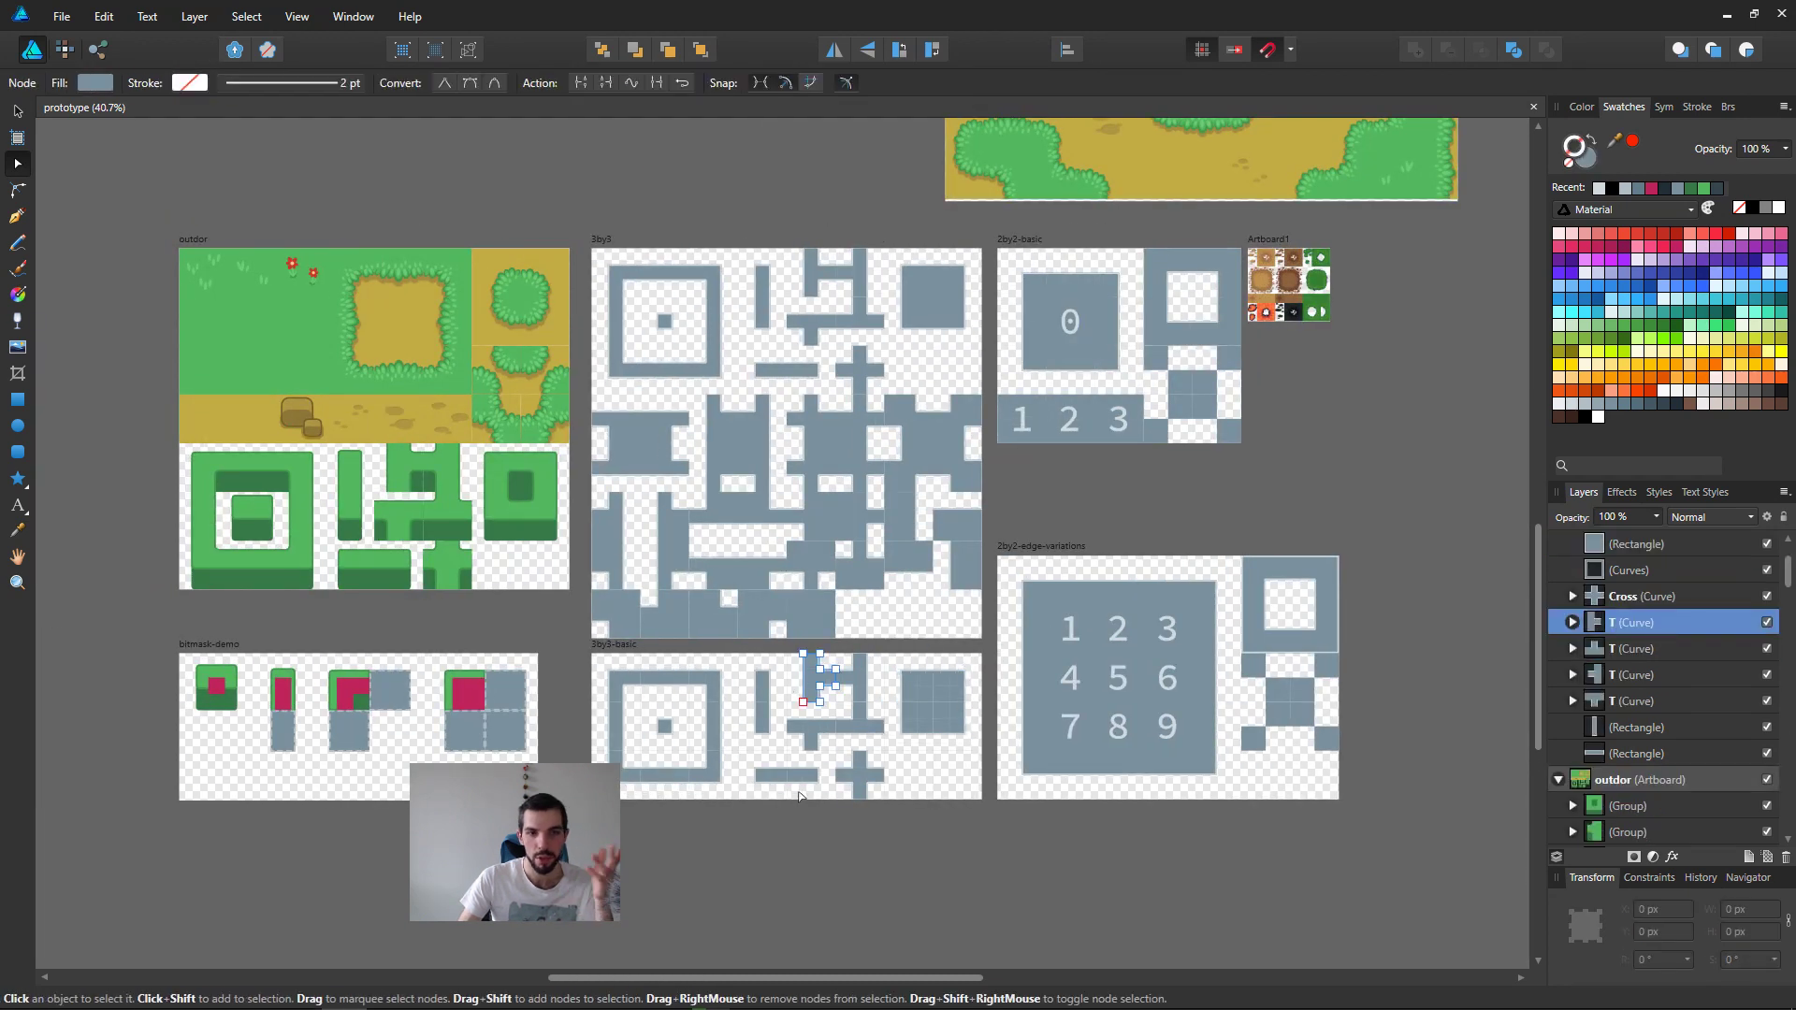
{"action": "left_click", "coordinate": [431, 574]}
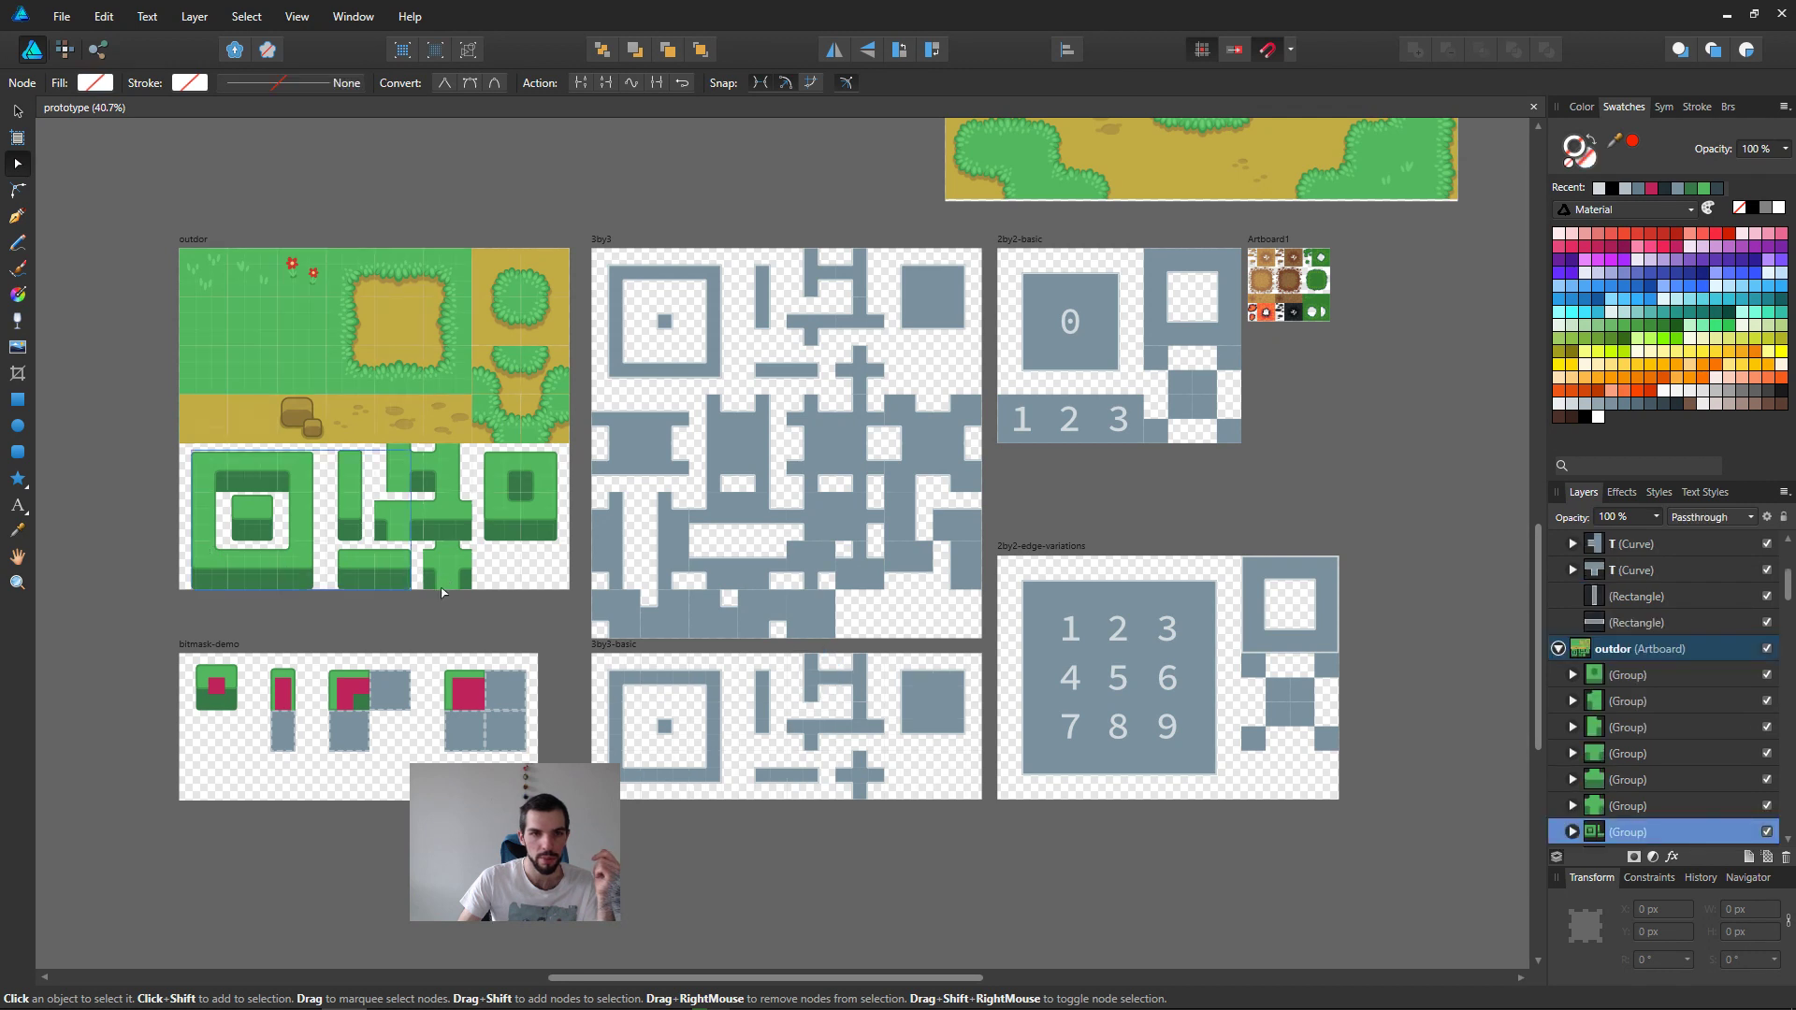
{"action": "middle_click_drag", "start_coordinate": [444, 624], "coordinate": [533, 609]}
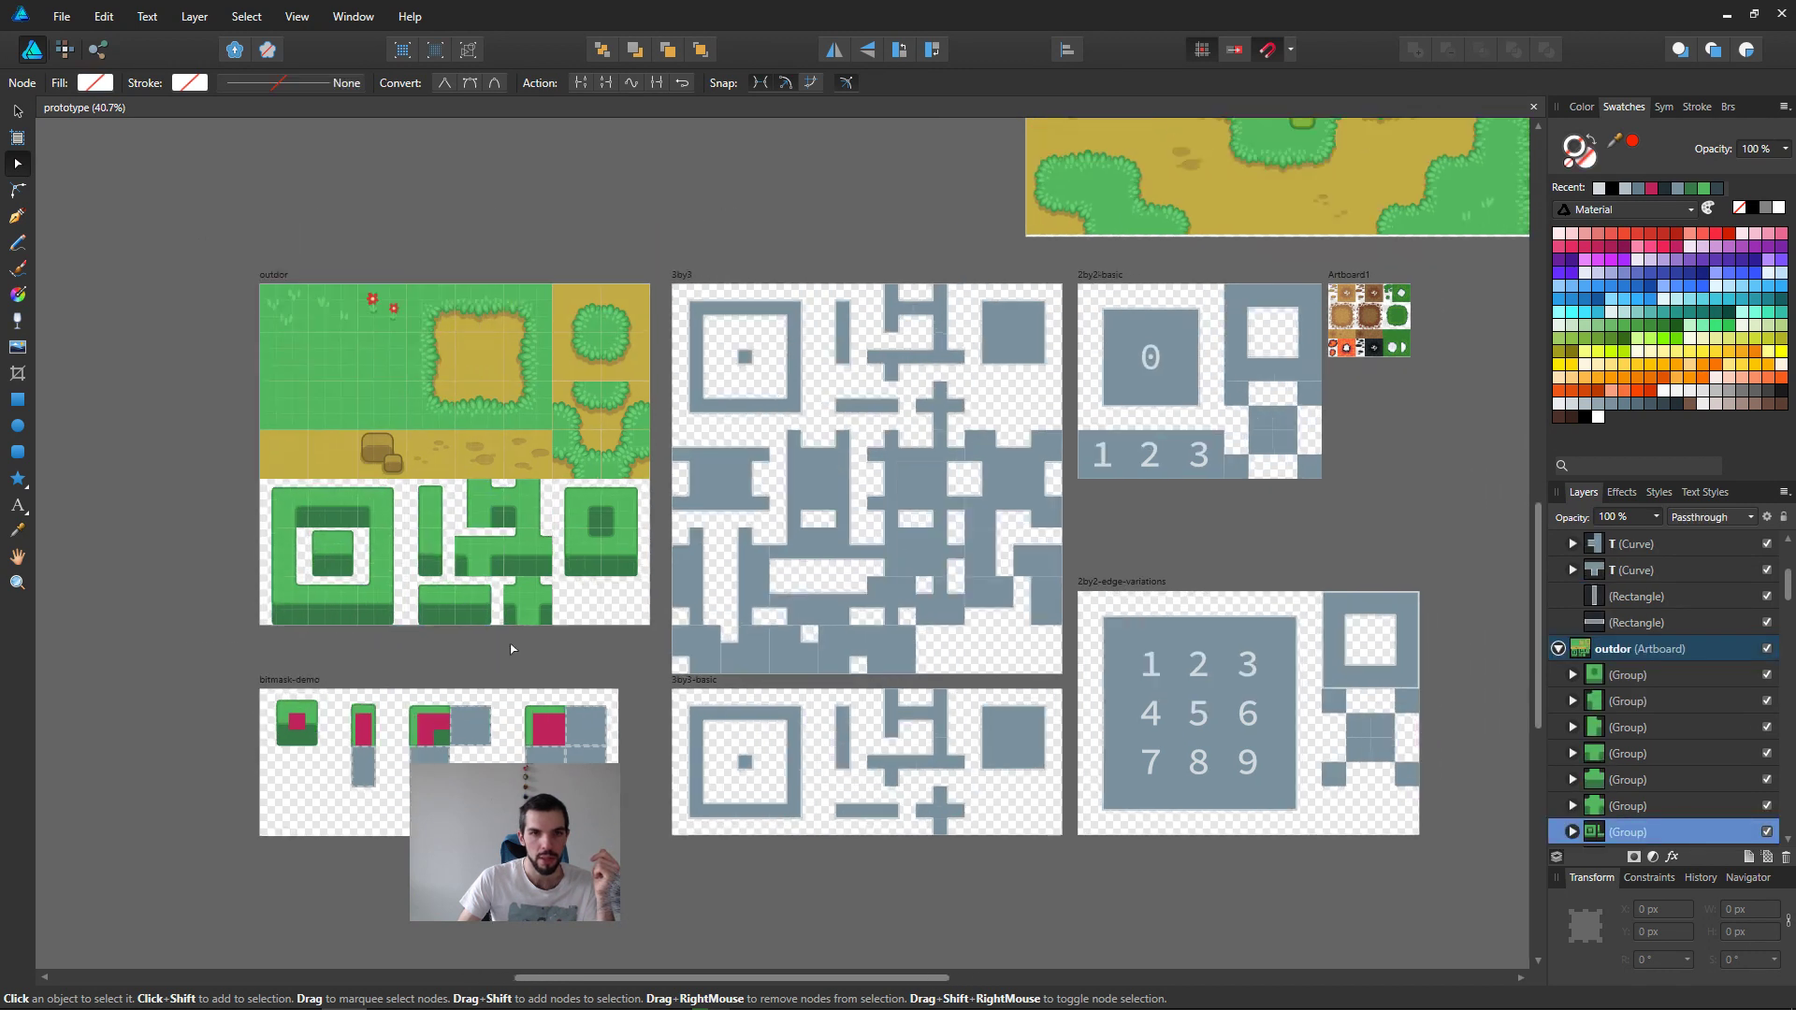
{"action": "scroll", "coordinate": [561, 350], "scroll_direction": "up", "scroll_amount": 3, "text": "ctrl"}
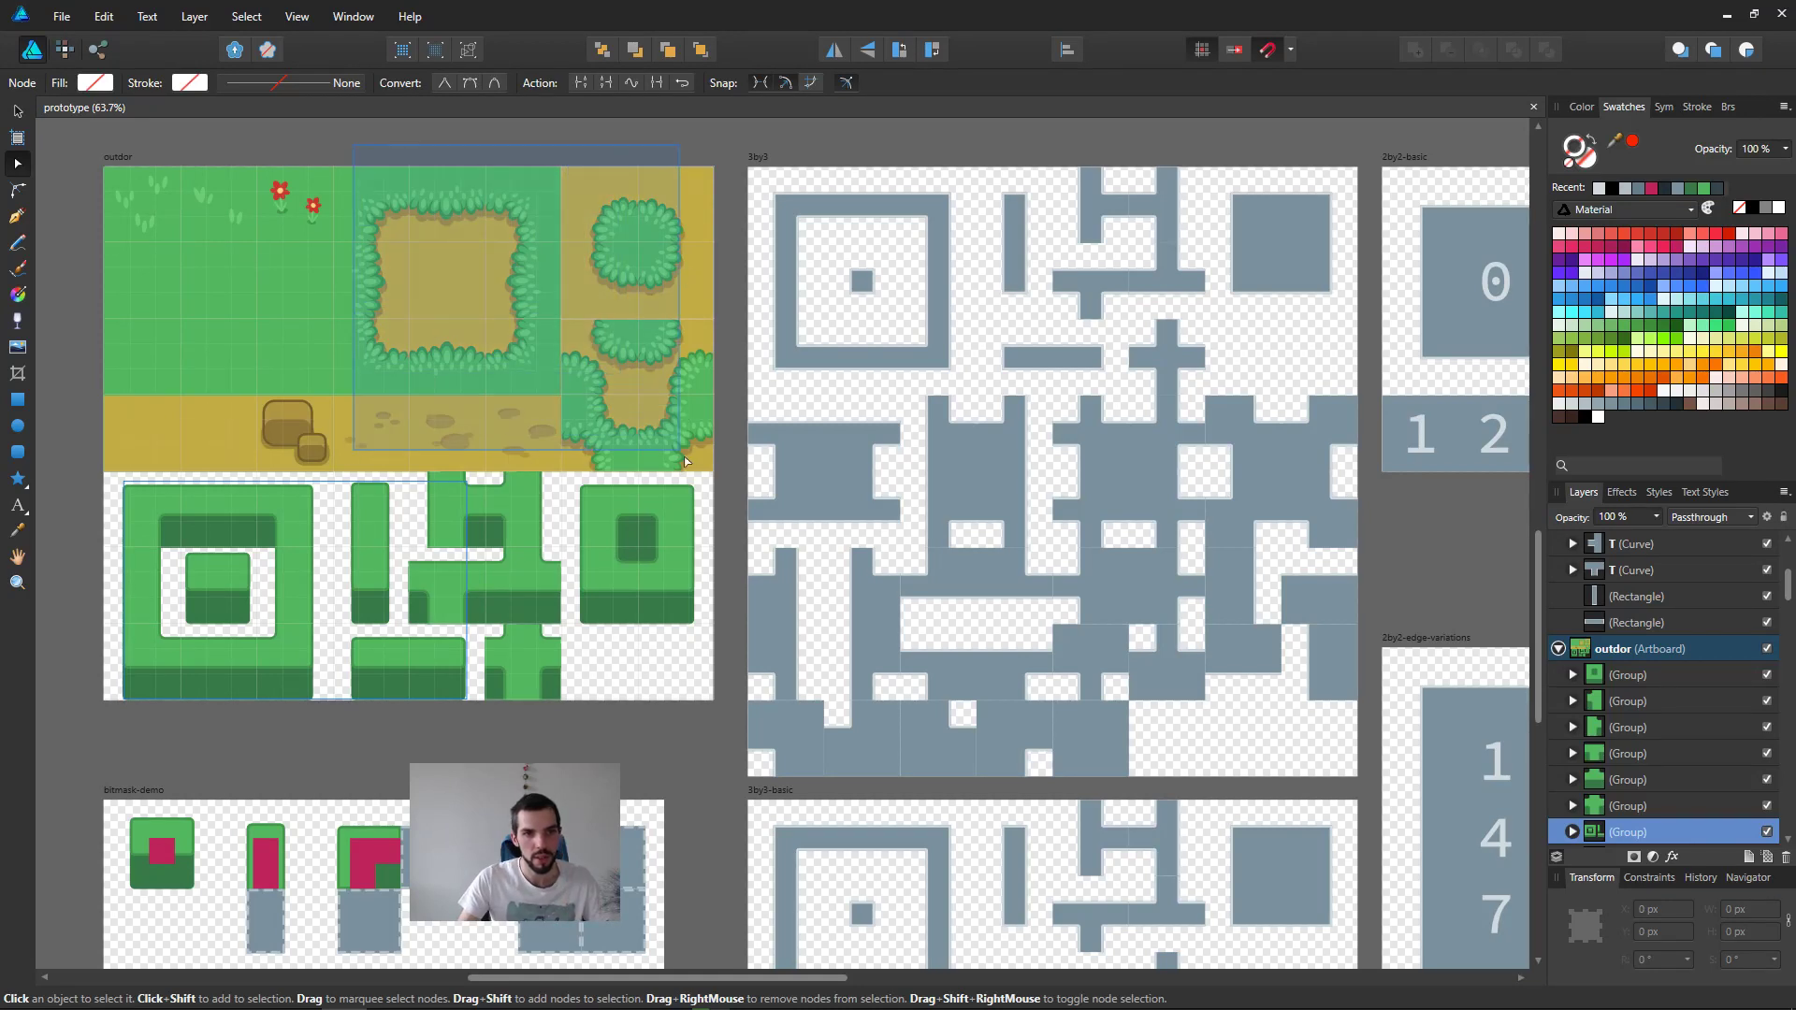
Step: Try moving the outdor artboard's grass-and-dirt tiles over the 2by2-basic template, and undo the move
{"action": "middle_click_drag", "start_coordinate": [686, 461], "coordinate": [666, 496]}
{"action": "key", "text": "v"}
{"action": "left_click", "coordinate": [419, 434]}
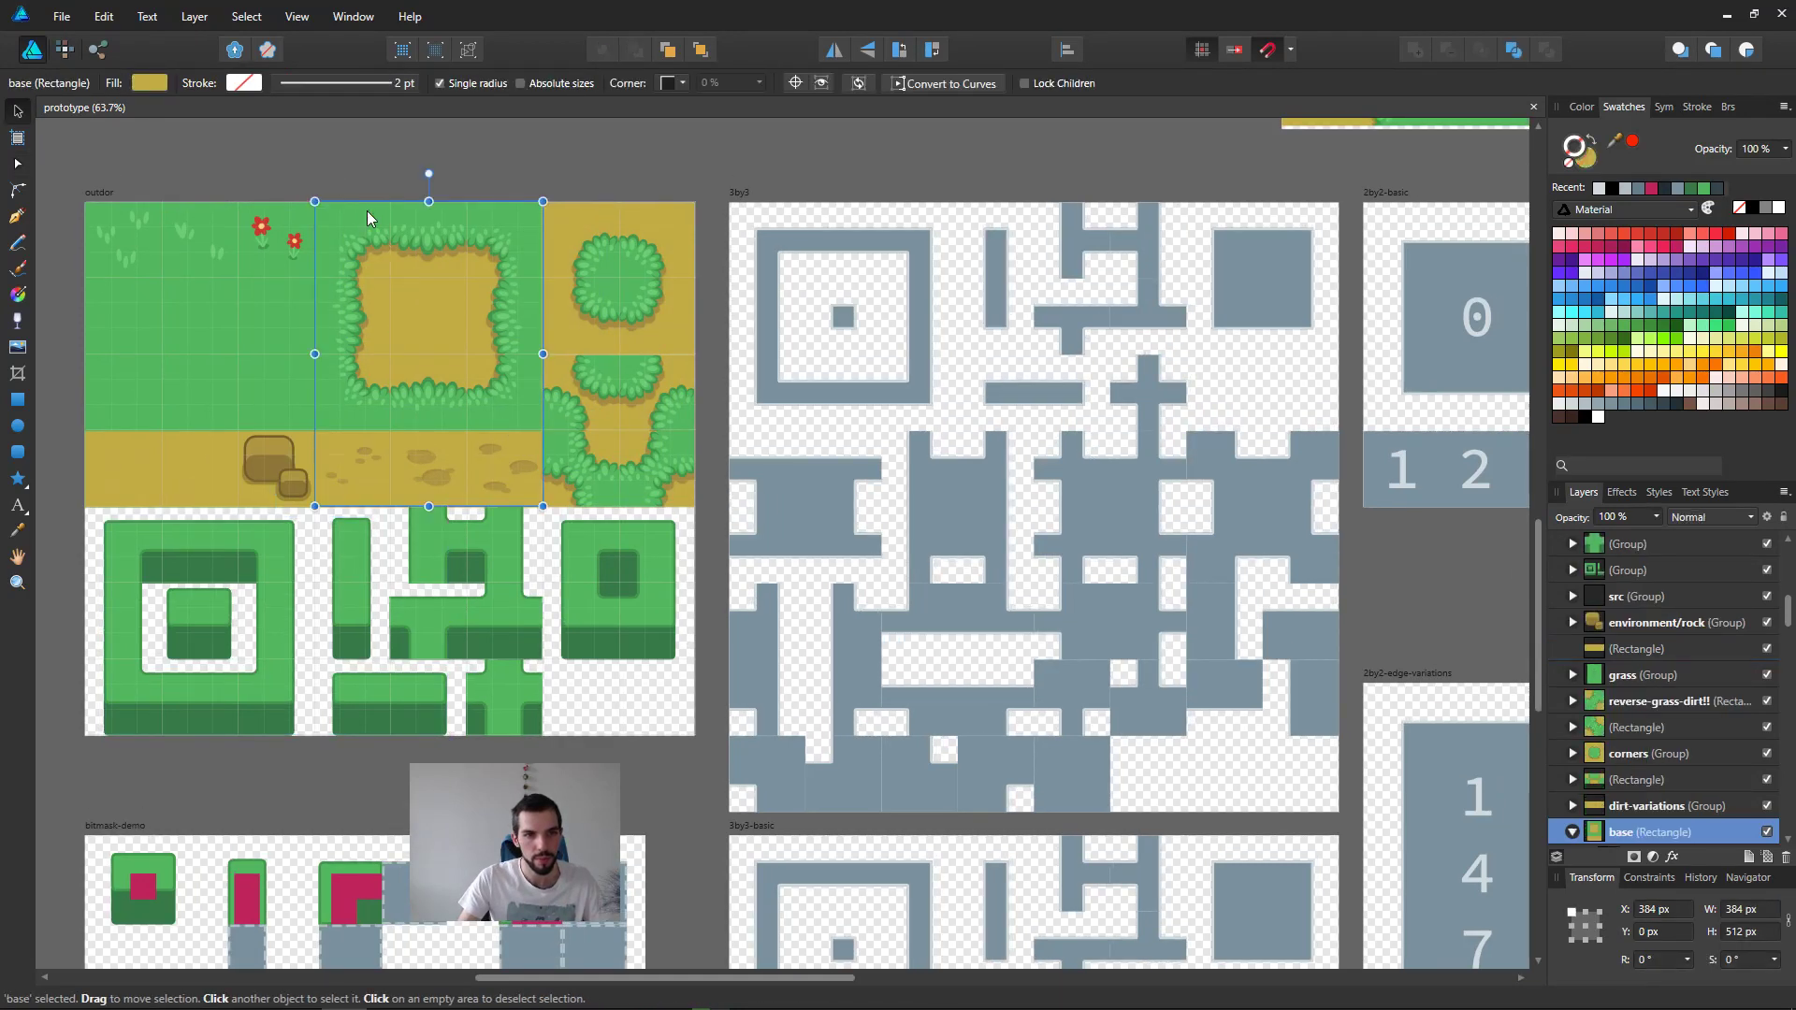
{"action": "left_click_drag", "start_coordinate": [321, 174], "coordinate": [640, 470]}
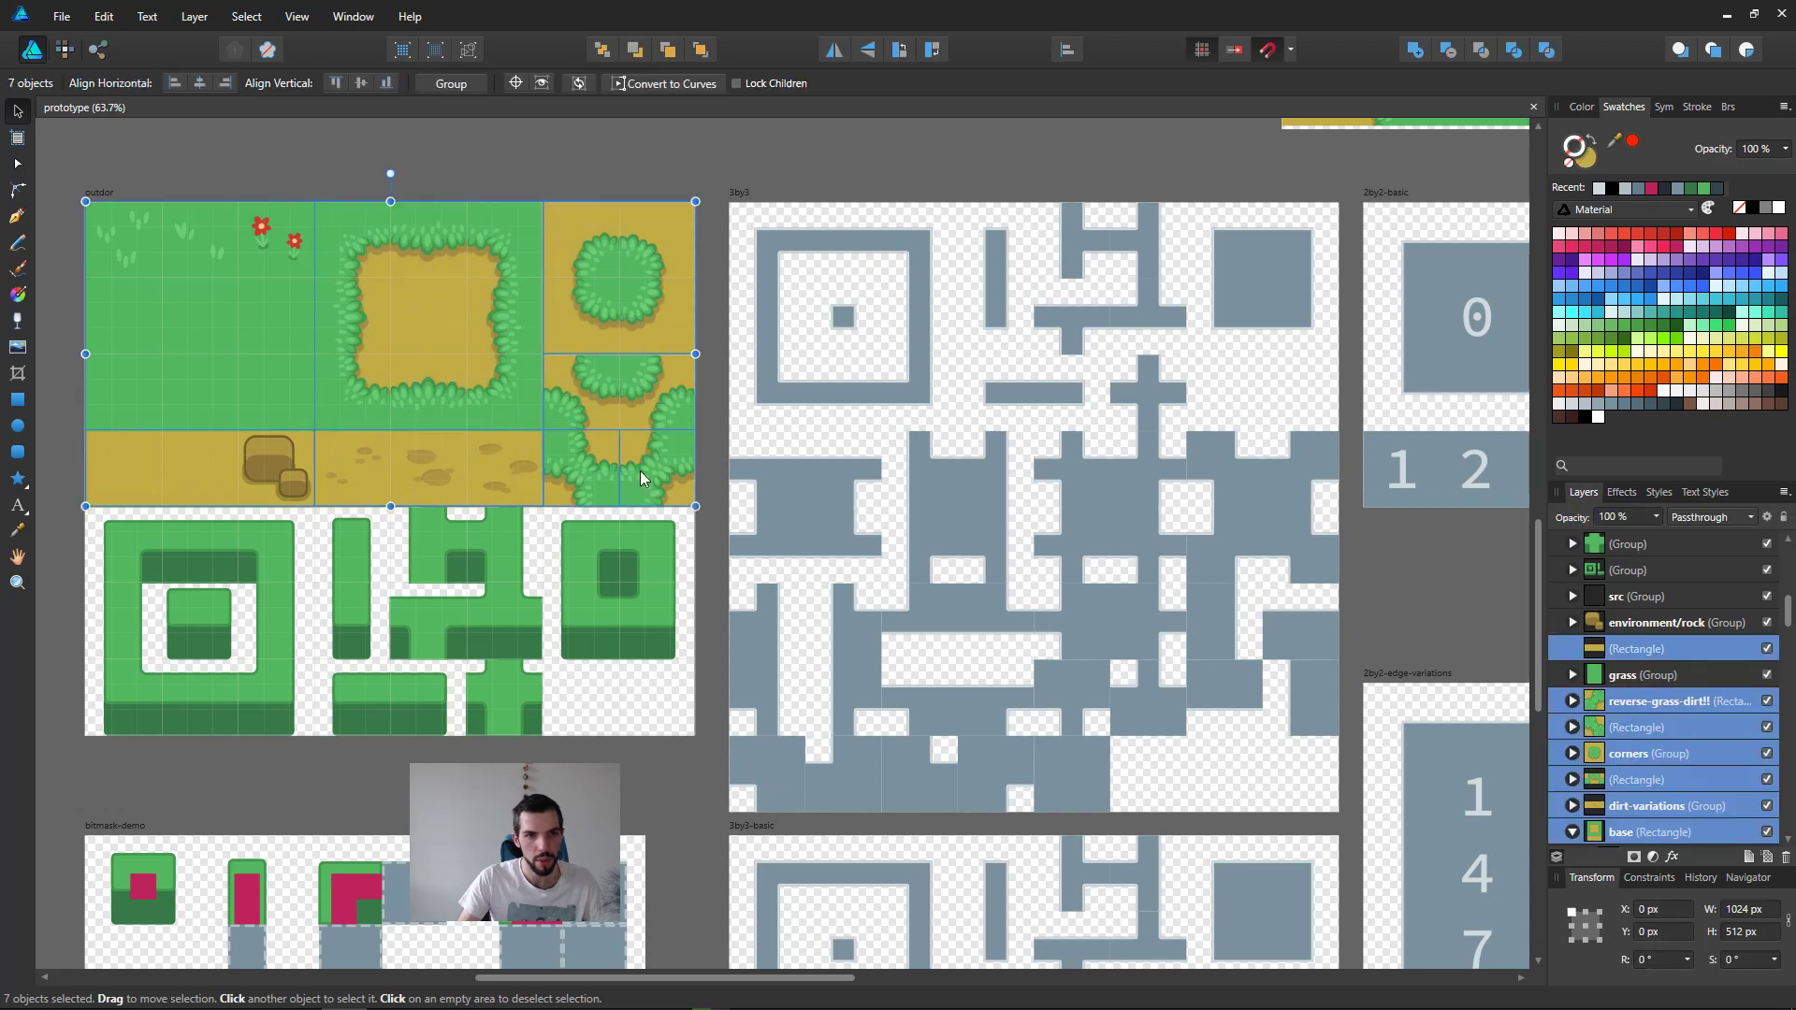
{"action": "left_click_drag", "start_coordinate": [341, 154], "coordinate": [607, 475]}
{"action": "middle_click_drag", "start_coordinate": [905, 457], "coordinate": [573, 507]}
{"action": "left_click_drag", "start_coordinate": [84, 420], "coordinate": [1114, 423]}
{"action": "key", "text": "ctrl+z"}
Step: Try overlaying the outdor artboard's green cliff tiles on the 3by3-basic template, undo the move and clear the selection
{"action": "middle_click_drag", "start_coordinate": [408, 689], "coordinate": [865, 451]}
{"action": "left_click_drag", "start_coordinate": [769, 566], "coordinate": [238, 351]}
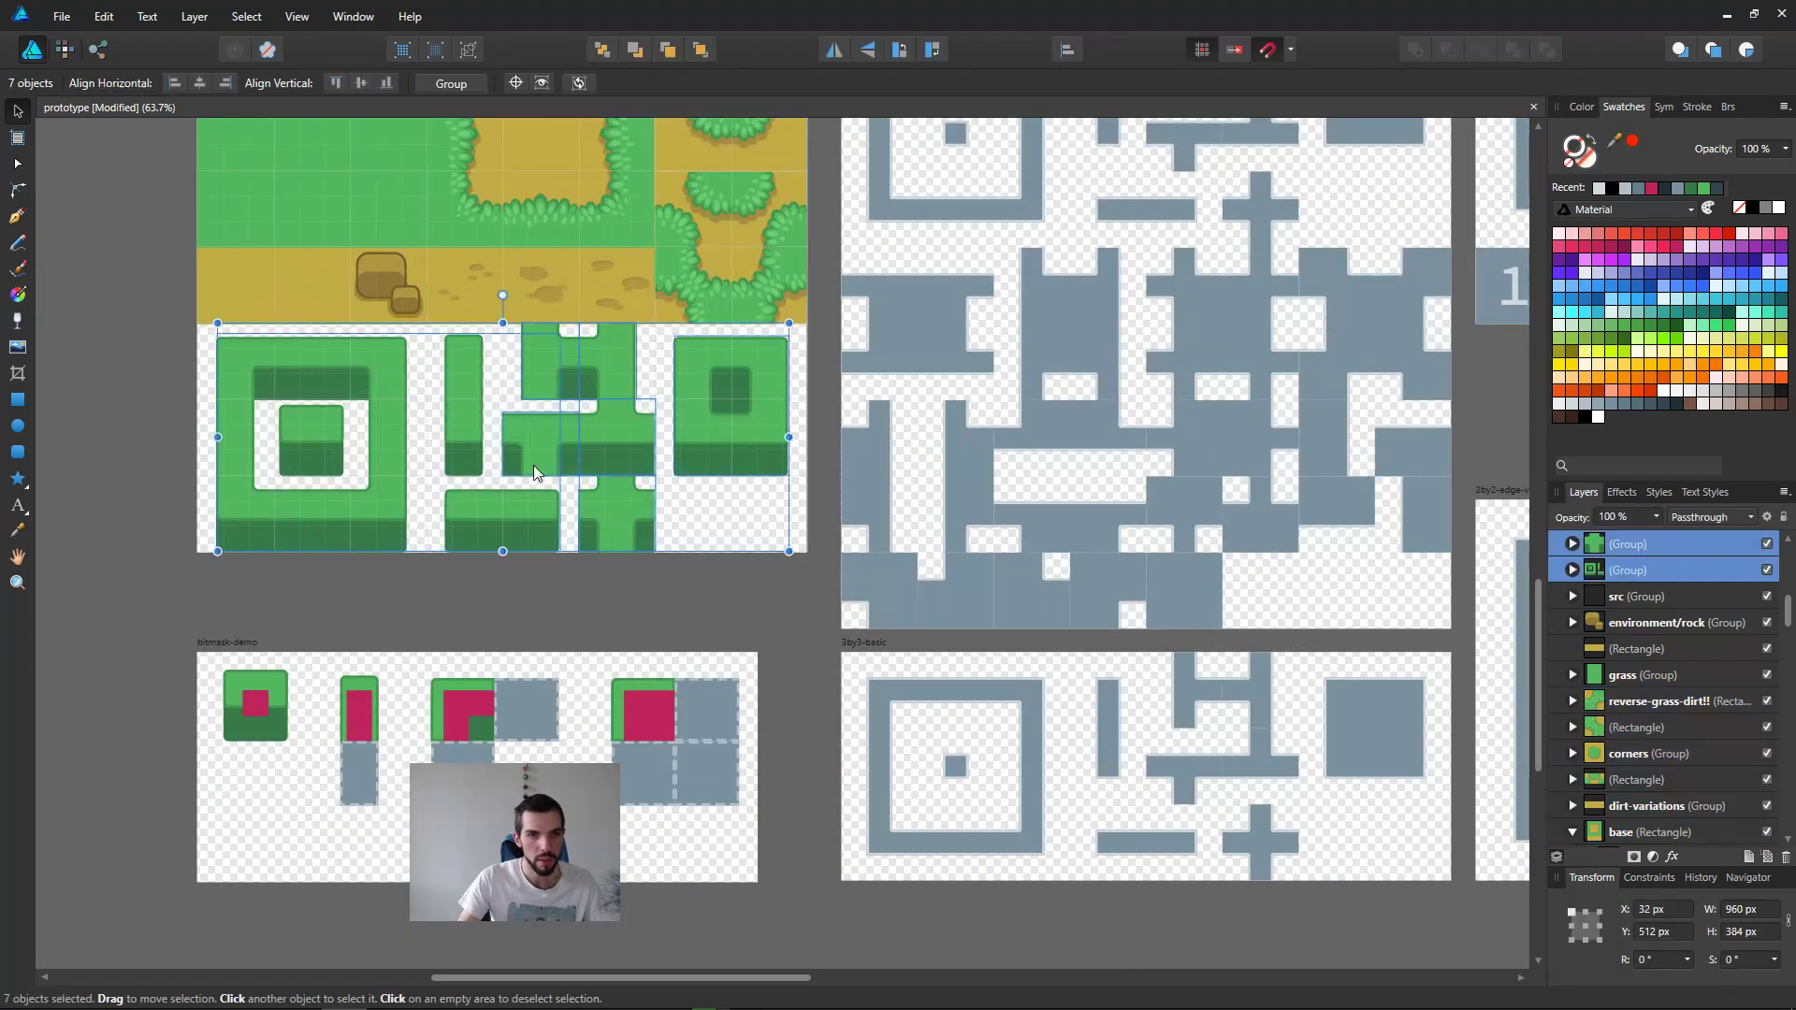
{"action": "middle_click_drag", "start_coordinate": [518, 461], "coordinate": [241, 435]}
{"action": "scroll", "coordinate": [241, 435], "scroll_direction": "down", "scroll_amount": 1, "text": "ctrl"}
{"action": "left_click_drag", "start_coordinate": [135, 414], "coordinate": [649, 677]}
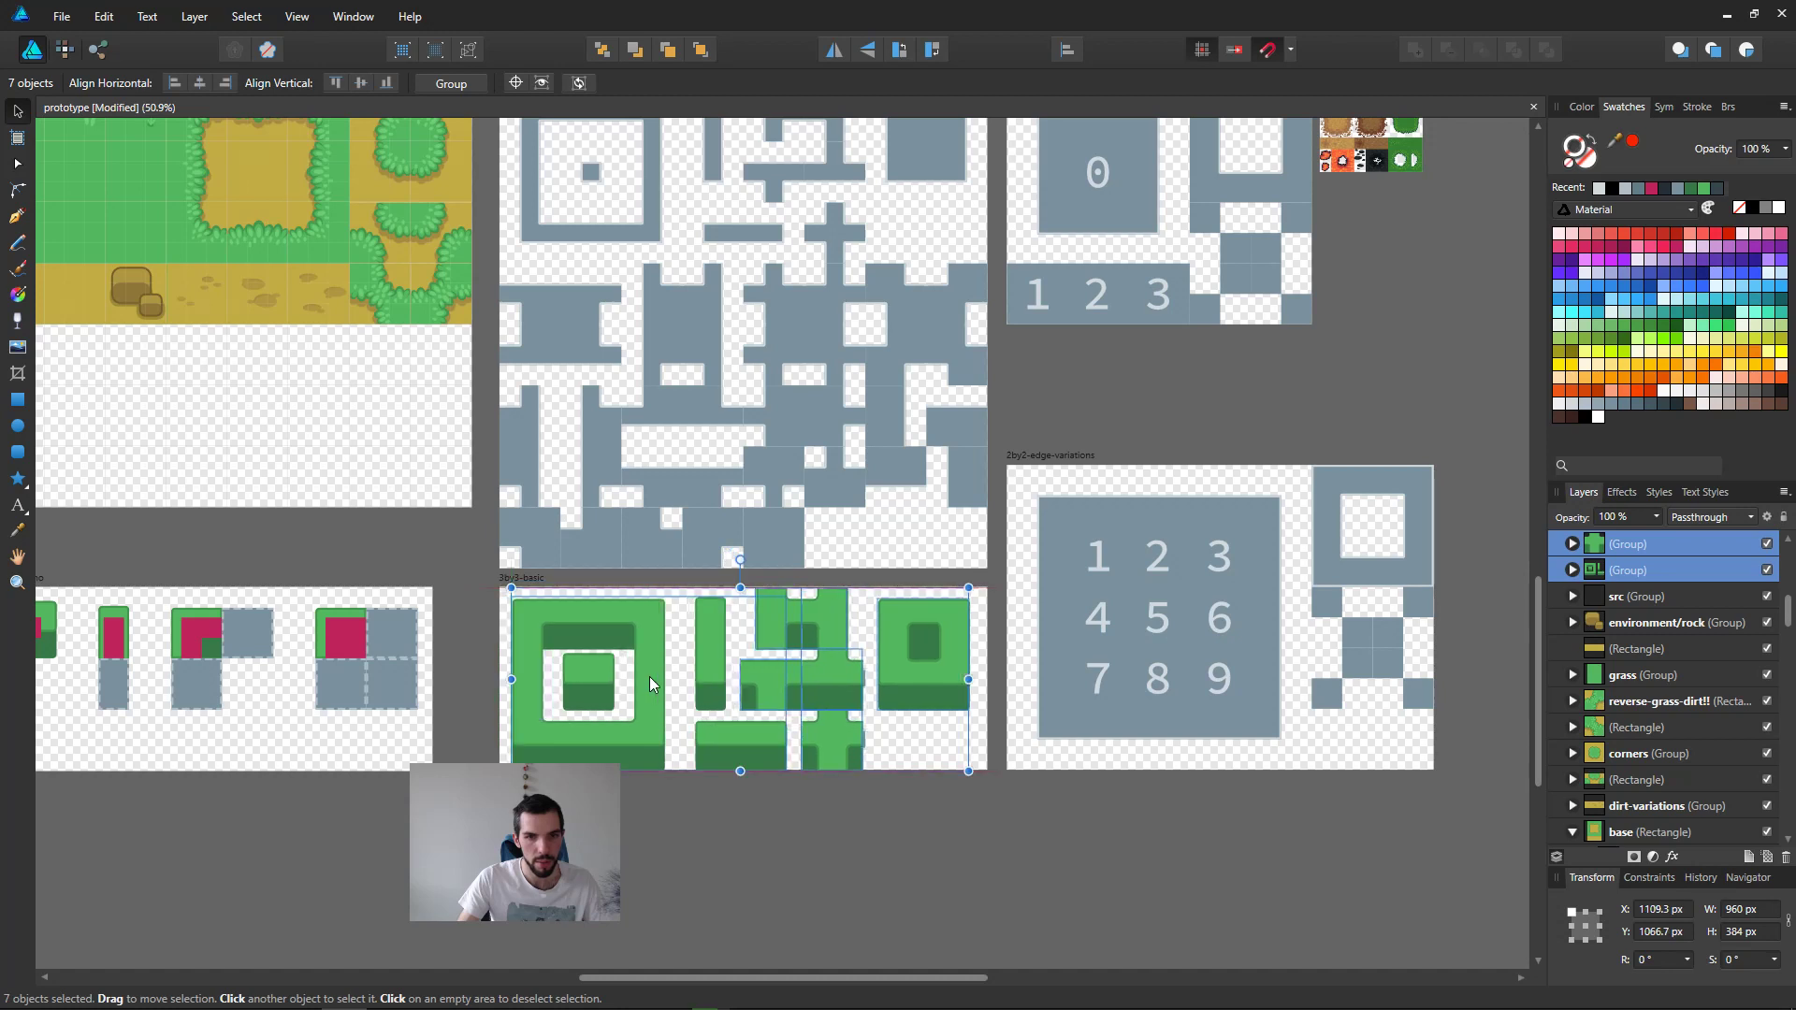
{"action": "key", "text": "ctrl+z"}
{"action": "left_click", "coordinate": [412, 542]}
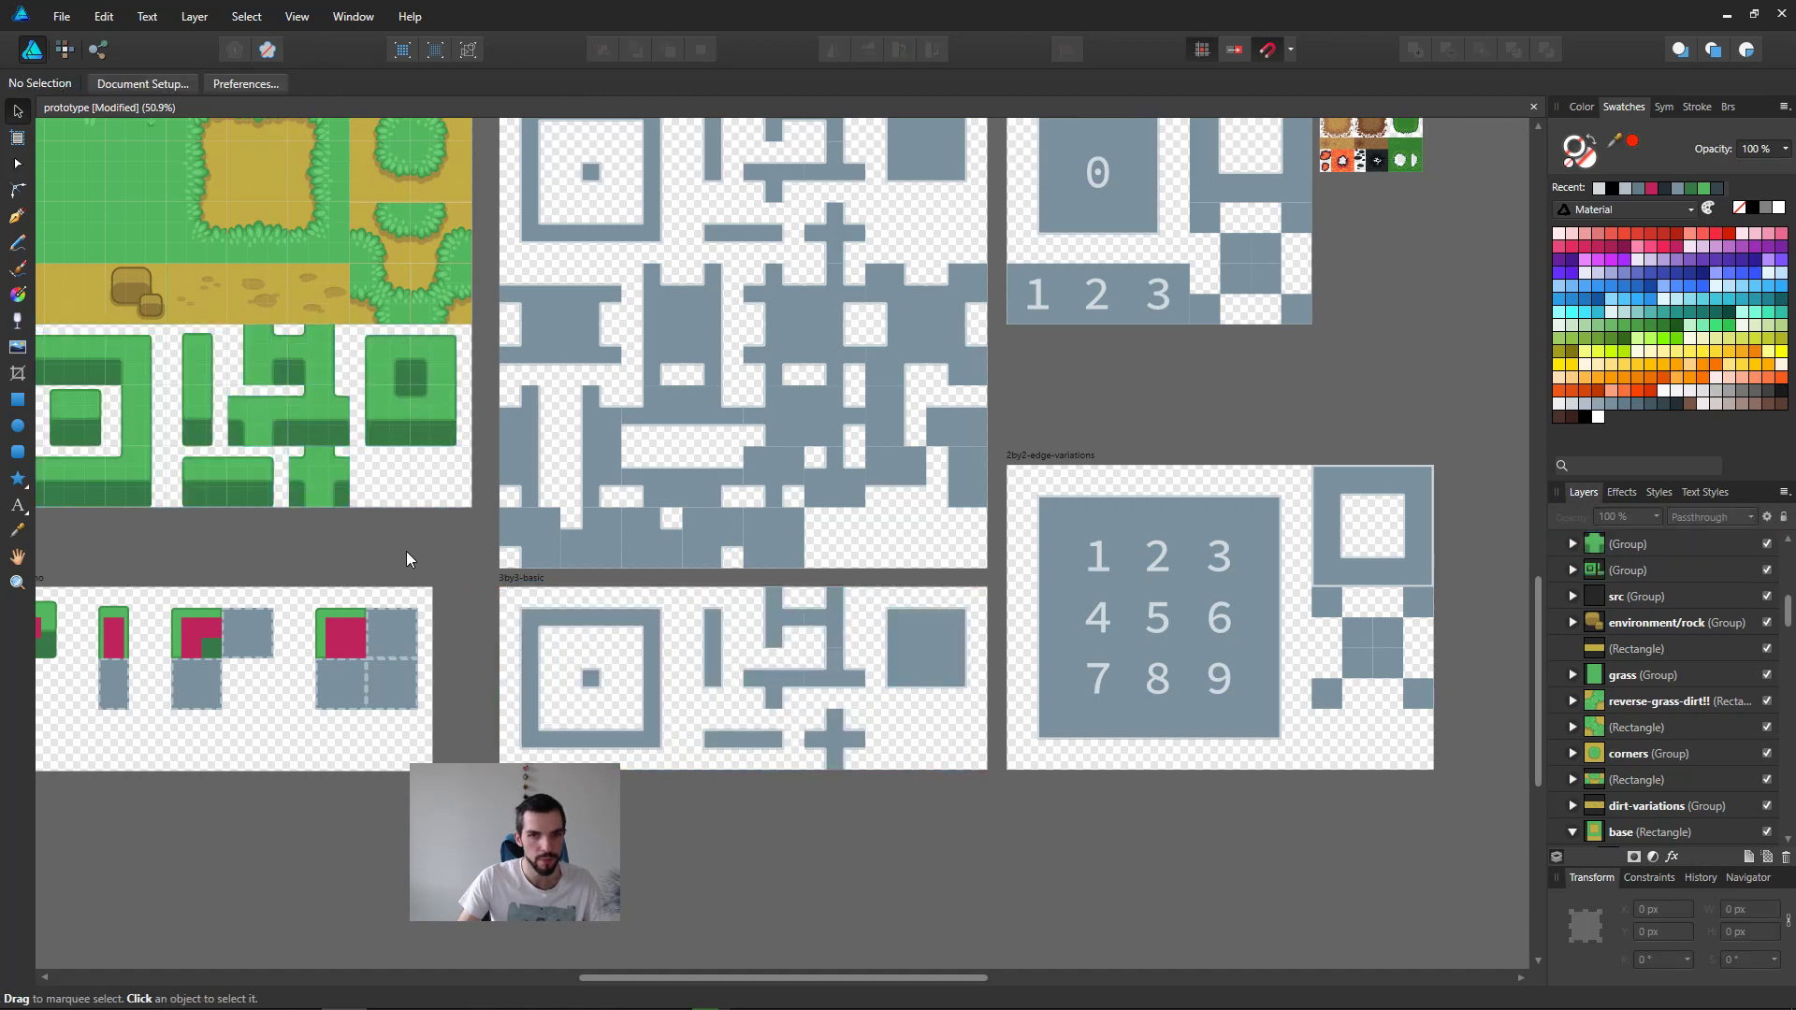
Step: Save the prototype document with all the template artboards in view
{"action": "middle_click_drag", "start_coordinate": [828, 351], "coordinate": [818, 507]}
{"action": "scroll", "coordinate": [1141, 510], "scroll_direction": "down", "scroll_amount": 1, "text": "ctrl"}
{"action": "key", "text": "ctrl+s"}
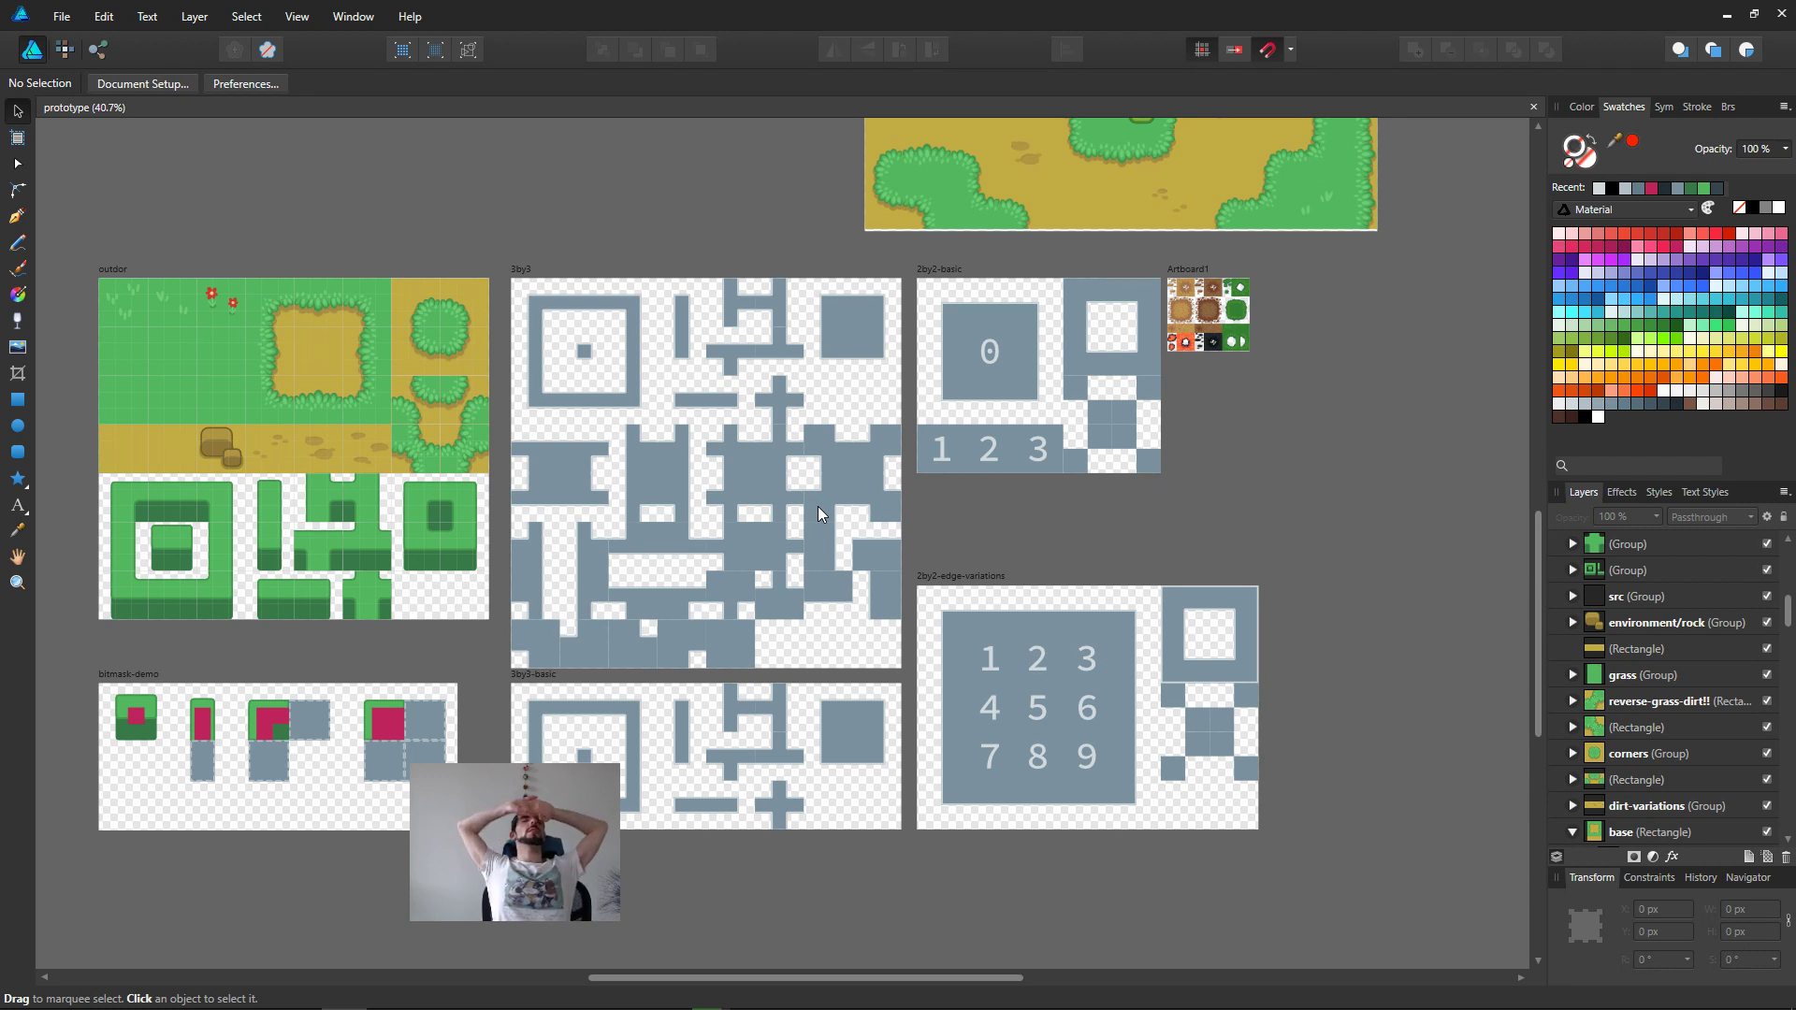
Step: Switch to the course notes in Emacs and add "One tile size: easier to author" under Tileset creation
{"action": "key", "text": "alt+Tab"}
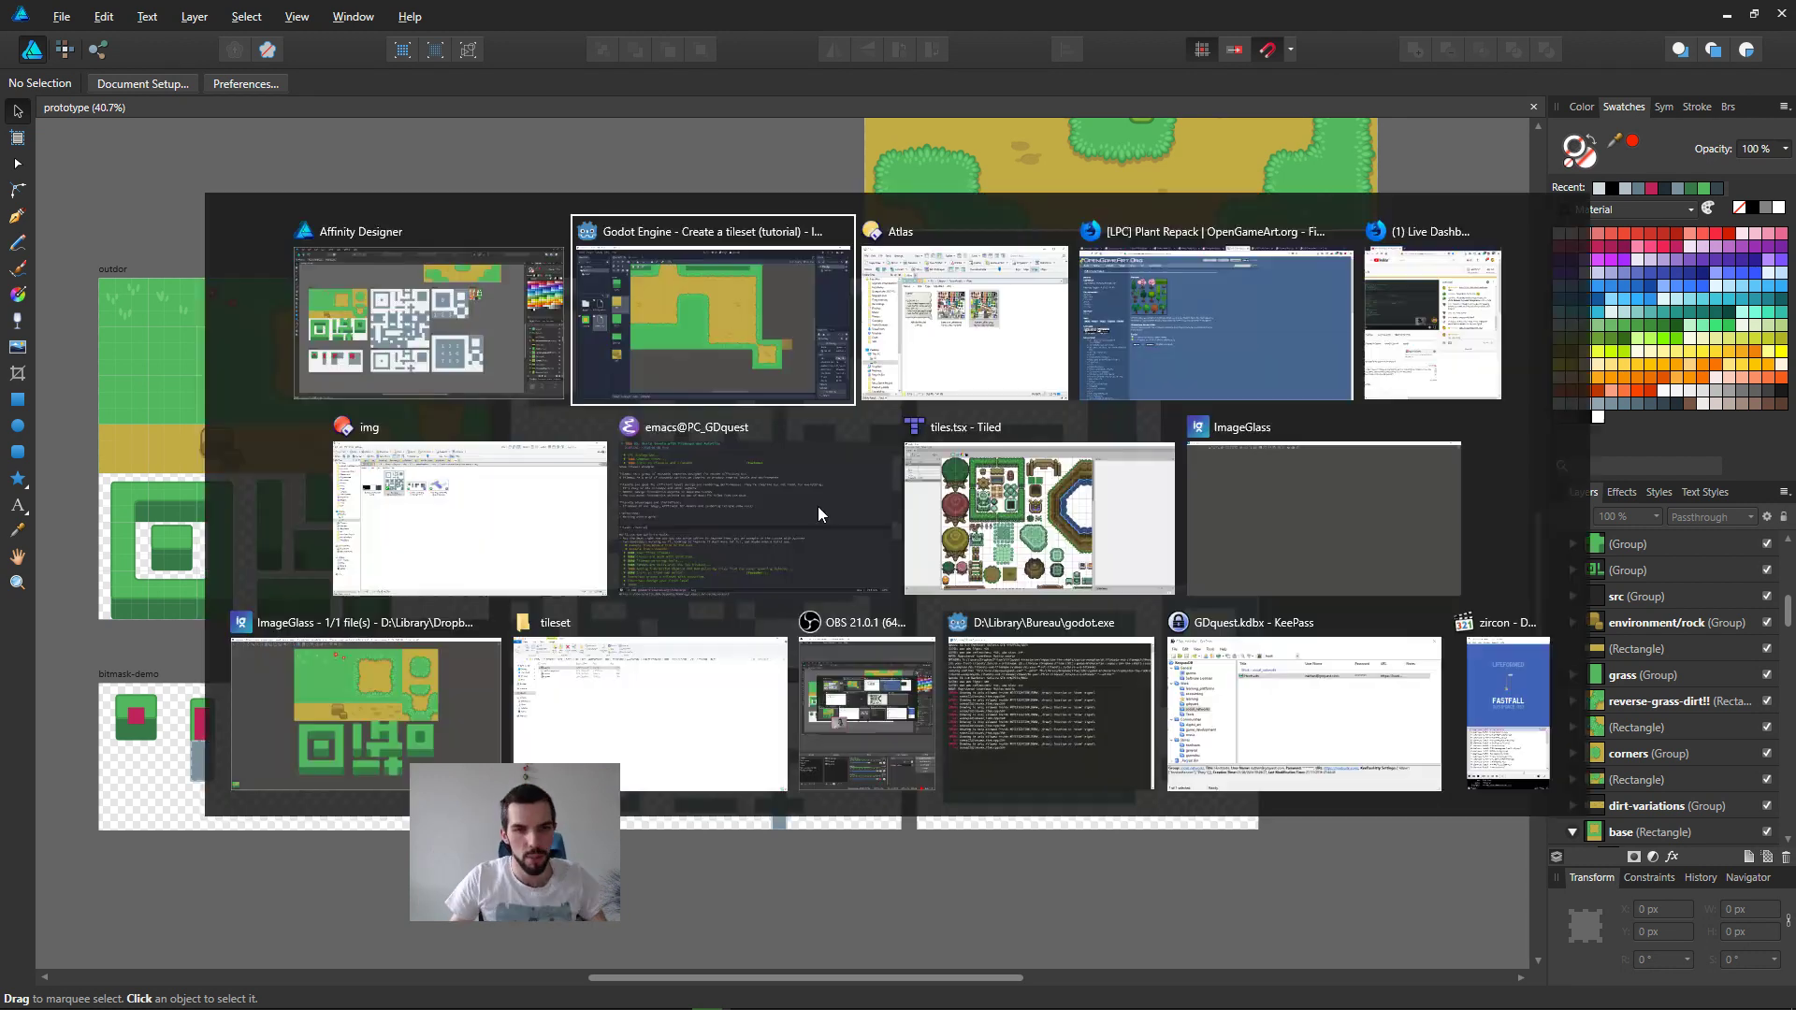
{"action": "left_click", "coordinate": [857, 549]}
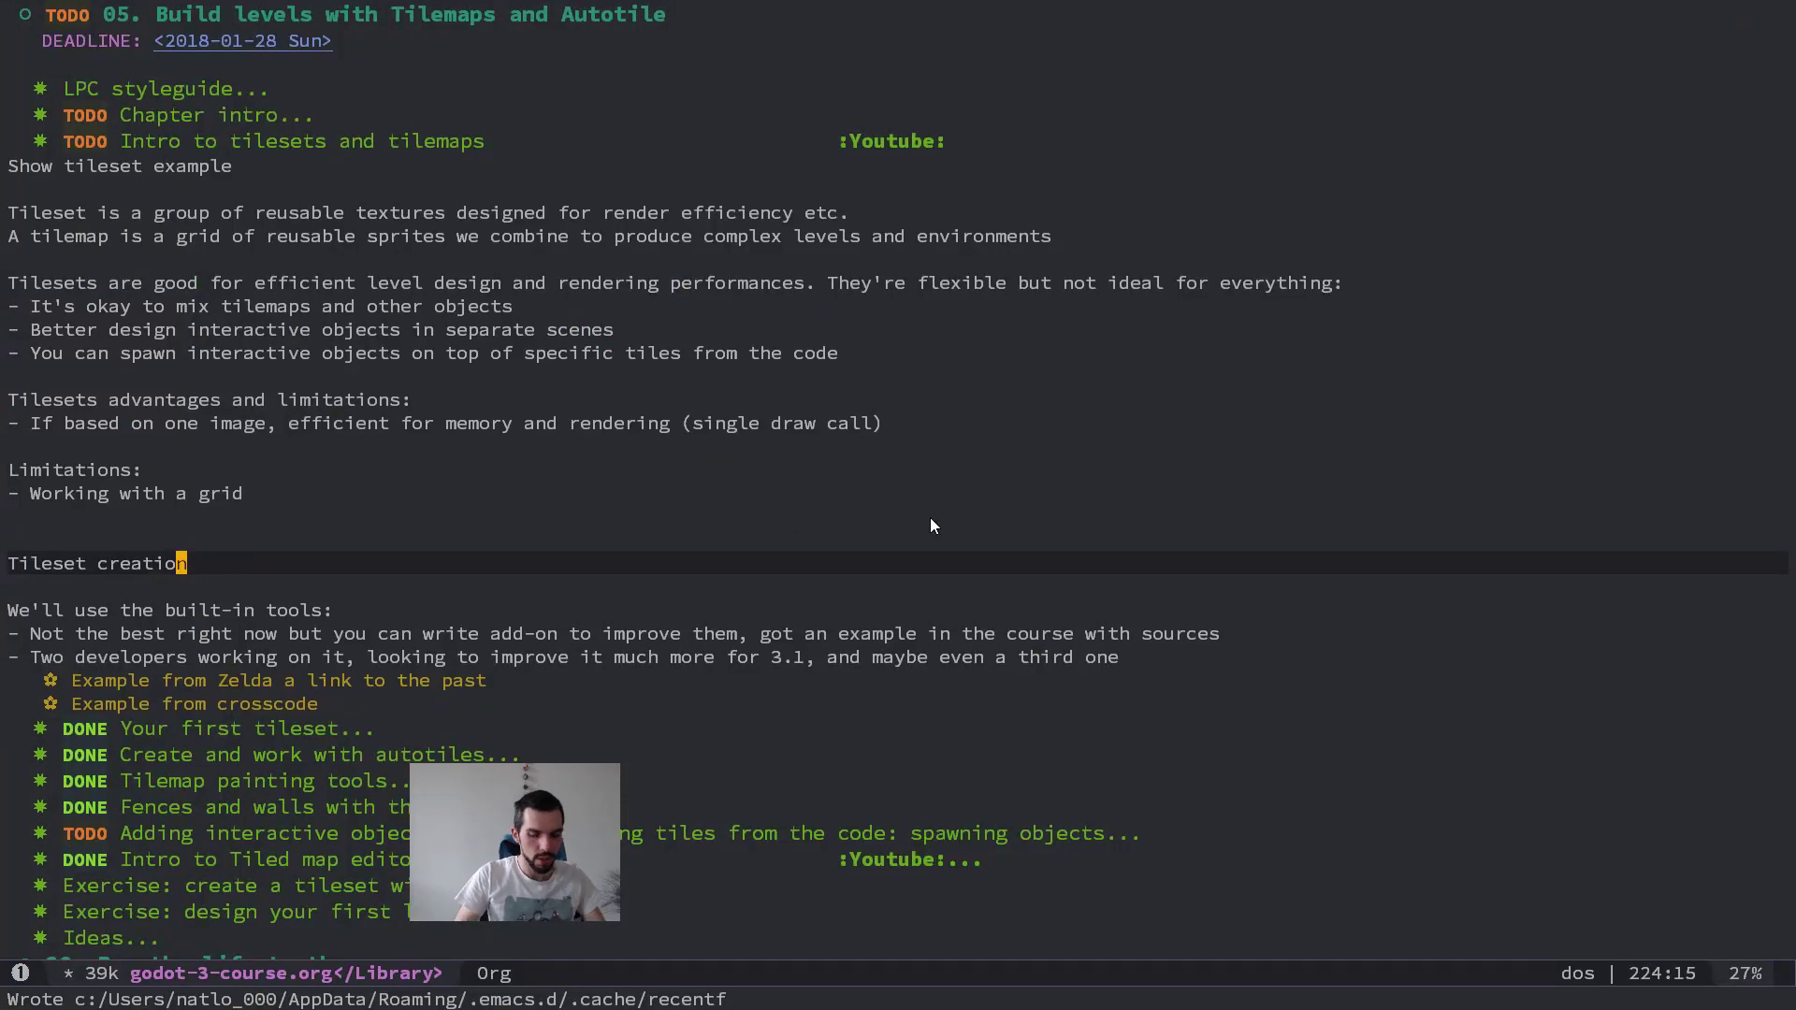
{"action": "key", "text": "o"}
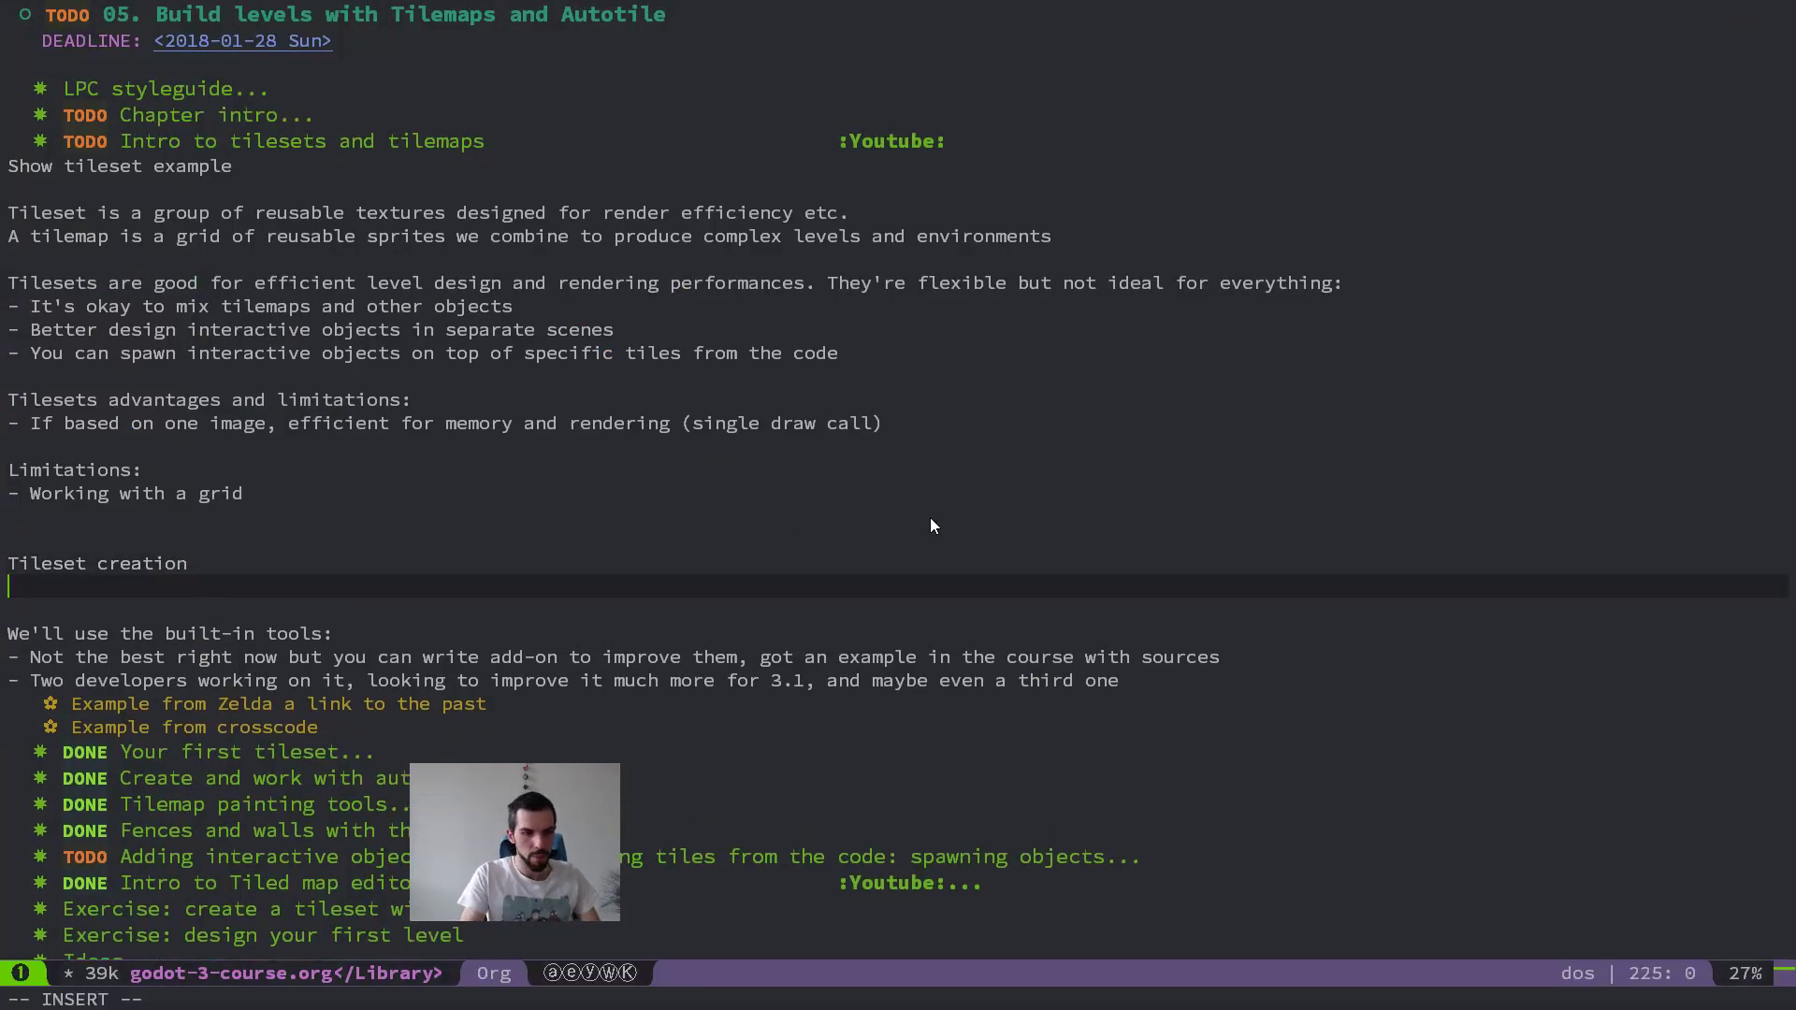
{"action": "type", "text": "One tile size"}
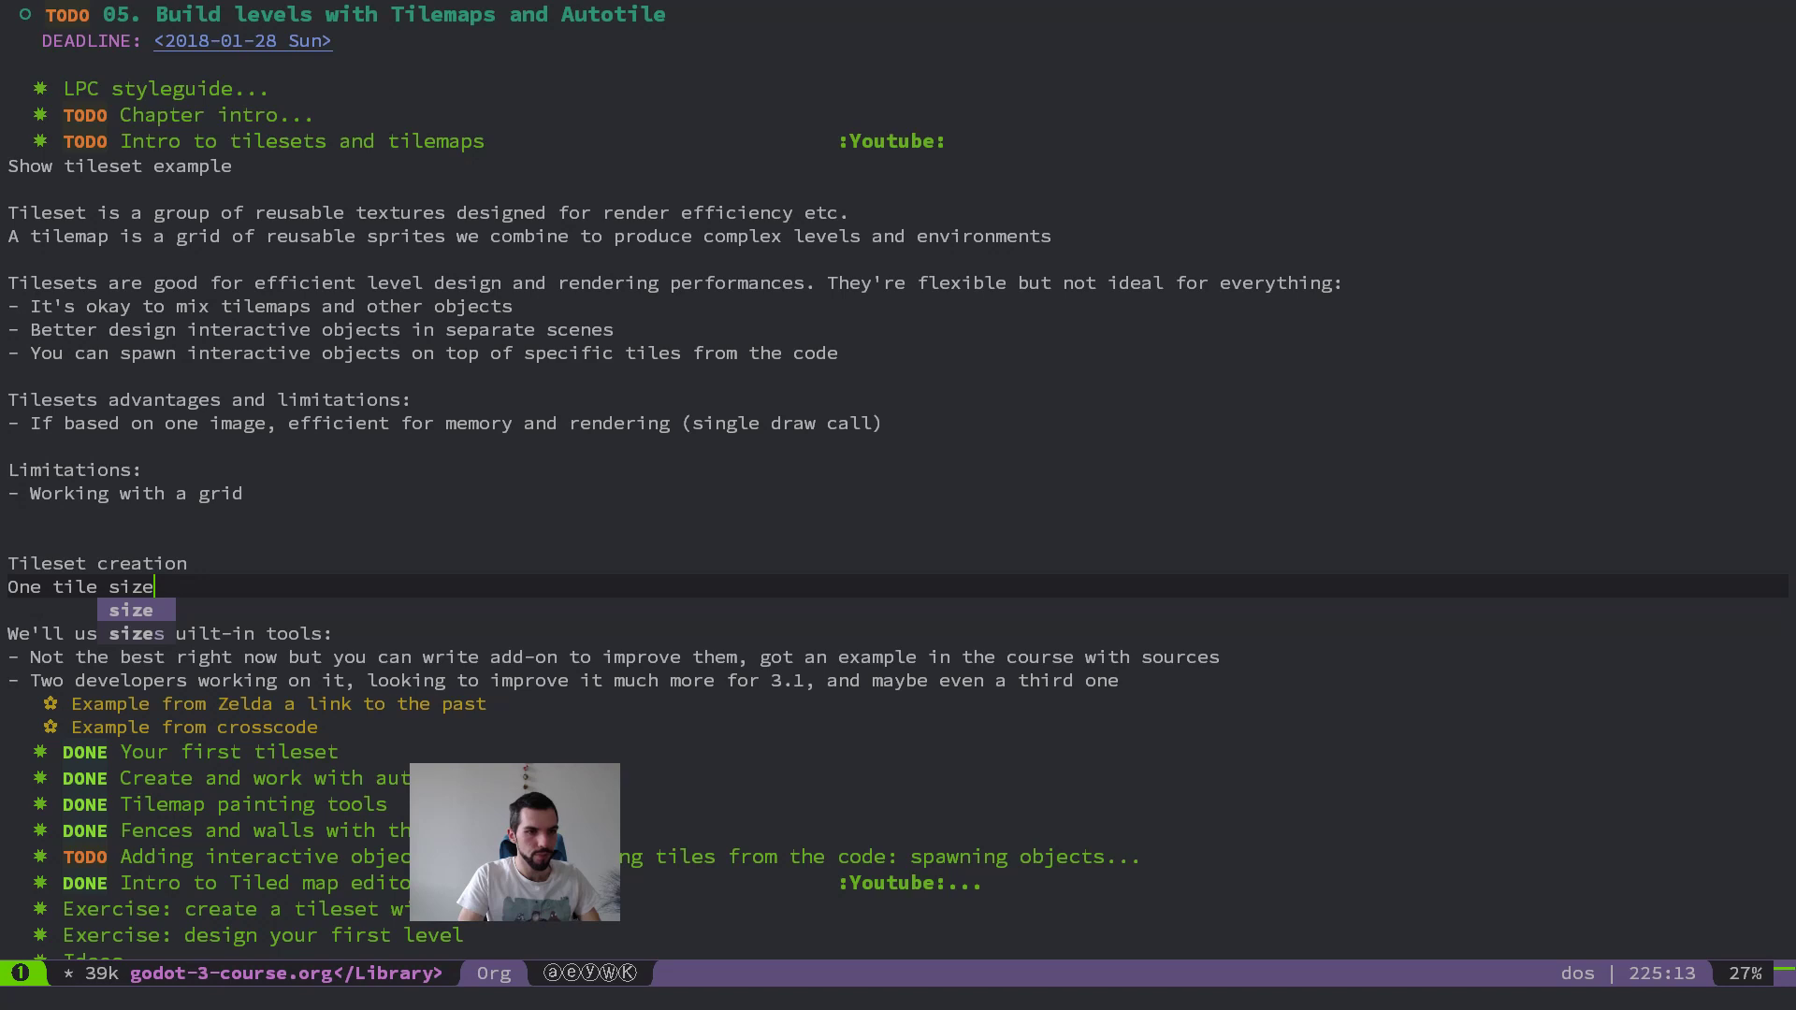
{"action": "key", "text": "Escape"}
{"action": "key", "text": "o"}
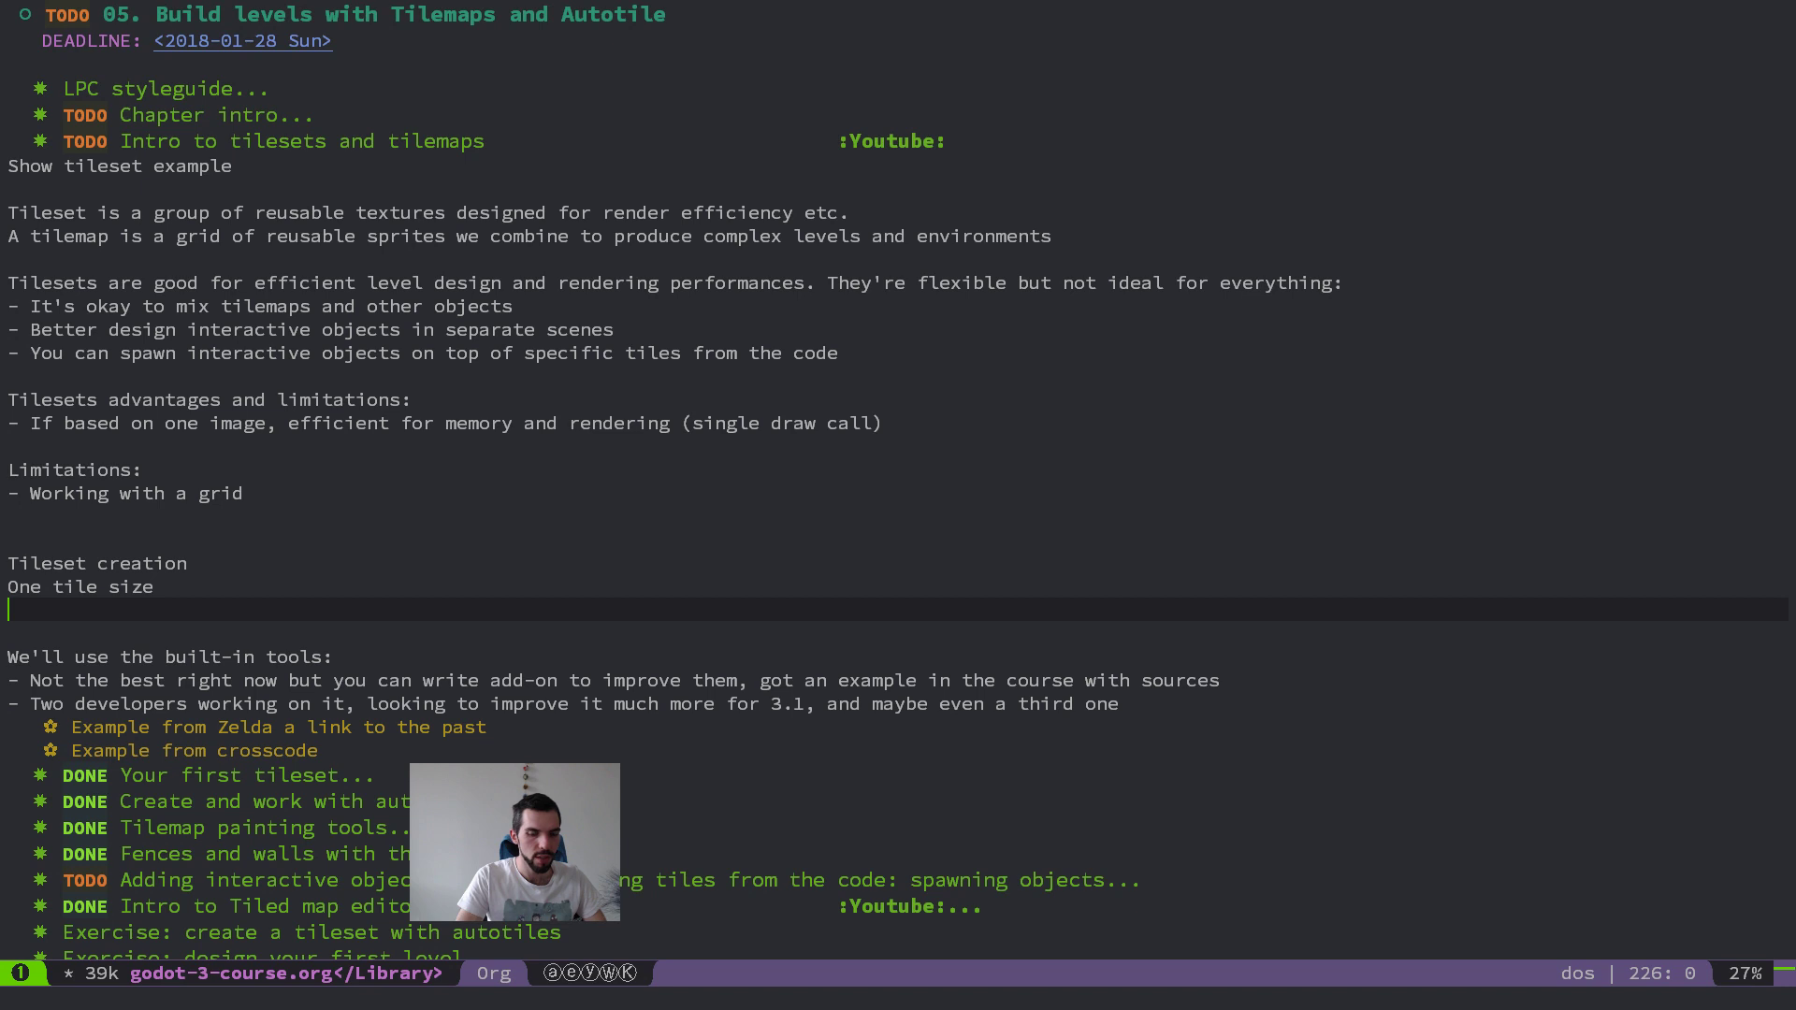
{"action": "key", "text": "Up"}
{"action": "key", "text": "End"}
{"action": "type", "text": ": easier to author"}
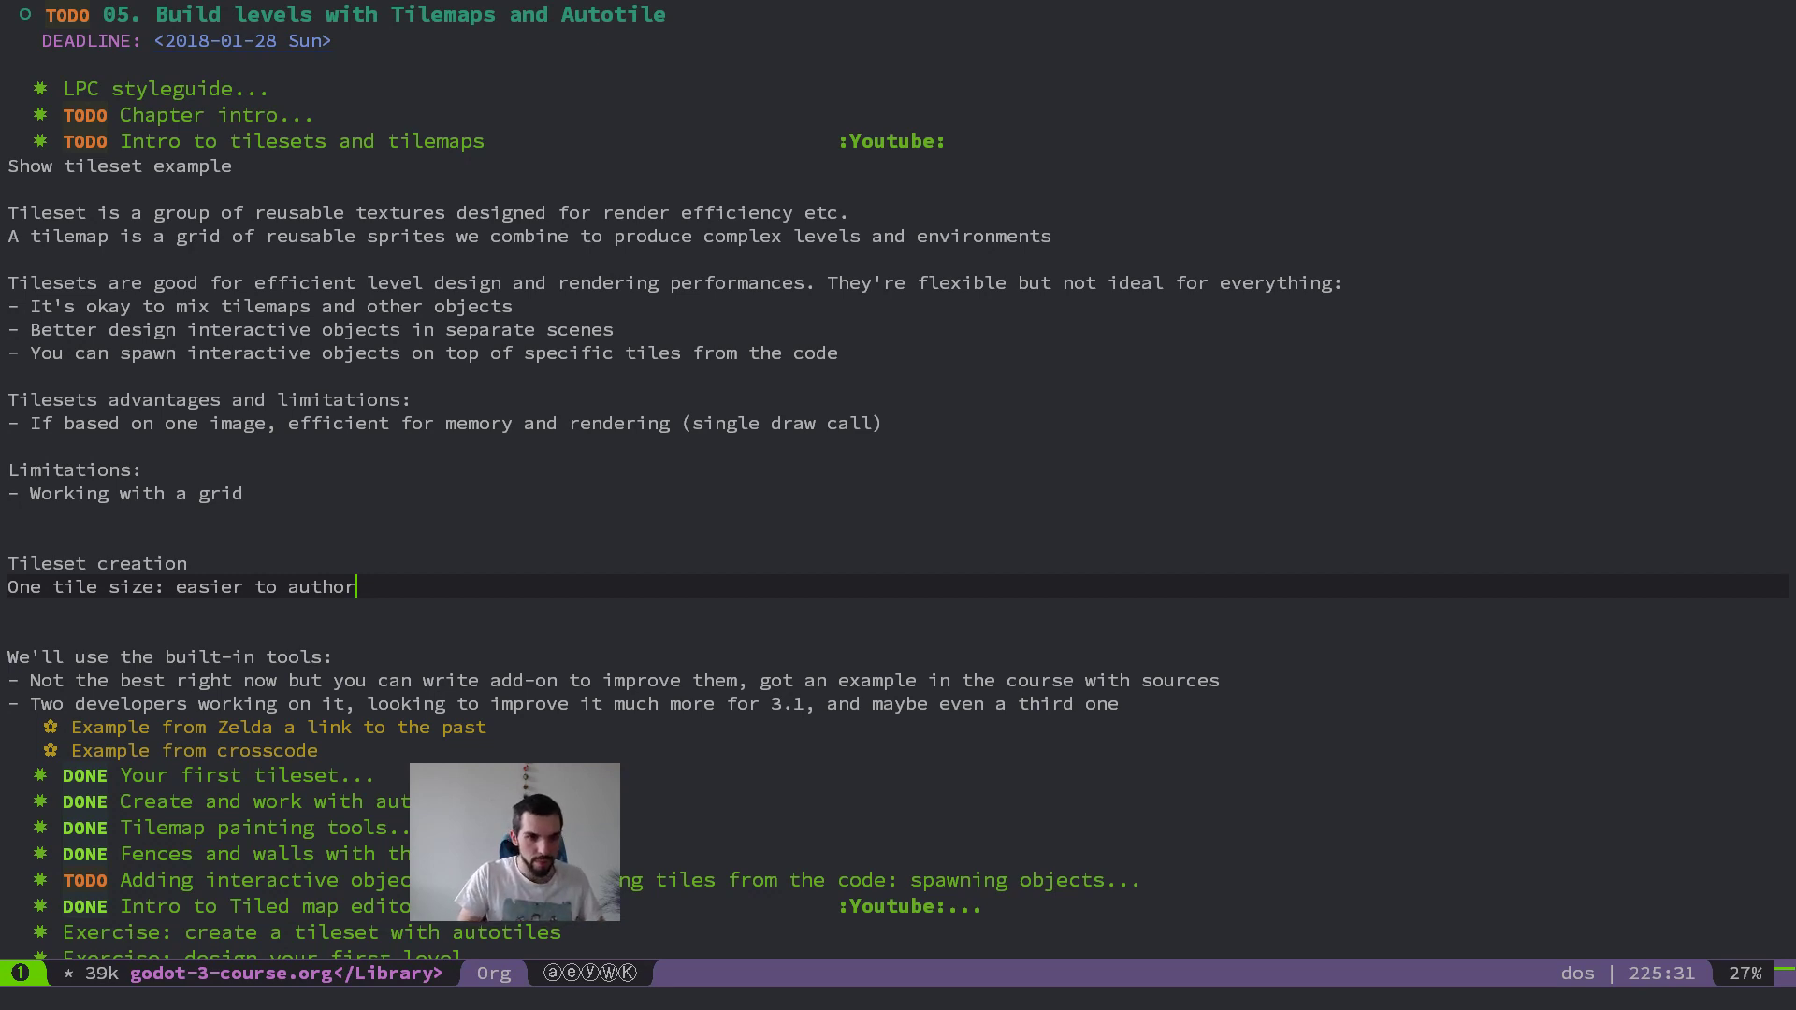
Step: Add a line below the tile size note reading "Show that Godot doesn't care about texture size"
{"action": "key", "text": "Return"}
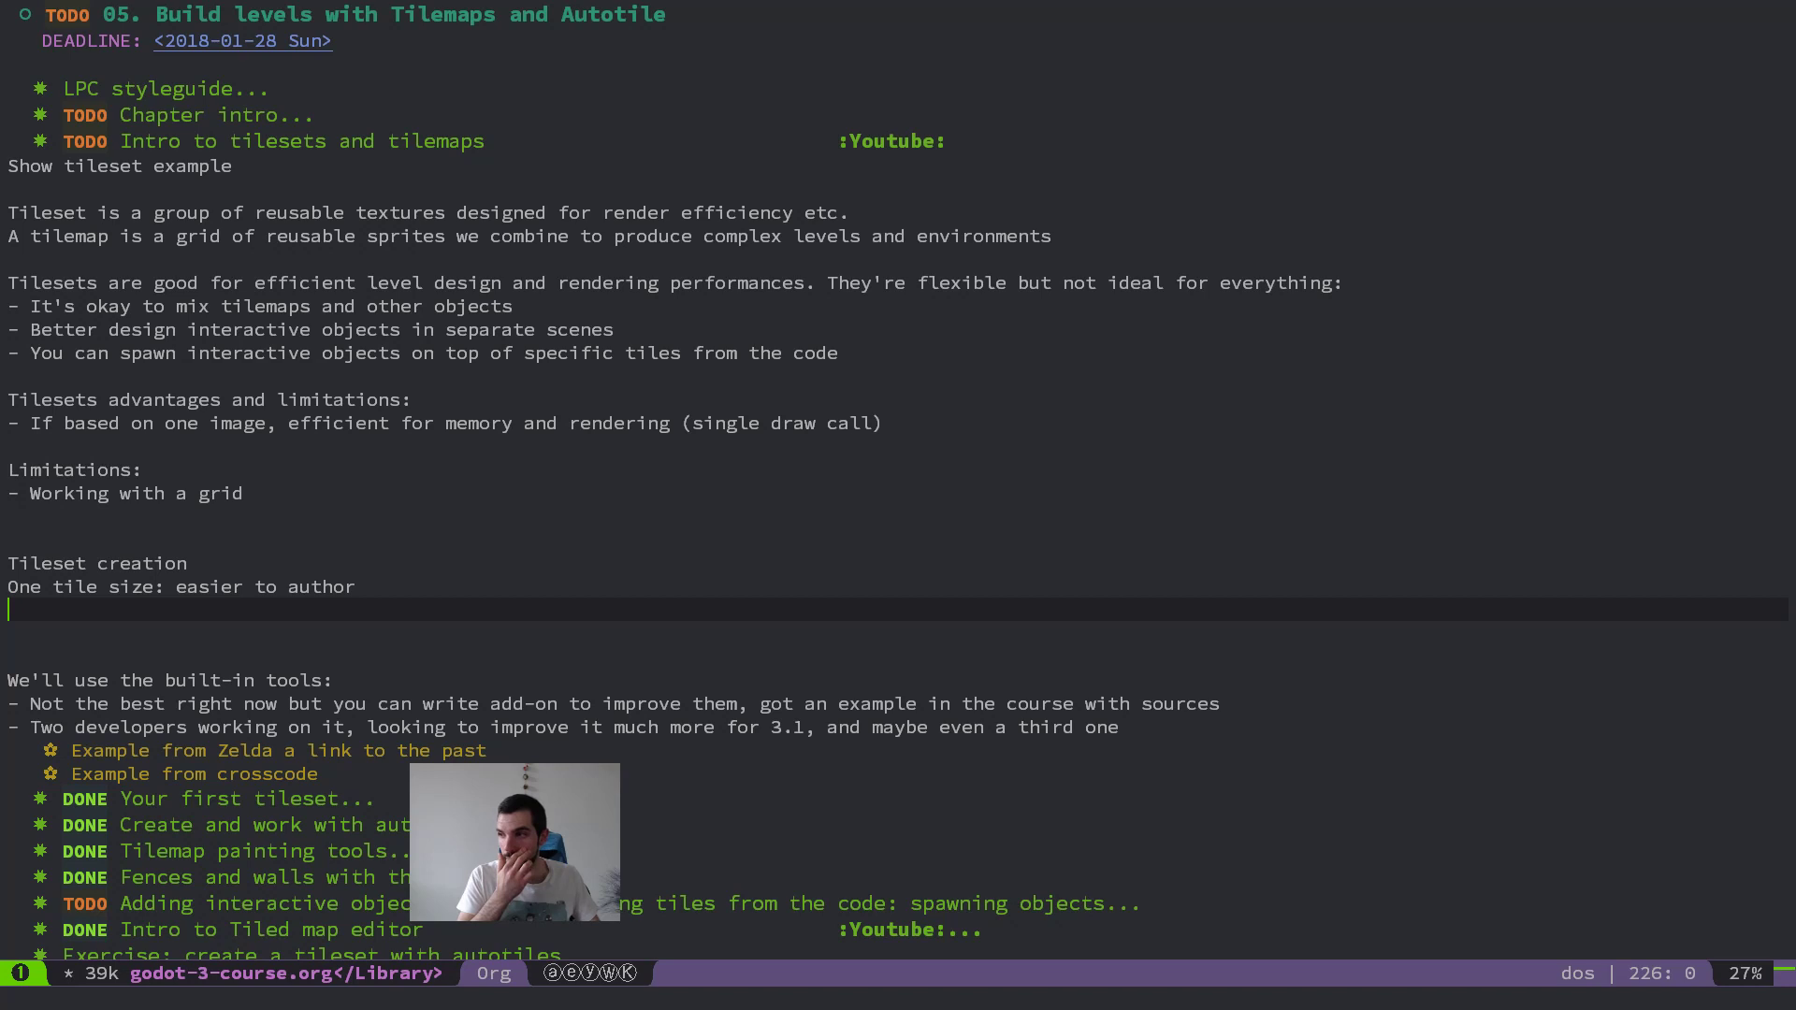
{"action": "type", "text": "Show that Godot ha"}
{"action": "type", "text": "s"}
{"action": "key", "text": "BackSpace"}
{"action": "key", "text": "BackSpace"}
{"action": "key", "text": "BackSpace"}
{"action": "key", "text": "BackSpace"}
{"action": "type", "text": "doesn't c"}
{"action": "key", "text": "BackSpace"}
{"action": "key", "text": "BackSpace"}
{"action": "key", "text": "BackSpace"}
{"action": "key", "text": "BackSpace"}
{"action": "key", "text": "BackSpace"}
{"action": "type", "text": "'t care about texture size"}
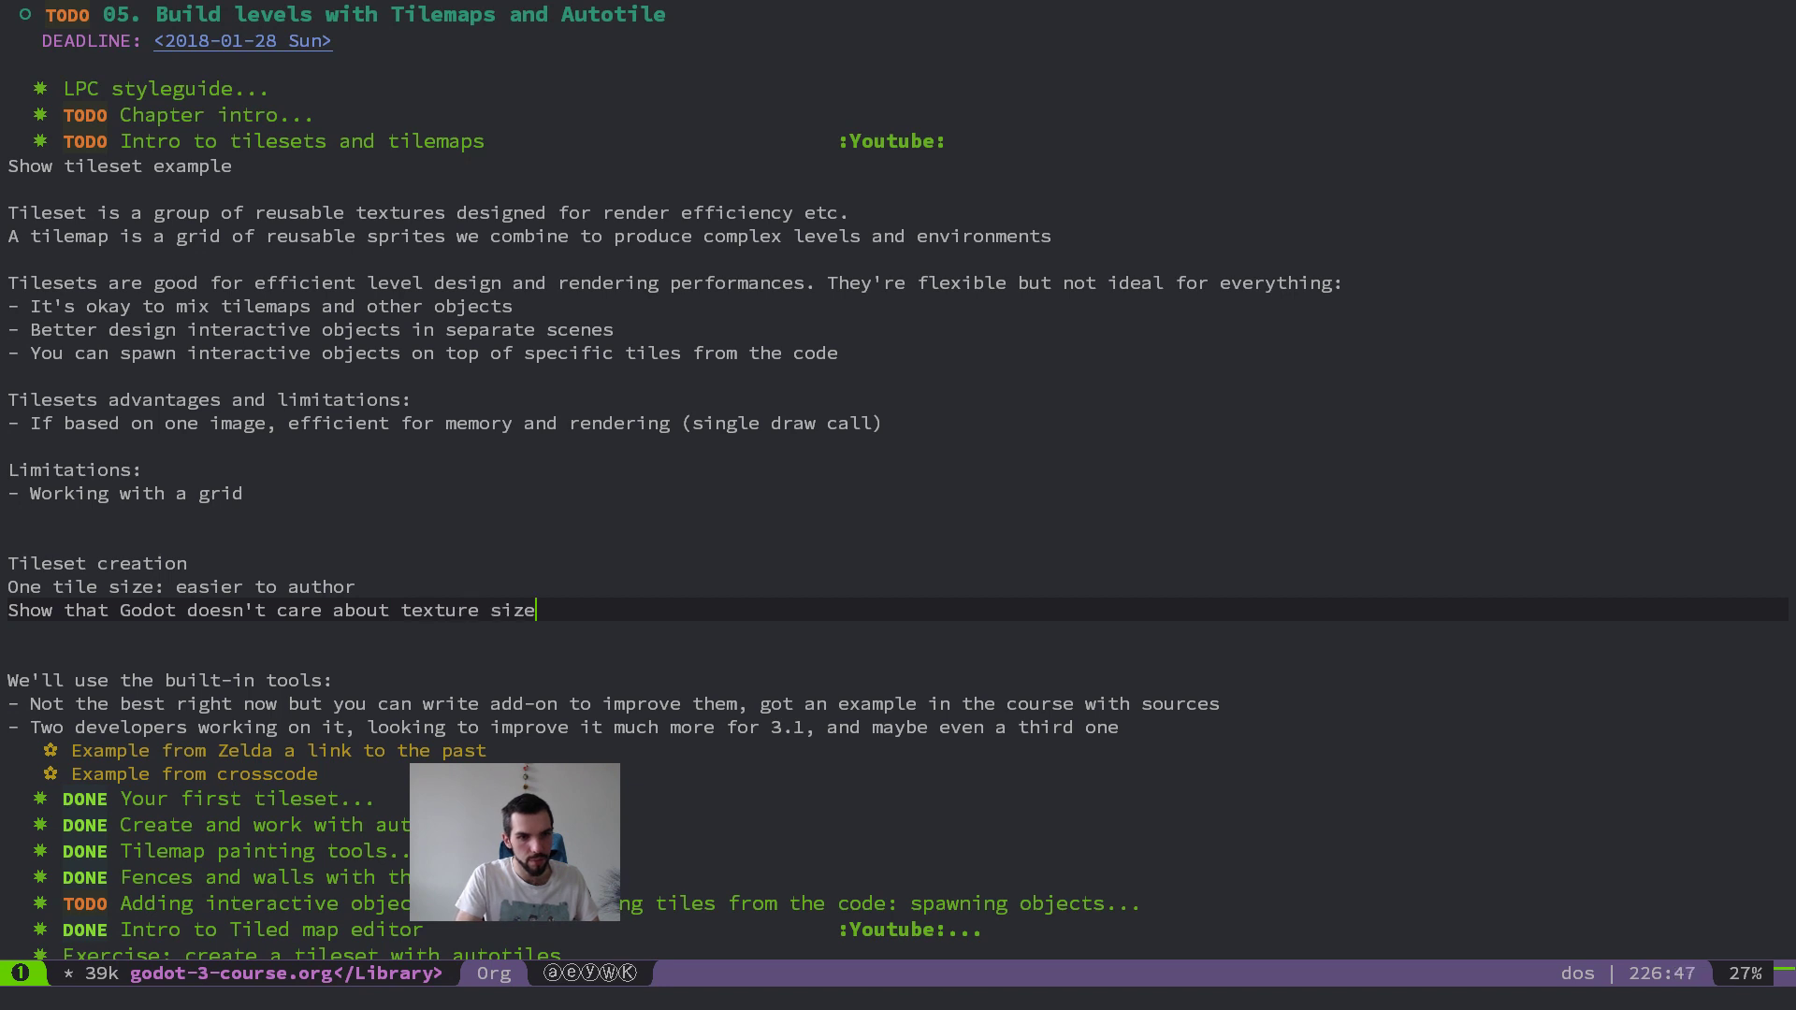
{"action": "type", "text": " but it's"}
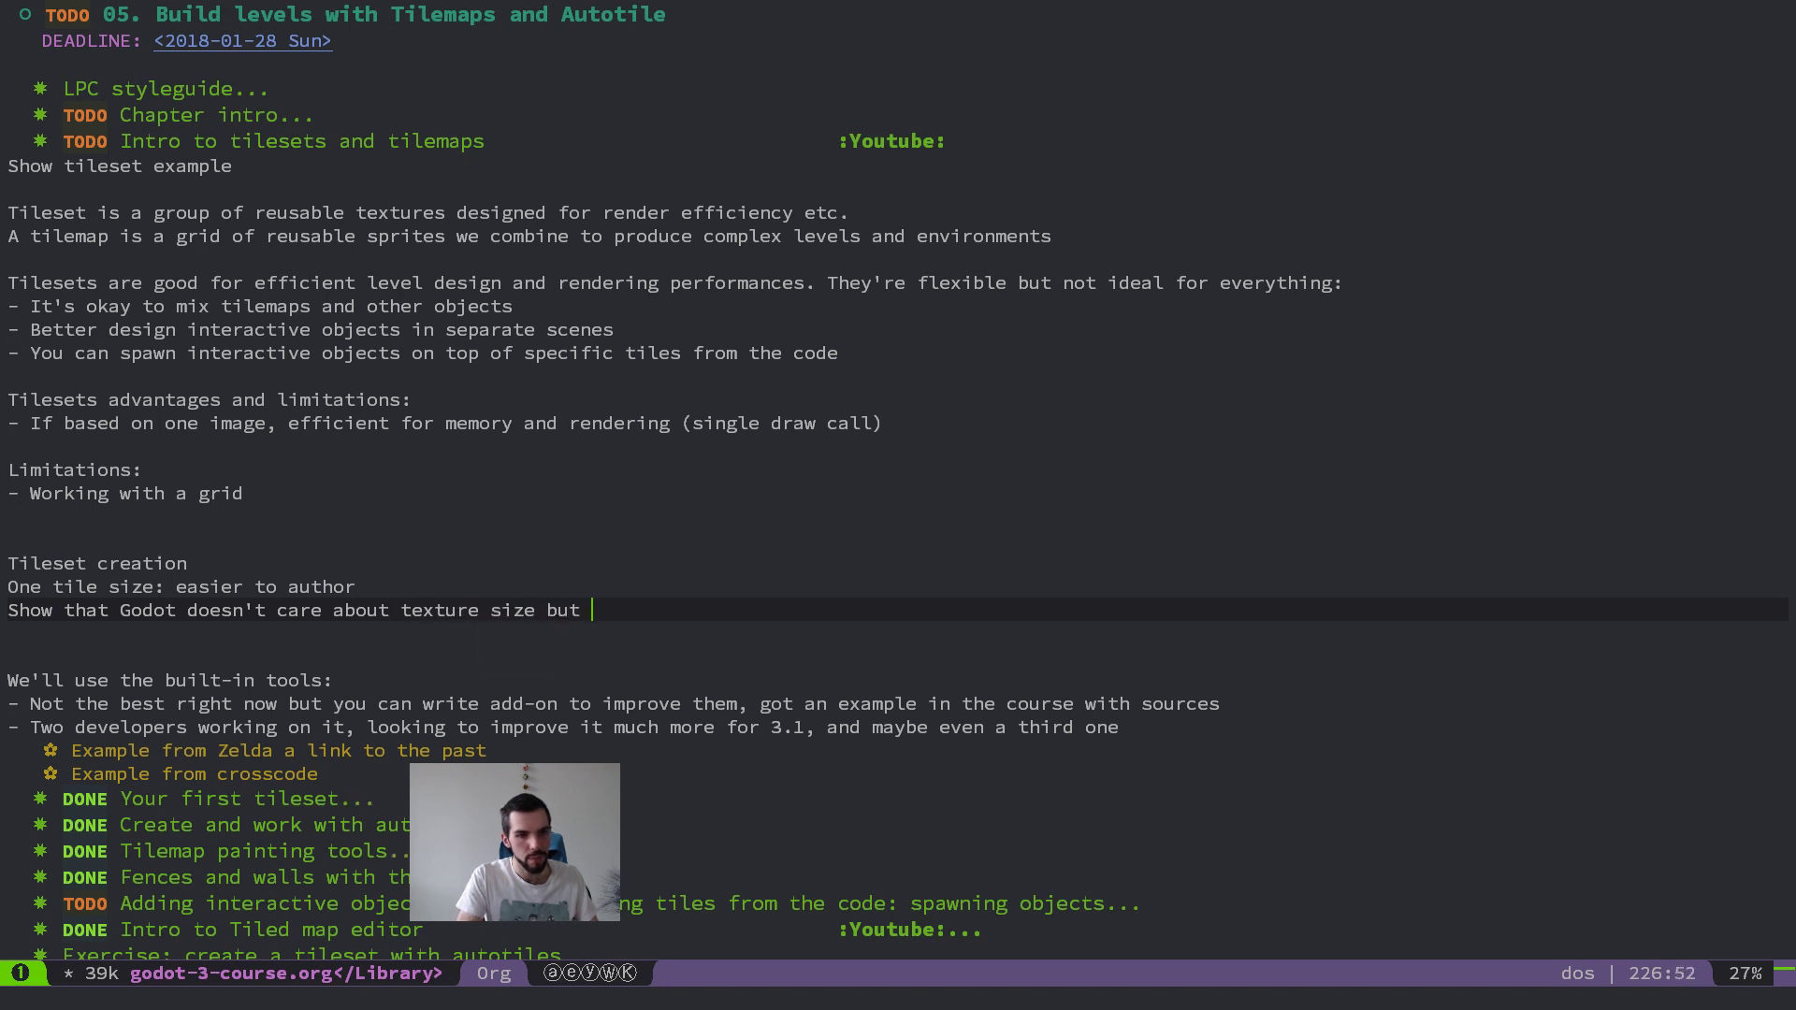
Step: Extend the texture size note with "but it takes 1 cell only" and leave text insertion
{"action": "key", "text": "BackSpace"}
{"action": "key", "text": "BackSpace"}
{"action": "key", "text": "BackSpace"}
{"action": "type", "text": "fits"}
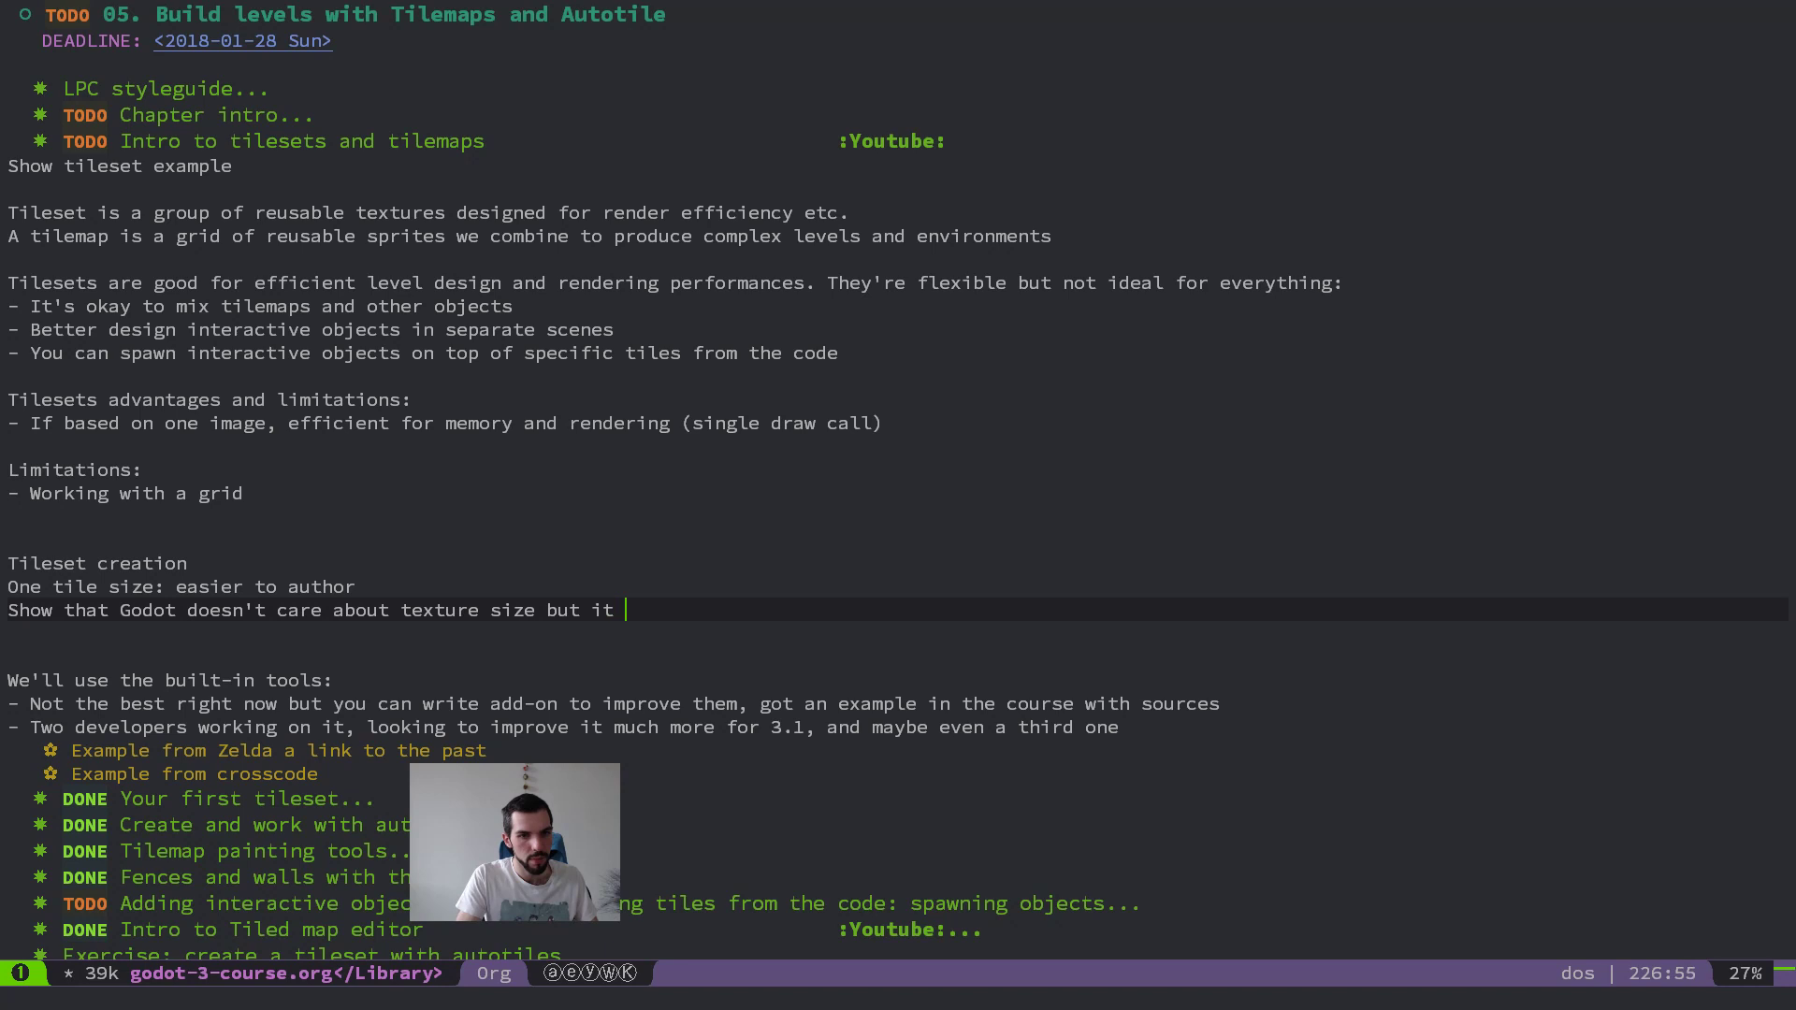
{"action": "key", "text": "ctrl+BackSpace"}
{"action": "type", "text": "takes"}
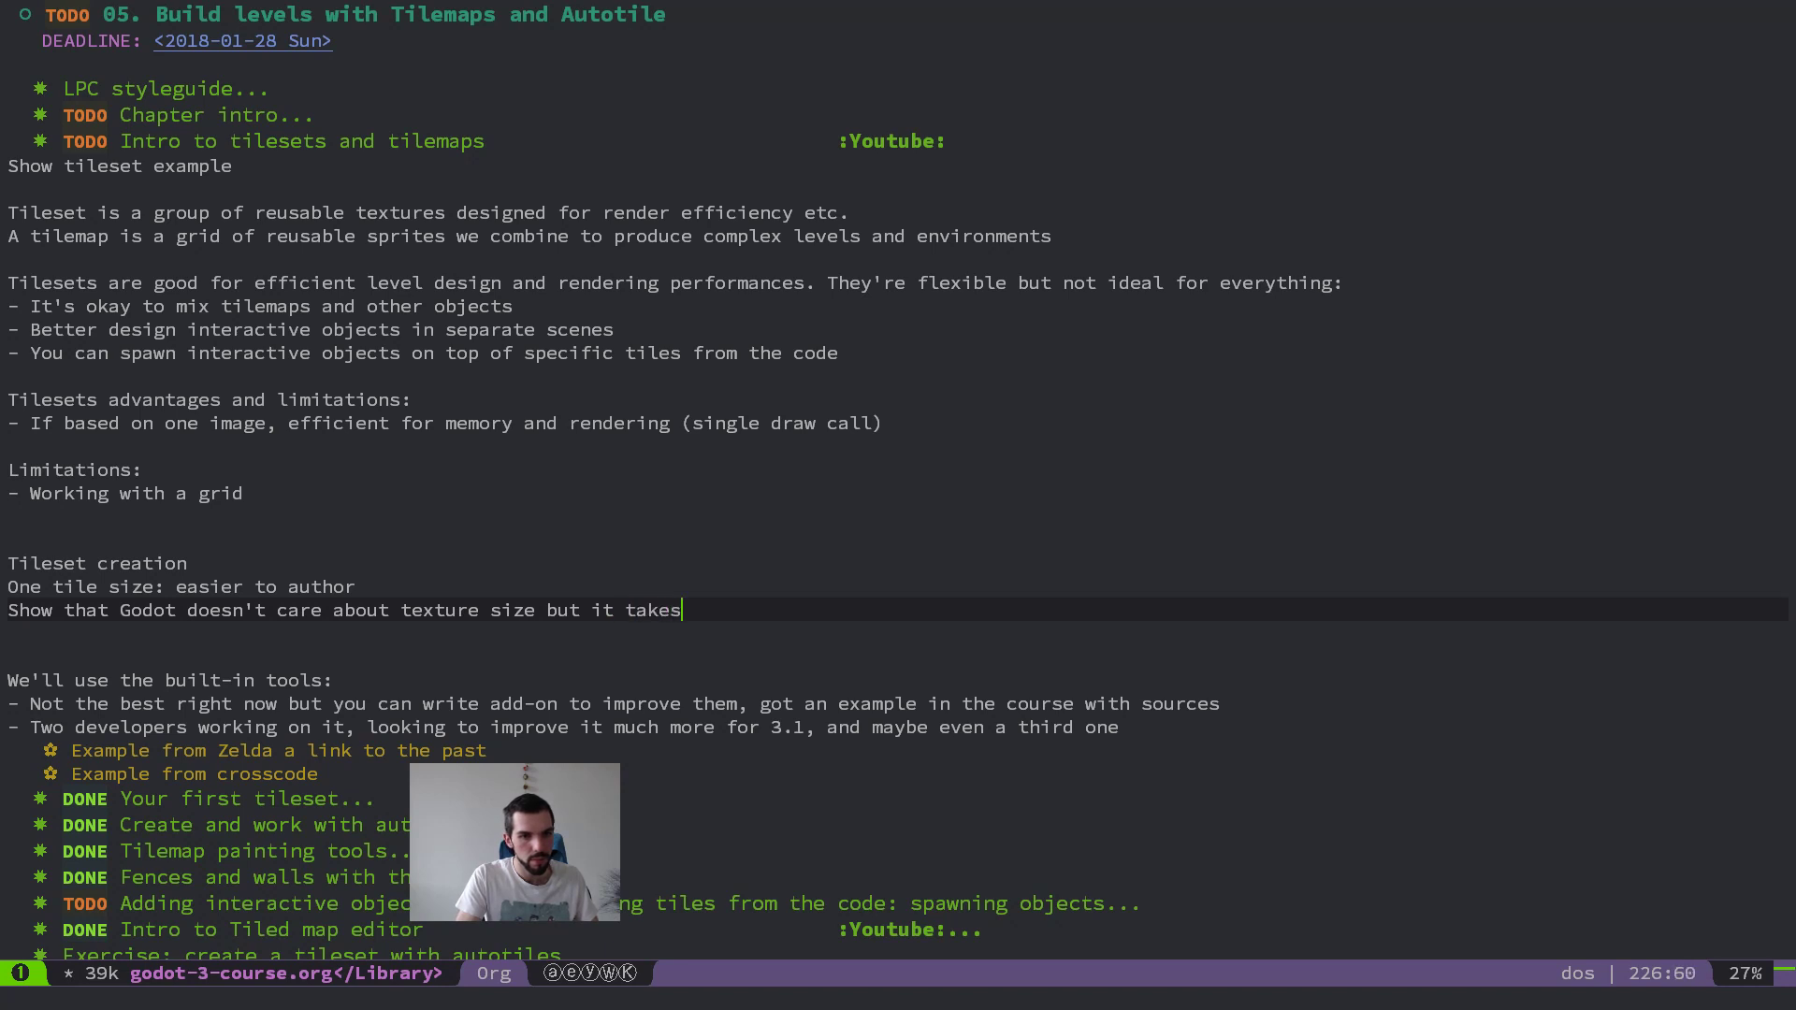
{"action": "type", "text": " 1 cell only"}
{"action": "key", "text": "Escape"}
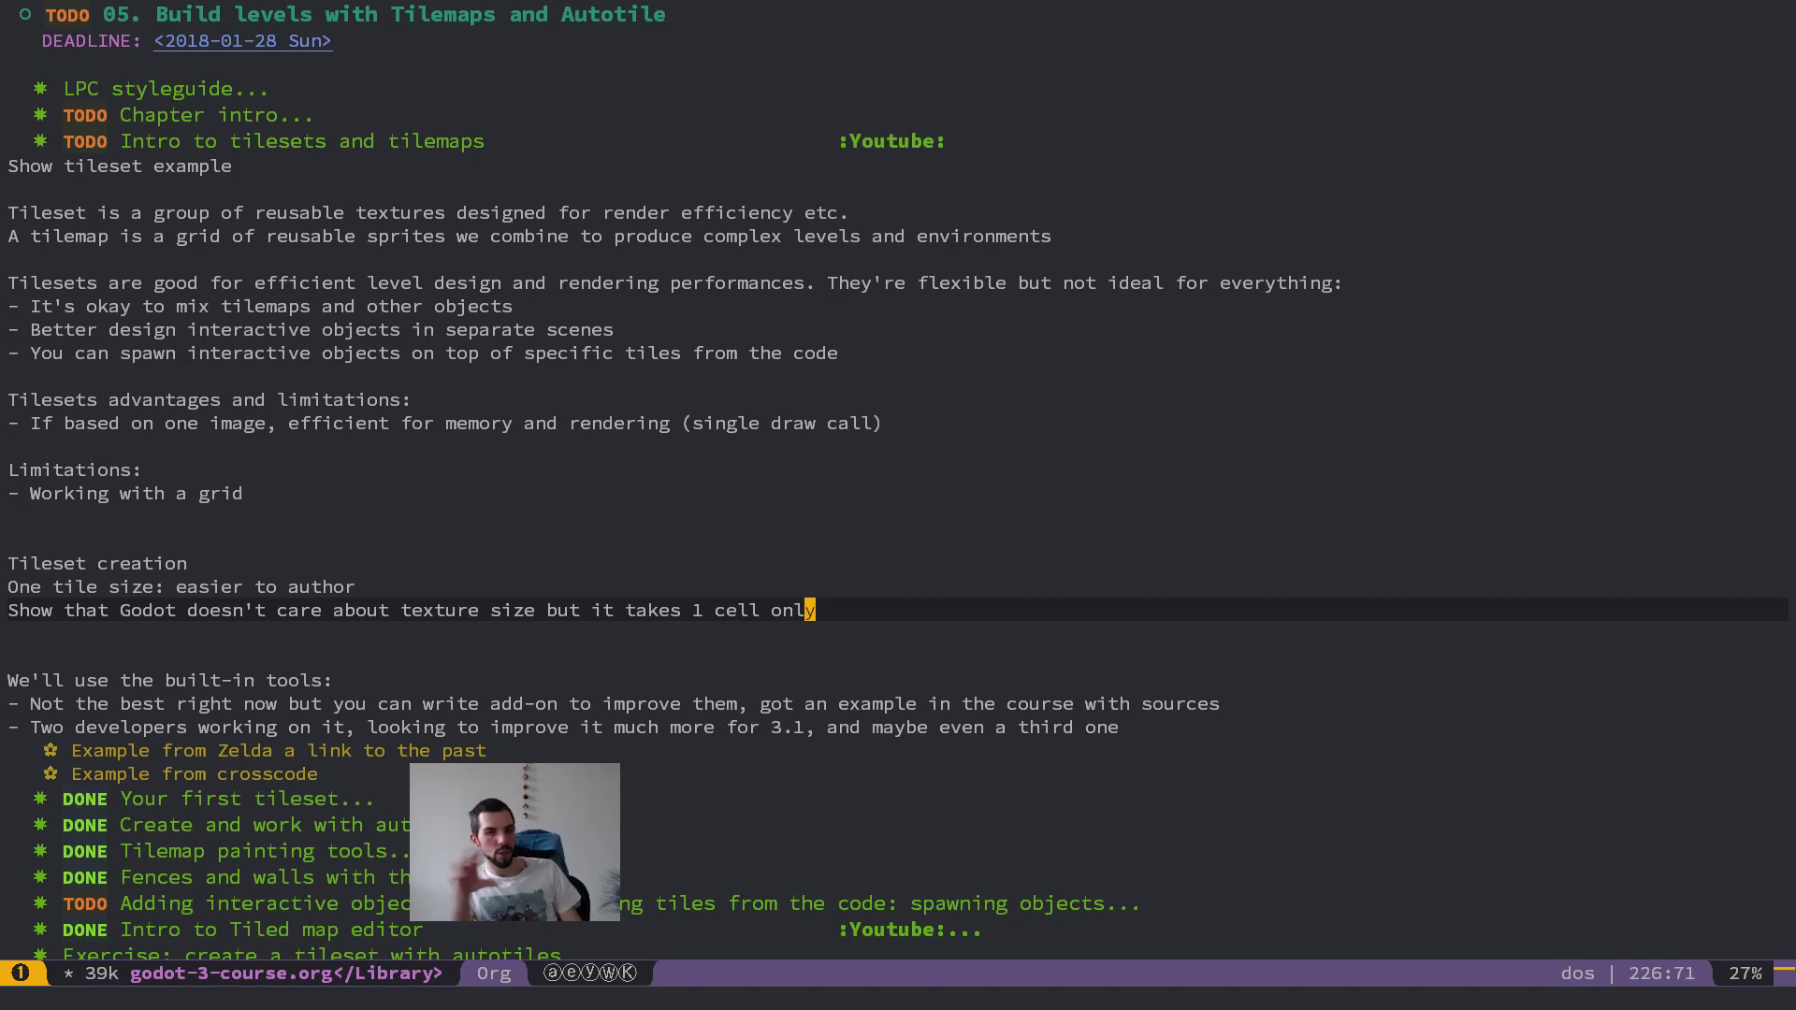
Step: Switch to the level in Godot, place test copies of the outdoor tile on empty cells beside the map, and erase them
{"action": "key", "text": "ctrl+s"}
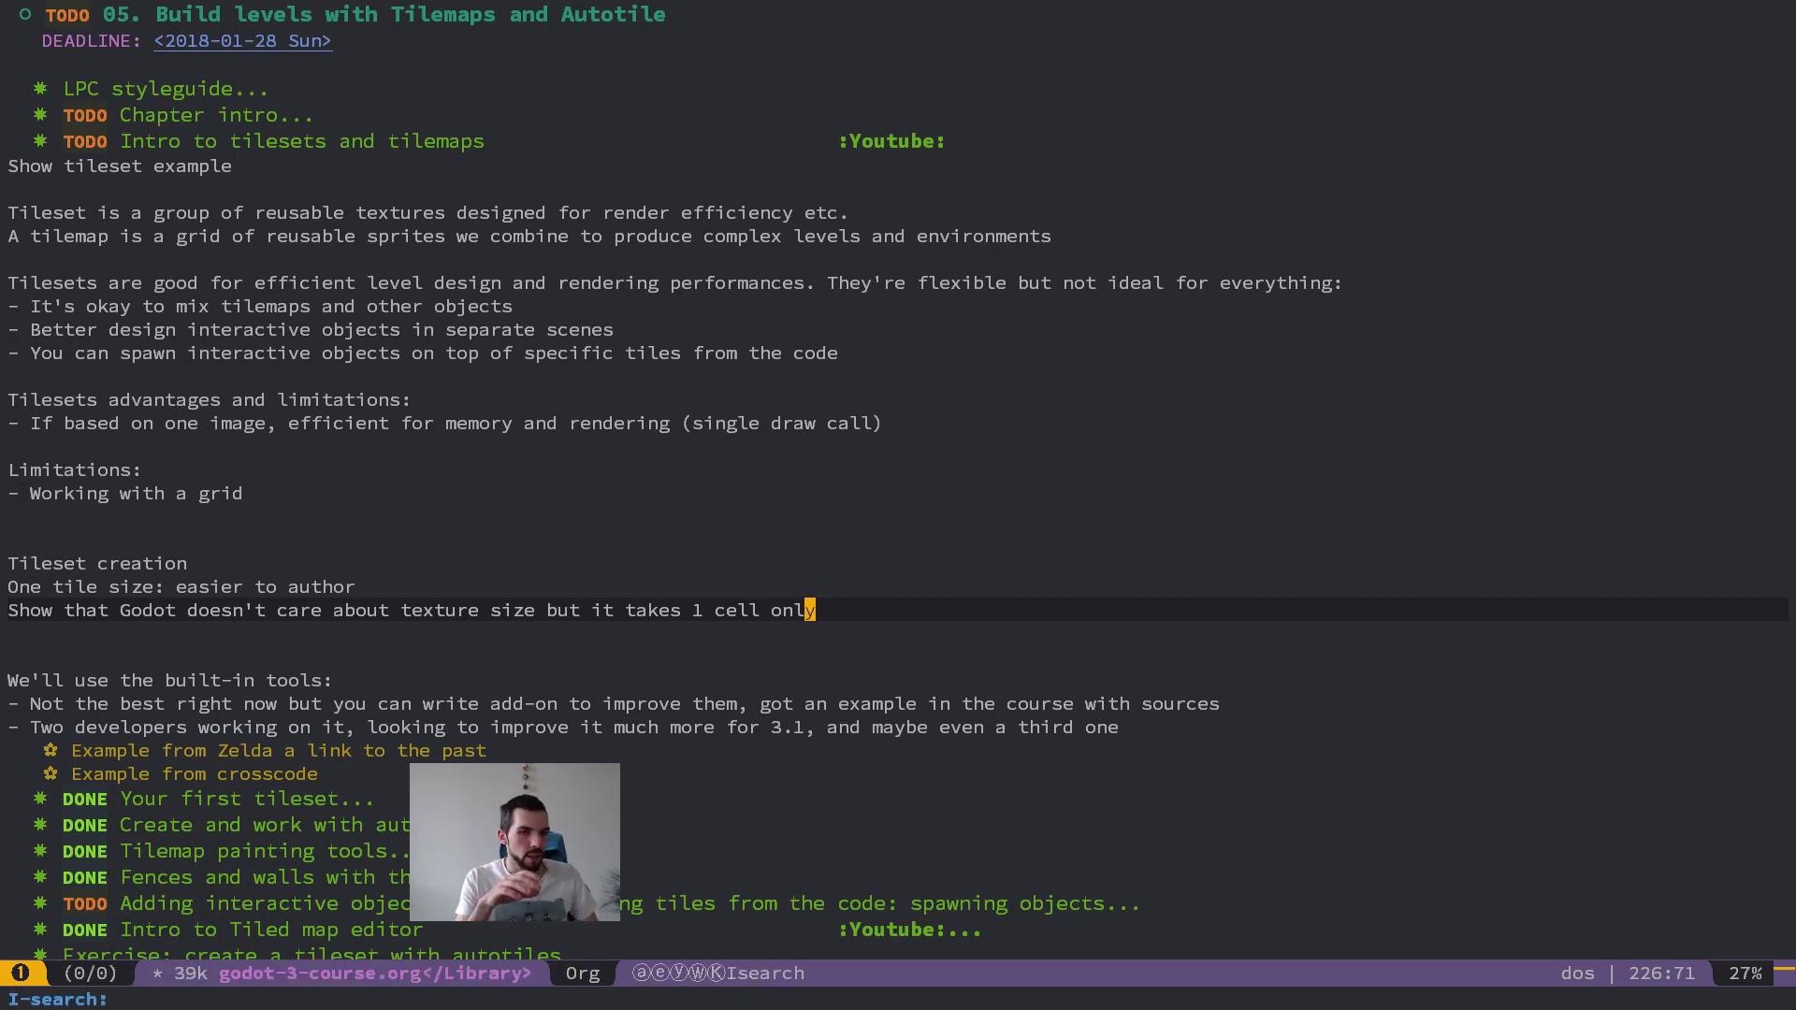
{"action": "key", "text": "ctrl+g"}
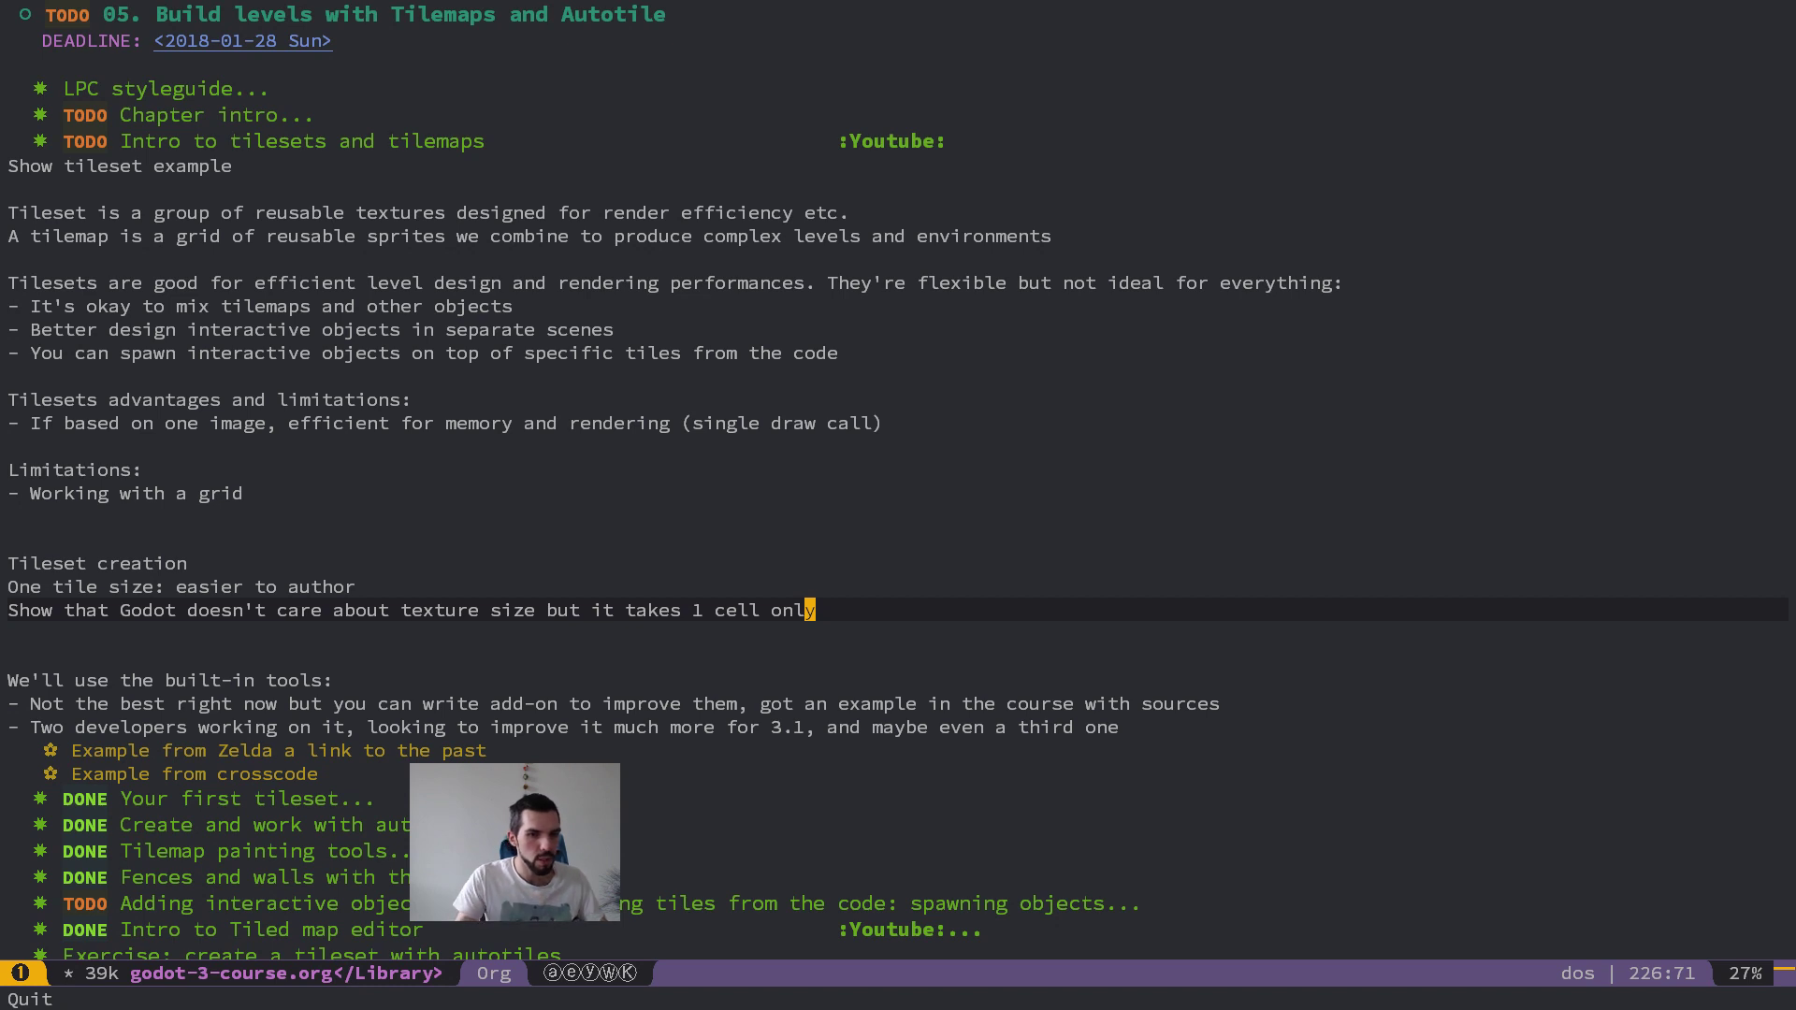
{"action": "key", "text": "alt+Tab"}
{"action": "left_click", "coordinate": [896, 334]}
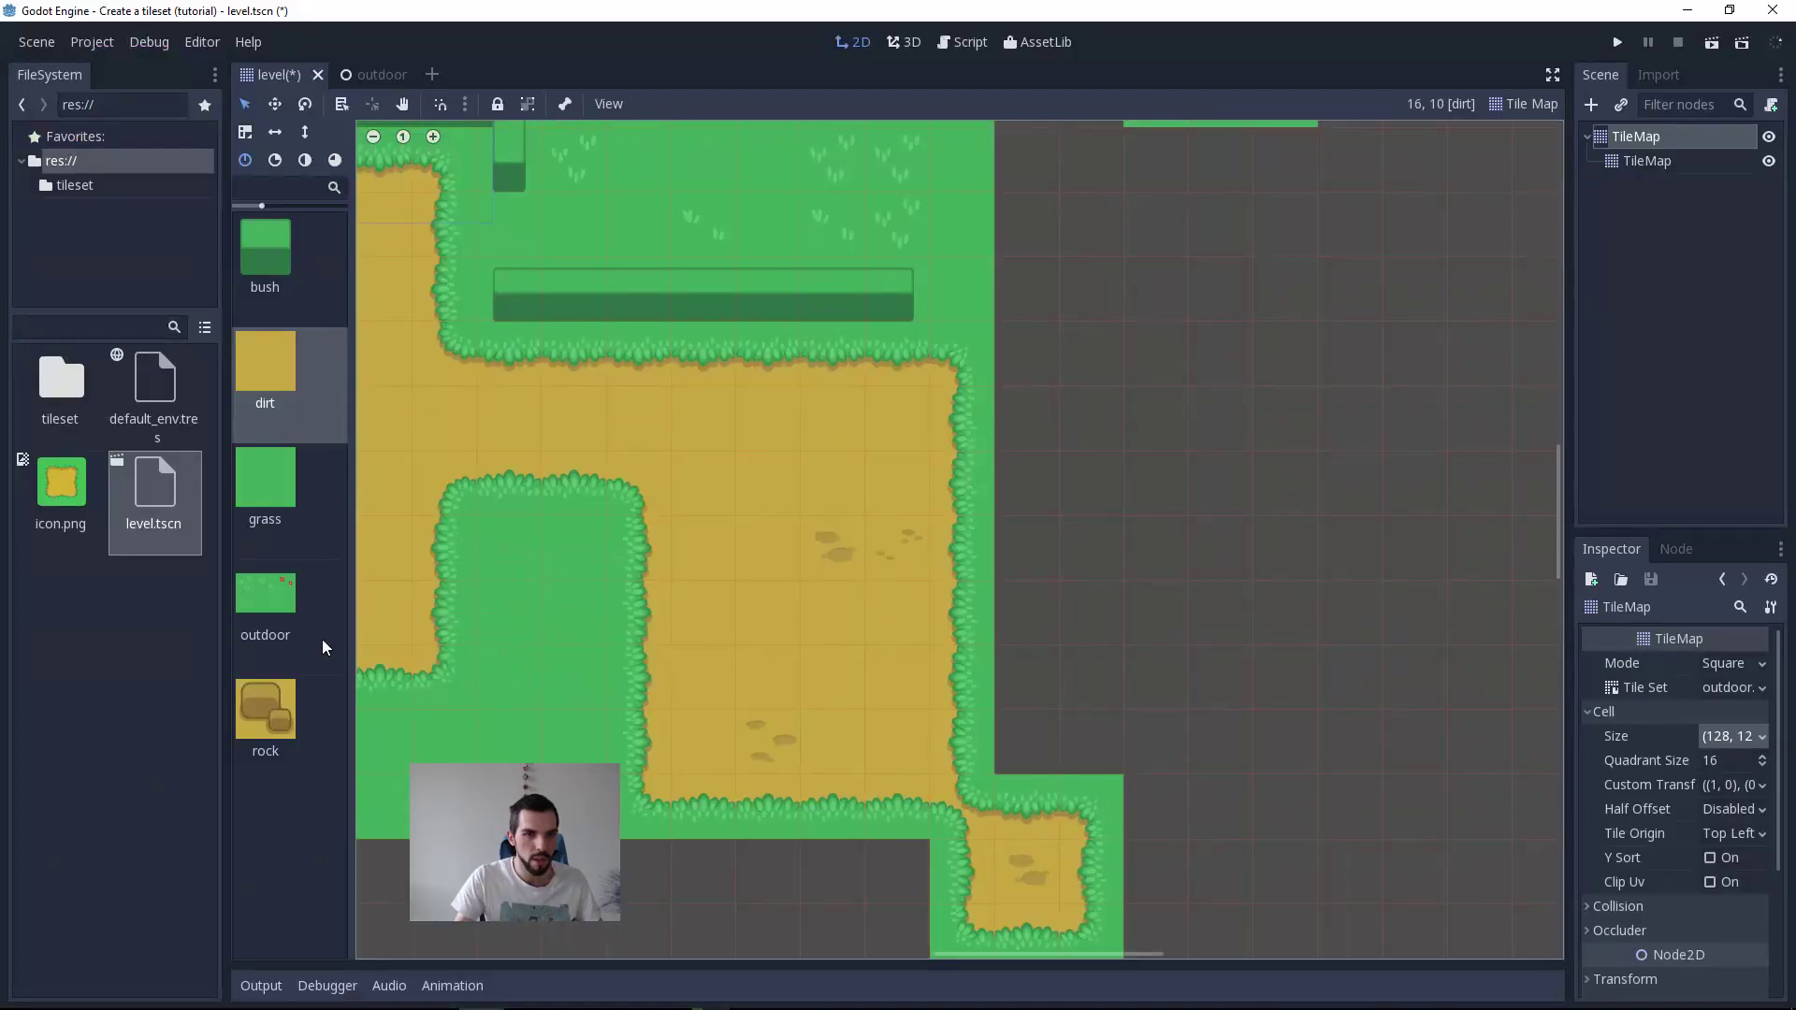
{"action": "scroll", "coordinate": [929, 344], "scroll_direction": "down", "scroll_amount": 1}
{"action": "left_click", "coordinate": [1084, 351]}
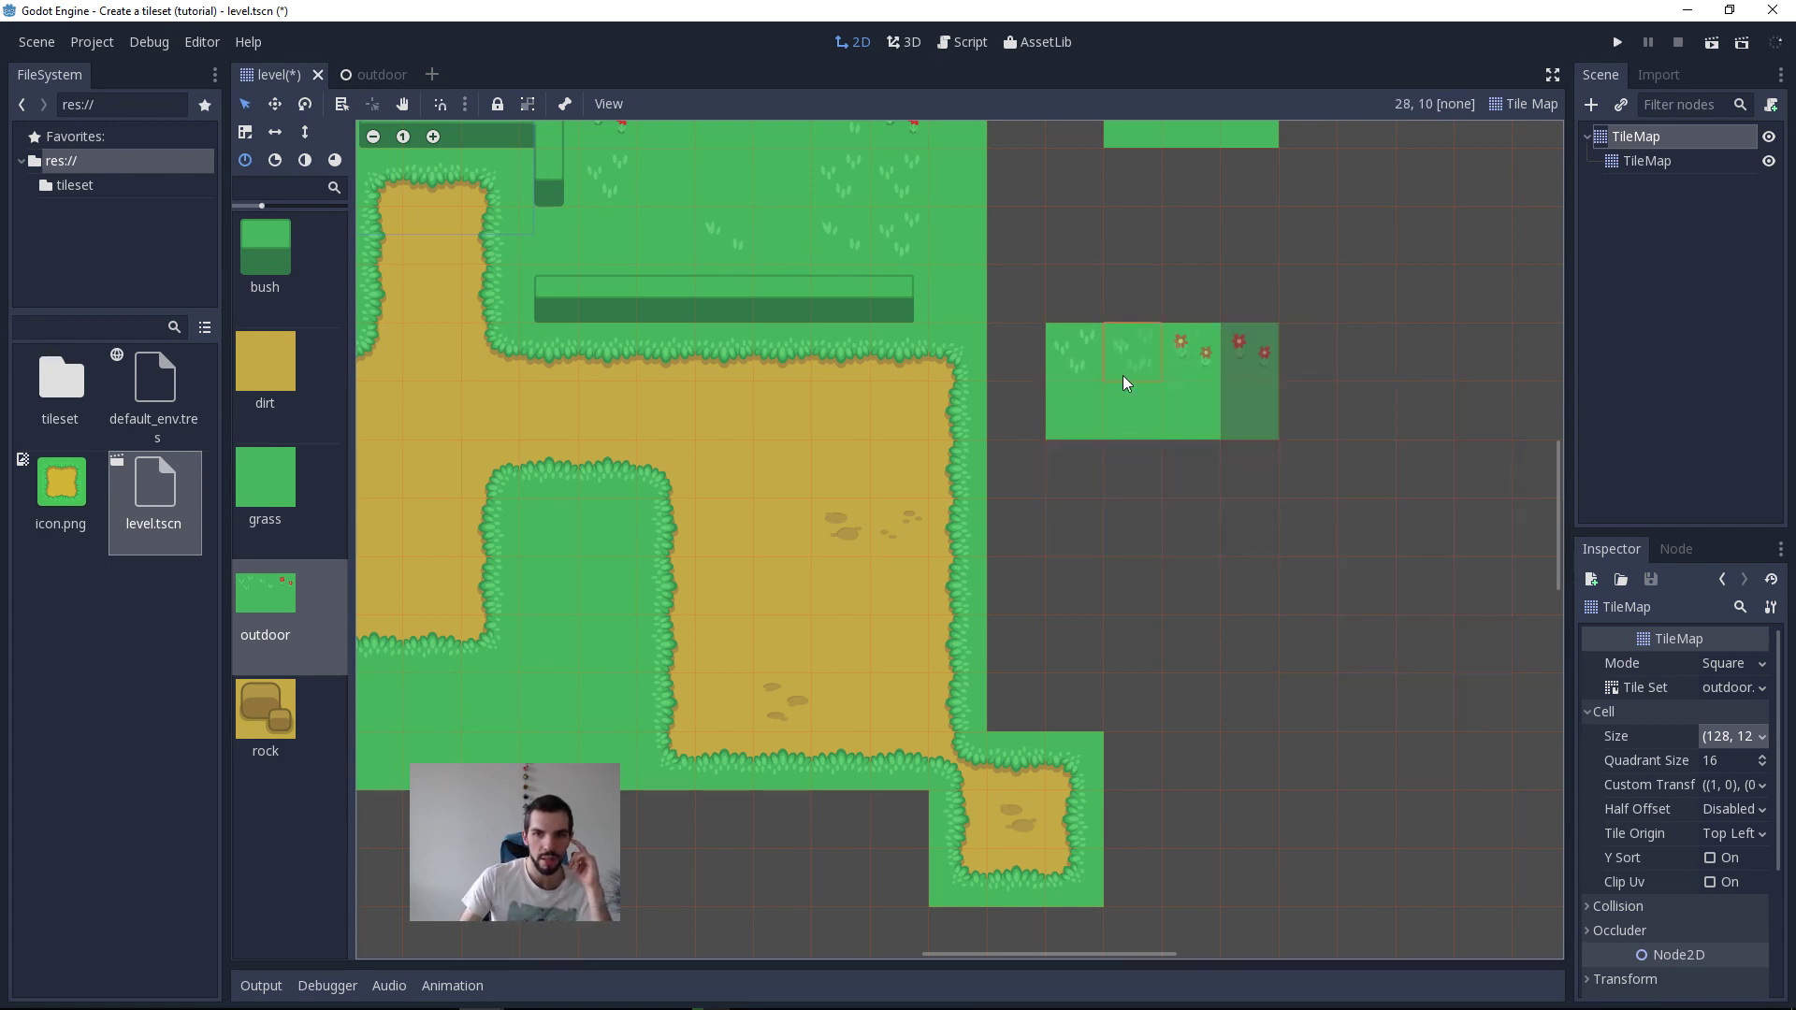
{"action": "right_click", "coordinate": [1080, 352]}
{"action": "left_click", "coordinate": [1134, 354]}
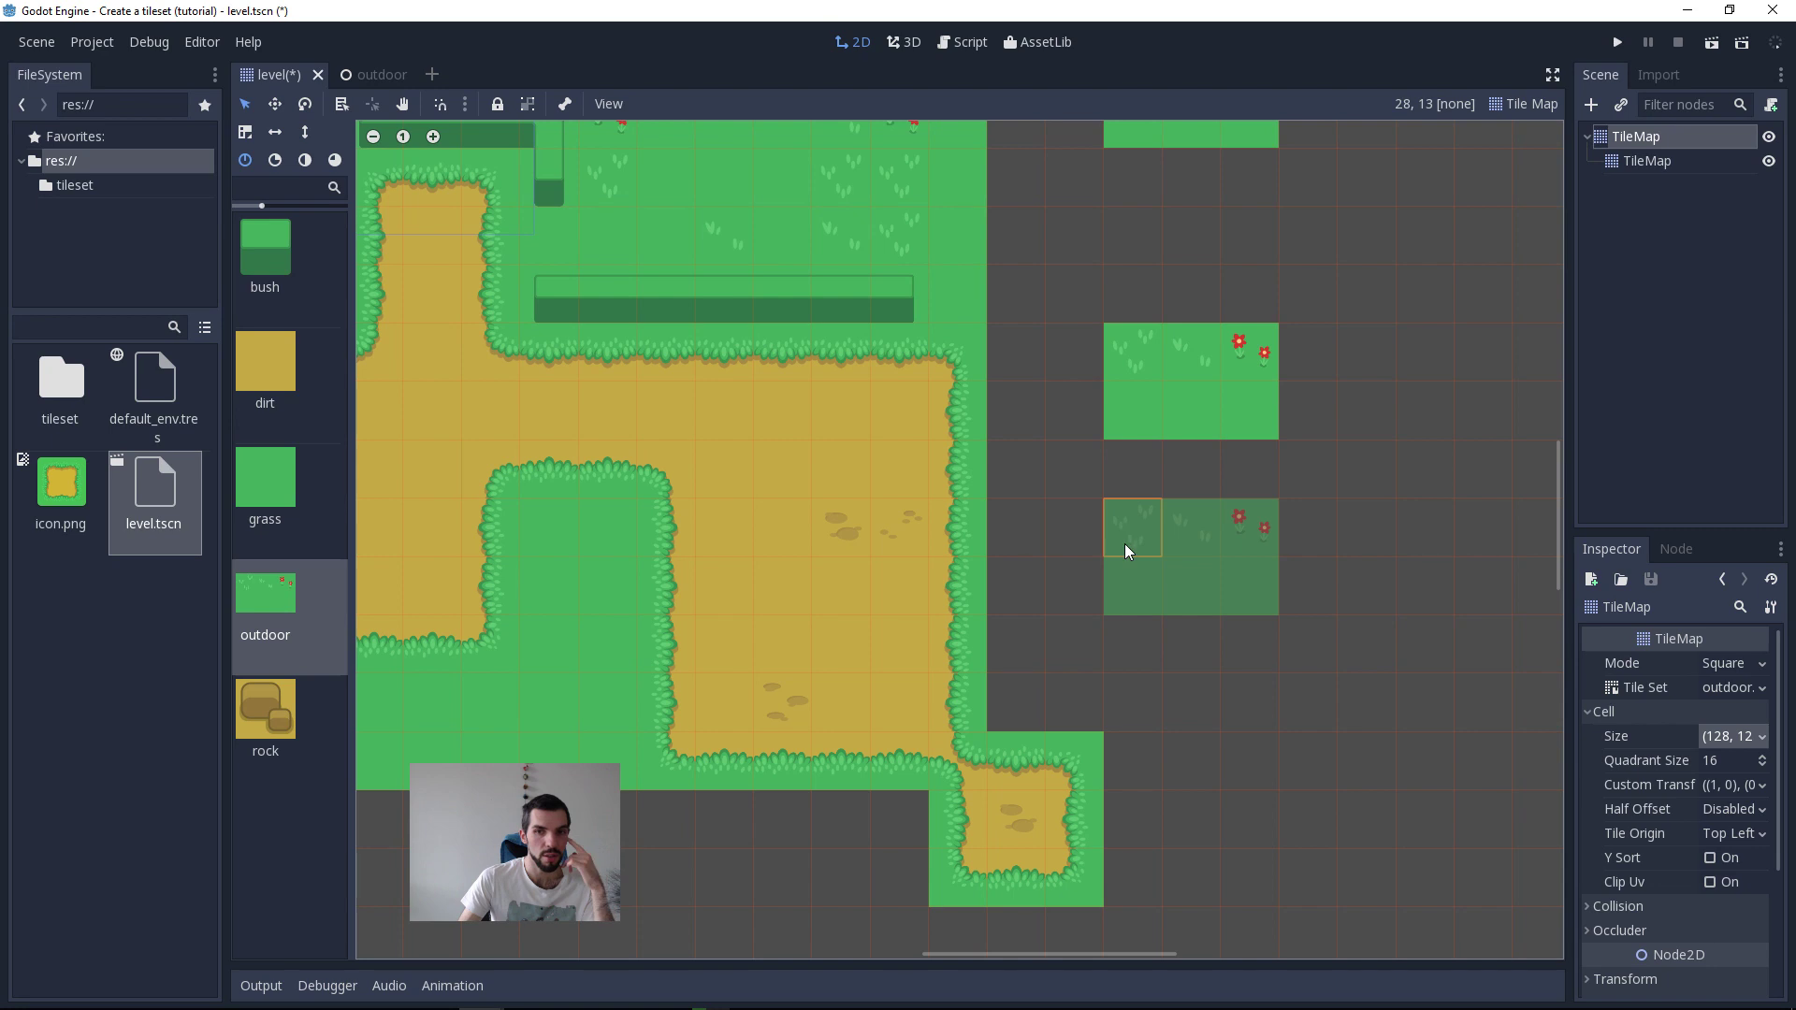
{"action": "right_click", "coordinate": [1138, 374]}
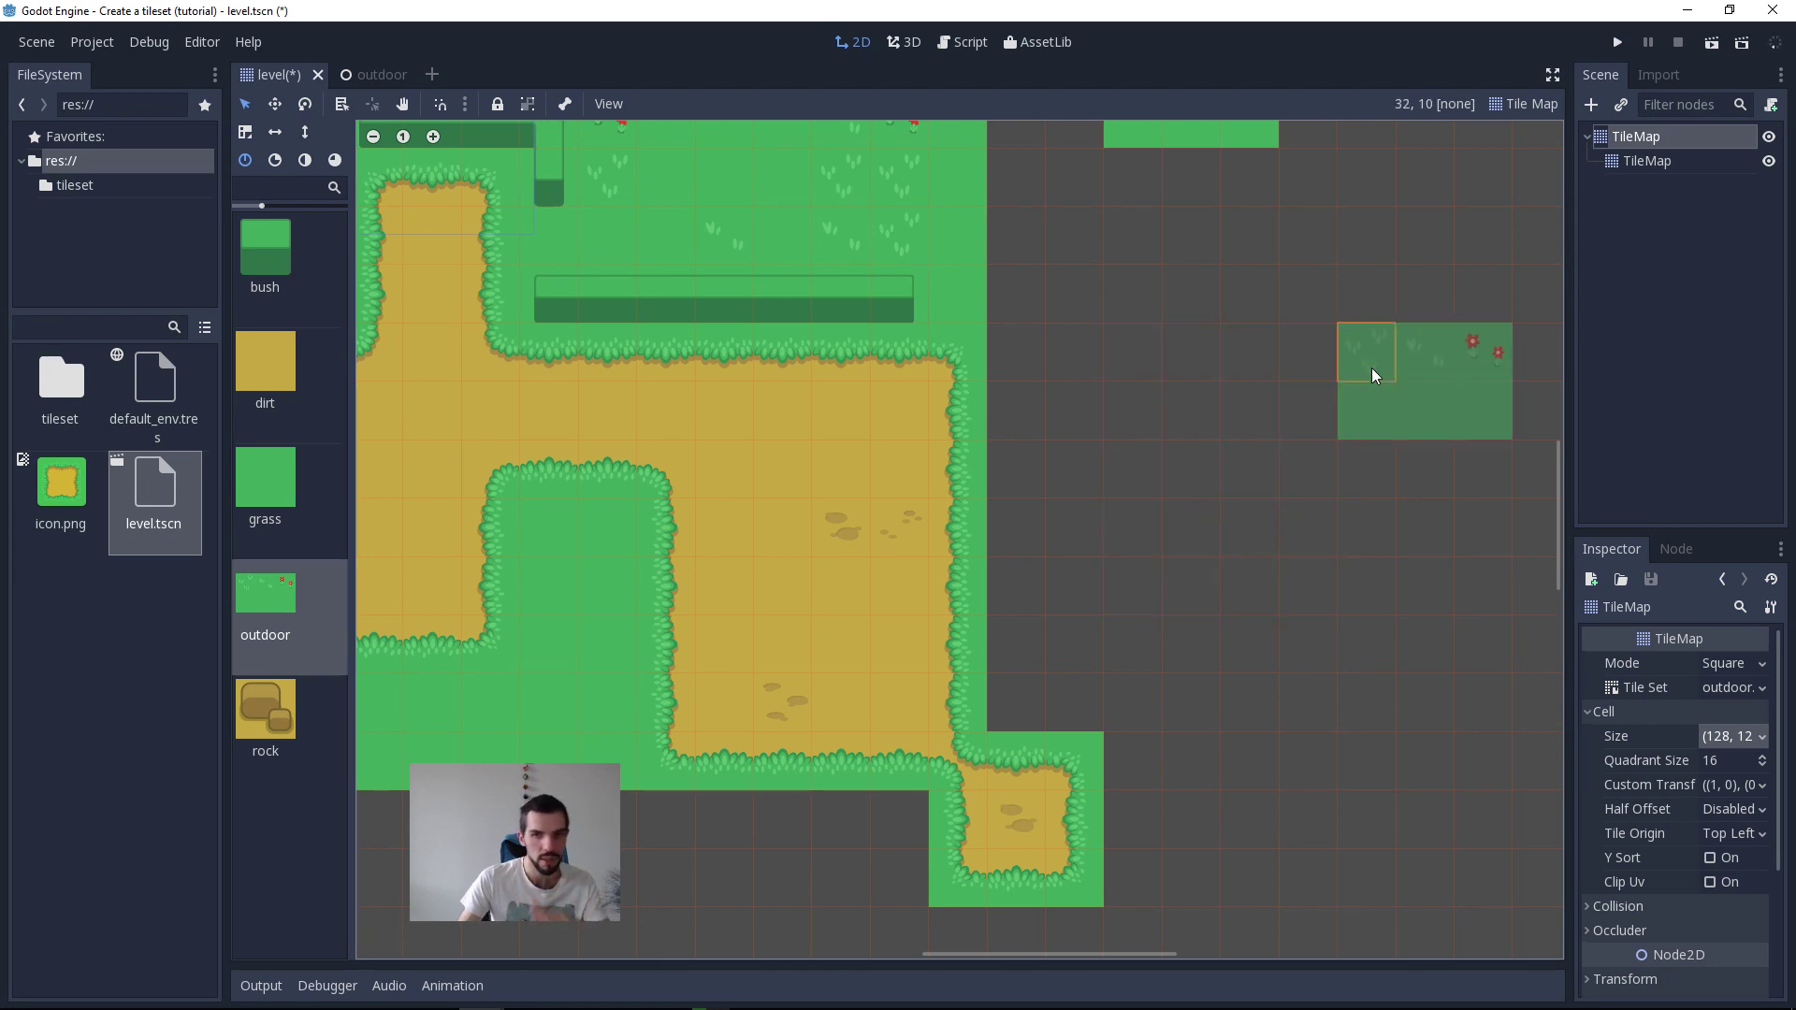
{"action": "middle_click_drag", "start_coordinate": [1206, 530], "coordinate": [1195, 584]}
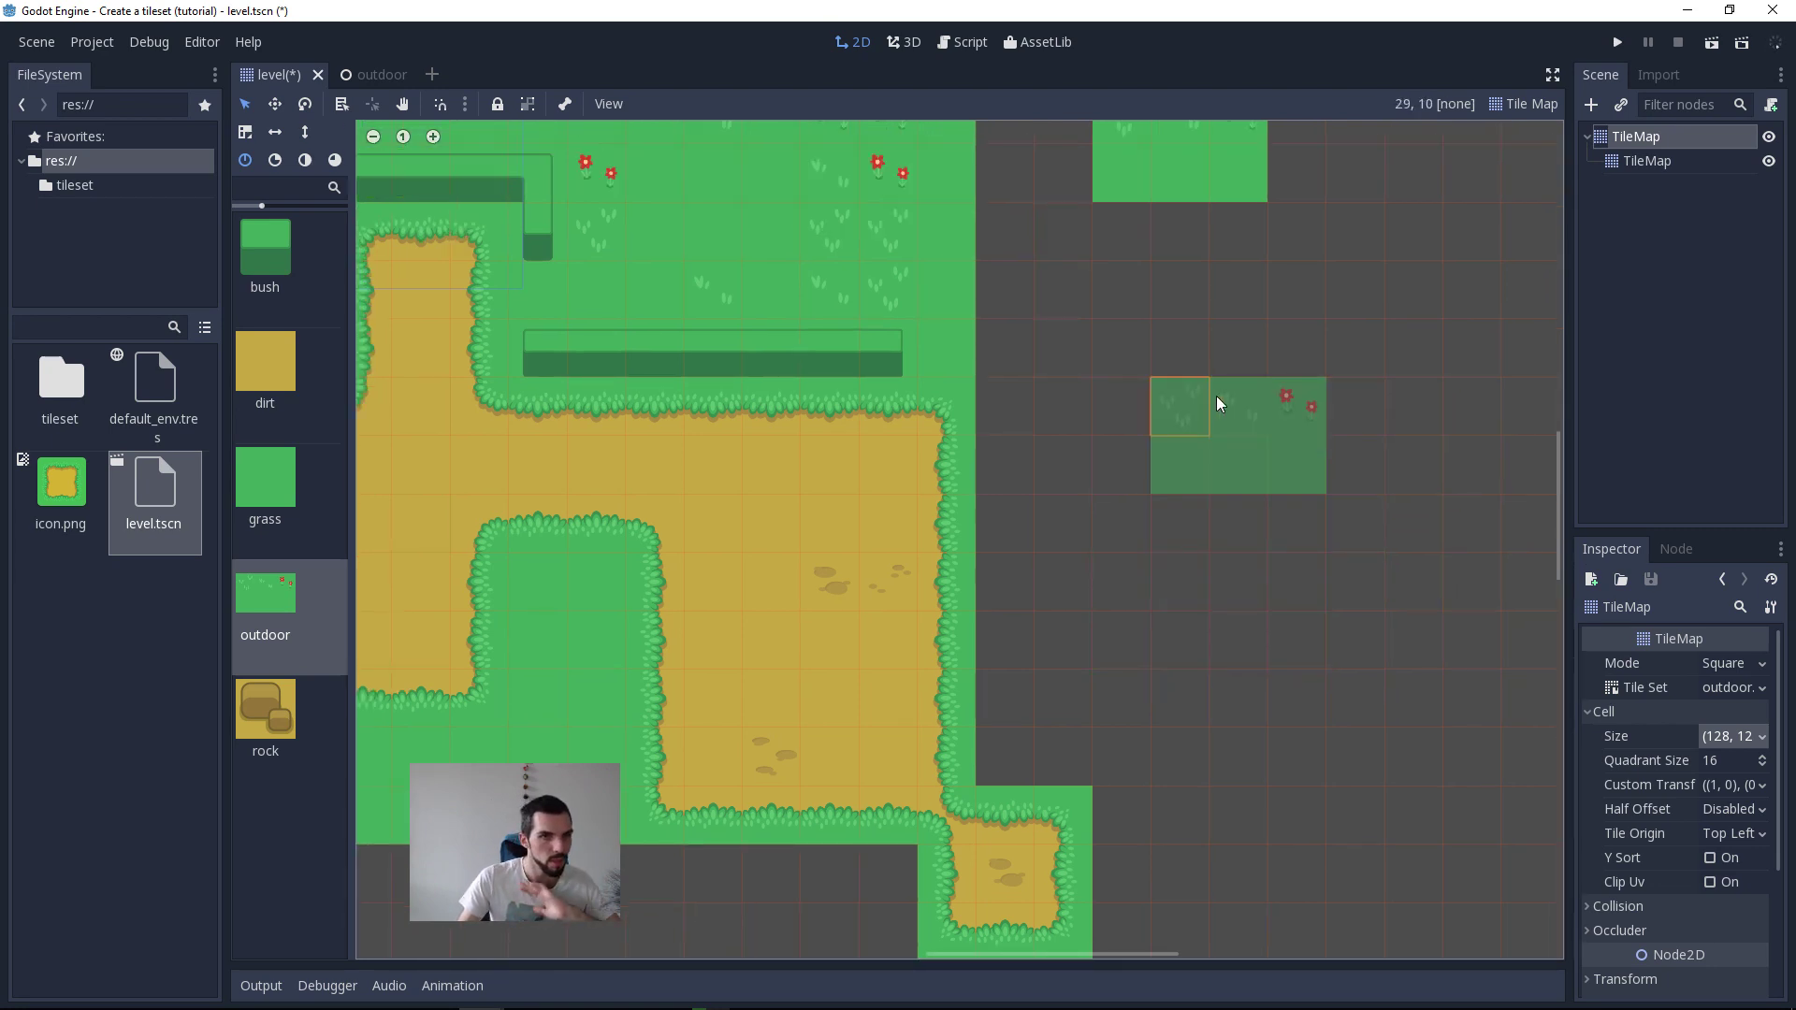
Step: Return to the course notes and add the line "Use grid and separation -> show AD and Krita" under the texture size note
{"action": "key", "text": "alt+Tab"}
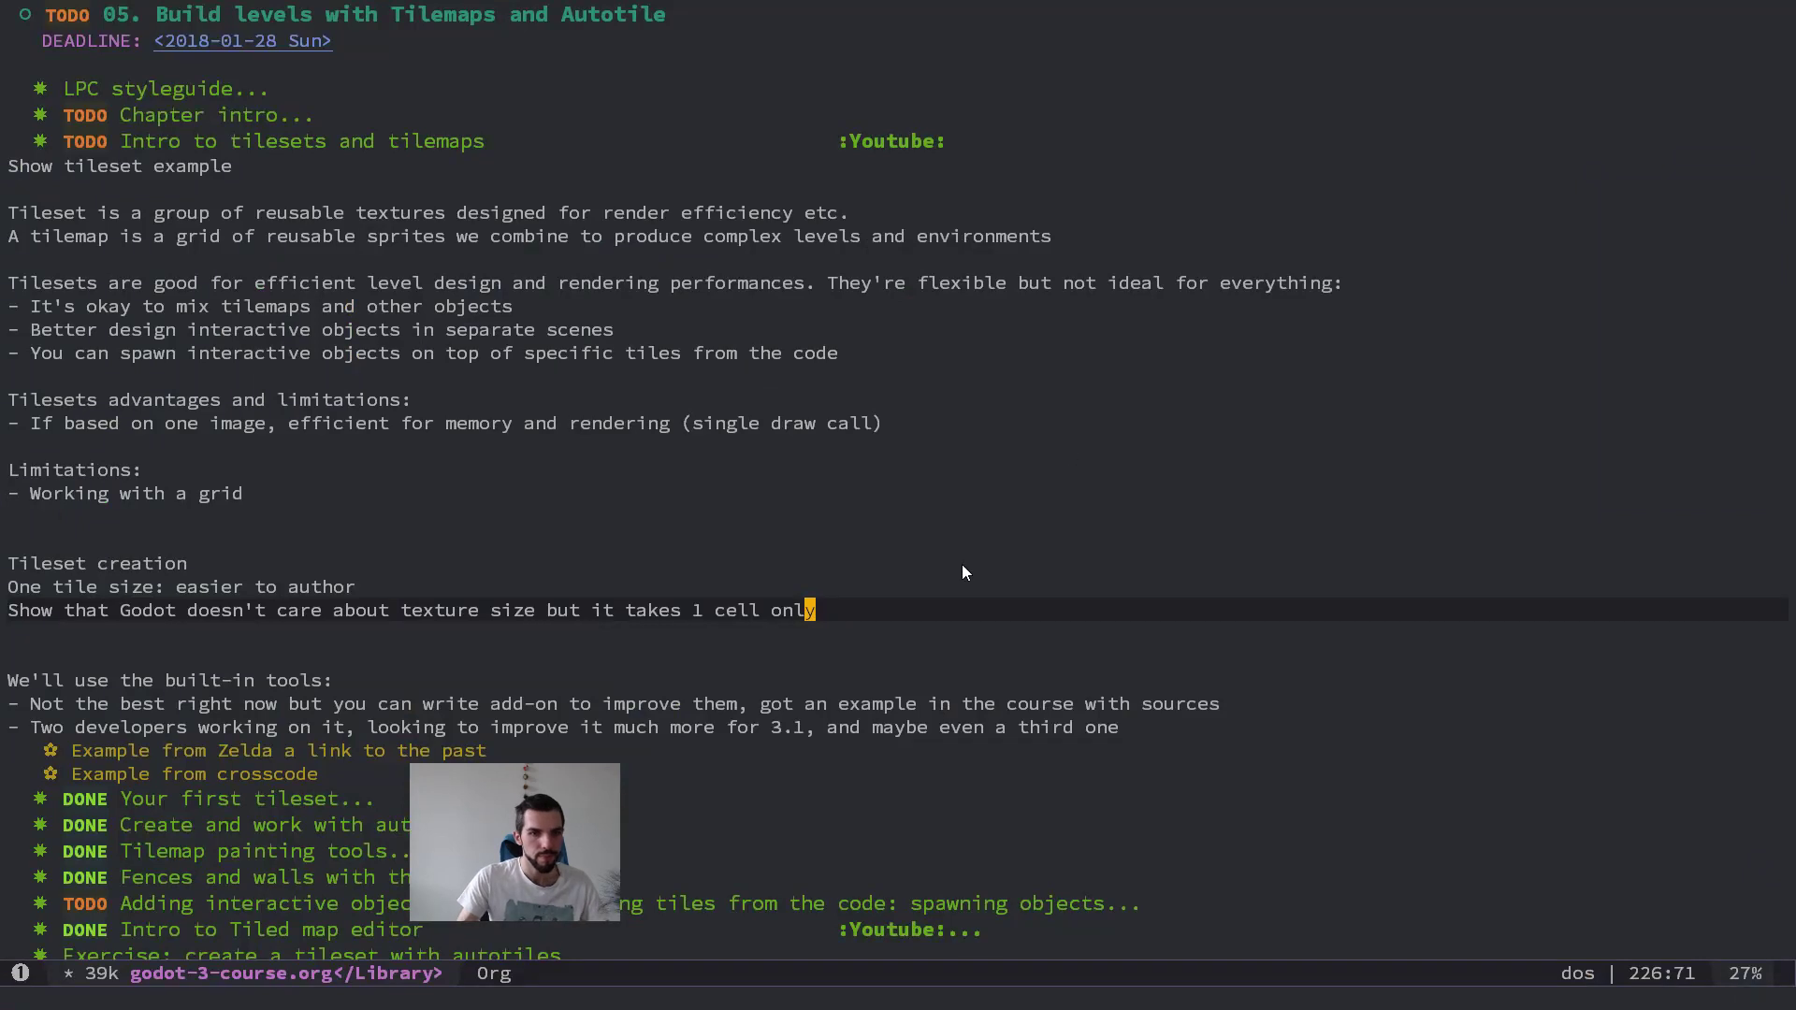
{"action": "key", "text": "o"}
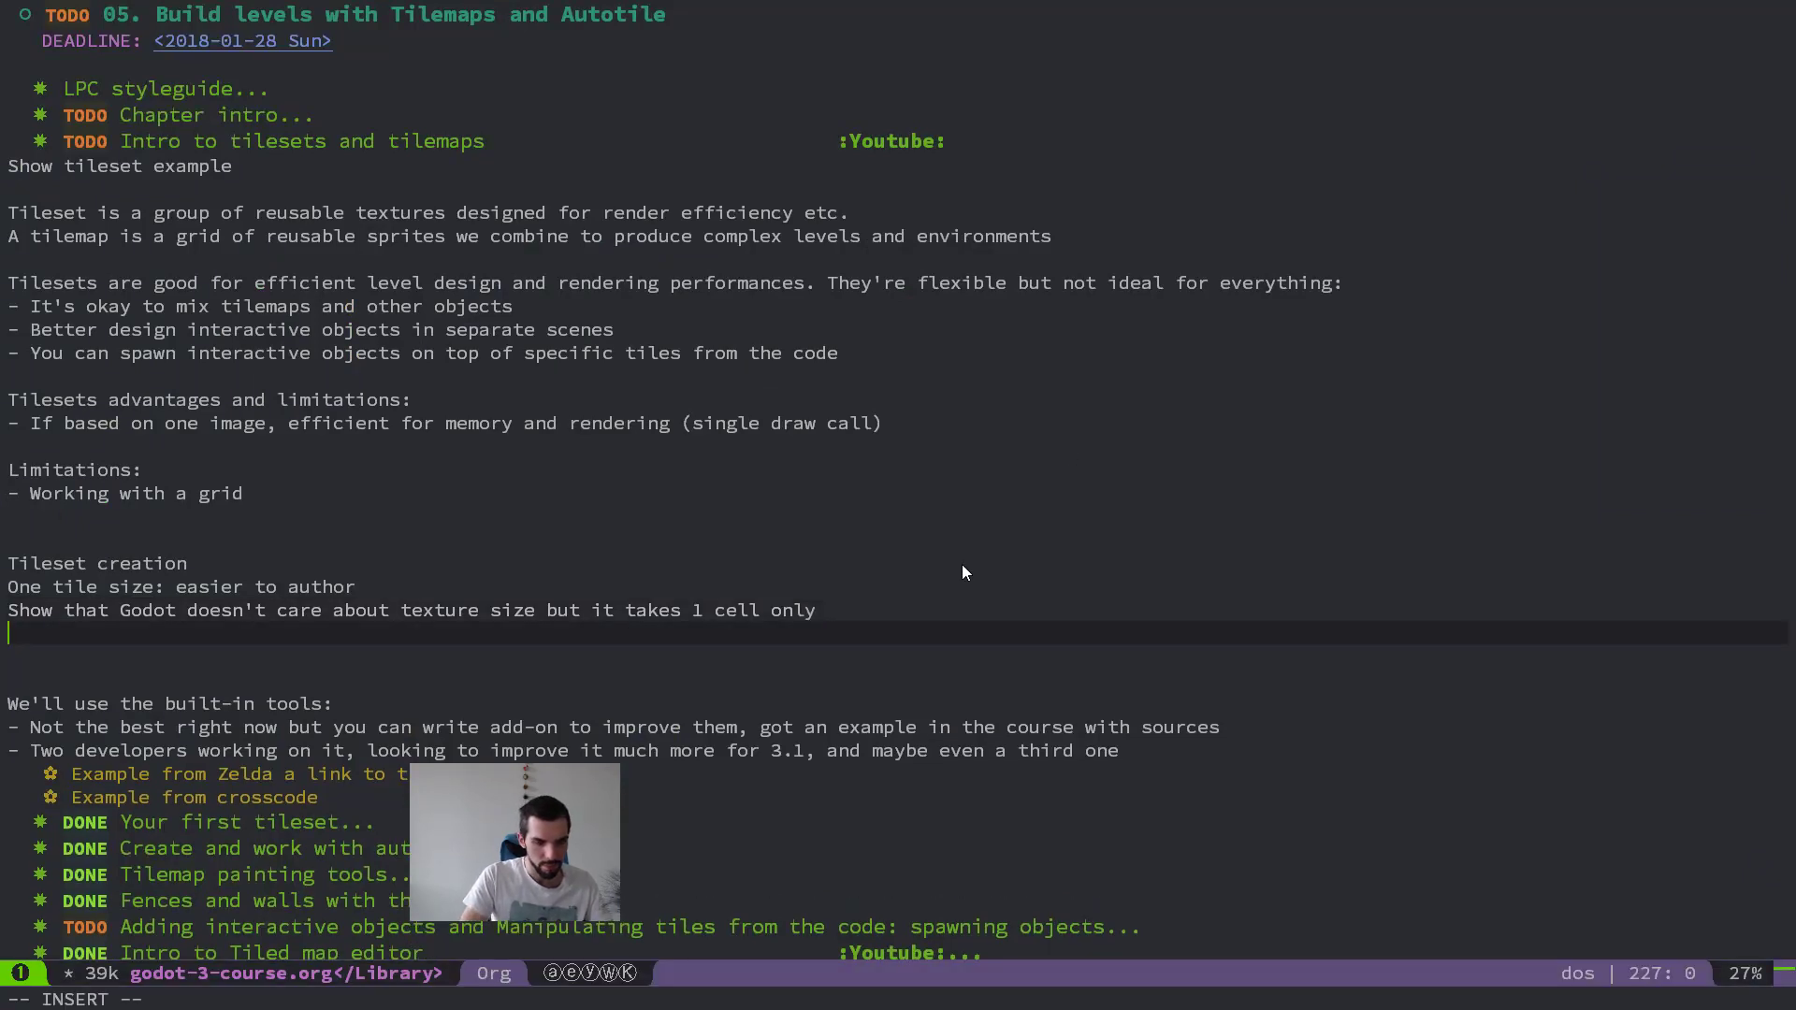
{"action": "type", "text": "Use grid a"}
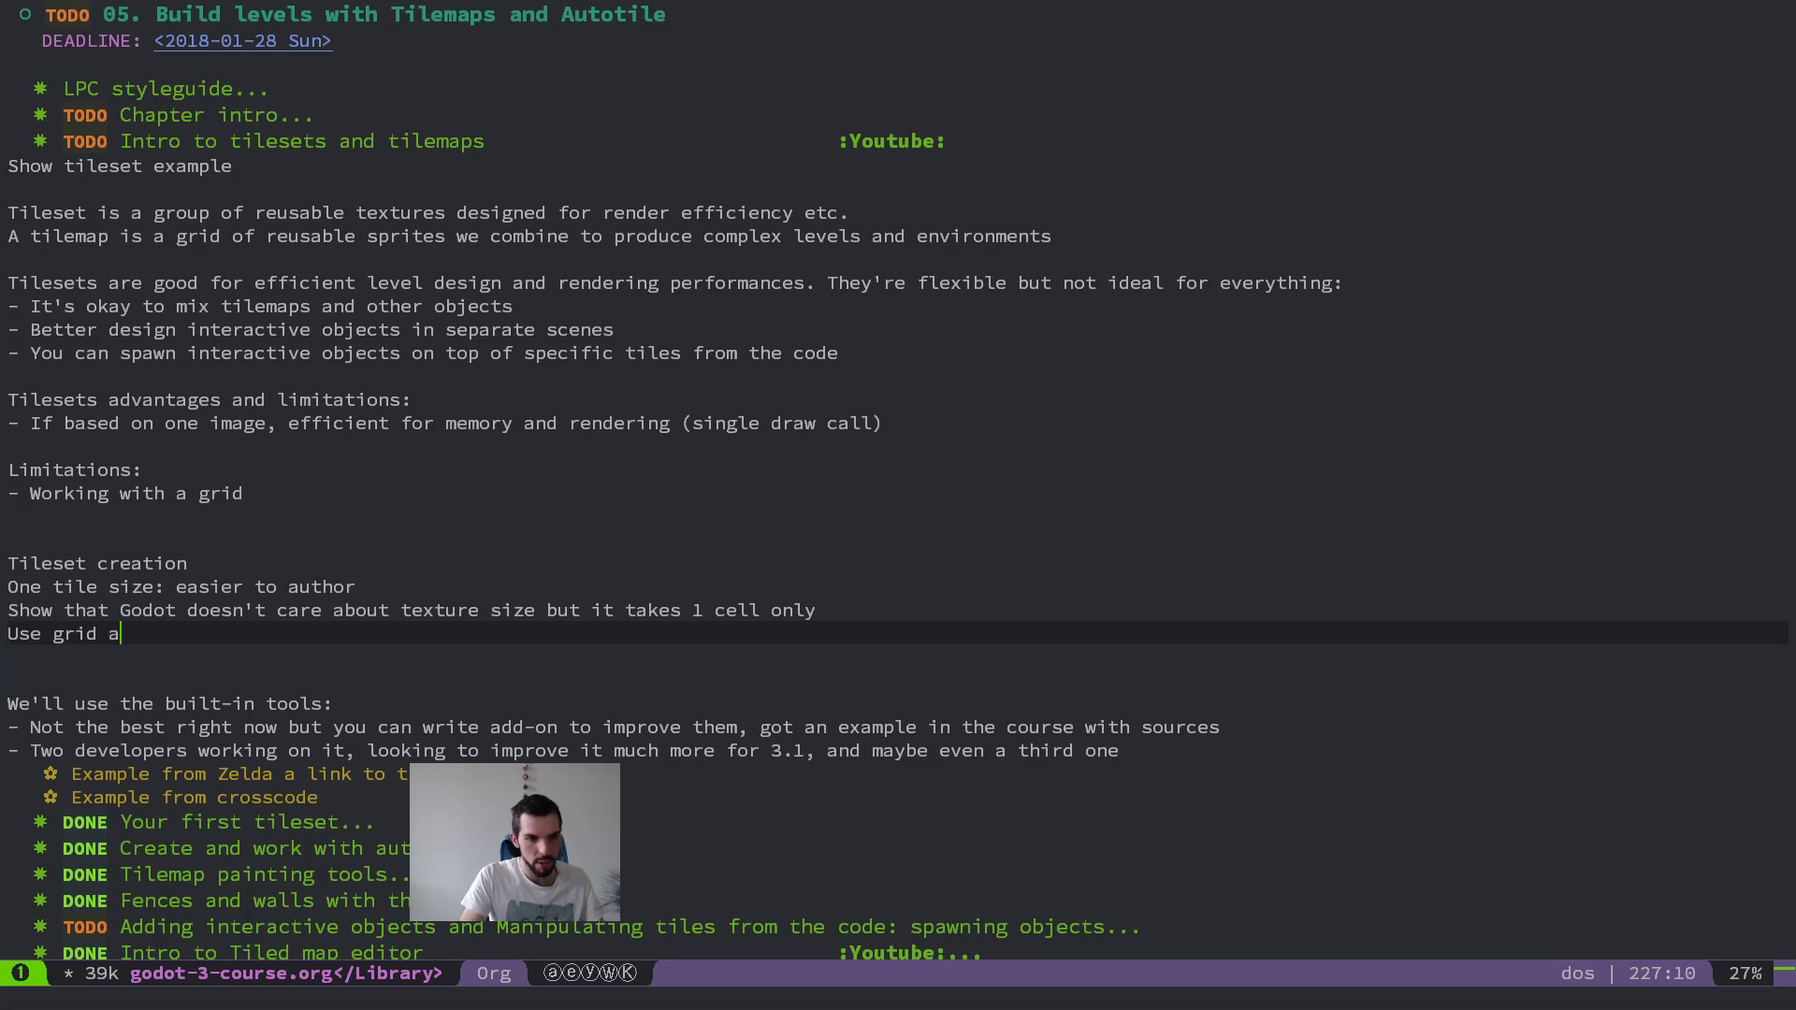
{"action": "type", "text": "nd separation -> show AD and Krita"}
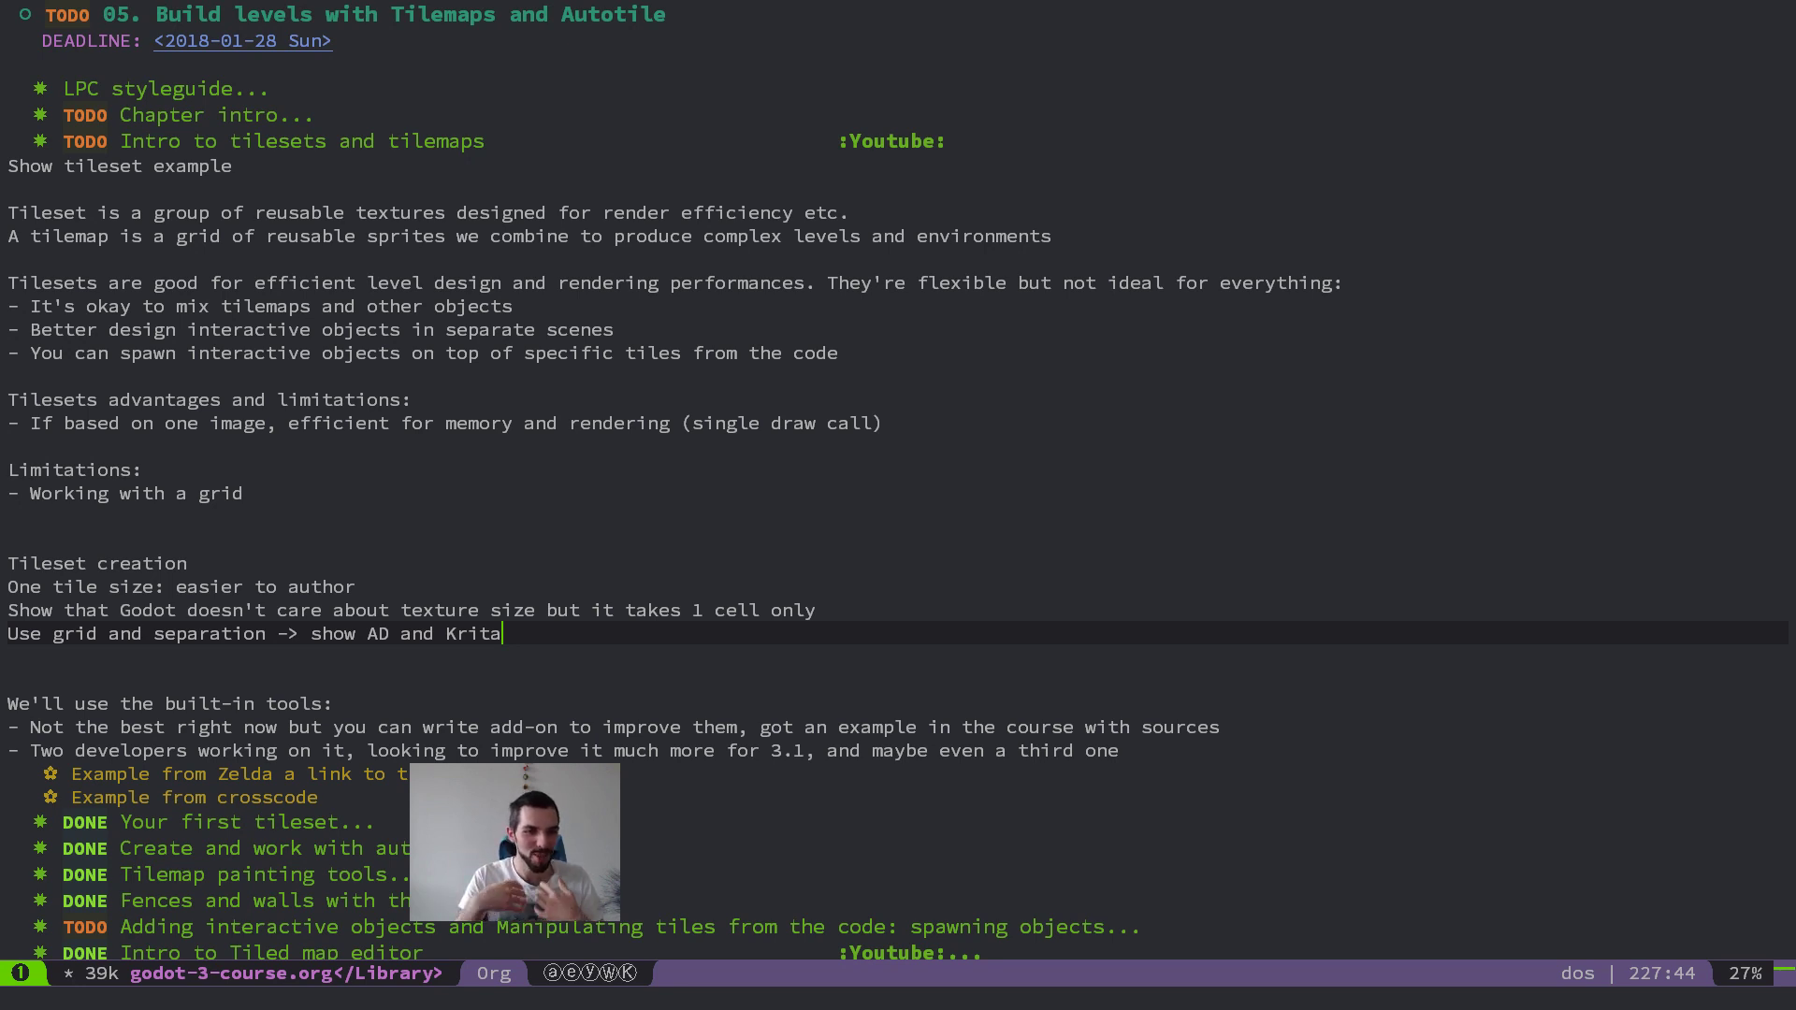
Step: Add the lines "Autotile organization" and "Pack in one texture -> file layer in Krita" below, and save the notes
{"action": "key", "text": "Return"}
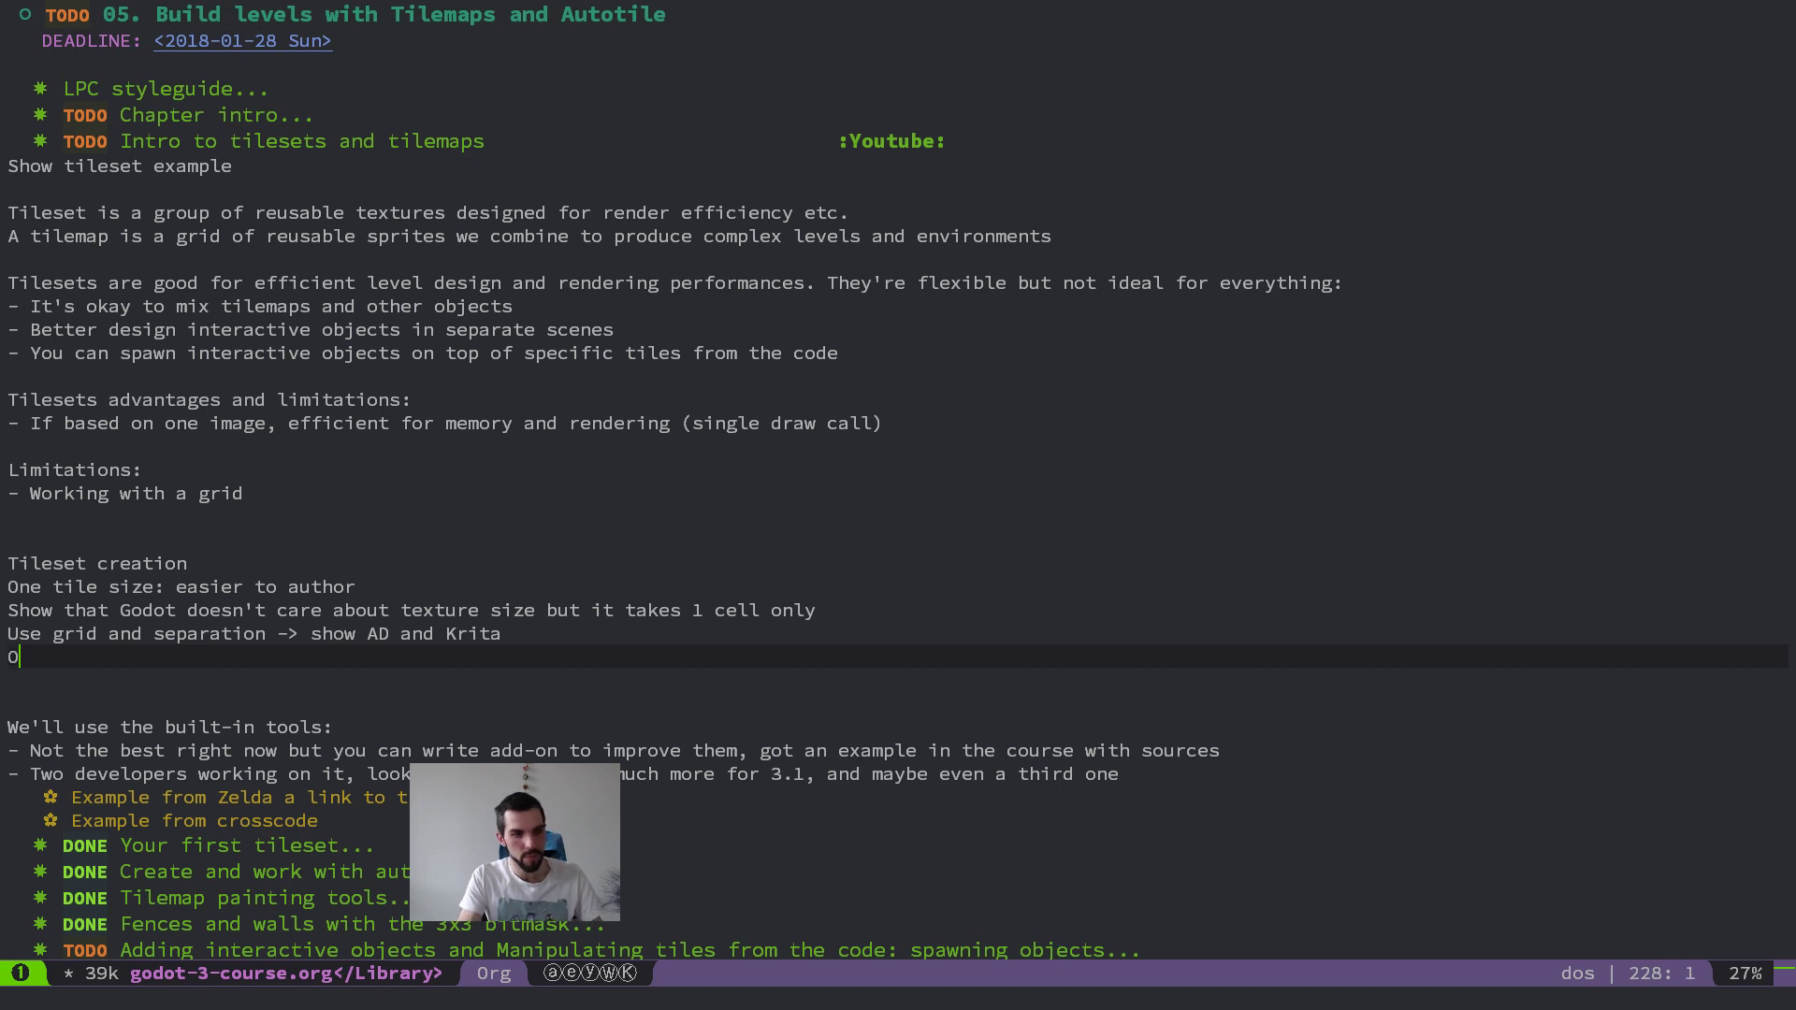
{"action": "type", "text": "utotile organization"}
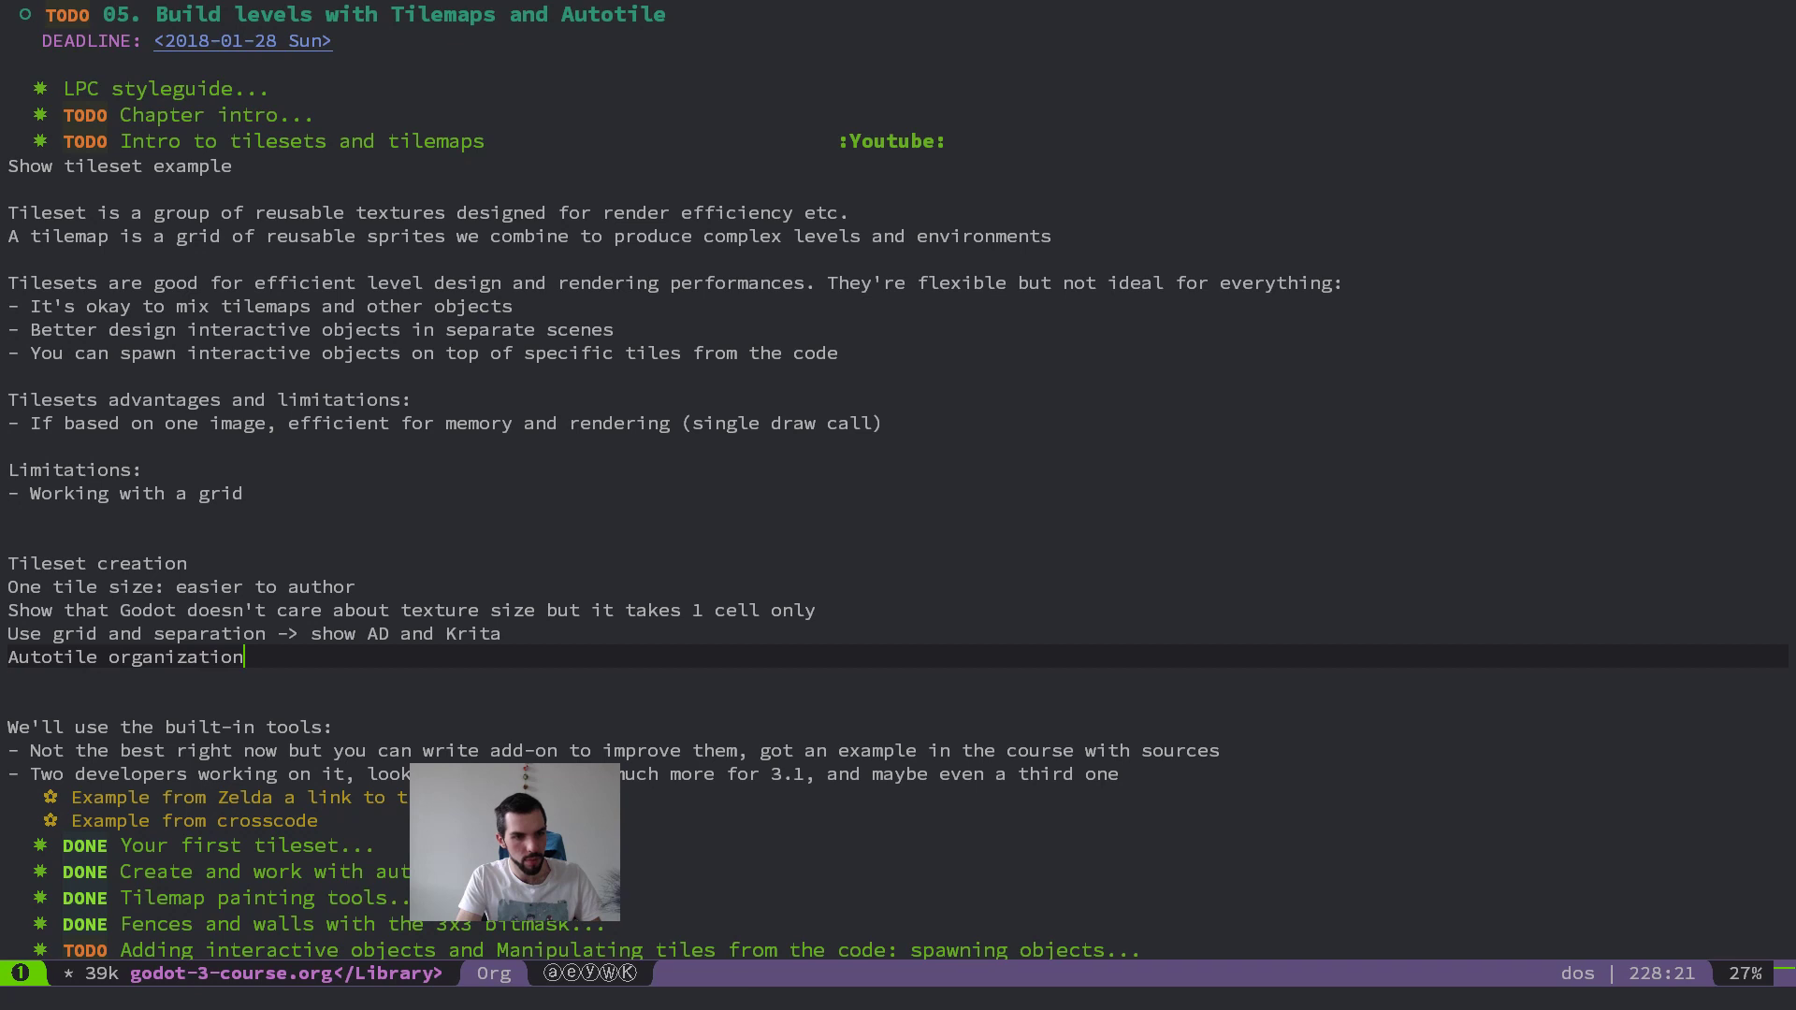
{"action": "key", "text": "Return"}
{"action": "type", "text": "Pack in one text"}
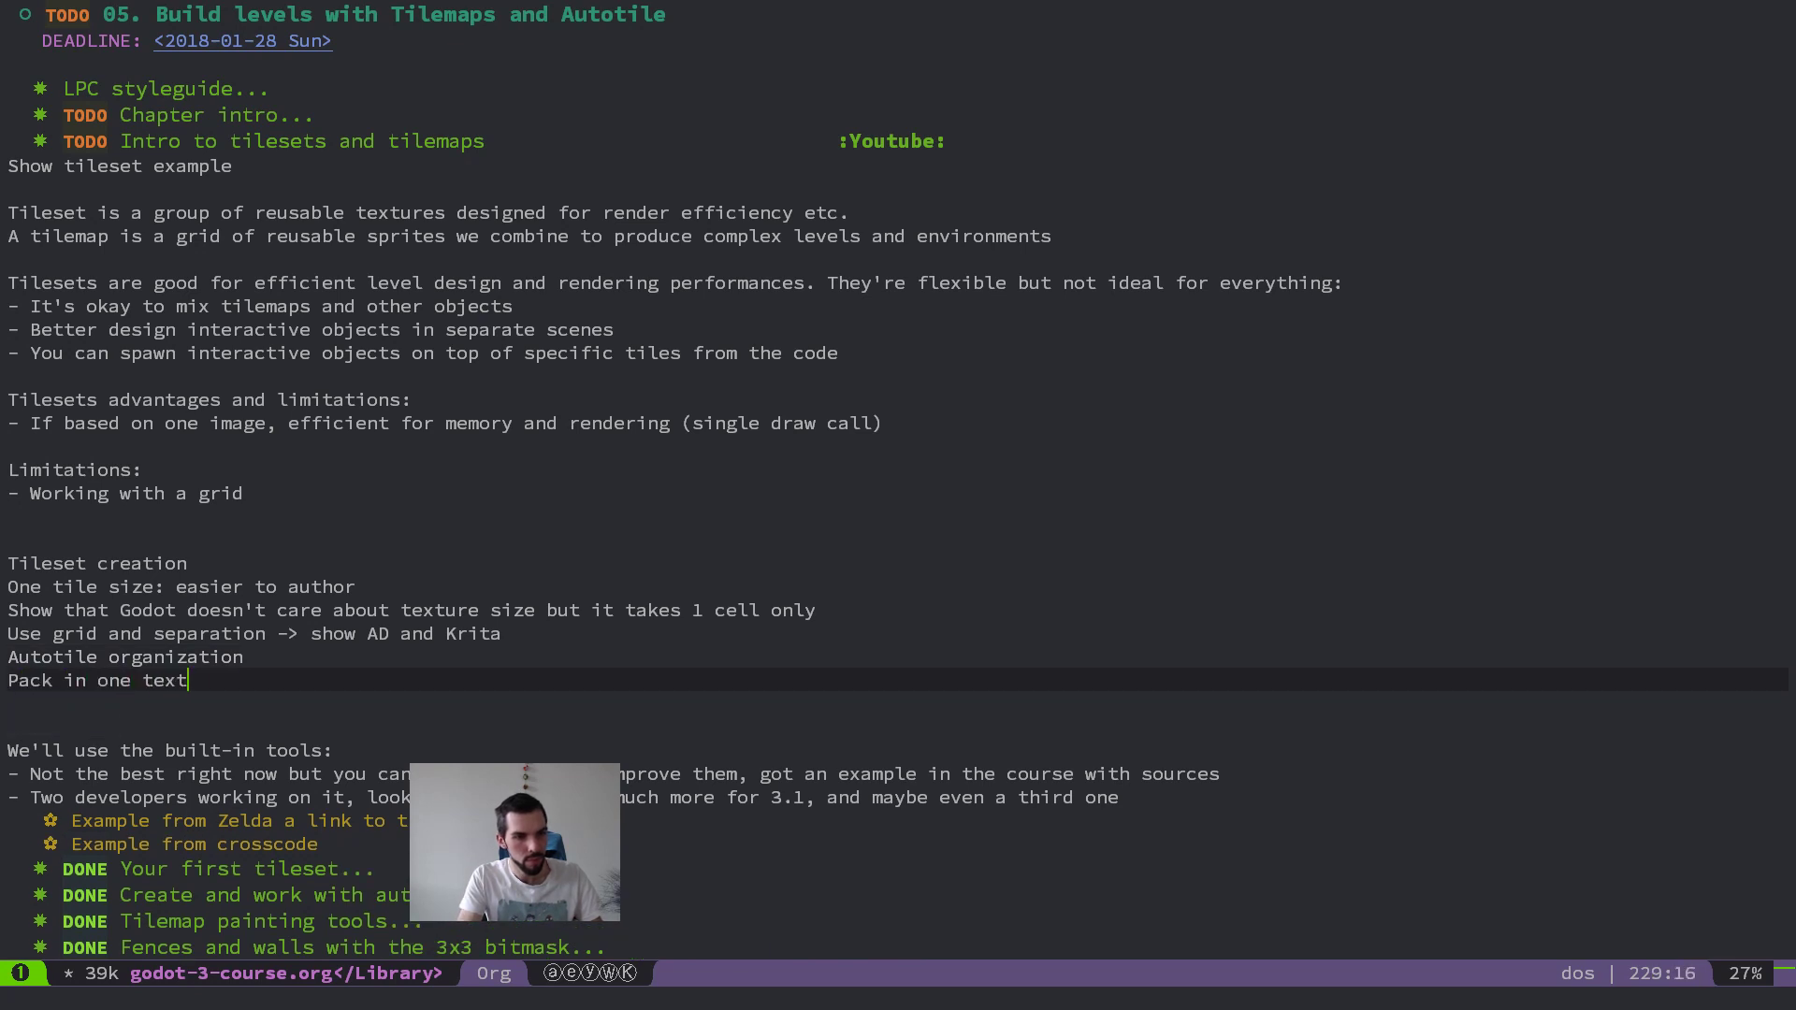
{"action": "type", "text": "ure -> file layer in Krita"}
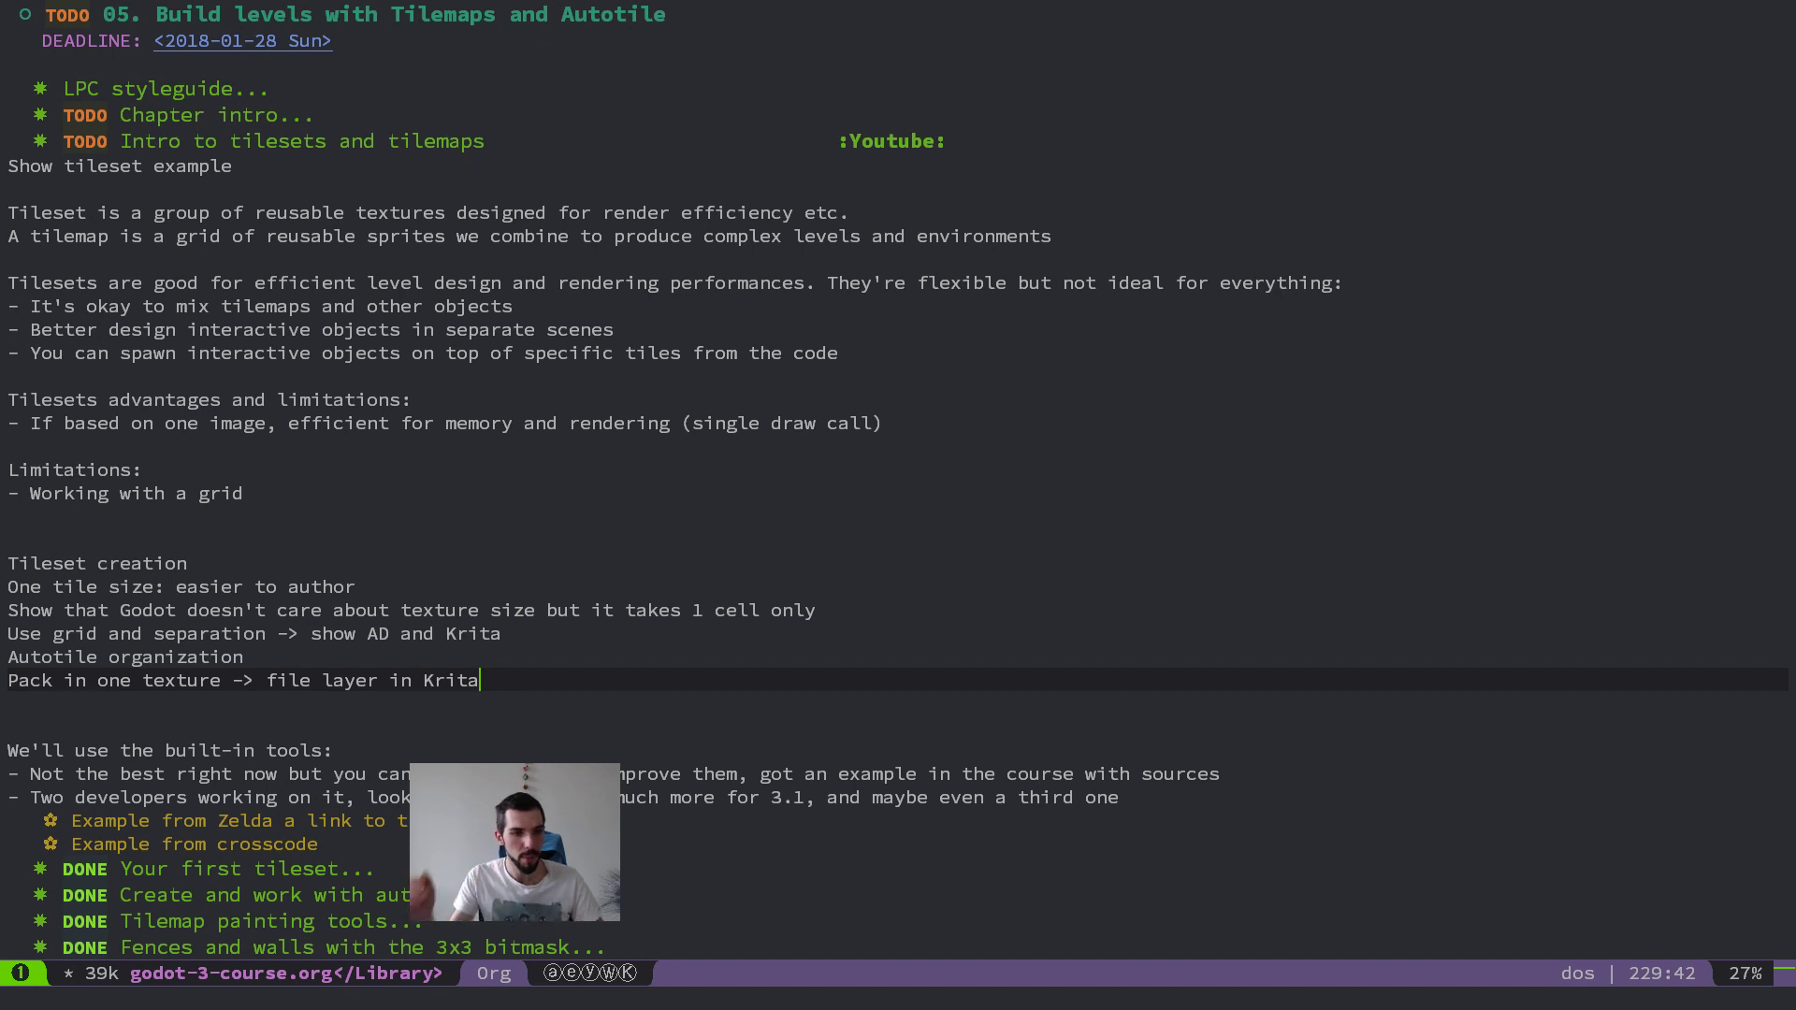
{"action": "key", "text": "Escape"}
{"action": "key", "text": "space"}
{"action": "key", "text": "f"}
{"action": "key", "text": "s"}
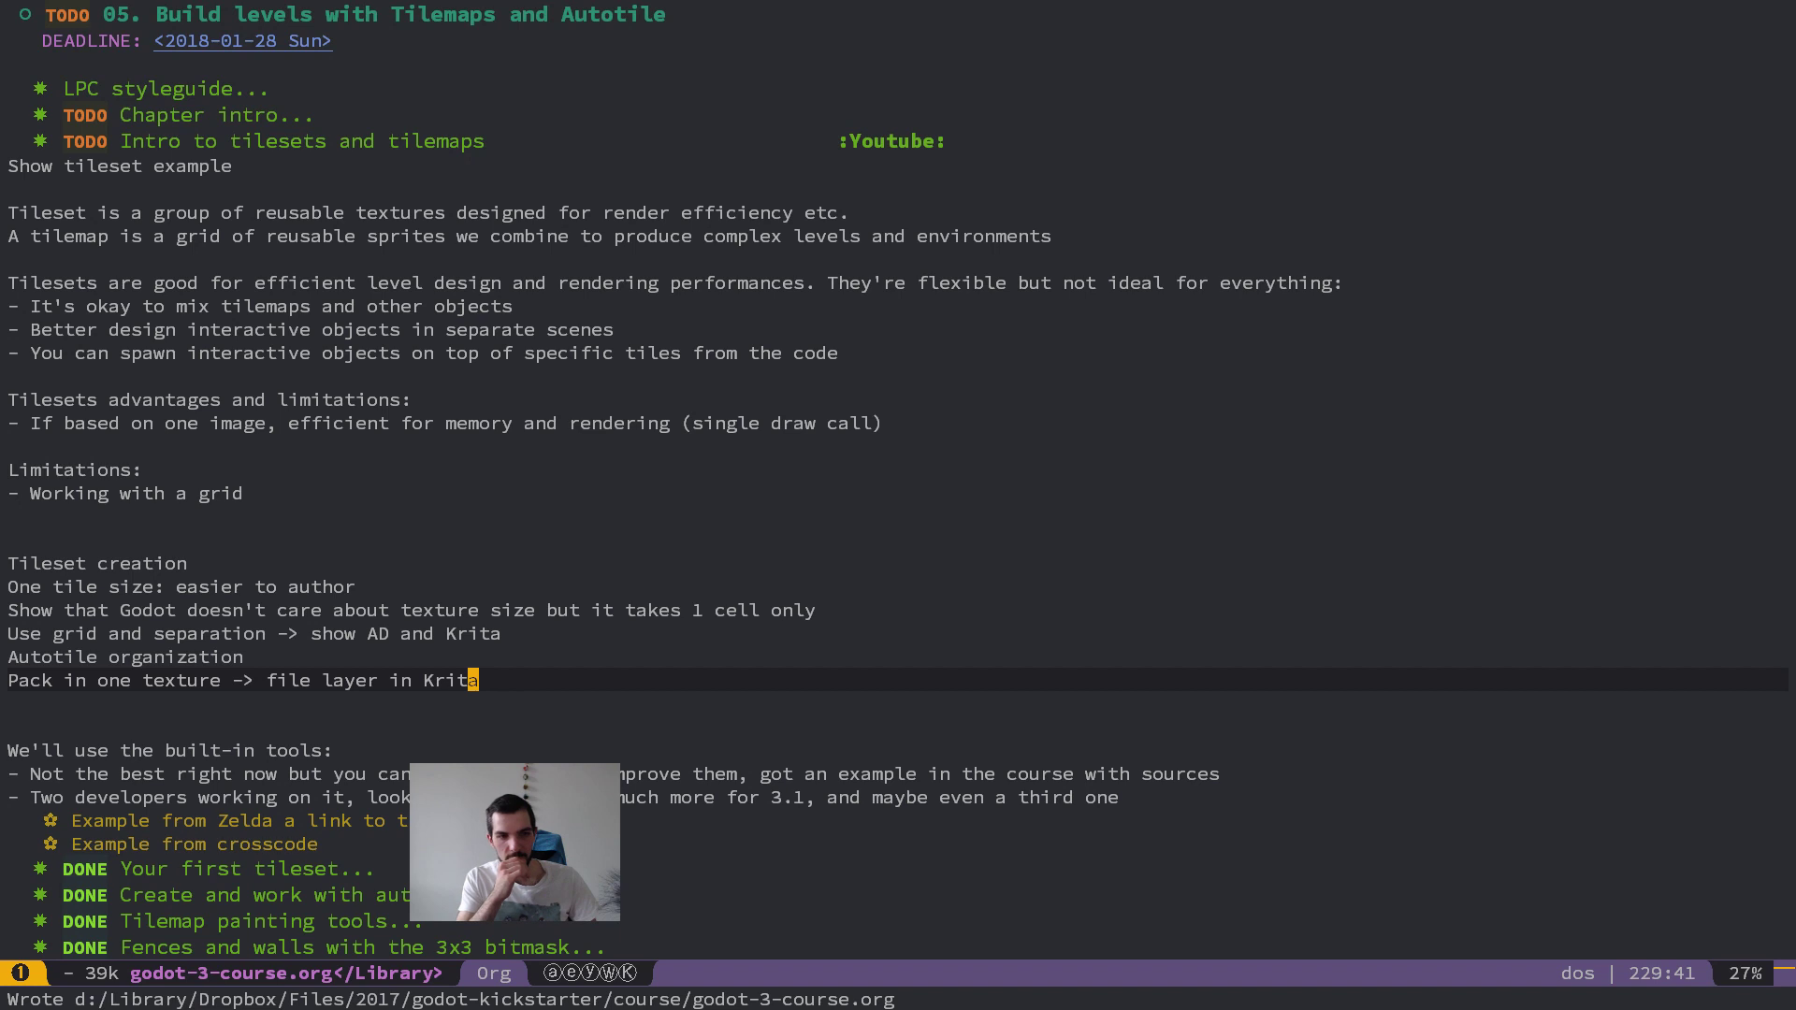
Step: Insert "separate autotiles and add" before "file layer in Krita" in the texture packing note and save the file
{"action": "key", "text": "b"}
{"action": "key", "text": "b"}
{"action": "key", "text": "b"}
{"action": "key", "text": "b"}
{"action": "type", "text": "in one texture -> separate autotile"}
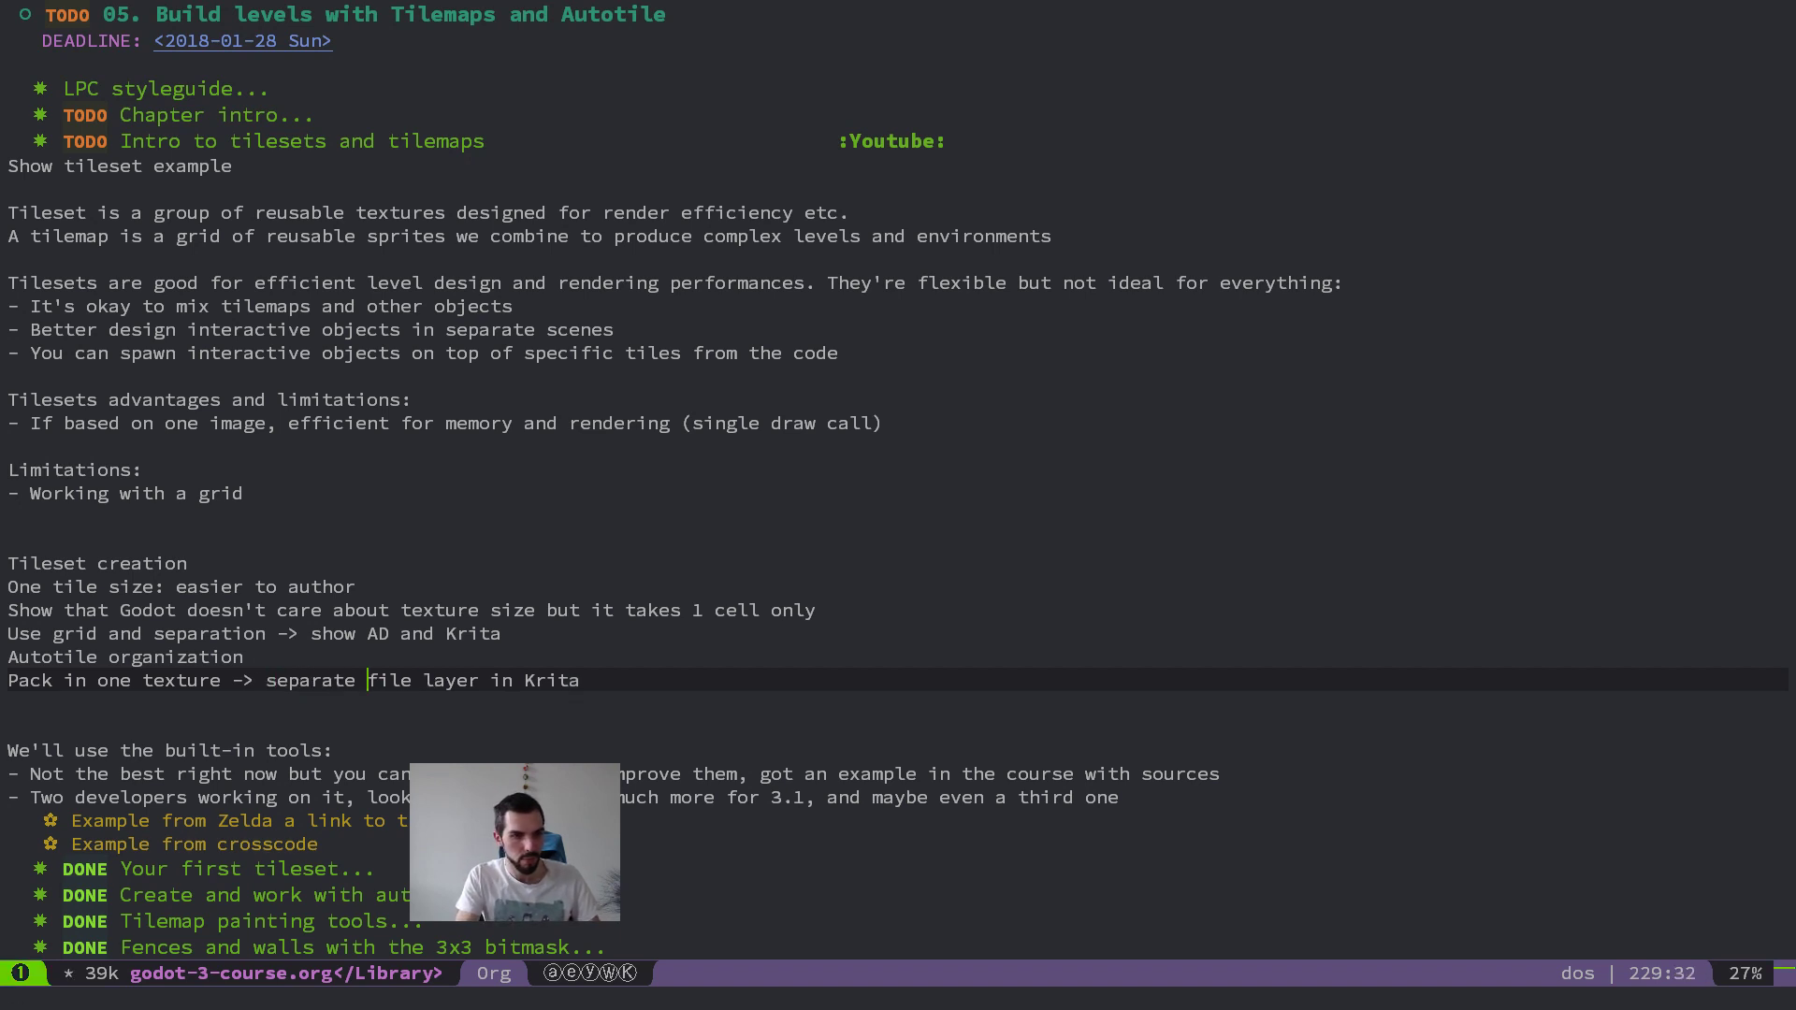
{"action": "type", "text": "s and make"}
{"action": "key", "text": "Escape"}
{"action": "key", "text": "b"}
{"action": "type", "text": "dwiadd"}
{"action": "key", "text": "Escape"}
{"action": "key", "text": "space"}
{"action": "key", "text": "f"}
{"action": "key", "text": "s"}
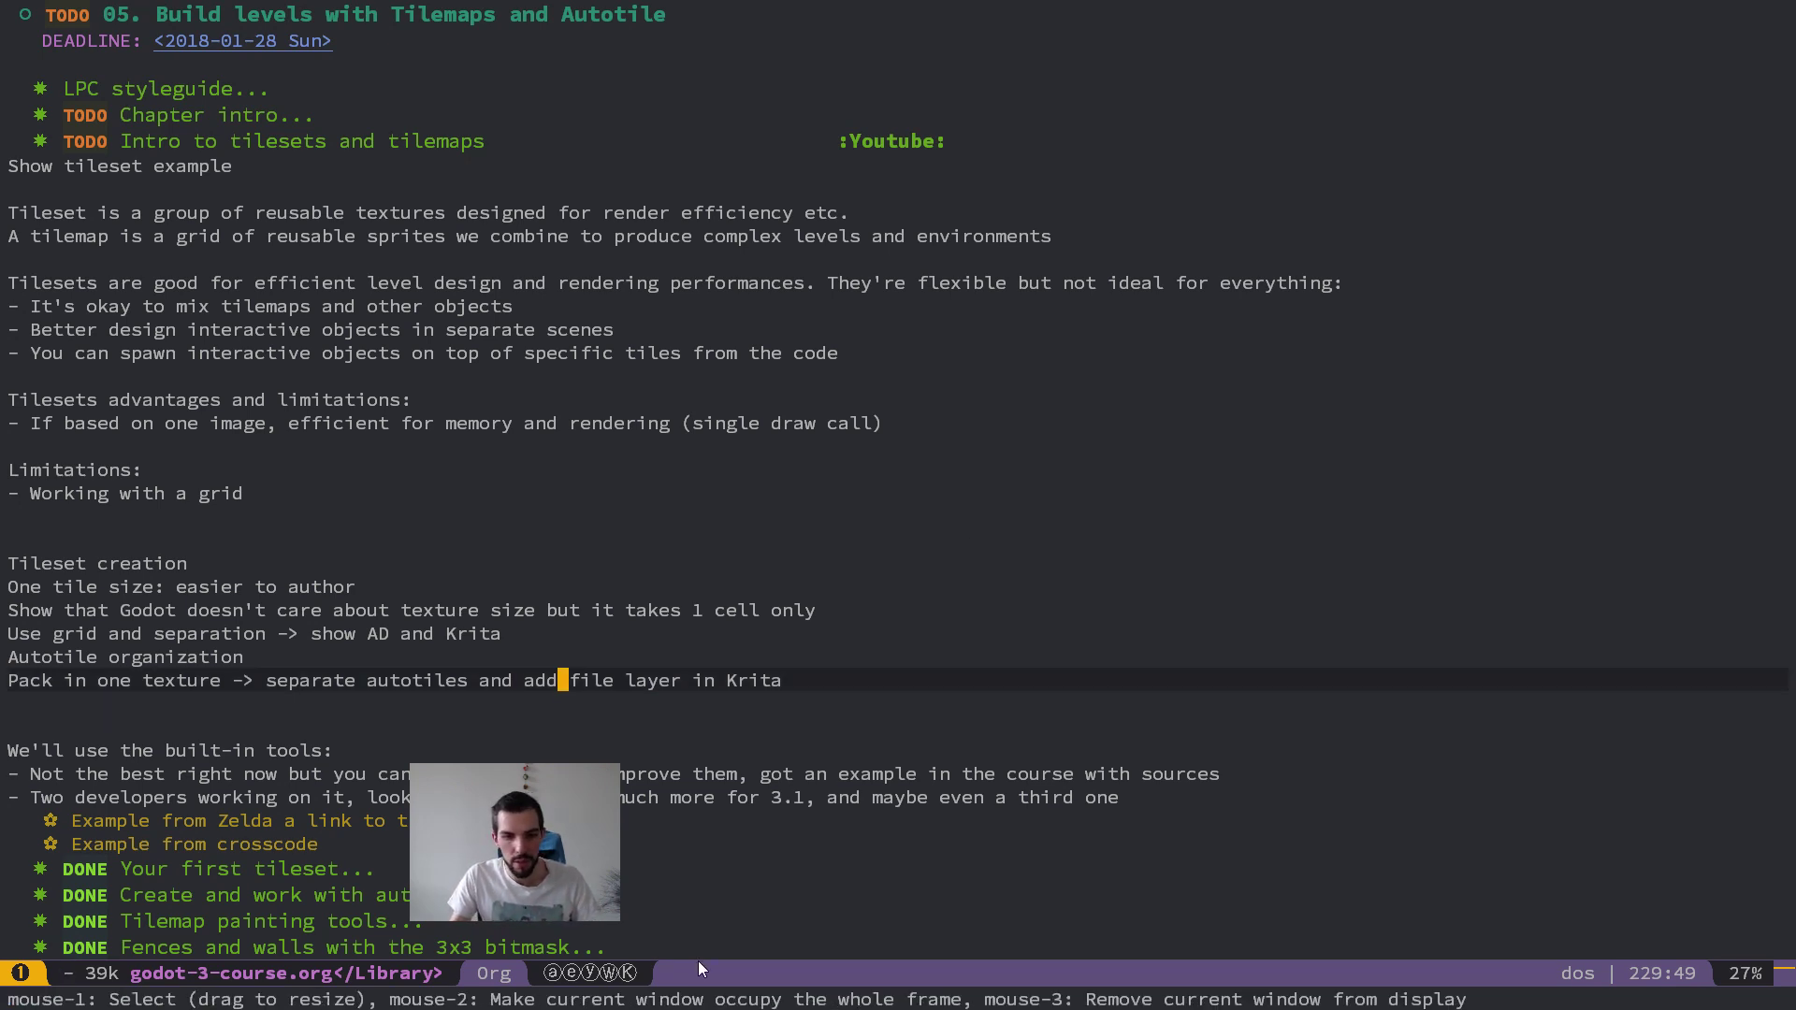
Step: Launch Krita and return to the course notes
{"action": "key", "text": "super"}
{"action": "left_click", "coordinate": [529, 992]}
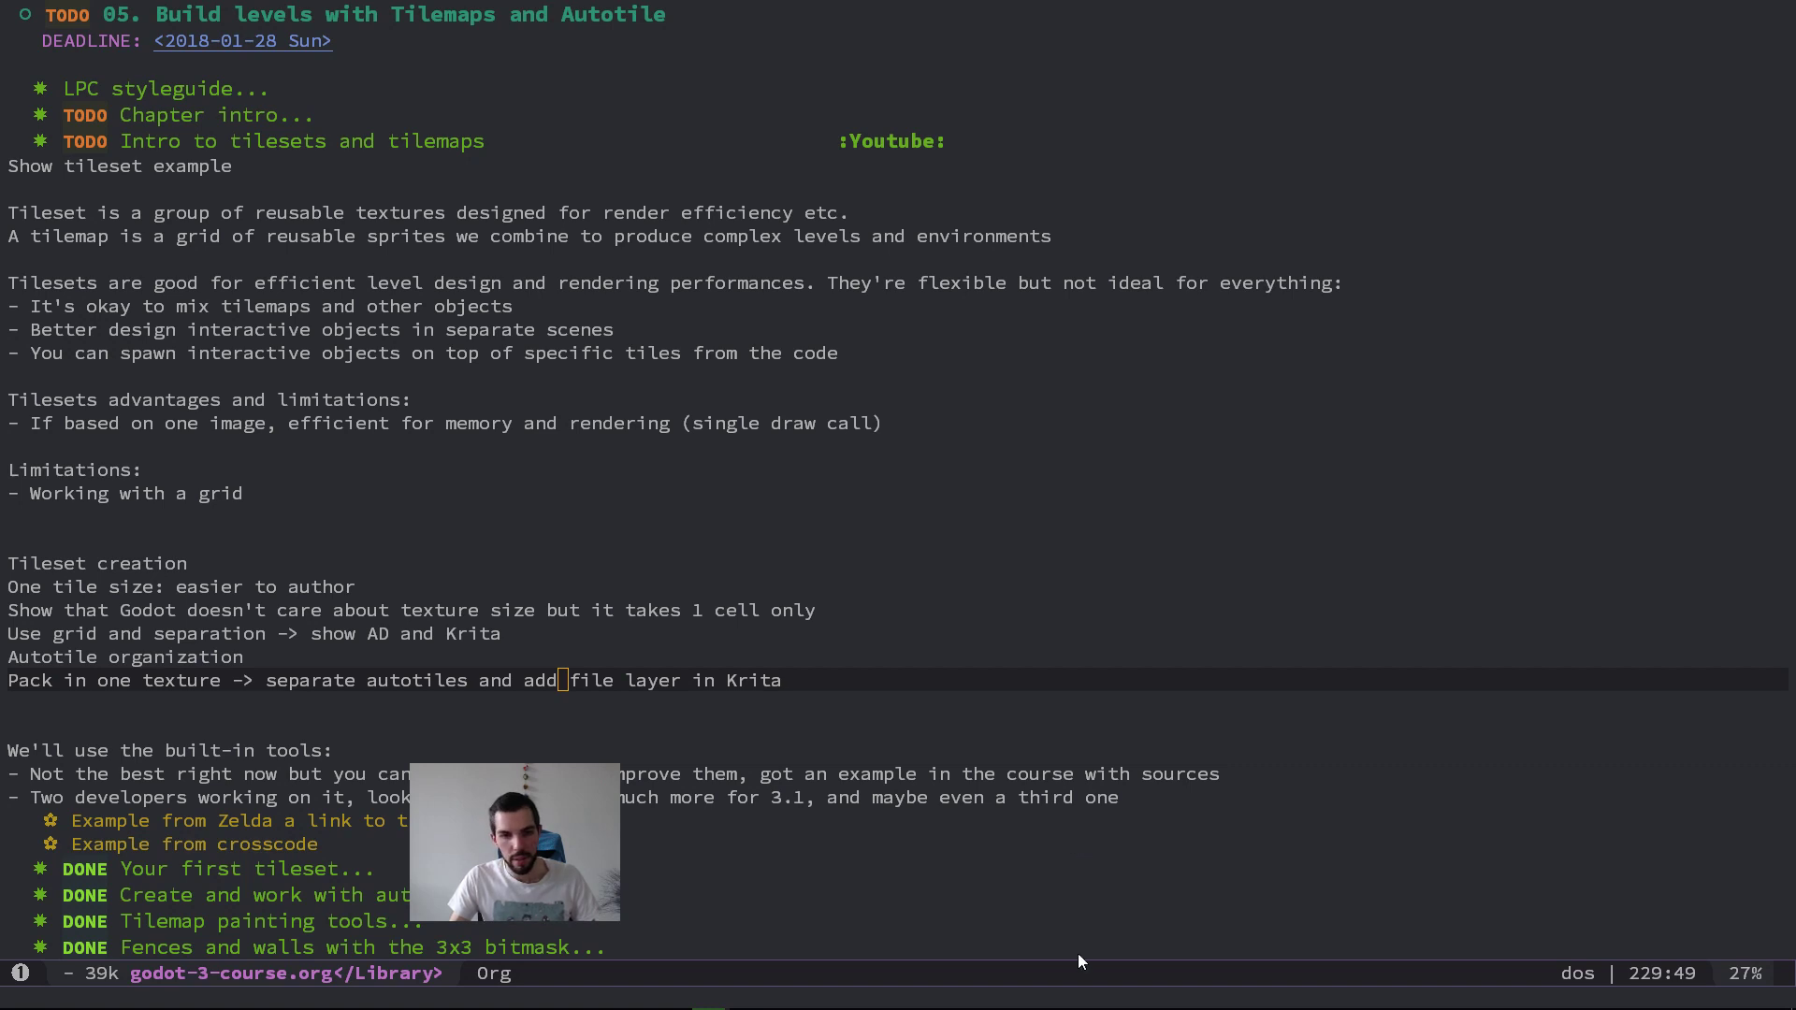
{"action": "left_click", "coordinate": [1040, 491]}
{"action": "left_click", "coordinate": [896, 667]}
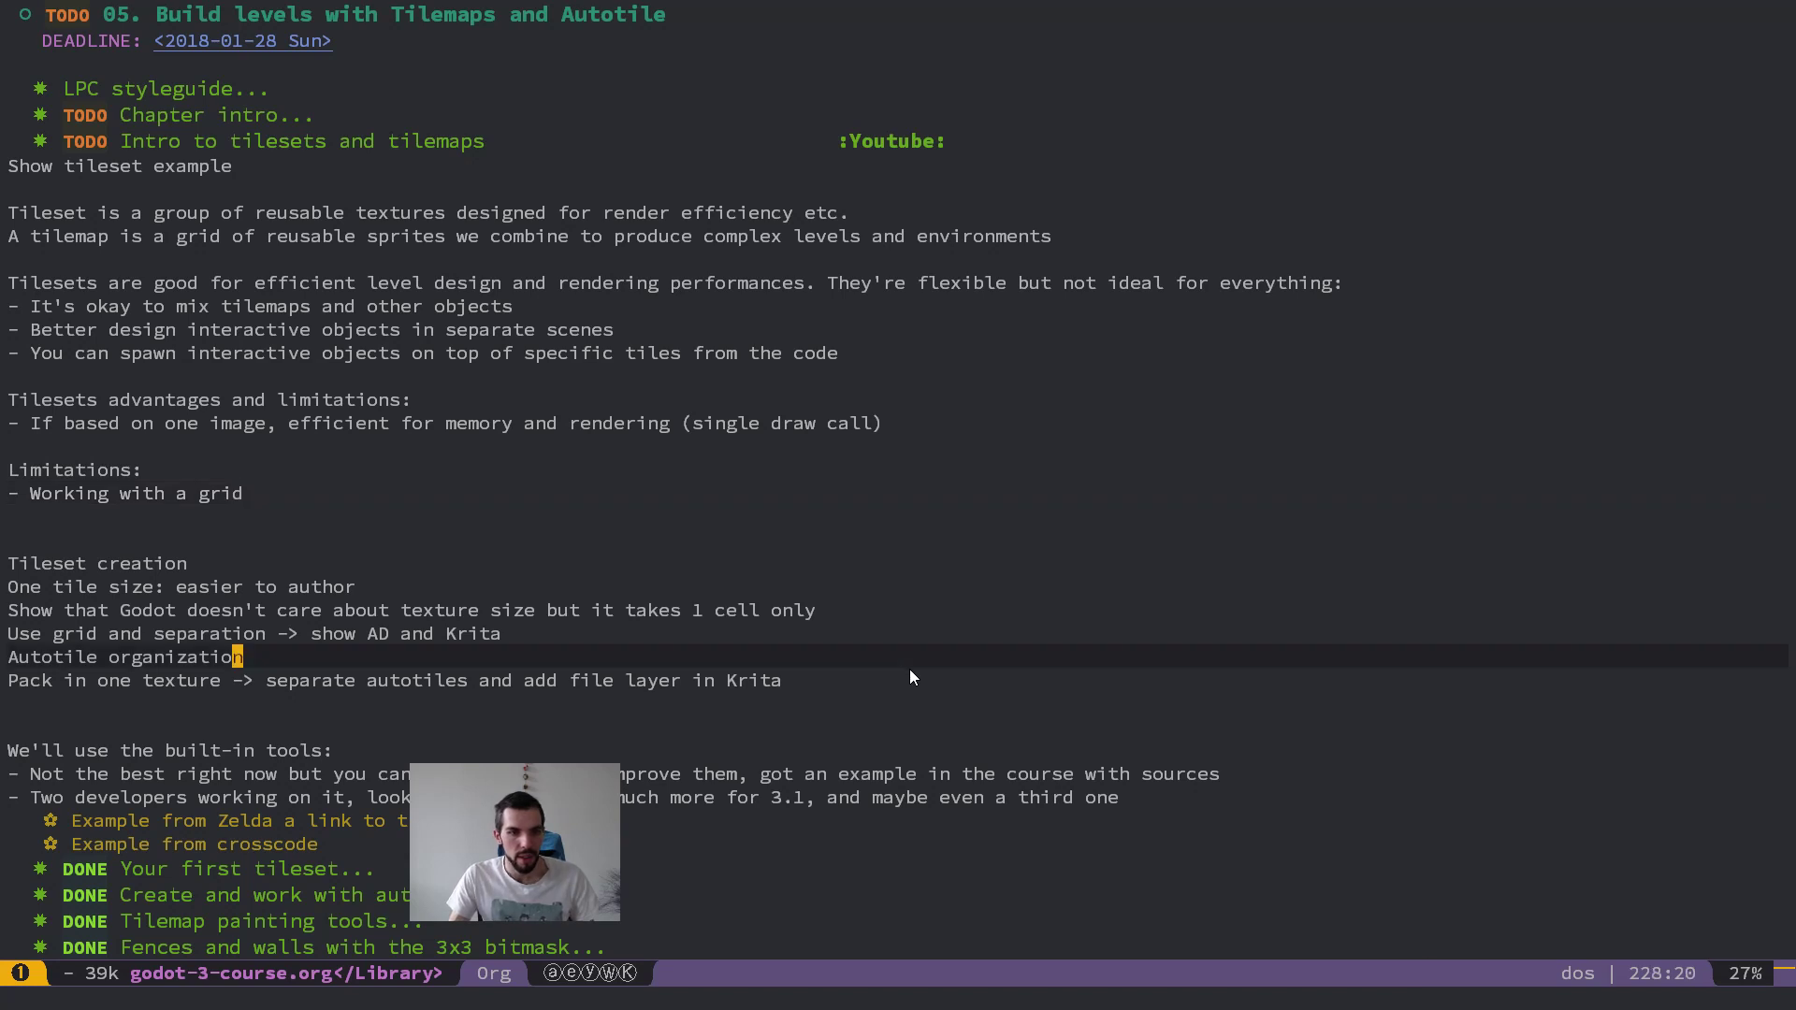
Step: Close both open ImageGlass image viewer windows
{"action": "key", "text": "alt+Tab"}
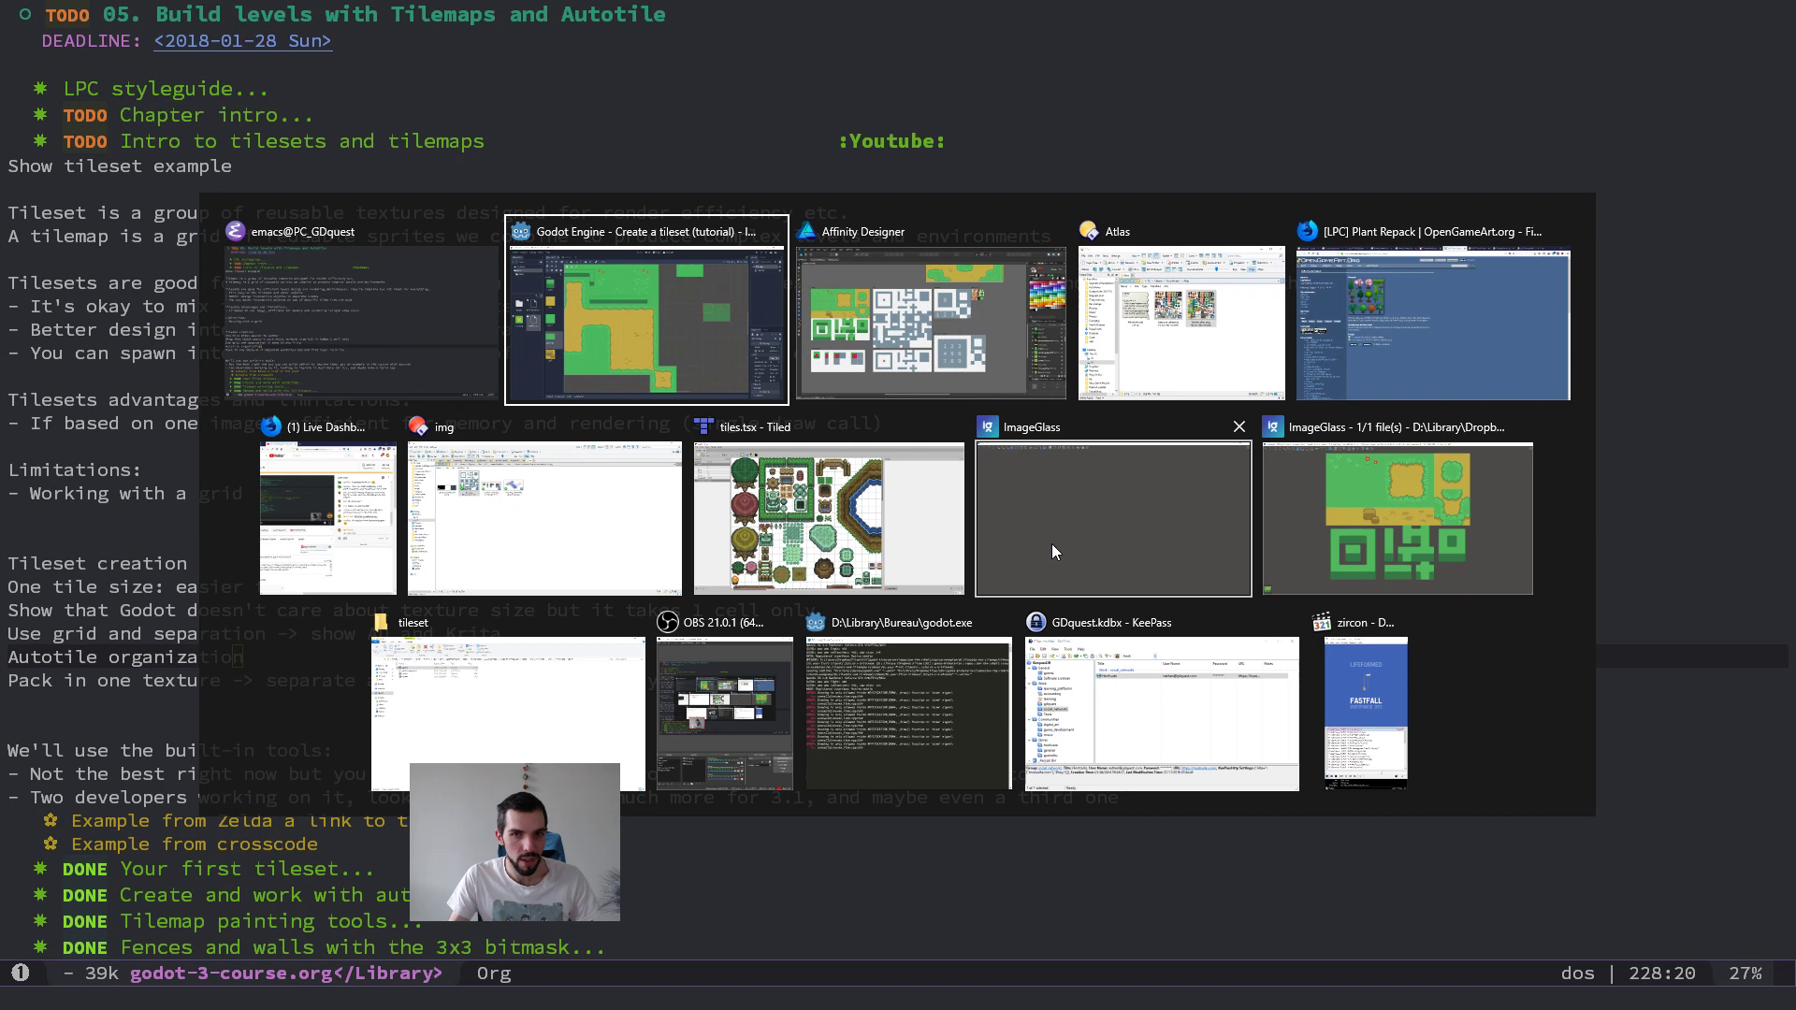
{"action": "middle_click", "coordinate": [1136, 547]}
{"action": "middle_click", "coordinate": [1295, 543]}
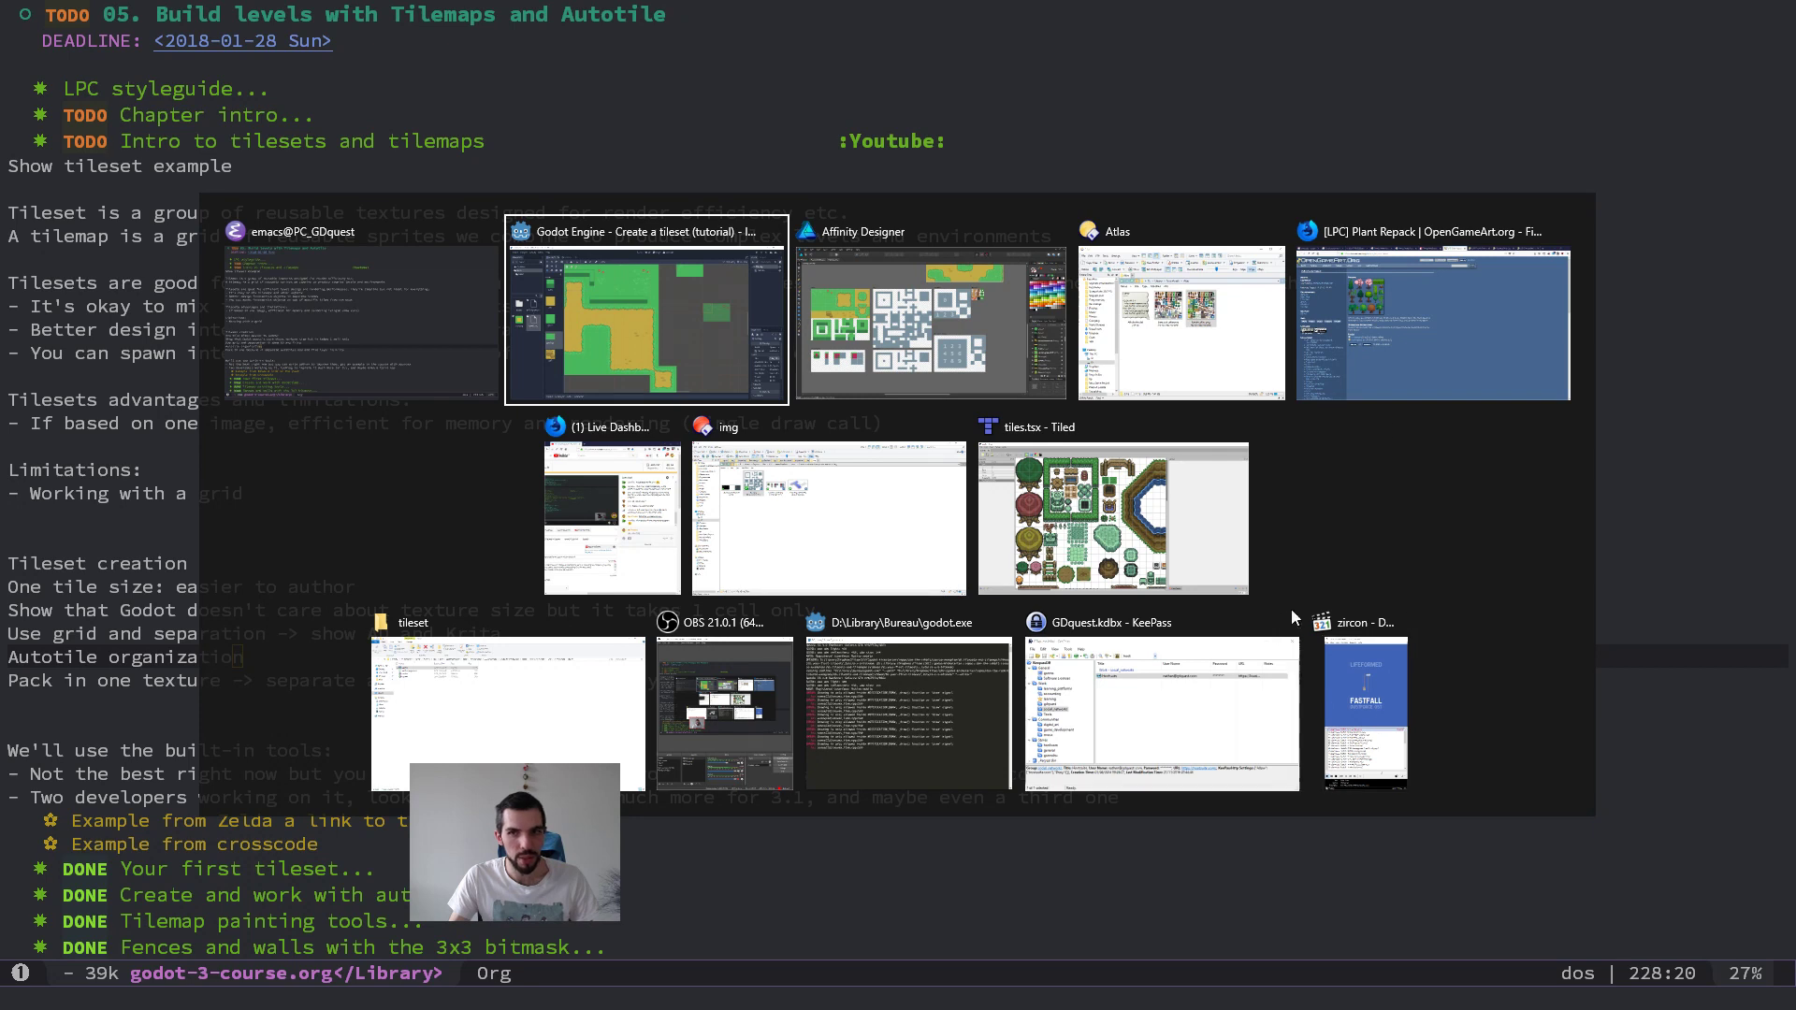
Step: Switch to Firefox, close the OpenGameArt and Sprites Resource reference tabs, and return to the course notes
{"action": "left_click", "coordinate": [1450, 322]}
{"action": "key", "text": "ctrl+w"}
{"action": "key", "text": "ctrl+w"}
{"action": "key", "text": "ctrl+w"}
{"action": "key", "text": "ctrl+w"}
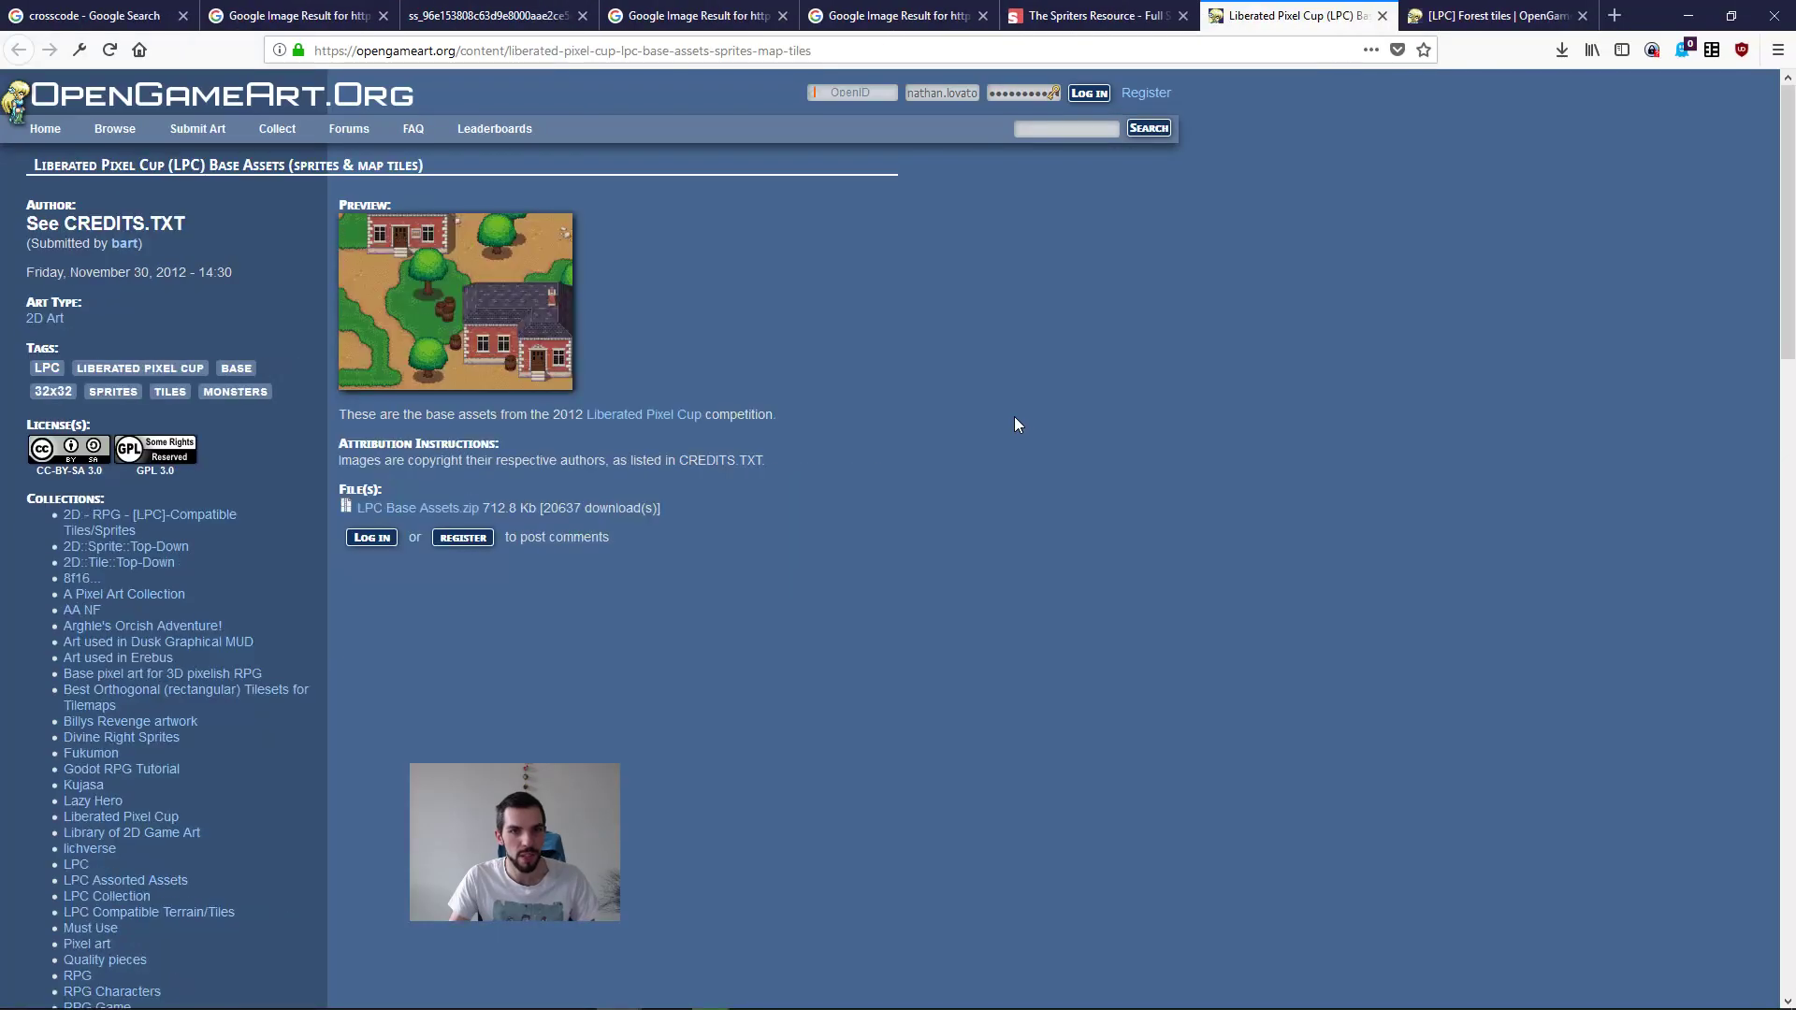
{"action": "key", "text": "ctrl+w"}
{"action": "key", "text": "ctrl+w"}
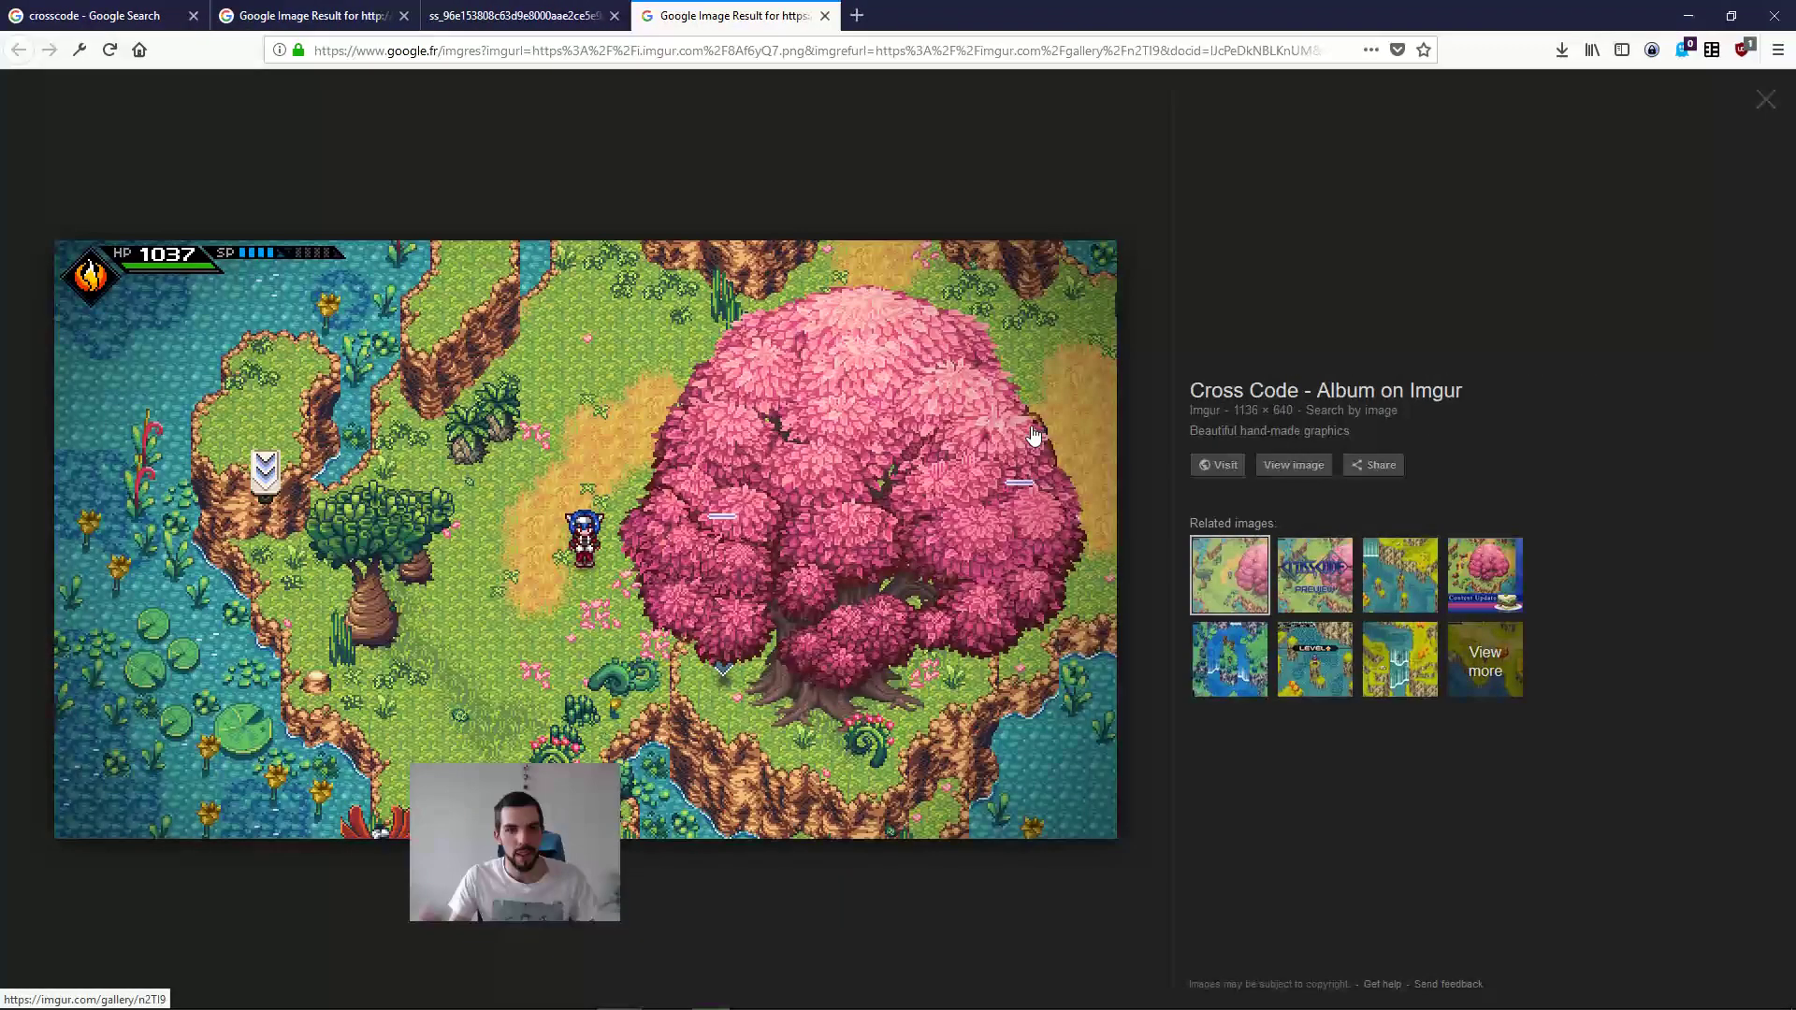
{"action": "key", "text": "alt+Tab"}
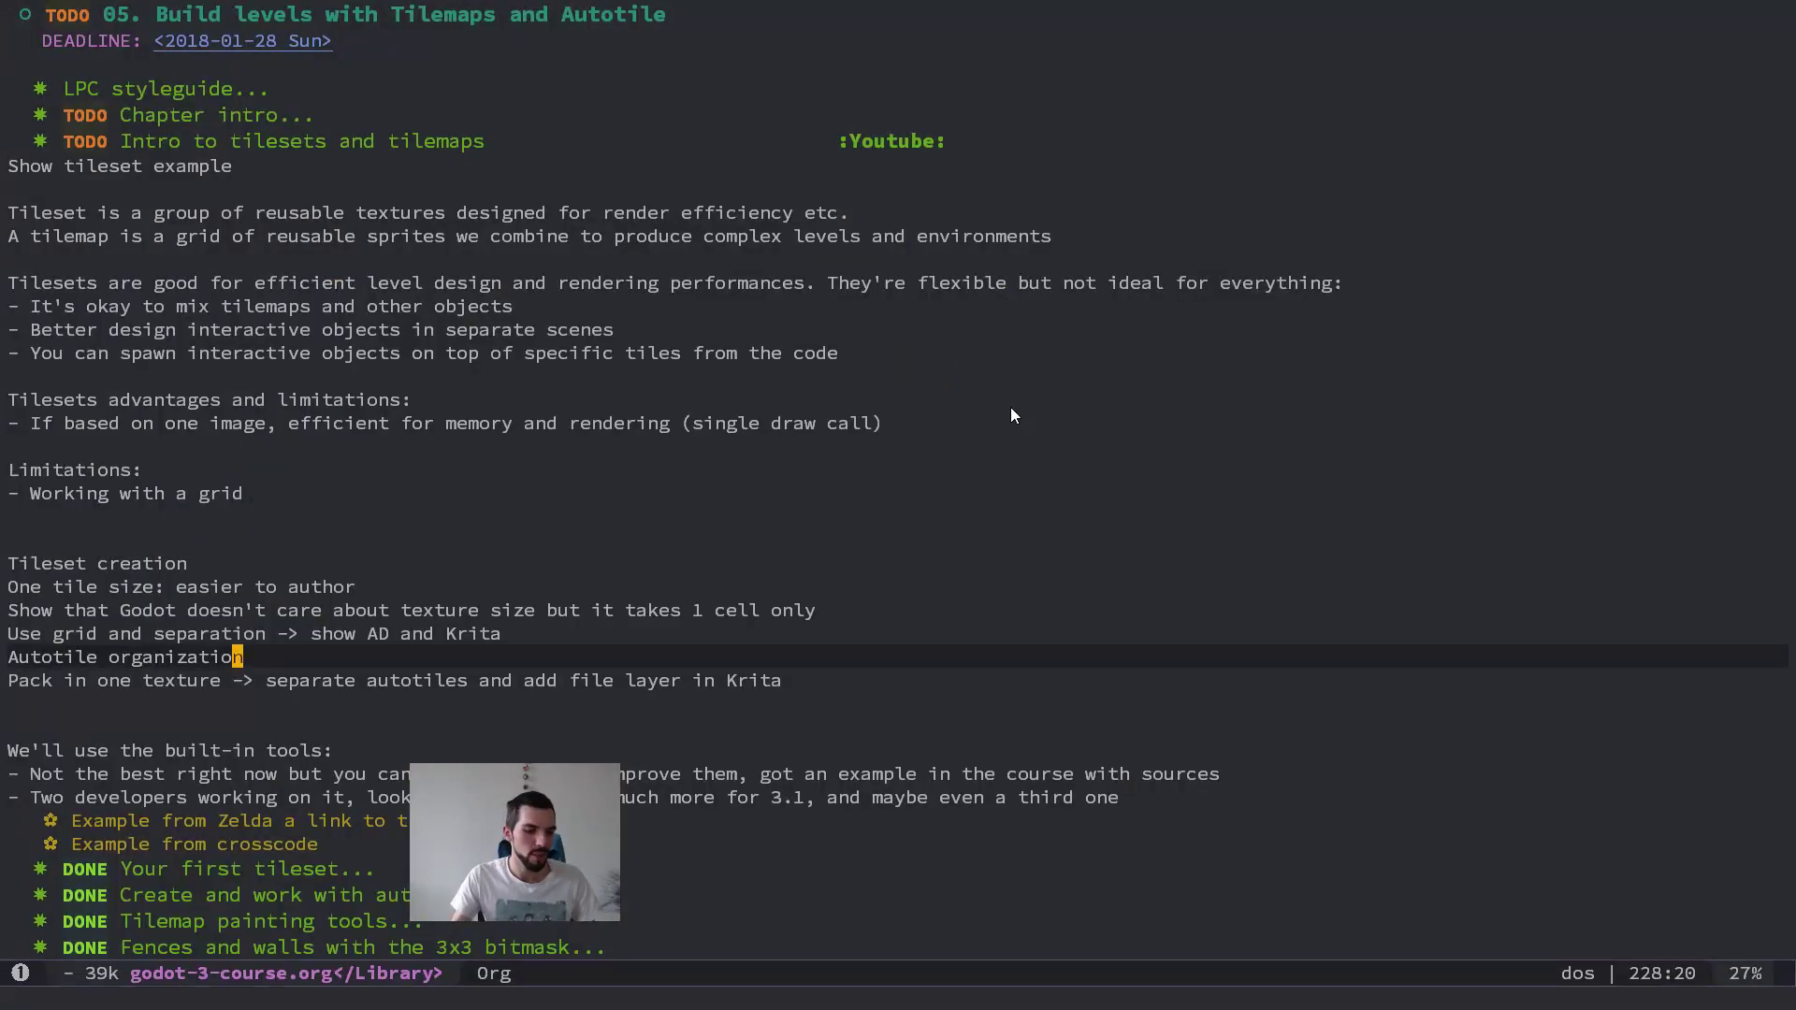
Step: Close the Atlas folder window and switch to the file manager window showing the img folder
{"action": "key", "text": "super"}
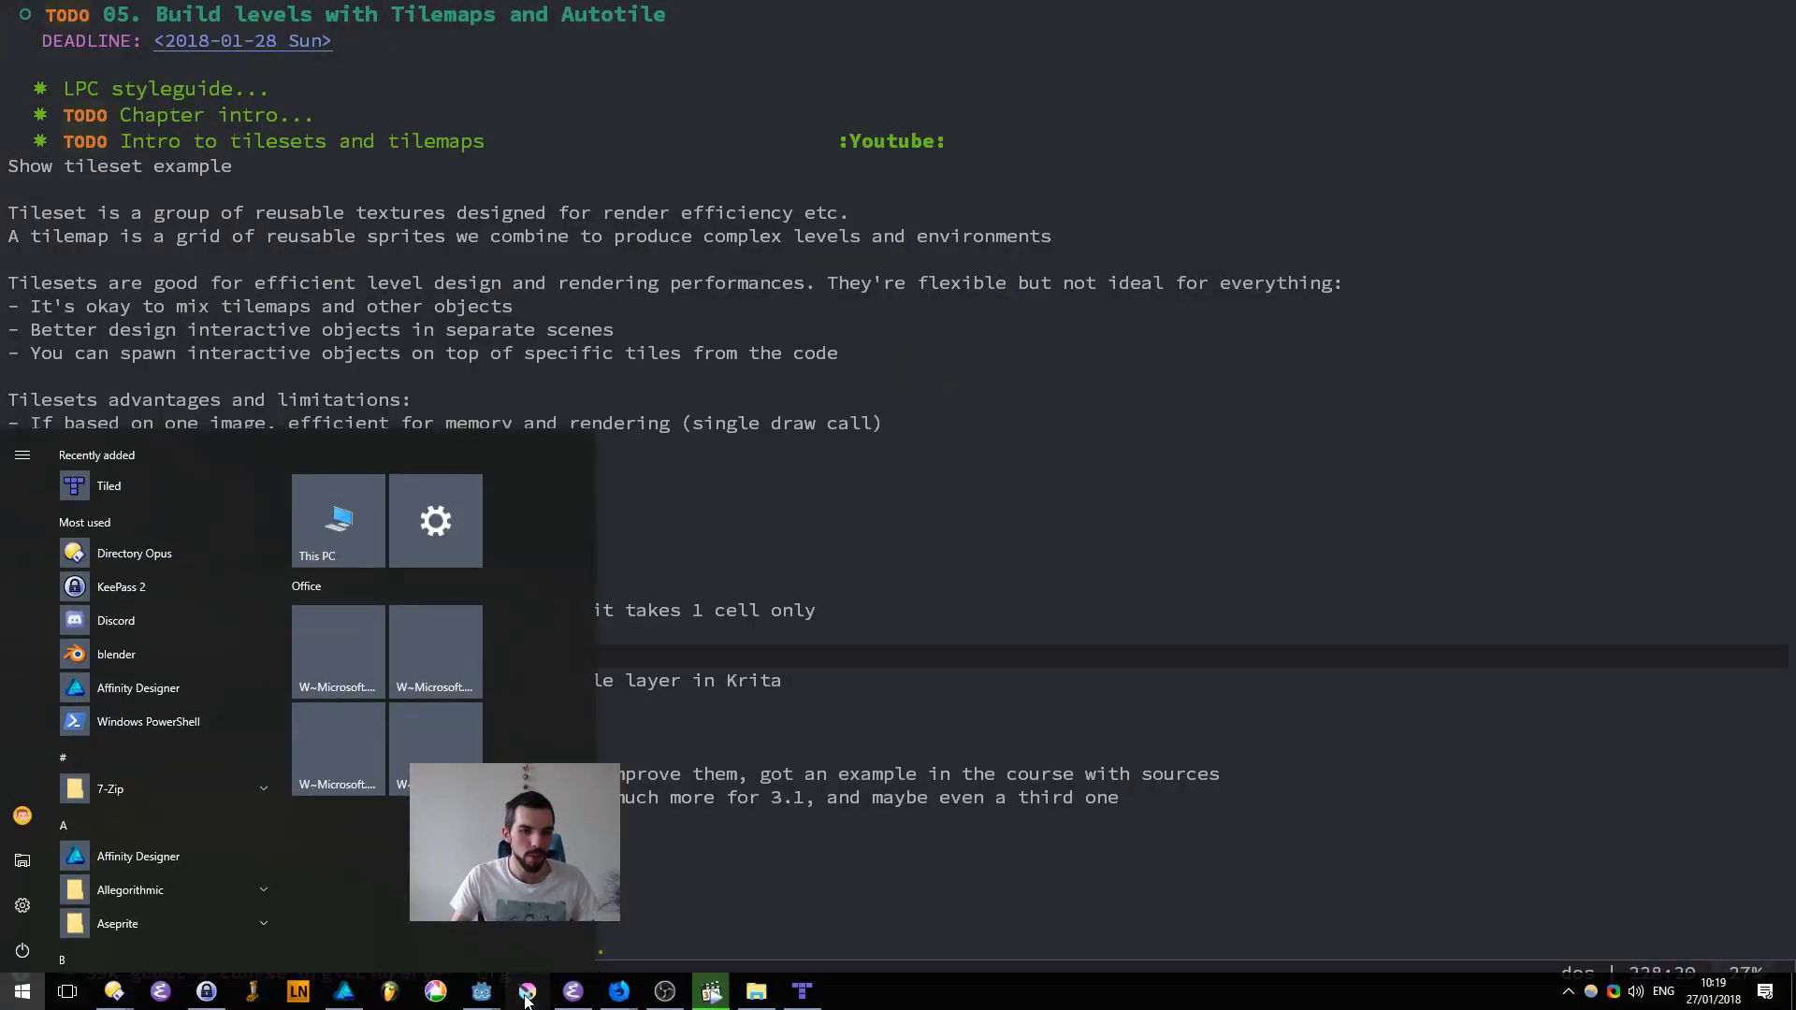
{"action": "key", "text": "super"}
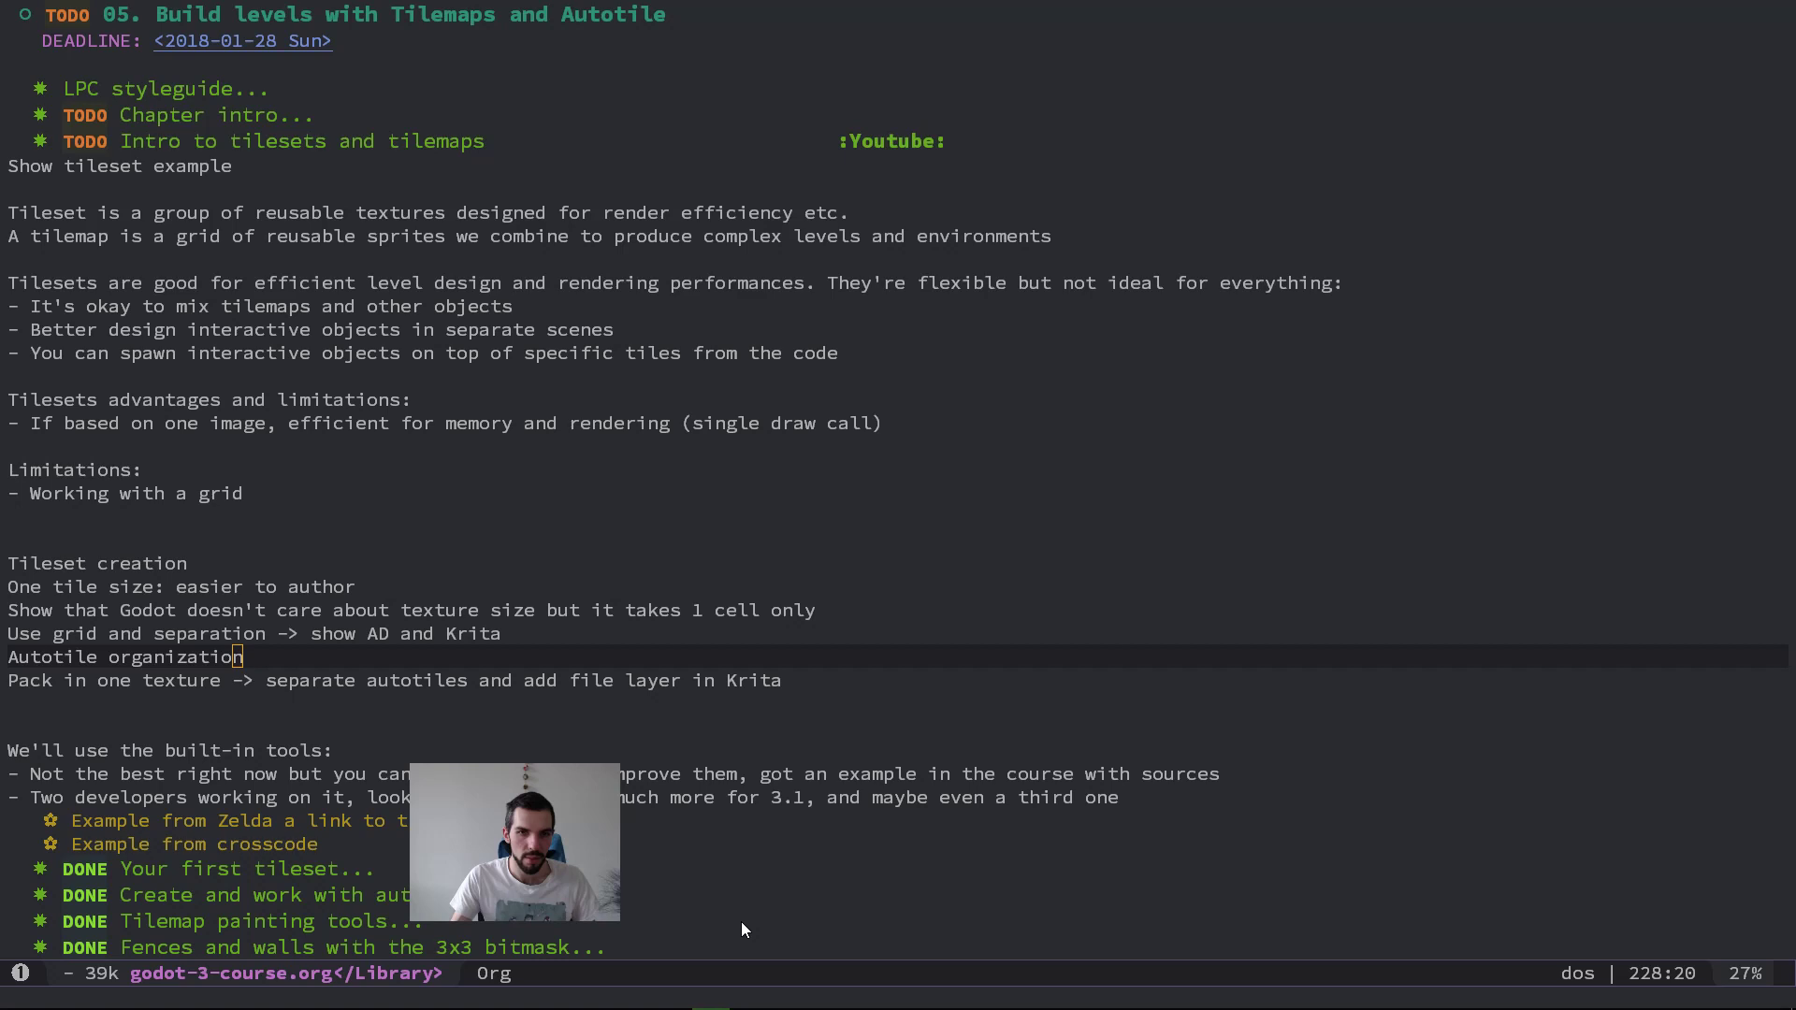
{"action": "key", "text": "super+1"}
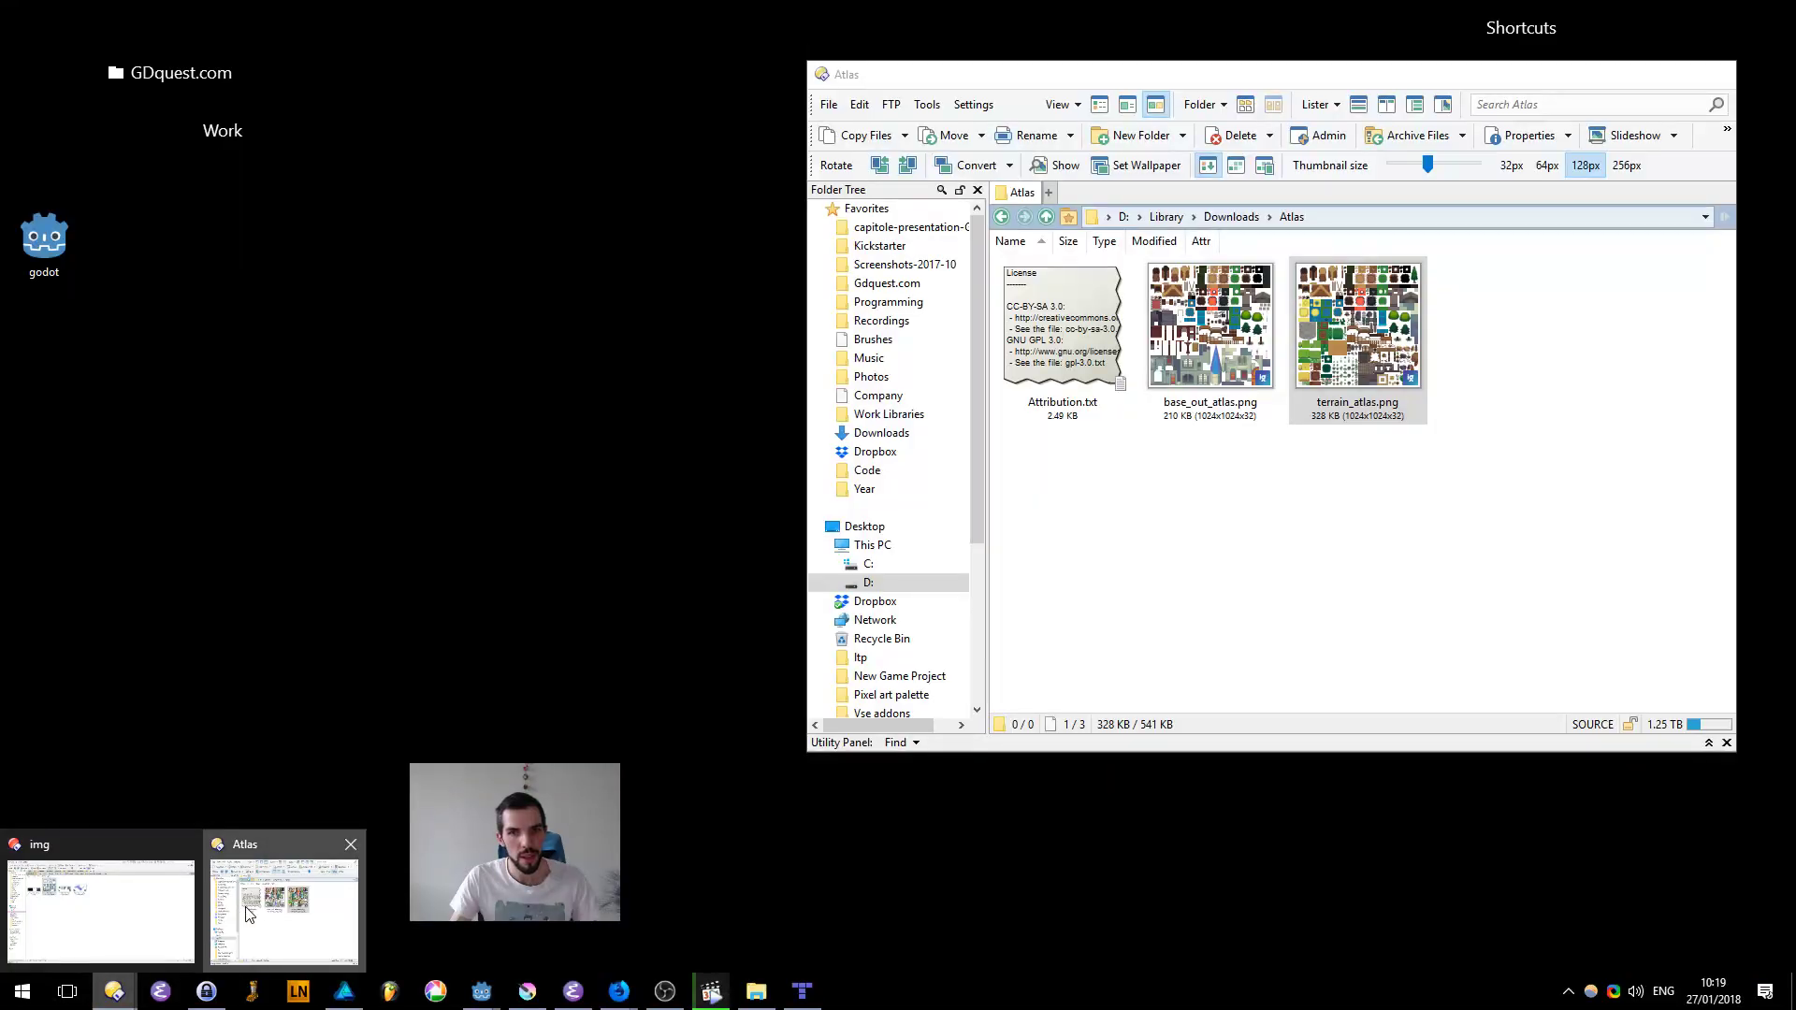
{"action": "middle_click", "coordinate": [246, 907]}
{"action": "left_click", "coordinate": [157, 928]}
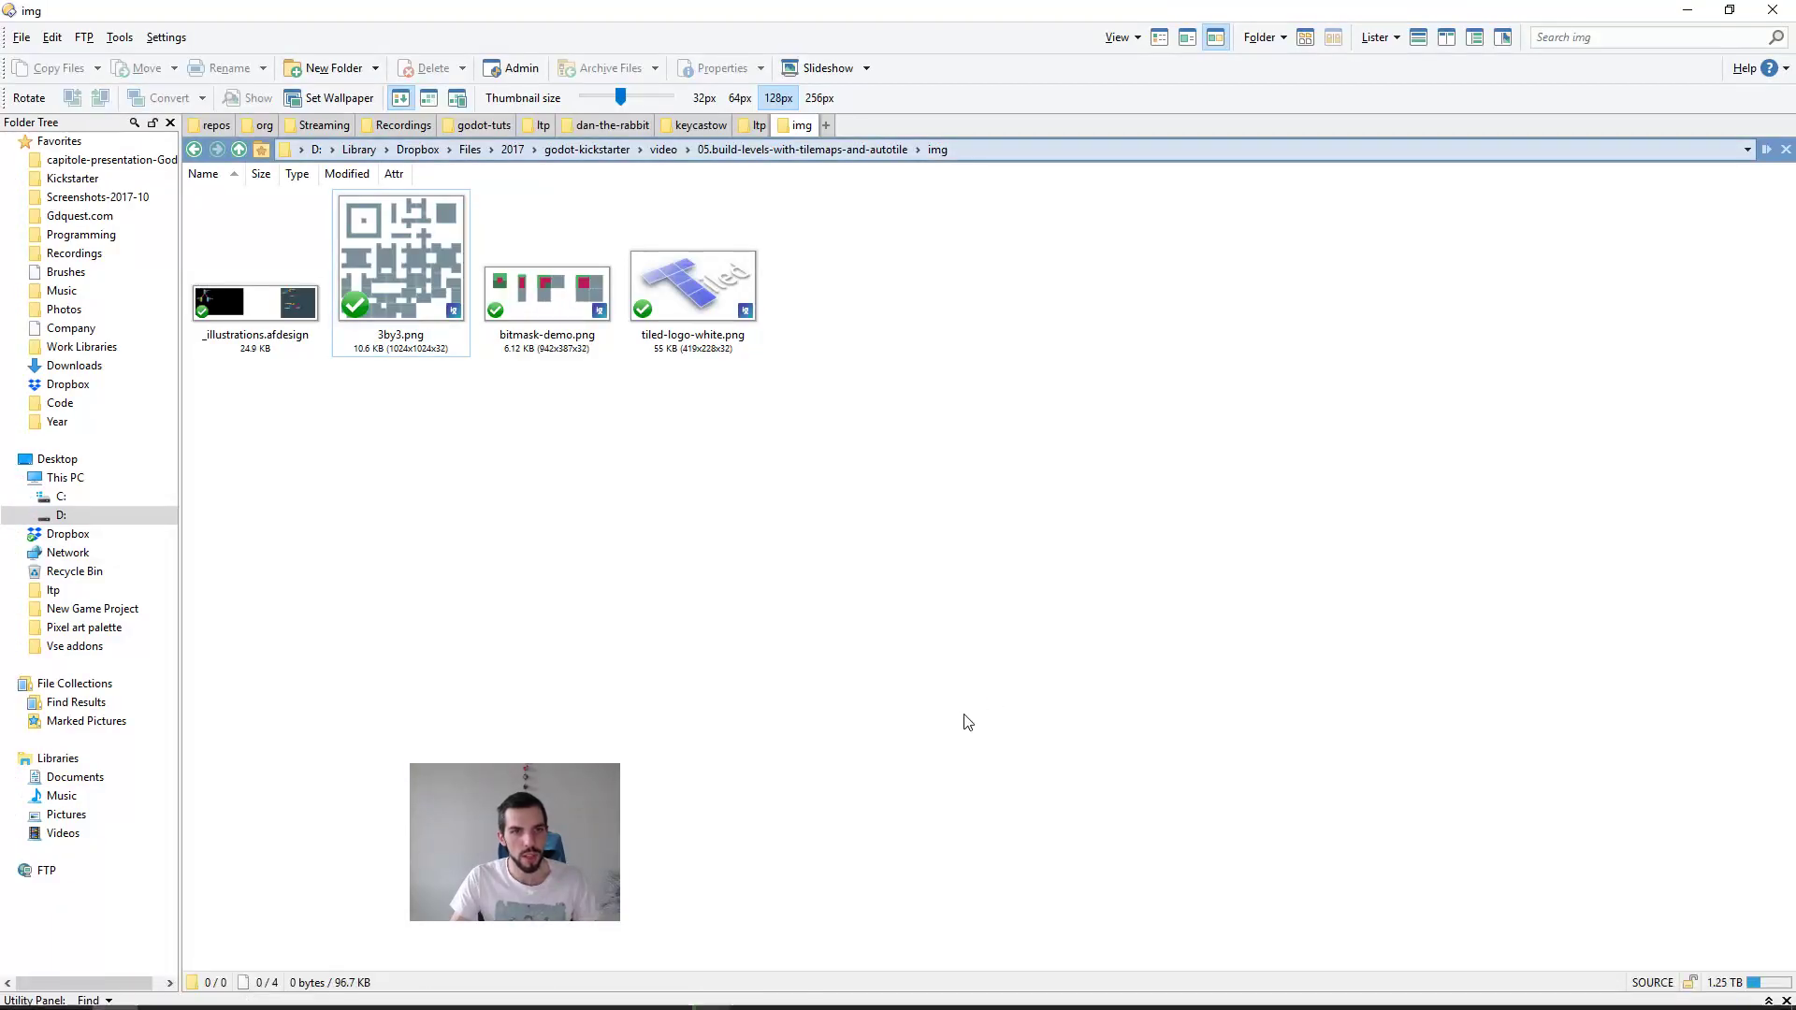
Step: Open the Downloads folder in a new file manager tab and go into the bin folder of krita-4-beta
{"action": "key", "text": "ctrl+t"}
{"action": "type", "text": "/downloads"}
{"action": "key", "text": "Return"}
{"action": "key", "text": "Up"}
{"action": "key", "text": "Up"}
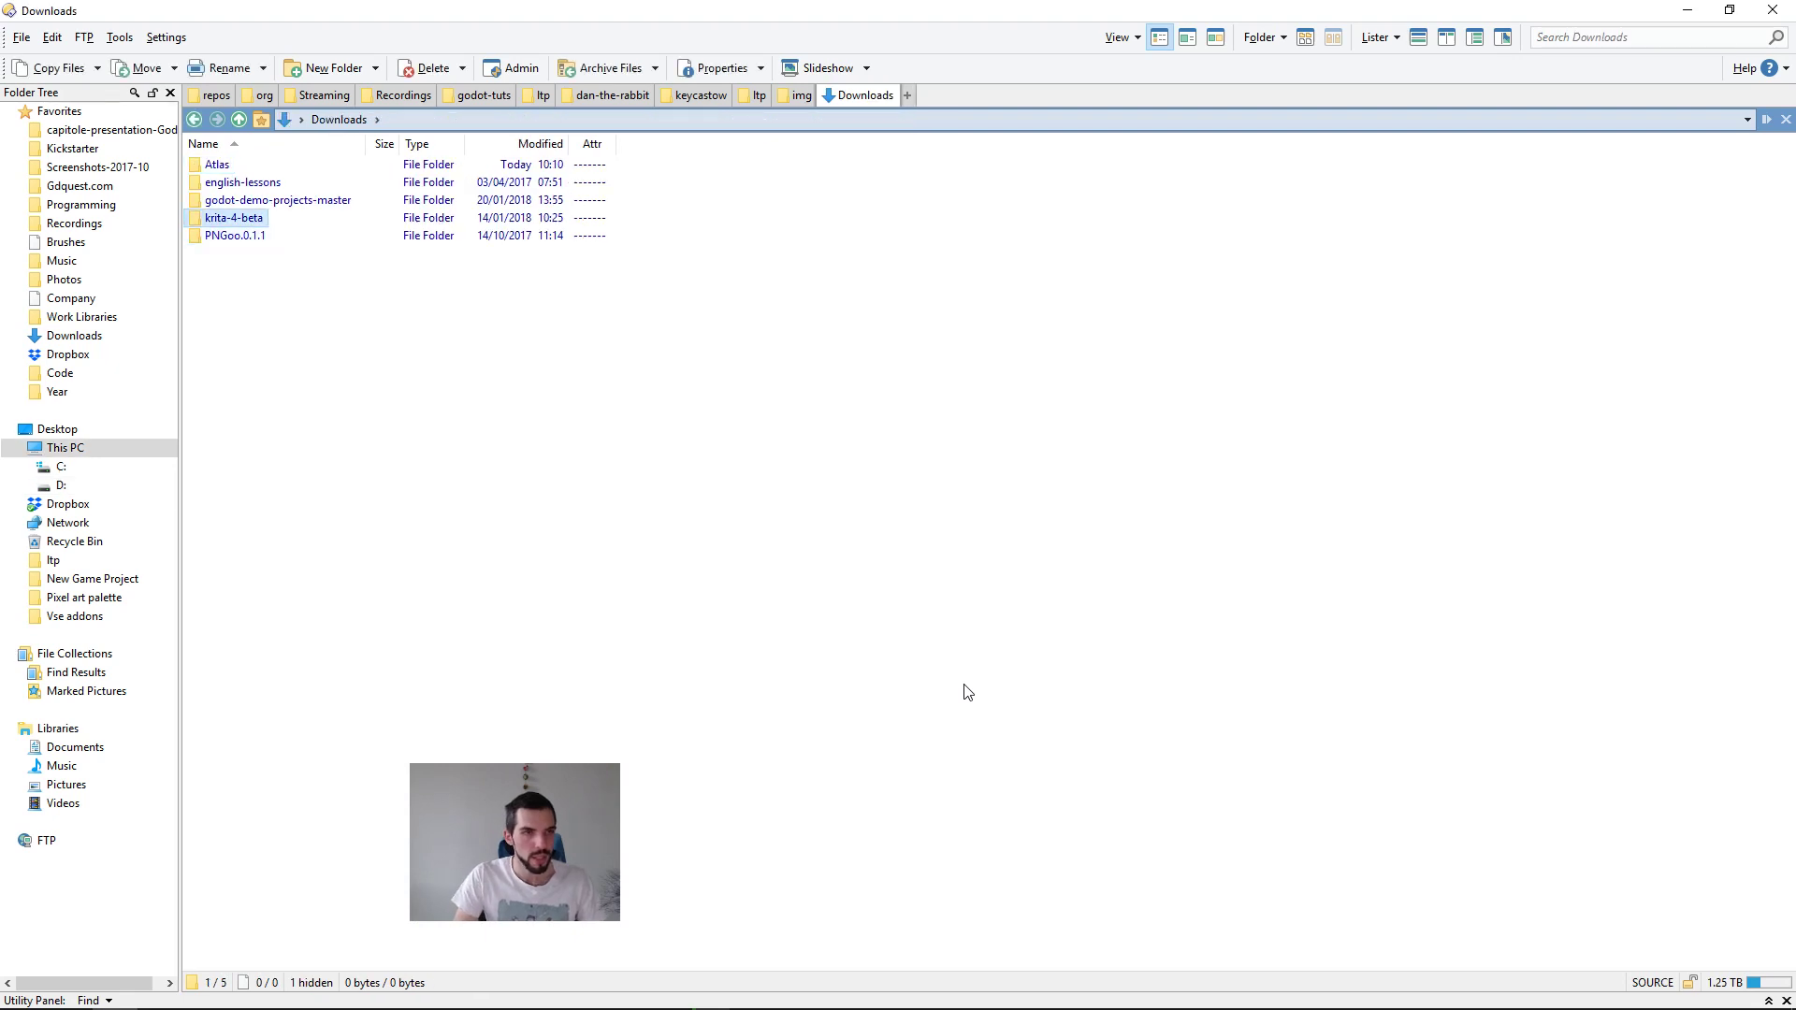
{"action": "key", "text": "Return"}
{"action": "key", "text": "Return"}
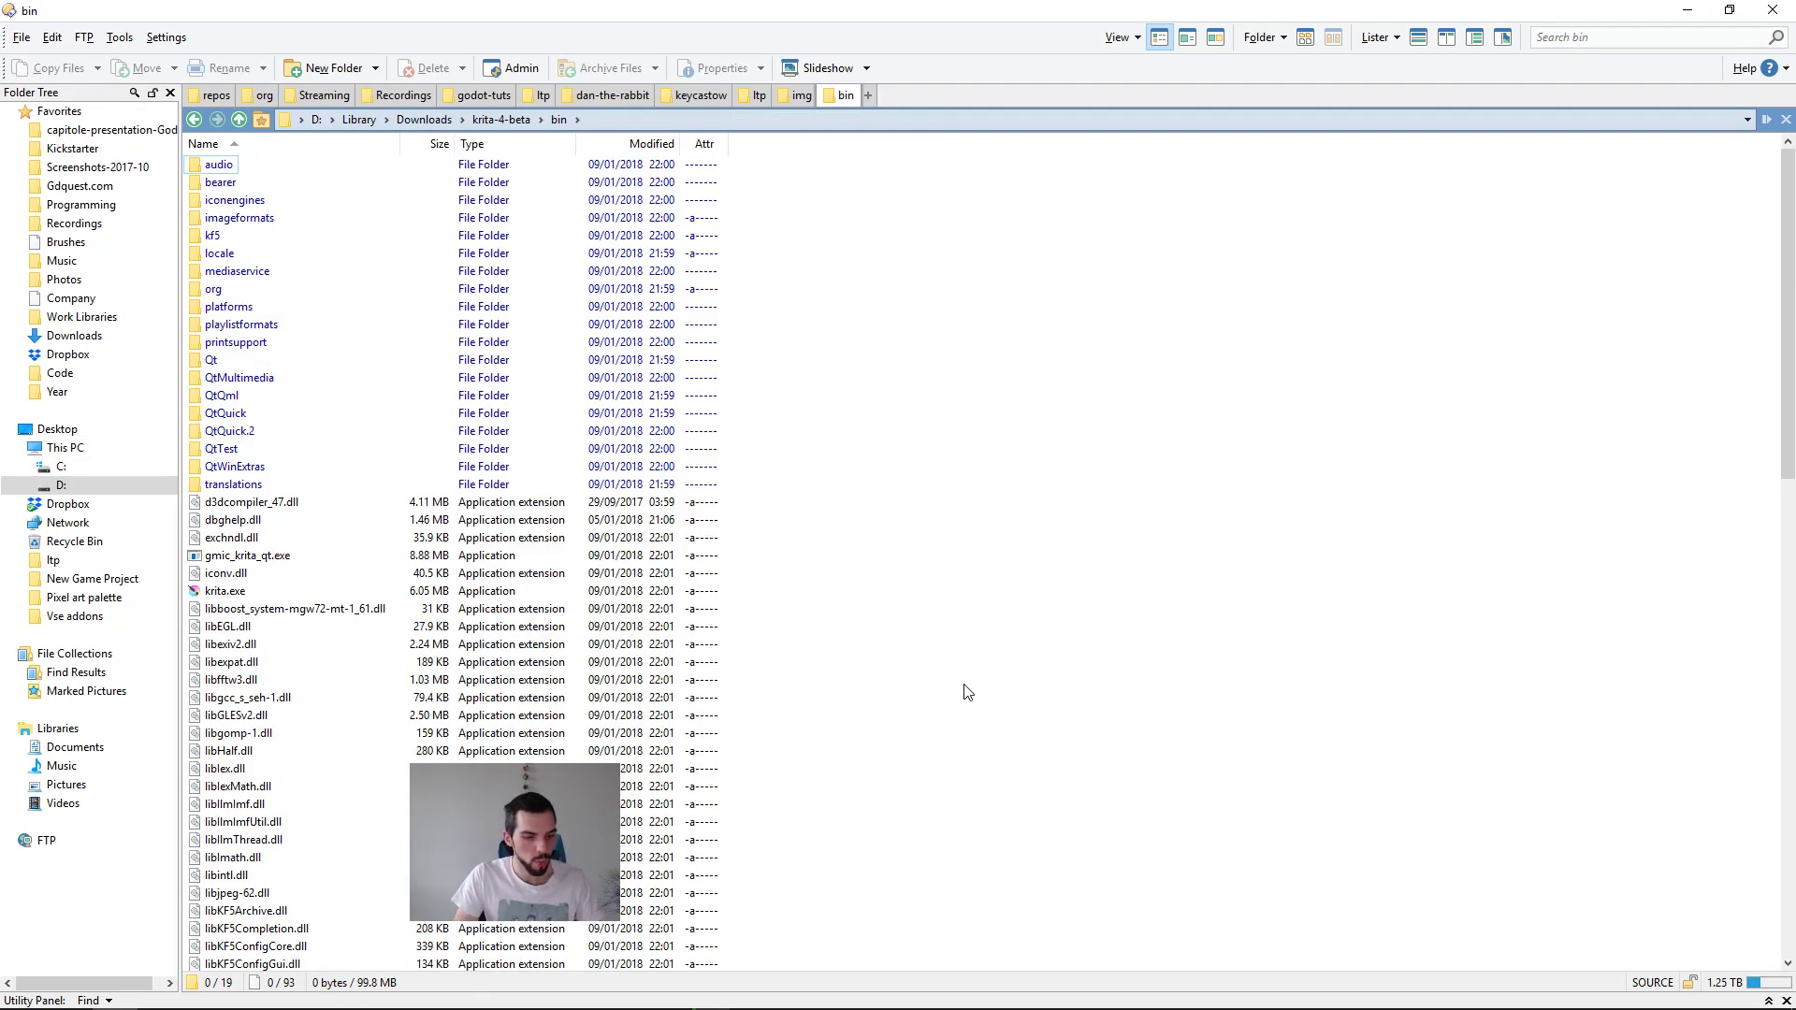
Step: Find the running Krita process in Task Manager and bring its window to the front
{"action": "key", "text": "super"}
{"action": "key", "text": "super"}
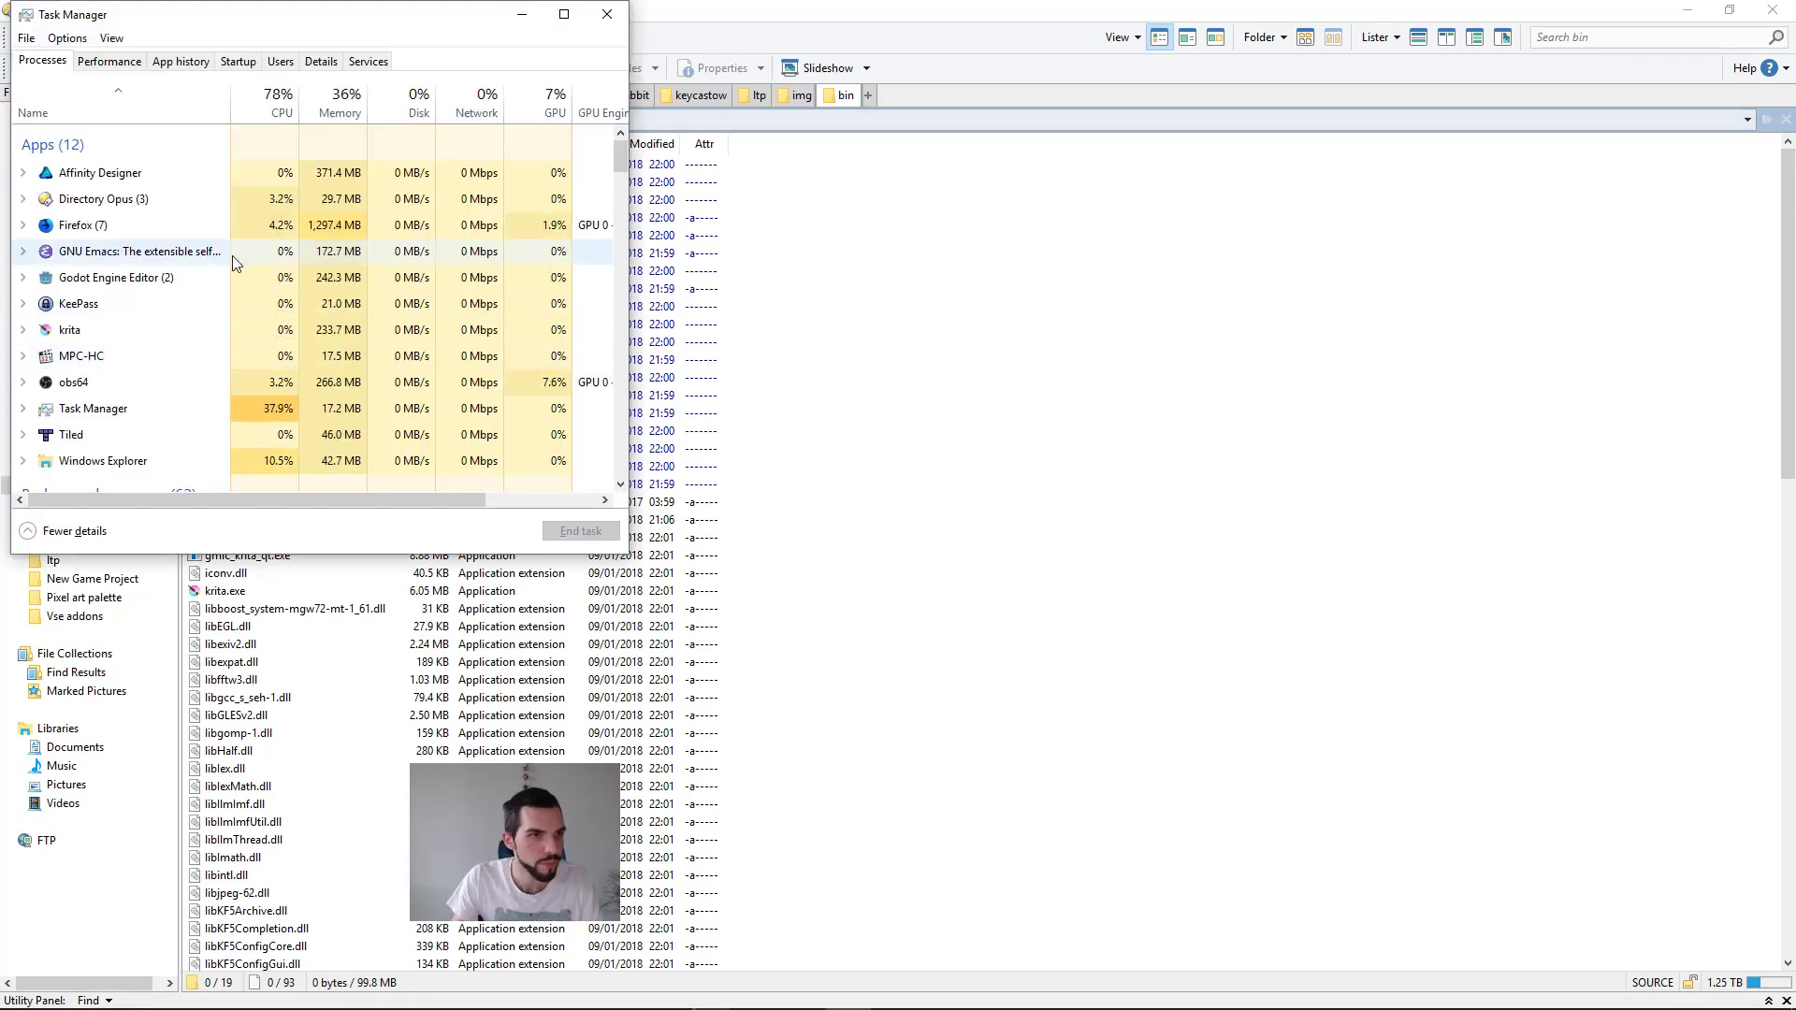
{"action": "left_click", "coordinate": [119, 337]}
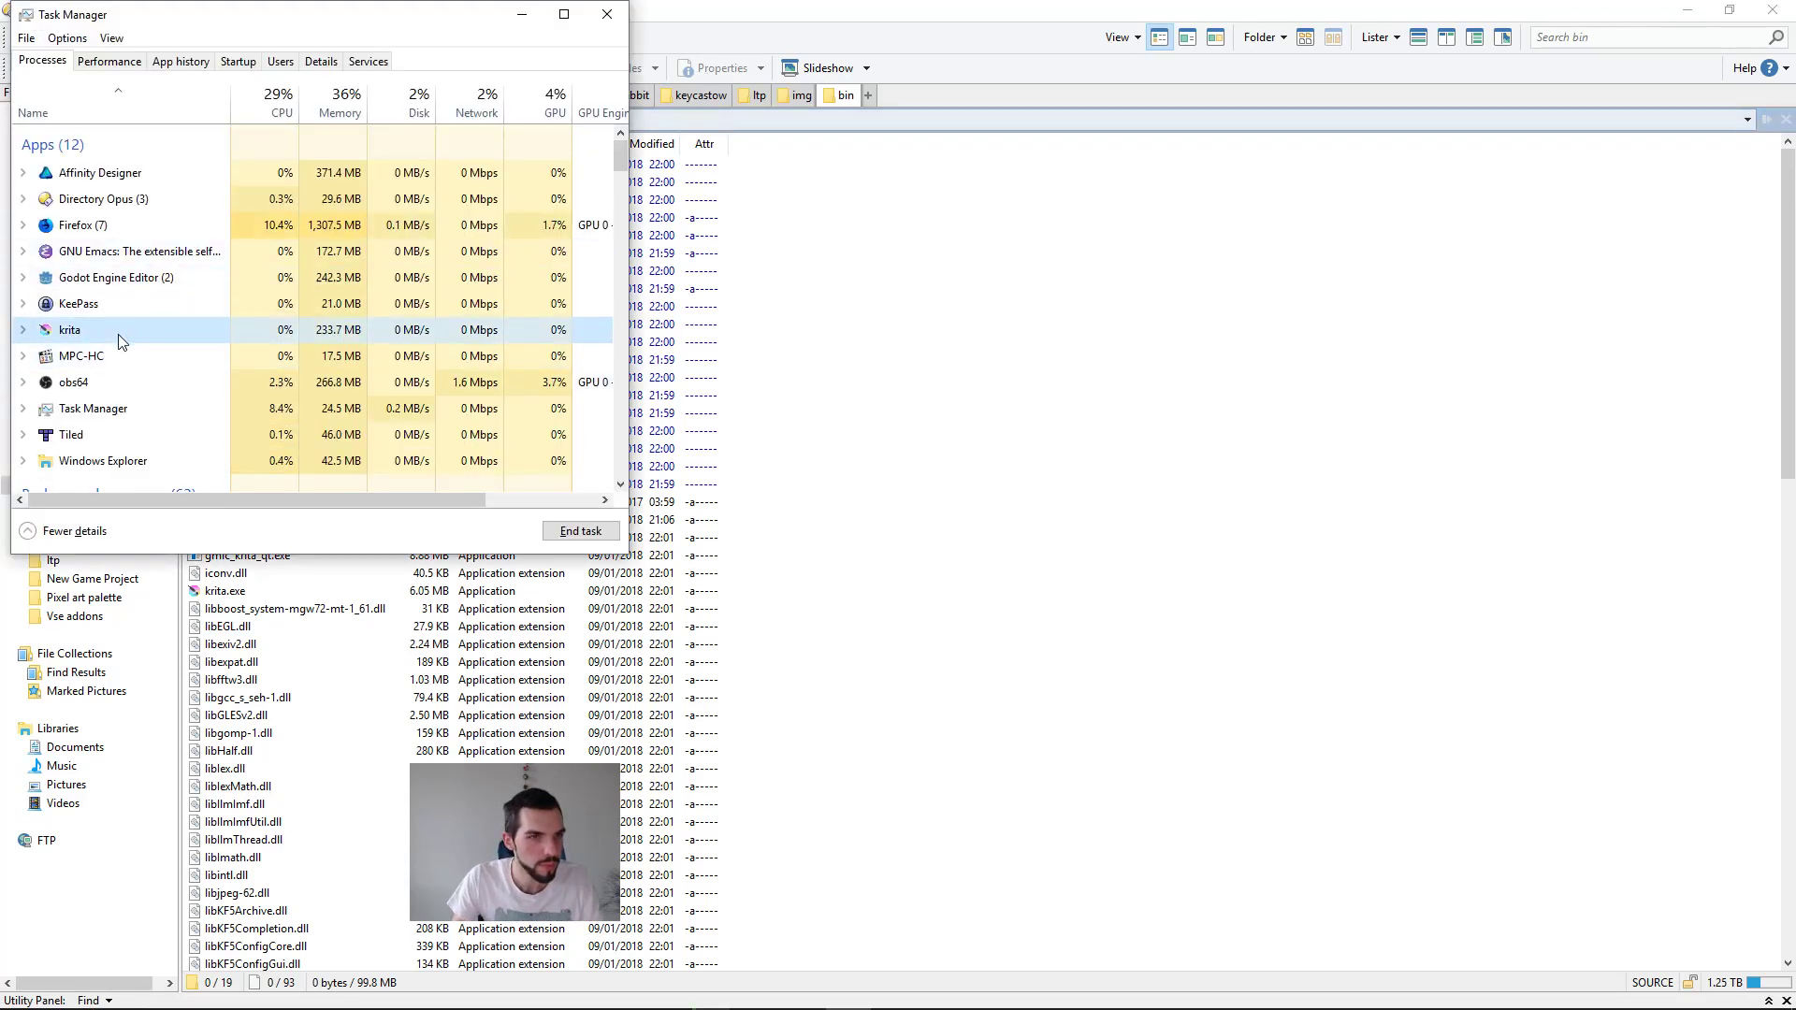
{"action": "double_click", "coordinate": [118, 337]}
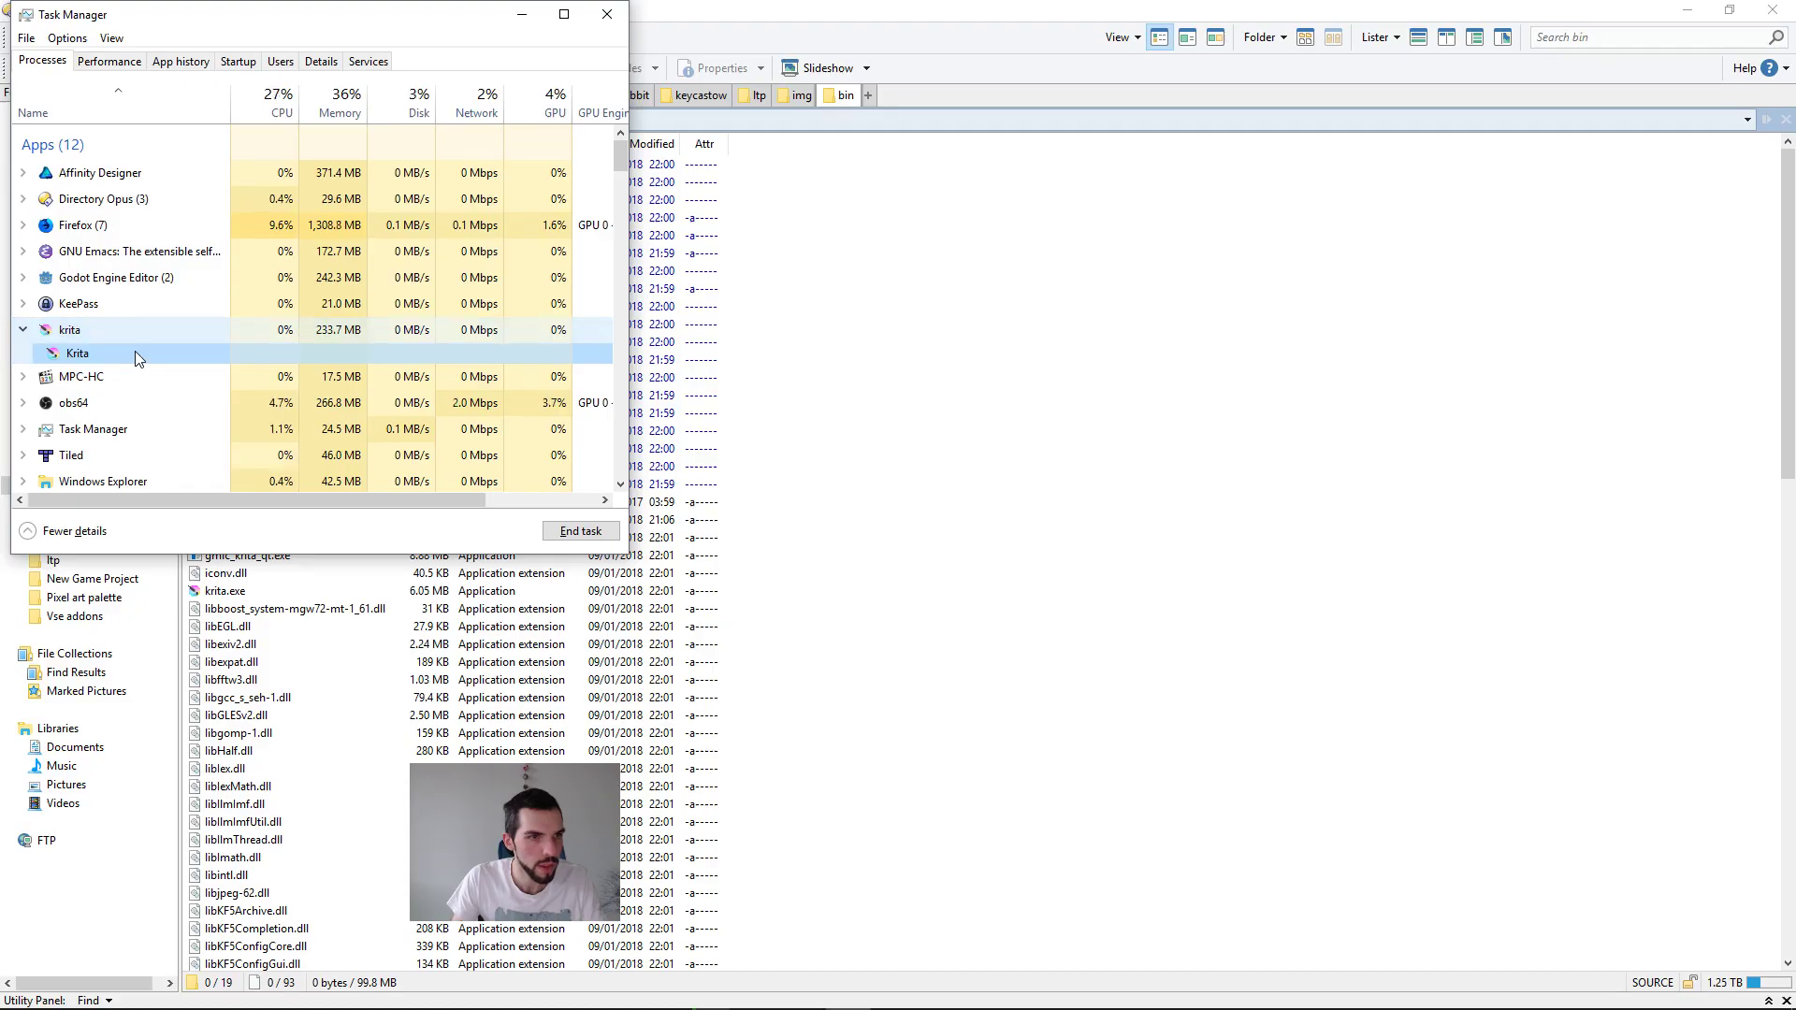
{"action": "double_click", "coordinate": [136, 354]}
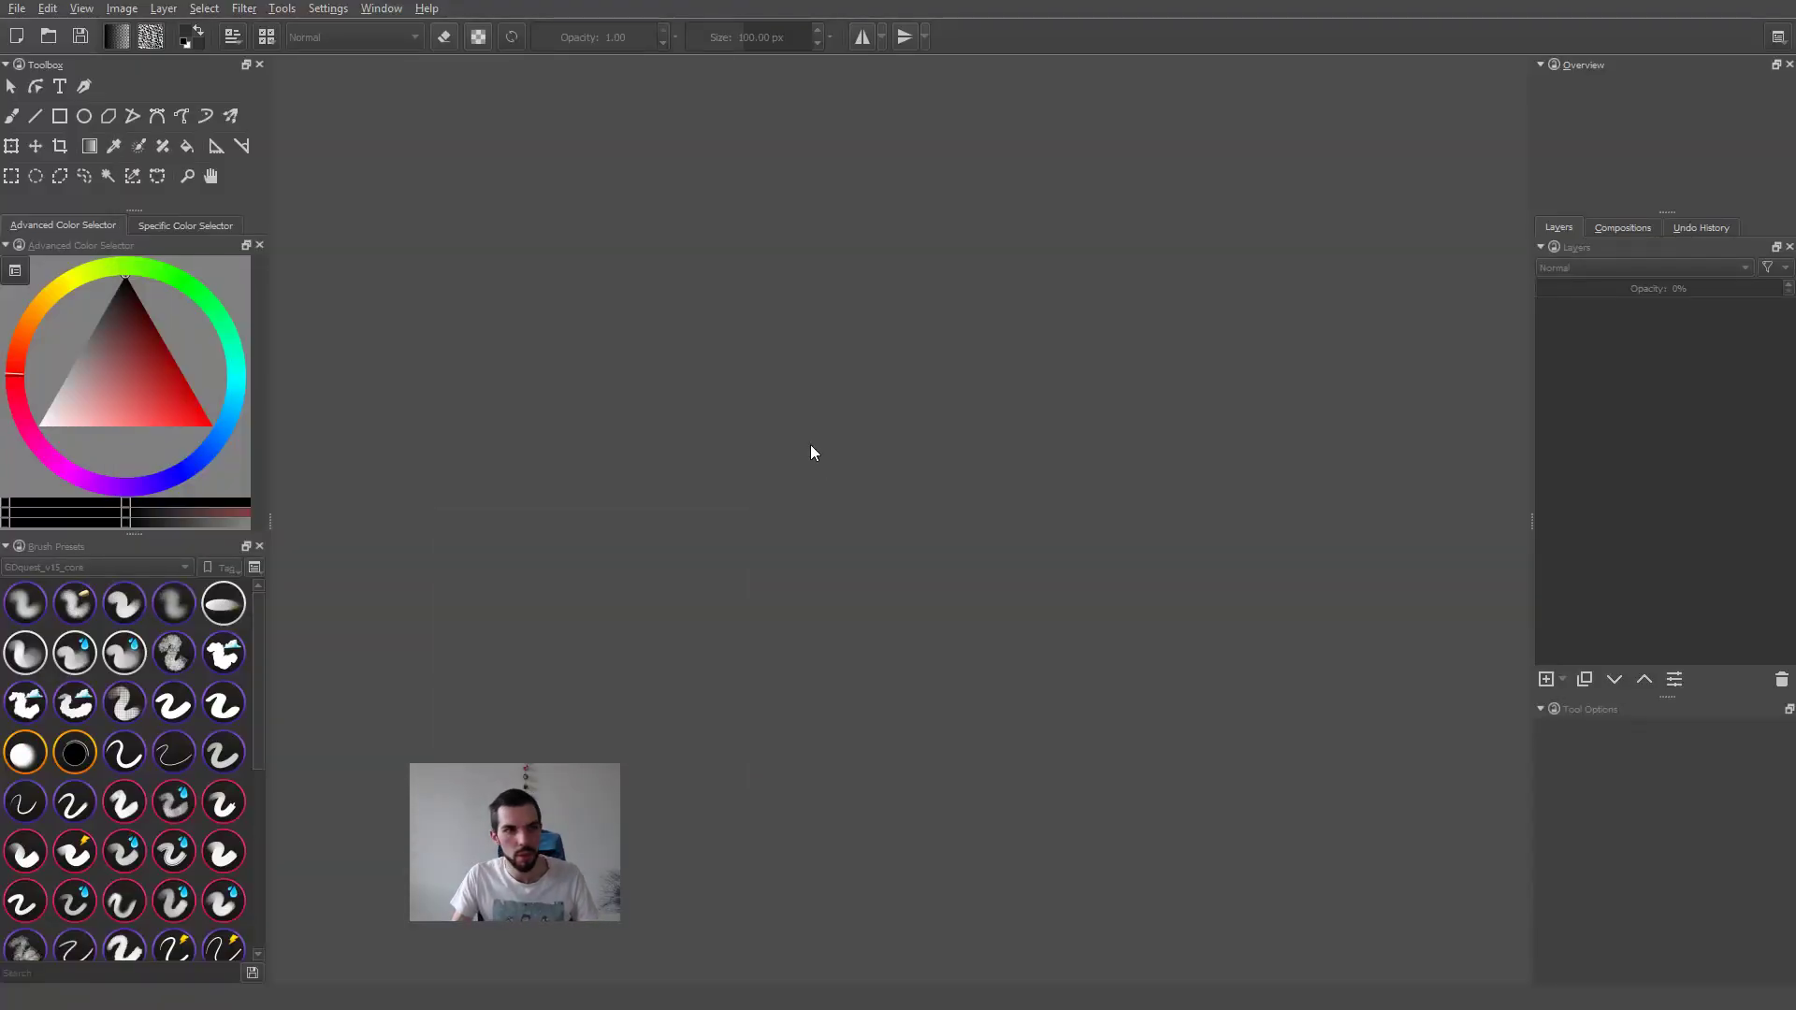
{"action": "key", "text": "super"}
{"action": "key", "text": "super"}
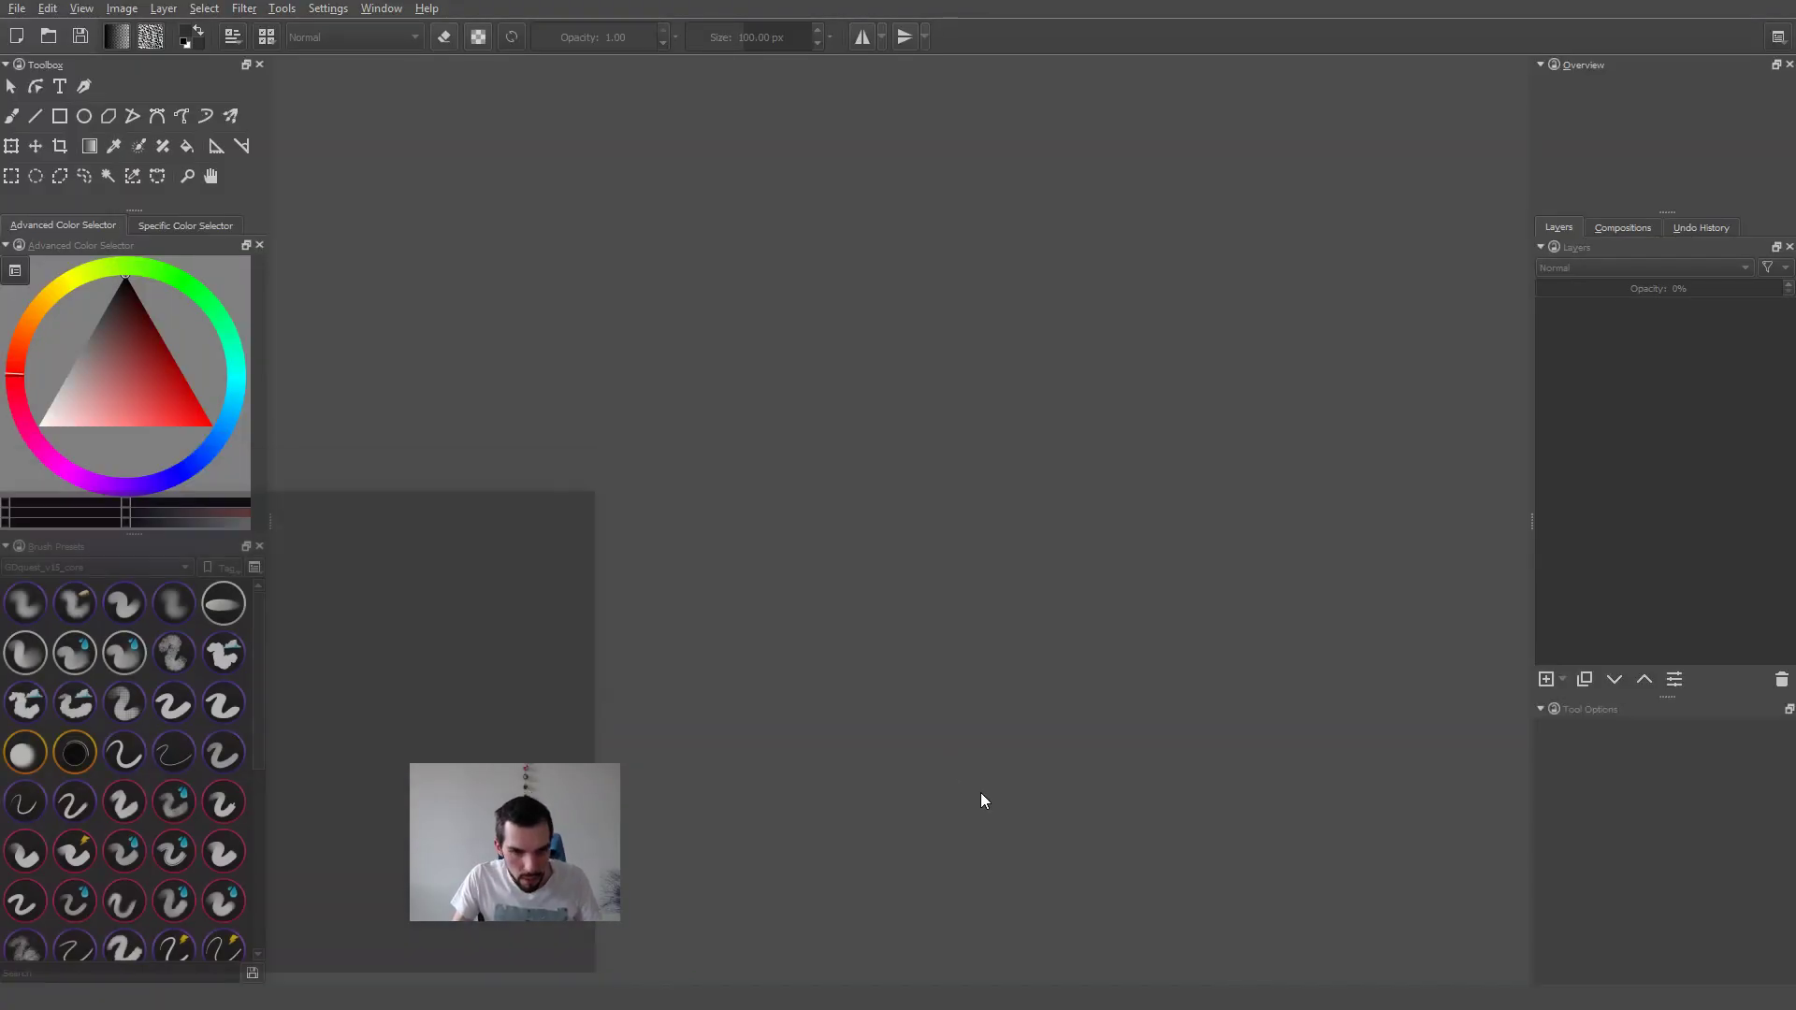
{"action": "left_click", "coordinate": [7, 8]}
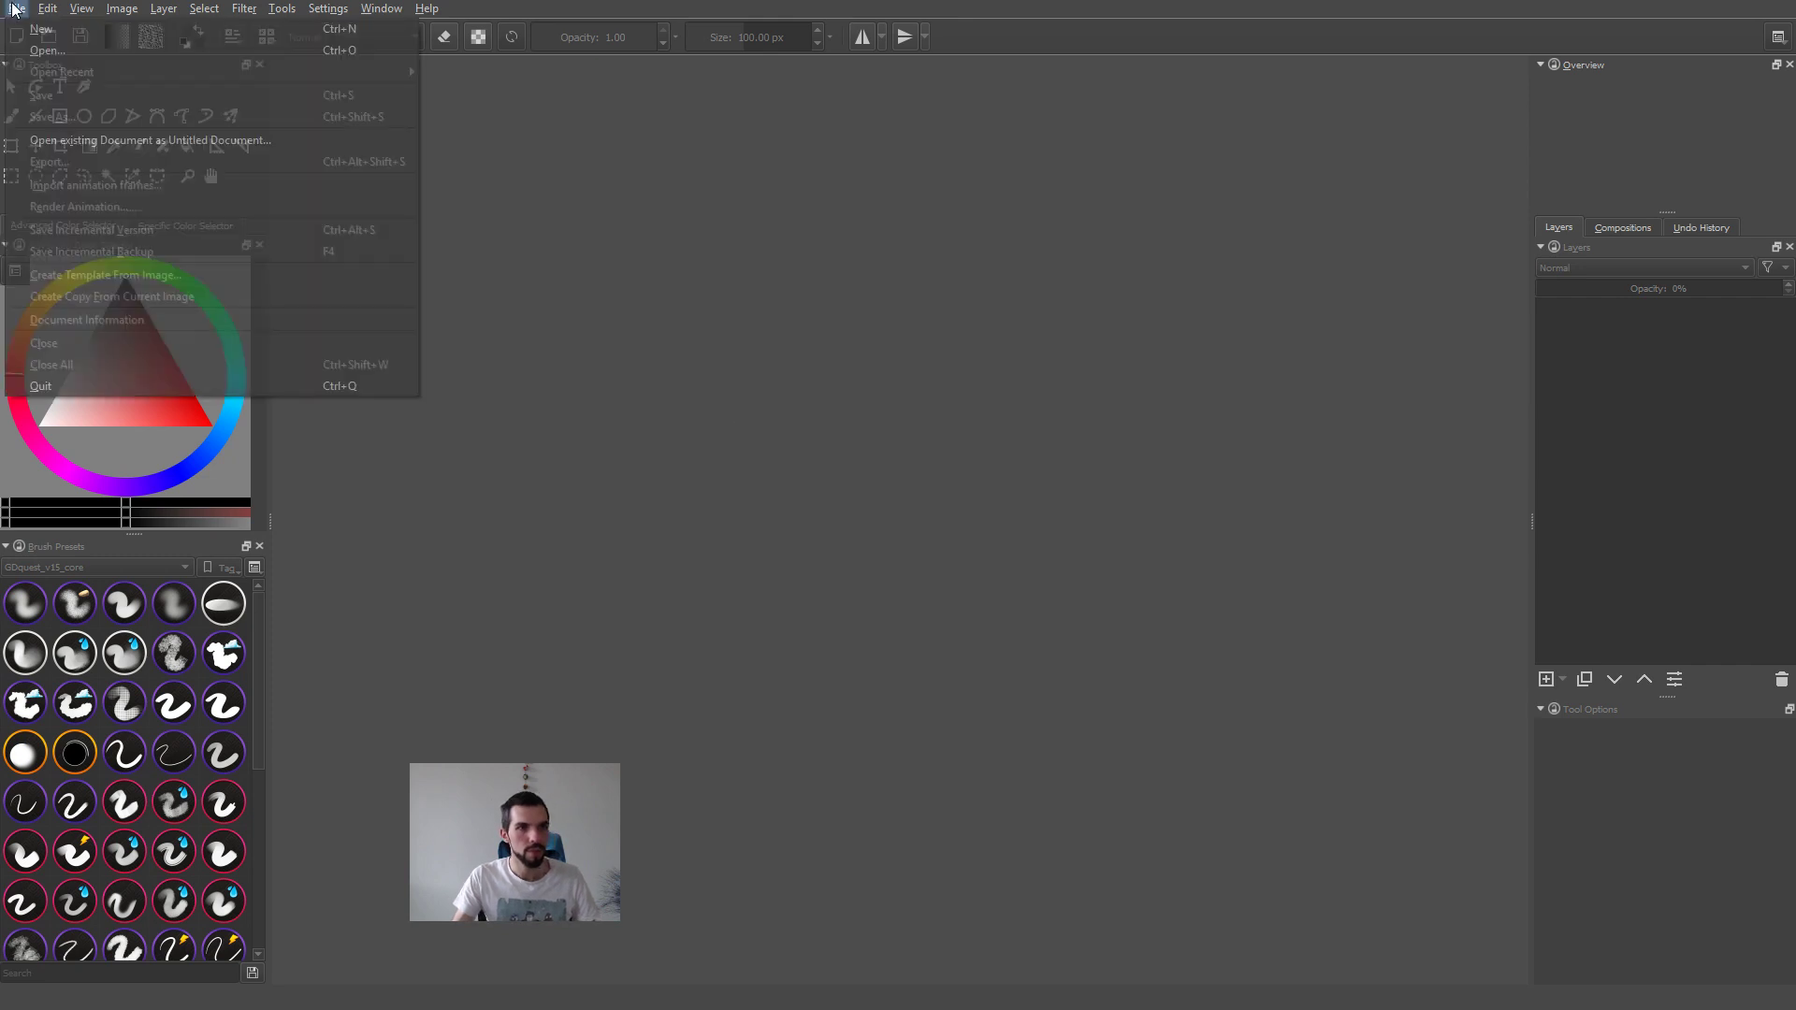
{"action": "left_click", "coordinate": [647, 460]}
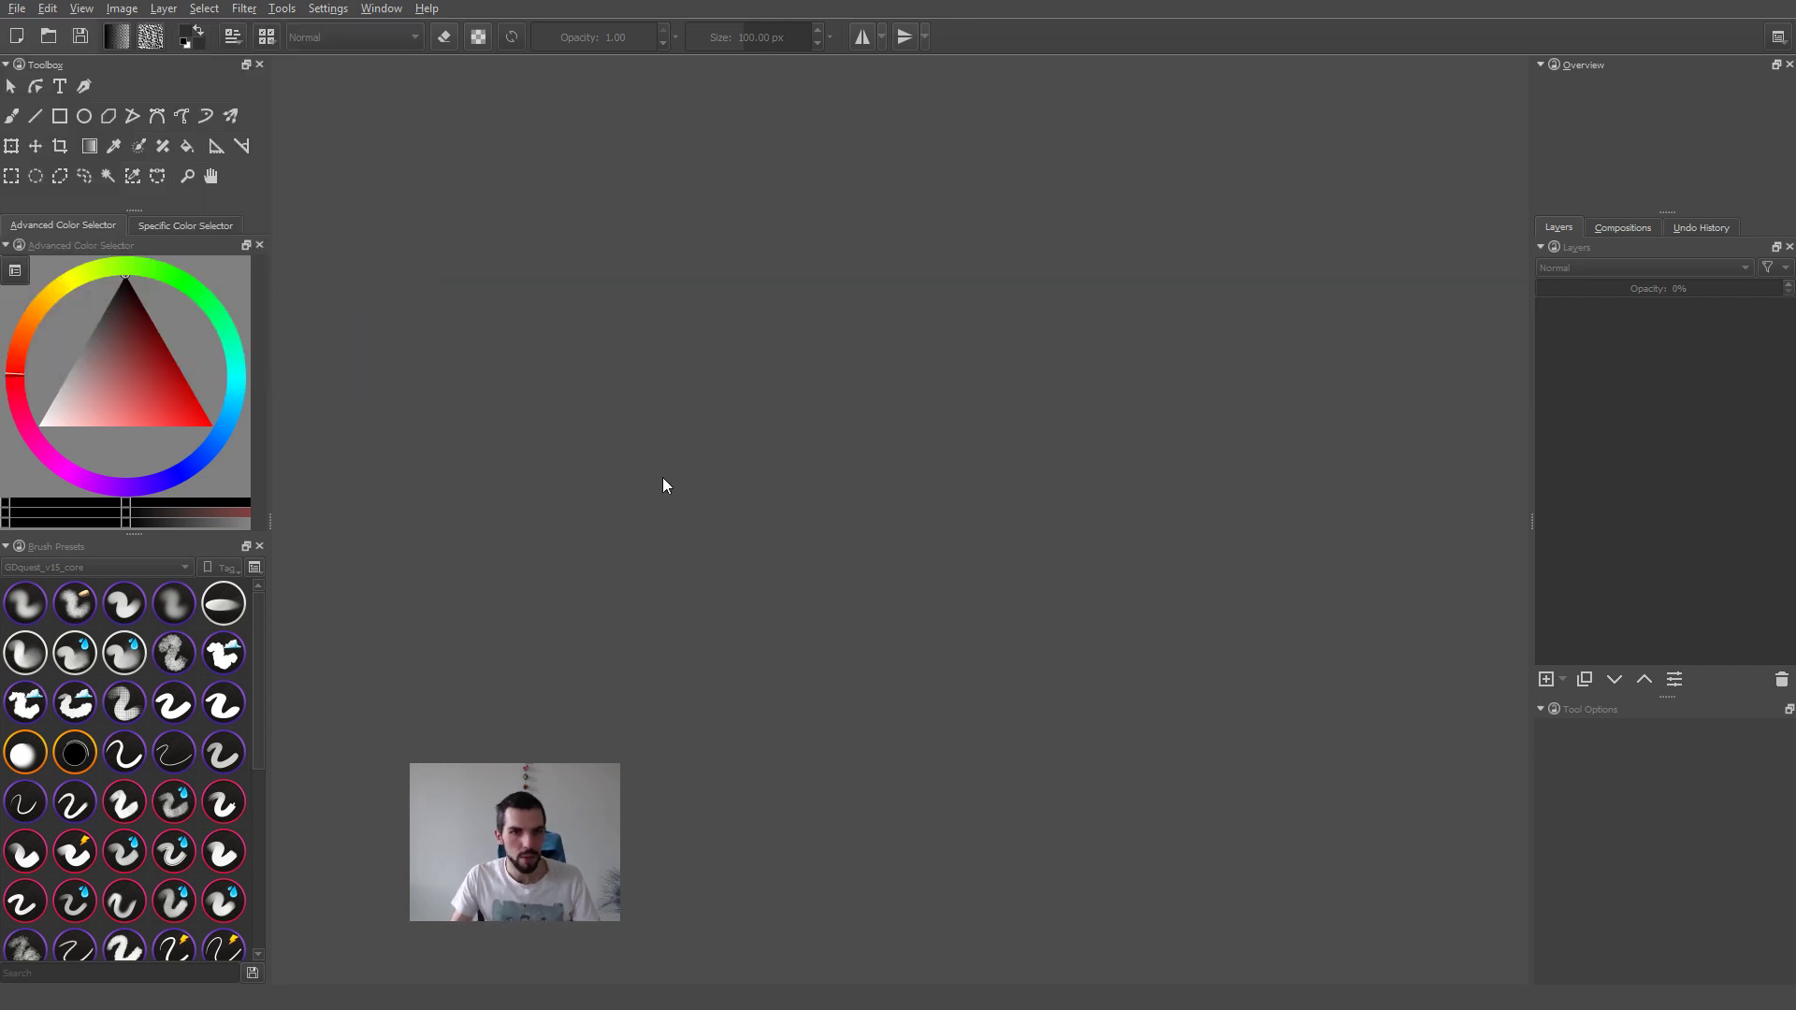
{"action": "key", "text": "ctrl+n"}
{"action": "key", "text": "Escape"}
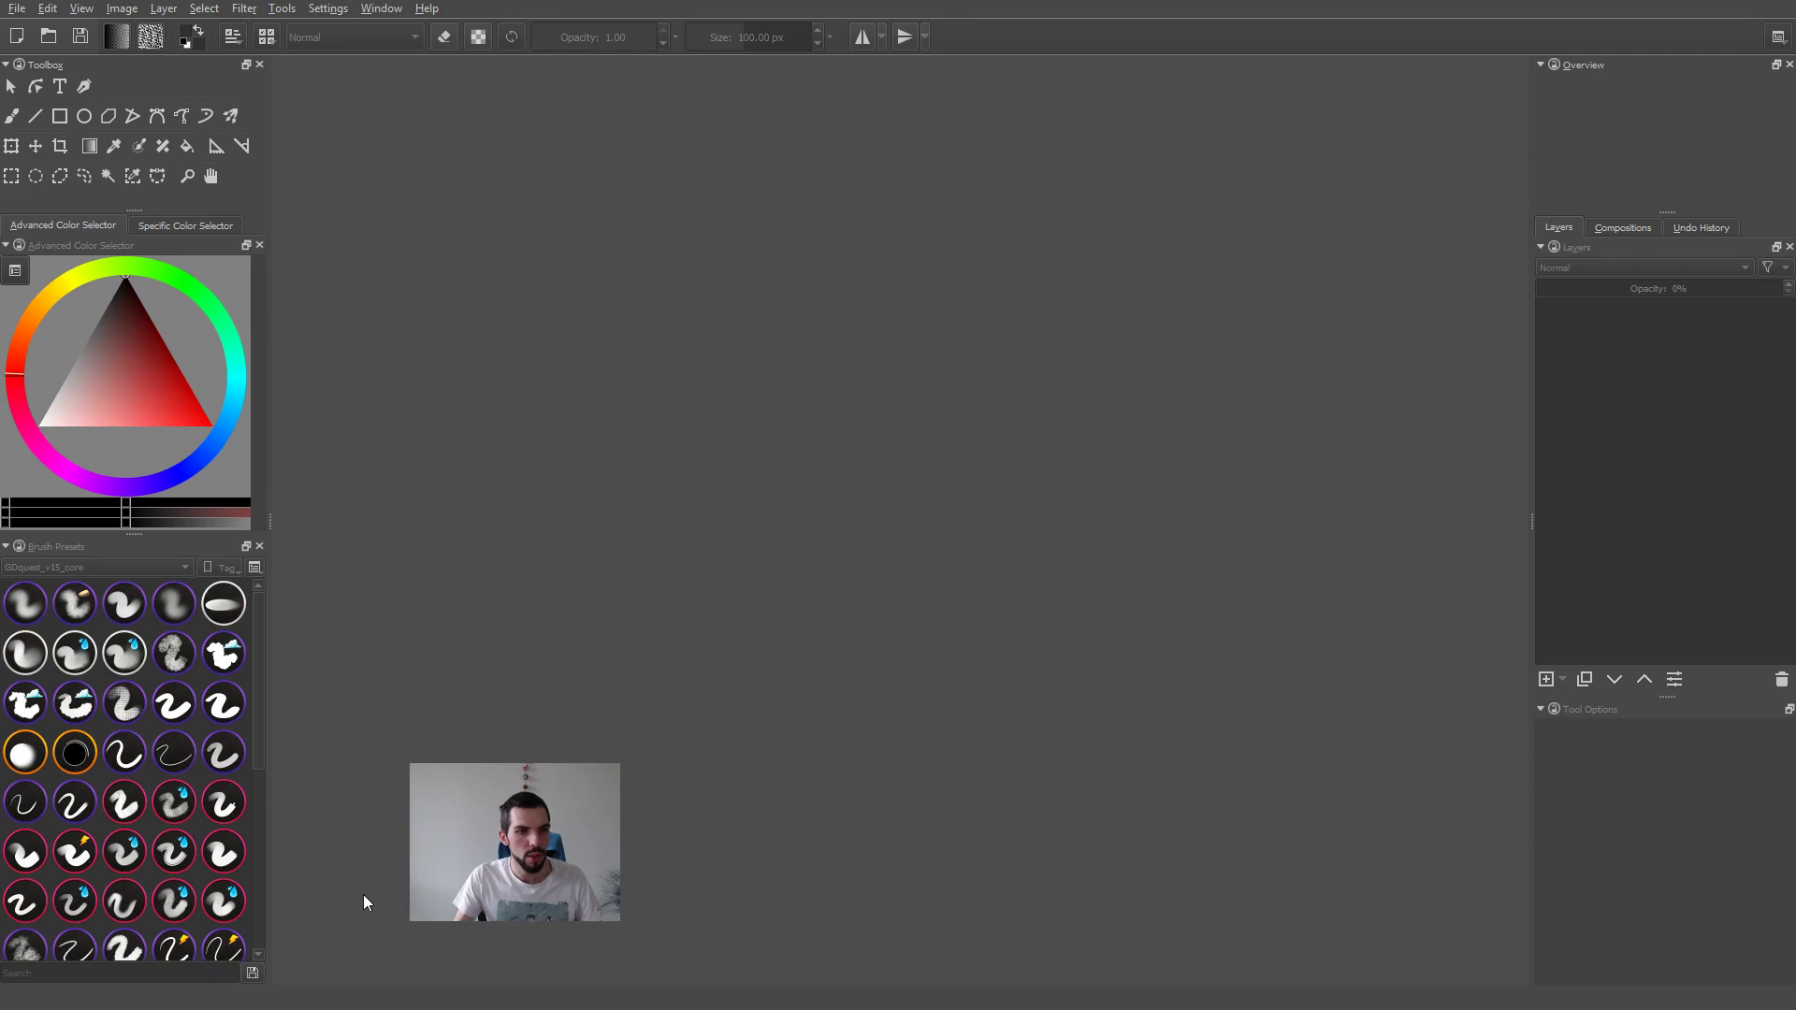
Step: Switch to the Affinity Designer window with the prototype document and bring the outdor artboard into view
{"action": "key", "text": "alt+Tab"}
{"action": "left_click", "coordinate": [473, 546]}
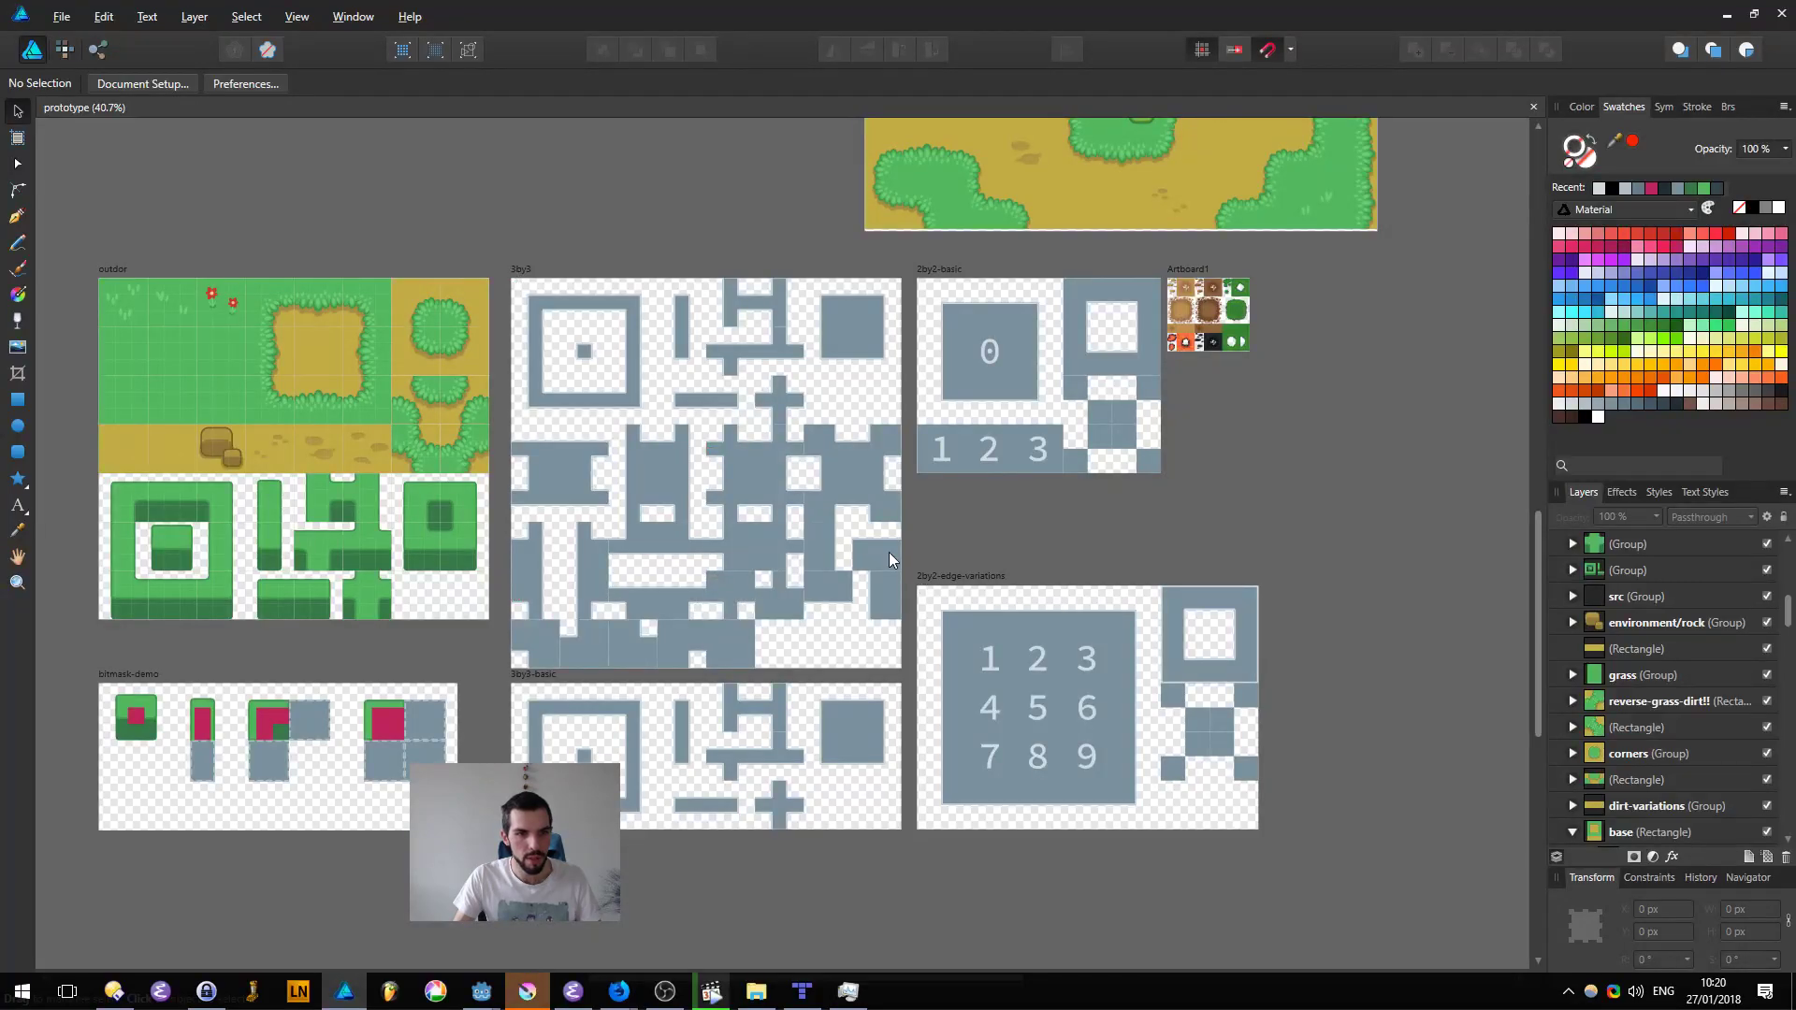
{"action": "left_click", "coordinate": [449, 537]}
{"action": "scroll", "coordinate": [365, 562], "scroll_direction": "up", "scroll_amount": 1, "text": "ctrl"}
{"action": "middle_click_drag", "start_coordinate": [370, 576], "coordinate": [981, 820]}
{"action": "scroll", "coordinate": [855, 657], "scroll_direction": "up", "scroll_amount": 2, "text": "ctrl"}
Step: In the Export Persona, create a 382x512 px slice over the outdor grass tiles and a 640x512 px slice over the dirt tiles
{"action": "key", "text": "ctrl+3"}
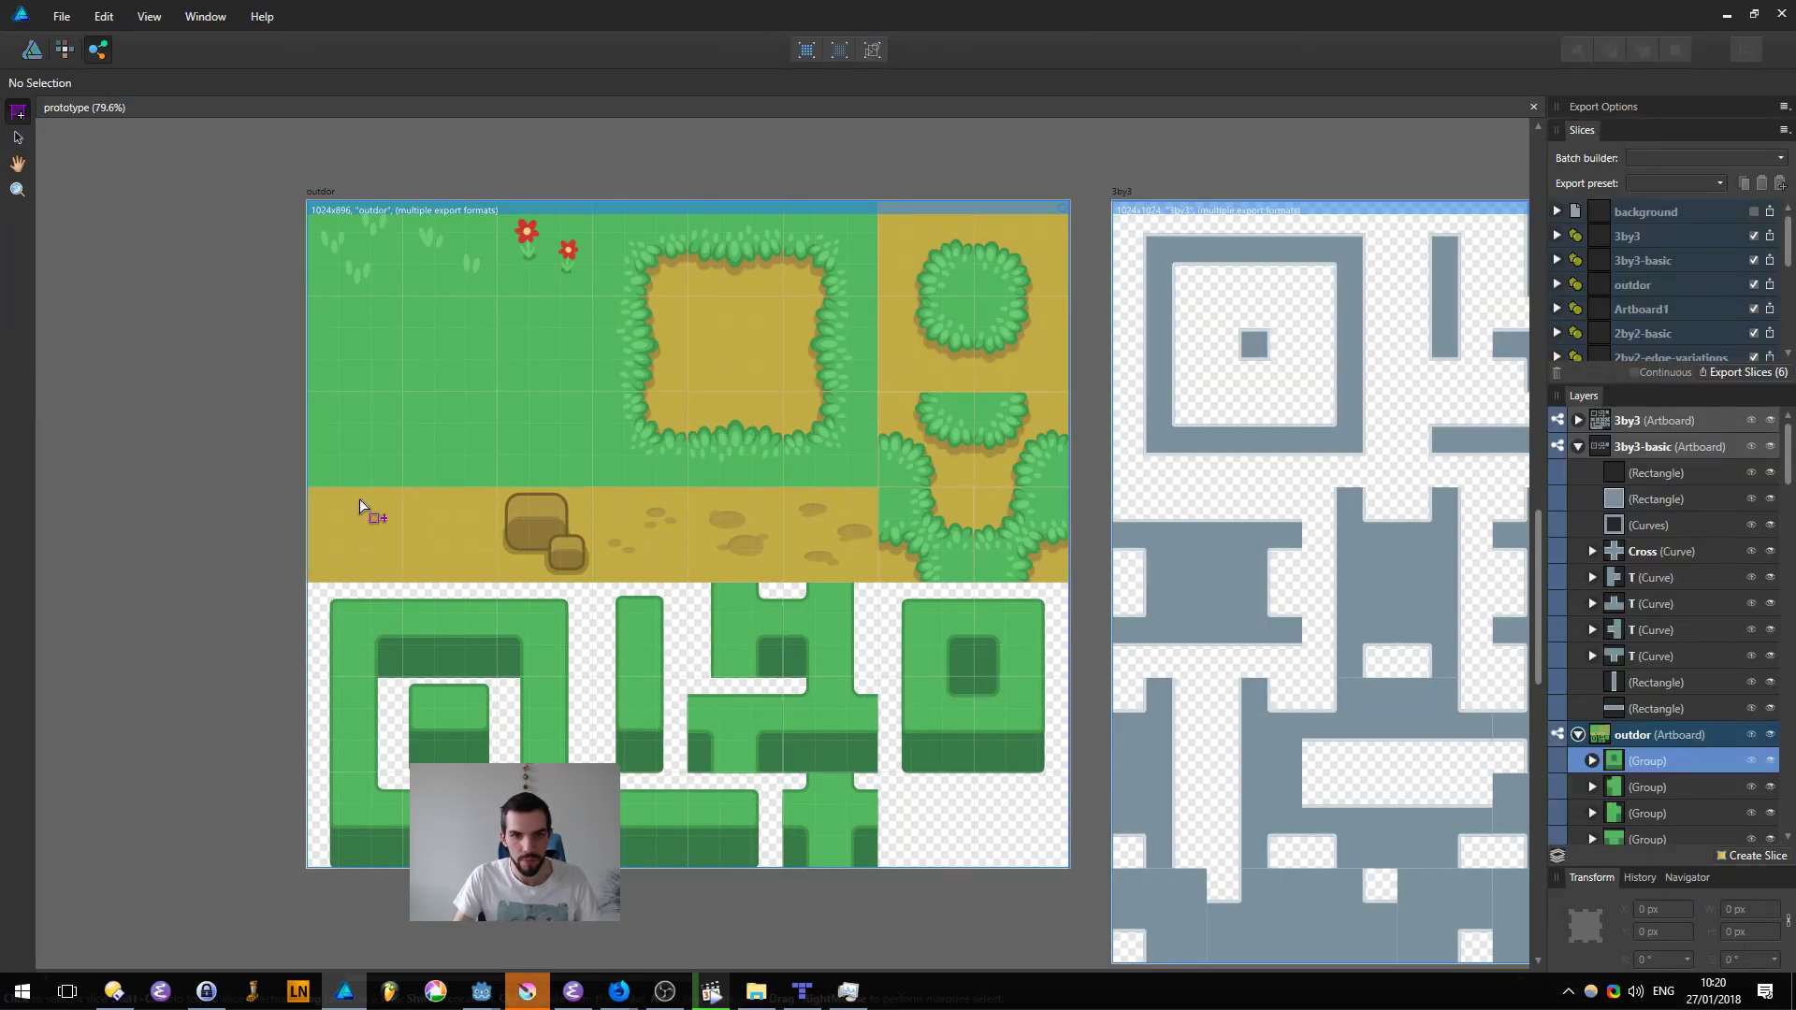
{"action": "left_click_drag", "start_coordinate": [591, 581], "coordinate": [300, 212]}
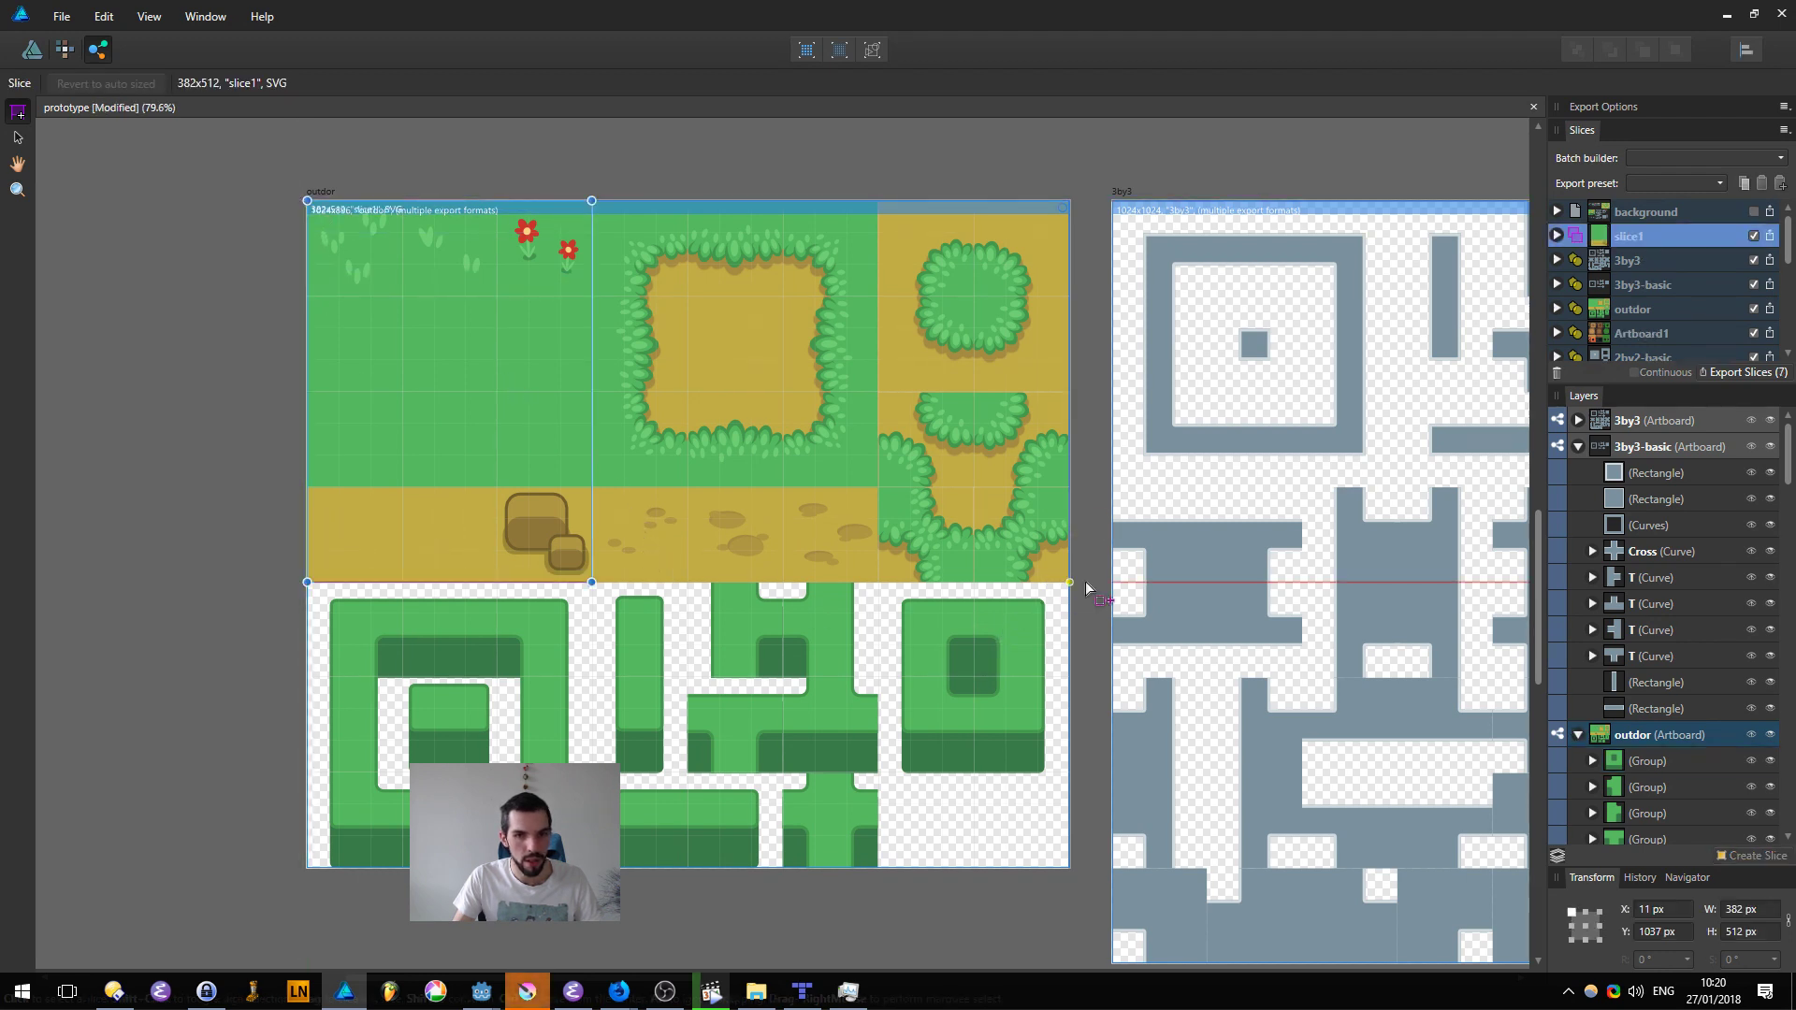
{"action": "left_click_drag", "start_coordinate": [1070, 582], "coordinate": [595, 197]}
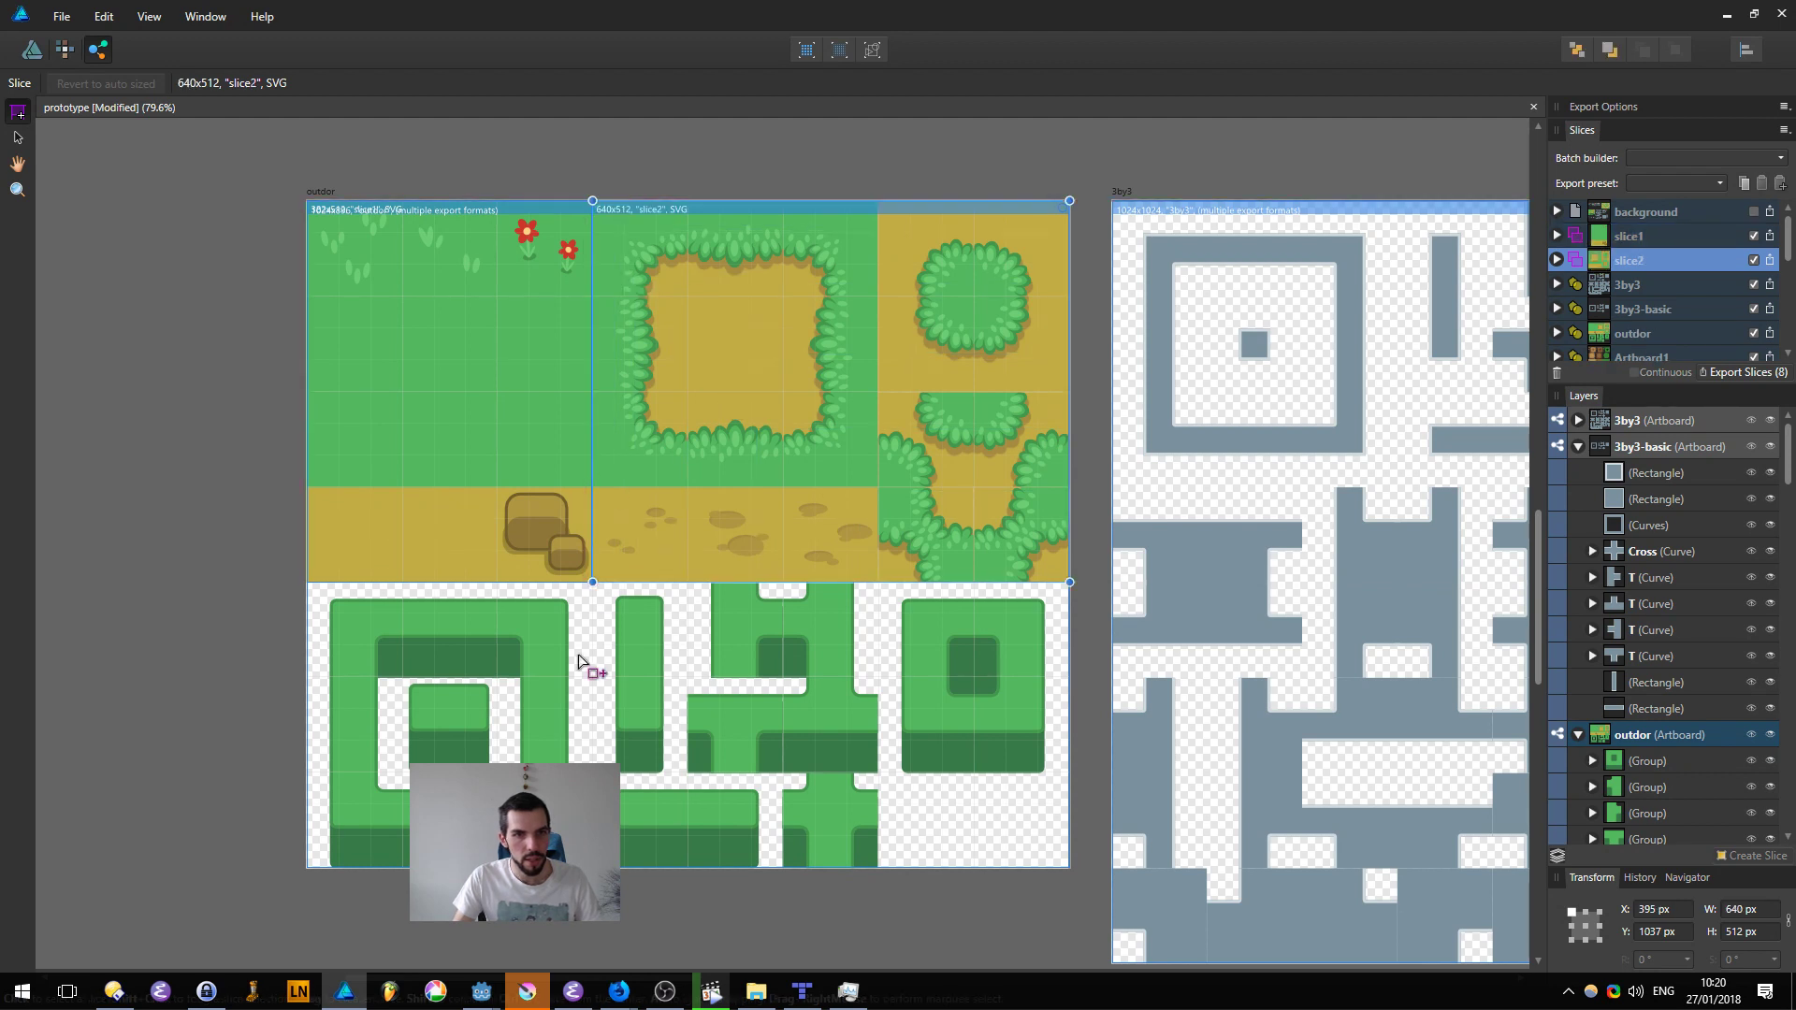
Step: Create a 1024x384 px slice covering the green bush tiles in the lower part of the outdor artboard
{"action": "scroll", "coordinate": [588, 636], "scroll_direction": "down", "scroll_amount": 3}
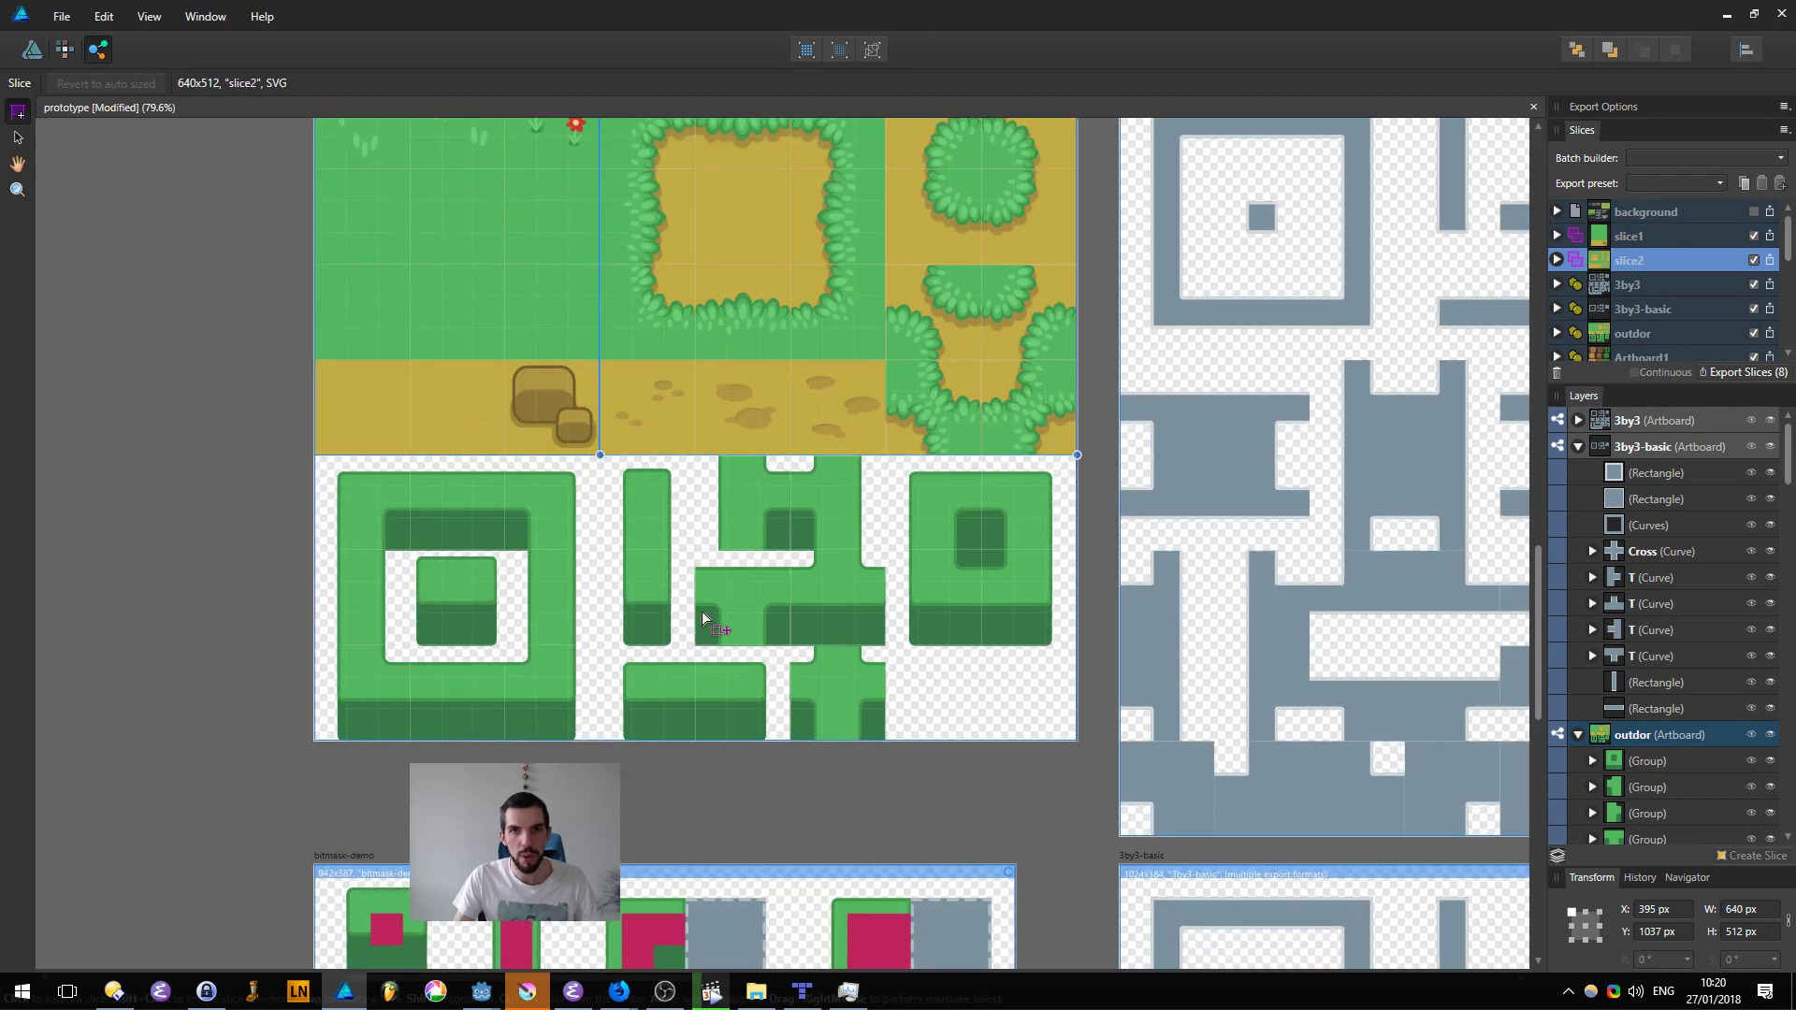
{"action": "scroll", "coordinate": [449, 538], "scroll_direction": "up", "scroll_amount": 1}
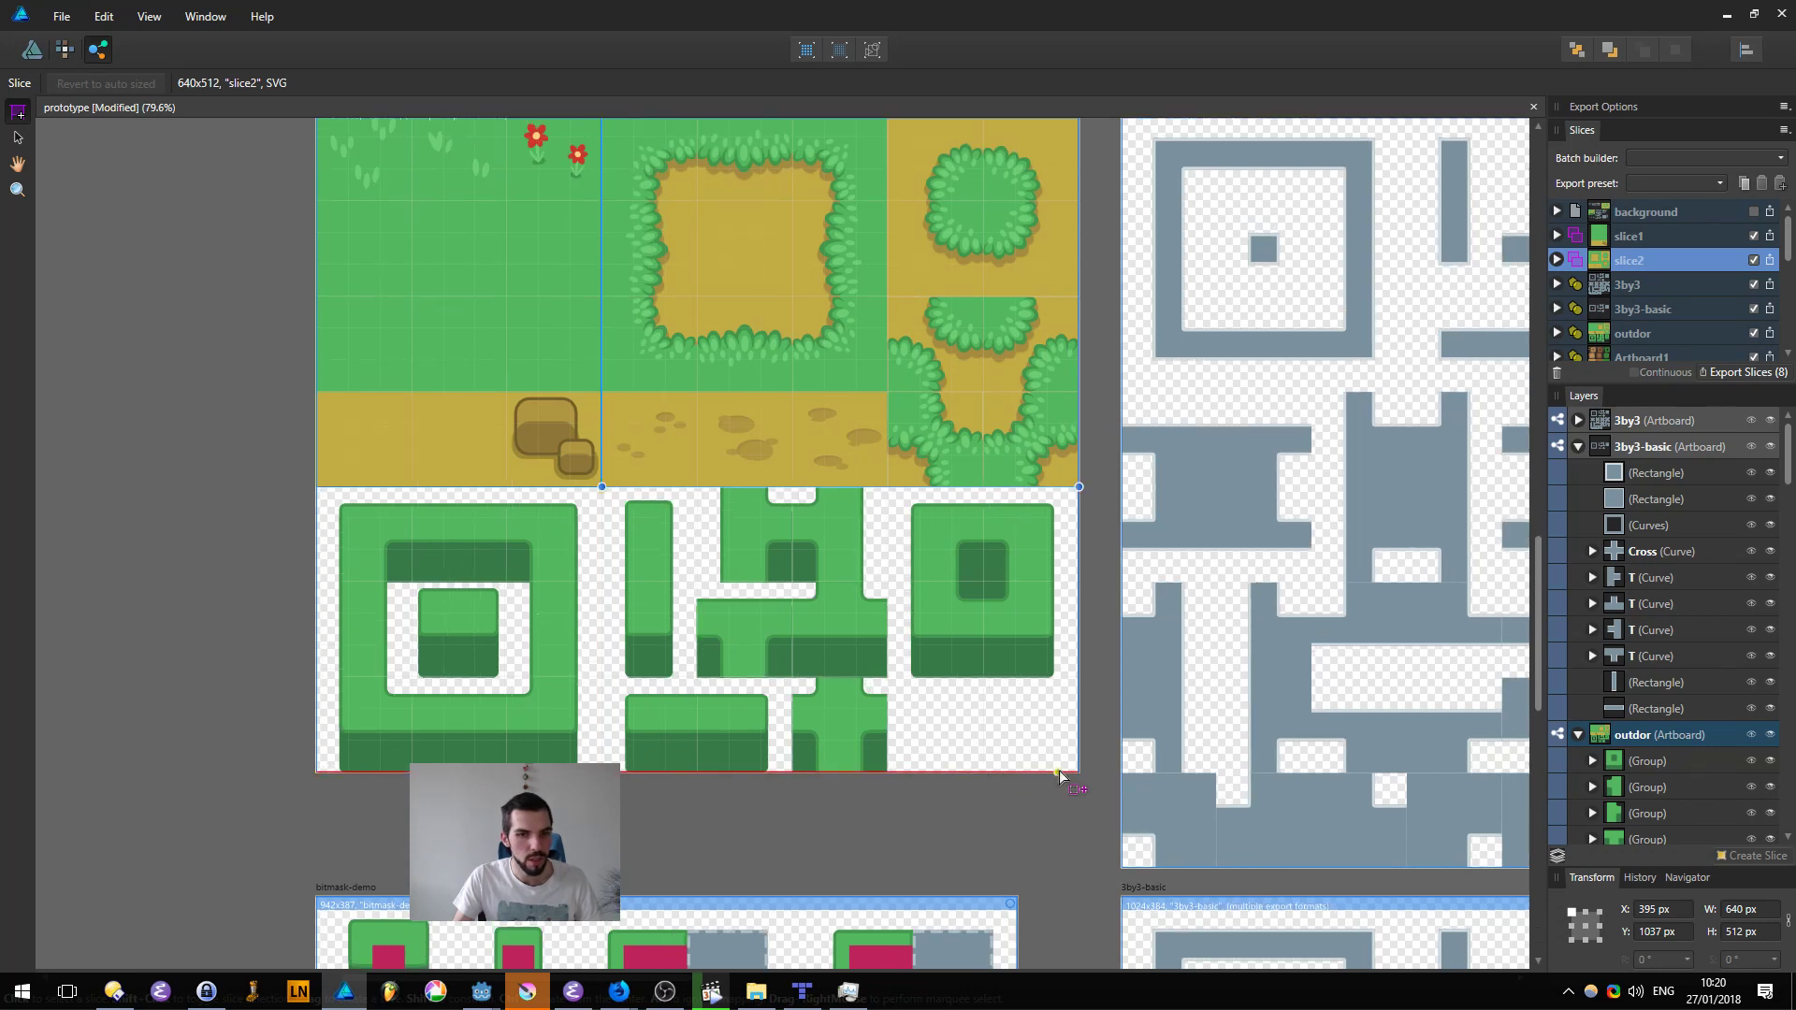
{"action": "scroll", "coordinate": [1078, 775], "scroll_direction": "up", "scroll_amount": 1, "text": "ctrl"}
{"action": "left_click_drag", "start_coordinate": [681, 630], "coordinate": [1078, 770]}
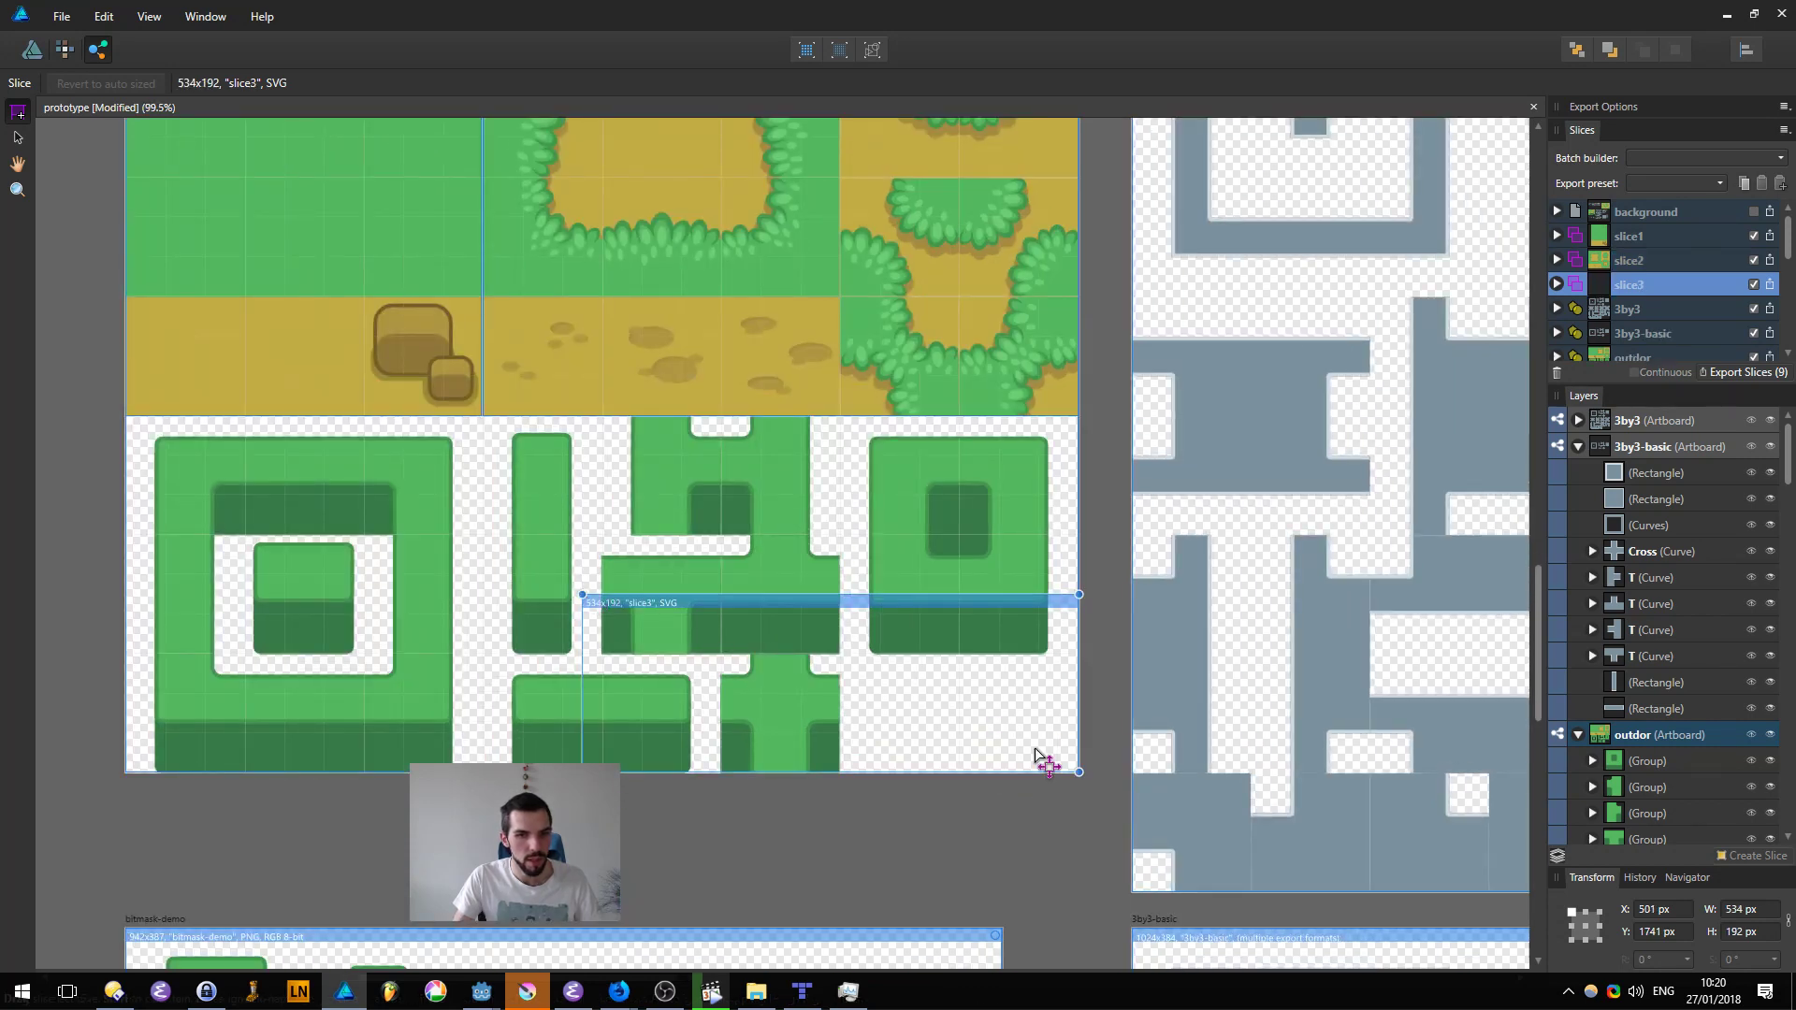
{"action": "left_click_drag", "start_coordinate": [582, 595], "coordinate": [125, 416]}
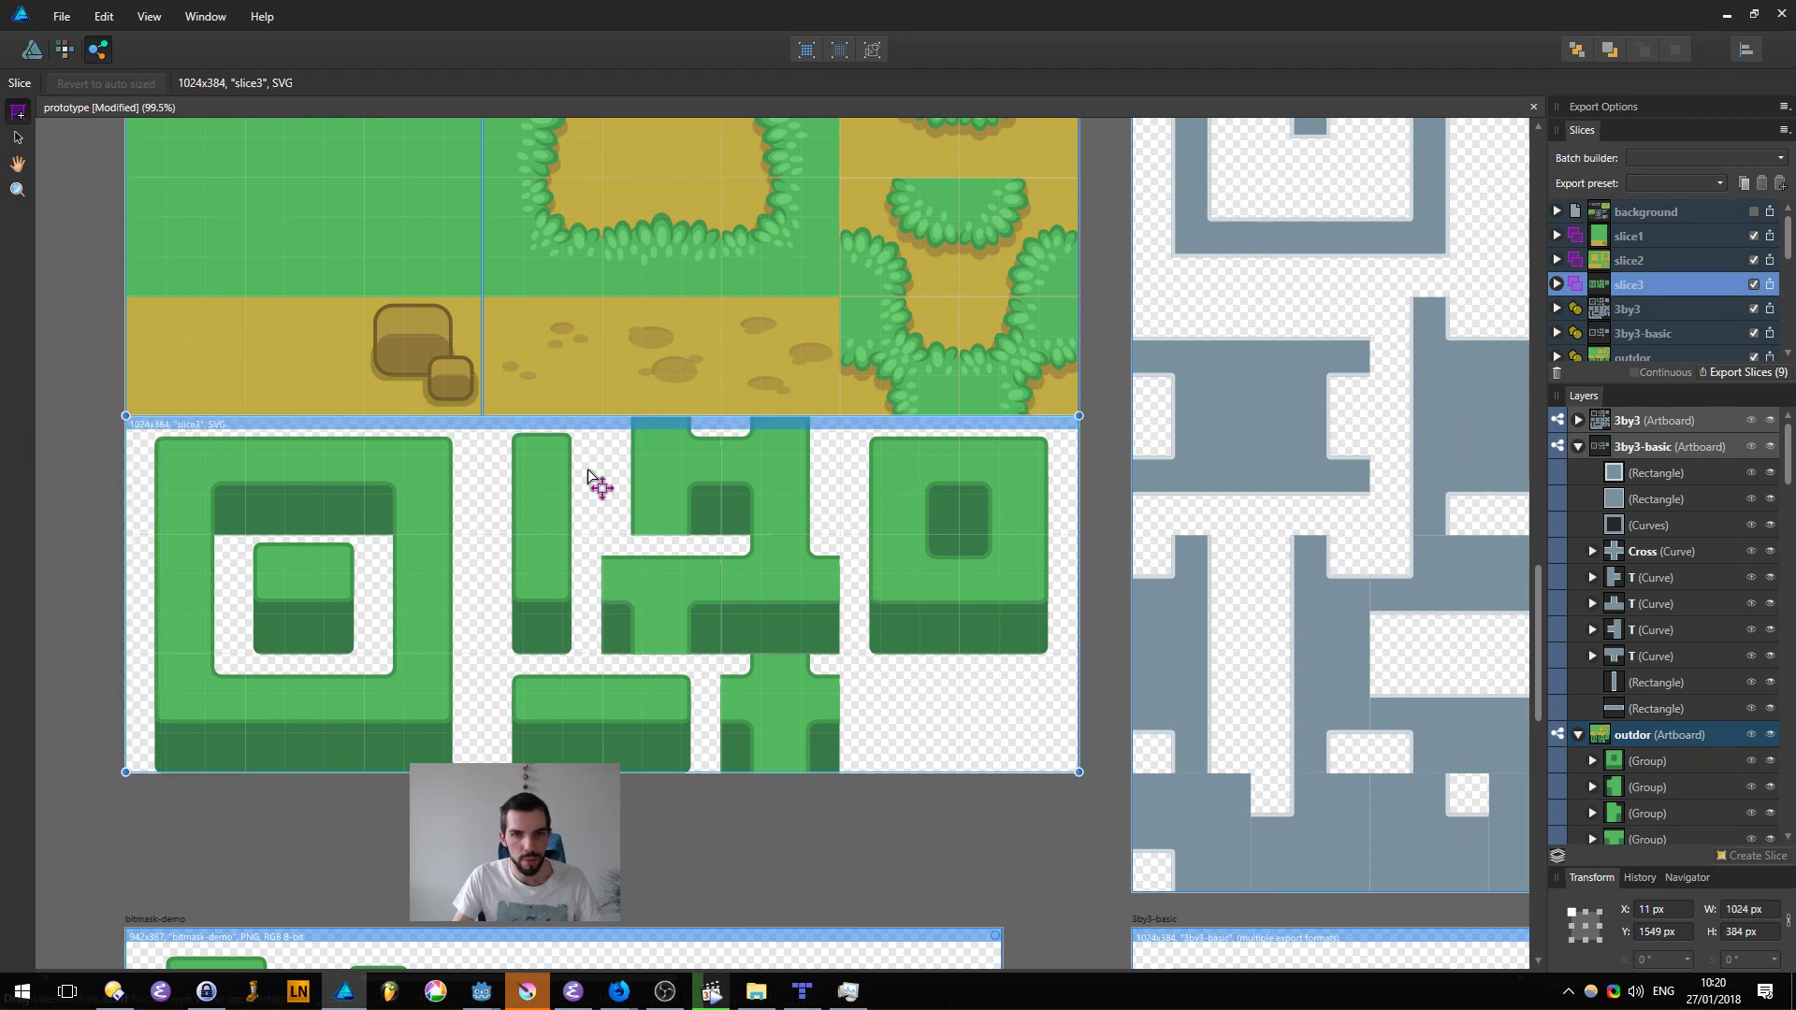
Step: Set the export format of slice3 to PNG-24
{"action": "scroll", "coordinate": [940, 729], "scroll_direction": "down", "scroll_amount": 1, "text": "ctrl"}
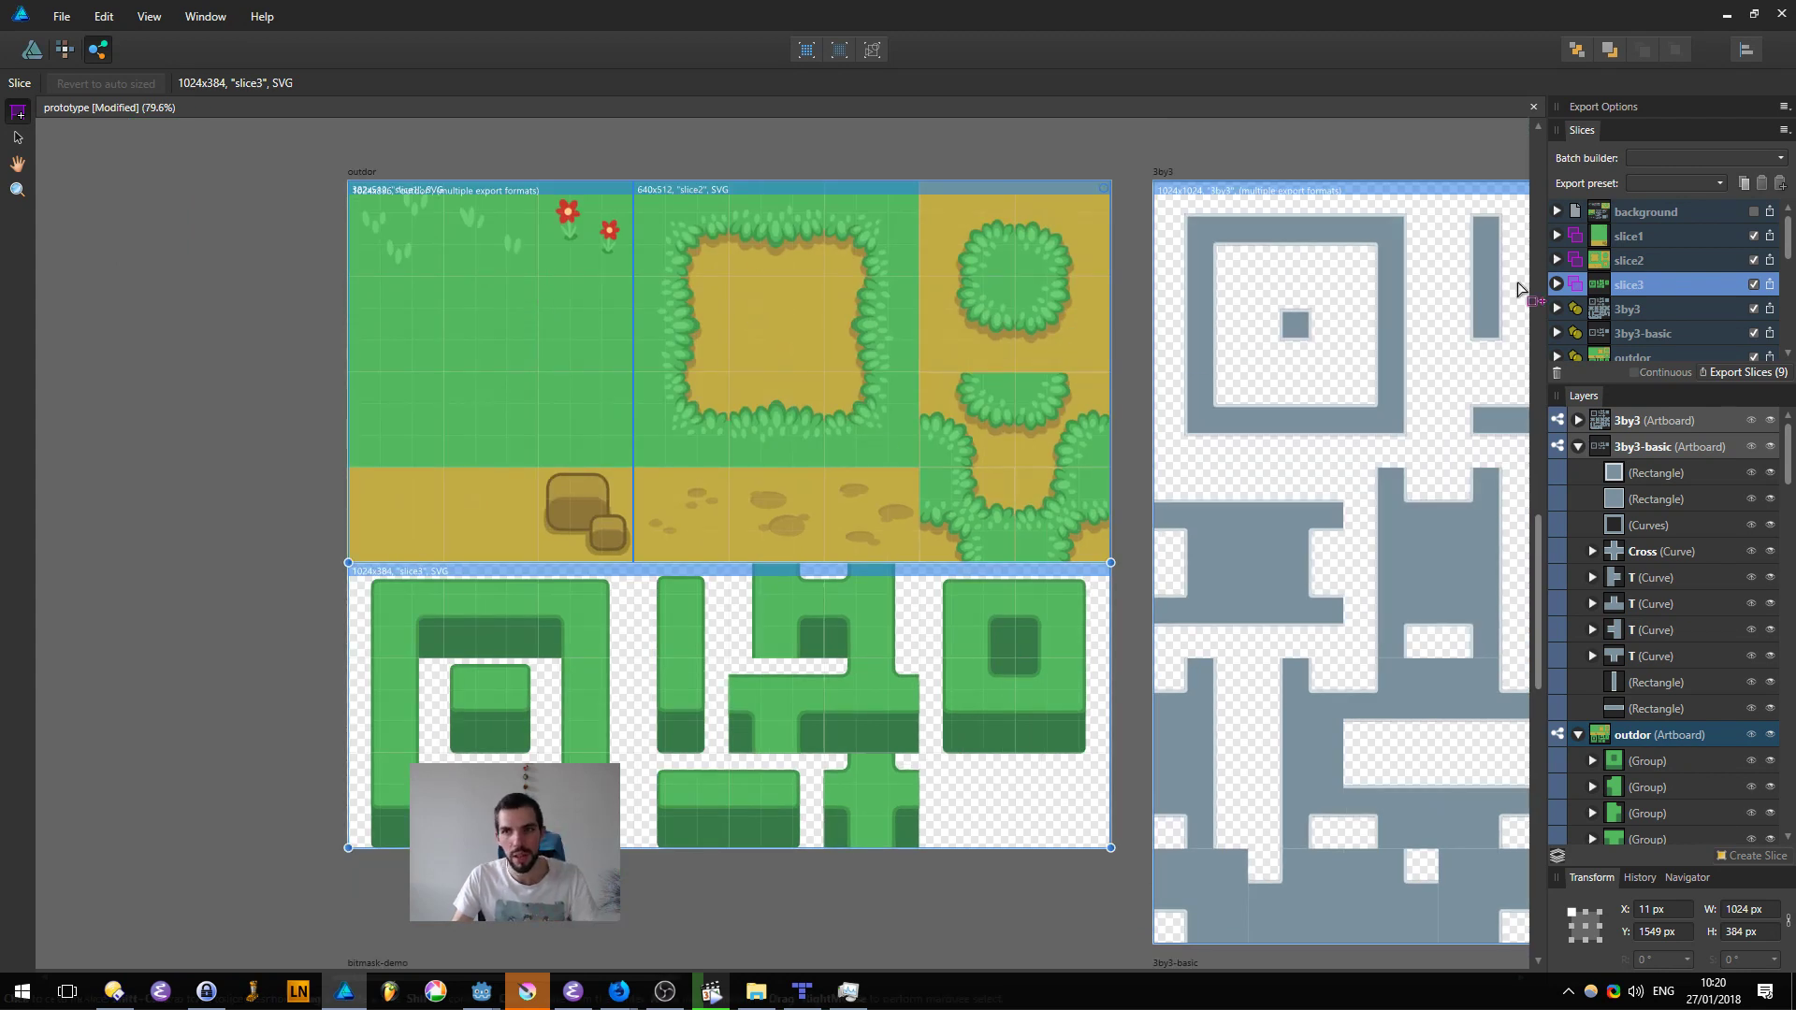
{"action": "left_click", "coordinate": [1555, 284]}
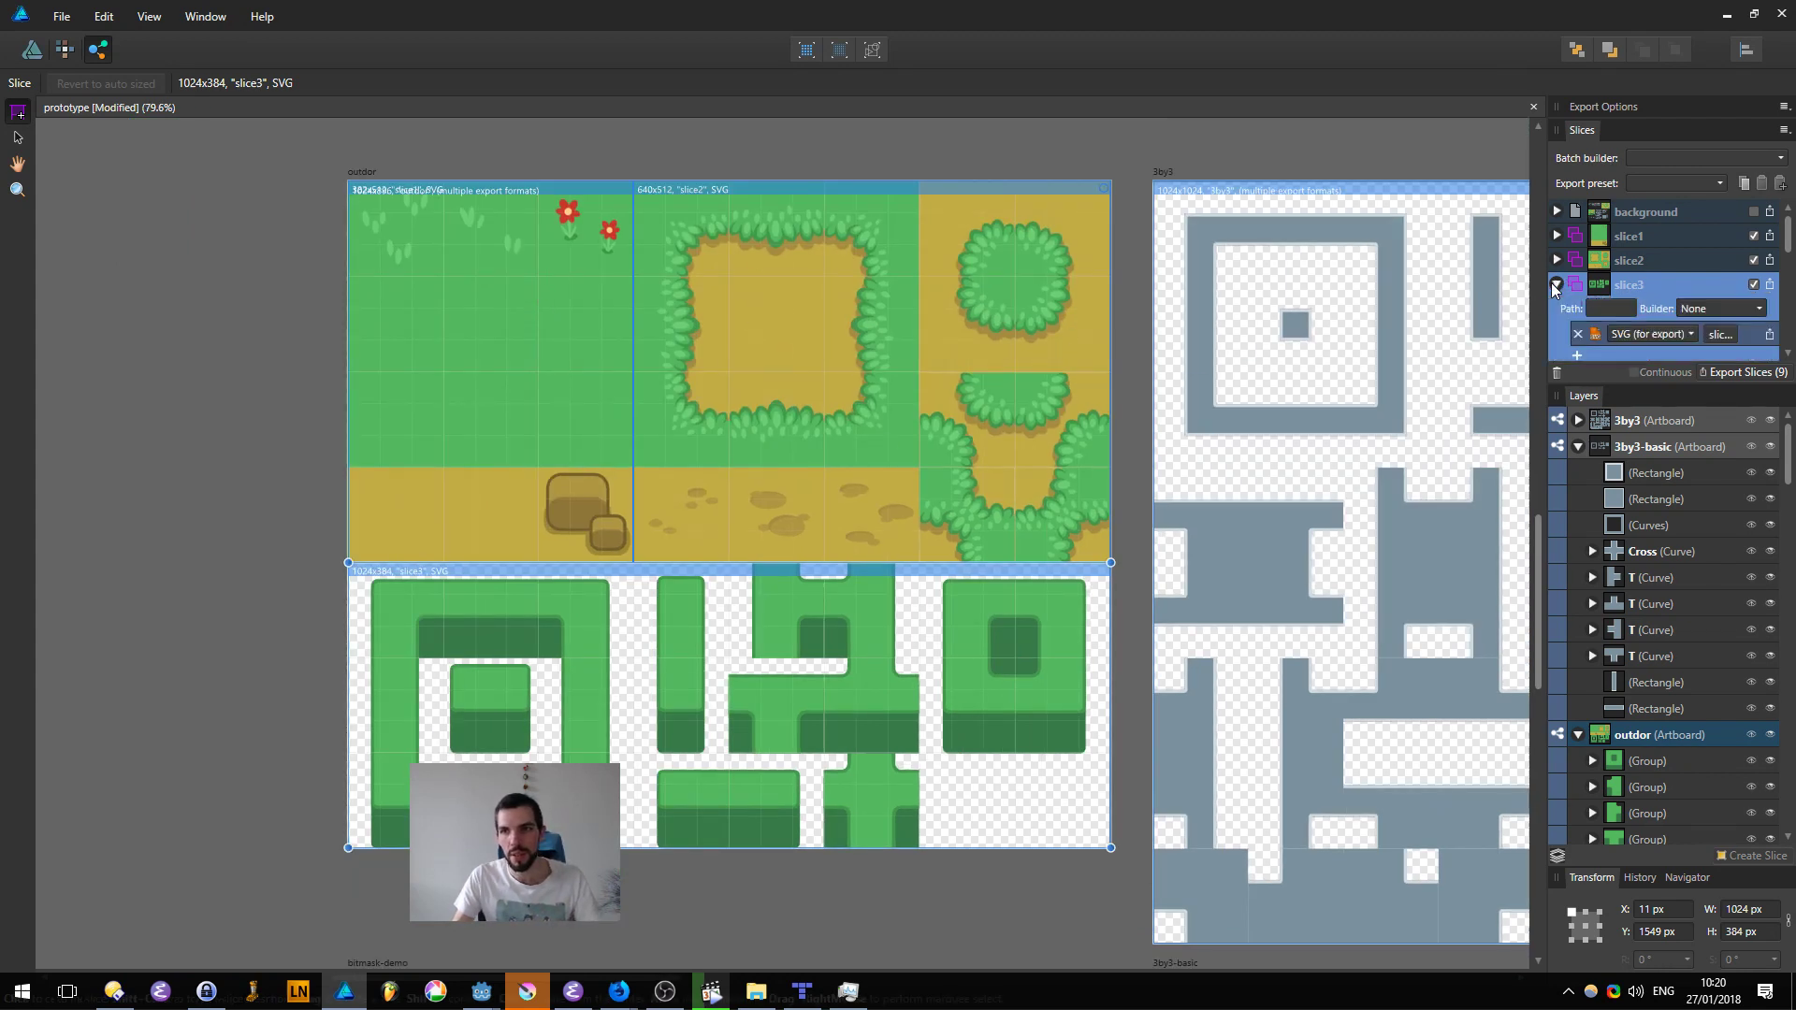
{"action": "left_click", "coordinate": [1653, 335]}
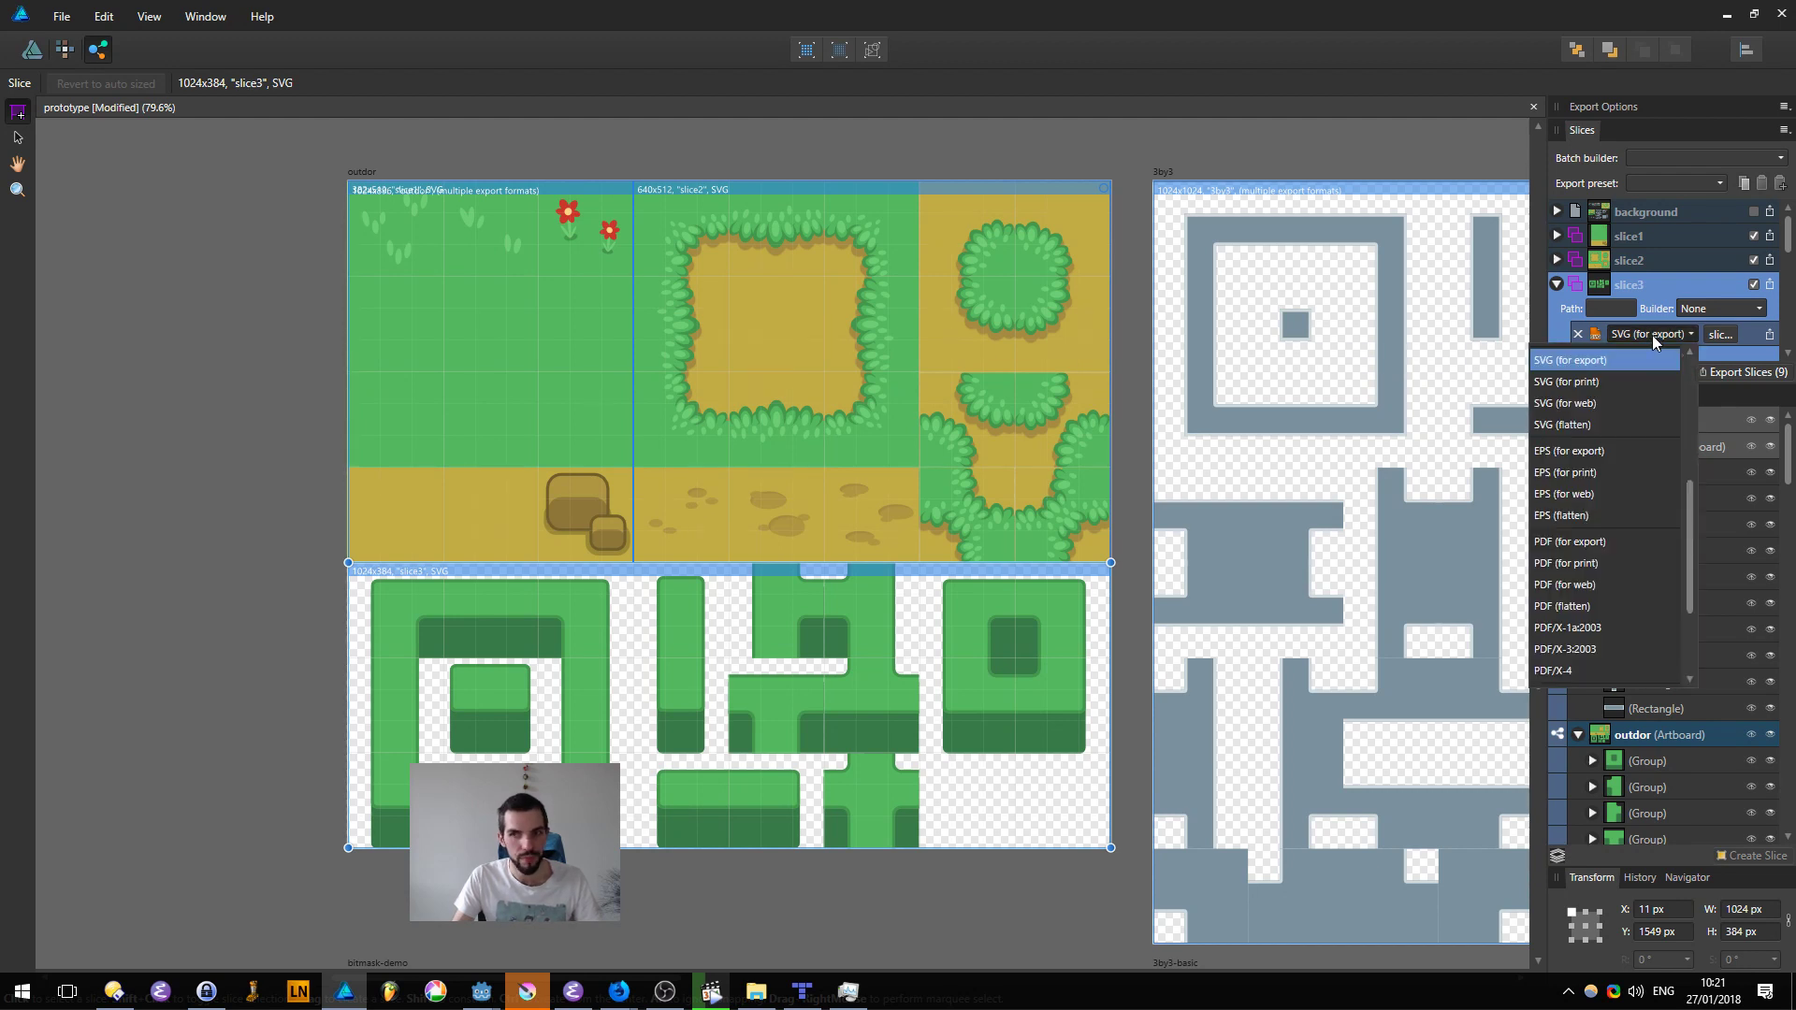
{"action": "left_click", "coordinate": [1649, 286]}
{"action": "left_click", "coordinate": [1674, 333]}
{"action": "scroll", "coordinate": [1591, 407], "scroll_direction": "up", "scroll_amount": 5}
{"action": "left_click", "coordinate": [1583, 363]}
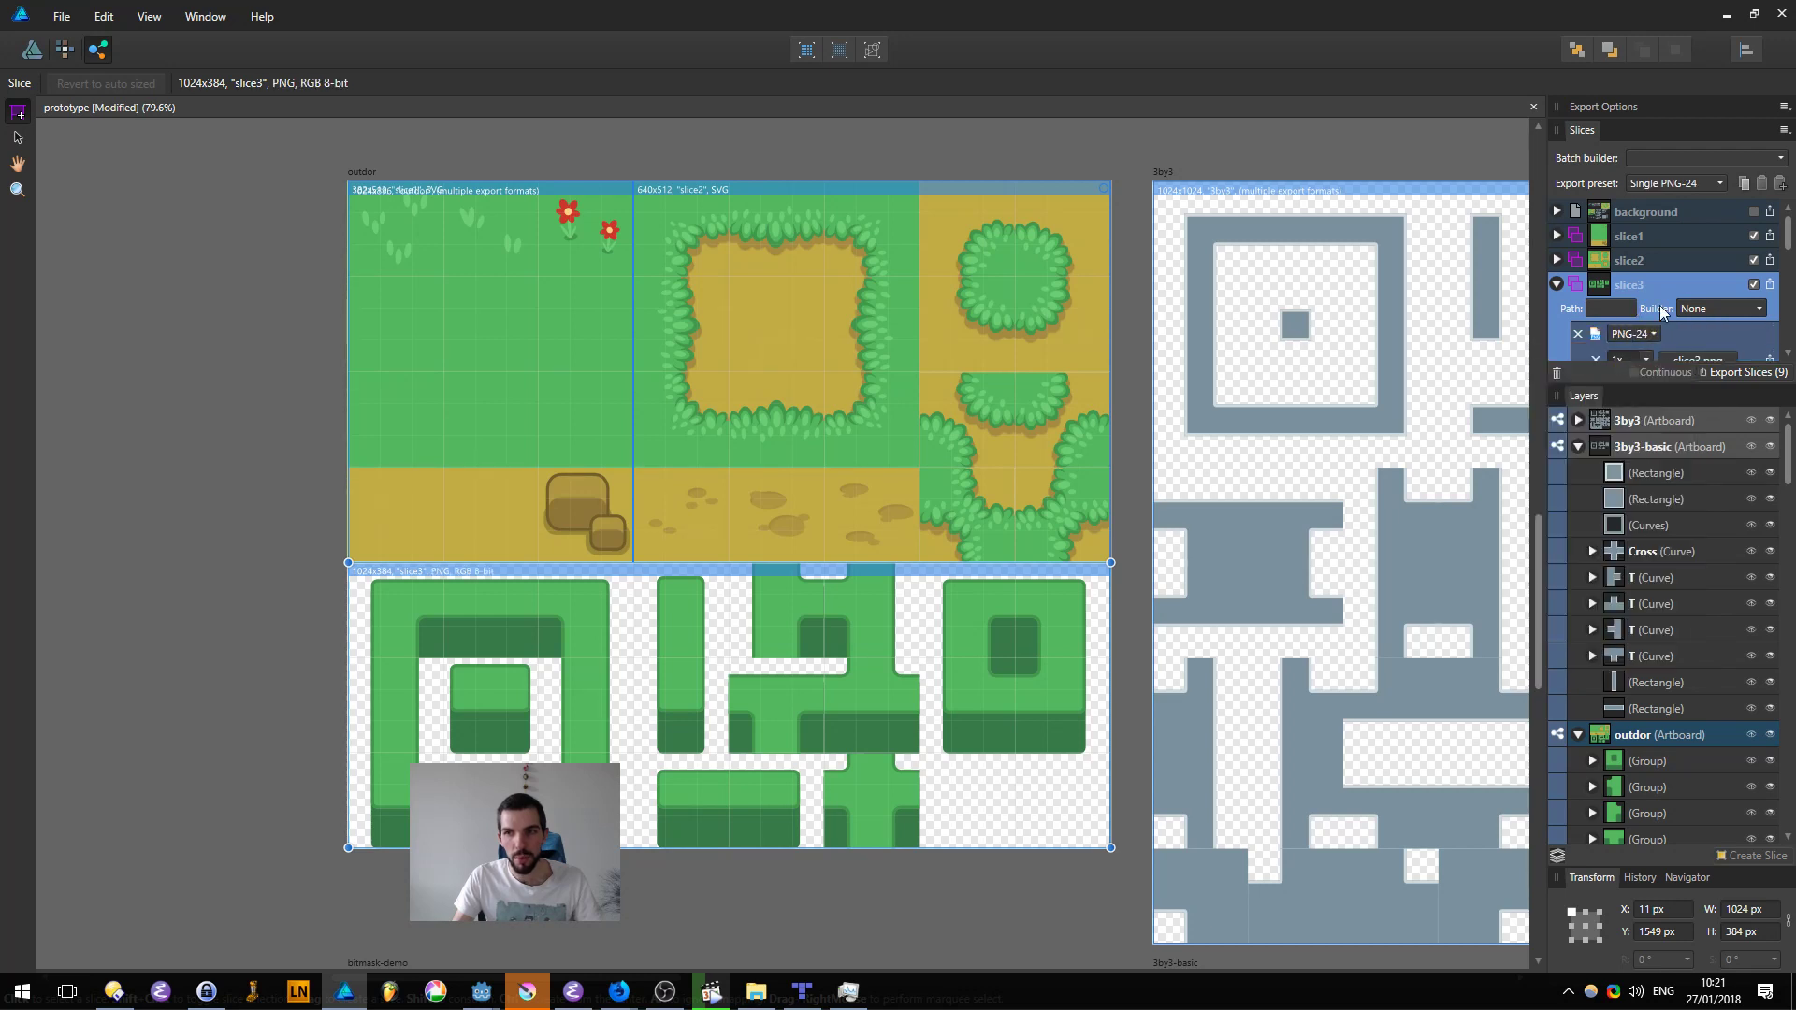
Step: Copy the PNG-24 export setup of slice3 and paste it onto slice1 and slice2
{"action": "scroll", "coordinate": [1581, 276], "scroll_direction": "down", "scroll_amount": 2}
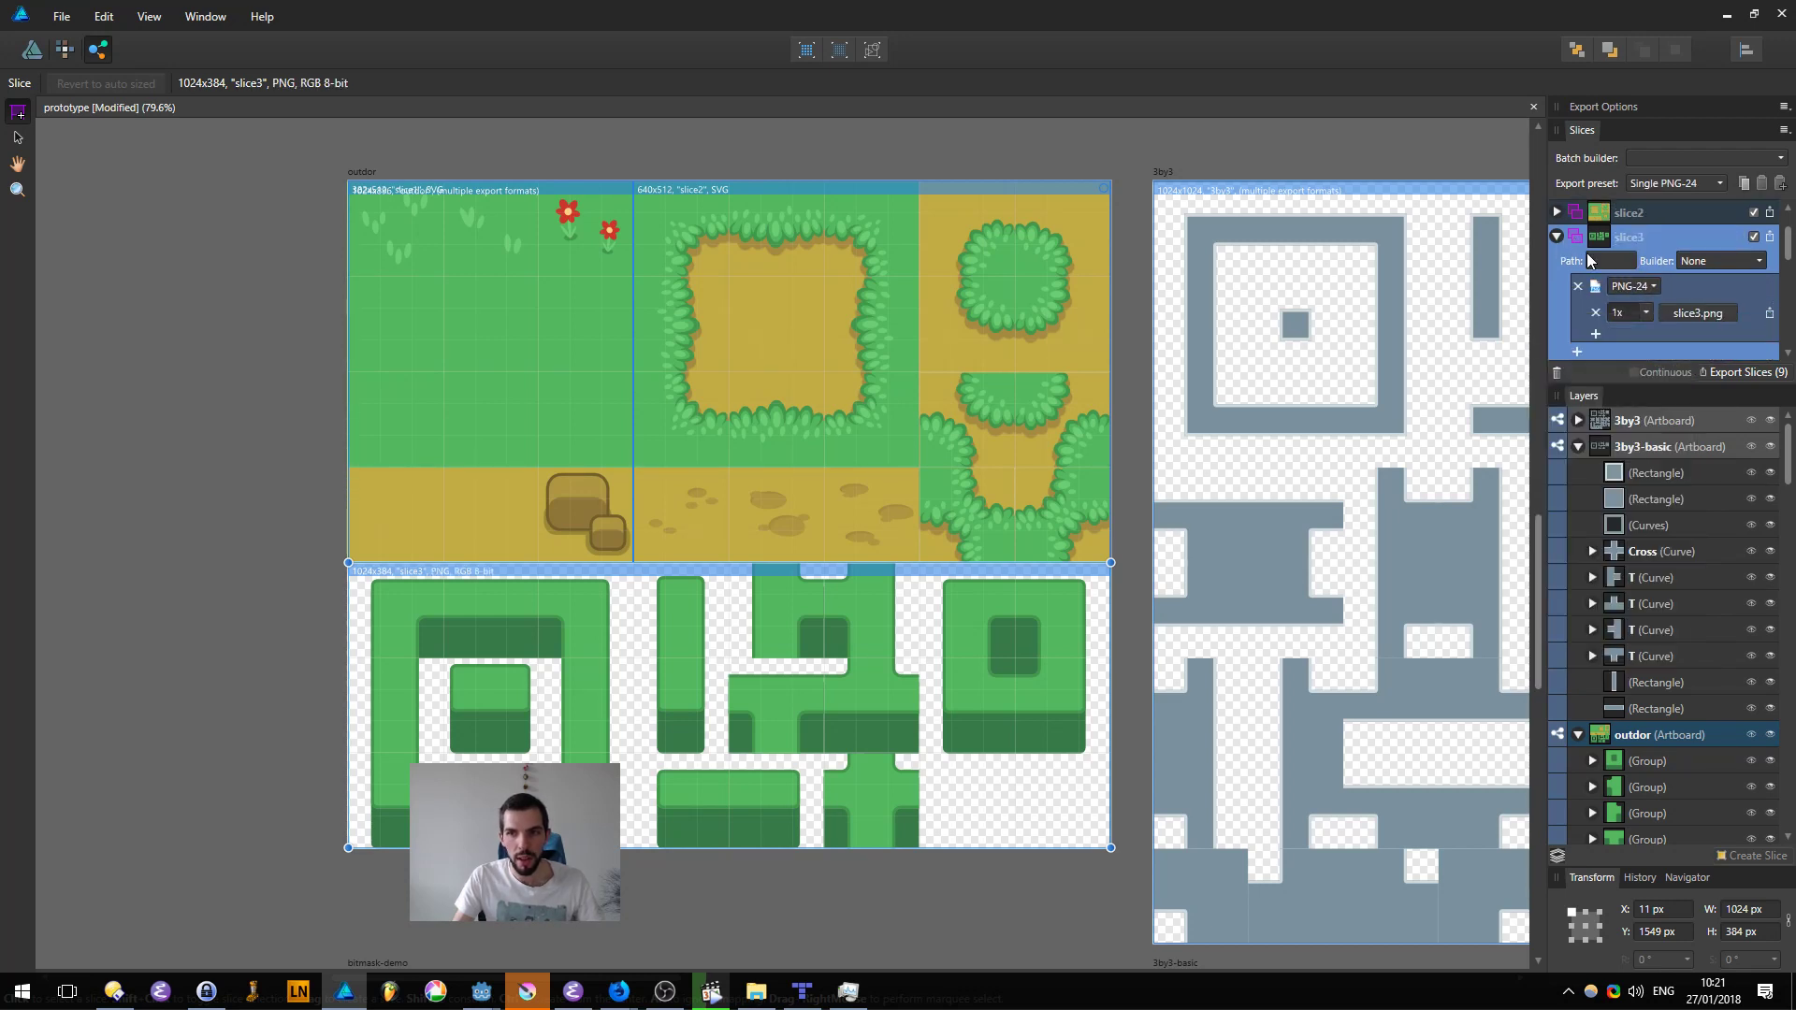
{"action": "scroll", "coordinate": [1644, 227], "scroll_direction": "up", "scroll_amount": 2}
{"action": "left_click", "coordinate": [1645, 228], "text": "shift"}
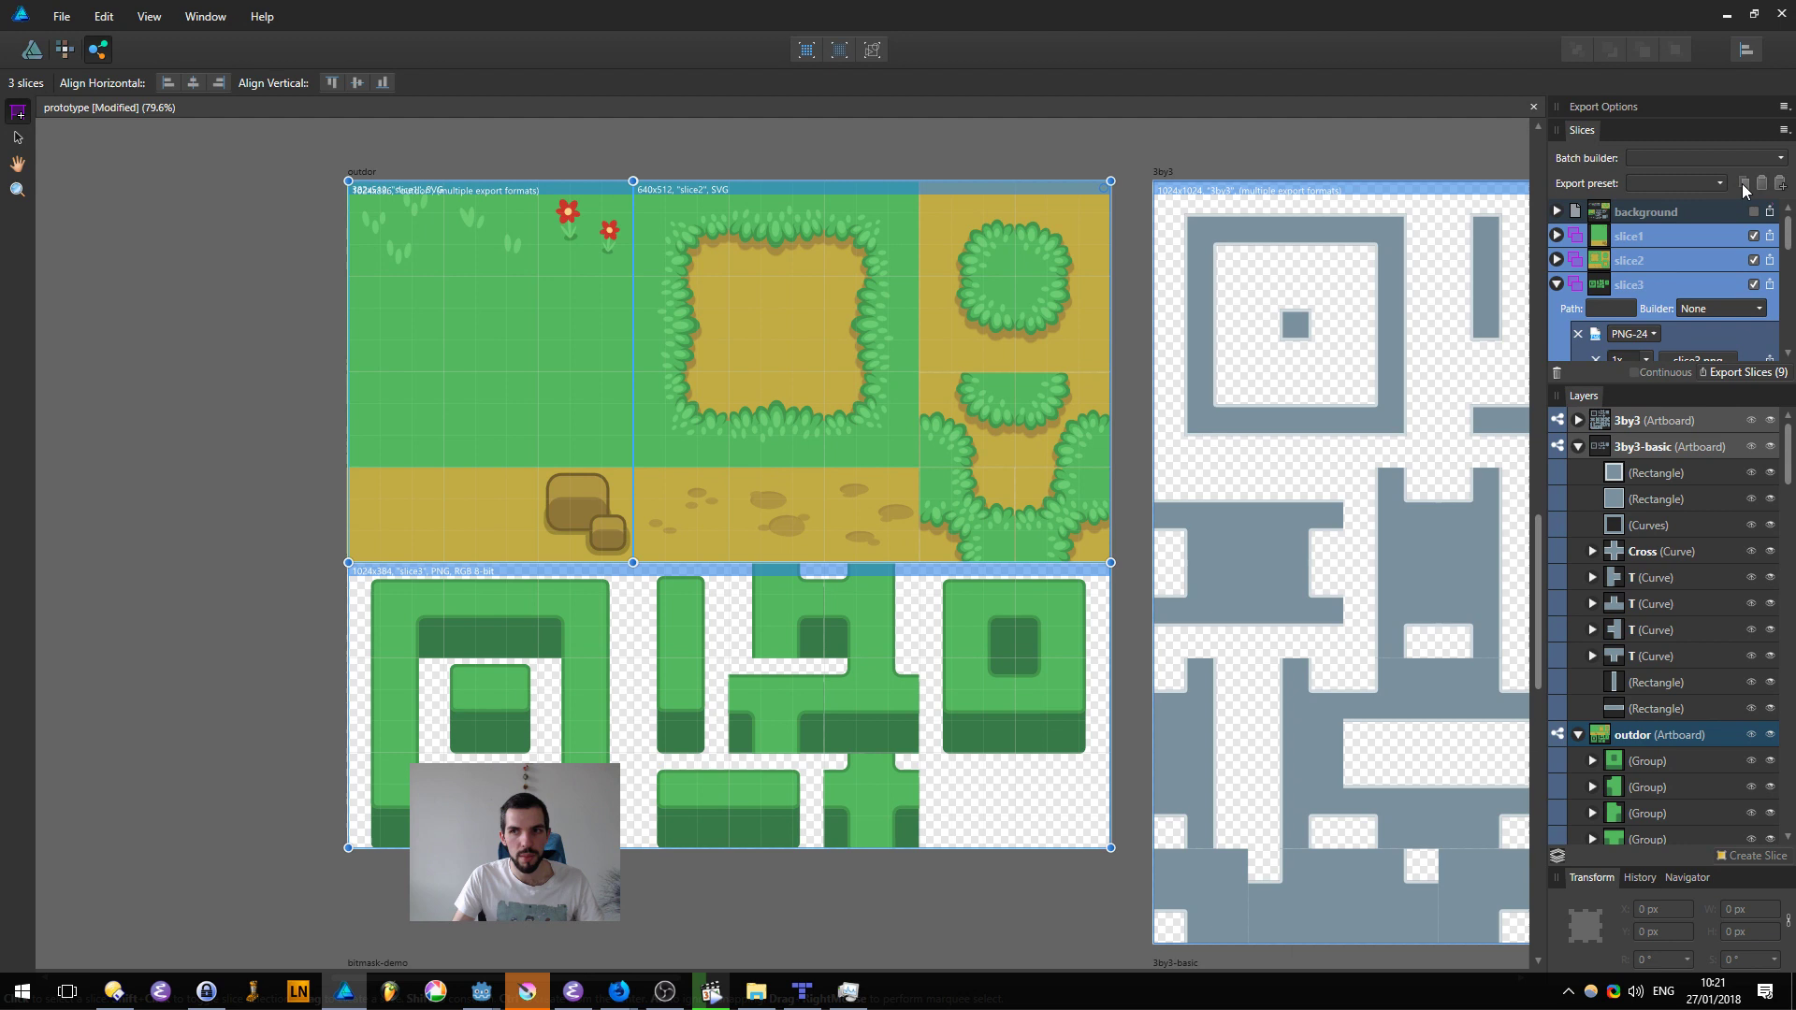
{"action": "left_click", "coordinate": [1661, 280]}
{"action": "scroll", "coordinate": [1732, 218], "scroll_direction": "down", "scroll_amount": 2}
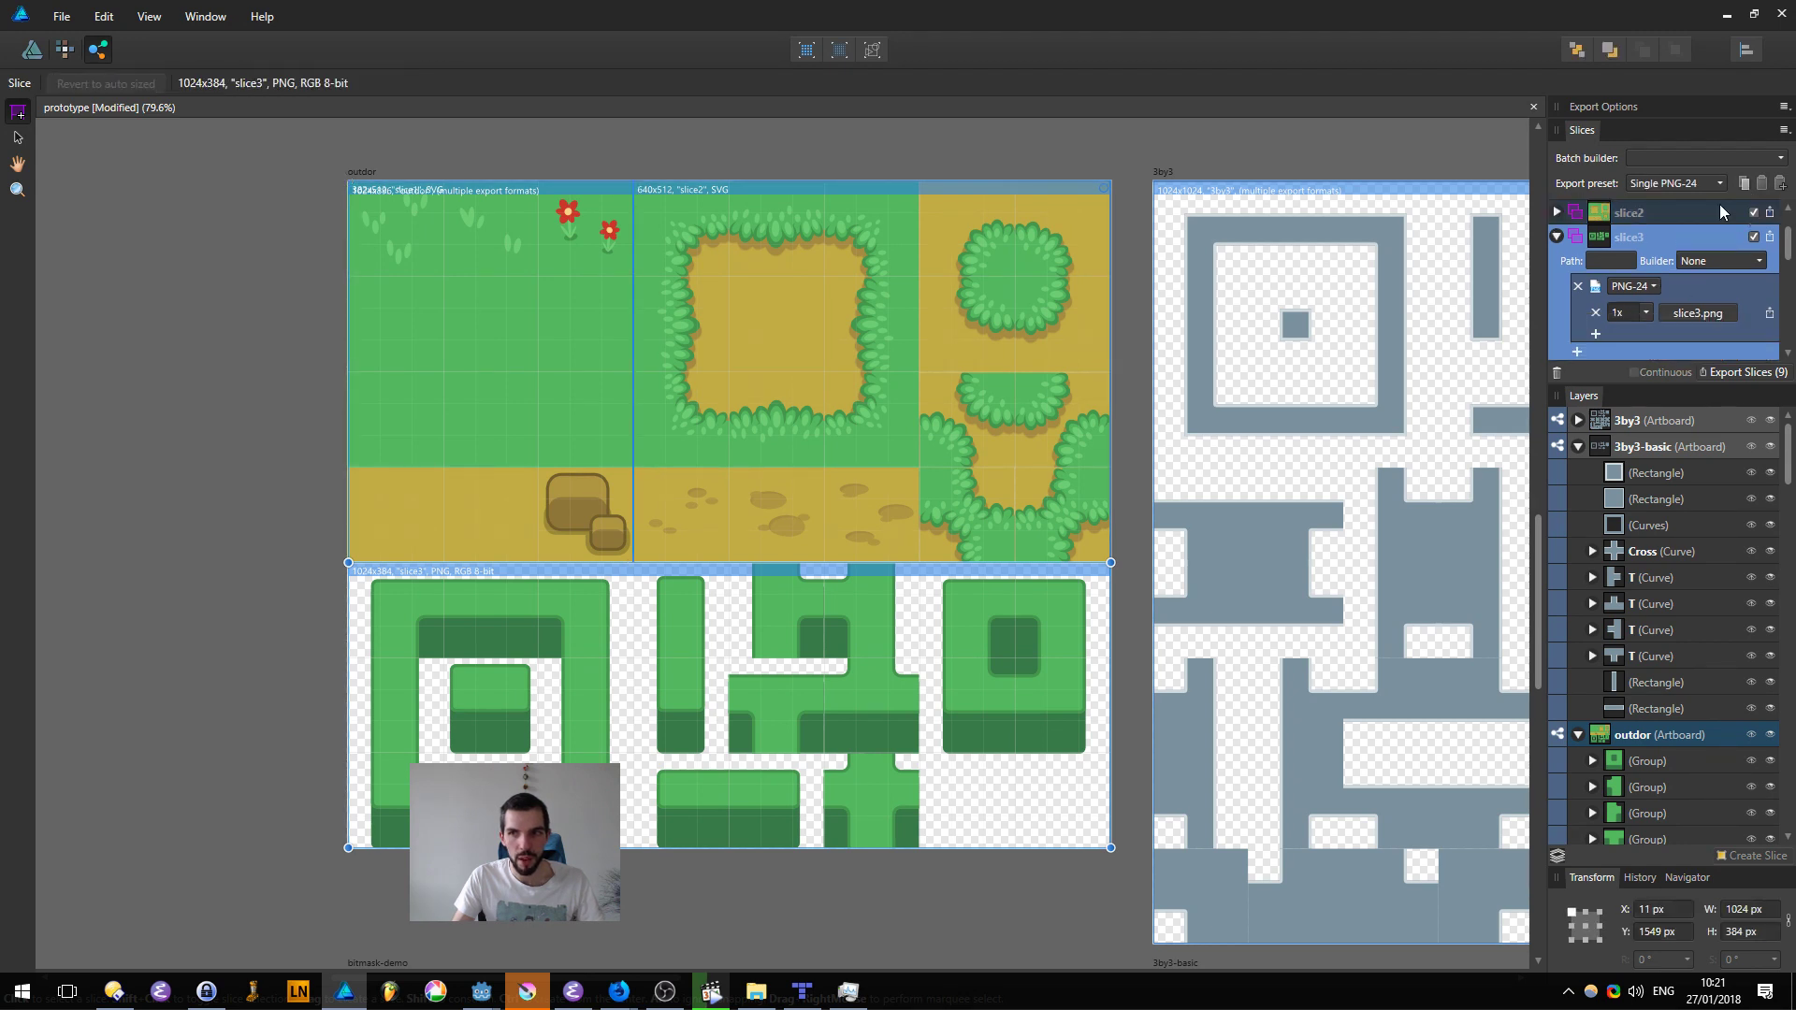
{"action": "scroll", "coordinate": [1646, 259], "scroll_direction": "up", "scroll_amount": 2}
{"action": "left_click", "coordinate": [1653, 240], "text": "shift"}
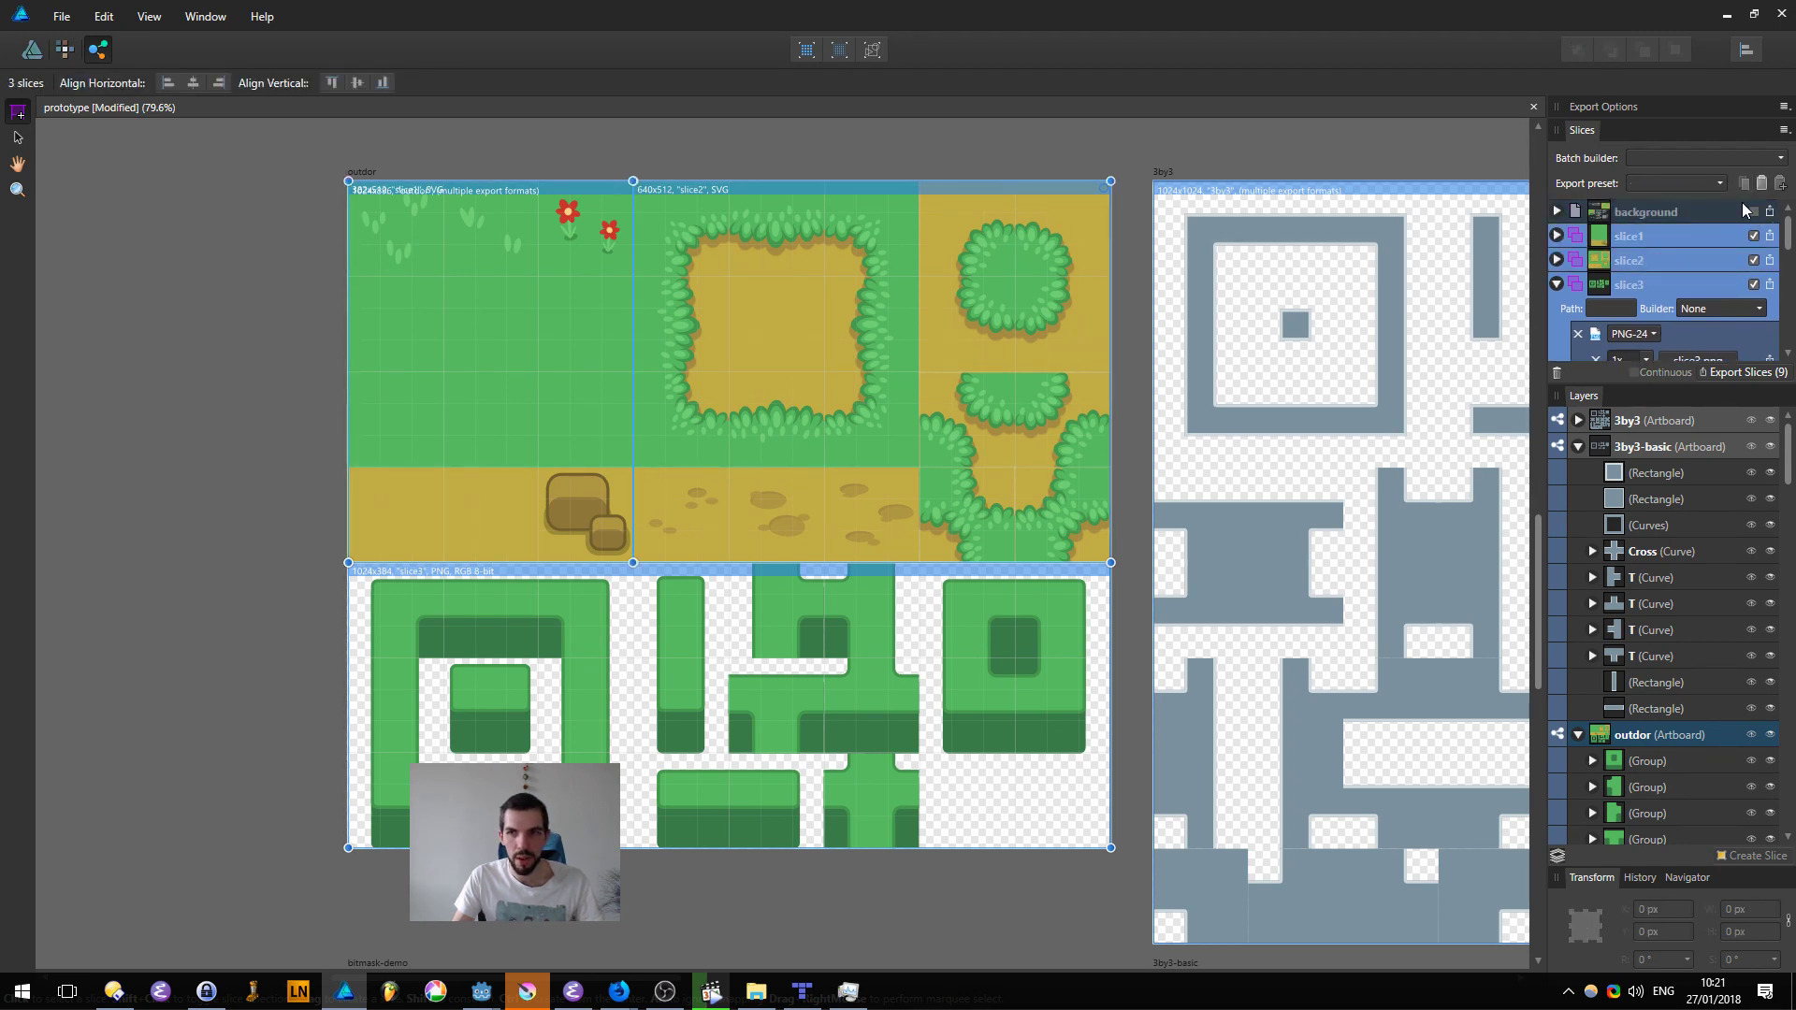
Step: Set the export path of slice3 to "textures/"
{"action": "double_click", "coordinate": [1639, 234]}
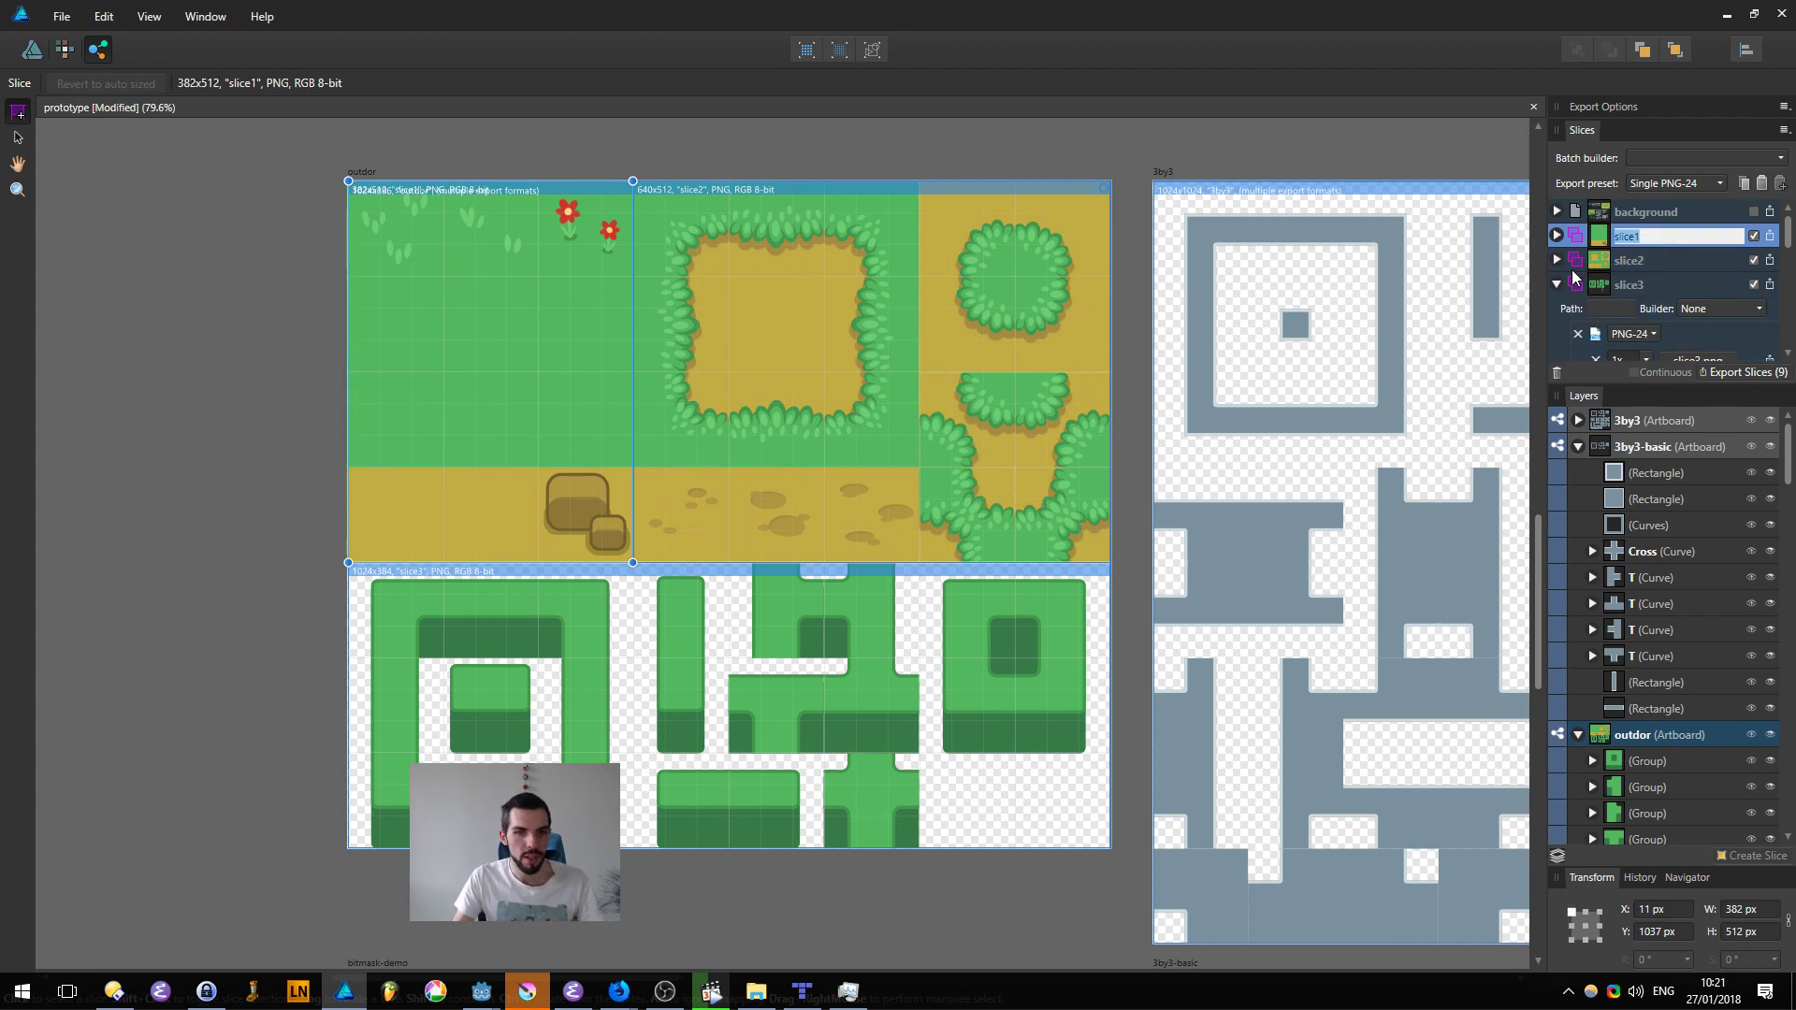
{"action": "left_click", "coordinate": [1613, 303]}
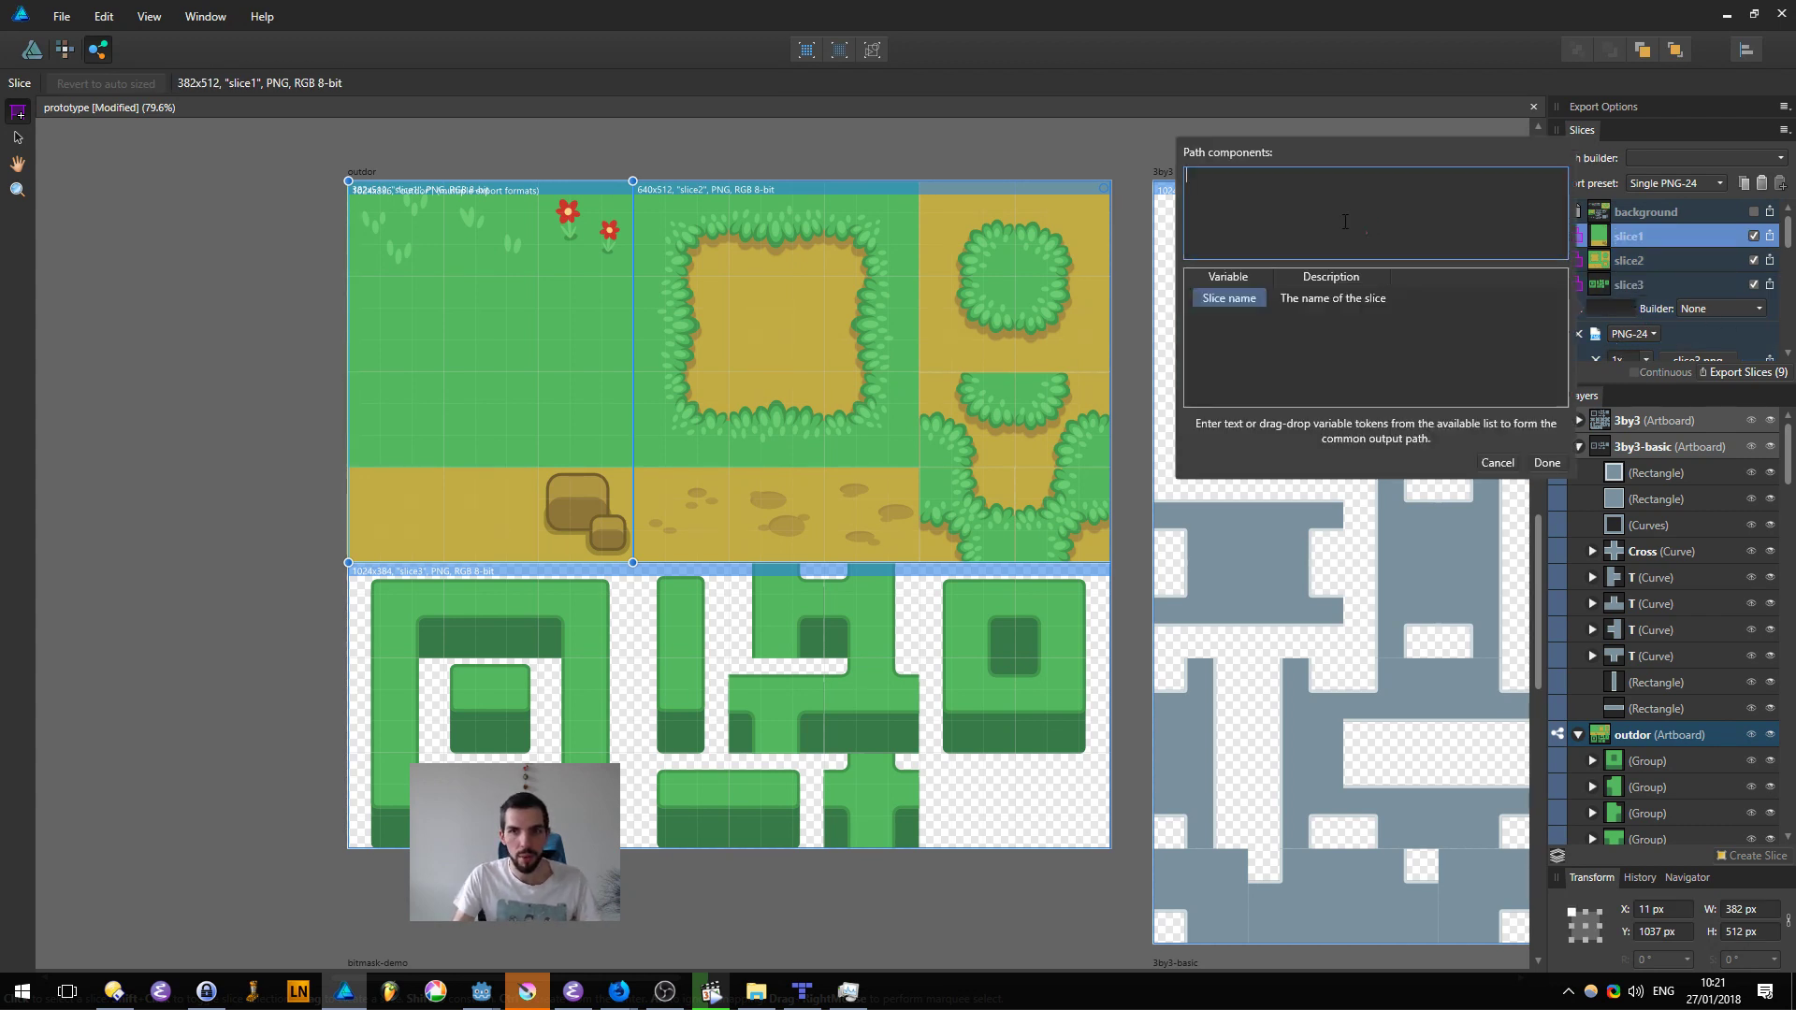
{"action": "type", "text": "tiles/"}
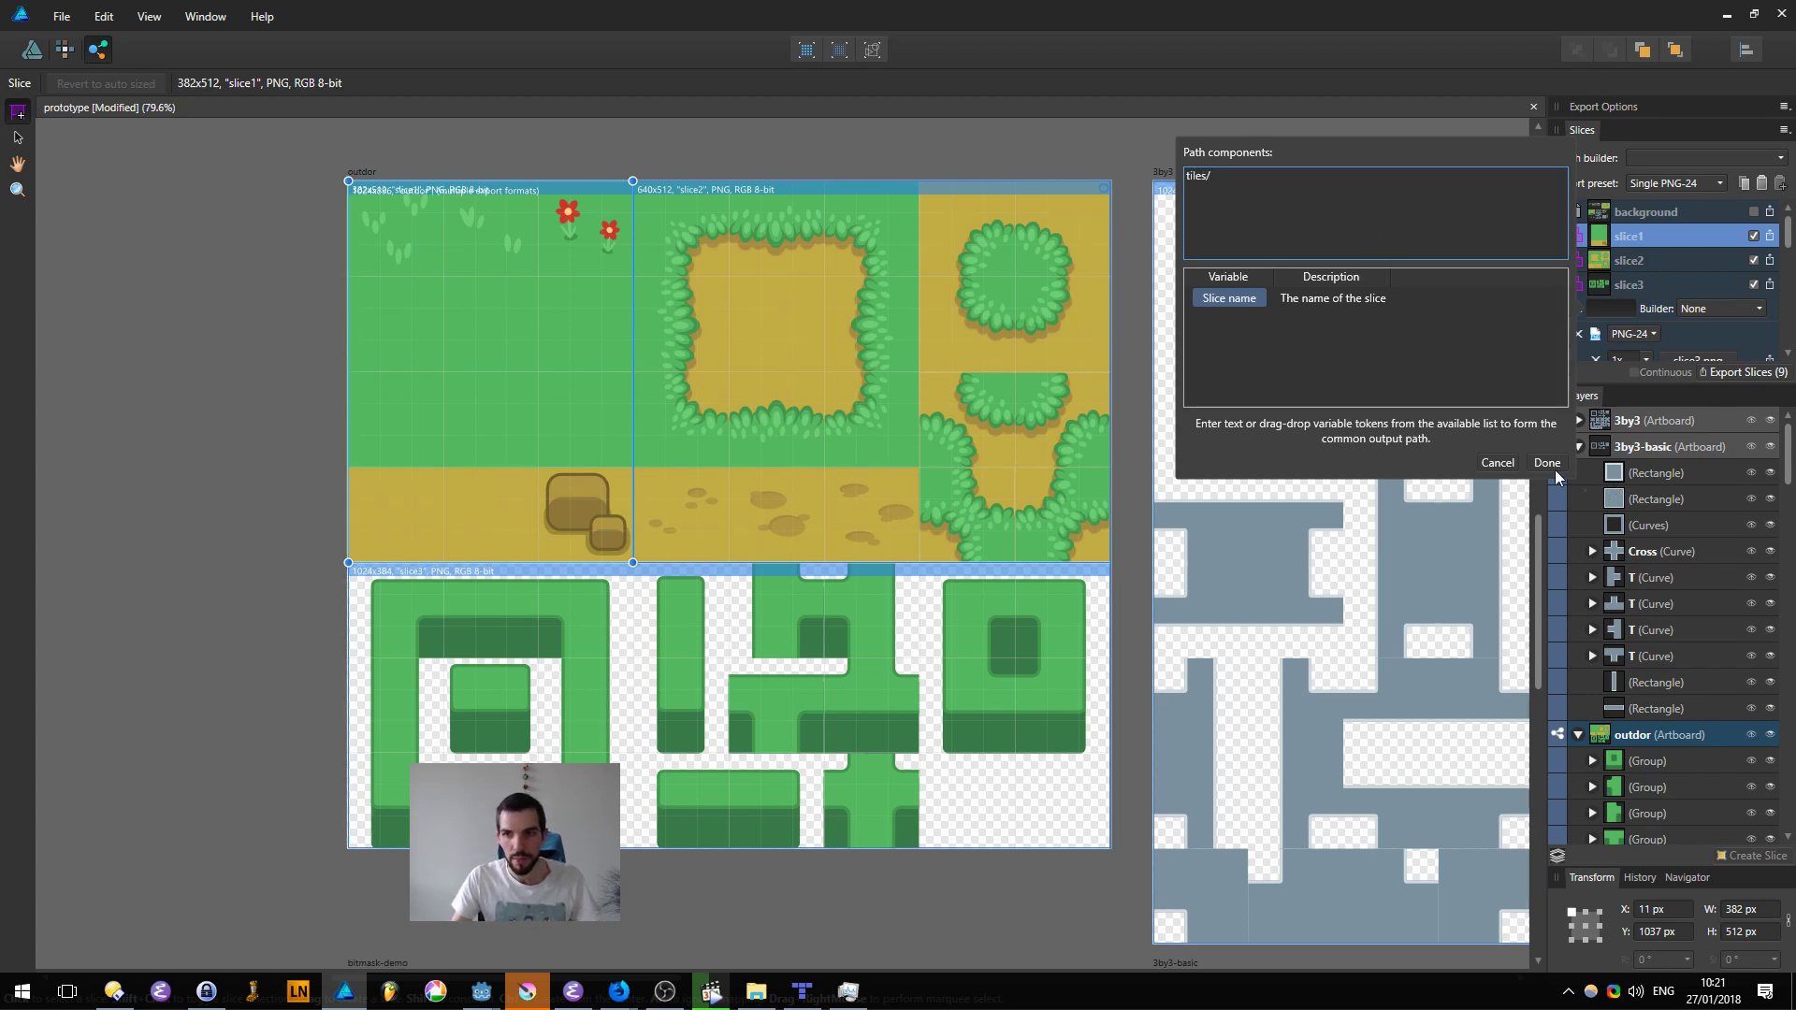
{"action": "key", "text": "BackSpace"}
{"action": "key", "text": "BackSpace"}
{"action": "key", "text": "BackSpace"}
{"action": "key", "text": "BackSpace"}
{"action": "key", "text": "BackSpace"}
{"action": "key", "text": "BackSpace"}
{"action": "type", "text": "texture"}
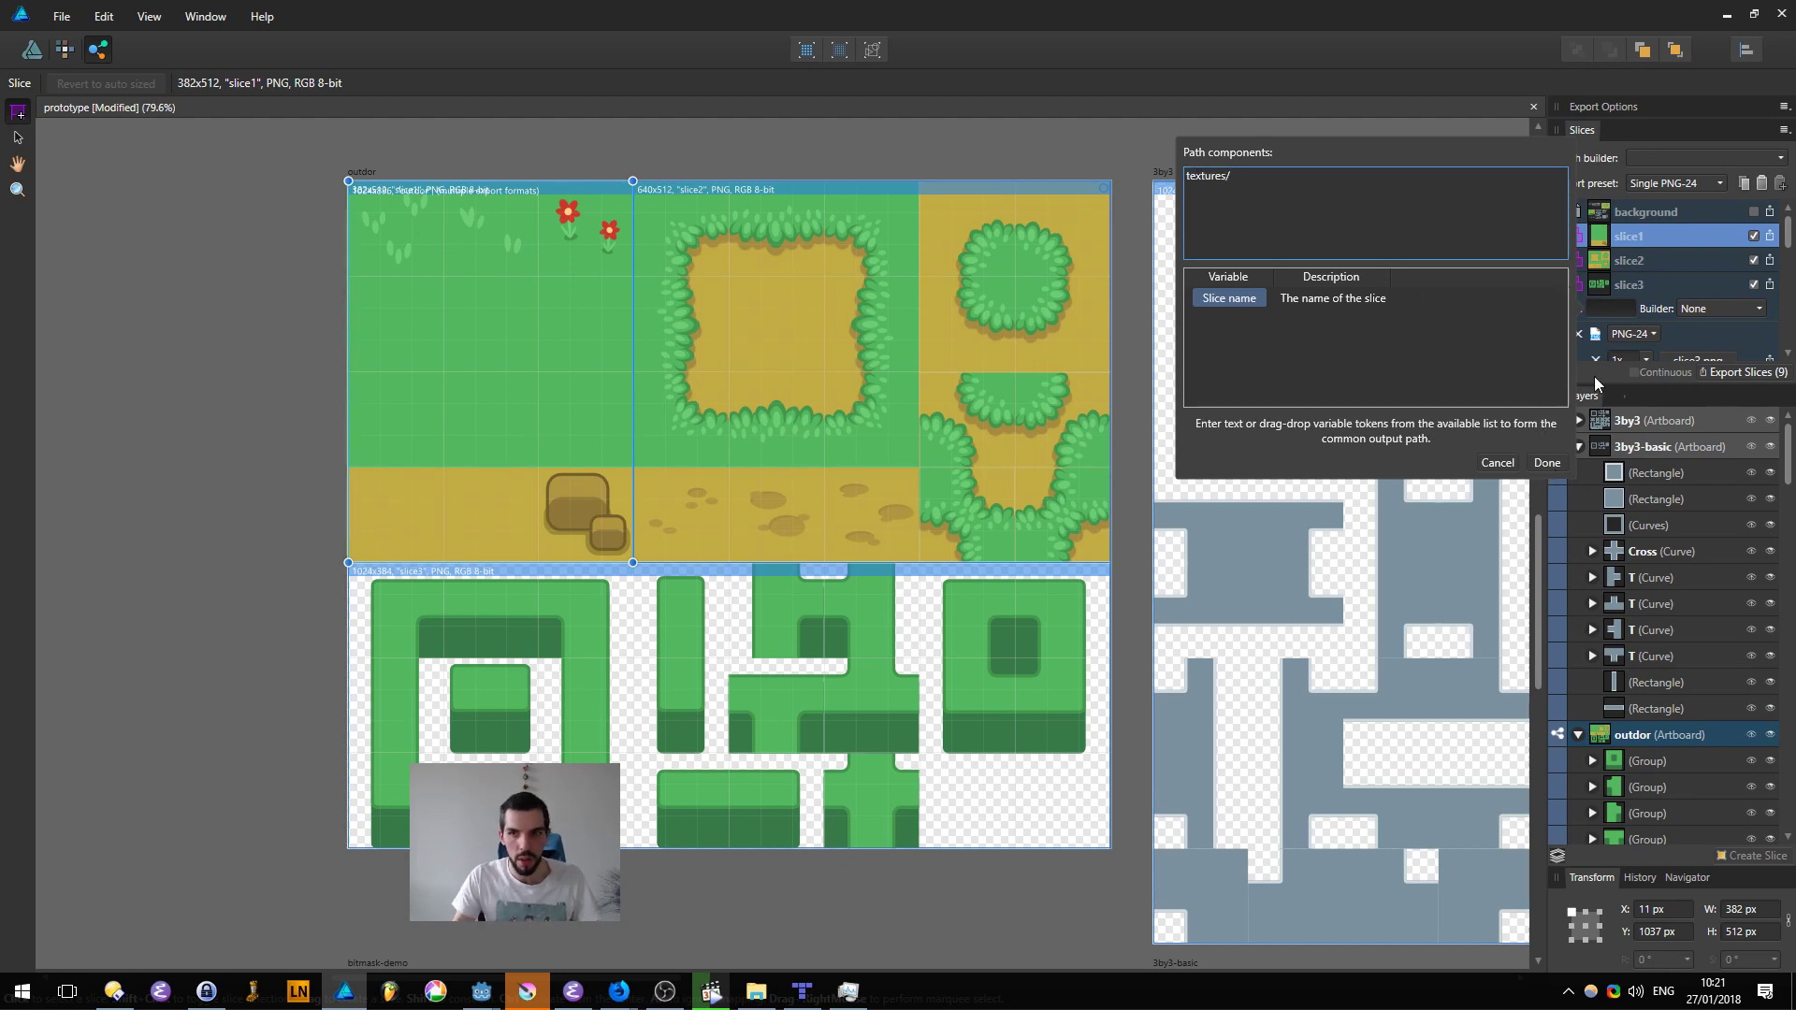
{"action": "left_click", "coordinate": [1546, 462]}
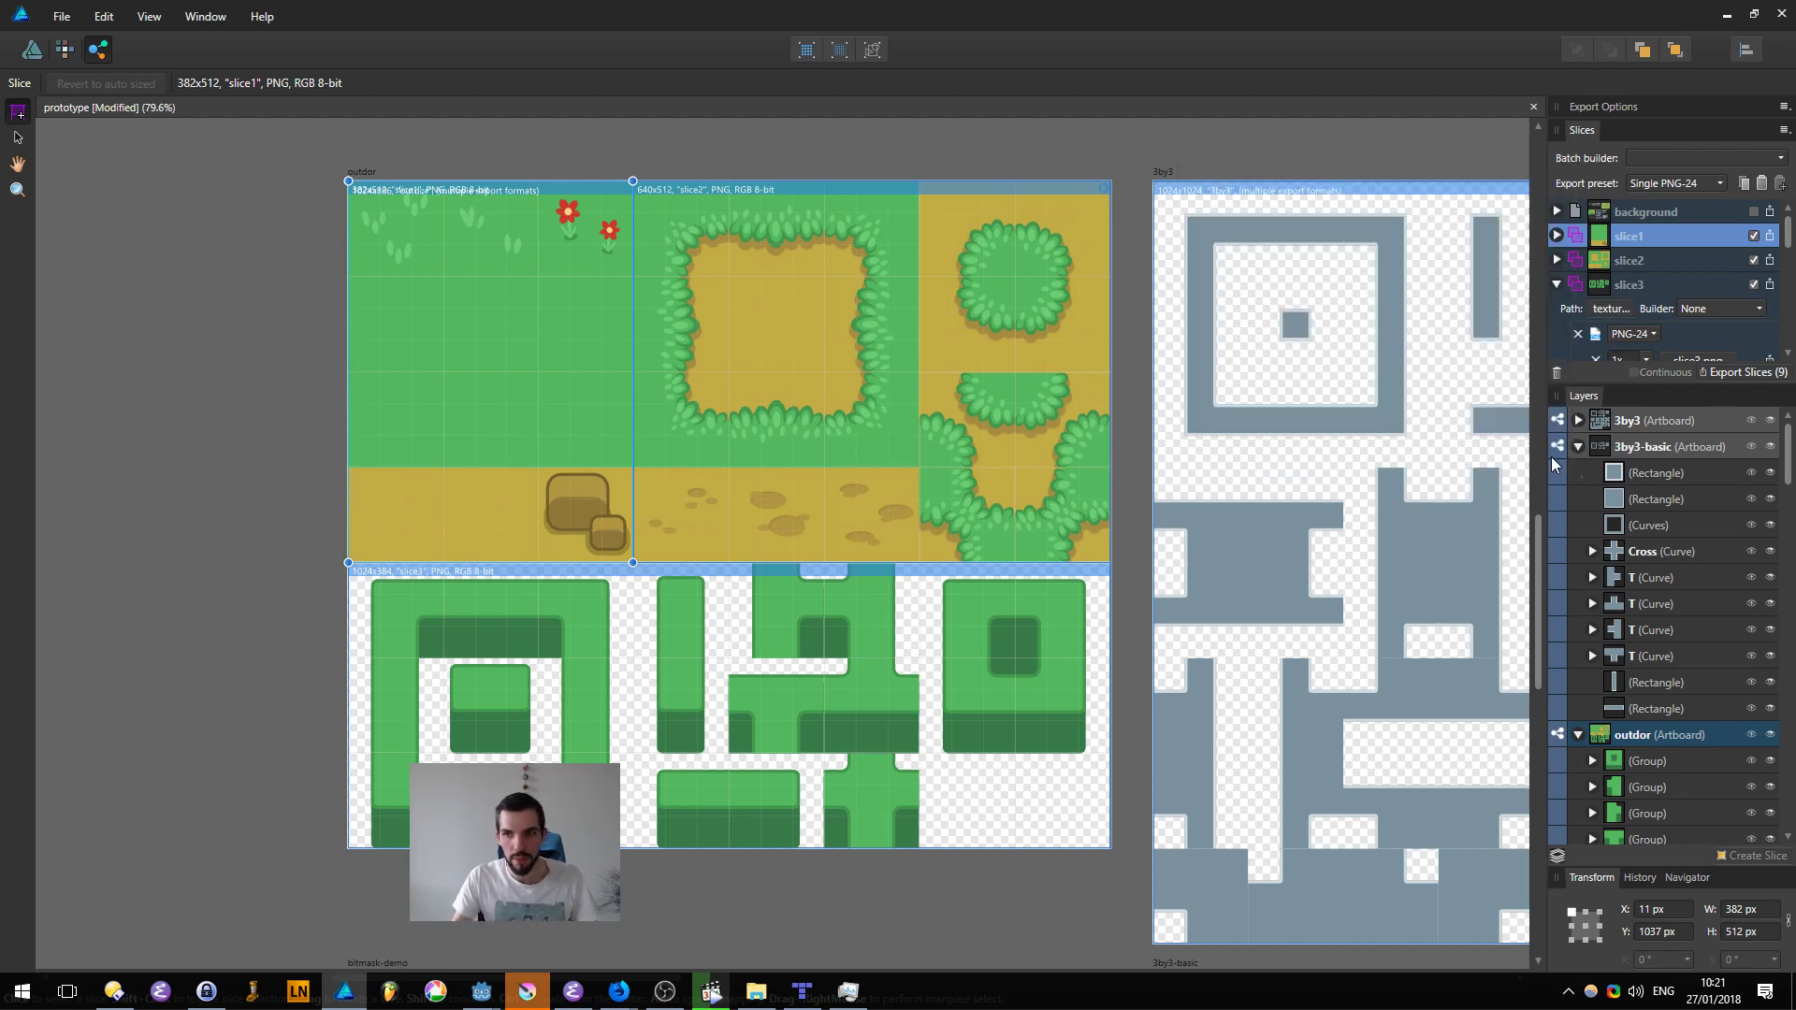
Step: Copy the export setup of slice3, including its path, and paste it onto slice1 and slice2
{"action": "left_click", "coordinate": [1654, 290]}
{"action": "scroll", "coordinate": [1680, 230], "scroll_direction": "up", "scroll_amount": 2}
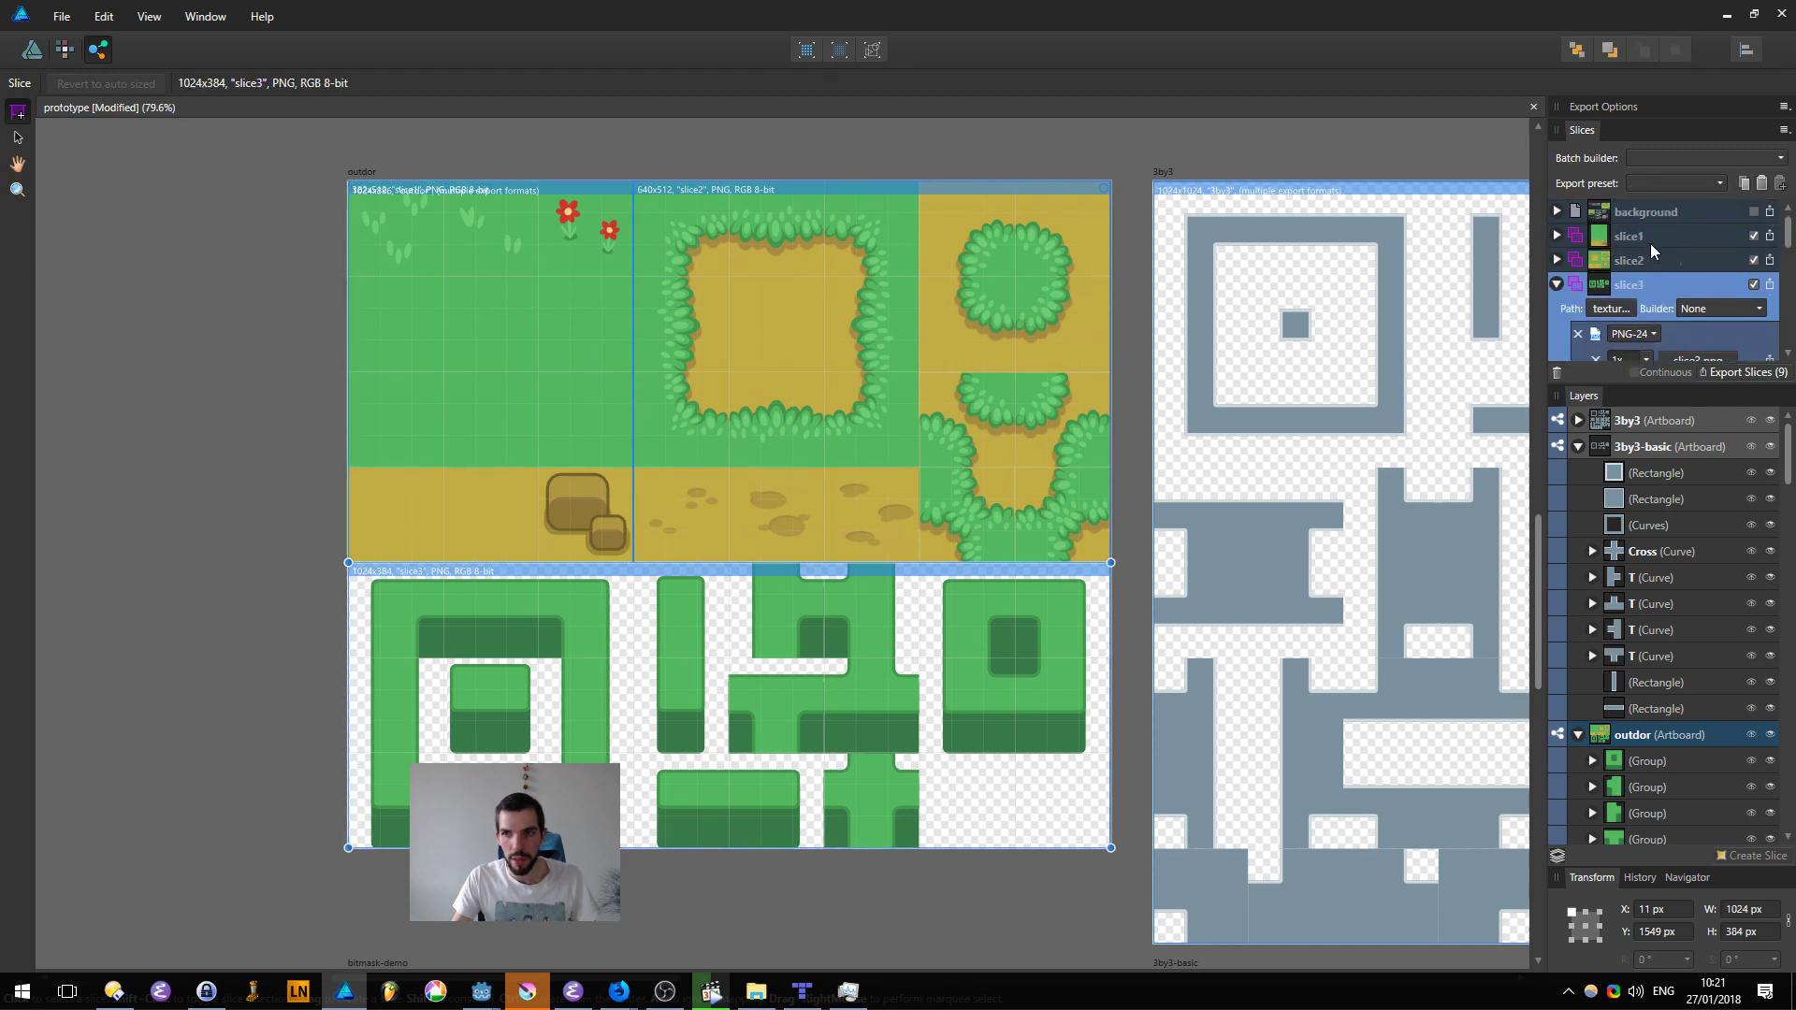
{"action": "left_click", "coordinate": [1653, 236], "text": "shift"}
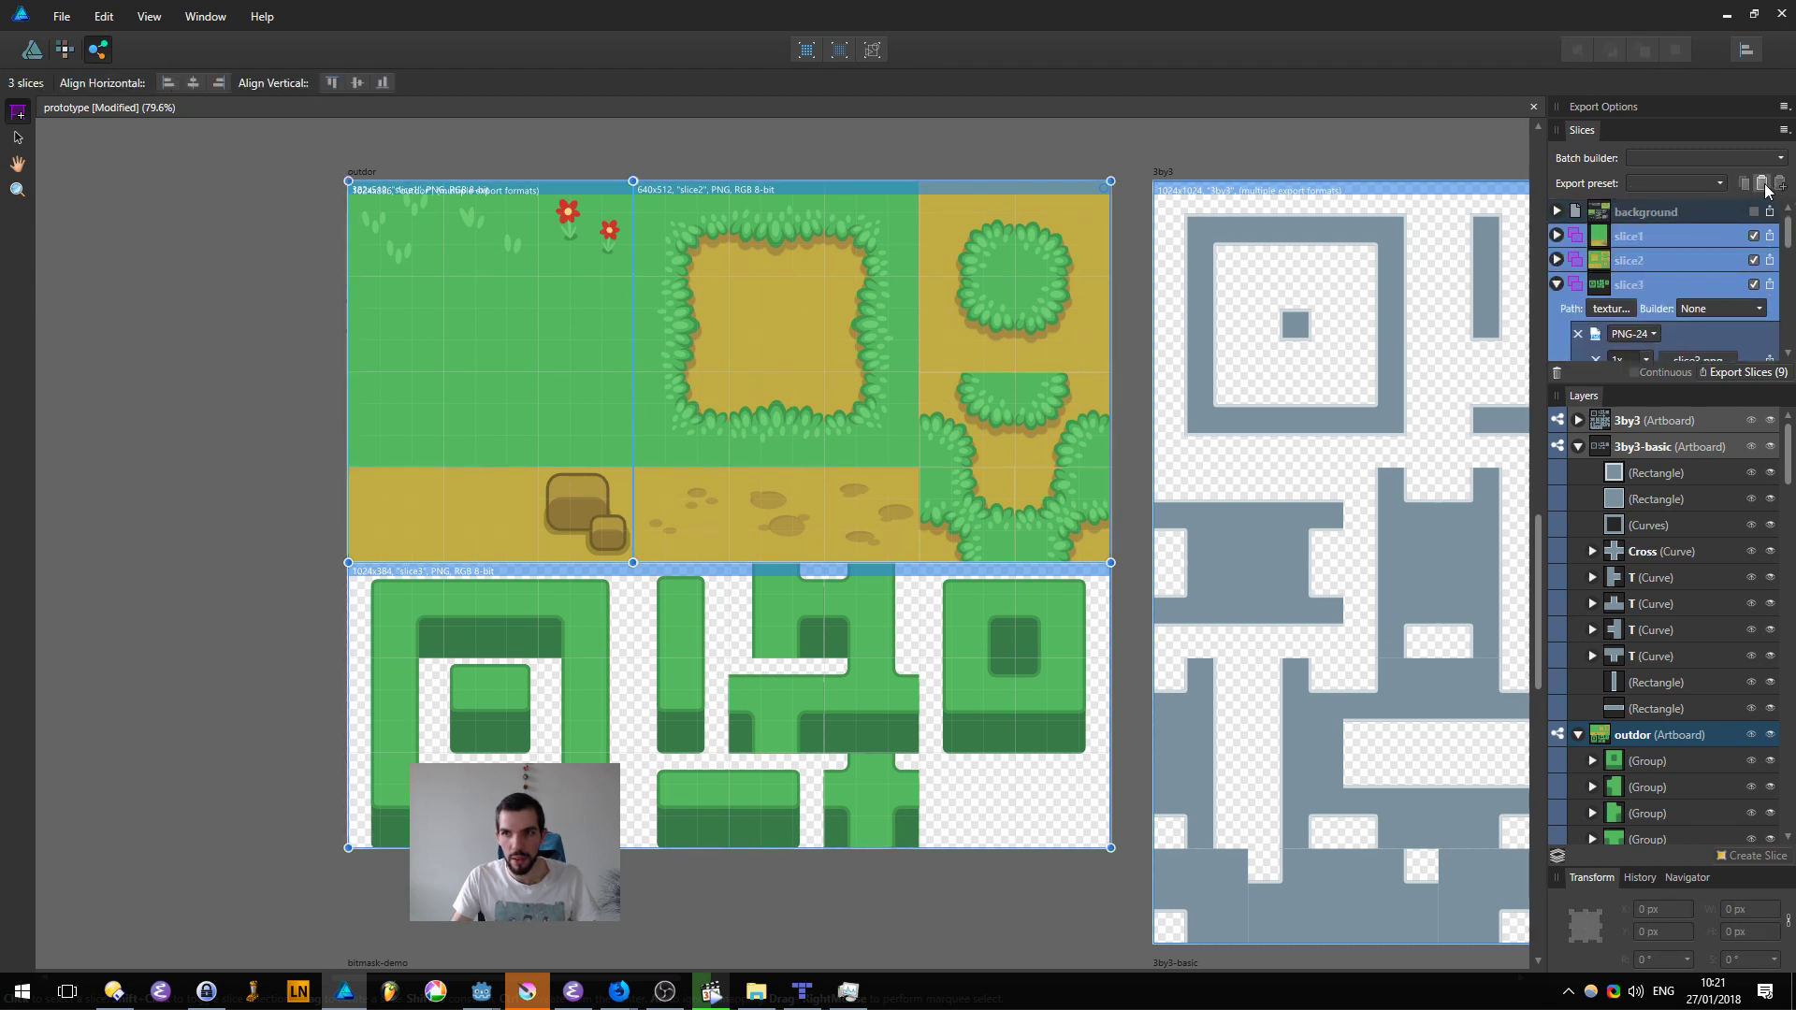
Step: Rename slice1 as "grass" and slice2 as "dirt"
{"action": "left_click", "coordinate": [1647, 238]}
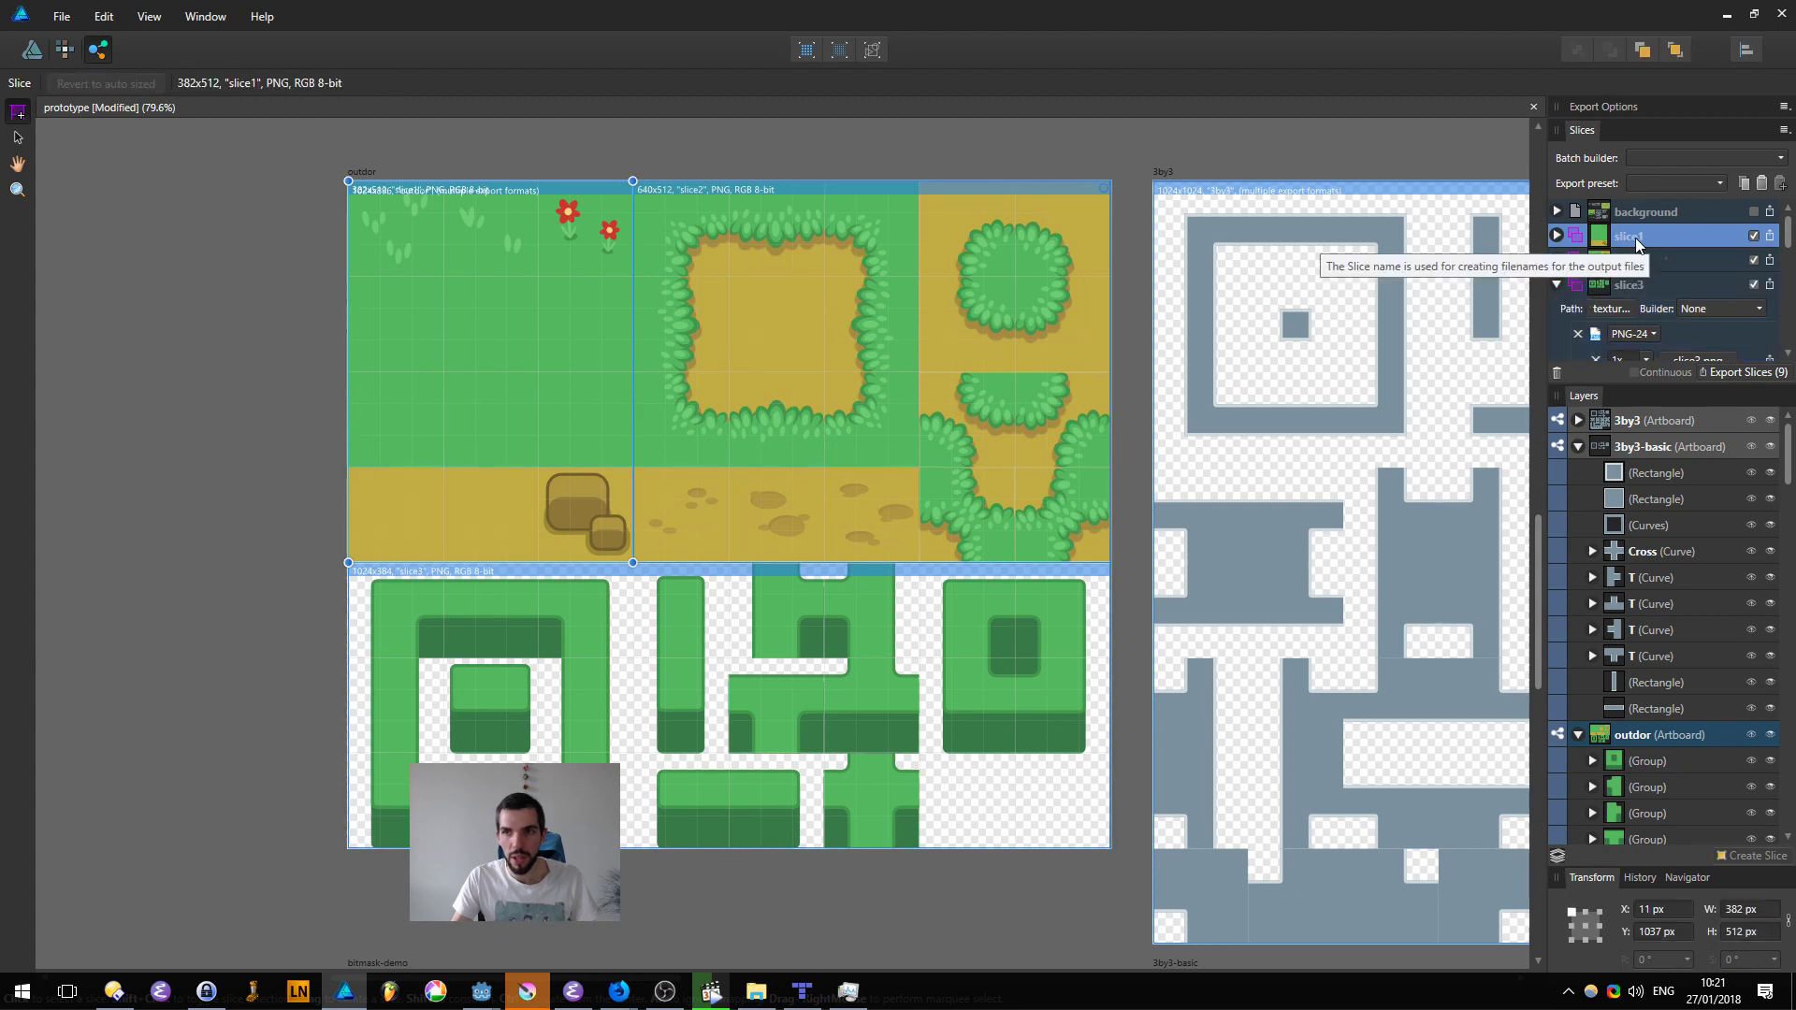
{"action": "double_click", "coordinate": [1636, 238]}
{"action": "type", "text": "gras"}
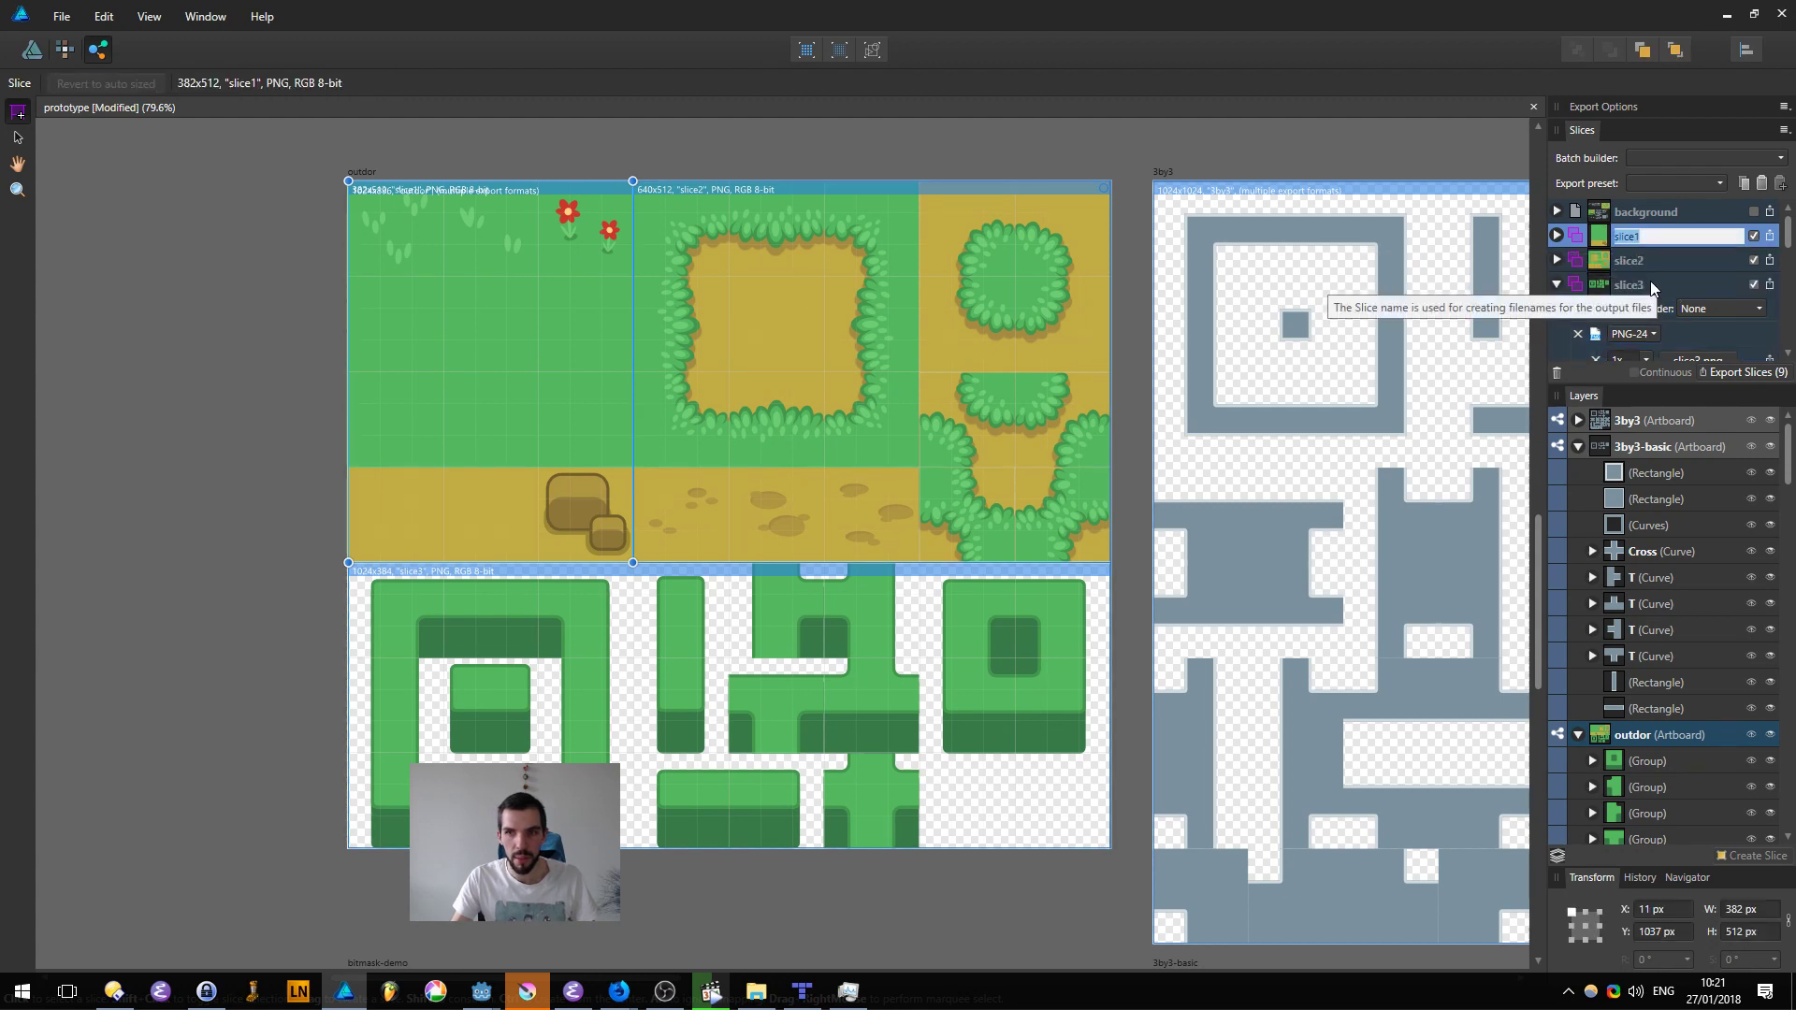
{"action": "type", "text": "s"}
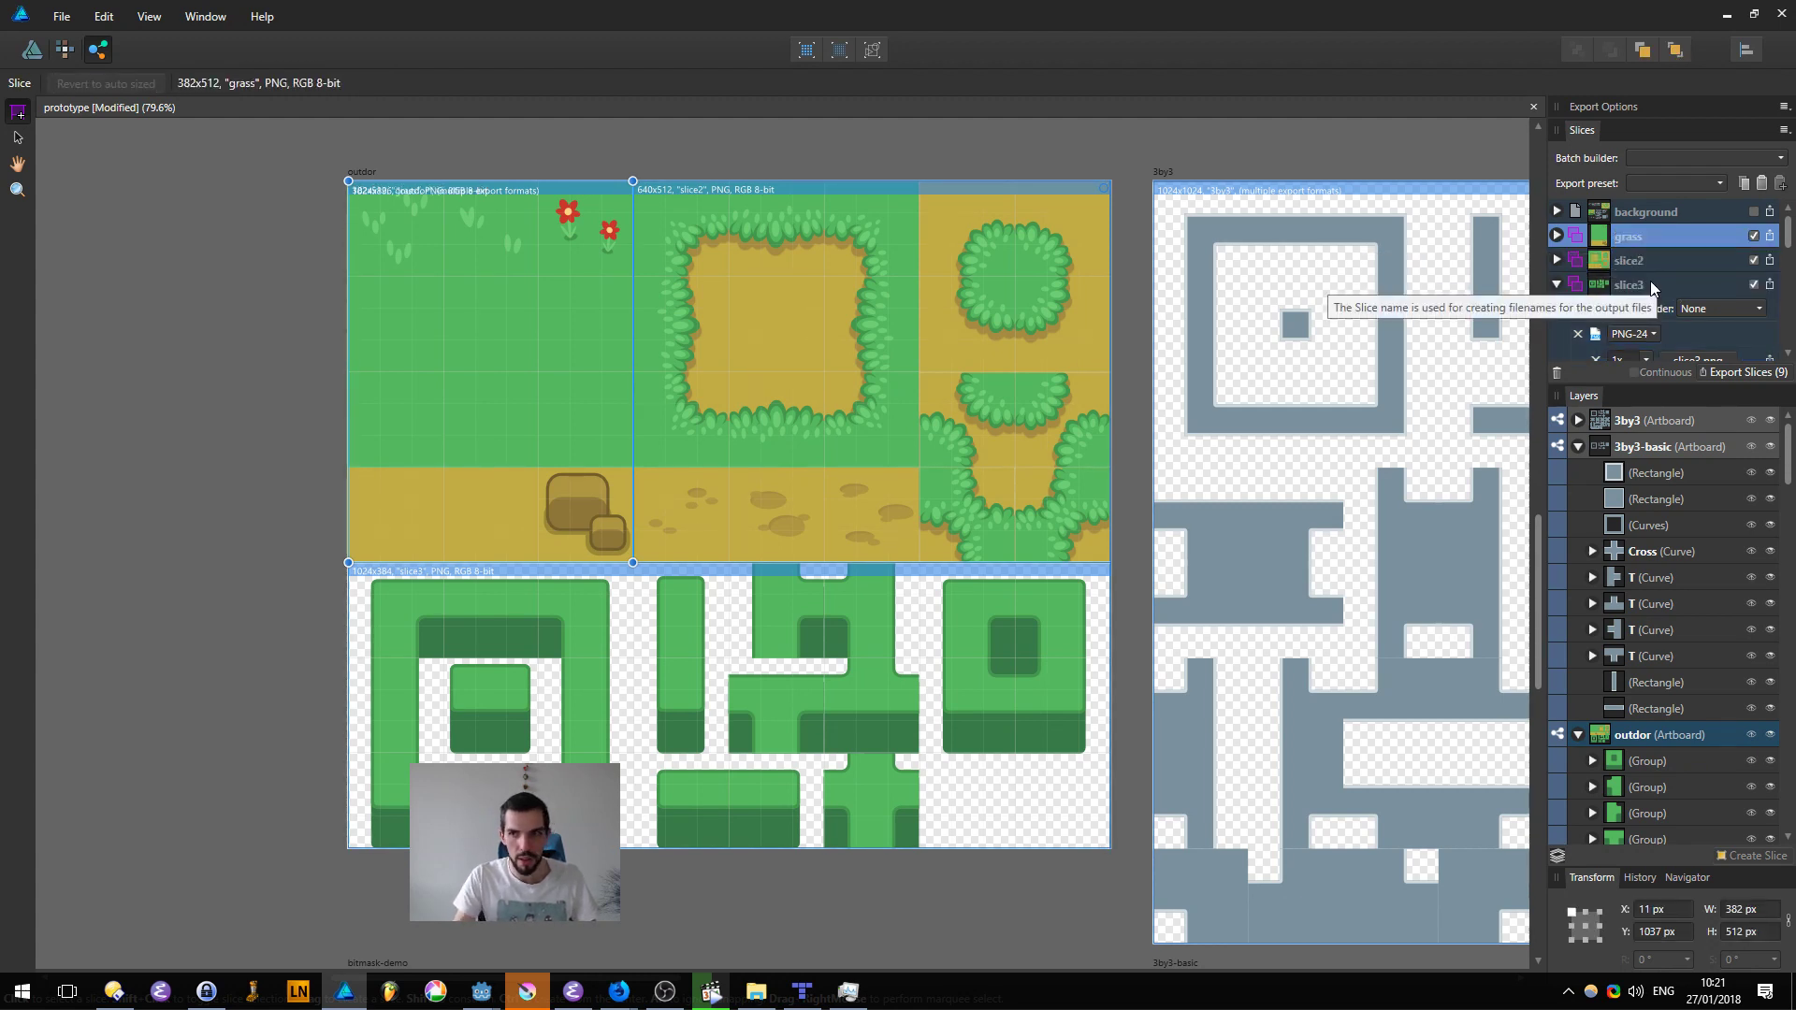
{"action": "left_click", "coordinate": [1654, 260]}
{"action": "double_click", "coordinate": [1654, 260]}
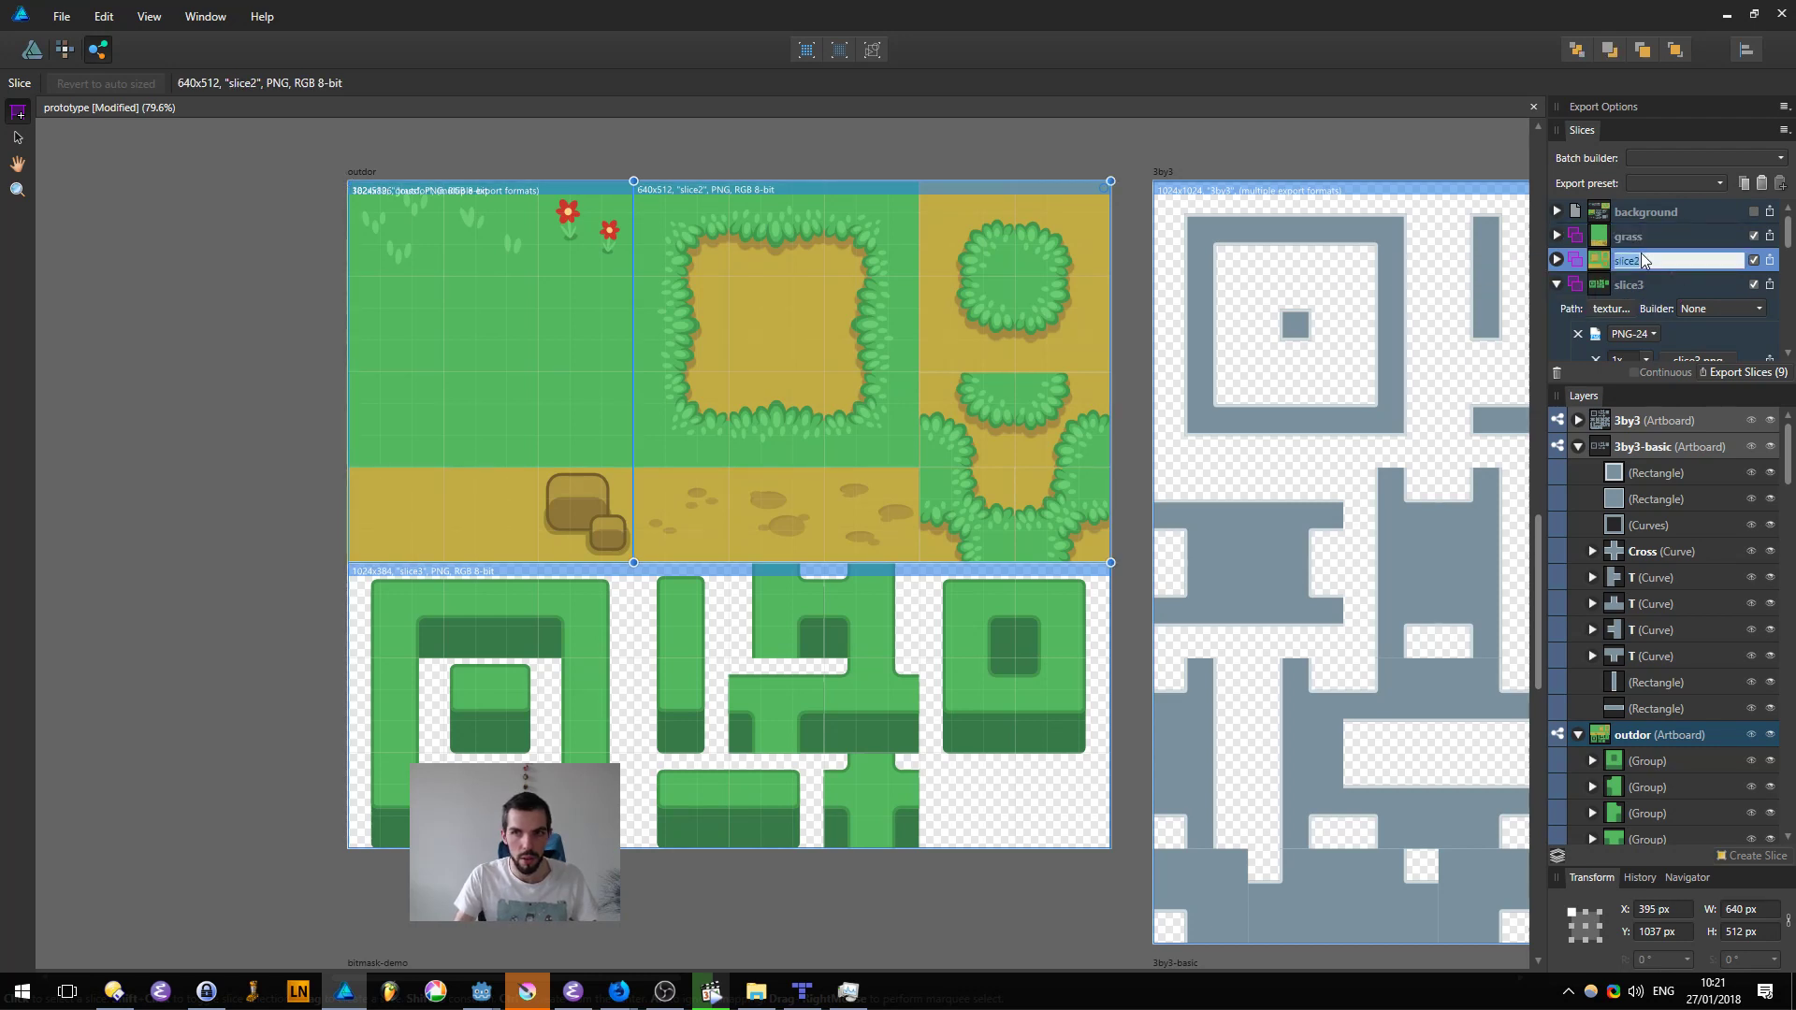
{"action": "type", "text": "dirt"}
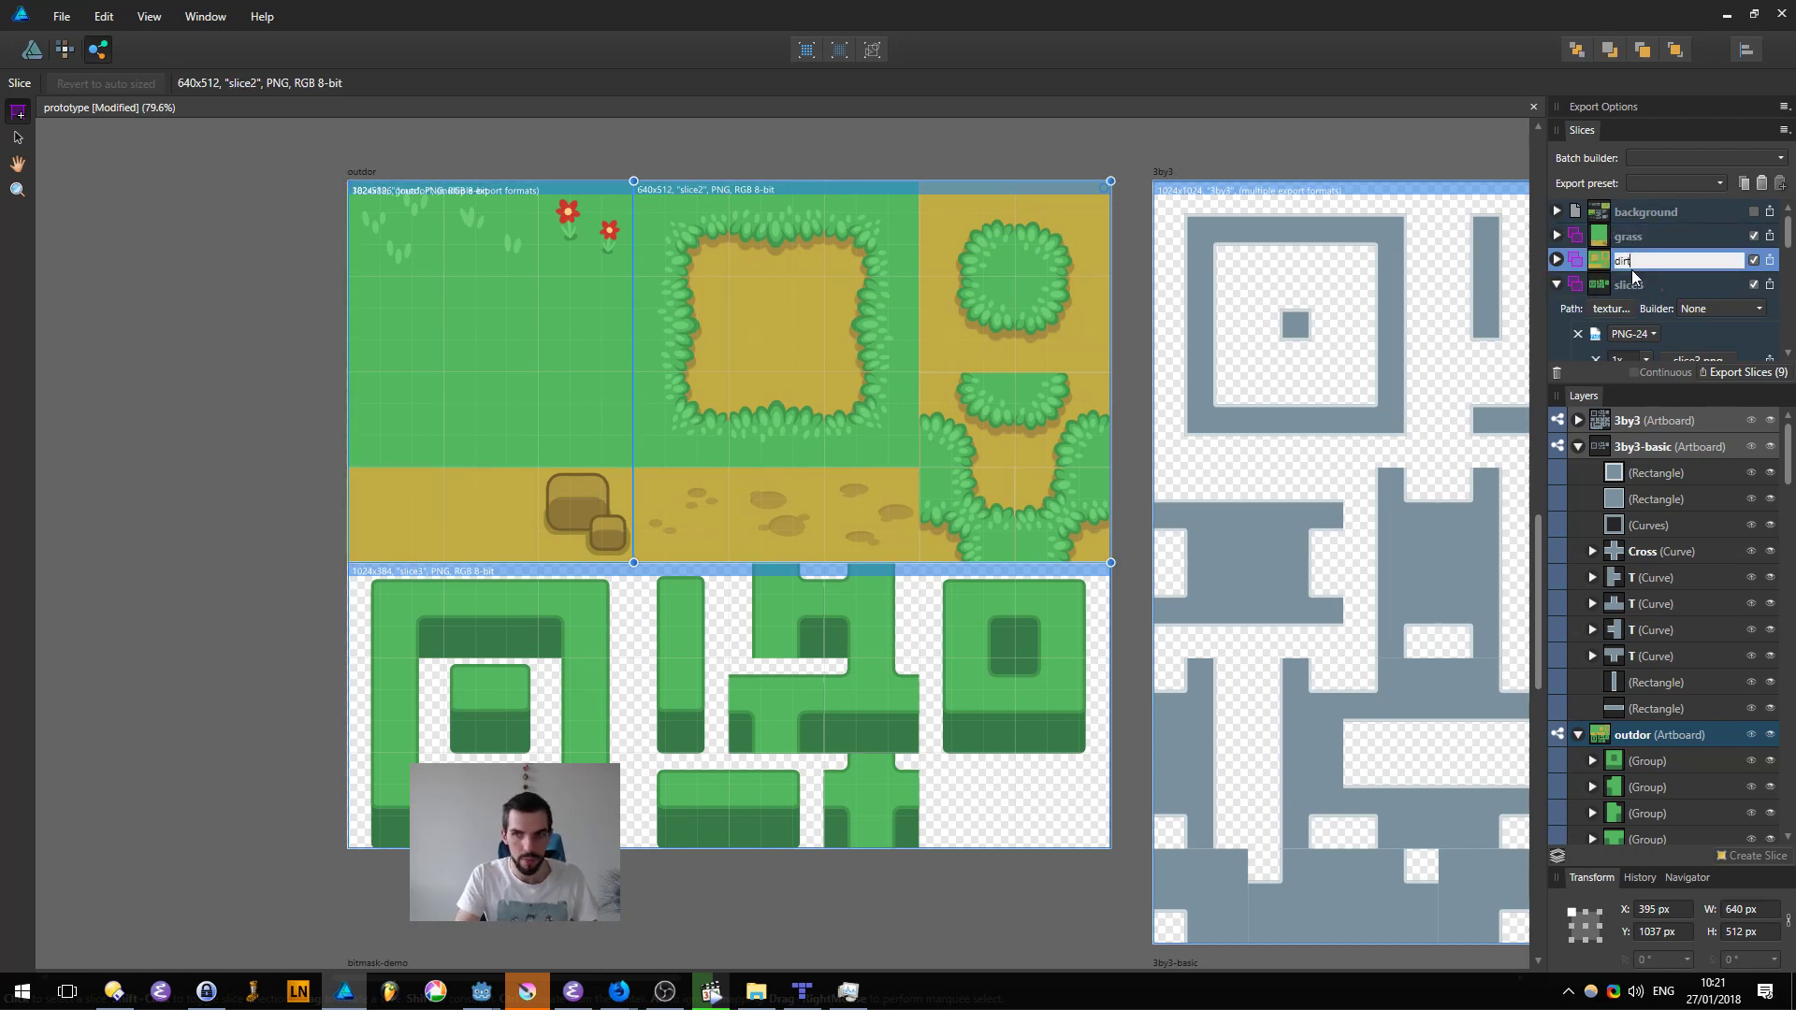
{"action": "key", "text": "Return"}
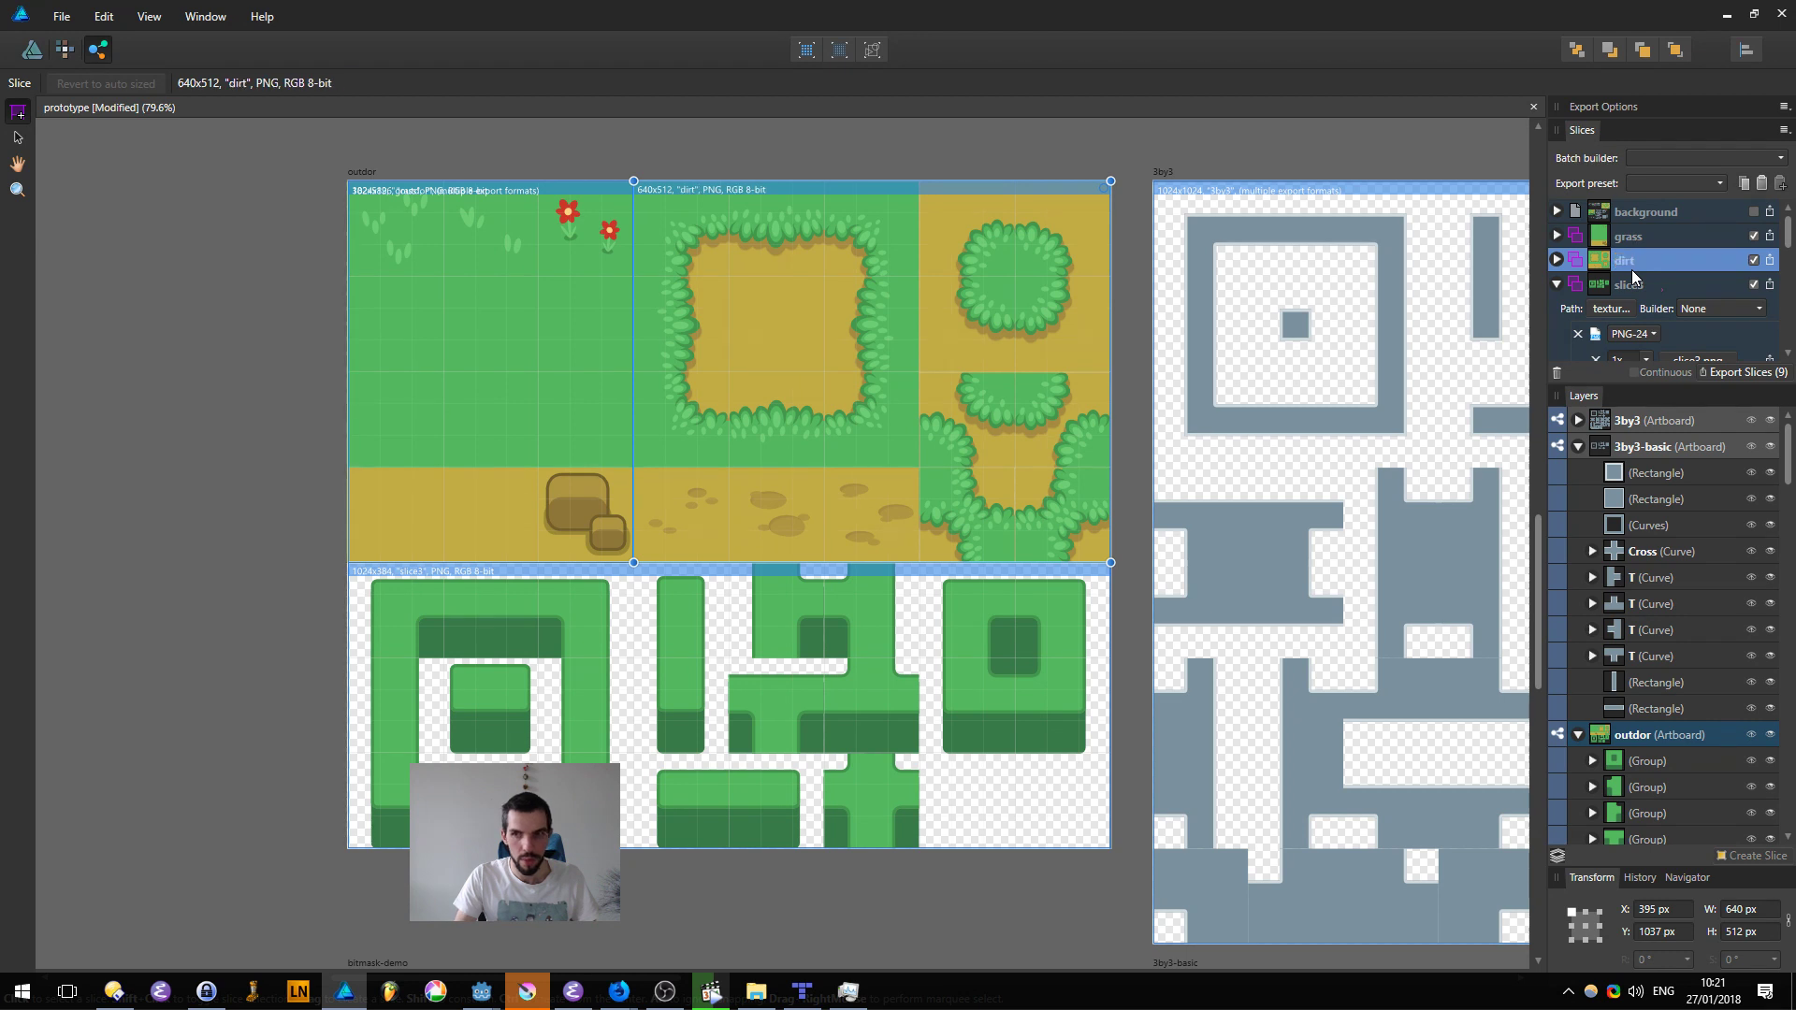
Step: Rename slice3, covering the green bush tiles, as "bush"
{"action": "double_click", "coordinate": [1632, 286]}
{"action": "type", "text": "bush"}
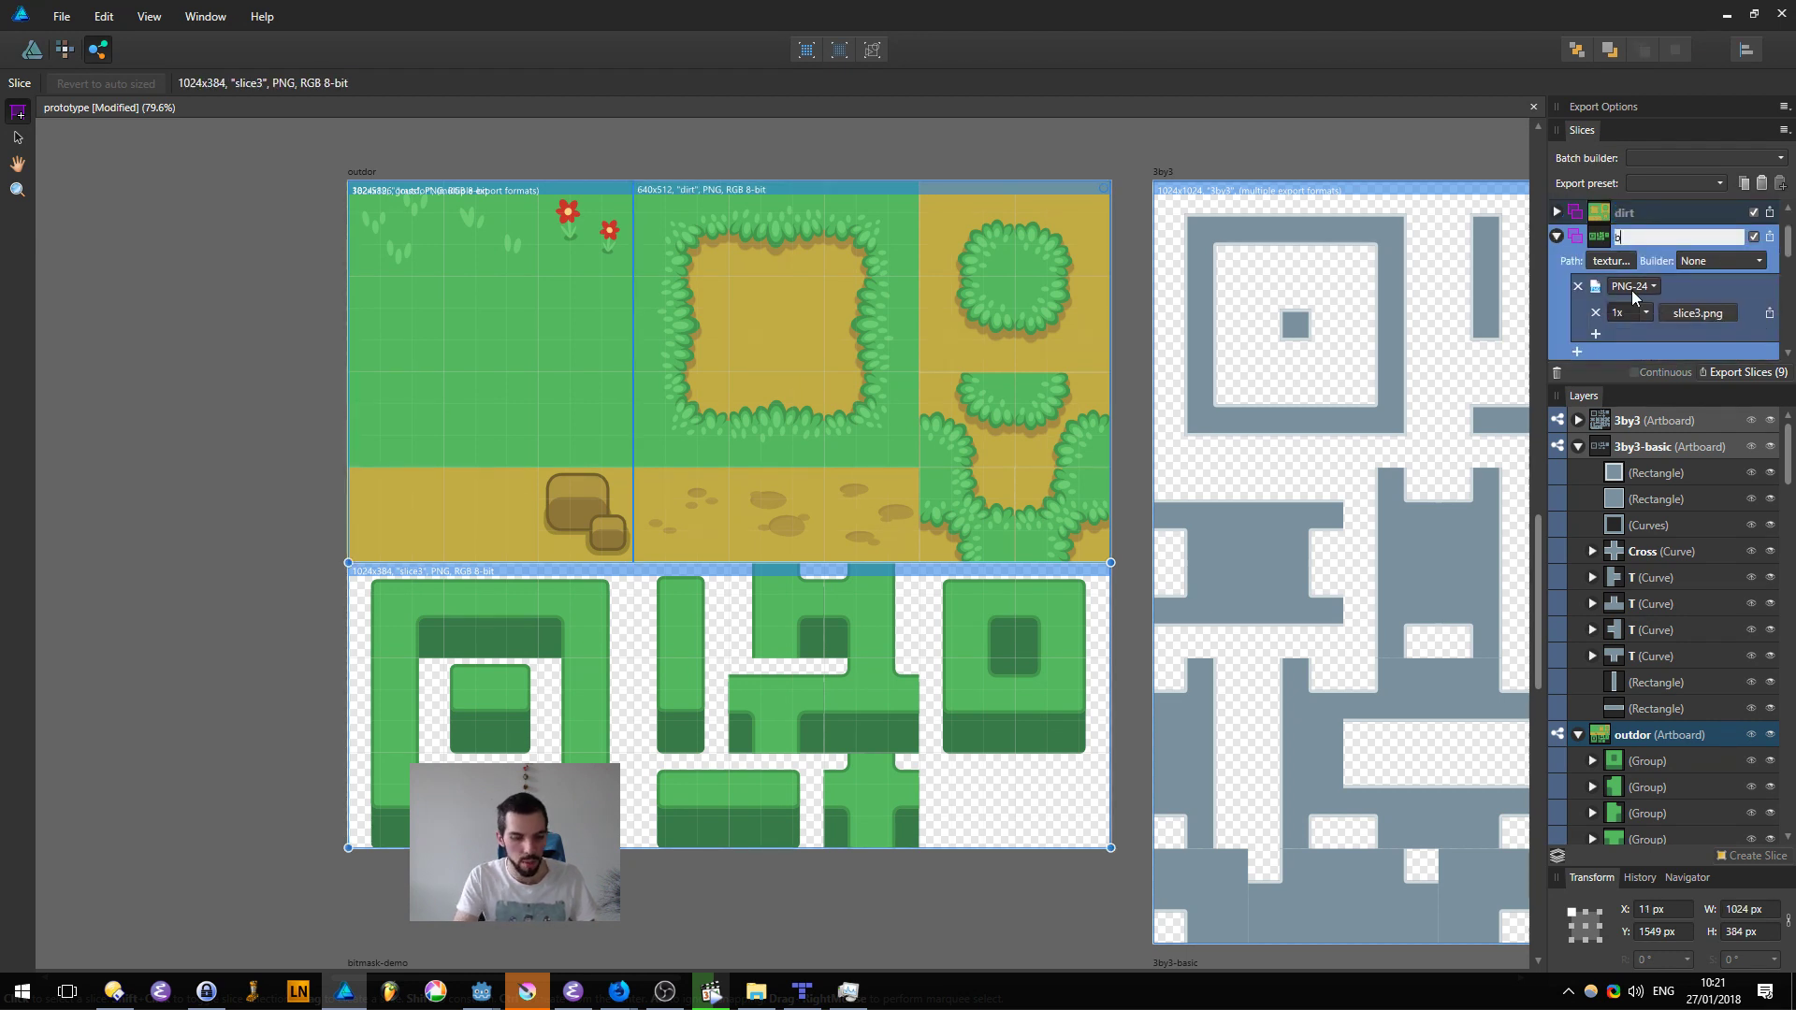
{"action": "key", "text": "Return"}
{"action": "scroll", "coordinate": [1531, 245], "scroll_direction": "up", "scroll_amount": 1, "text": "ctrl"}
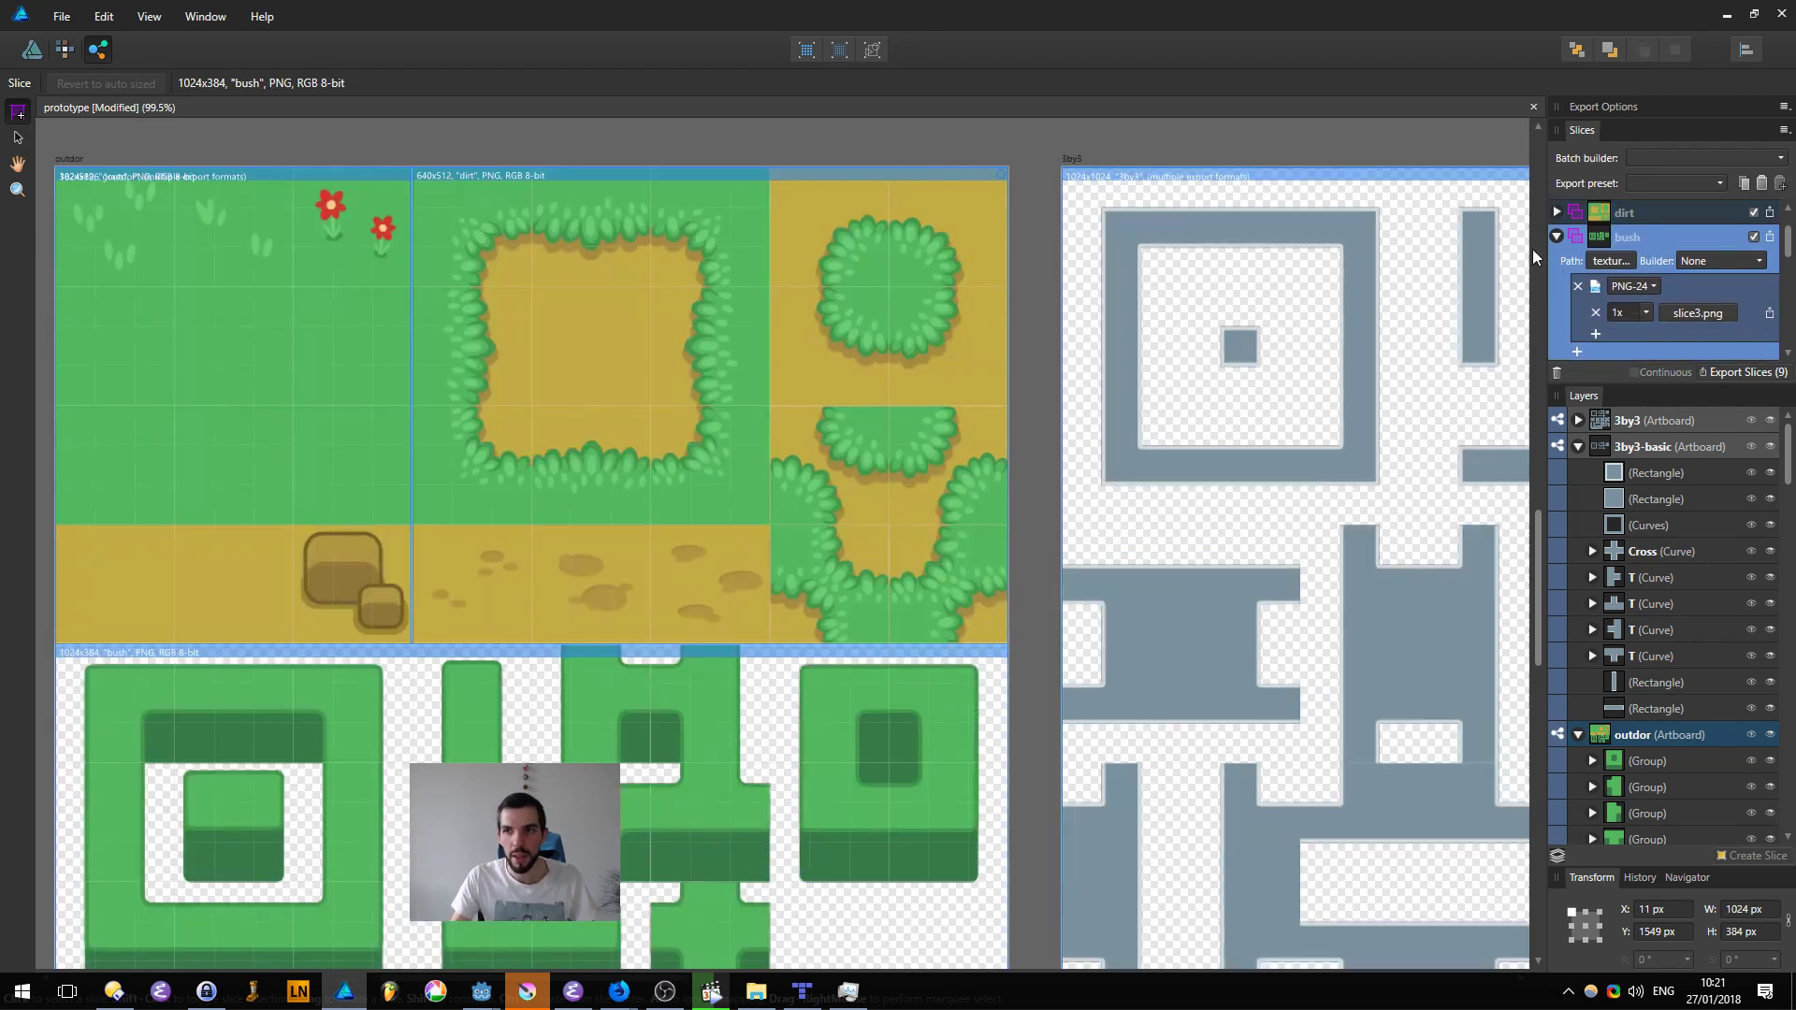
Step: Exclude the six artboard slices from 3by3 through 2by2-edge-variations from the export
{"action": "scroll", "coordinate": [1649, 262], "scroll_direction": "up", "scroll_amount": 2}
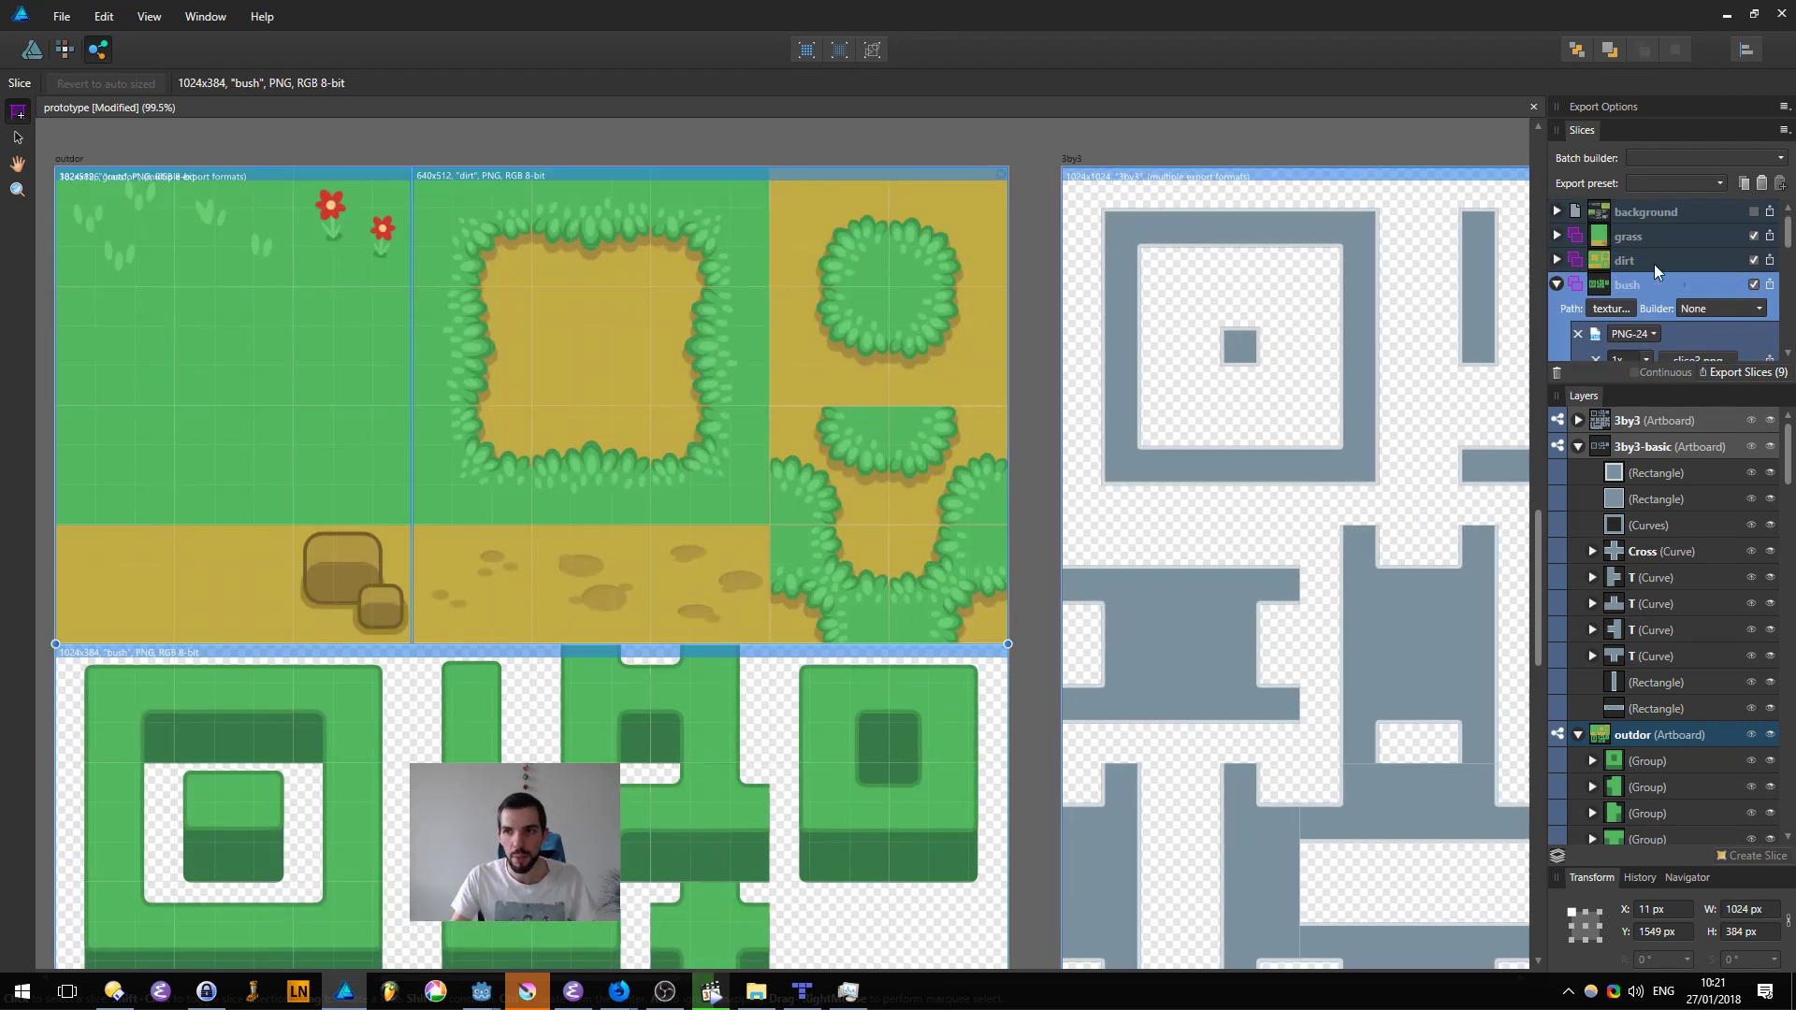
{"action": "left_click", "coordinate": [1594, 397]}
{"action": "left_click", "coordinate": [1689, 423]}
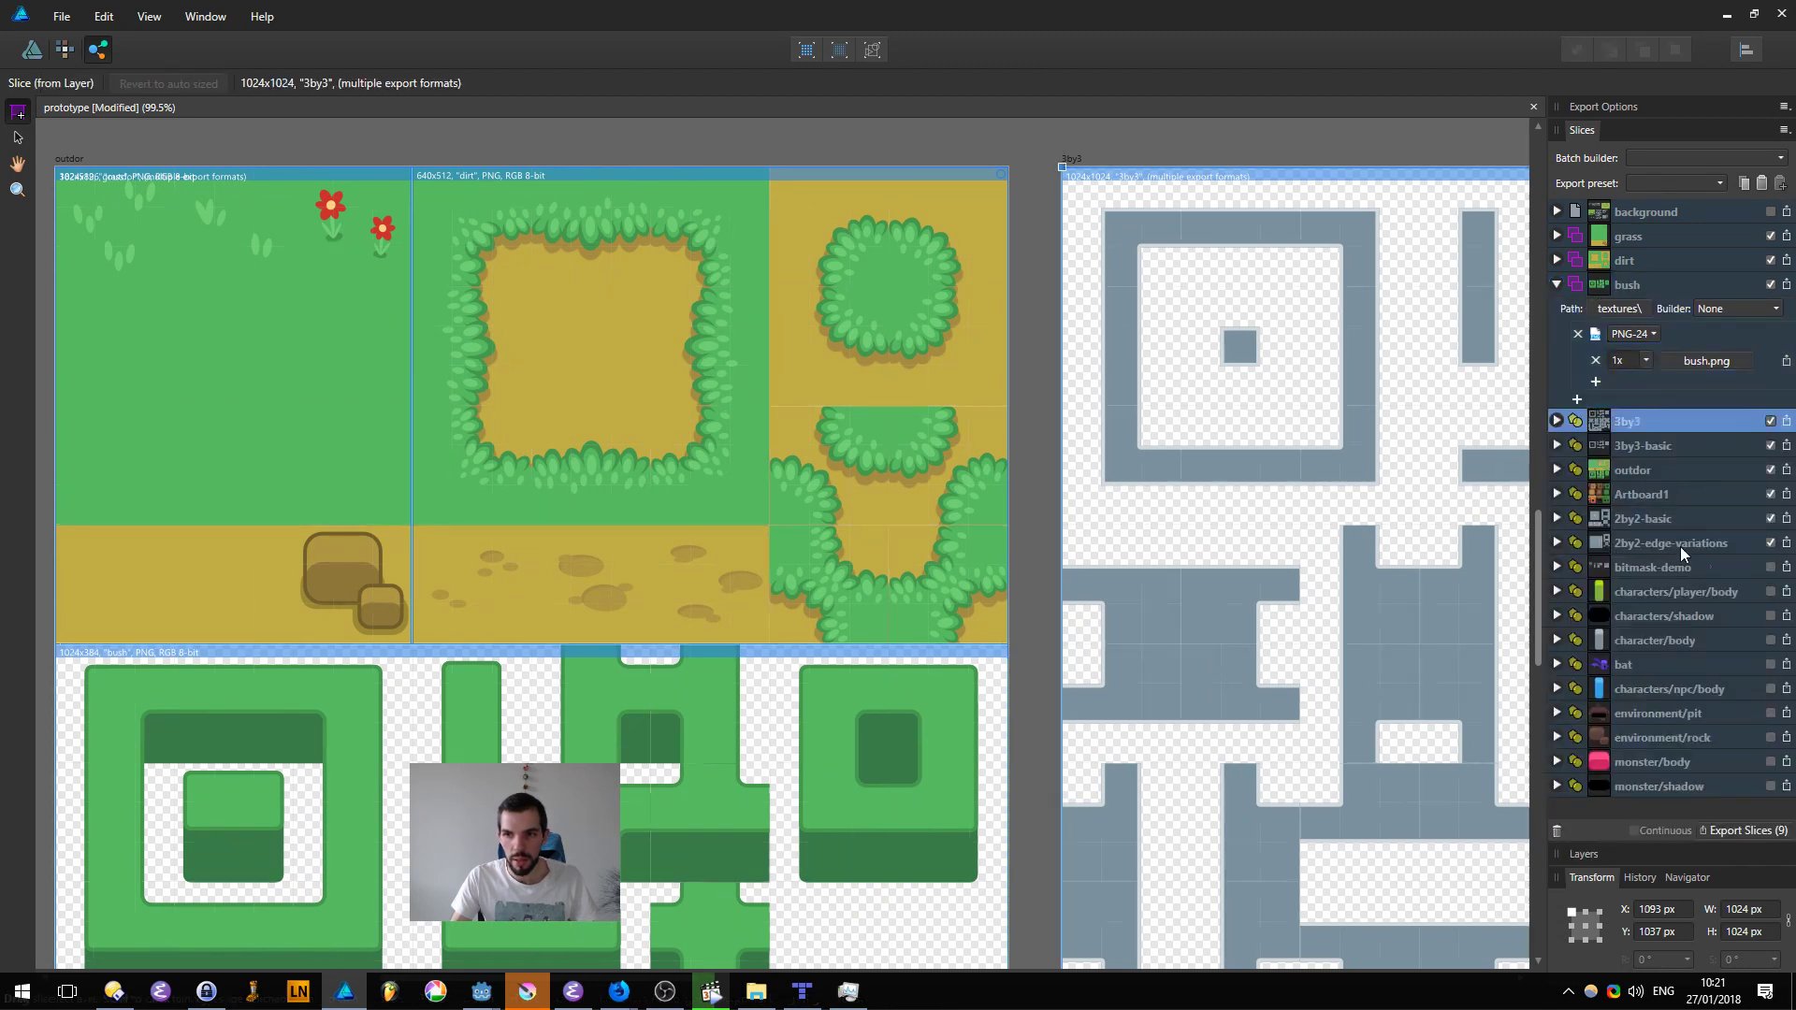
{"action": "left_click", "coordinate": [1680, 547], "text": "shift"}
{"action": "left_click", "coordinate": [1770, 421]}
{"action": "left_click", "coordinate": [1759, 374]}
{"action": "left_click", "coordinate": [1761, 379]}
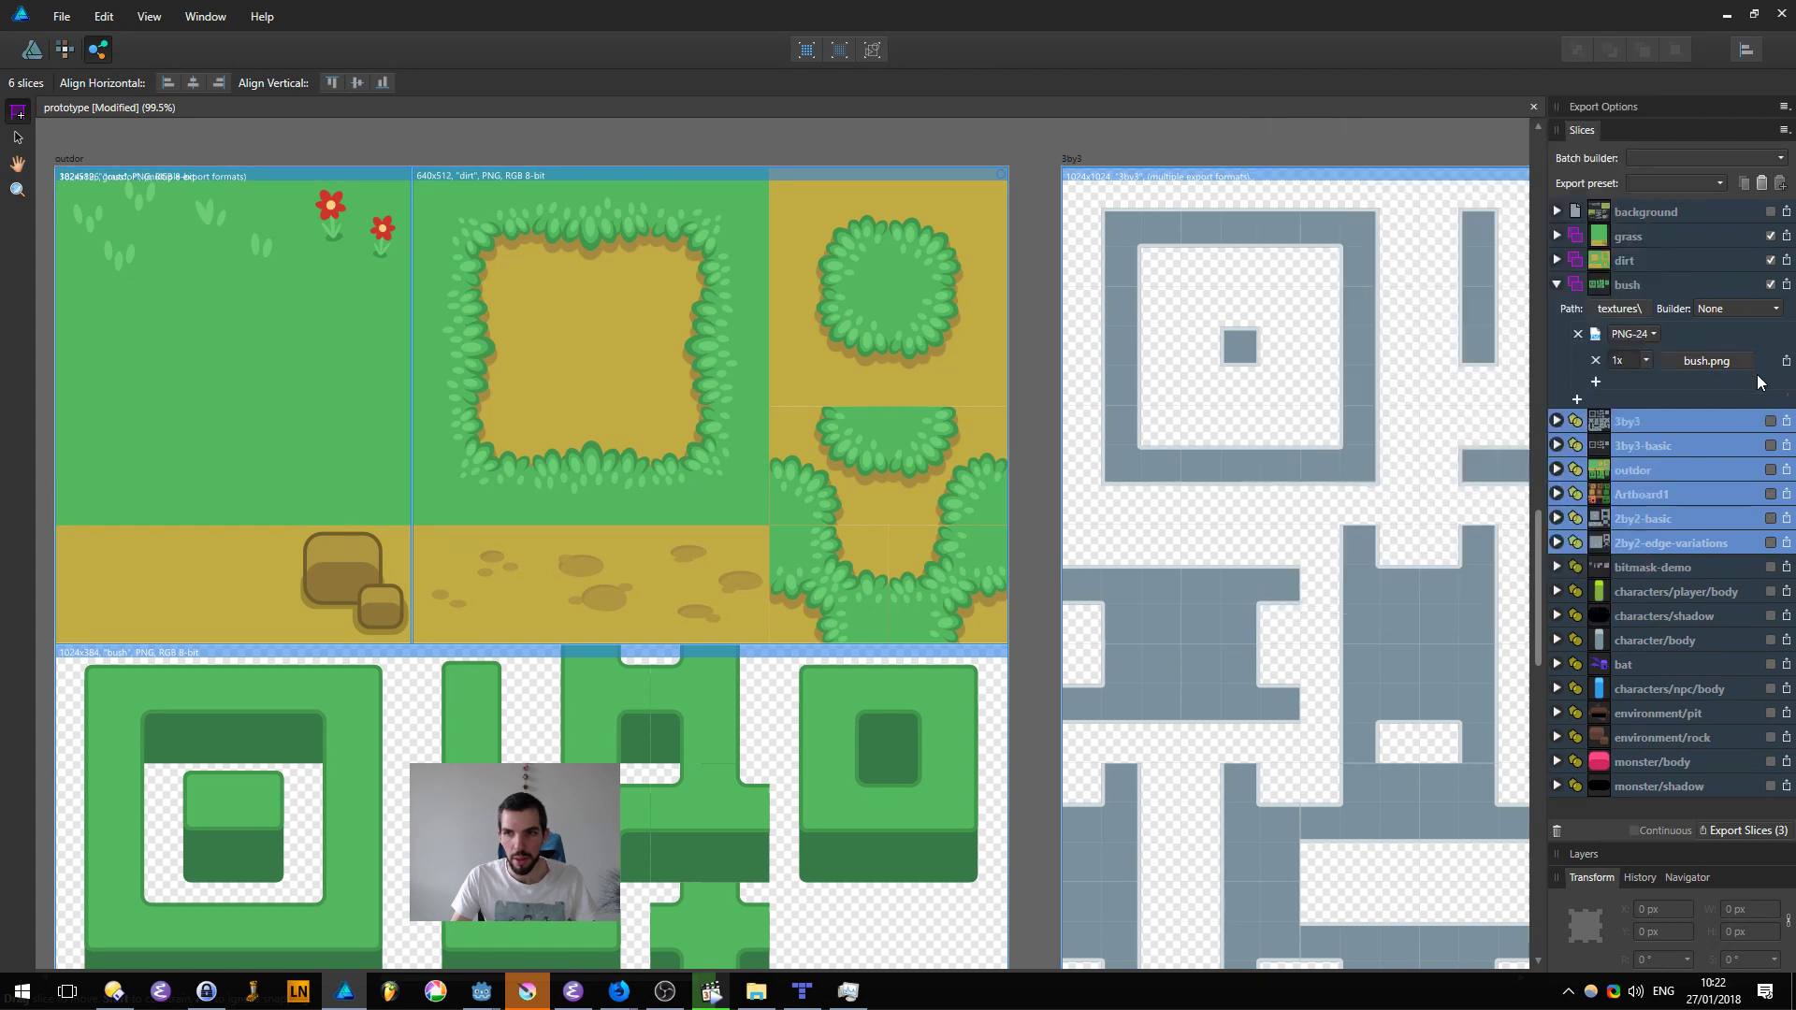
Step: Open the destination choice for the slice export and look through the img and bin folders in Directory Opus
{"action": "left_click", "coordinate": [1764, 833]}
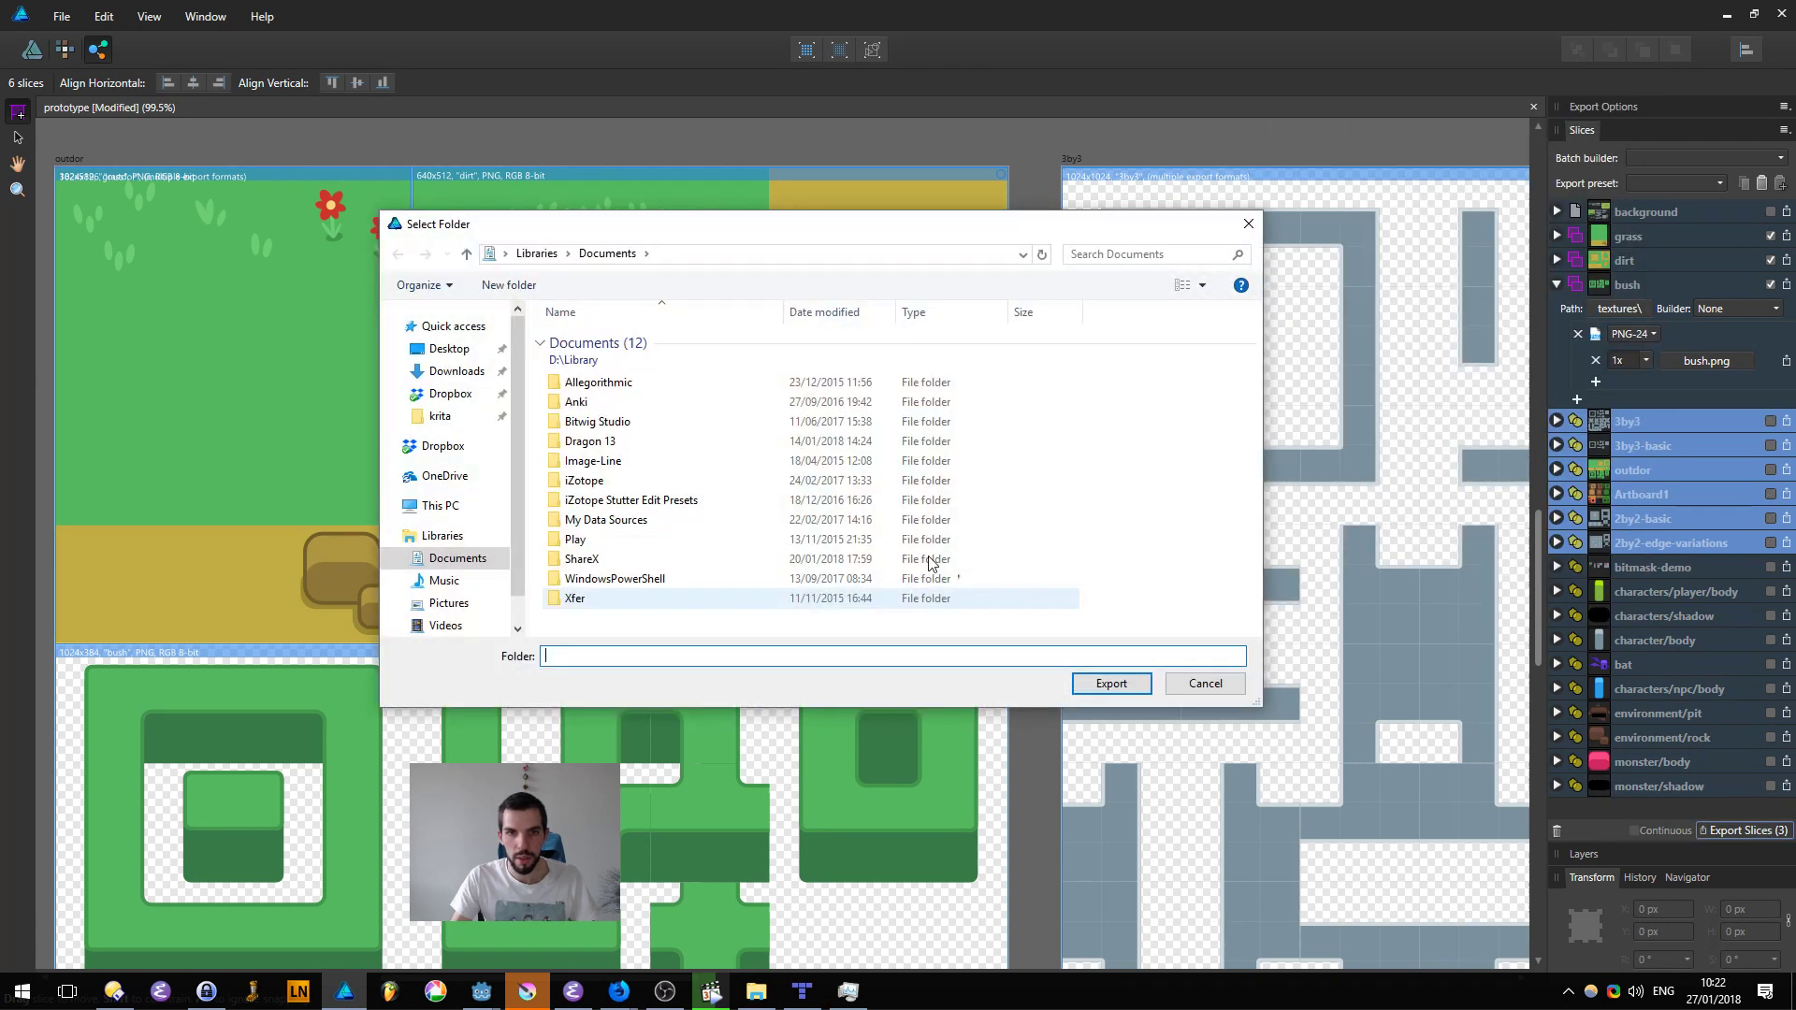
{"action": "key", "text": "super+1"}
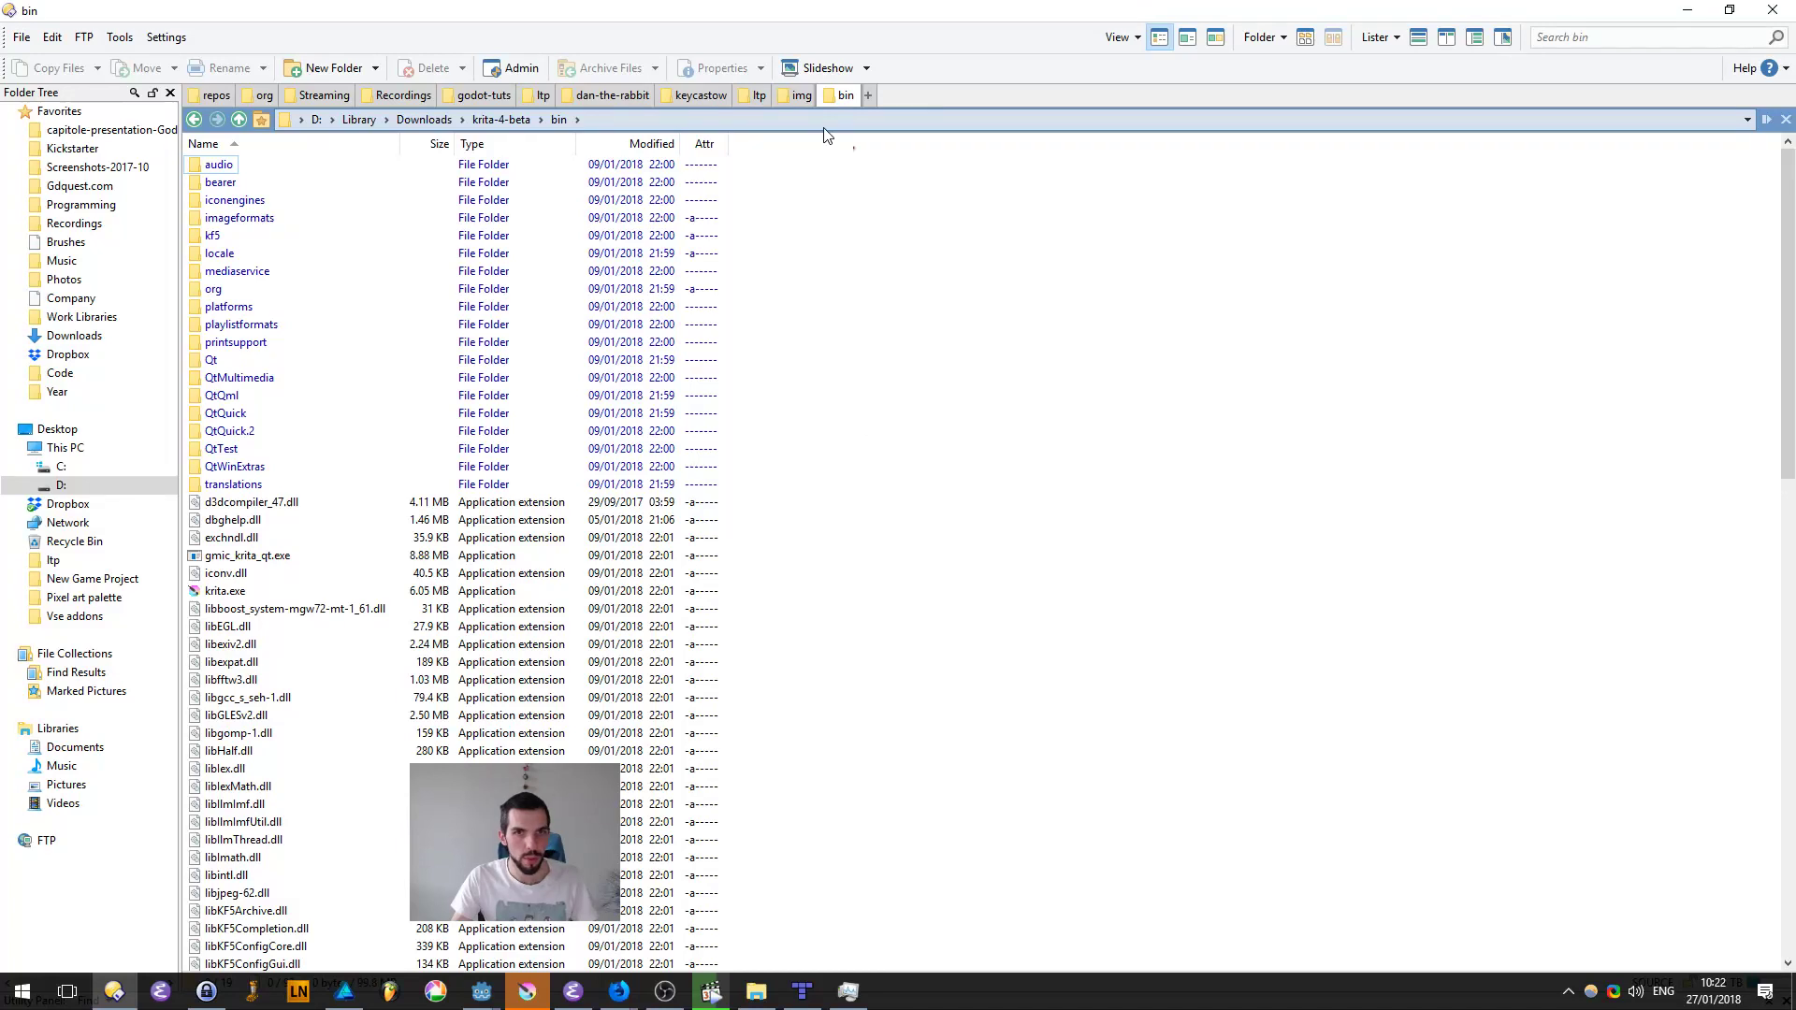
{"action": "left_click", "coordinate": [791, 95]}
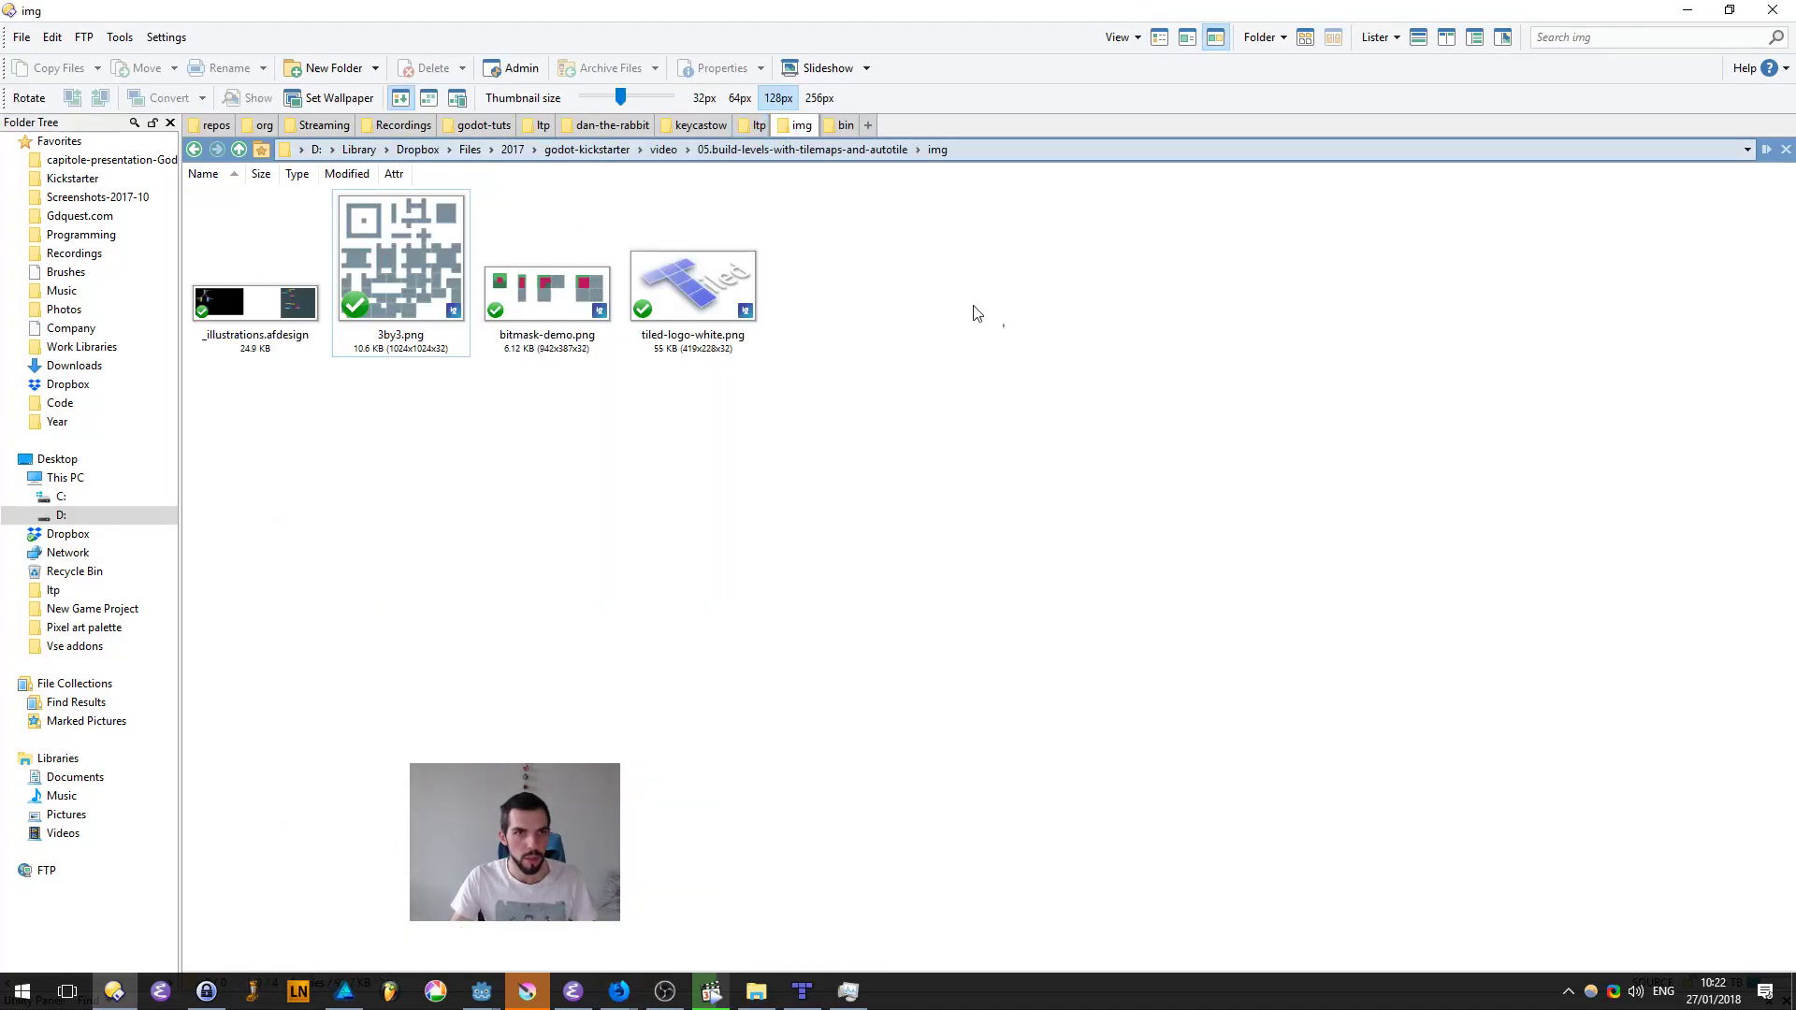
{"action": "left_click", "coordinate": [845, 126]}
Step: Switch to Krita and resize the blank document's canvas to 1024 by 512 px
{"action": "left_click", "coordinate": [527, 991]}
{"action": "left_click", "coordinate": [795, 675]}
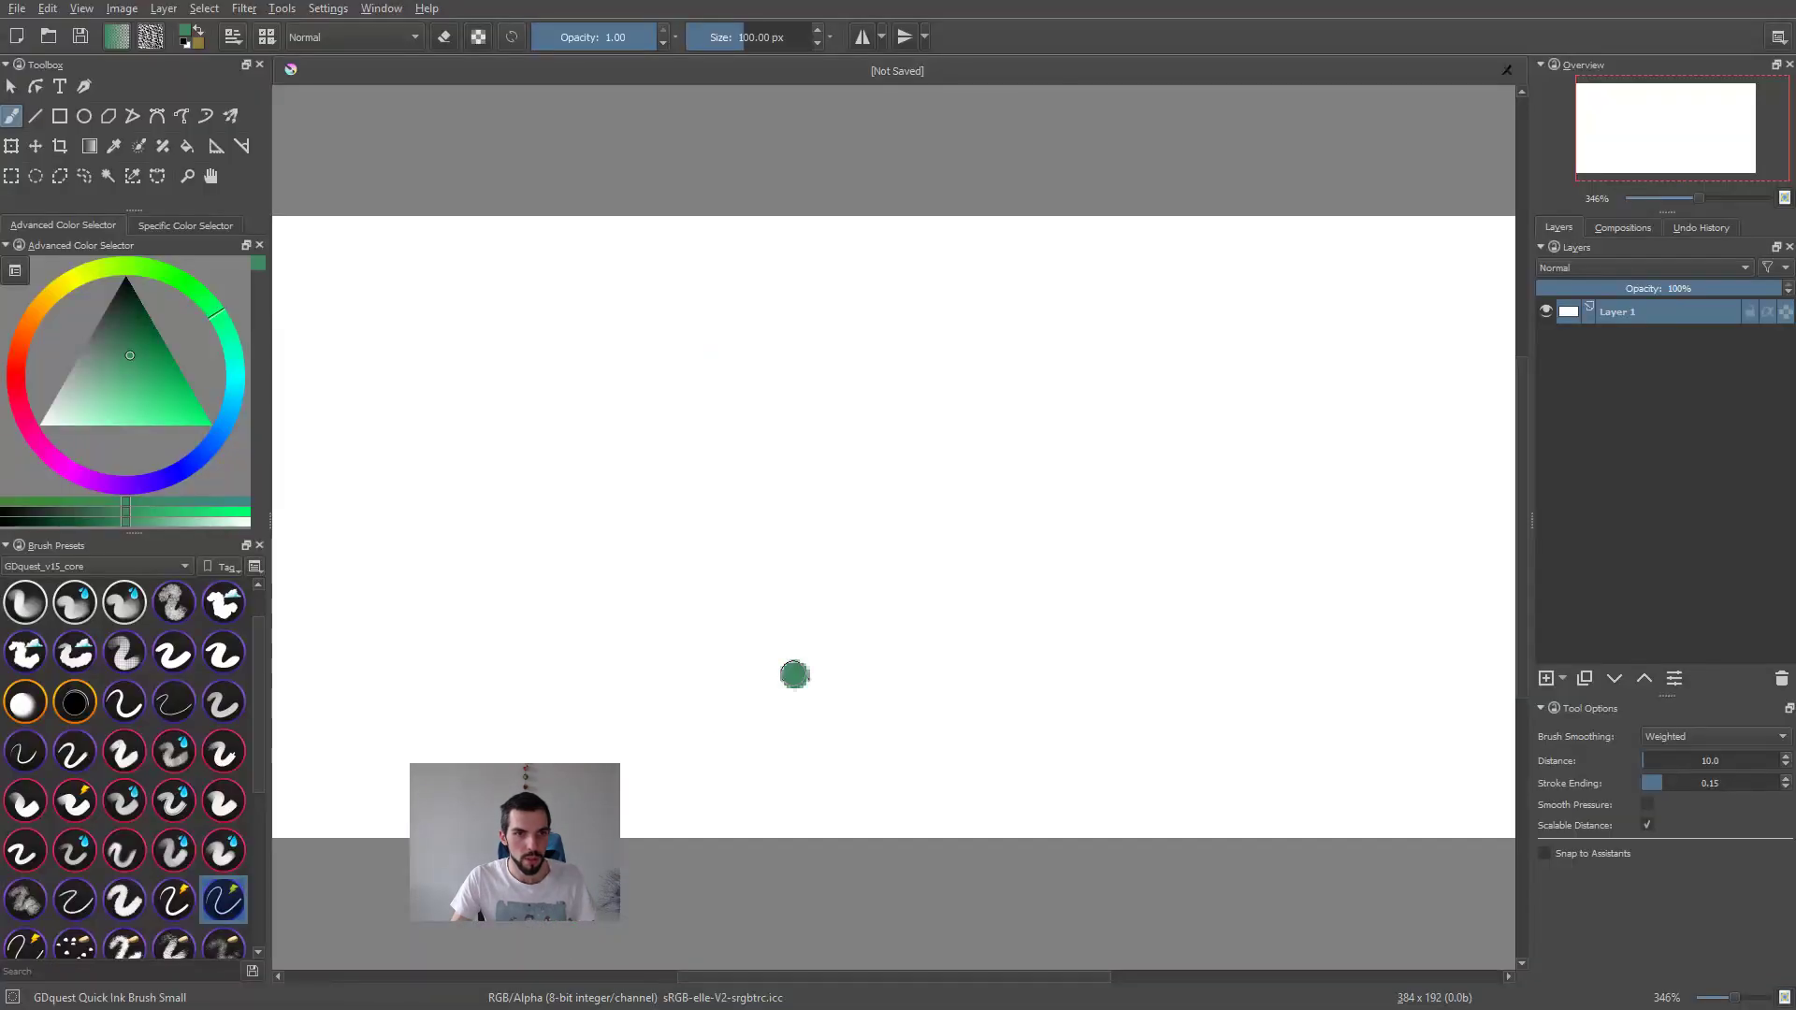
{"action": "key", "text": "ctrl+z"}
{"action": "key", "text": "ctrl+alt+c"}
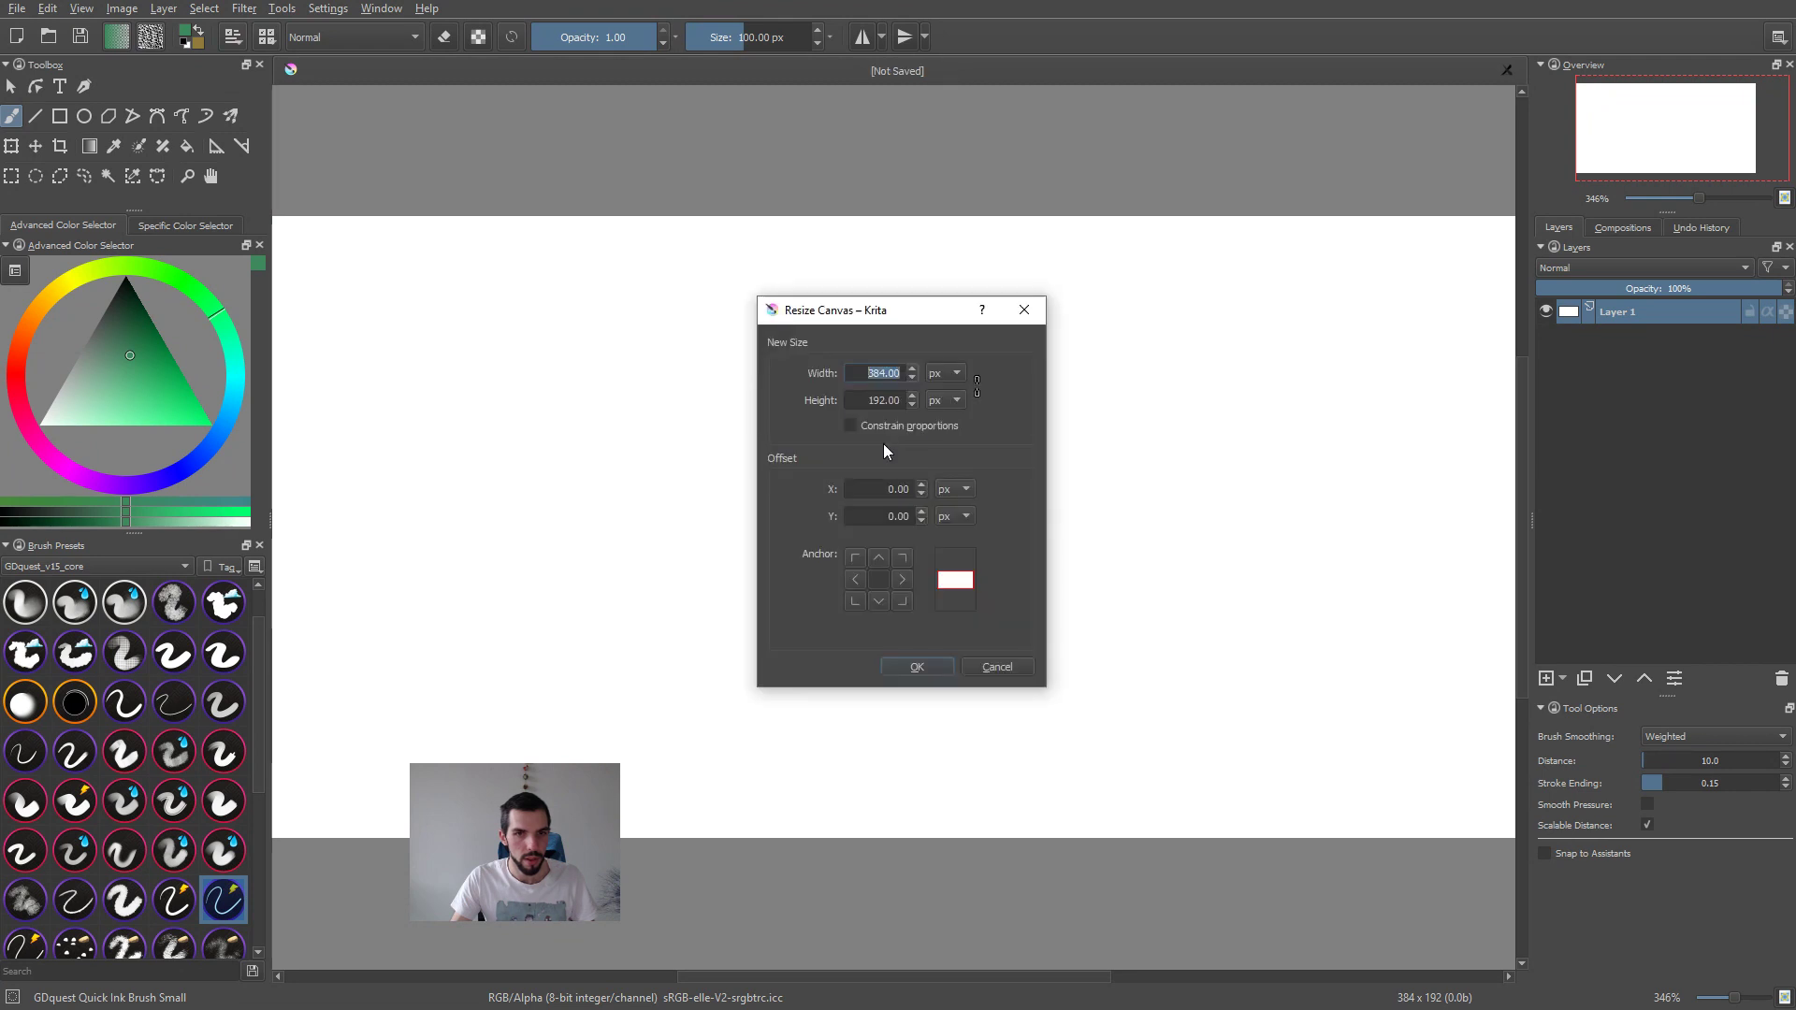
{"action": "type", "text": "12"}
{"action": "key", "text": "BackSpace"}
{"action": "type", "text": "024"}
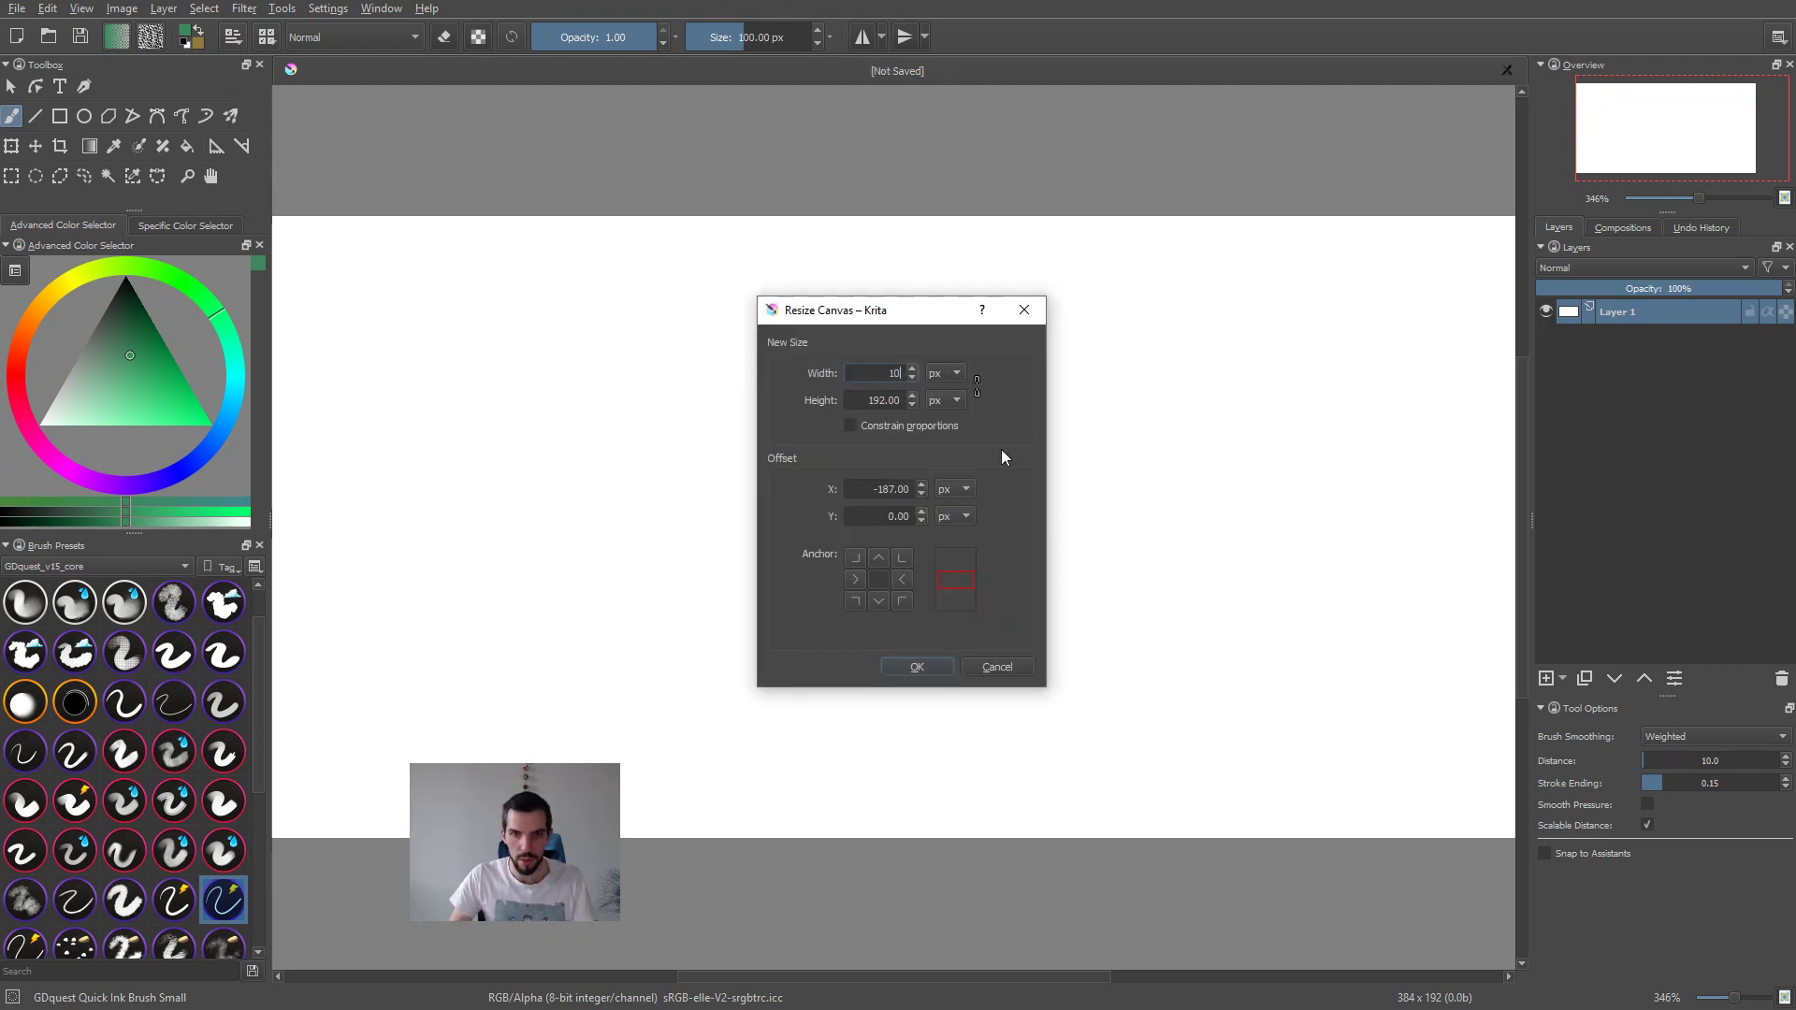
{"action": "key", "text": "Tab"}
{"action": "key", "text": "Tab"}
{"action": "type", "text": "512"}
{"action": "key", "text": "Return"}
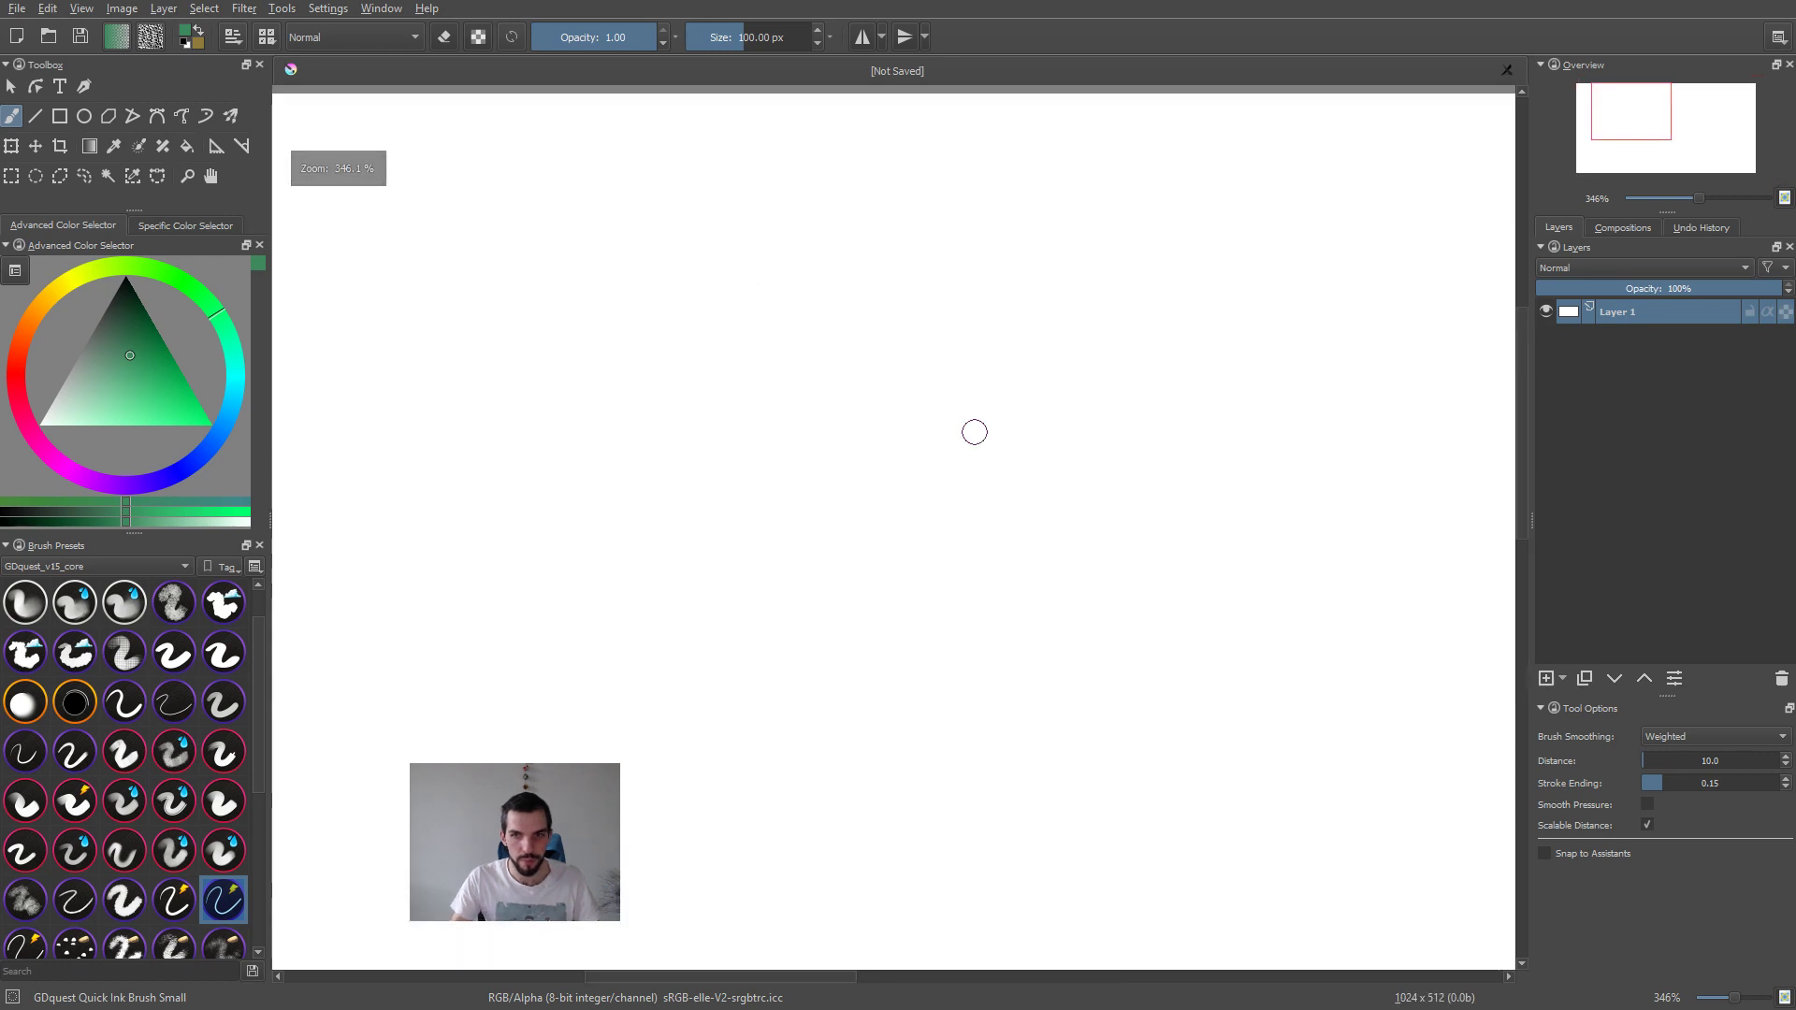
Step: Clear Layer 1 so the whole canvas is transparent, with nothing selected
{"action": "scroll", "coordinate": [973, 430], "scroll_direction": "down", "scroll_amount": 5}
{"action": "key", "text": "Delete"}
{"action": "middle_click_drag", "start_coordinate": [1023, 510], "coordinate": [937, 540]}
{"action": "key", "text": "ctrl+shift+a"}
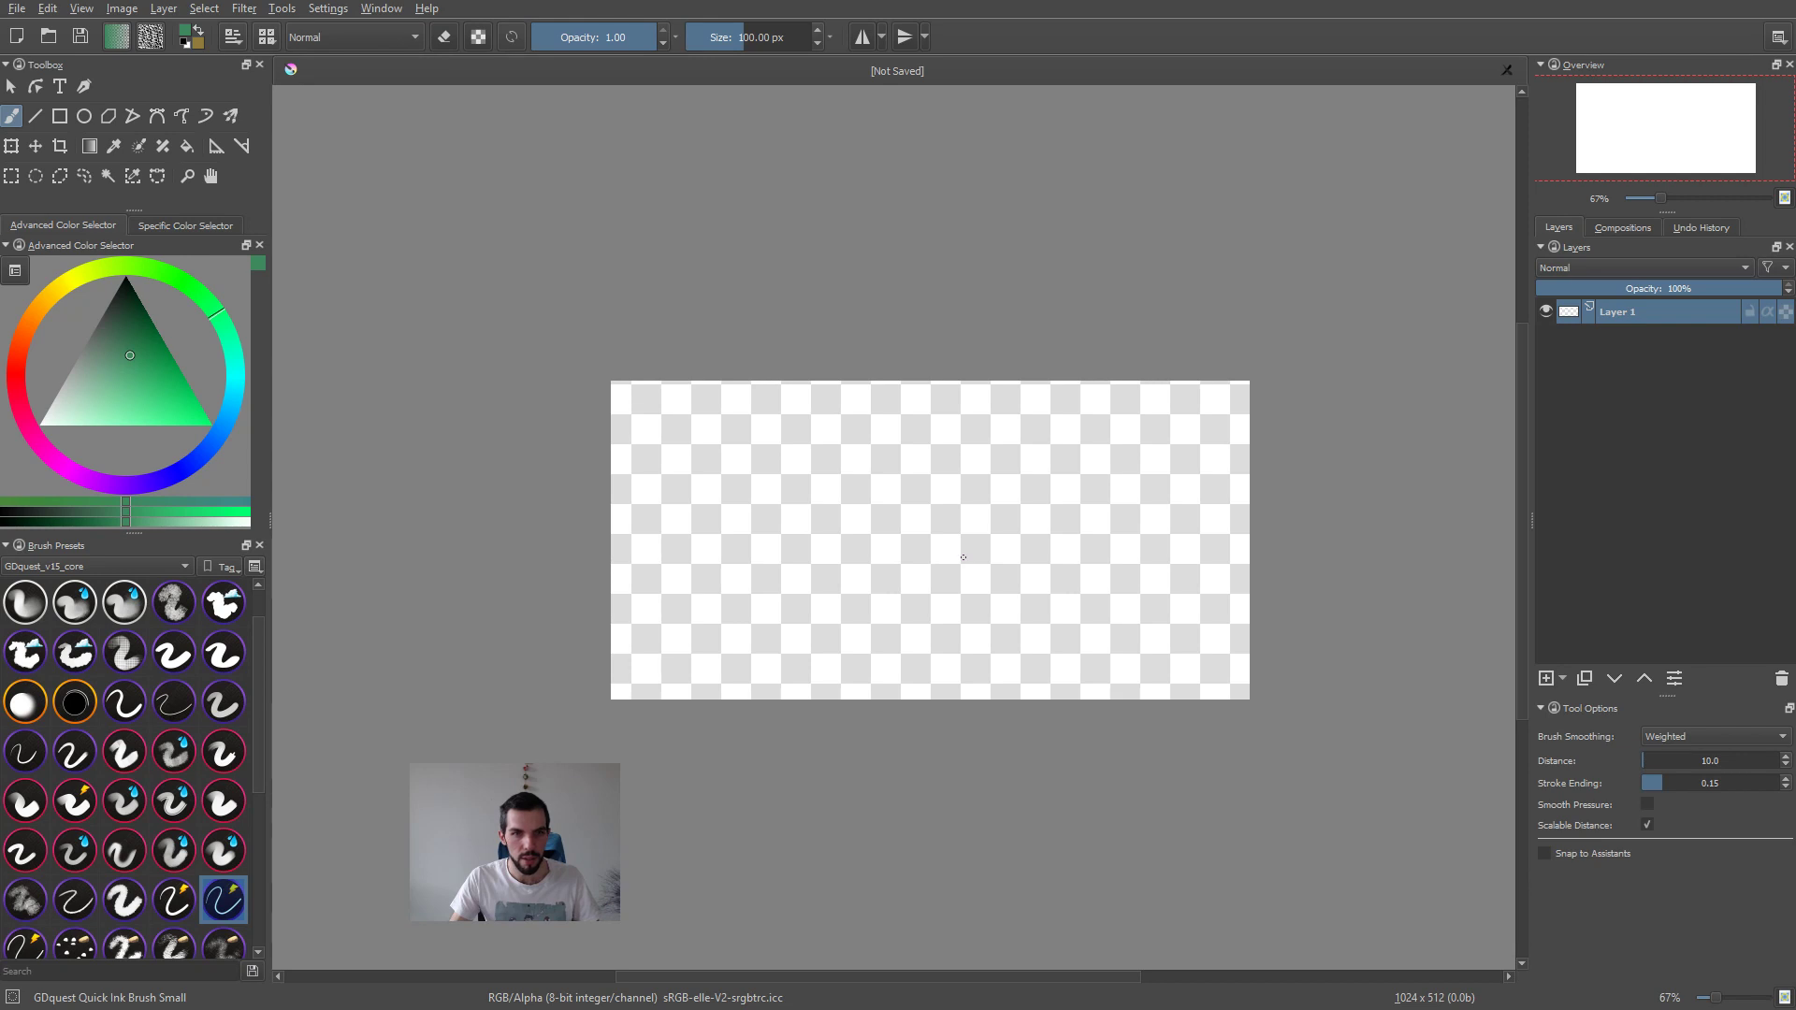
Step: Start saving the document as tileset.kra and browse to the user's Desktop folder
{"action": "key", "text": "ctrl+s"}
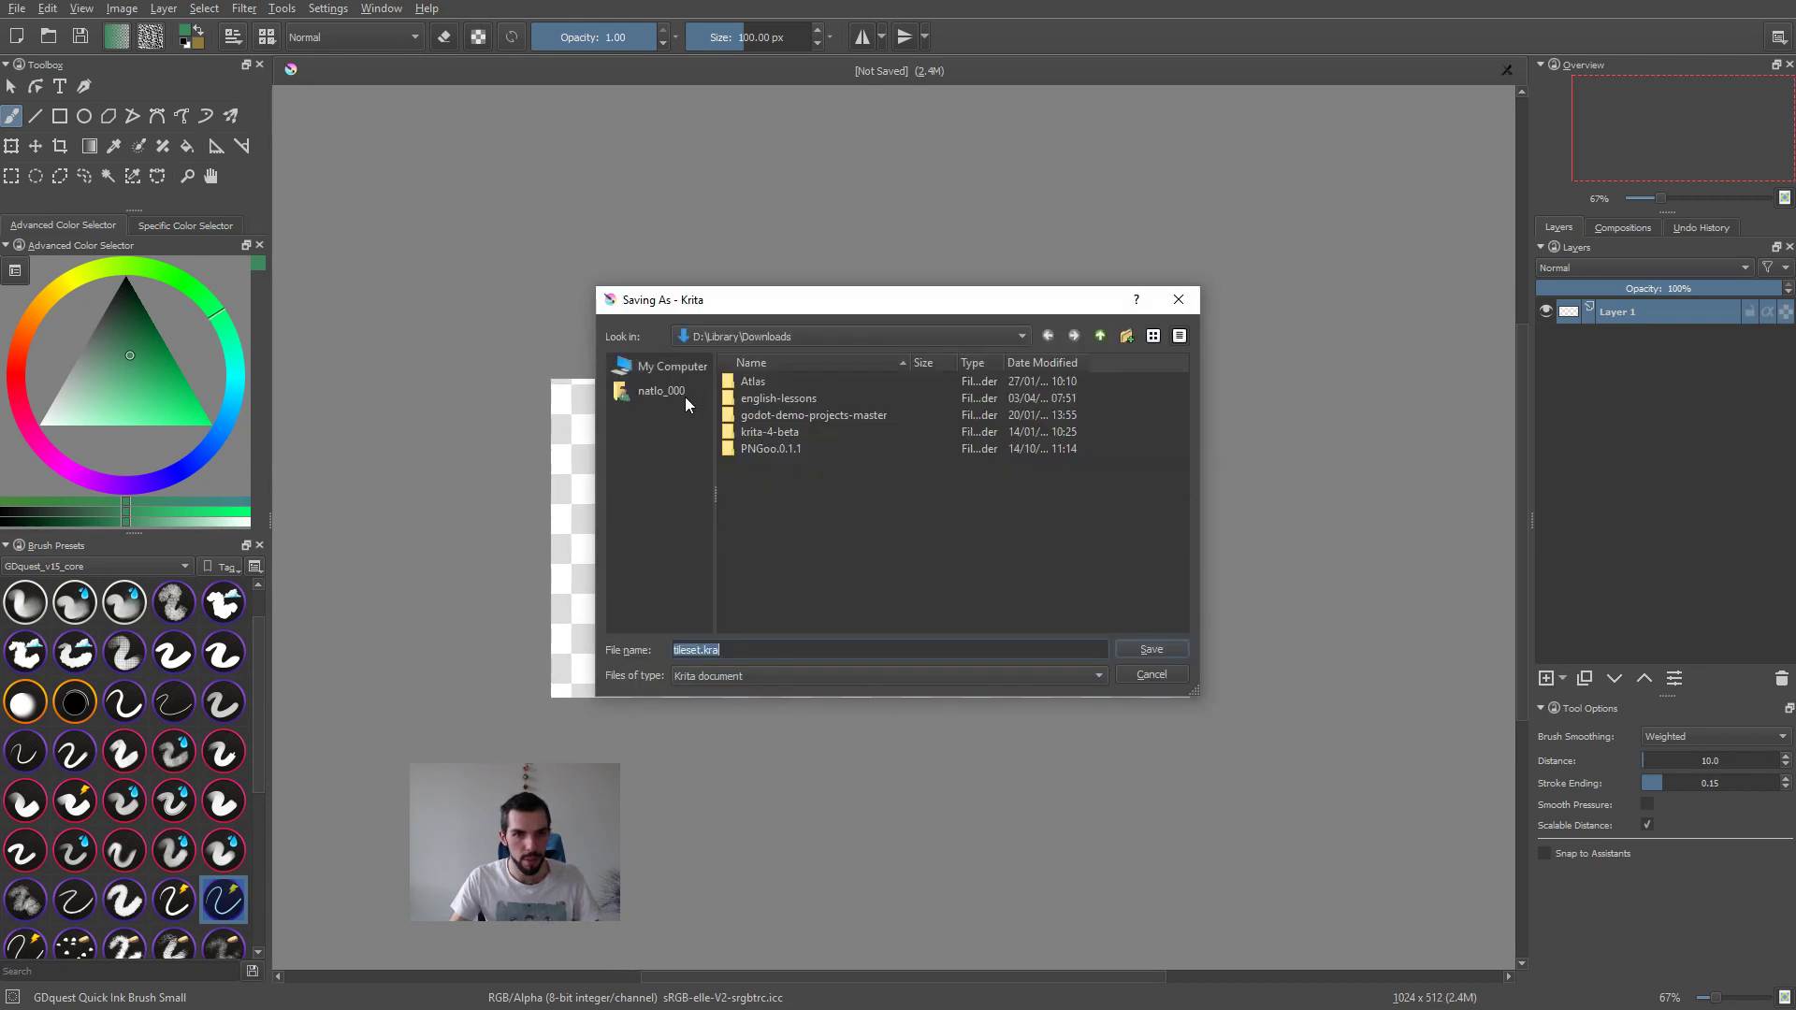
{"action": "left_click", "coordinate": [681, 372]}
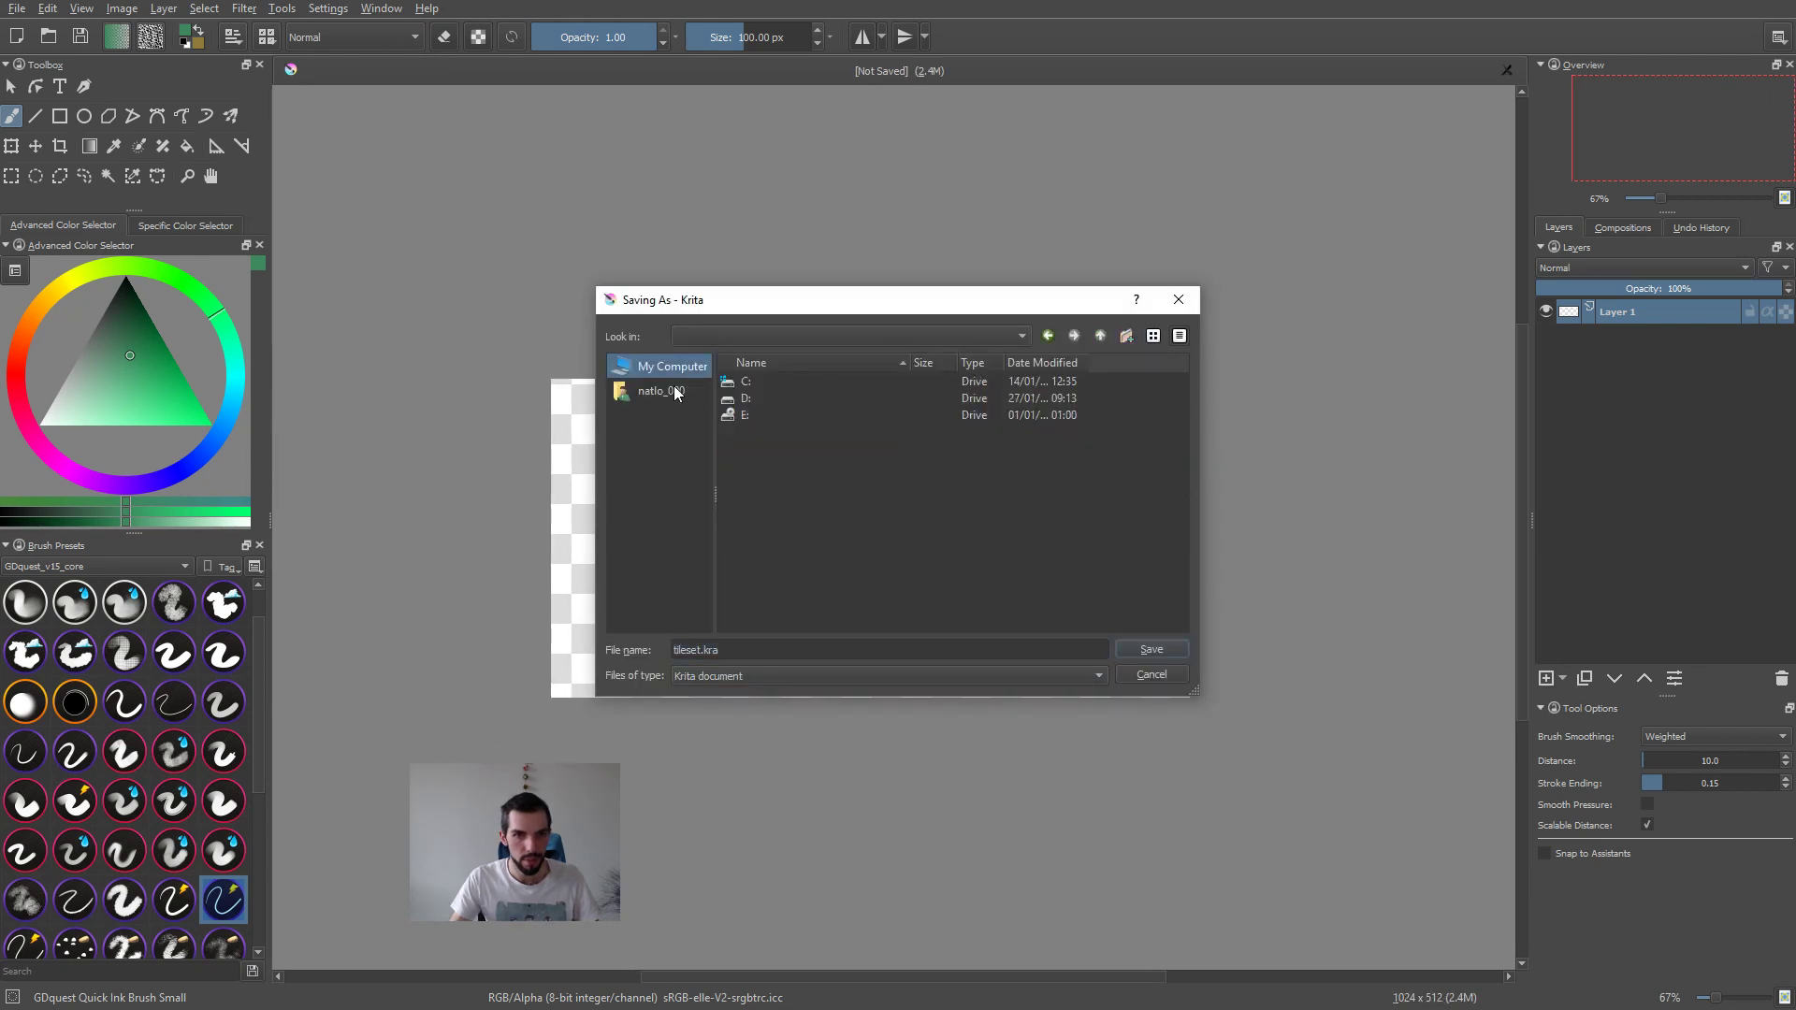
{"action": "left_click", "coordinate": [672, 392]}
{"action": "scroll", "coordinate": [770, 564], "scroll_direction": "down", "scroll_amount": 5}
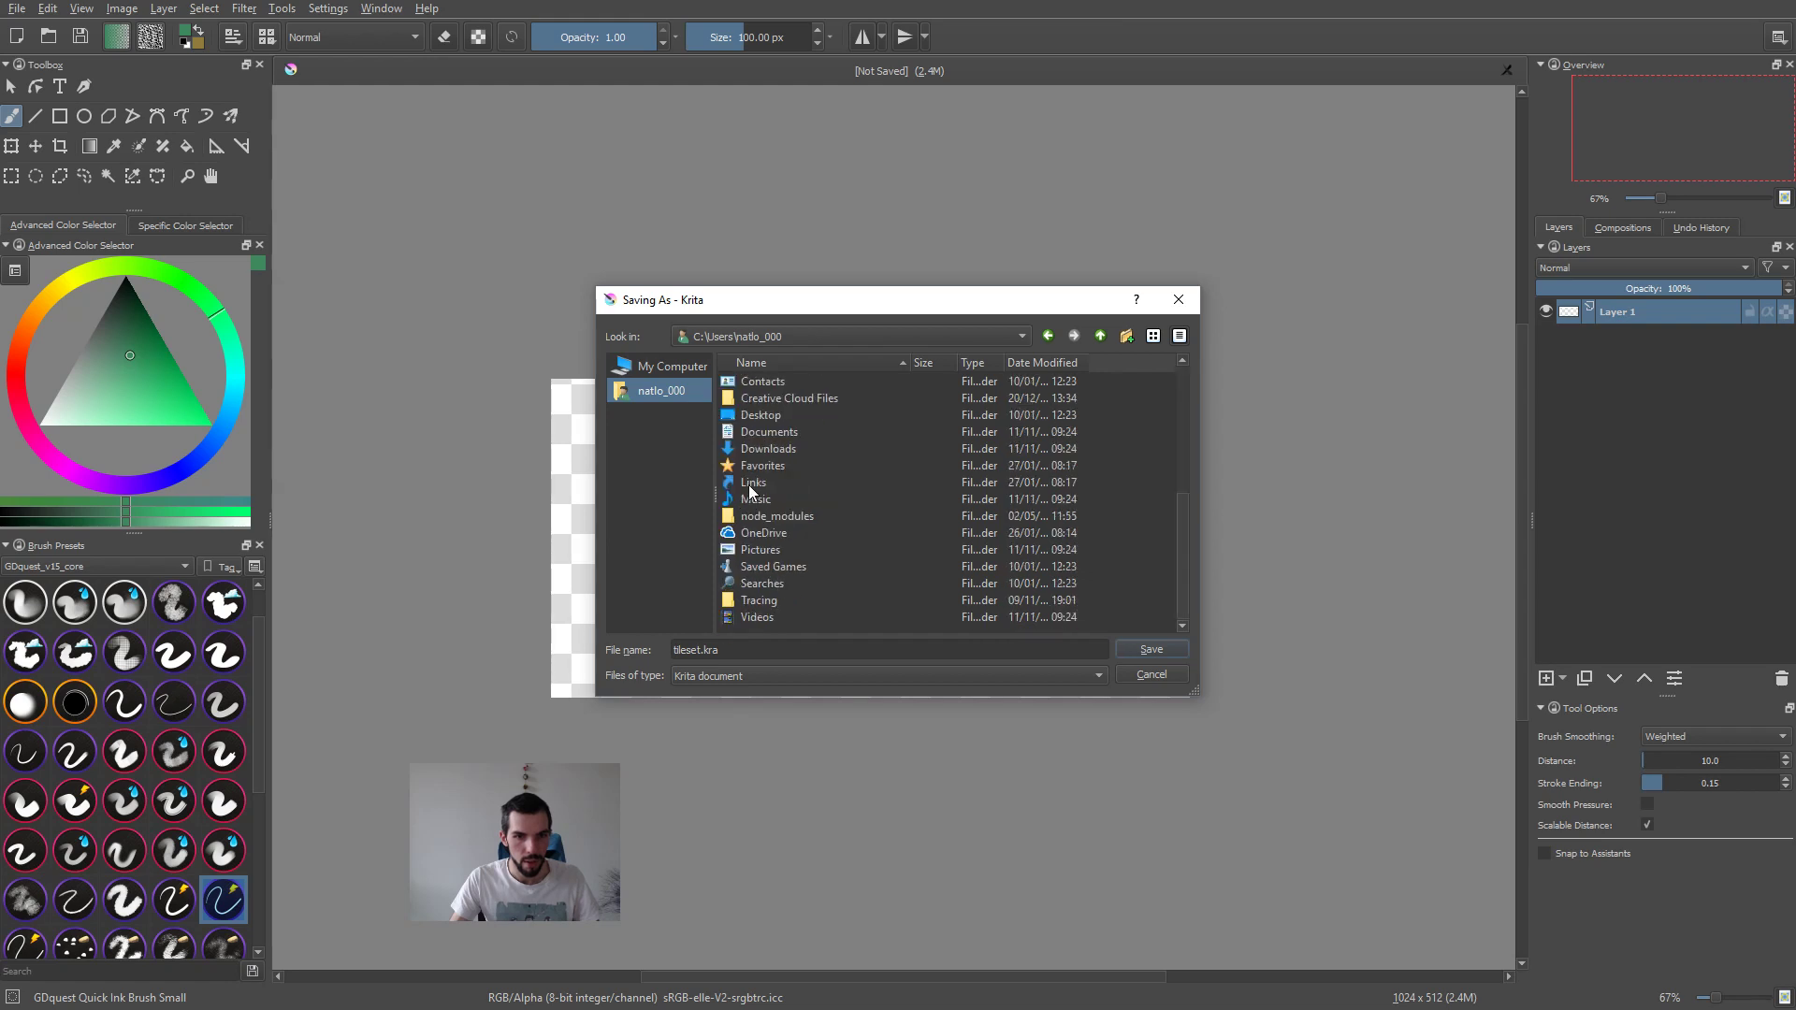
{"action": "double_click", "coordinate": [772, 419]}
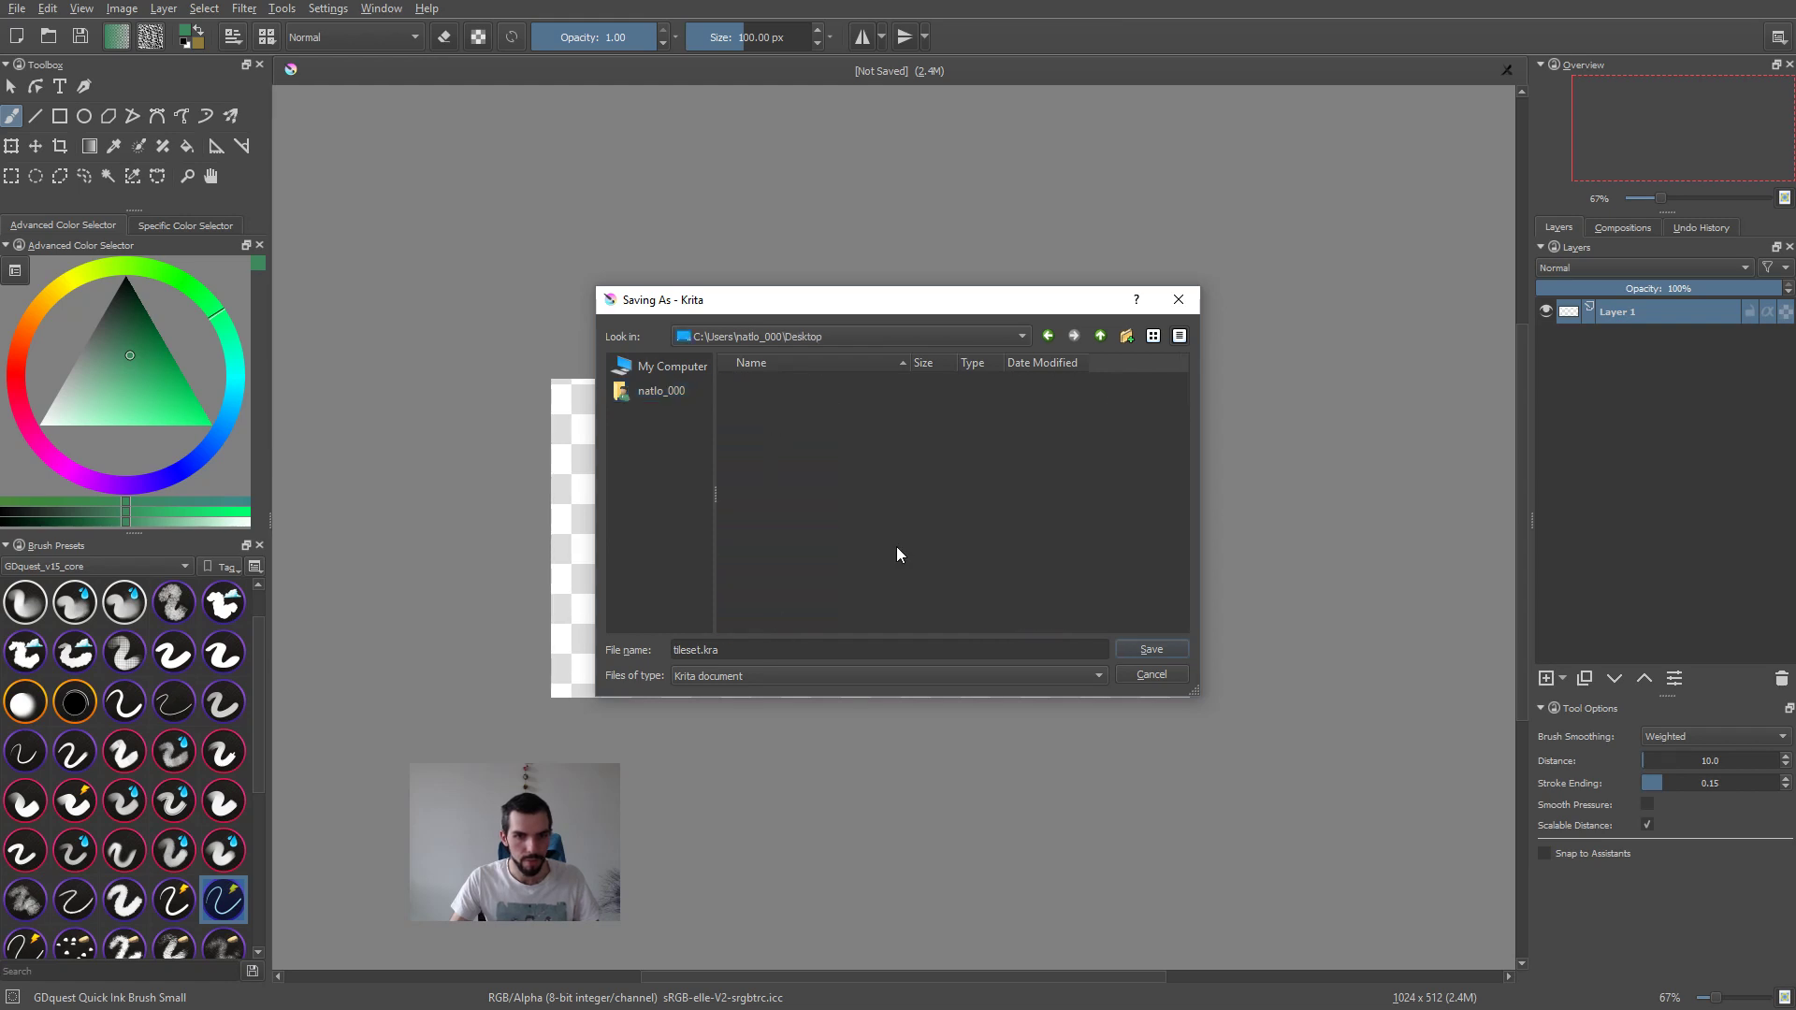
{"action": "left_click", "coordinate": [1126, 335]}
{"action": "type", "text": "tiles"}
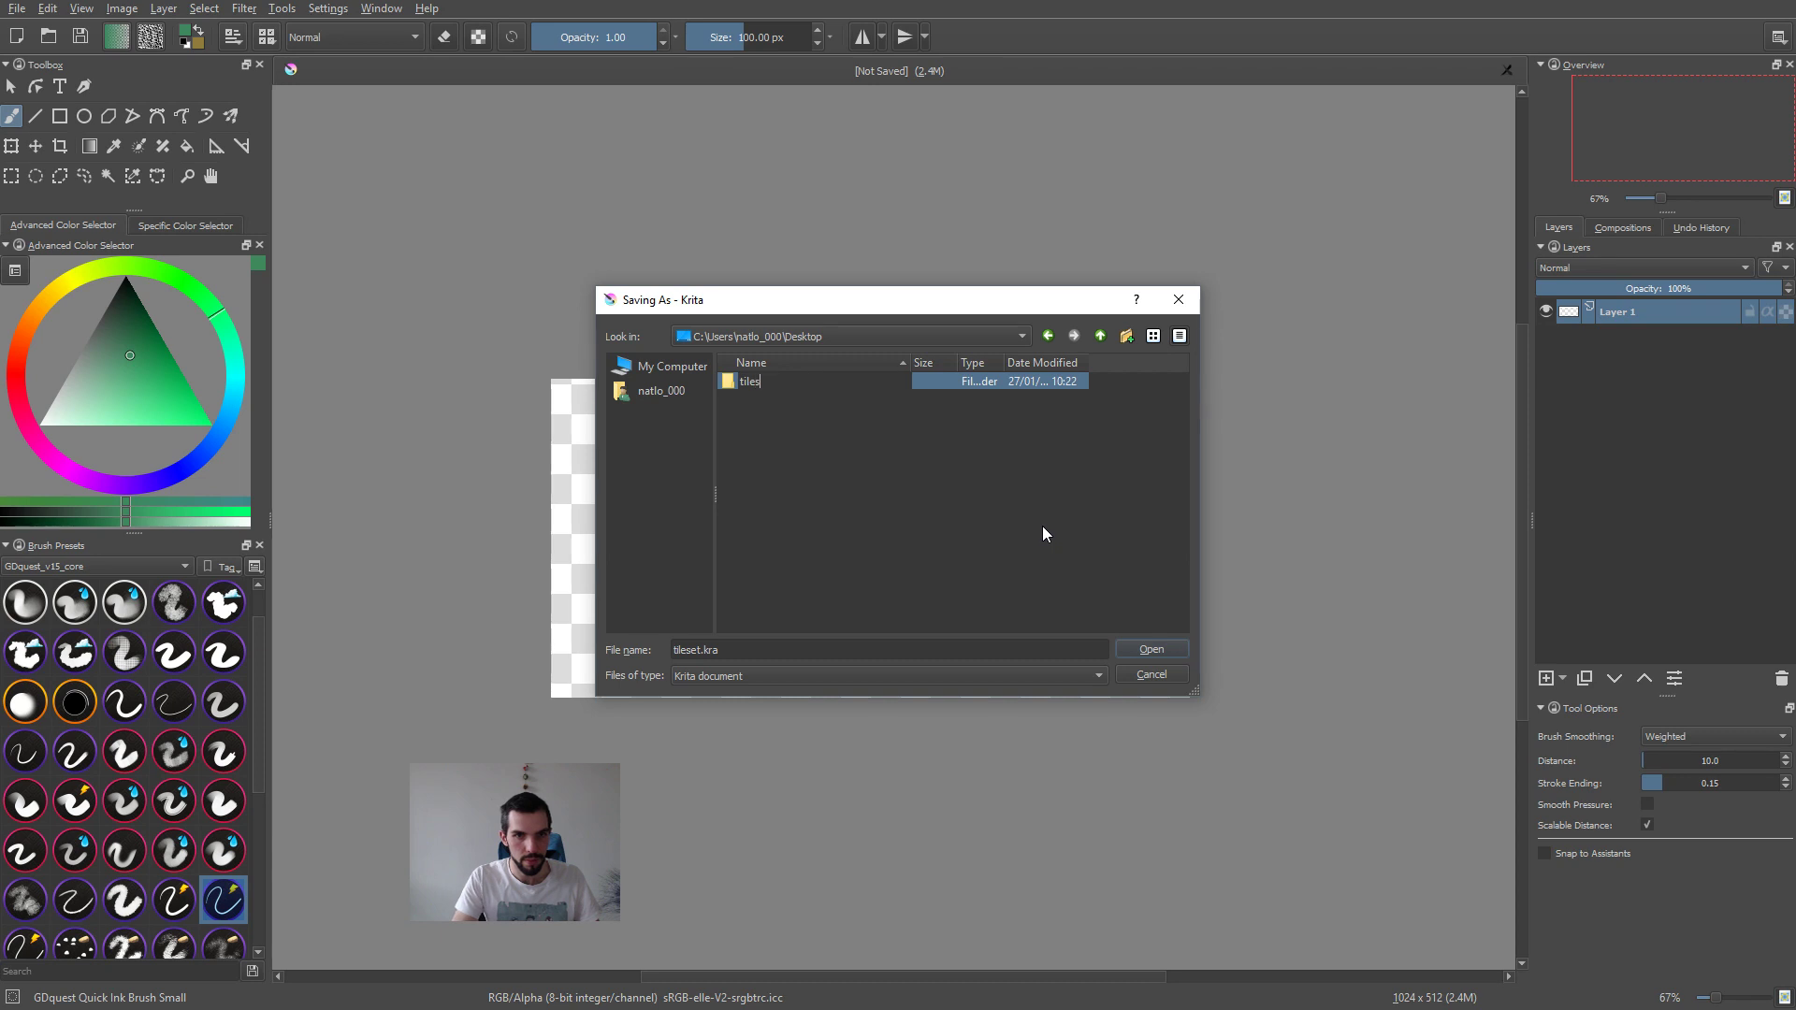
{"action": "key", "text": "Escape"}
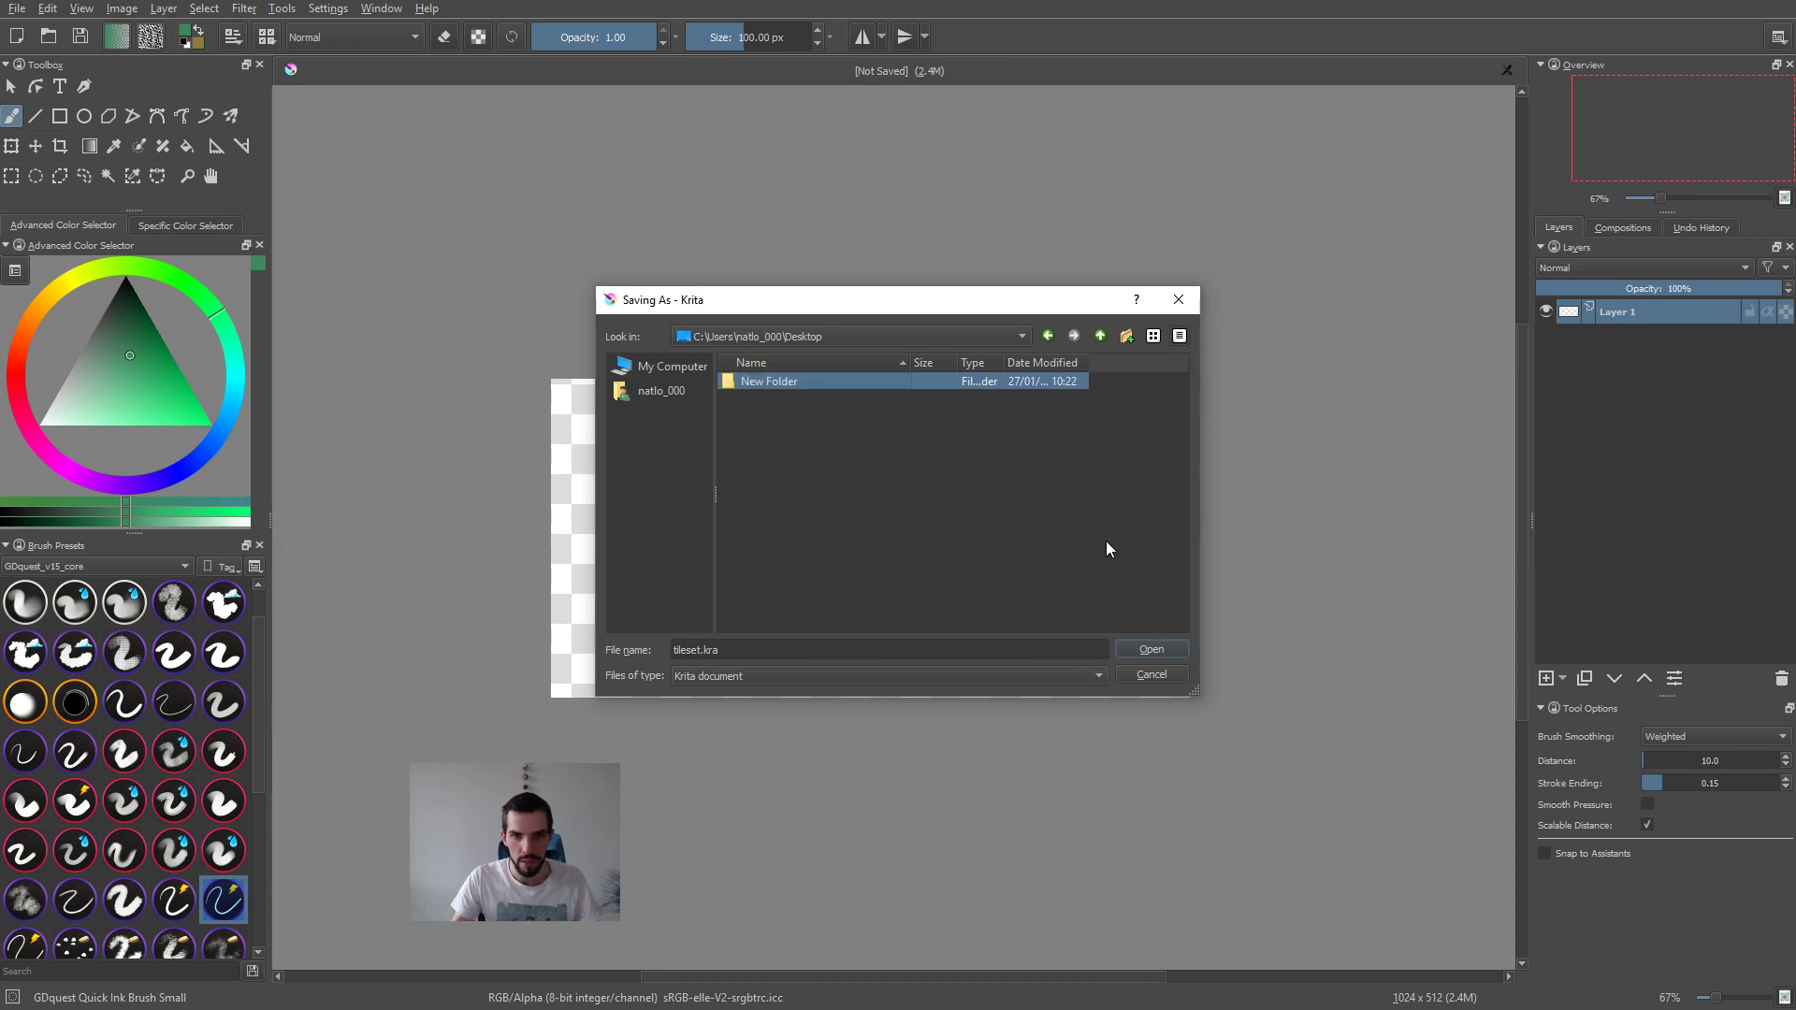
{"action": "key", "text": "Delete"}
{"action": "left_click", "coordinate": [901, 518]}
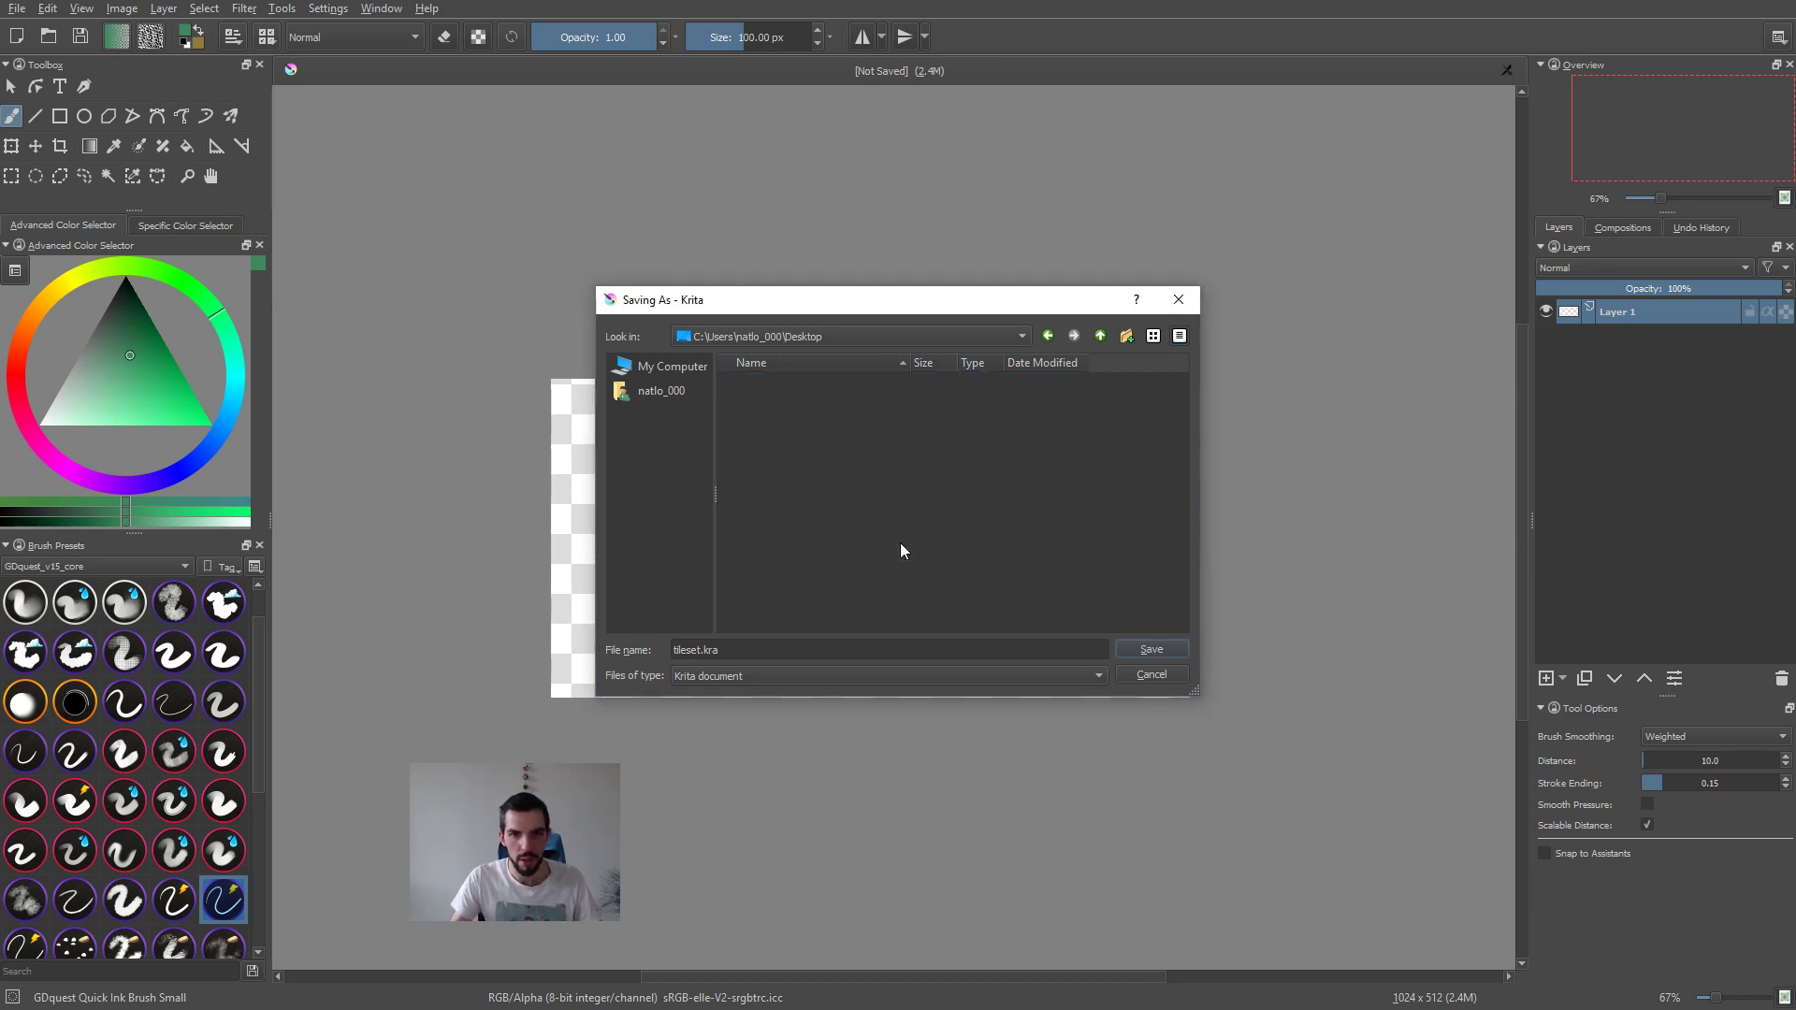
Step: Switch to Directory Opus and open the ltp folder on the Desktop
{"action": "key", "text": "alt+Tab"}
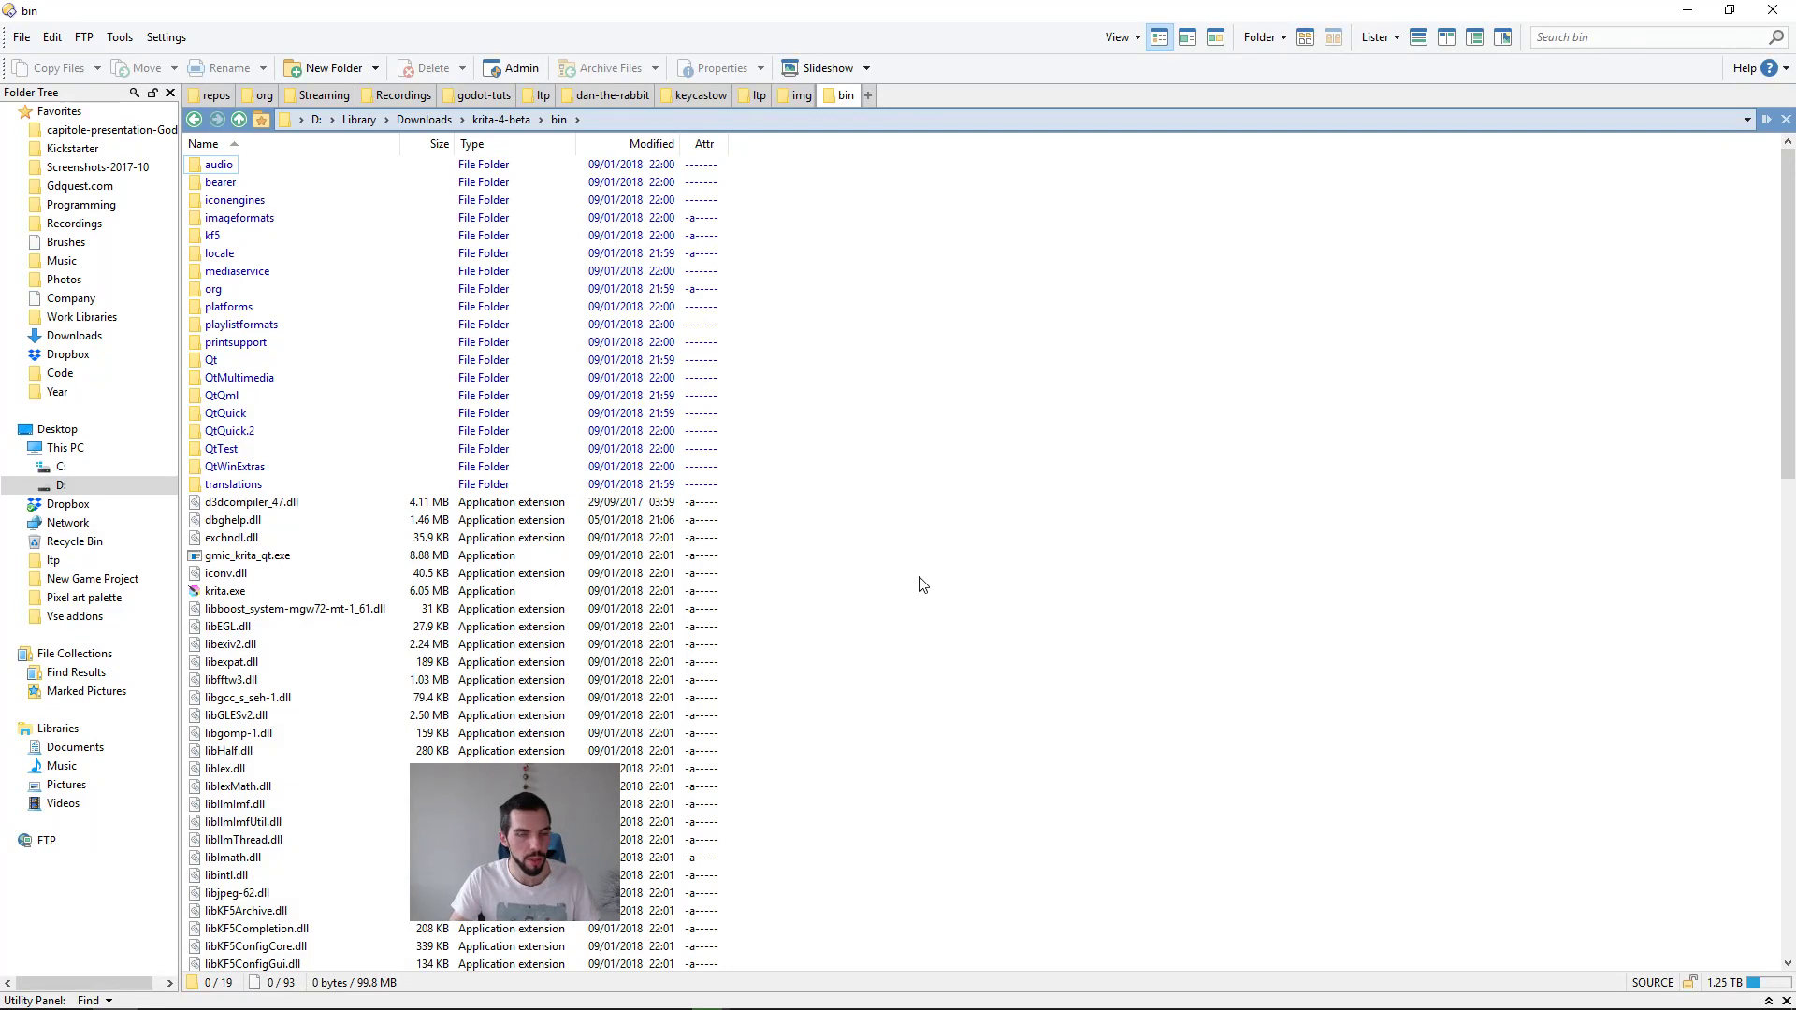
{"action": "type", "text": "/des"}
{"action": "key", "text": "Return"}
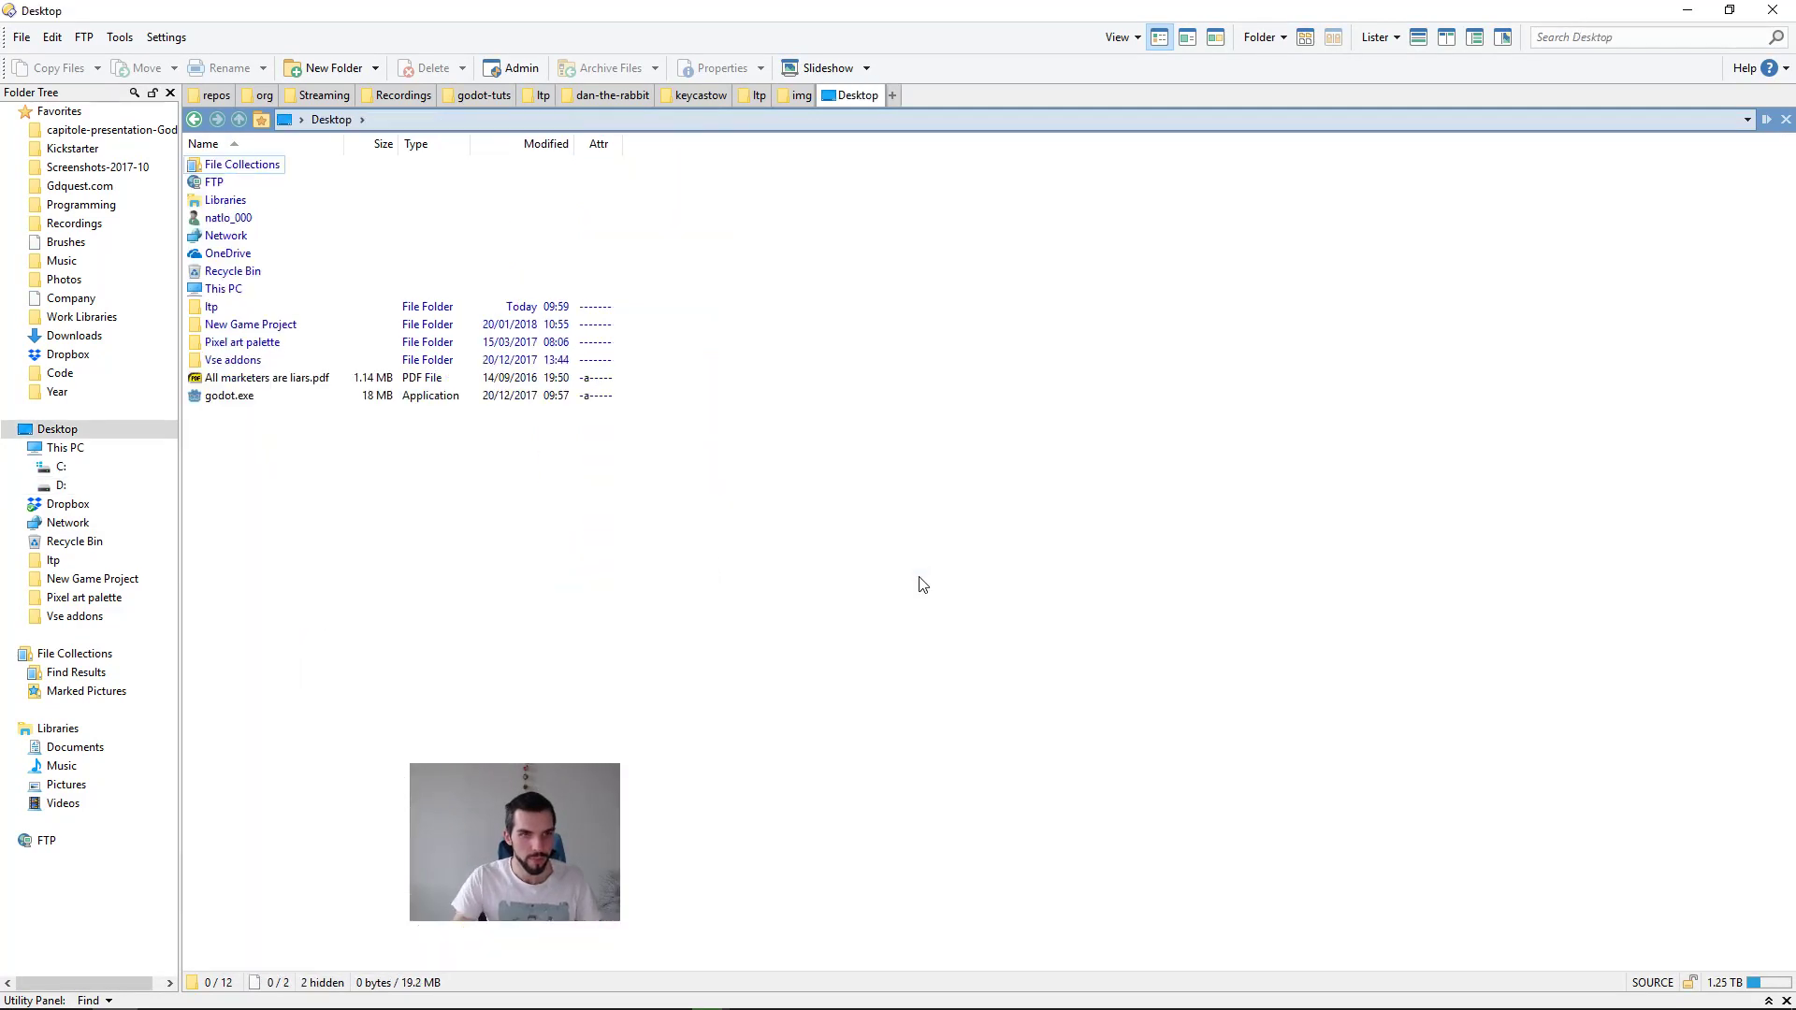
{"action": "double_click", "coordinate": [212, 308]}
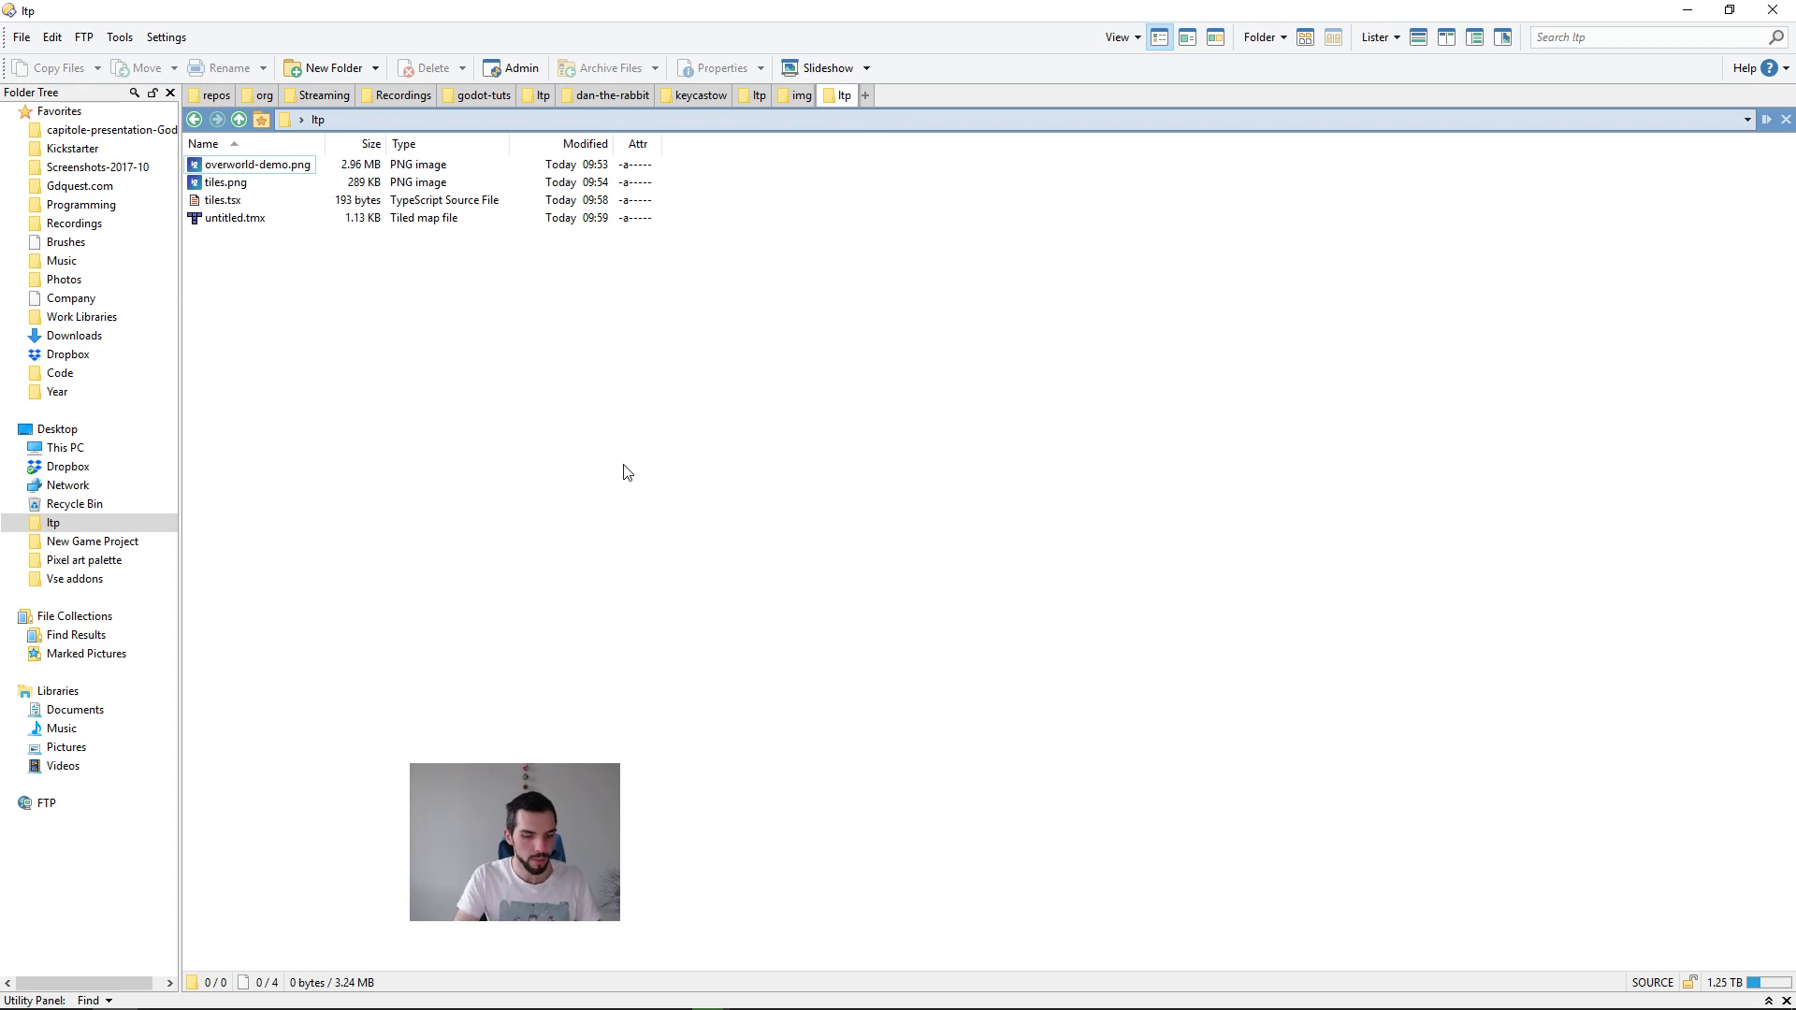
Step: Create a folder named zelda-lp inside the ltp folder
{"action": "key", "text": "ctrl+shift+n"}
{"action": "type", "text": "zelda-"}
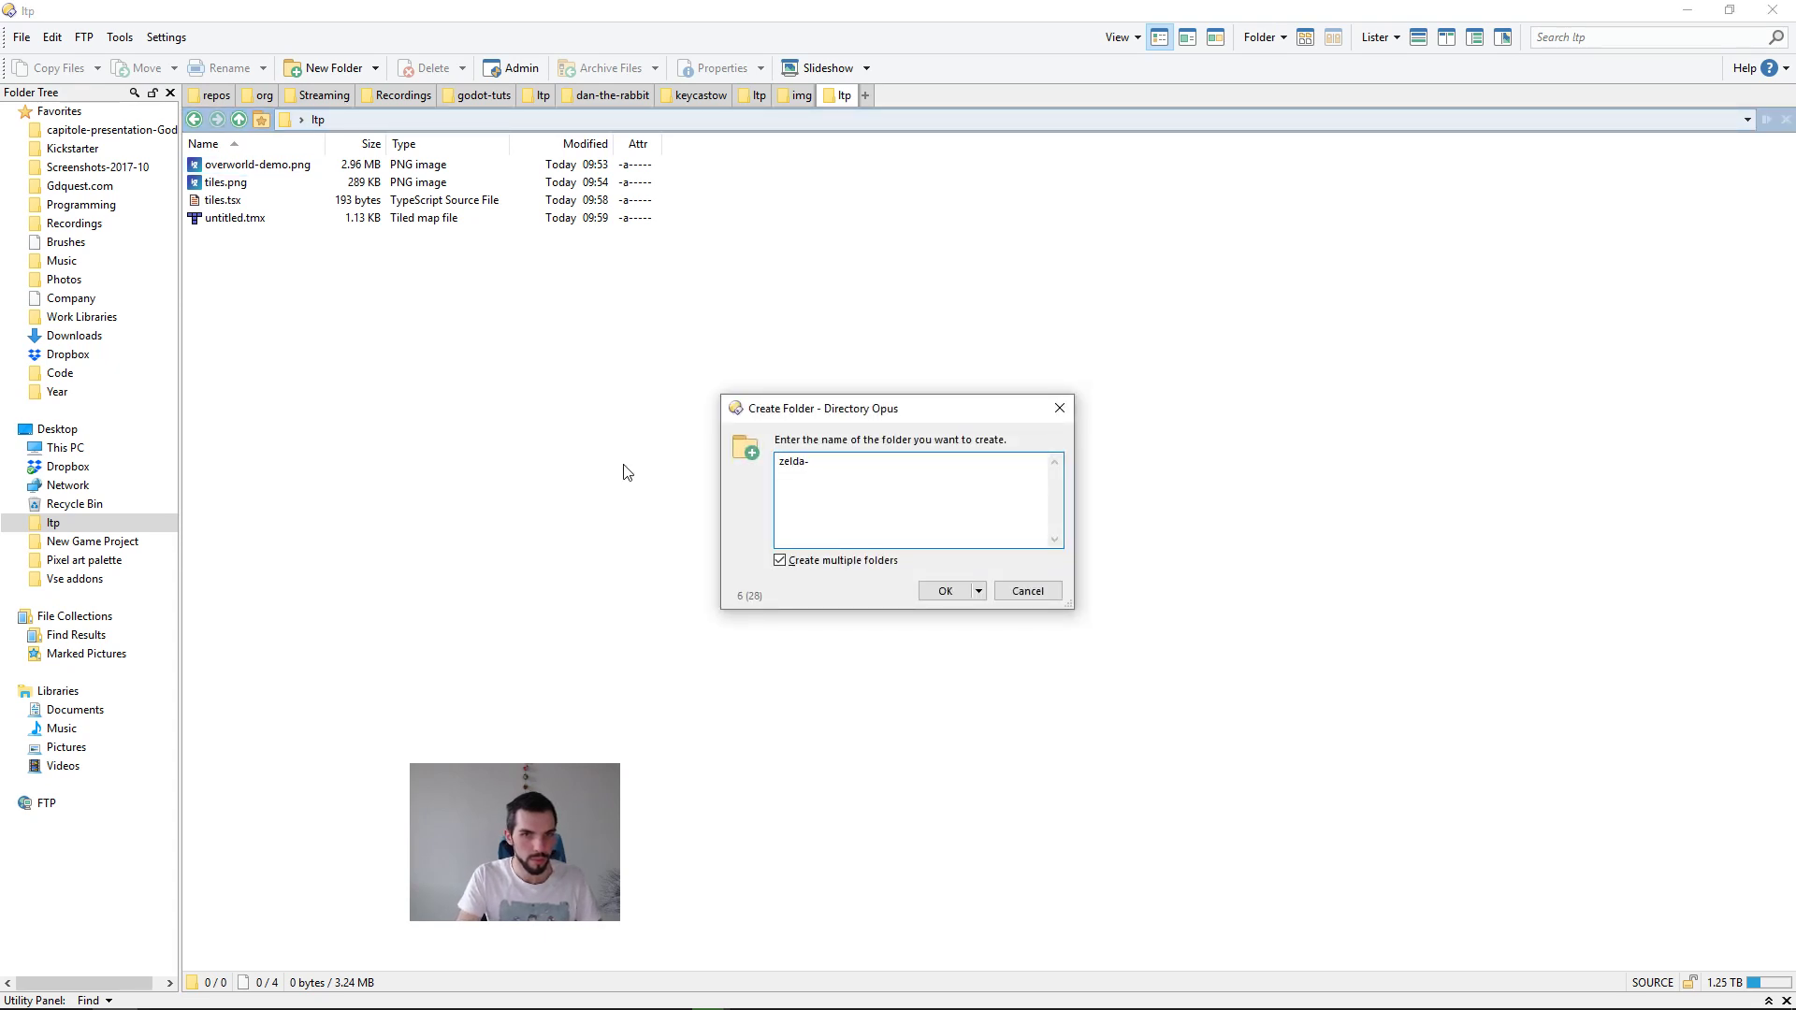
{"action": "type", "text": "lotpa"}
{"action": "key", "text": "Return"}
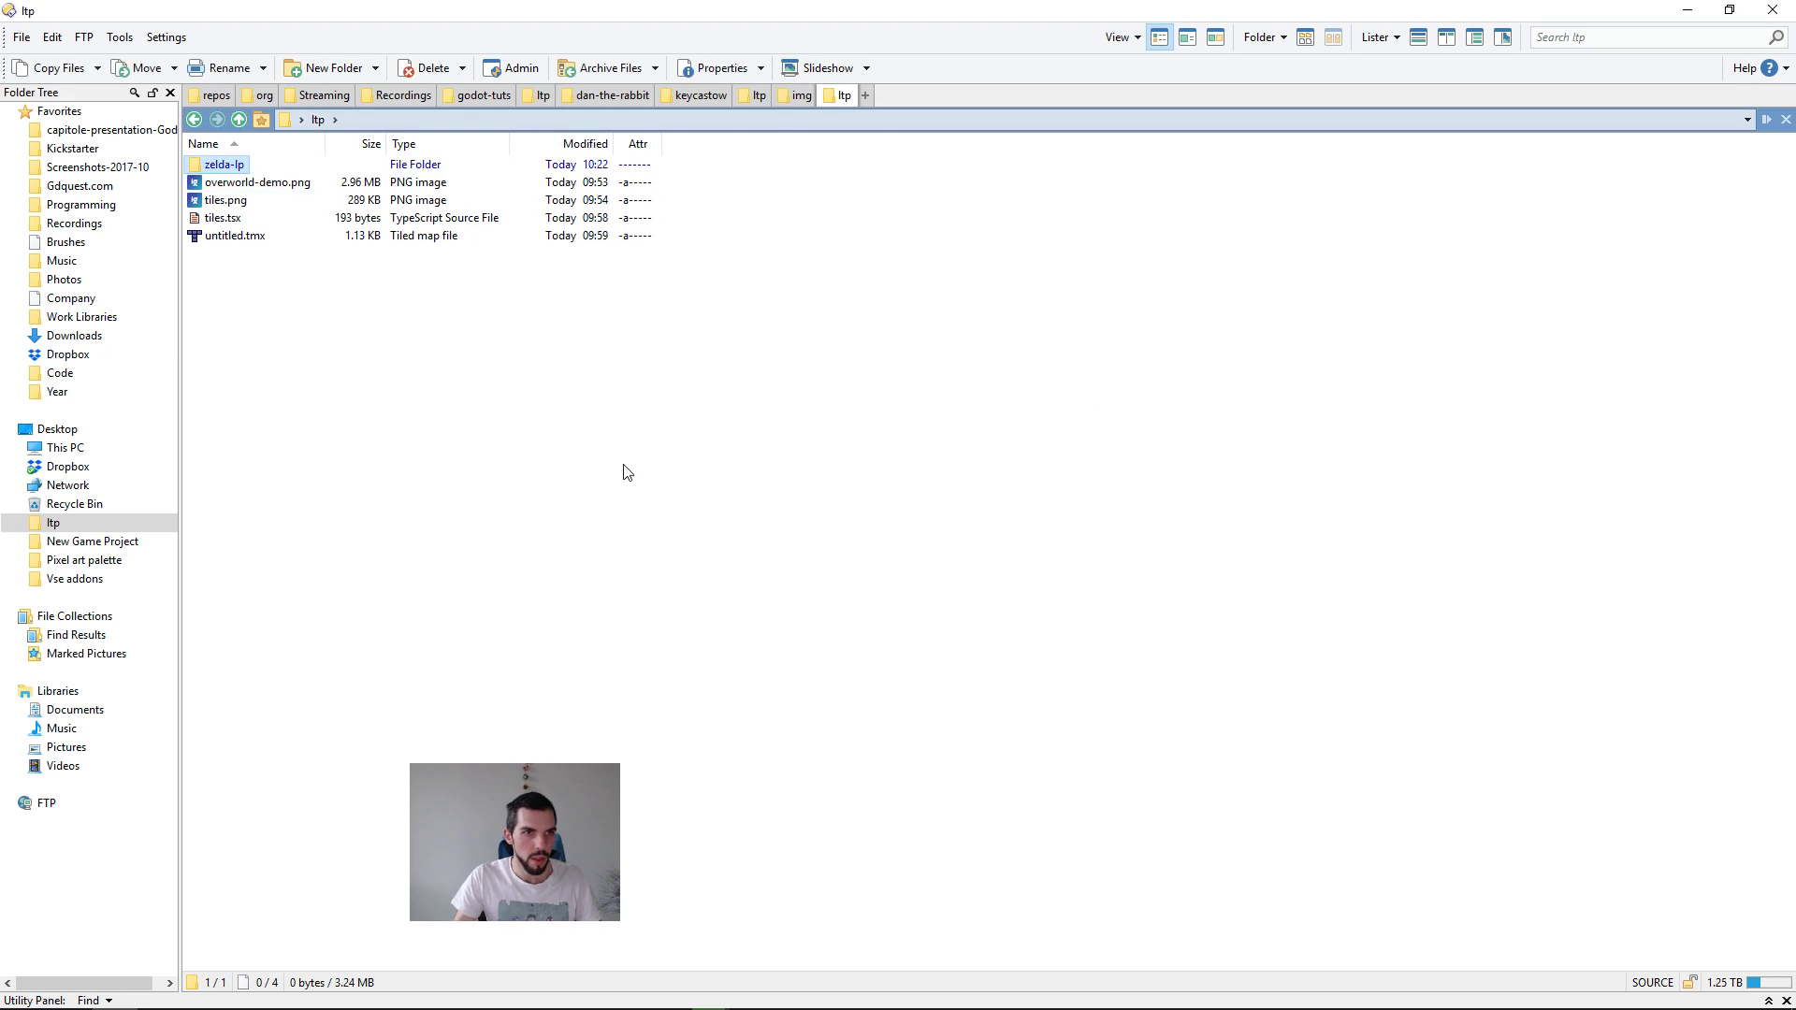
Step: Move the overworld-demo, tiles and untitled map files into zelda-lp and go back to the ltp folder
{"action": "key", "text": "ctrl+i"}
{"action": "key", "text": "ctrl+x"}
{"action": "key", "text": "Home"}
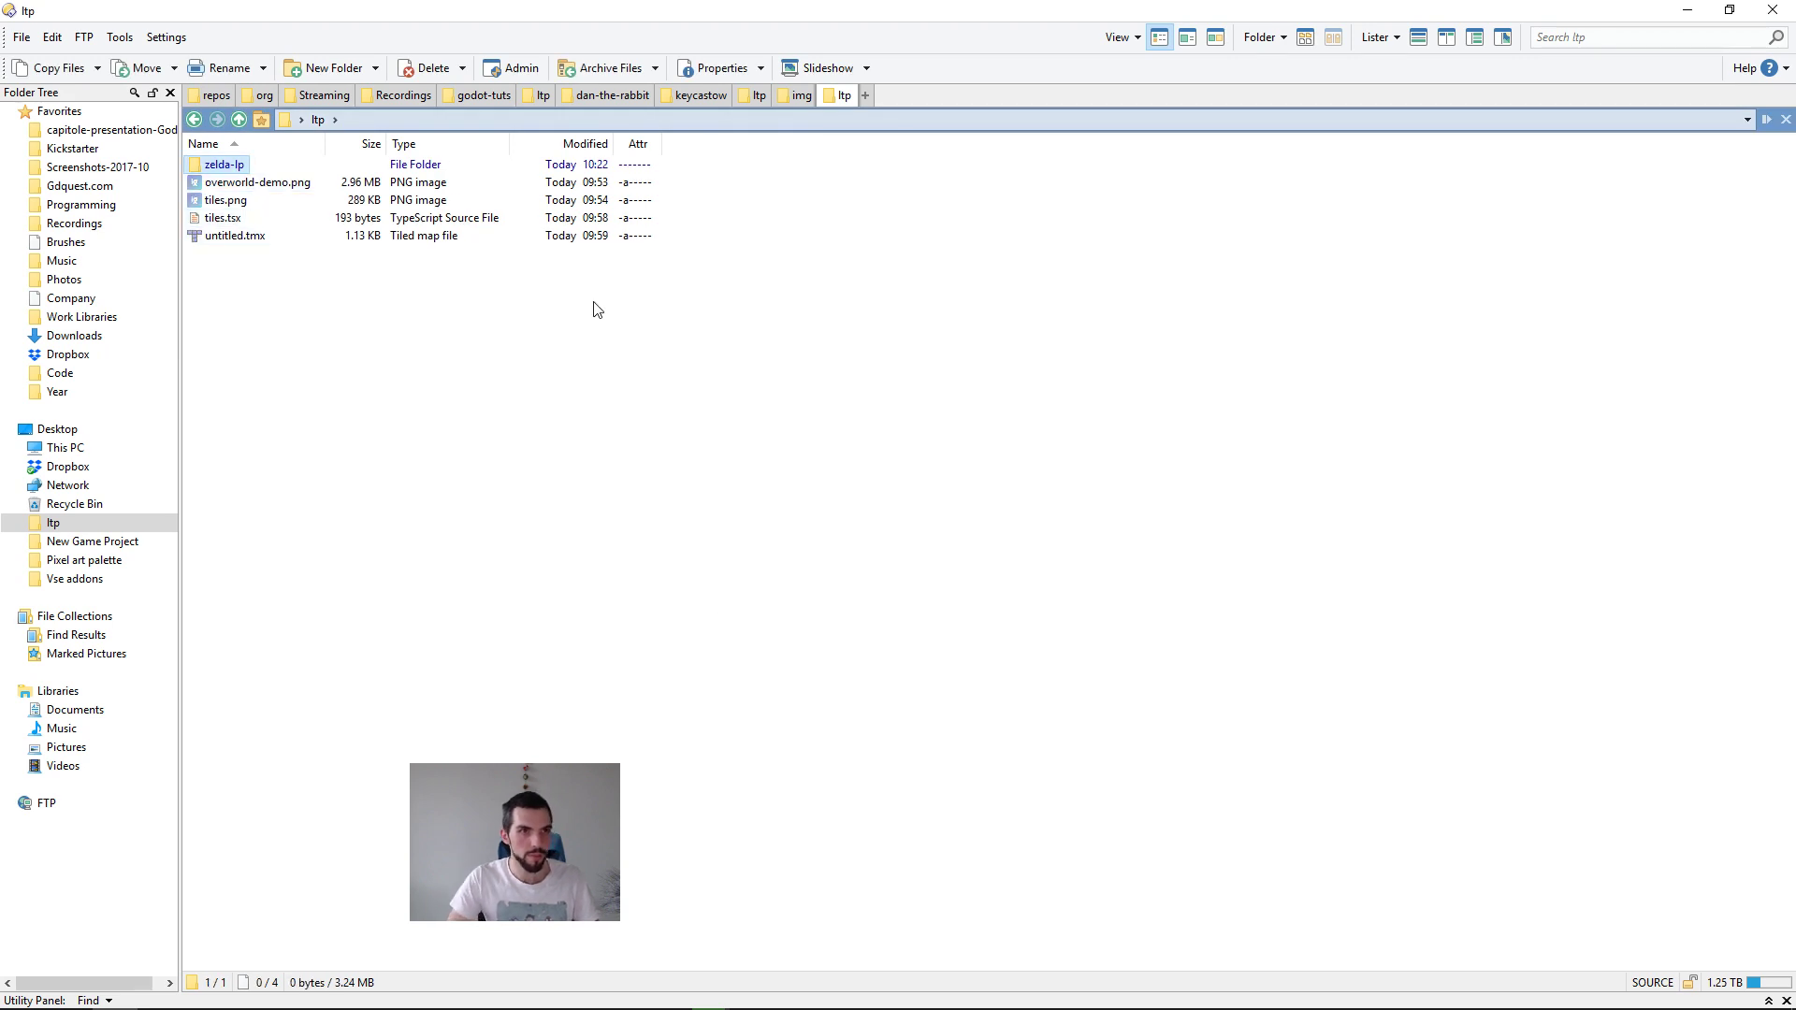
{"action": "key", "text": "Return"}
{"action": "key", "text": "ctrl+v"}
{"action": "key", "text": "BackSpace"}
Step: Create a folder named krita-demo inside the ltp folder and open it
{"action": "key", "text": "ctrl+shift+n"}
{"action": "key", "text": "BackSpace"}
{"action": "type", "text": "krita-demo"}
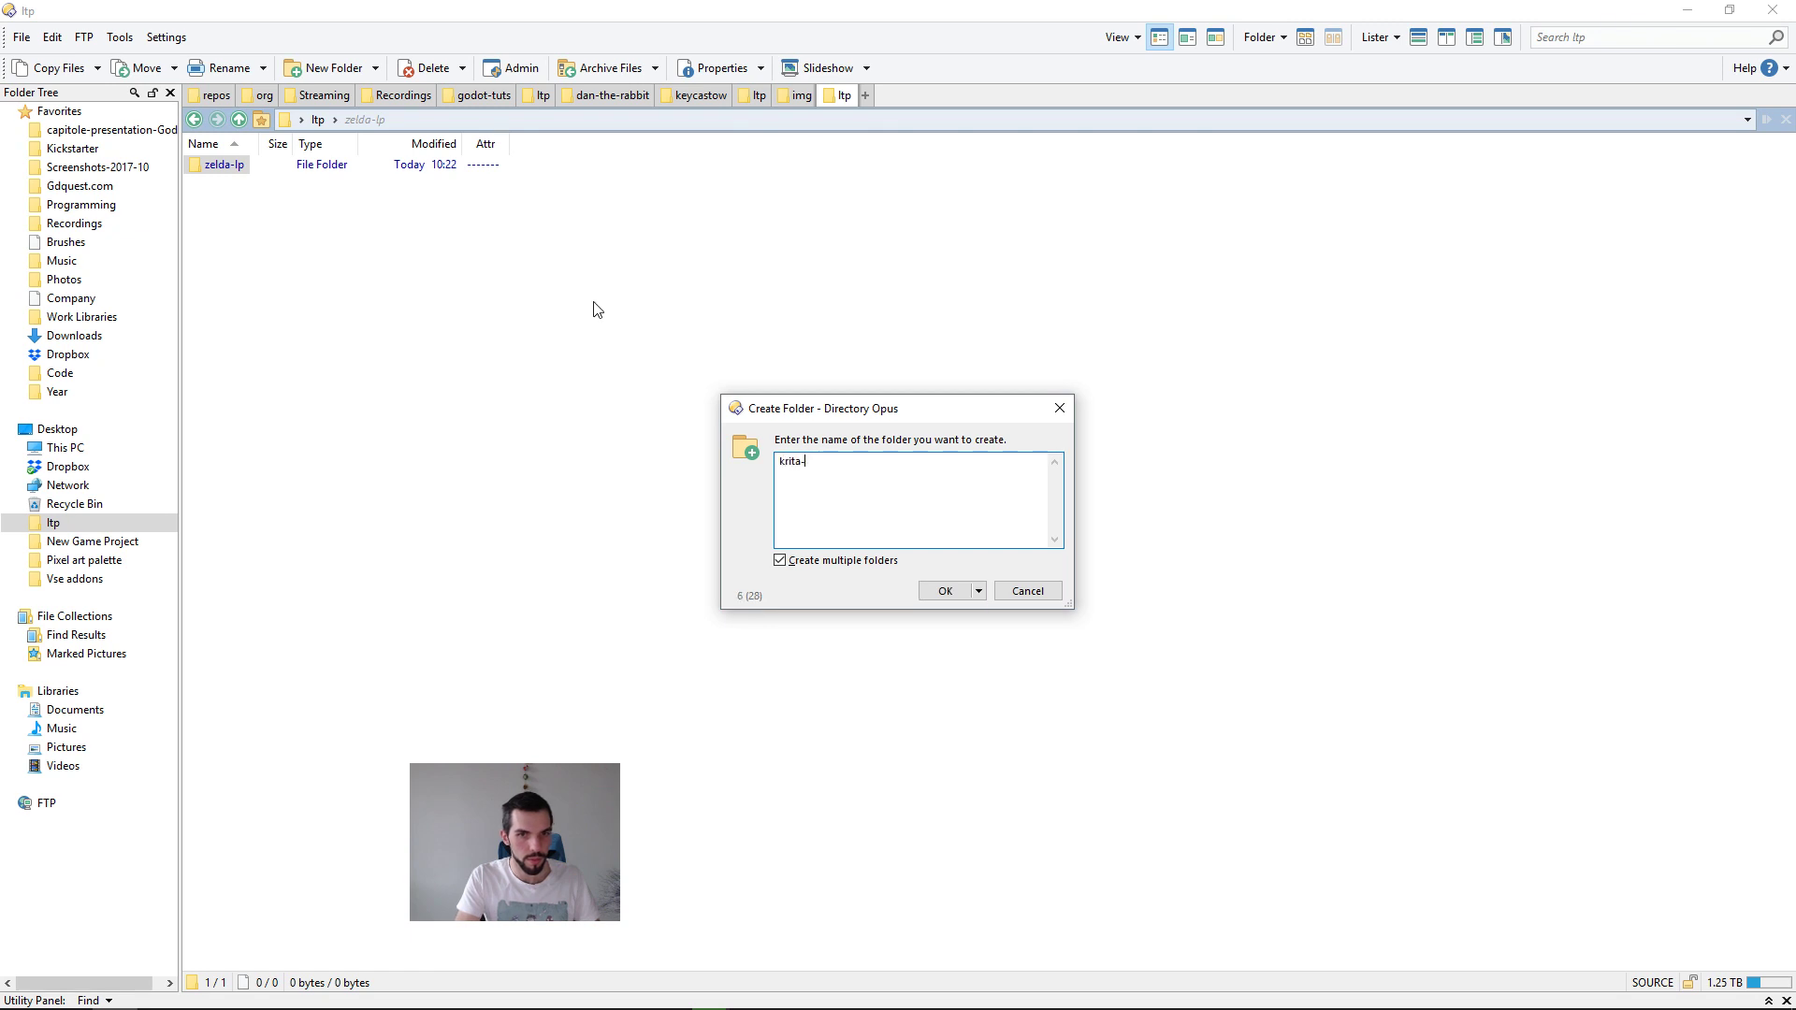
{"action": "key", "text": "Return"}
{"action": "key", "text": "Return"}
Step: Copy the full path of the krita-demo folder and return to Krita's save dialog
{"action": "key", "text": "ctrl+l"}
{"action": "key", "text": "alt+Tab"}
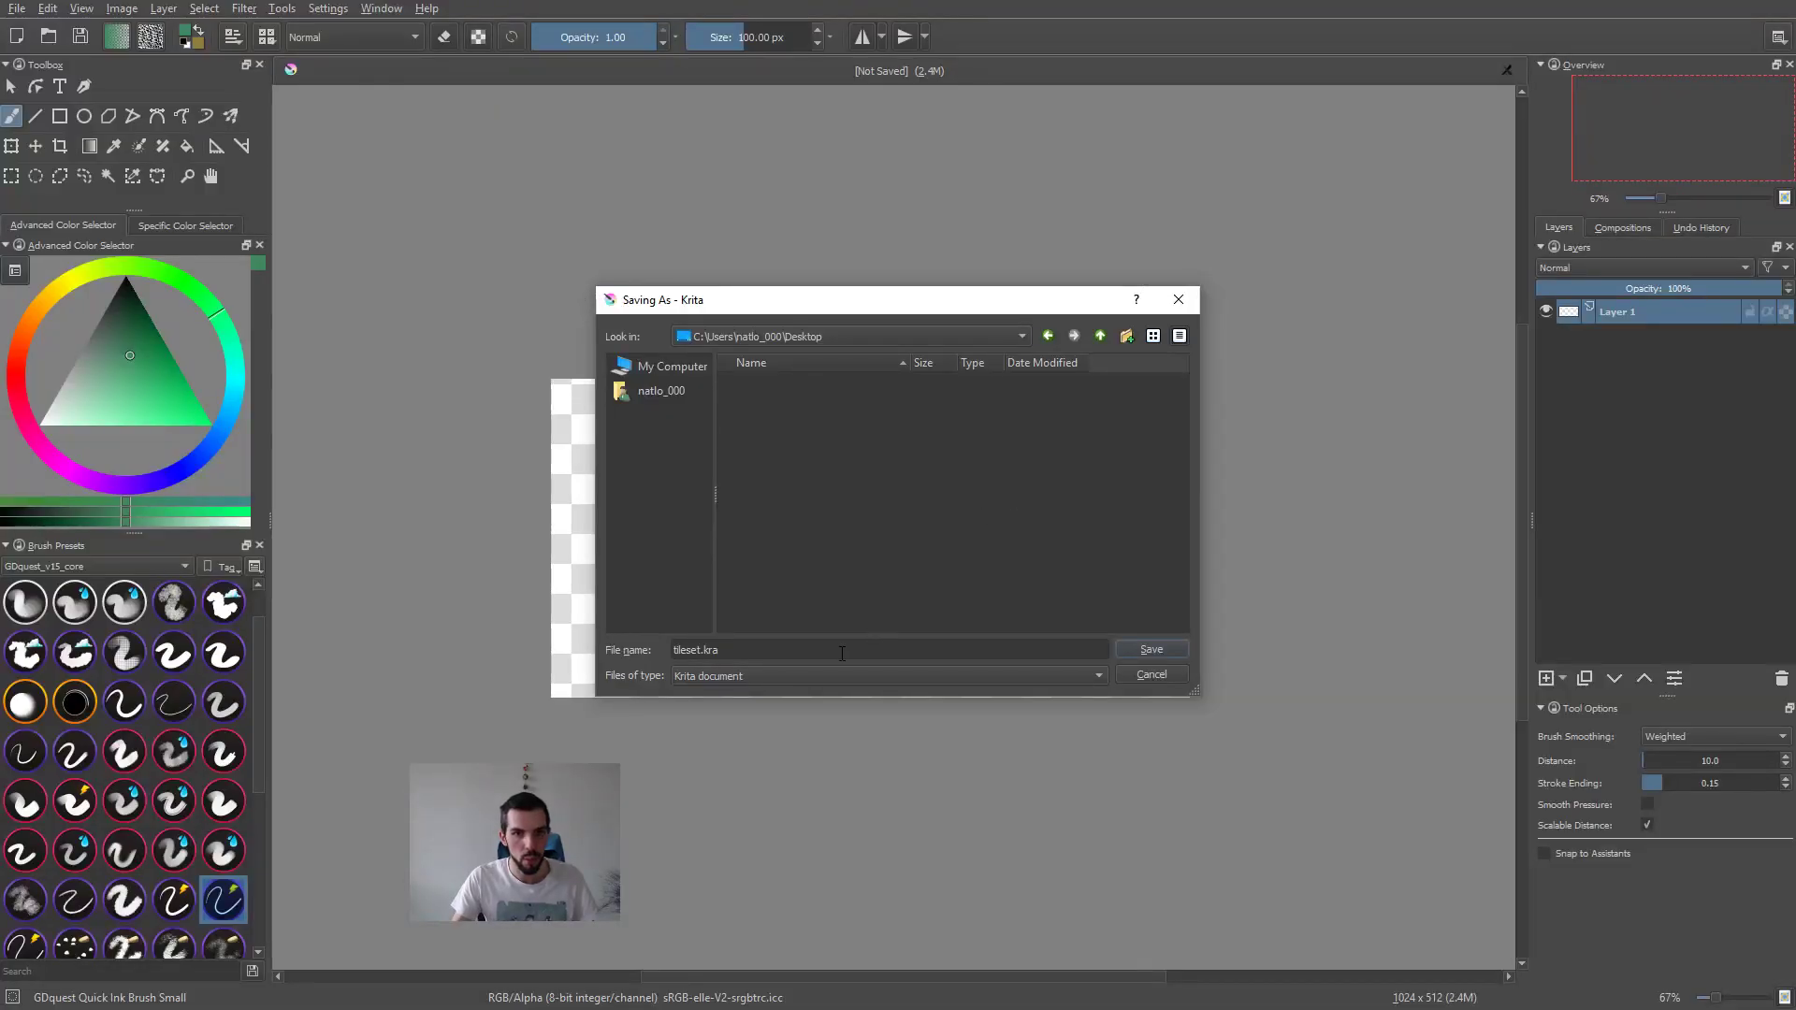
{"action": "key", "text": "alt+Tab"}
{"action": "key", "text": "ctrl+c"}
{"action": "key", "text": "alt+Tab"}
Step: Try the copied krita-demo folder path as the file name, and undo the replacement
{"action": "left_click", "coordinate": [777, 654]}
{"action": "key", "text": "ctrl+a"}
{"action": "key", "text": "ctrl+v"}
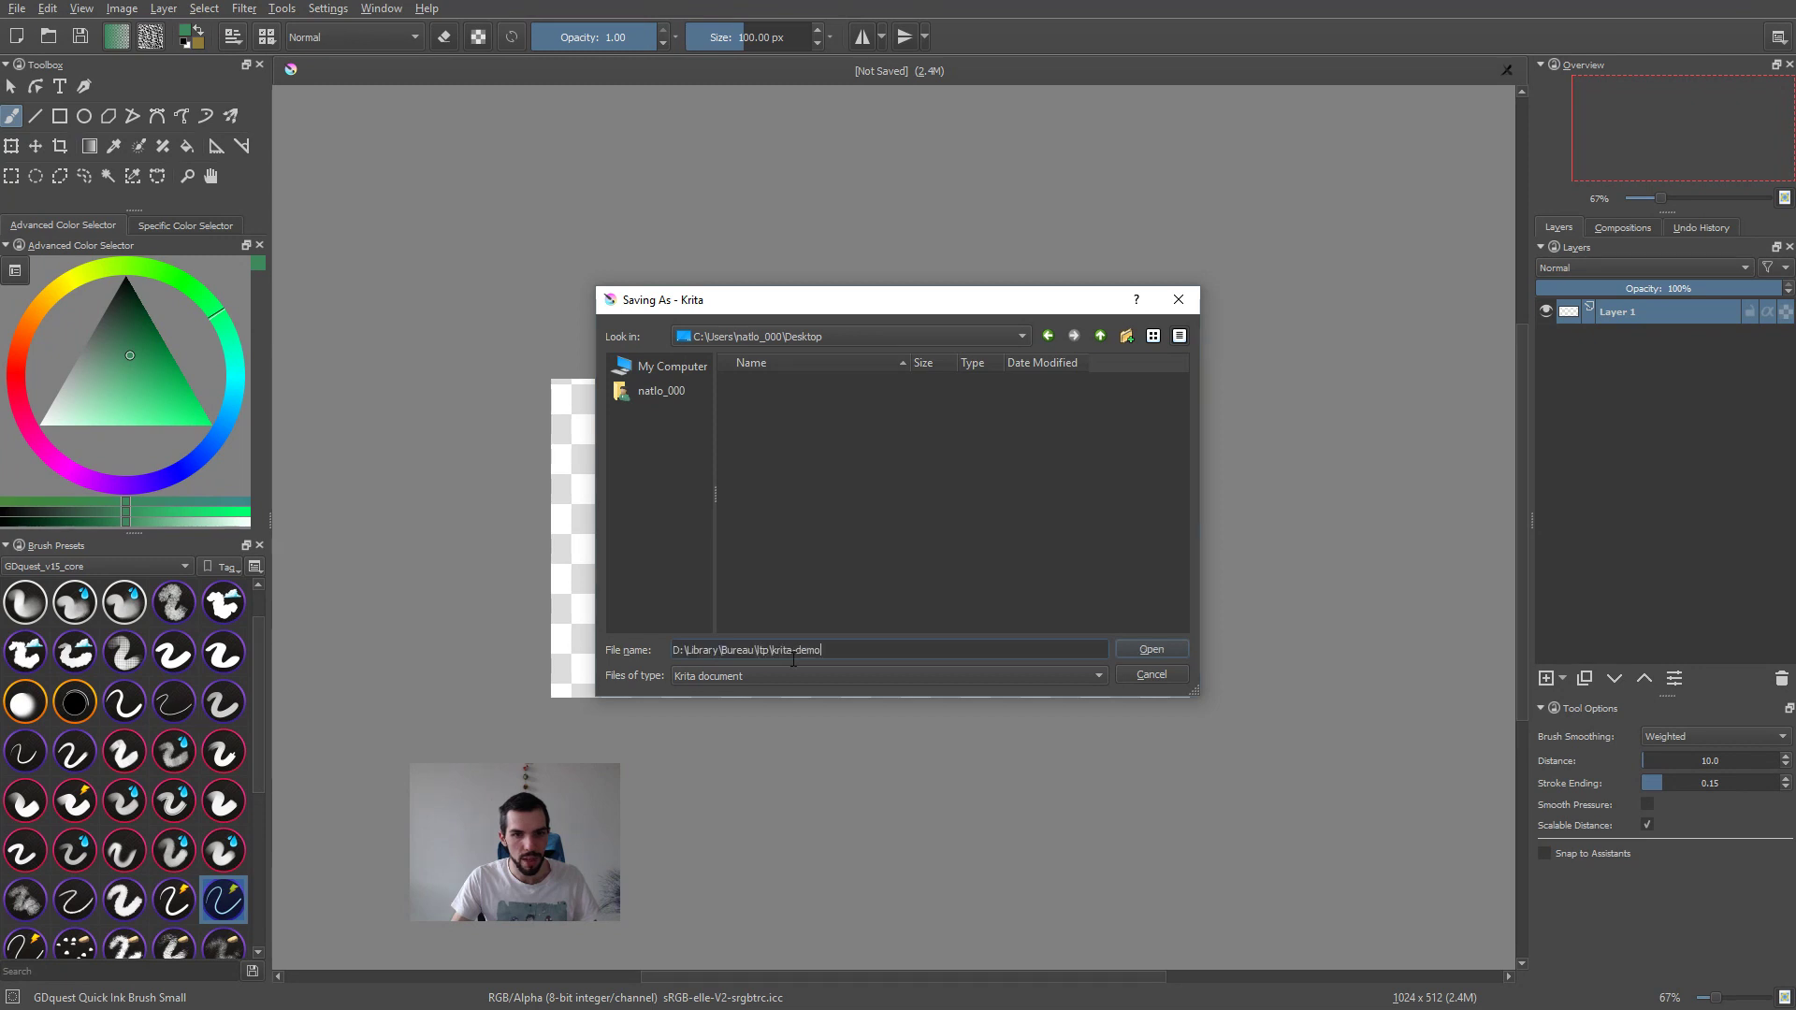
{"action": "key", "text": "ctrl+z"}
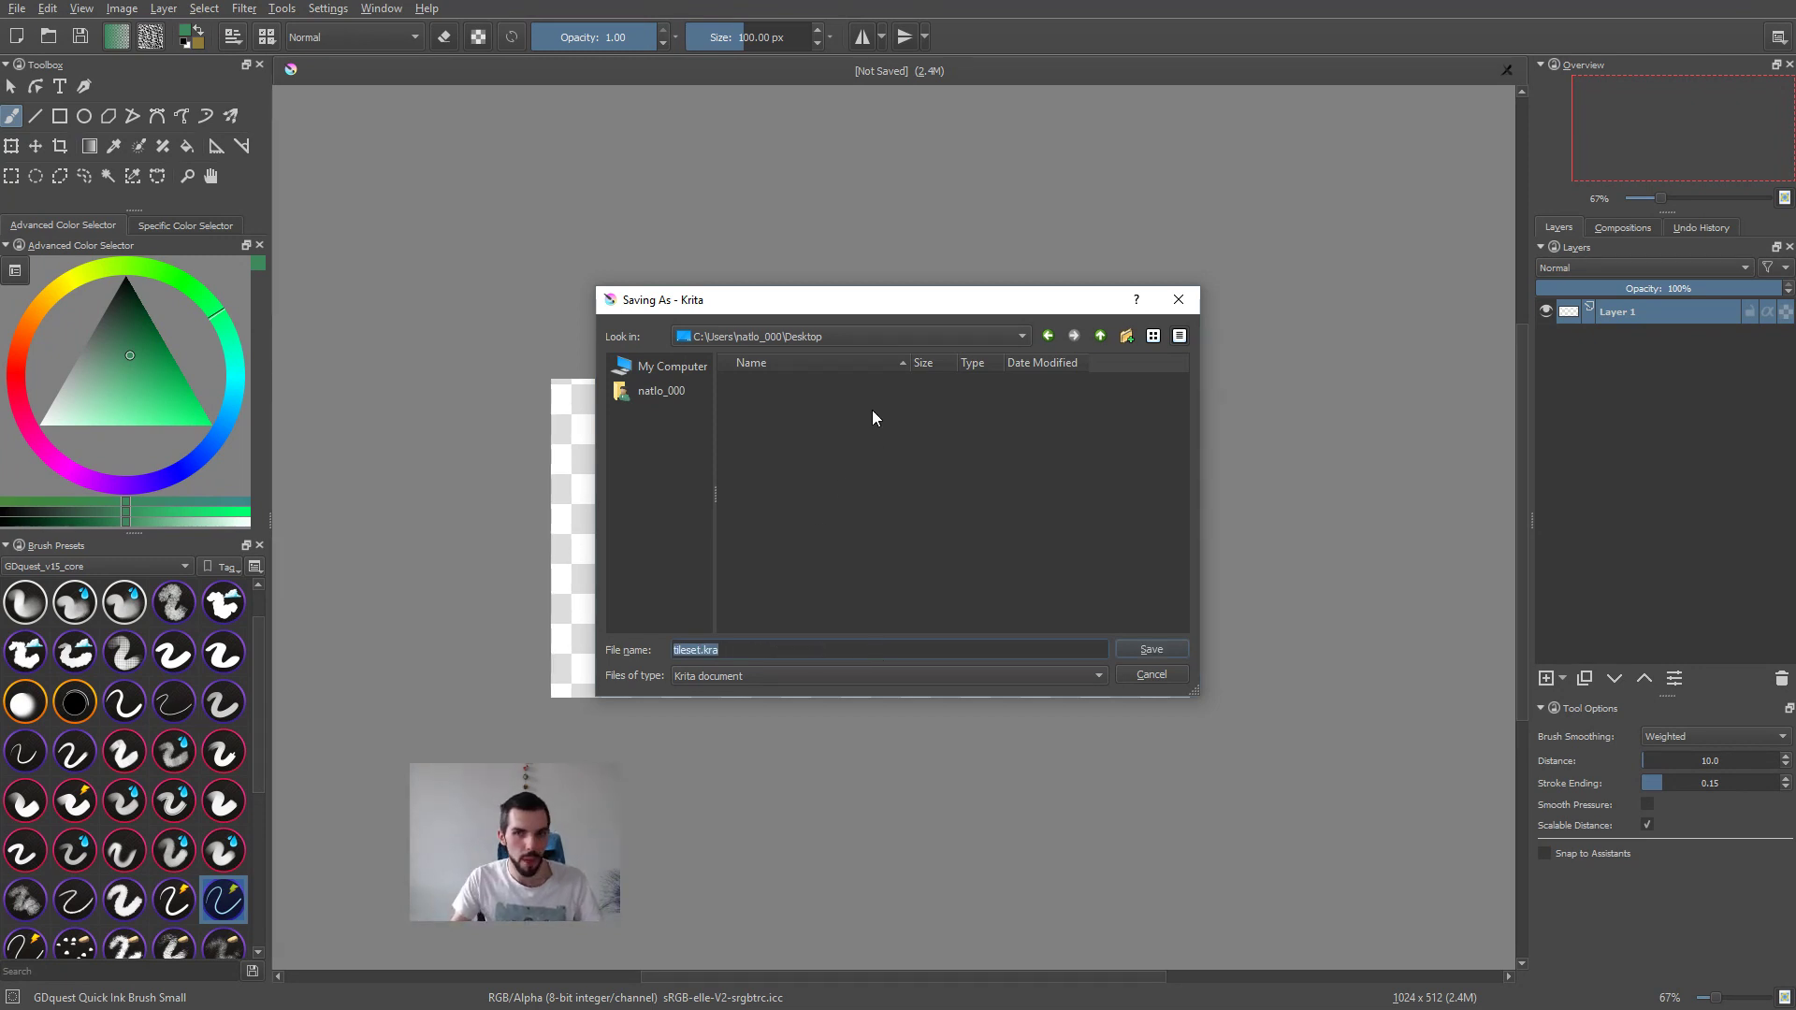
Step: Move and enlarge the save dialog and check its list of parent locations
{"action": "left_click_drag", "start_coordinate": [832, 315], "coordinate": [756, 261]}
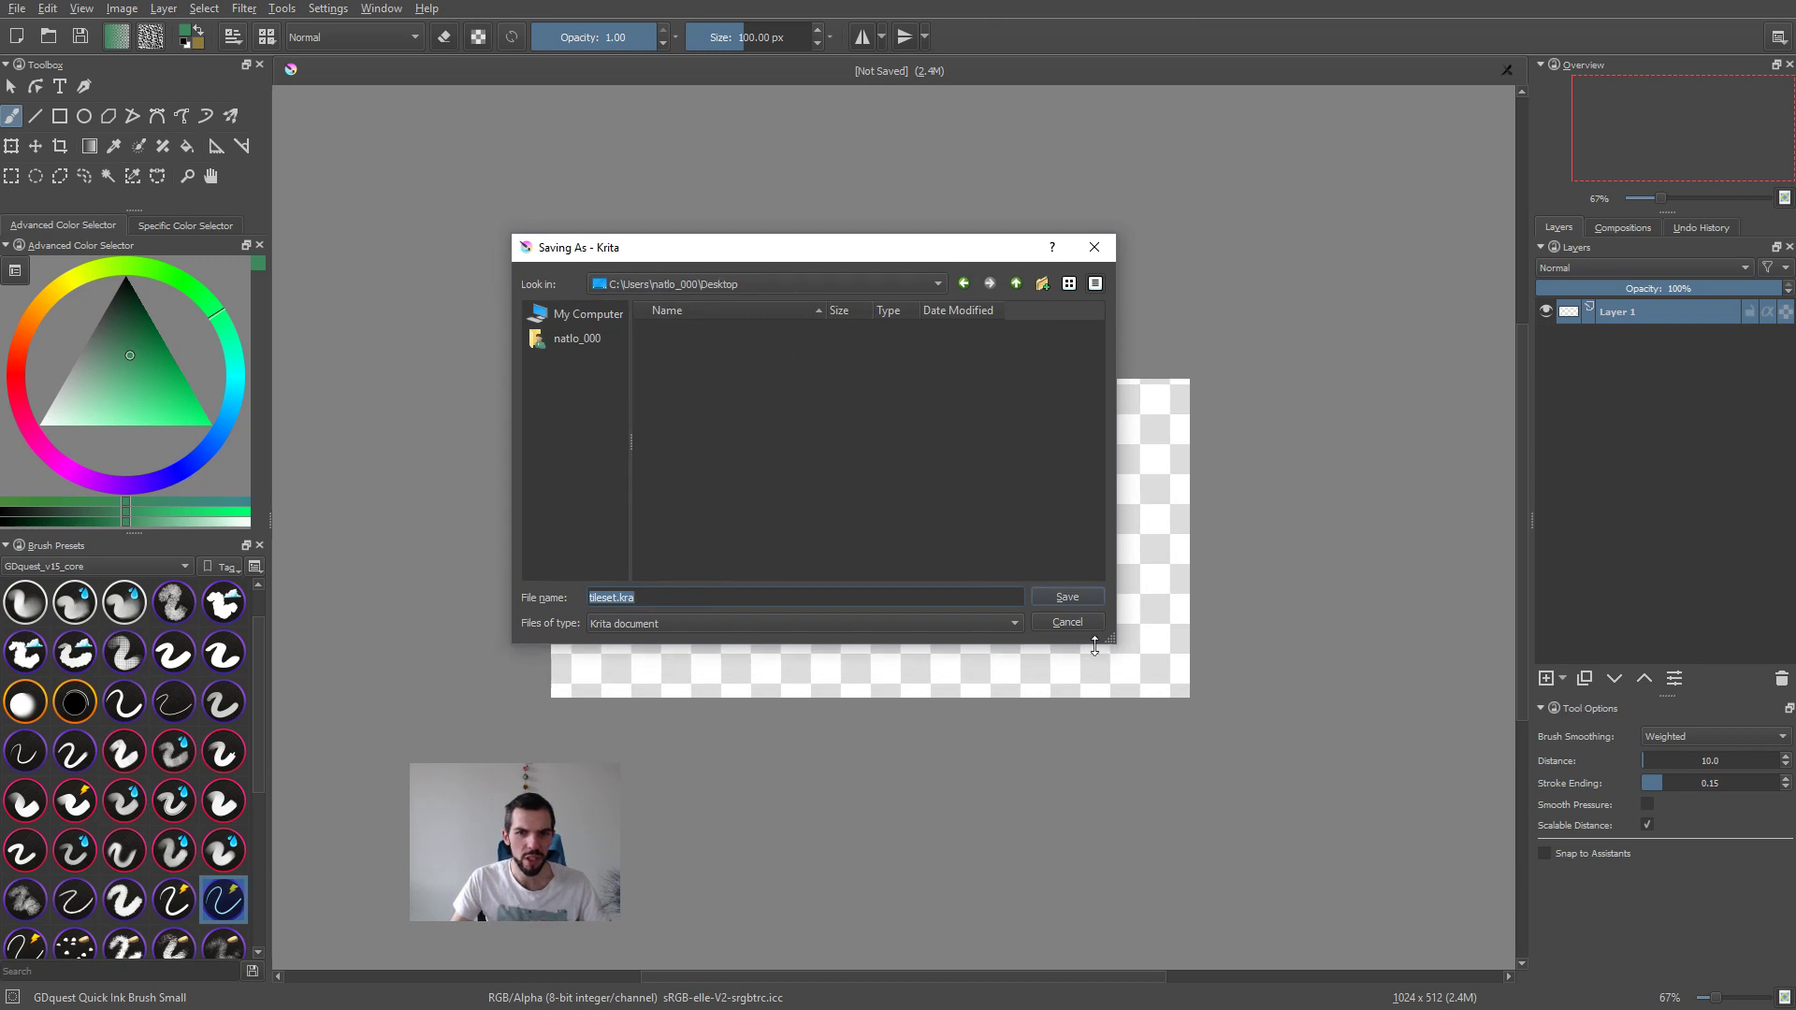
{"action": "left_click_drag", "start_coordinate": [1110, 640], "coordinate": [1263, 762]}
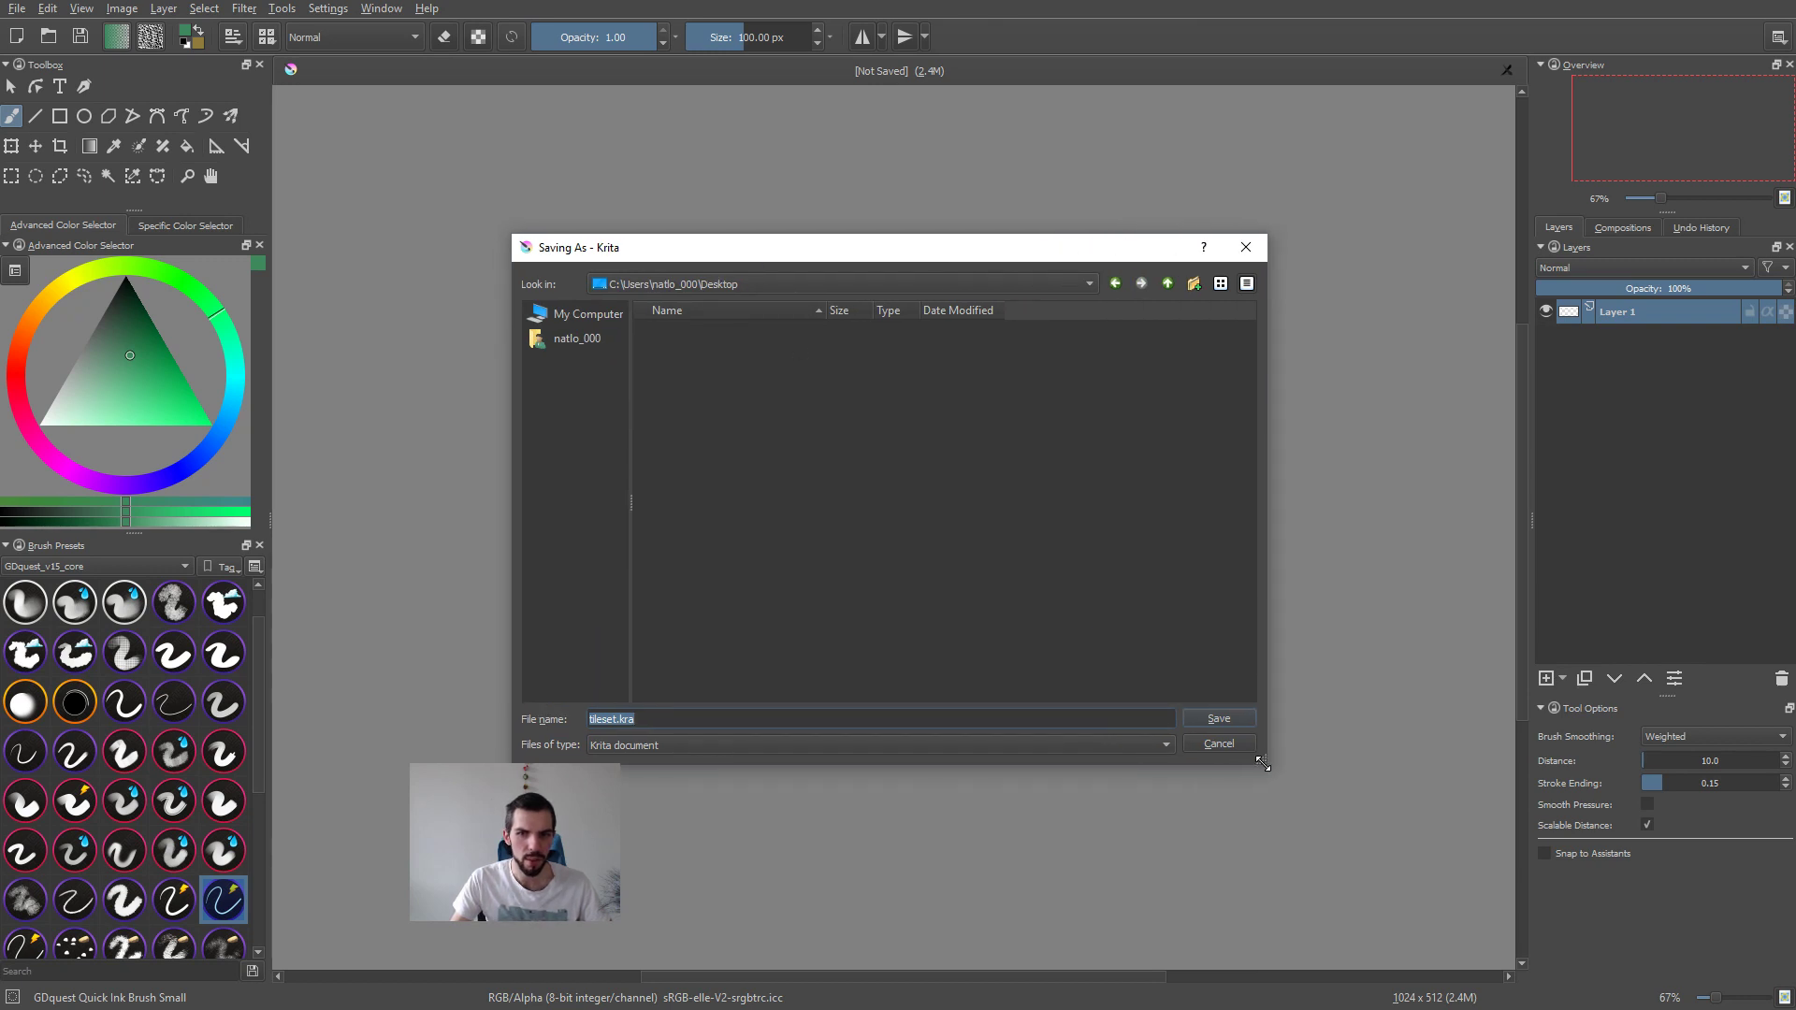
{"action": "left_click", "coordinate": [854, 714]}
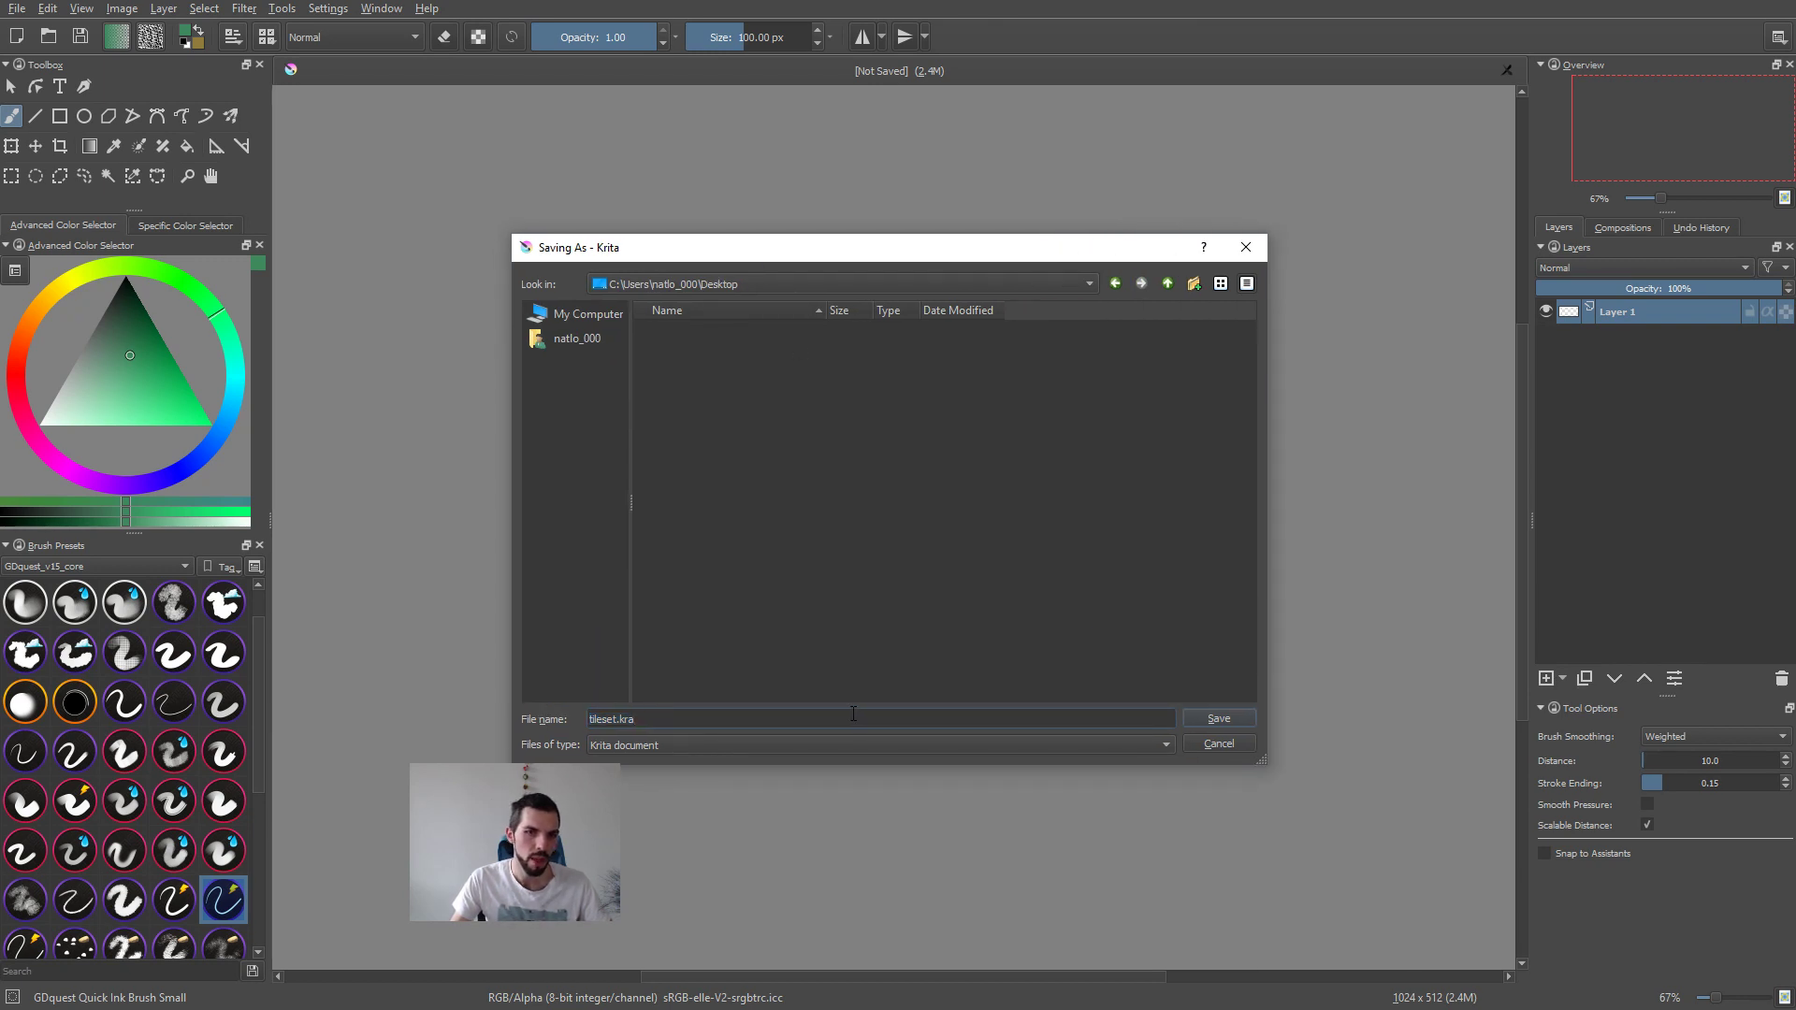
{"action": "double_click", "coordinate": [838, 716]}
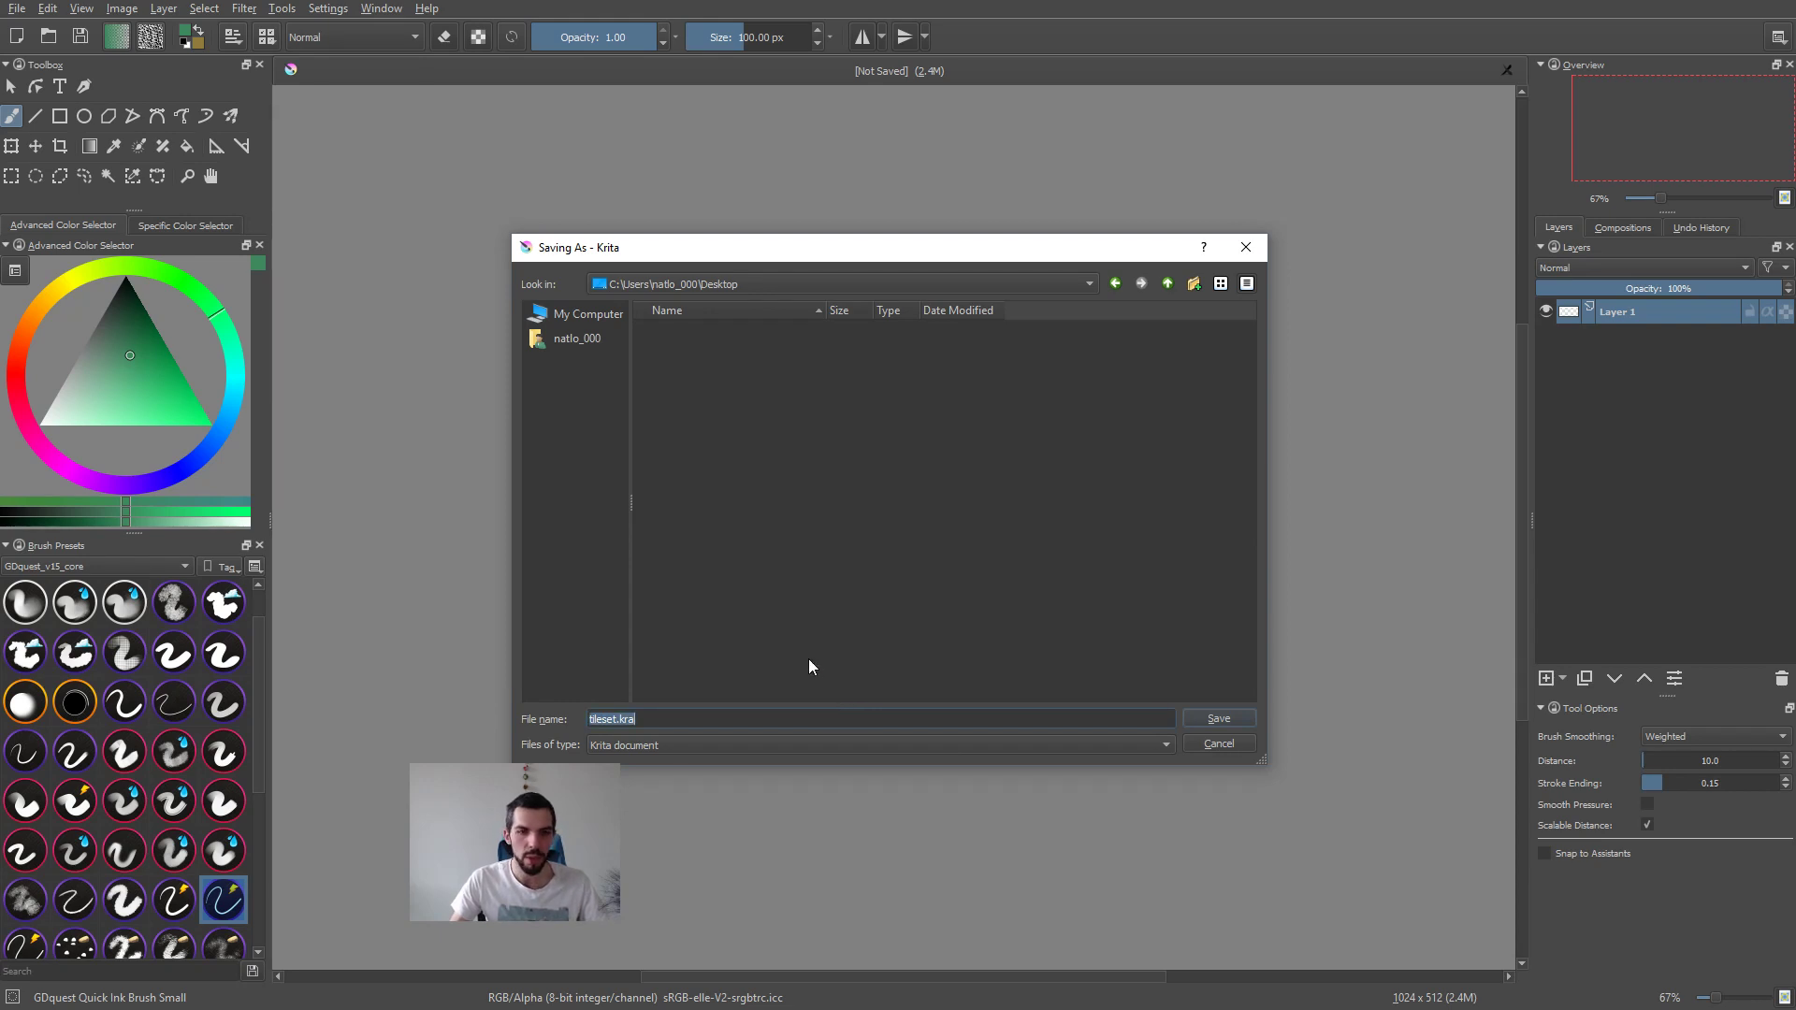
{"action": "left_click", "coordinate": [684, 288]}
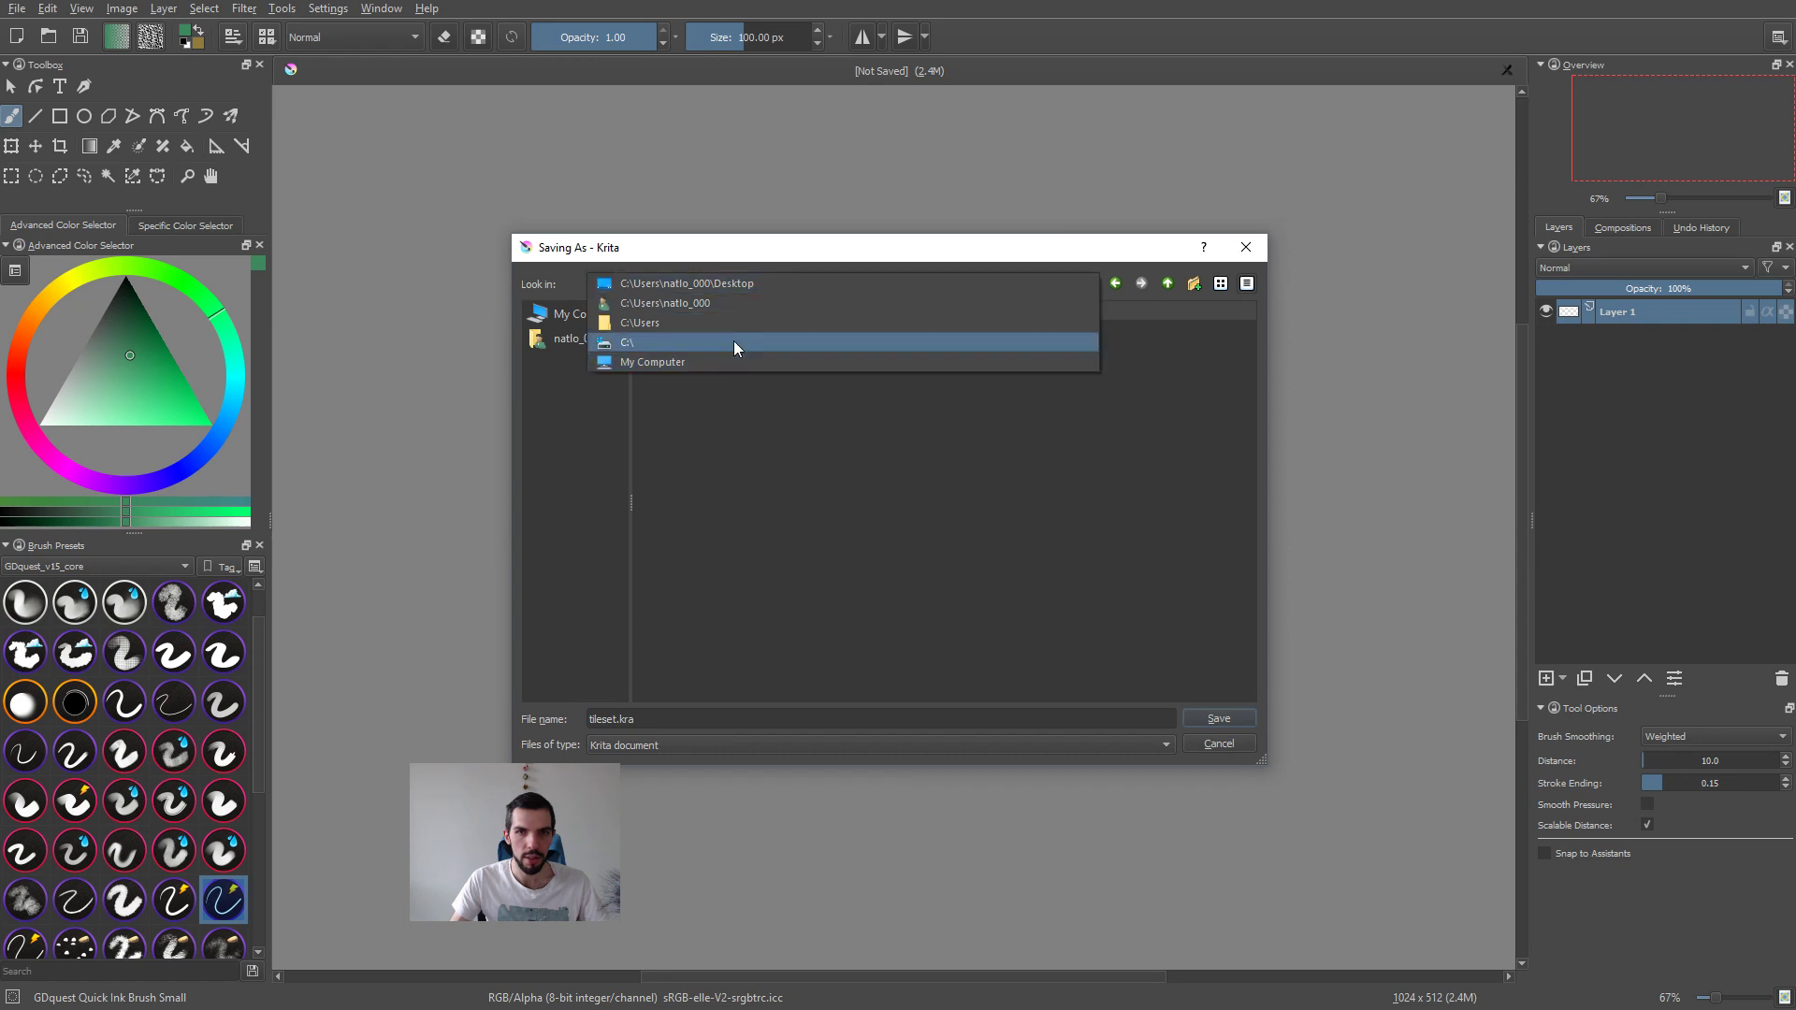
{"action": "left_click", "coordinate": [742, 451]}
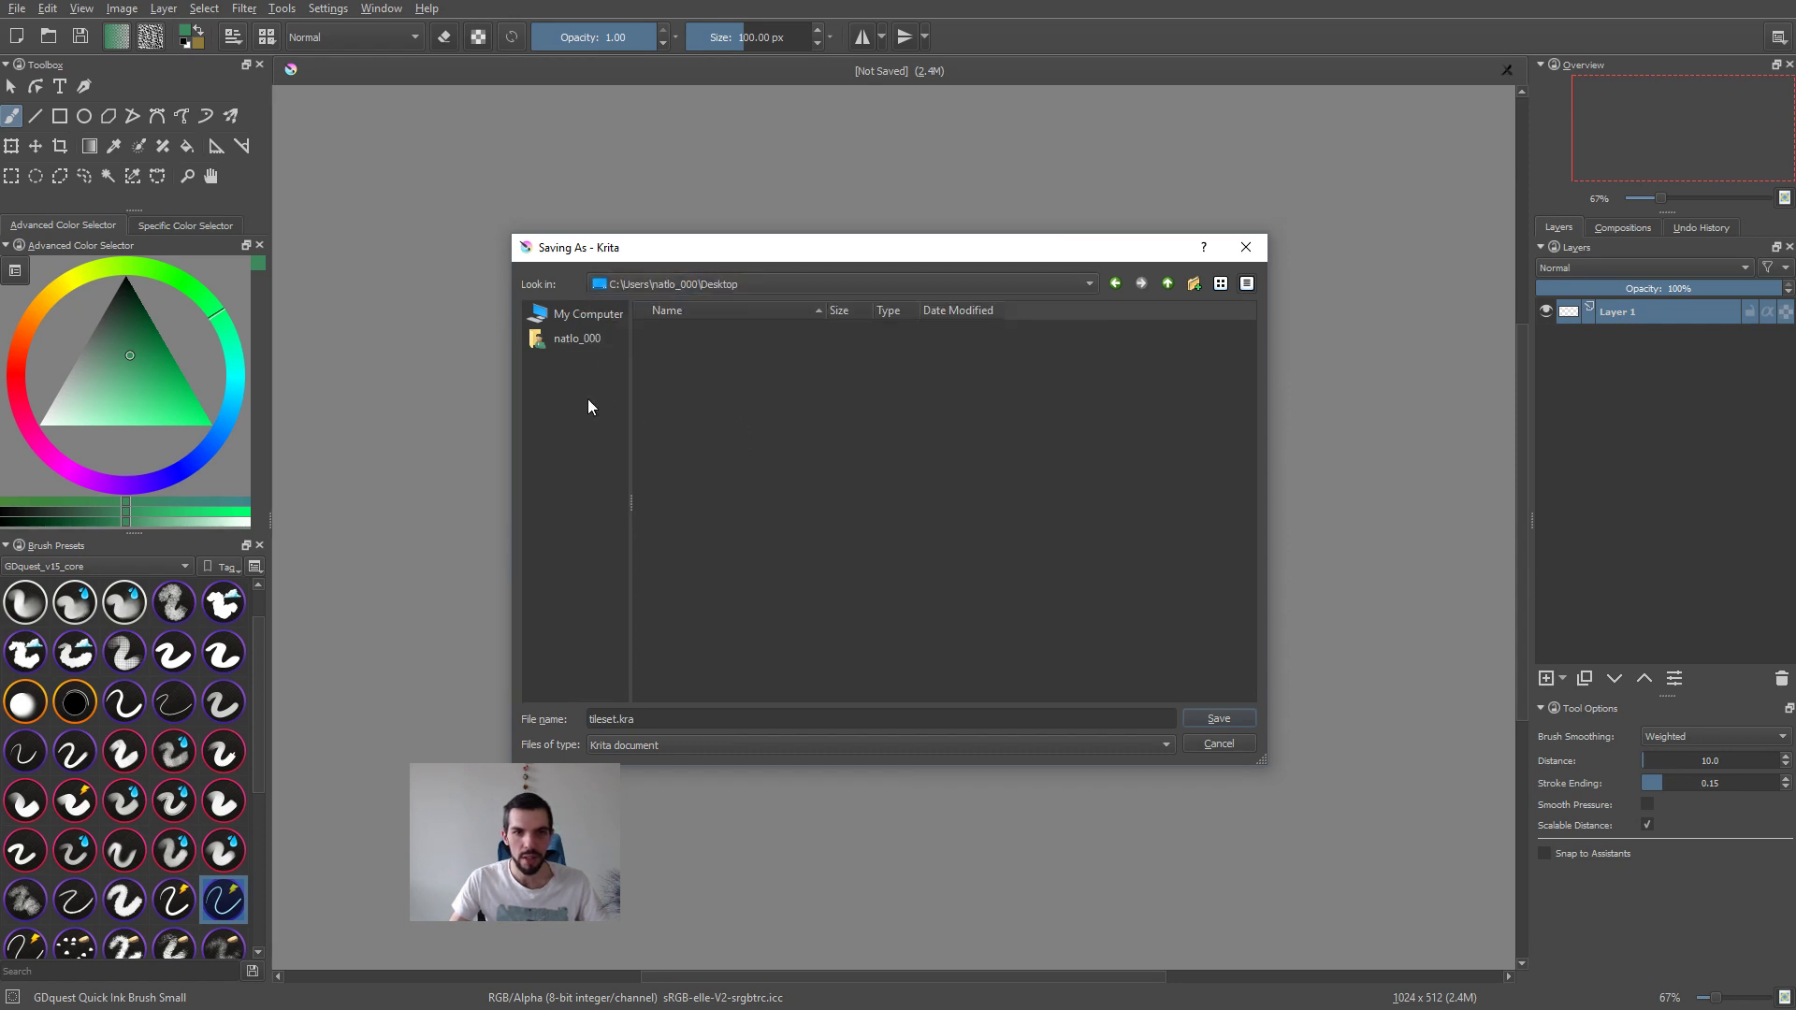
Step: Replace the file name with the path of the krita-demo folder, D:/Library/Bureau/ltp/krita-demo/
{"action": "left_click", "coordinate": [687, 722]}
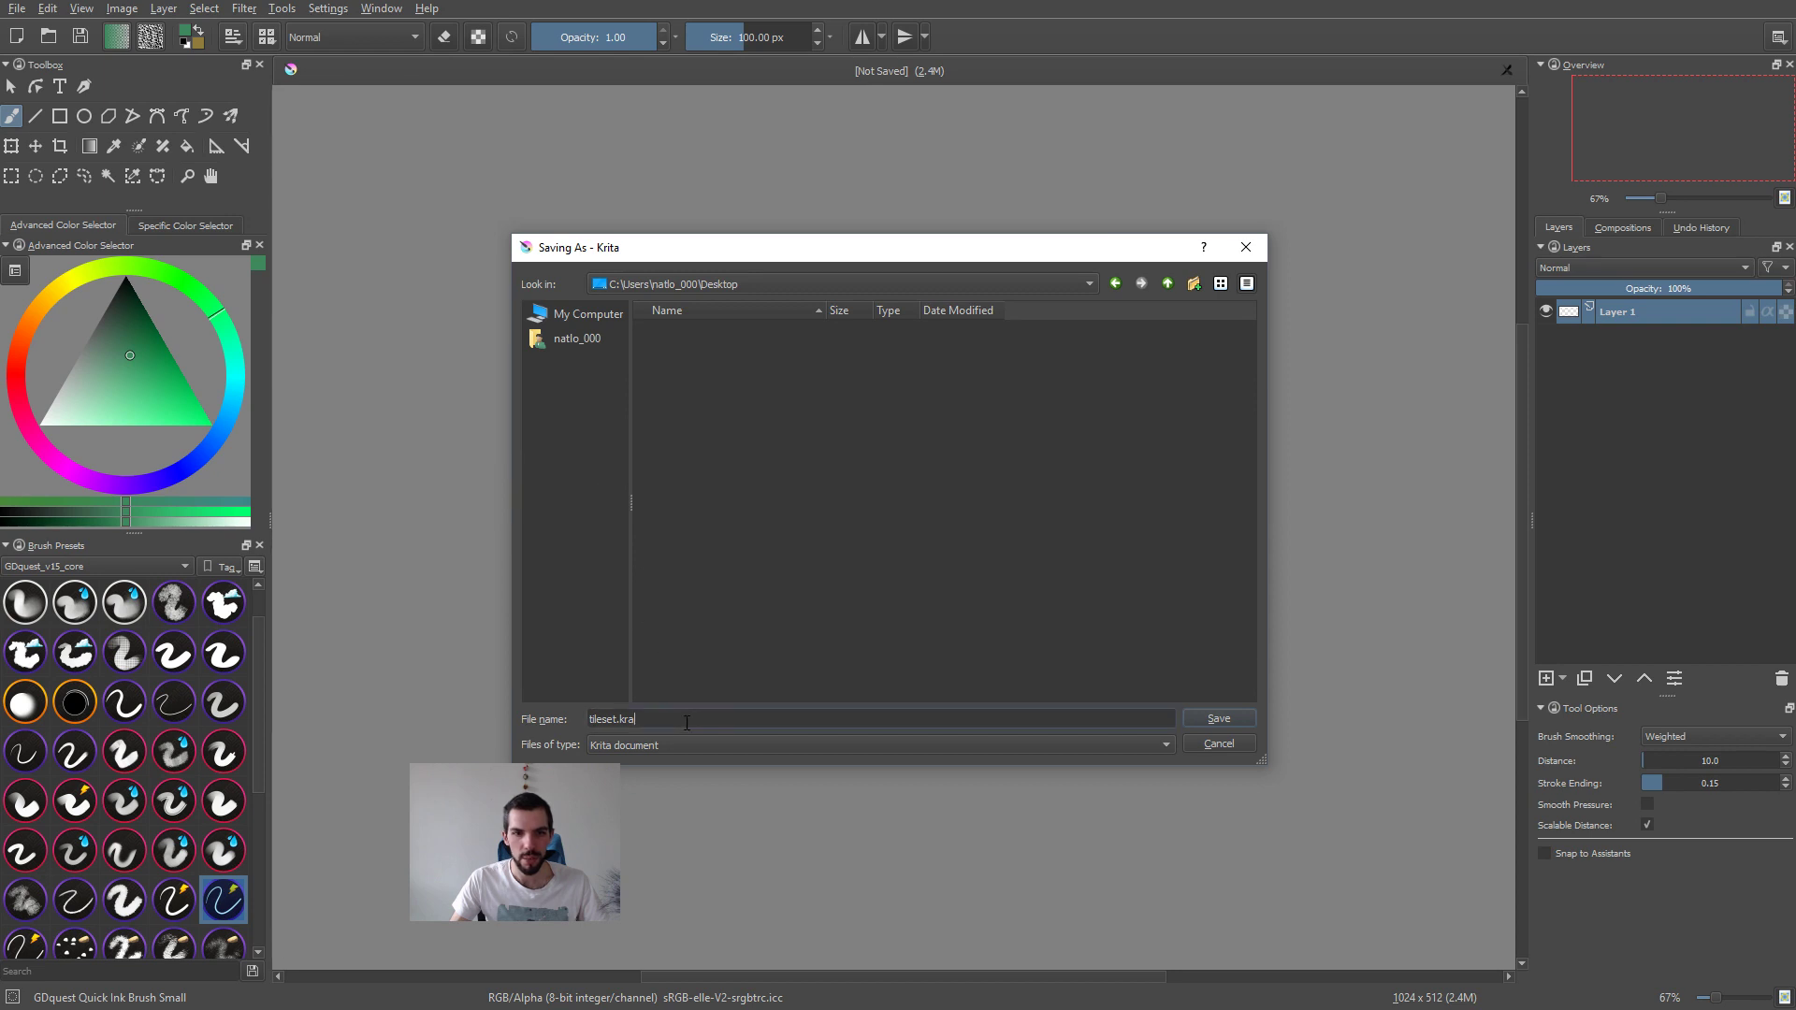
{"action": "key", "text": "ctrl+a"}
{"action": "key", "text": "ctrl+v"}
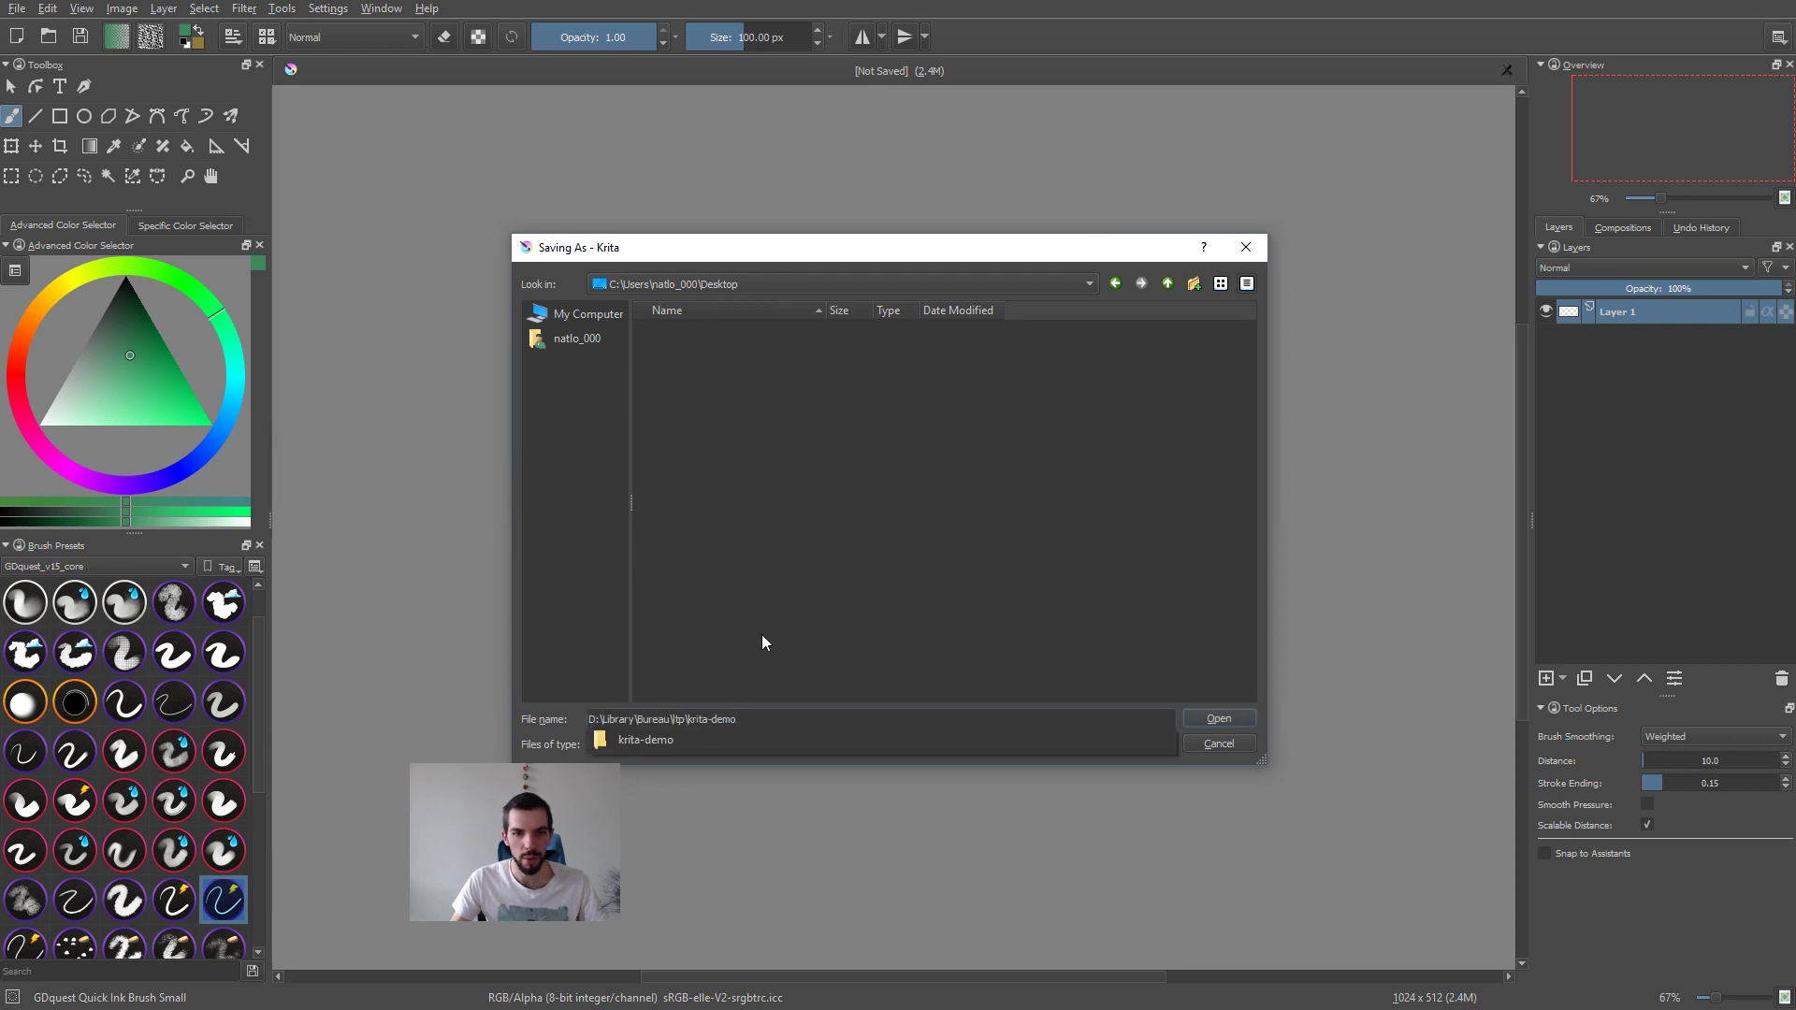
{"action": "key", "text": "BackSpace"}
{"action": "key", "text": "BackSpace"}
{"action": "key", "text": "BackSpace"}
{"action": "key", "text": "BackSpace"}
{"action": "key", "text": "BackSpace"}
{"action": "key", "text": "BackSpace"}
{"action": "key", "text": "BackSpace"}
{"action": "key", "text": "BackSpace"}
{"action": "key", "text": "BackSpace"}
{"action": "key", "text": "BackSpace"}
{"action": "key", "text": "BackSpace"}
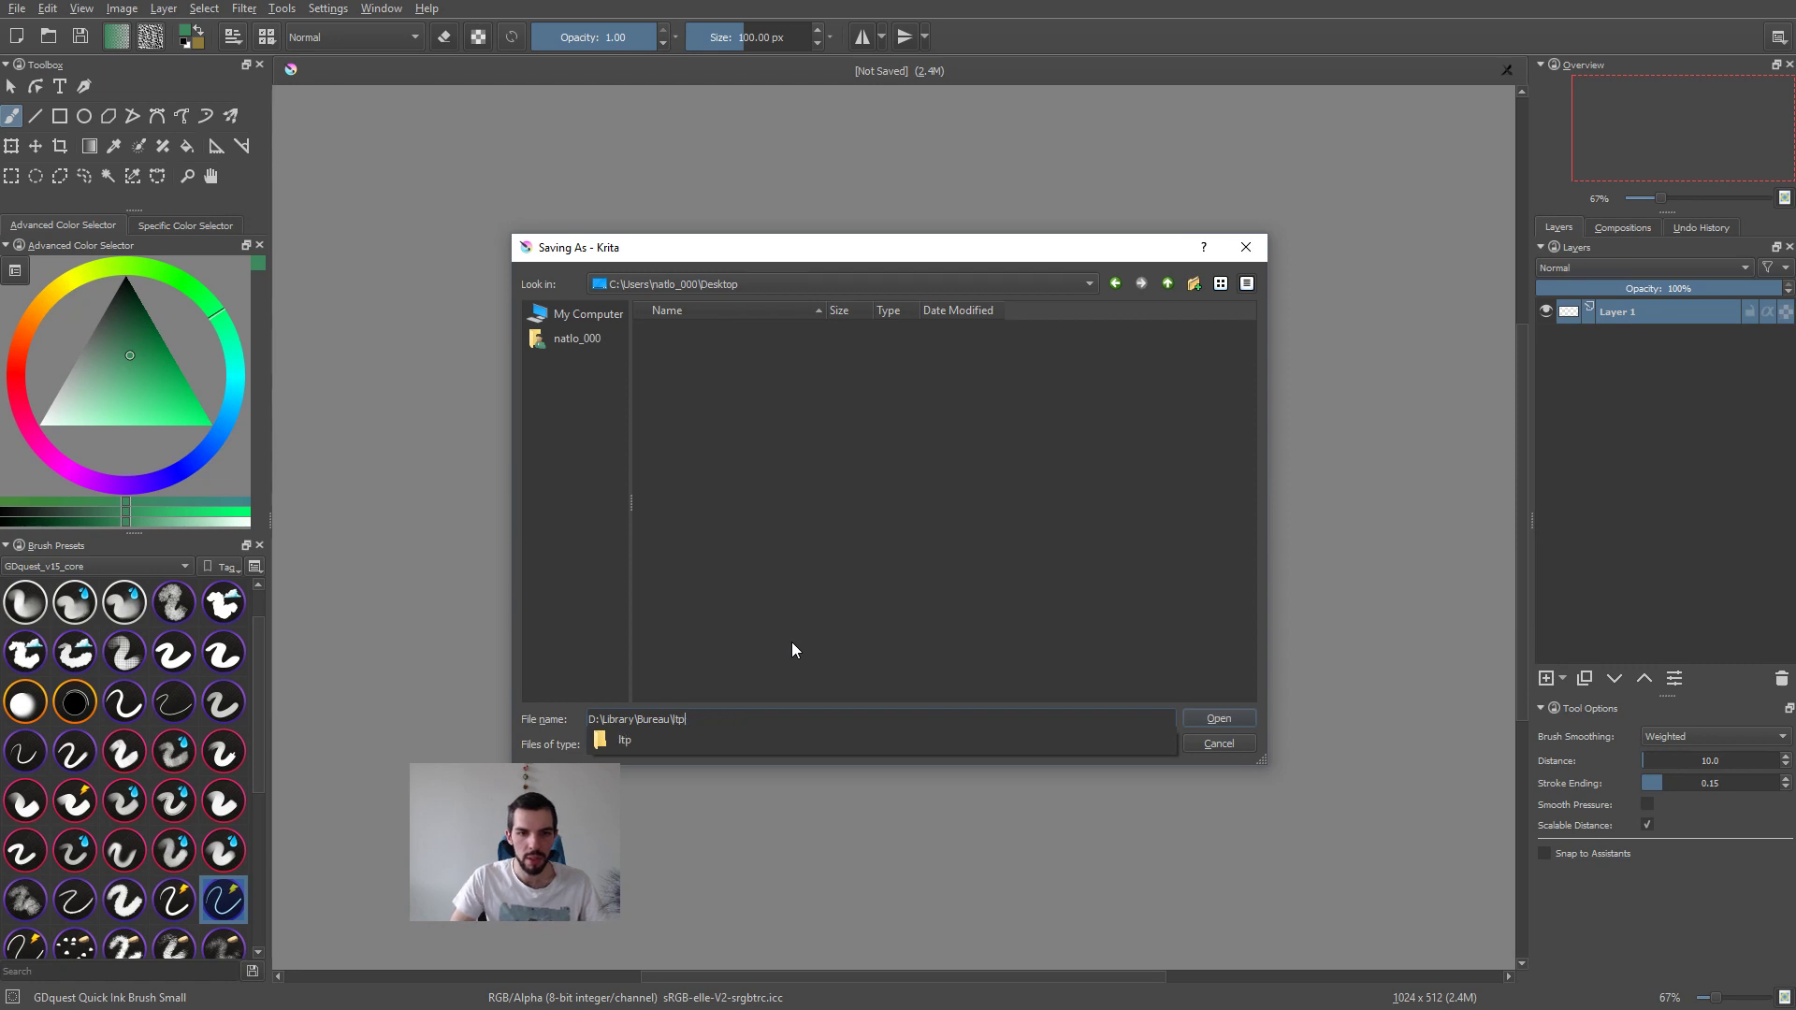
{"action": "type", "text": "\\"}
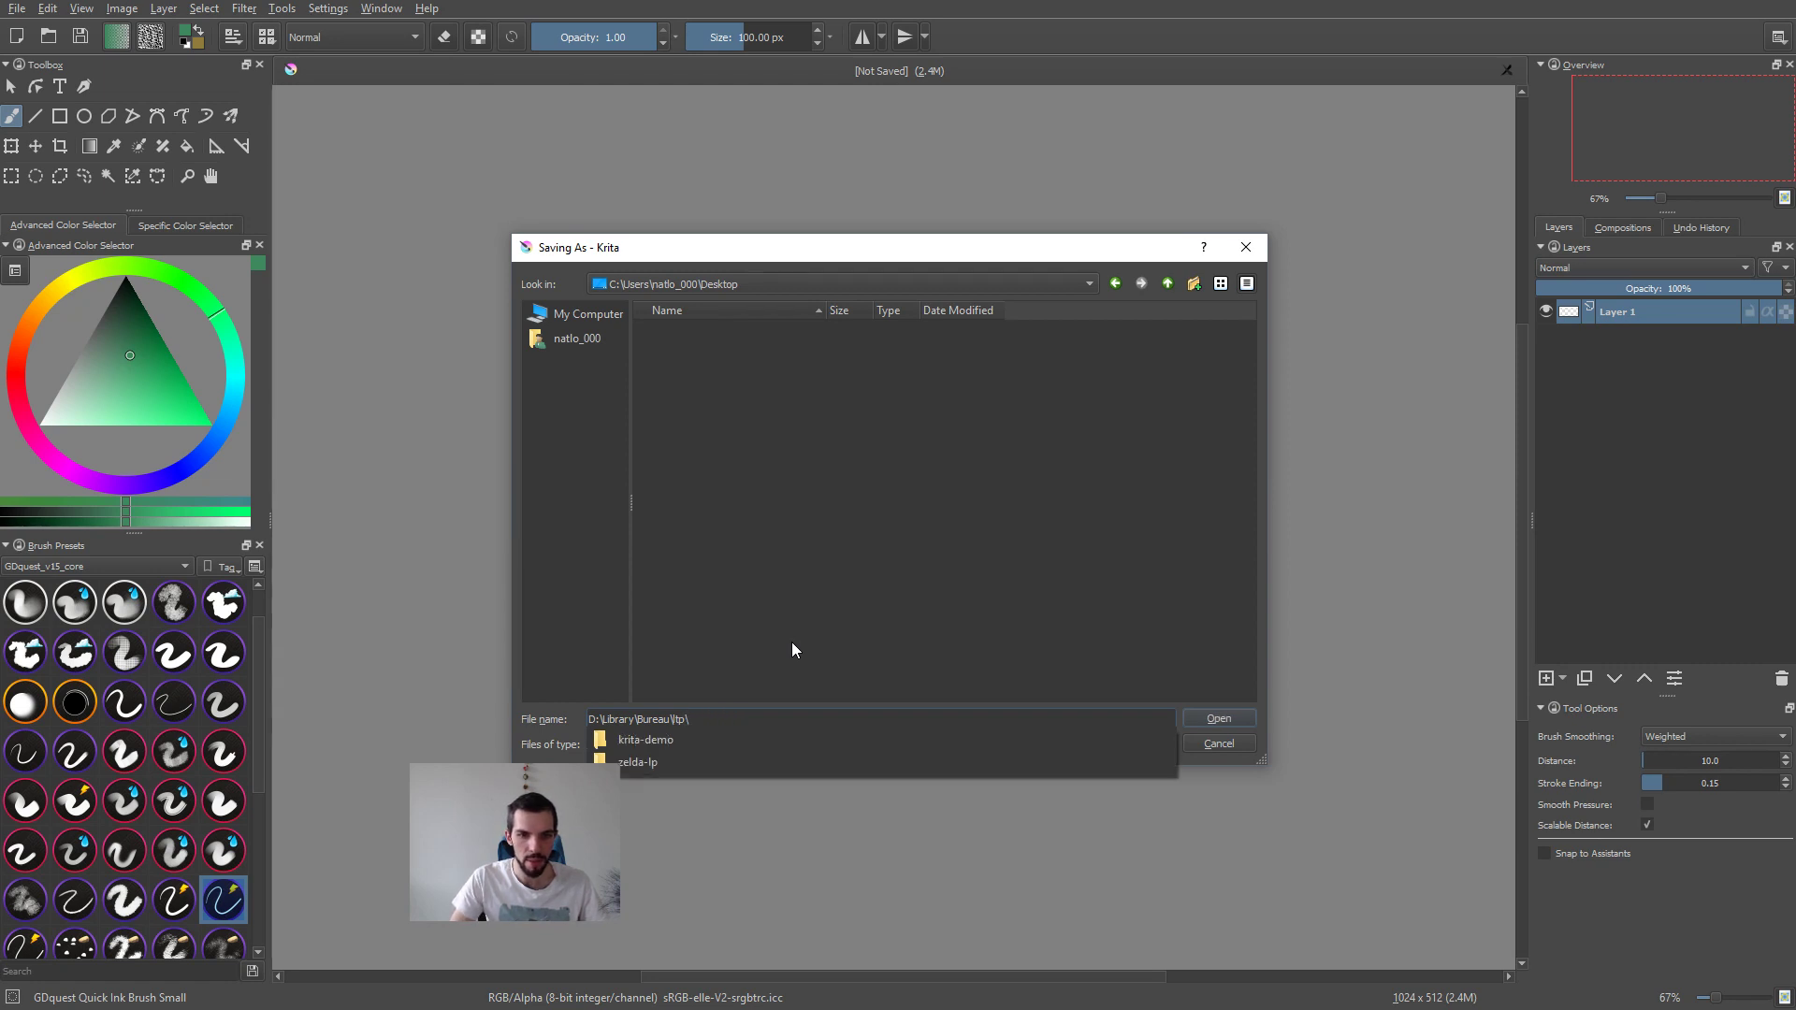
{"action": "key", "text": "Down"}
{"action": "key", "text": "Down"}
{"action": "key", "text": "Up"}
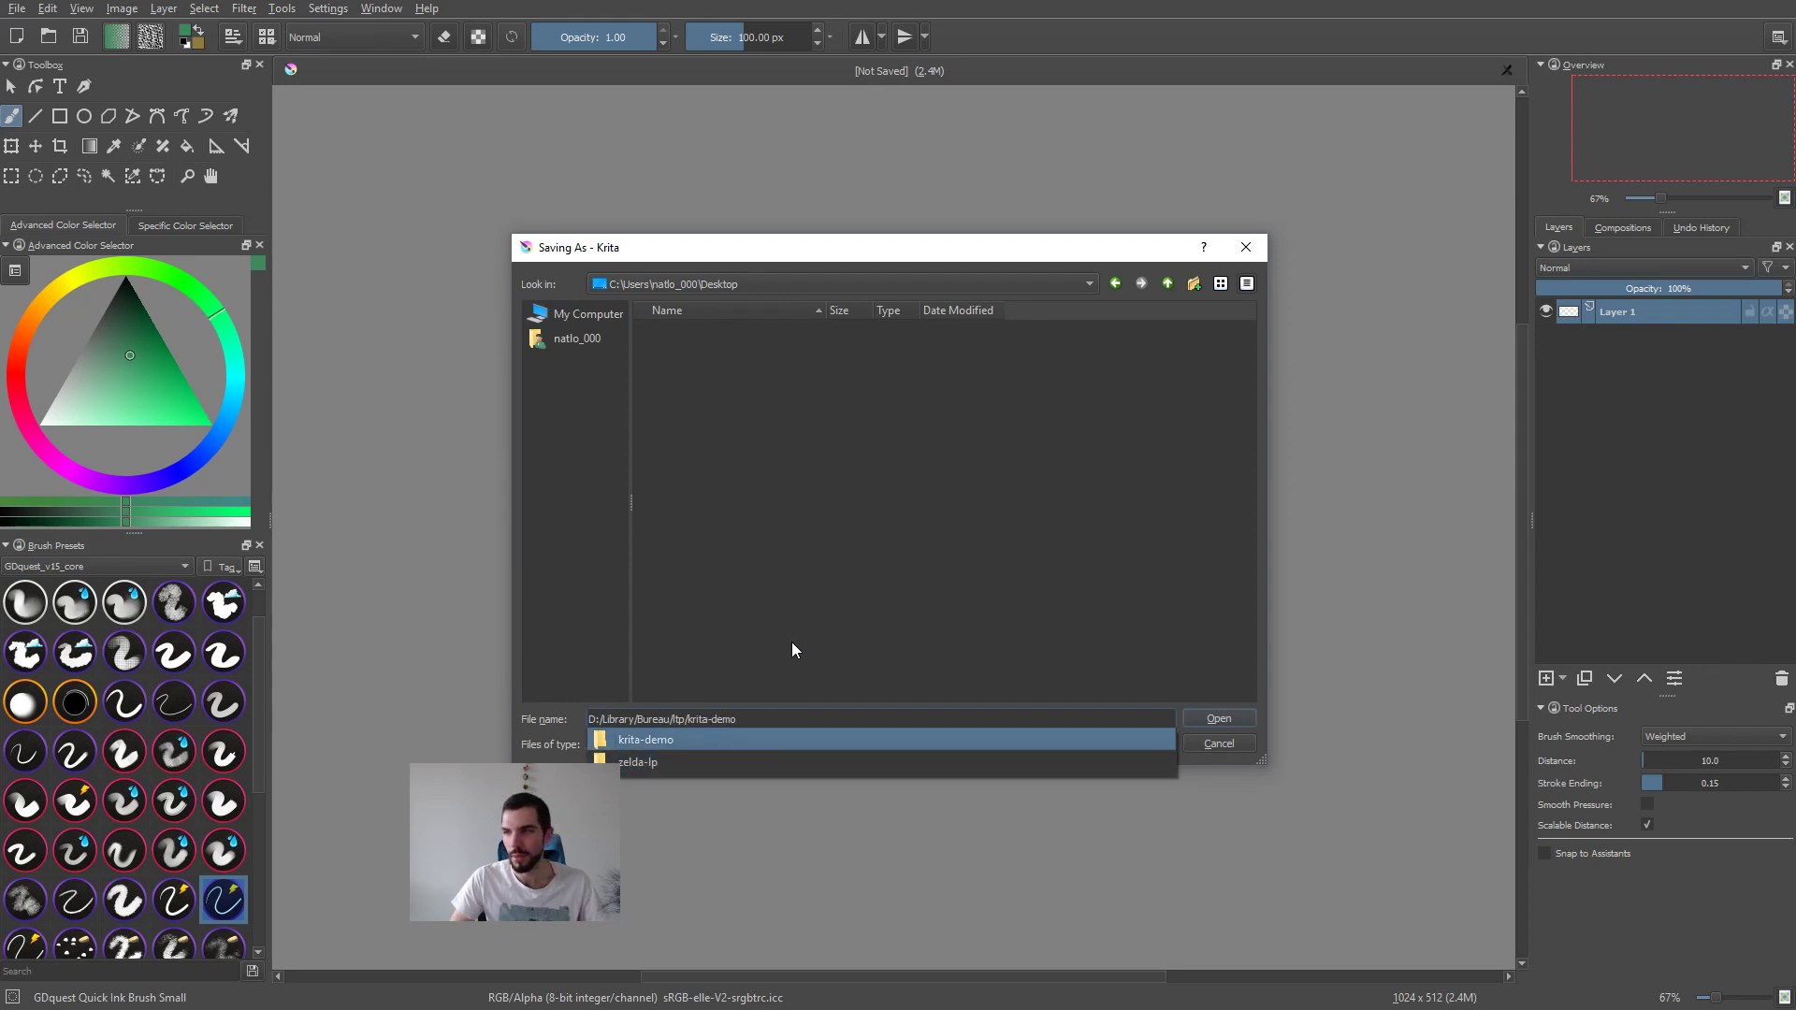
{"action": "type", "text": "/"}
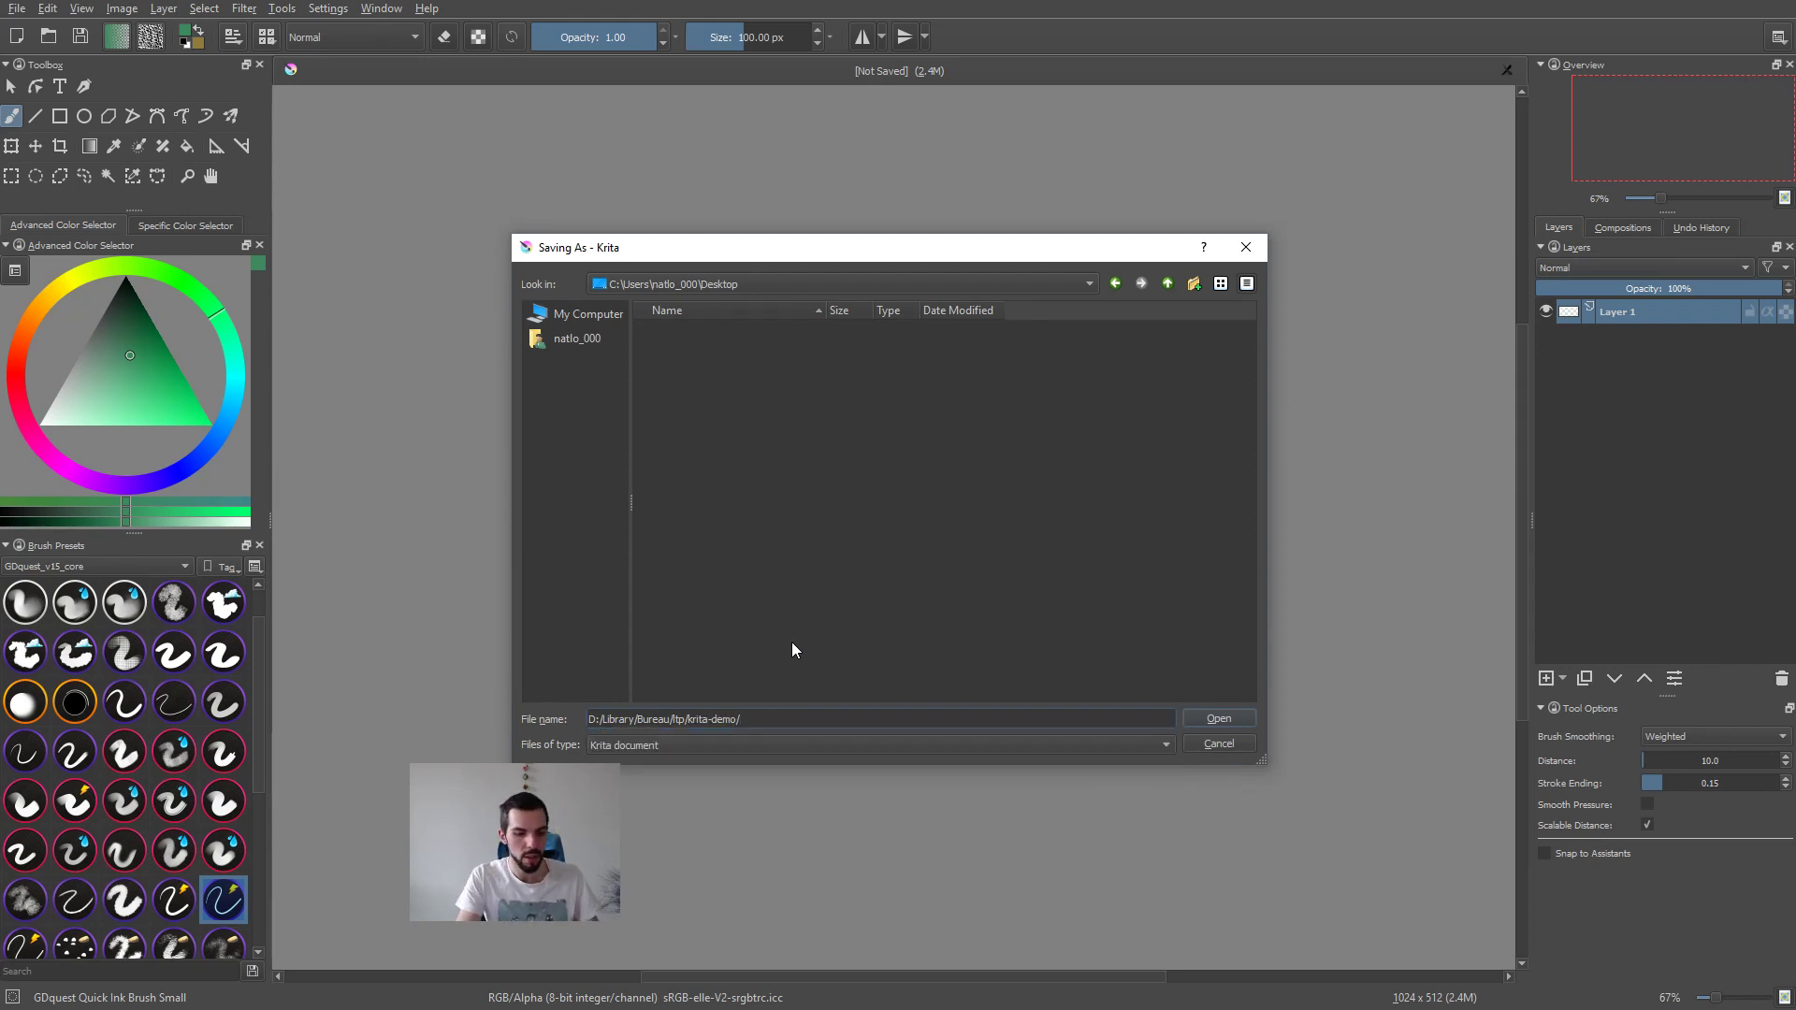
{"action": "type", "text": "outdoor.kra"}
Step: Add the name outdoor to the krita-demo path and save the Krita document
{"action": "key", "text": "Return"}
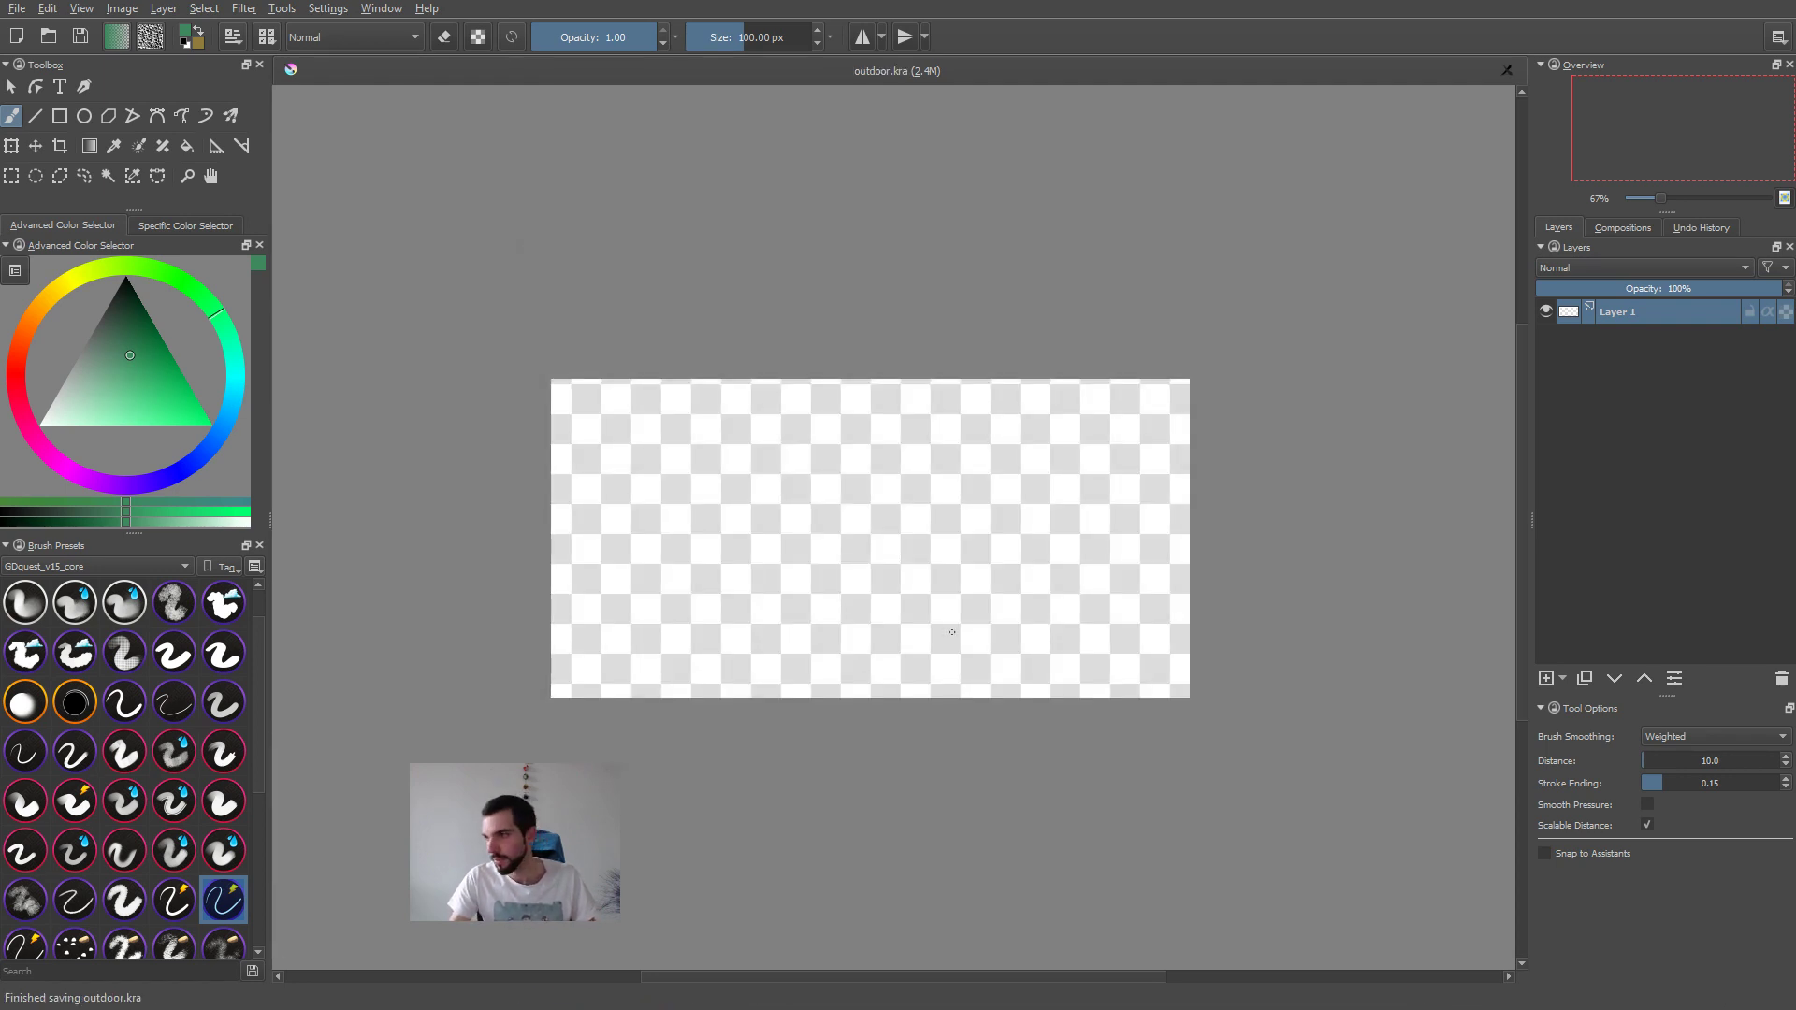
{"action": "scroll", "coordinate": [839, 626], "scroll_direction": "up", "scroll_amount": 1}
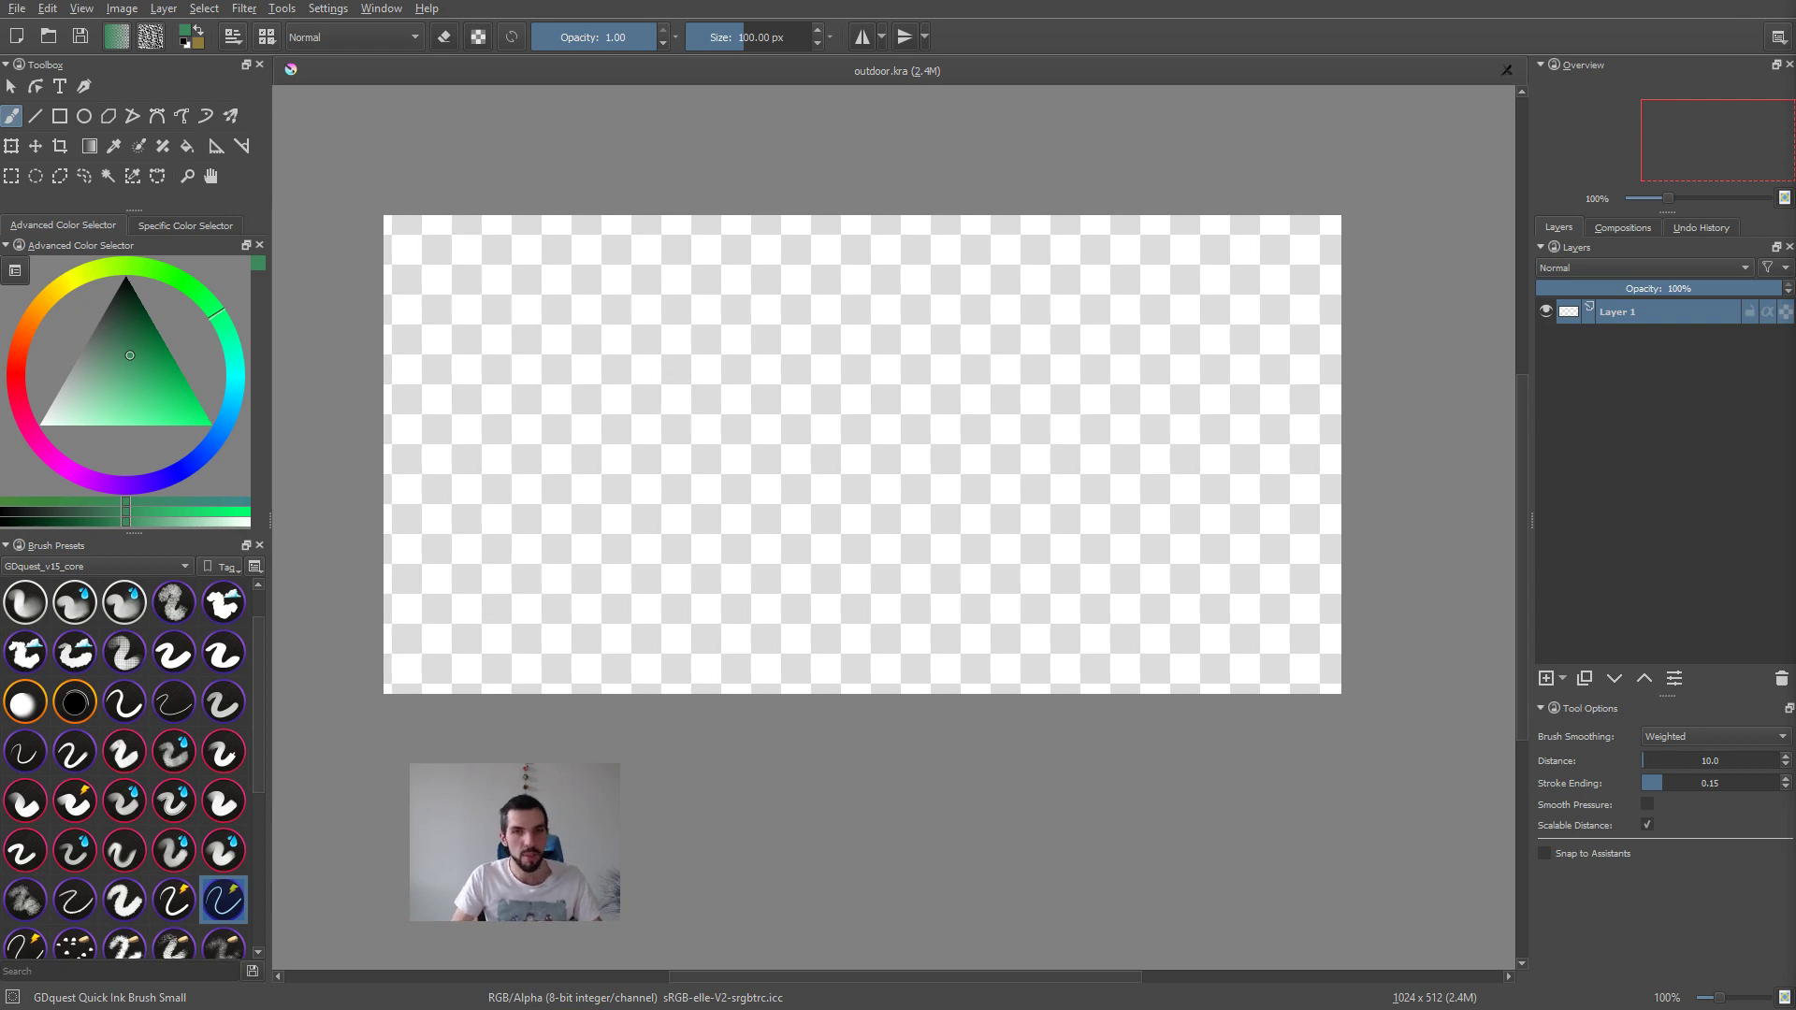
Step: Switch to Tiled to examine the tiles.tsx tileset and return to Krita
{"action": "key", "text": "alt+Tab"}
{"action": "key", "text": "alt+Left"}
{"action": "key", "text": "alt+Right"}
{"action": "key", "text": "alt+Right"}
{"action": "key", "text": "alt+Right"}
{"action": "key", "text": "alt+Down"}
{"action": "key", "text": "alt+Right"}
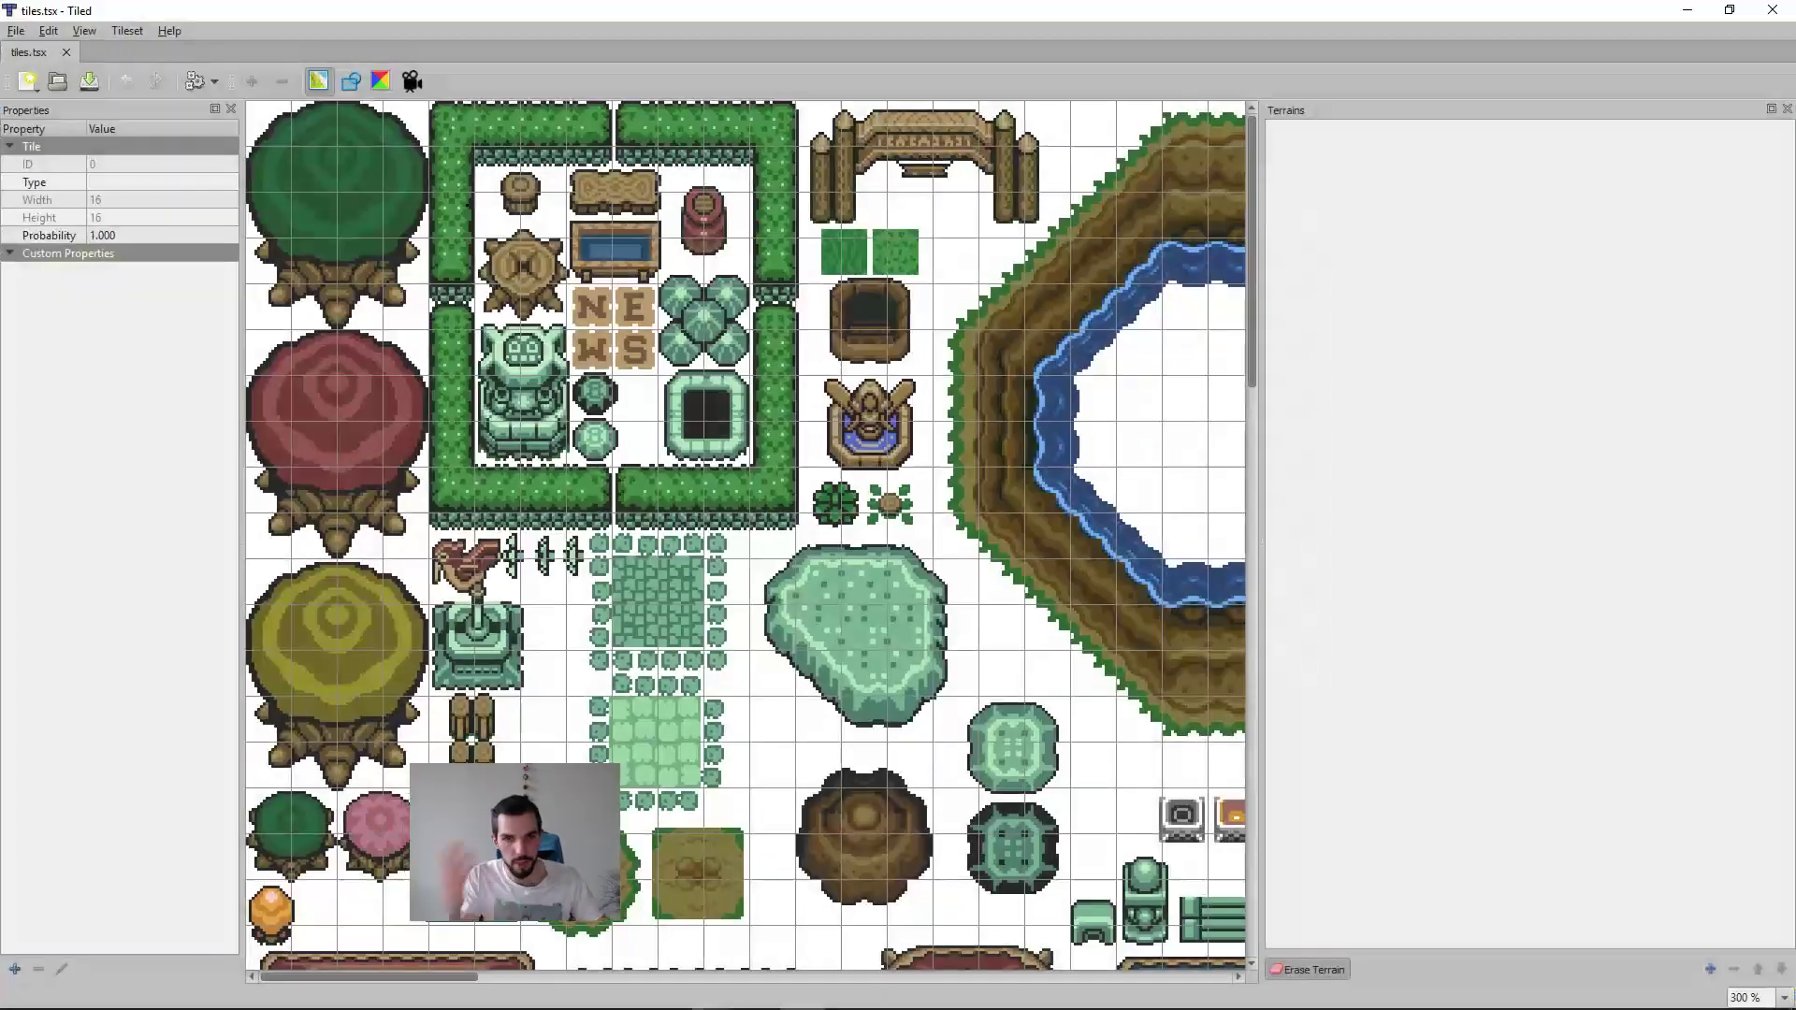
{"action": "key", "text": "alt+Tab"}
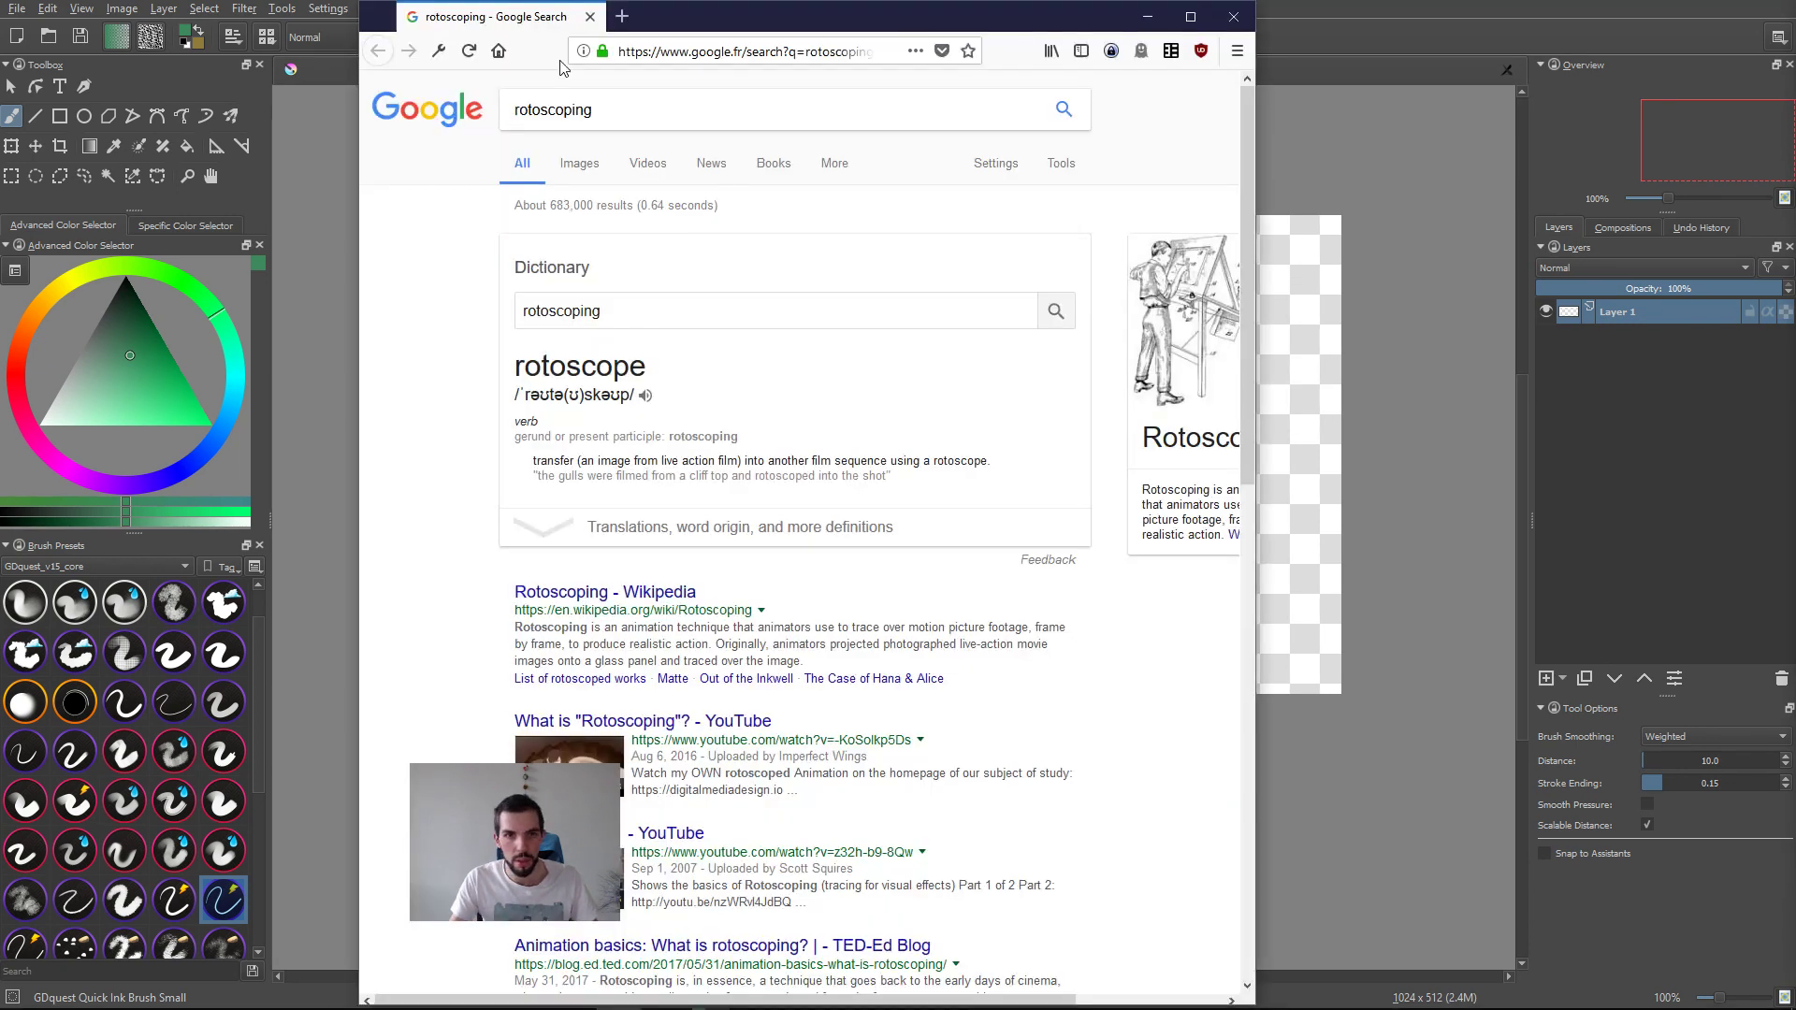
Step: Switch to the Firefox window with the rotoscoping search and search Google Images for "rotoscoping prince of persia"
{"action": "key", "text": "alt+Tab"}
{"action": "double_click", "coordinate": [917, 19]}
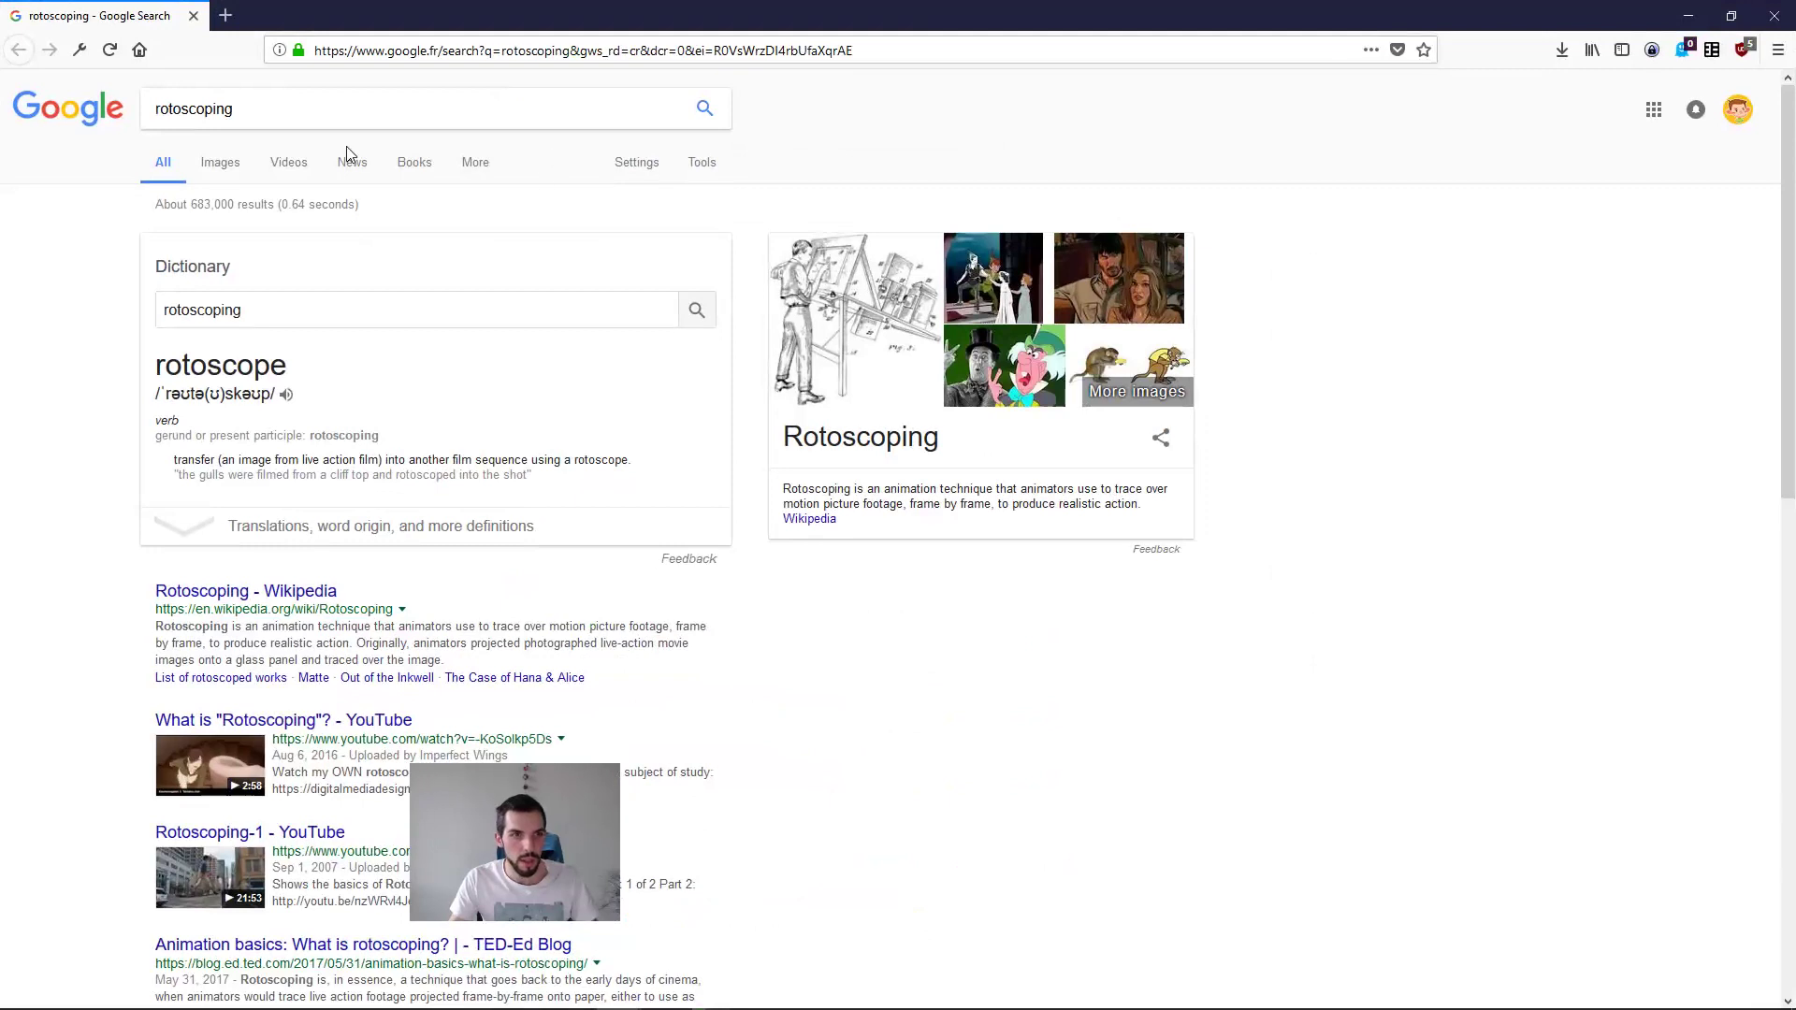
{"action": "left_click", "coordinate": [222, 166]}
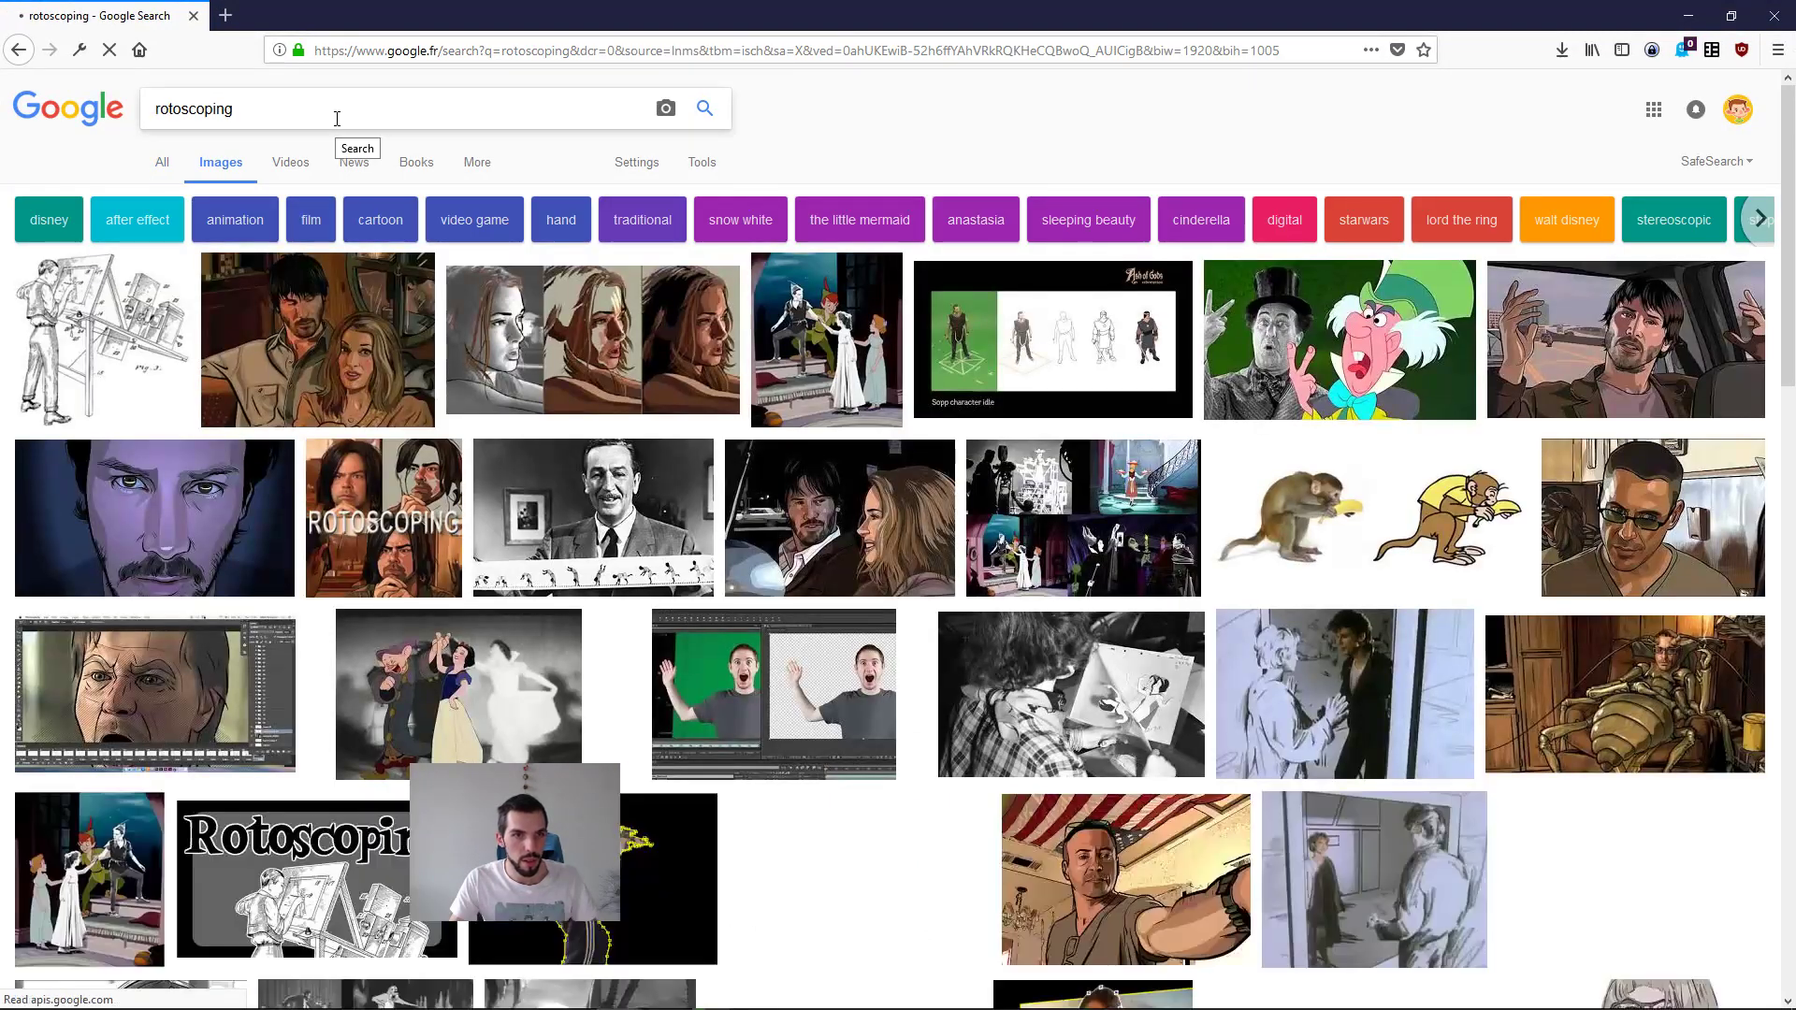
{"action": "left_click", "coordinate": [337, 119]}
{"action": "type", "text": "princ"}
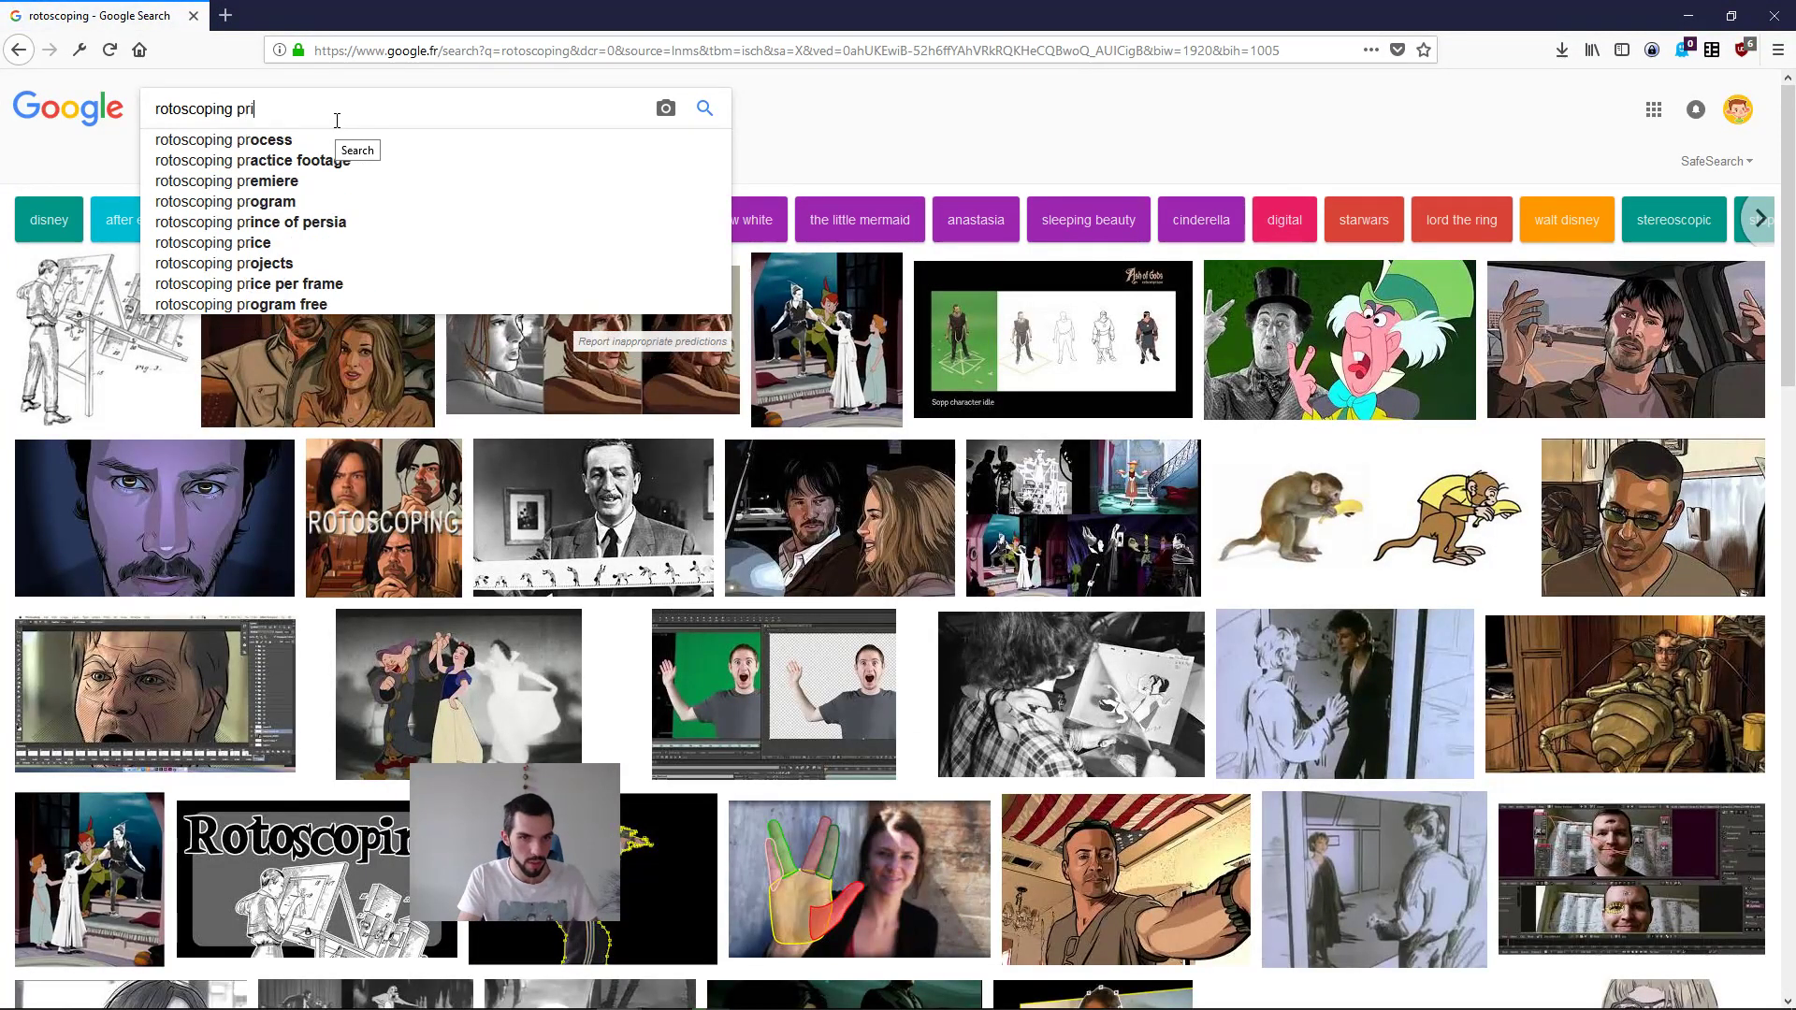
{"action": "type", "text": "e of persia"}
{"action": "key", "text": "Return"}
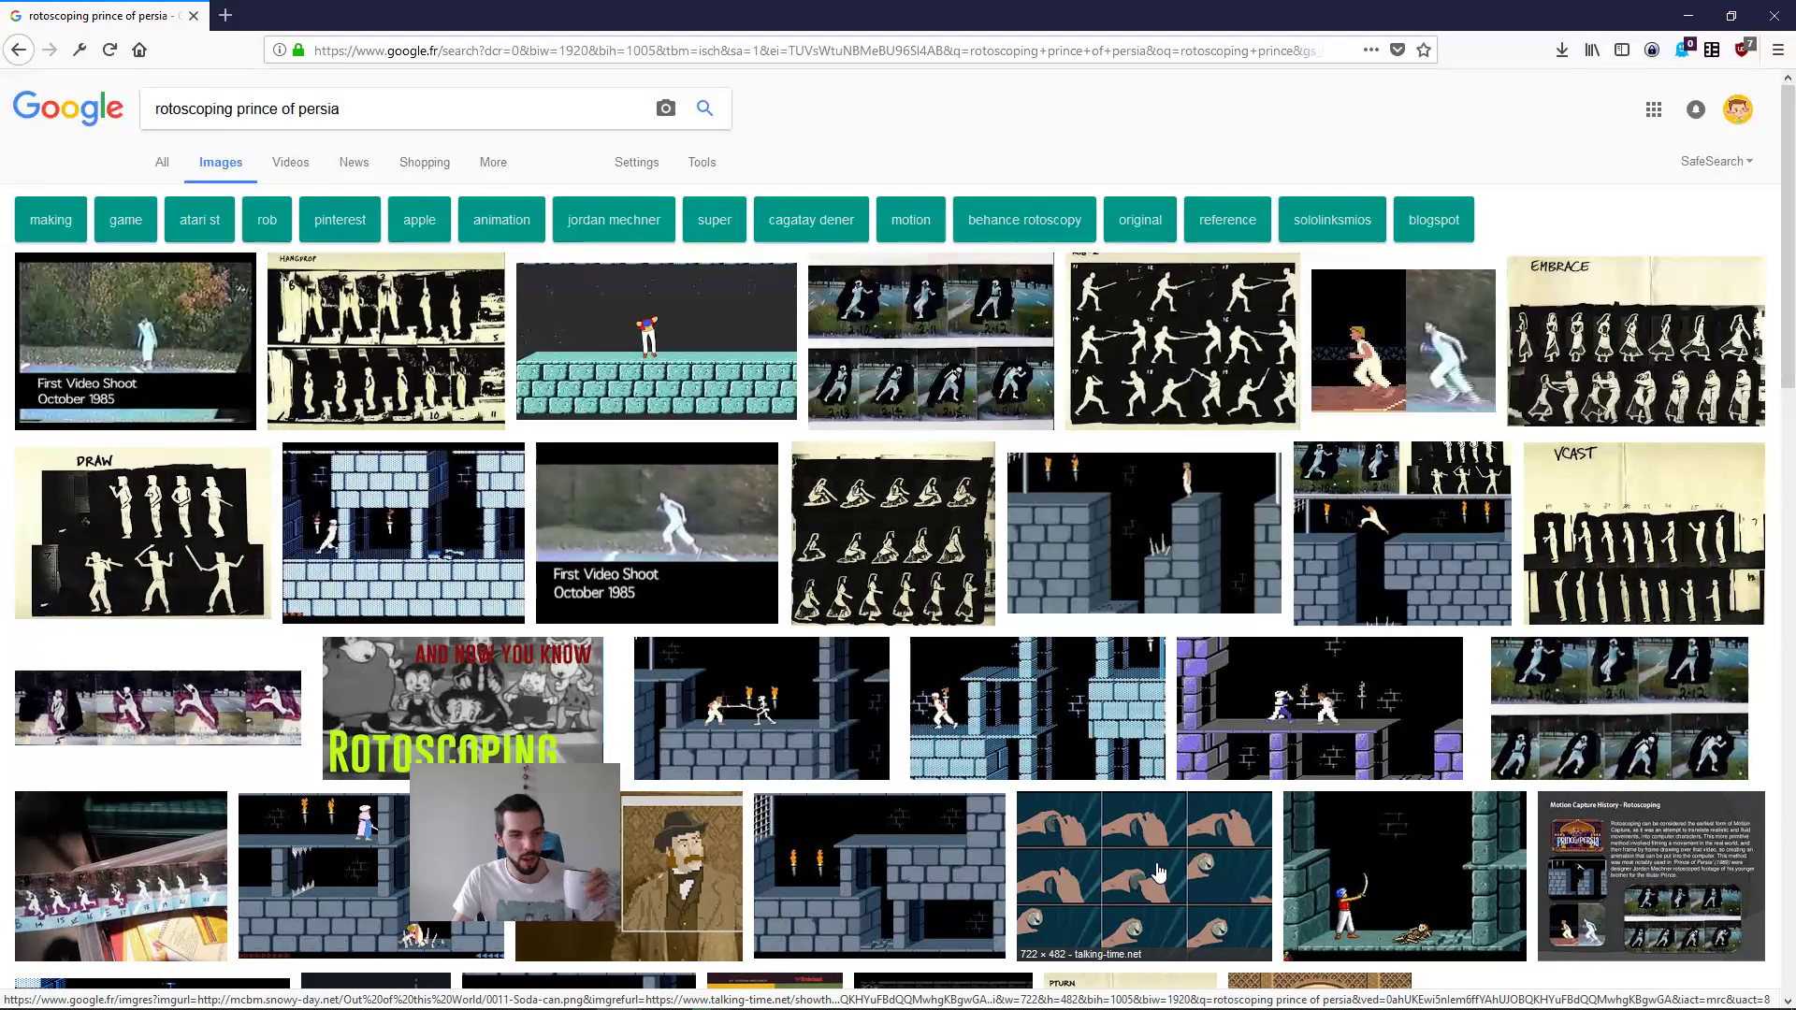
Step: Search Google Images for "rotoscoping another world" and browse the results
{"action": "left_click_drag", "start_coordinate": [238, 110], "coordinate": [449, 123]}
{"action": "type", "text": "anot"}
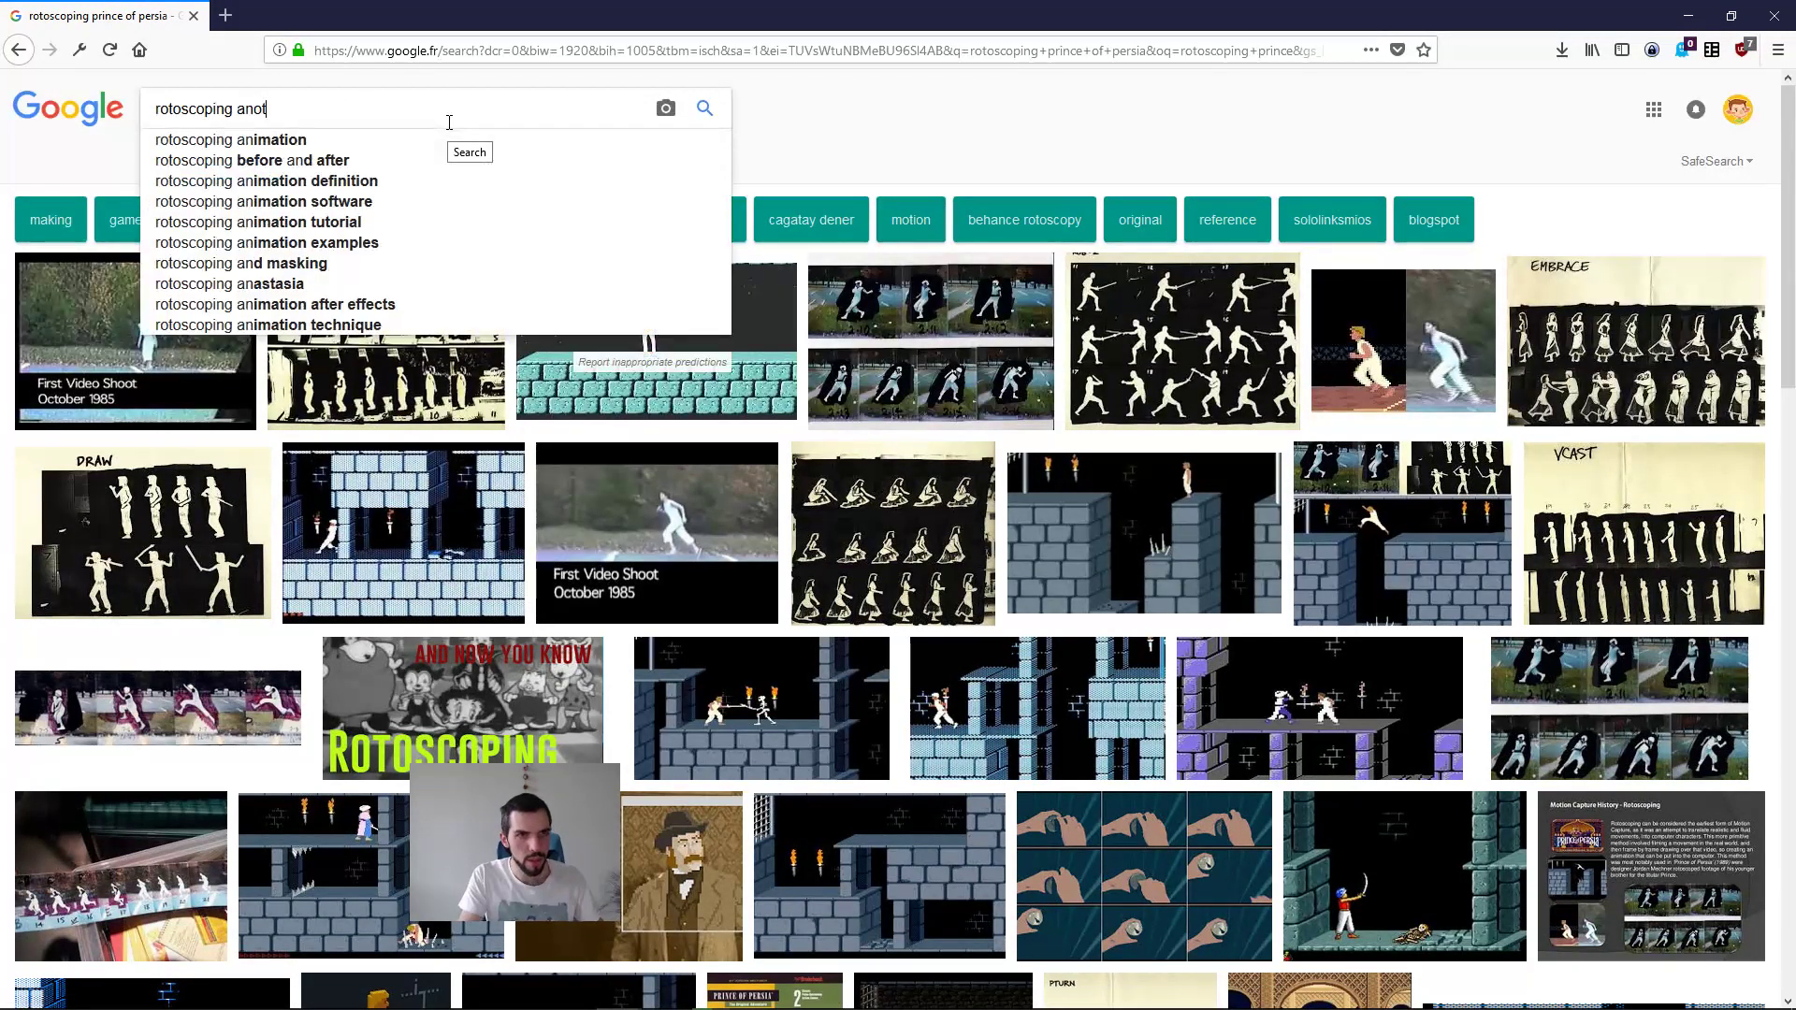
{"action": "type", "text": "her world"}
{"action": "key", "text": "Return"}
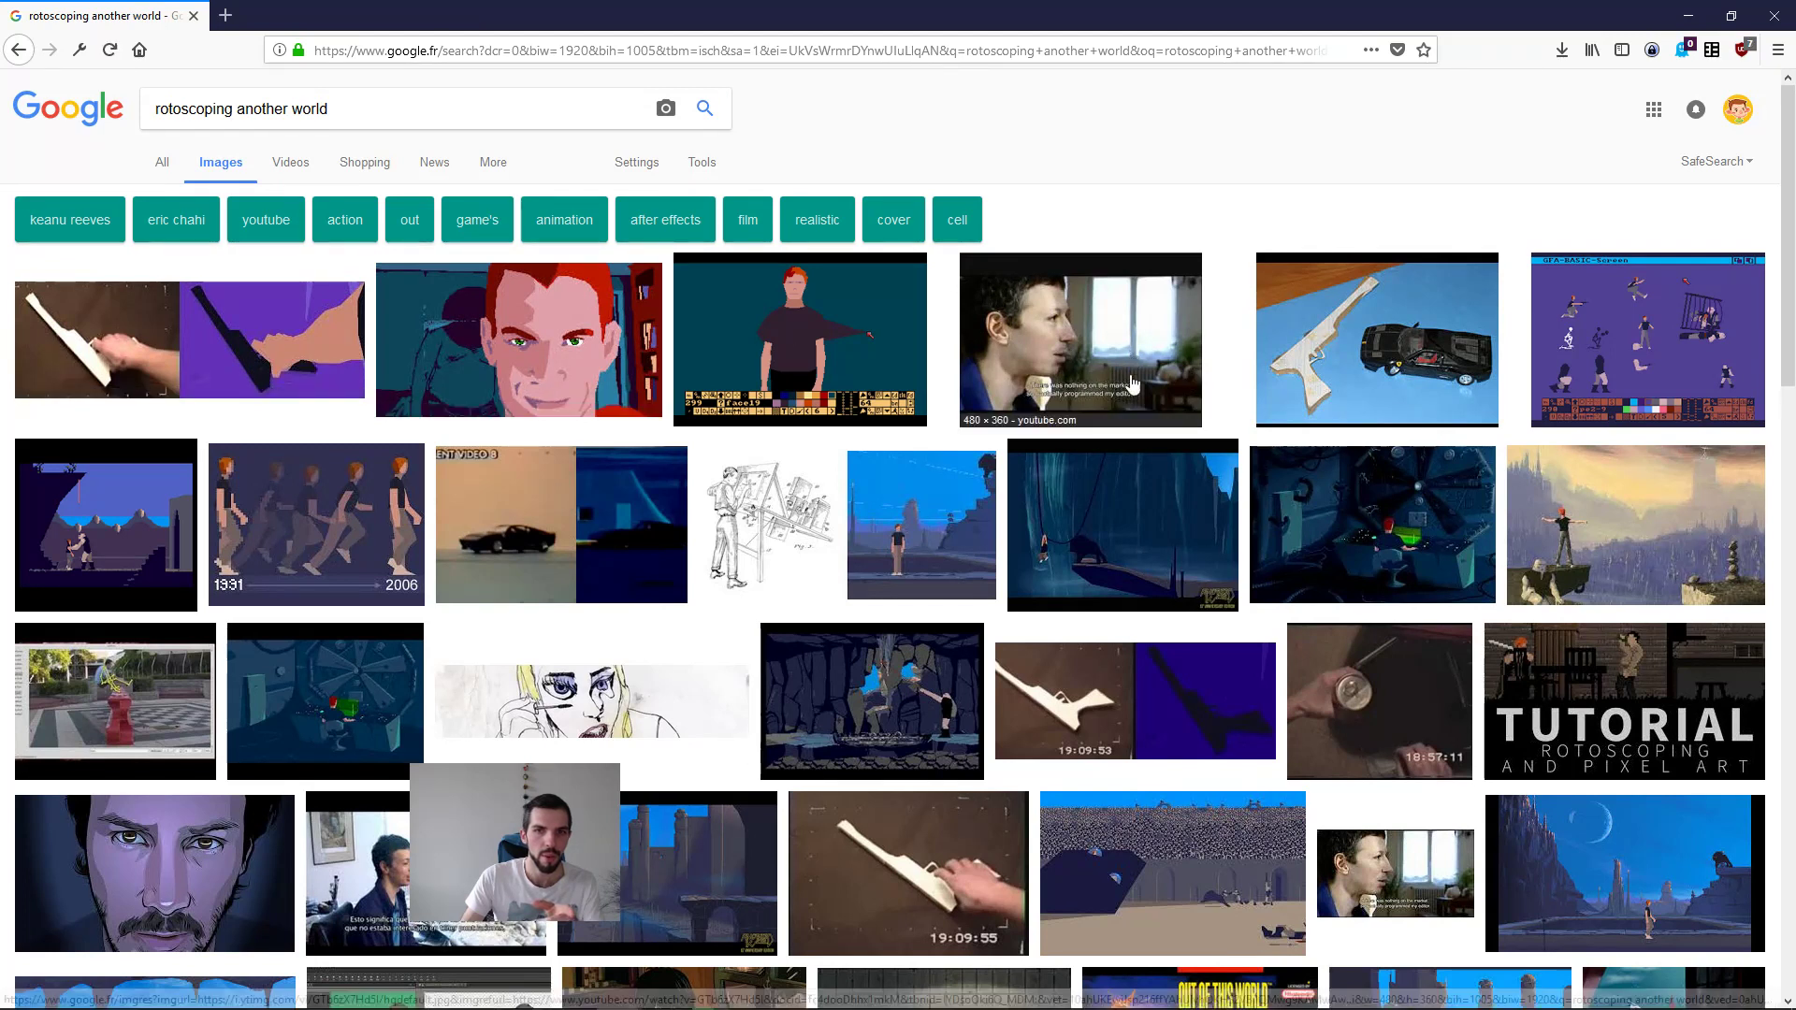
{"action": "scroll", "coordinate": [1160, 585], "scroll_direction": "down", "scroll_amount": 3}
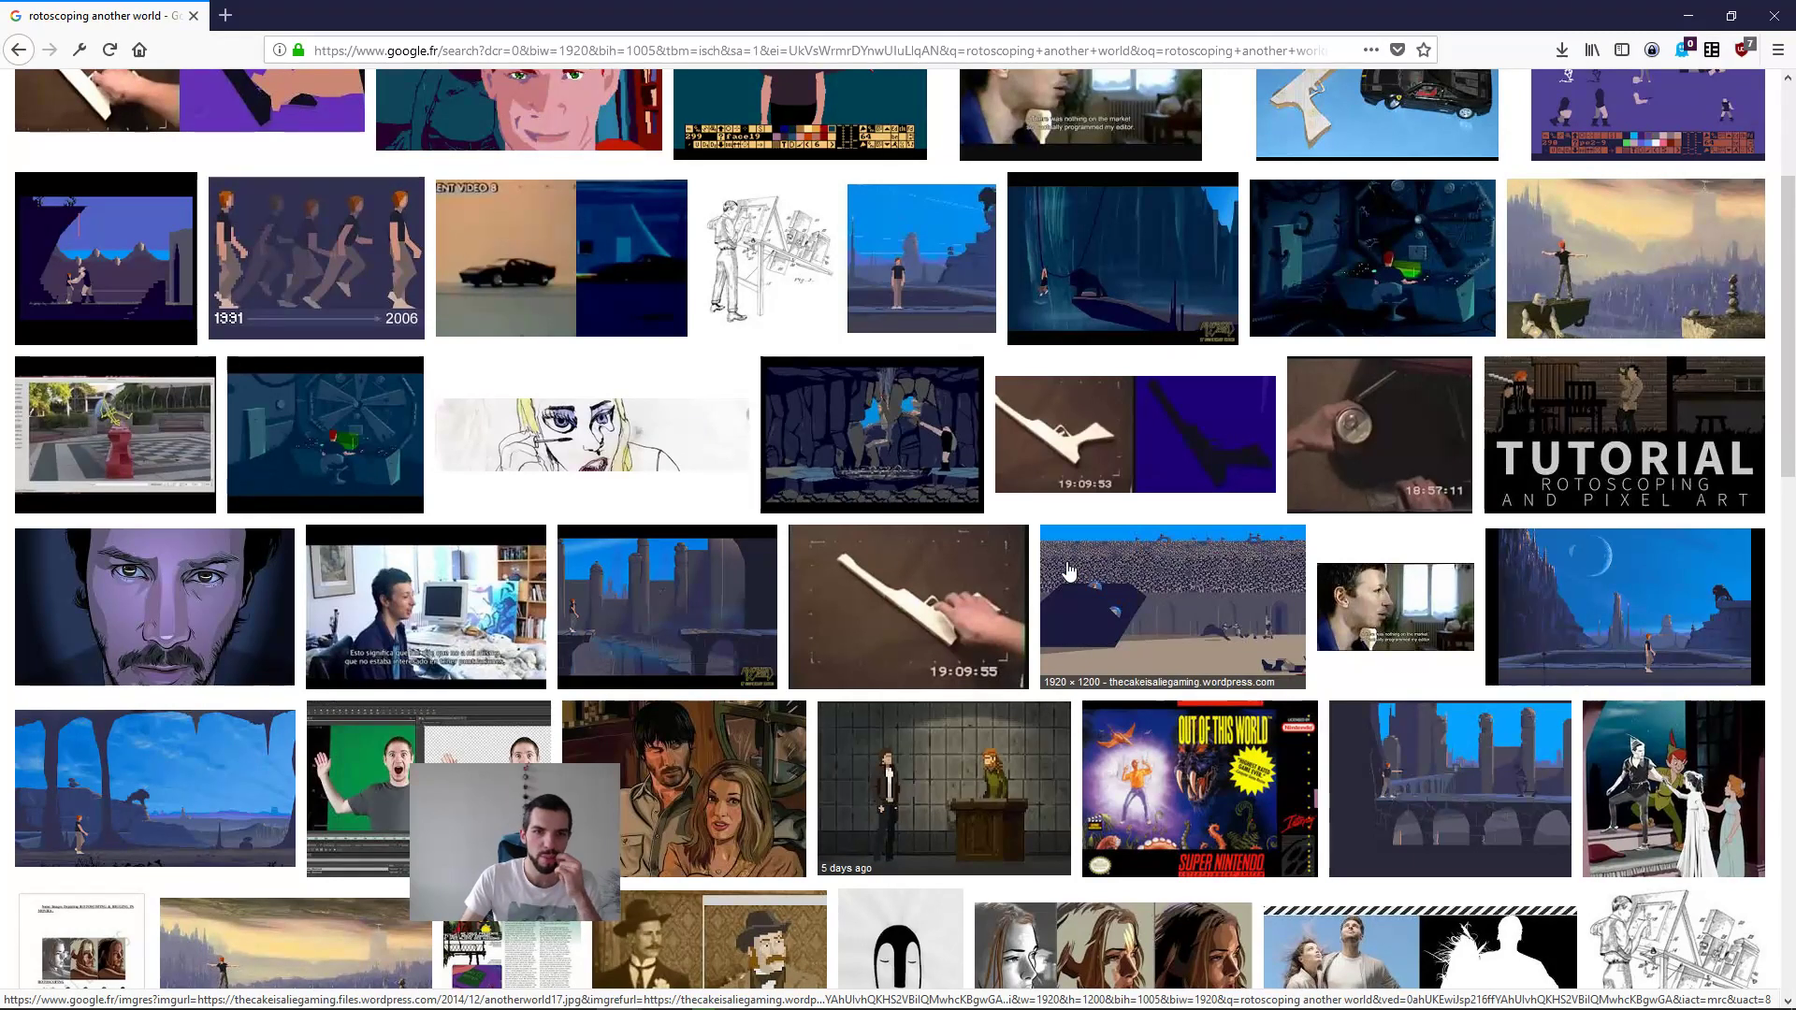
{"action": "scroll", "coordinate": [1066, 575], "scroll_direction": "up", "scroll_amount": 3}
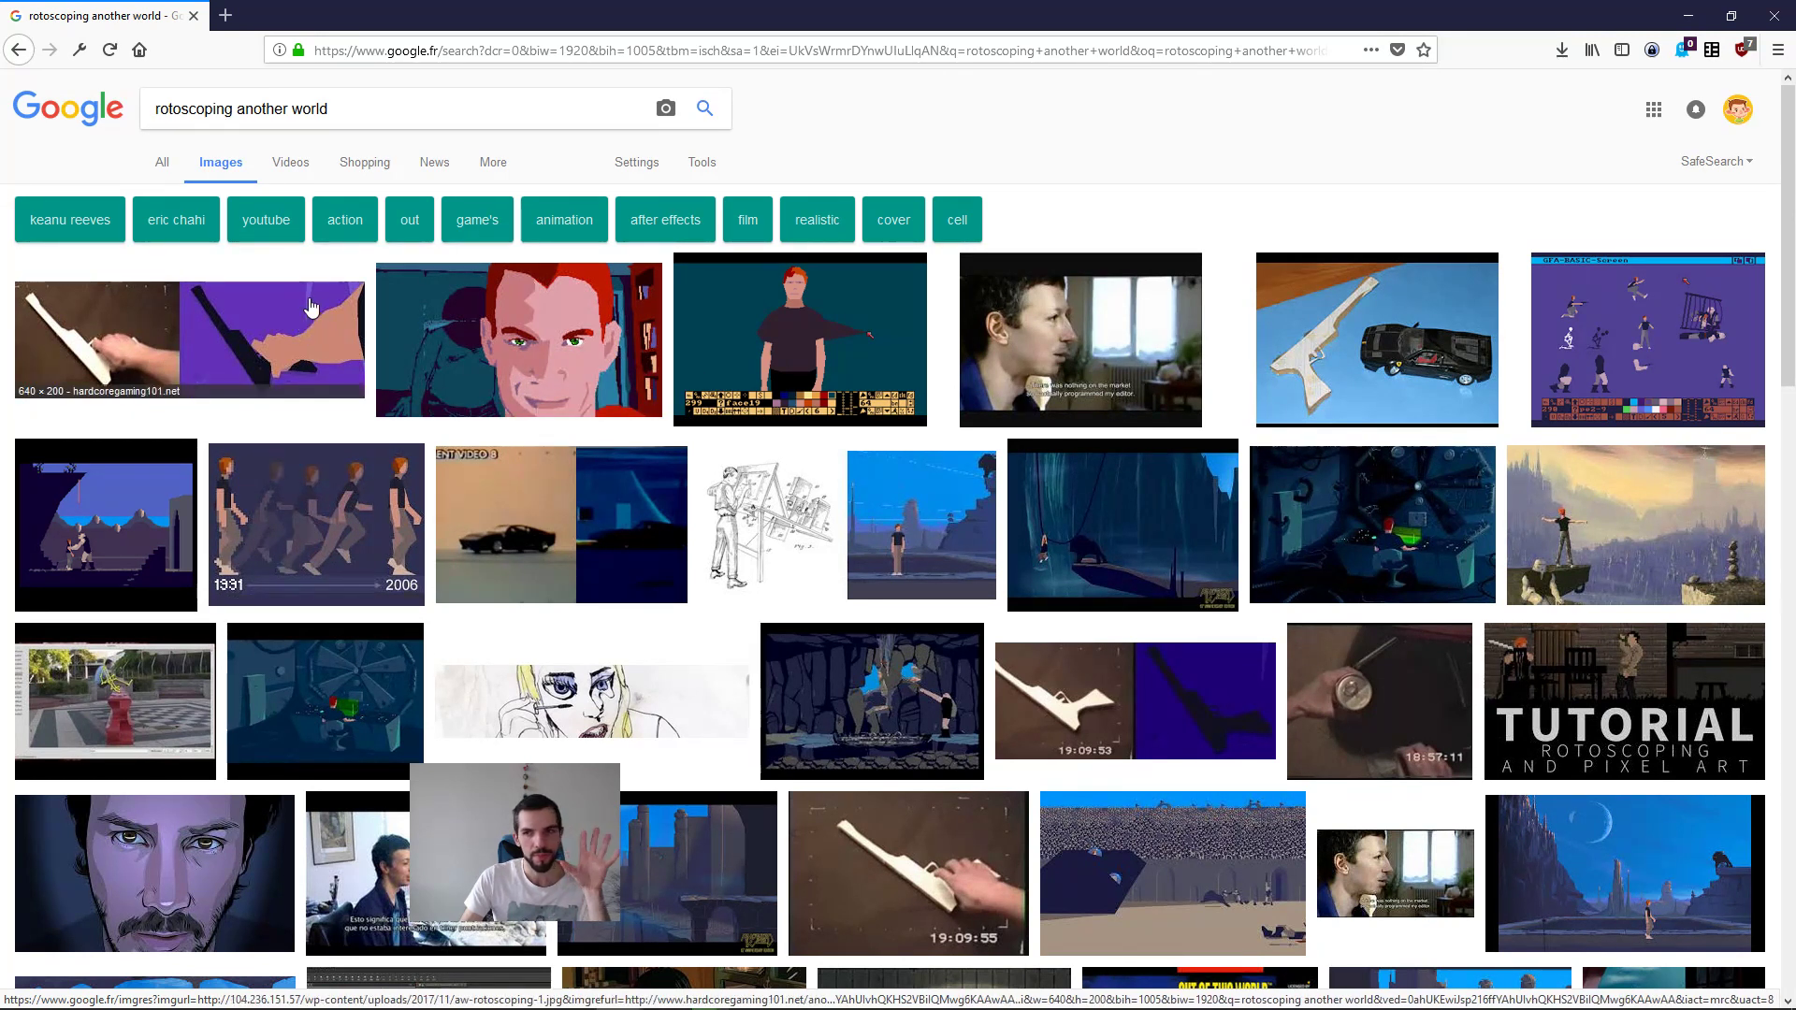
Step: Restore the browser window to its smaller size and return to the outdoor document in Krita
{"action": "triple_click", "coordinate": [318, 109]}
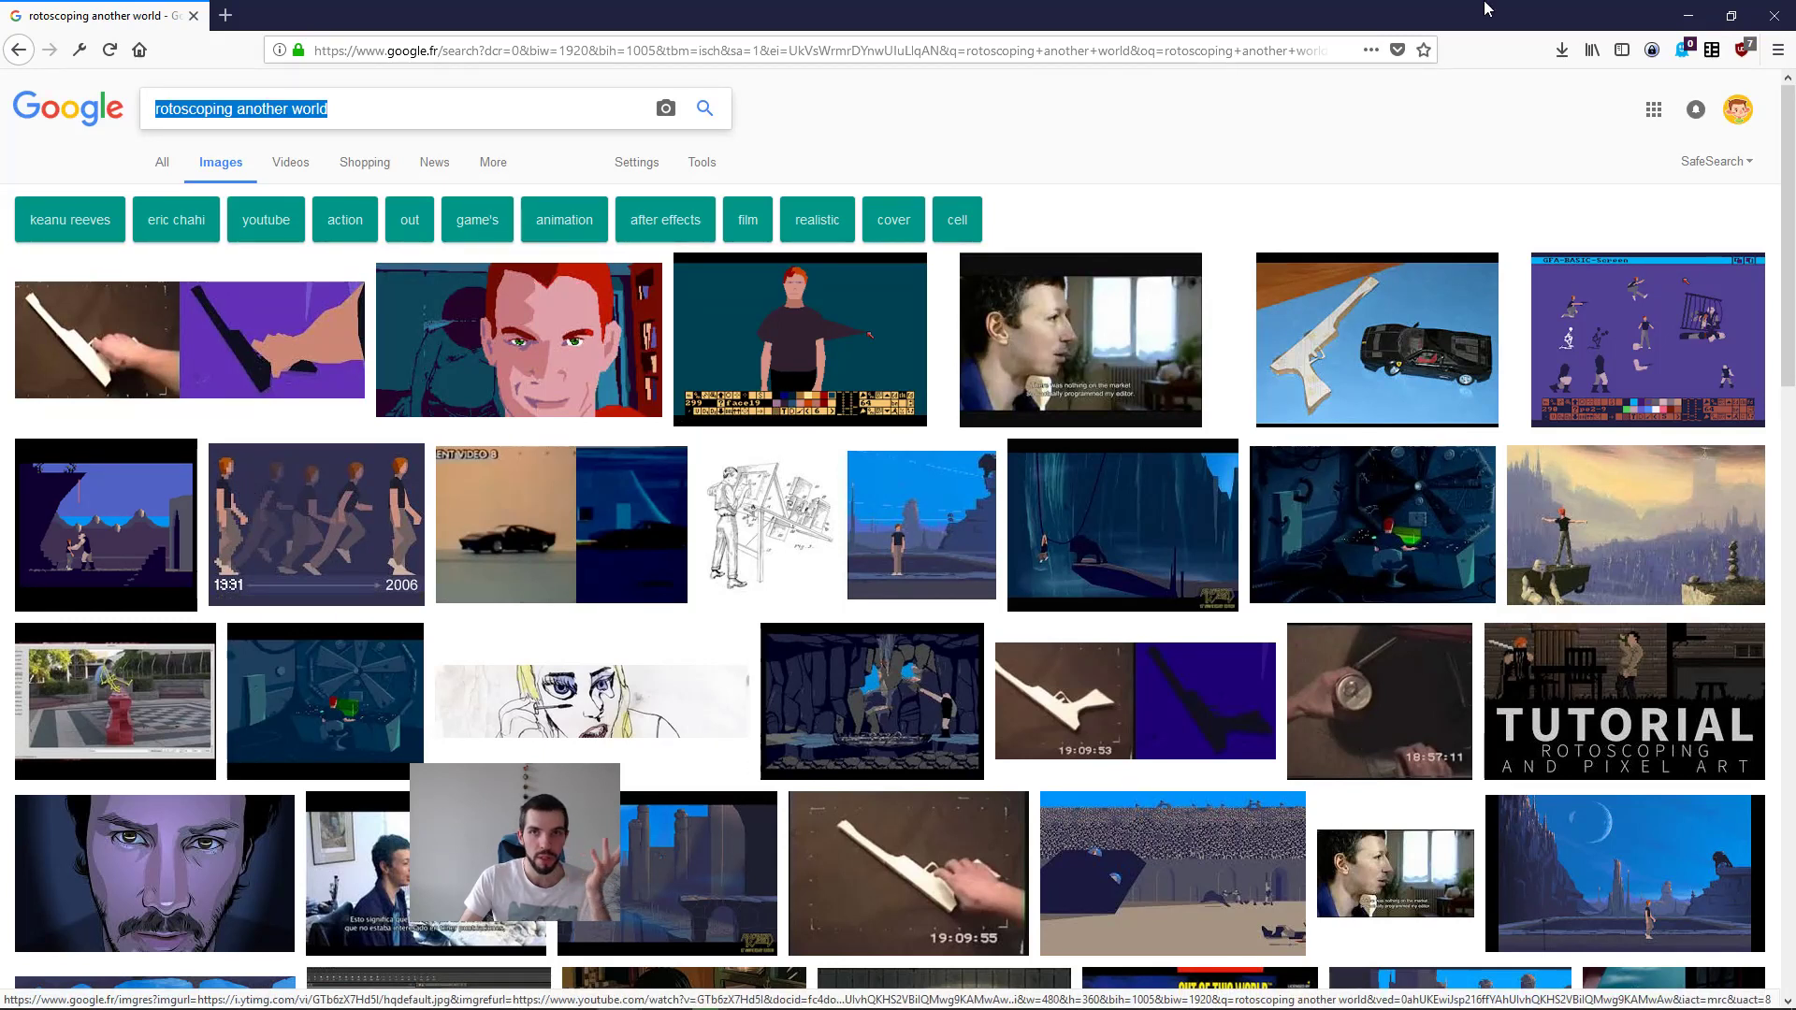
{"action": "left_click", "coordinate": [1728, 17]}
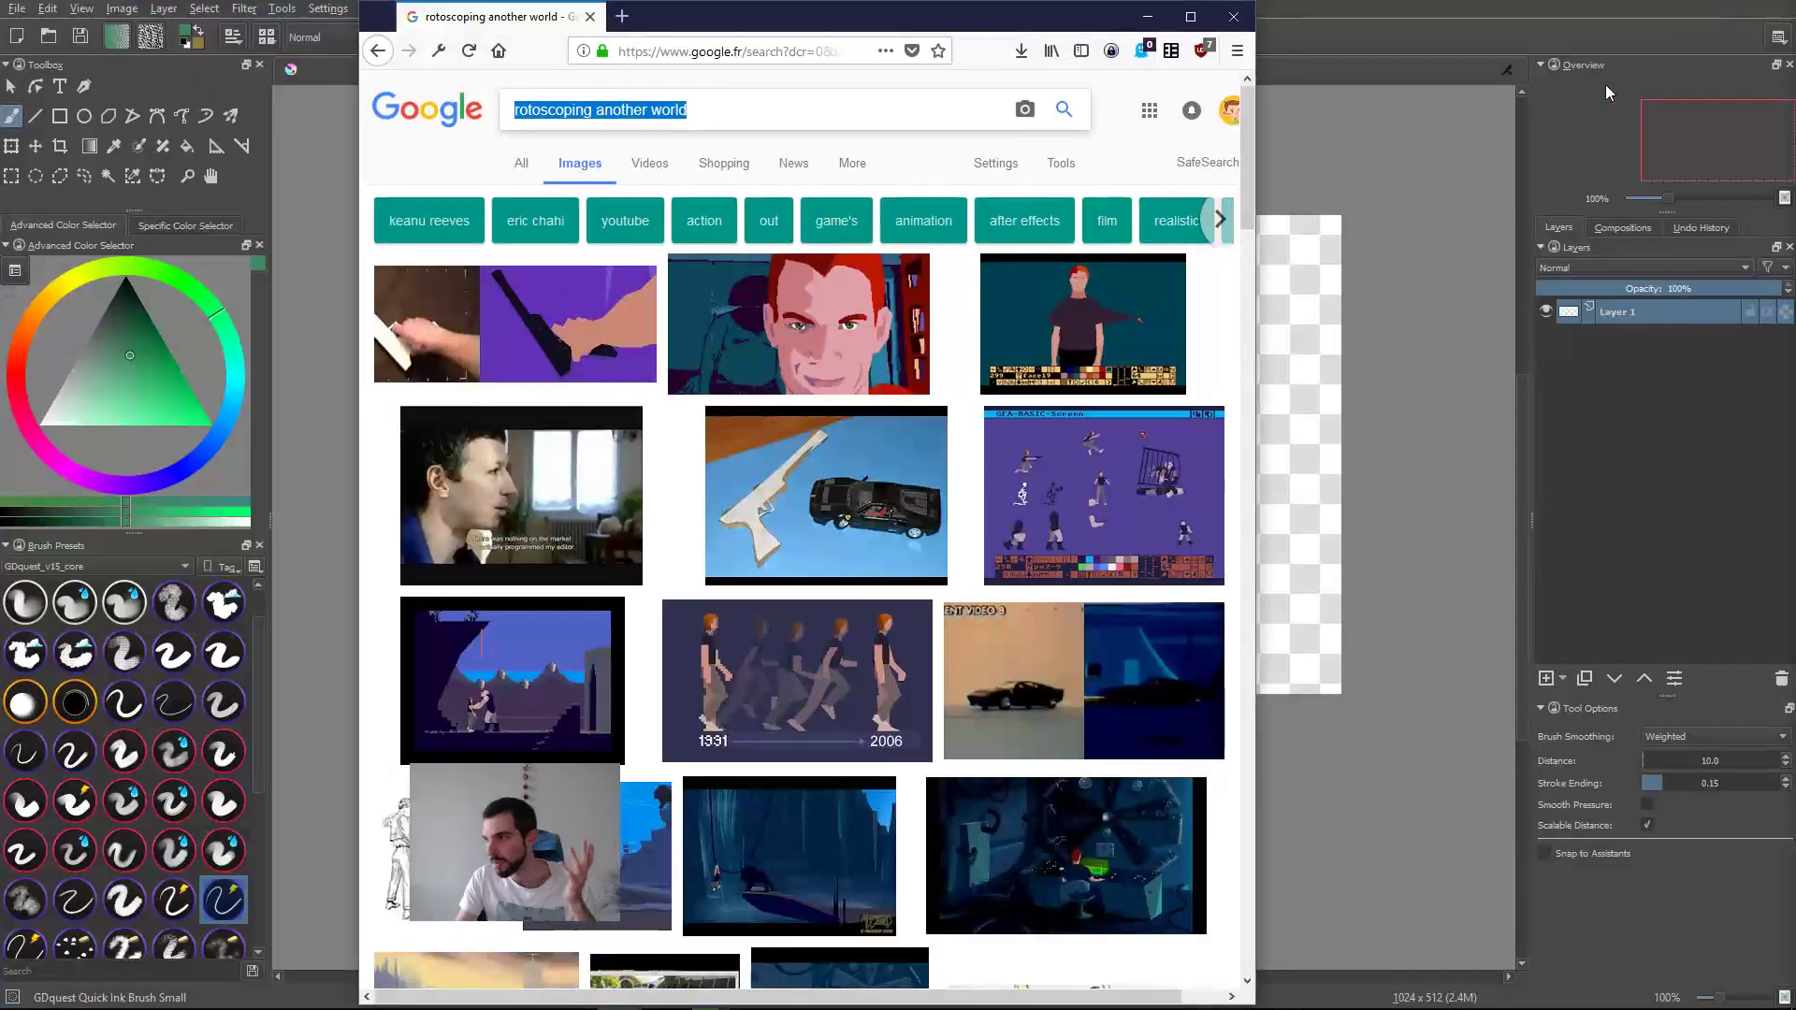
{"action": "left_click", "coordinate": [1531, 287]}
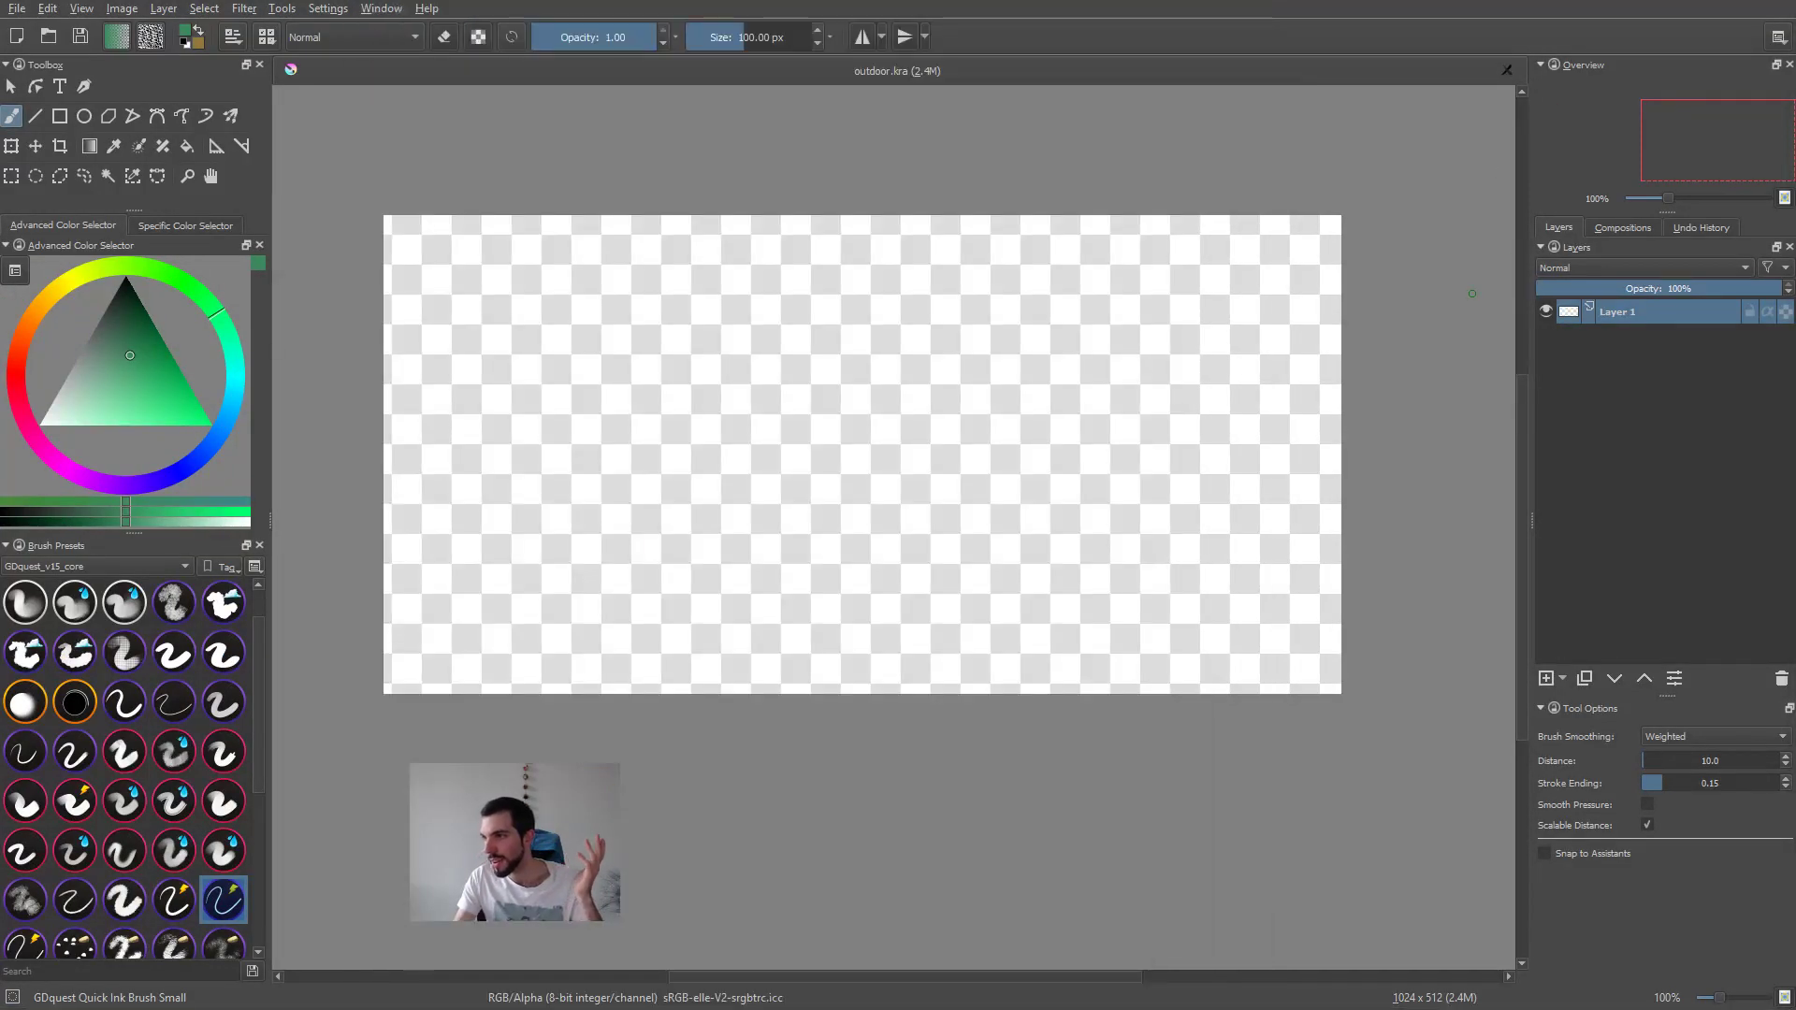
{"action": "middle_click_drag", "start_coordinate": [1040, 288], "coordinate": [1099, 300]}
{"action": "scroll", "coordinate": [1079, 321], "scroll_direction": "up", "scroll_amount": 1}
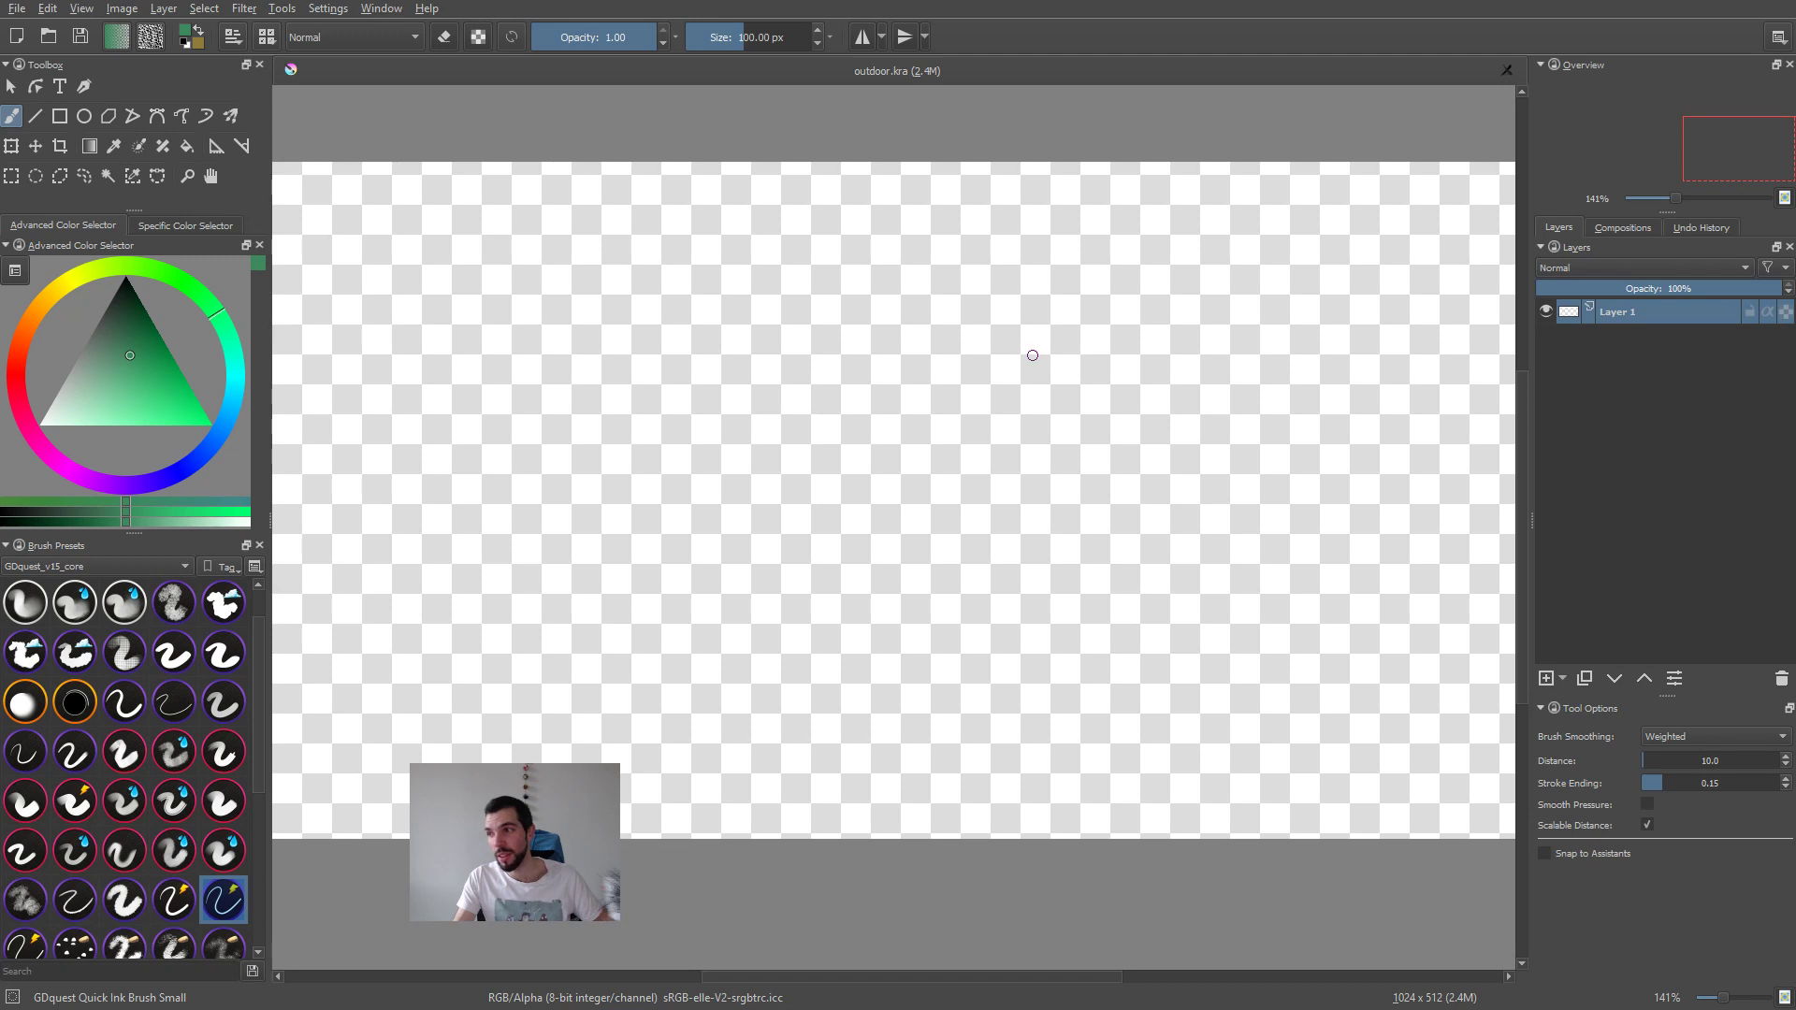
{"action": "key", "text": "1"}
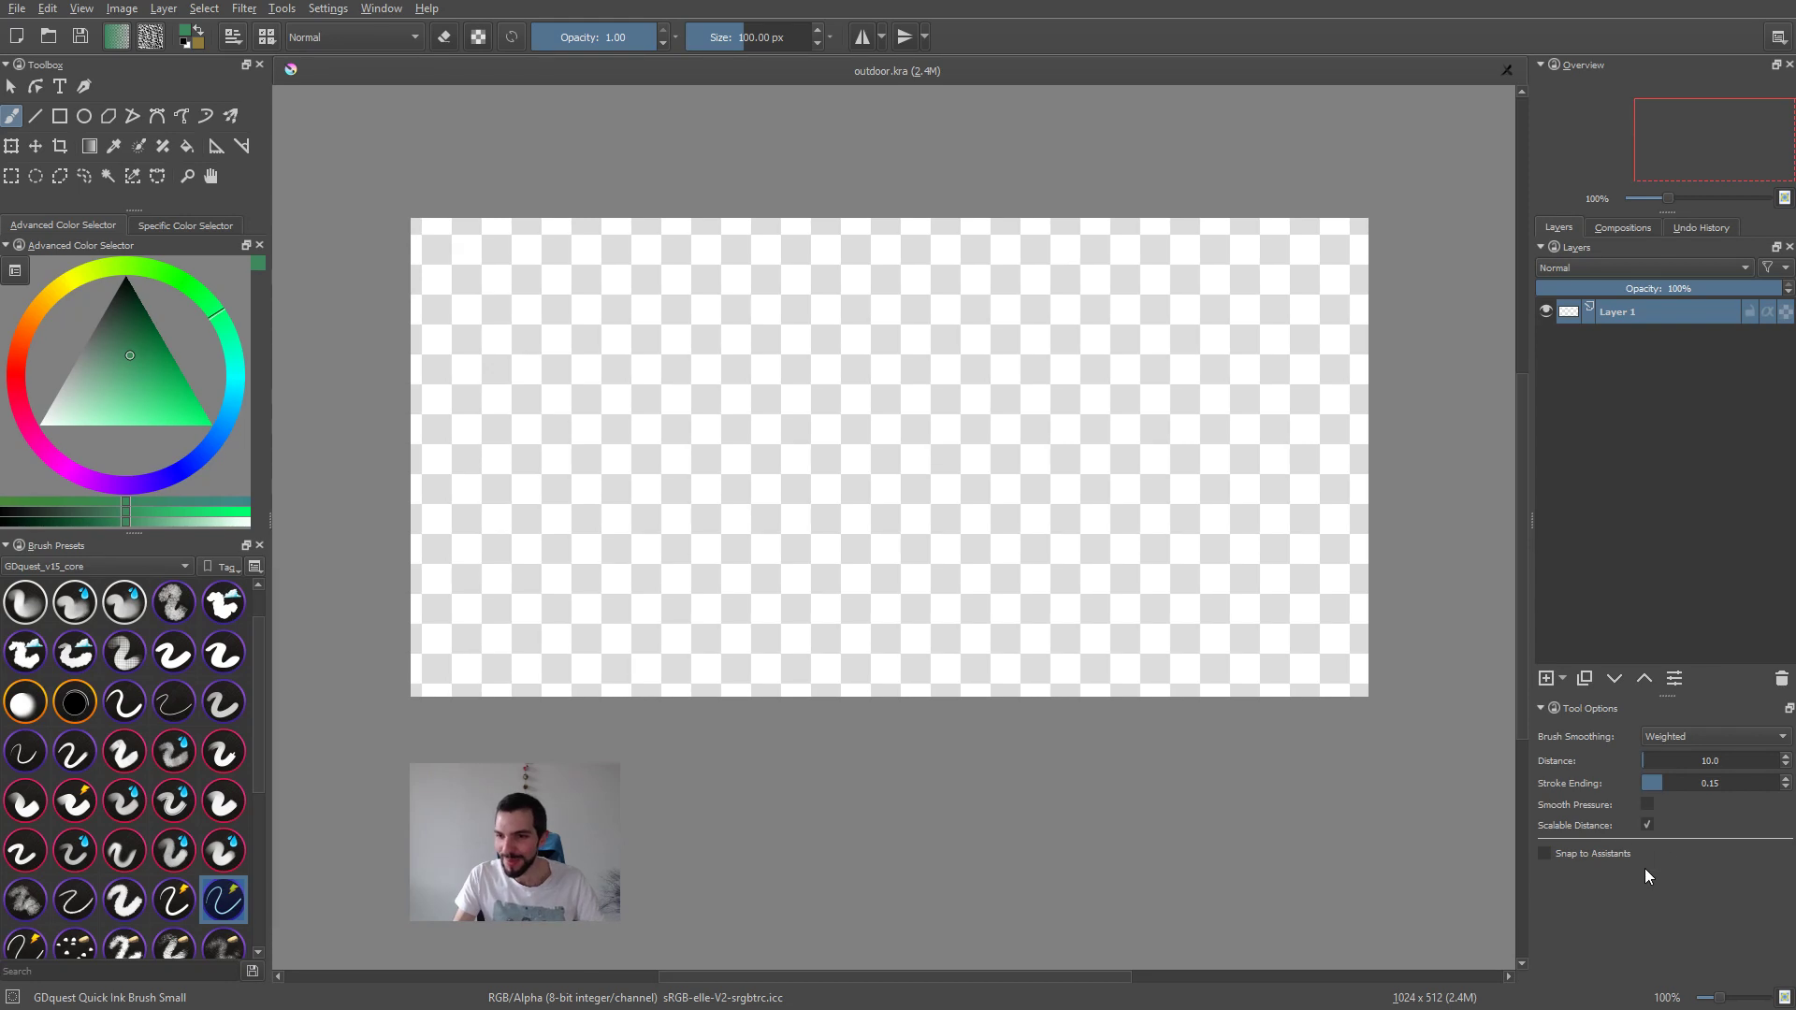
{"action": "middle_click_drag", "start_coordinate": [971, 615], "coordinate": [965, 642]}
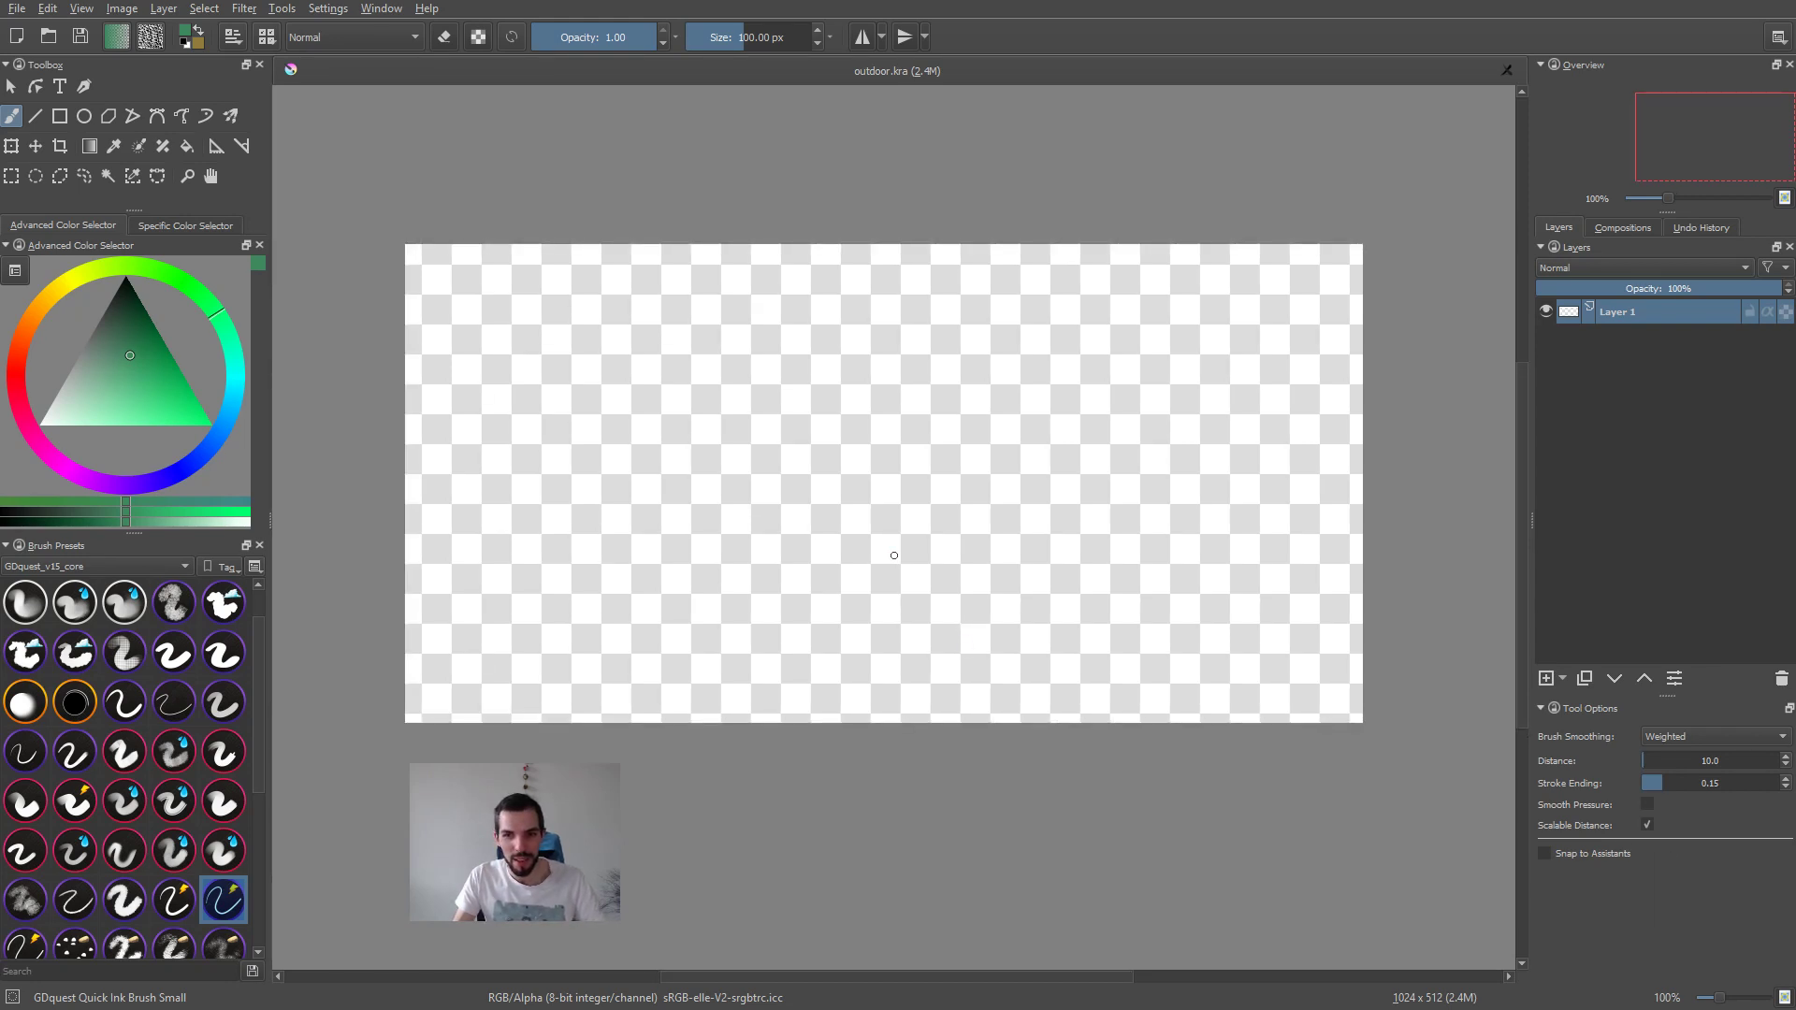
Step: Check the slice export dialog in Affinity Designer and copy the krita-demo folder path from the file manager
{"action": "key", "text": "super+1"}
{"action": "left_click", "coordinate": [613, 458]}
{"action": "key", "text": "alt+Tab"}
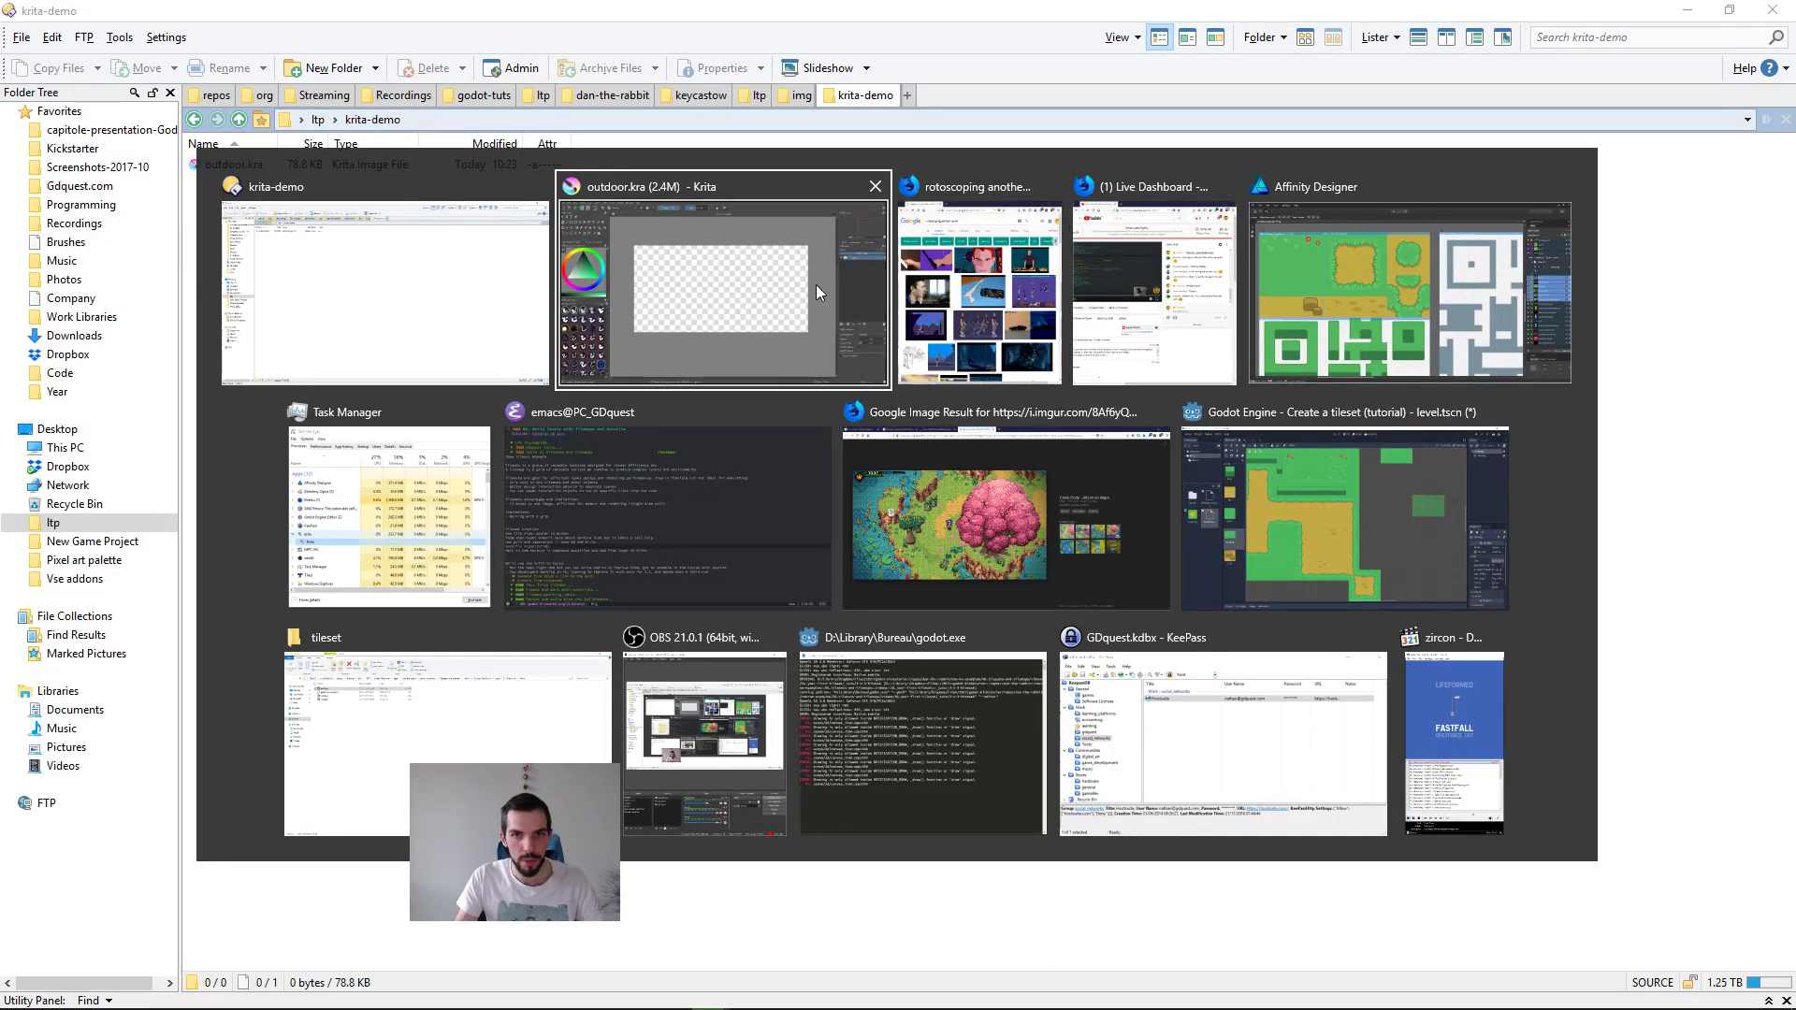
{"action": "left_click", "coordinate": [1288, 290]}
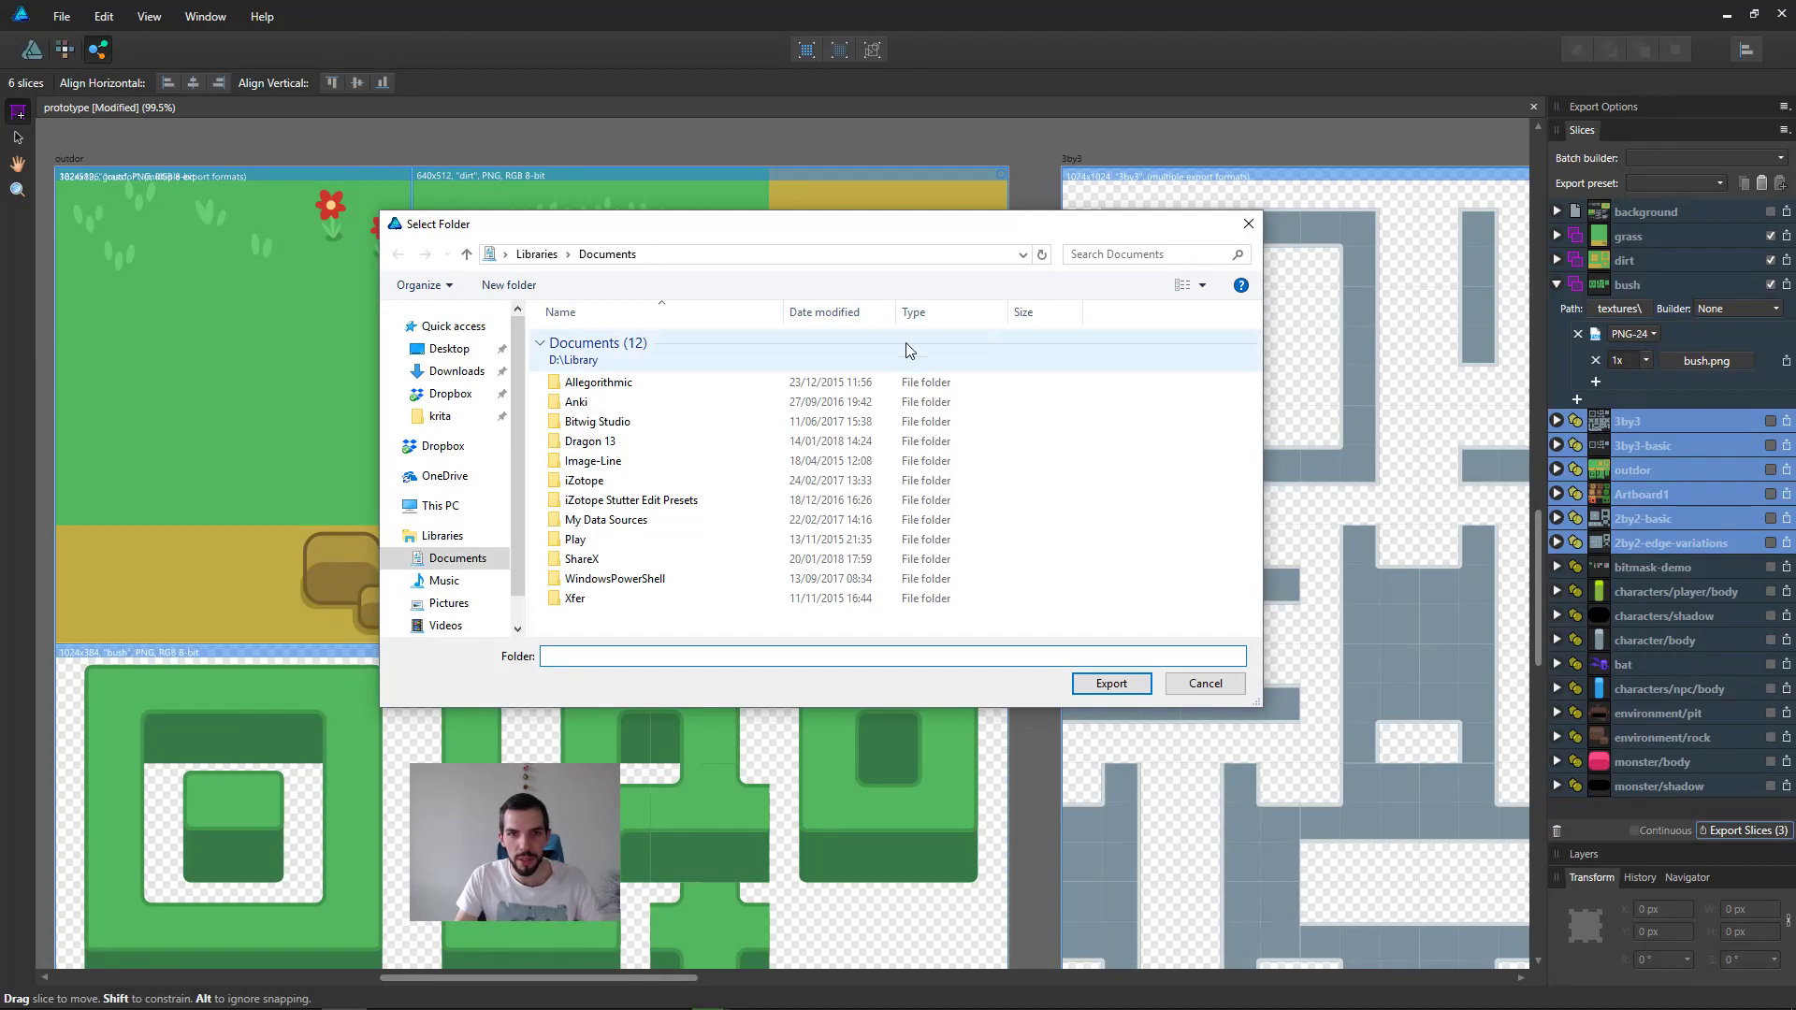
{"action": "key", "text": "alt+Tab"}
{"action": "left_click", "coordinate": [711, 276]}
{"action": "key", "text": "alt+d"}
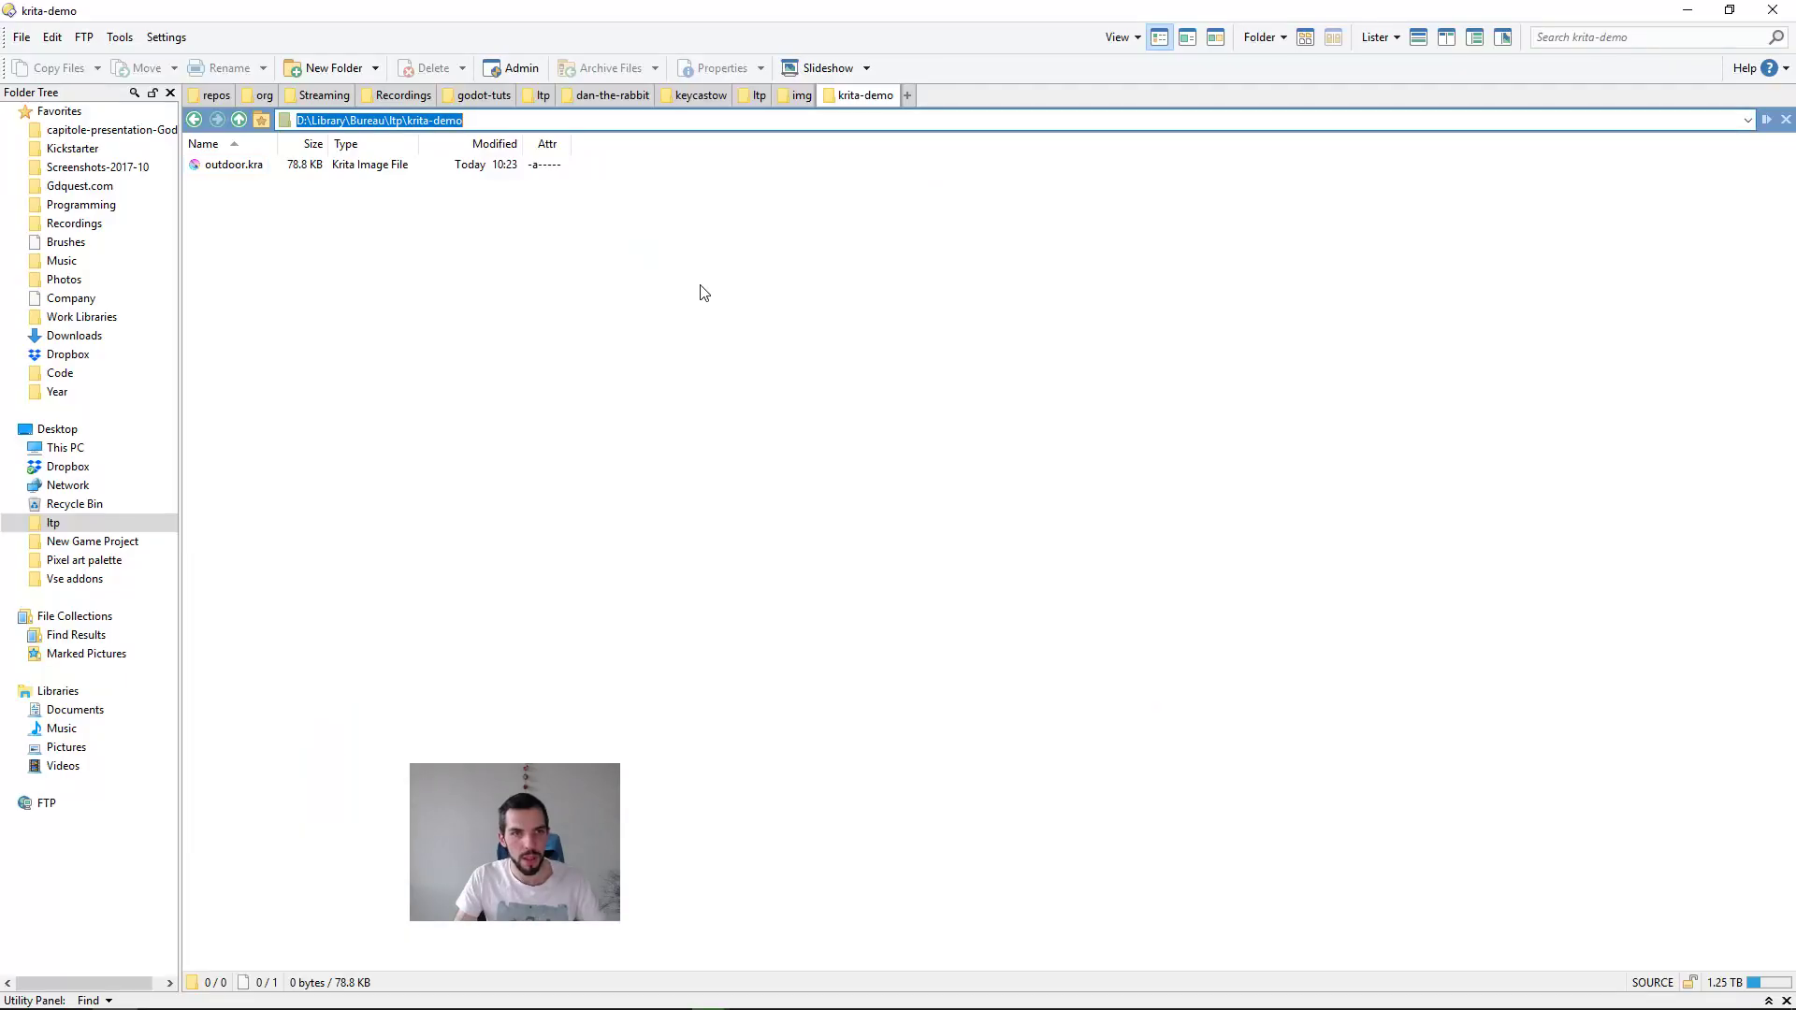
Step: Return to Affinity Designer, set krita-demo as the destination folder and export the grass, dirt and bush slices
{"action": "key", "text": "alt+Tab"}
{"action": "left_click", "coordinate": [1042, 479]}
{"action": "key", "text": "alt+d"}
{"action": "key", "text": "ctrl+v"}
{"action": "key", "text": "Return"}
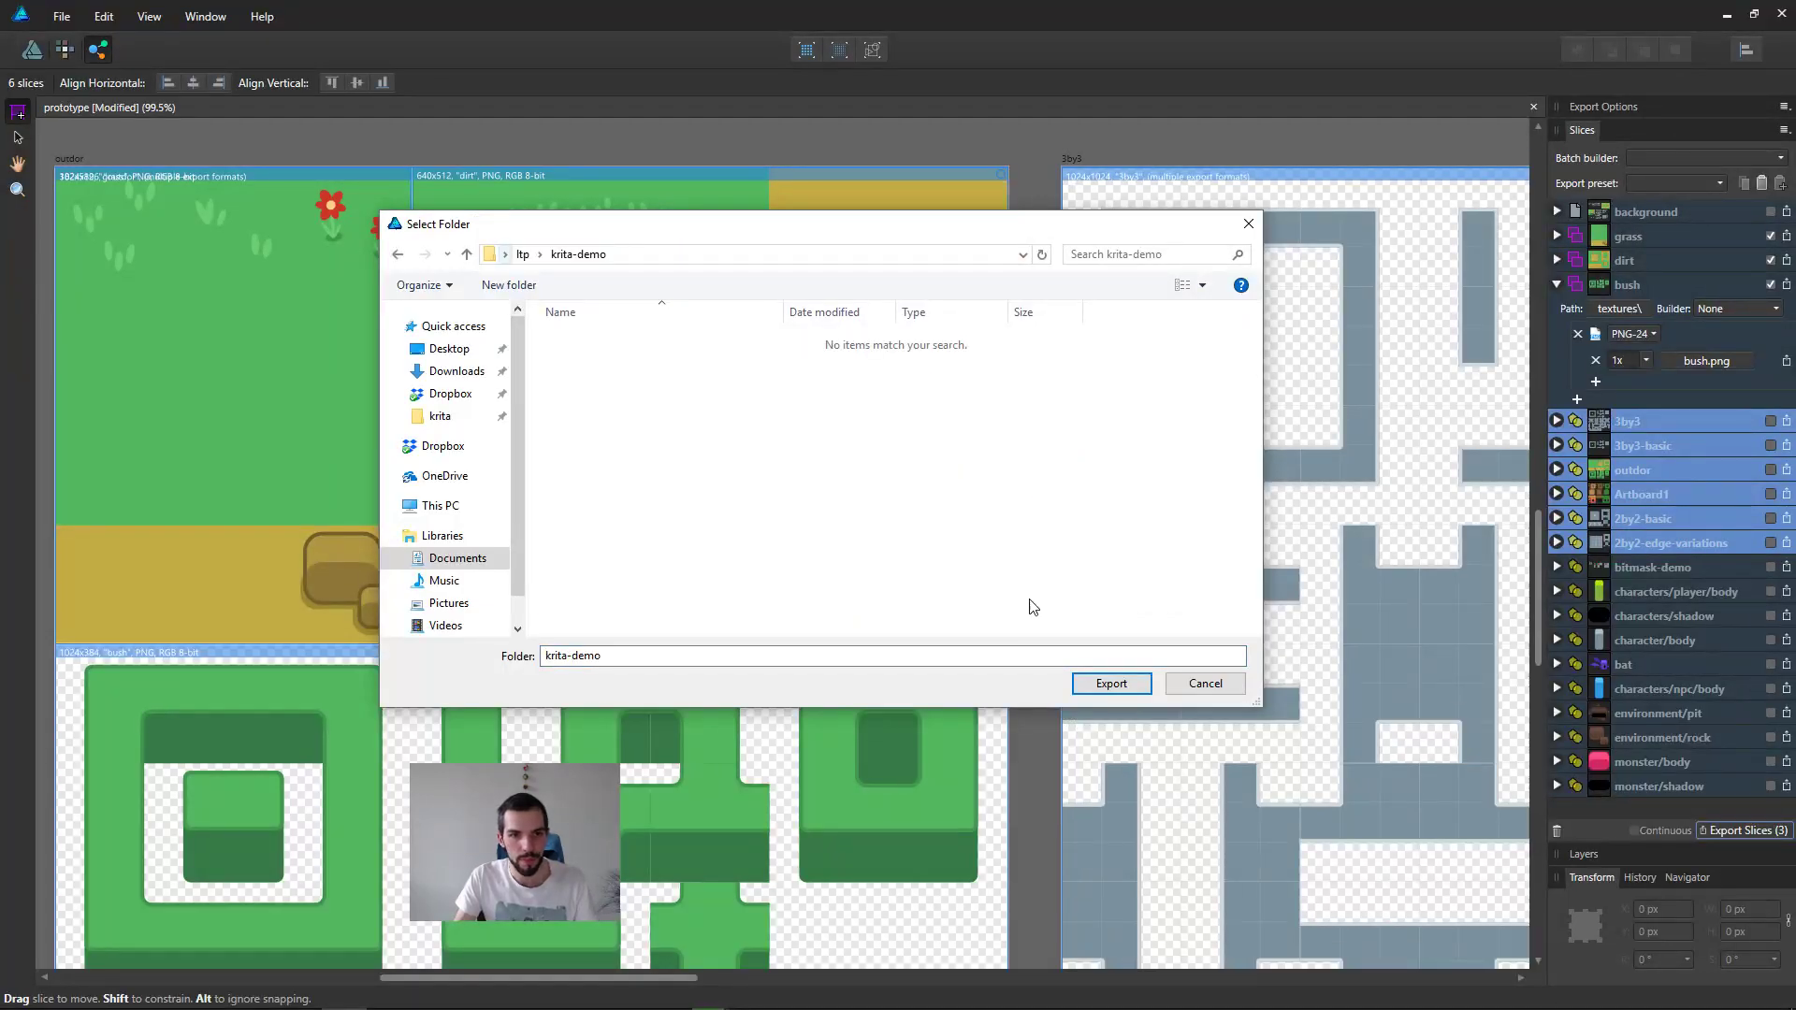
{"action": "left_click", "coordinate": [1097, 681]}
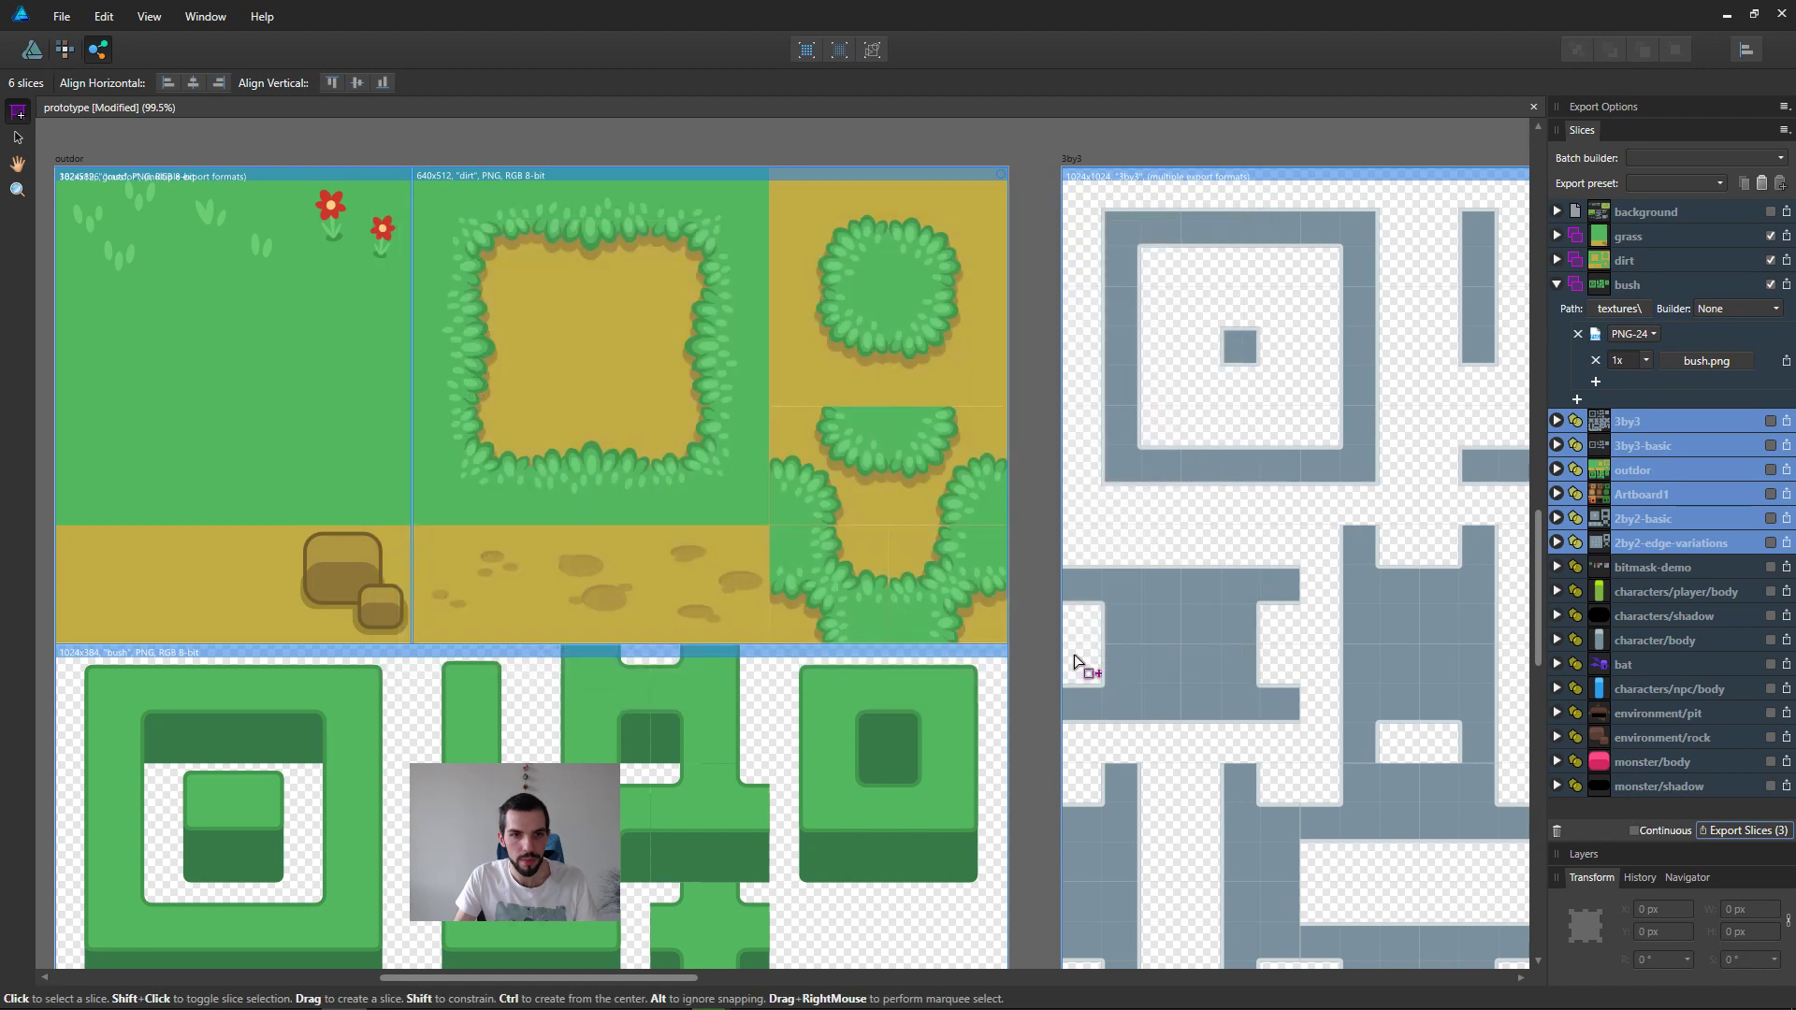
Step: Open the textures folder in the file manager, show its contents as thumbnails and check the exported images
{"action": "key", "text": "alt+Tab"}
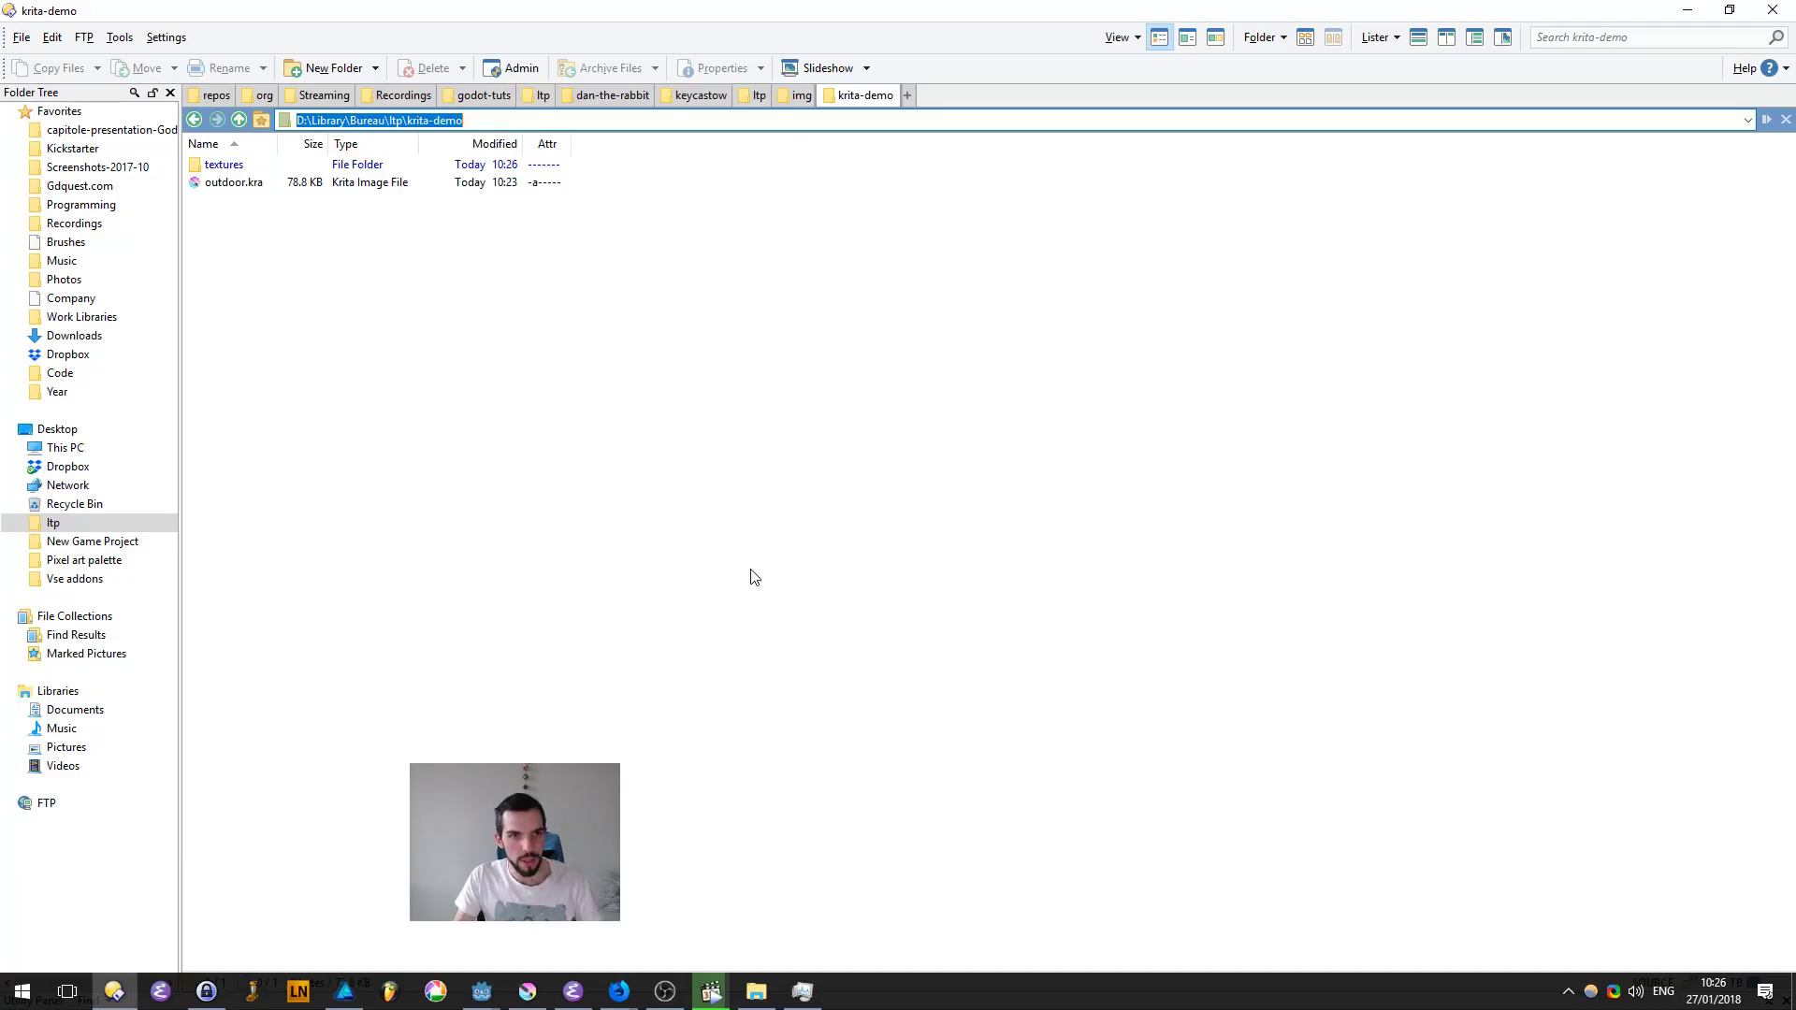
{"action": "double_click", "coordinate": [225, 165]}
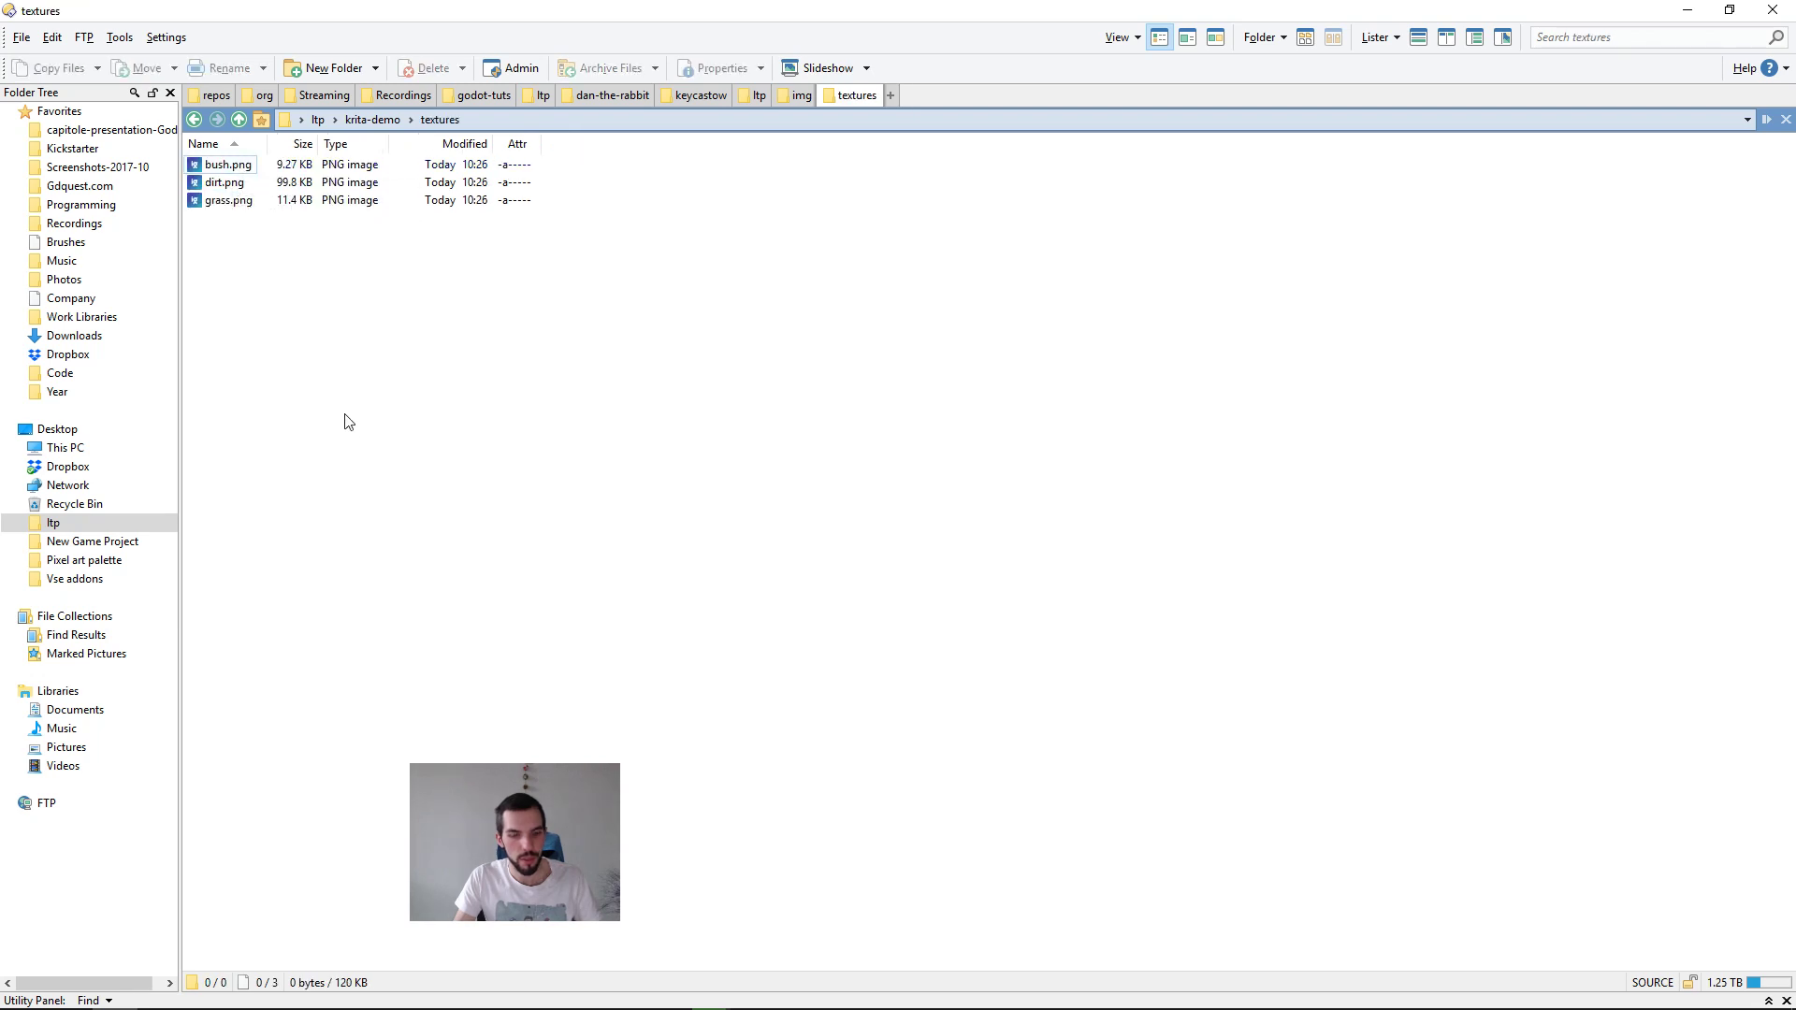
{"action": "key", "text": "ctrl+6"}
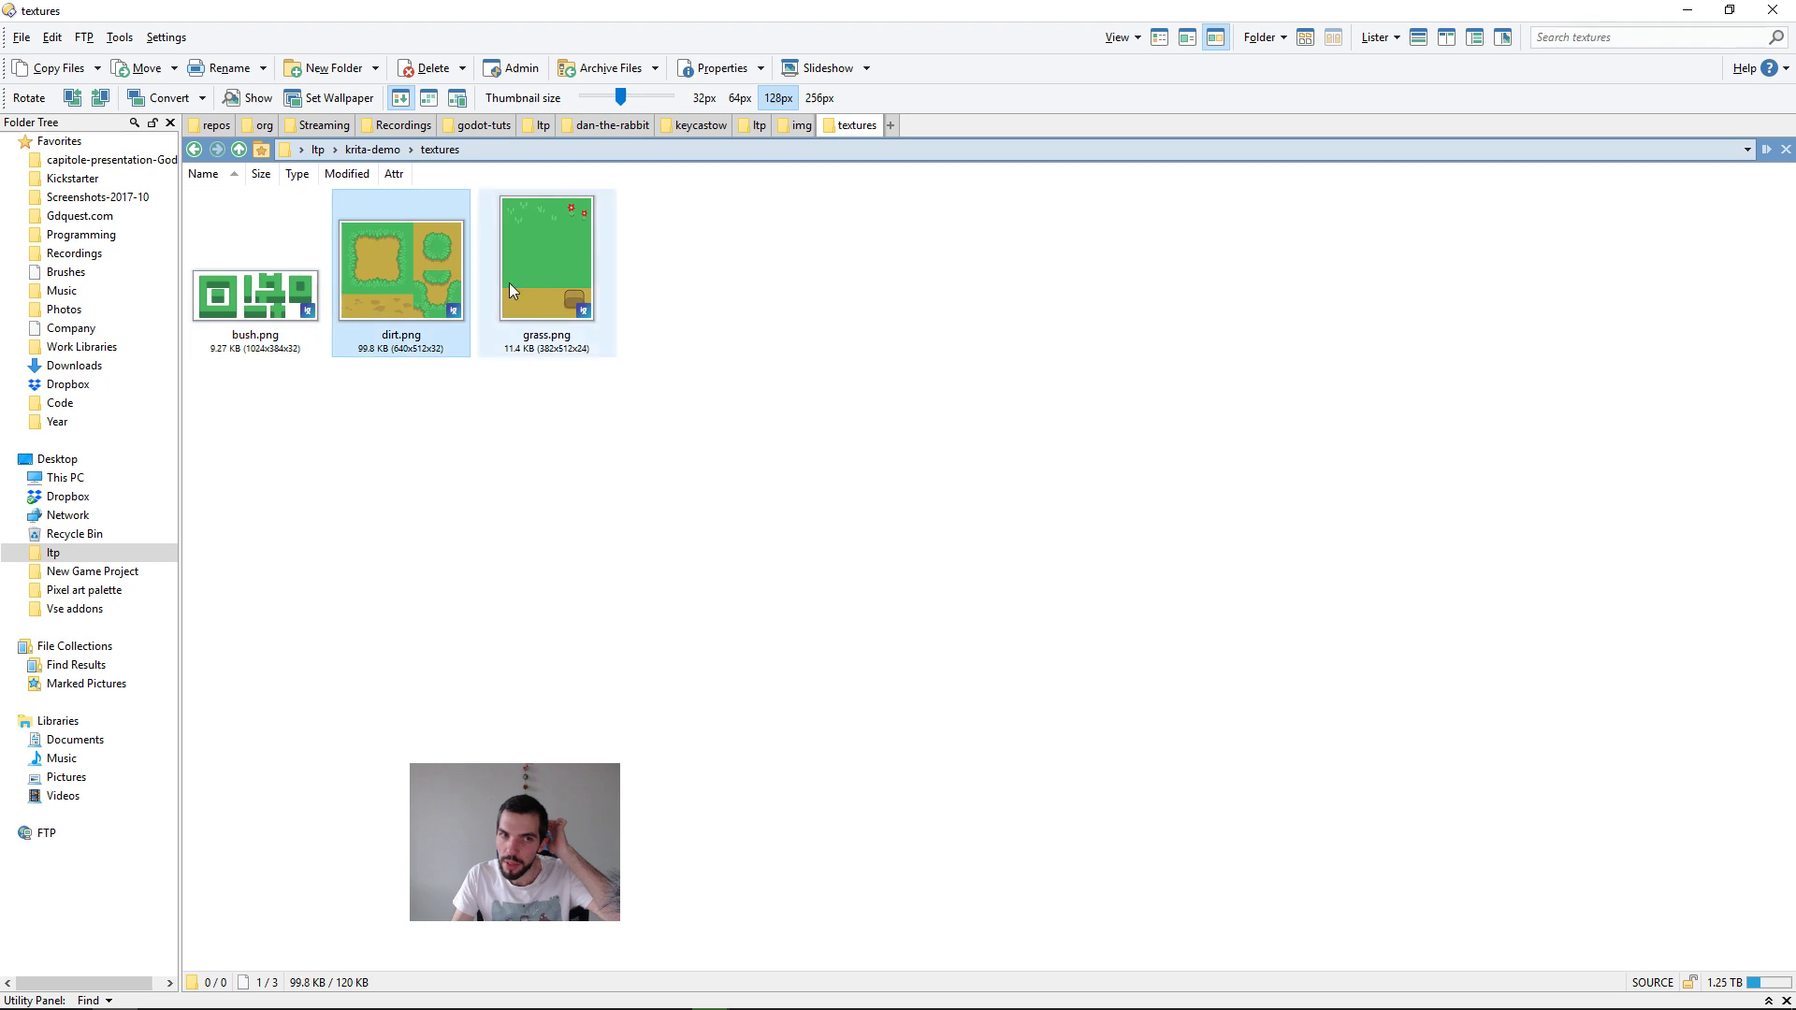
{"action": "key", "text": "alt+Tab"}
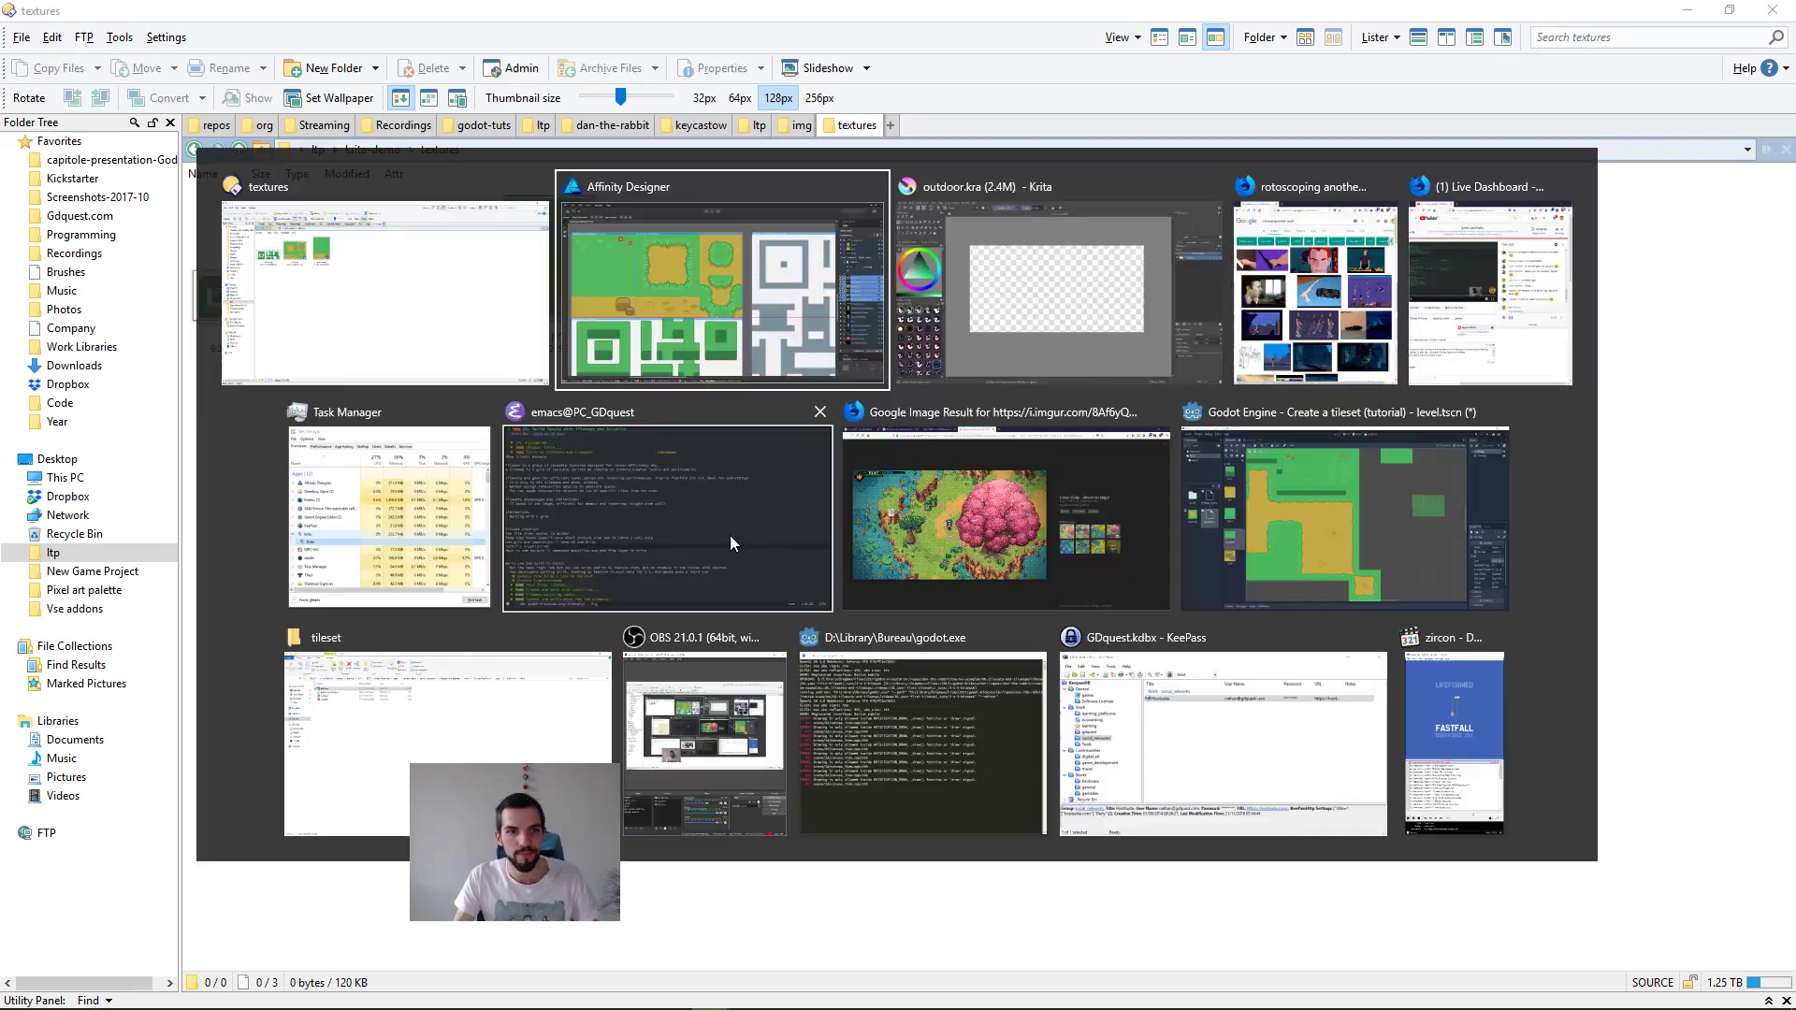
{"action": "left_click", "coordinate": [405, 337]}
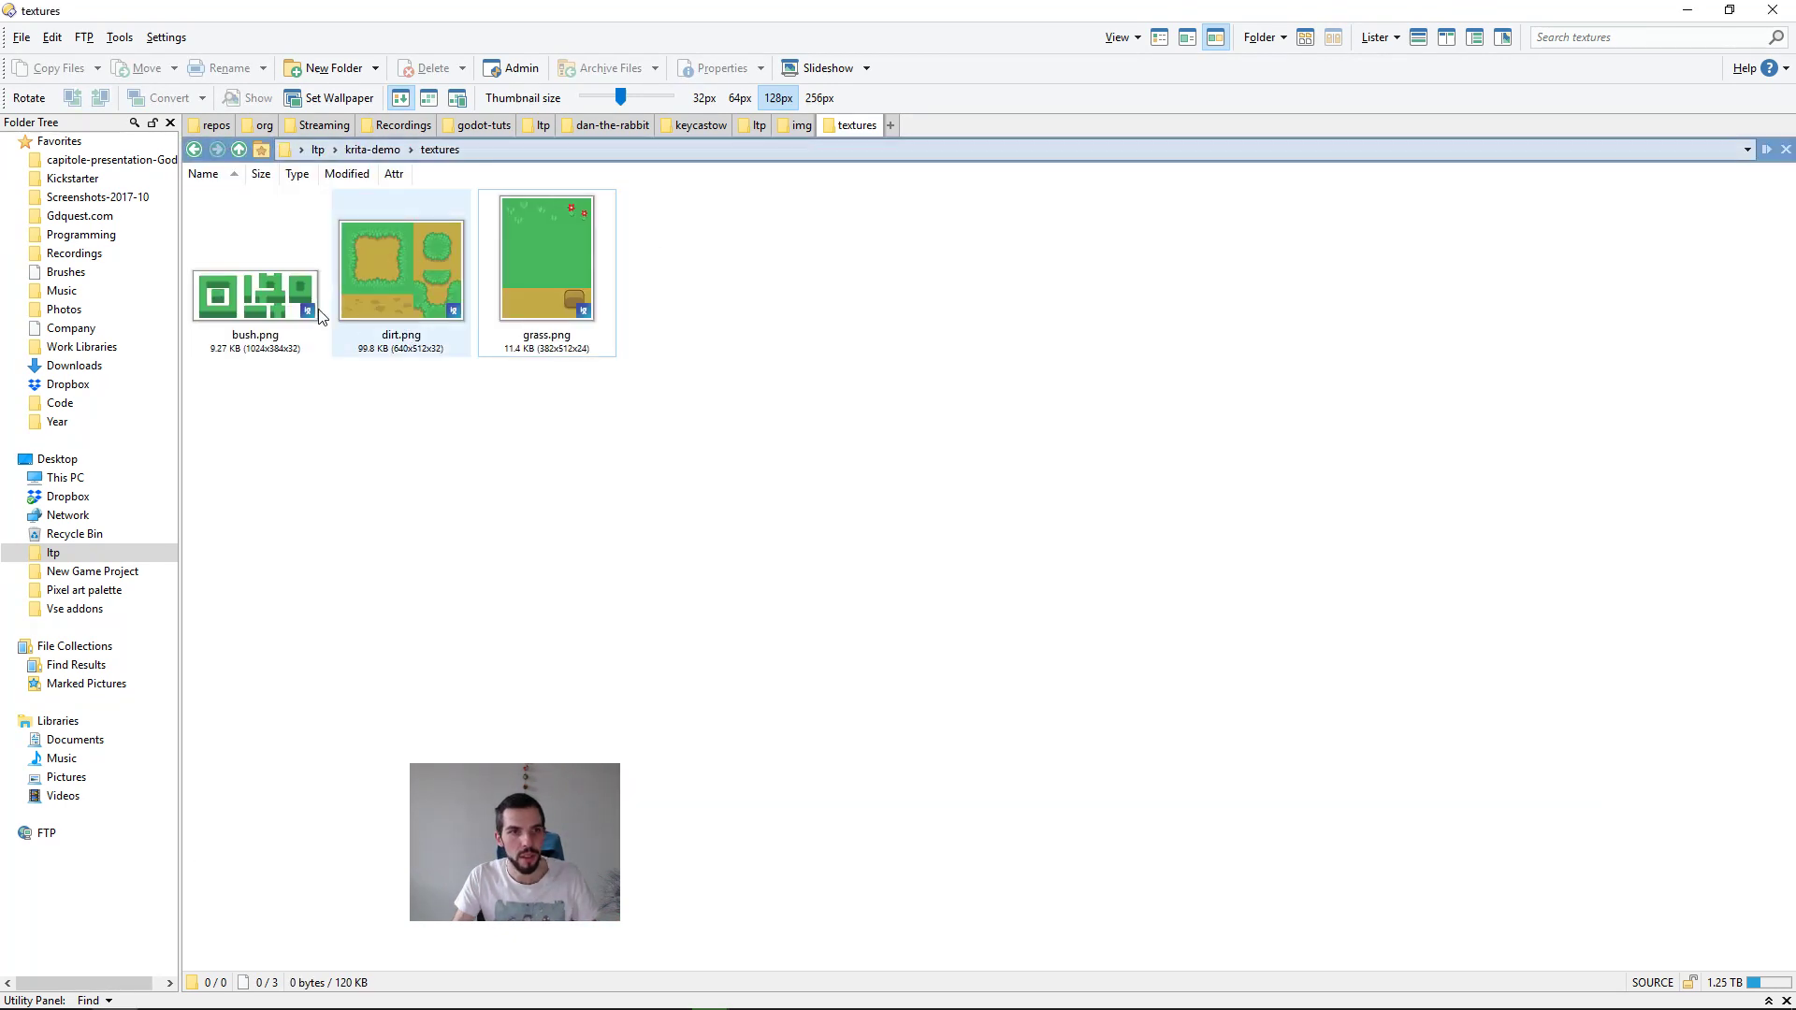
{"action": "left_click", "coordinate": [357, 268]}
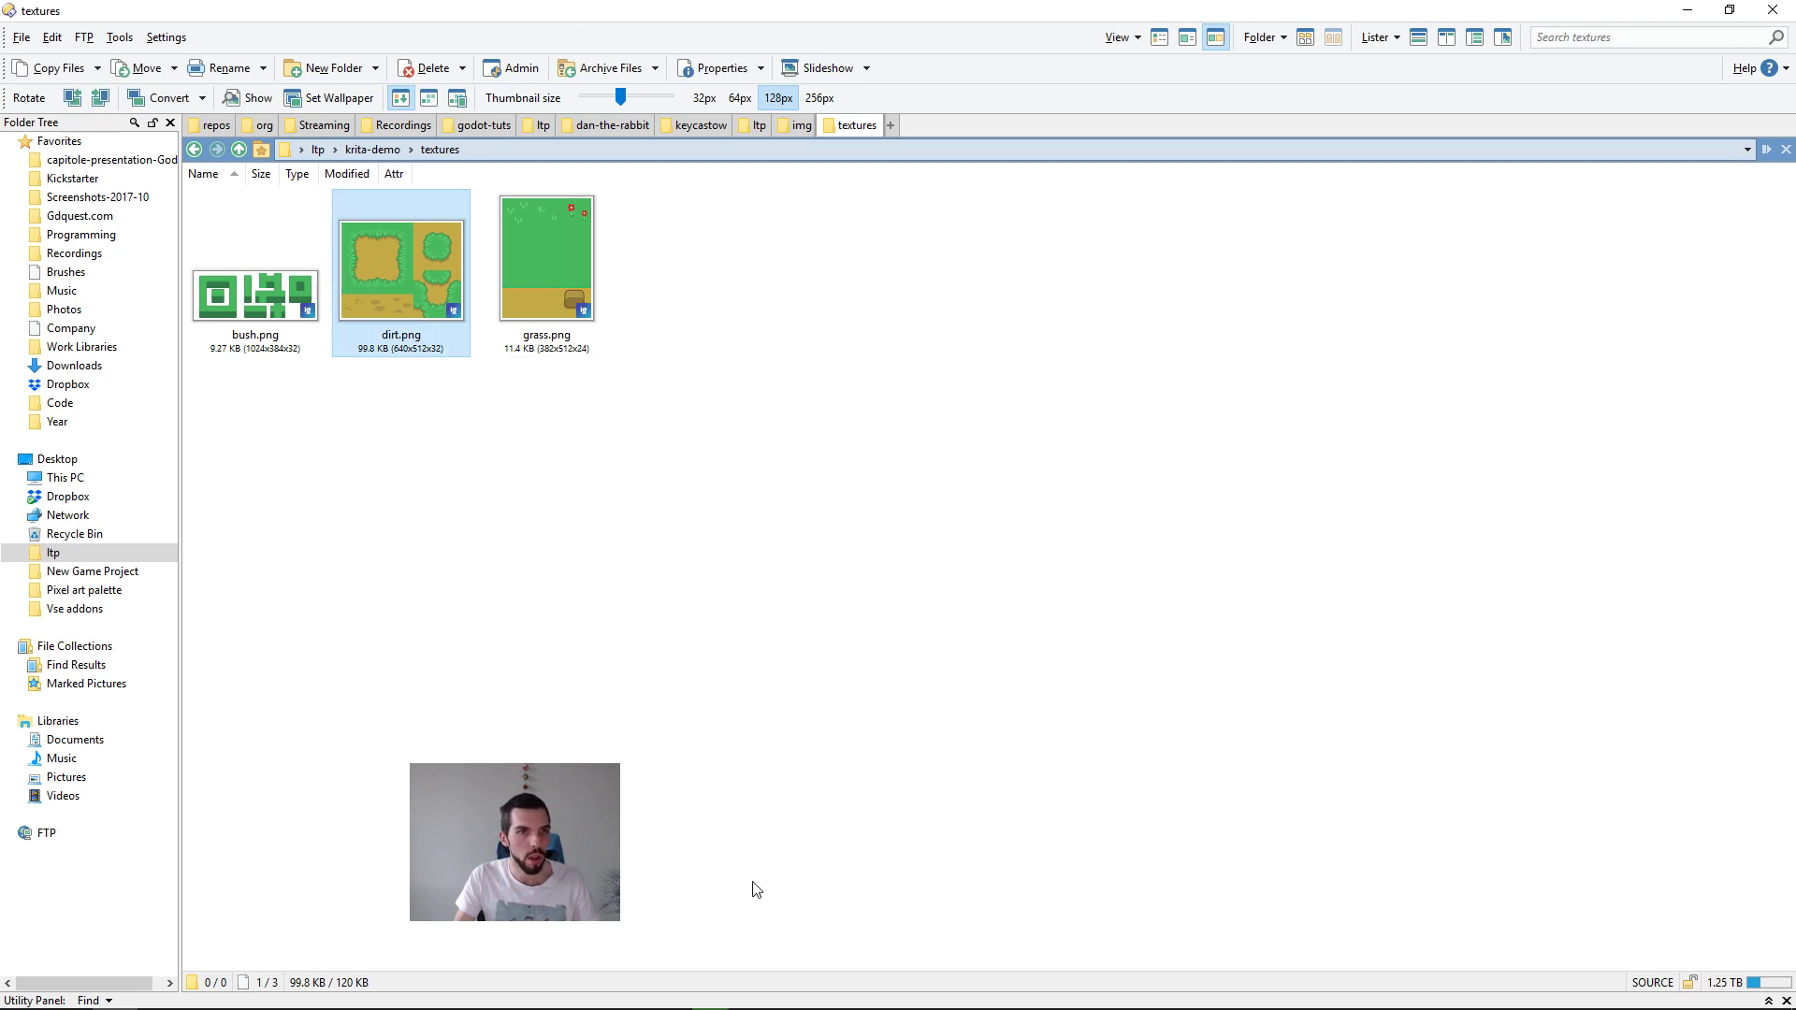
Step: Return to Affinity Designer, look over all the artboards and save the prototype document
{"action": "key", "text": "alt+Tab"}
{"action": "left_click", "coordinate": [784, 332]}
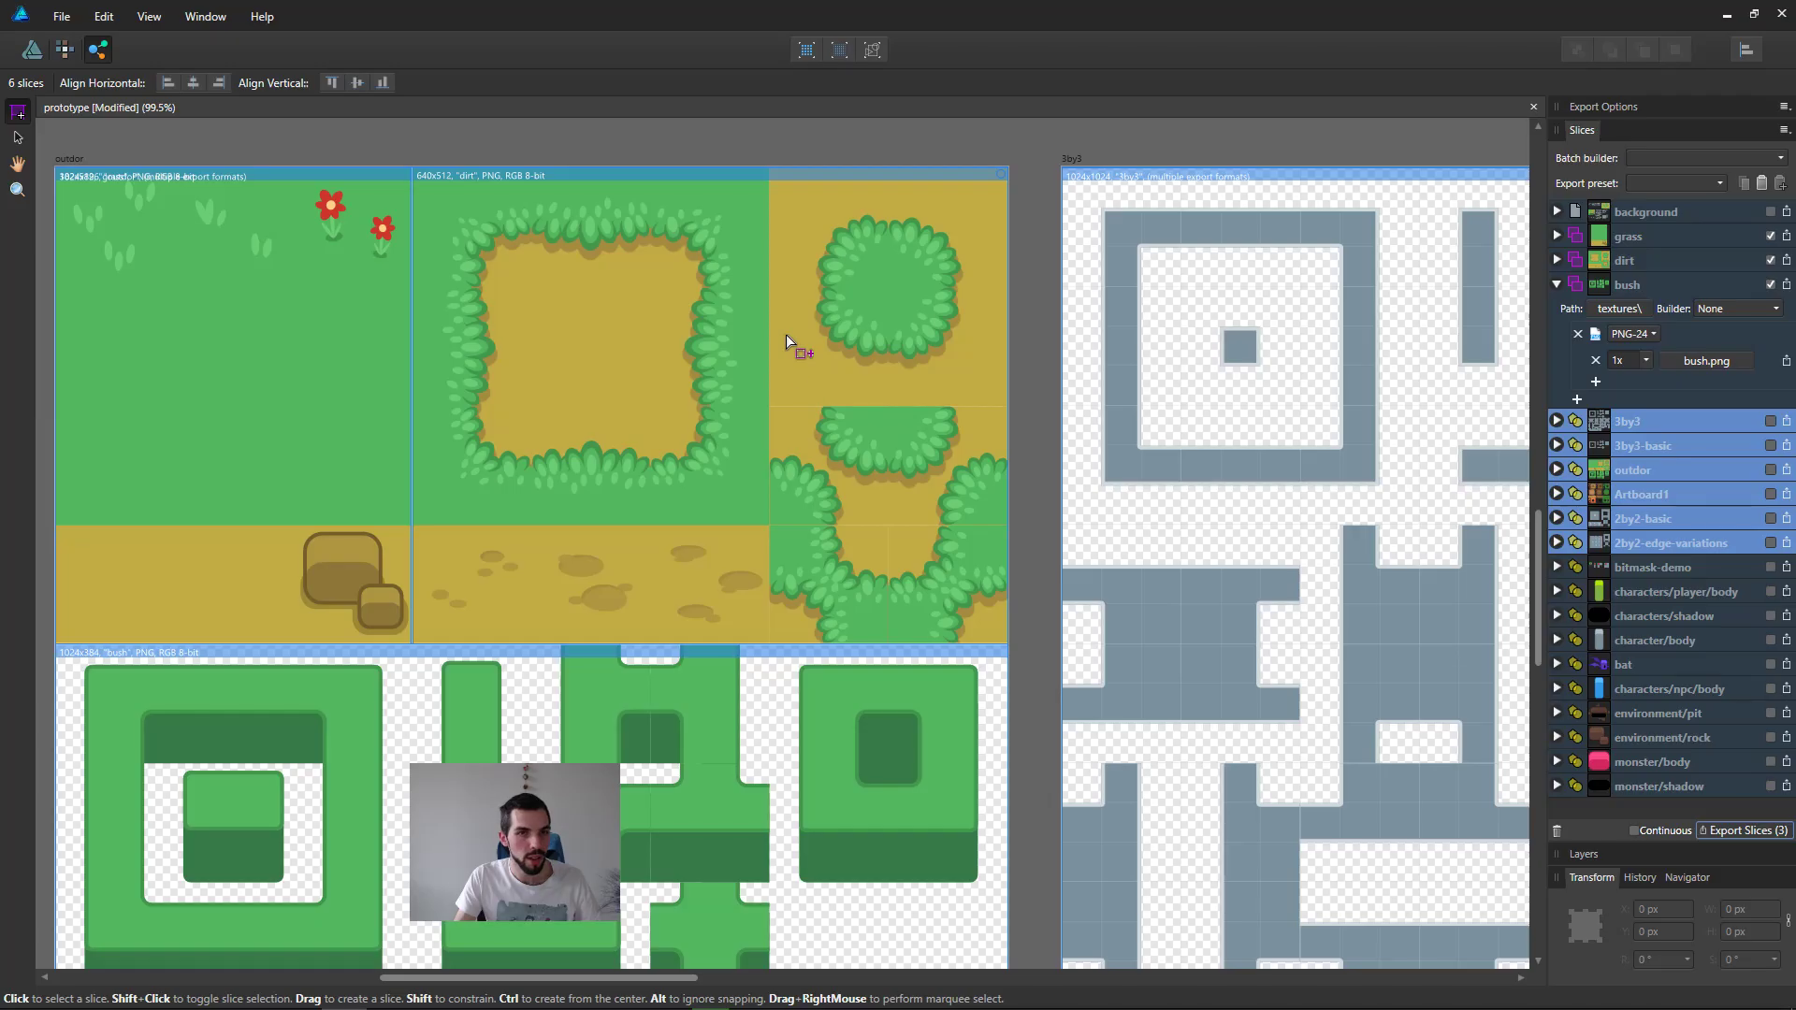
{"action": "scroll", "coordinate": [857, 430], "scroll_direction": "down", "scroll_amount": 6, "text": "ctrl"}
{"action": "middle_click_drag", "start_coordinate": [1060, 488], "coordinate": [956, 633]}
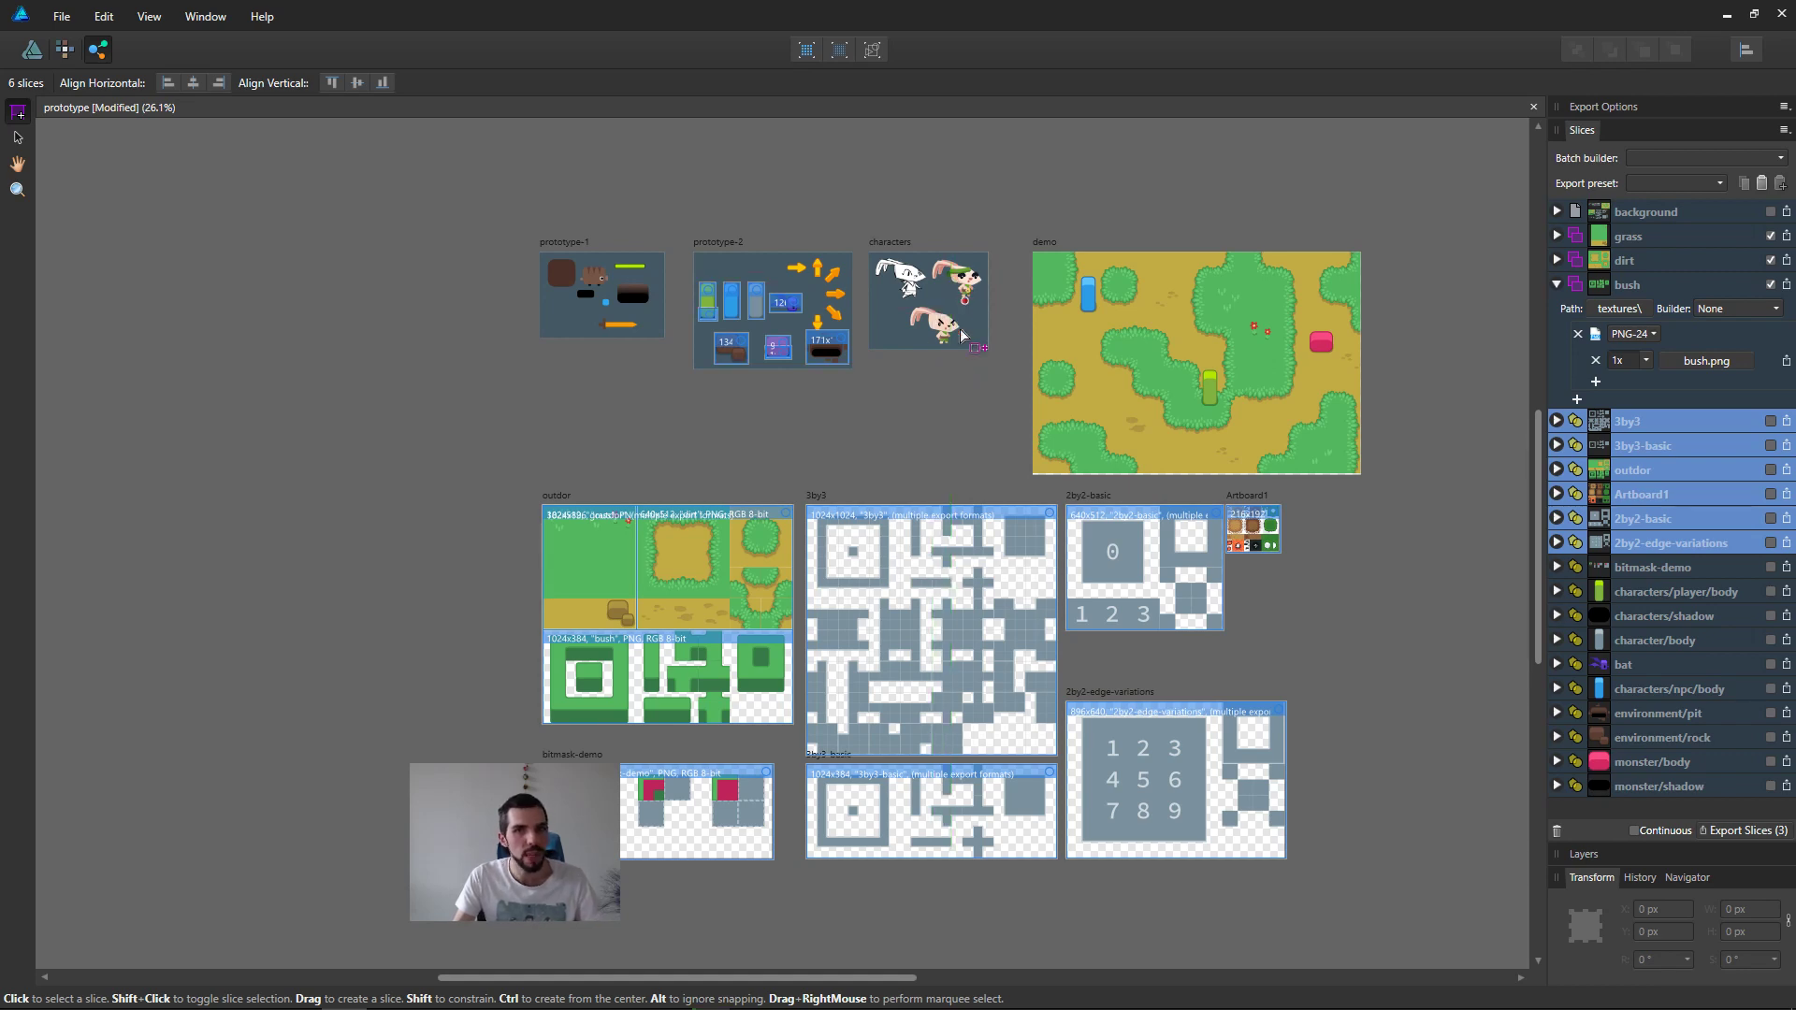
{"action": "scroll", "coordinate": [950, 403], "scroll_direction": "up", "scroll_amount": 3}
{"action": "middle_click_drag", "start_coordinate": [949, 407], "coordinate": [894, 351]}
{"action": "scroll", "coordinate": [905, 398], "scroll_direction": "down", "scroll_amount": 3}
{"action": "scroll", "coordinate": [942, 436], "scroll_direction": "up", "scroll_amount": 2}
{"action": "key", "text": "ctrl+s"}
Step: Switch to Krita, start a new file layer in the outdoor document and insert the copied path of bush.png
{"action": "key", "text": "alt+Tab"}
{"action": "left_click", "coordinate": [1069, 244]}
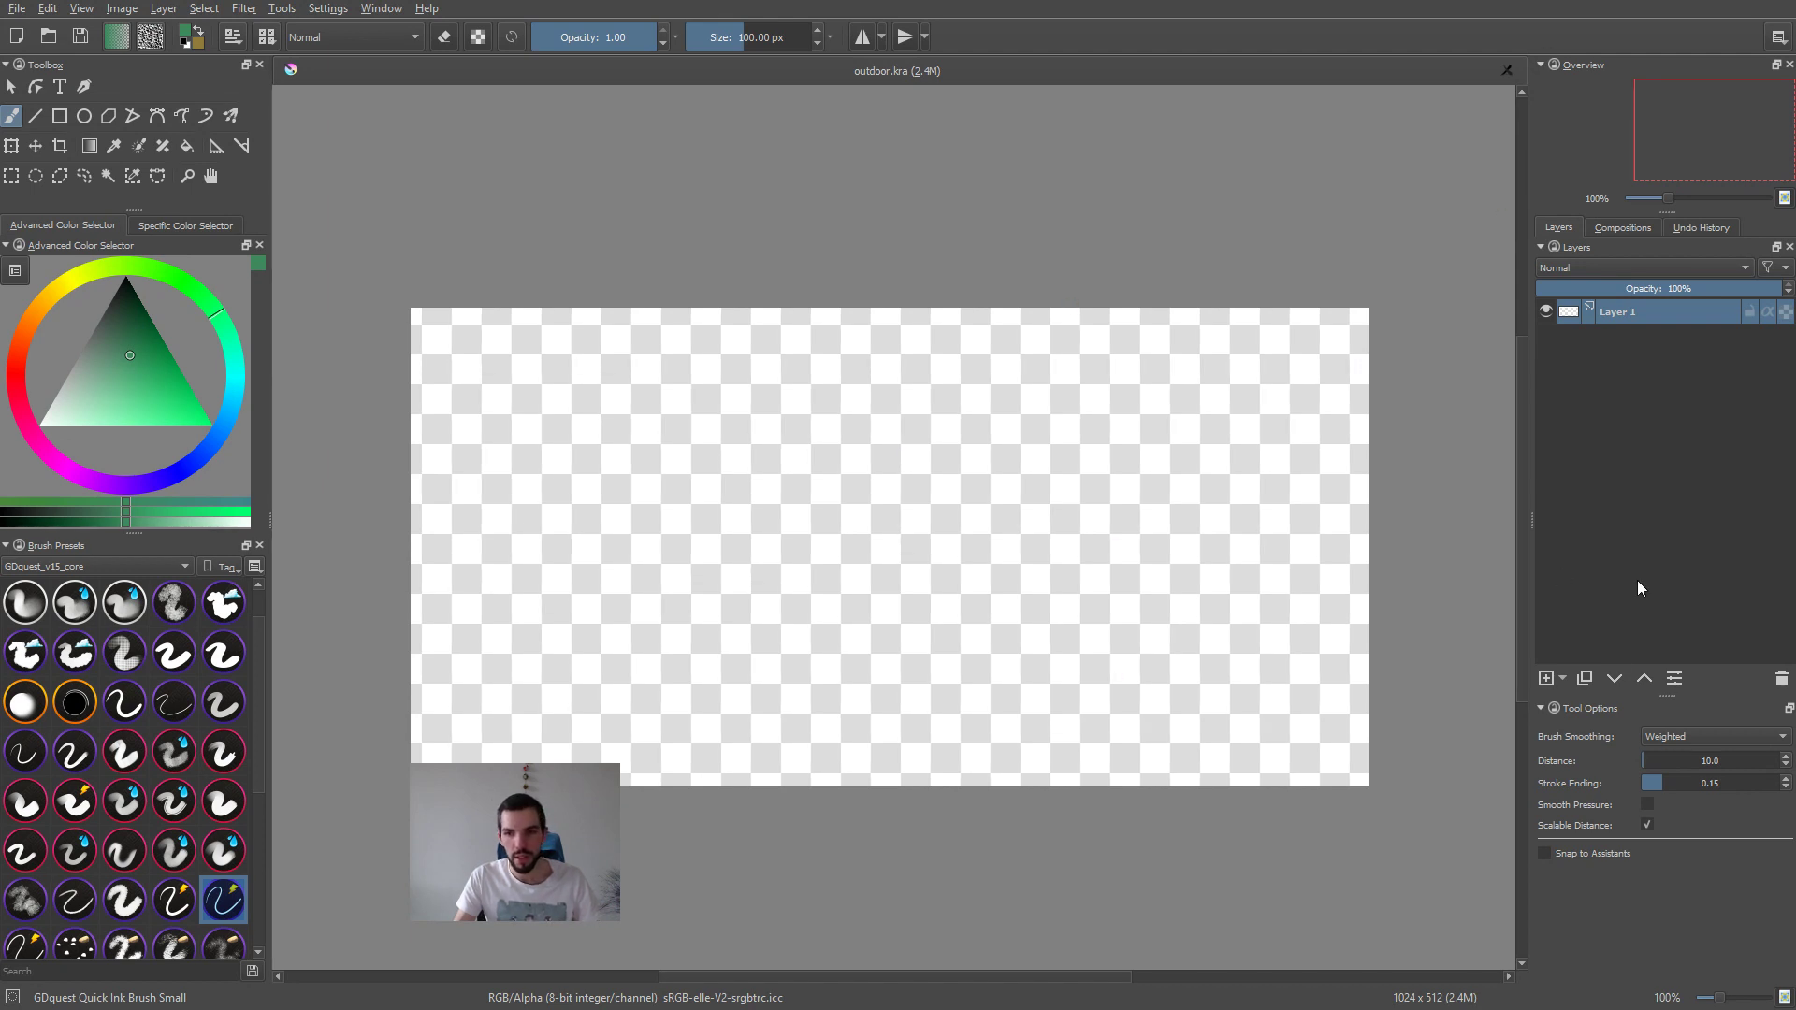
{"action": "left_click", "coordinate": [1563, 679]}
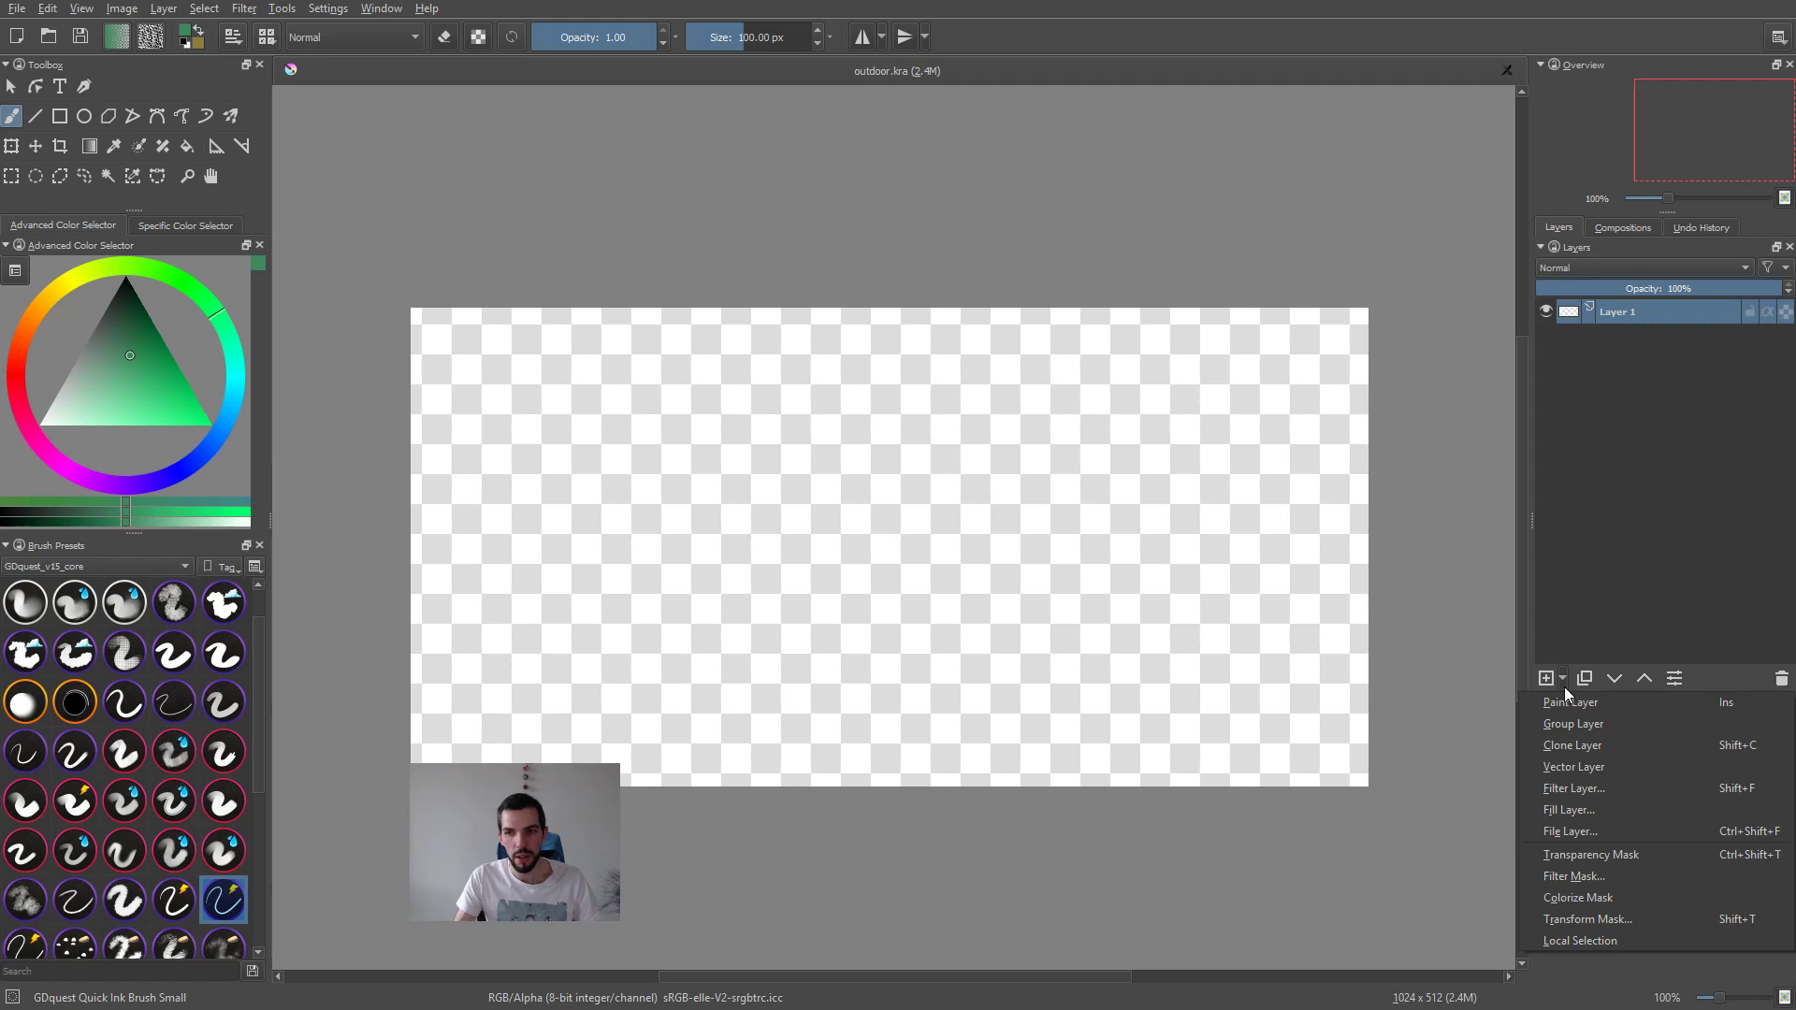
{"action": "left_click", "coordinate": [1583, 830]}
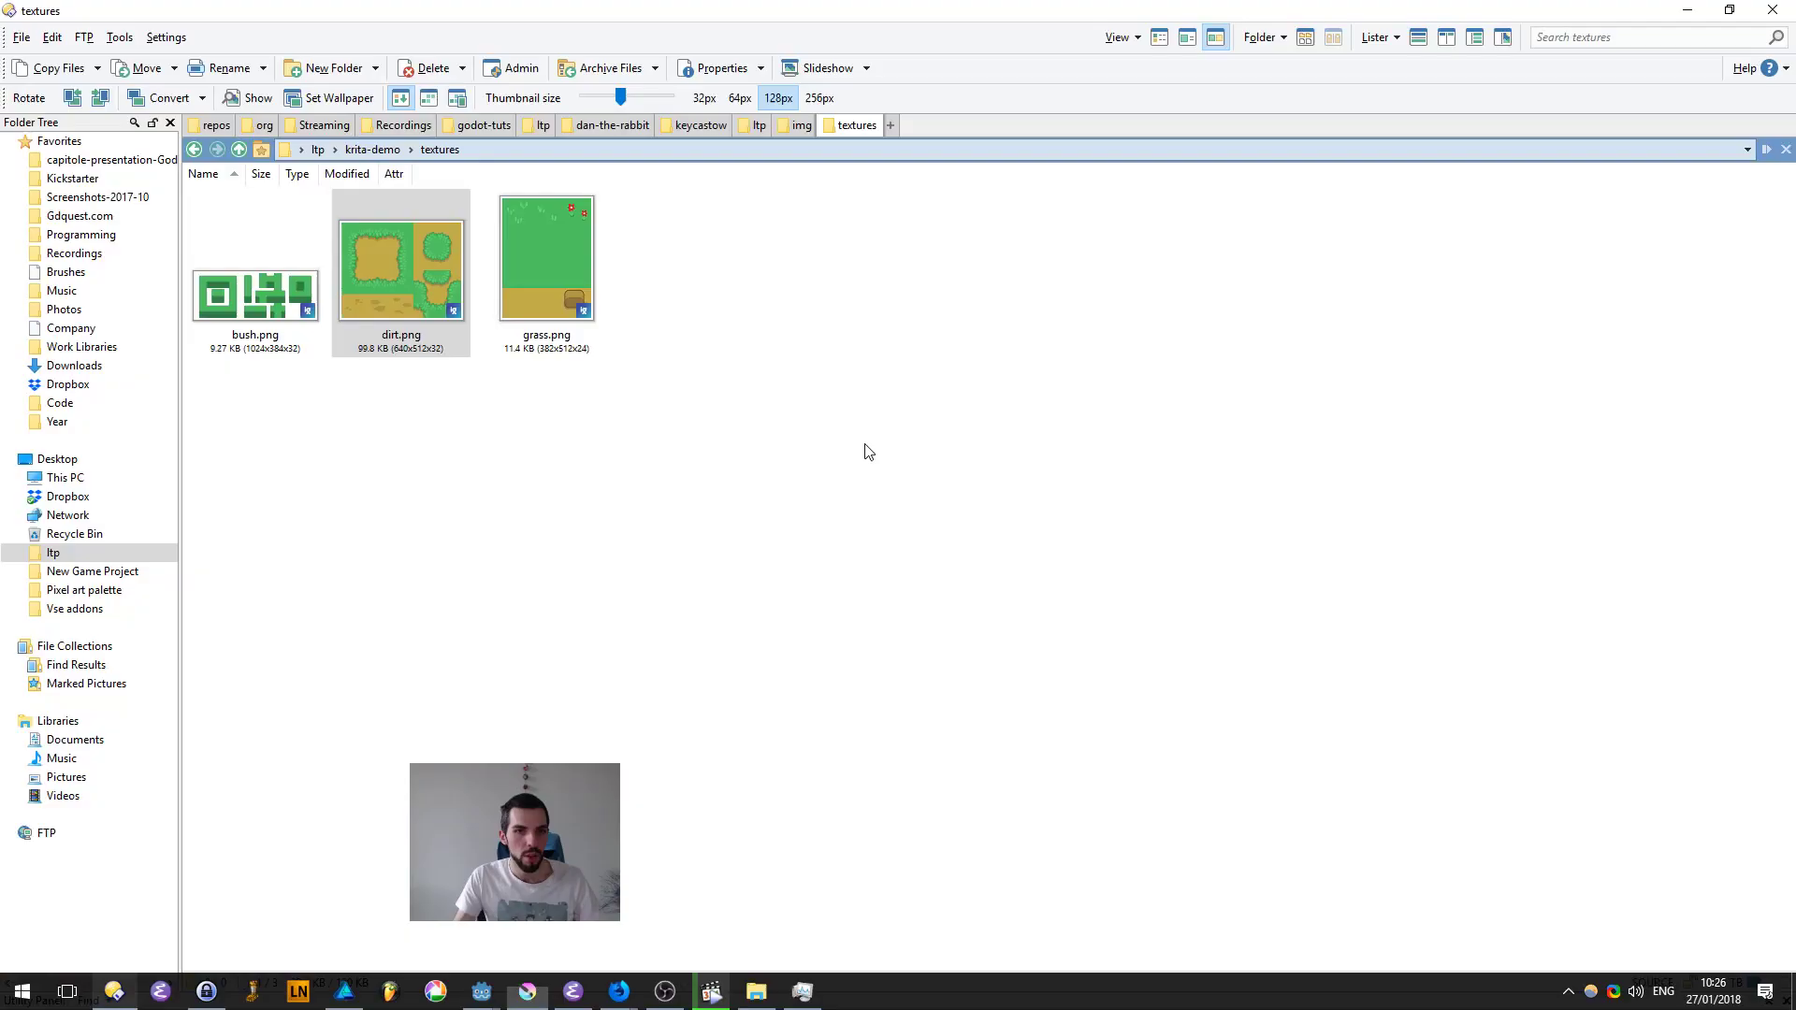
{"action": "left_click", "coordinate": [282, 258]}
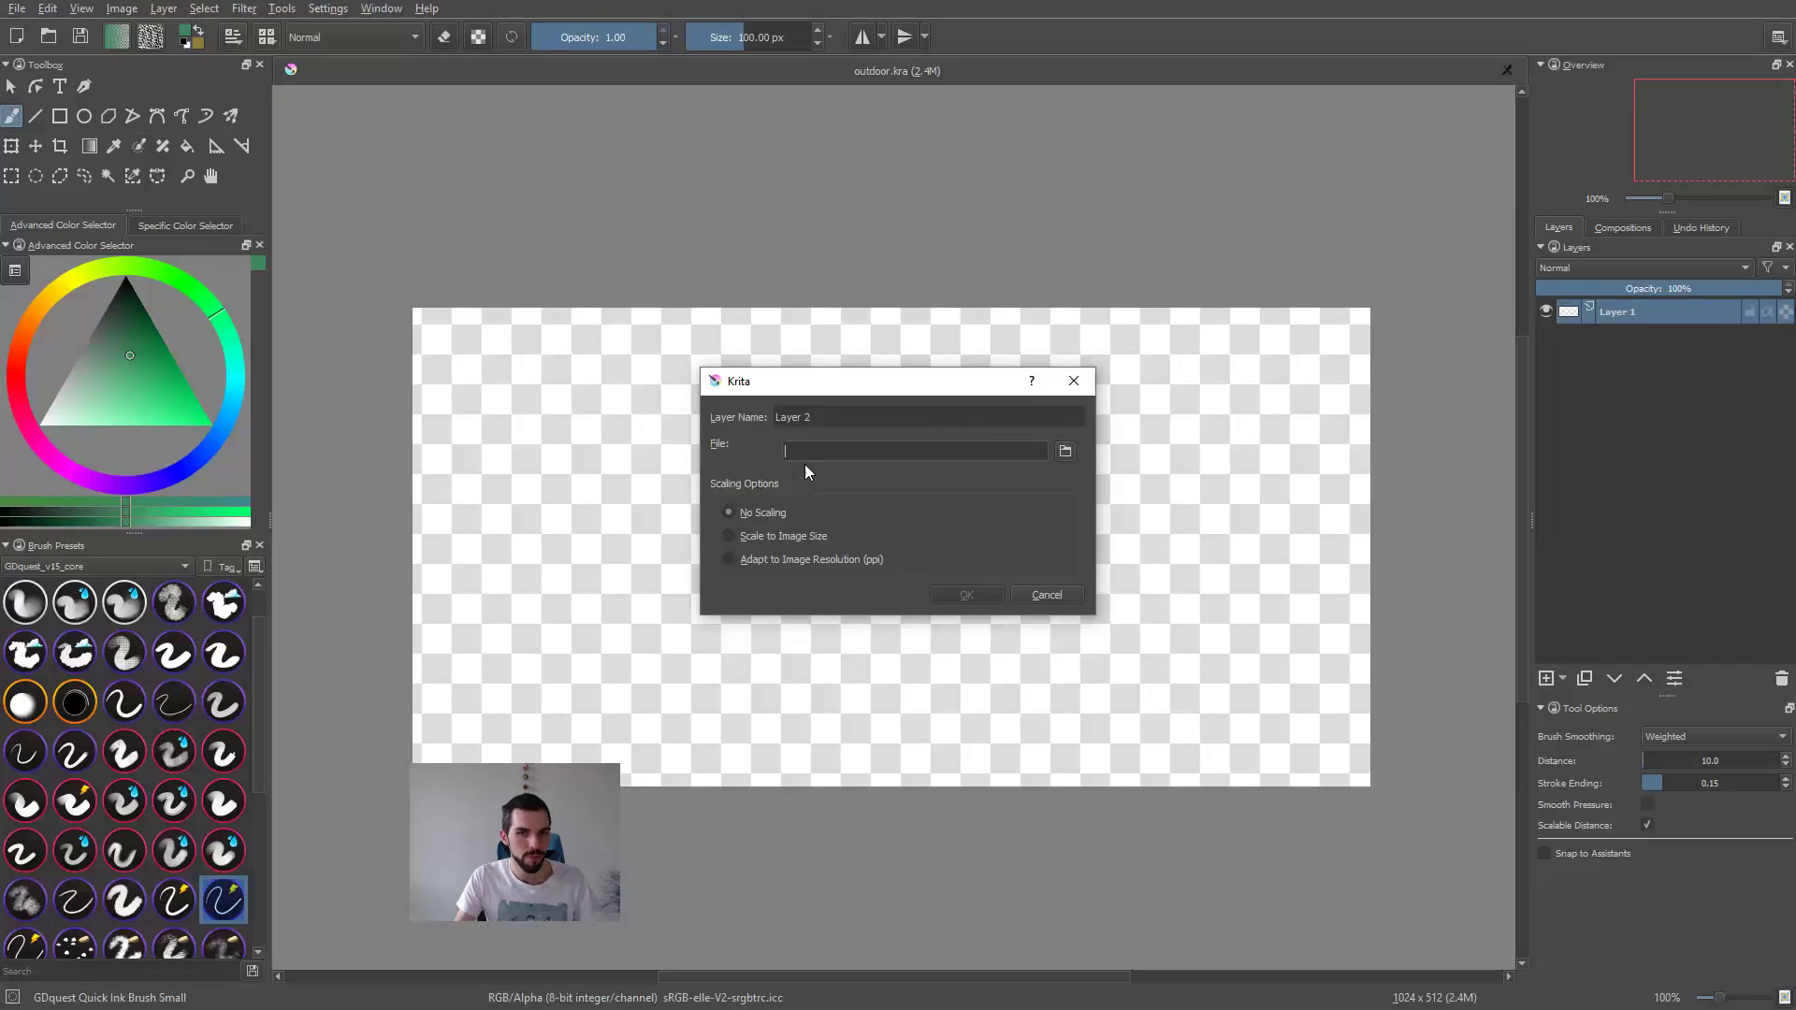
{"action": "left_click", "coordinate": [804, 459]}
{"action": "type", "text": "D:\\Library\\Bureau\\ltp\\krita-demo\\textures\\bush.png"}
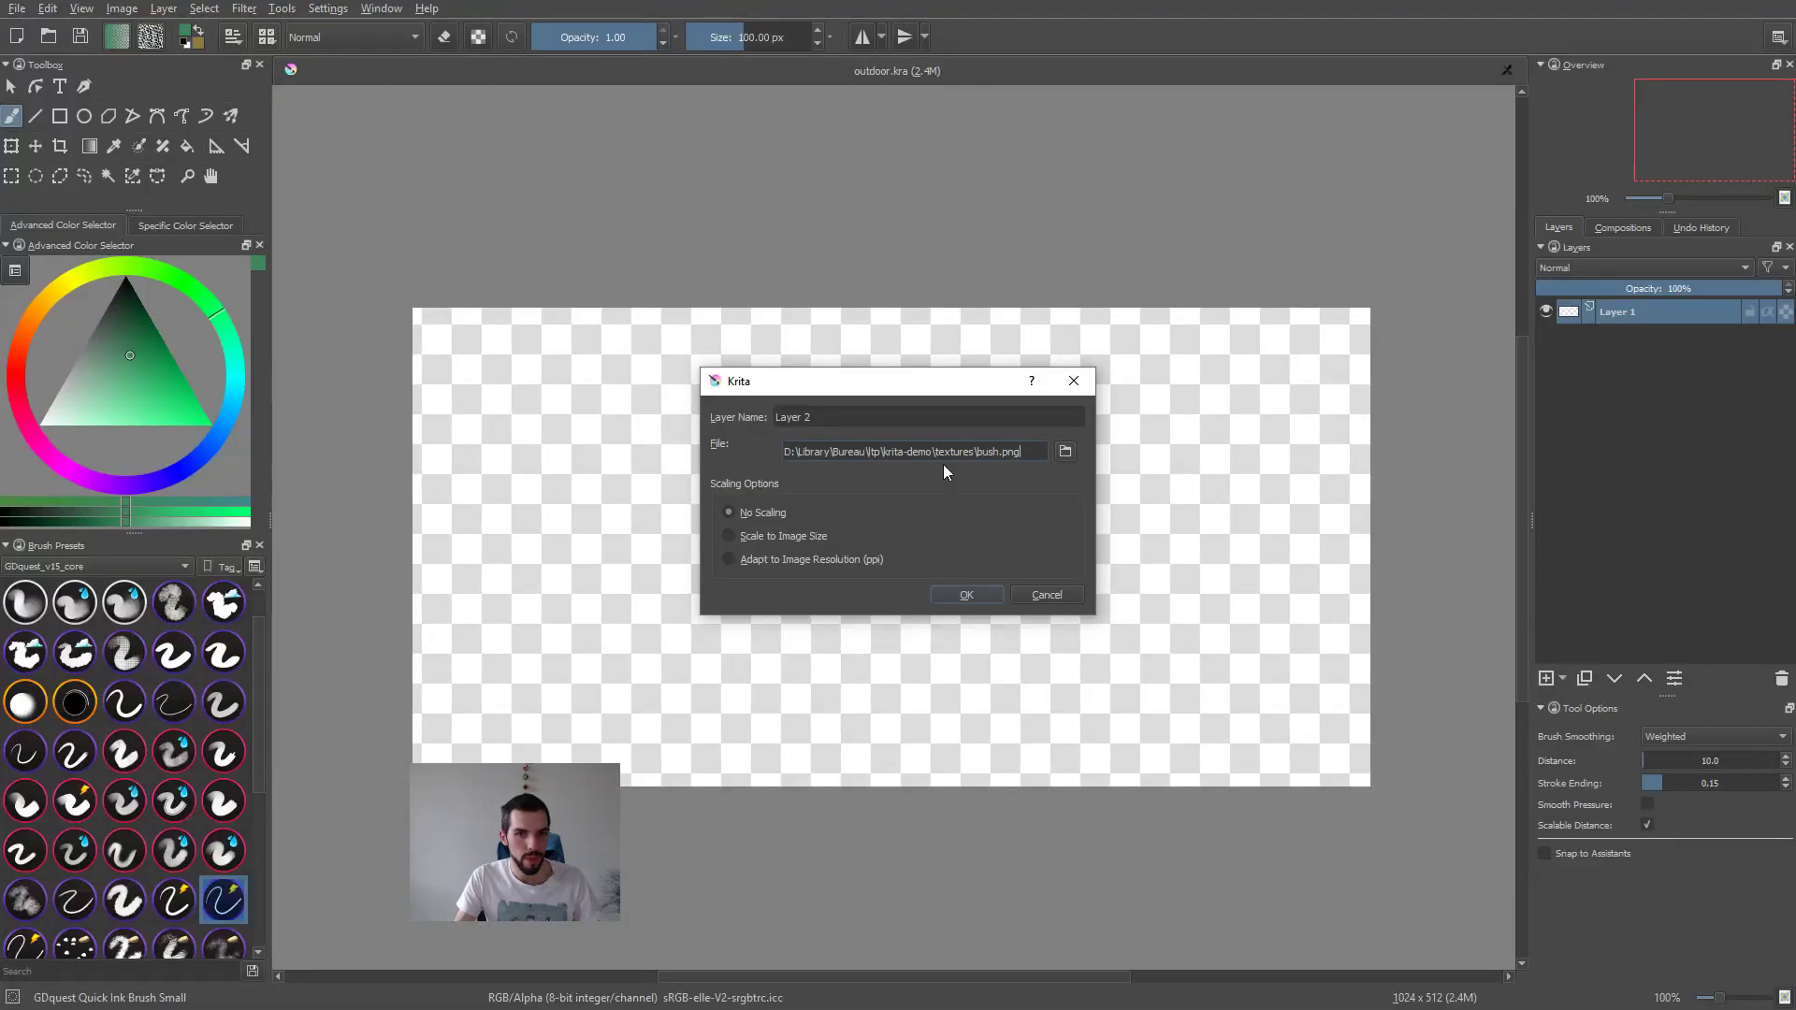
Step: Shorten the file layer's path to textures/bush.png and create the layer with no scaling
{"action": "left_click_drag", "start_coordinate": [941, 452], "coordinate": [783, 452]}
{"action": "key", "text": "BackSpace"}
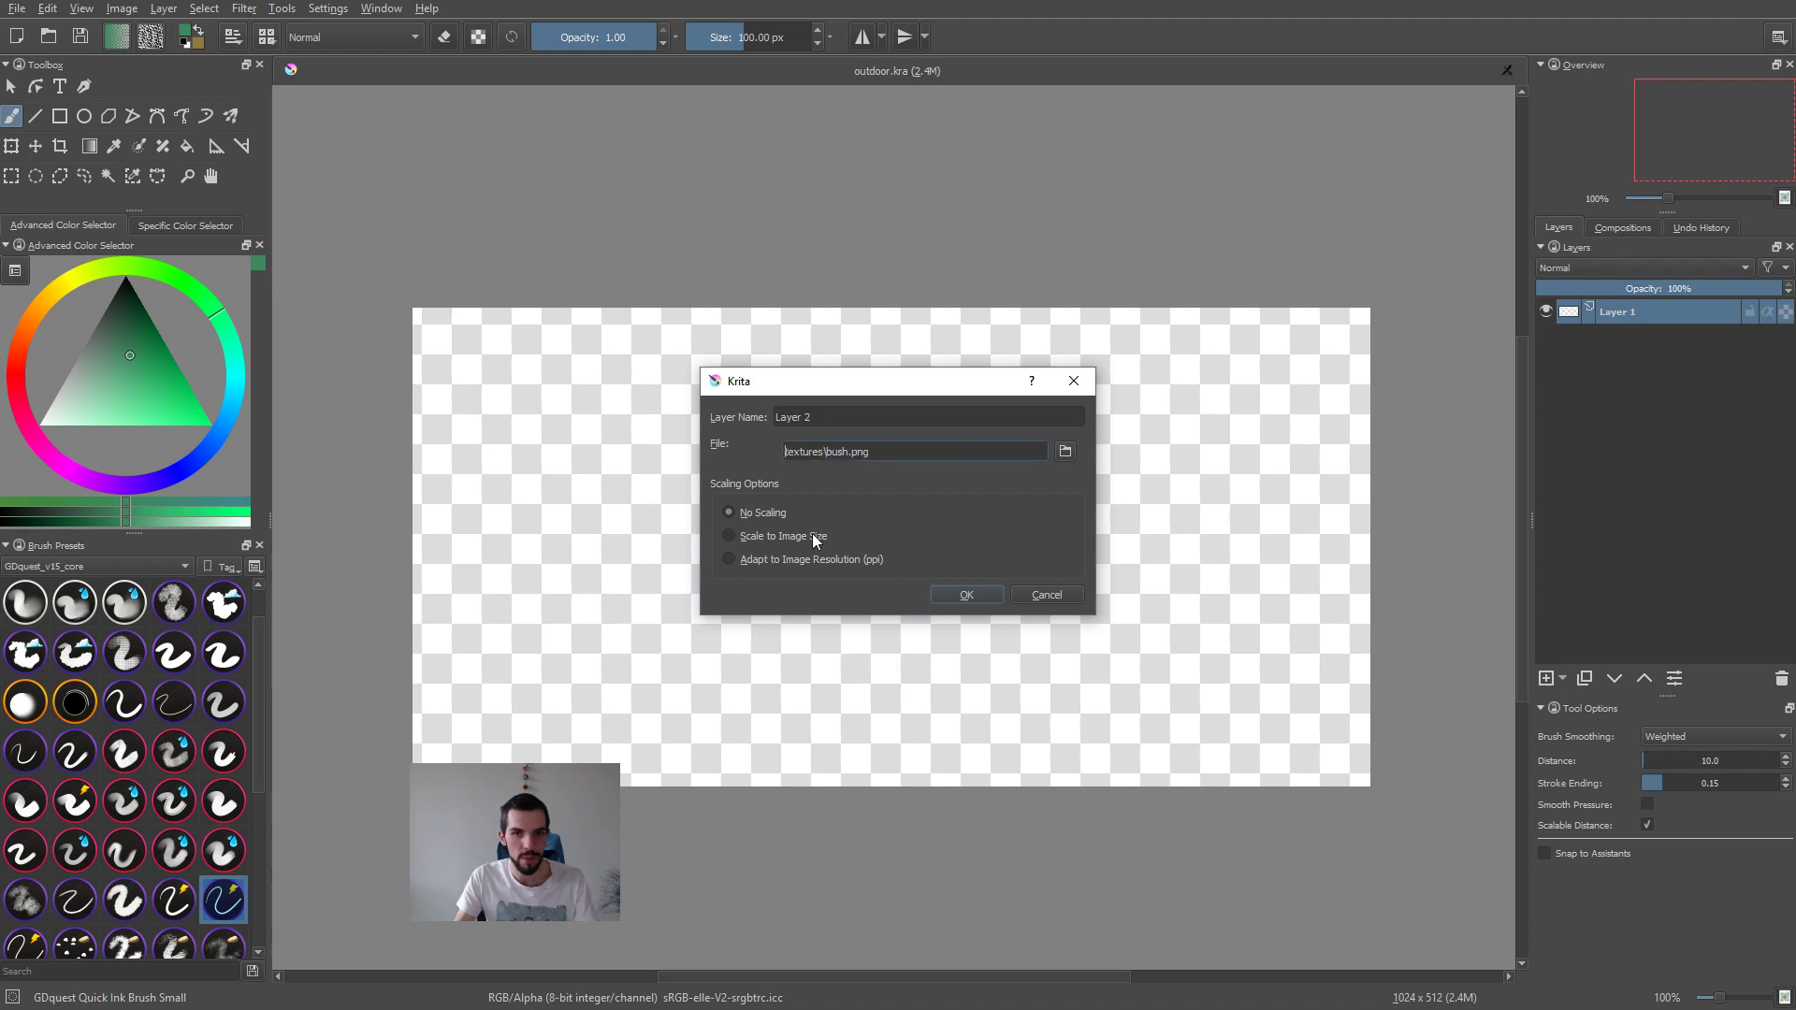
{"action": "left_click", "coordinate": [827, 452]}
{"action": "key", "text": "BackSpace"}
{"action": "type", "text": "/"}
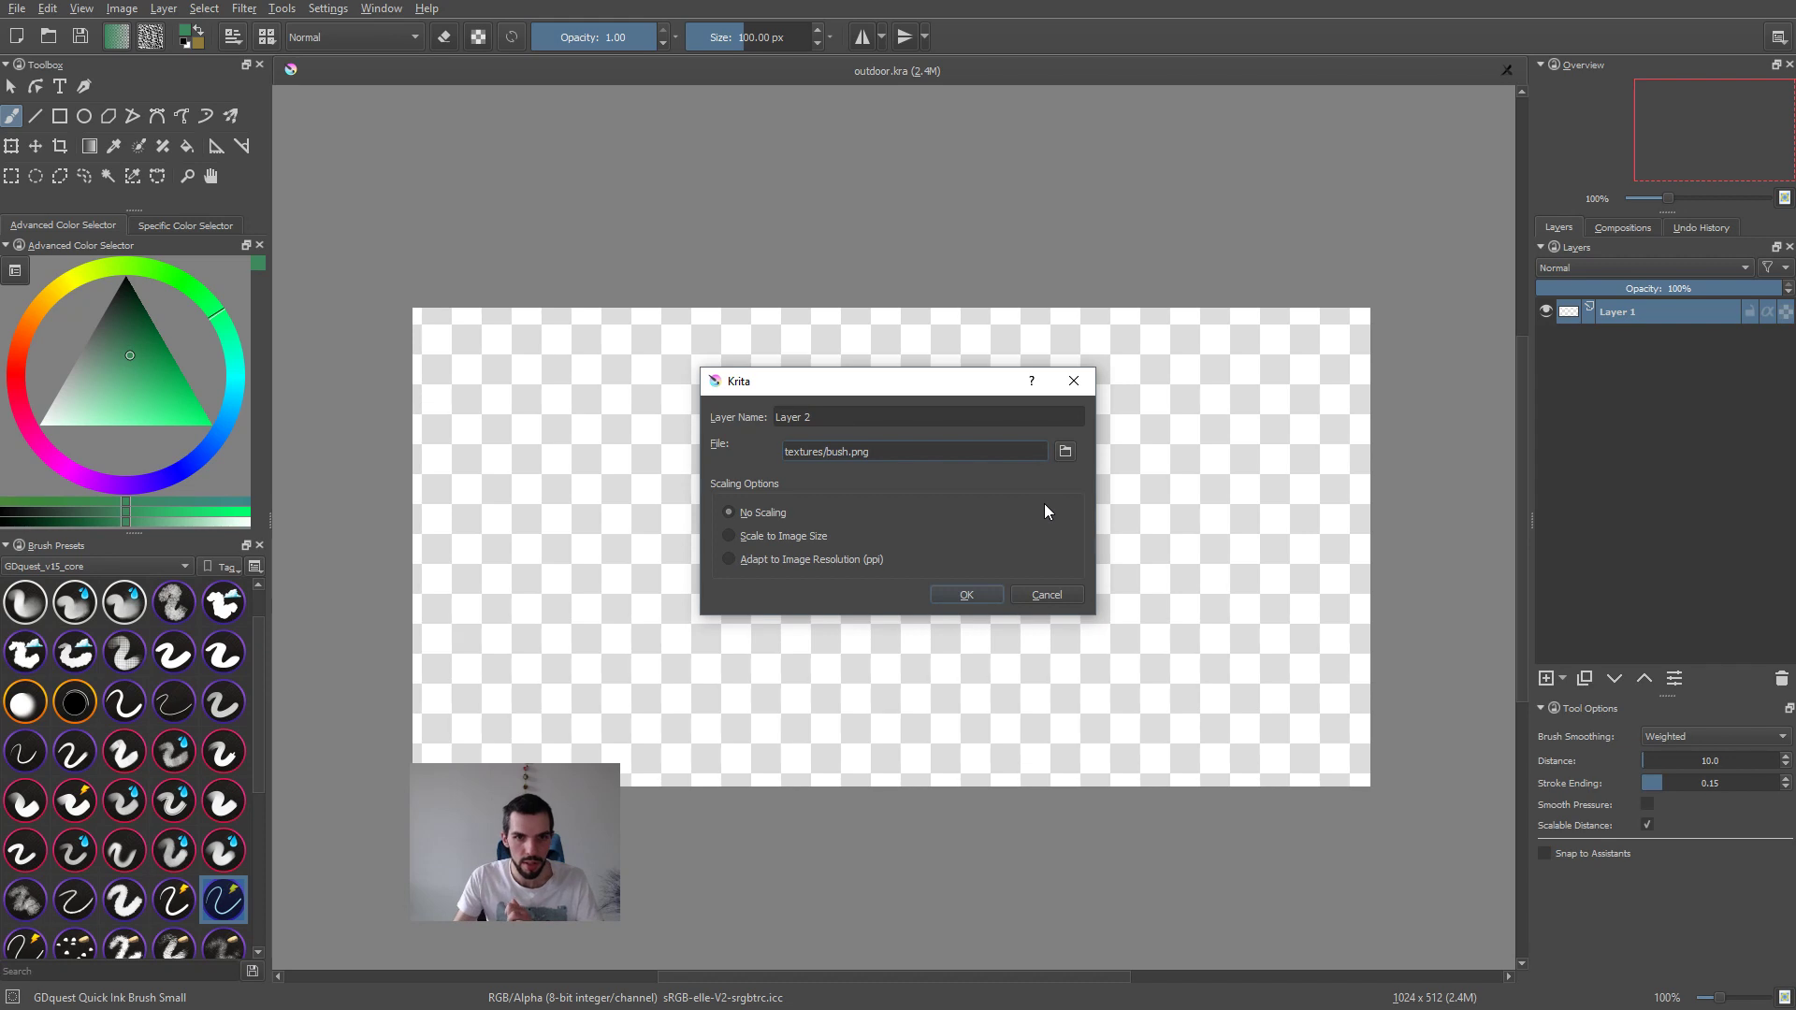
{"action": "left_click", "coordinate": [966, 595]}
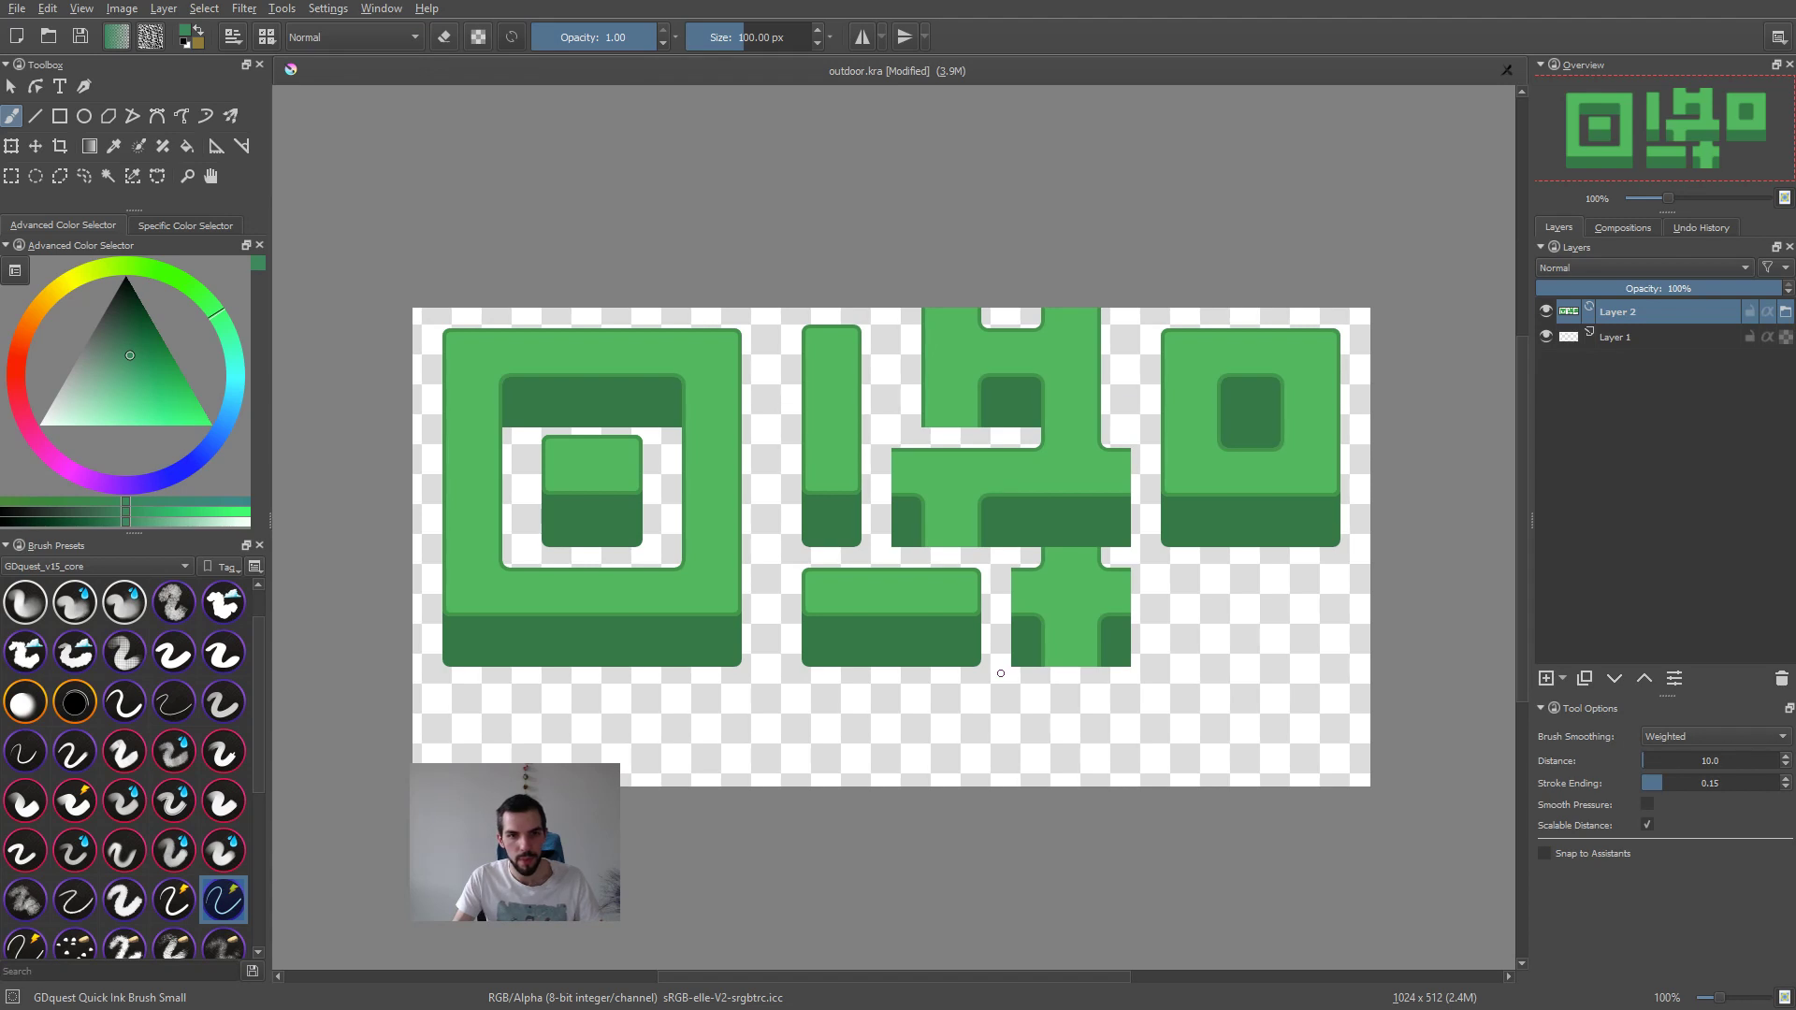
Step: Resize the canvas height to 1024 px, keeping the existing content anchored at the upper edge
{"action": "key", "text": "ctrl+alt+c"}
{"action": "double_click", "coordinate": [853, 400]}
{"action": "left_click", "coordinate": [879, 557]}
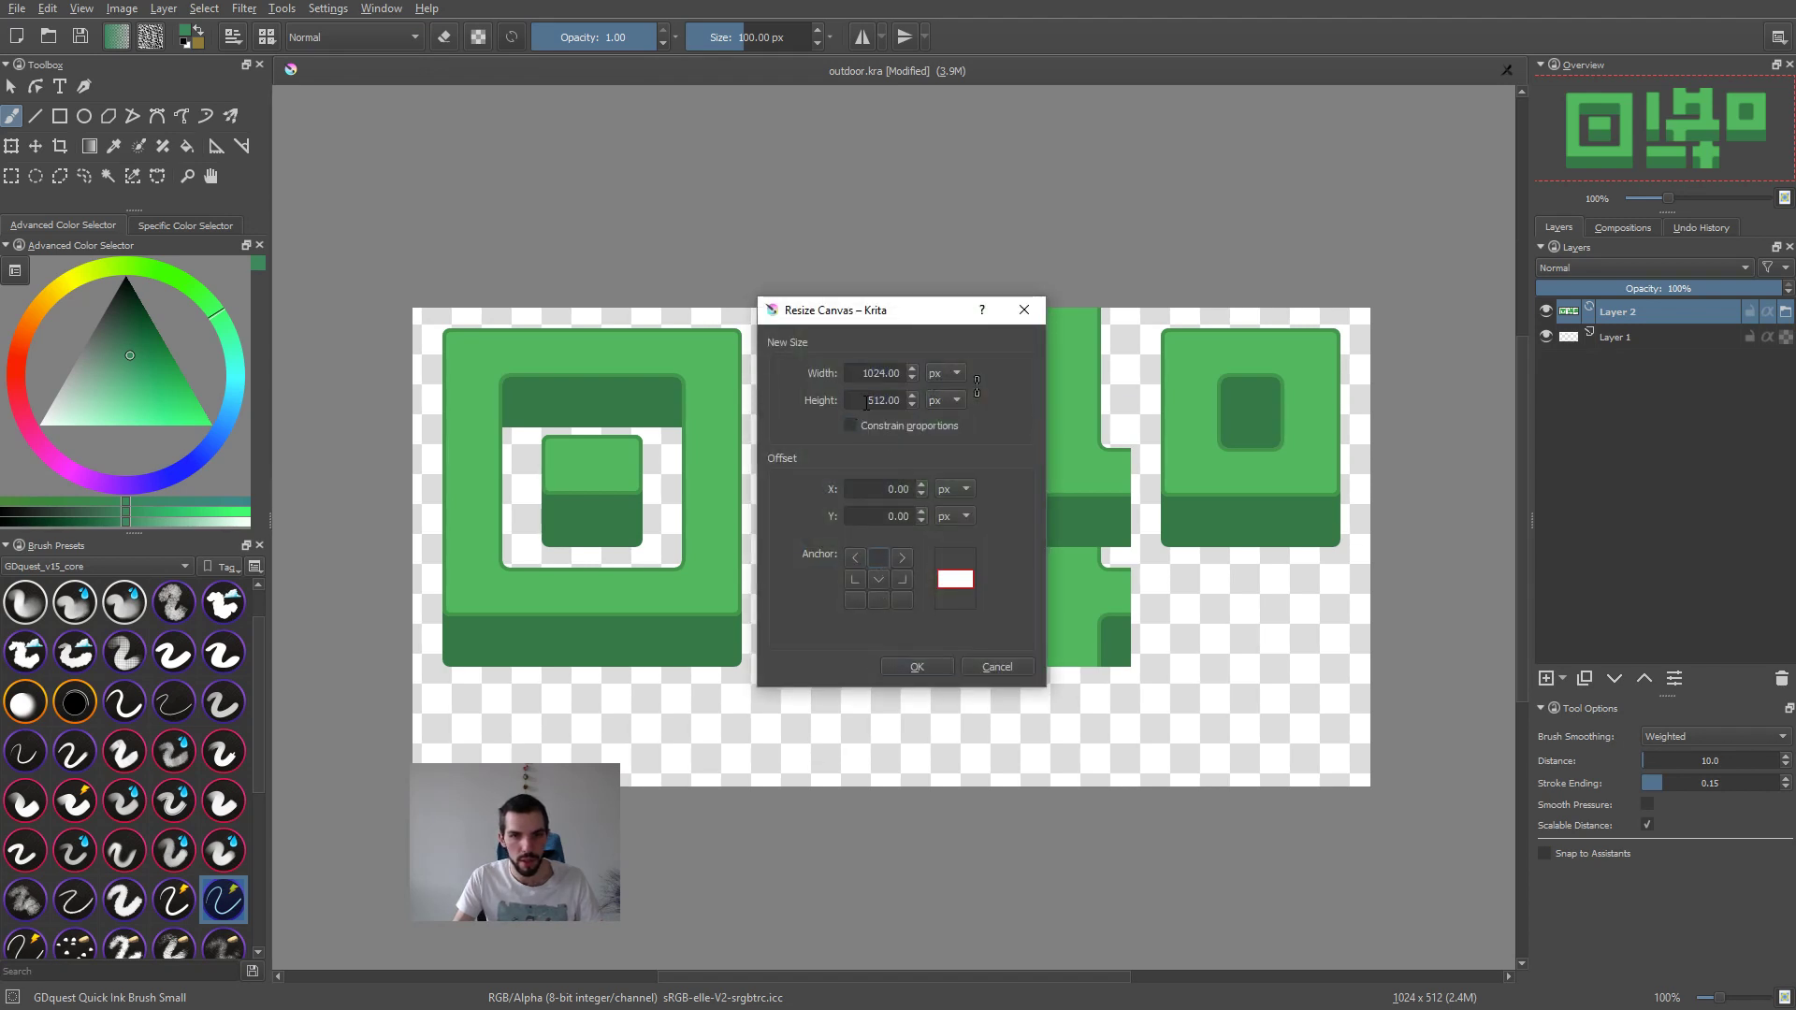
{"action": "double_click", "coordinate": [866, 401]}
{"action": "type", "text": "1024"}
{"action": "key", "text": "Return"}
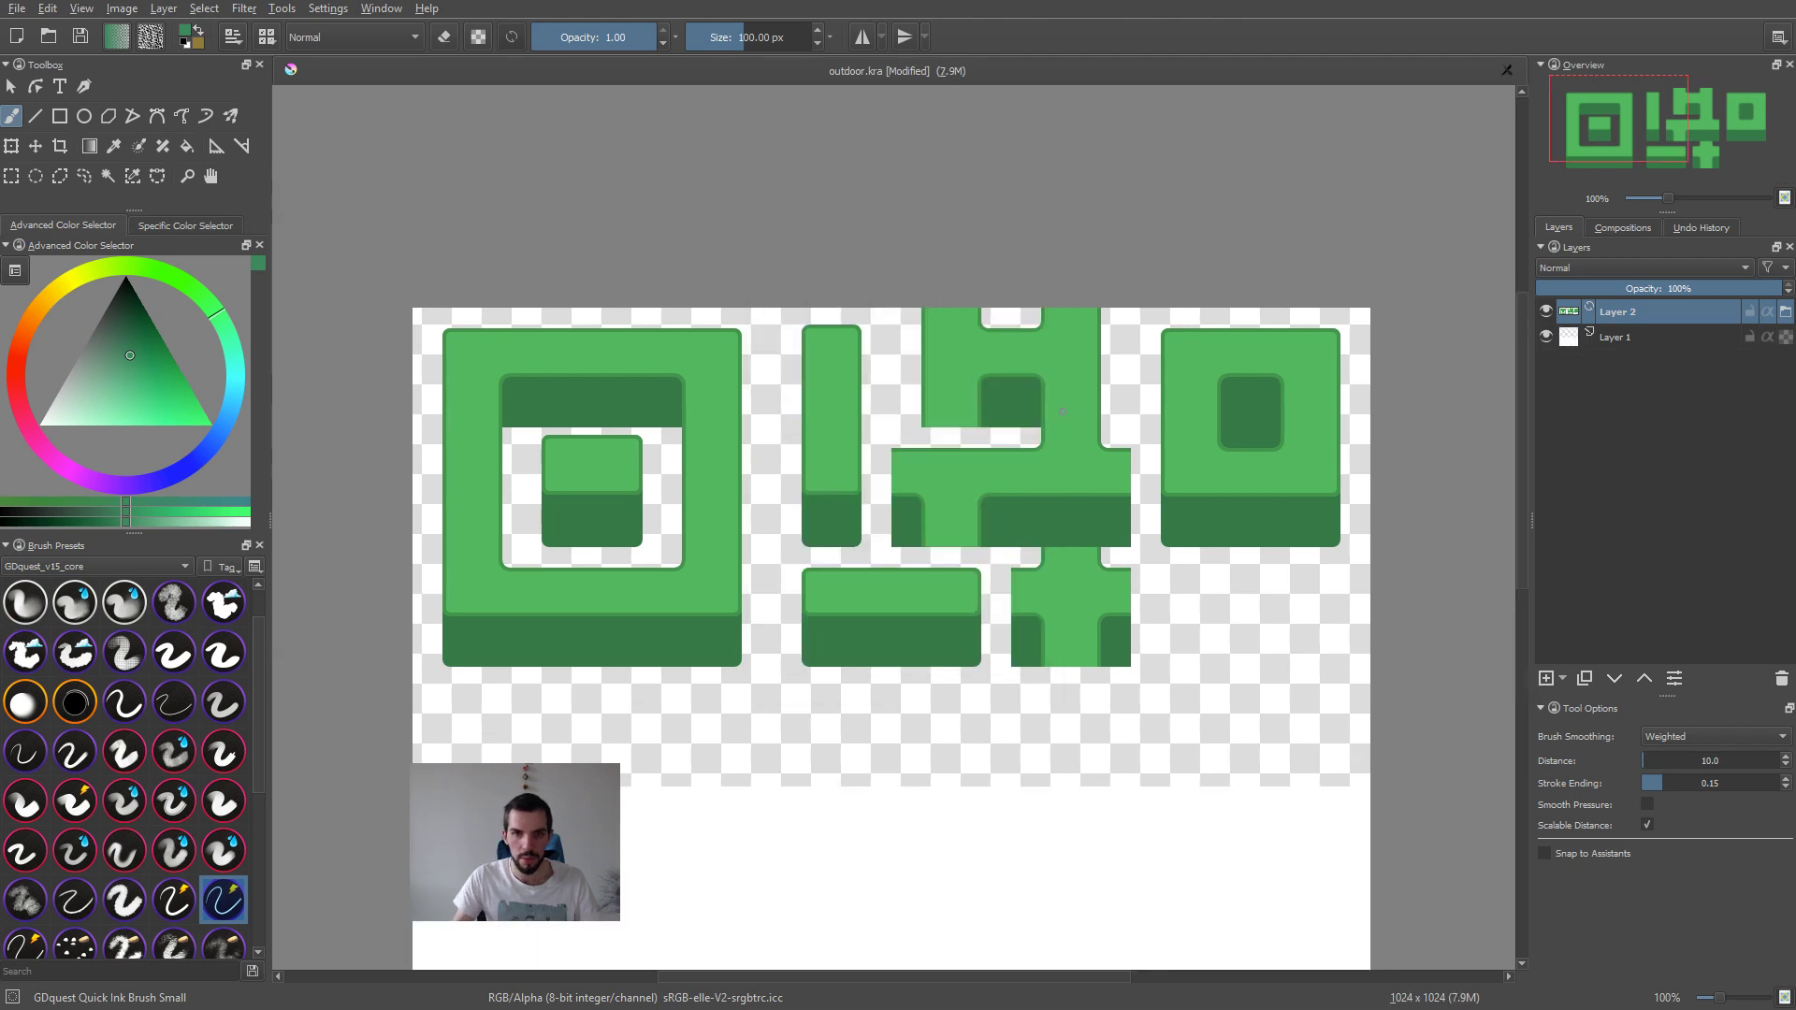
Step: Delete the white Layer 1 beneath the bush file layer
{"action": "scroll", "coordinate": [1062, 410], "scroll_direction": "down", "scroll_amount": 4}
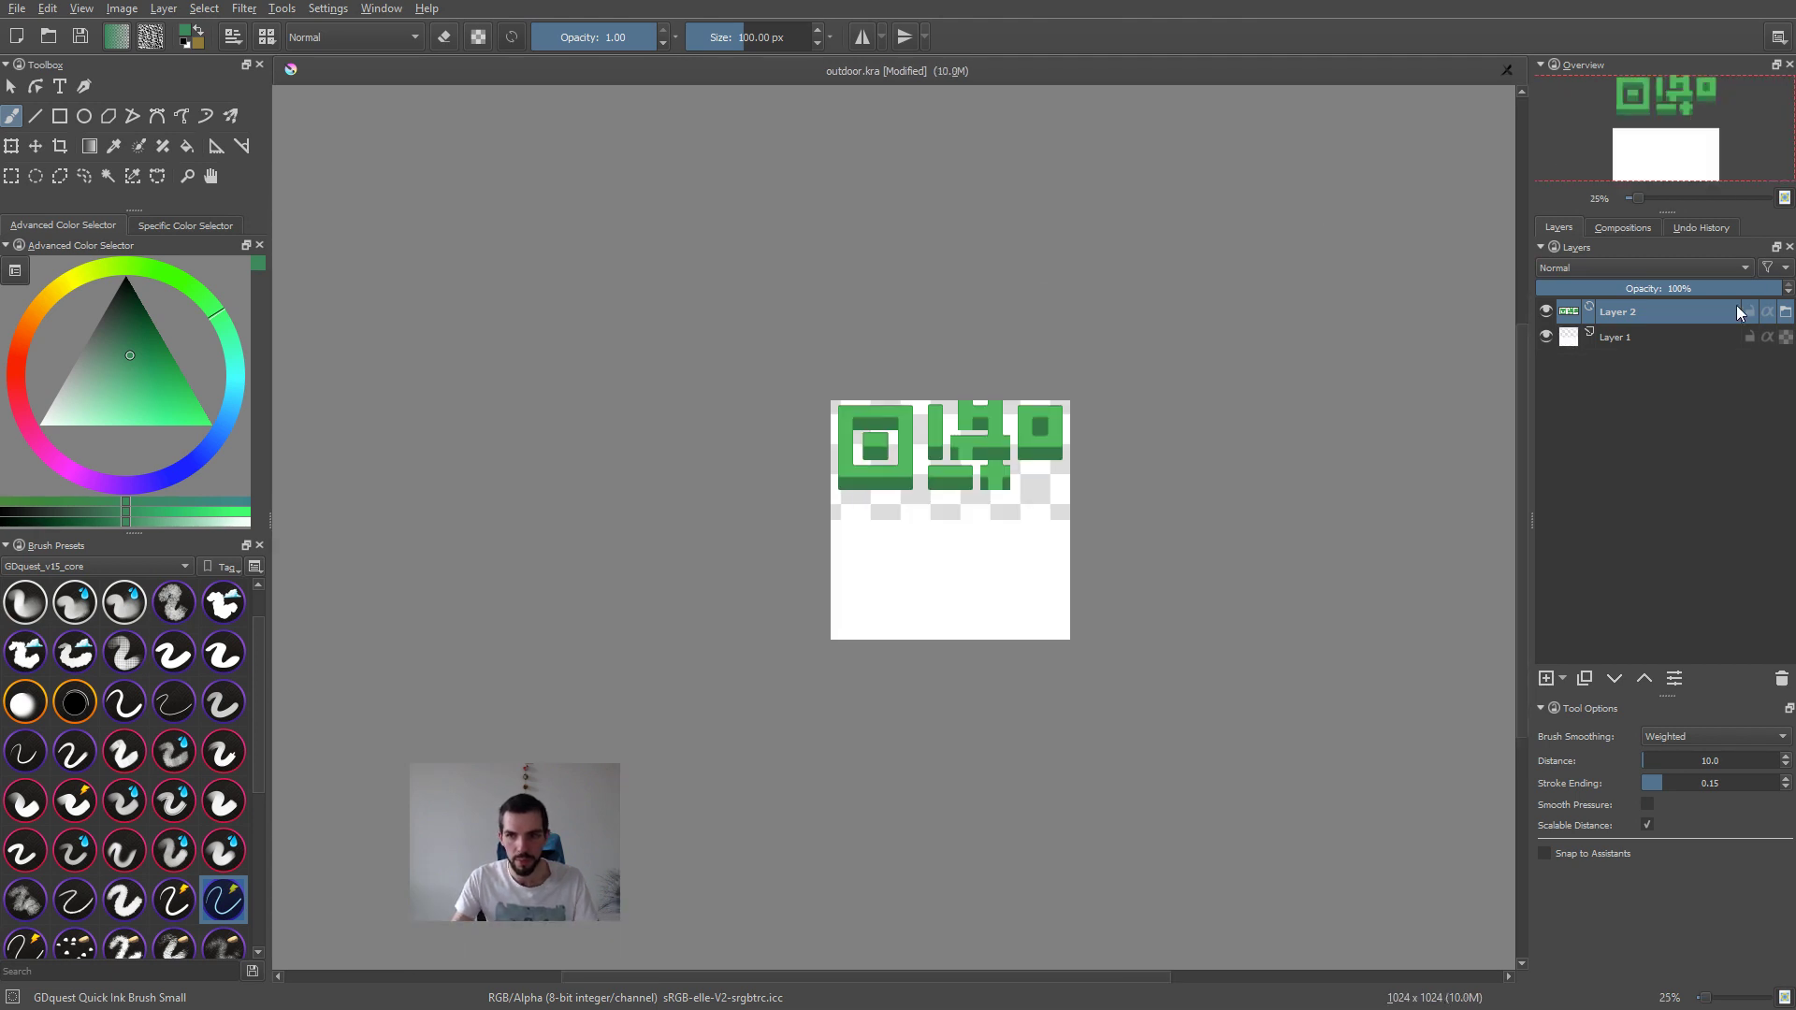
{"action": "left_click", "coordinate": [1658, 343]}
{"action": "key", "text": "shift+Delete"}
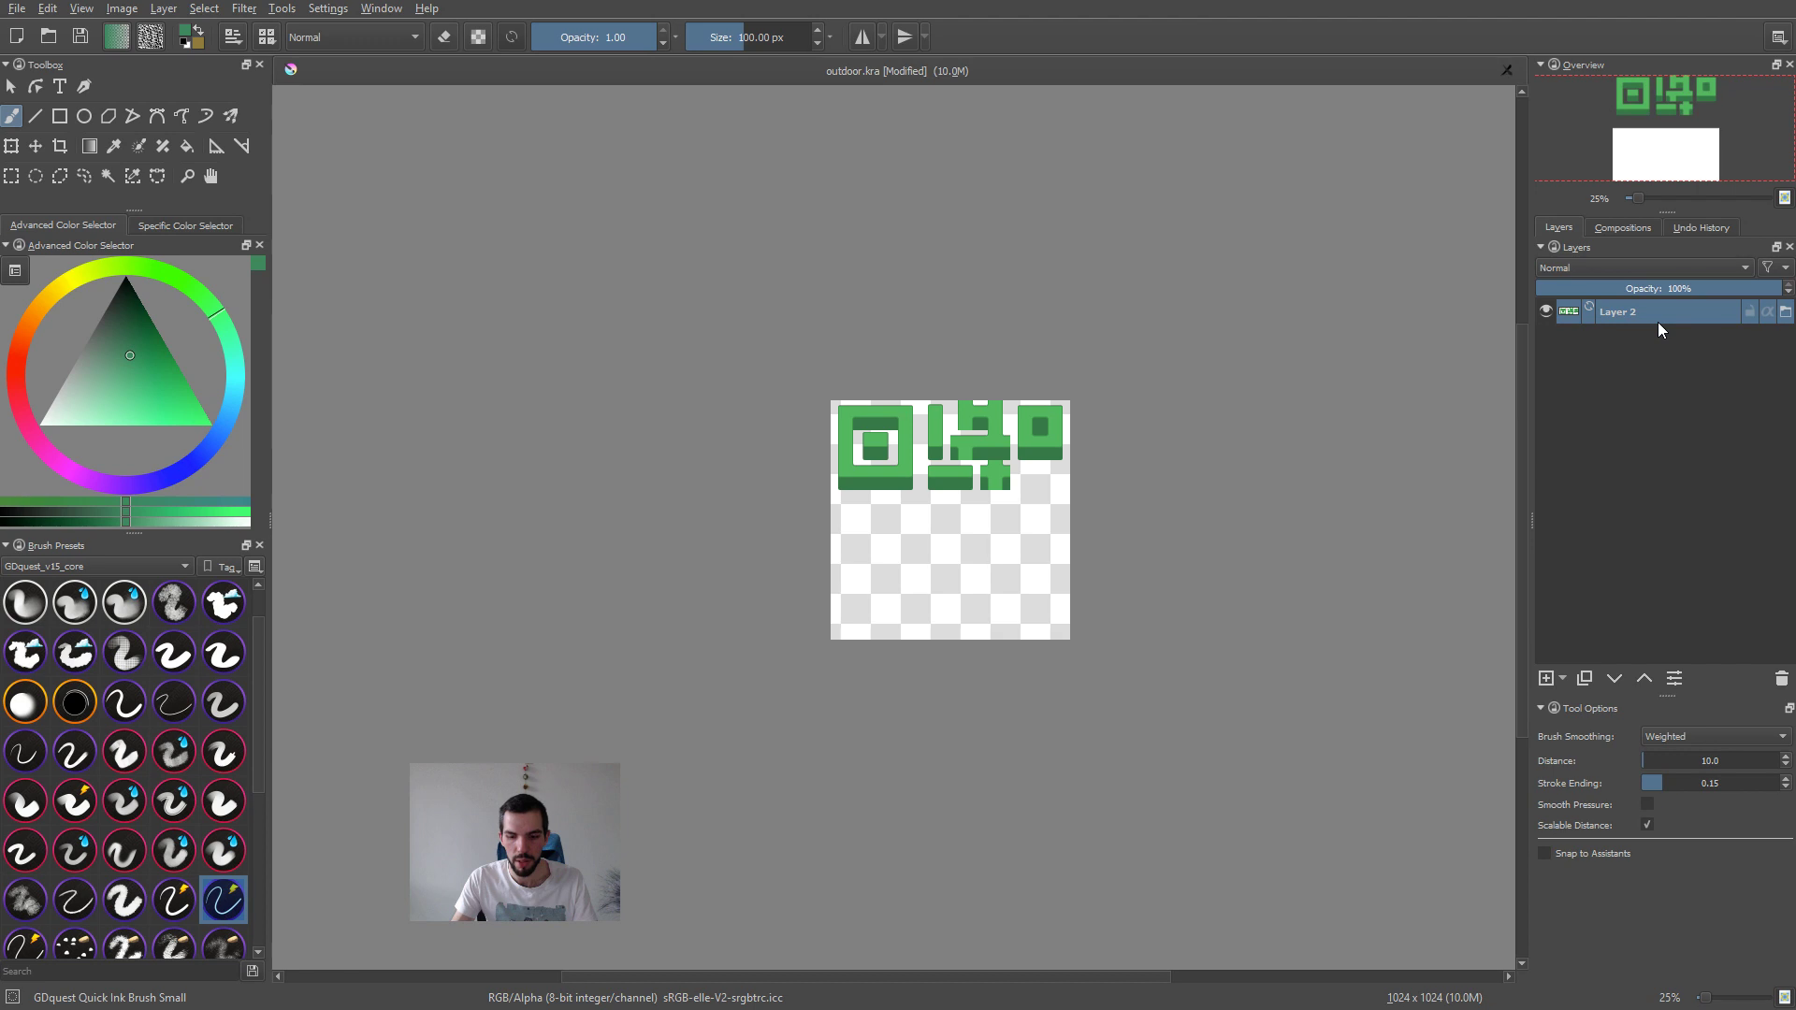
{"action": "scroll", "coordinate": [1095, 425], "scroll_direction": "up", "scroll_amount": 2}
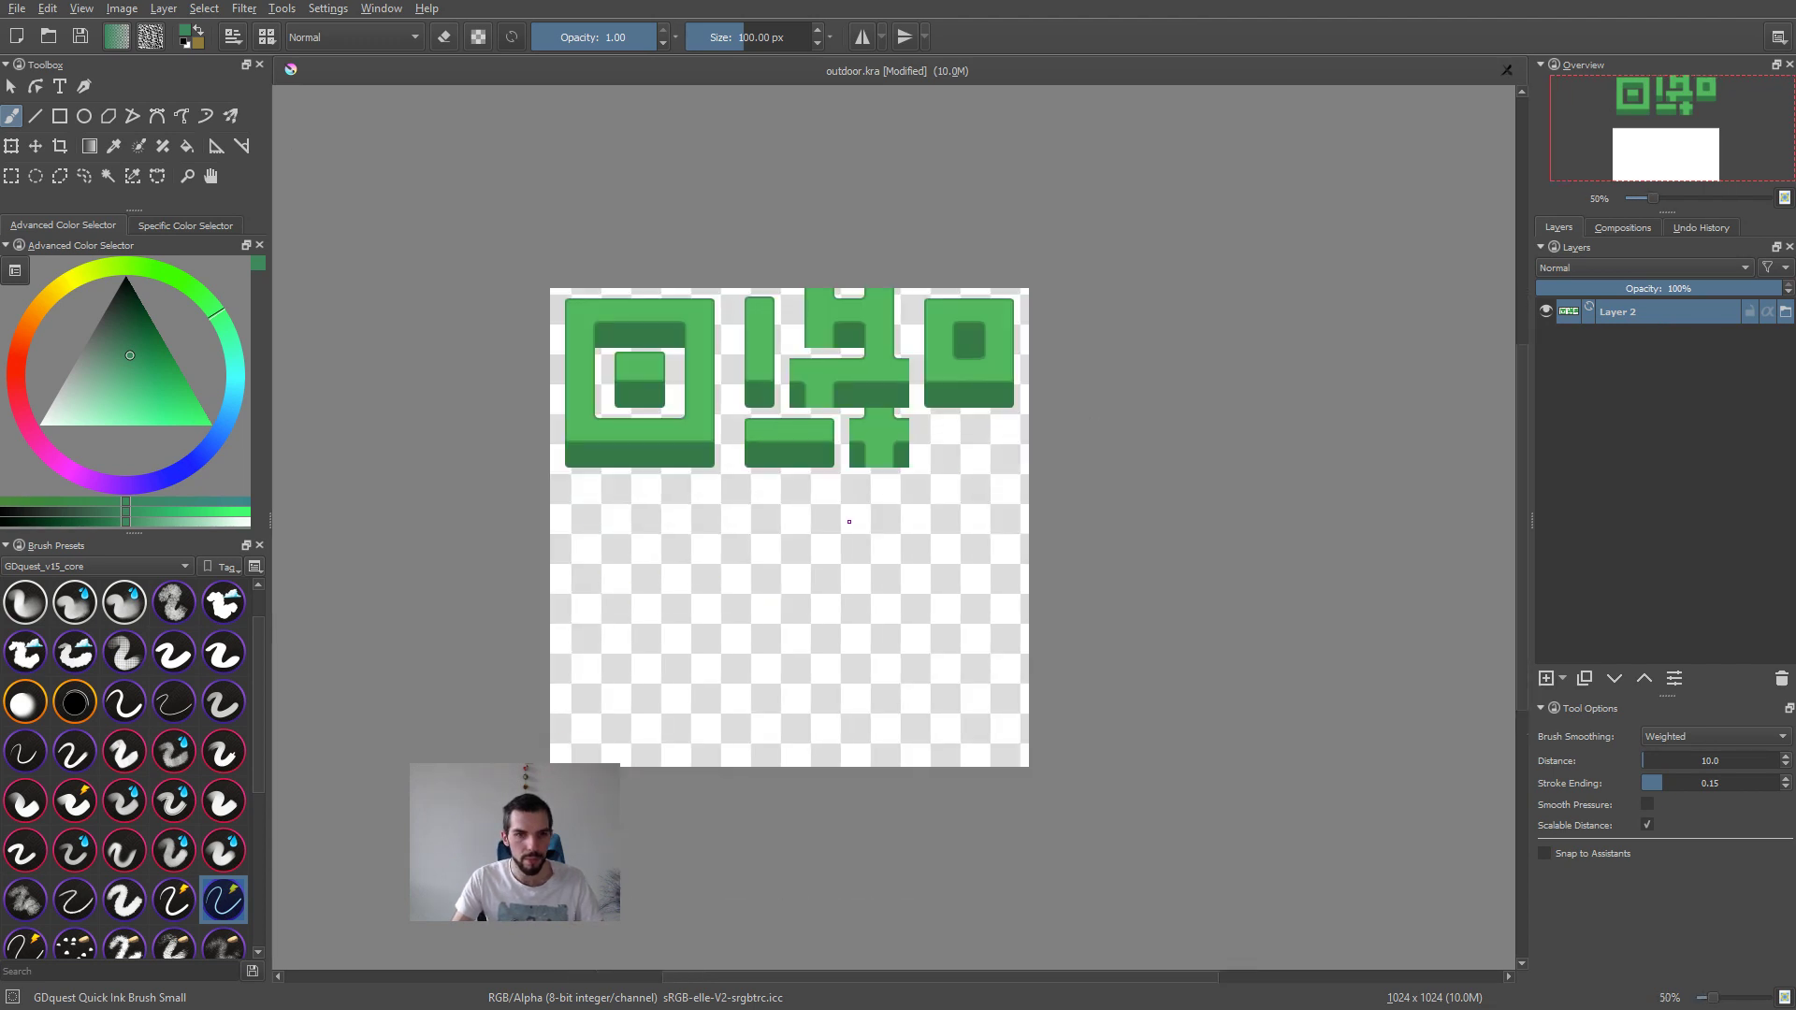
Step: Add a file layer linked to dirt.png from the textures folder, with no scaling
{"action": "key", "text": "alt+Tab"}
{"action": "key", "text": "alt+Tab"}
{"action": "key", "text": "shift+Insert"}
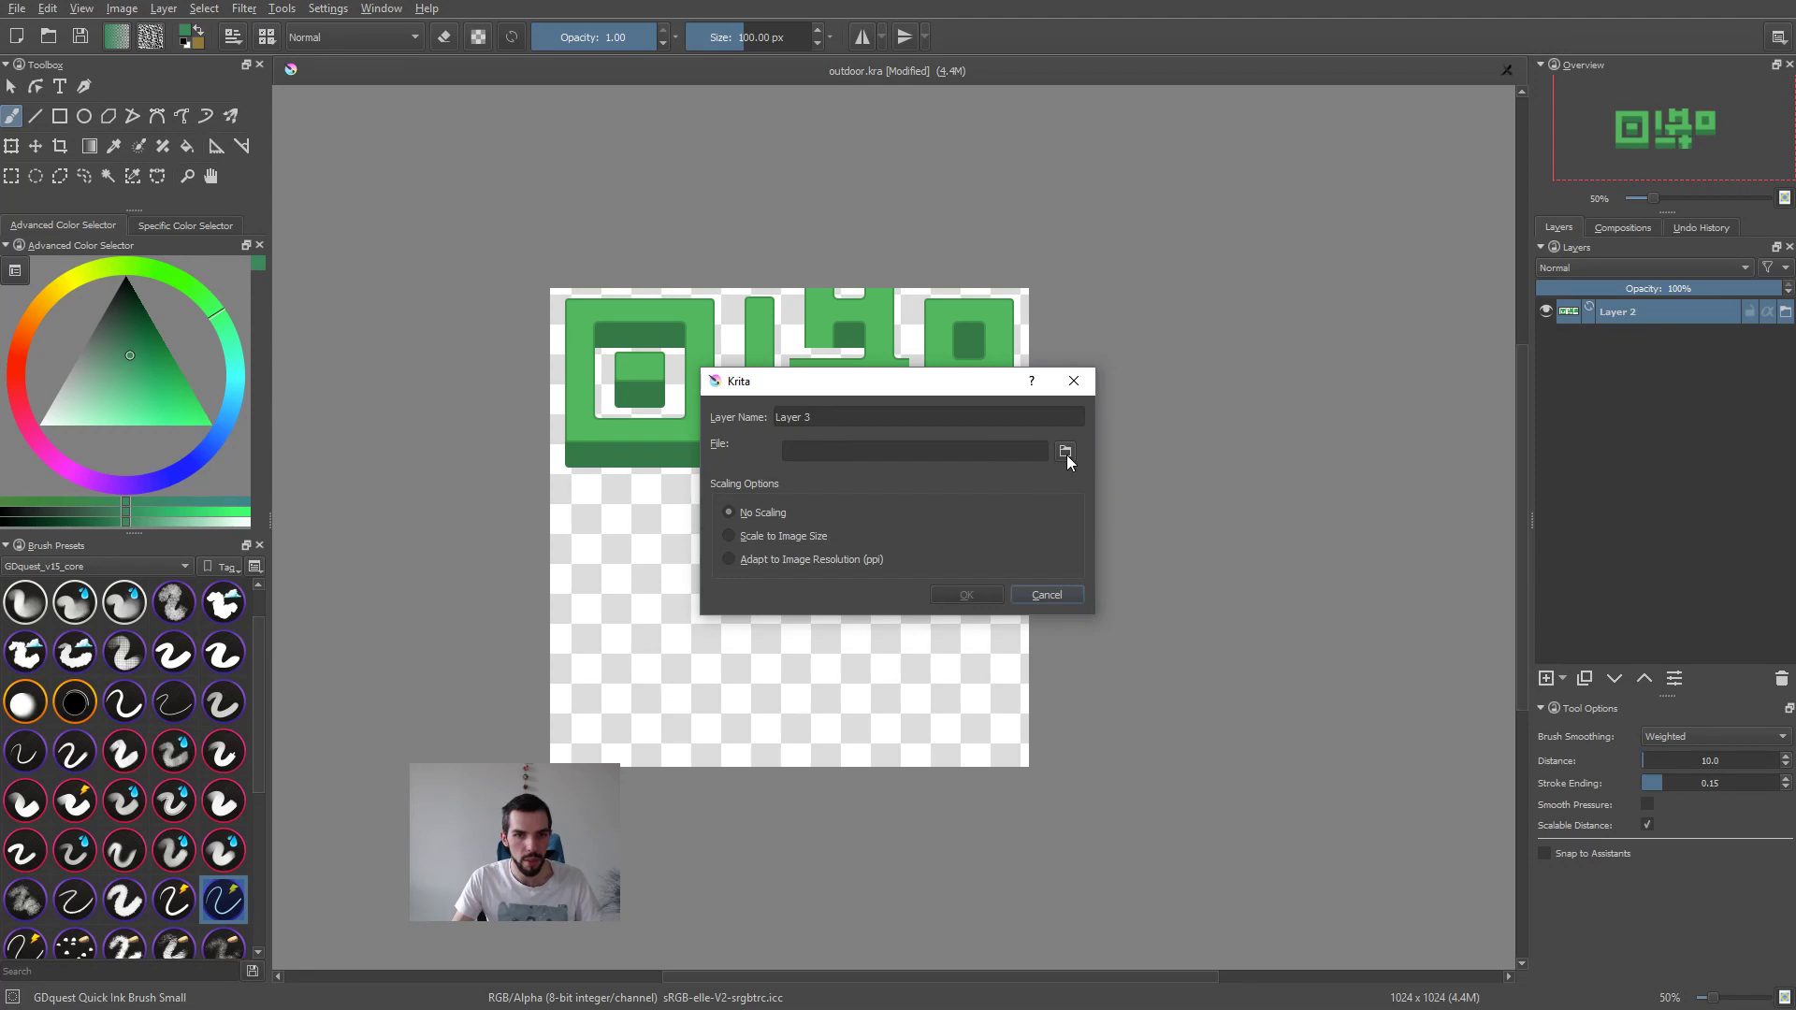
{"action": "left_click", "coordinate": [1067, 455]}
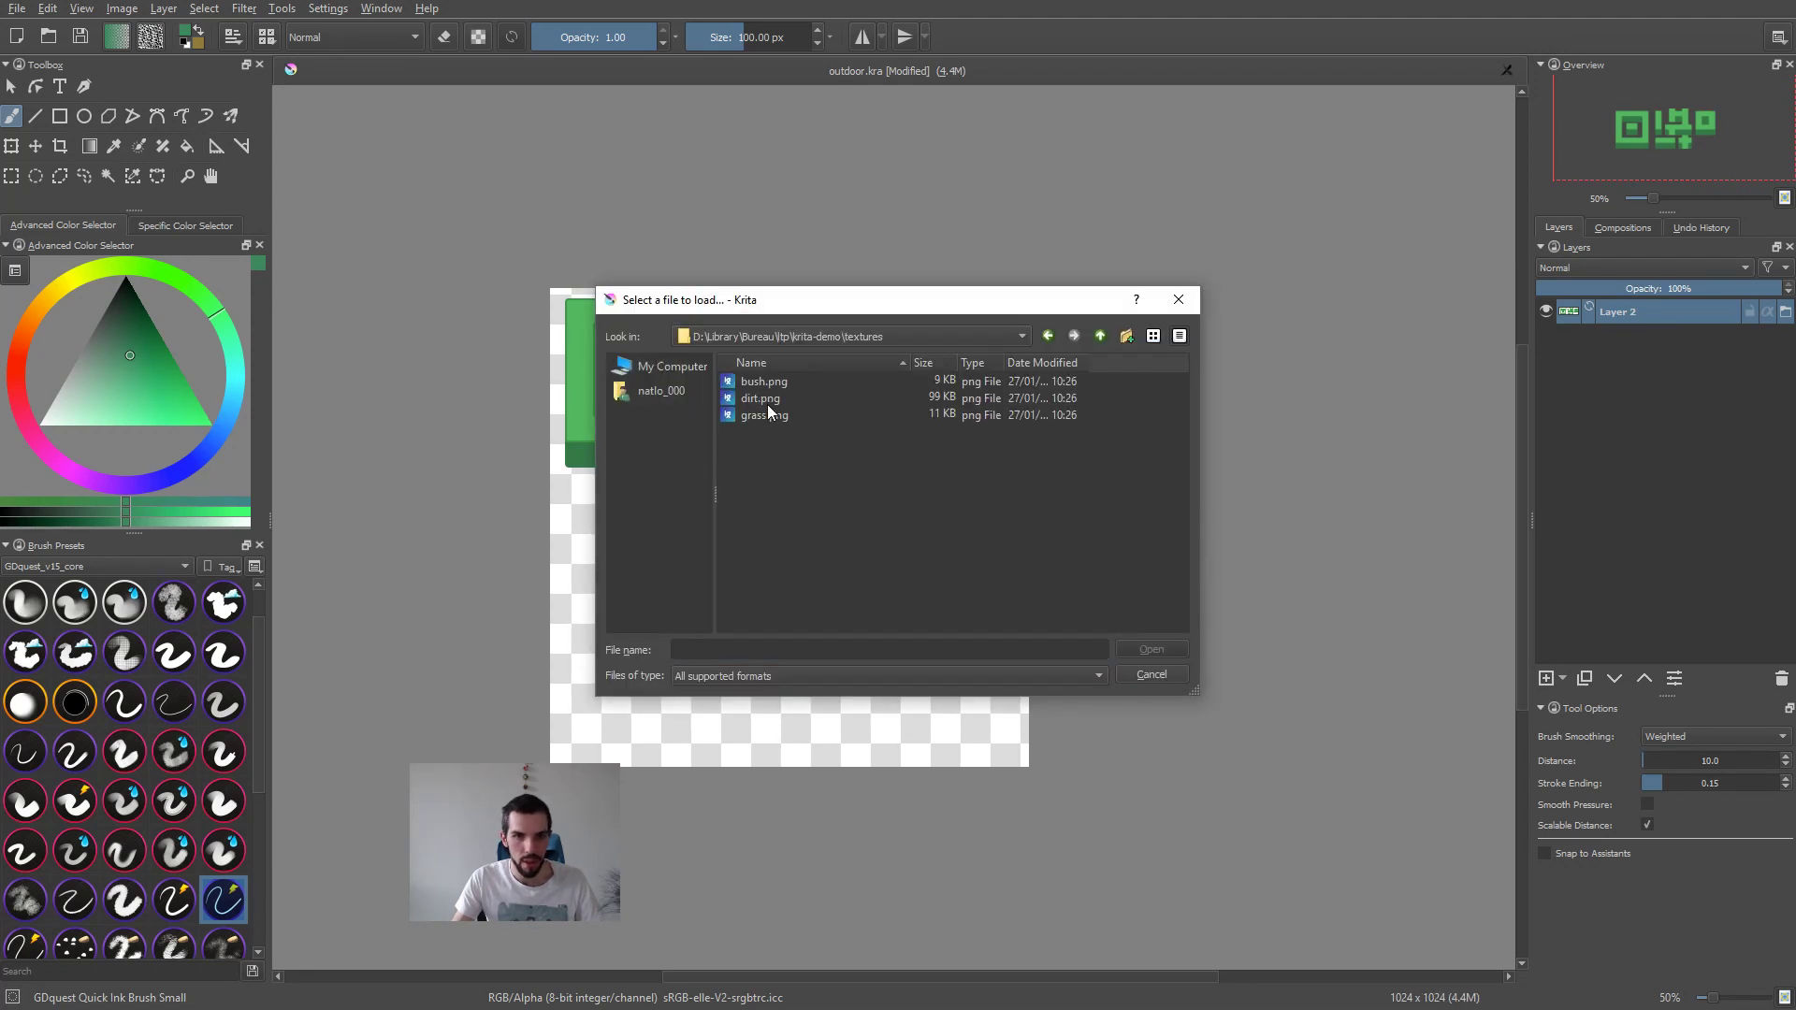
{"action": "double_click", "coordinate": [767, 402]}
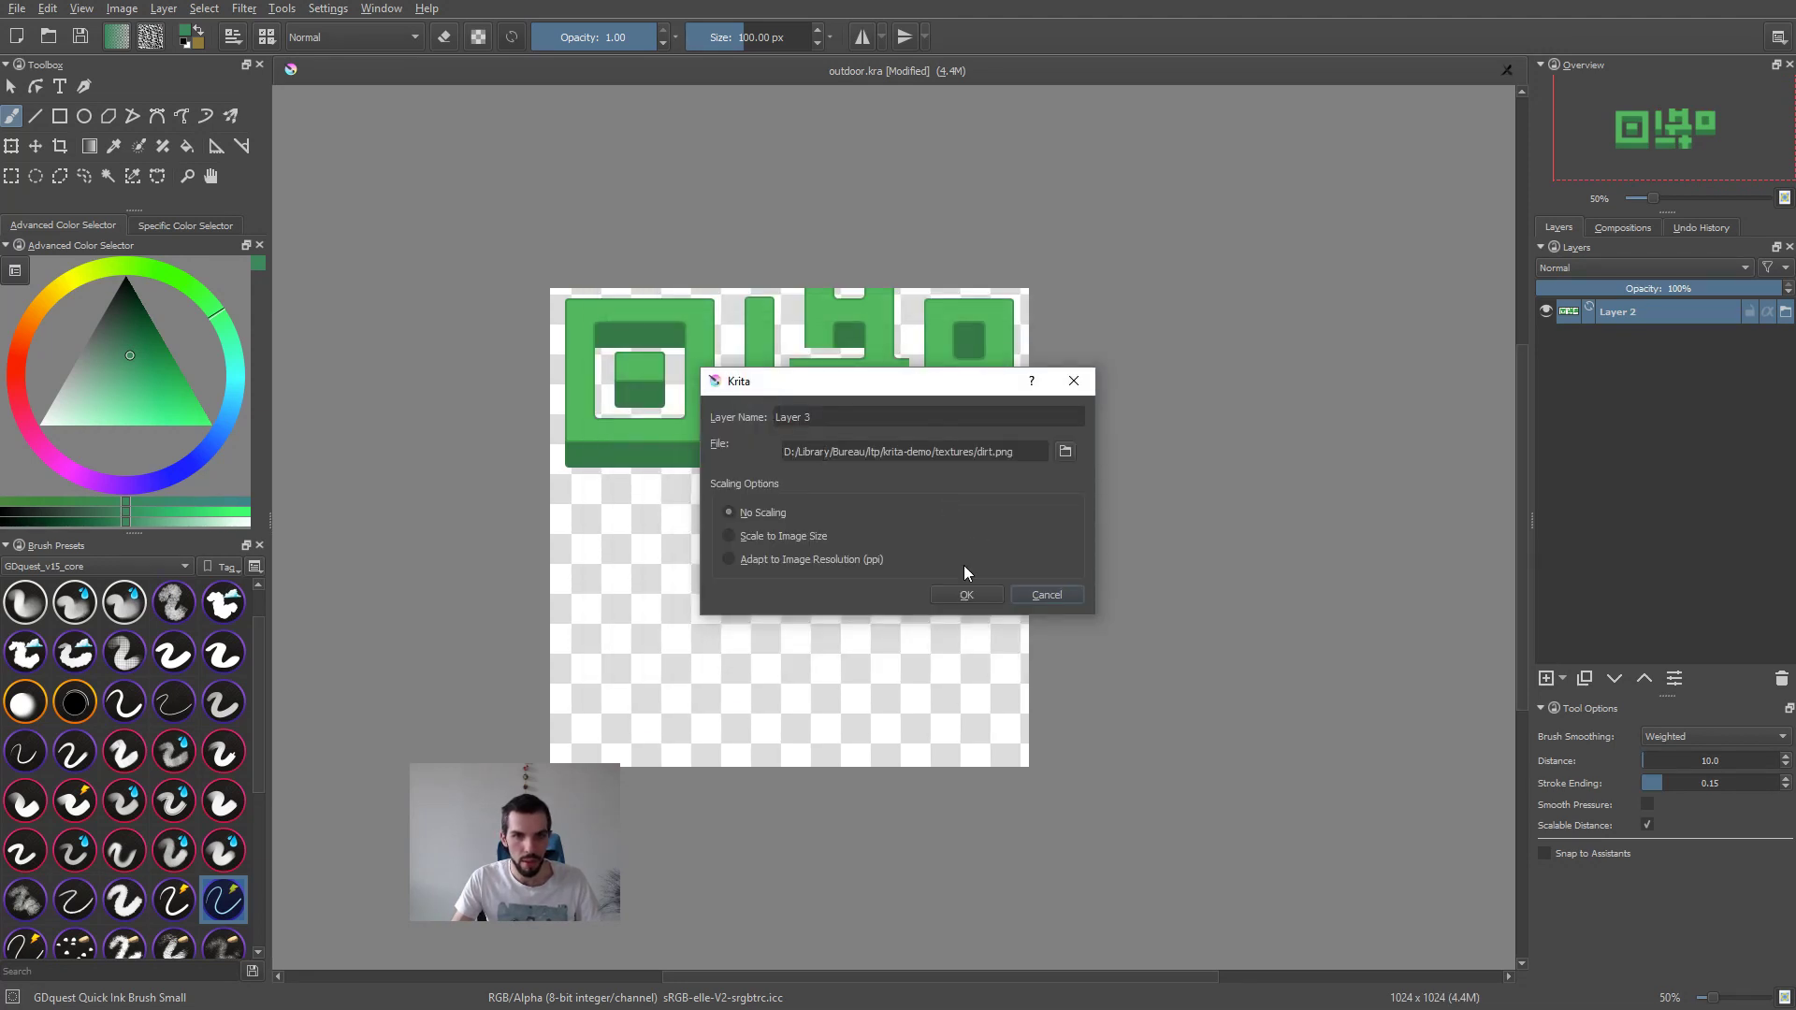
{"action": "key", "text": "Return"}
Step: Add a file layer linked to grass.png from the textures folder, with no scaling
{"action": "key", "text": "shift+Insert"}
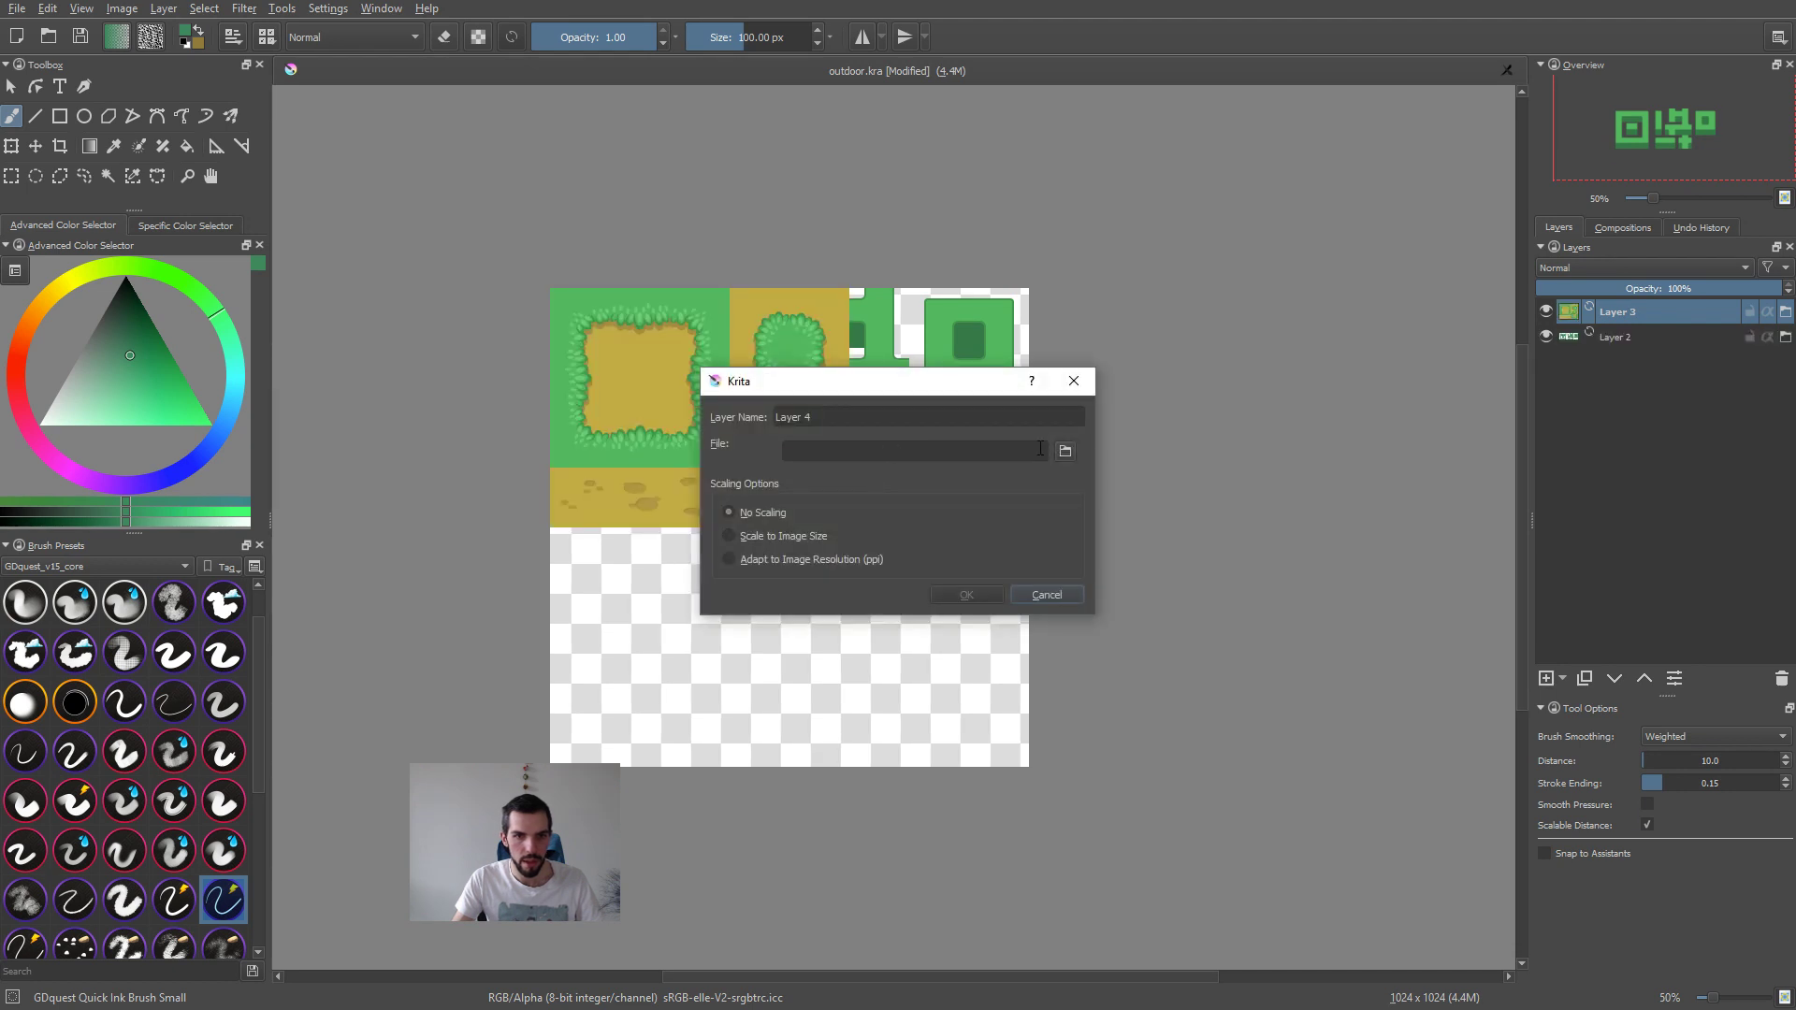
{"action": "left_click", "coordinate": [1073, 450]}
{"action": "left_click", "coordinate": [781, 412]}
{"action": "double_click", "coordinate": [781, 413]}
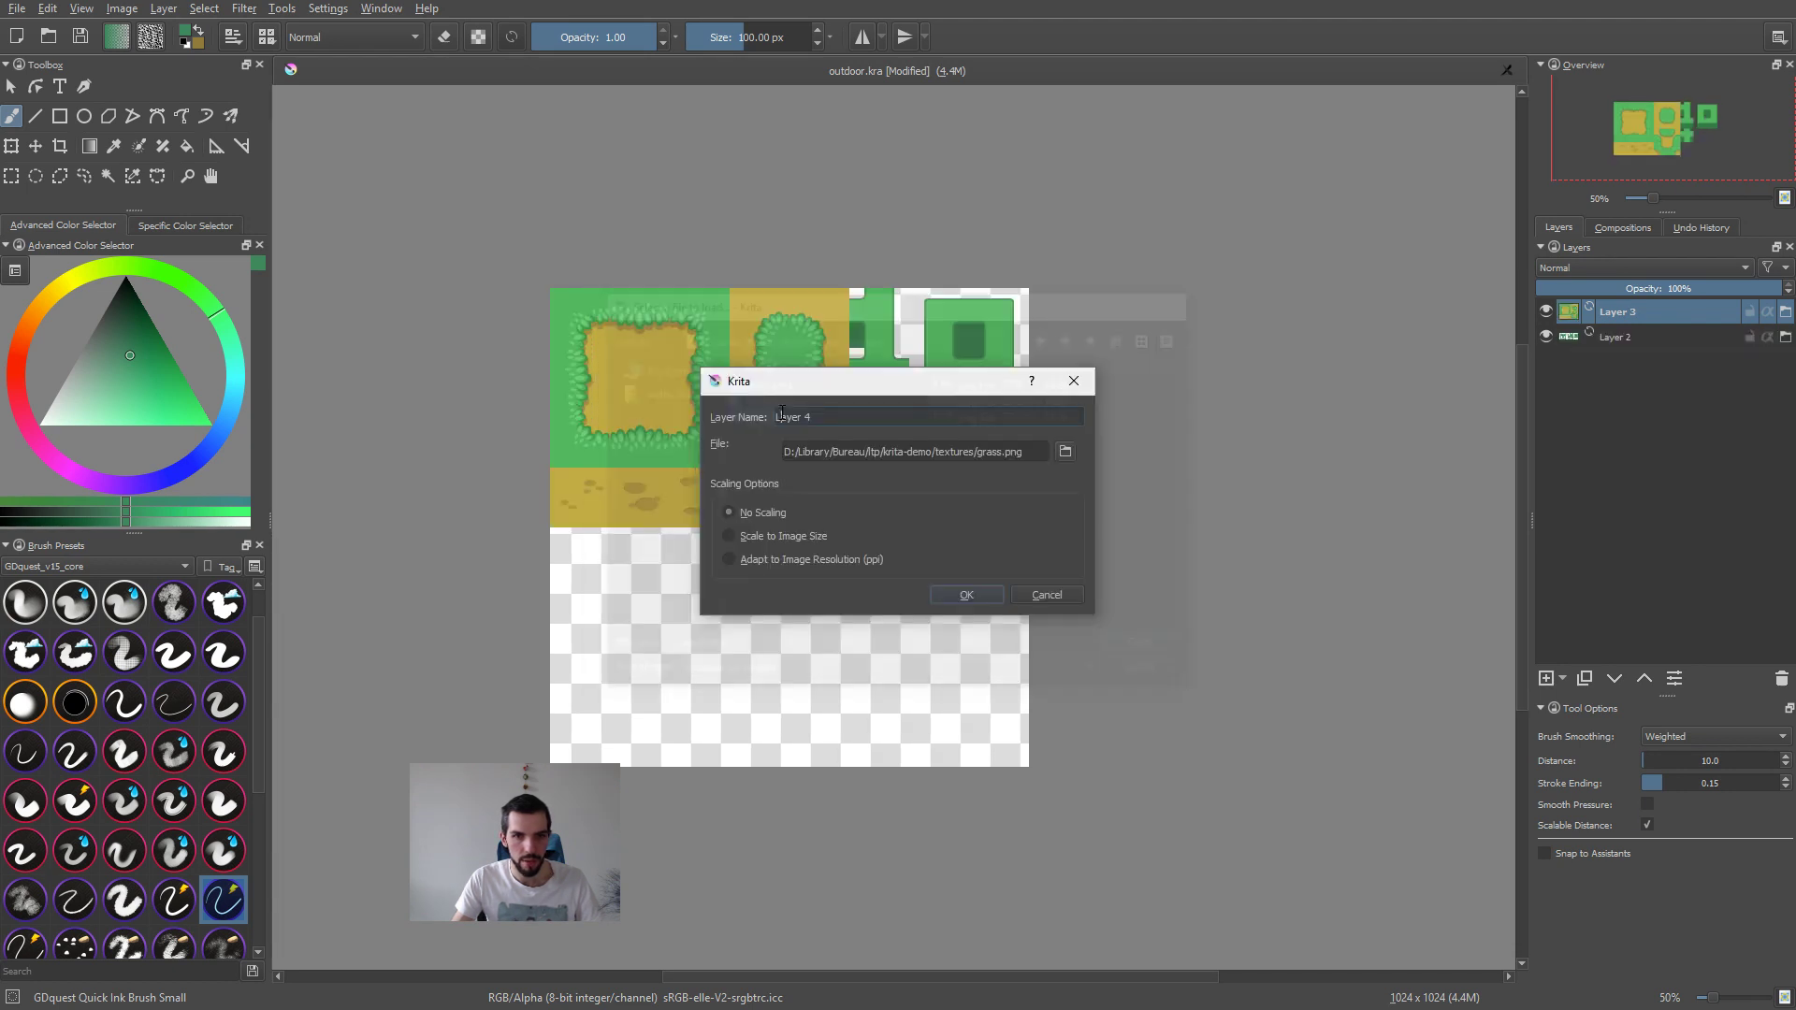
{"action": "left_click", "coordinate": [948, 582]}
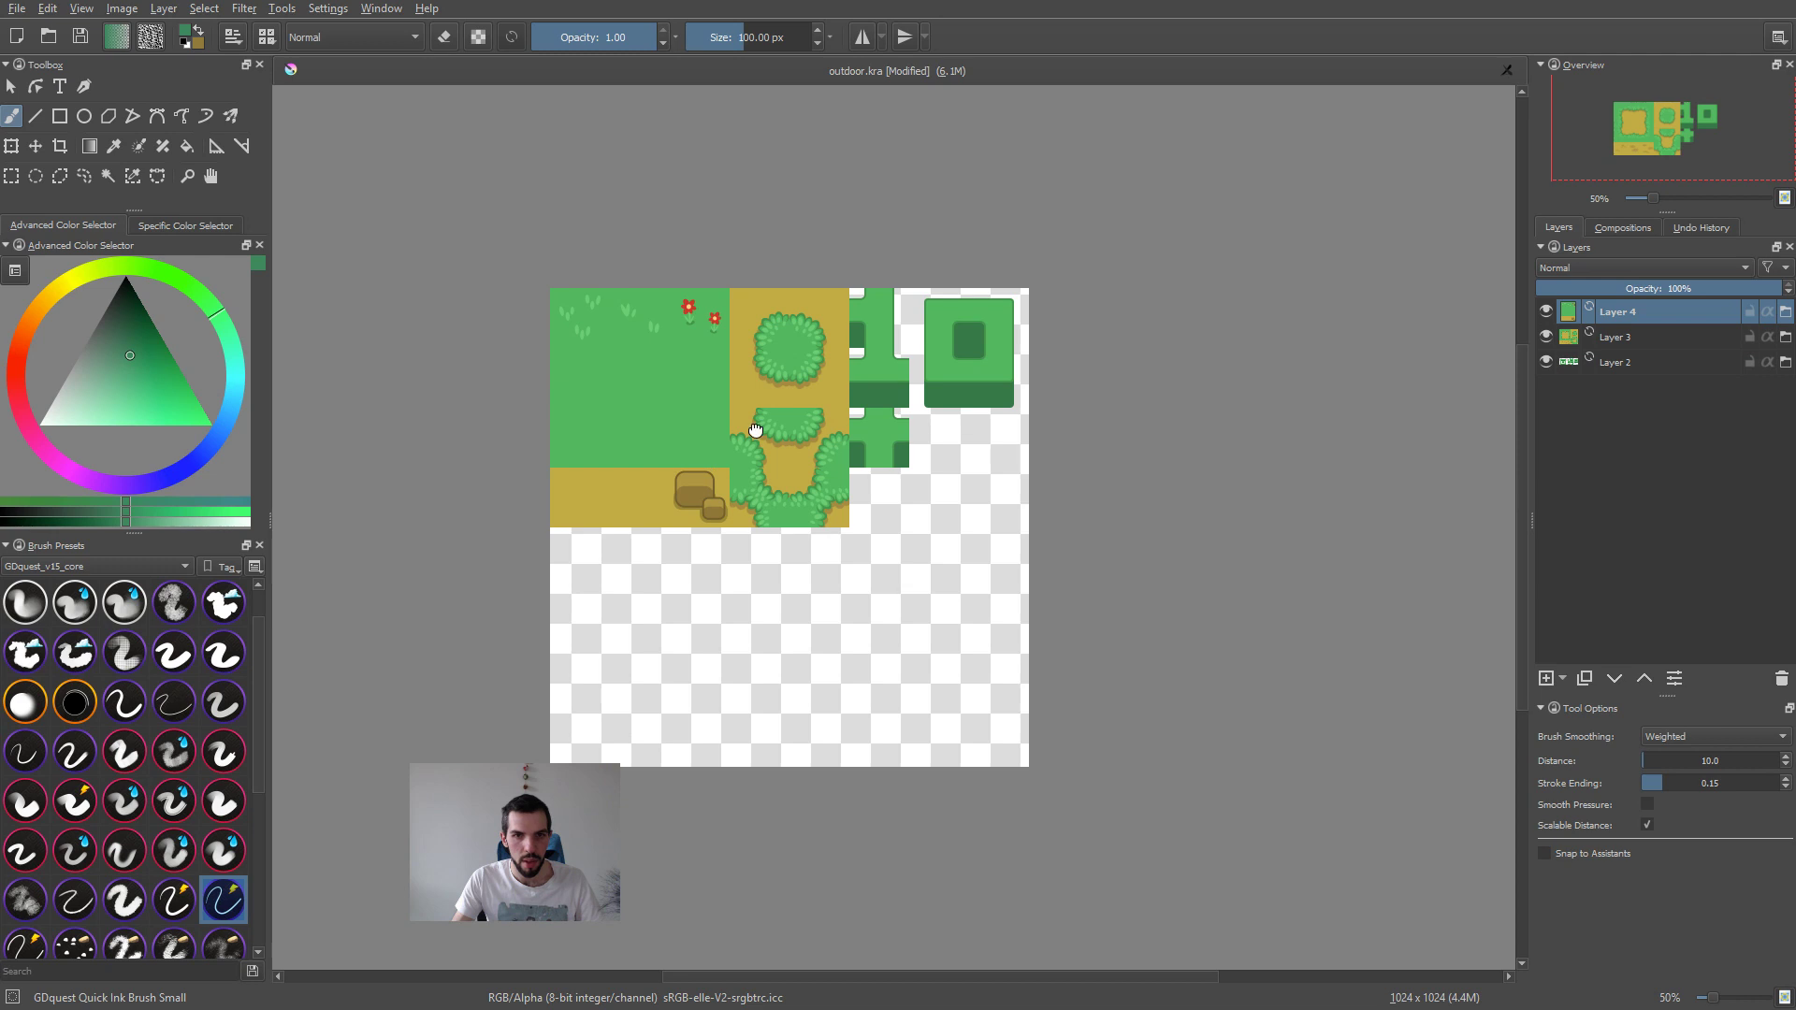
Step: Move the dirt layer to the right so that it sits beside the grass tiles
{"action": "key", "text": "1"}
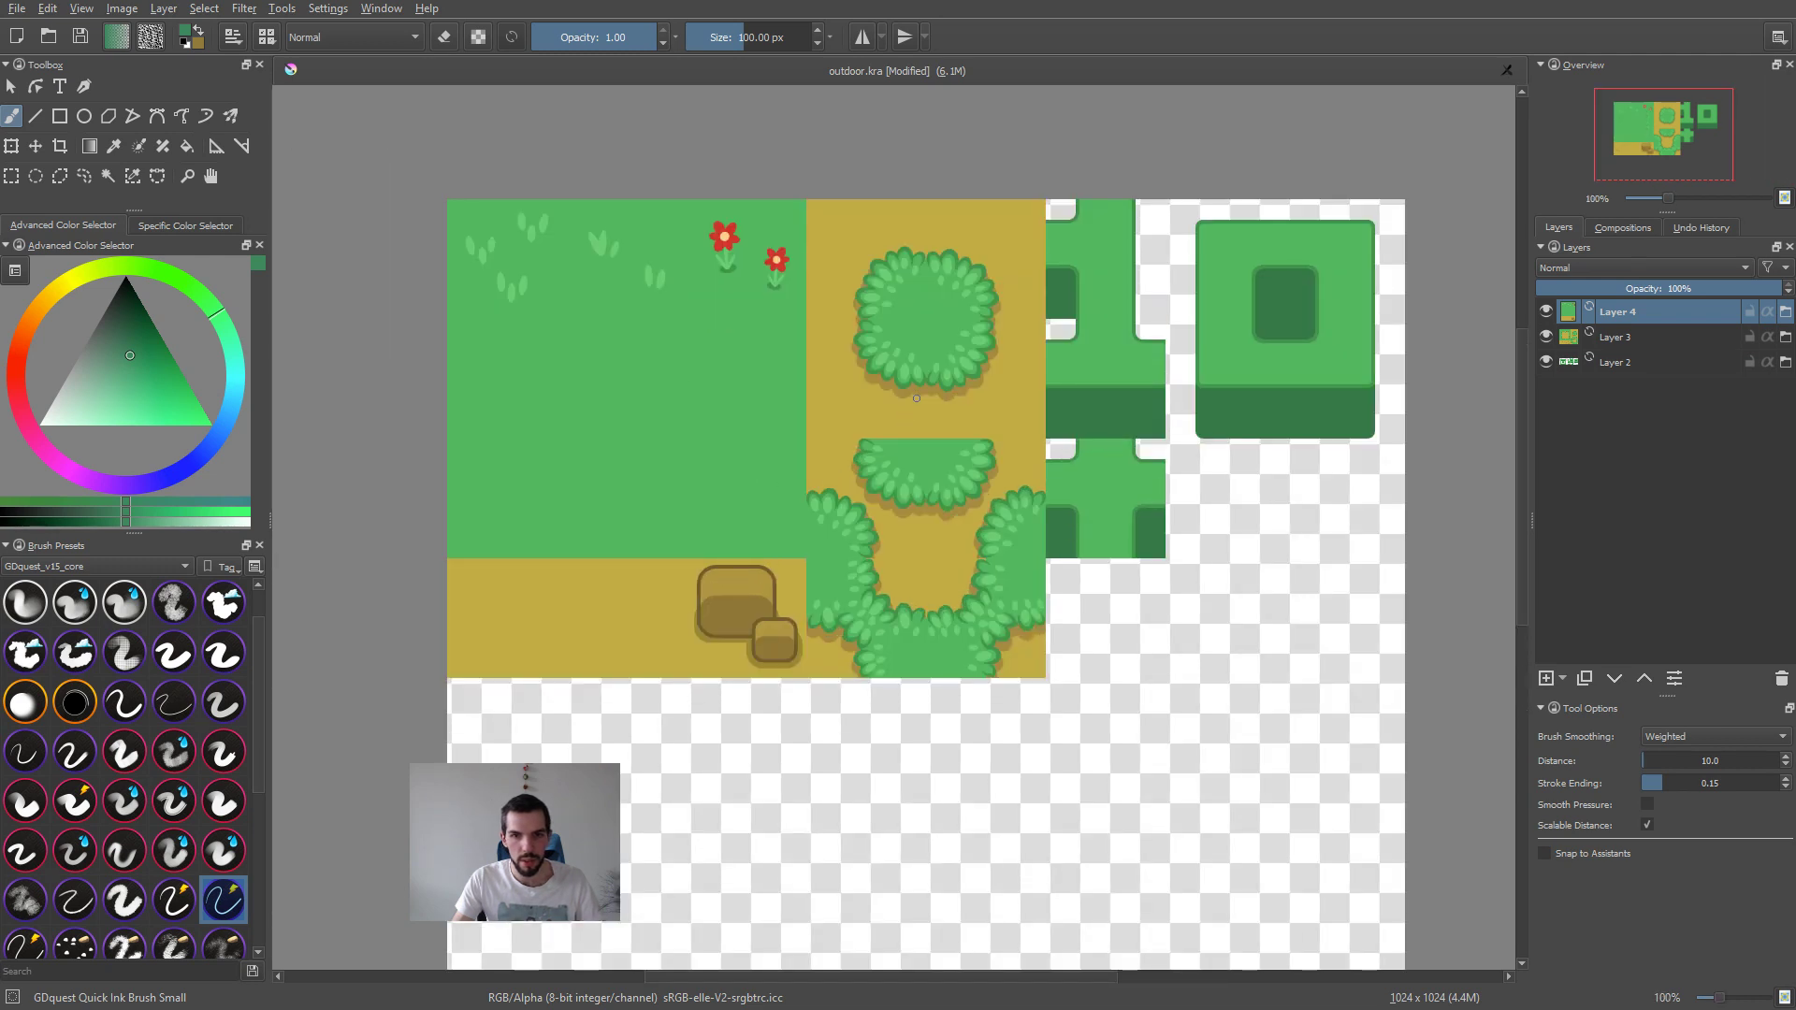
{"action": "key", "text": "Page_Down"}
{"action": "key", "text": "t"}
{"action": "left_click_drag", "start_coordinate": [907, 400], "coordinate": [1272, 398]}
{"action": "scroll", "coordinate": [963, 381], "scroll_direction": "up", "scroll_amount": 5}
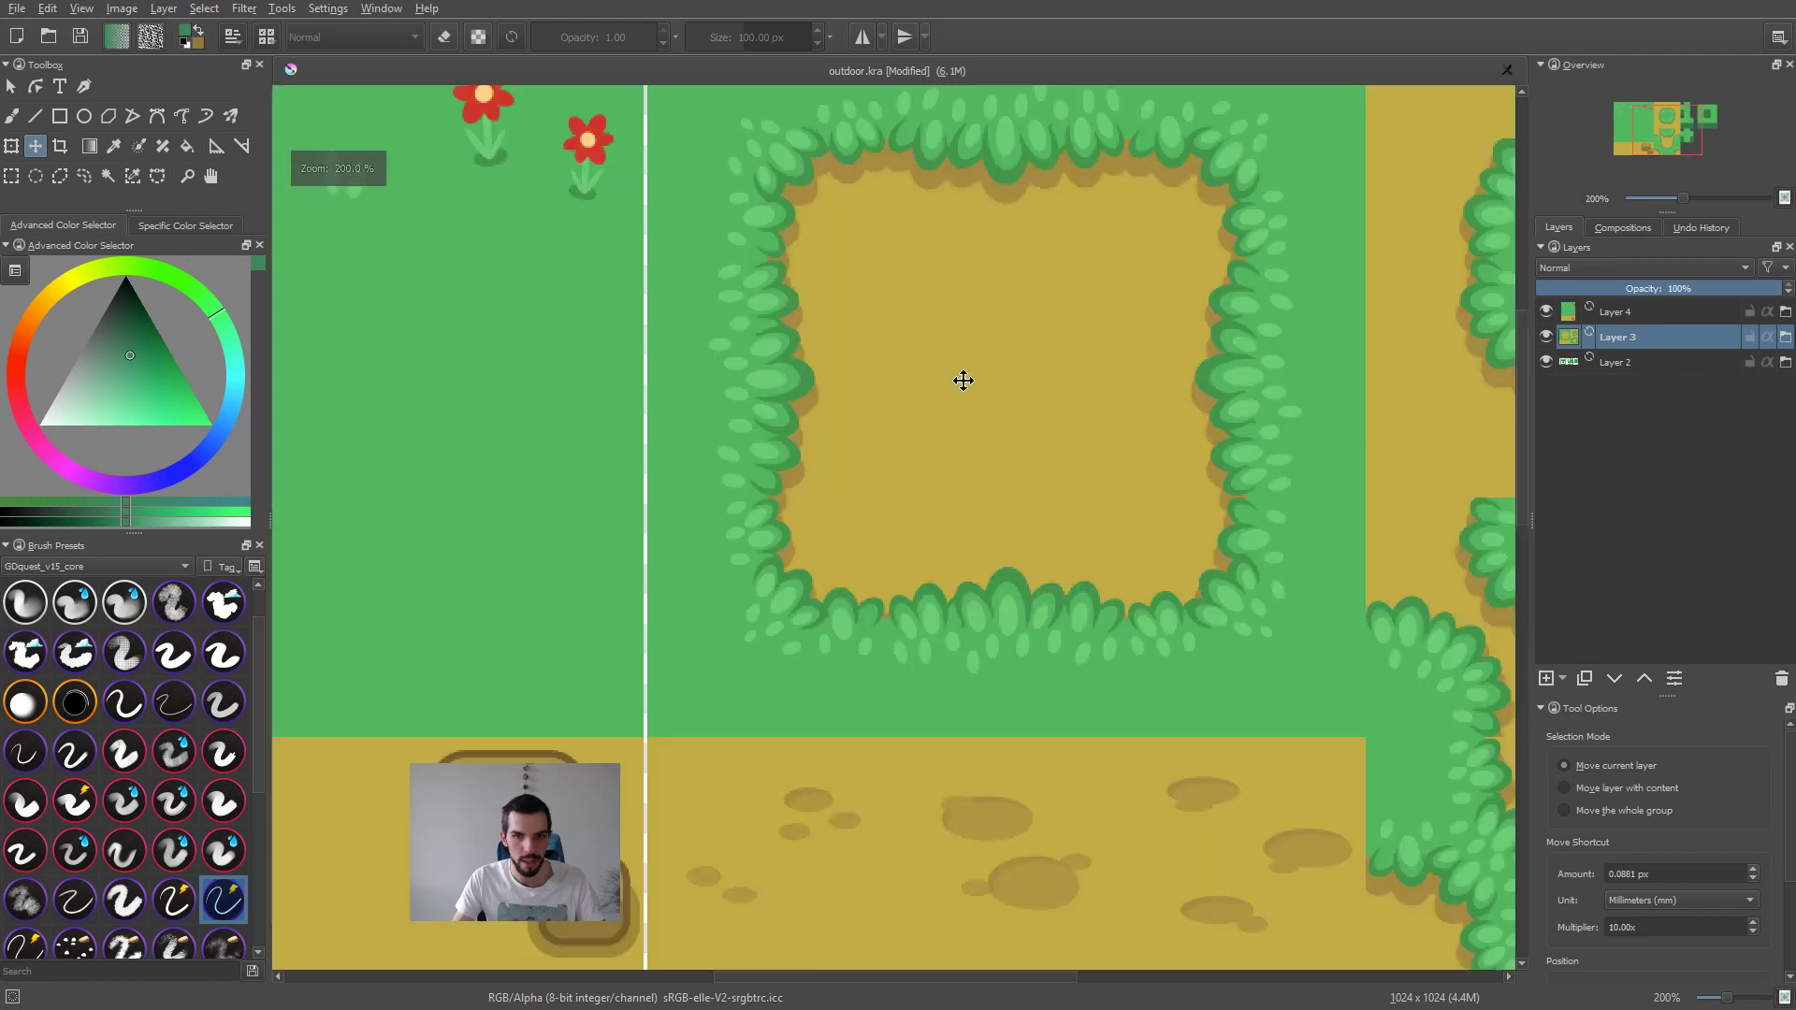
{"action": "scroll", "coordinate": [898, 398], "scroll_direction": "down", "scroll_amount": 1}
{"action": "scroll", "coordinate": [881, 409], "scroll_direction": "down", "scroll_amount": 5}
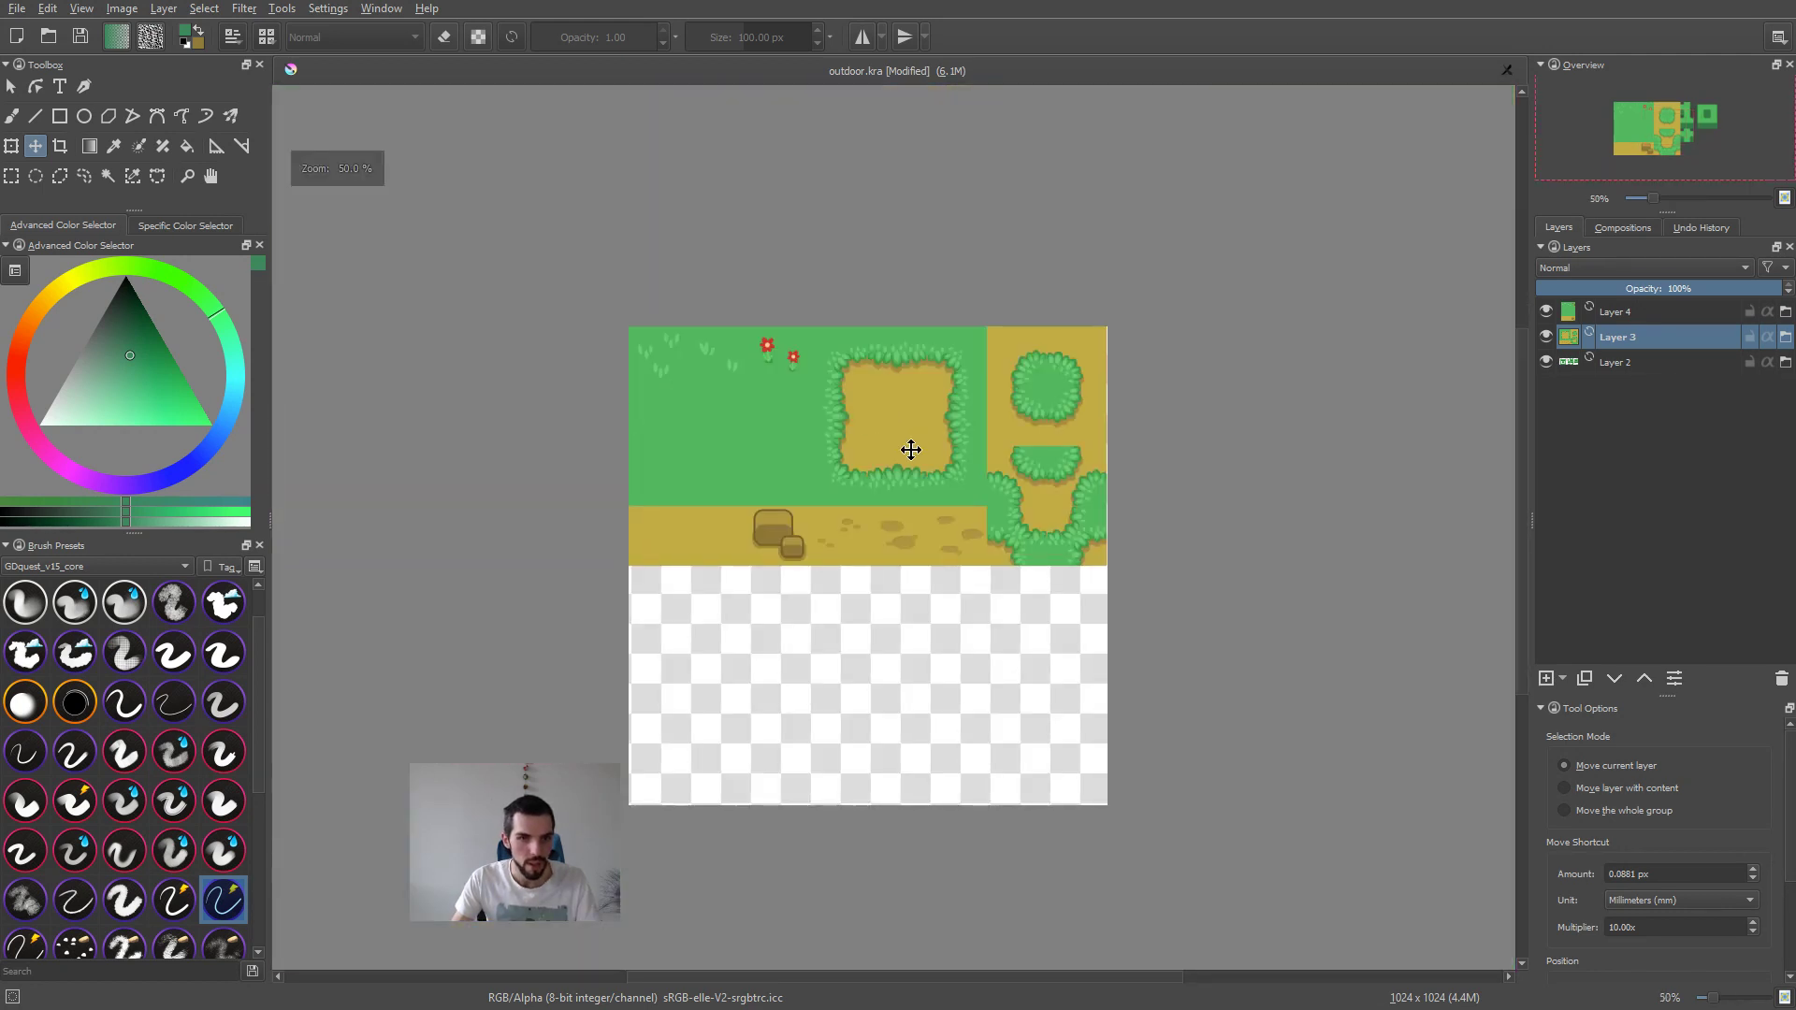
Step: Inspect the seam between the grass and dirt layers at close range and nudge the grass layer to the right
{"action": "scroll", "coordinate": [1067, 471], "scroll_direction": "up", "scroll_amount": 5}
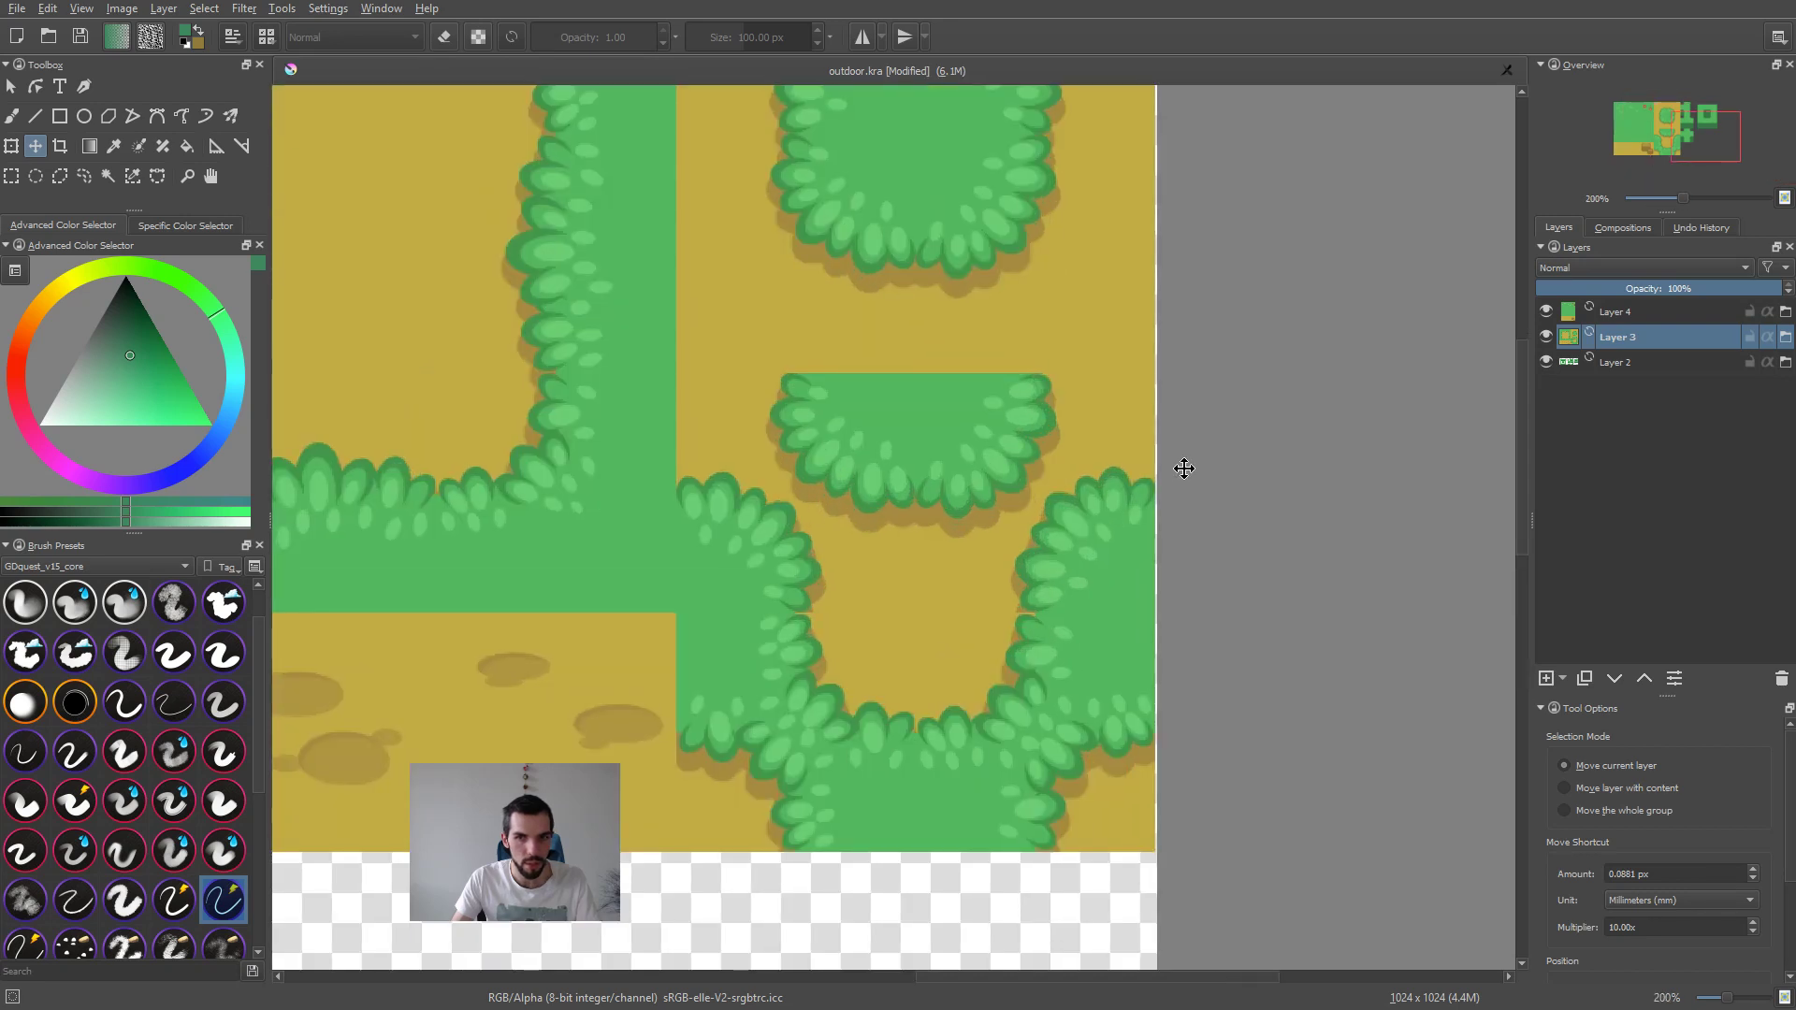
{"action": "scroll", "coordinate": [866, 501], "scroll_direction": "down", "scroll_amount": 4}
{"action": "scroll", "coordinate": [763, 508], "scroll_direction": "up", "scroll_amount": 4}
{"action": "middle_click_drag", "start_coordinate": [634, 530], "coordinate": [1175, 509]}
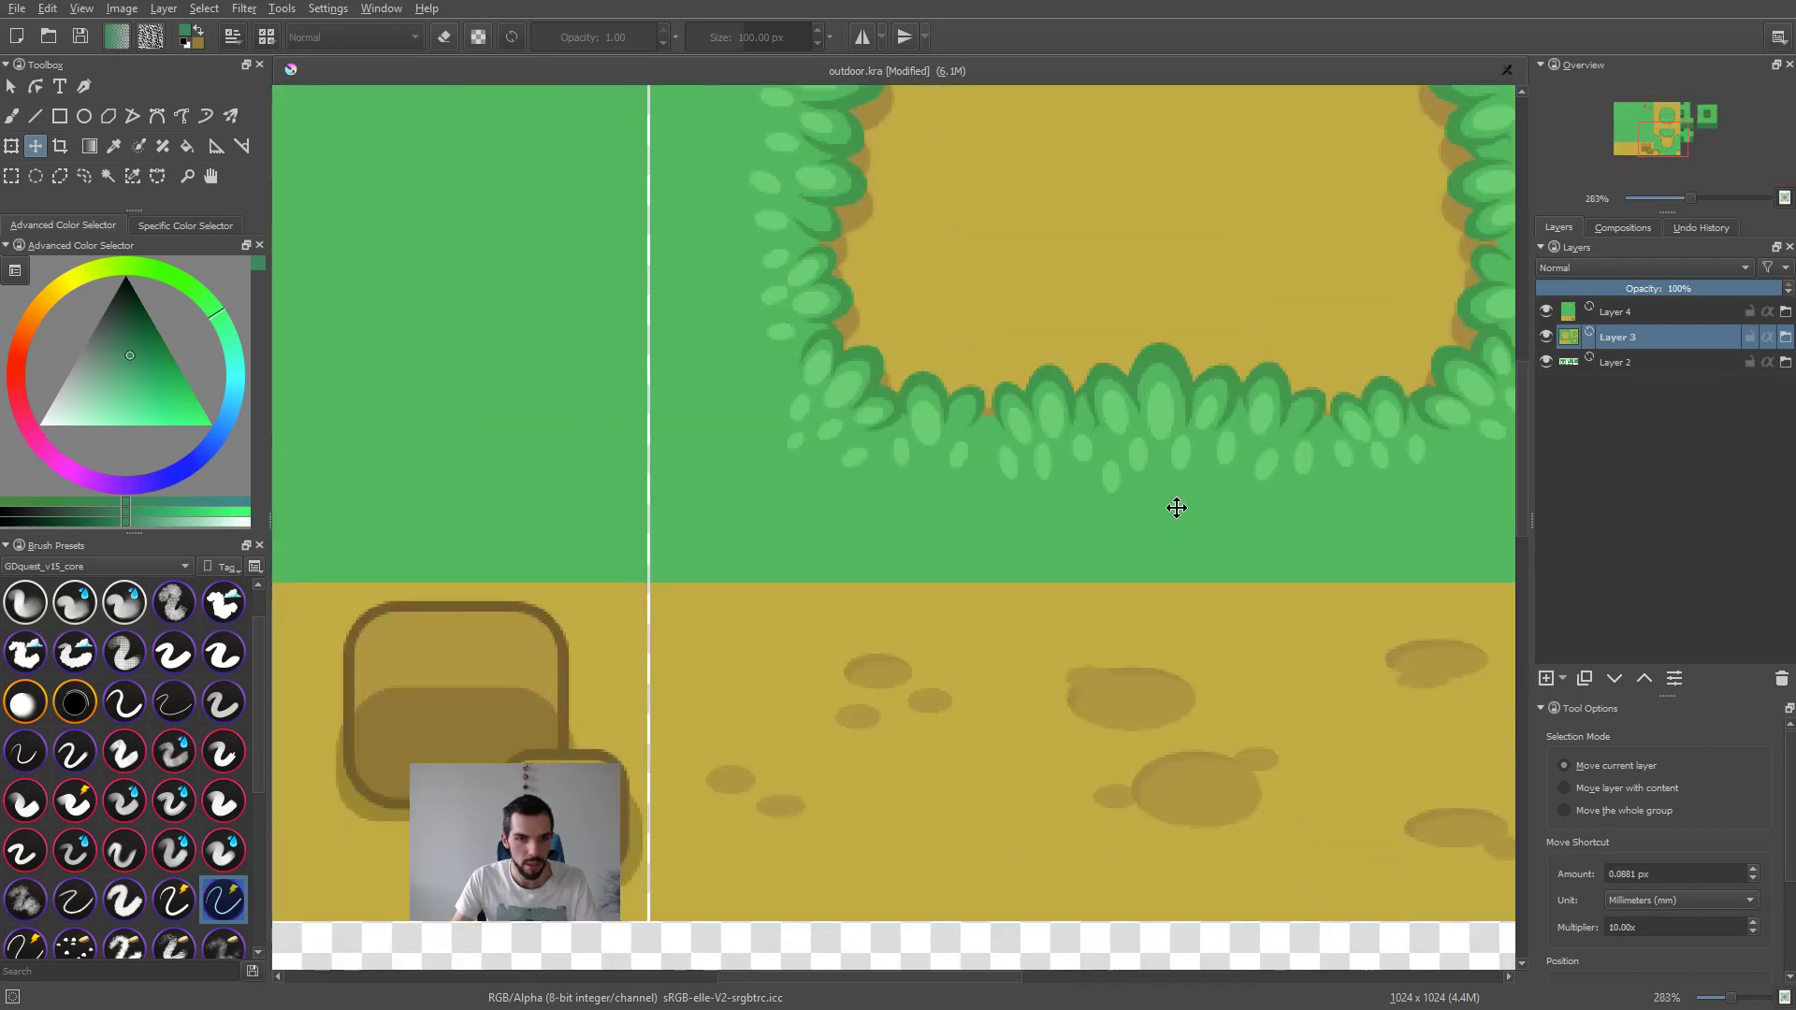
{"action": "scroll", "coordinate": [1025, 516], "scroll_direction": "down", "scroll_amount": 3}
{"action": "left_click", "coordinate": [739, 425]}
{"action": "key", "text": "Right"}
{"action": "key", "text": "Right"}
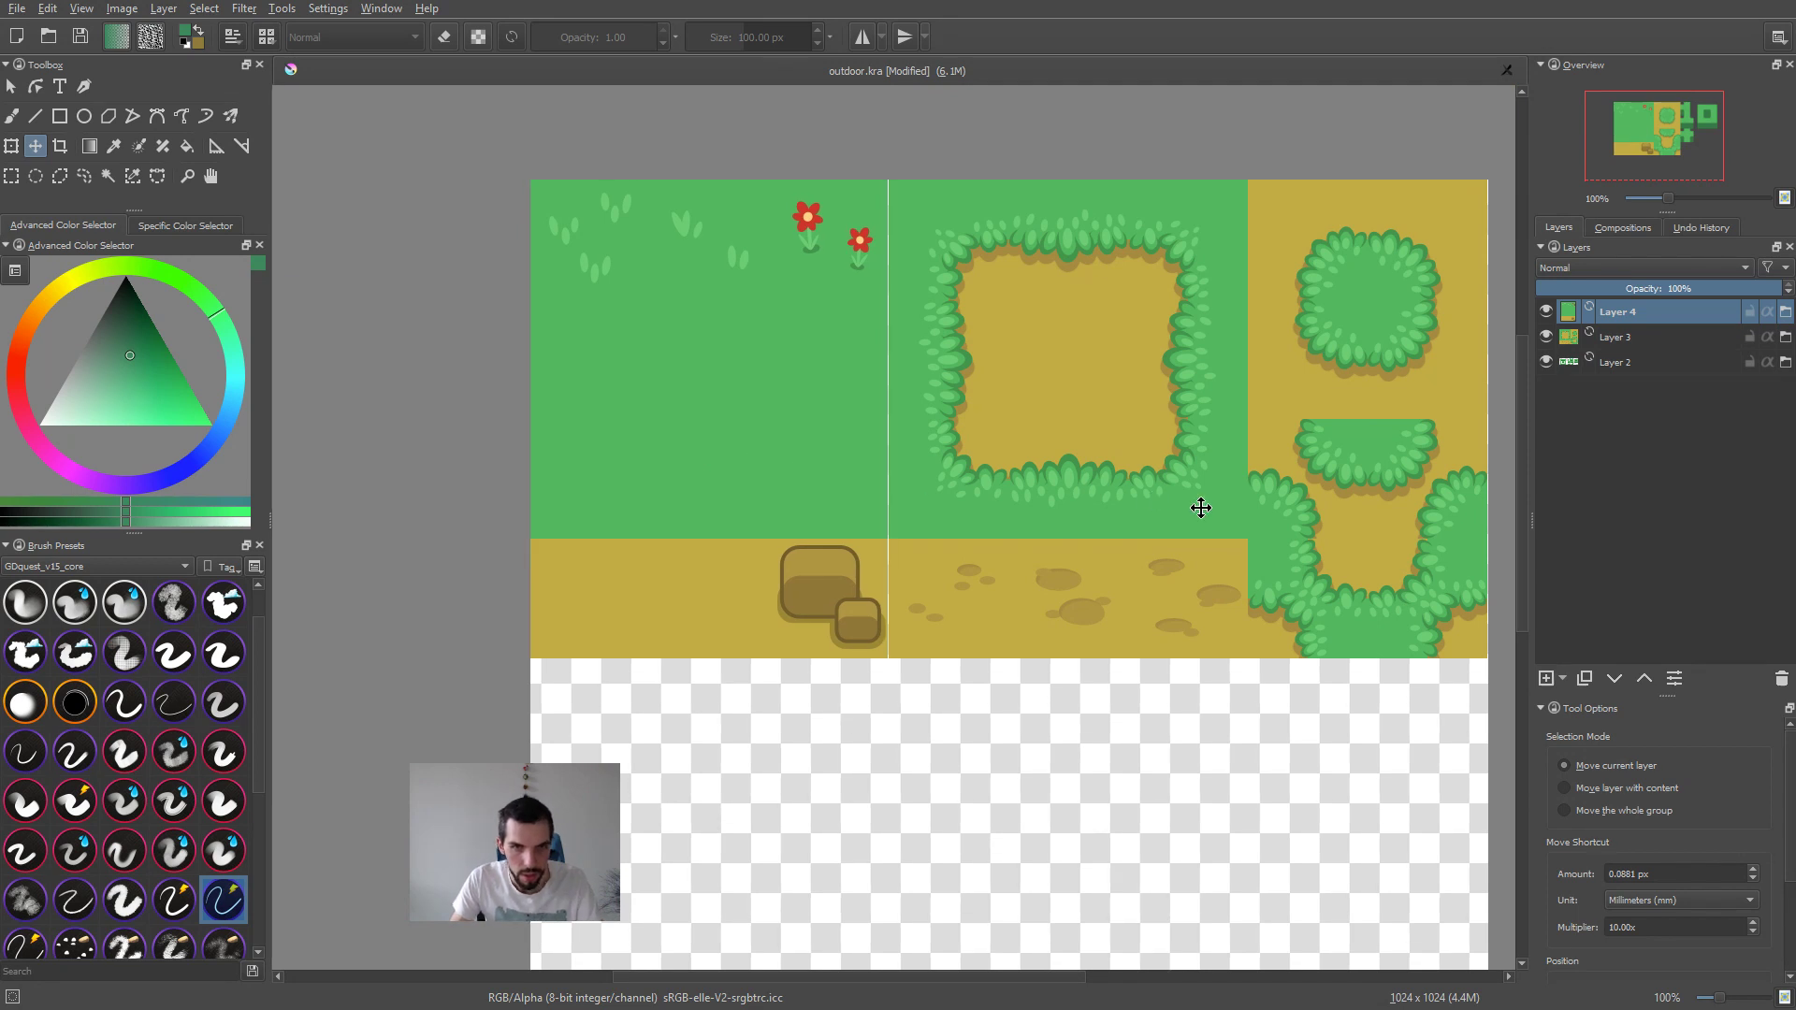
{"action": "middle_click_drag", "start_coordinate": [1198, 506], "coordinate": [922, 517]}
{"action": "left_click", "coordinate": [967, 496]}
{"action": "scroll", "coordinate": [967, 496], "scroll_direction": "up", "scroll_amount": 2}
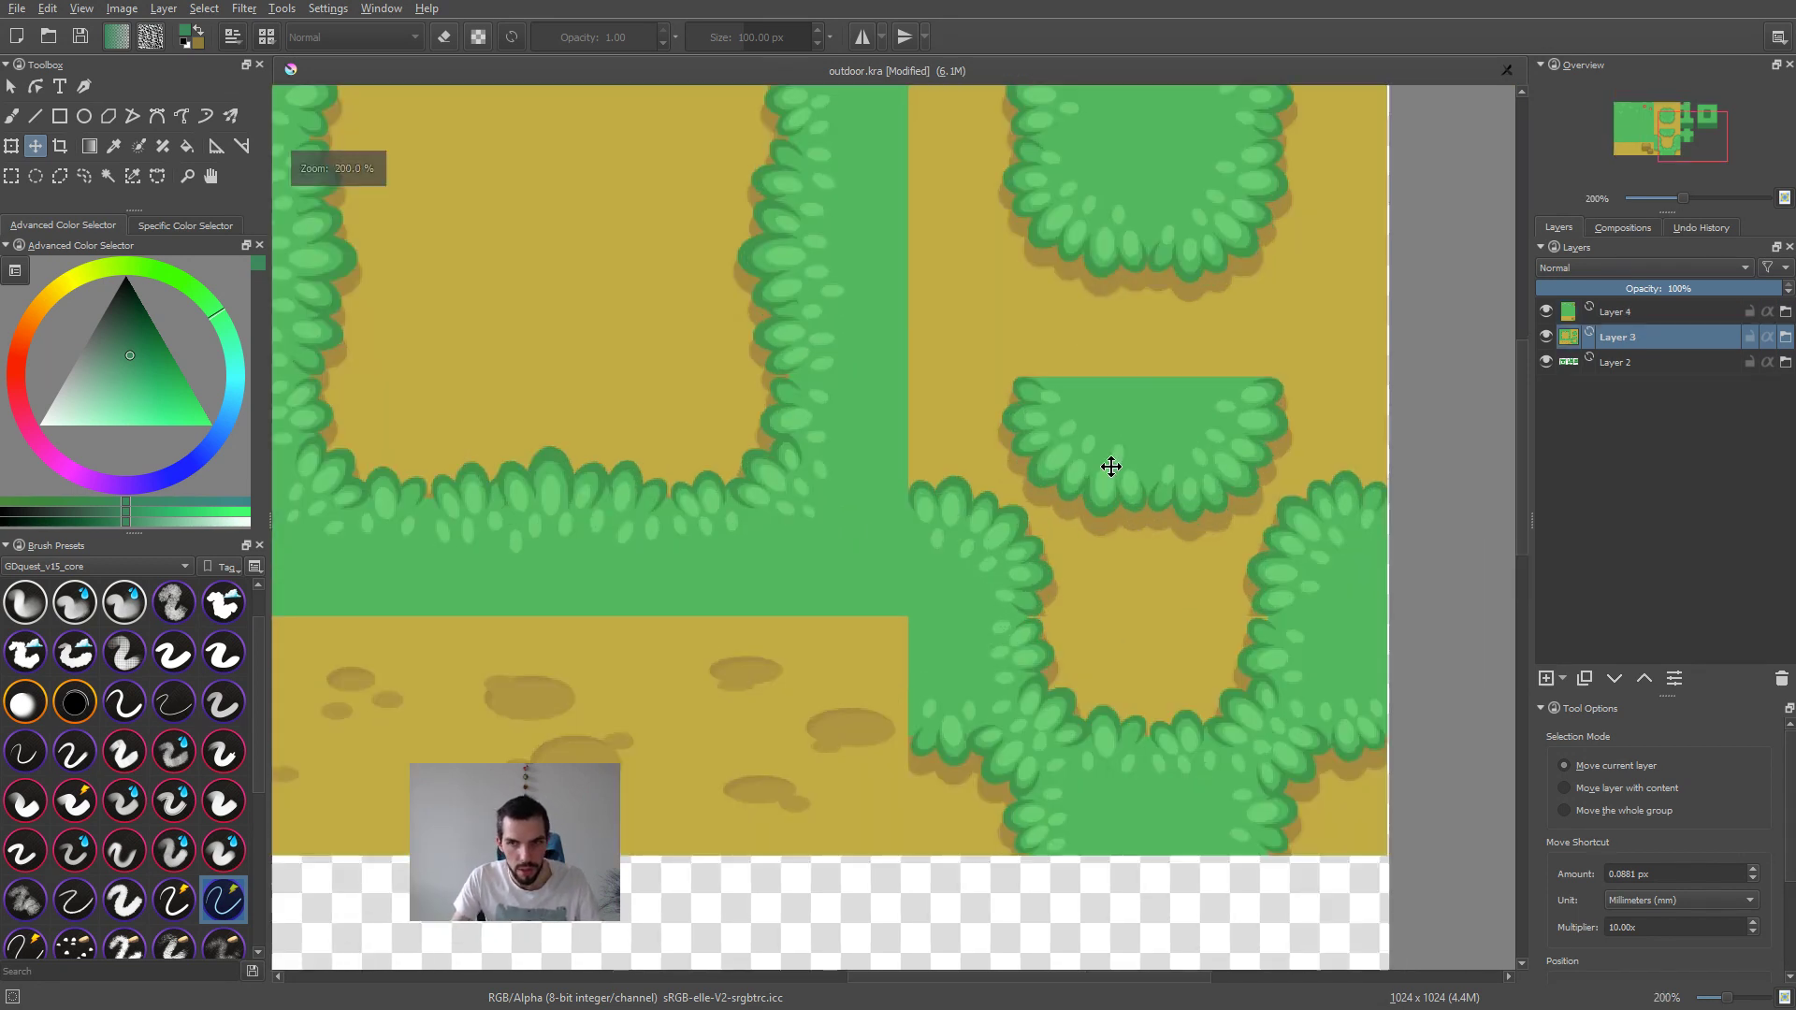
Step: Toggle the dirt layer's visibility off and on, and open its linked dirt.png in a separate document
{"action": "left_click", "coordinate": [1548, 337]}
{"action": "left_click", "coordinate": [1548, 337]}
{"action": "scroll", "coordinate": [850, 403], "scroll_direction": "down", "scroll_amount": 5}
{"action": "scroll", "coordinate": [850, 403], "scroll_direction": "down", "scroll_amount": 1}
{"action": "middle_click_drag", "start_coordinate": [854, 443], "coordinate": [999, 496]}
{"action": "scroll", "coordinate": [1016, 503], "scroll_direction": "up", "scroll_amount": 4}
{"action": "middle_click_drag", "start_coordinate": [771, 455], "coordinate": [911, 518]}
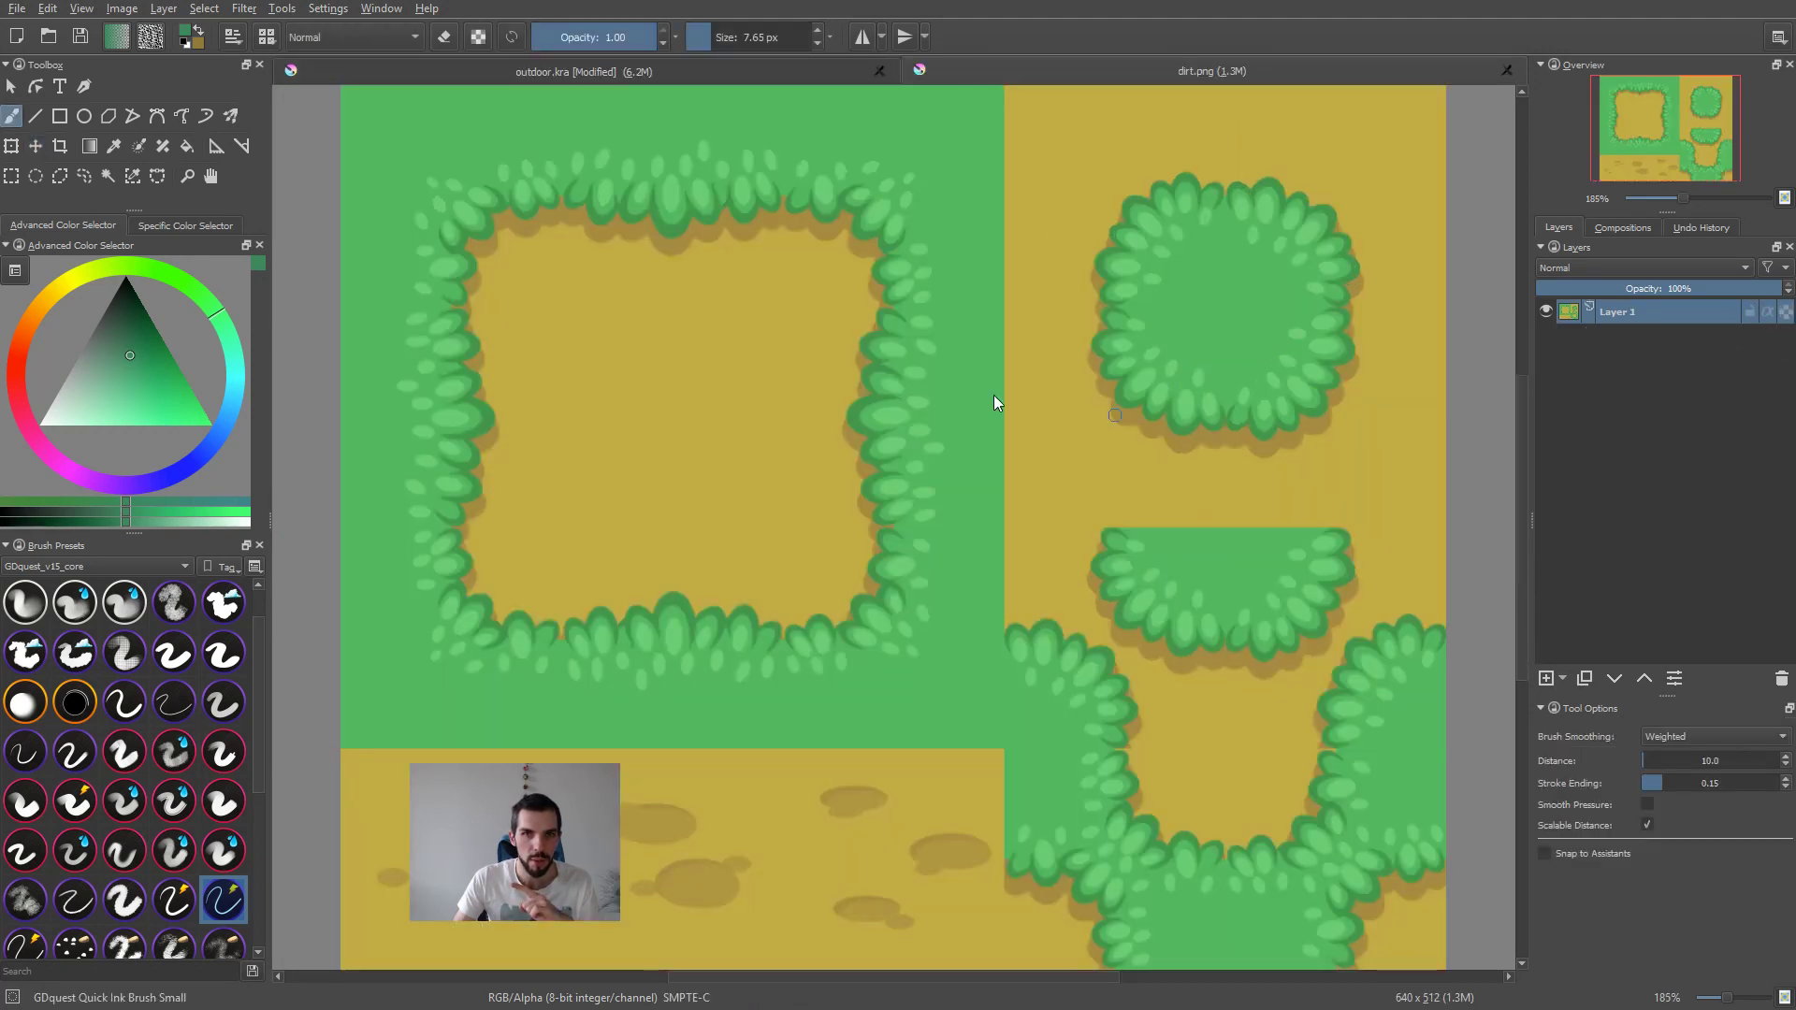
Step: Enlarge the brush to 47.65 px, try a stroke on the dirt.png image and undo it
{"action": "middle_click_drag", "start_coordinate": [943, 393], "coordinate": [952, 412]}
{"action": "scroll", "coordinate": [952, 413], "scroll_direction": "down", "scroll_amount": 2}
{"action": "scroll", "coordinate": [822, 435], "scroll_direction": "up", "scroll_amount": 2}
{"action": "mouse_move", "coordinate": [789, 375]}
{"action": "left_mouse_down", "text": "shift"}
{"action": "mouse_move", "coordinate": [863, 375]}
{"action": "mouse_move", "coordinate": [866, 515]}
{"action": "mouse_move", "coordinate": [940, 571]}
{"action": "left_mouse_up", "text": "shift"}
{"action": "key", "text": "ctrl+z"}
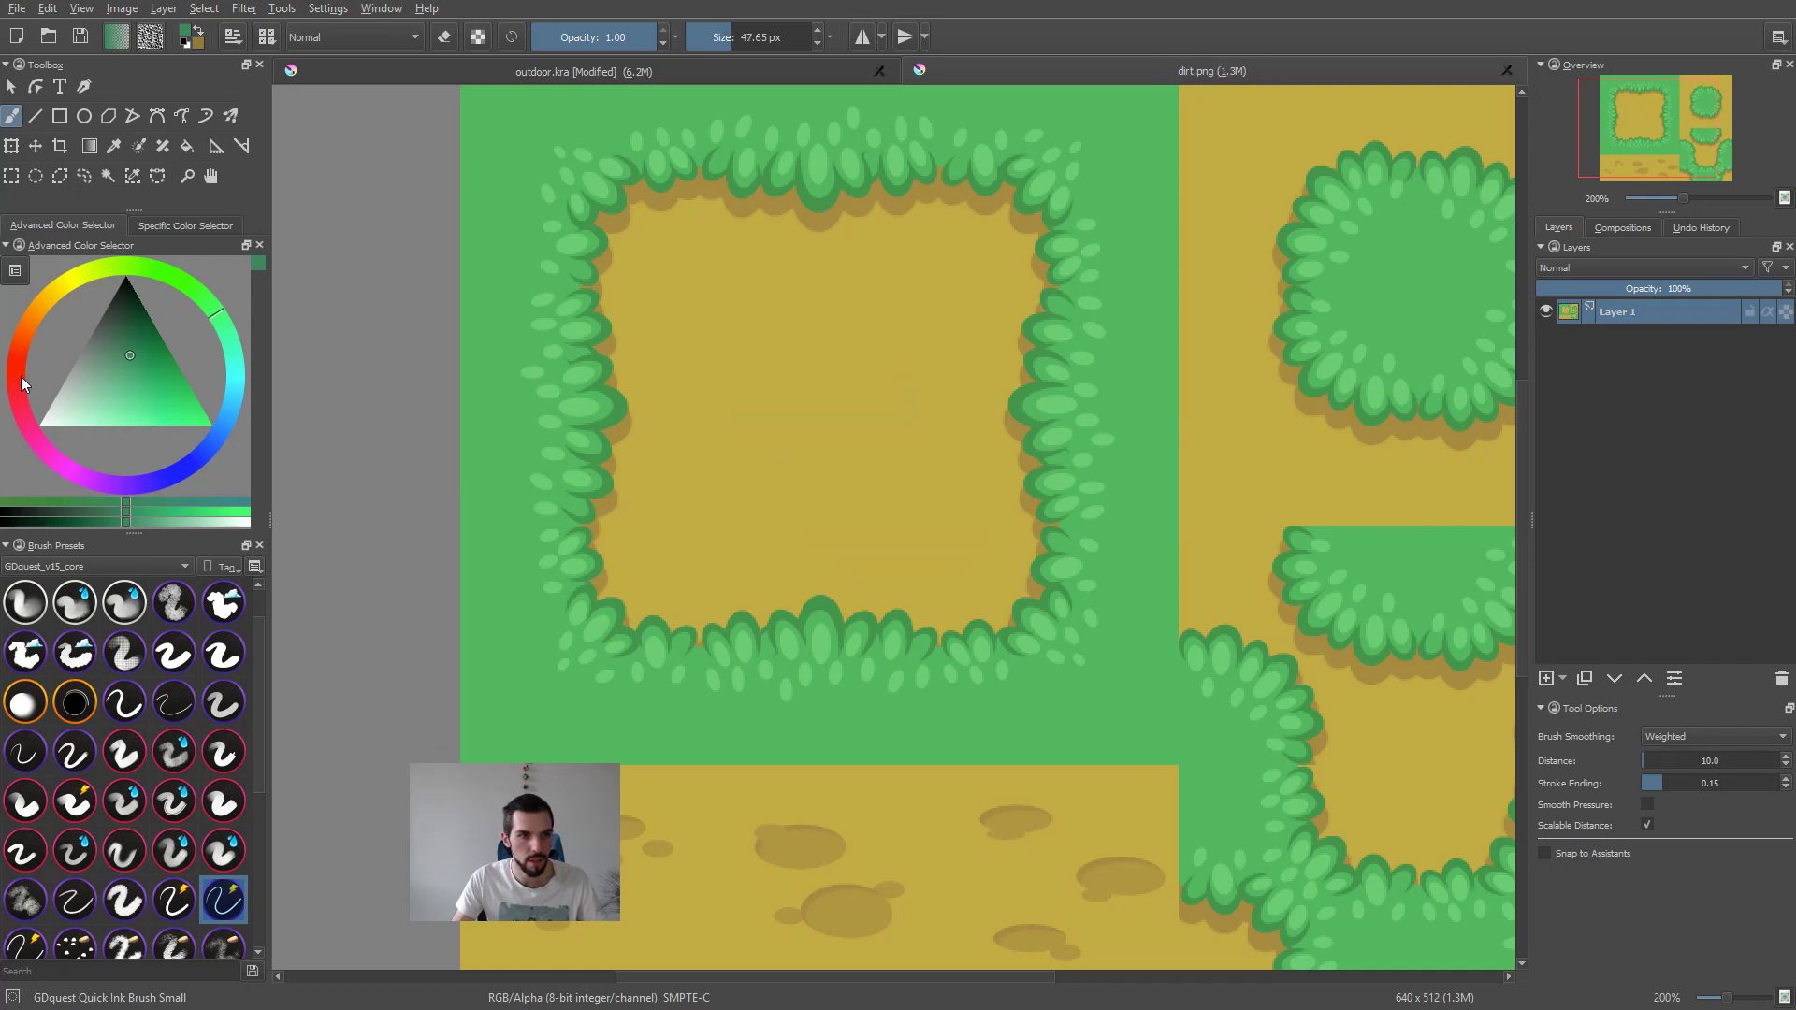
Step: Paint a thick red stroke inside the dirt patch framed by grass in dirt.png and save the PNG
{"action": "left_click_drag", "start_coordinate": [23, 384], "coordinate": [17, 350]}
{"action": "left_click", "coordinate": [190, 405]}
{"action": "mouse_move", "coordinate": [733, 295]}
{"action": "left_mouse_down"}
{"action": "mouse_move", "coordinate": [683, 285]}
{"action": "mouse_move", "coordinate": [900, 475]}
{"action": "left_mouse_up"}
{"action": "scroll", "coordinate": [1037, 503], "scroll_direction": "down", "scroll_amount": 3}
{"action": "key", "text": "ctrl+s"}
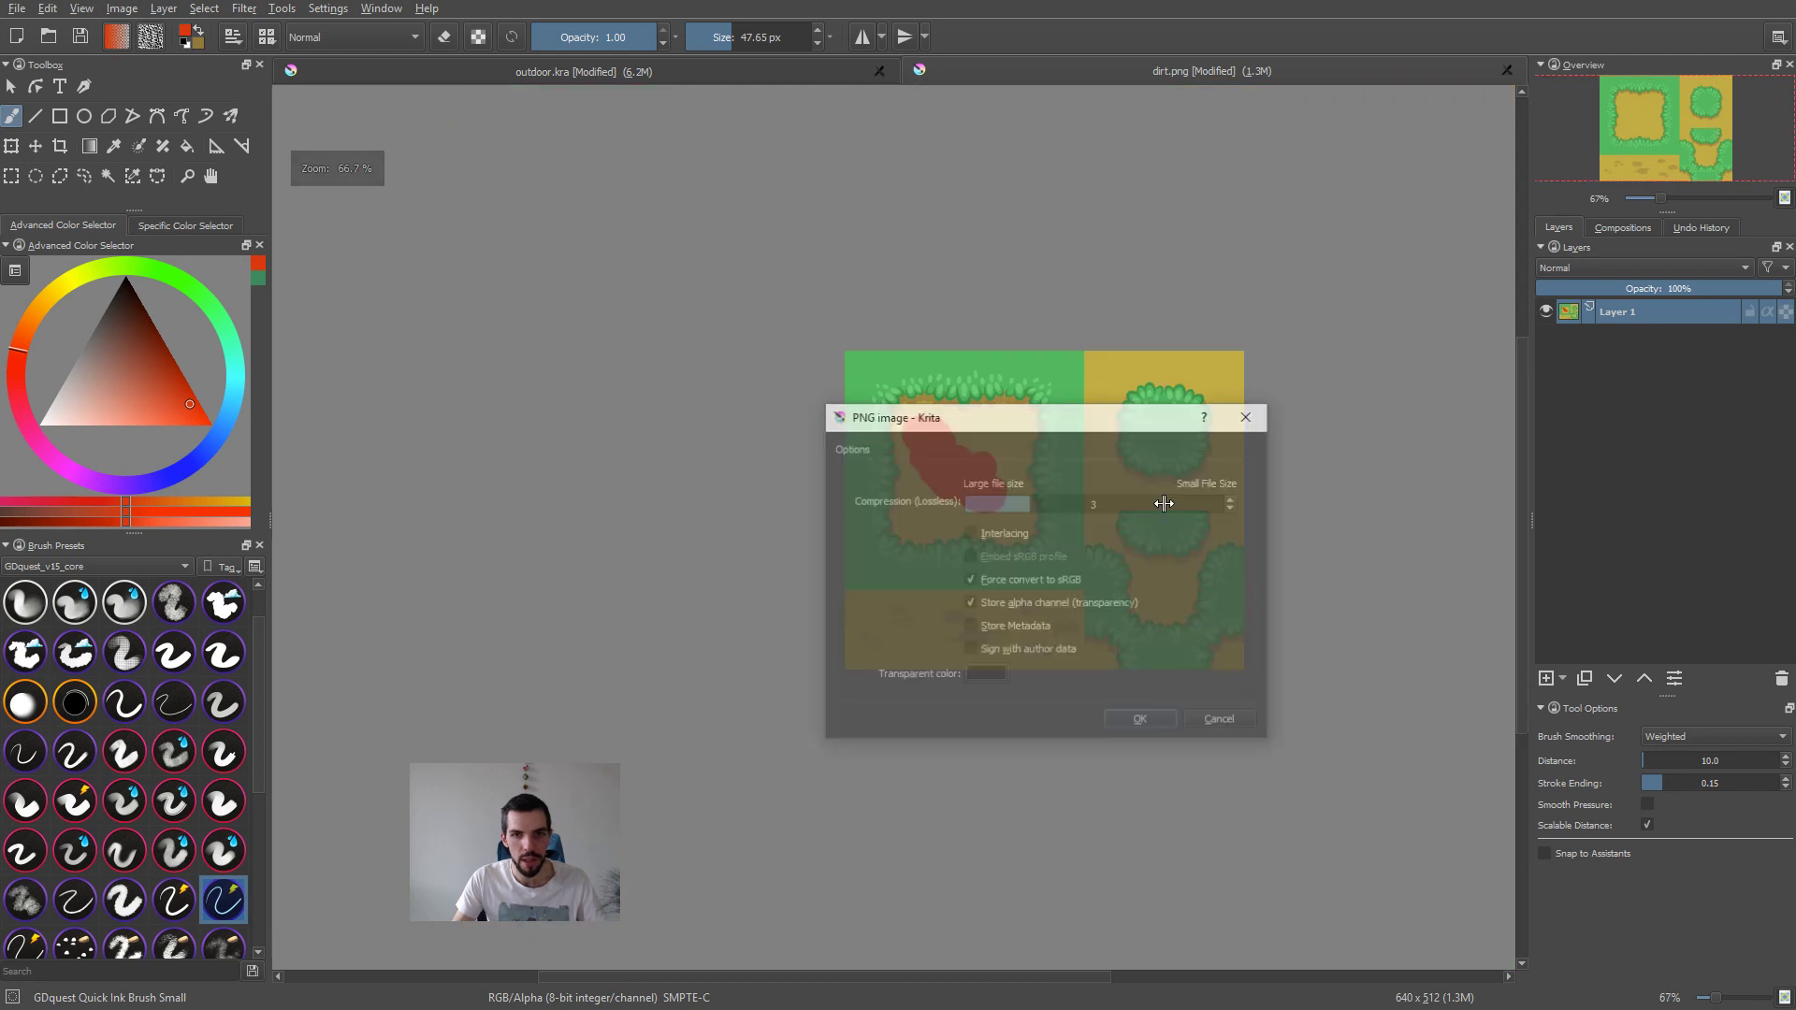
{"action": "left_click", "coordinate": [1143, 721]}
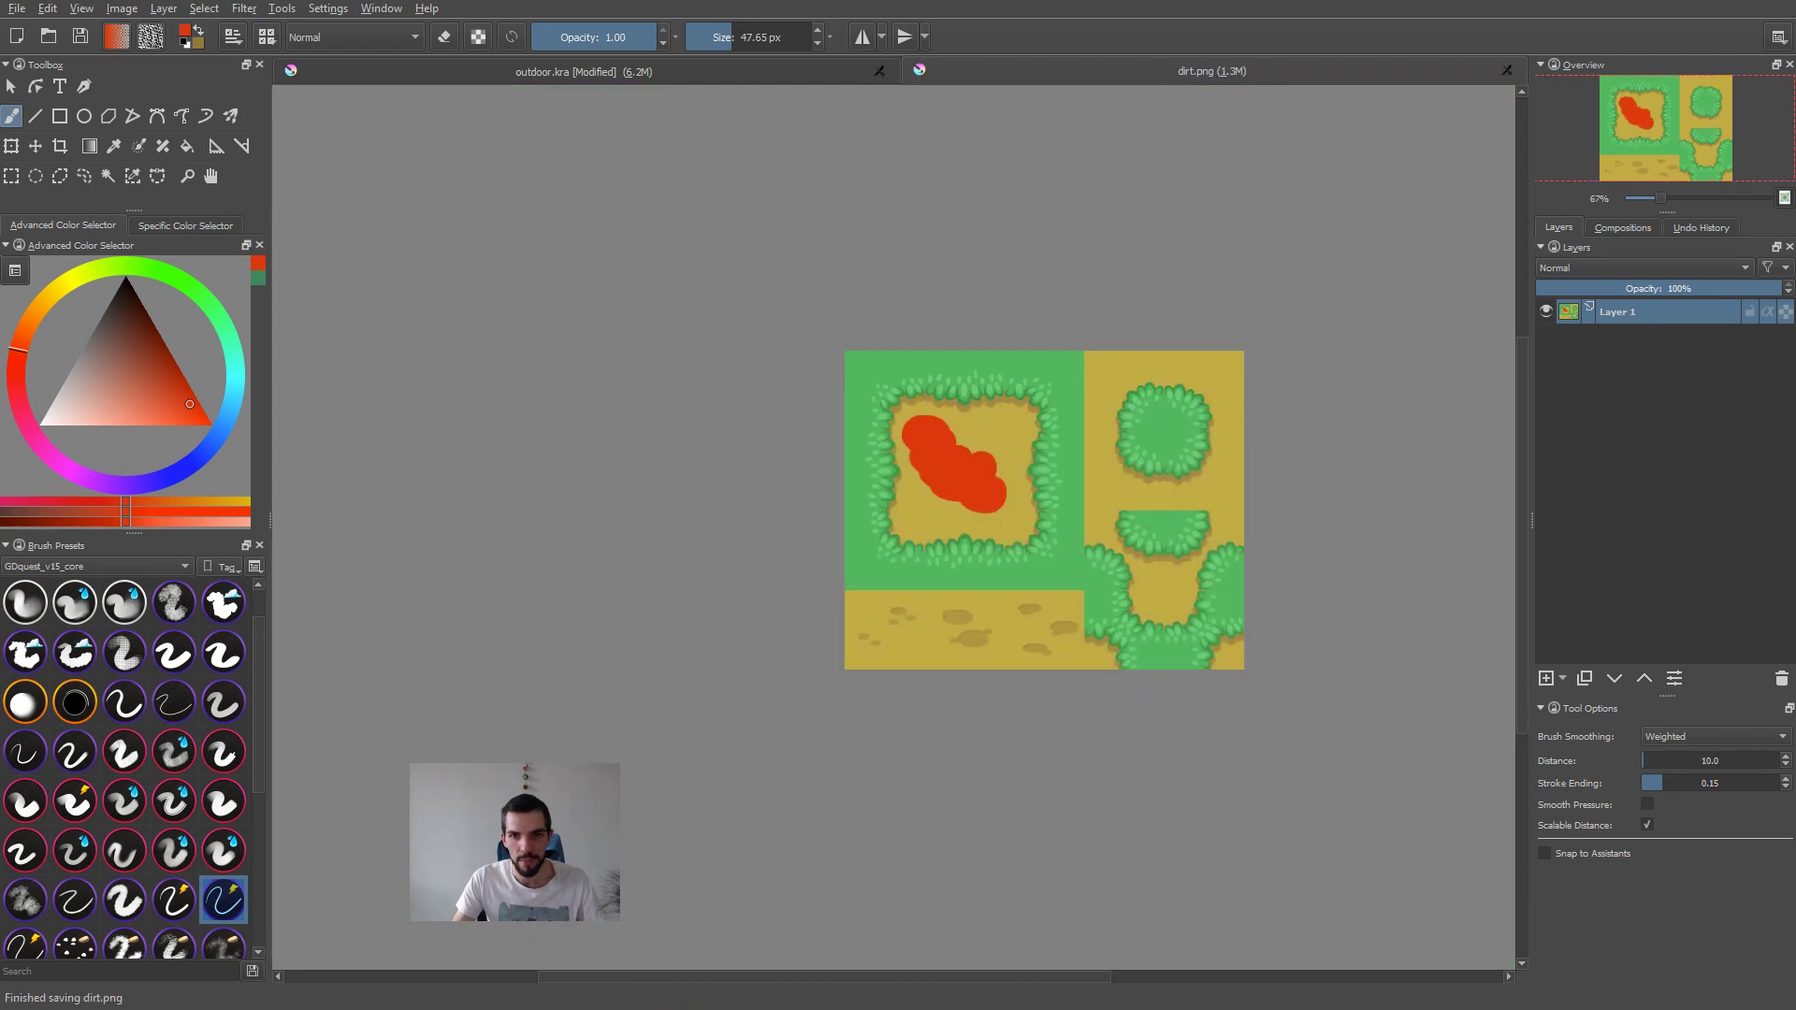
Step: Switch to outdoor.kra, duplicate the linked dirt layer and move the copy directly below the original
{"action": "key", "text": "ctrl+Tab"}
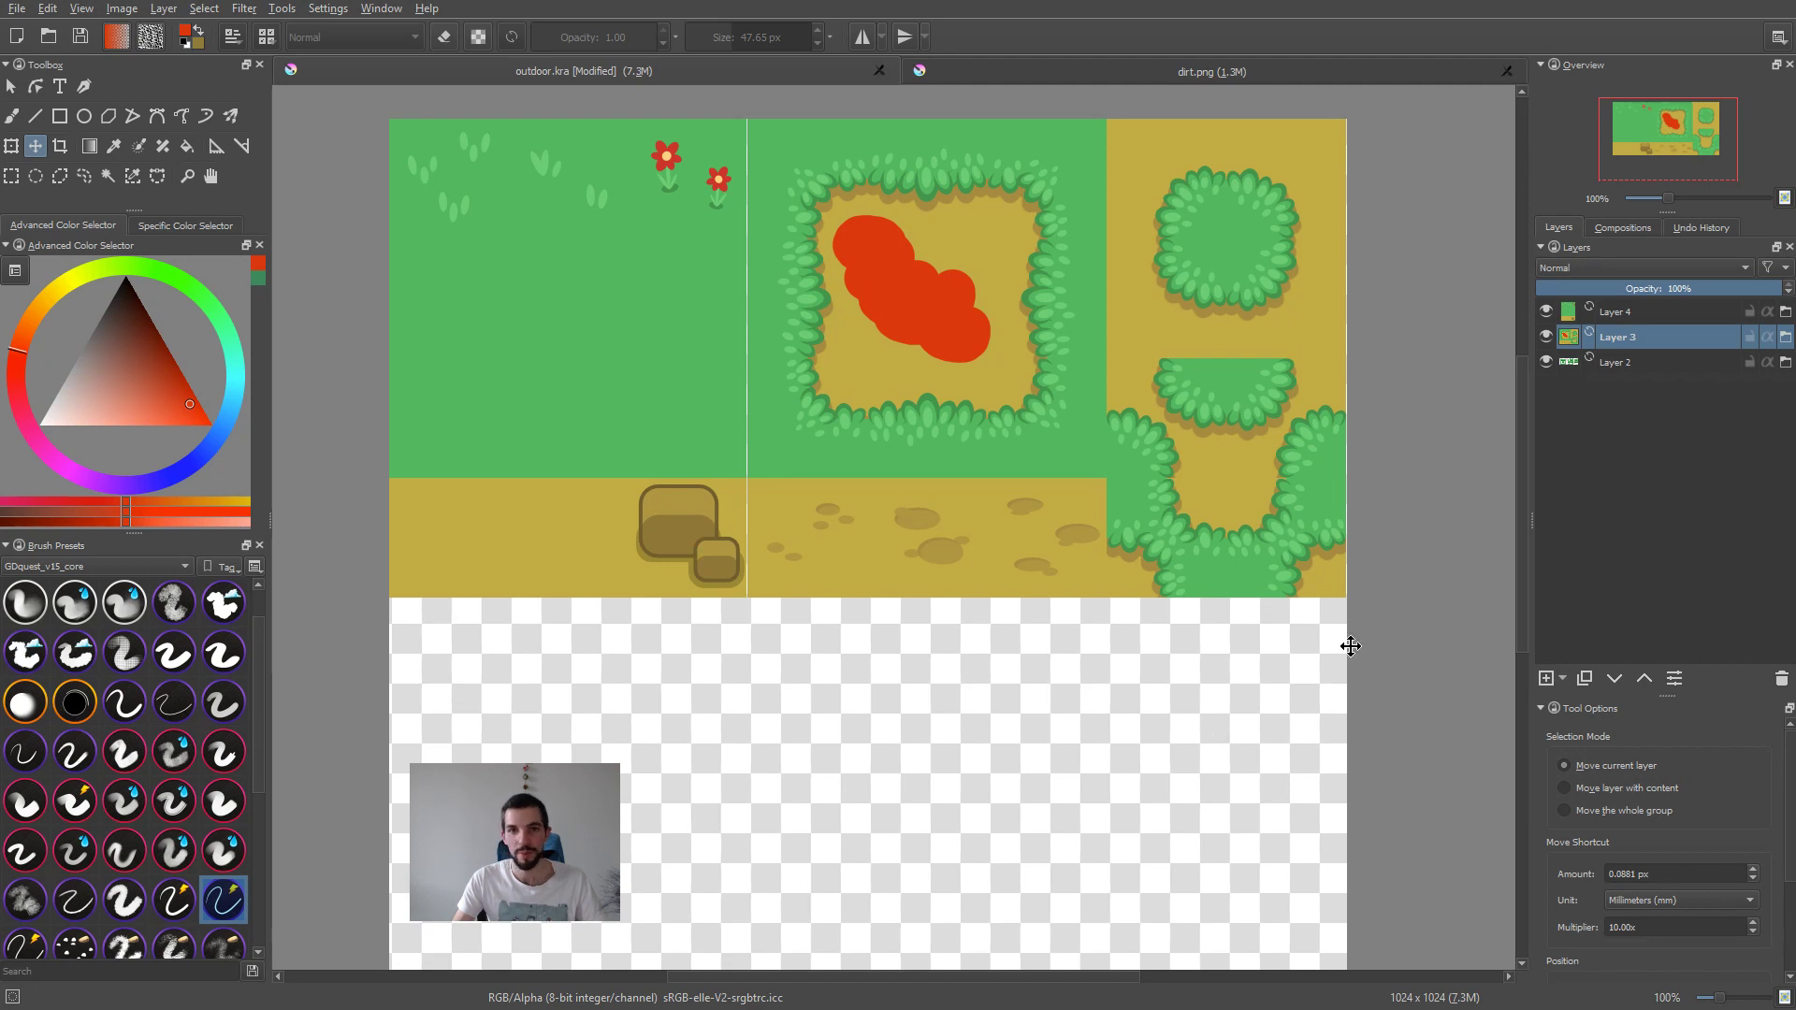
{"action": "scroll", "coordinate": [1281, 628], "scroll_direction": "down", "scroll_amount": 2}
{"action": "scroll", "coordinate": [1188, 674], "scroll_direction": "up", "scroll_amount": 2}
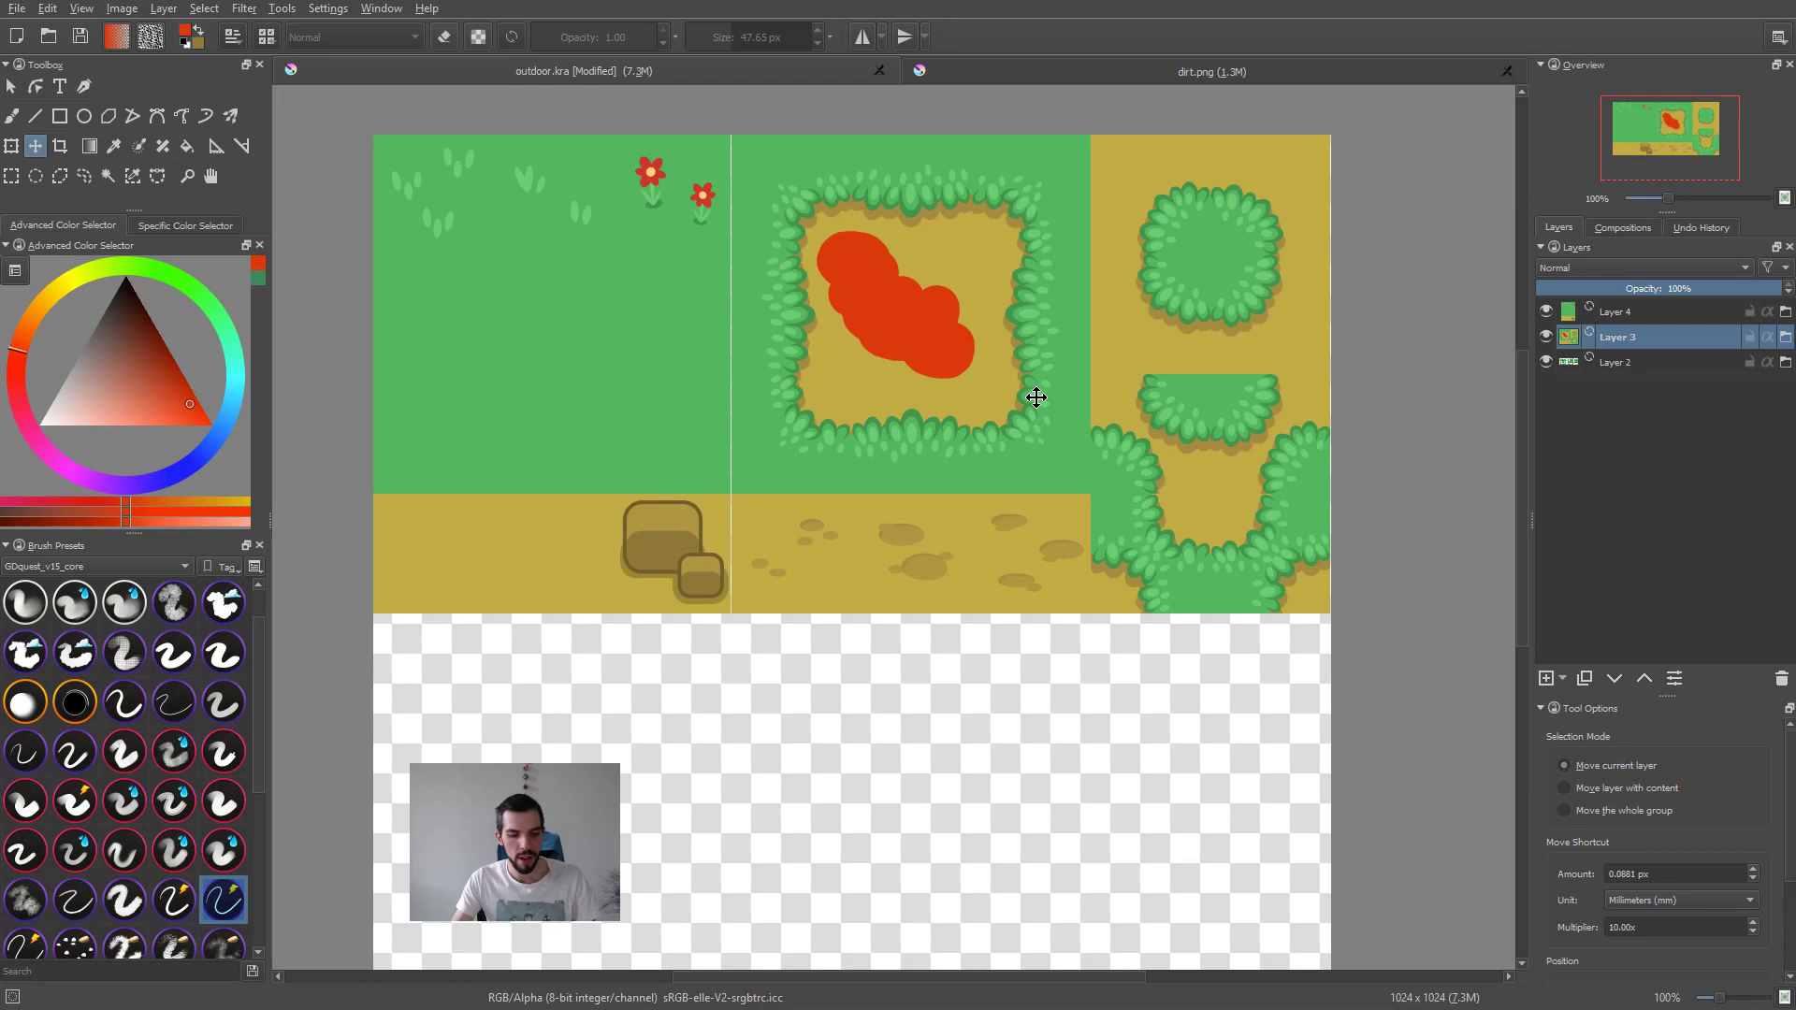
{"action": "key", "text": "ctrl+j"}
{"action": "left_click_drag", "start_coordinate": [1123, 298], "coordinate": [1141, 760]}
{"action": "middle_click_drag", "start_coordinate": [1142, 760], "coordinate": [1141, 524]}
{"action": "scroll", "coordinate": [1143, 550], "scroll_direction": "up", "scroll_amount": 2}
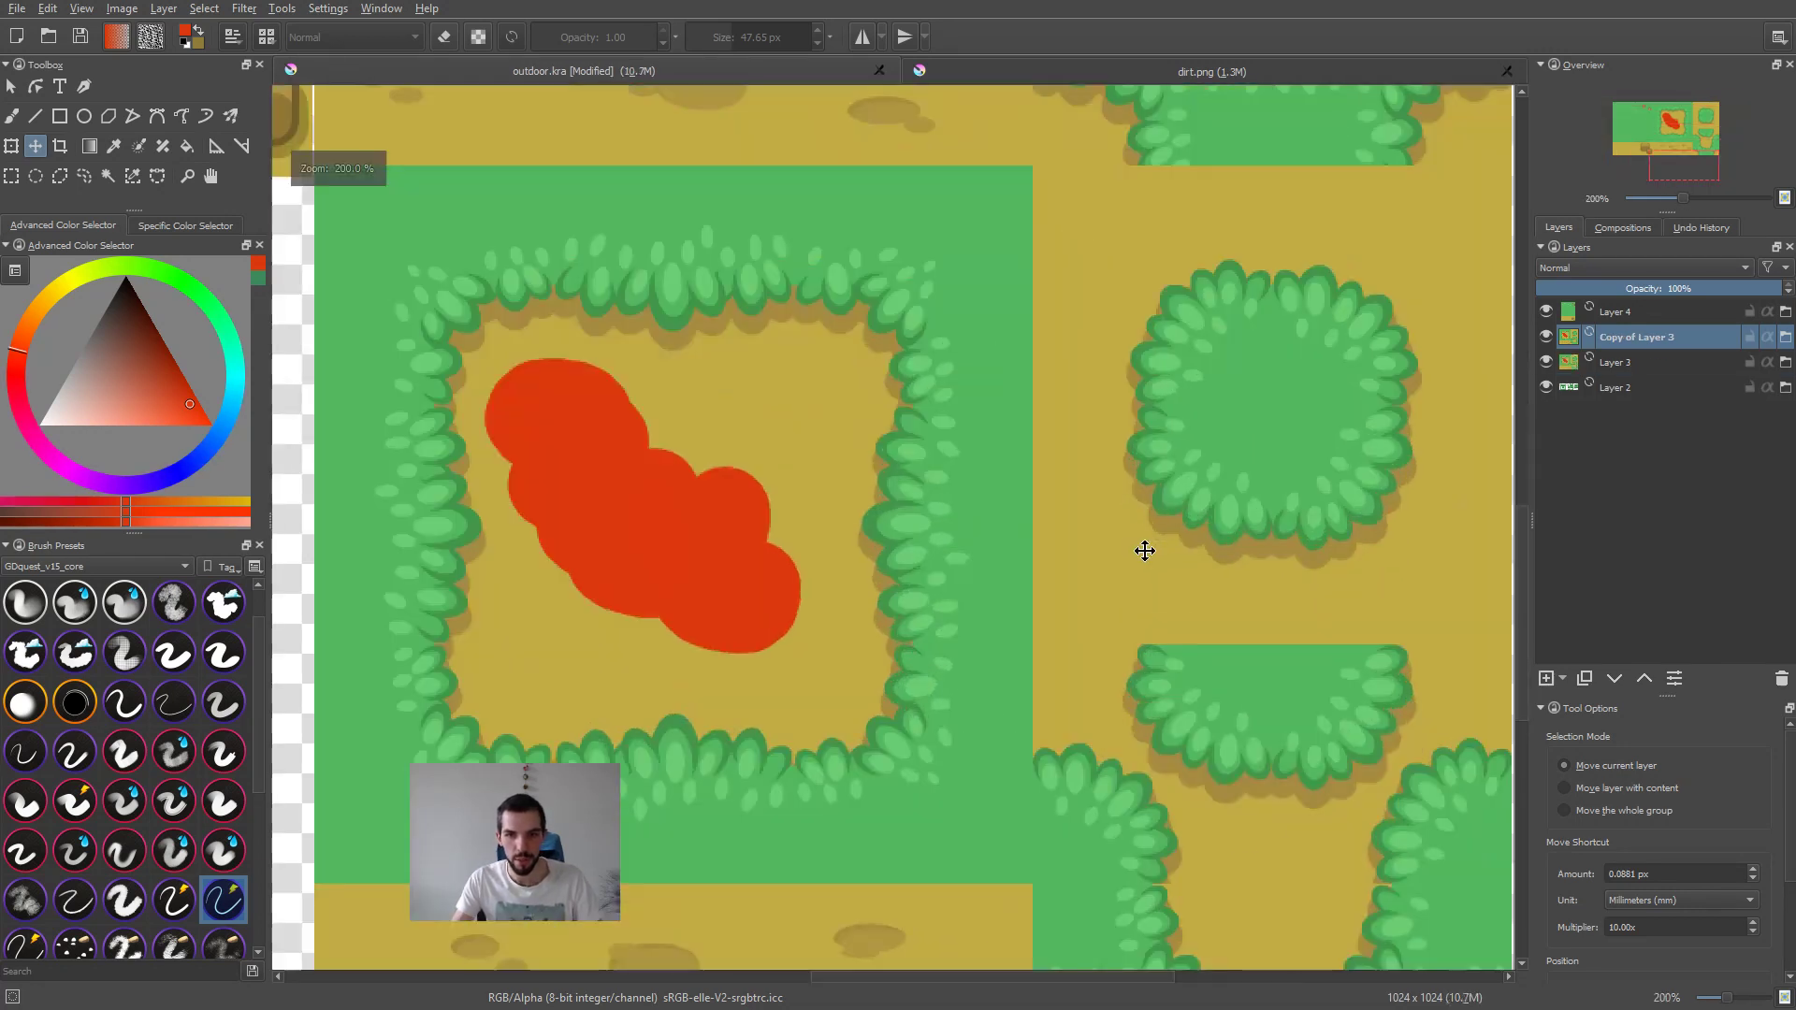
Step: Nudge the duplicated dirt layer vertically until its upper edge meets the original's lower edge
{"action": "scroll", "coordinate": [1155, 552], "scroll_direction": "down", "scroll_amount": 2}
{"action": "key", "text": "Down"}
{"action": "key", "text": "Down"}
{"action": "key", "text": "Down"}
{"action": "key", "text": "Down"}
{"action": "key", "text": "Down"}
{"action": "key", "text": "Down"}
{"action": "key", "text": "Down"}
{"action": "key", "text": "Down"}
{"action": "key", "text": "Up"}
{"action": "key", "text": "Up"}
{"action": "middle_click_drag", "start_coordinate": [1172, 560], "coordinate": [1132, 578]}
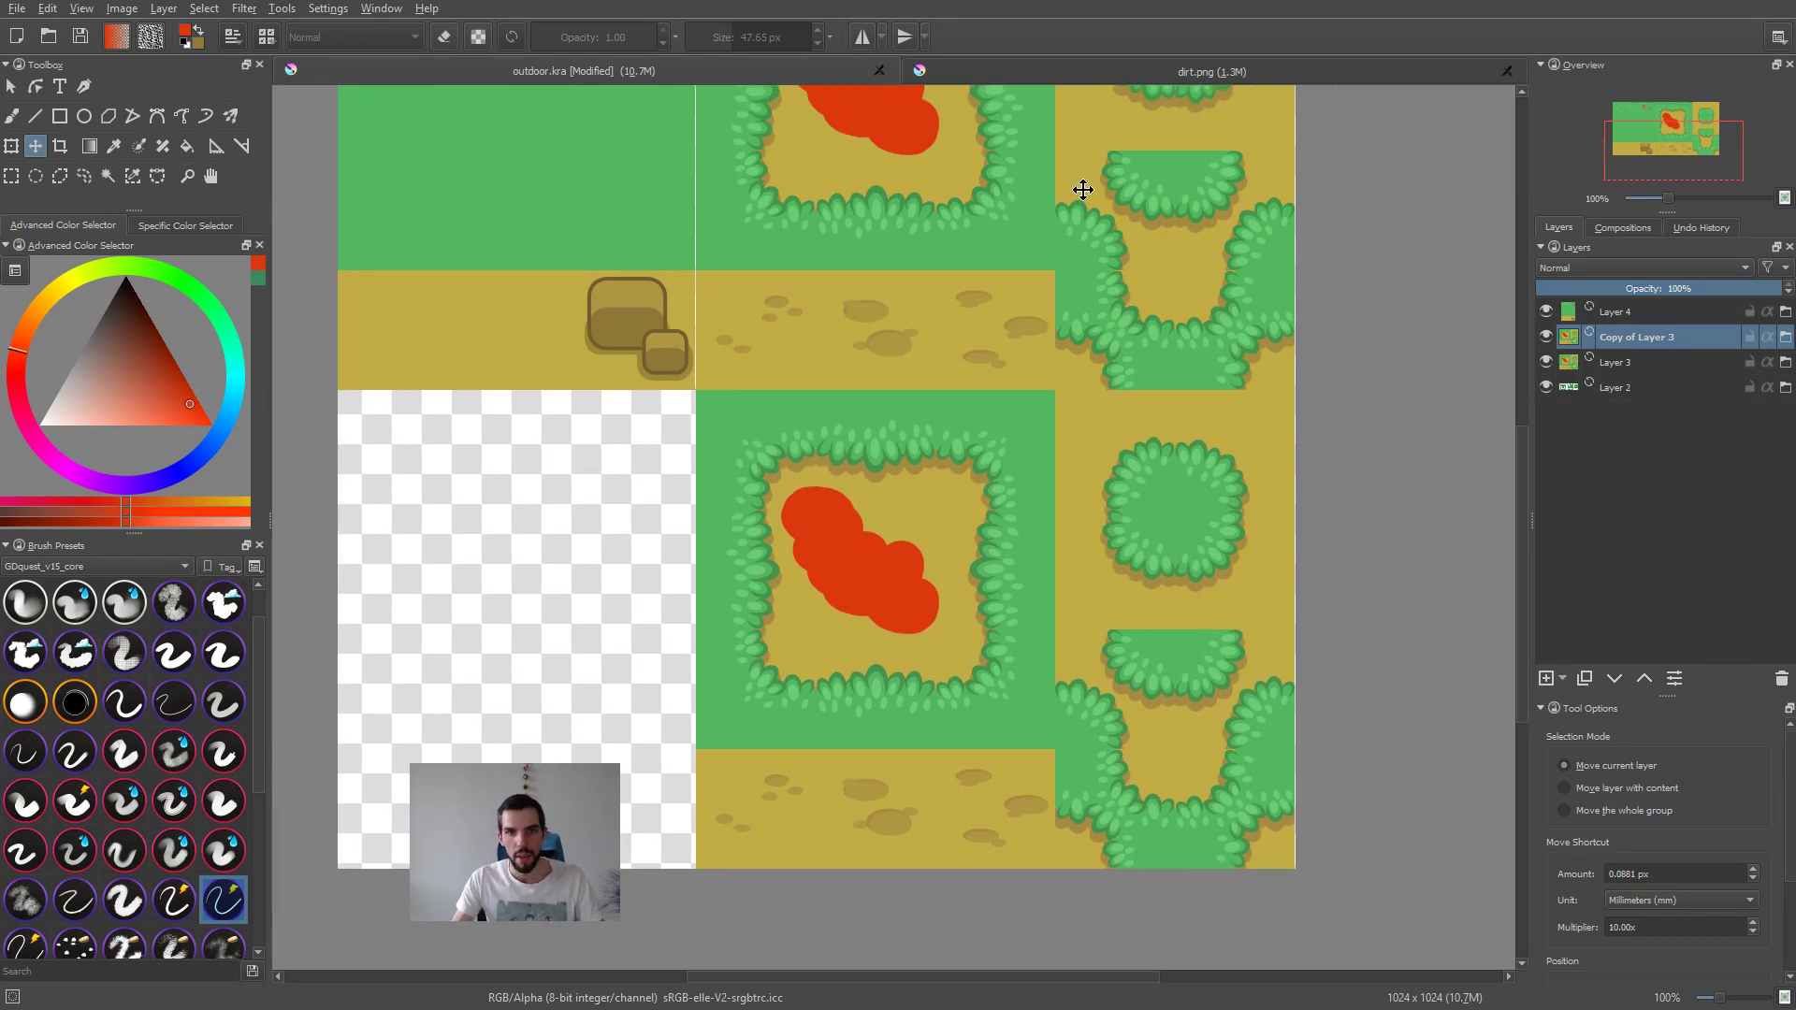
{"action": "key", "text": "ctrl+s"}
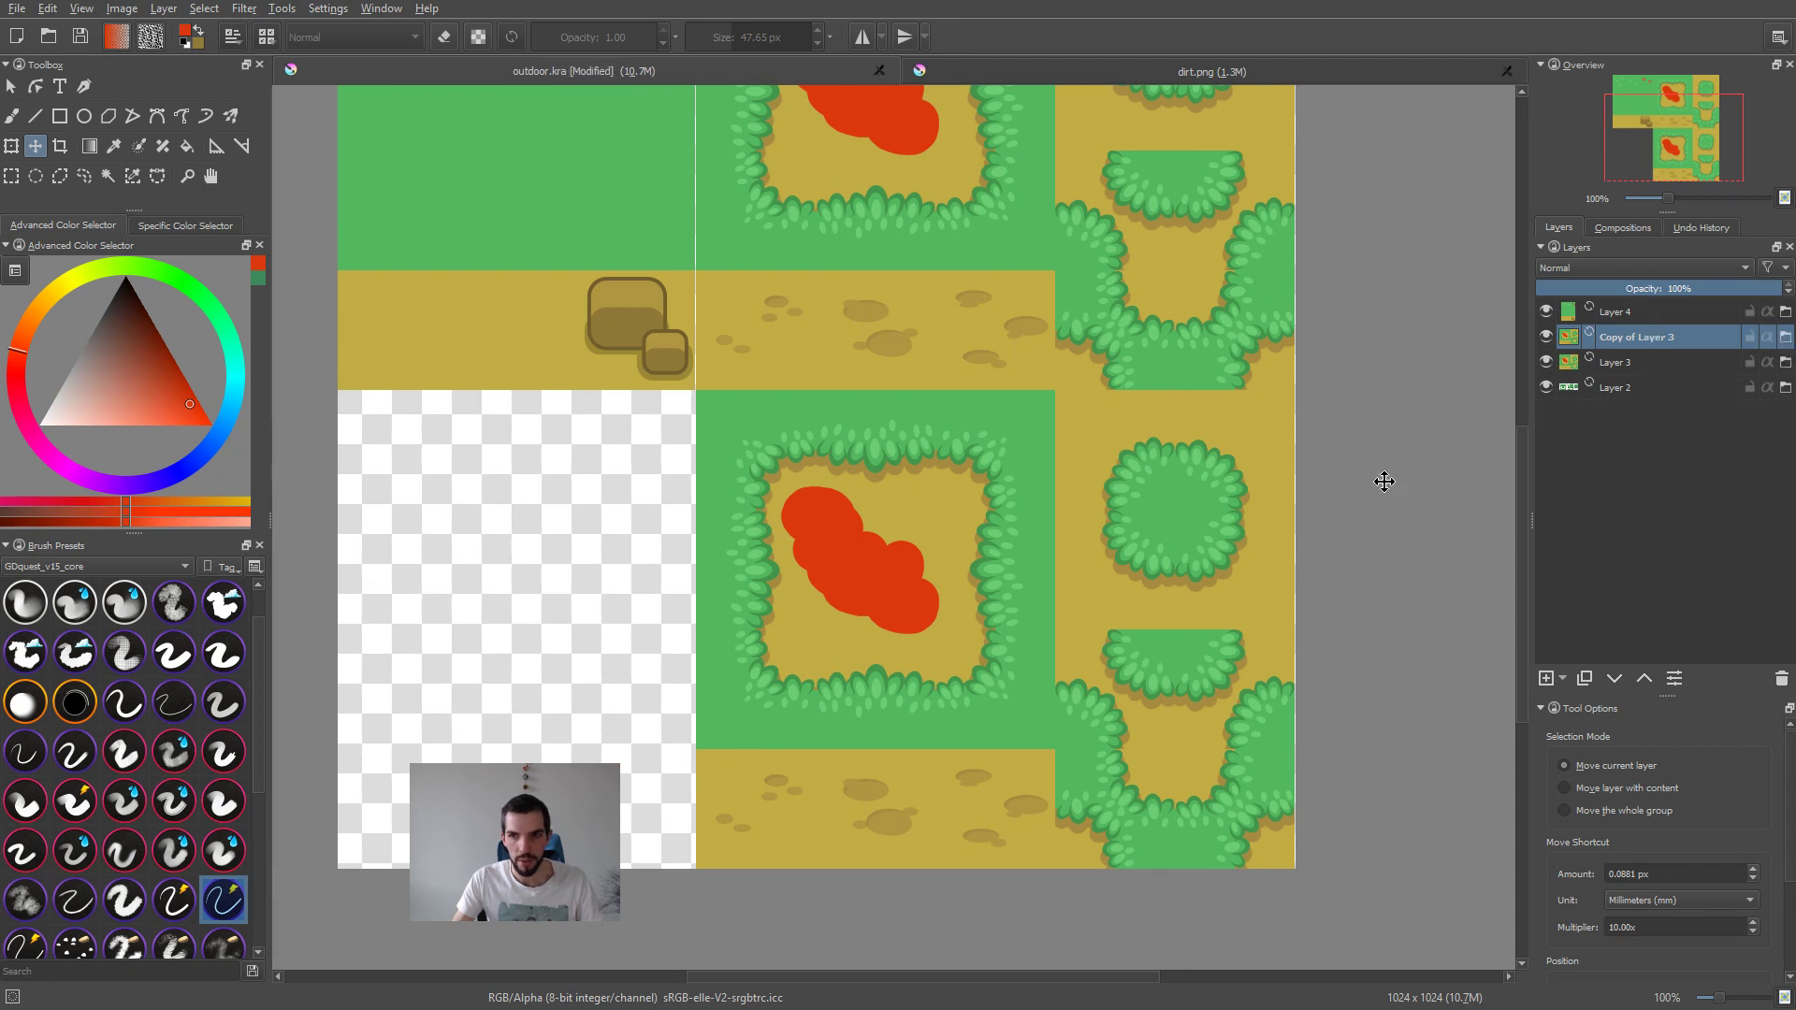
Step: Close dirt.png, reopen it from the duplicated layer's link, paint a long winding red stroke across it and save it
{"action": "scroll", "coordinate": [1335, 477], "scroll_direction": "down", "scroll_amount": 1, "text": "ctrl"}
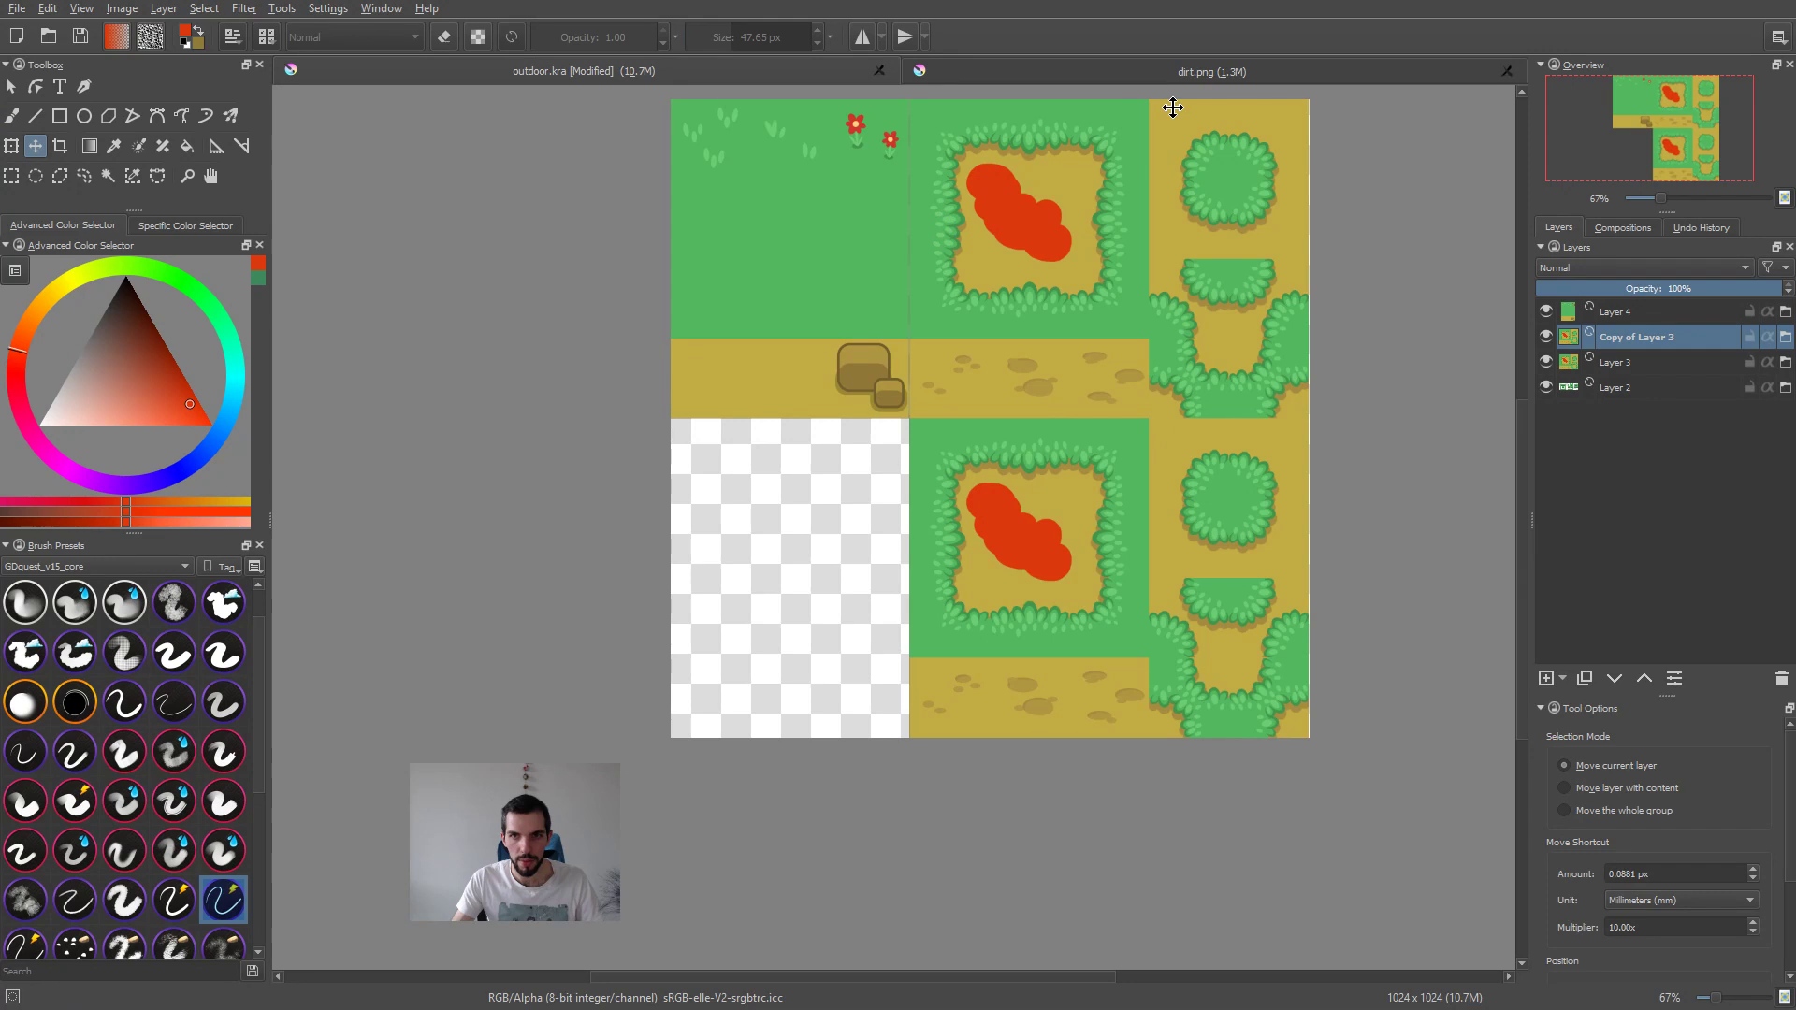
{"action": "middle_click", "coordinate": [1209, 81]}
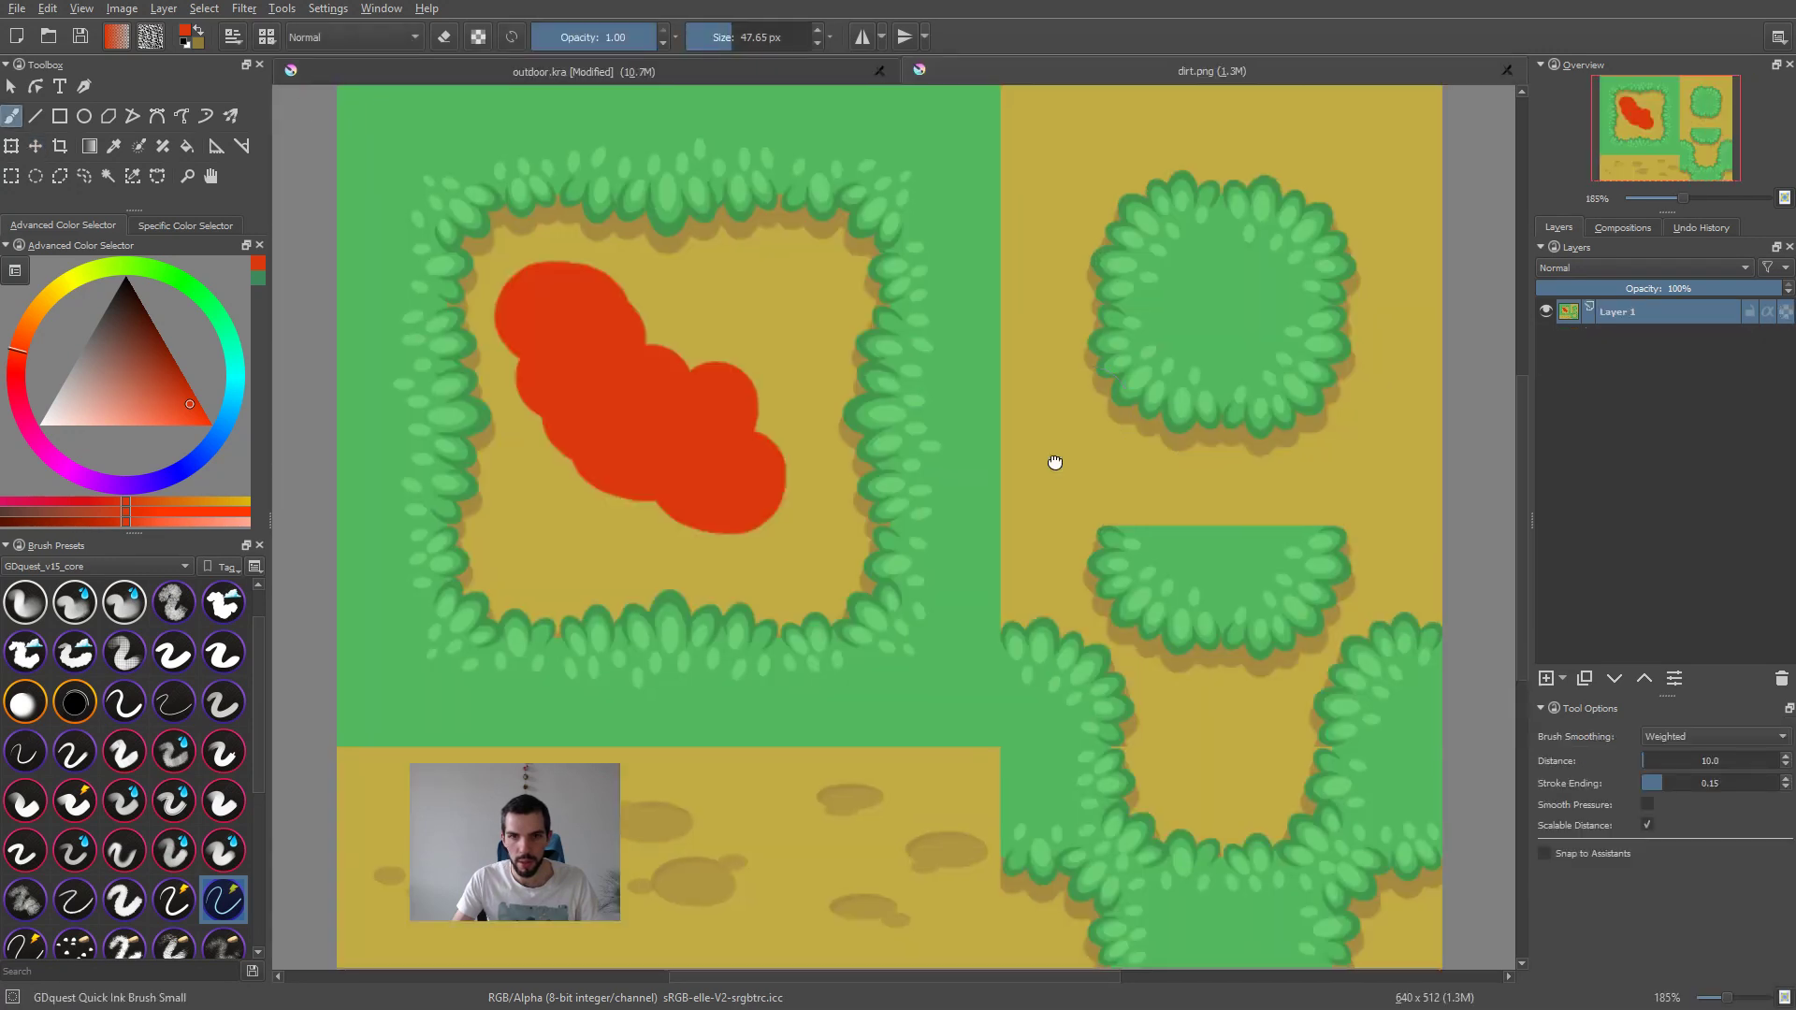
{"action": "middle_click_drag", "start_coordinate": [1054, 461], "coordinate": [1041, 425]}
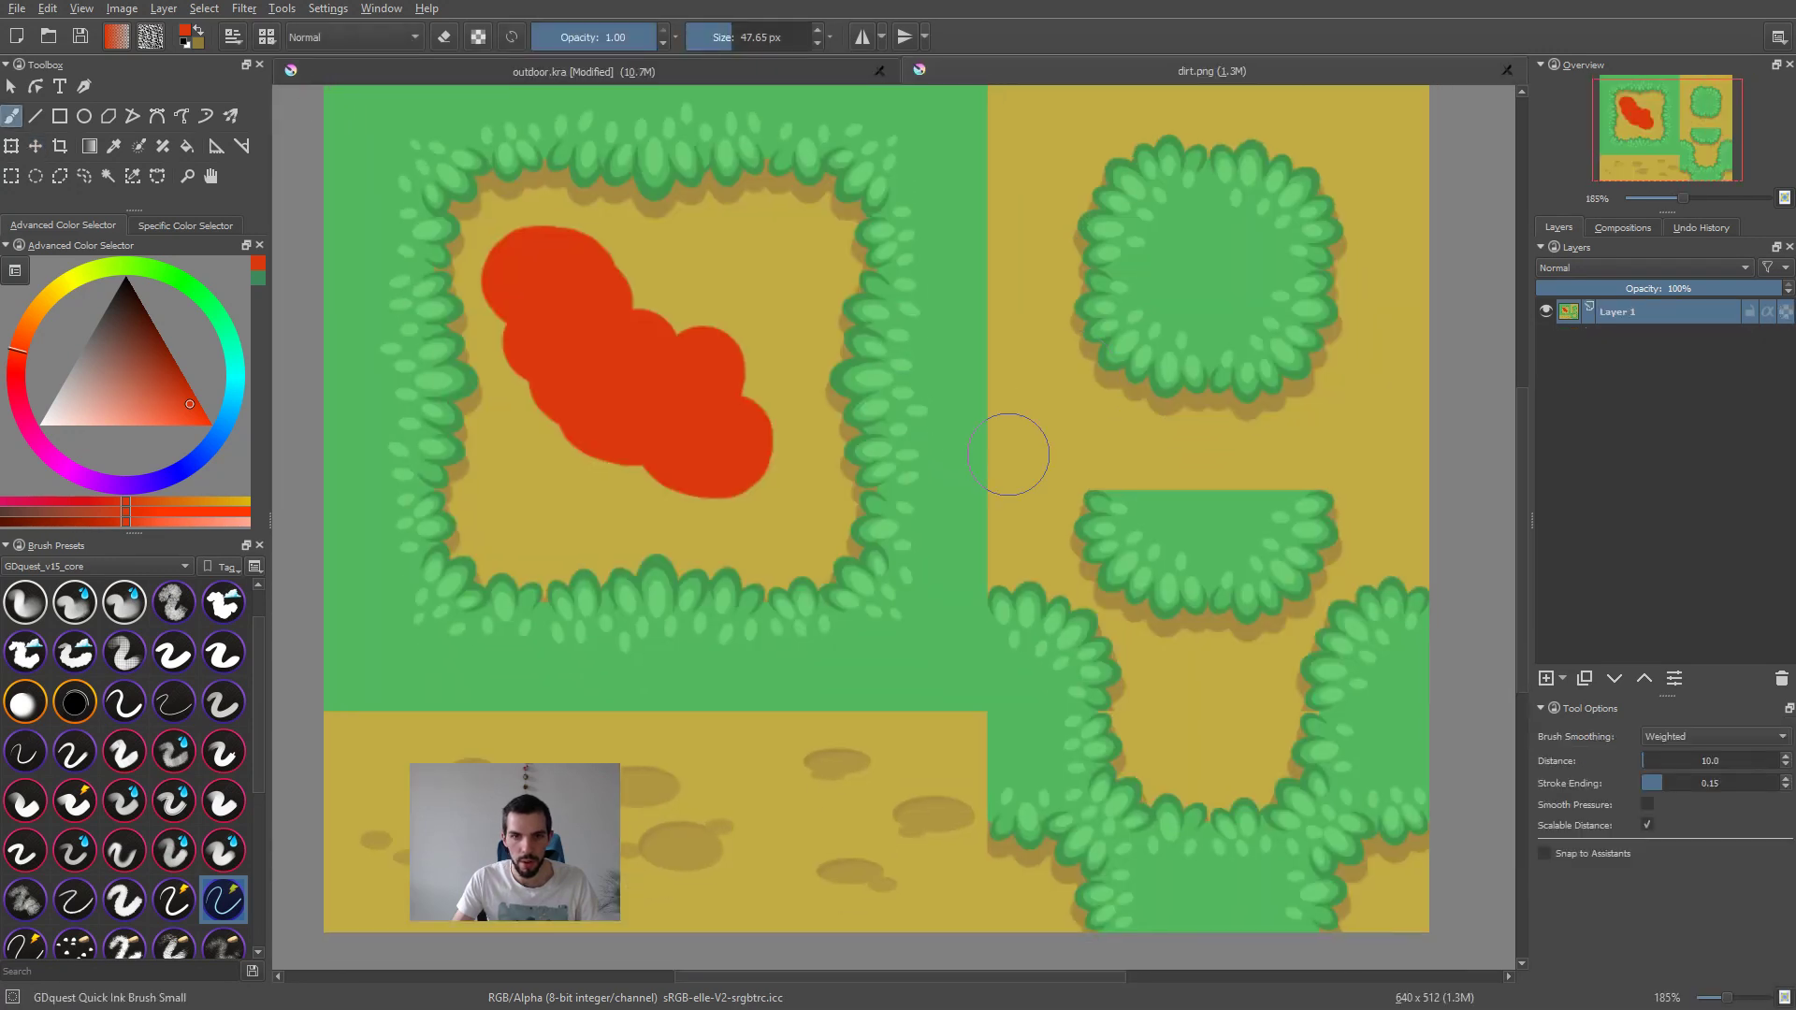
{"action": "mouse_move", "coordinate": [608, 823]}
{"action": "left_mouse_down"}
{"action": "mouse_move", "coordinate": [1076, 720]}
{"action": "mouse_move", "coordinate": [1085, 234]}
{"action": "mouse_move", "coordinate": [1189, 187]}
{"action": "mouse_move", "coordinate": [1258, 187]}
{"action": "left_mouse_up"}
{"action": "key", "text": "ctrl+s"}
{"action": "key", "text": "Return"}
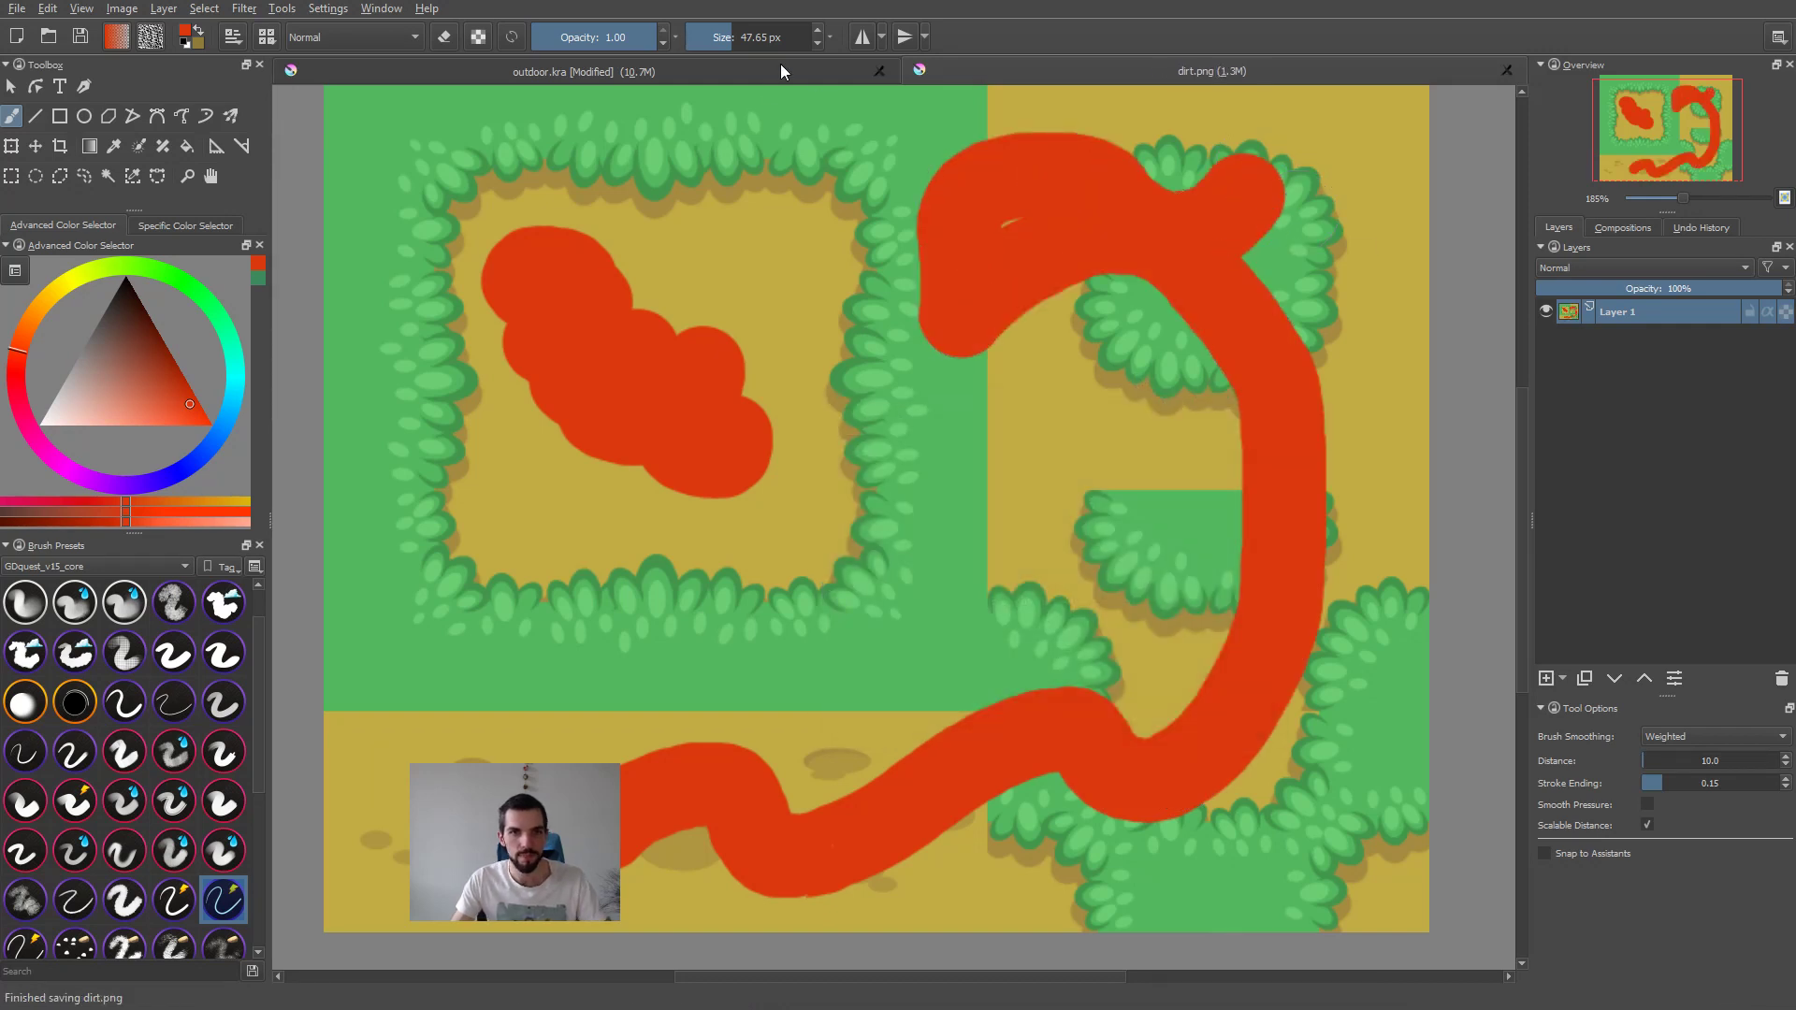
Step: Return to outdoor.kra and compare how the original and duplicated dirt layers reflect the edited dirt.png
{"action": "left_click", "coordinate": [767, 71]}
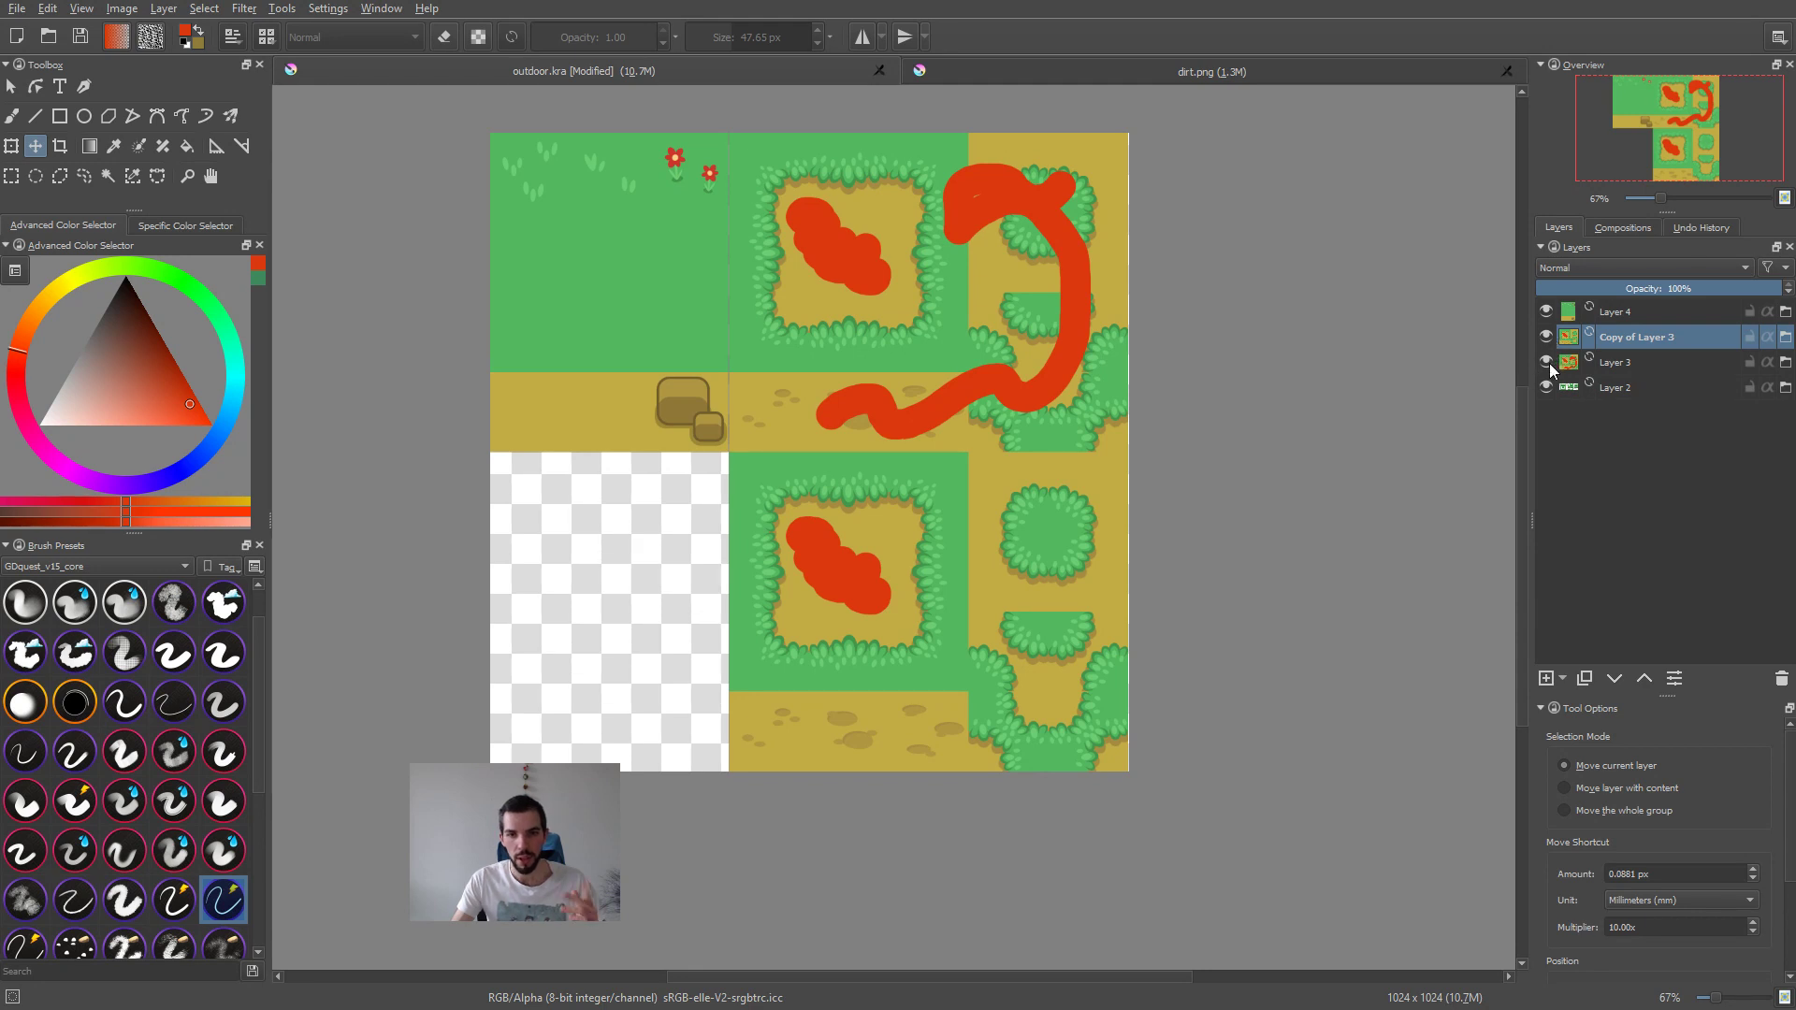
{"action": "middle_click_drag", "start_coordinate": [1233, 482], "coordinate": [1233, 518]}
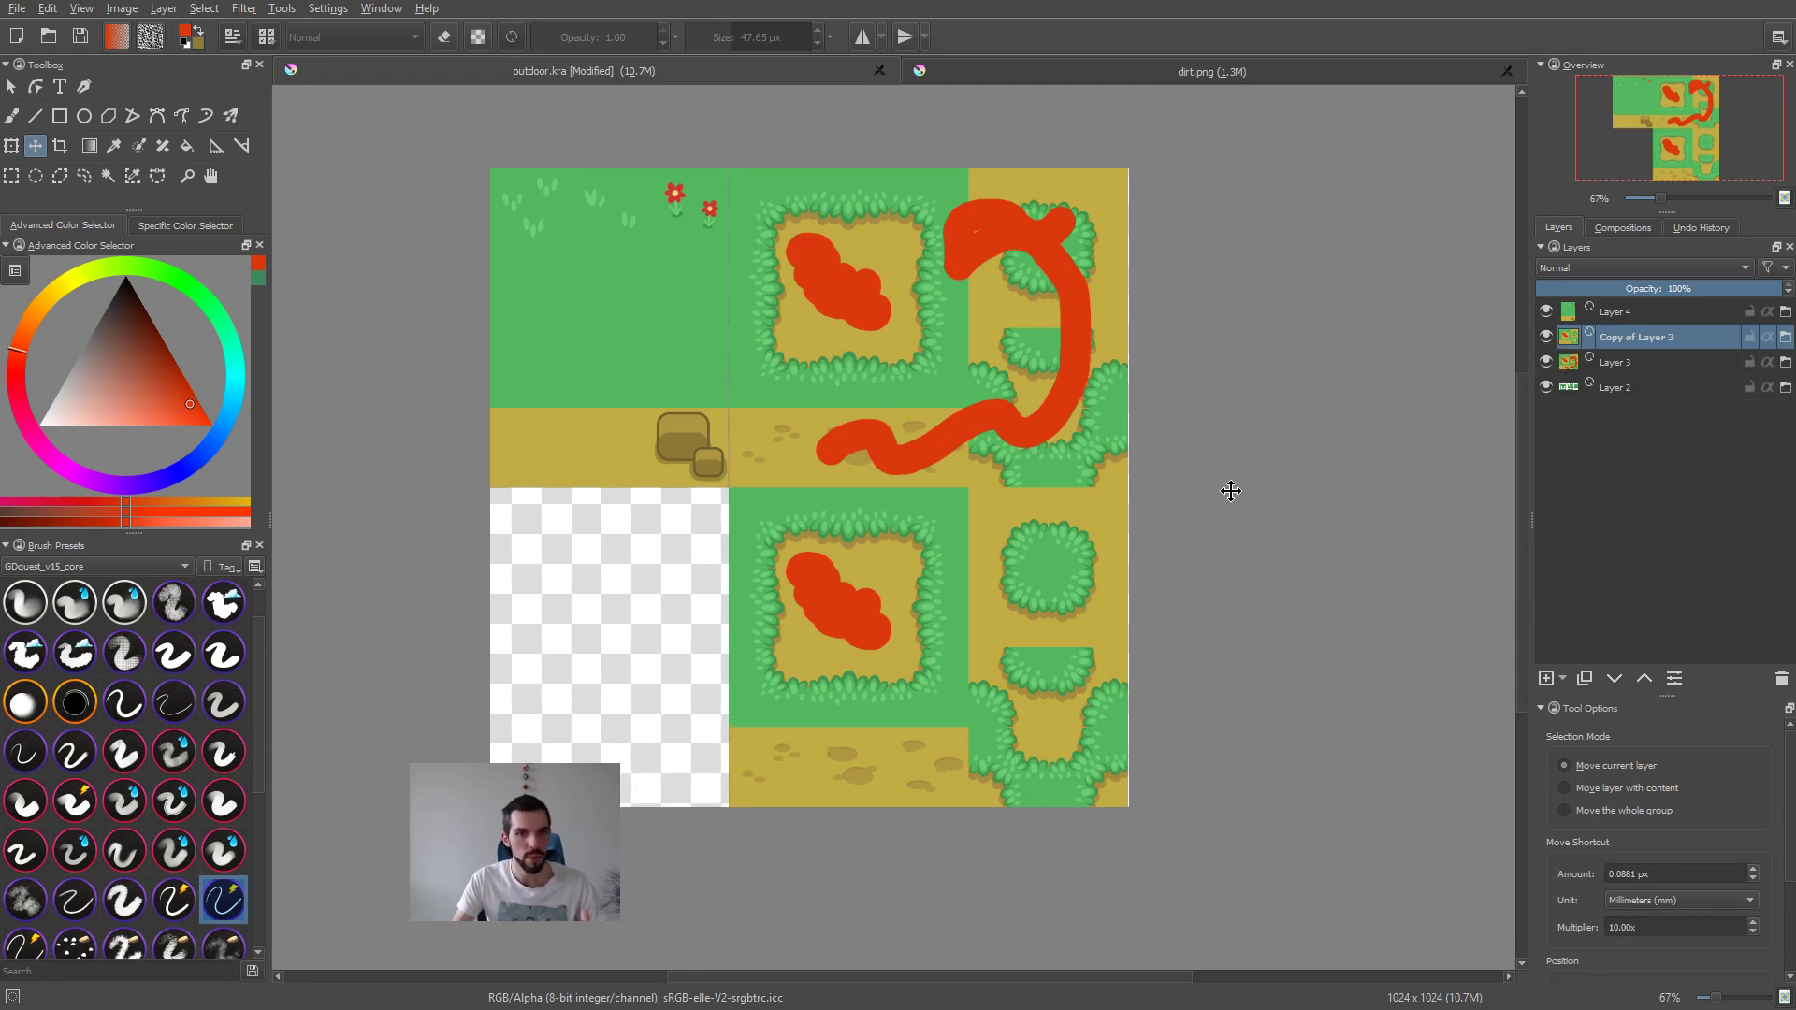
{"action": "scroll", "coordinate": [1122, 459], "scroll_direction": "up", "scroll_amount": 2}
{"action": "middle_click_drag", "start_coordinate": [1218, 608], "coordinate": [1351, 649]}
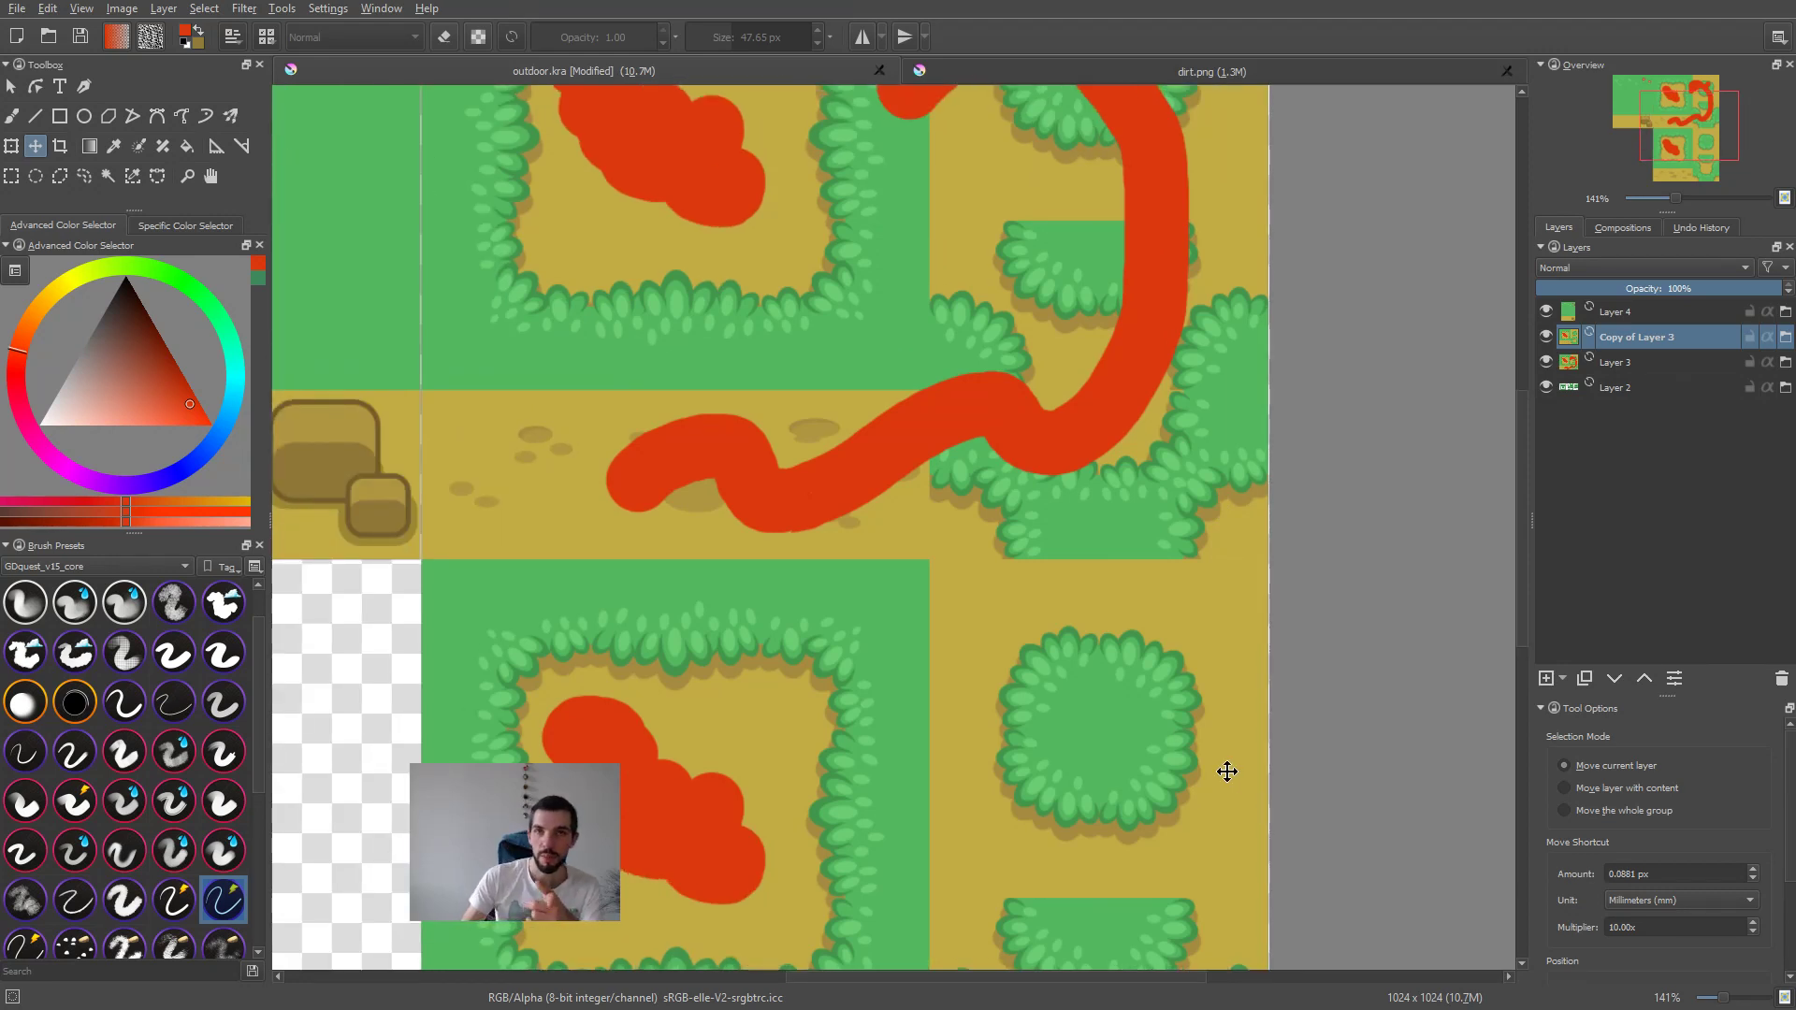
{"action": "middle_click_drag", "start_coordinate": [860, 759], "coordinate": [946, 662]}
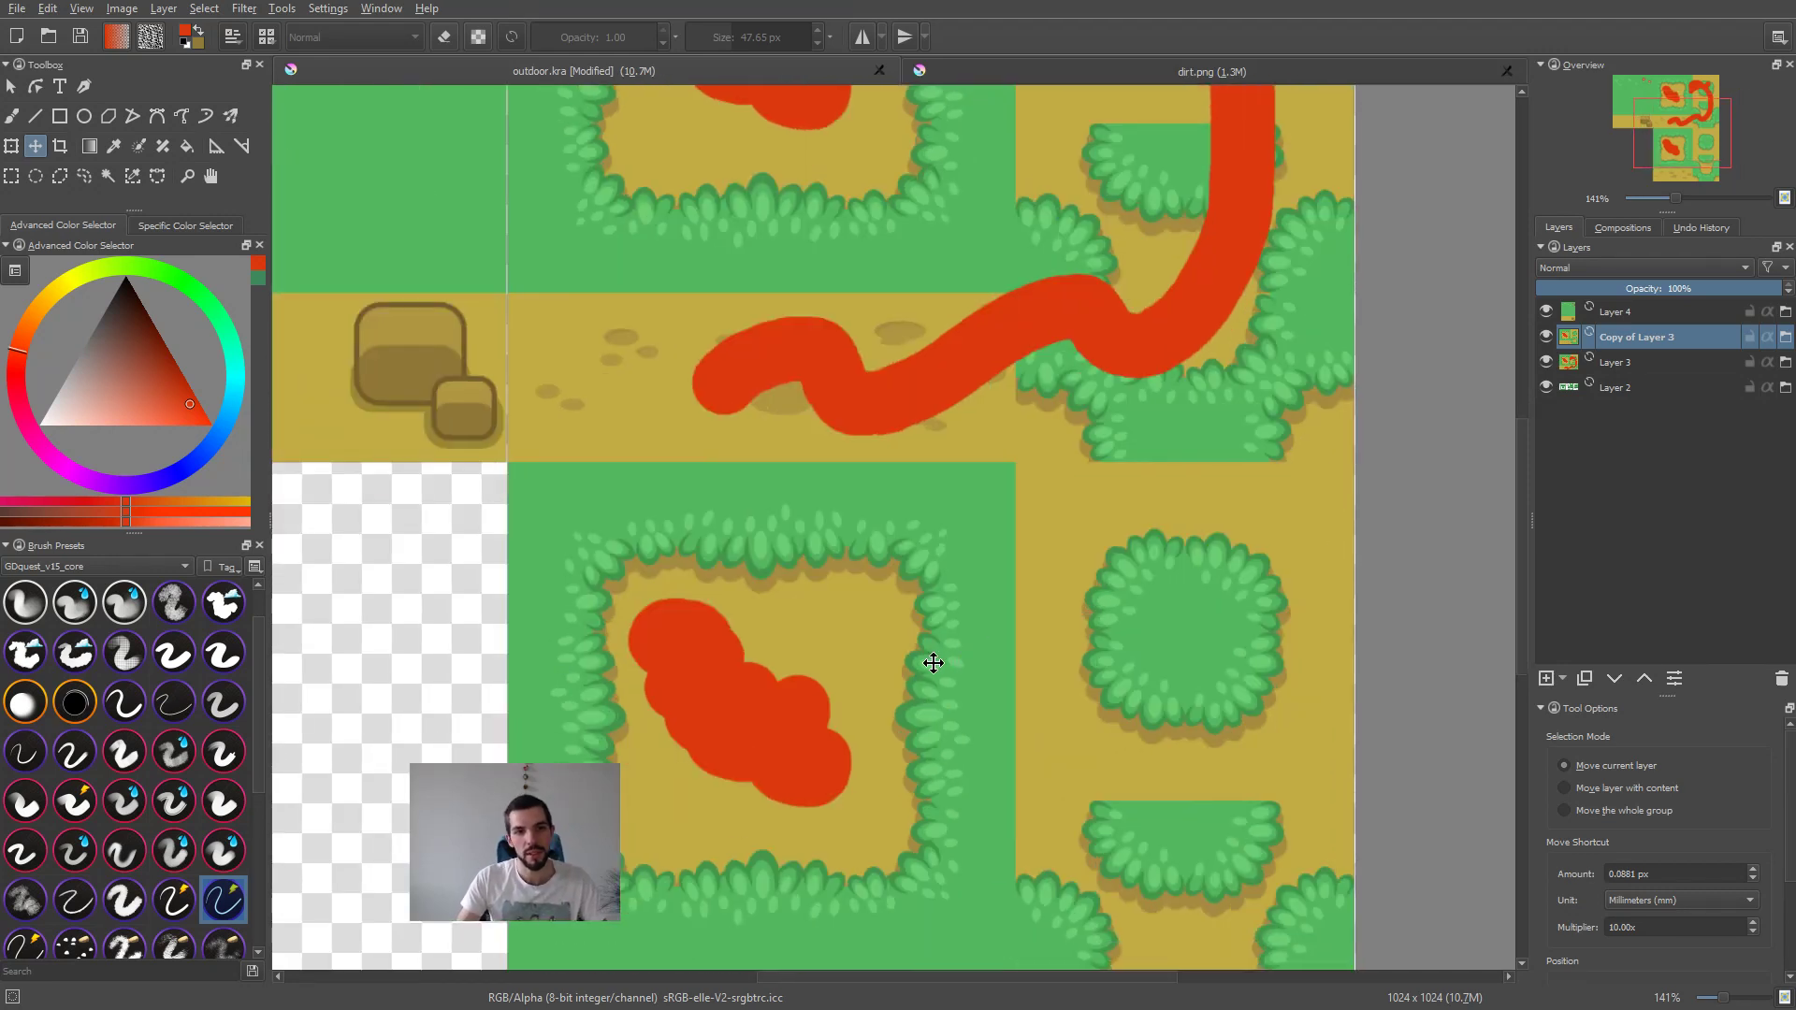
Step: Enable snapping to the grid, try moving the duplicated dirt layer with and without it, and undo the moves
{"action": "left_click_drag", "start_coordinate": [999, 619], "coordinate": [1070, 574]}
{"action": "key", "text": "ctrl+z"}
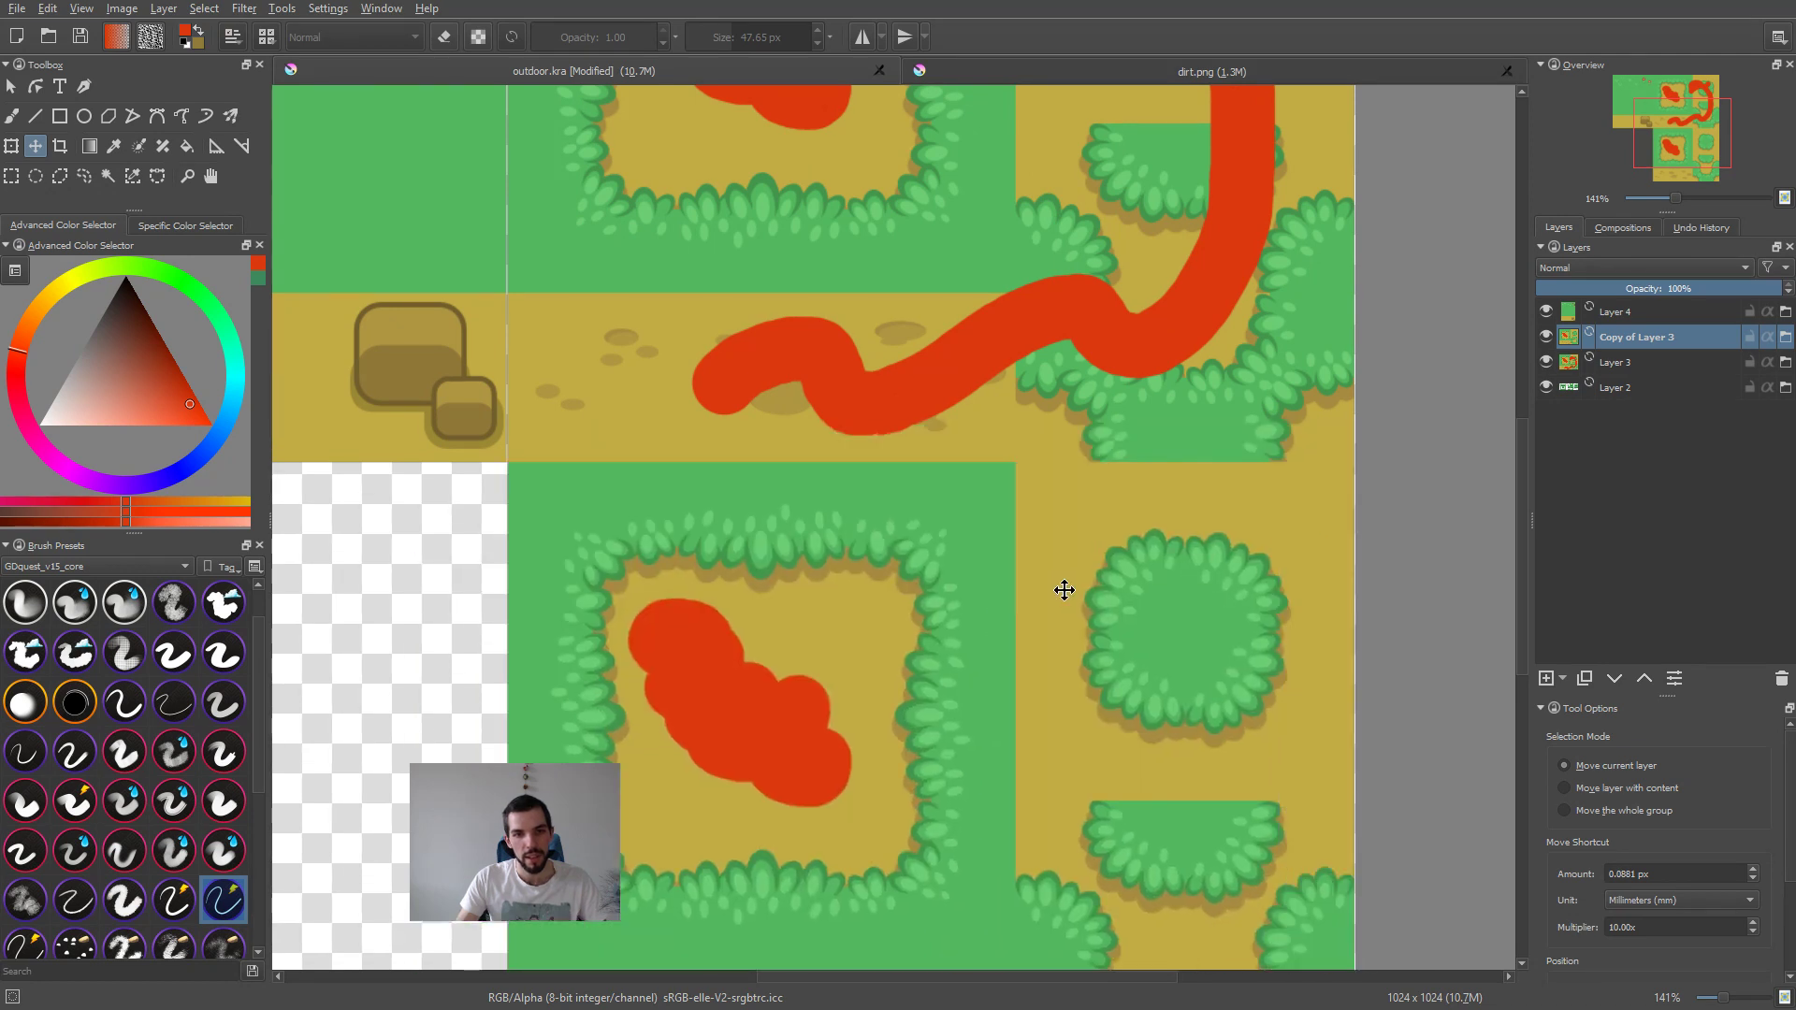
{"action": "key", "text": "shift+s"}
{"action": "left_click", "coordinate": [1100, 614]}
{"action": "left_click_drag", "start_coordinate": [1095, 612], "coordinate": [1031, 319]}
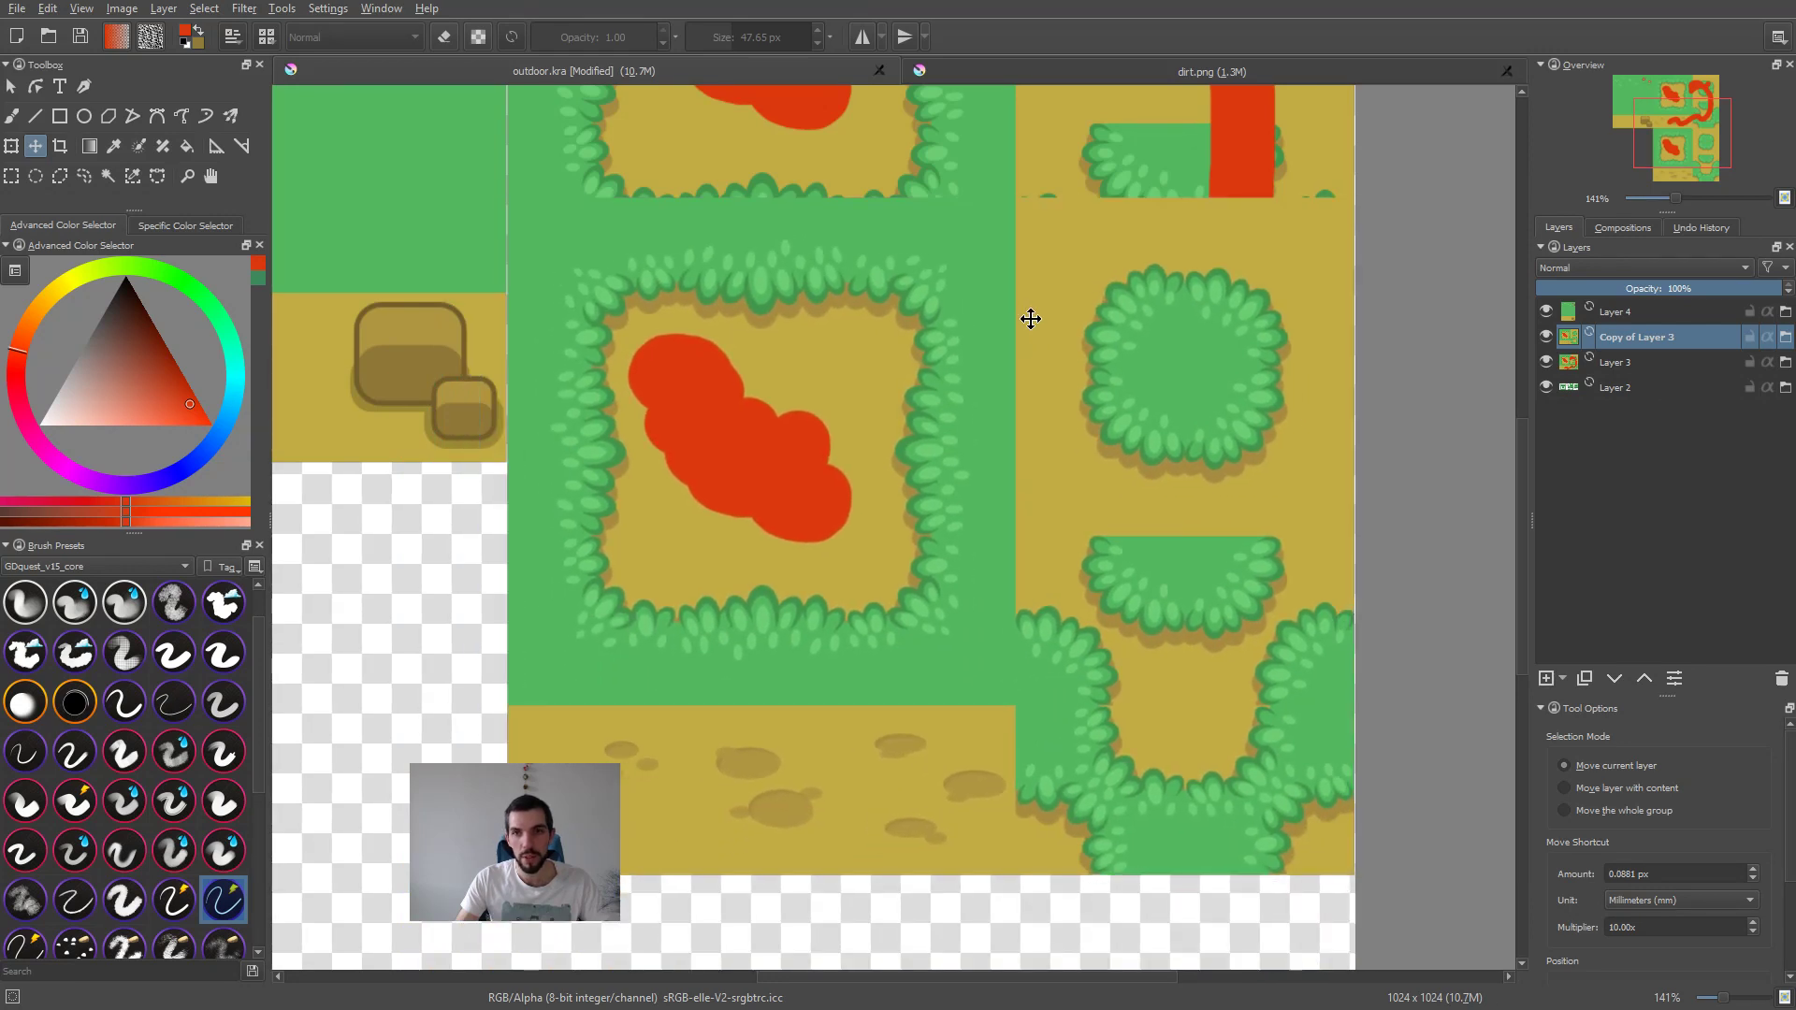
{"action": "key", "text": "ctrl+z"}
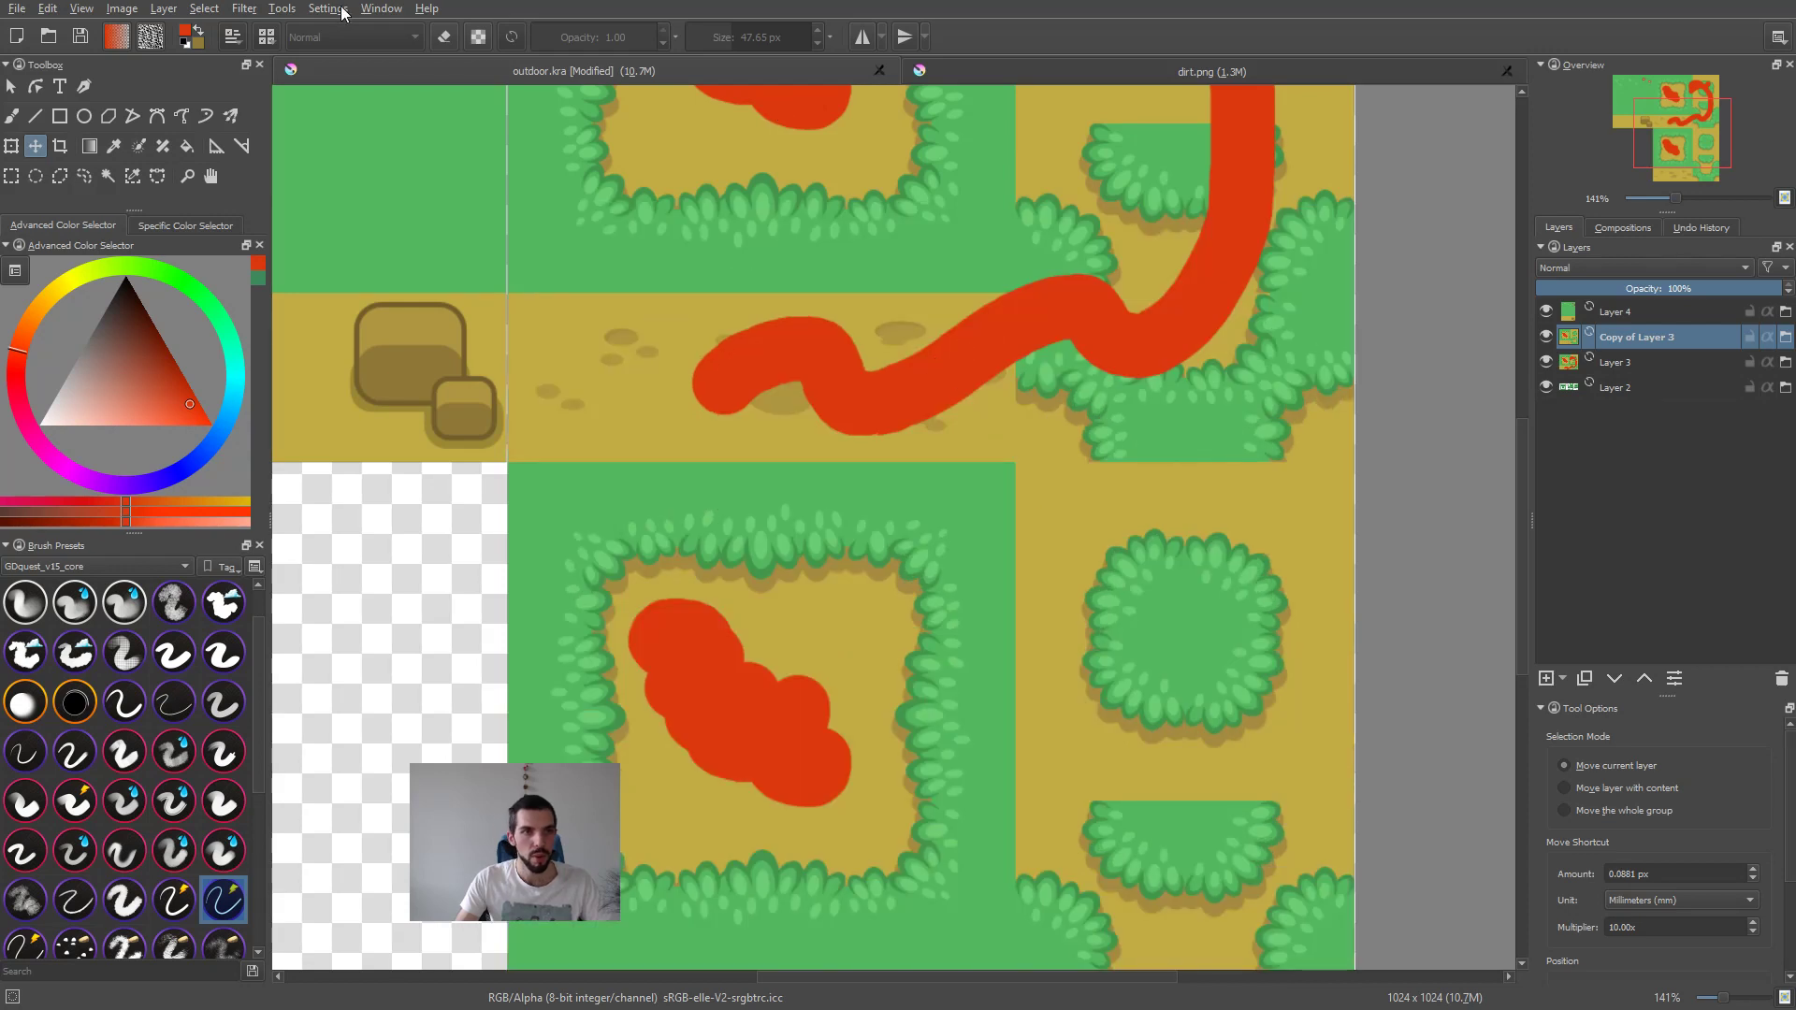
Step: Open the Grid and Guides docker, show the grid and set its X and Y spacing to 128 px
{"action": "scroll", "coordinate": [922, 561], "scroll_direction": "down", "scroll_amount": 5}
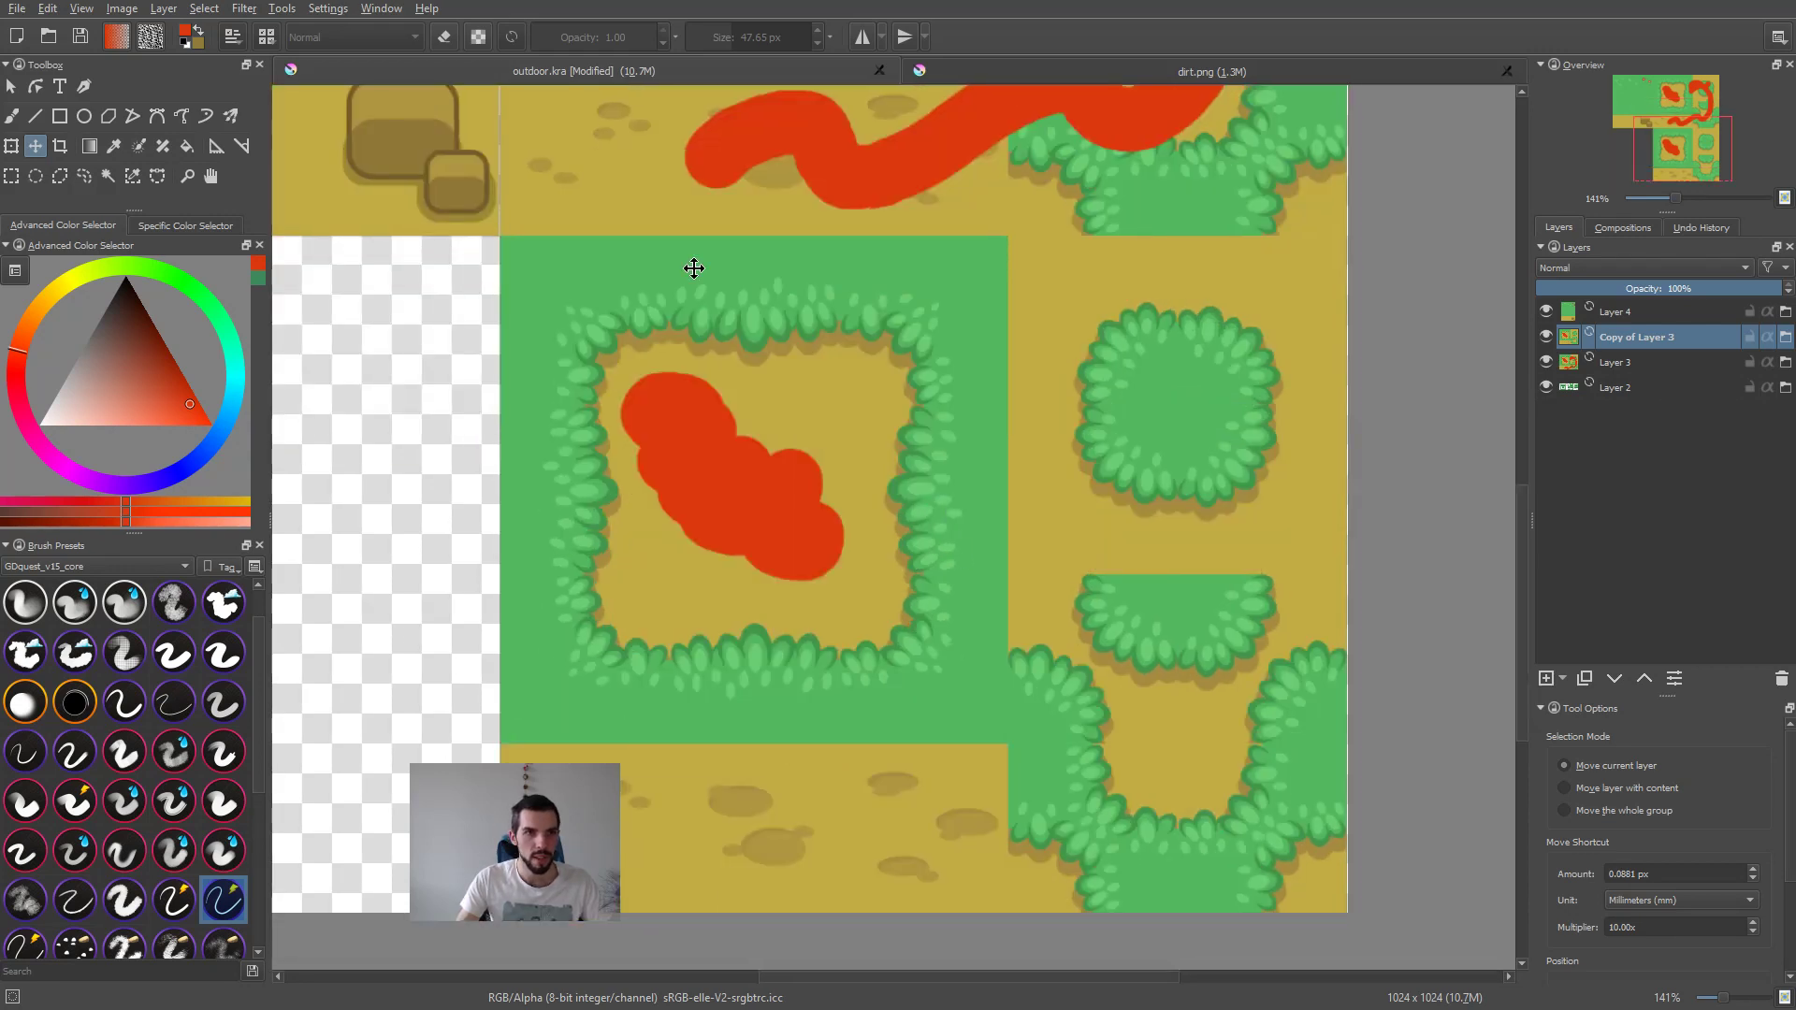
{"action": "left_click", "coordinate": [313, 8]}
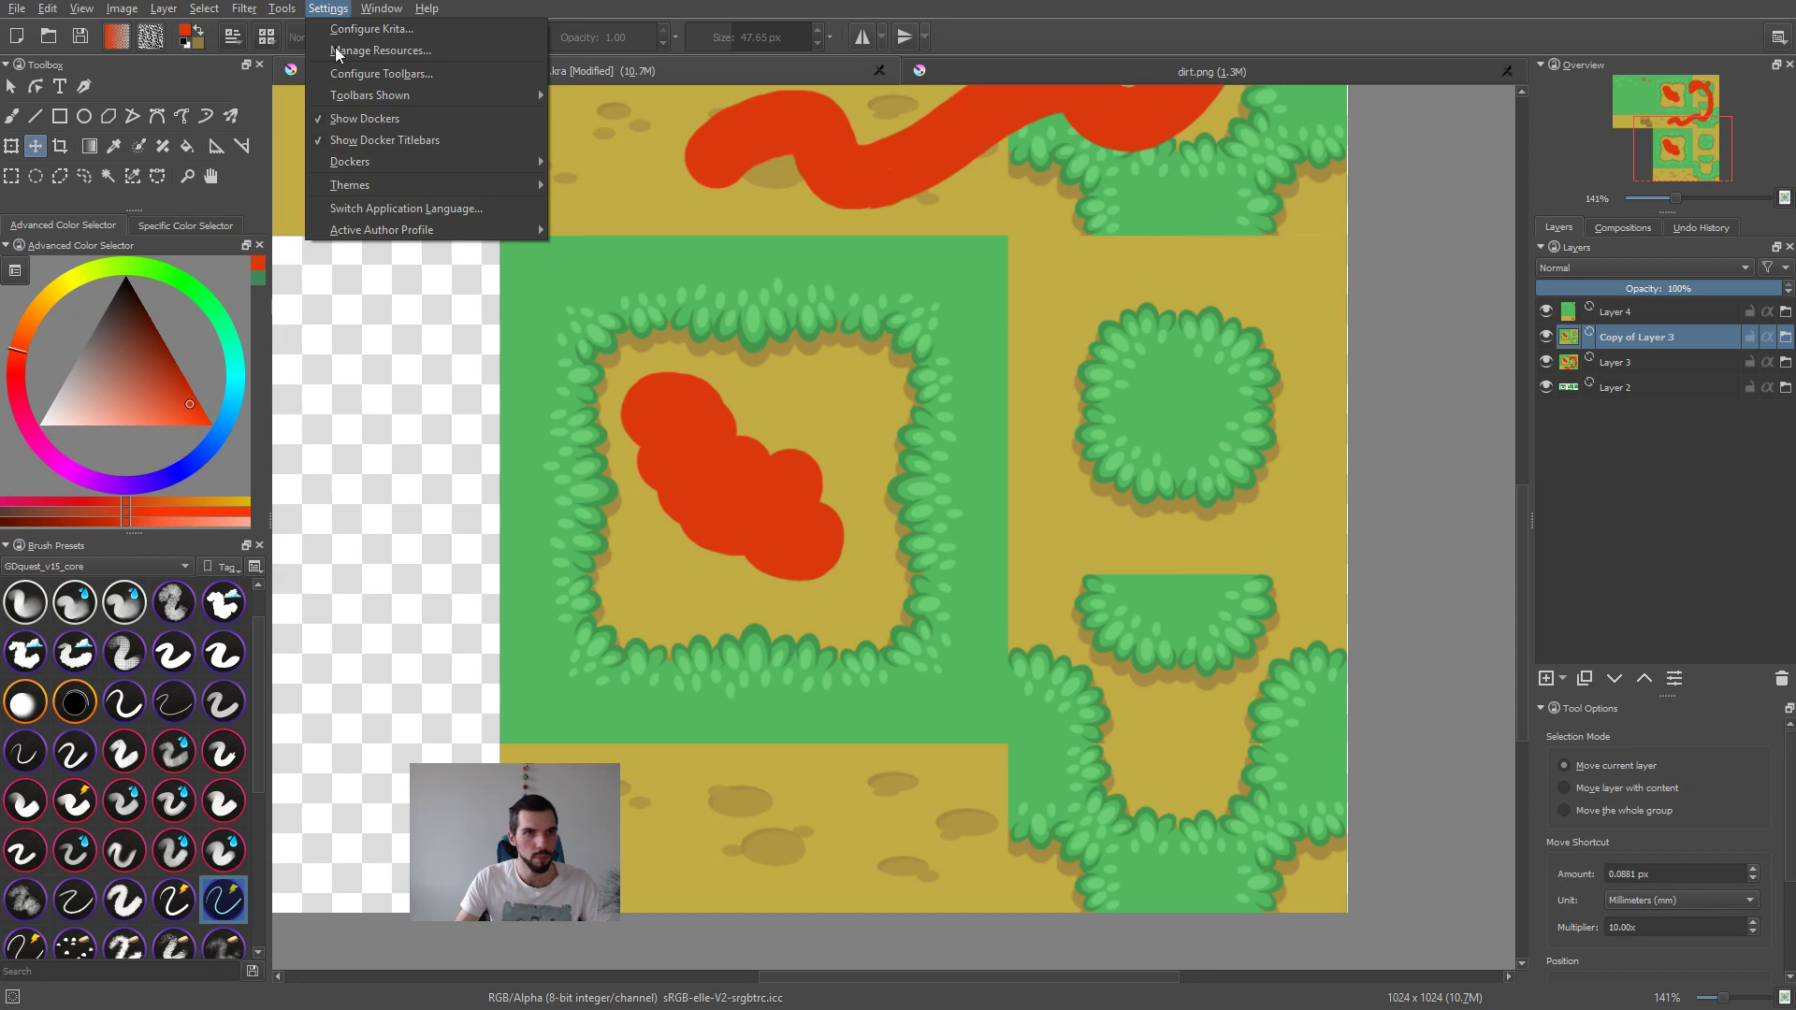
{"action": "mouse_move", "coordinate": [524, 162]}
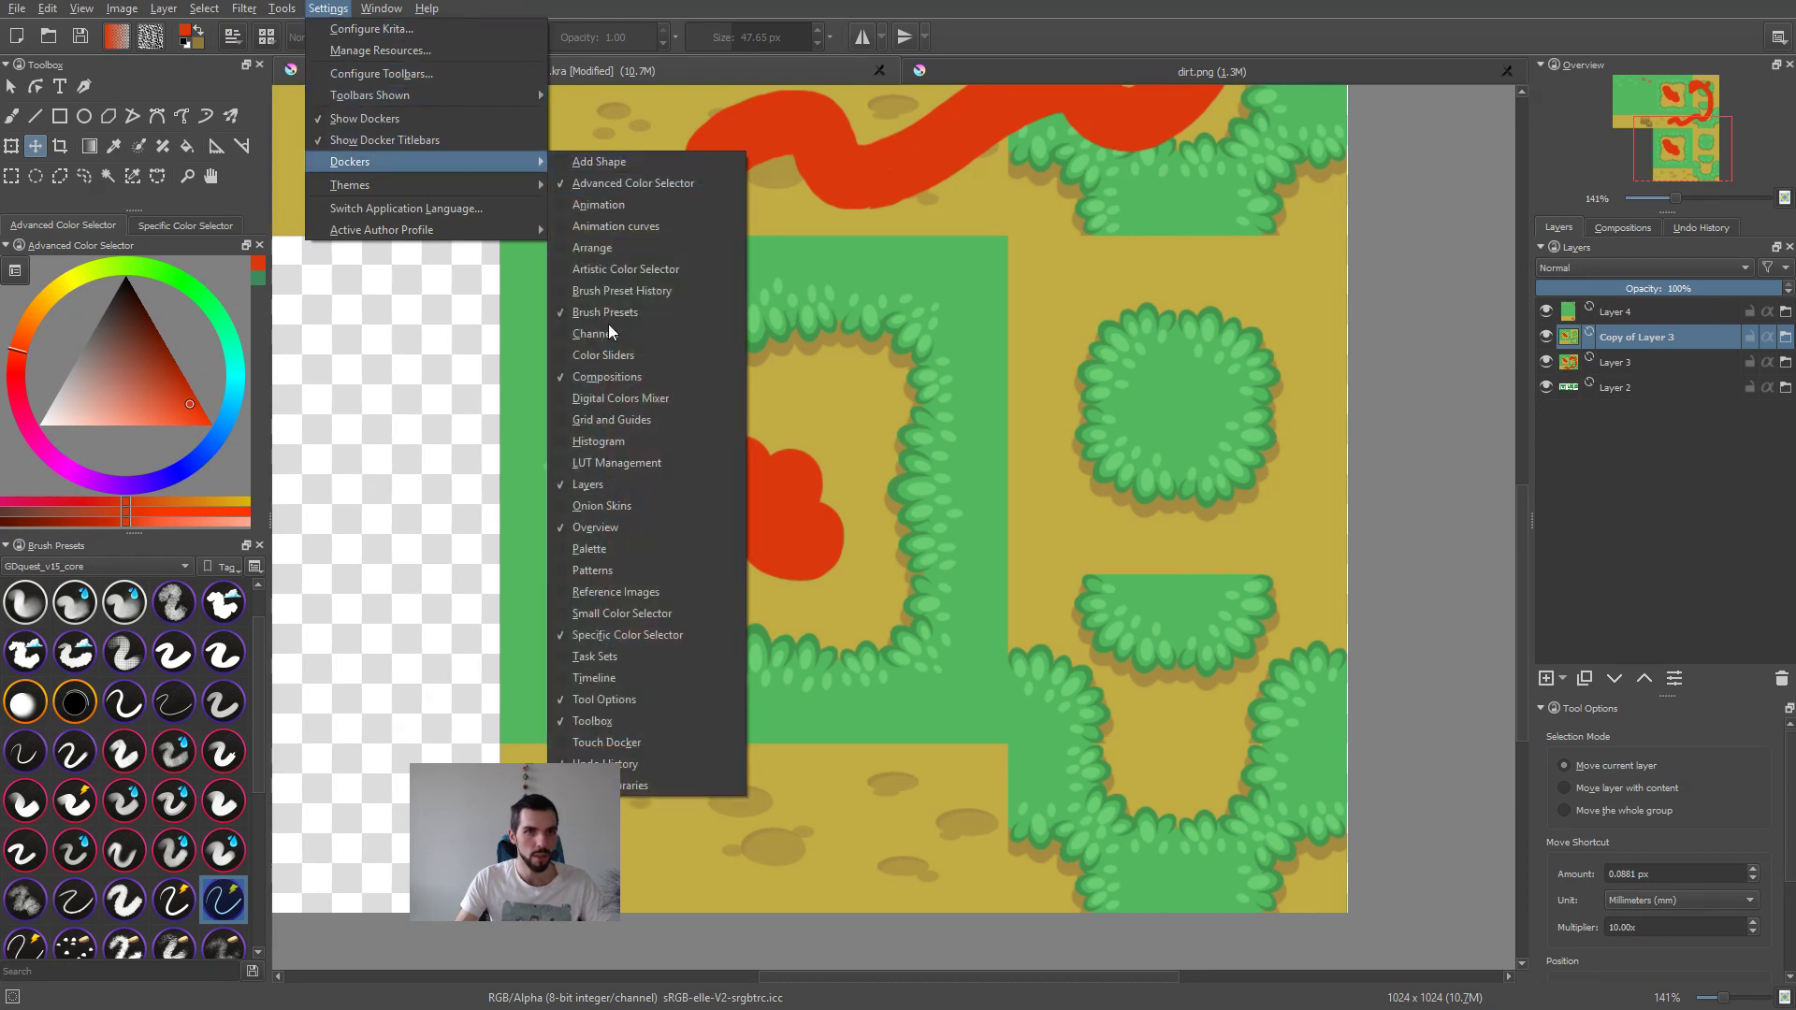
{"action": "left_click", "coordinate": [642, 422]}
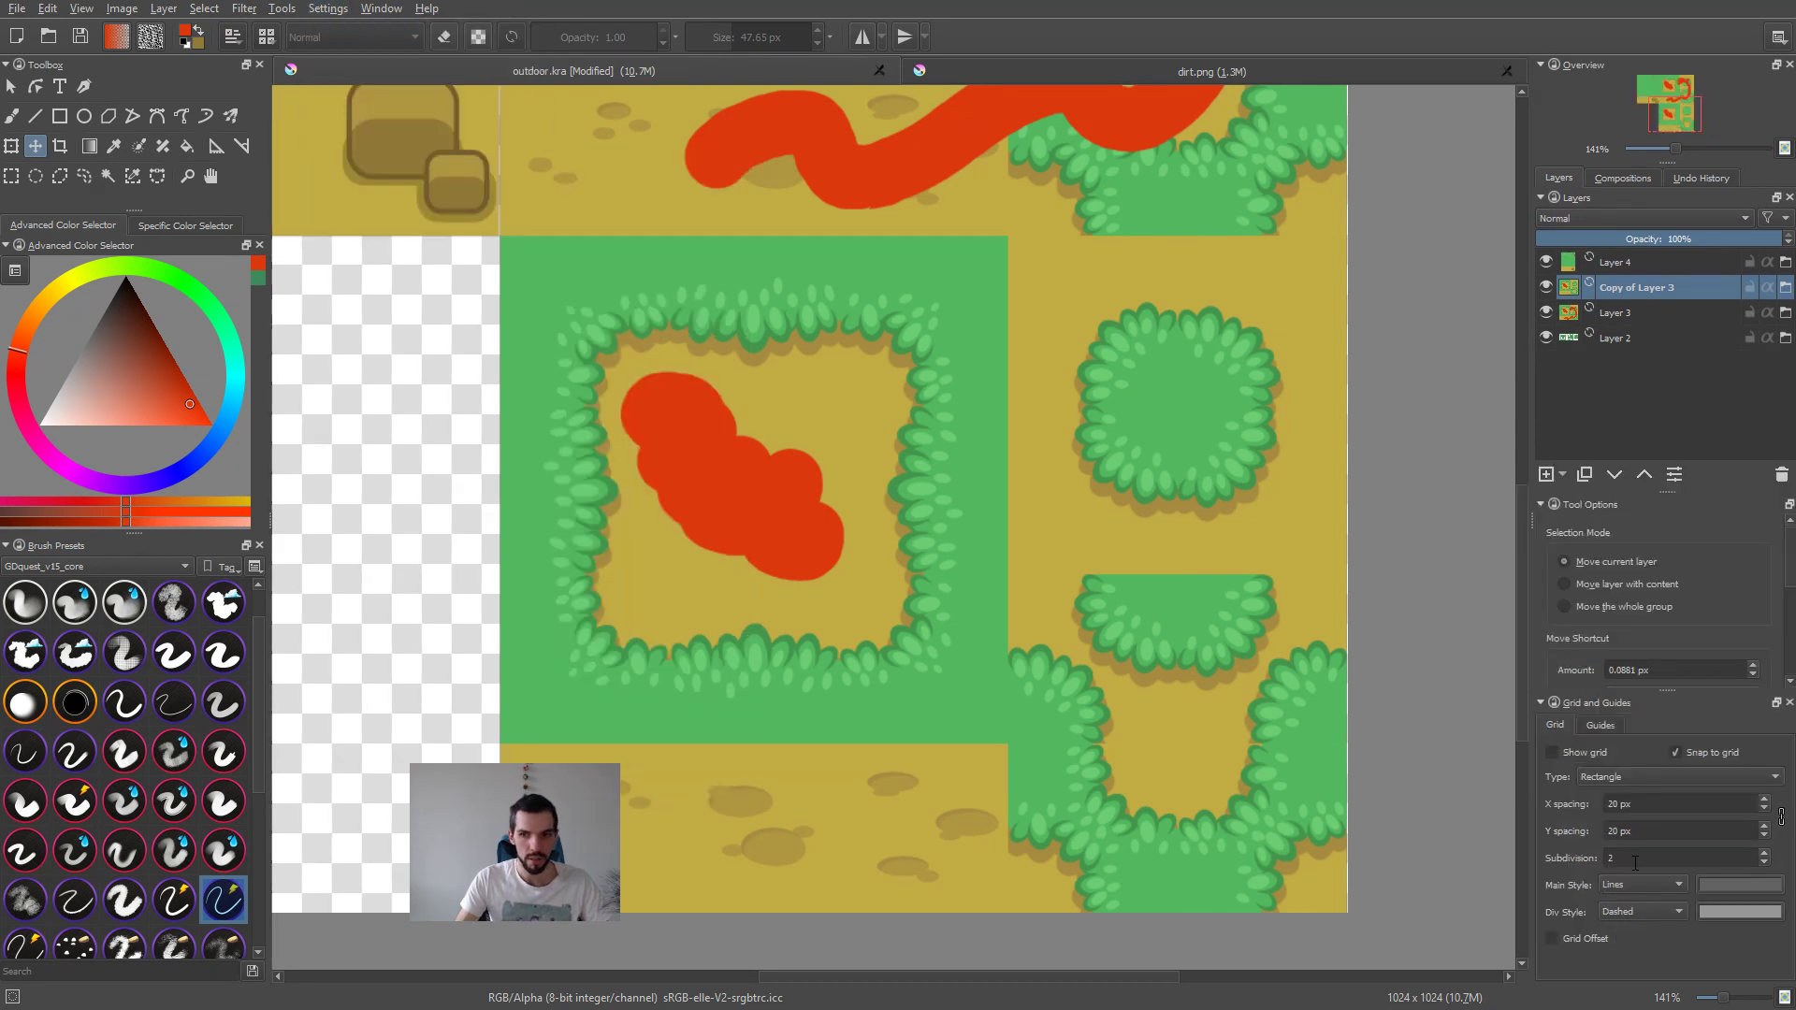
{"action": "left_click", "coordinate": [1553, 754]}
{"action": "double_click", "coordinate": [1638, 801]}
{"action": "type", "text": "128"}
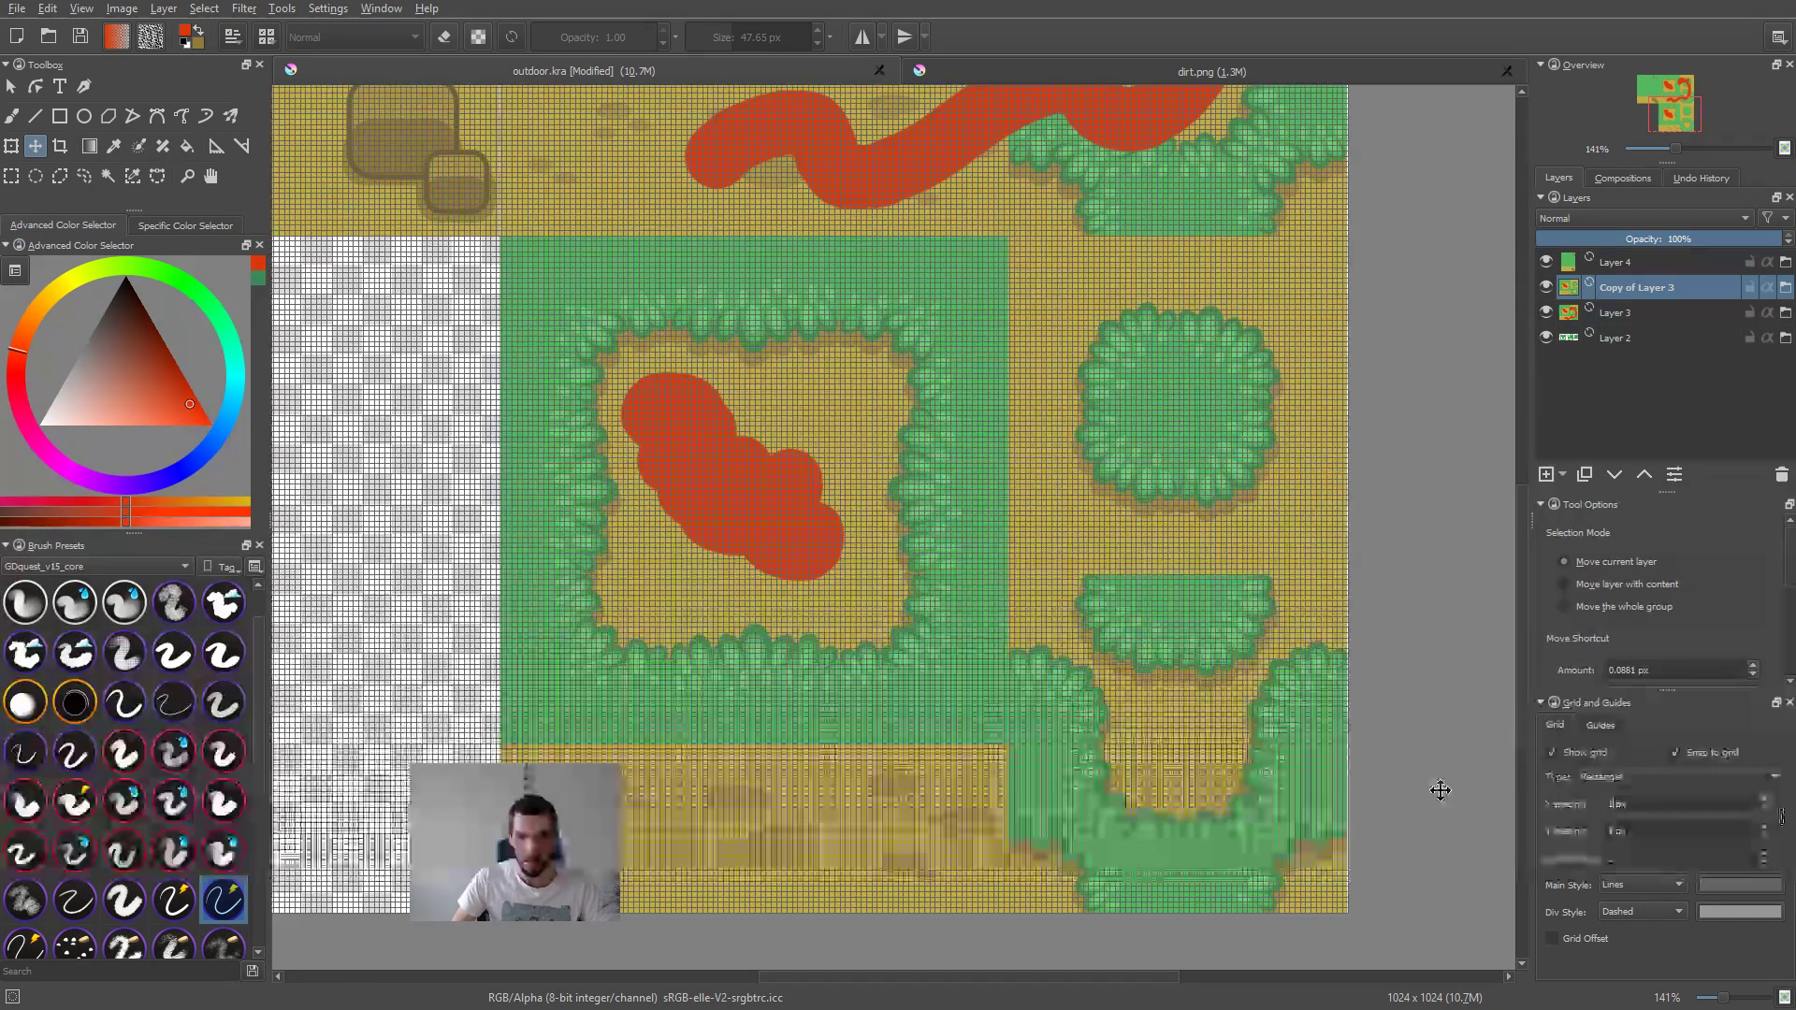
Step: Add a new paint layer and paint a small red cross on it in the empty transparent area
{"action": "scroll", "coordinate": [951, 564], "scroll_direction": "up", "scroll_amount": 1}
{"action": "left_click_drag", "start_coordinate": [950, 564], "coordinate": [1191, 469]}
{"action": "key", "text": "Insert"}
{"action": "middle_click_drag", "start_coordinate": [469, 710], "coordinate": [489, 671]}
{"action": "key", "text": "b"}
{"action": "mouse_move", "coordinate": [1193, 531]}
{"action": "left_mouse_down", "text": "shift"}
{"action": "mouse_move", "coordinate": [1099, 532]}
{"action": "mouse_move", "coordinate": [1053, 487]}
{"action": "mouse_move", "coordinate": [1010, 540]}
{"action": "mouse_move", "coordinate": [1113, 541]}
{"action": "mouse_move", "coordinate": [990, 538]}
{"action": "mouse_move", "coordinate": [1130, 507]}
{"action": "mouse_move", "coordinate": [1293, 534]}
{"action": "mouse_move", "coordinate": [1295, 513]}
{"action": "mouse_move", "coordinate": [1275, 525]}
{"action": "mouse_move", "coordinate": [1356, 513]}
{"action": "mouse_move", "coordinate": [1232, 527]}
{"action": "mouse_move", "coordinate": [1231, 454]}
{"action": "mouse_move", "coordinate": [852, 457]}
{"action": "mouse_move", "coordinate": [317, 378]}
{"action": "left_mouse_up", "text": "shift"}
Step: Move the red cross around the empty area to test its snapping to the 128 px grid
{"action": "key", "text": "t"}
{"action": "middle_click_drag", "start_coordinate": [400, 396], "coordinate": [1072, 435]}
{"action": "left_click_drag", "start_coordinate": [968, 443], "coordinate": [840, 418]}
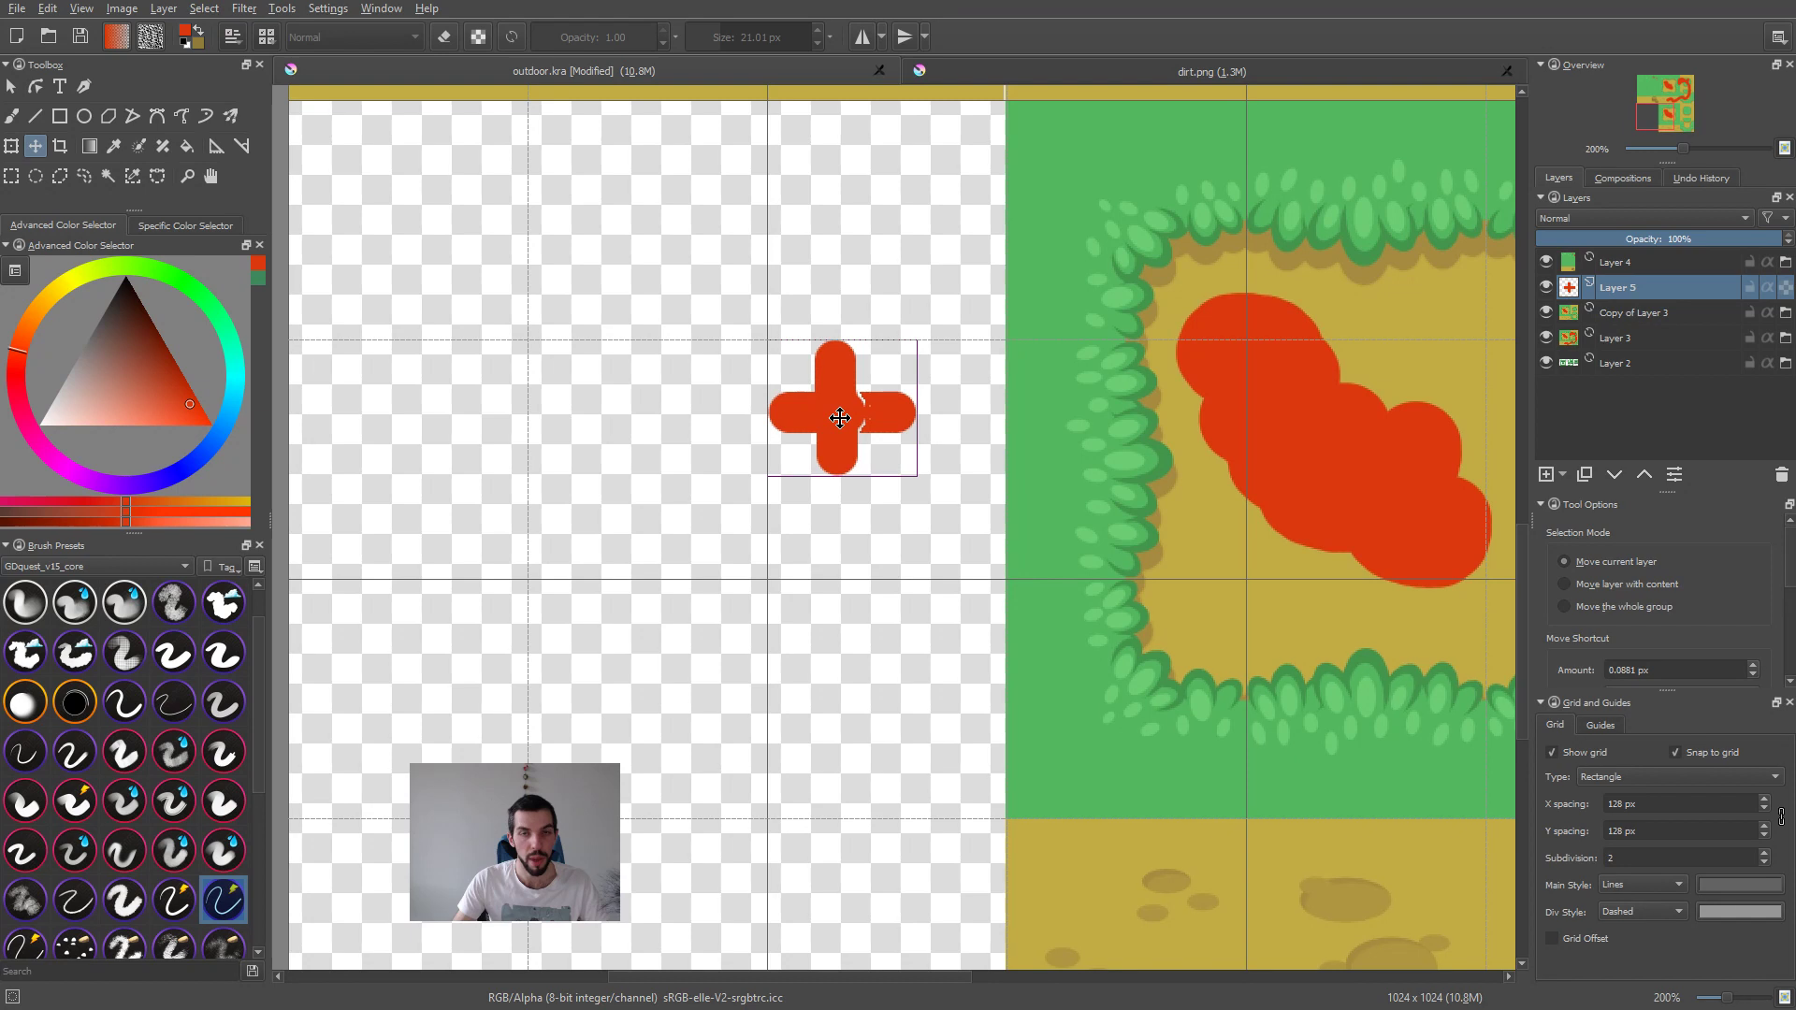
Step: Delete the test layer containing the red cross
{"action": "scroll", "coordinate": [842, 468], "scroll_direction": "down", "scroll_amount": 4, "text": "ctrl"}
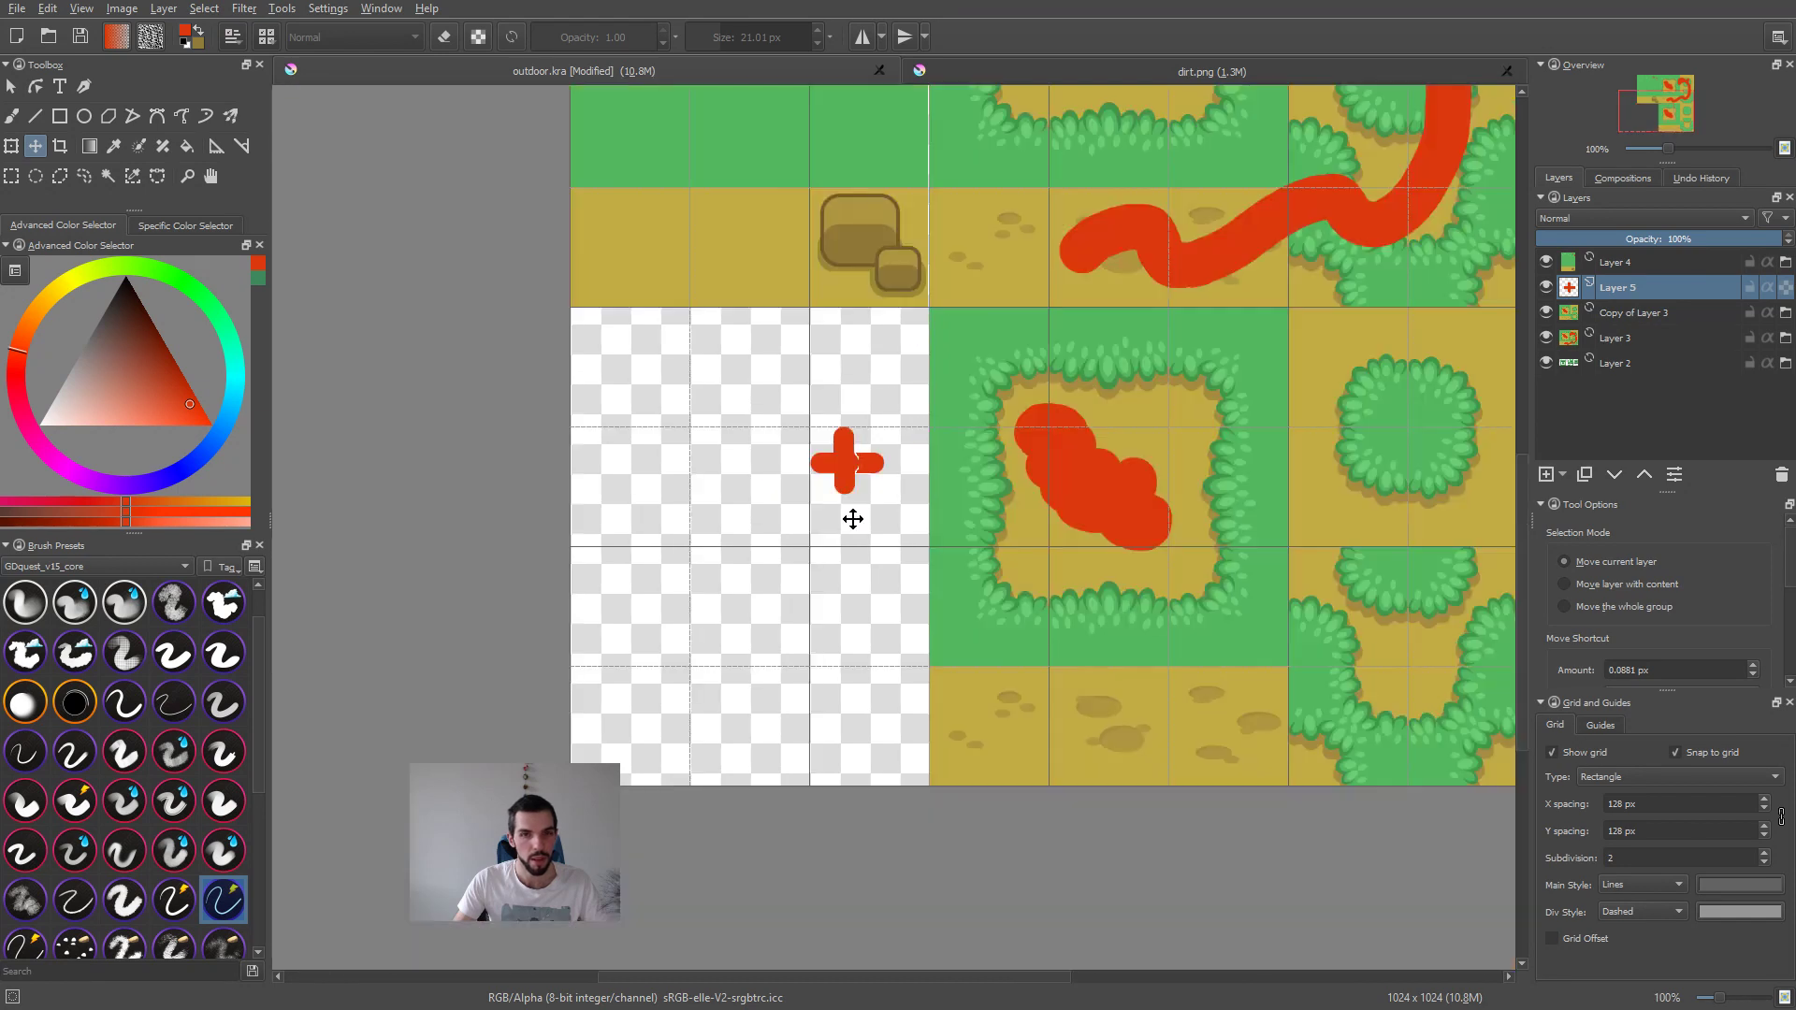
{"action": "scroll", "coordinate": [1015, 561], "scroll_direction": "up", "scroll_amount": 3, "text": "ctrl"}
{"action": "middle_click_drag", "start_coordinate": [1005, 549], "coordinate": [1096, 602]}
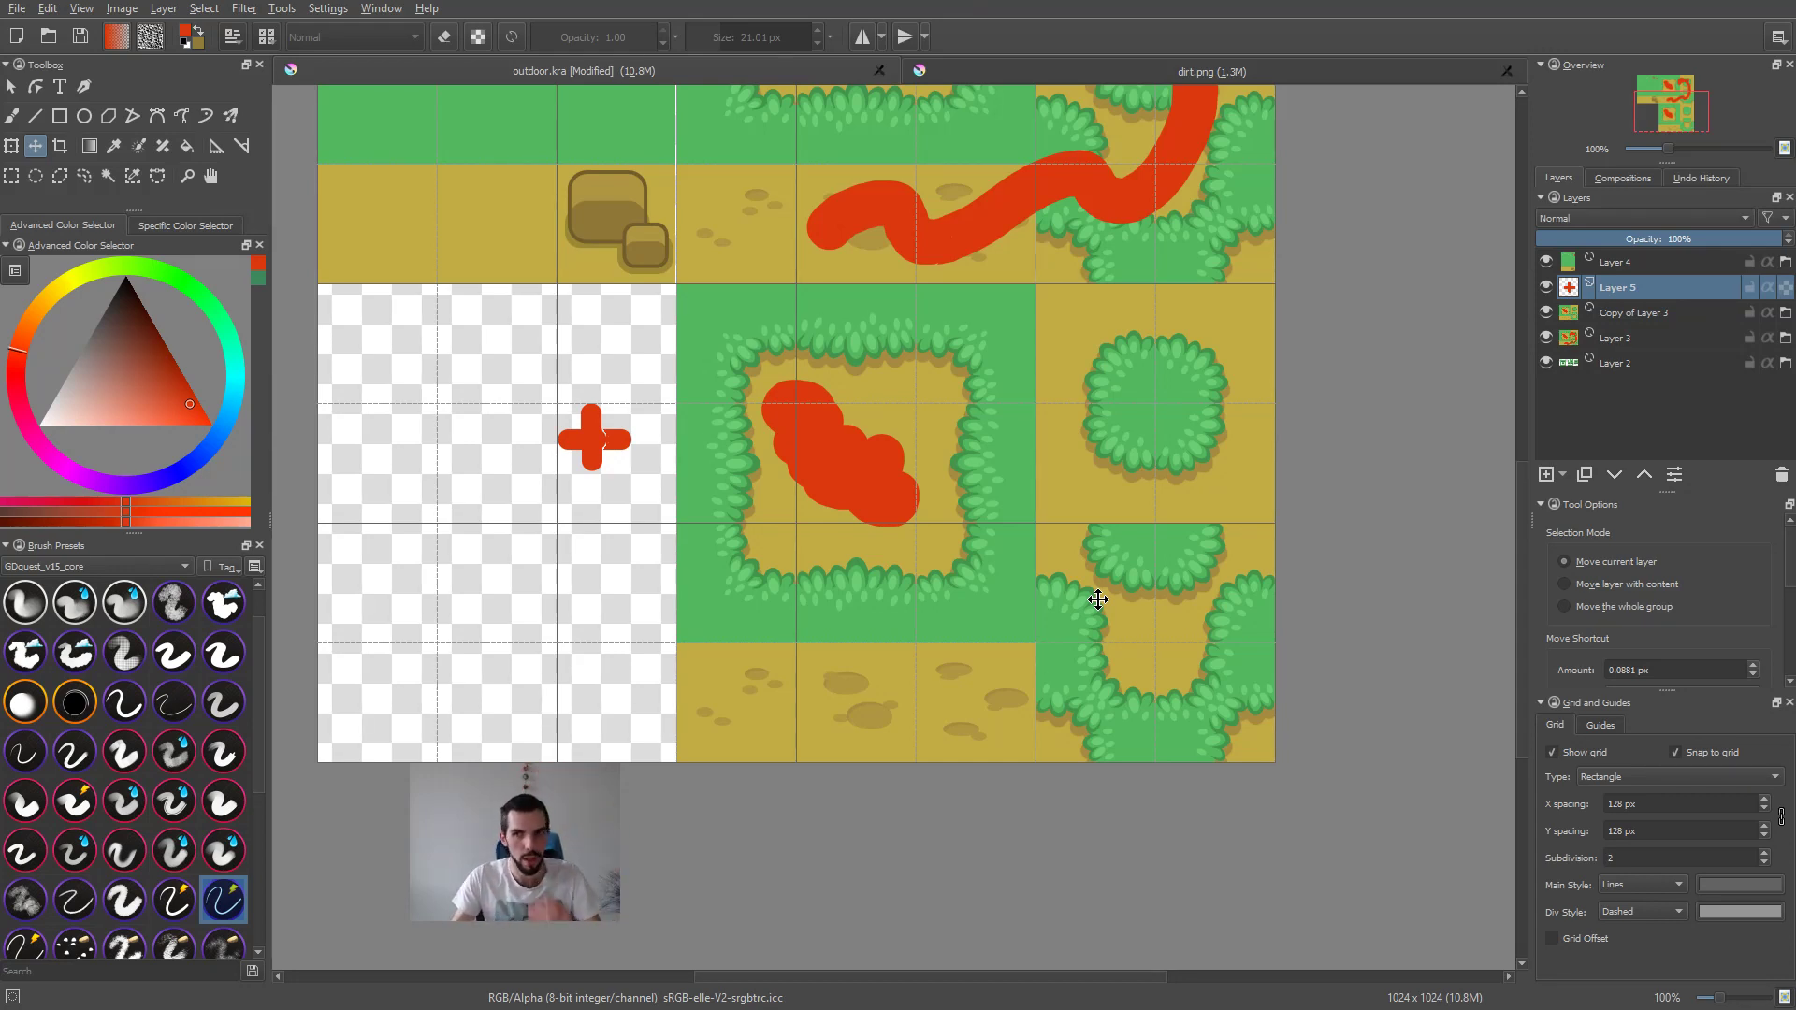
{"action": "key", "text": "shift+Delete"}
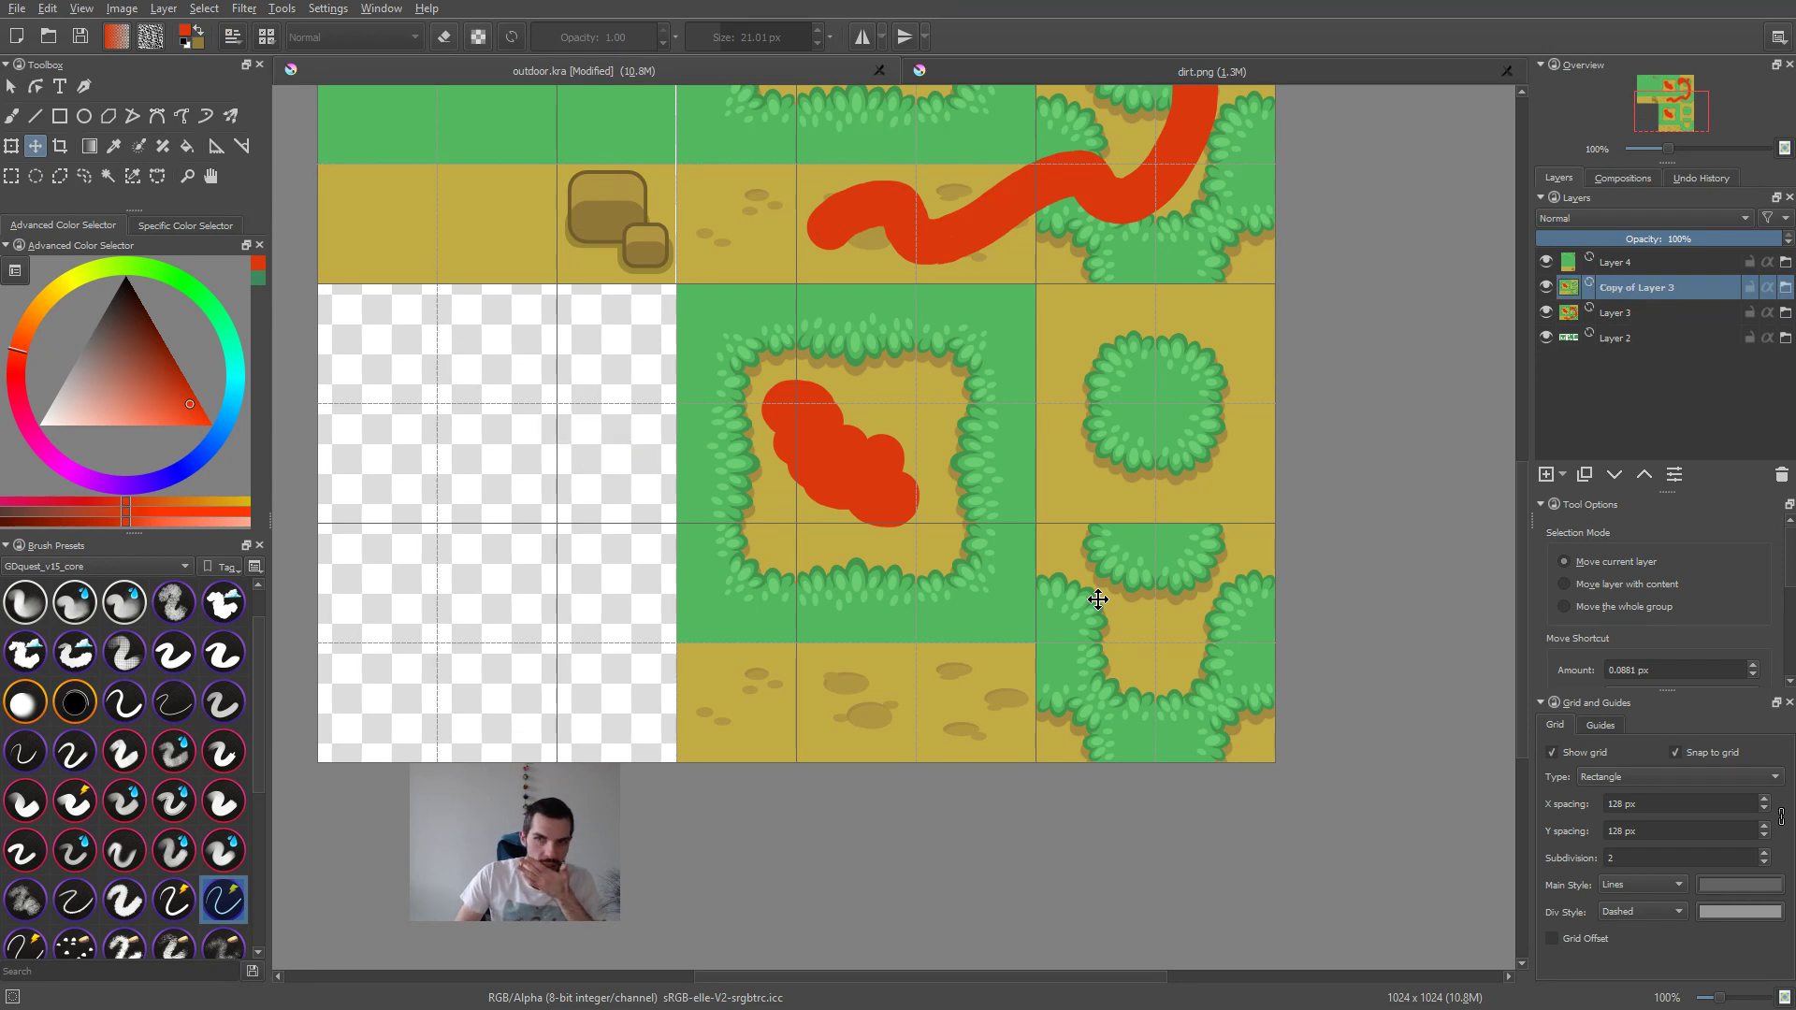
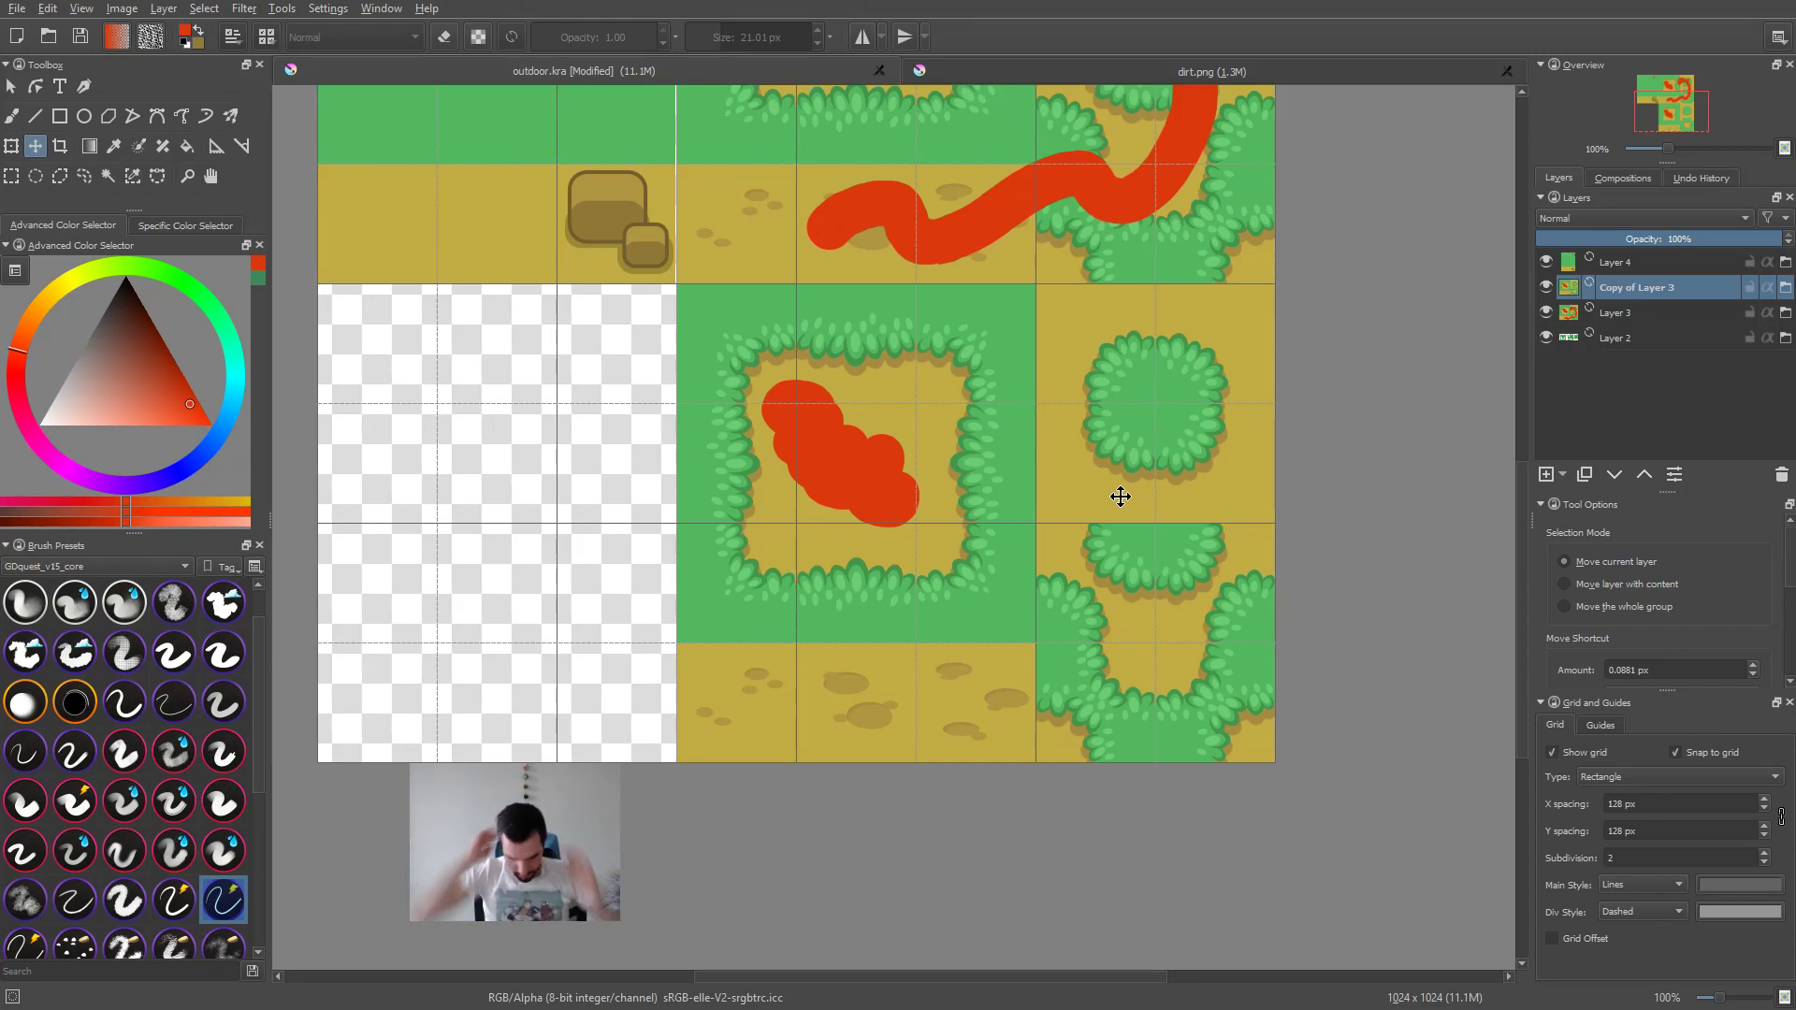
Step: Switch to Affinity Designer and examine the dirt slice's edge where it borders the grass tiles
{"action": "middle_click_drag", "start_coordinate": [1174, 324], "coordinate": [1042, 409]}
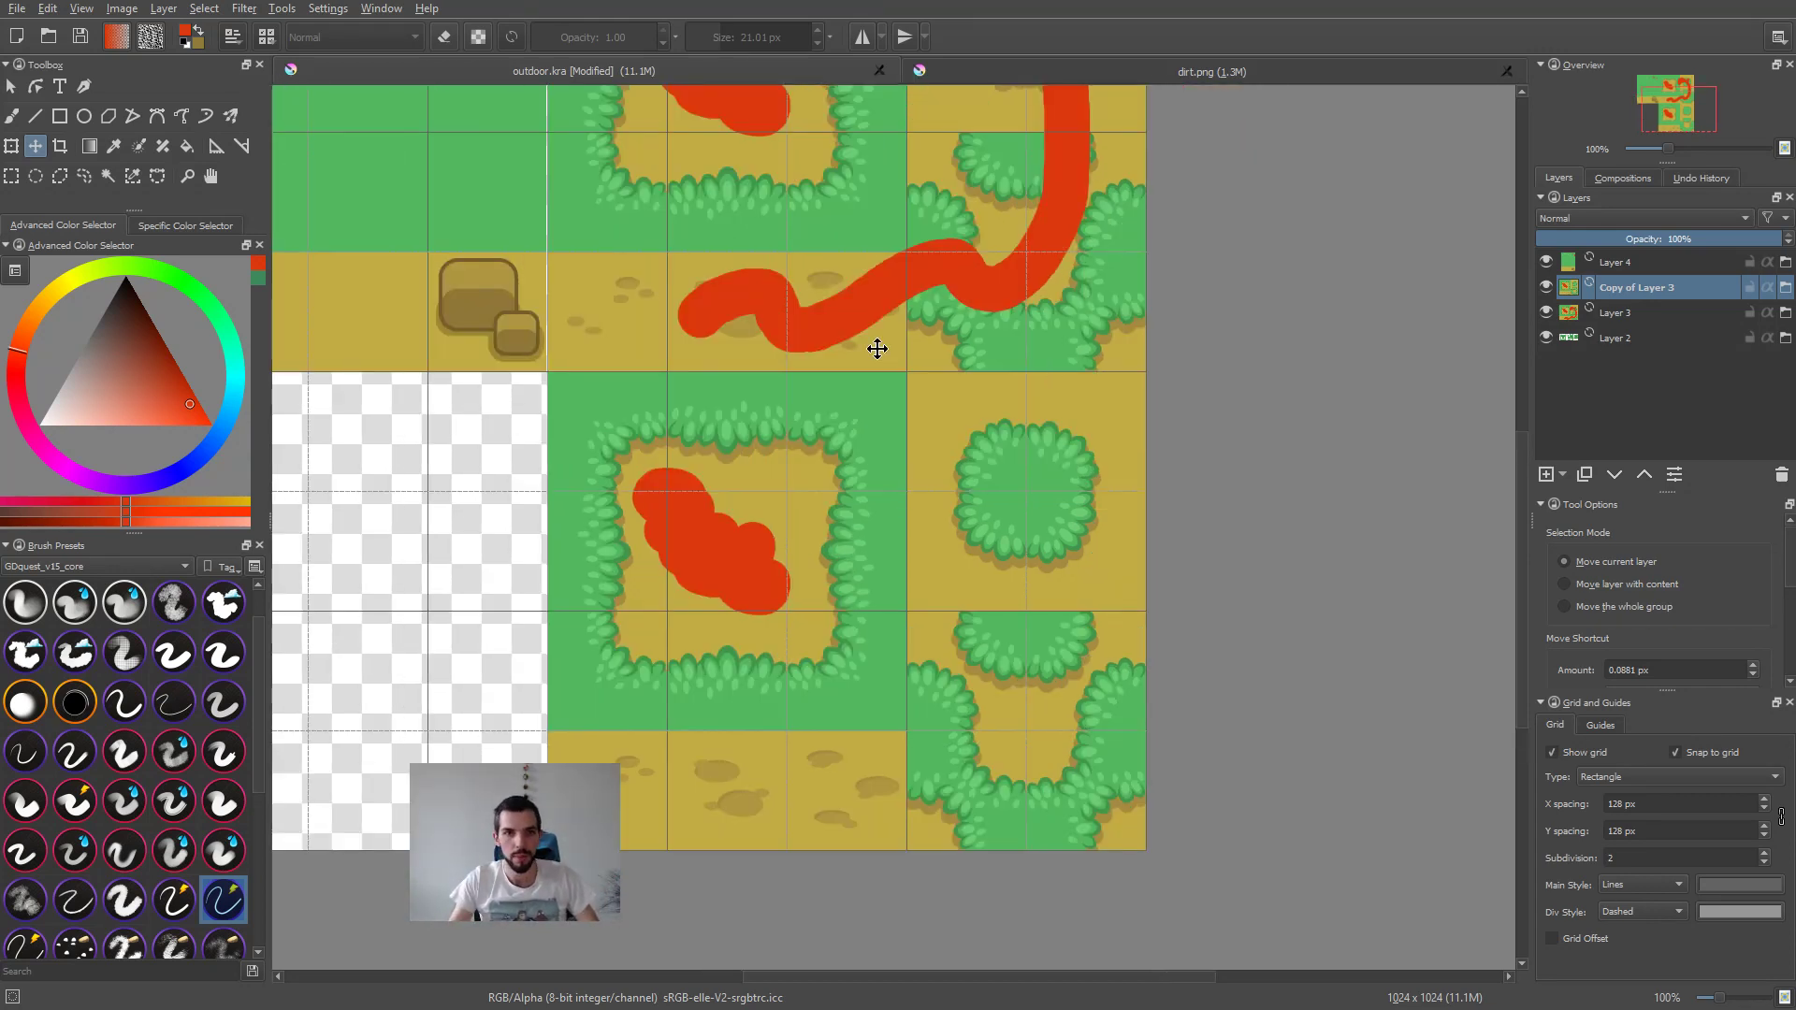
{"action": "key", "text": "alt+Tab"}
{"action": "left_click", "coordinate": [1119, 314]}
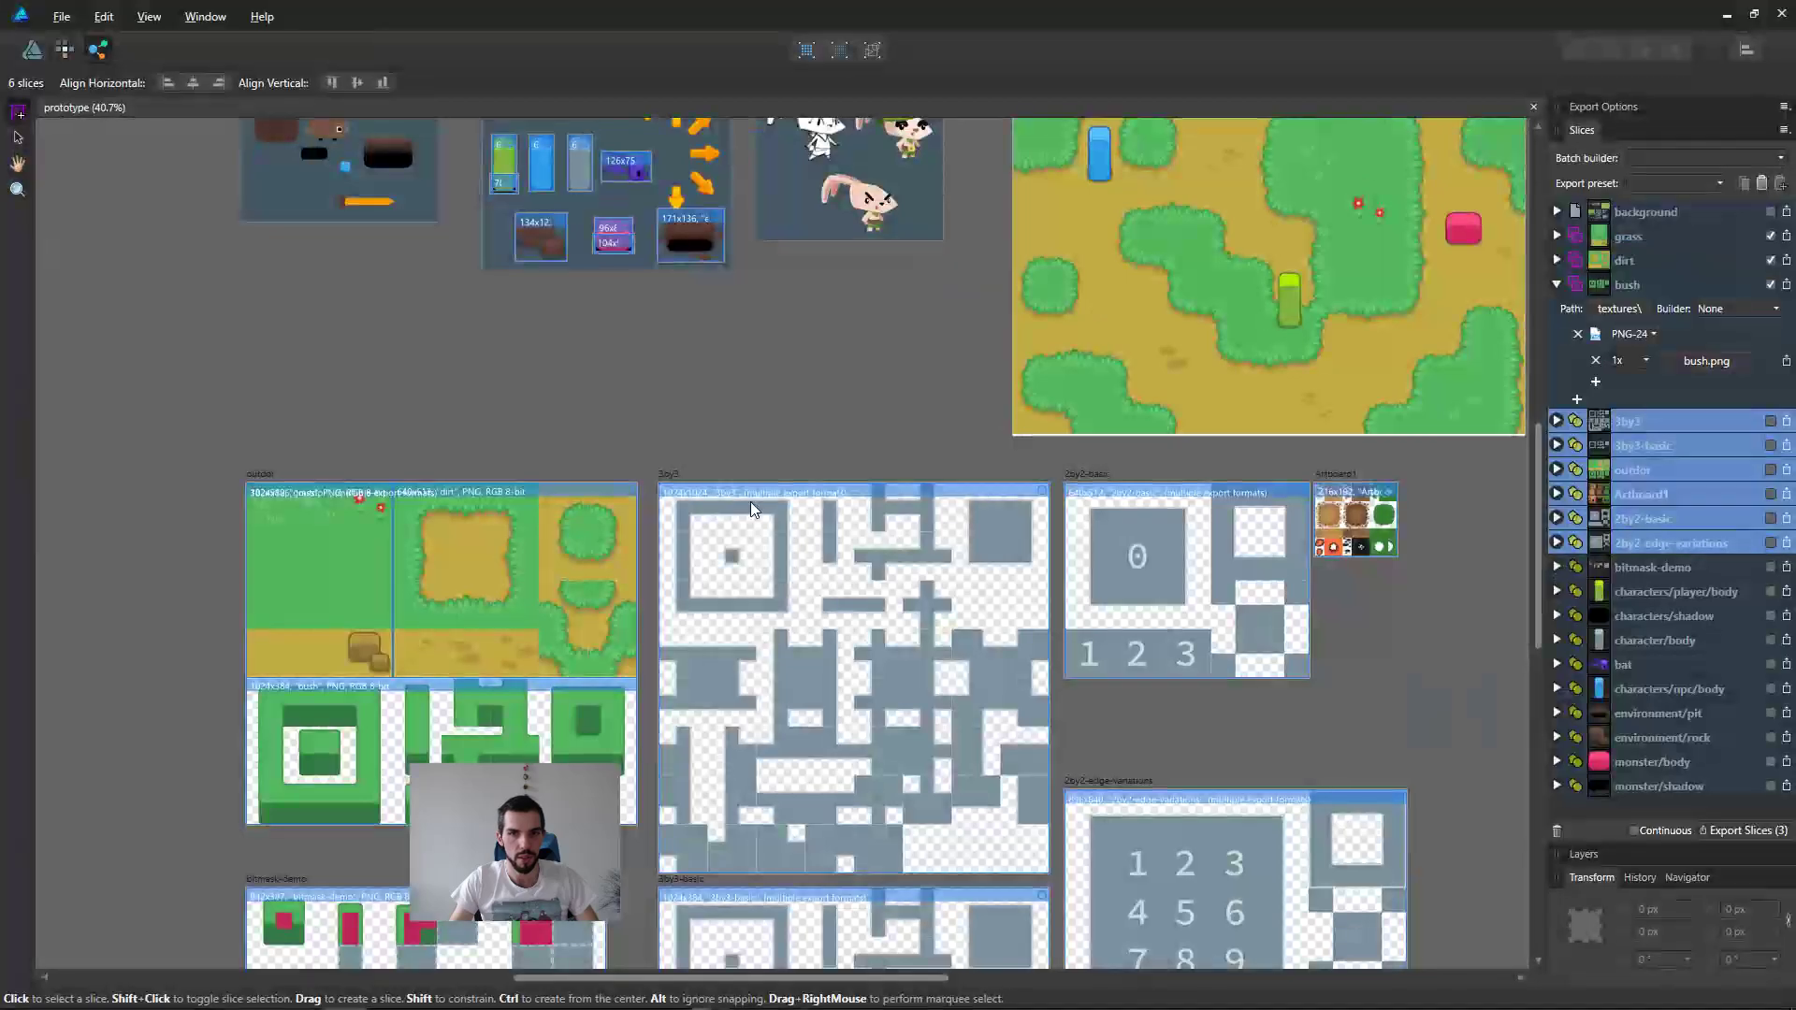
{"action": "left_click", "coordinate": [429, 496]}
{"action": "scroll", "coordinate": [374, 536], "scroll_direction": "up", "scroll_amount": 5, "text": "ctrl"}
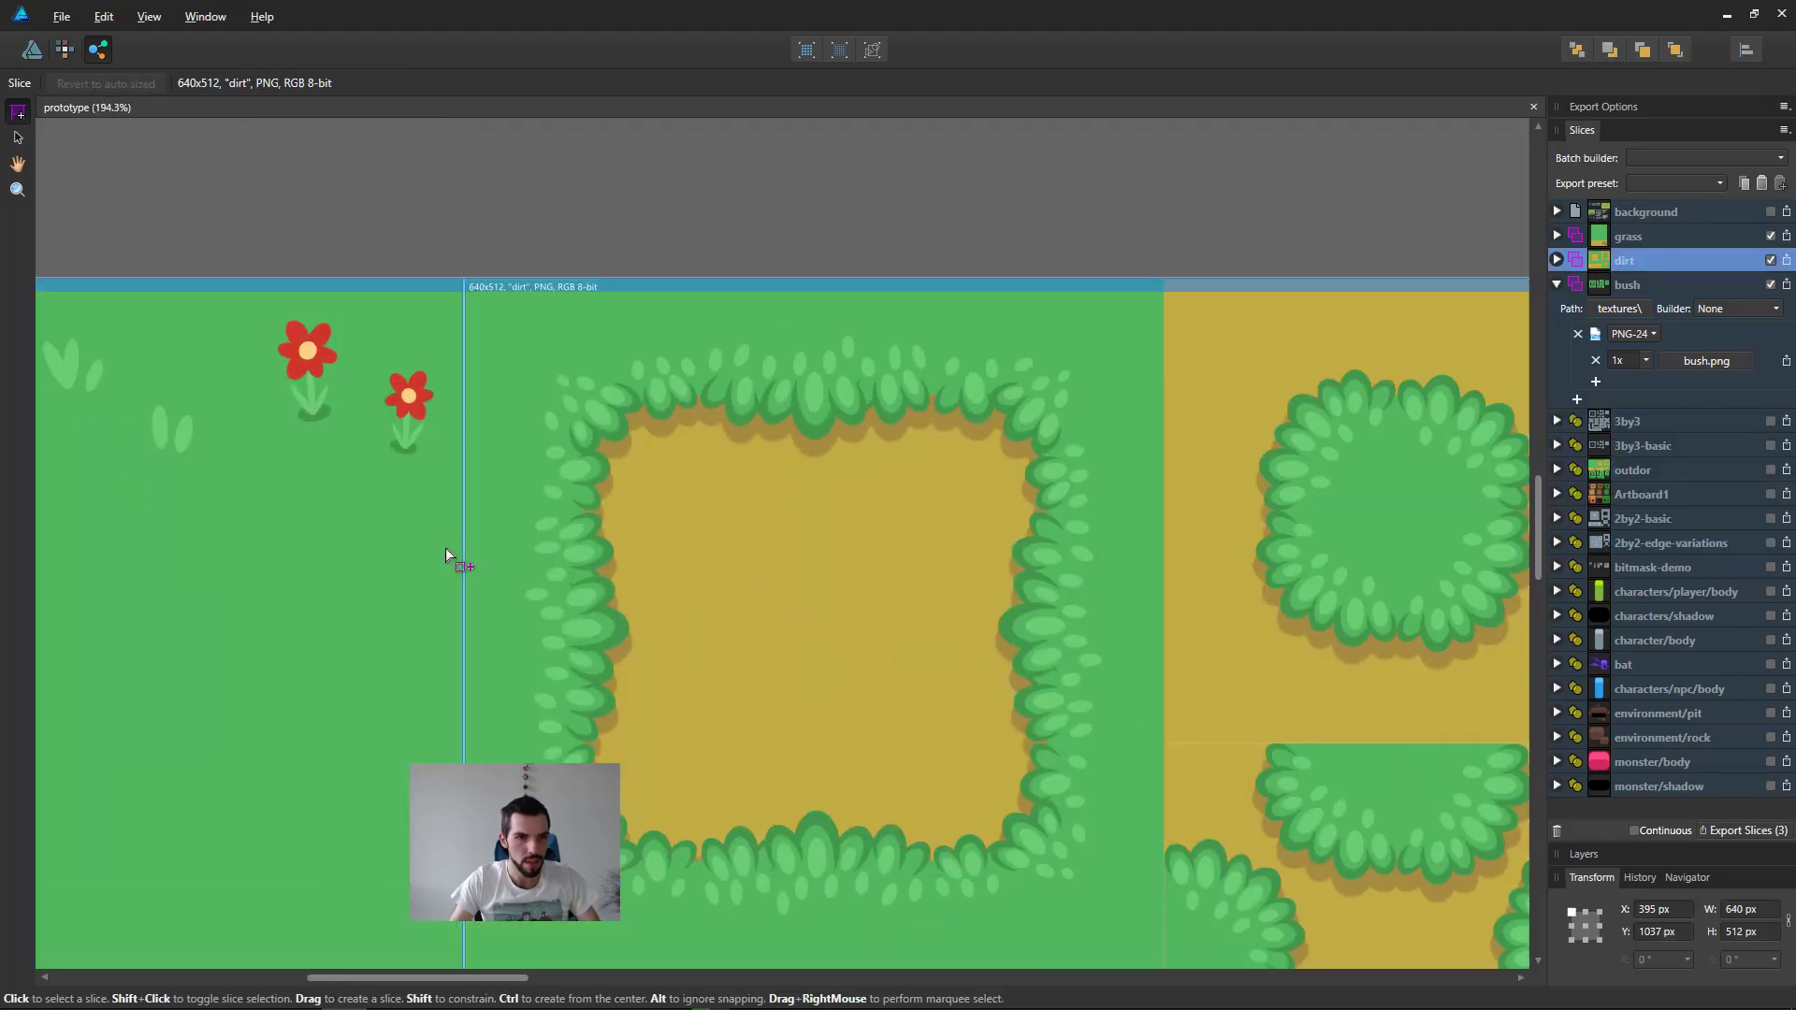
{"action": "scroll", "coordinate": [447, 551], "scroll_direction": "up", "scroll_amount": 4, "text": "ctrl"}
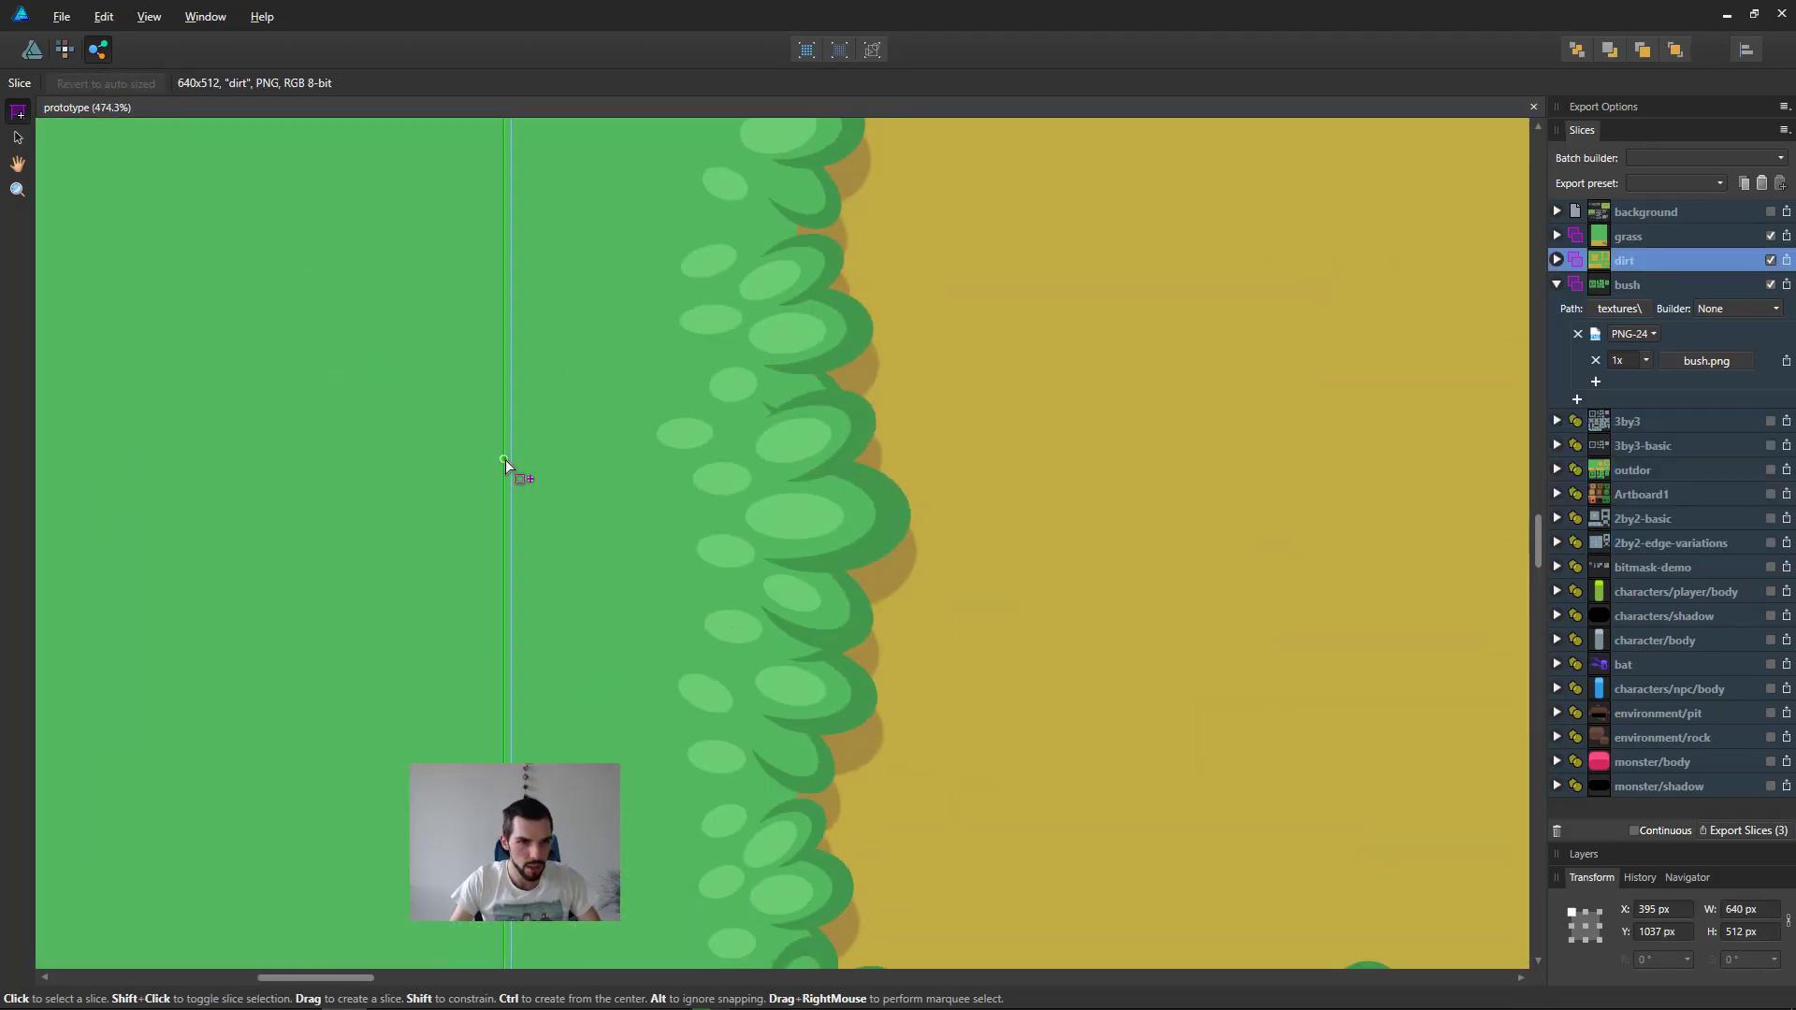
{"action": "scroll", "coordinate": [524, 459], "scroll_direction": "down", "scroll_amount": 7, "text": "ctrl"}
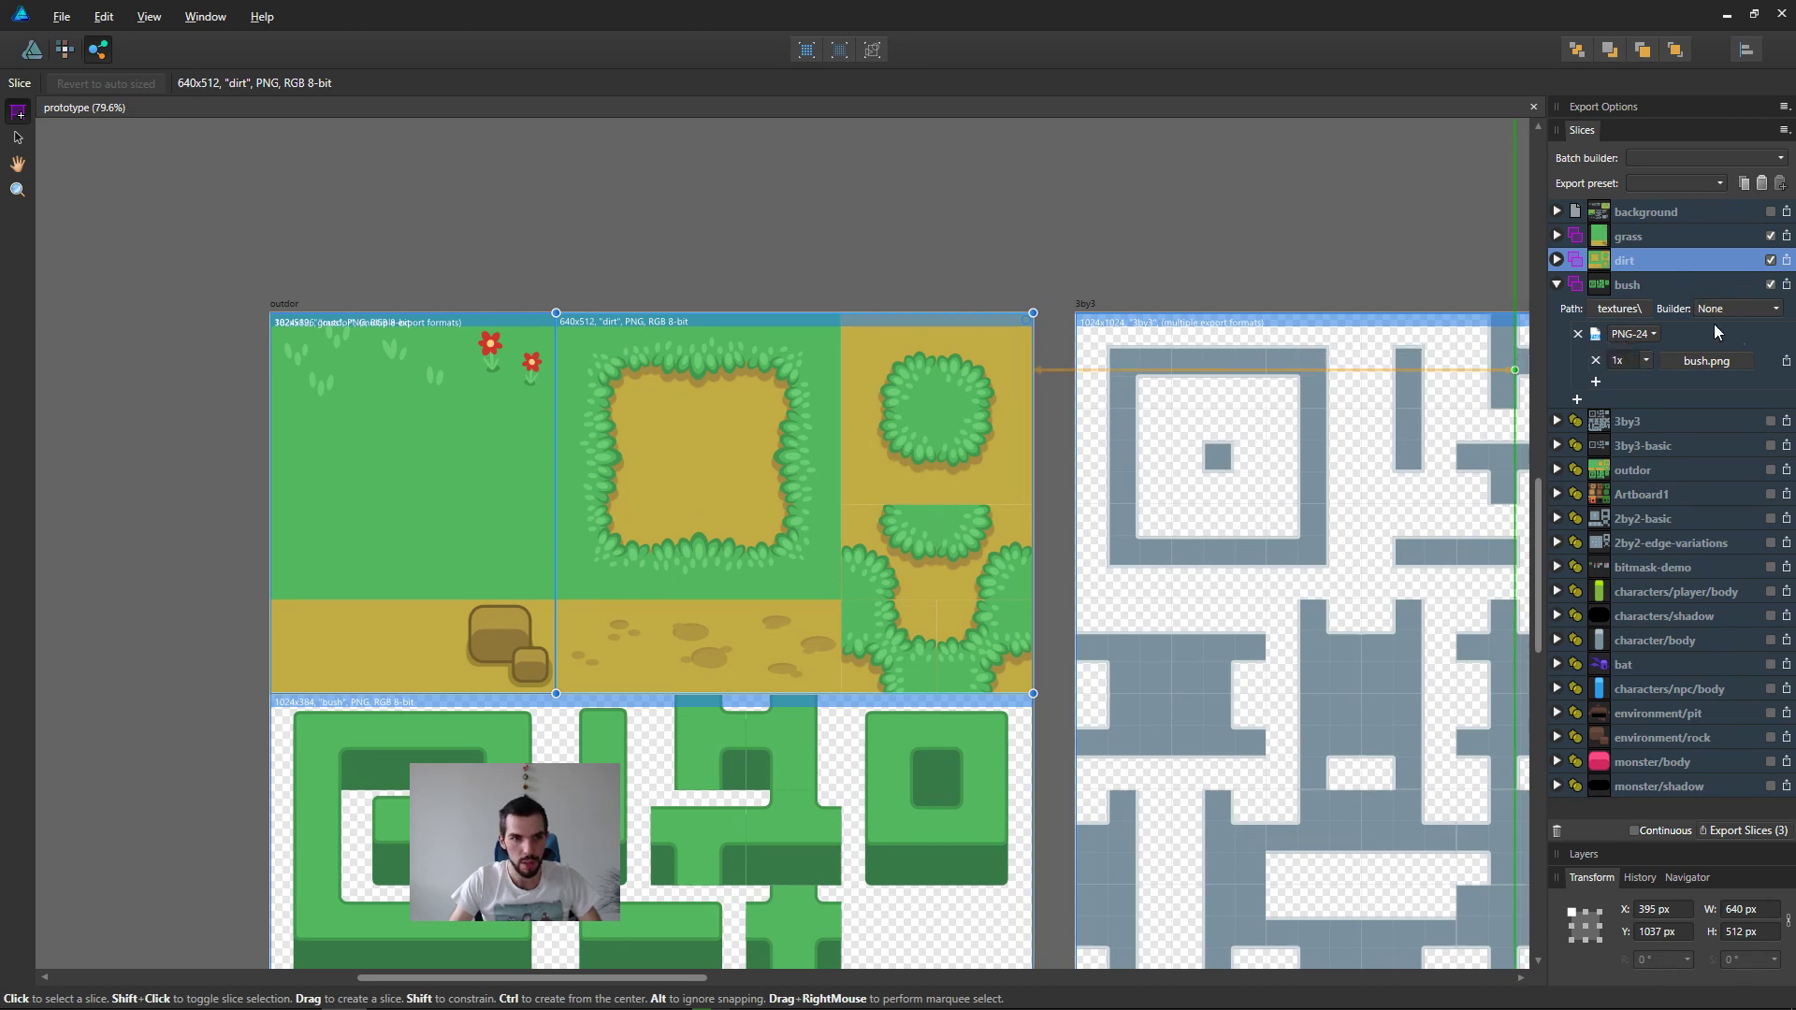
Step: Delete the dirt and bush export slices
{"action": "left_click", "coordinate": [1652, 284]}
{"action": "left_click", "coordinate": [1648, 255]}
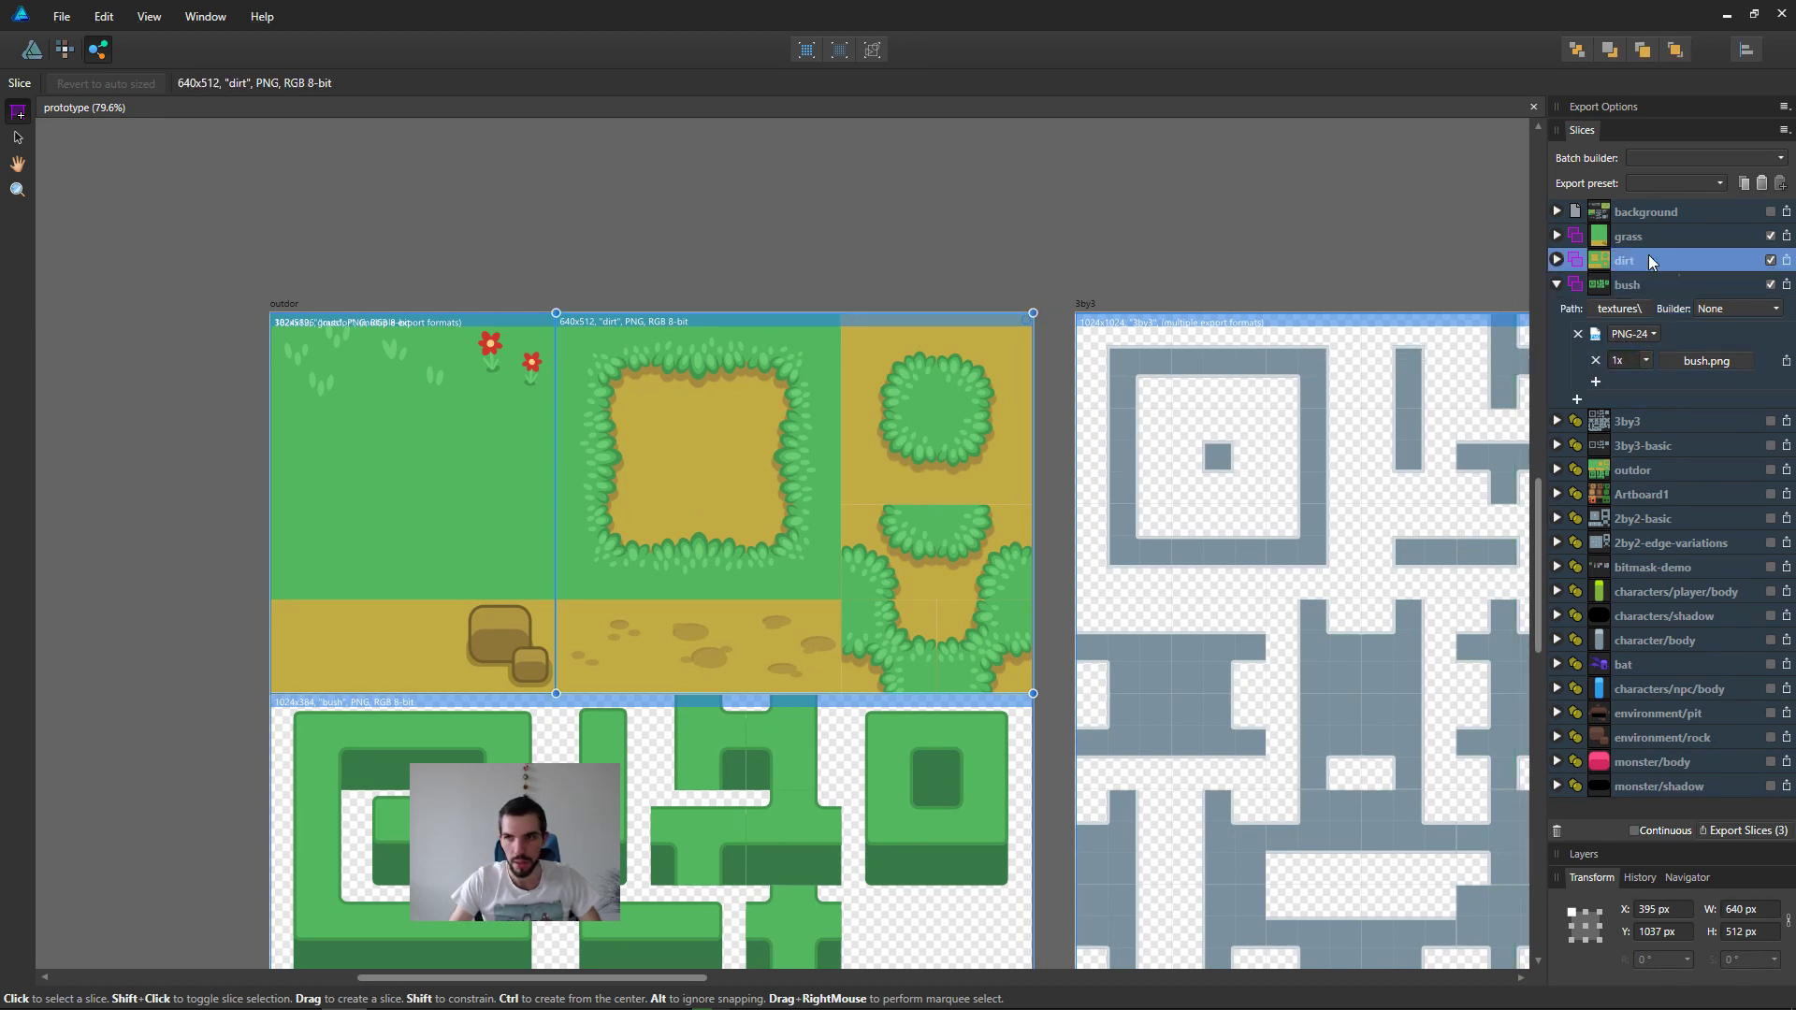
{"action": "left_click", "coordinate": [1638, 292], "text": "shift"}
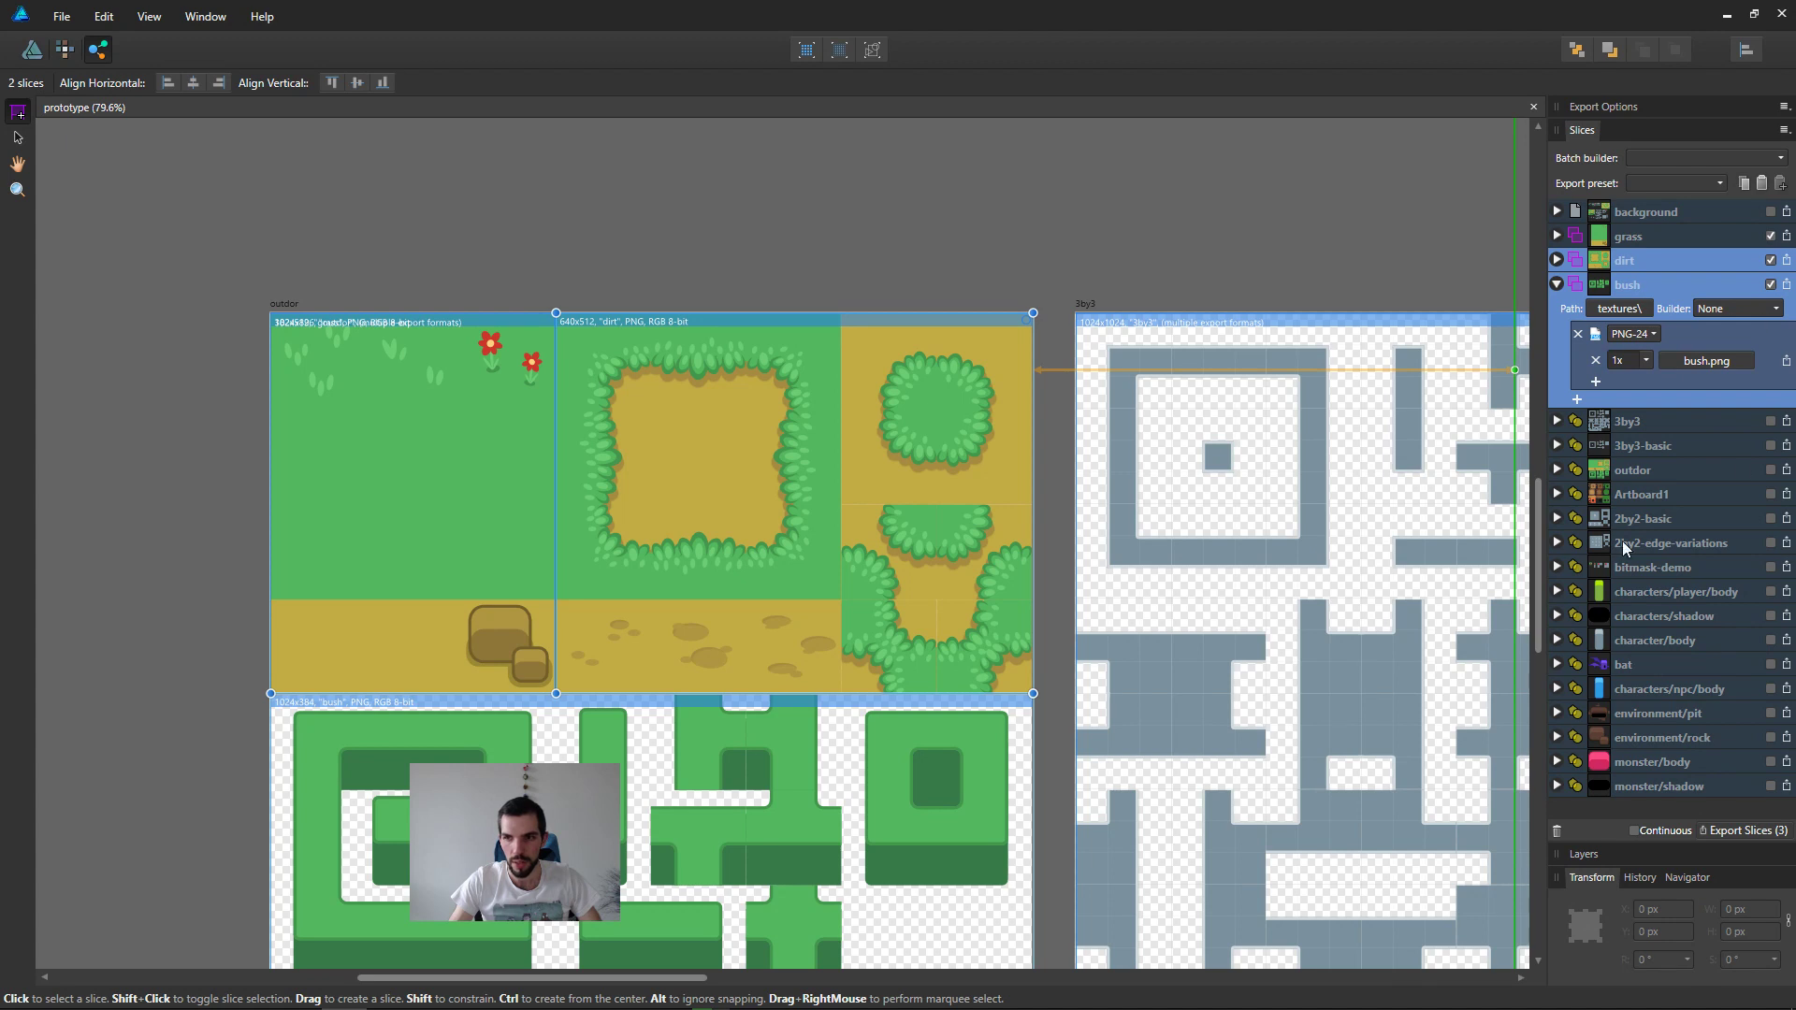
{"action": "left_click", "coordinate": [1558, 832]}
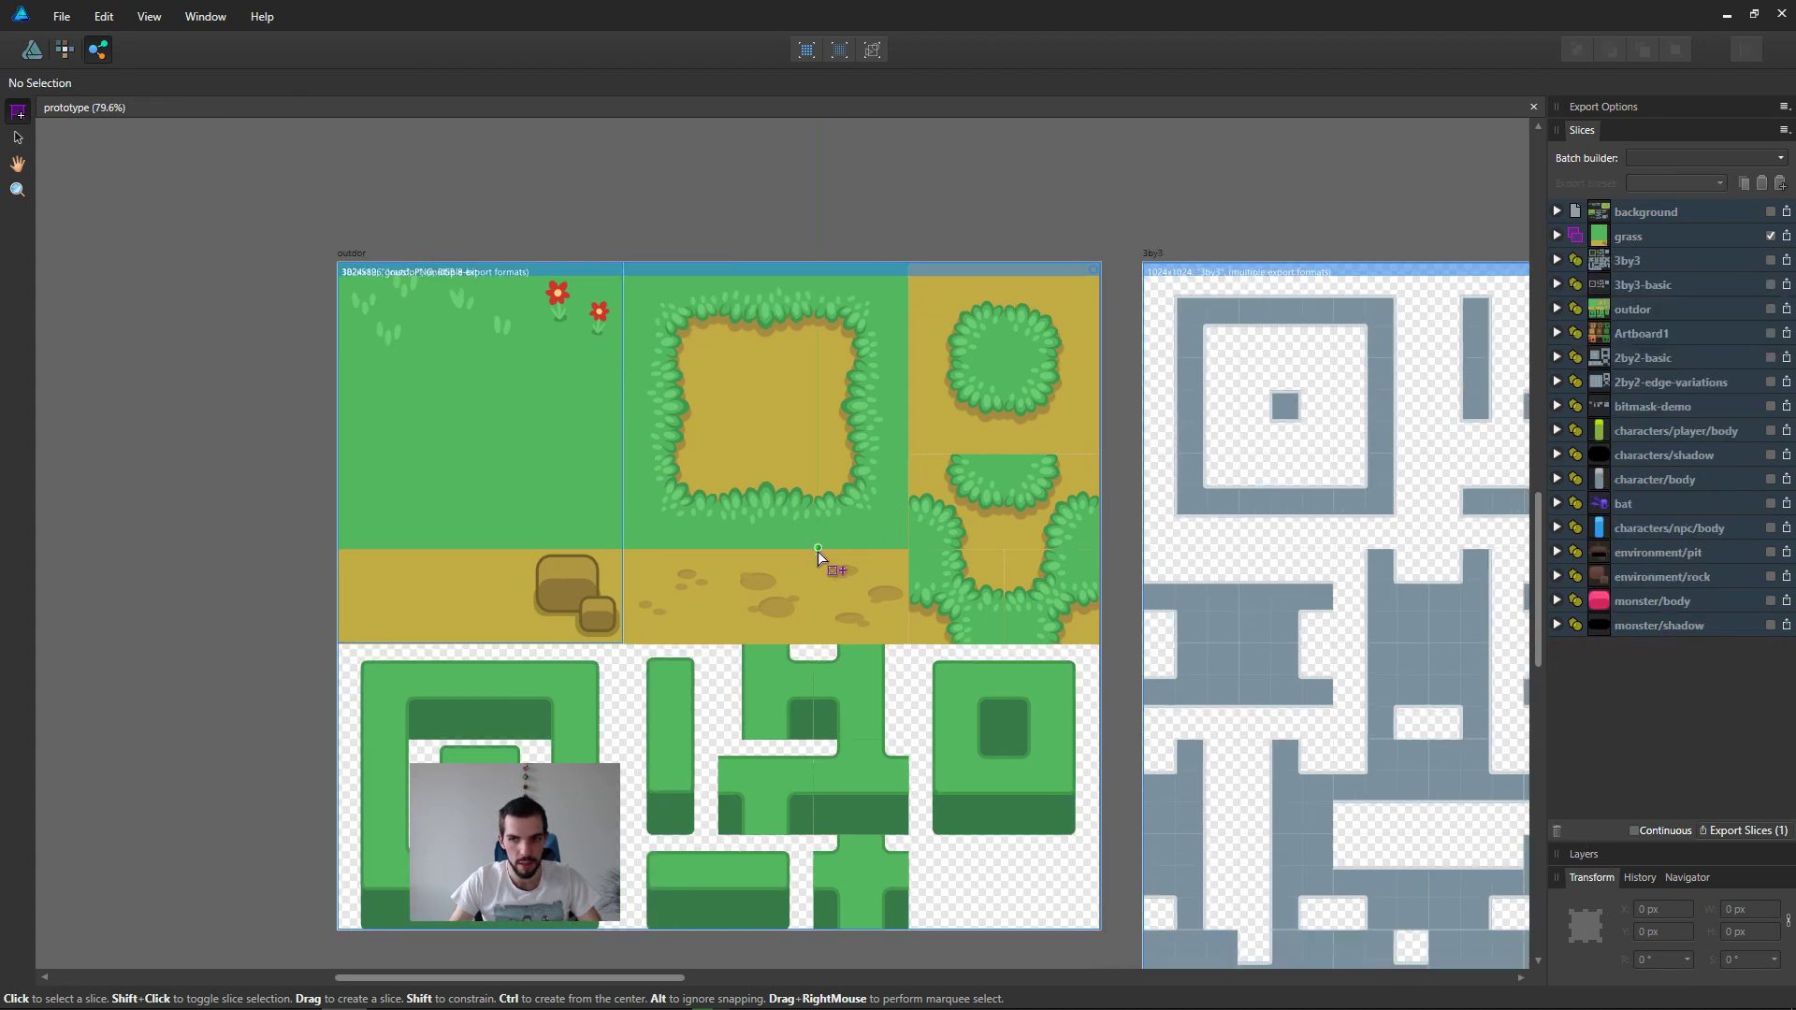
Step: In the drawing workspace, group the six dirt tile objects on the outdor artboard: base, dirt-variations, corners, reverse-grass-dirt!! and the two unnamed rectangles
{"action": "key", "text": "ctrl+1"}
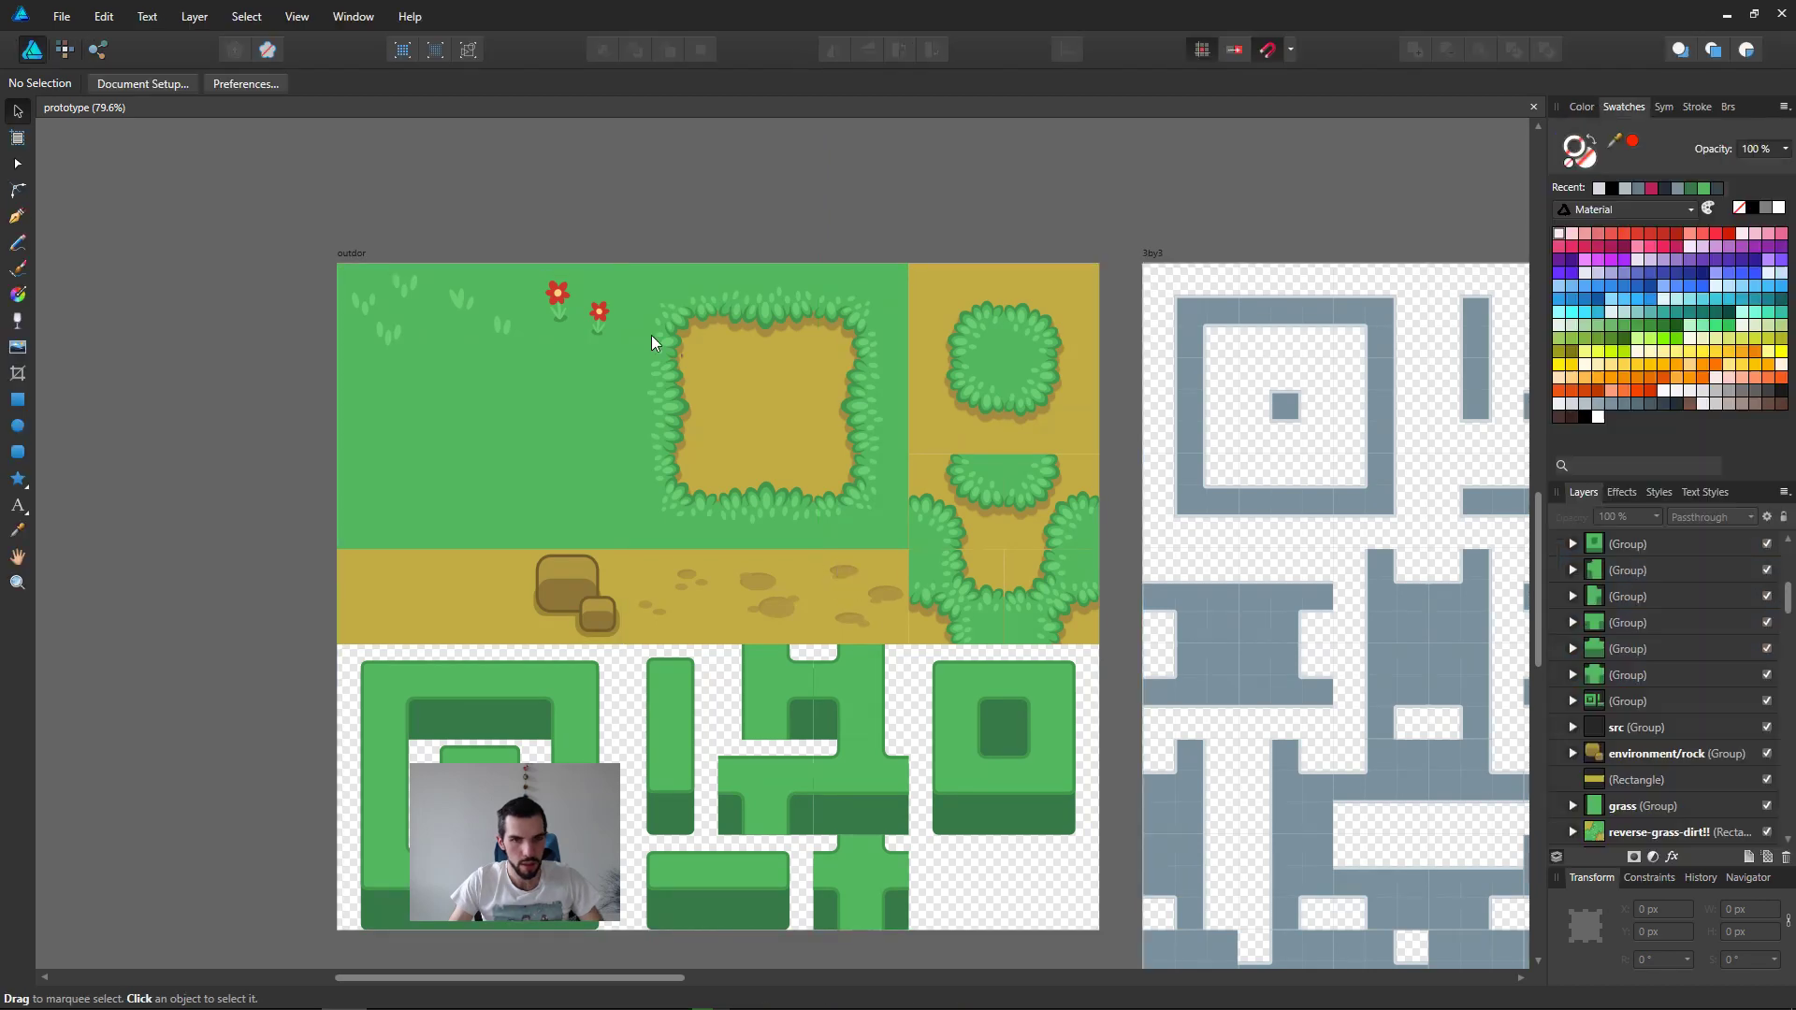
{"action": "left_click", "coordinate": [750, 446]}
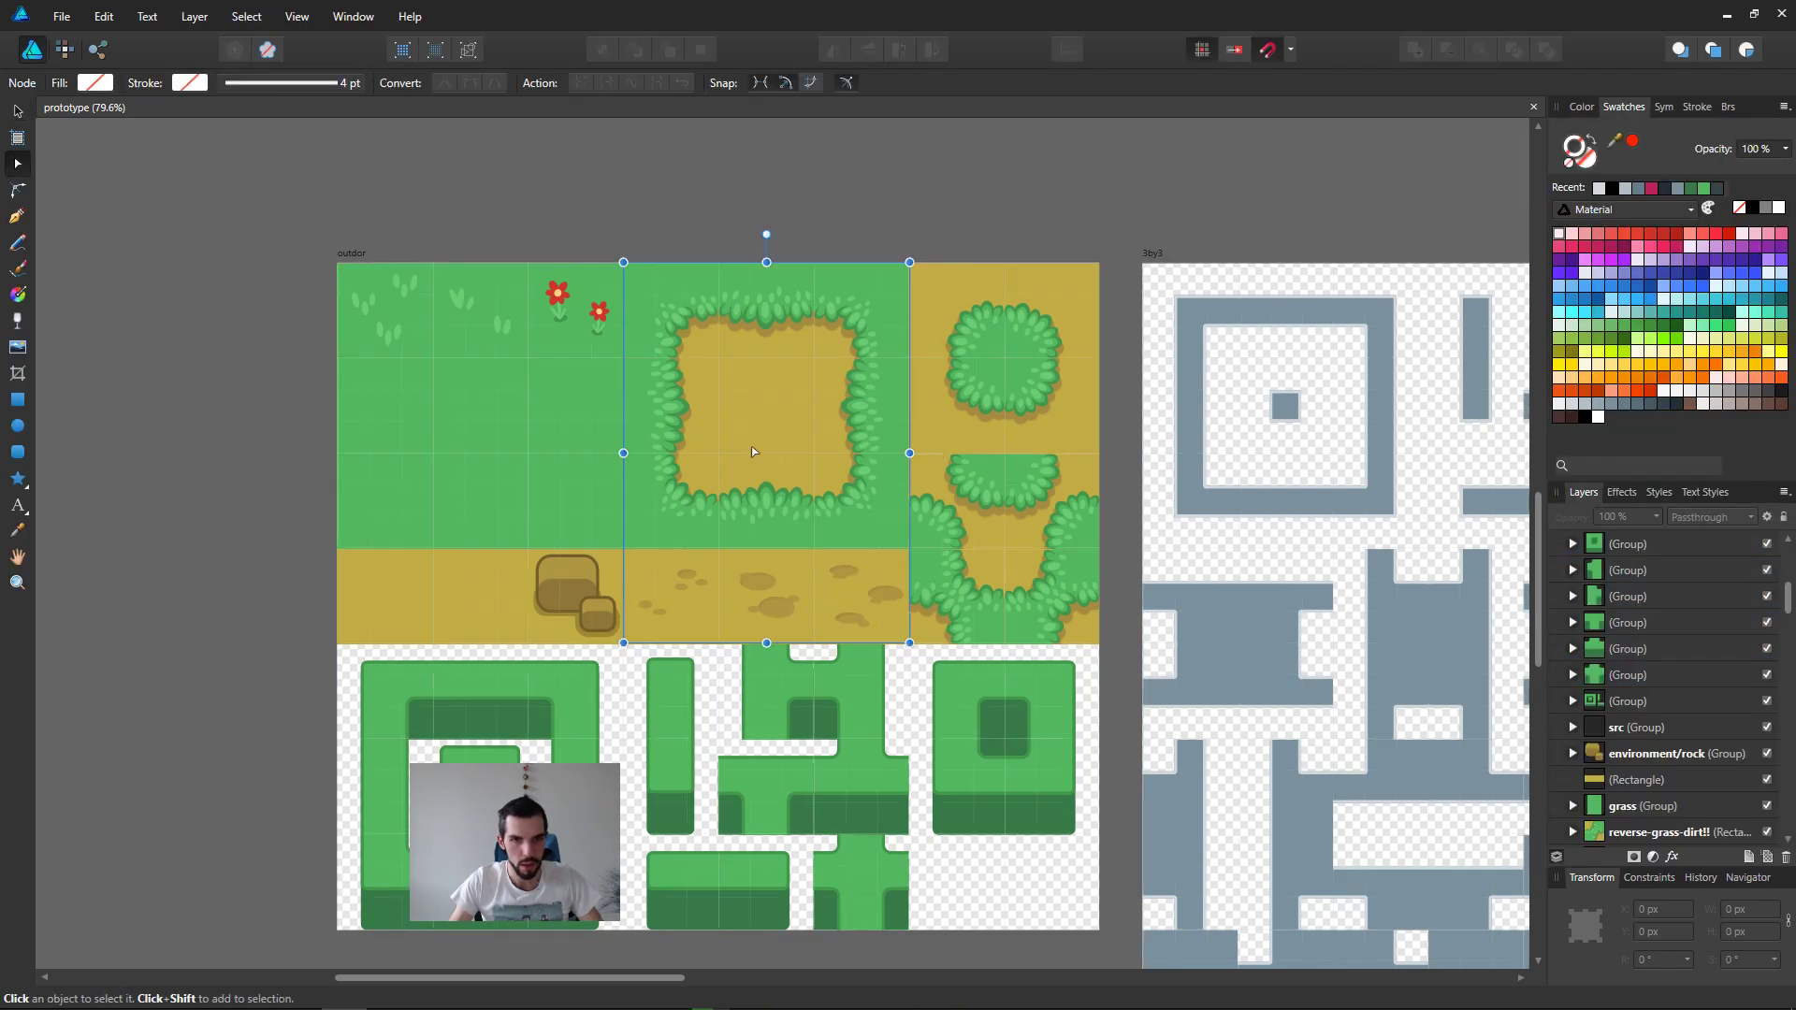
{"action": "left_click", "coordinate": [994, 510], "text": "shift"}
{"action": "left_click", "coordinate": [1013, 377], "text": "shift"}
{"action": "left_click_drag", "start_coordinate": [976, 471], "coordinate": [1042, 473]}
{"action": "key", "text": "ctrl+z"}
{"action": "left_click", "coordinate": [1026, 580], "text": "shift"}
{"action": "left_click_drag", "start_coordinate": [733, 552], "coordinate": [700, 508]}
{"action": "key", "text": "ctrl+z"}
{"action": "left_click", "coordinate": [957, 596], "text": "shift"}
{"action": "left_click", "coordinate": [713, 587], "text": "shift"}
{"action": "key", "text": "ctrl+z"}
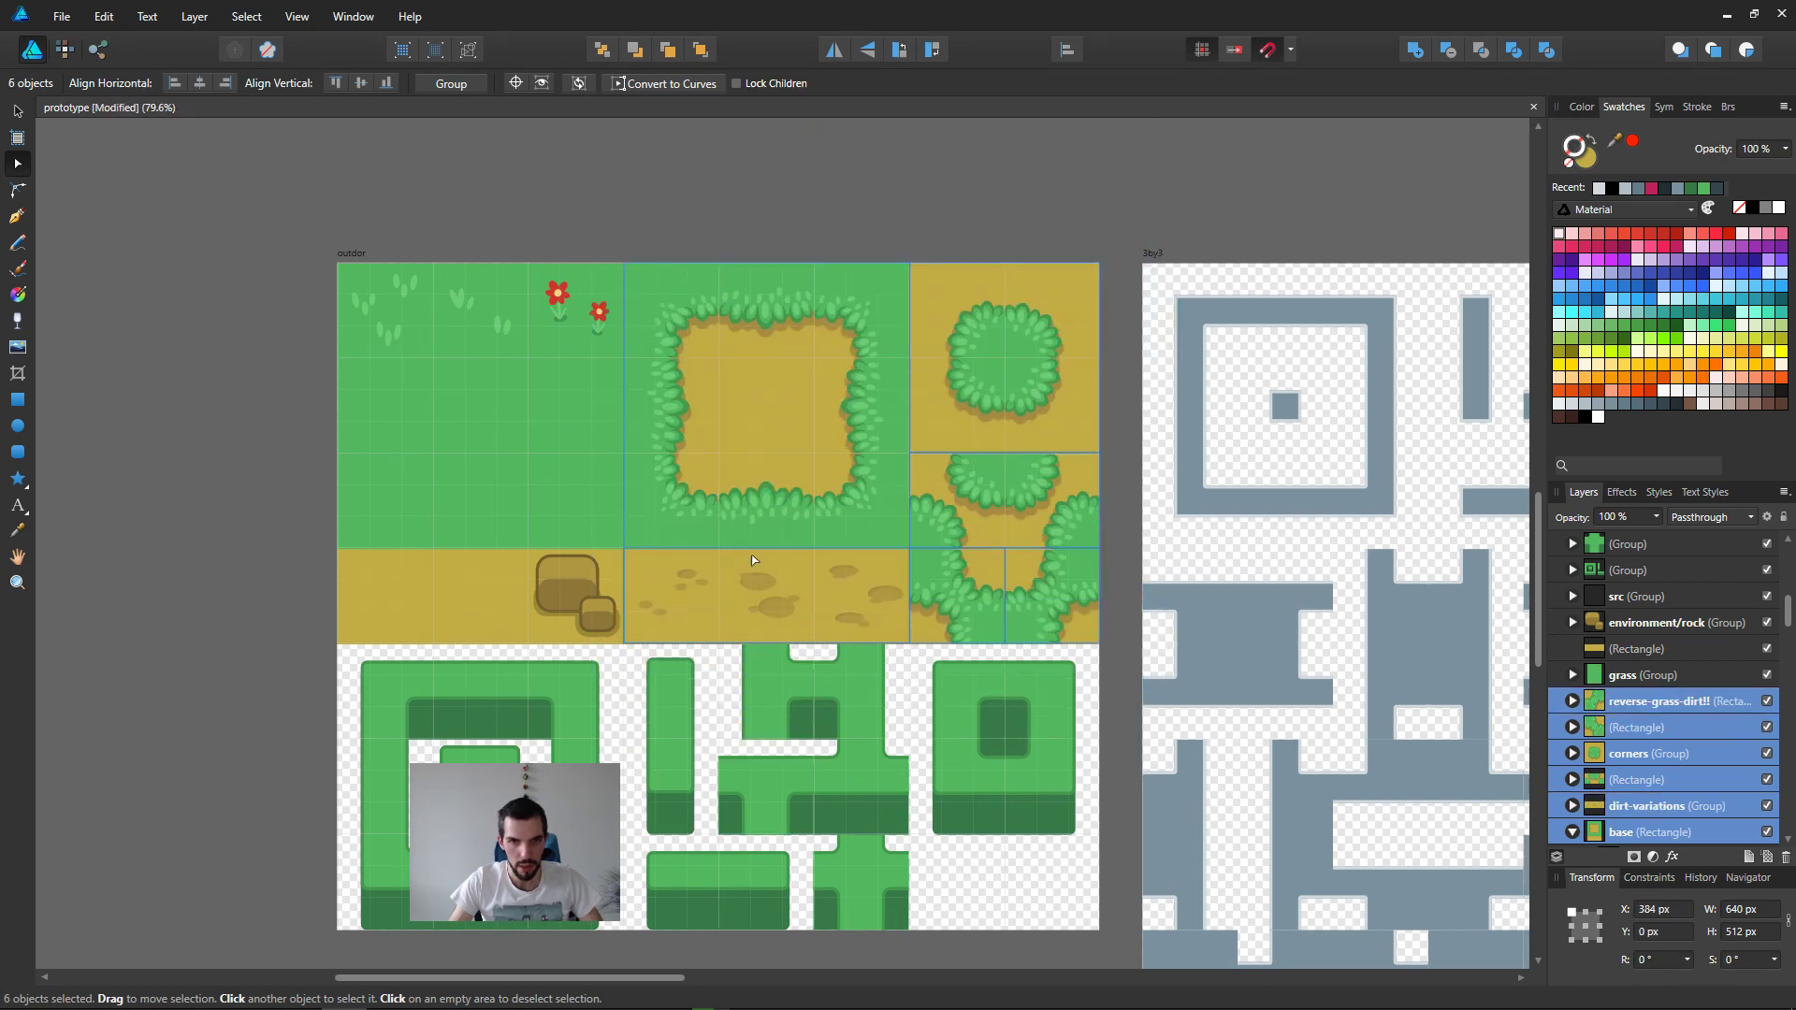
{"action": "key", "text": "ctrl+g"}
Step: Name the new group of dirt tiles "dirt"
{"action": "double_click", "coordinate": [1623, 701]}
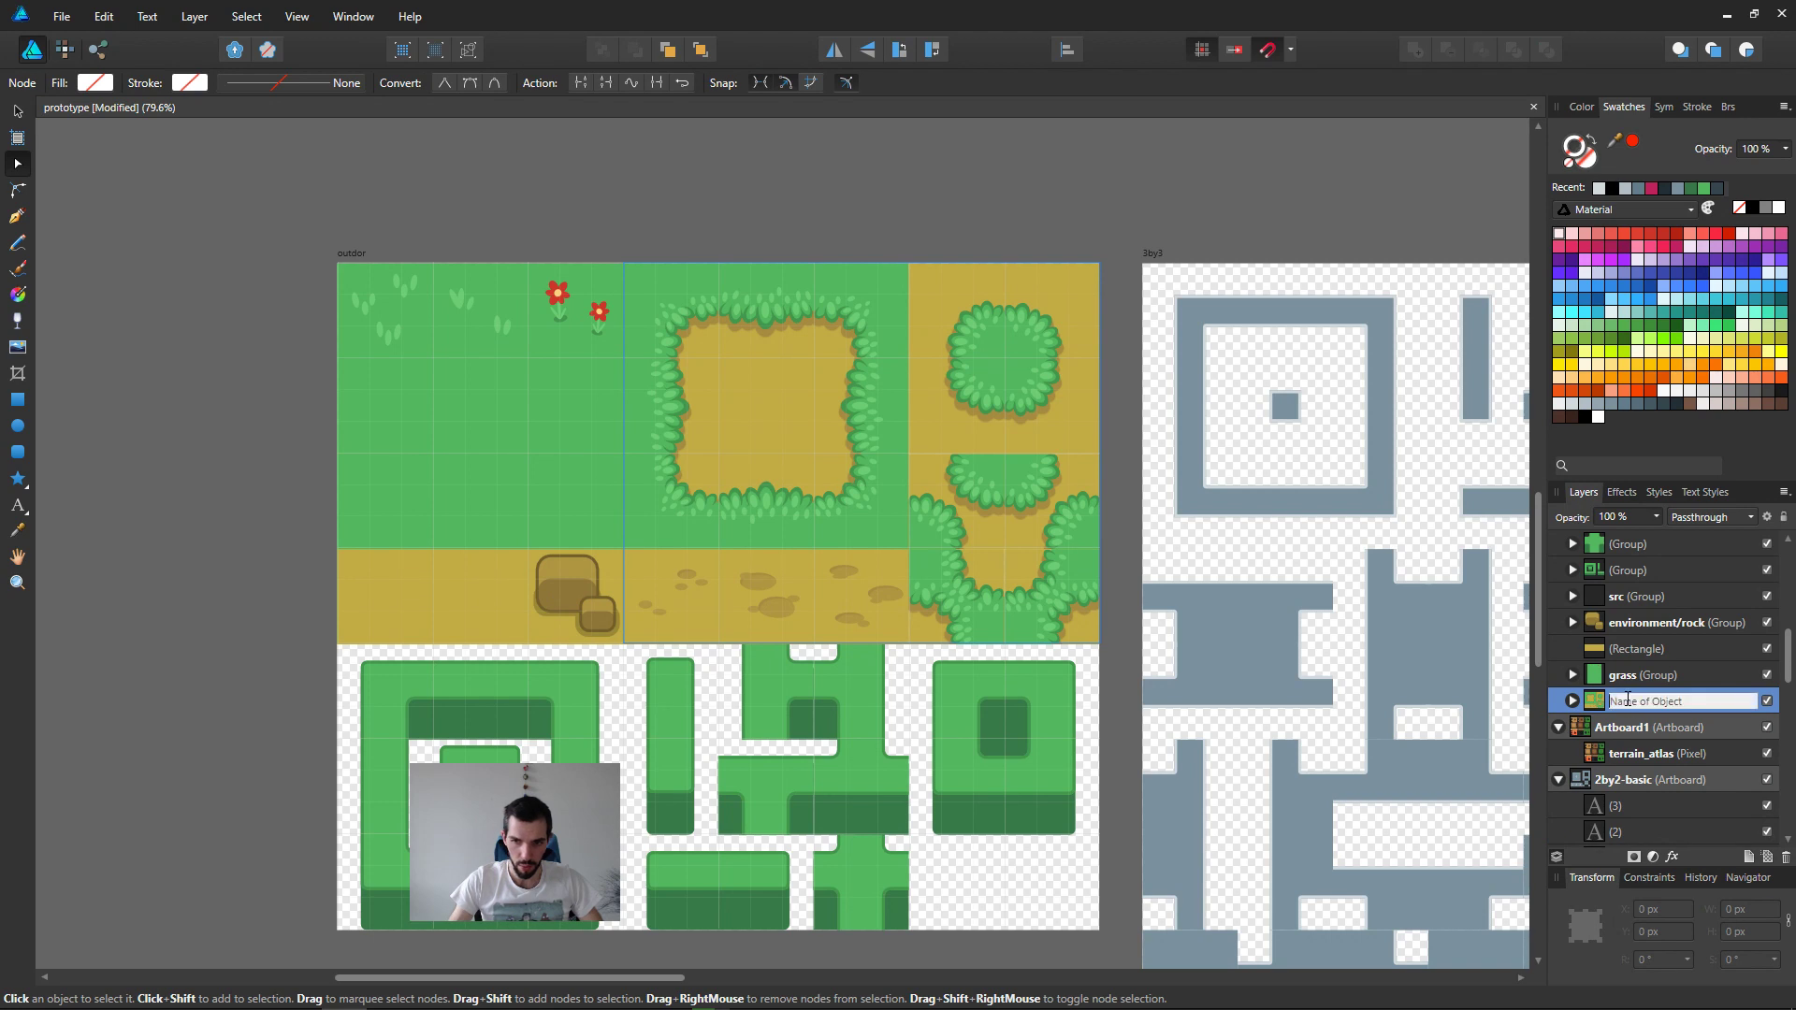
{"action": "type", "text": "dirt"}
{"action": "key", "text": "Return"}
{"action": "left_click", "coordinate": [512, 419]}
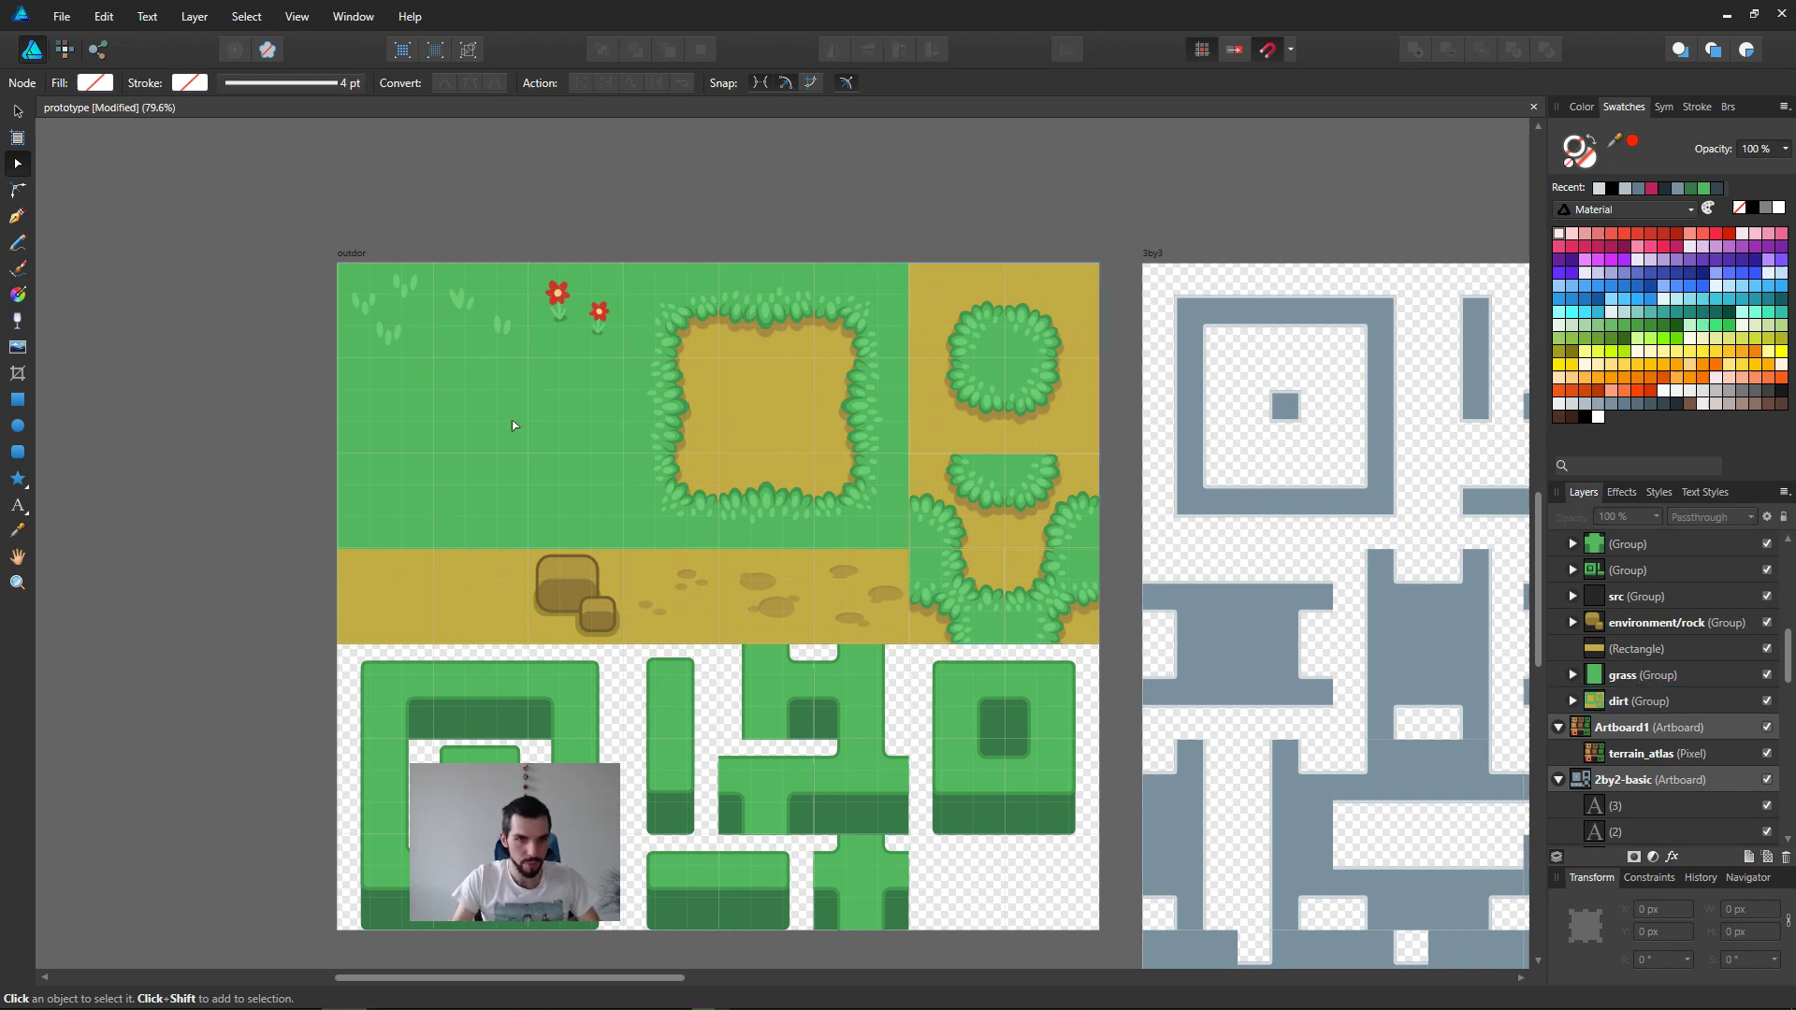
Step: Group the existing grass group with the rocks and the dirt rectangle beneath the grass tiles
{"action": "left_click", "coordinate": [1643, 675]}
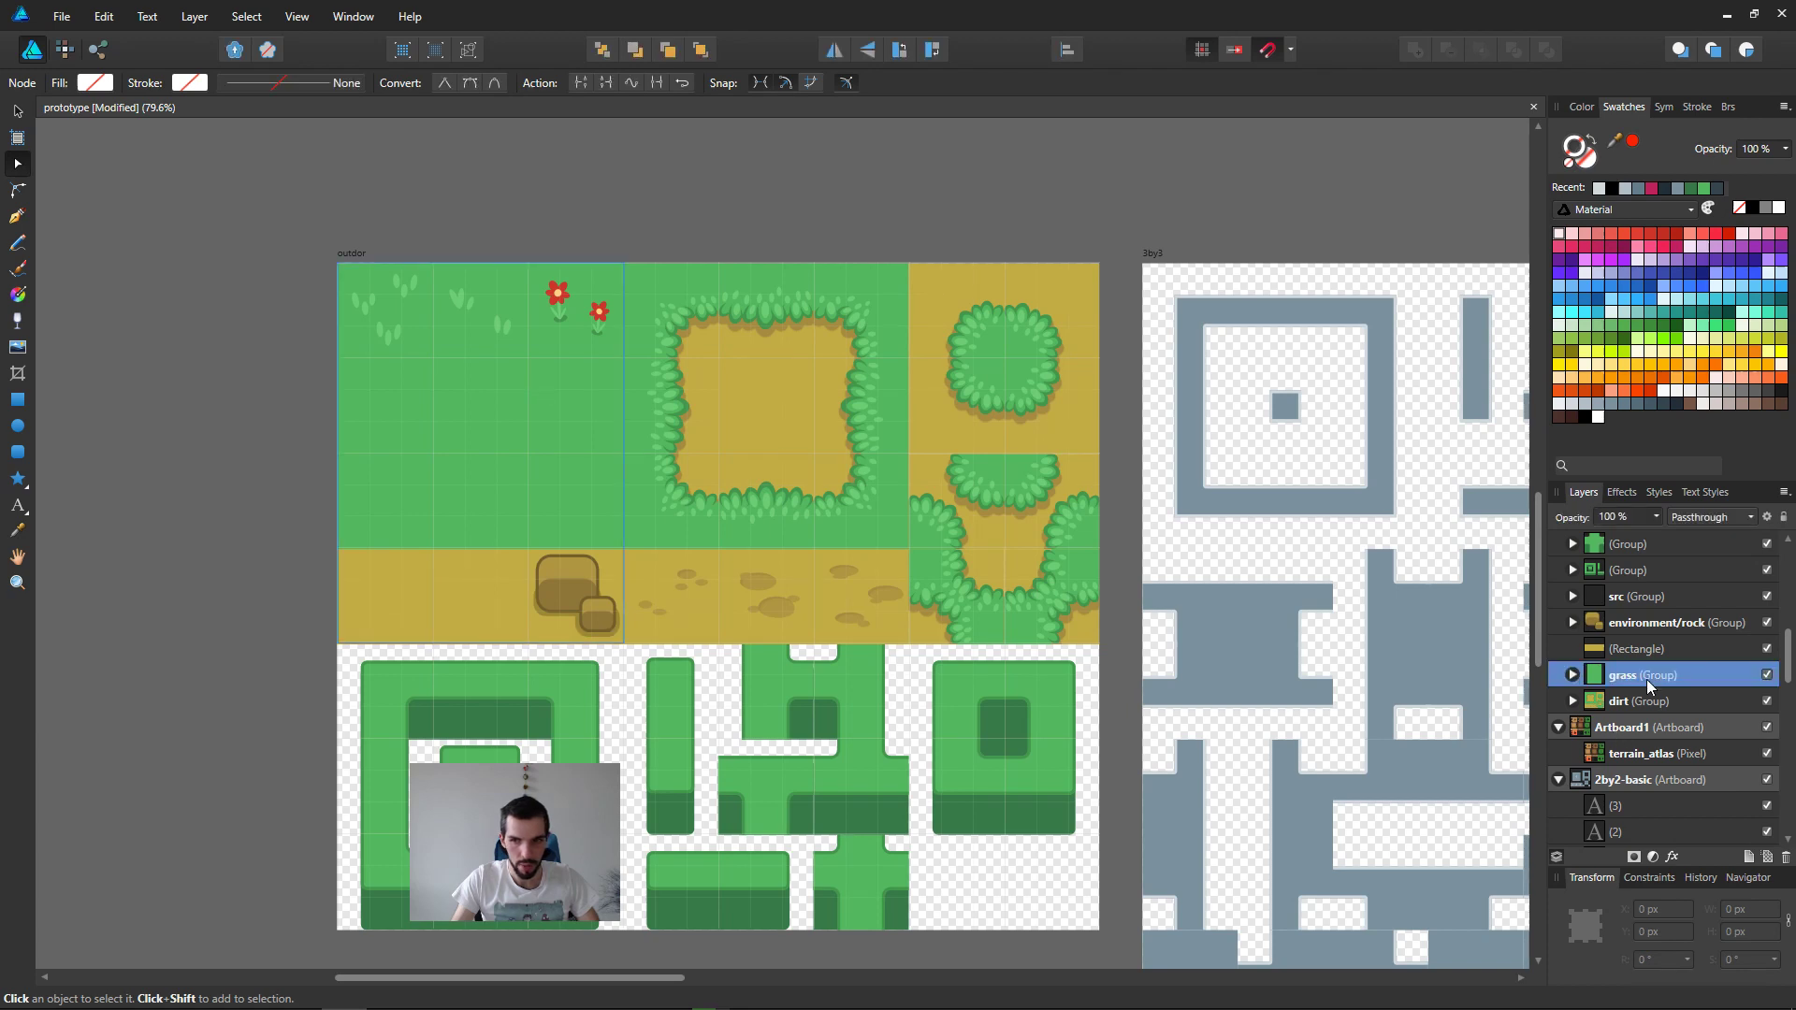
{"action": "left_click_drag", "start_coordinate": [563, 452], "coordinate": [703, 438]}
{"action": "key", "text": "ctrl+z"}
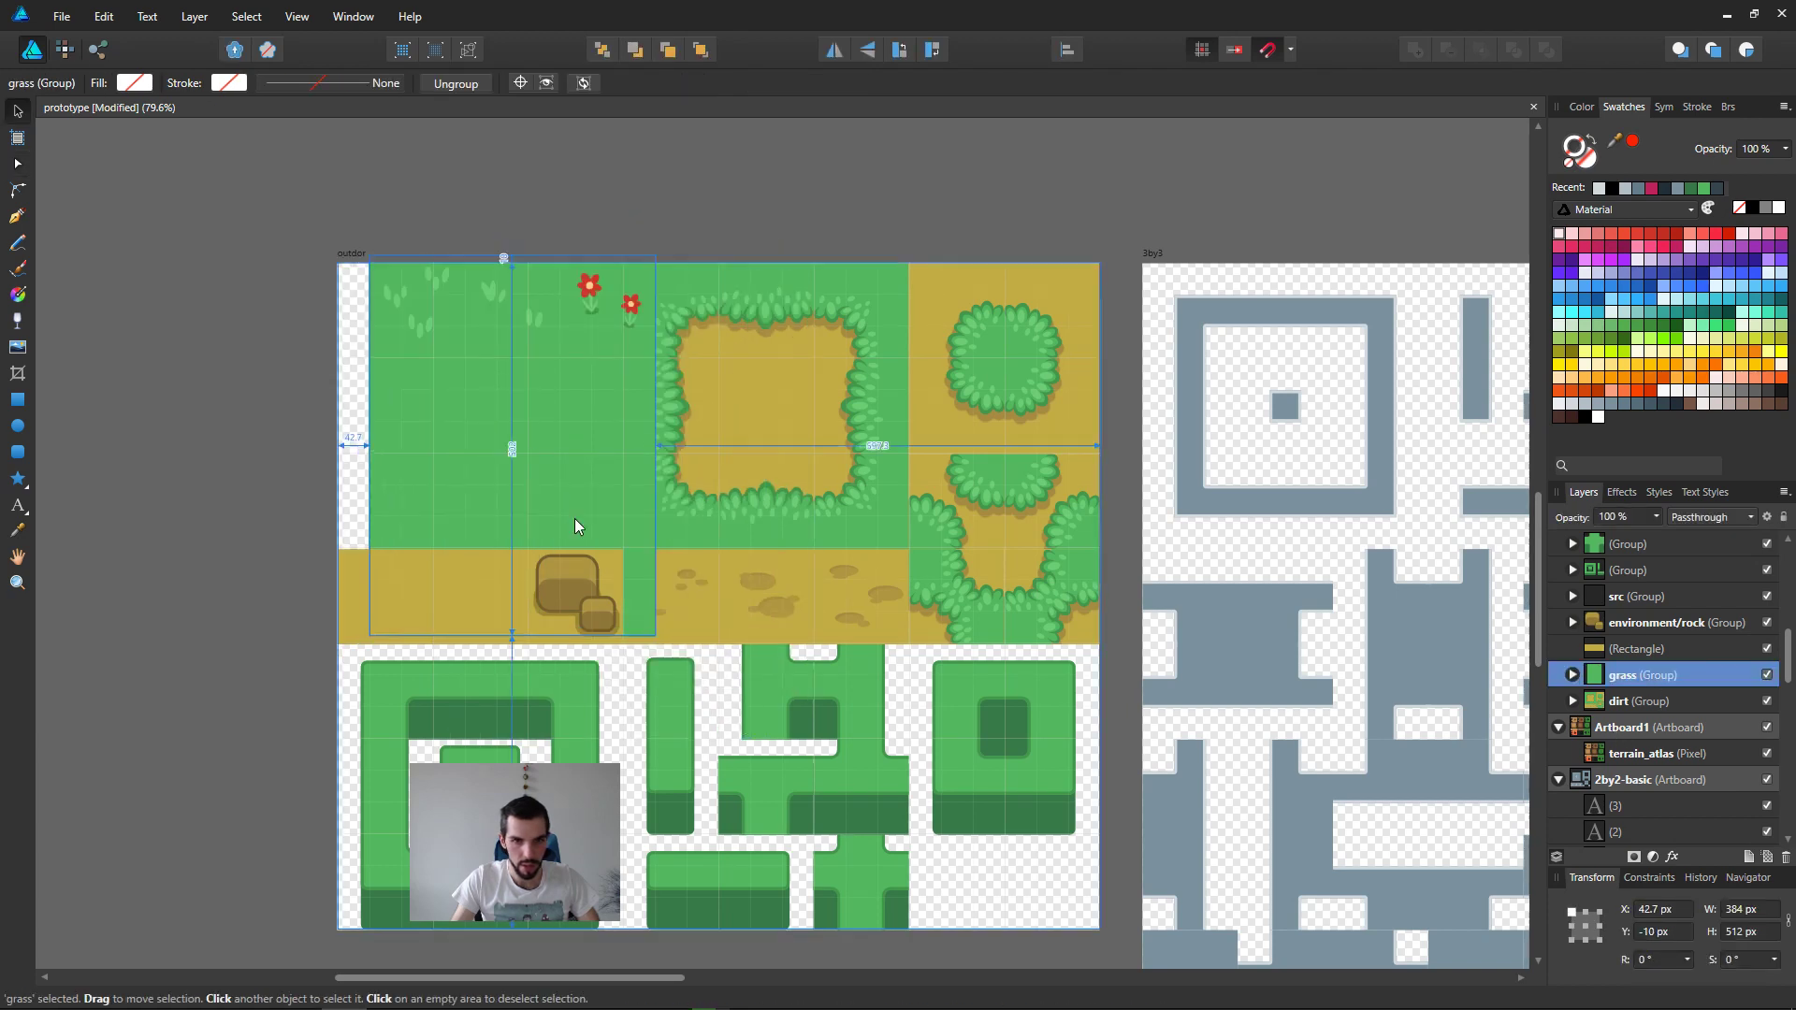
{"action": "left_click", "coordinate": [562, 574], "text": "shift"}
{"action": "left_click", "coordinate": [500, 590], "text": "shift"}
{"action": "mouse_move", "coordinate": [494, 517]}
{"action": "left_mouse_down"}
{"action": "mouse_move", "coordinate": [653, 532]}
{"action": "mouse_move", "coordinate": [496, 488]}
{"action": "left_mouse_up"}
{"action": "key", "text": "ctrl+z"}
{"action": "key", "text": "ctrl+g"}
Step: Name the group holding the grass tiles and rocks "grass"
{"action": "double_click", "coordinate": [1656, 623]}
{"action": "type", "text": "gras"}
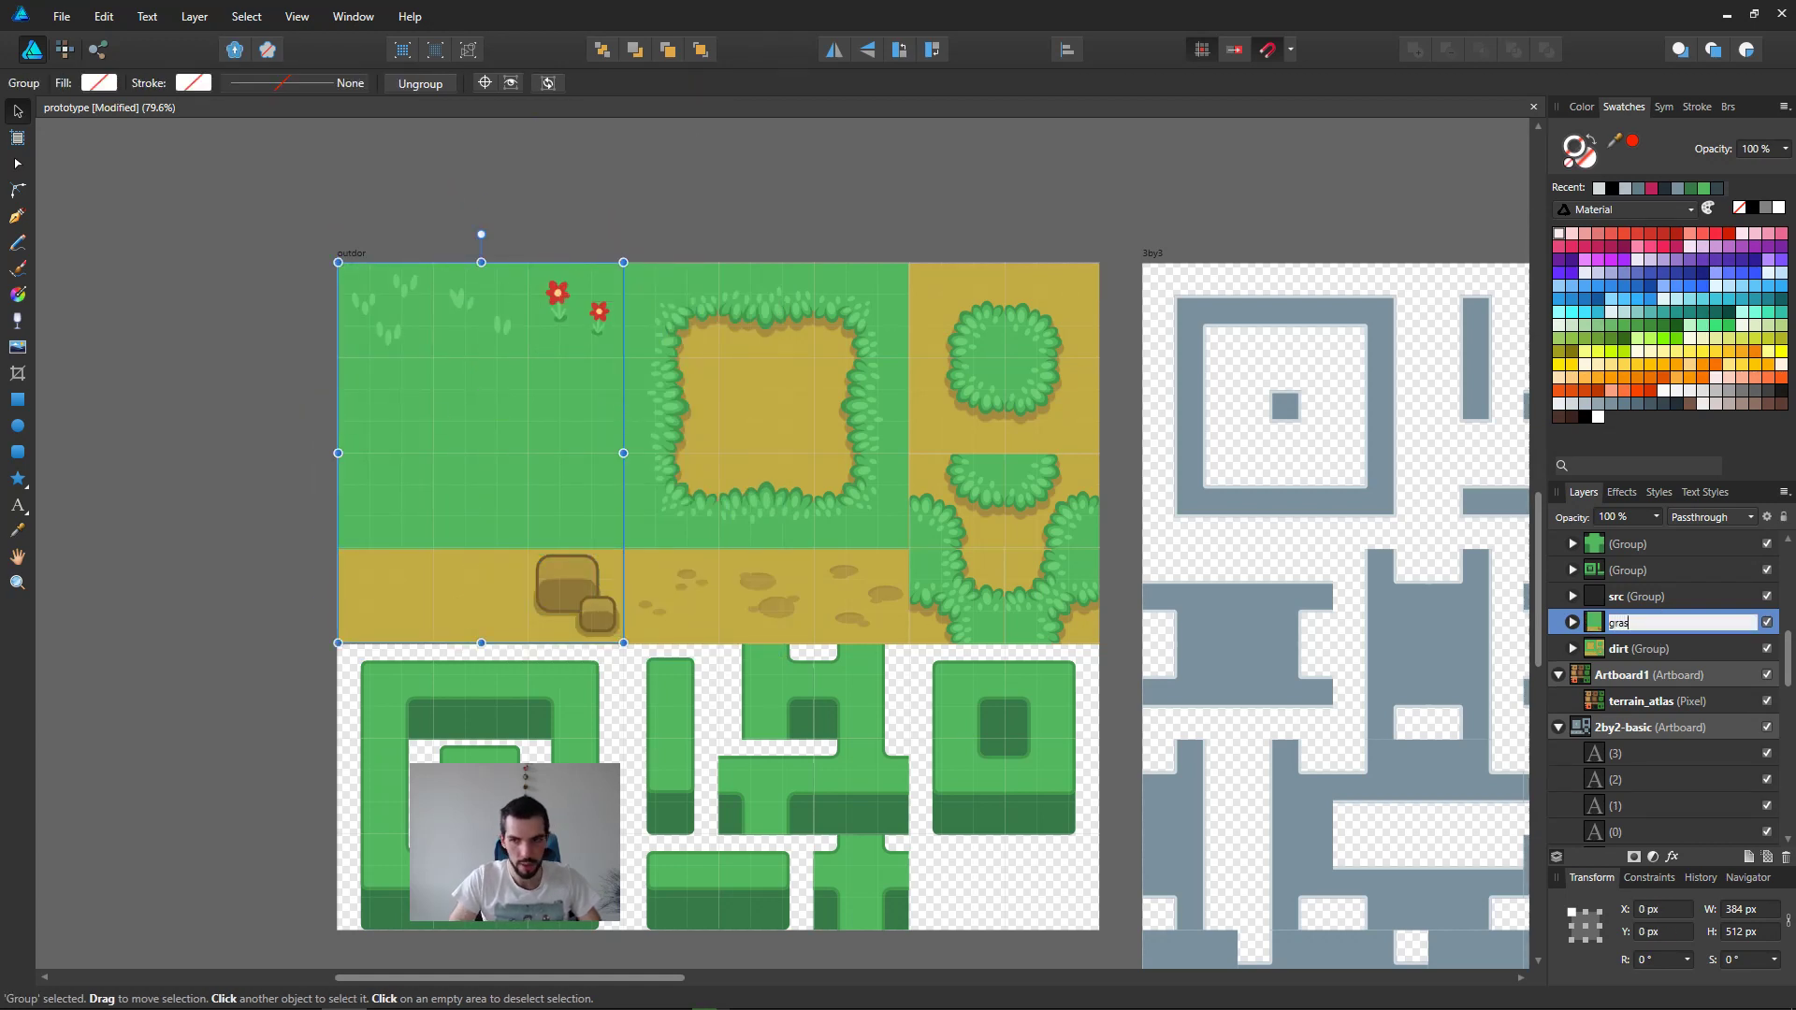
{"action": "key", "text": "Return"}
{"action": "double_click", "coordinate": [1673, 623]}
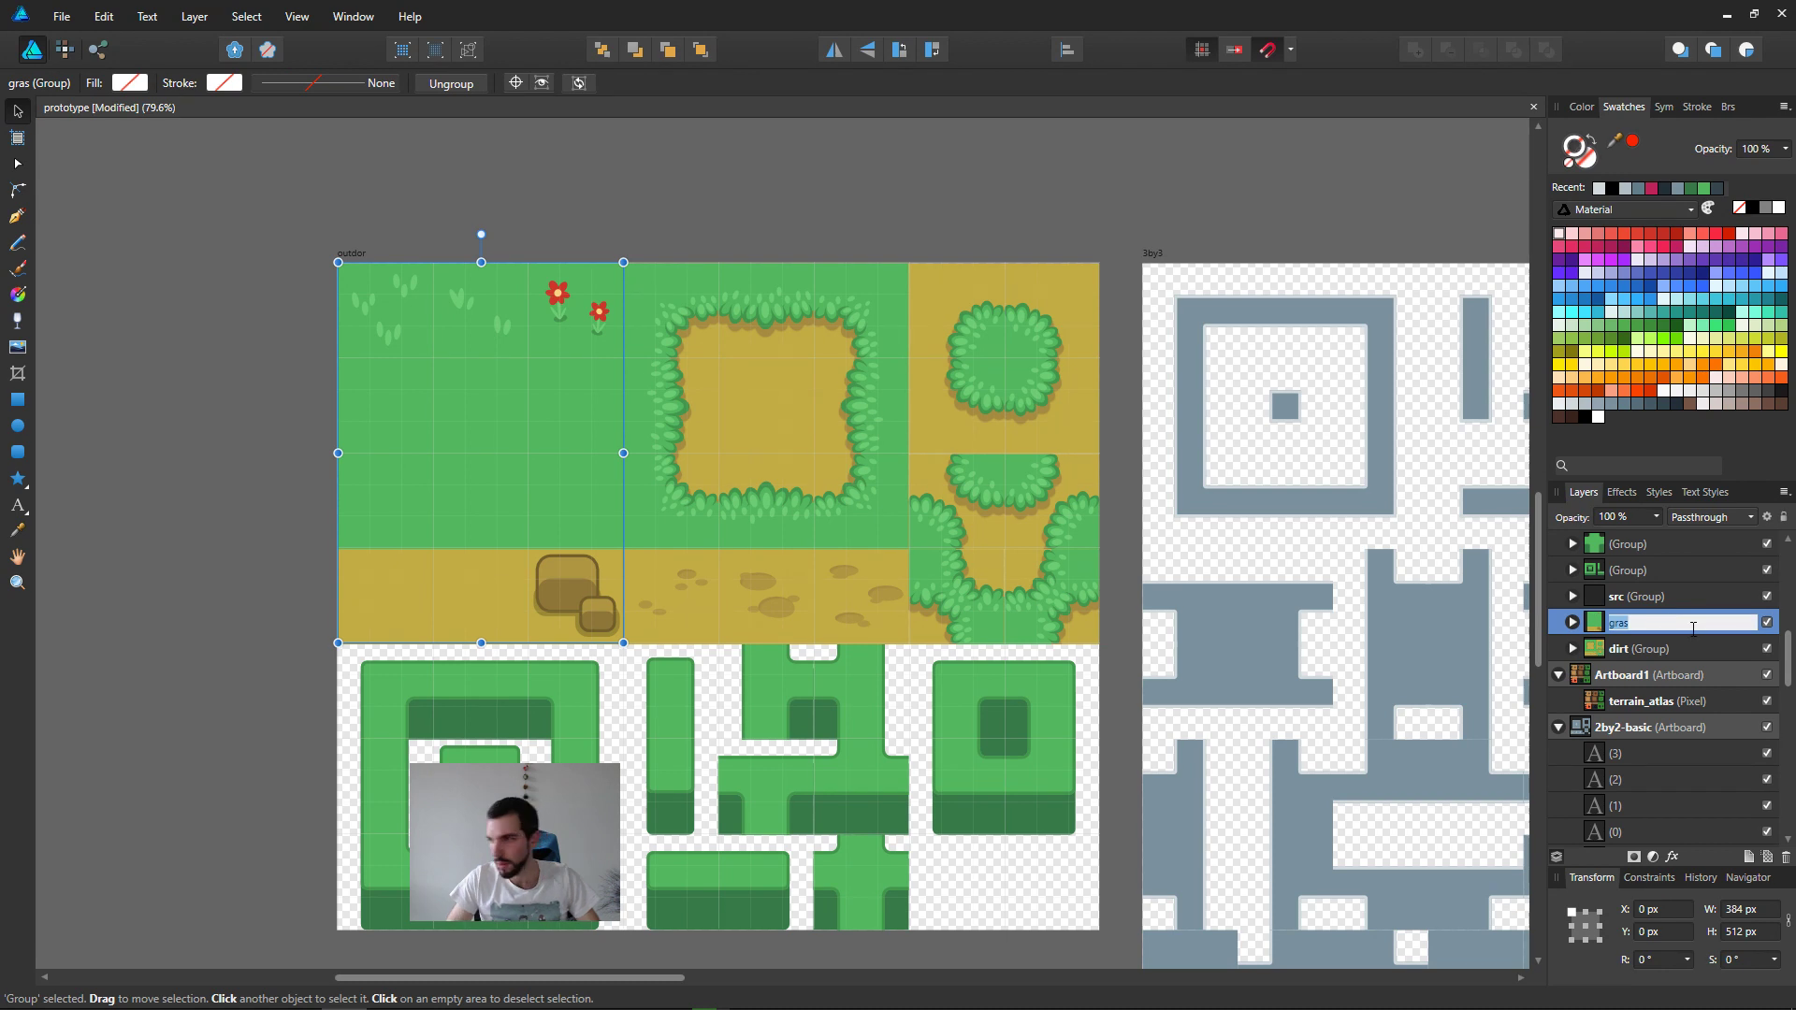
{"action": "type", "text": "grass"}
{"action": "key", "text": "Return"}
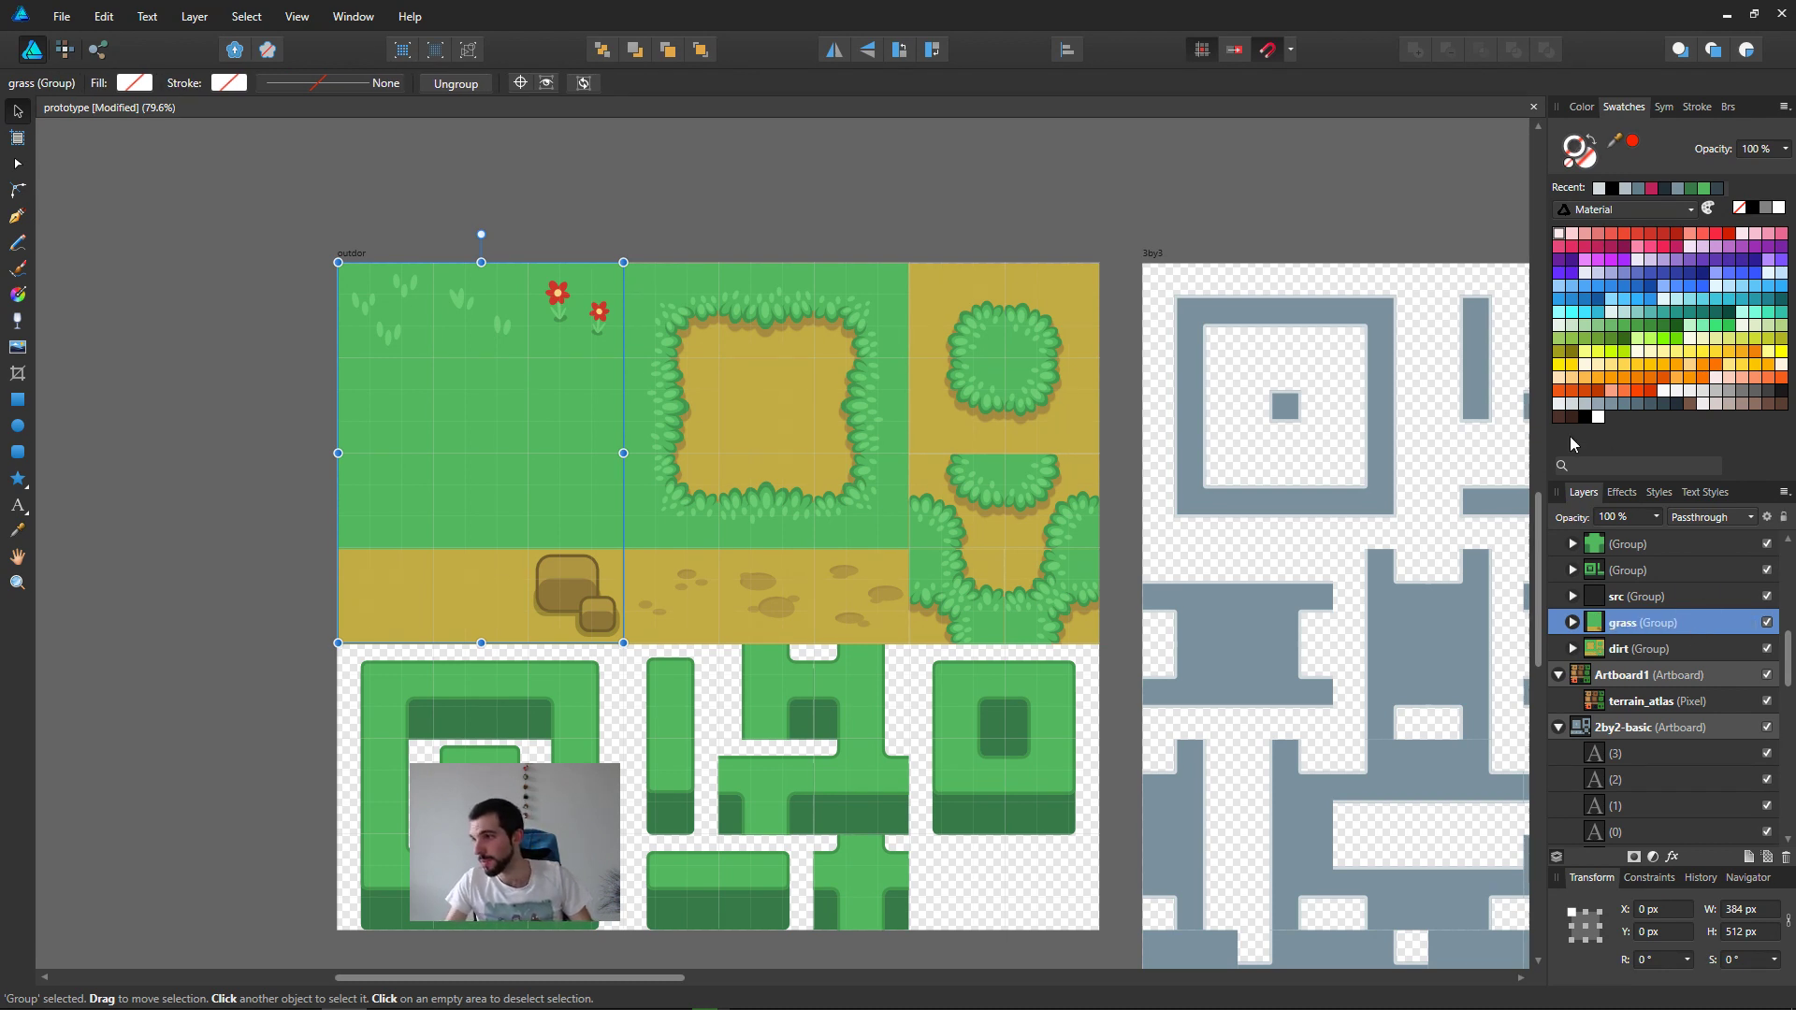
Step: Group all the bush tiles in the lower half of the outdor artboard
{"action": "left_click", "coordinate": [821, 632]}
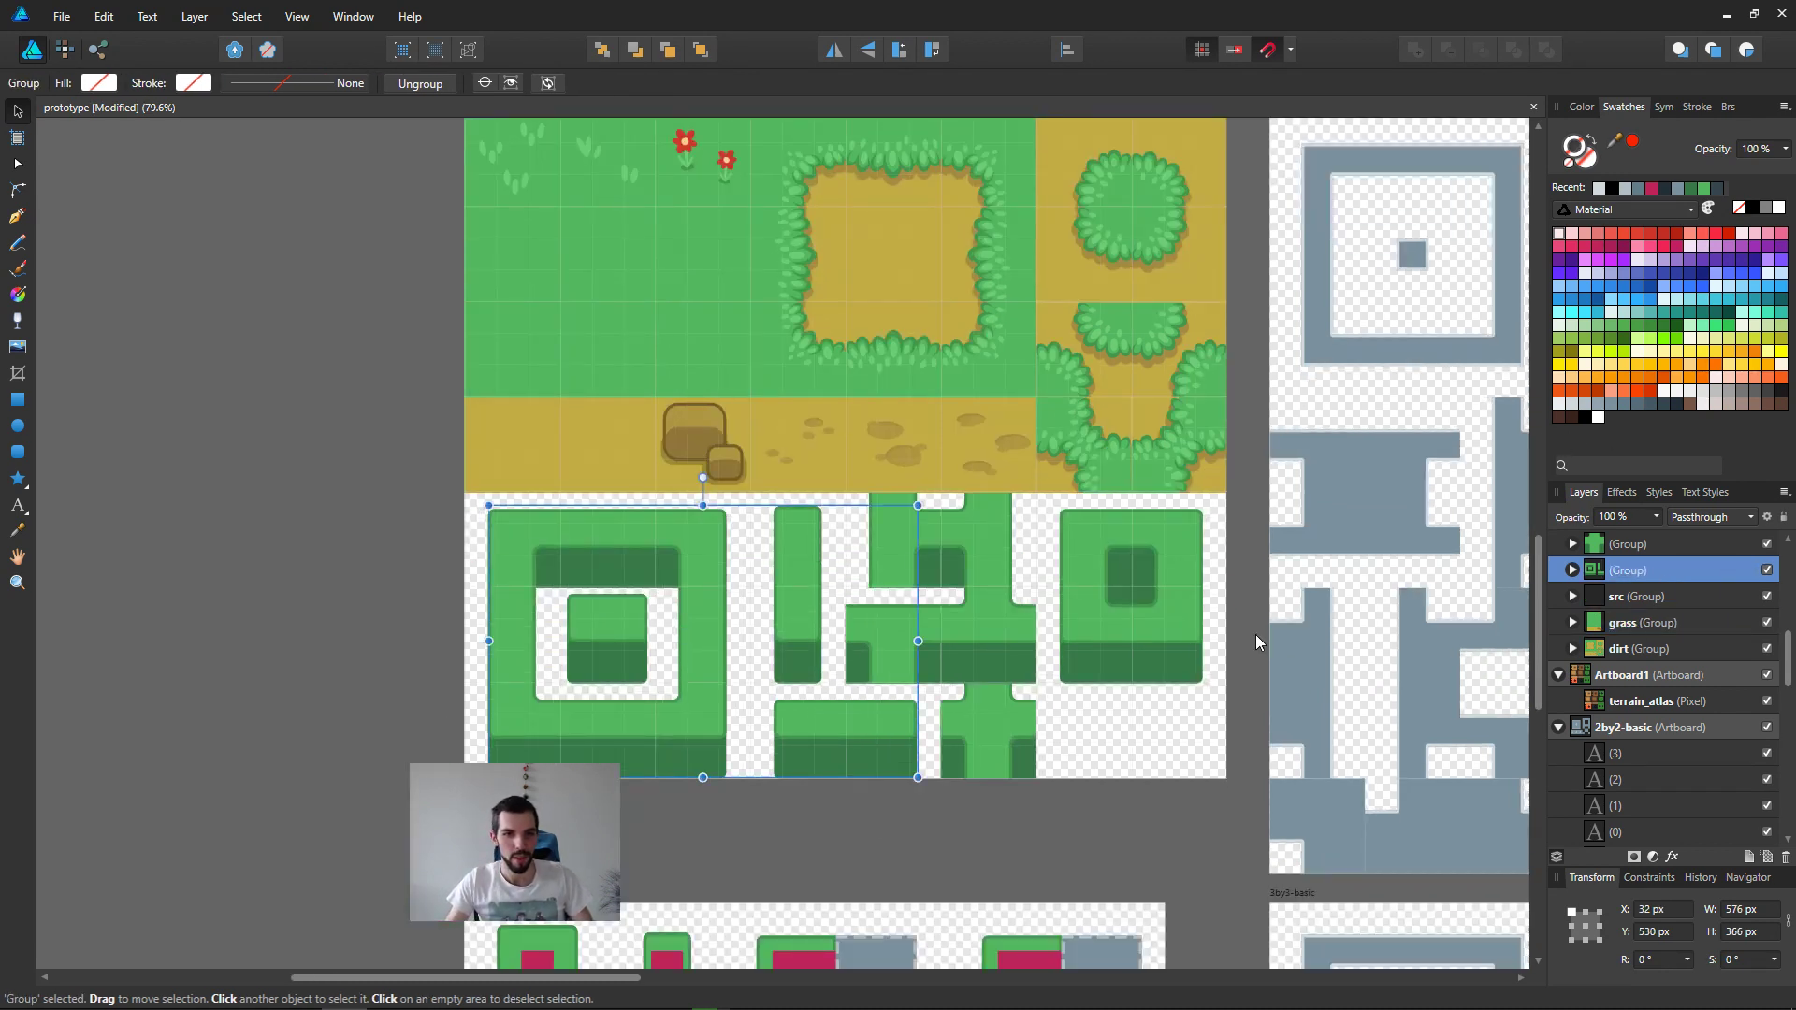
{"action": "left_click_drag", "start_coordinate": [379, 782], "coordinate": [1225, 496]}
{"action": "key", "text": "ctrl+g"}
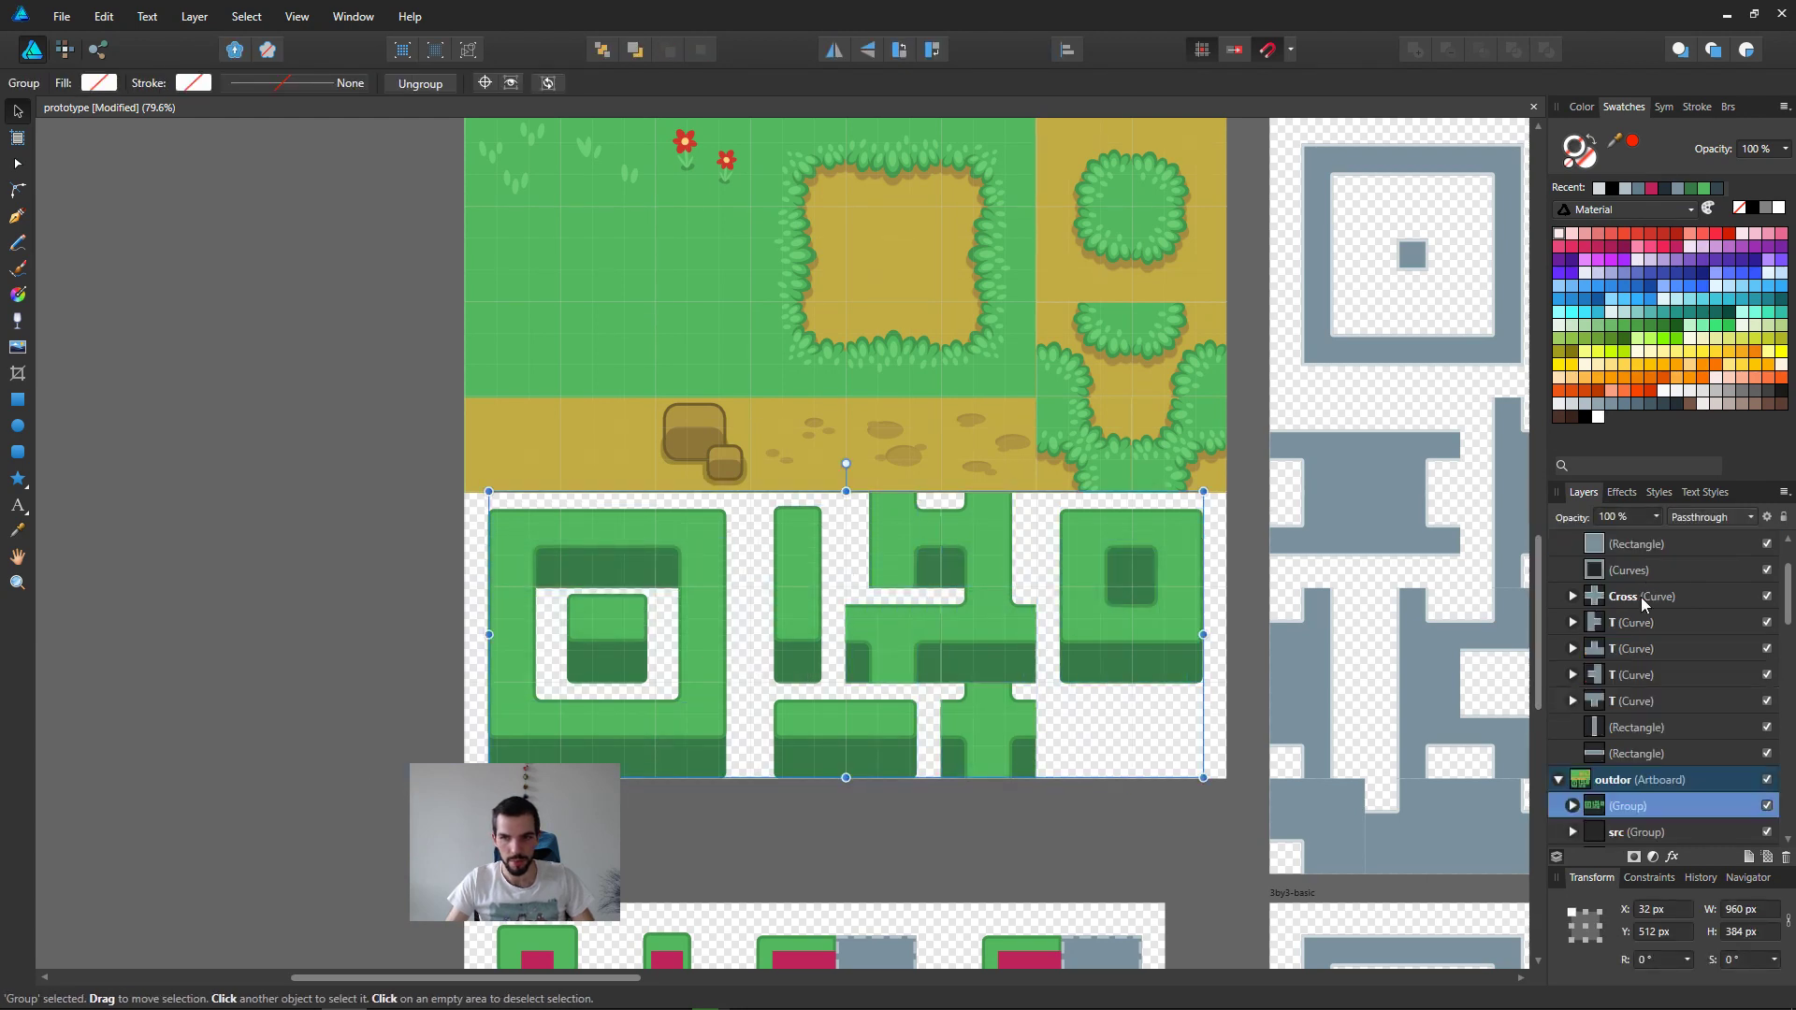
Step: Name the bush tile group "bush" and save the document
{"action": "double_click", "coordinate": [1627, 806]}
{"action": "type", "text": "b"}
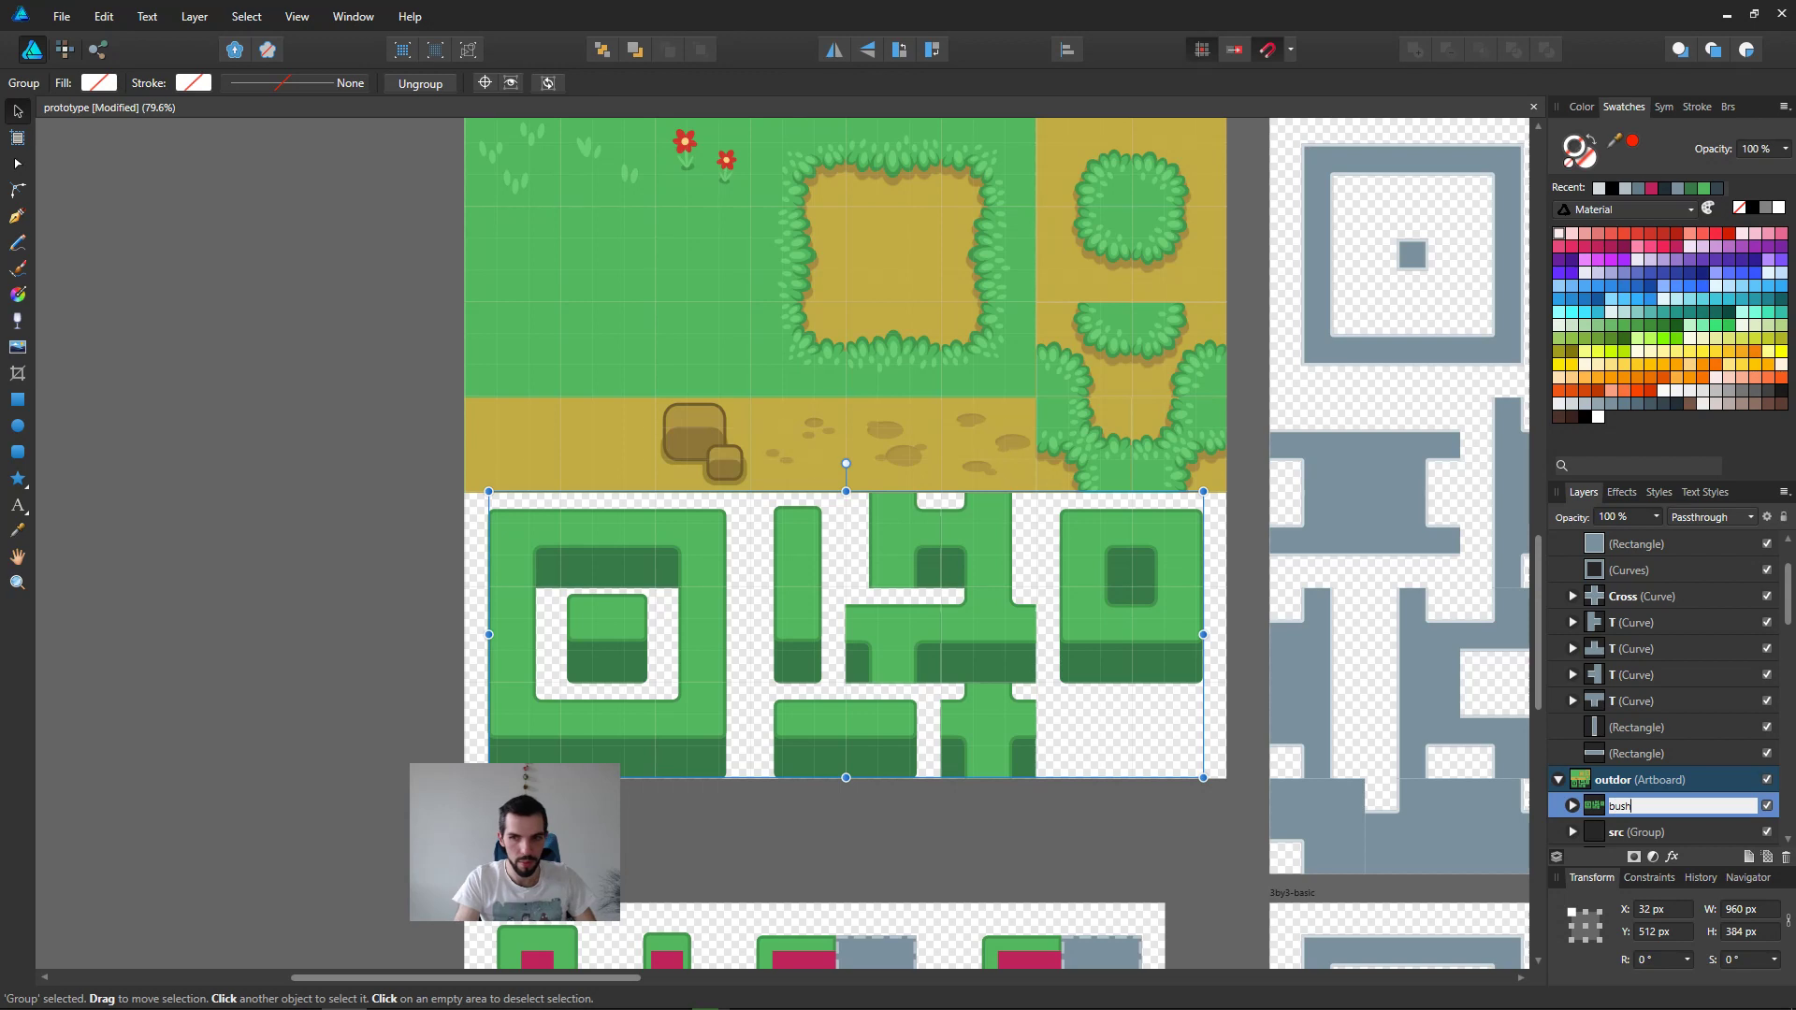
{"action": "type", "text": "ush"}
{"action": "key", "text": "Return"}
{"action": "scroll", "coordinate": [971, 491], "scroll_direction": "down", "scroll_amount": 3, "text": "ctrl"}
{"action": "scroll", "coordinate": [1018, 528], "scroll_direction": "up", "scroll_amount": 1, "text": "ctrl"}
{"action": "key", "text": "ctrl+s"}
Step: Show the layer list in the export workspace and collapse the 2by2-basic and Artboard1 artboards
{"action": "key", "text": "ctrl+3"}
{"action": "middle_click_drag", "start_coordinate": [735, 331], "coordinate": [732, 402]}
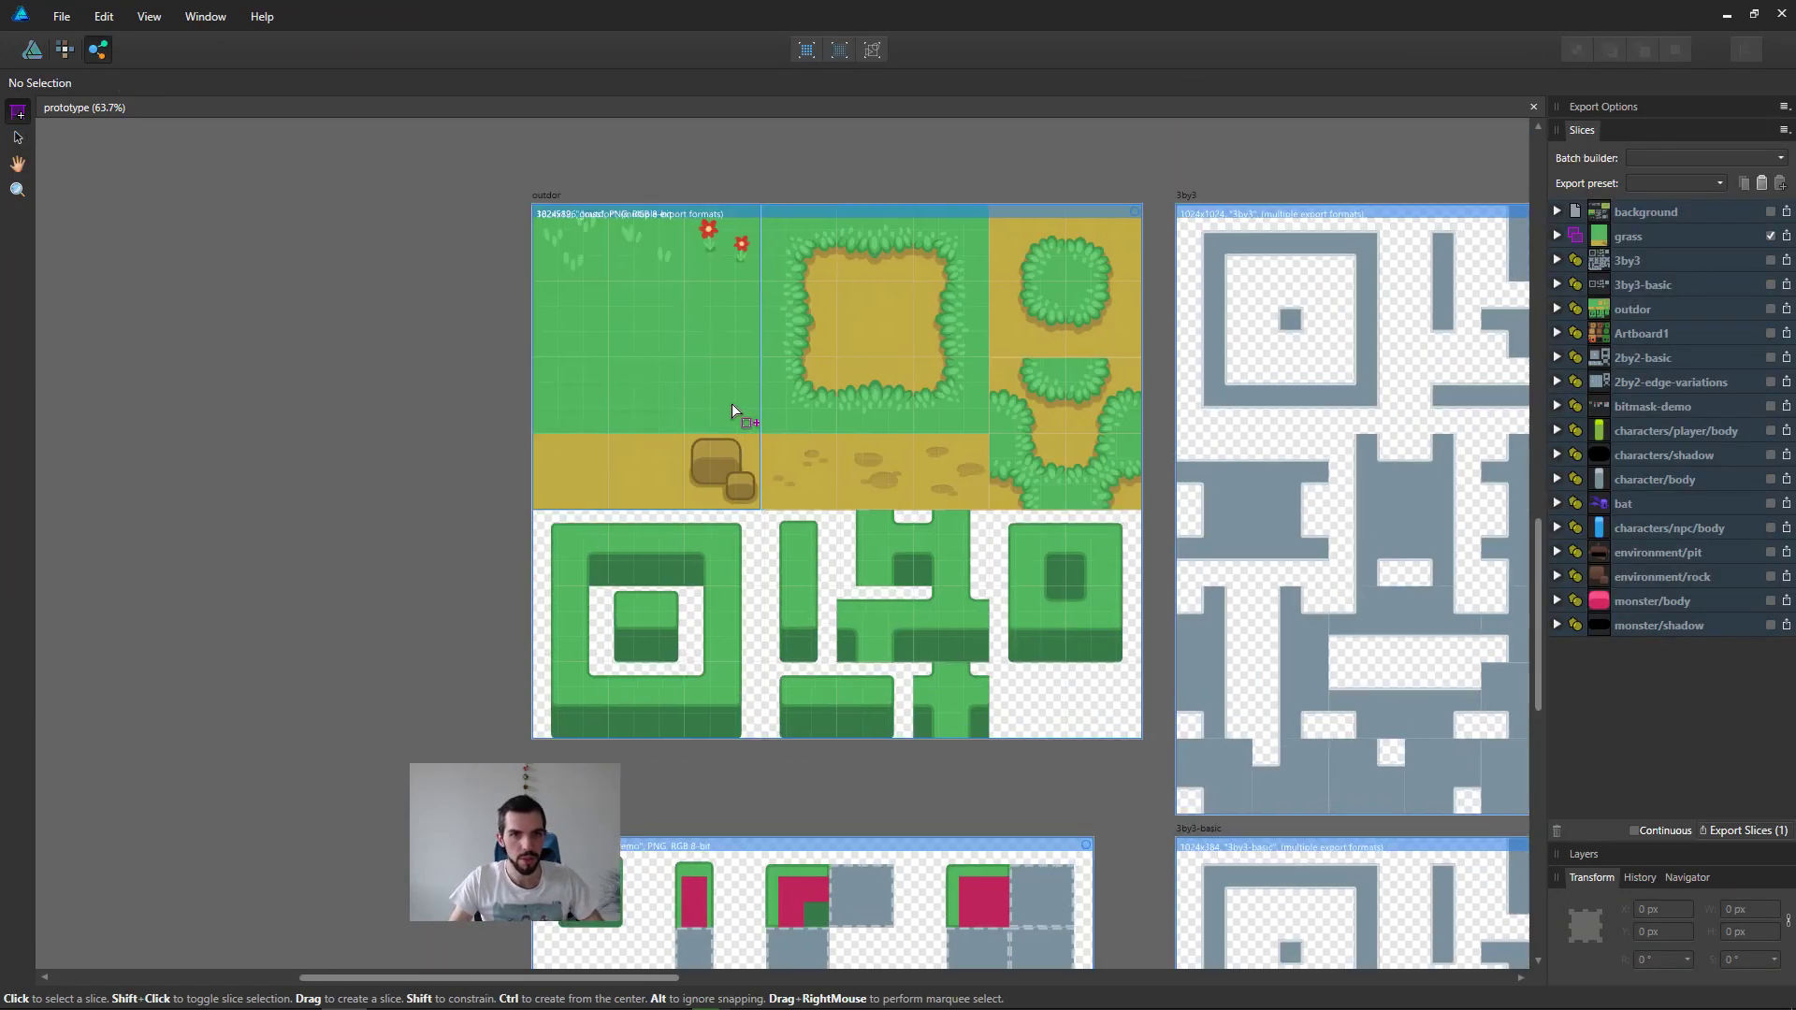
{"action": "left_click", "coordinate": [1022, 426]}
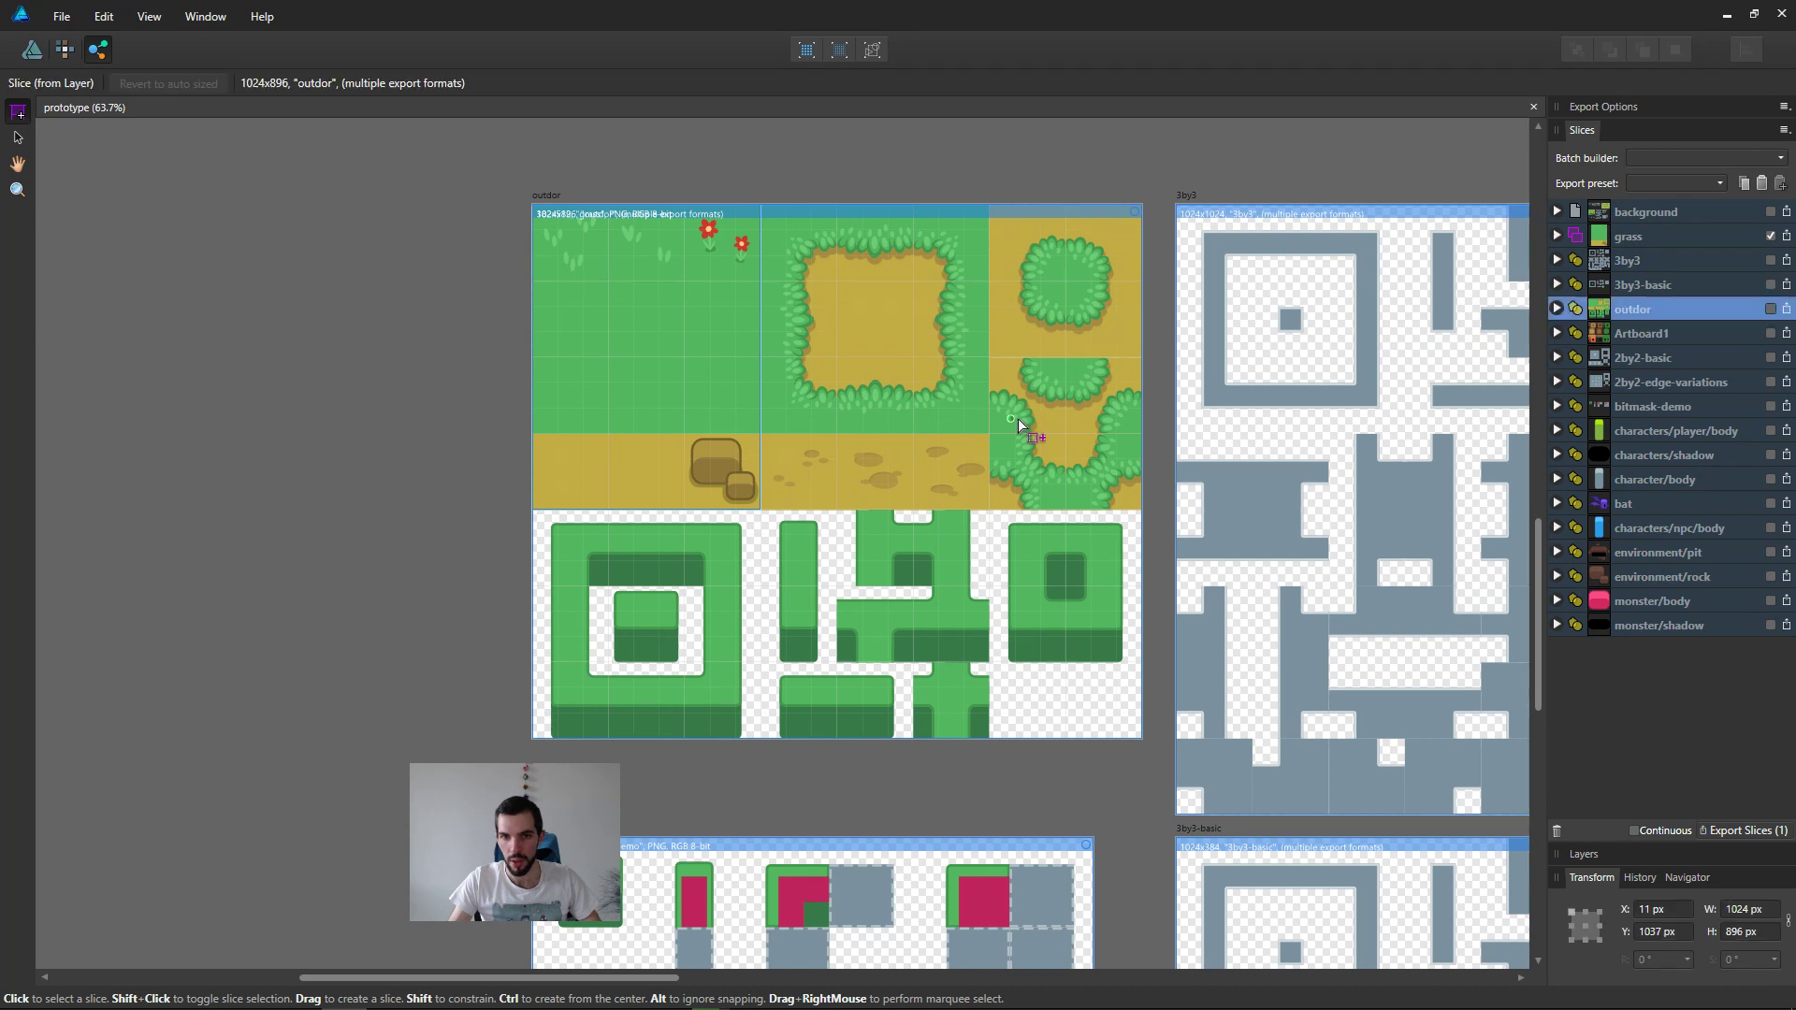
{"action": "left_click", "coordinate": [1596, 857]}
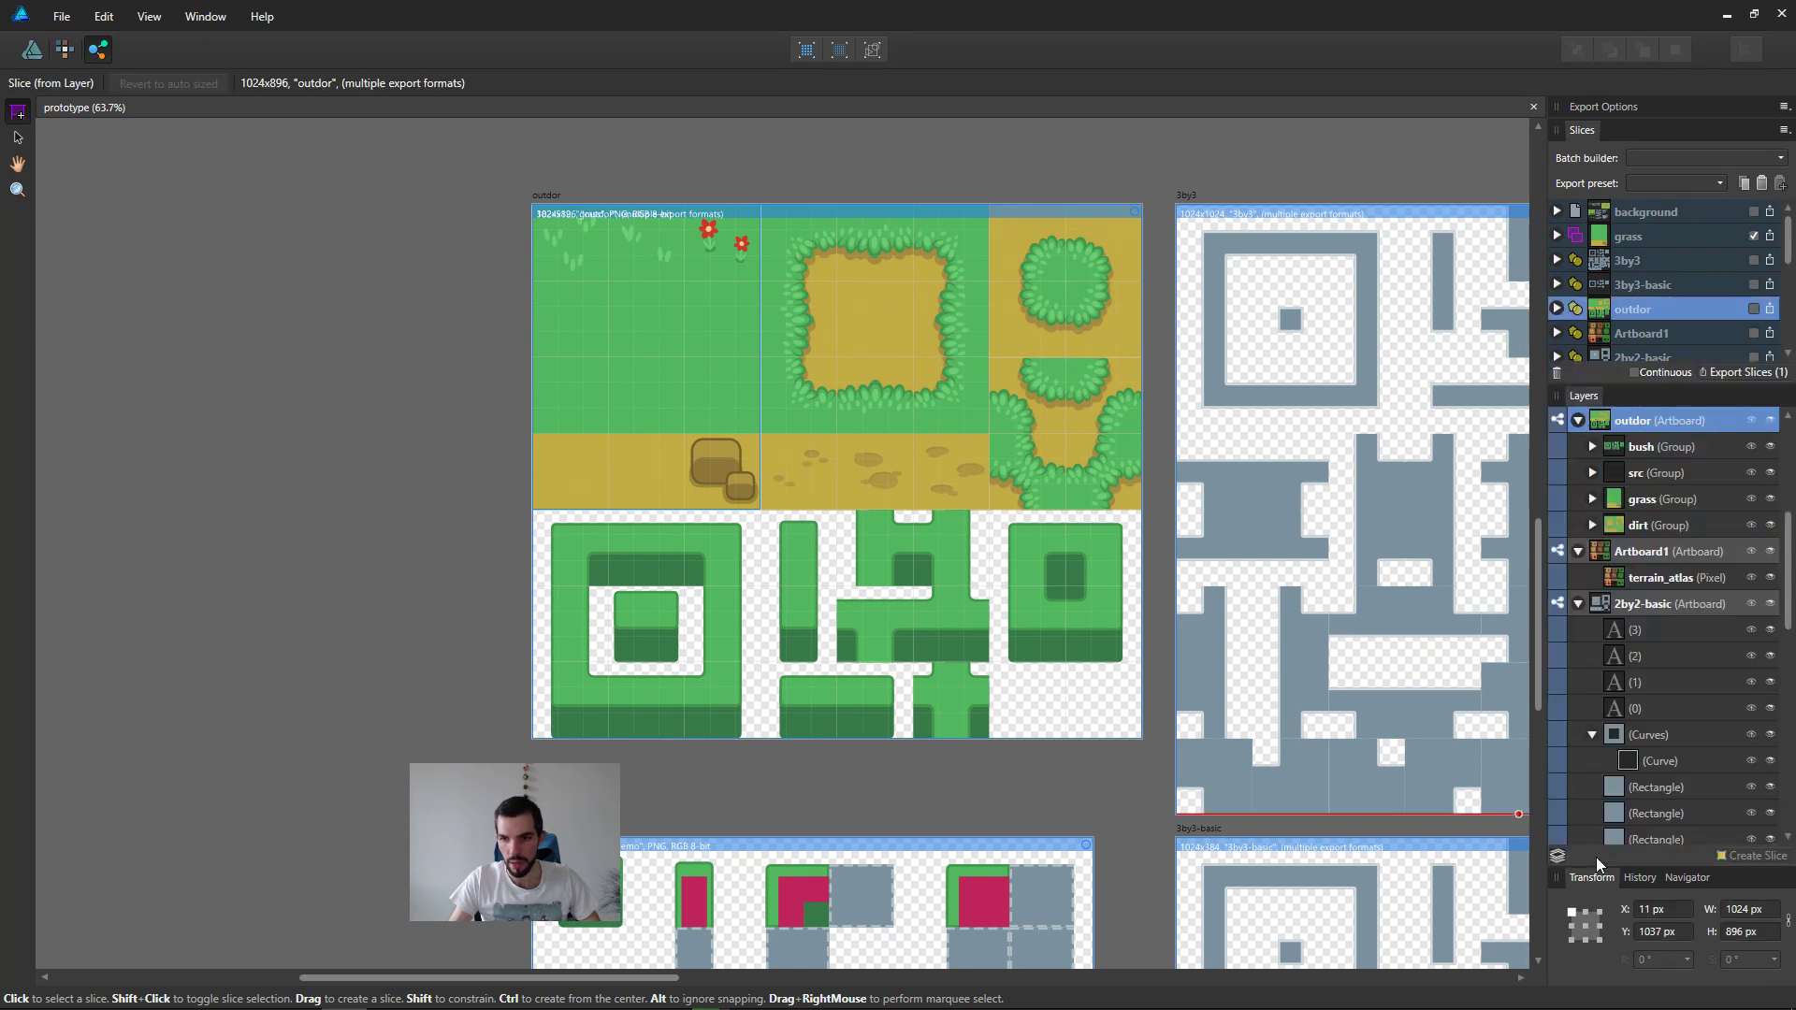
{"action": "left_click", "coordinate": [1579, 603]}
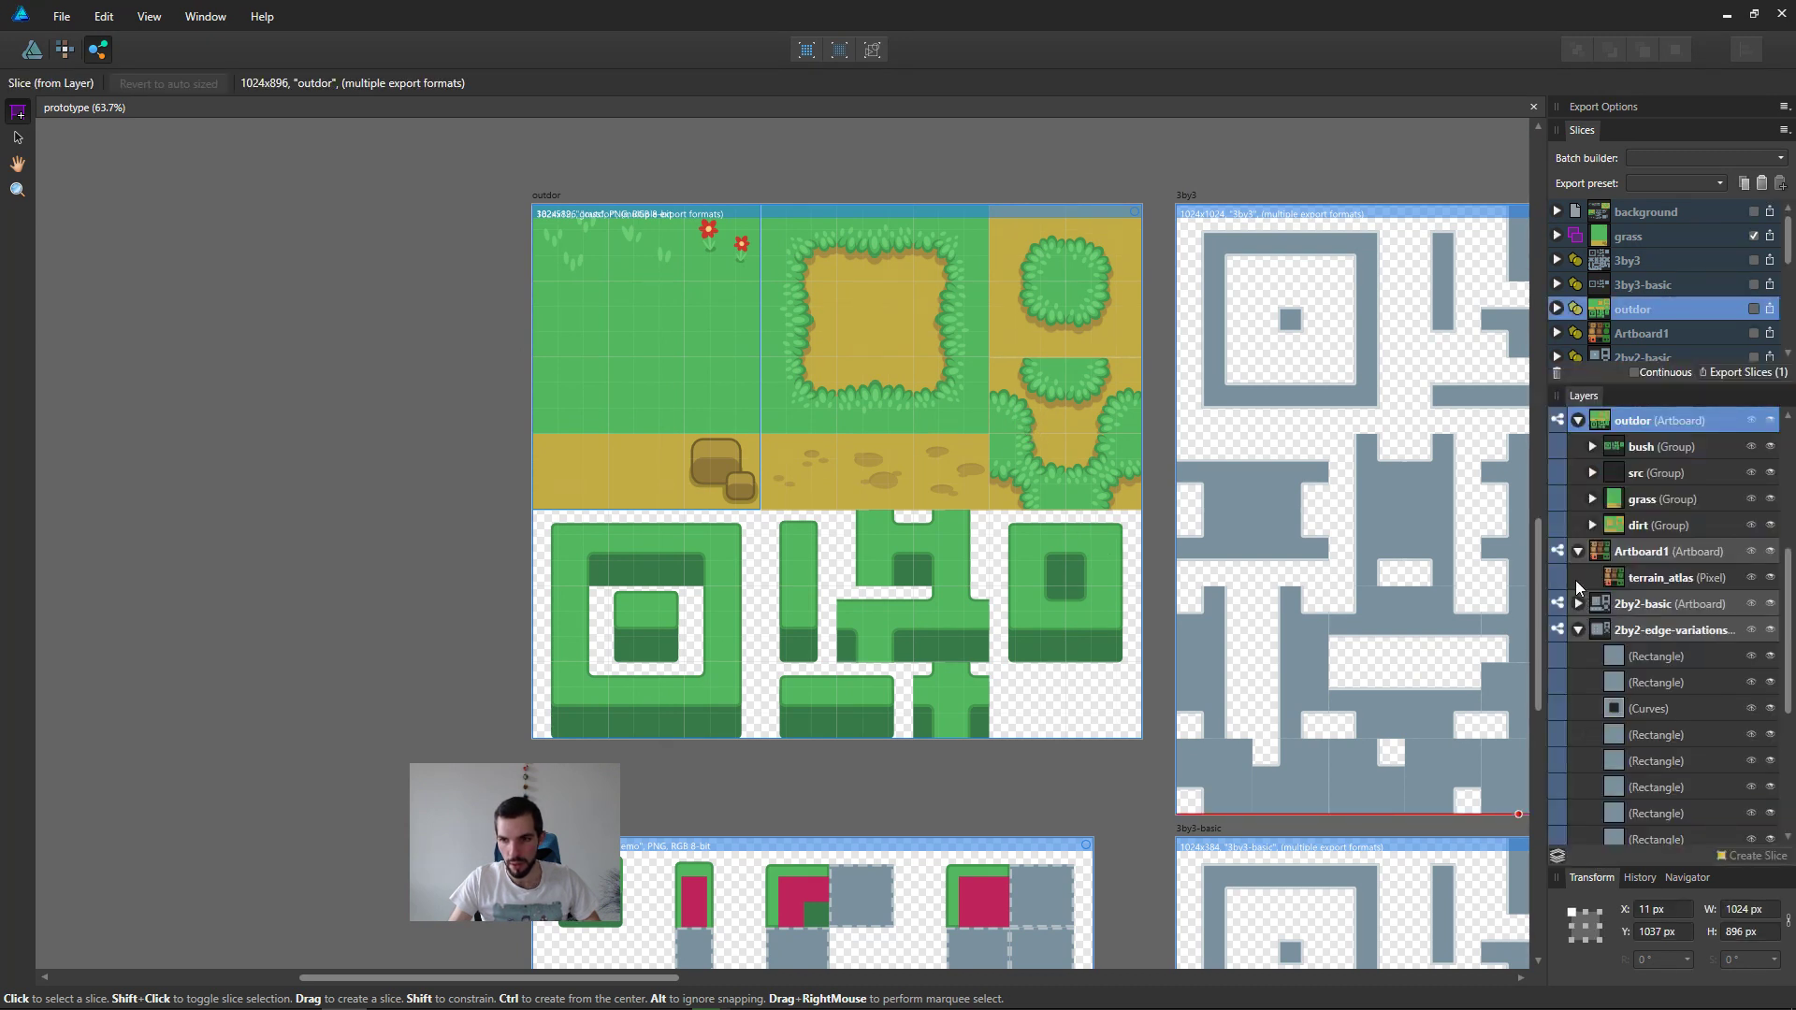
{"action": "left_click", "coordinate": [1581, 554]}
{"action": "left_click", "coordinate": [1580, 552]}
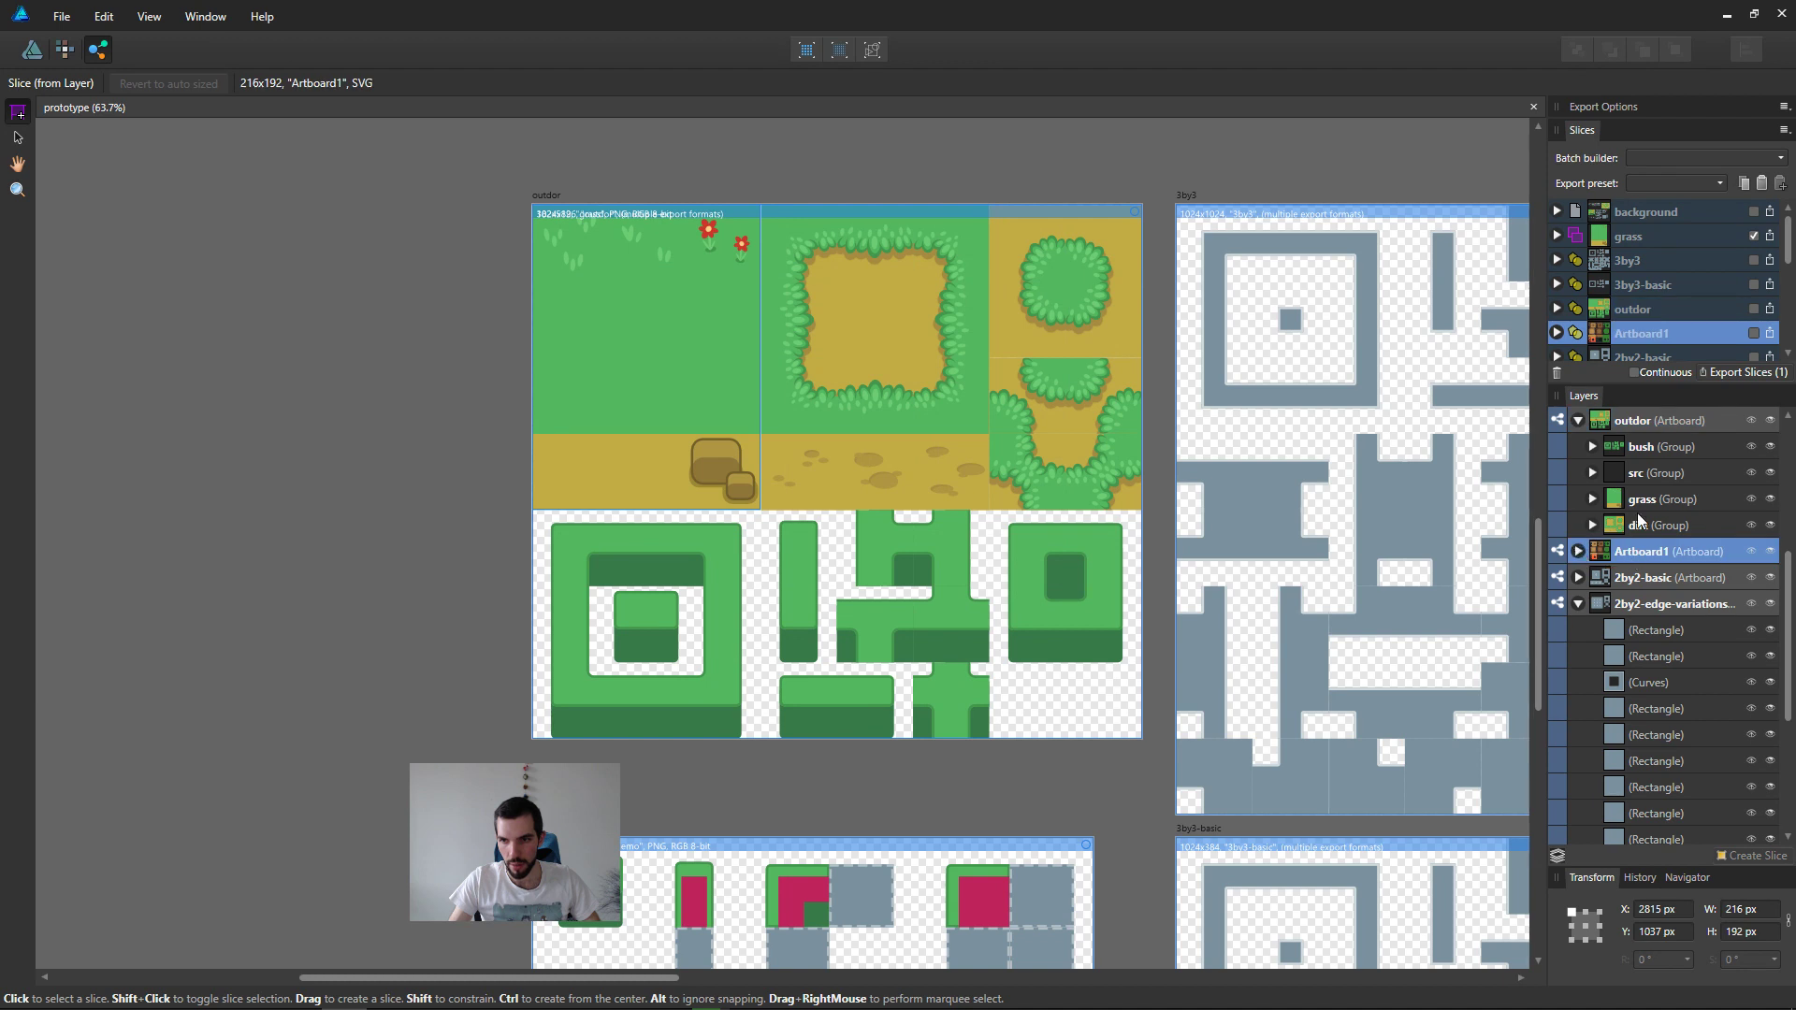
Step: Create export slices from the dirt, grass and bush groups
{"action": "left_click", "coordinate": [1652, 525]}
{"action": "left_click", "coordinate": [1656, 498], "text": "shift"}
{"action": "left_click", "coordinate": [1662, 446], "text": "ctrl"}
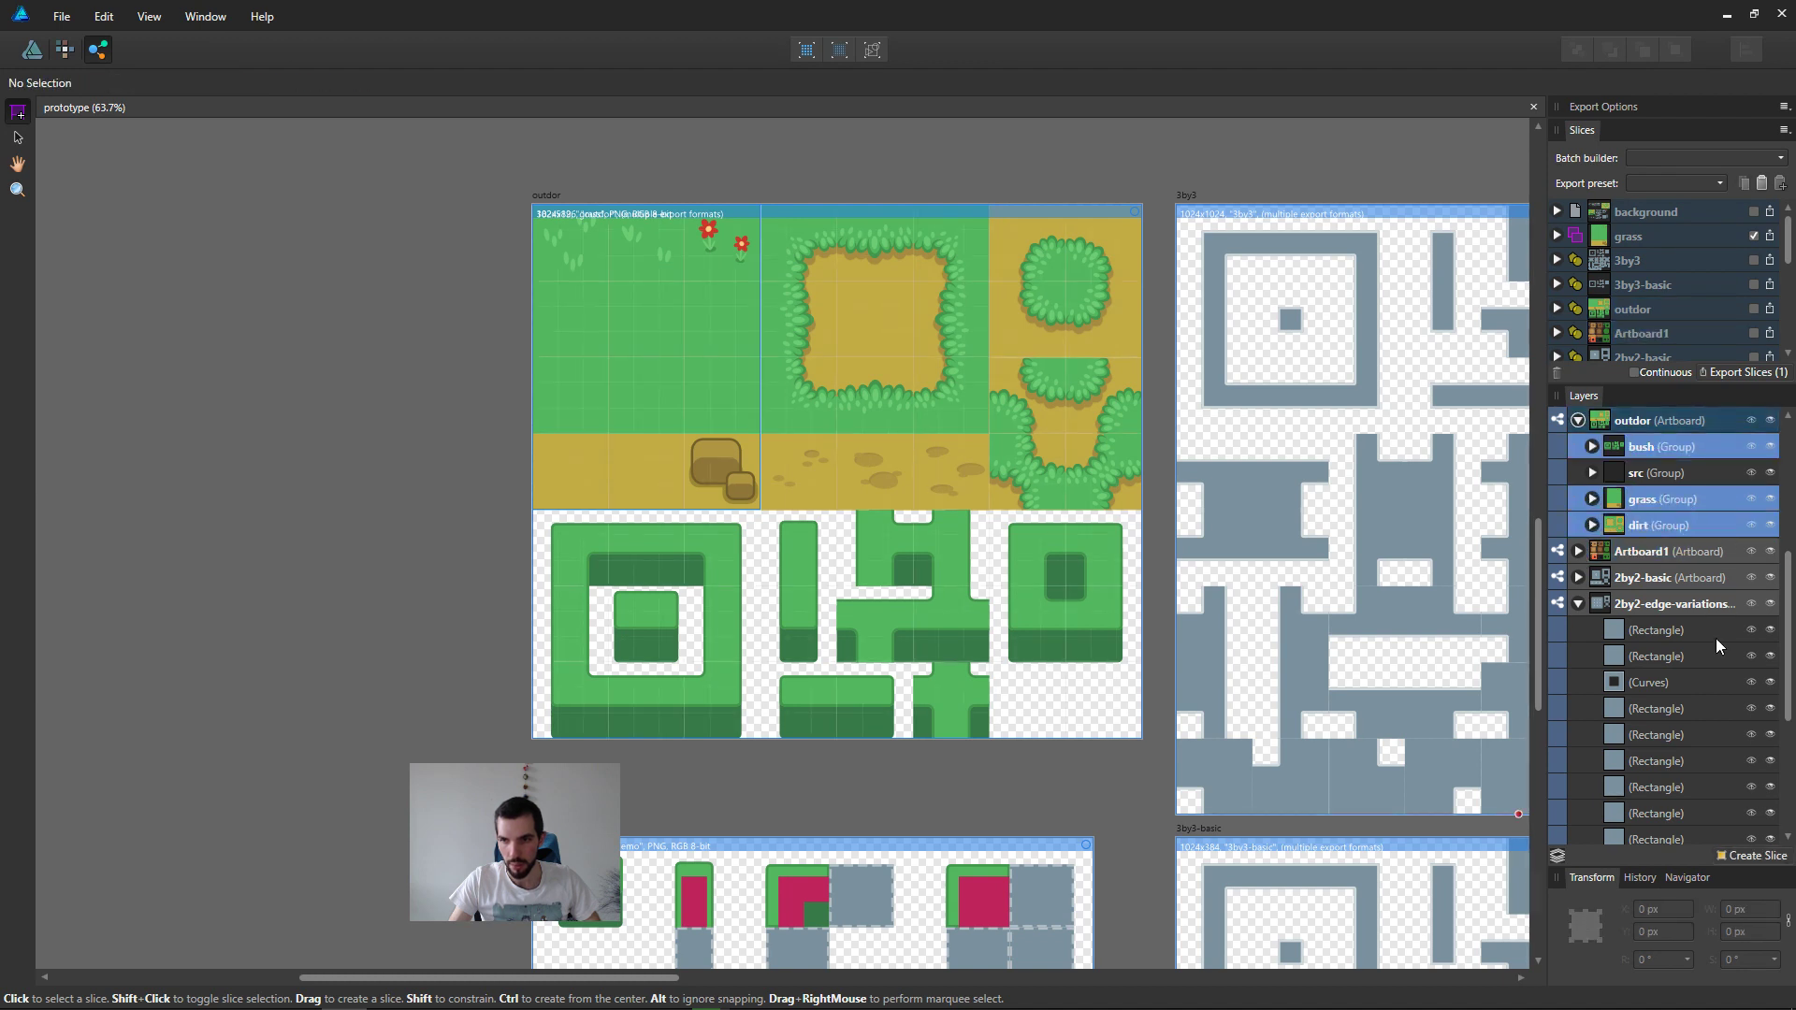
{"action": "left_click", "coordinate": [1742, 855]}
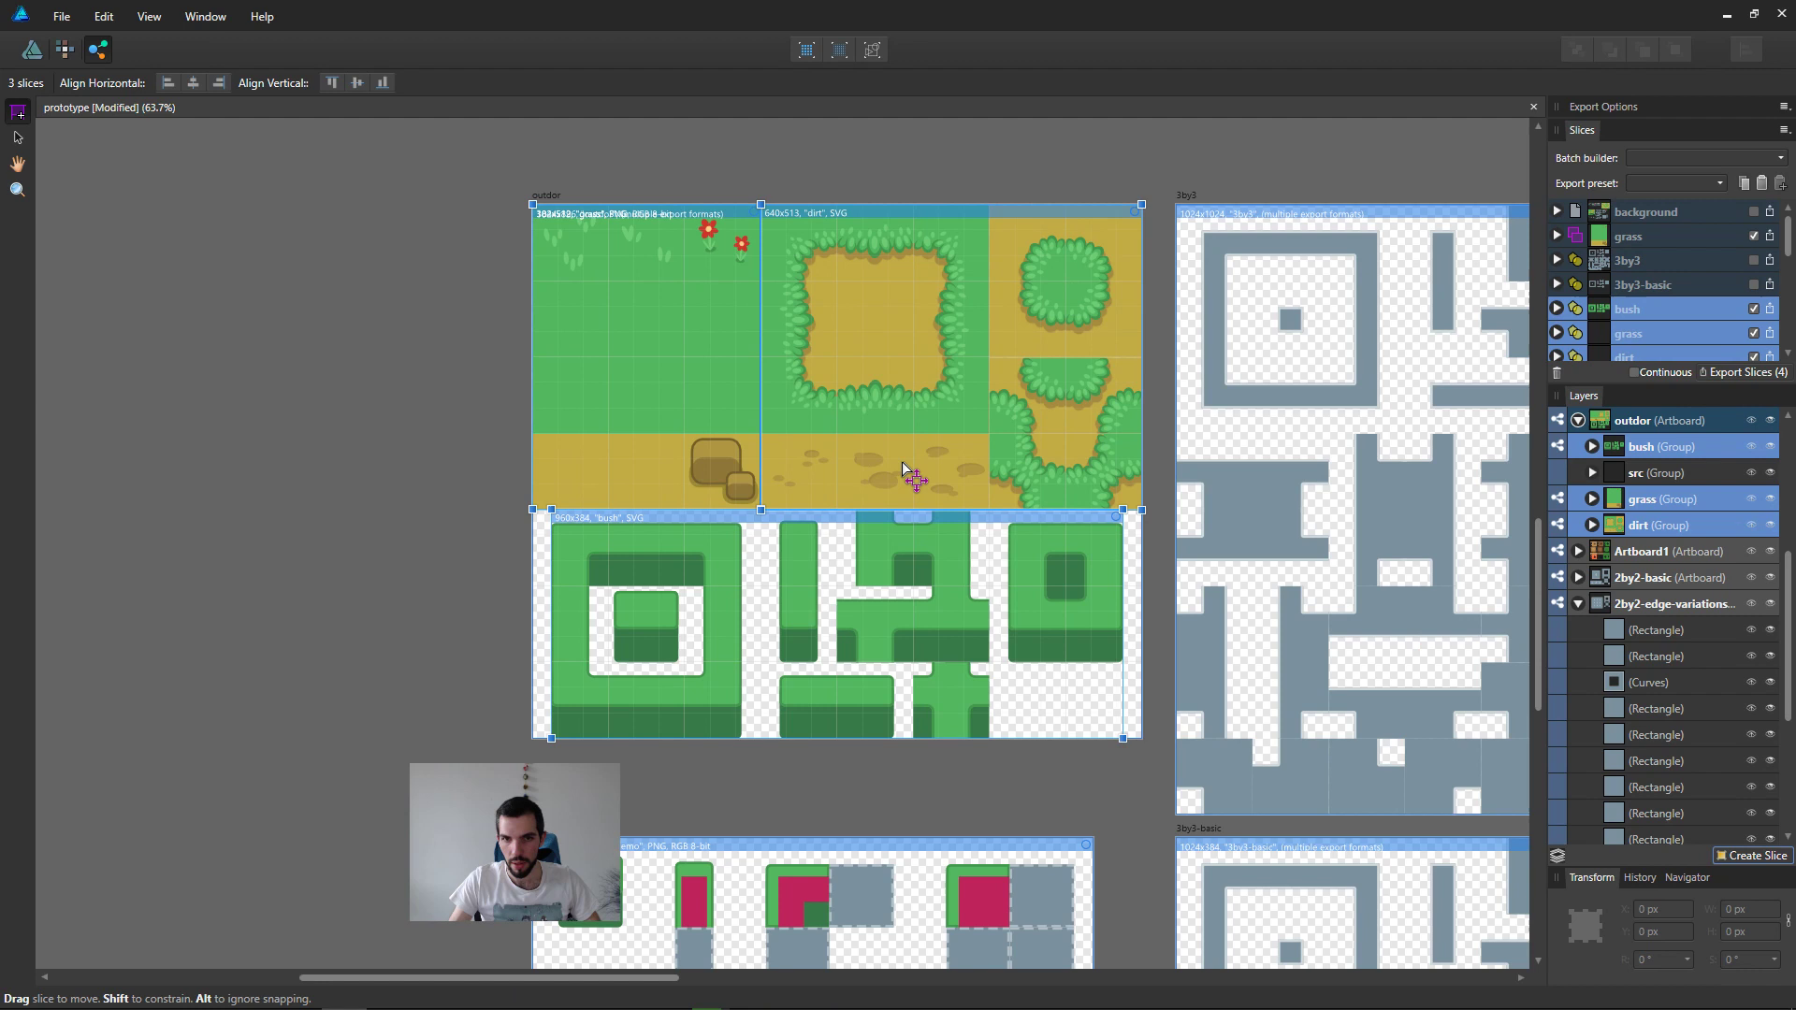
{"action": "left_click", "coordinate": [1086, 526]}
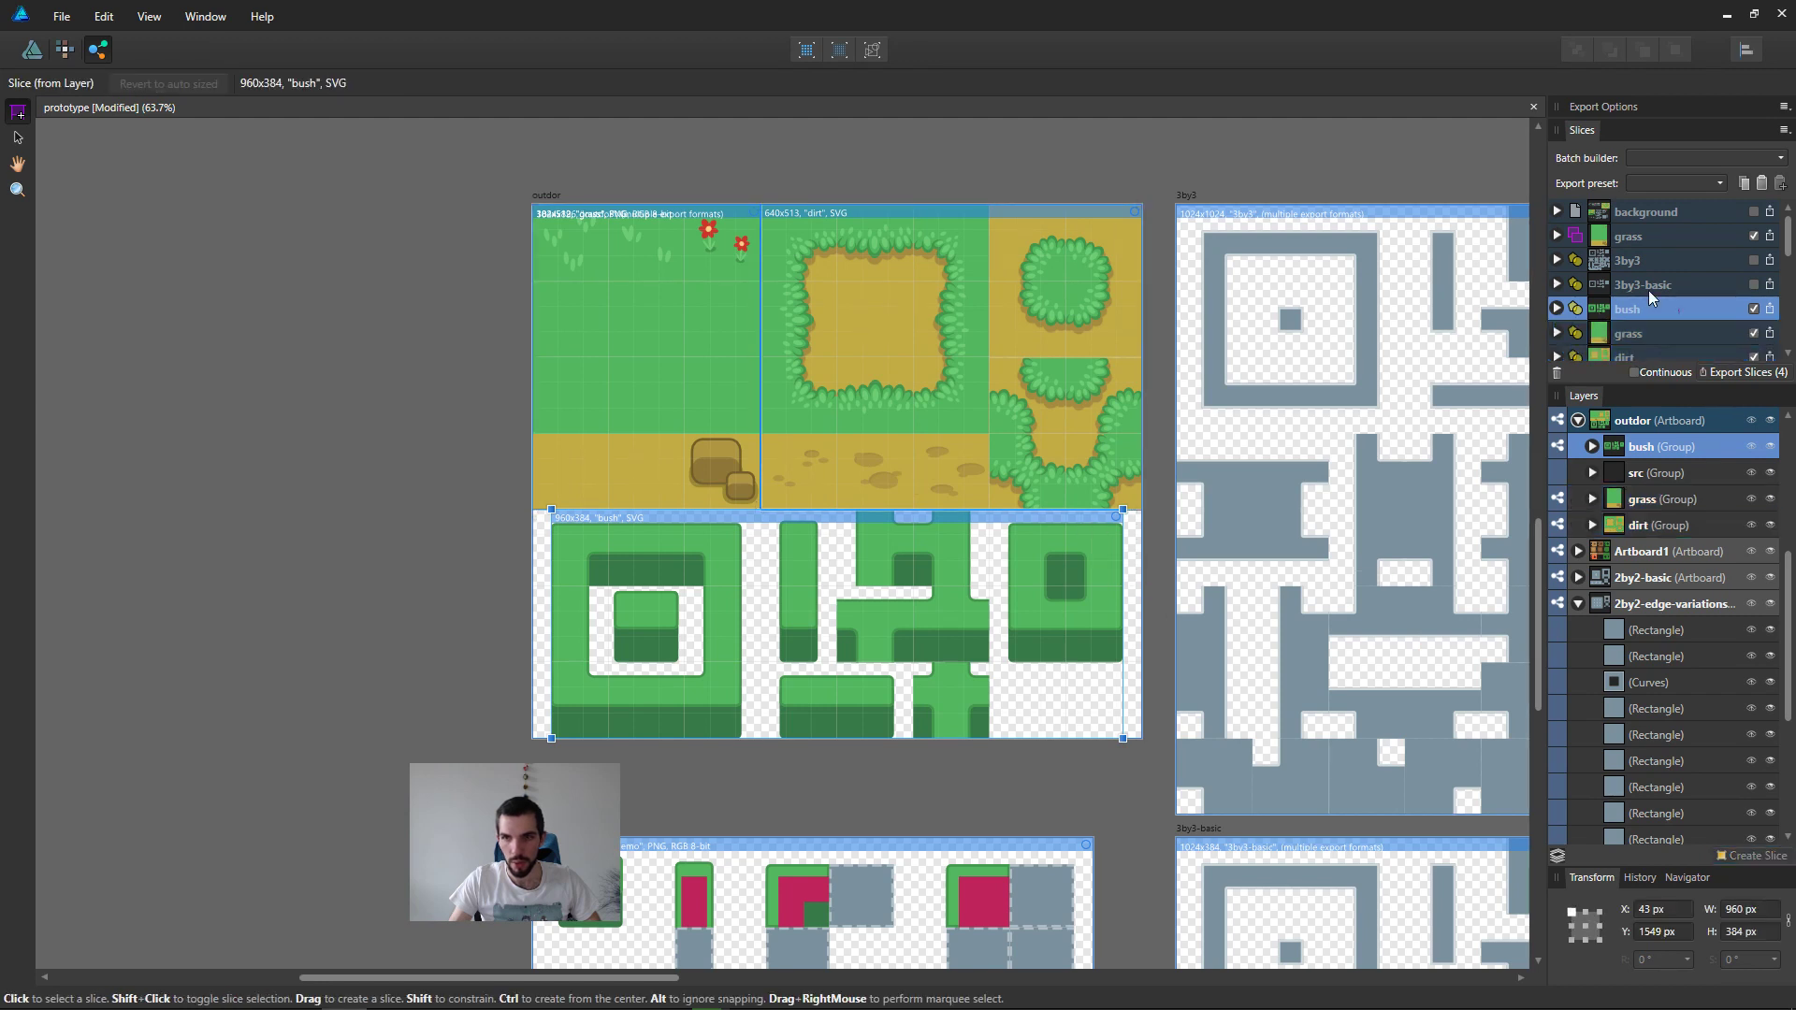
{"action": "left_click", "coordinate": [1650, 240]}
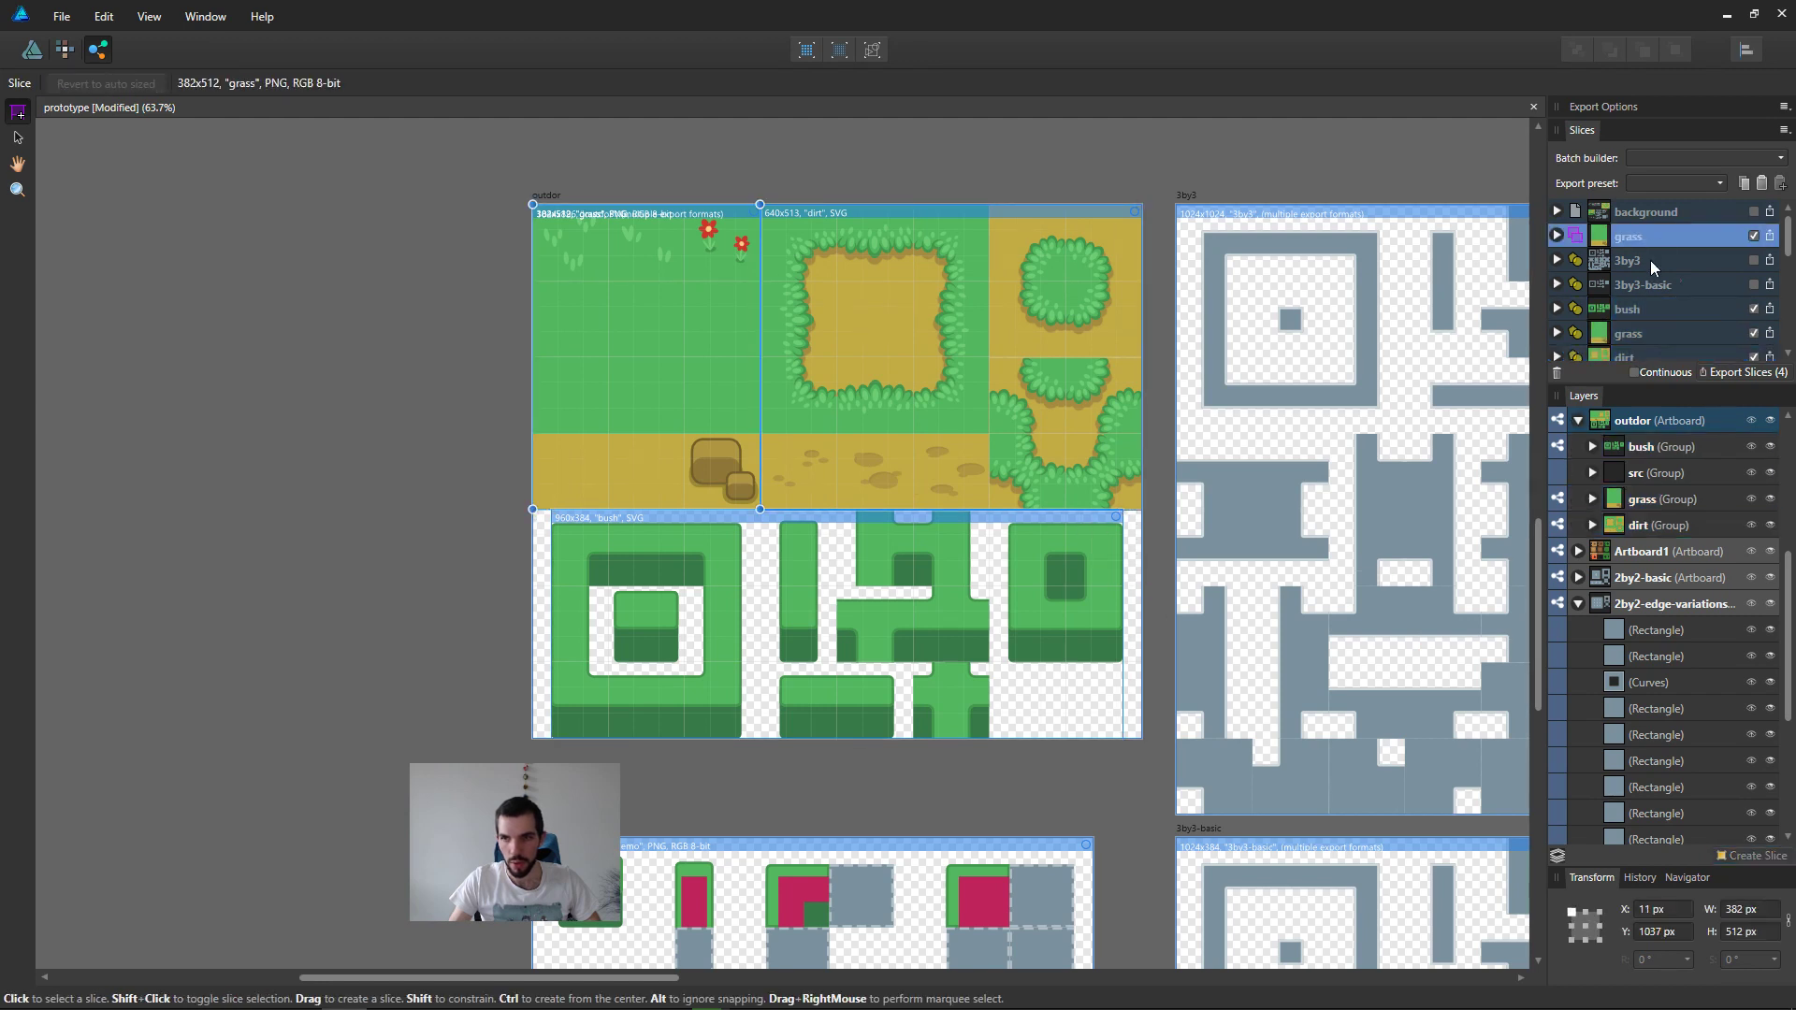
{"action": "left_click", "coordinate": [1639, 314]}
{"action": "left_click", "coordinate": [1635, 359], "text": "shift"}
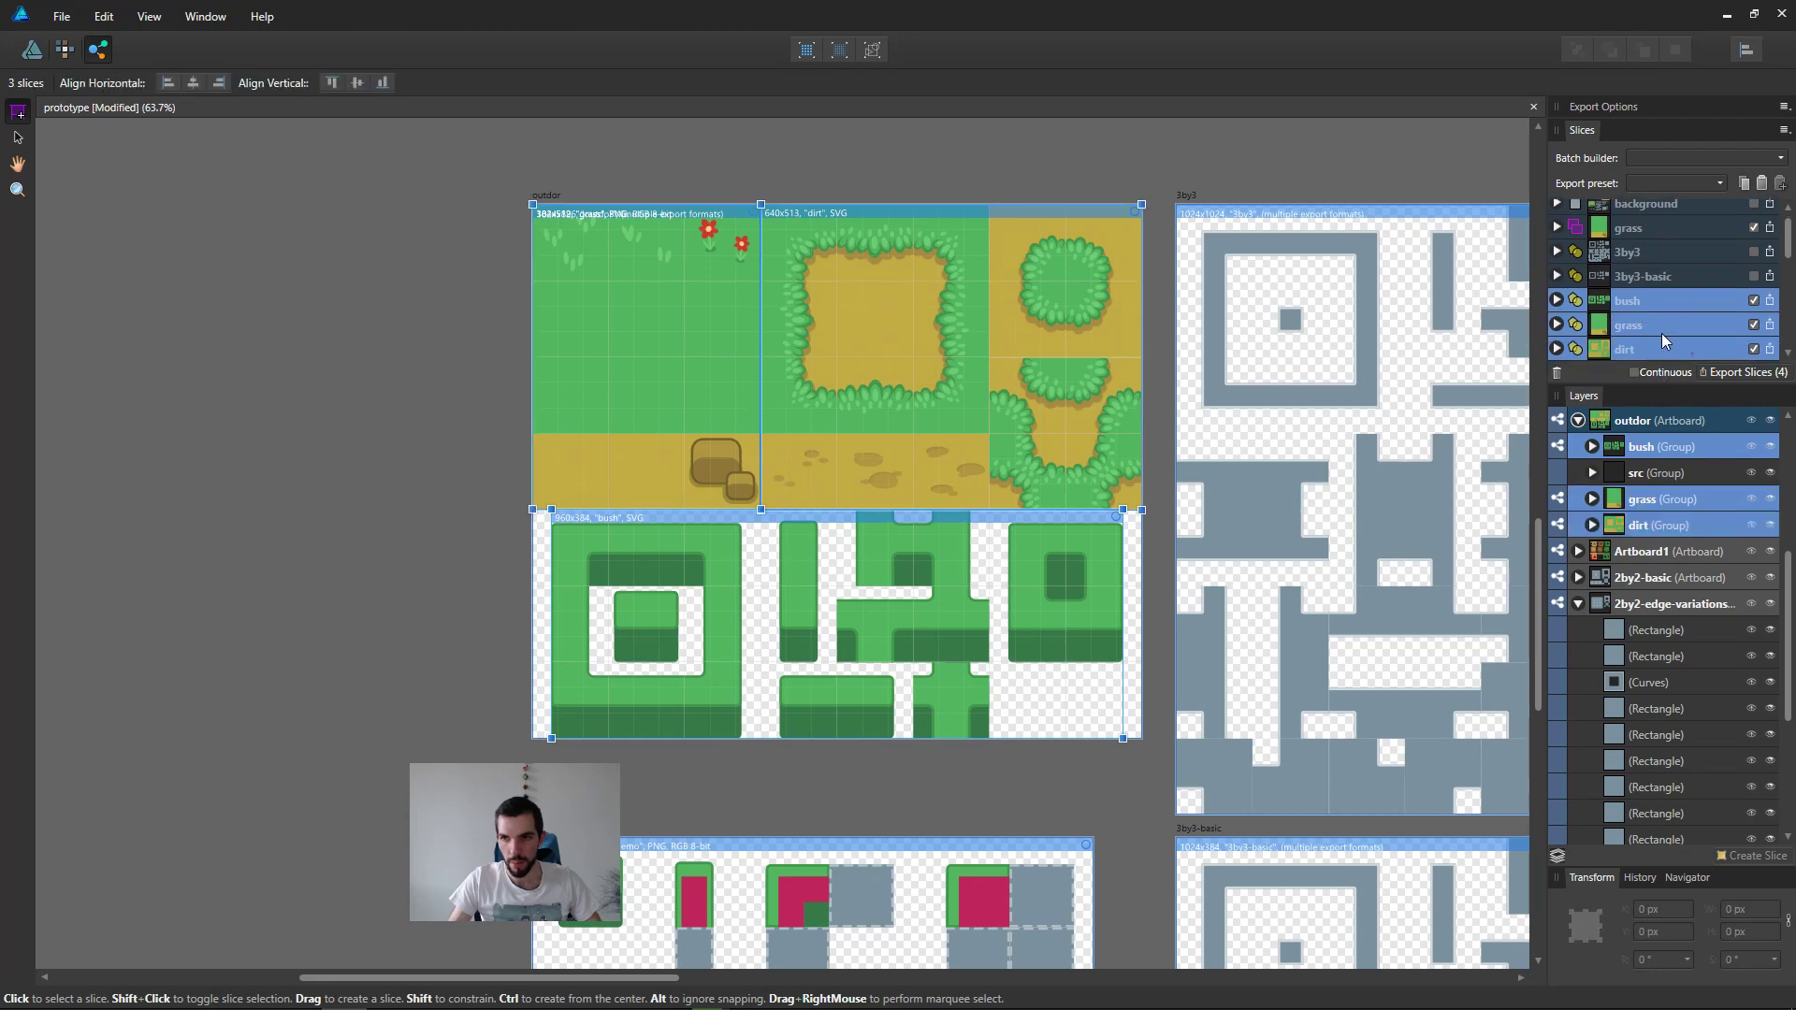
{"action": "scroll", "coordinate": [1661, 224], "scroll_direction": "up", "scroll_amount": 1}
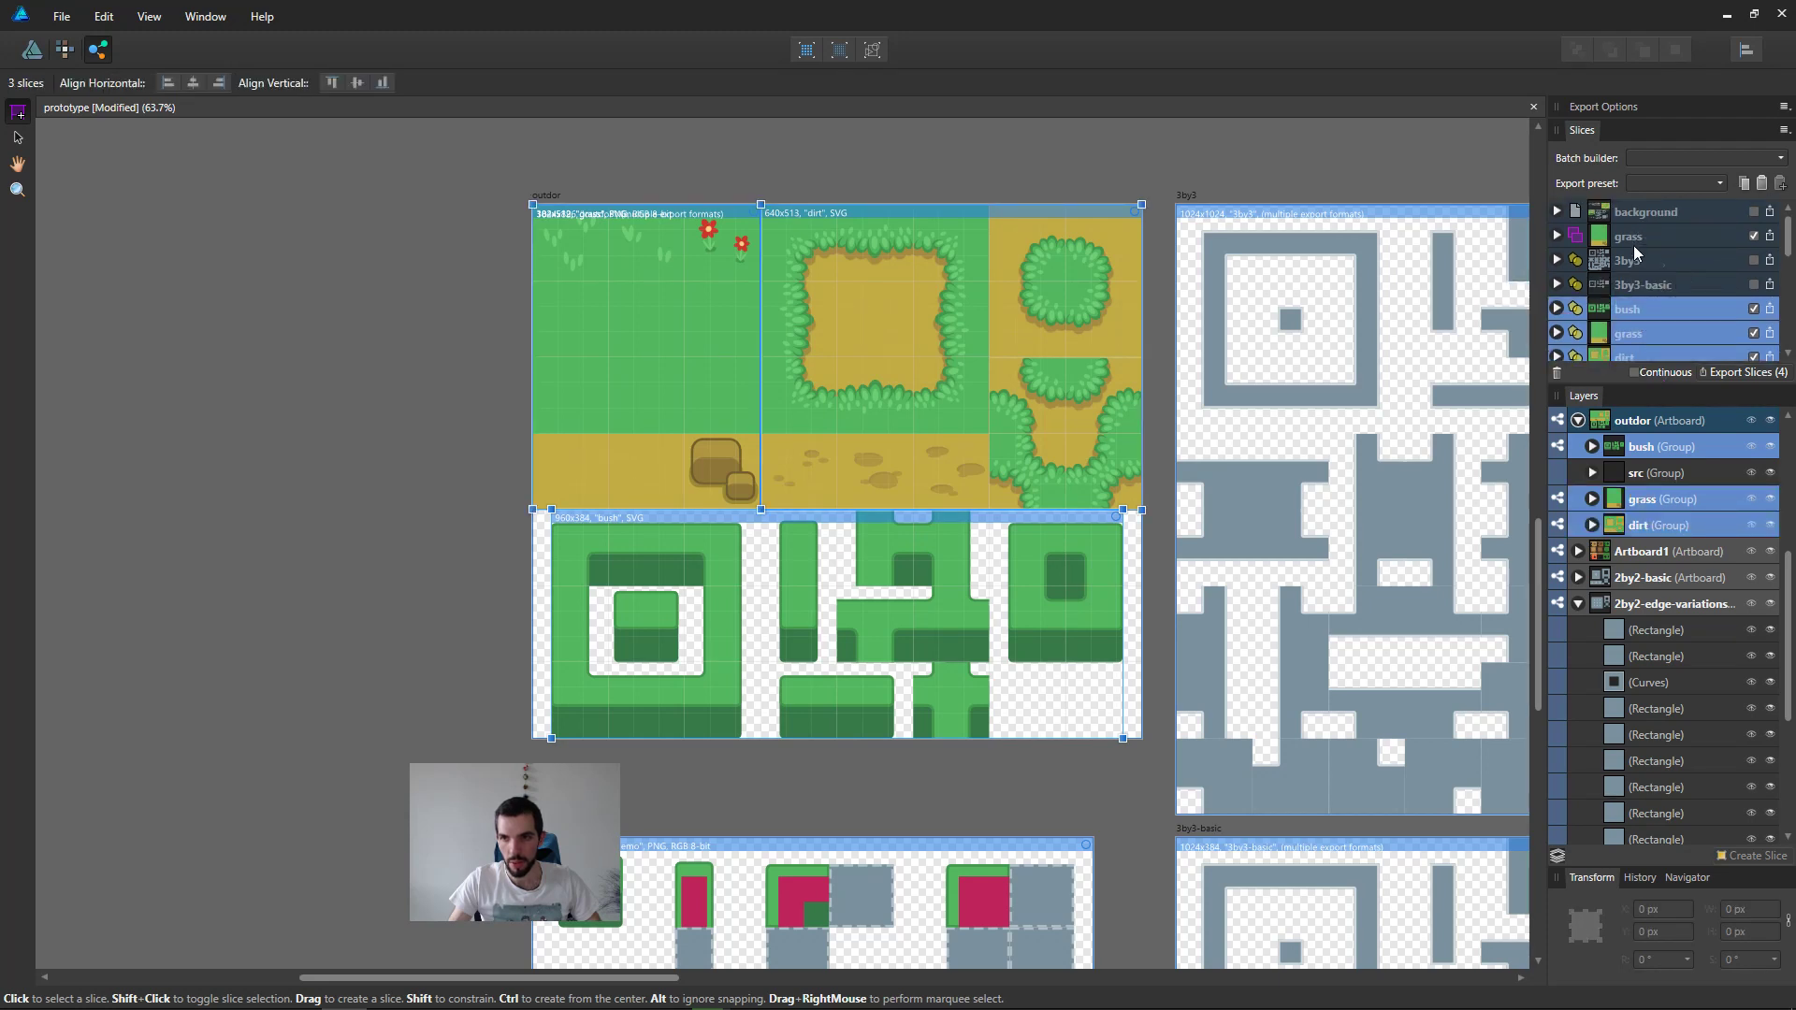
Step: Copy the PNG export format from the old grass slice and apply it to the bush, grass and dirt layer slices
{"action": "left_click", "coordinate": [1634, 241]}
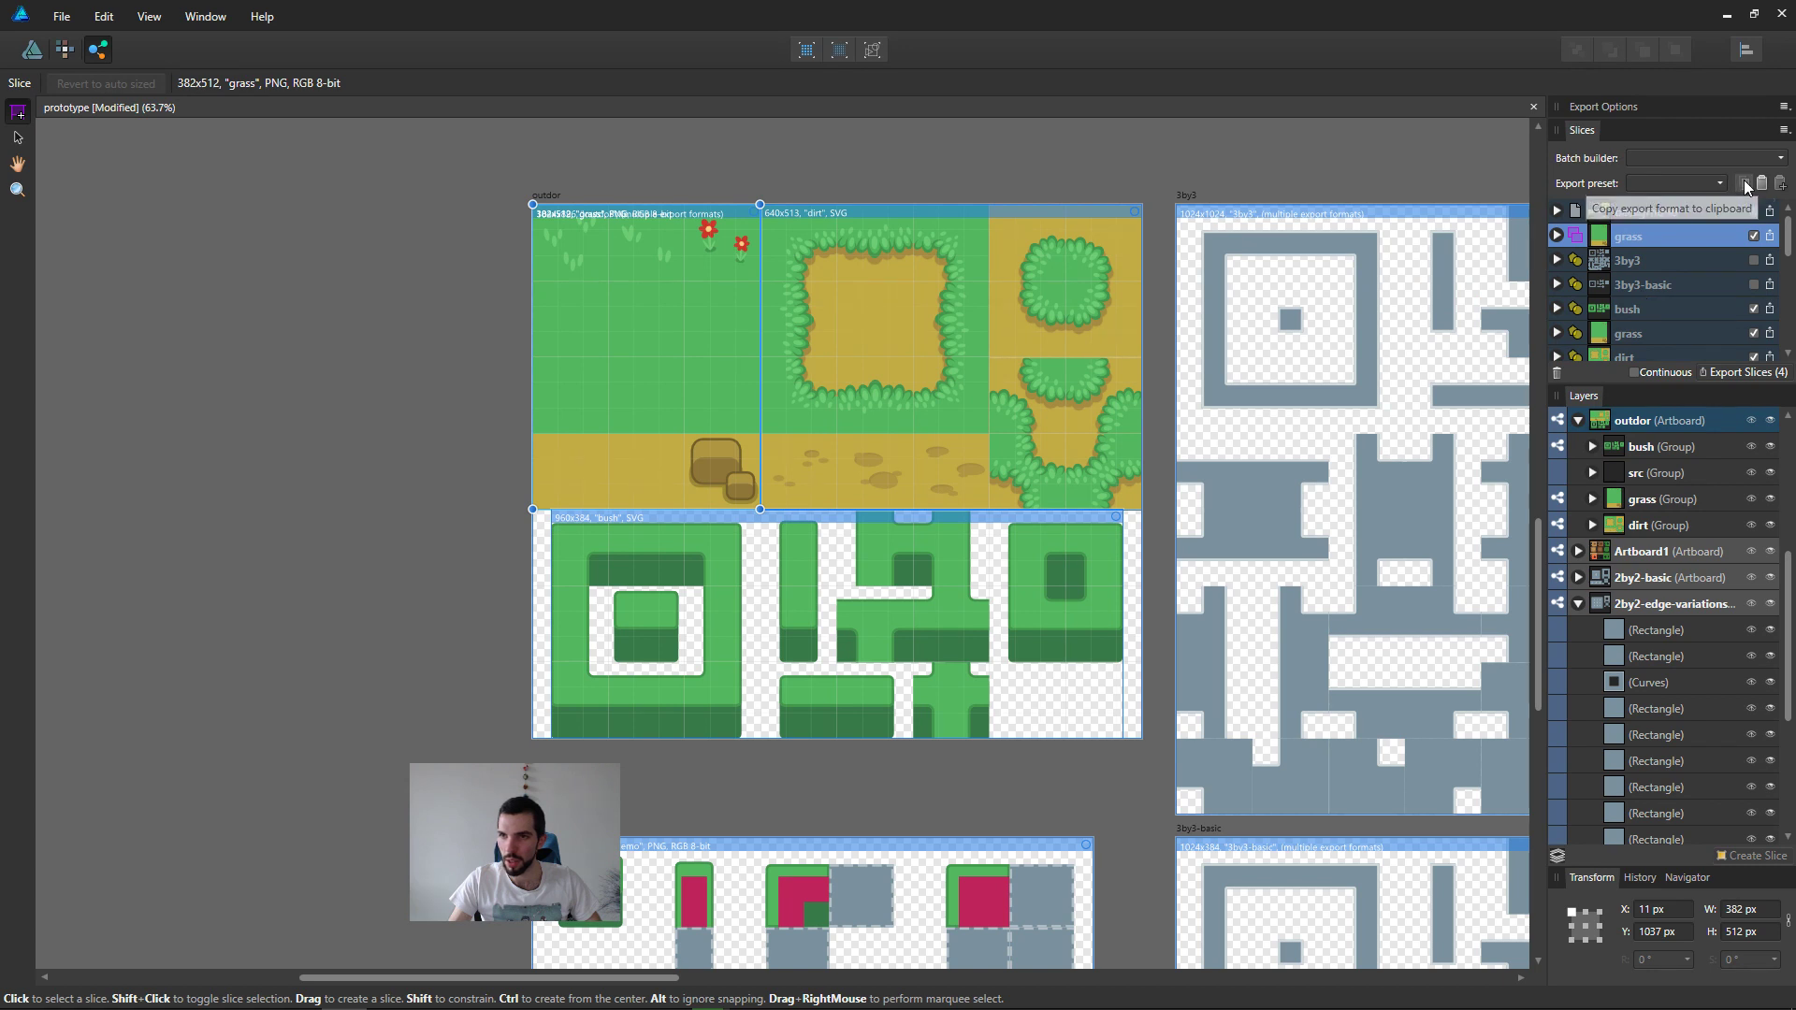
{"action": "left_click", "coordinate": [1641, 325]}
{"action": "left_click", "coordinate": [1656, 308]}
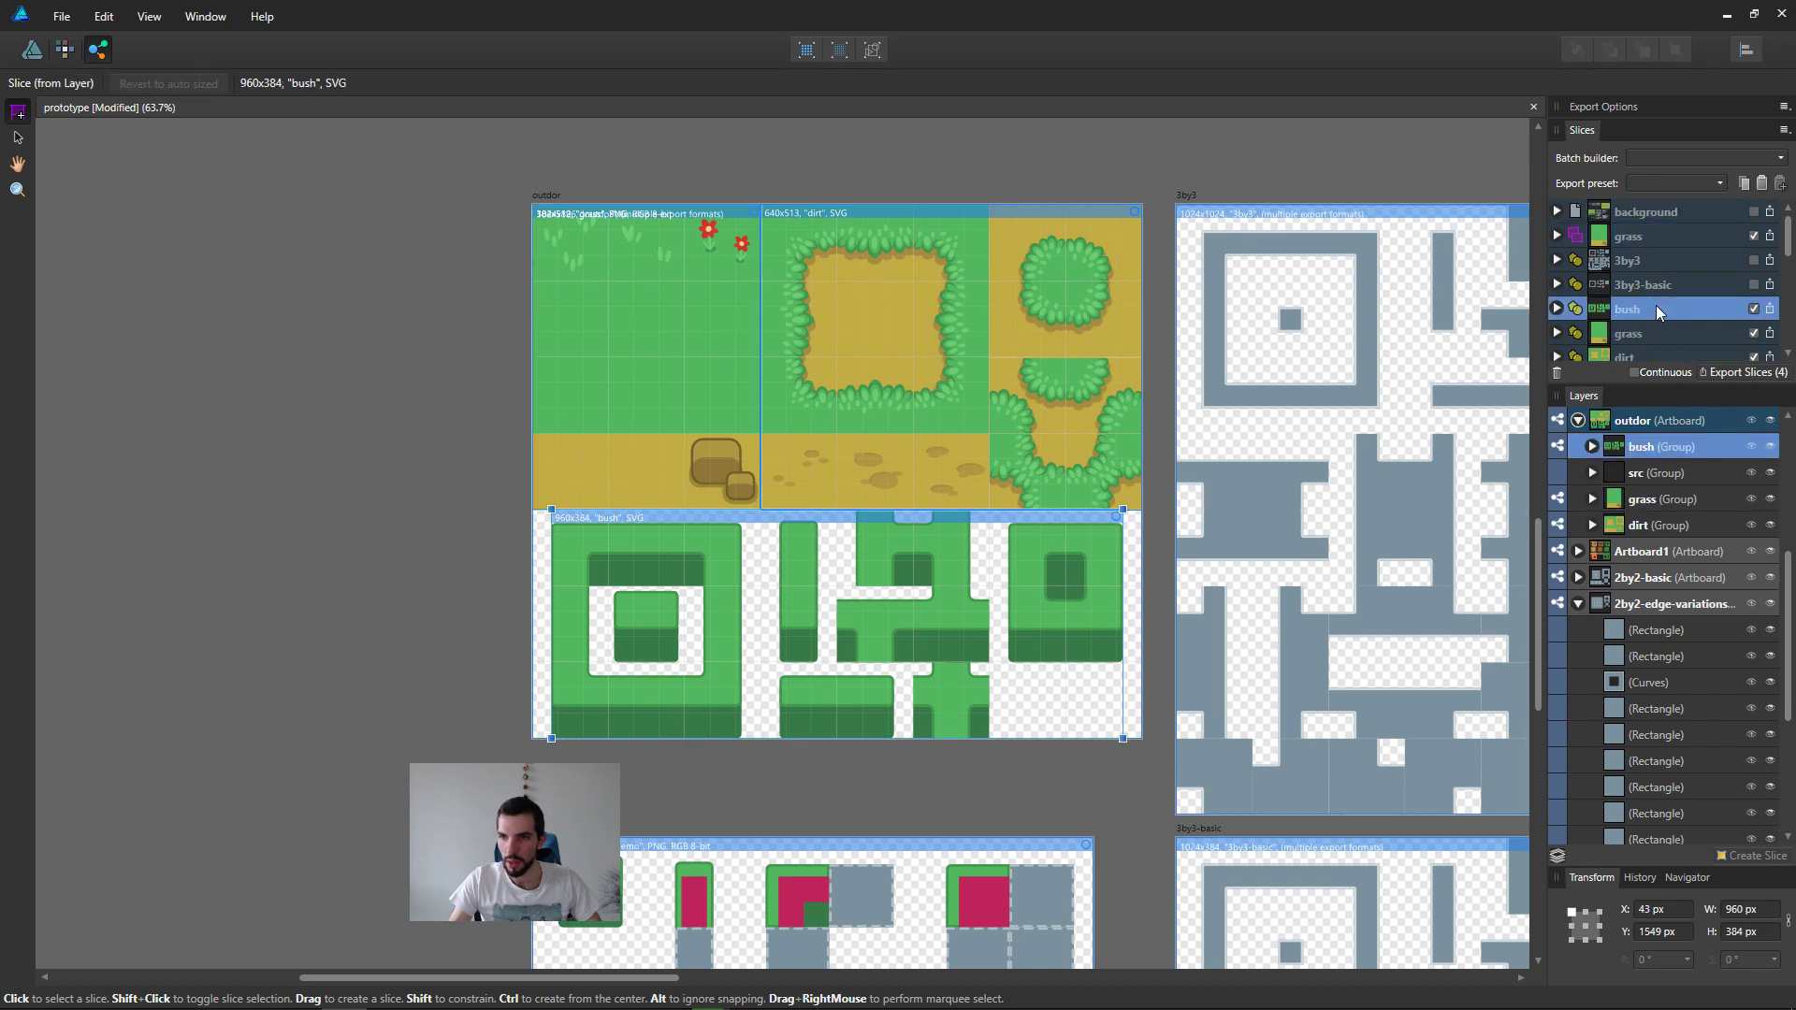
{"action": "scroll", "coordinate": [1637, 298], "scroll_direction": "down", "scroll_amount": 2}
{"action": "left_click", "coordinate": [1626, 282], "text": "shift"}
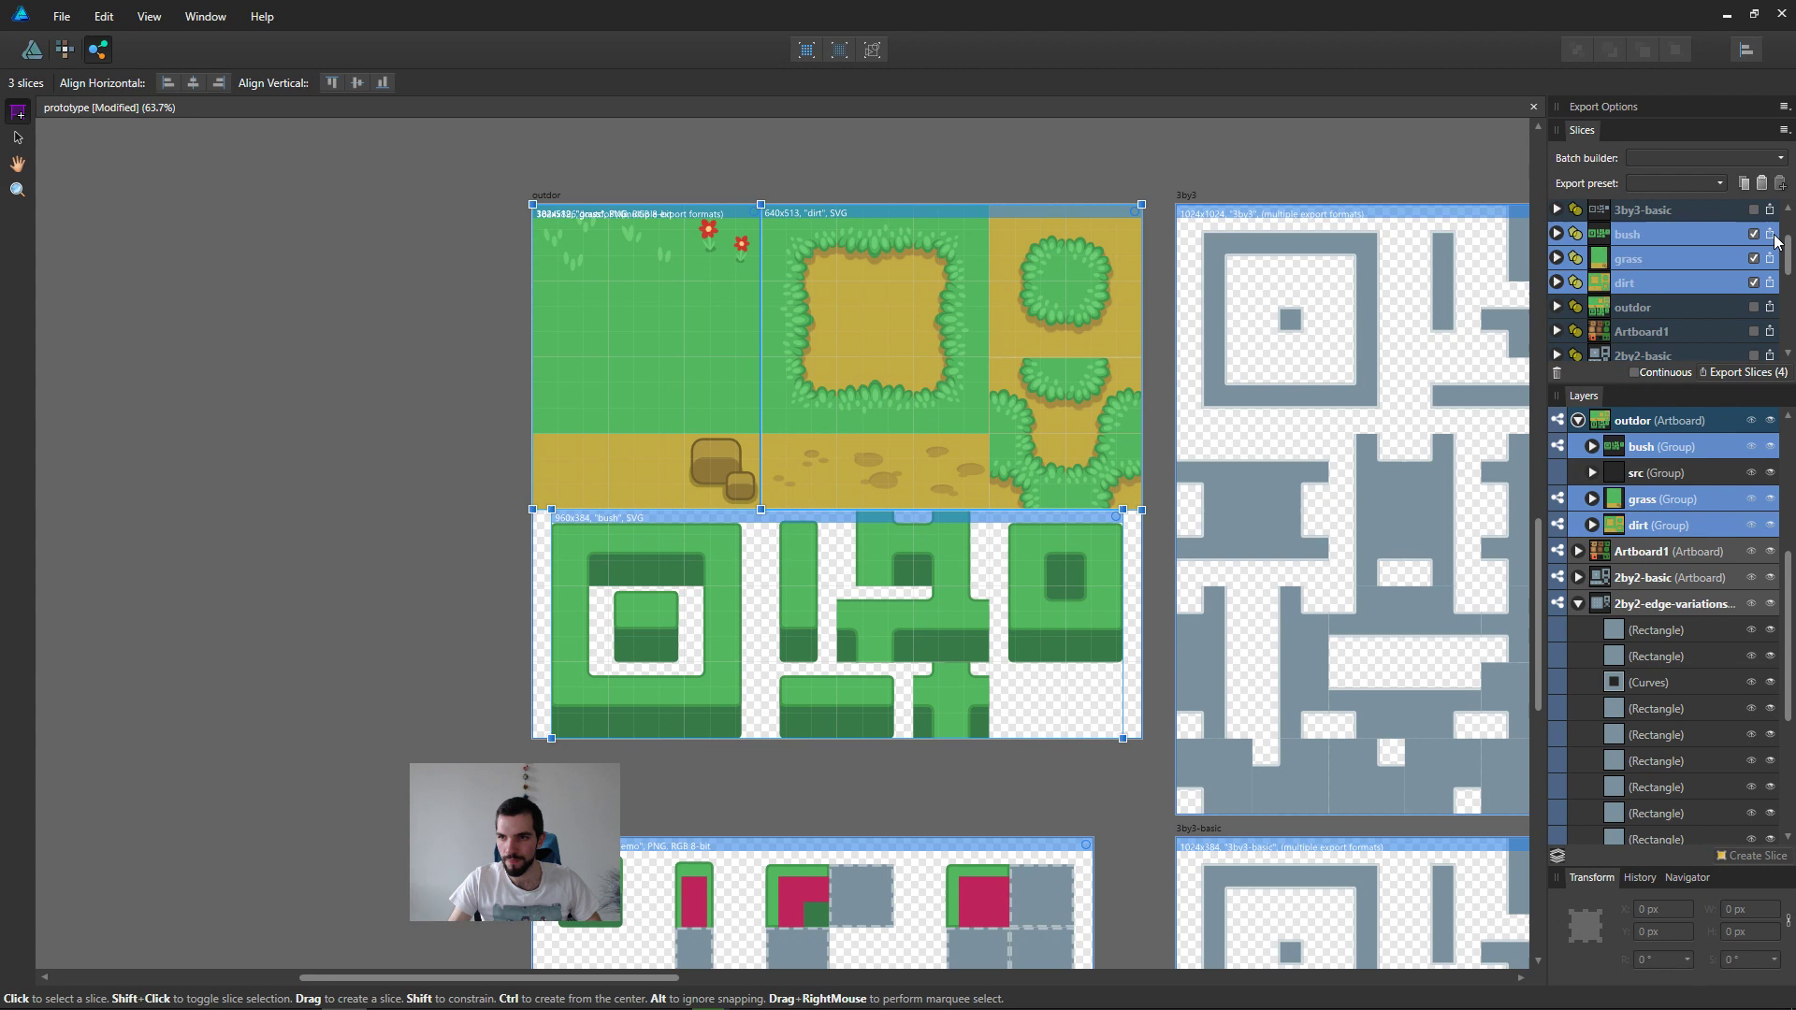
{"action": "left_click", "coordinate": [1763, 184]}
Step: Delete the old manually drawn grass slice, keeping the slice made from the grass group
{"action": "scroll", "coordinate": [1686, 275], "scroll_direction": "up", "scroll_amount": 2}
{"action": "left_click", "coordinate": [1660, 239]}
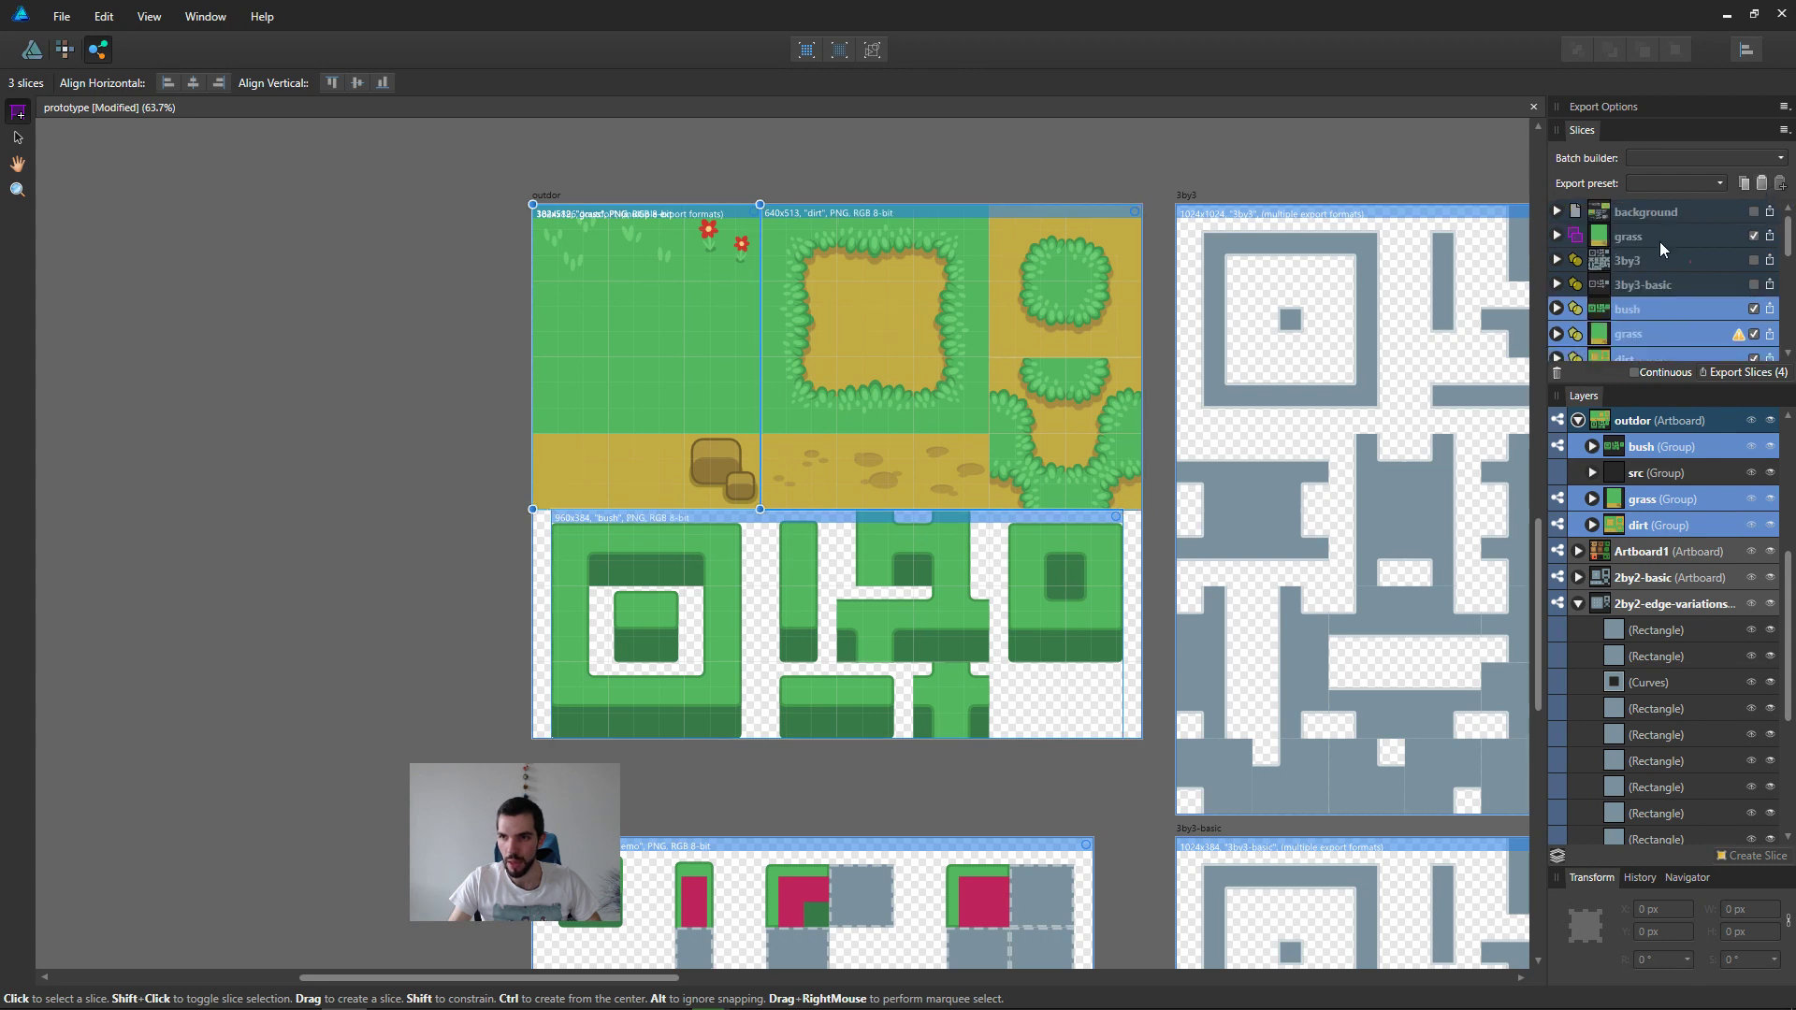
{"action": "left_click", "coordinate": [1556, 374]}
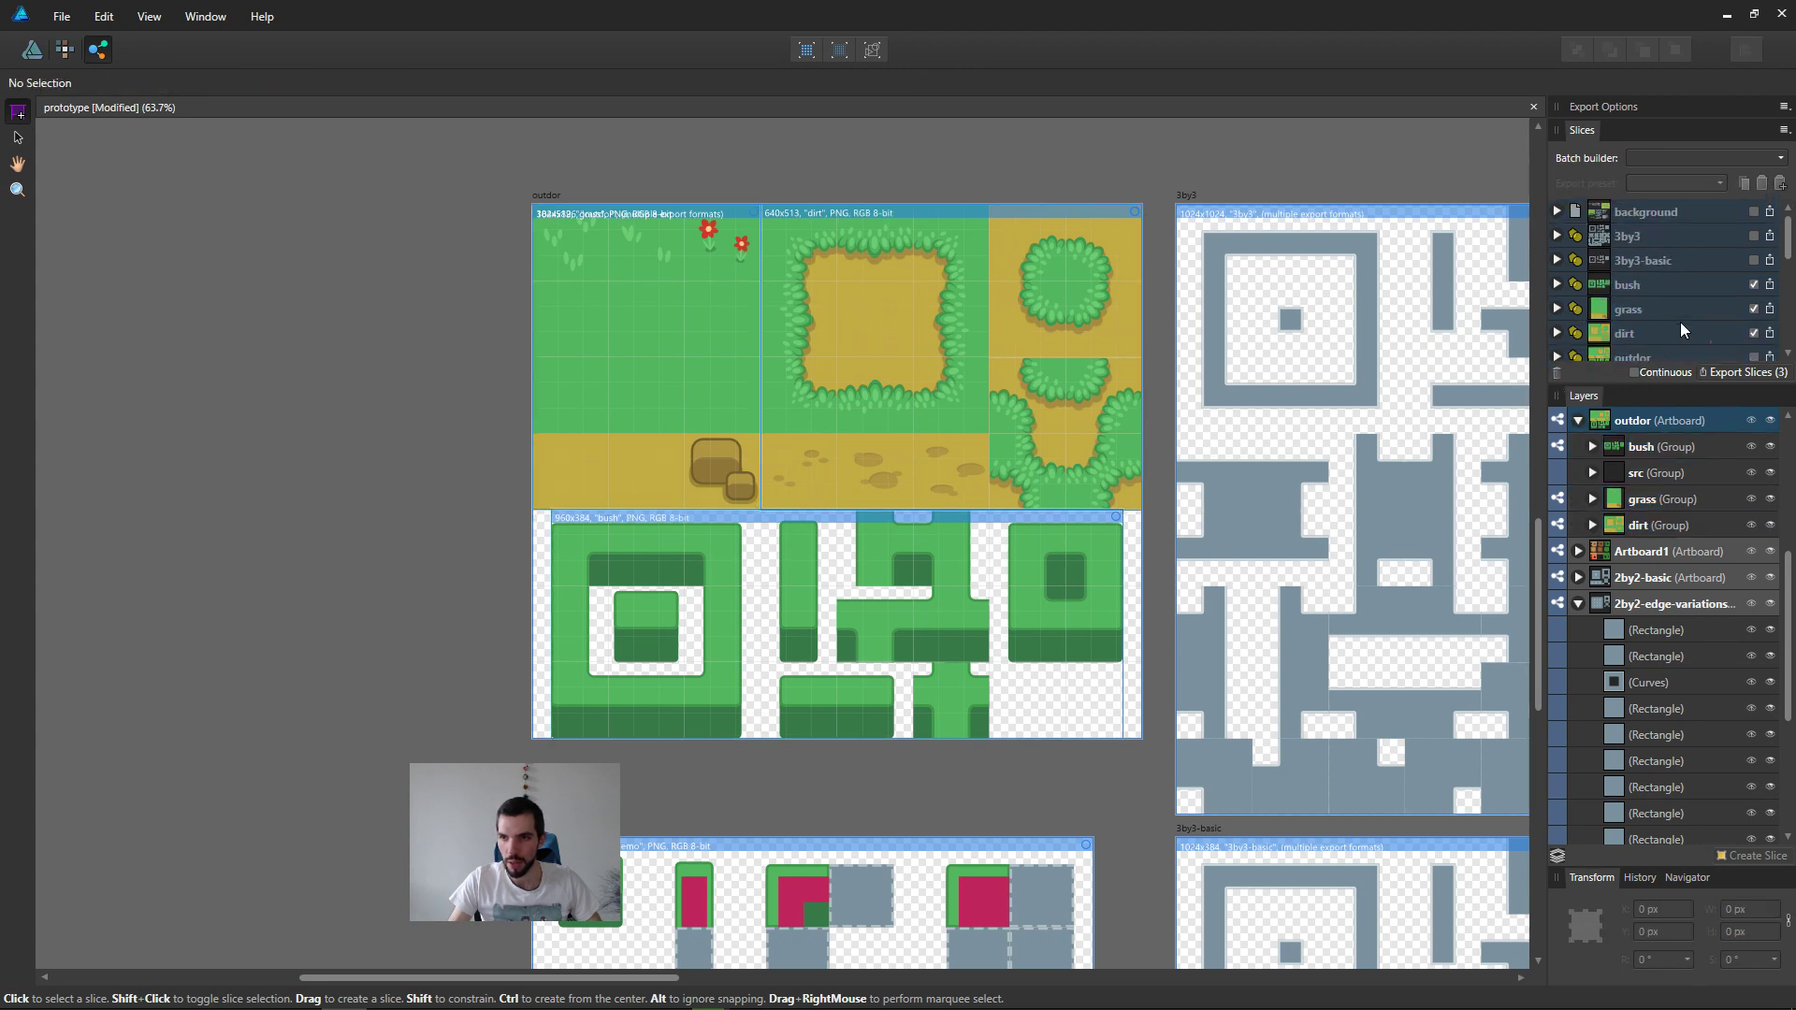
Step: Extend the bush slice sideways to both edges of the outdor artboard, making it 1024x384 px
{"action": "left_click", "coordinate": [1667, 285]}
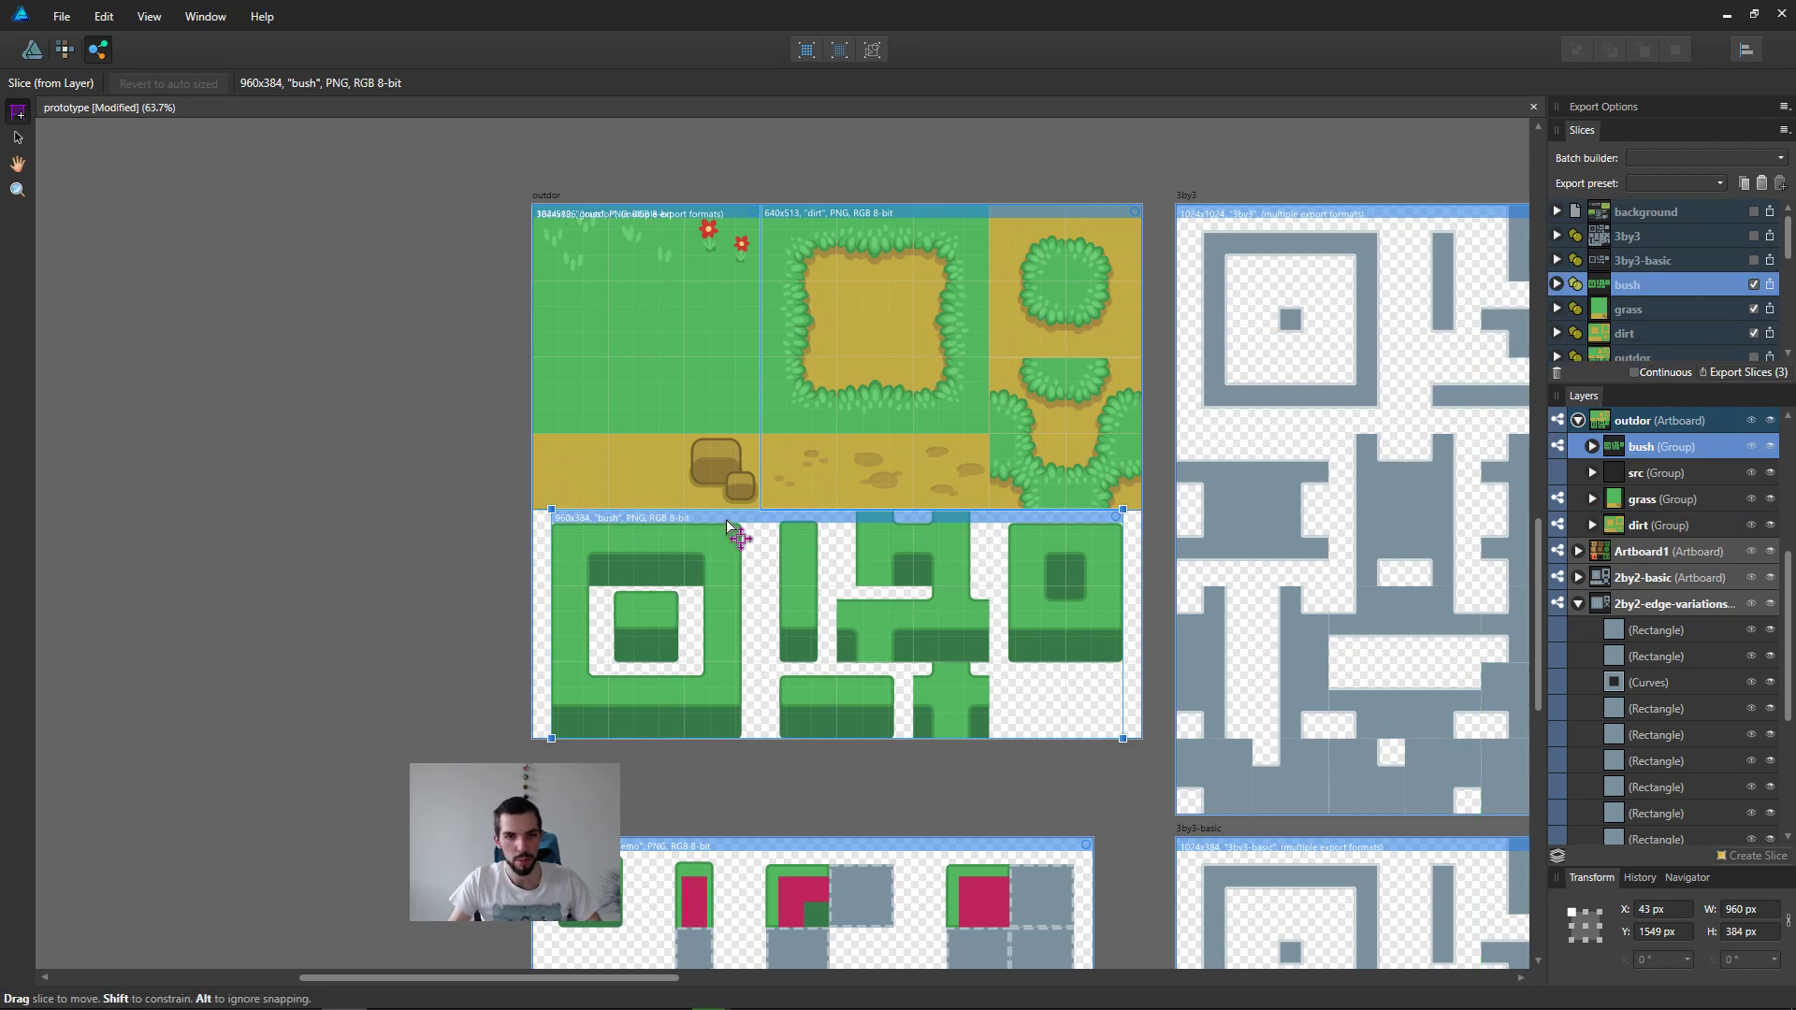
{"action": "scroll", "coordinate": [577, 587], "scroll_direction": "up", "scroll_amount": 4, "text": "ctrl"}
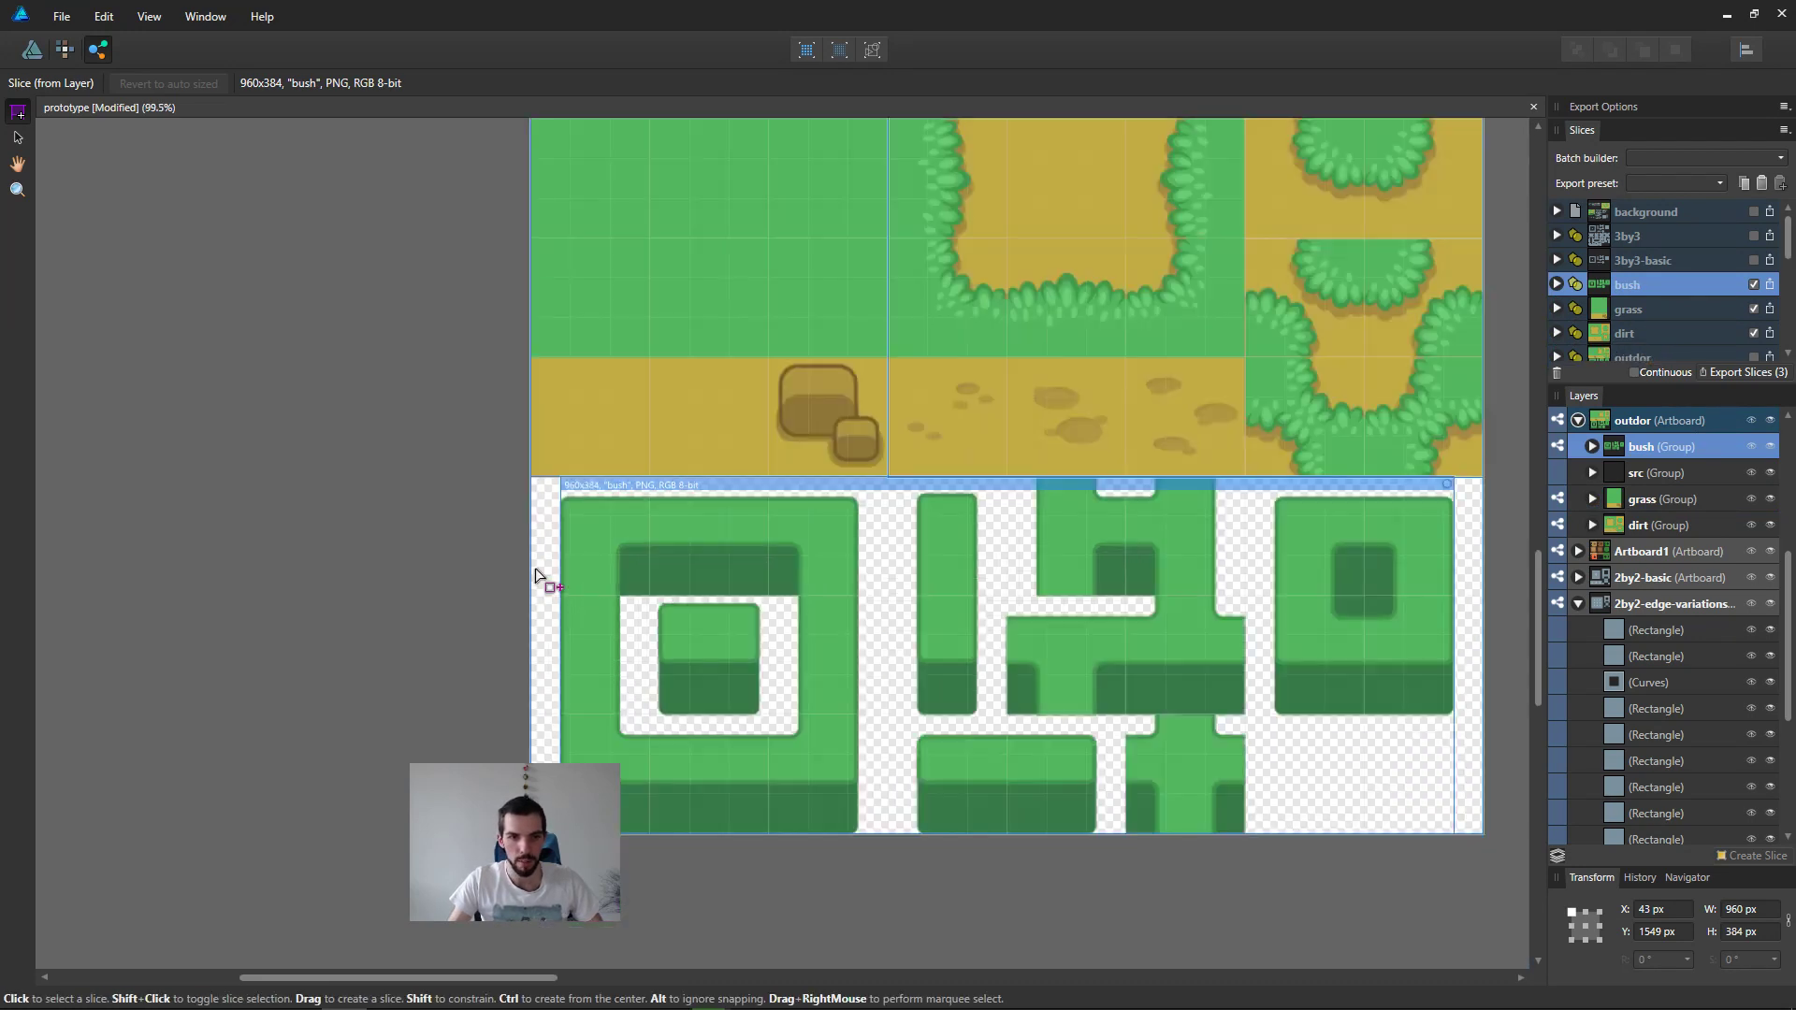
{"action": "left_click_drag", "start_coordinate": [552, 591], "coordinate": [506, 596]}
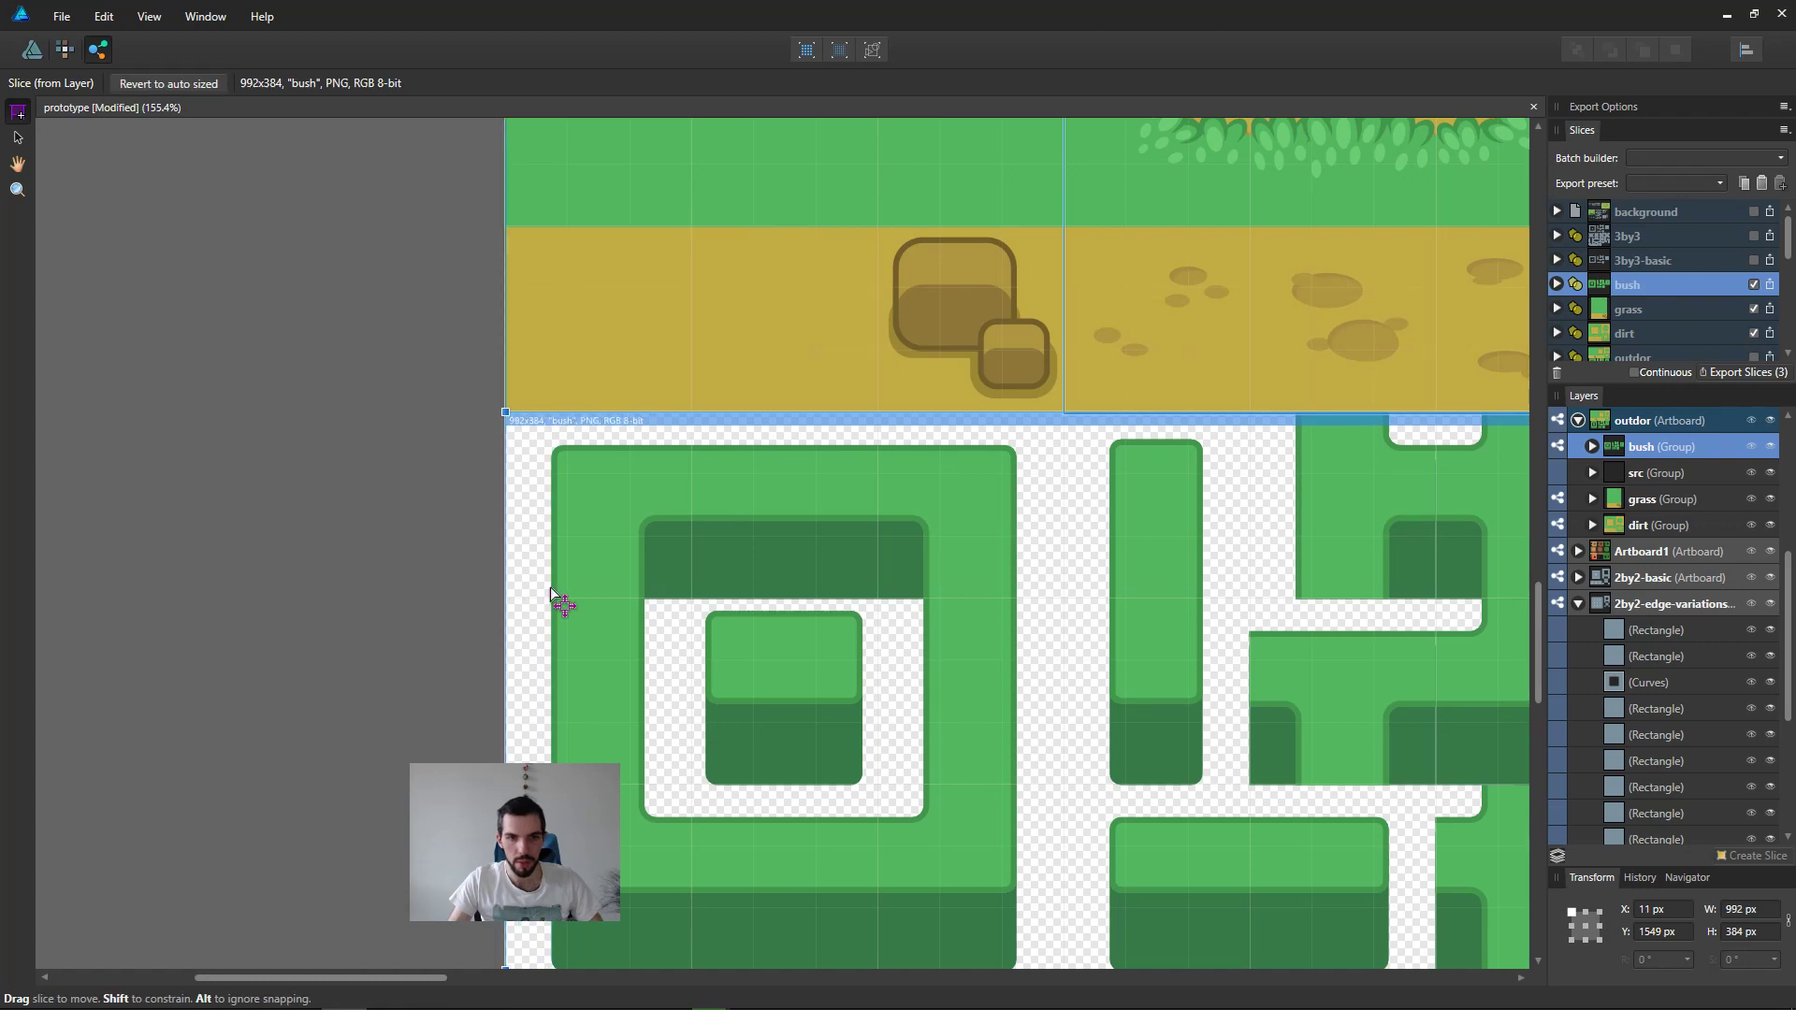
{"action": "scroll", "coordinate": [705, 592], "scroll_direction": "down", "scroll_amount": 2, "text": "ctrl"}
{"action": "scroll", "coordinate": [1366, 574], "scroll_direction": "up", "scroll_amount": 3, "text": "ctrl"}
{"action": "middle_click_drag", "start_coordinate": [1366, 573], "coordinate": [887, 515]}
{"action": "left_click_drag", "start_coordinate": [1147, 513], "coordinate": [1208, 515]}
Step: Trim the lower edge of the dirt slice to the tile grid, making it 640x512 px
{"action": "scroll", "coordinate": [1006, 379], "scroll_direction": "down", "scroll_amount": 3, "text": "ctrl"}
{"action": "middle_click_drag", "start_coordinate": [983, 340], "coordinate": [1130, 692]}
{"action": "scroll", "coordinate": [647, 514], "scroll_direction": "up", "scroll_amount": 3, "text": "ctrl"}
{"action": "middle_click_drag", "start_coordinate": [738, 398], "coordinate": [707, 653]}
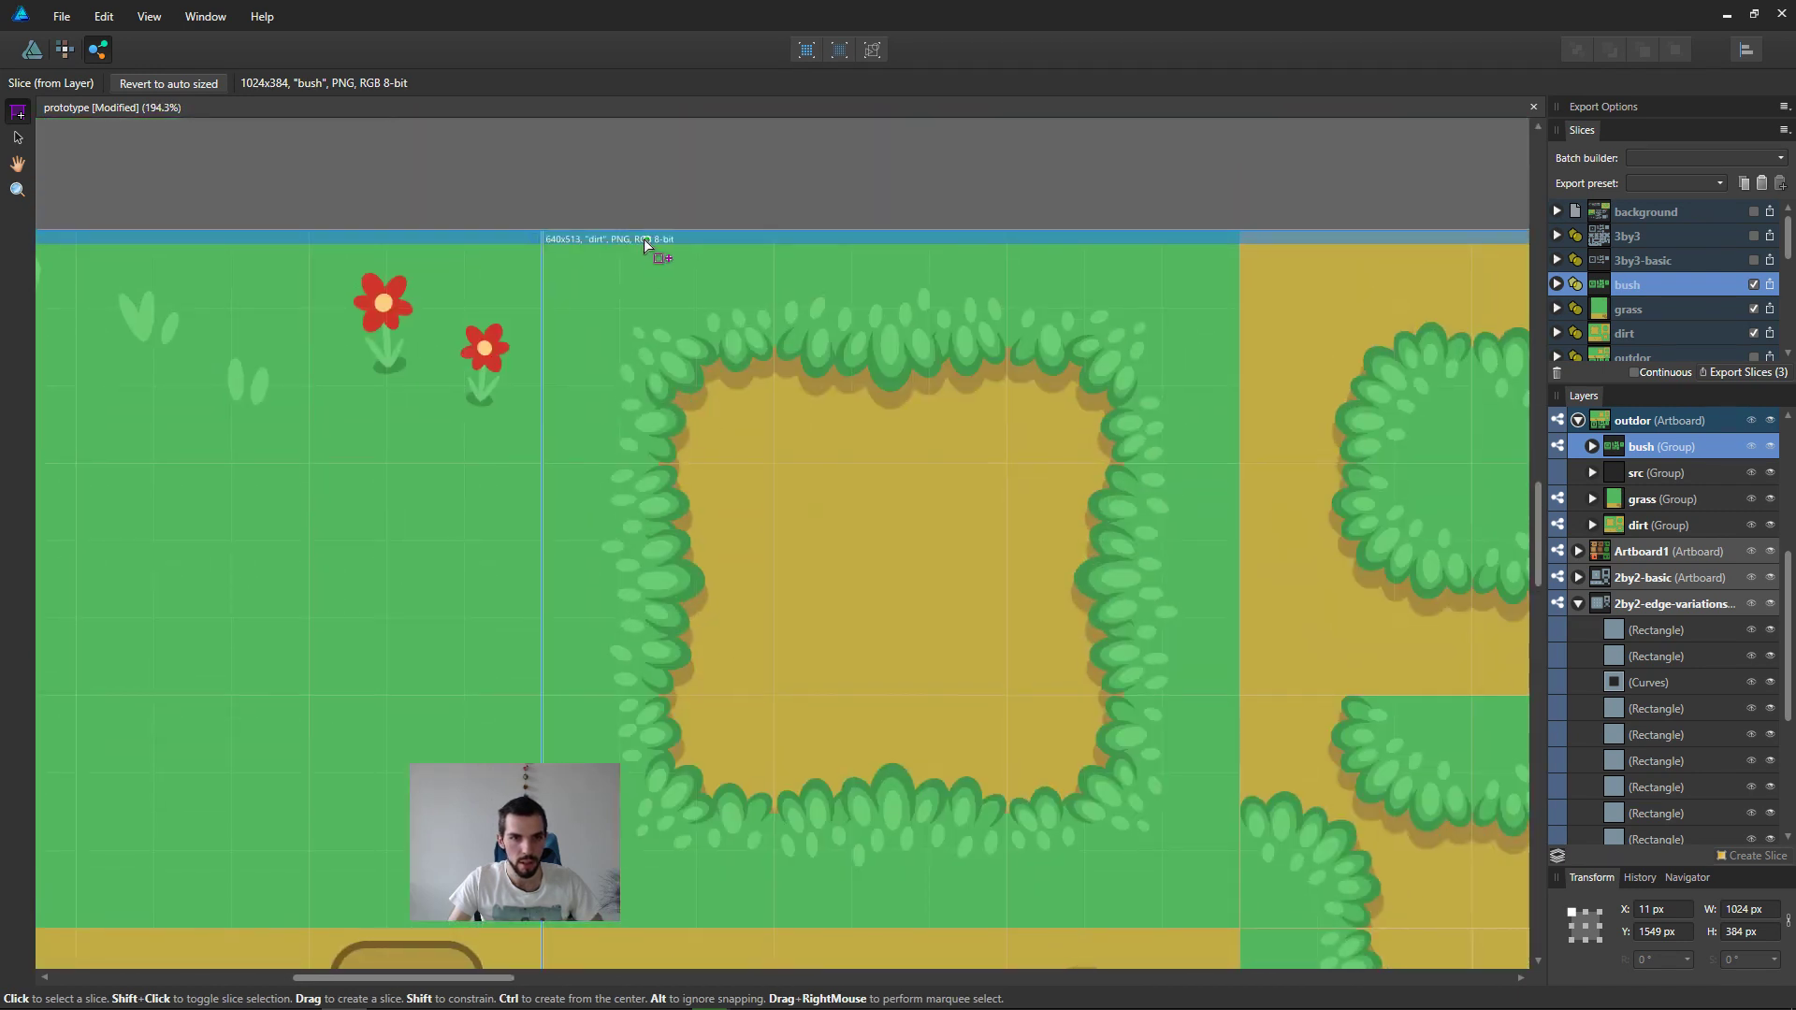
{"action": "left_click", "coordinate": [646, 246]}
{"action": "scroll", "coordinate": [1048, 580], "scroll_direction": "down", "scroll_amount": 1, "text": "ctrl"}
{"action": "scroll", "coordinate": [1030, 642], "scroll_direction": "up", "scroll_amount": 4, "text": "ctrl"}
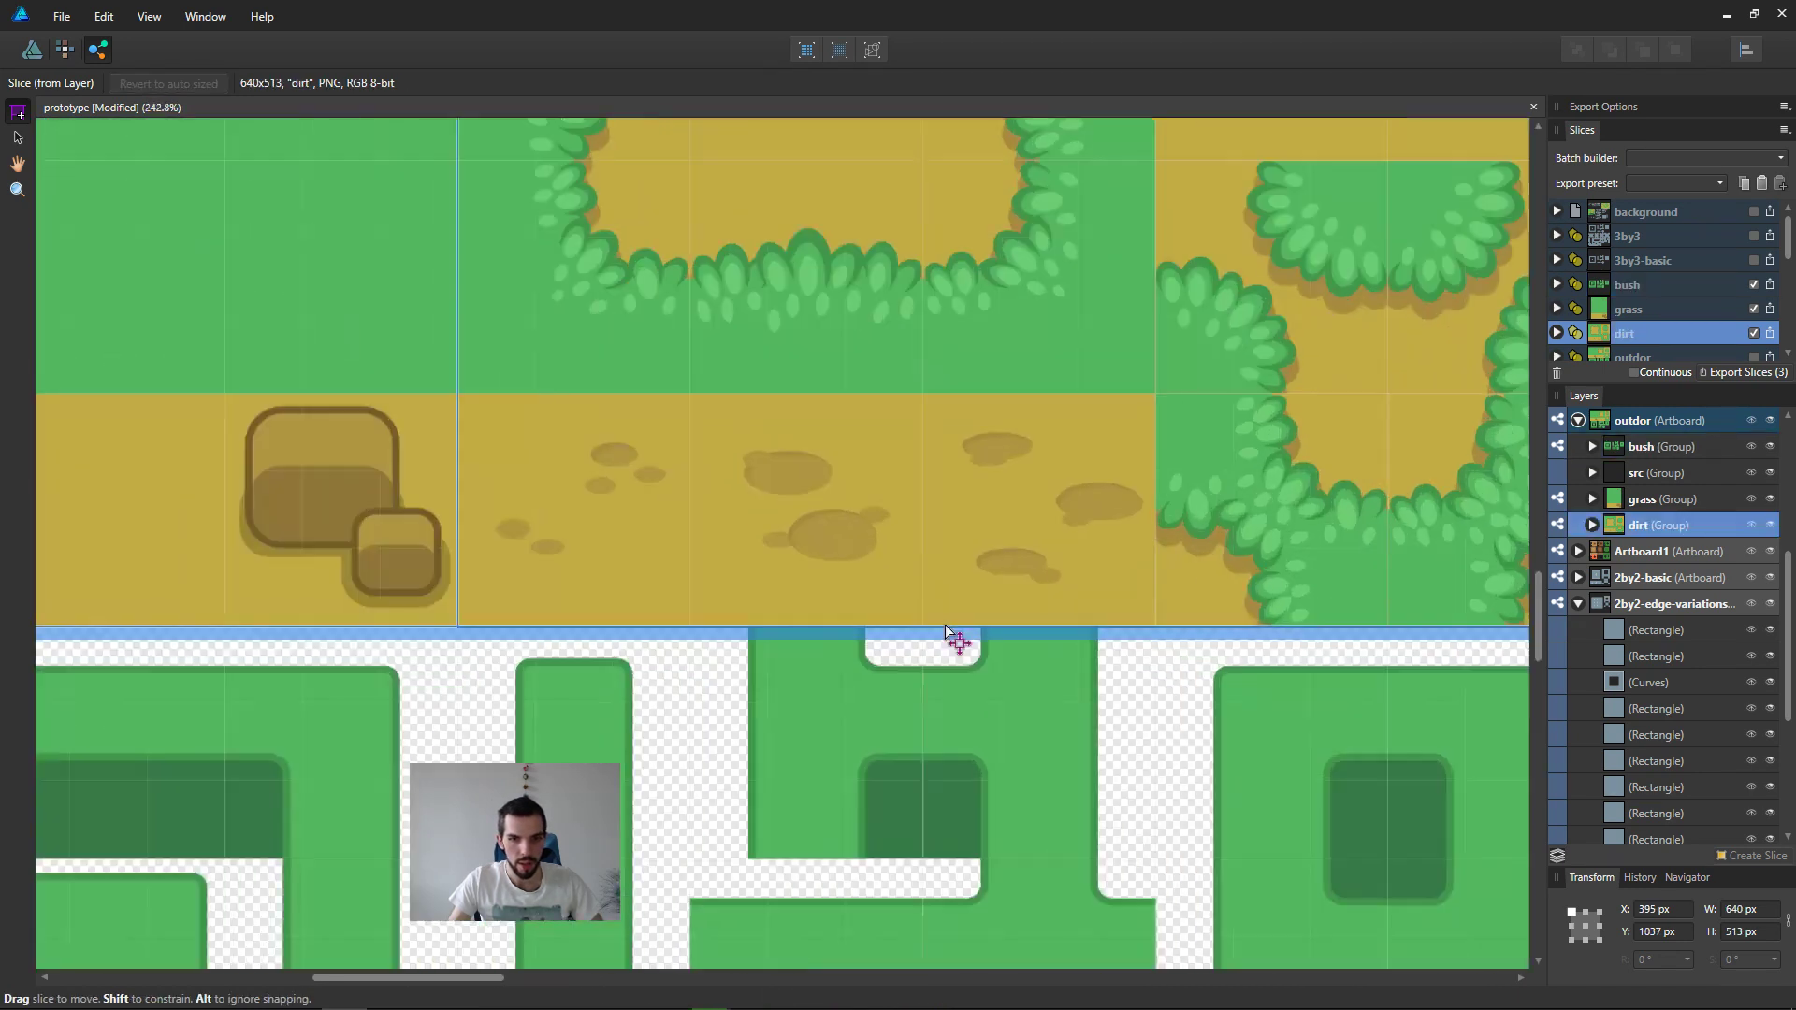
{"action": "left_click_drag", "start_coordinate": [907, 607], "coordinate": [909, 604]}
Step: Check the edges of the grass slice against the tile grid and the neighbouring dirt and bush slices
{"action": "scroll", "coordinate": [585, 585], "scroll_direction": "down", "scroll_amount": 3, "text": "ctrl"}
{"action": "middle_click_drag", "start_coordinate": [589, 564], "coordinate": [1316, 726]}
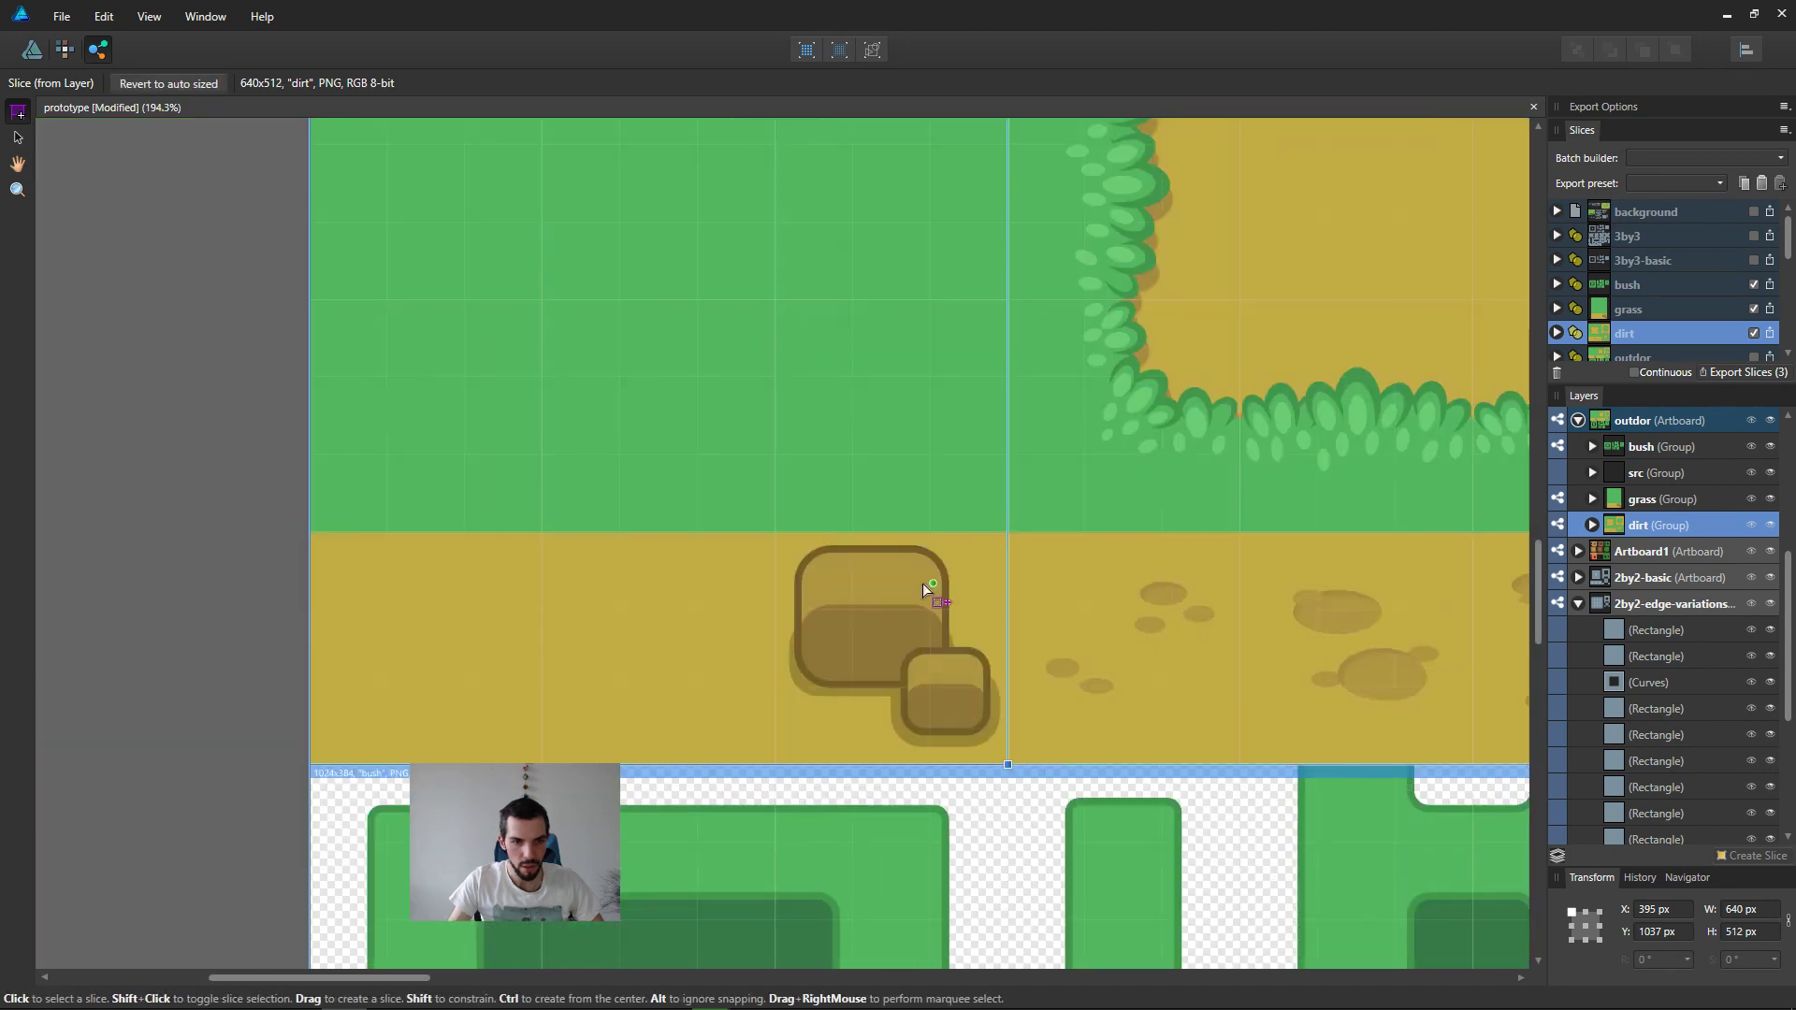
{"action": "scroll", "coordinate": [917, 480], "scroll_direction": "down", "scroll_amount": 2, "text": "ctrl"}
{"action": "middle_click_drag", "start_coordinate": [960, 418], "coordinate": [977, 720]}
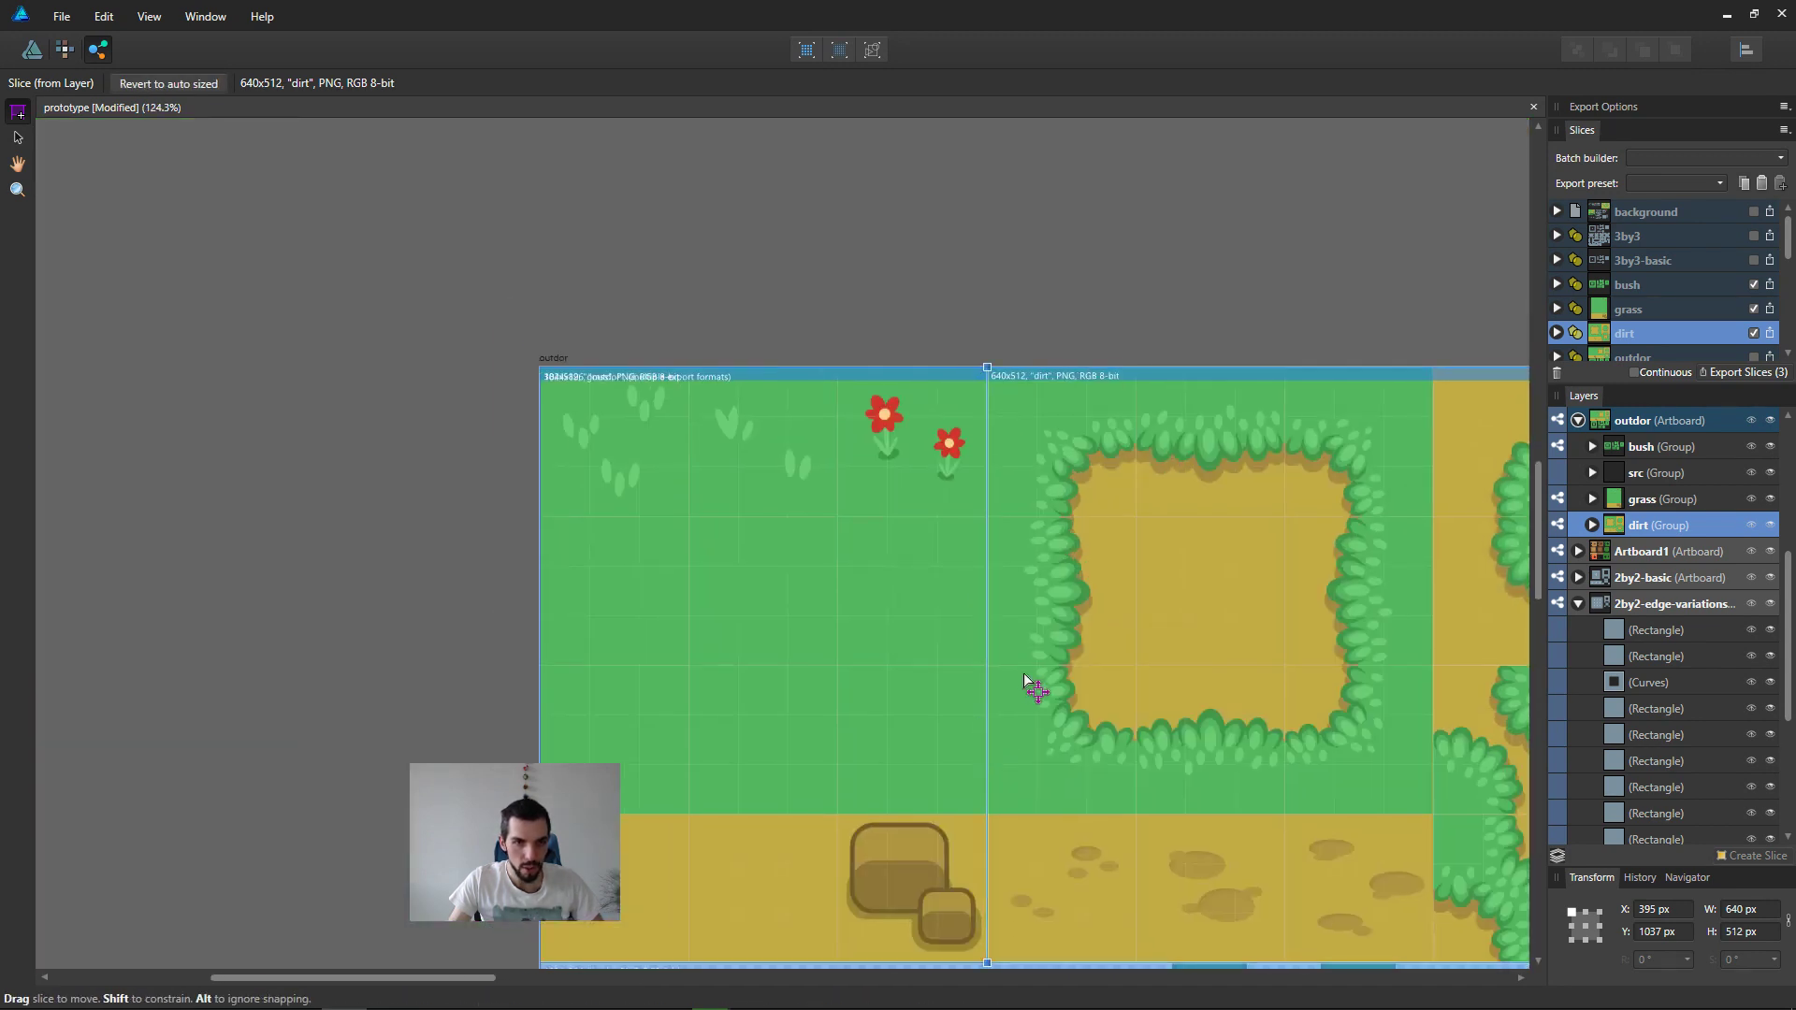
{"action": "scroll", "coordinate": [782, 554], "scroll_direction": "up", "scroll_amount": 2, "text": "ctrl"}
{"action": "left_click", "coordinate": [890, 283]}
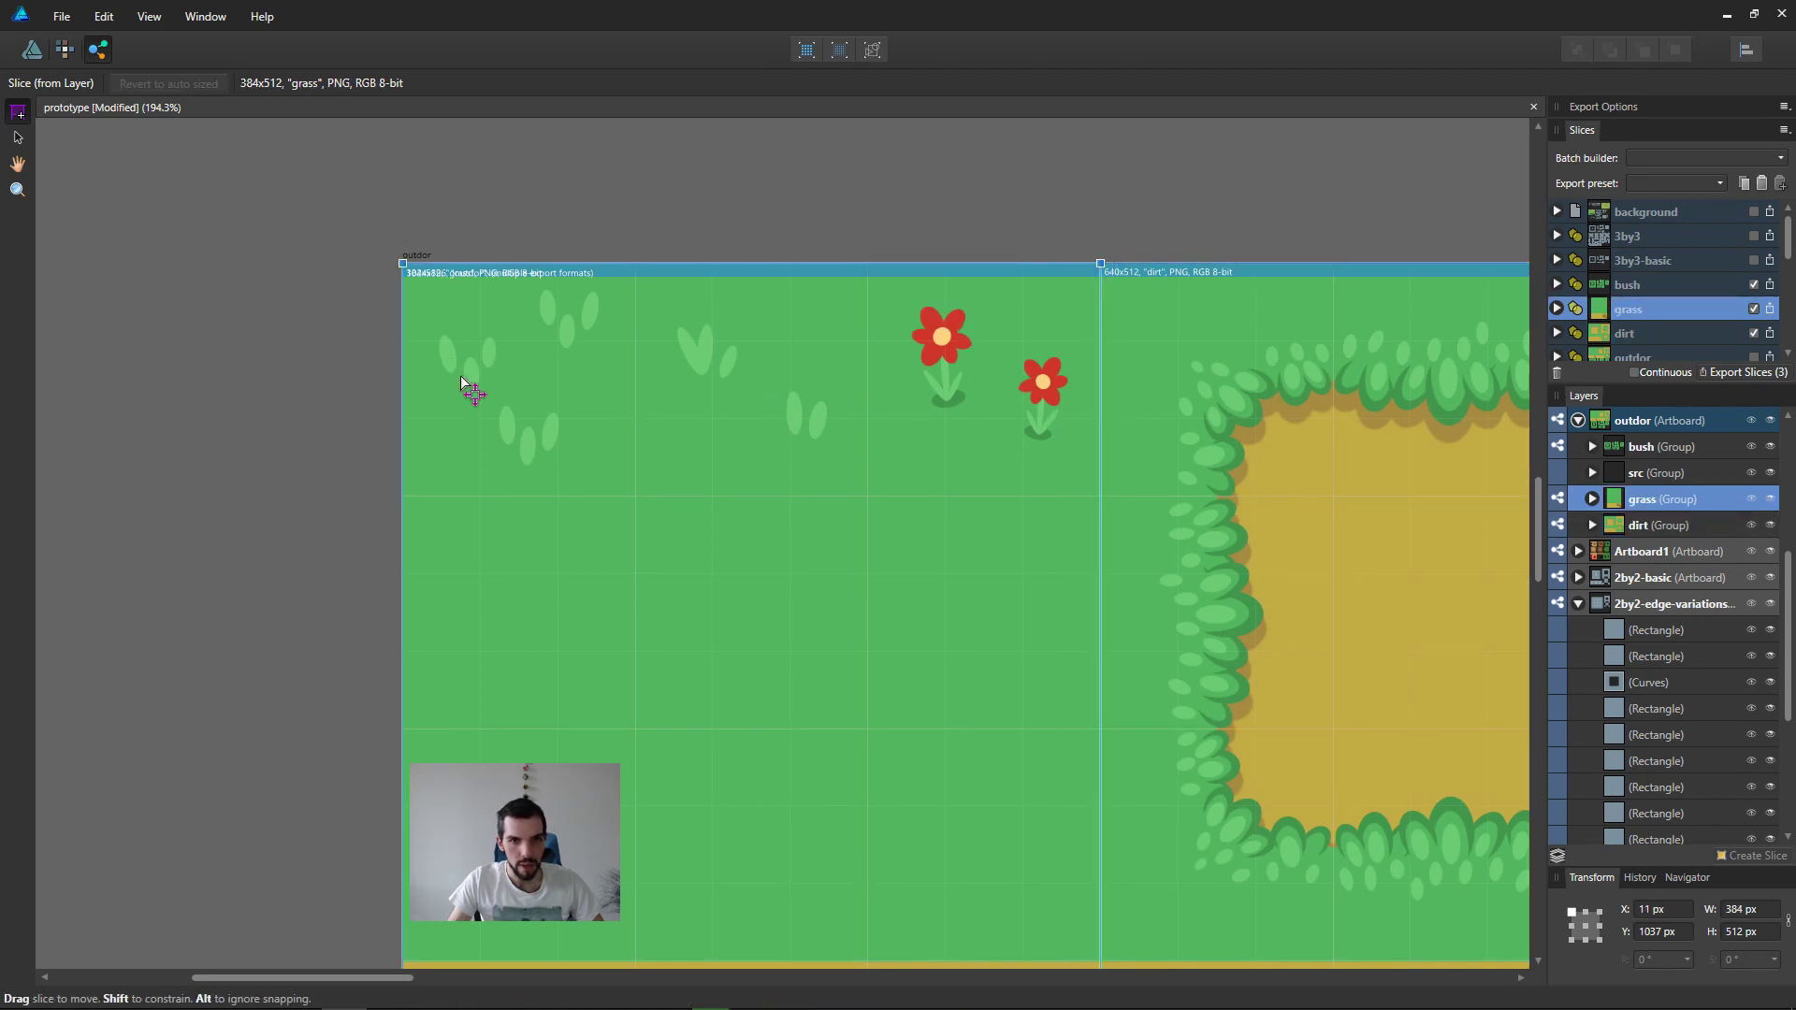
{"action": "middle_click_drag", "start_coordinate": [1321, 597], "coordinate": [1185, 542]}
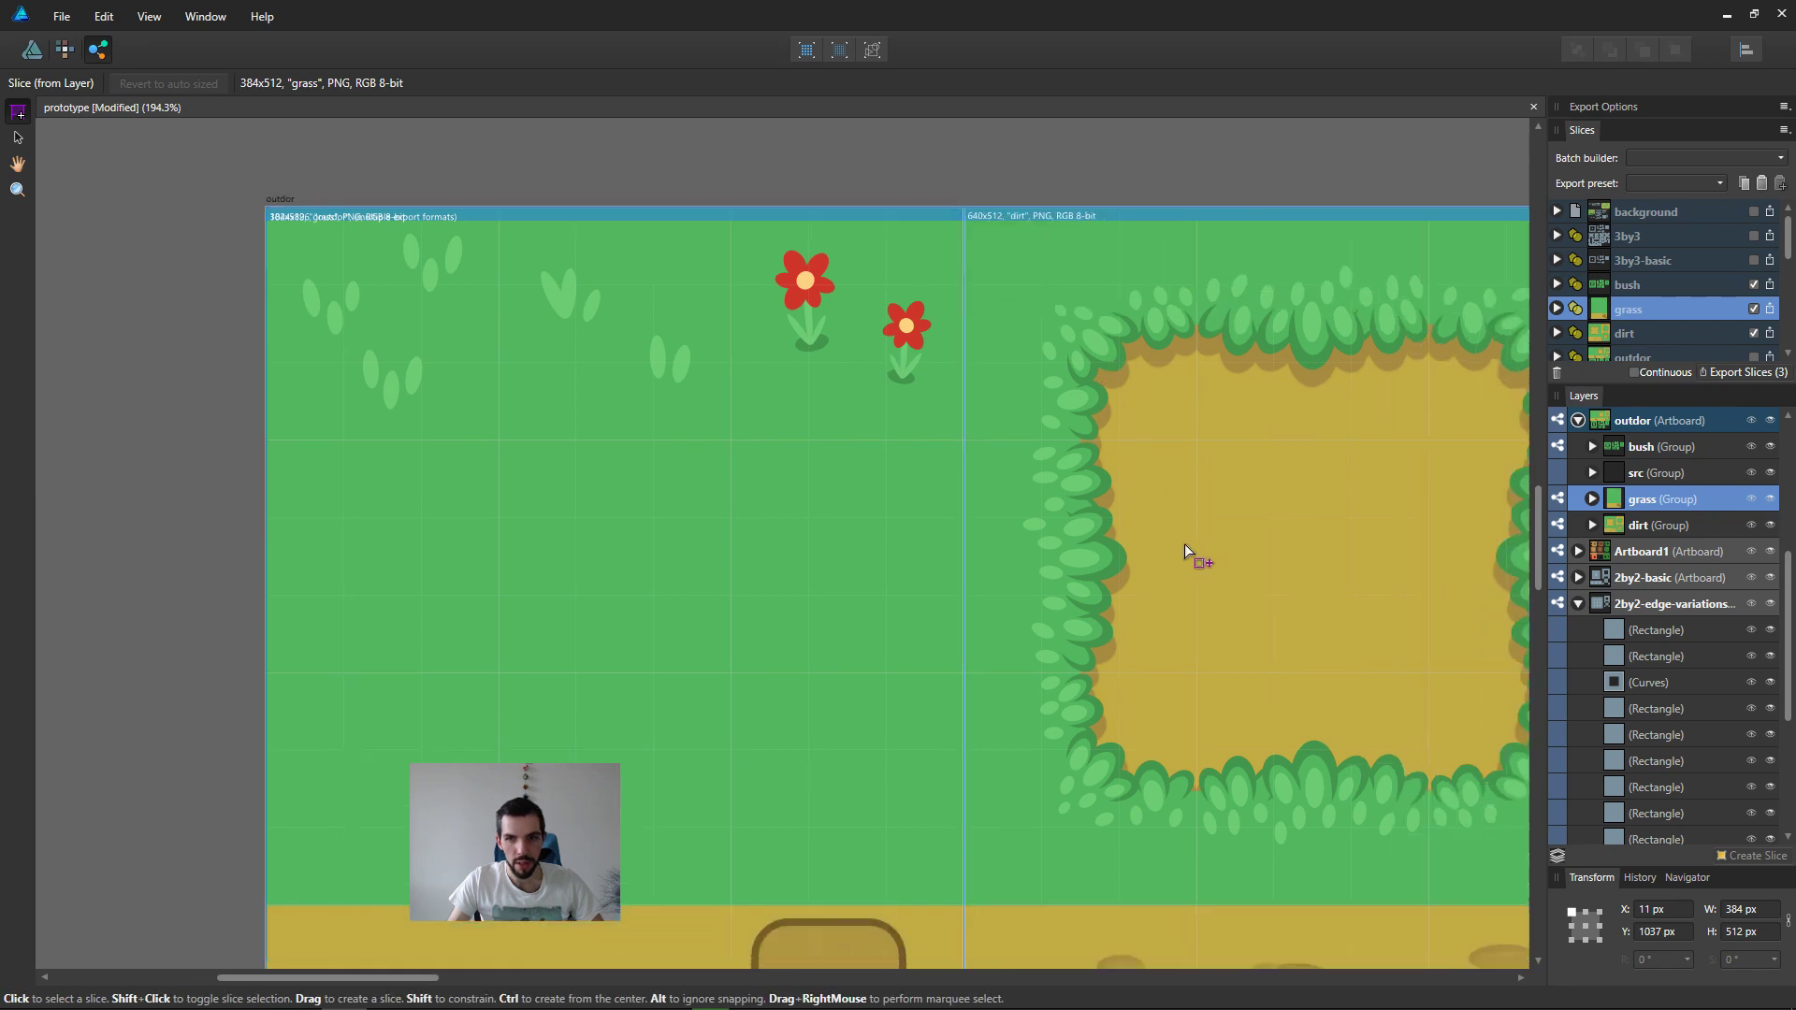
{"action": "scroll", "coordinate": [1143, 624], "scroll_direction": "down", "scroll_amount": 2}
{"action": "middle_click_drag", "start_coordinate": [995, 855], "coordinate": [948, 424]}
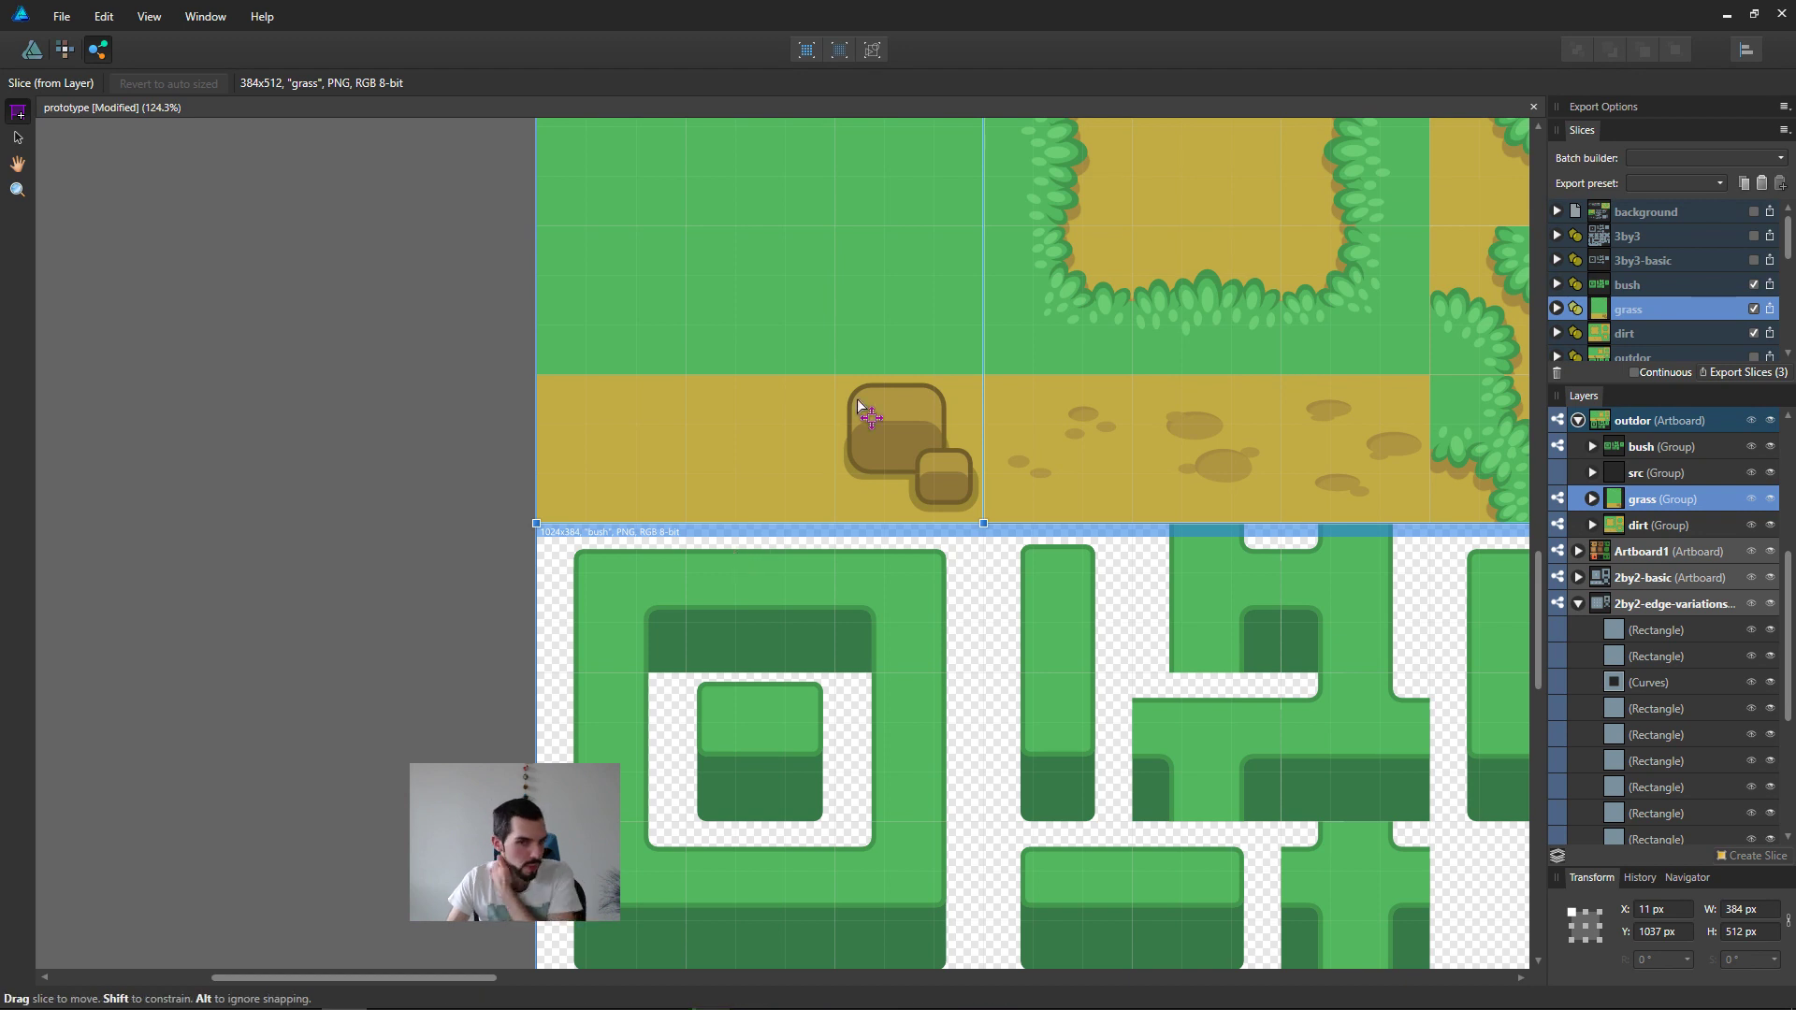
{"action": "middle_click_drag", "start_coordinate": [864, 404], "coordinate": [767, 530]}
{"action": "scroll", "coordinate": [765, 530], "scroll_direction": "down", "scroll_amount": 3}
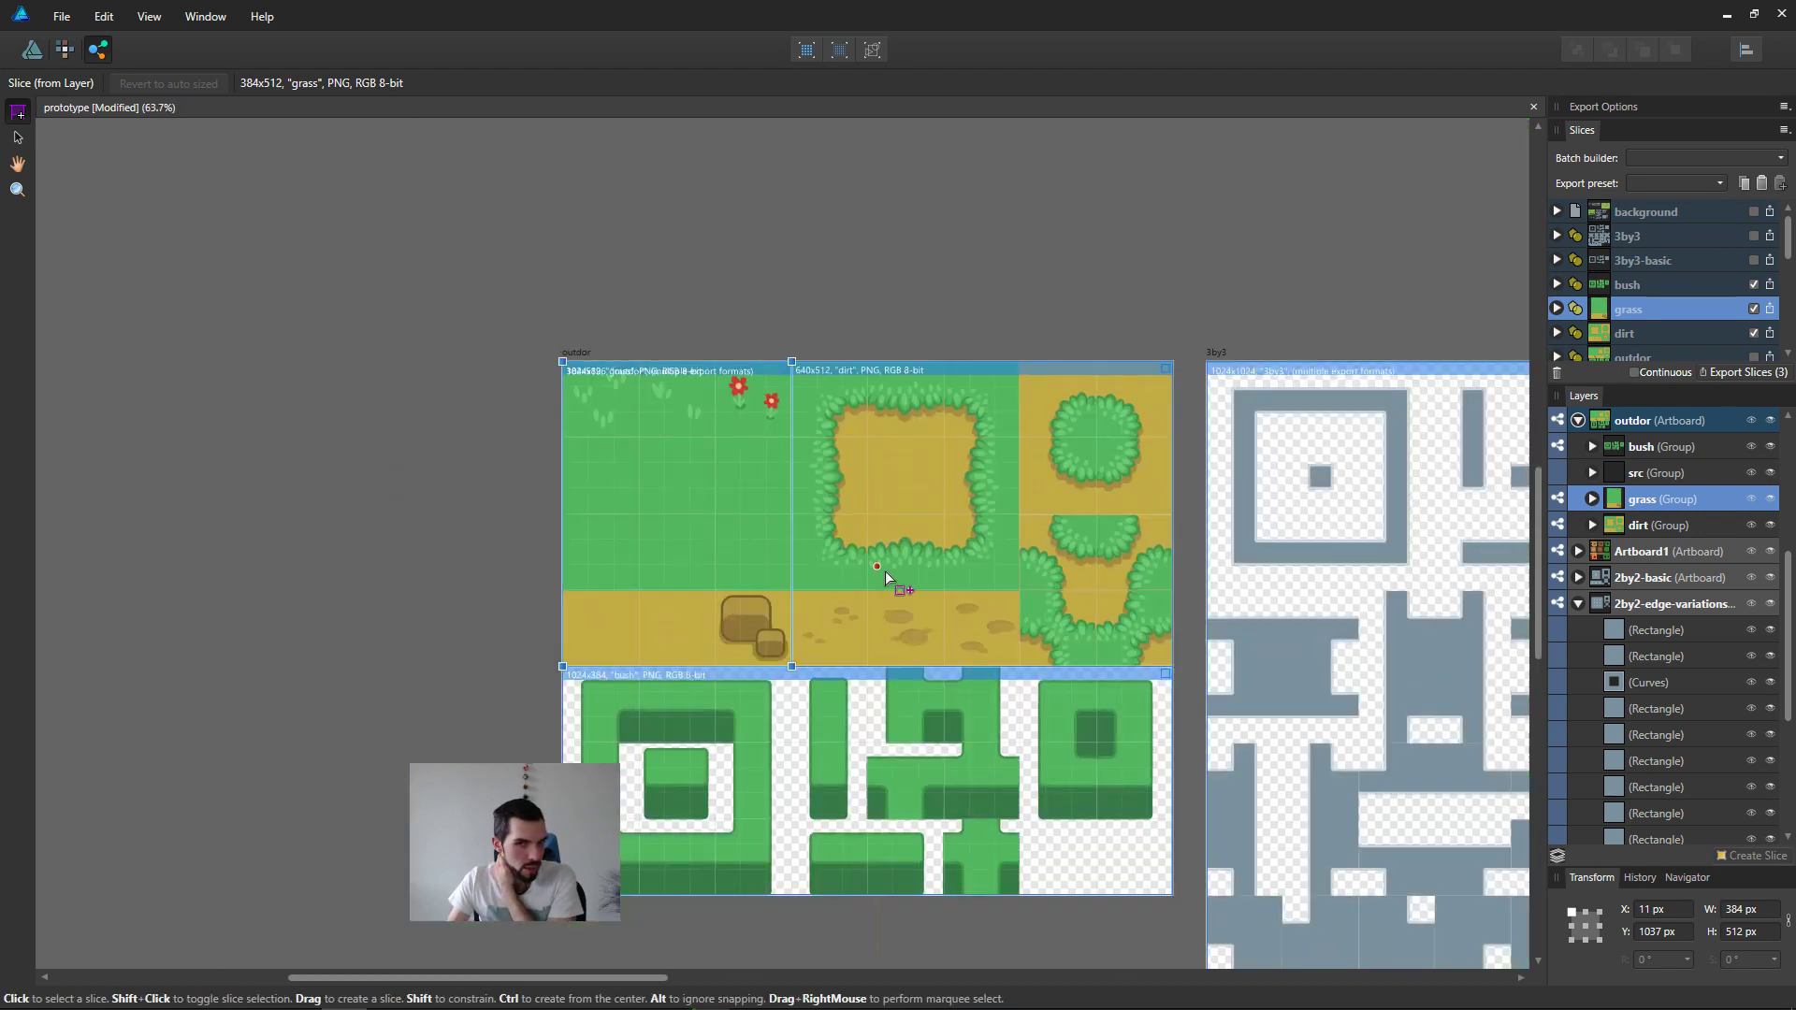
{"action": "scroll", "coordinate": [883, 567], "scroll_direction": "up", "scroll_amount": 5}
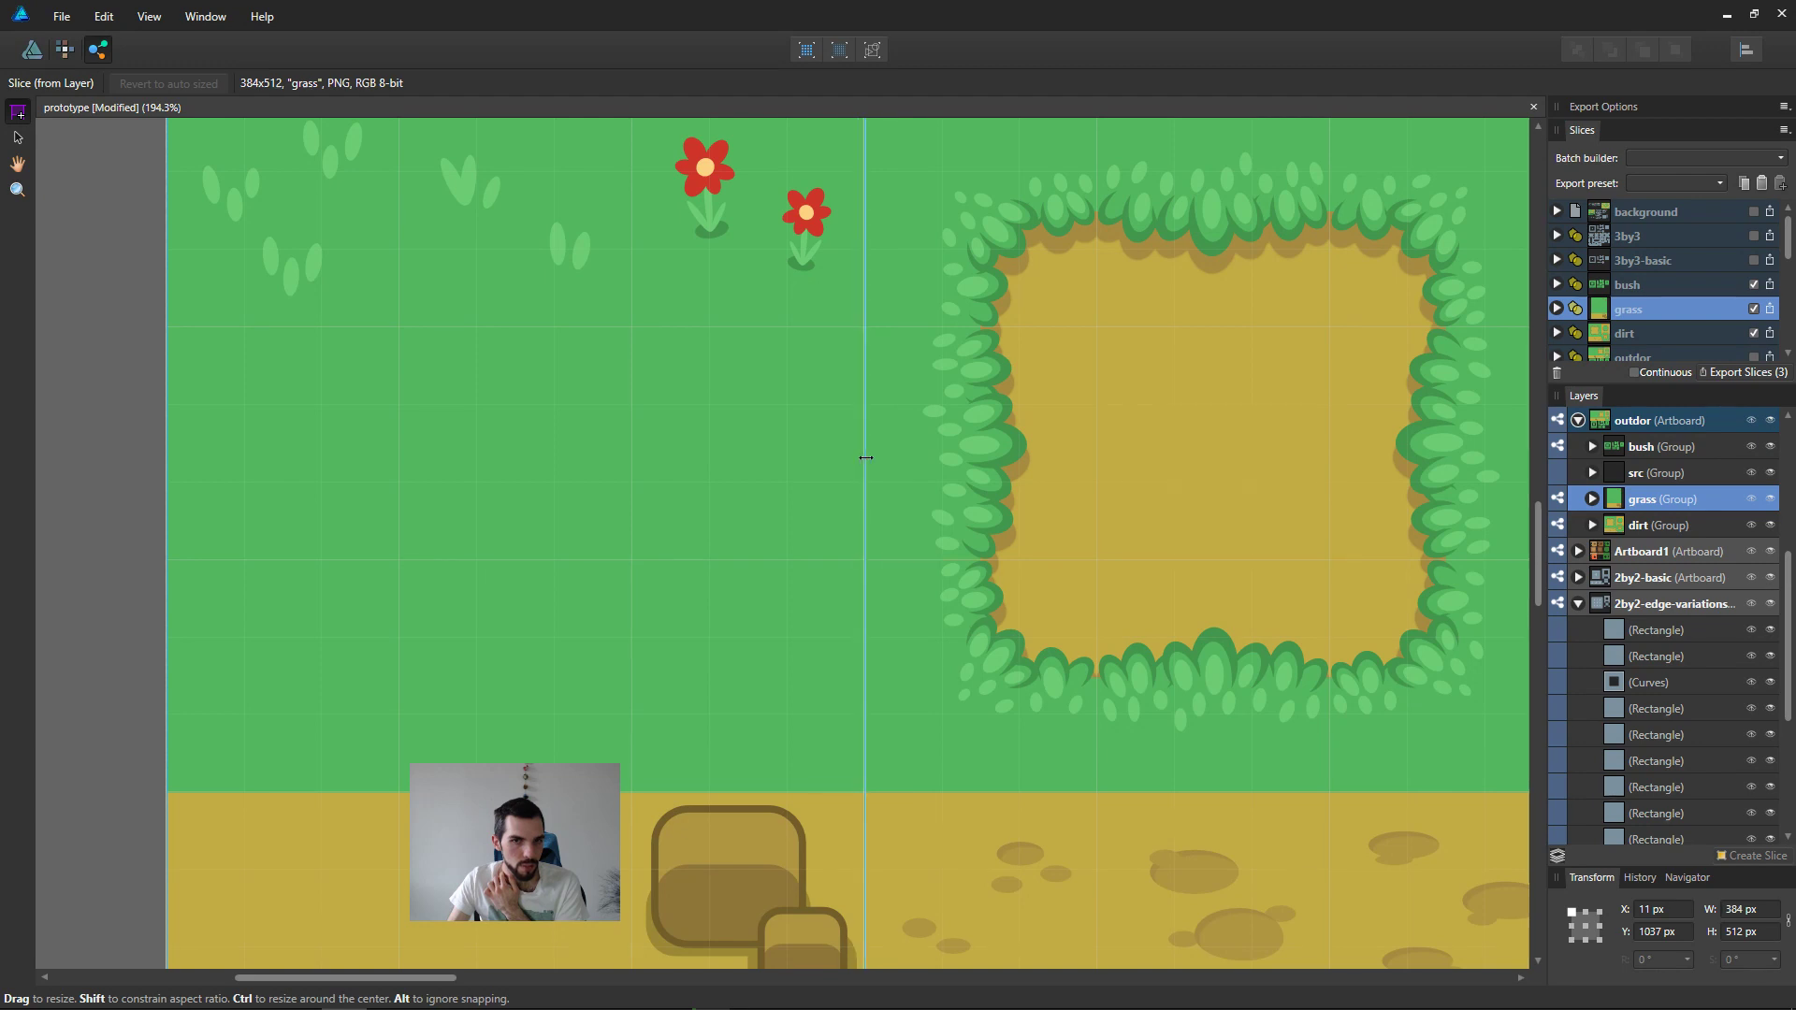
{"action": "scroll", "coordinate": [921, 436], "scroll_direction": "down", "scroll_amount": 3}
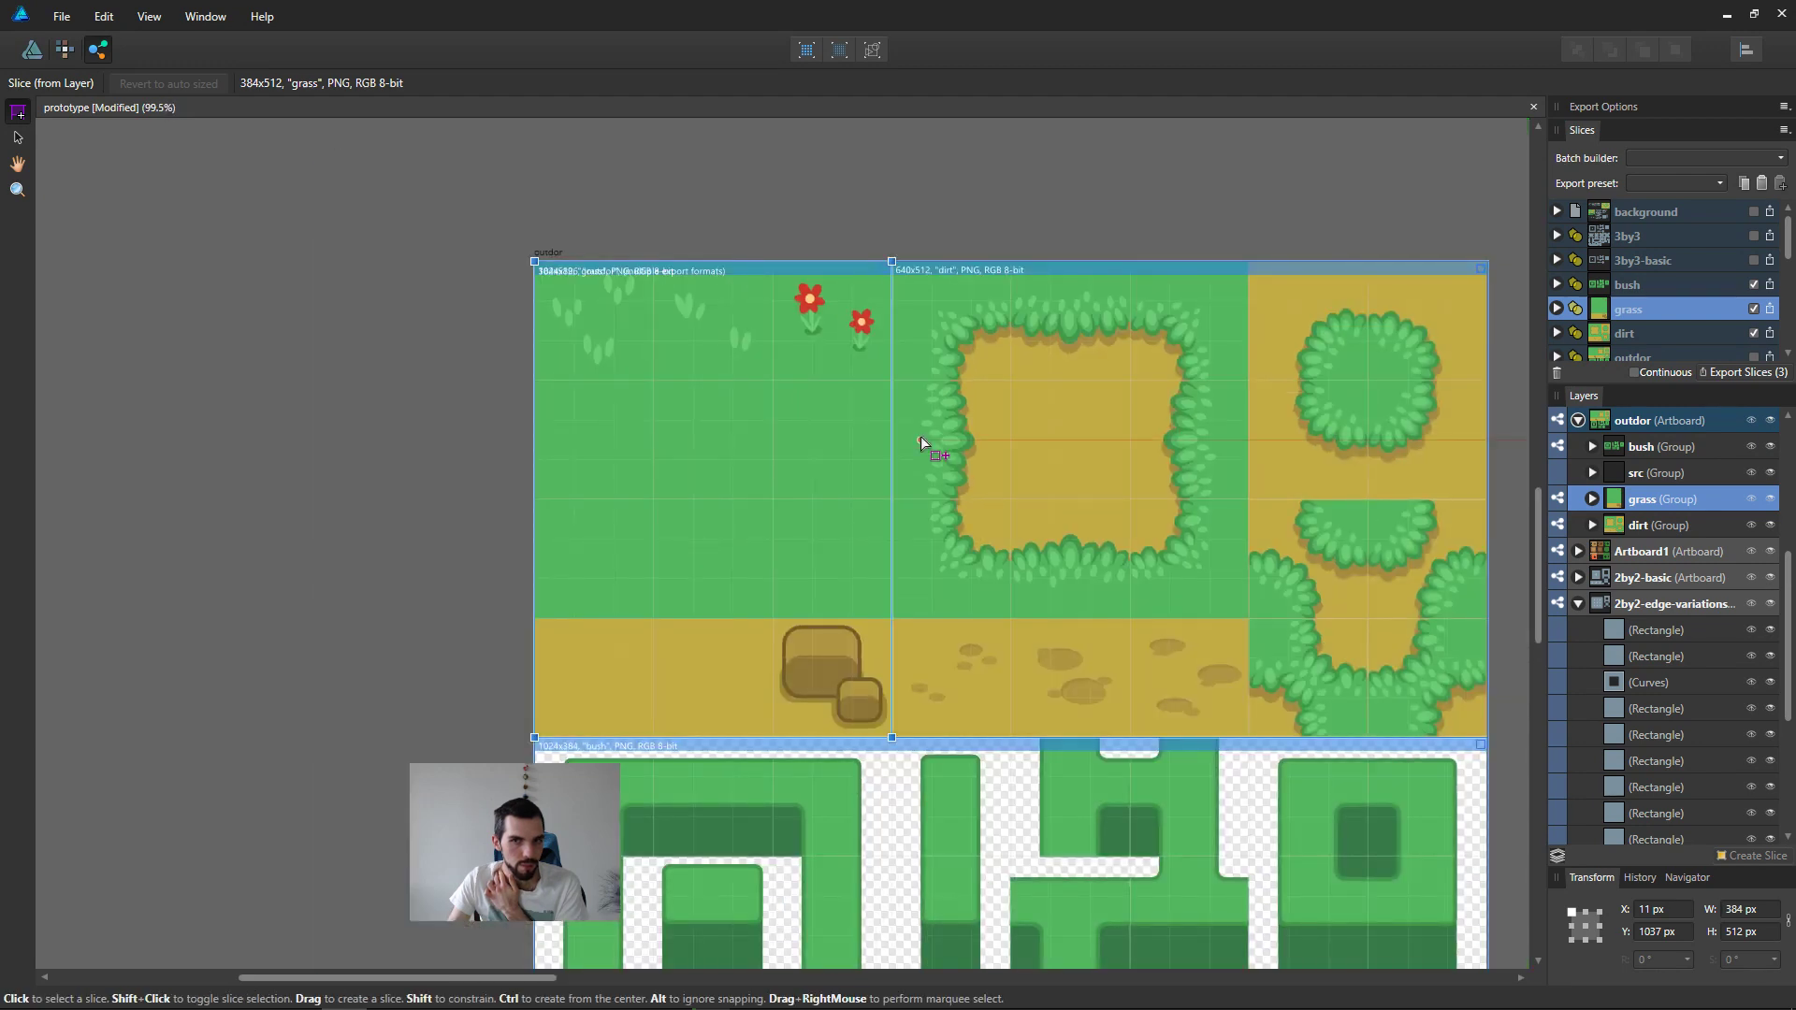
Step: Export the checked bush, grass and dirt slices into the krita-demo folder
{"action": "left_click", "coordinate": [1639, 282]}
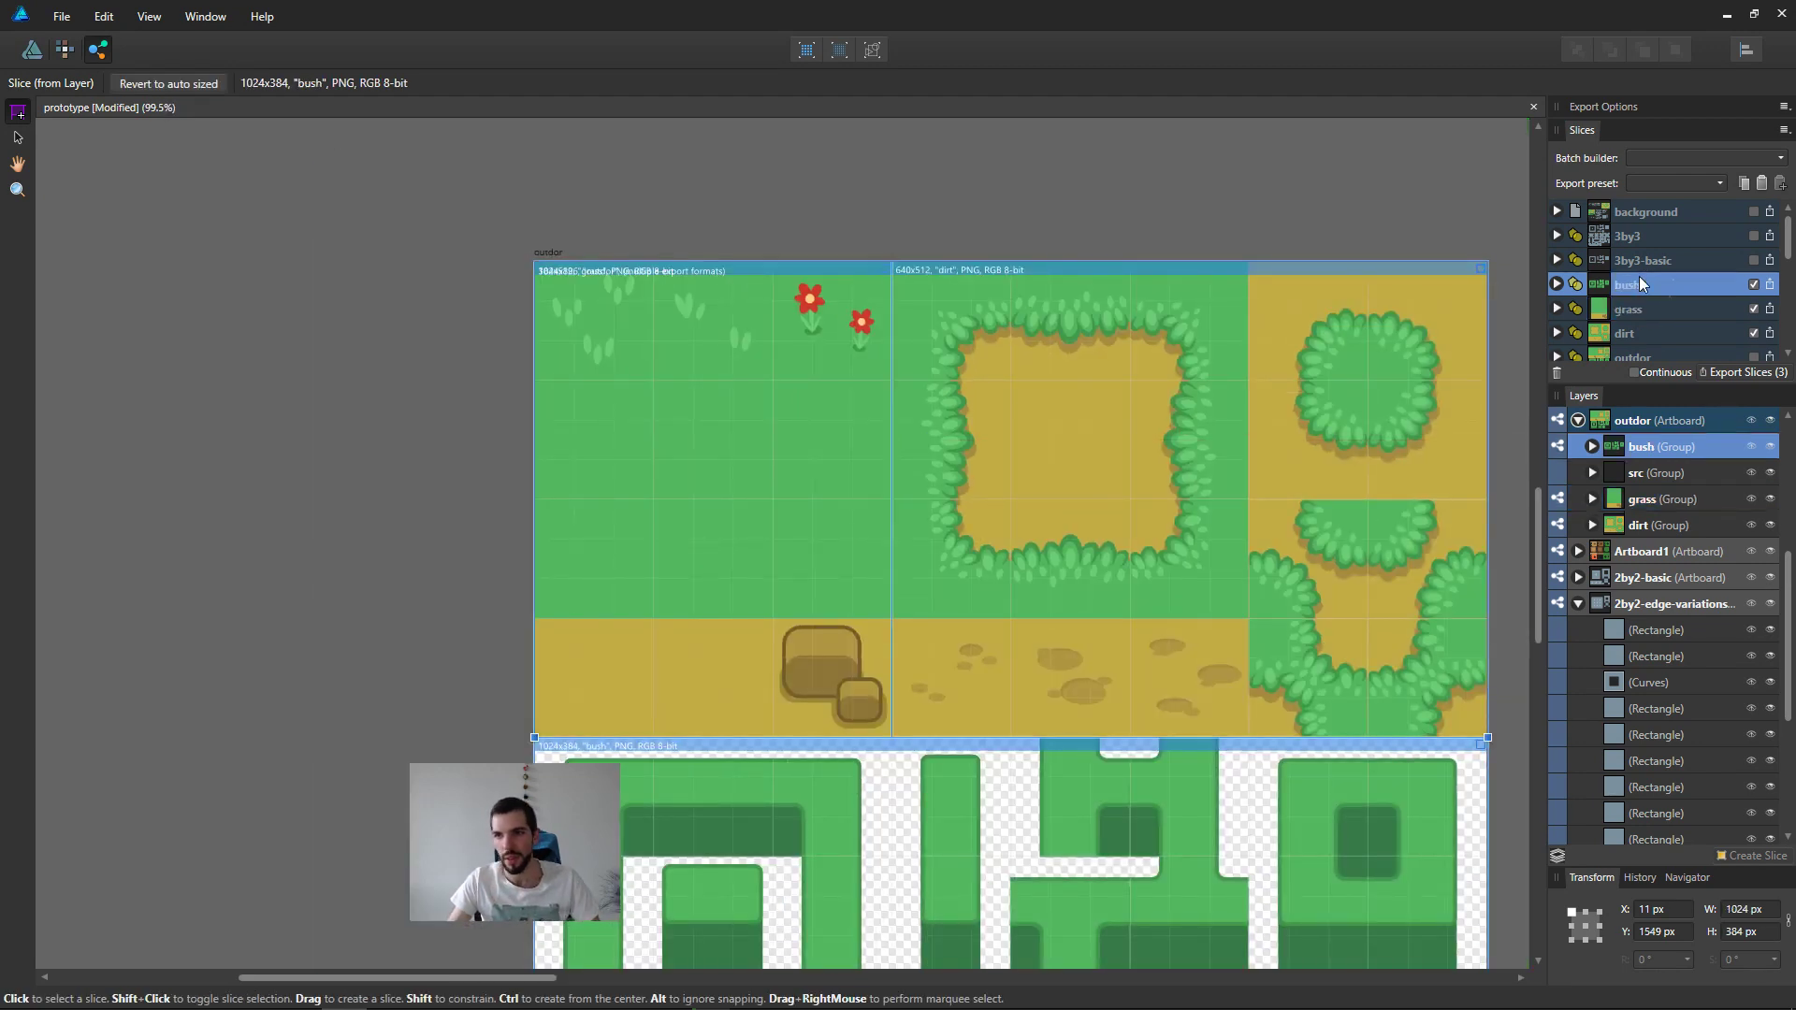
{"action": "left_click", "coordinate": [1643, 334], "text": "shift"}
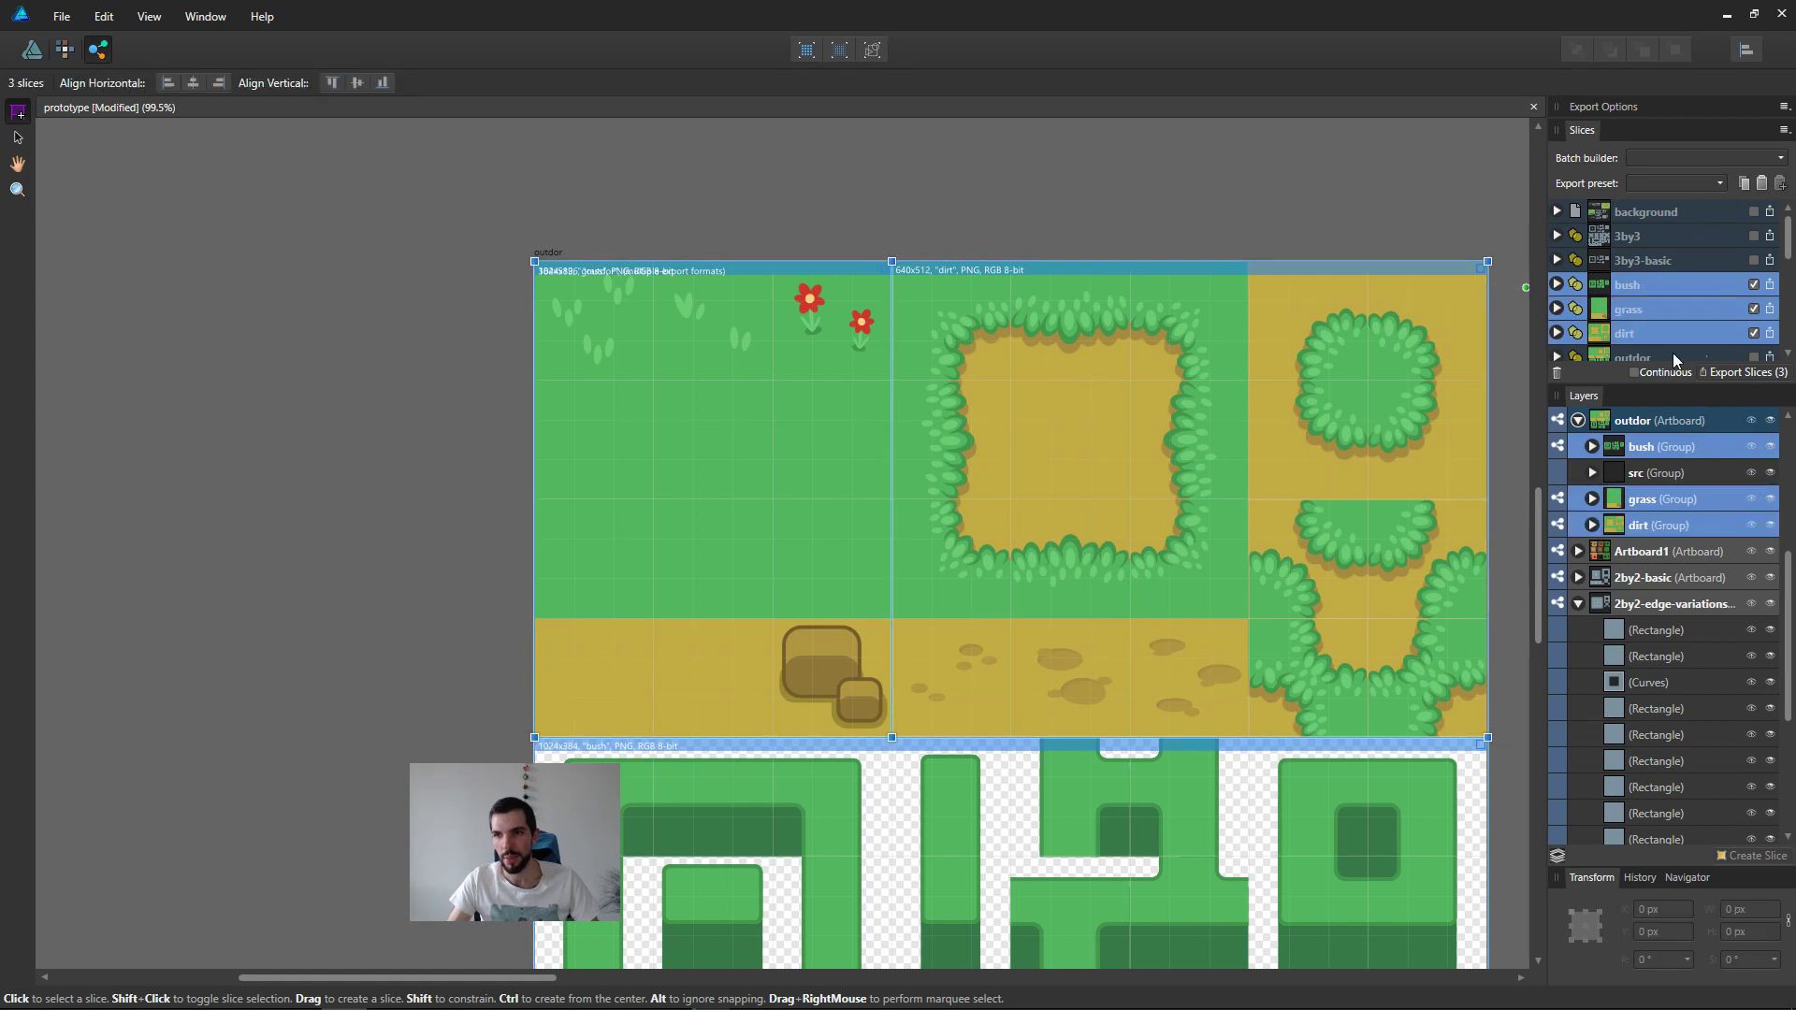
{"action": "left_click", "coordinate": [1768, 372]}
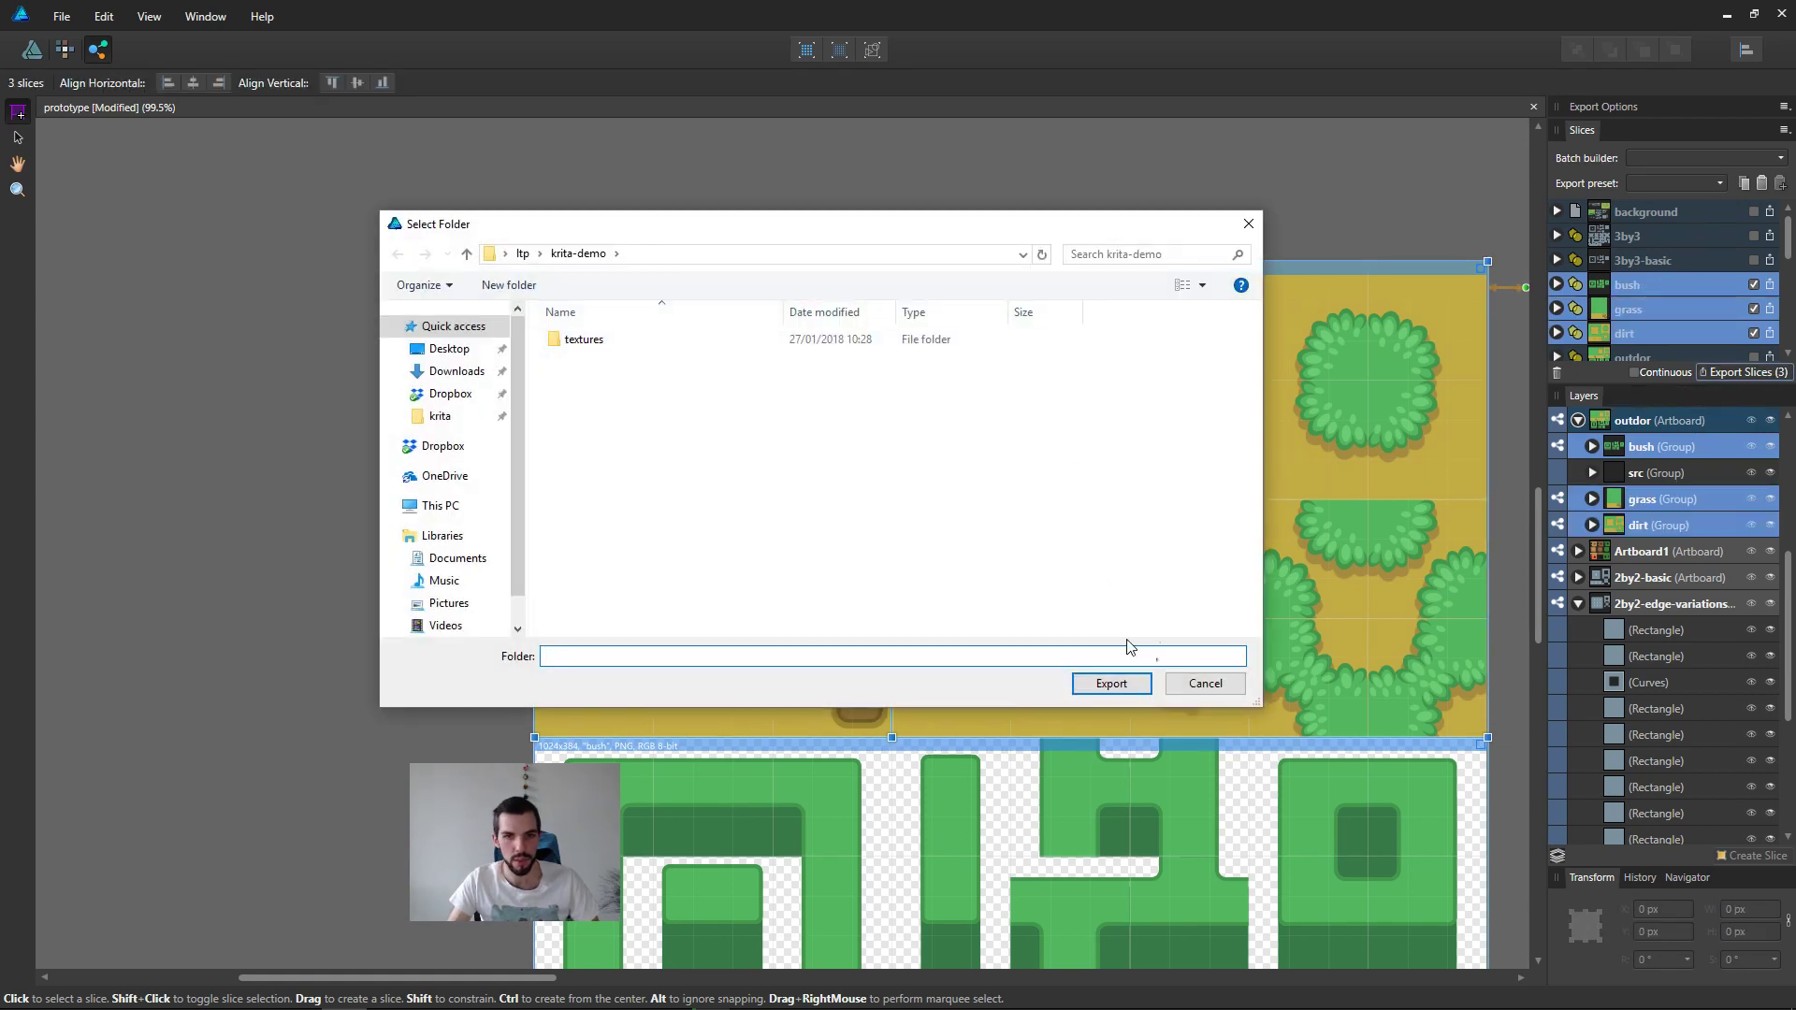
{"action": "left_click", "coordinate": [1103, 681]}
{"action": "key", "text": "Return"}
Step: Save the prototype document
{"action": "middle_click_drag", "start_coordinate": [986, 566], "coordinate": [937, 372]}
{"action": "scroll", "coordinate": [937, 373], "scroll_direction": "down", "scroll_amount": 3}
{"action": "middle_click_drag", "start_coordinate": [1175, 509], "coordinate": [1131, 537]}
{"action": "key", "text": "ctrl+s"}
Step: Switch to Krita and delete the duplicated dirt layer with the red paint from outdoor.kra
{"action": "key", "text": "alt+Tab"}
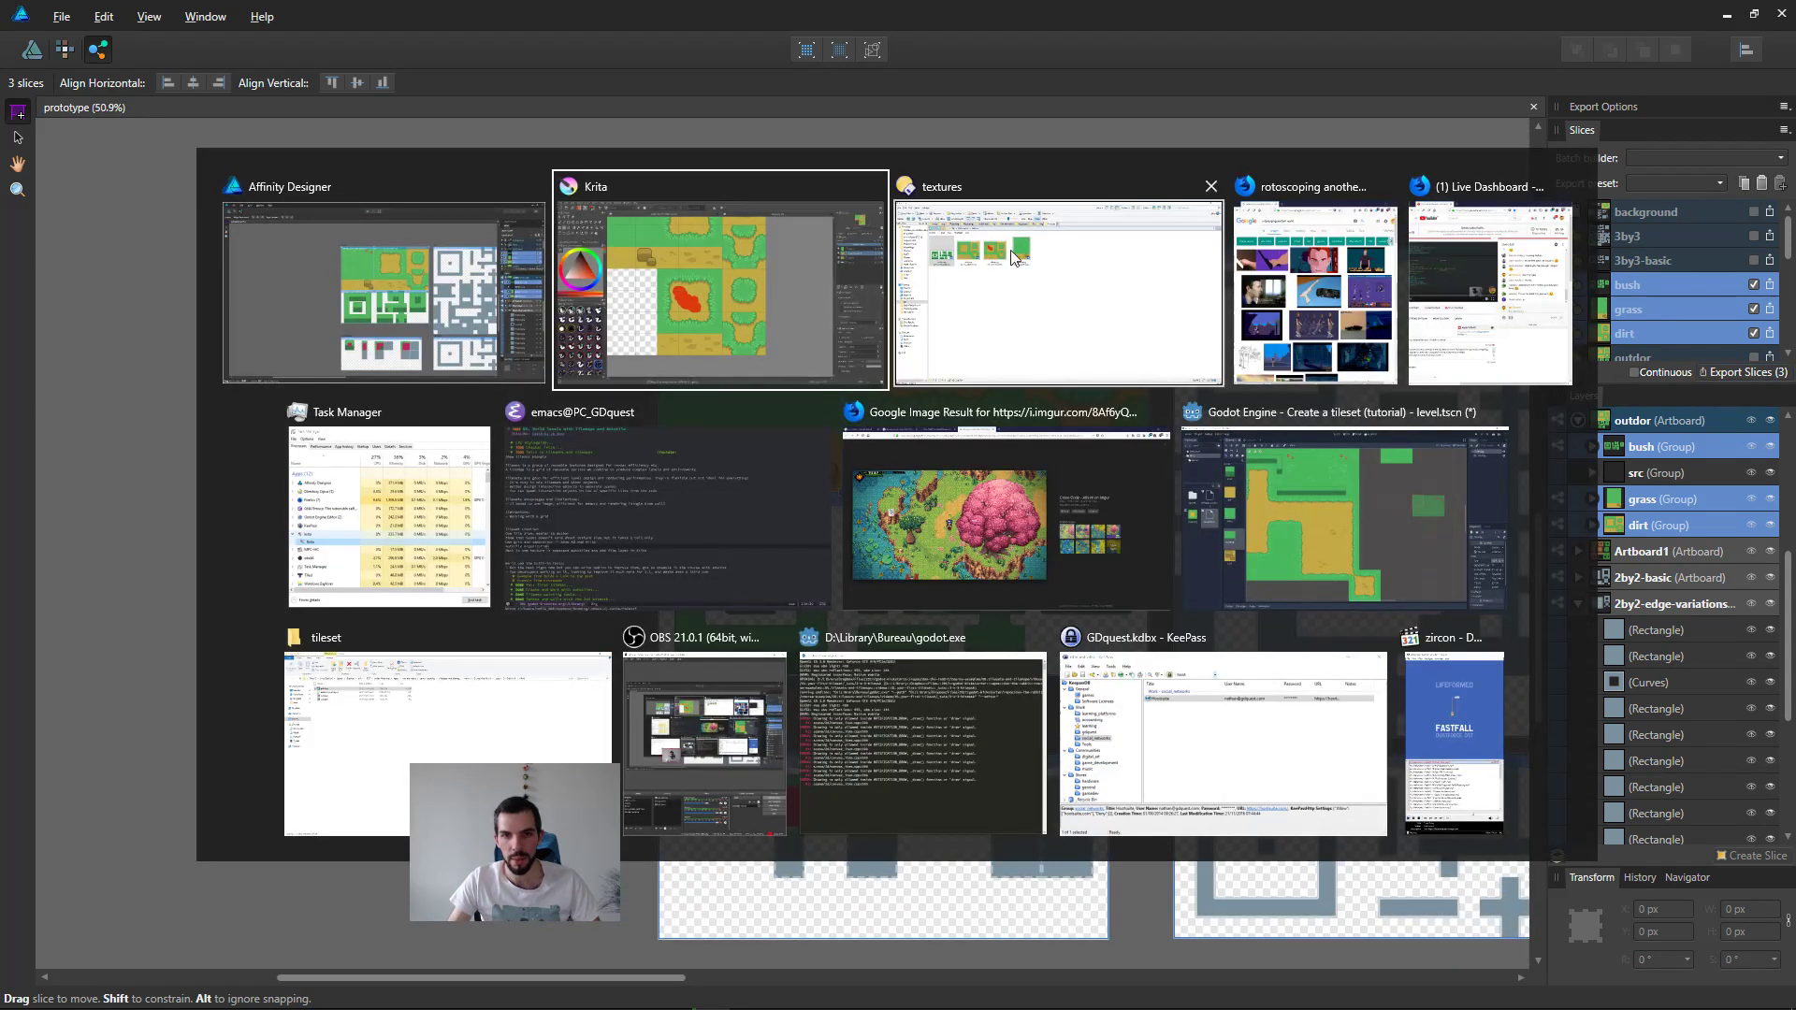
{"action": "scroll", "coordinate": [1001, 455], "scroll_direction": "down", "scroll_amount": 2}
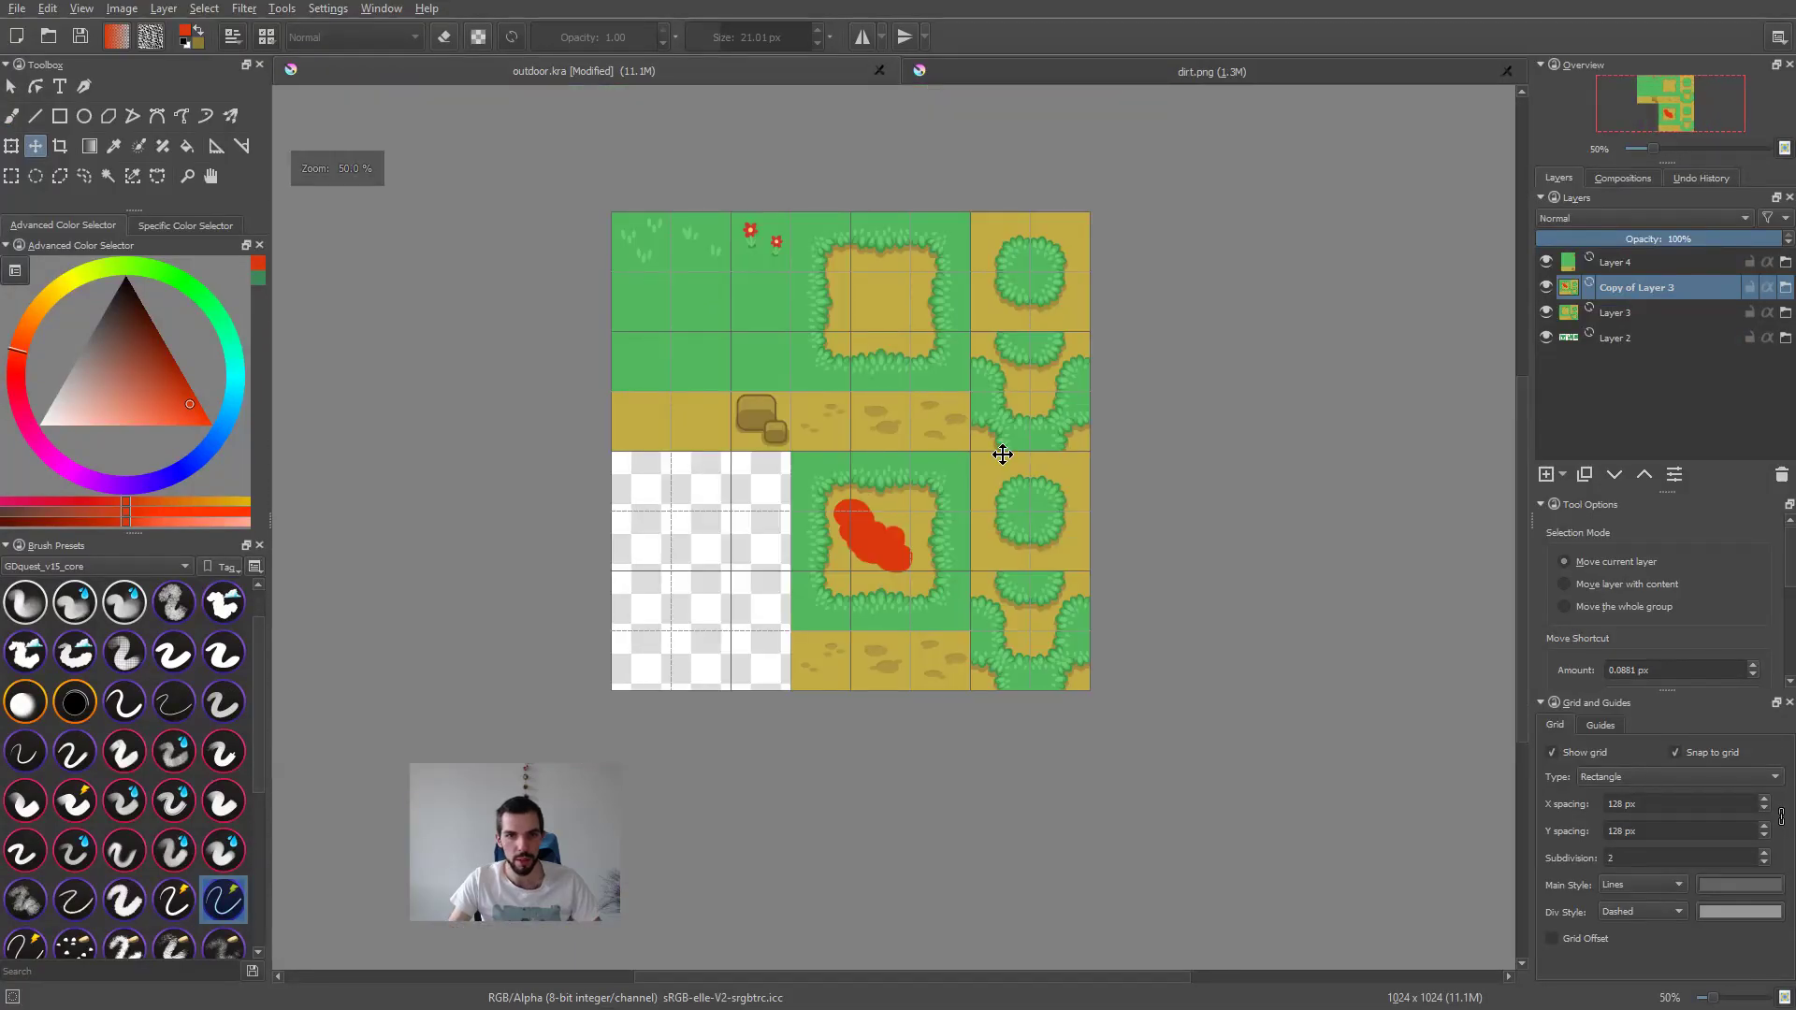
{"action": "scroll", "coordinate": [1003, 454], "scroll_direction": "up", "scroll_amount": 1}
{"action": "key", "text": "shift+Delete"}
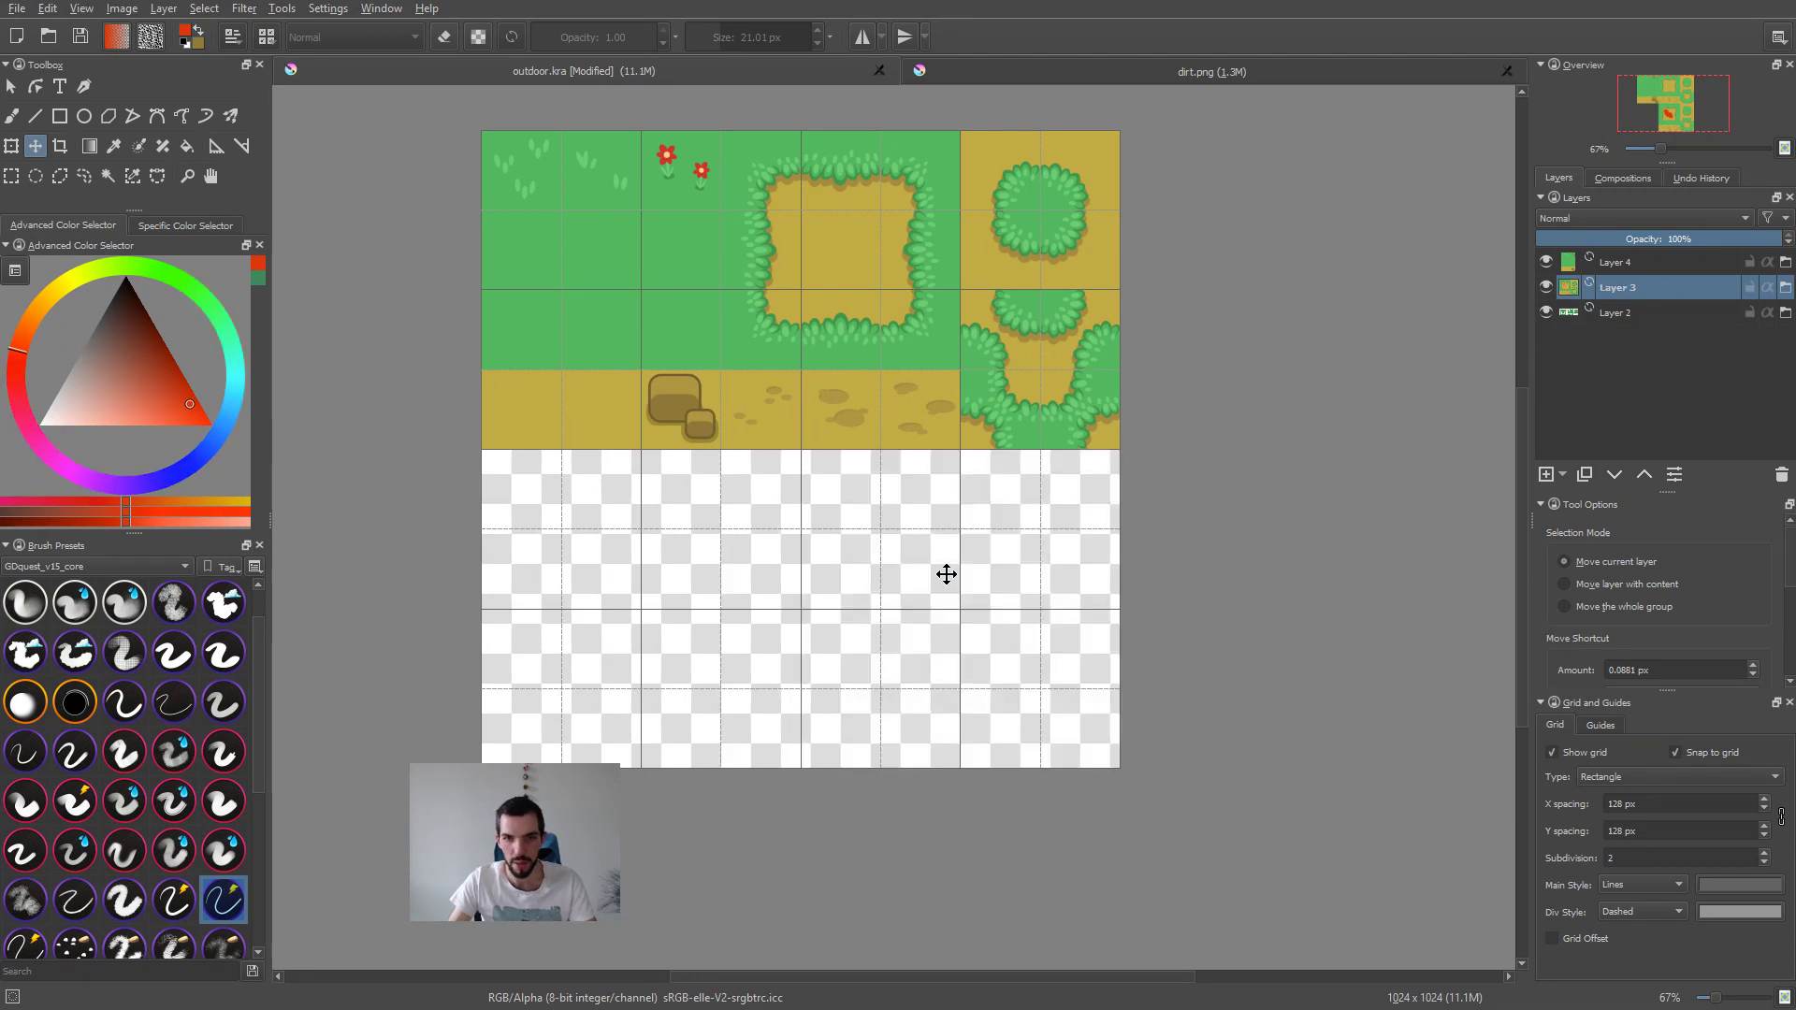
Step: Try moving the dirt layer (Layer 3) to the canvas's lower half, and return it to its place beside the grass tiles
{"action": "left_click_drag", "start_coordinate": [941, 286], "coordinate": [968, 572]}
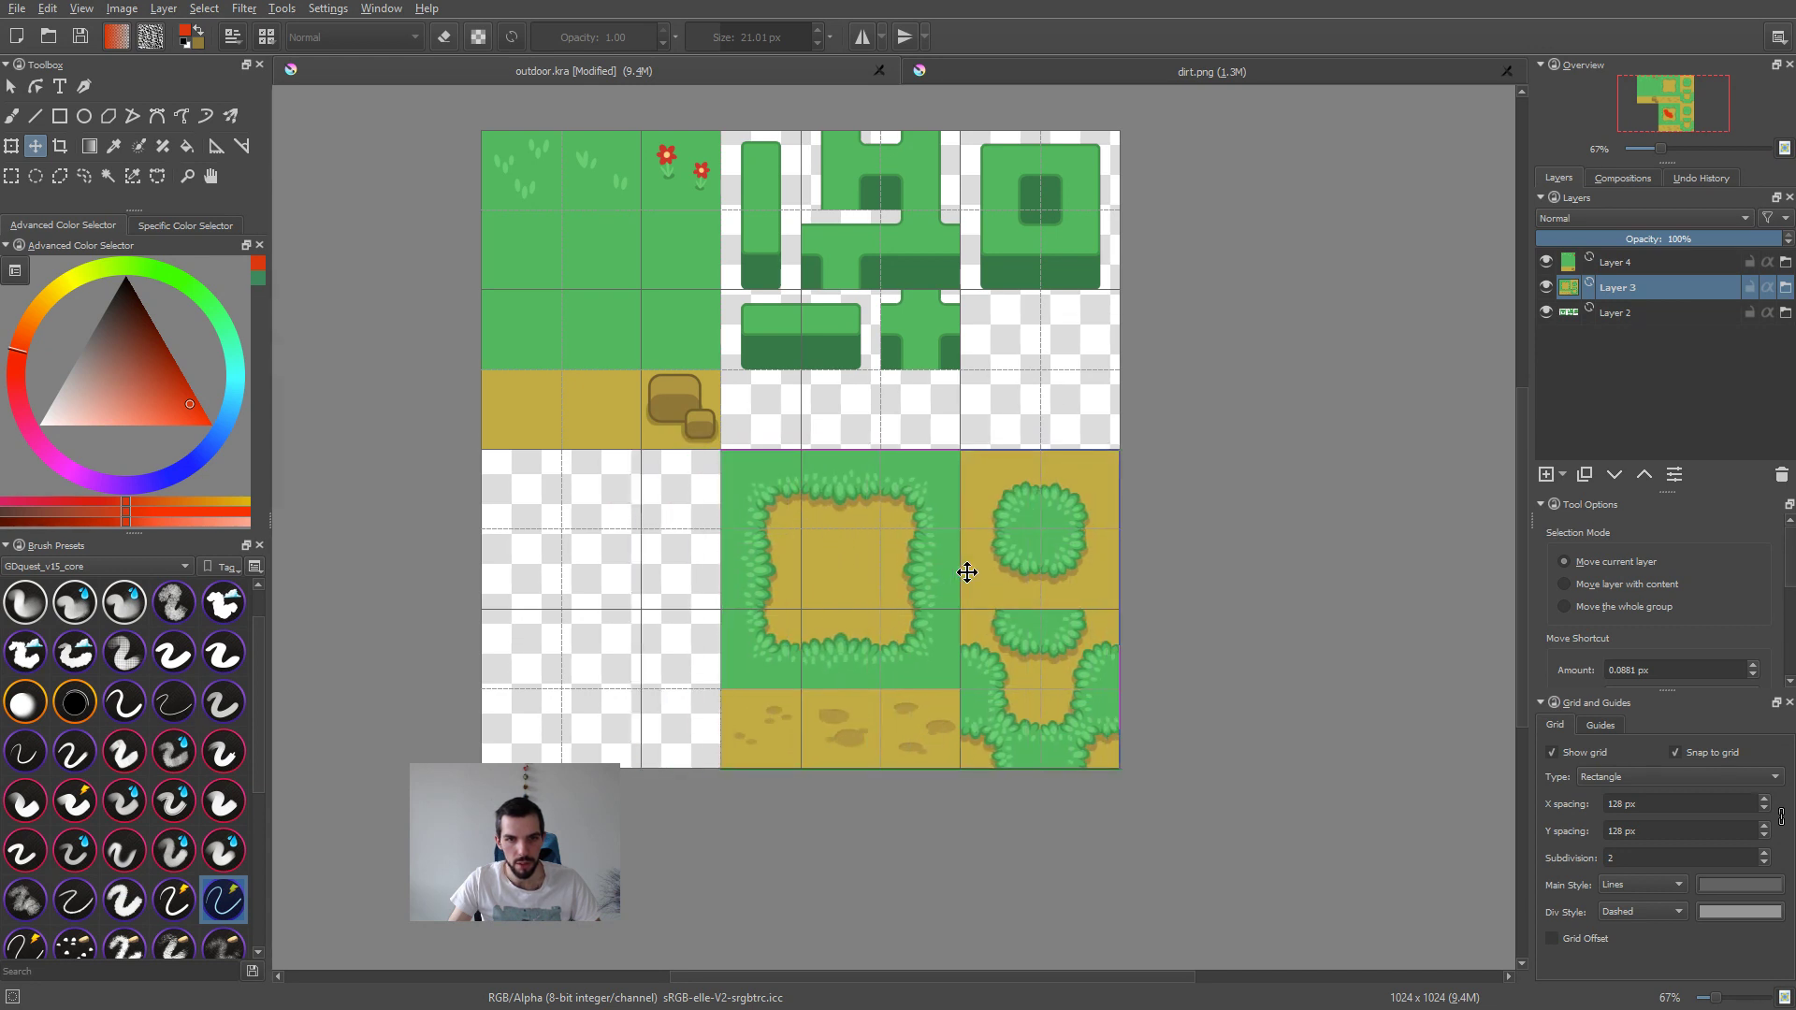
{"action": "left_click_drag", "start_coordinate": [965, 573], "coordinate": [967, 577]}
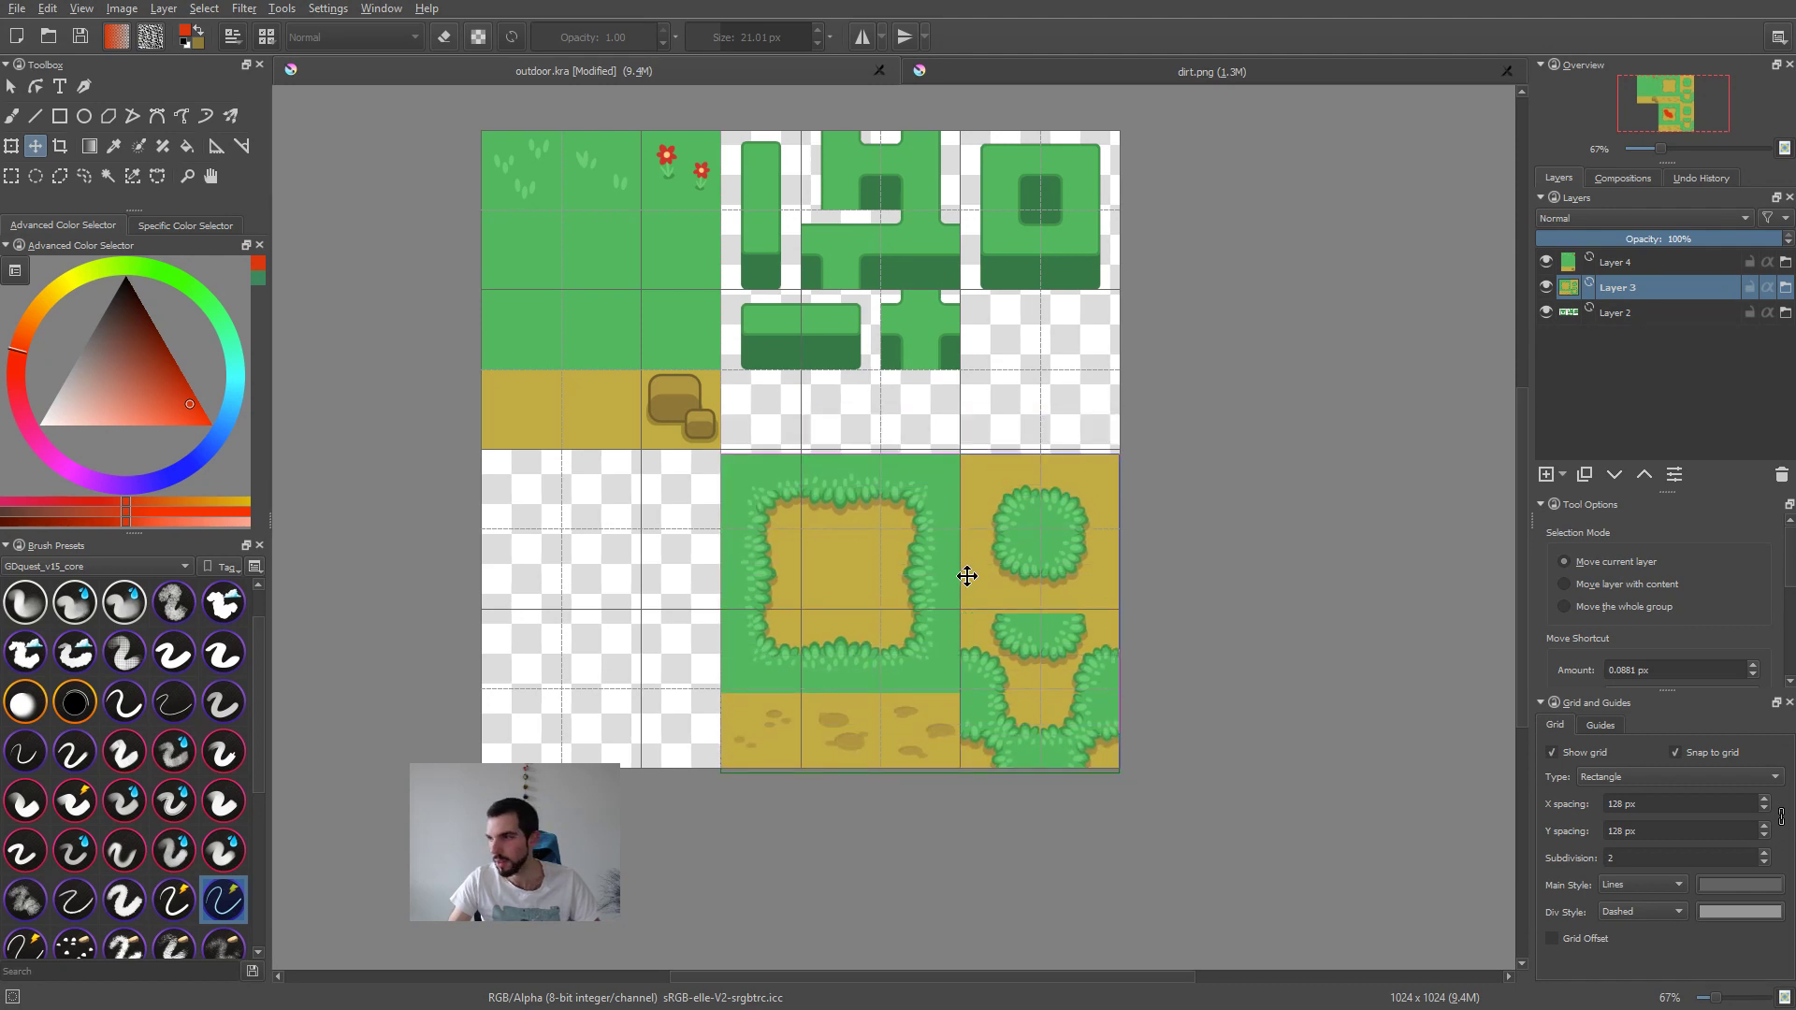
{"action": "left_click_drag", "start_coordinate": [910, 629], "coordinate": [907, 307]}
{"action": "scroll", "coordinate": [908, 307], "scroll_direction": "up", "scroll_amount": 3}
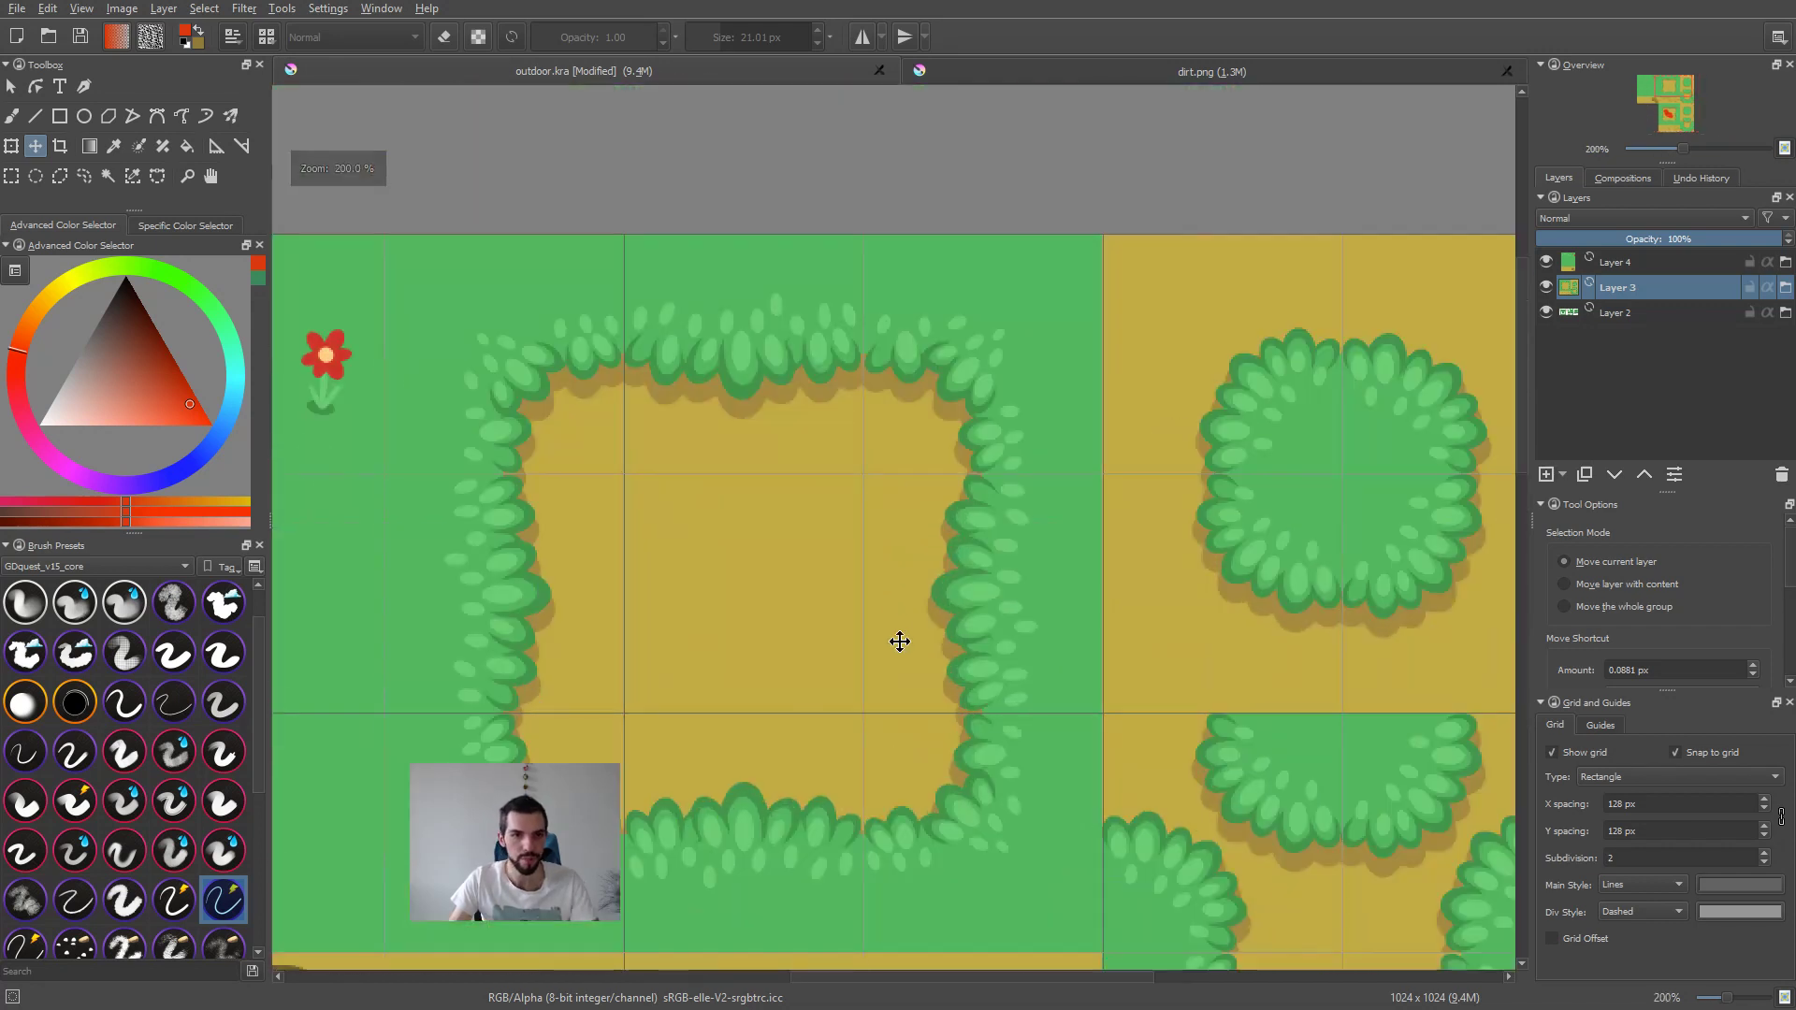
Step: Move the bush layer (Layer 2) to the canvas's lower half, directly beneath the grass and dirt tiles
{"action": "left_click", "coordinate": [1656, 312]}
{"action": "scroll", "coordinate": [1364, 400], "scroll_direction": "down", "scroll_amount": 5}
{"action": "left_click_drag", "start_coordinate": [1247, 321], "coordinate": [1309, 464]}
{"action": "scroll", "coordinate": [1244, 469], "scroll_direction": "up", "scroll_amount": 6}
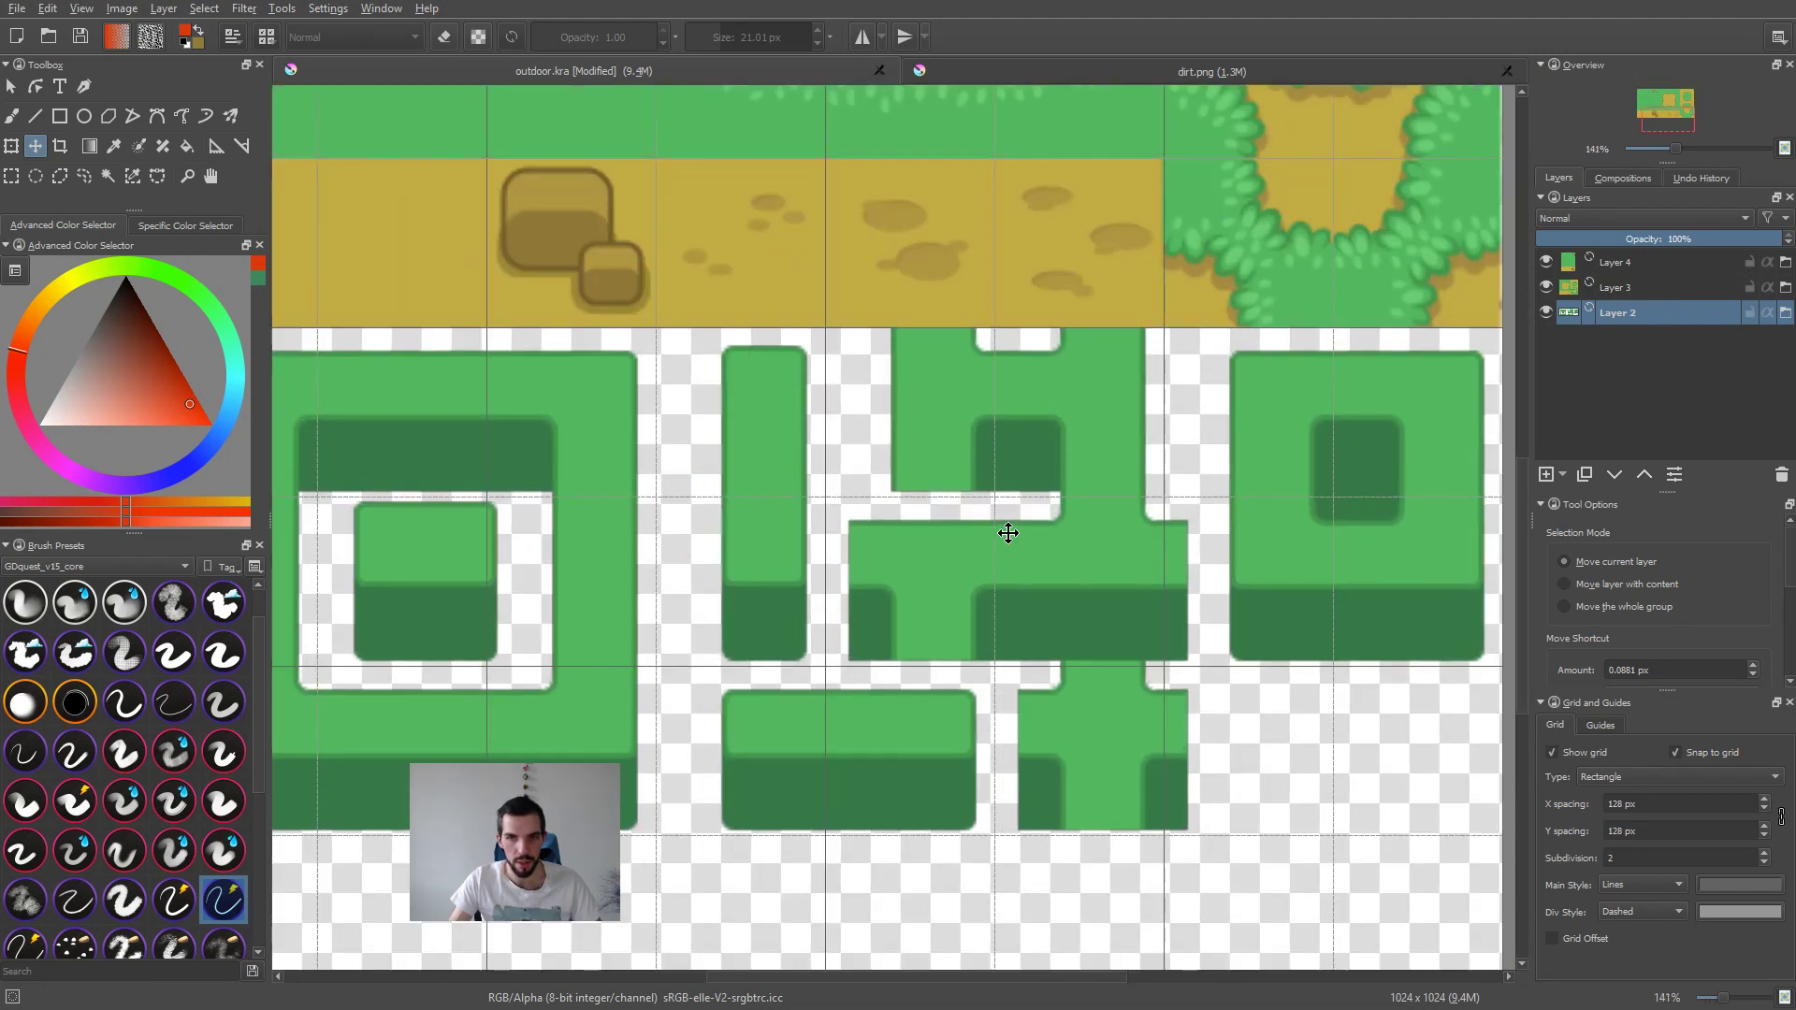
Step: Nudge the bush layer slightly to the right so its tiles line up with the grid
{"action": "scroll", "coordinate": [1003, 523], "scroll_direction": "down", "scroll_amount": 3}
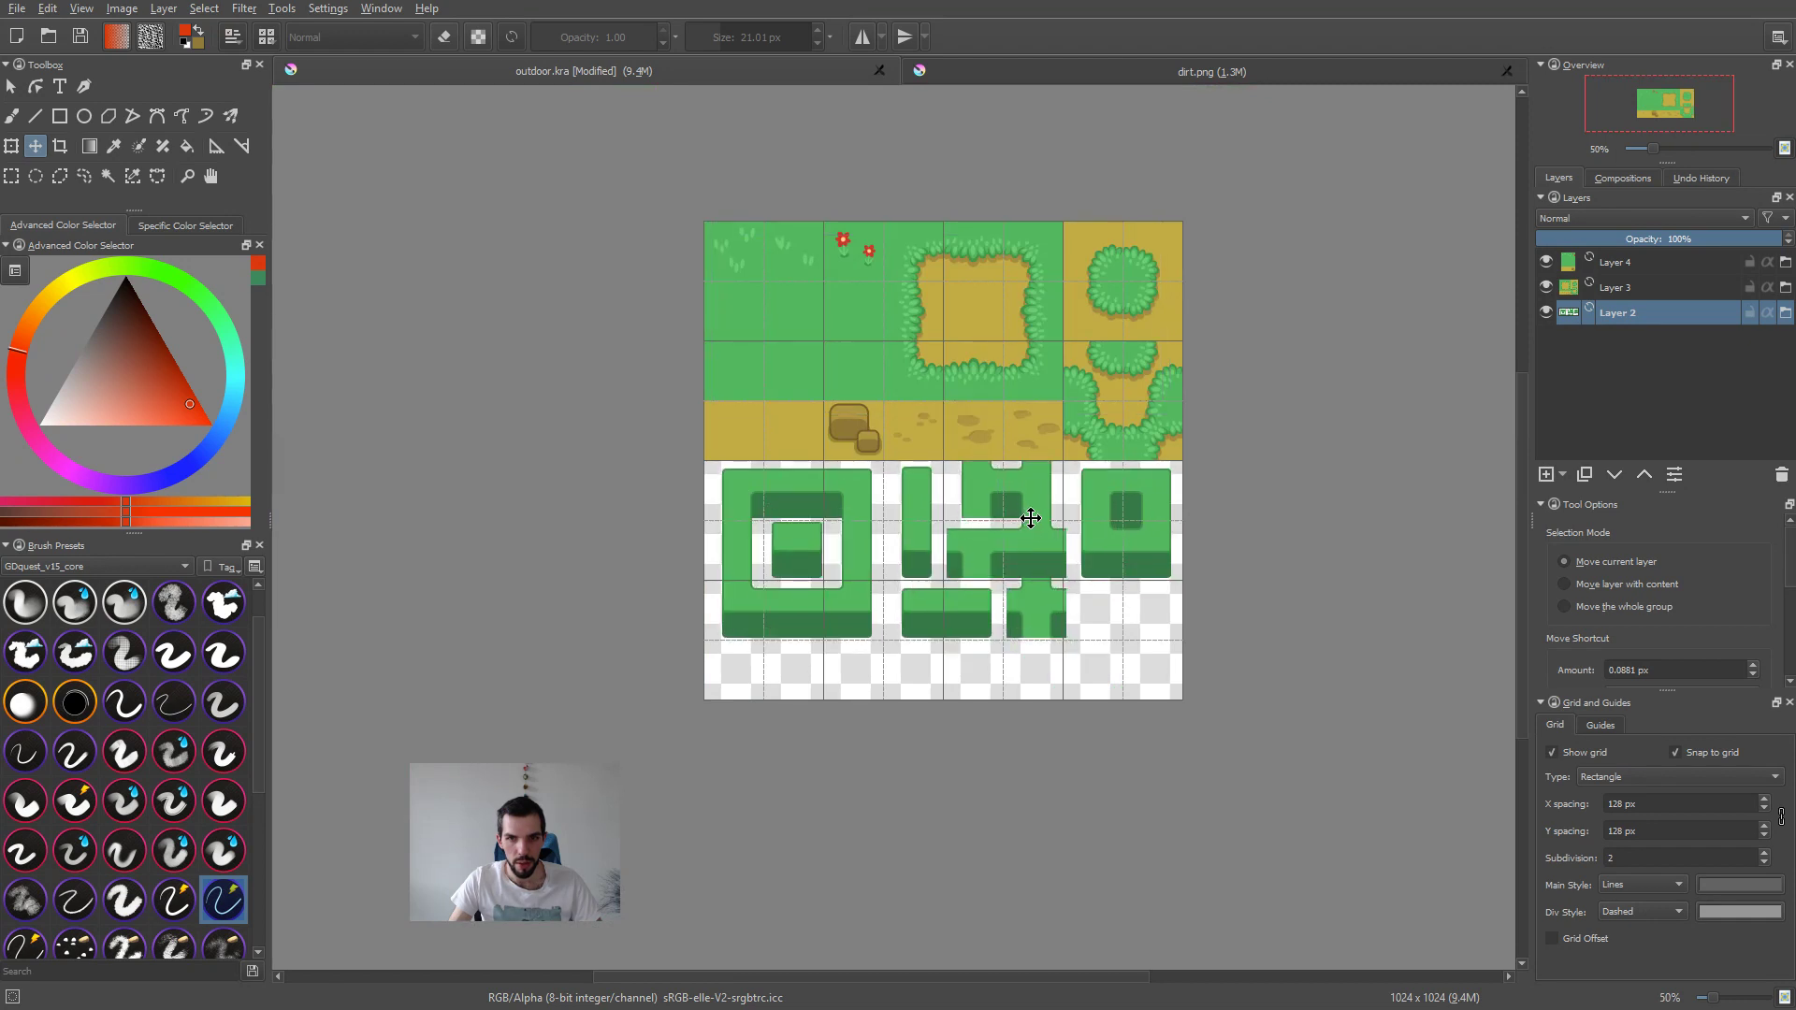
{"action": "scroll", "coordinate": [1031, 518], "scroll_direction": "up", "scroll_amount": 4}
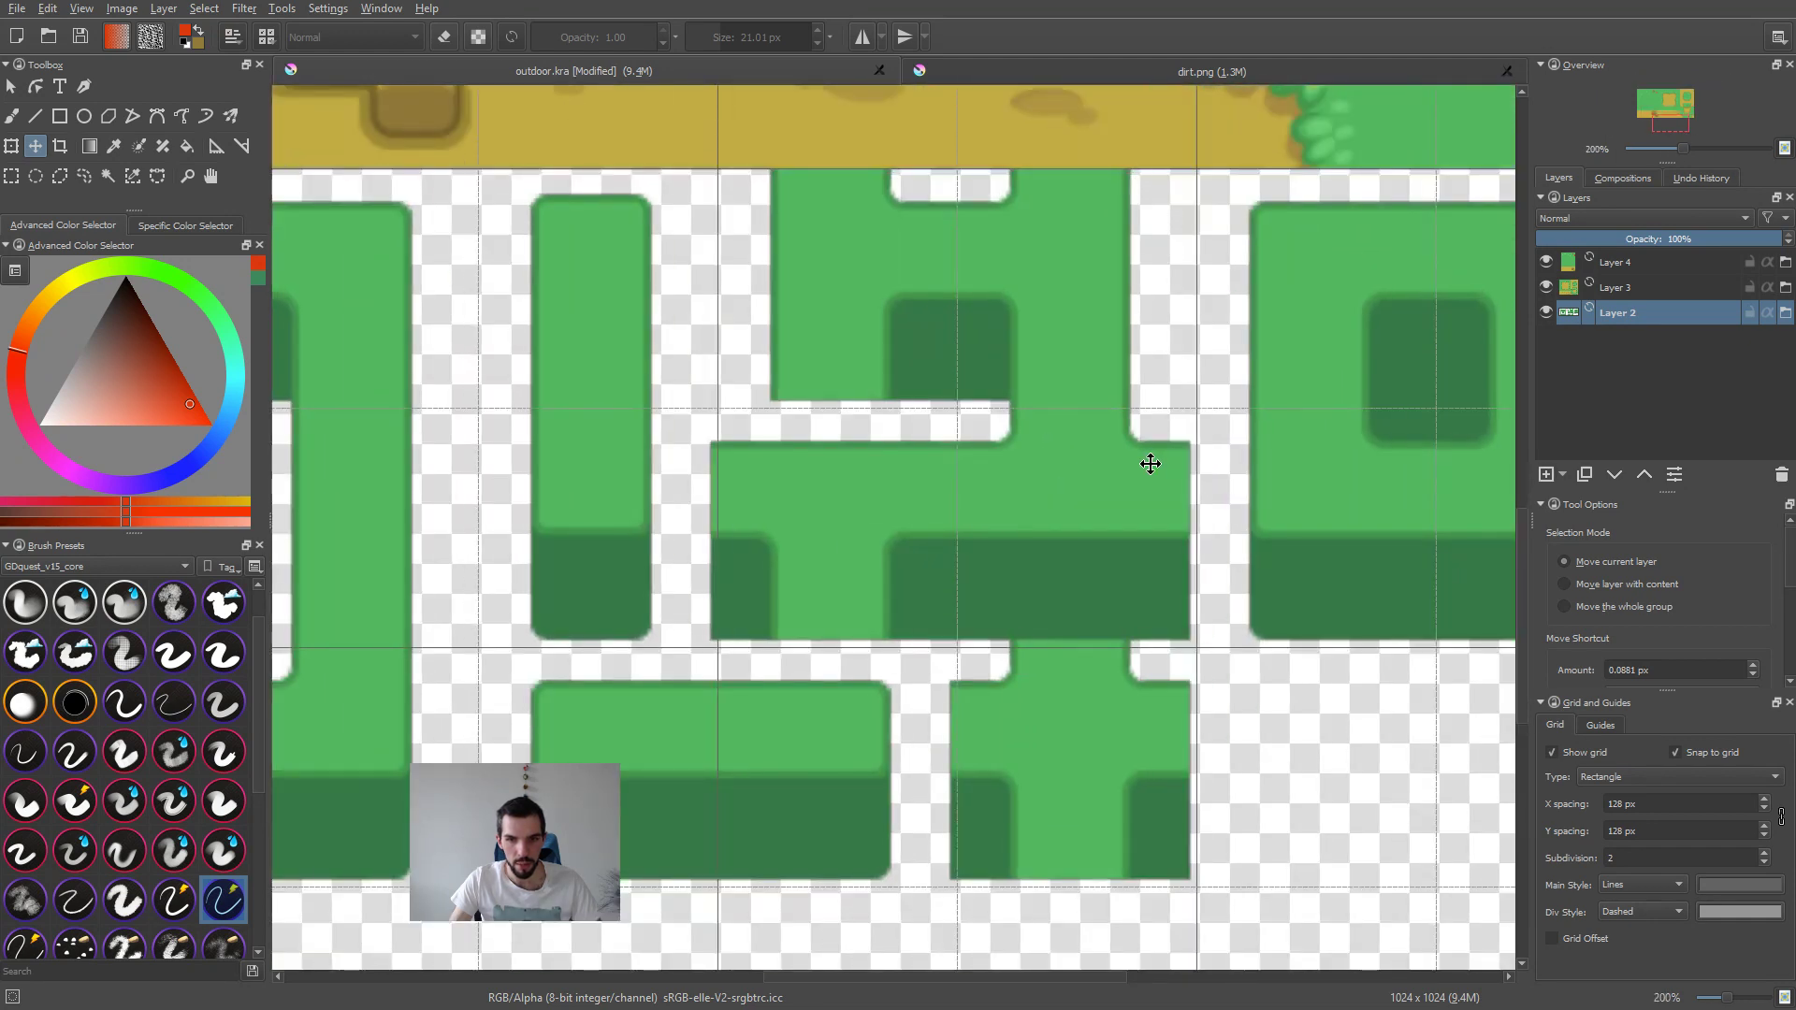
{"action": "key", "text": "Right"}
{"action": "key", "text": "Right"}
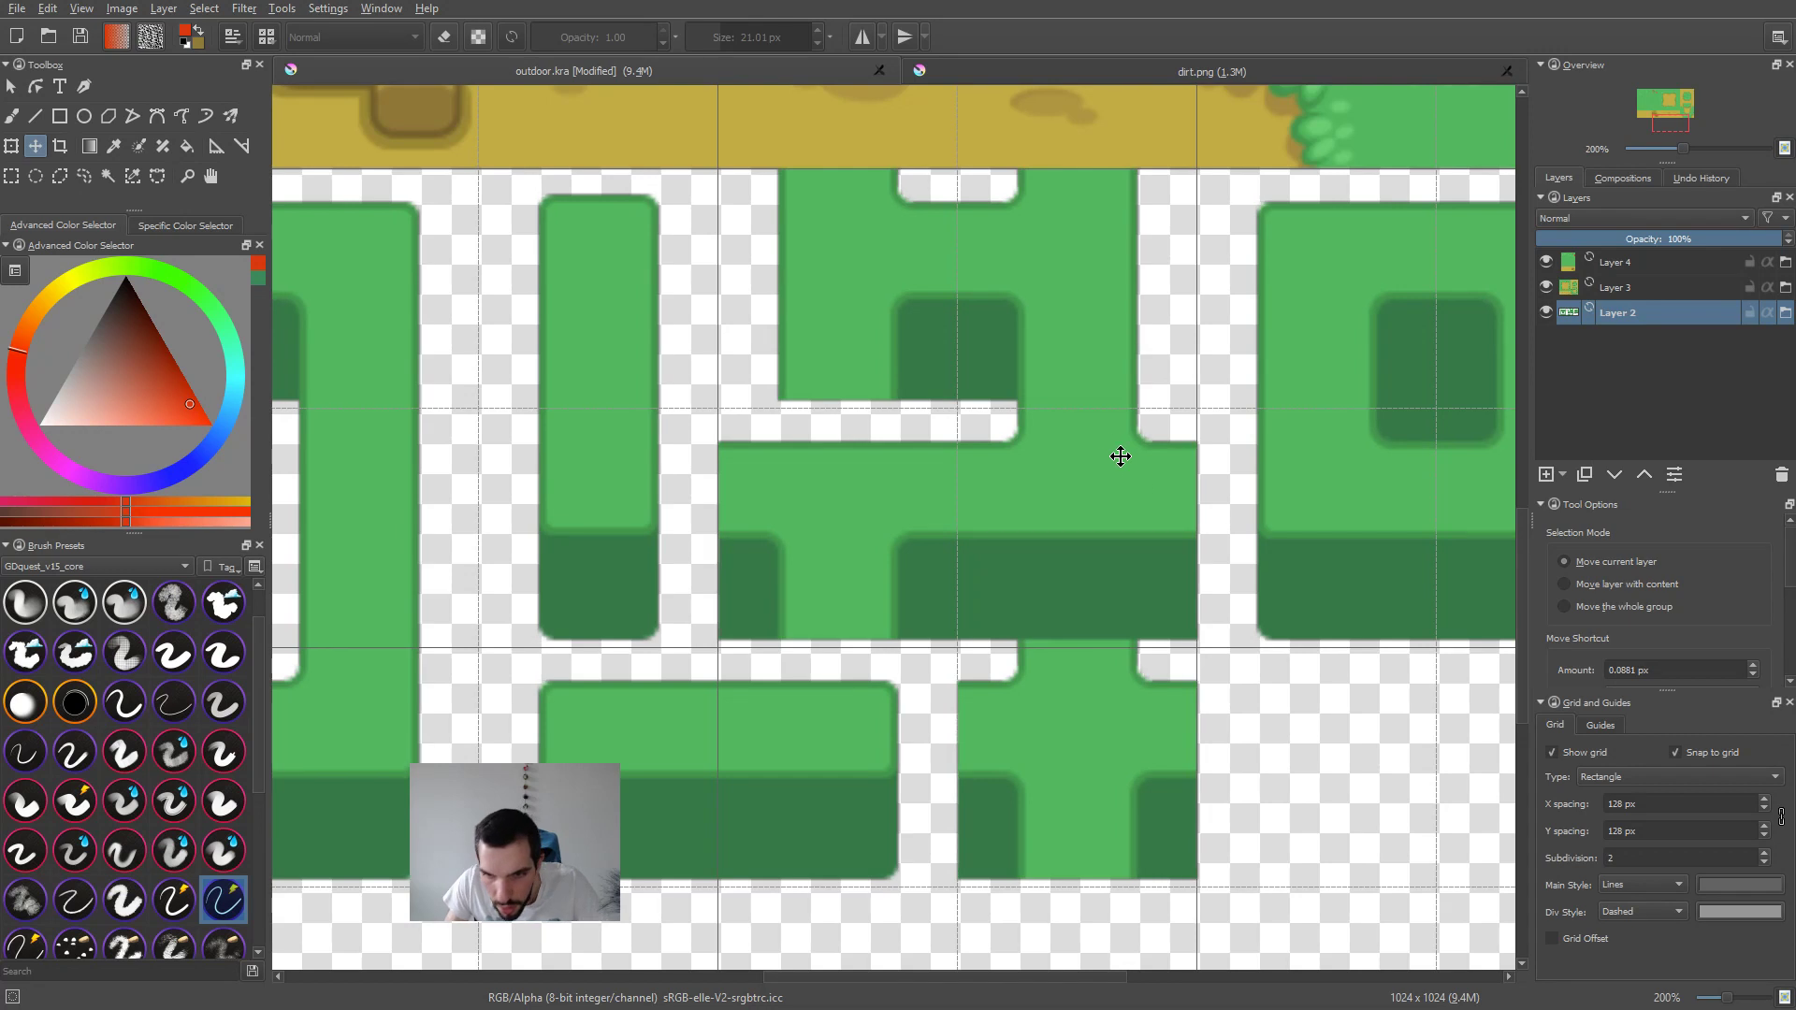
Step: Save outdoor.kra and make the dirt layer (Layer 3) active
{"action": "scroll", "coordinate": [1100, 459], "scroll_direction": "down", "scroll_amount": 5}
{"action": "scroll", "coordinate": [1067, 542], "scroll_direction": "up", "scroll_amount": 3}
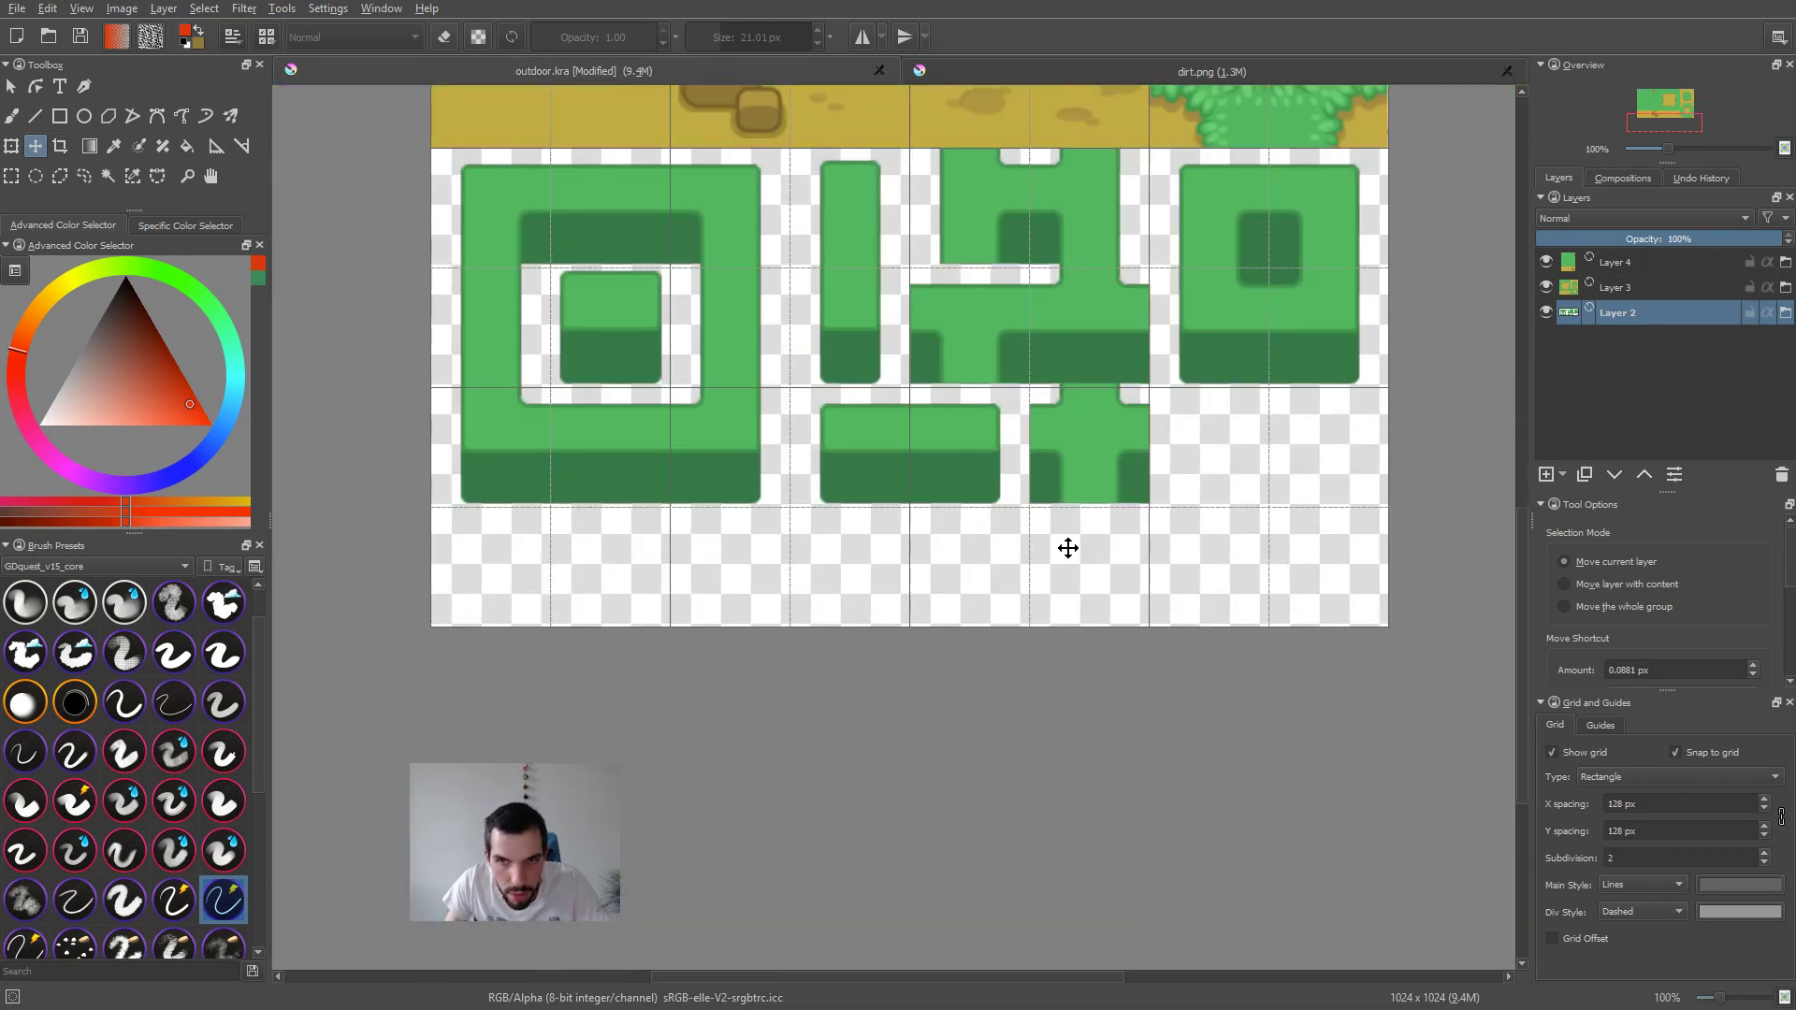
{"action": "scroll", "coordinate": [1226, 689], "scroll_direction": "down", "scroll_amount": 4}
{"action": "scroll", "coordinate": [1252, 512], "scroll_direction": "up", "scroll_amount": 2}
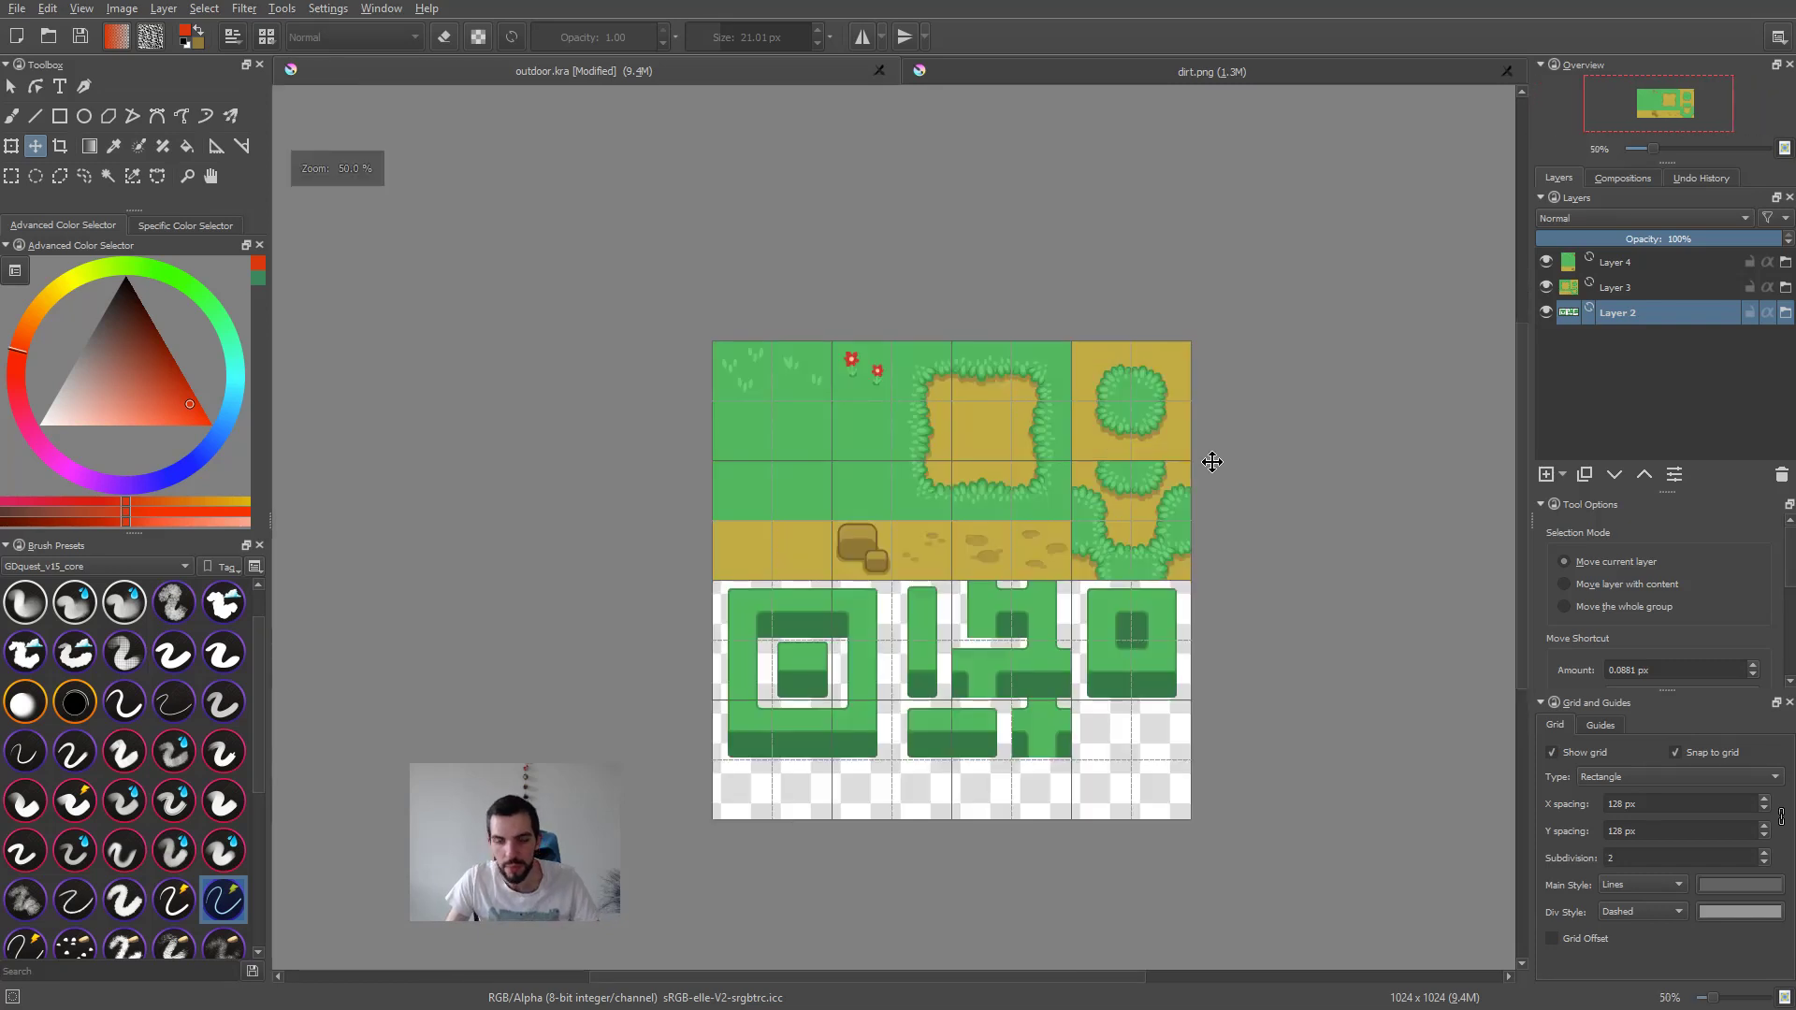
{"action": "key", "text": "ctrl+s"}
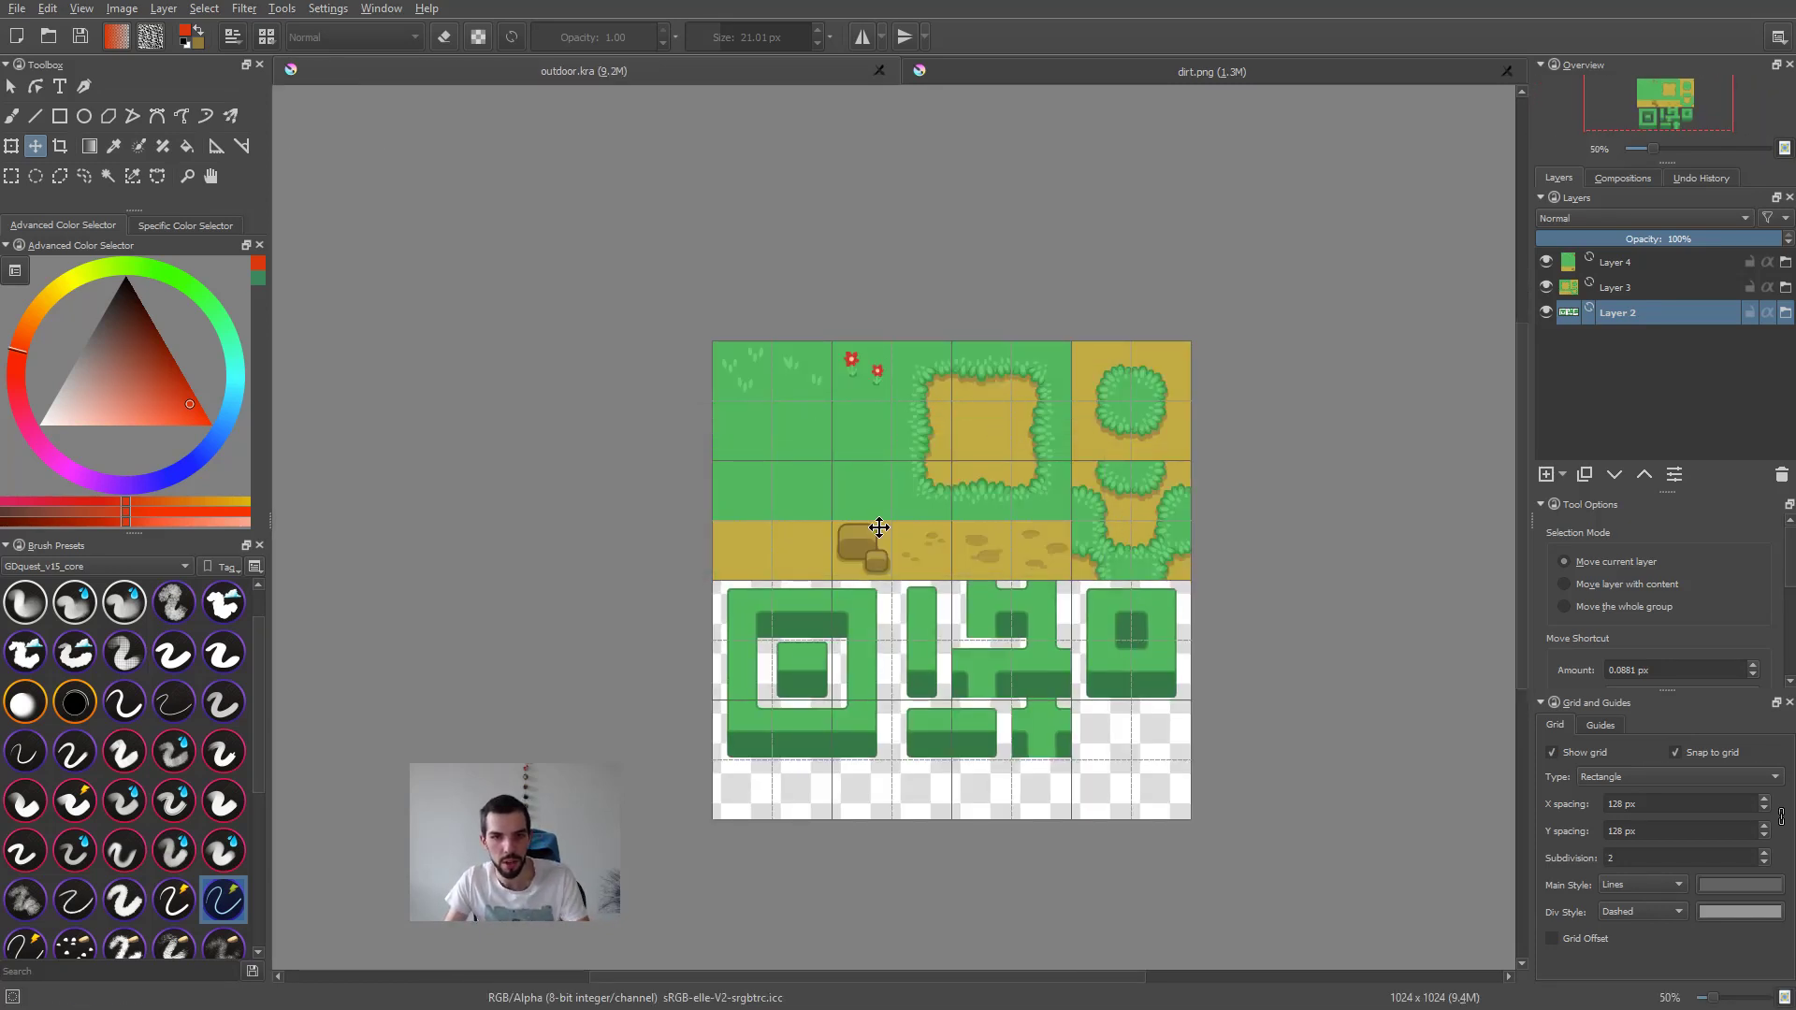
{"action": "left_click", "coordinate": [952, 398]}
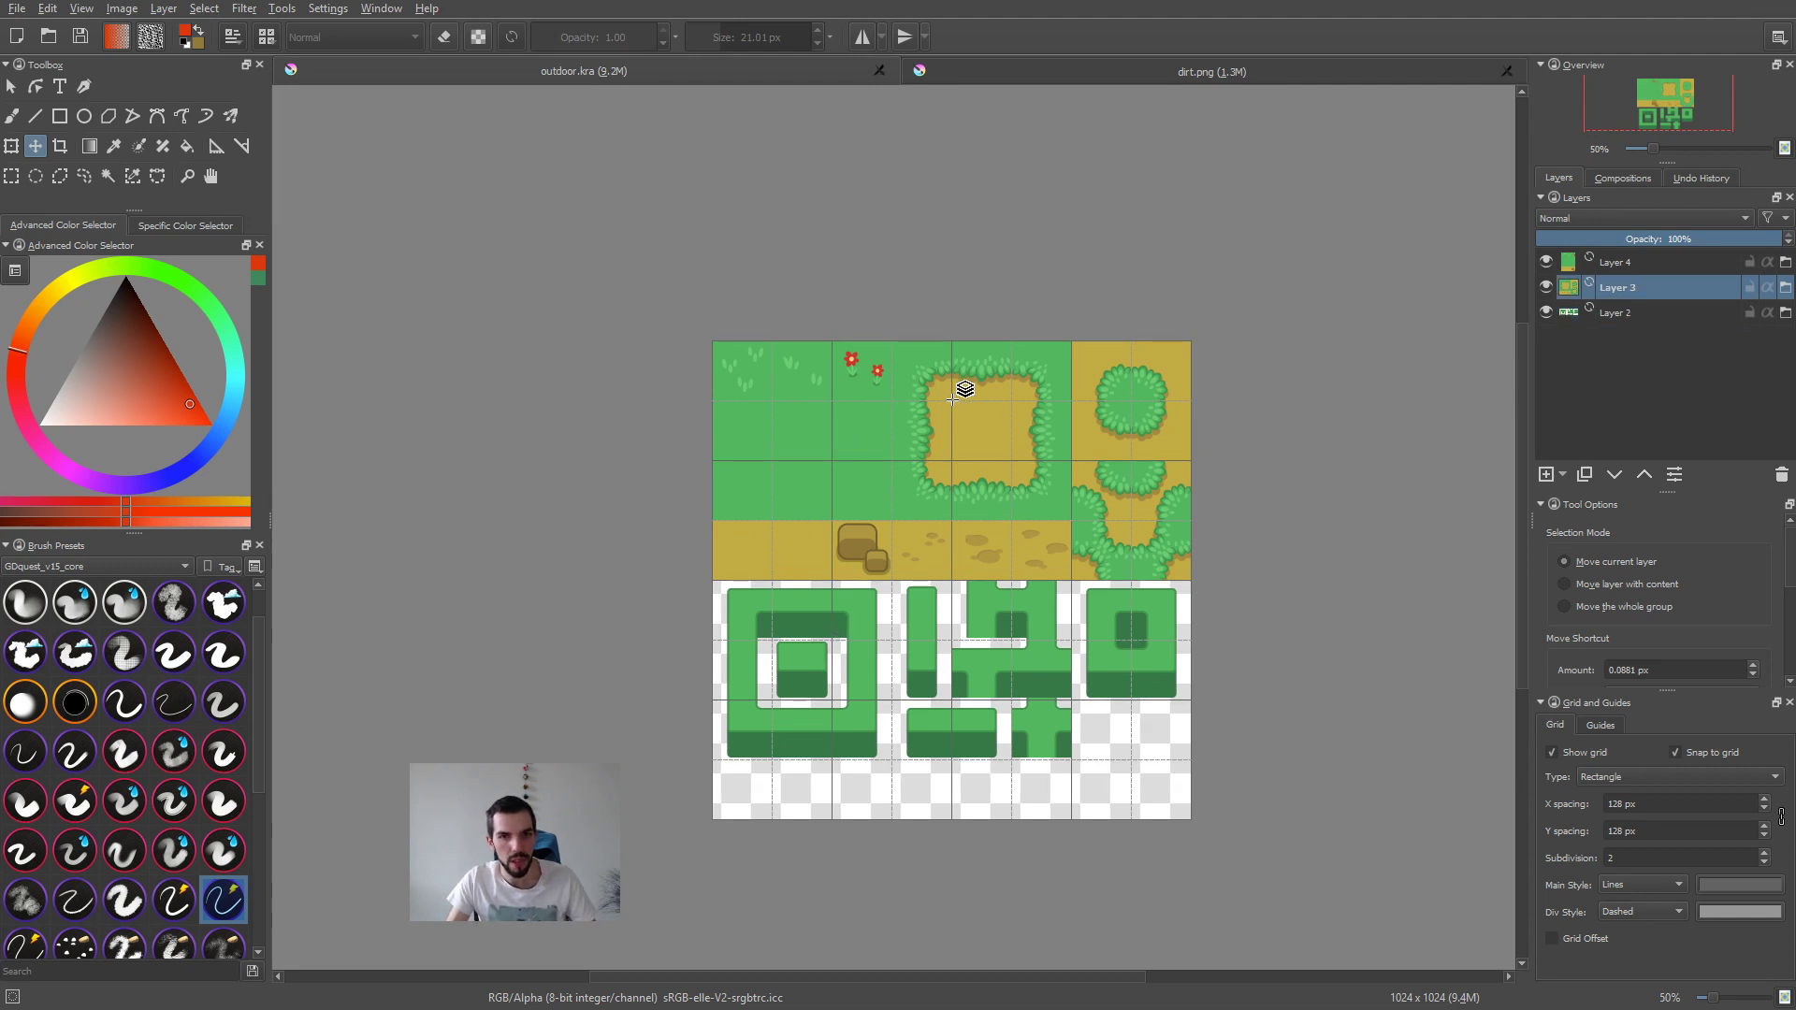
Step: Paint a red zigzag brush stroke across the middle of the grass area in grass.png
{"action": "left_click_drag", "start_coordinate": [1039, 434], "coordinate": [1160, 433]}
{"action": "key", "text": "ctrl+z"}
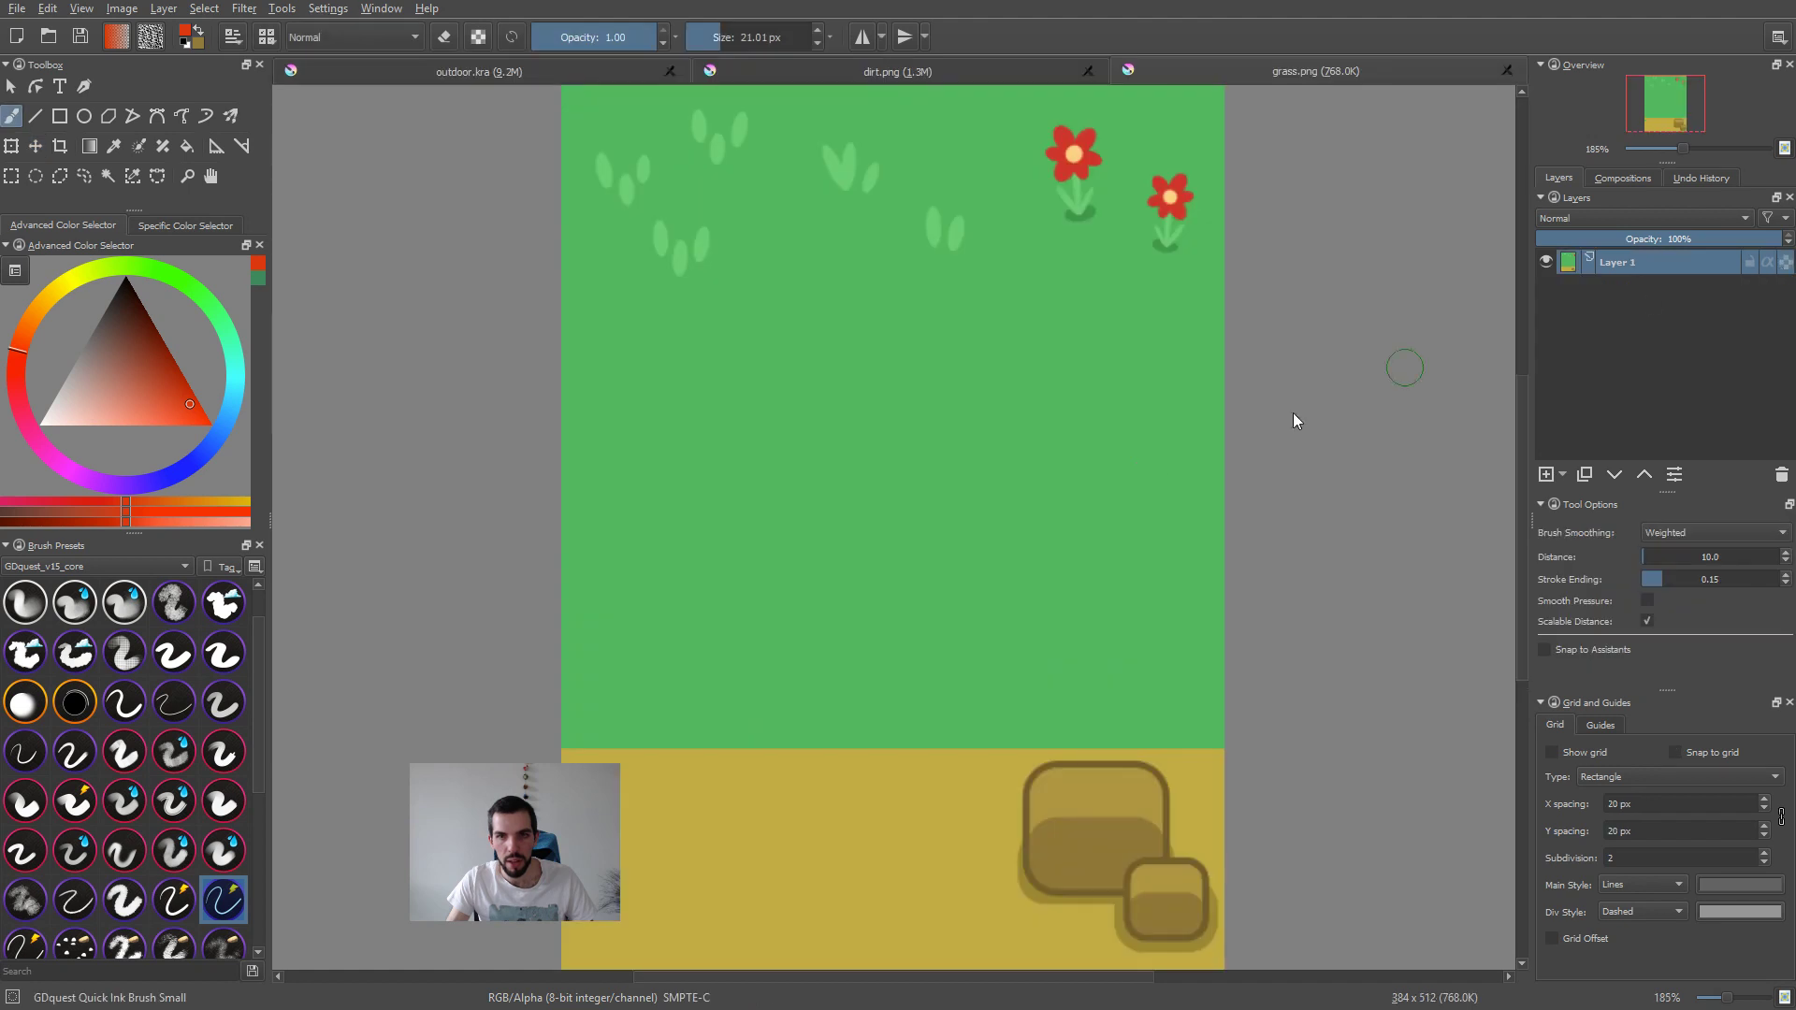
{"action": "mouse_move", "coordinate": [935, 351]}
{"action": "left_mouse_down"}
{"action": "mouse_move", "coordinate": [854, 393]}
{"action": "mouse_move", "coordinate": [970, 537]}
{"action": "mouse_move", "coordinate": [1094, 473]}
{"action": "left_mouse_up"}
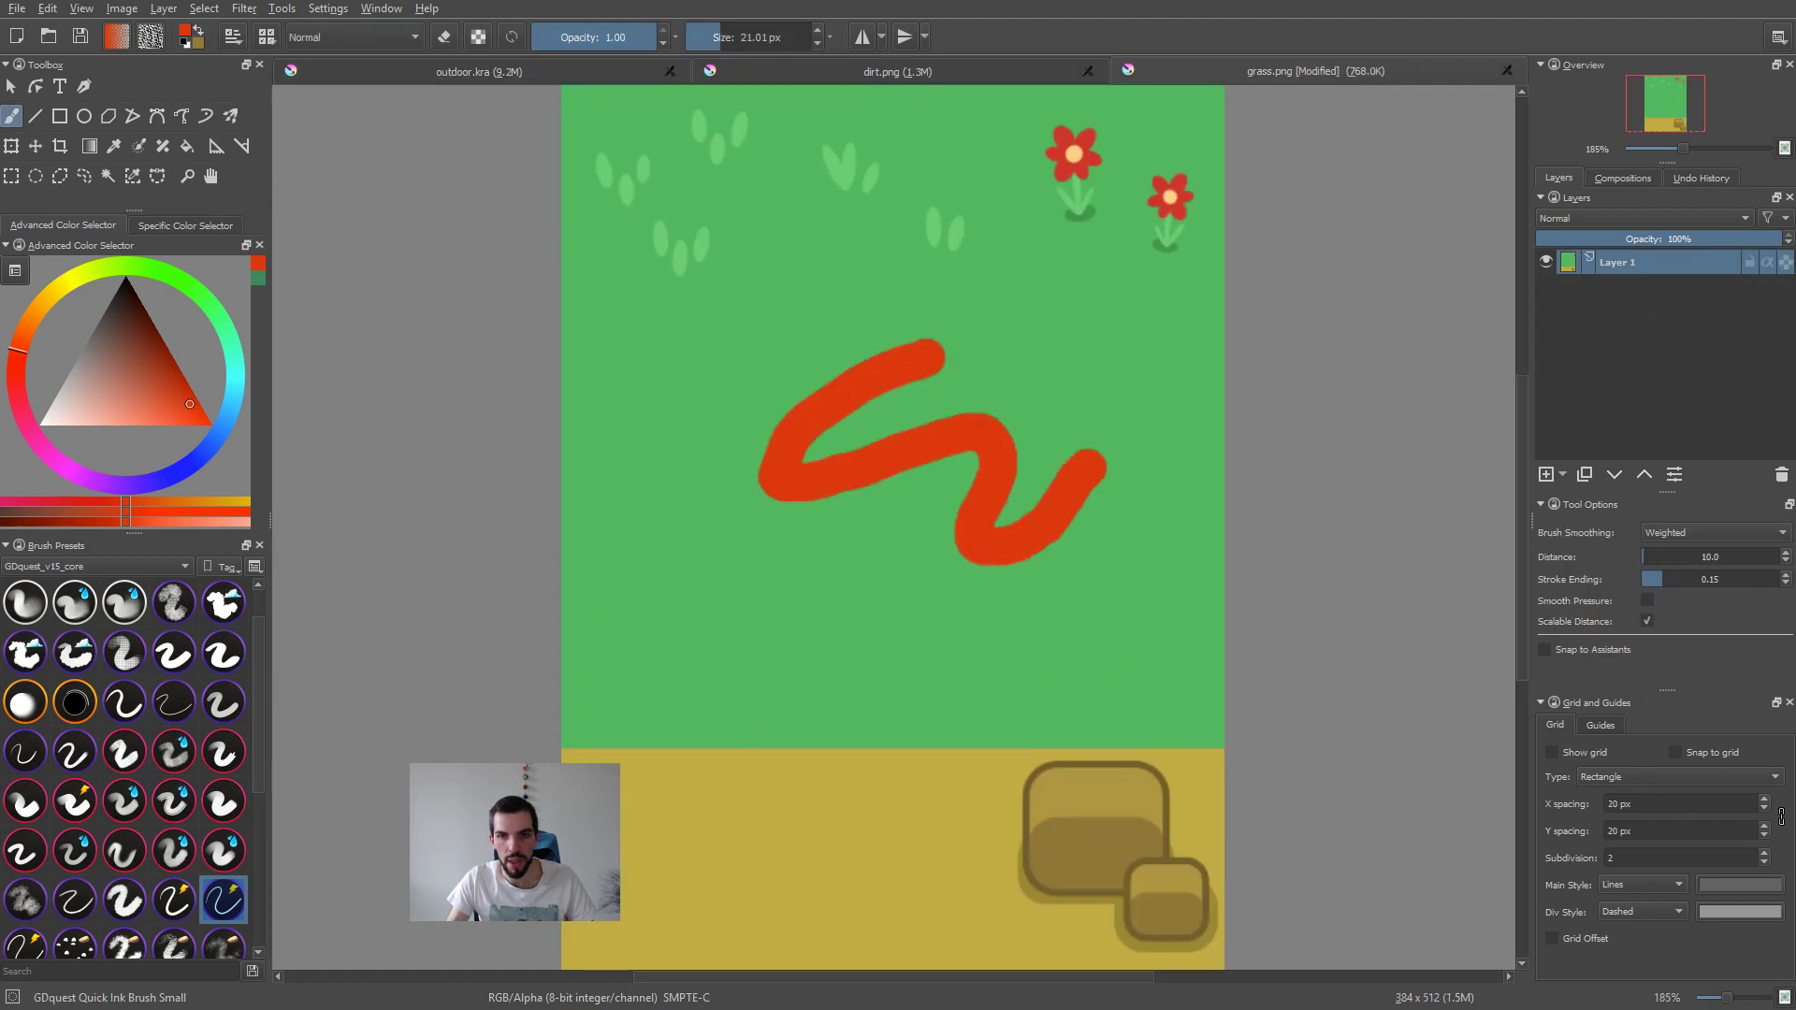
{"action": "key", "text": "ctrl+z"}
{"action": "key", "text": "ctrl+shift+z"}
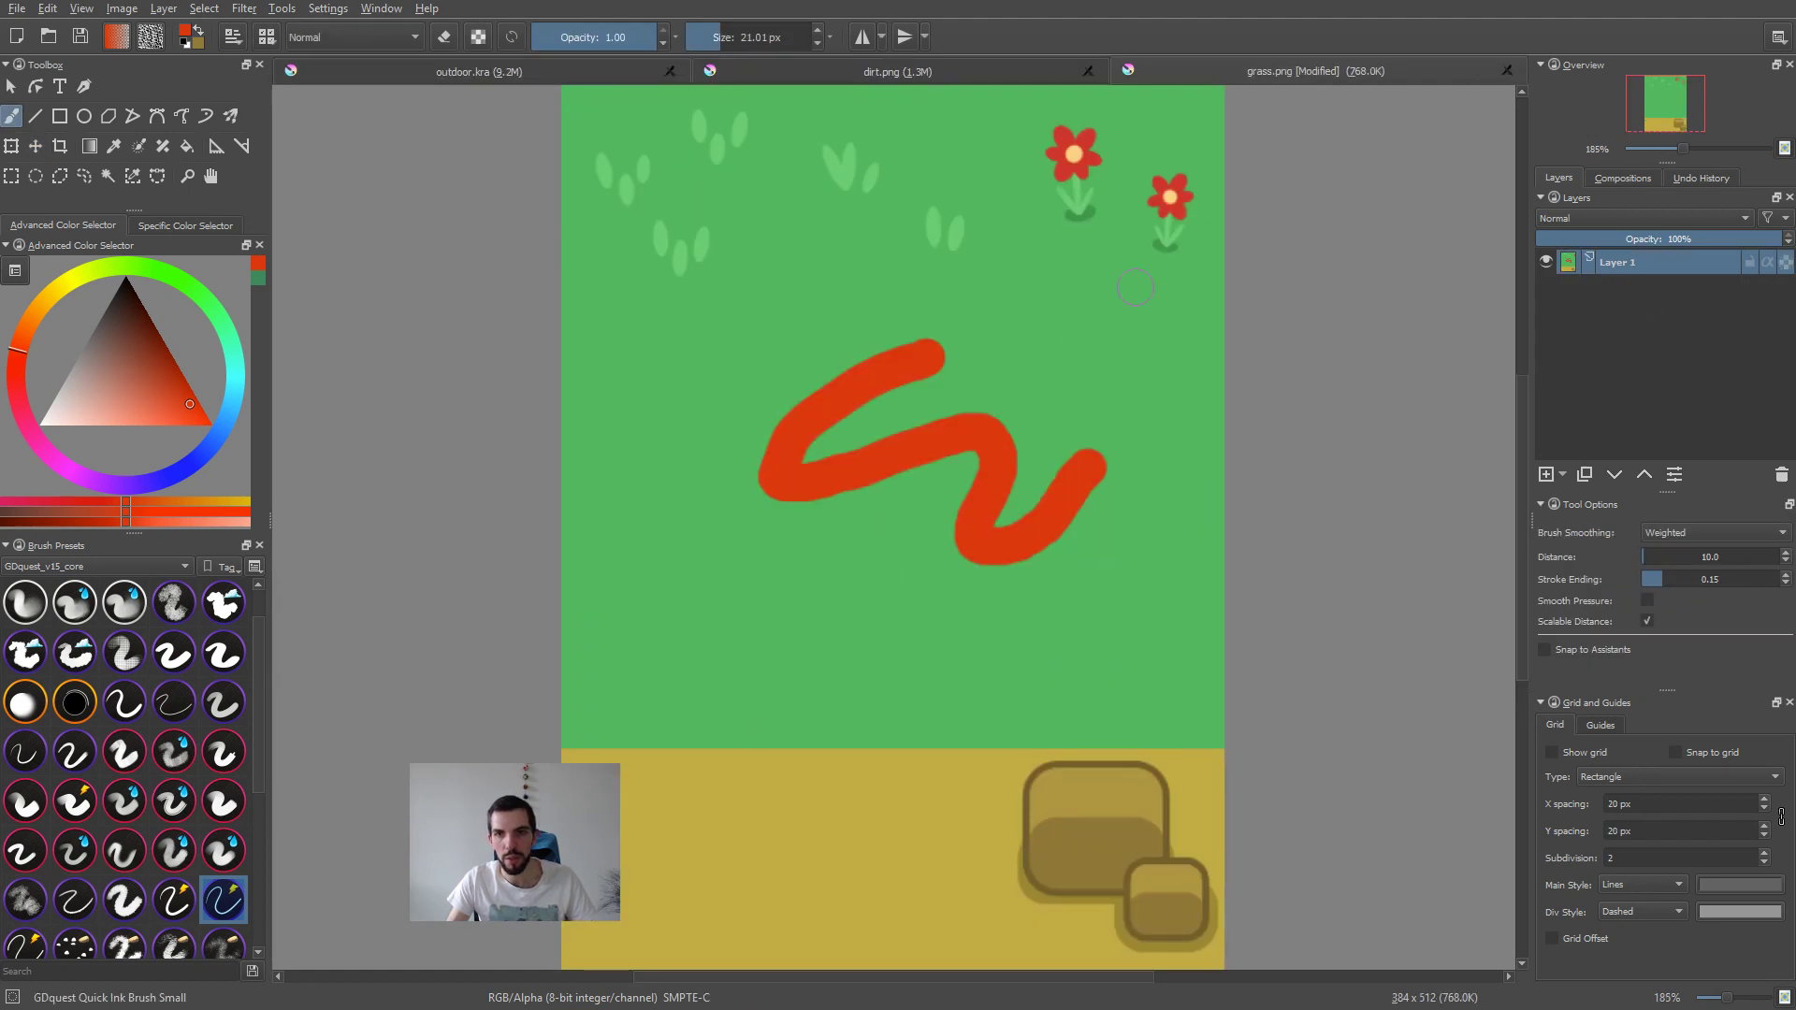
Step: Save grass.png with the red stroke using the default PNG options, and close it to return to outdoor.kra
{"action": "key", "text": "ctrl+s"}
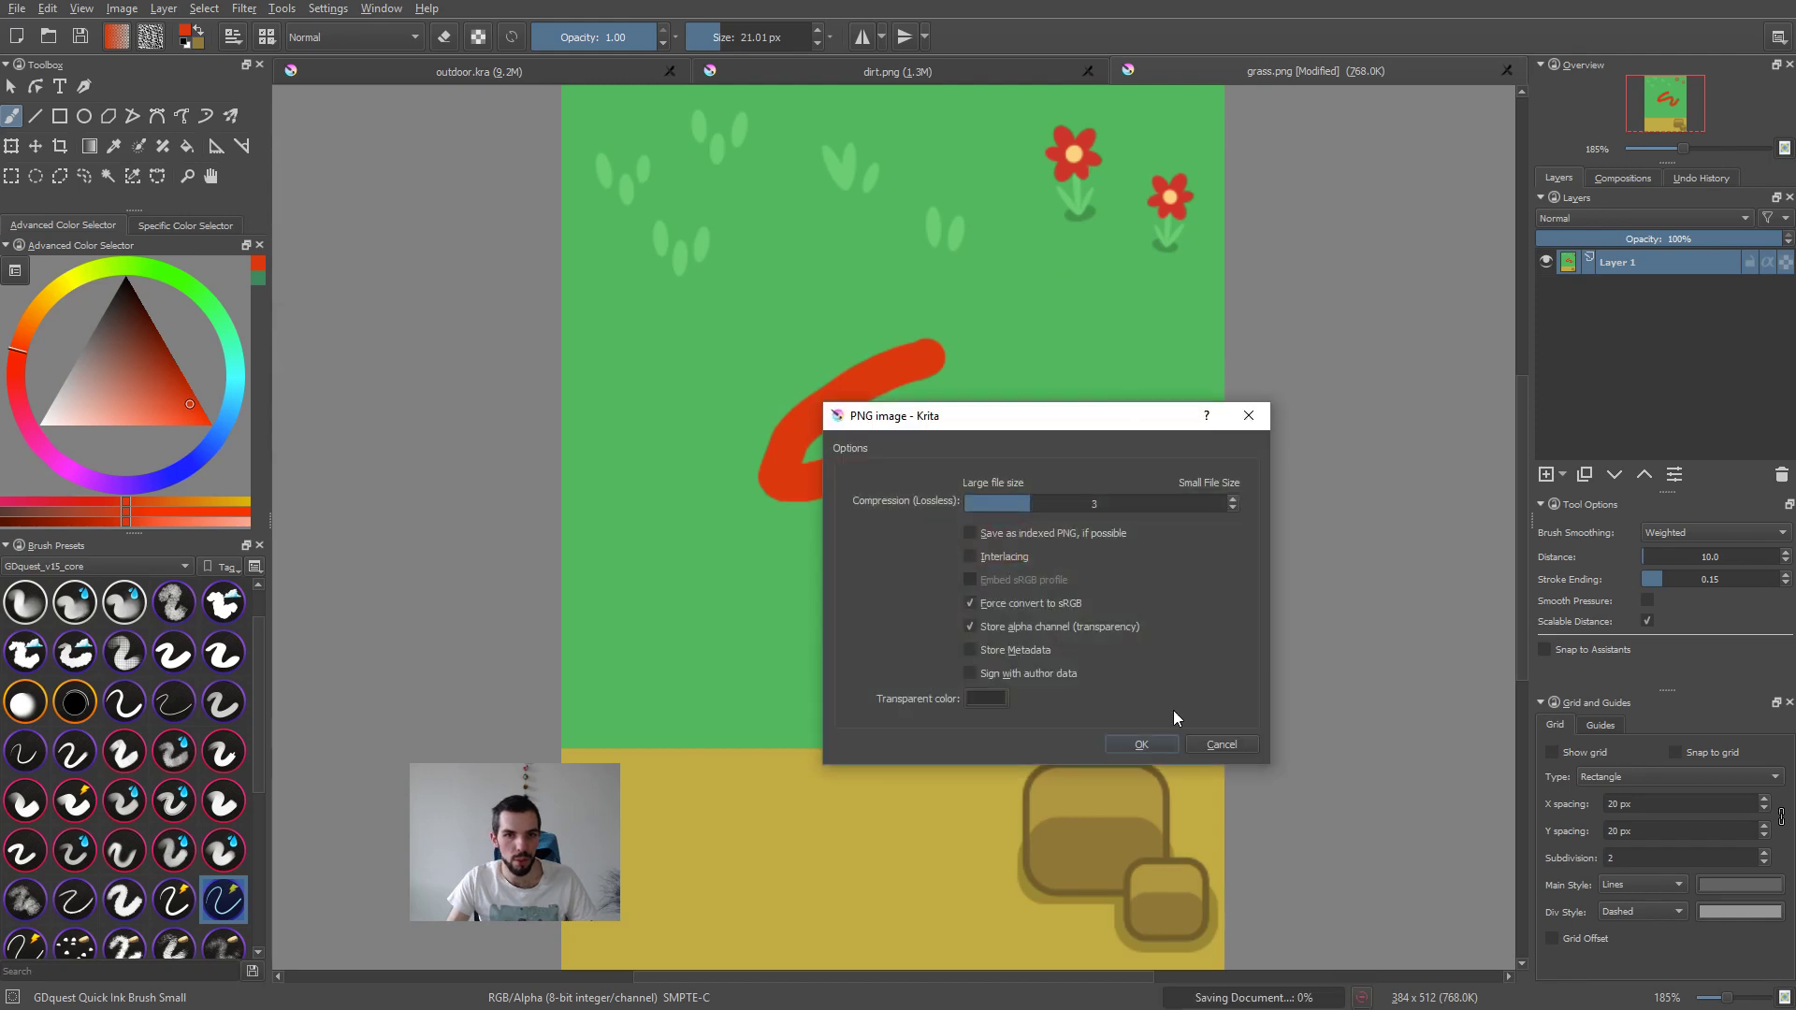
{"action": "key", "text": "Return"}
{"action": "key", "text": "ctrl+w"}
{"action": "middle_click_drag", "start_coordinate": [733, 551], "coordinate": [969, 578]}
{"action": "scroll", "coordinate": [959, 591], "scroll_direction": "up", "scroll_amount": 1}
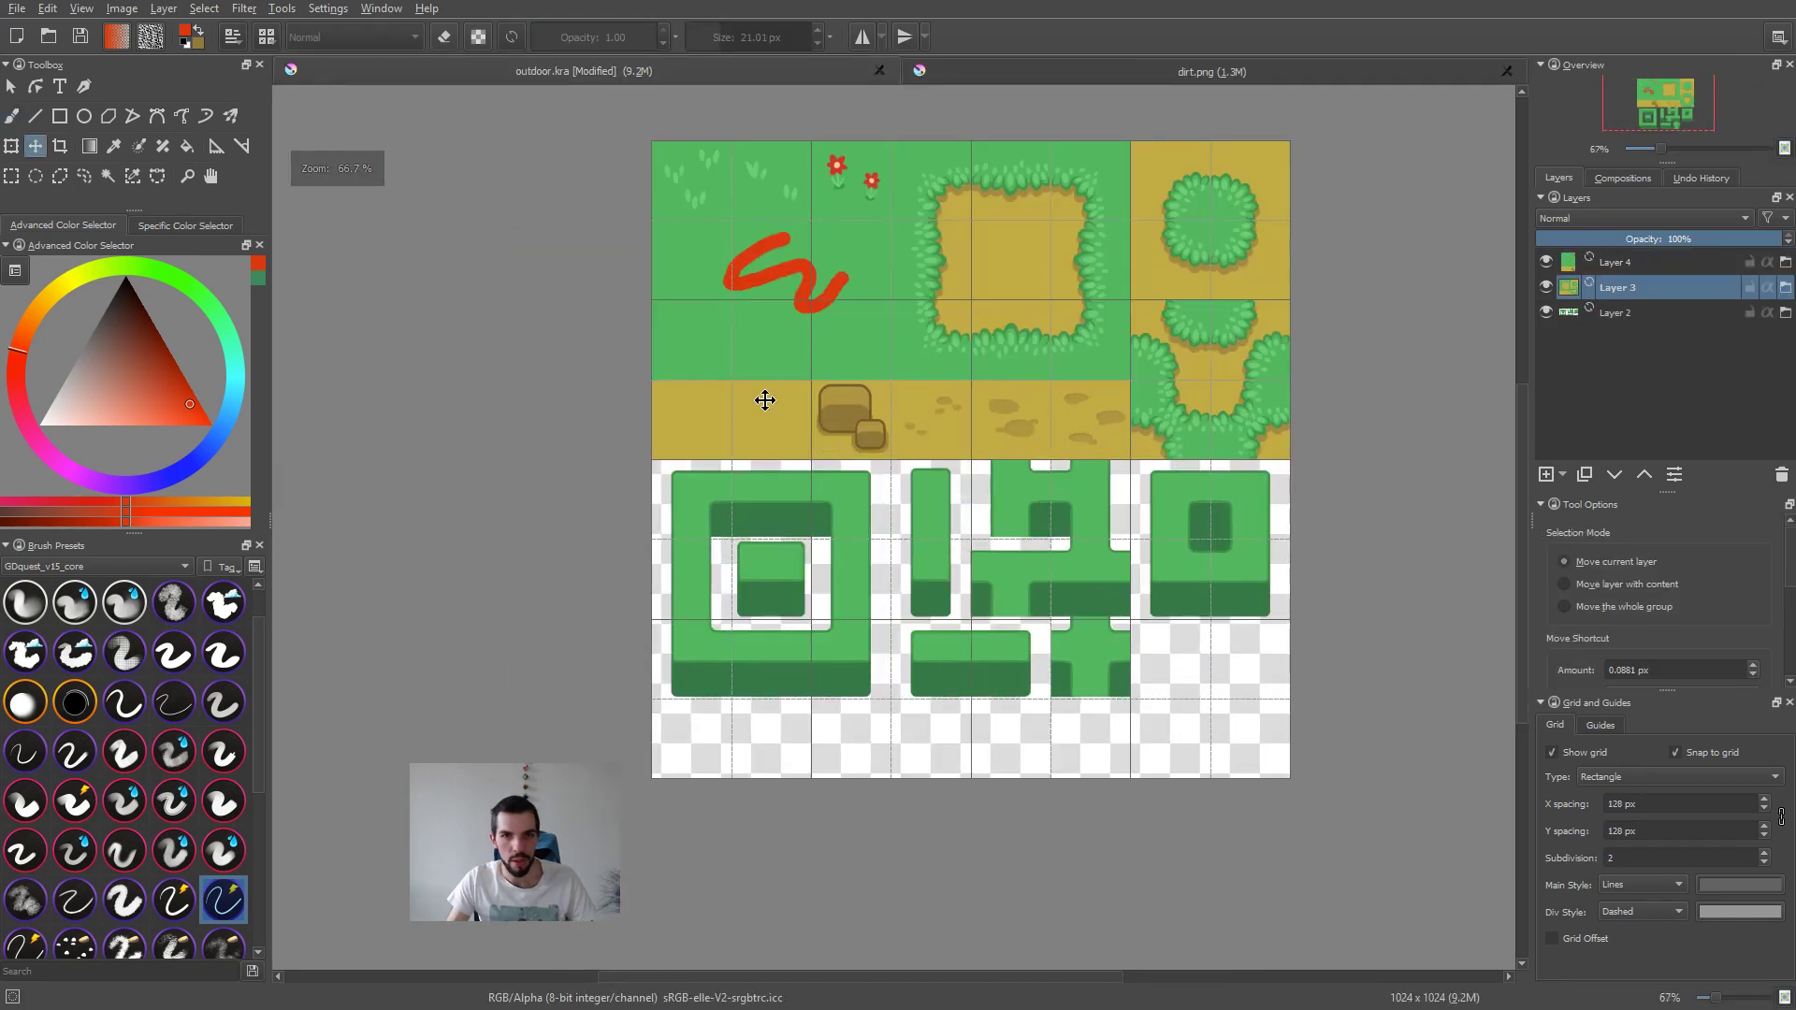
Step: Close the dirt.png document, keeping outdoor.kra open
{"action": "key", "text": "ctrl+z"}
{"action": "key", "text": "ctrl+shift+z"}
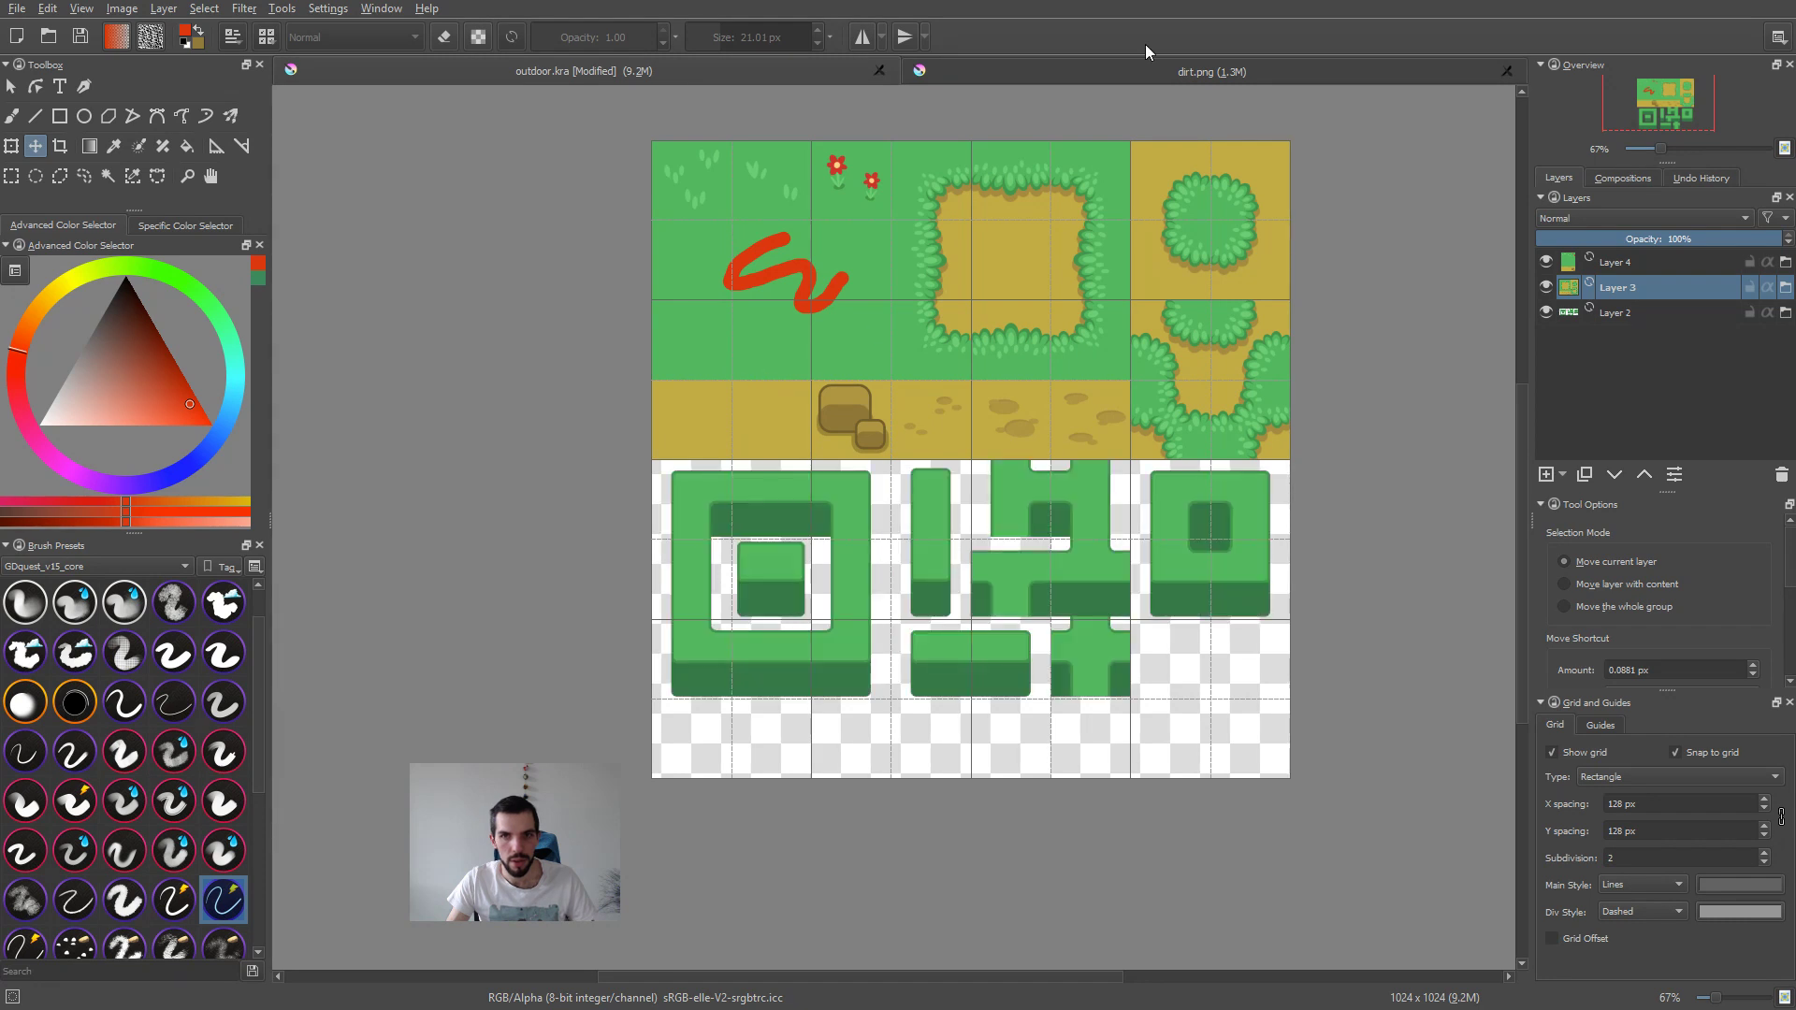
{"action": "left_click", "coordinate": [1145, 73]}
{"action": "key", "text": "ctrl+w"}
Step: Open Layer 4's source file grass.png and paint over the red stroke with the surrounding grass green
{"action": "left_click", "coordinate": [1621, 265]}
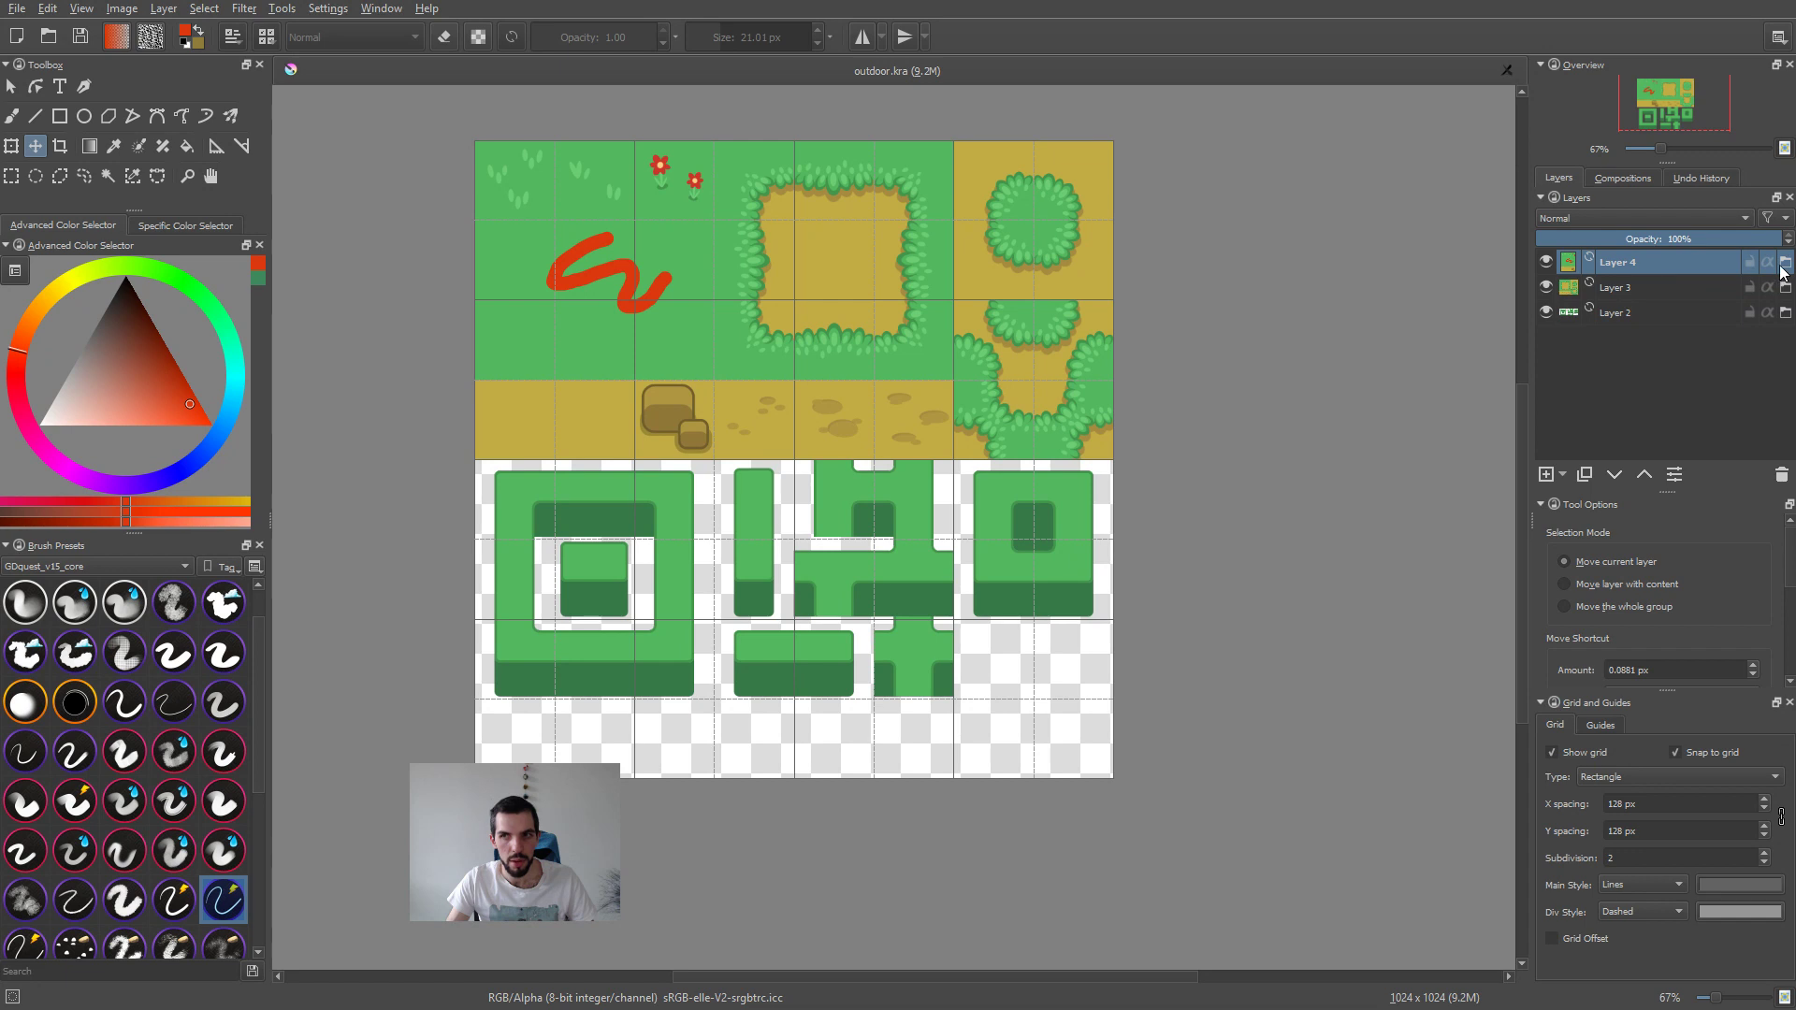
{"action": "left_click", "coordinate": [1783, 268]}
{"action": "left_click", "coordinate": [1119, 369], "text": "ctrl"}
{"action": "mouse_move", "coordinate": [851, 403]}
{"action": "left_mouse_down", "text": "shift"}
{"action": "mouse_move", "coordinate": [957, 403]}
{"action": "mouse_move", "coordinate": [1029, 468]}
{"action": "left_mouse_up", "text": "shift"}
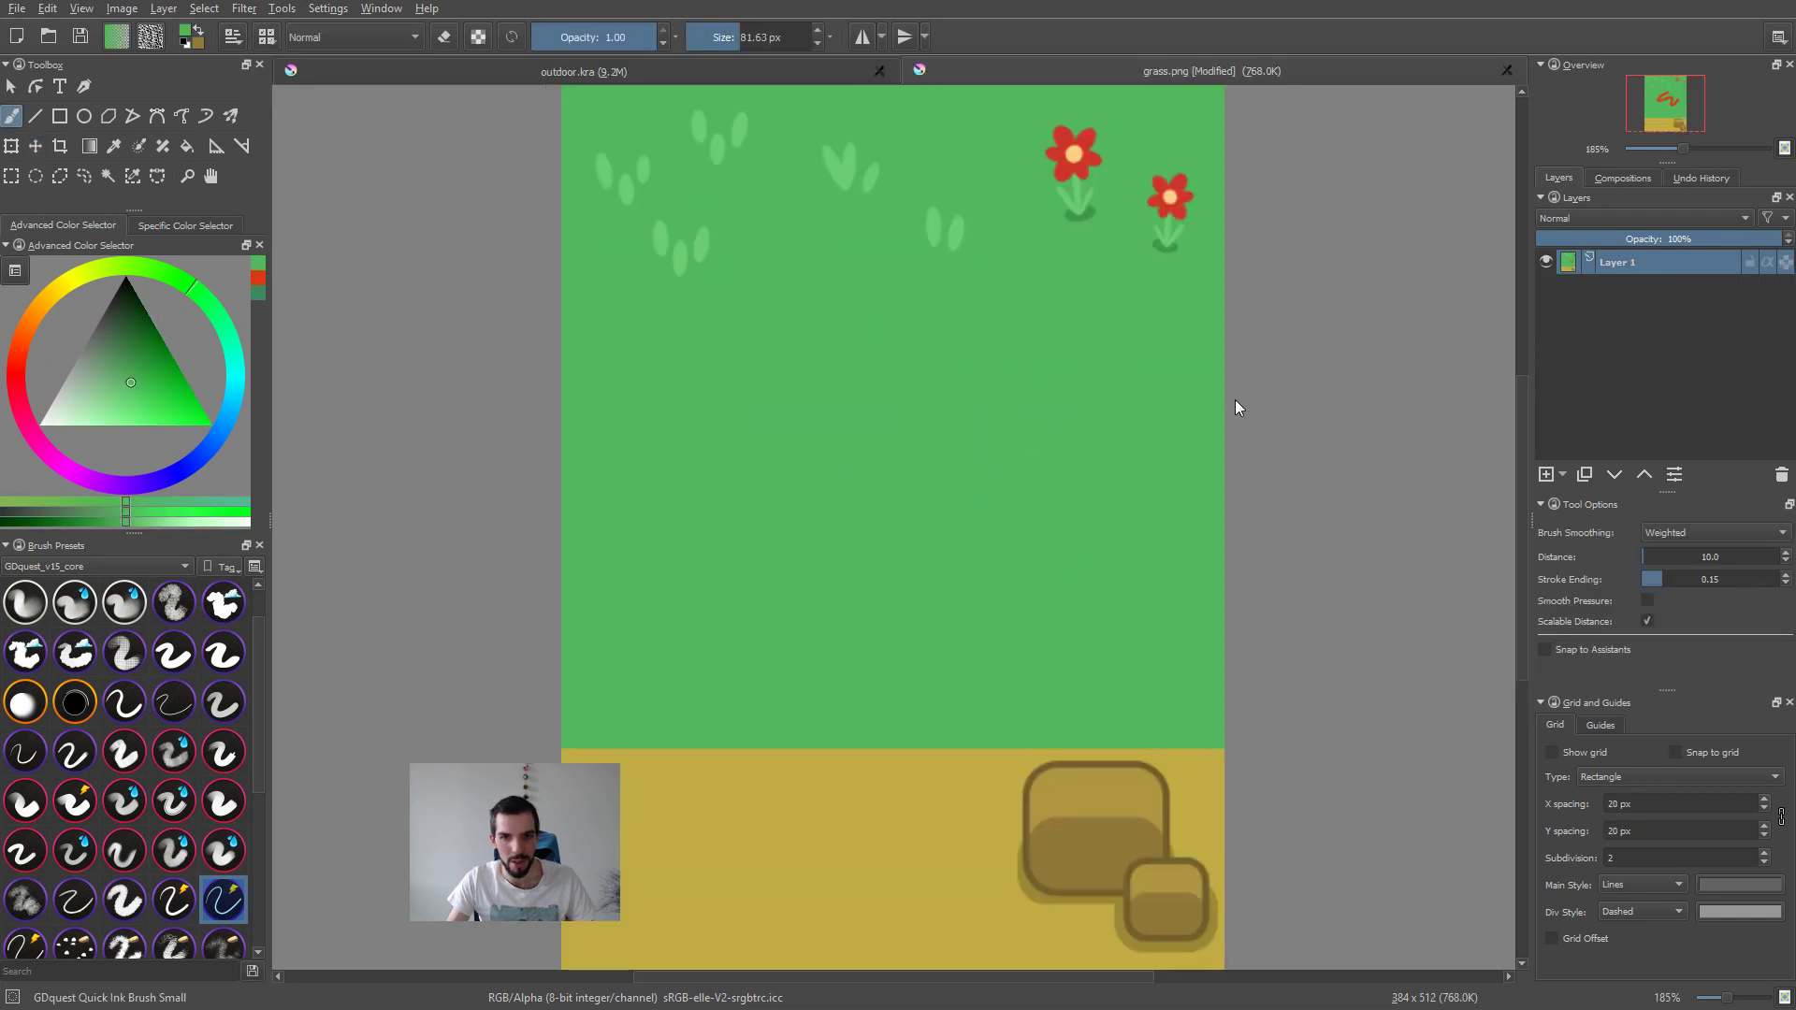
Step: Save the cleaned-up grass.png with the default PNG options and close it
{"action": "key", "text": "ctrl+s"}
{"action": "key", "text": "Return"}
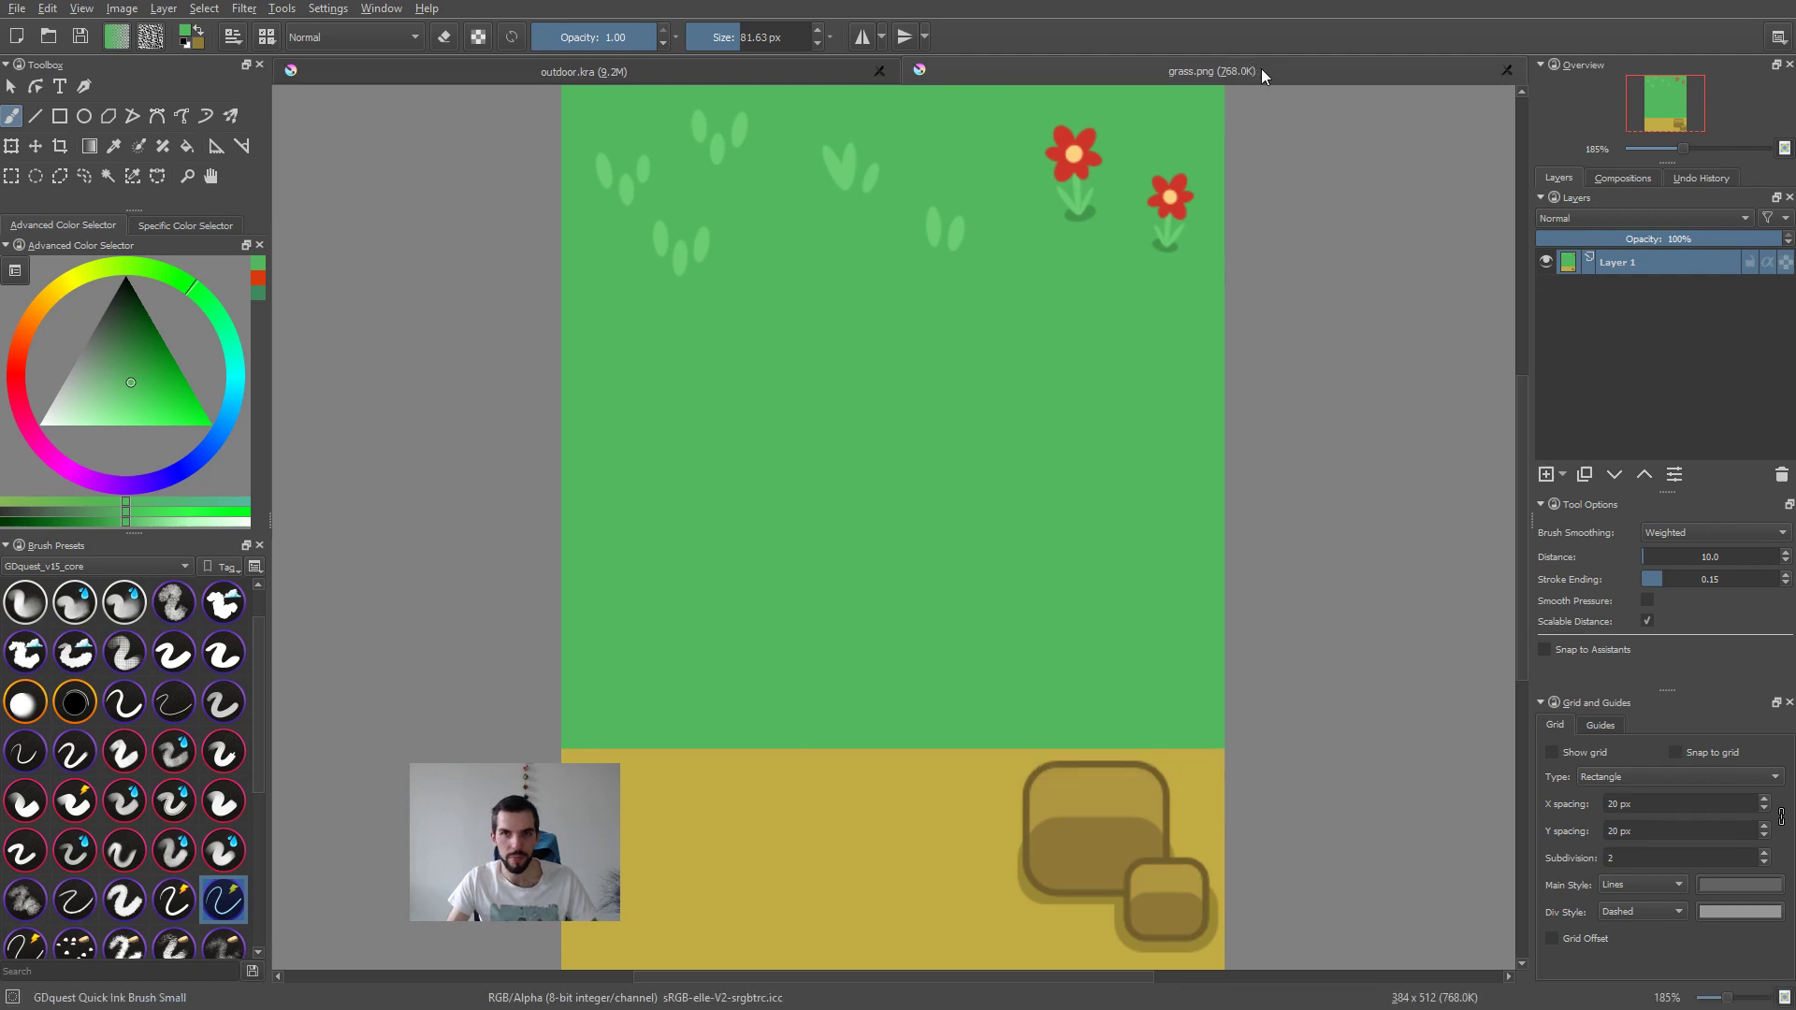
{"action": "middle_click", "coordinate": [1258, 71]}
{"action": "middle_click_drag", "start_coordinate": [1050, 539], "coordinate": [1171, 542]}
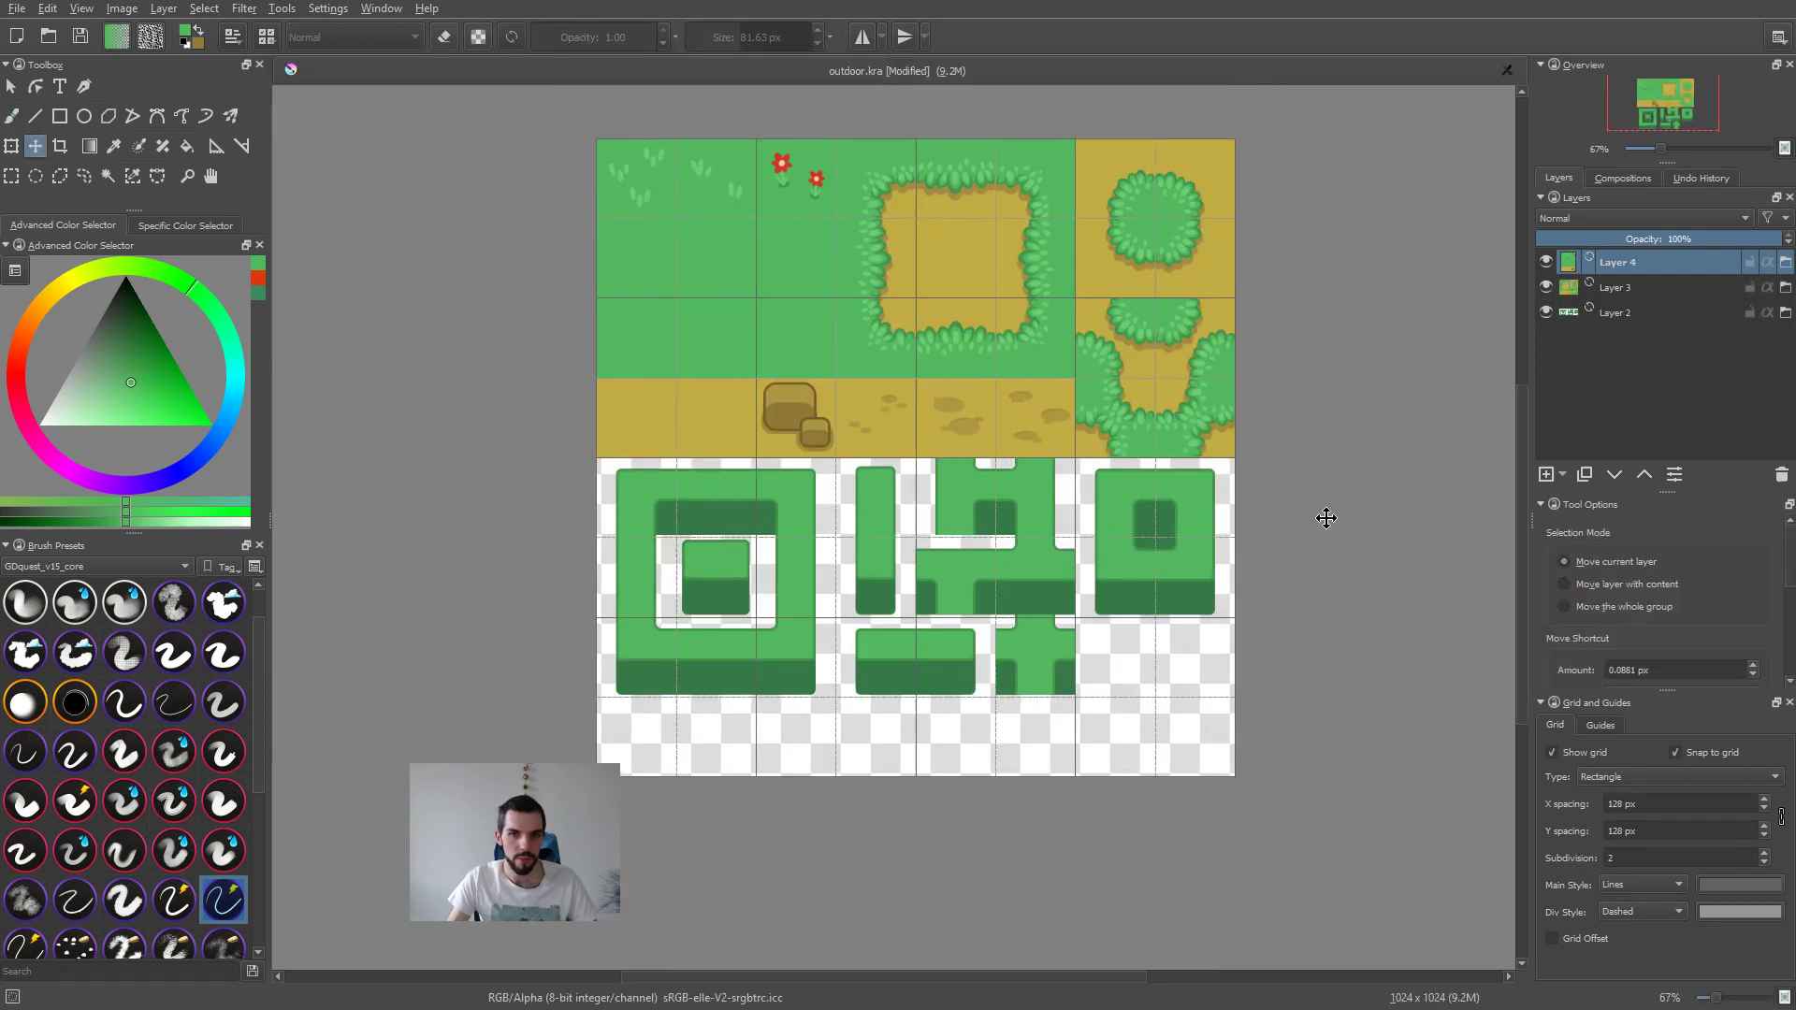
Step: Switch to the Emacs course notes and insert an empty line below the "Pack in one texture" line
{"action": "key", "text": "alt+Tab"}
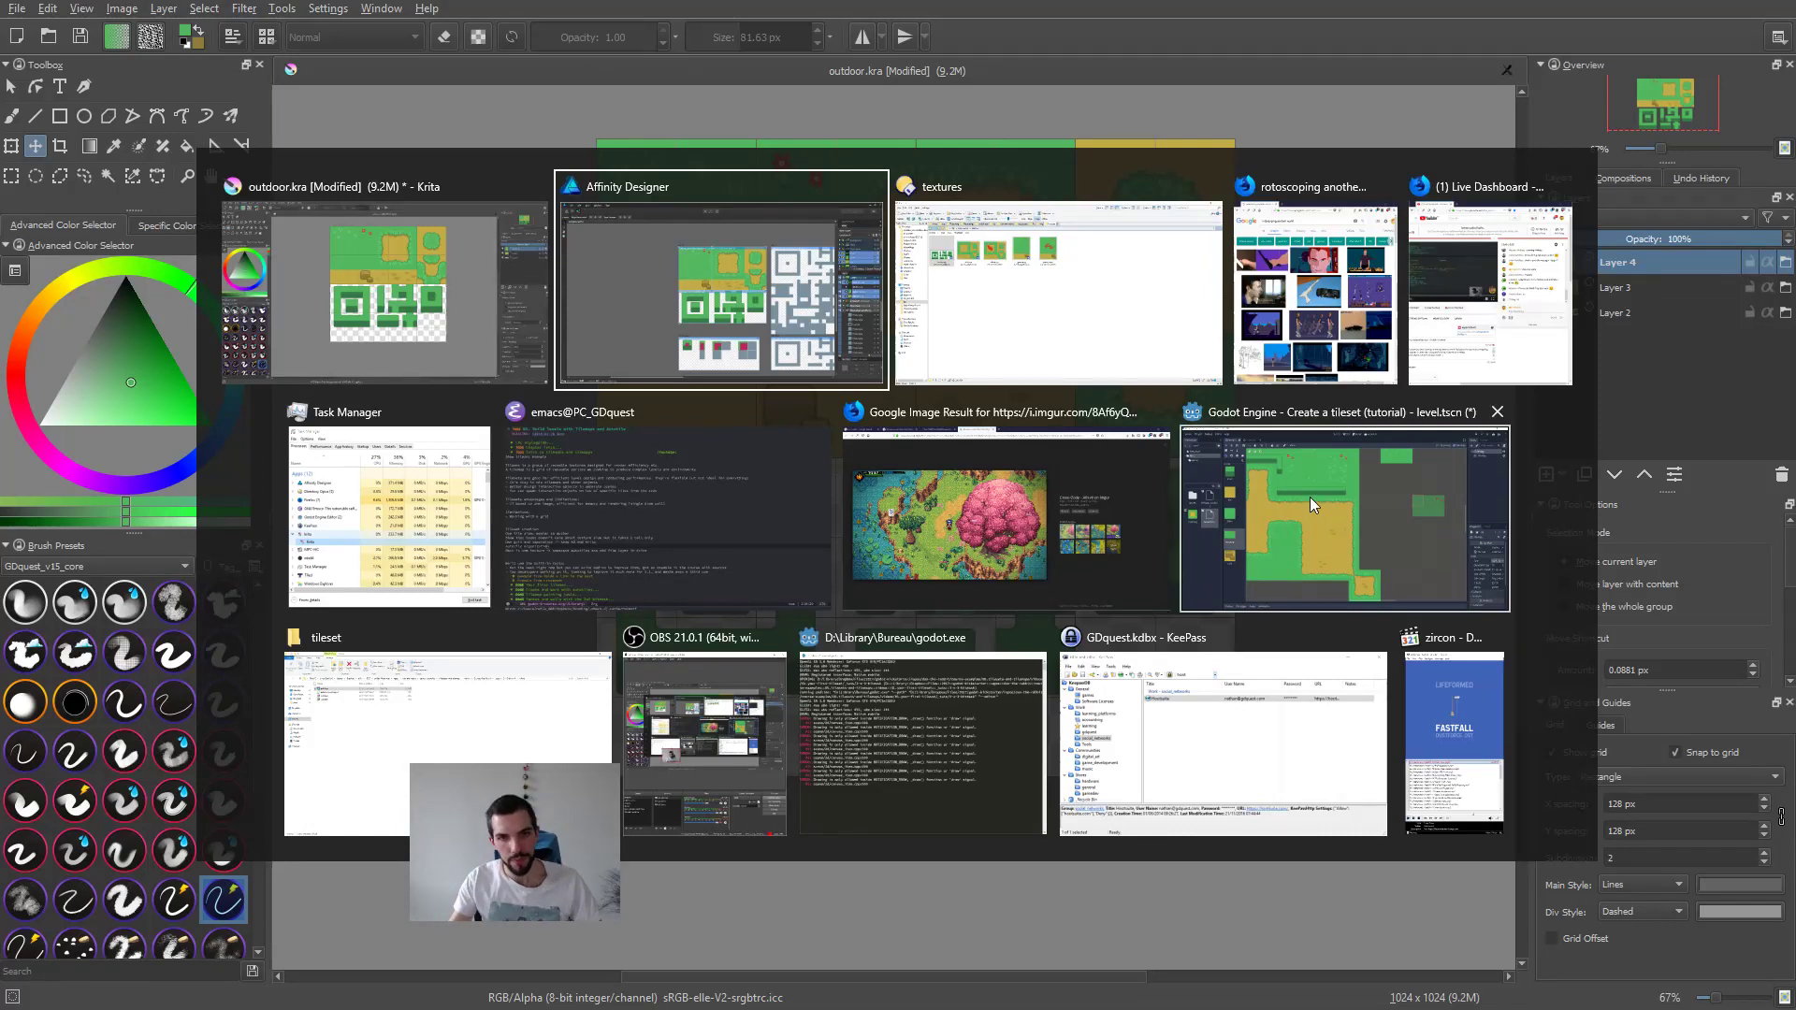
{"action": "key", "text": "Escape"}
{"action": "key", "text": "alt+Tab"}
{"action": "left_click", "coordinate": [782, 531]}
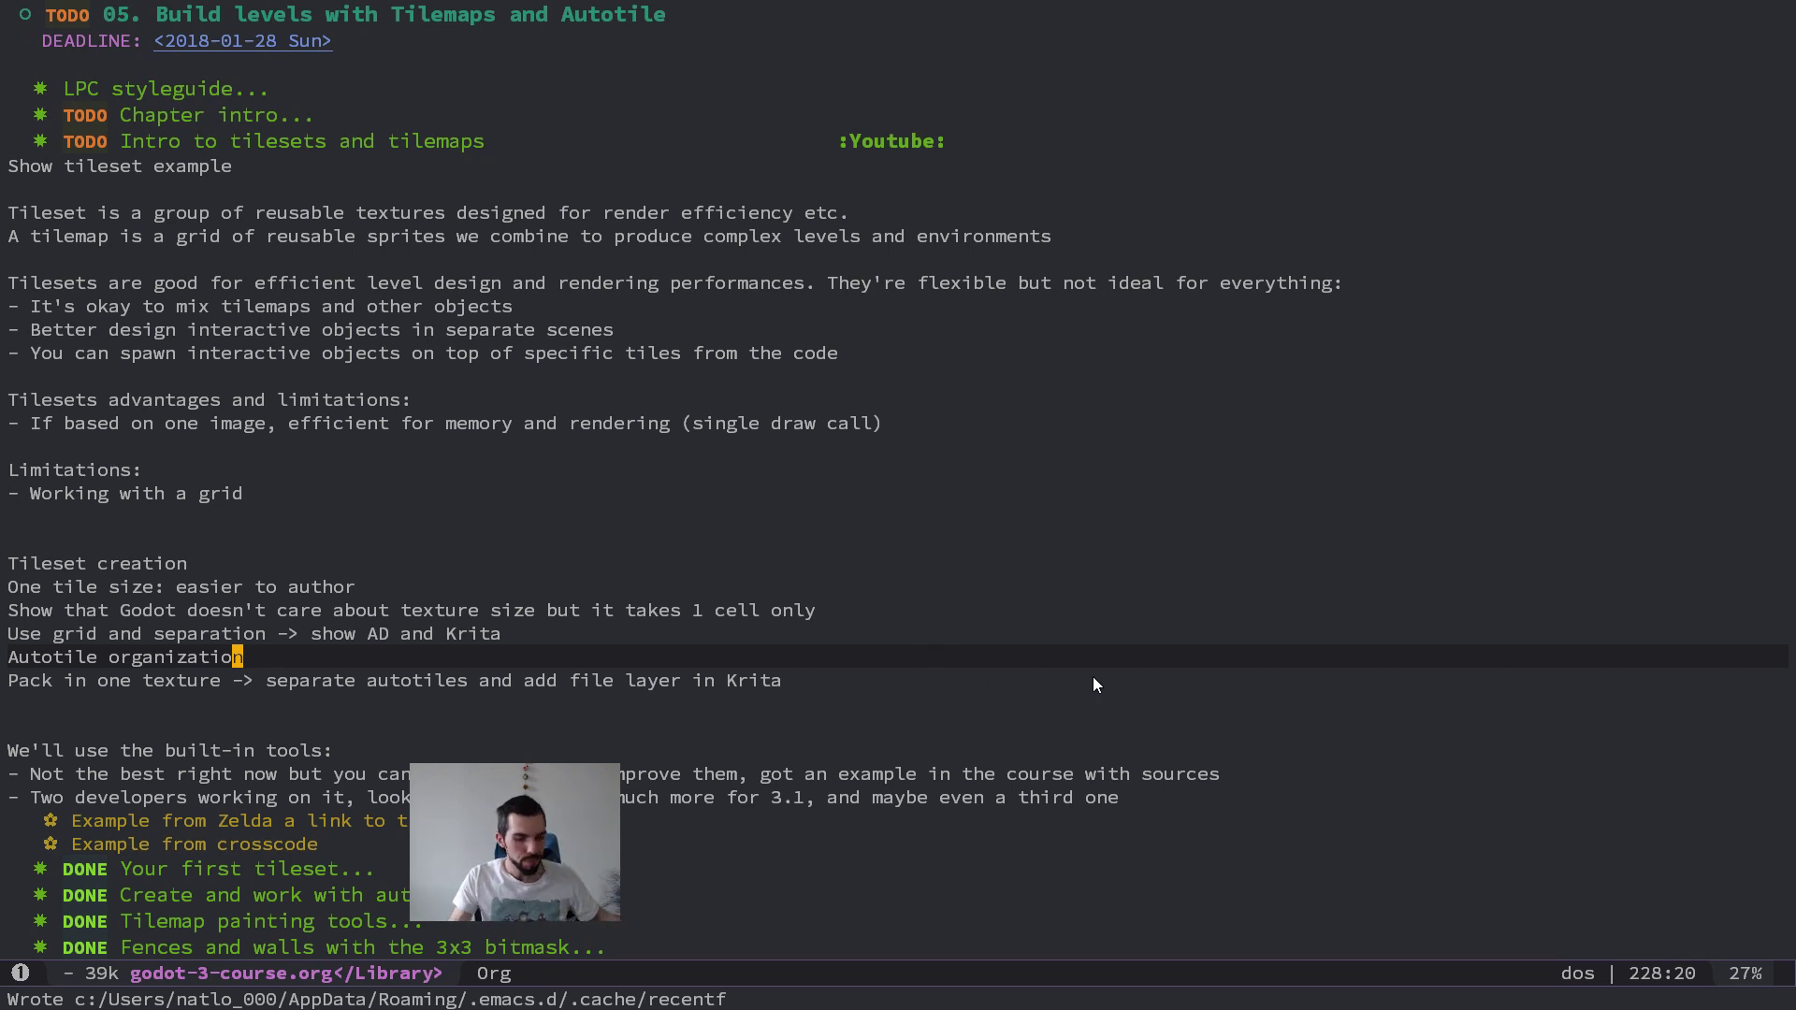
{"action": "key", "text": "j"}
{"action": "key", "text": "k"}
{"action": "key", "text": "k"}
{"action": "key", "text": "j"}
{"action": "key", "text": "j"}
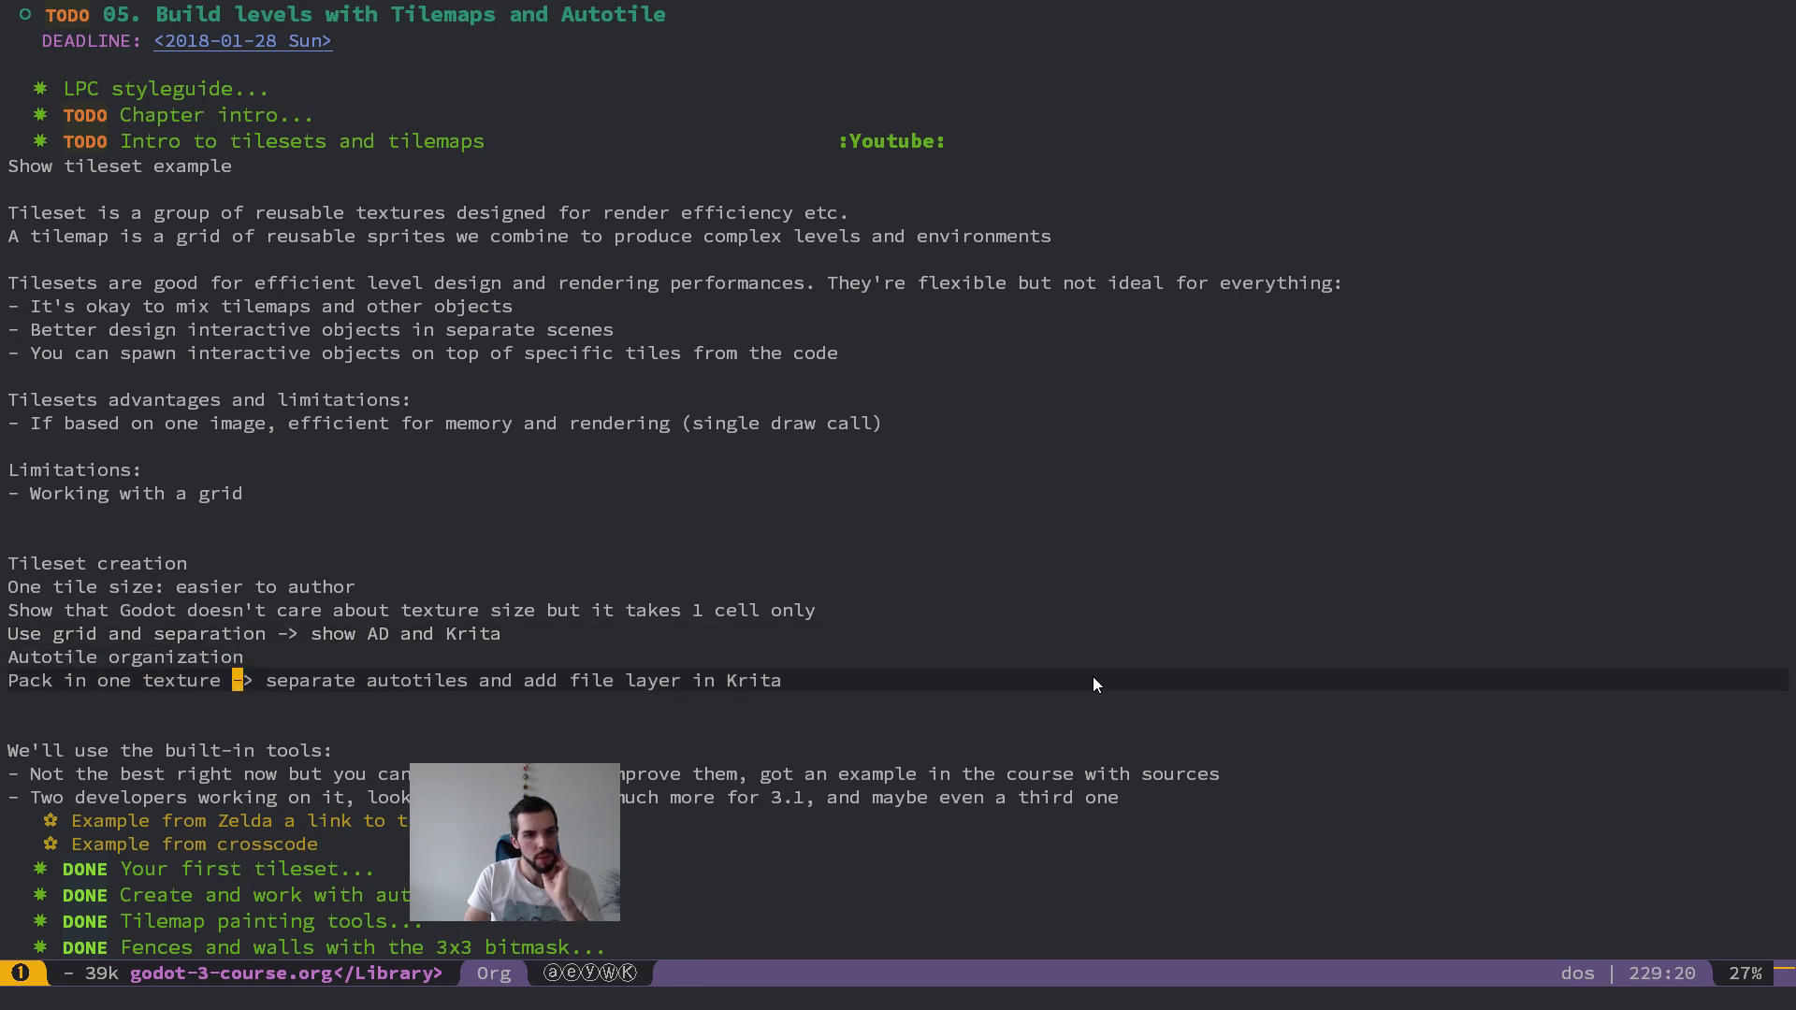
{"action": "key", "text": "o"}
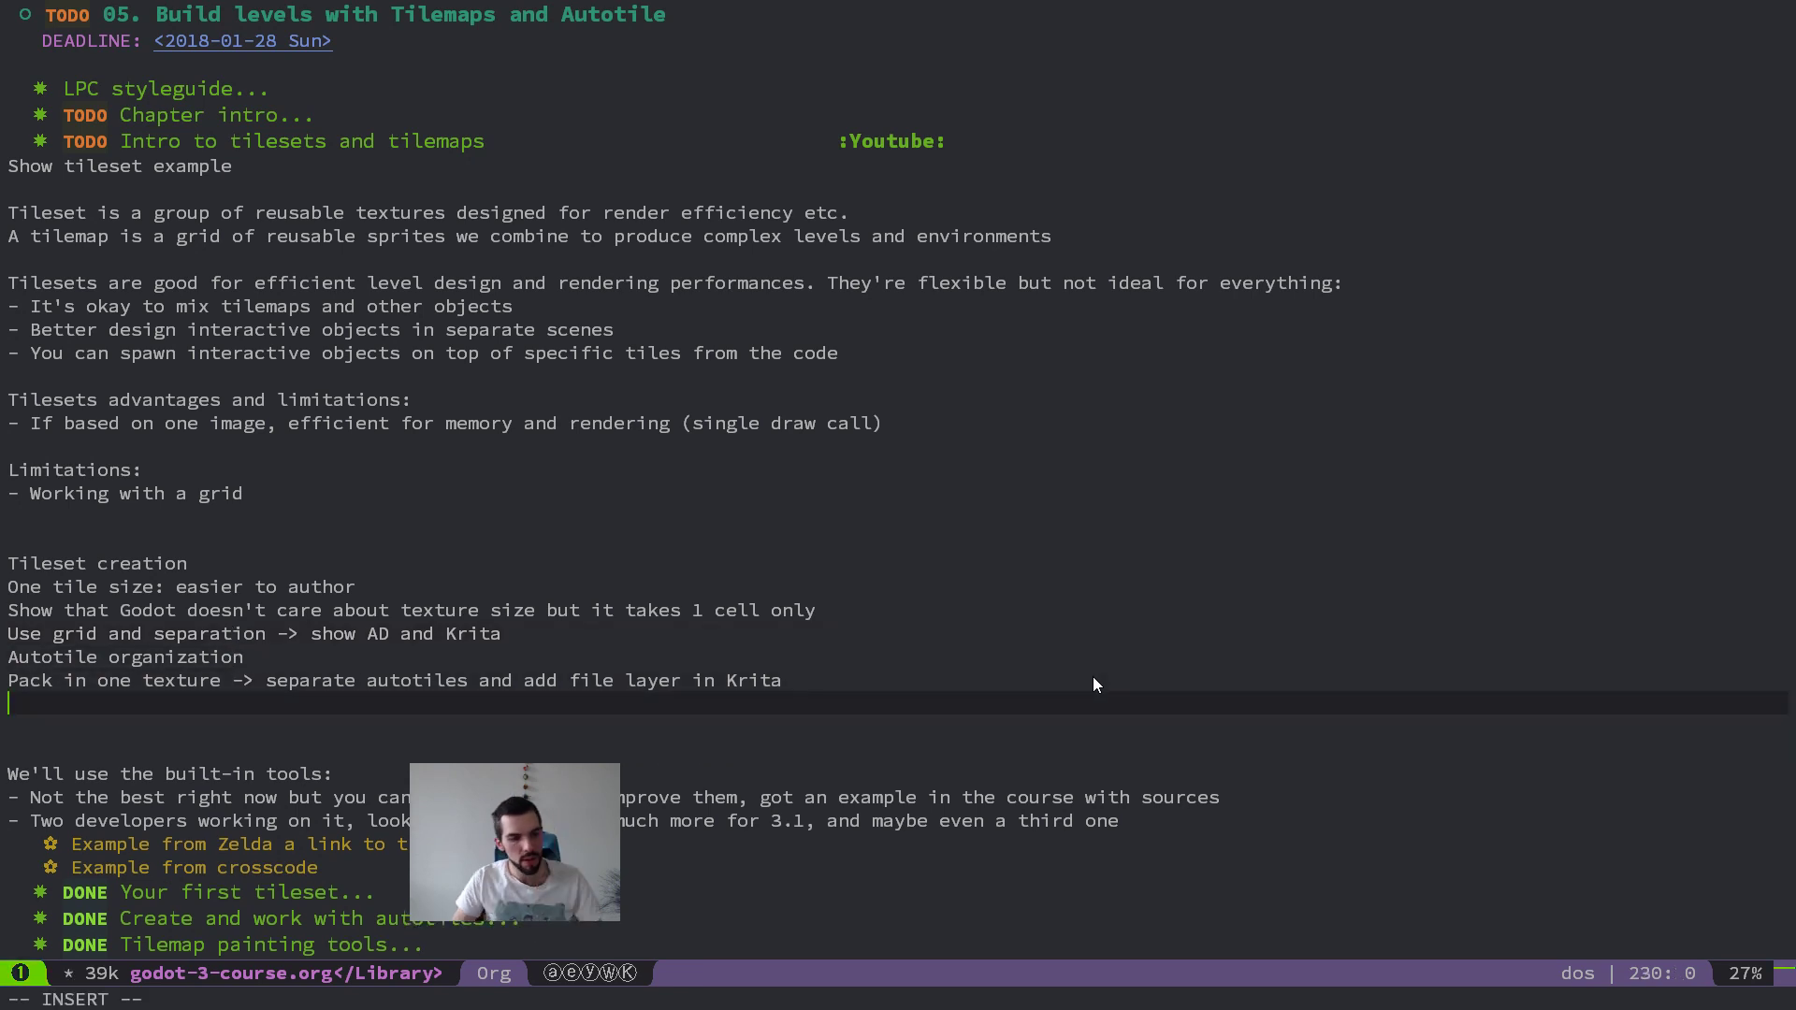
{"action": "key", "text": "Escape"}
Step: Prefix the five lines under "Tileset creation" with "- " to make them a dashed list
{"action": "key", "text": "k"}
{"action": "key", "text": "shift+v"}
{"action": "type", "text": "k"}
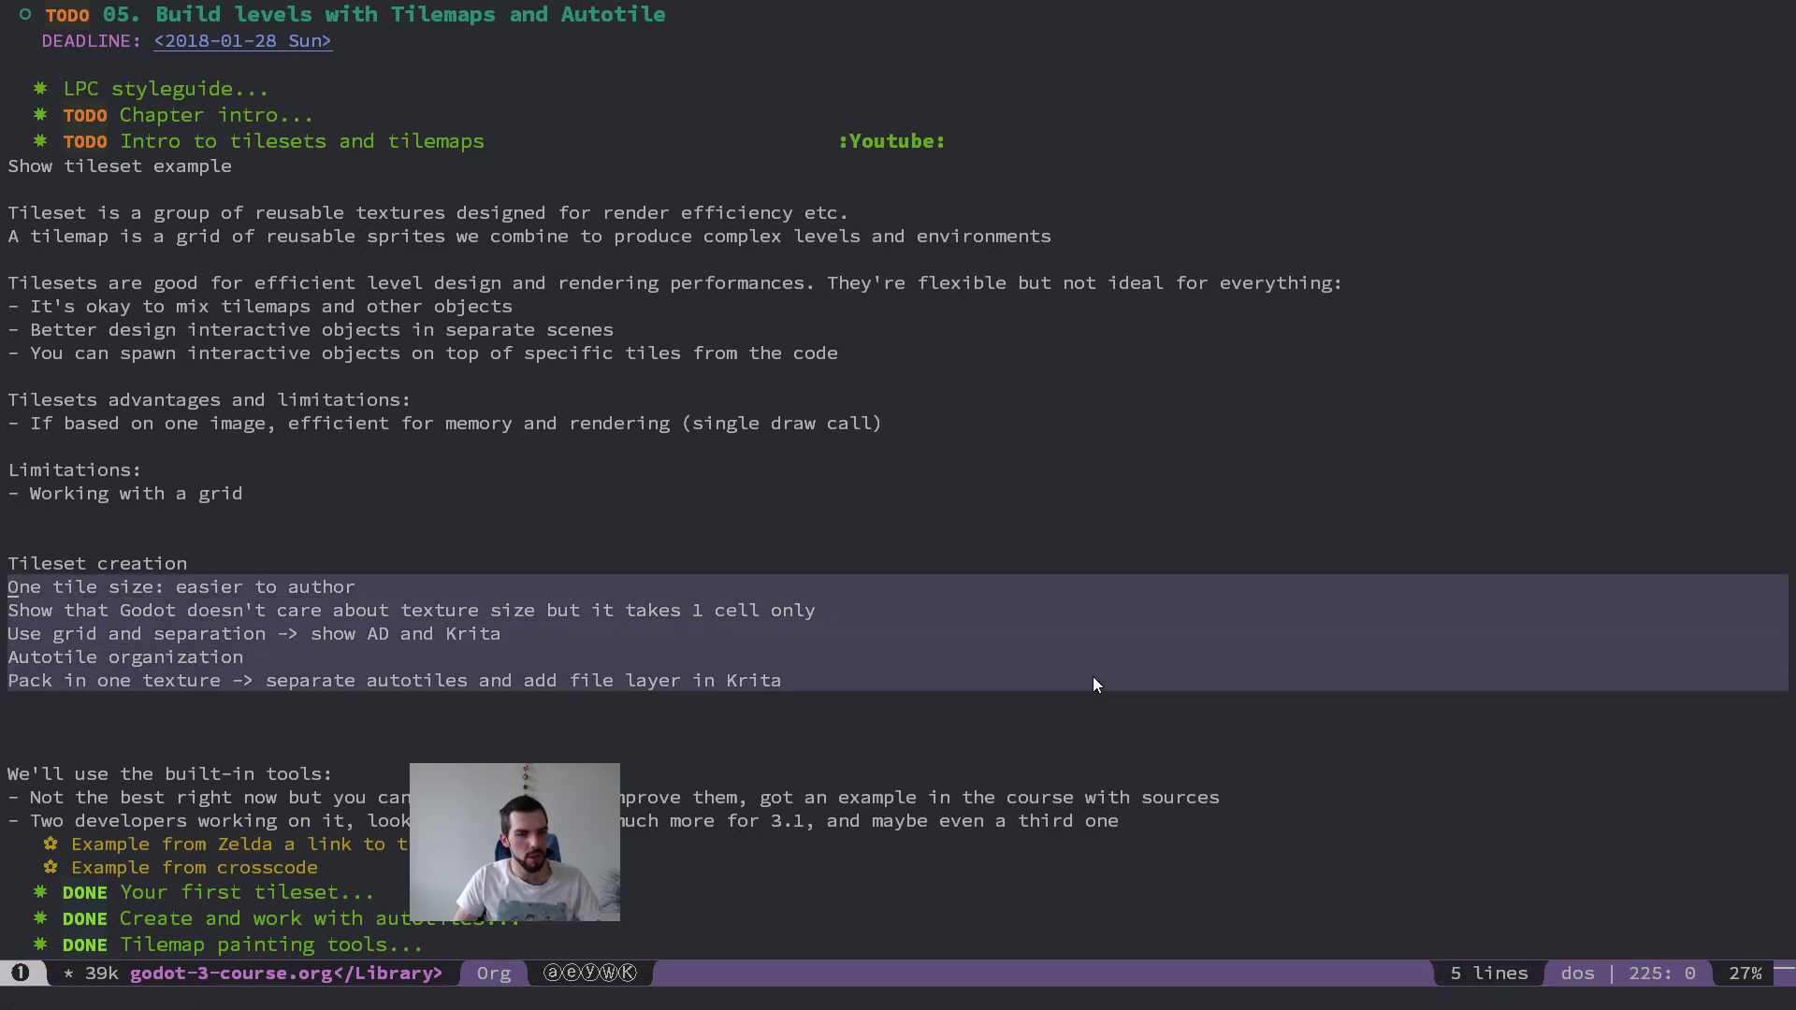
{"action": "type", "text": "I-"}
{"action": "key", "text": "Escape"}
{"action": "key", "text": "j"}
{"action": "key", "text": "j"}
{"action": "key", "text": "j"}
{"action": "key", "text": "j"}
{"action": "key", "text": "j"}
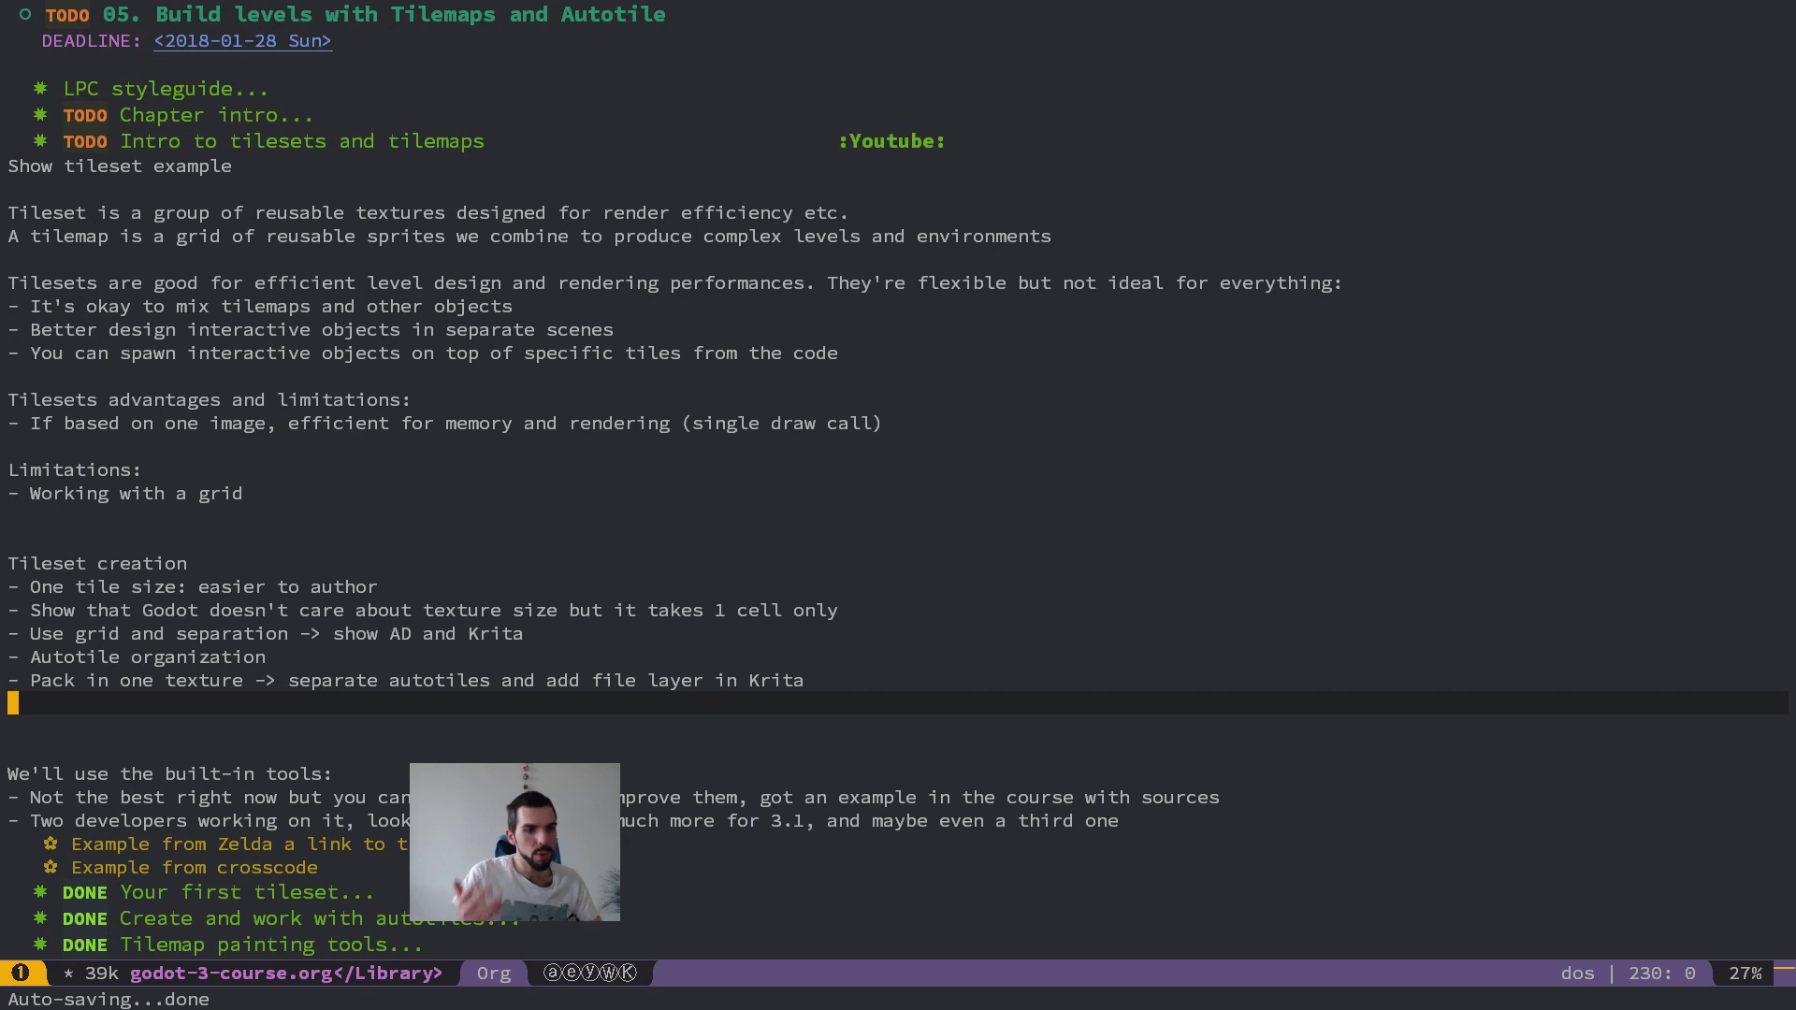
Step: Close the Task Manager, KeePass and rotoscoping browser windows, and switch to the Firefox window with the CrossCode image
{"action": "key", "text": "alt+Tab"}
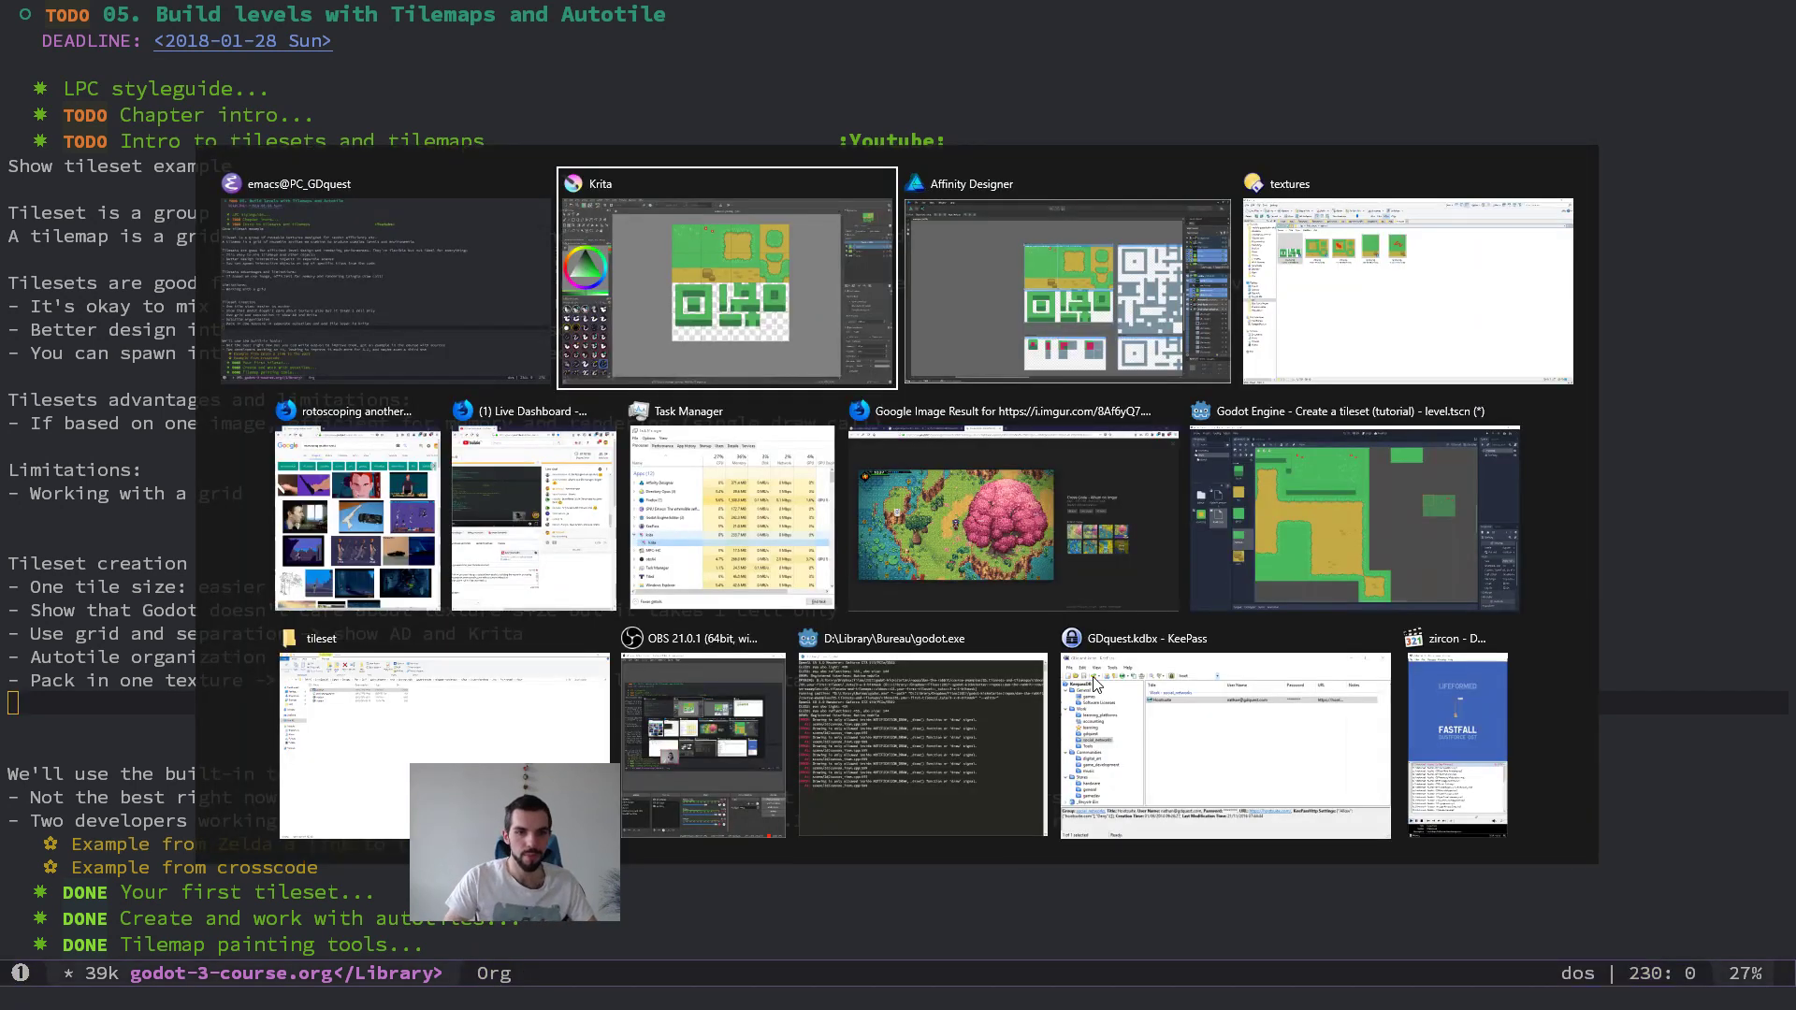
{"action": "middle_click", "coordinate": [788, 520]}
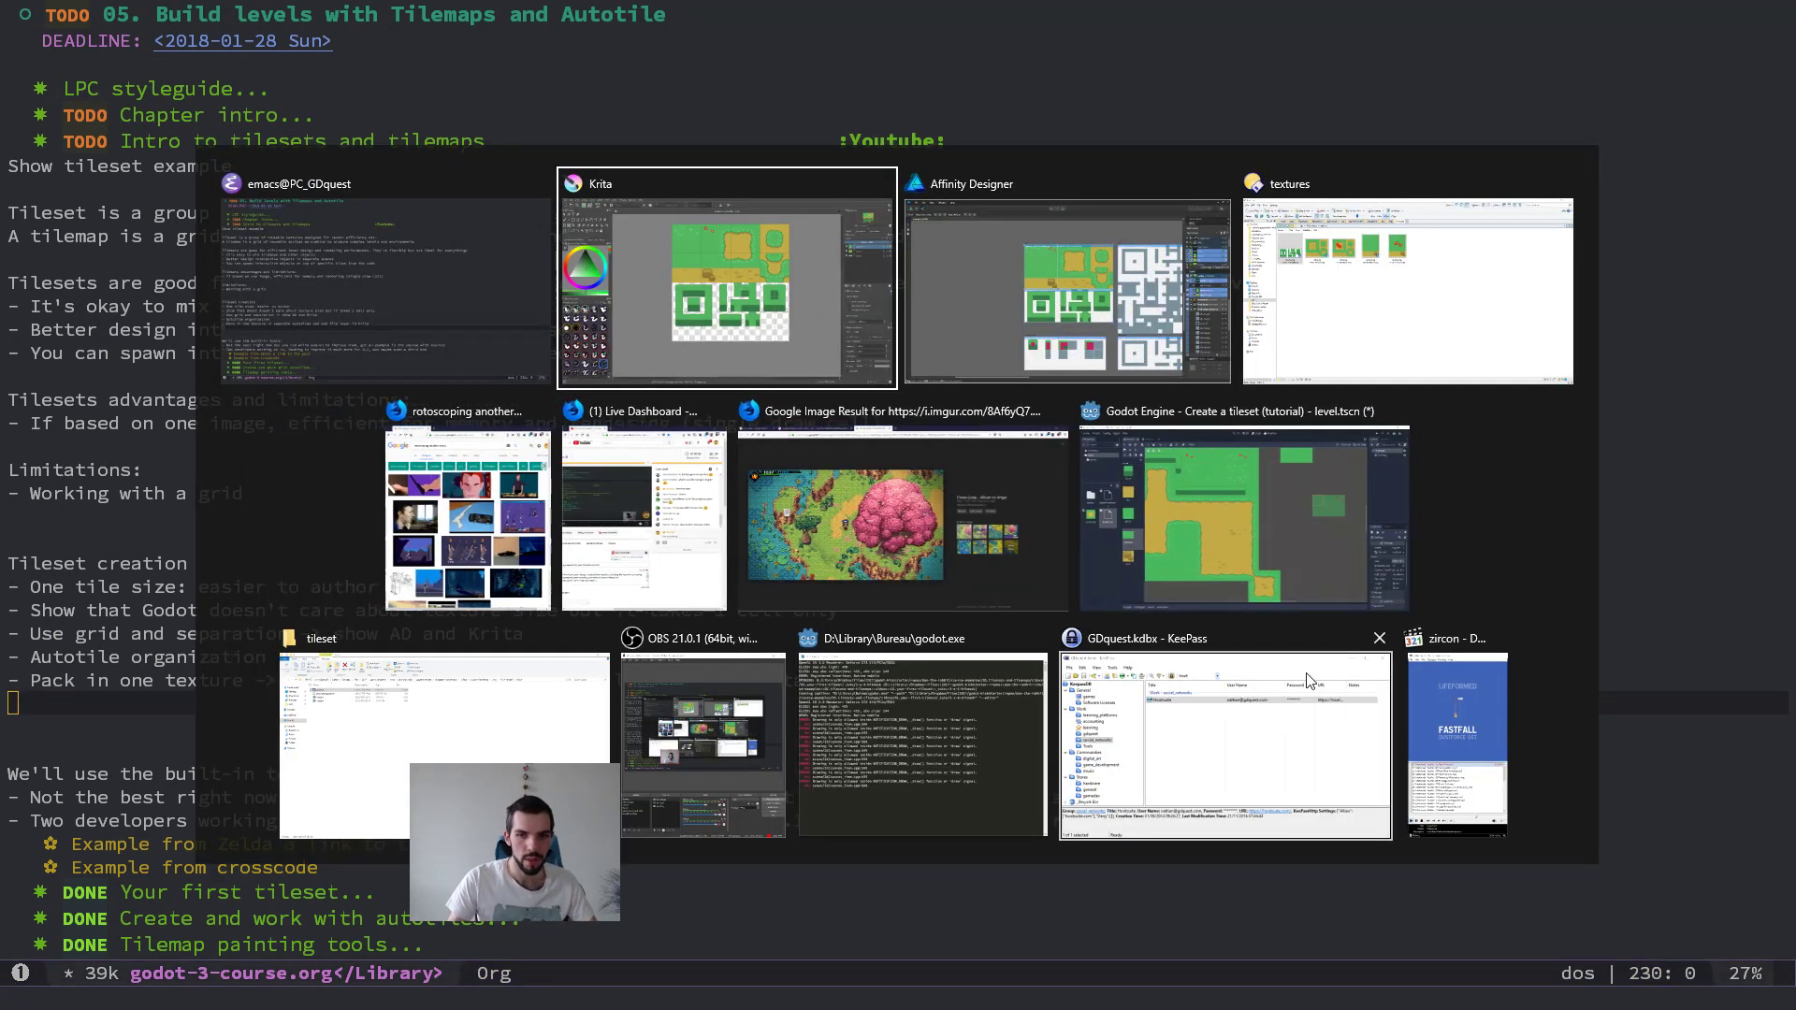
{"action": "middle_click", "coordinate": [1308, 681]}
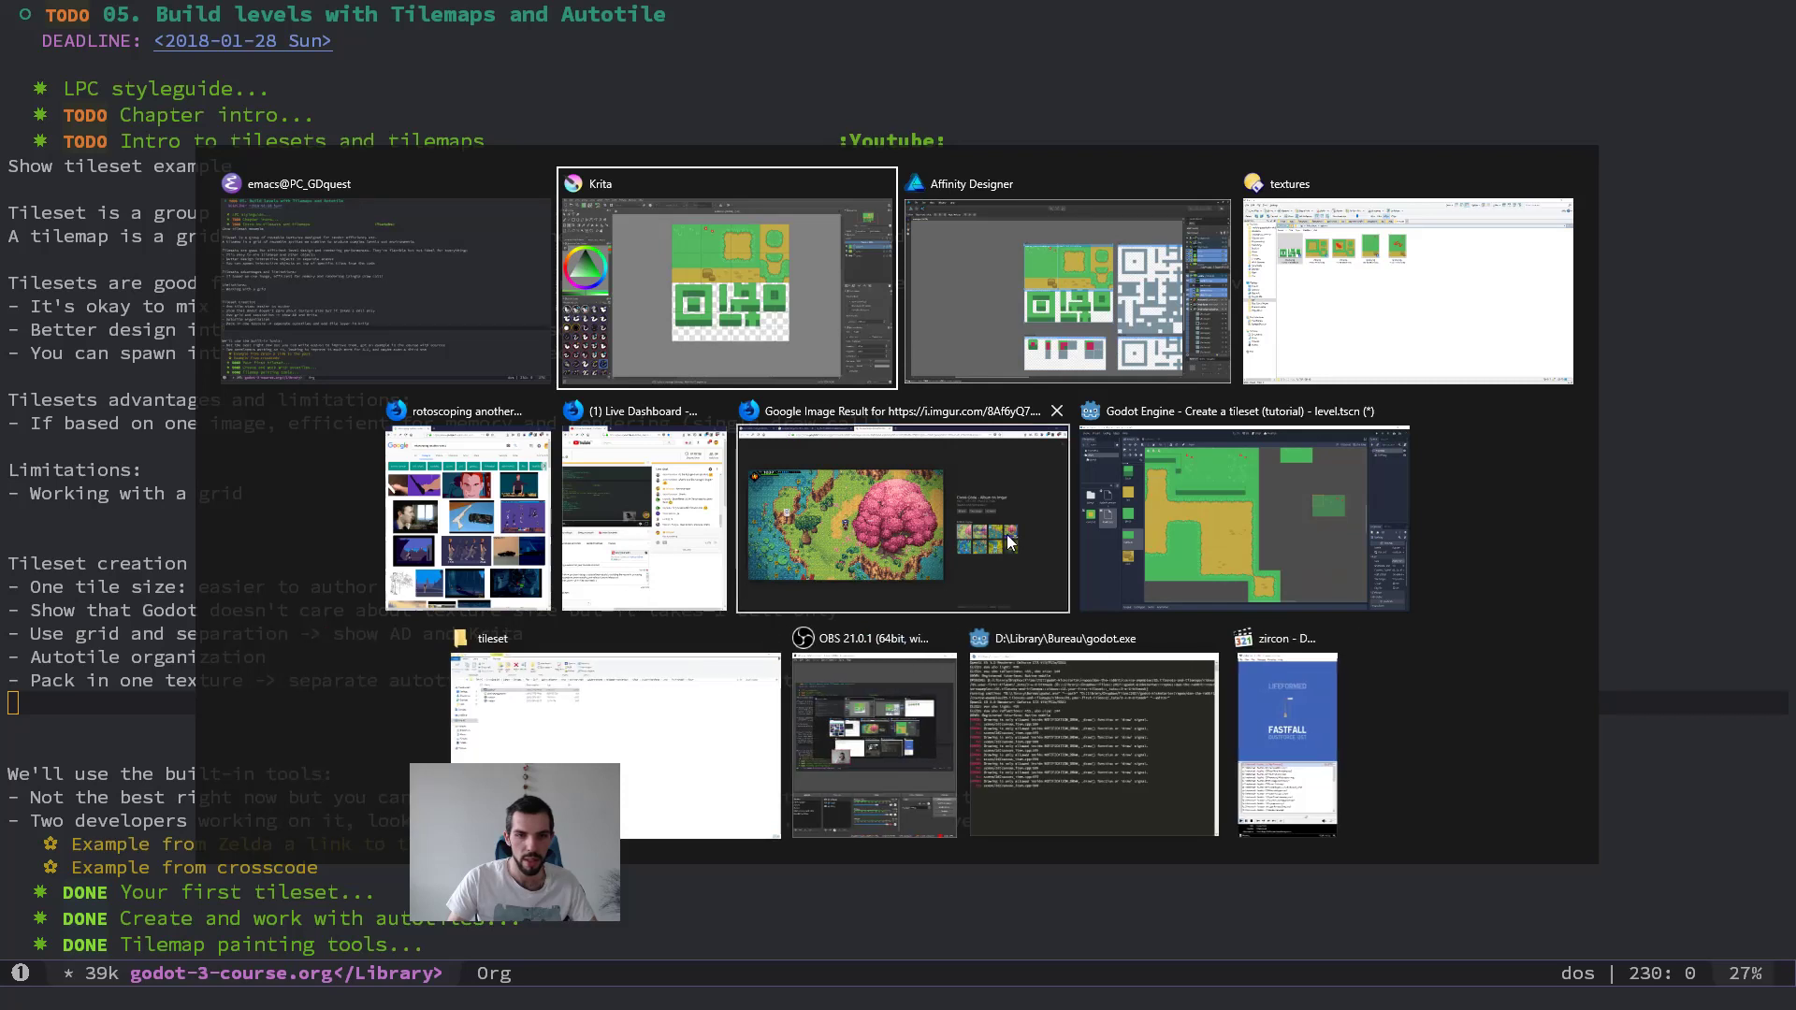
{"action": "middle_click", "coordinate": [501, 529]}
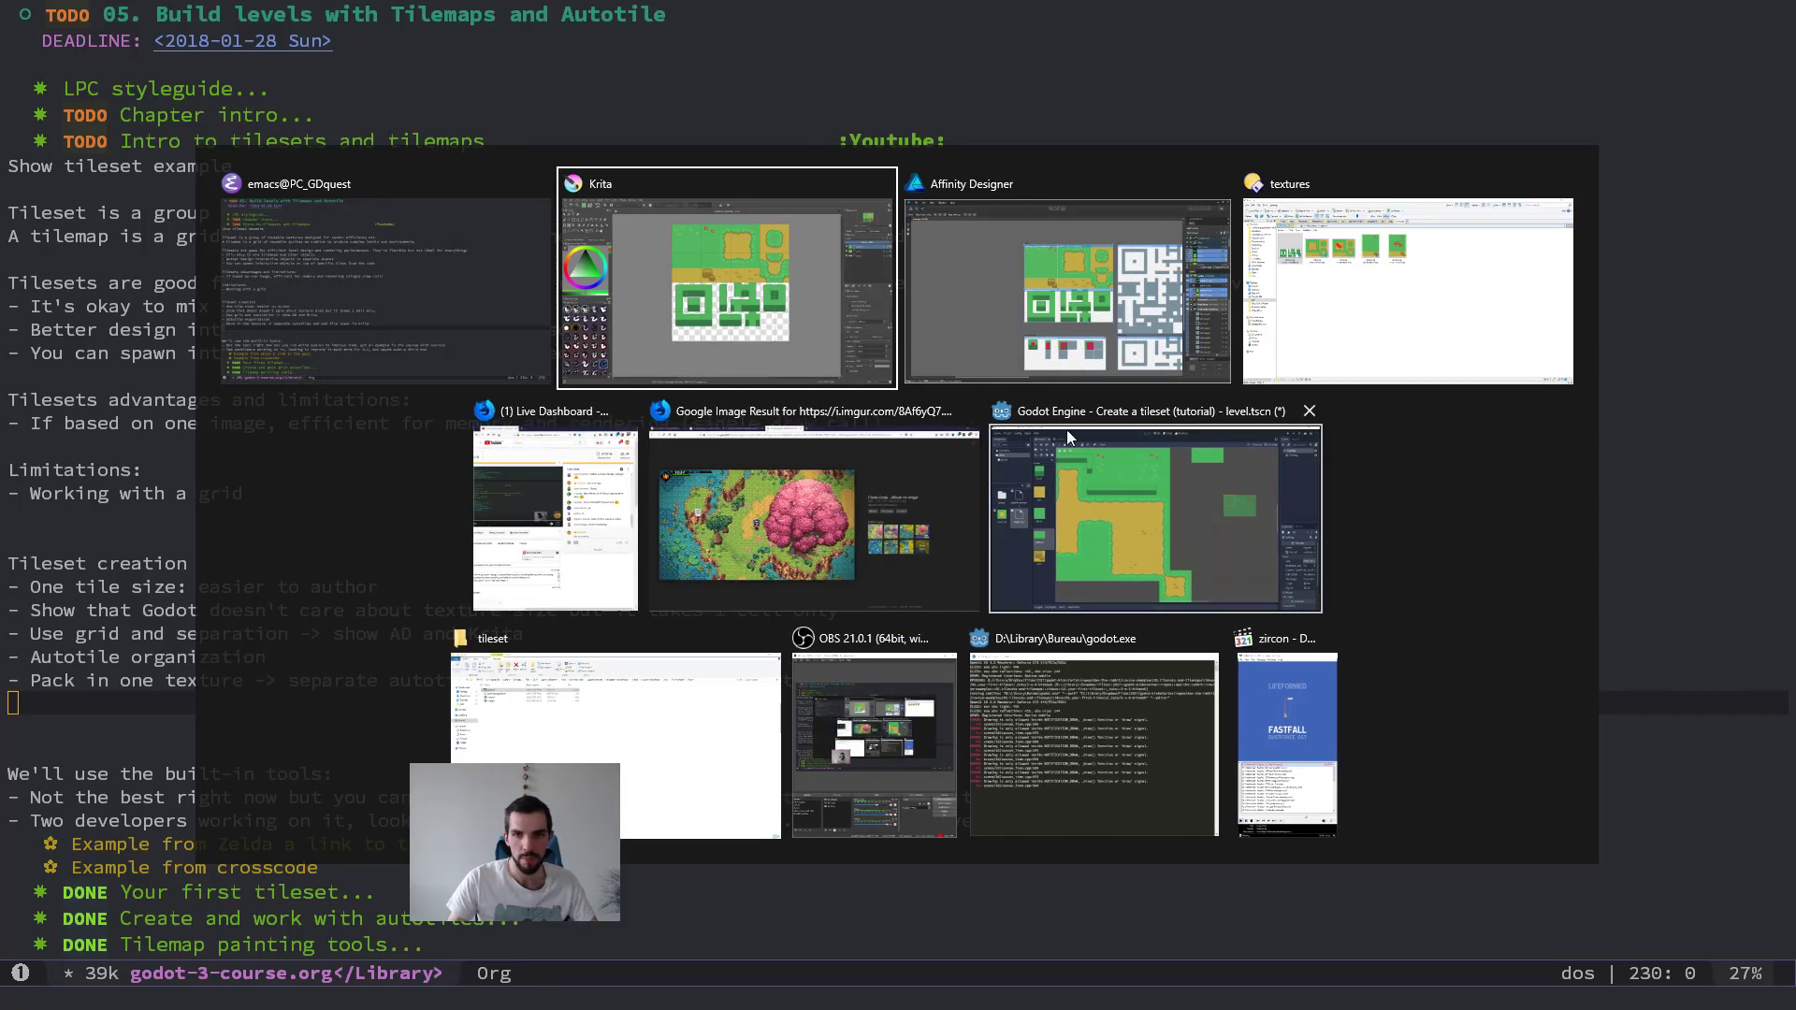
{"action": "left_click", "coordinate": [859, 502]}
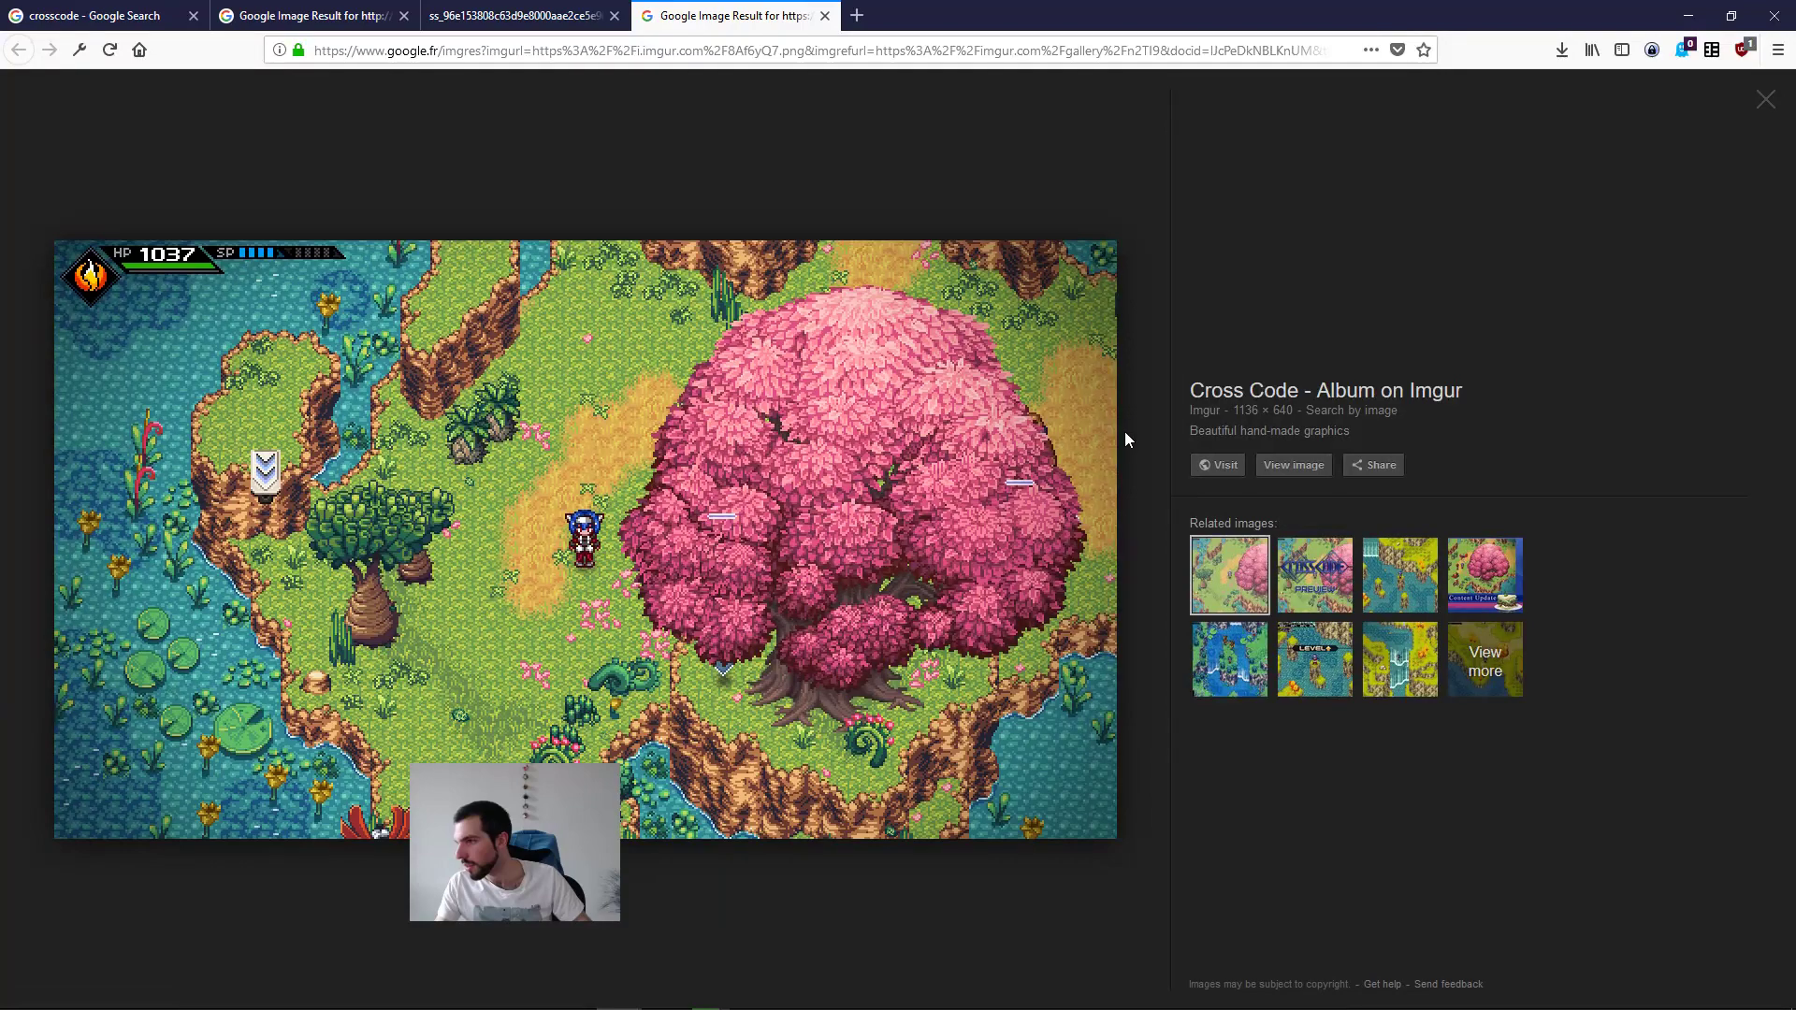
Step: Back in Krita, nudge the bush layer (Layer 2) slightly down to line up with the grid and save outdoor.kra
{"action": "key", "text": "alt+Tab"}
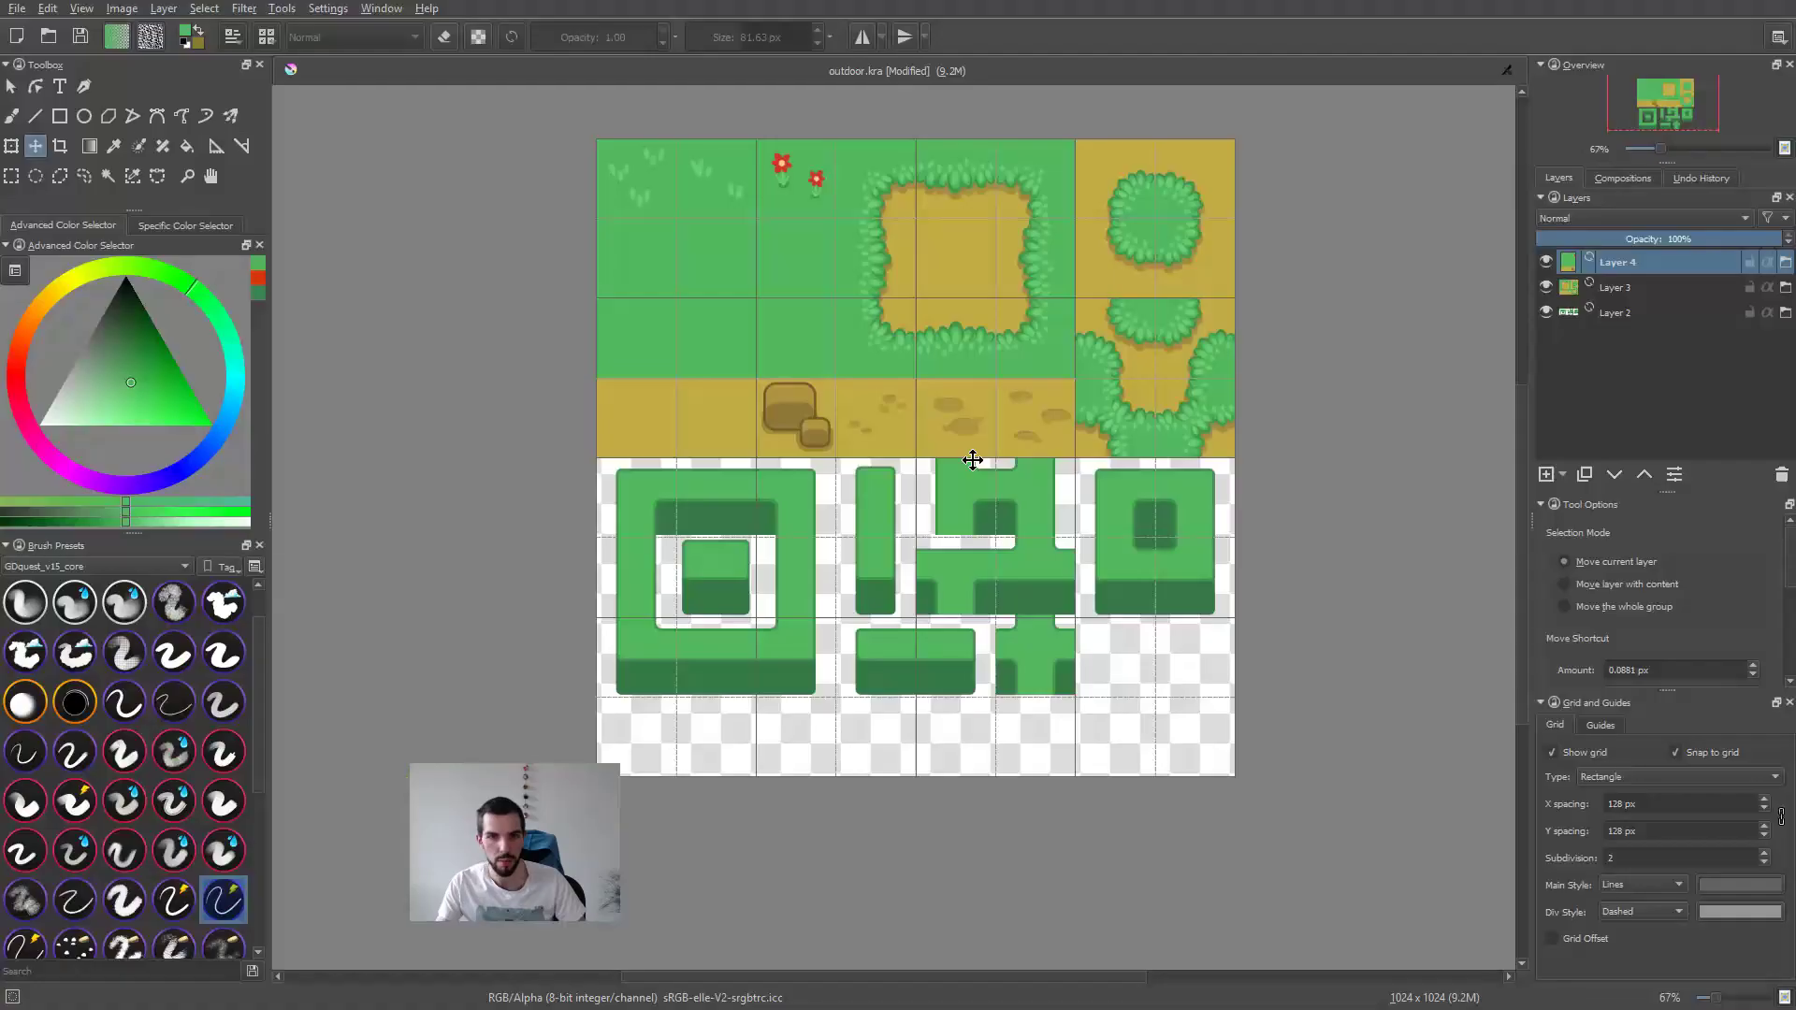
{"action": "scroll", "coordinate": [1029, 561], "scroll_direction": "up", "scroll_amount": 4, "text": "ctrl"}
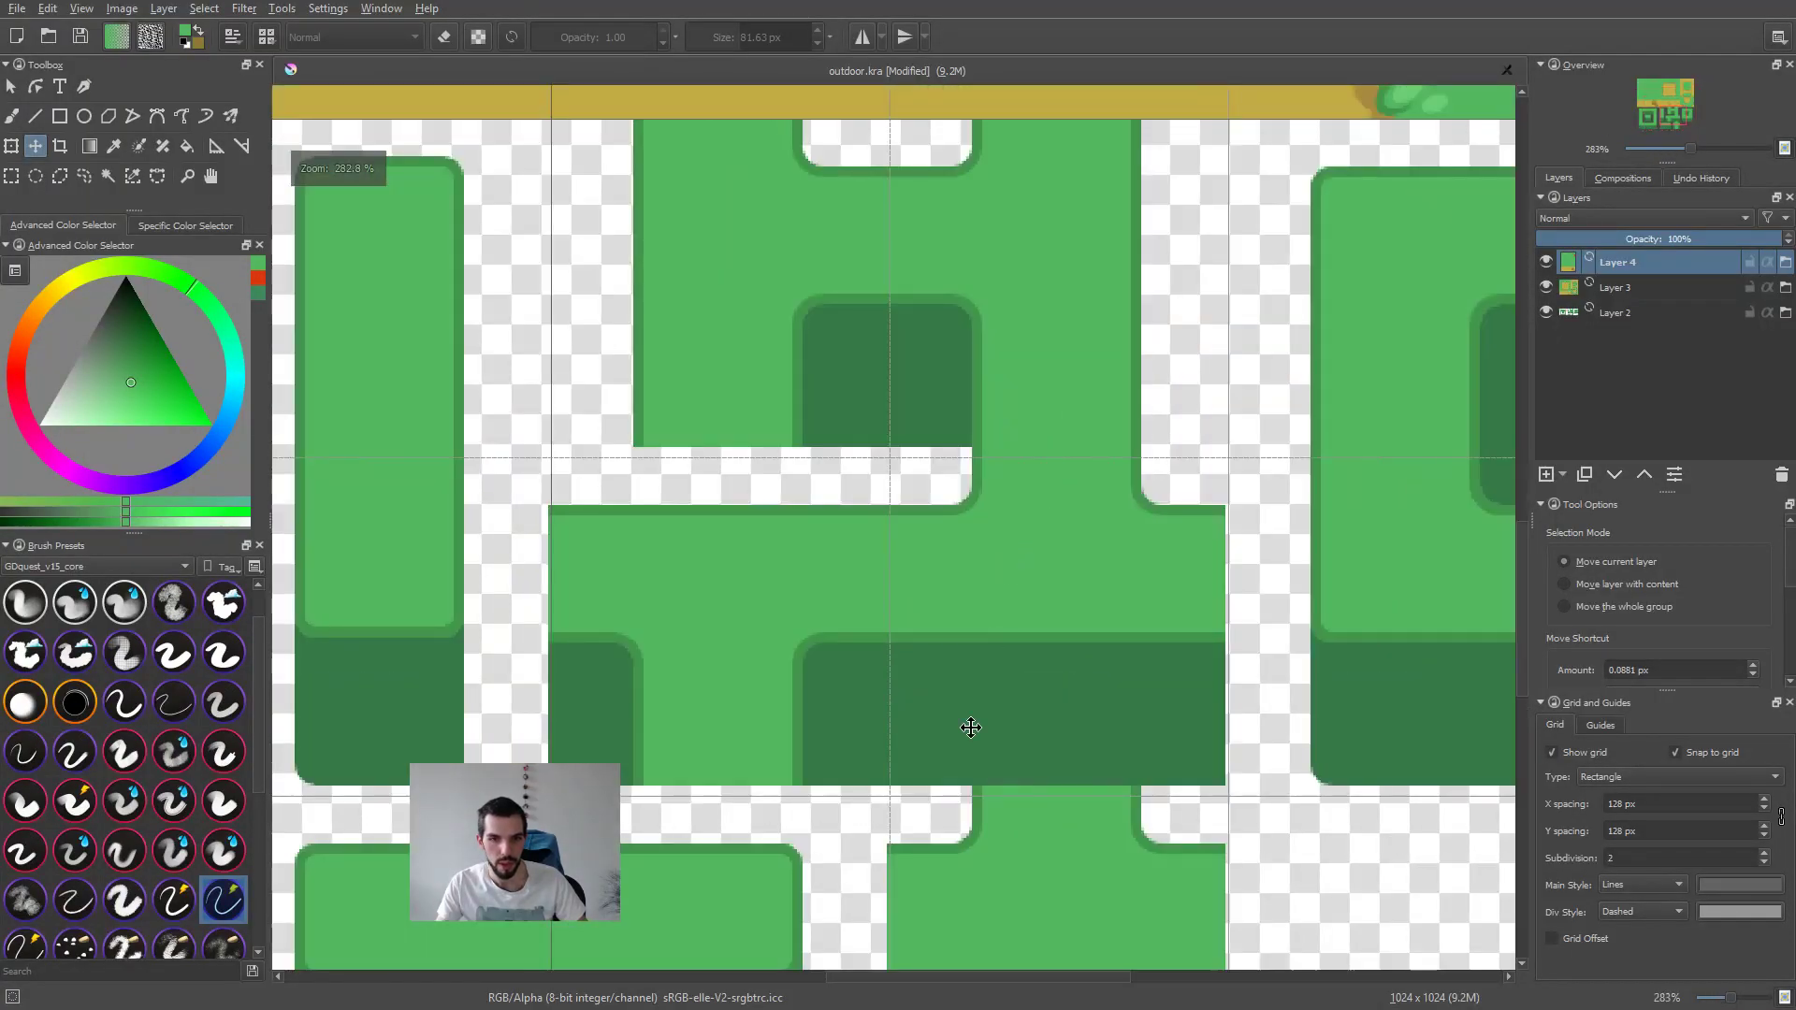
{"action": "middle_click_drag", "start_coordinate": [971, 727], "coordinate": [949, 507]}
{"action": "key", "text": "r"}
{"action": "left_click", "coordinate": [1016, 438]}
{"action": "key", "text": "Down"}
{"action": "key", "text": "Down"}
{"action": "key", "text": "Down"}
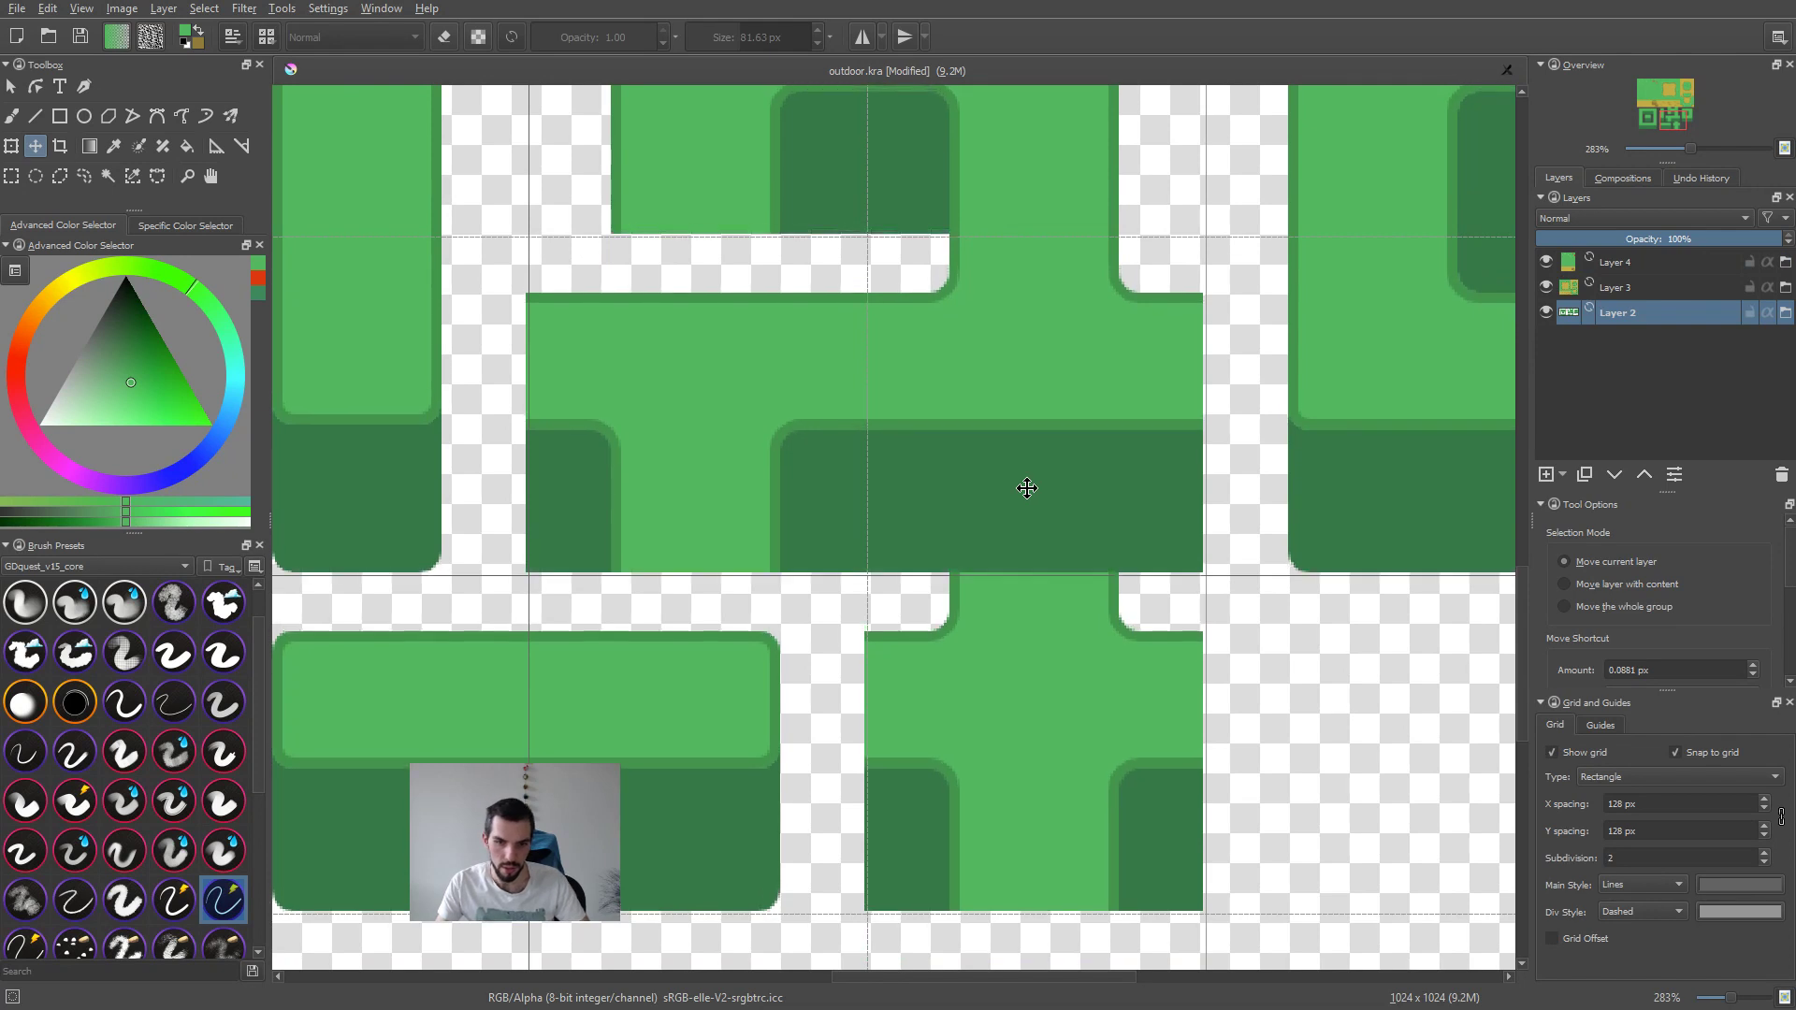
{"action": "scroll", "coordinate": [1027, 488], "scroll_direction": "down", "scroll_amount": 4, "text": "ctrl"}
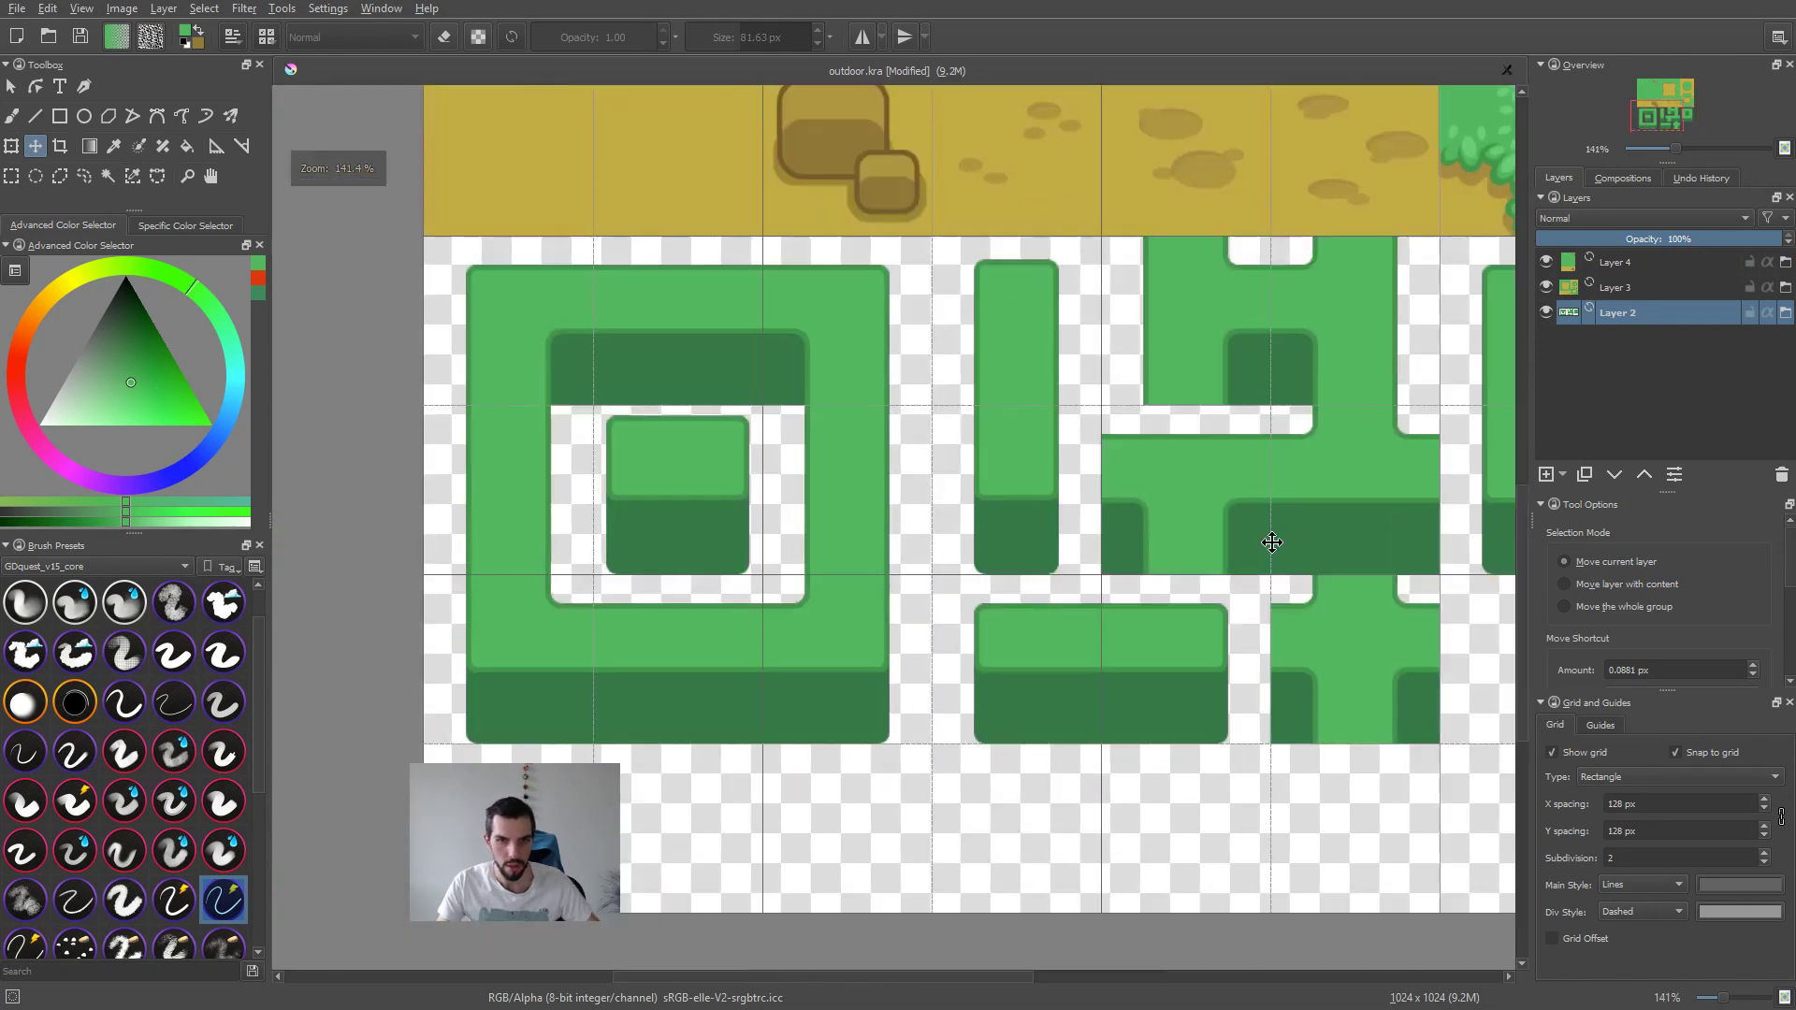
{"action": "scroll", "coordinate": [1216, 561], "scroll_direction": "down", "scroll_amount": 3, "text": "ctrl"}
{"action": "key", "text": "ctrl+s"}
Step: Switch to Firefox and look through the related CrossCode screenshots, ending on the pink tree image
{"action": "key", "text": "alt+Tab"}
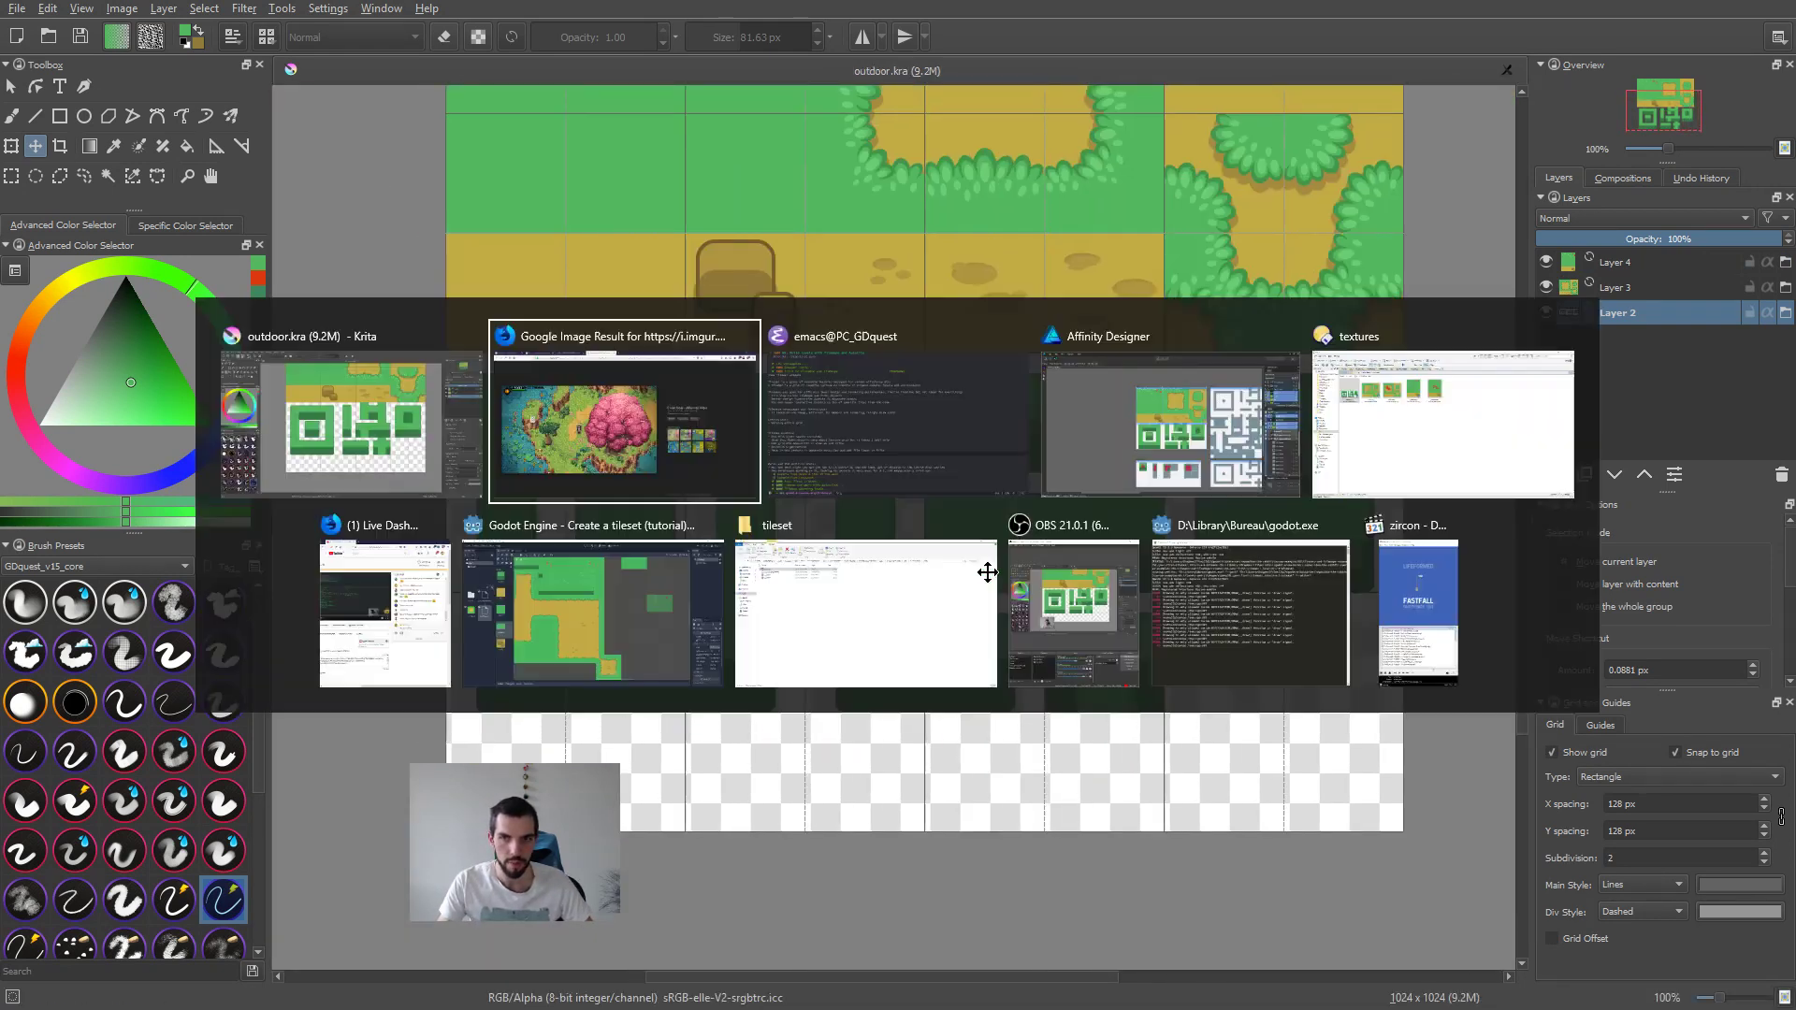
{"action": "left_click", "coordinate": [674, 402]}
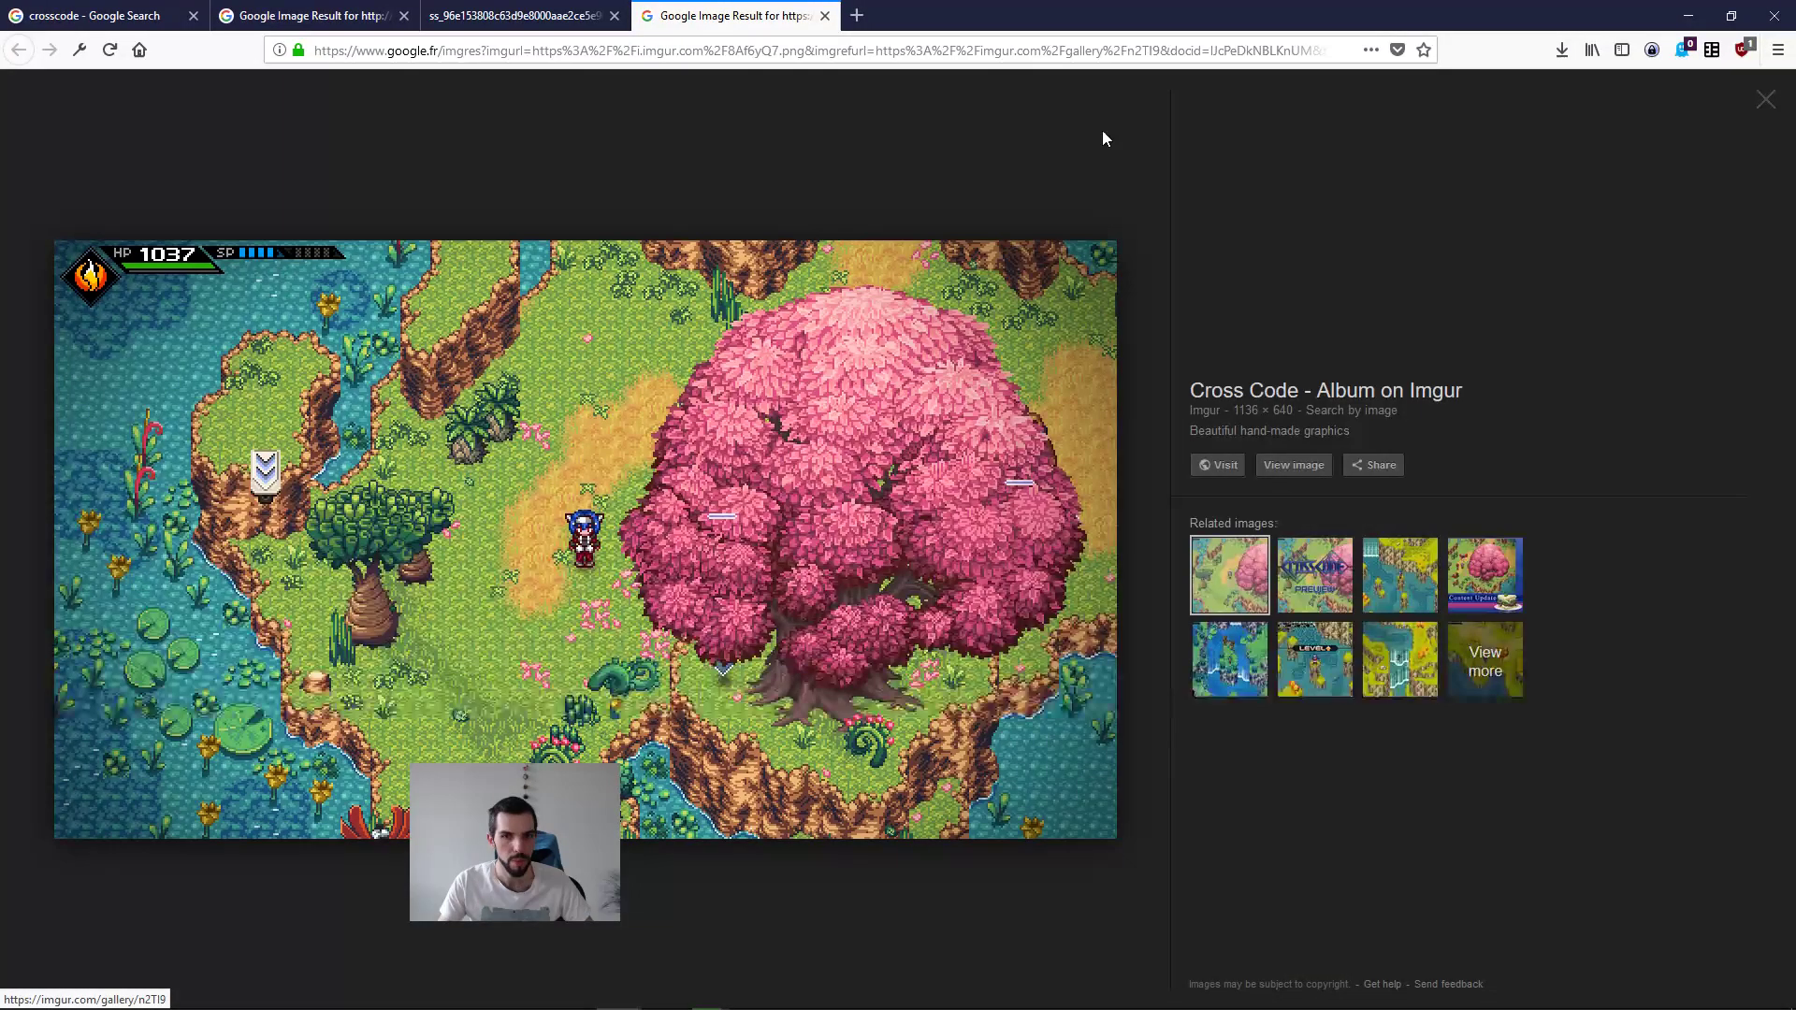
{"action": "left_click", "coordinate": [1308, 566]}
{"action": "left_click", "coordinate": [1394, 582]}
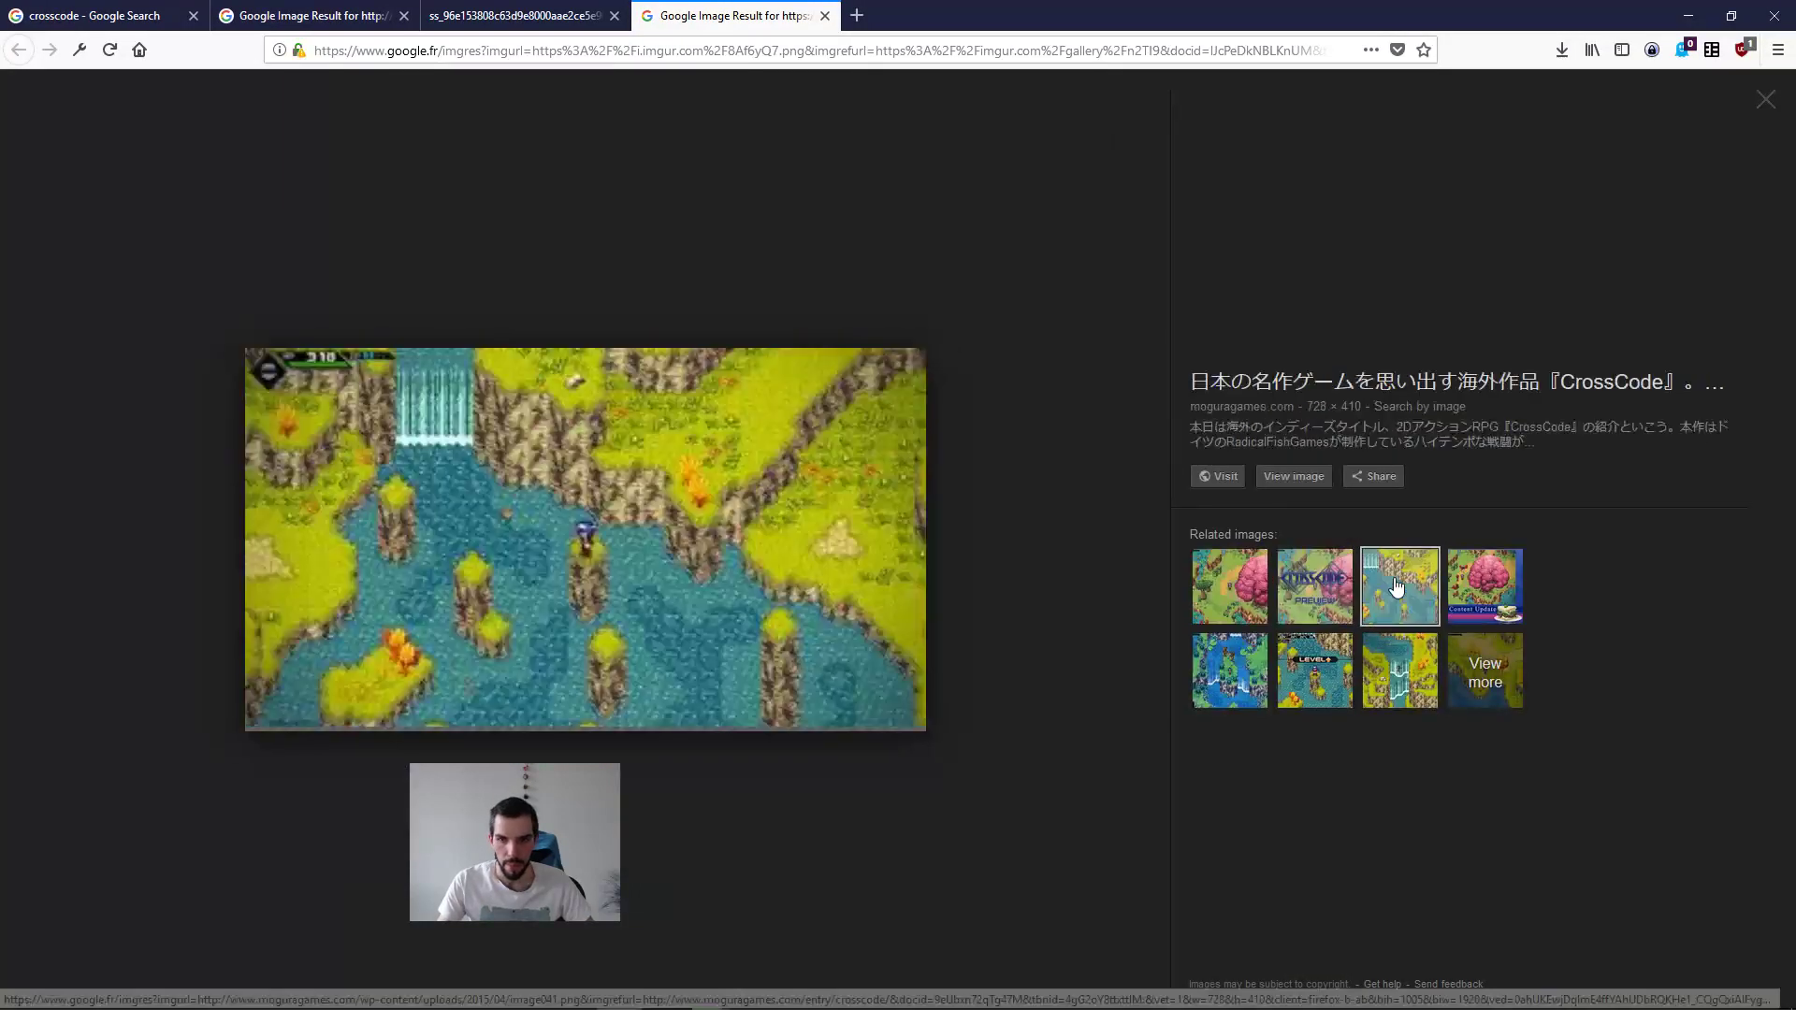
{"action": "left_click", "coordinate": [1235, 599]}
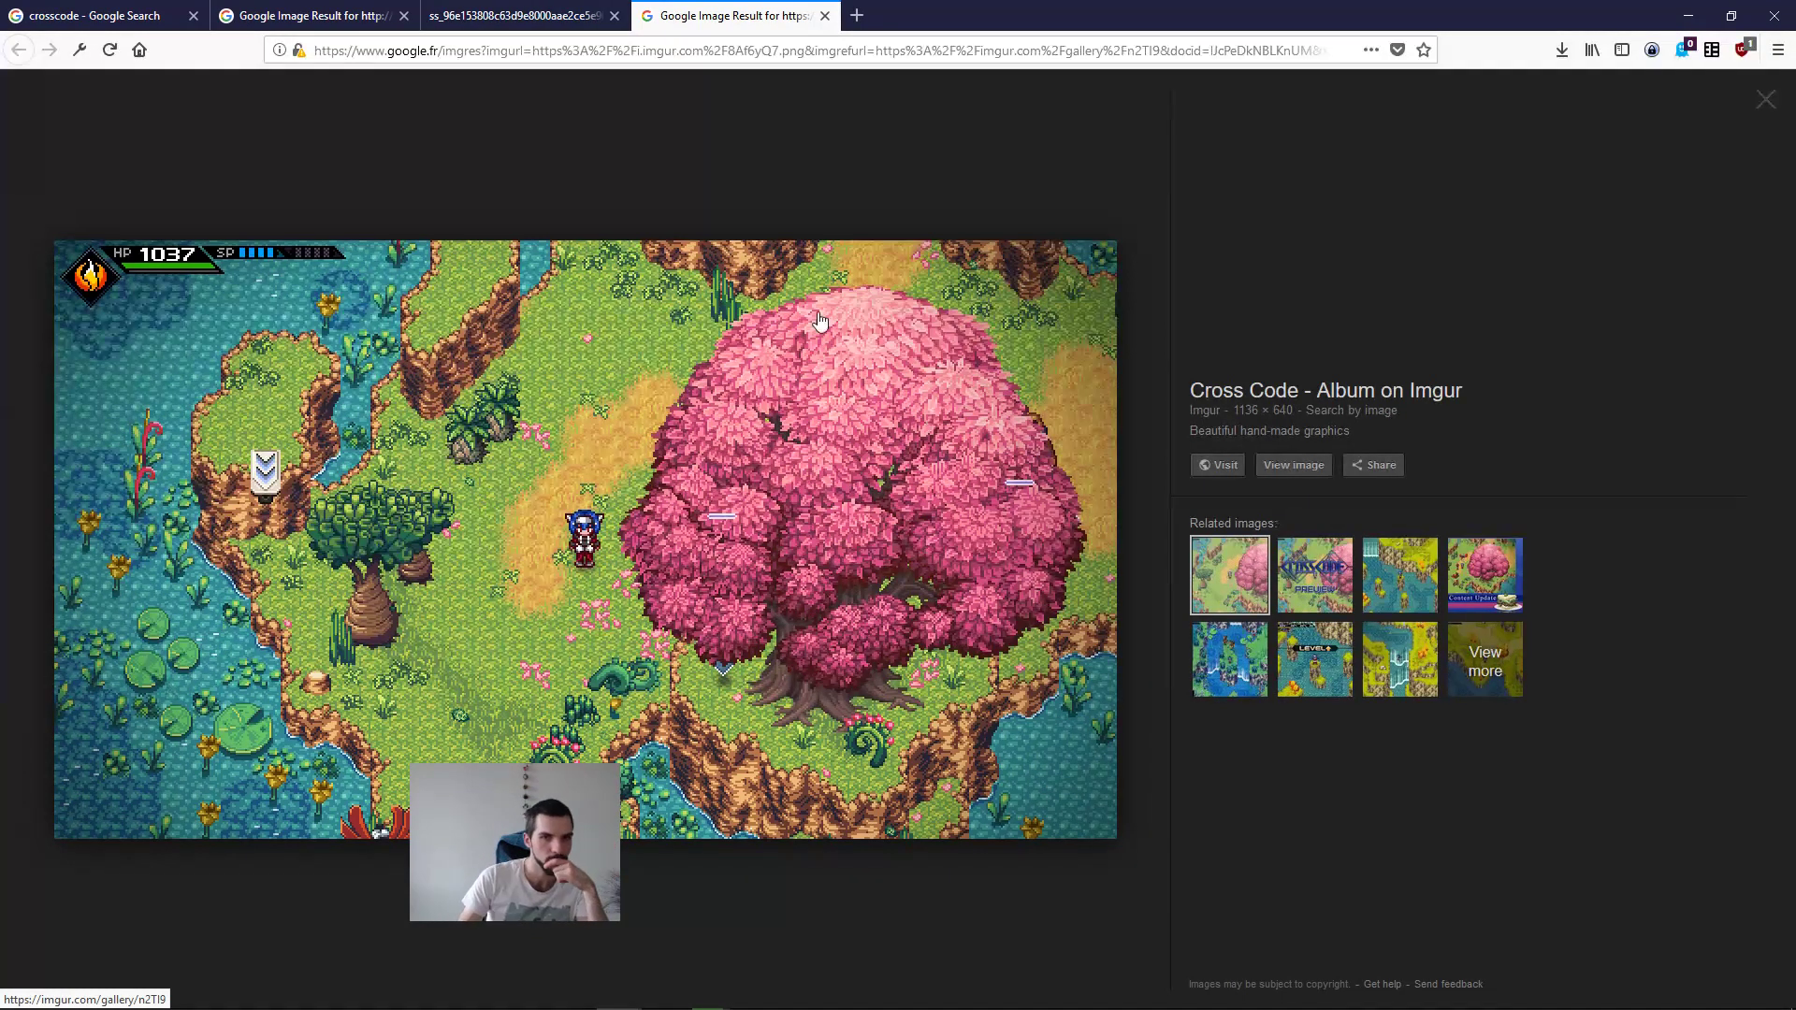
Step: Close the three opened CrossCode image tabs and preview the "Select your character" image in the remaining crosscode search
{"action": "left_click", "coordinate": [519, 9]}
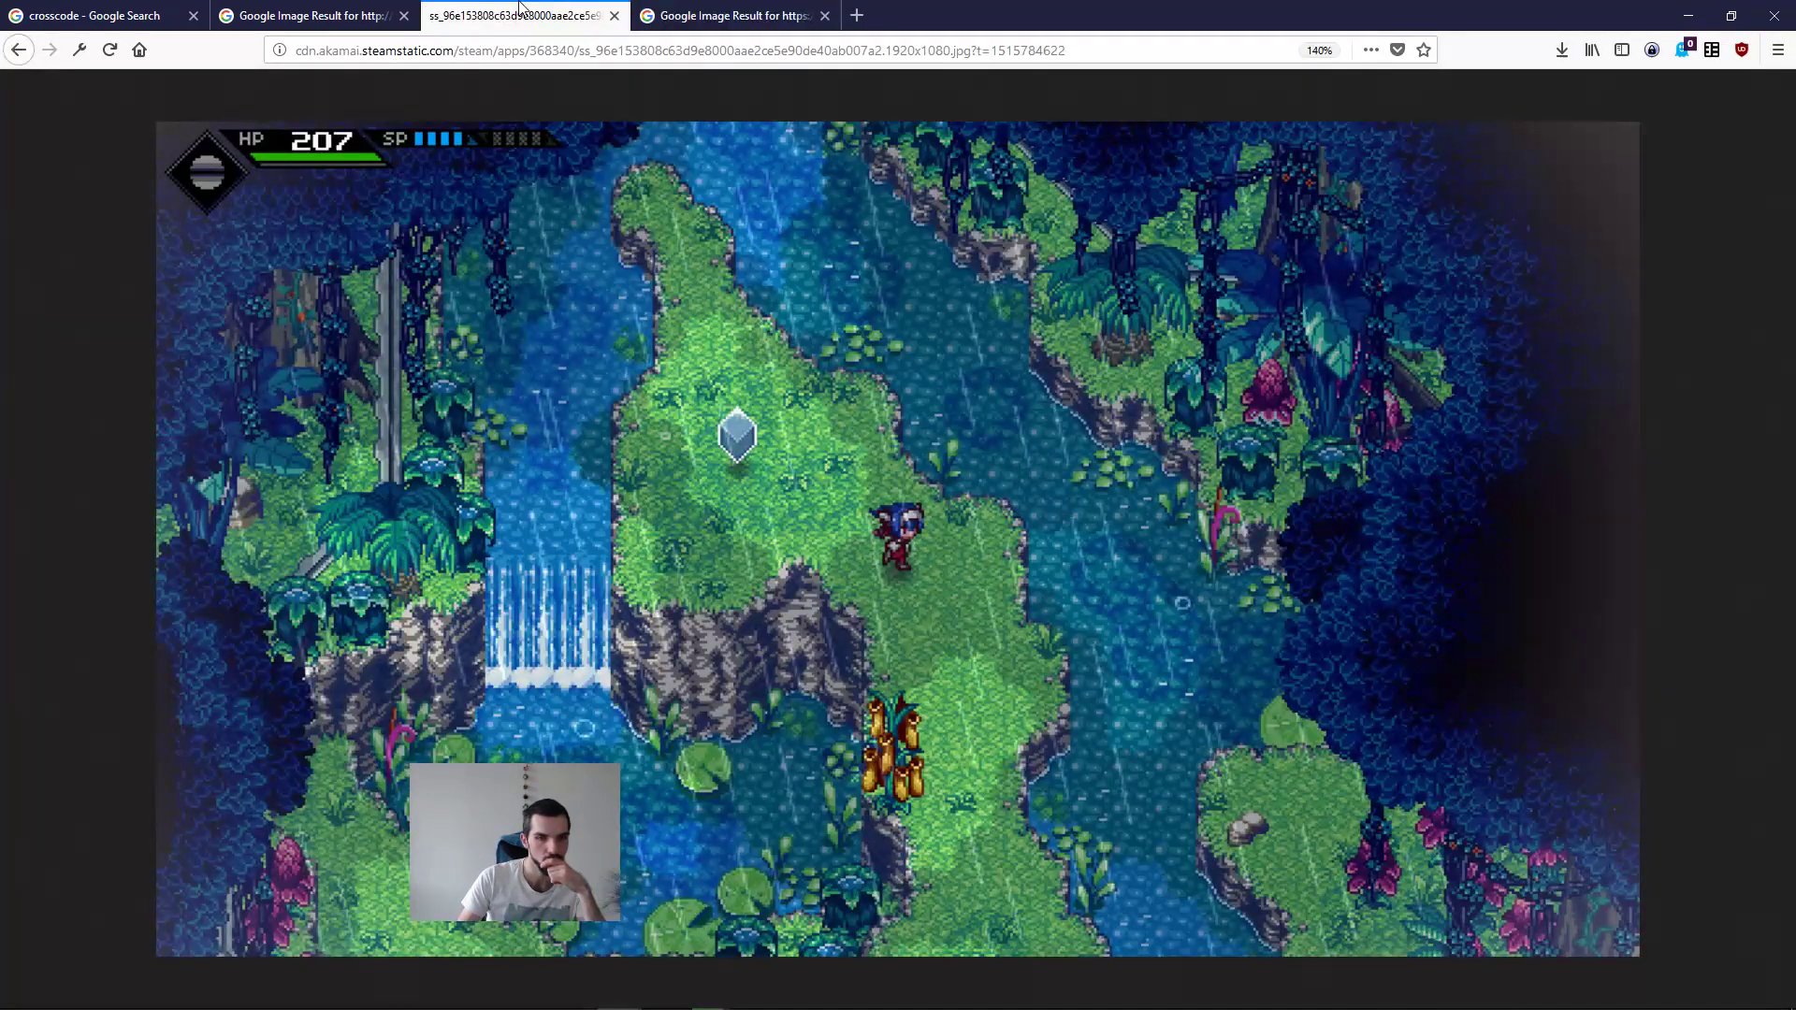
{"action": "middle_click", "coordinate": [519, 10]}
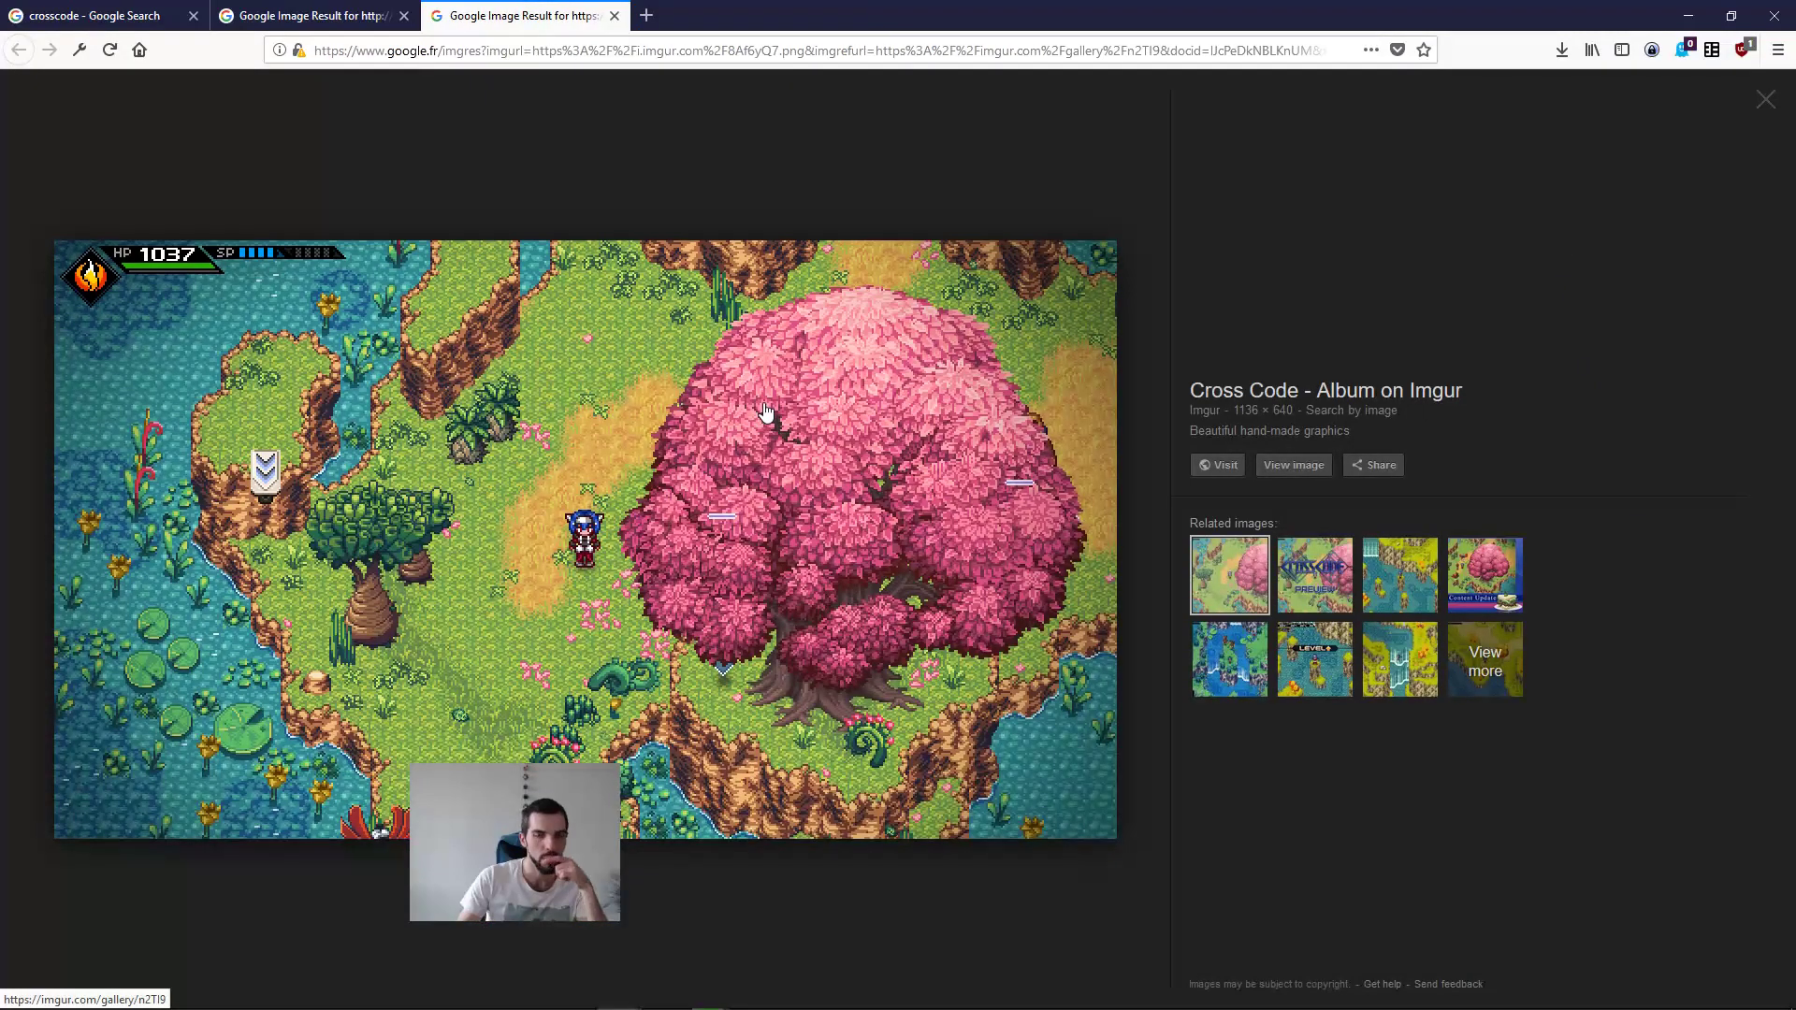
{"action": "left_click", "coordinate": [309, 12]}
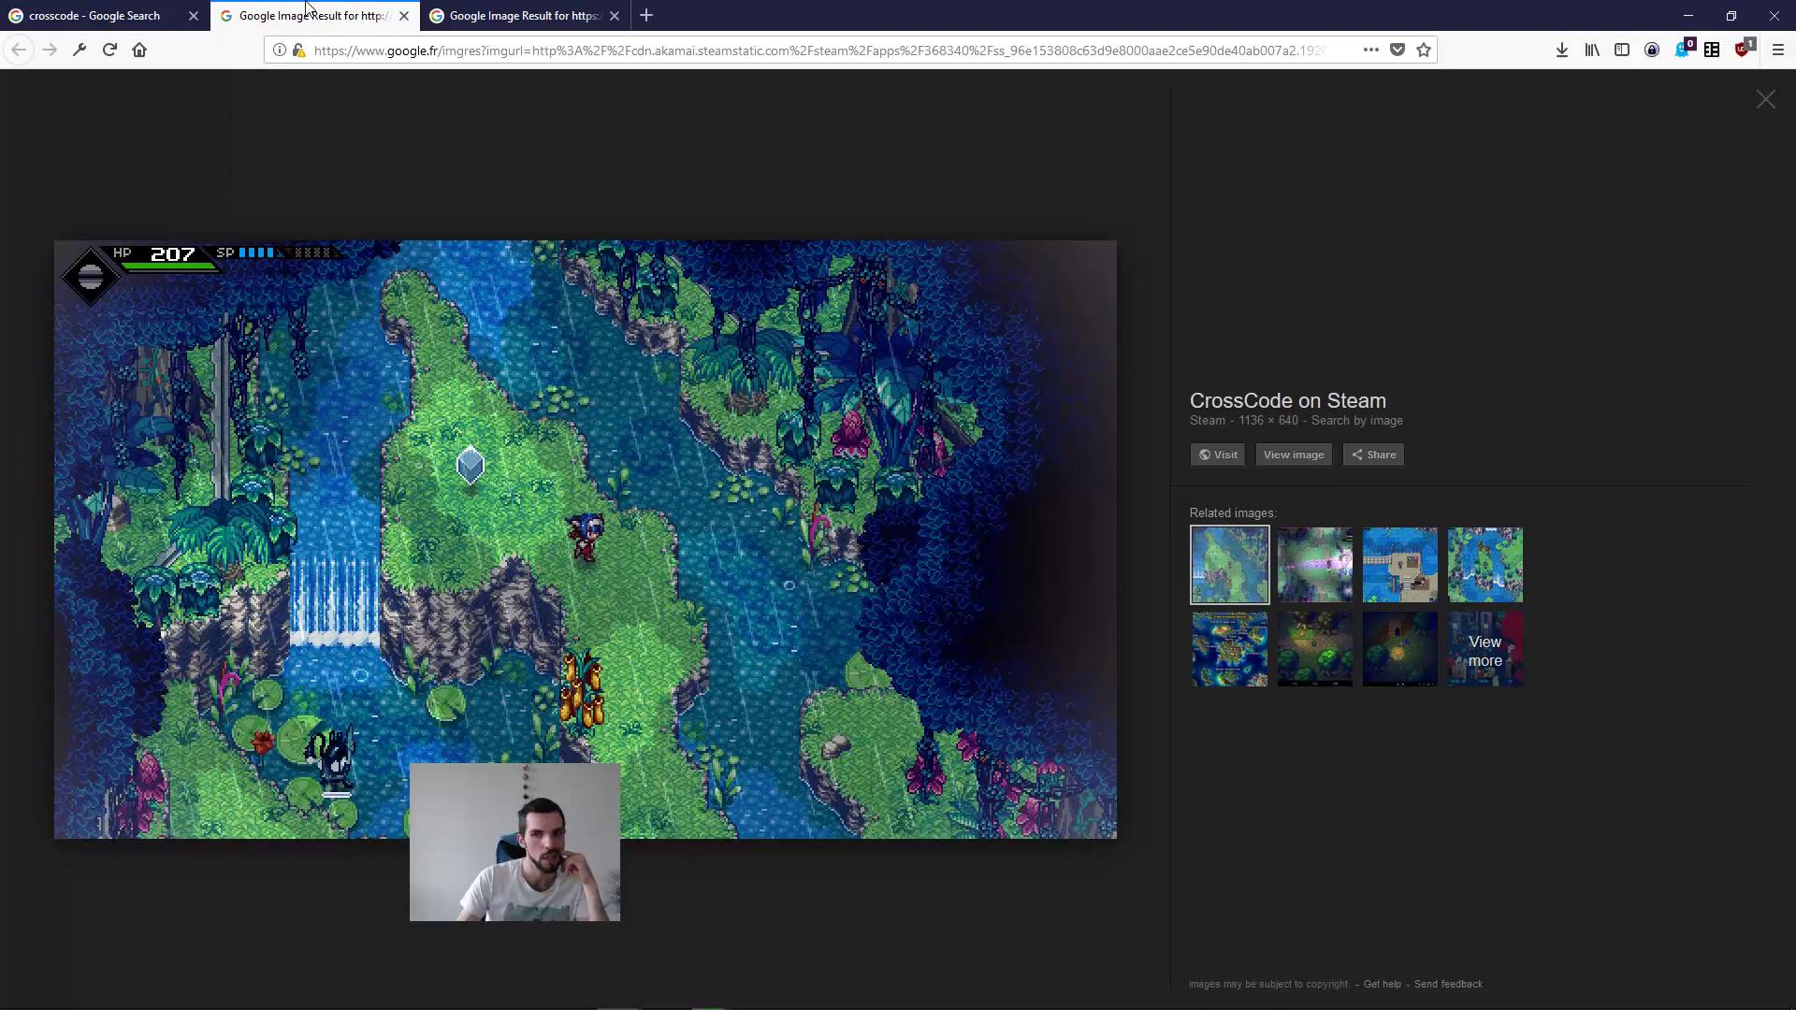
{"action": "middle_click", "coordinate": [306, 4]}
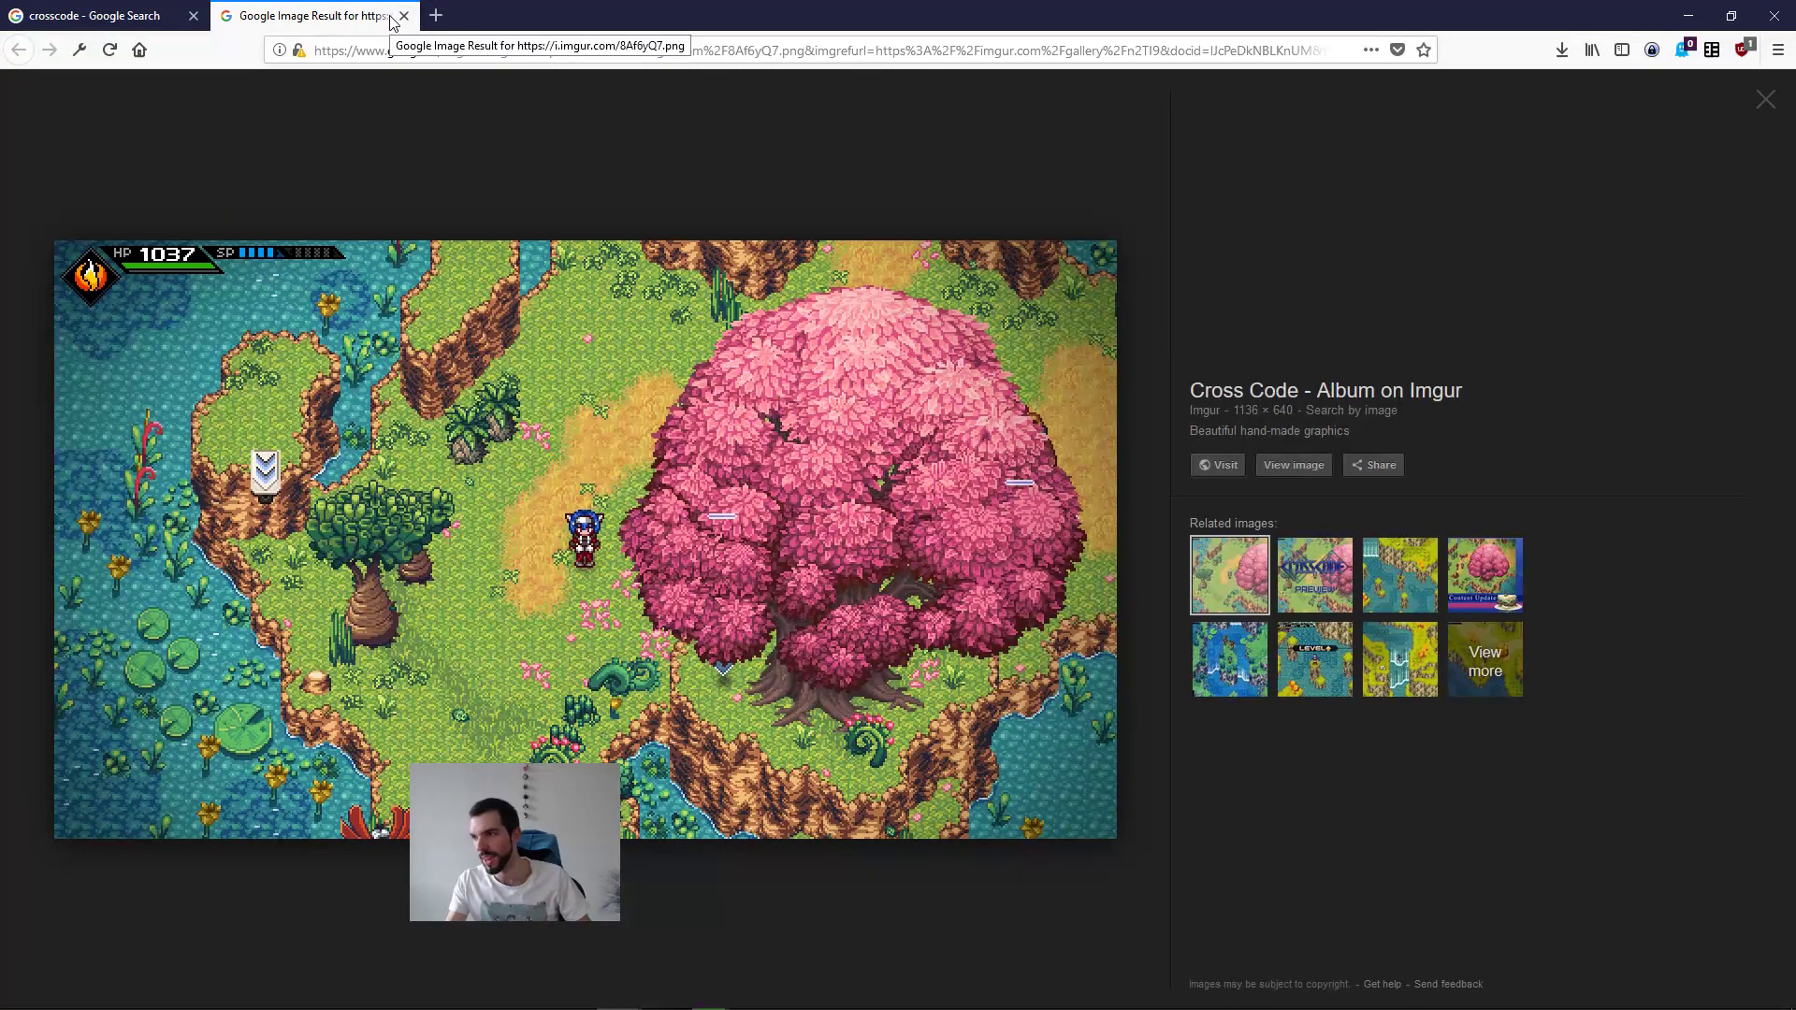
{"action": "middle_click", "coordinate": [335, 7]}
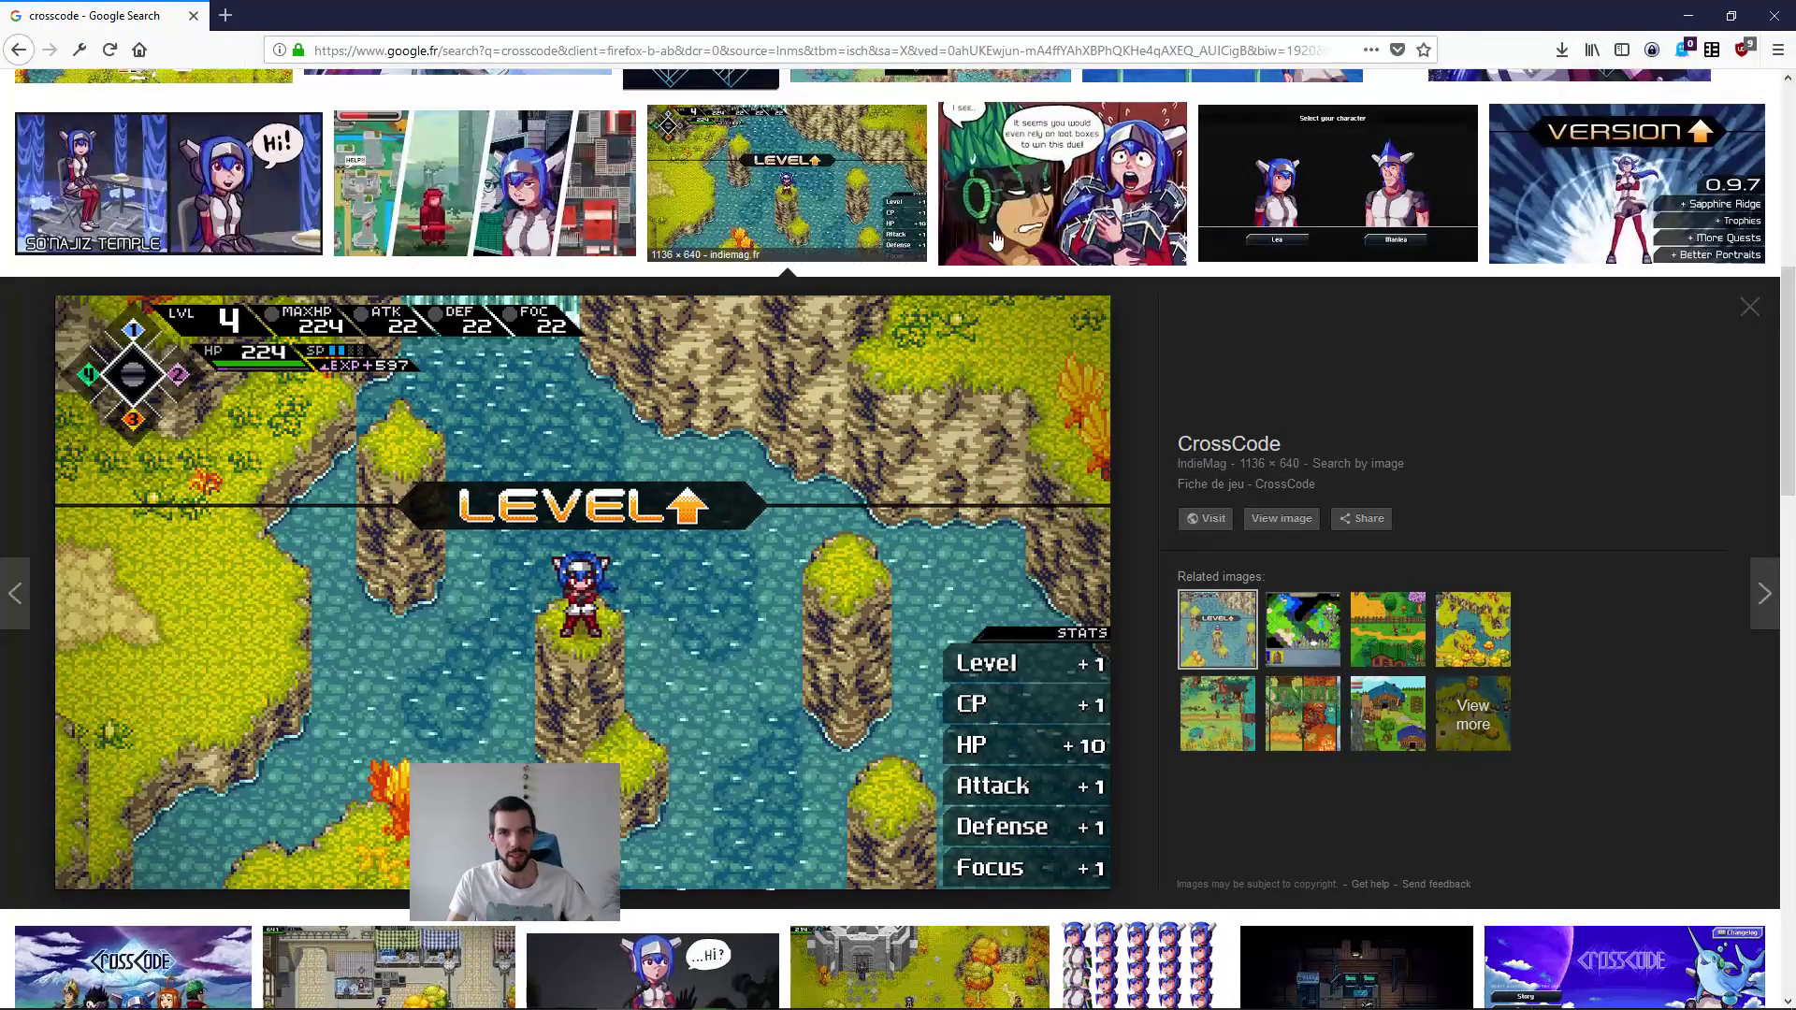
{"action": "left_click", "coordinate": [1289, 178]}
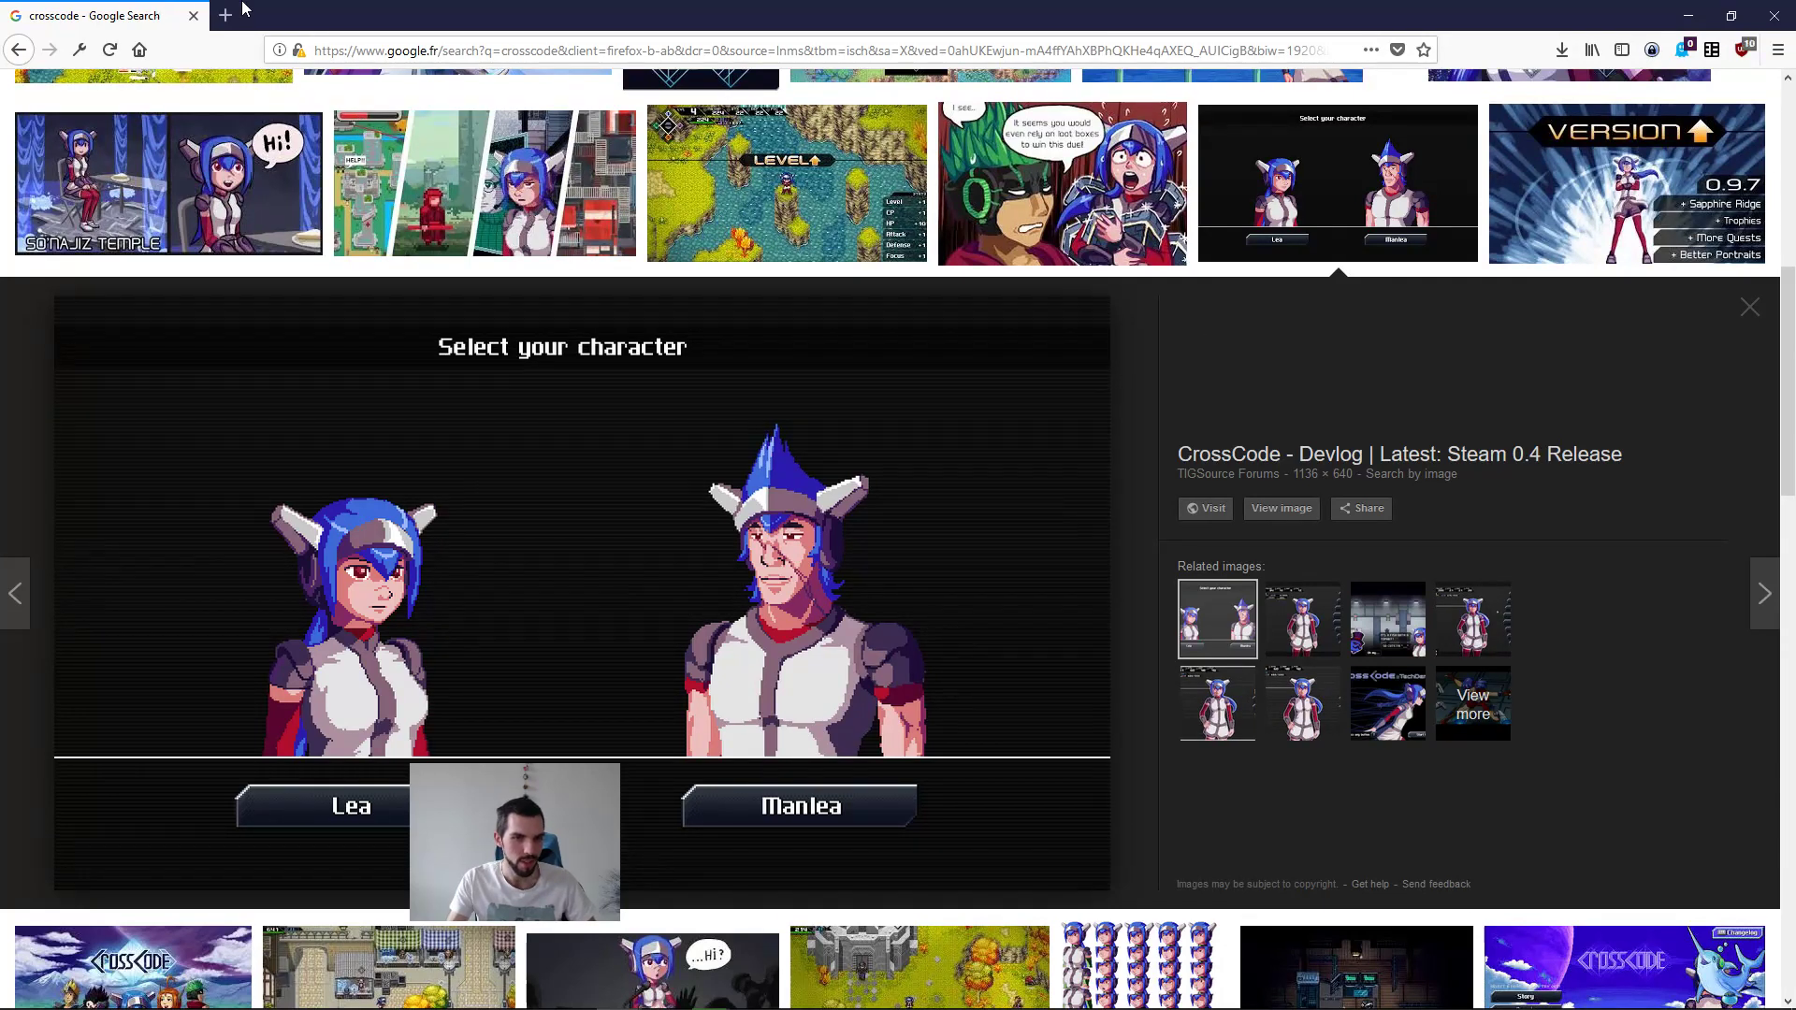
Step: Close the crosscode image search tab in Firefox and look over the outdoor.kra tileset in Krita
{"action": "middle_click", "coordinate": [185, 4]}
{"action": "middle_click_drag", "start_coordinate": [826, 510], "coordinate": [802, 615]}
{"action": "scroll", "coordinate": [807, 617], "scroll_direction": "down", "scroll_amount": 2}
{"action": "scroll", "coordinate": [978, 624], "scroll_direction": "up", "scroll_amount": 1}
{"action": "middle_click_drag", "start_coordinate": [1313, 682], "coordinate": [1362, 670]}
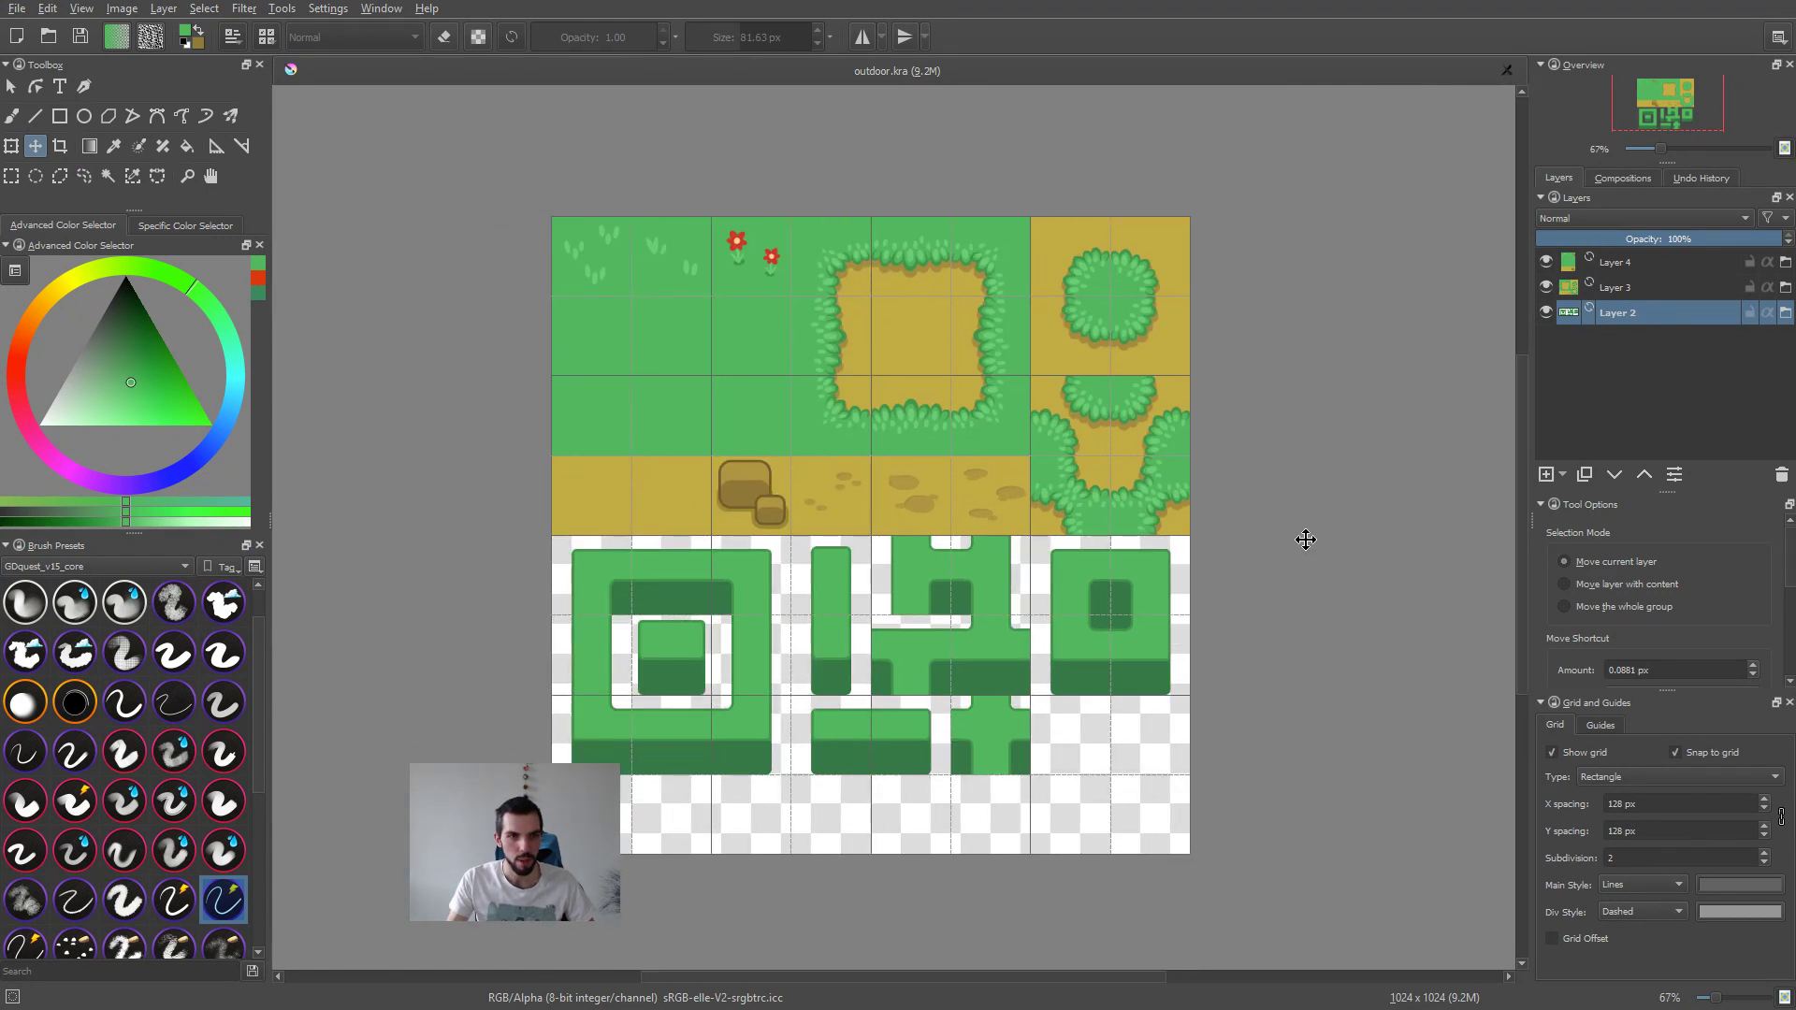
Step: Switch to the course notes in Emacs and cut "We'll use the built-in tools:" with its two bullets from "Intro to tilesets and tilemaps"
{"action": "key", "text": "alt+Tab"}
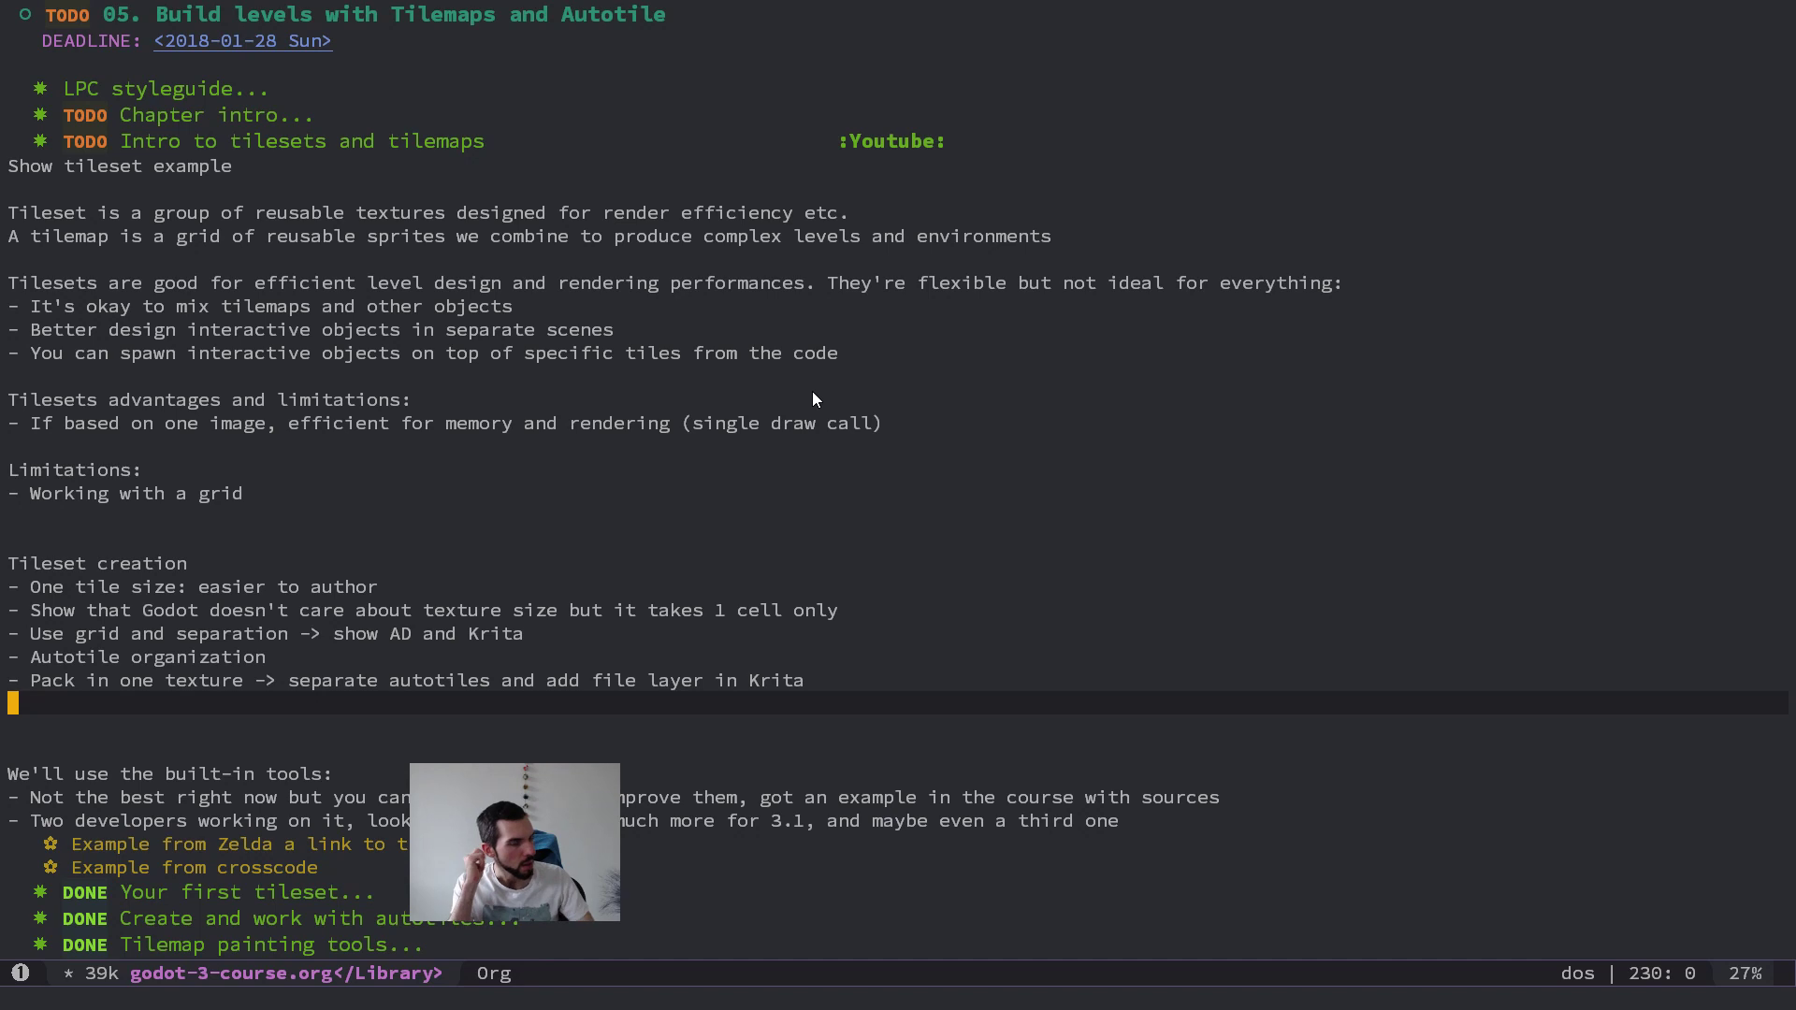
{"action": "key", "text": "Down"}
{"action": "key", "text": "Down"}
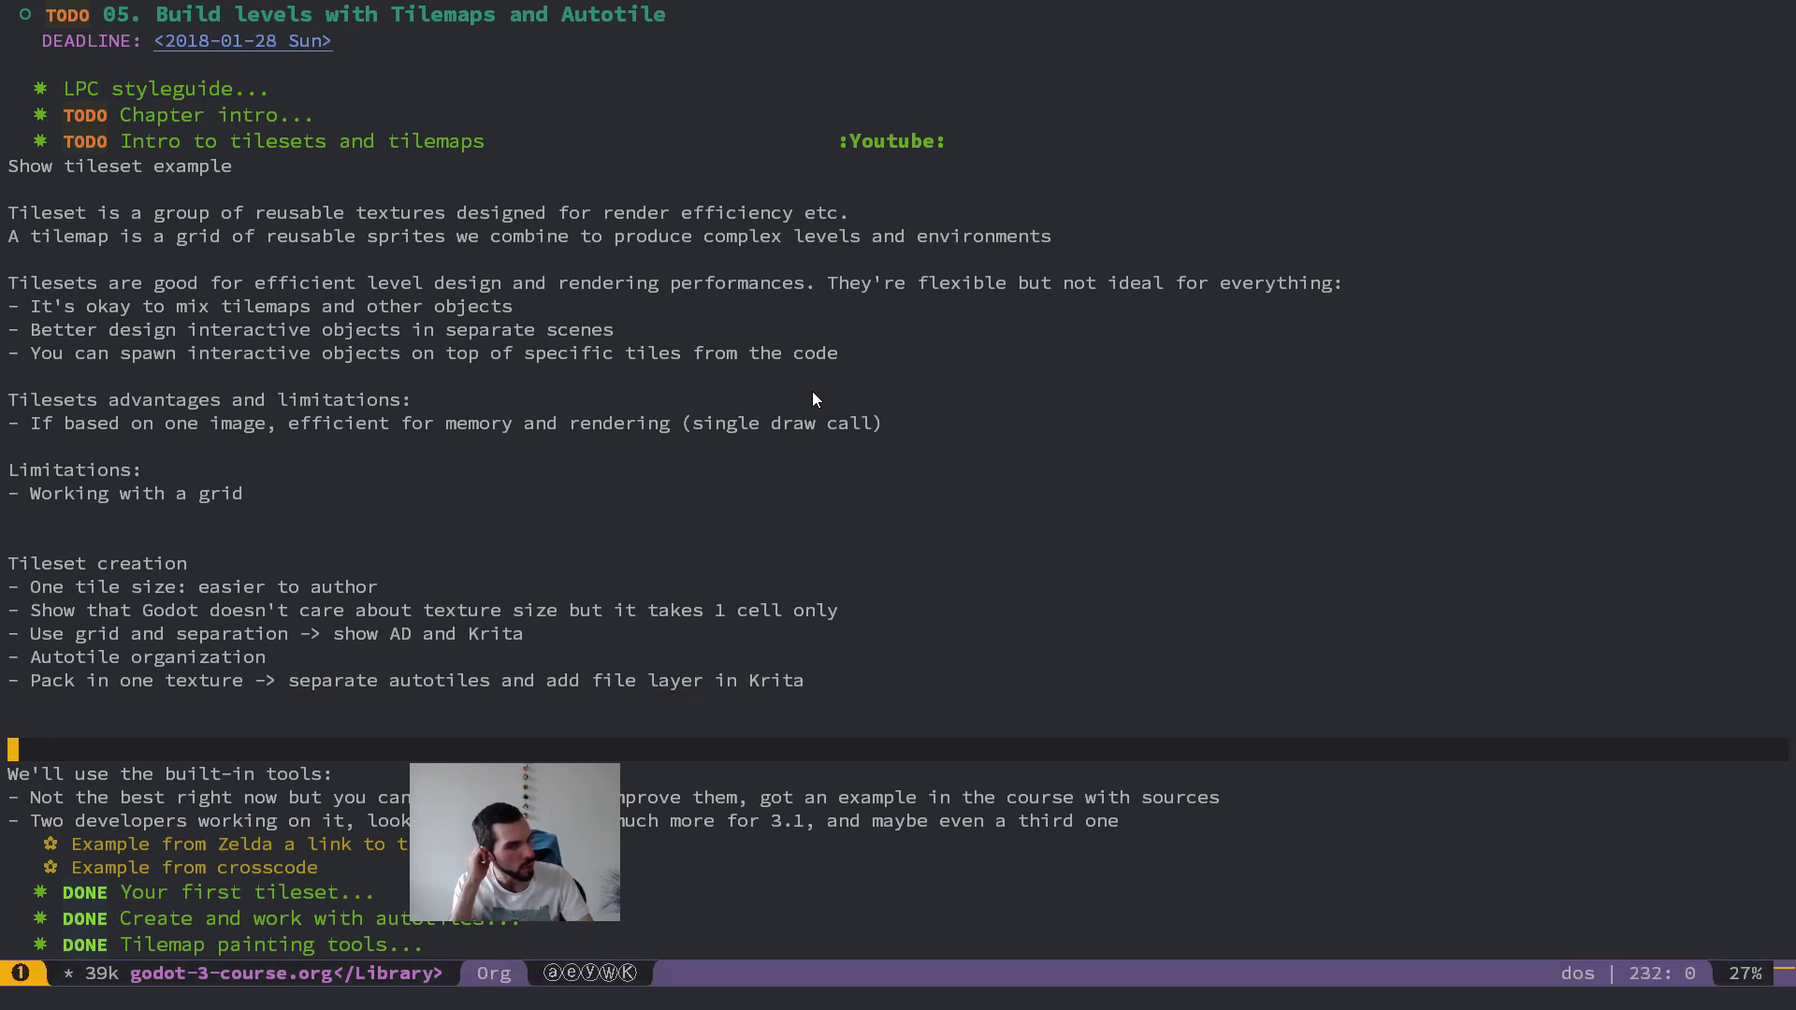
{"action": "key", "text": "j"}
{"action": "key", "text": "l"}
{"action": "key", "text": "j"}
{"action": "key", "text": "k"}
{"action": "key", "text": "shift+v"}
{"action": "key", "text": "j"}
Step: Expand the "Chapter intro" section and paste the built-in tools note at its end, separated by a blank line
{"action": "key", "text": "j"}
{"action": "key", "text": "d"}
{"action": "key", "text": "k"}
{"action": "key", "text": "k"}
{"action": "key", "text": "k"}
{"action": "key", "text": "k"}
{"action": "key", "text": "k"}
{"action": "key", "text": "k"}
{"action": "key", "text": "k"}
{"action": "key", "text": "k"}
{"action": "key", "text": "k"}
{"action": "key", "text": "k"}
{"action": "key", "text": "k"}
{"action": "key", "text": "k"}
{"action": "key", "text": "k"}
{"action": "key", "text": "k"}
{"action": "key", "text": "k"}
{"action": "key", "text": "k"}
{"action": "key", "text": "k"}
{"action": "key", "text": "k"}
{"action": "key", "text": "k"}
{"action": "key", "text": "k"}
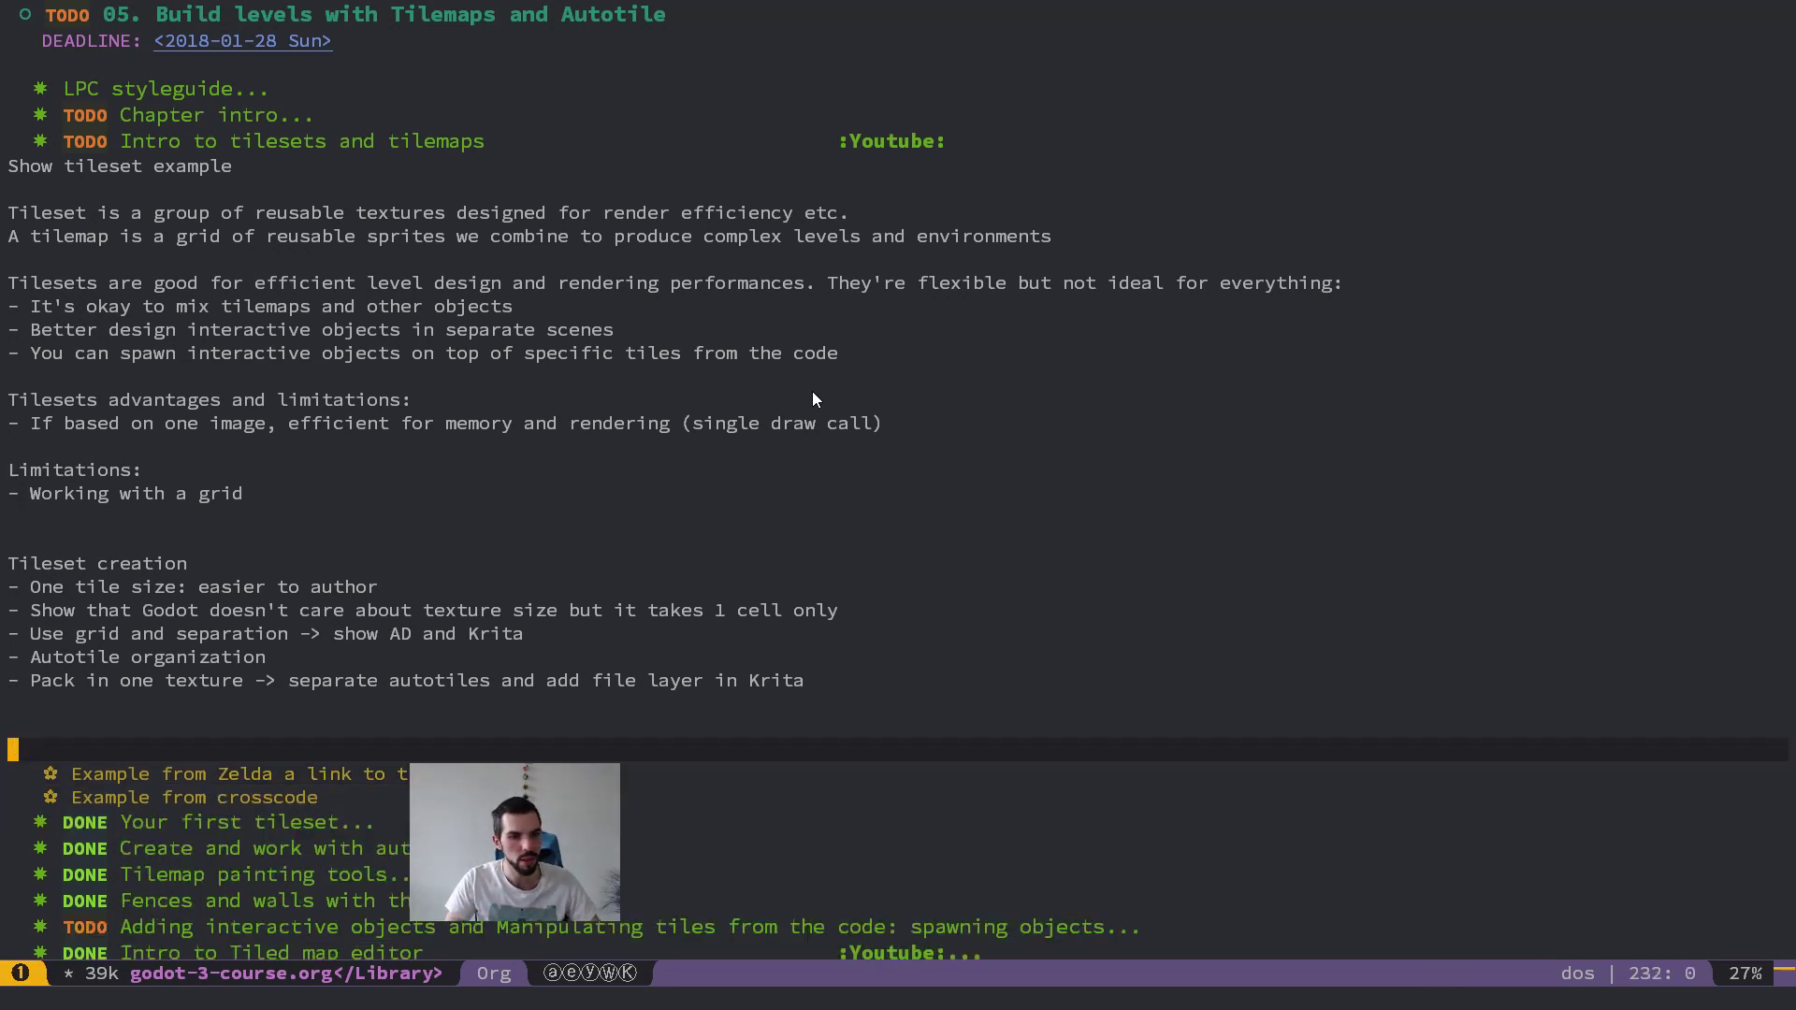
{"action": "key", "text": "j"}
{"action": "key", "text": "Tab"}
{"action": "key", "text": "j"}
{"action": "key", "text": "j"}
{"action": "key", "text": "p"}
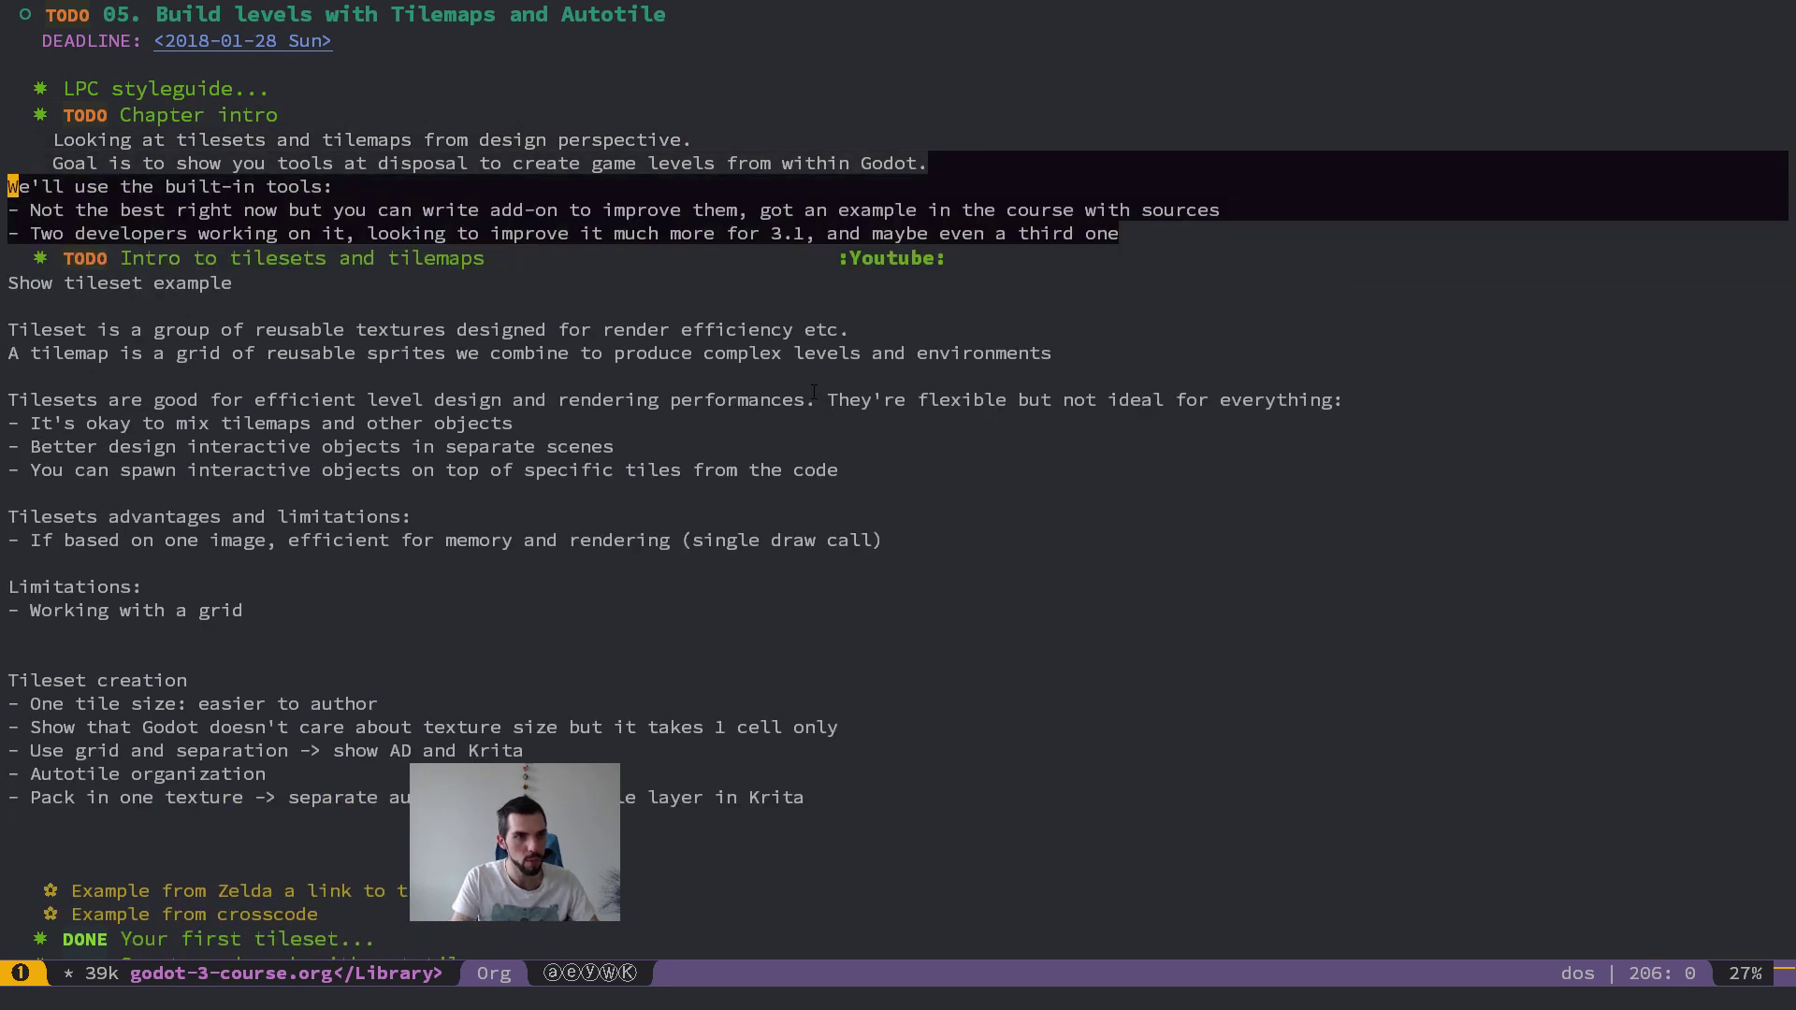
{"action": "key", "text": "shift+o"}
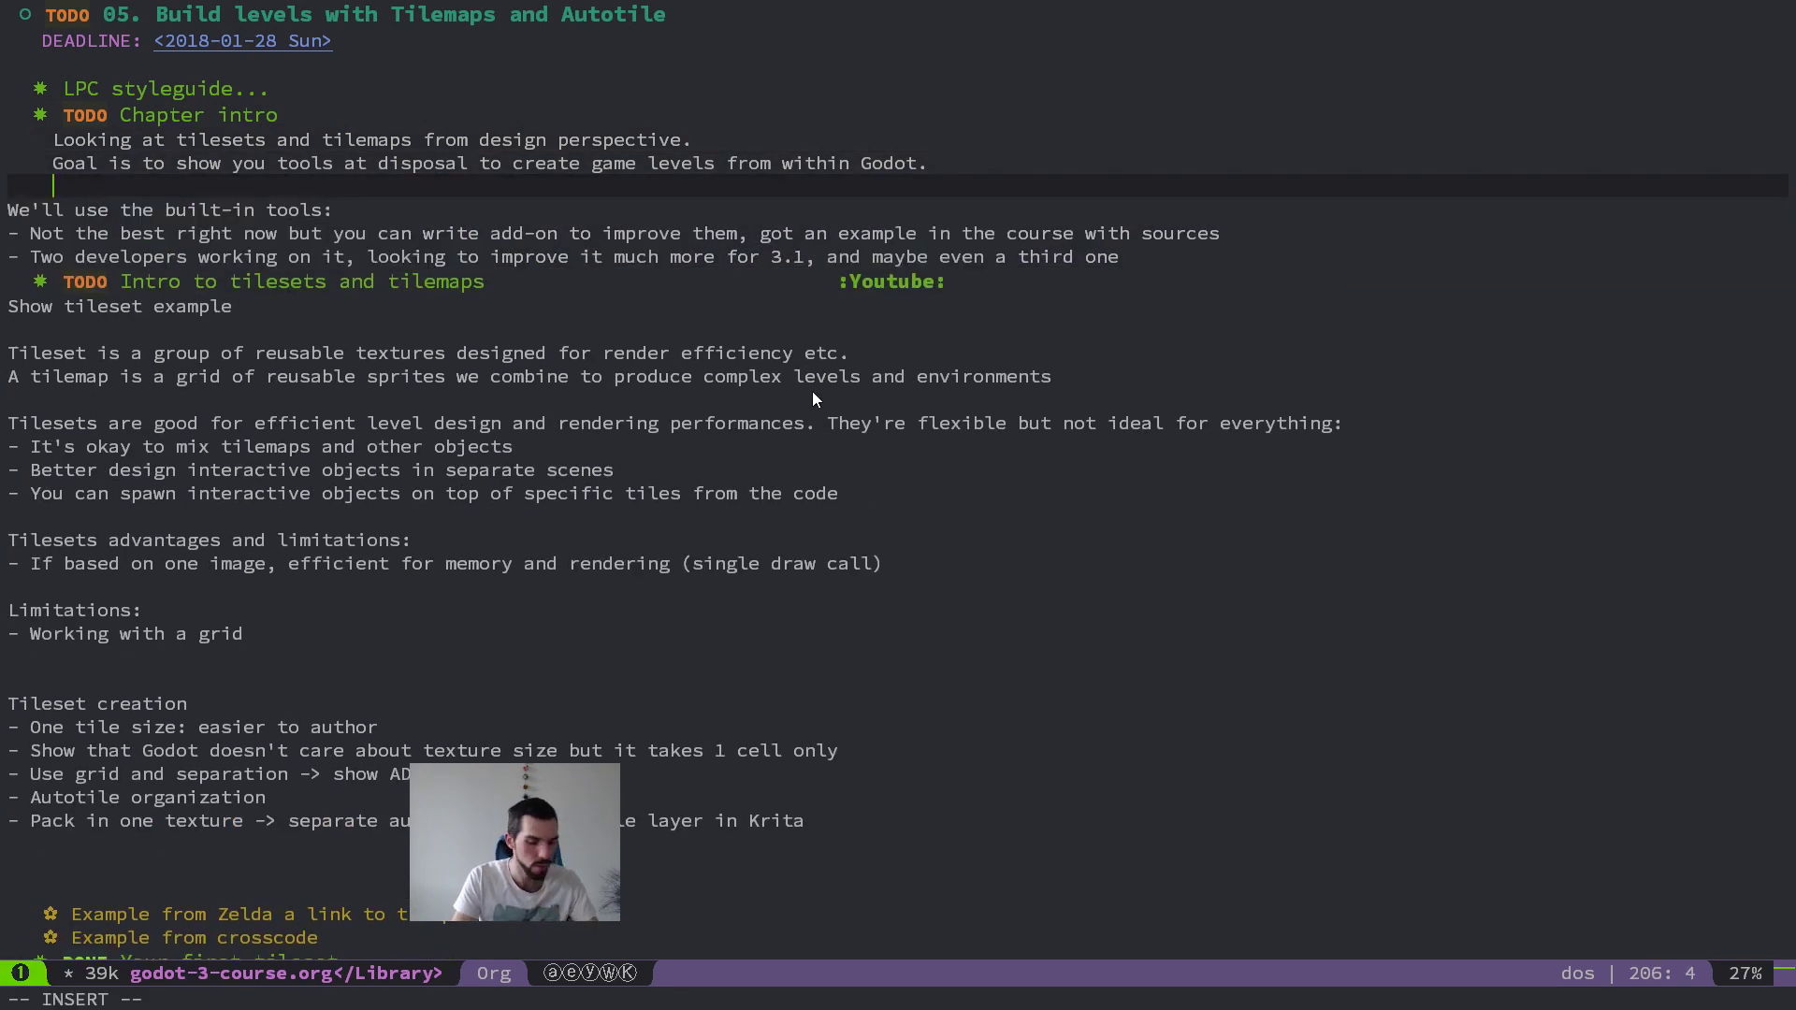
{"action": "key", "text": "Escape"}
Step: Save godot-3-course.org and collapse the "Chapter intro" section
{"action": "key", "text": "space"}
{"action": "key", "text": "f"}
{"action": "key", "text": "s"}
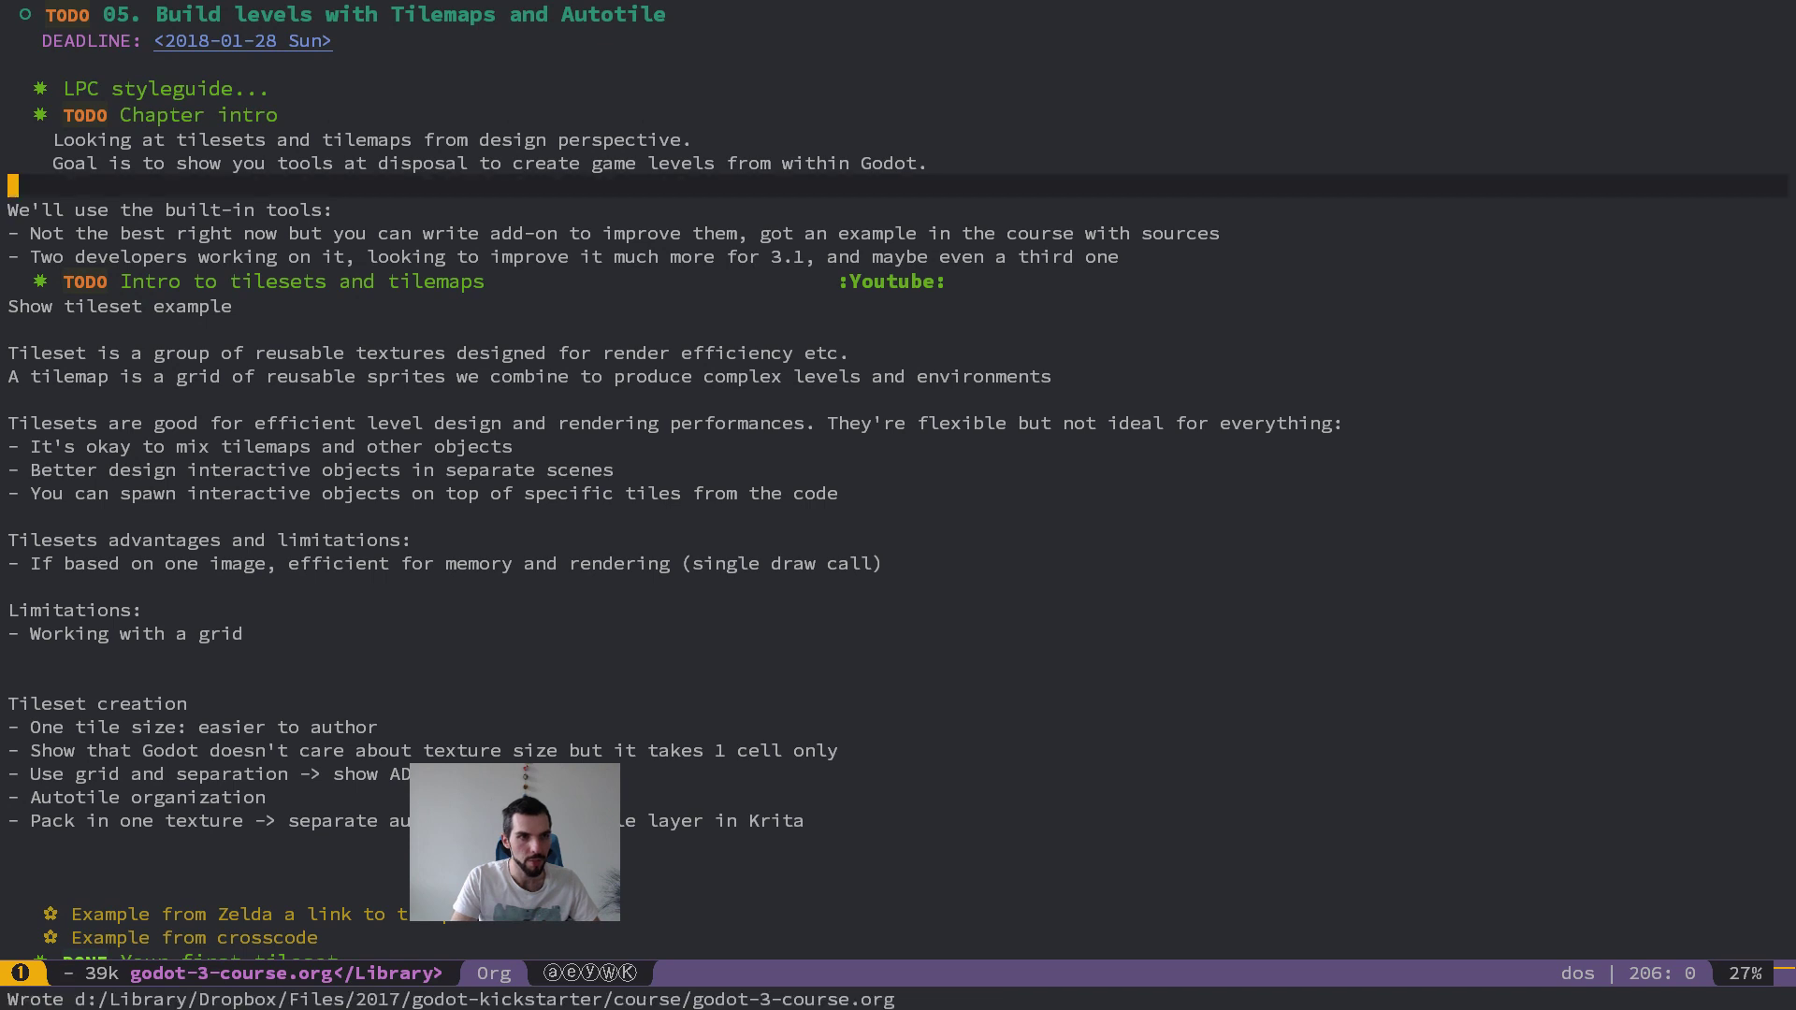
{"action": "key", "text": "k"}
{"action": "key", "text": "k"}
{"action": "key", "text": "k"}
{"action": "key", "text": "Tab"}
{"action": "key", "text": "j"}
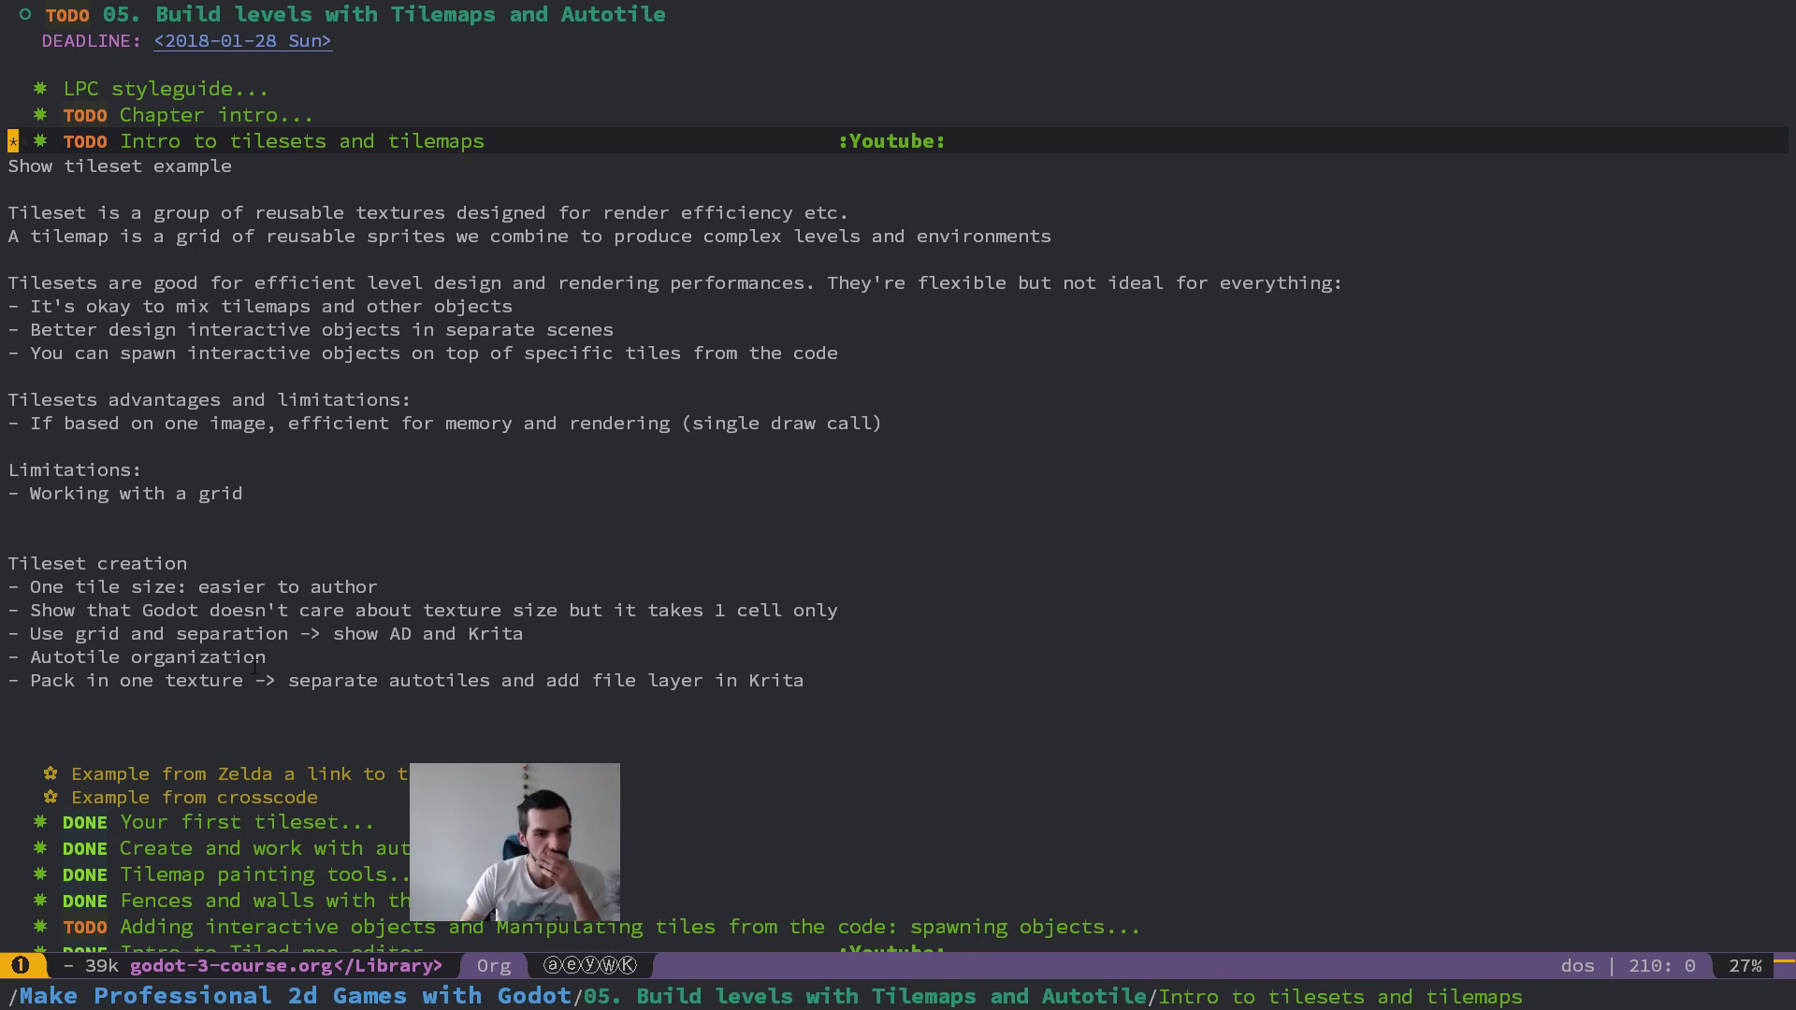
Step: Delete the blank line directly above the "Example from Zelda a link to the past" heading
{"action": "left_click", "coordinate": [402, 773]}
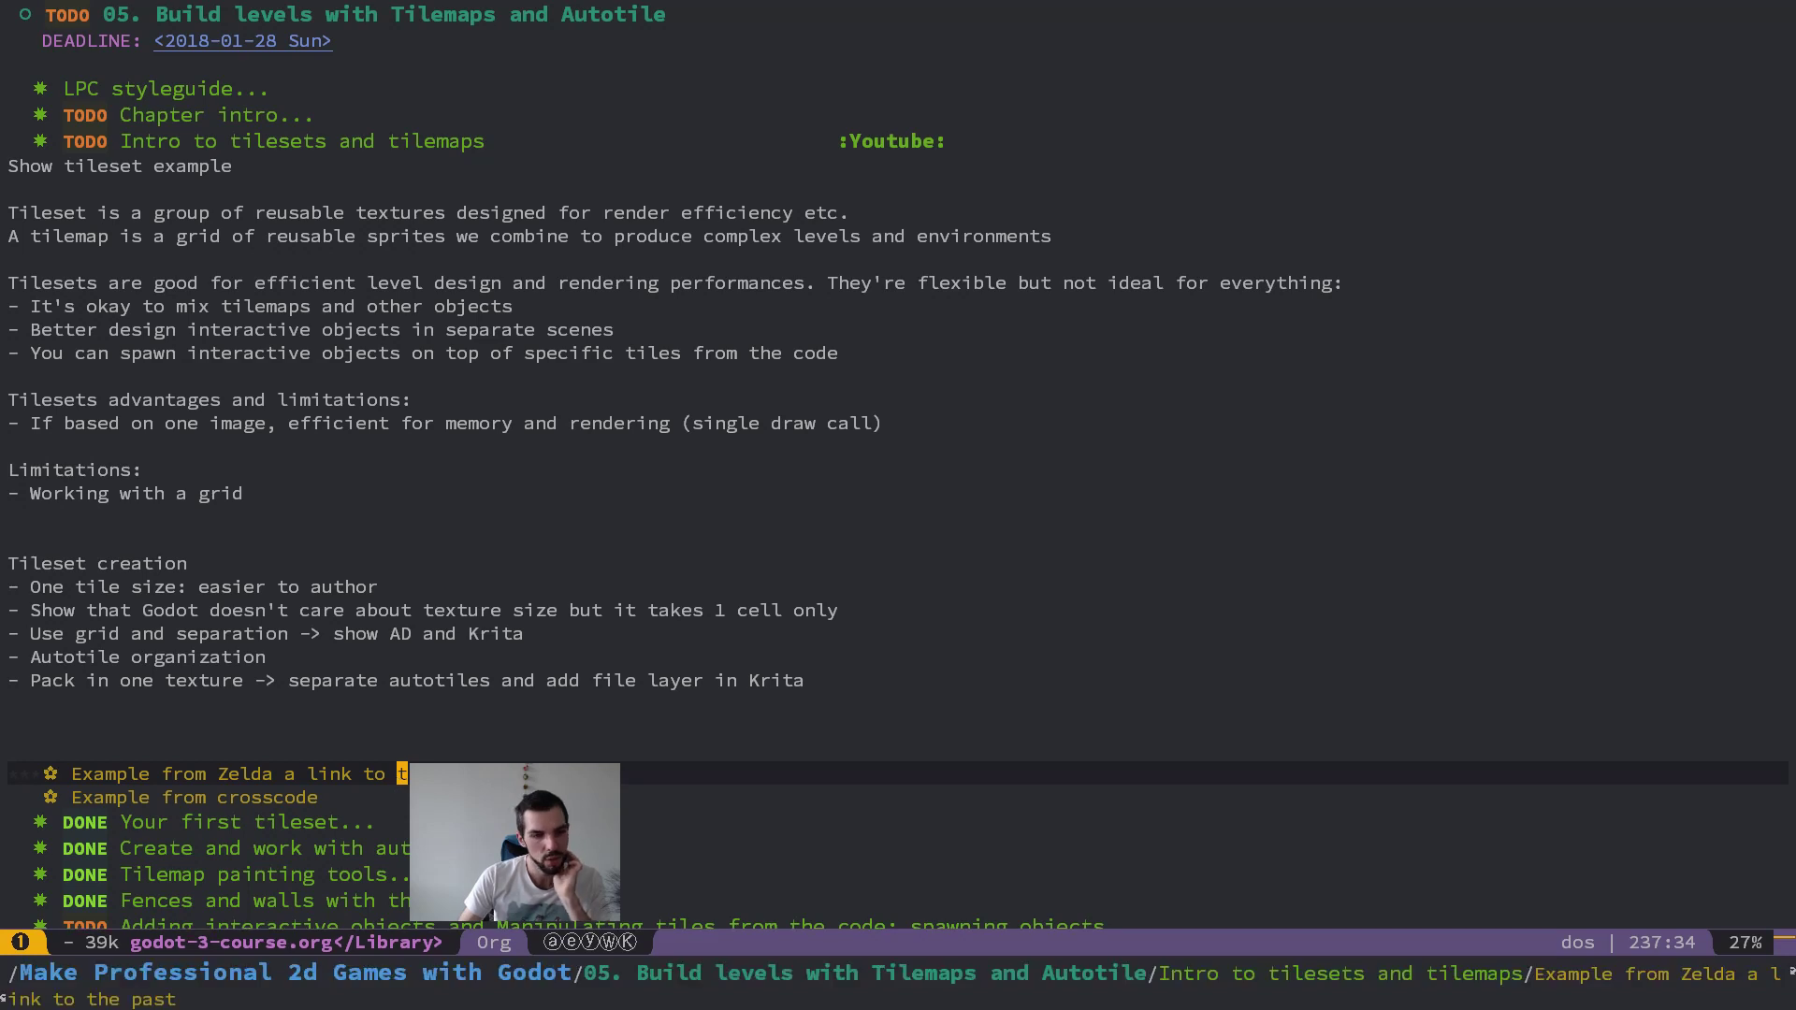
{"action": "left_click", "coordinate": [524, 774]}
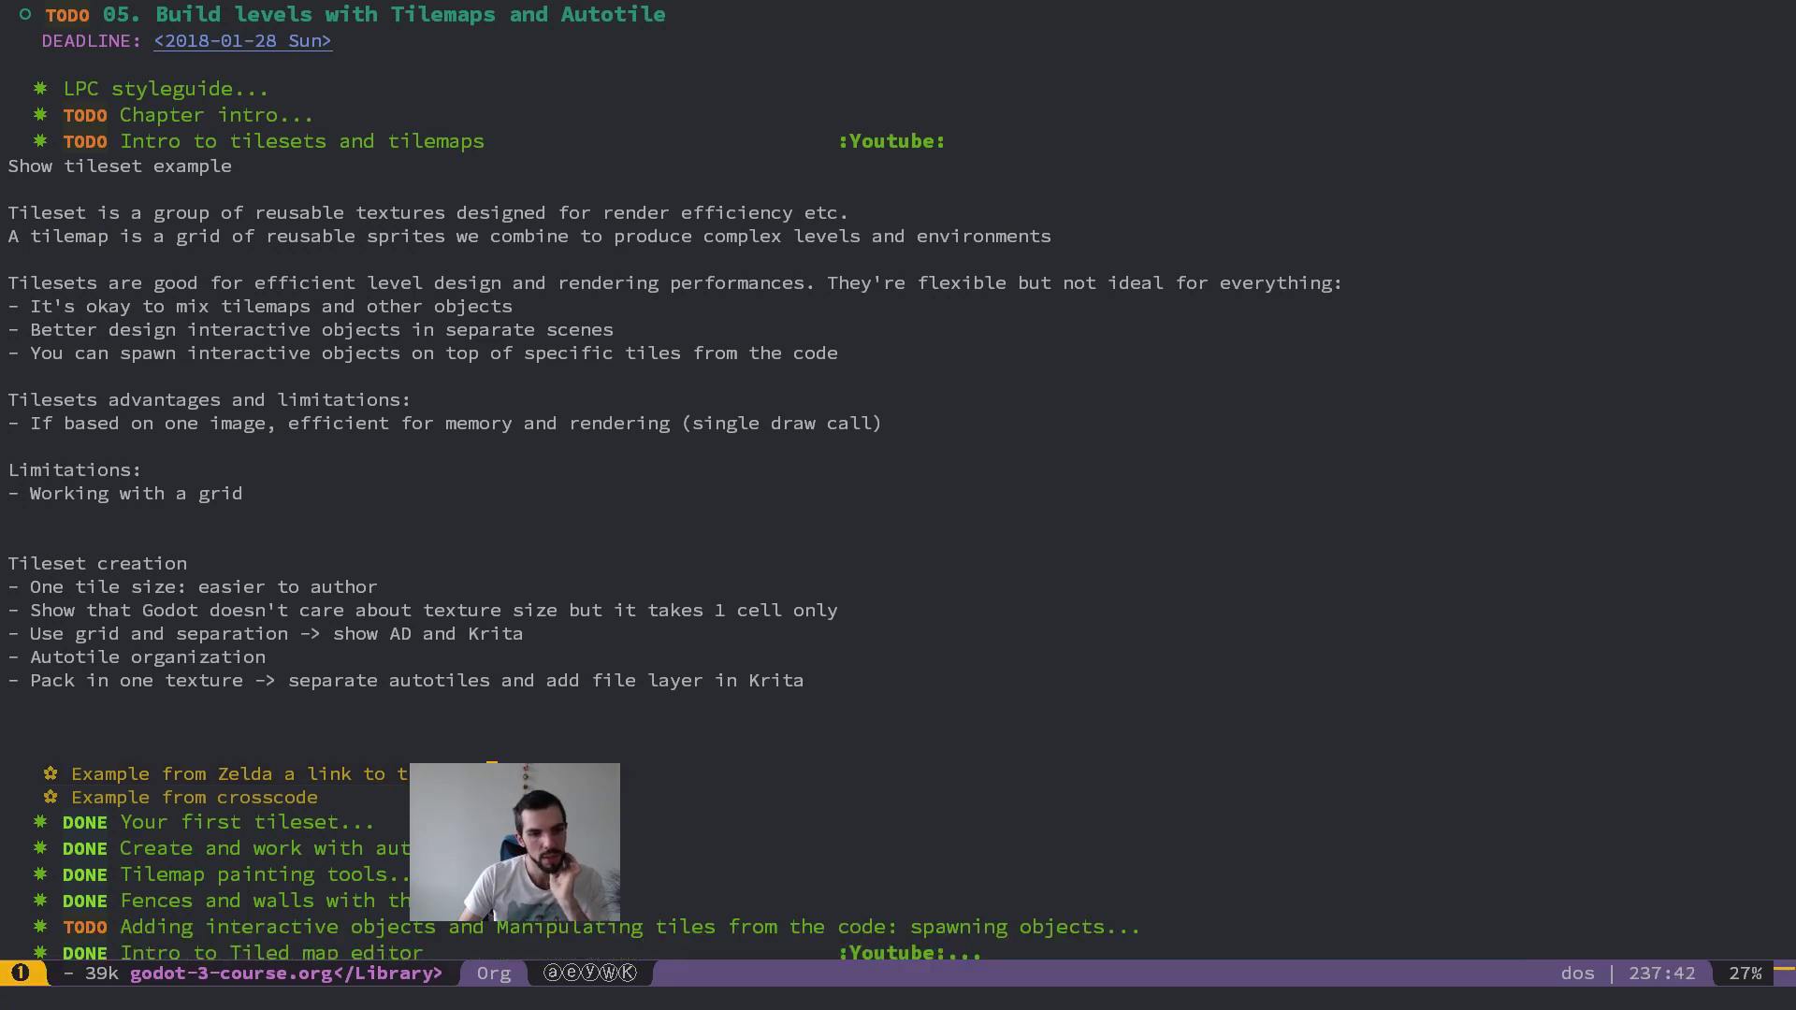
{"action": "double_click", "coordinate": [524, 774]}
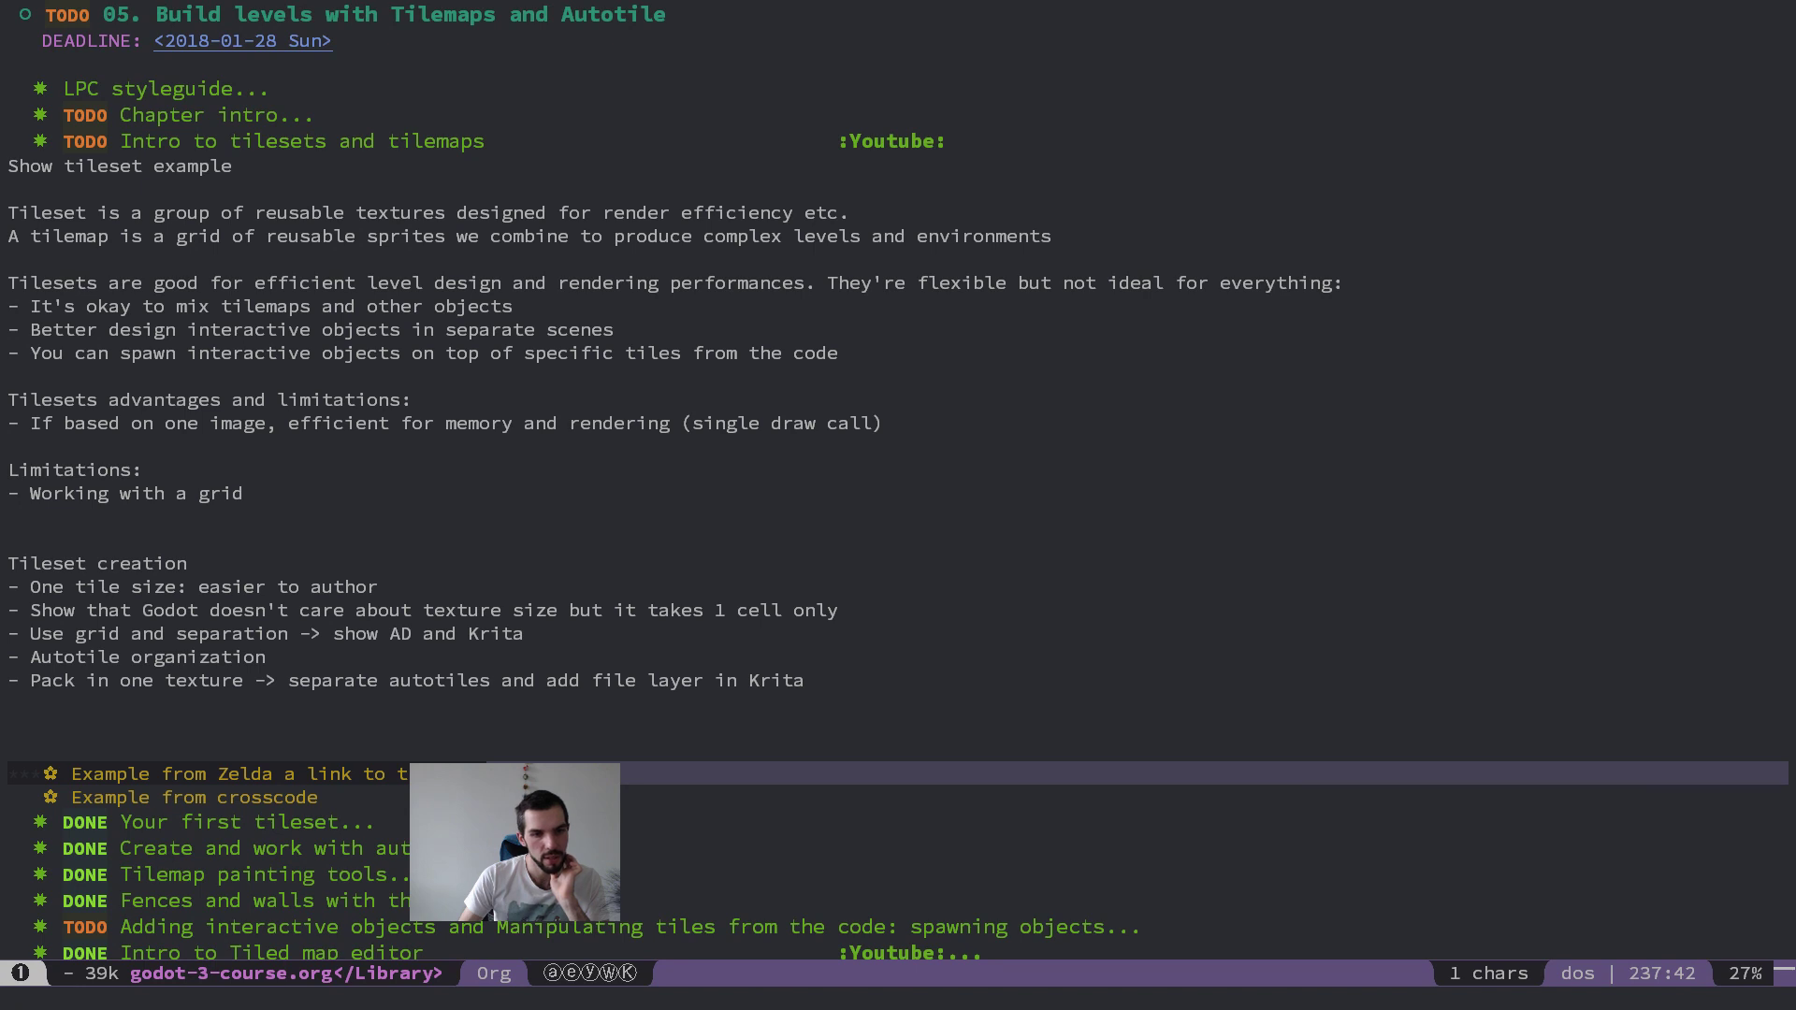
{"action": "left_click", "coordinate": [522, 726]}
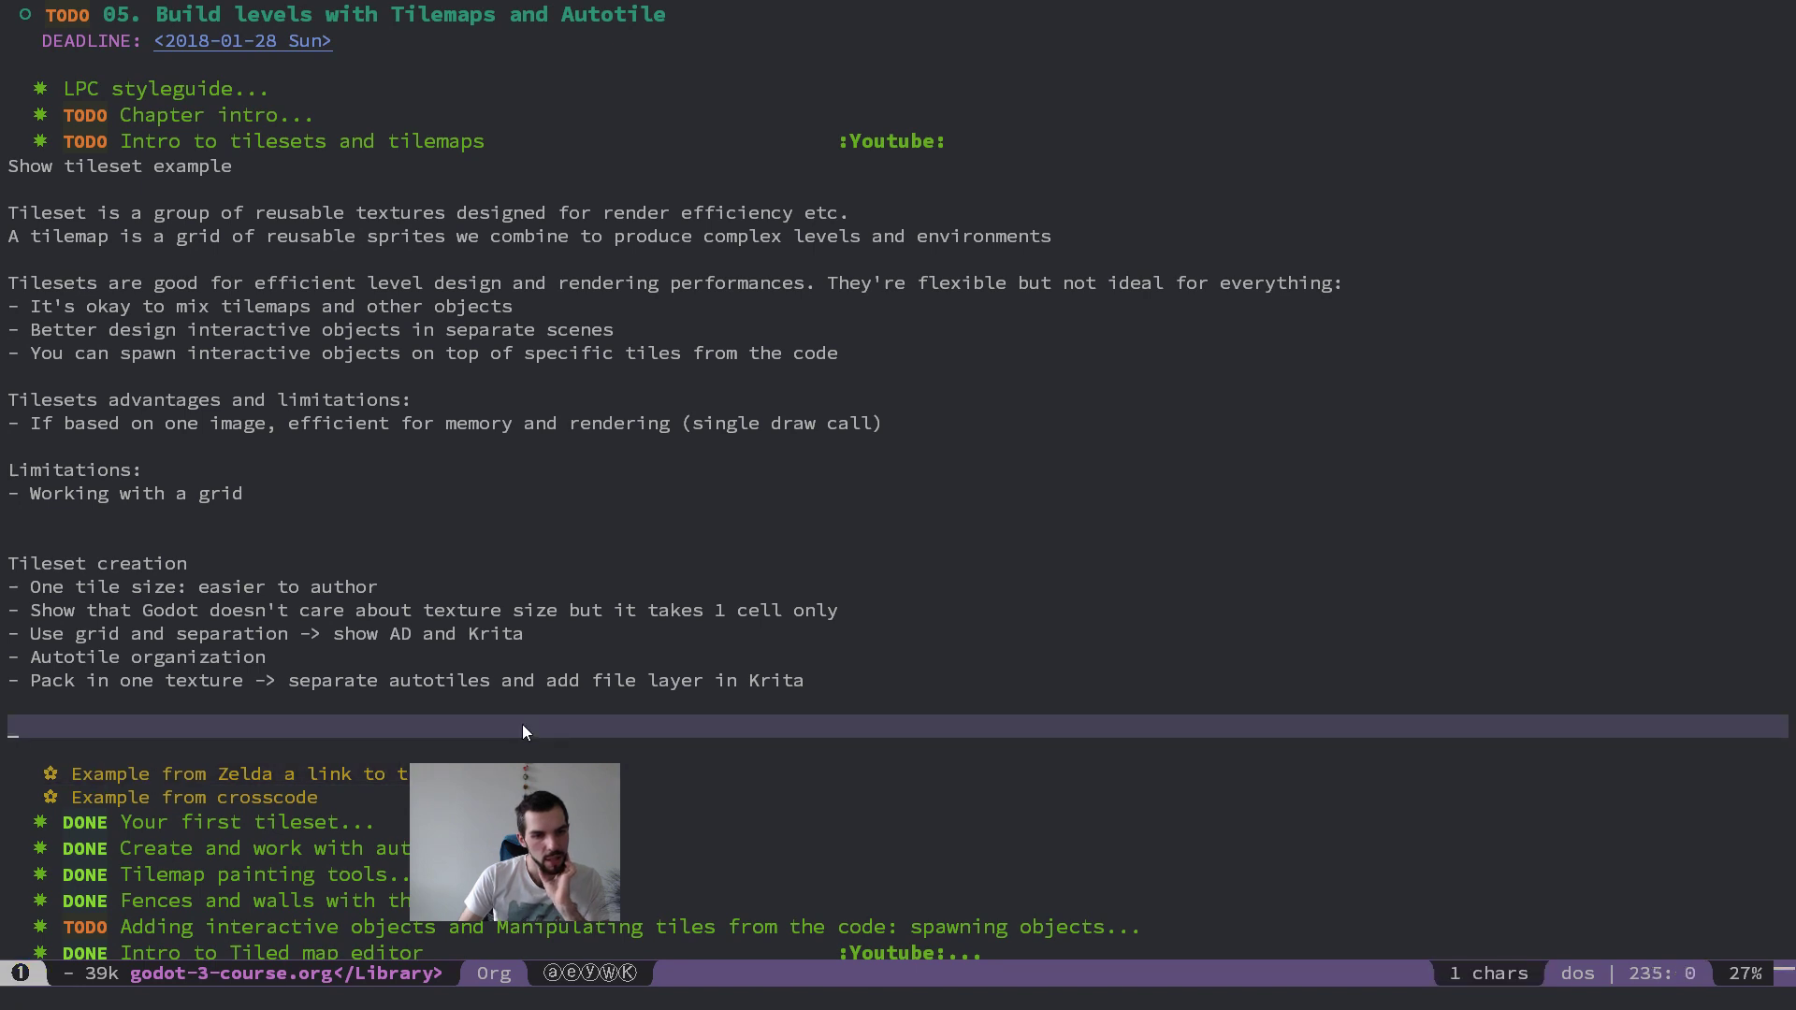
{"action": "left_click", "coordinate": [442, 753]}
{"action": "key", "text": "shift+v"}
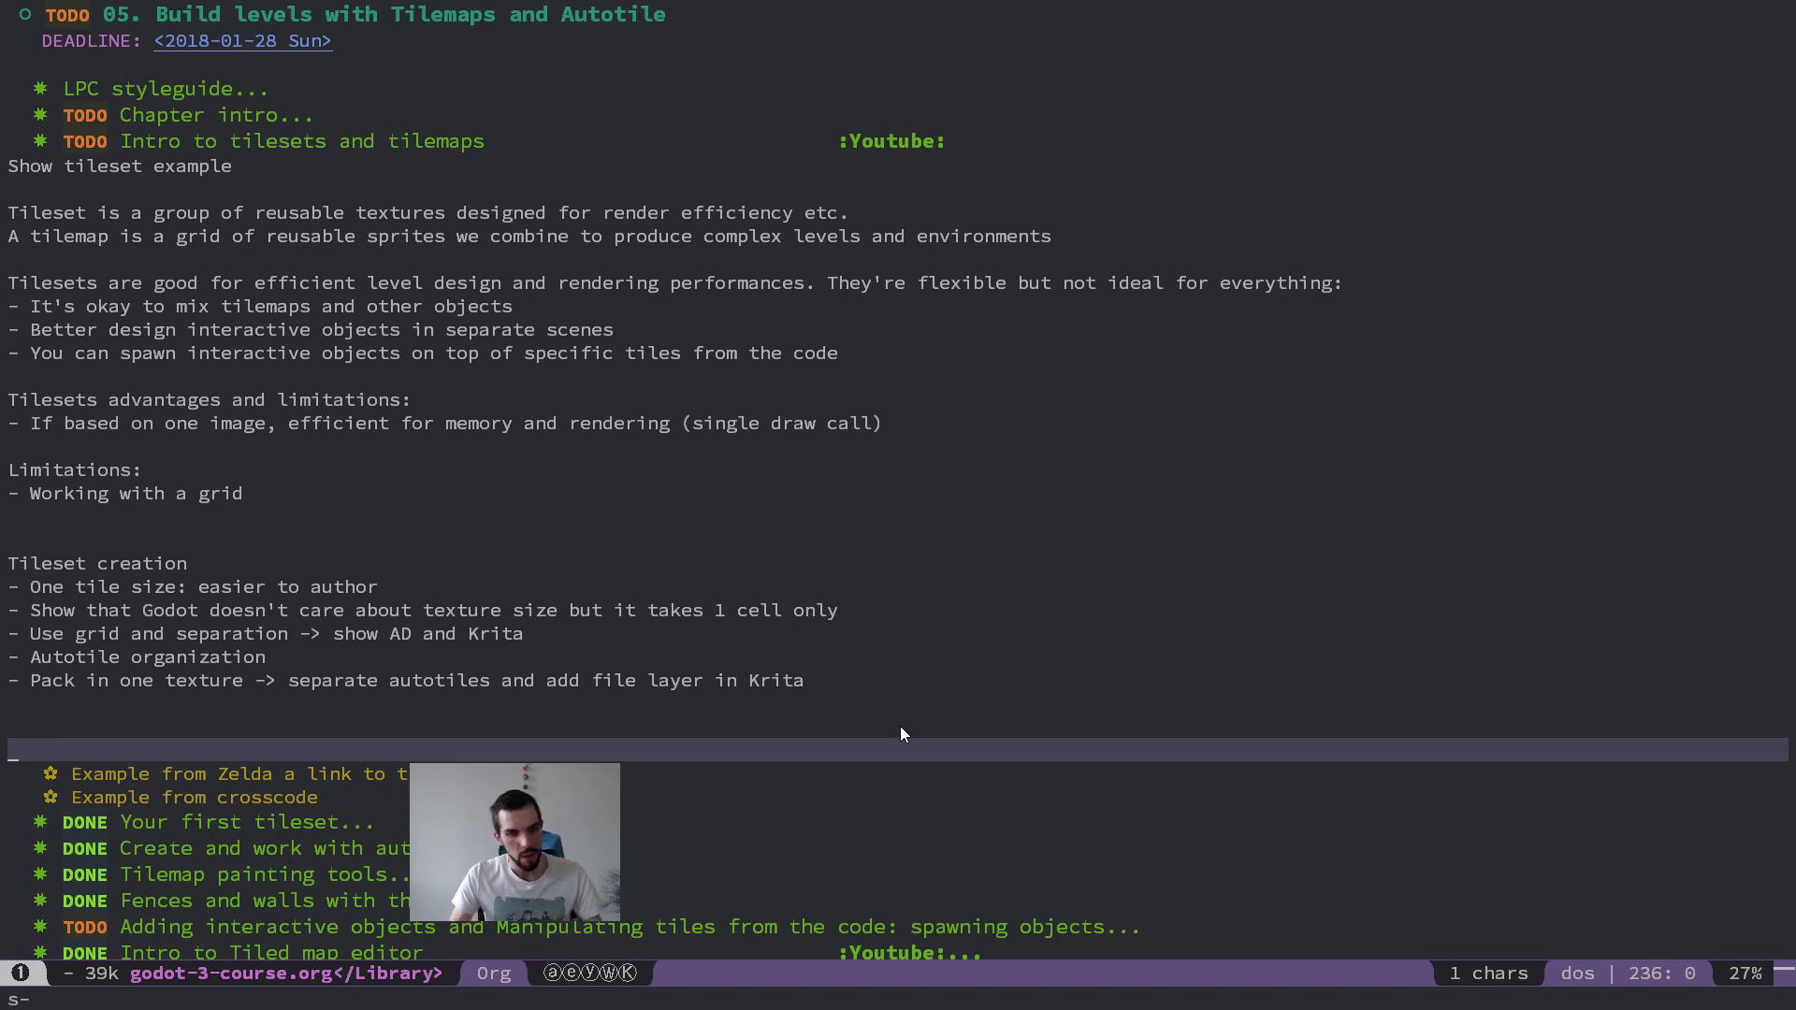
{"action": "key", "text": "s"}
{"action": "key", "text": "Escape"}
{"action": "key", "text": "d"}
{"action": "key", "text": "d"}
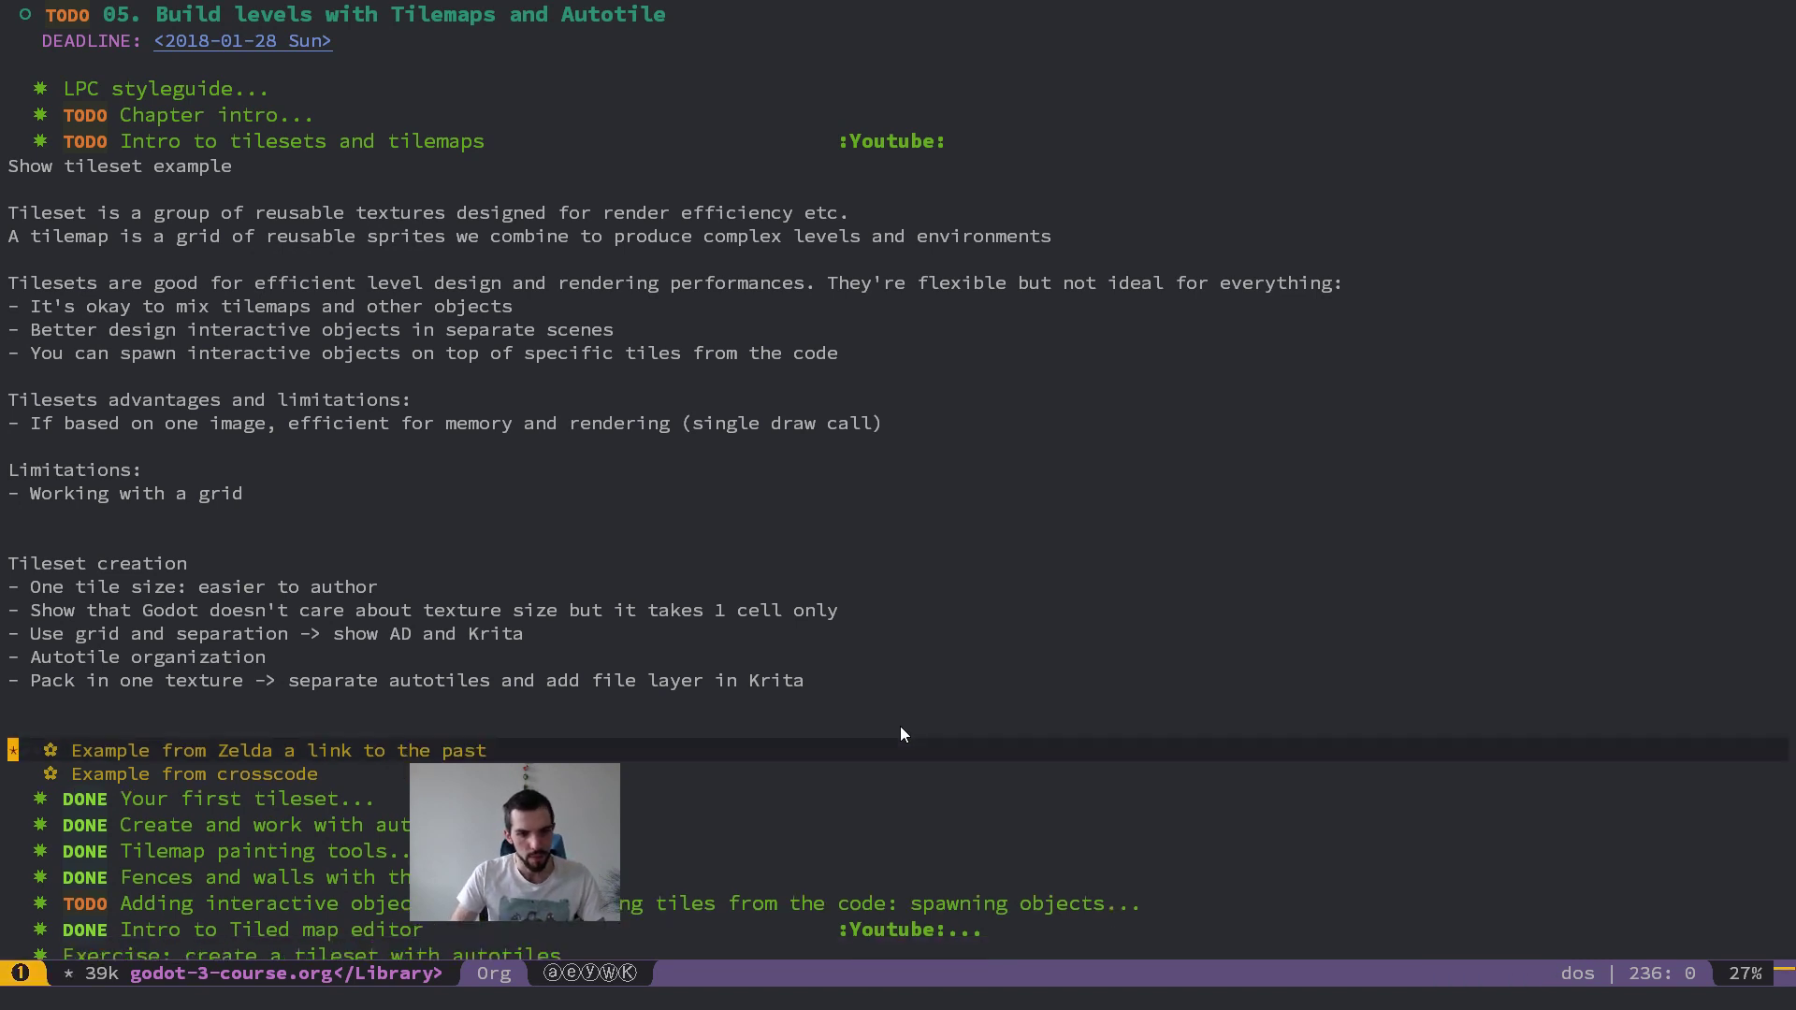
Step: Delete the "Example from Zelda a link to the past" heading with the blank line above it, and save the notes
{"action": "key", "text": "j"}
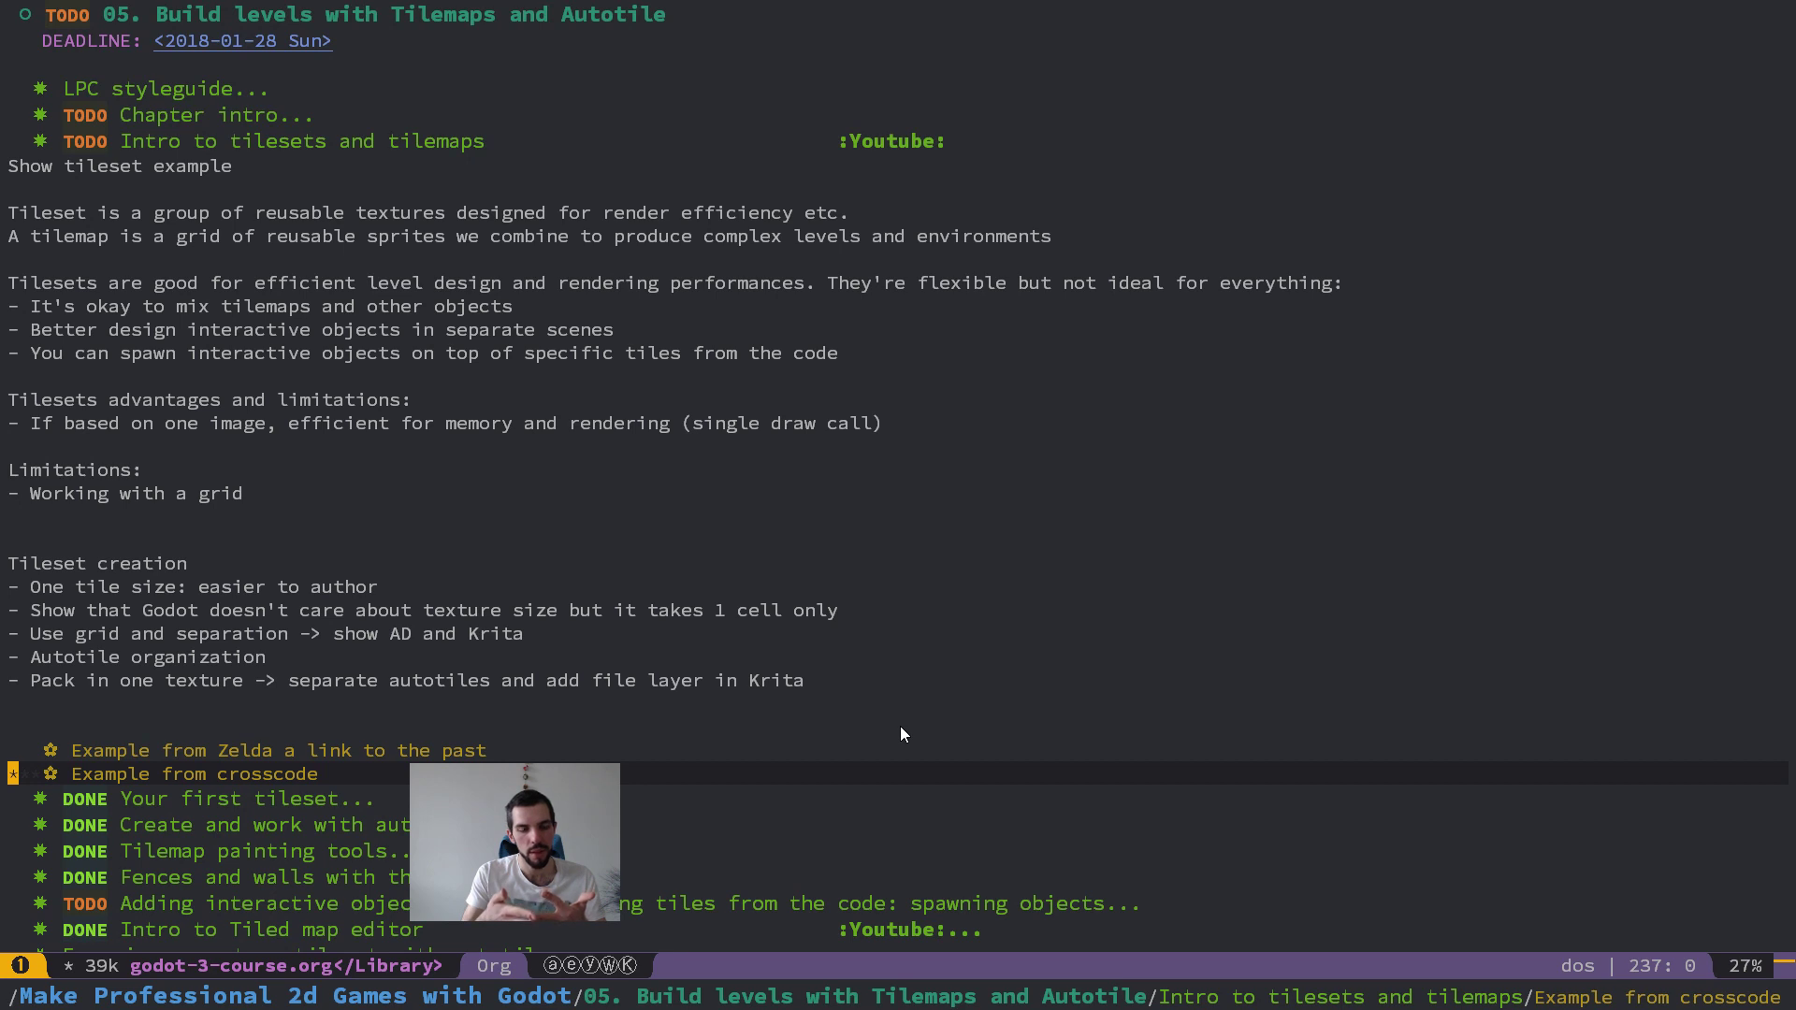
{"action": "key", "text": "k"}
{"action": "key", "text": "shift+v"}
{"action": "type", "text": "kd"}
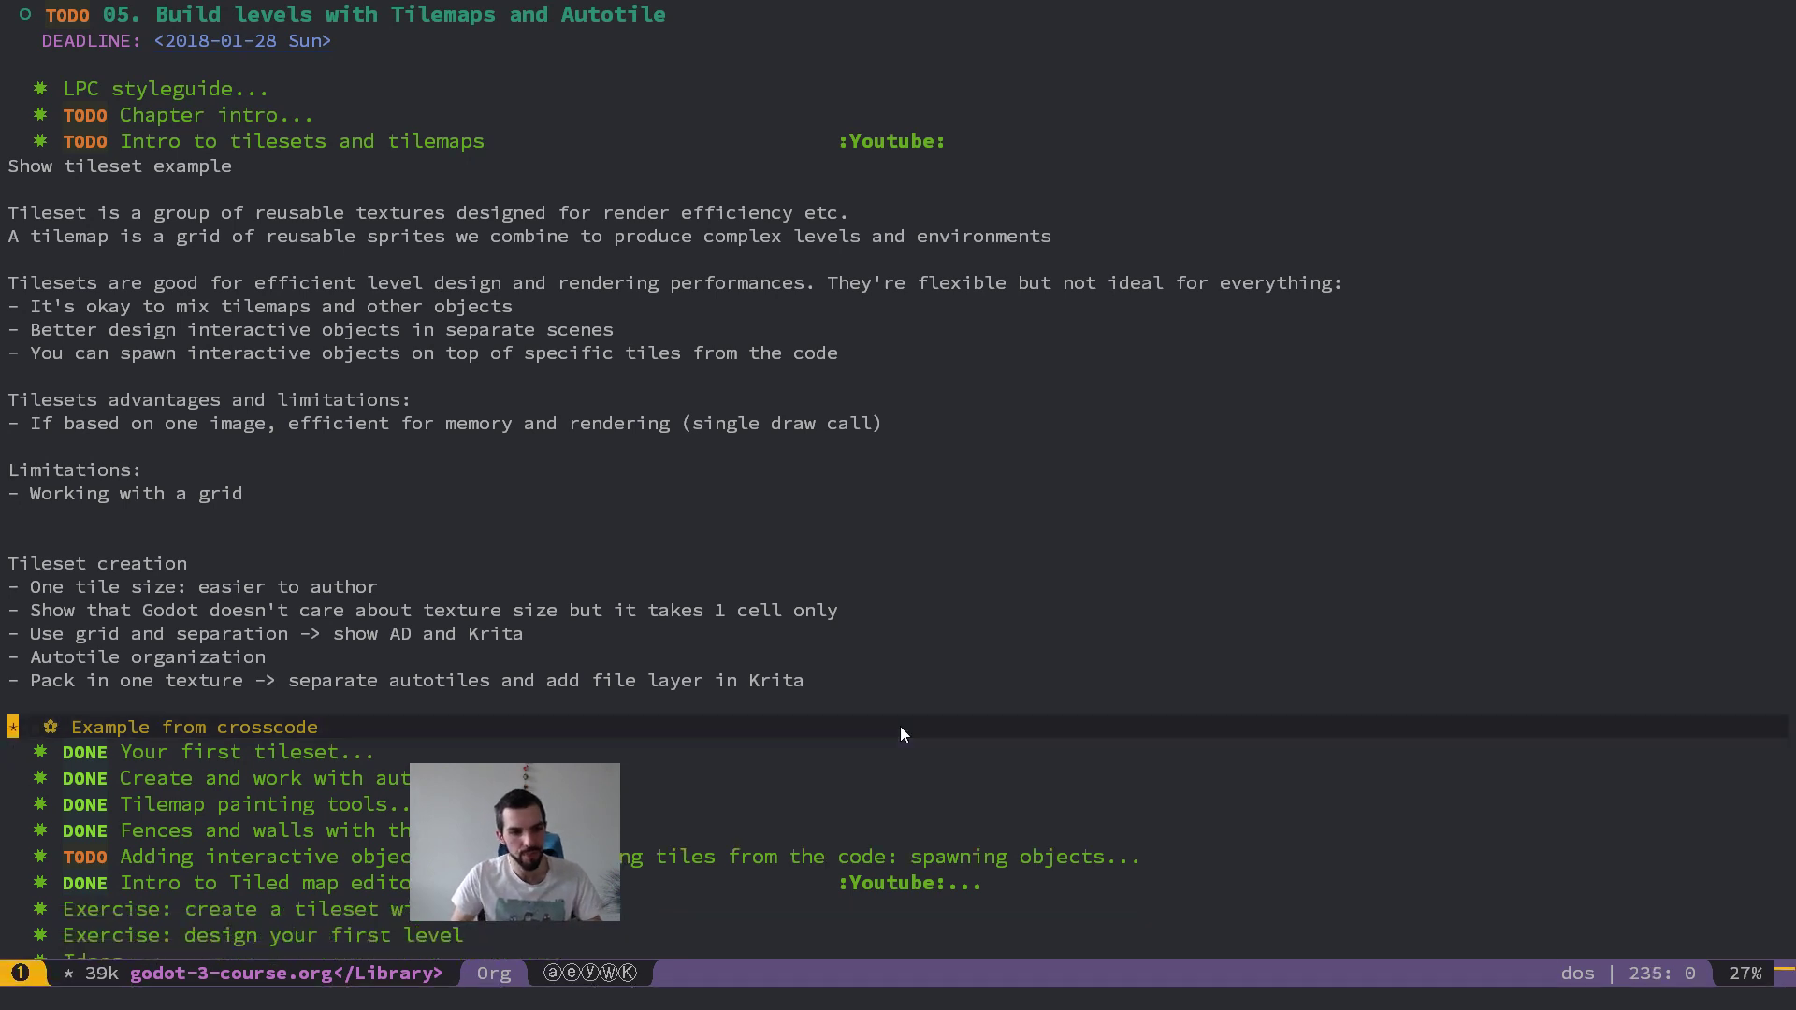
{"action": "type", "text": ":w"}
{"action": "key", "text": "Return"}
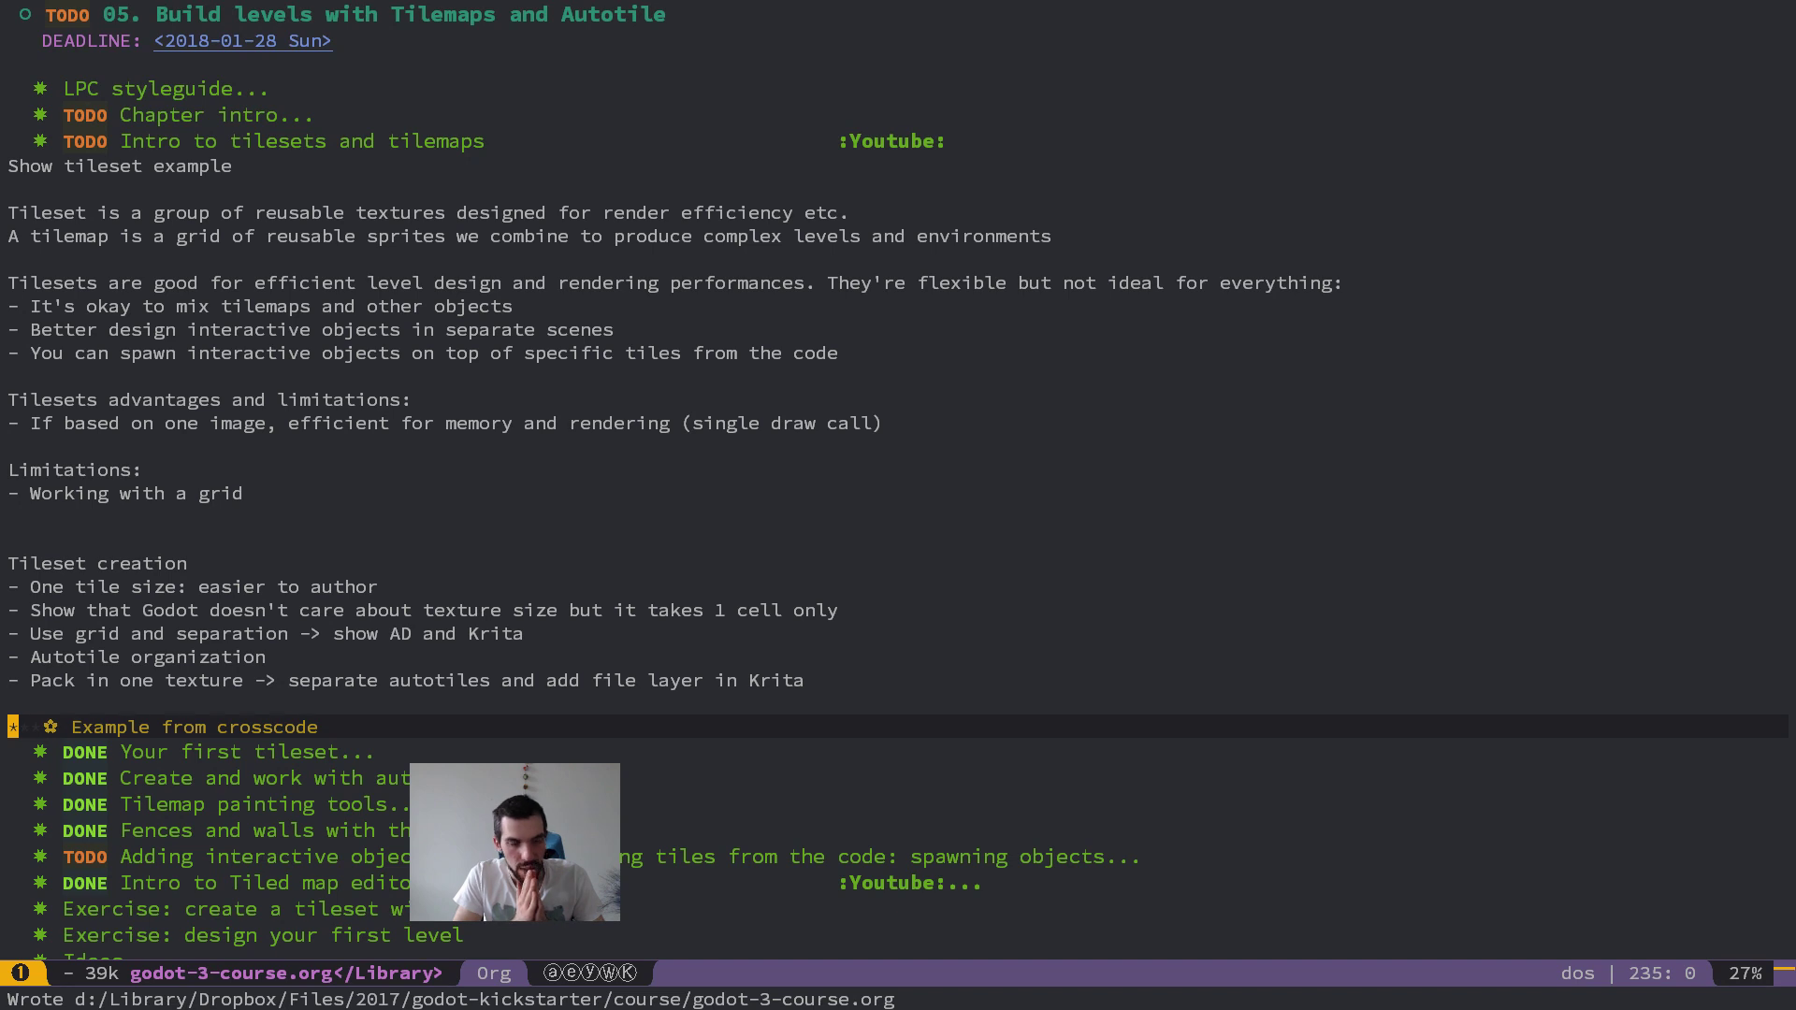
Step: Review the tileset notes and the remaining lesson headings of chapter 05
{"action": "key", "text": "Up"}
{"action": "key", "text": "Up"}
{"action": "key", "text": "Up"}
{"action": "key", "text": "Up"}
{"action": "key", "text": "Up"}
{"action": "key", "text": "Up"}
{"action": "key", "text": "Up"}
{"action": "key", "text": "Up"}
{"action": "key", "text": "Up"}
{"action": "key", "text": "Up"}
{"action": "key", "text": "Up"}
{"action": "key", "text": "Up"}
{"action": "key", "text": "Up"}
{"action": "key", "text": "Up"}
{"action": "key", "text": "Up"}
{"action": "key", "text": "Up"}
{"action": "key", "text": "Up"}
{"action": "key", "text": "Up"}
{"action": "key", "text": "Up"}
{"action": "key", "text": "Up"}
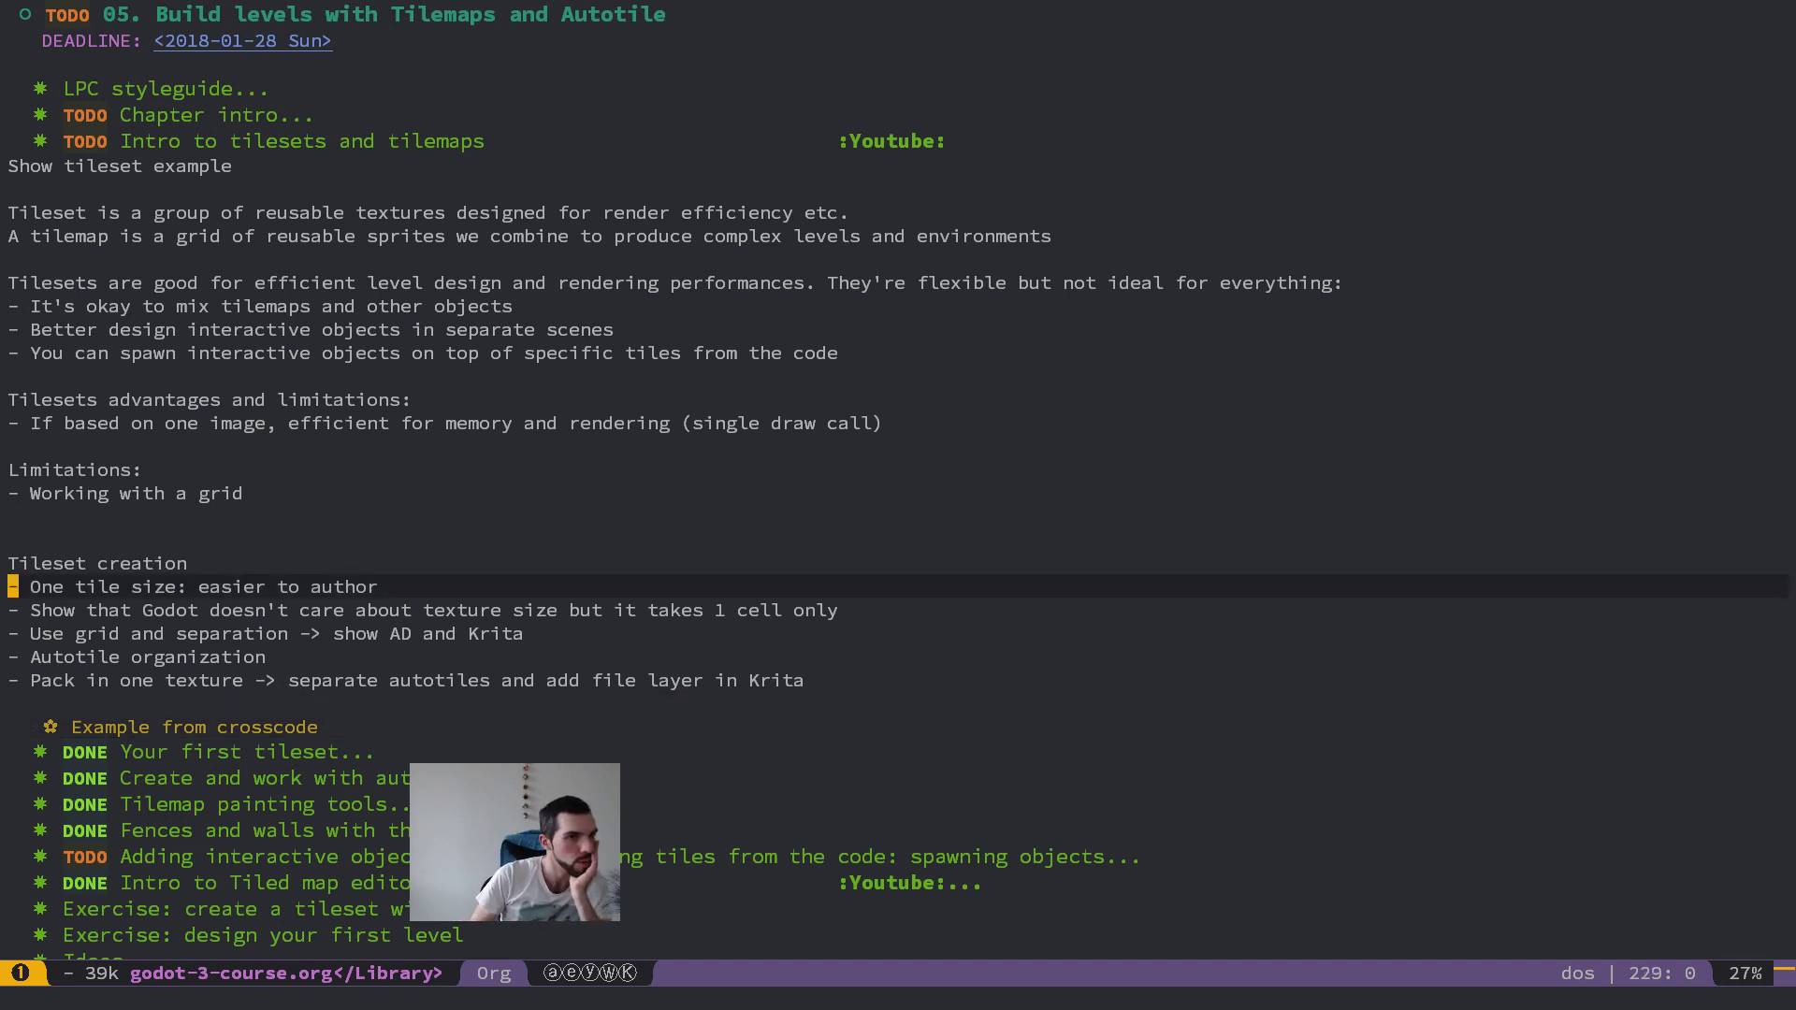
{"action": "key", "text": "Down"}
{"action": "key", "text": "Down"}
{"action": "key", "text": "Up"}
{"action": "key", "text": "Up"}
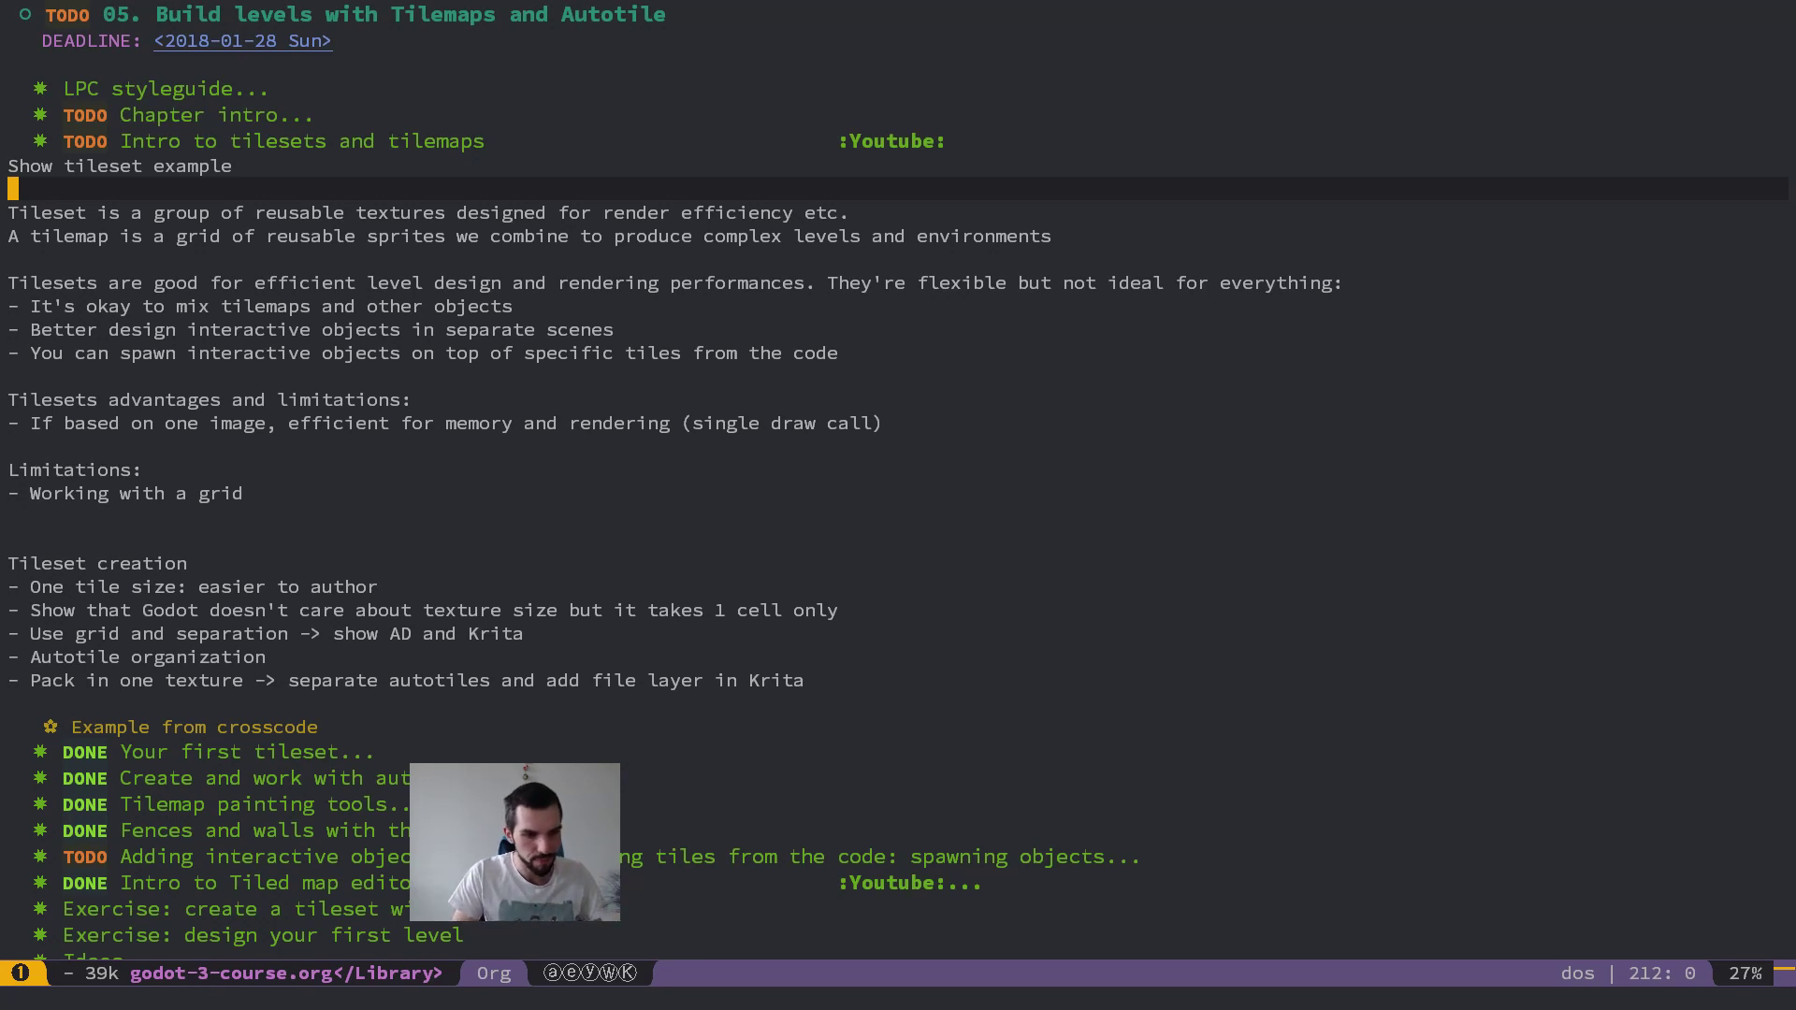
{"action": "key", "text": "ctrl+d"}
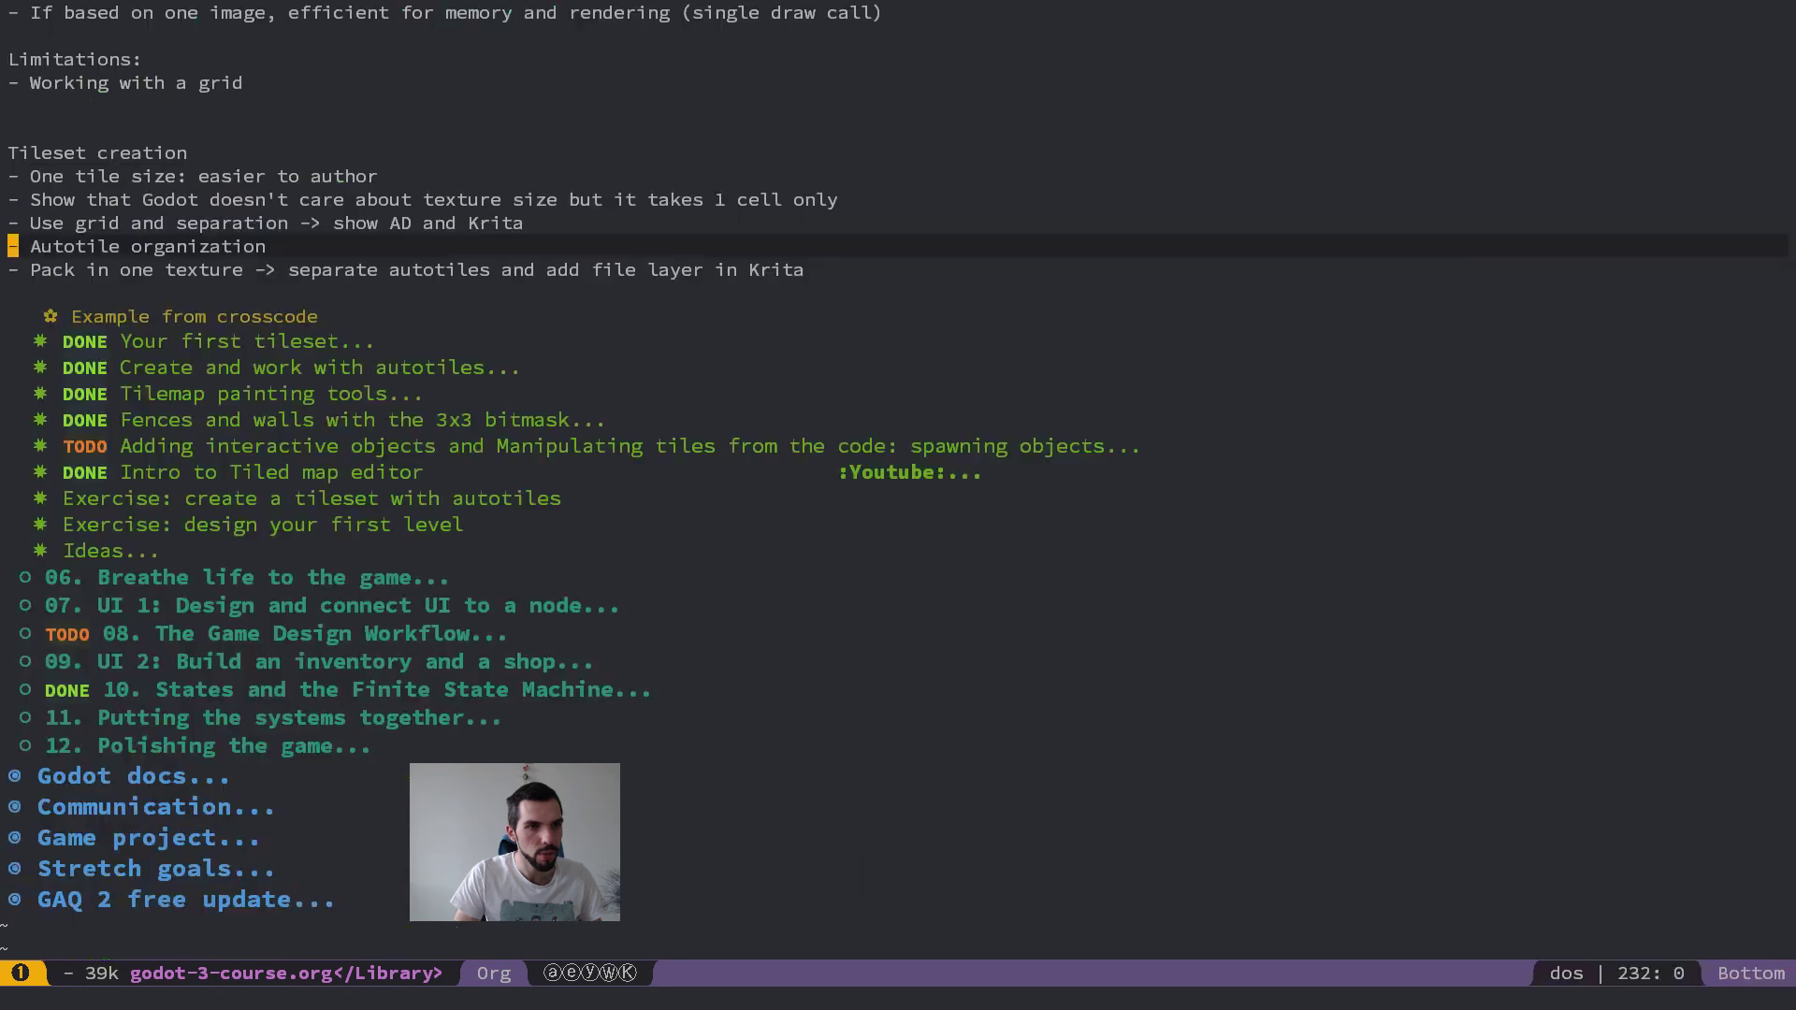
{"action": "key", "text": "j"}
{"action": "key", "text": "j"}
{"action": "key", "text": "j"}
{"action": "key", "text": "j"}
{"action": "key", "text": "j"}
{"action": "key", "text": "j"}
{"action": "key", "text": "j"}
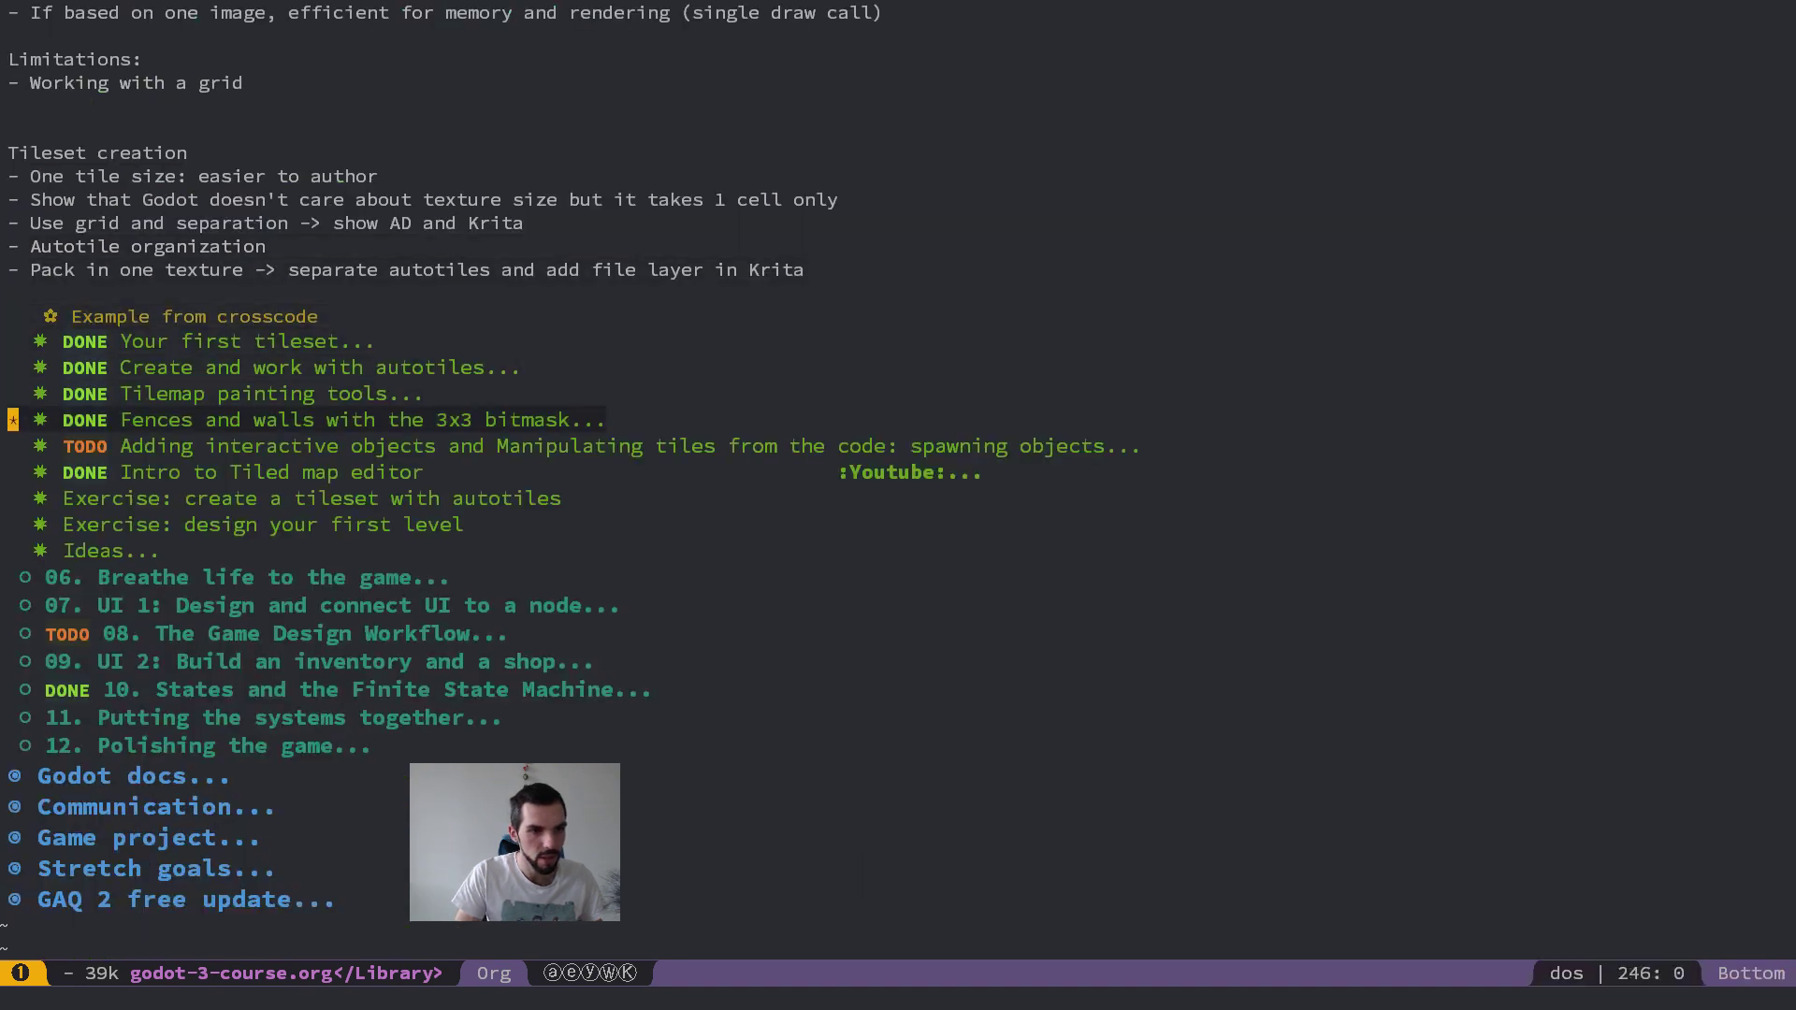
{"action": "key", "text": "ctrl+u"}
{"action": "key", "text": "k"}
{"action": "key", "text": "k"}
{"action": "key", "text": "k"}
{"action": "key", "text": "k"}
{"action": "key", "text": "k"}
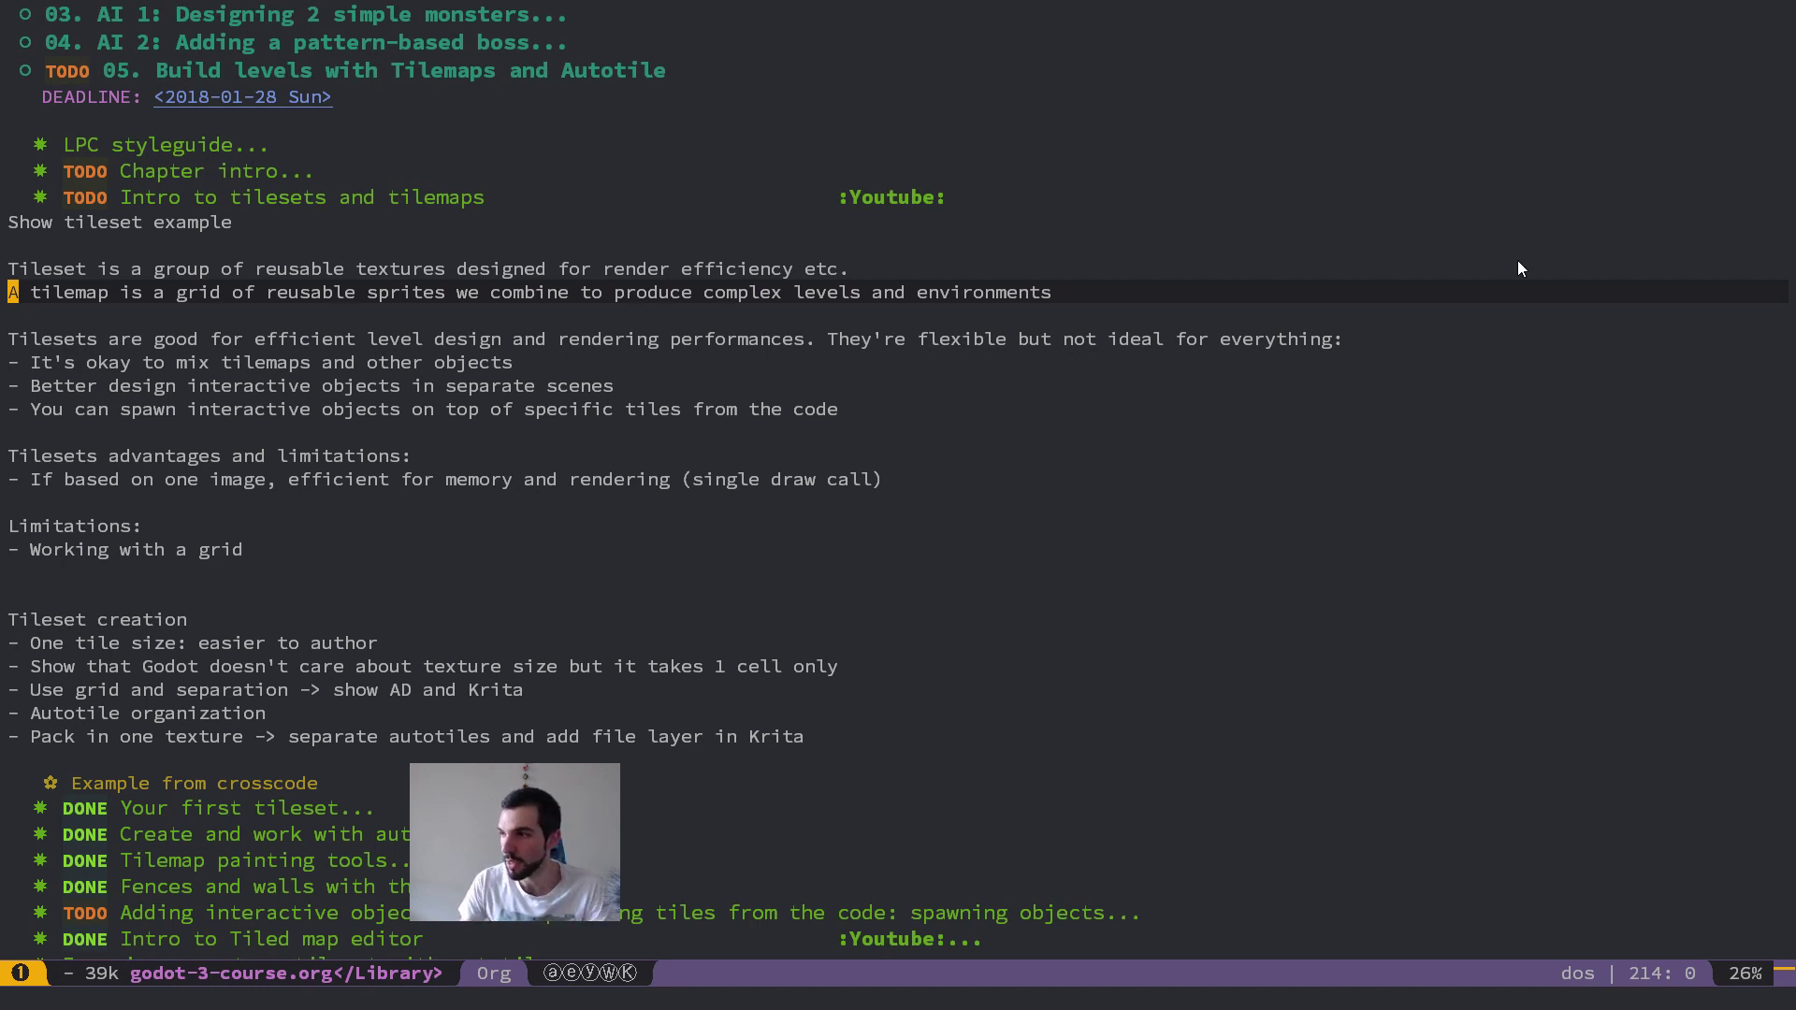
Step: Switch to Firefox, open Twitter and search for a contact by first name
{"action": "key", "text": "alt+Tab"}
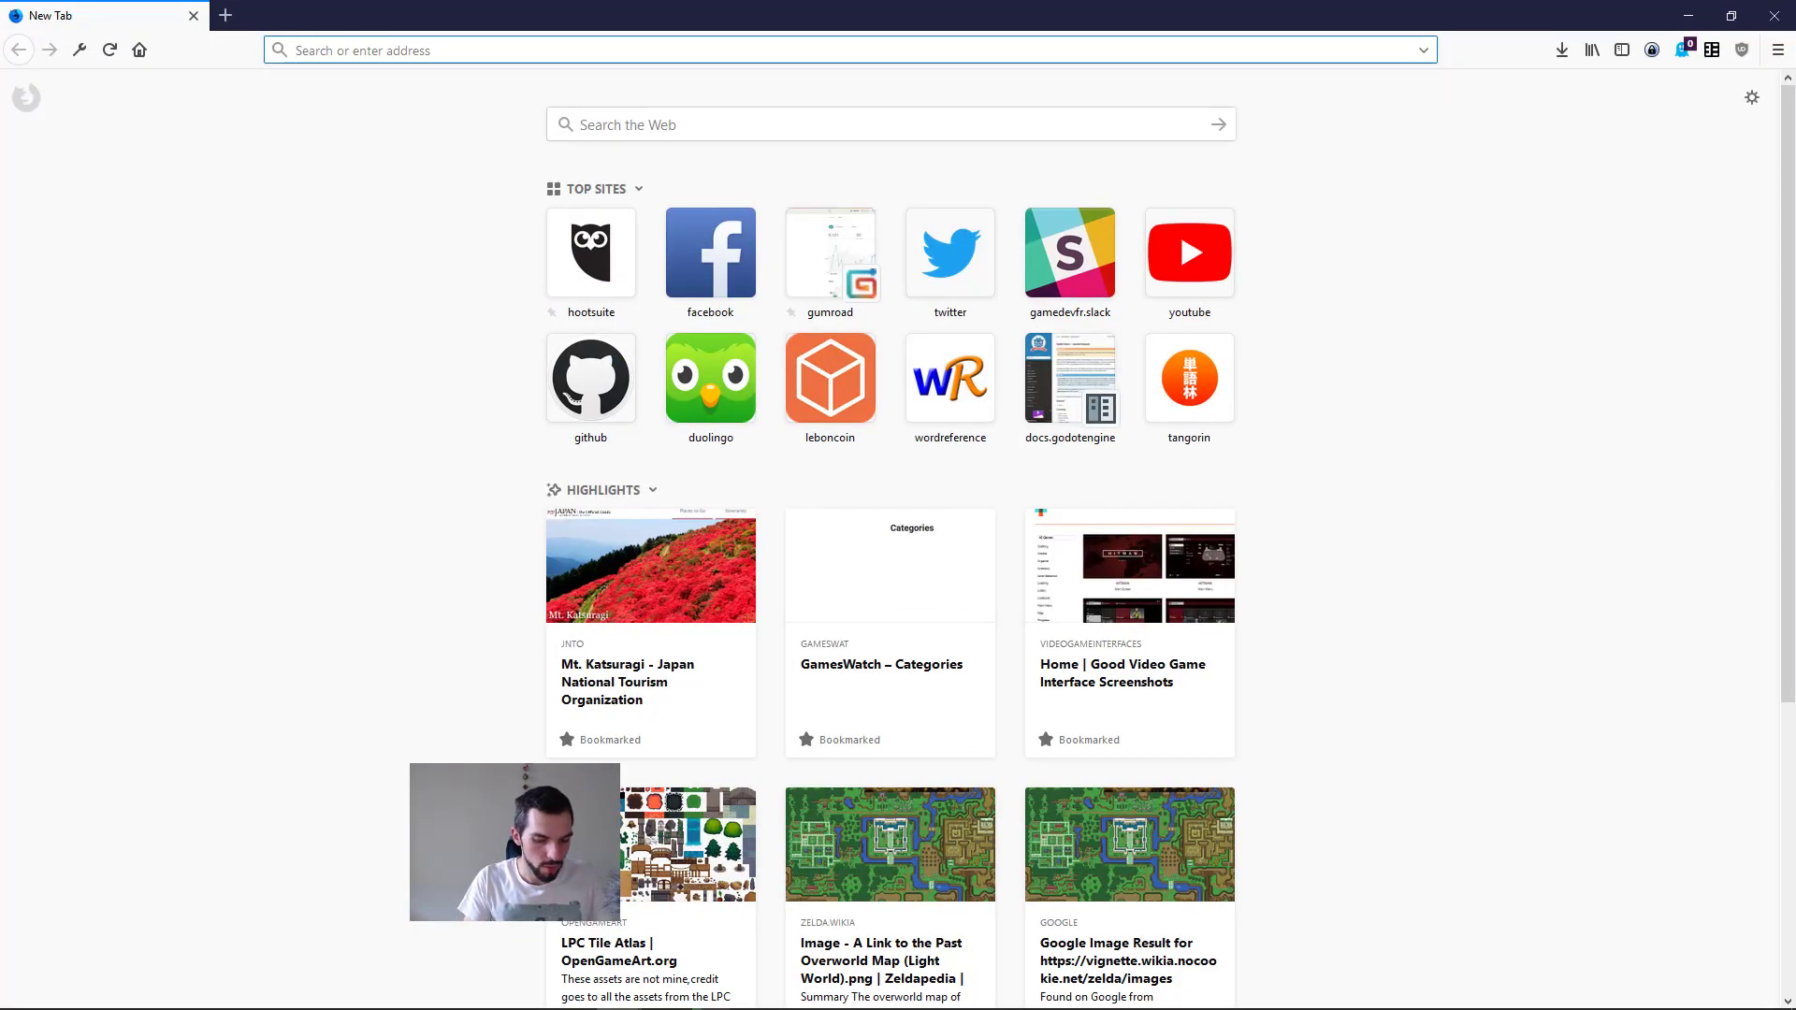
{"action": "type", "text": "twitter.com"}
{"action": "key", "text": "Return"}
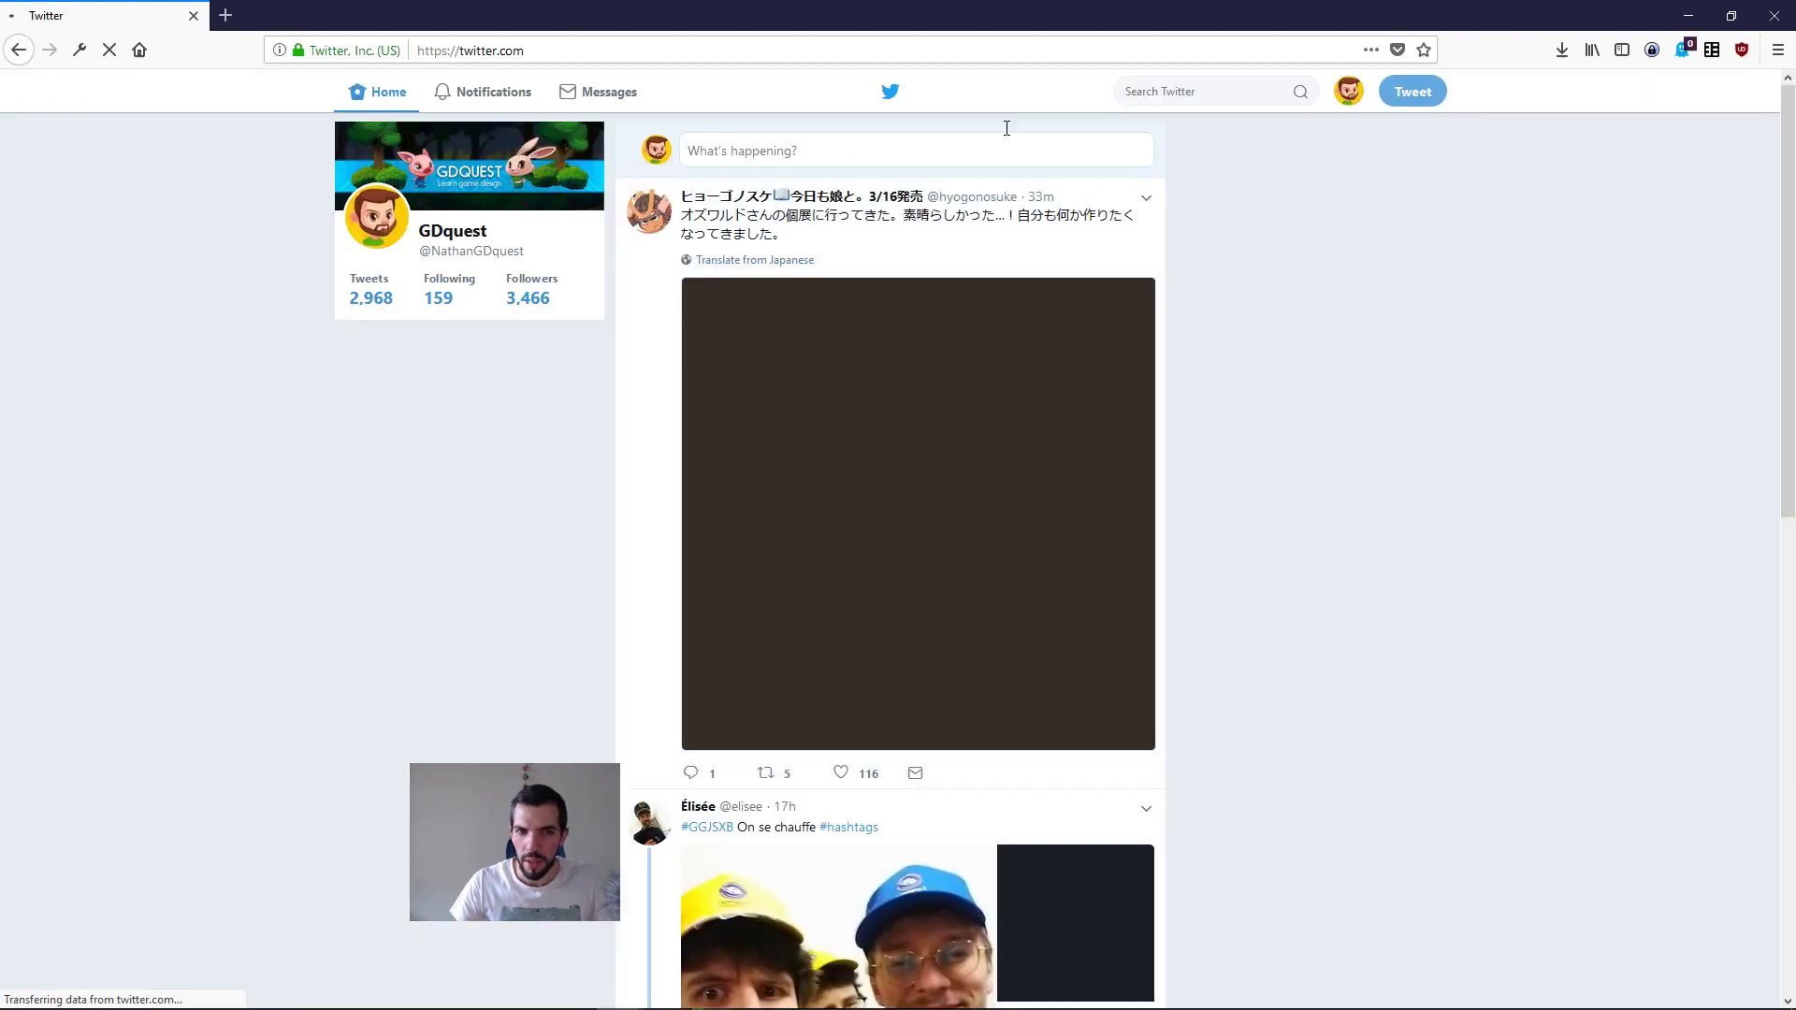
{"action": "left_click", "coordinate": [1180, 93]}
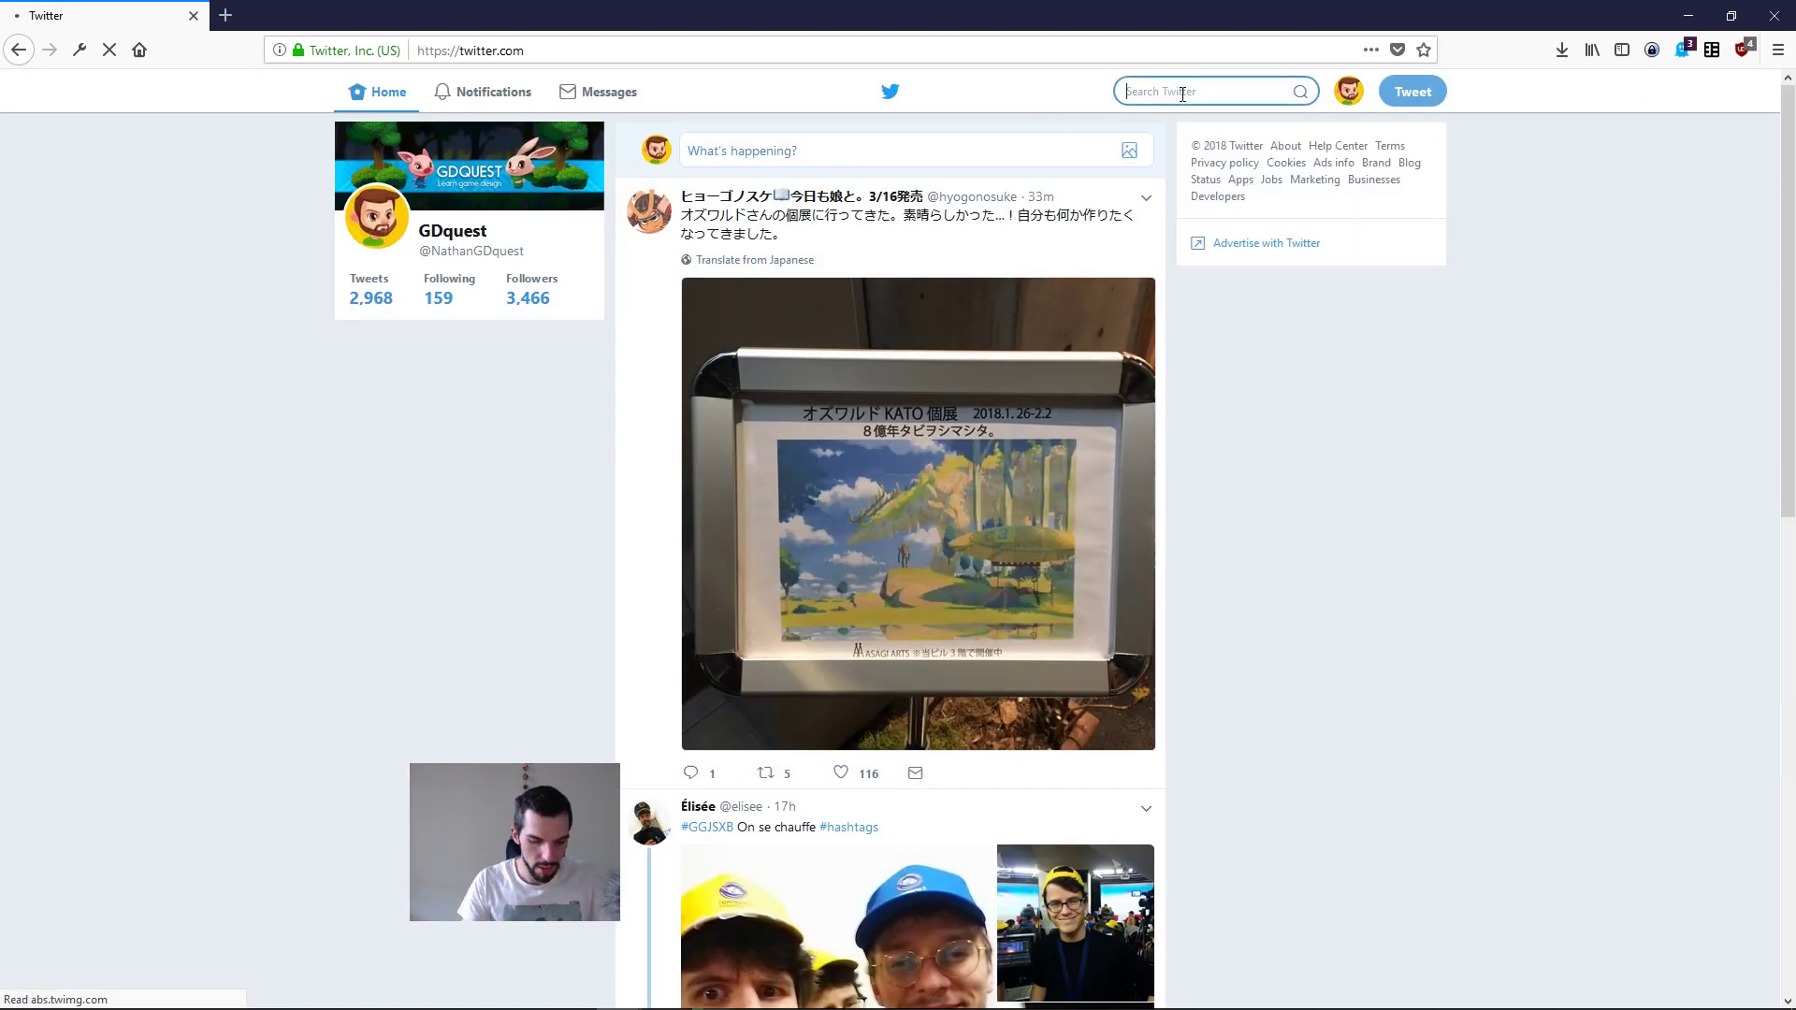
{"action": "type", "text": "johny"}
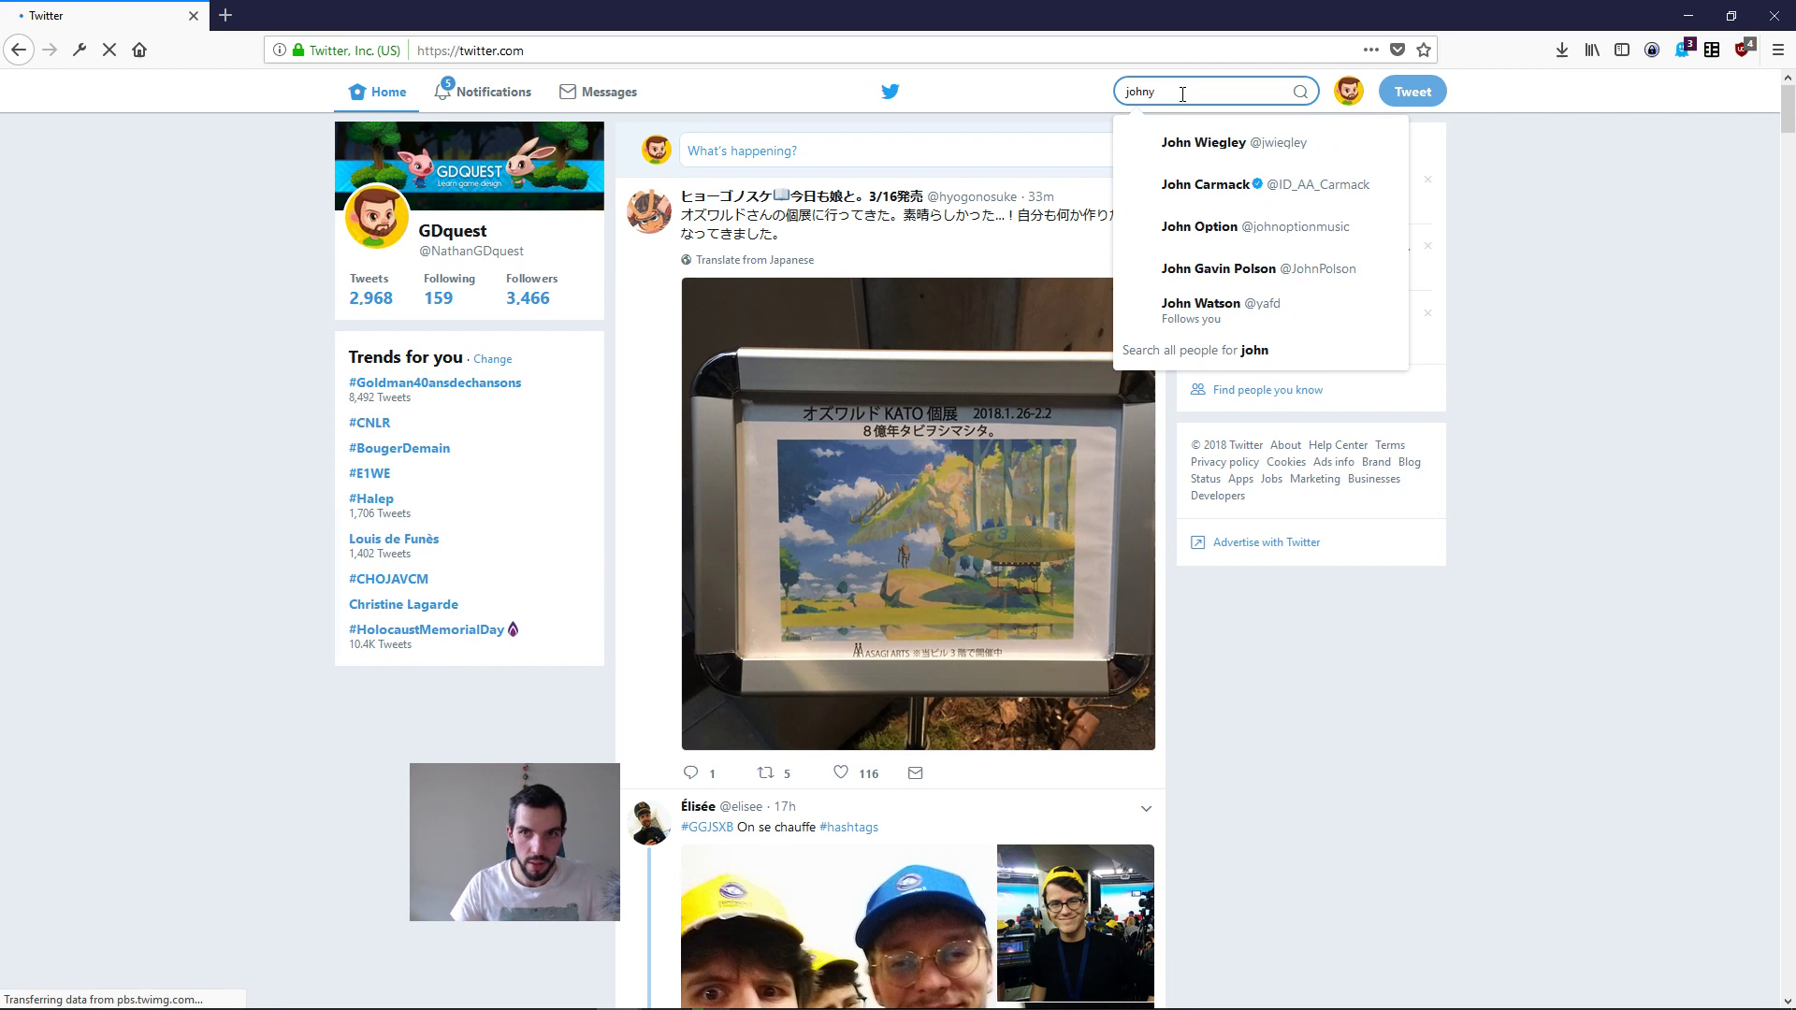
Step: Try to find the contact as recipient of a new direct message using different spellings of the first name, and close the message dialog
{"action": "left_click", "coordinate": [607, 92]}
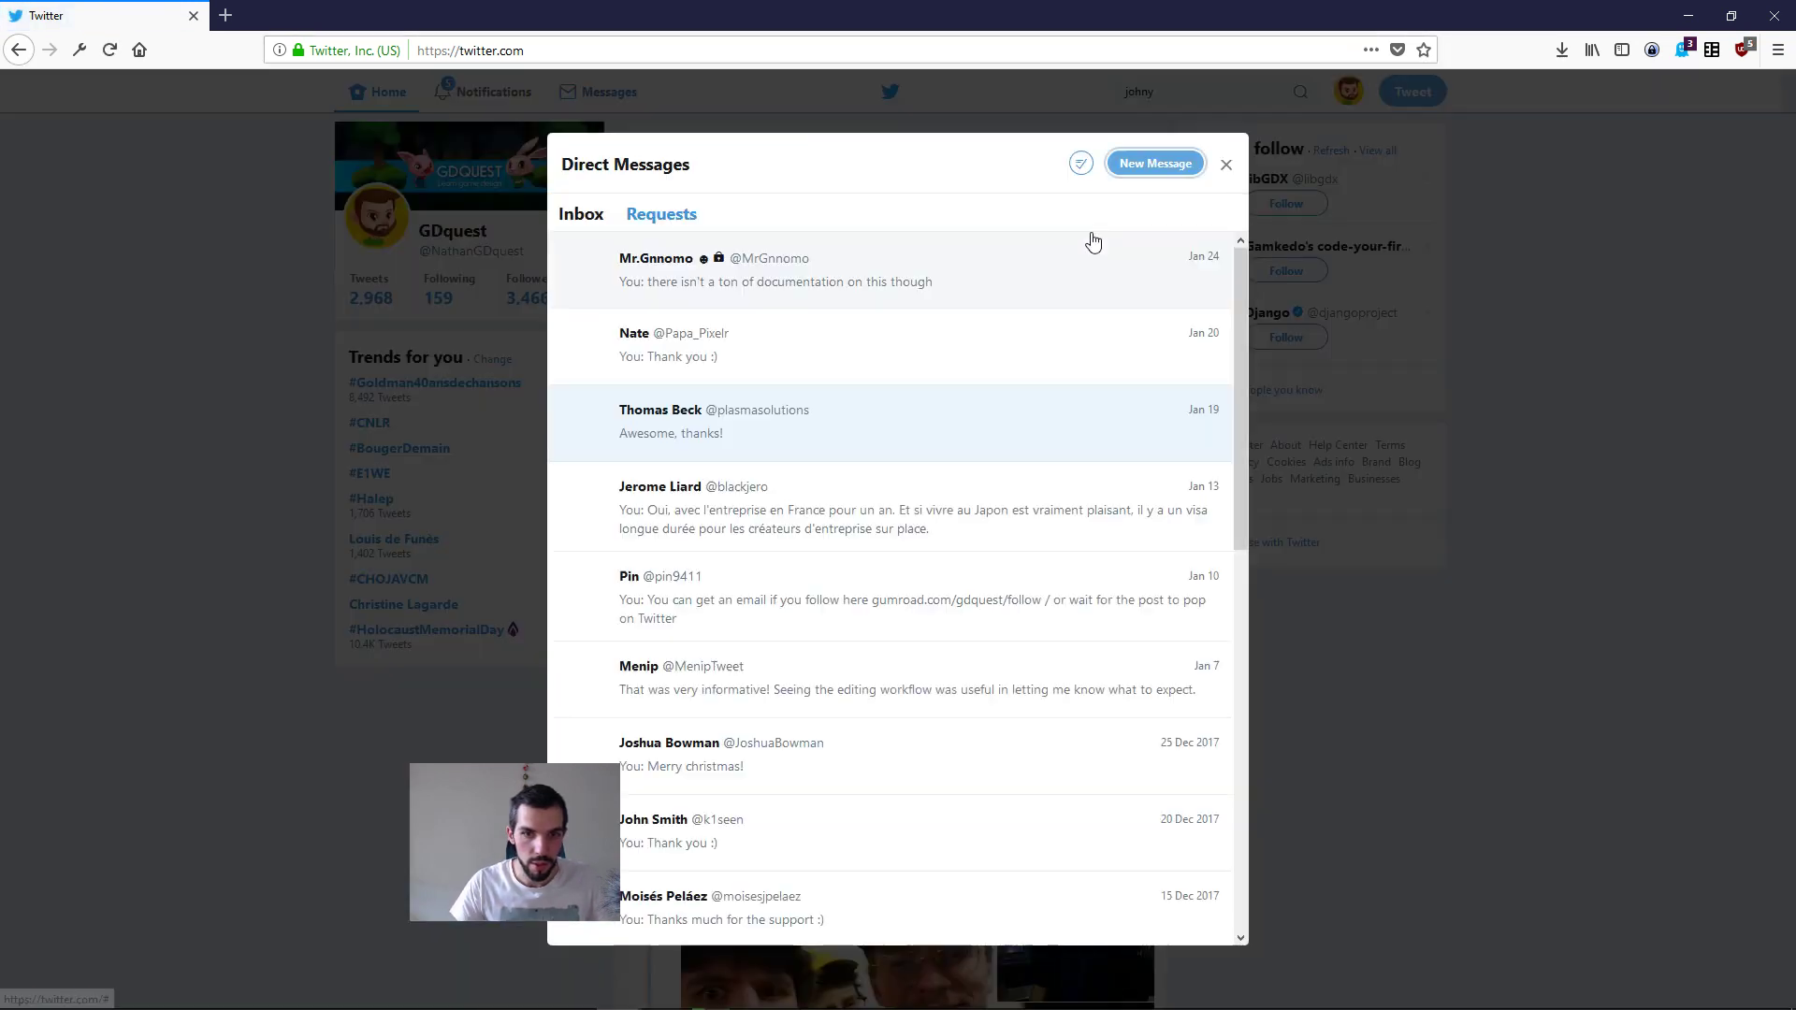
{"action": "left_click", "coordinate": [1152, 172]}
{"action": "type", "text": "johny"}
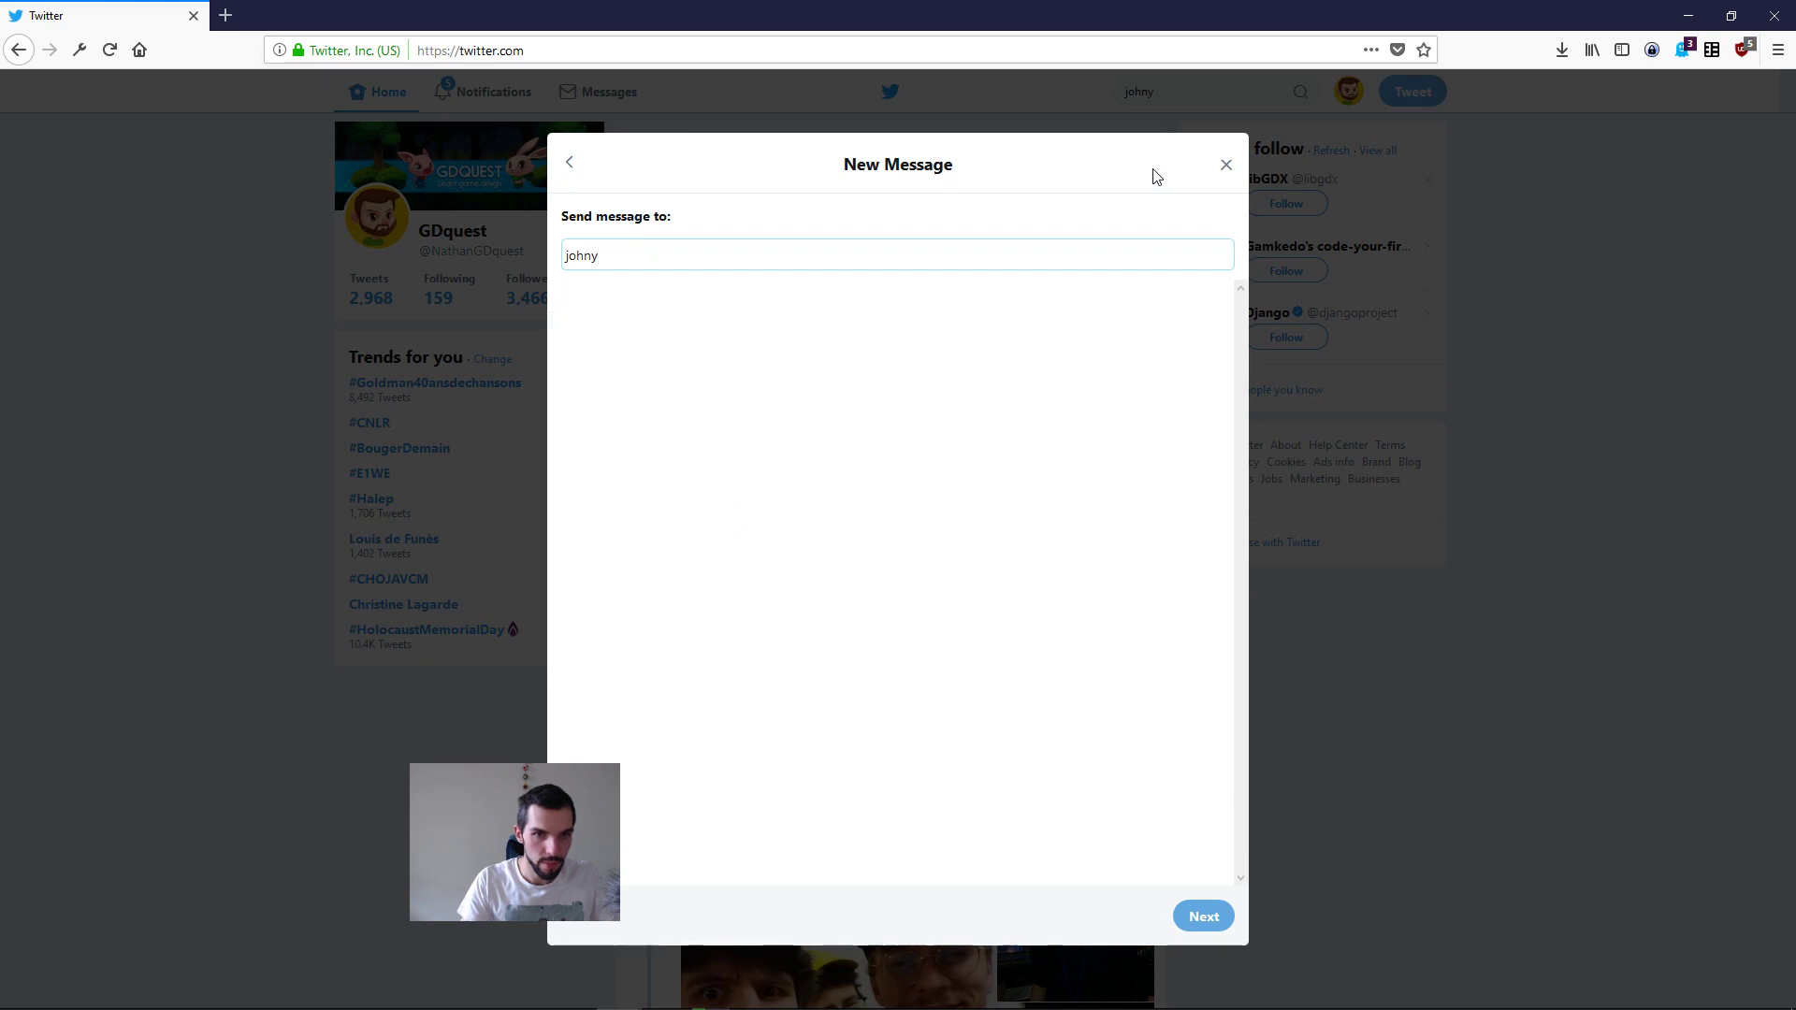
{"action": "key", "text": "BackSpace"}
{"action": "key", "text": "BackSpace"}
{"action": "key", "text": "BackSpace"}
{"action": "key", "text": "BackSpace"}
{"action": "key", "text": "BackSpace"}
{"action": "type", "text": "jonhy"}
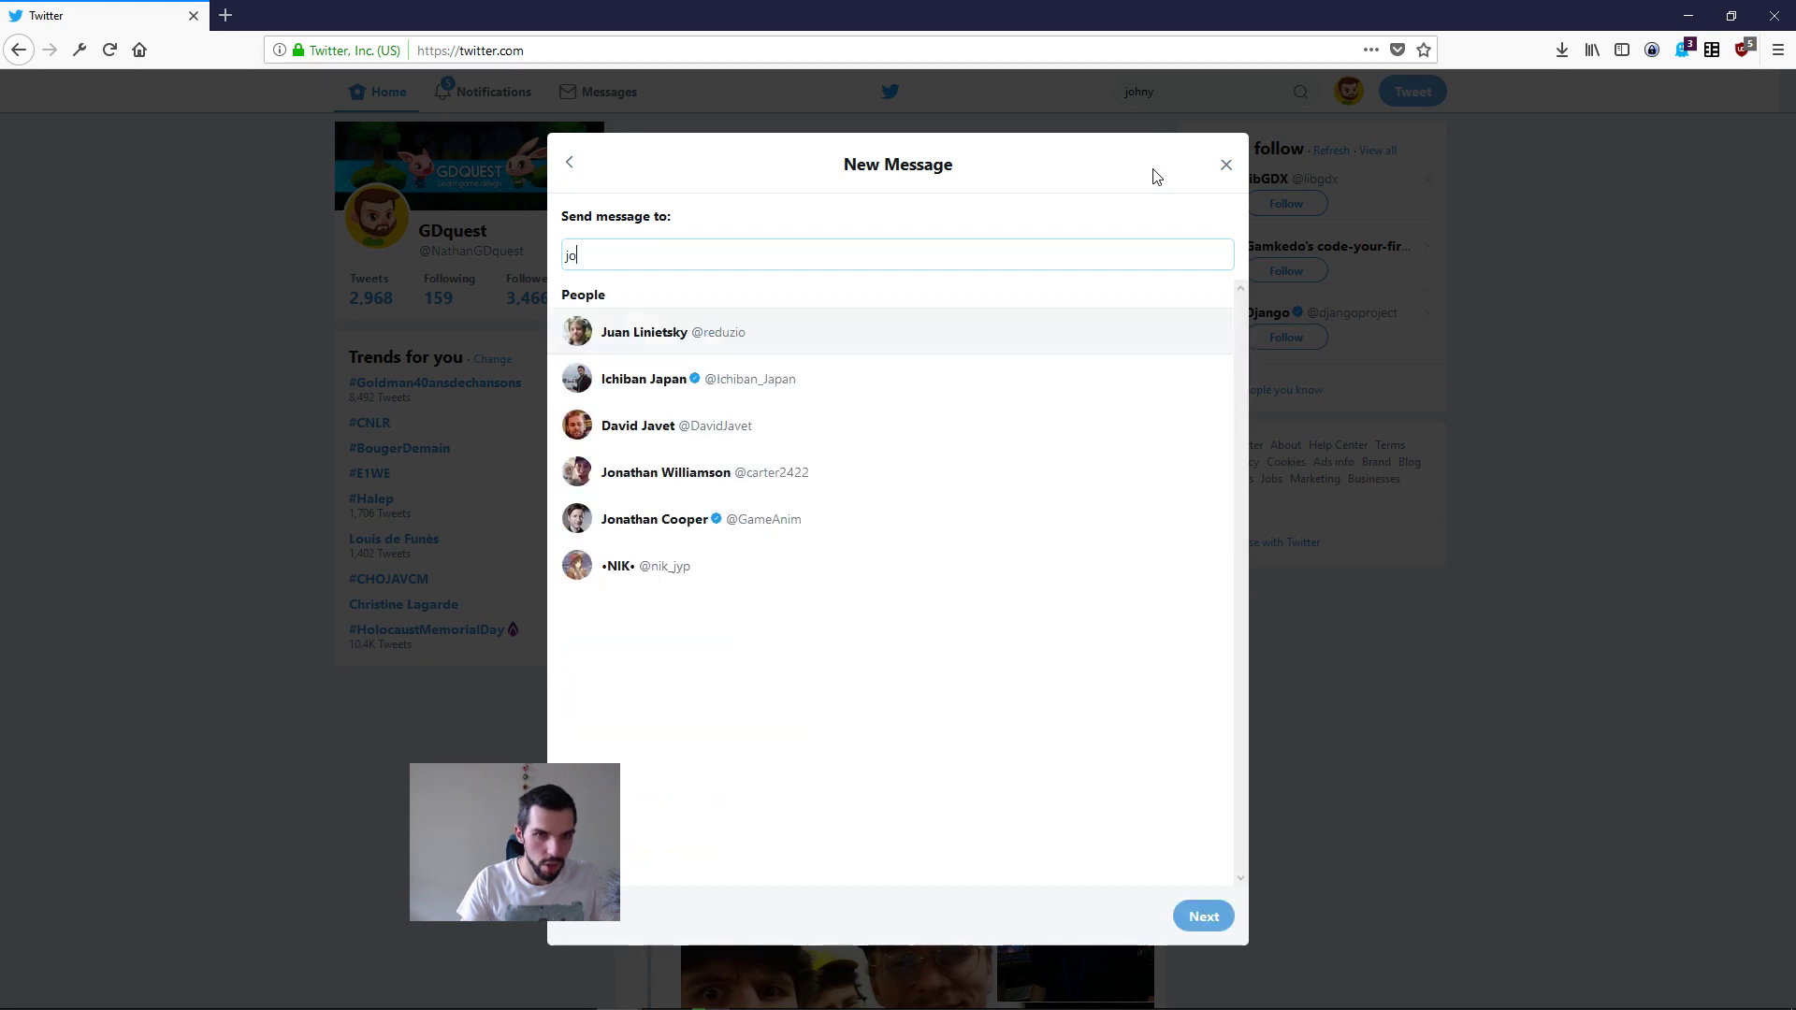
{"action": "key", "text": "BackSpace"}
{"action": "key", "text": "BackSpace"}
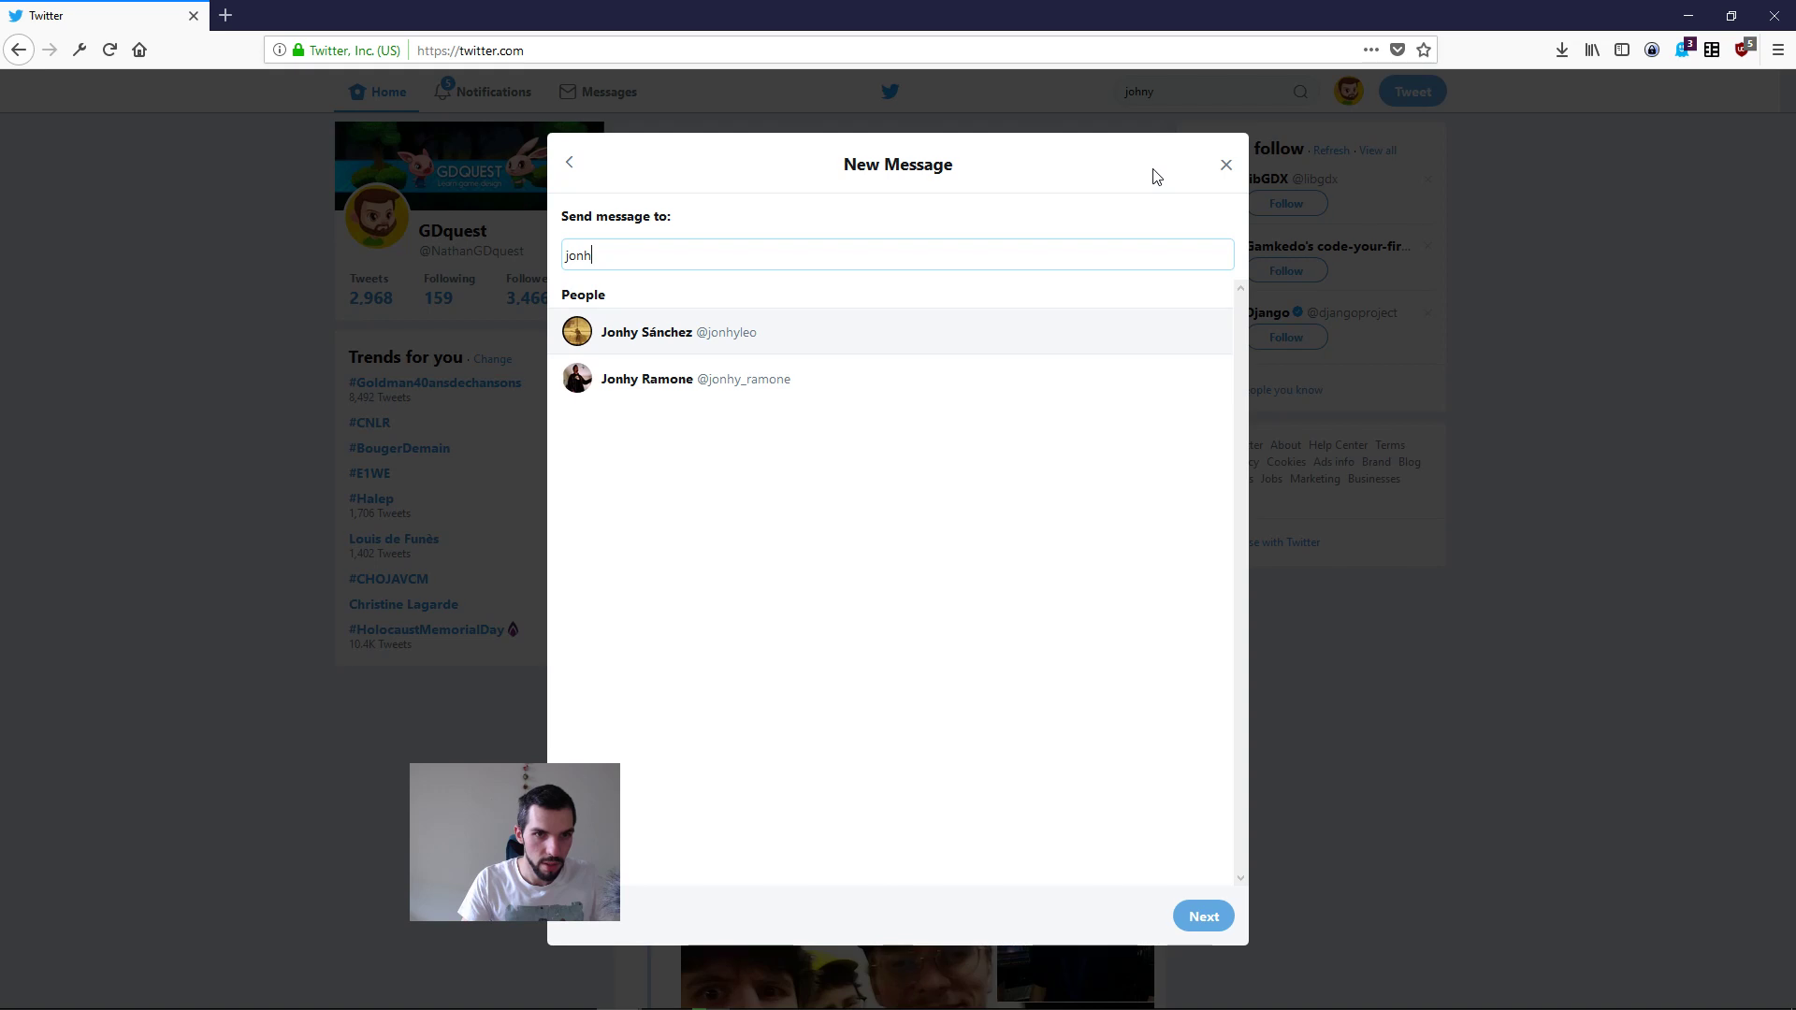
{"action": "type", "text": "n"}
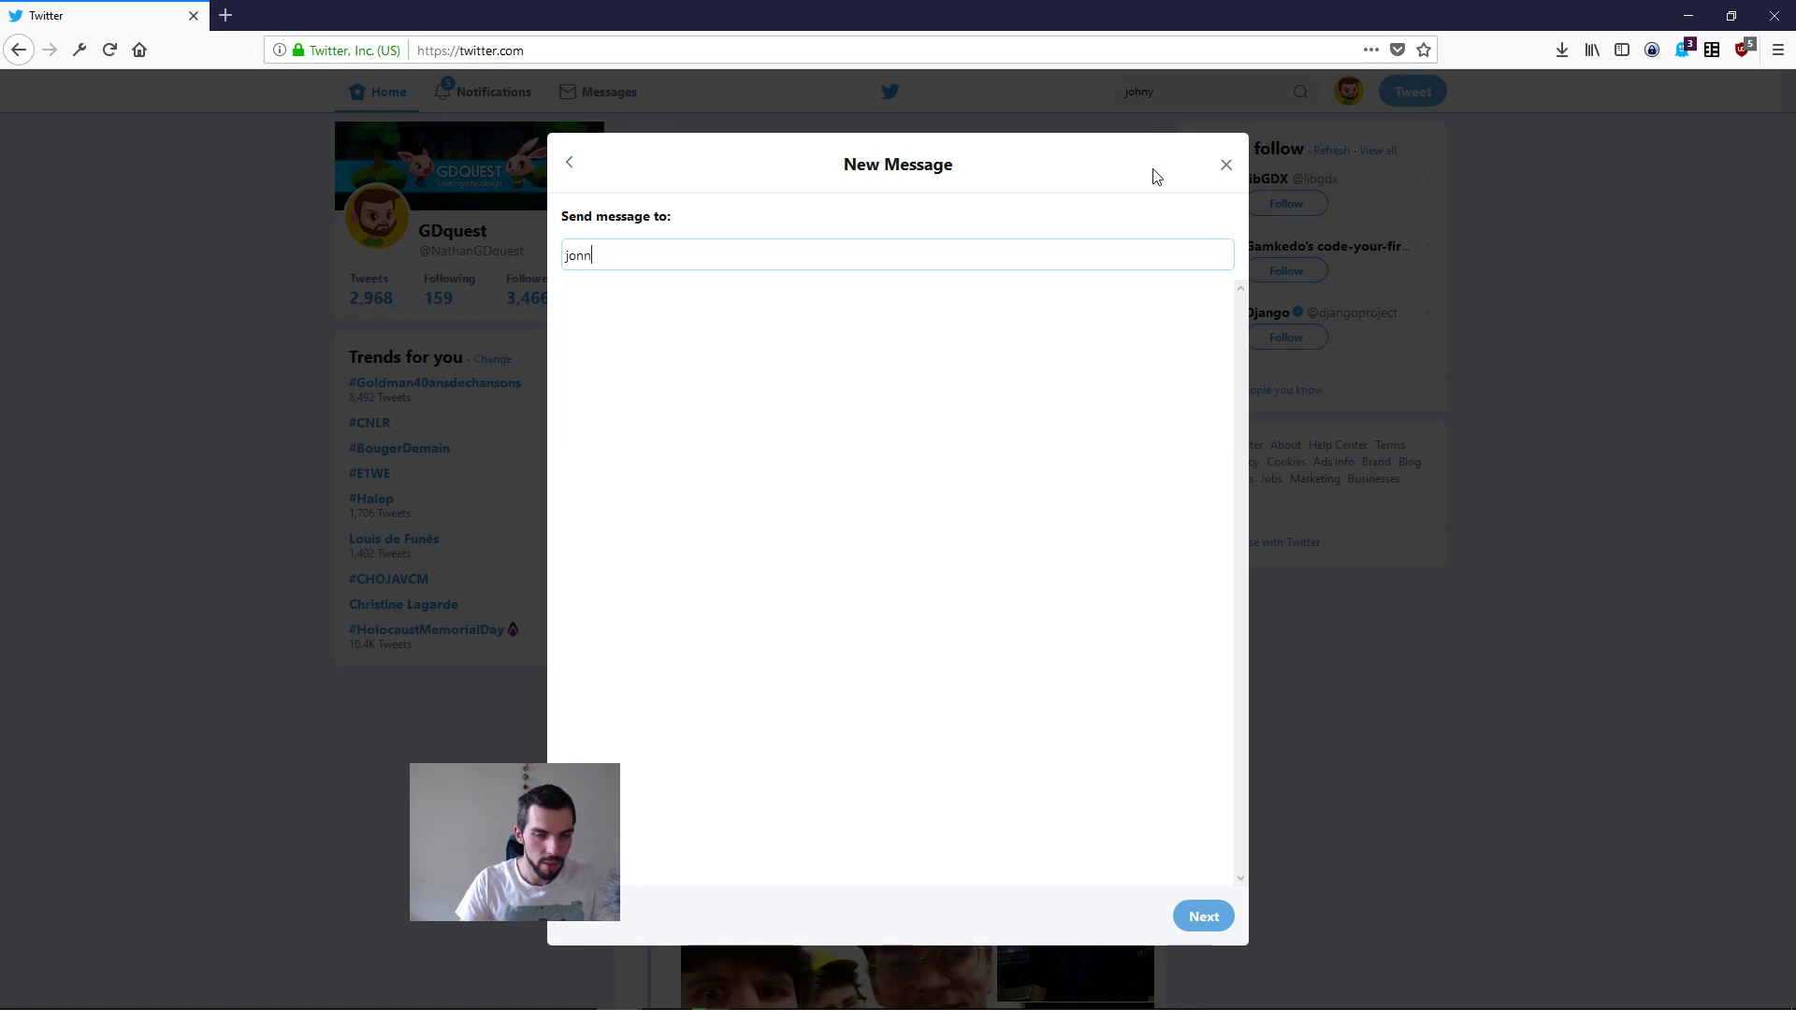
{"action": "key", "text": "Escape"}
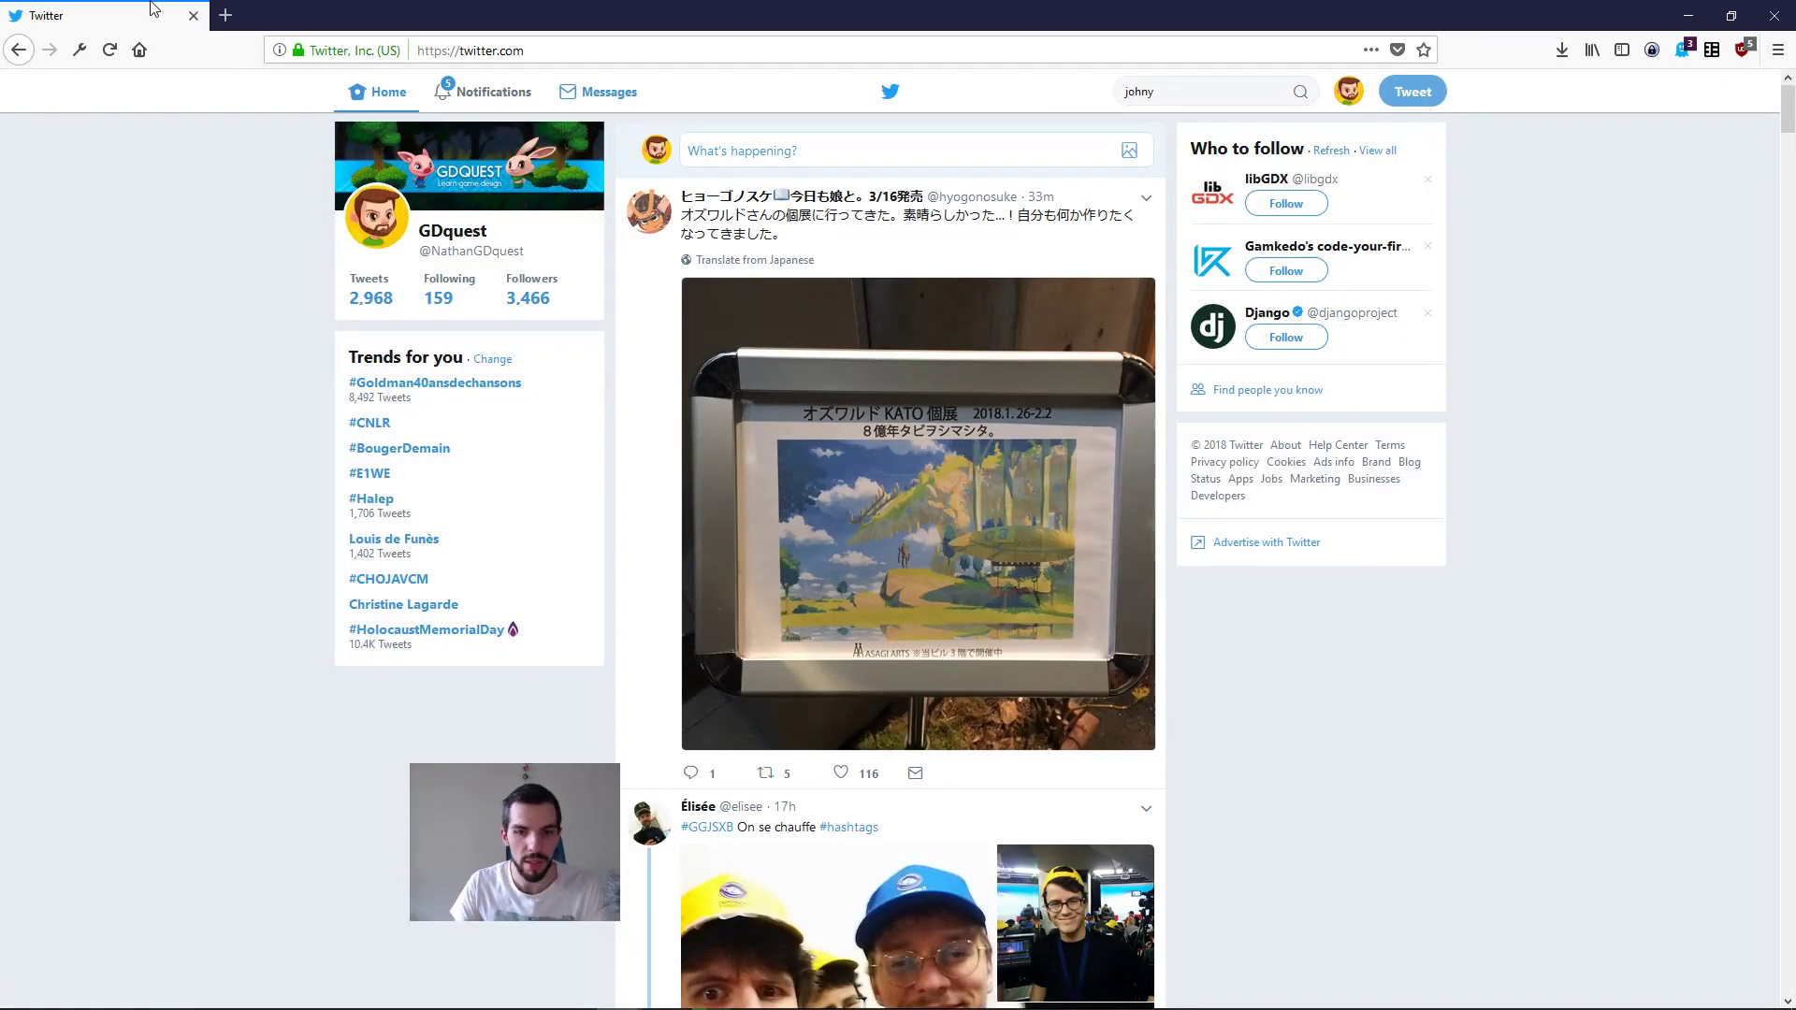
Step: Return to the course notes in Emacs and place the cursor on "render" in the tileset definition
{"action": "key", "text": "alt+Tab"}
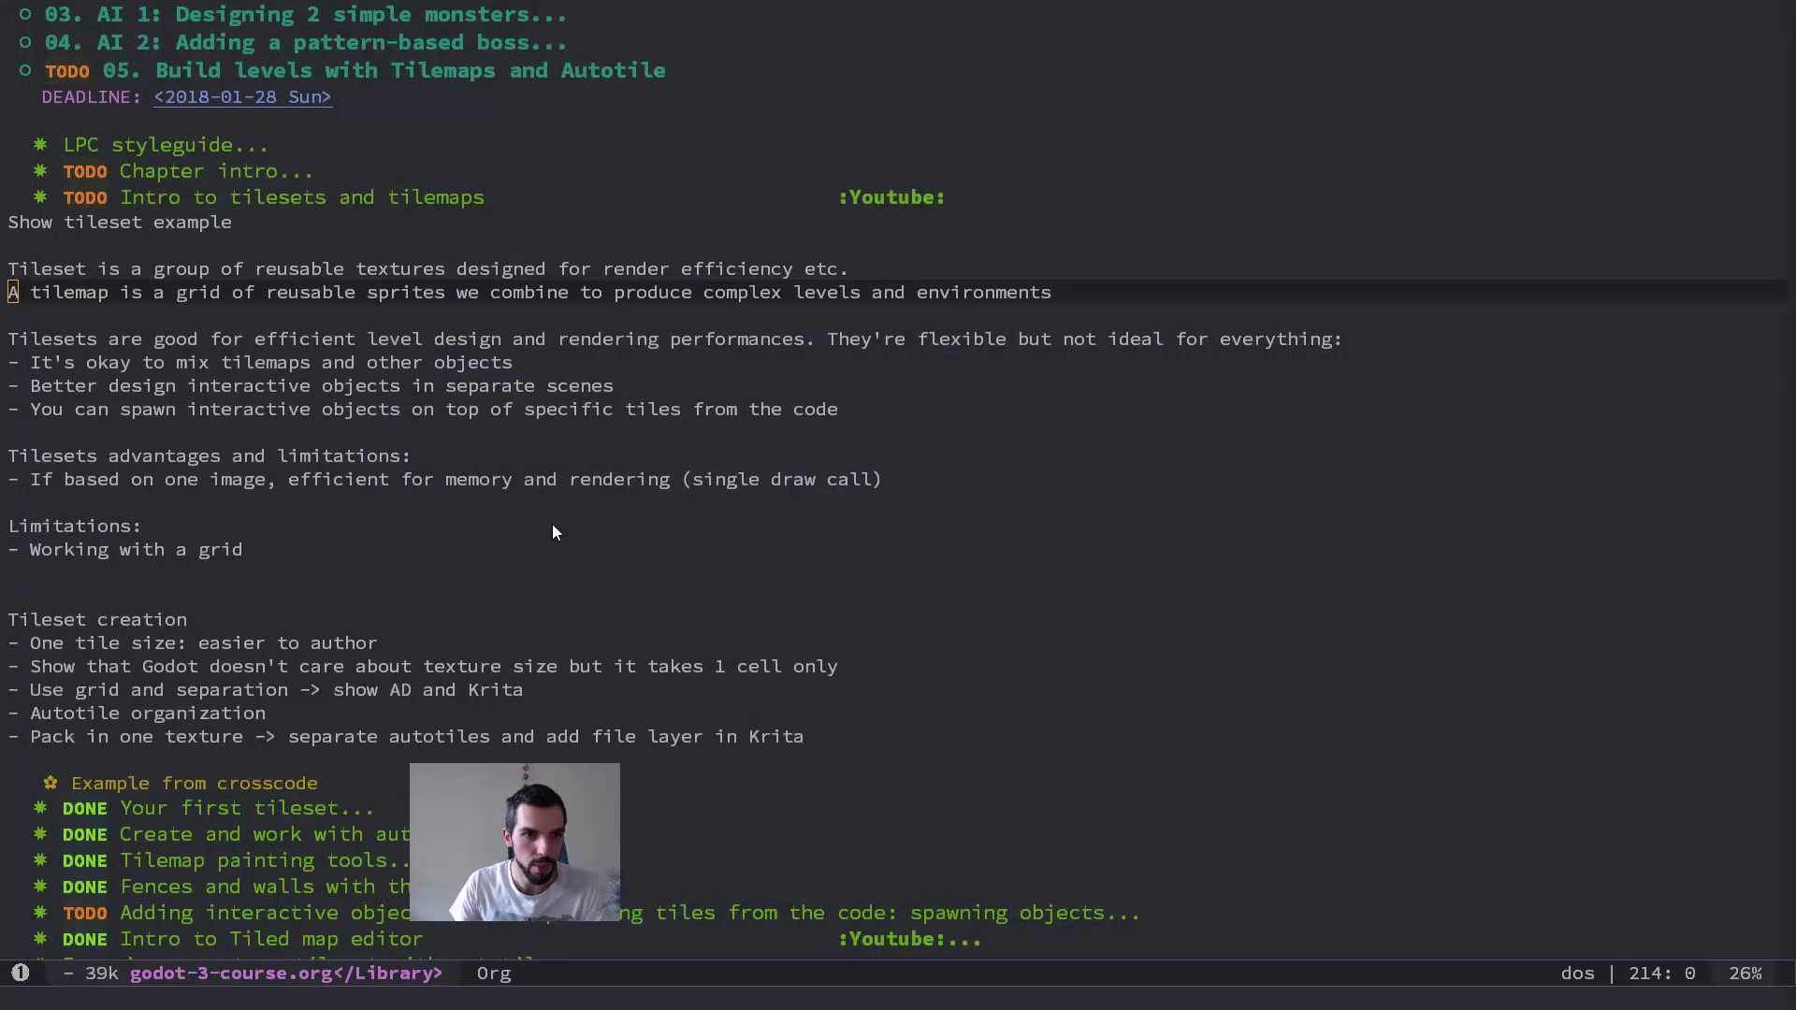
{"action": "left_click", "coordinate": [607, 268]}
{"action": "key", "text": "v"}
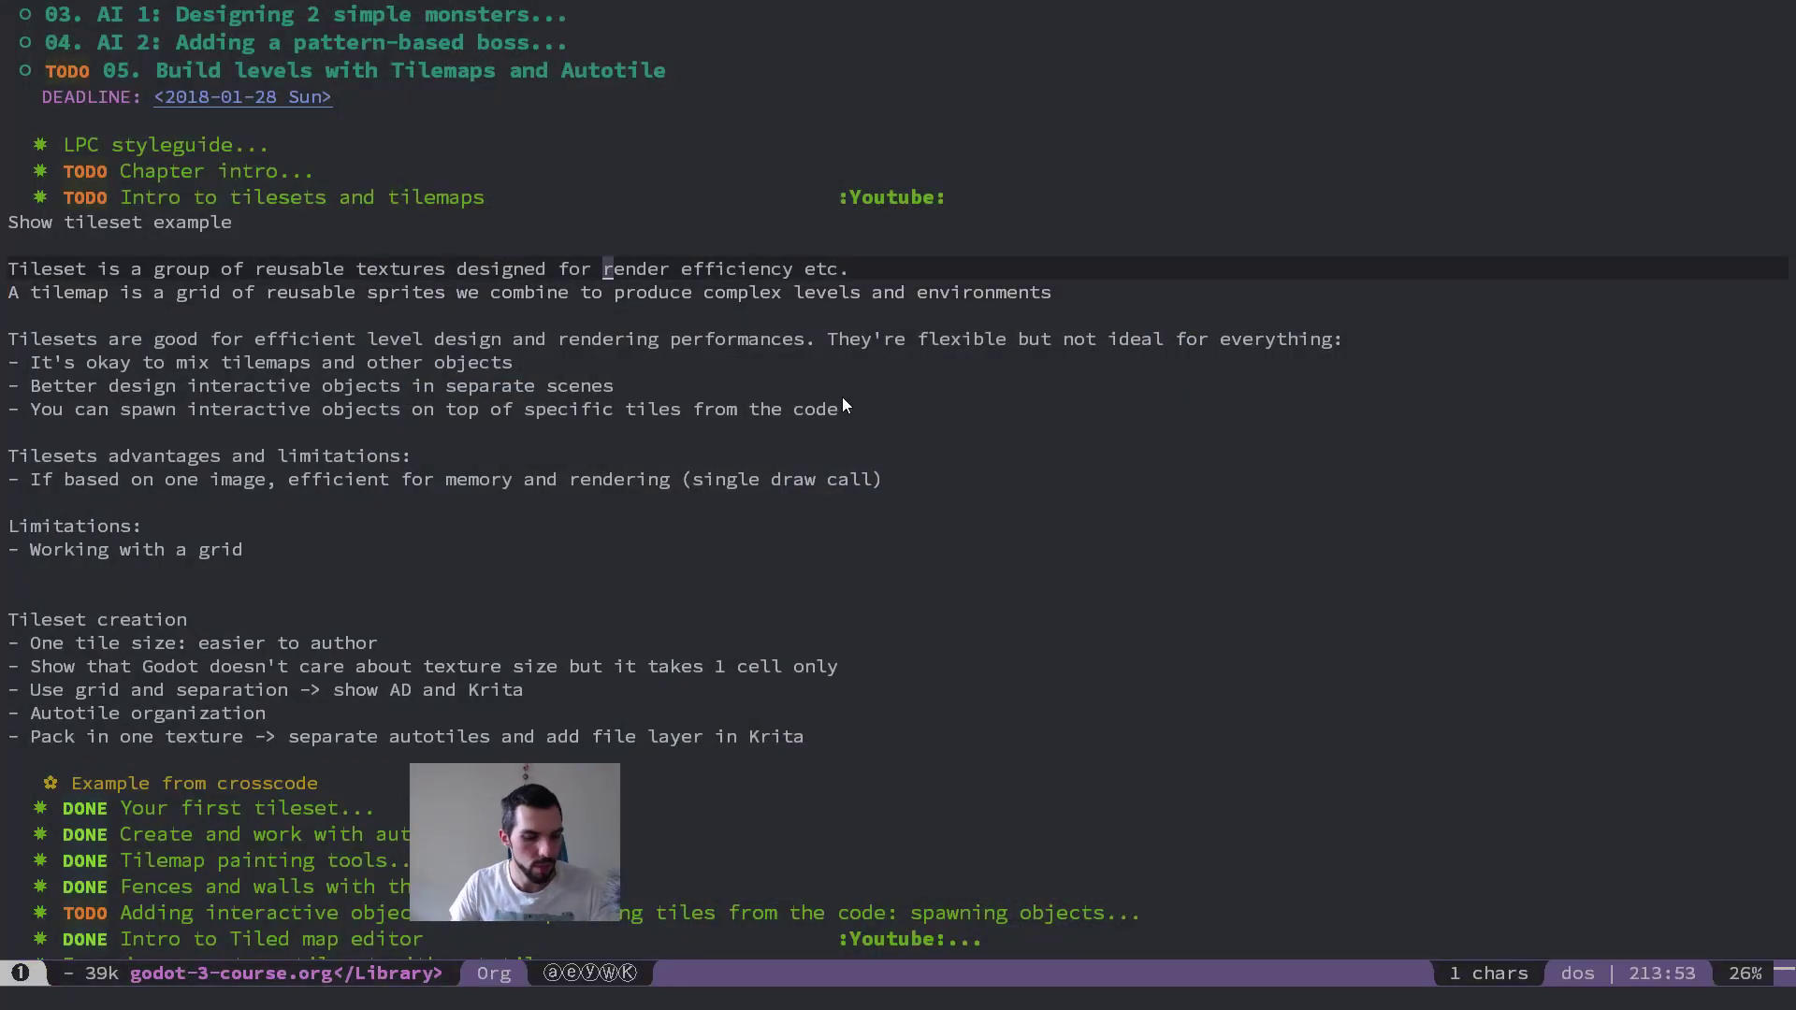
{"action": "key", "text": "Escape"}
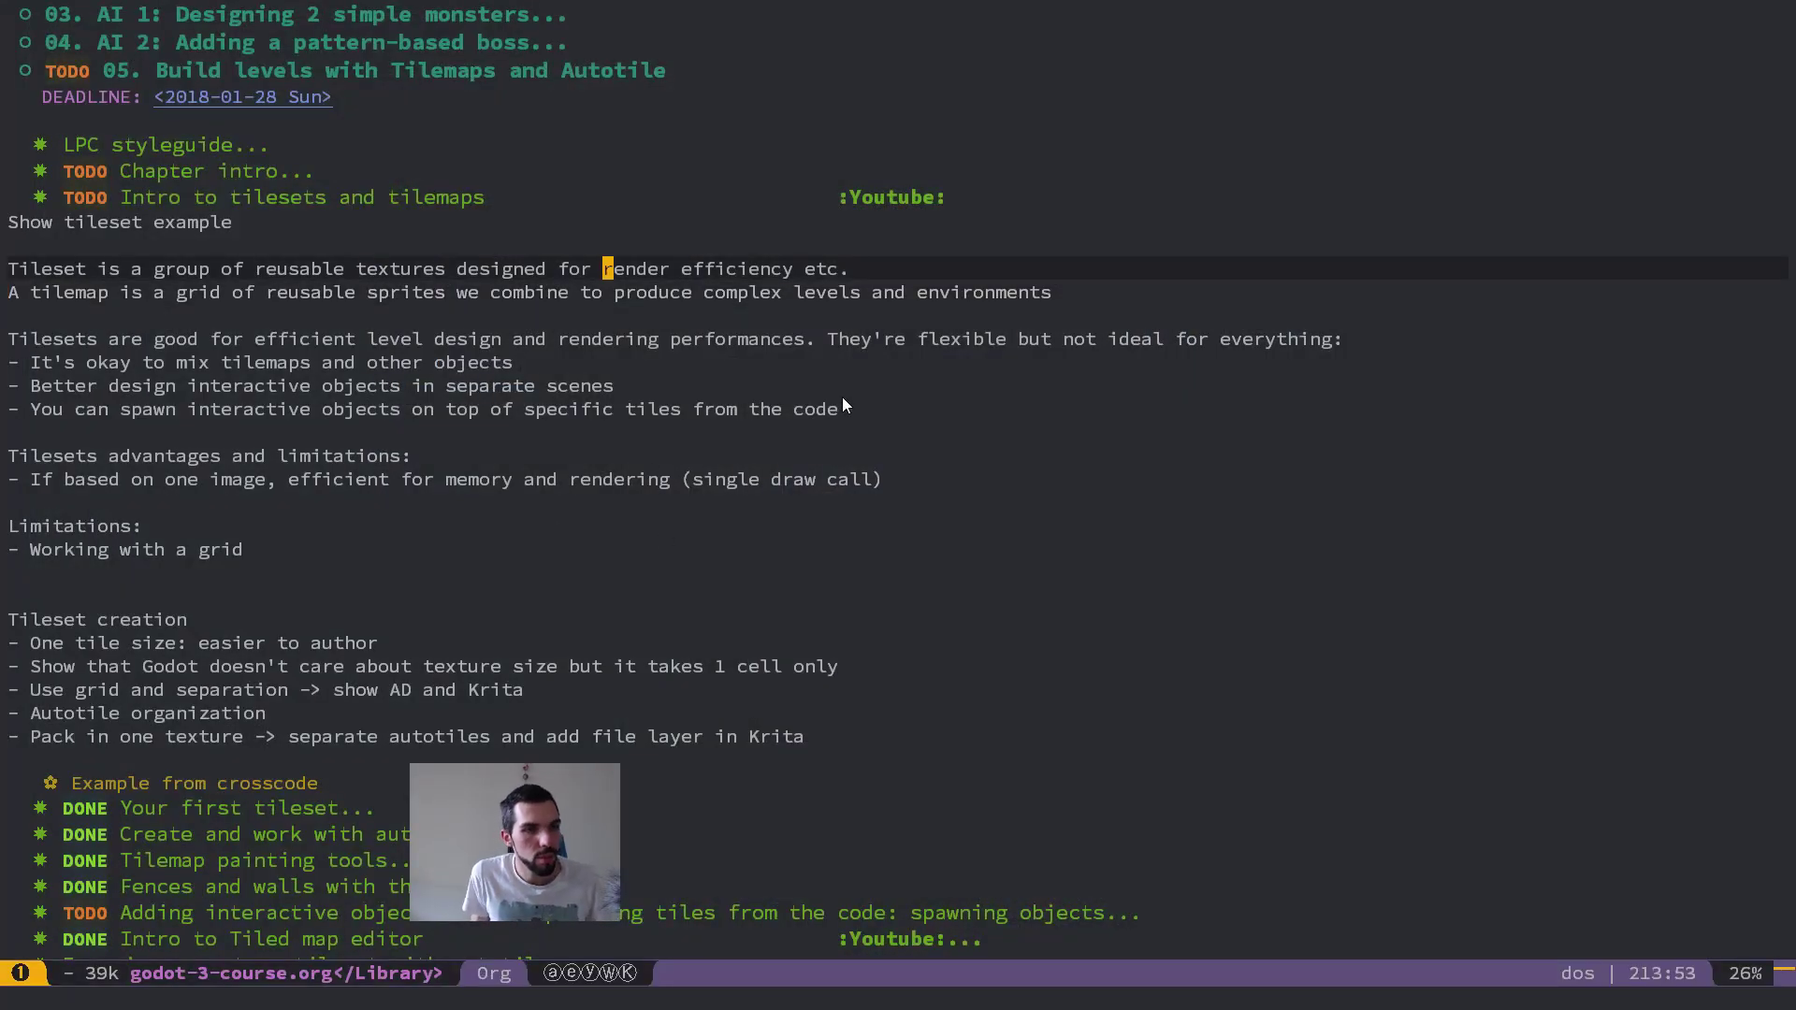
Step: Reread the notes on tilesets and tilemaps, including the definitions, the interactive objects points and the remaining lesson headings
{"action": "key", "text": "braceright"}
{"action": "key", "text": "braceright"}
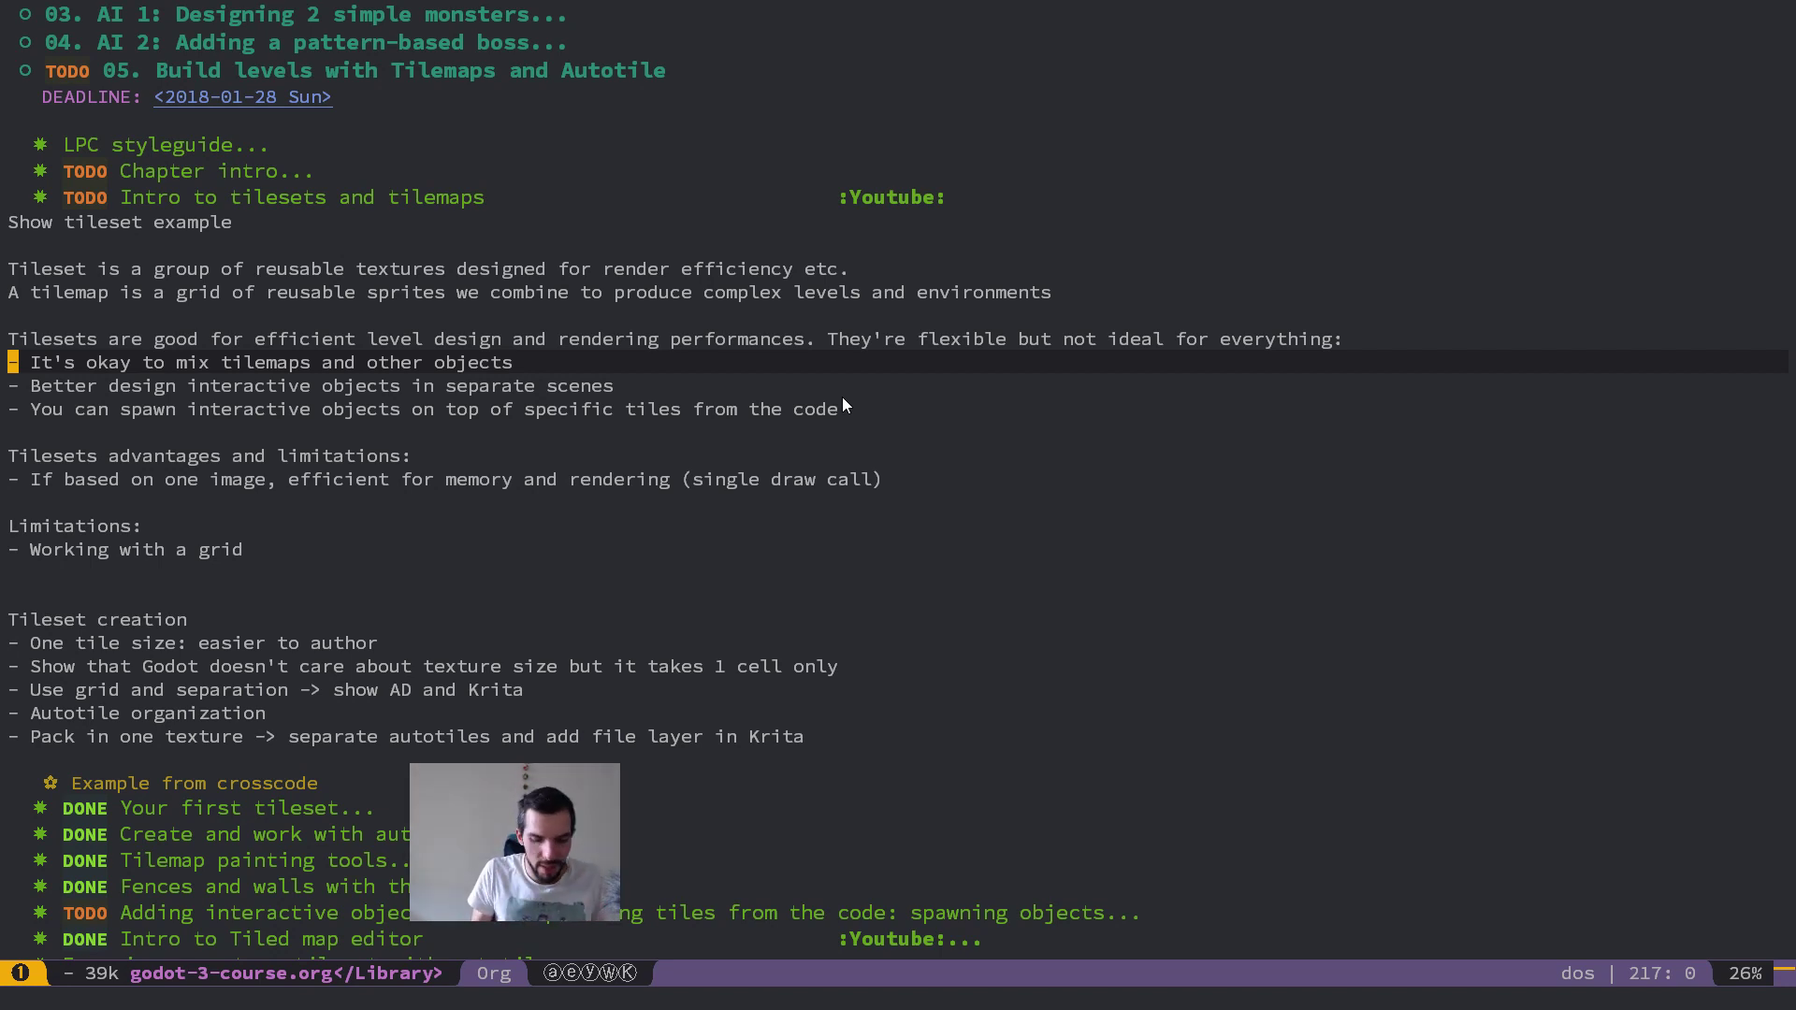
{"action": "key", "text": "super"}
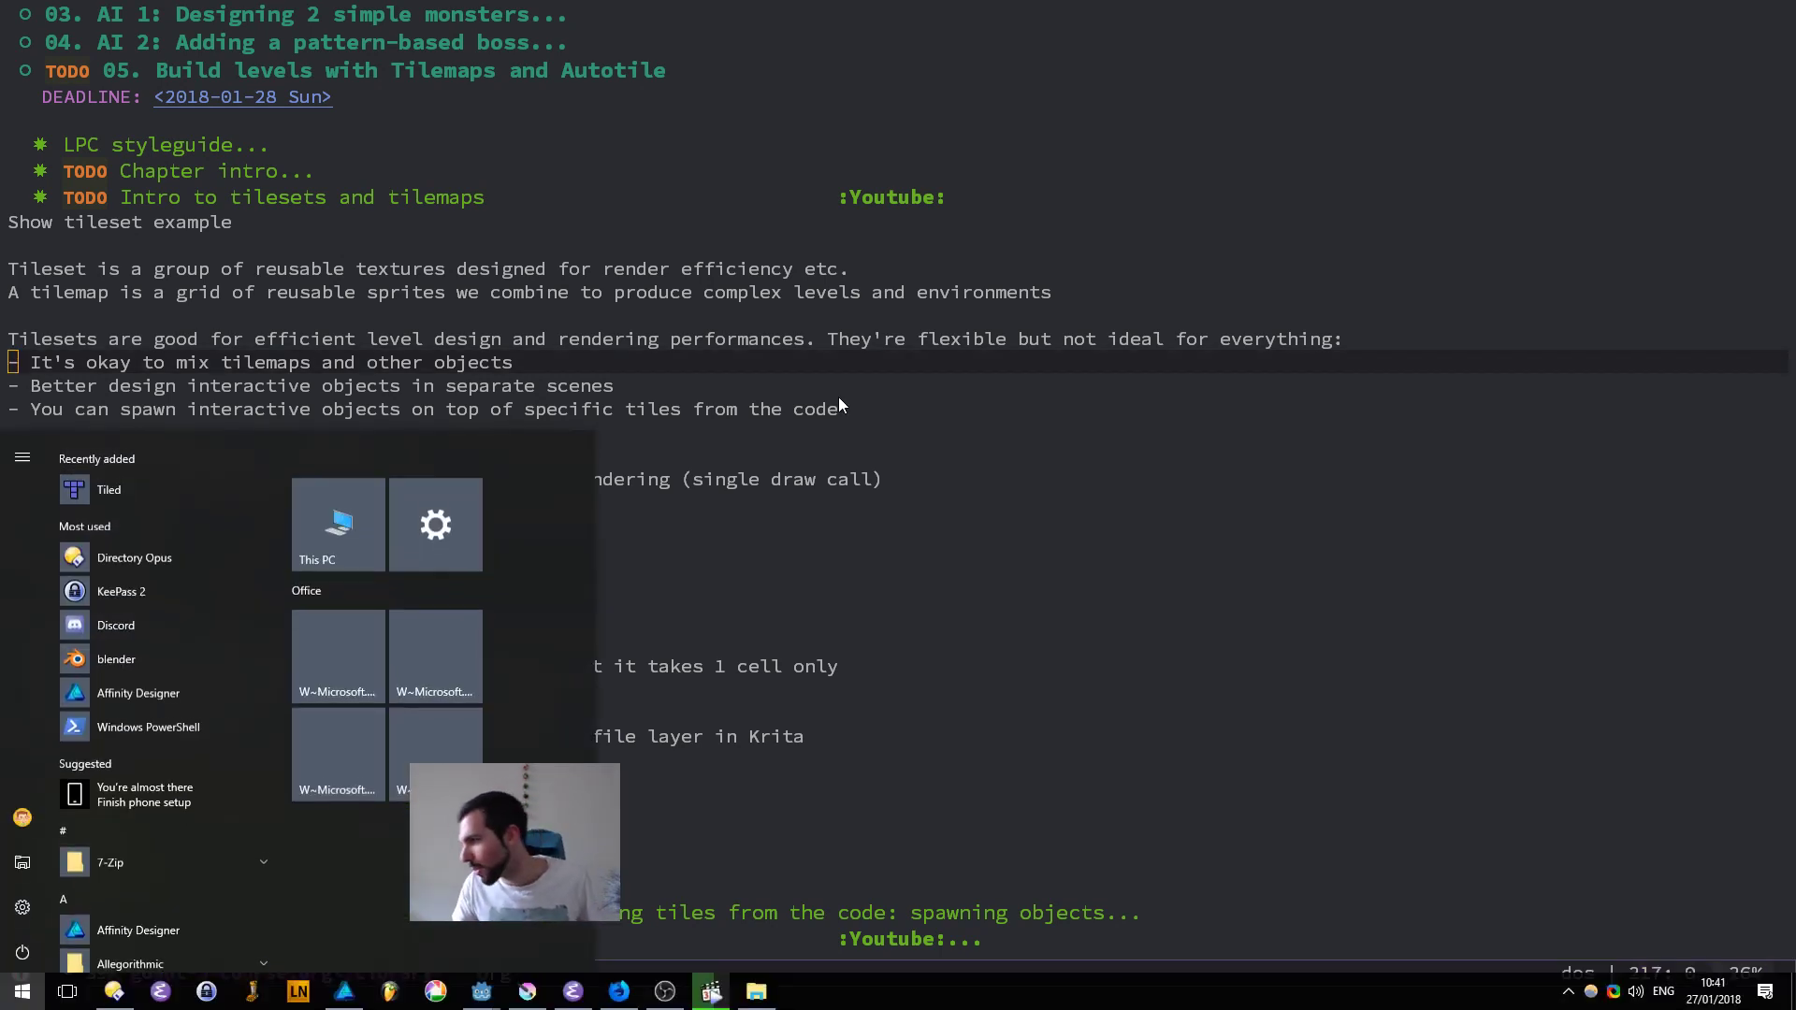
{"action": "left_click", "coordinate": [427, 181]}
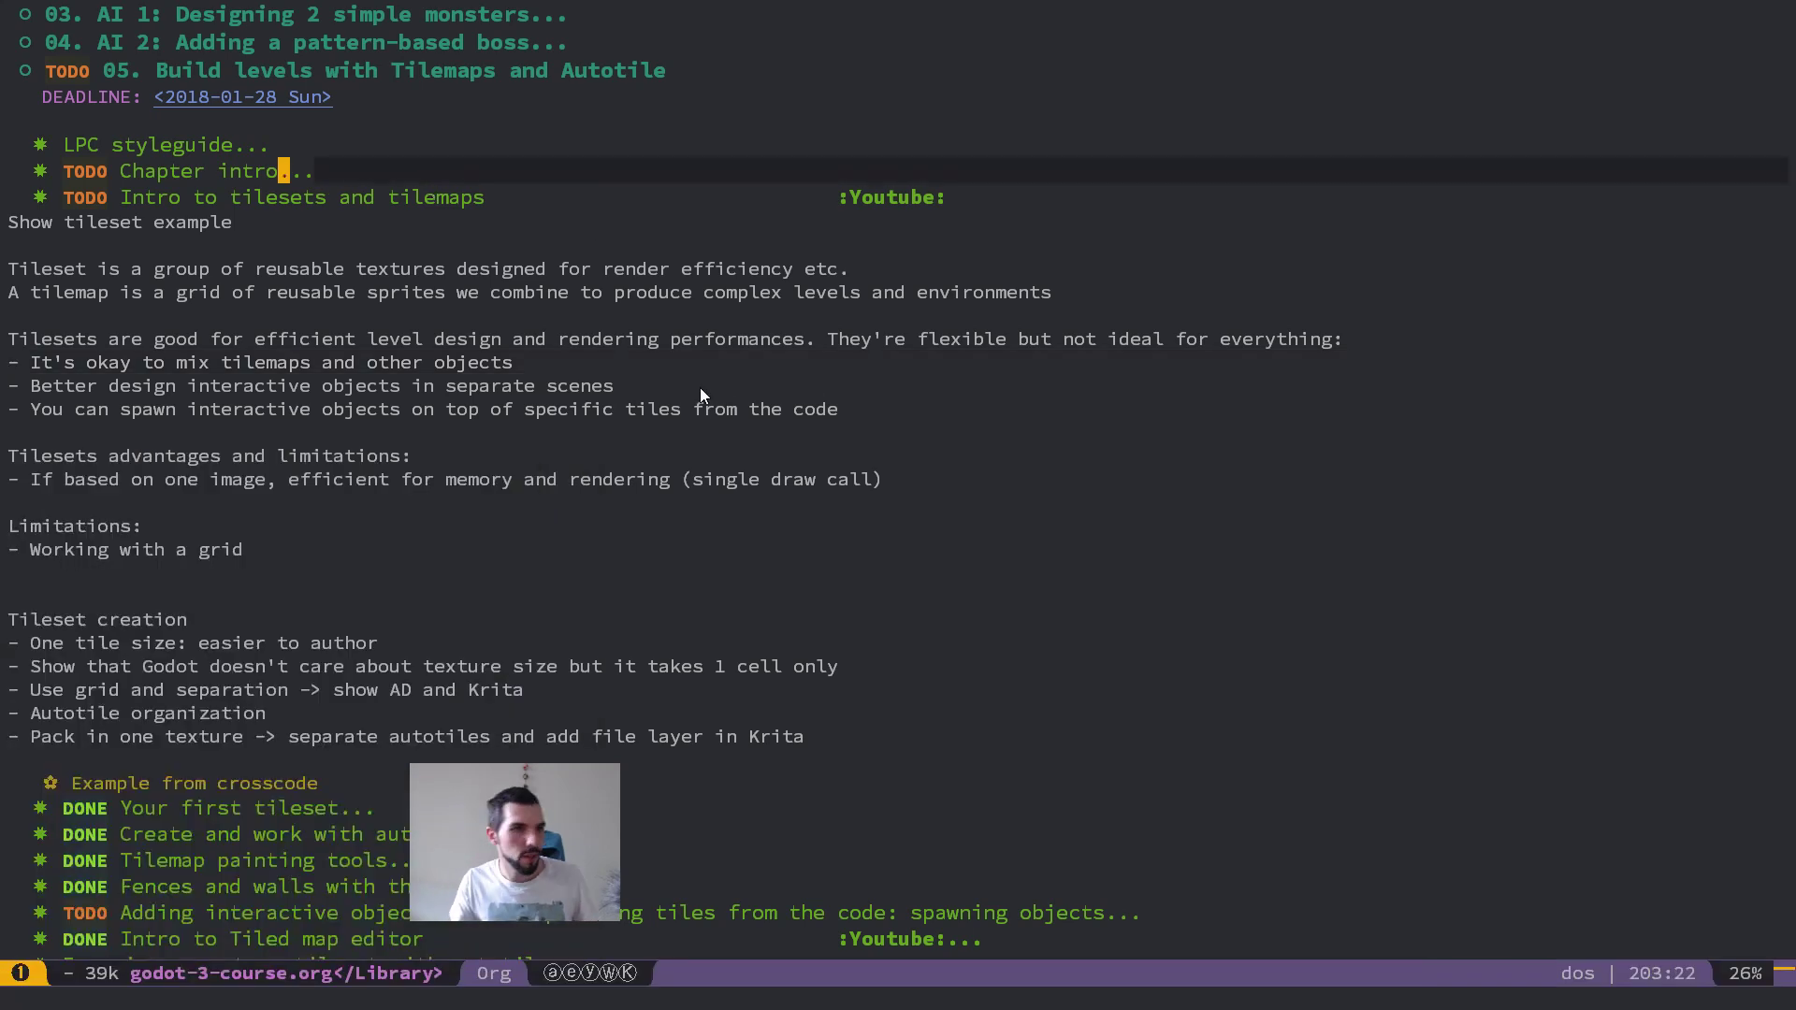
{"action": "scroll", "coordinate": [724, 391], "scroll_direction": "down", "scroll_amount": 1}
{"action": "scroll", "coordinate": [935, 535], "scroll_direction": "up", "scroll_amount": 1}
{"action": "left_click", "coordinate": [700, 912]}
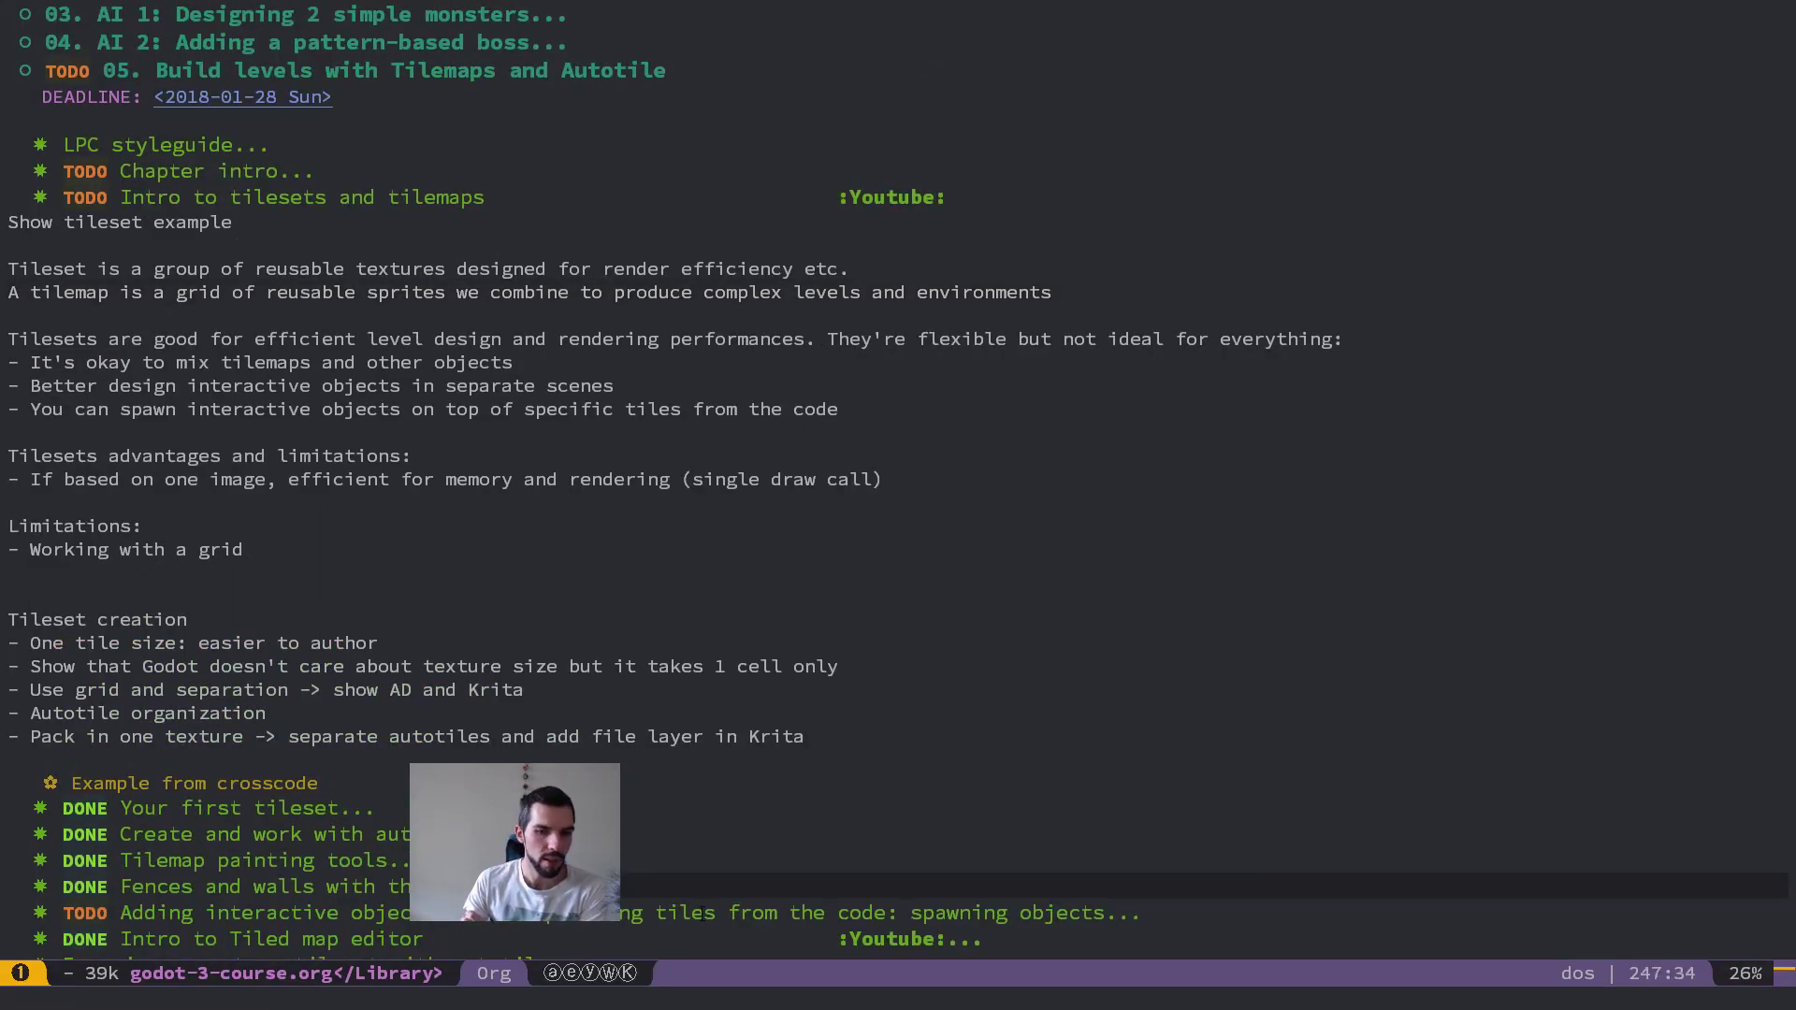
{"action": "left_click", "coordinate": [369, 196]}
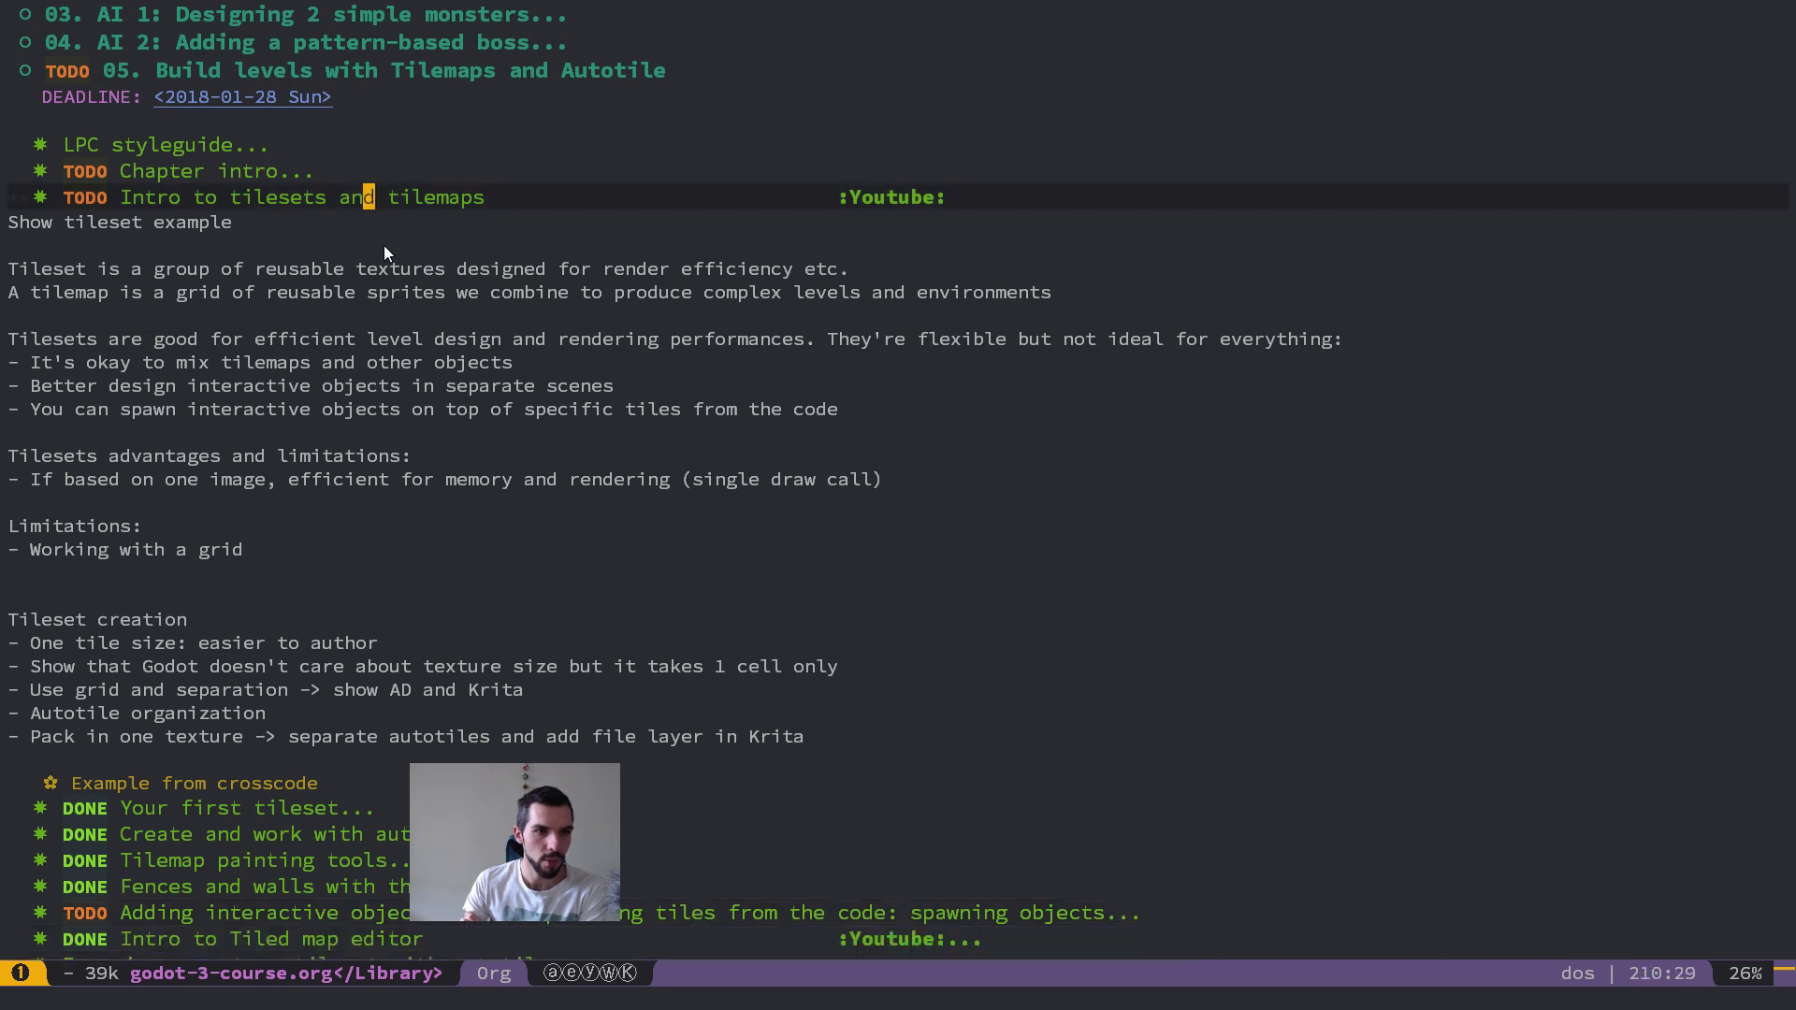
{"action": "scroll", "coordinate": [715, 477], "scroll_direction": "down", "scroll_amount": 1}
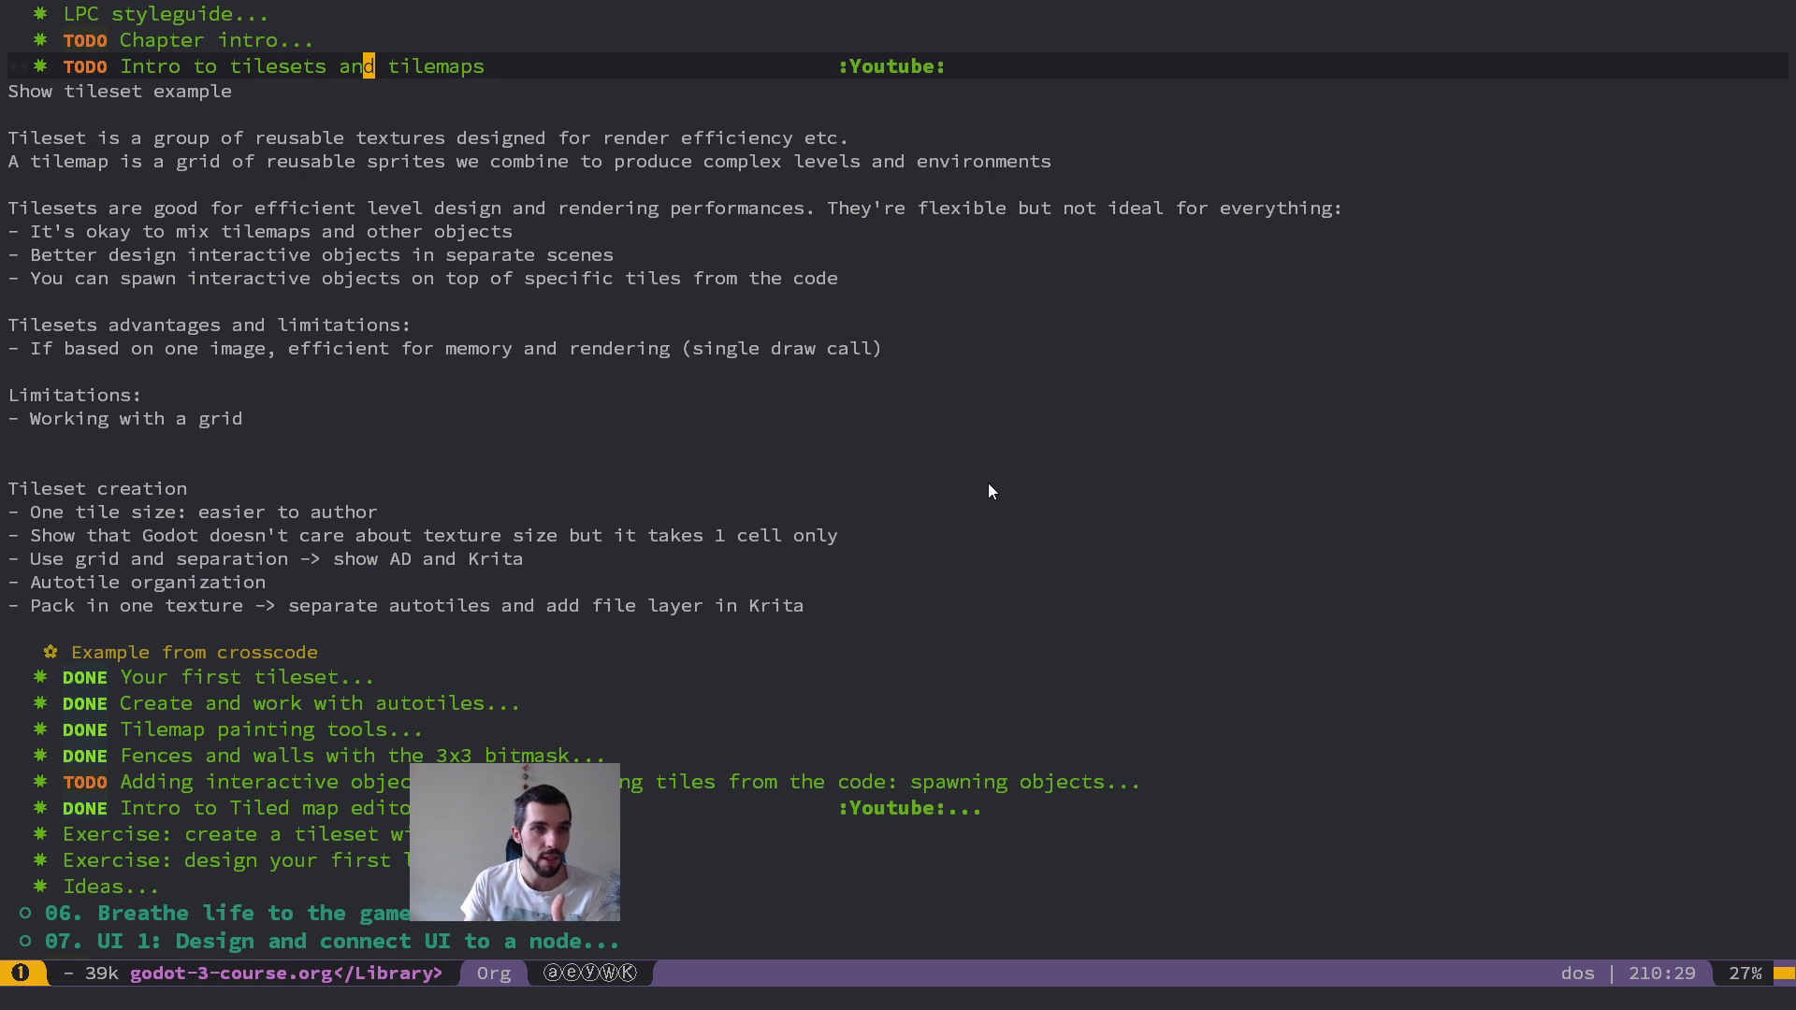
{"action": "left_click", "coordinate": [421, 83]}
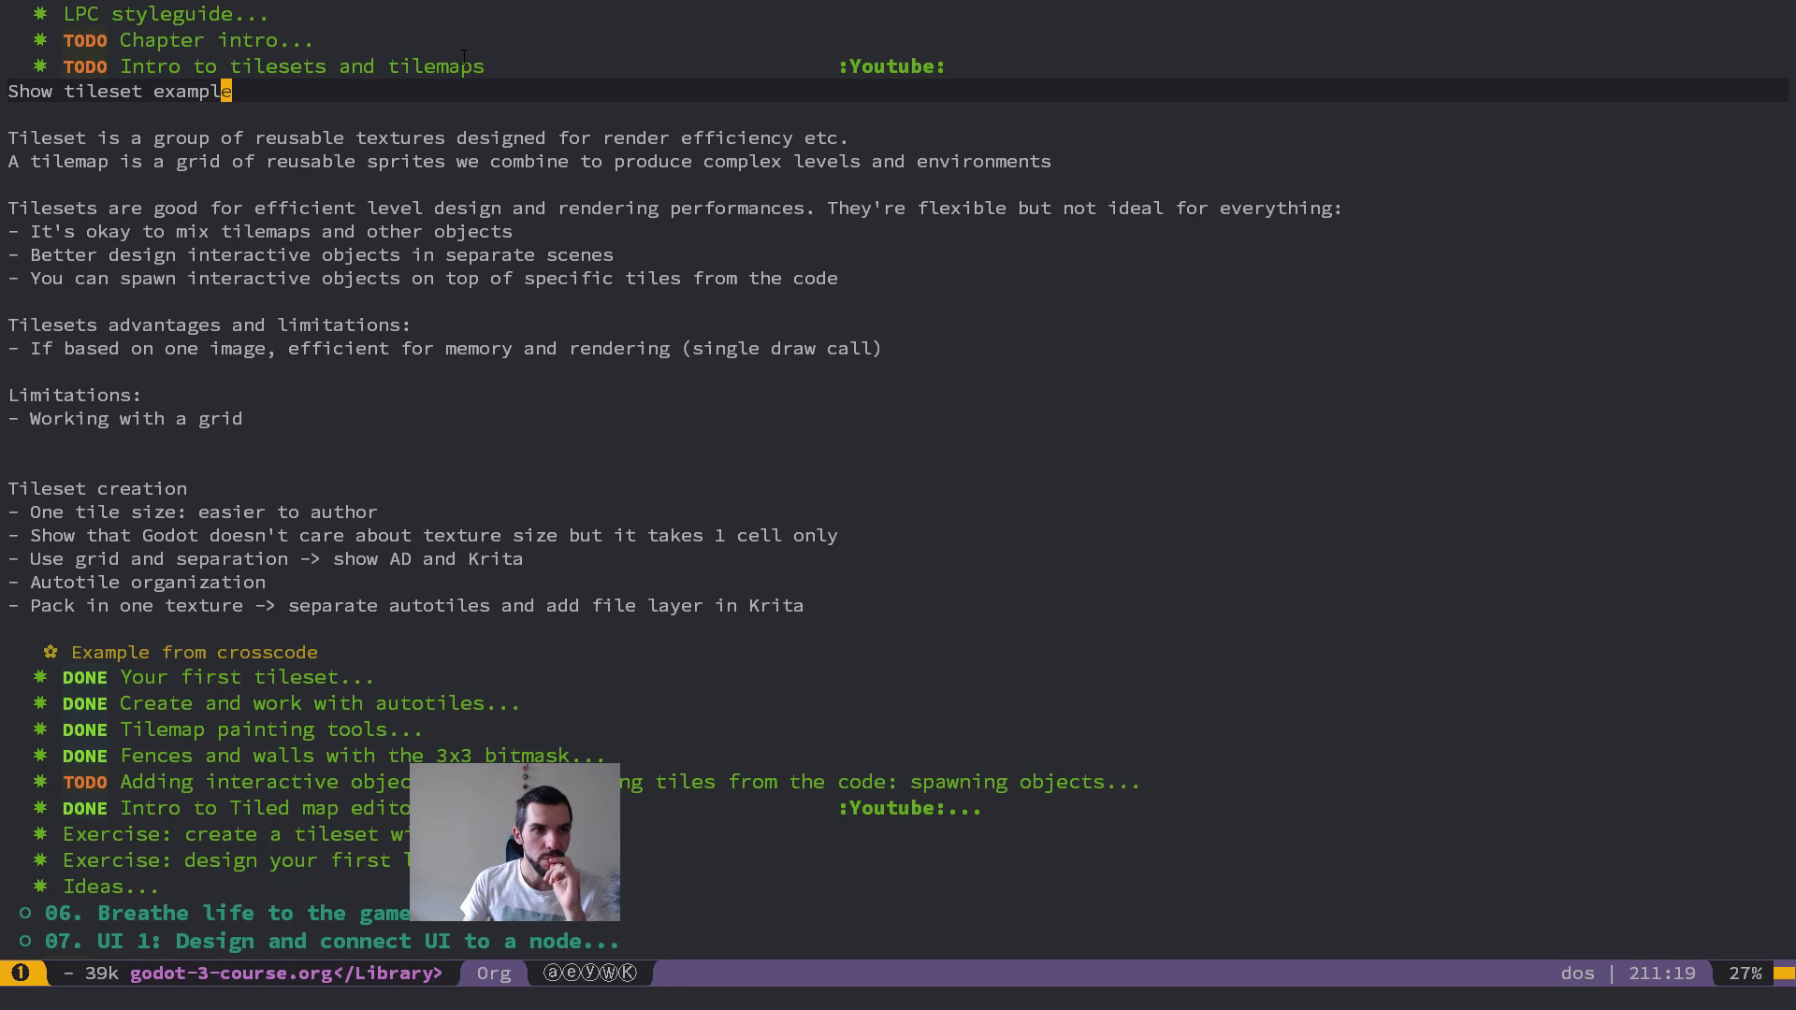
{"action": "left_click", "coordinate": [641, 788]}
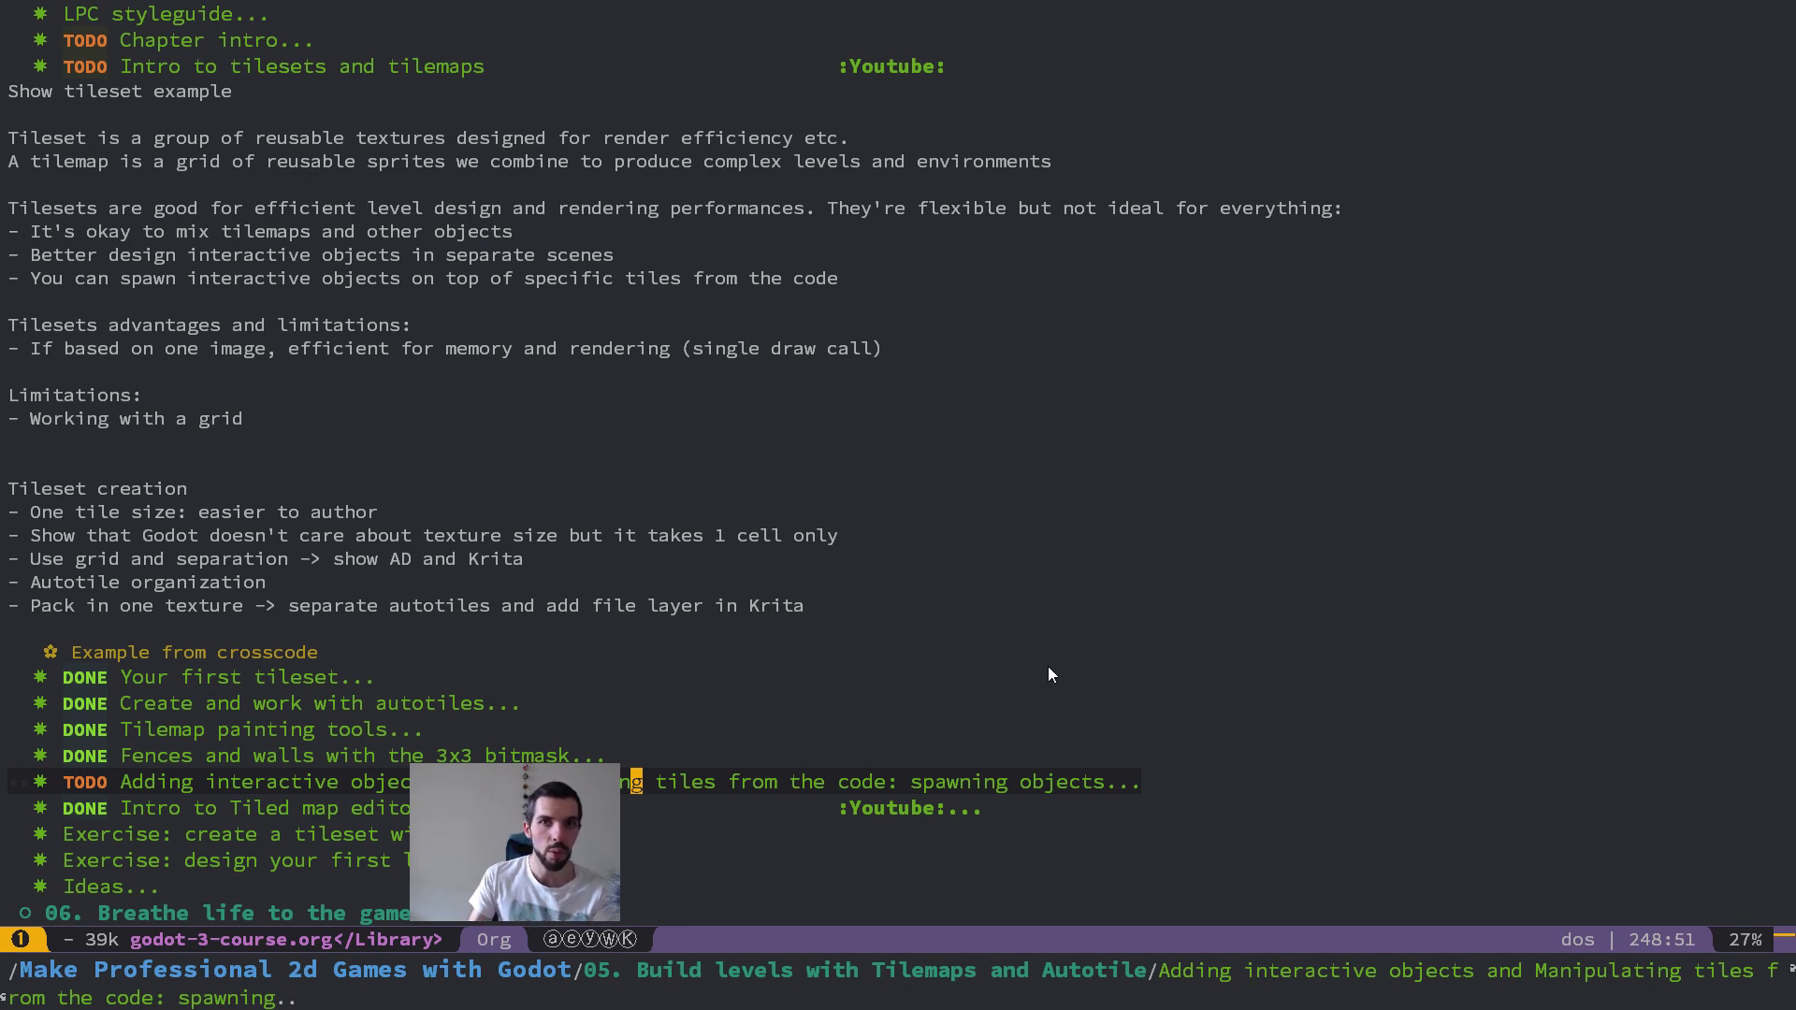
{"action": "left_click", "coordinate": [501, 371]}
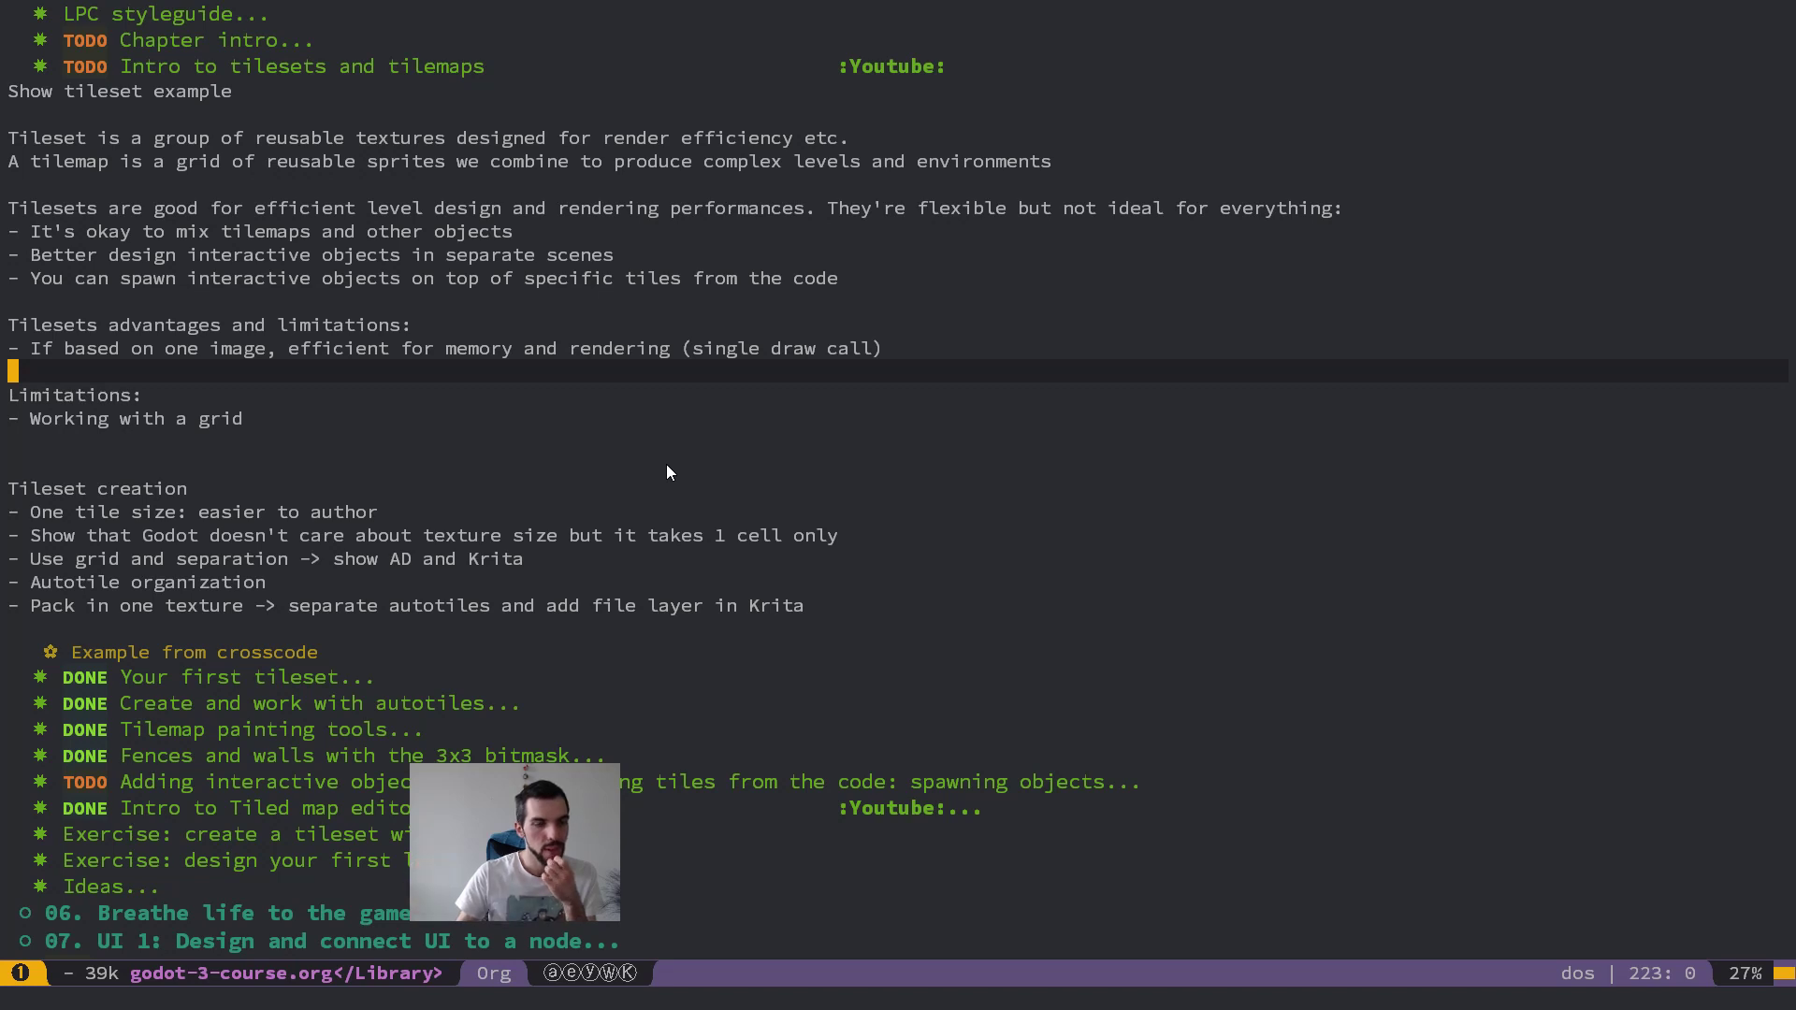
{"action": "left_click", "coordinate": [848, 257]}
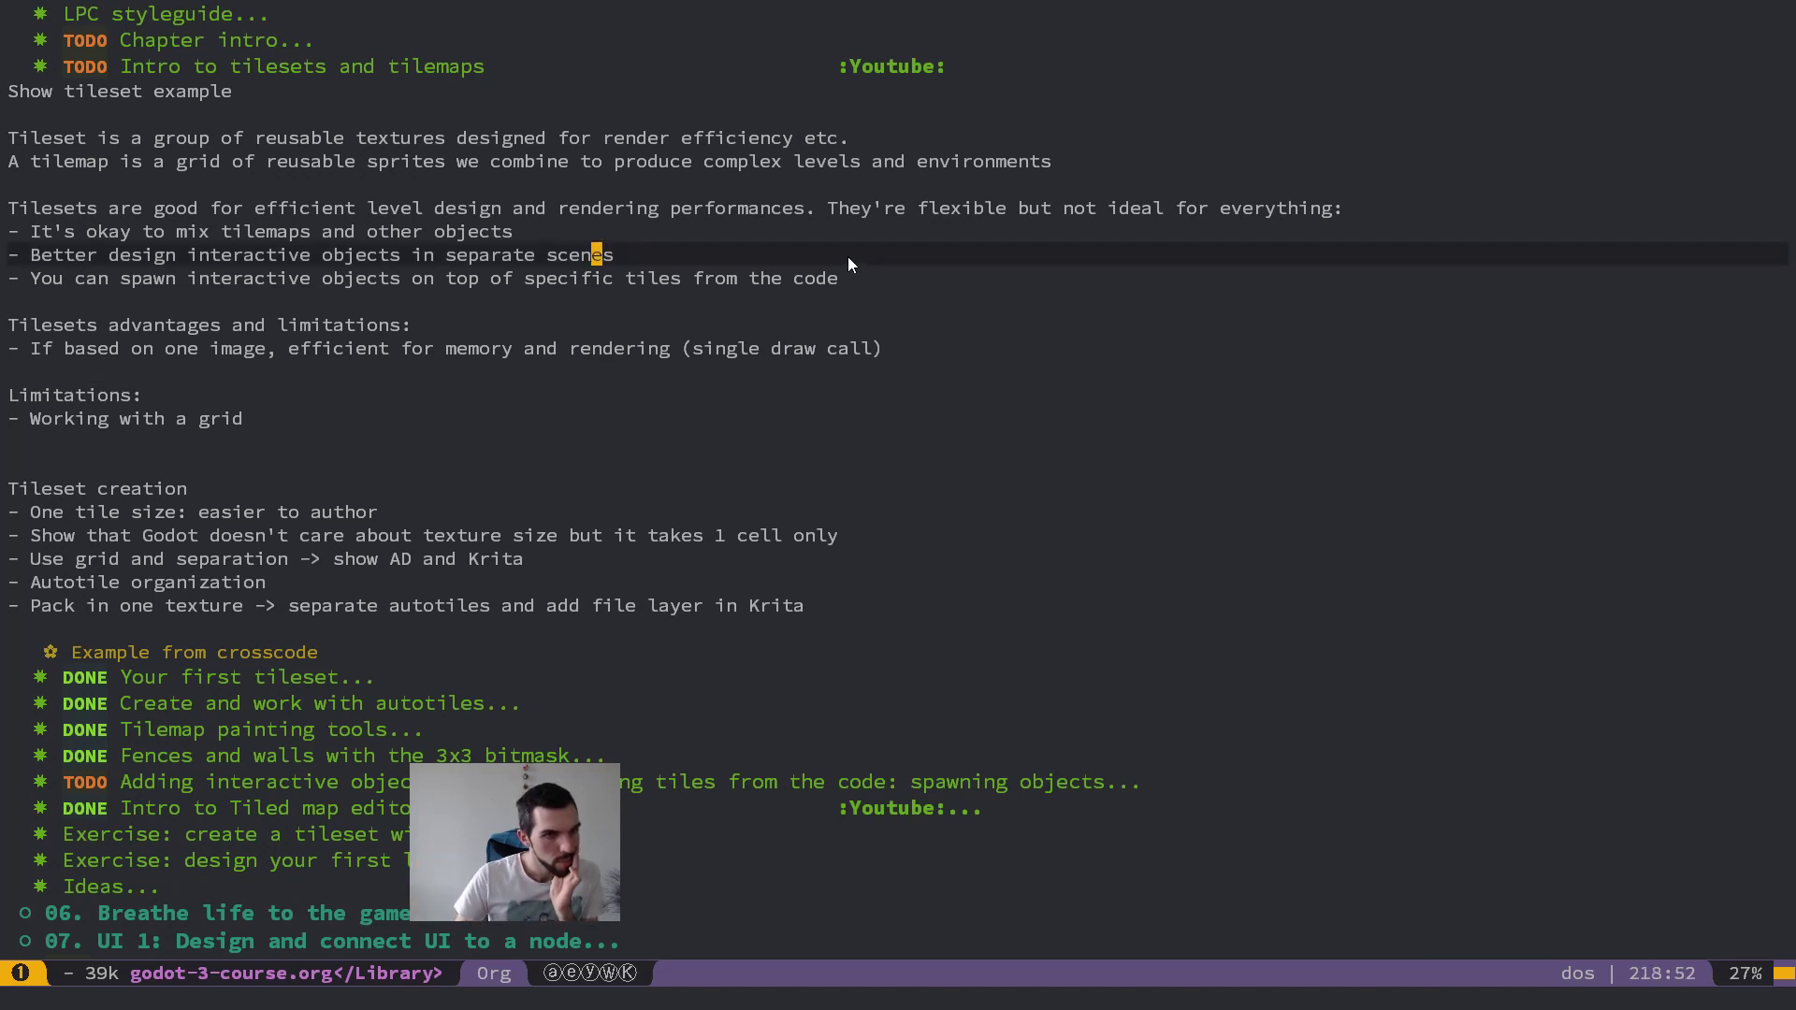
{"action": "left_click", "coordinate": [912, 272]}
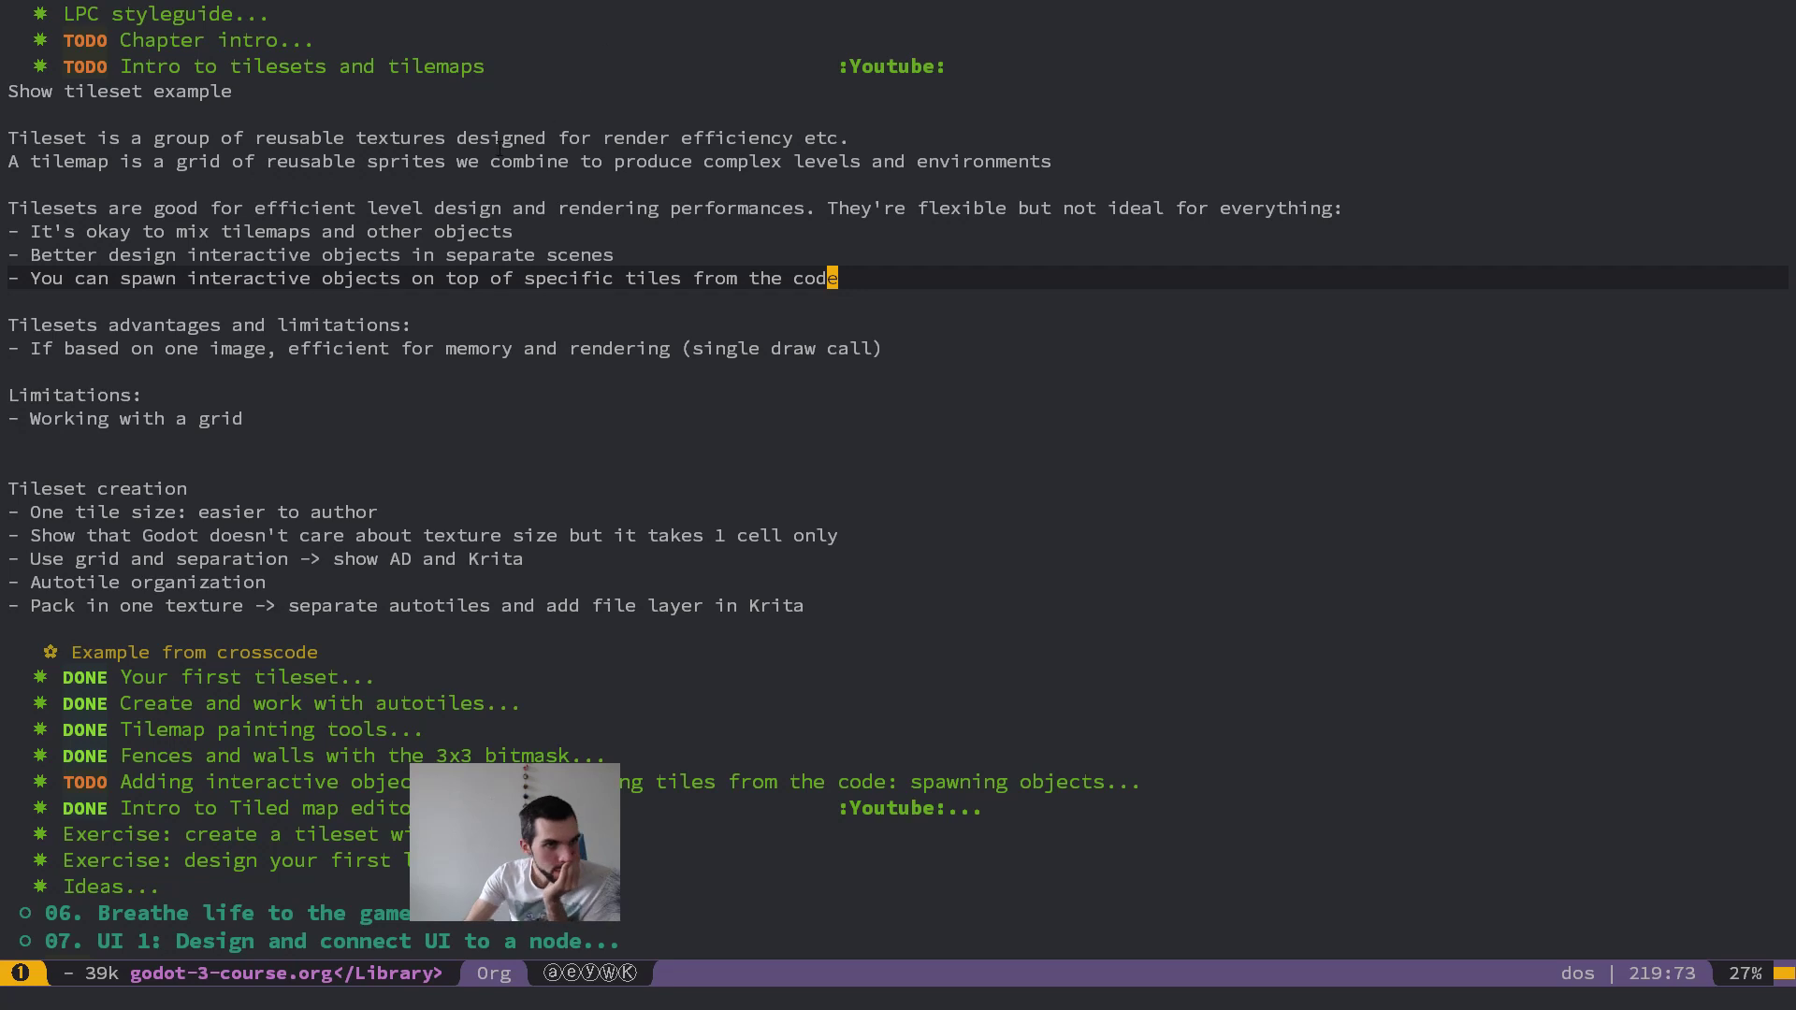
{"action": "left_click", "coordinate": [530, 138]}
{"action": "left_click", "coordinate": [552, 161]}
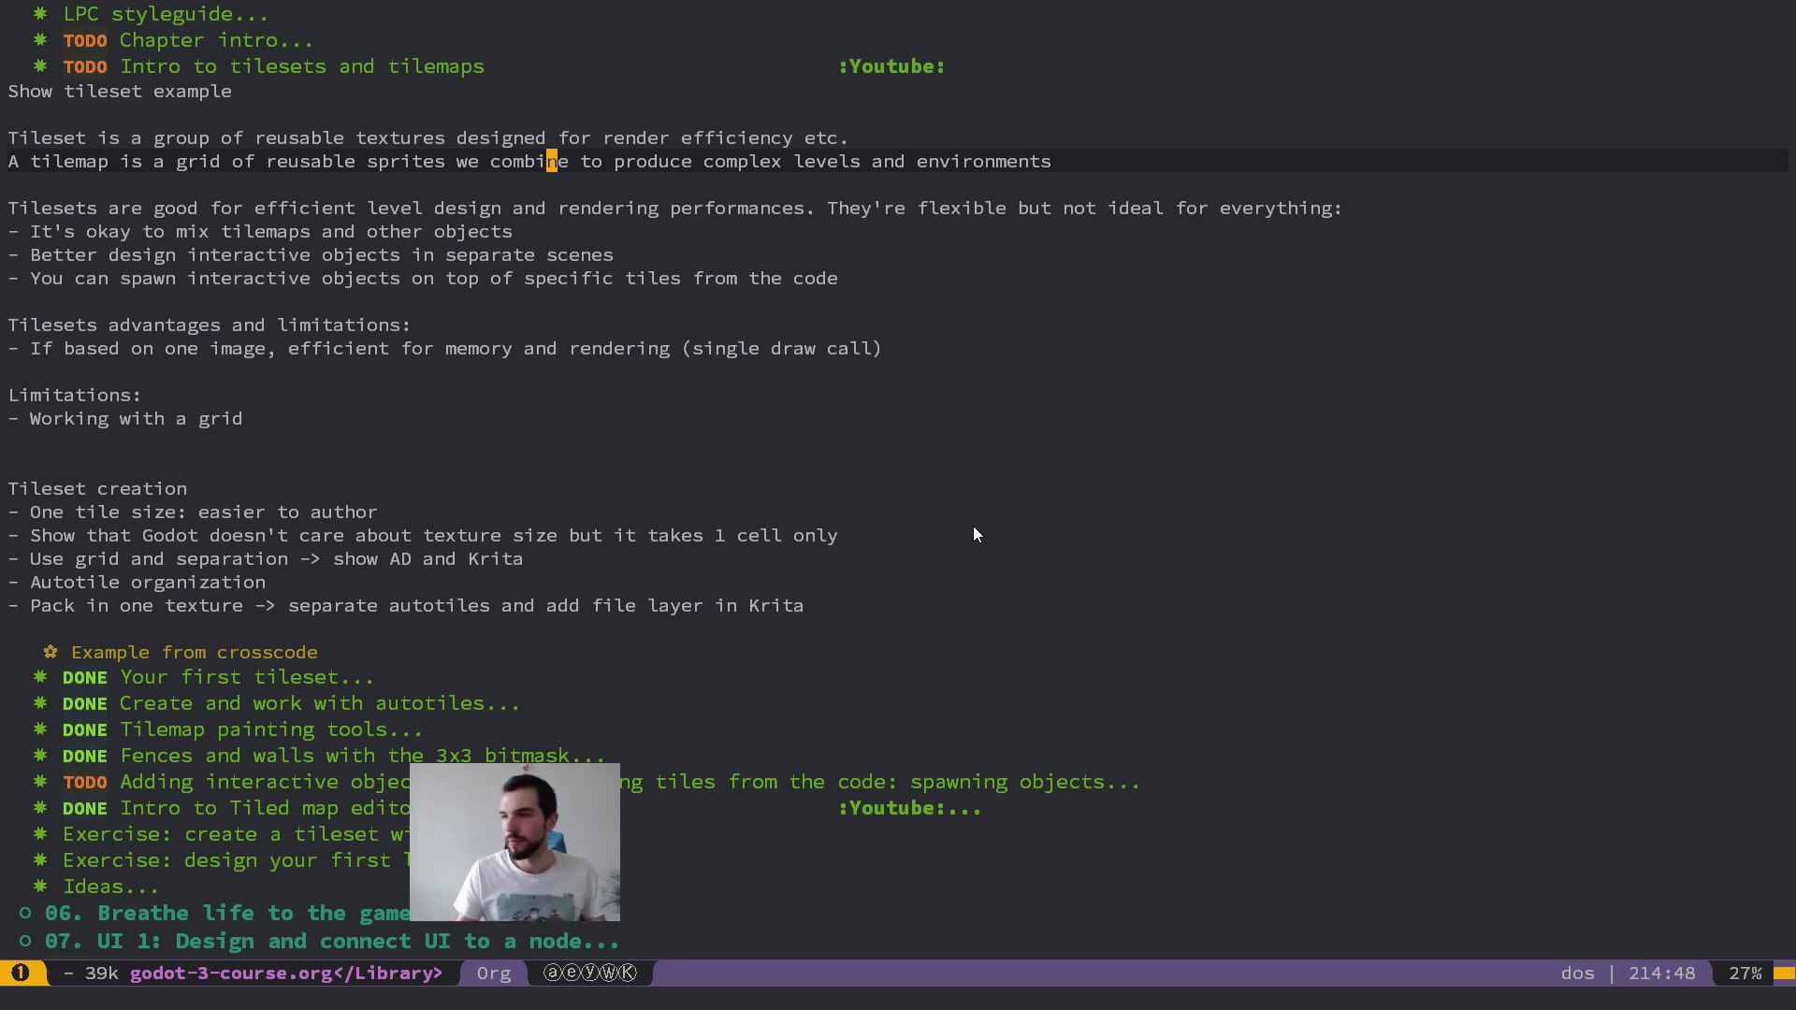
{"action": "key", "text": "j"}
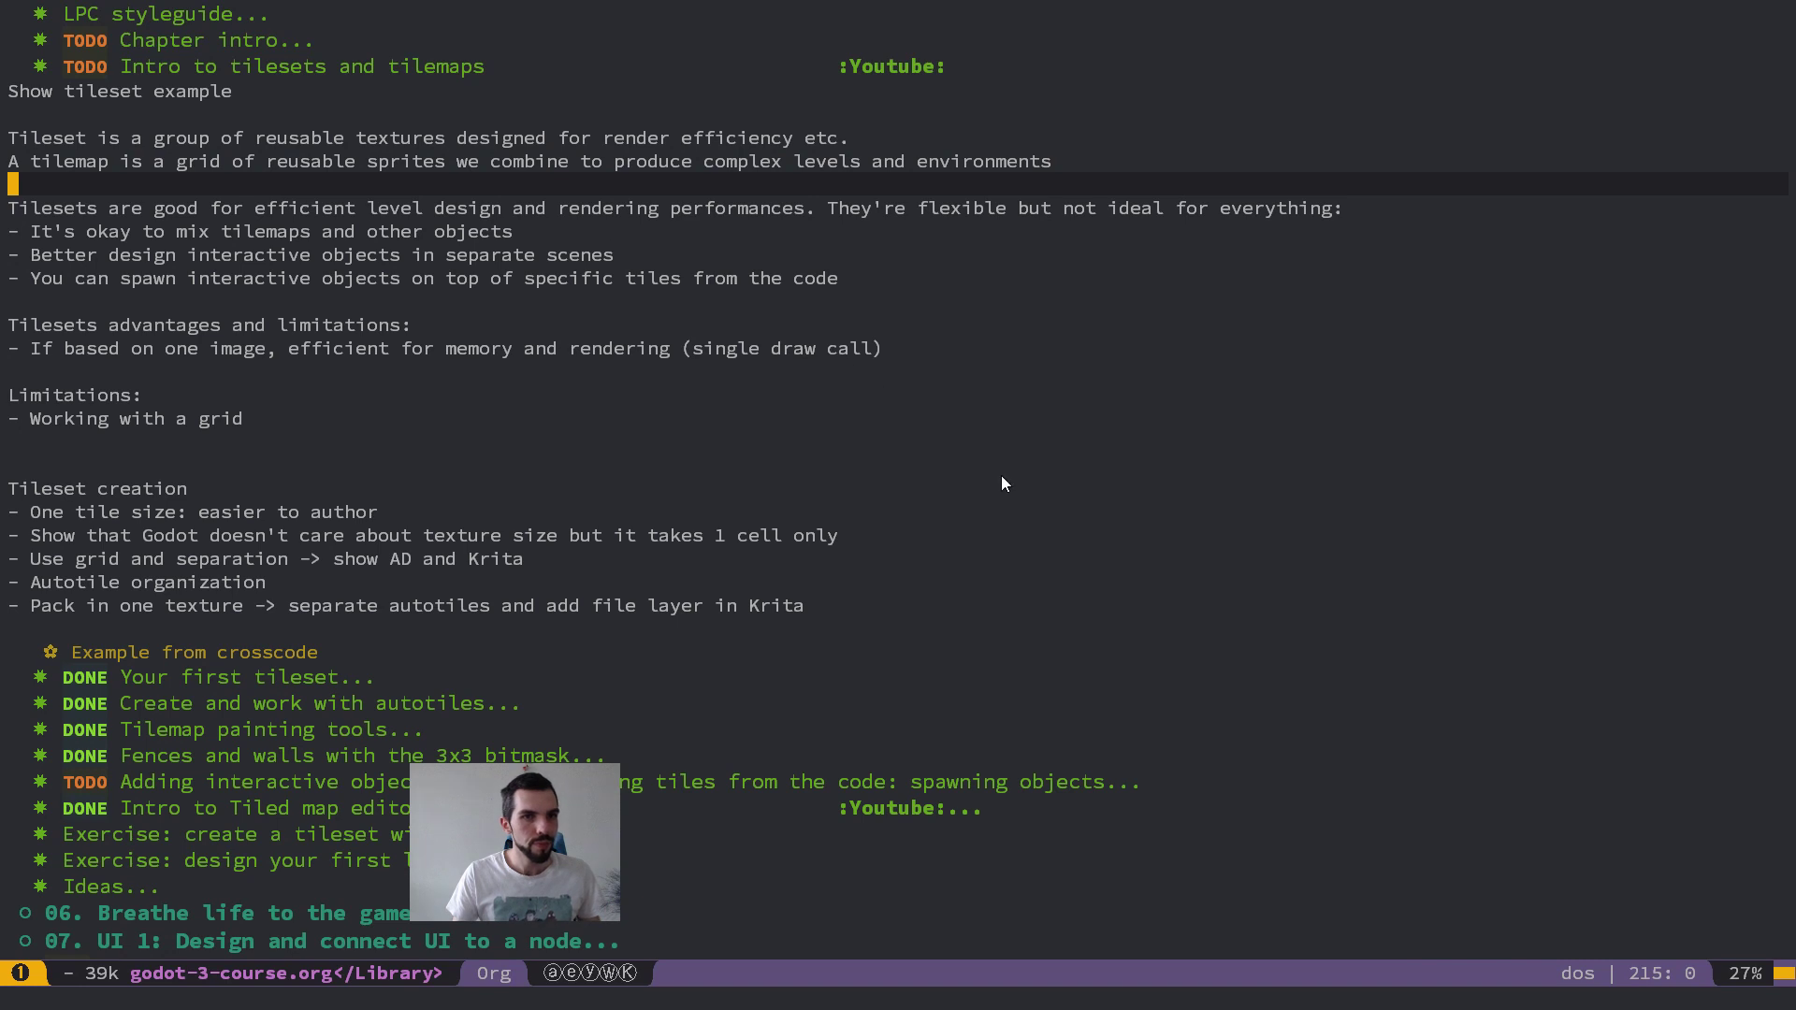
Step: Switch to Affinity Designer, bring the prototype document back to the Draw persona and look over its tileset artboards
{"action": "key", "text": "alt+Tab"}
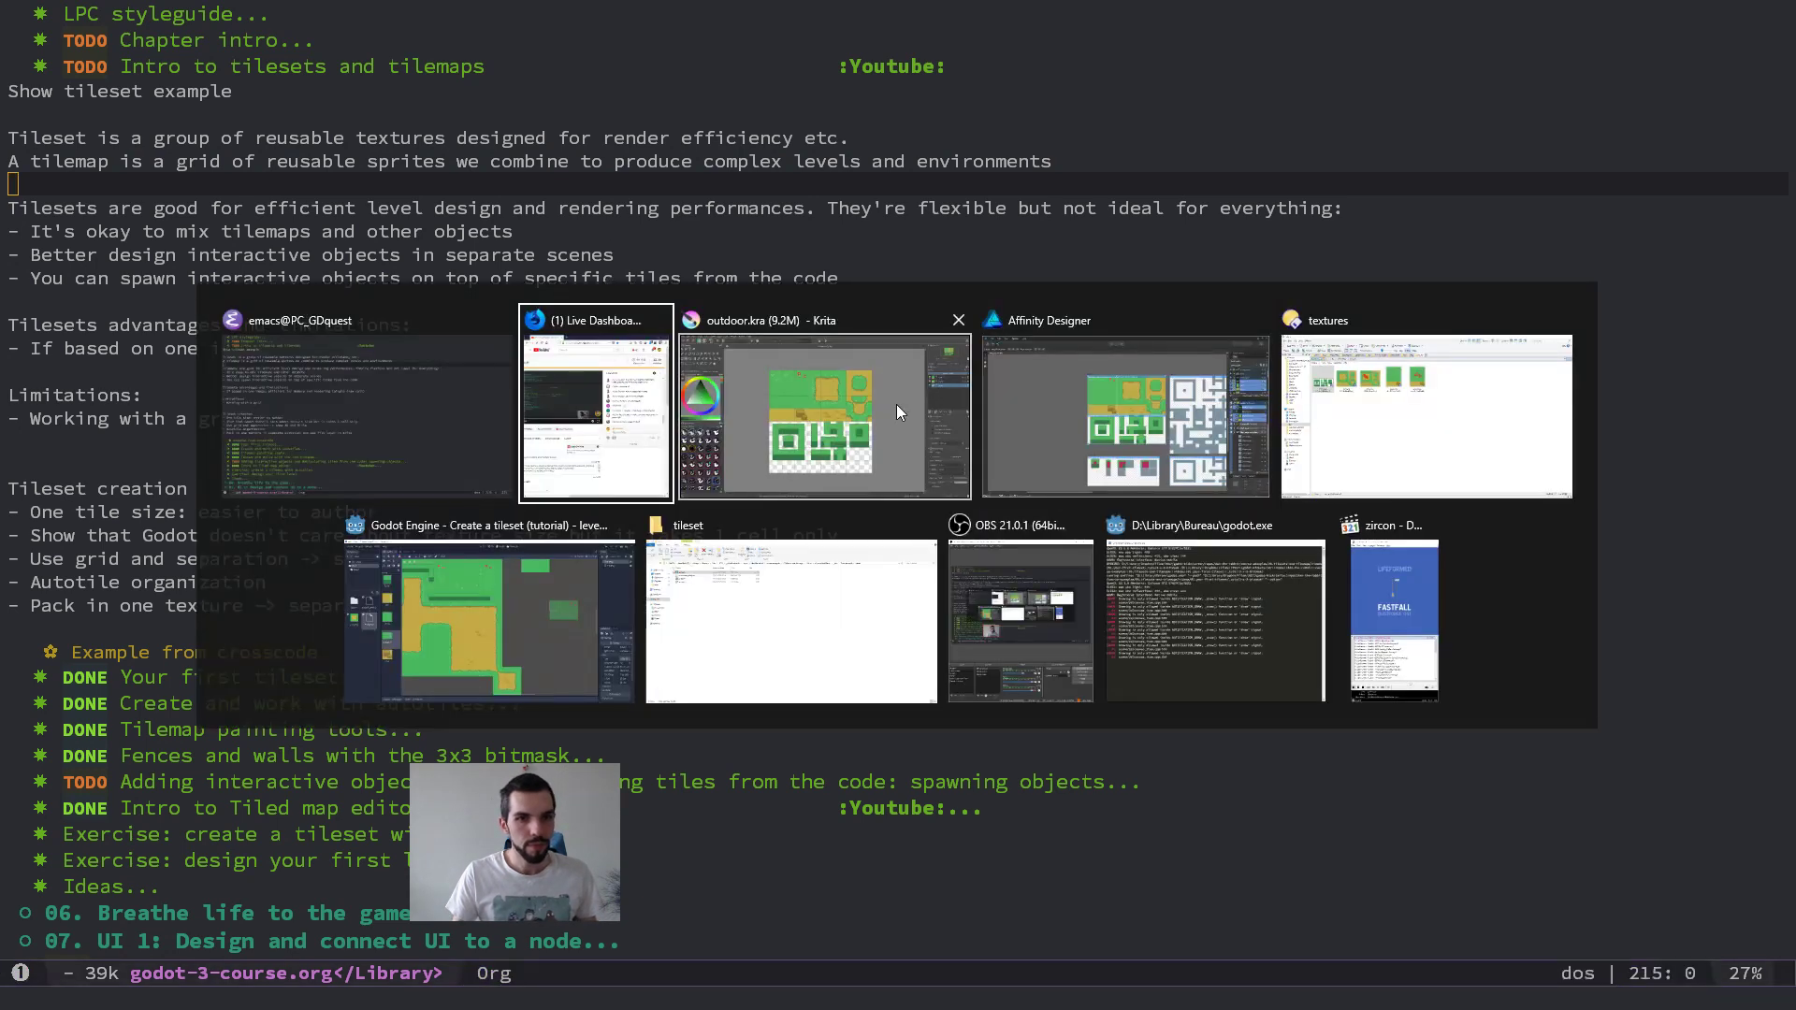
{"action": "left_click", "coordinate": [1098, 402]}
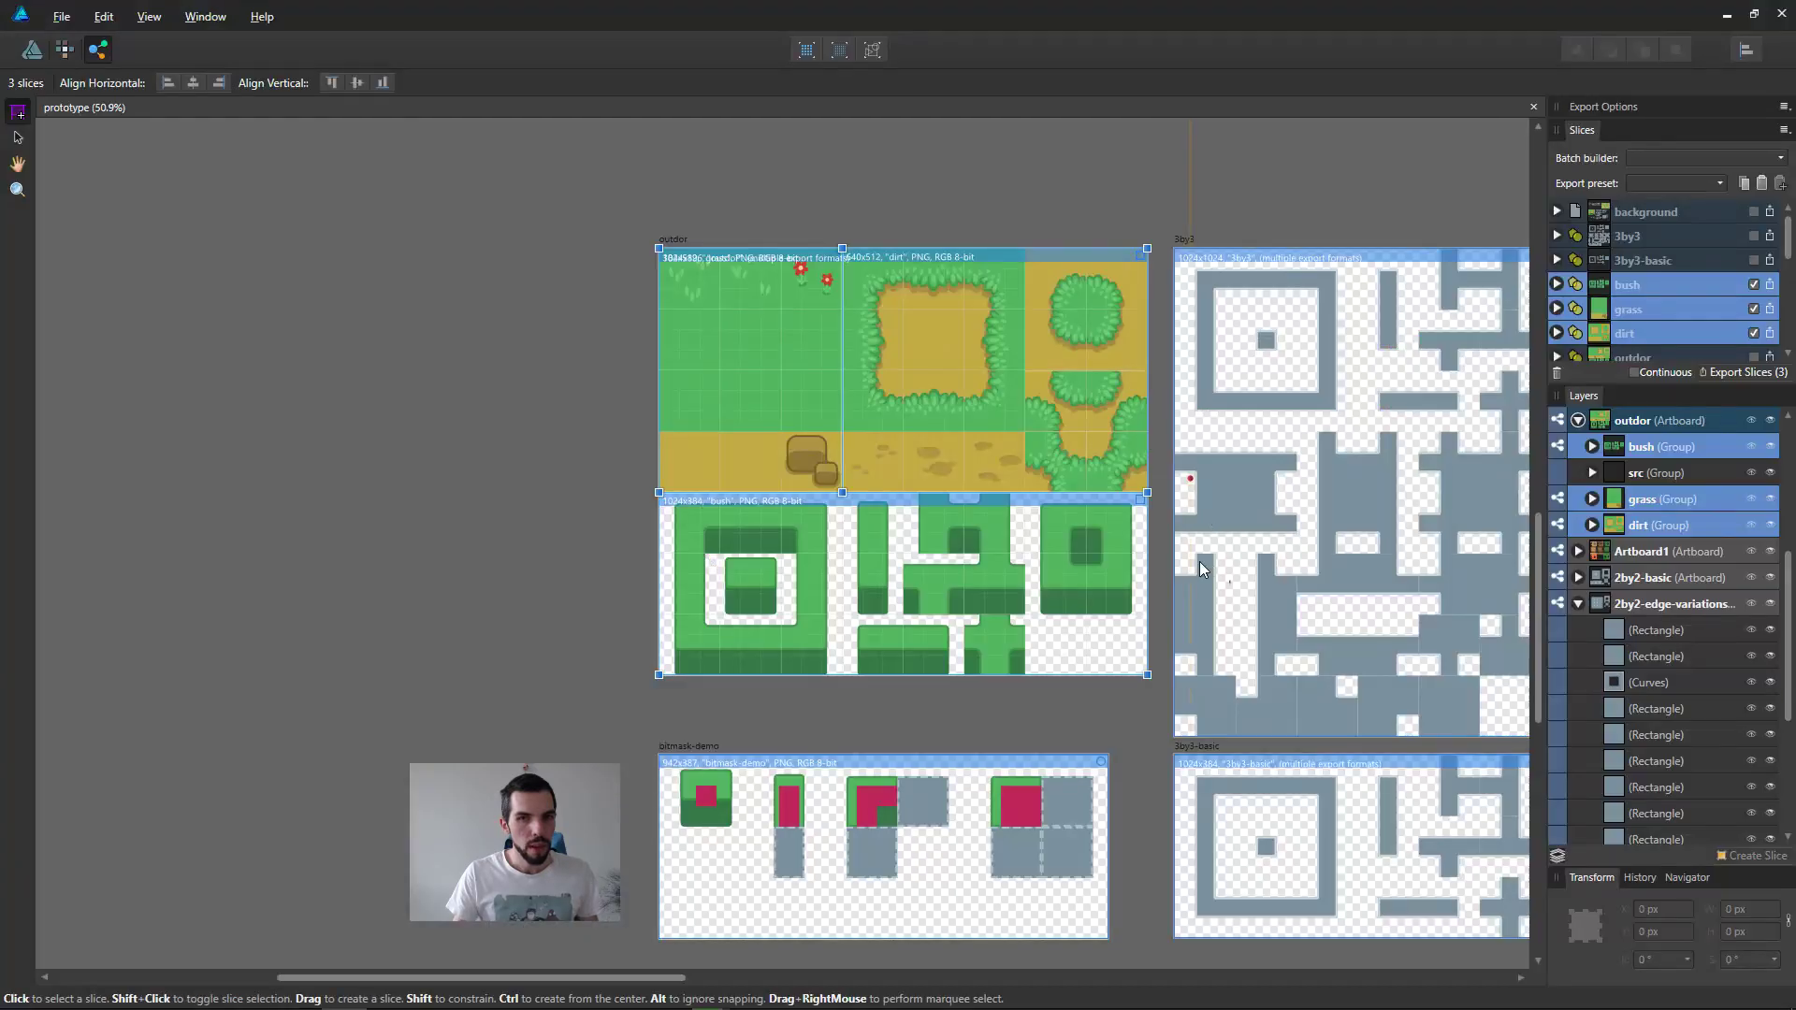
{"action": "left_click", "coordinate": [1321, 554]}
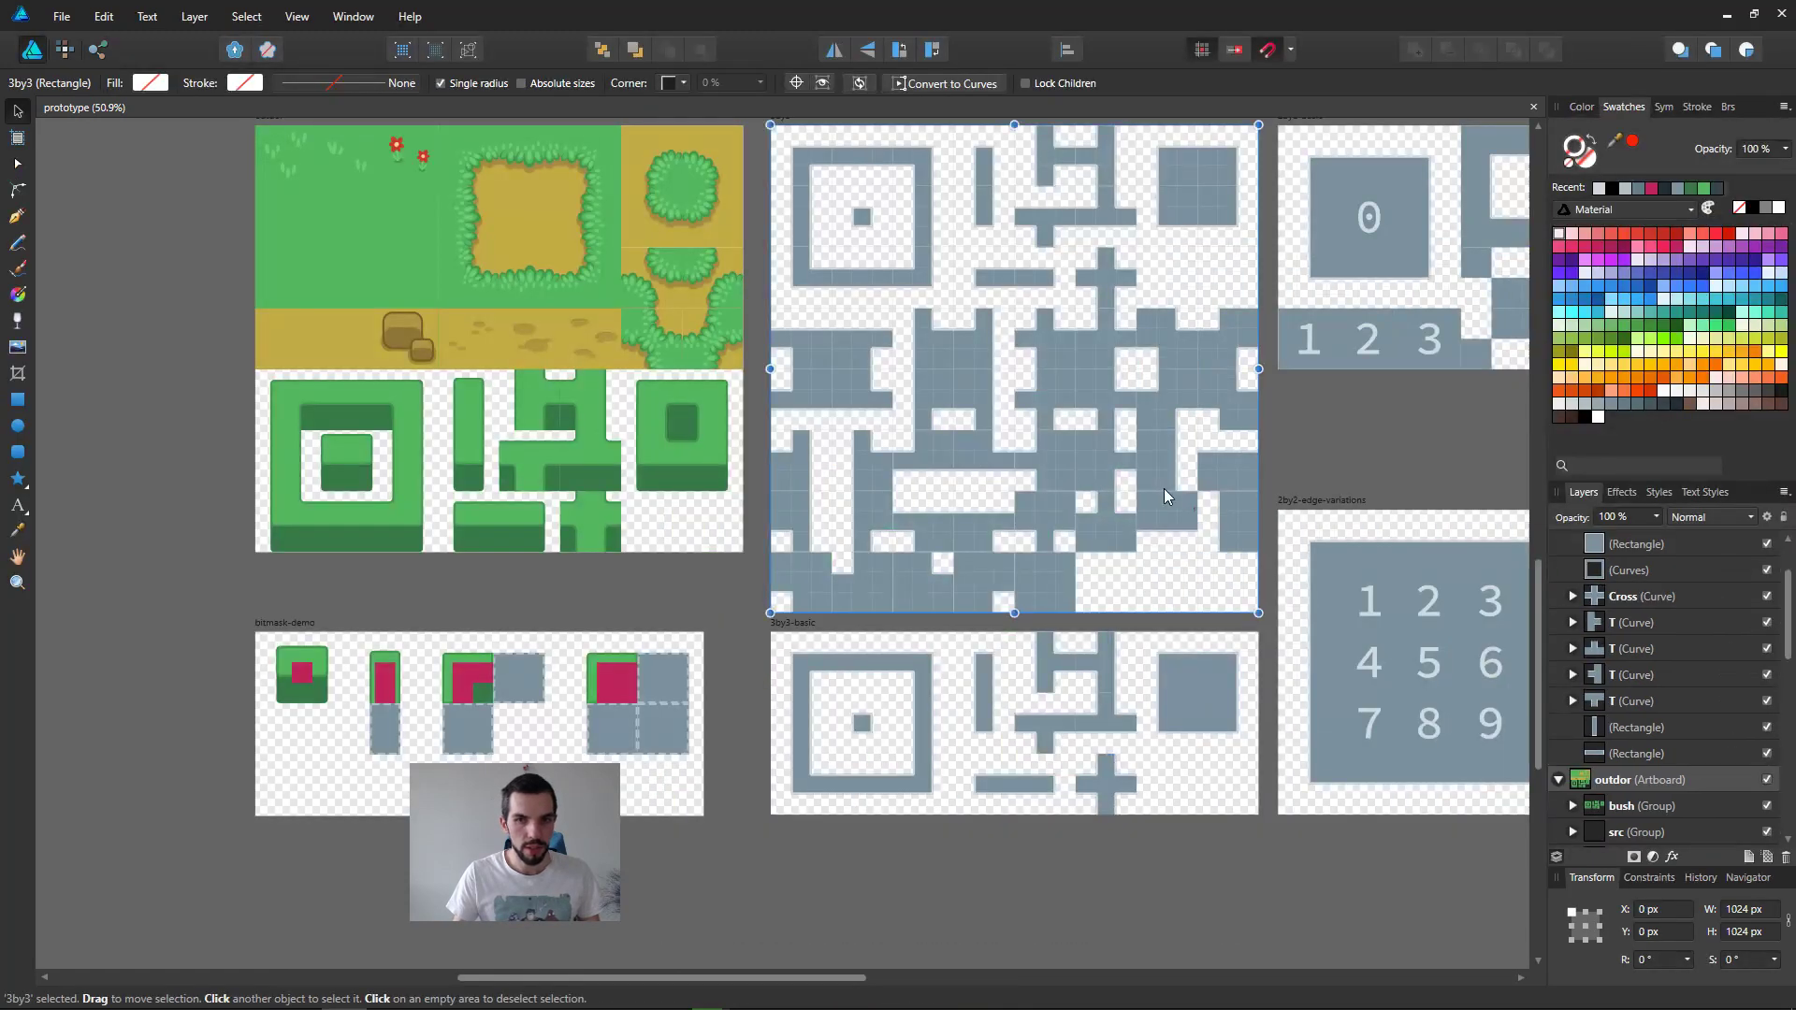
{"action": "scroll", "coordinate": [1164, 489], "scroll_direction": "down", "scroll_amount": 2}
{"action": "middle_click_drag", "start_coordinate": [1164, 488], "coordinate": [975, 526]}
{"action": "scroll", "coordinate": [975, 526], "scroll_direction": "up", "scroll_amount": 1}
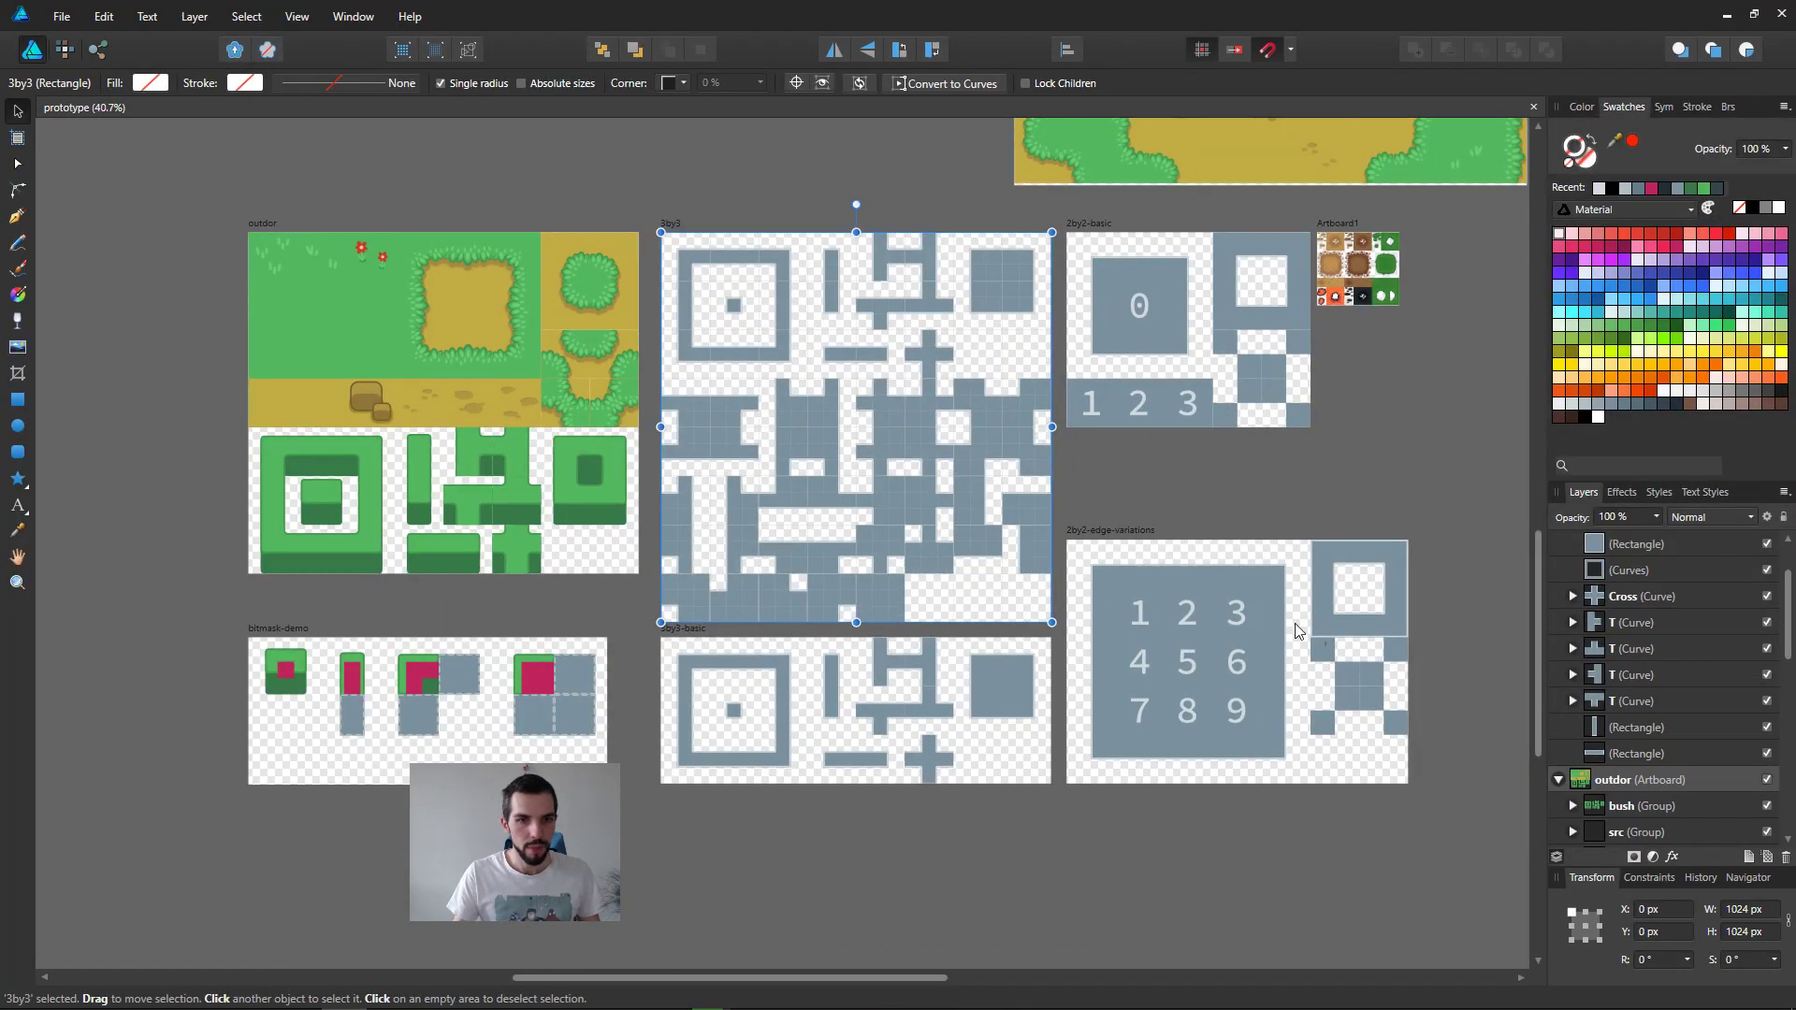
{"action": "left_click_drag", "start_coordinate": [1420, 842], "coordinate": [158, 222]}
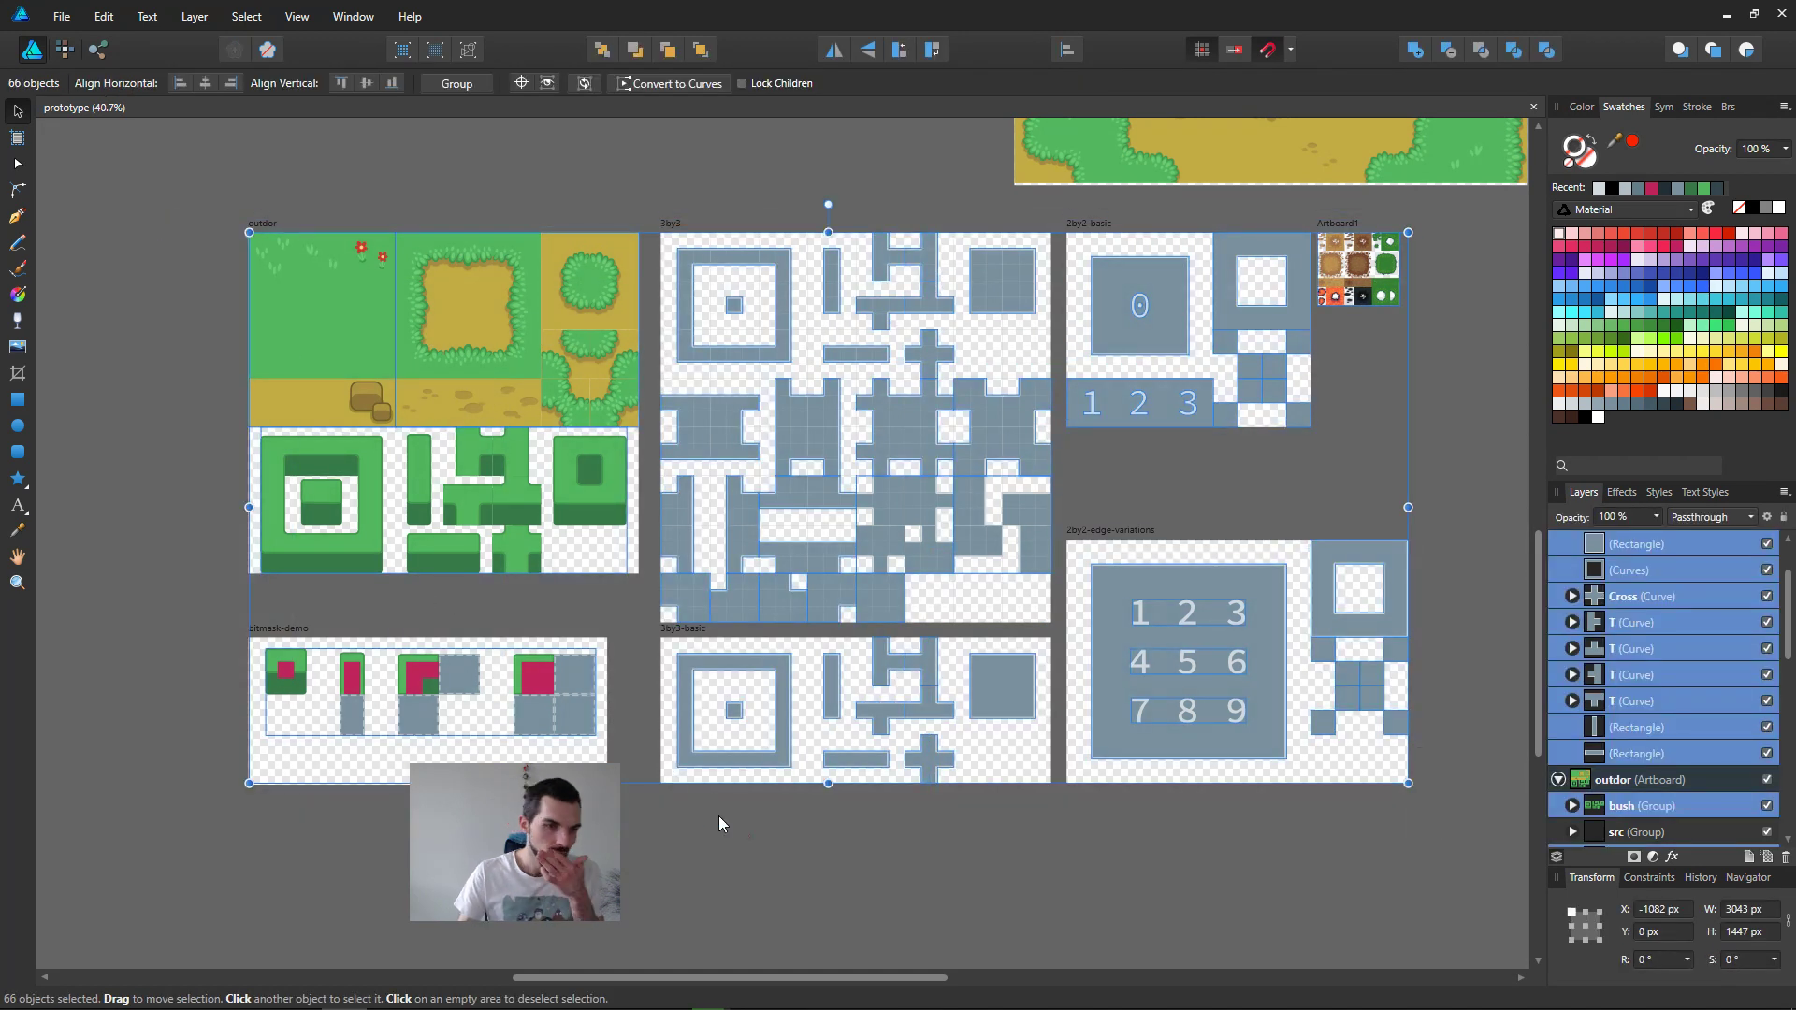
Step: Hide the contents of the bitmask-demo artboard
{"action": "left_click", "coordinate": [281, 631]}
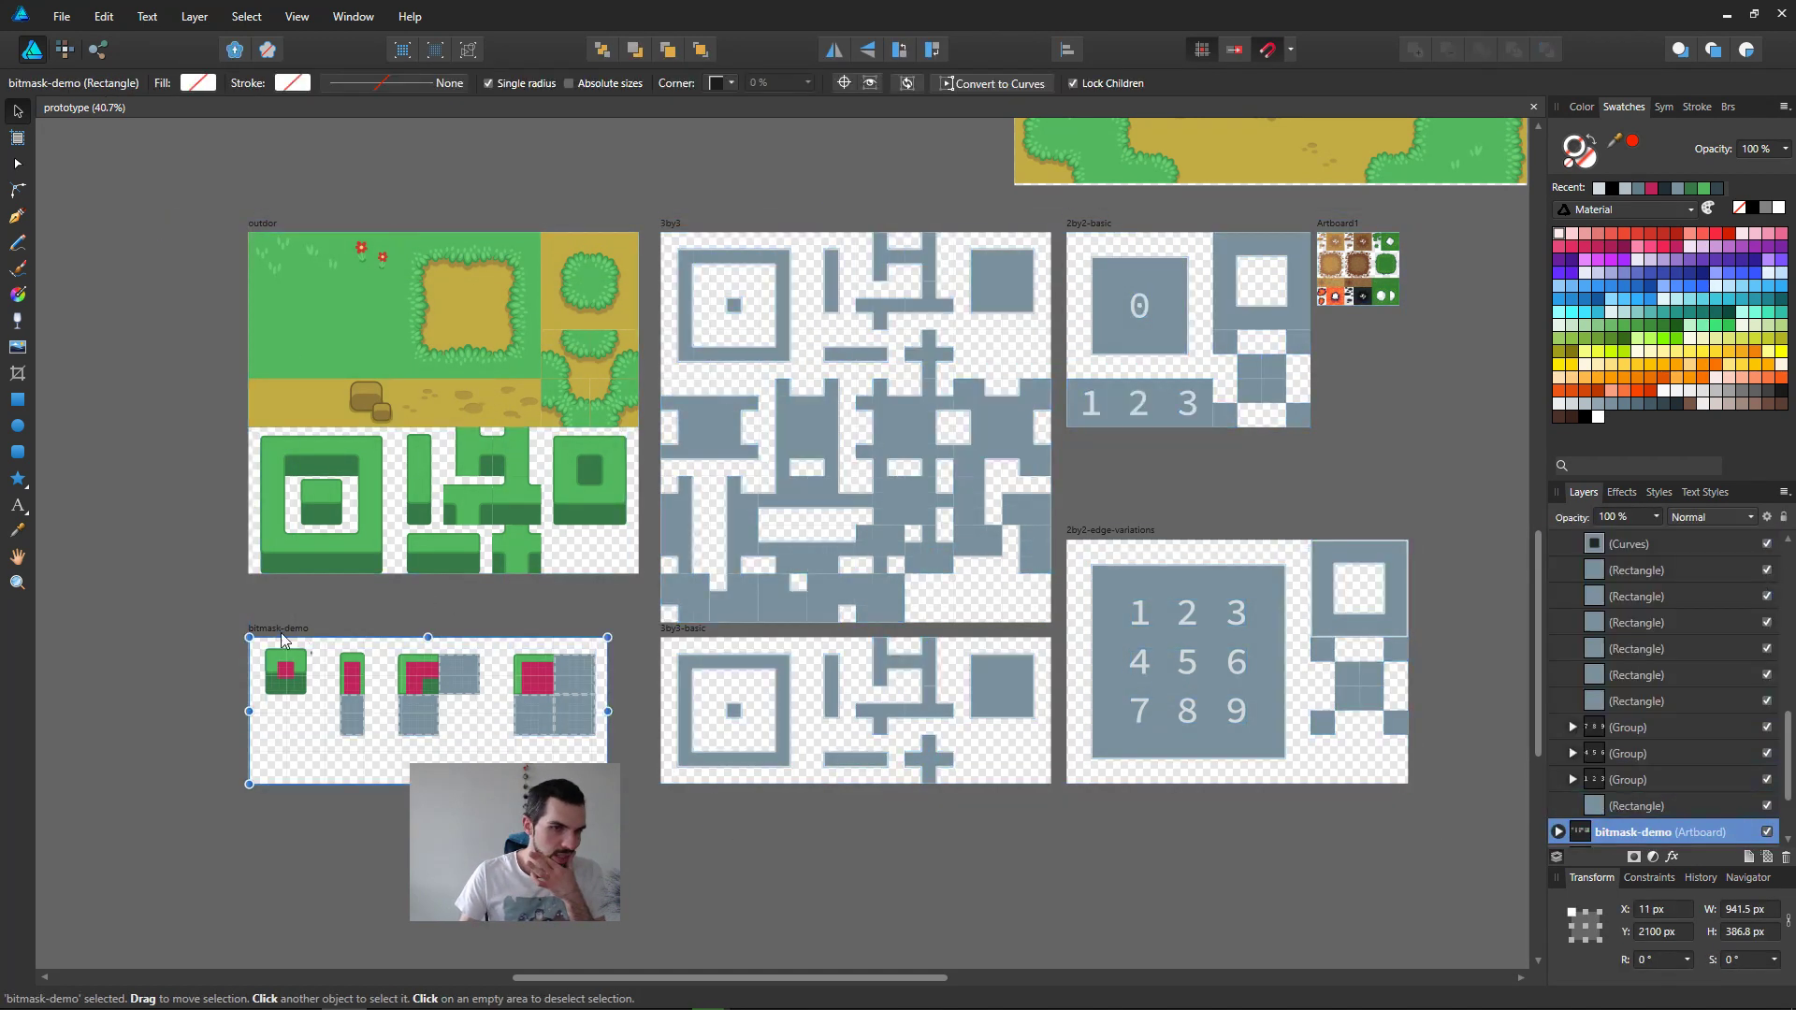
{"action": "left_click", "coordinate": [1766, 832]}
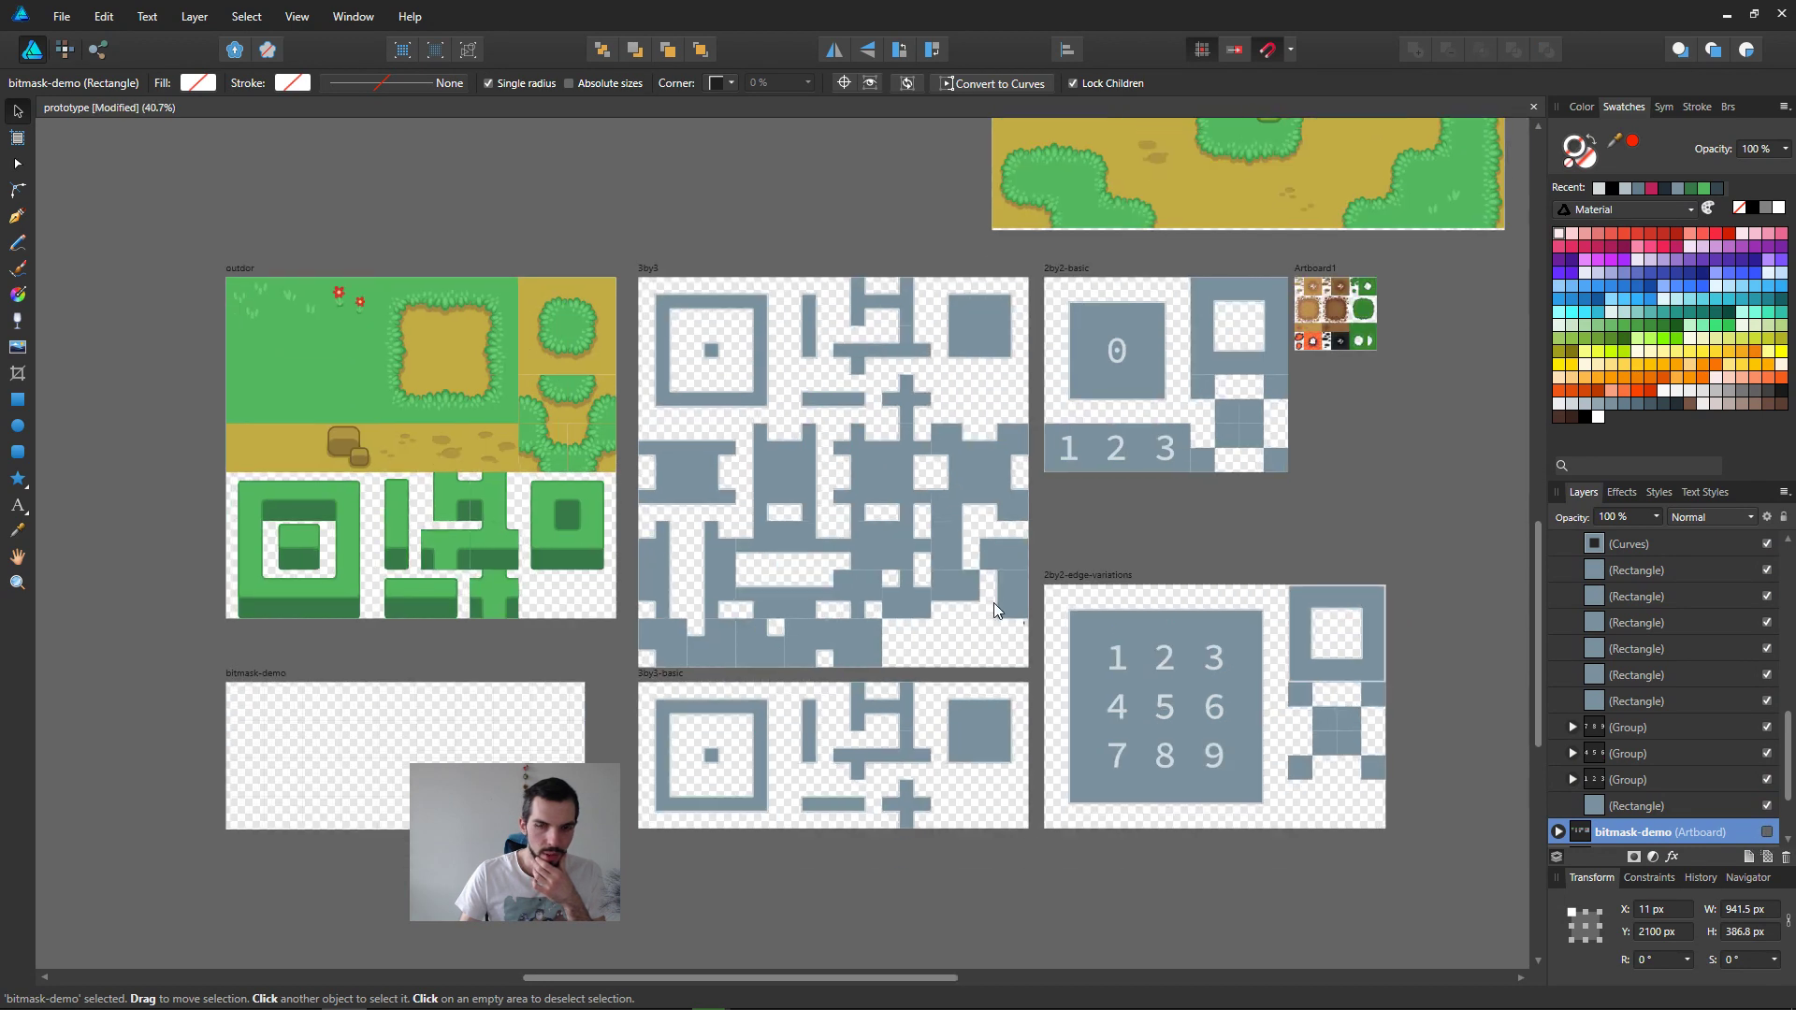
{"action": "key", "text": "ctrl+z"}
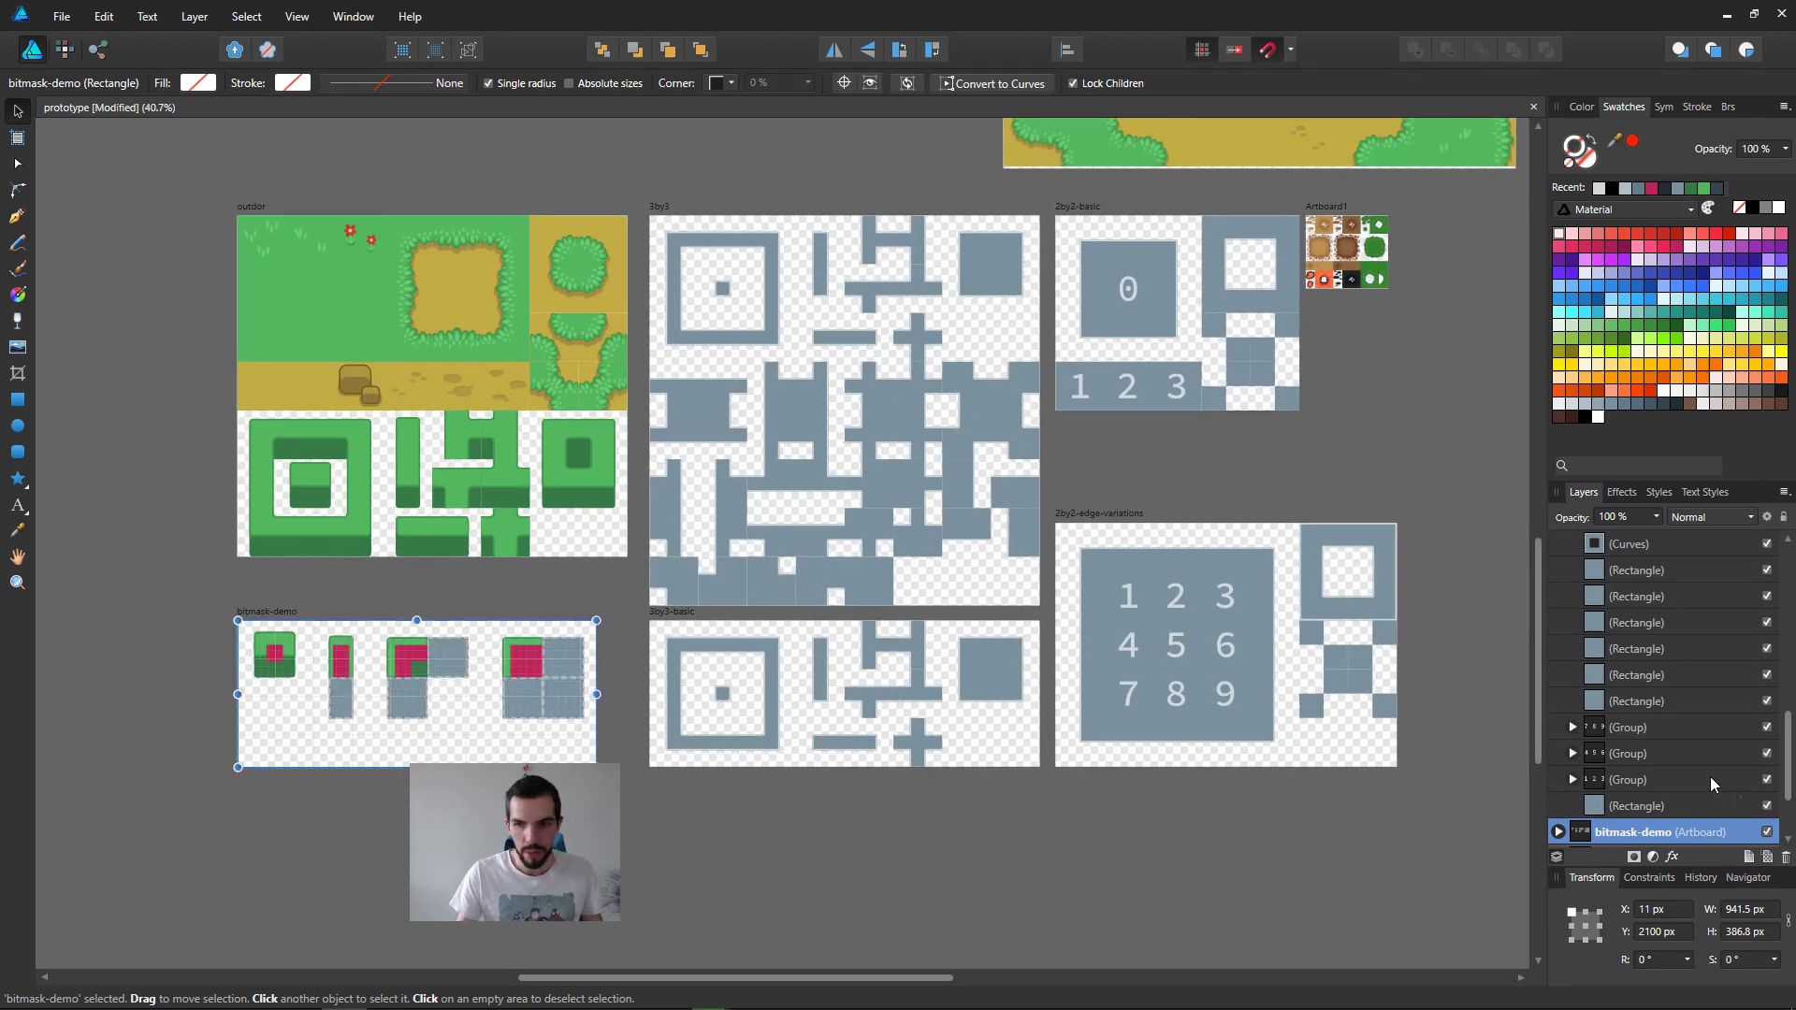
{"action": "scroll", "coordinate": [1713, 780], "scroll_direction": "down", "scroll_amount": 2}
{"action": "left_click", "coordinate": [1768, 728]}
{"action": "left_click", "coordinate": [1768, 728]}
{"action": "left_click", "coordinate": [1768, 727]}
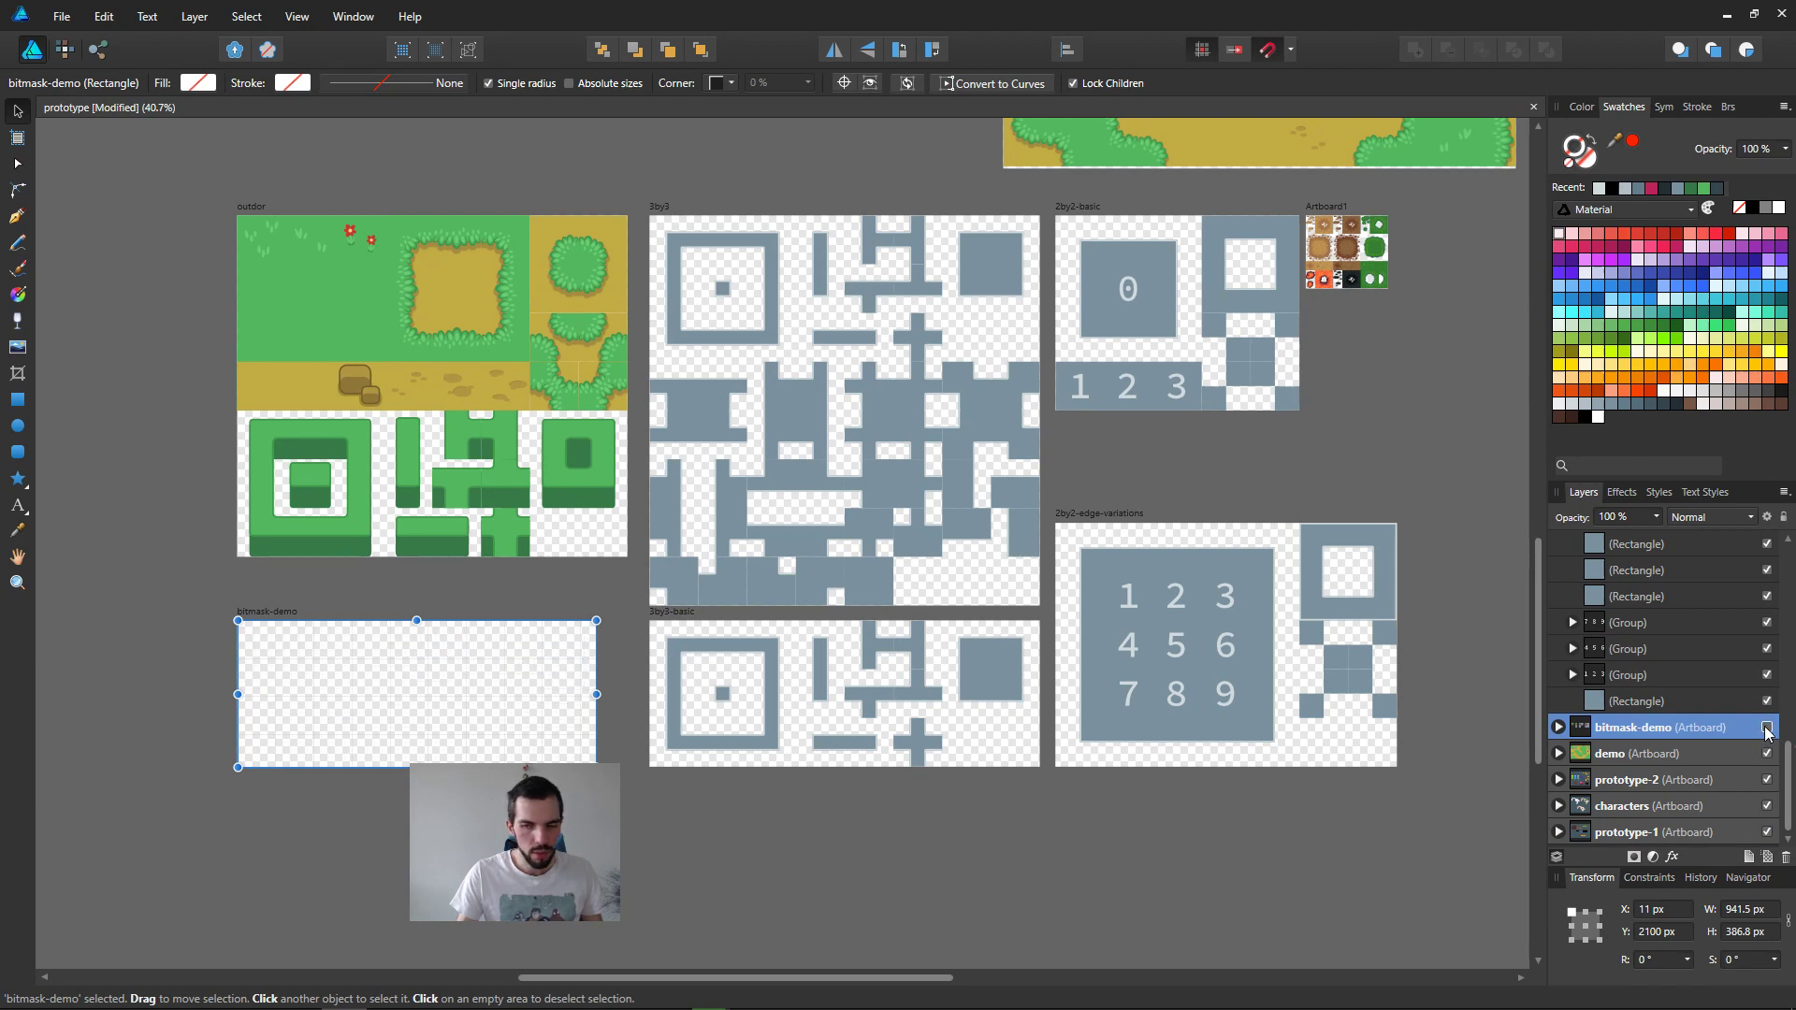
Step: Select the outdor artboard together with the background map image of the demo artboard
{"action": "left_click", "coordinate": [702, 510]}
{"action": "left_click", "coordinate": [456, 538]}
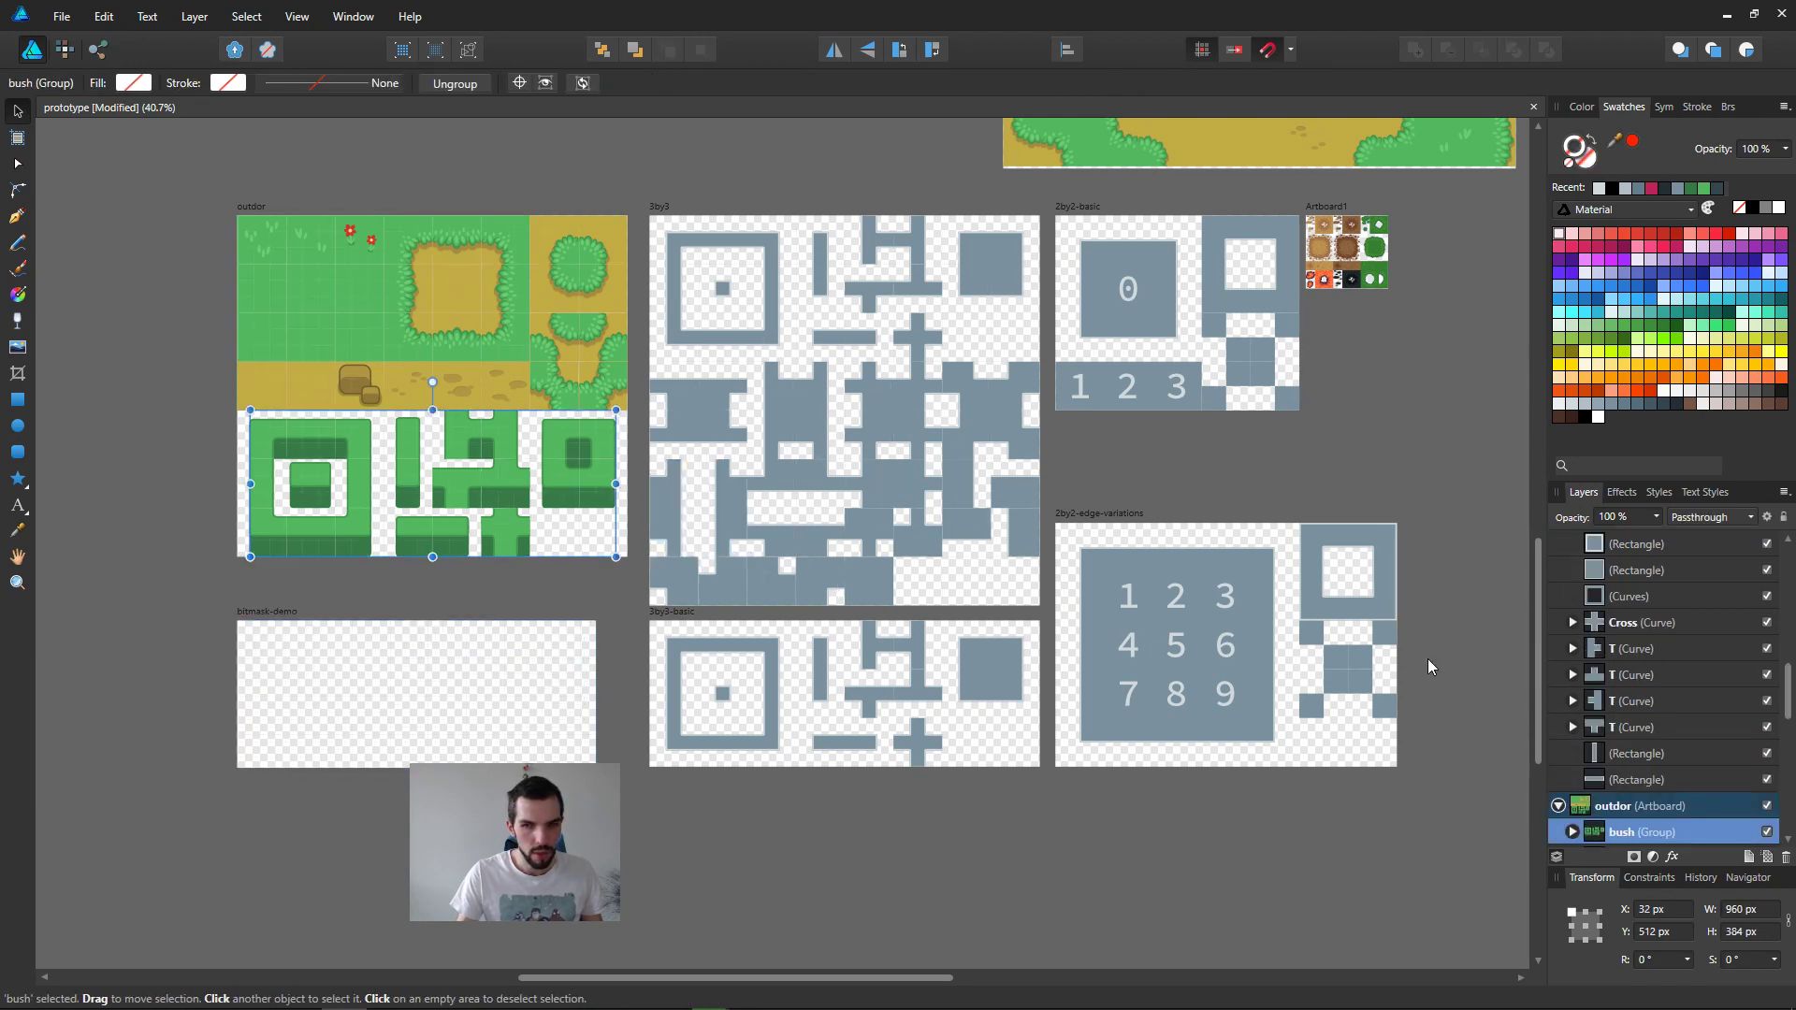
{"action": "left_click", "coordinate": [251, 206]}
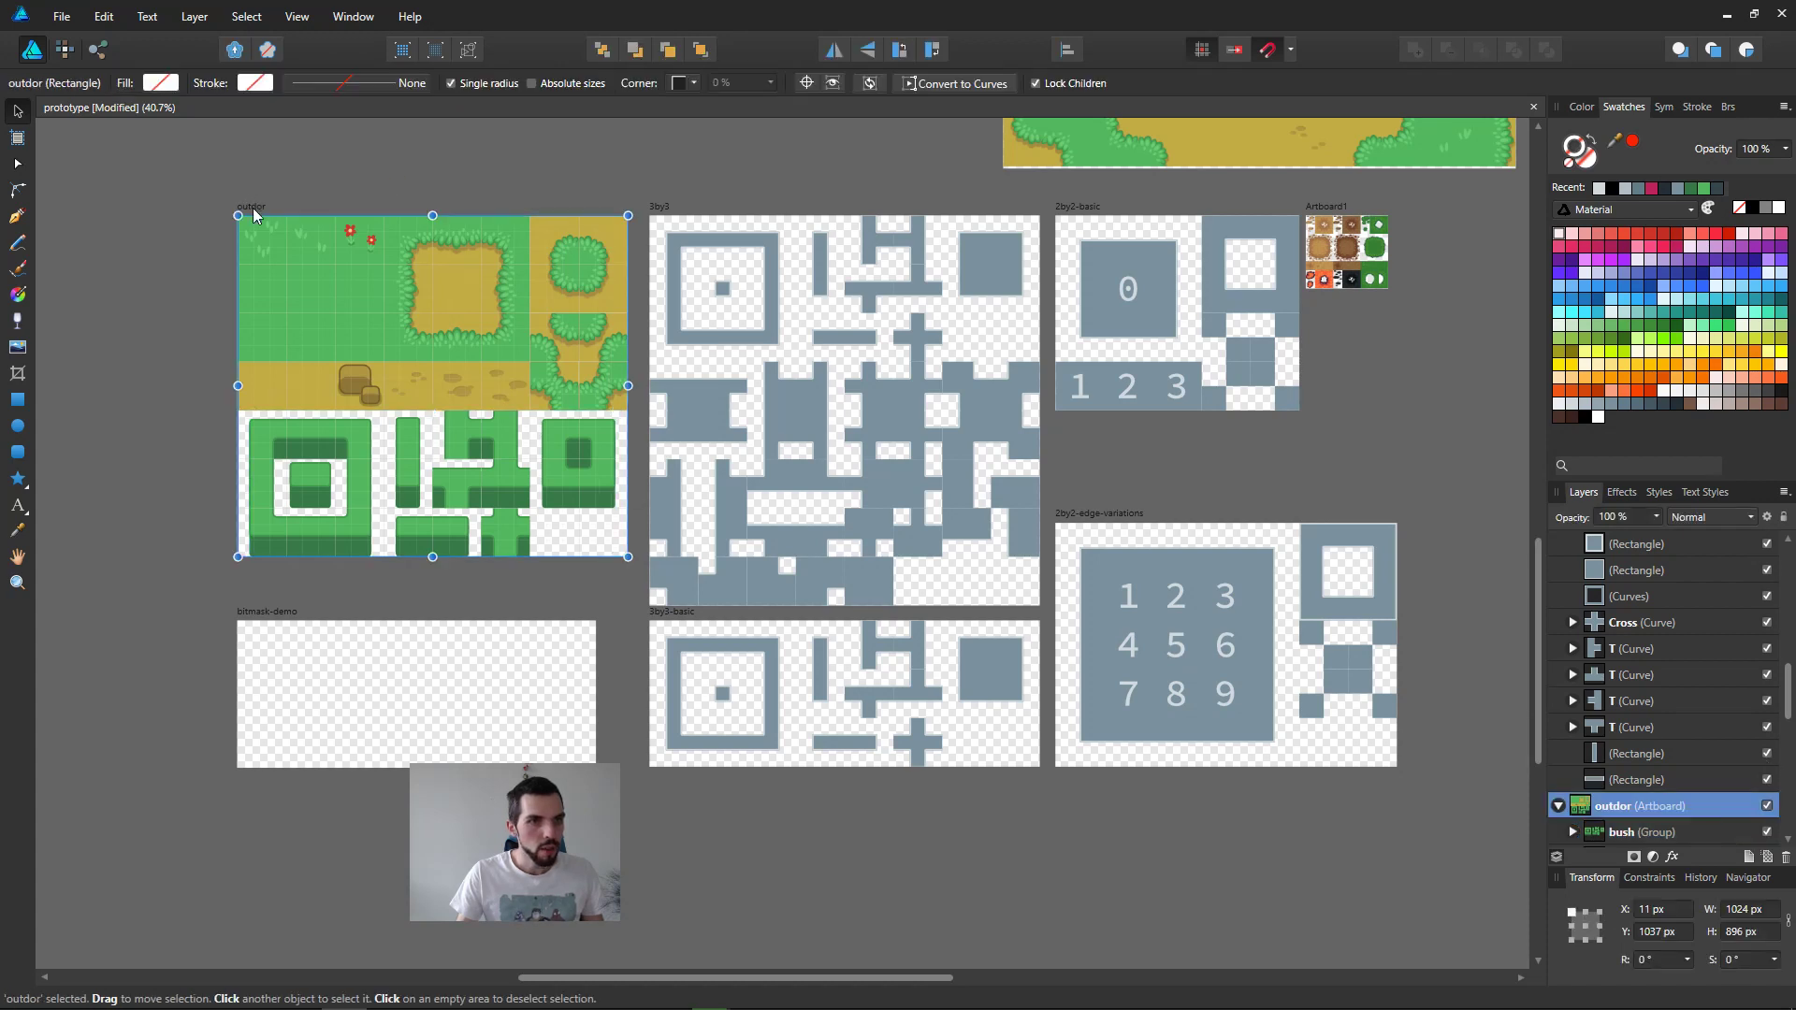
{"action": "middle_click_drag", "start_coordinate": [1132, 432], "coordinate": [1098, 808]}
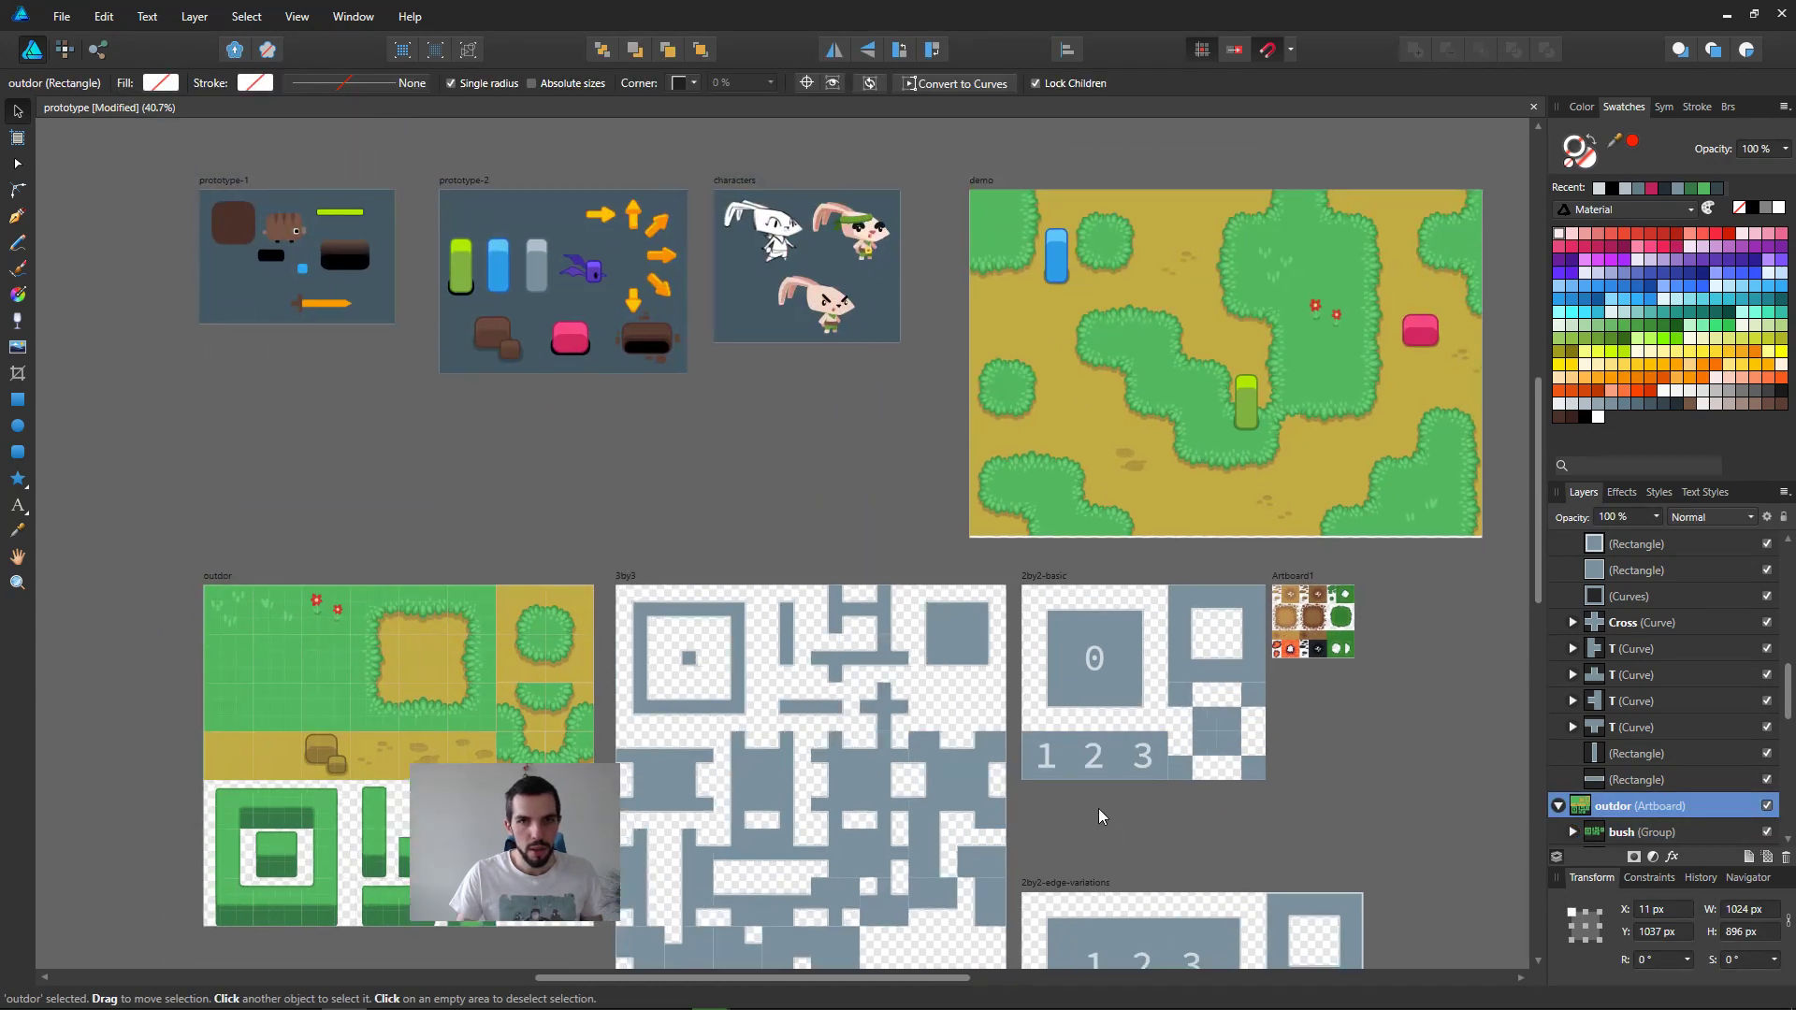
{"action": "left_click", "coordinate": [992, 189], "text": "shift"}
{"action": "middle_click_drag", "start_coordinate": [864, 470], "coordinate": [861, 248]}
{"action": "scroll", "coordinate": [885, 400], "scroll_direction": "down", "scroll_amount": 1, "text": "ctrl"}
{"action": "scroll", "coordinate": [885, 400], "scroll_direction": "down", "scroll_amount": 2, "text": "ctrl"}
{"action": "middle_click_drag", "start_coordinate": [872, 471], "coordinate": [928, 582]}
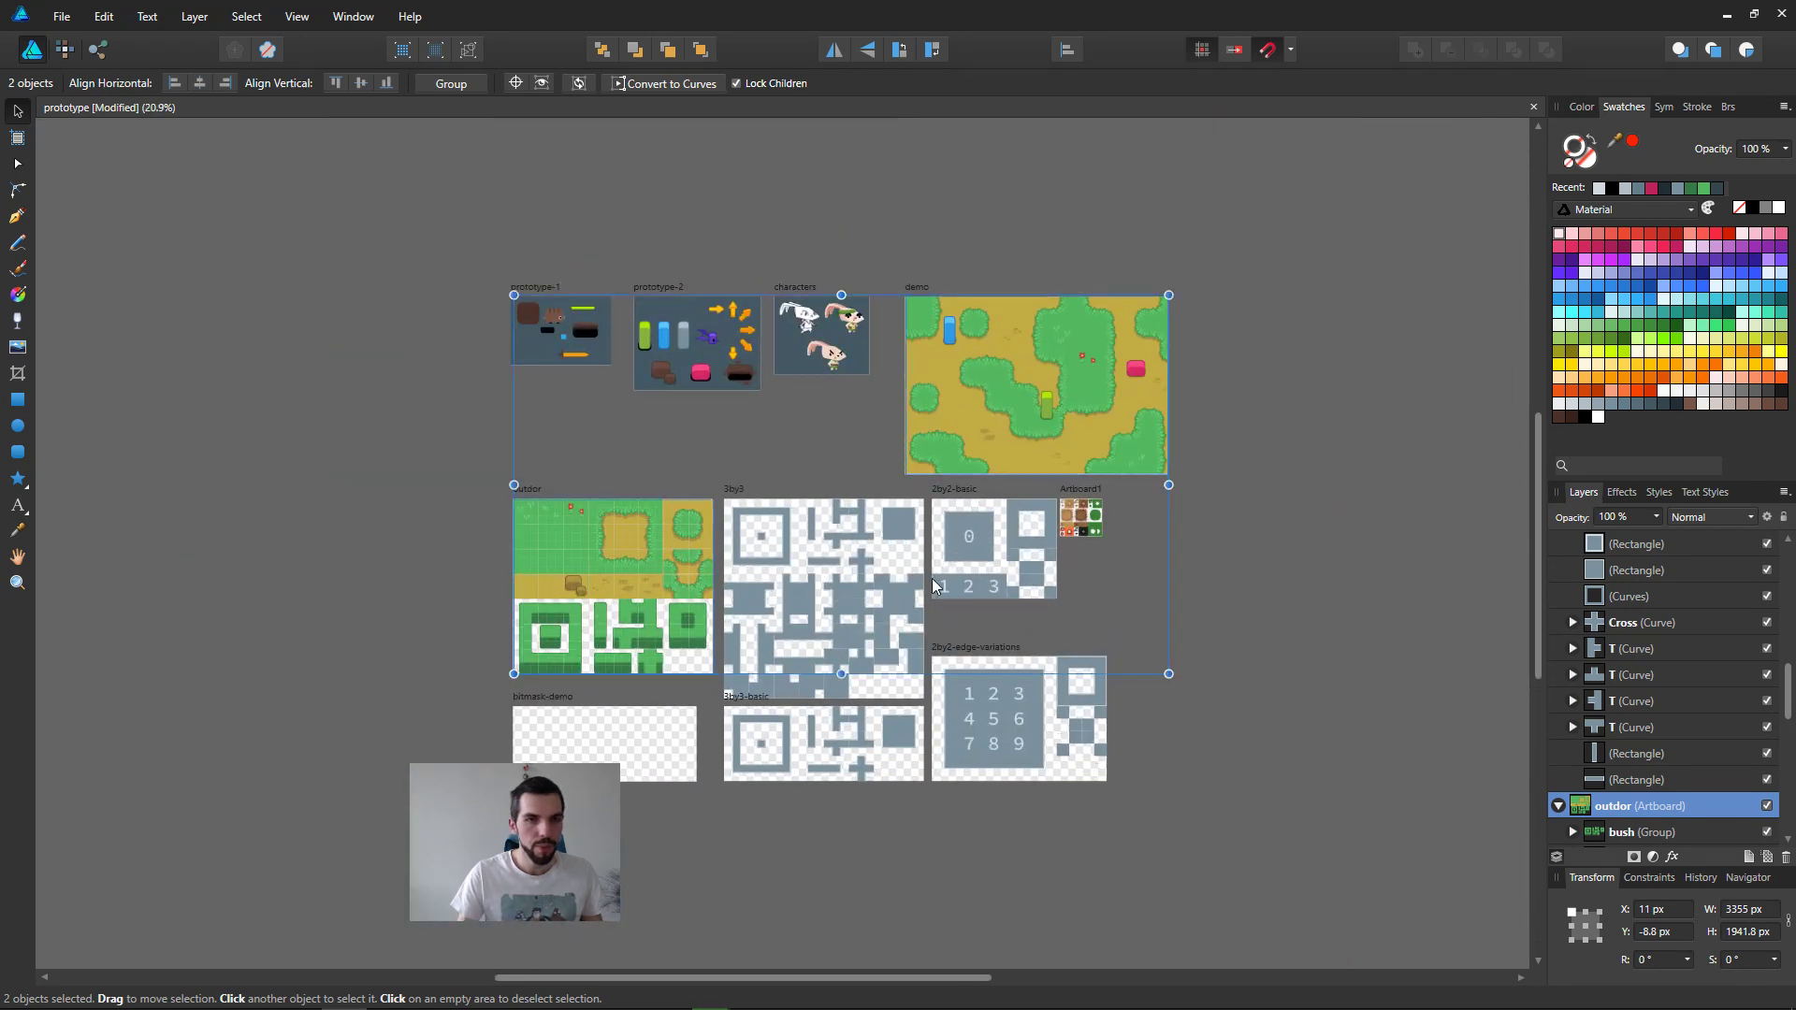
Step: Create a new document with the default settings and paste the copied outdor artboard and map image into it
{"action": "key", "text": "ctrl+n"}
{"action": "key", "text": "Return"}
{"action": "key", "text": "ctrl+v"}
{"action": "scroll", "coordinate": [750, 479], "scroll_direction": "down", "scroll_amount": 2, "text": "ctrl"}
{"action": "middle_click_drag", "start_coordinate": [723, 522], "coordinate": [939, 507]}
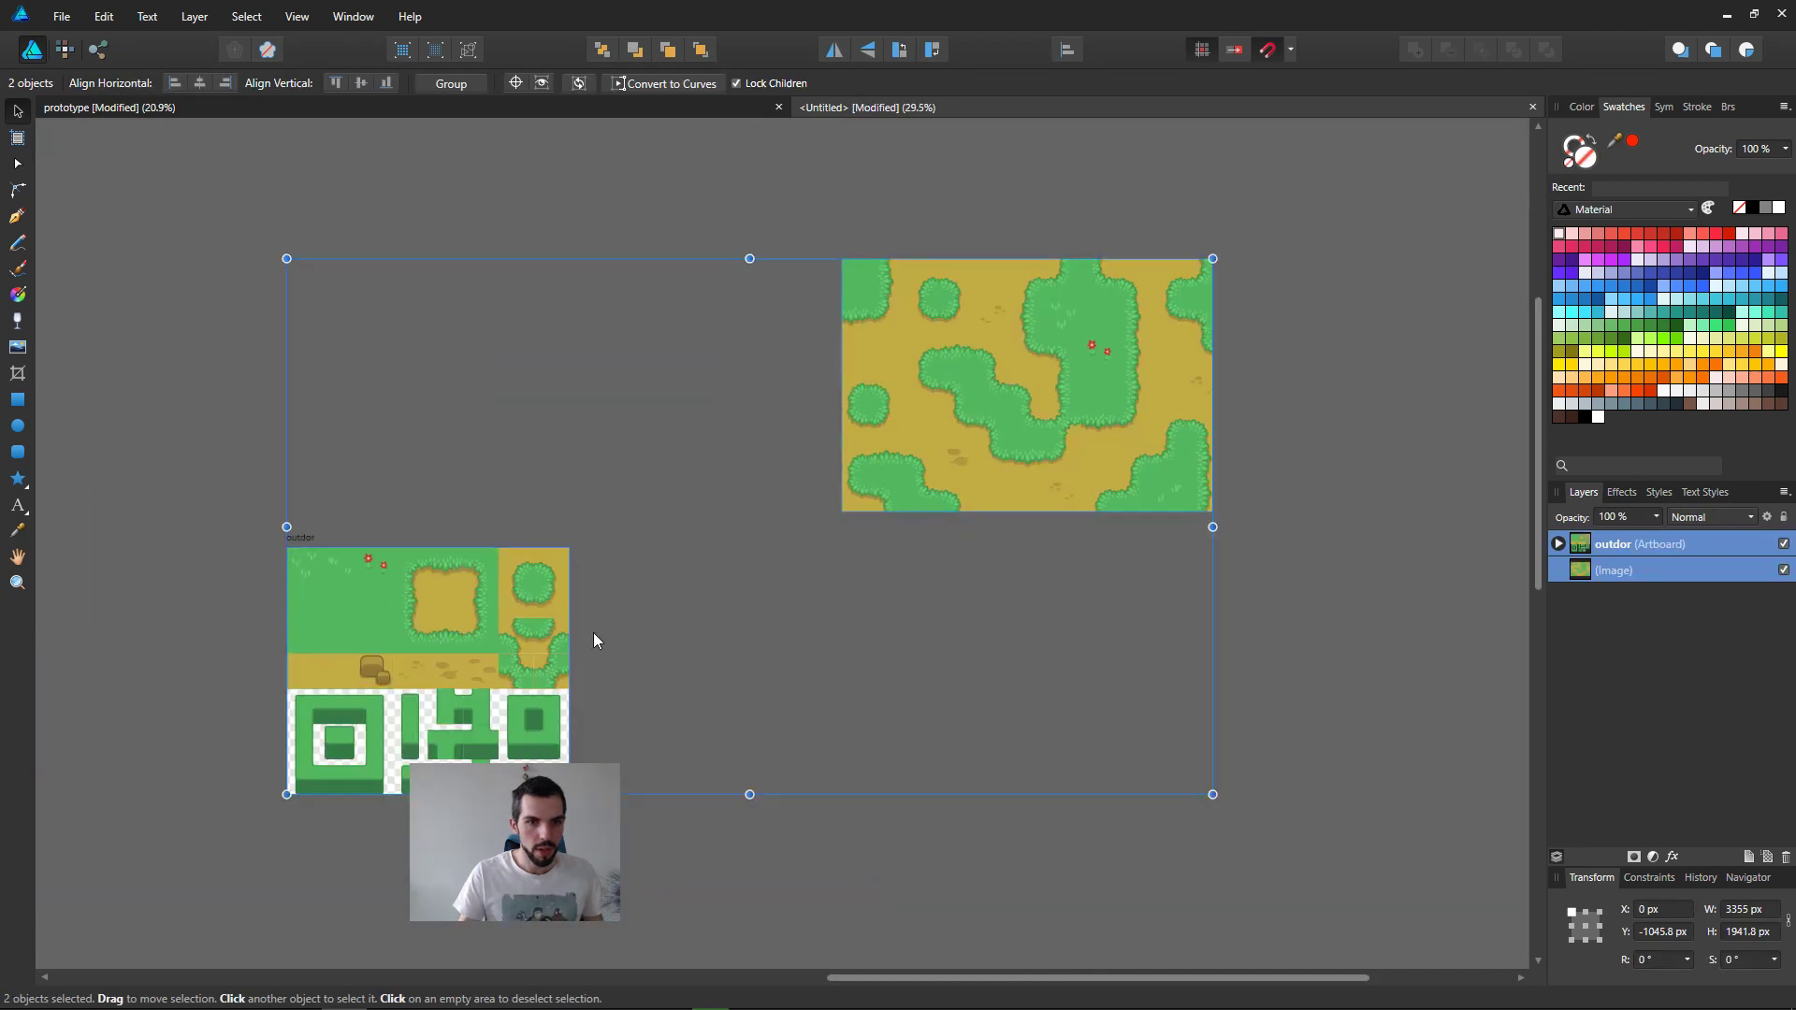
Step: Move the outdor artboard up beside the map image so that their upper edges align
{"action": "left_click", "coordinate": [292, 538]}
{"action": "left_click_drag", "start_coordinate": [292, 538], "coordinate": [375, 253]}
{"action": "left_click", "coordinate": [479, 332]}
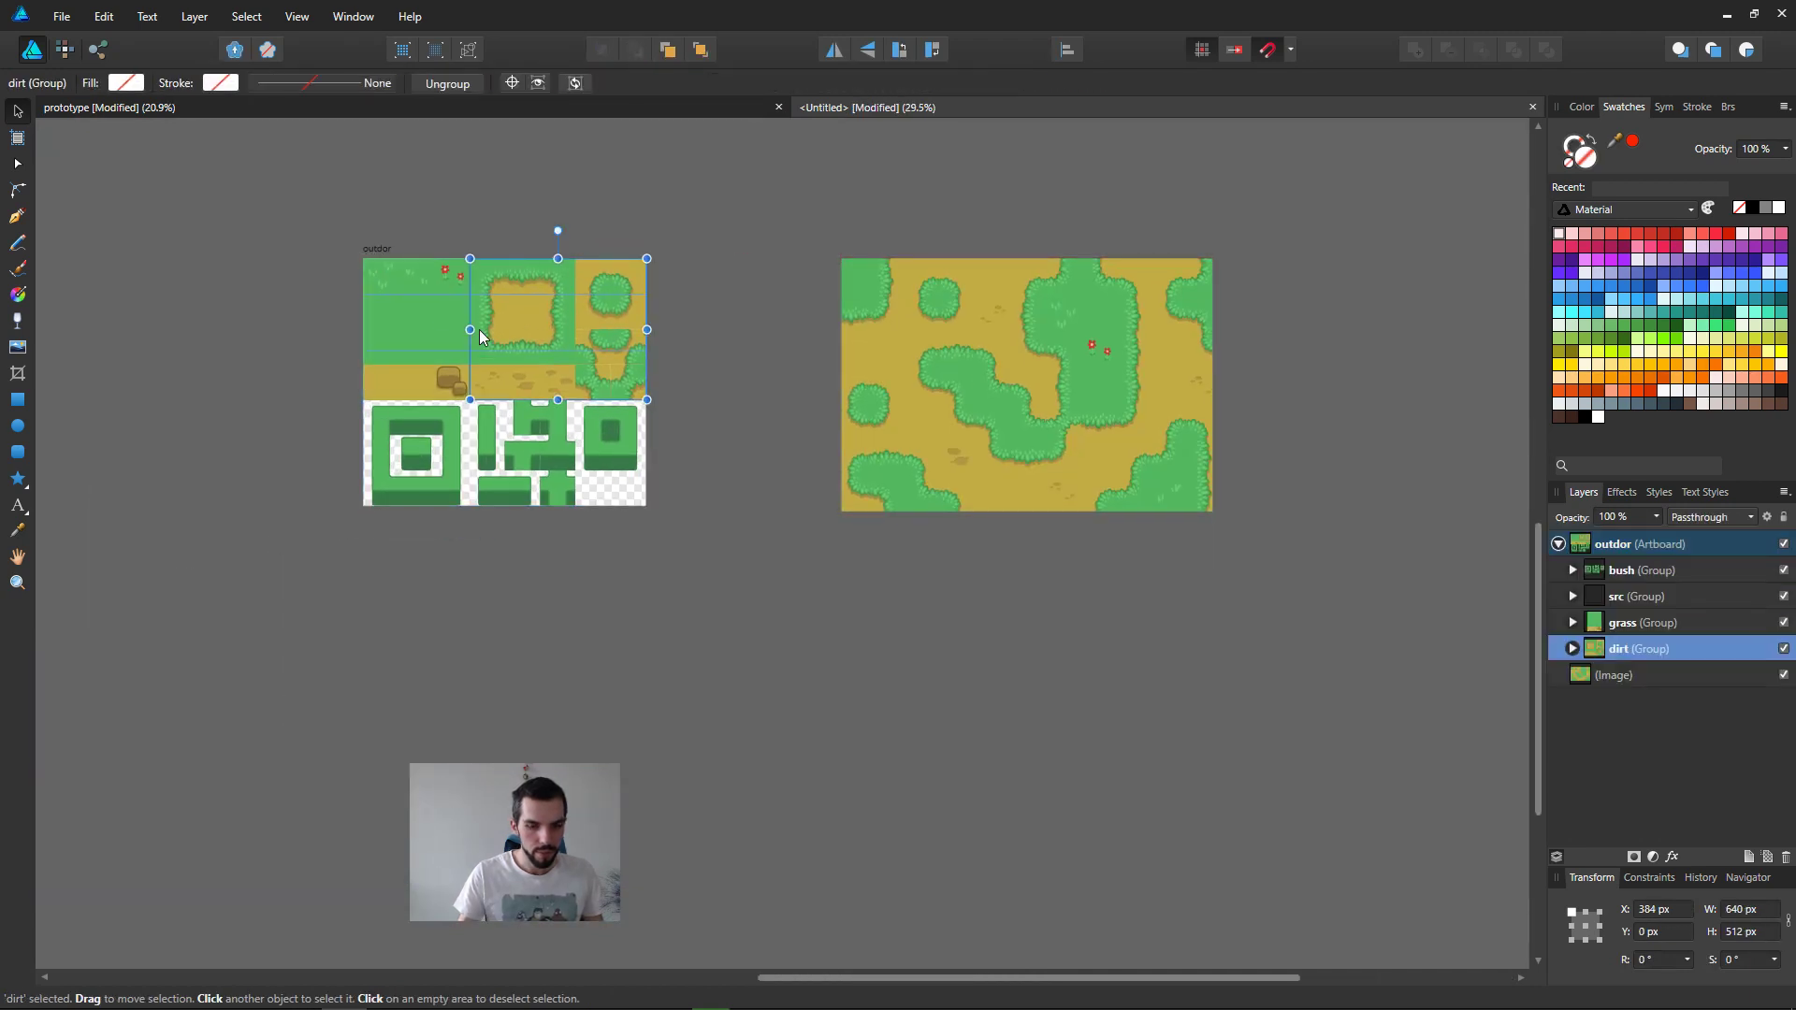
Step: Compare the tiles on the outdor artboard with the assembled map image up close and at full extent
{"action": "scroll", "coordinate": [571, 453], "scroll_direction": "up", "scroll_amount": 3, "text": "ctrl"}
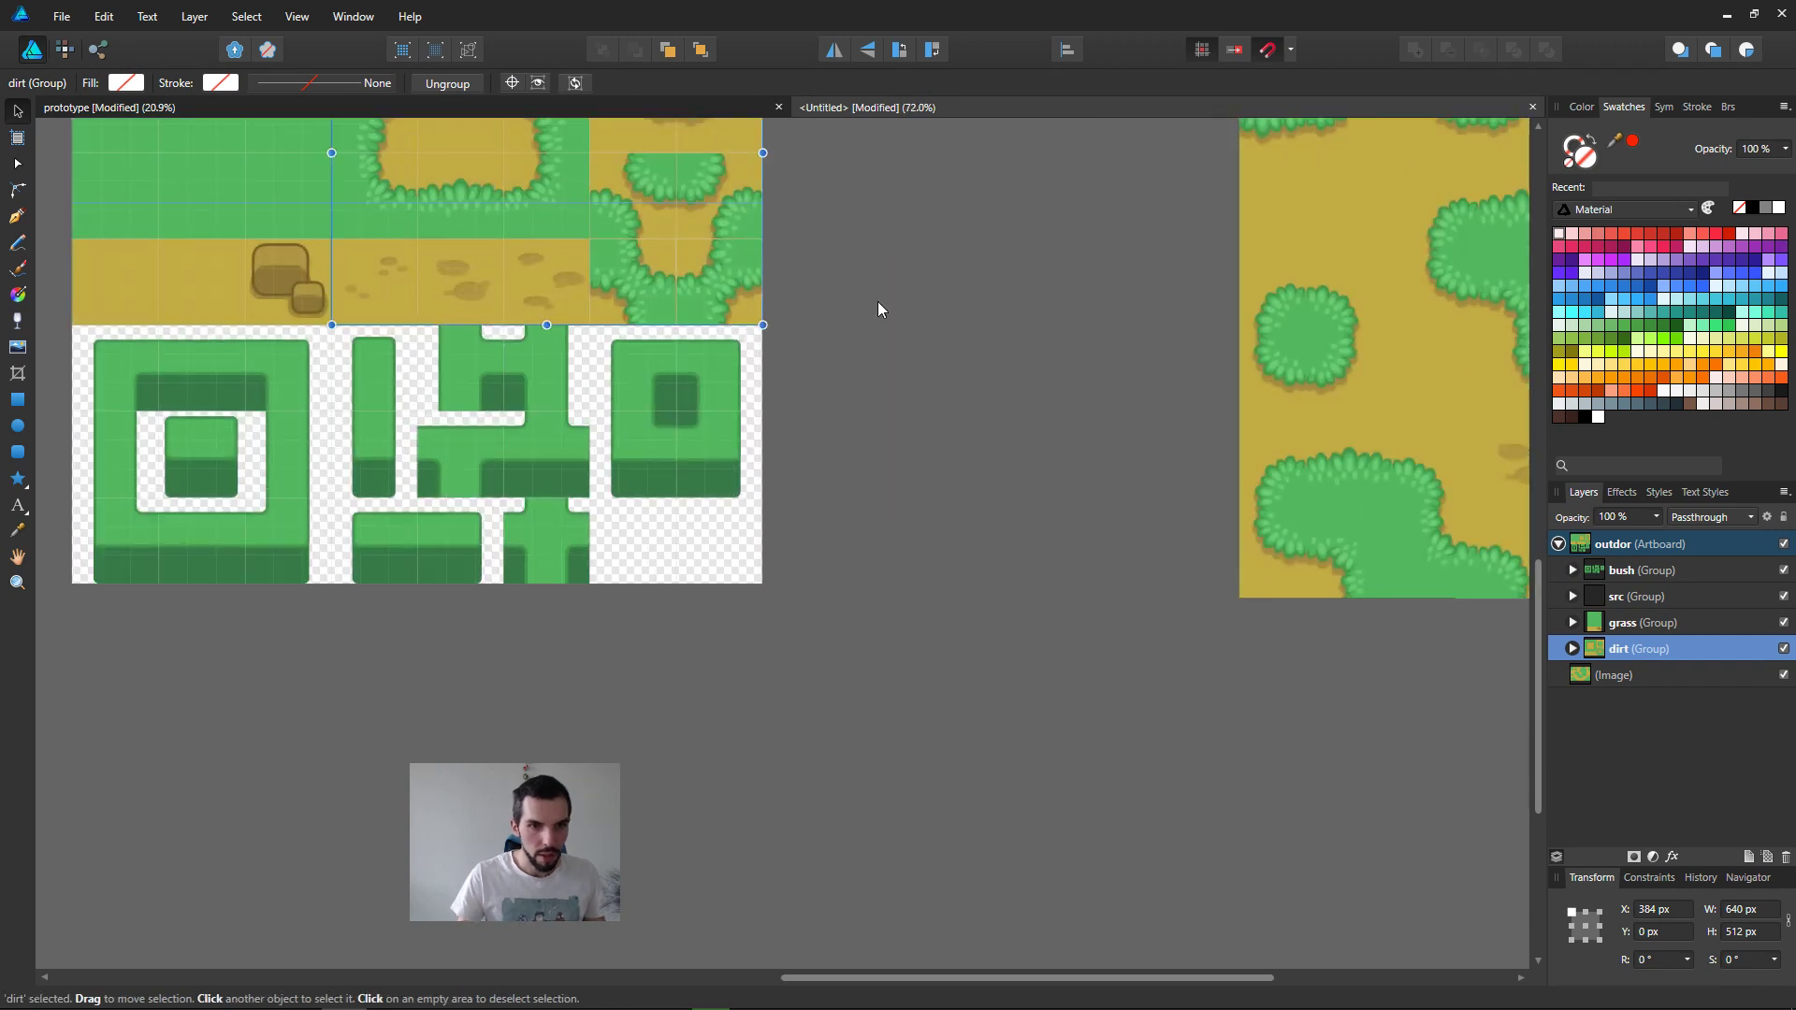
{"action": "scroll", "coordinate": [1029, 356], "scroll_direction": "up", "scroll_amount": 3}
{"action": "scroll", "coordinate": [1145, 400], "scroll_direction": "right", "scroll_amount": 2, "text": "shift"}
{"action": "left_click", "coordinate": [1102, 297]}
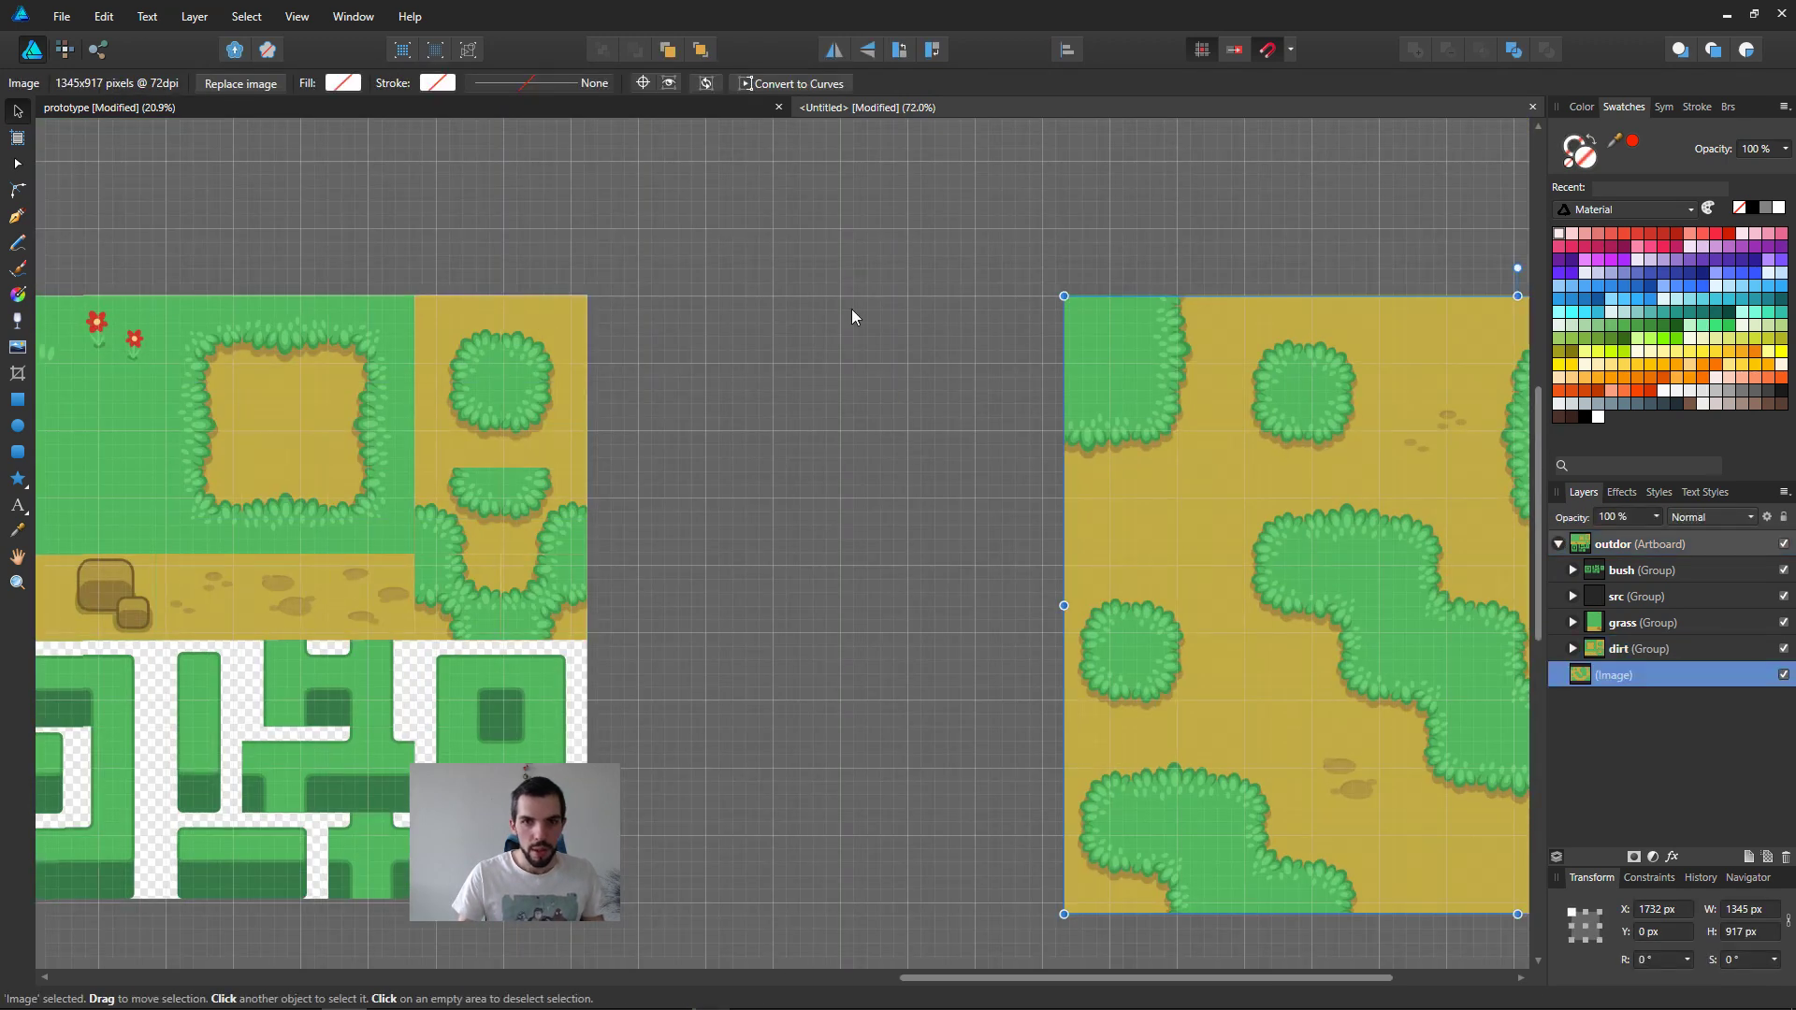
{"action": "scroll", "coordinate": [402, 301], "scroll_direction": "down", "scroll_amount": 2, "text": "ctrl"}
{"action": "left_click", "coordinate": [415, 356]}
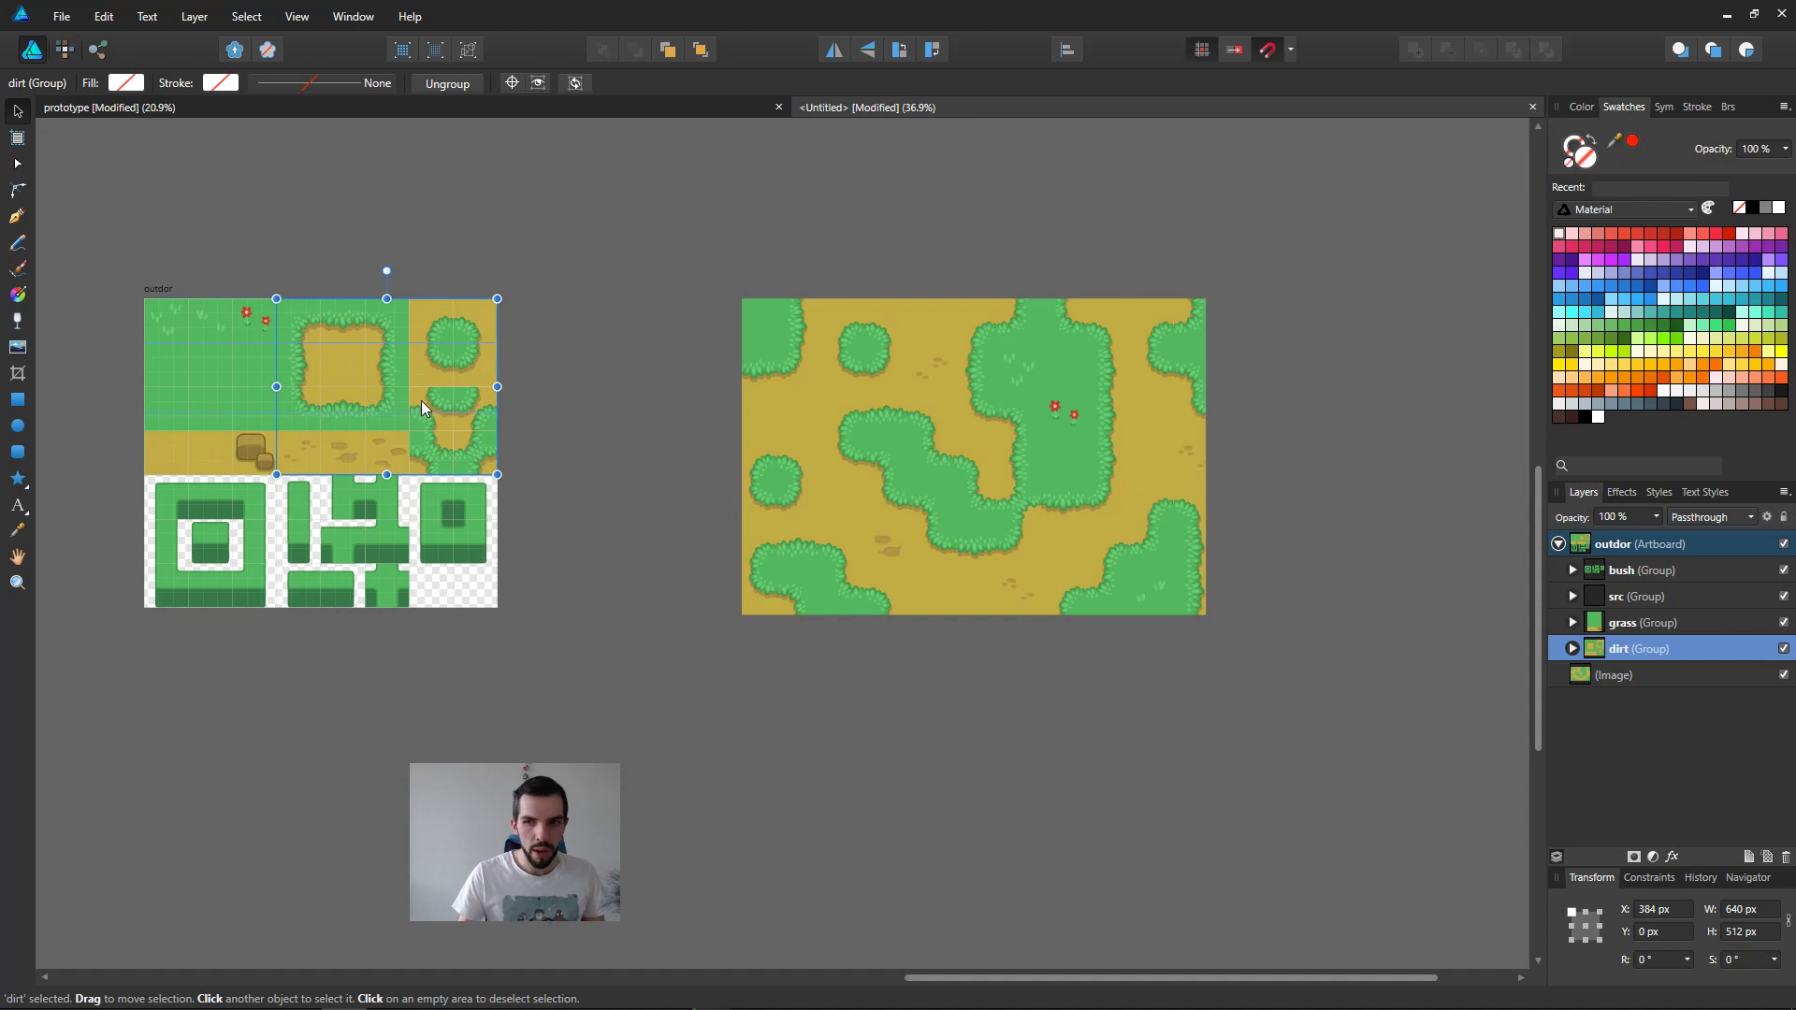
{"action": "scroll", "coordinate": [440, 435], "scroll_direction": "down", "scroll_amount": 1, "text": "ctrl"}
{"action": "middle_click_drag", "start_coordinate": [459, 478], "coordinate": [752, 515]}
{"action": "scroll", "coordinate": [753, 514], "scroll_direction": "up", "scroll_amount": 3, "text": "ctrl"}
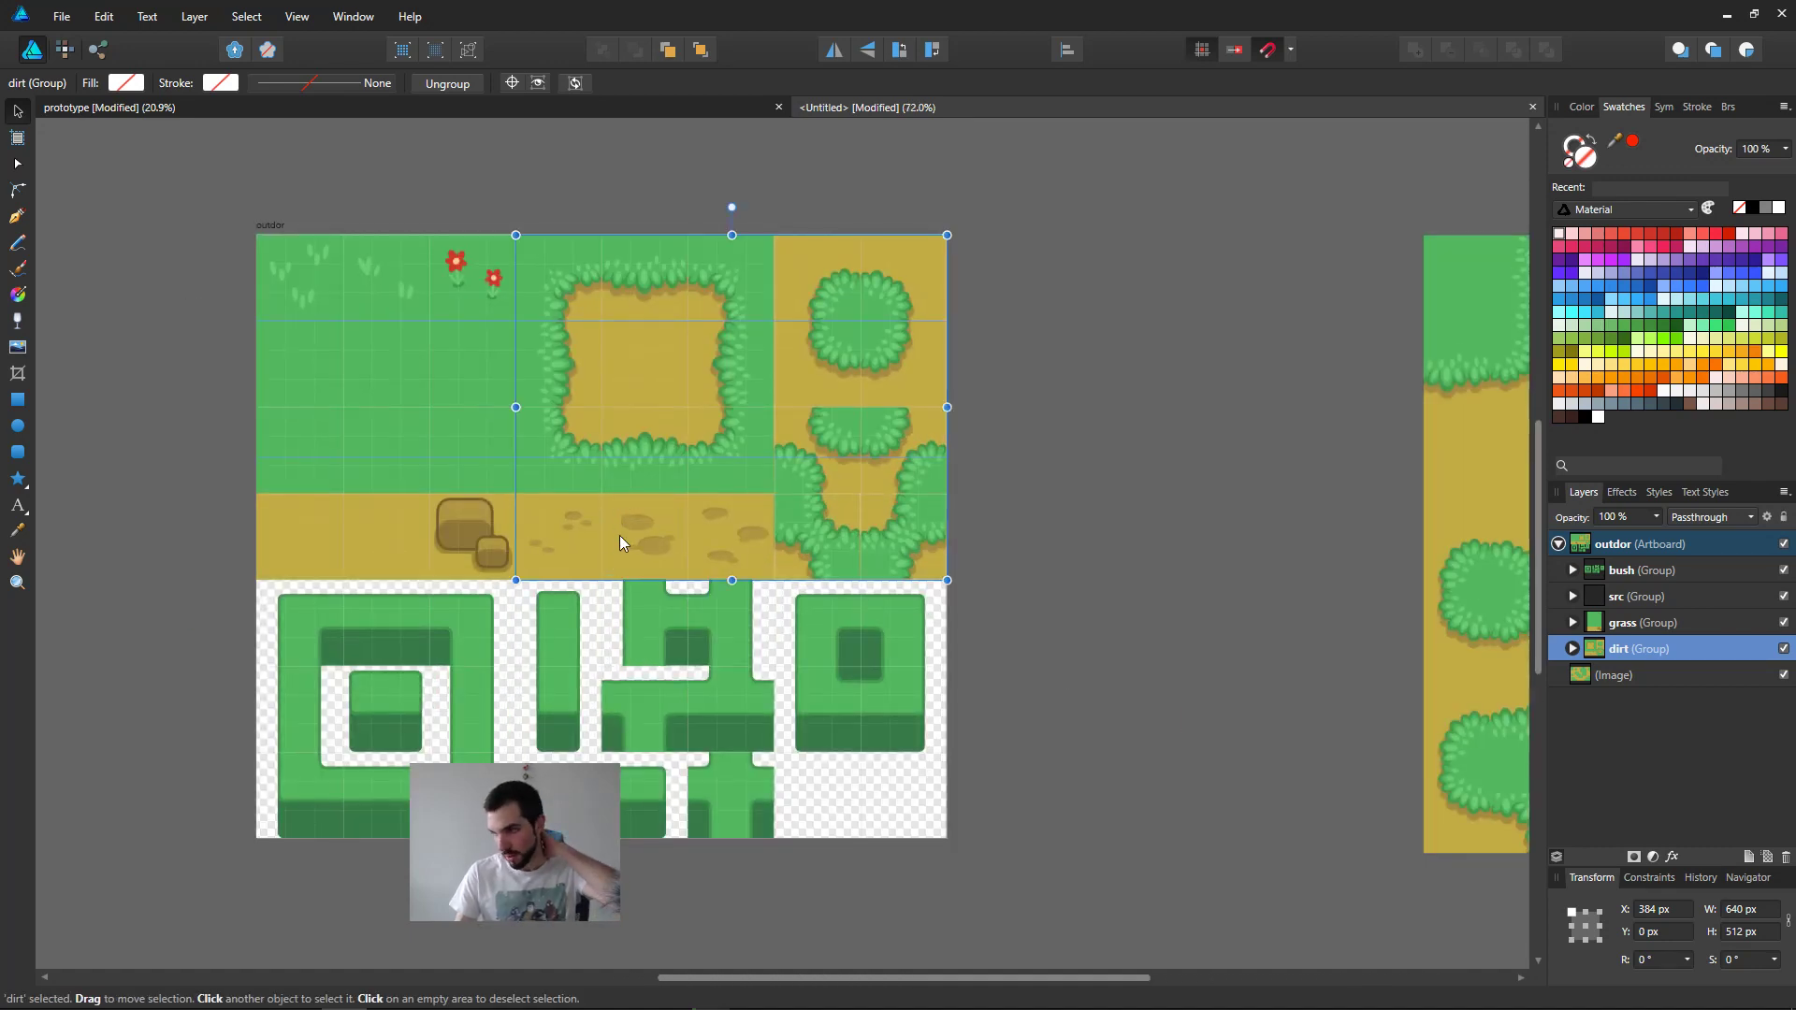
Step: Remove the lower horizontal guide crossing the outdor artboard and select the dirt group
{"action": "left_click", "coordinate": [453, 459]}
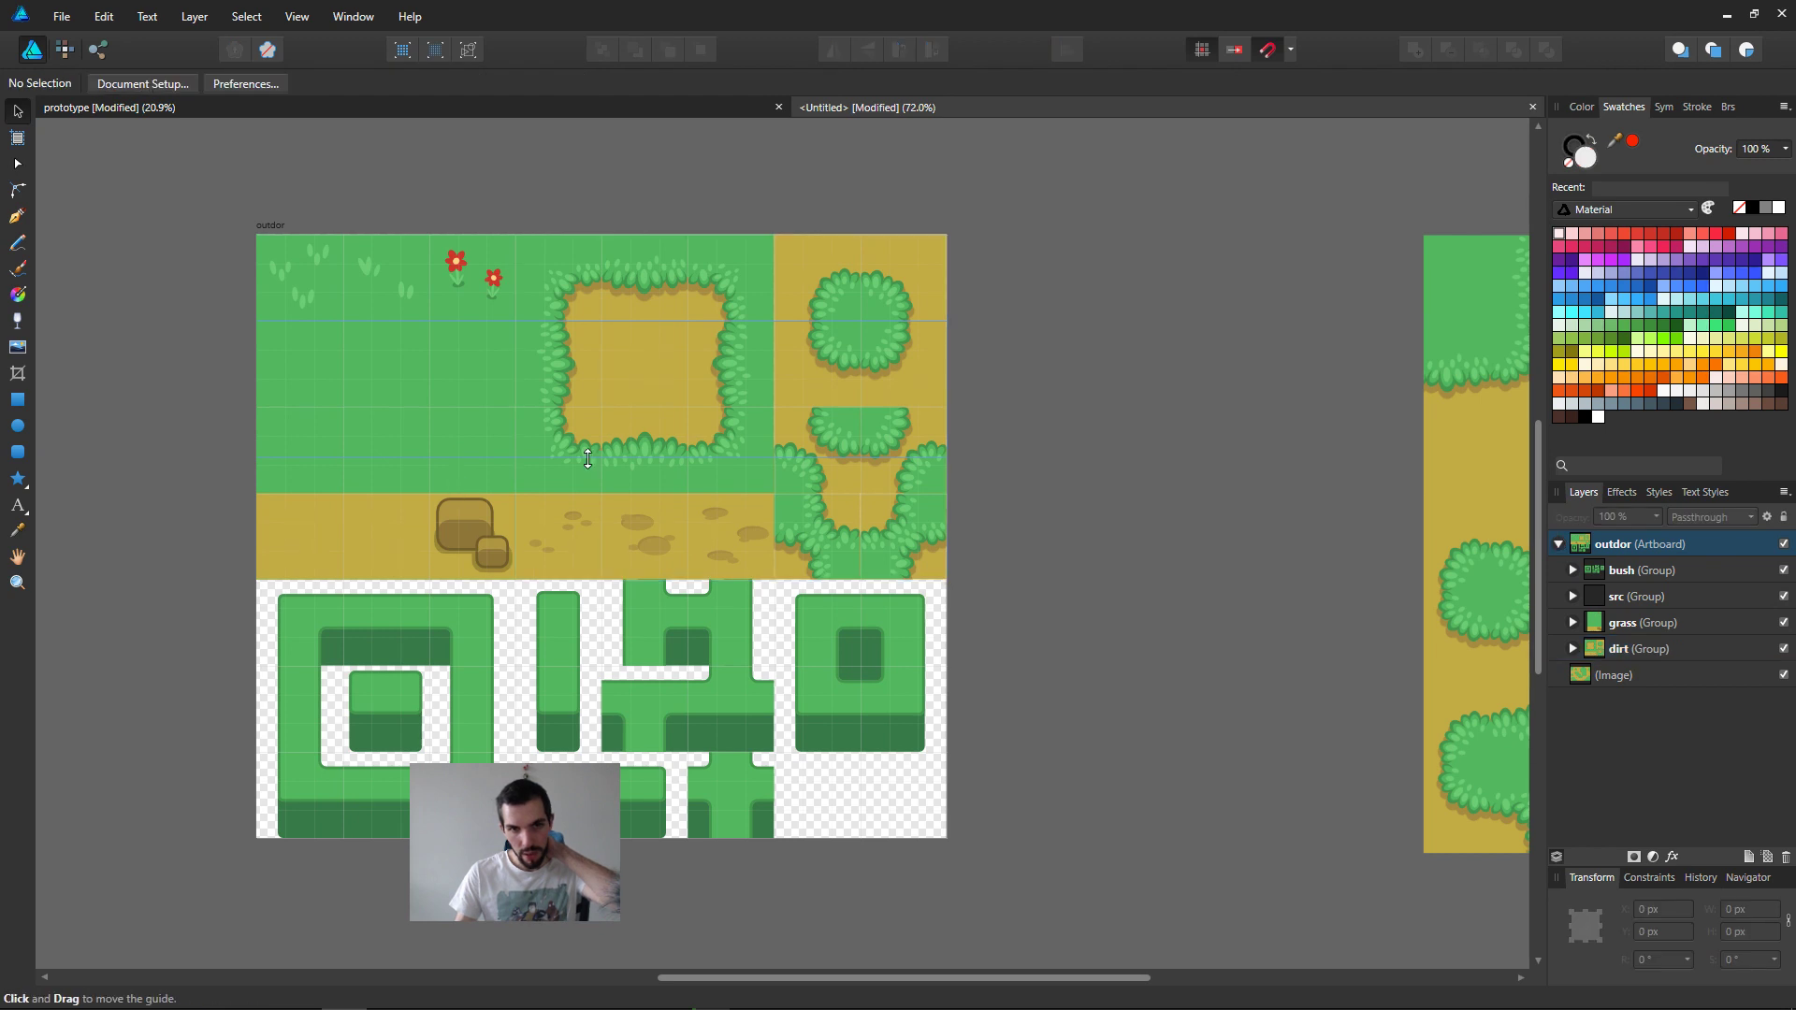
{"action": "left_click_drag", "start_coordinate": [588, 459], "coordinate": [622, 9]}
{"action": "middle_click_drag", "start_coordinate": [785, 504], "coordinate": [1059, 469]}
{"action": "scroll", "coordinate": [1067, 466], "scroll_direction": "up", "scroll_amount": 1, "text": "ctrl"}
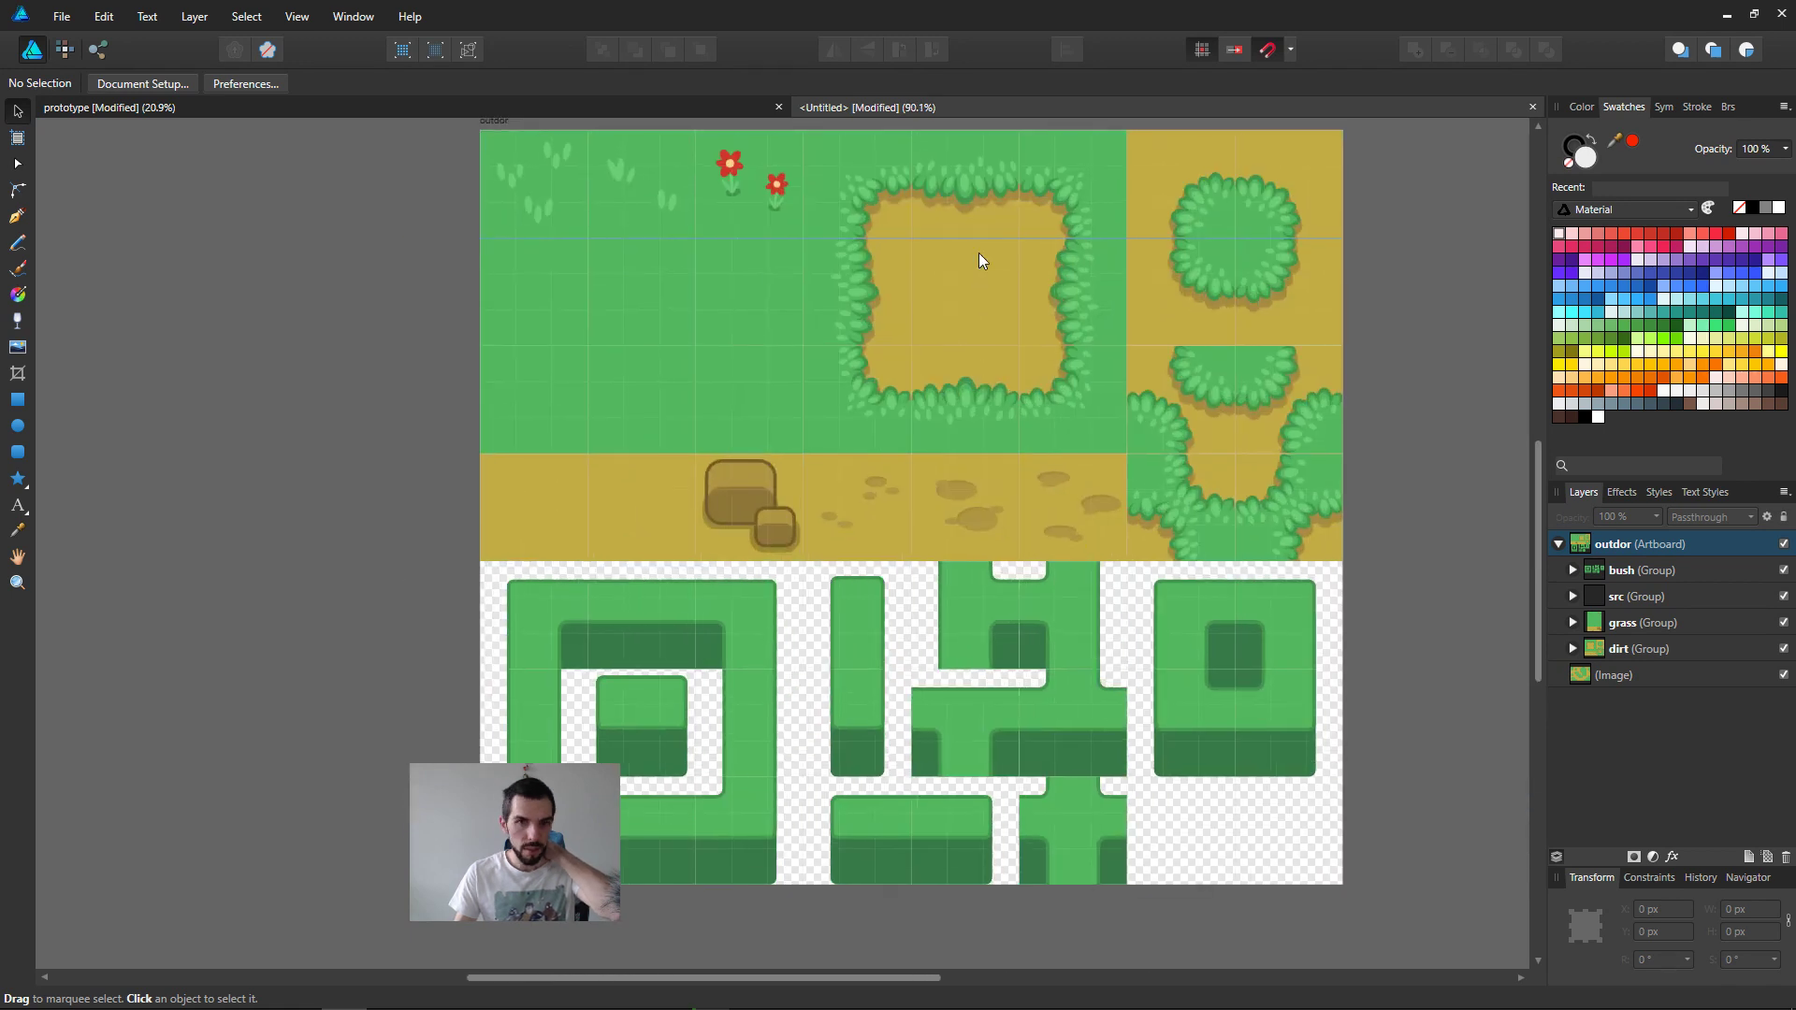
{"action": "left_click", "coordinate": [867, 282]}
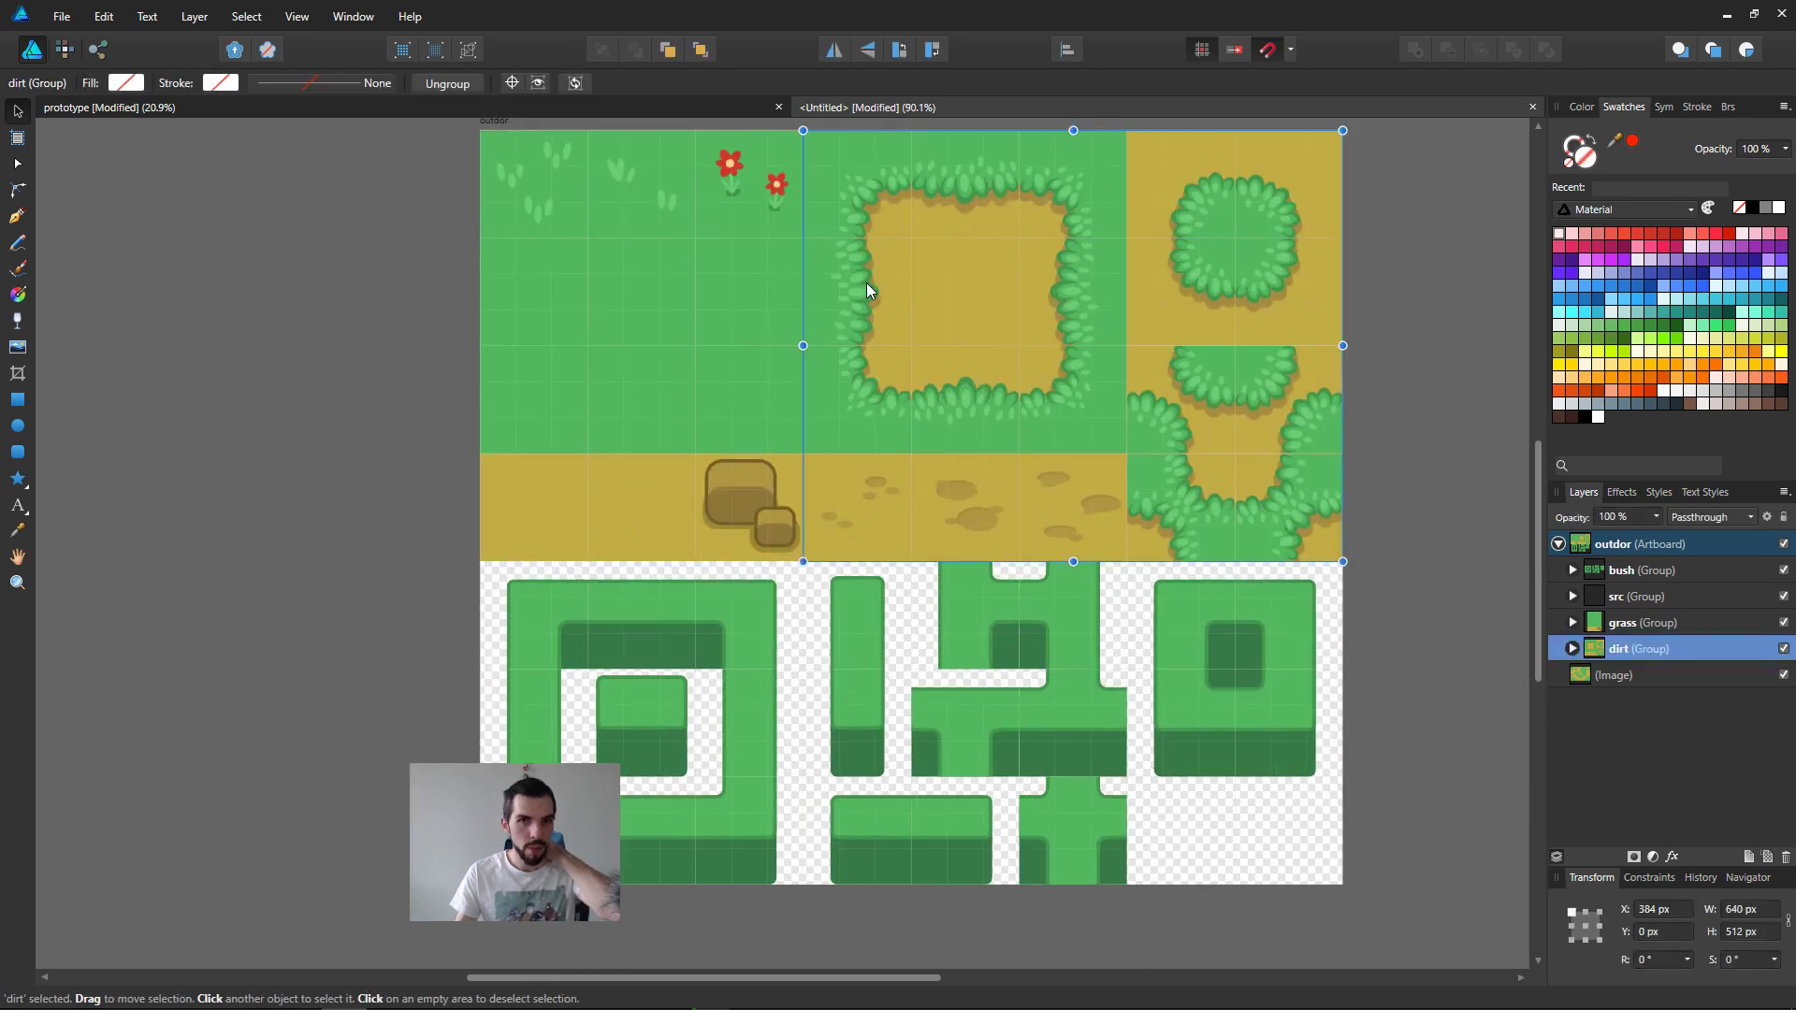
Step: Select the assembled map image and insert an artboard sized to that selection
{"action": "left_click", "coordinate": [671, 352]}
{"action": "left_click", "coordinate": [1018, 627]}
{"action": "scroll", "coordinate": [1460, 721], "scroll_direction": "down", "scroll_amount": 3, "text": "ctrl"}
{"action": "middle_click_drag", "start_coordinate": [1460, 721], "coordinate": [758, 627]}
{"action": "left_click", "coordinate": [1192, 462]}
{"action": "left_click_drag", "start_coordinate": [1192, 462], "coordinate": [1105, 468]}
{"action": "left_click", "coordinate": [17, 138]}
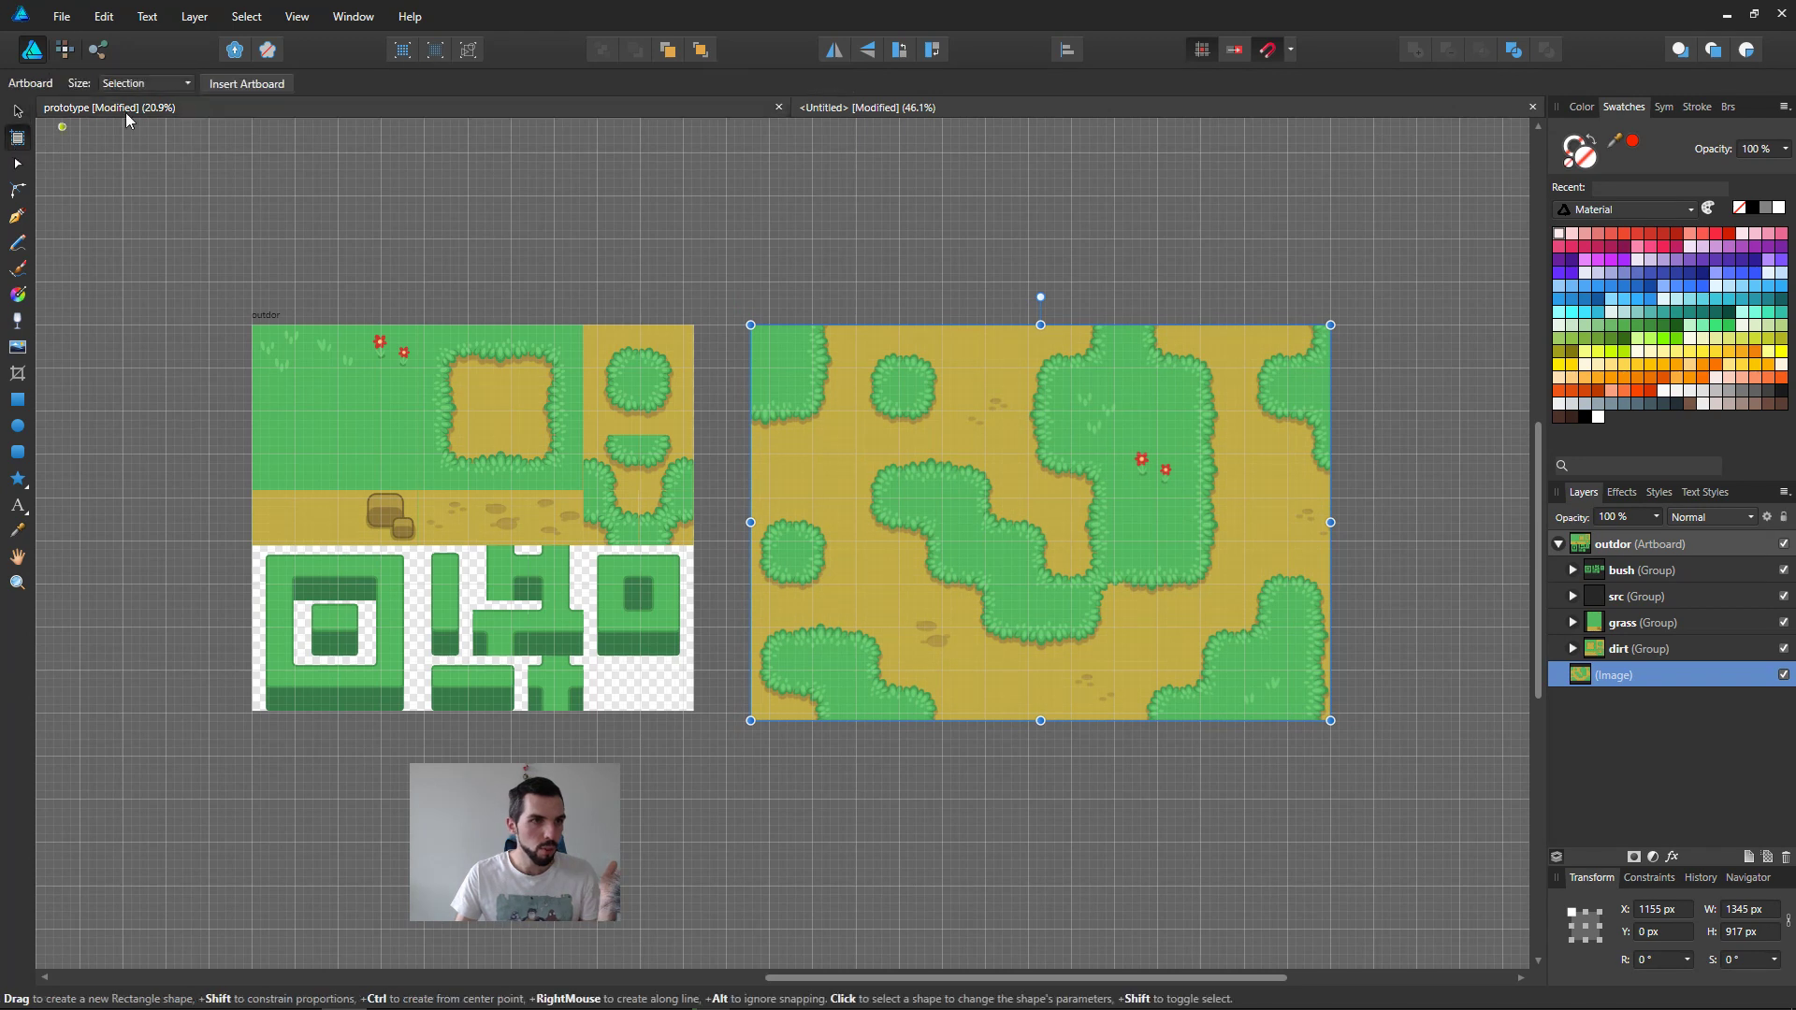
{"action": "left_click", "coordinate": [266, 86]}
Step: Examine the outdor and map artboards up close and review the grid and snapping axis settings
{"action": "scroll", "coordinate": [833, 421], "scroll_direction": "up", "scroll_amount": 3, "text": "ctrl"}
{"action": "middle_click_drag", "start_coordinate": [1158, 533], "coordinate": [871, 502]}
{"action": "left_click", "coordinate": [192, 435]}
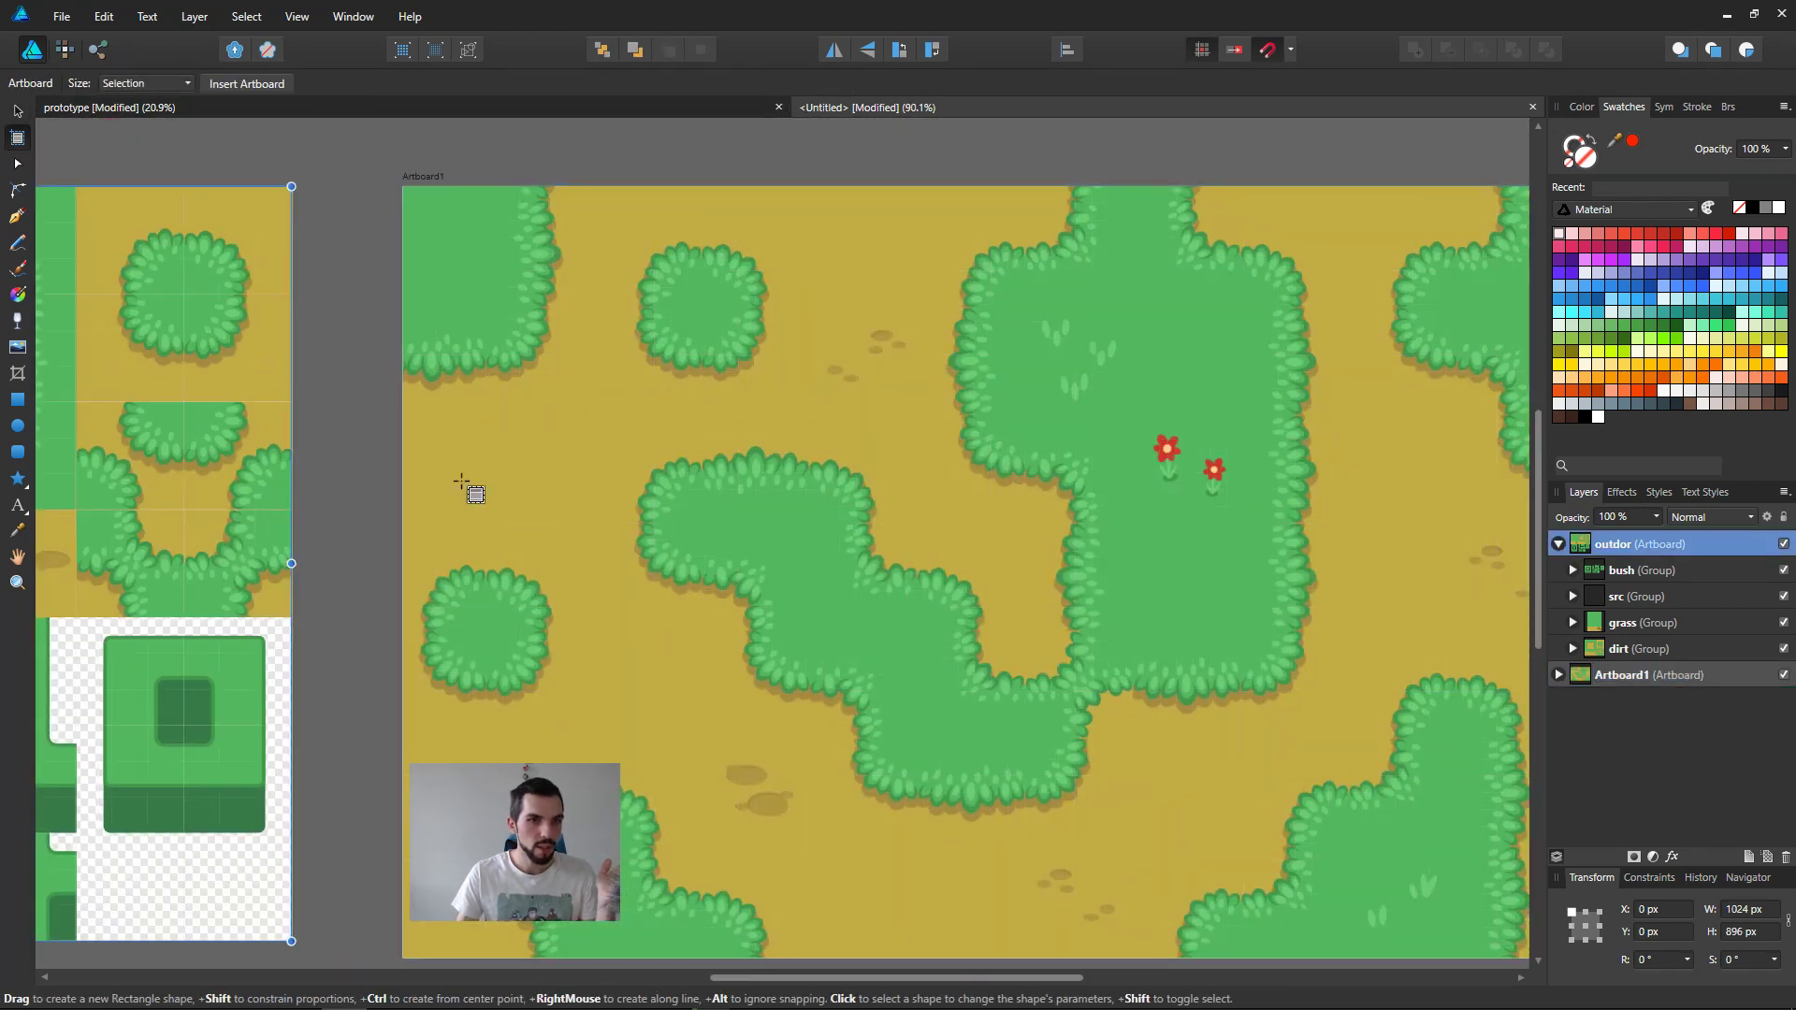
{"action": "left_click", "coordinate": [784, 503]}
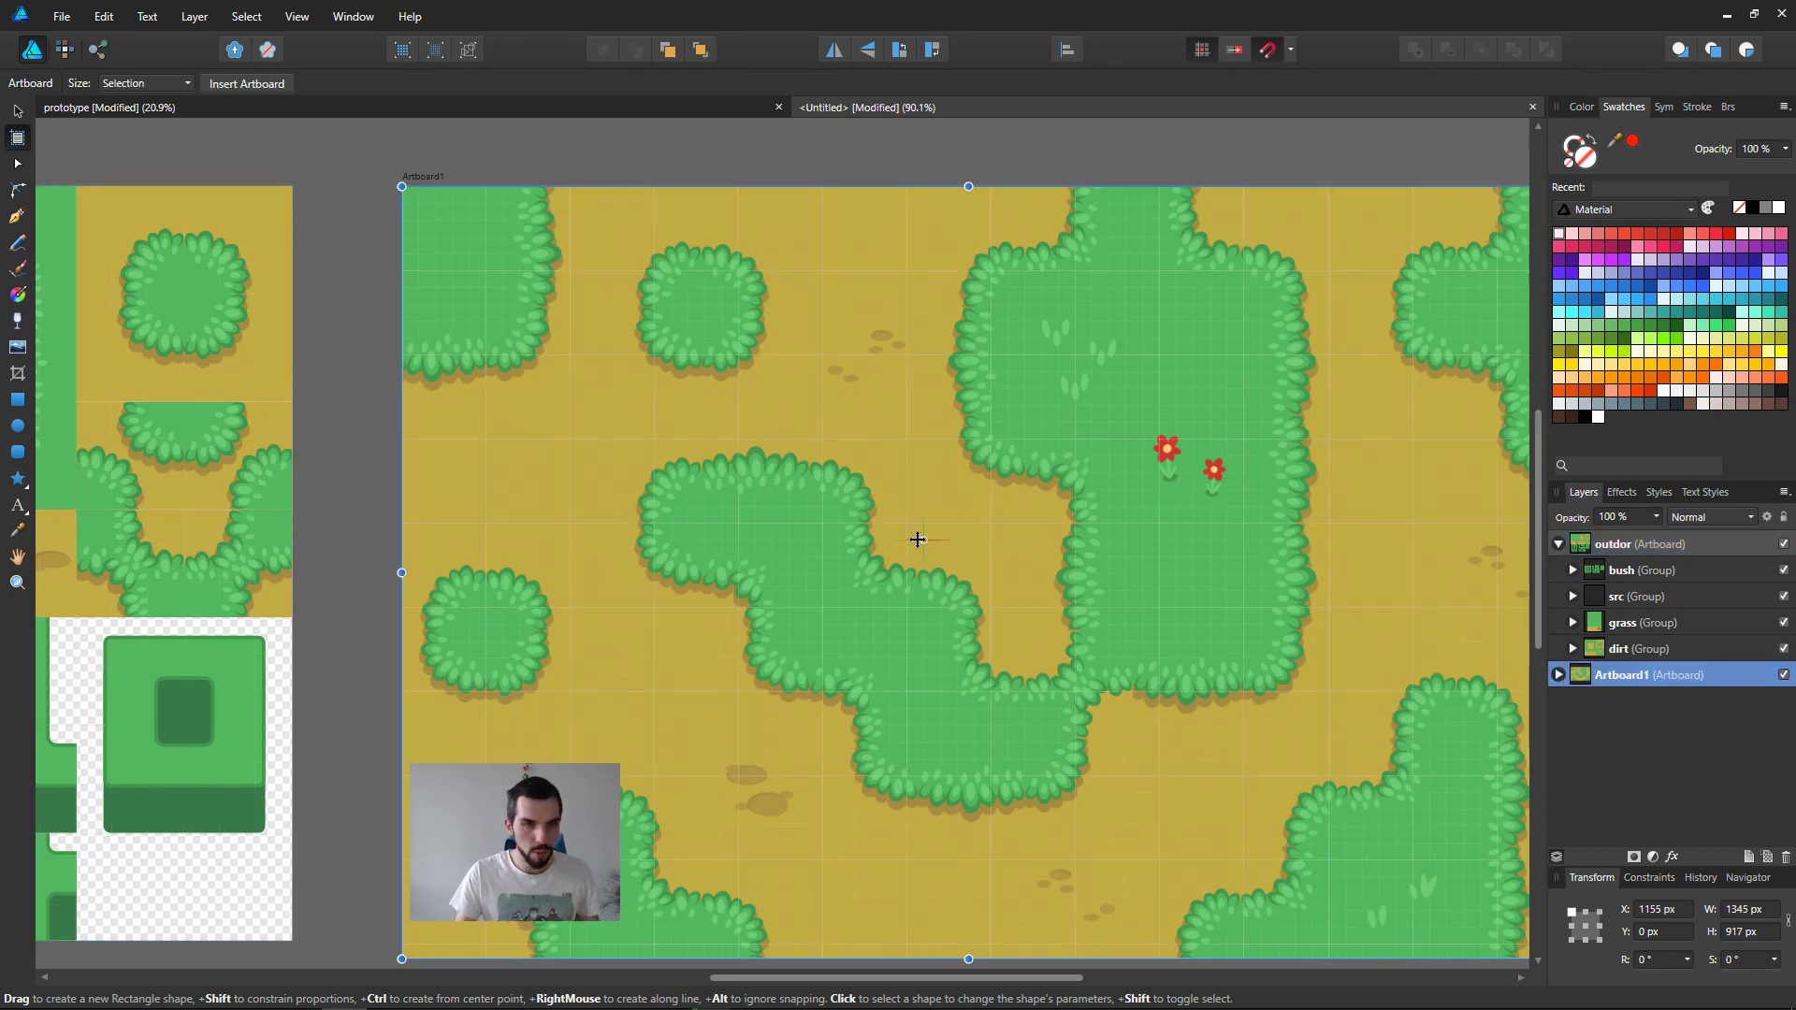
{"action": "left_click", "coordinate": [316, 16]}
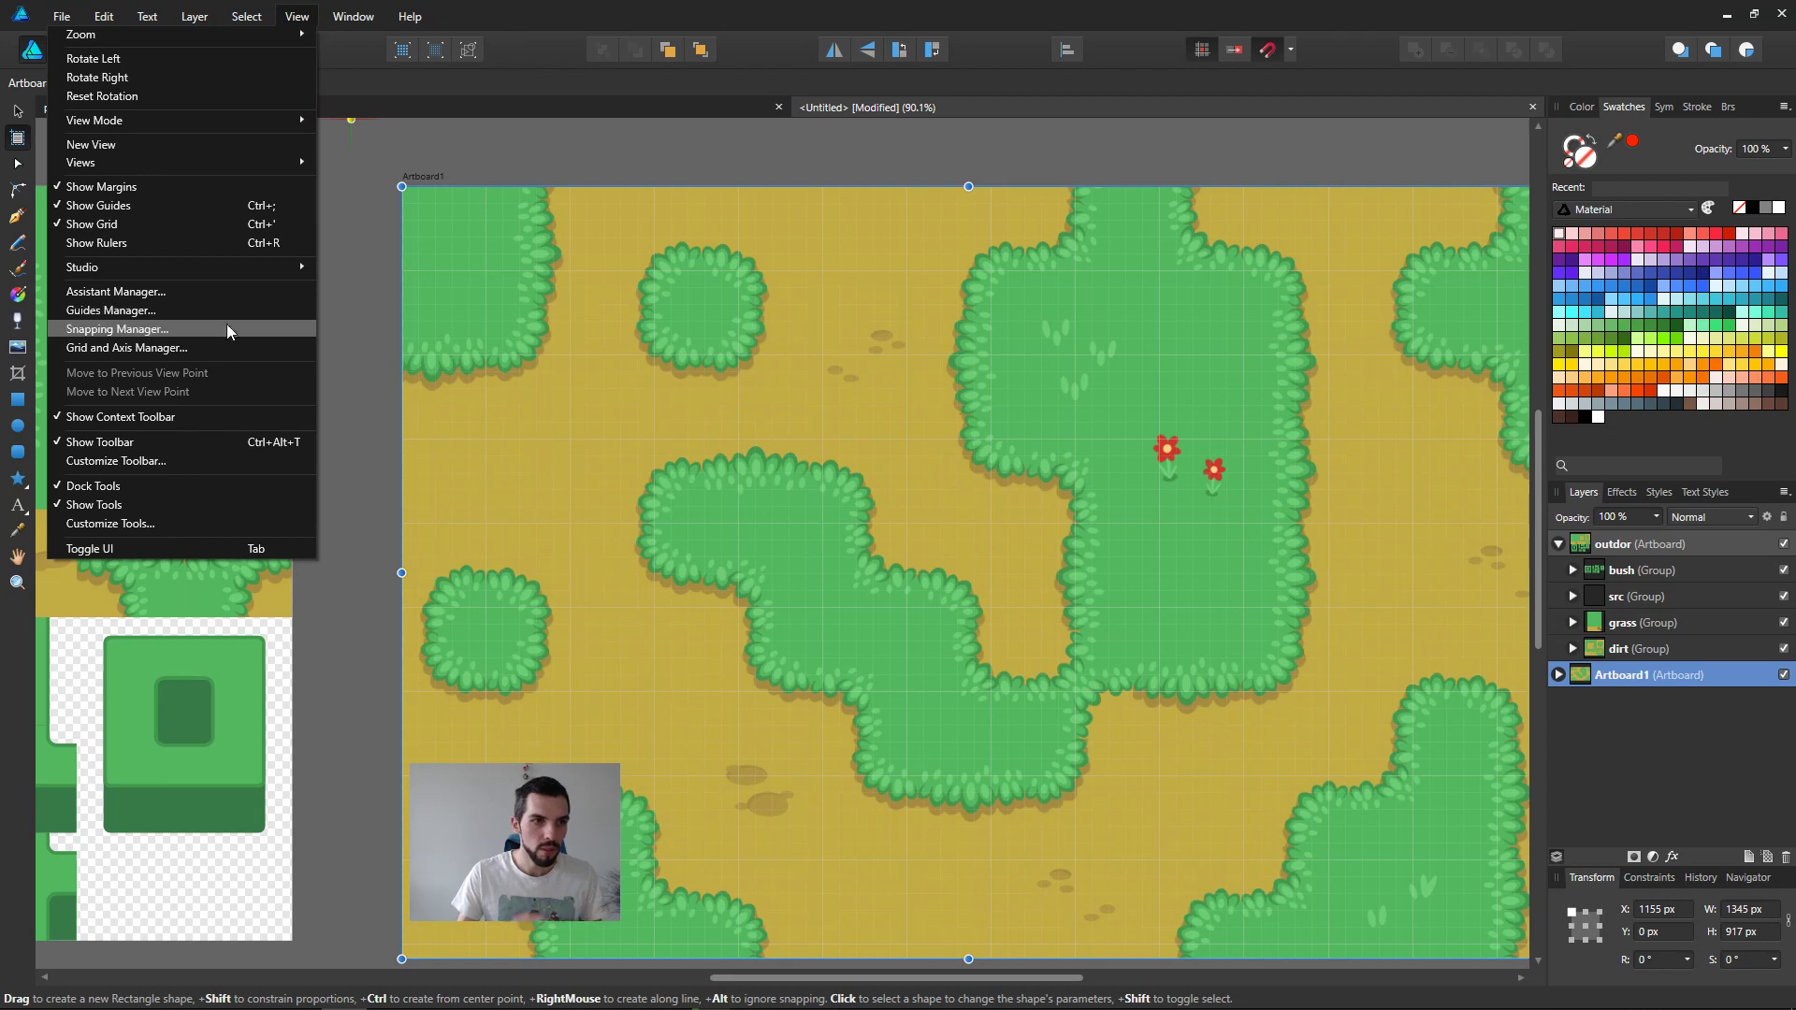
{"action": "left_click", "coordinate": [215, 348]}
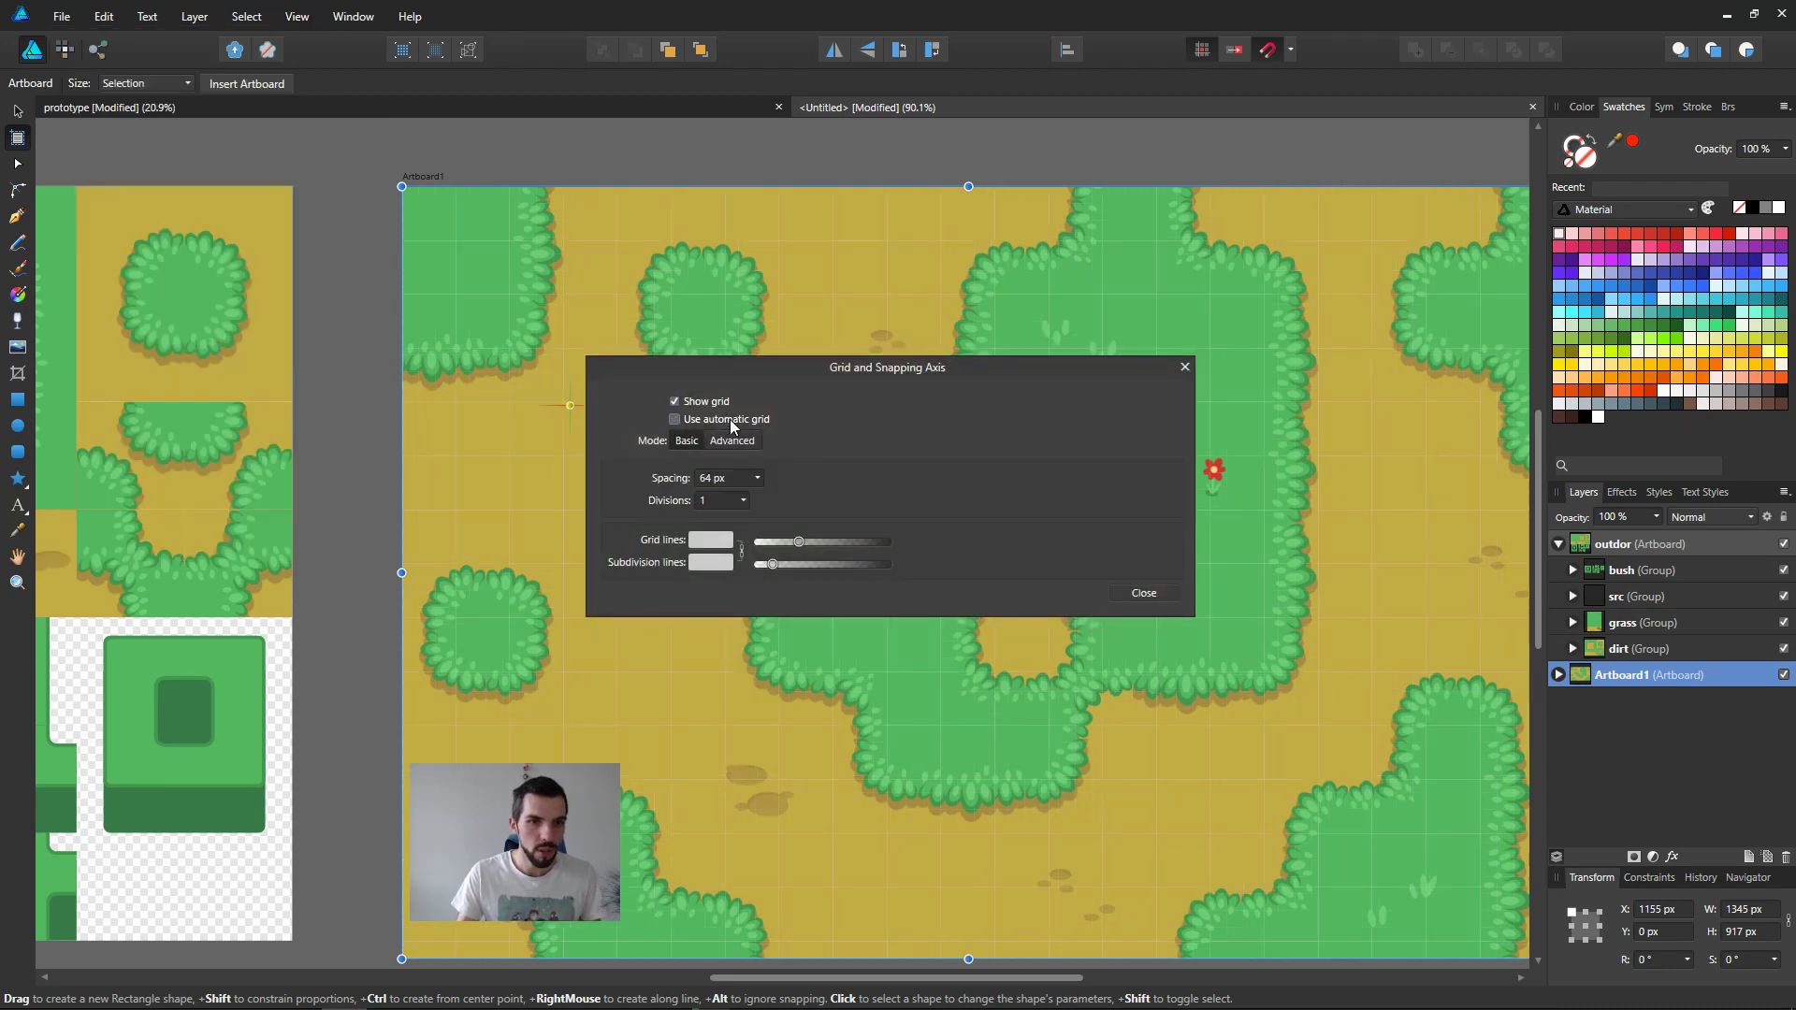
{"action": "left_click_drag", "start_coordinate": [784, 372], "coordinate": [1151, 228]}
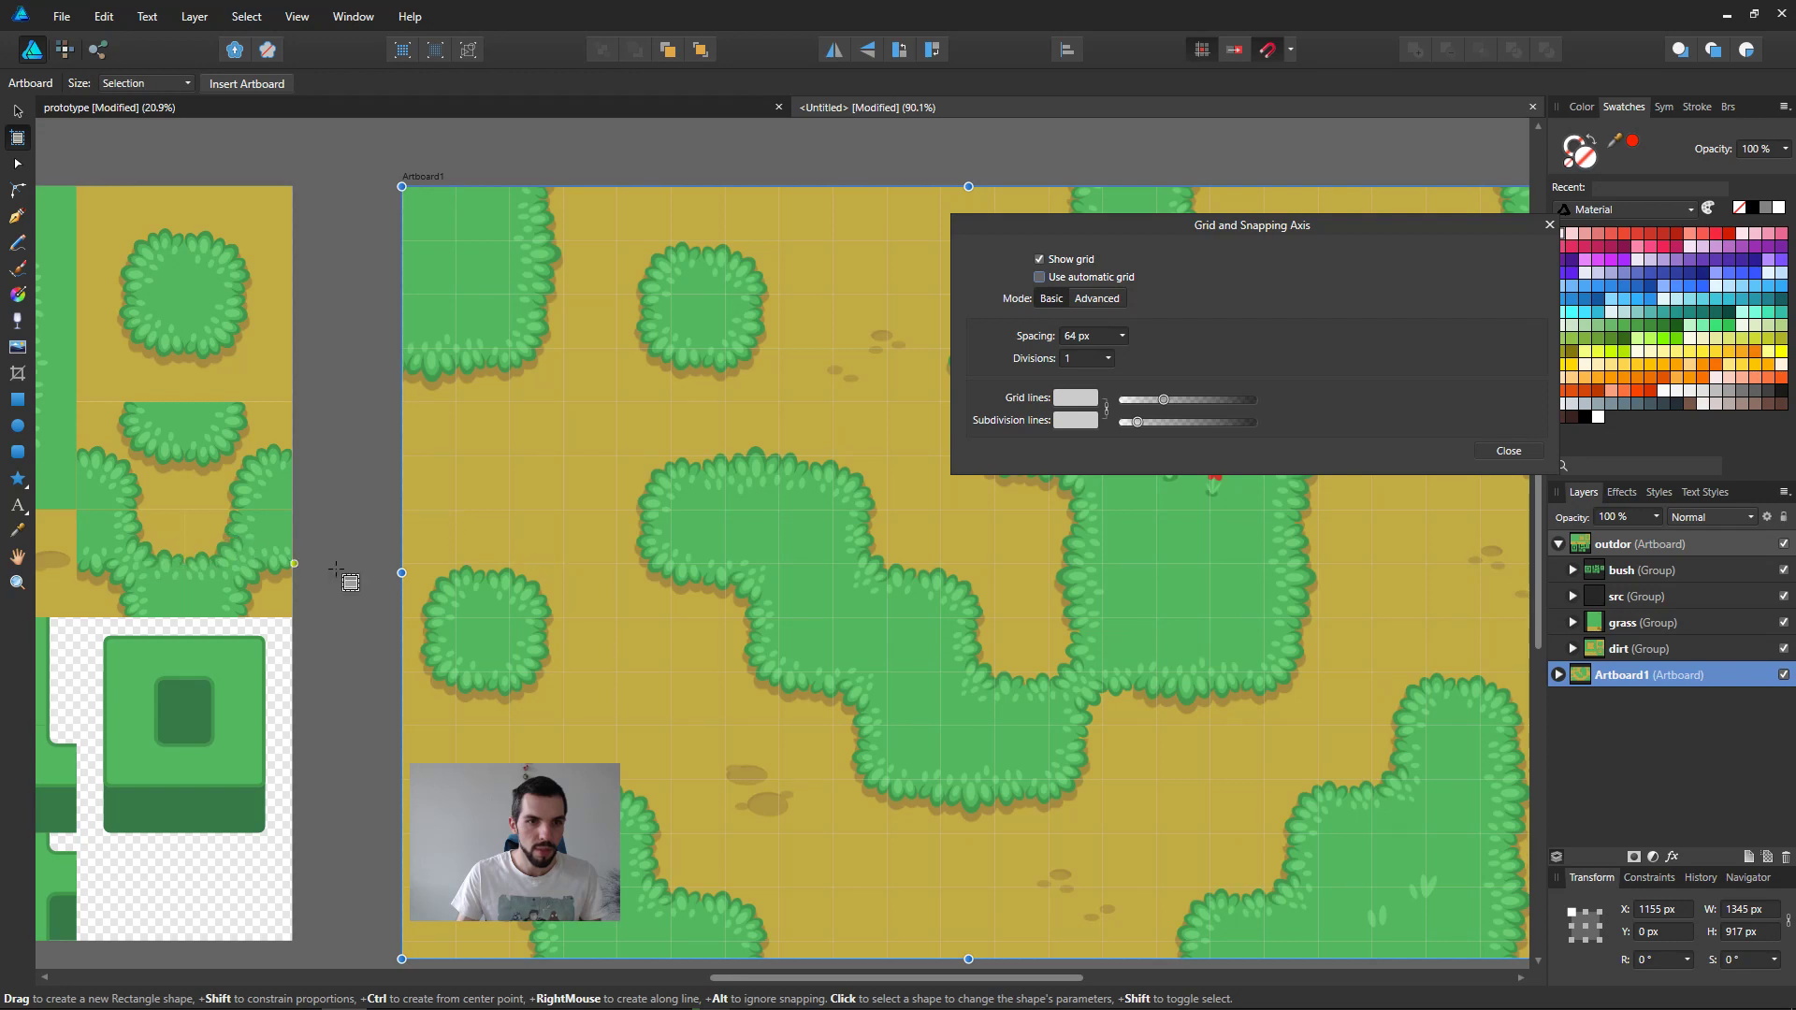
{"action": "middle_click_drag", "start_coordinate": [425, 573], "coordinate": [864, 530]}
{"action": "left_click", "coordinate": [1508, 451]}
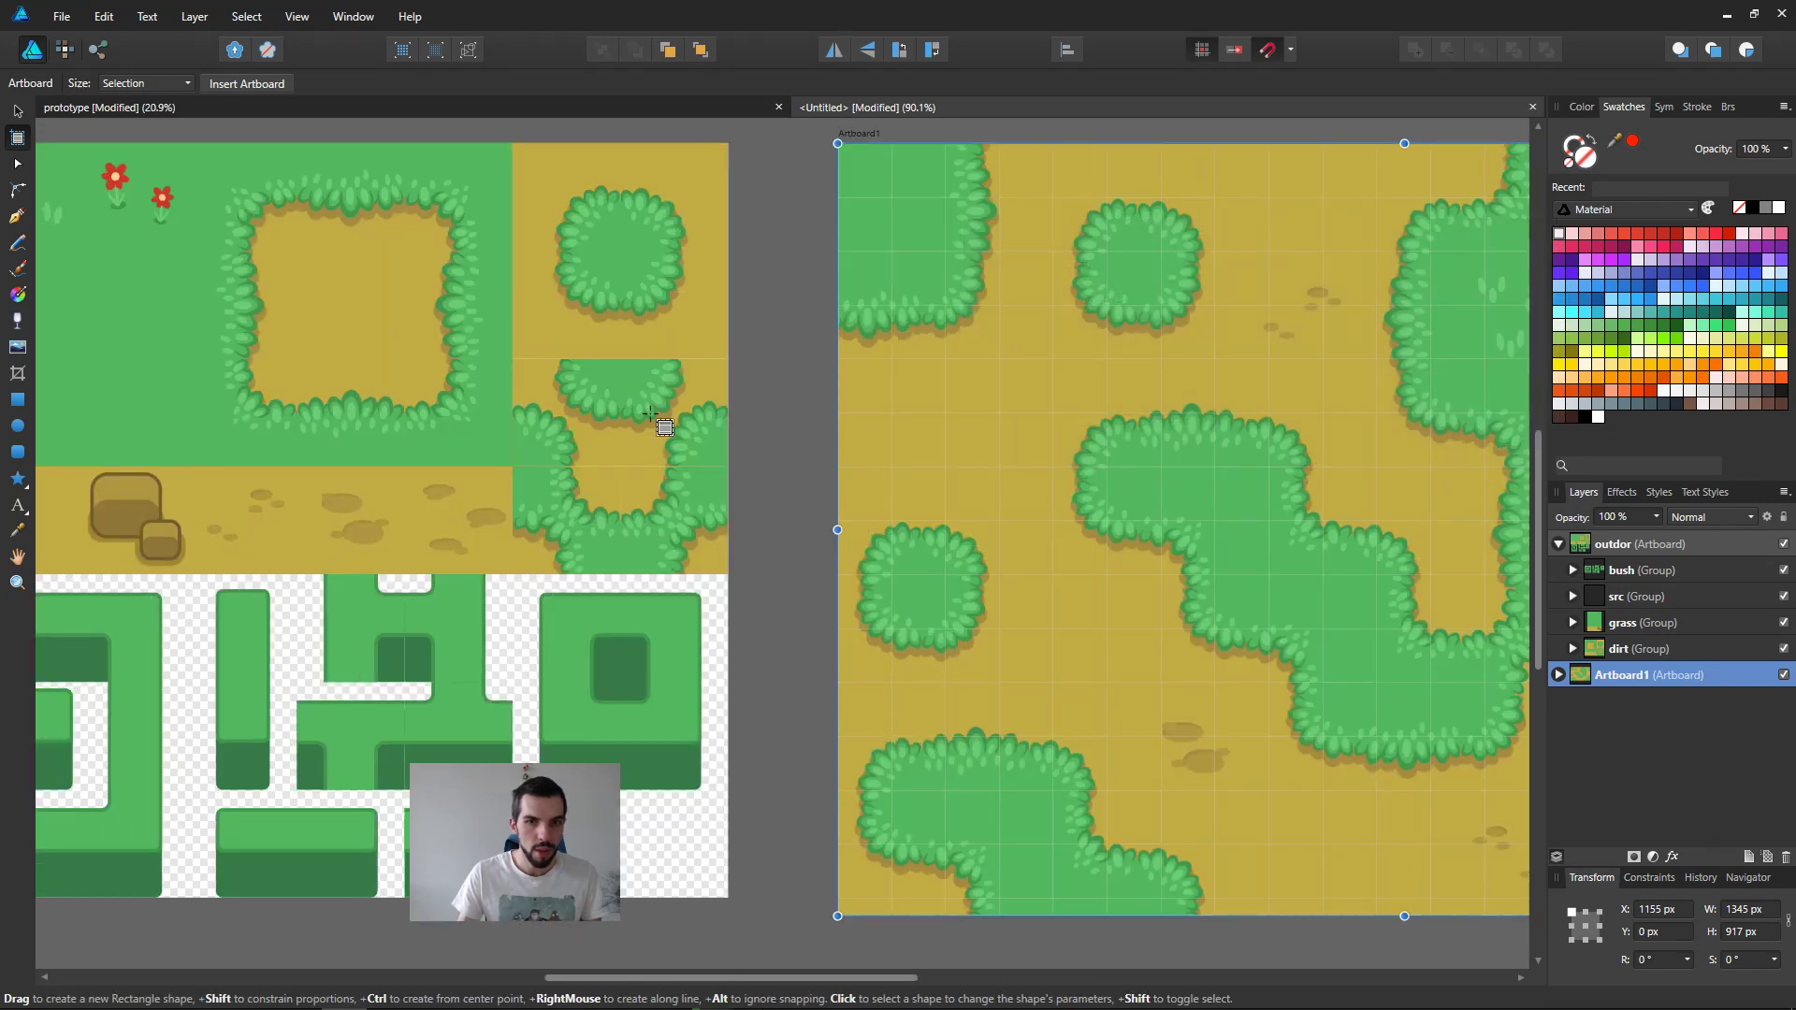
{"action": "left_click", "coordinate": [646, 403]}
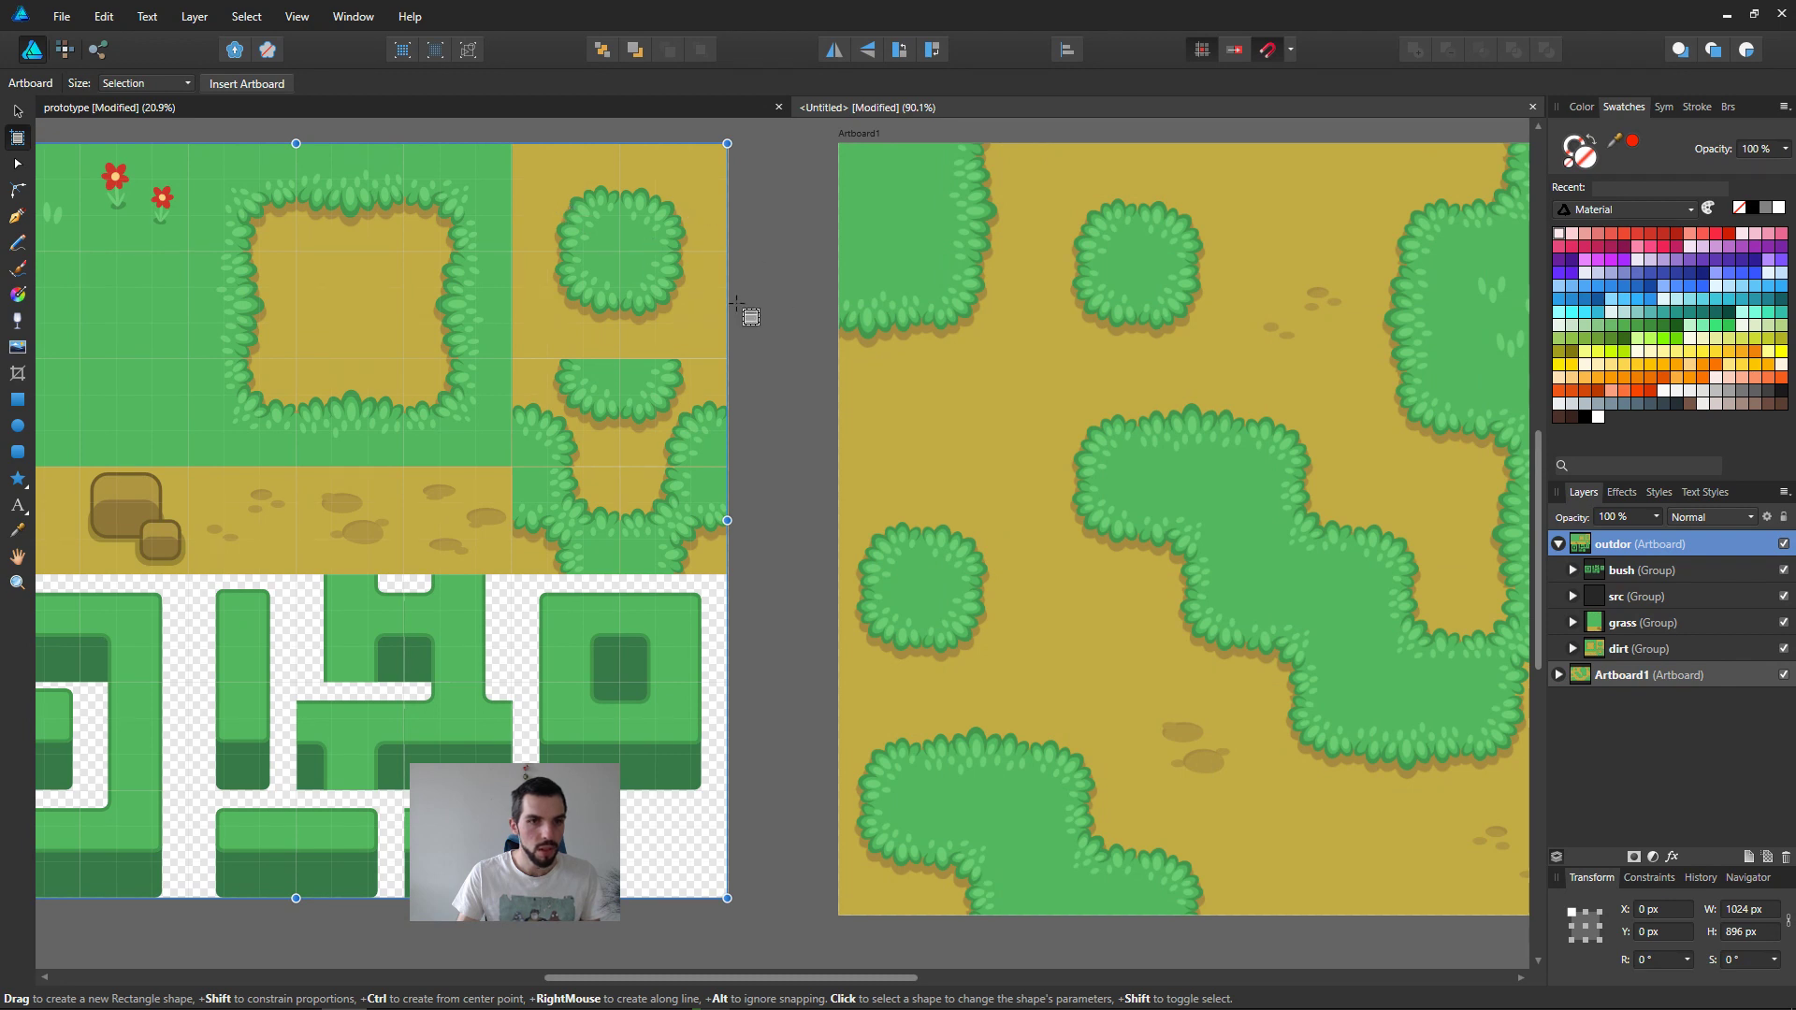
{"action": "left_click", "coordinate": [1111, 364]}
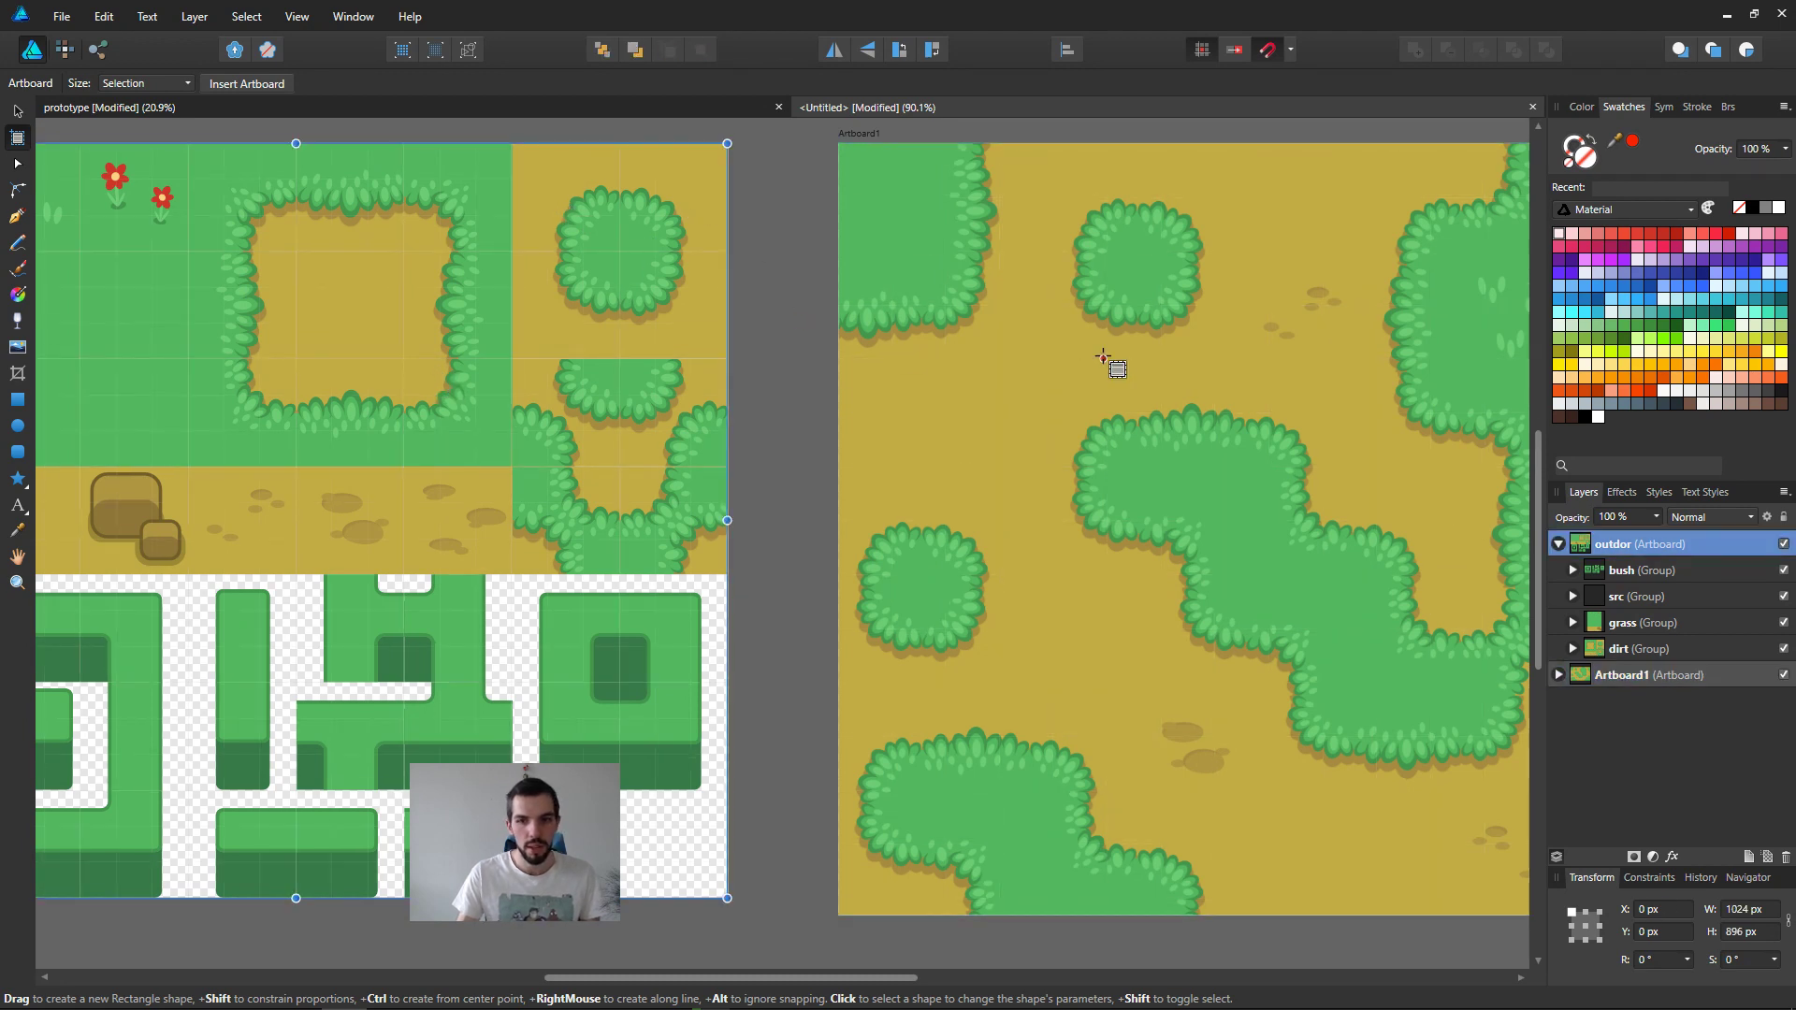
{"action": "scroll", "coordinate": [936, 571], "scroll_direction": "down", "scroll_amount": 4, "text": "ctrl"}
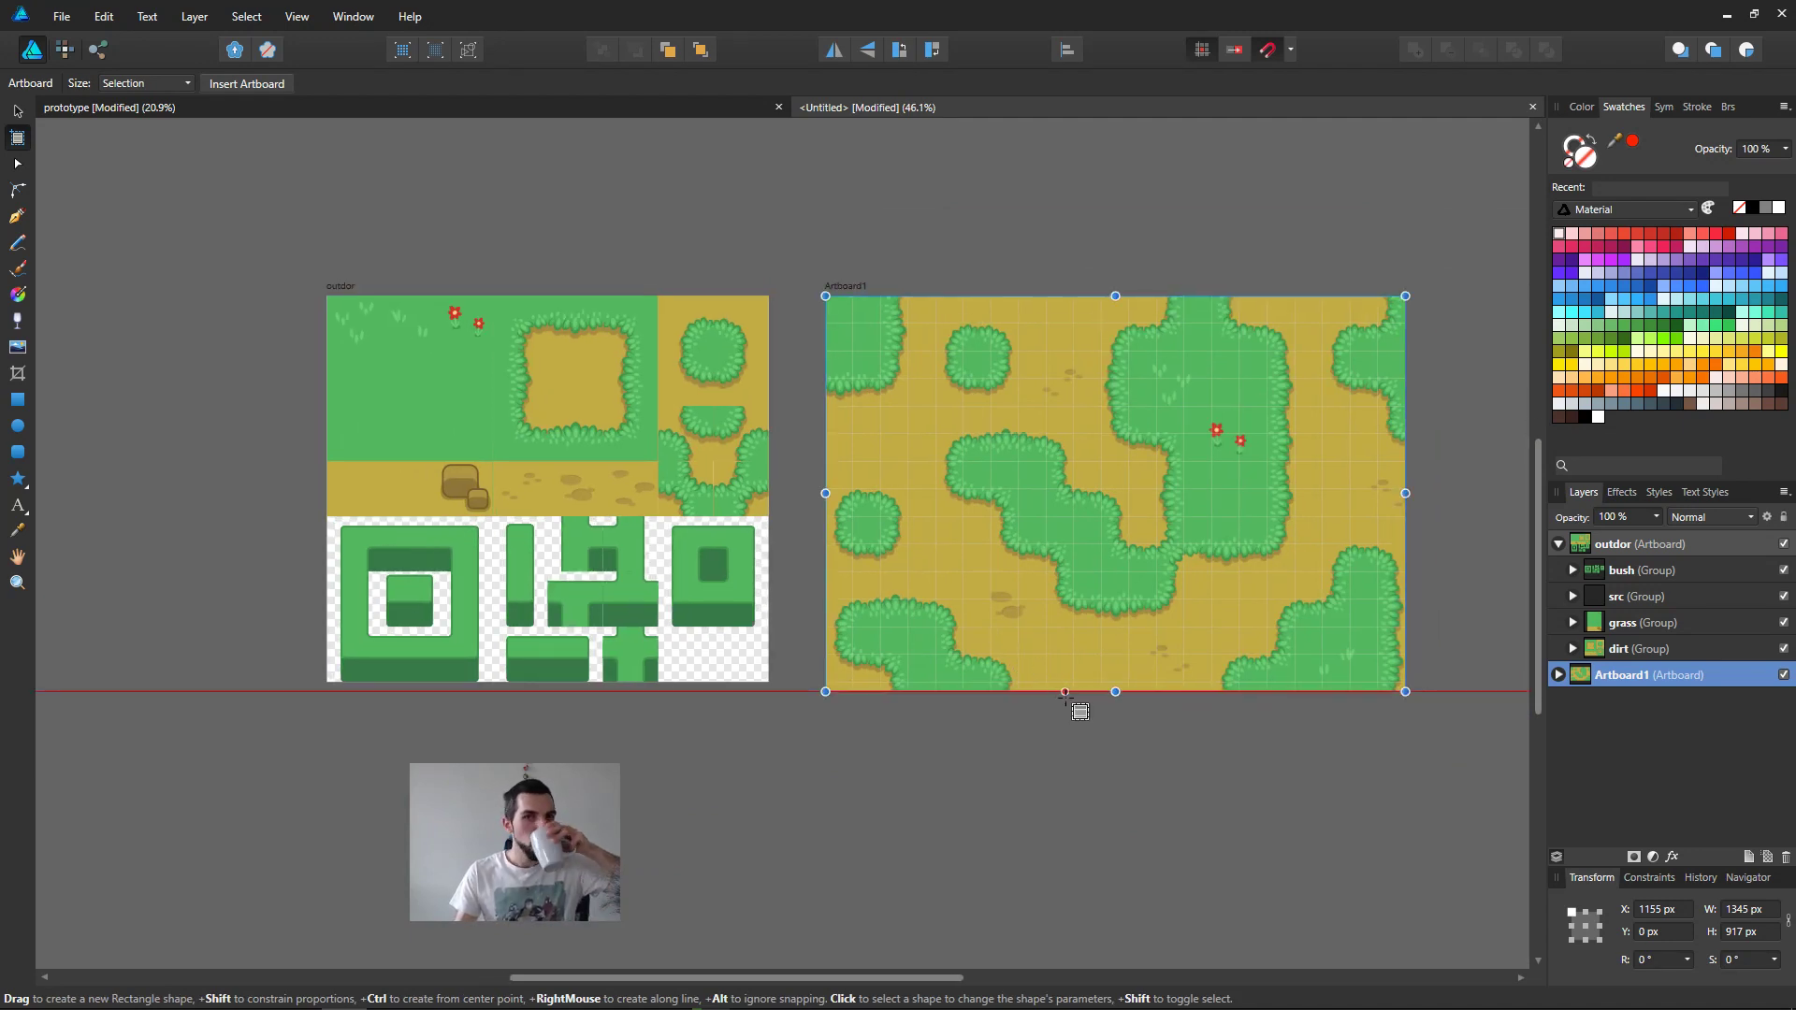
Step: Delete the bush group from the outdor artboard in the untitled document
{"action": "left_click", "coordinate": [516, 110]}
{"action": "left_click", "coordinate": [922, 109]}
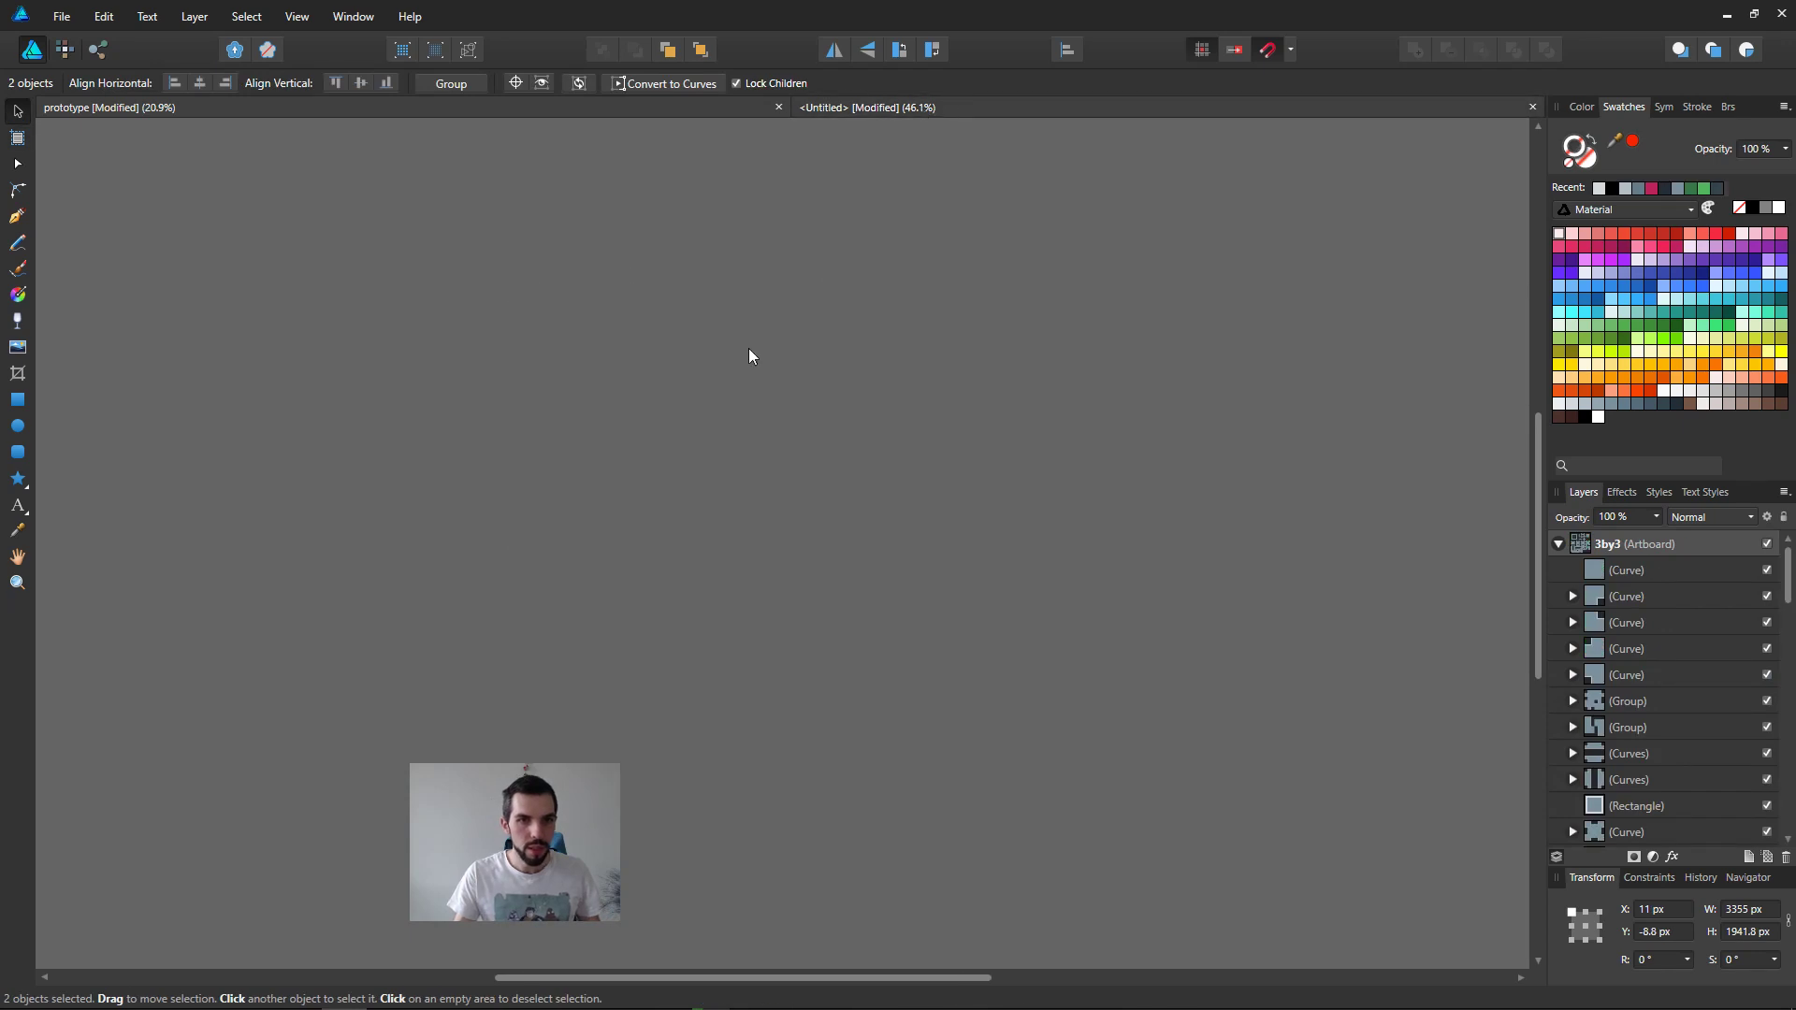
{"action": "left_click", "coordinate": [667, 555]}
{"action": "scroll", "coordinate": [636, 670], "scroll_direction": "up", "scroll_amount": 2}
{"action": "middle_click_drag", "start_coordinate": [627, 677], "coordinate": [805, 573]}
{"action": "key", "text": "v"}
{"action": "left_click_drag", "start_coordinate": [278, 617], "coordinate": [939, 388]}
{"action": "key", "text": "Delete"}
{"action": "scroll", "coordinate": [694, 629], "scroll_direction": "up", "scroll_amount": 2}
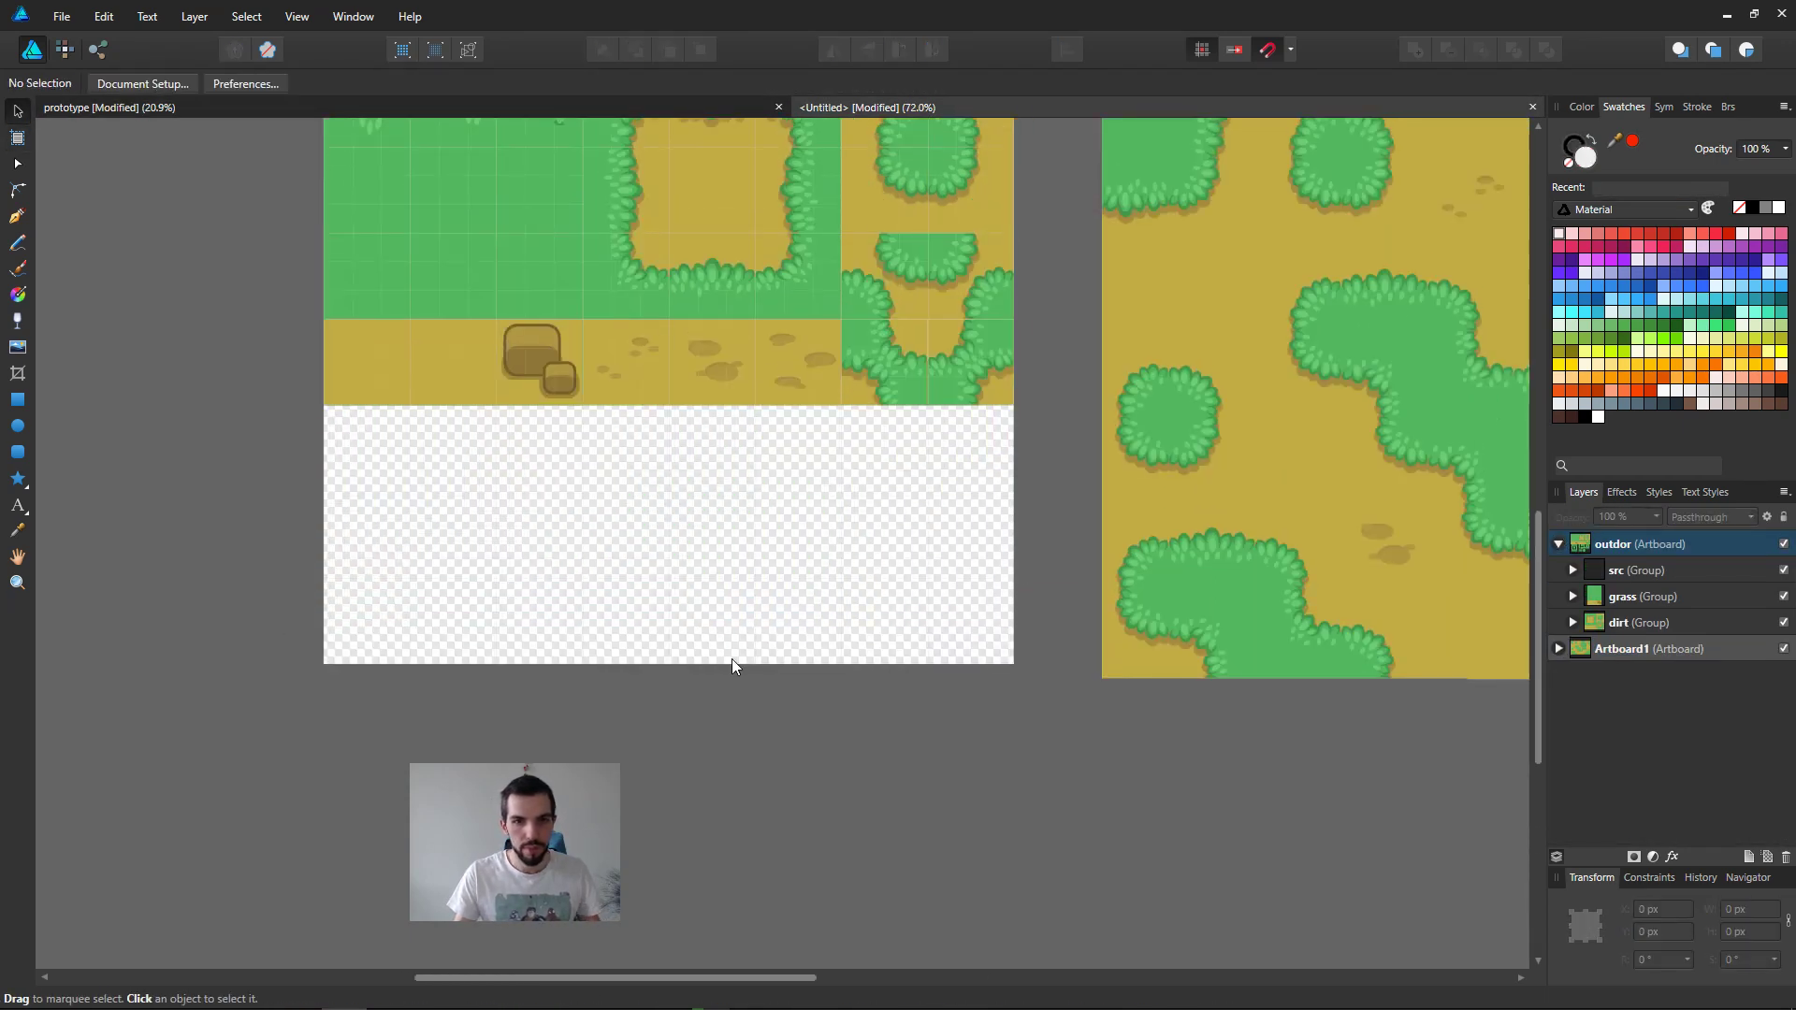
Step: Shorten the outdor artboard so its lower edge meets the bottom of the dirt tiles
{"action": "middle_click_drag", "start_coordinate": [670, 274], "coordinate": [676, 503]}
{"action": "left_click", "coordinate": [355, 278]}
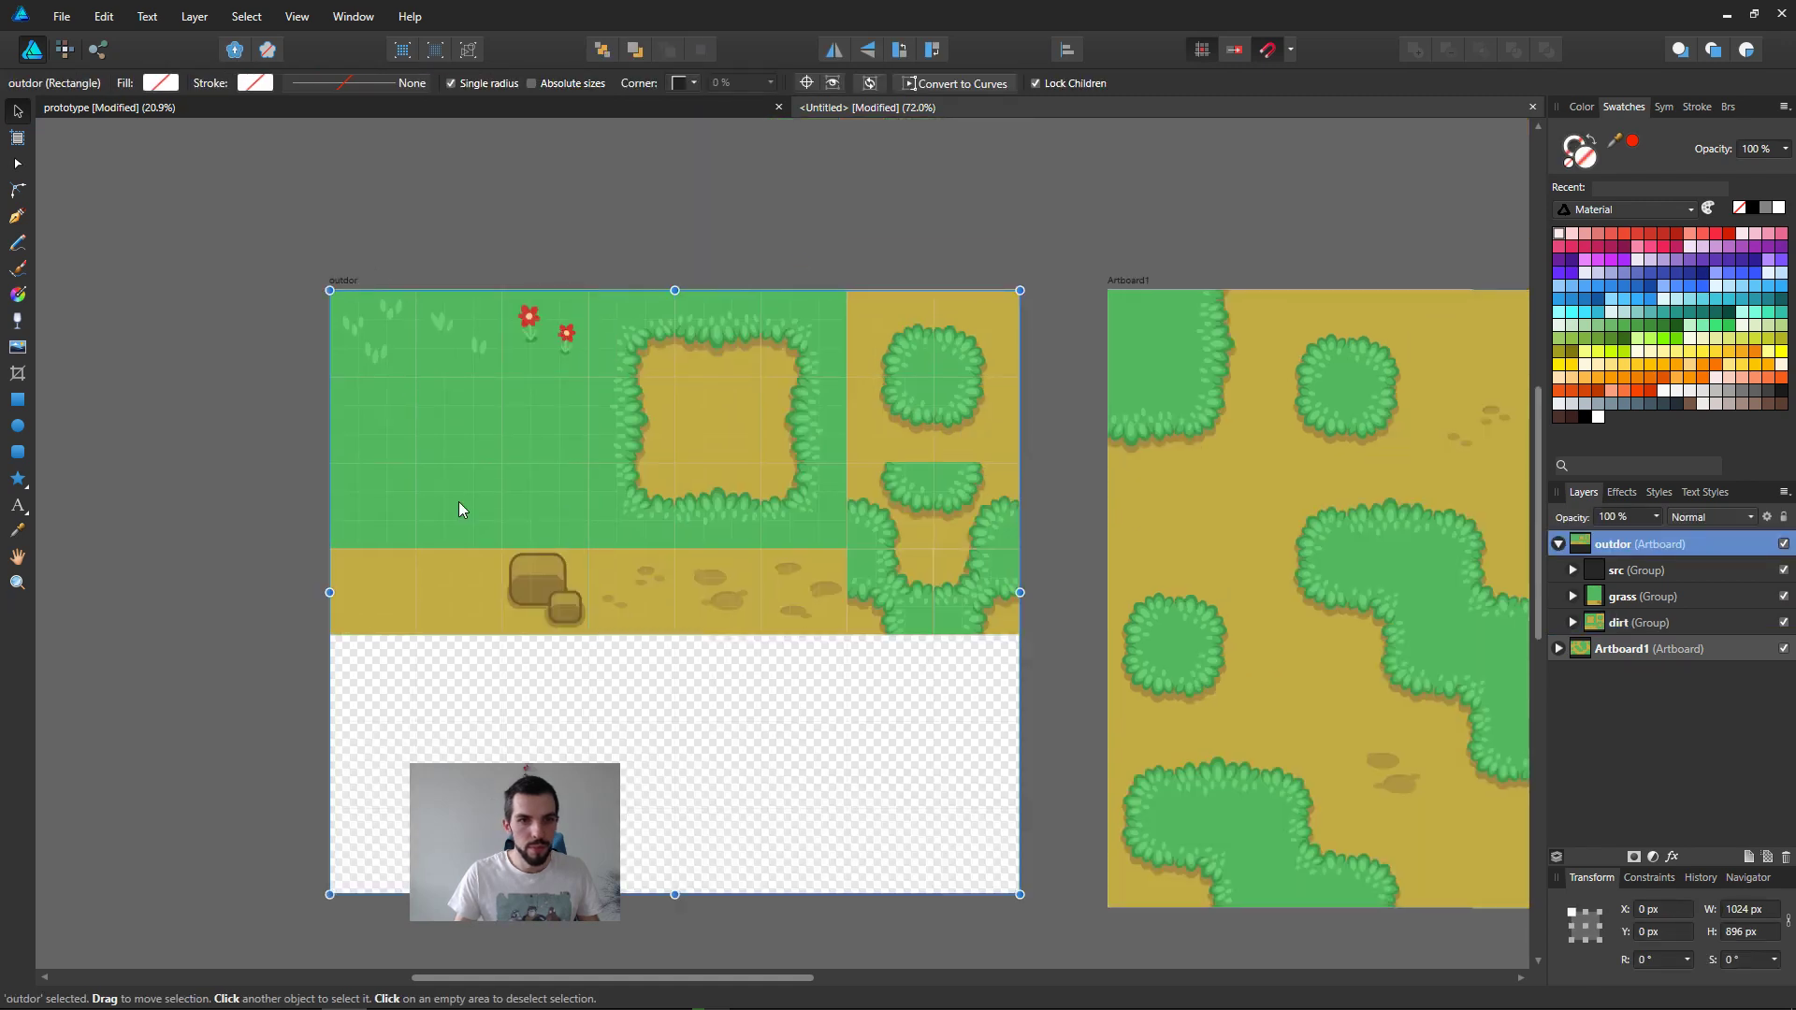
{"action": "middle_click_drag", "start_coordinate": [604, 789], "coordinate": [610, 618]}
{"action": "left_click_drag", "start_coordinate": [689, 722], "coordinate": [688, 461]}
{"action": "middle_click_drag", "start_coordinate": [1030, 494], "coordinate": [778, 626]}
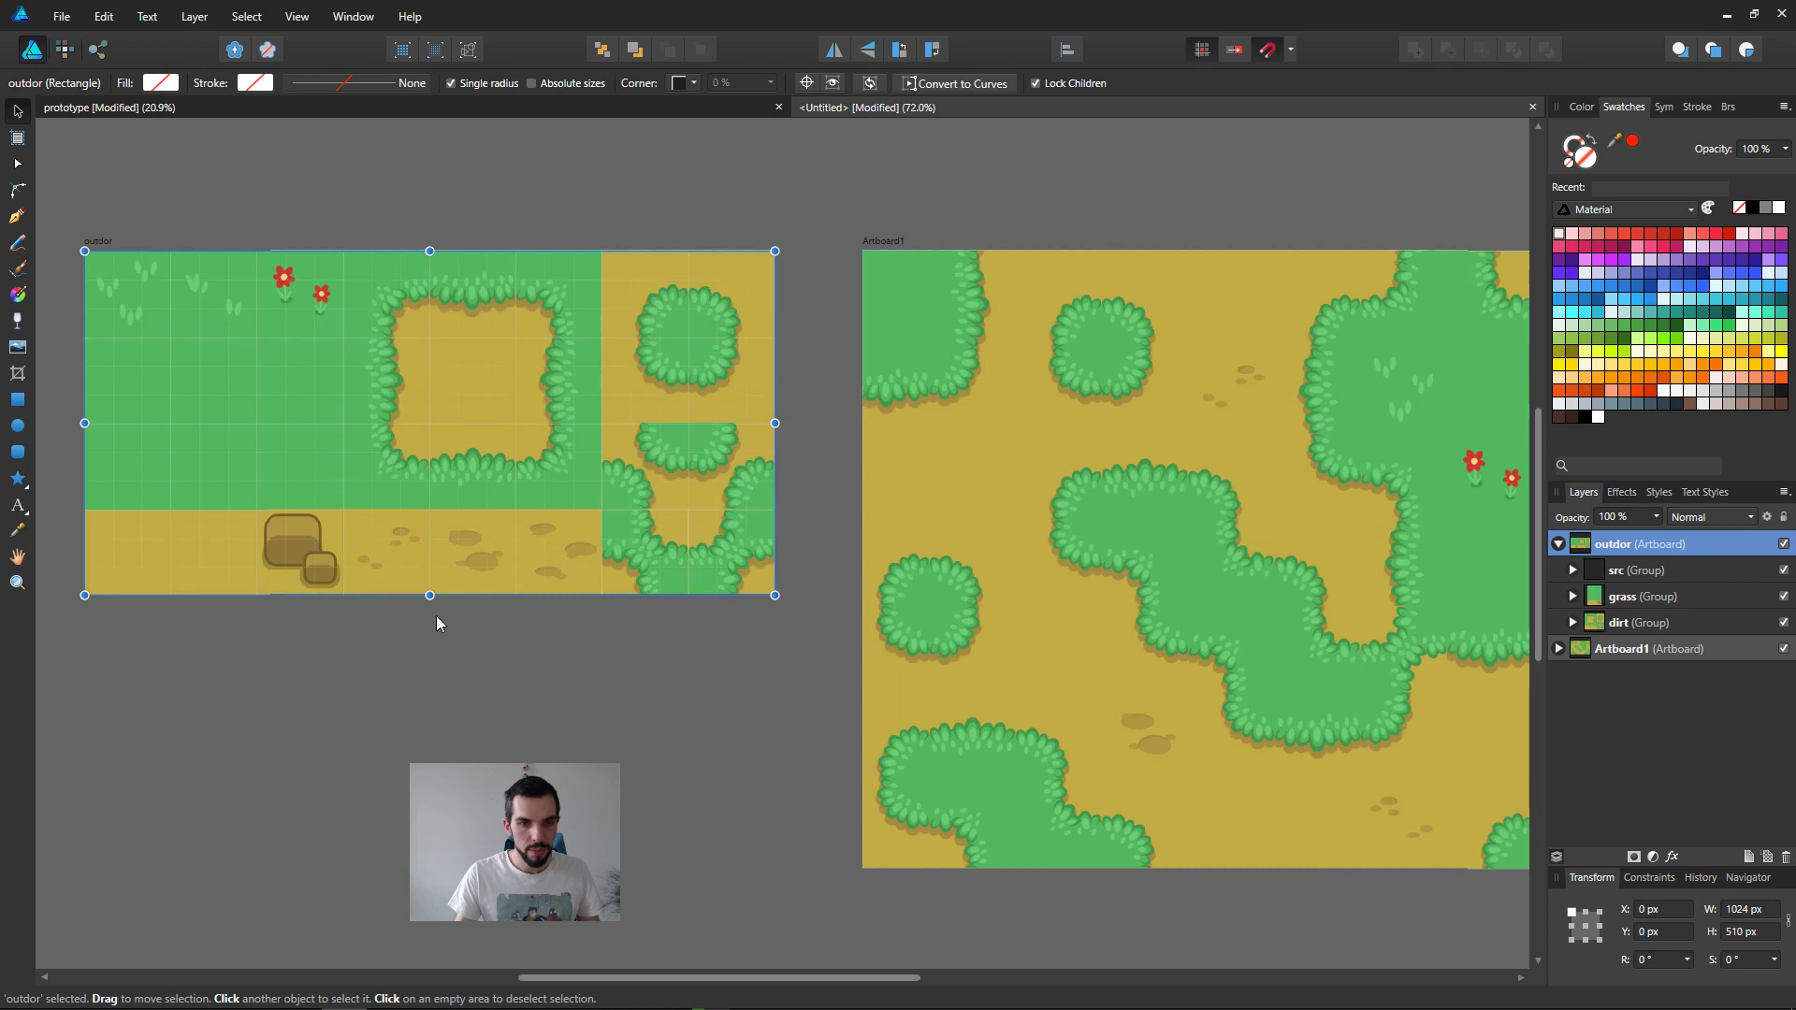
{"action": "scroll", "coordinate": [412, 592], "scroll_direction": "up", "scroll_amount": 4}
{"action": "scroll", "coordinate": [405, 592], "scroll_direction": "up", "scroll_amount": 2}
{"action": "left_click_drag", "start_coordinate": [484, 609], "coordinate": [484, 613]}
Step: Move the outdor artboard above the map artboard and centre it horizontally over the map
{"action": "scroll", "coordinate": [692, 650], "scroll_direction": "down", "scroll_amount": 6}
{"action": "left_click", "coordinate": [739, 715]}
{"action": "scroll", "coordinate": [739, 716], "scroll_direction": "down", "scroll_amount": 2}
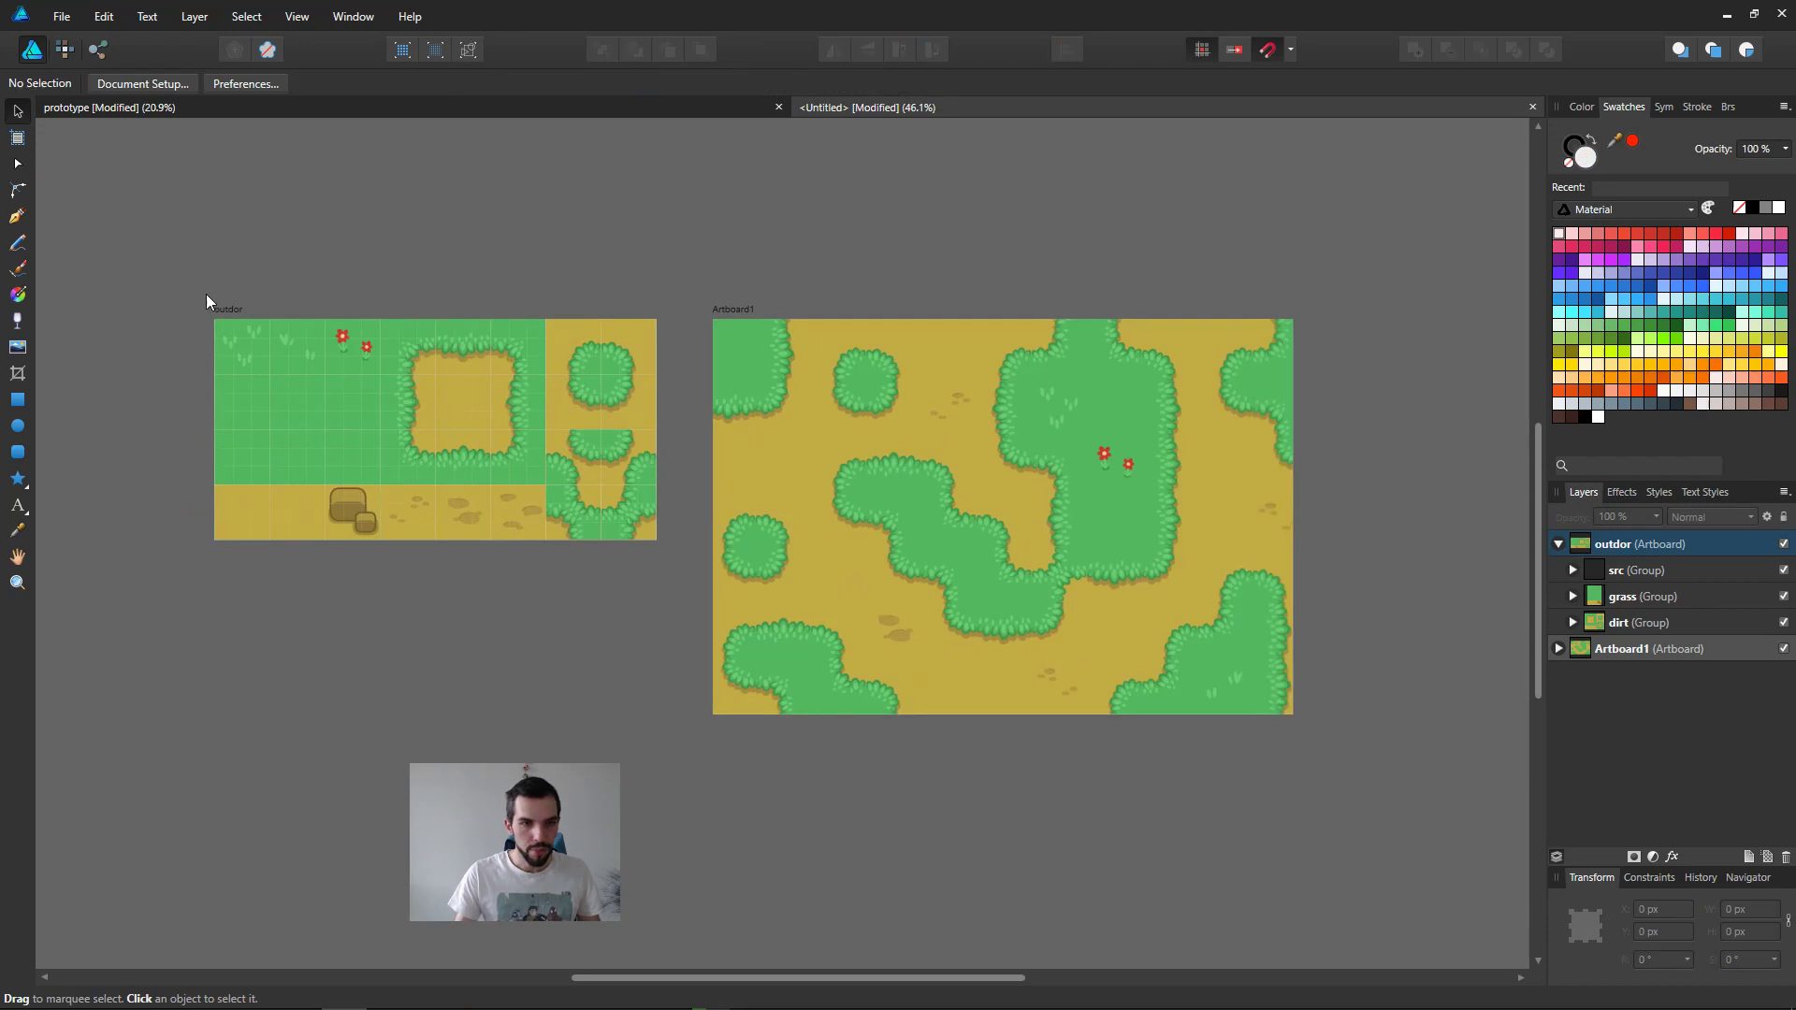
{"action": "left_click_drag", "start_coordinate": [229, 311], "coordinate": [690, 295]}
Step: Copy the demo artboard from the prototype document and paste it into the untitled document
{"action": "left_click", "coordinate": [411, 106]}
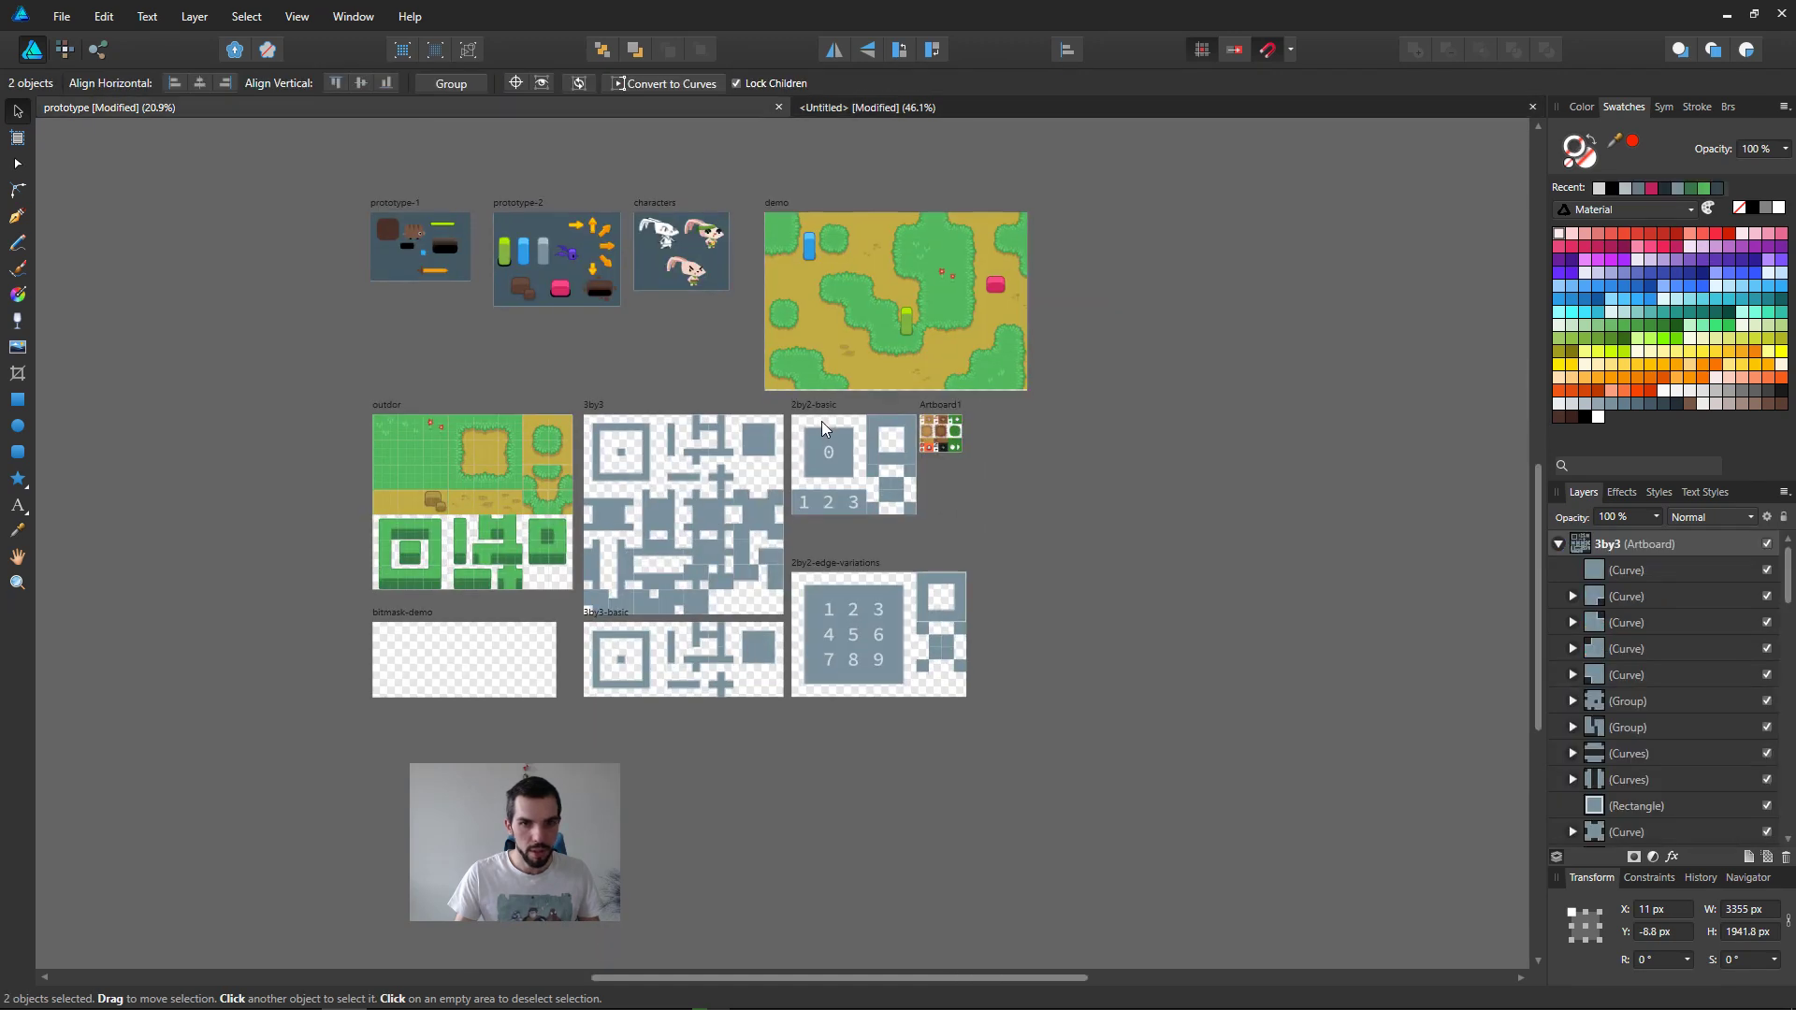
{"action": "scroll", "coordinate": [846, 369], "scroll_direction": "up", "scroll_amount": 4}
{"action": "middle_click_drag", "start_coordinate": [827, 298], "coordinate": [682, 486]}
{"action": "left_click", "coordinate": [606, 292]}
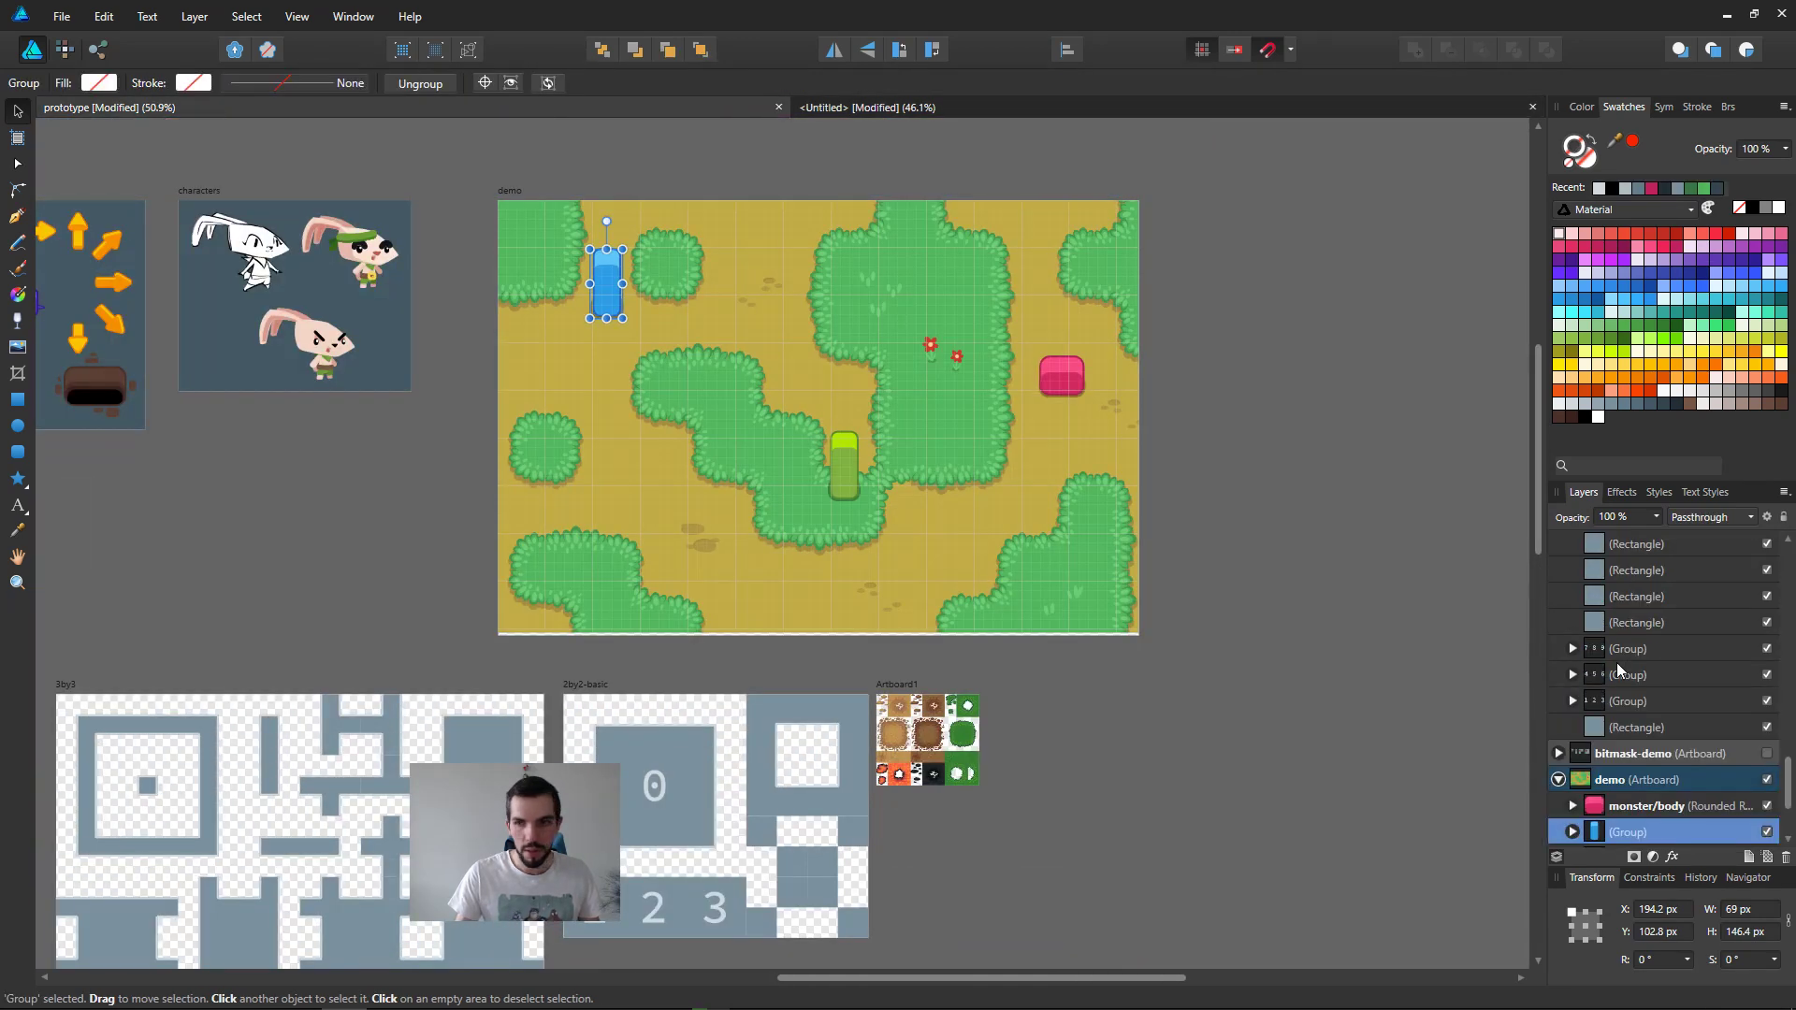
{"action": "left_click", "coordinate": [520, 198]}
{"action": "left_click", "coordinate": [516, 192]}
{"action": "left_click", "coordinate": [834, 109]}
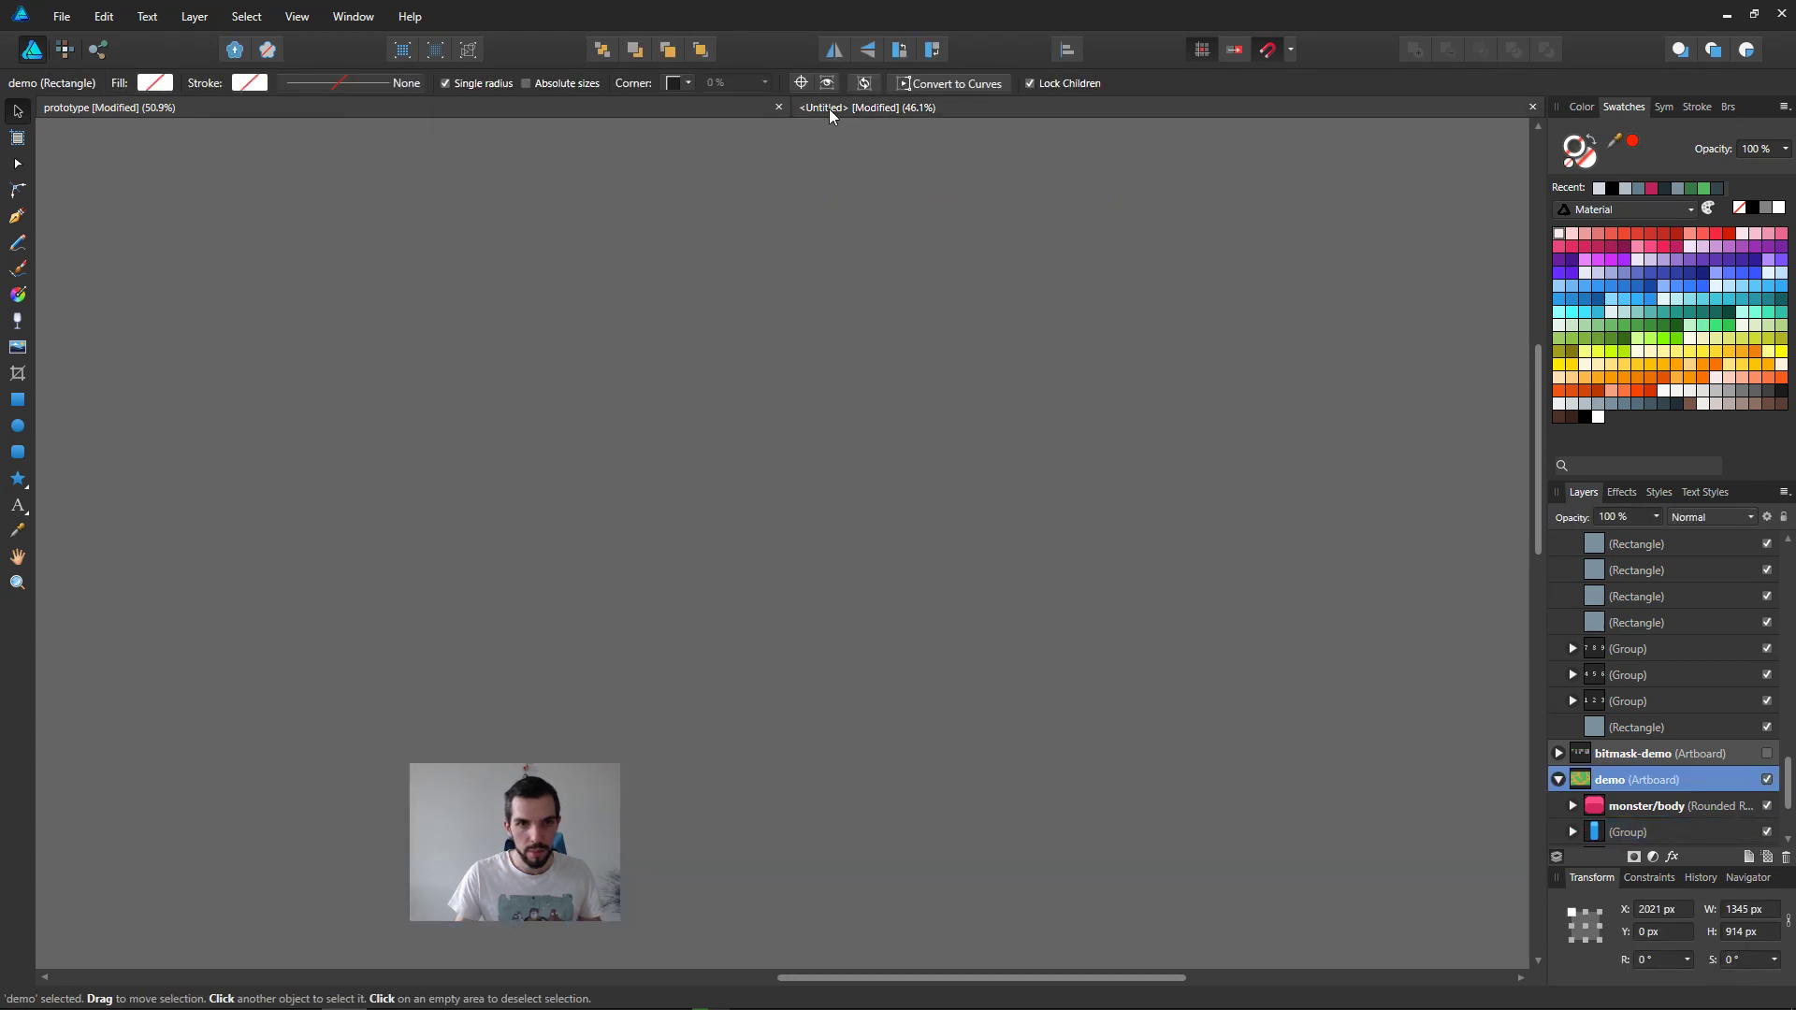
{"action": "middle_click_drag", "start_coordinate": [882, 626], "coordinate": [795, 361]}
{"action": "key", "text": "ctrl+v"}
Step: Move the pasted demo artboard below Artboard1, then delete Artboard1 with its plain map image
{"action": "scroll", "coordinate": [905, 600], "scroll_direction": "down", "scroll_amount": 5, "text": "ctrl"}
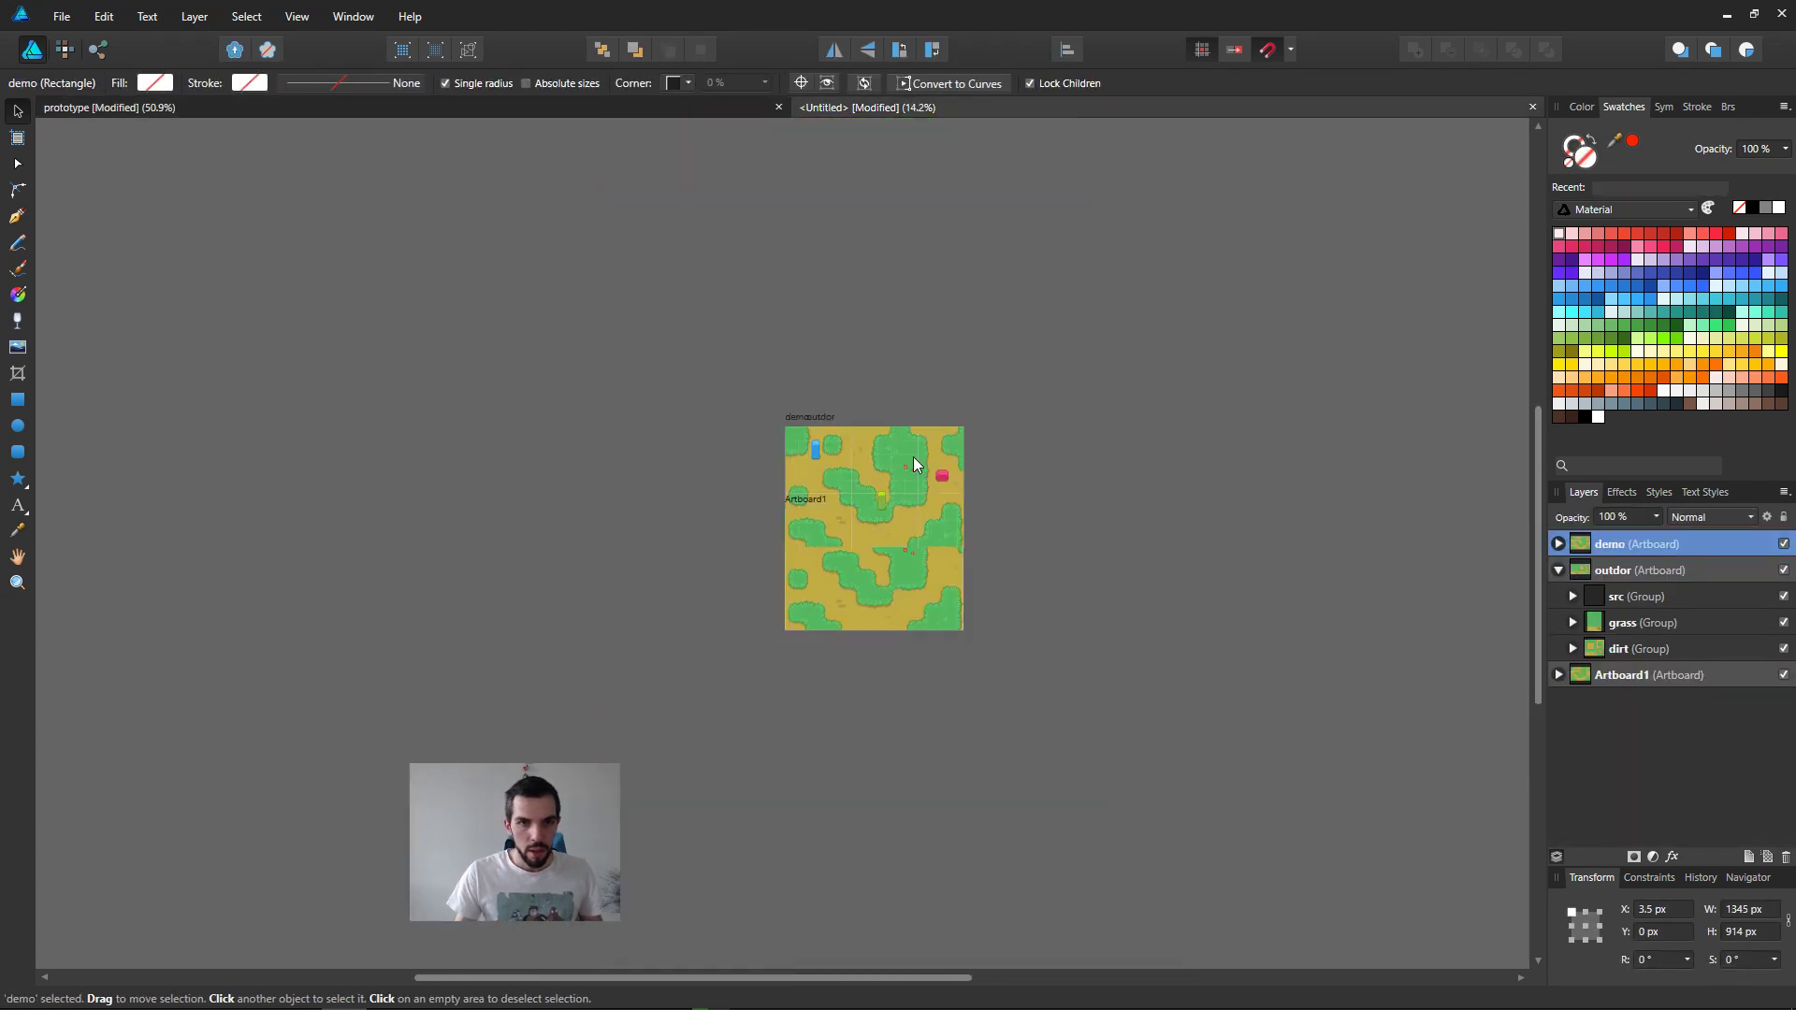
{"action": "scroll", "coordinate": [794, 426], "scroll_direction": "up", "scroll_amount": 2, "text": "ctrl"}
{"action": "left_click_drag", "start_coordinate": [794, 428], "coordinate": [861, 763]}
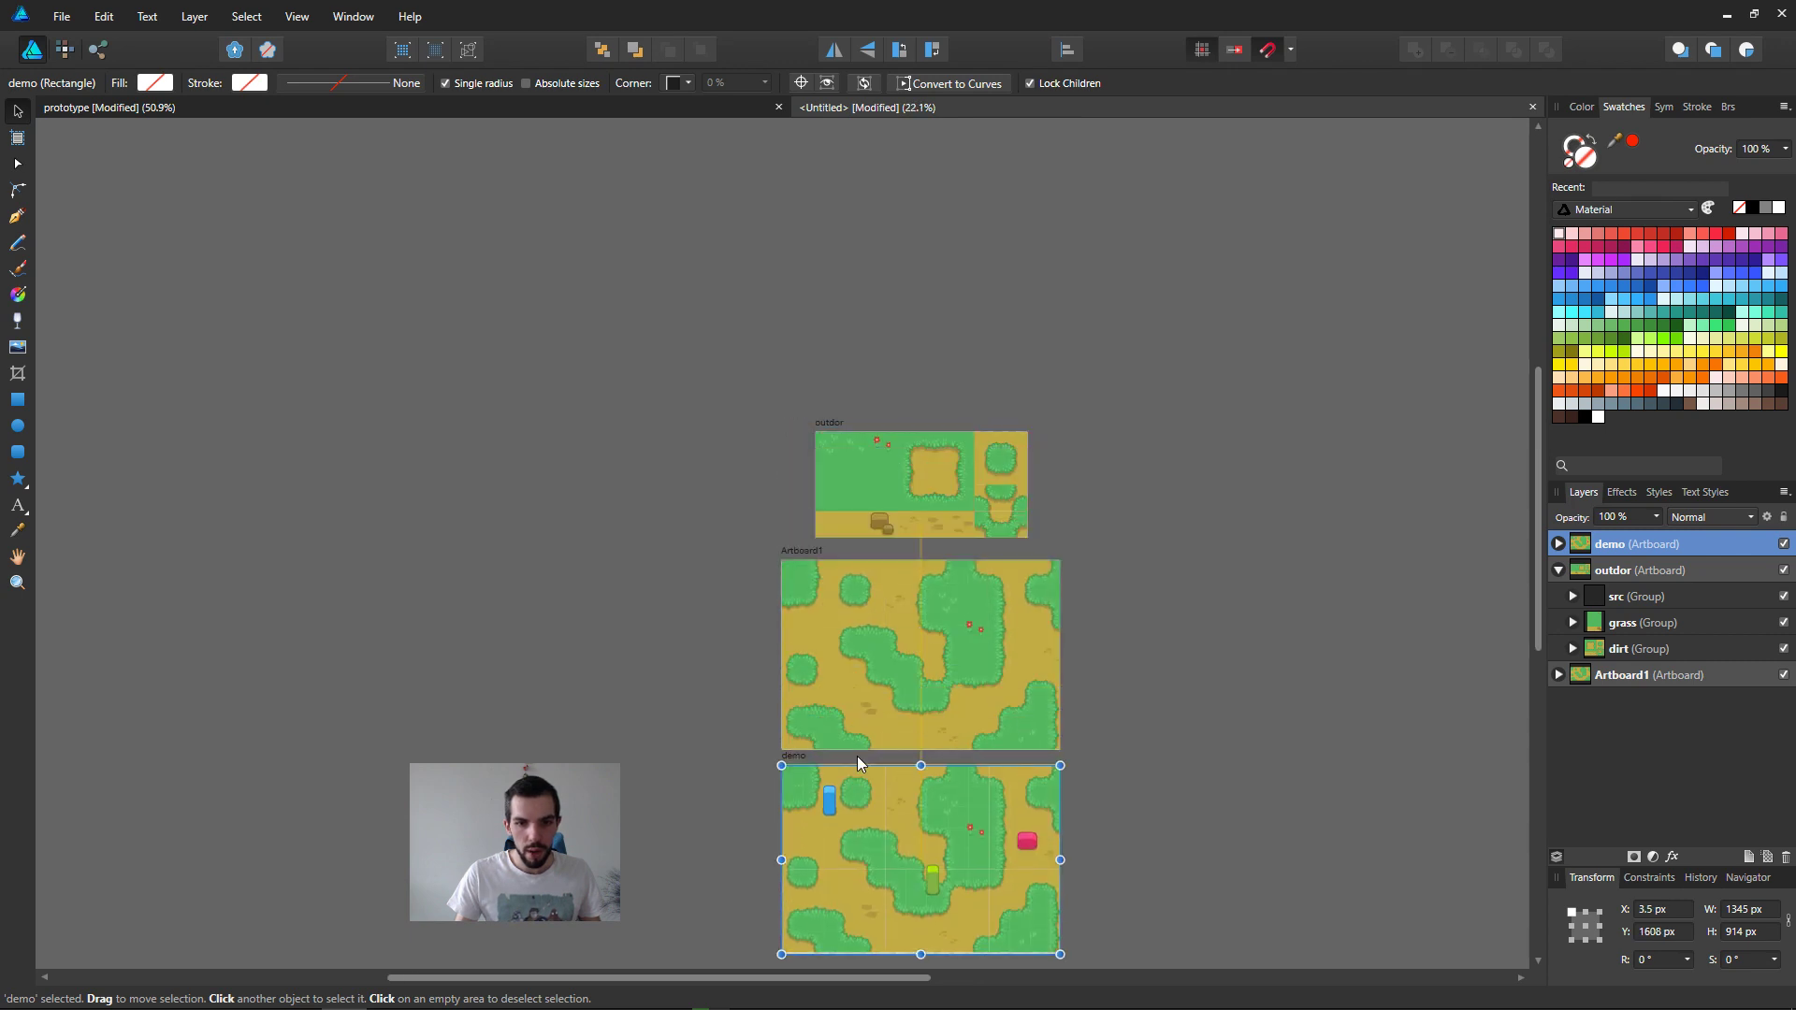
{"action": "left_click", "coordinate": [801, 559]}
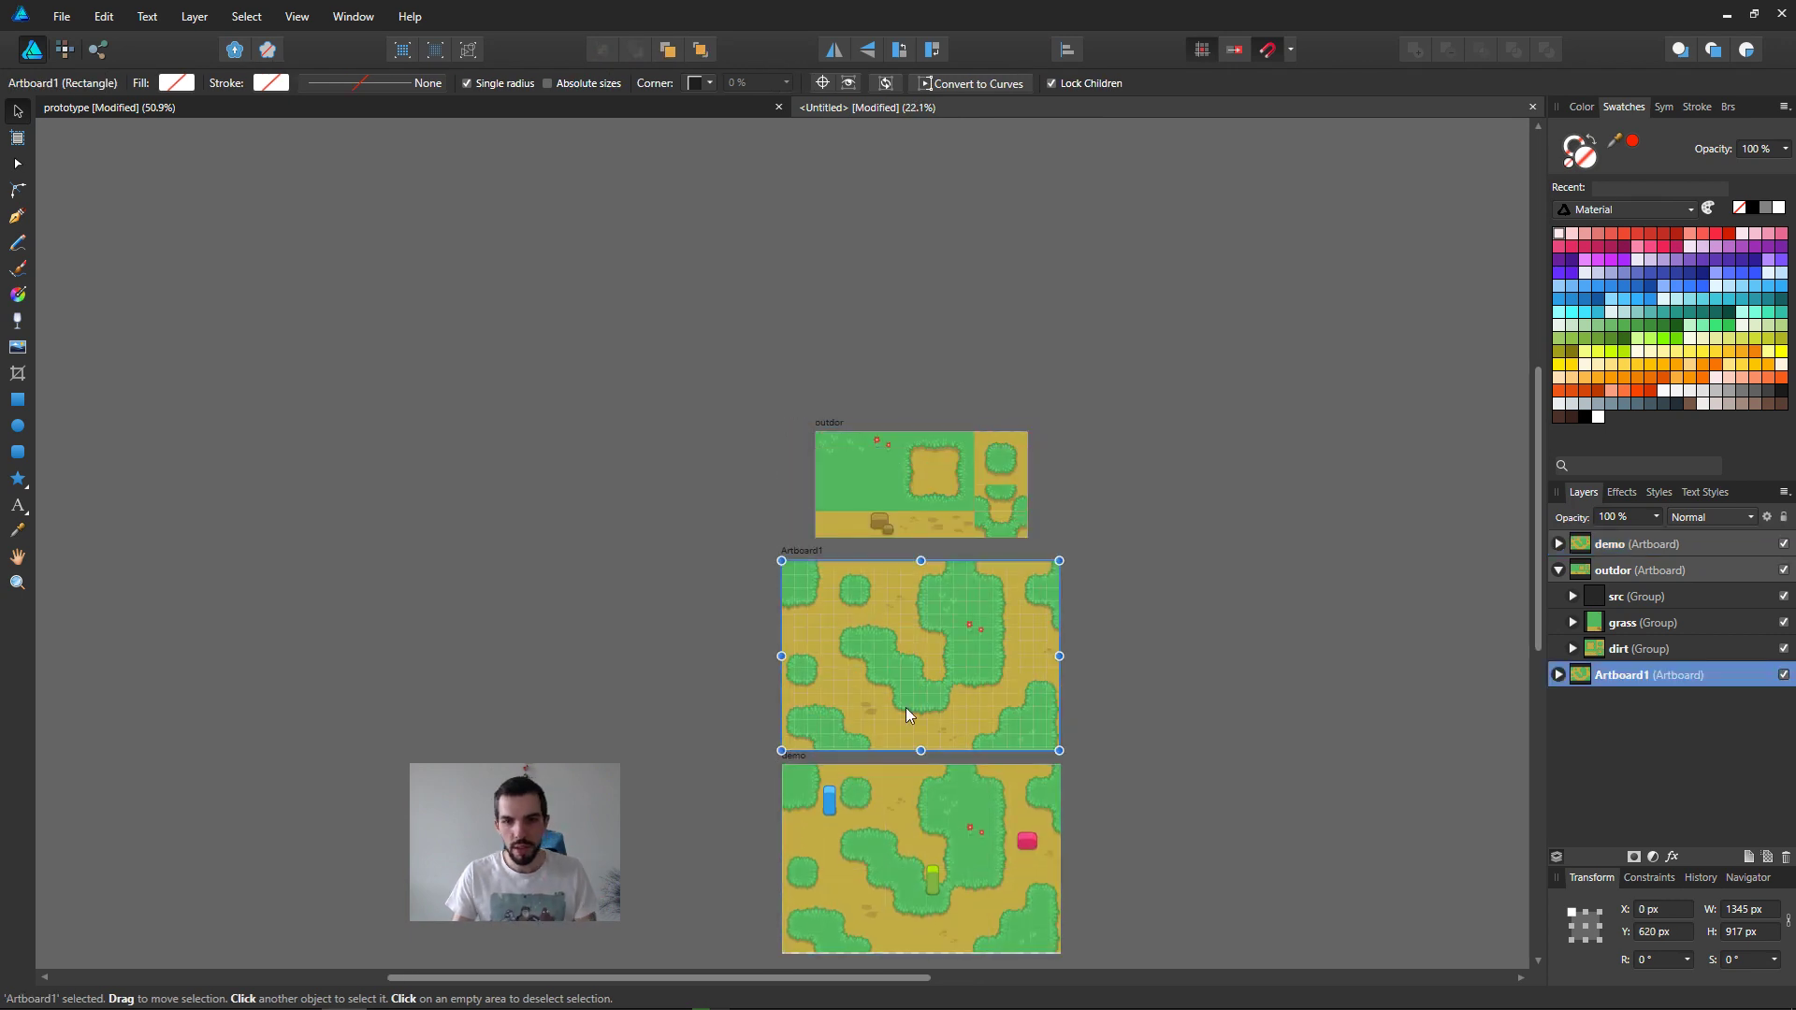
{"action": "key", "text": "Delete"}
Step: Move the demo artboard up to sit just beneath the outdor artboard, then clear the selection
{"action": "left_click", "coordinate": [904, 526]}
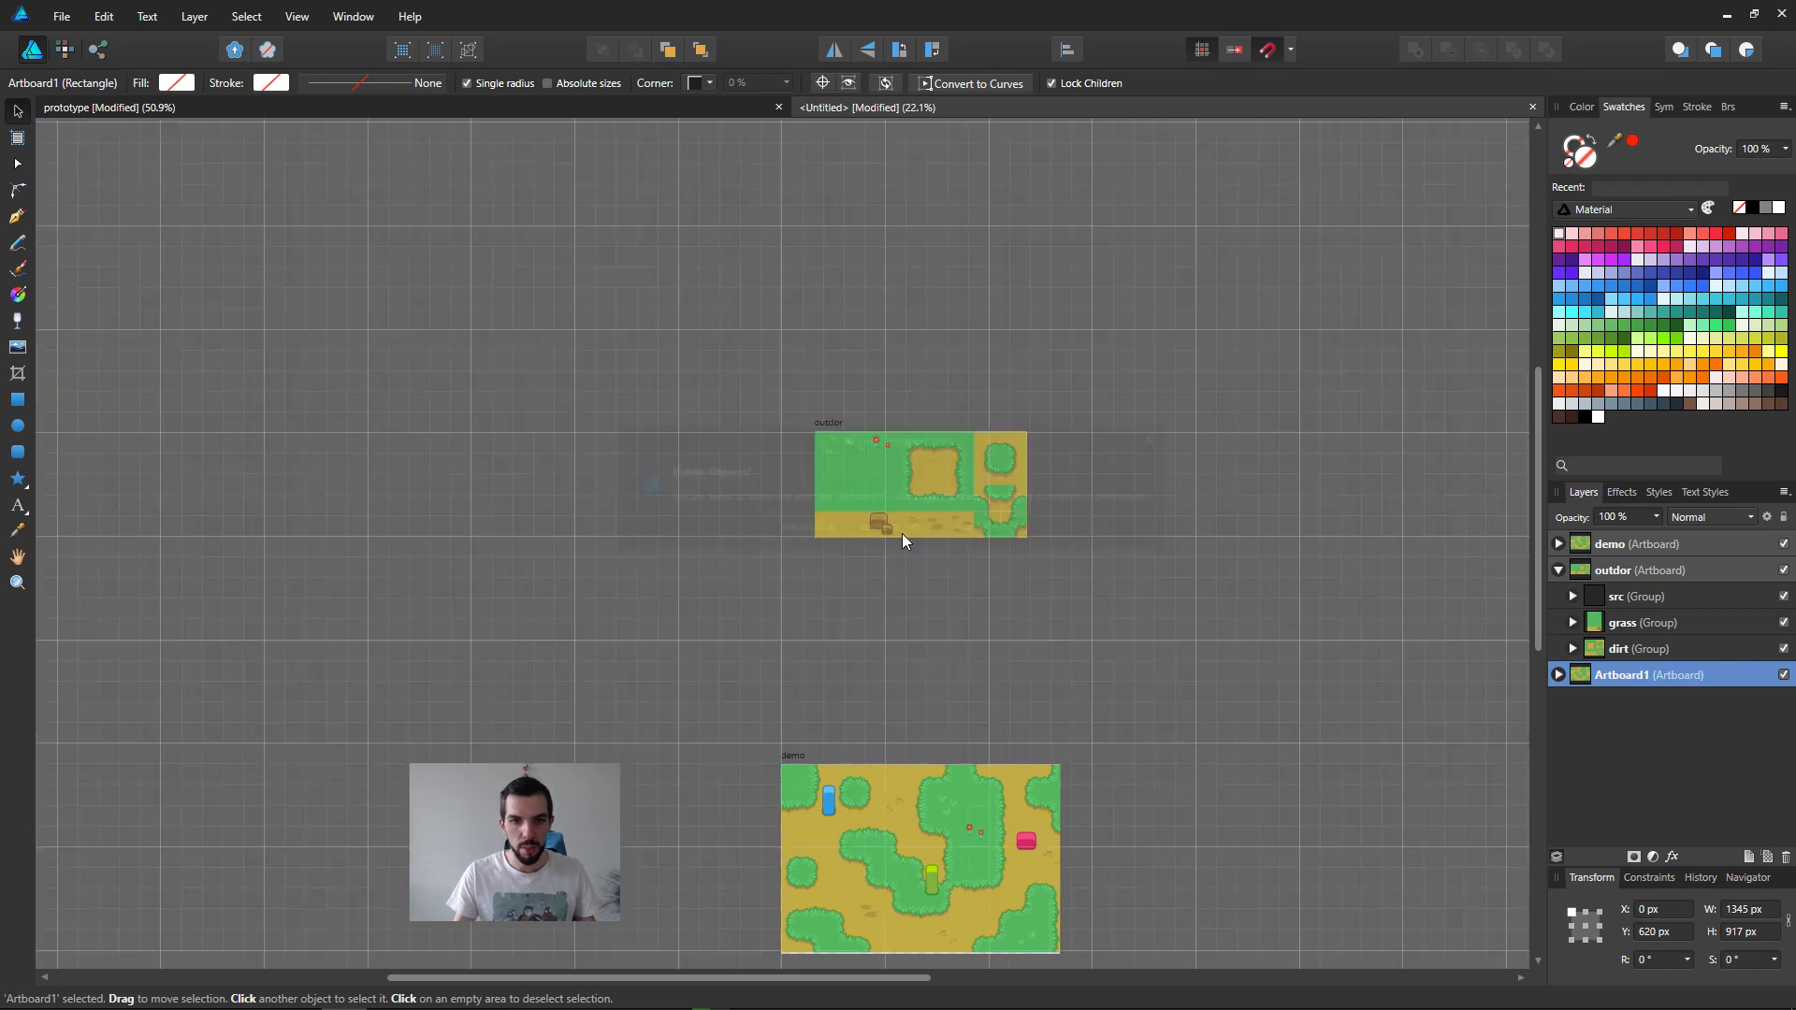
{"action": "left_click", "coordinate": [786, 764]}
{"action": "left_click_drag", "start_coordinate": [809, 763], "coordinate": [810, 552]}
{"action": "scroll", "coordinate": [922, 603], "scroll_direction": "up", "scroll_amount": 3, "text": "ctrl"}
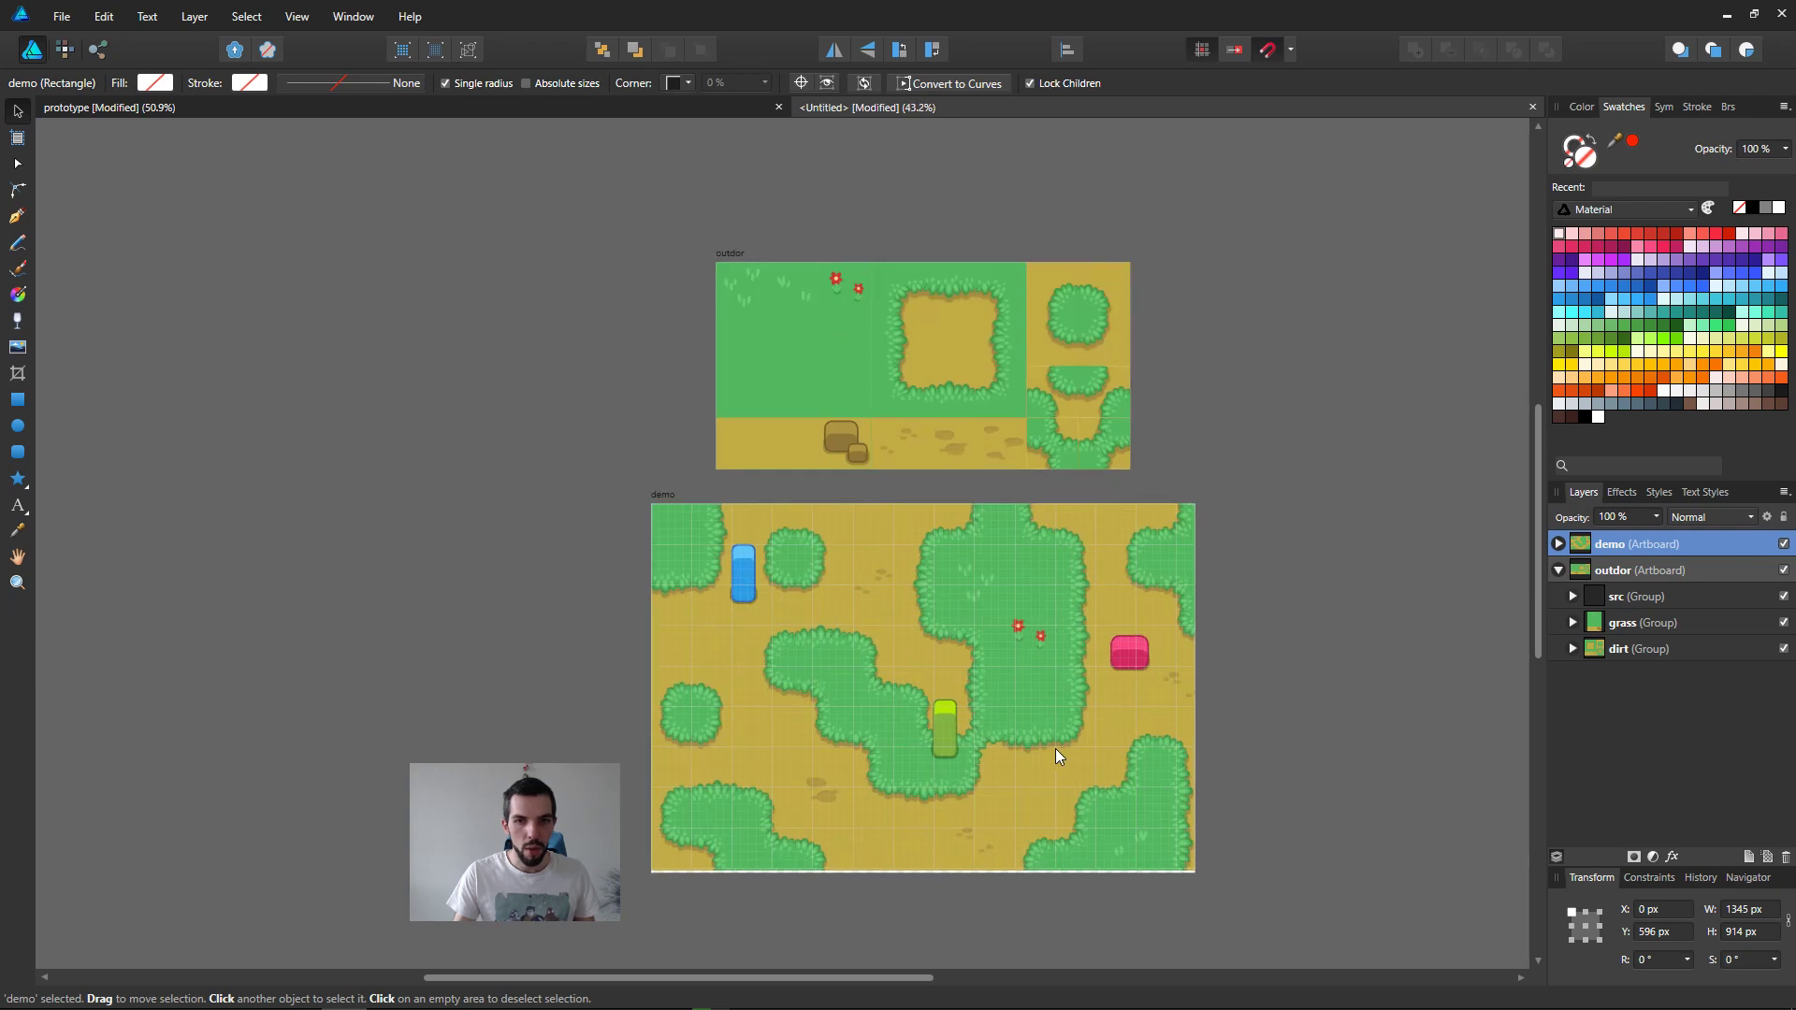
{"action": "left_click", "coordinate": [1267, 687]}
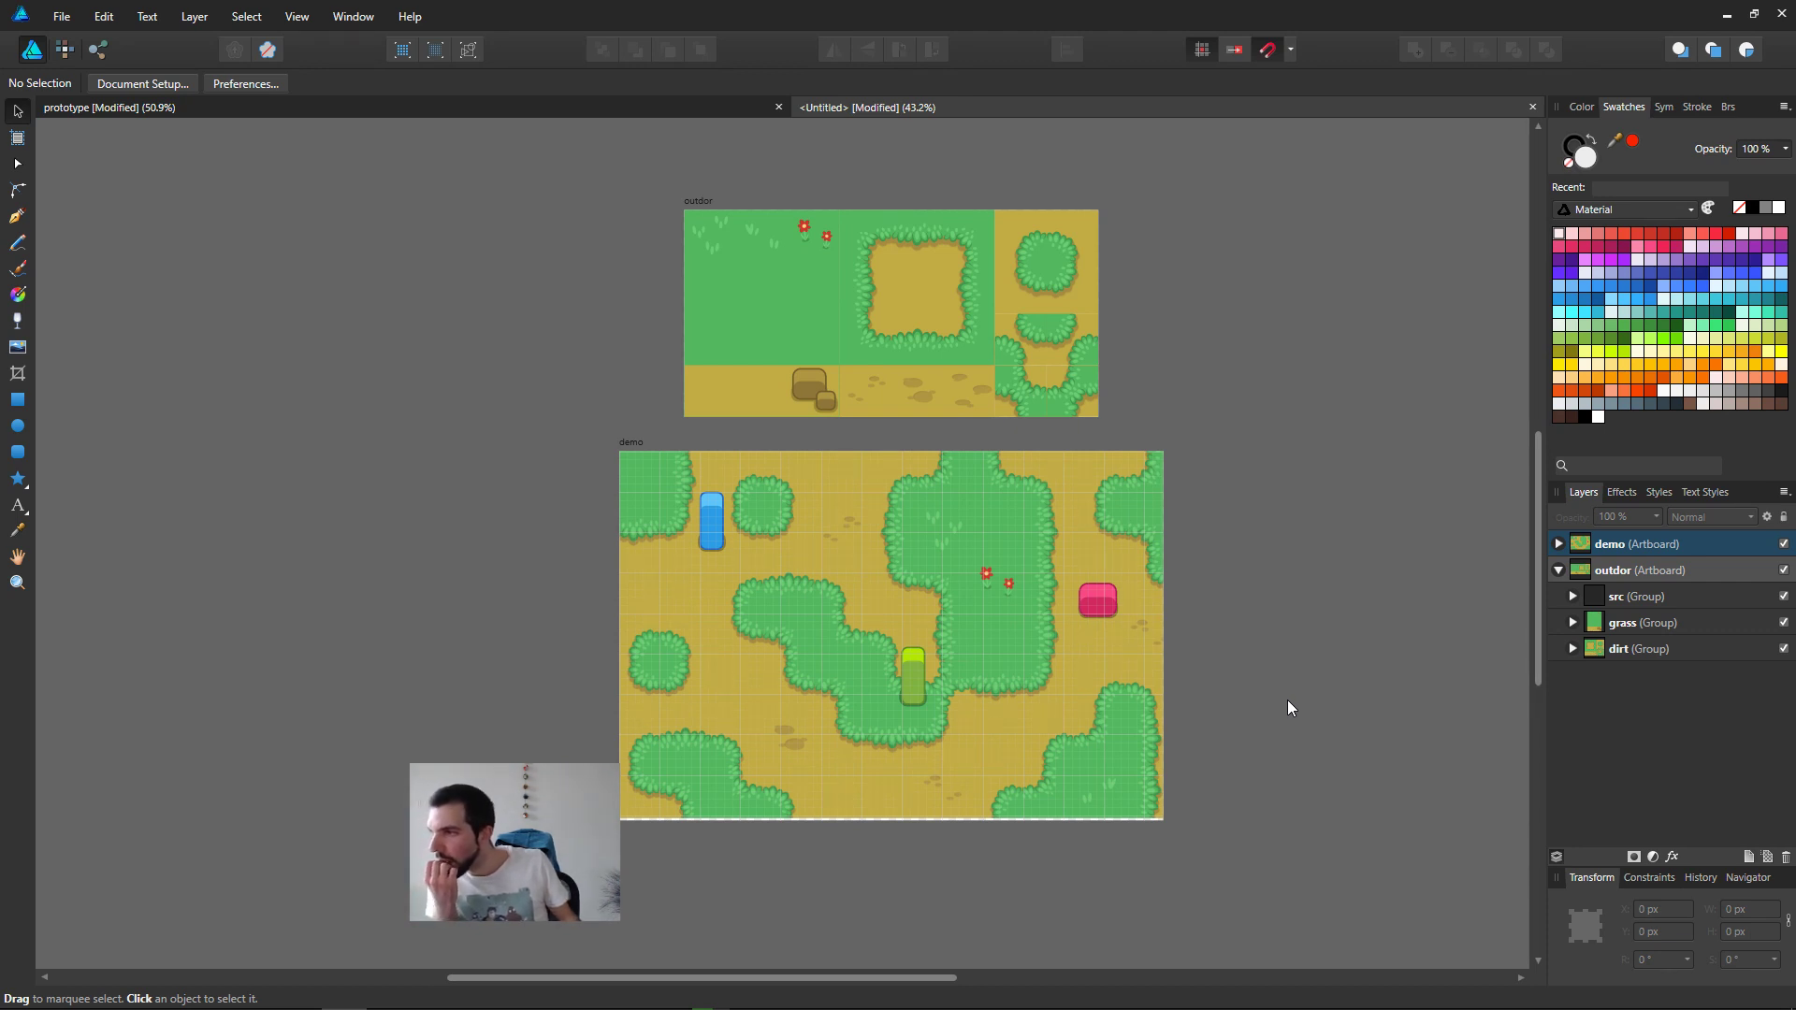
Step: Start saving the untitled document as an Affinity file and browse to the Desktop folder
{"action": "scroll", "coordinate": [1088, 532], "scroll_direction": "up", "scroll_amount": 2, "text": "ctrl"}
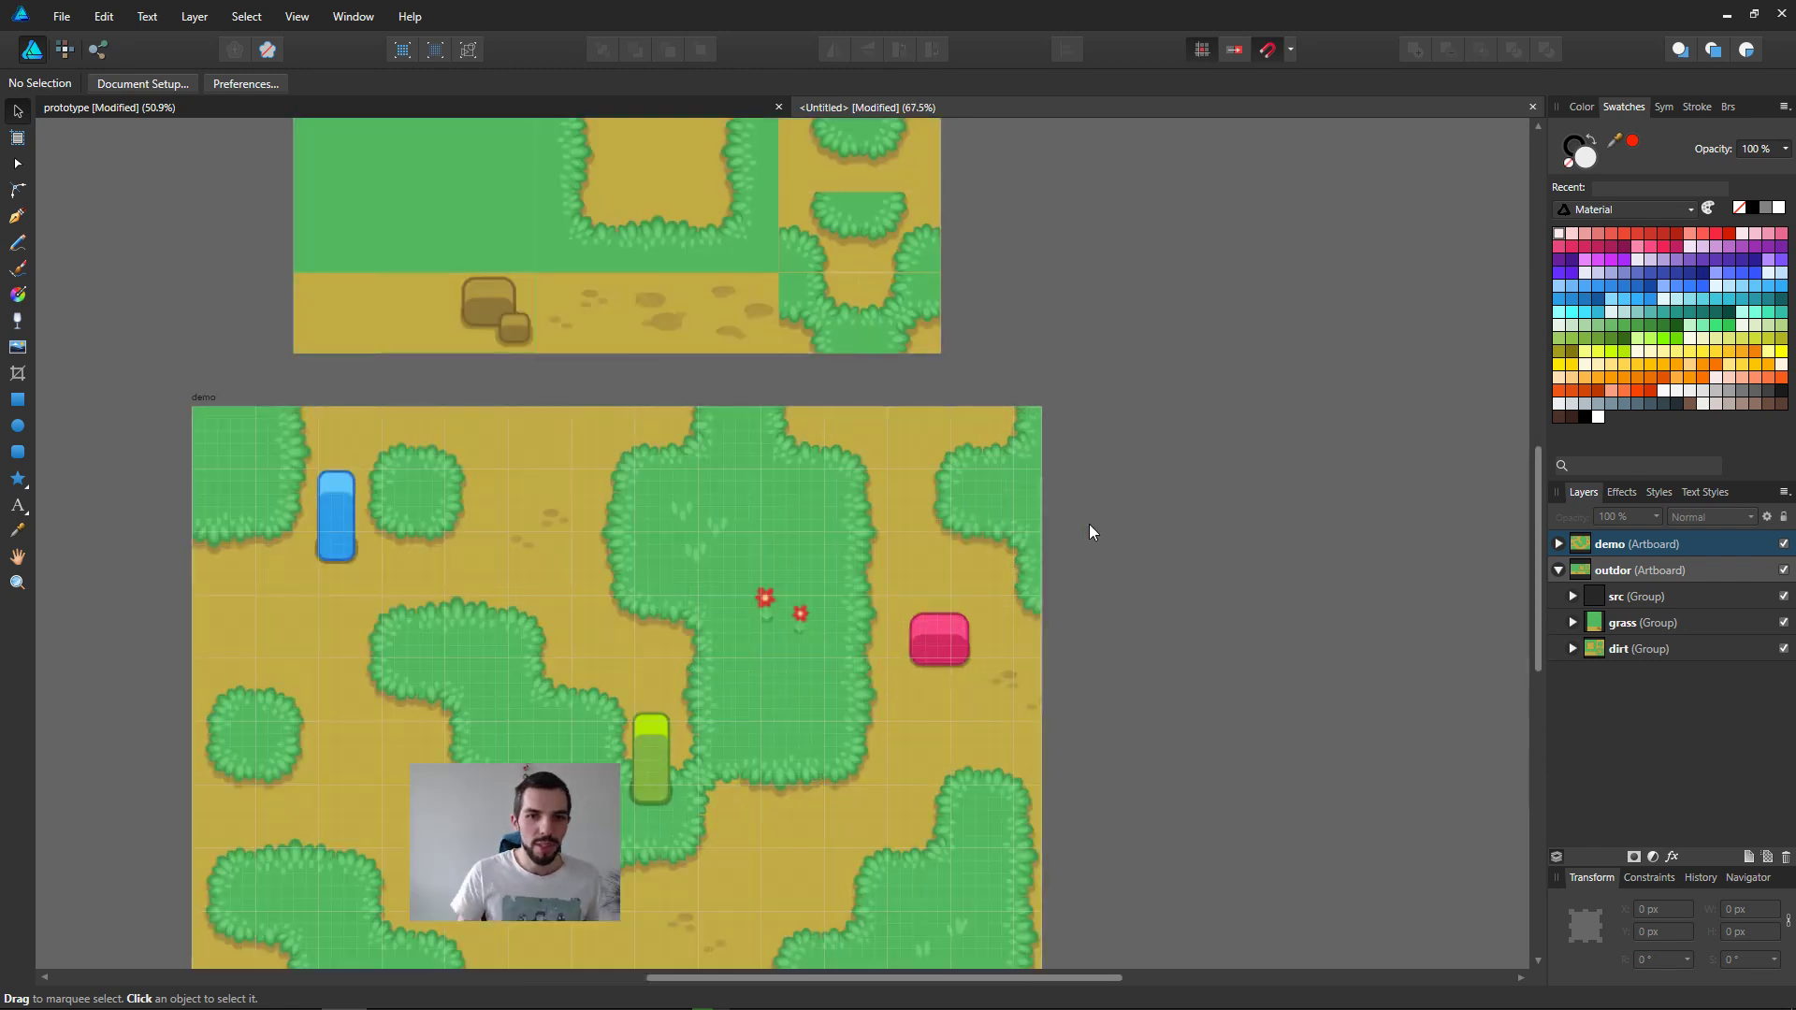
{"action": "scroll", "coordinate": [1160, 542], "scroll_direction": "left", "scroll_amount": 2, "text": "shift"}
{"action": "scroll", "coordinate": [1235, 567], "scroll_direction": "down", "scroll_amount": 1, "text": "ctrl"}
{"action": "key", "text": "ctrl+s"}
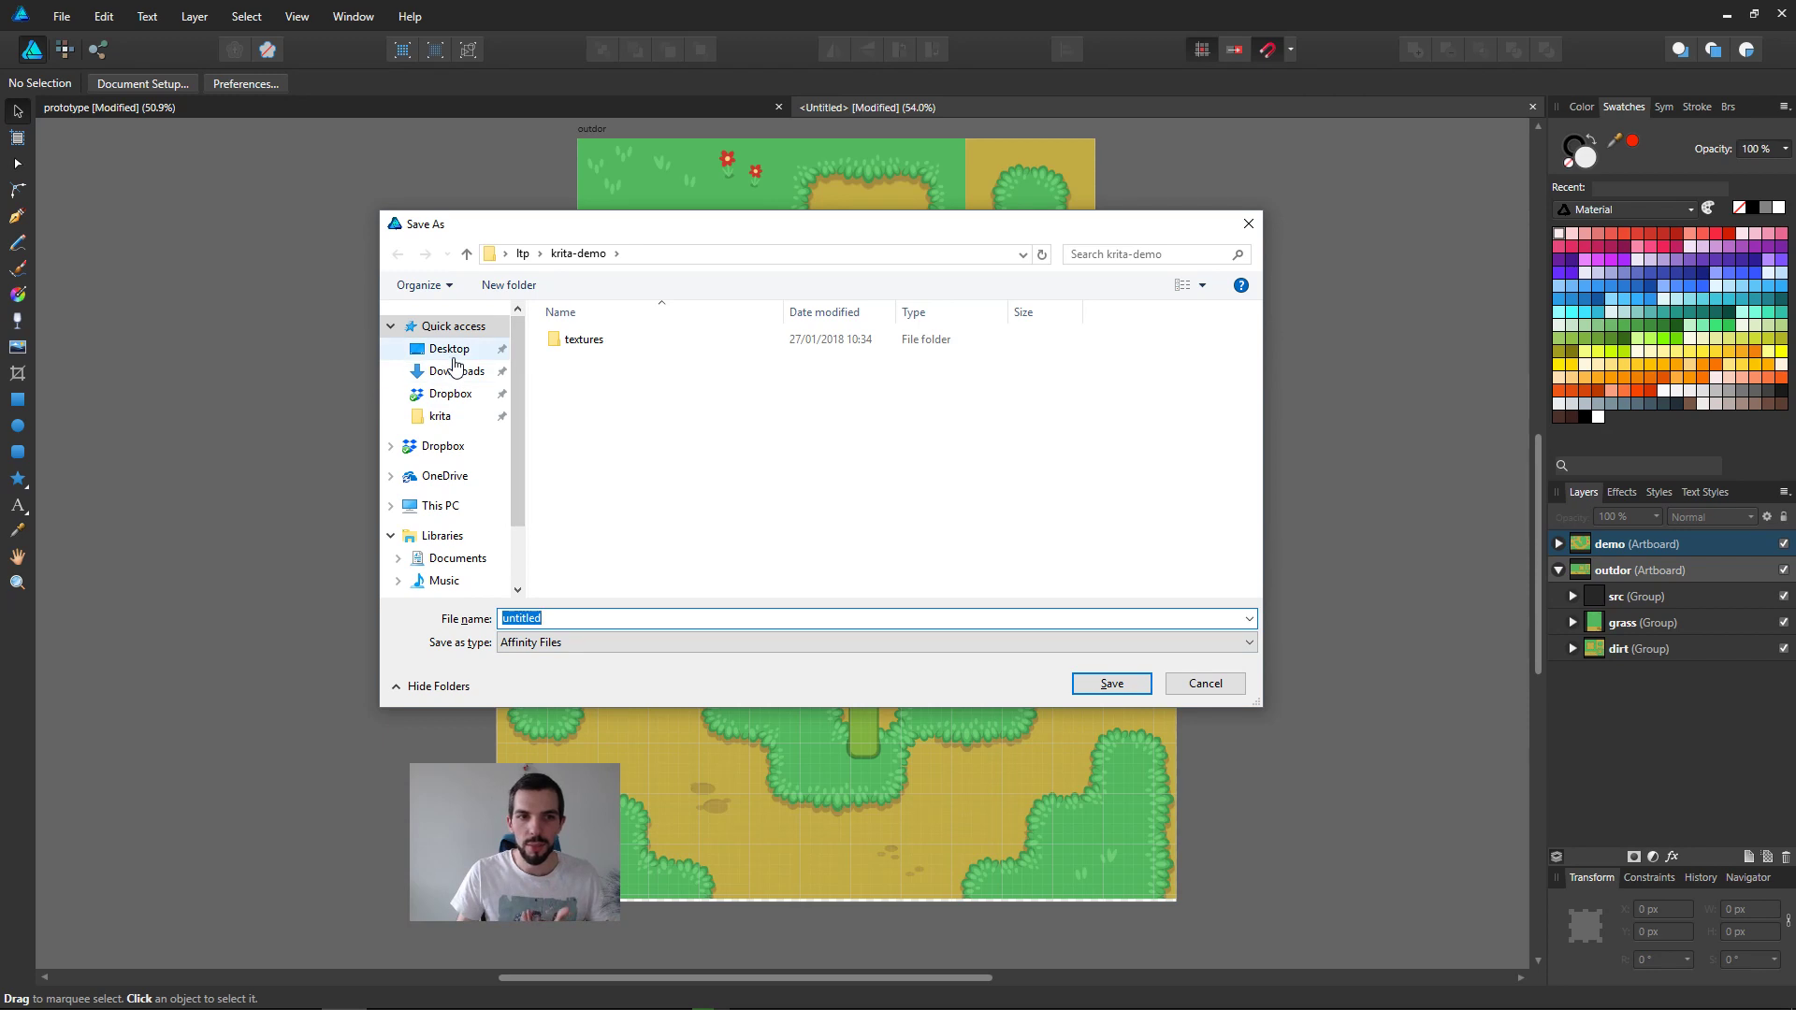
{"action": "left_click", "coordinate": [449, 349]}
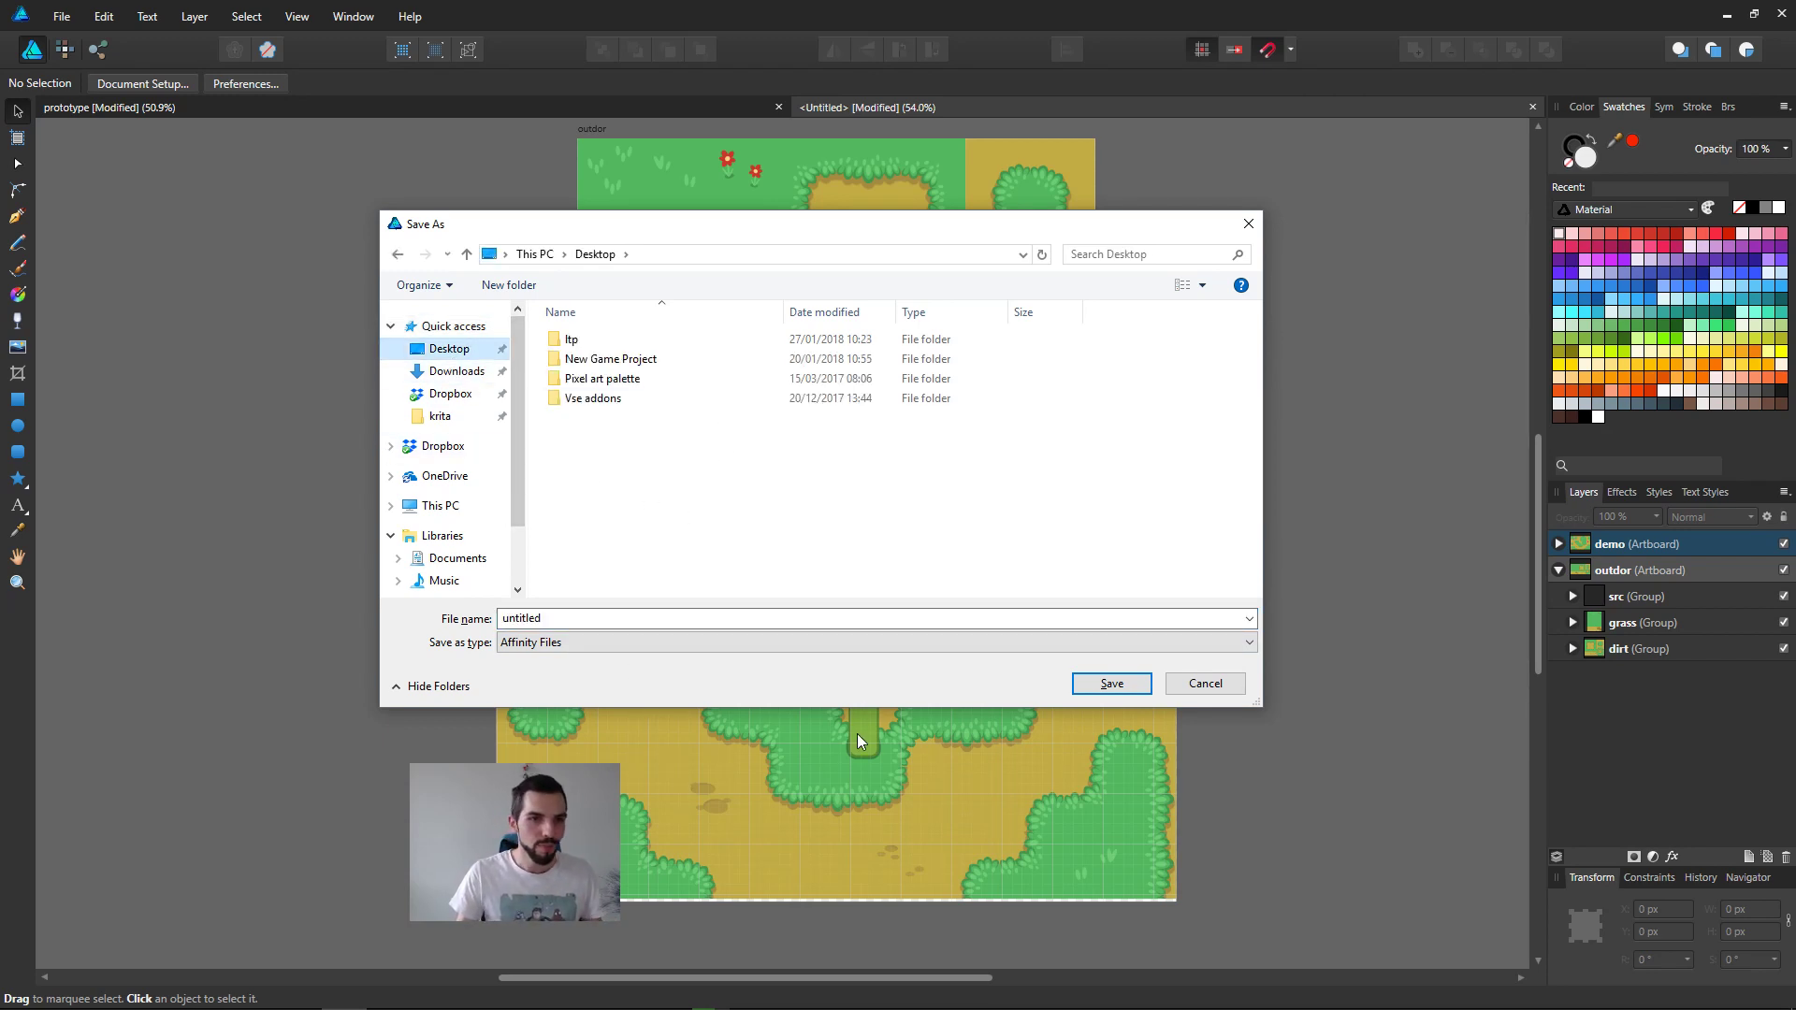
Step: Switch to Directory Opus and open the img folder of 05.build-levels-with-tilemaps-and-autotile in a new tab
{"action": "key", "text": "super+1"}
{"action": "left_click", "coordinate": [904, 574]}
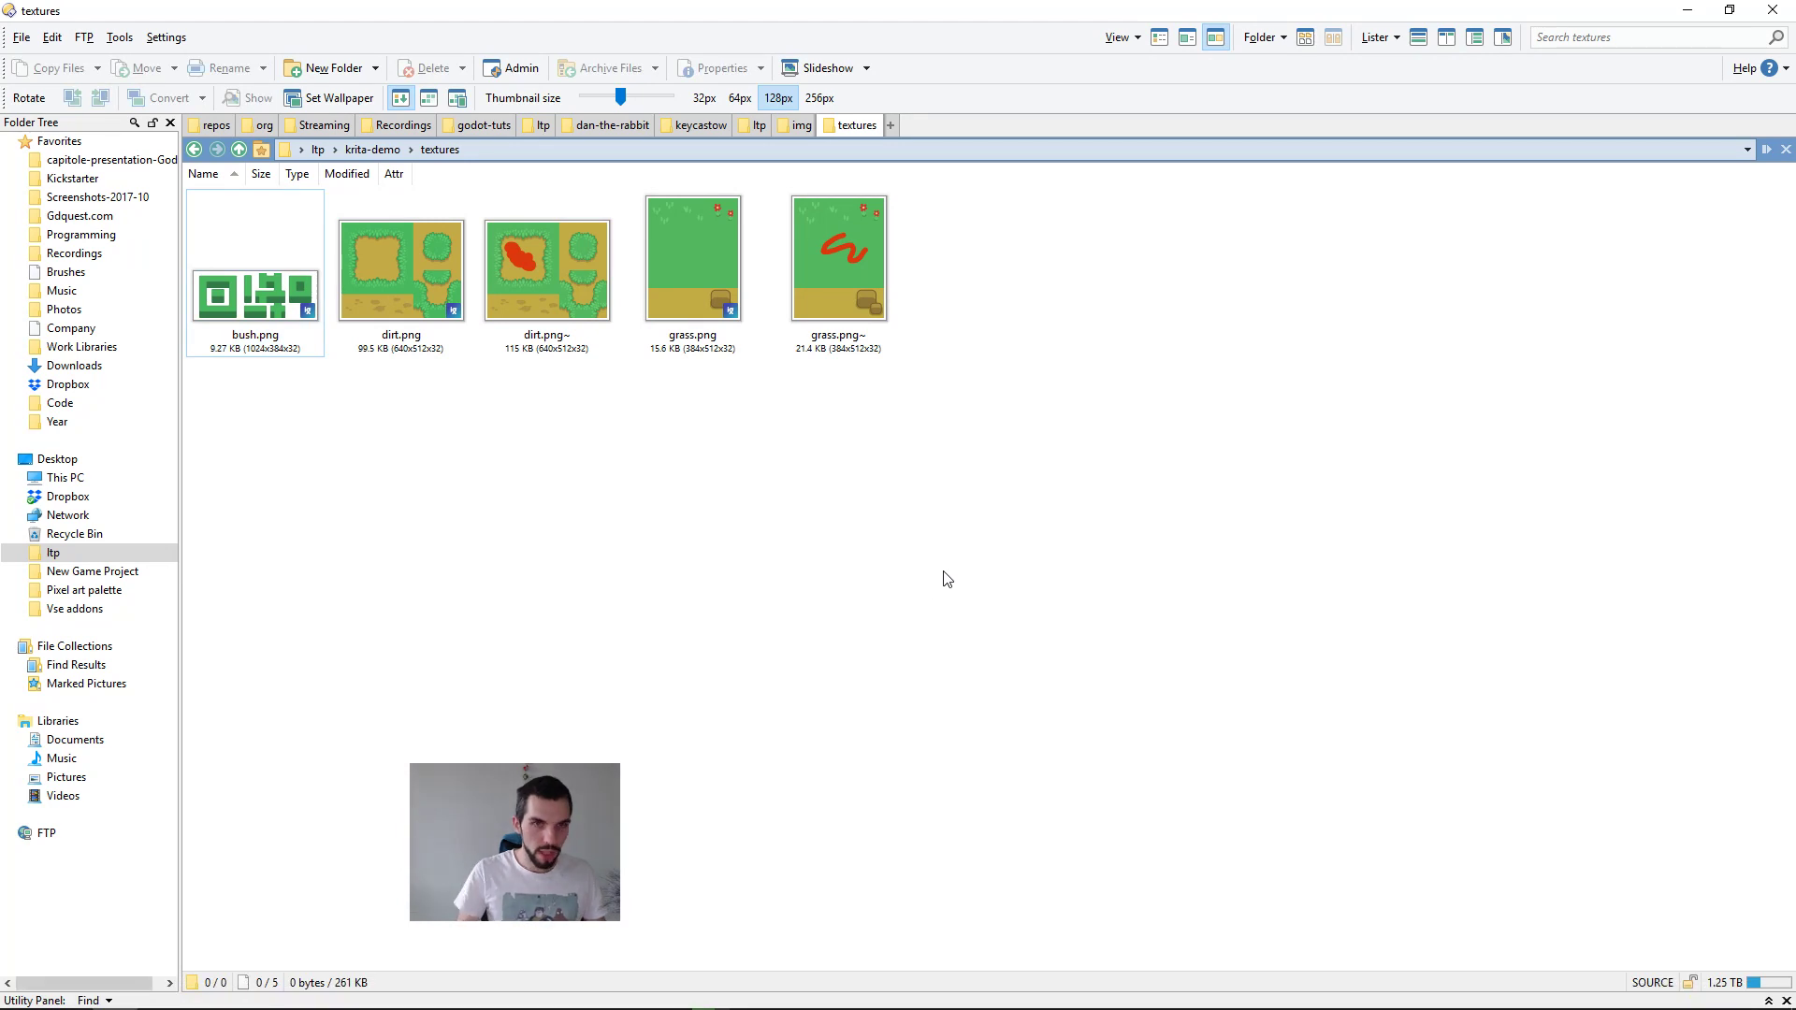
{"action": "key", "text": "ctrl+t"}
{"action": "type", "text": "'/godot-course-communication"}
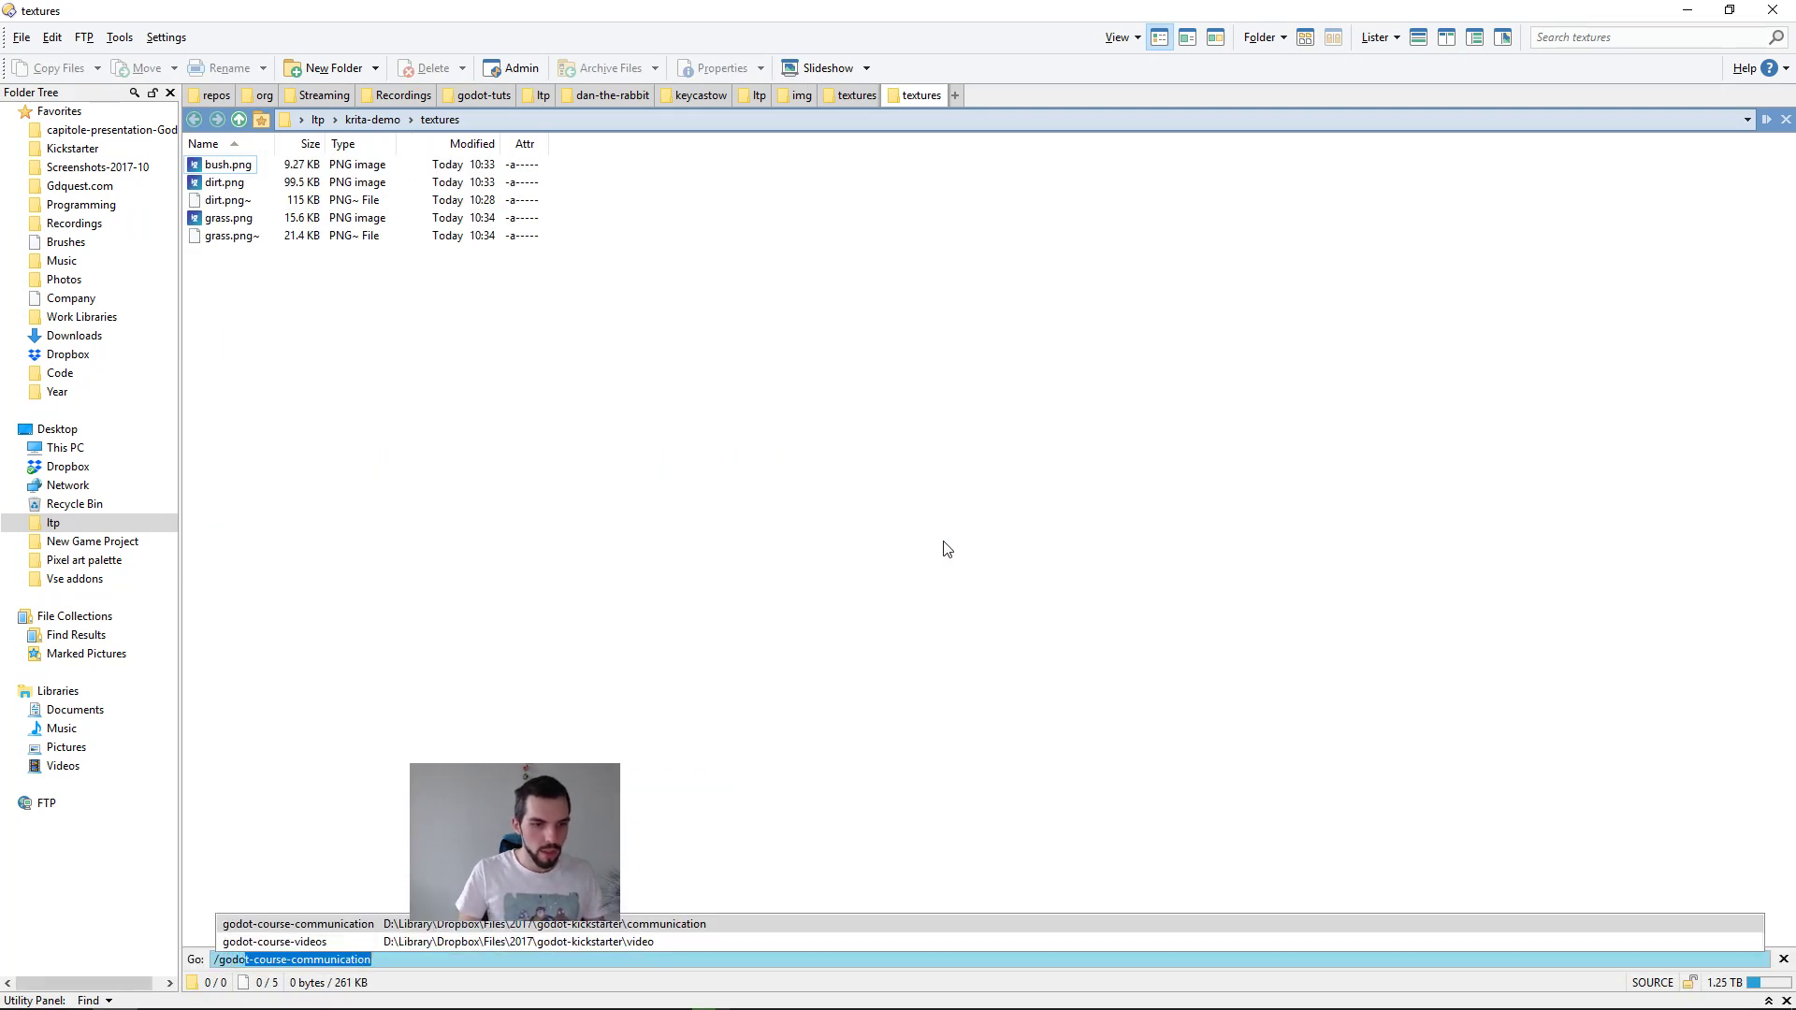
{"action": "key", "text": "Down"}
{"action": "key", "text": "Return"}
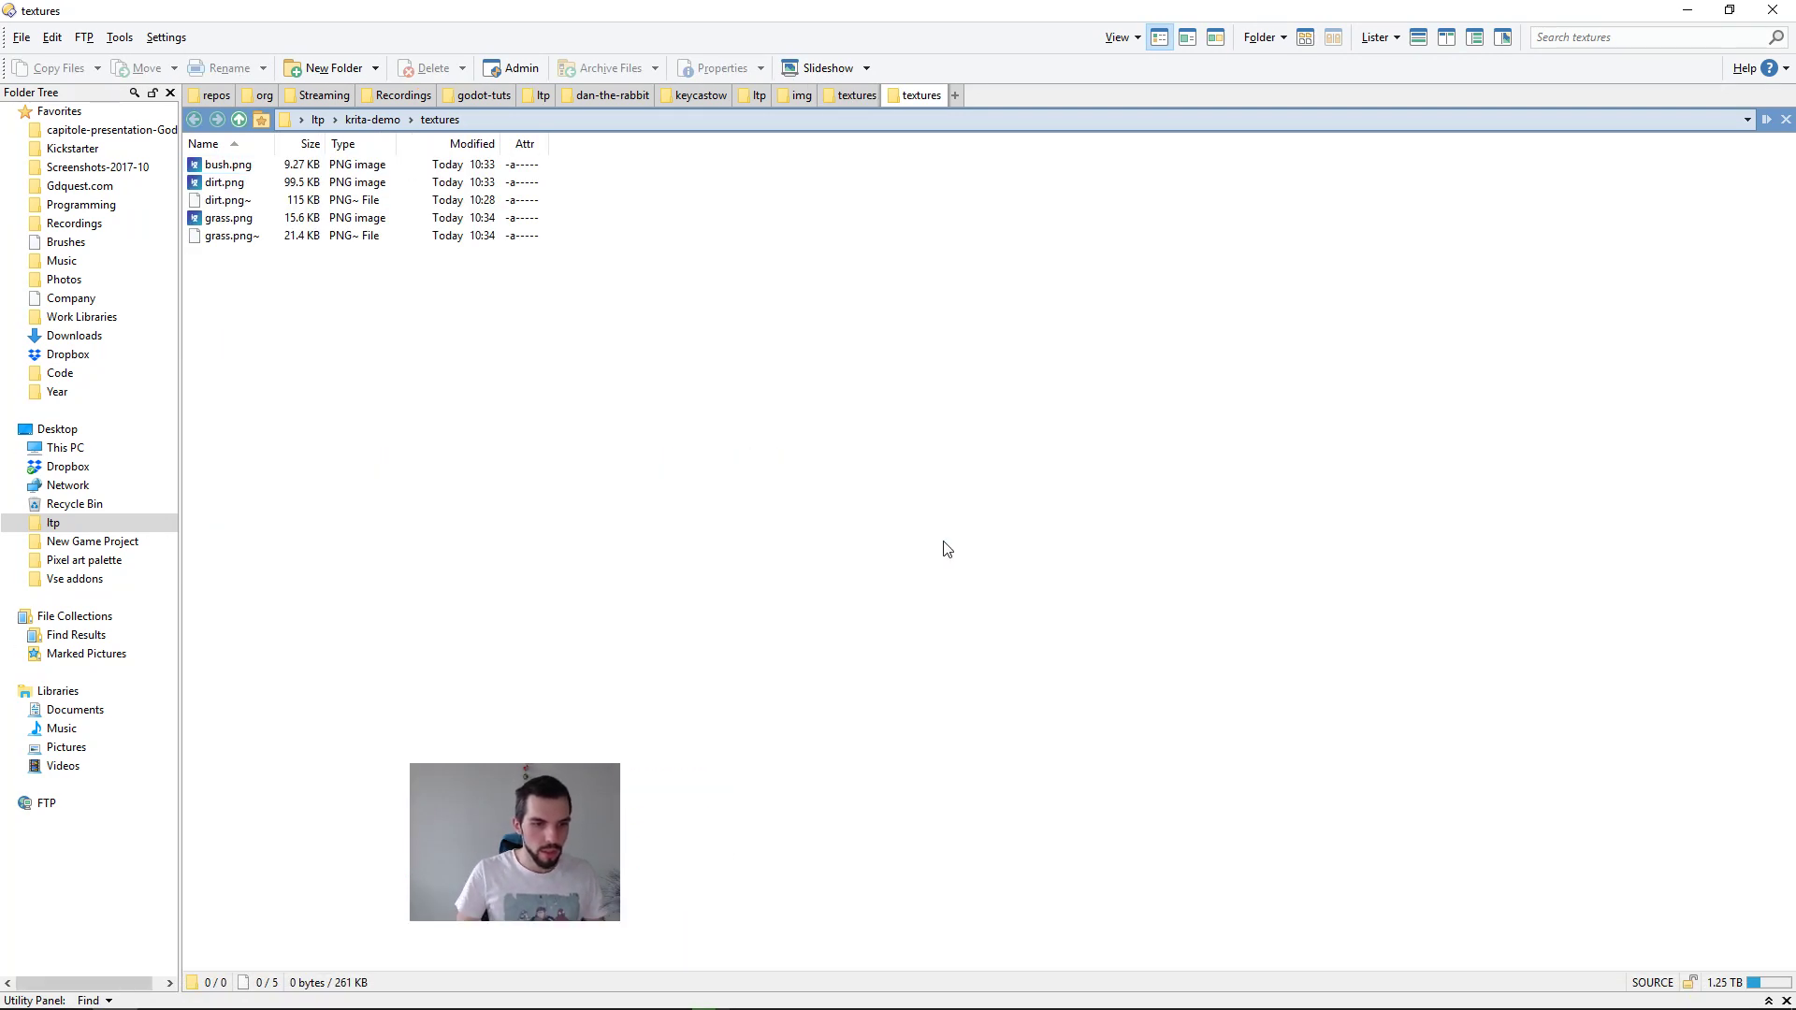
{"action": "double_click", "coordinate": [361, 200]}
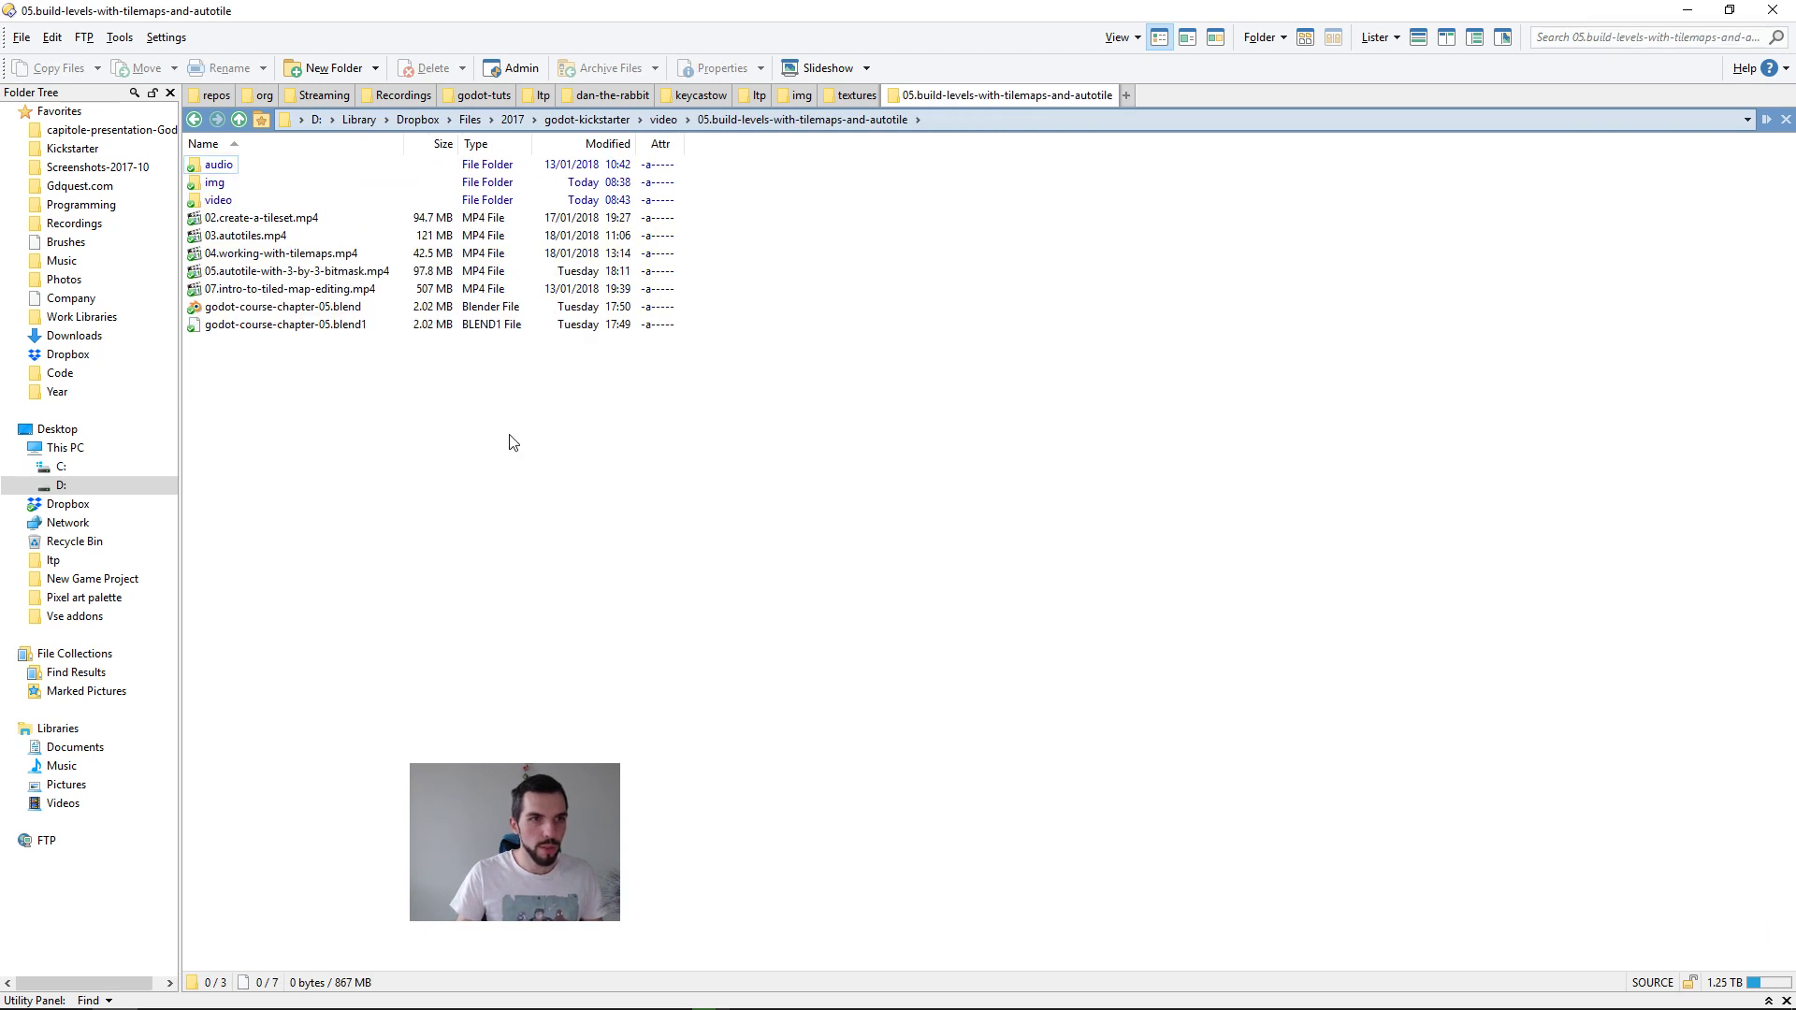
{"action": "double_click", "coordinate": [214, 184]}
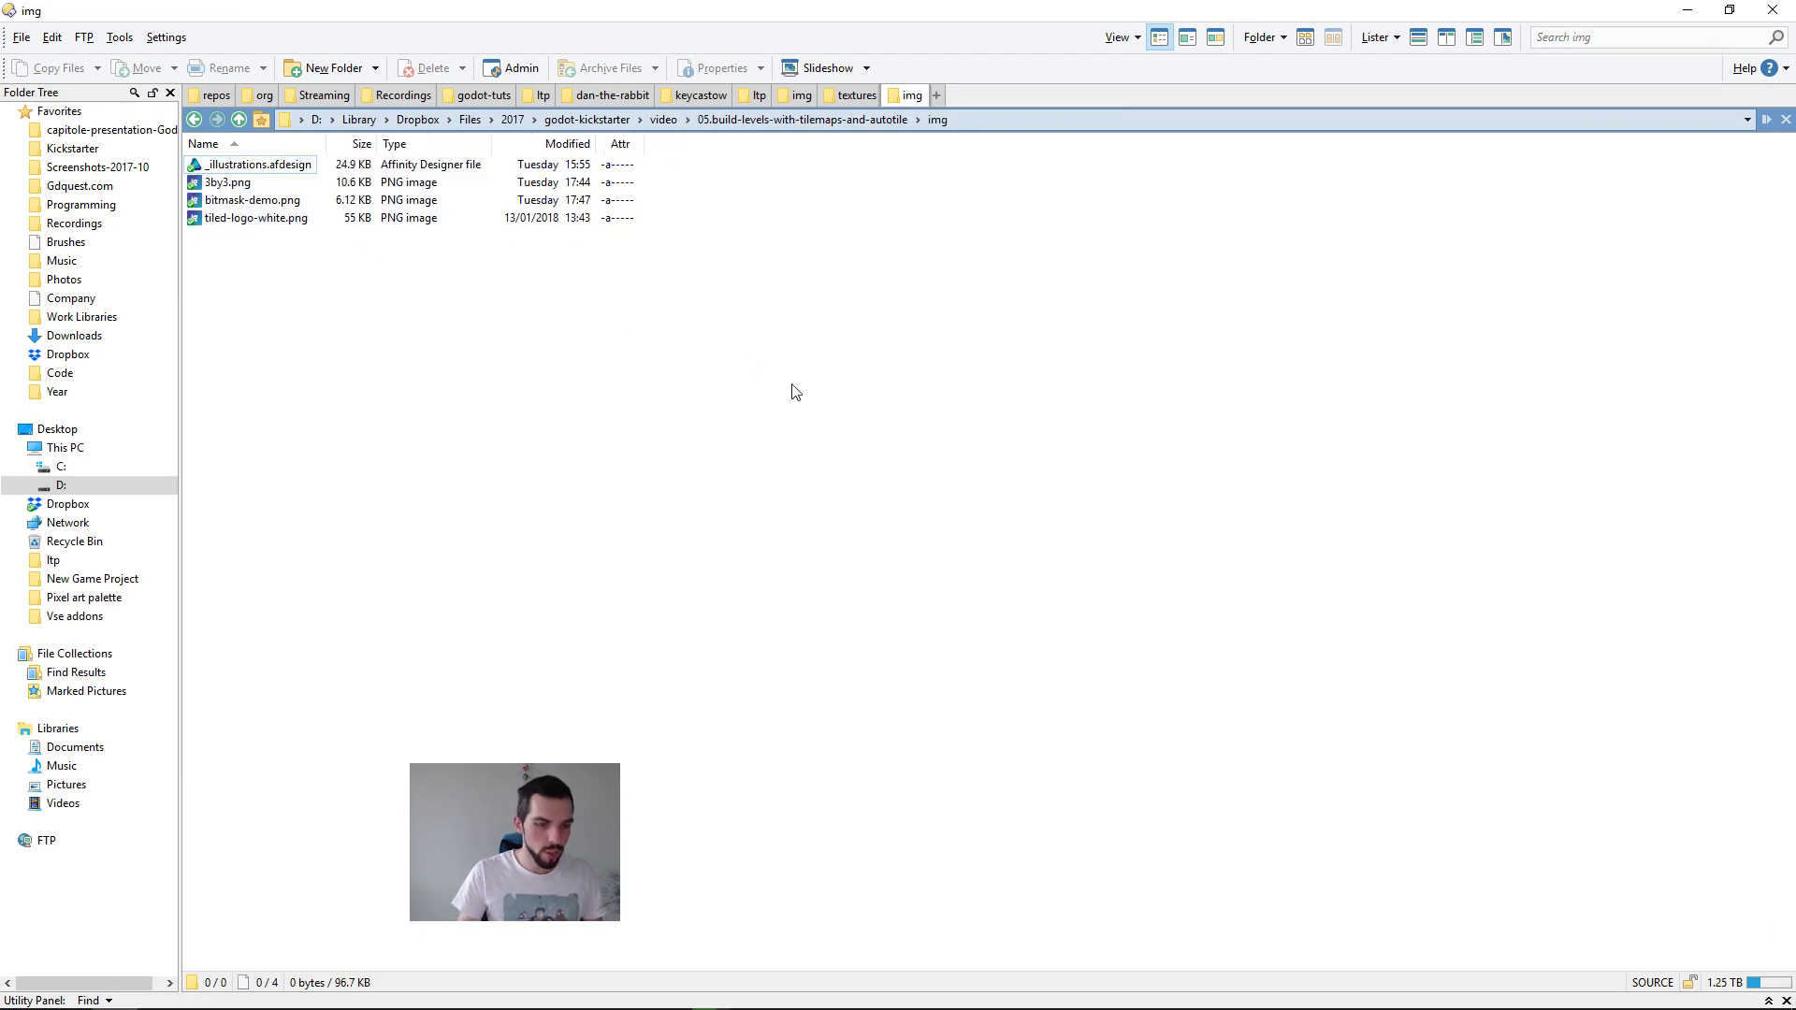
Step: Create a folder named src inside the img folder
{"action": "key", "text": "ctrl+shift+n"}
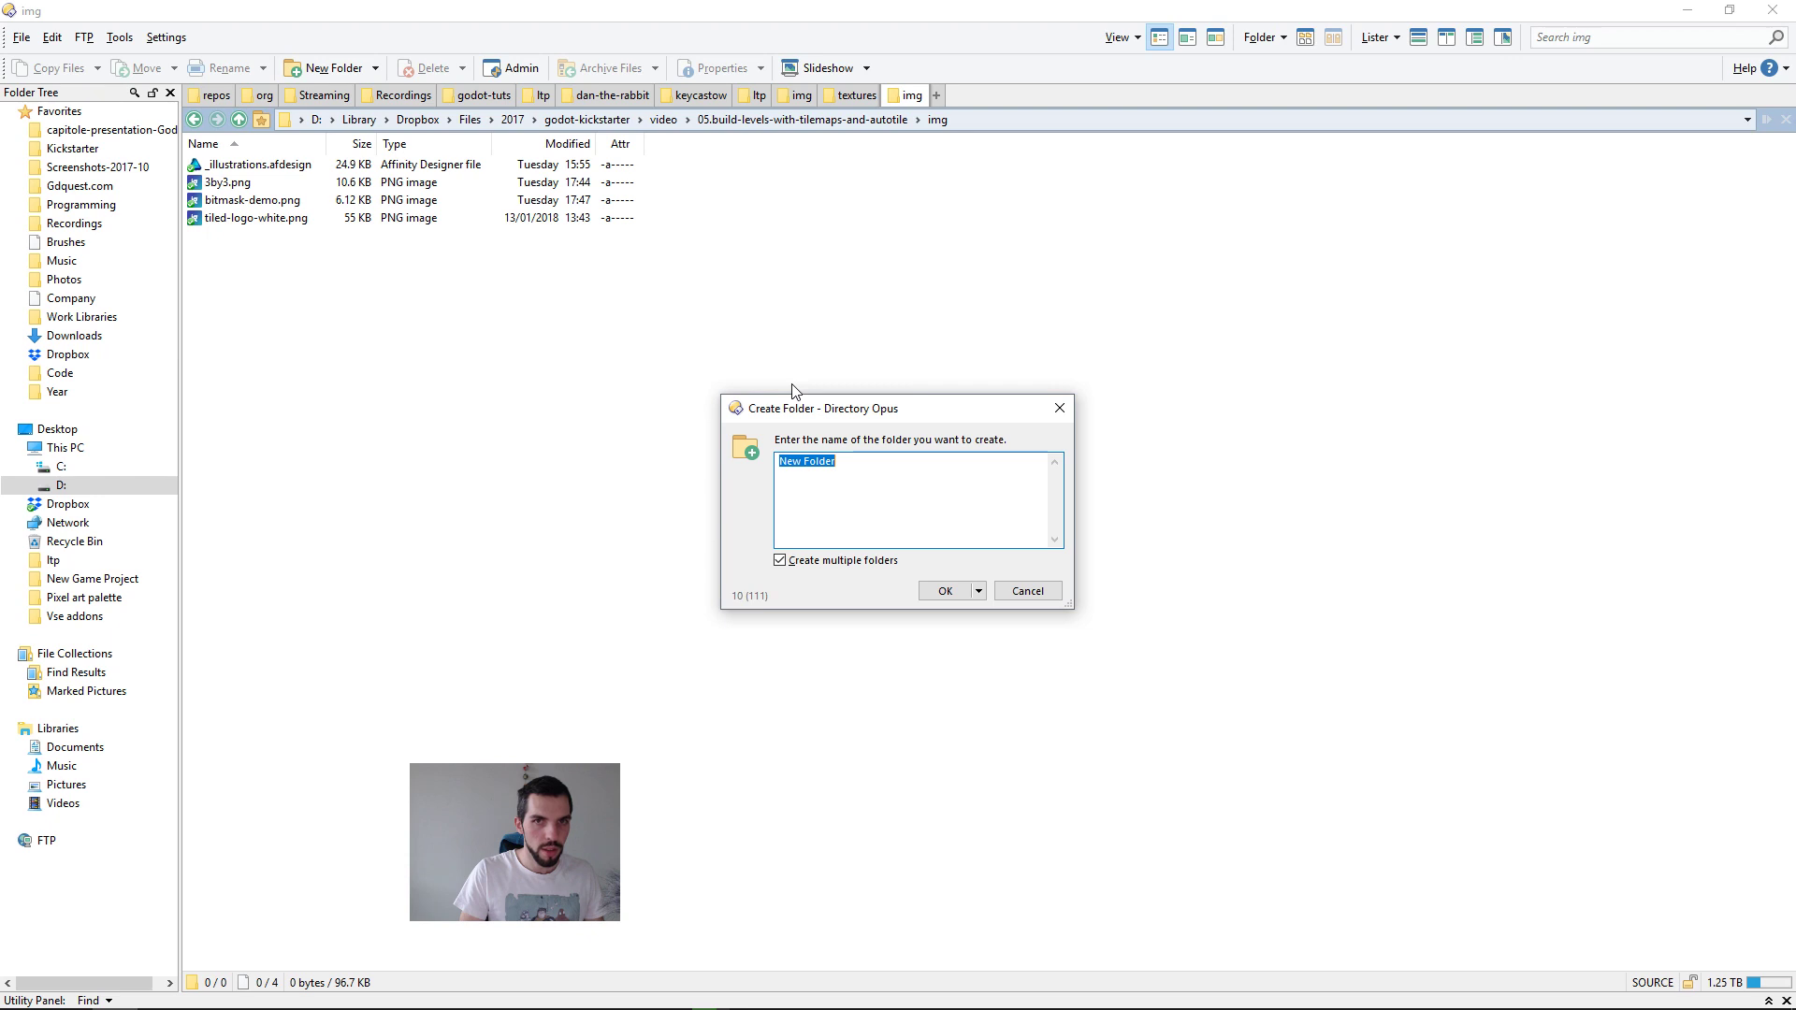
{"action": "type", "text": "src"}
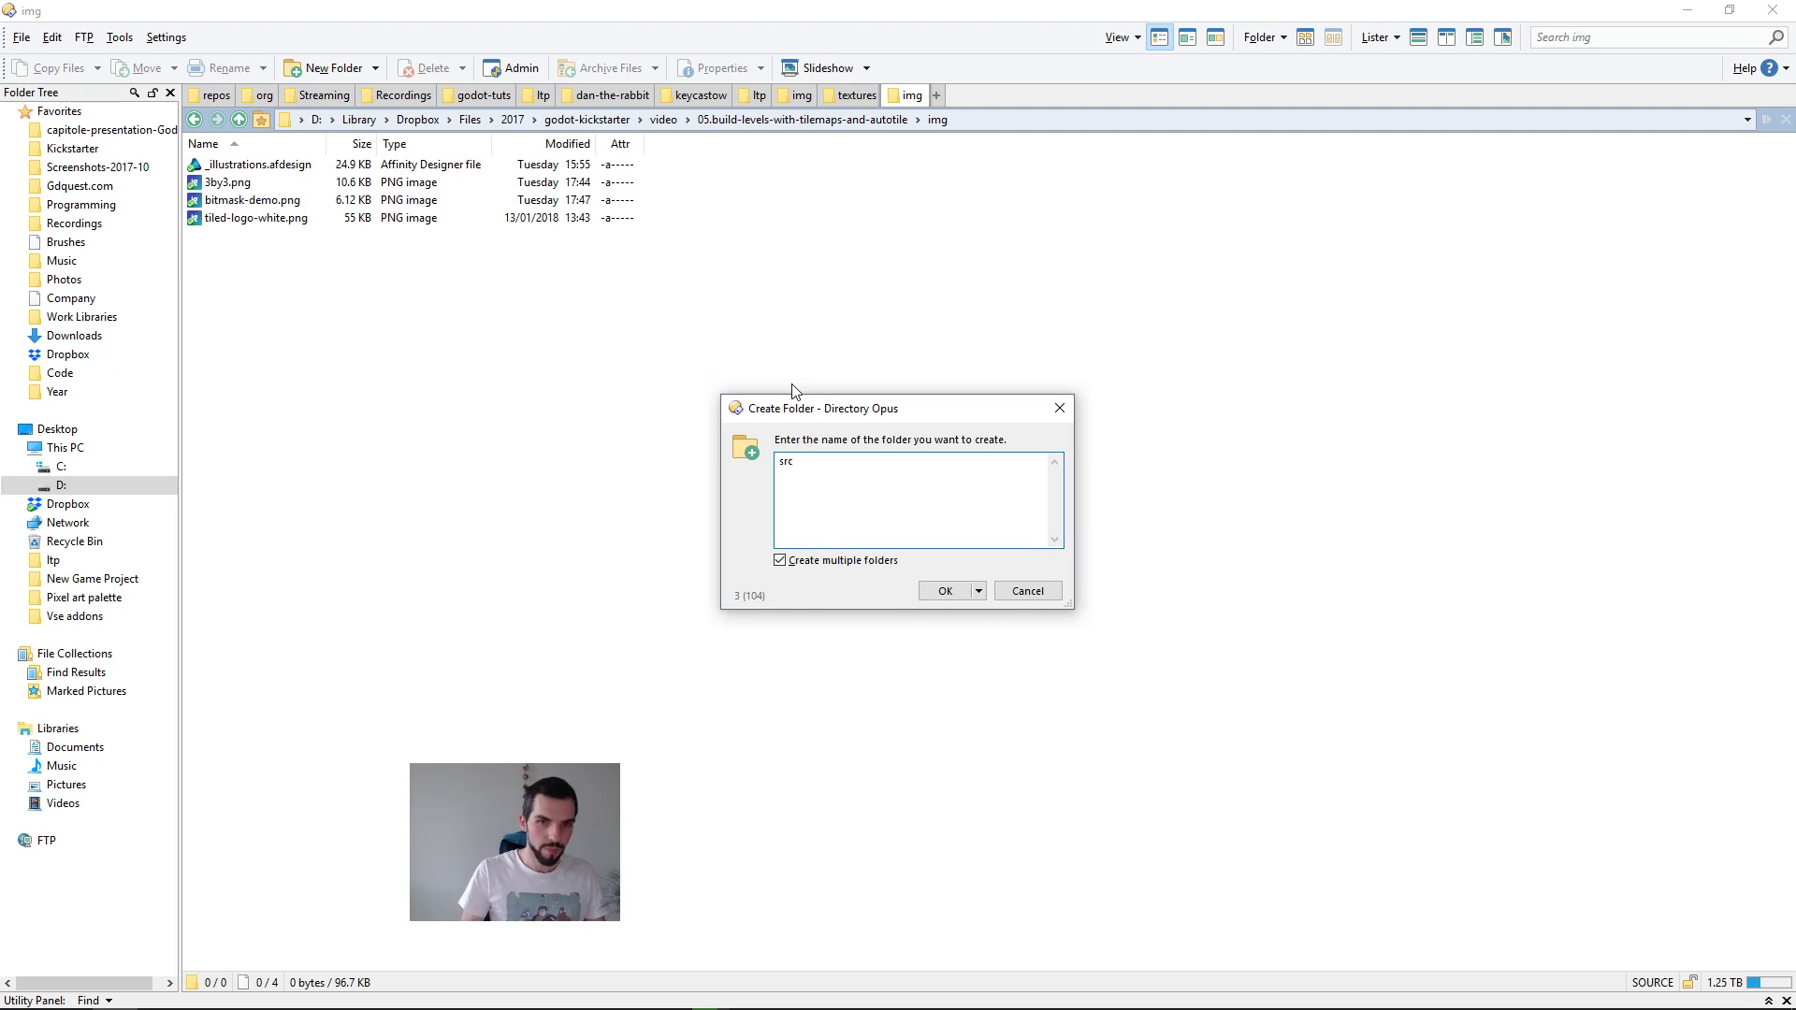
{"action": "key", "text": "Home"}
{"action": "key", "text": "Return"}
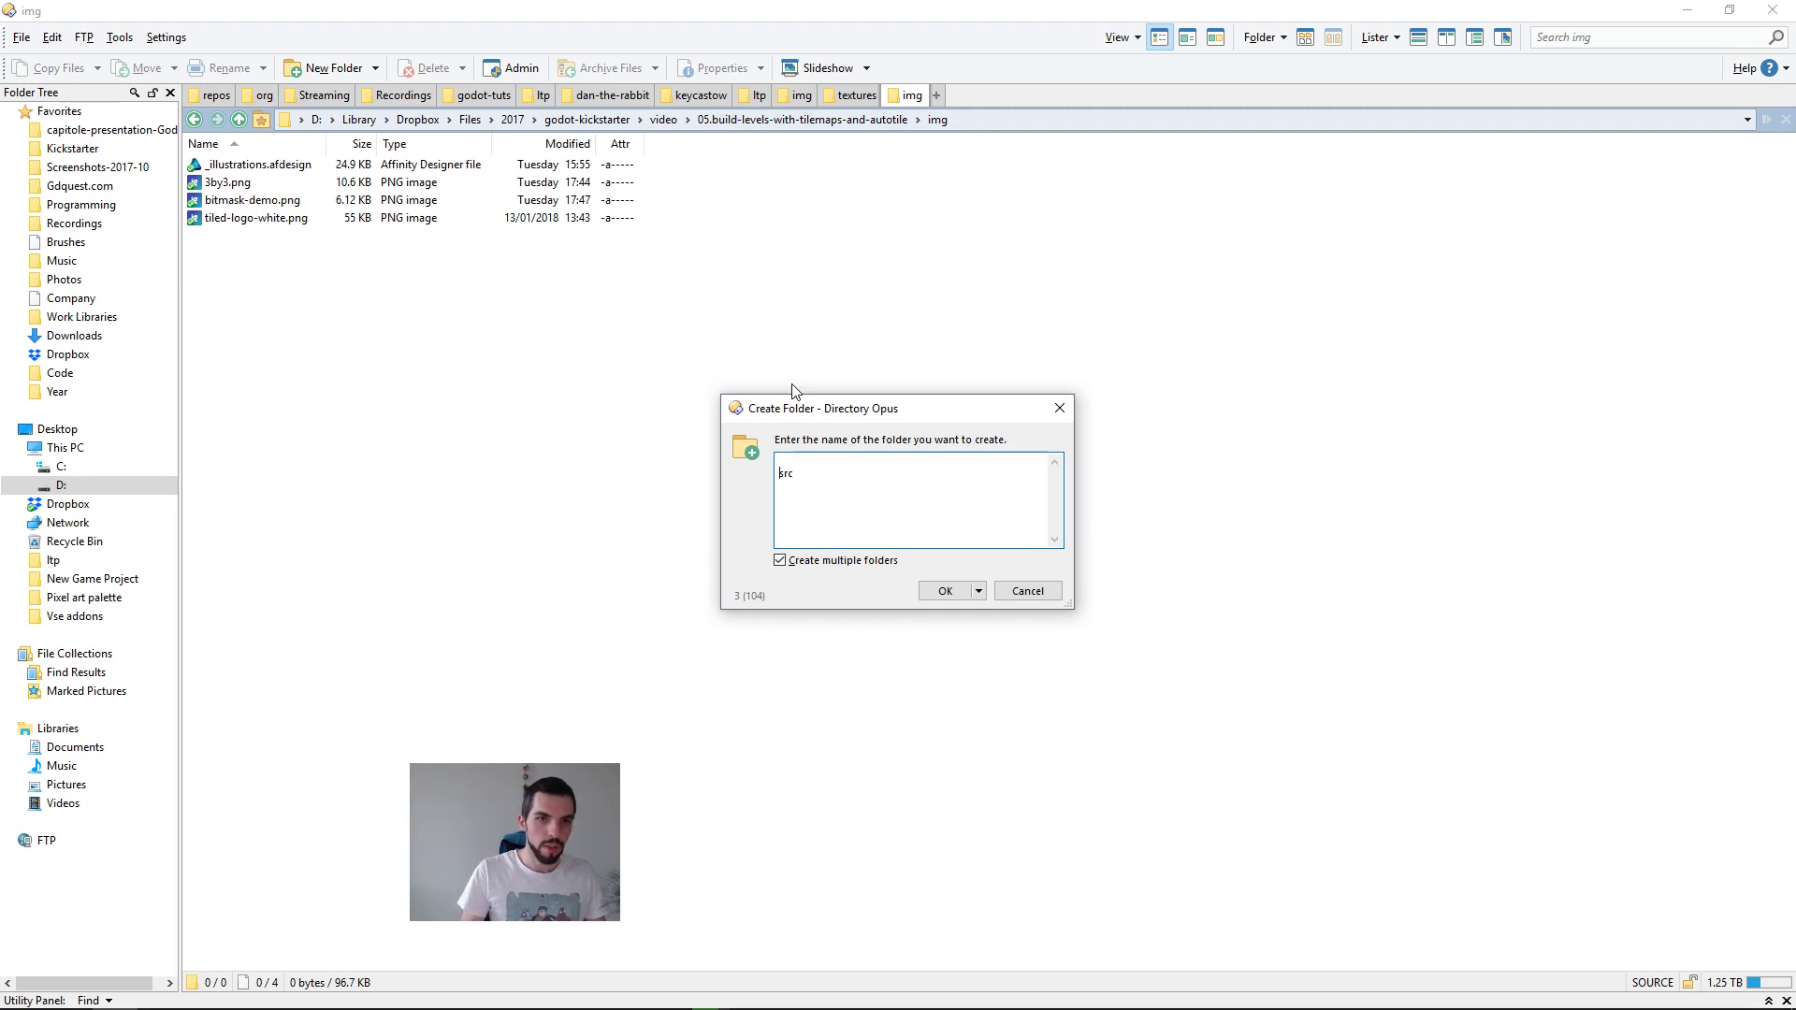
{"action": "key", "text": "Return"}
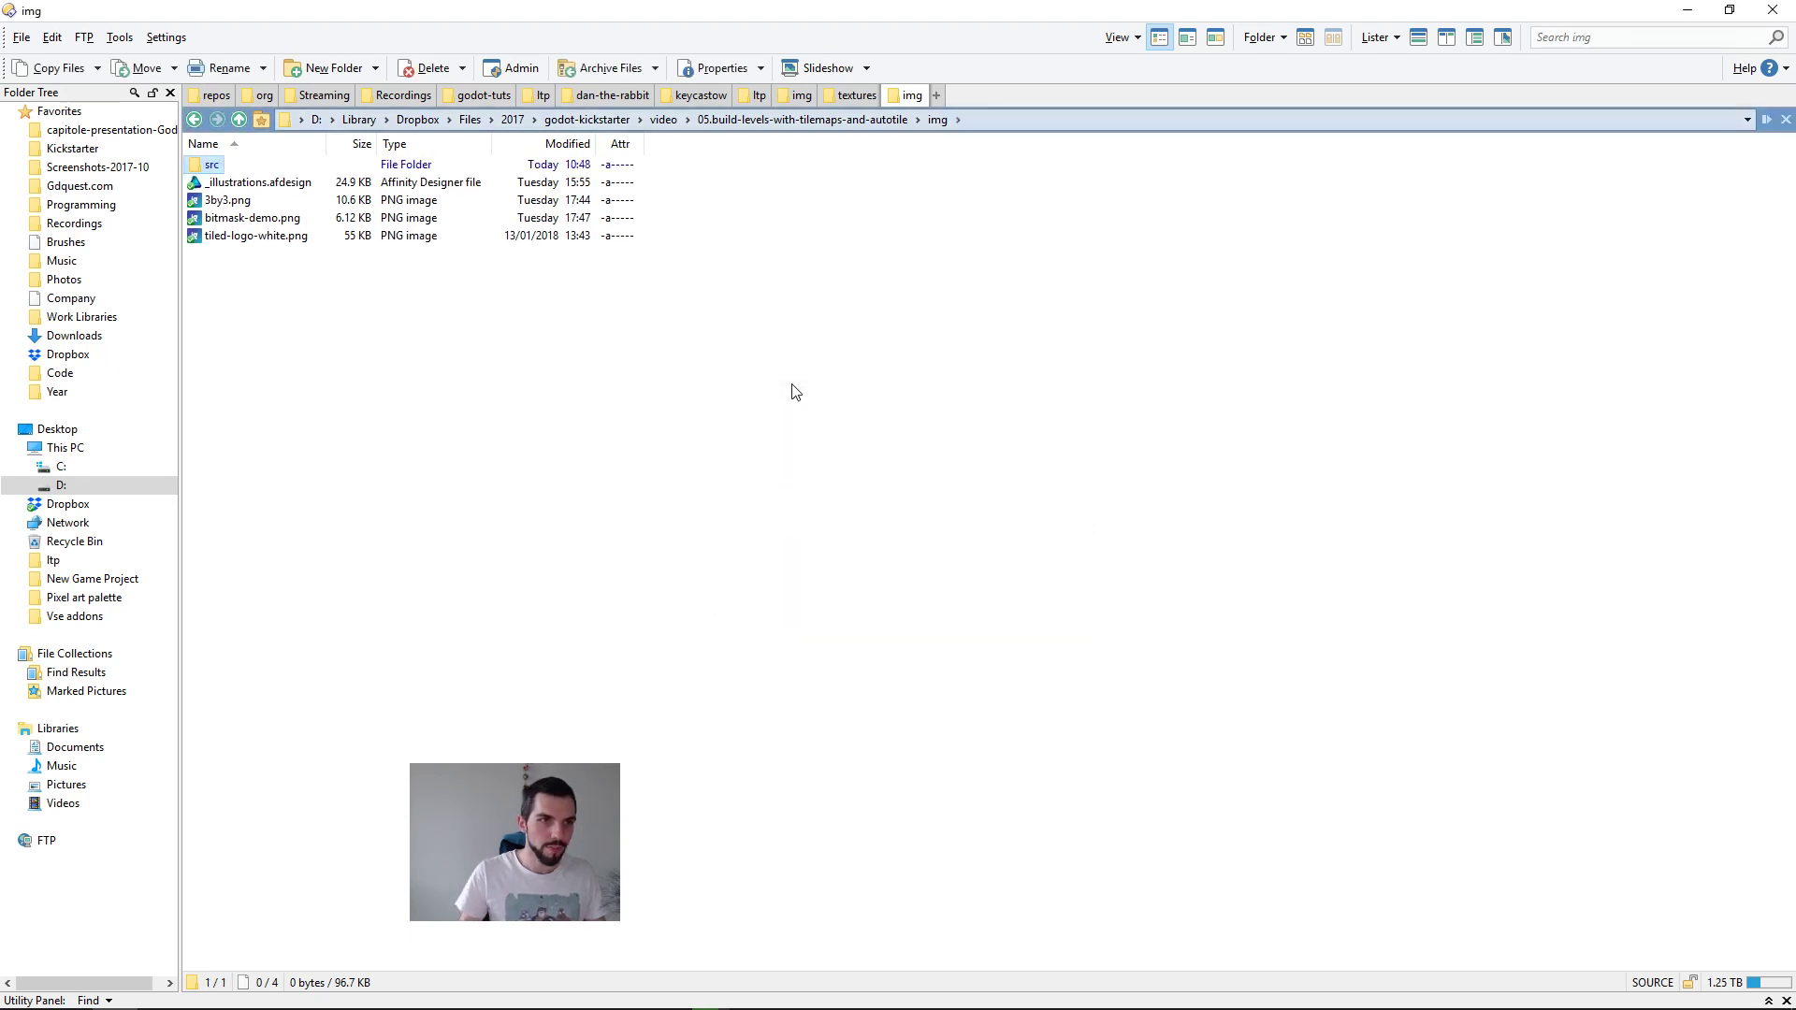
Step: Open the src folder, copy its path, and switch to Affinity Designer to point the Save As dialog to that folder
{"action": "key", "text": "Return"}
{"action": "key", "text": "alt+d"}
{"action": "key", "text": "alt+Tab"}
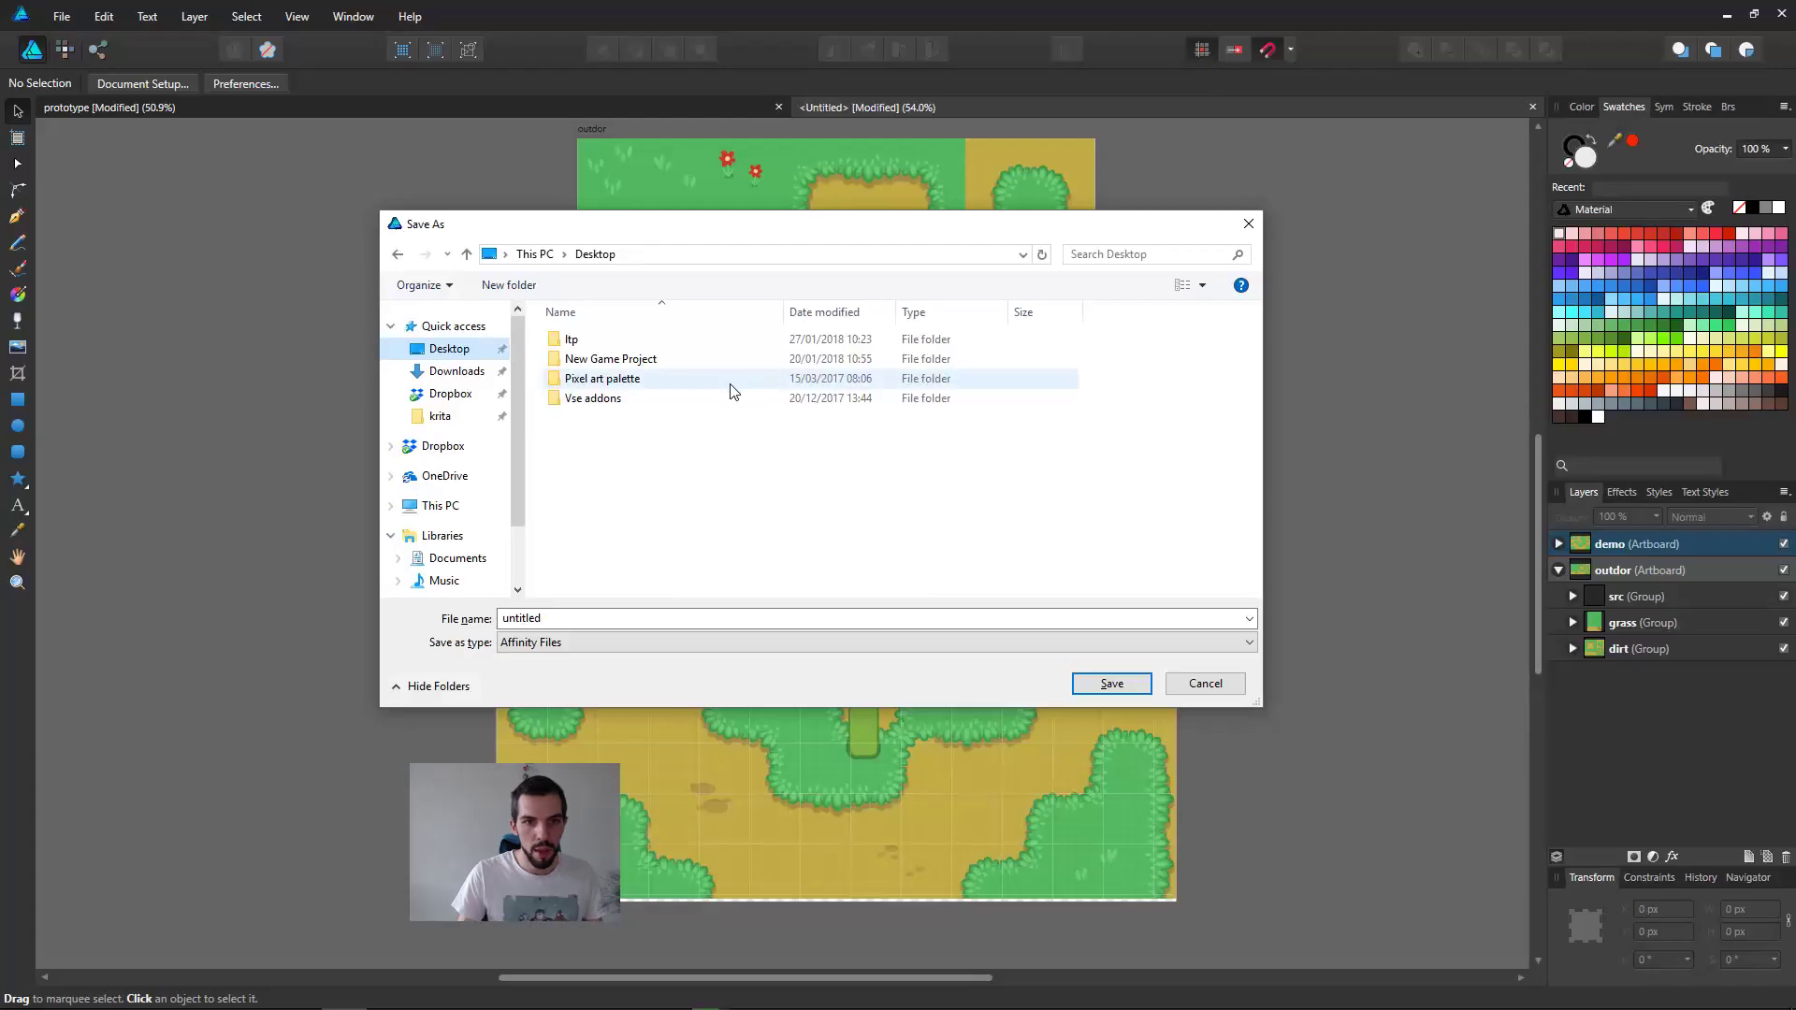
{"action": "key", "text": "alt+d"}
{"action": "key", "text": "ctrl+v"}
{"action": "key", "text": "Return"}
Step: Save the document as an Affinity file named 01.what-tiles-are
{"action": "left_click", "coordinate": [821, 618]}
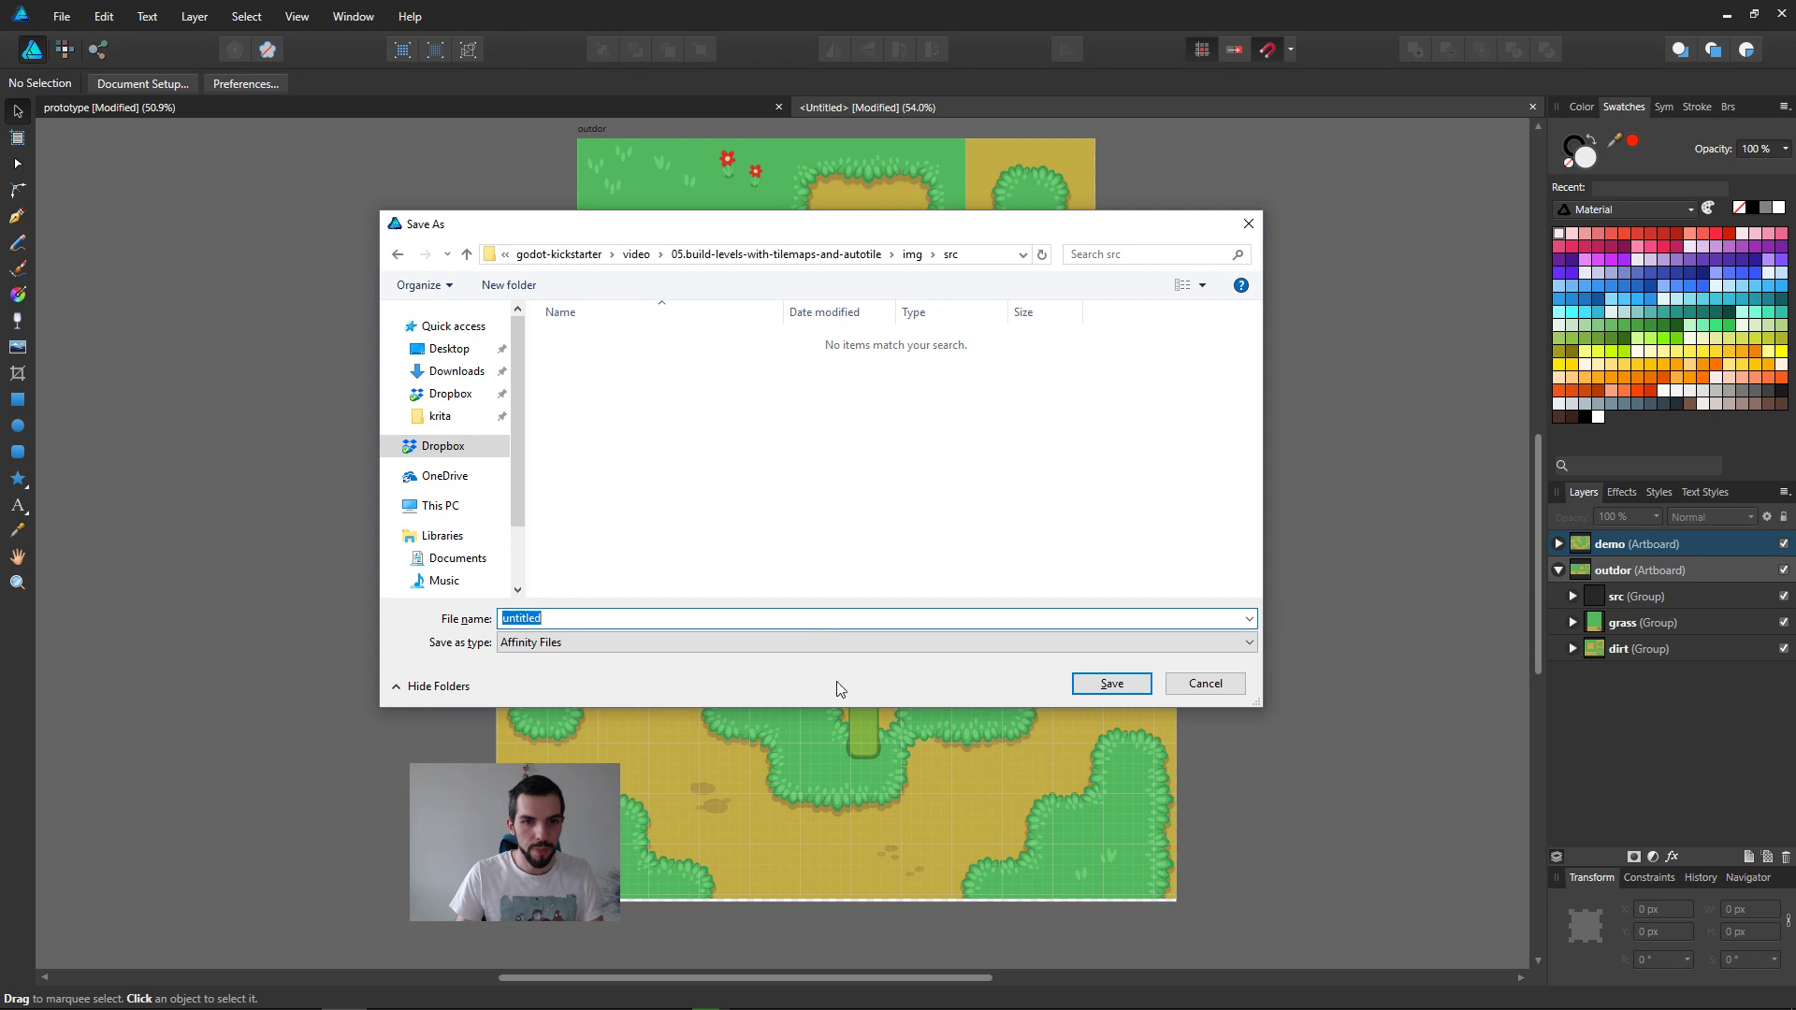
{"action": "left_click_drag", "start_coordinate": [927, 231], "coordinate": [1310, 235]}
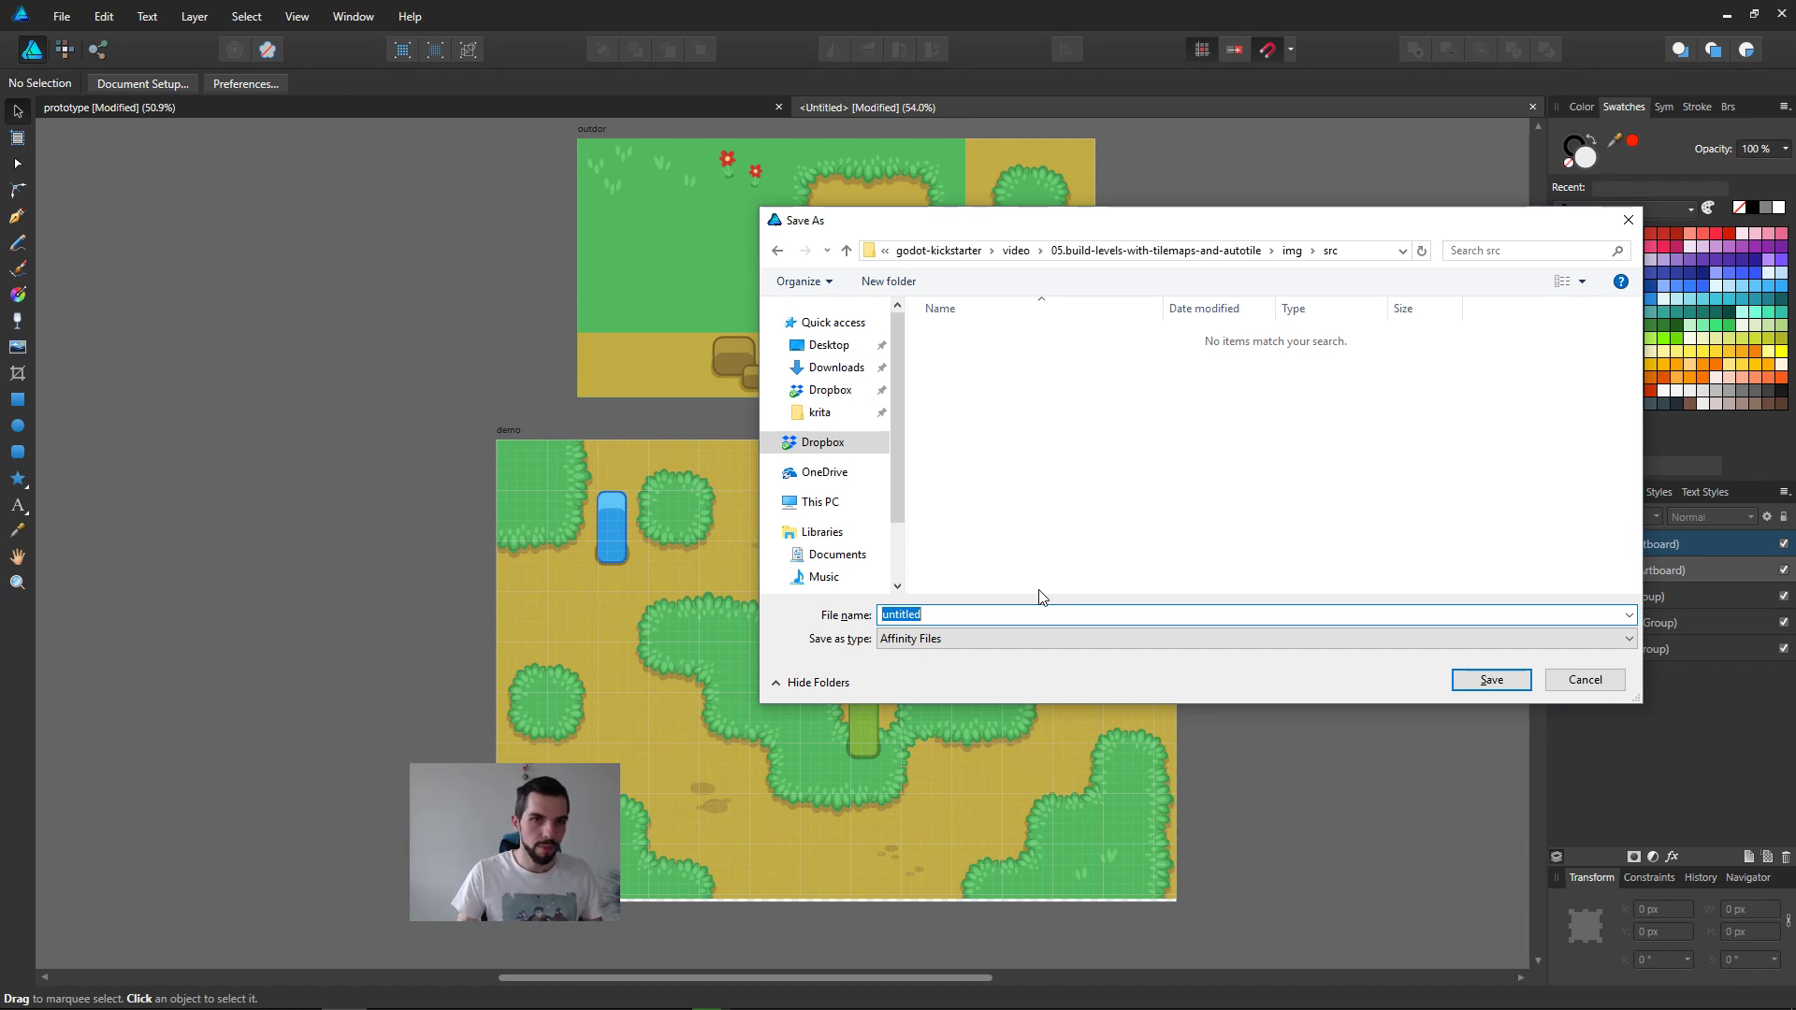
{"action": "type", "text": "01."}
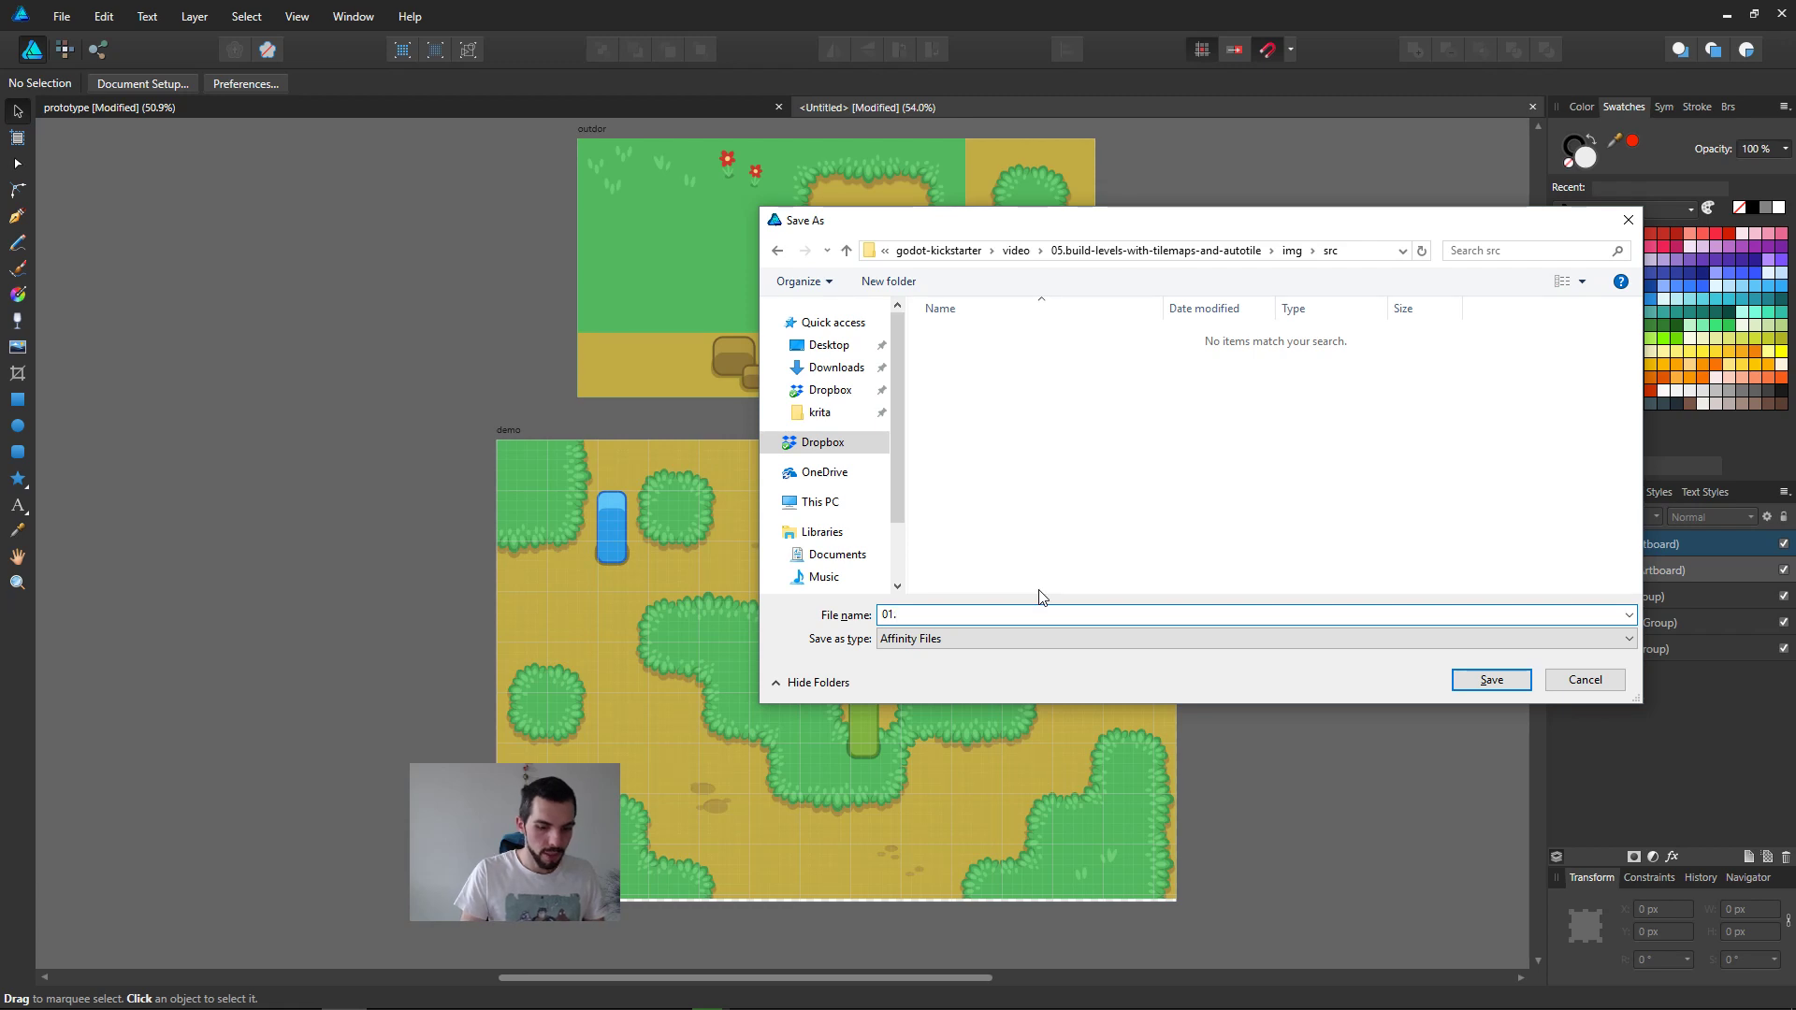
{"action": "type", "text": "what tiles are"}
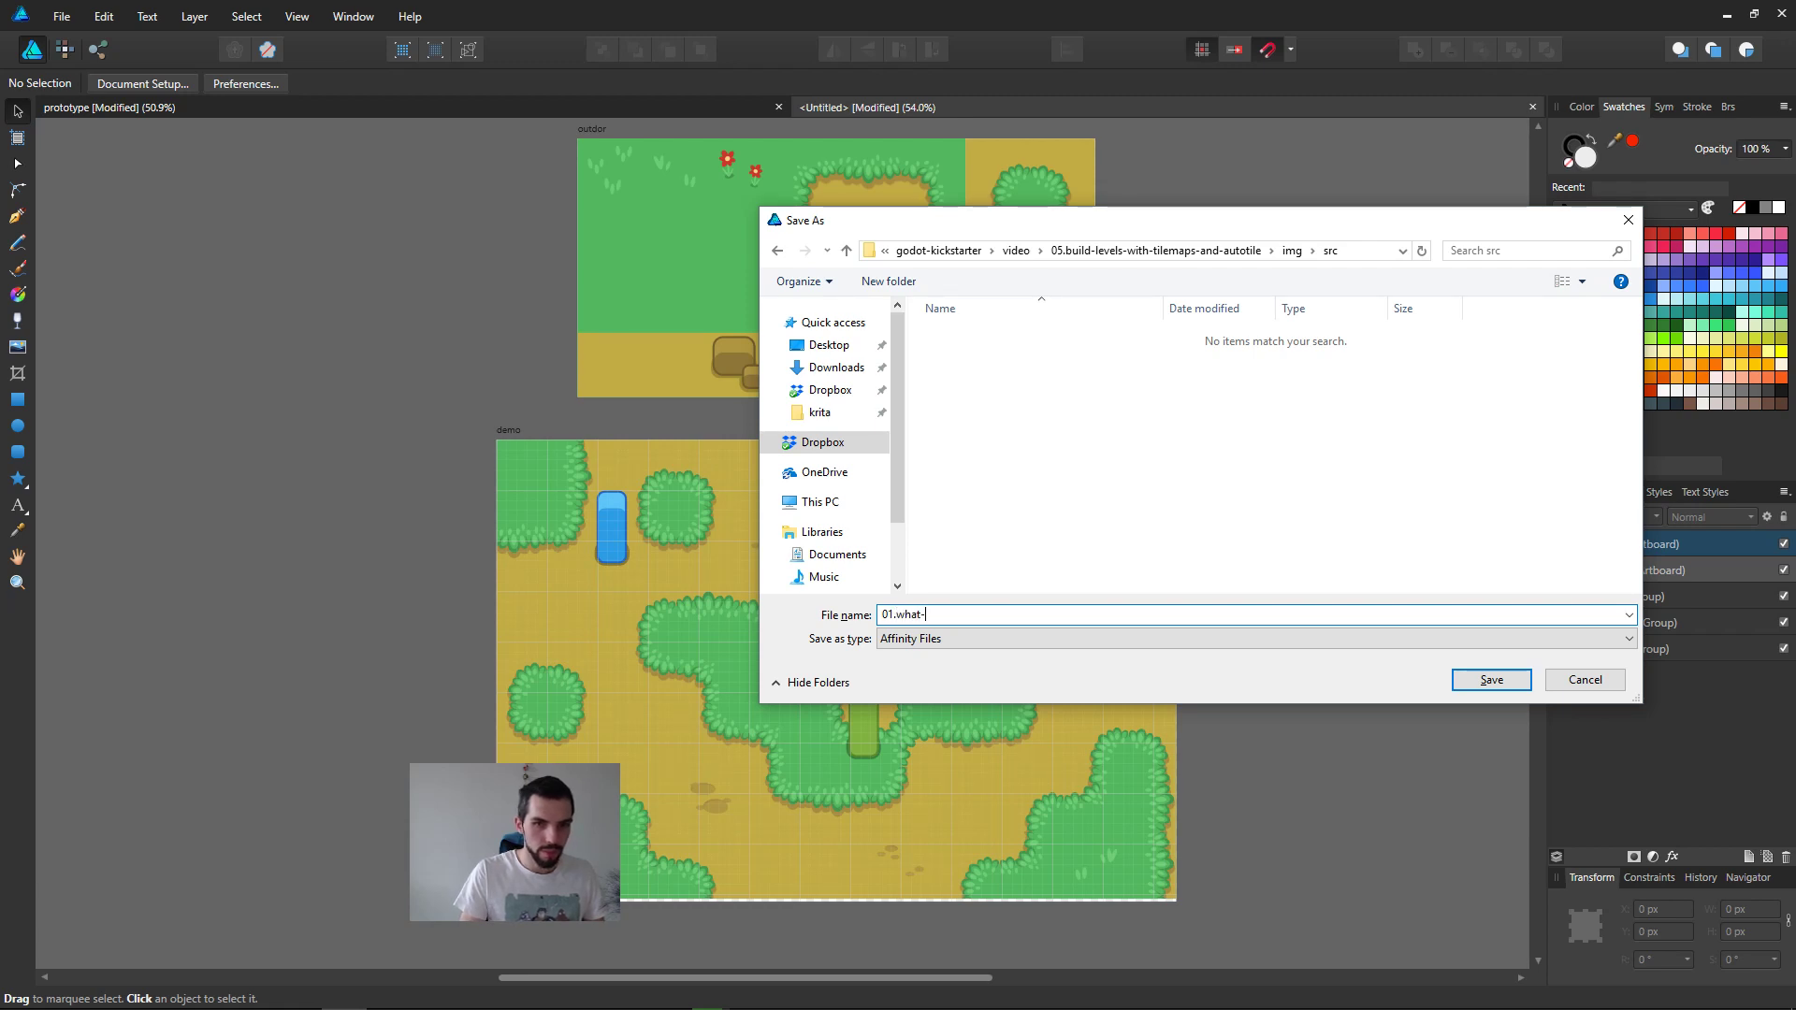
{"action": "key", "text": "Return"}
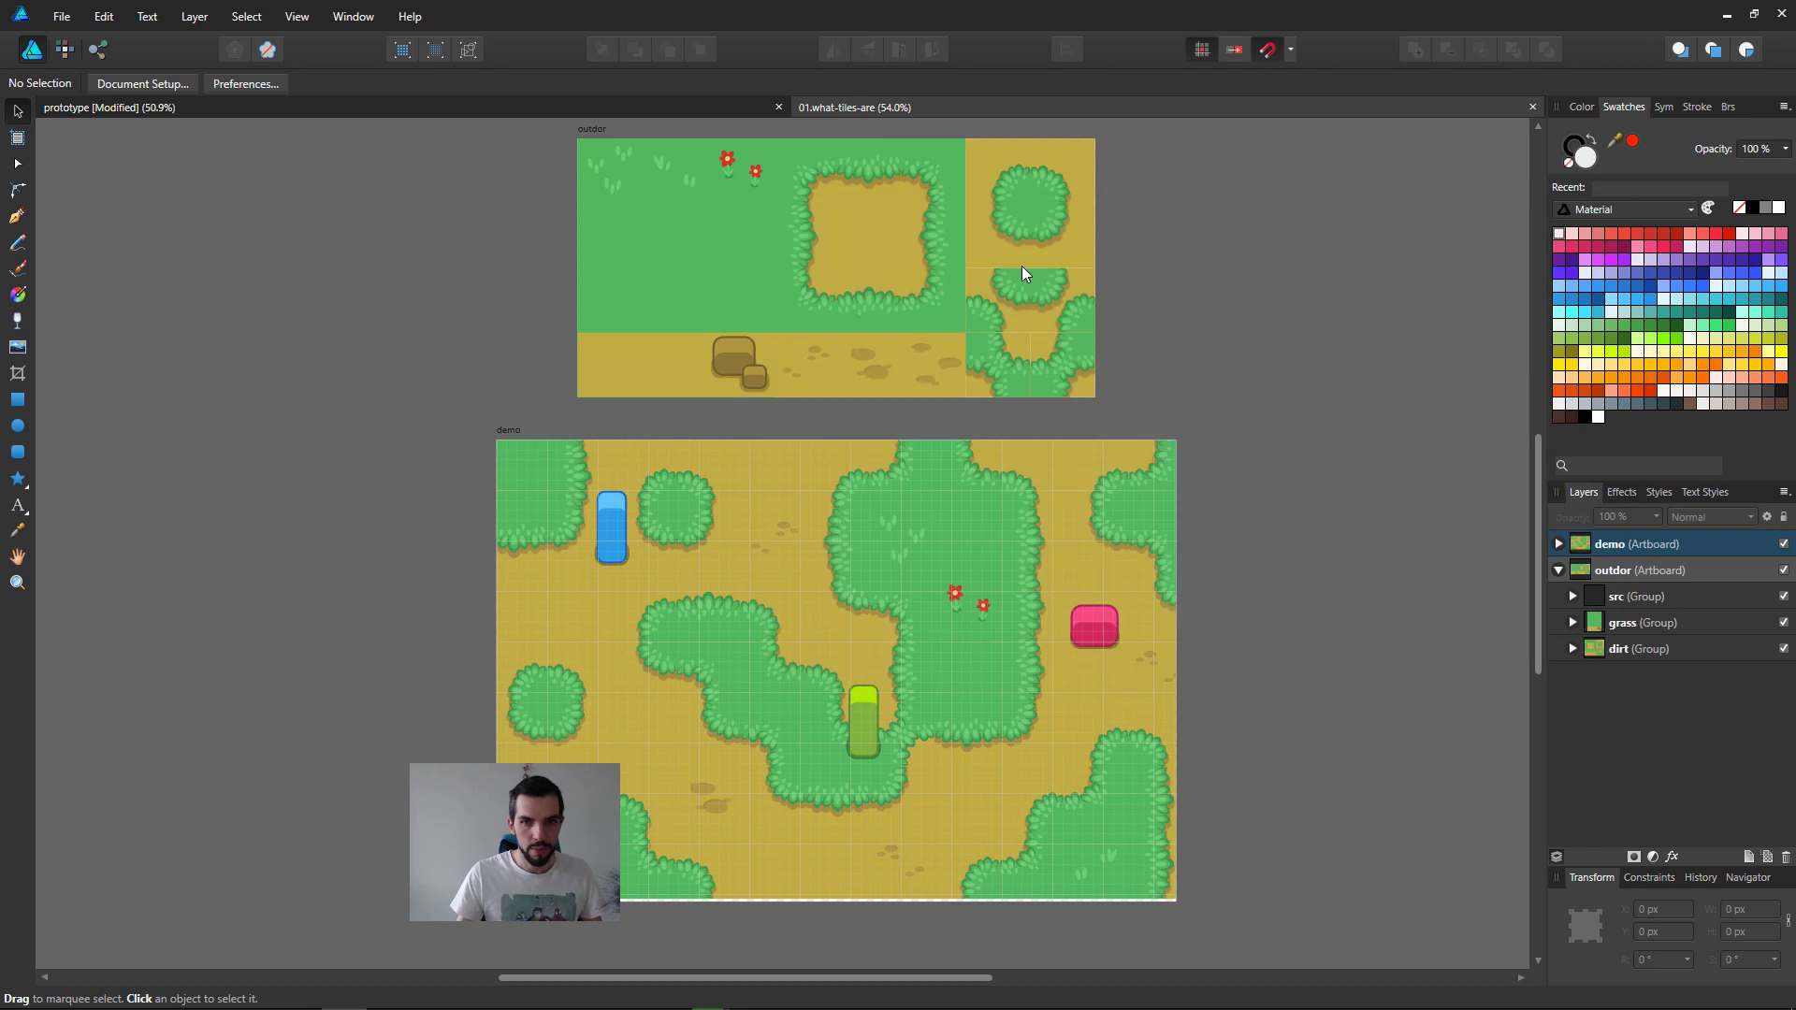
Step: With the dirt group of the outdor artboard selected, open the grid settings and raise the opacity of the grid and subdivision lines
{"action": "left_click", "coordinate": [907, 178]}
{"action": "scroll", "coordinate": [1010, 300], "scroll_direction": "up", "scroll_amount": 2, "text": "ctrl"}
{"action": "middle_click_drag", "start_coordinate": [1067, 322], "coordinate": [1188, 524]}
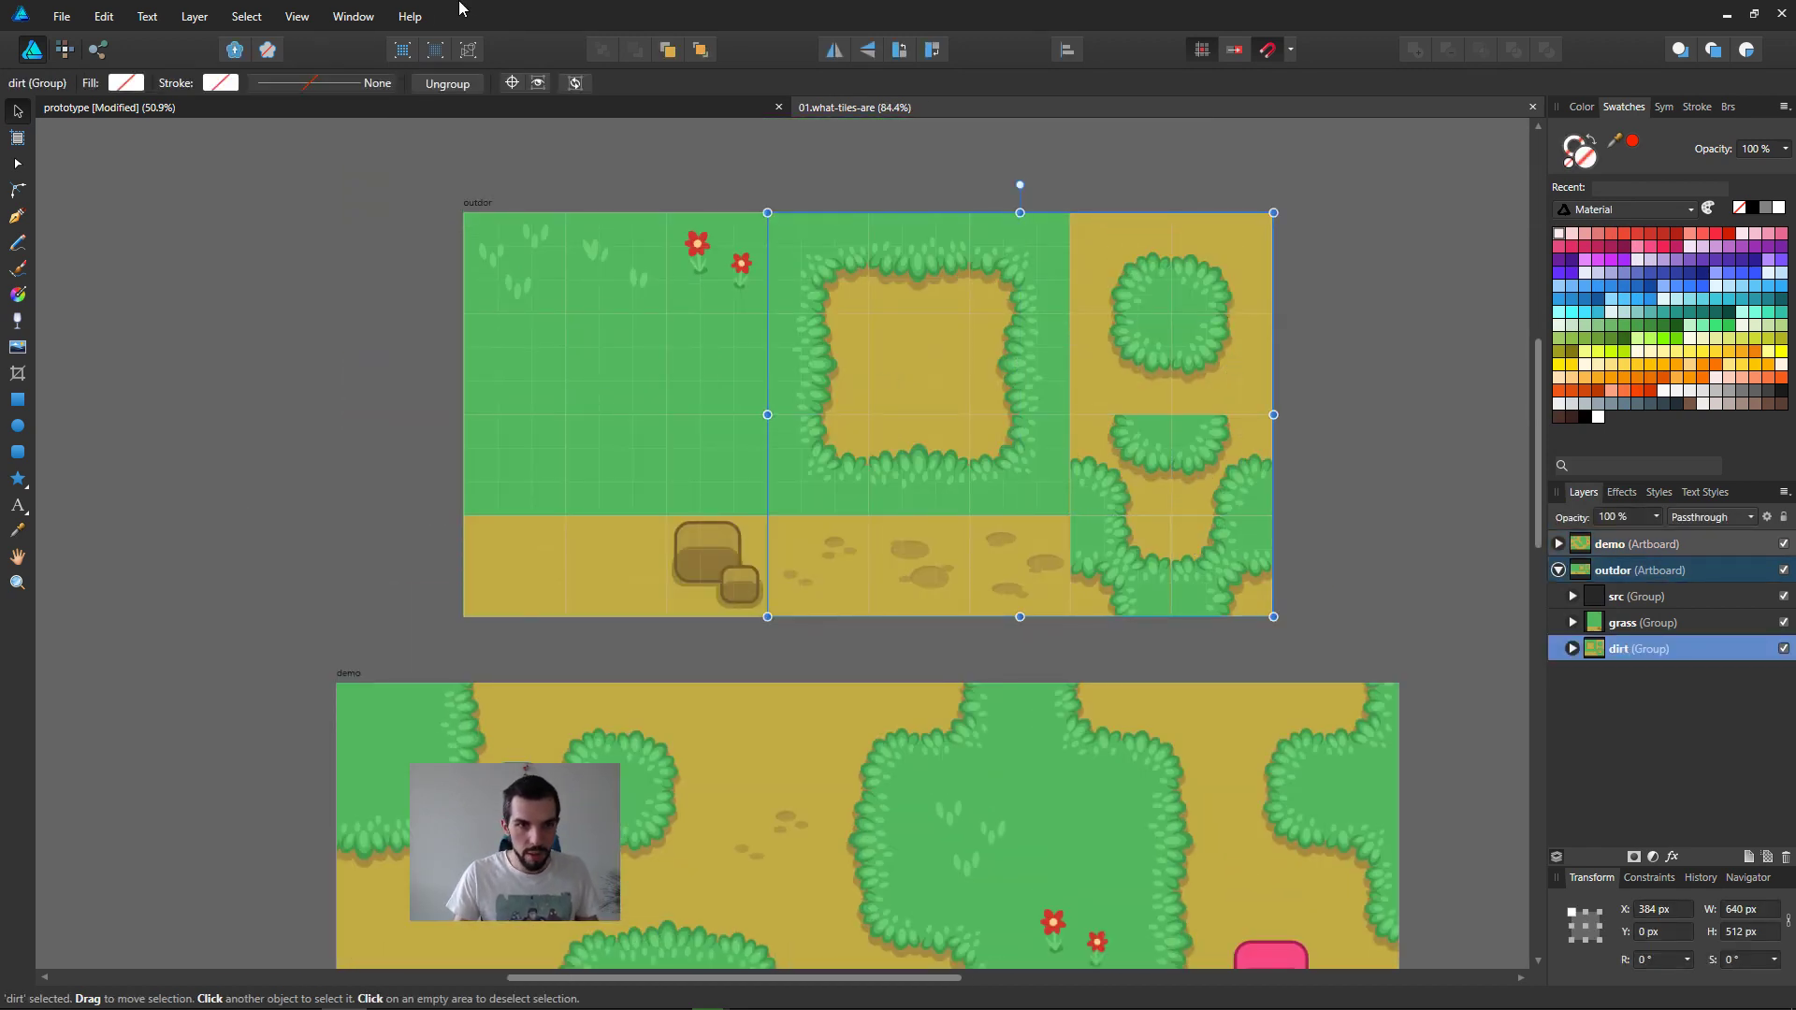
{"action": "left_click", "coordinate": [296, 16]}
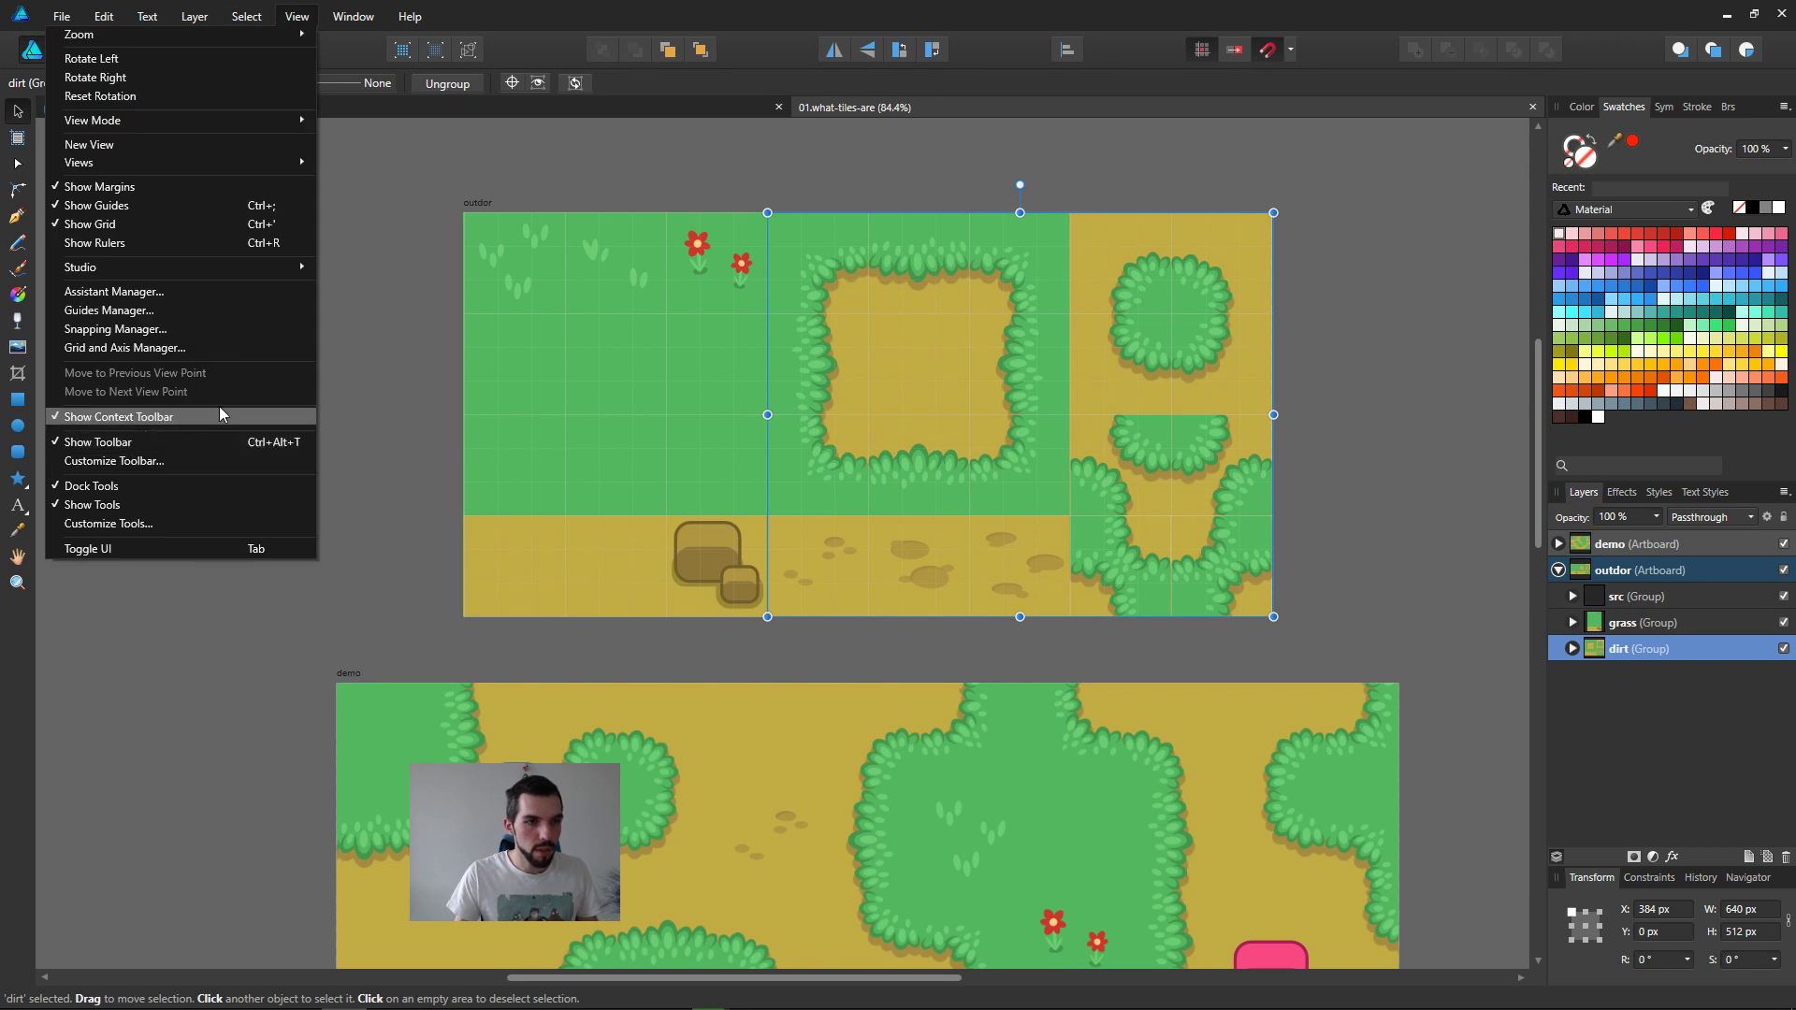
{"action": "left_click", "coordinate": [221, 347]}
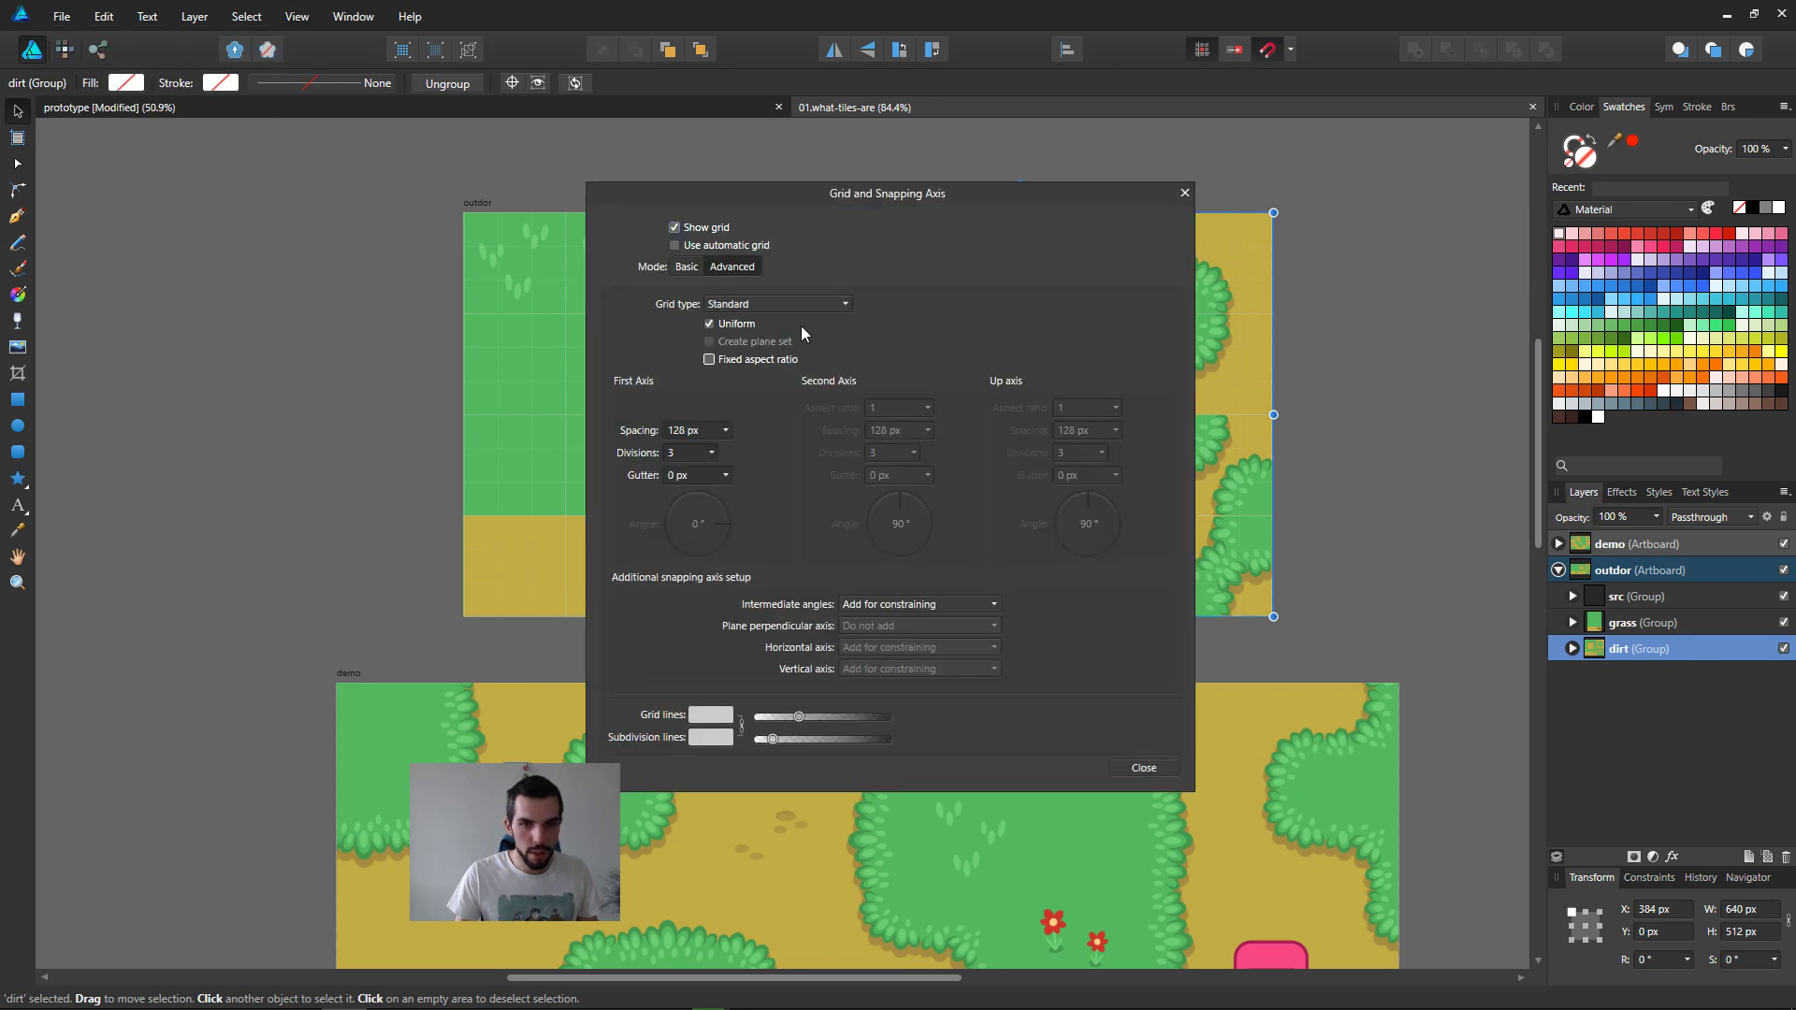
{"action": "left_click_drag", "start_coordinate": [877, 207], "coordinate": [1223, 172]}
{"action": "left_click_drag", "start_coordinate": [1145, 682], "coordinate": [1272, 683]}
{"action": "left_click", "coordinate": [1220, 680]}
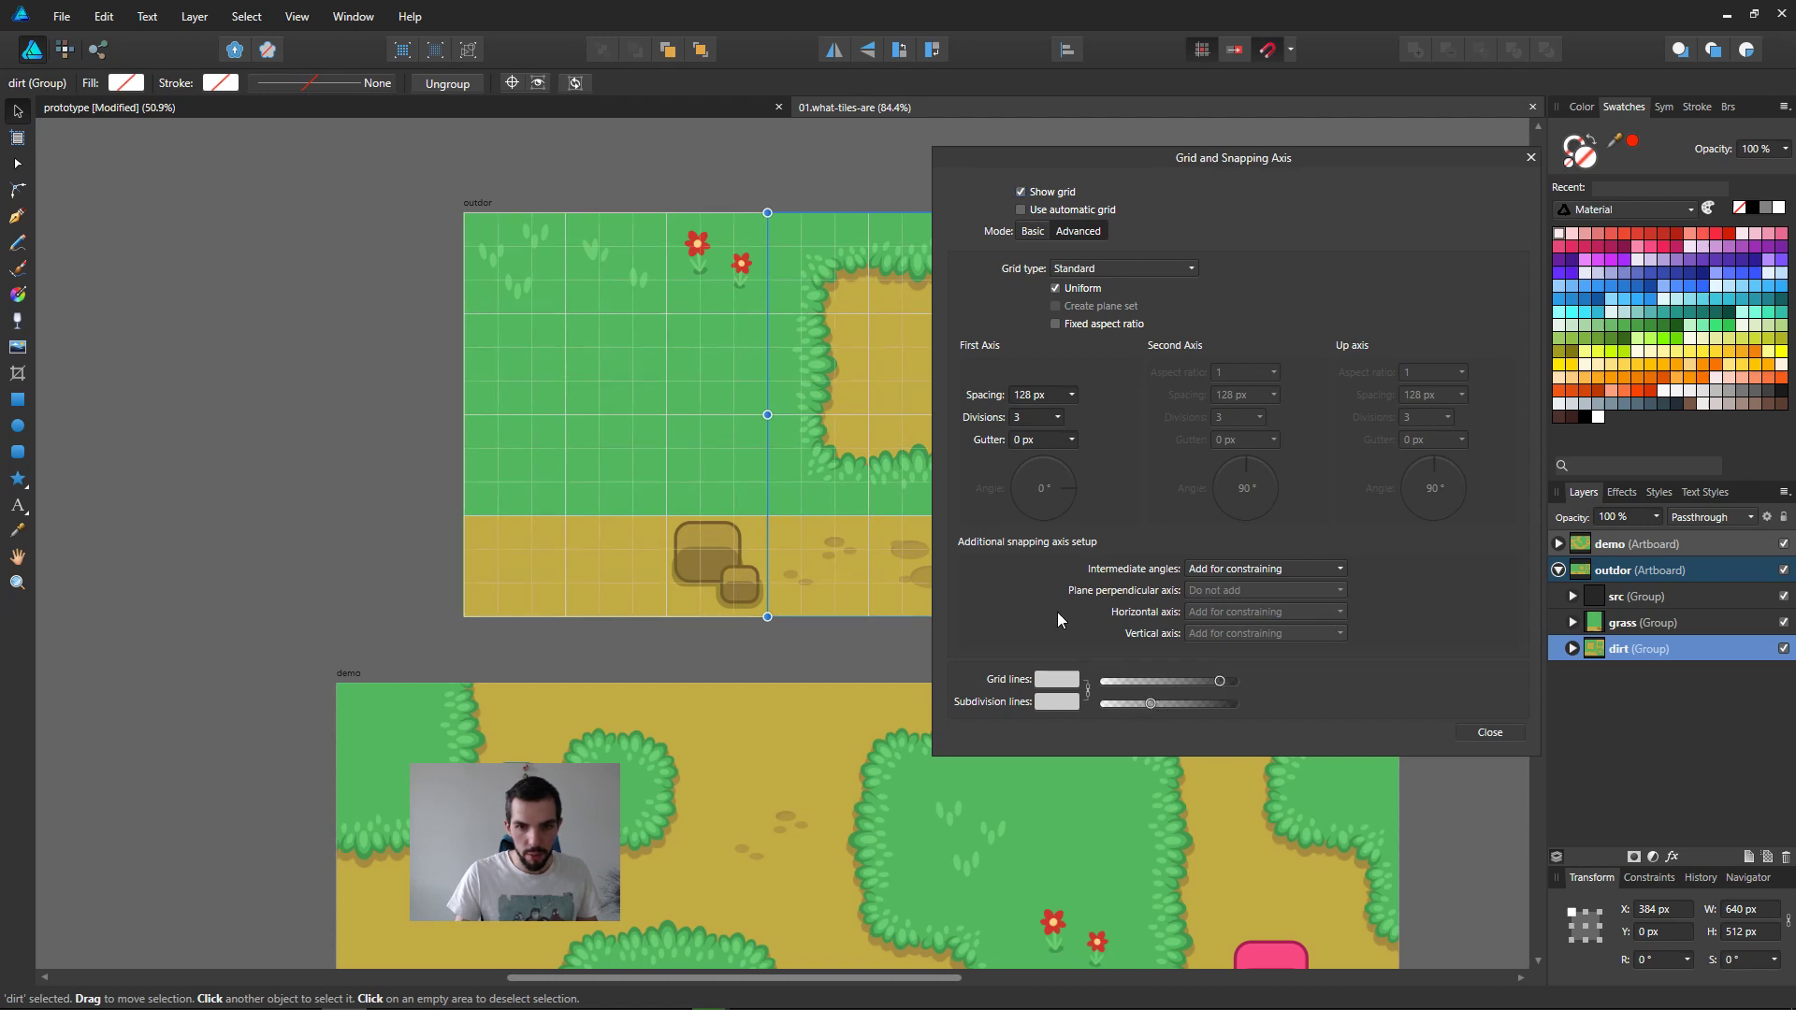
Step: Set the grid's divisions to 2
{"action": "left_click", "coordinate": [1029, 418]}
{"action": "type", "text": "2"}
{"action": "key", "text": "Return"}
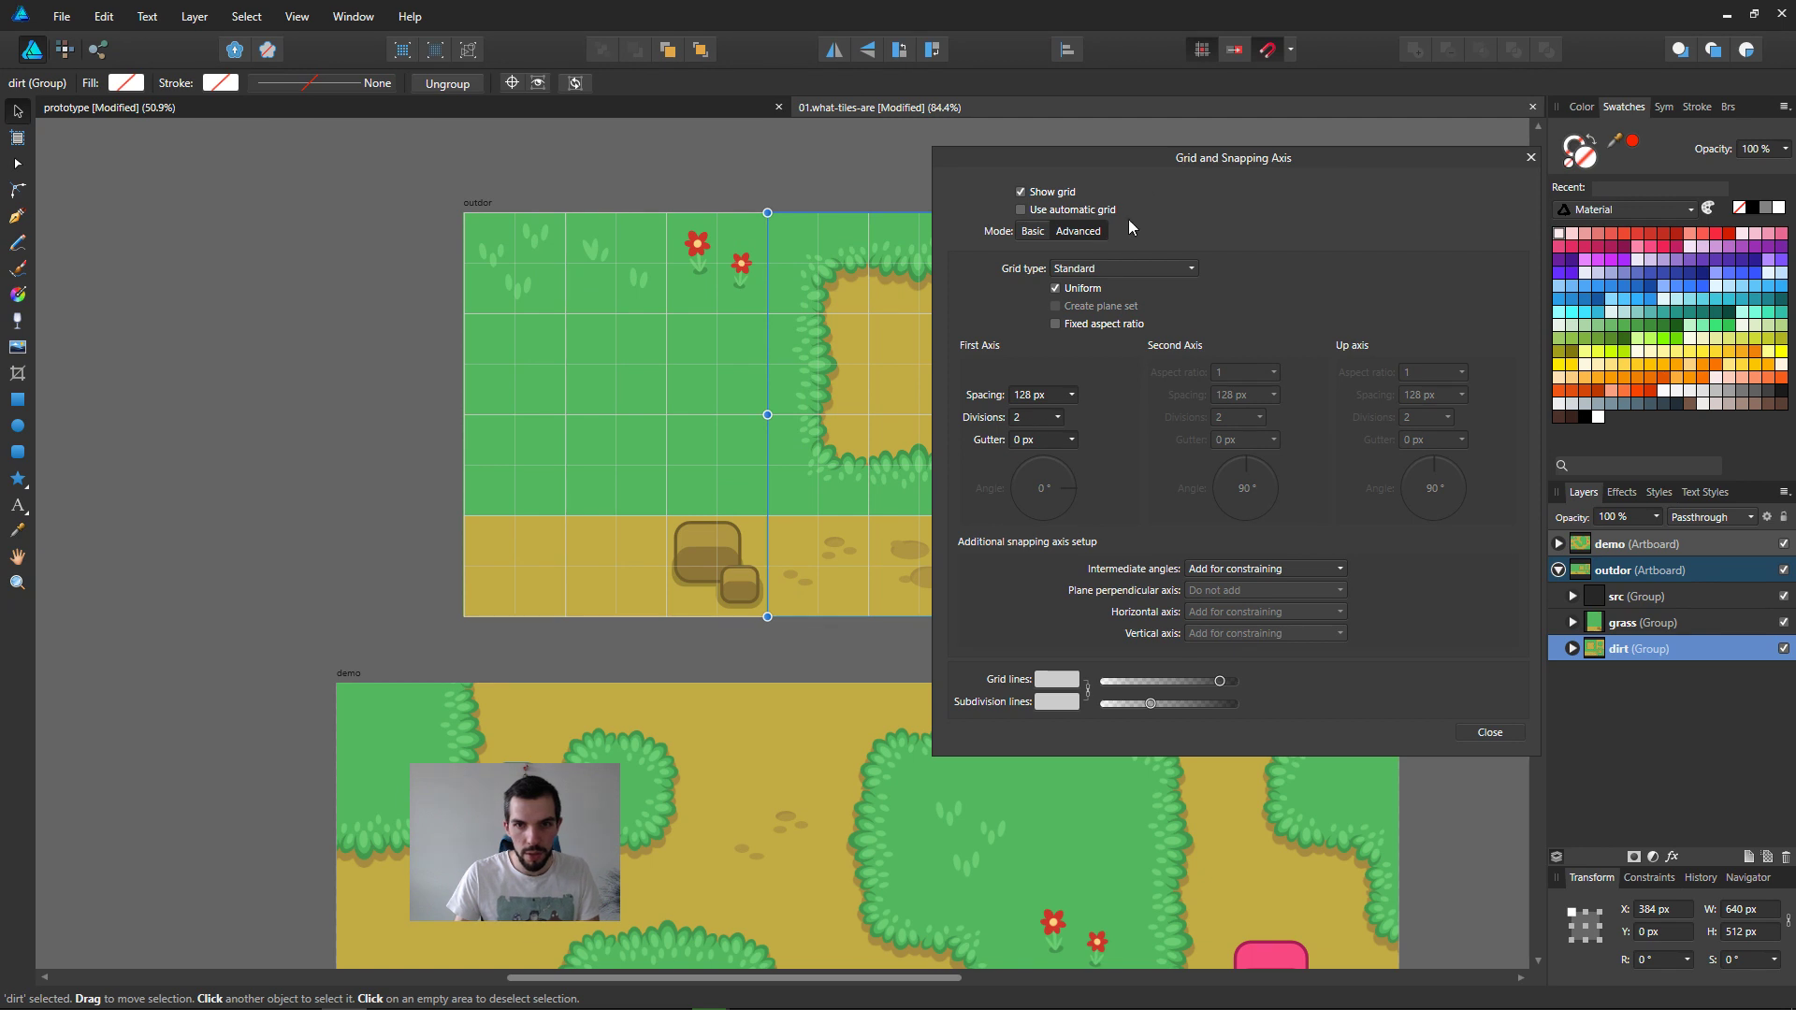
Step: Move the grid settings off the tileset and colour the grid and subdivision lines bright yellow from the Material swatches
{"action": "left_click_drag", "start_coordinate": [1171, 172], "coordinate": [356, 199]}
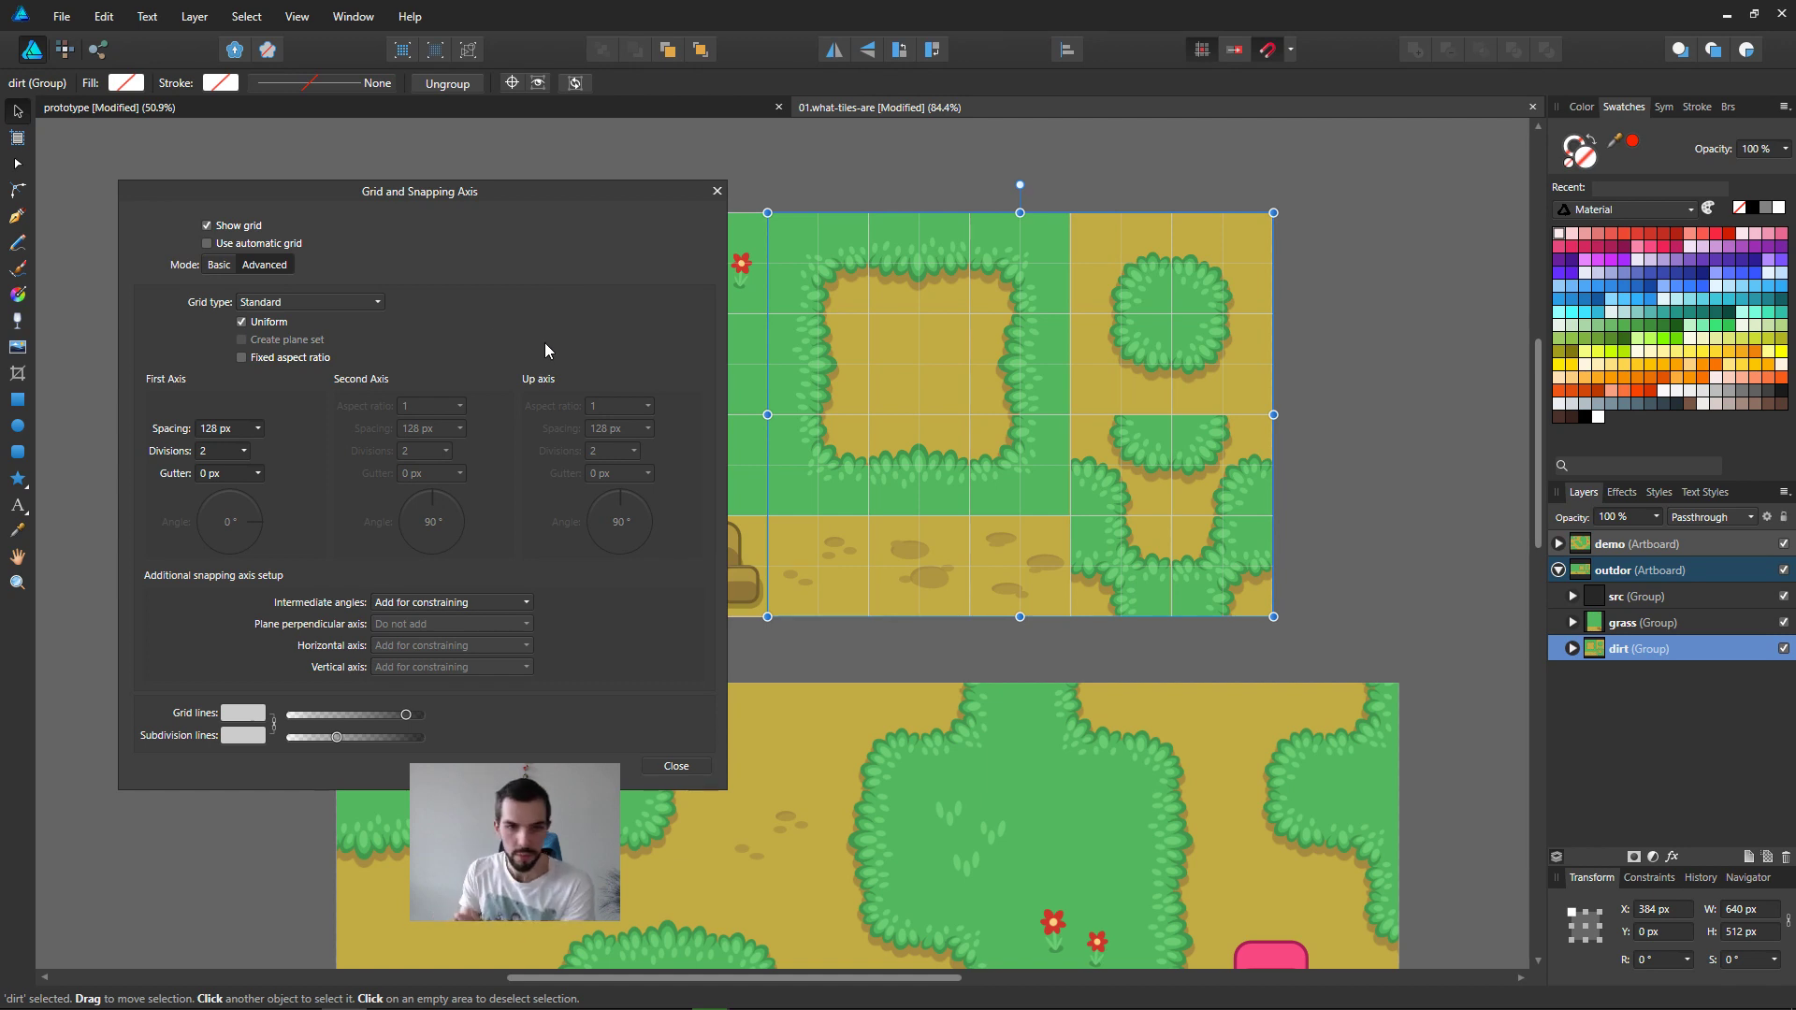
{"action": "left_click", "coordinate": [242, 737]}
{"action": "left_click", "coordinate": [231, 747]}
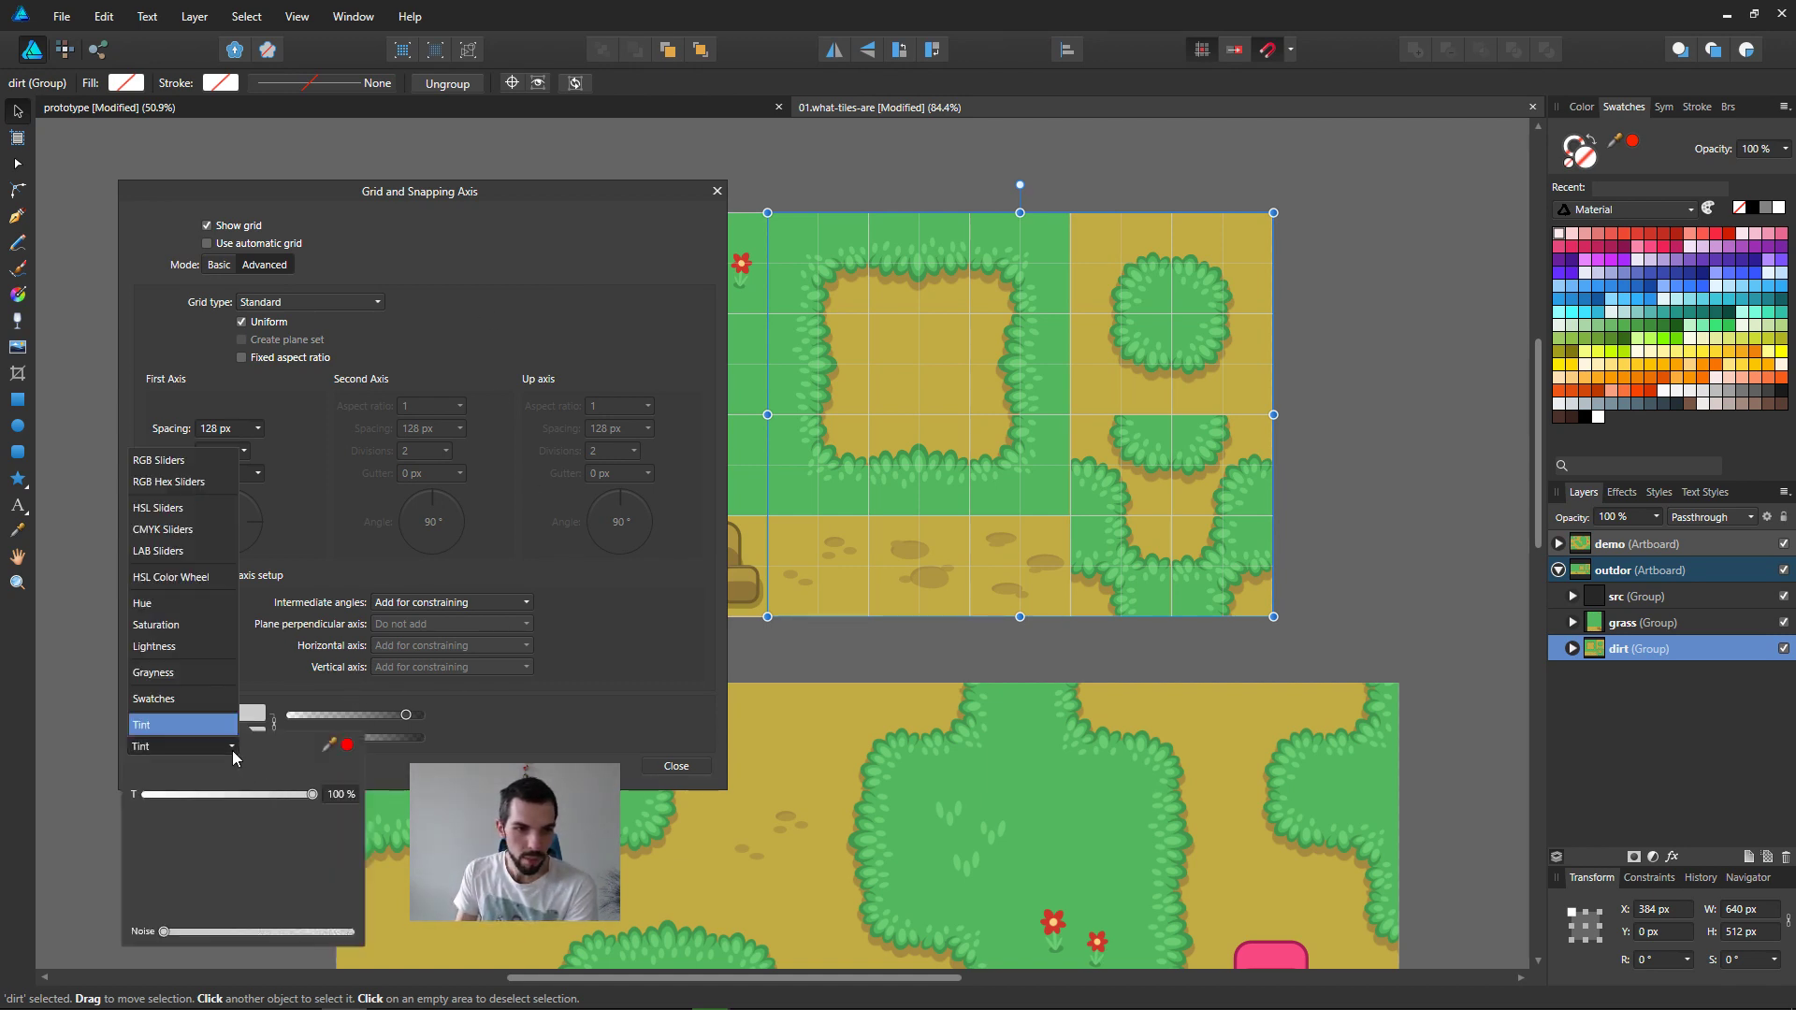
{"action": "left_click", "coordinate": [183, 699]}
{"action": "scroll", "coordinate": [274, 863], "scroll_direction": "down", "scroll_amount": 5}
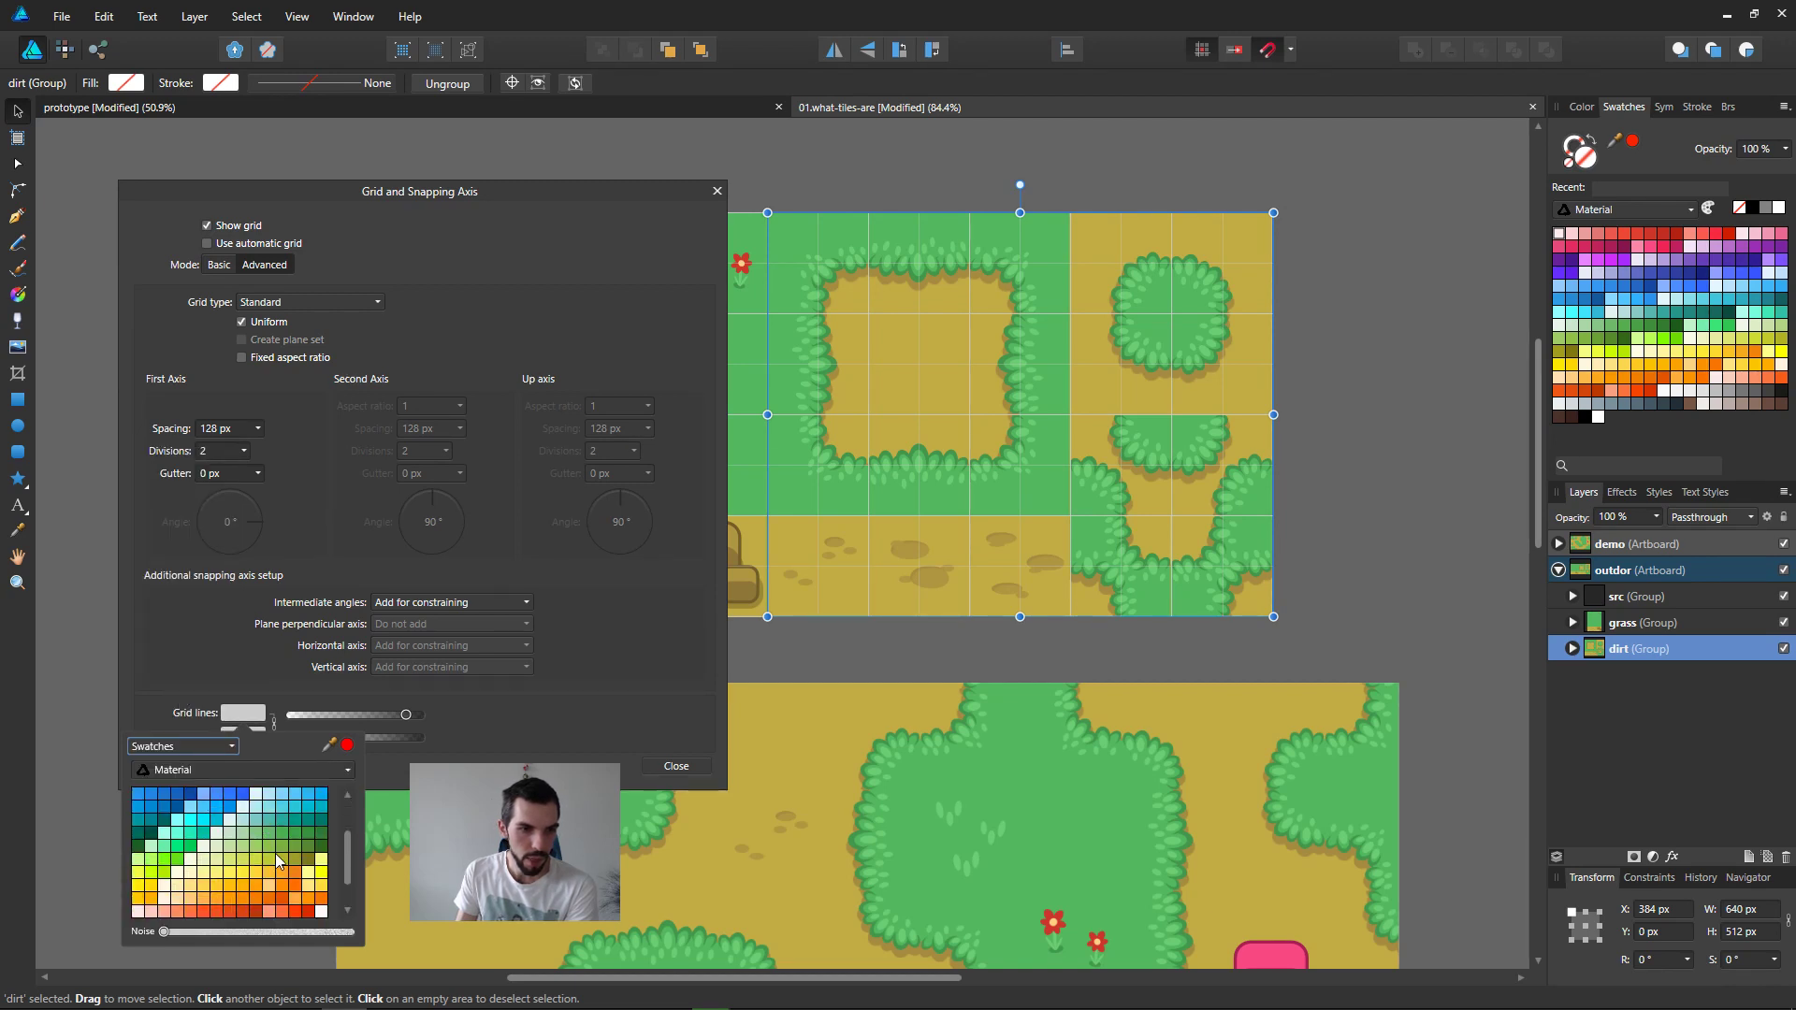
{"action": "left_click", "coordinate": [269, 836]}
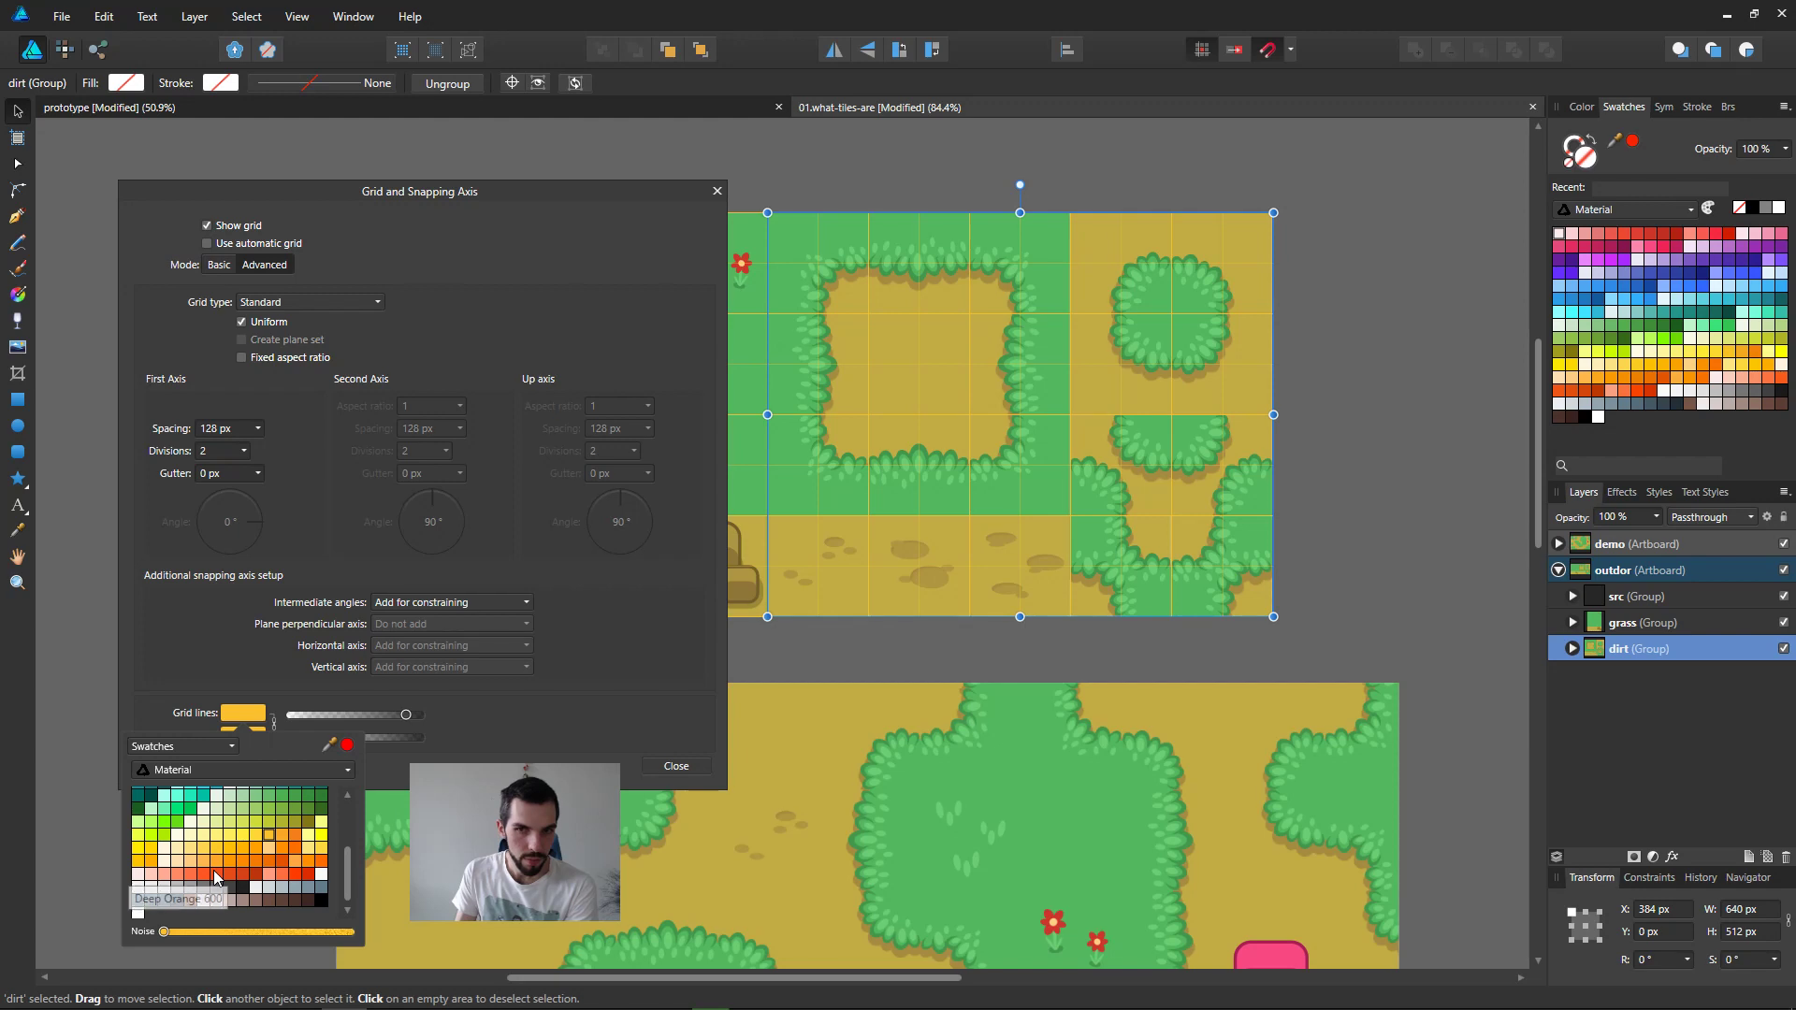
{"action": "left_click", "coordinate": [320, 864]}
{"action": "left_click", "coordinate": [320, 849]}
{"action": "left_click", "coordinate": [321, 836]}
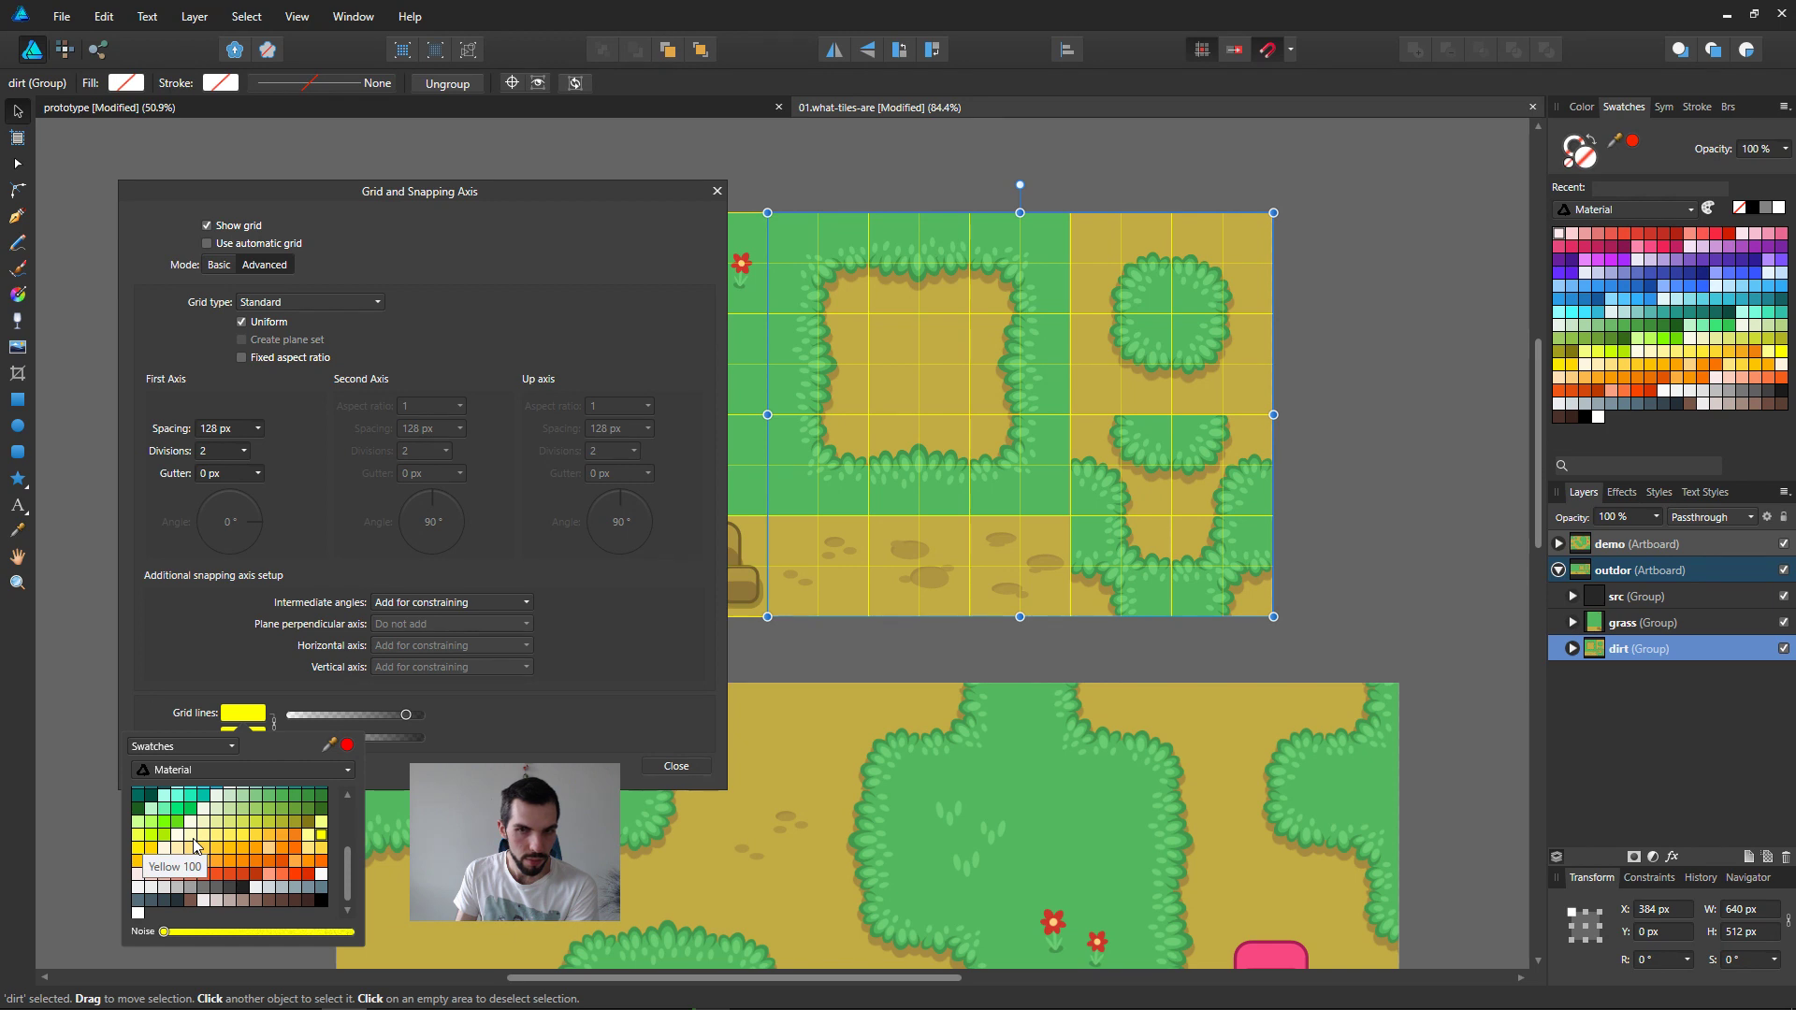
Step: Try several blue Material swatches as the colour of the grid lines
{"action": "scroll", "coordinate": [199, 851], "scroll_direction": "up", "scroll_amount": 10}
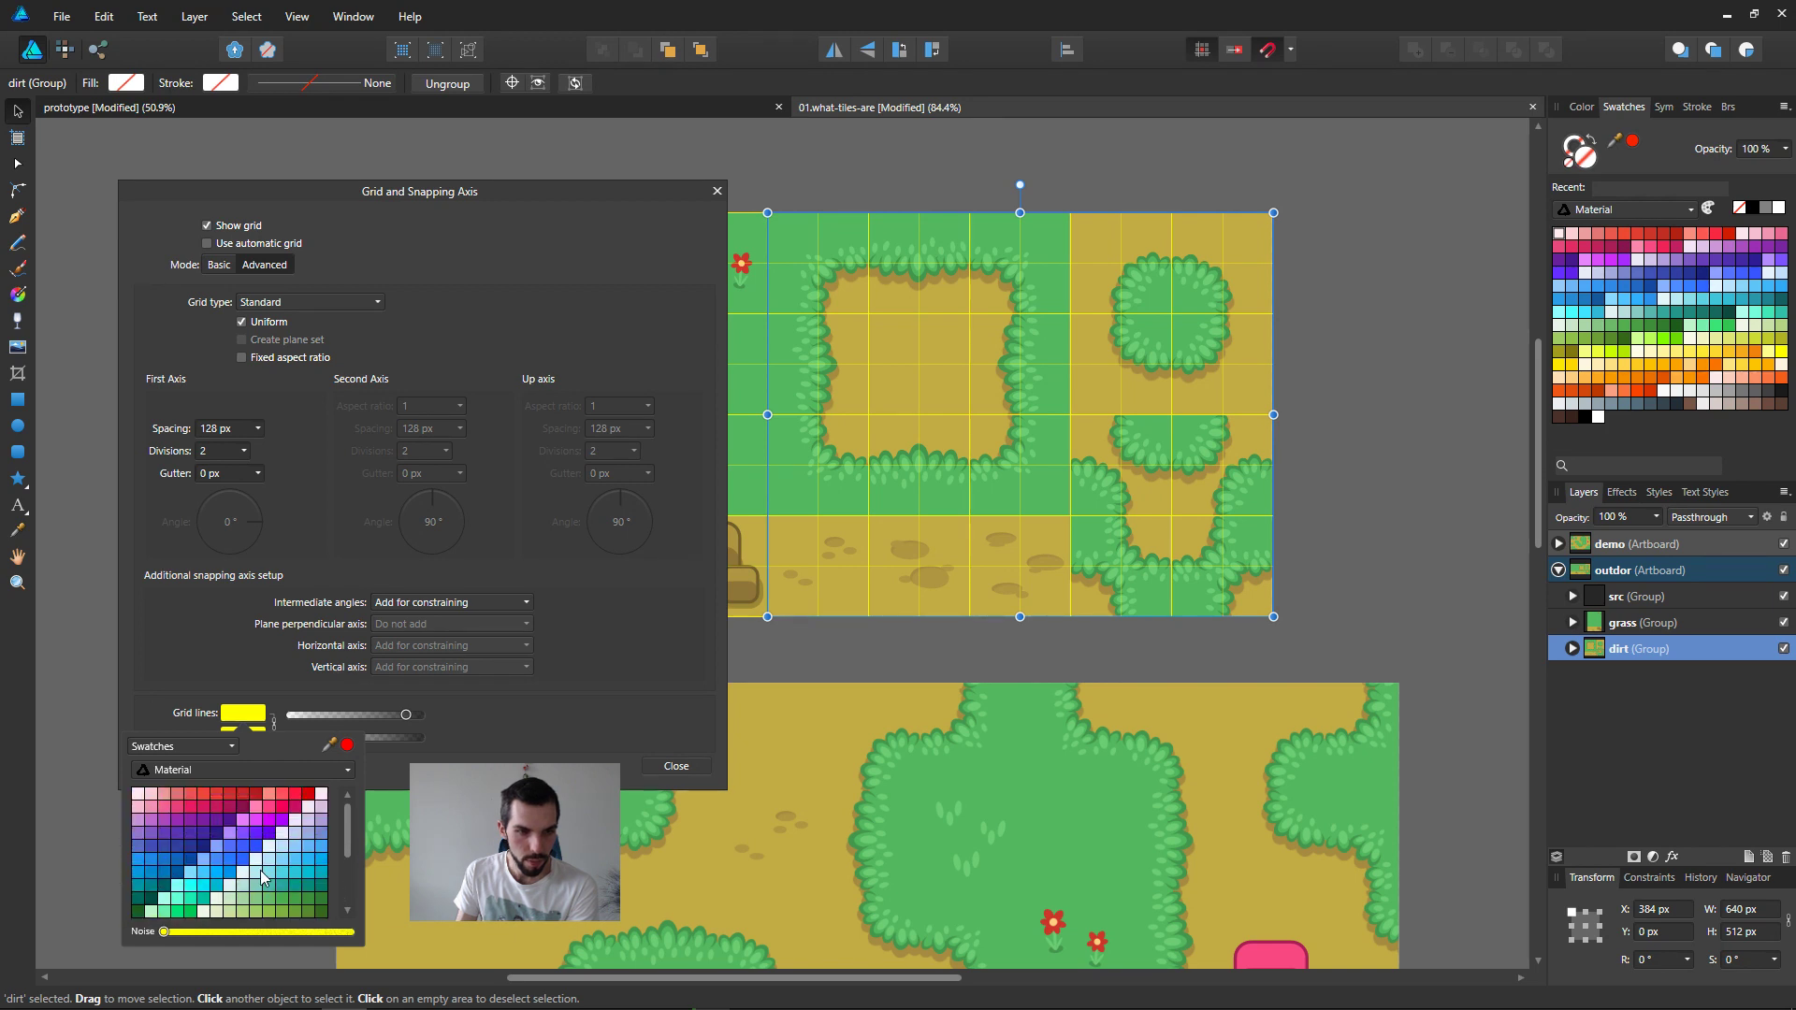
{"action": "left_click", "coordinate": [214, 886]}
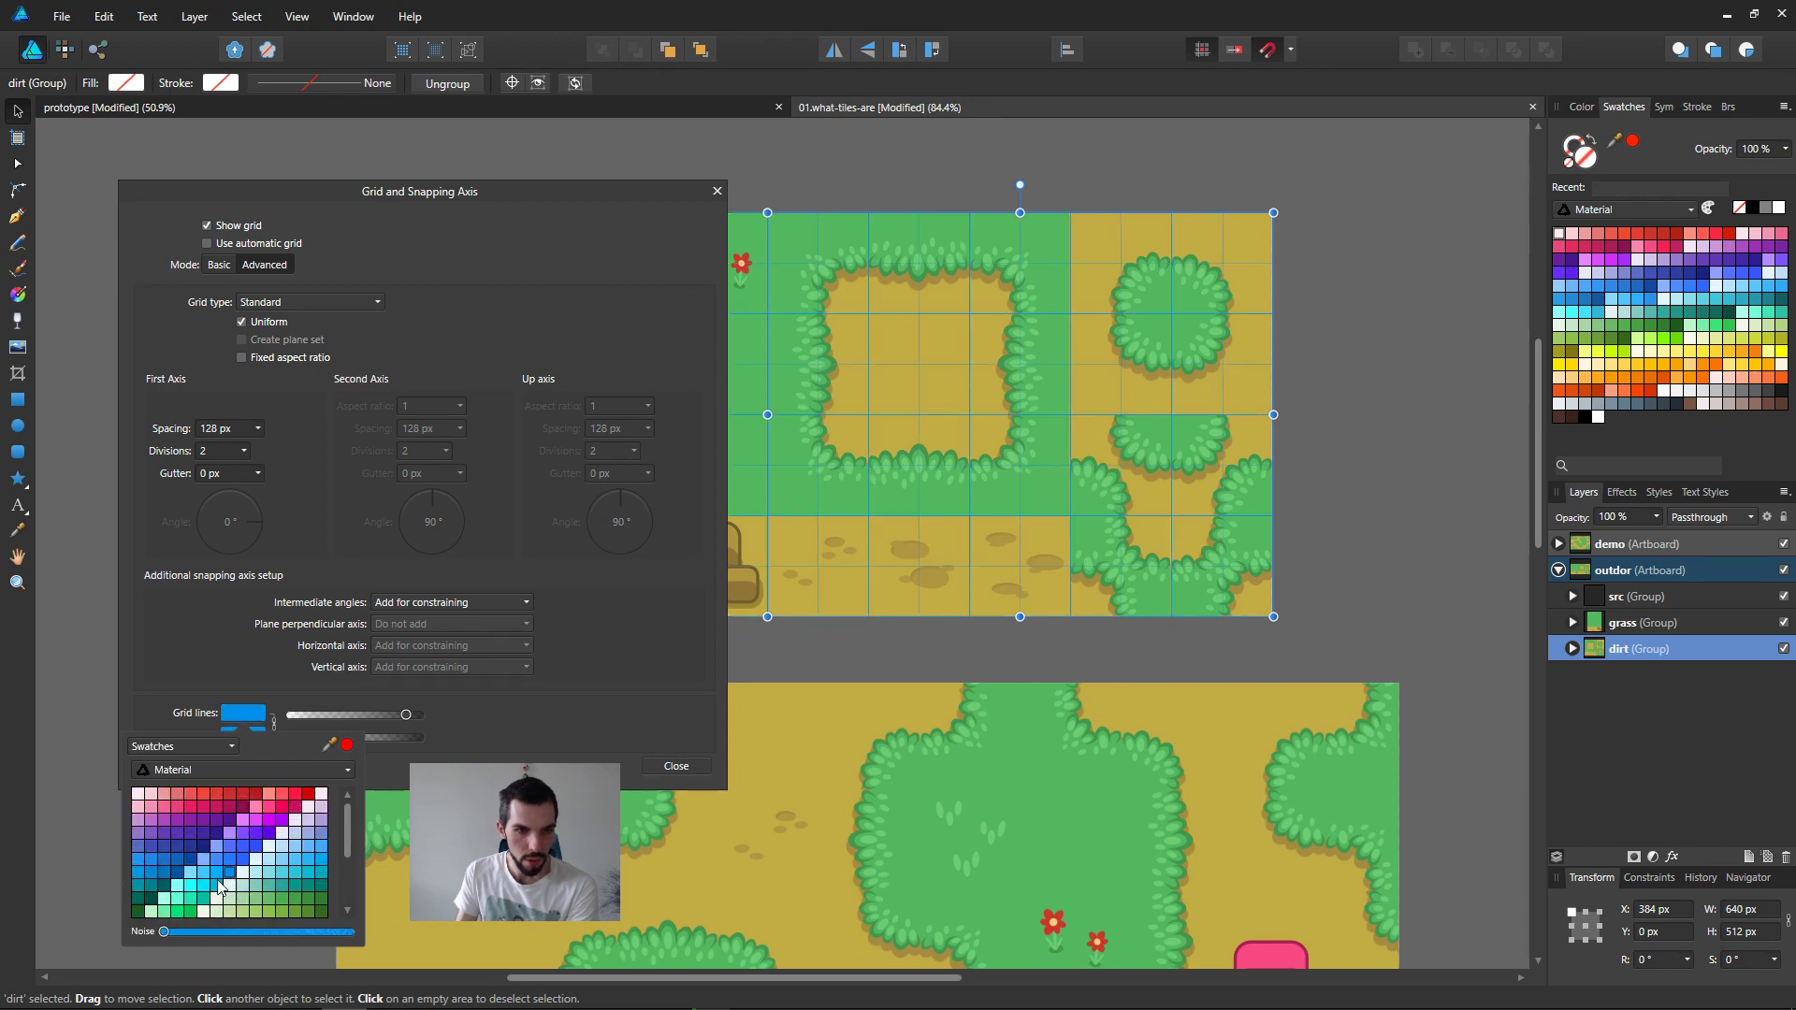
{"action": "left_click", "coordinate": [308, 885]}
{"action": "left_click", "coordinate": [166, 873]}
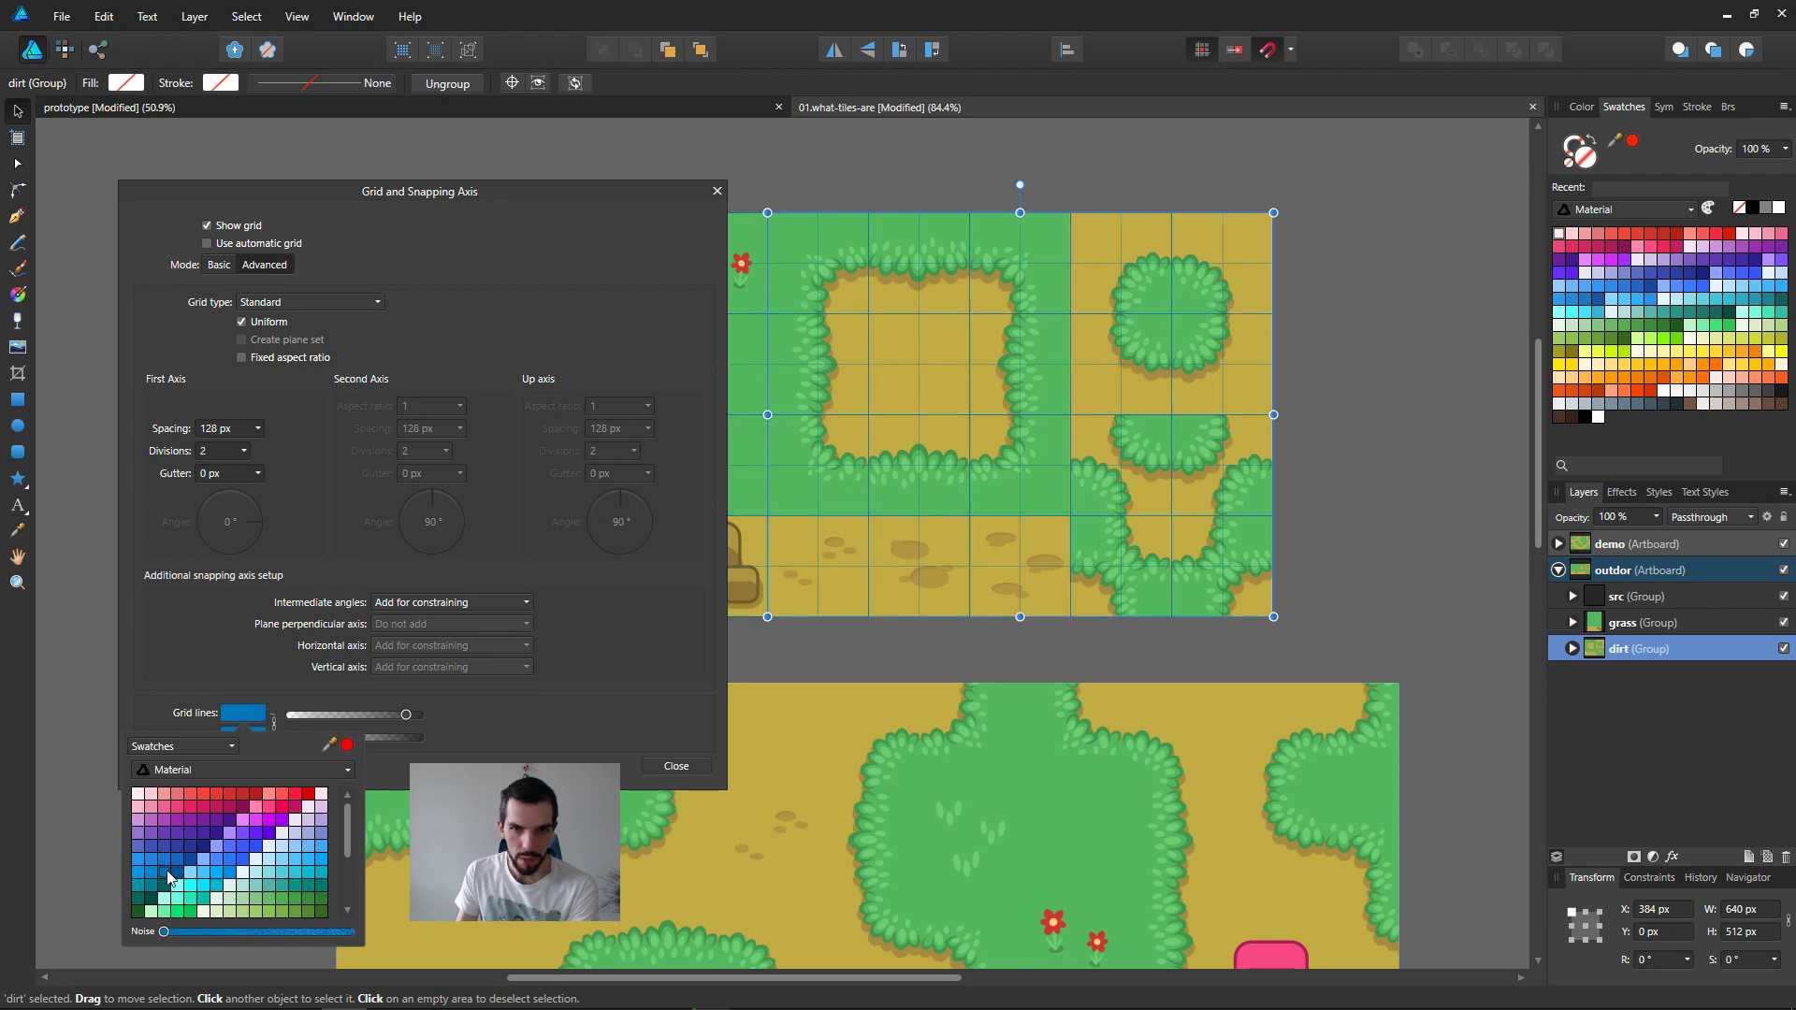
{"action": "left_click", "coordinate": [308, 875]}
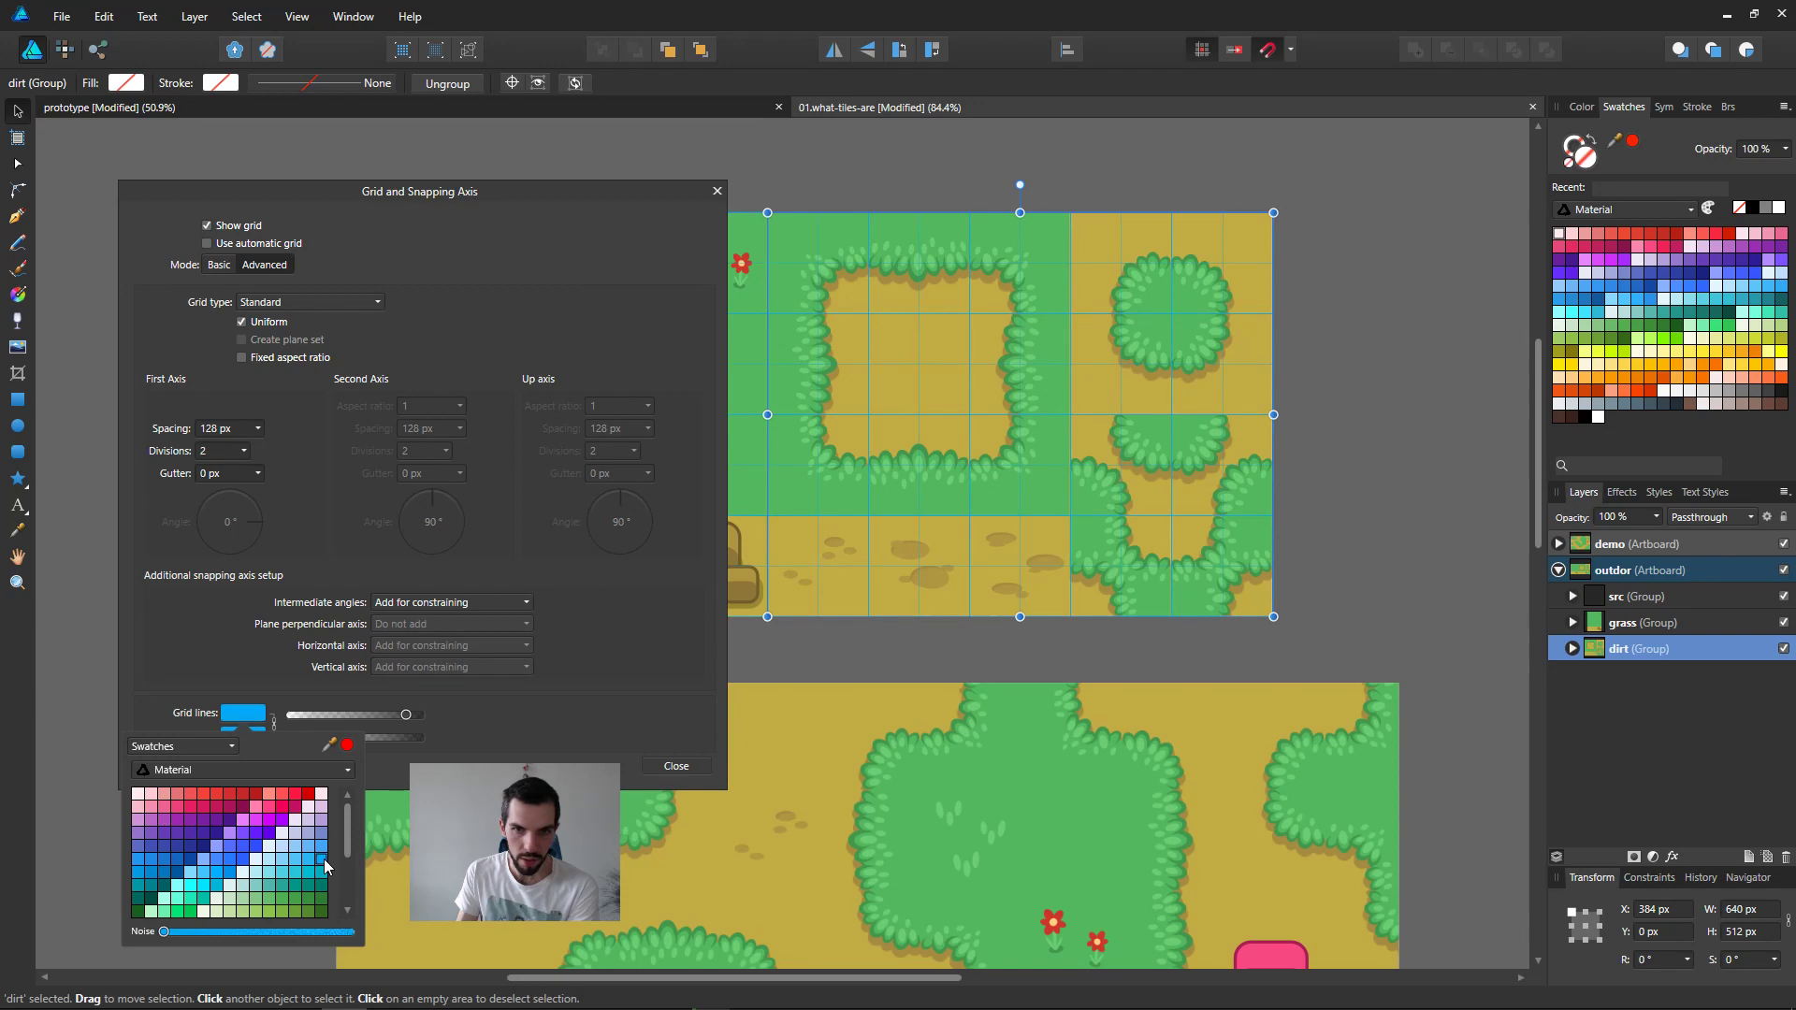
Step: Set the grid and subdivision lines back to the bright yellow Material swatch
{"action": "scroll", "coordinate": [310, 868], "scroll_direction": "down", "scroll_amount": 4}
{"action": "scroll", "coordinate": [311, 862], "scroll_direction": "down", "scroll_amount": 1}
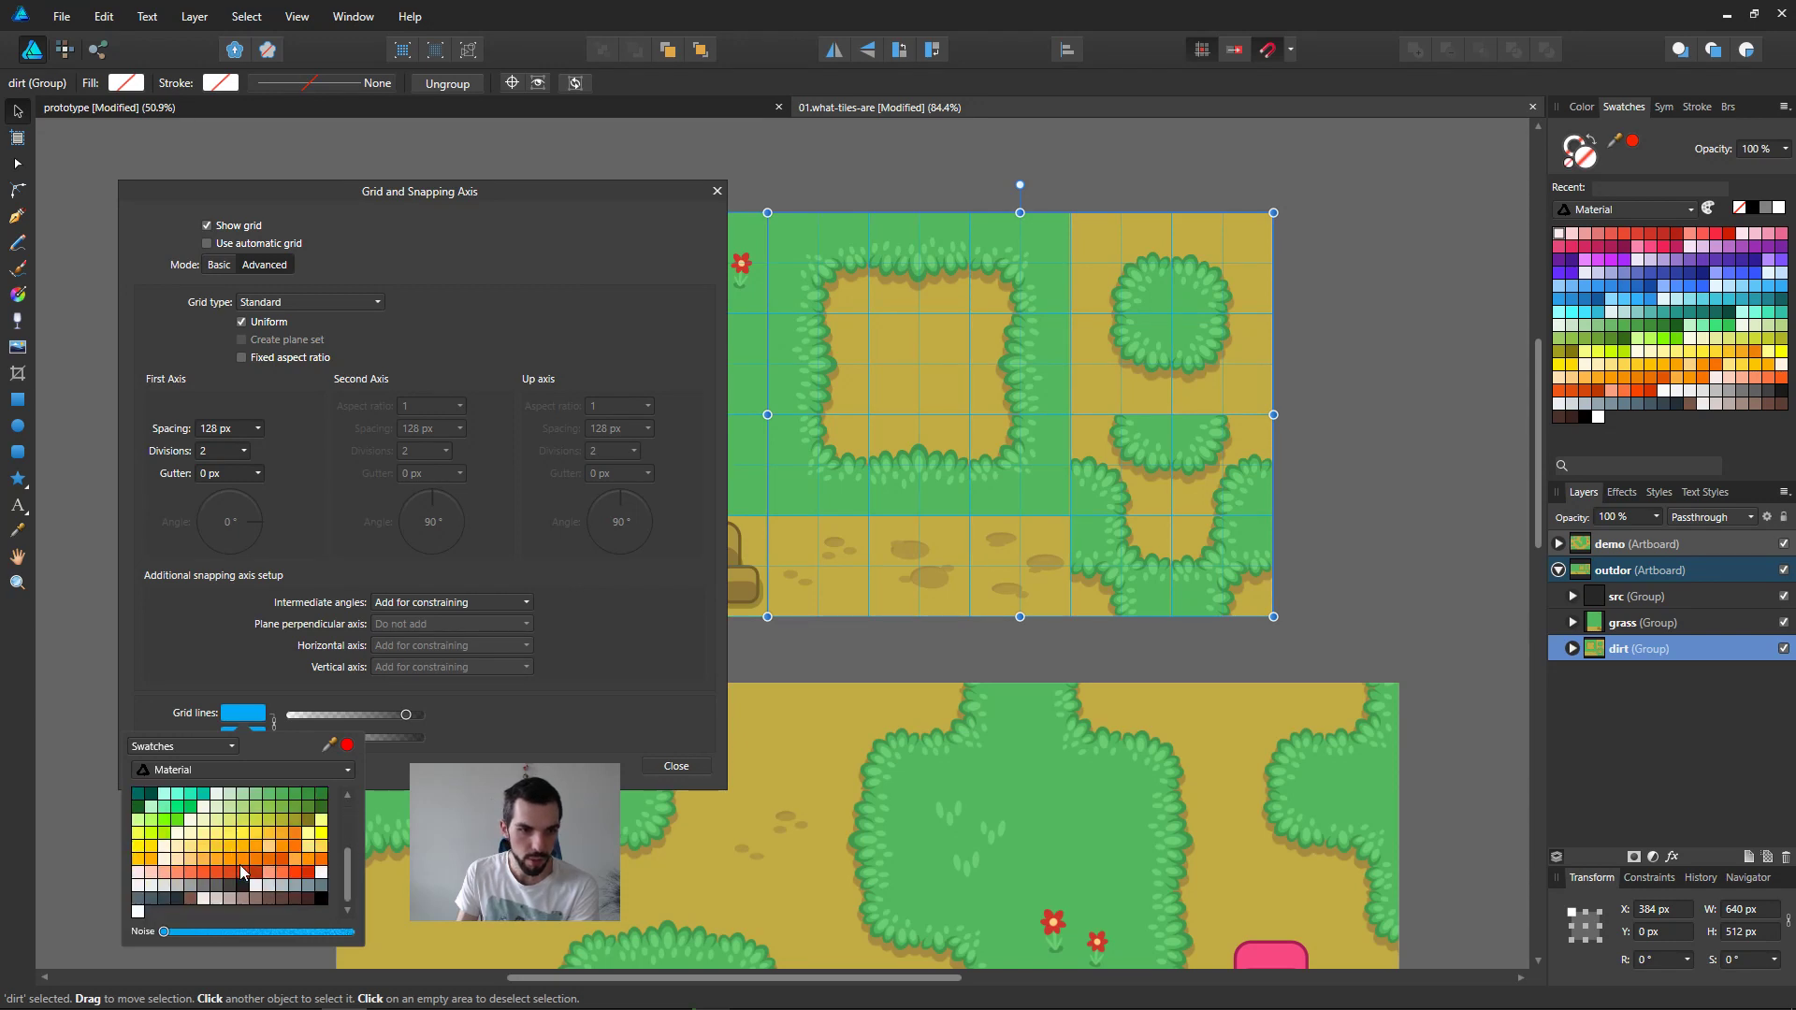
{"action": "left_click", "coordinate": [322, 834]}
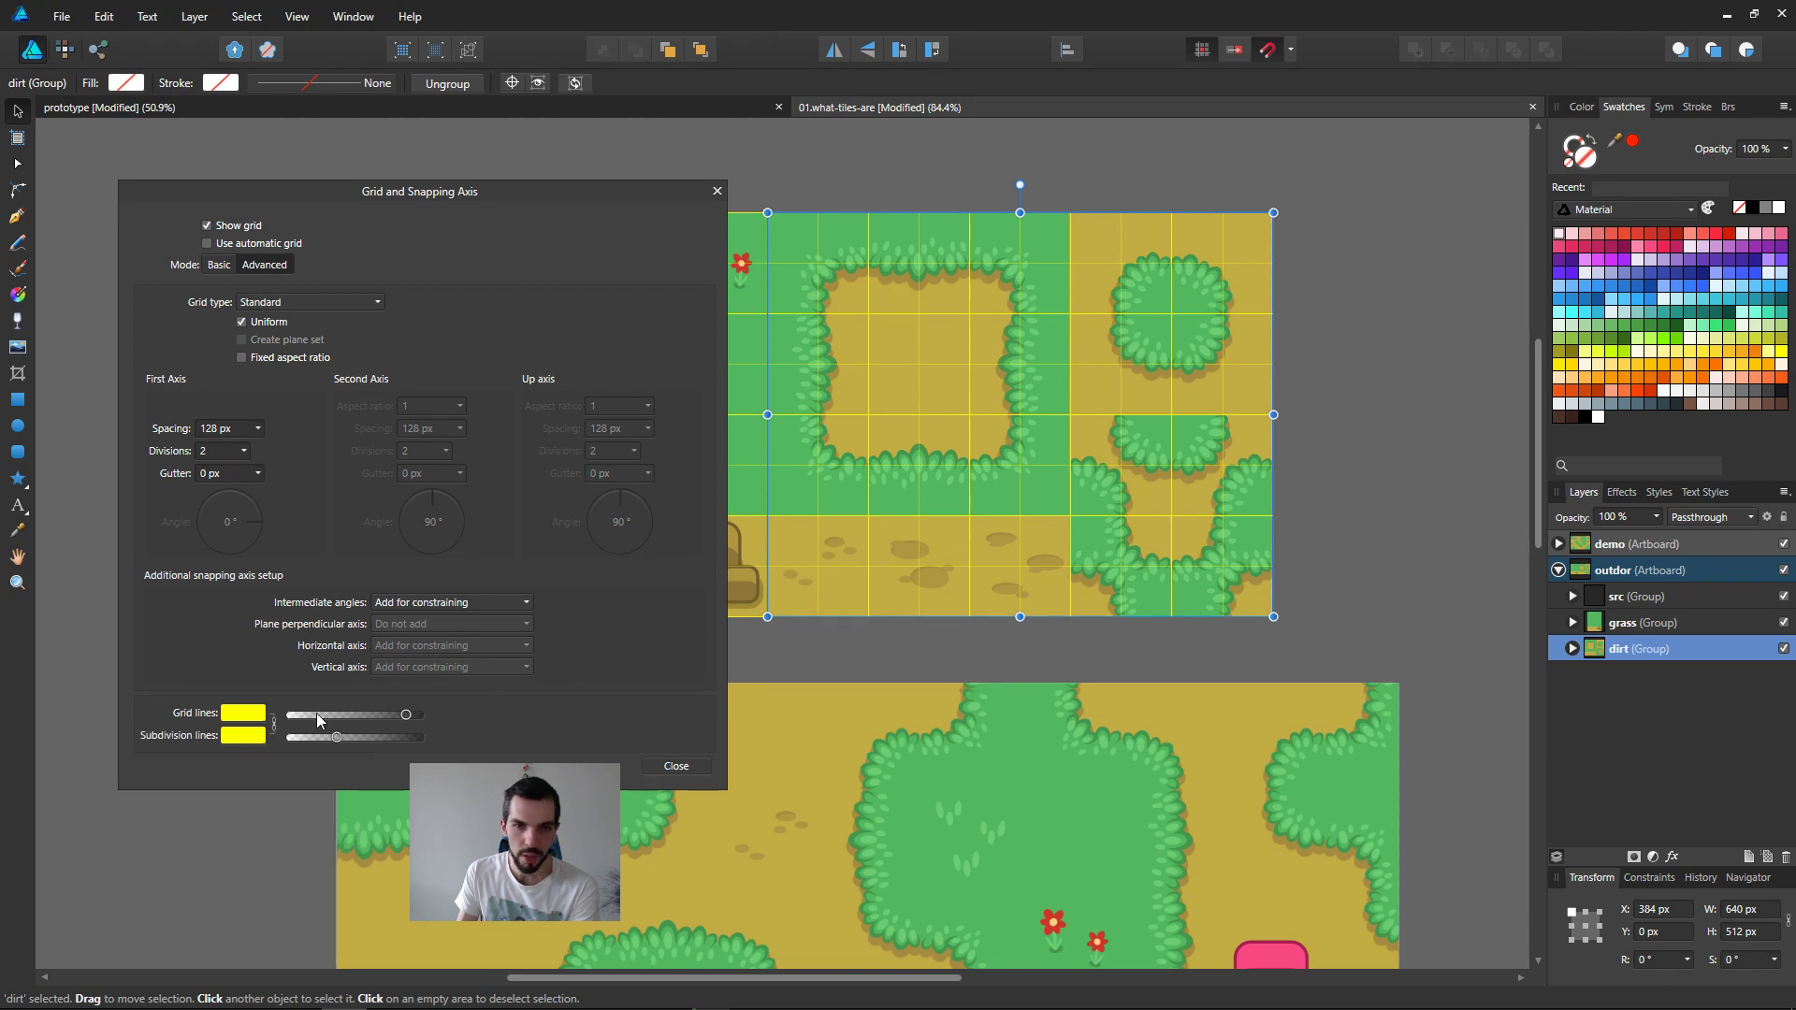
Step: Give the subdivision lines a golden yellow Material swatch and close the grid settings
{"action": "left_click", "coordinate": [236, 744]}
{"action": "scroll", "coordinate": [281, 899], "scroll_direction": "down", "scroll_amount": 6}
{"action": "left_click", "coordinate": [151, 880]}
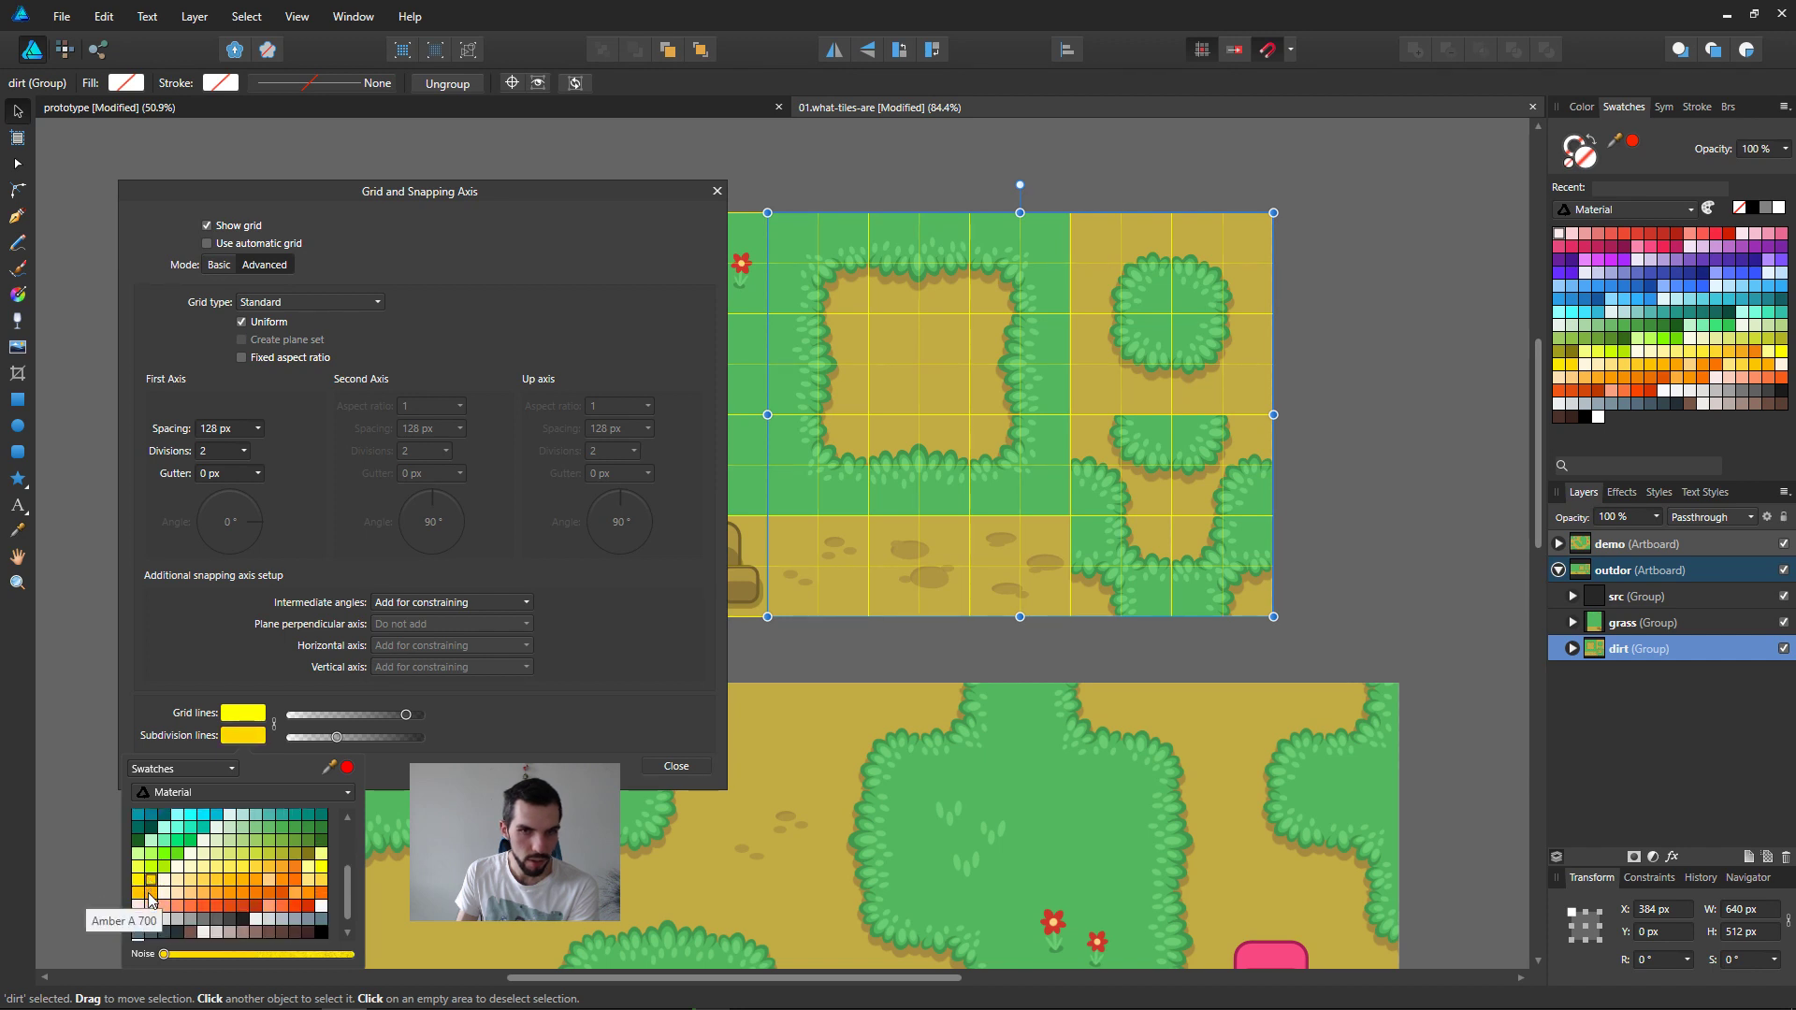
{"action": "left_click", "coordinate": [662, 767]}
Step: Select the map image in the demo artboard, hide the grid, and move the image down slightly to align with the artboard
{"action": "left_click", "coordinate": [741, 811]}
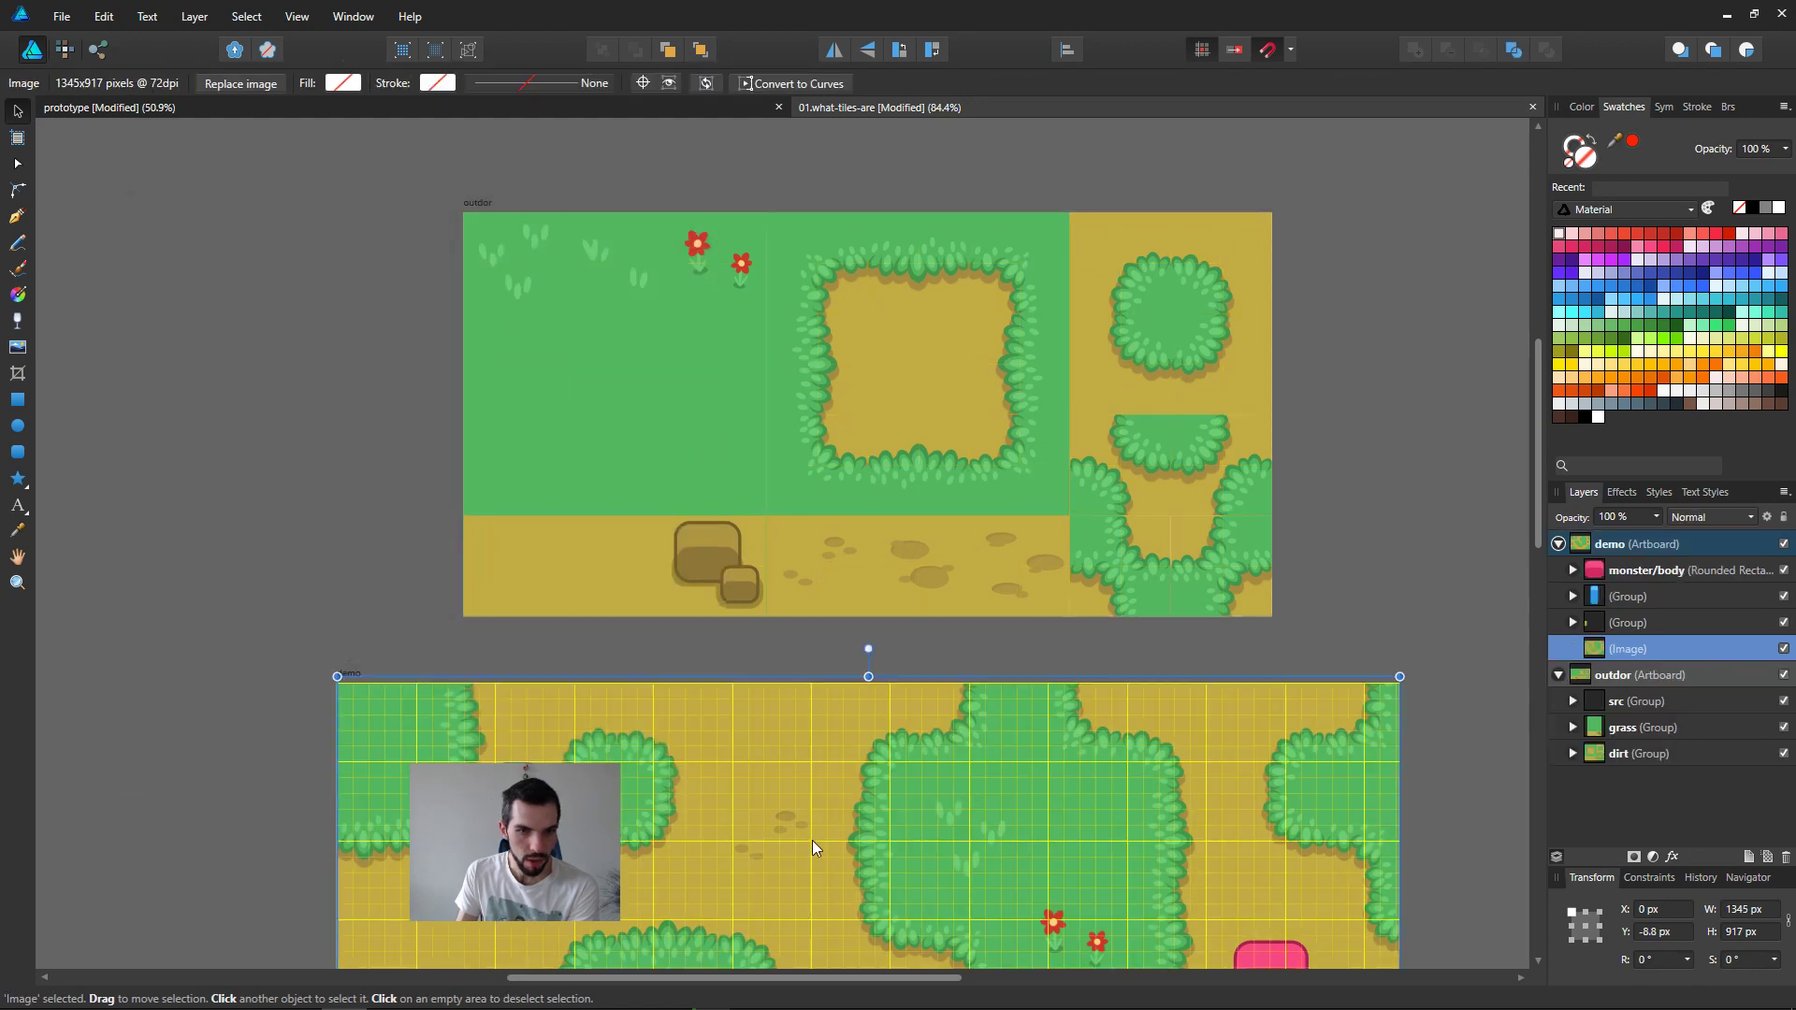
{"action": "left_click", "coordinate": [848, 560]}
{"action": "left_click", "coordinate": [860, 786]}
{"action": "middle_click_drag", "start_coordinate": [859, 800], "coordinate": [891, 389]}
{"action": "scroll", "coordinate": [891, 390], "scroll_direction": "down", "scroll_amount": 1, "text": "ctrl"}
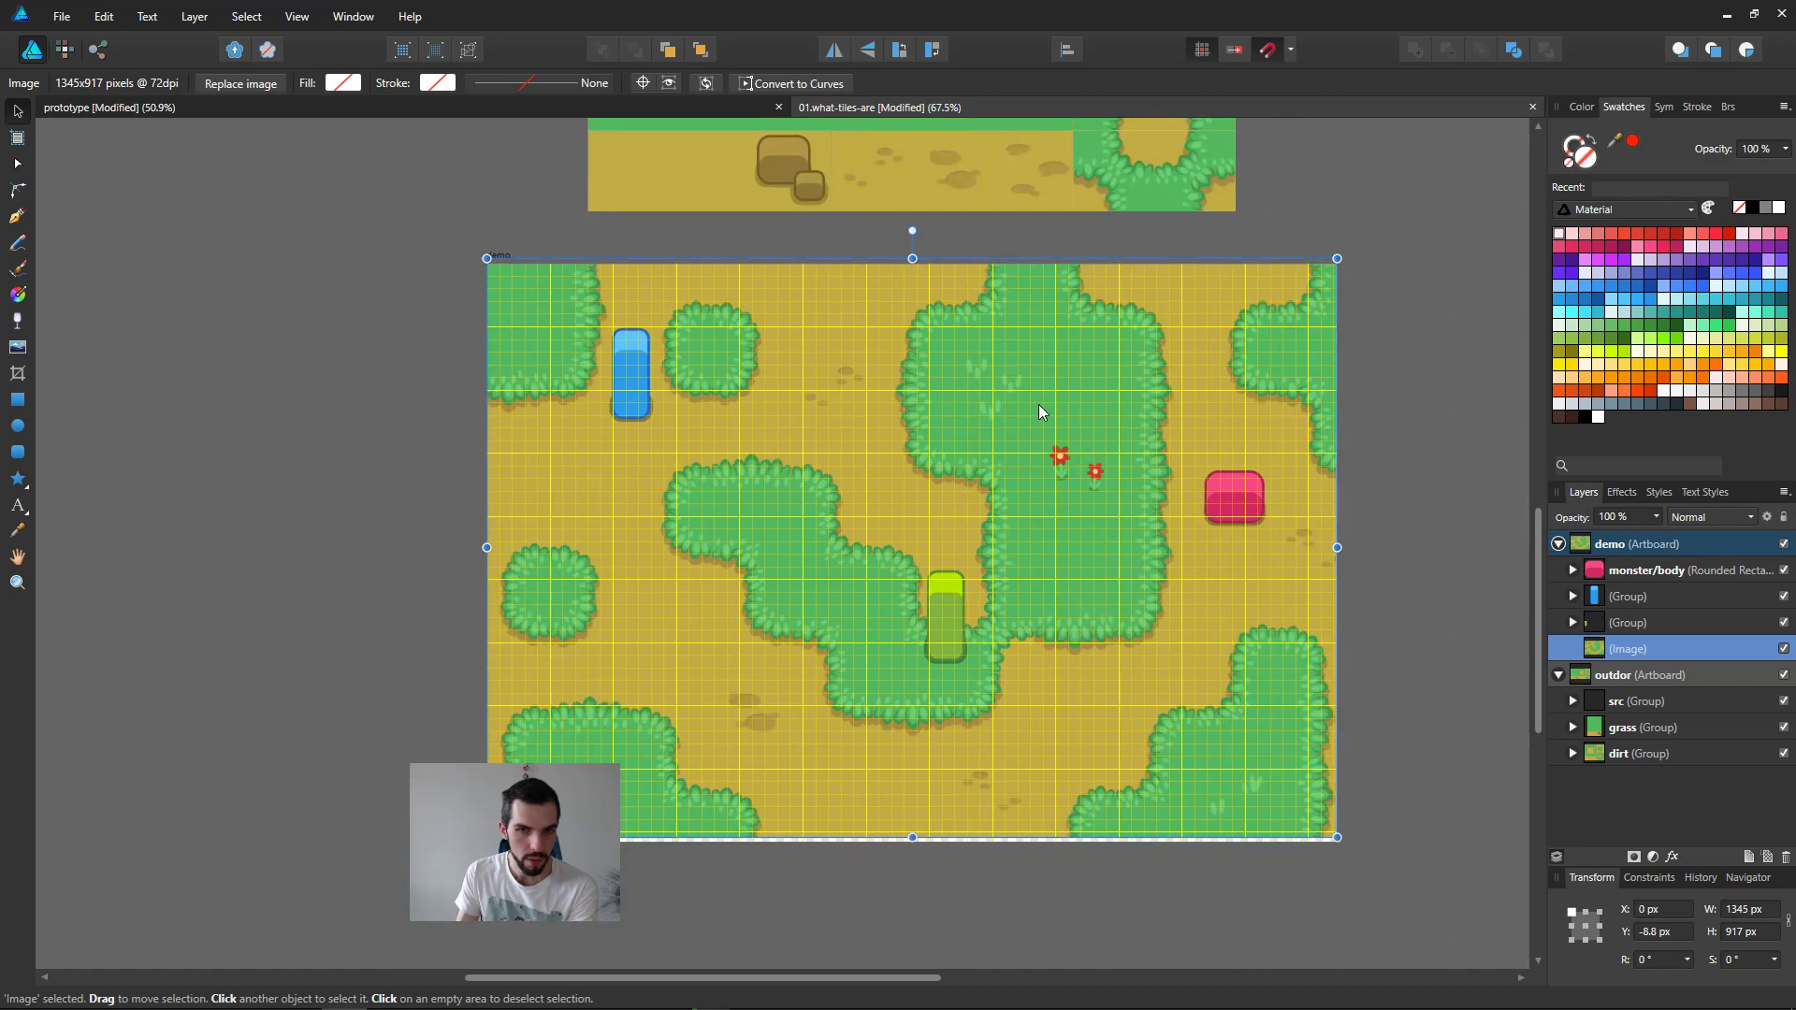
{"action": "key", "text": "ctrl+apostrophe"}
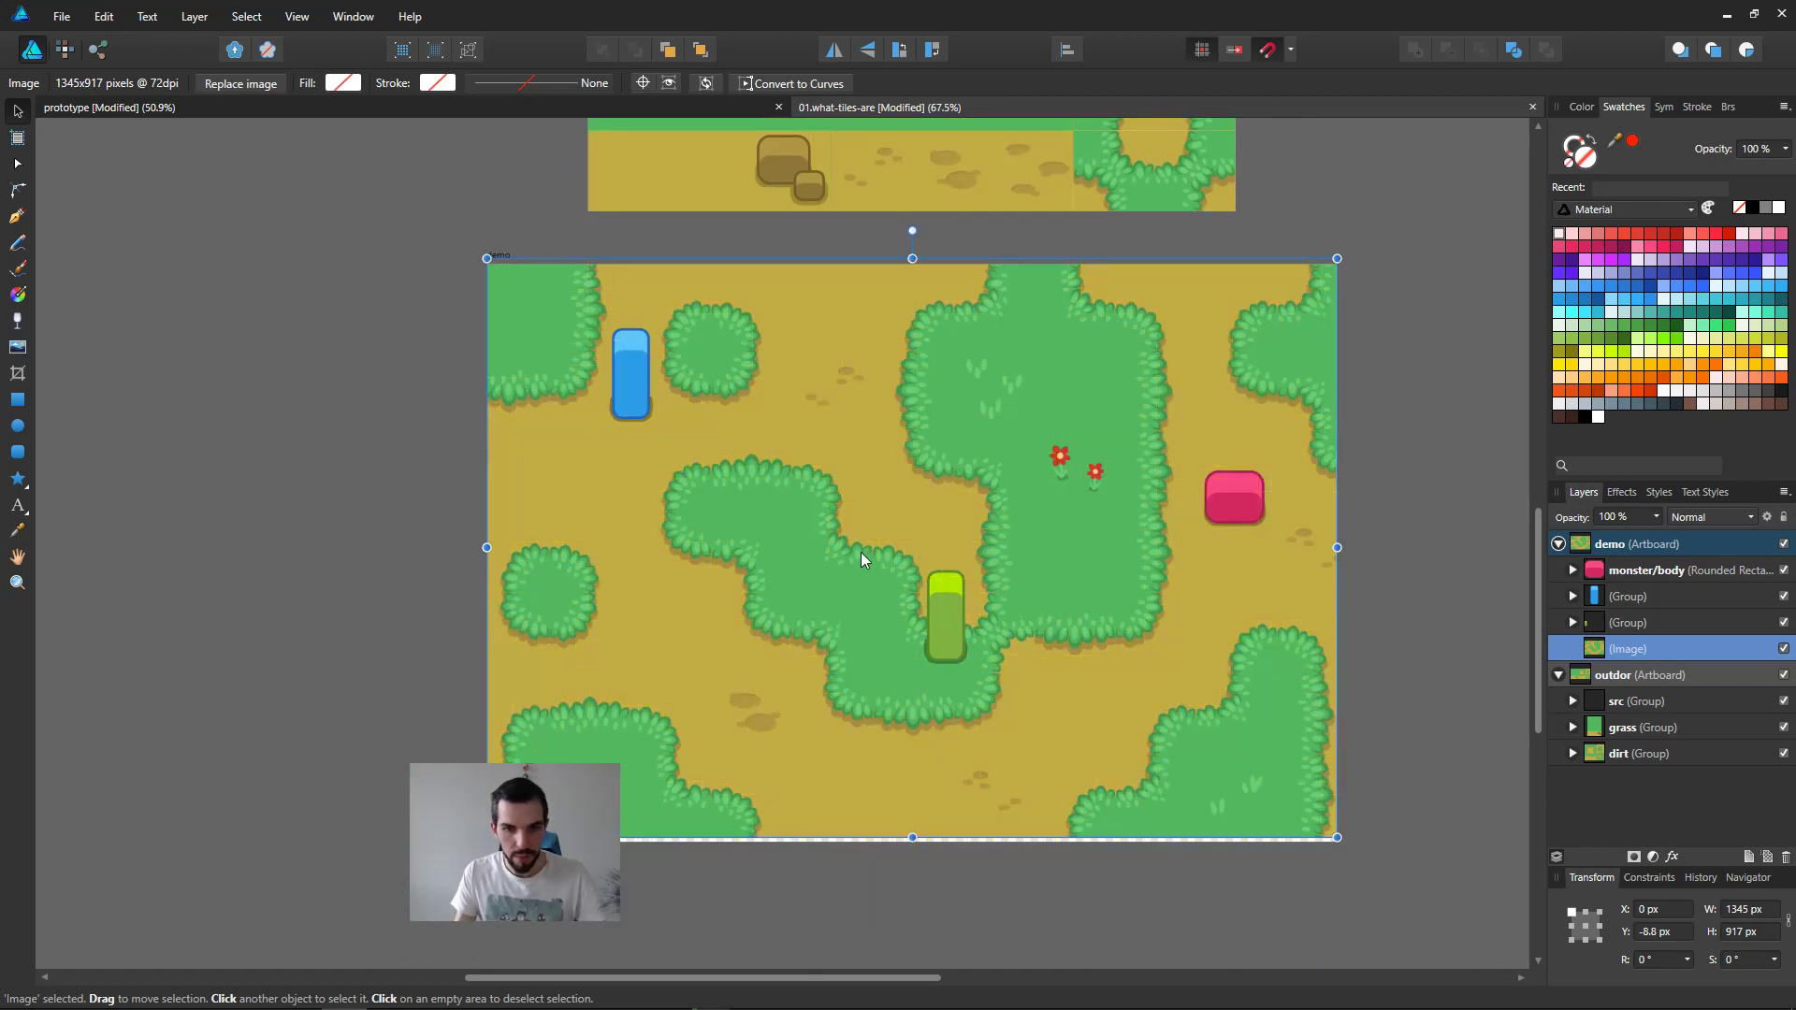
{"action": "scroll", "coordinate": [743, 617], "scroll_direction": "down", "scroll_amount": 2}
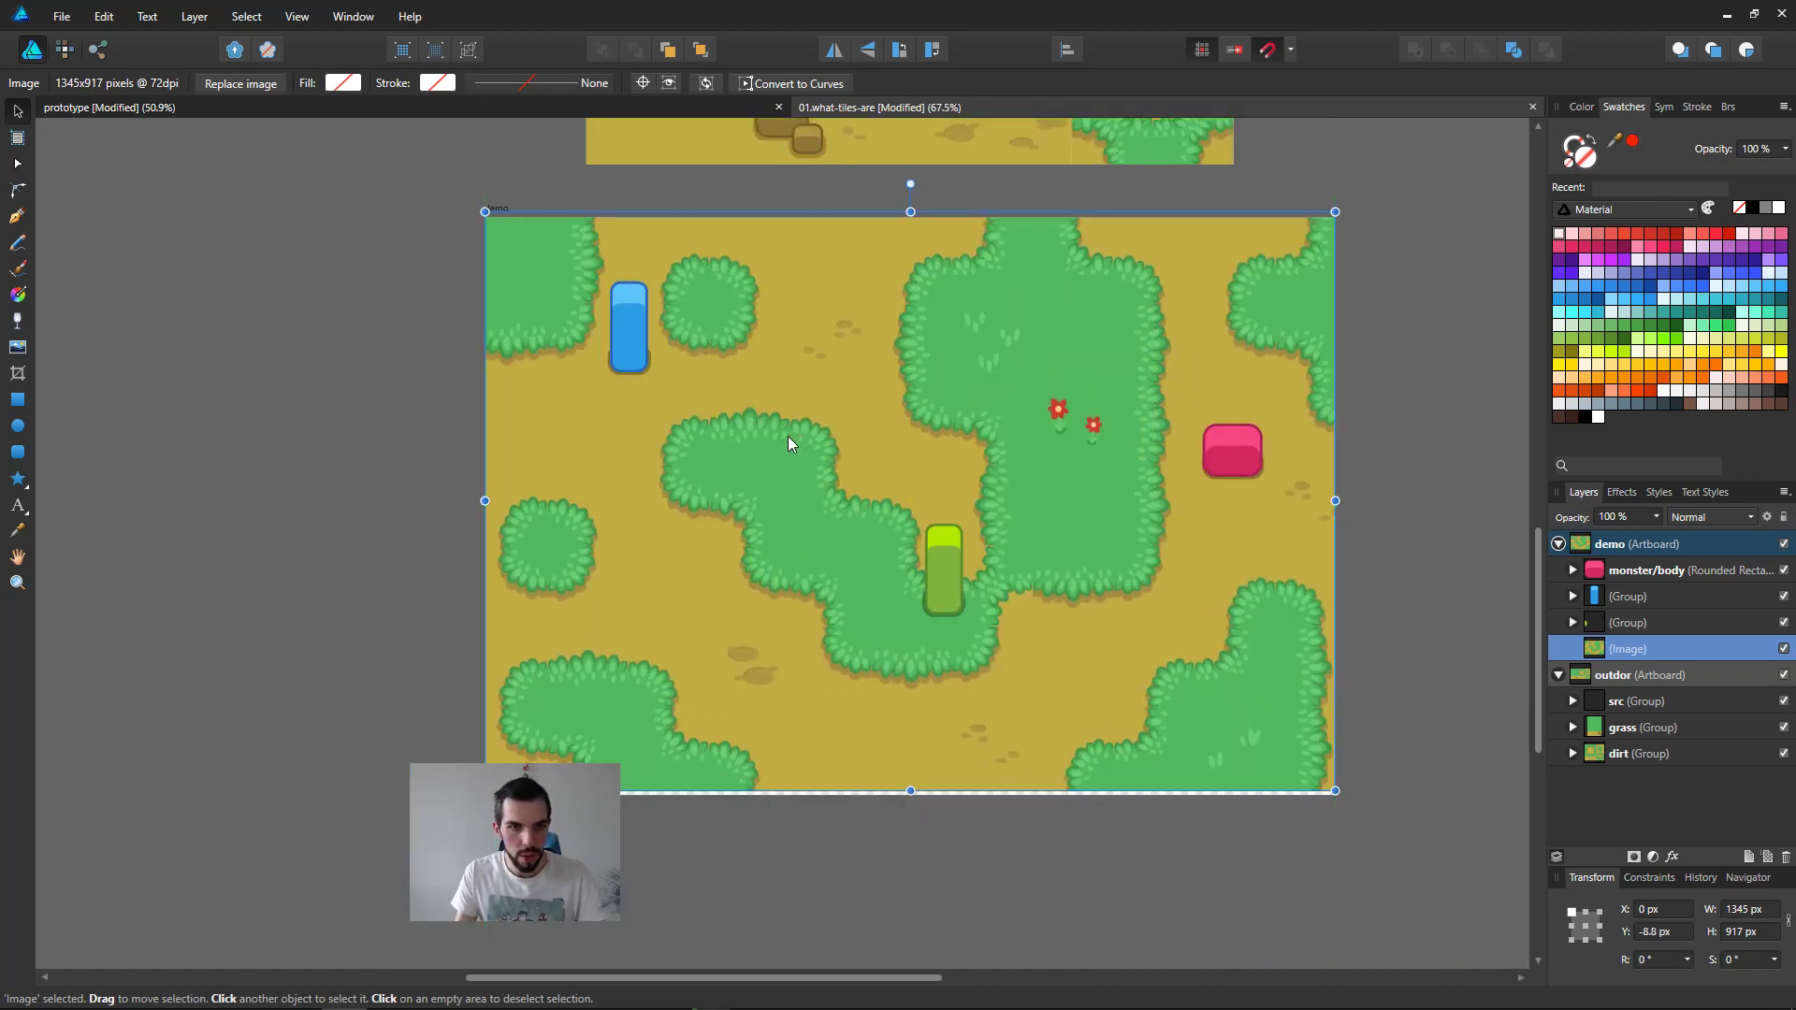
{"action": "left_click_drag", "start_coordinate": [788, 438], "coordinate": [784, 449]}
Step: Ungroup the demo artboard's group that holds the green character body and the two character shadows
{"action": "left_click", "coordinate": [936, 560]}
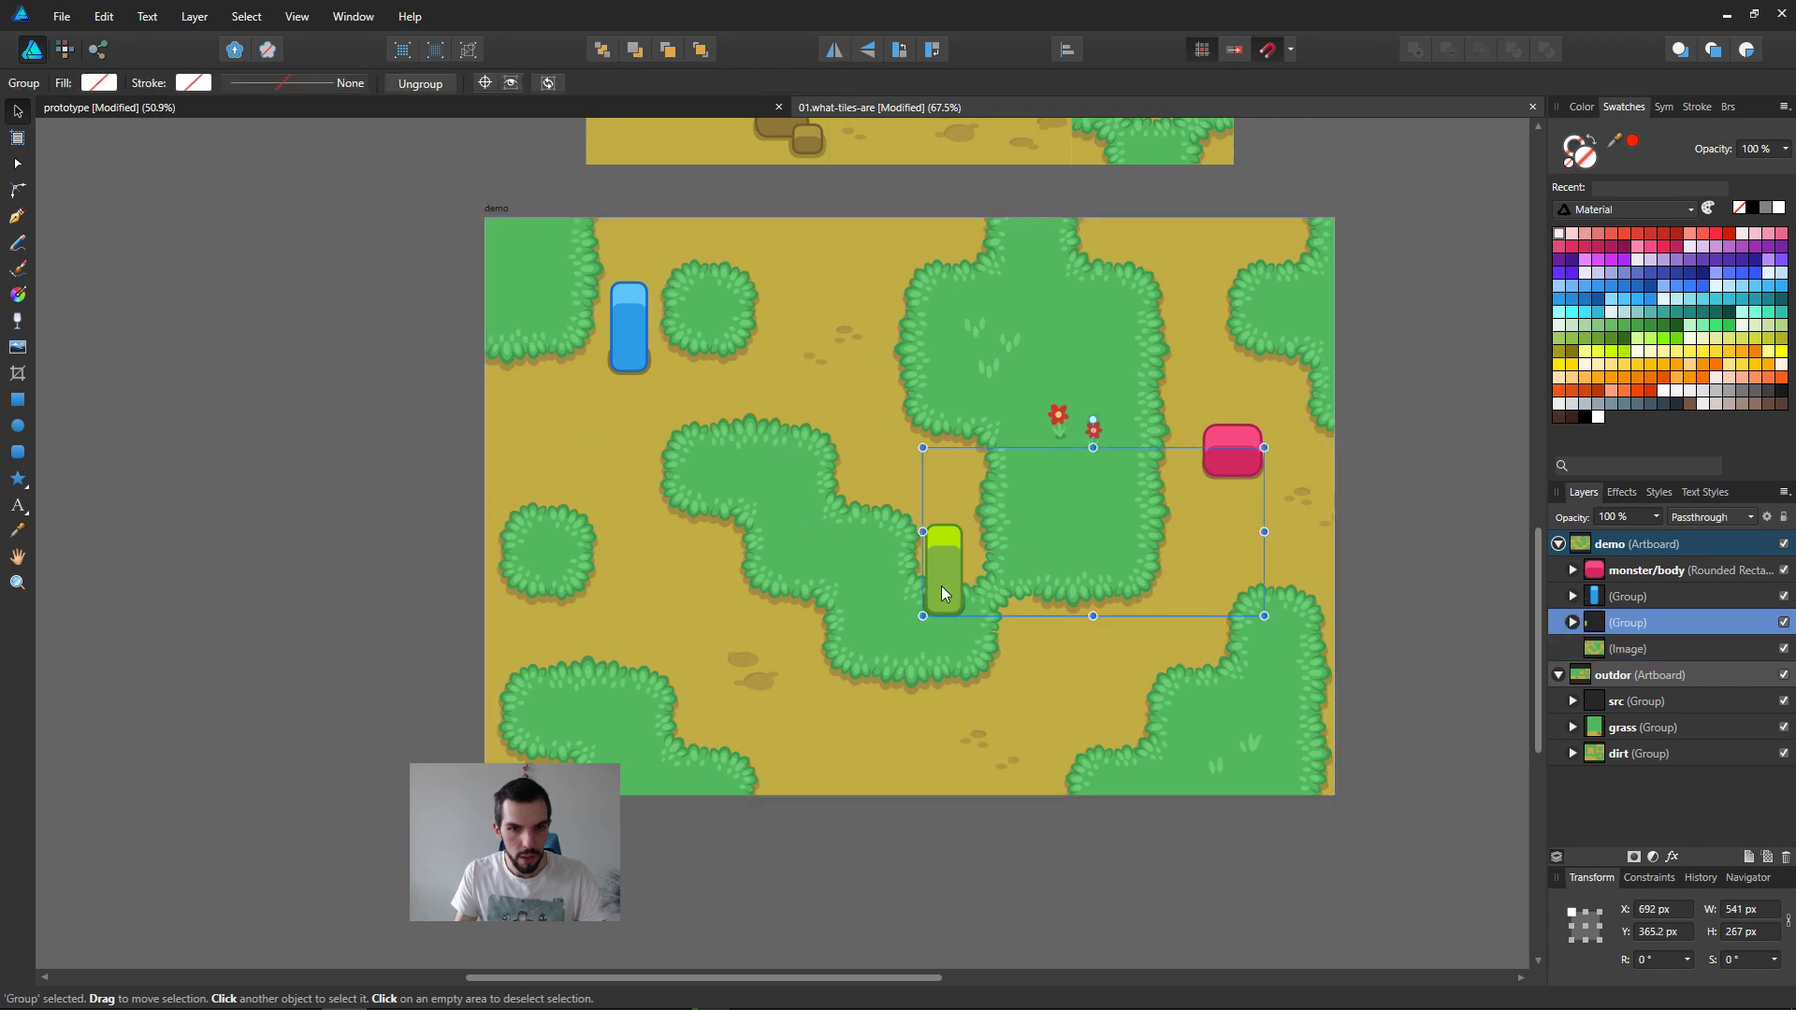
{"action": "left_click_drag", "start_coordinate": [942, 586], "coordinate": [902, 621]}
{"action": "left_click_drag", "start_coordinate": [1175, 512], "coordinate": [1212, 475]}
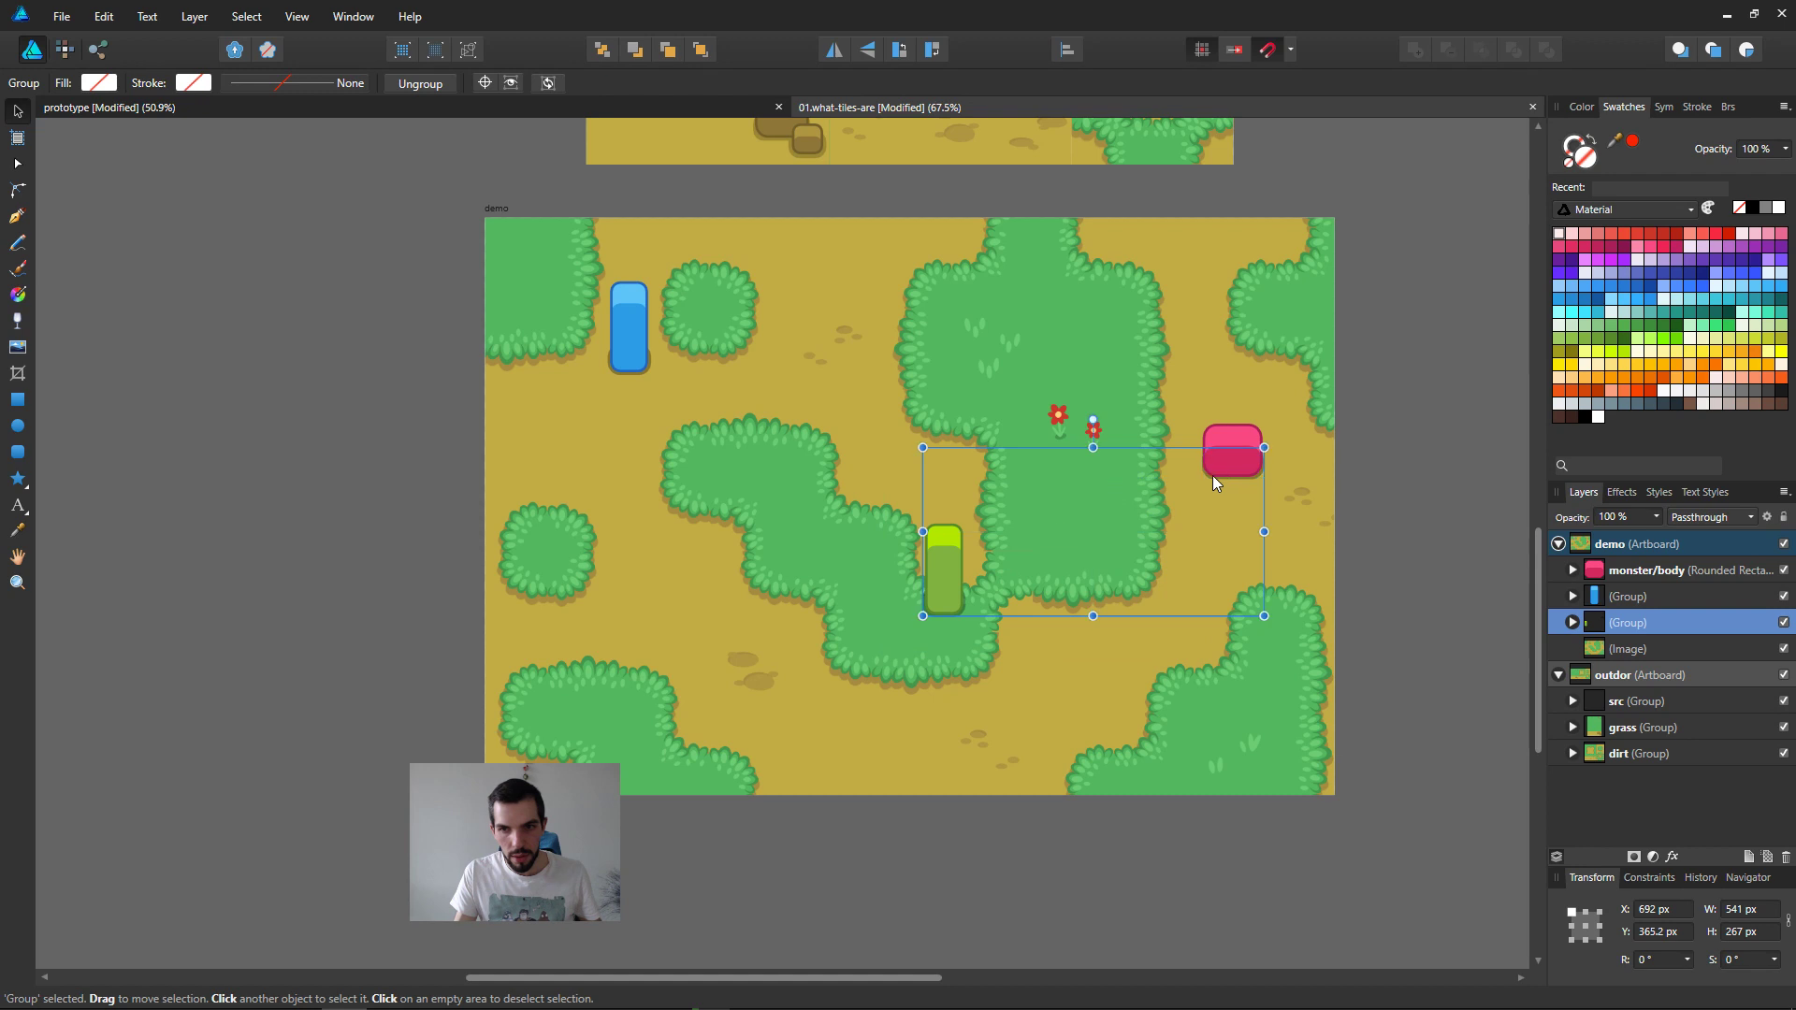
{"action": "left_click", "coordinate": [1229, 463], "text": "shift"}
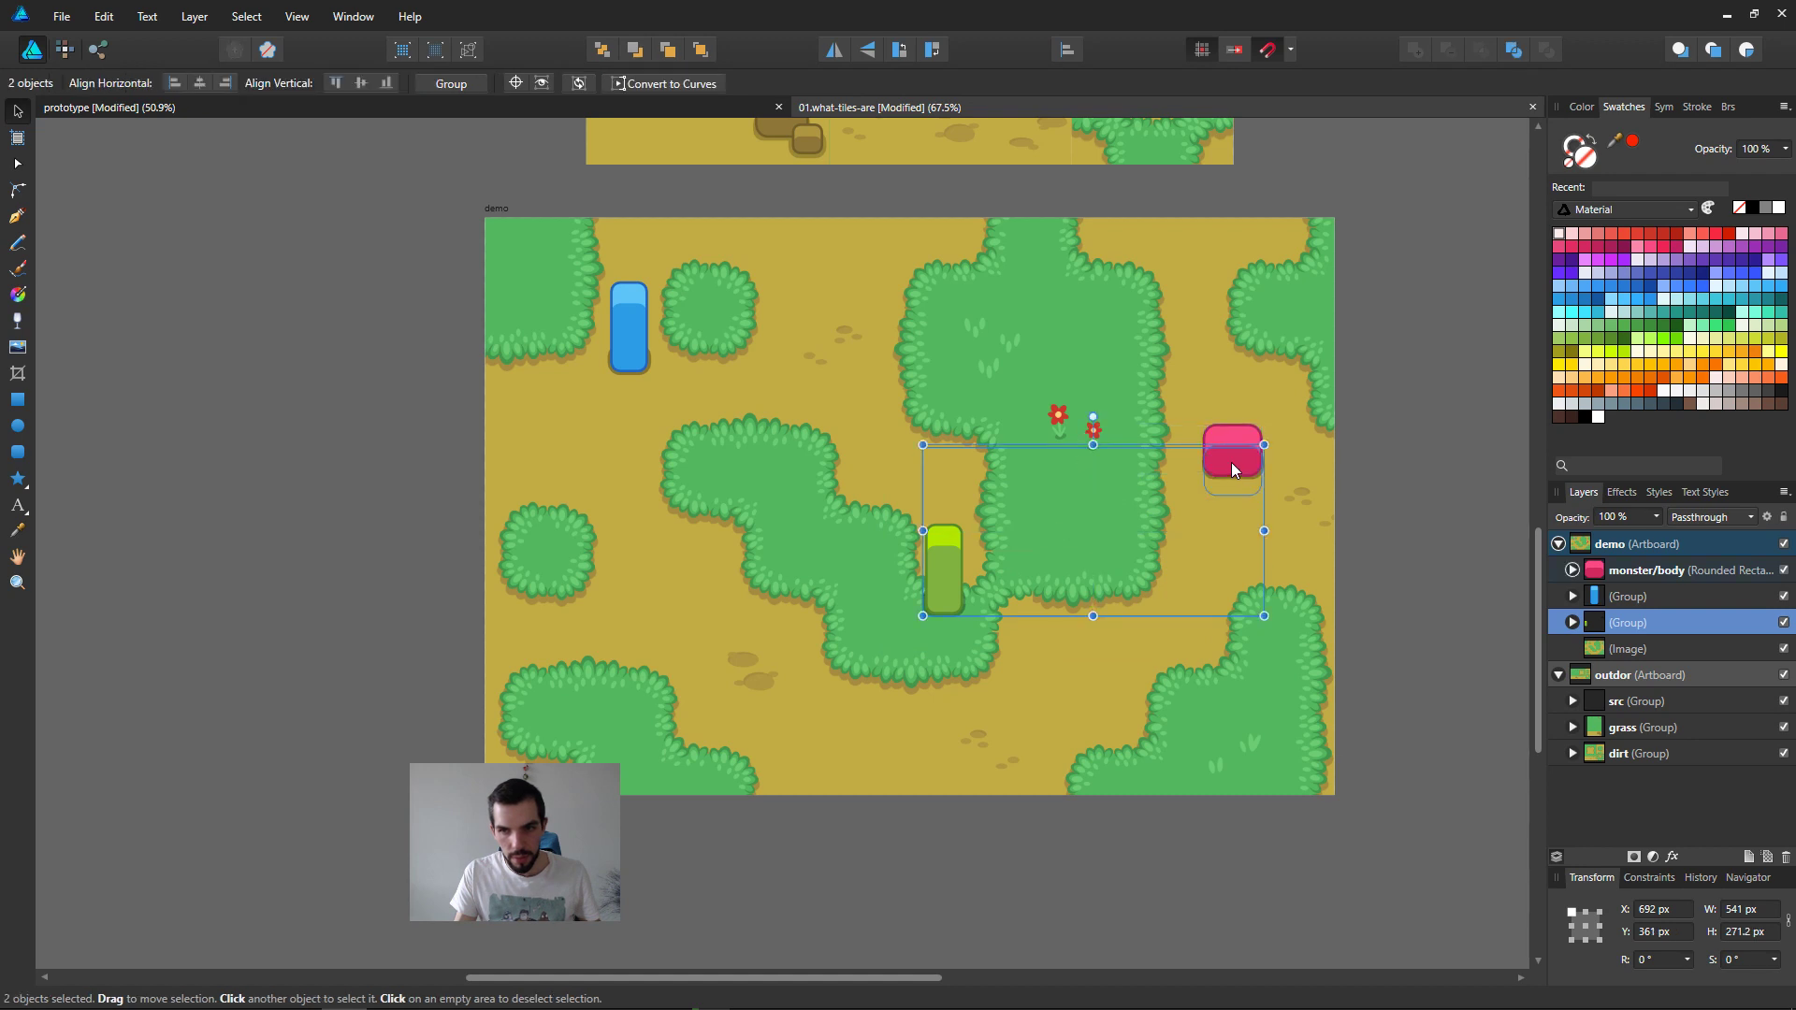
{"action": "left_click", "coordinate": [1673, 602]}
{"action": "left_click", "coordinate": [1663, 644]}
{"action": "left_click", "coordinate": [1669, 619]}
{"action": "key", "text": "ctrl+shift+g"}
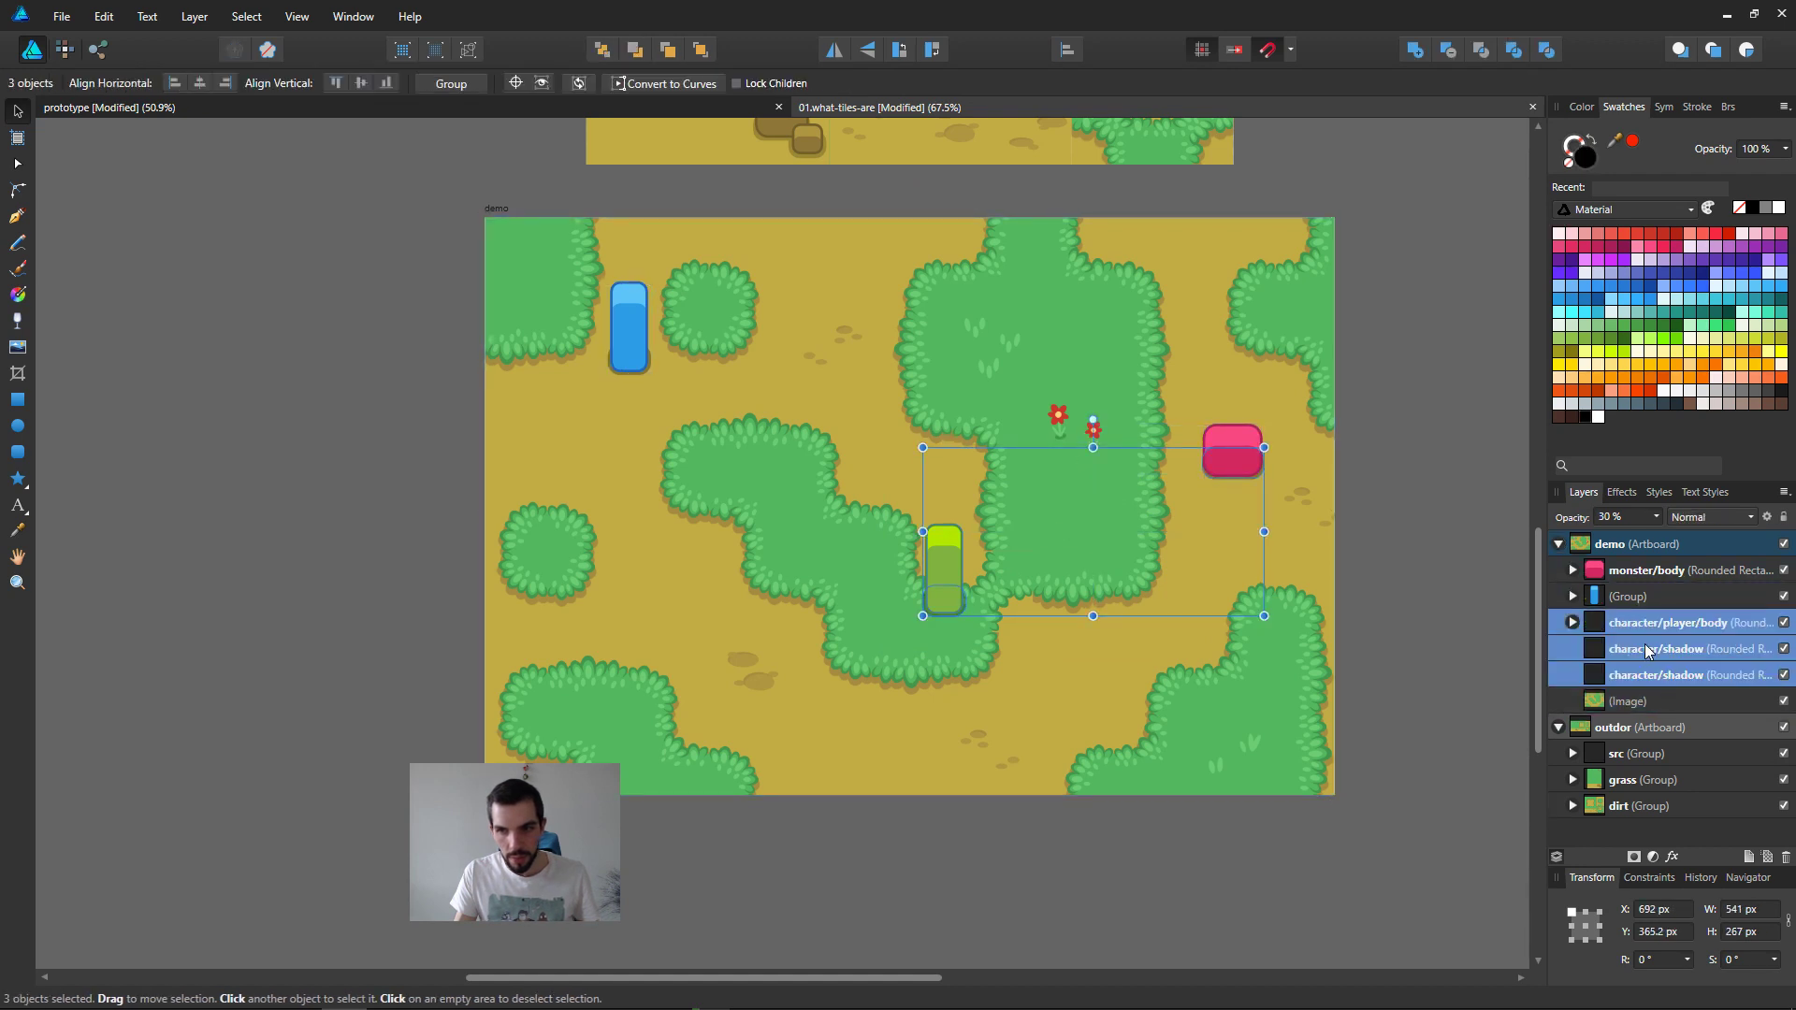
Step: Lock the map image in the demo artboard and group the pink monster and the green character each with its own shadow
{"action": "left_click", "coordinate": [1627, 702]}
{"action": "left_click", "coordinate": [1784, 518]}
{"action": "left_click_drag", "start_coordinate": [1442, 367], "coordinate": [1181, 511]}
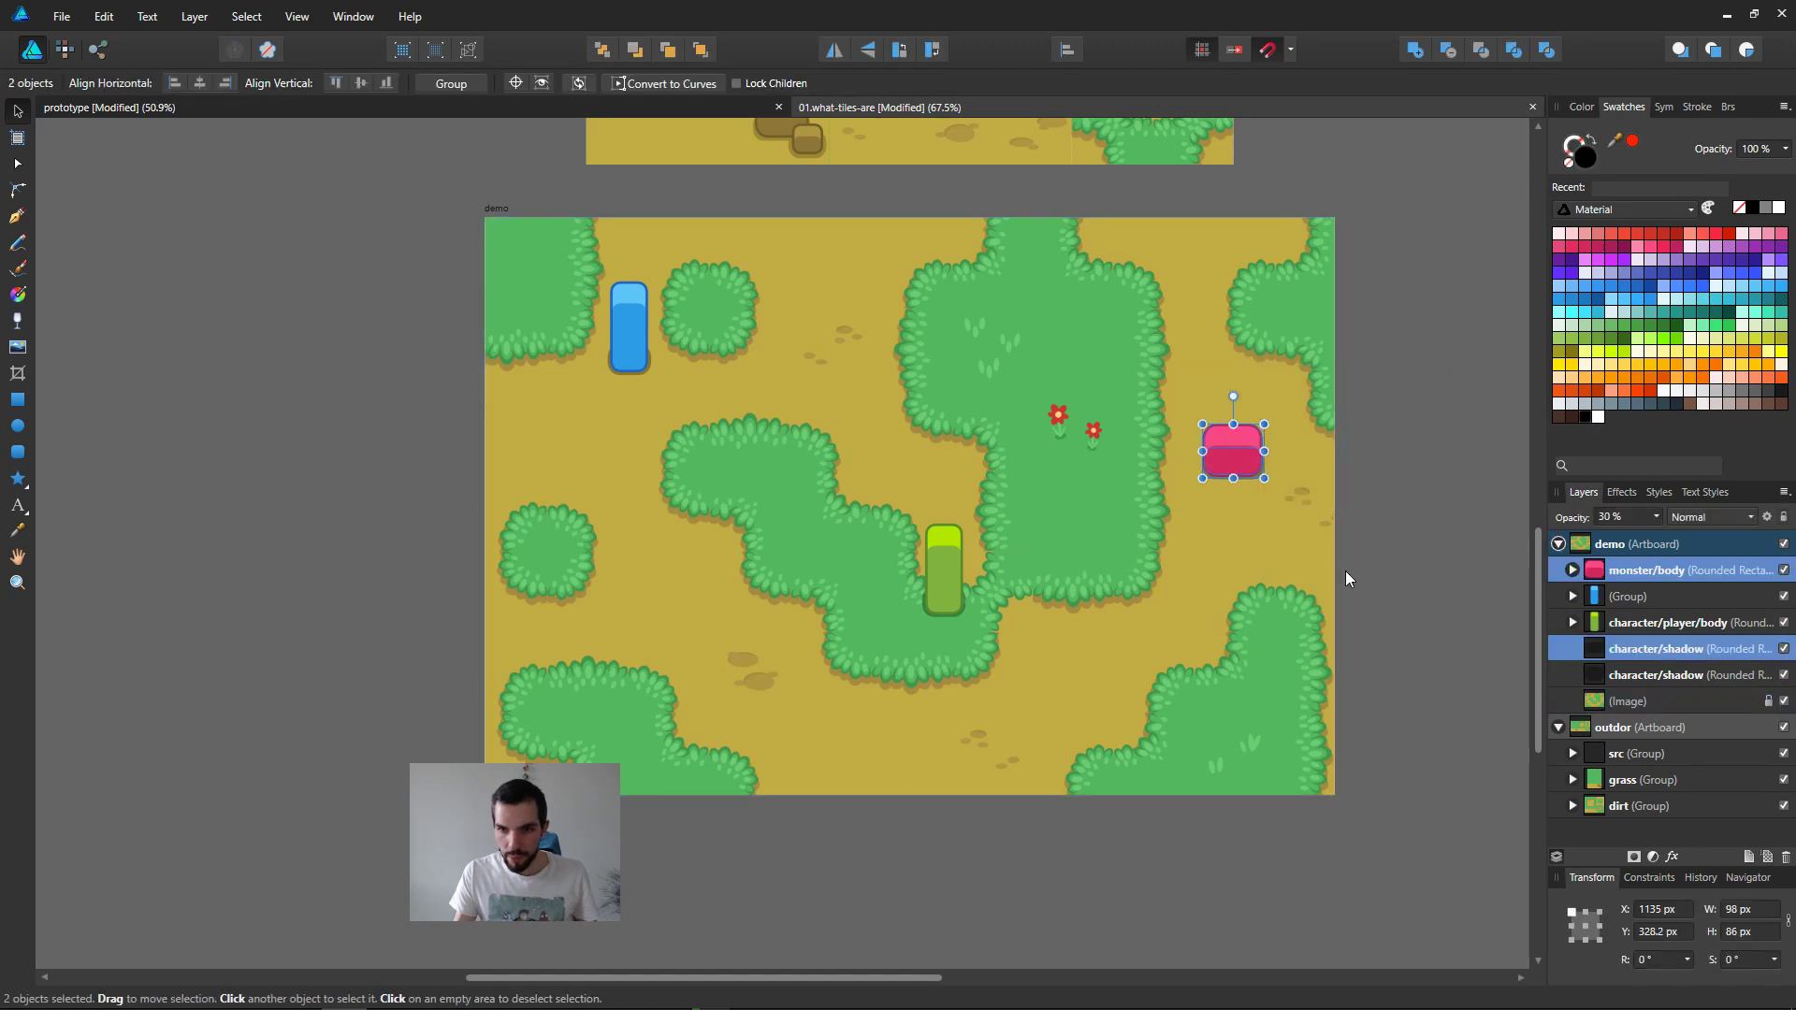
{"action": "key", "text": "ctrl+g"}
{"action": "left_click_drag", "start_coordinate": [1030, 829], "coordinate": [863, 481]}
{"action": "key", "text": "ctrl+g"}
Step: Try new spots on the demo map: green and blue characters further left, pink monster onto the grass and back onto the dirt
{"action": "left_click_drag", "start_coordinate": [943, 576], "coordinate": [908, 596]}
{"action": "left_click_drag", "start_coordinate": [516, 739], "coordinate": [683, 249]}
{"action": "left_click_drag", "start_coordinate": [626, 328], "coordinate": [577, 385]}
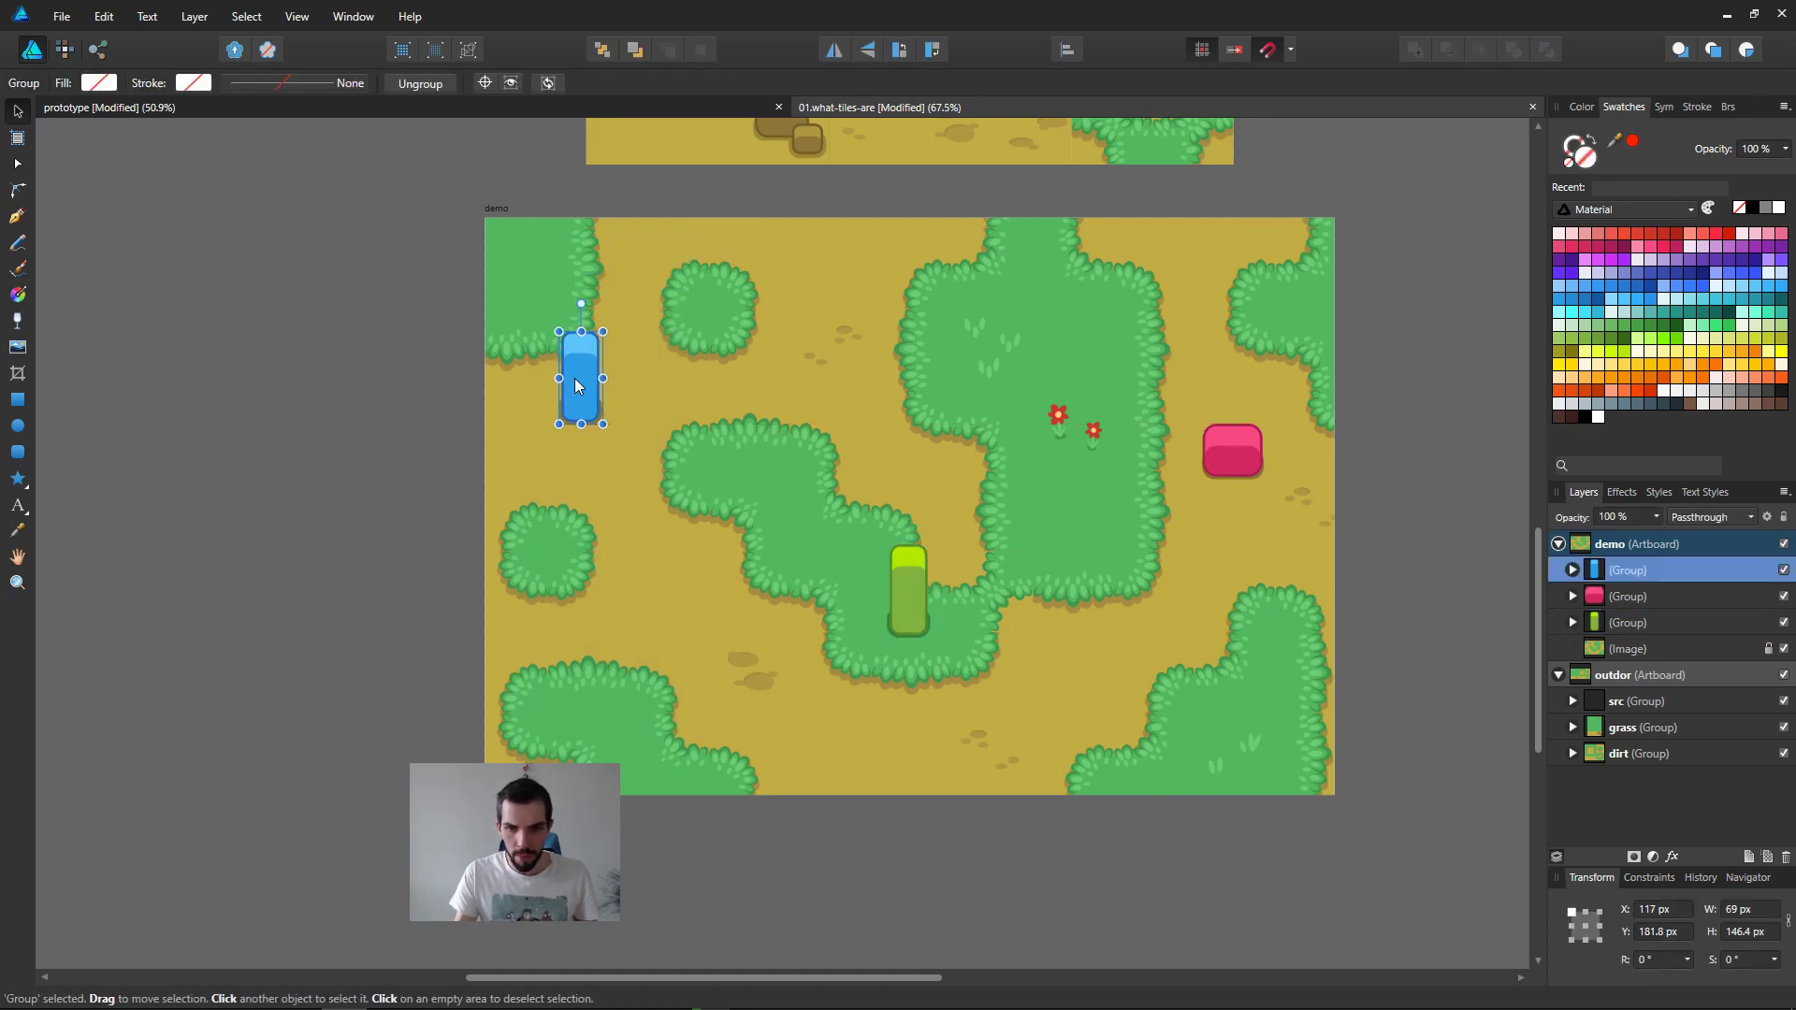
{"action": "left_click", "coordinate": [898, 590]}
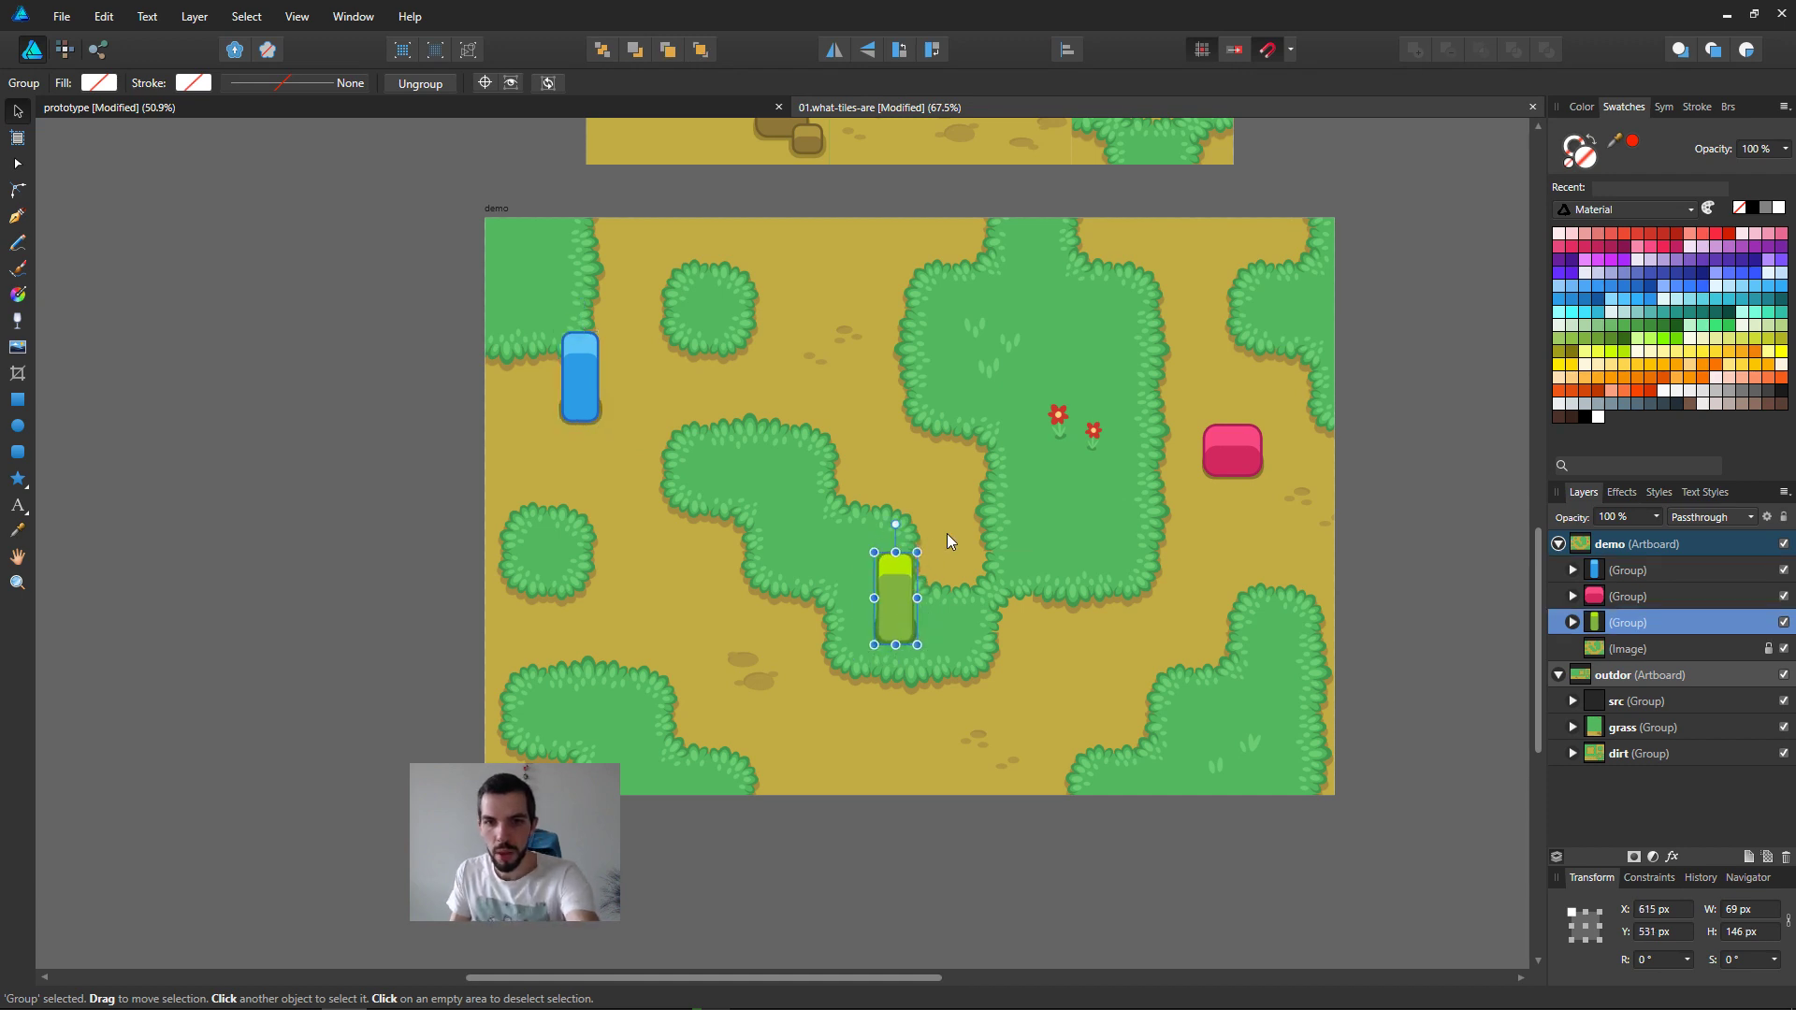
{"action": "left_click_drag", "start_coordinate": [1230, 447], "coordinate": [1087, 513]}
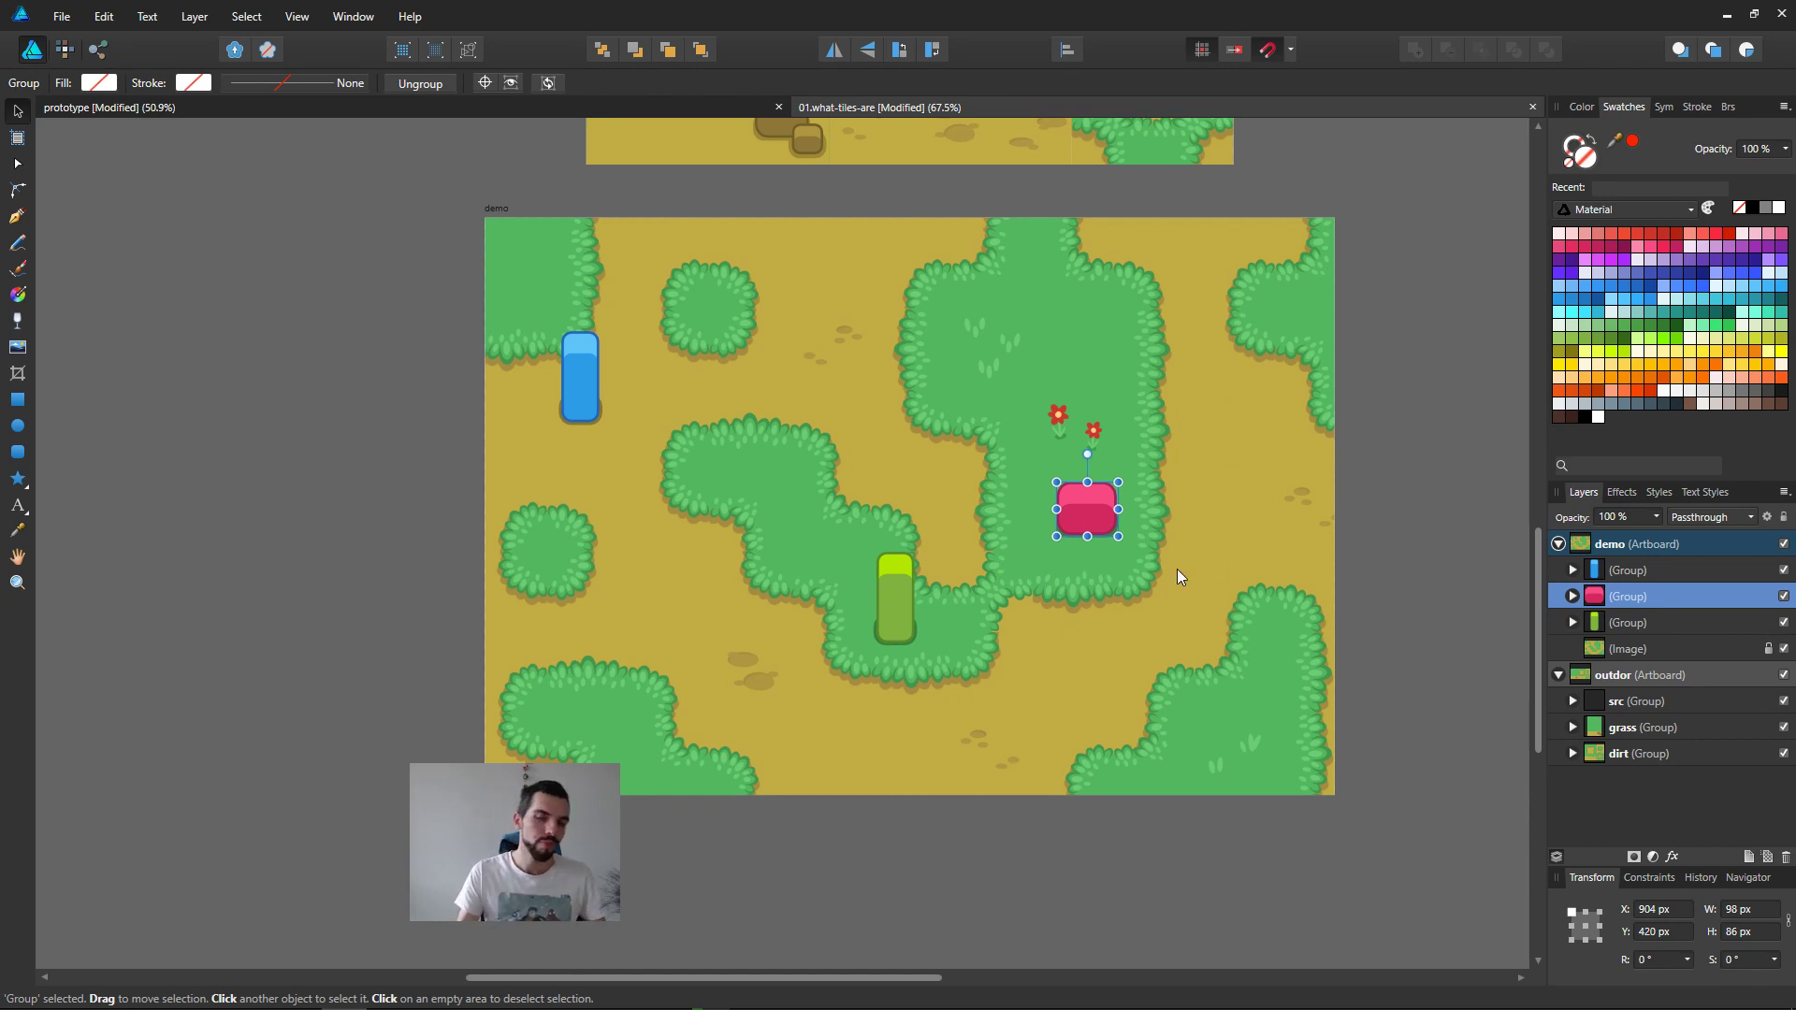
{"action": "left_click_drag", "start_coordinate": [1104, 518], "coordinate": [1244, 459]}
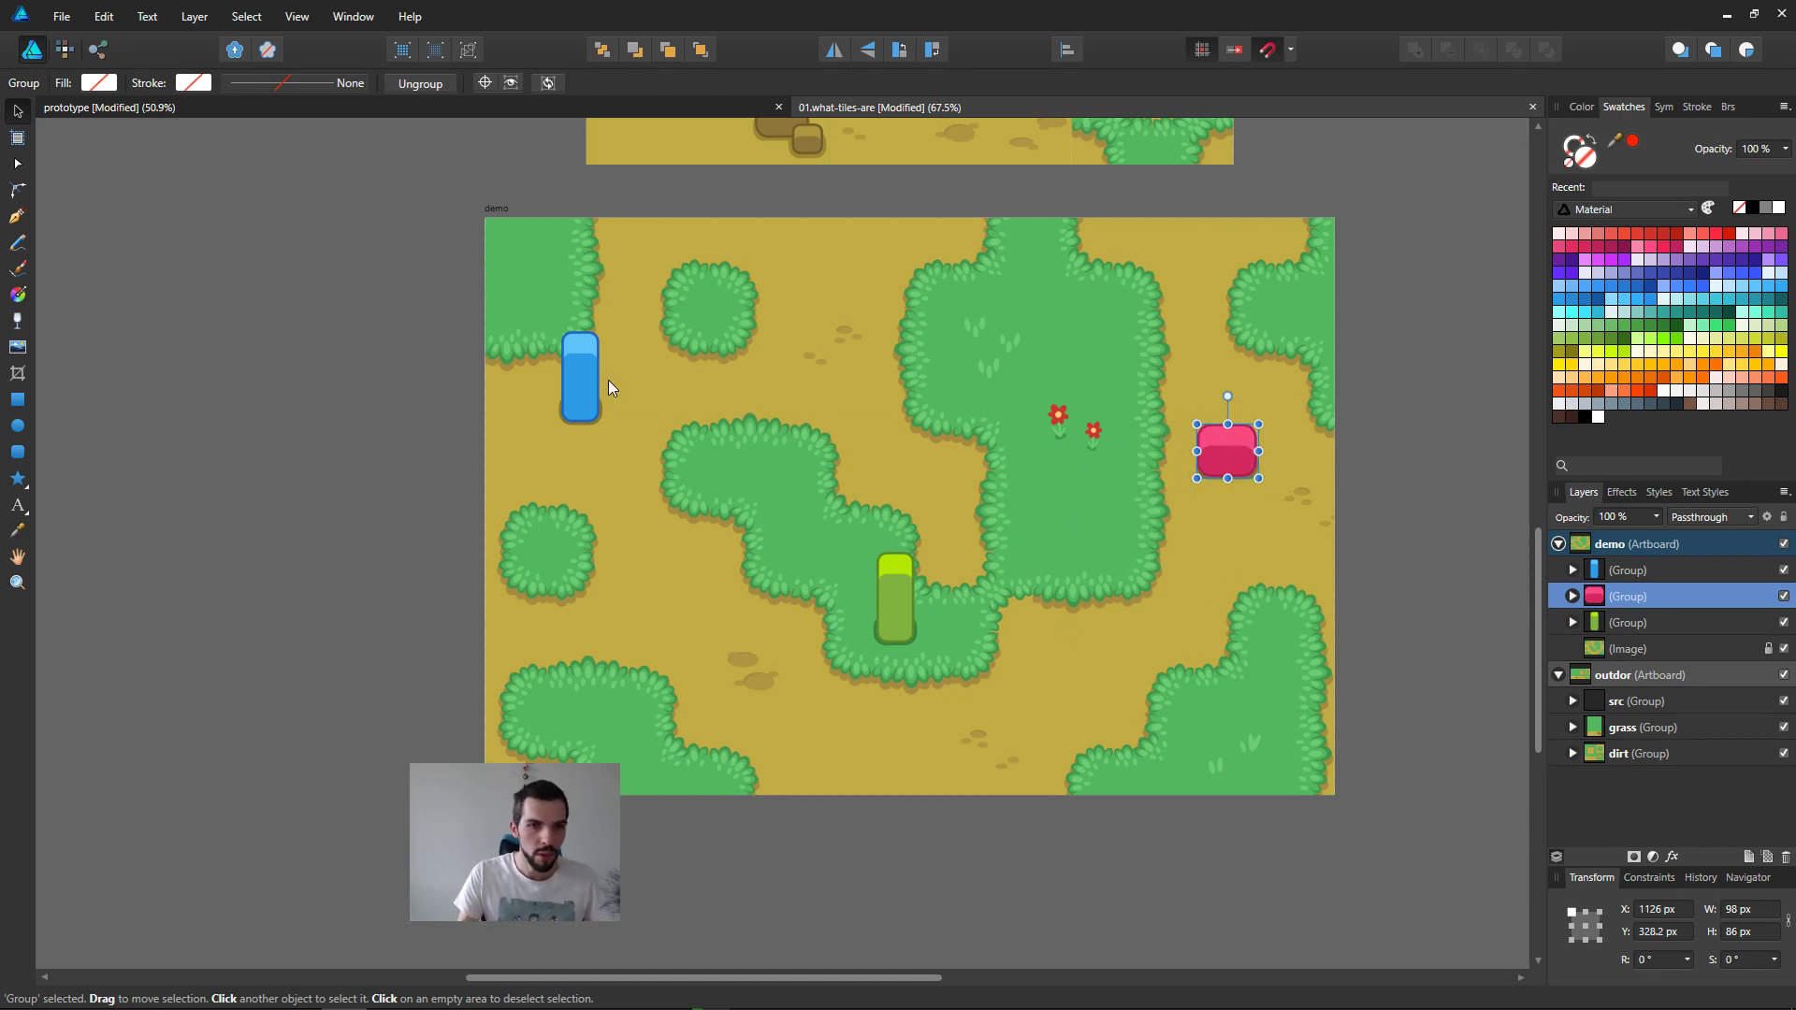
Step: Shift the blue character right onto the dirt and the green character right over the lower grass area, nudging it slightly left
{"action": "left_click_drag", "start_coordinate": [583, 396], "coordinate": [622, 406]}
{"action": "mouse_move", "coordinate": [912, 615]}
{"action": "left_mouse_down"}
{"action": "mouse_move", "coordinate": [890, 611]}
{"action": "mouse_move", "coordinate": [957, 612]}
{"action": "mouse_move", "coordinate": [940, 617]}
{"action": "left_mouse_up"}
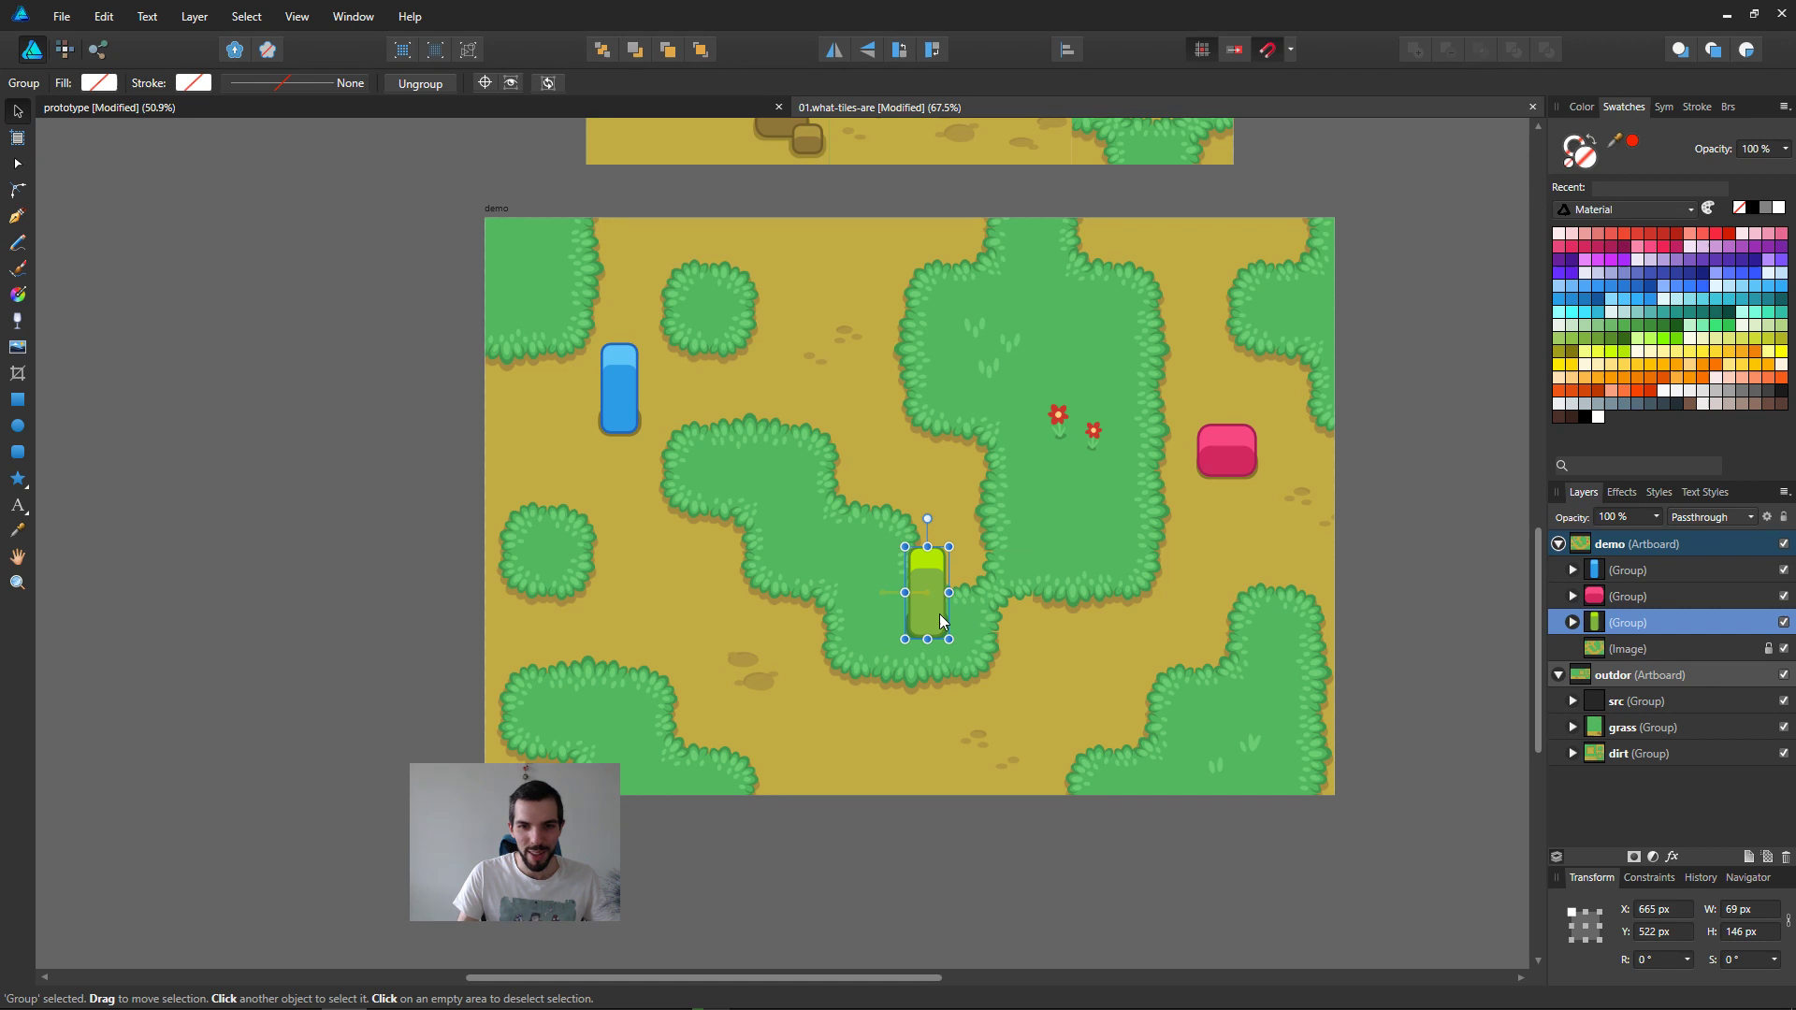
{"action": "key", "text": "Left"}
{"action": "key", "text": "Left"}
{"action": "key", "text": "Left"}
{"action": "key", "text": "Left"}
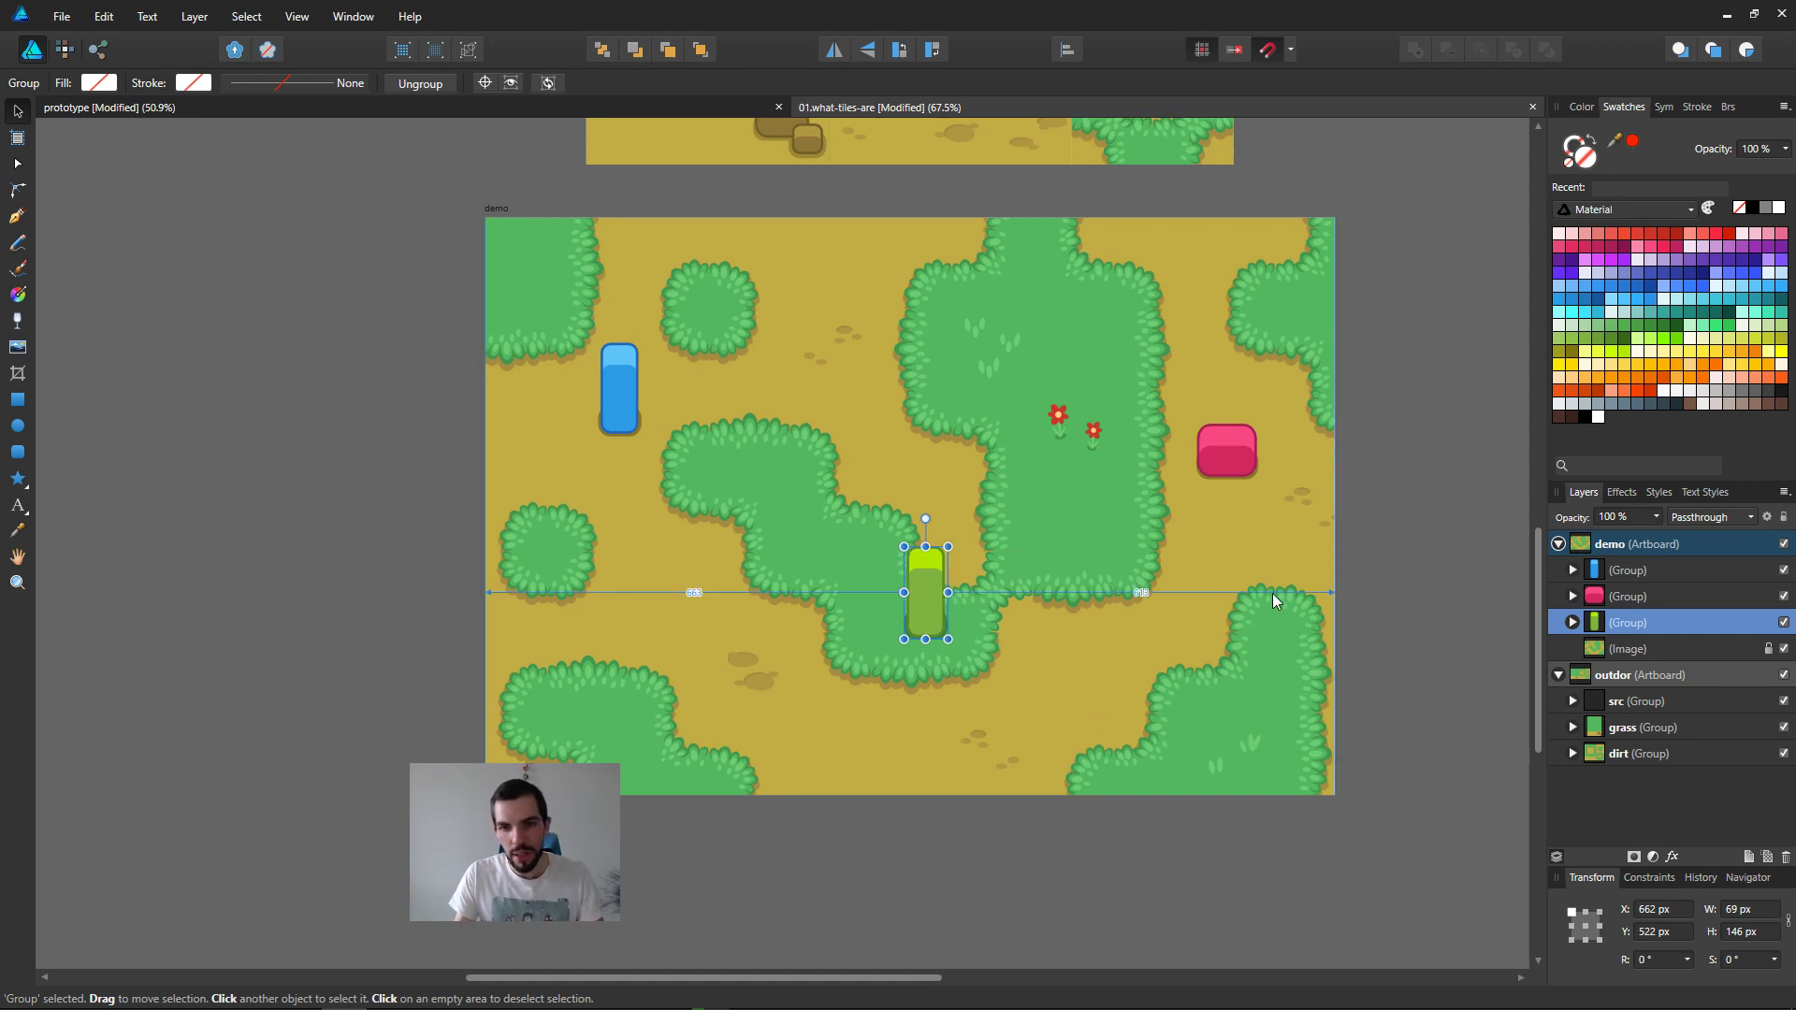
Step: Reposition the pink monster slightly higher, the blue character at about 123, 188 px and the green one at about 621.5, 303 px, and save
{"action": "left_click_drag", "start_coordinate": [921, 604], "coordinate": [936, 464]}
{"action": "left_click", "coordinate": [1394, 507]}
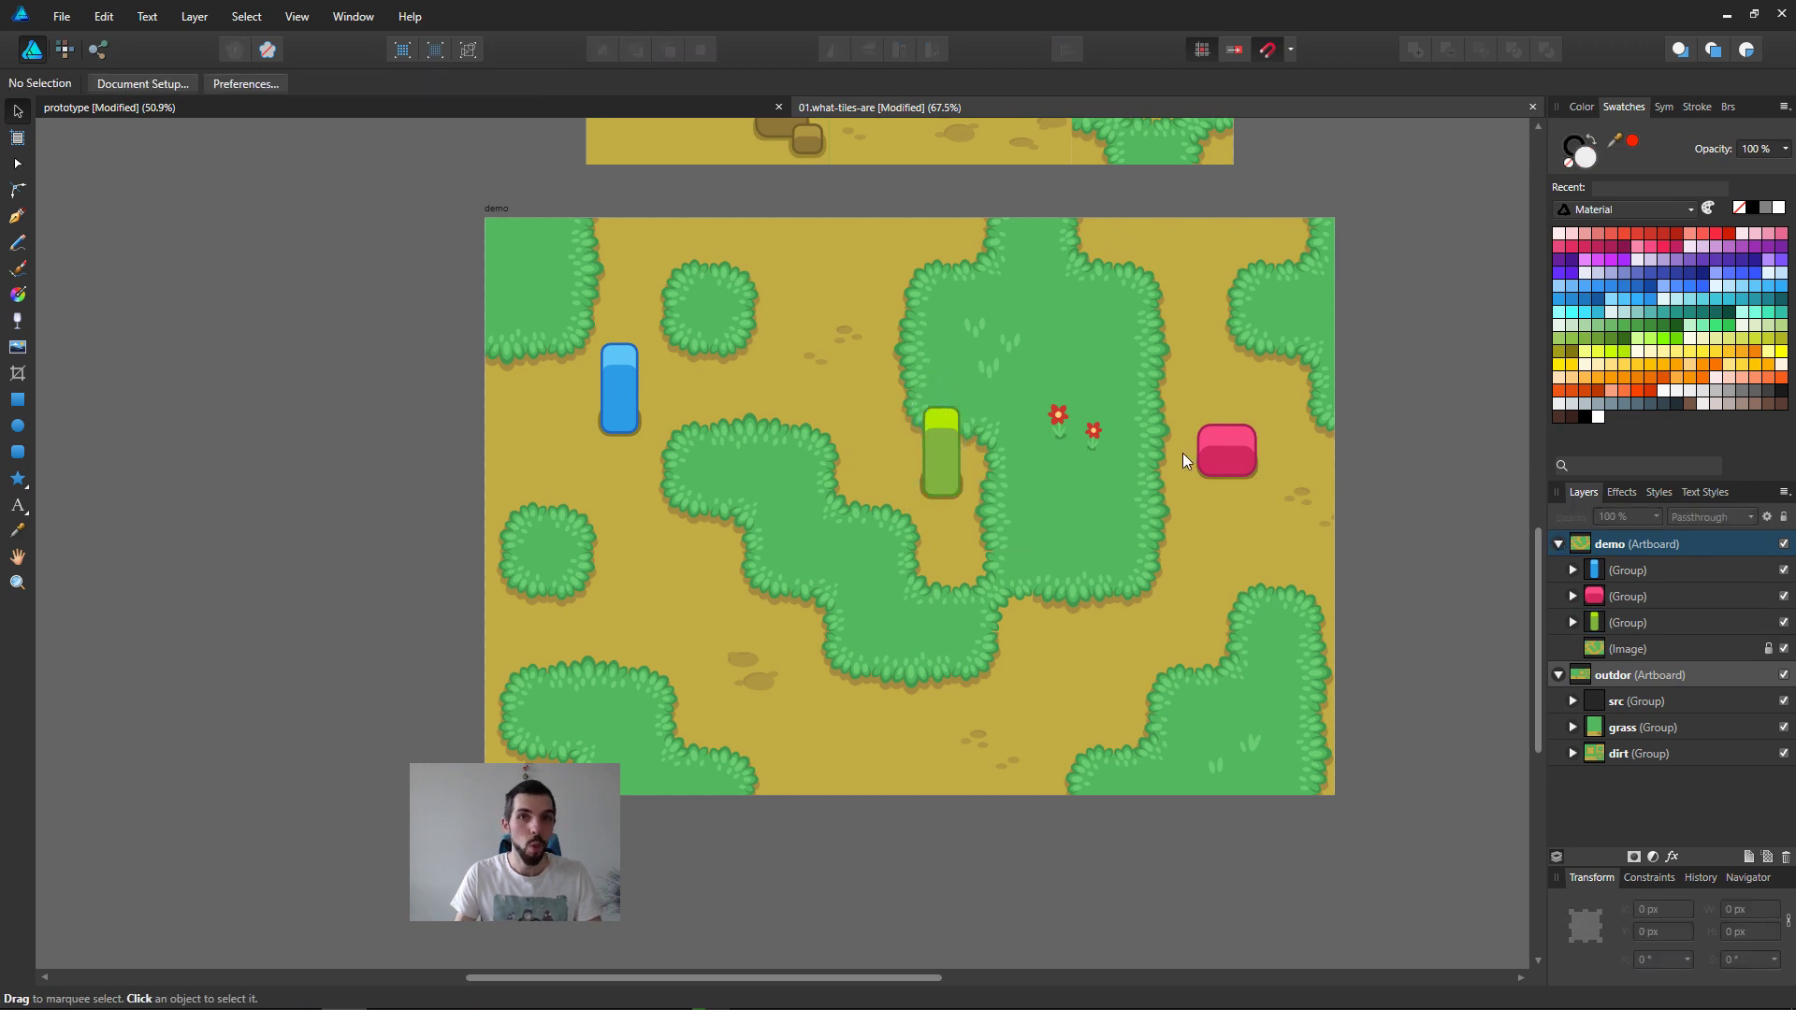
{"action": "left_click_drag", "start_coordinate": [1252, 453], "coordinate": [1248, 409]}
{"action": "left_click_drag", "start_coordinate": [624, 399], "coordinate": [591, 392]}
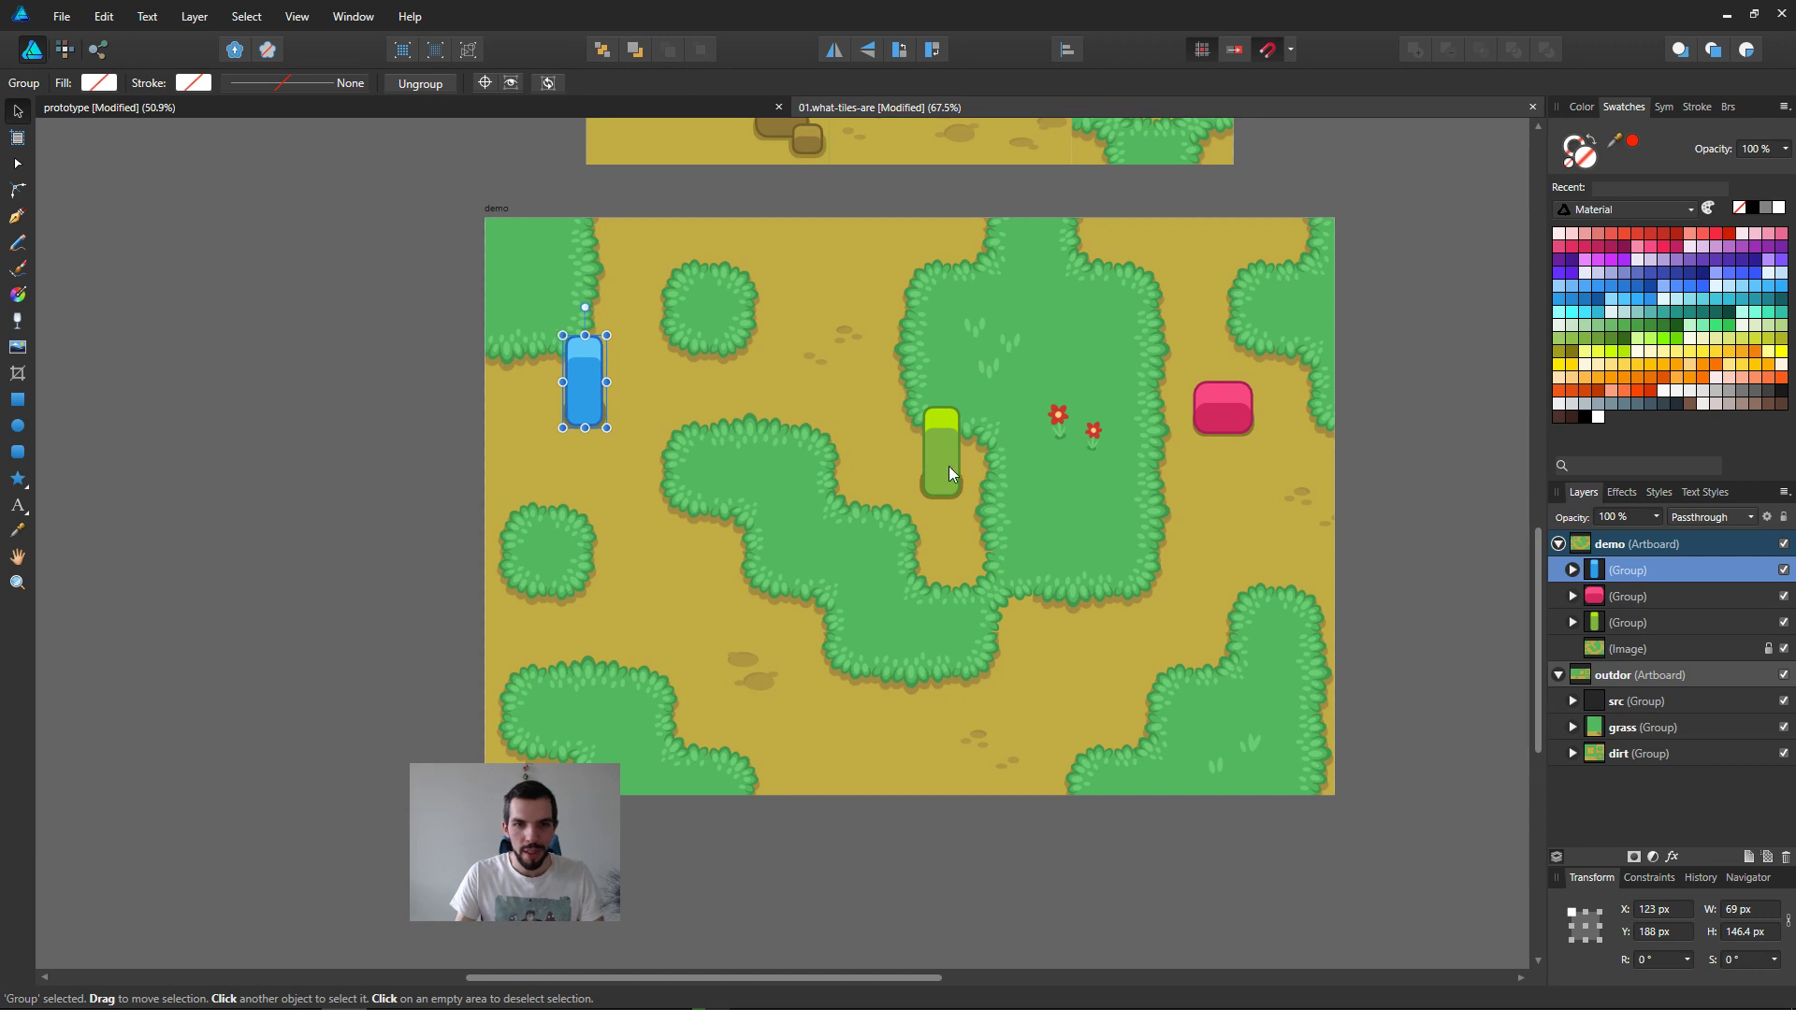
{"action": "left_click_drag", "start_coordinate": [942, 458], "coordinate": [900, 458]}
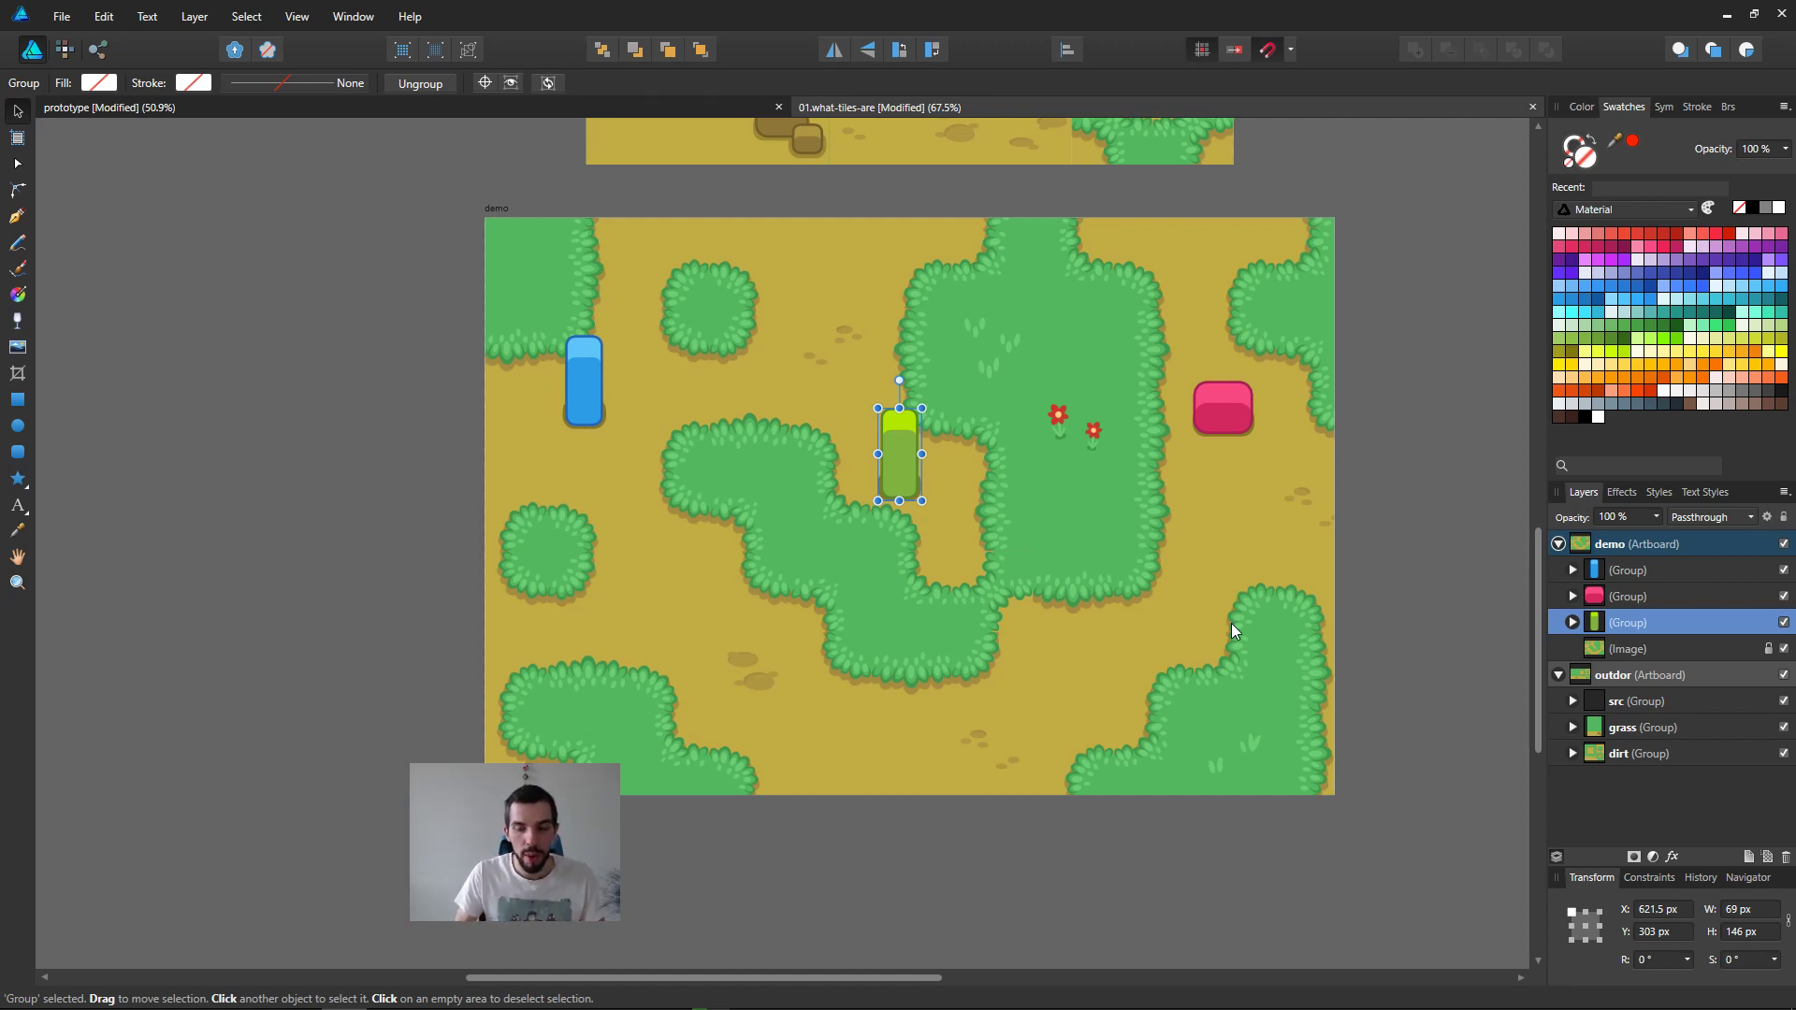
{"action": "key", "text": "ctrl+s"}
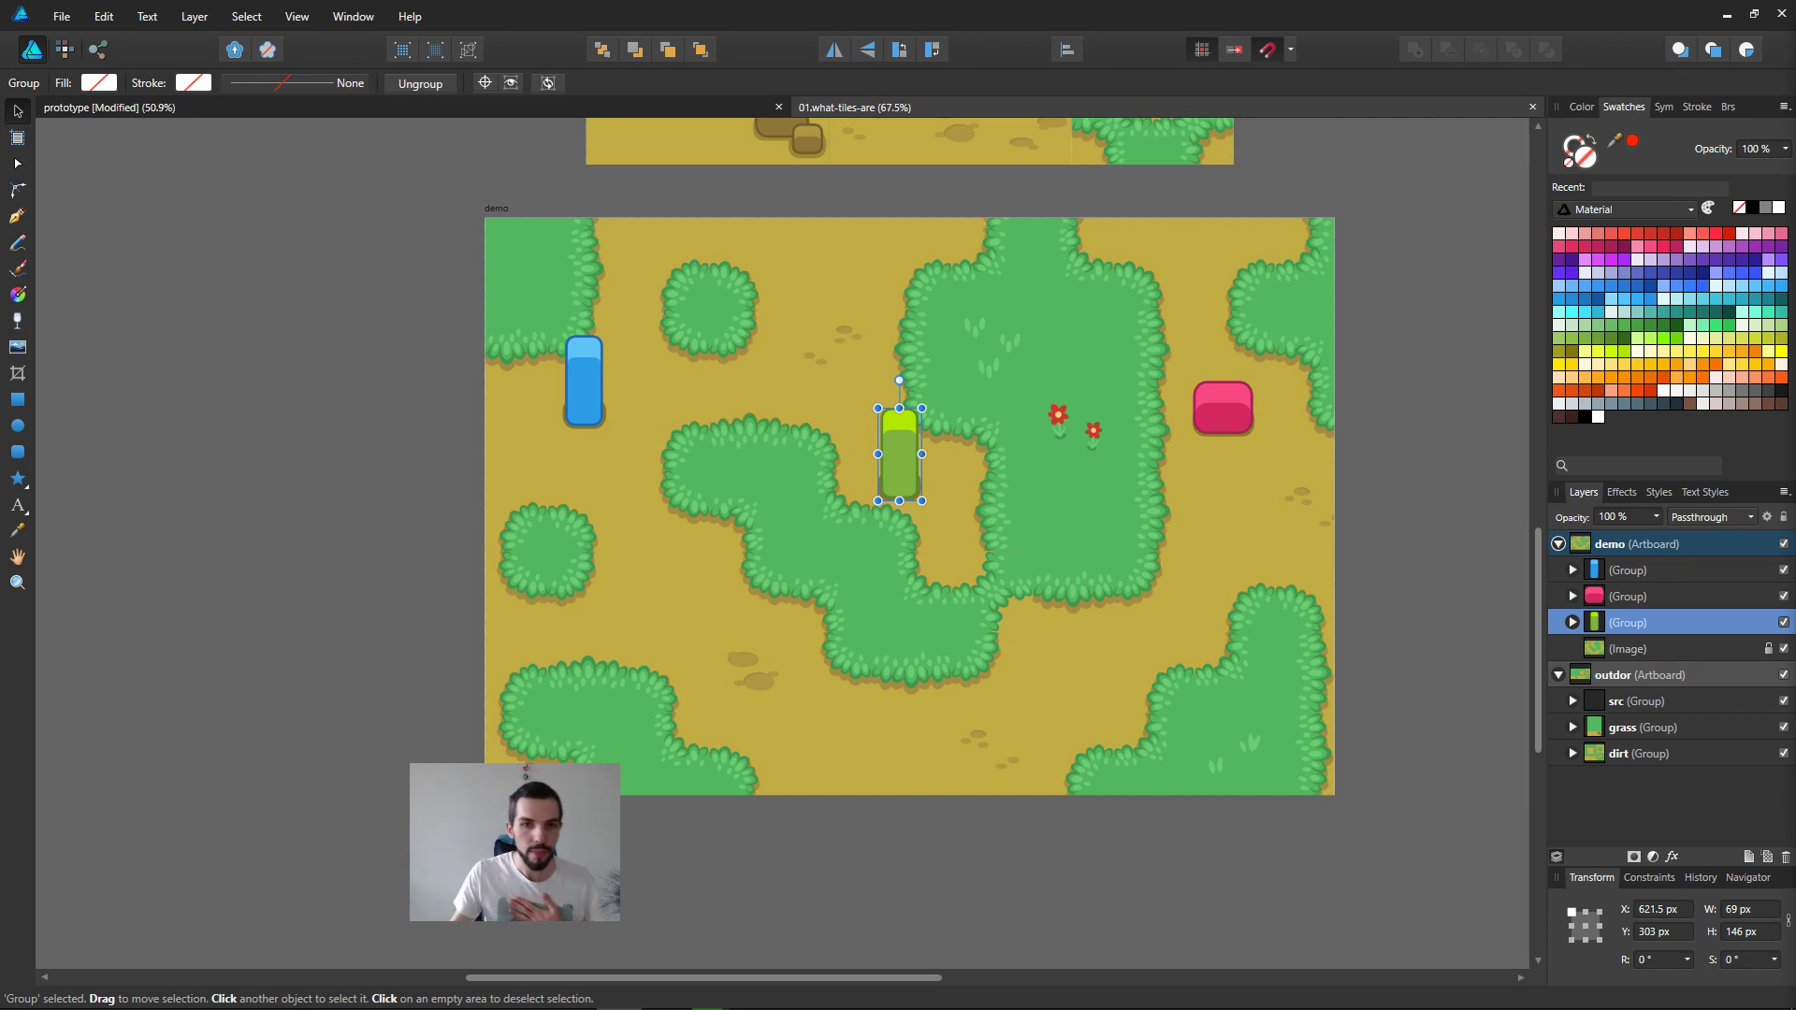
Step: Hide the interface and examine the demo map and the outdor tileset artboard at about full size
{"action": "scroll", "coordinate": [1167, 337], "scroll_direction": "up", "scroll_amount": 1}
{"action": "scroll", "coordinate": [1166, 381], "scroll_direction": "down", "scroll_amount": 2, "text": "ctrl"}
{"action": "scroll", "coordinate": [1117, 361], "scroll_direction": "down", "scroll_amount": 2, "text": "ctrl"}
{"action": "left_click_drag", "start_coordinate": [883, 342], "coordinate": [881, 396]}
{"action": "middle_click_drag", "start_coordinate": [1041, 285], "coordinate": [1016, 355]}
{"action": "key", "text": "ctrl+2"}
{"action": "scroll", "coordinate": [1351, 379], "scroll_direction": "down", "scroll_amount": 1, "text": "ctrl"}
{"action": "middle_click_drag", "start_coordinate": [1351, 379], "coordinate": [756, 333]}
{"action": "key", "text": "ctrl+1"}
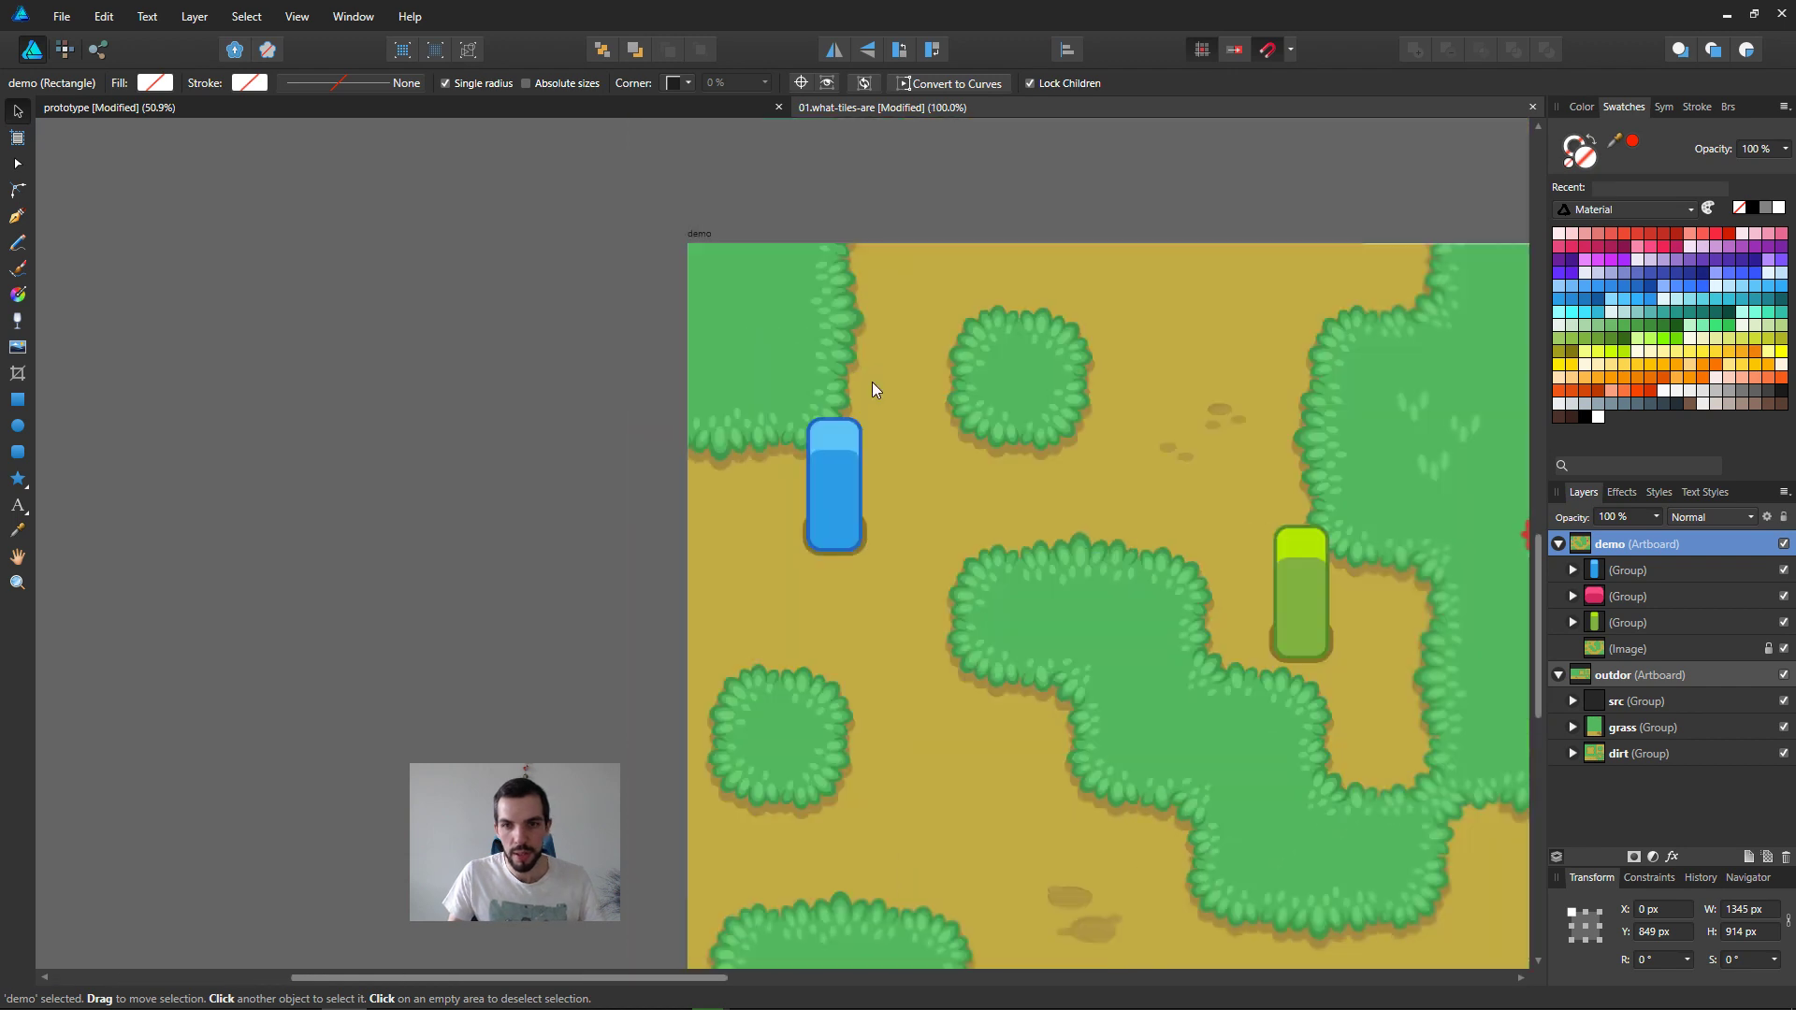
{"action": "middle_click_drag", "start_coordinate": [1204, 359], "coordinate": [774, 176]}
{"action": "middle_click_drag", "start_coordinate": [805, 305], "coordinate": [850, 389]}
{"action": "key", "text": "Tab"}
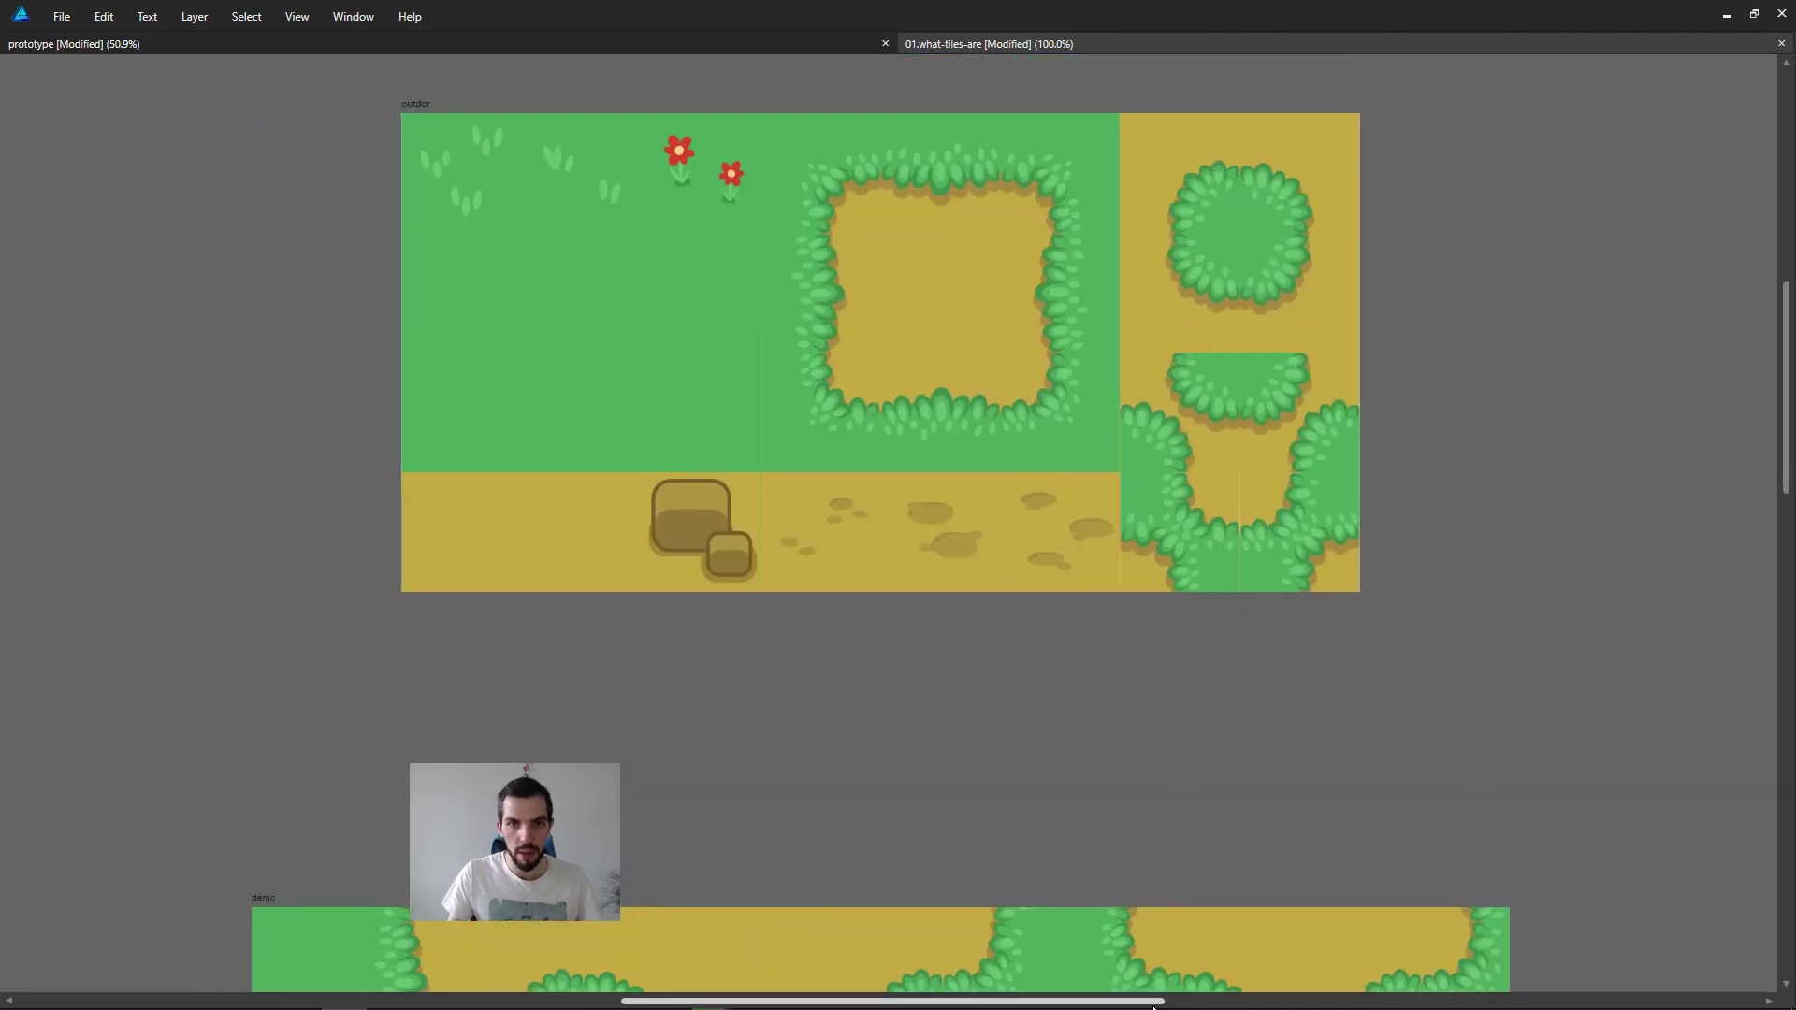
{"action": "middle_click_drag", "start_coordinate": [1230, 571], "coordinate": [1240, 796]}
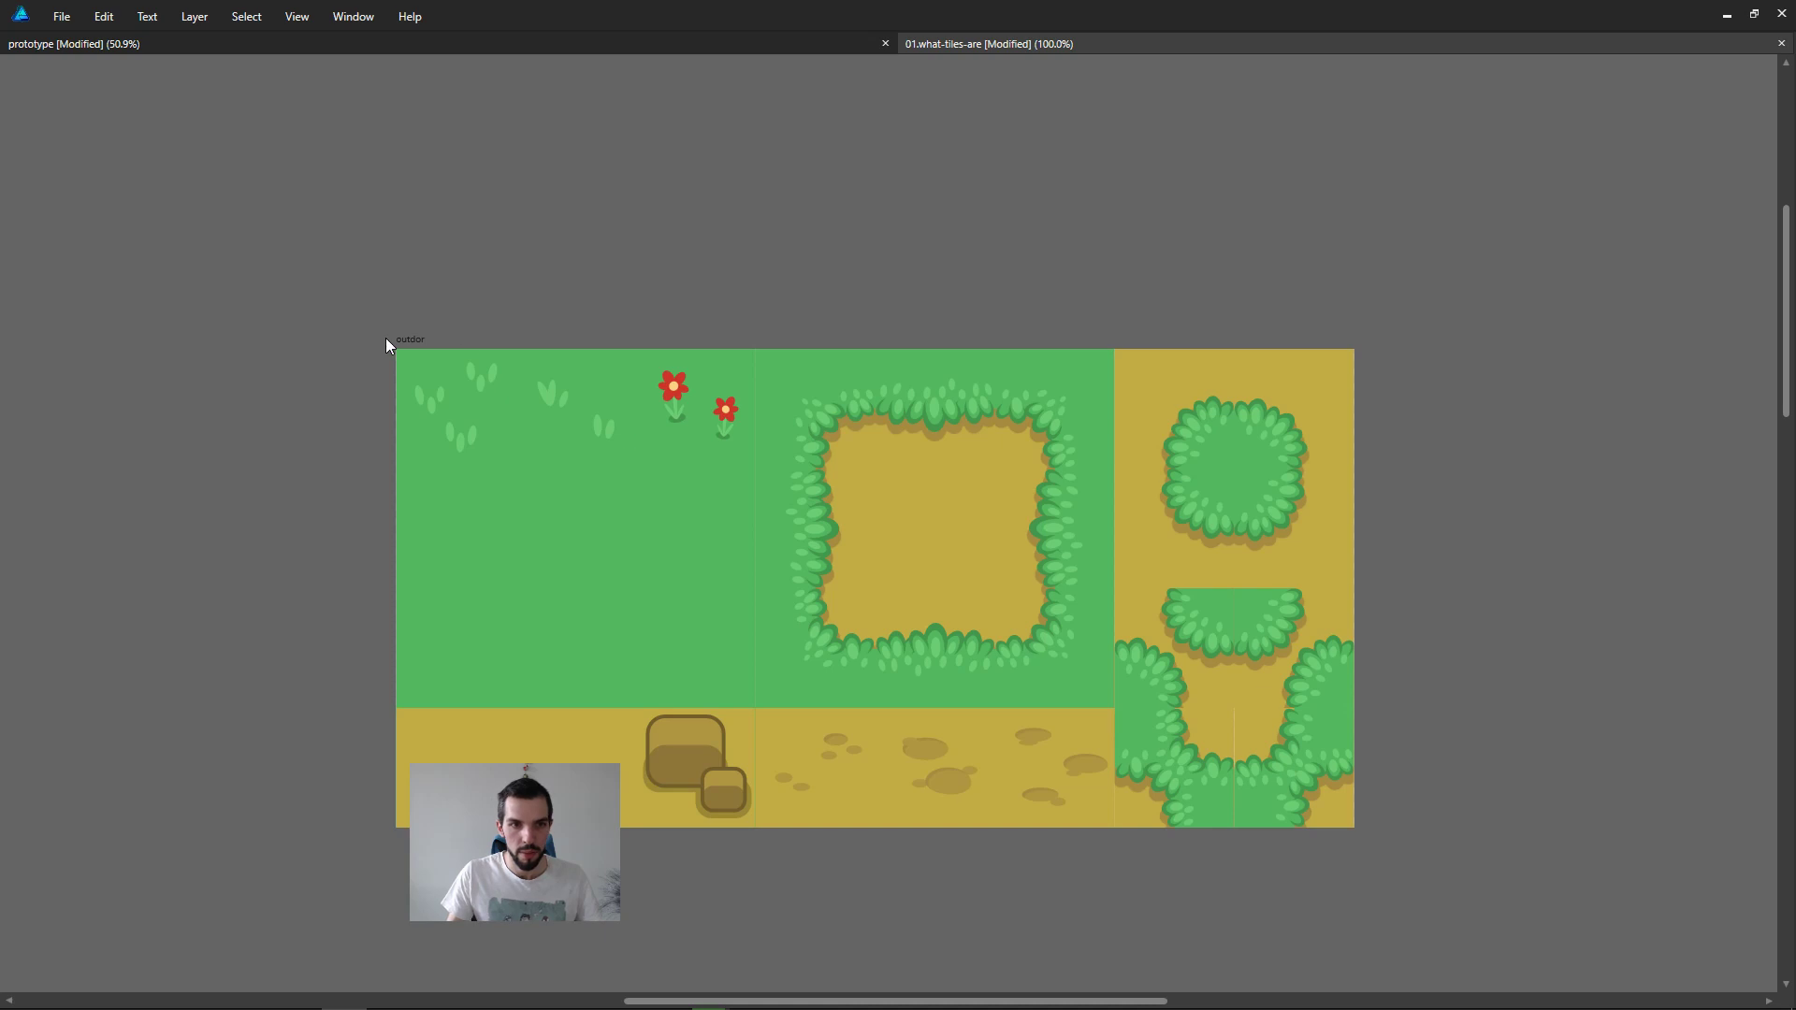
{"action": "left_click_drag", "start_coordinate": [419, 339], "coordinate": [422, 263]}
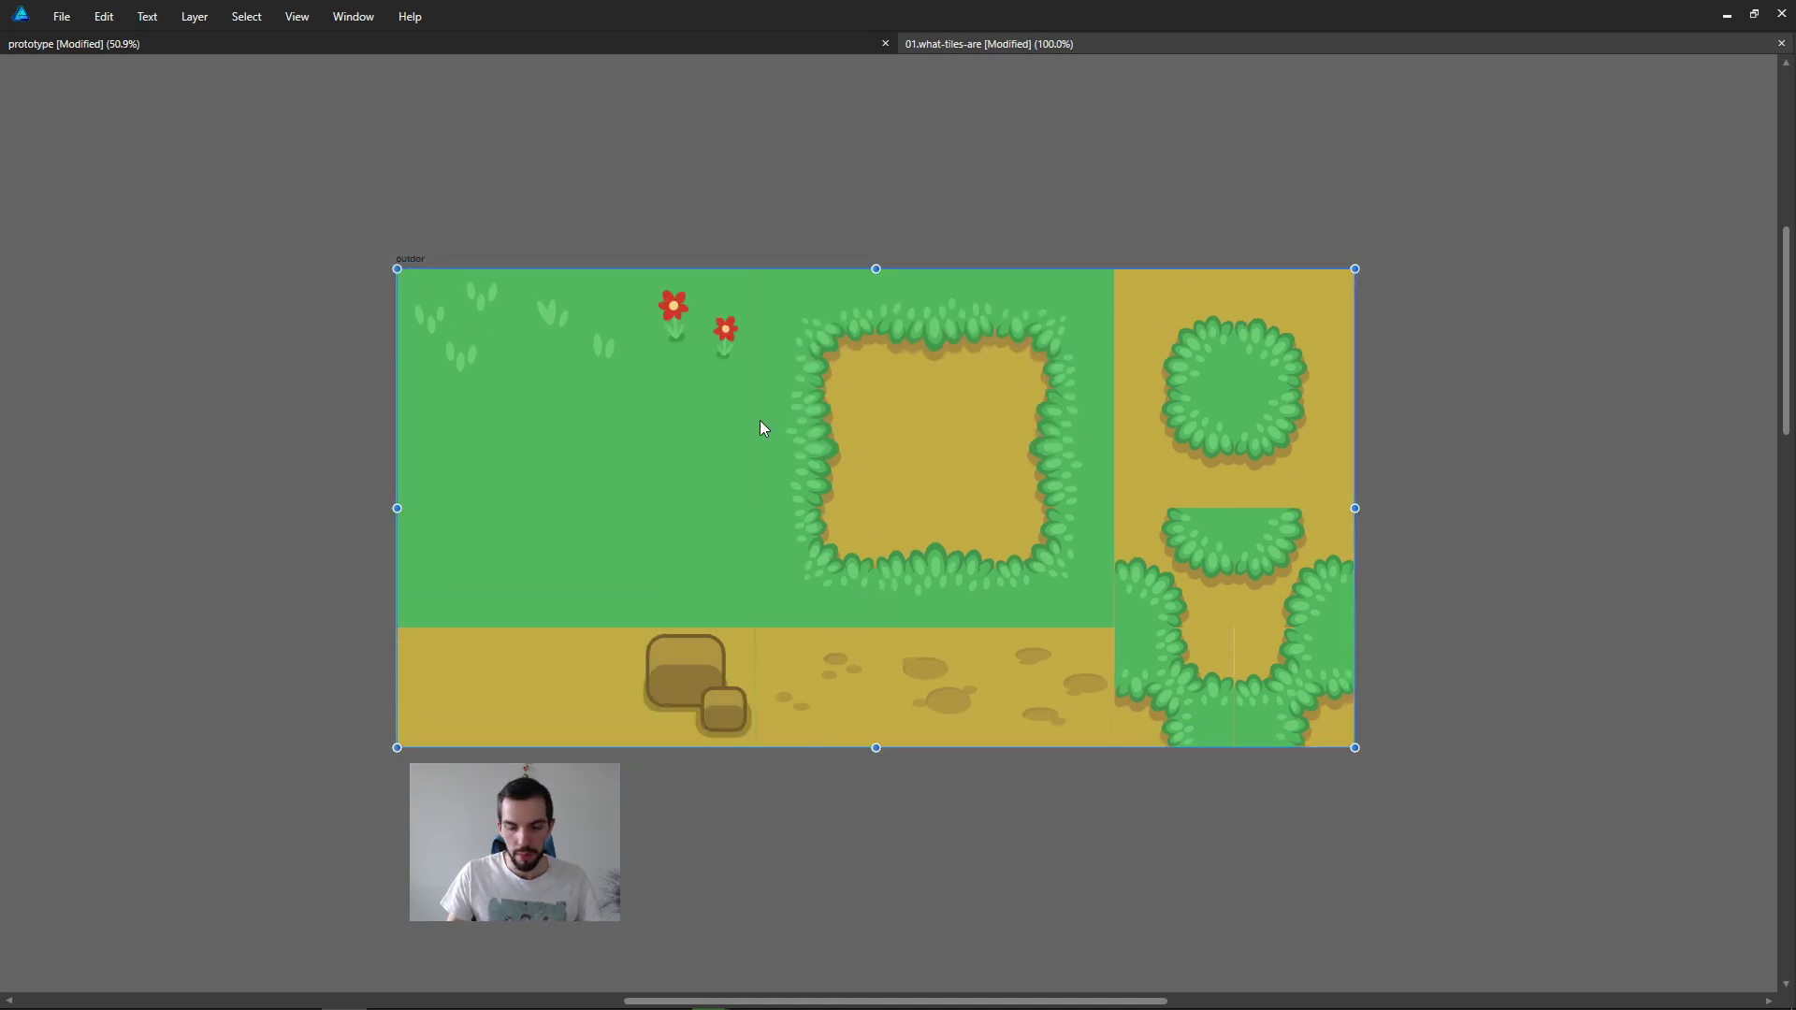
{"action": "scroll", "coordinate": [773, 424], "scroll_direction": "up", "scroll_amount": 1, "text": "ctrl"}
{"action": "scroll", "coordinate": [771, 423], "scroll_direction": "down", "scroll_amount": 2, "text": "ctrl"}
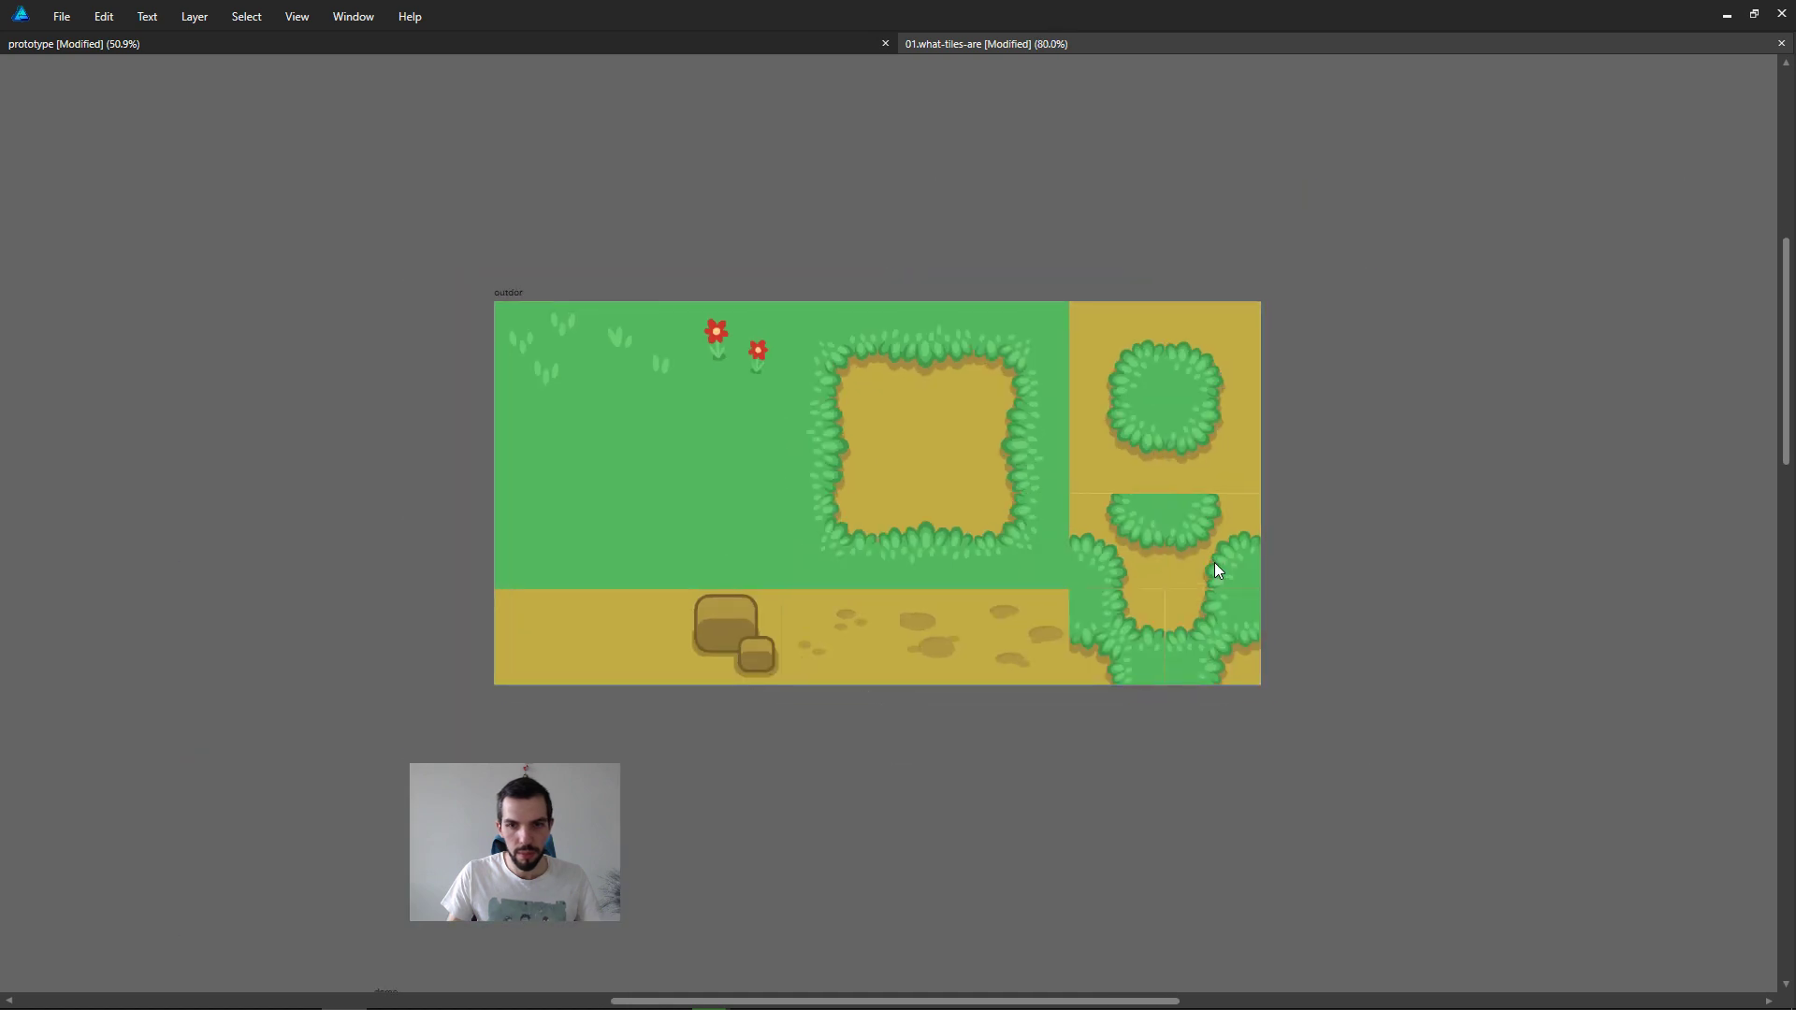
Step: Switch to the prototype document and close it without saving its changes
{"action": "key", "text": "ctrl+apostrophe"}
{"action": "key", "text": "ctrl+z"}
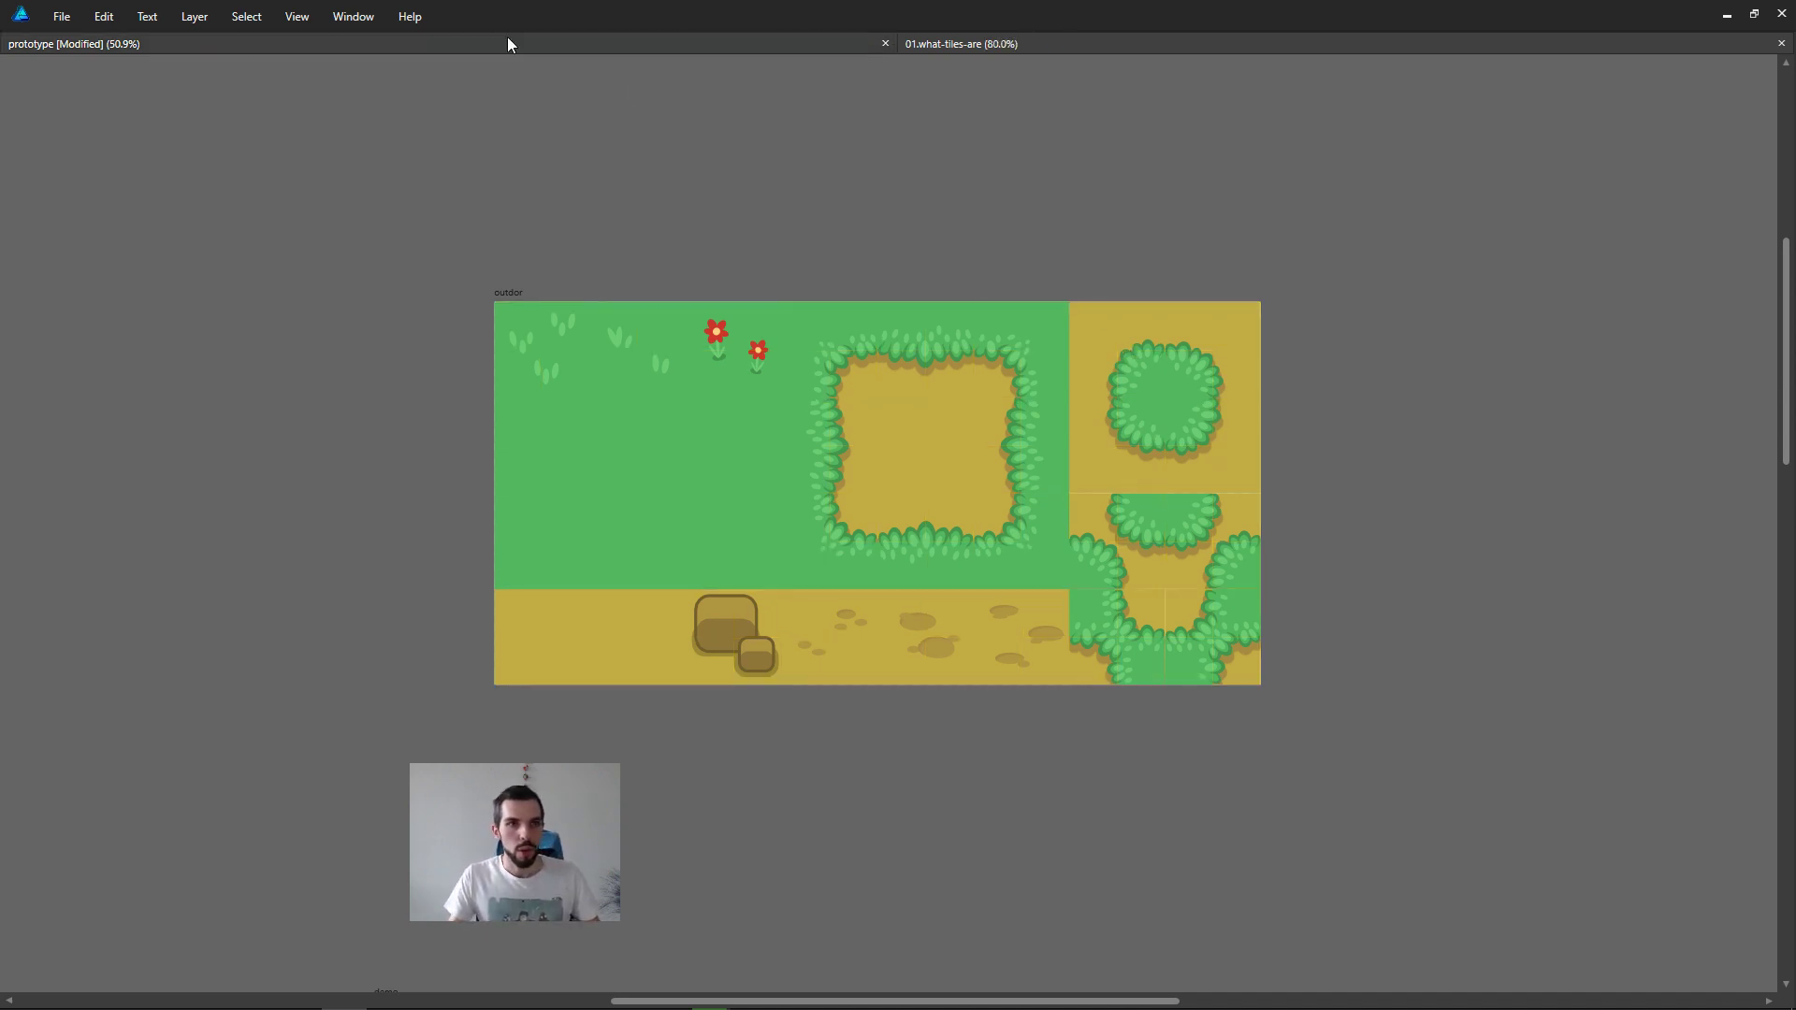
{"action": "left_click", "coordinate": [444, 49]}
{"action": "key", "text": "ctrl+w"}
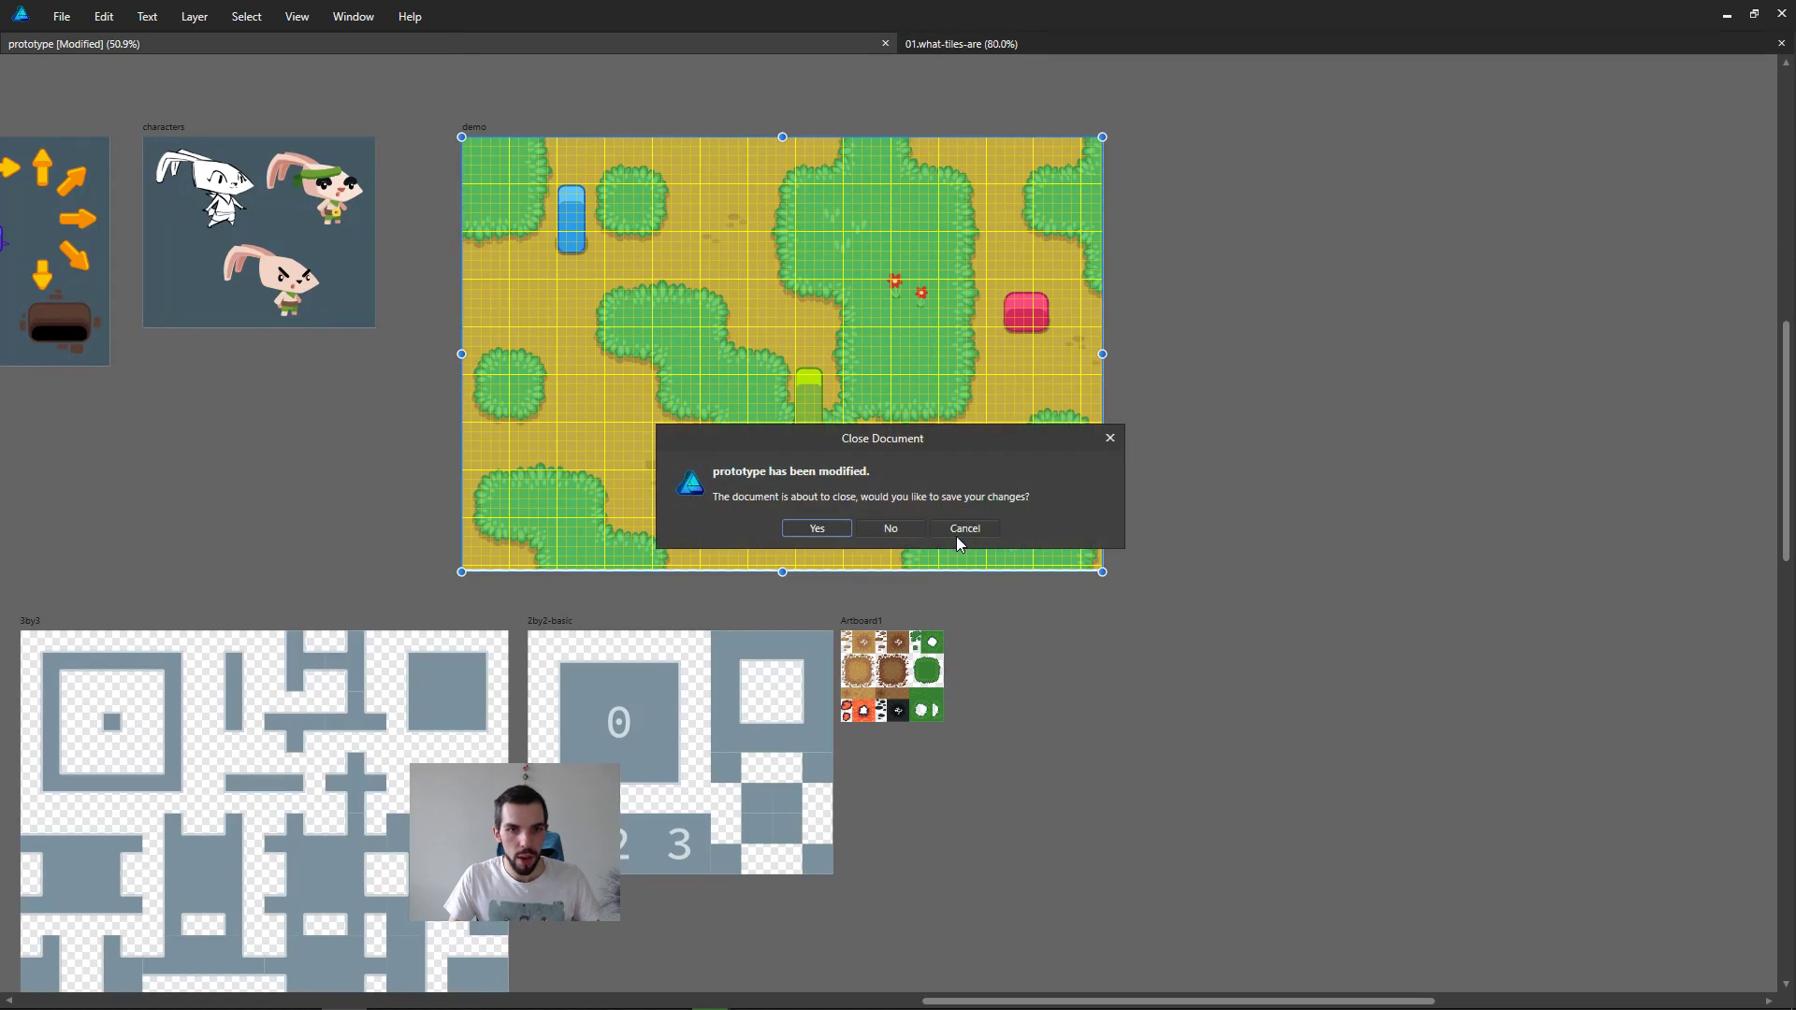
{"action": "left_click", "coordinate": [891, 531]}
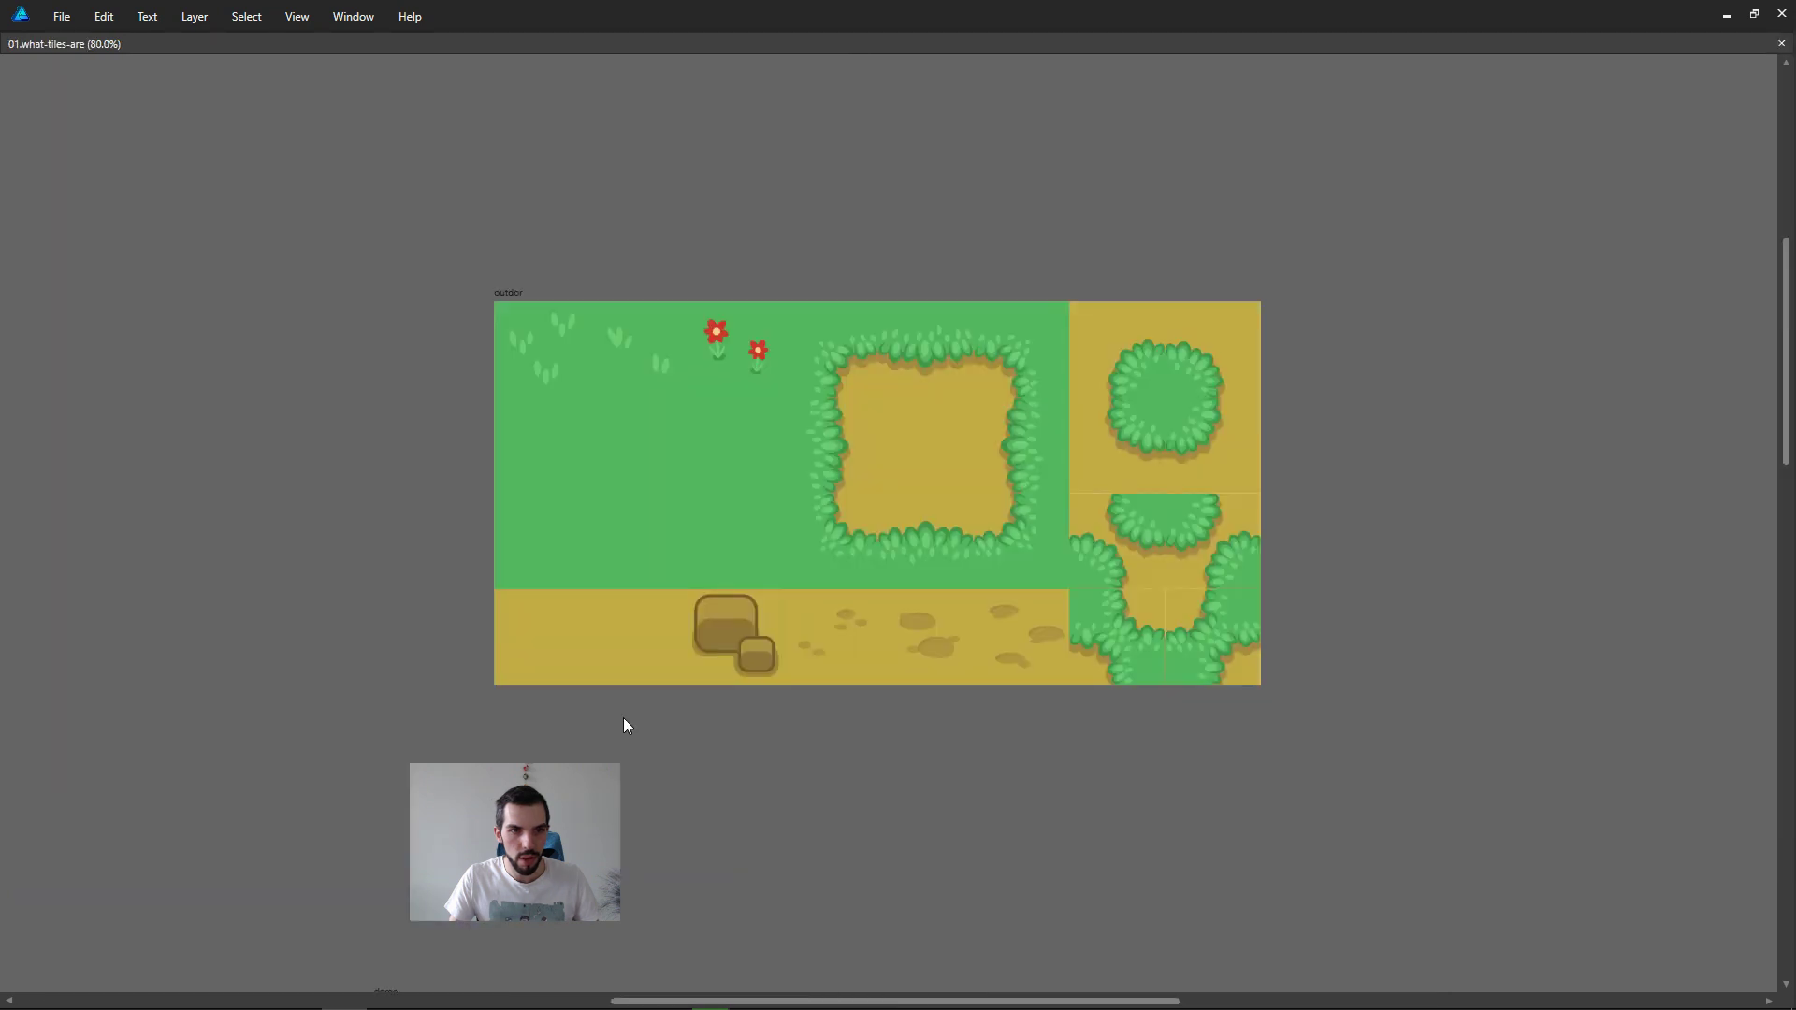
Step: Show the grid over the outdor tileset, restore the interface, and open the grid lines' colour choices in the grid and axis settings
{"action": "left_click", "coordinate": [919, 496]}
{"action": "key", "text": "ctrl+apostrophe"}
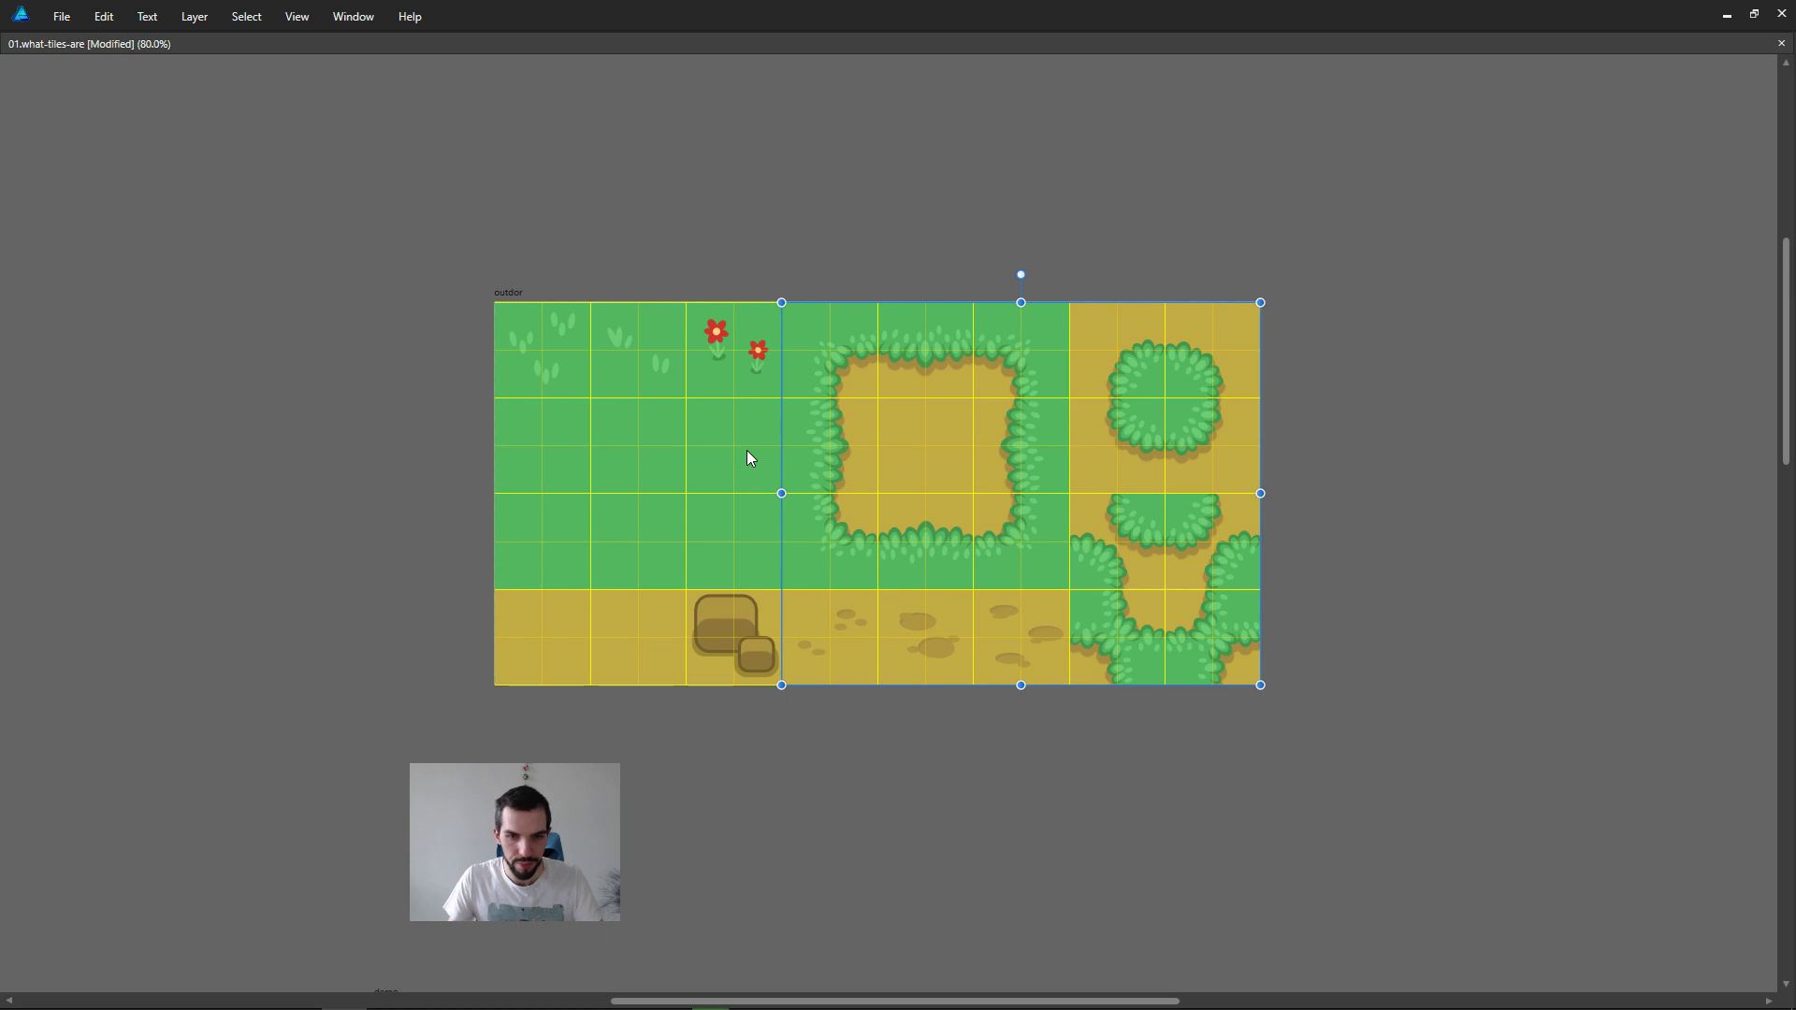
{"action": "key", "text": "Tab"}
{"action": "left_click", "coordinate": [296, 15]}
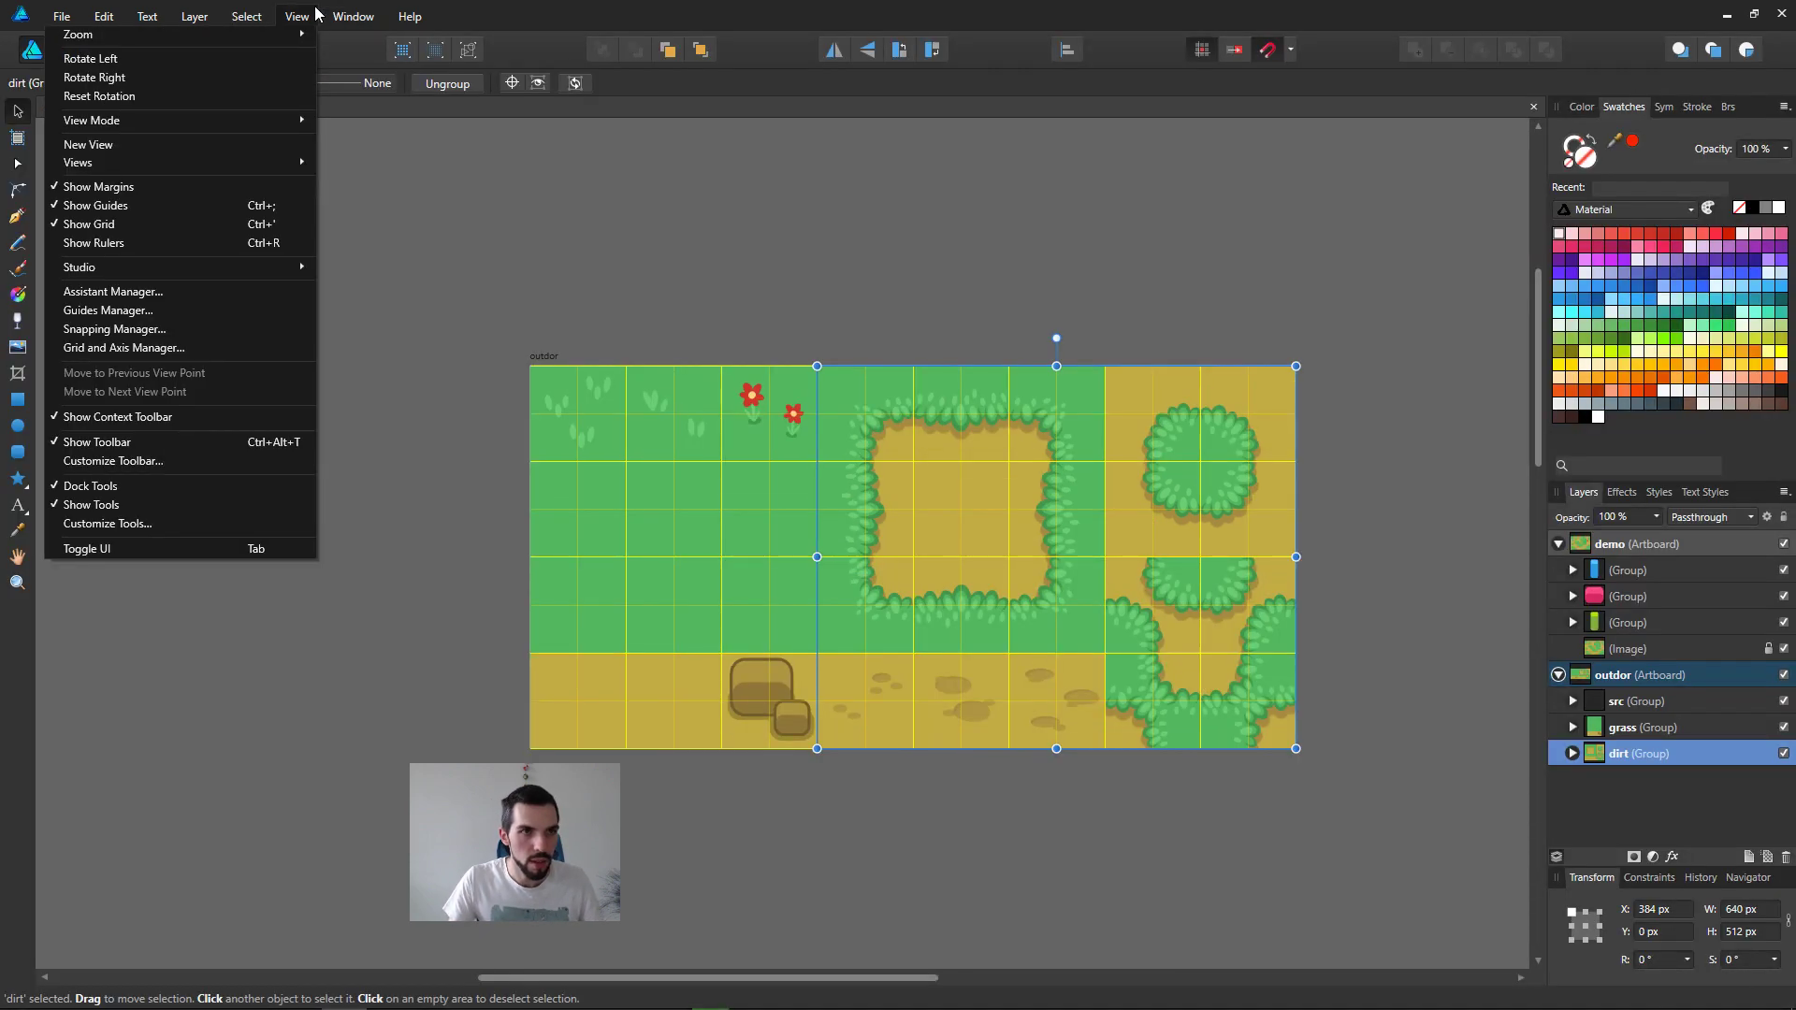
{"action": "left_click", "coordinate": [202, 348]}
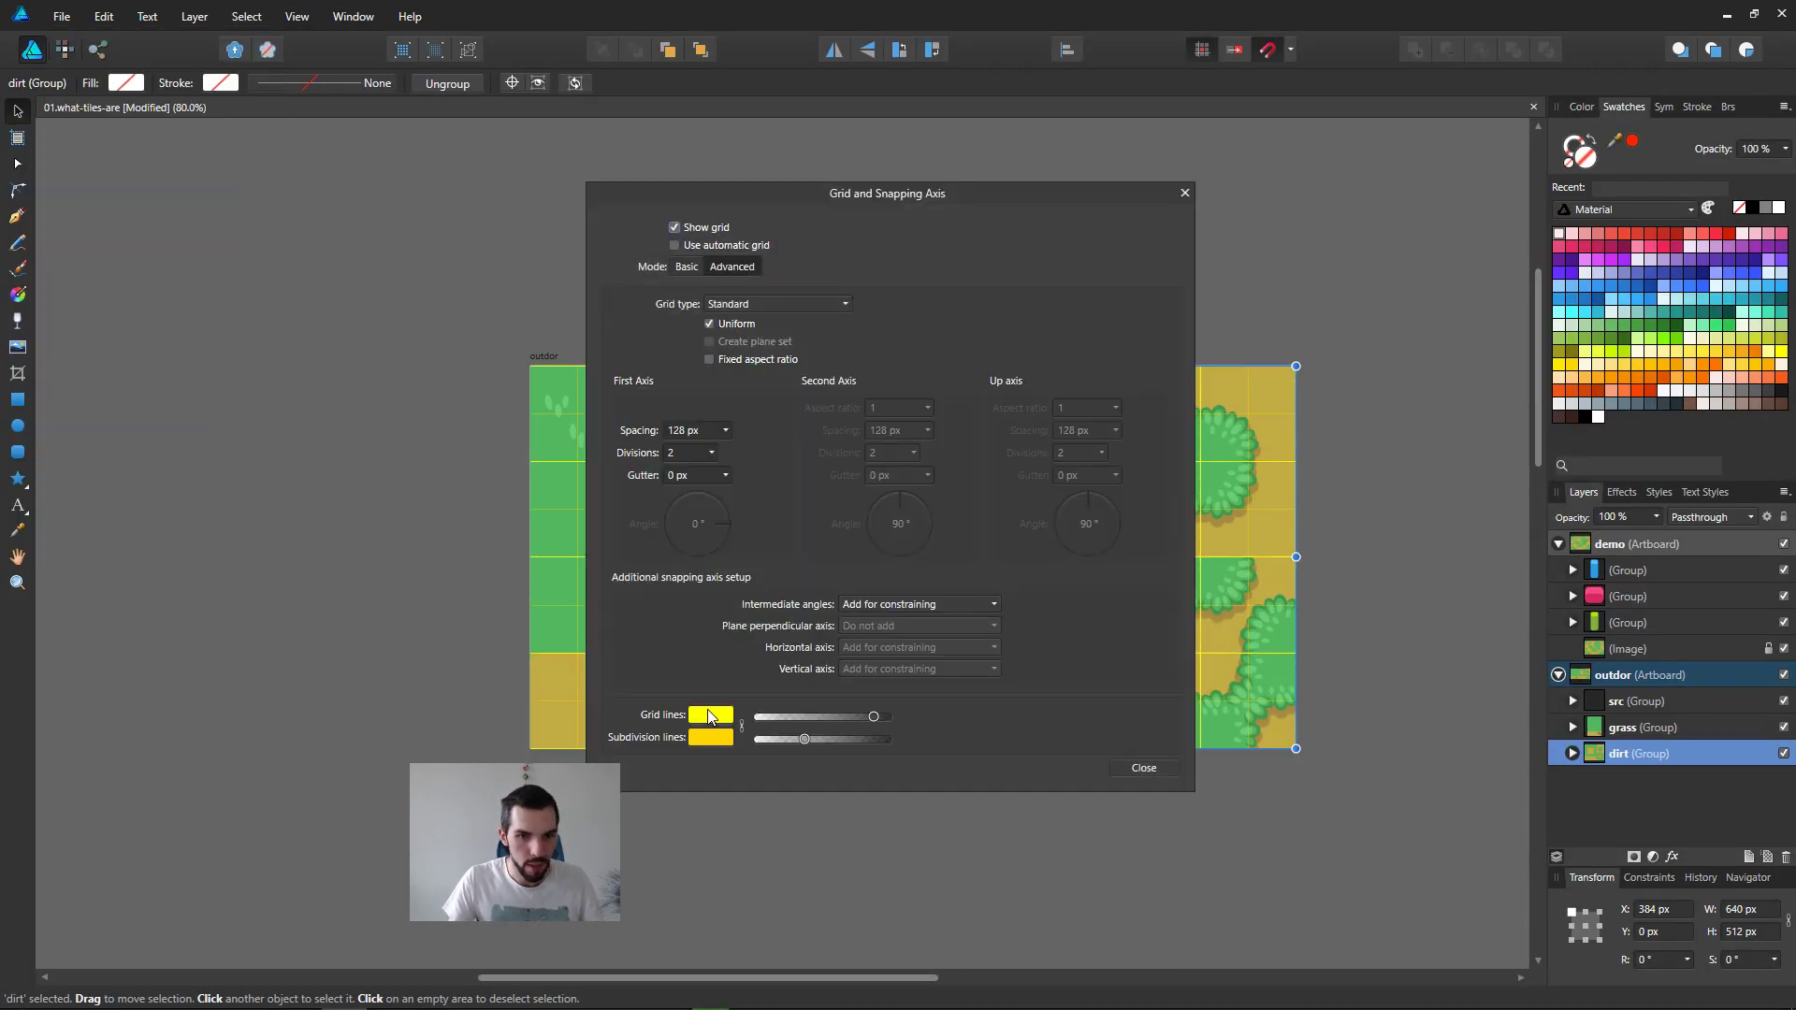
{"action": "left_click", "coordinate": [709, 720]}
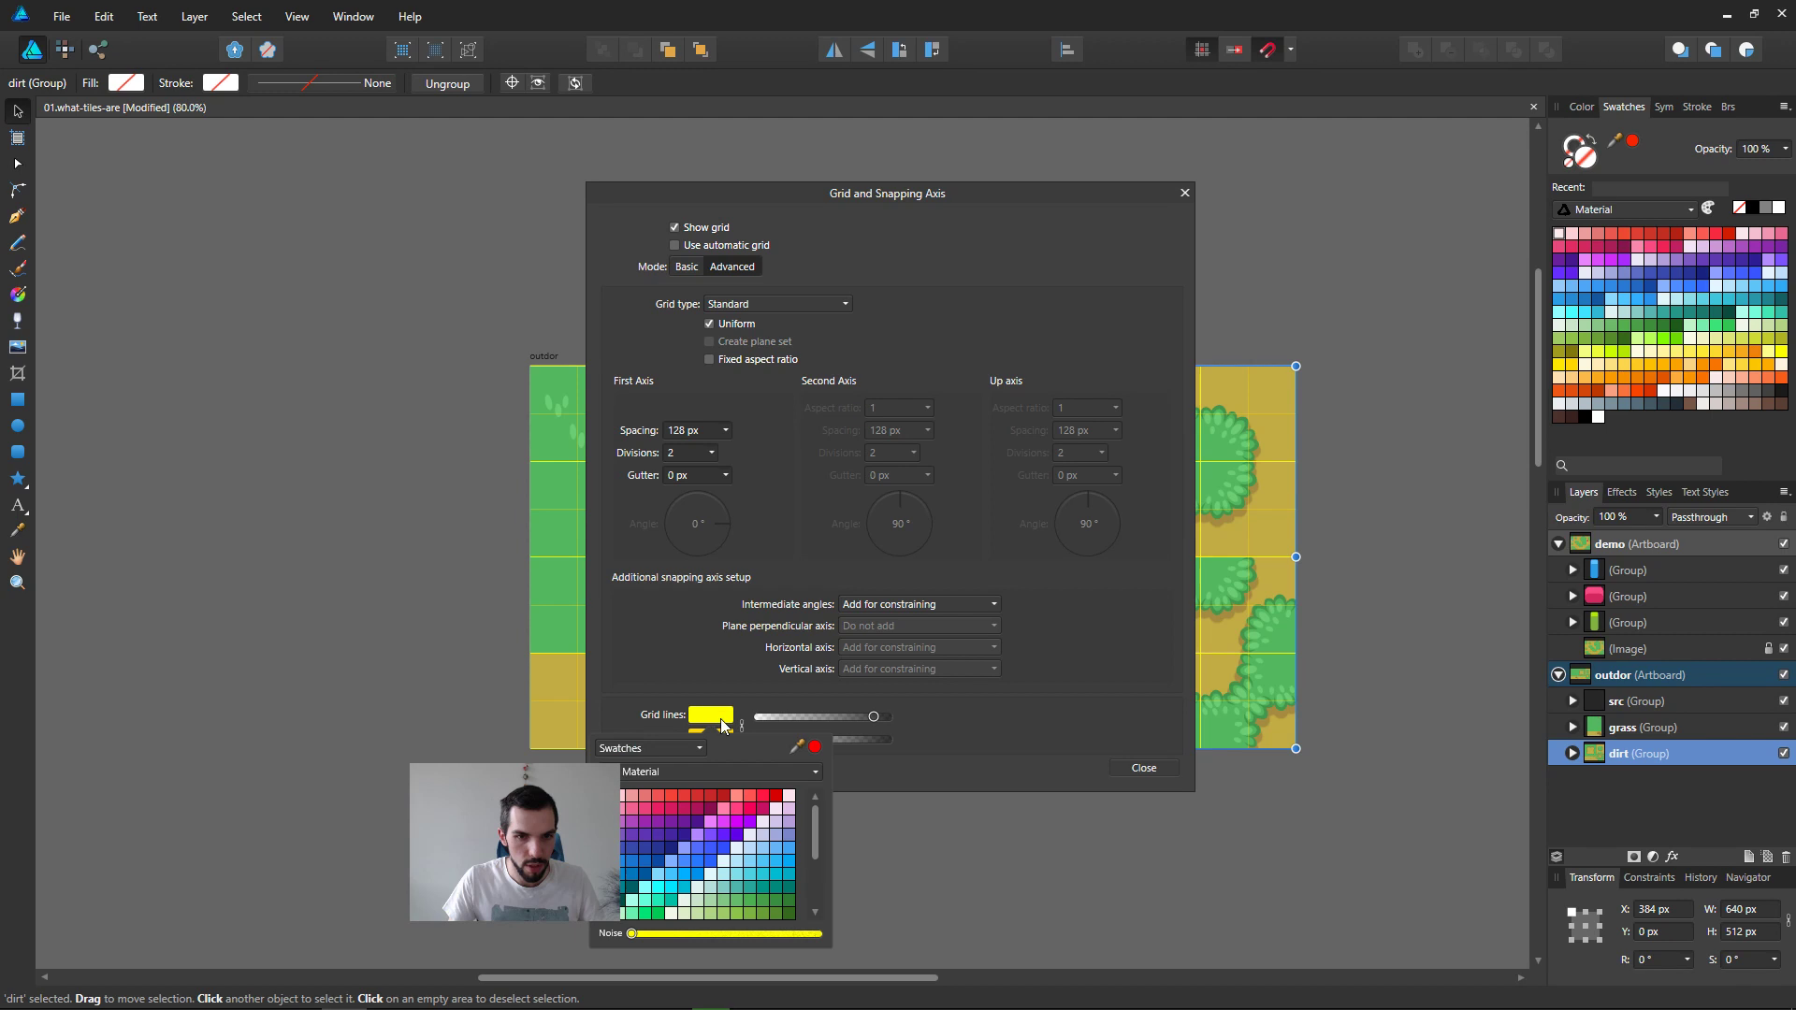
{"action": "left_click", "coordinate": [646, 749]}
{"action": "left_click", "coordinate": [623, 726]}
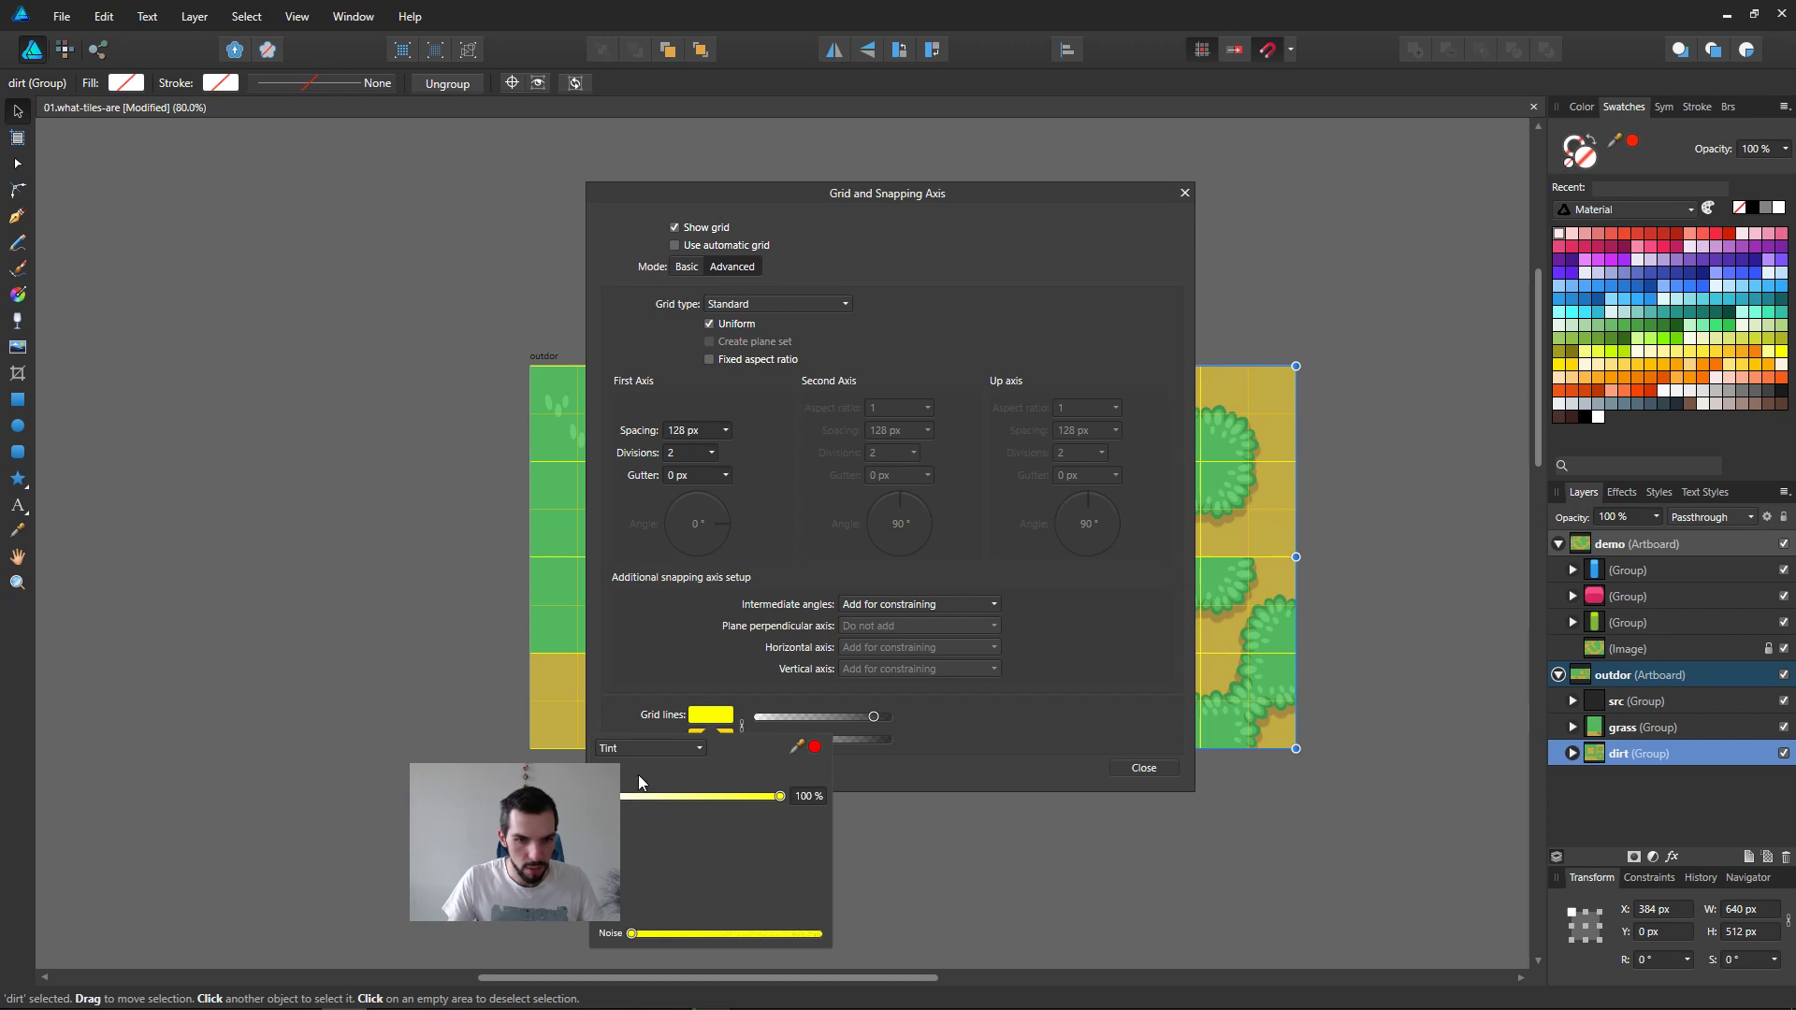
{"action": "left_click", "coordinate": [649, 749]}
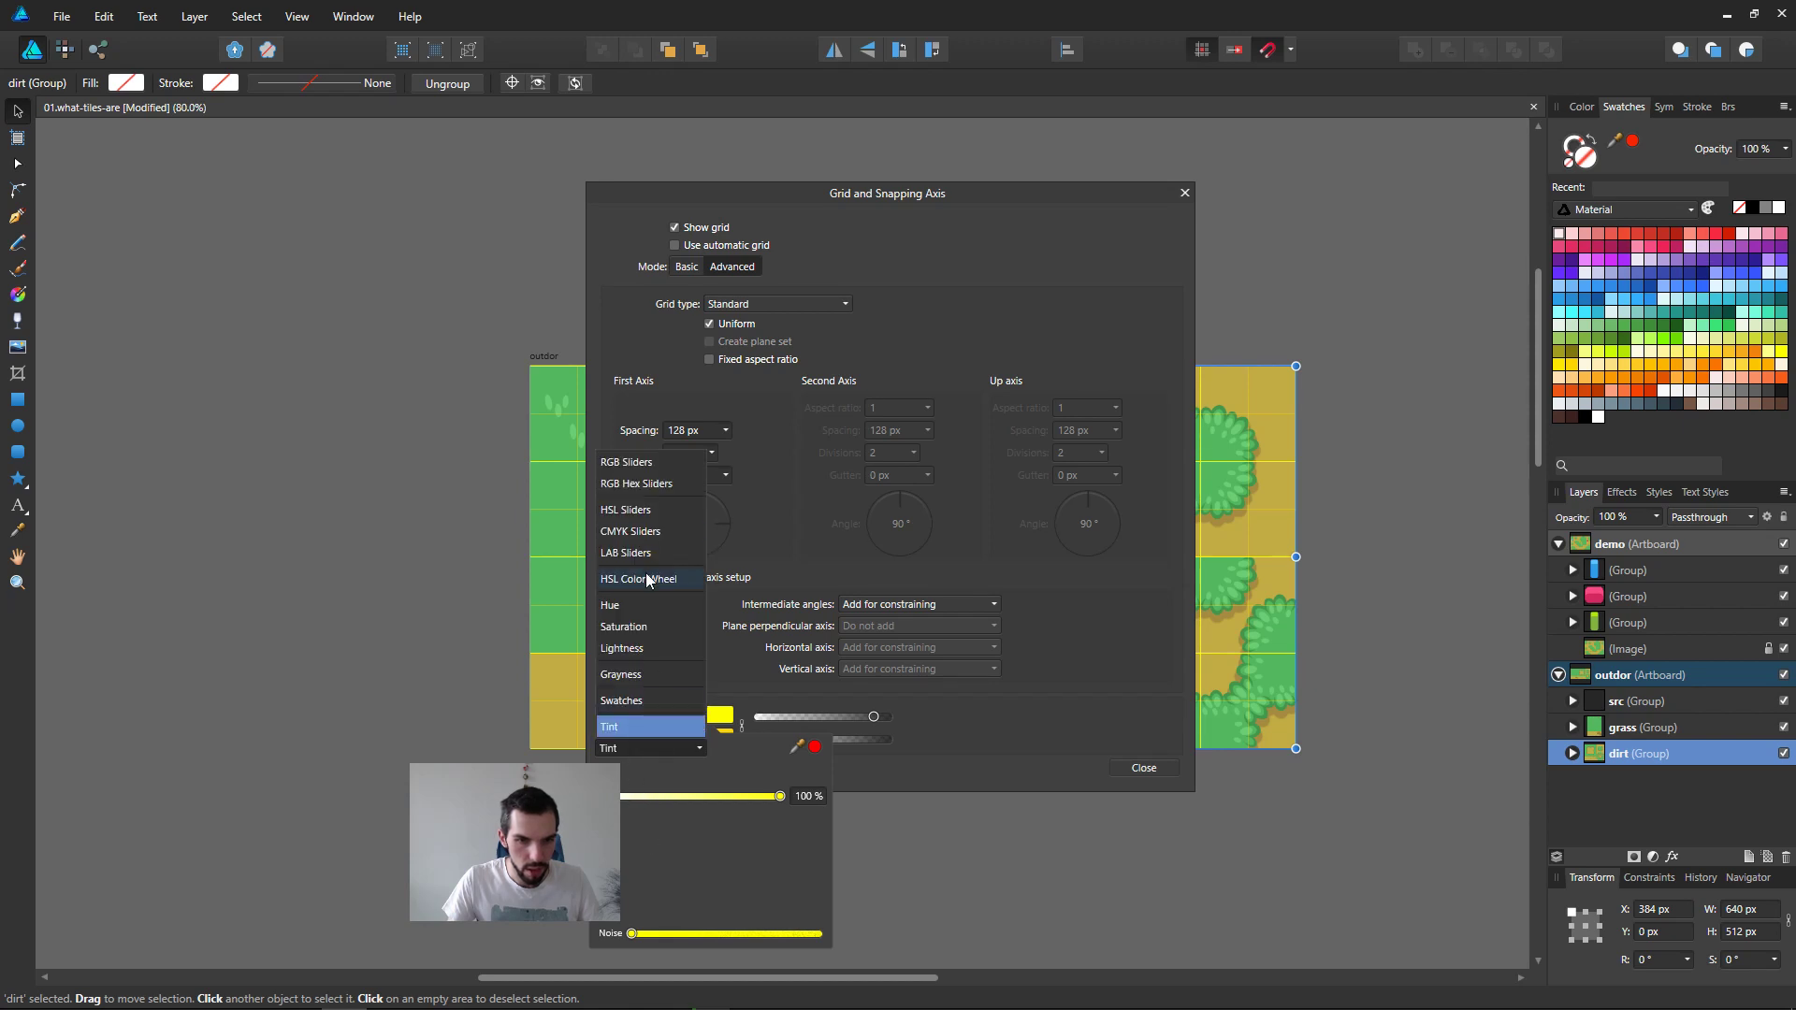
{"action": "left_click", "coordinate": [646, 702]}
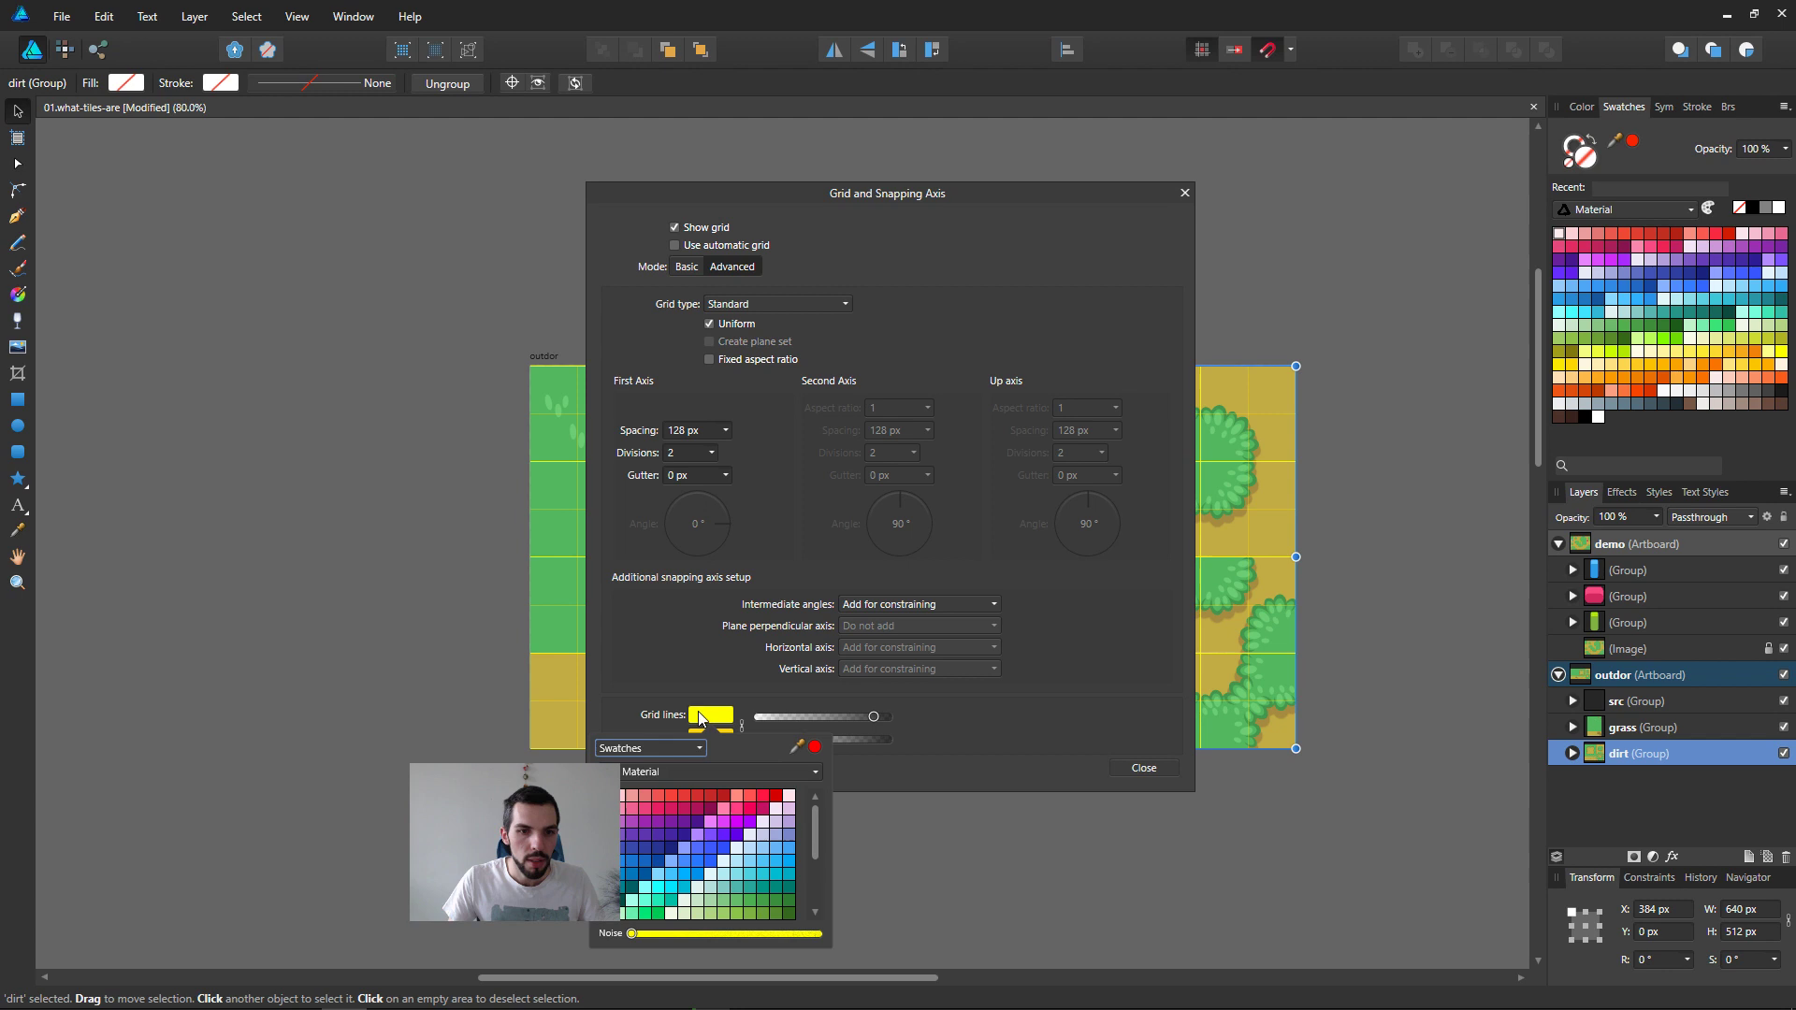
Step: Set both the grid lines and the subdivision lines to a light grey Material swatch and close the grid settings
{"action": "scroll", "coordinate": [717, 823], "scroll_direction": "down", "scroll_amount": 2}
{"action": "left_click", "coordinate": [633, 912]}
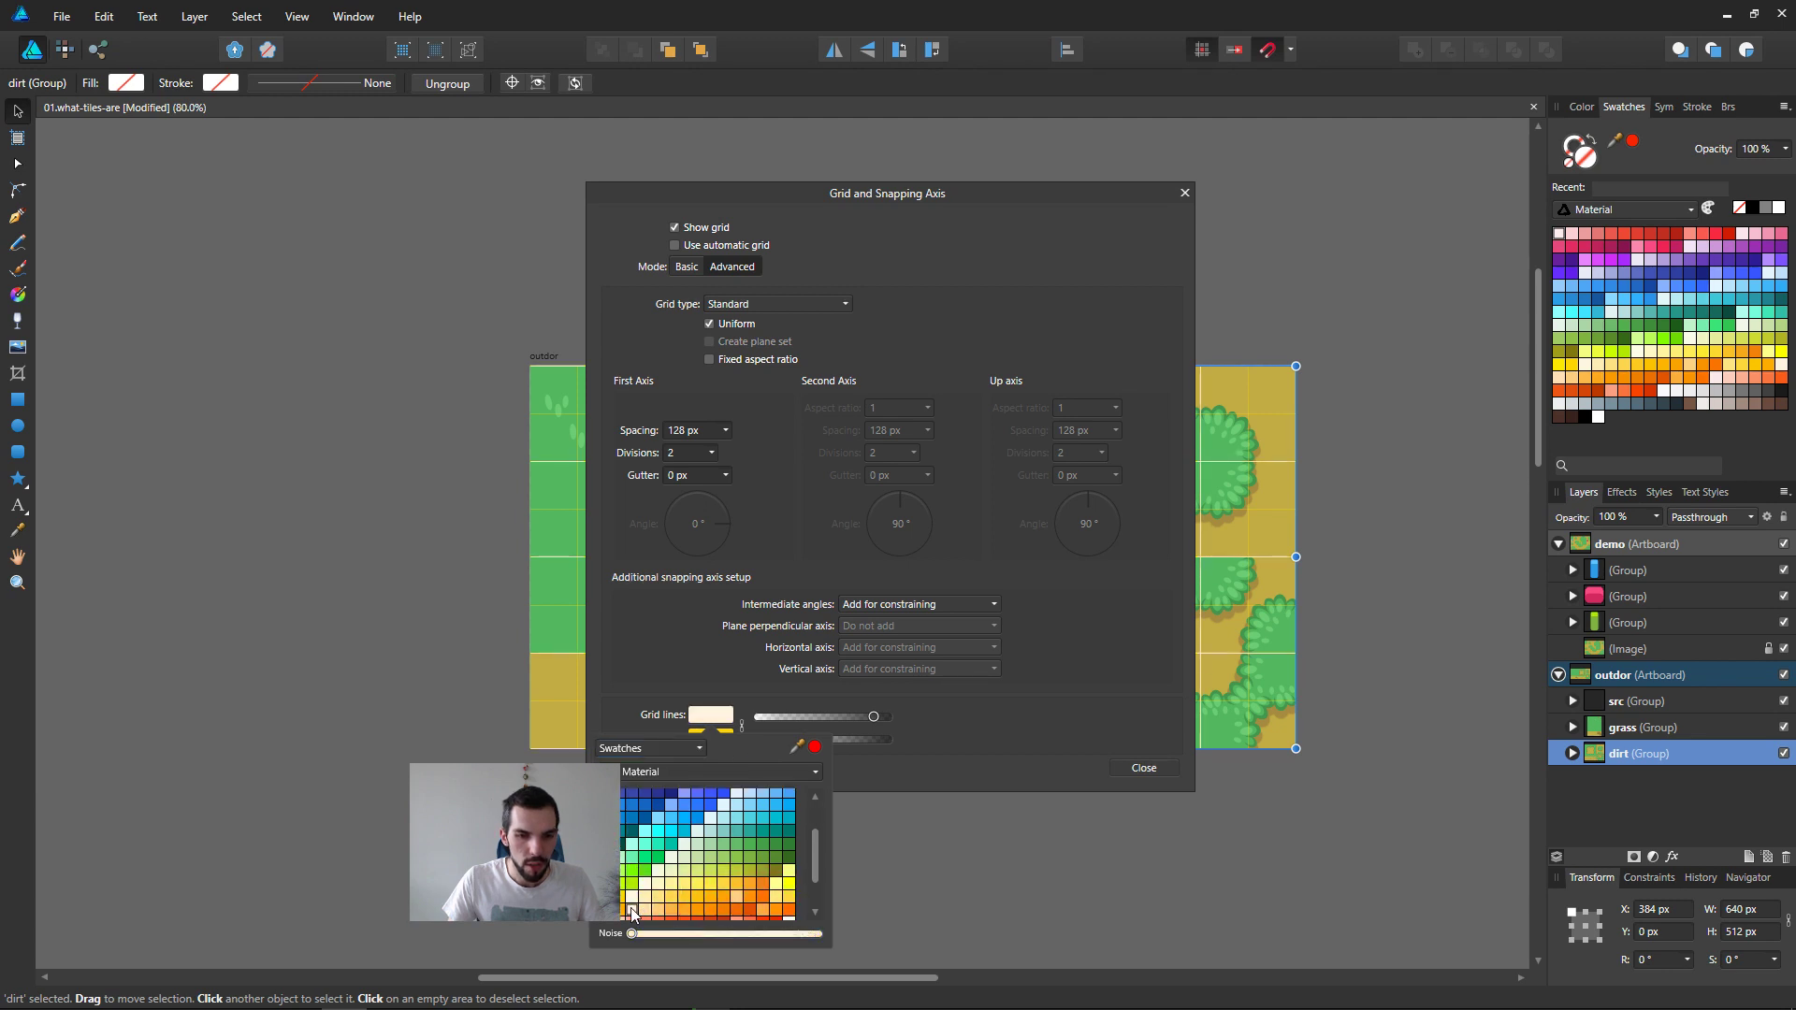
{"action": "scroll", "coordinate": [637, 906], "scroll_direction": "down", "scroll_amount": 2}
{"action": "left_click", "coordinate": [632, 889]}
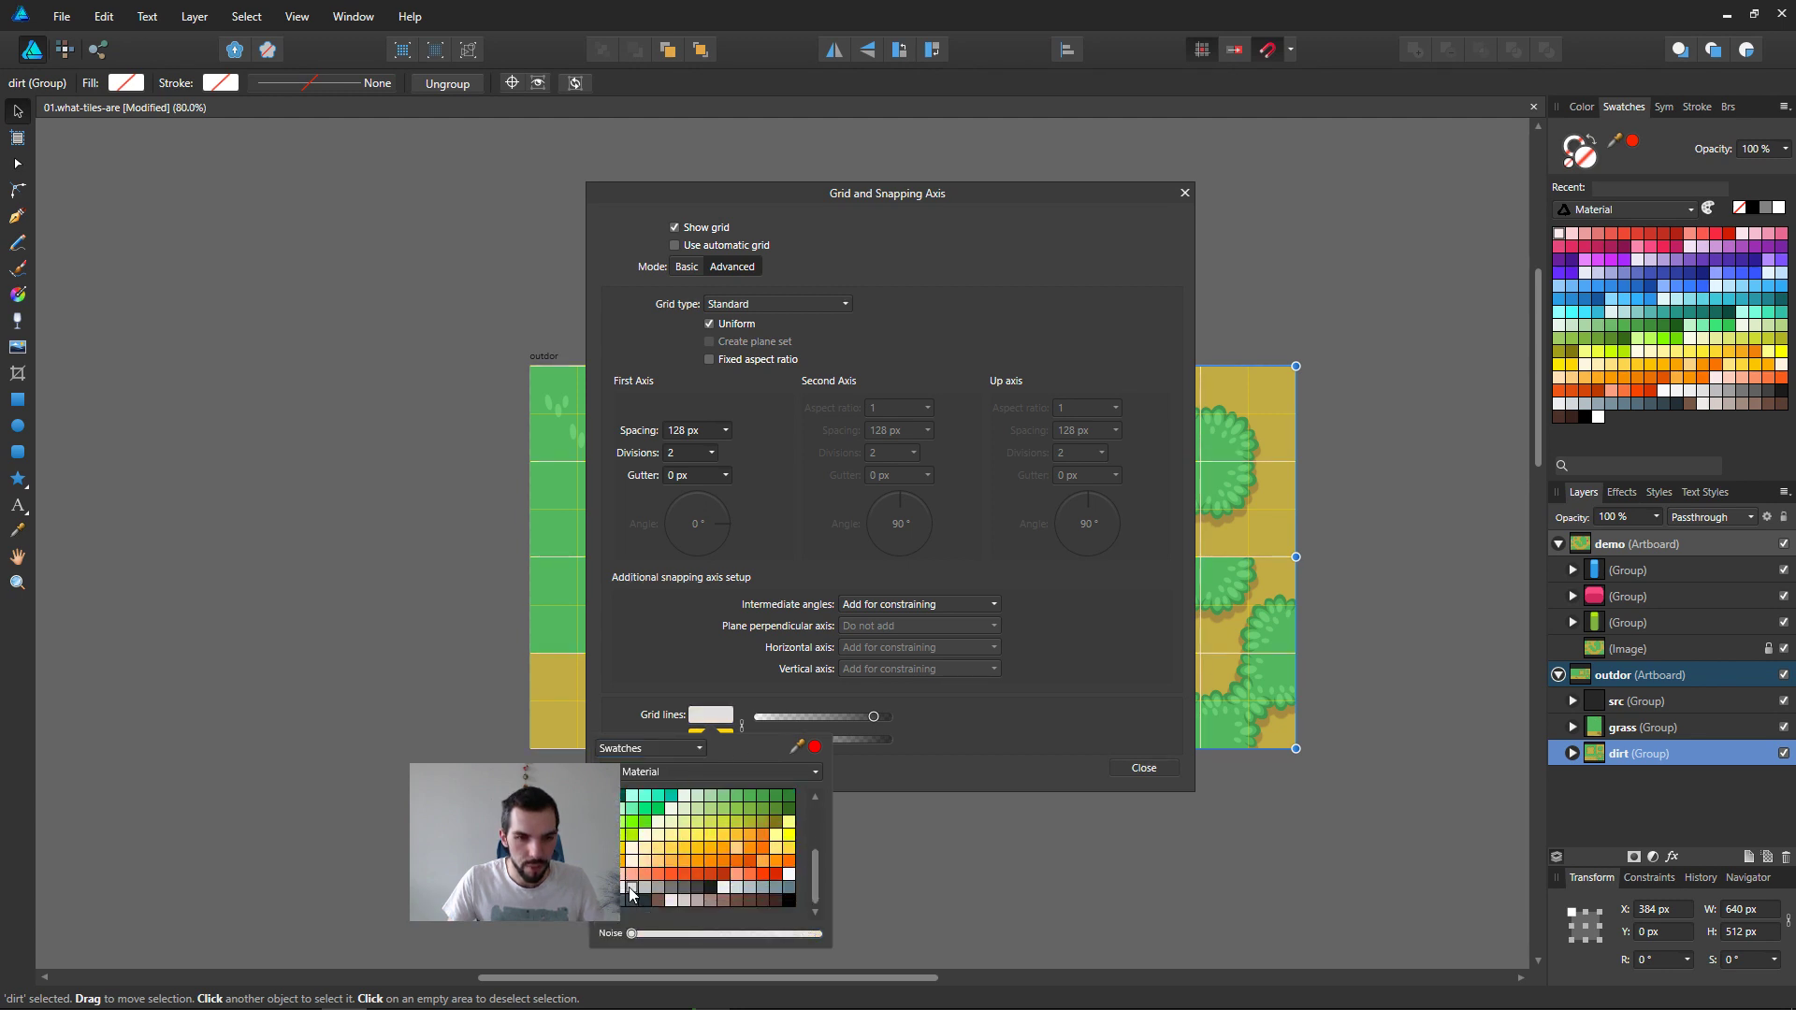
{"action": "left_click", "coordinate": [741, 729]}
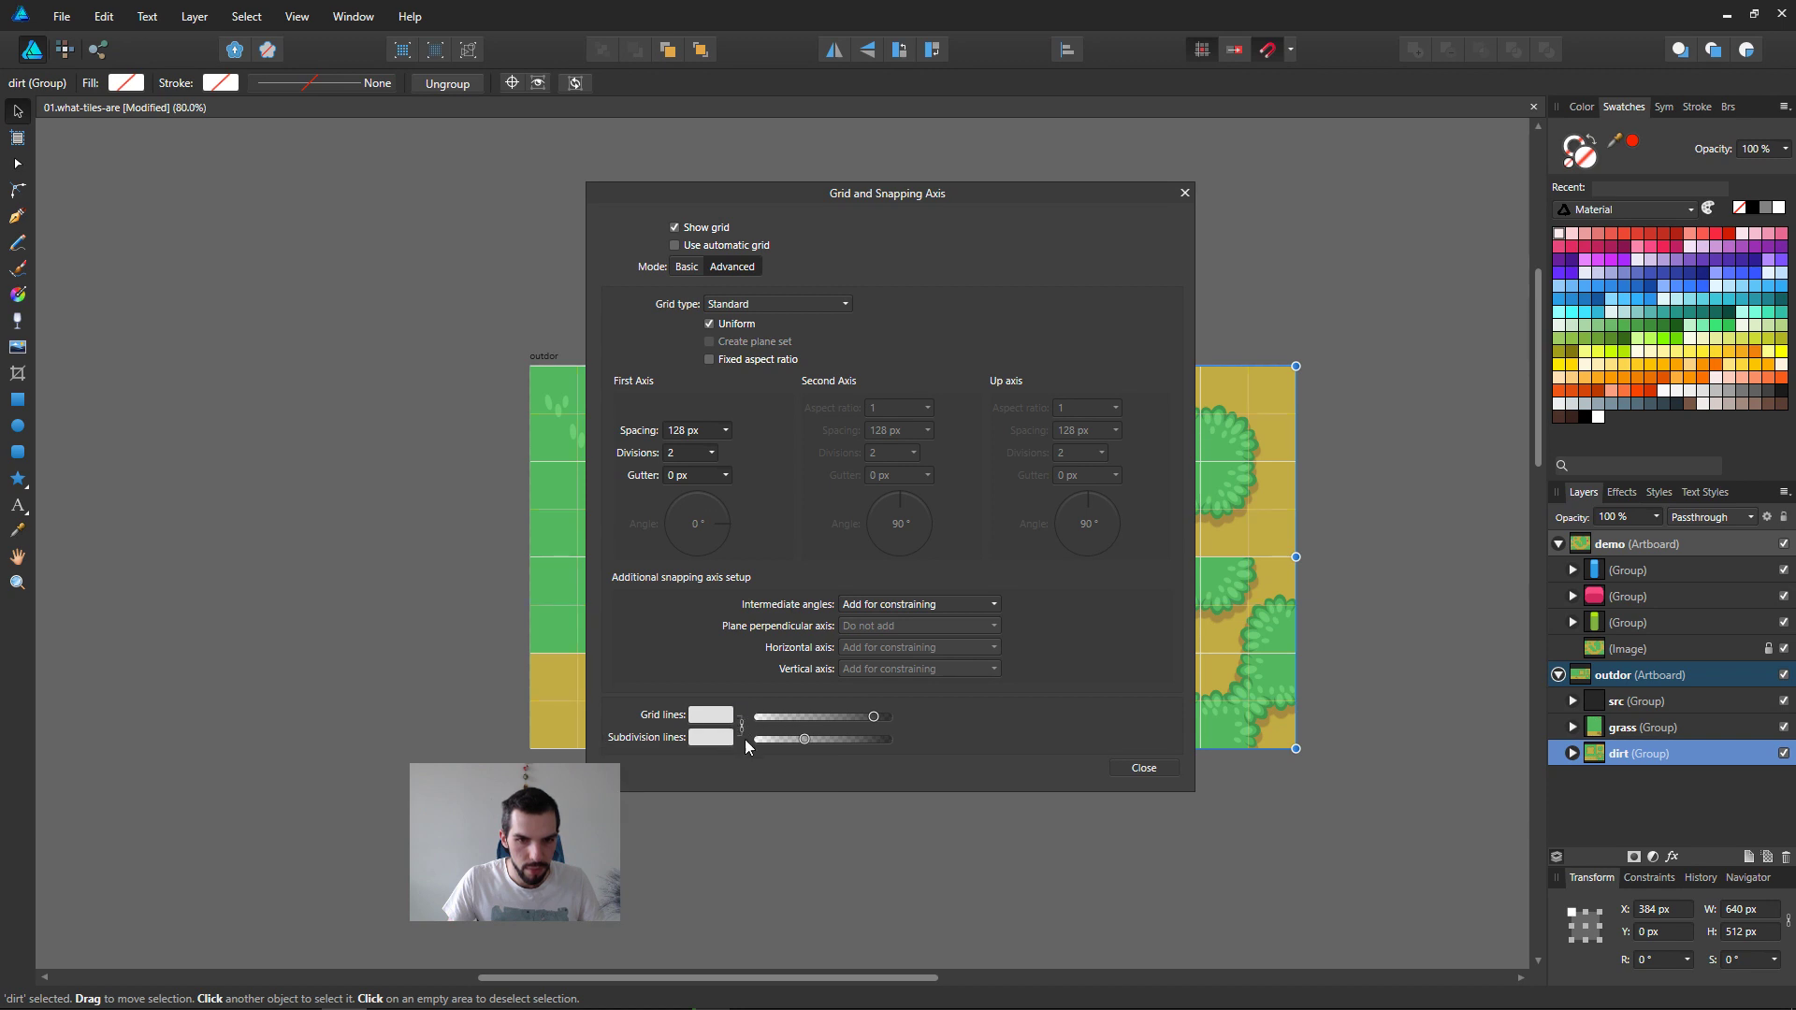
{"action": "left_click", "coordinate": [1144, 767]}
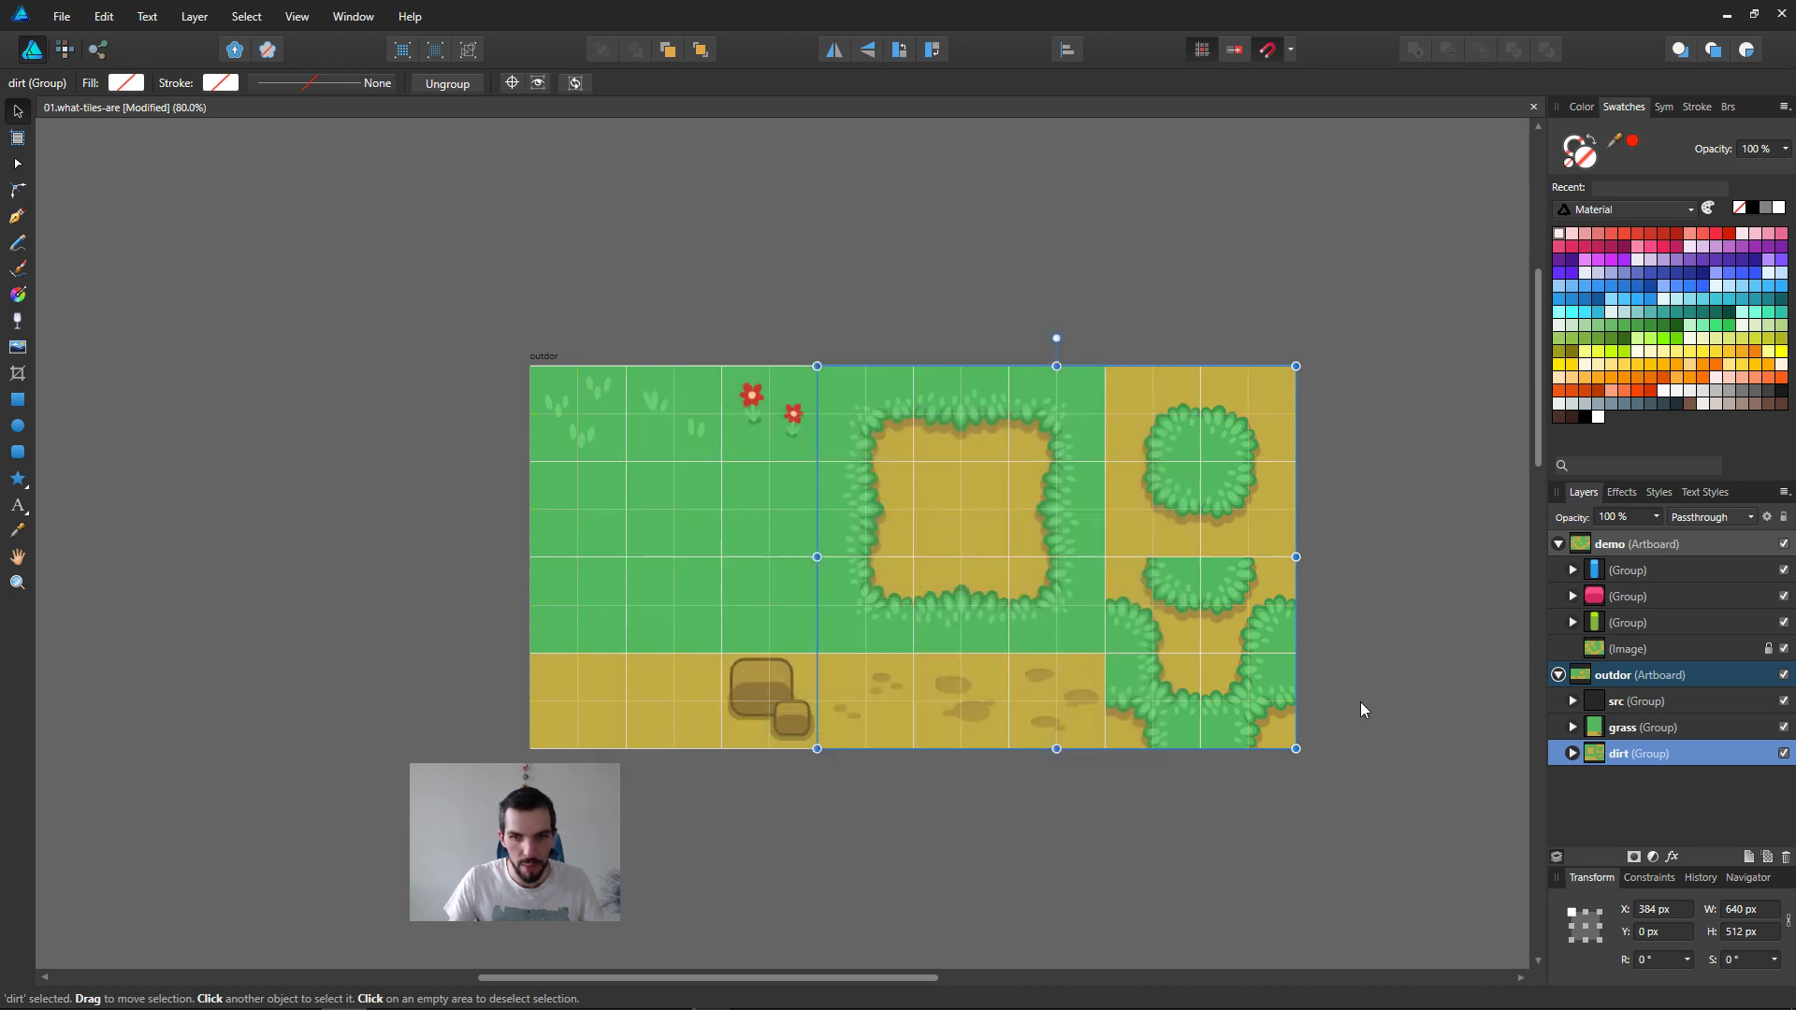
Step: Deselect the dirt group, hide the interface for a clear view of the gridded tileset, and save the document
{"action": "scroll", "coordinate": [1361, 702], "scroll_direction": "up", "scroll_amount": 1, "text": "ctrl"}
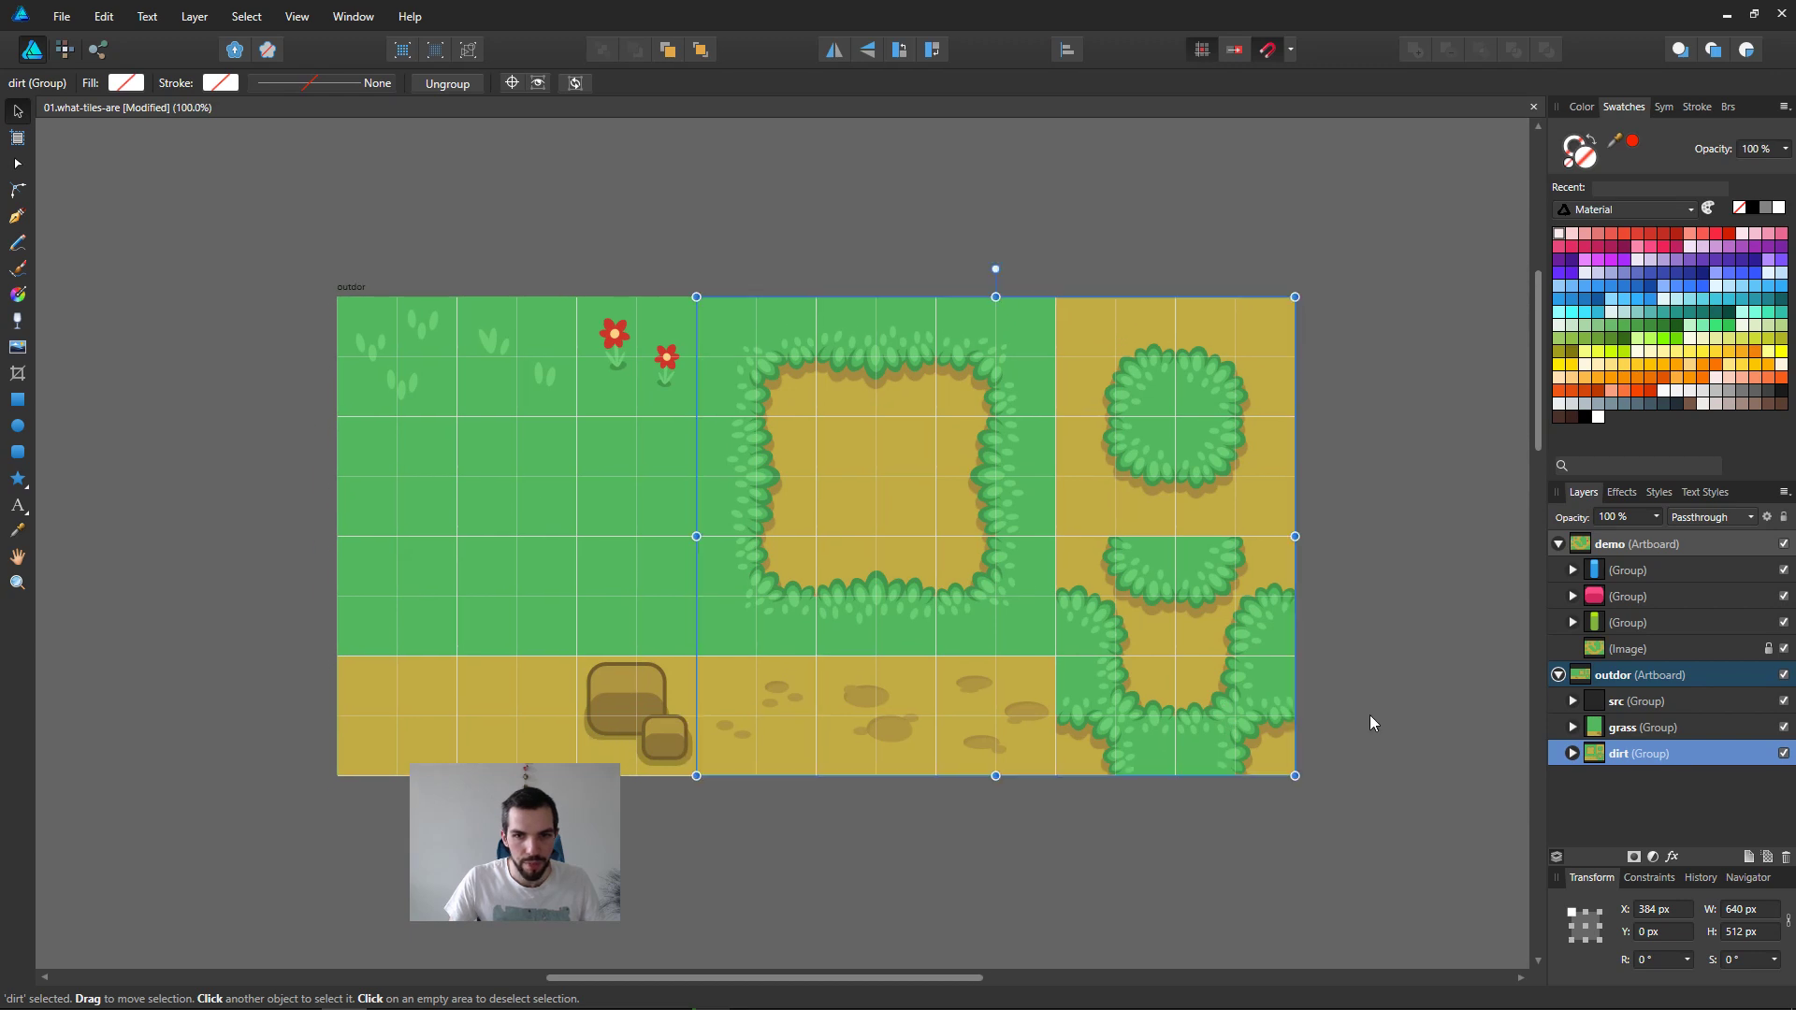
{"action": "left_click", "coordinate": [1375, 717]}
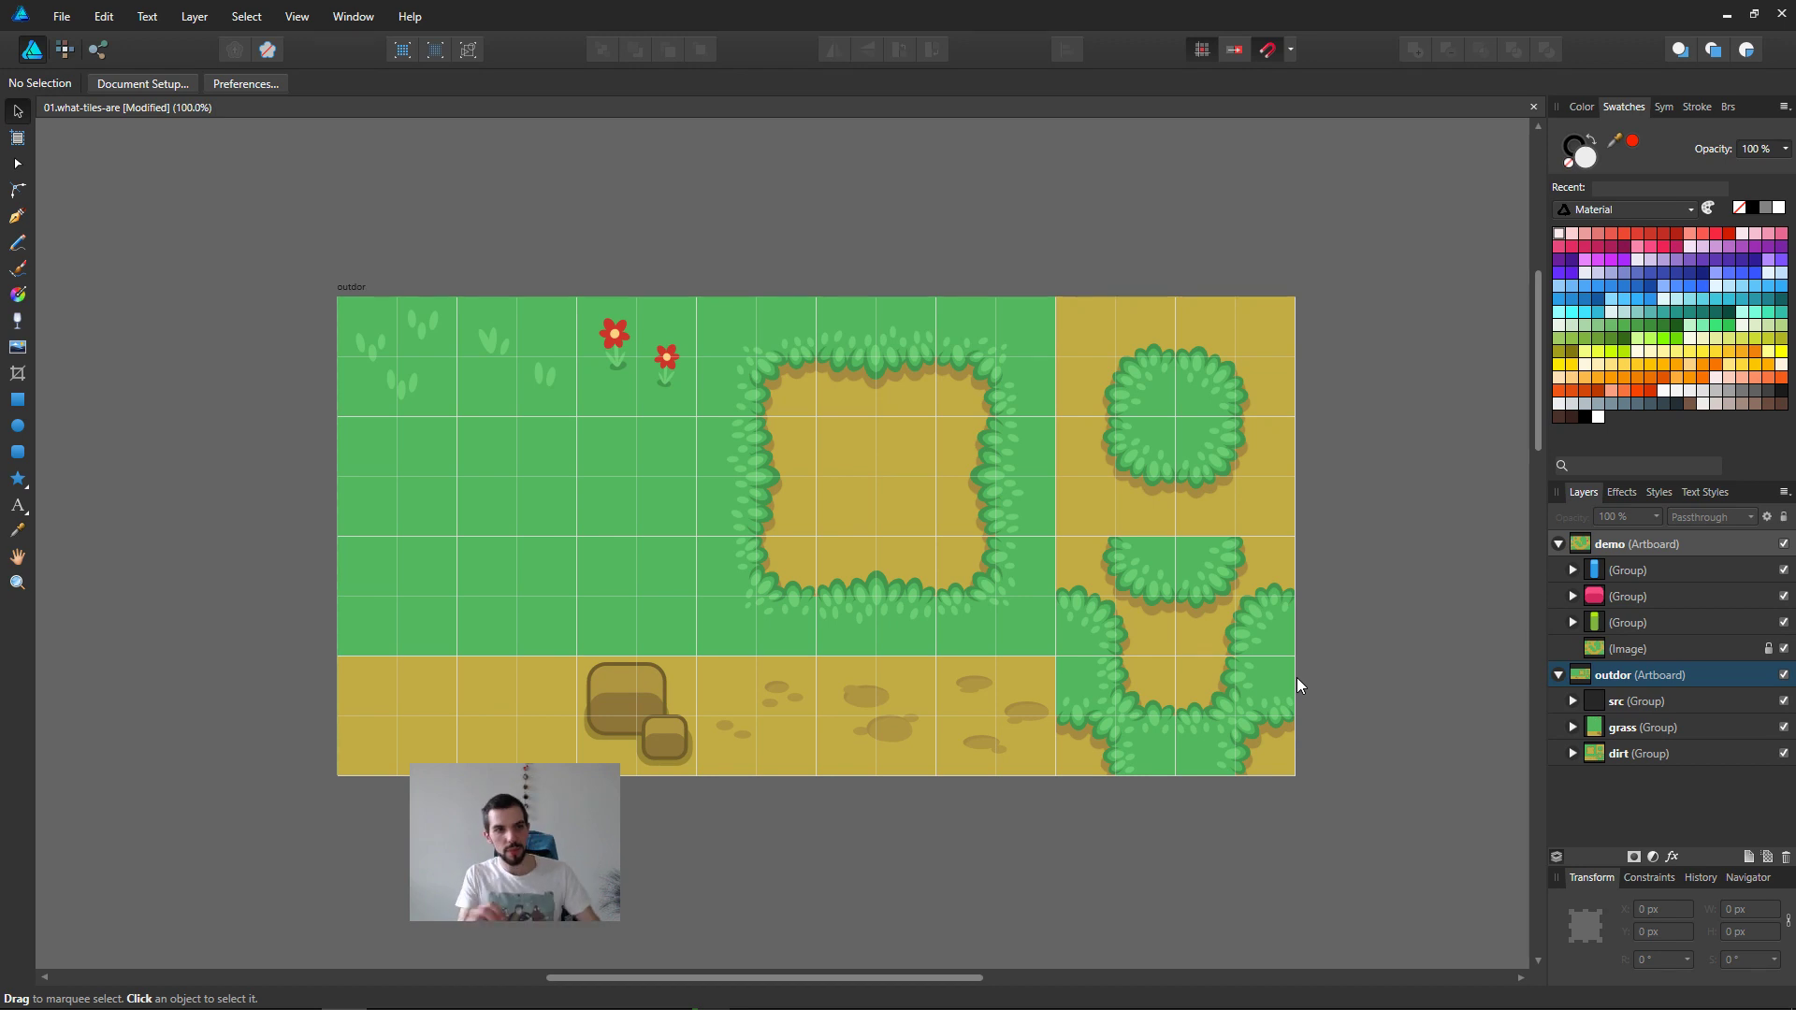
{"action": "key", "text": "Tab"}
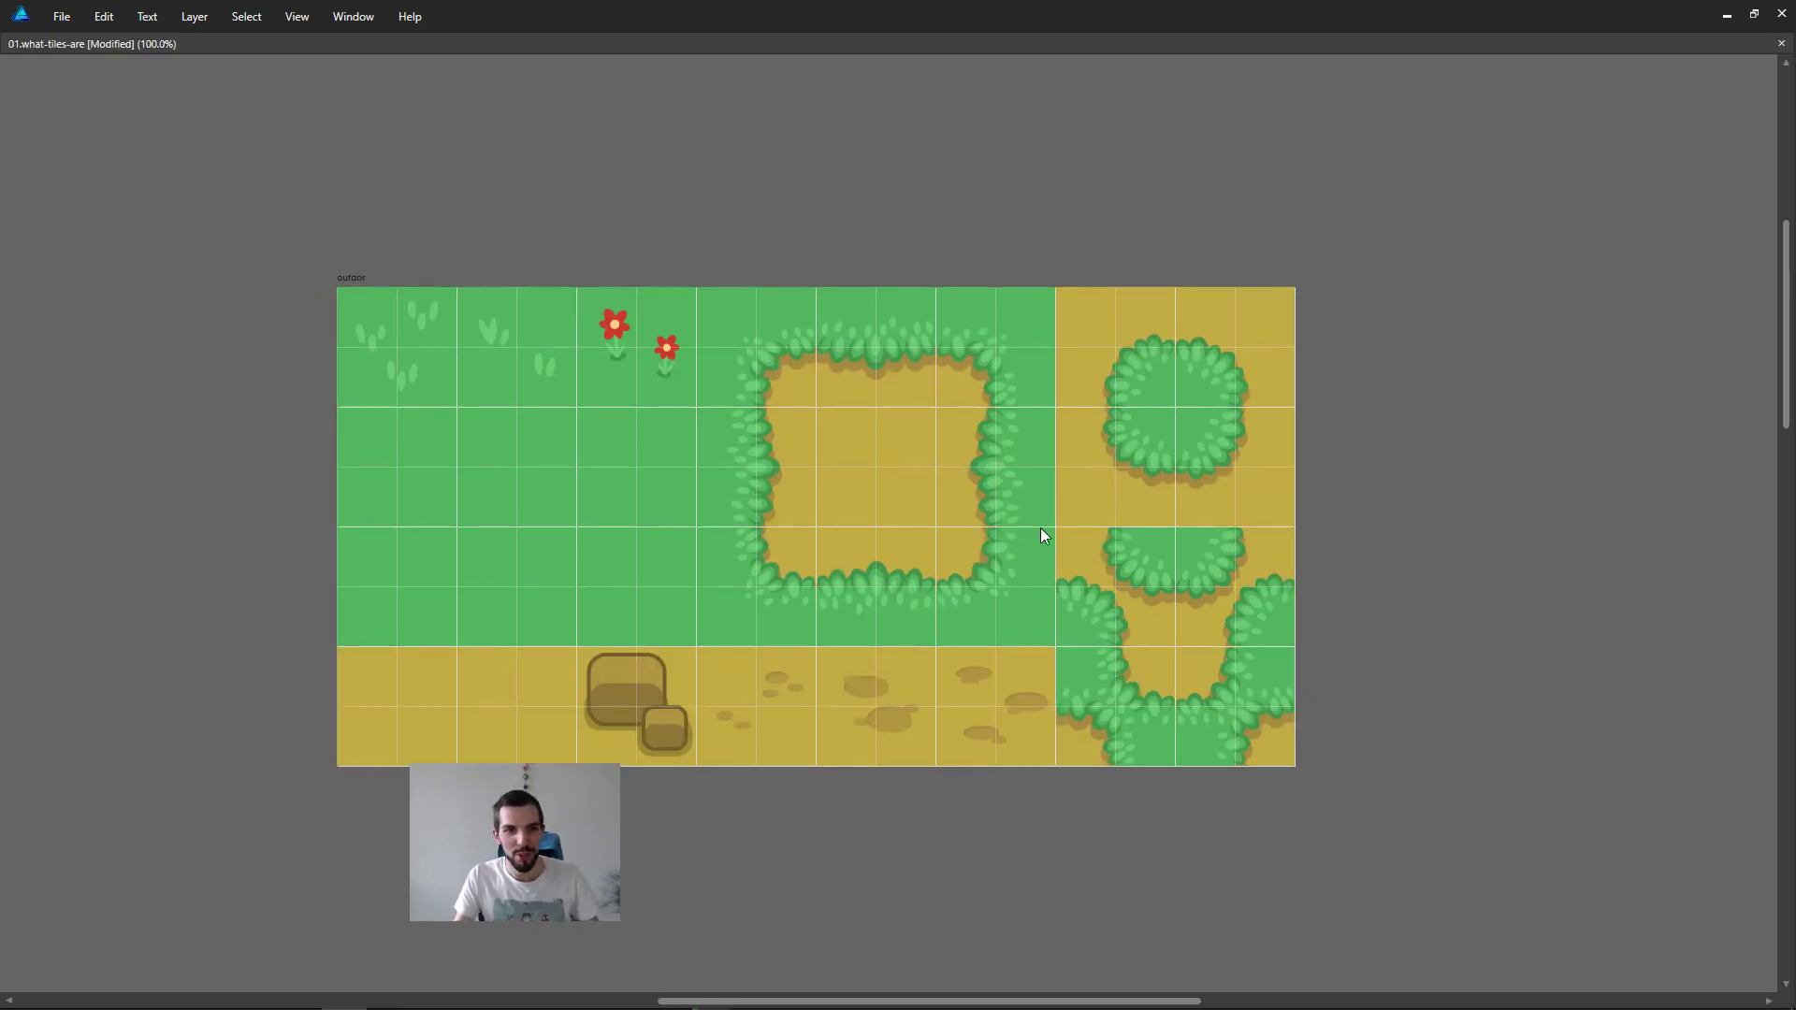
{"action": "middle_click_drag", "start_coordinate": [1119, 546], "coordinate": [1127, 565]}
{"action": "key", "text": "ctrl+s"}
{"action": "middle_click_drag", "start_coordinate": [1282, 845], "coordinate": [1280, 828]}
Step: Switch to File Explorer to check the tileset folder and close its window
{"action": "mouse_move", "coordinate": [1259, 998]}
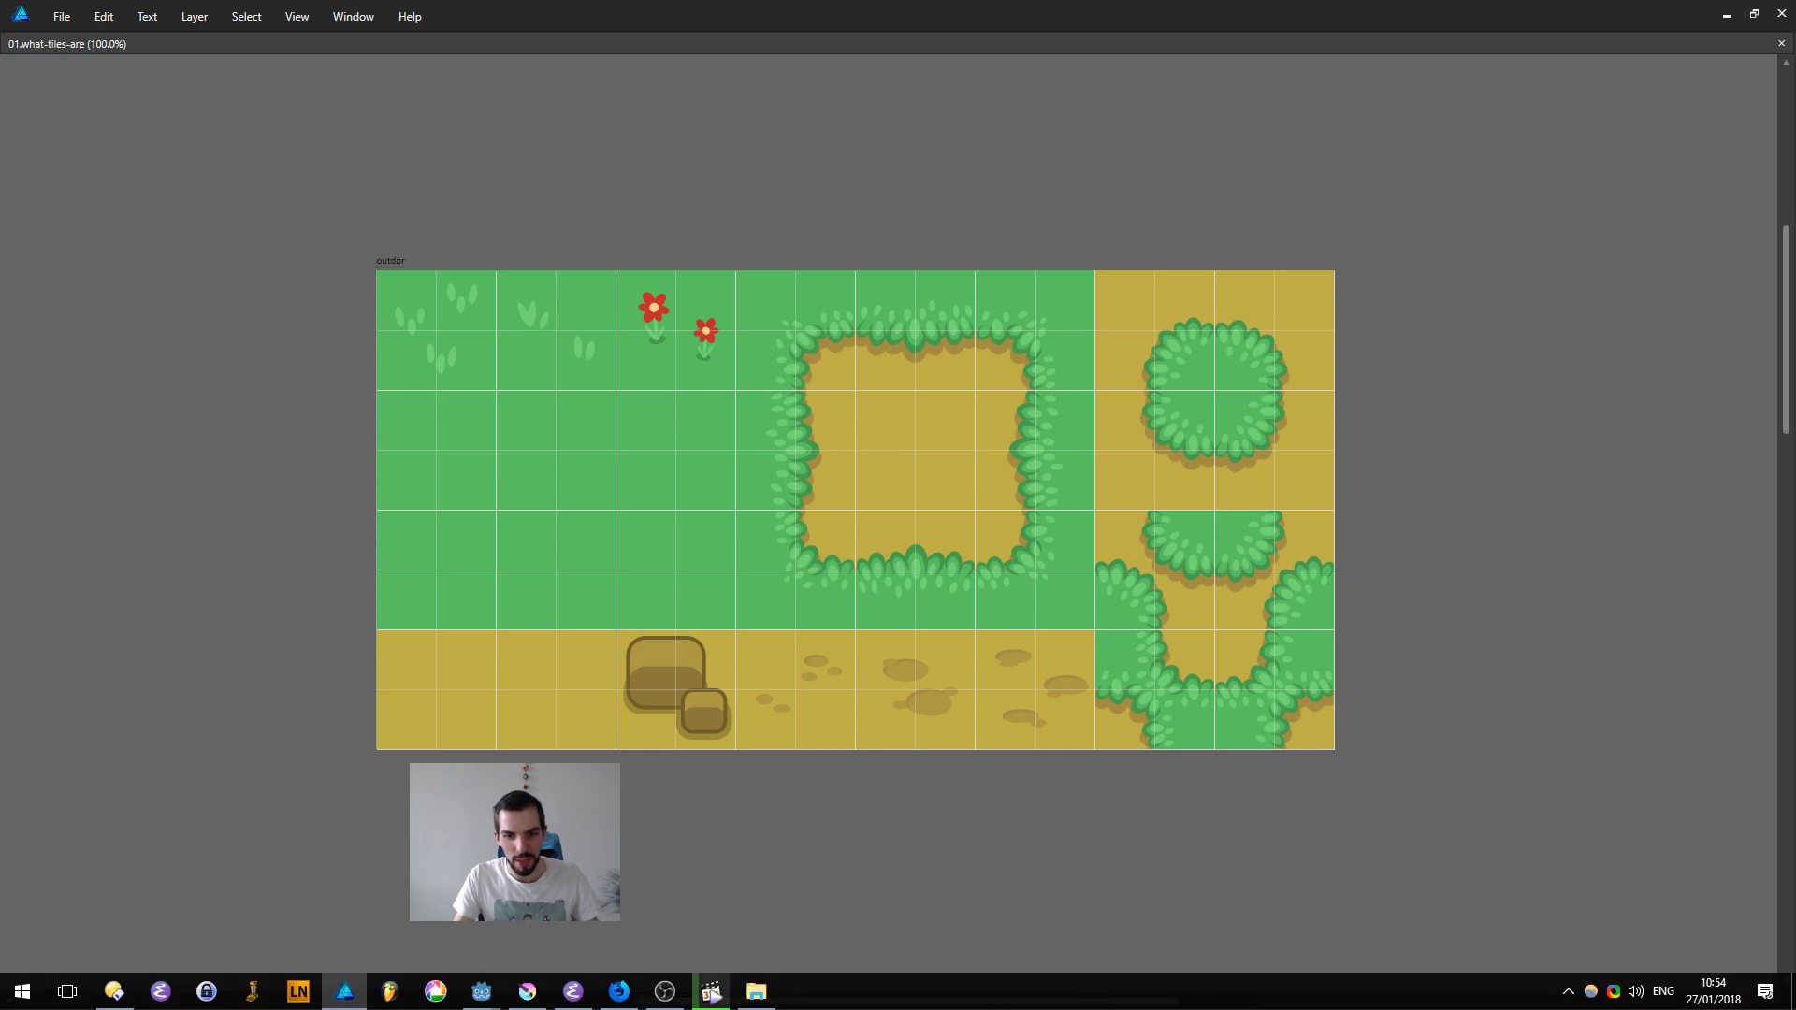
{"action": "left_click", "coordinate": [754, 994]}
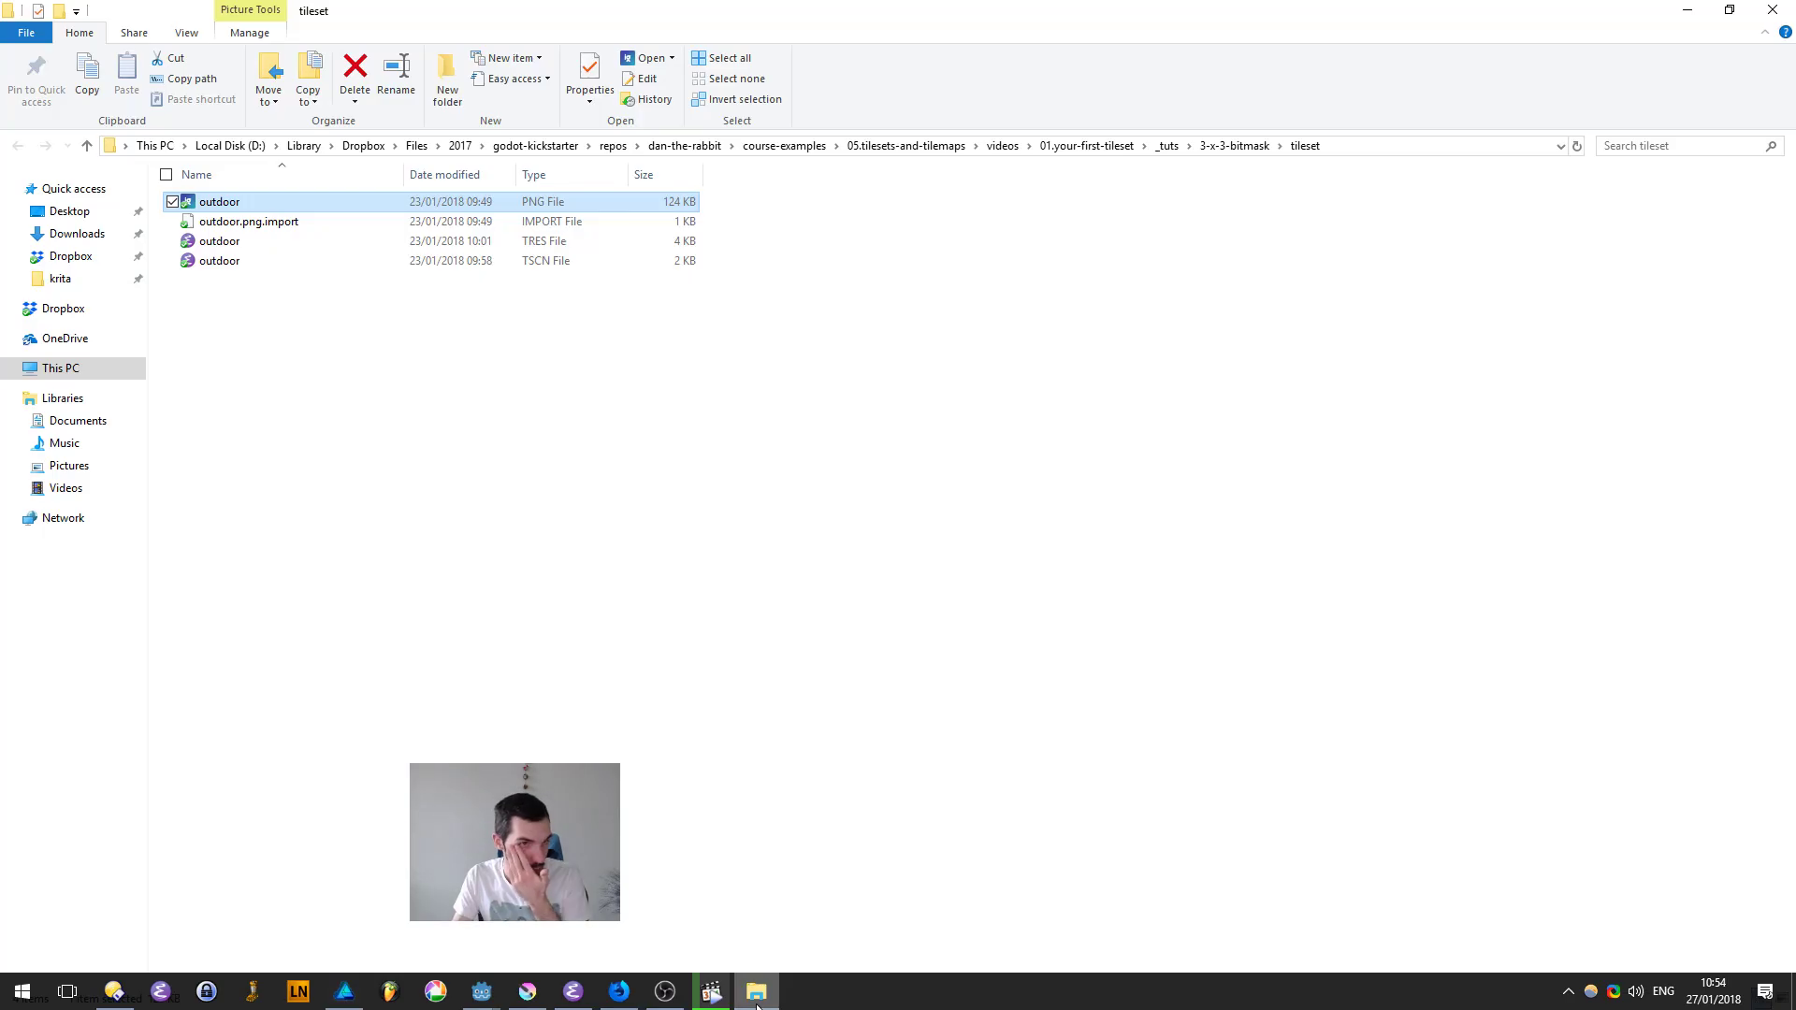
{"action": "left_click", "coordinate": [1773, 10]}
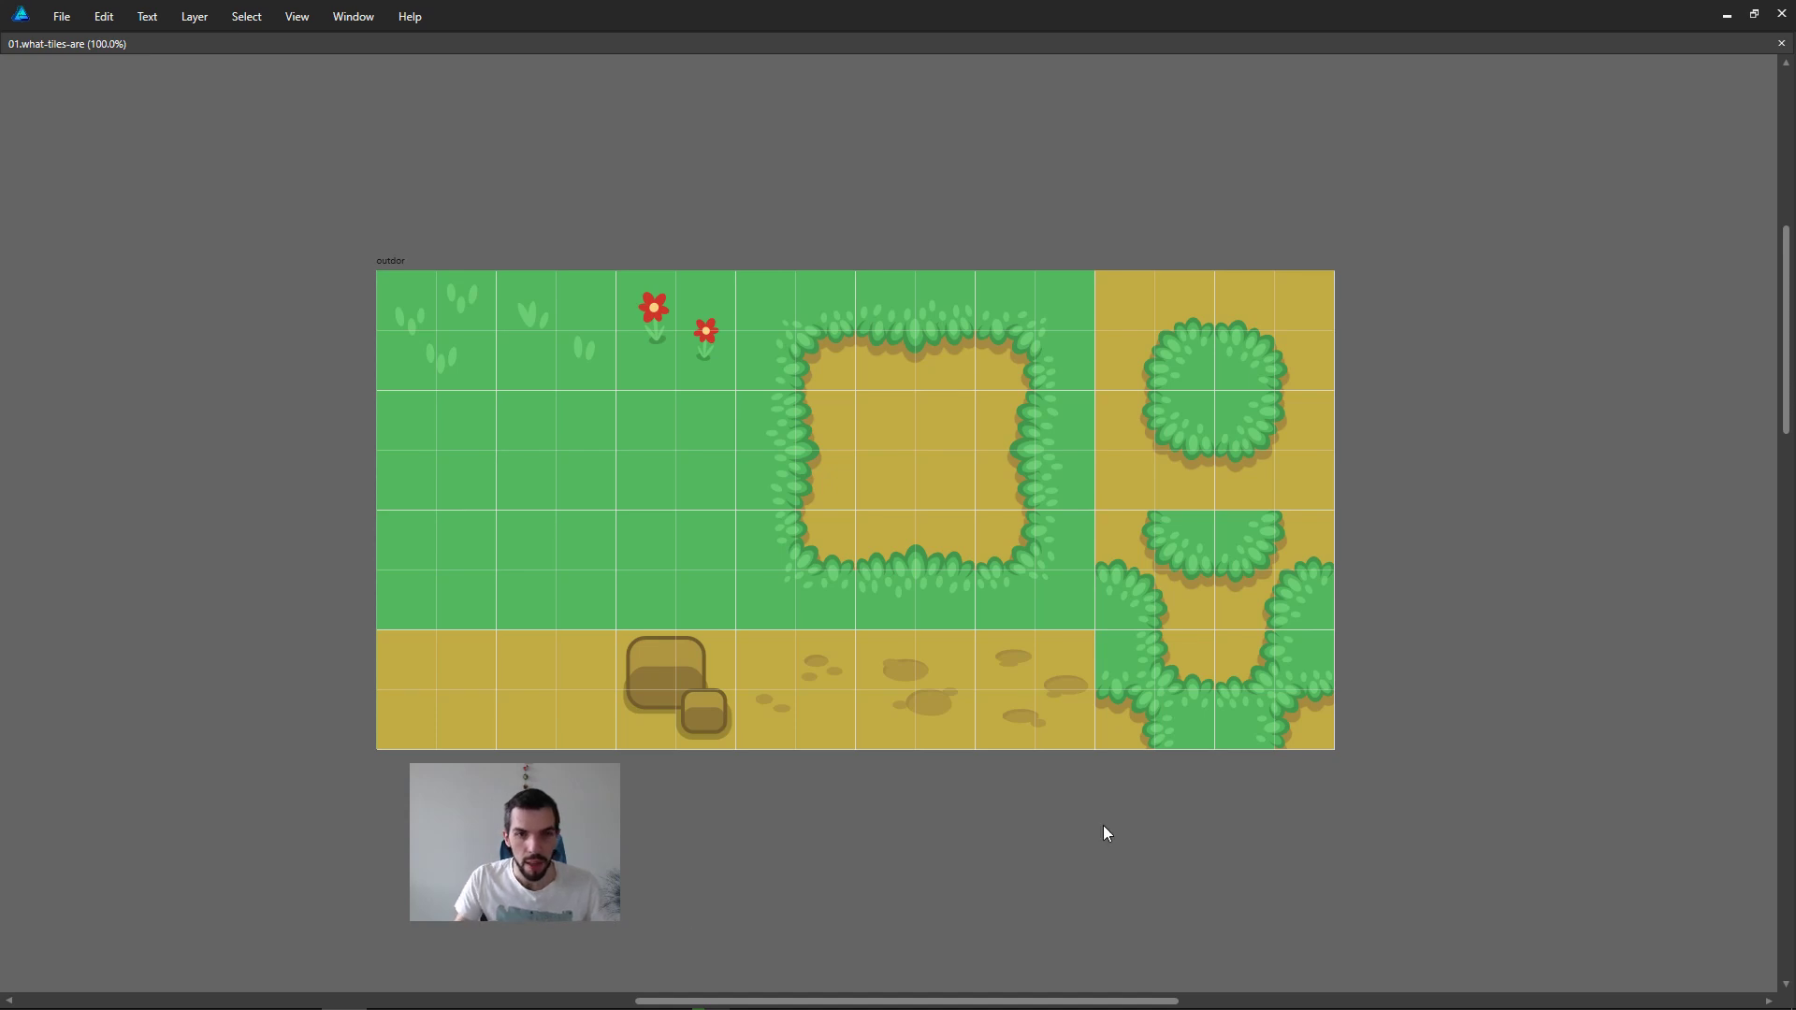
{"action": "middle_click_drag", "start_coordinate": [1308, 790], "coordinate": [1276, 754]}
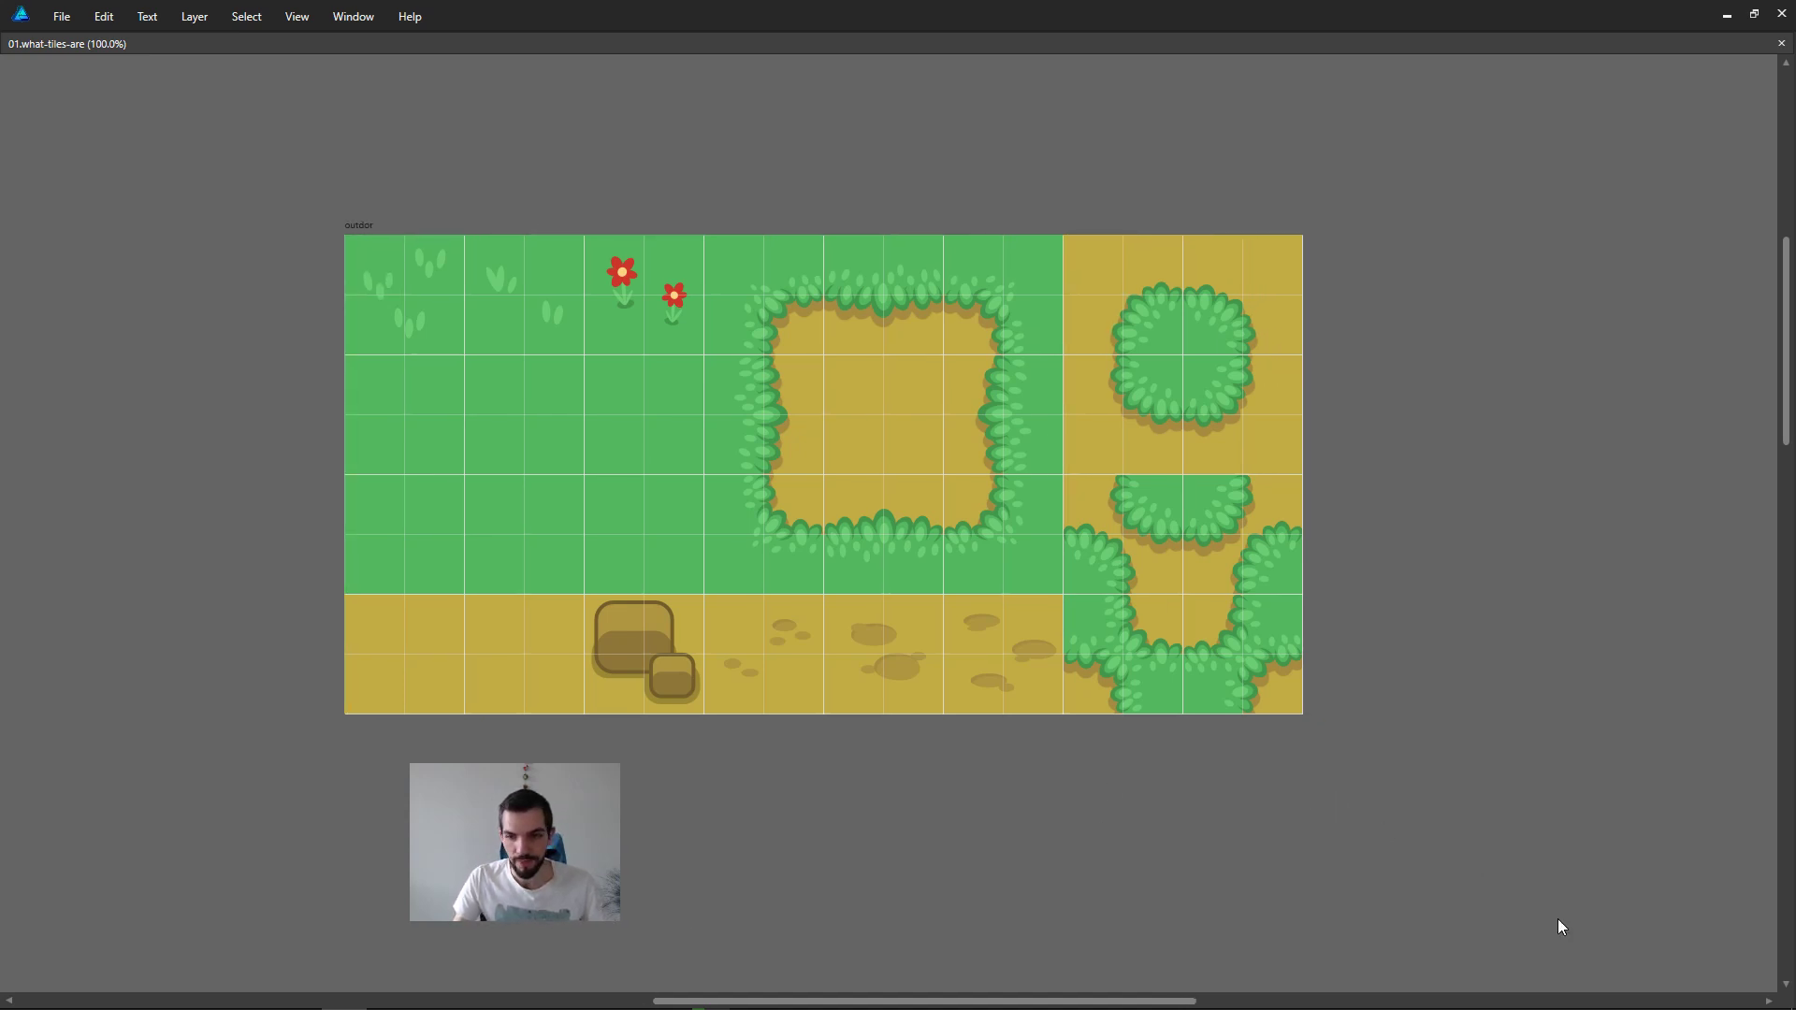
{"action": "left_click_drag", "start_coordinate": [1512, 620], "coordinate": [1484, 623]}
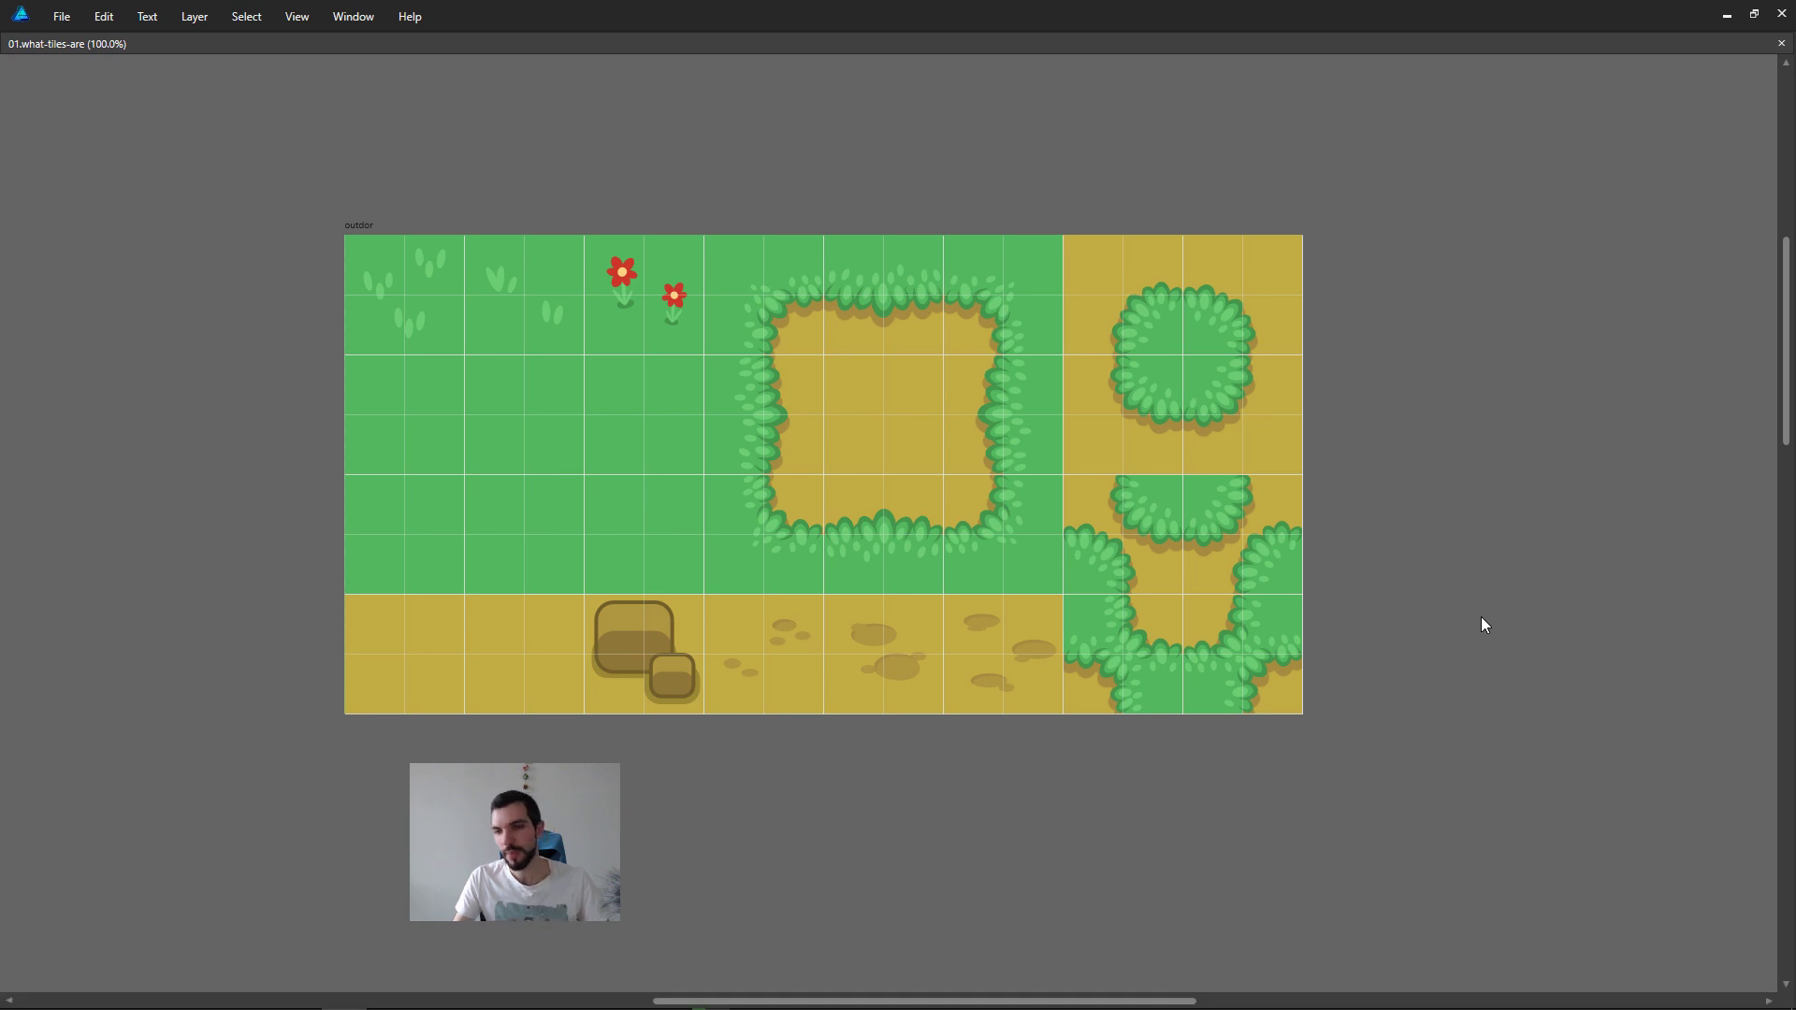
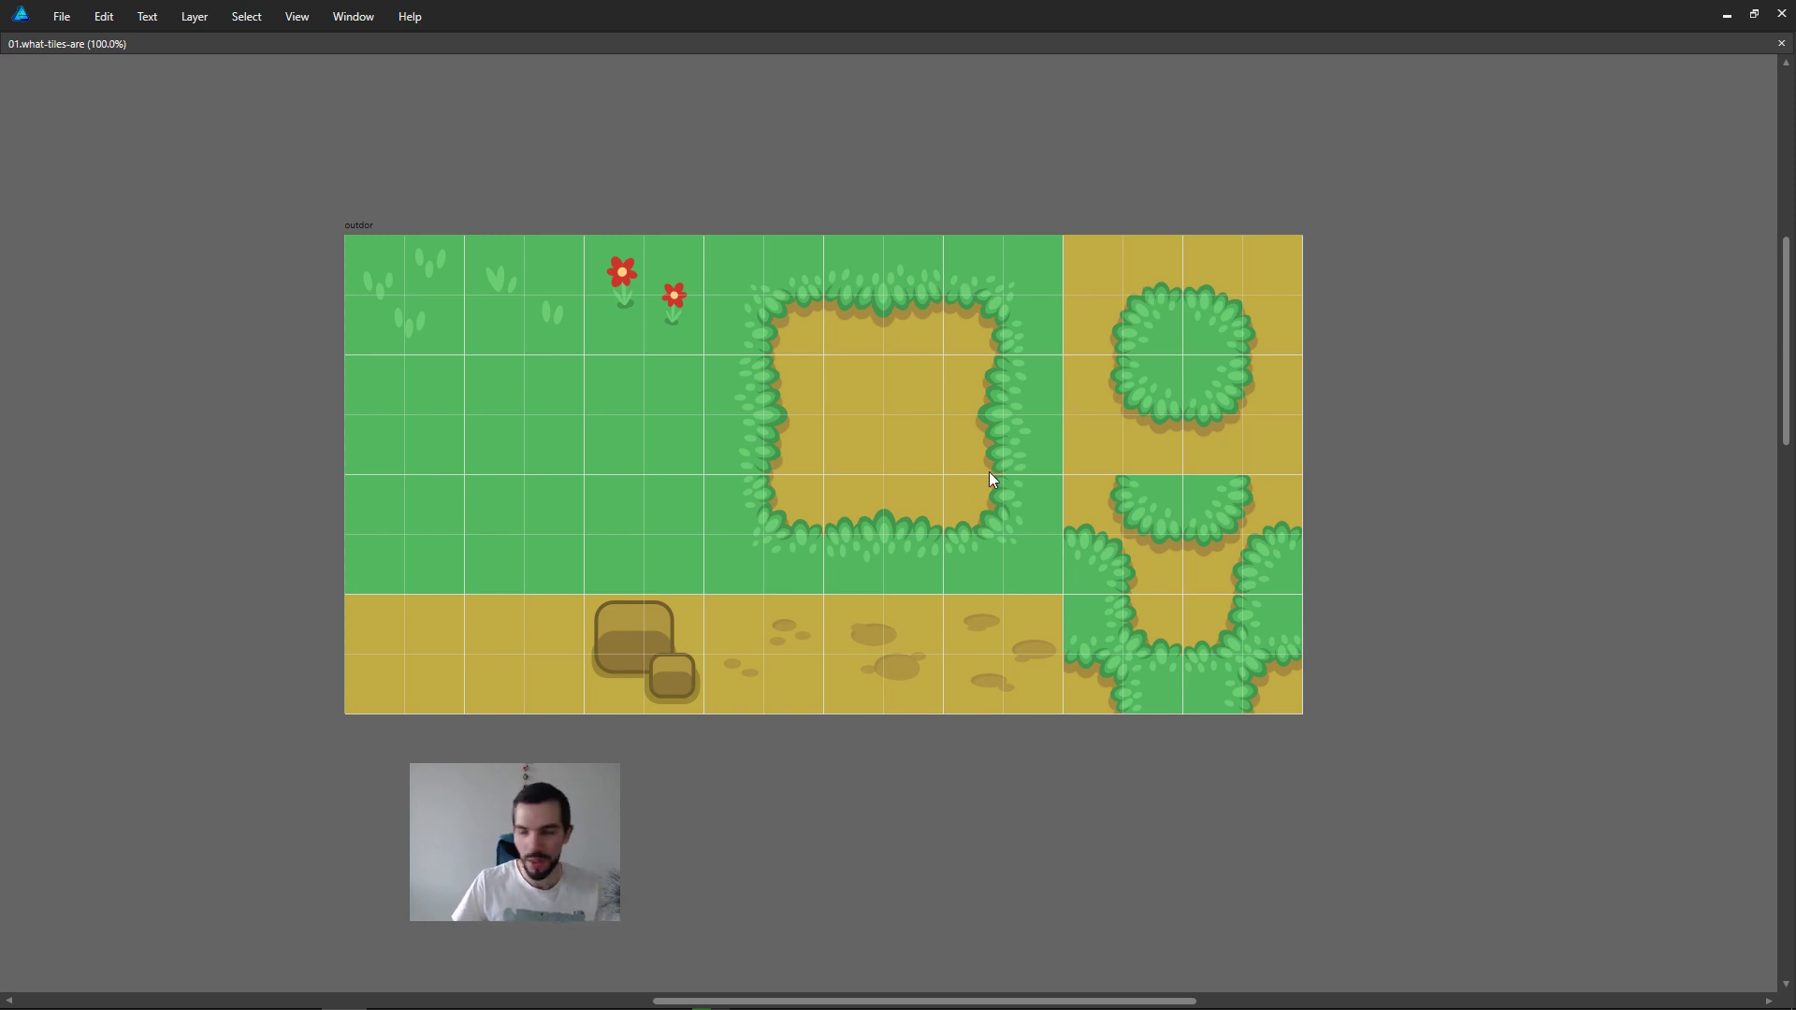
Step: Review the tileset lesson notes in Emacs and switch back to Affinity Designer
{"action": "left_click_drag", "start_coordinate": [1795, 393], "coordinate": [1795, 112]}
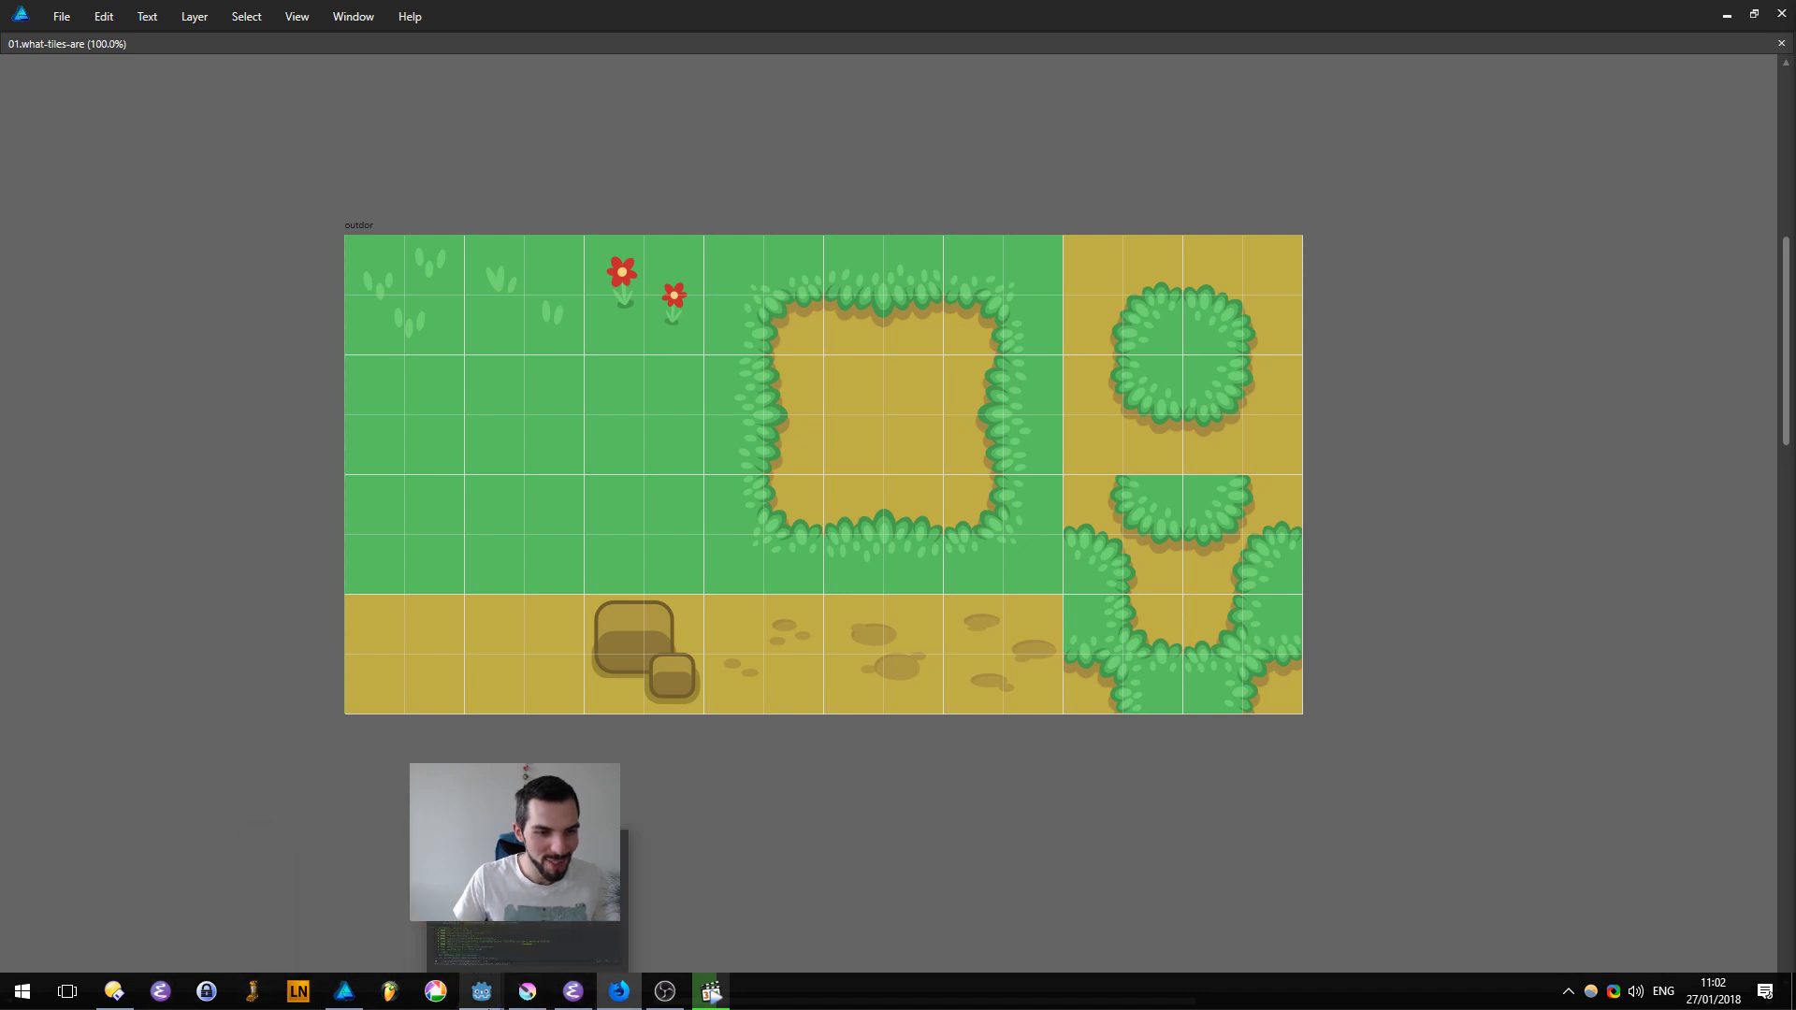
{"action": "left_click", "coordinate": [574, 992]}
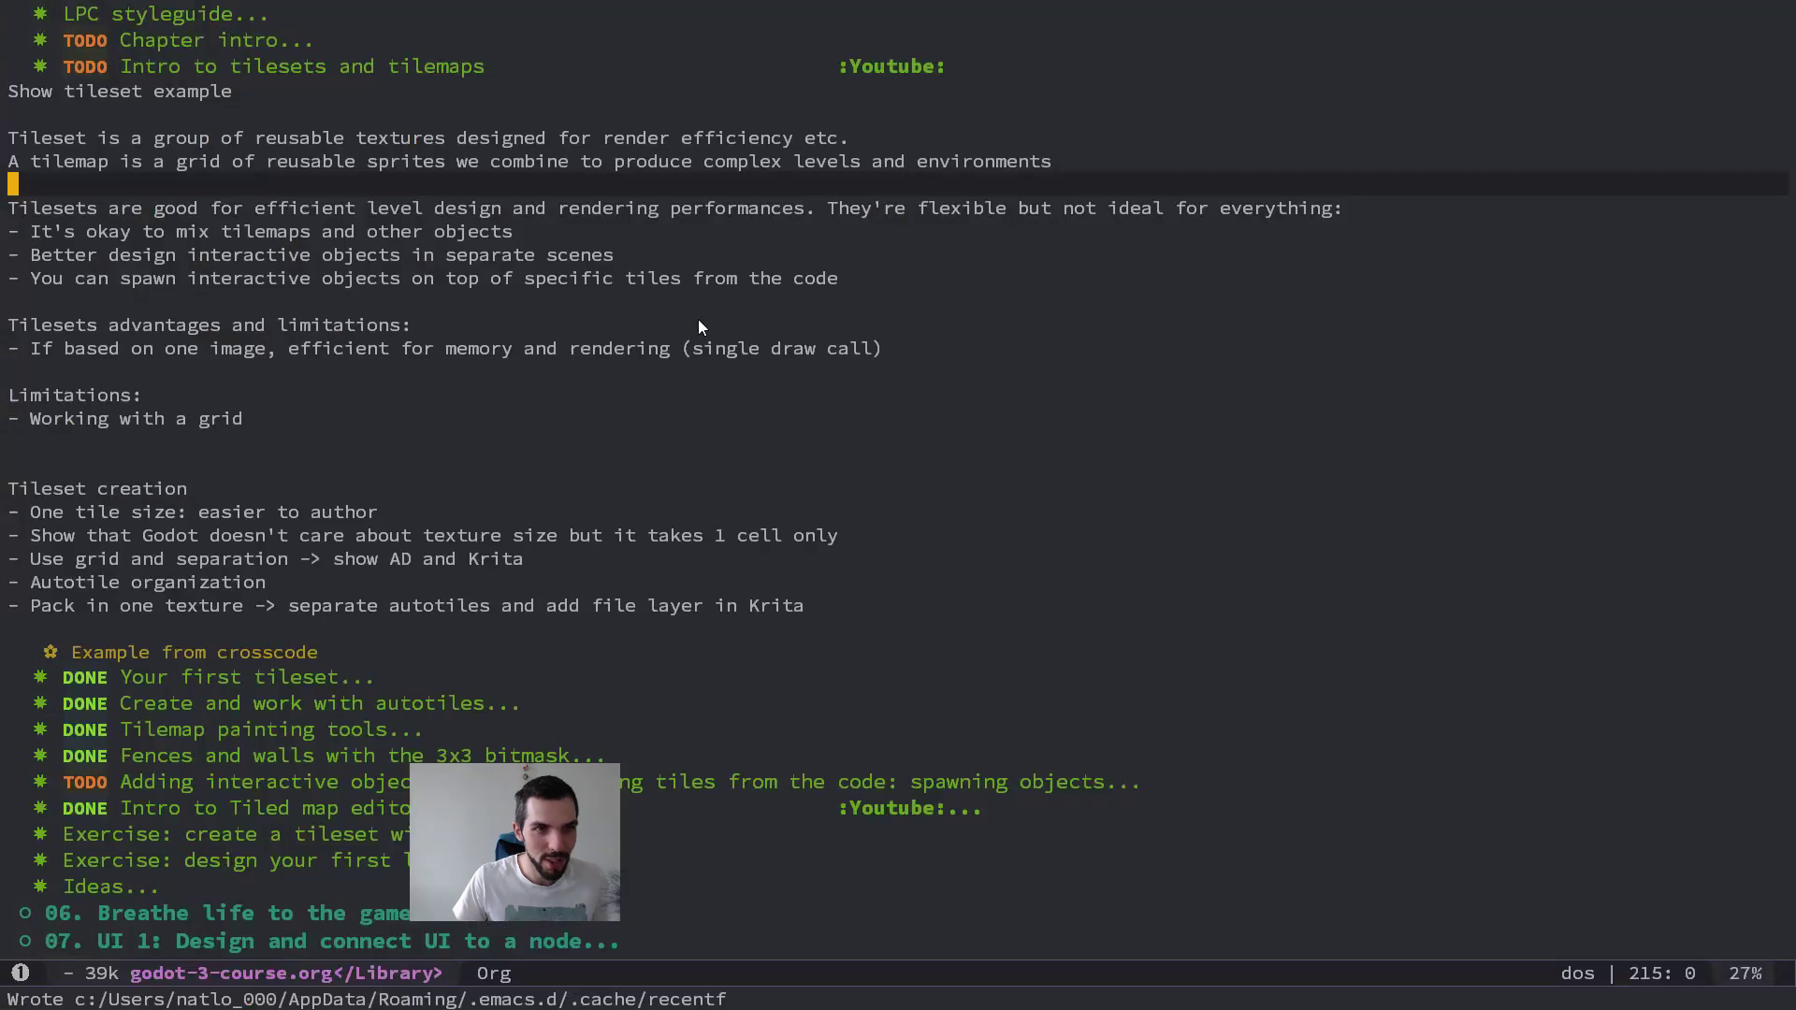
{"action": "key", "text": "alt+Tab"}
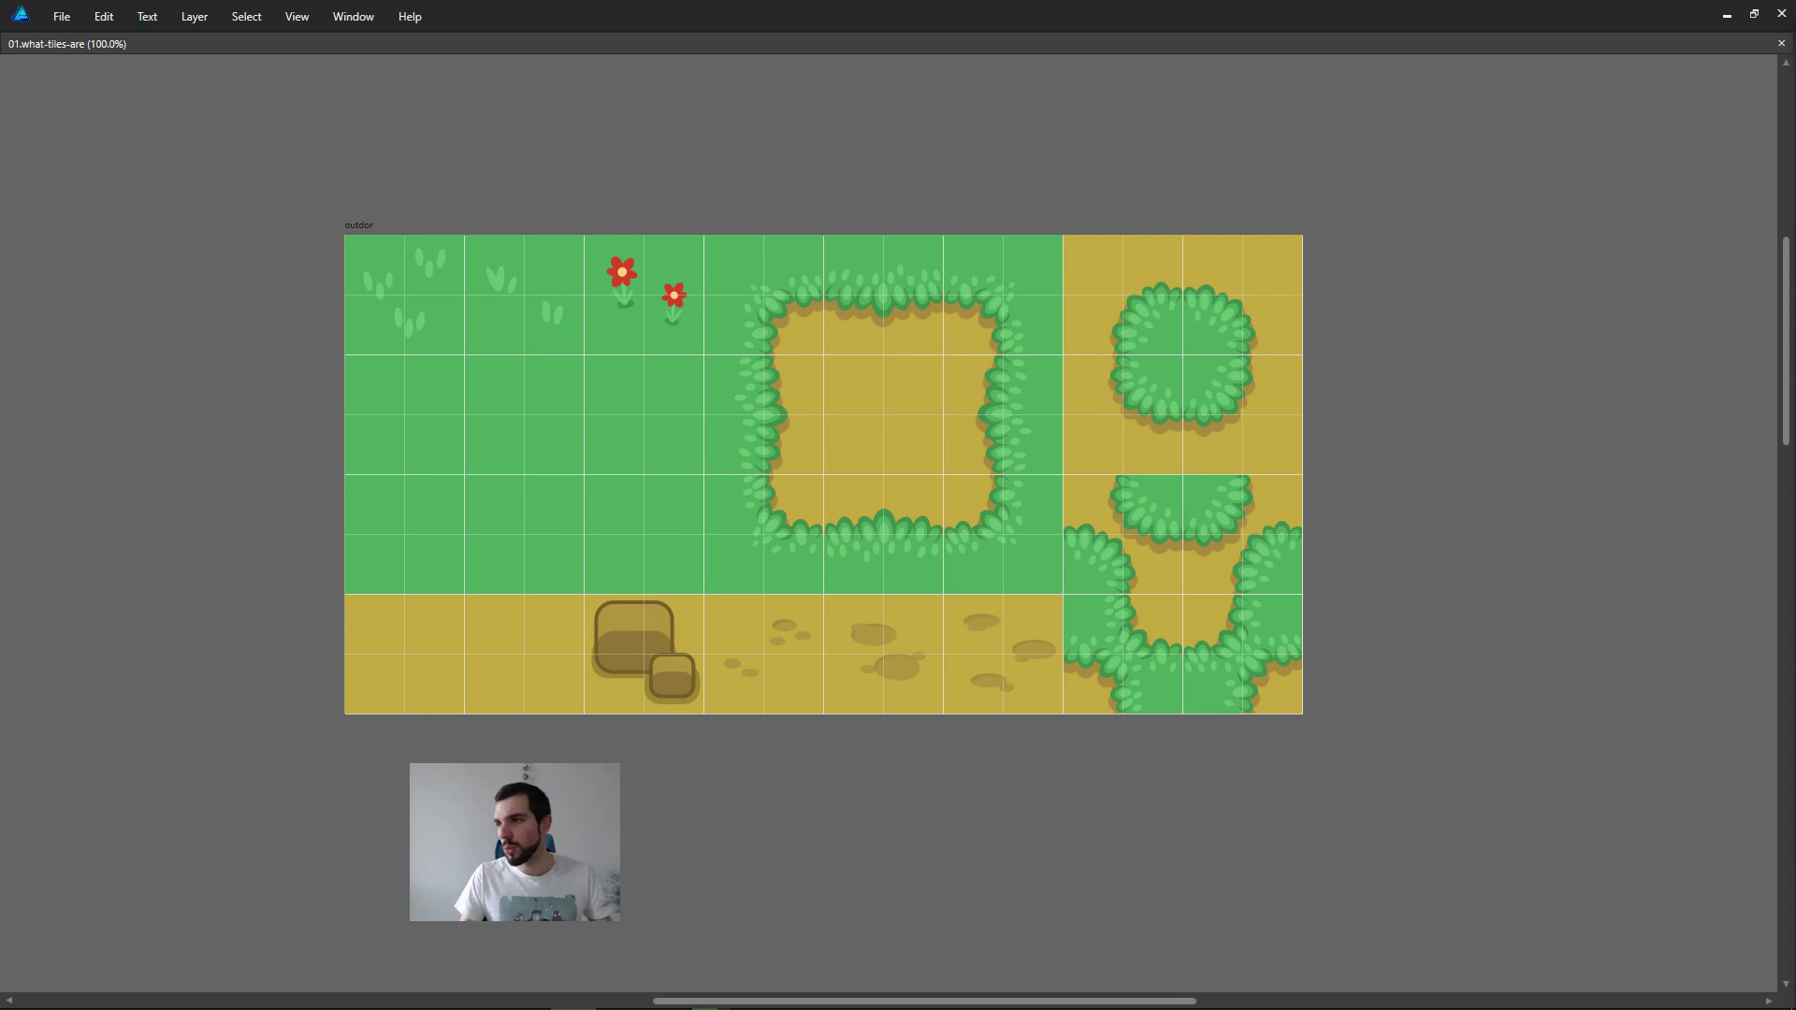
{"action": "key", "text": "alt+Tab"}
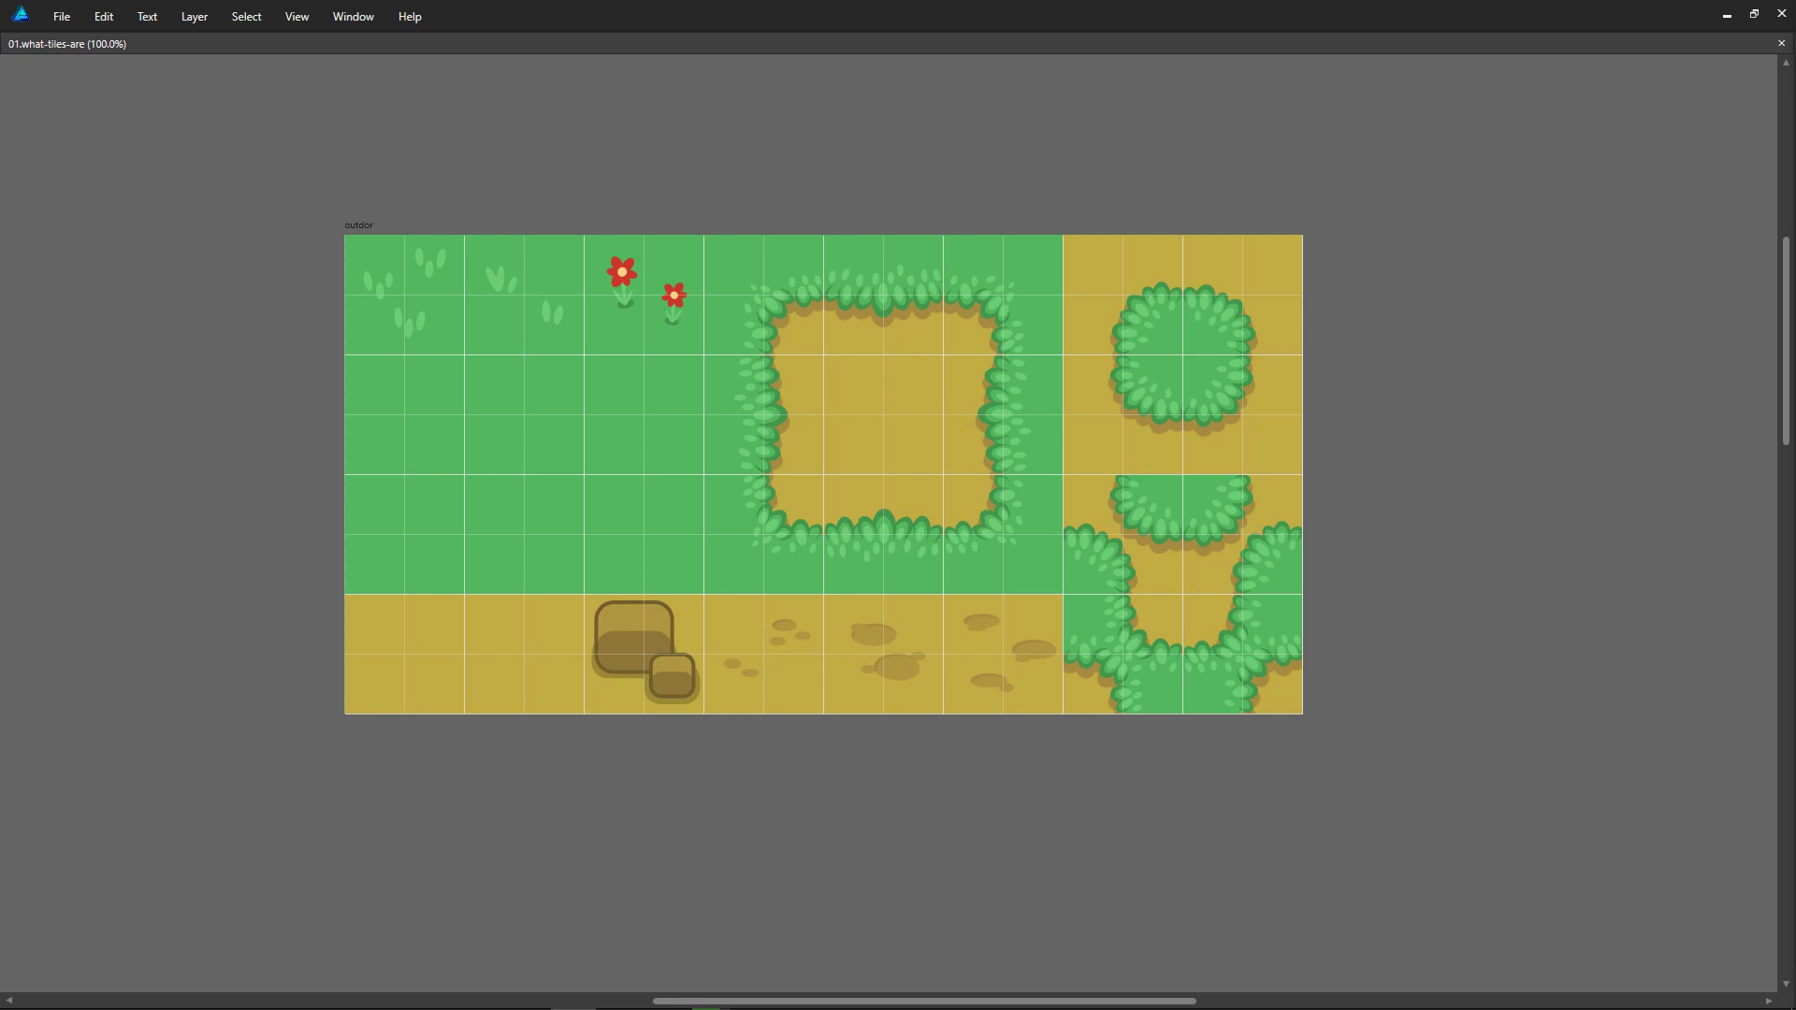
Step: Switch to the zircon music player, toggle its playback, and return to Affinity Designer
{"action": "key", "text": "alt+Tab"}
{"action": "key", "text": "alt+Tab"}
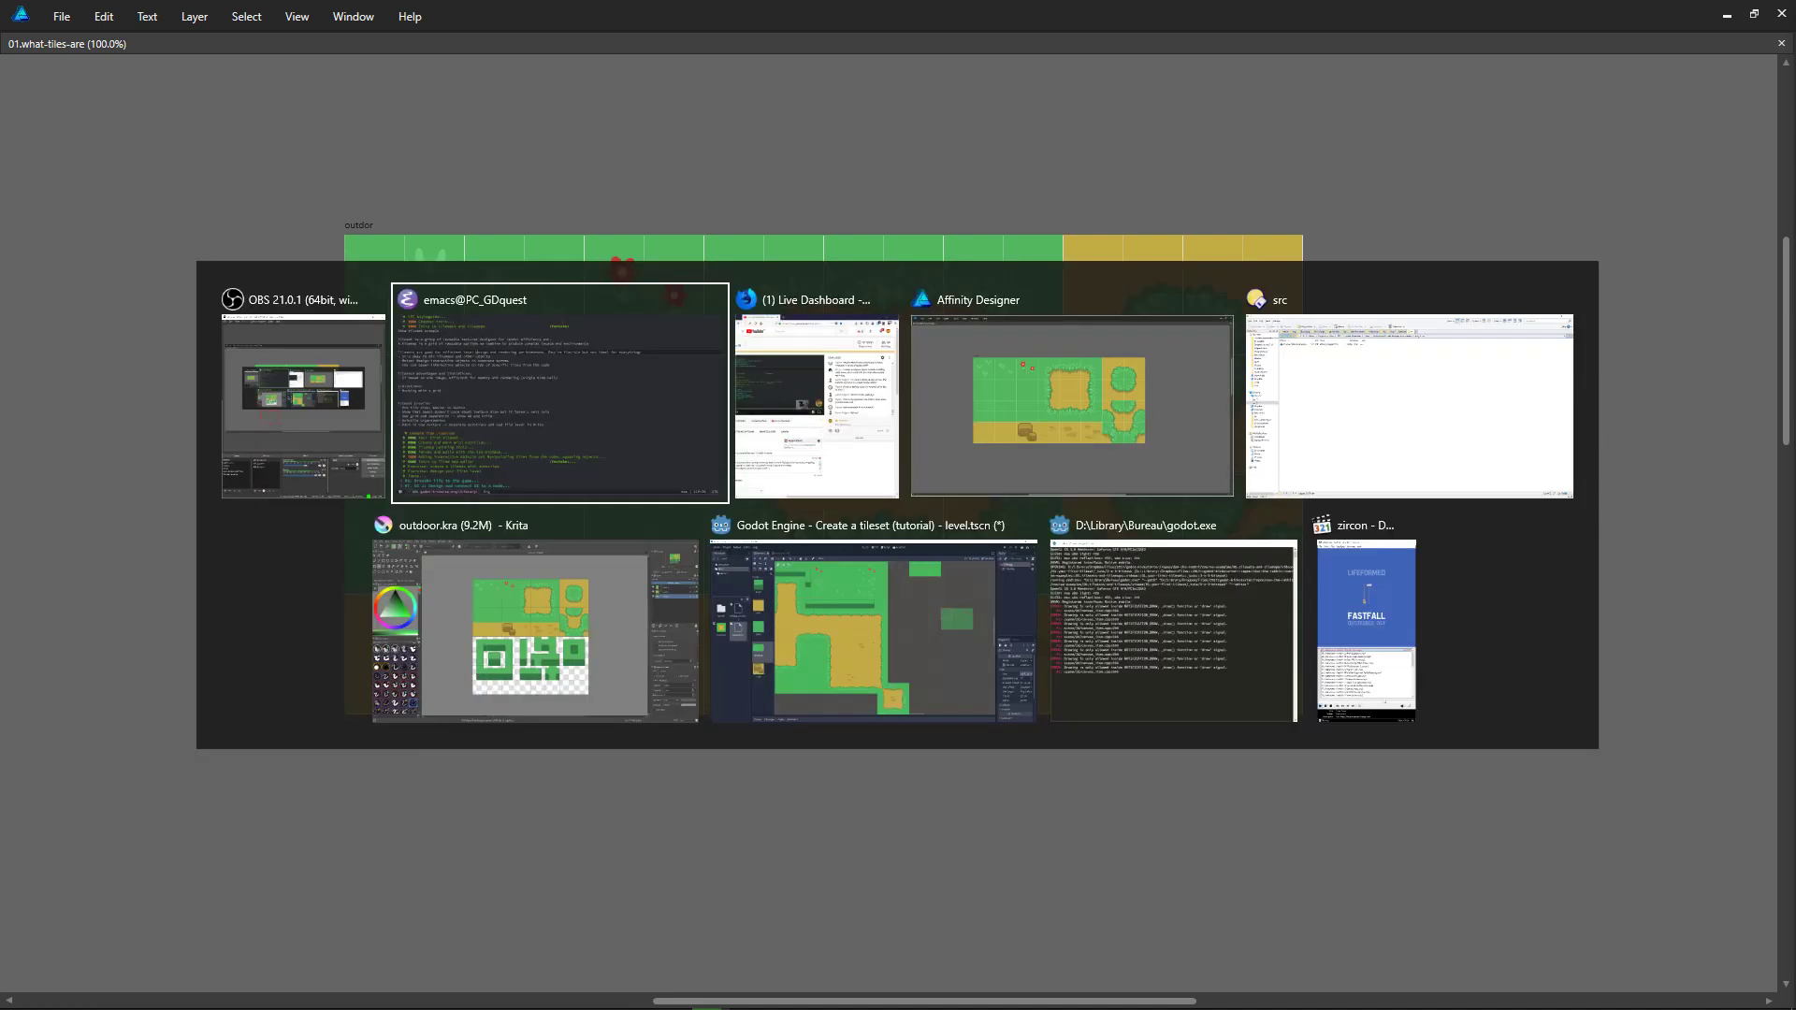
{"action": "left_click", "coordinate": [1398, 660]}
{"action": "key", "text": "space"}
{"action": "left_click", "coordinate": [1071, 23]}
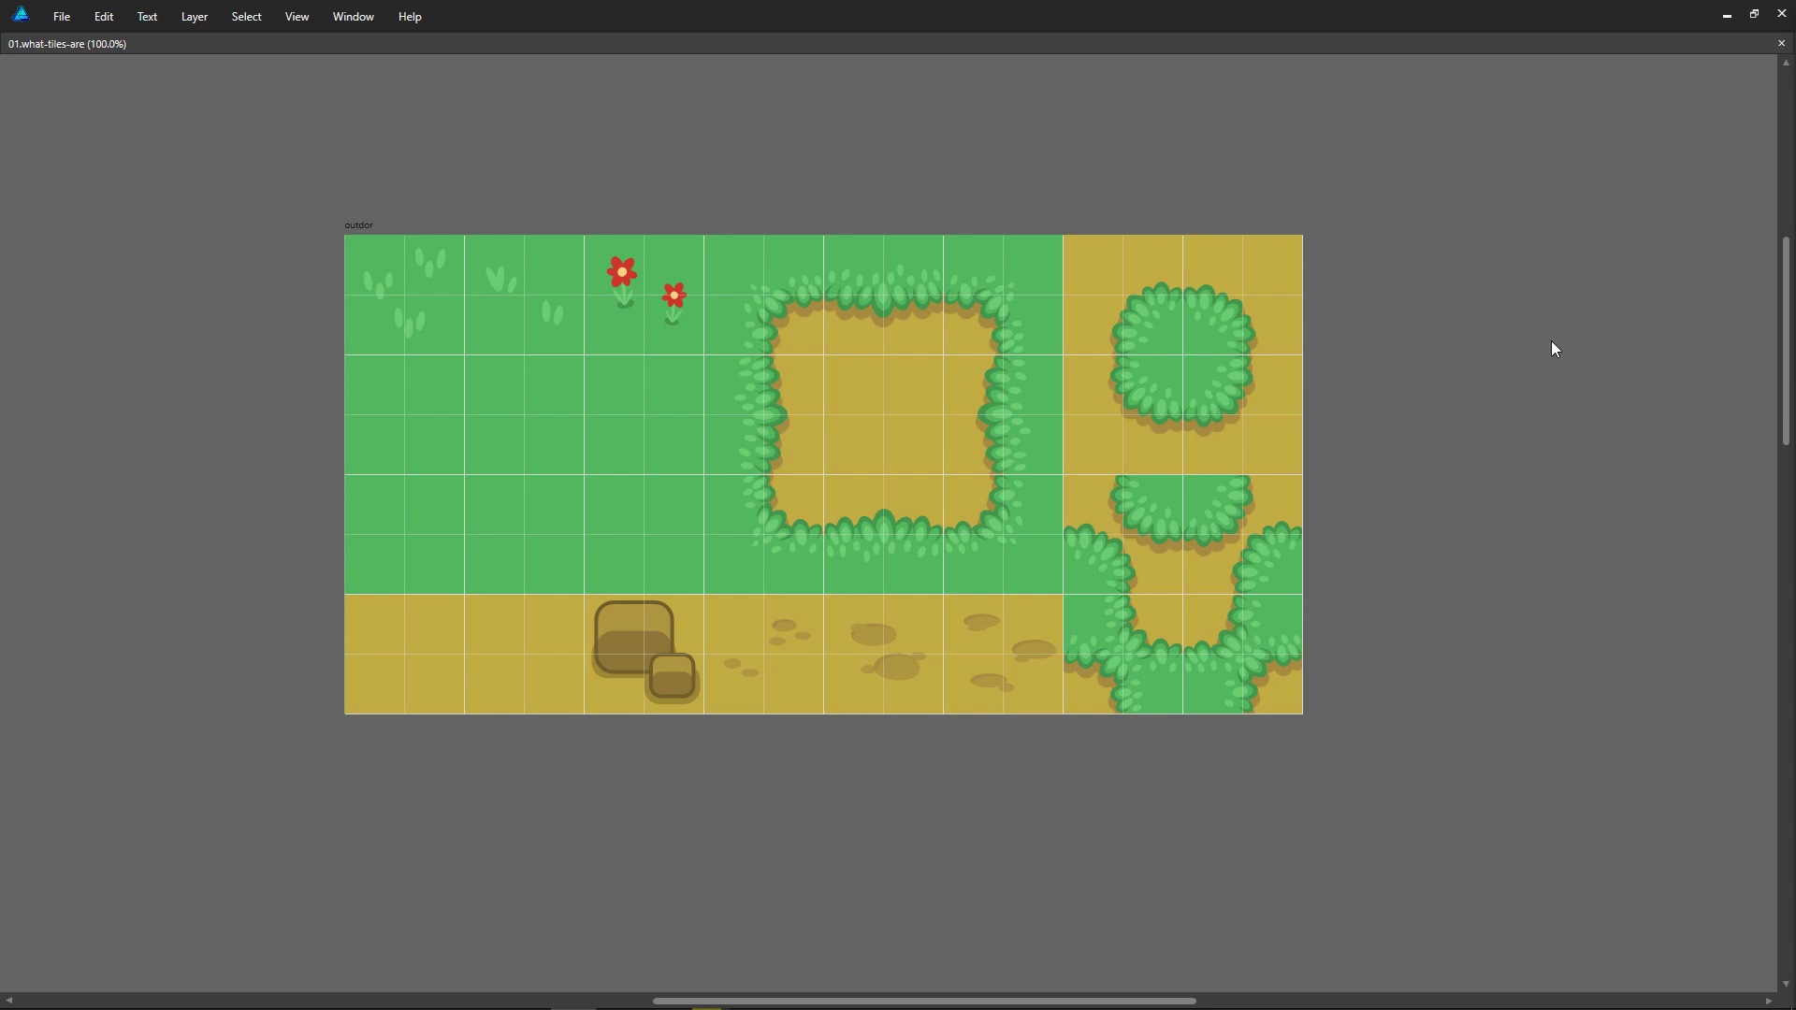
Step: Hide the grid and check the outdor tileset for seams at several zoom levels
{"action": "left_click", "coordinate": [1406, 376]}
{"action": "key", "text": "ctrl+apostrophe"}
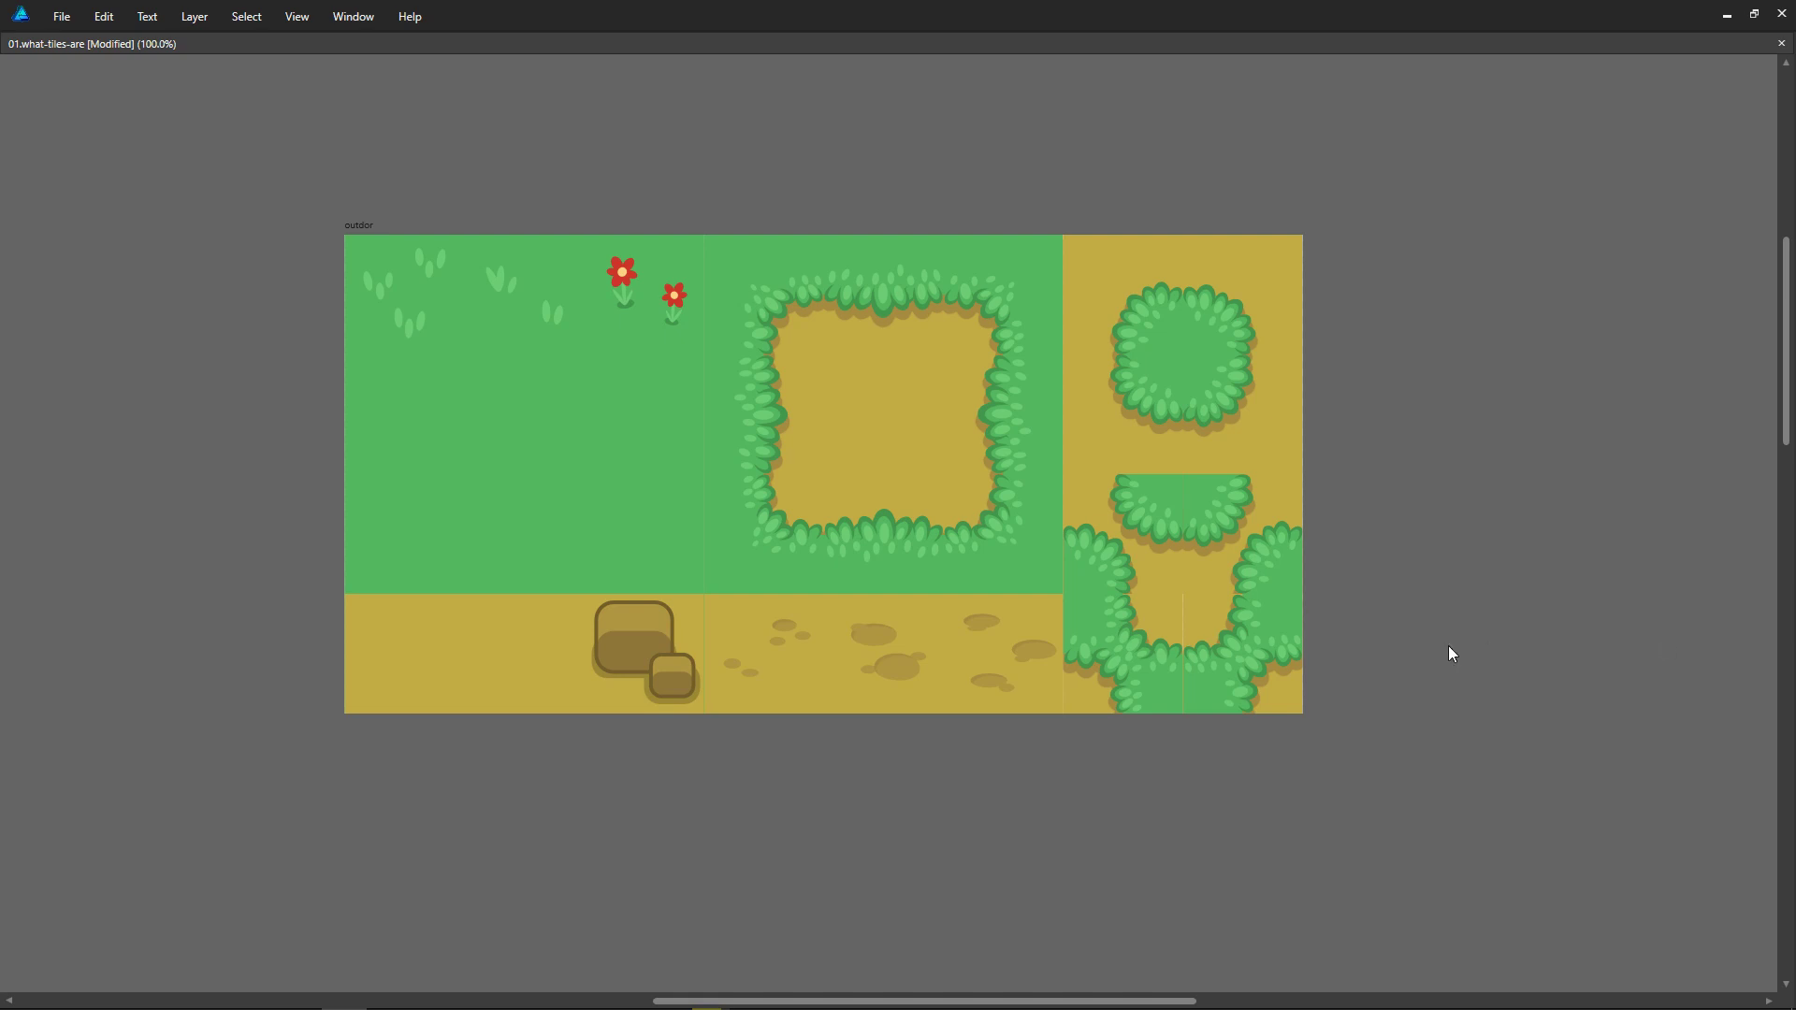
{"action": "key", "text": "ctrl+2"}
{"action": "key", "text": "ctrl+1"}
{"action": "key", "text": "ctrl+2"}
{"action": "middle_click_drag", "start_coordinate": [1265, 711], "coordinate": [1344, 798]}
{"action": "key", "text": "ctrl+1"}
{"action": "scroll", "coordinate": [1293, 705], "scroll_direction": "down", "scroll_amount": 1, "text": "ctrl"}
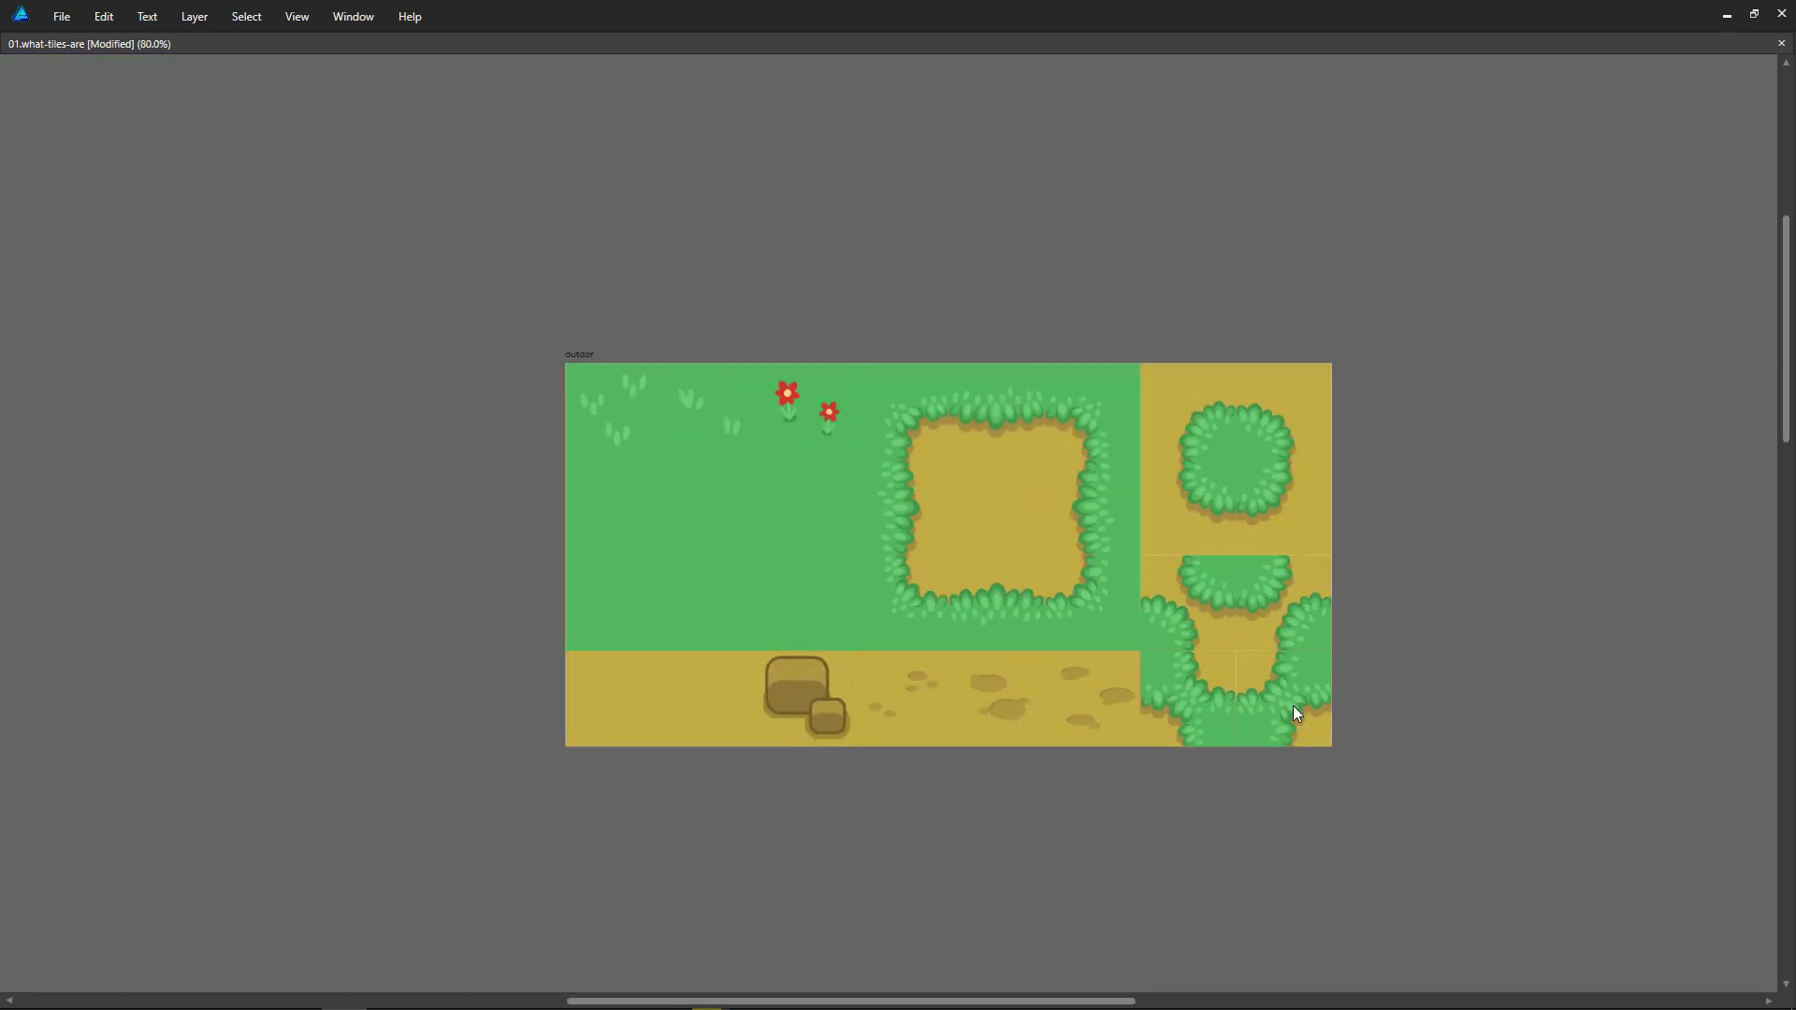
{"action": "scroll", "coordinate": [1293, 705], "scroll_direction": "down", "scroll_amount": 1}
{"action": "scroll", "coordinate": [1294, 707], "scroll_direction": "up", "scroll_amount": 3, "text": "ctrl"}
{"action": "scroll", "coordinate": [1268, 713], "scroll_direction": "down", "scroll_amount": 2, "text": "ctrl"}
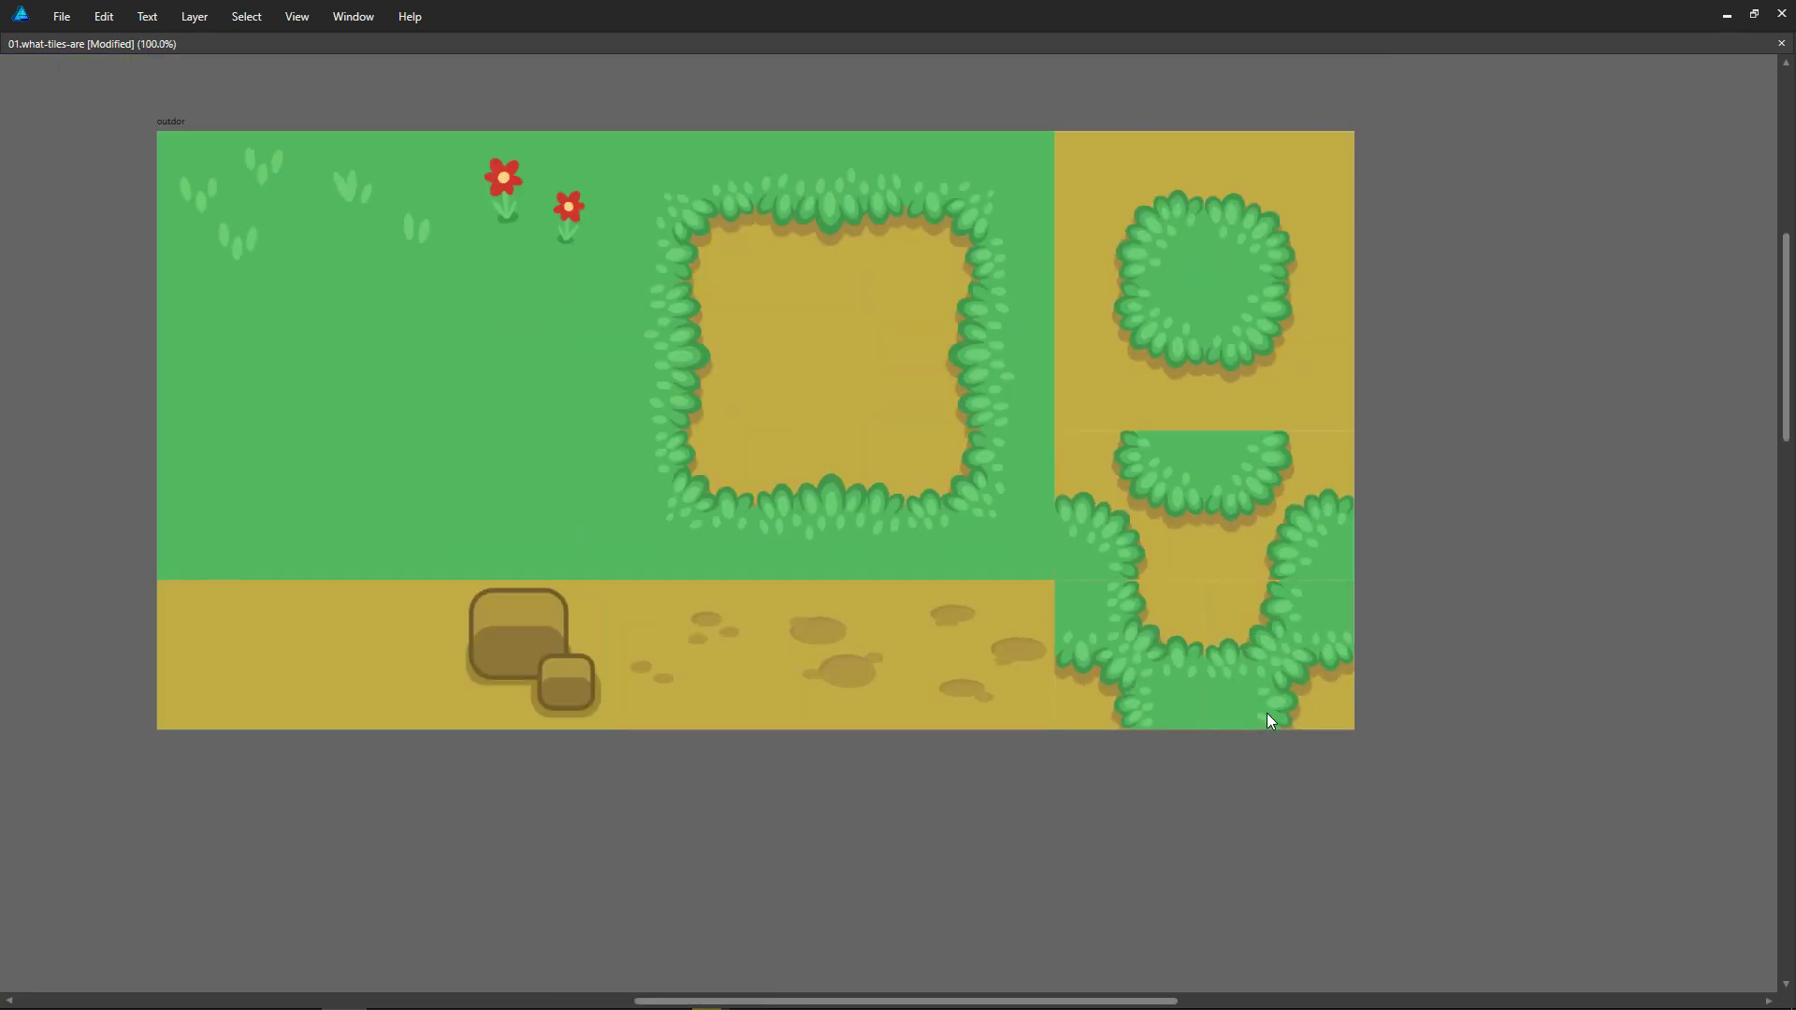
{"action": "scroll", "coordinate": [1265, 713], "scroll_direction": "down", "scroll_amount": 1, "text": "ctrl"}
{"action": "scroll", "coordinate": [1263, 713], "scroll_direction": "up", "scroll_amount": 1, "text": "ctrl"}
Step: Fill the outdor artboard with the dirt colour sampled from the tileset, then hide the interface and deselect the artboard
{"action": "left_click", "coordinate": [774, 316]}
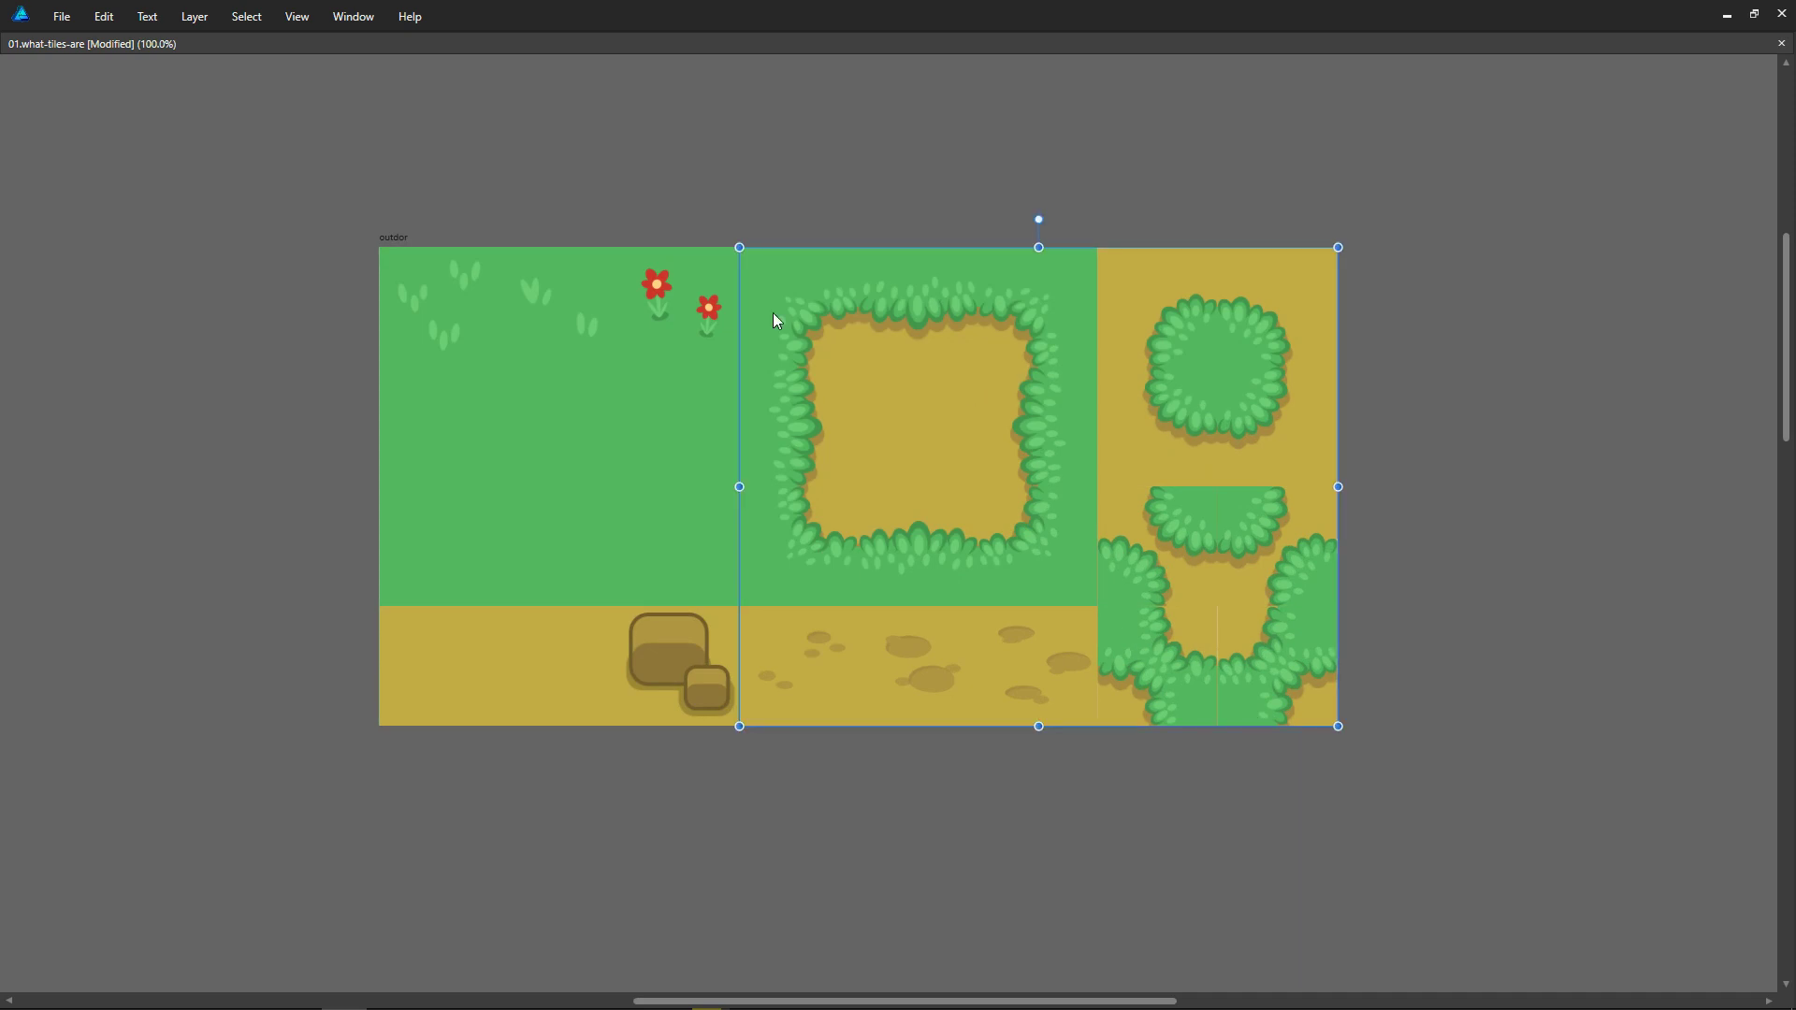
{"action": "left_click", "coordinate": [387, 240]}
{"action": "key", "text": "Tab"}
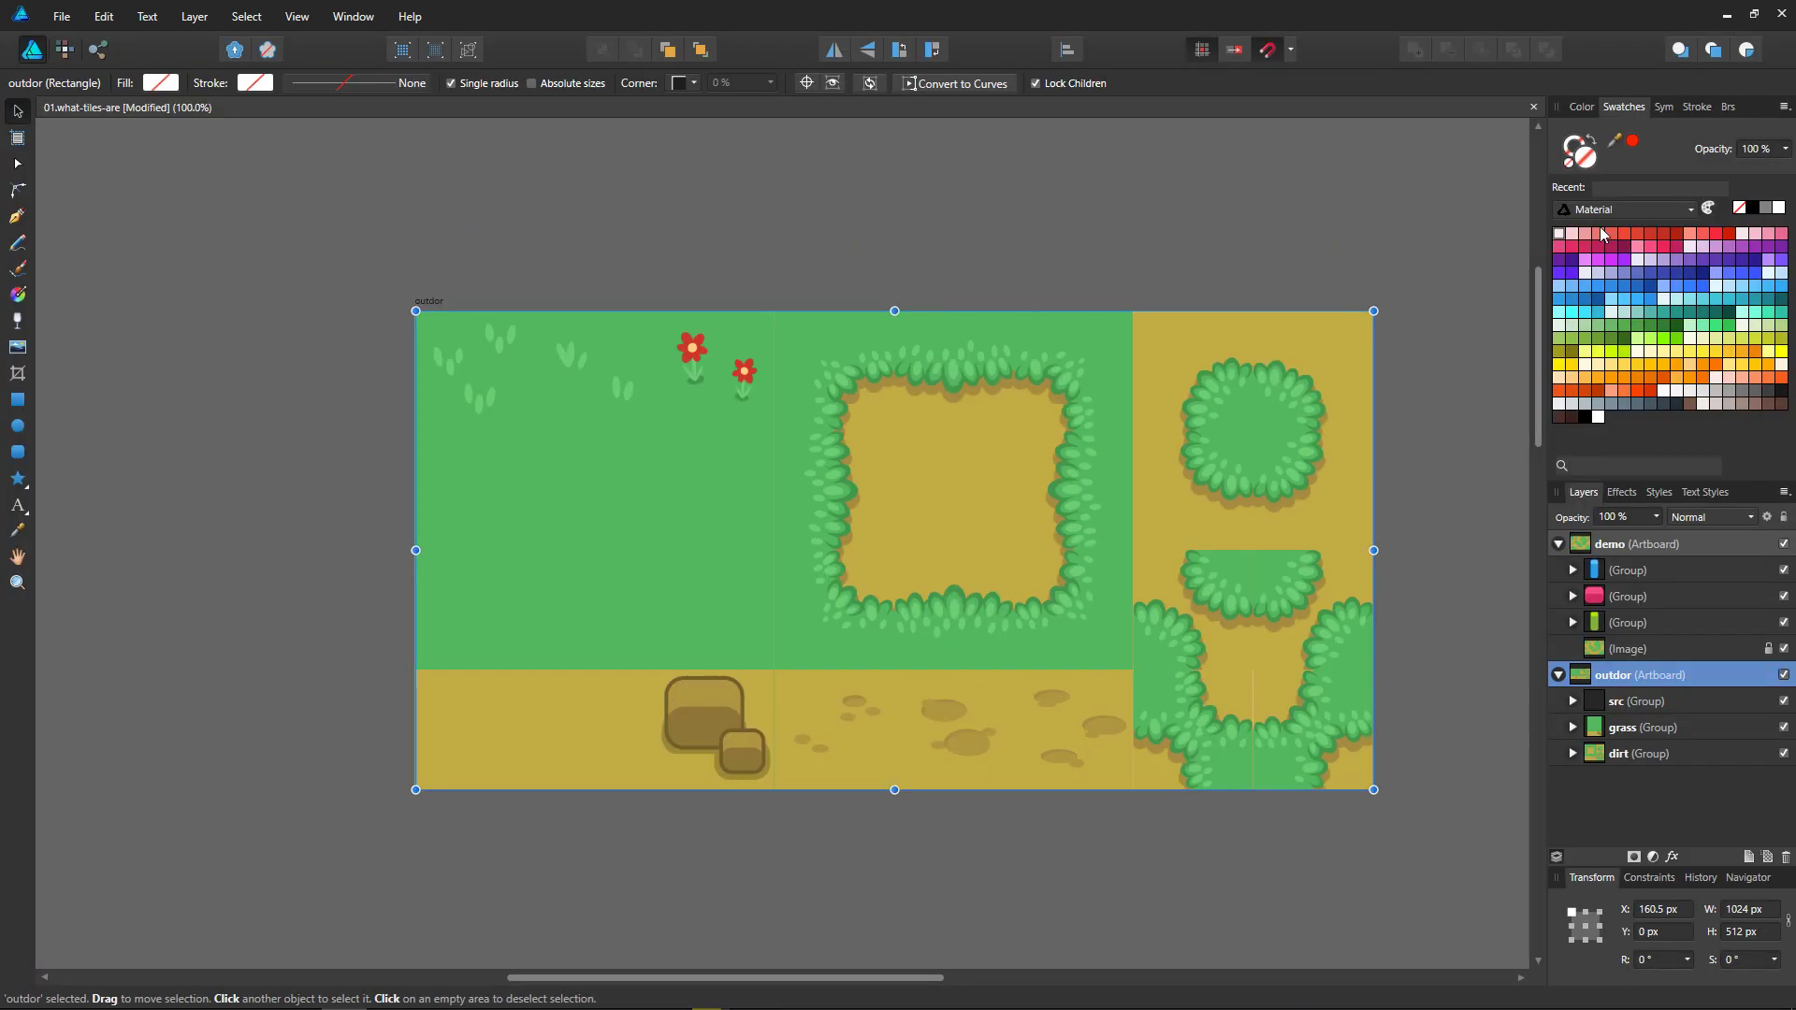
{"action": "key", "text": "i"}
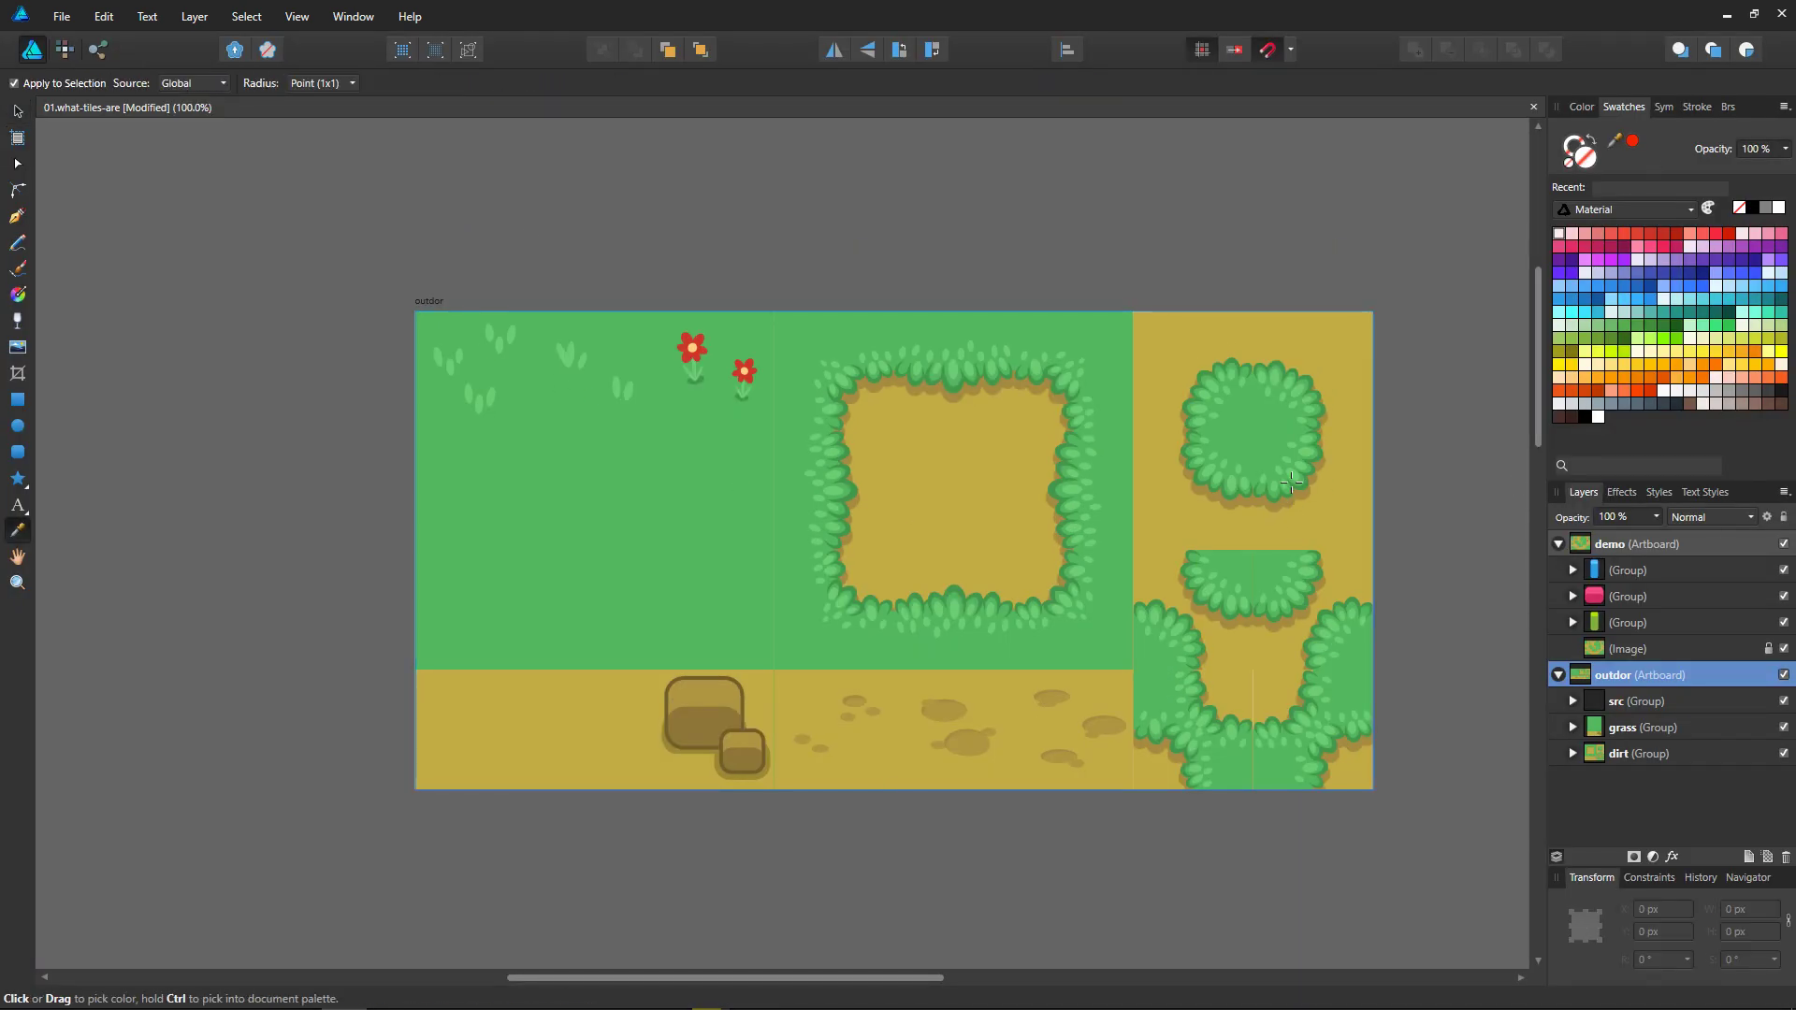
{"action": "left_click", "coordinate": [1202, 527]}
{"action": "key", "text": "Tab"}
{"action": "key", "text": "v"}
{"action": "left_click", "coordinate": [1437, 539]}
{"action": "middle_click_drag", "start_coordinate": [1436, 615], "coordinate": [1440, 620]}
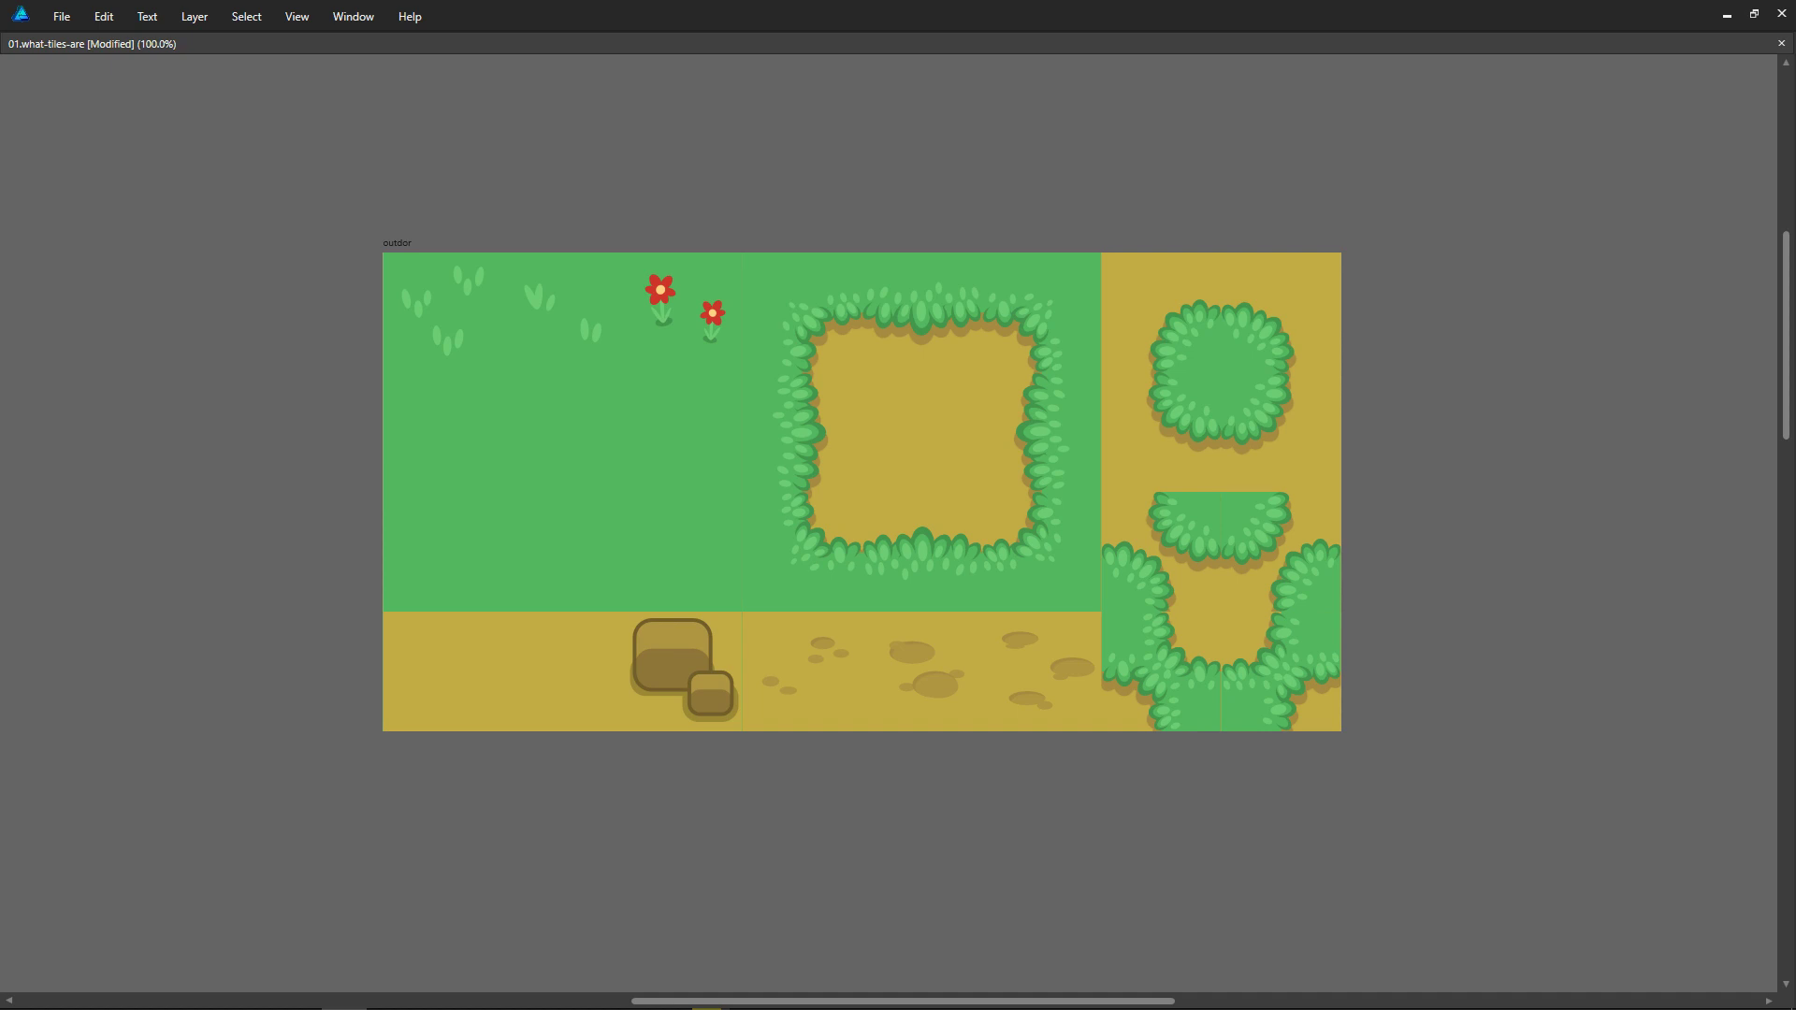
Step: Show the grid over the outdor tileset for a comparison and hide it again
{"action": "key", "text": "alt"}
{"action": "left_click", "coordinate": [1507, 533]}
{"action": "key", "text": "ctrl+apostrophe"}
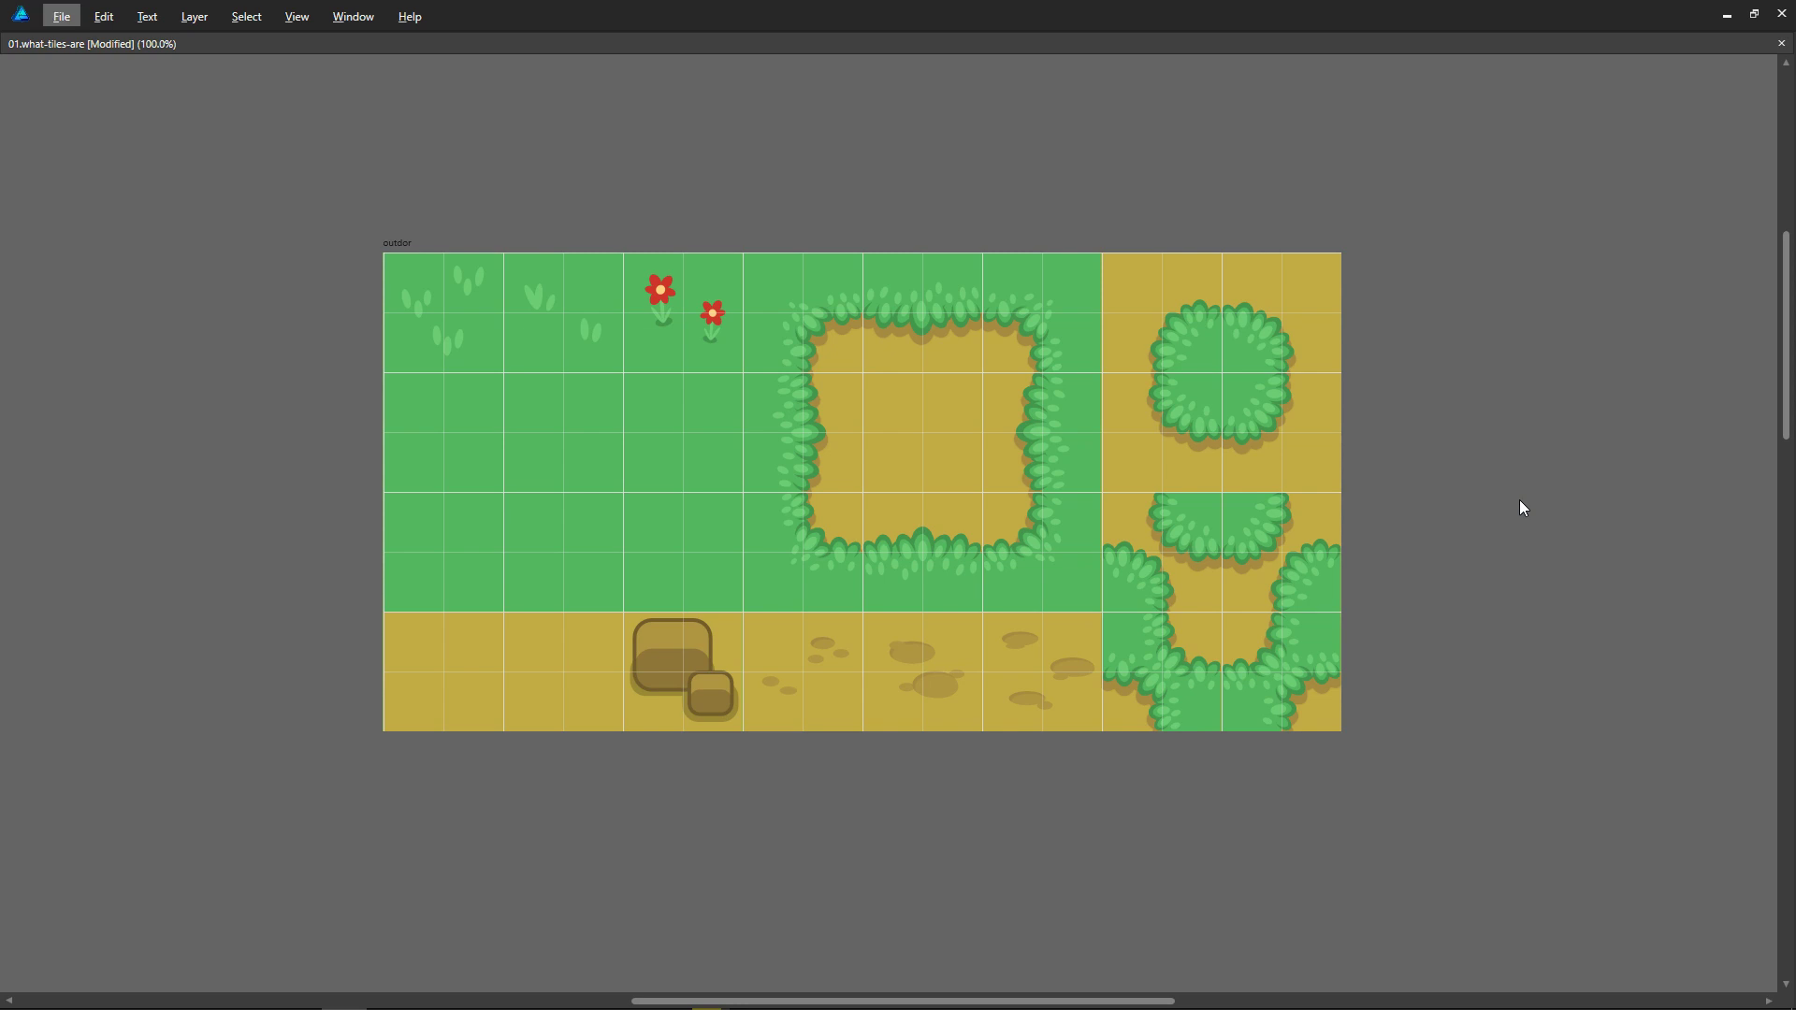
{"action": "key", "text": "alt+Tab"}
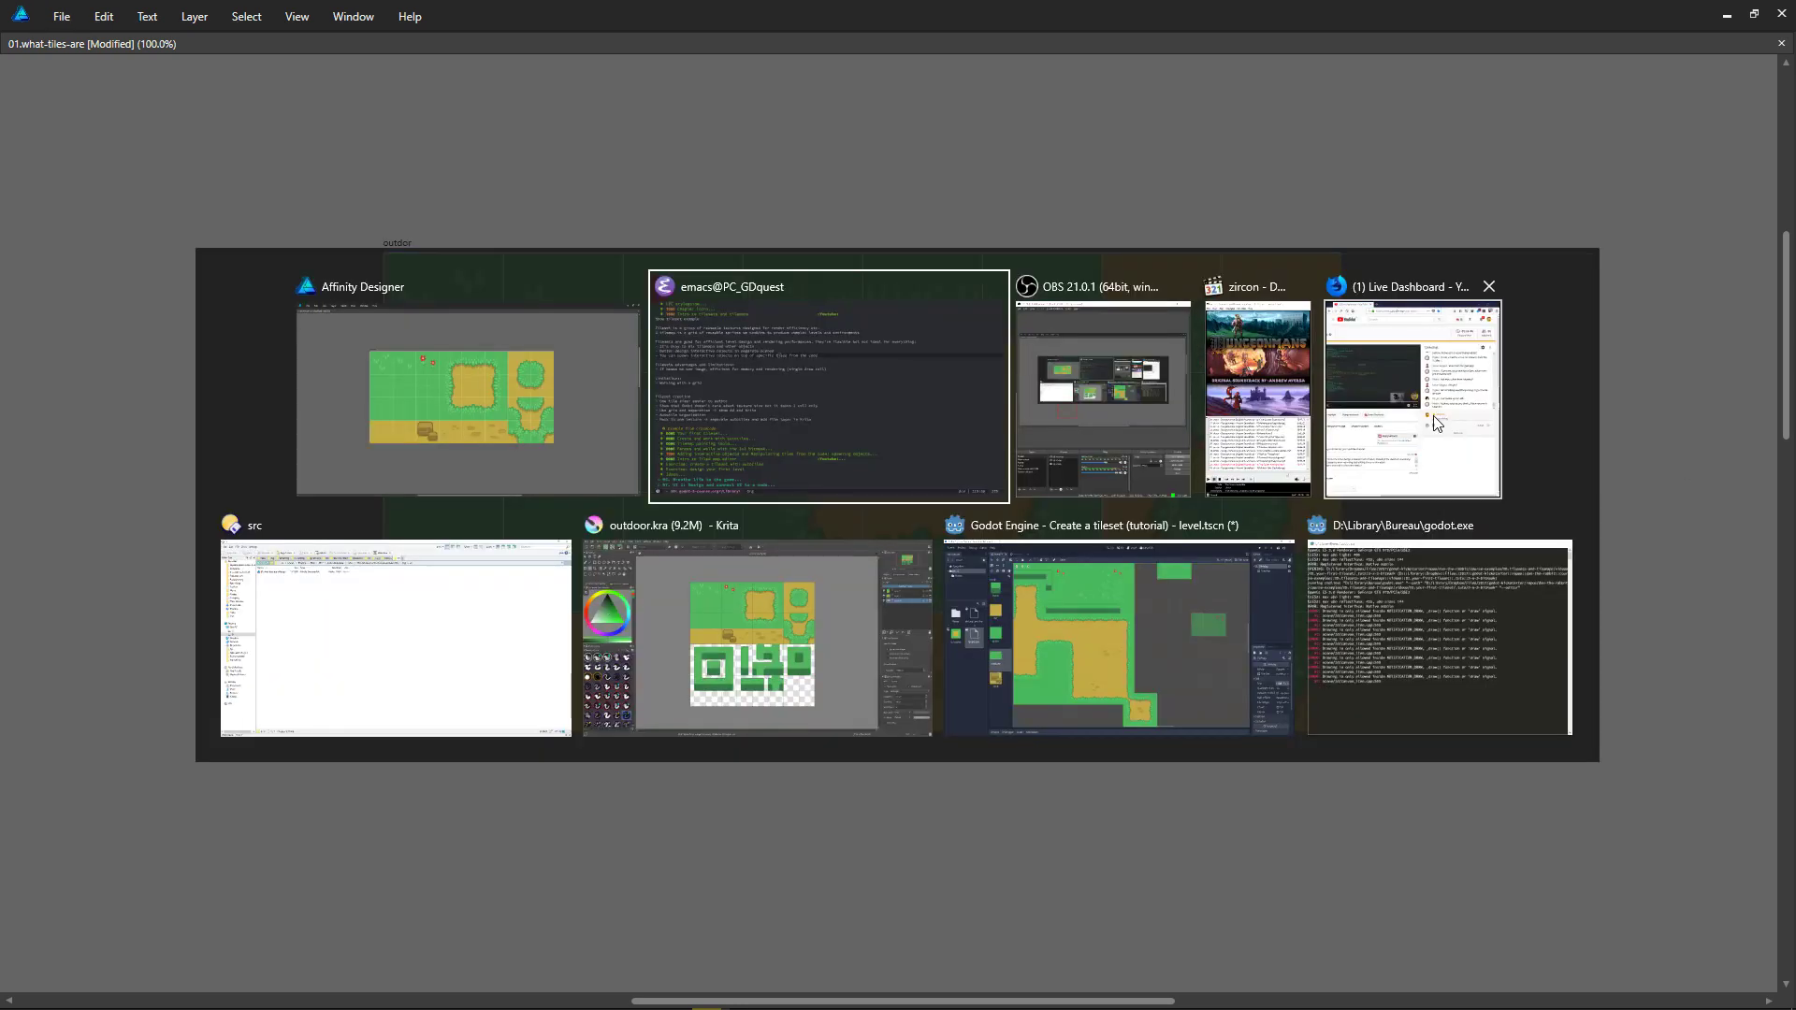
{"action": "key", "text": "Escape"}
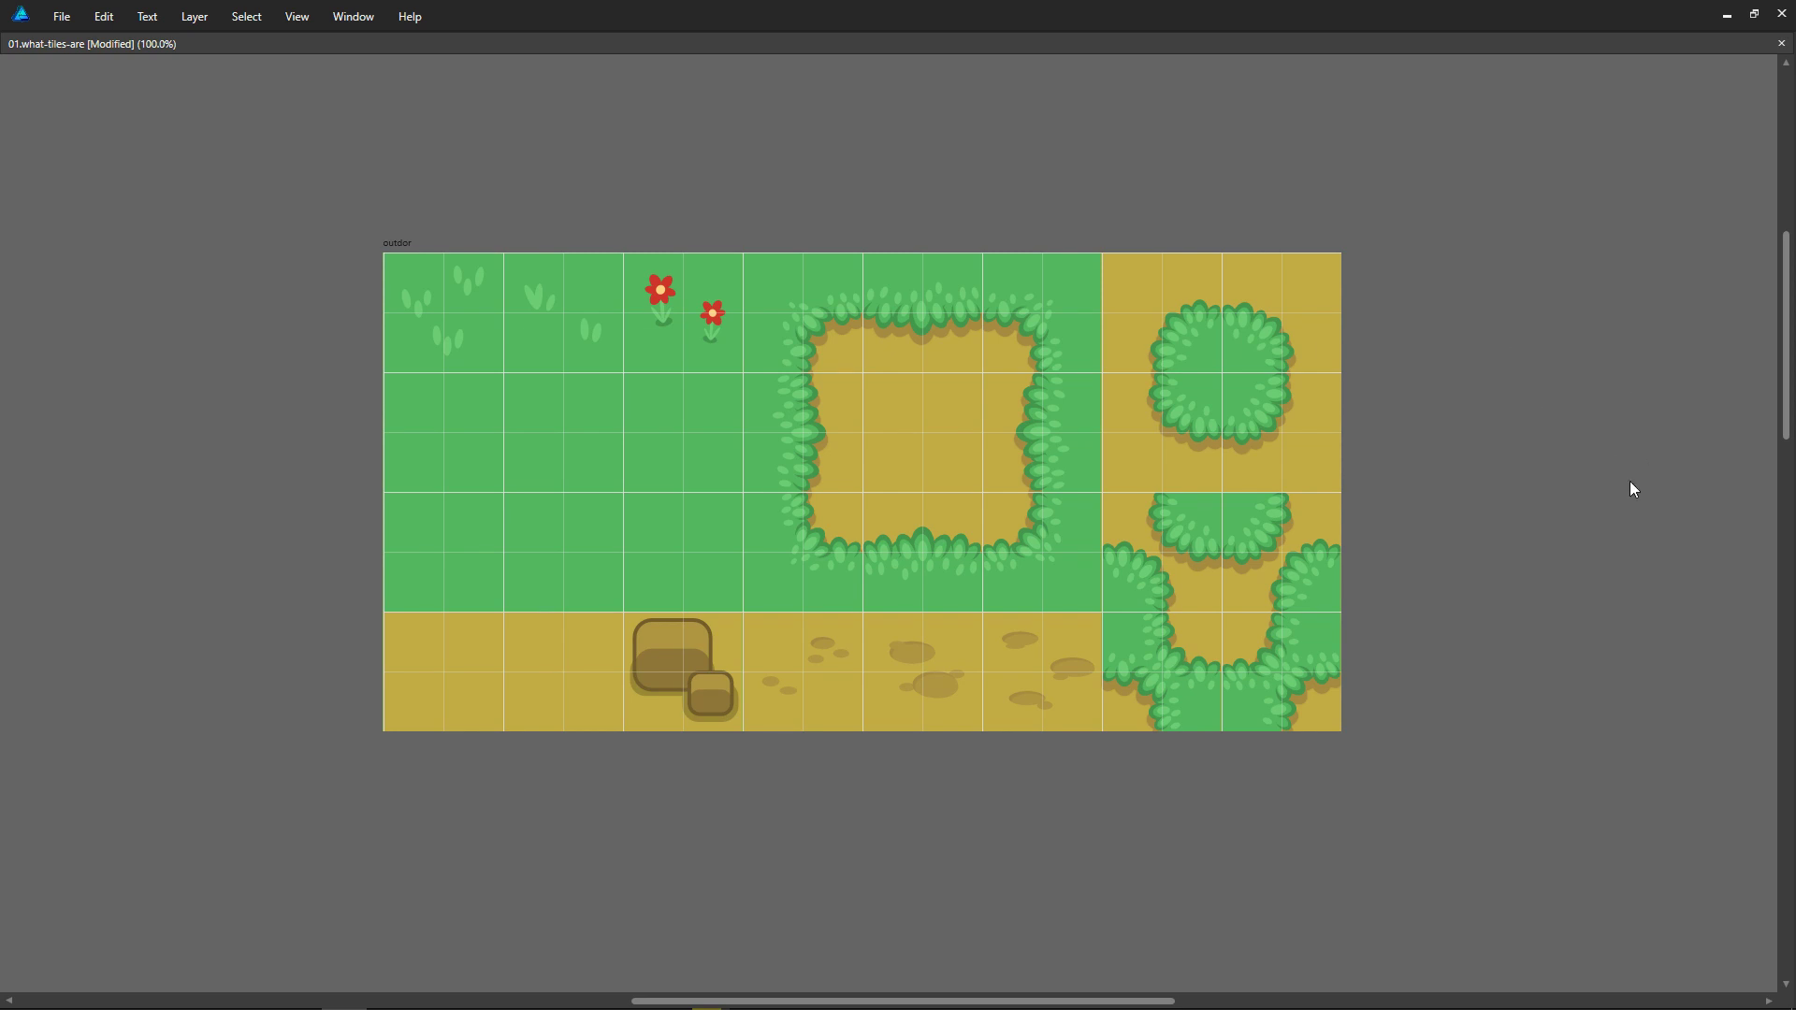
{"action": "key", "text": "ctrl+apostrophe"}
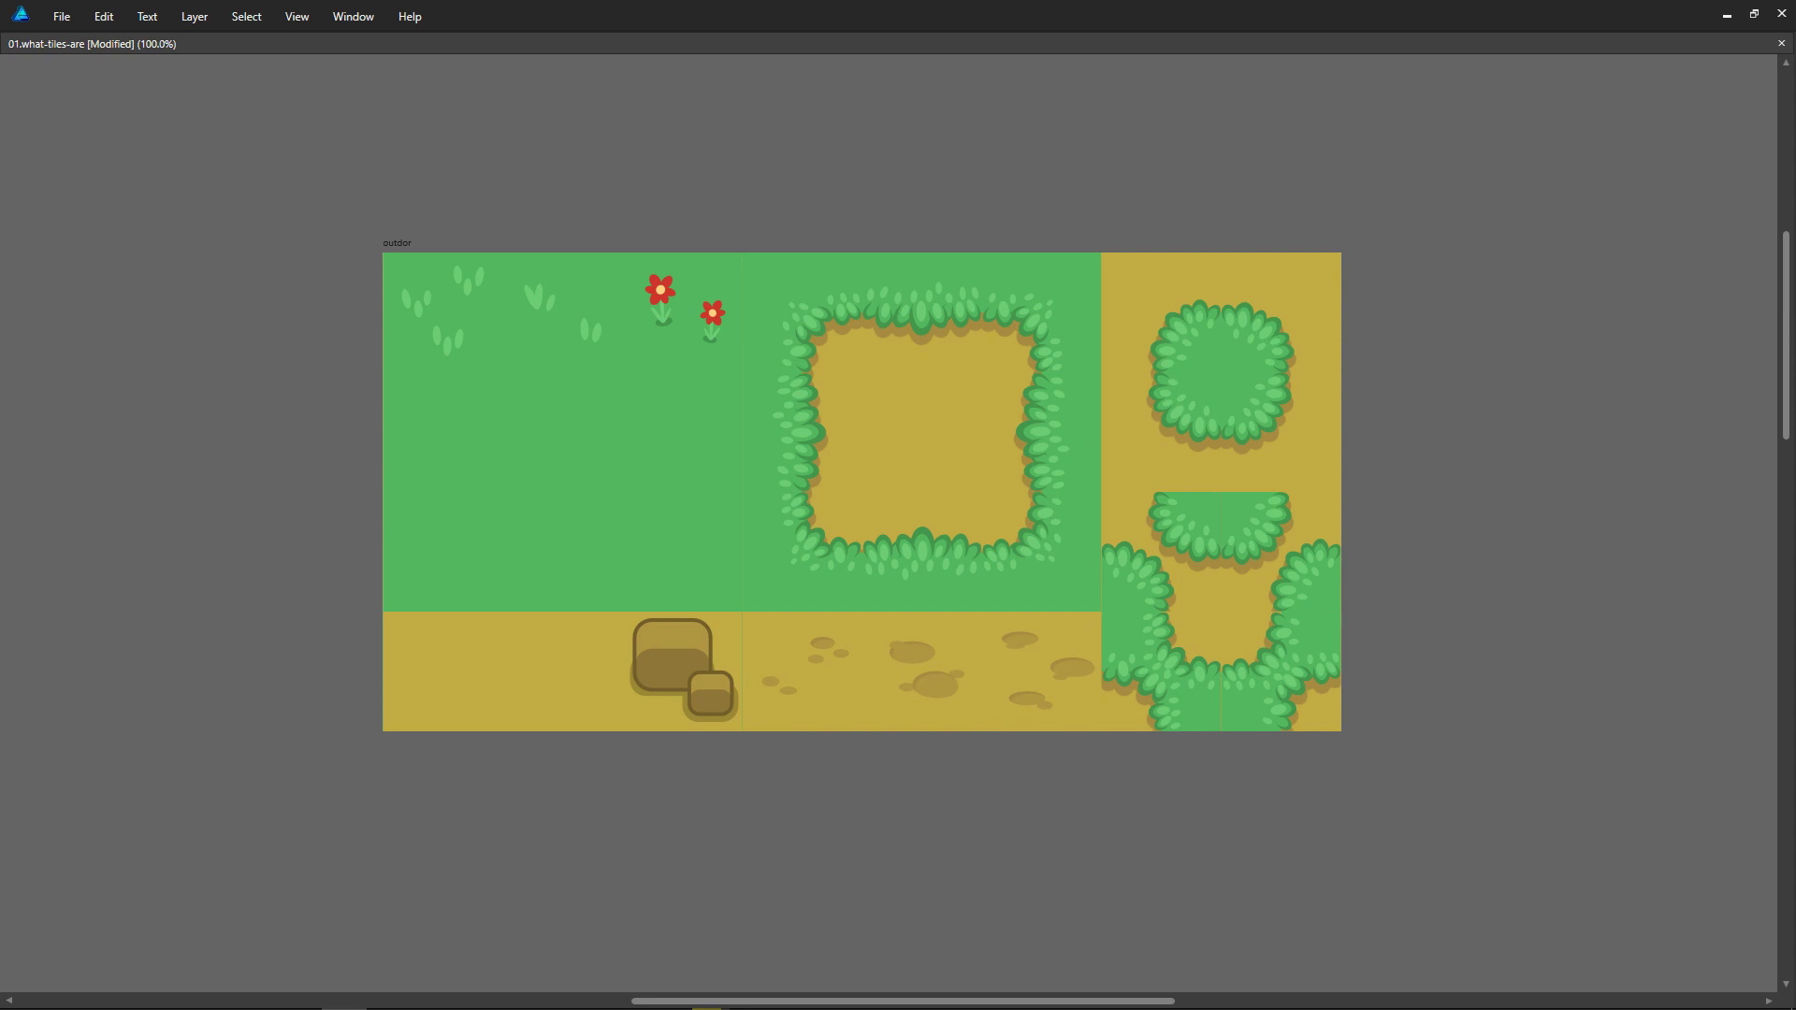
{"action": "key", "text": "ctrl+apostrophe"}
{"action": "key", "text": "ctrl+apostrophe"}
{"action": "key", "text": "alt"}
{"action": "key", "text": "super+Tab"}
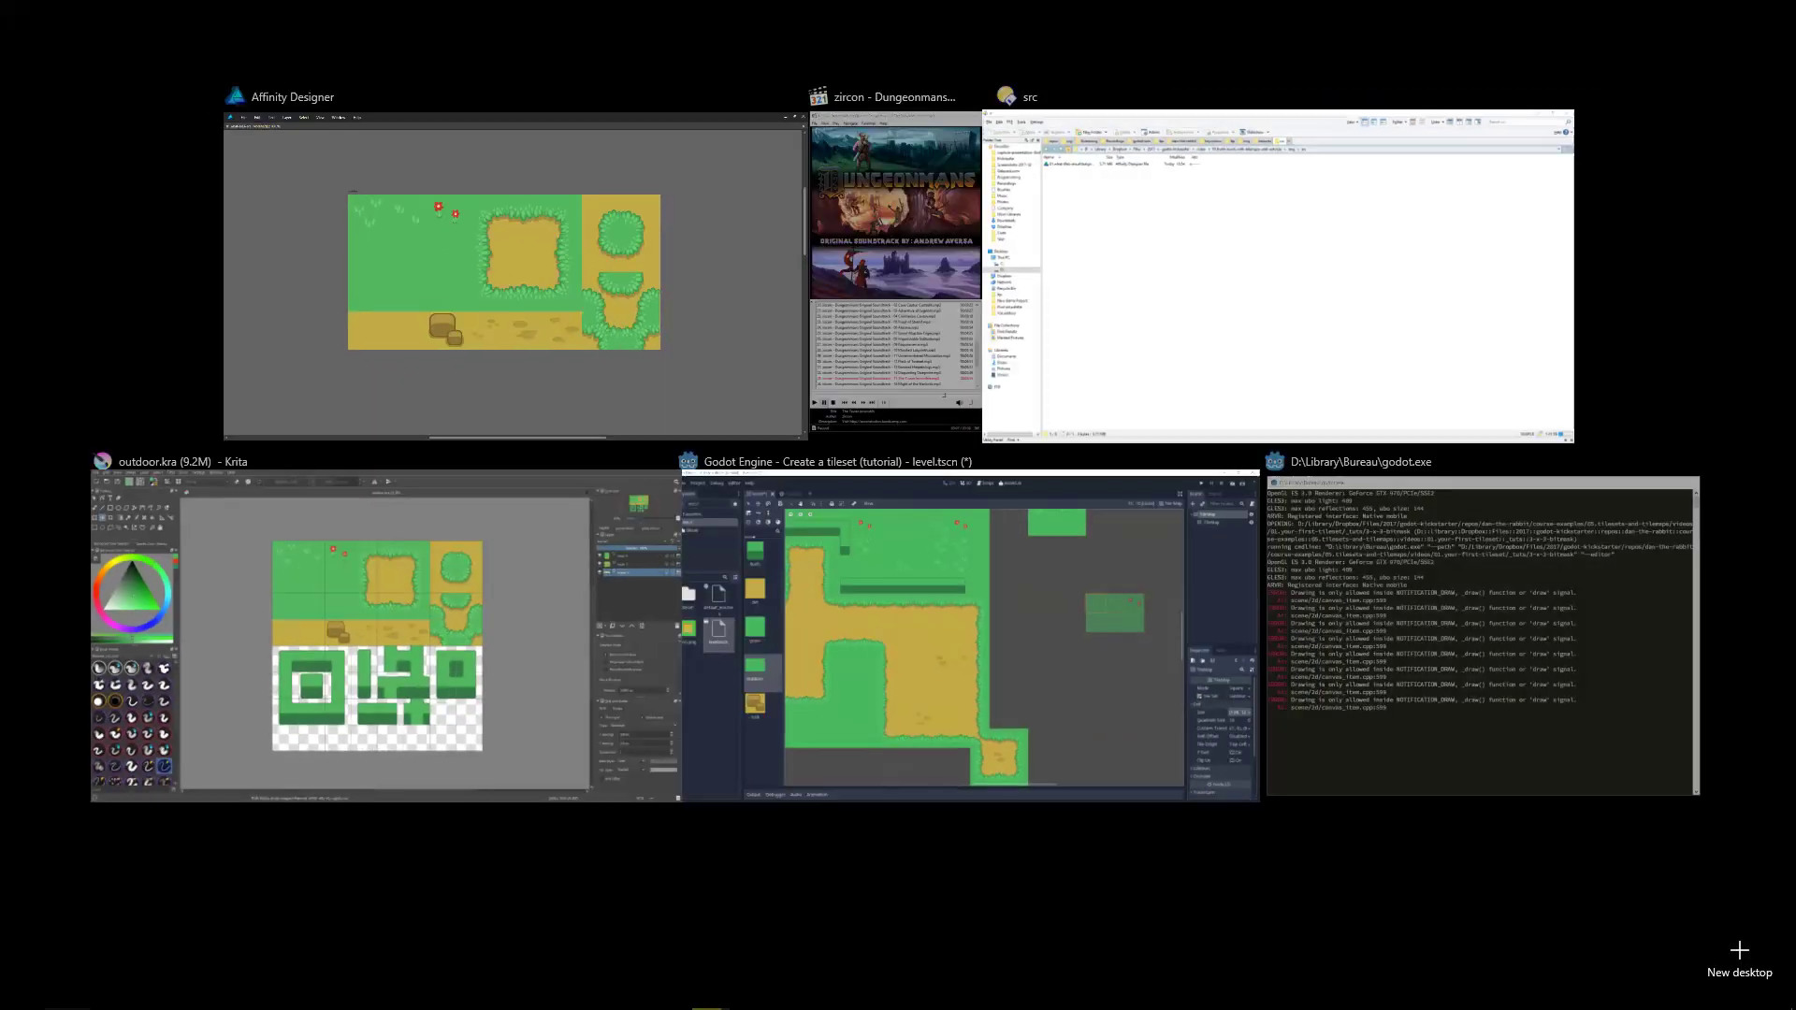
{"action": "key", "text": "super"}
{"action": "key", "text": "alt+Tab"}
{"action": "key", "text": "alt+Tab"}
{"action": "key", "text": "alt+Tab"}
{"action": "key", "text": "alt+Tab"}
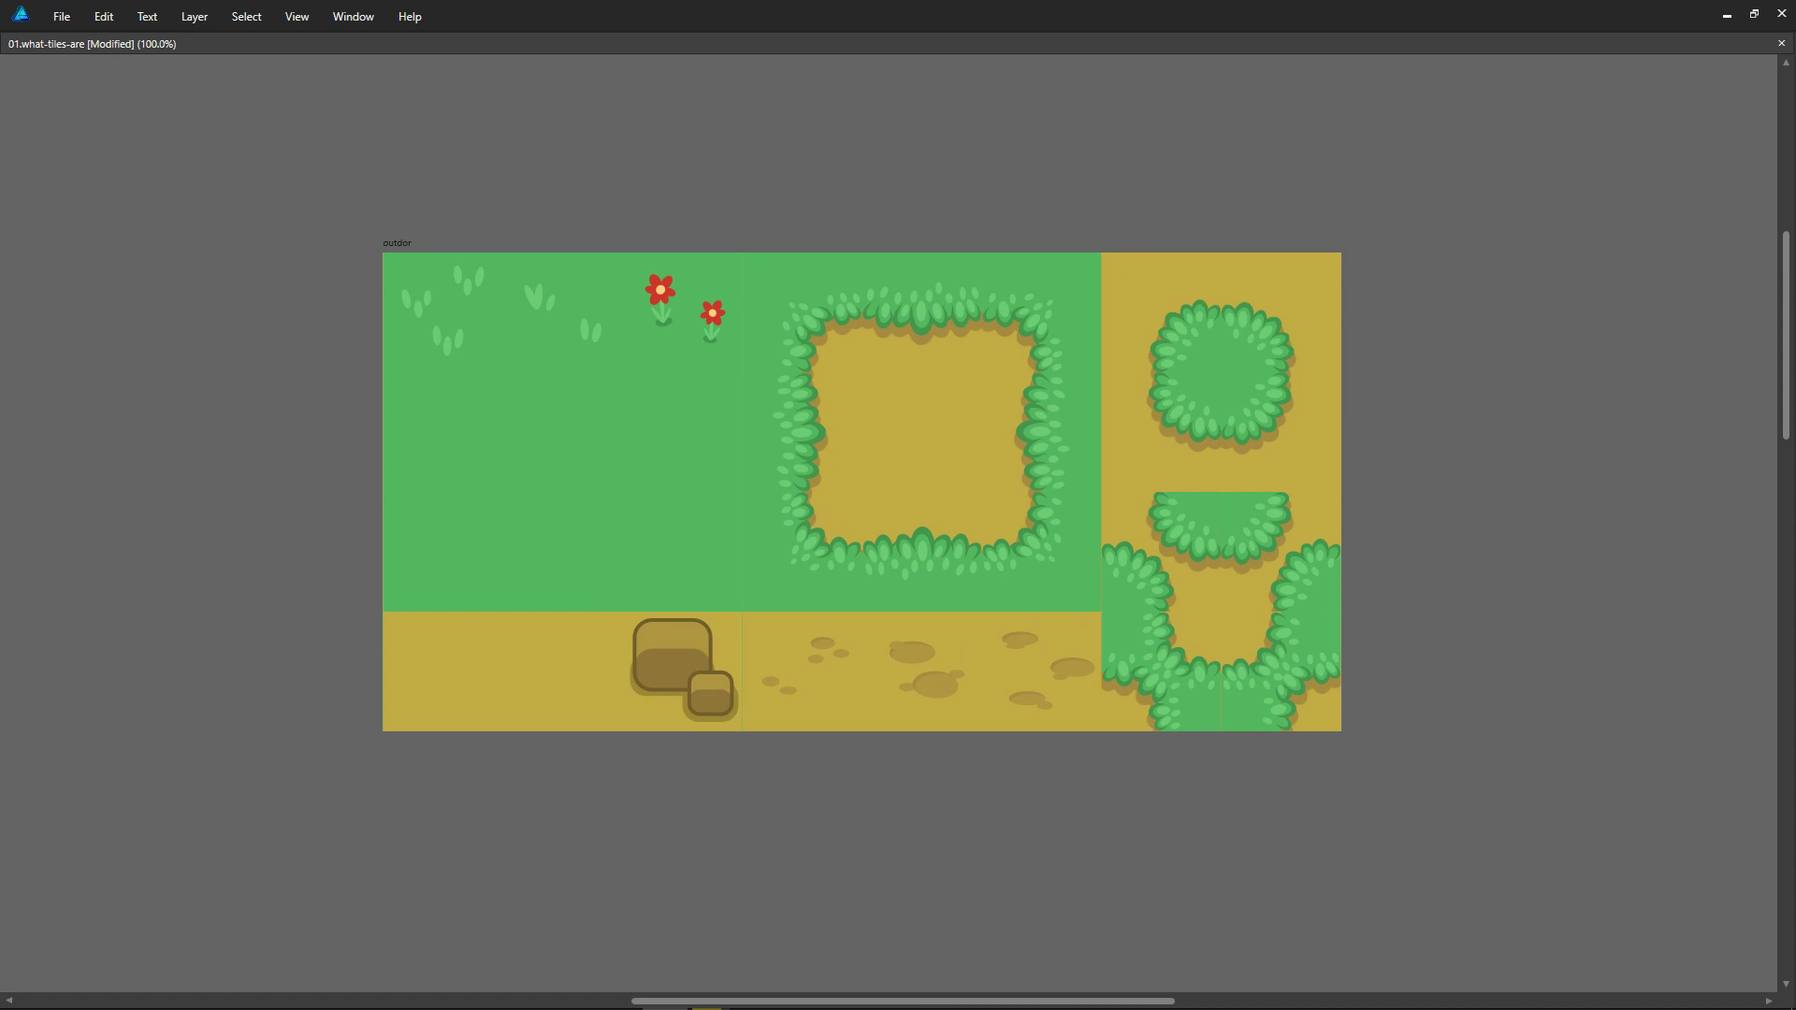
Step: Show the grid over the outdor tileset again and present the demo map with its characters
{"action": "middle_click_drag", "start_coordinate": [1478, 397], "coordinate": [1475, 398]}
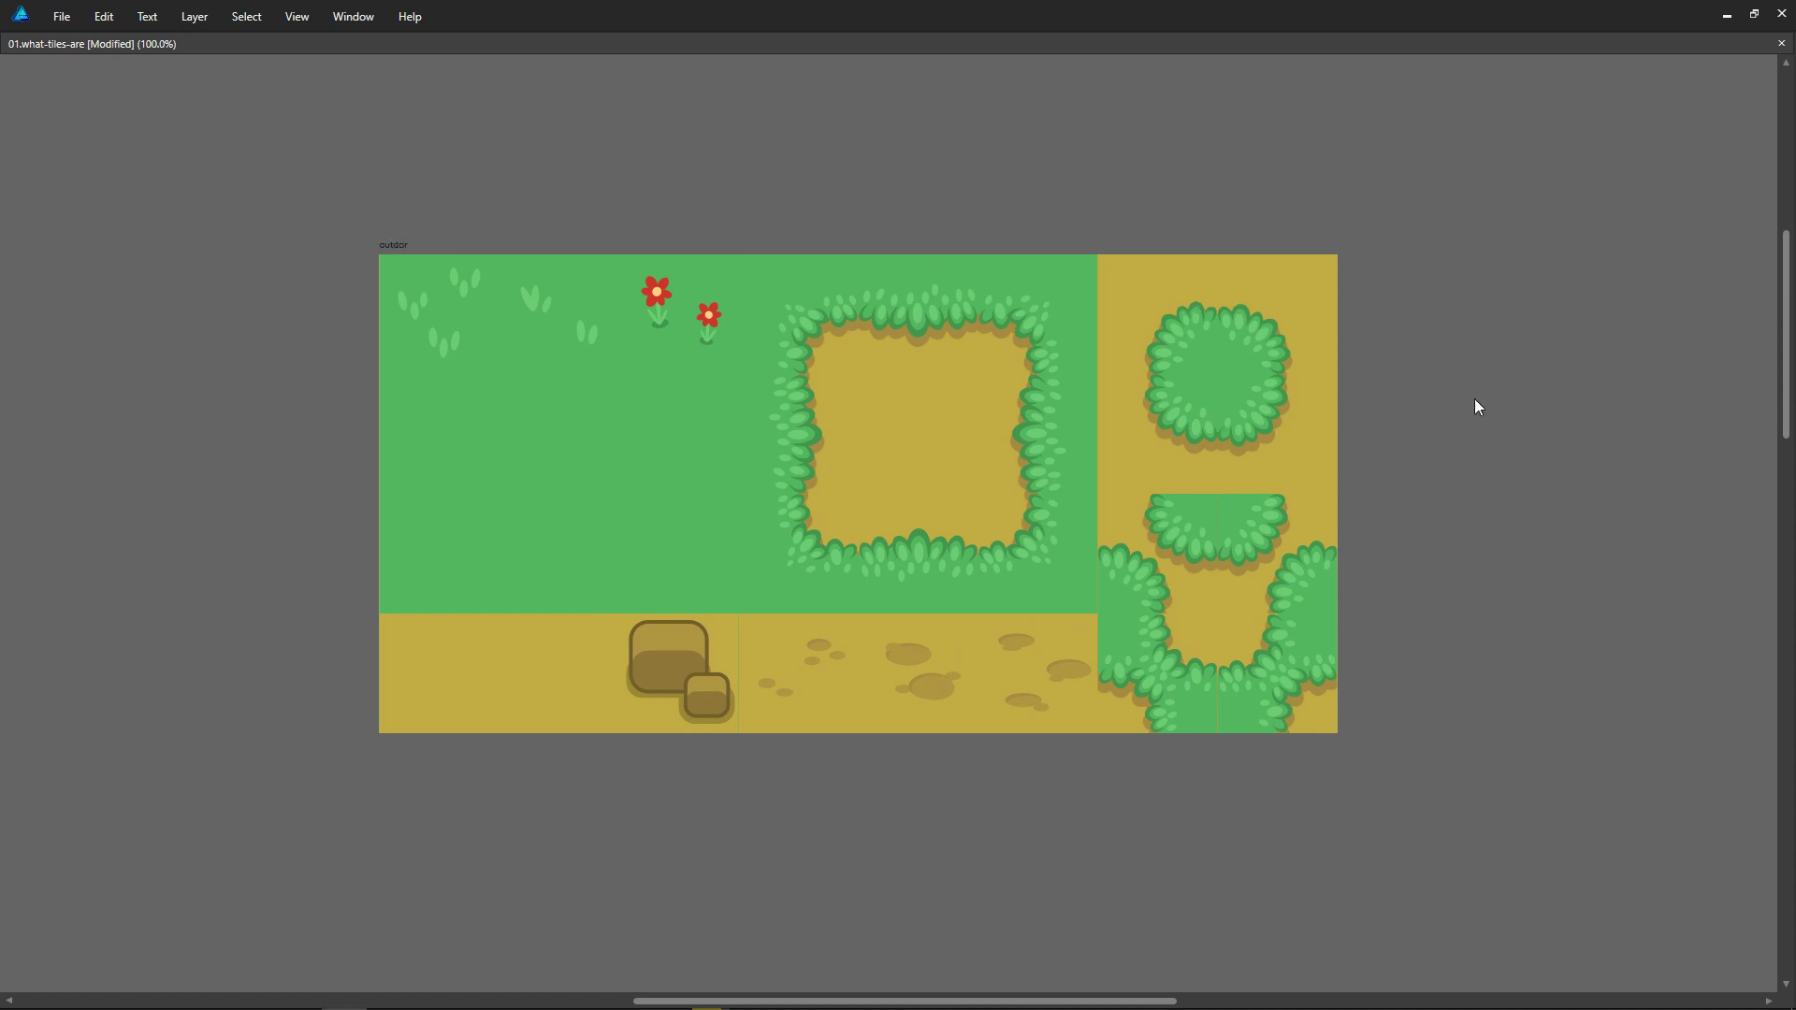
{"action": "key", "text": "alt"}
{"action": "key", "text": "alt"}
{"action": "key", "text": "alt"}
{"action": "key", "text": "alt"}
{"action": "key", "text": "ctrl+apostrophe"}
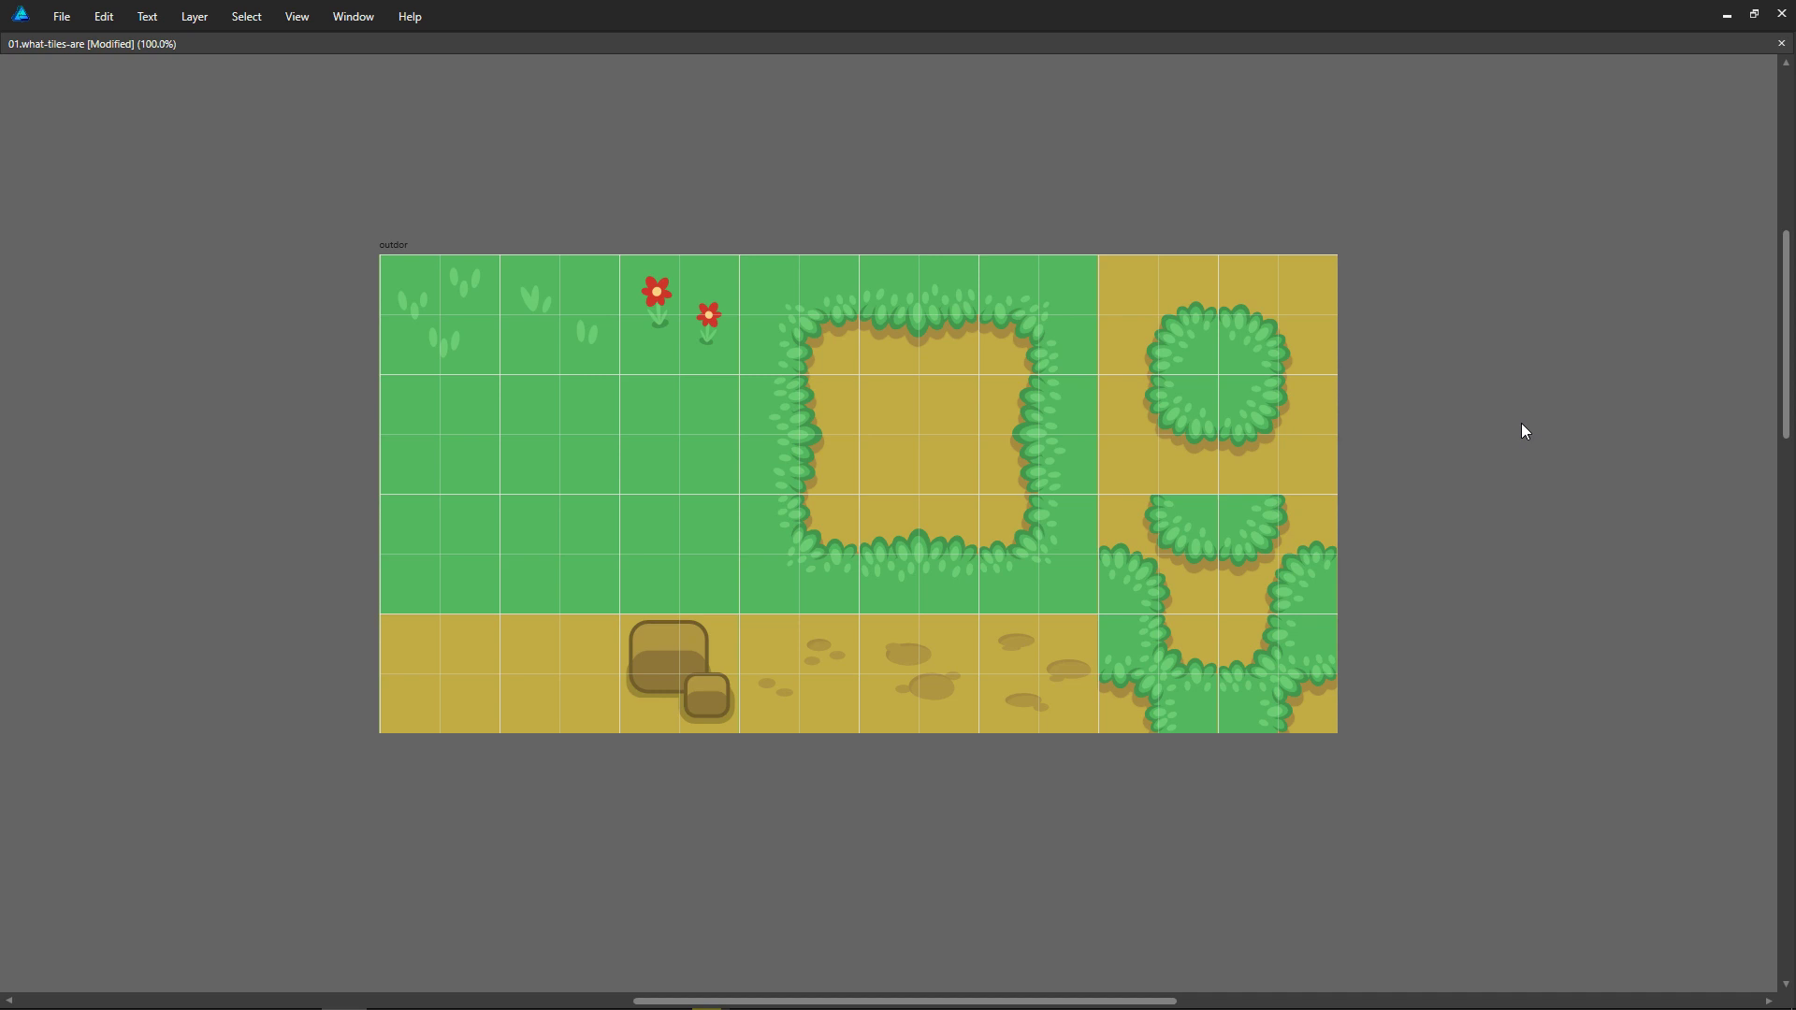
{"action": "middle_click_drag", "start_coordinate": [1399, 906], "coordinate": [1430, 103]}
{"action": "middle_click_drag", "start_coordinate": [1316, 666], "coordinate": [1332, 429]}
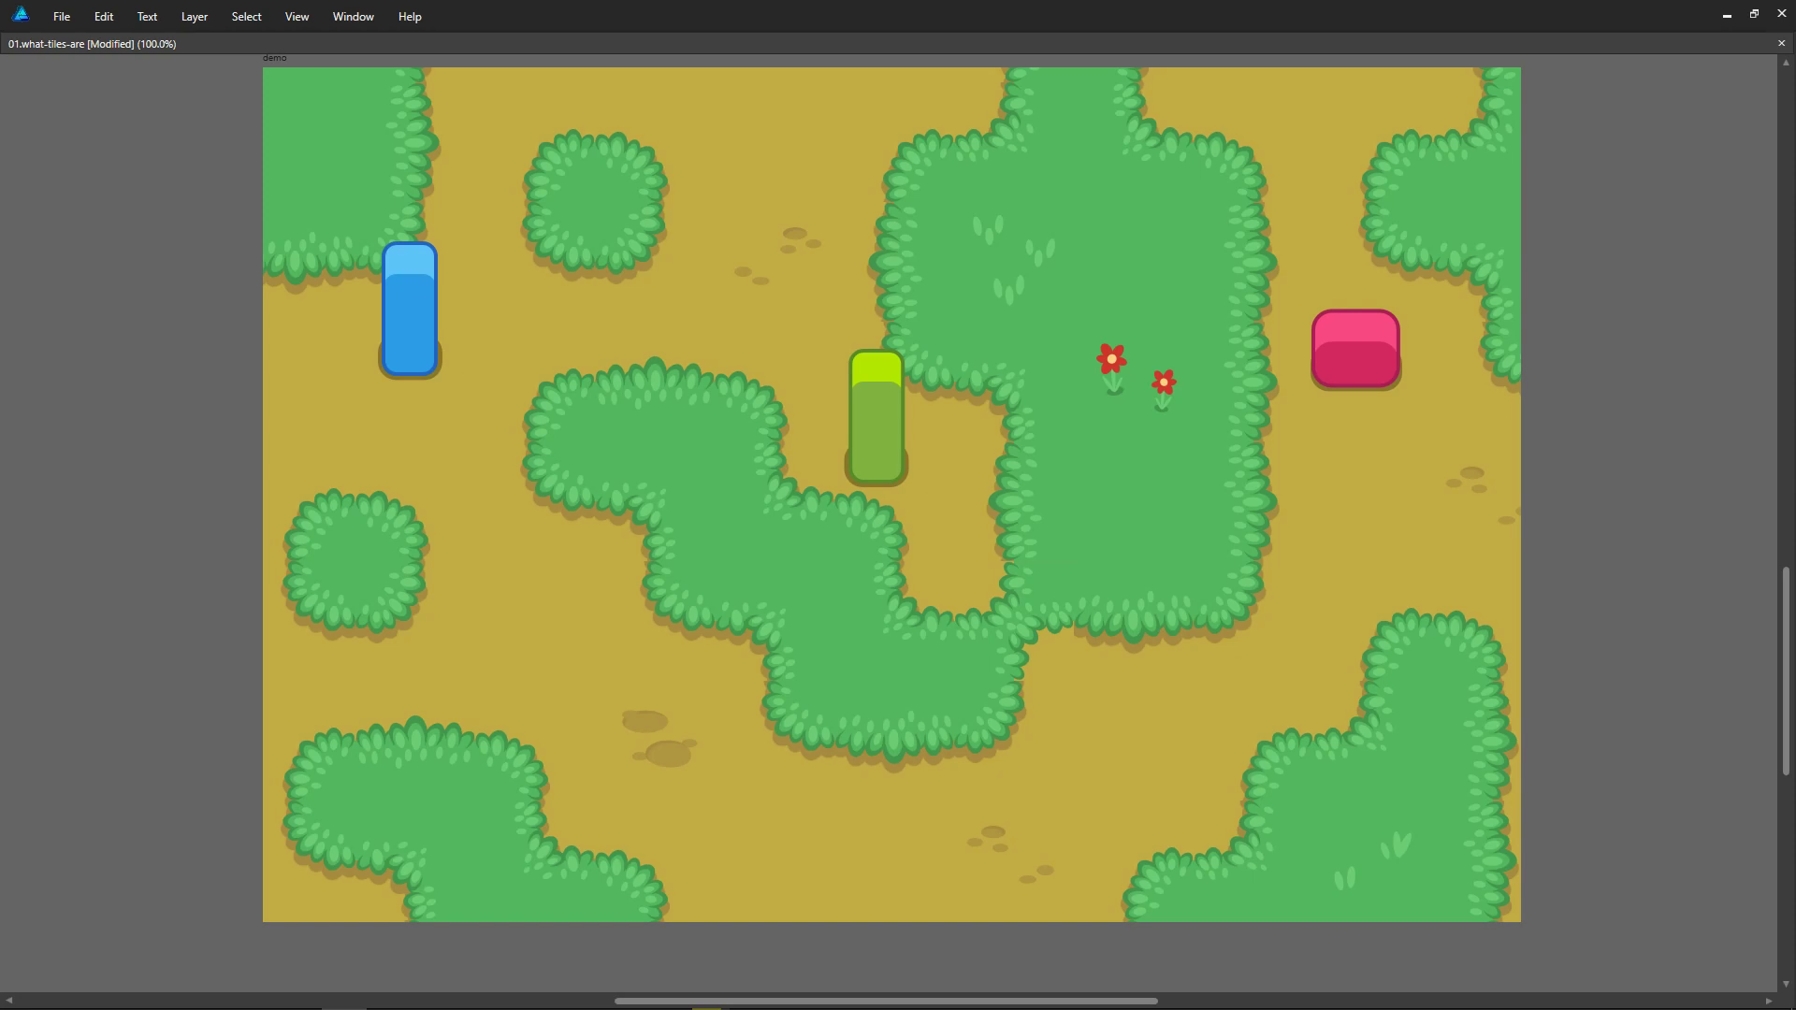
Step: Switch to Directory Opus and open the Recordings folder inside Videos in a new tab
{"action": "key", "text": "alt"}
{"action": "key", "text": "super+1"}
{"action": "left_click", "coordinate": [1009, 511]}
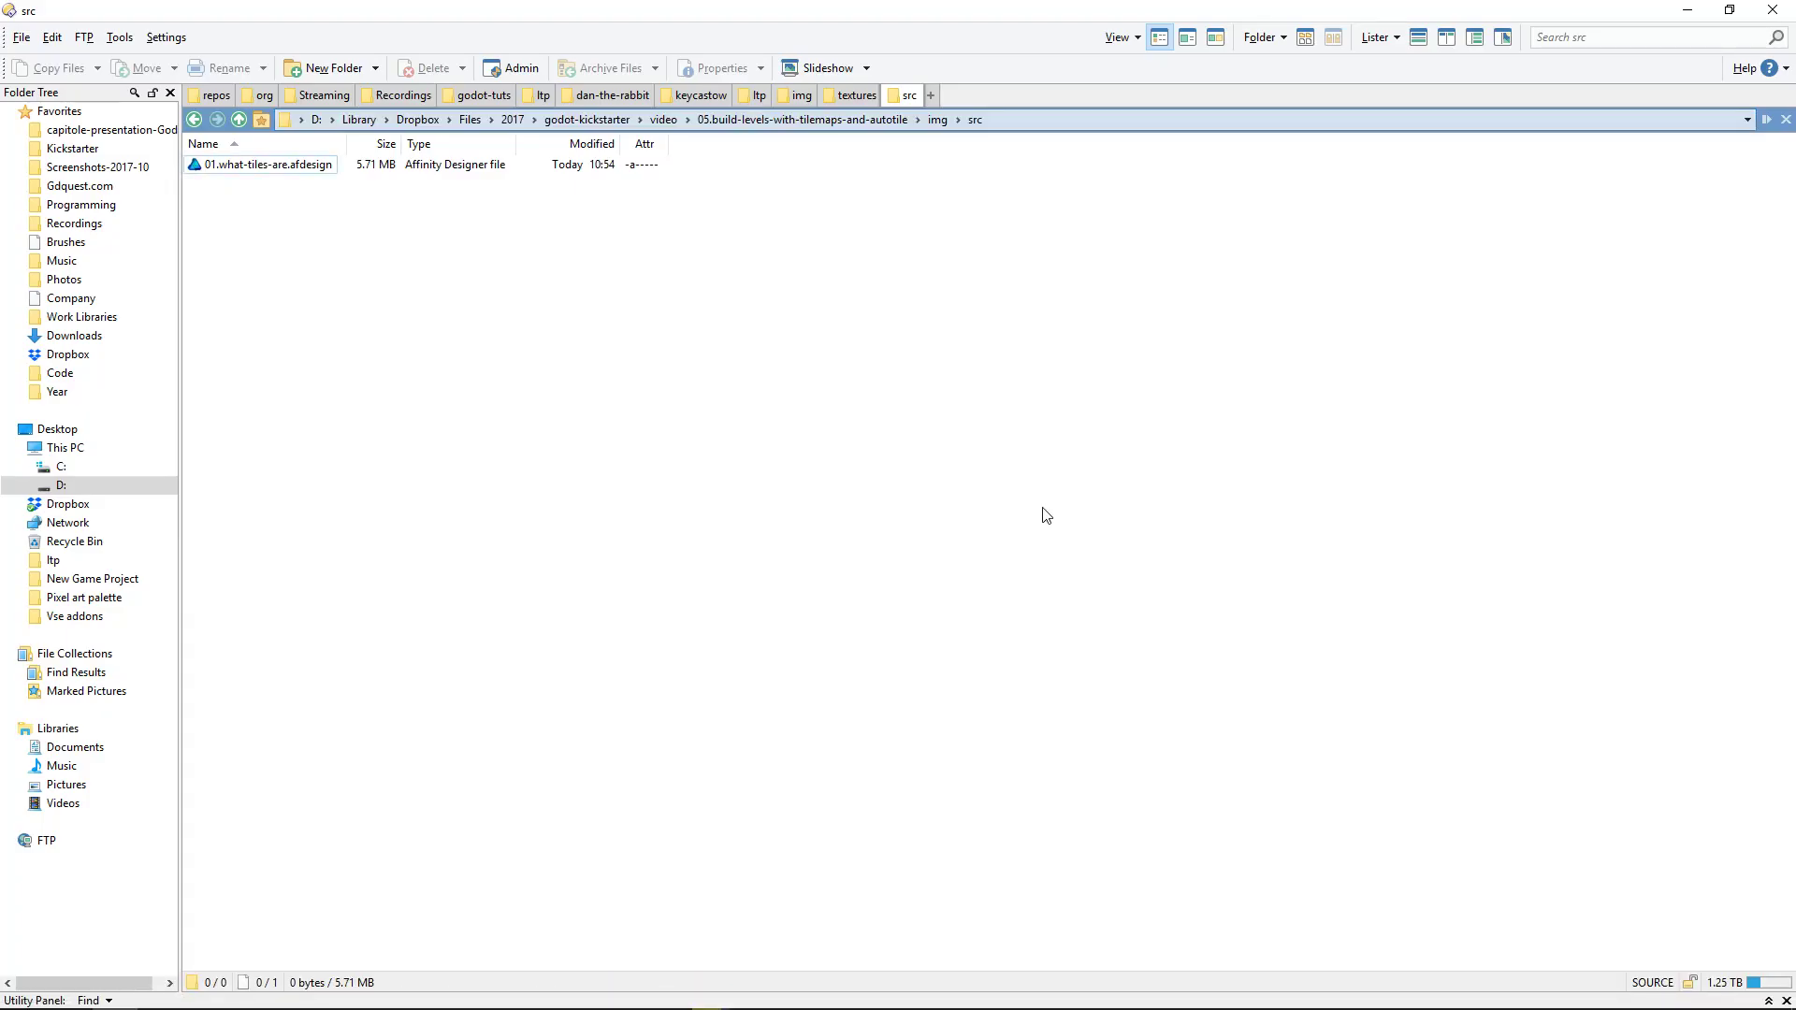
{"action": "key", "text": "ctrl+t"}
{"action": "type", "text": "/"}
{"action": "type", "text": "da"}
{"action": "key", "text": "BackSpace"}
{"action": "key", "text": "BackSpace"}
{"action": "key", "text": "BackSpace"}
{"action": "key", "text": "BackSpace"}
{"action": "type", "text": "/myv"}
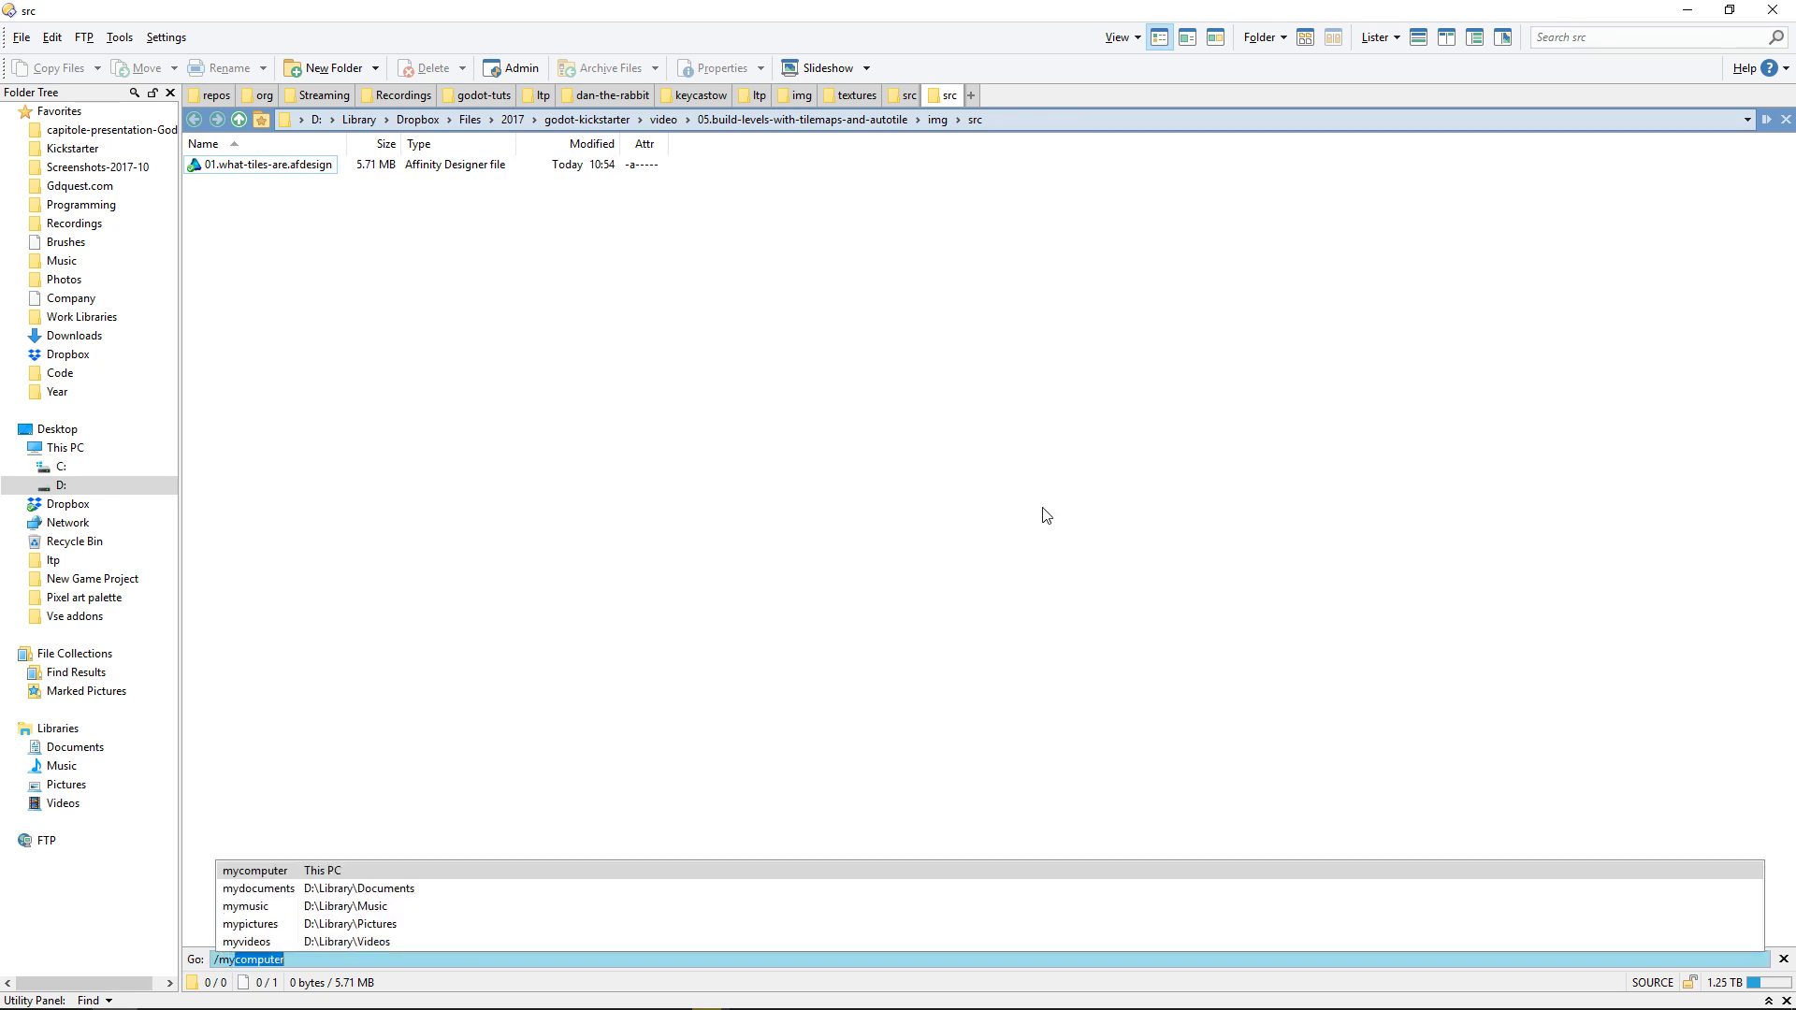
{"action": "key", "text": "Return"}
{"action": "key", "text": "Down"}
{"action": "key", "text": "Return"}
{"action": "key", "text": "End"}
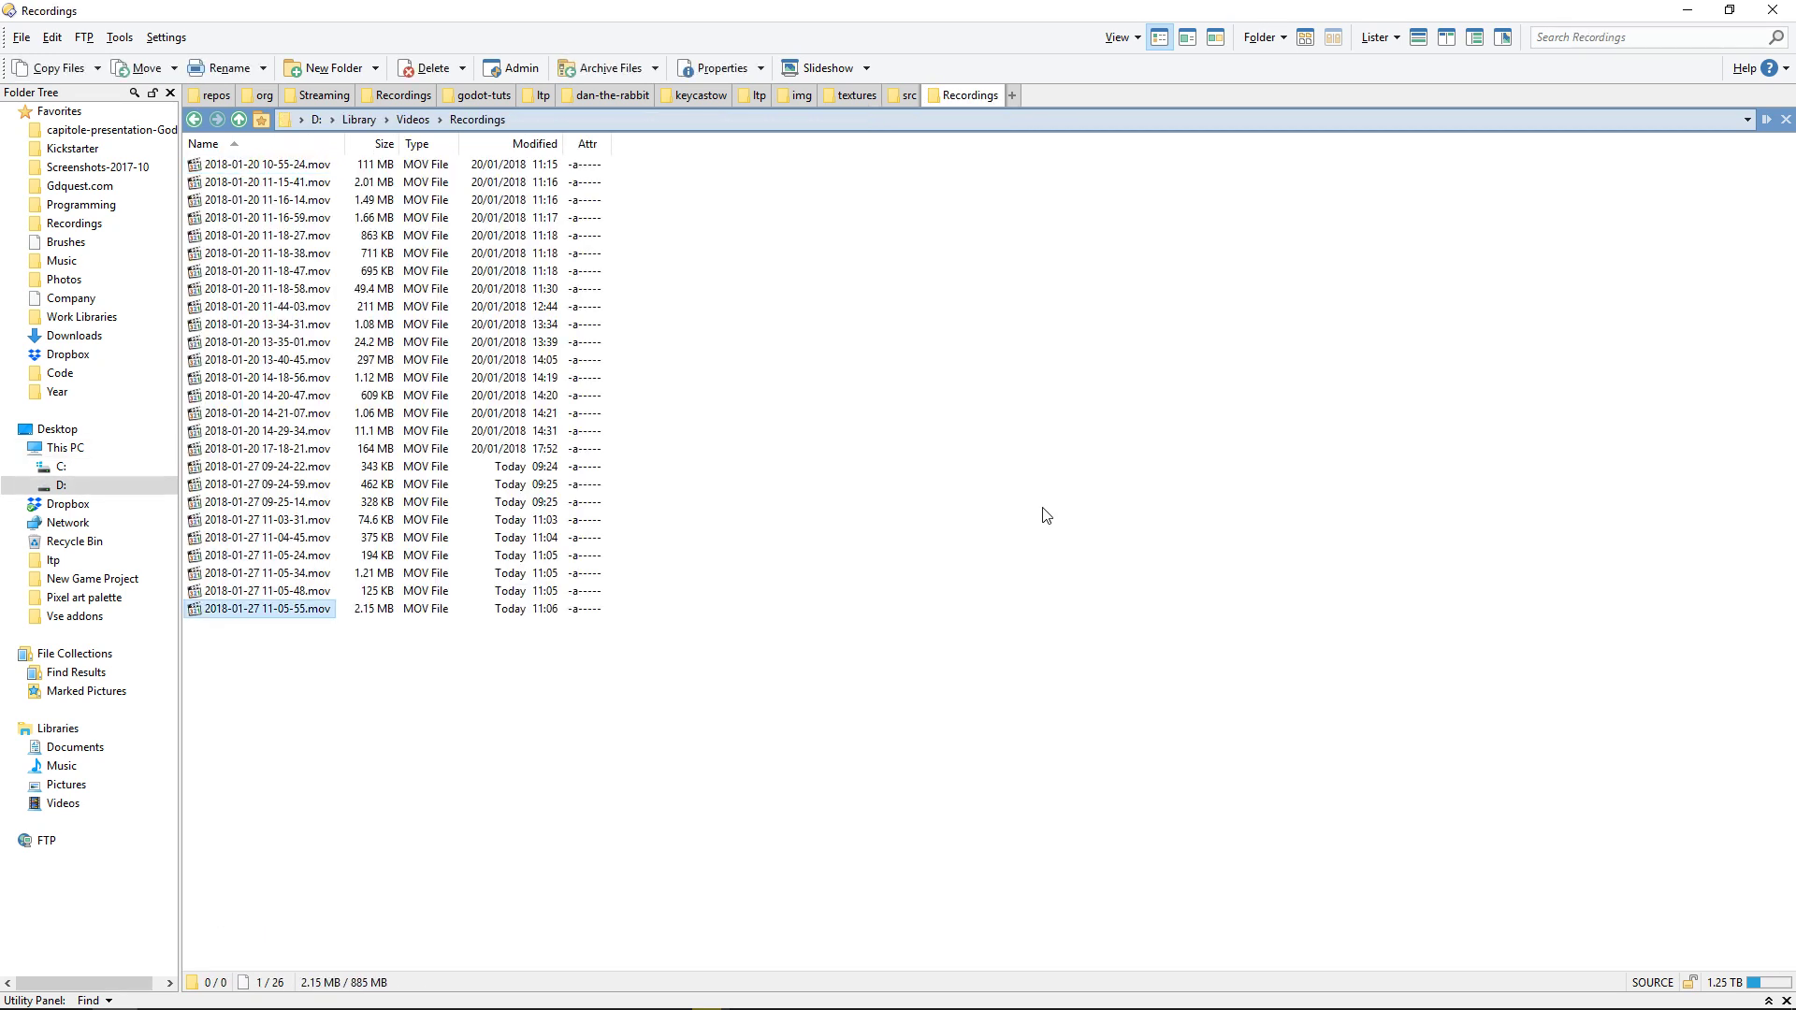
Step: Delete all the older recordings, keeping only the latest MOV file
{"action": "key", "text": "Up"}
{"action": "key", "text": "shift+Home"}
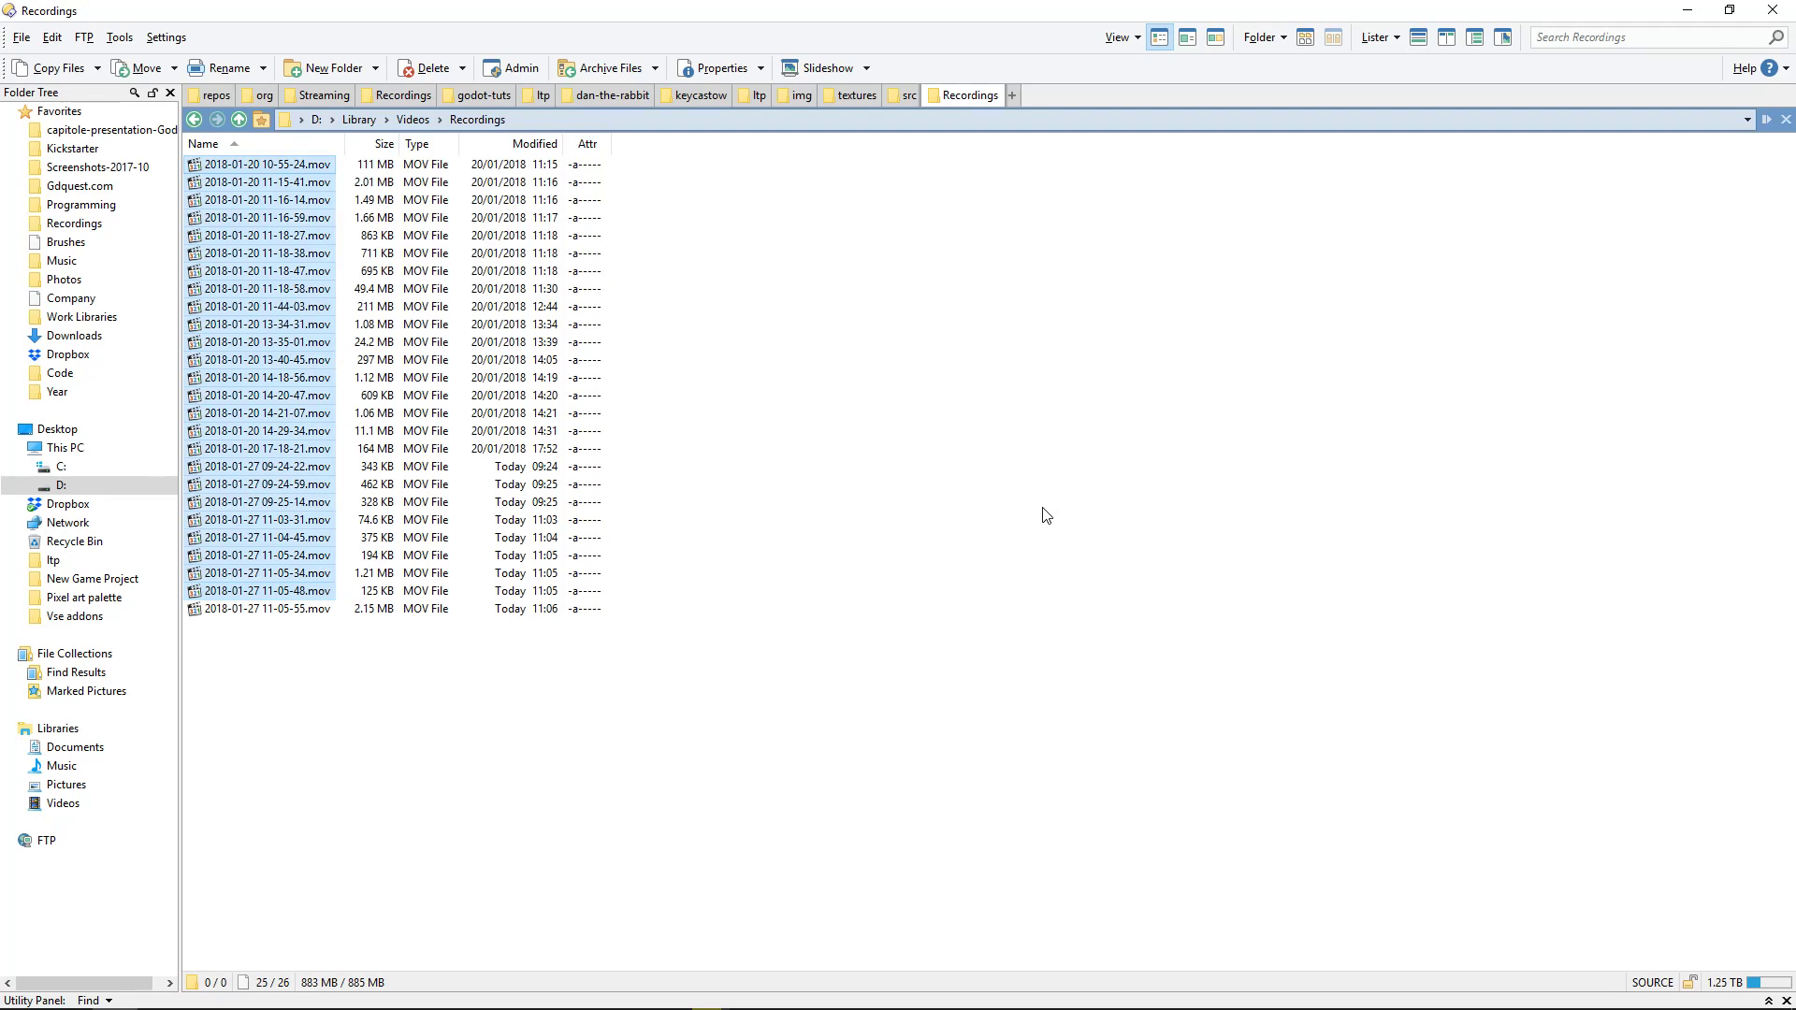
{"action": "key", "text": "Delete"}
Step: Rename the remaining recording as 01.what-are-tiles, keeping its .mov extension
{"action": "key", "text": "F2"}
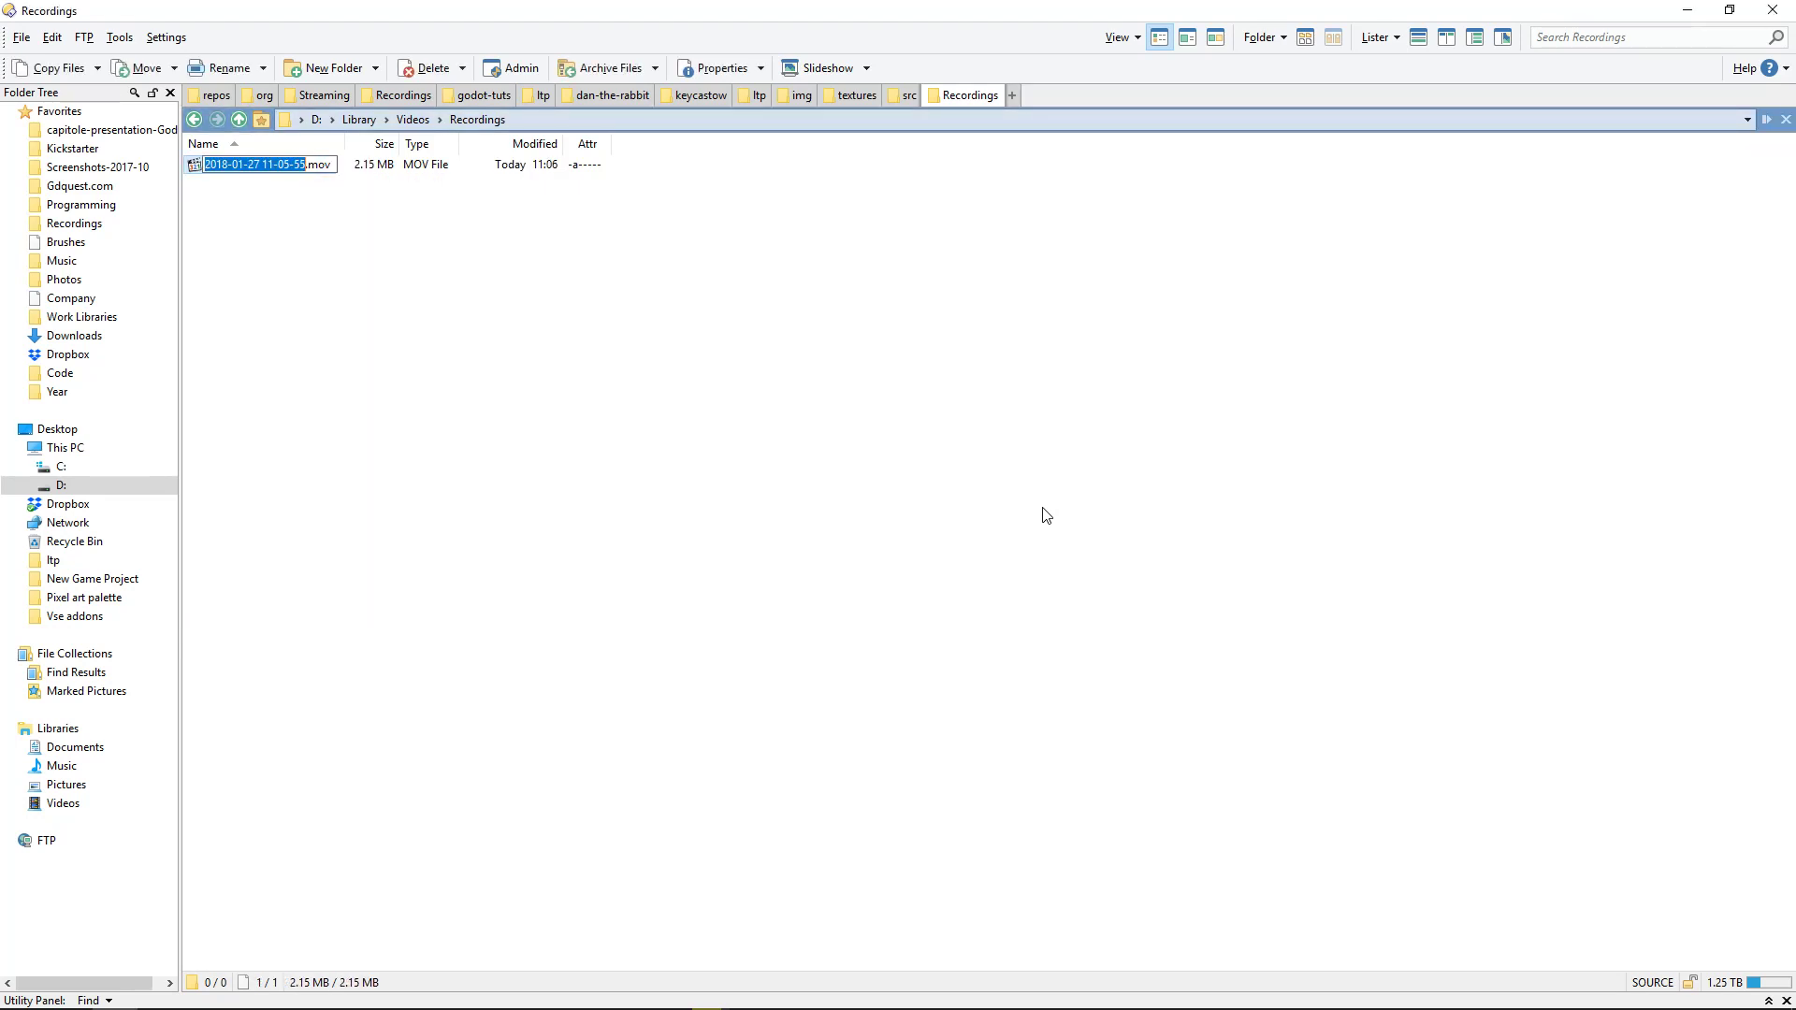
{"action": "type", "text": "1"}
{"action": "key", "text": "BackSpace"}
{"action": "type", "text": "01"}
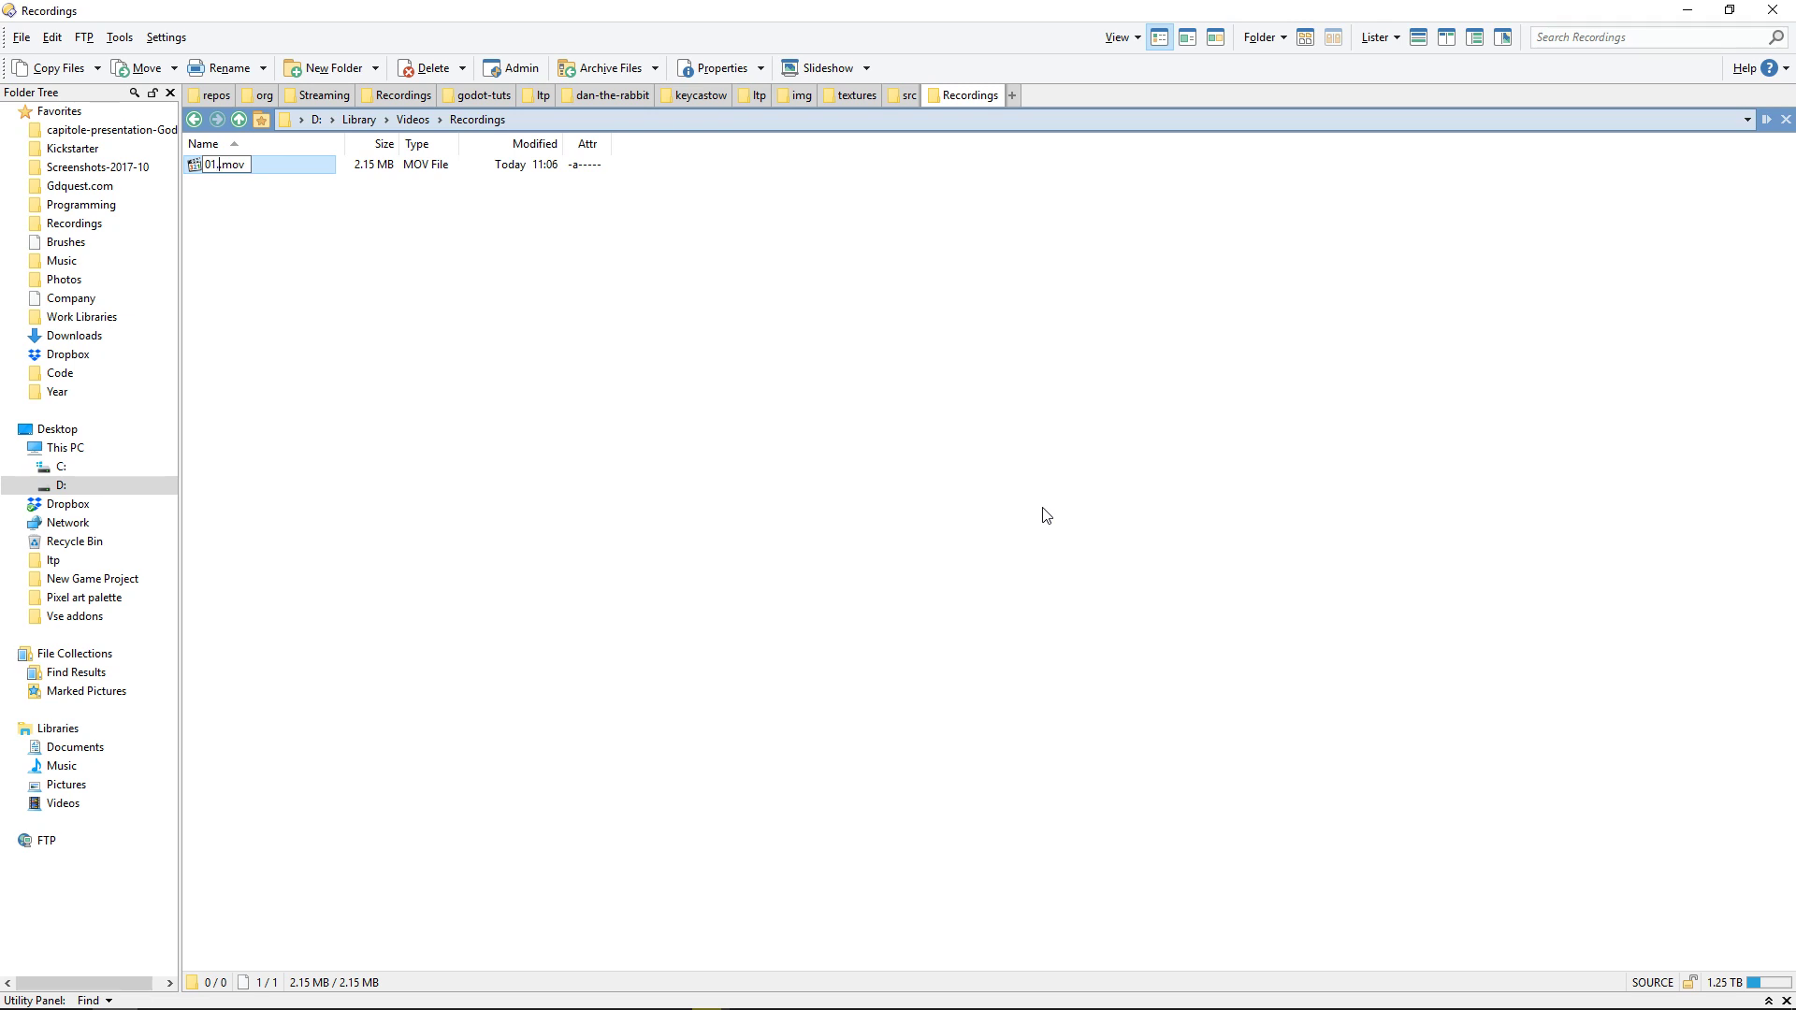
{"action": "type", "text": ".tile"}
{"action": "key", "text": "BackSpace"}
{"action": "key", "text": "BackSpace"}
{"action": "key", "text": "BackSpace"}
{"action": "key", "text": "BackSpace"}
{"action": "type", "text": "what-are-tiles"}
{"action": "key", "text": "Return"}
Step: Switch back to Affinity Designer and look over the demo map
{"action": "key", "text": "alt+Tab"}
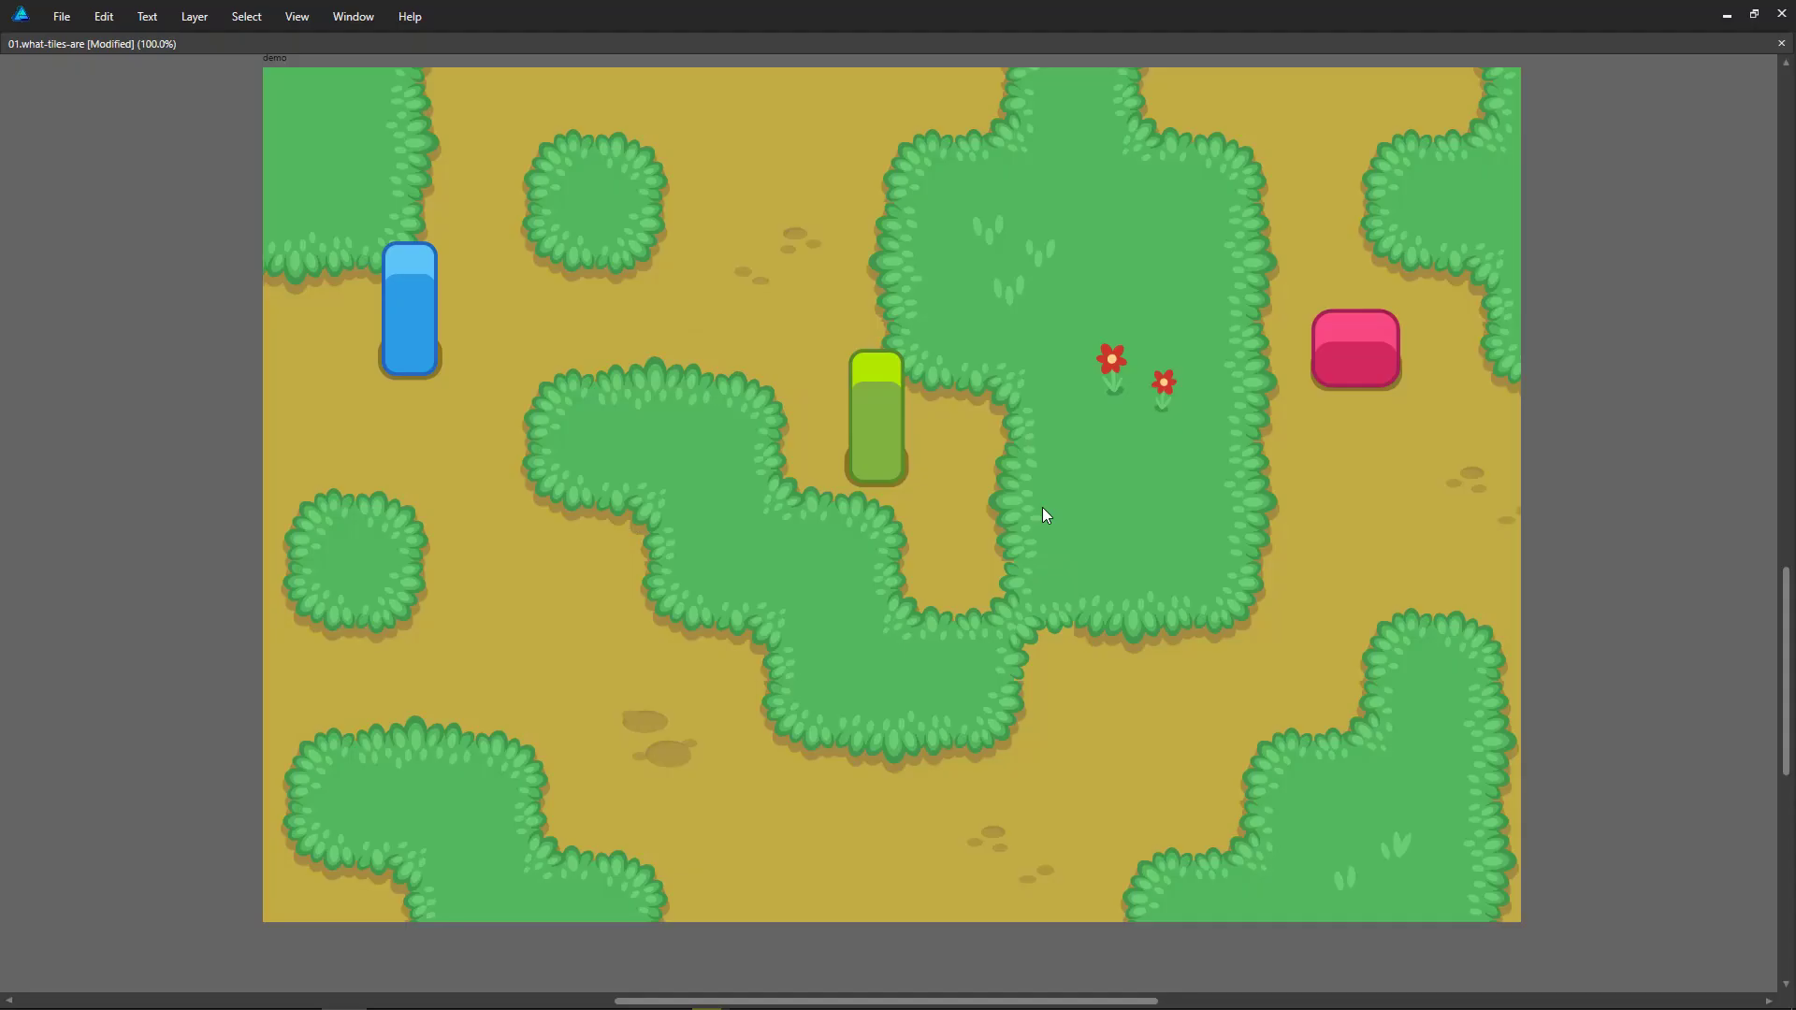
{"action": "scroll", "coordinate": [1663, 707], "scroll_direction": "up", "scroll_amount": 1}
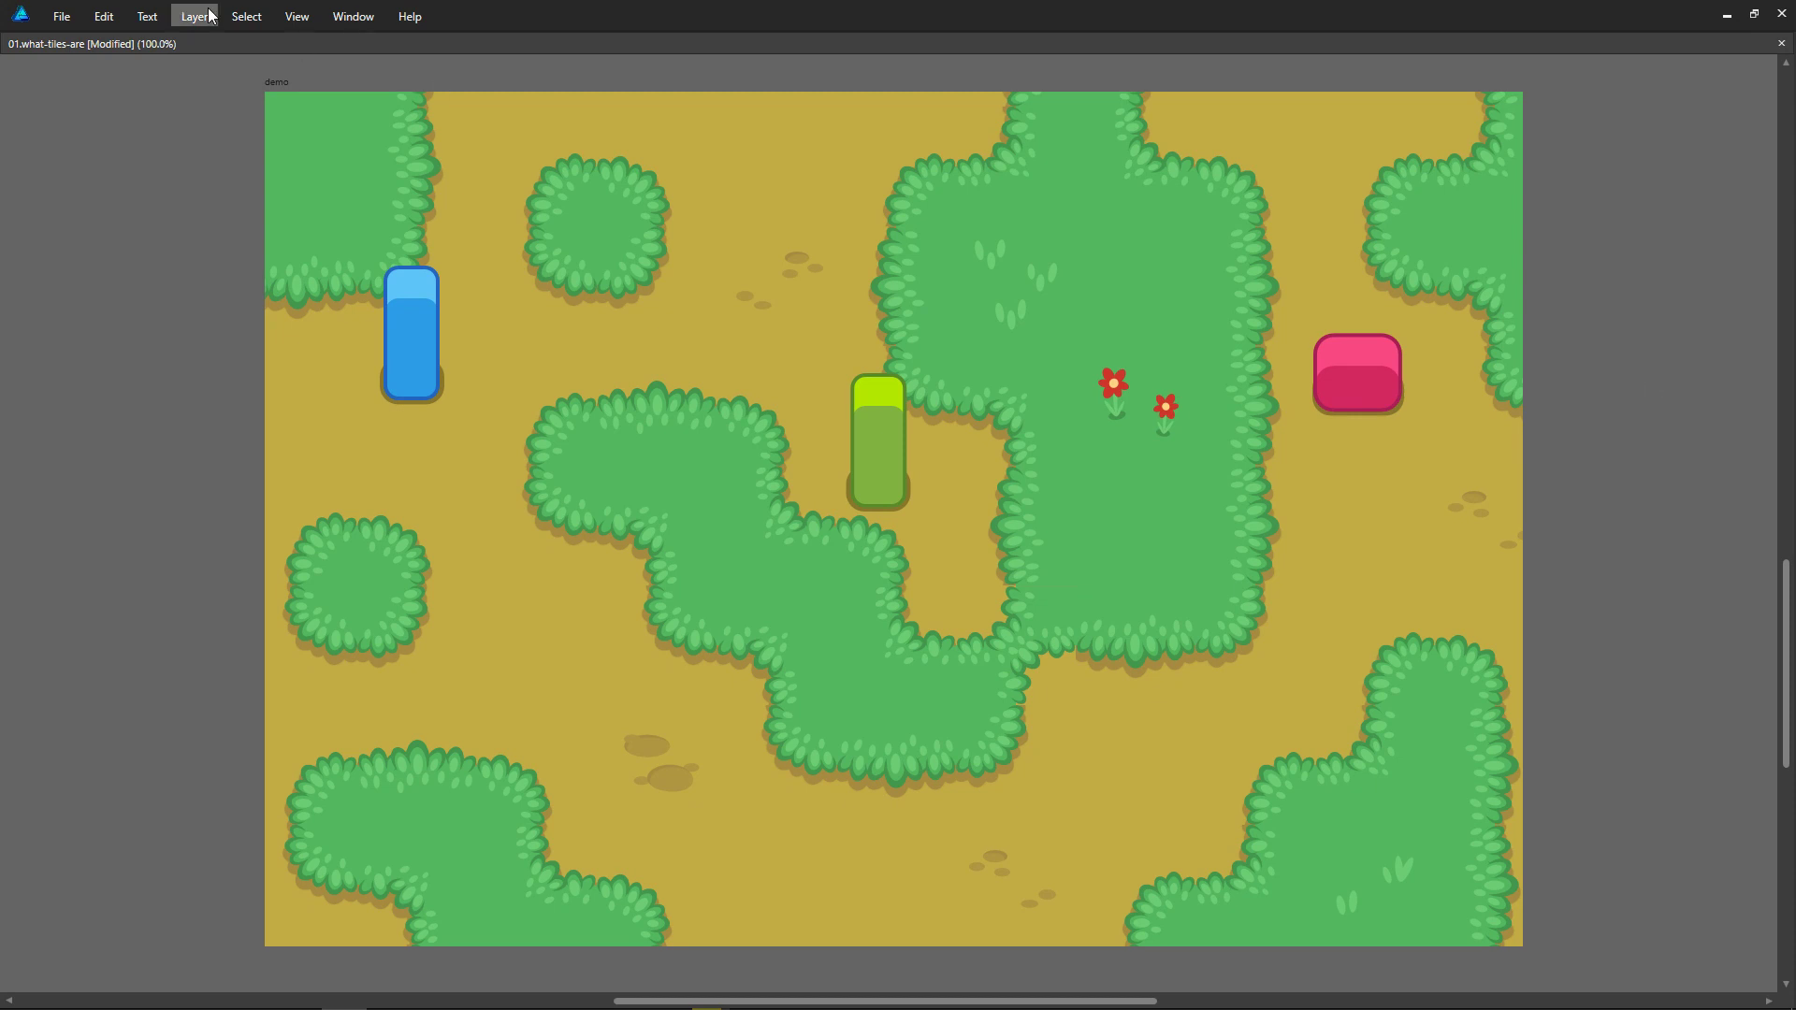
{"action": "key", "text": "alt"}
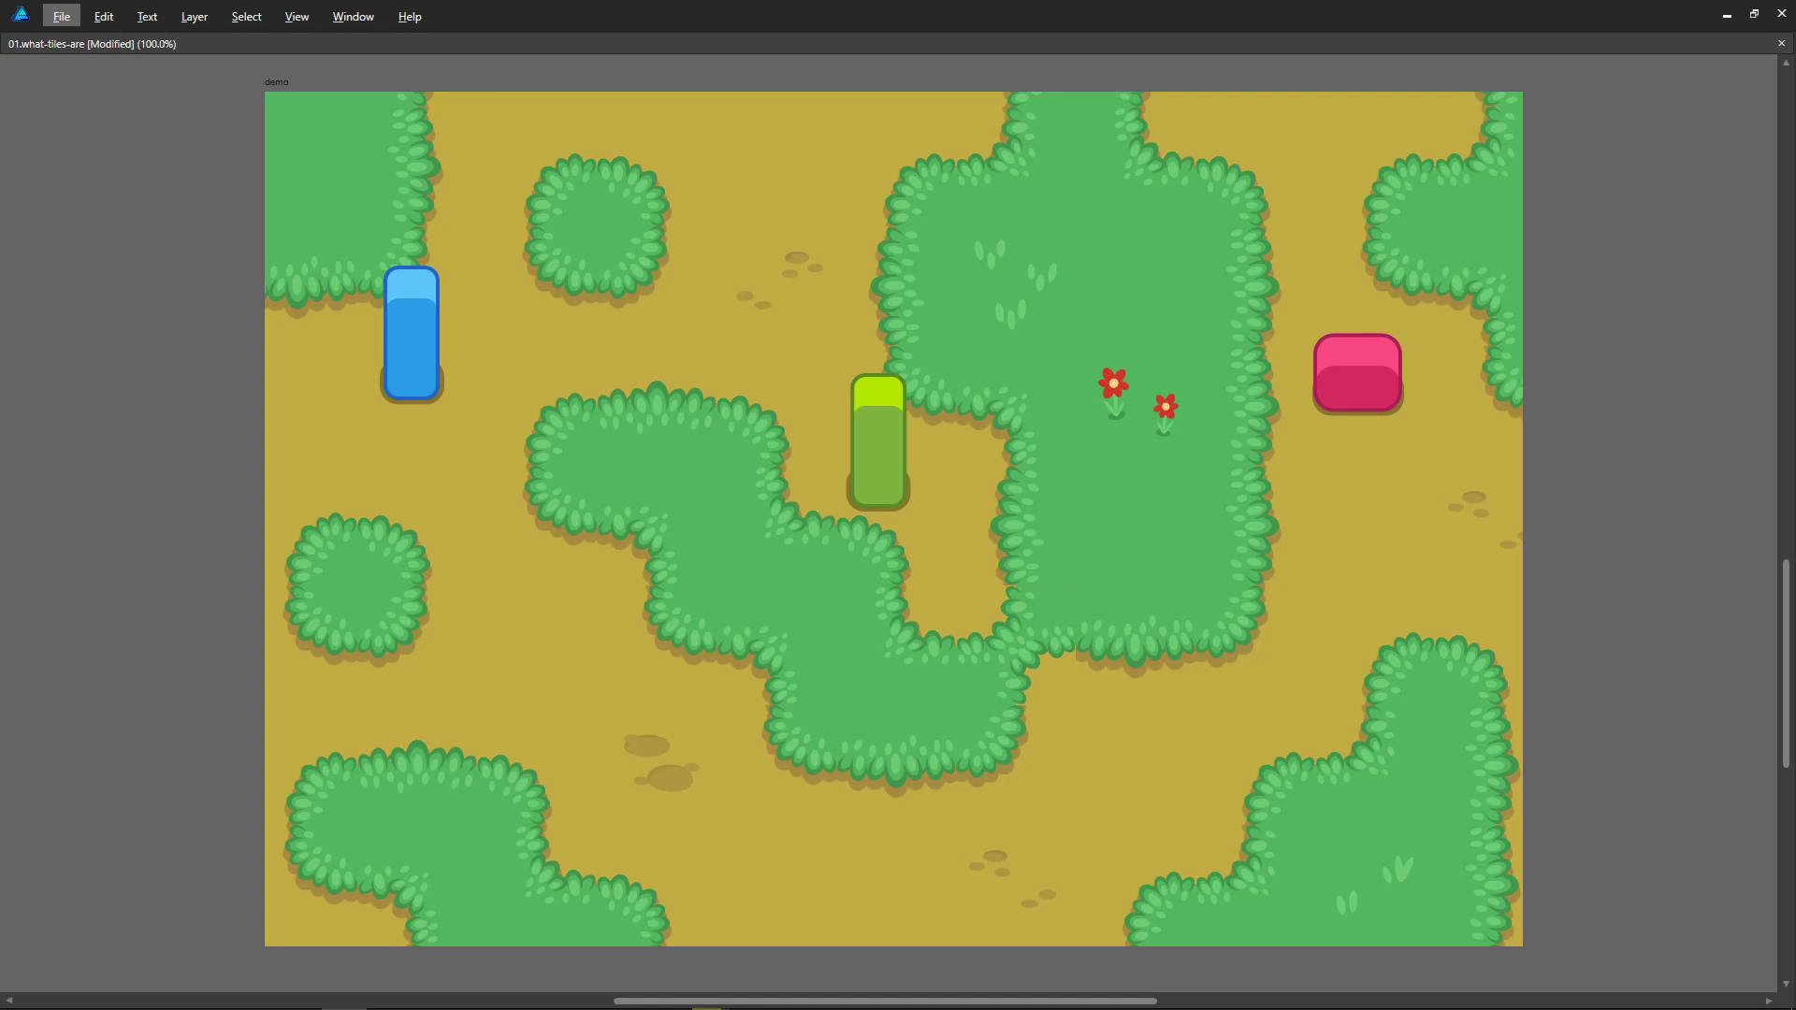
{"action": "key", "text": "alt"}
Step: Switch to the Godot level scene and delete the child TileMap node that holds the bushes
{"action": "key", "text": "super"}
{"action": "key", "text": "super+Tab"}
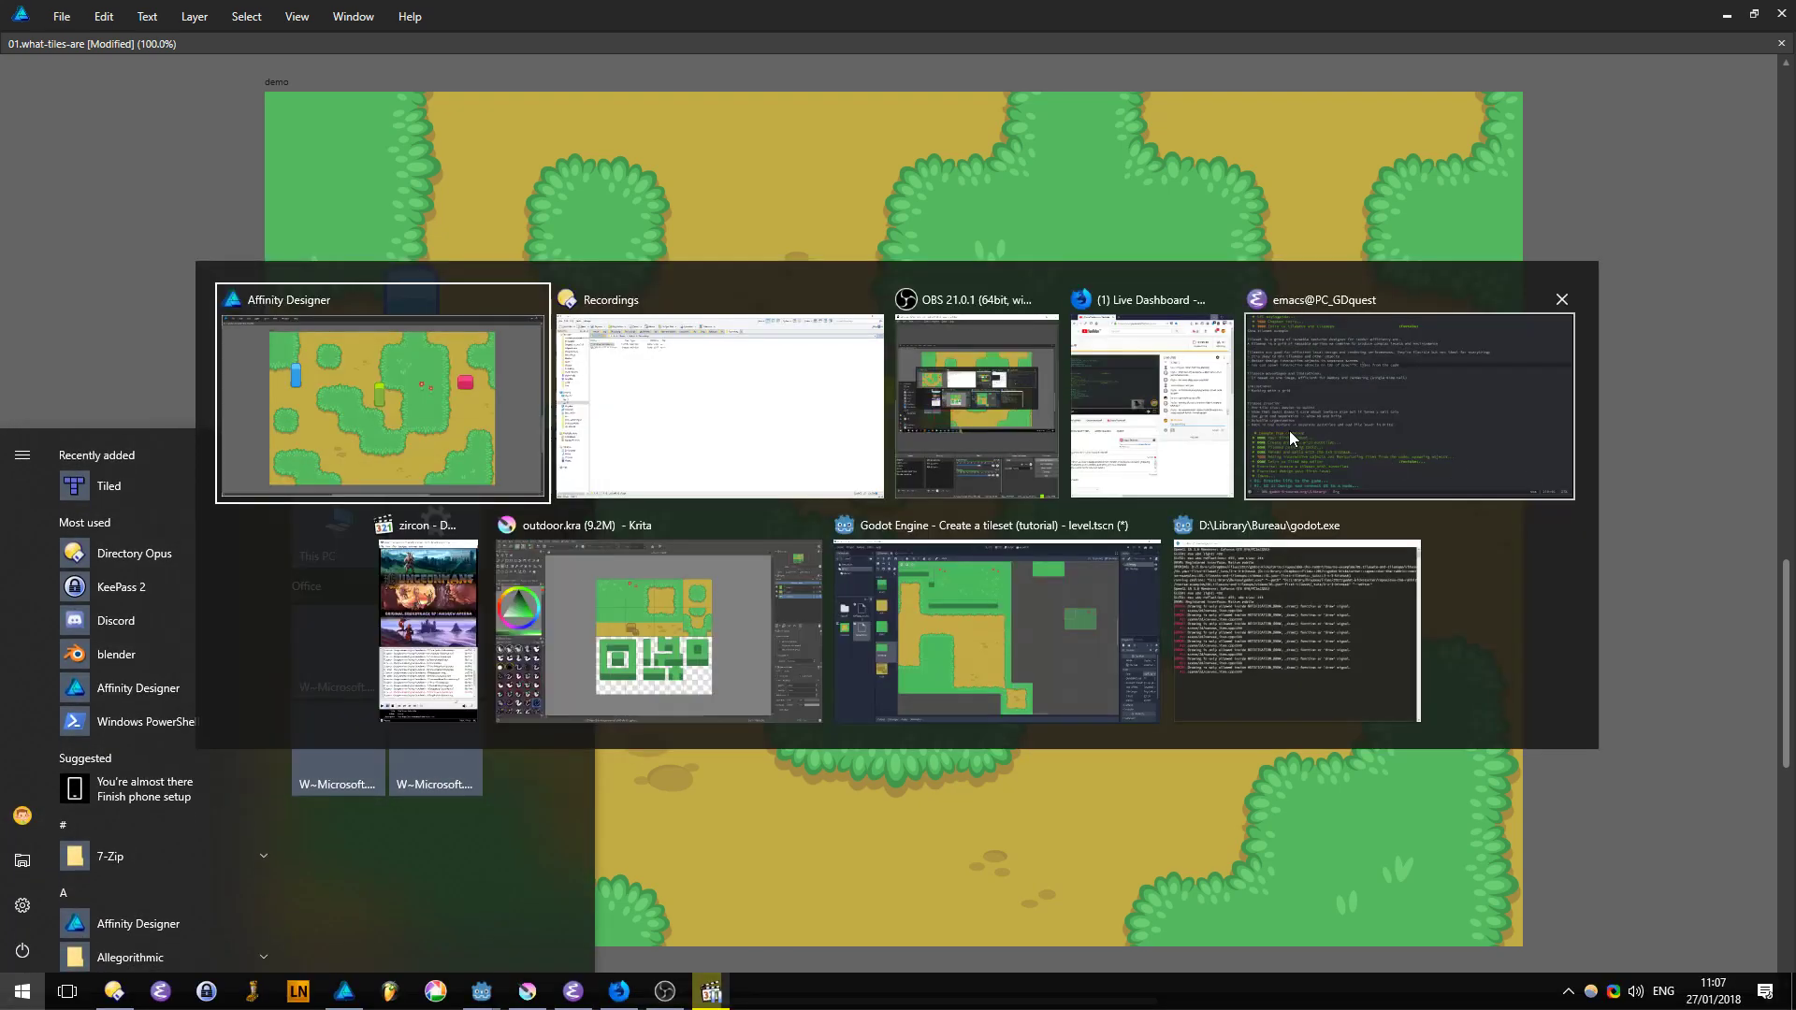
{"action": "left_click", "coordinate": [901, 612]}
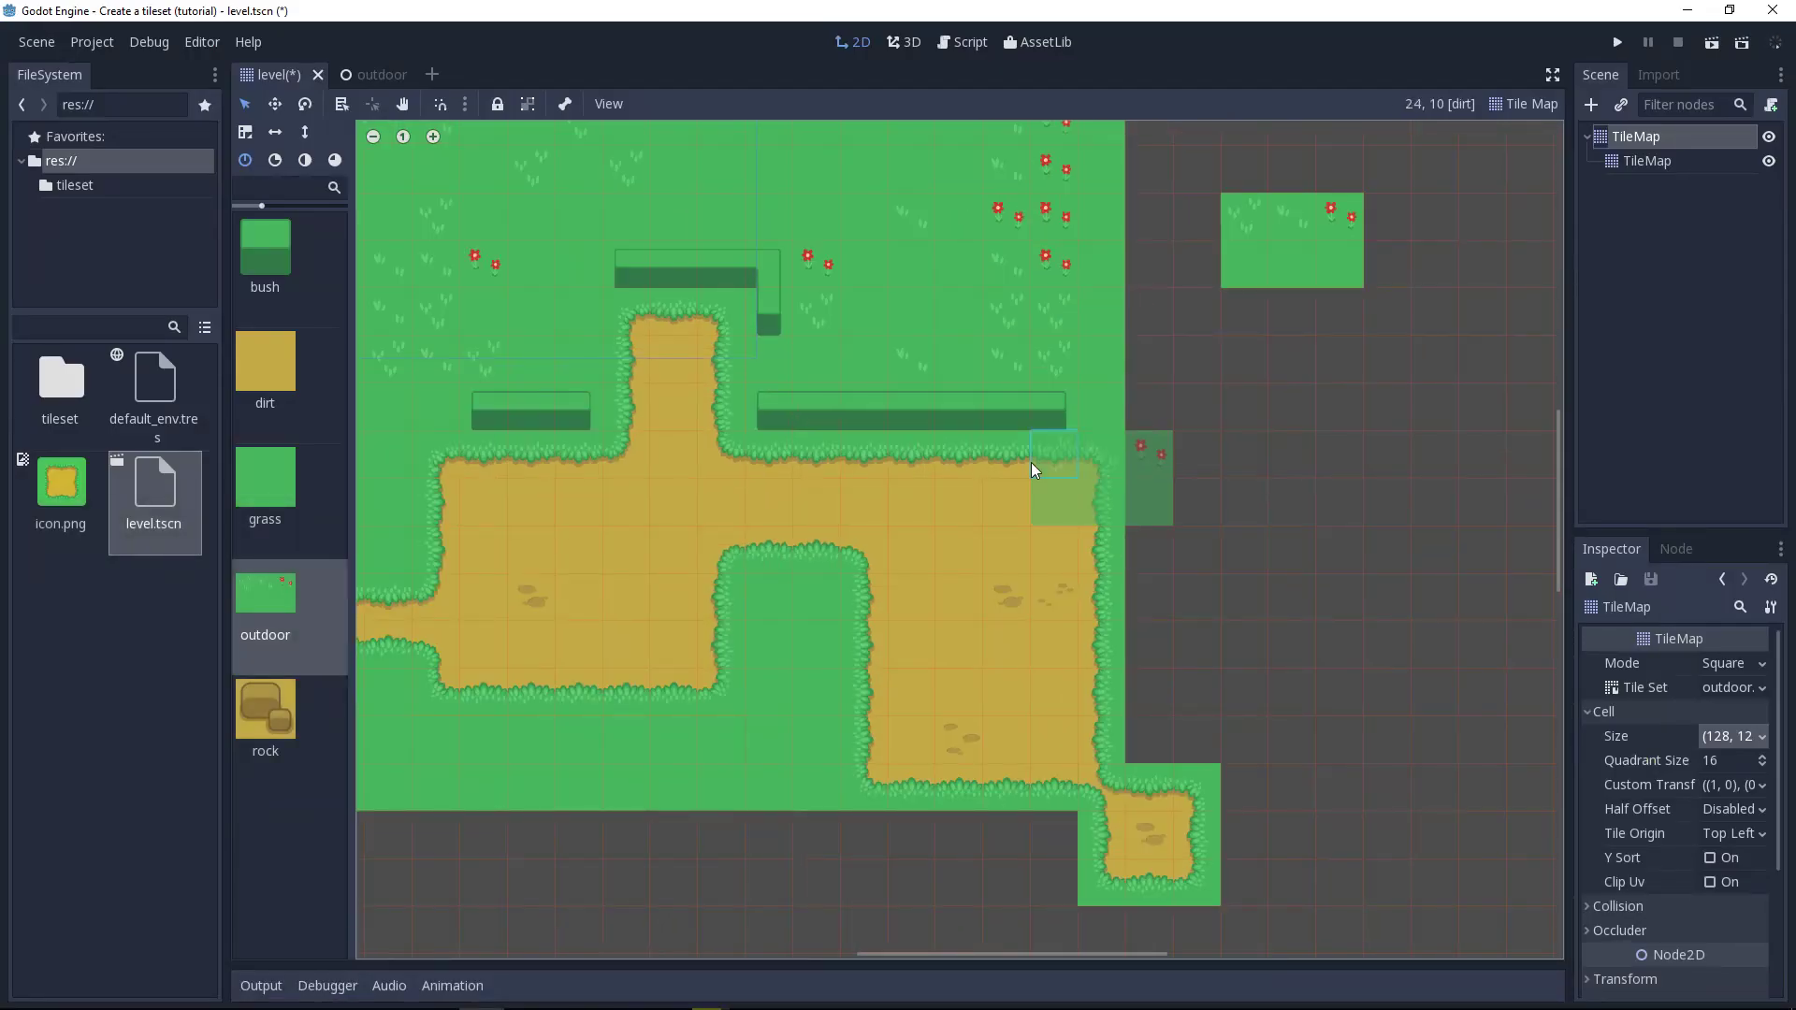
{"action": "scroll", "coordinate": [1076, 462], "scroll_direction": "down", "scroll_amount": 4}
{"action": "left_click", "coordinate": [1673, 161]}
{"action": "key", "text": "Delete"}
{"action": "key", "text": "Return"}
Step: Erase the stray tile patches outside the main grass rectangle of the TileMap and choose the grass tile for painting
{"action": "middle_click_drag", "start_coordinate": [1006, 494], "coordinate": [1231, 520]}
{"action": "scroll", "coordinate": [1342, 726], "scroll_direction": "down", "scroll_amount": 4}
{"action": "middle_click_drag", "start_coordinate": [1362, 754], "coordinate": [1332, 778]}
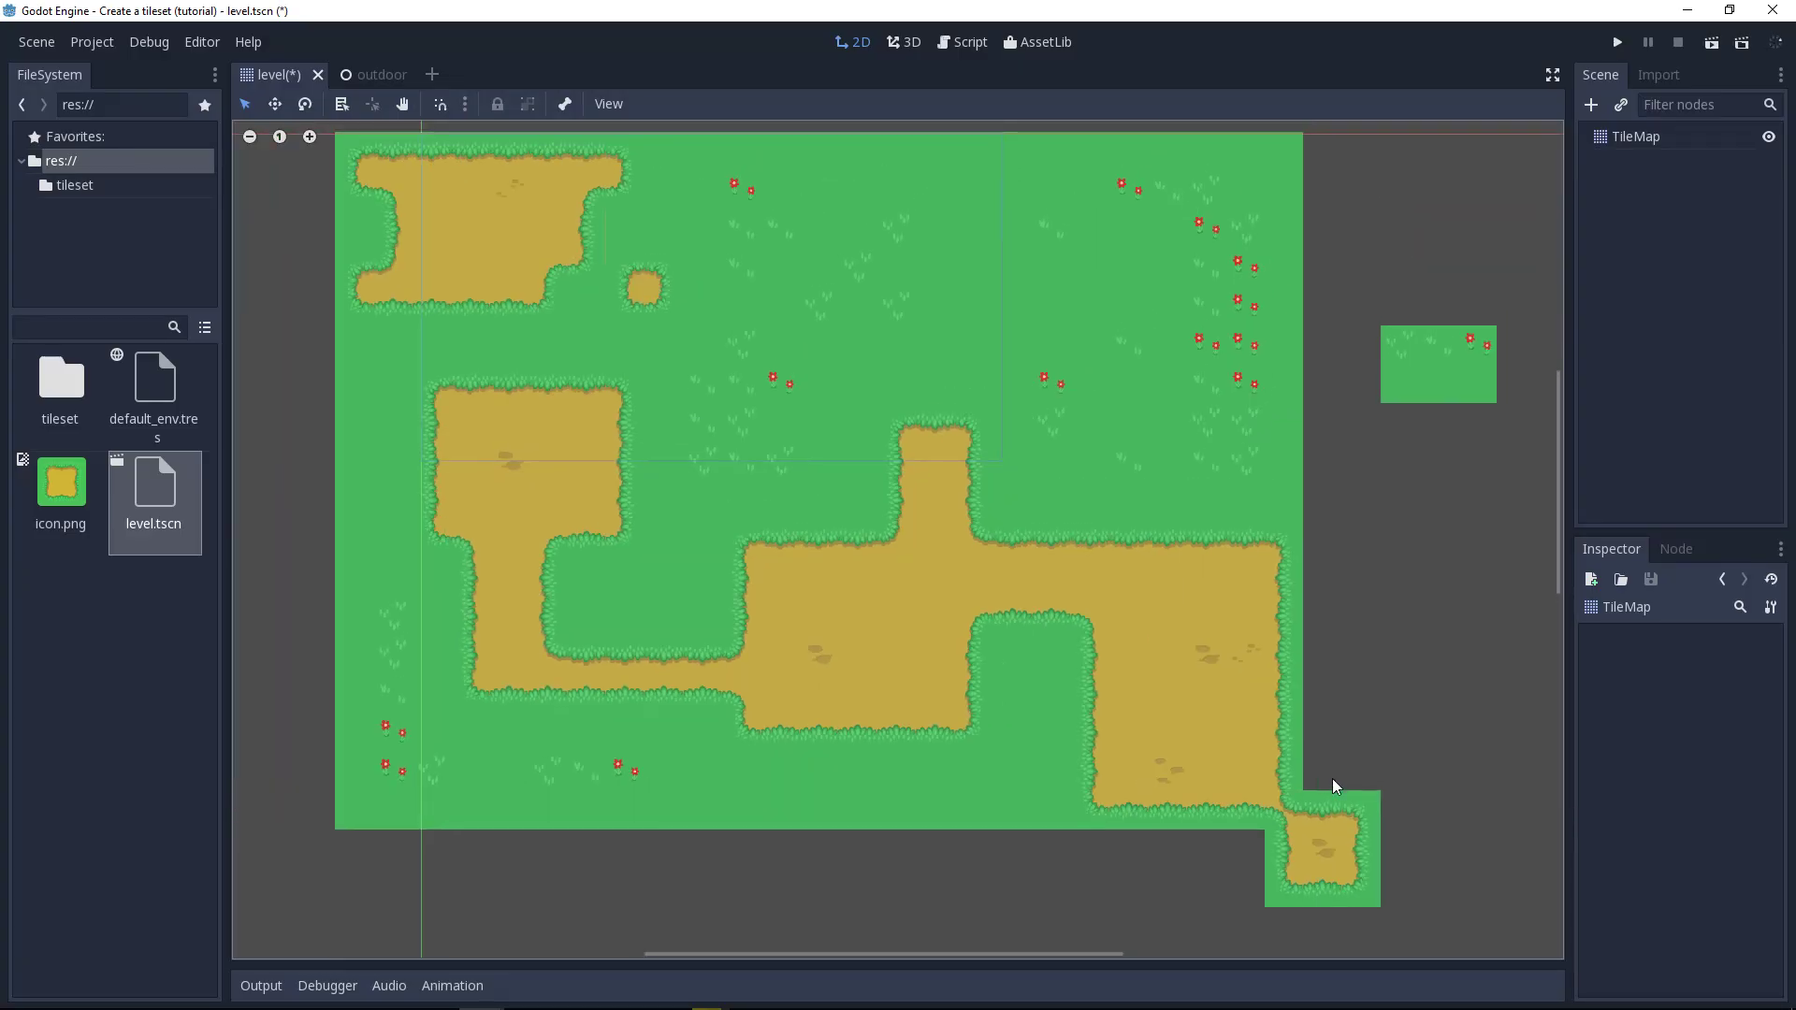
{"action": "left_click", "coordinate": [1181, 739]}
{"action": "middle_click_drag", "start_coordinate": [1525, 859], "coordinate": [1426, 751]}
{"action": "mouse_move", "coordinate": [1389, 701]}
{"action": "right_mouse_down"}
{"action": "mouse_move", "coordinate": [1321, 795]}
{"action": "mouse_move", "coordinate": [1347, 701]}
{"action": "right_mouse_up"}
{"action": "right_click", "coordinate": [1442, 236]}
{"action": "mouse_move", "coordinate": [1132, 291]}
{"action": "middle_mouse_down"}
{"action": "mouse_move", "coordinate": [1306, 466]}
{"action": "mouse_move", "coordinate": [1260, 447]}
{"action": "middle_mouse_up"}
{"action": "left_click", "coordinate": [268, 496]}
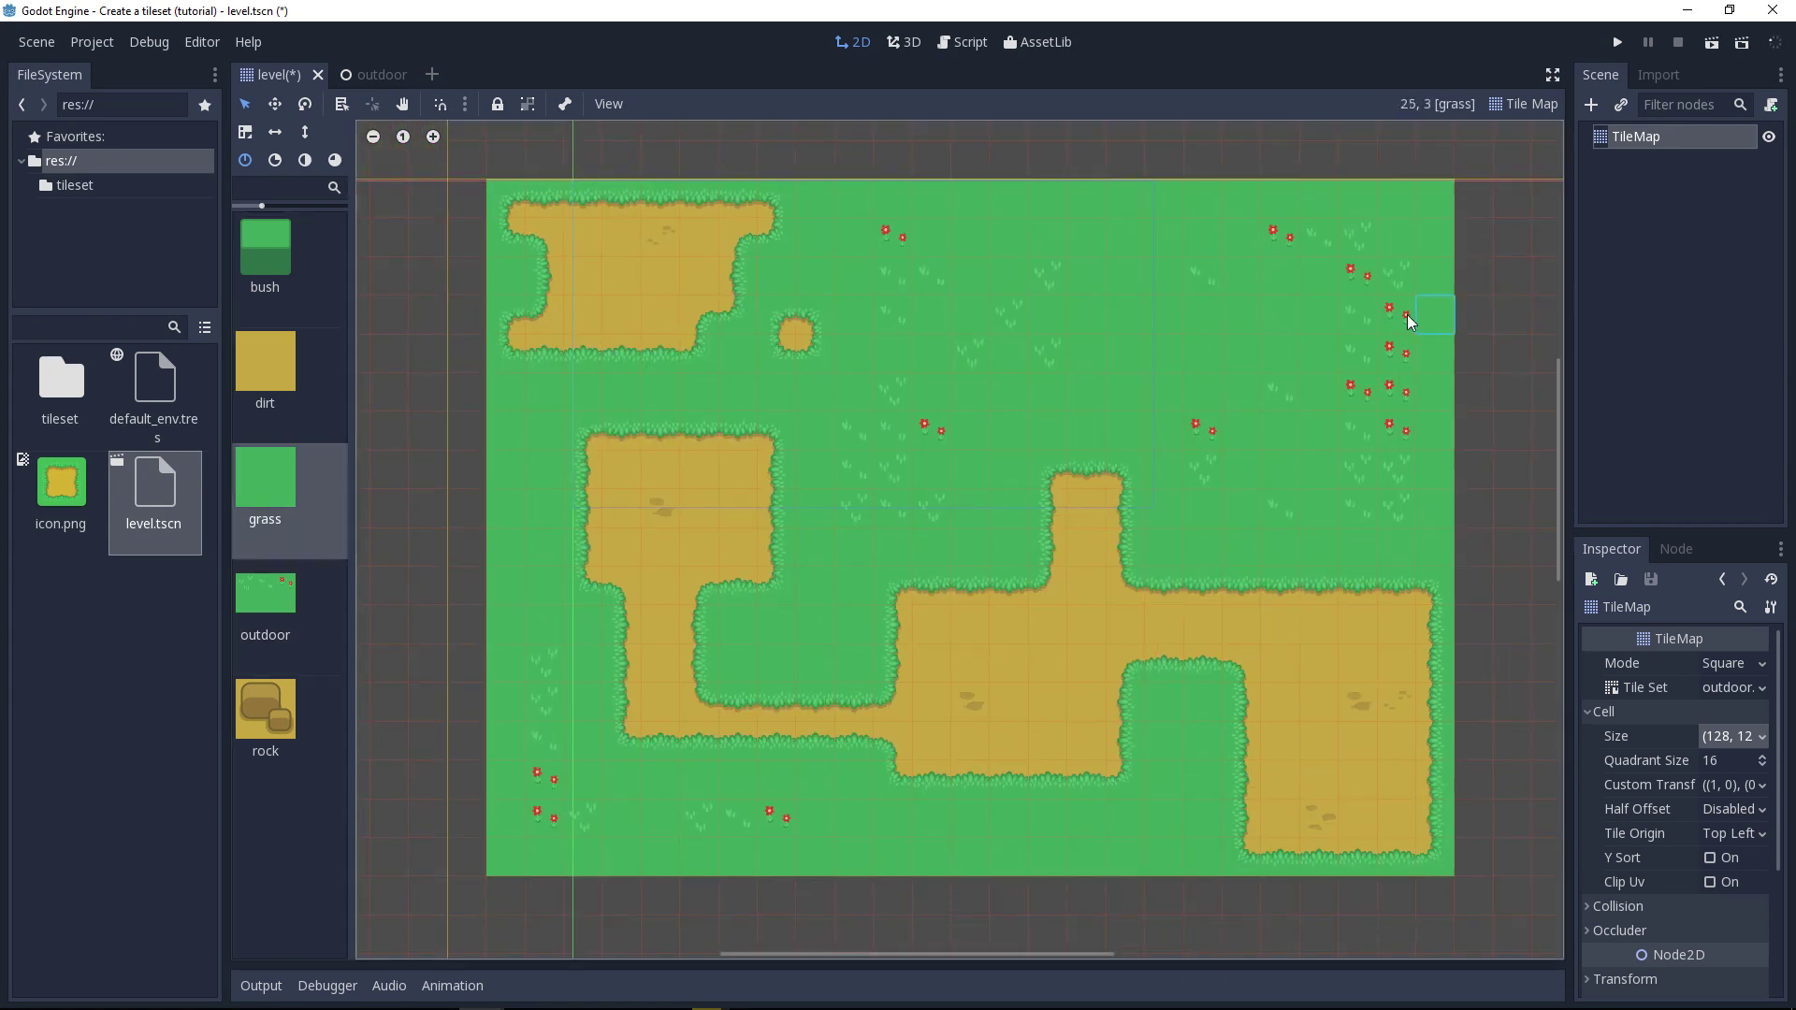
Step: Rework the grass and flower tiles in the map's upper-right grass area by erasing and repainting them, and save the level scene
{"action": "mouse_move", "coordinate": [1389, 356]}
{"action": "right_mouse_down"}
{"action": "mouse_move", "coordinate": [1359, 390]}
{"action": "mouse_move", "coordinate": [1368, 330]}
{"action": "right_mouse_up"}
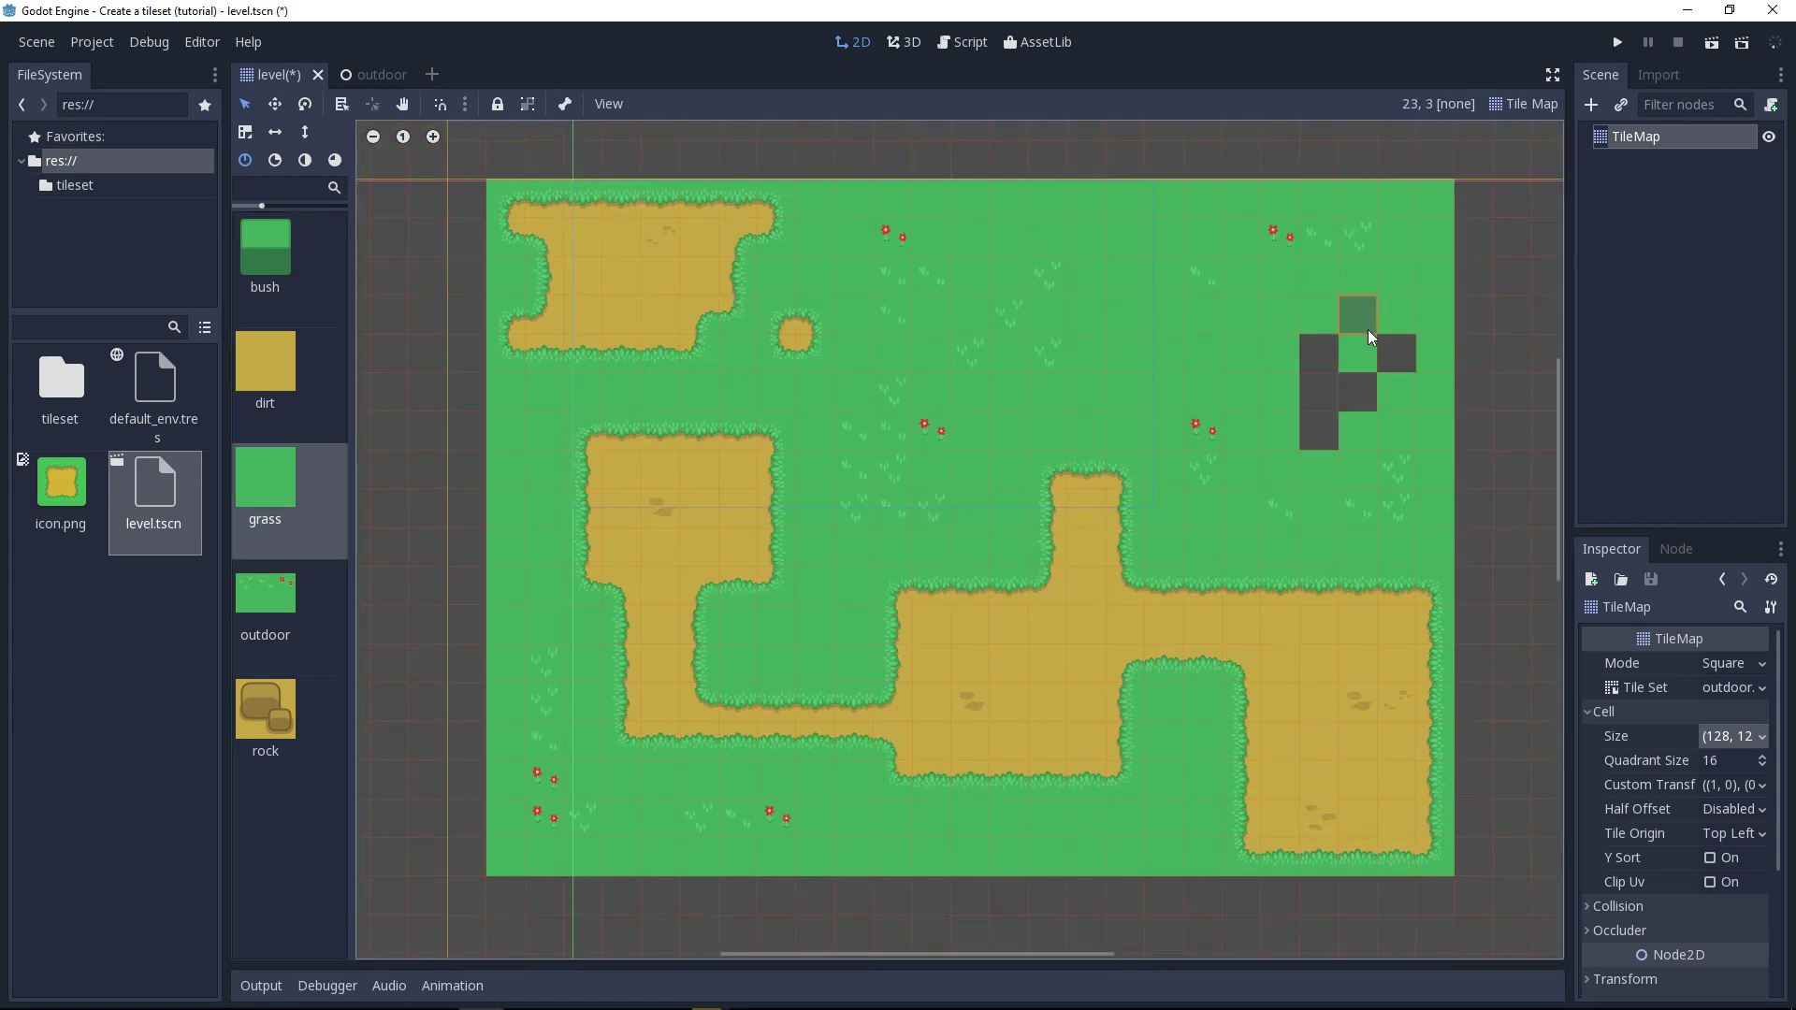
{"action": "left_click_drag", "start_coordinate": [1323, 436], "coordinate": [1417, 344]}
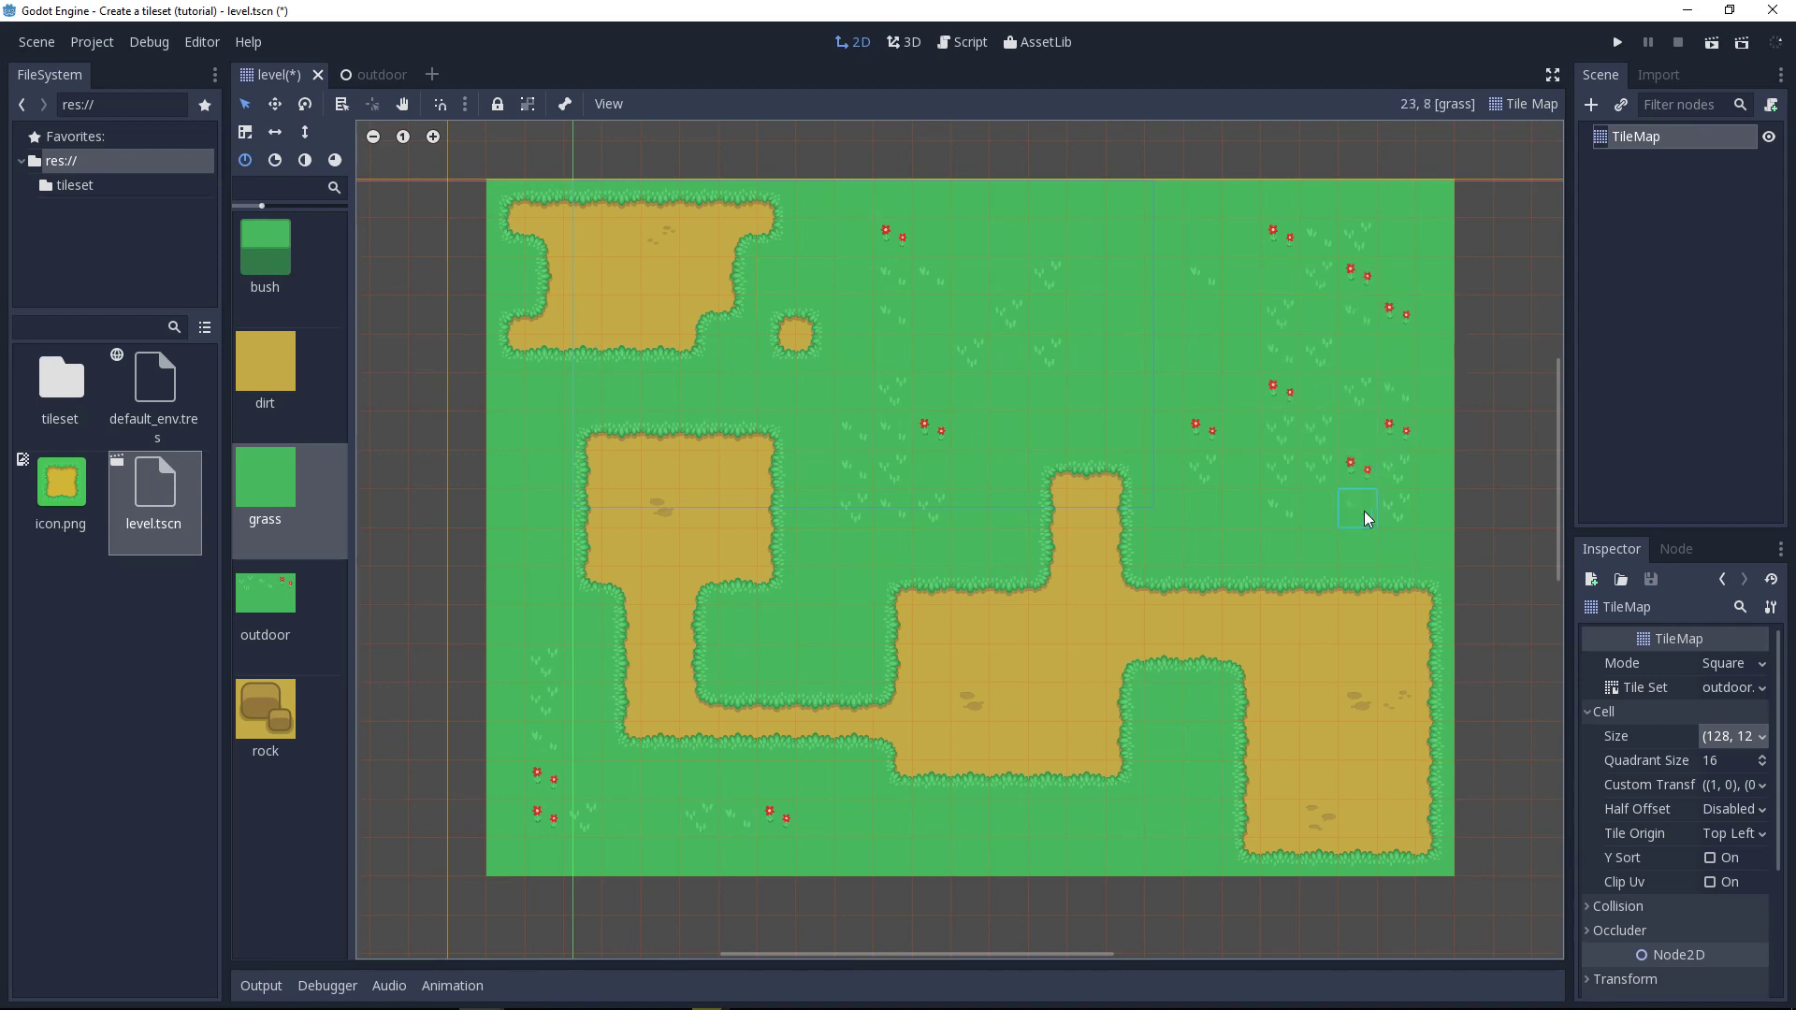
{"action": "key", "text": "ctrl+s"}
{"action": "mouse_move", "coordinate": [1497, 602]}
{"action": "middle_mouse_down"}
{"action": "mouse_move", "coordinate": [1465, 595]}
{"action": "mouse_move", "coordinate": [1510, 610]}
{"action": "middle_mouse_up"}
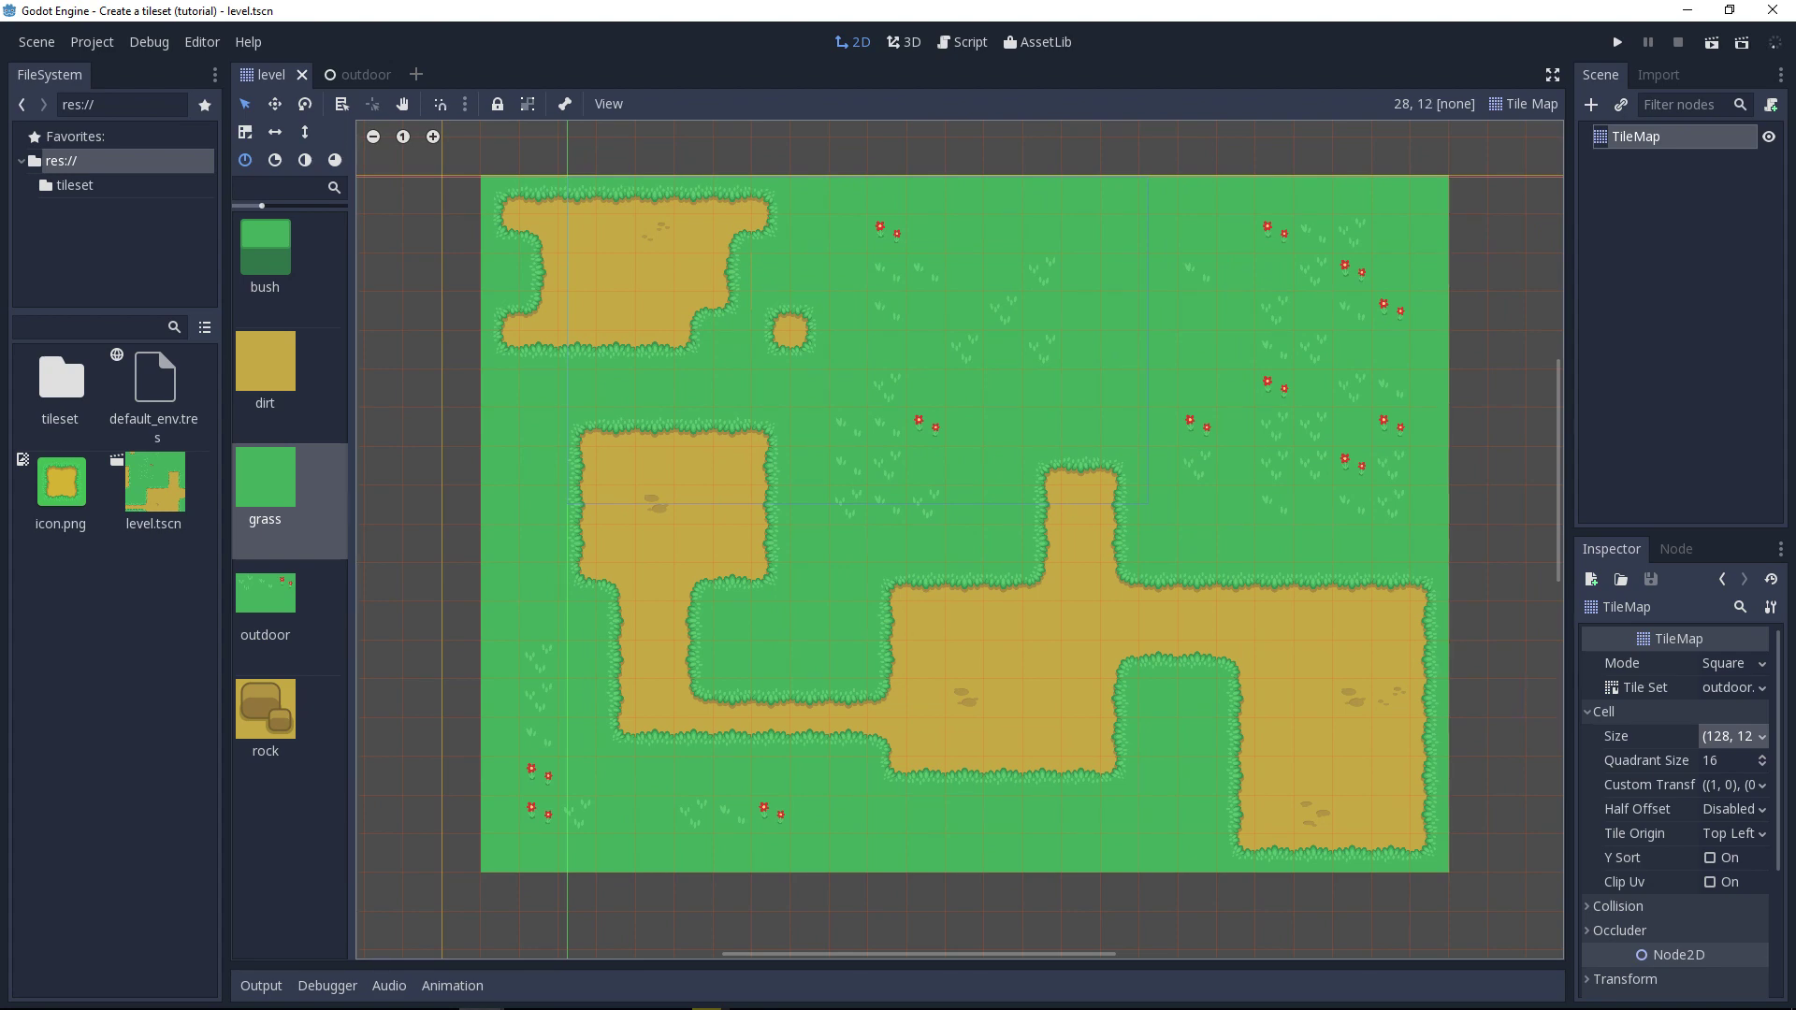
Step: Switch to Affinity Designer to view the demo map and return to the Godot level
{"action": "key", "text": "alt+Tab"}
{"action": "key", "text": "alt"}
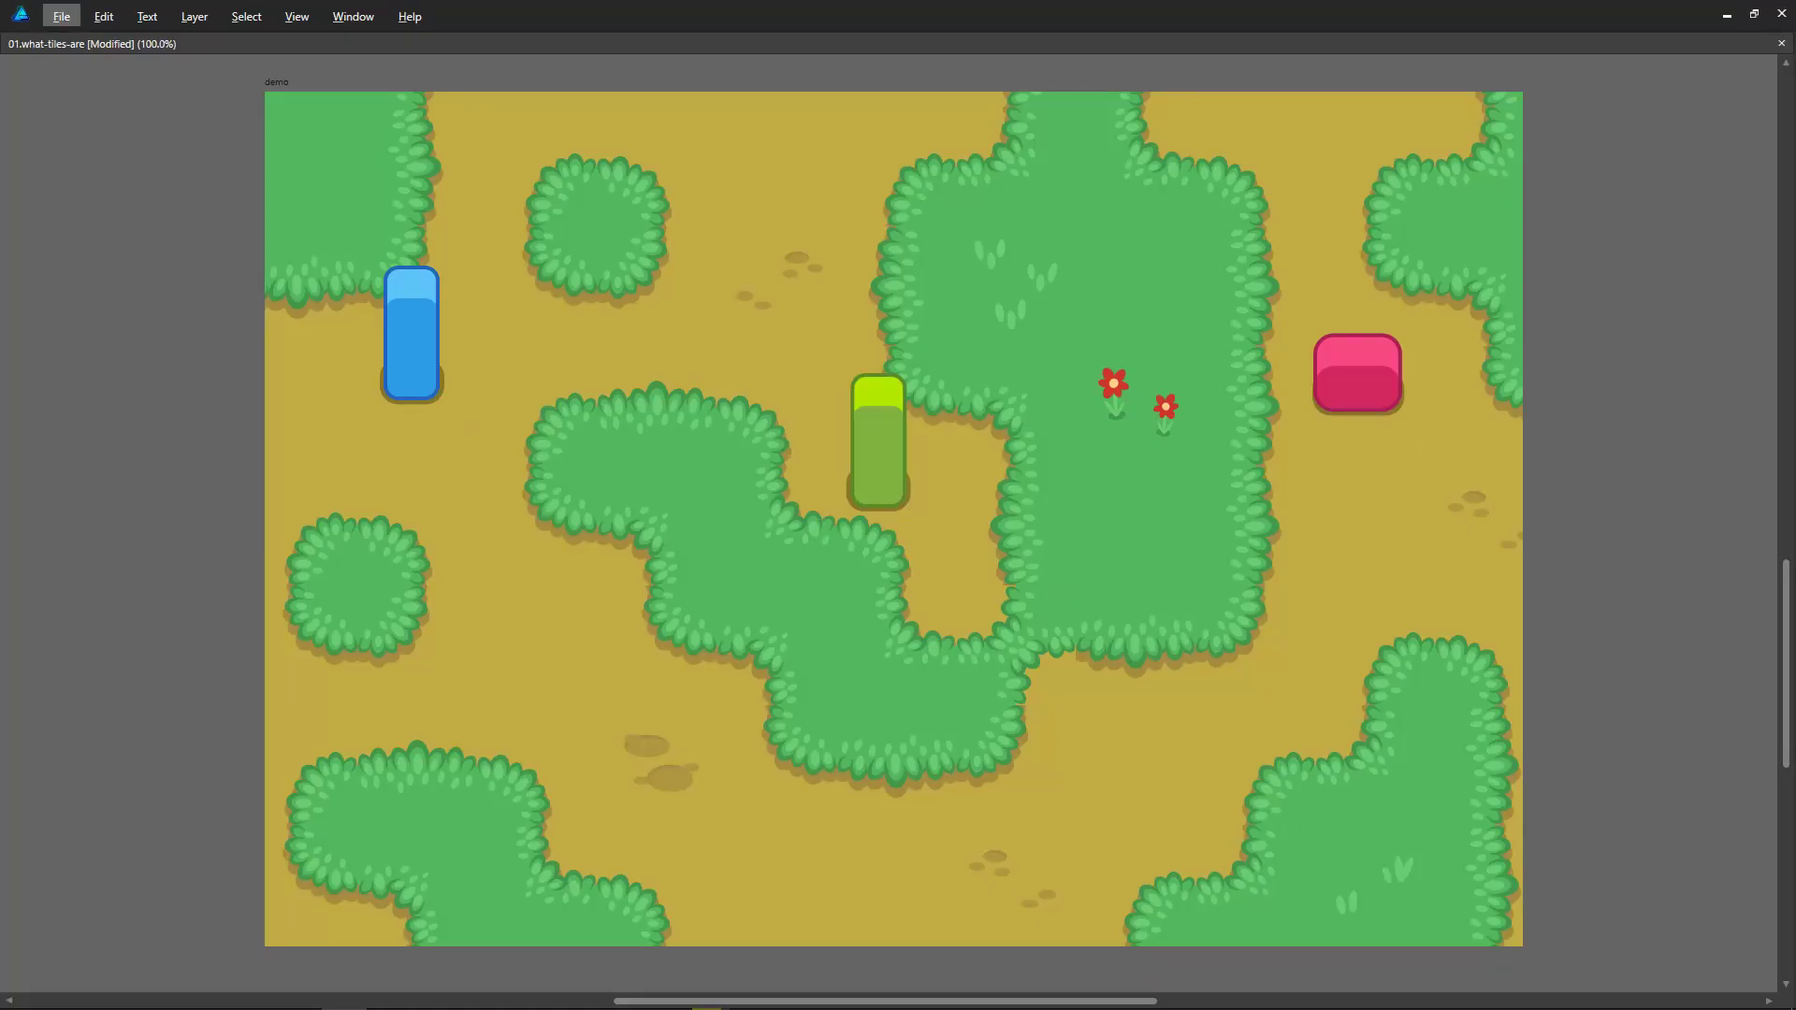
{"action": "key", "text": "alt"}
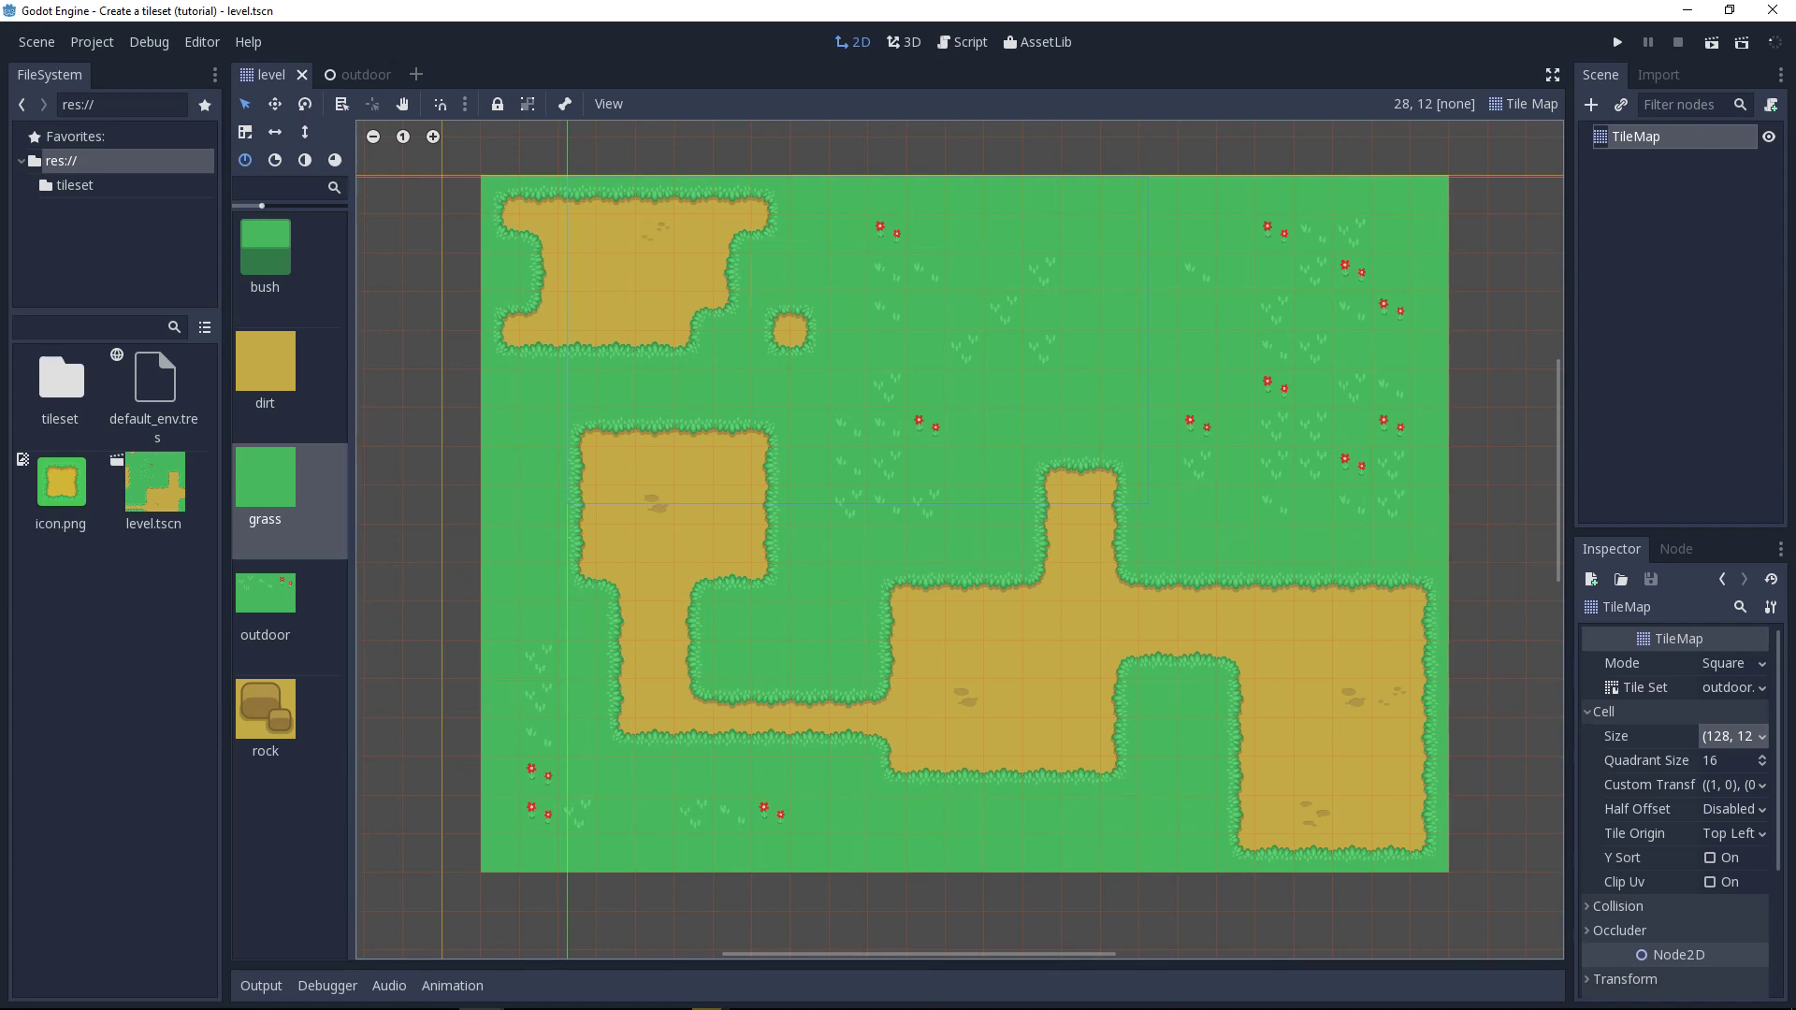
Step: Try extending the TileMap with grass tiles beyond the map's right edge and undo those strokes
{"action": "middle_click_drag", "start_coordinate": [1376, 507], "coordinate": [1106, 517]}
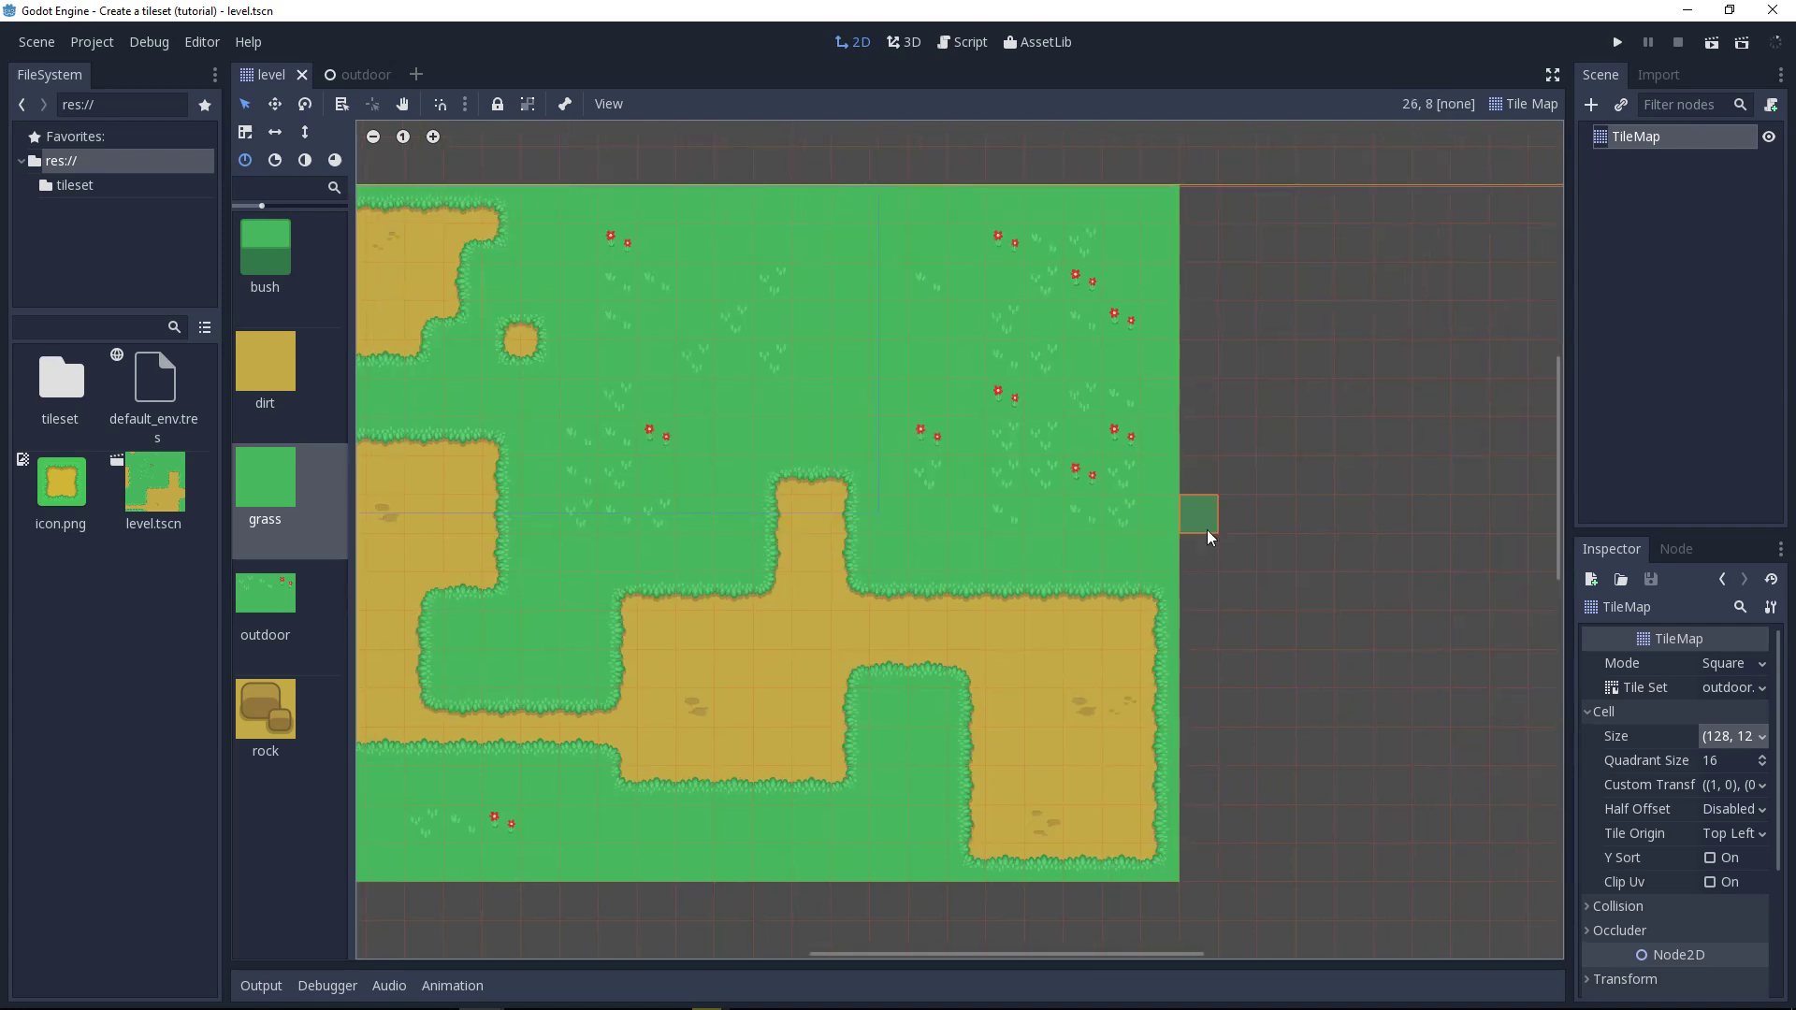
{"action": "mouse_move", "coordinate": [1192, 555]}
{"action": "left_mouse_down"}
{"action": "mouse_move", "coordinate": [1296, 560]}
{"action": "mouse_move", "coordinate": [1298, 448]}
{"action": "mouse_move", "coordinate": [1293, 230]}
{"action": "mouse_move", "coordinate": [1184, 213]}
{"action": "left_mouse_up"}
{"action": "left_click", "coordinate": [1525, 104]}
{"action": "left_click", "coordinate": [1527, 129]}
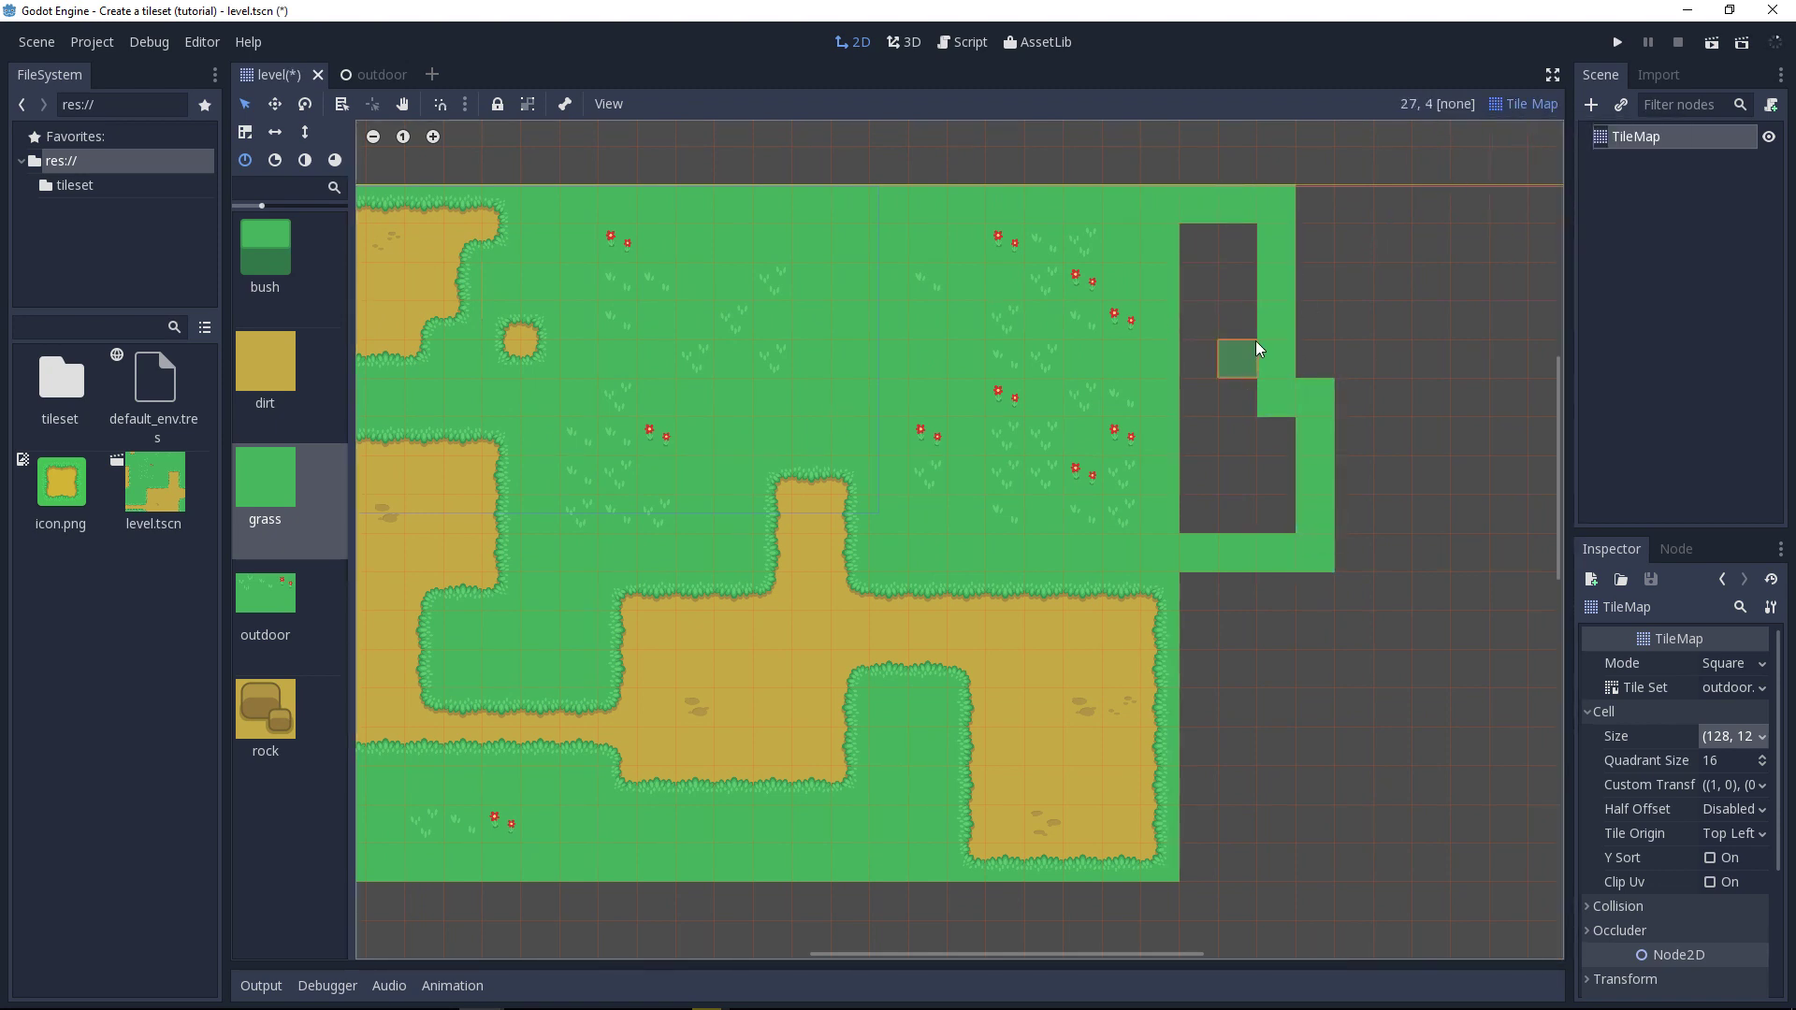
{"action": "key", "text": "ctrl+z"}
{"action": "key", "text": "ctrl+z"}
{"action": "key", "text": "ctrl+z"}
{"action": "middle_click_drag", "start_coordinate": [1254, 505], "coordinate": [1370, 494]}
{"action": "key", "text": "ctrl+z"}
{"action": "middle_click_drag", "start_coordinate": [1103, 441], "coordinate": [1218, 429]}
Step: Choose the dirt tile and paint a grass-bordered dirt extension past the map's right edge in the lower half
{"action": "key", "text": "alt+Tab"}
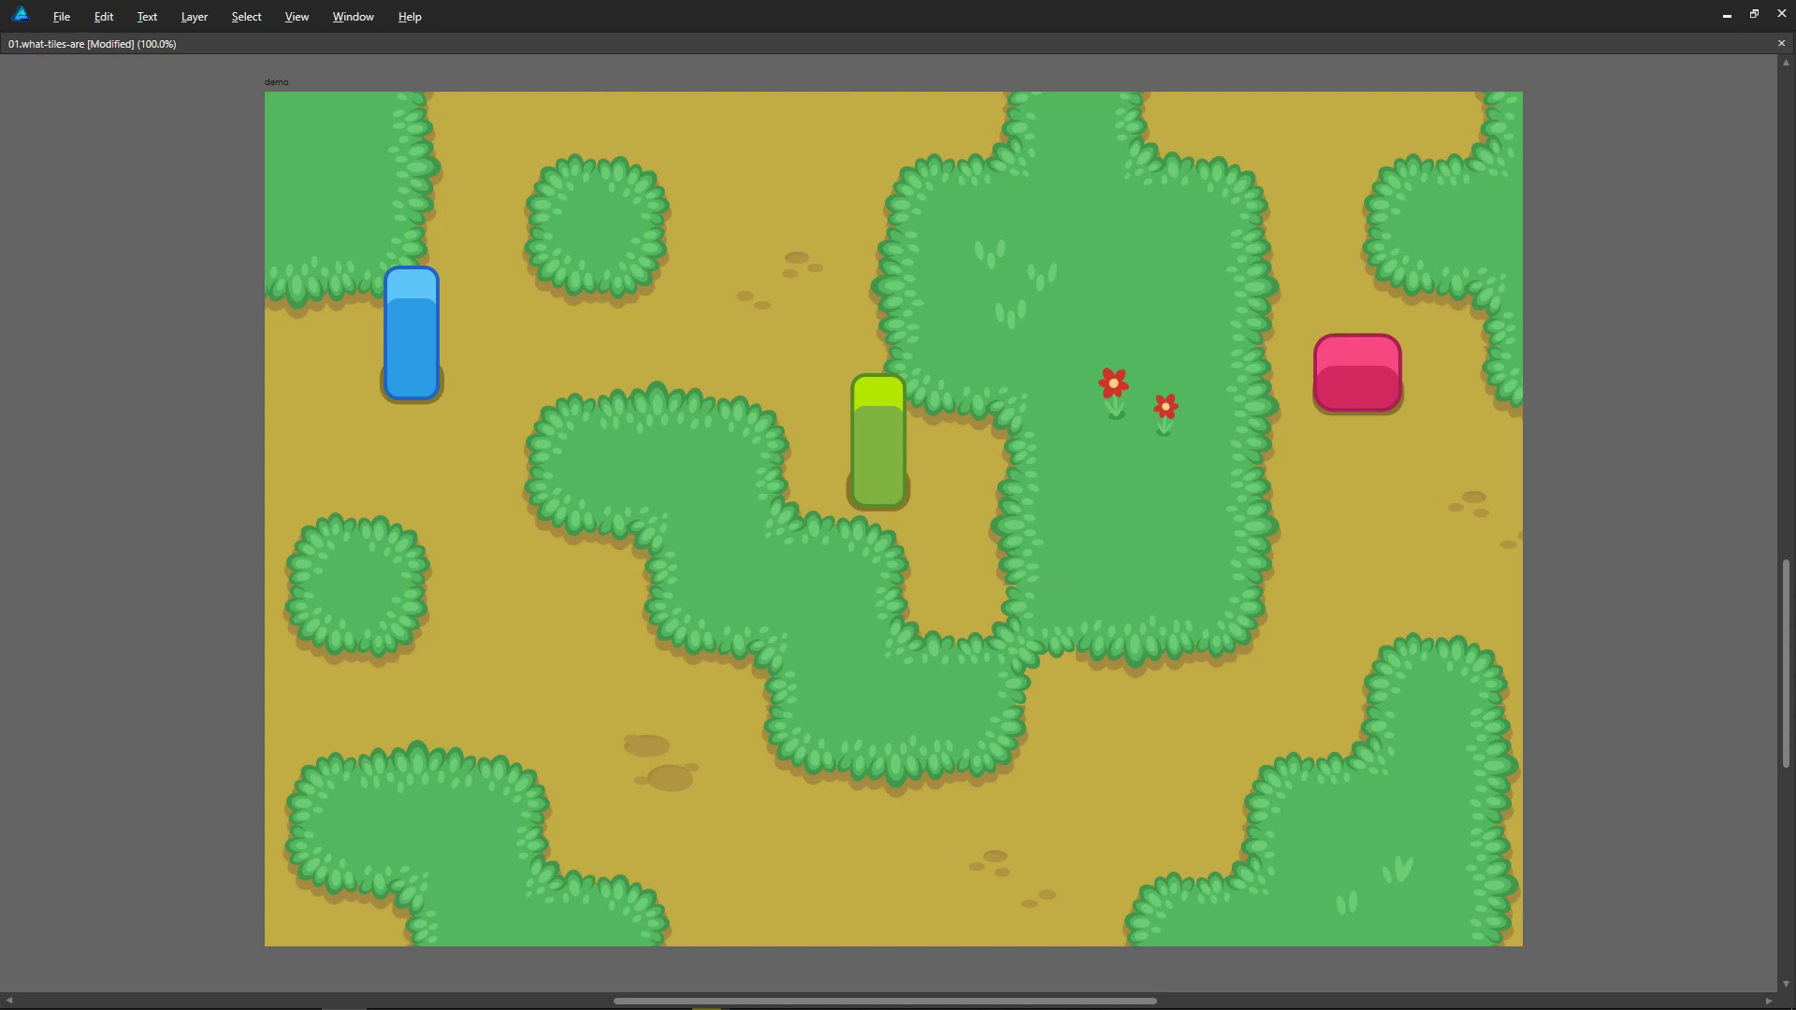
{"action": "key", "text": "alt+Tab"}
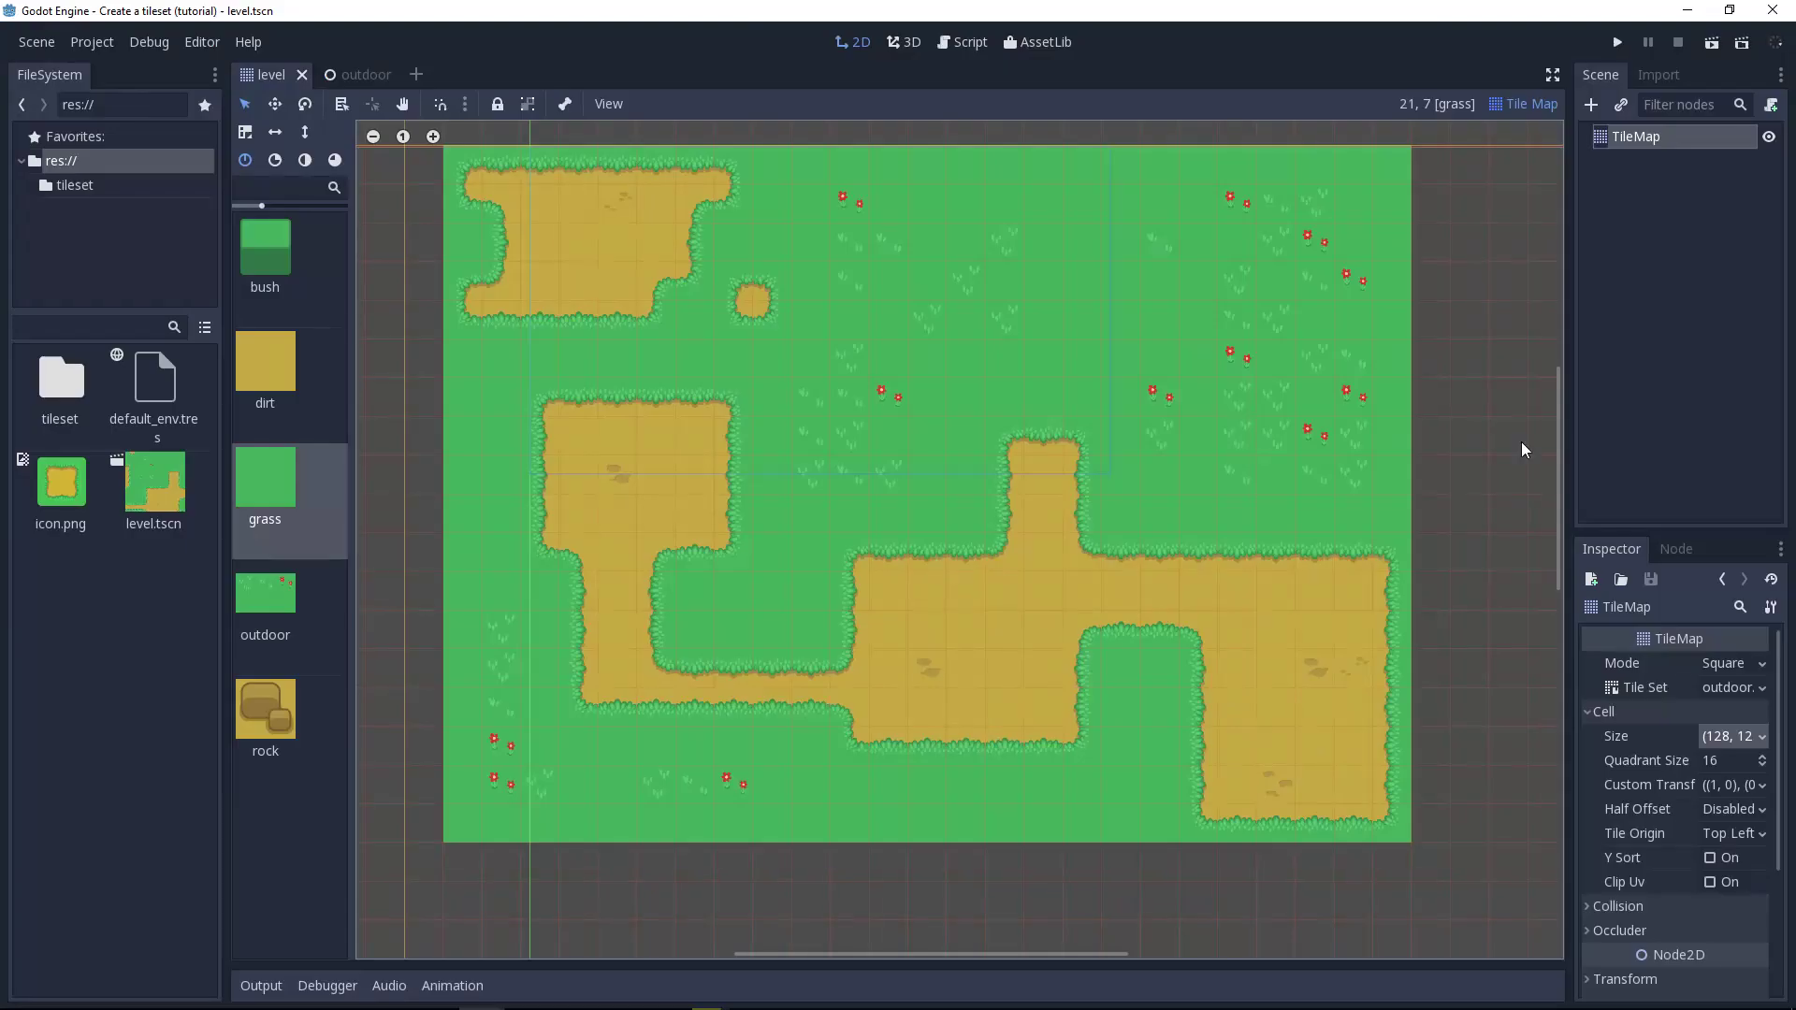
{"action": "left_click", "coordinate": [323, 361]}
{"action": "left_click", "coordinate": [1430, 590]}
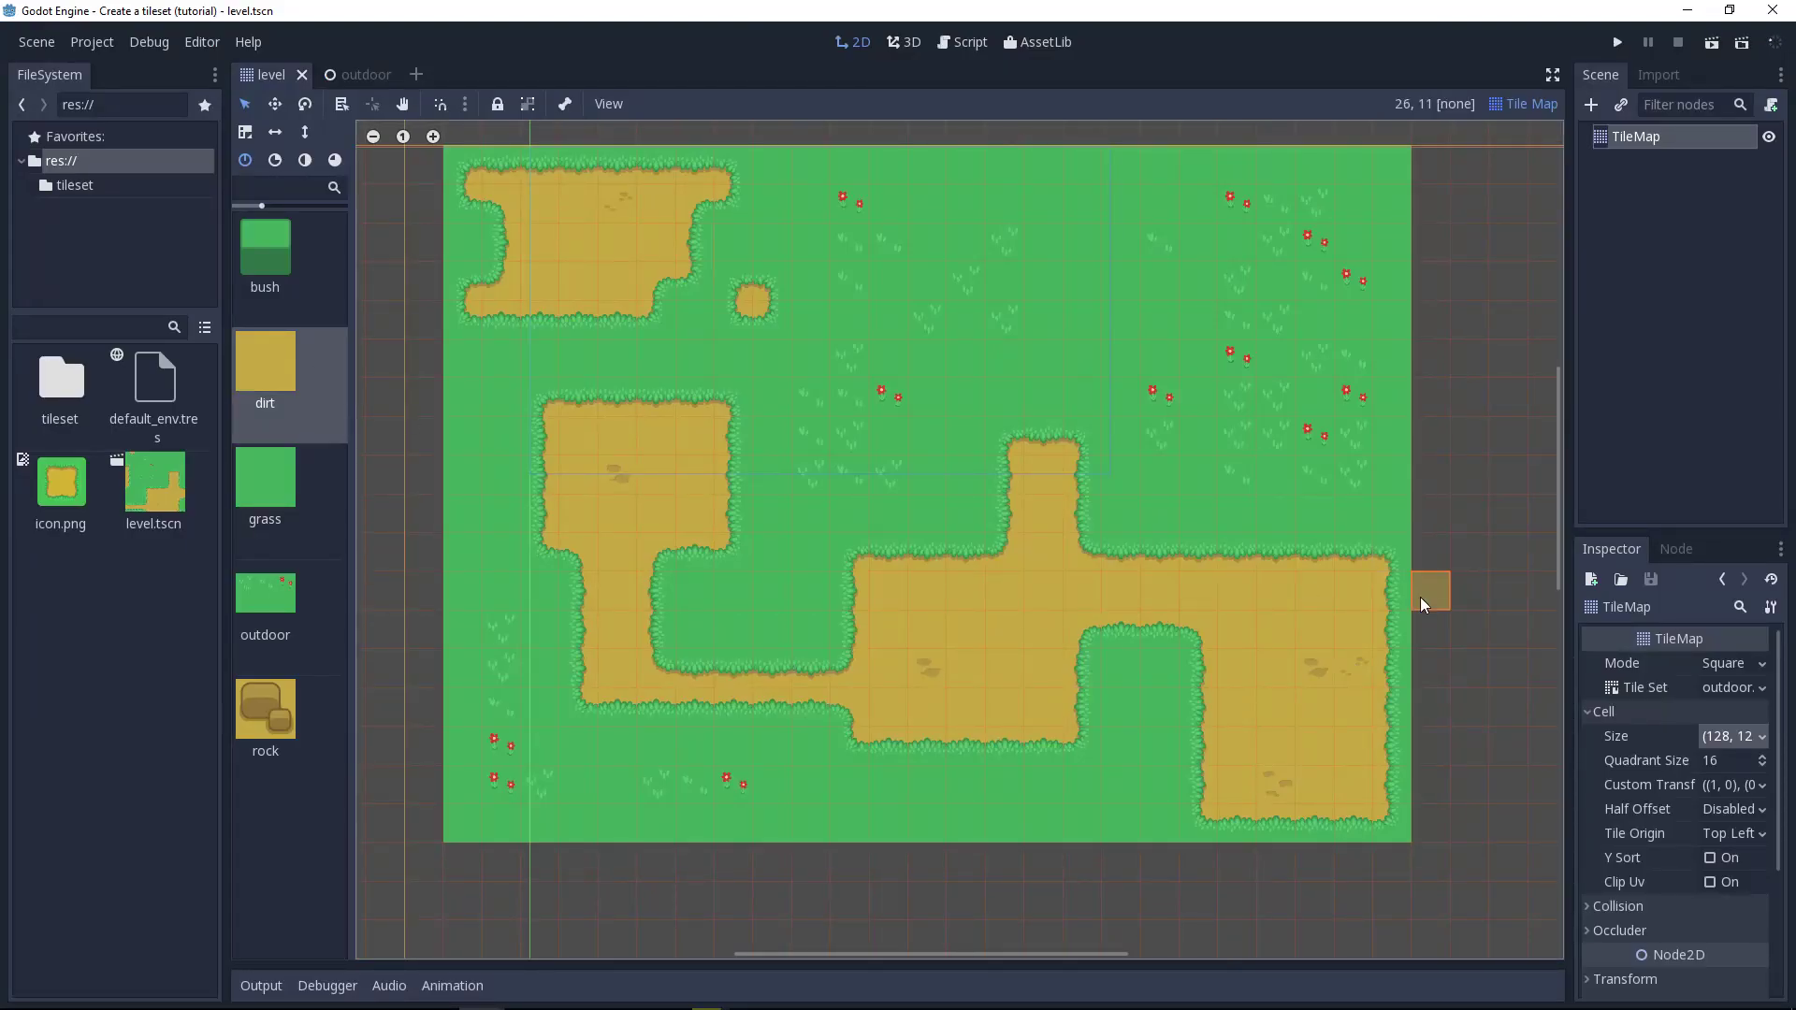
{"action": "mouse_move", "coordinate": [1443, 606]}
{"action": "left_mouse_down"}
{"action": "mouse_move", "coordinate": [1422, 741]}
{"action": "mouse_move", "coordinate": [1491, 644]}
{"action": "mouse_move", "coordinate": [1469, 749]}
{"action": "left_mouse_up"}
{"action": "key", "text": "ctrl+z"}
{"action": "key", "text": "alt+Tab"}
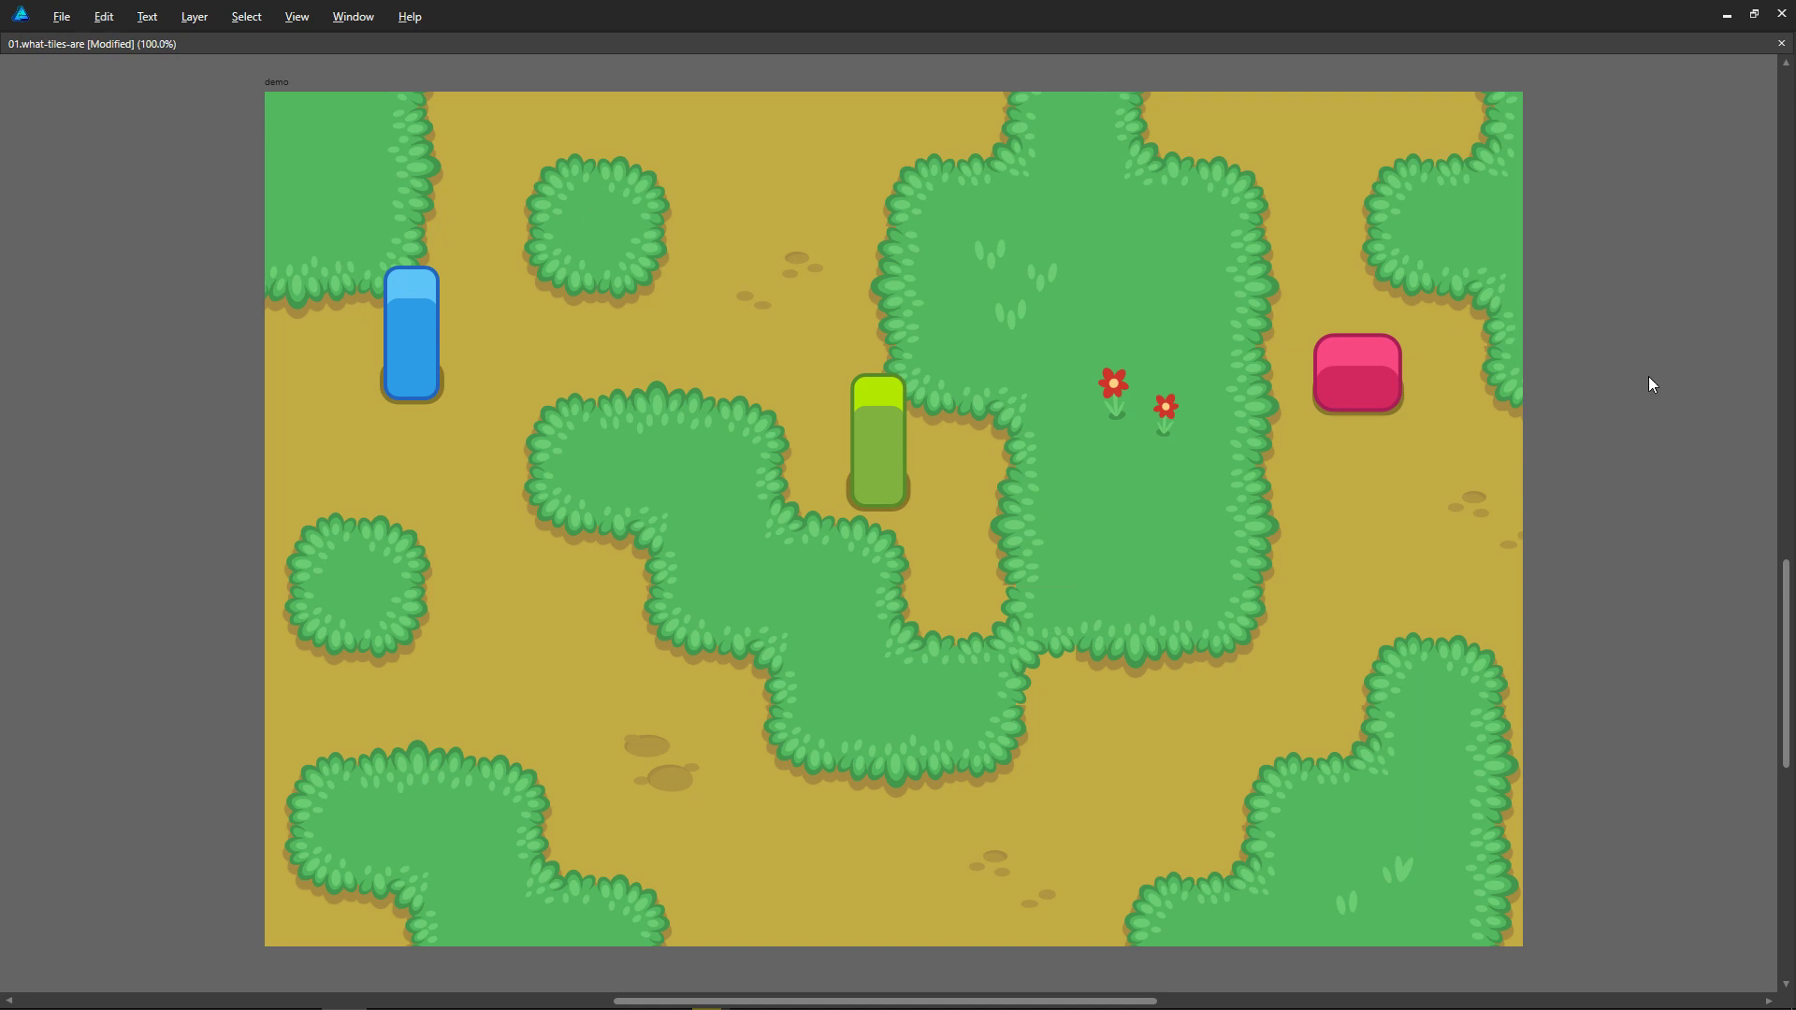
{"action": "key", "text": "alt+Tab"}
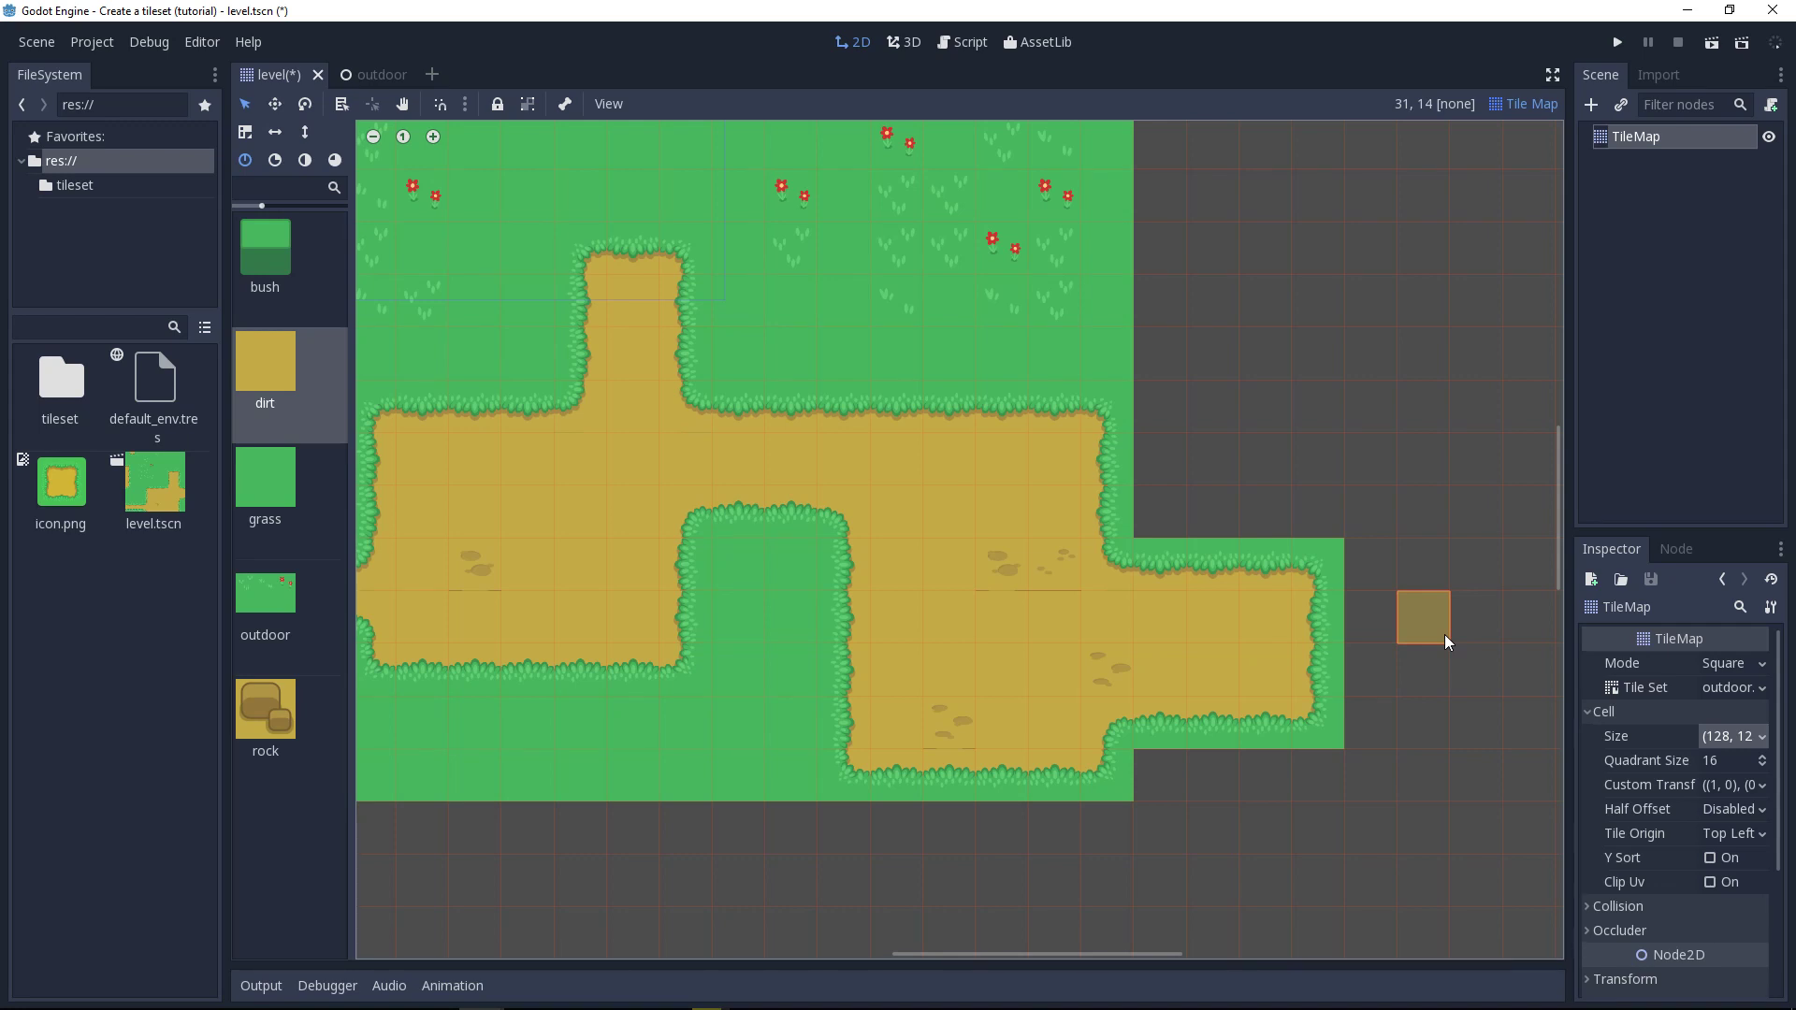
Step: Switch to the Recordings folder and rename the newest recording as 02.tilemap, keeping its .mov extension
{"action": "key", "text": "super+1"}
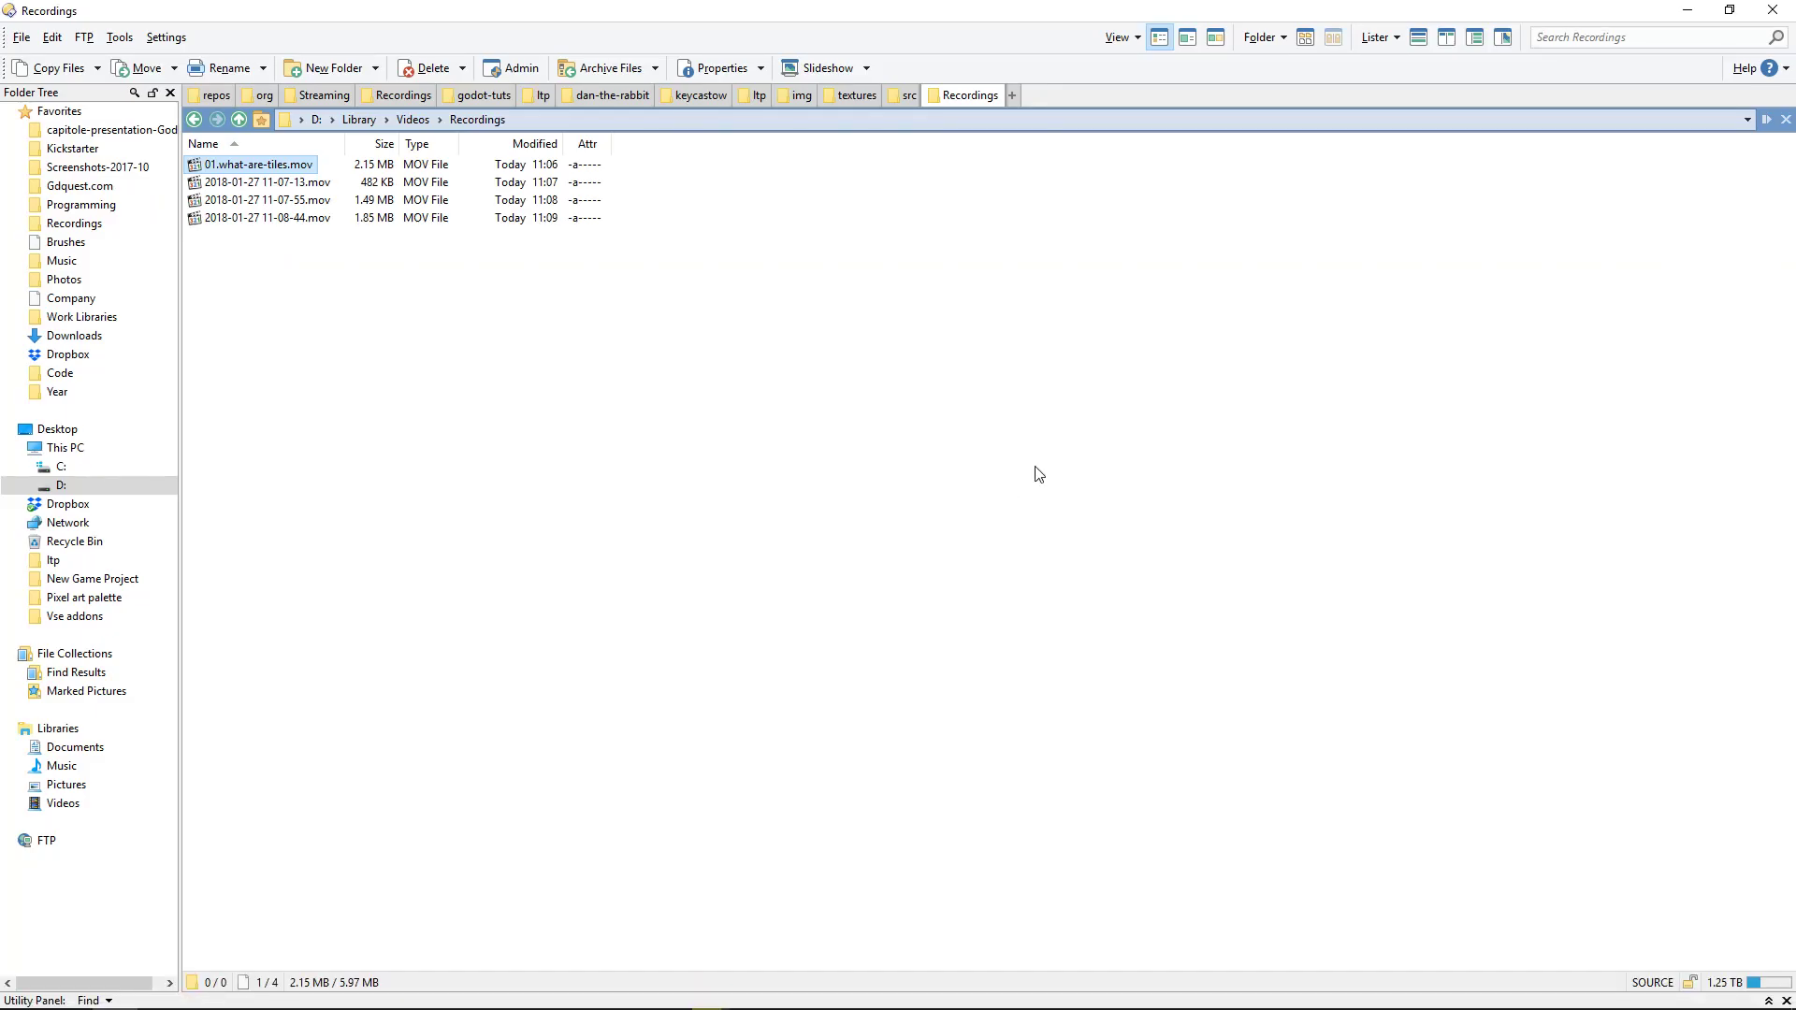
{"action": "key", "text": "End"}
{"action": "key", "text": "F2"}
{"action": "type", "text": "02"}
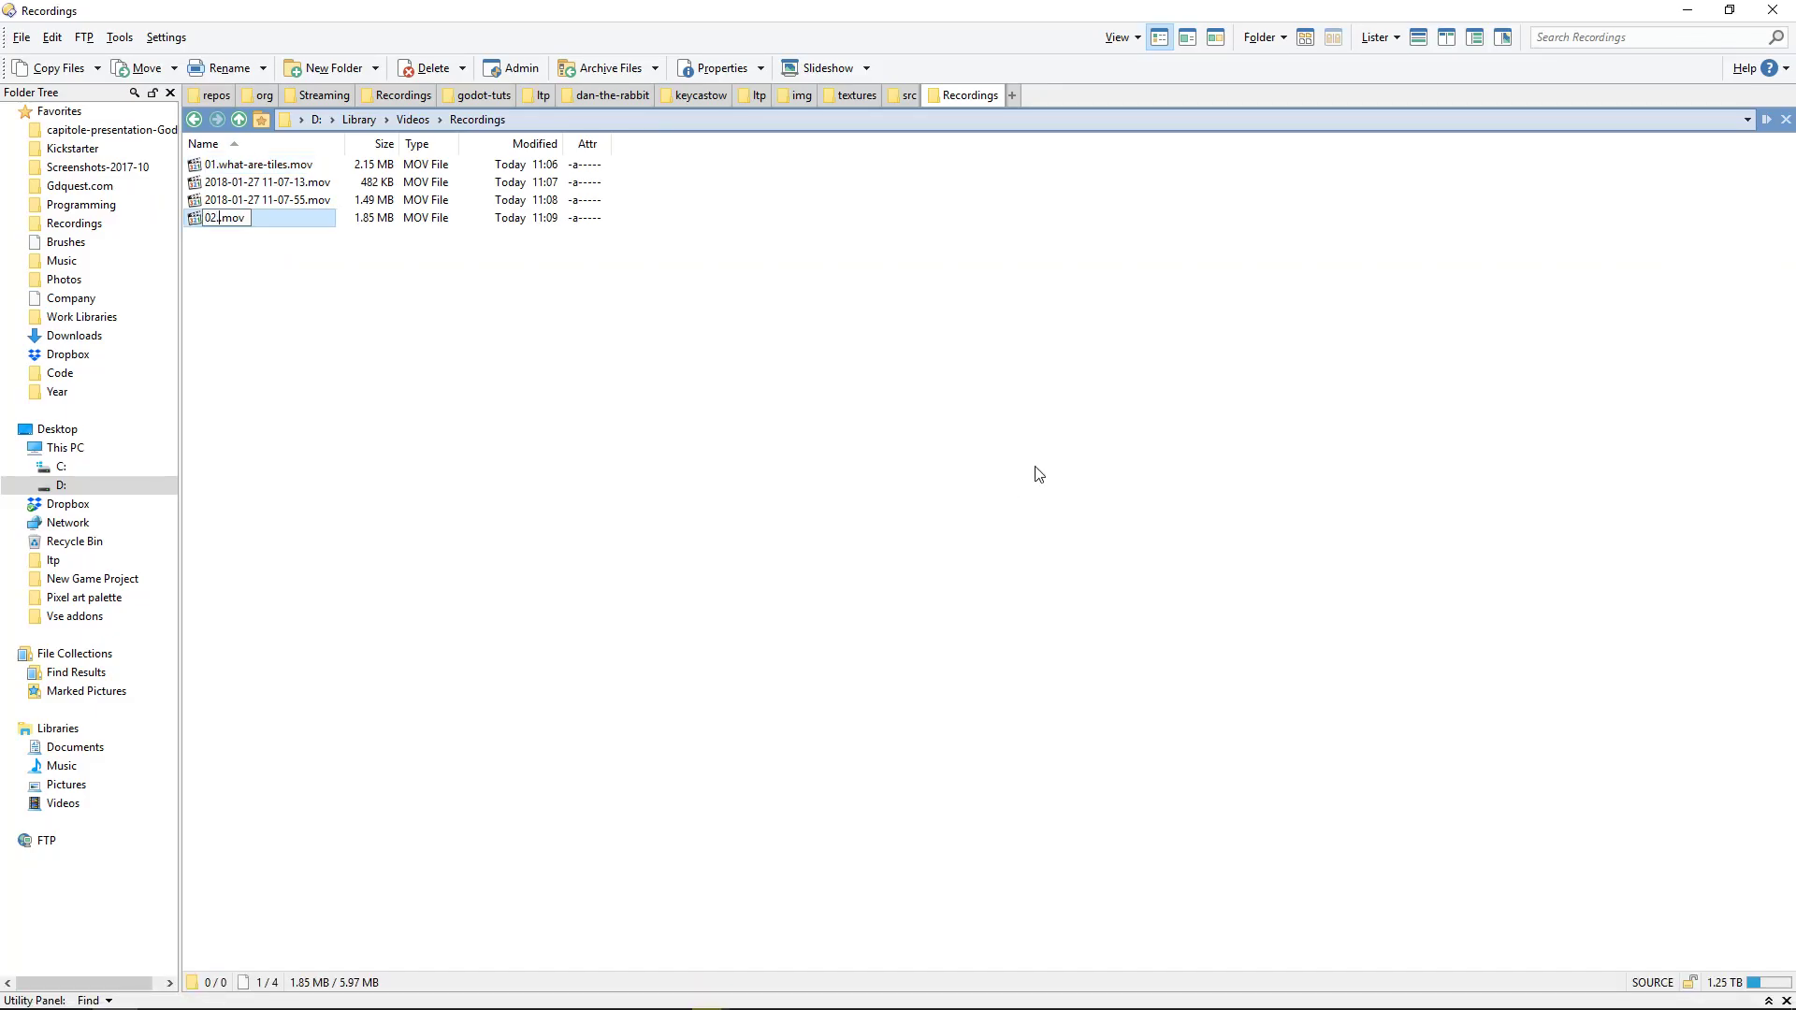
{"action": "type", "text": ".tilemap"}
{"action": "key", "text": "Return"}
{"action": "key", "text": "Down"}
{"action": "key", "text": "shift+Down"}
{"action": "key", "text": "Delete"}
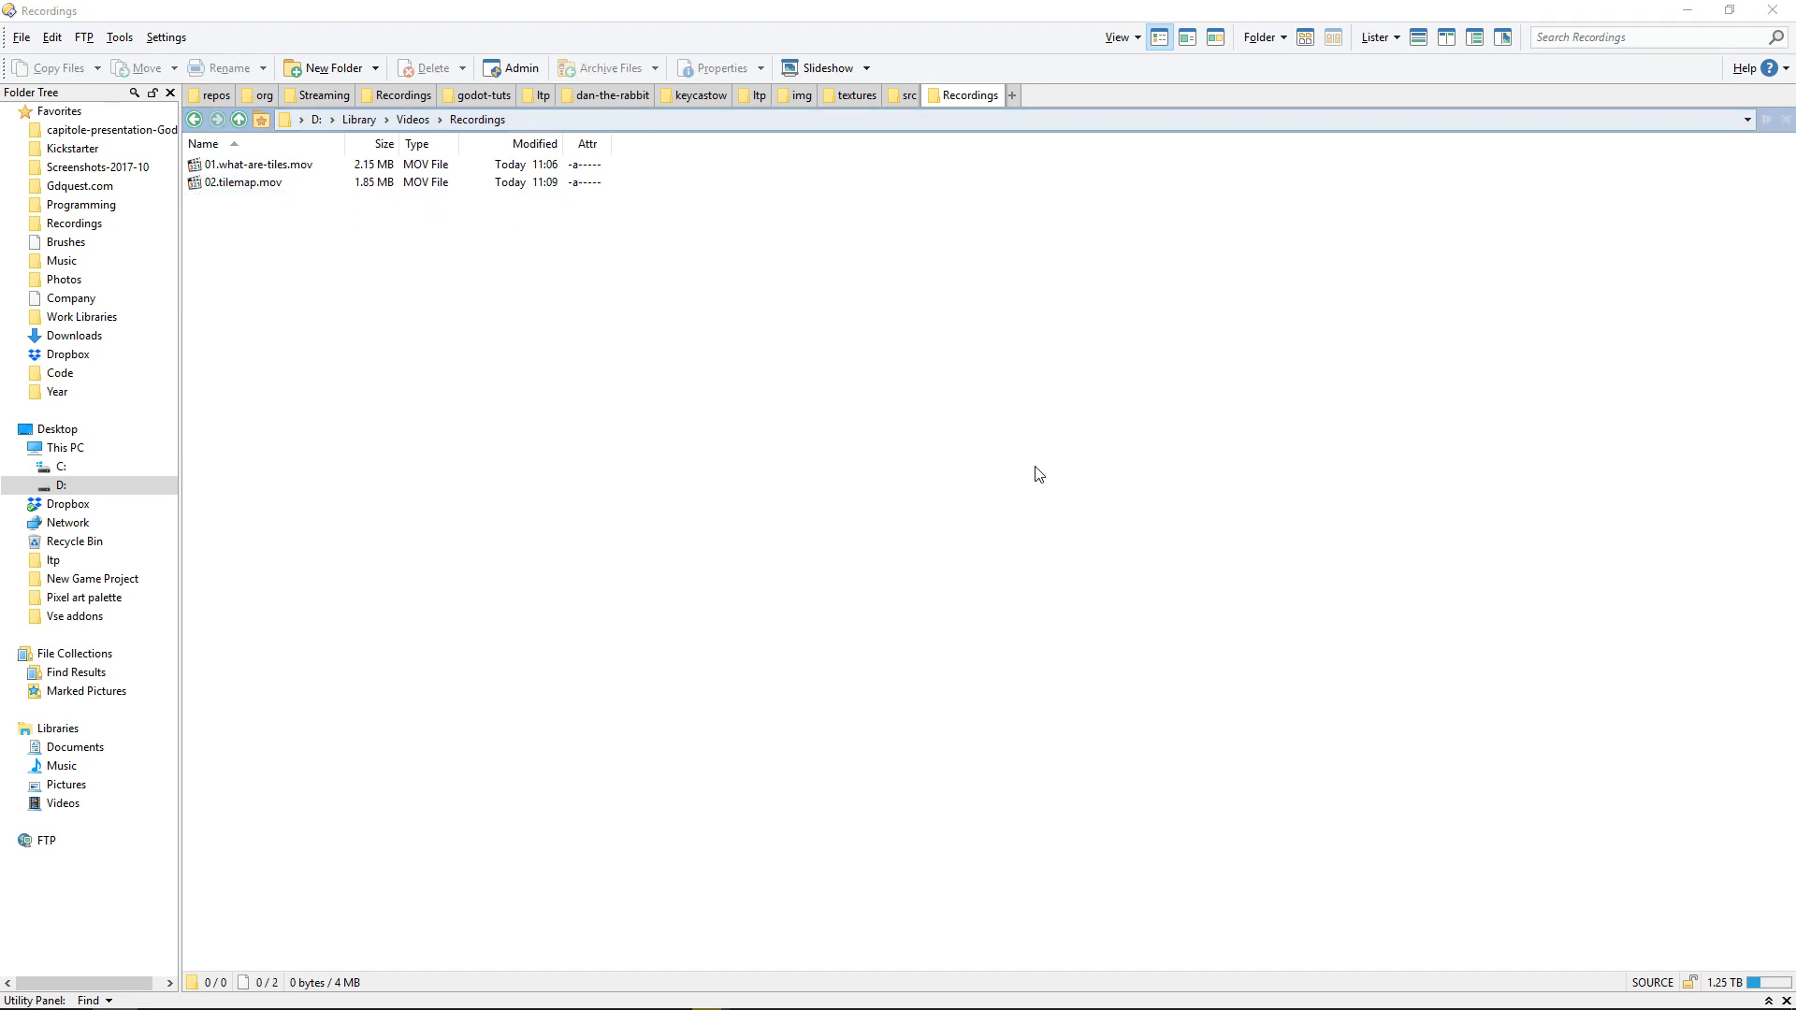
{"action": "key", "text": "alt+Tab"}
{"action": "key", "text": "Escape"}
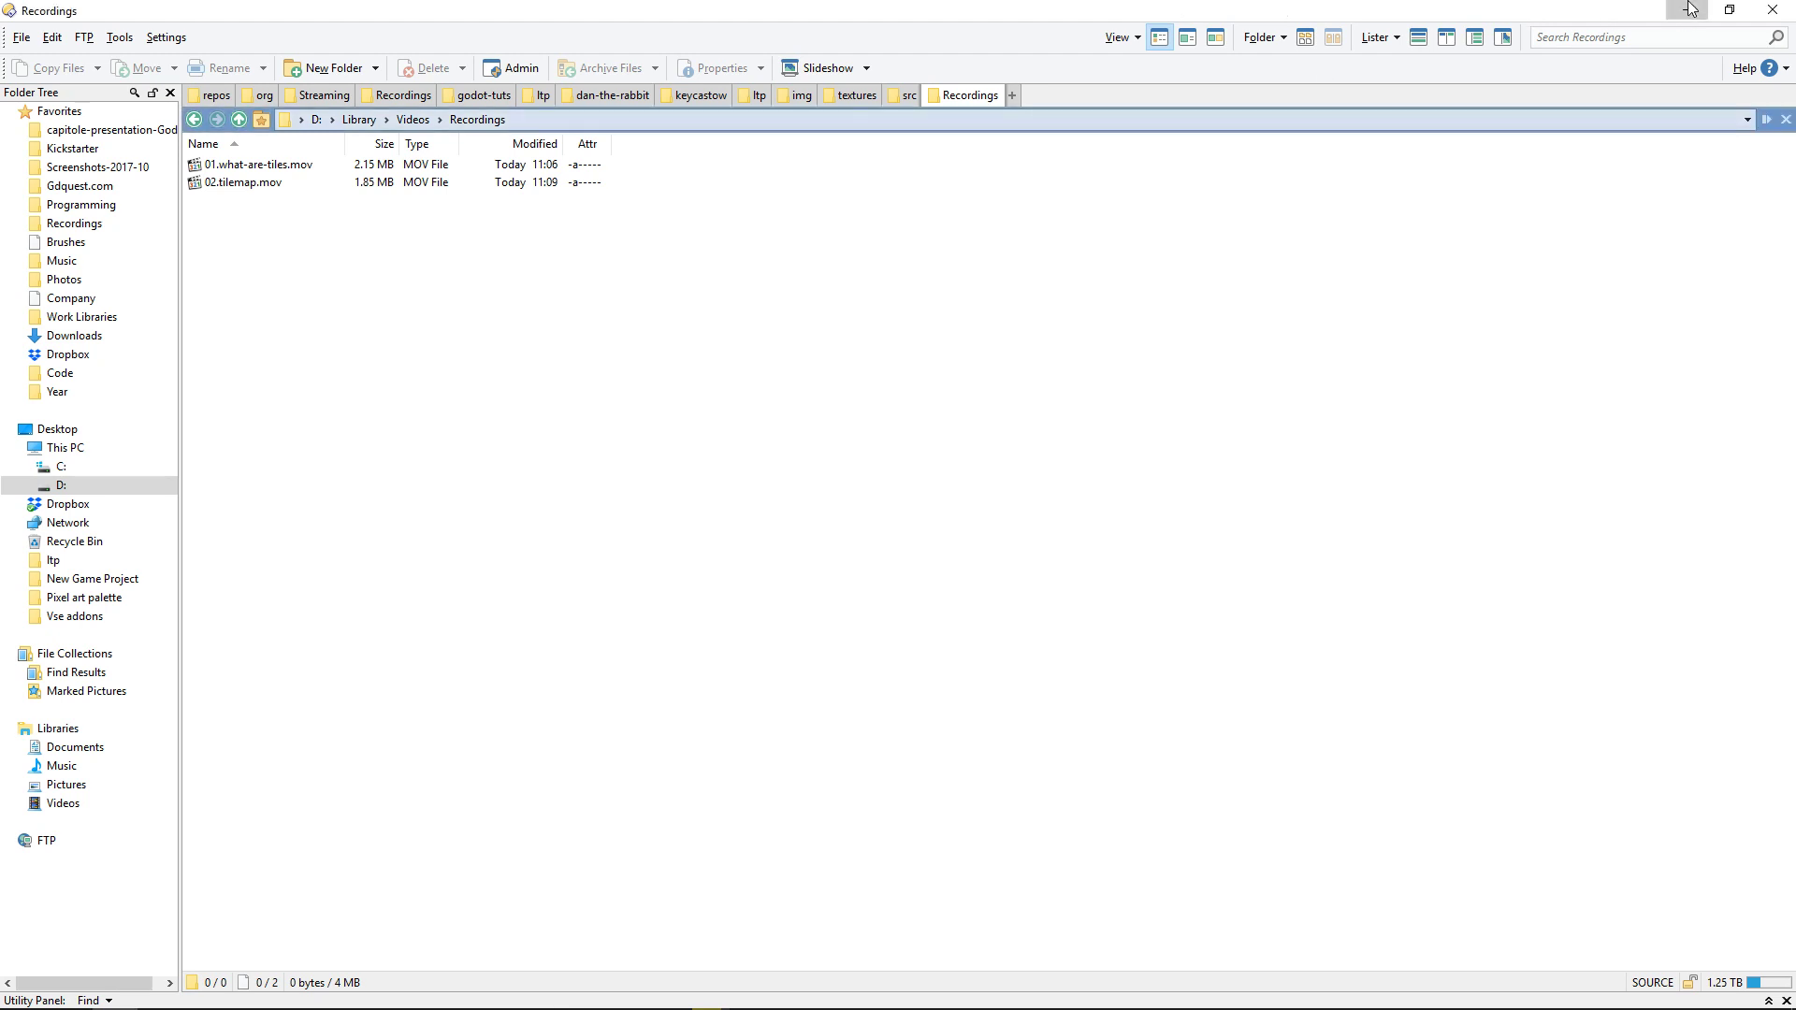
{"action": "left_click", "coordinate": [1688, 10]}
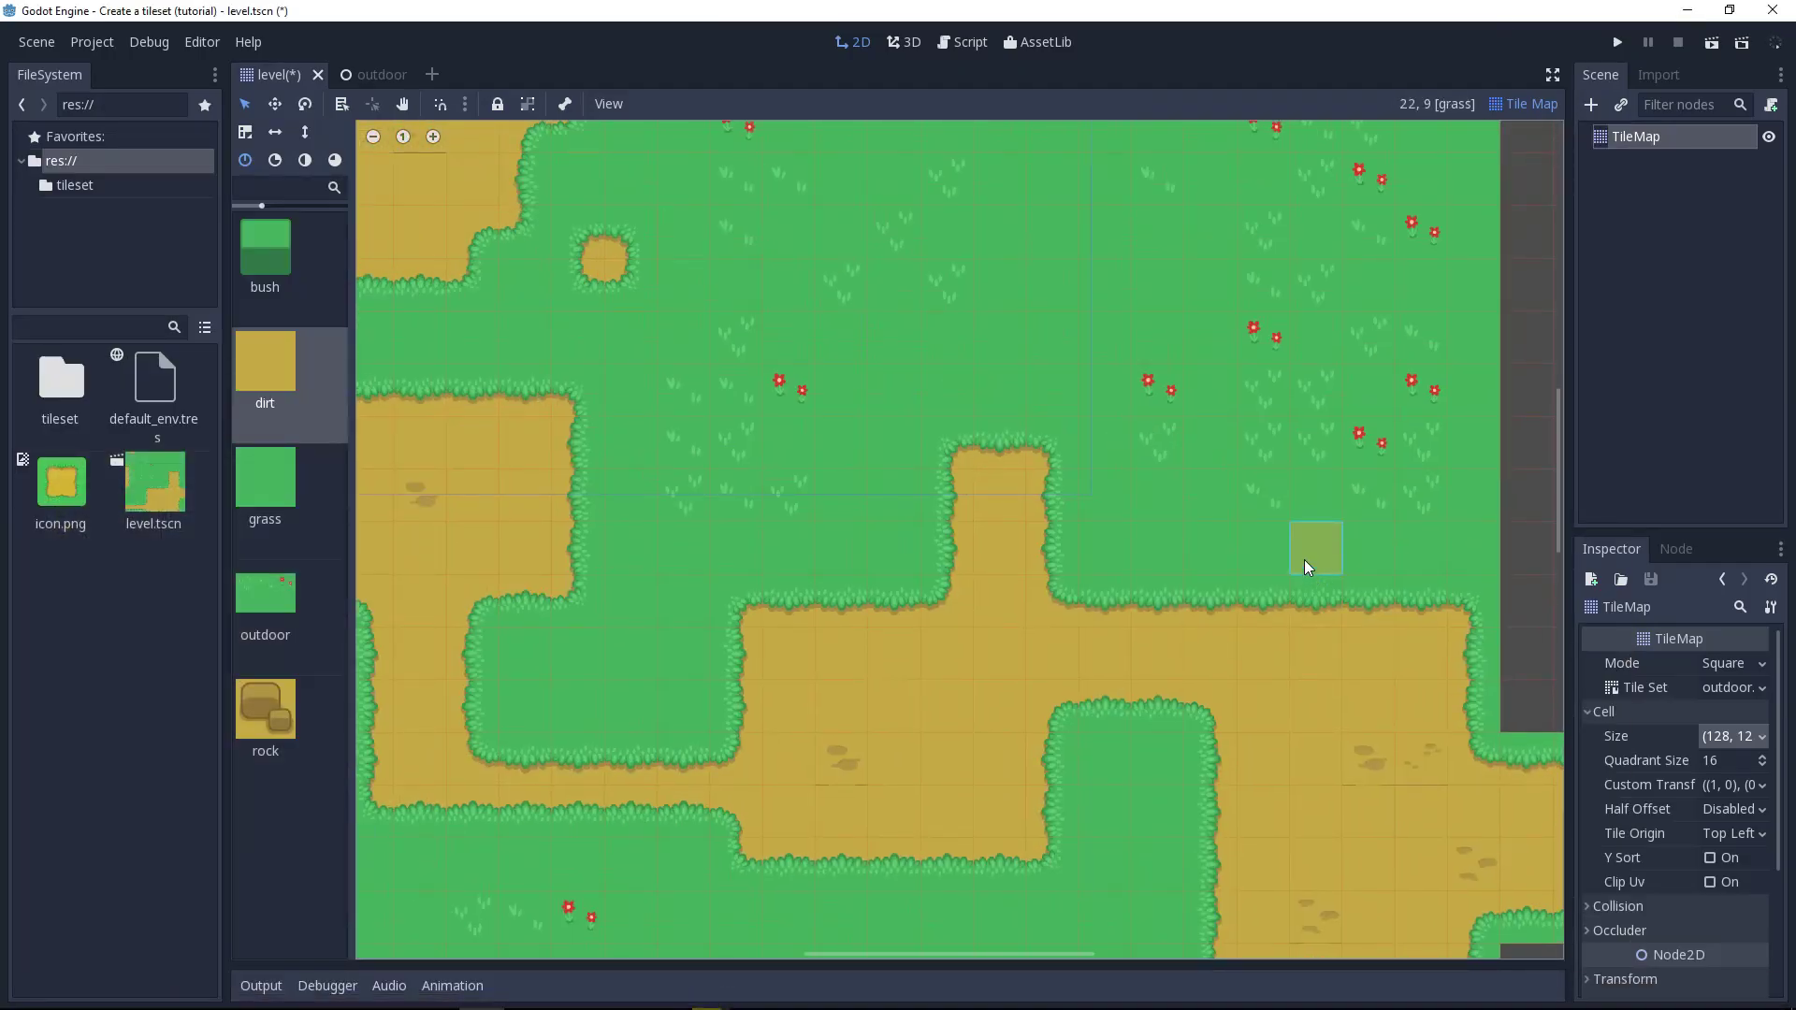
Step: Switch to Affinity Designer and look over the demo map and the gridded outdoor tileset
{"action": "key", "text": "alt+Tab"}
{"action": "left_click", "coordinate": [1411, 395]}
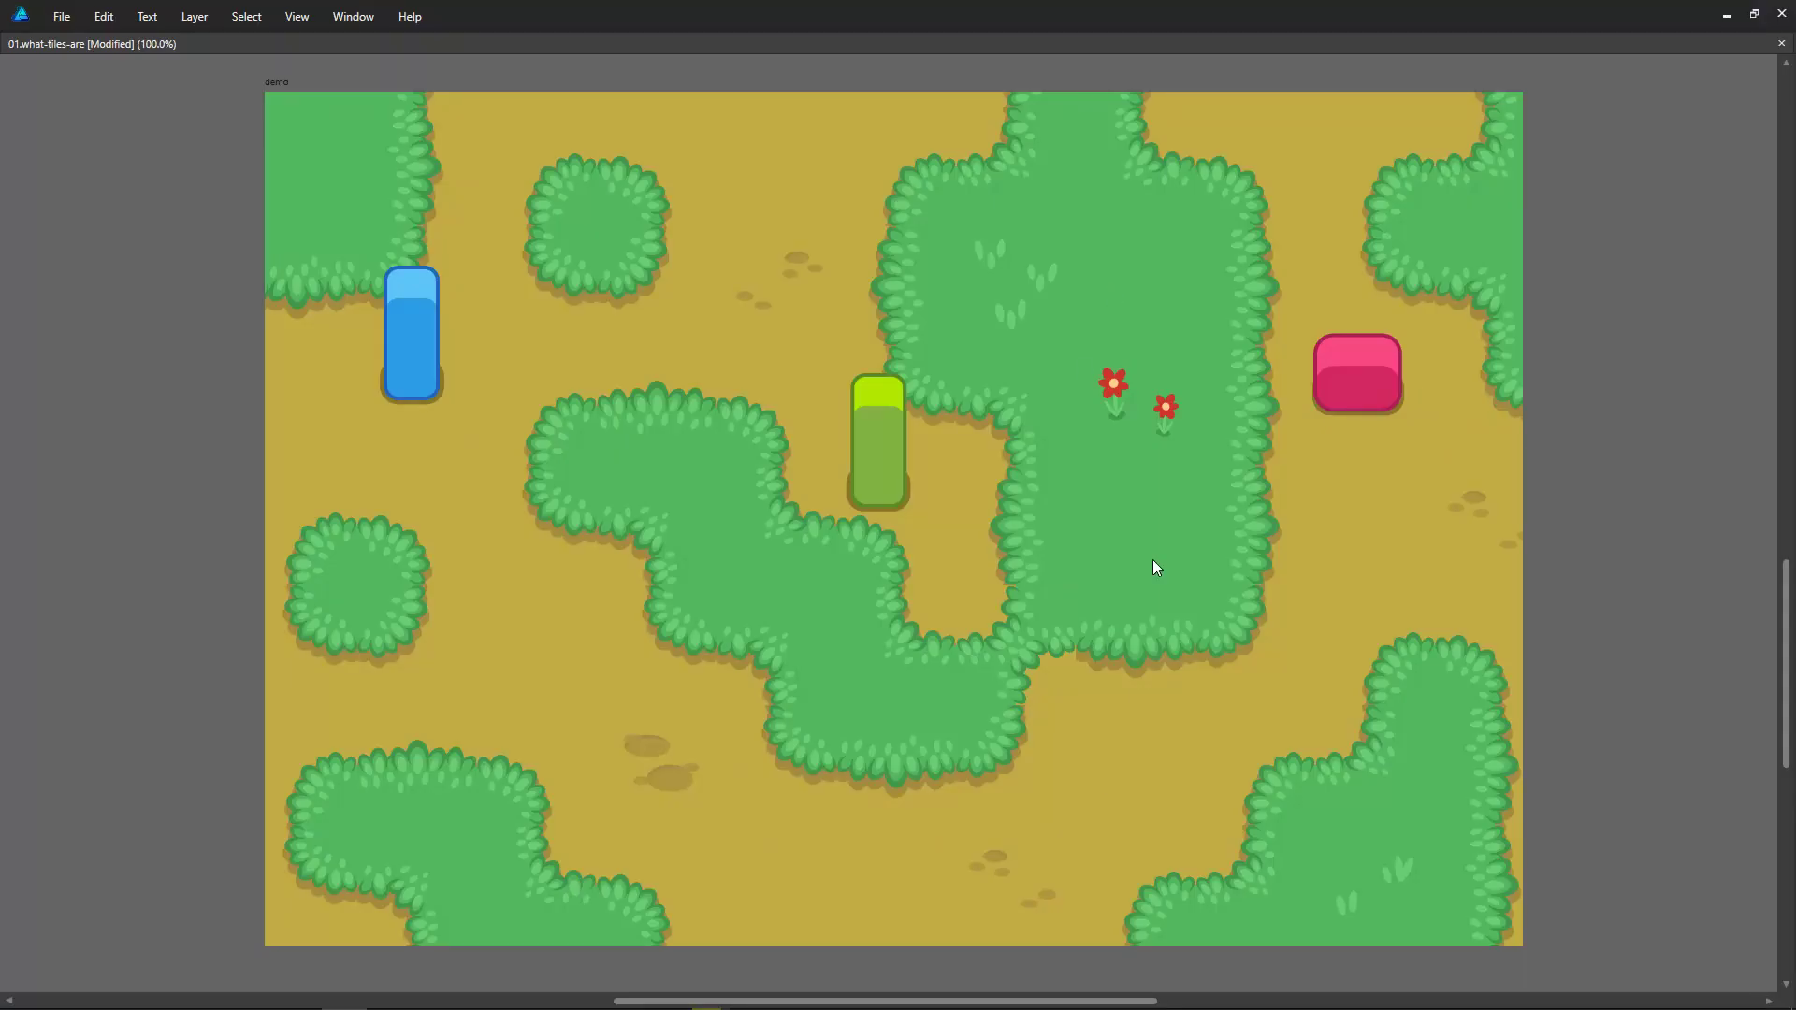
{"action": "scroll", "coordinate": [1174, 556], "scroll_direction": "down", "scroll_amount": 3, "text": "ctrl"}
{"action": "scroll", "coordinate": [1246, 543], "scroll_direction": "up", "scroll_amount": 2, "text": "ctrl"}
{"action": "scroll", "coordinate": [1271, 561], "scroll_direction": "up", "scroll_amount": 1, "text": "alt"}
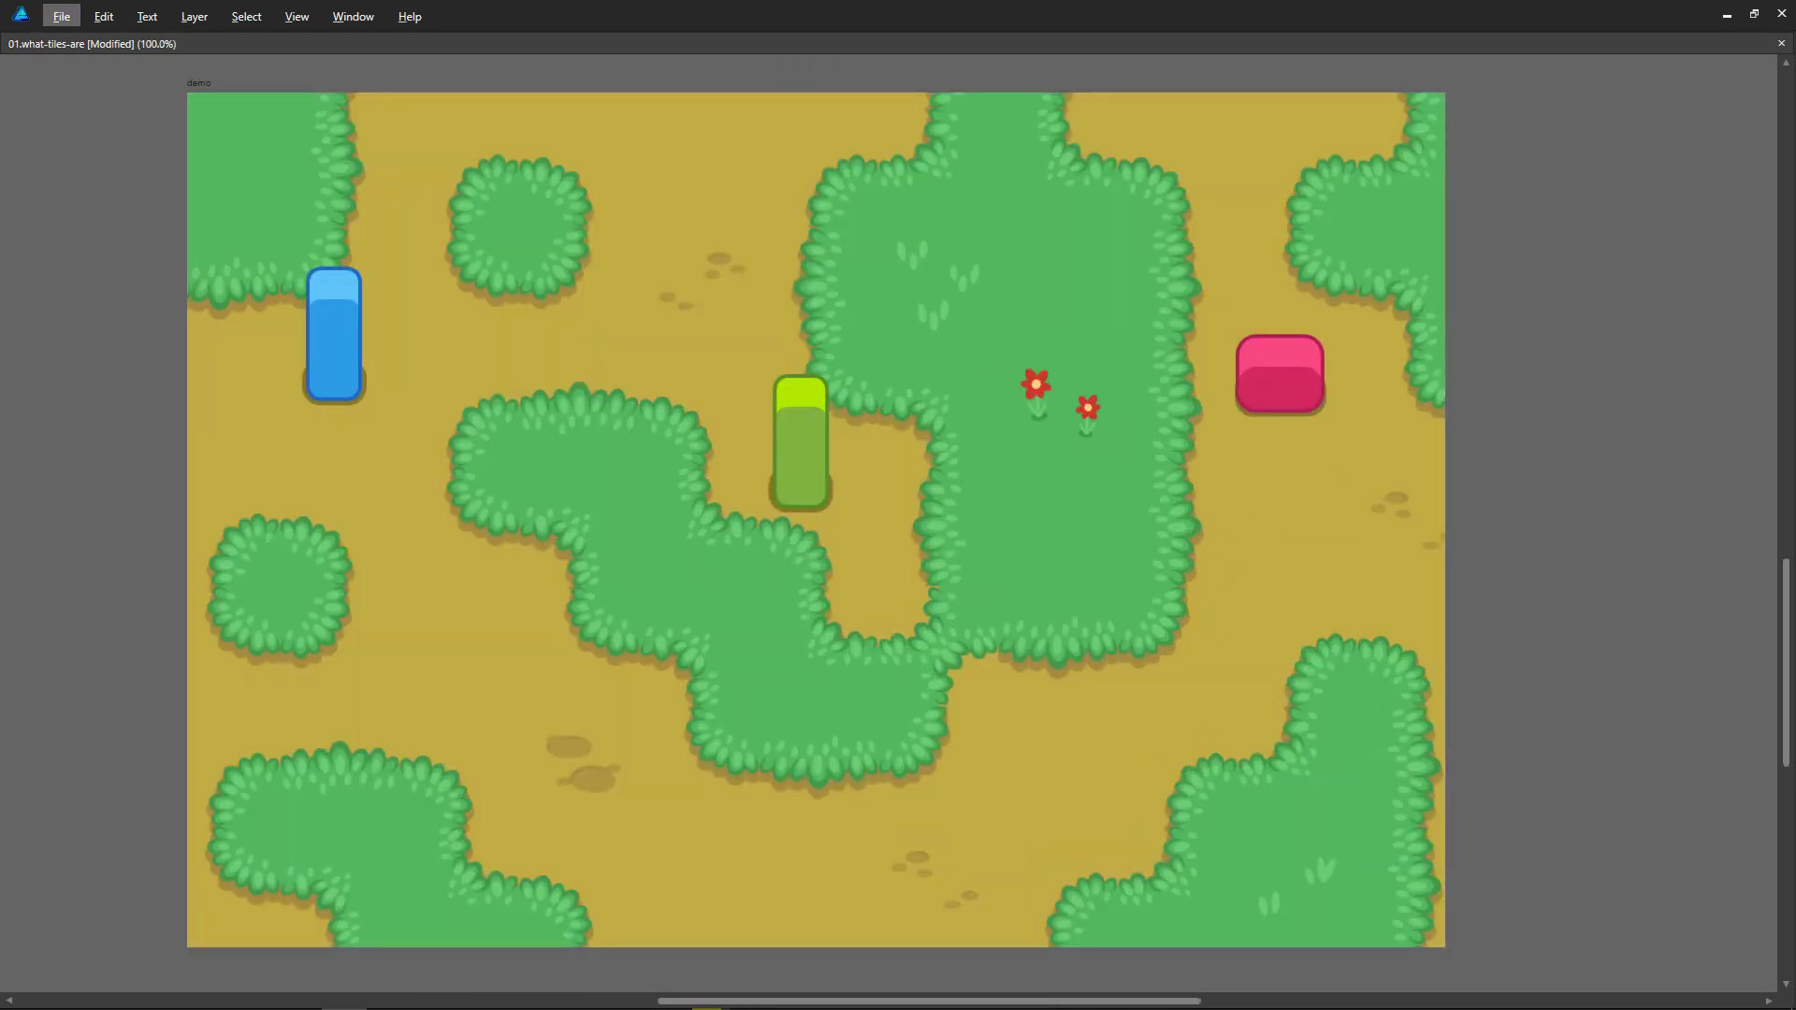
{"action": "key", "text": "alt"}
{"action": "scroll", "coordinate": [1364, 328], "scroll_direction": "up", "scroll_amount": 10}
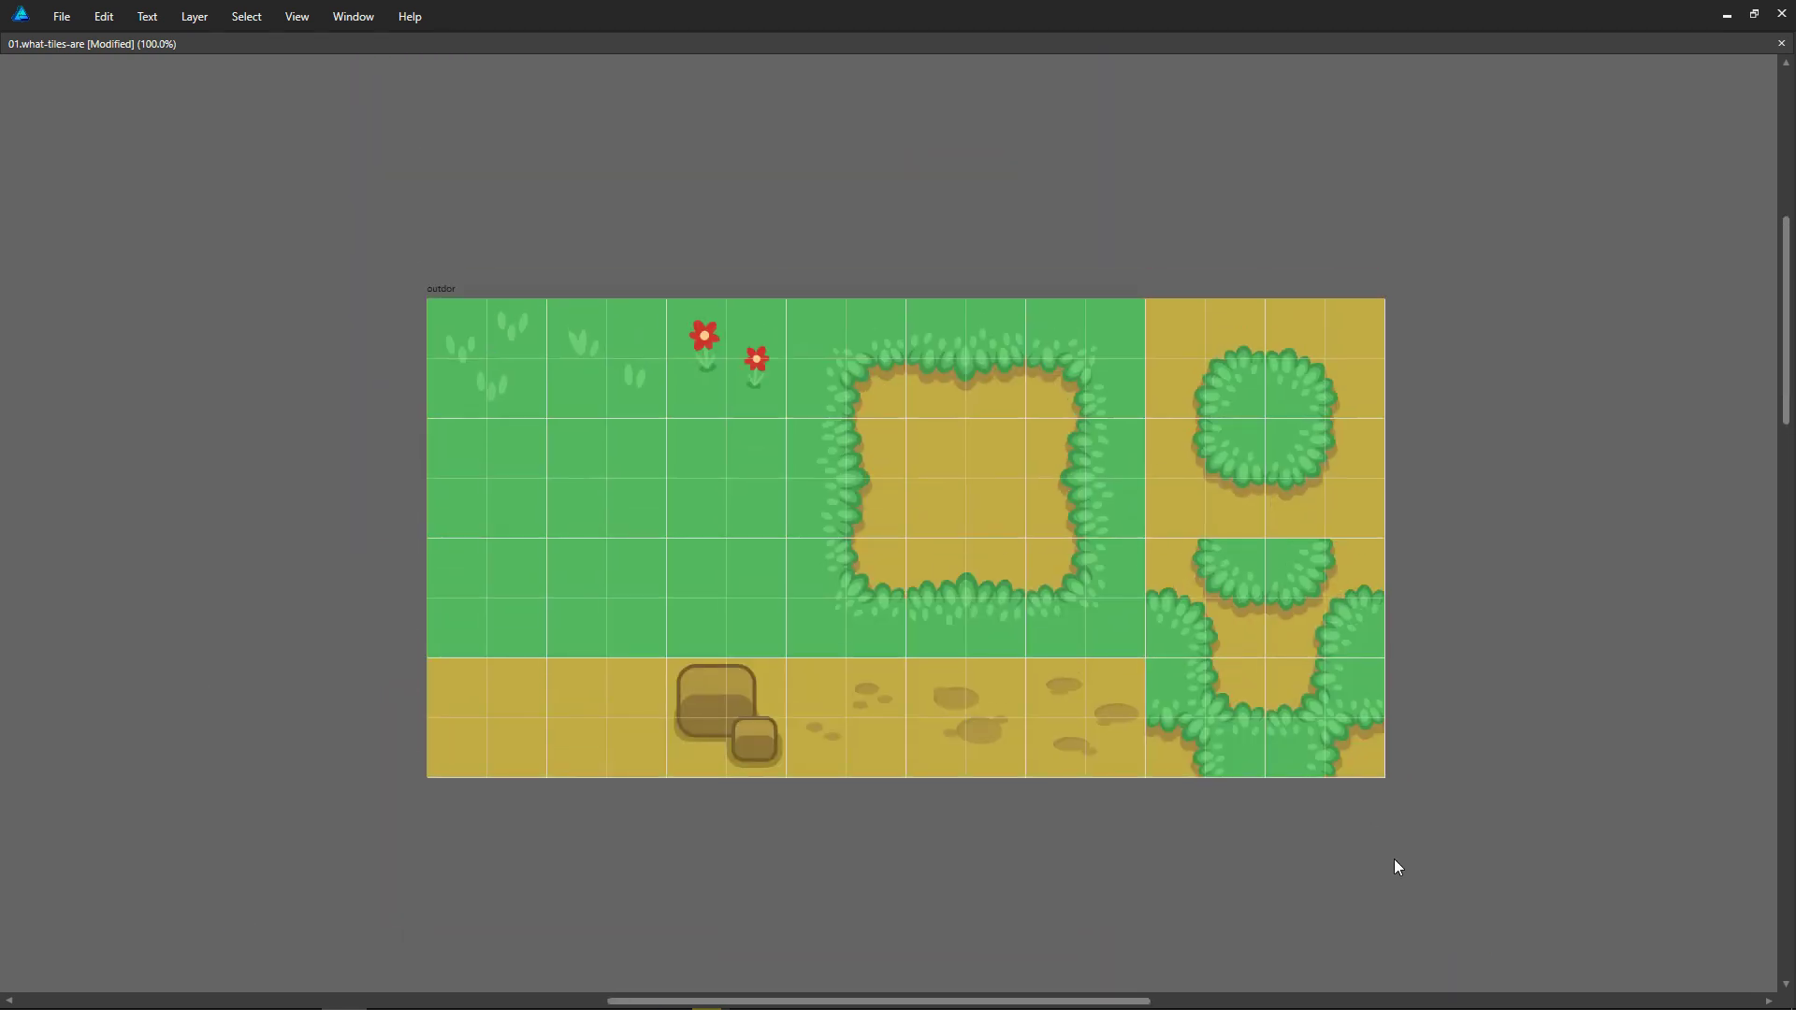
{"action": "scroll", "coordinate": [1383, 655], "scroll_direction": "down", "scroll_amount": 10}
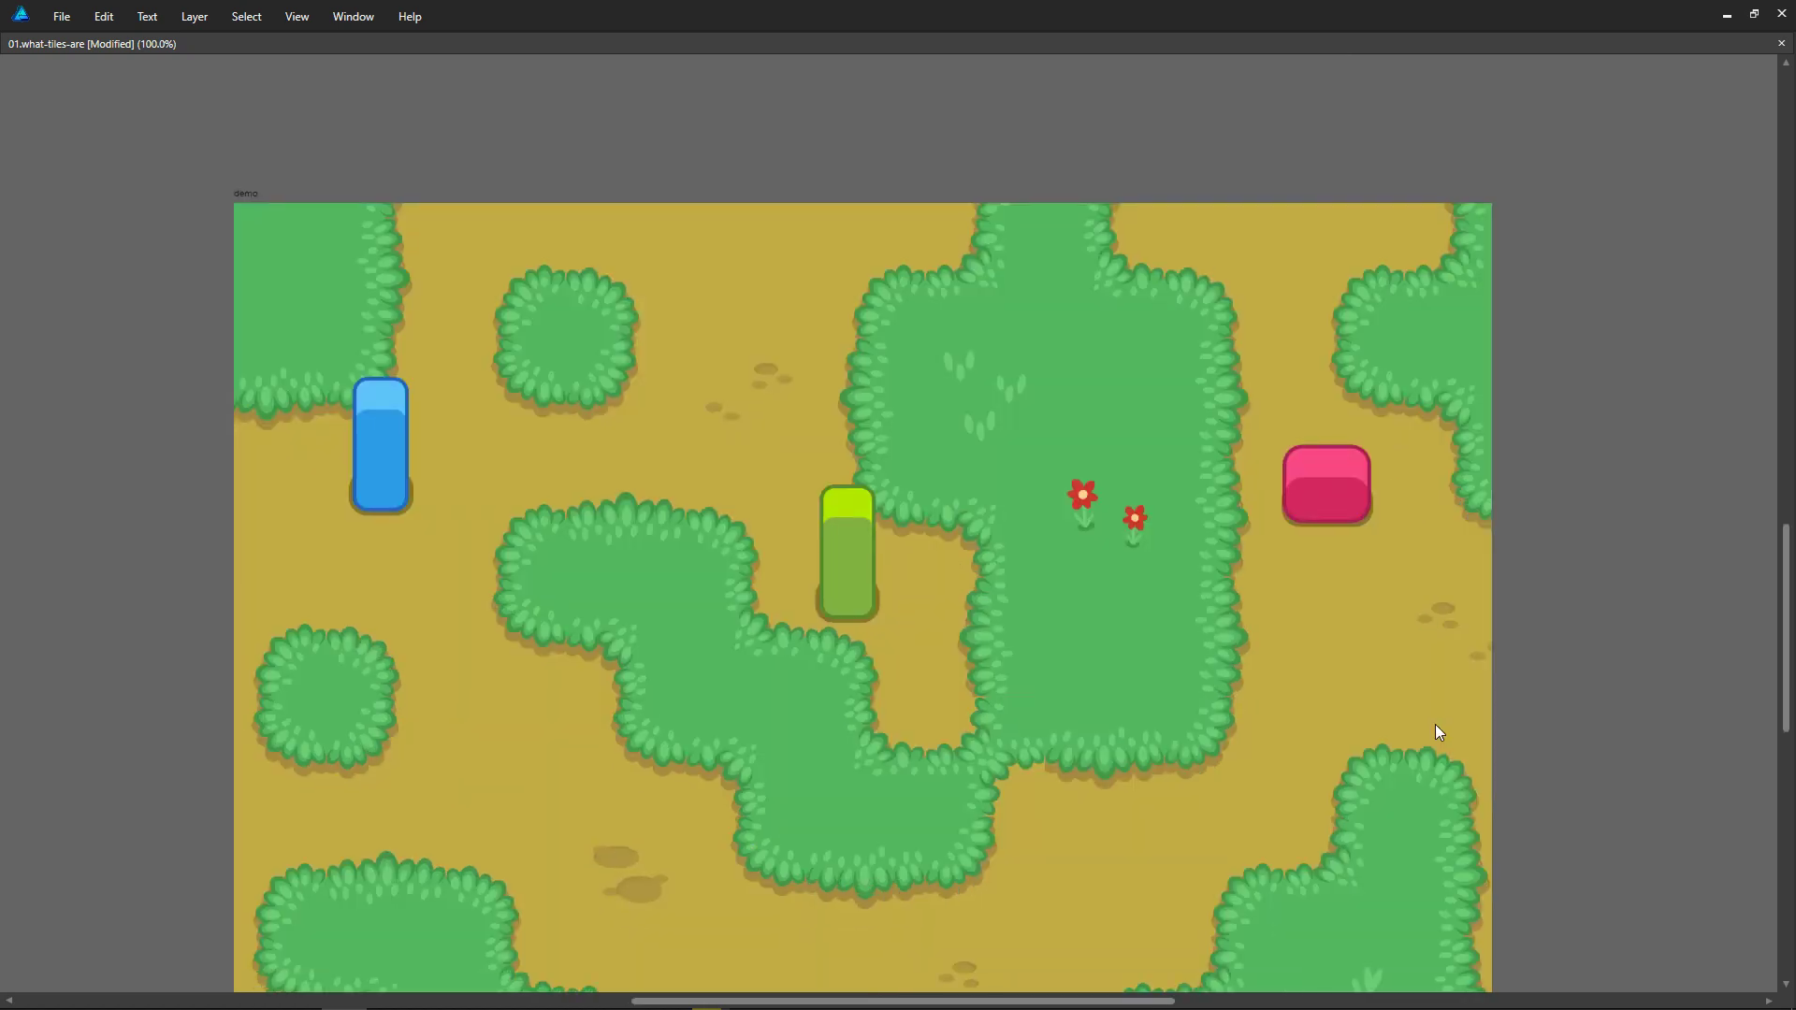
{"action": "scroll", "coordinate": [1394, 800], "scroll_direction": "down", "scroll_amount": 2}
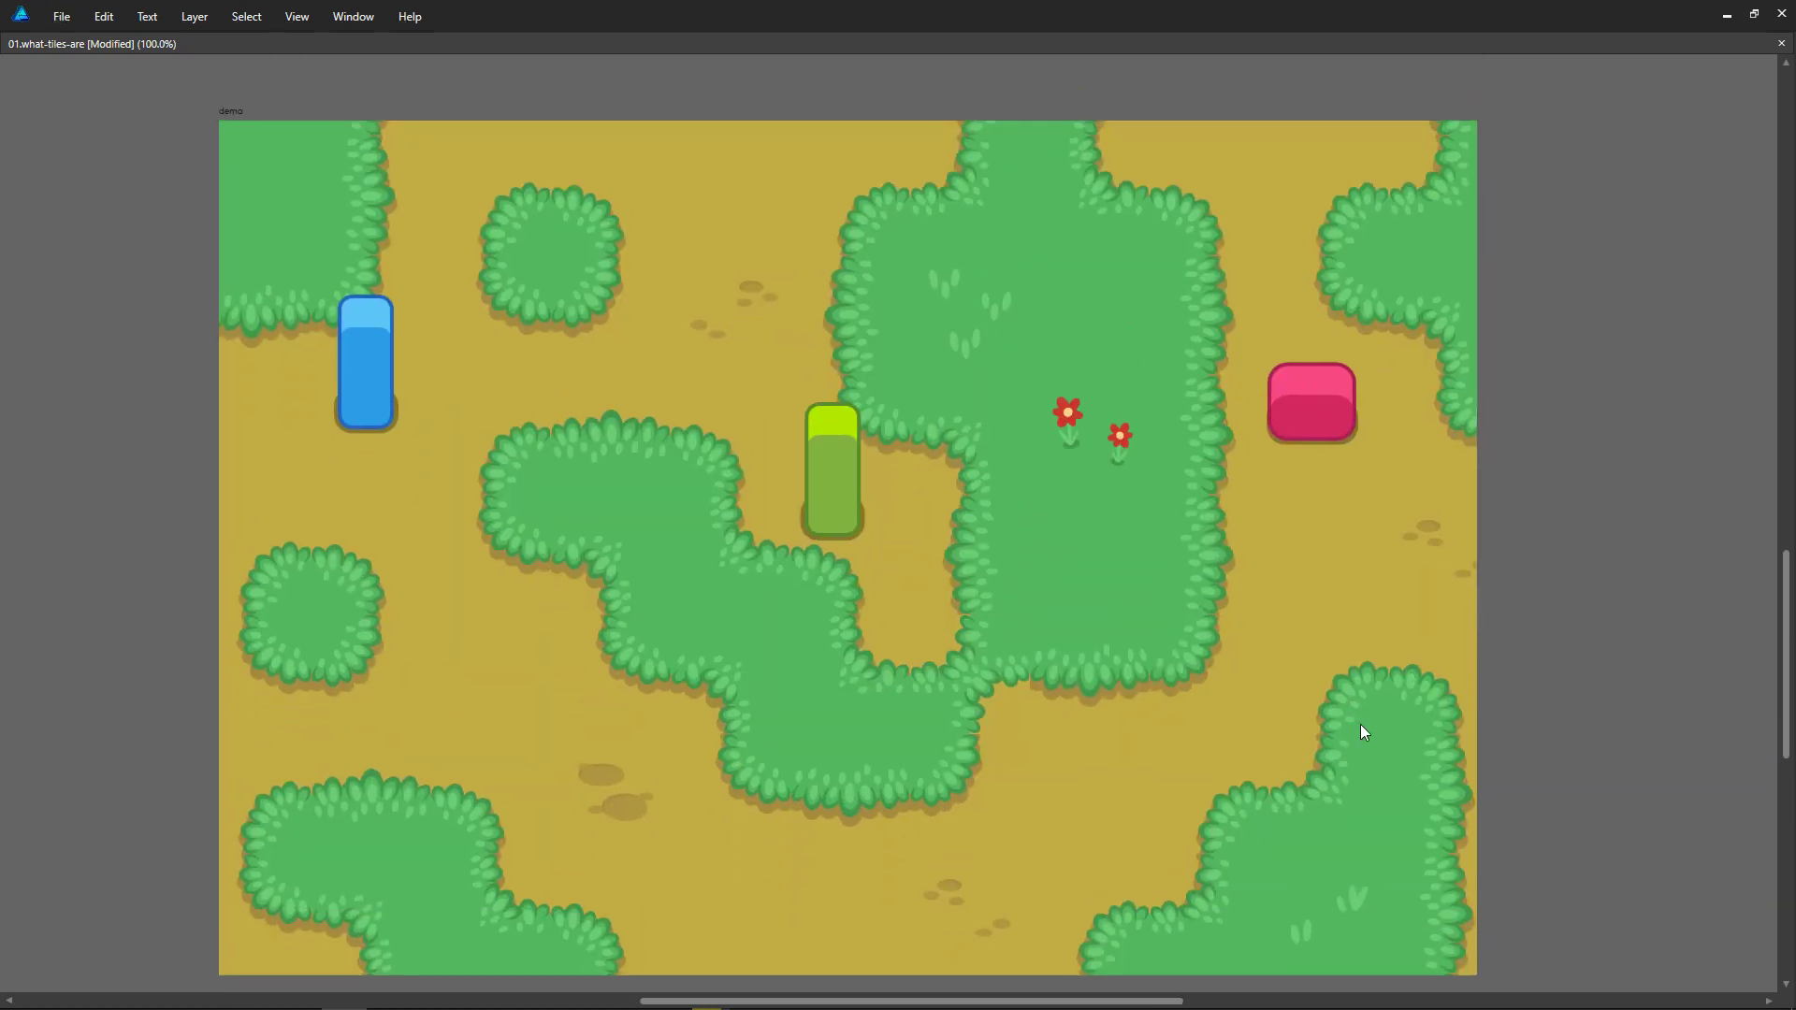
{"action": "key", "text": "alt"}
{"action": "key", "text": "alt"}
{"action": "scroll", "coordinate": [1411, 335], "scroll_direction": "down", "scroll_amount": 1}
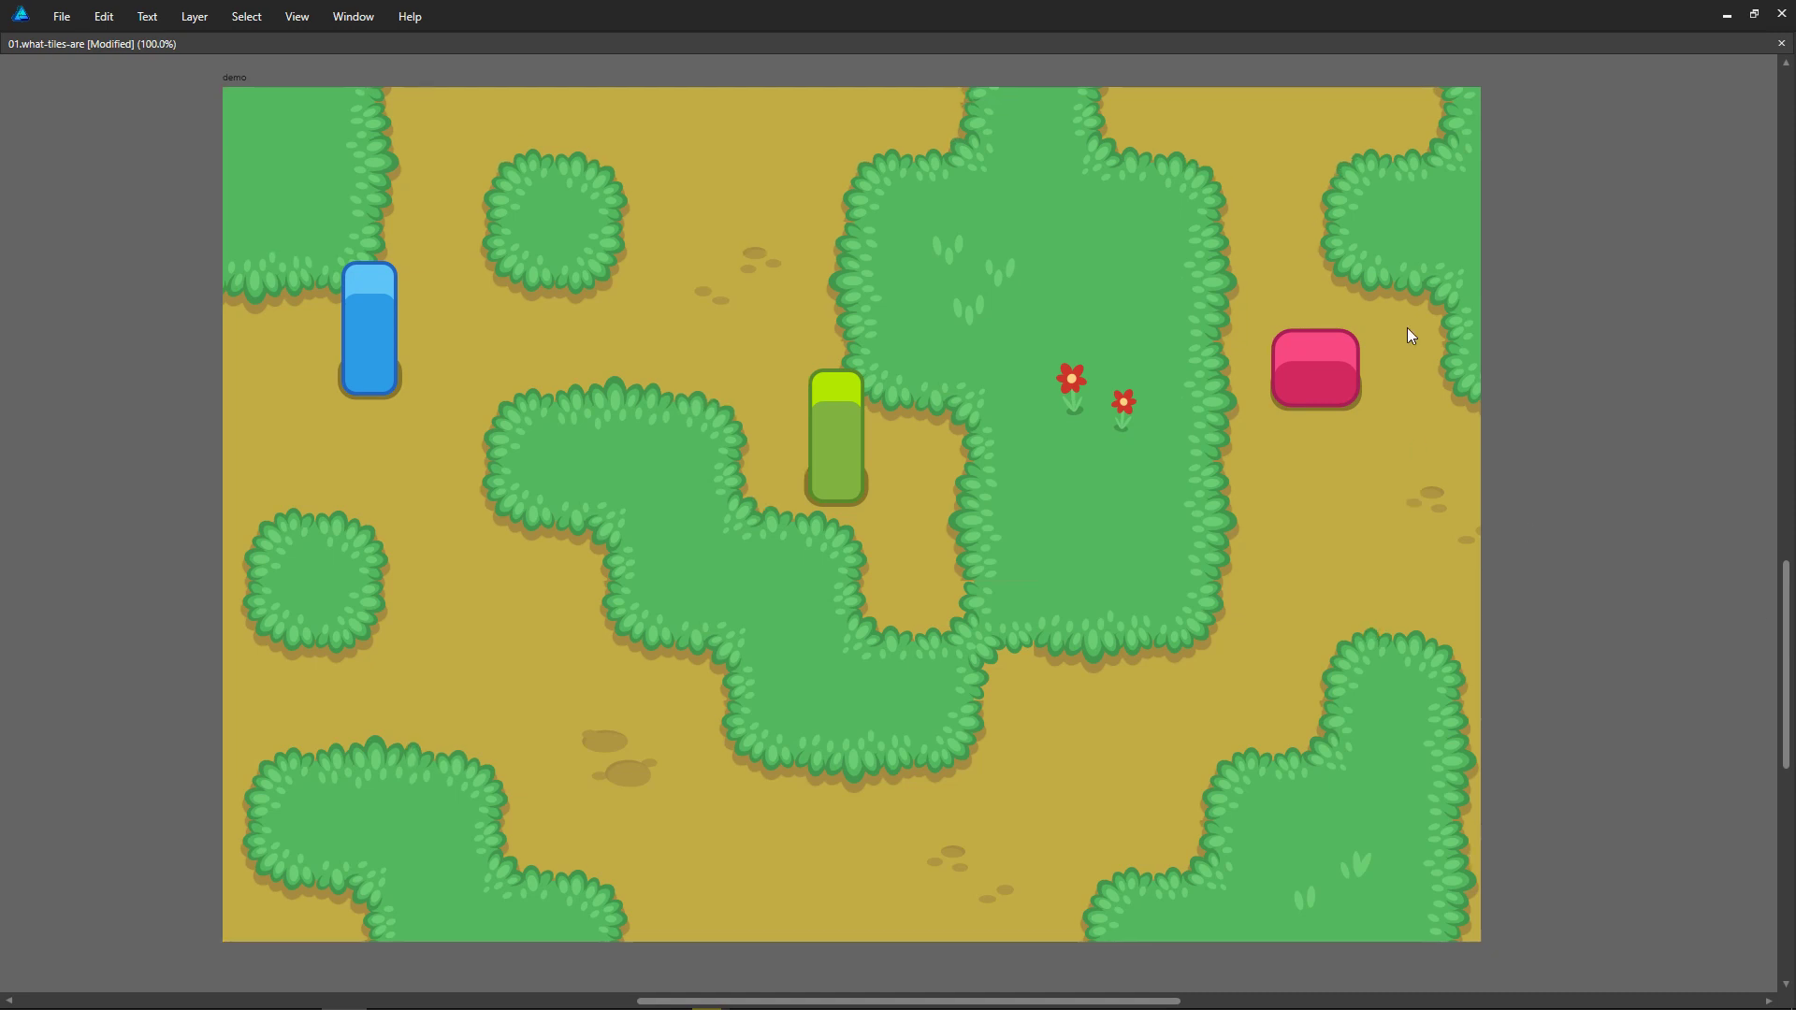
{"action": "scroll", "coordinate": [1422, 318], "scroll_direction": "up", "scroll_amount": 5}
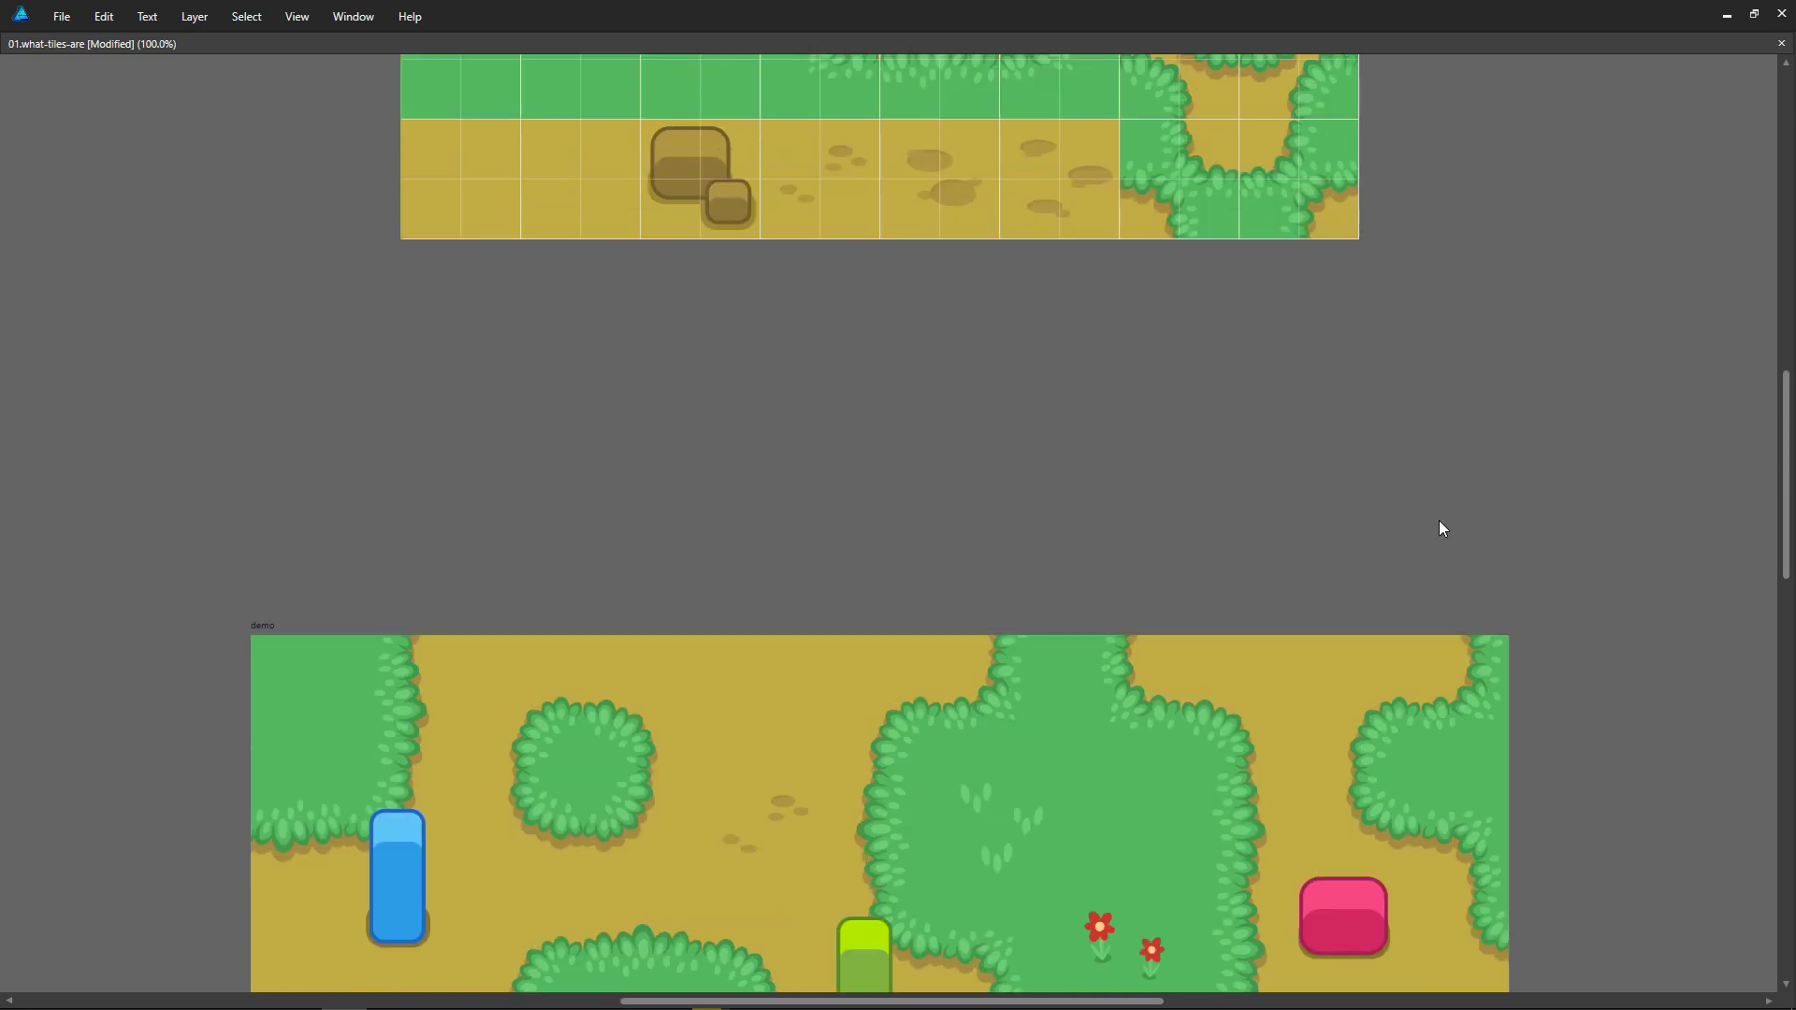
{"action": "scroll", "coordinate": [1442, 528], "scroll_direction": "up", "scroll_amount": 4}
Step: Select the base rectangle of the dirt area in the outdoor tileset, hide the grid and show the interface panels
{"action": "left_click", "coordinate": [918, 384]}
{"action": "left_click", "coordinate": [820, 315]}
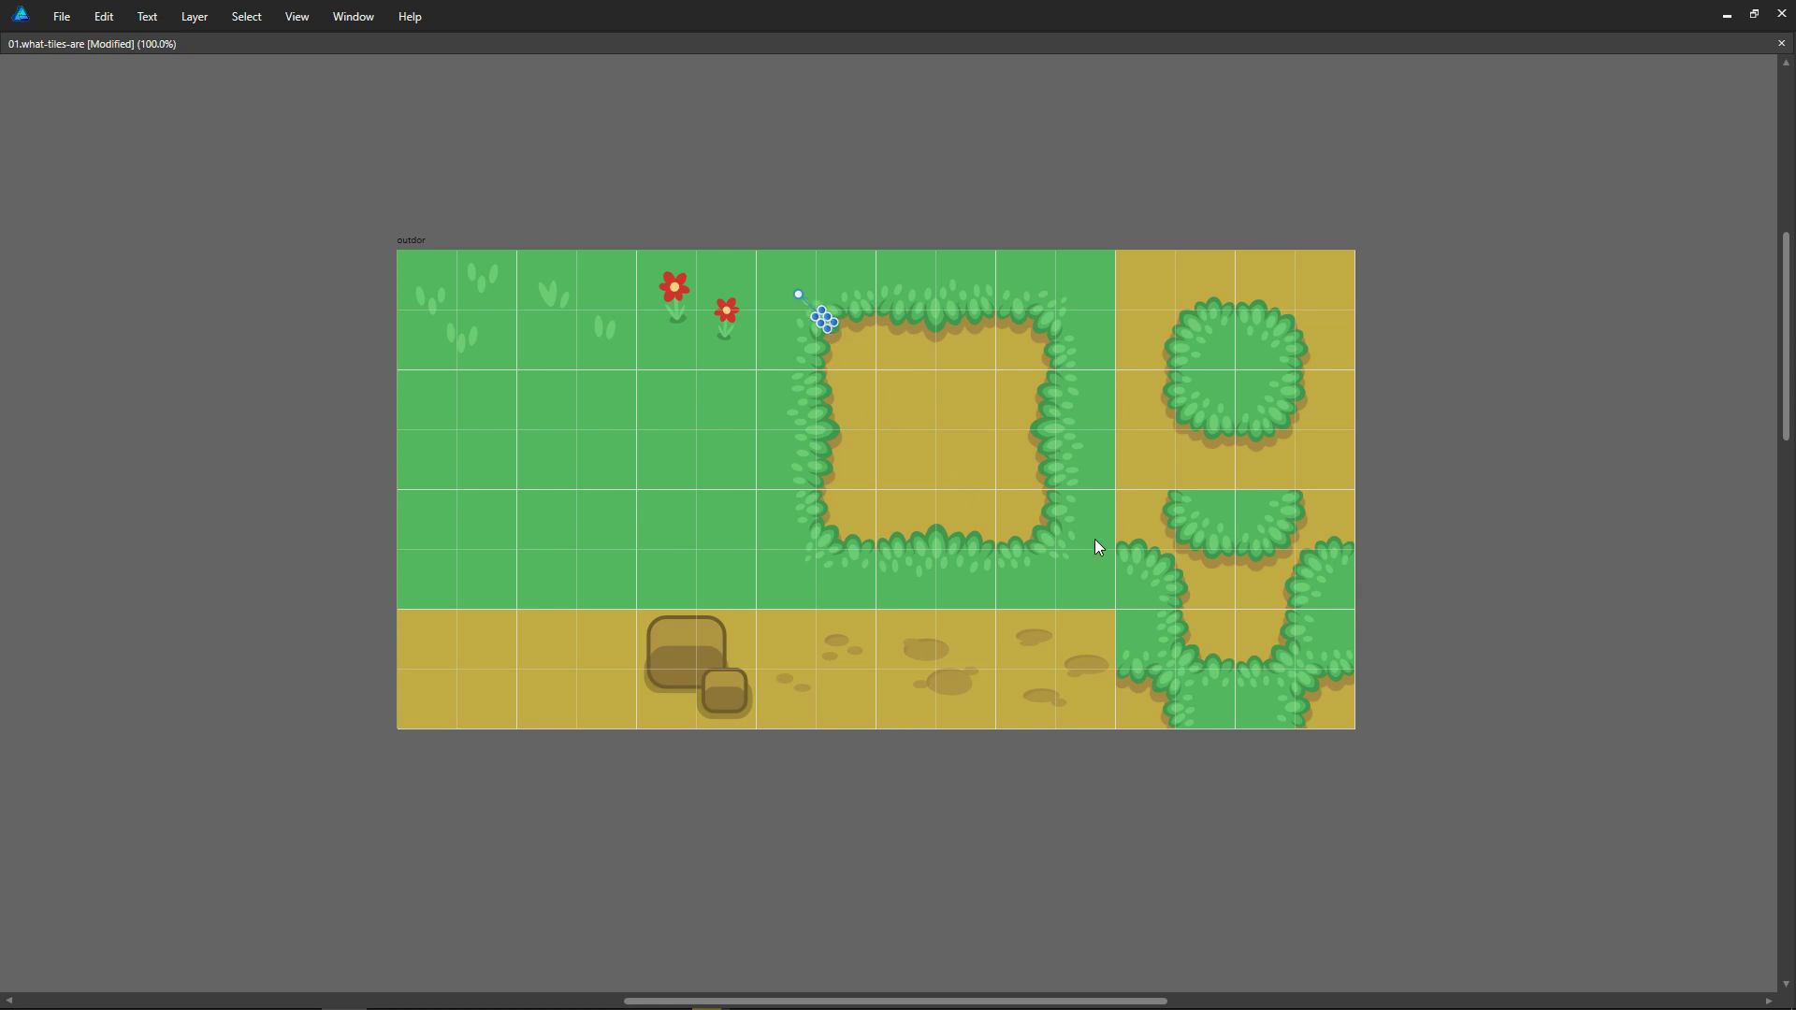
{"action": "left_click_drag", "start_coordinate": [833, 323], "coordinate": [839, 335]}
{"action": "left_click", "coordinate": [1032, 572]}
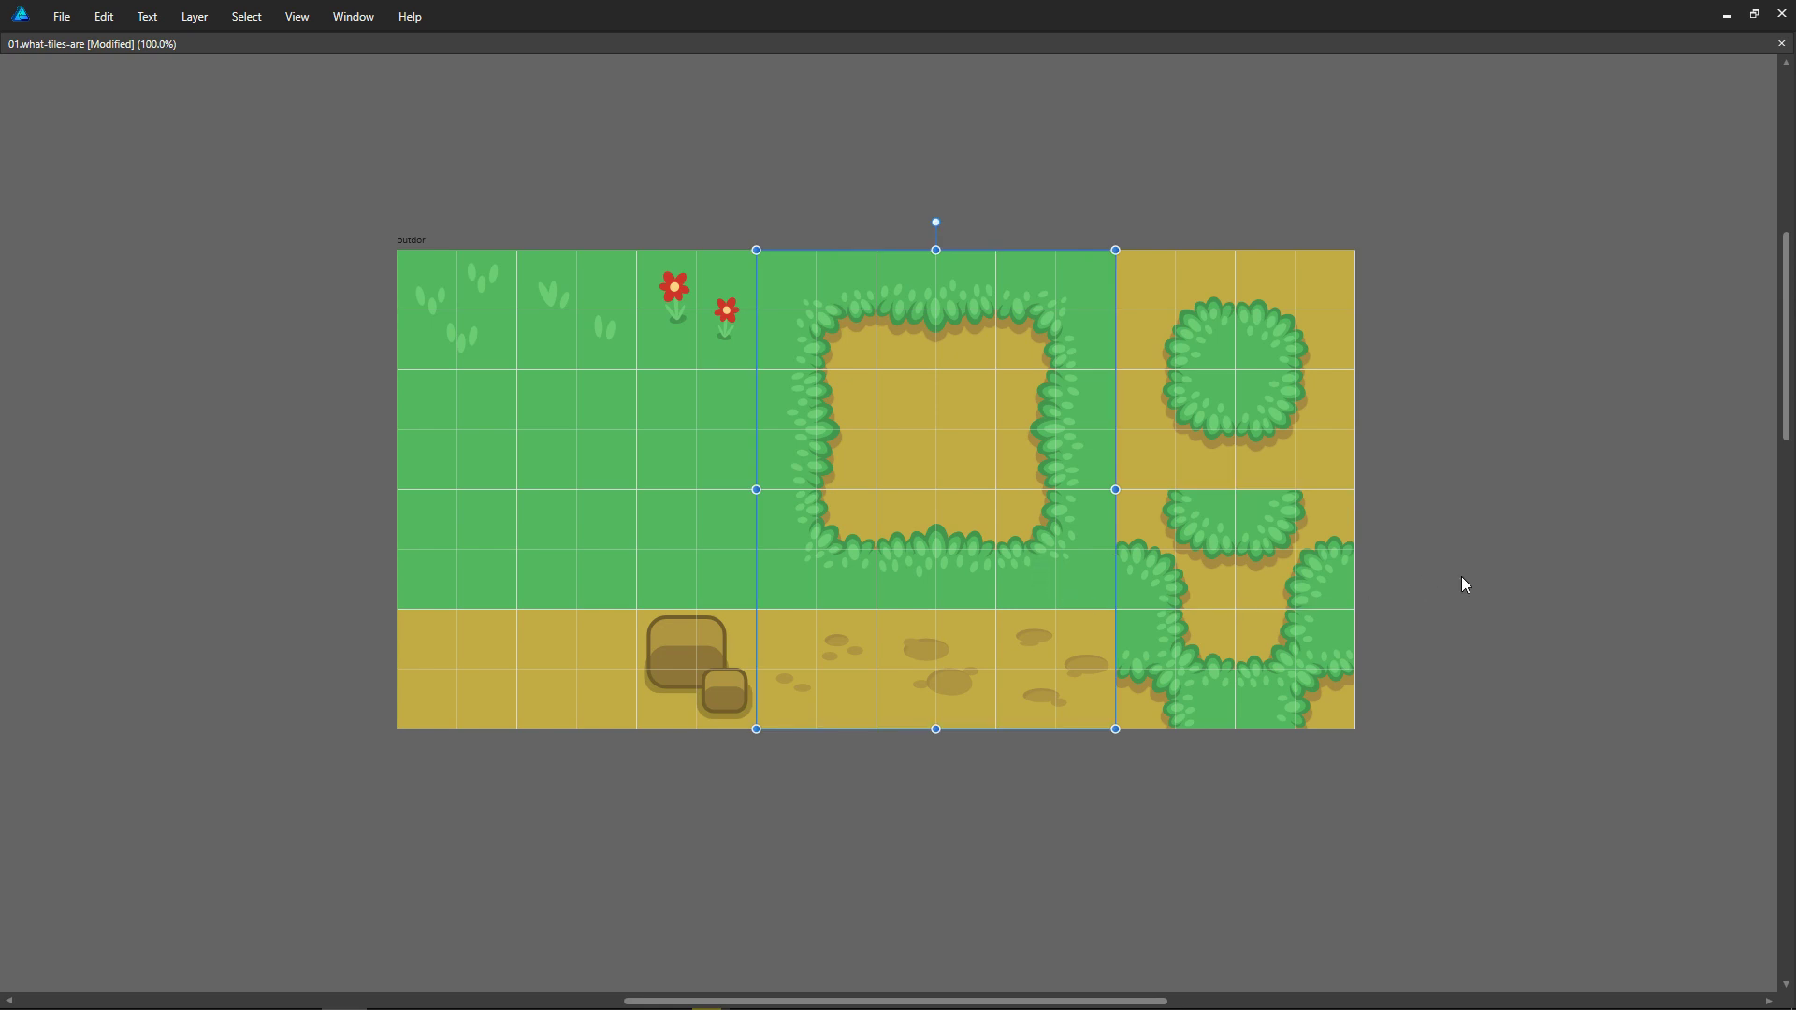
{"action": "key", "text": "ctrl+apostrophe"}
{"action": "key", "text": "Tab"}
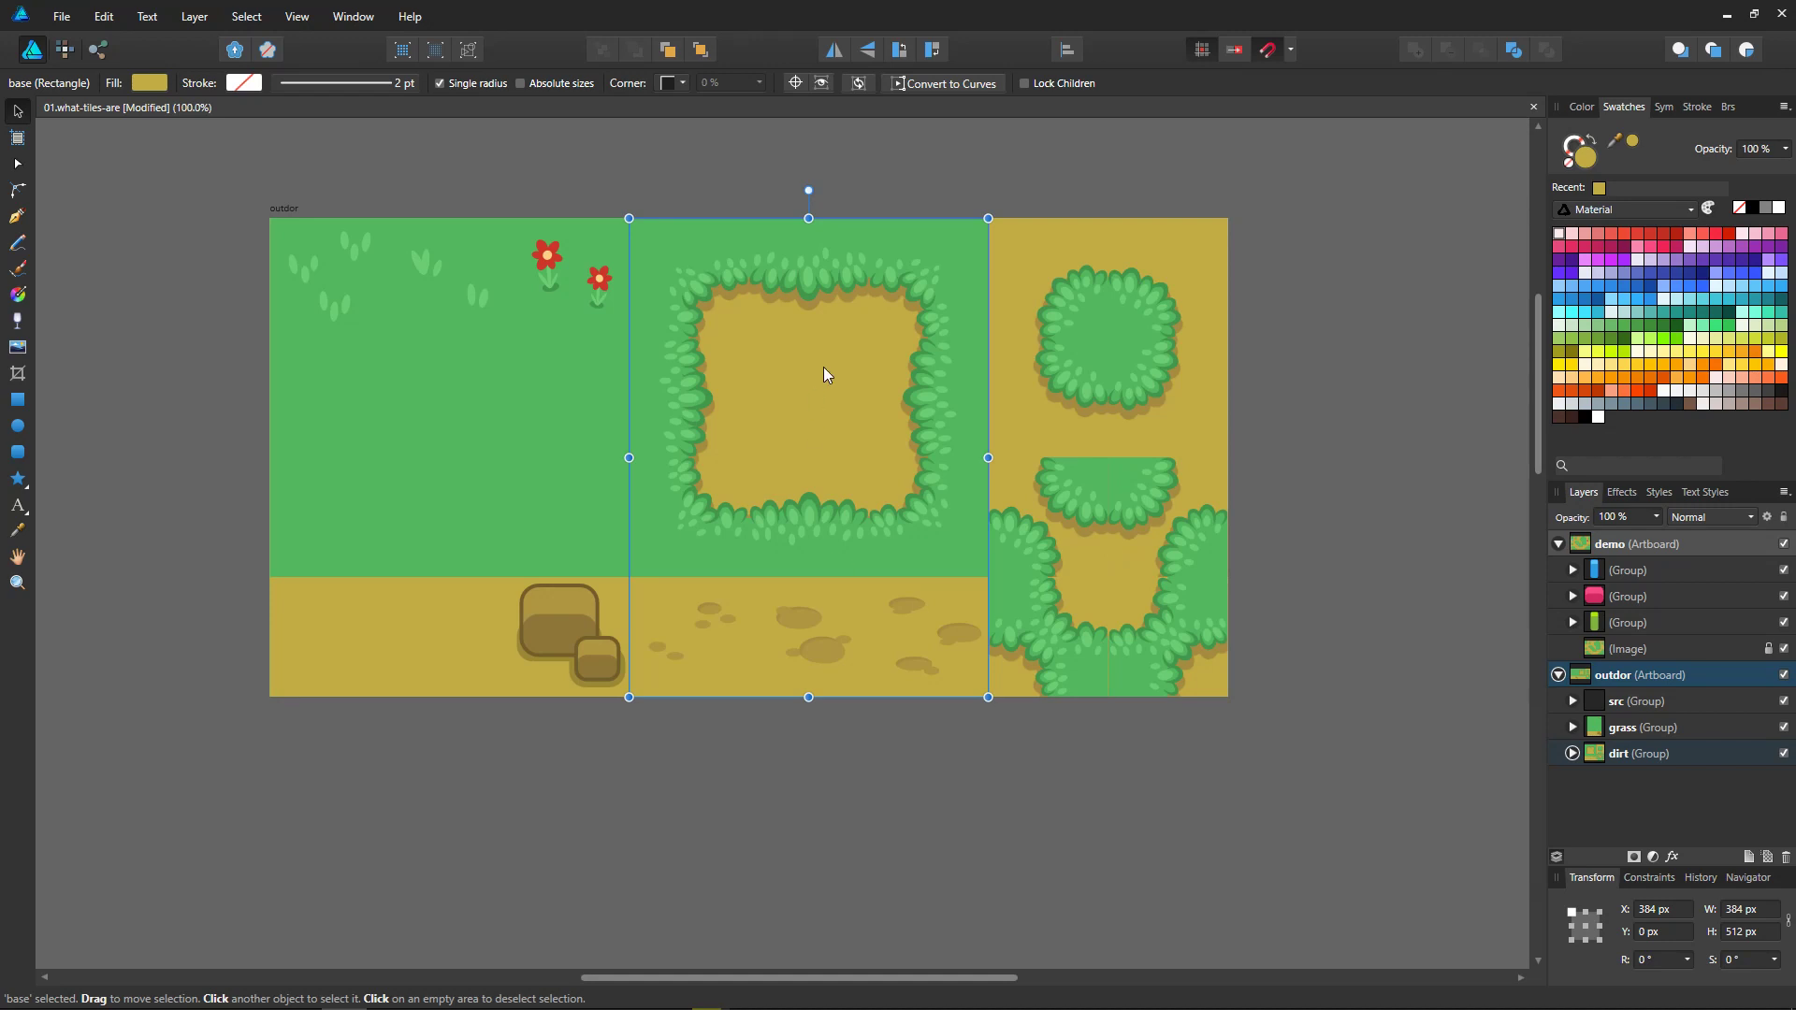
Step: Select the ellipse group and the three patch symbols inside the dirt area's lower-right corner symbol
{"action": "left_click", "coordinate": [932, 525], "text": "ctrl"}
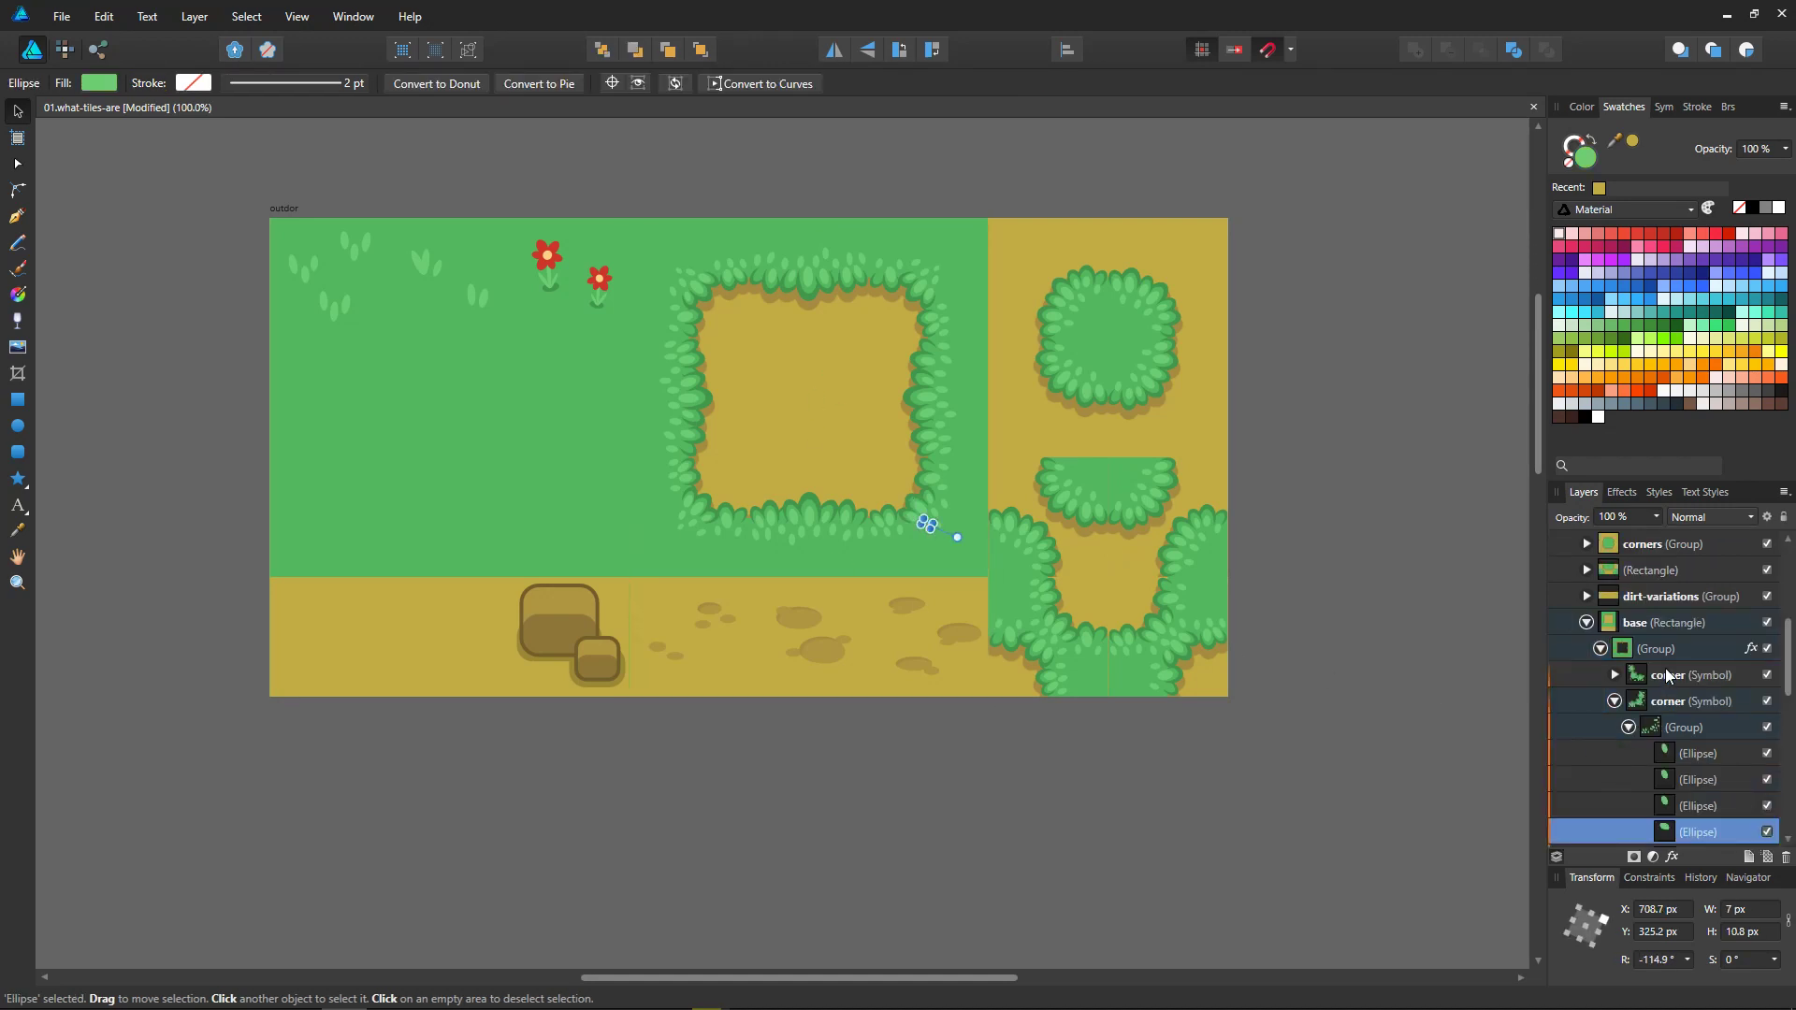
{"action": "left_click", "coordinate": [1669, 676]}
{"action": "left_click", "coordinate": [1614, 702]}
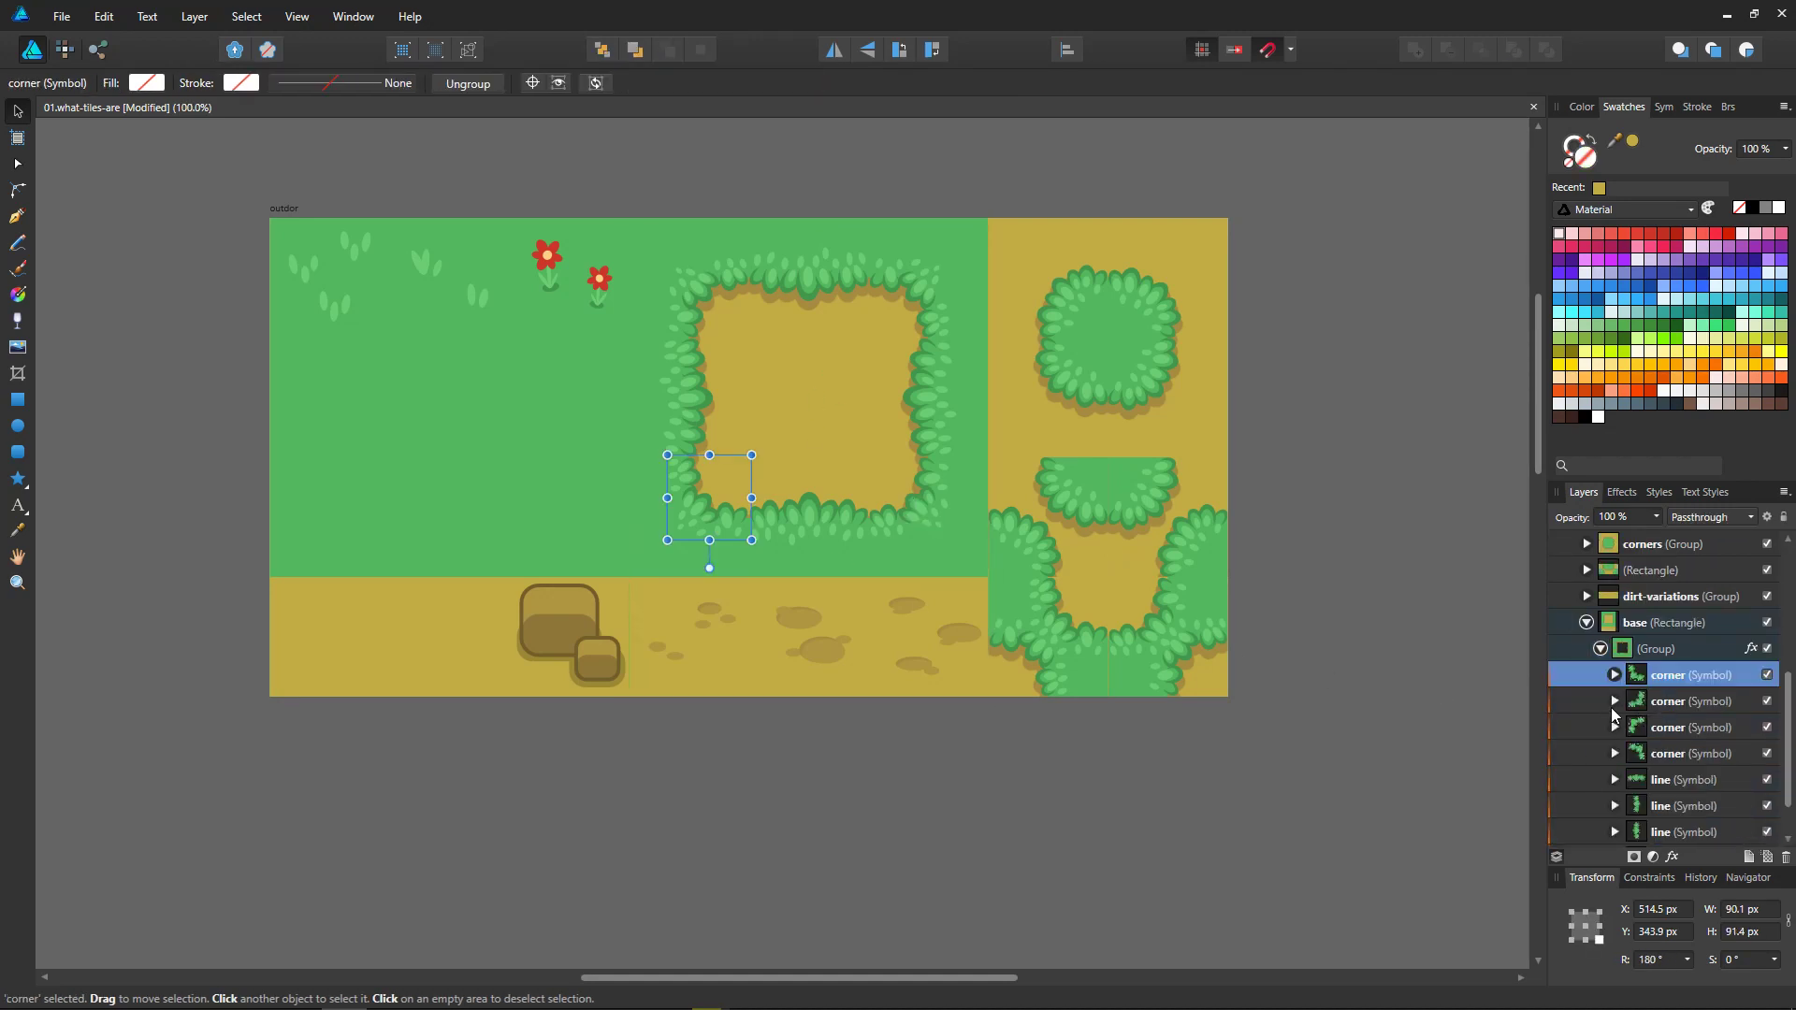
{"action": "left_click", "coordinate": [1615, 701]}
{"action": "left_click", "coordinate": [1684, 734]}
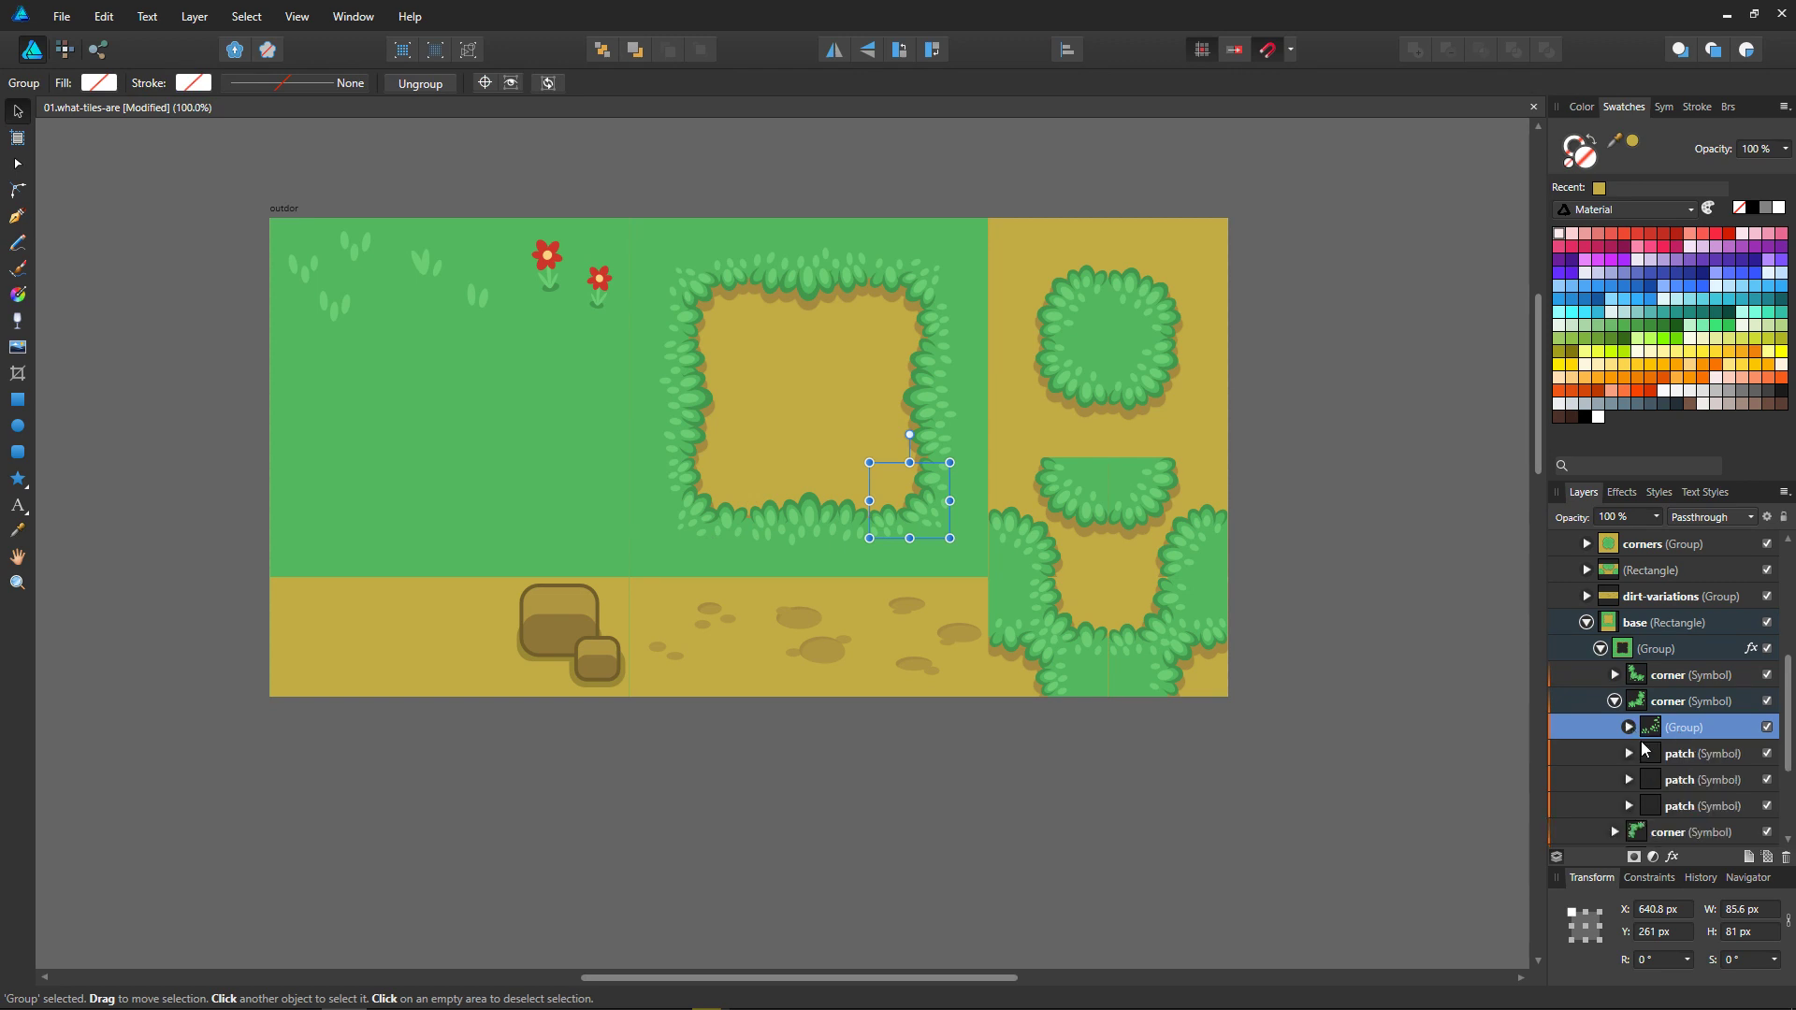
{"action": "left_click", "coordinate": [1677, 807], "text": "shift"}
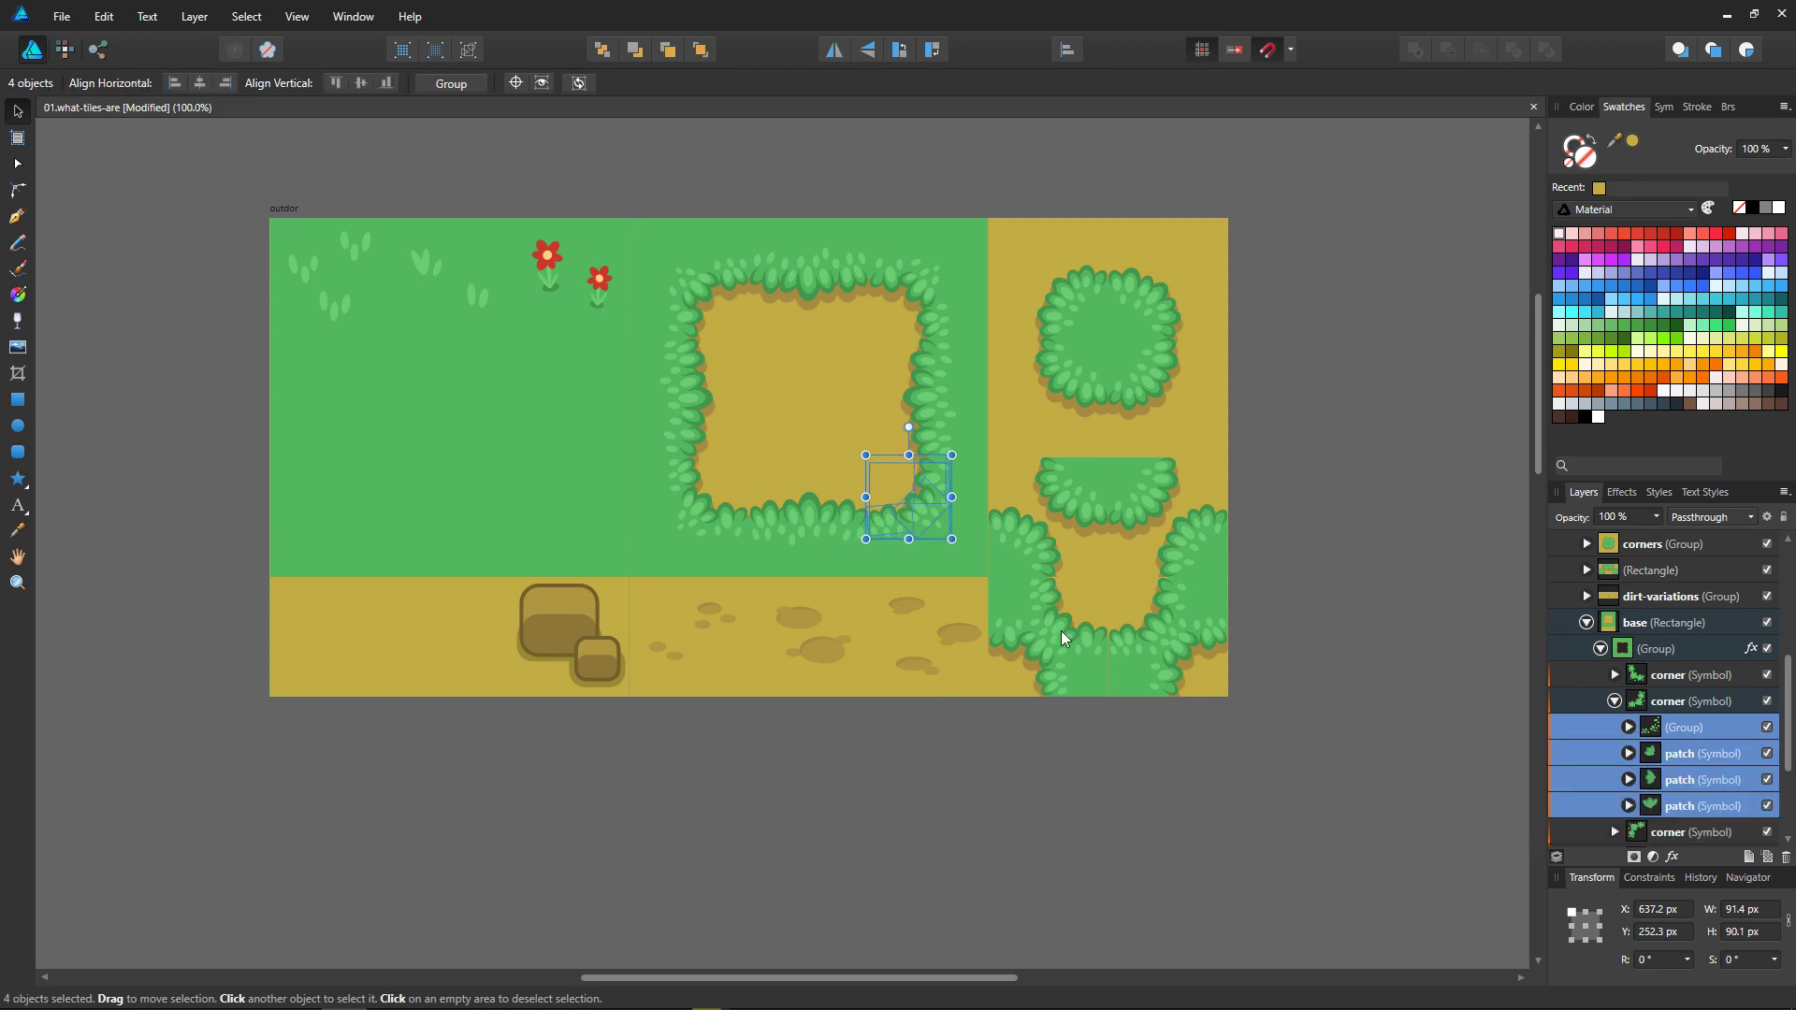
Step: Hide the interface panels, try moving the selected corner bushes slightly down, undo the move, and deselect with the grid shown again
{"action": "key", "text": "Tab"}
{"action": "middle_click_drag", "start_coordinate": [1235, 661], "coordinate": [1278, 700]}
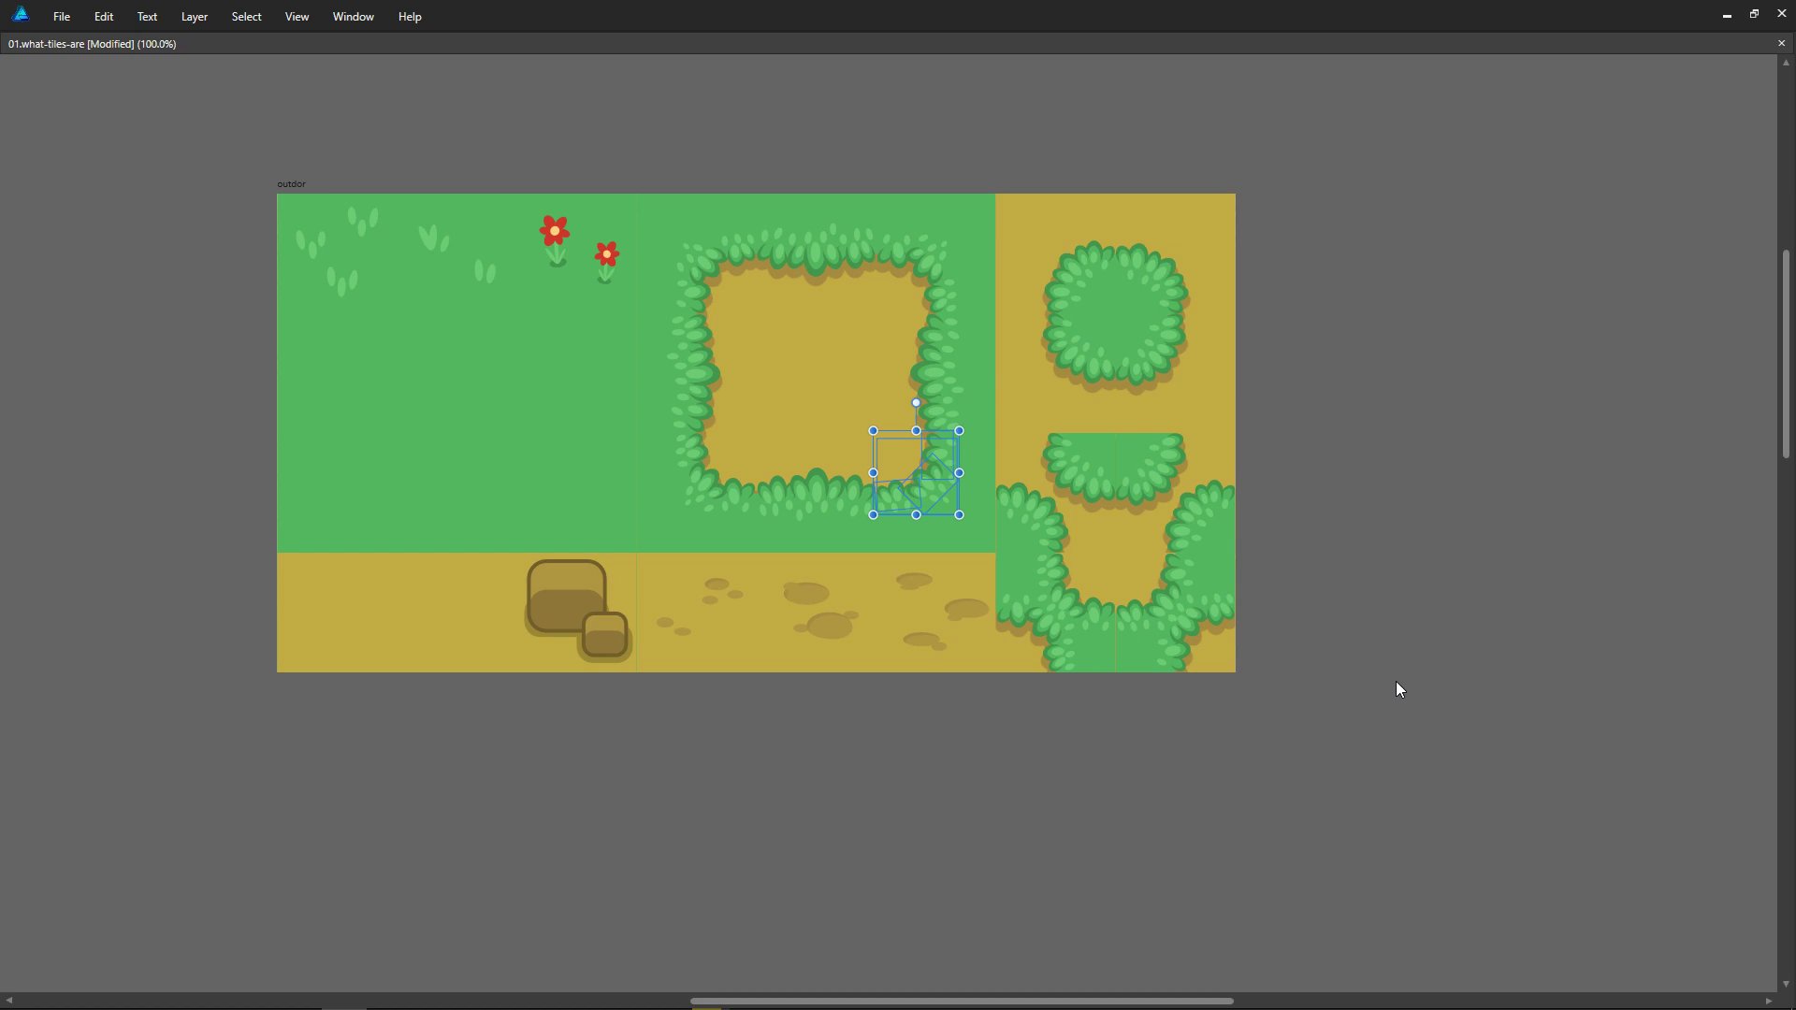
{"action": "mouse_move", "coordinate": [941, 502]}
{"action": "left_mouse_down"}
{"action": "mouse_move", "coordinate": [906, 455]}
{"action": "mouse_move", "coordinate": [932, 505]}
{"action": "left_mouse_up"}
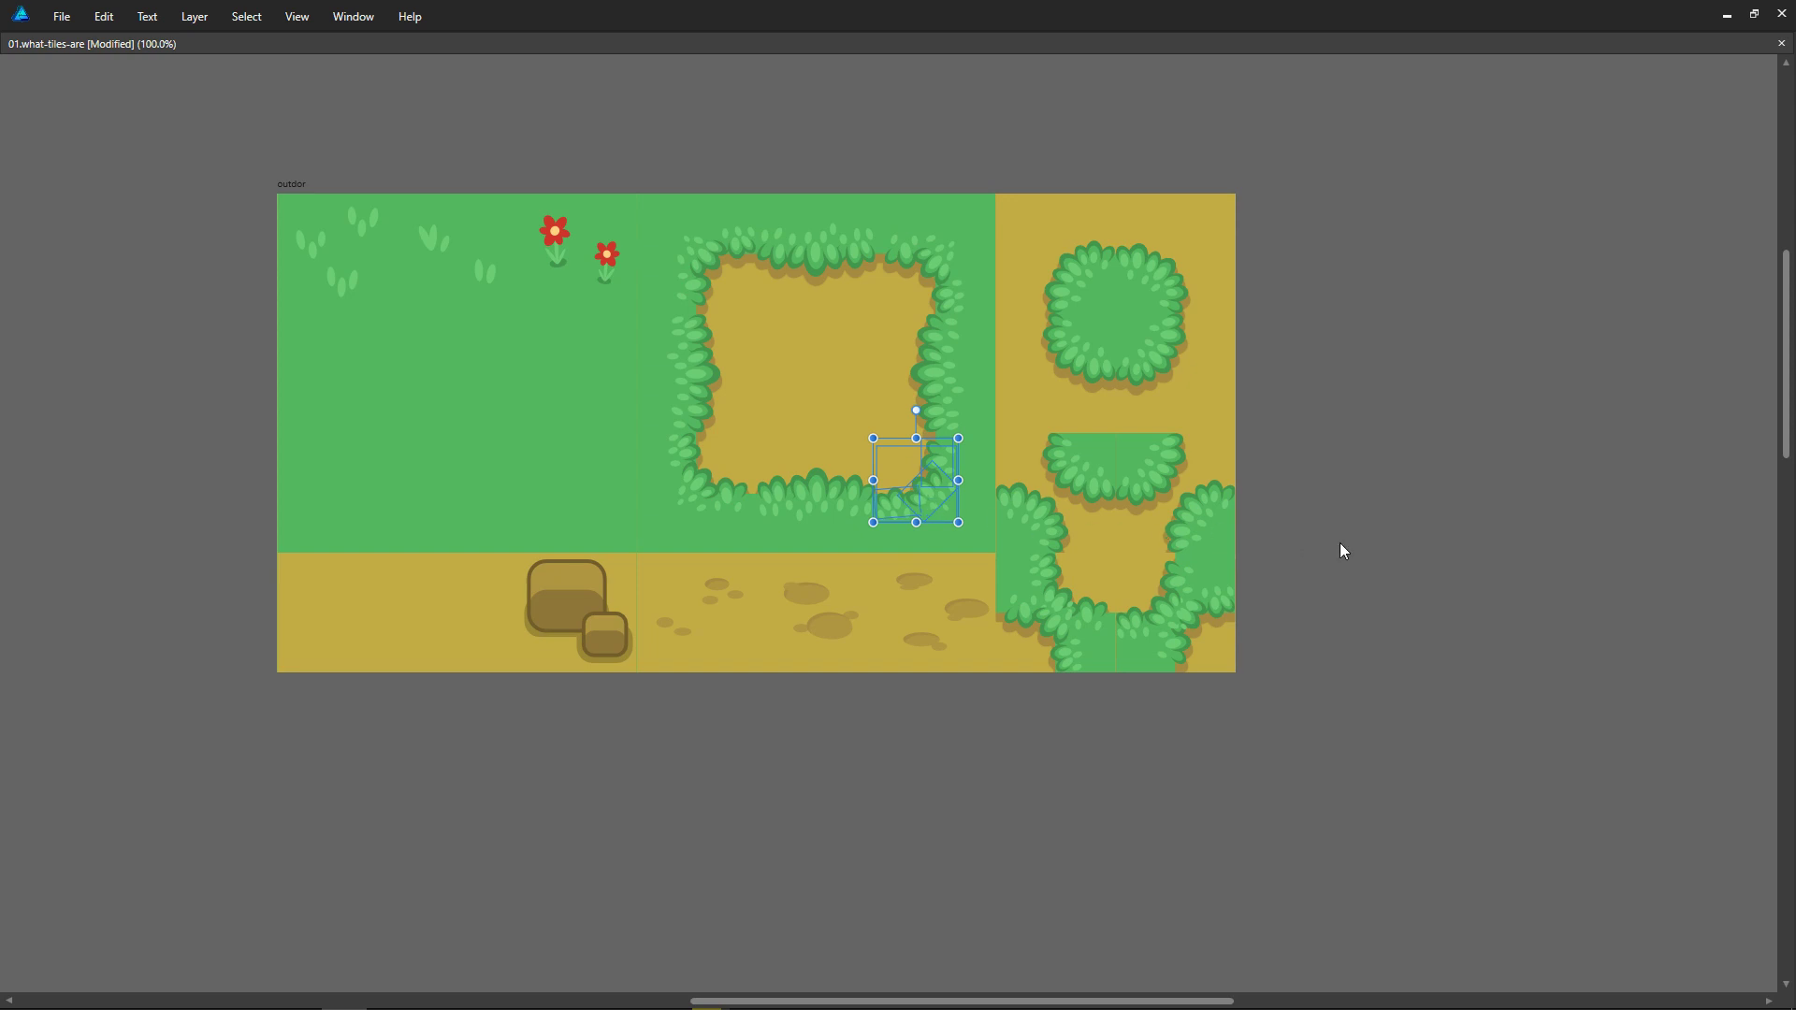
{"action": "key", "text": "ctrl+z"}
{"action": "left_click", "coordinate": [1411, 558]}
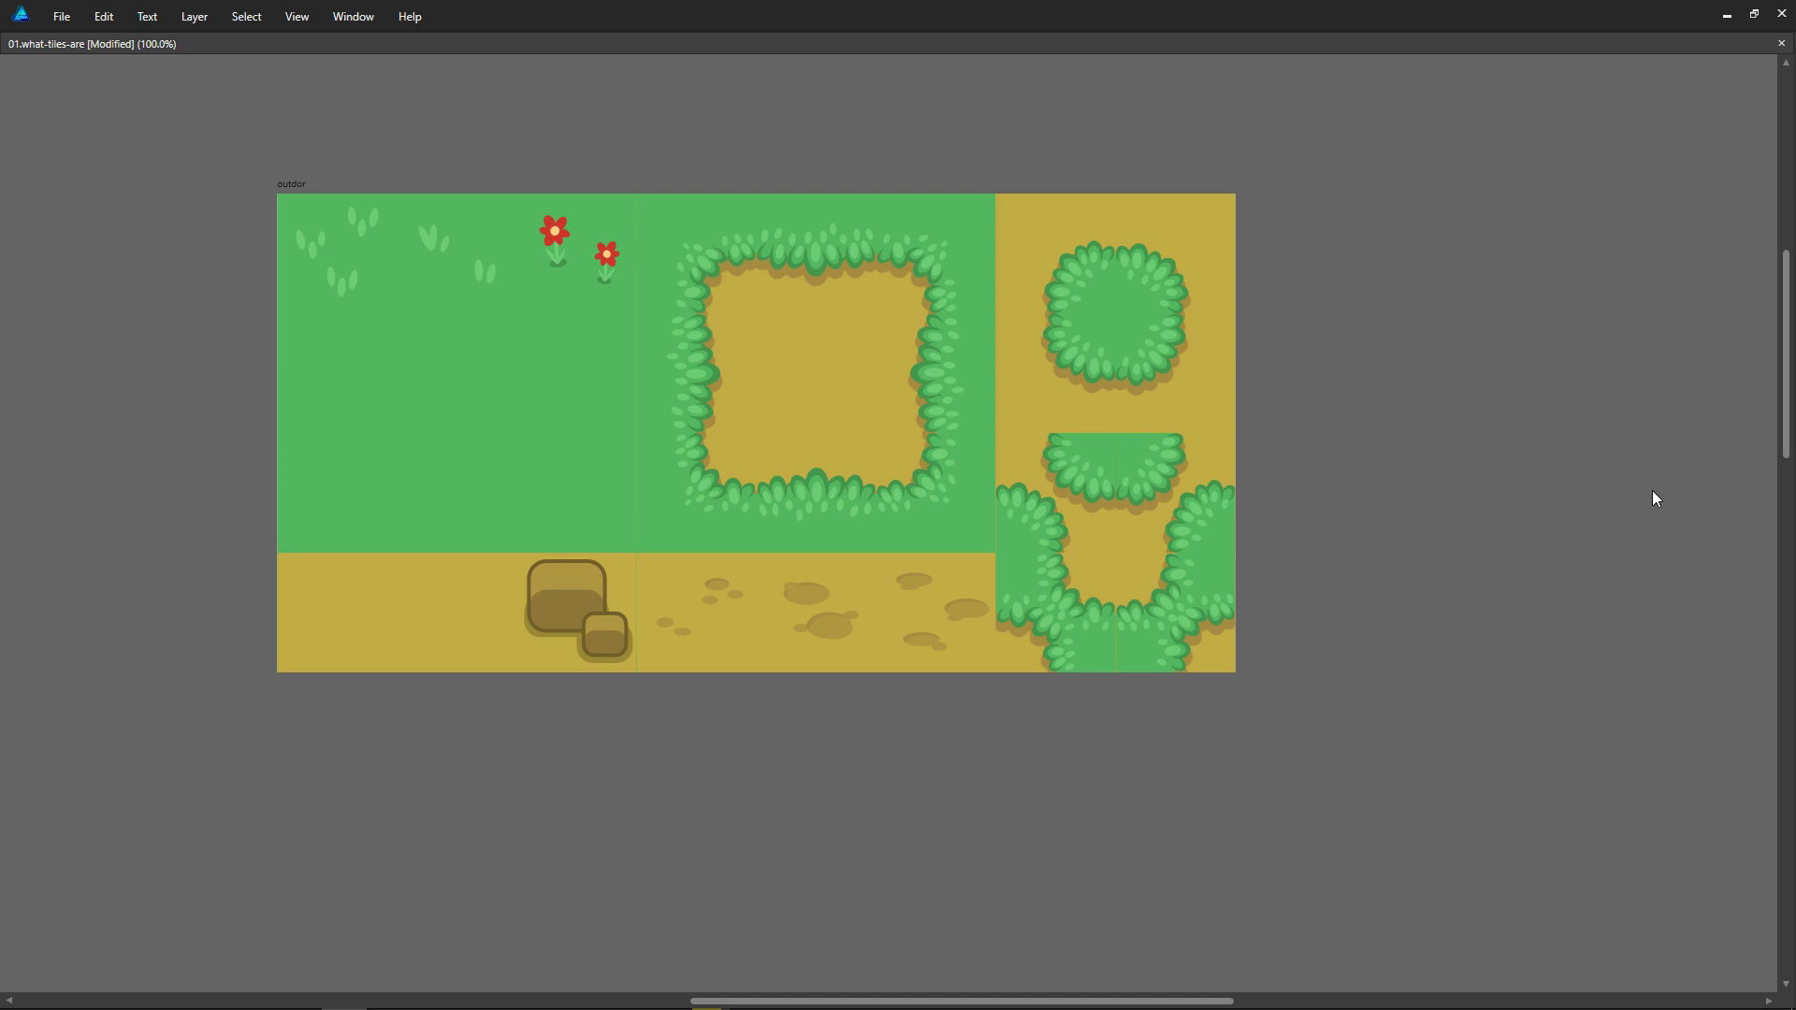
{"action": "key", "text": "ctrl+apostrophe"}
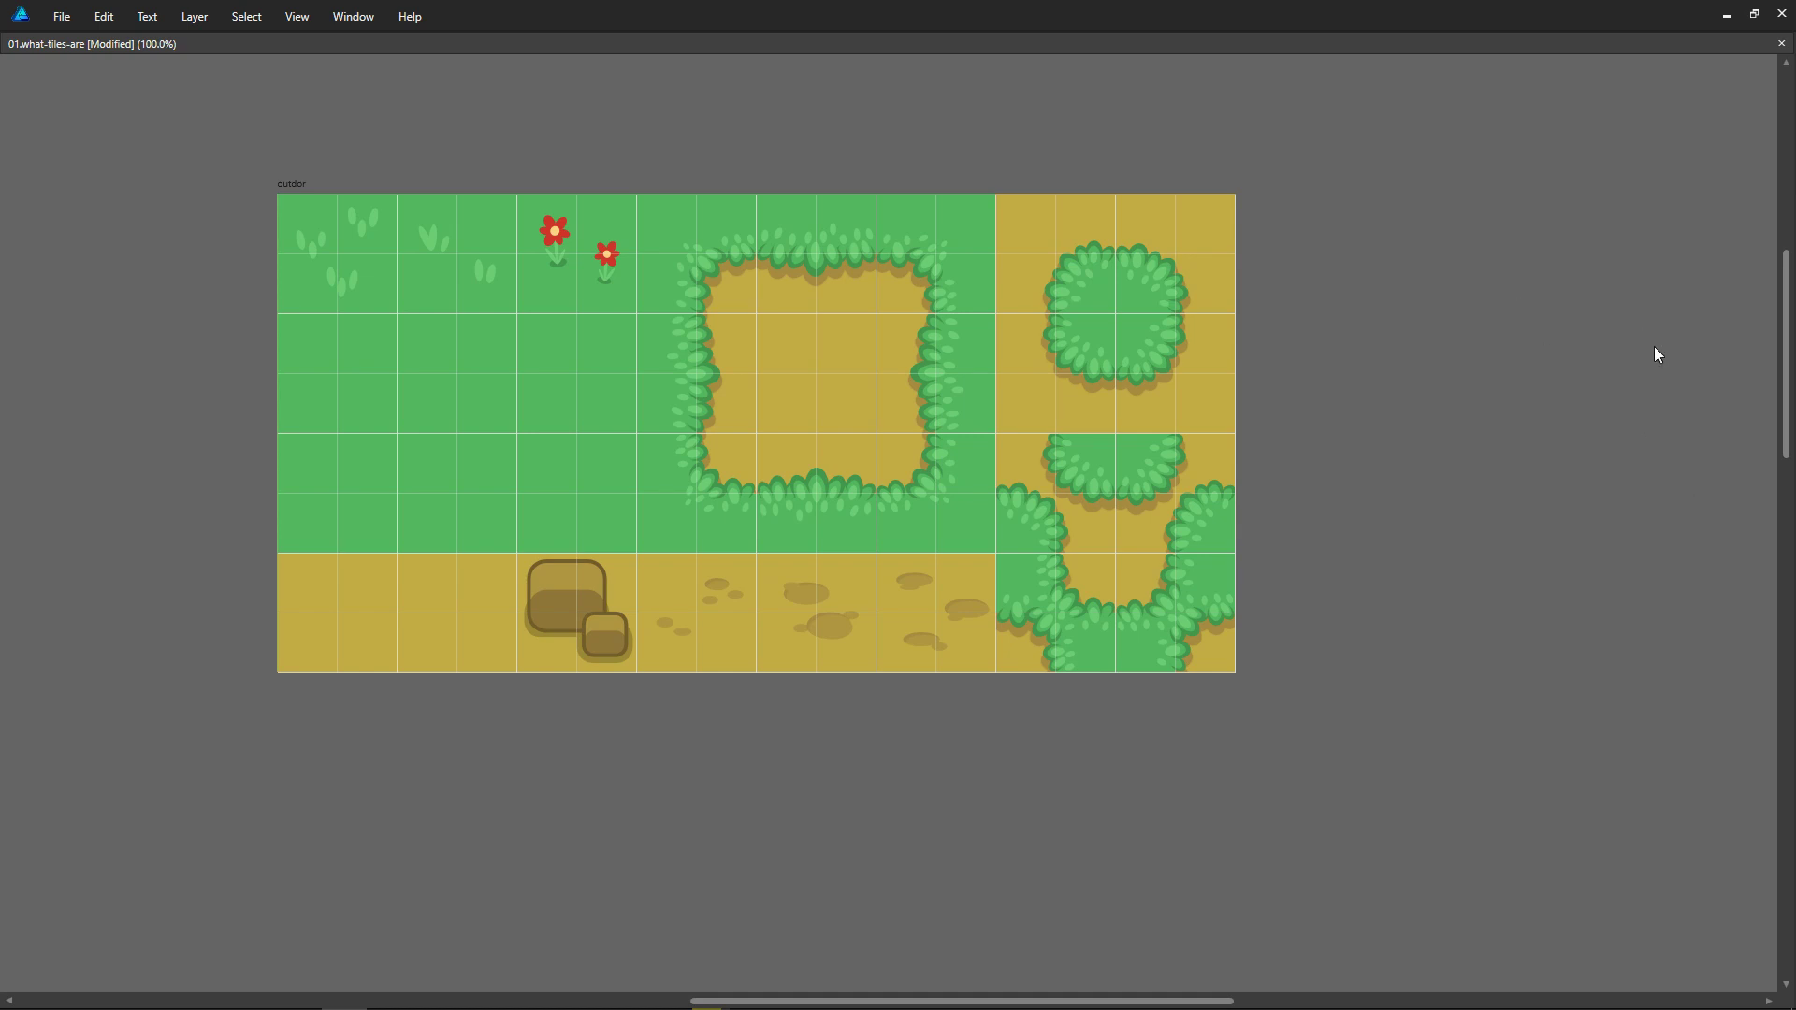
Step: Select the dirt and bush tile area of the outdoor tileset, and look over the demo map below it
{"action": "left_click", "coordinate": [843, 236]}
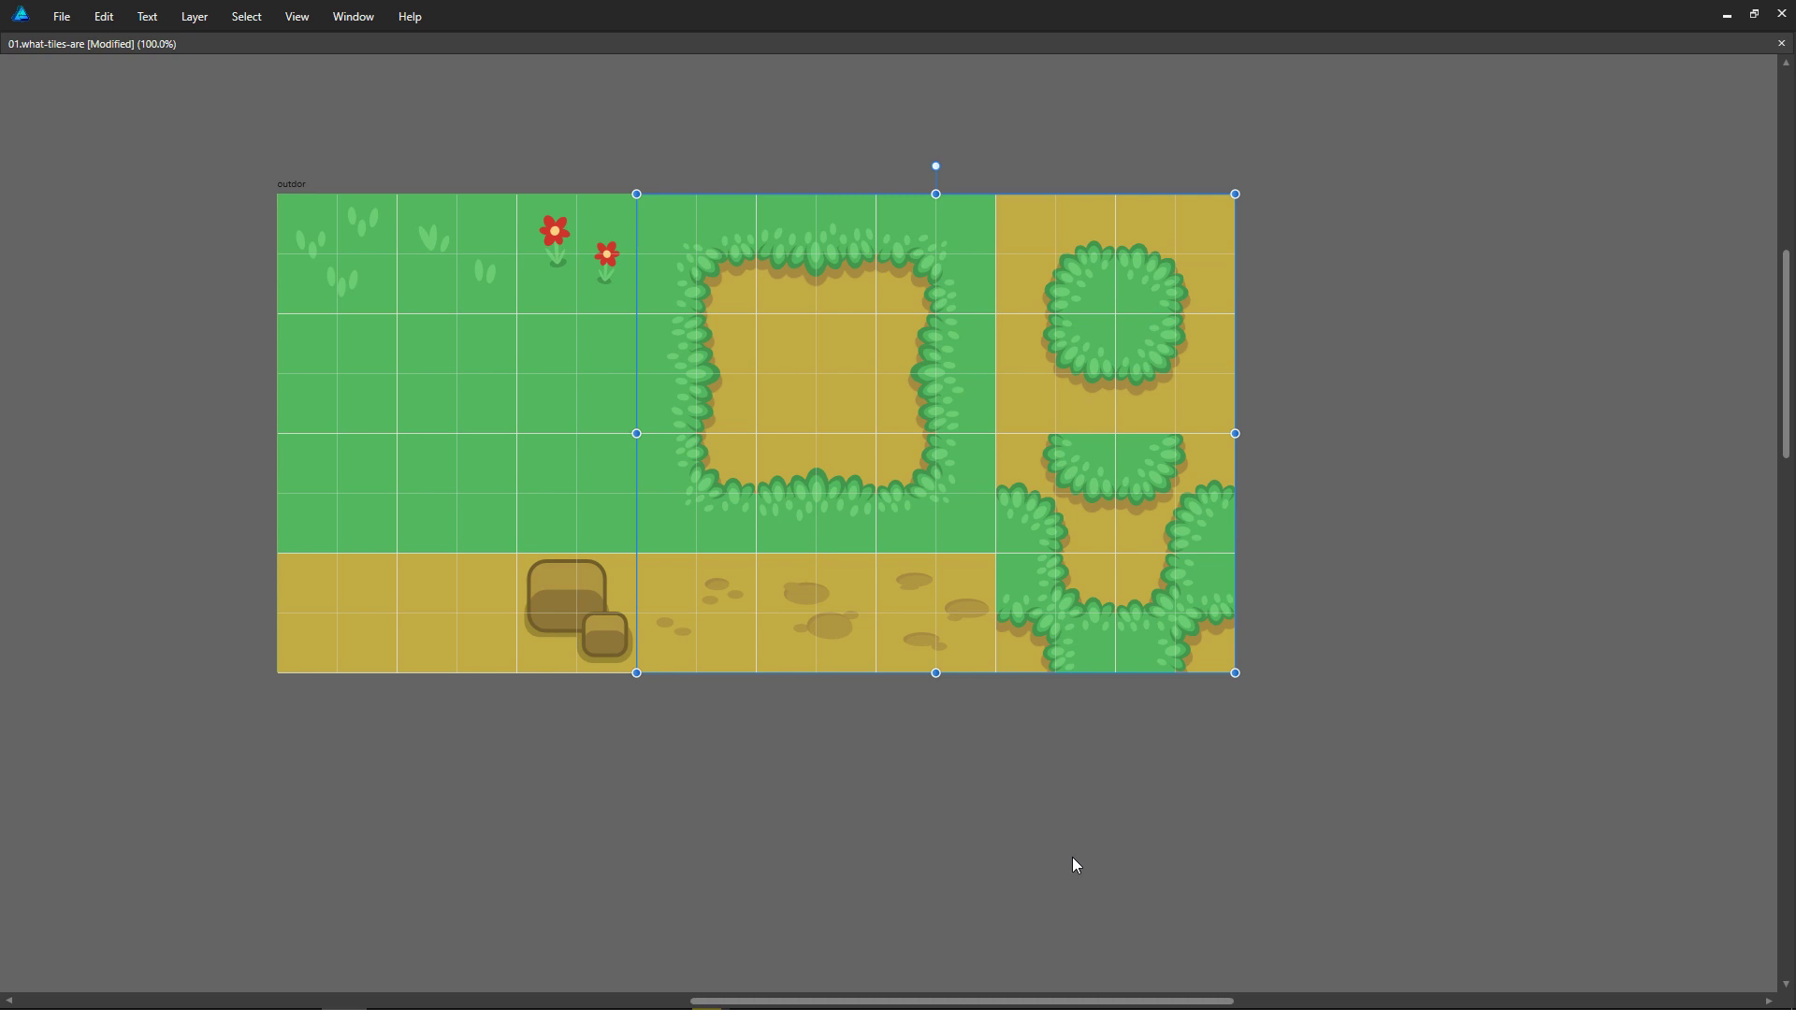
{"action": "scroll", "coordinate": [1038, 931], "scroll_direction": "down", "scroll_amount": 10}
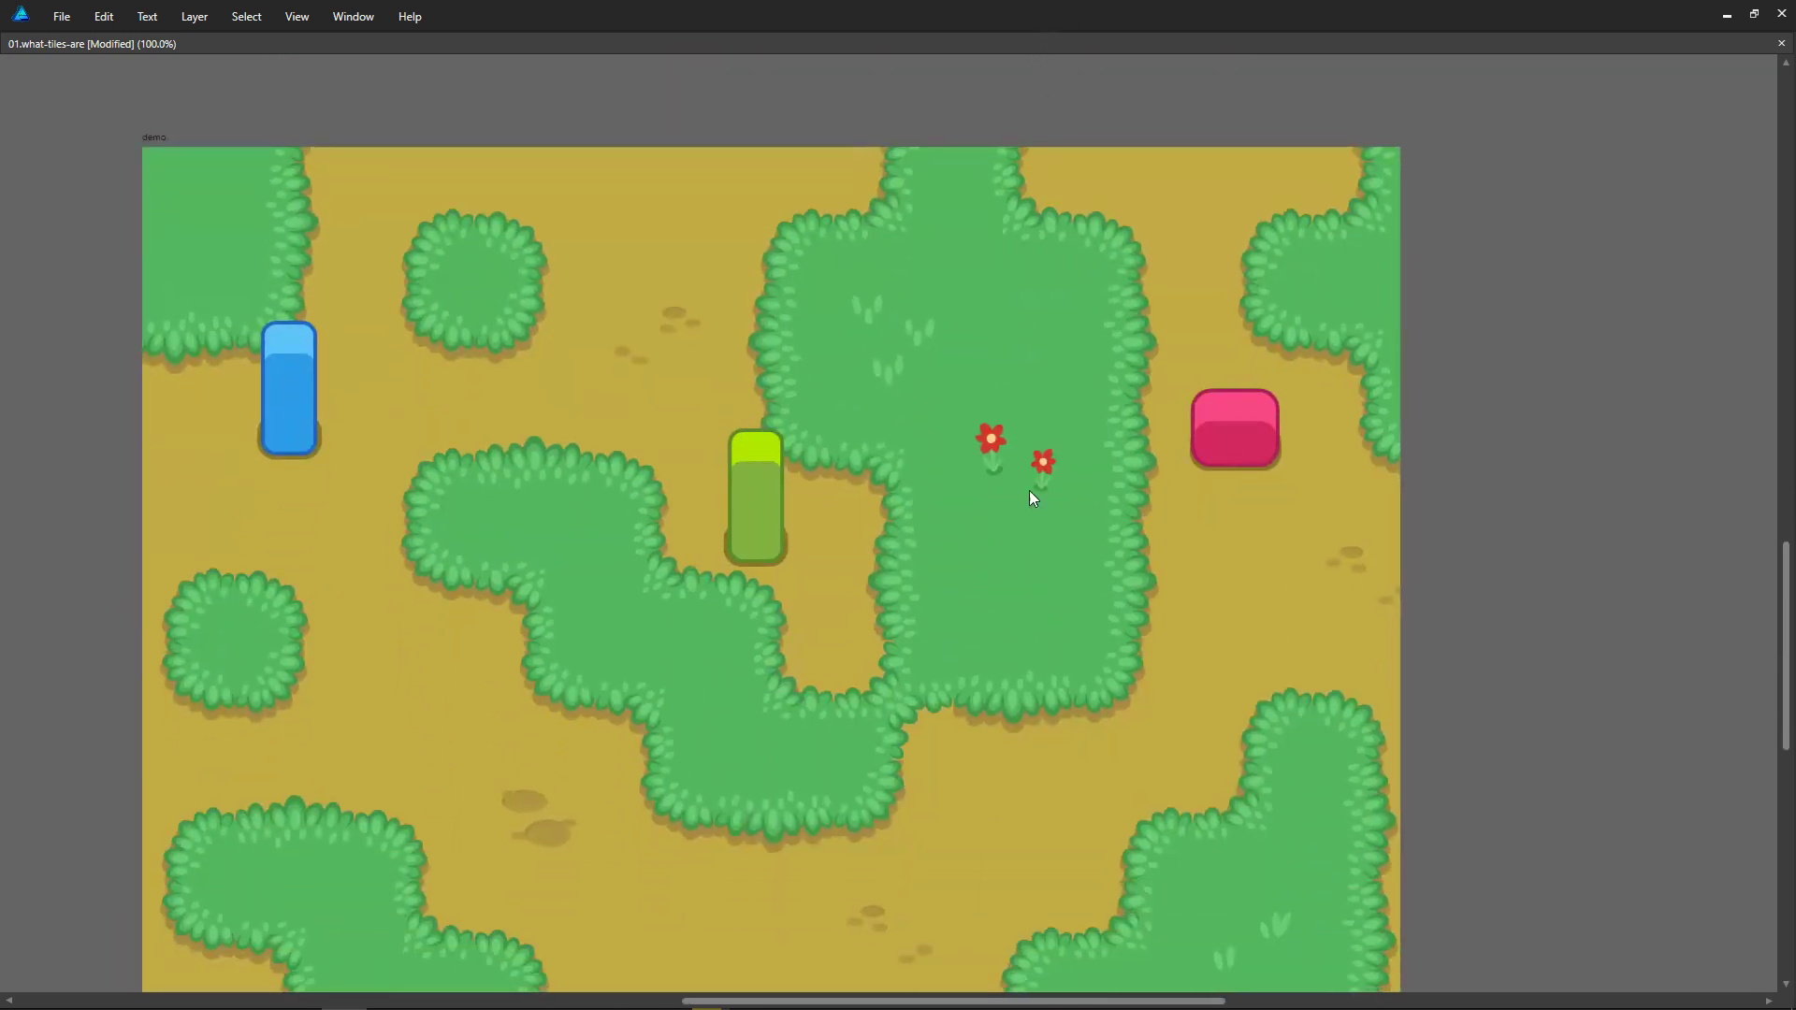
{"action": "middle_click_drag", "start_coordinate": [1024, 612], "coordinate": [1035, 595]}
{"action": "key", "text": "alt"}
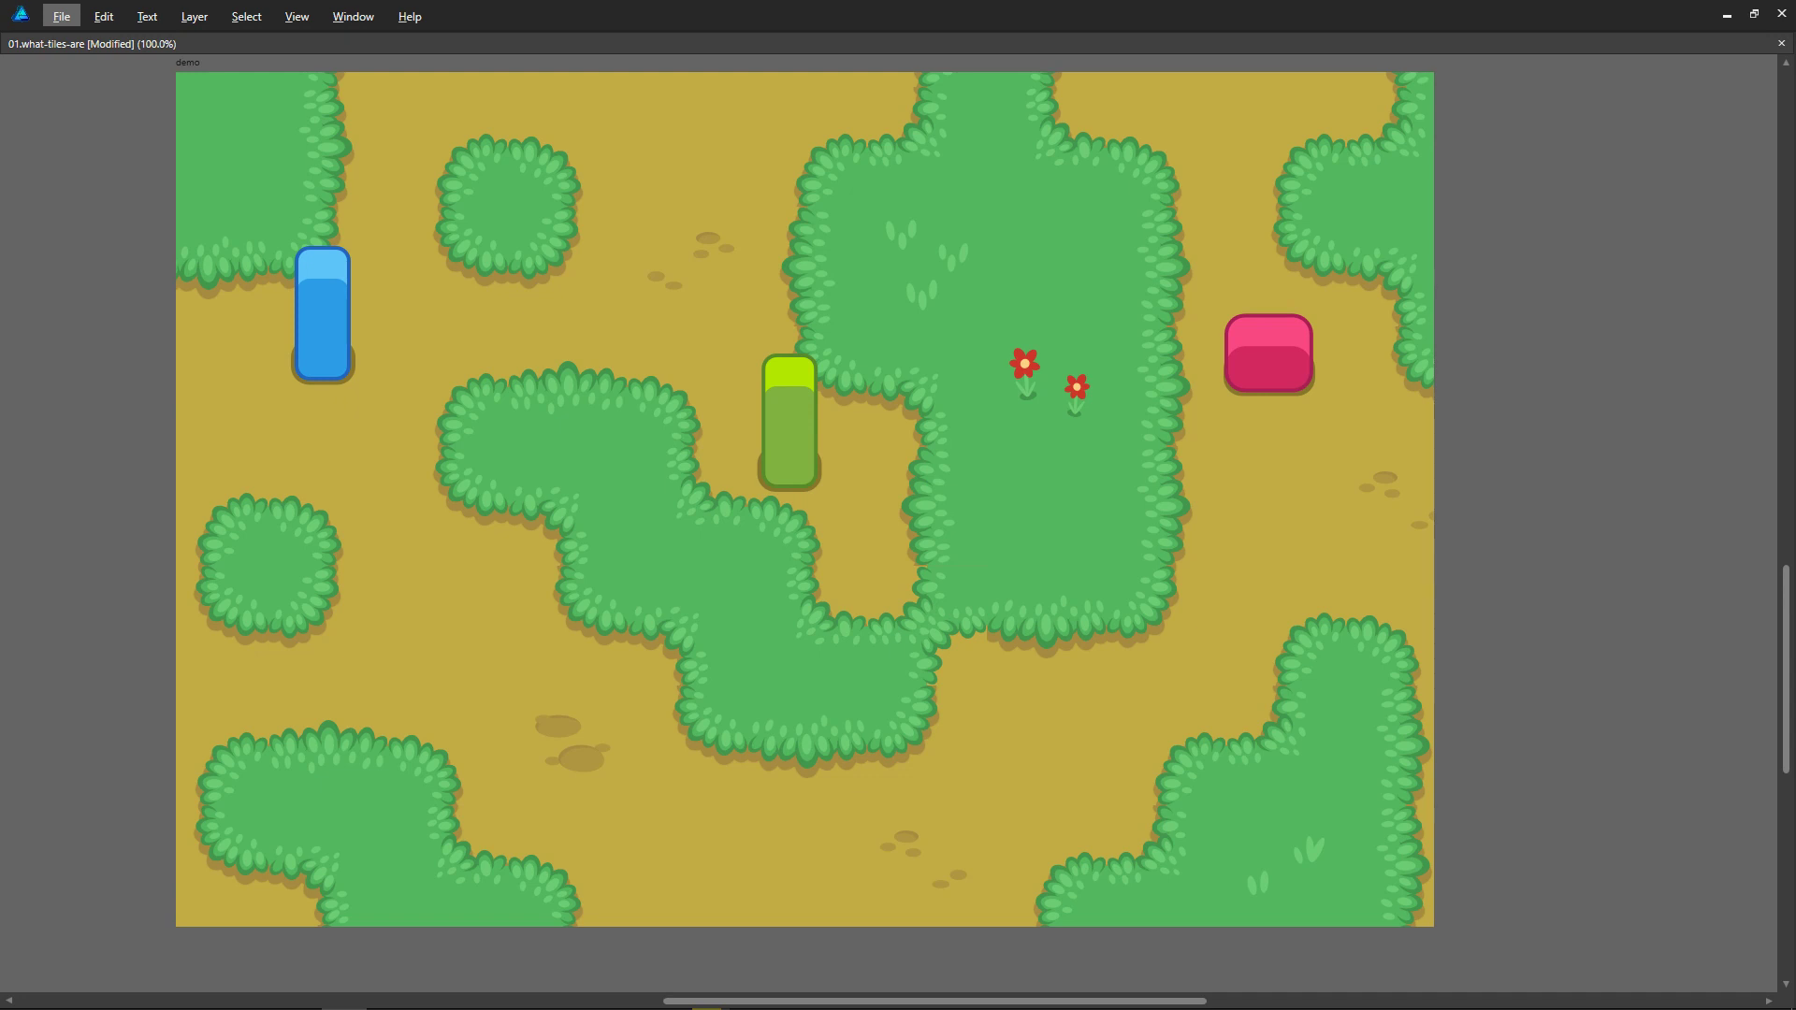
{"action": "key", "text": "alt+Tab"}
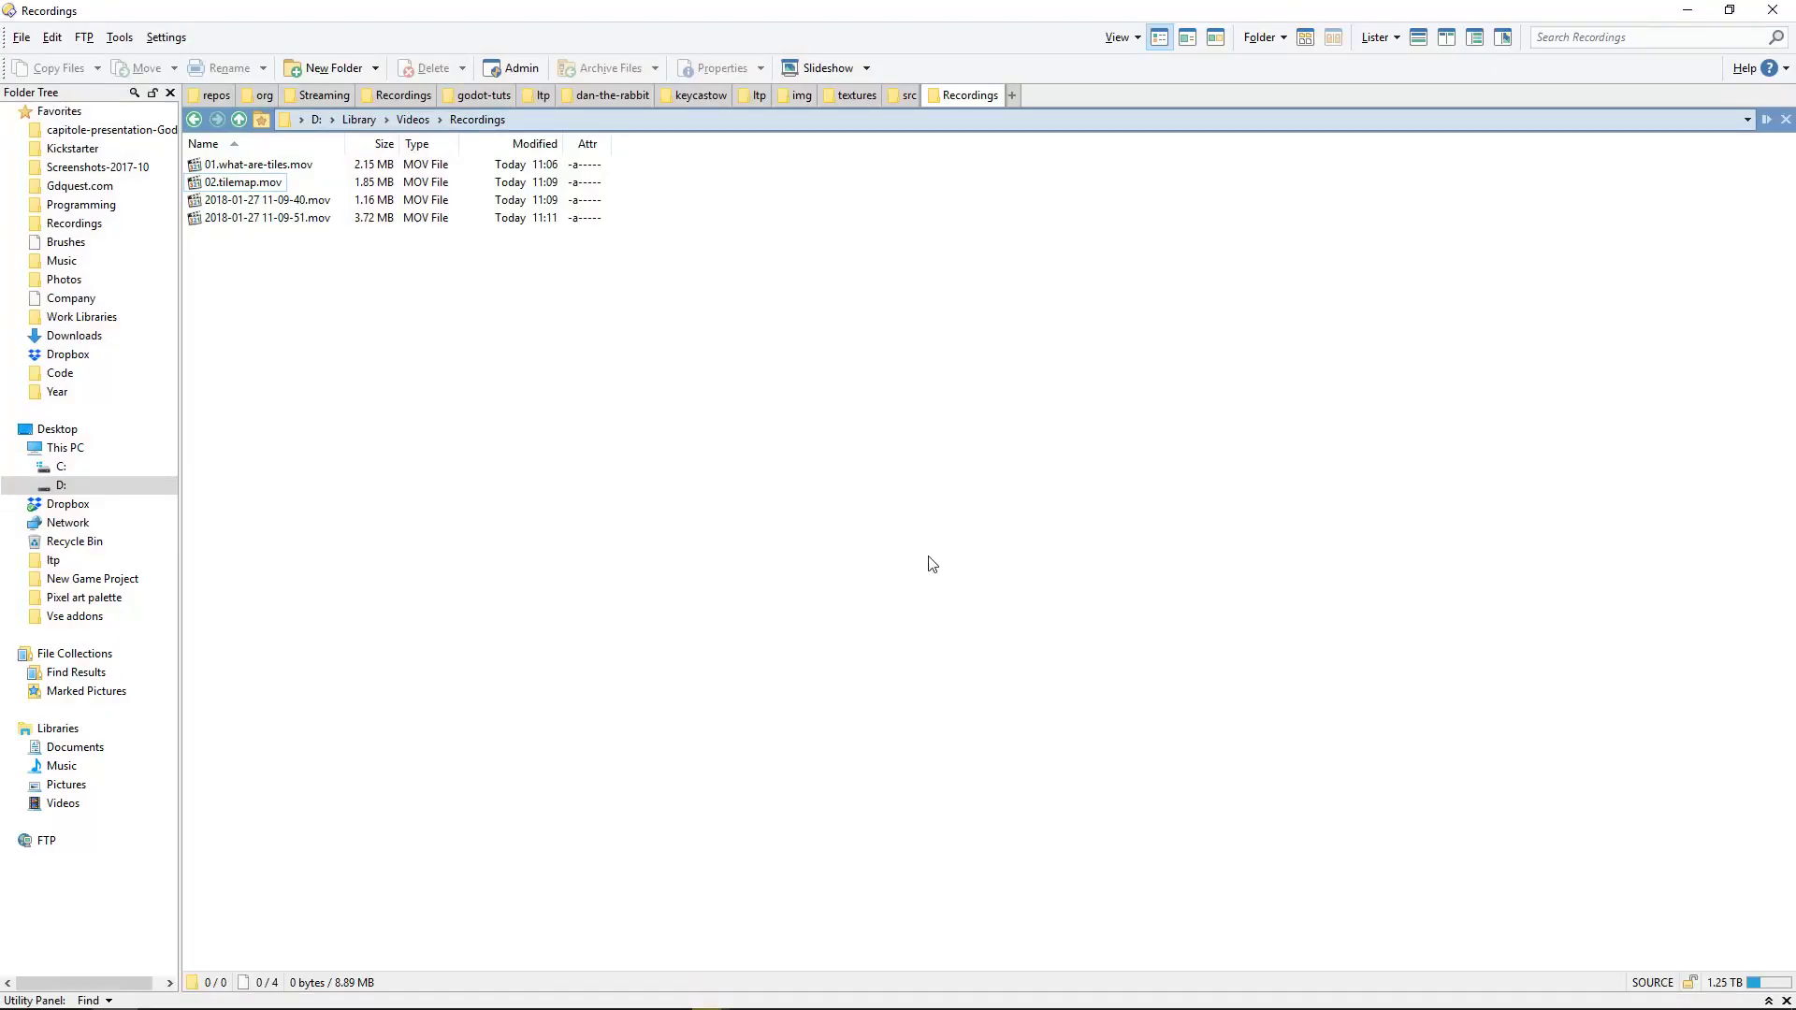
{"action": "key", "text": "End"}
{"action": "key", "text": "F2"}
{"action": "type", "text": "03.tile"}
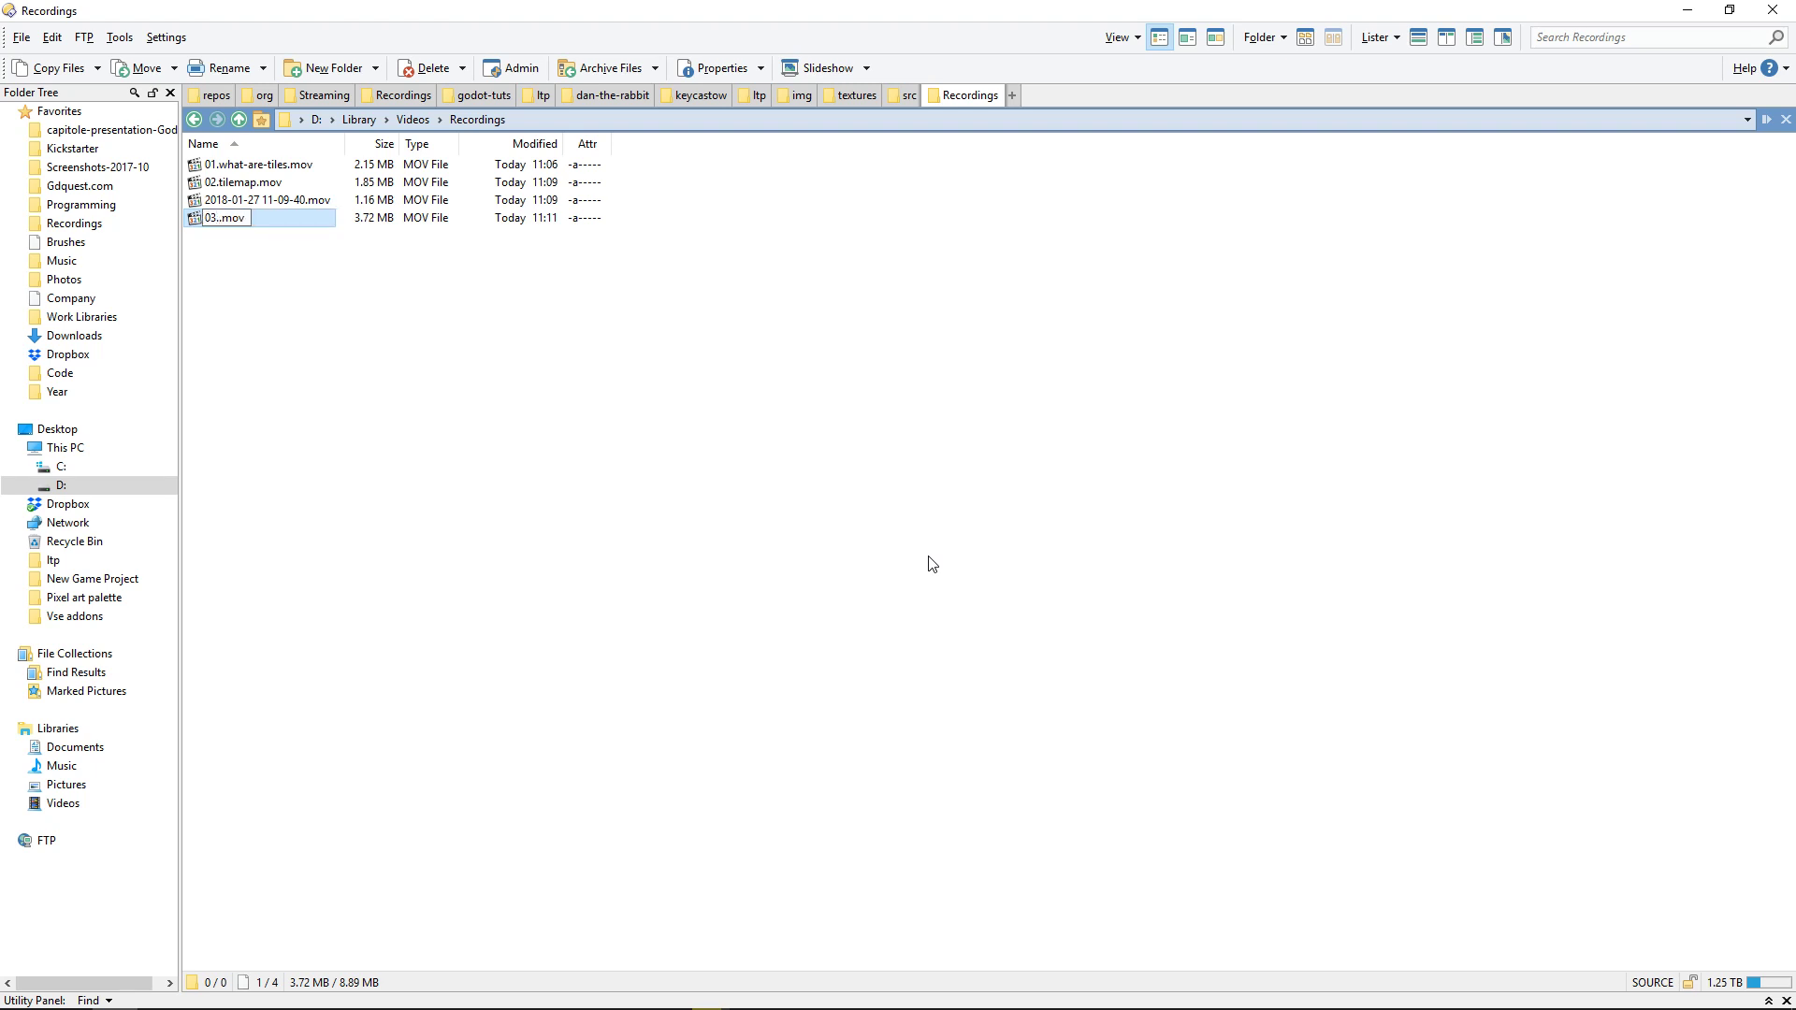
{"action": "type", "text": "s-advantages-1"}
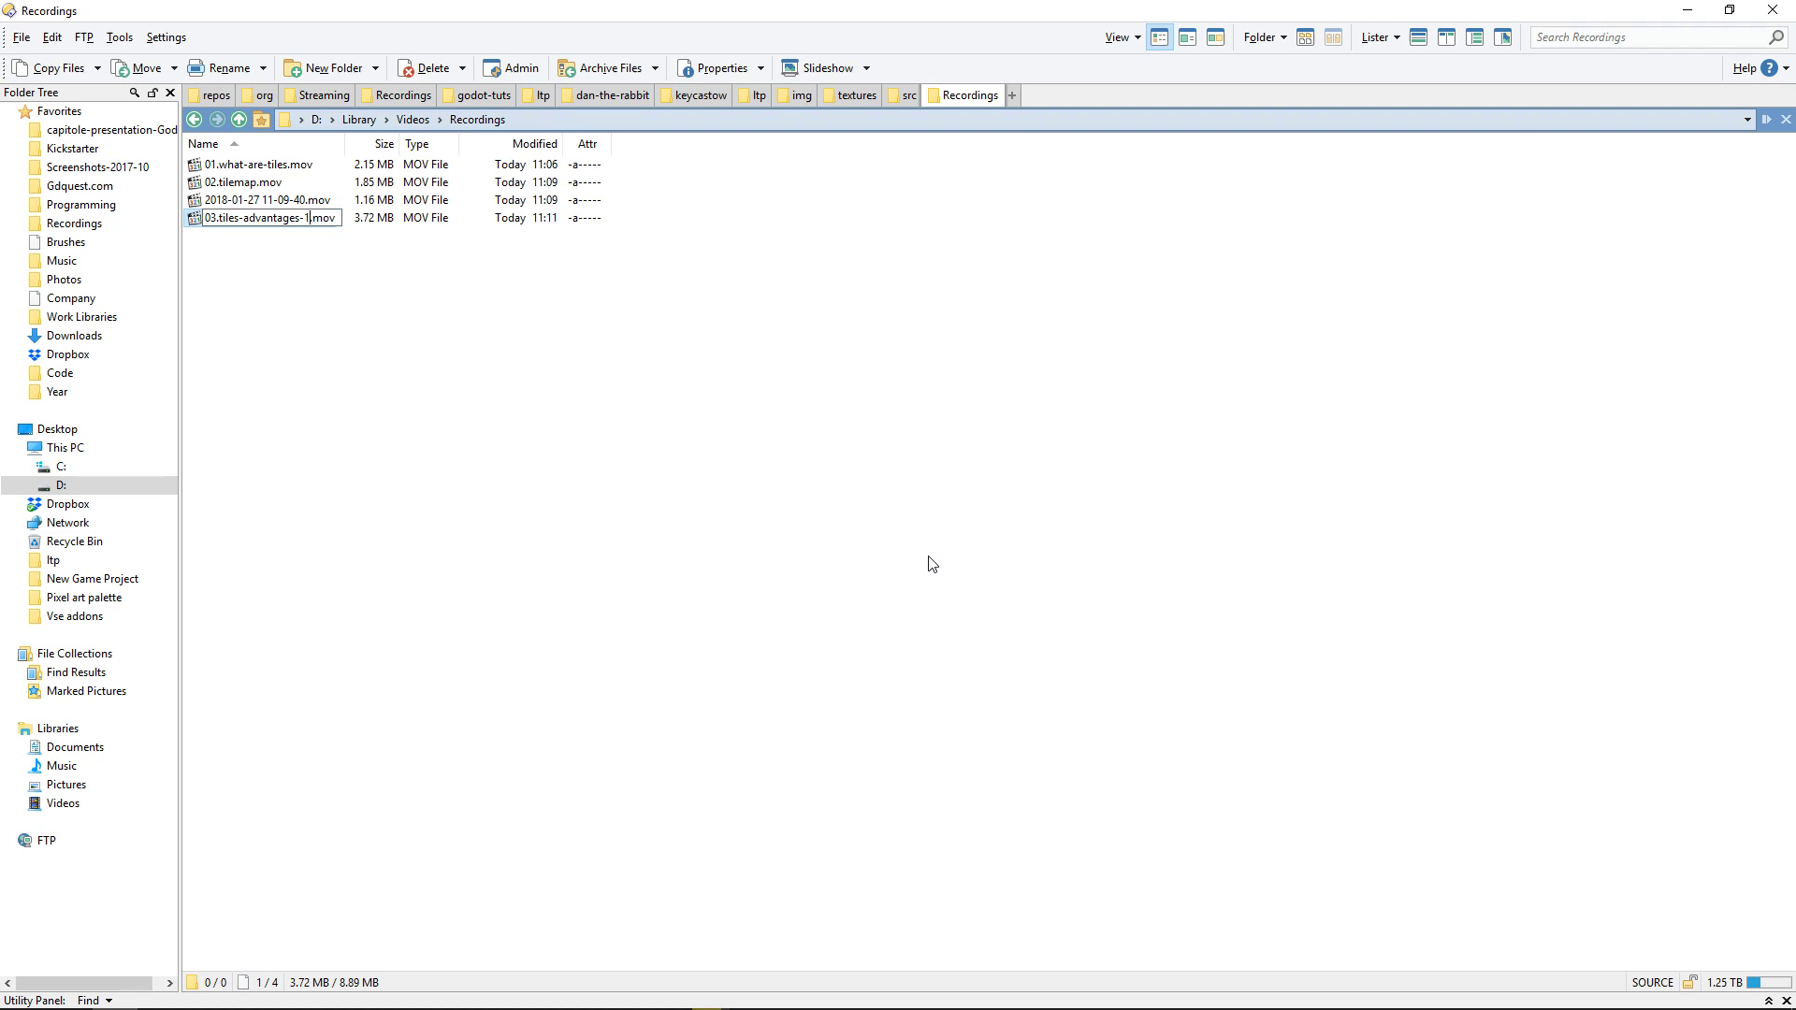
{"action": "key", "text": "Return"}
{"action": "key", "text": "Down"}
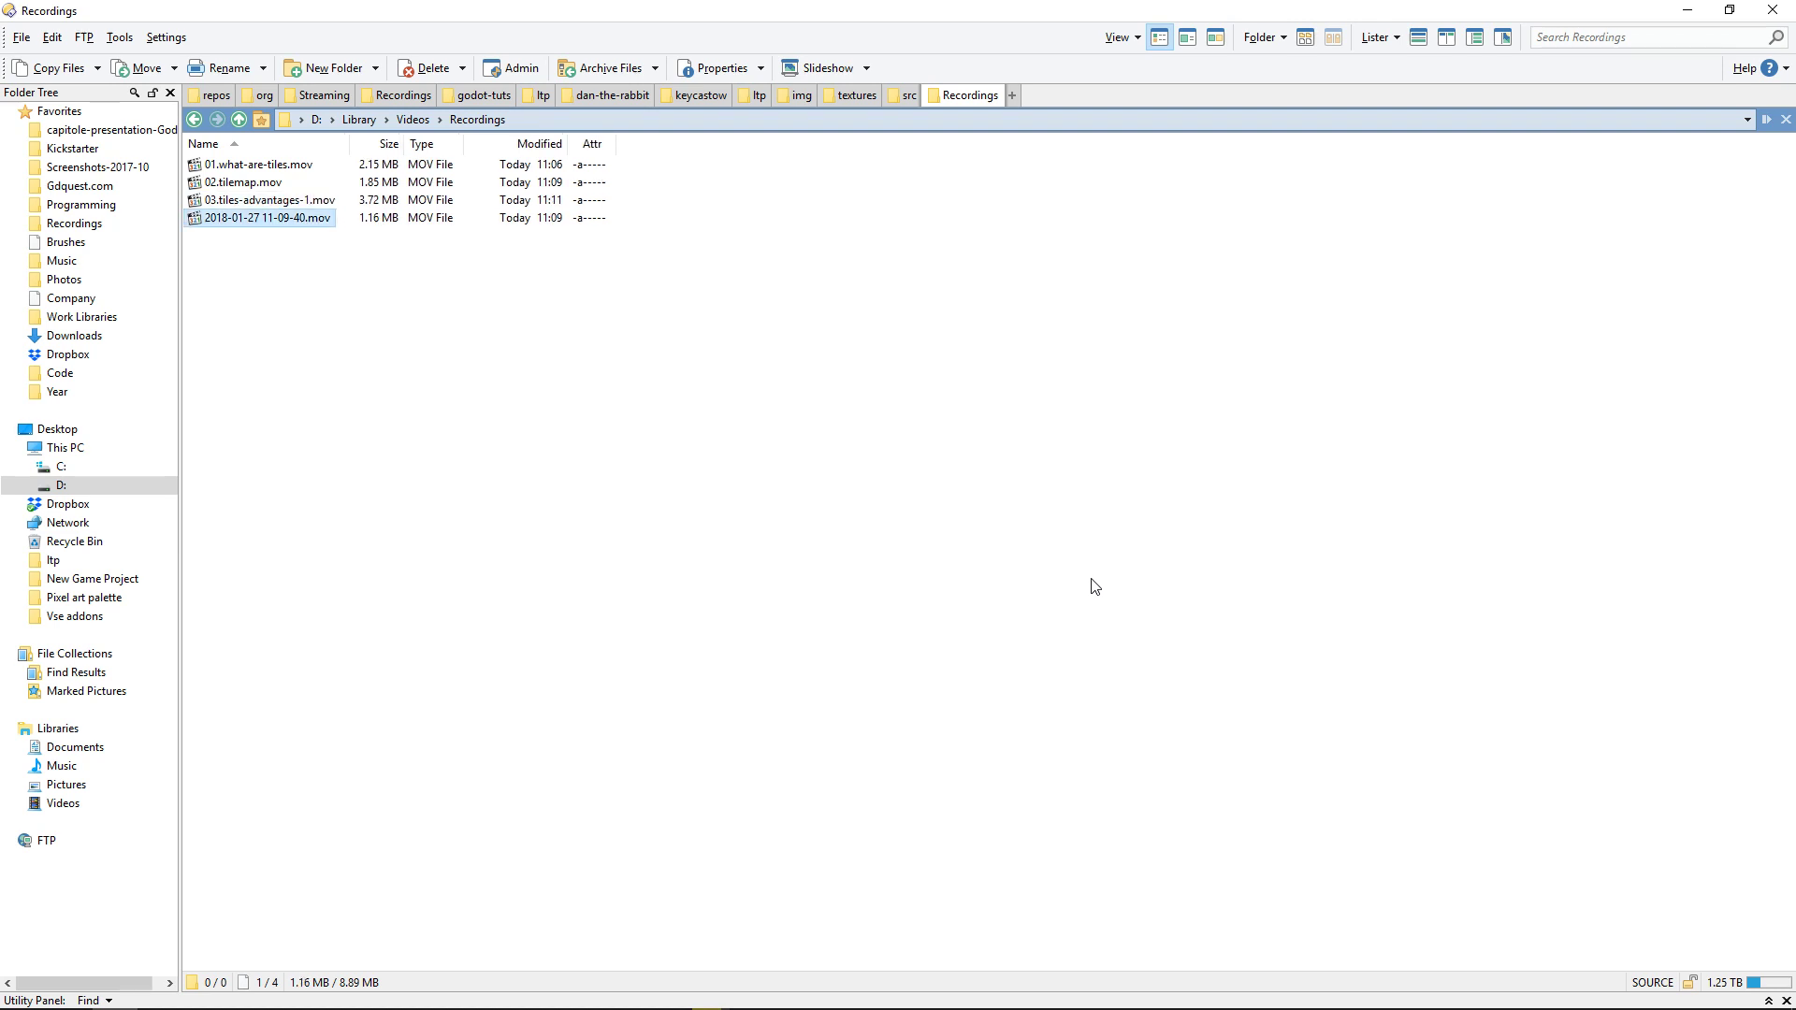
{"action": "key", "text": "Delete"}
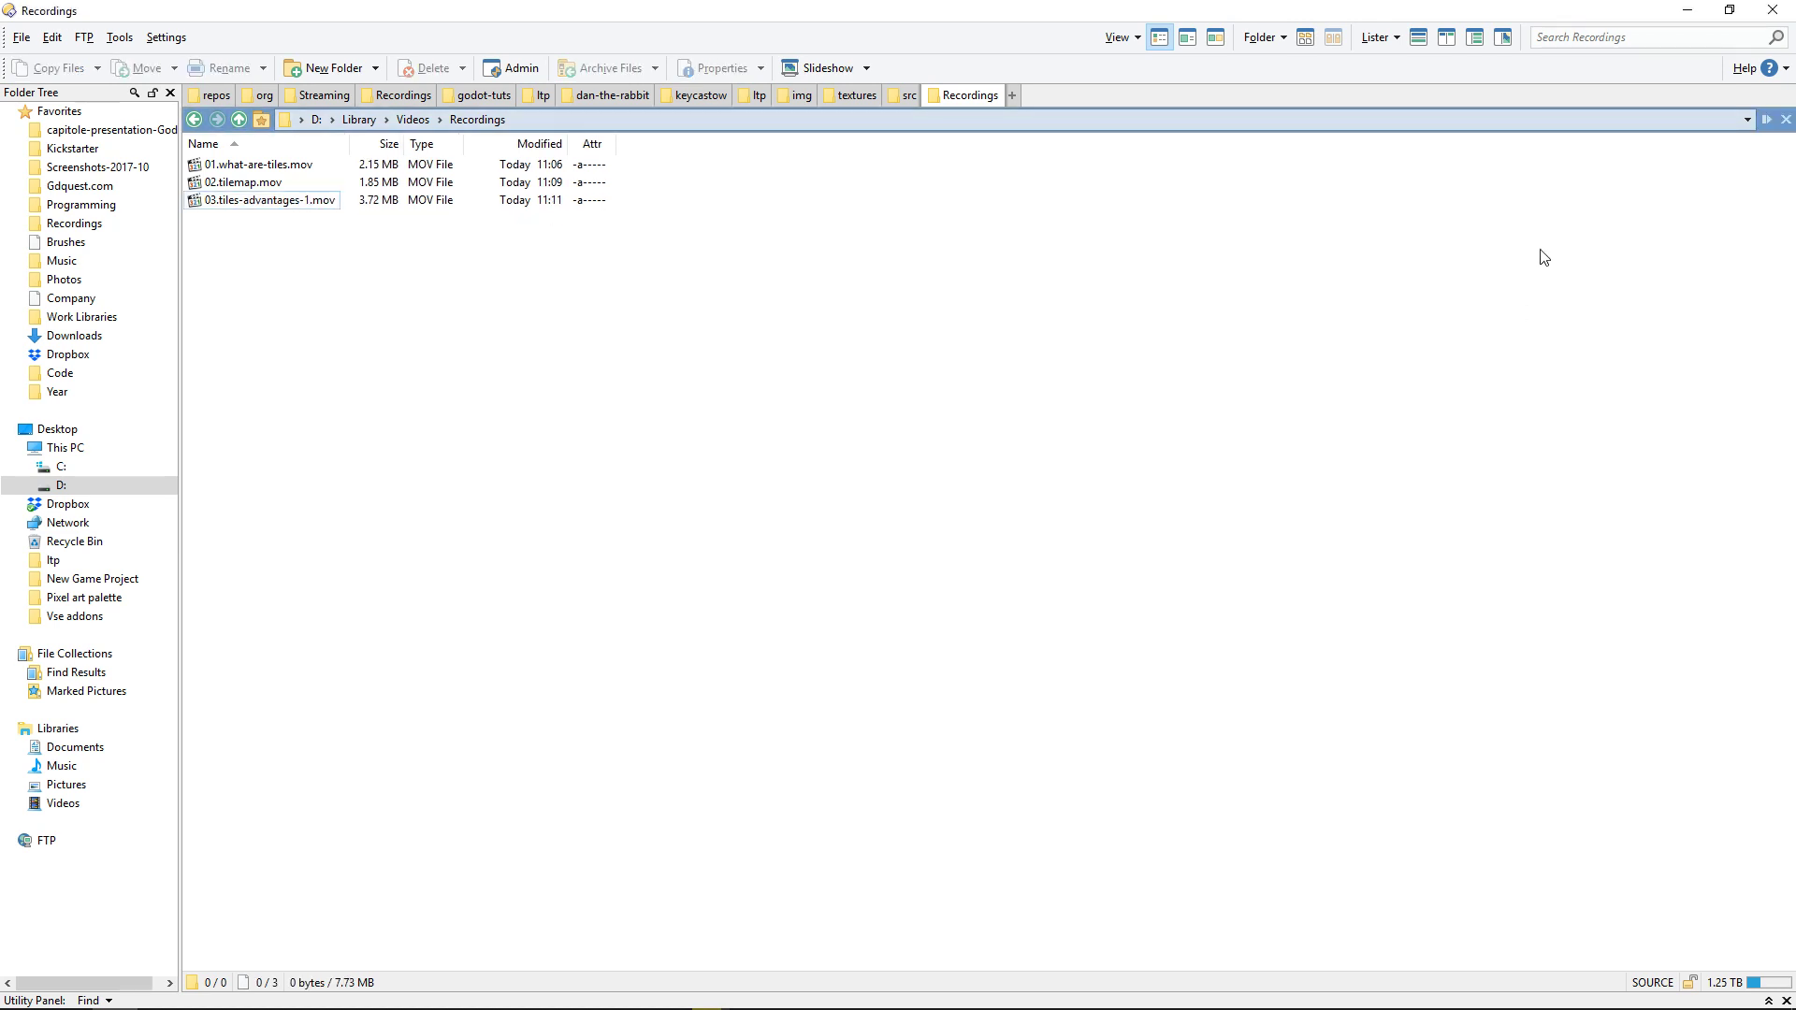
{"action": "left_click", "coordinate": [1688, 10]}
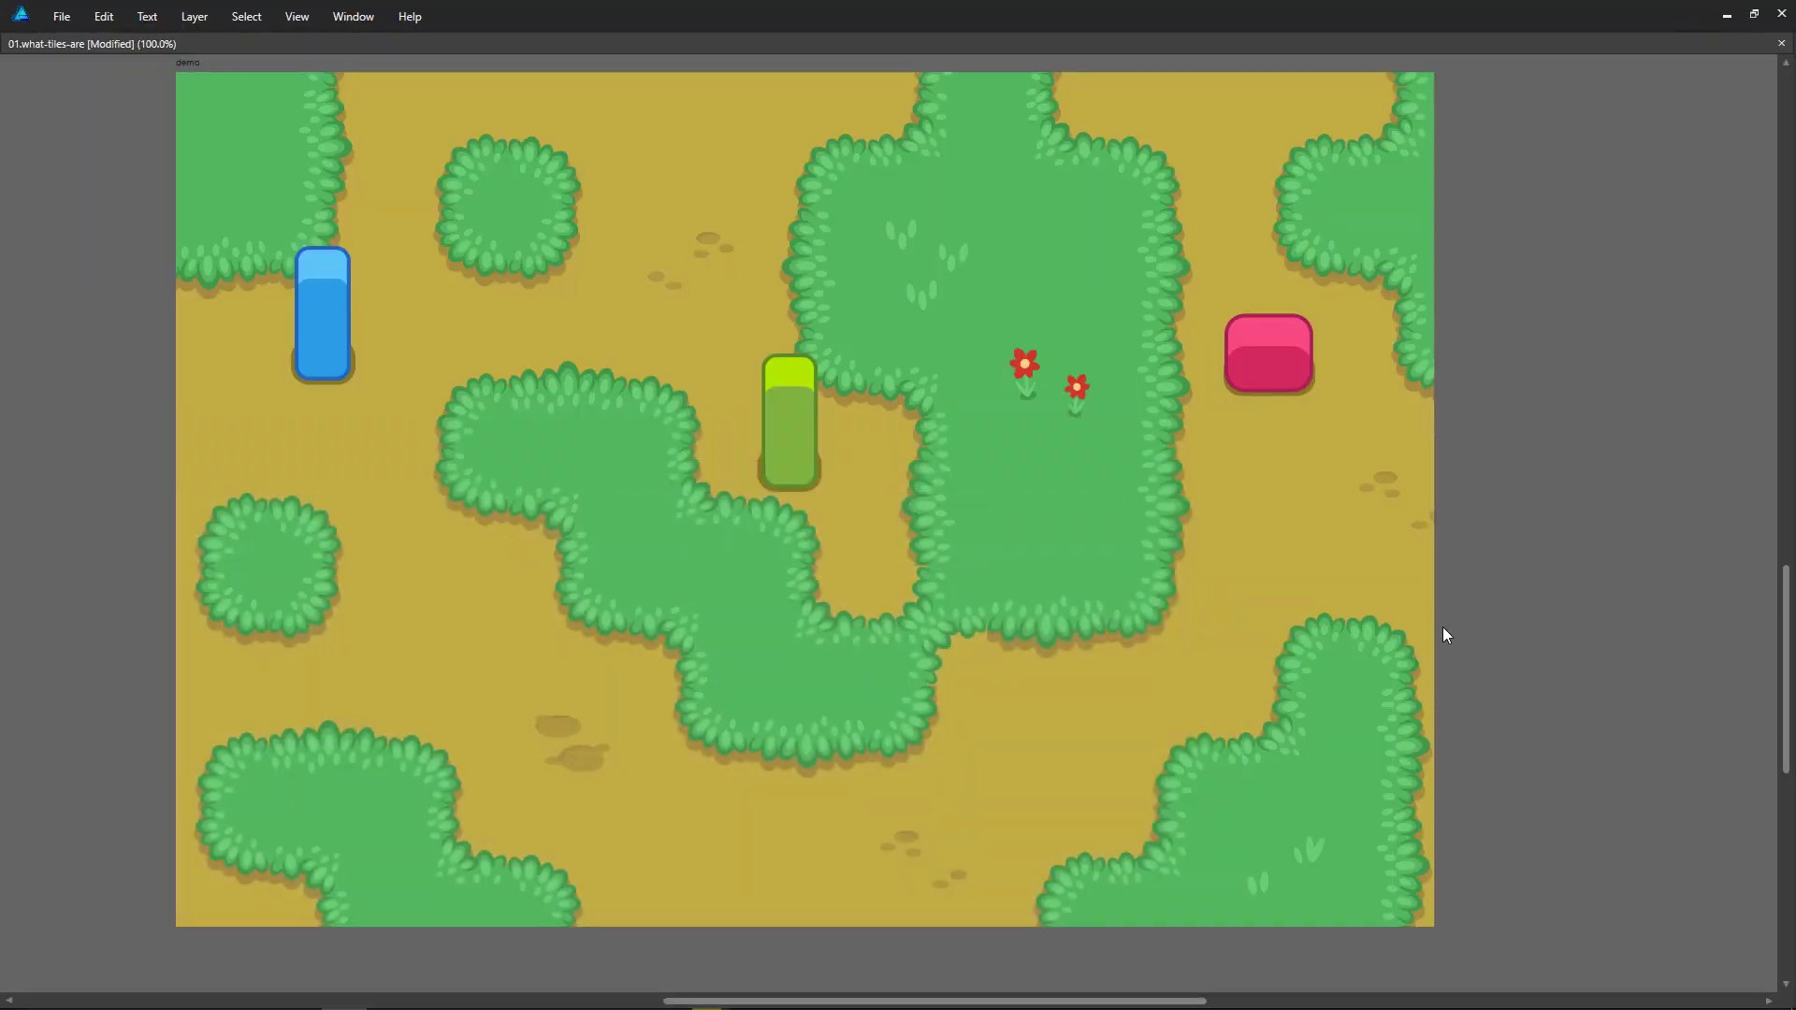
Step: Try moving the pink block straight down on the demo map with the grid shown, hide the grid, and undo the move
{"action": "middle_click_drag", "start_coordinate": [1324, 552], "coordinate": [1386, 583]}
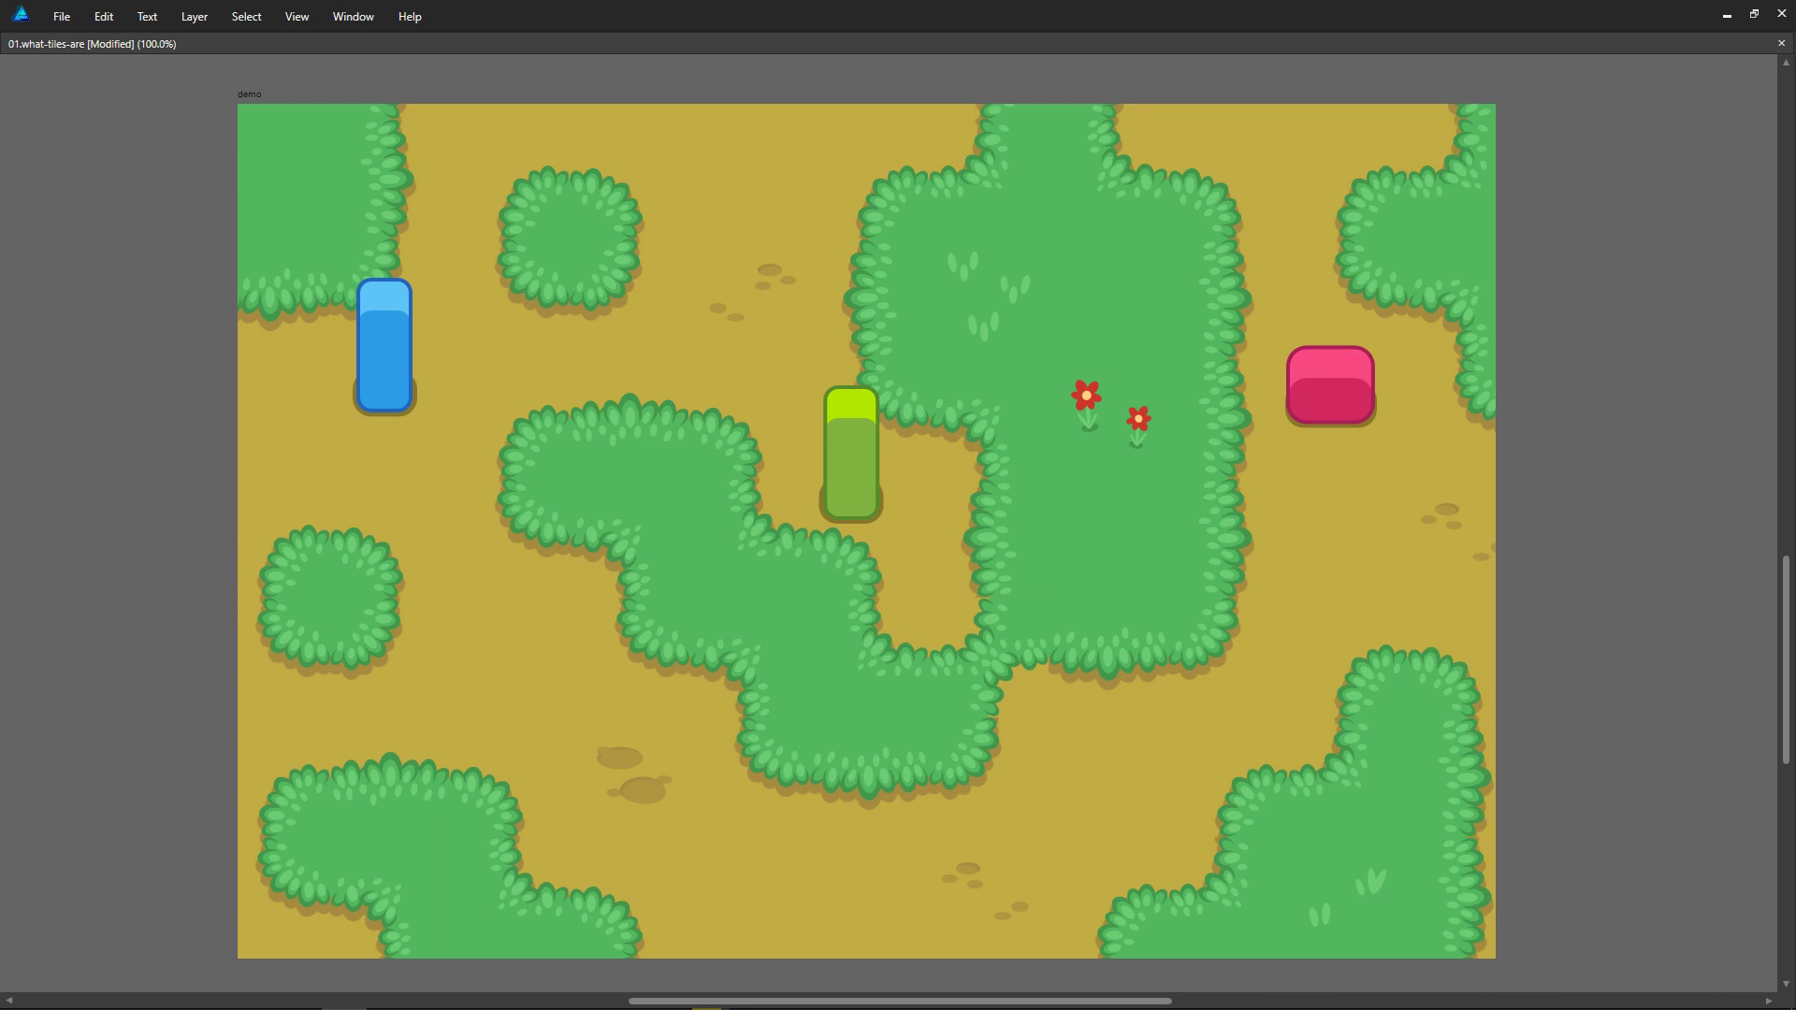
{"action": "key", "text": "alt"}
{"action": "key", "text": "alt"}
{"action": "left_click_drag", "start_coordinate": [1345, 389], "coordinate": [1345, 537]}
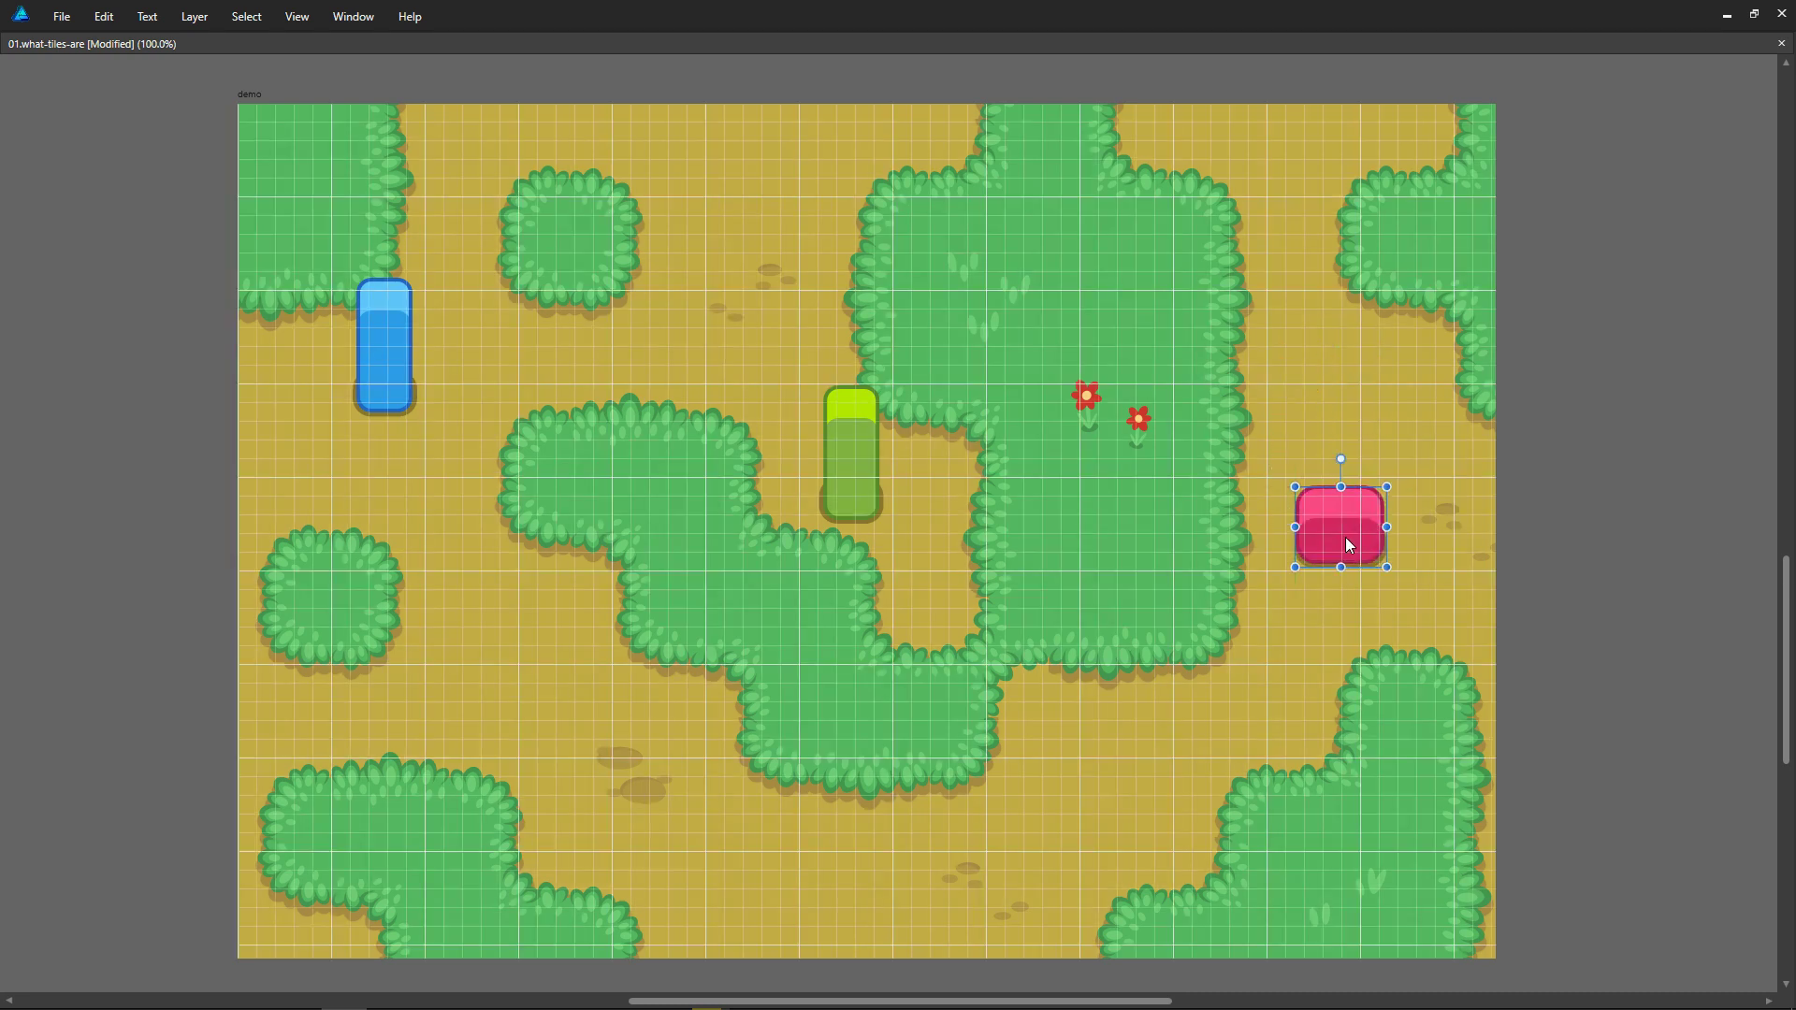
{"action": "key", "text": "ctrl+apostrophe"}
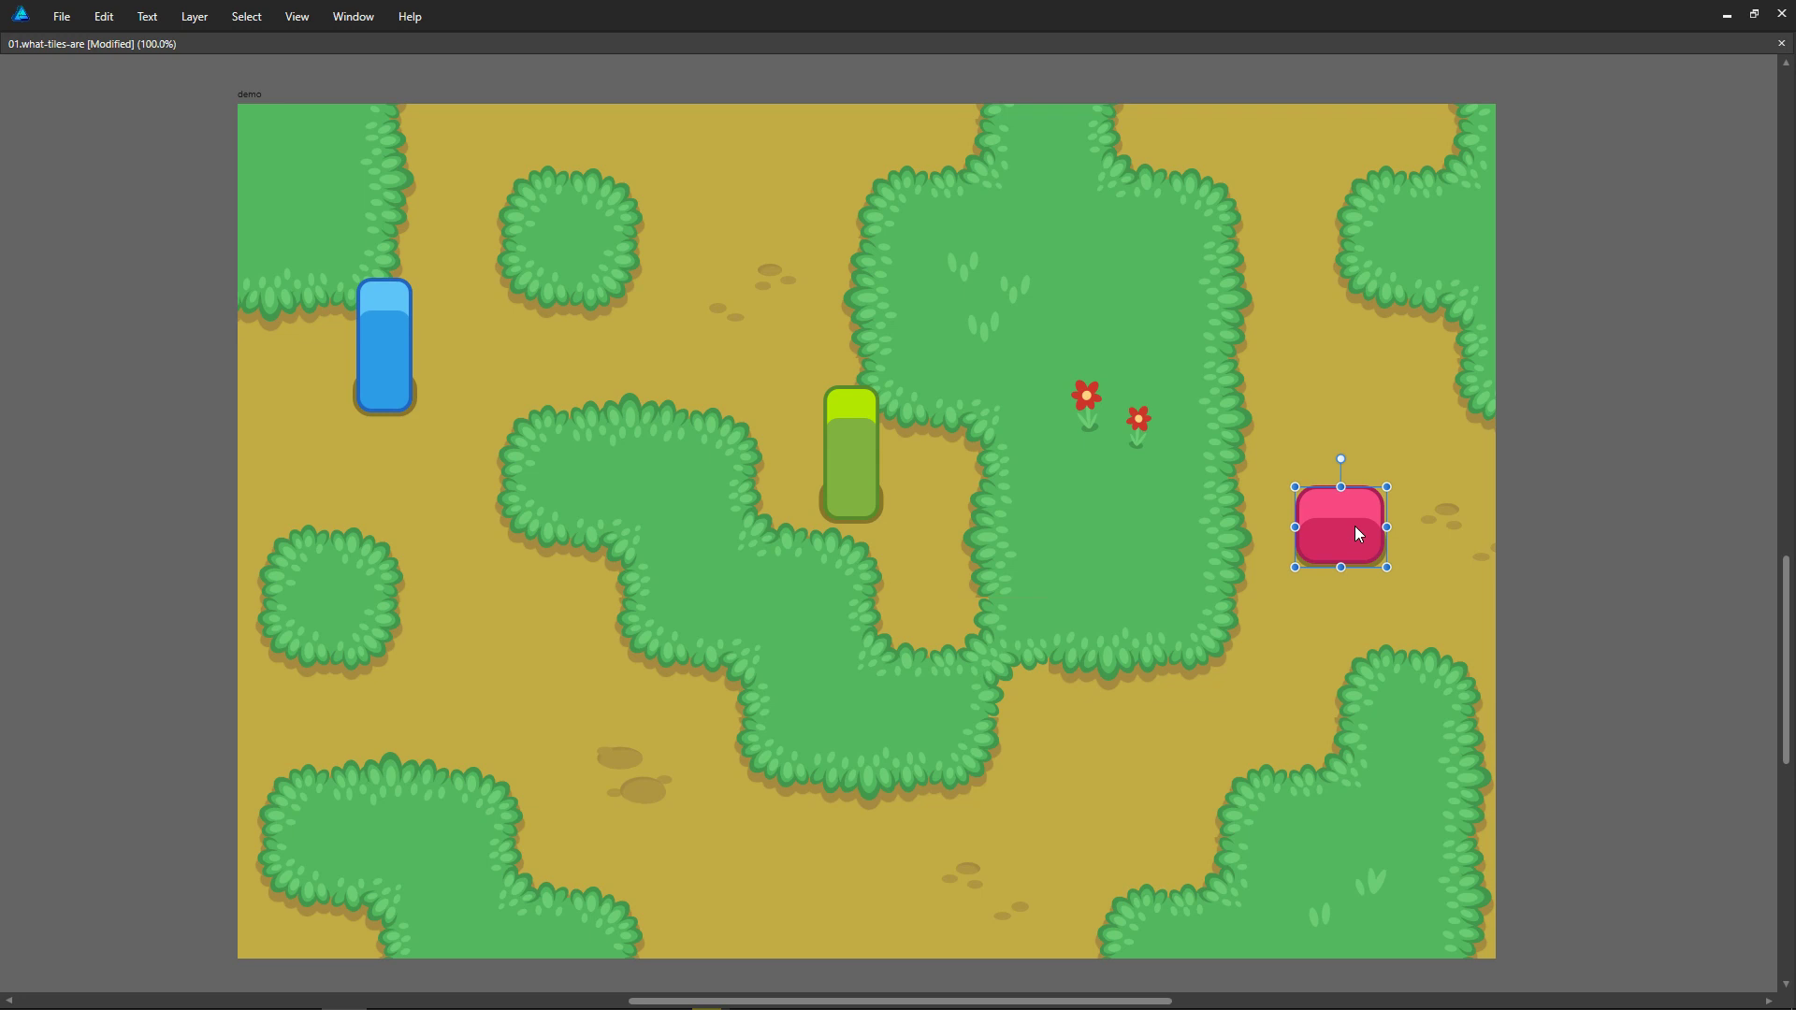
{"action": "key", "text": "ctrl+z"}
Step: Move the green block slightly up and to the left, beside the large bush area, and switch to OBS
{"action": "left_click", "coordinate": [835, 447]}
{"action": "left_click_drag", "start_coordinate": [829, 468], "coordinate": [807, 431]}
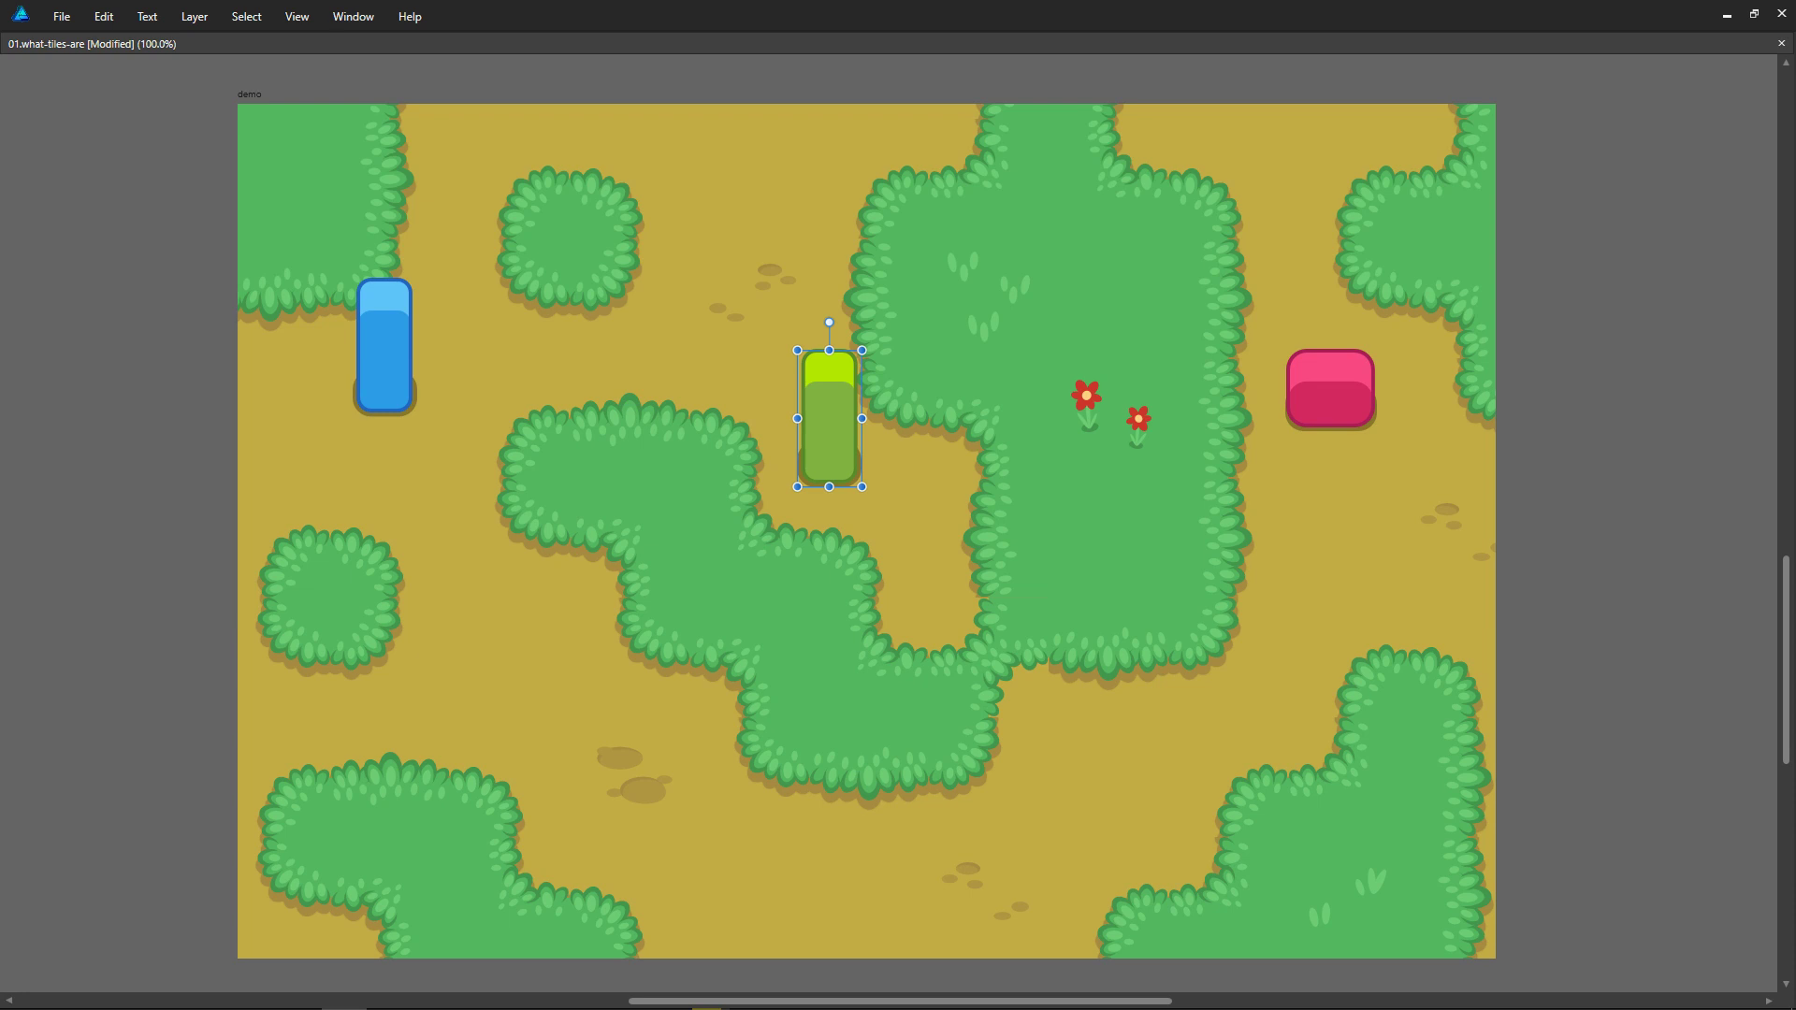
{"action": "key", "text": "super"}
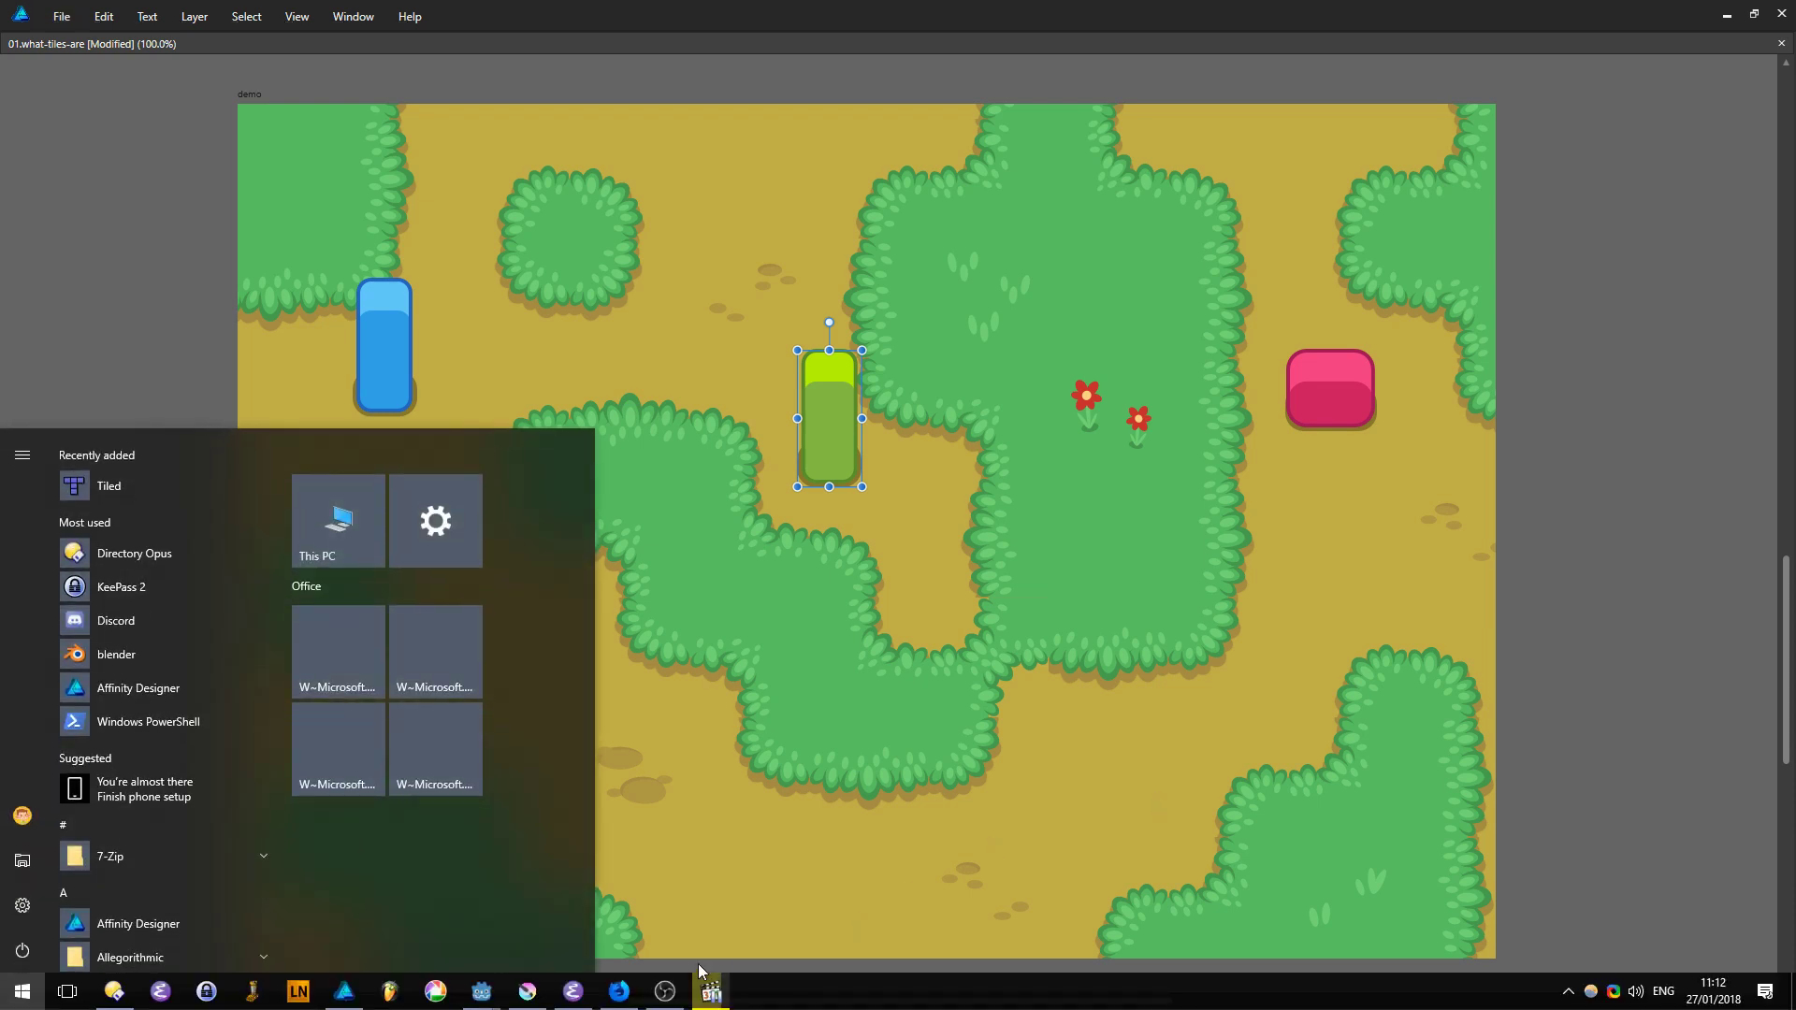
{"action": "left_click", "coordinate": [667, 992]}
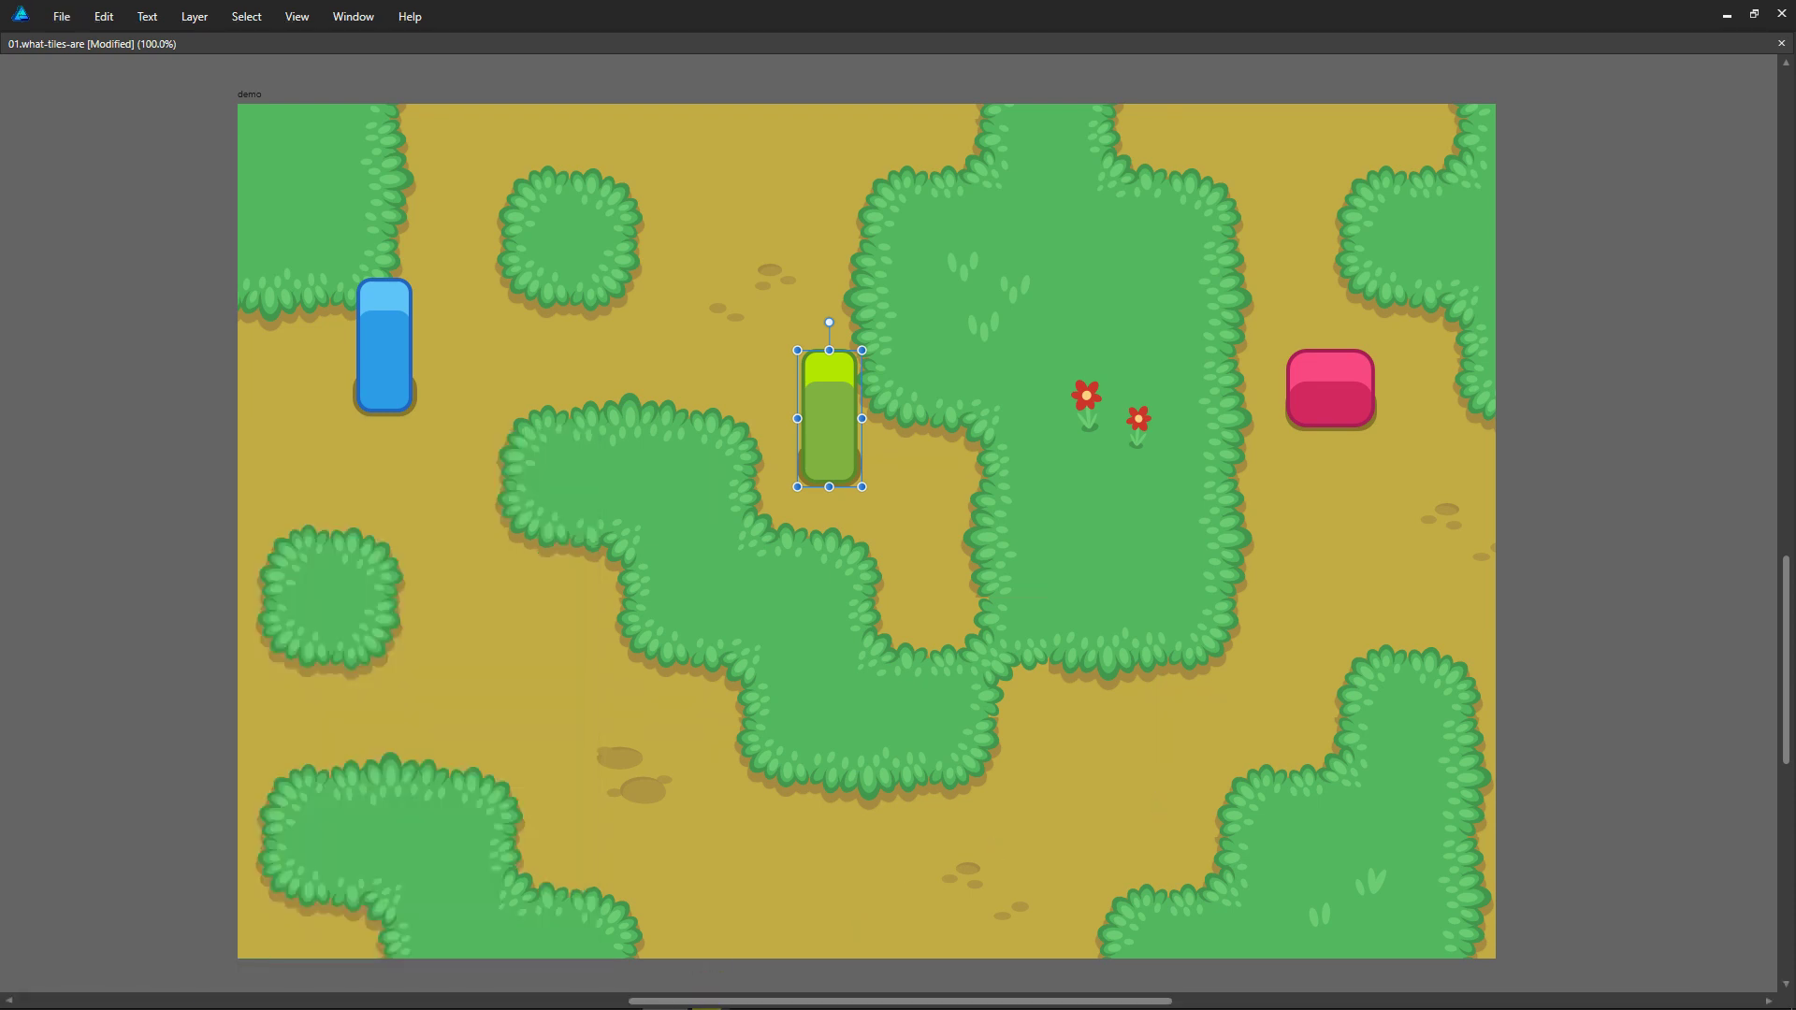
{"action": "key", "text": "super+1"}
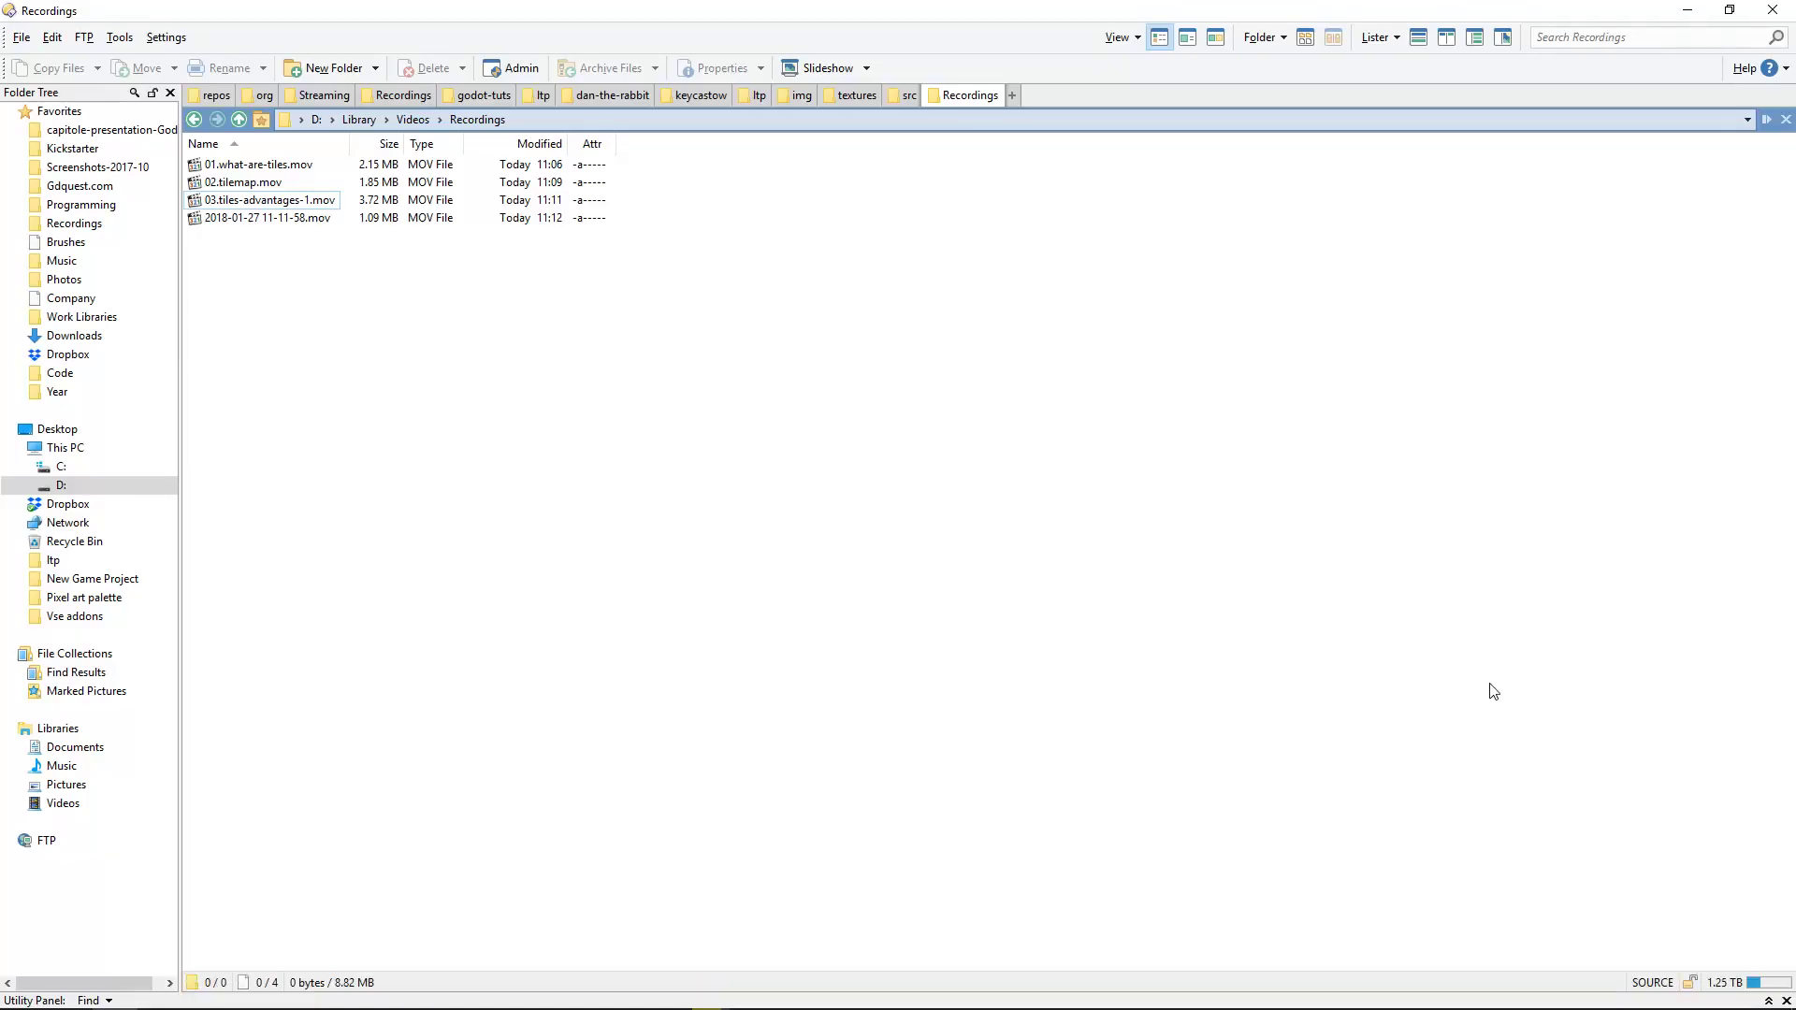
{"action": "key", "text": "Down"}
{"action": "key", "text": "F2"}
{"action": "type", "text": "04."}
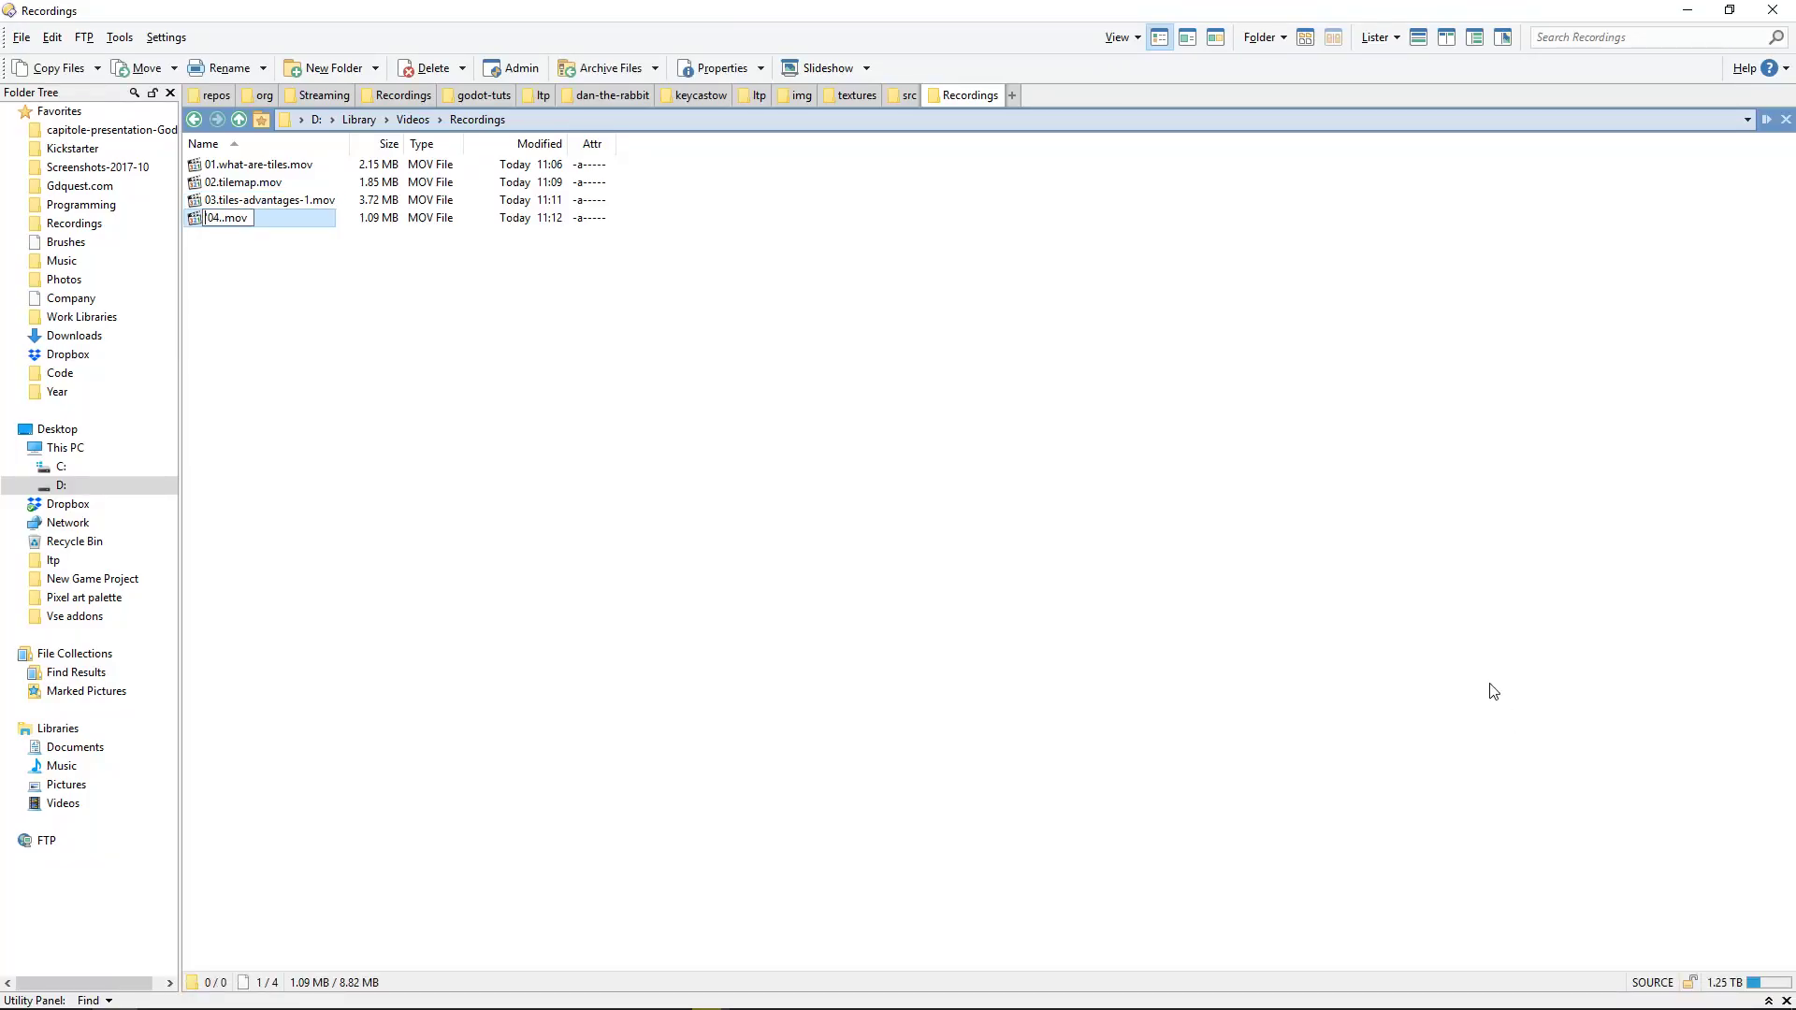
{"action": "key", "text": "Right"}
{"action": "type", "text": "."}
{"action": "key", "text": "Return"}
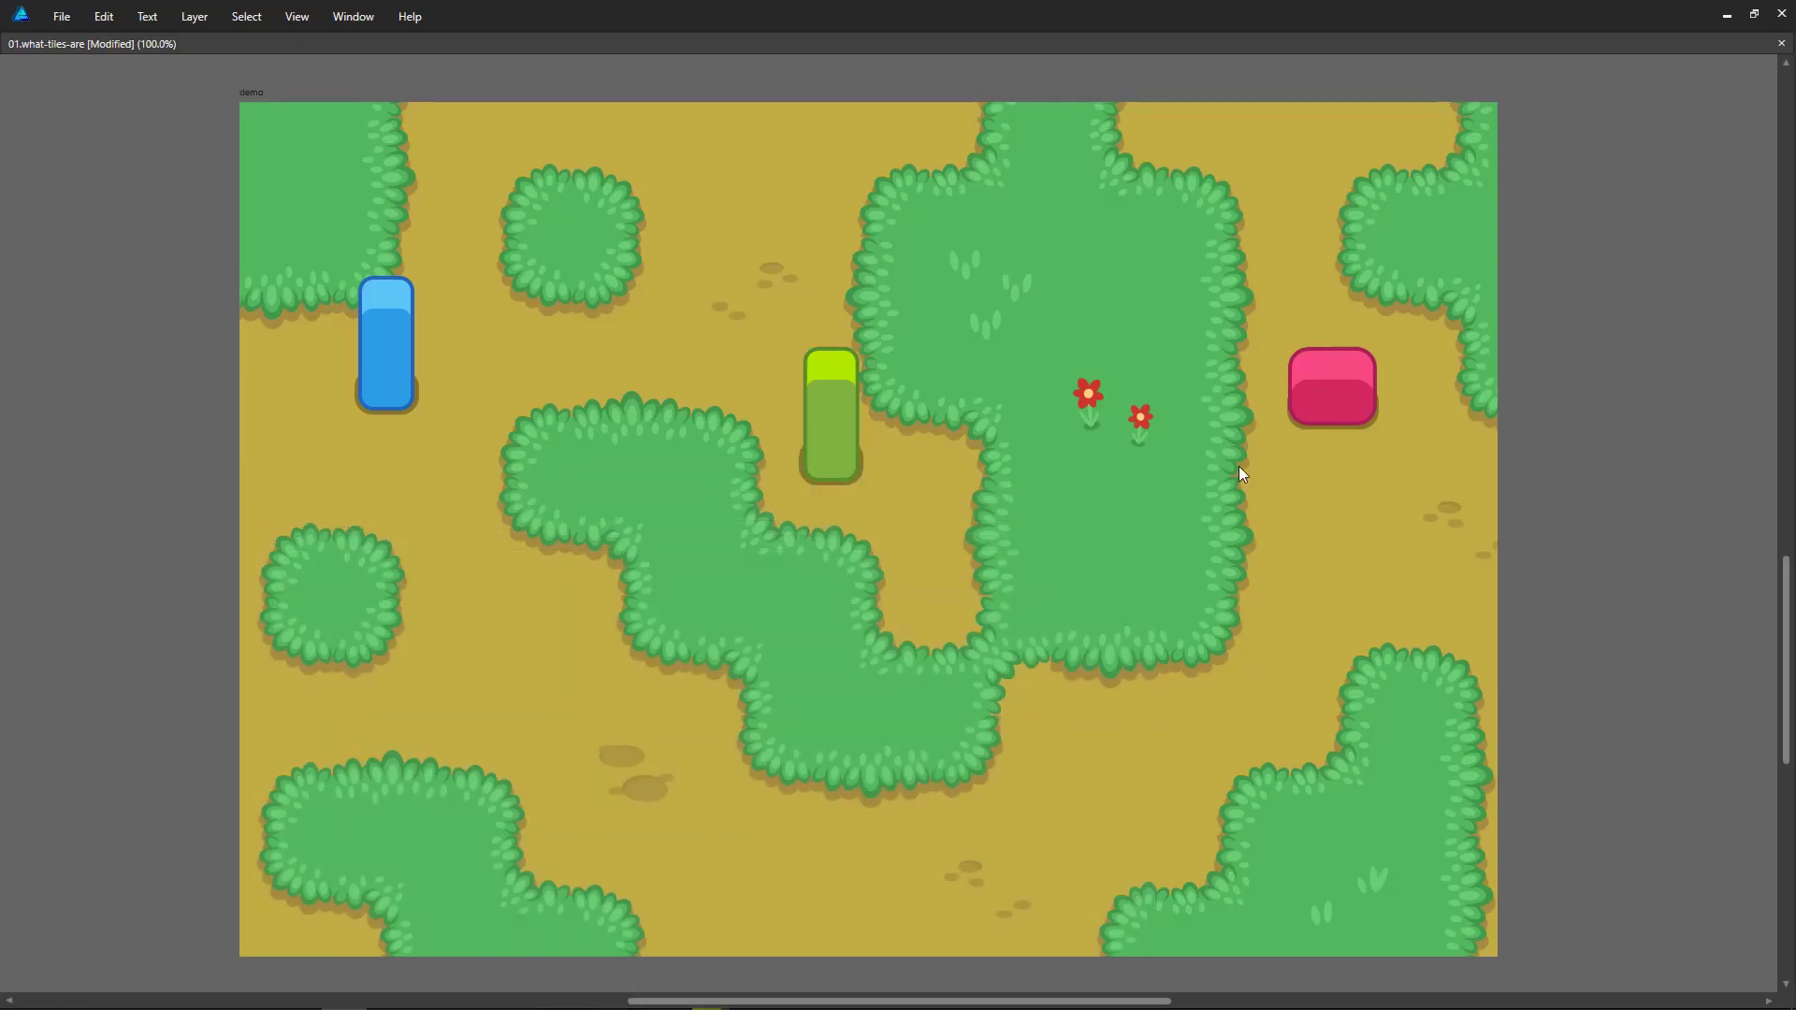
{"action": "key", "text": "alt+Tab"}
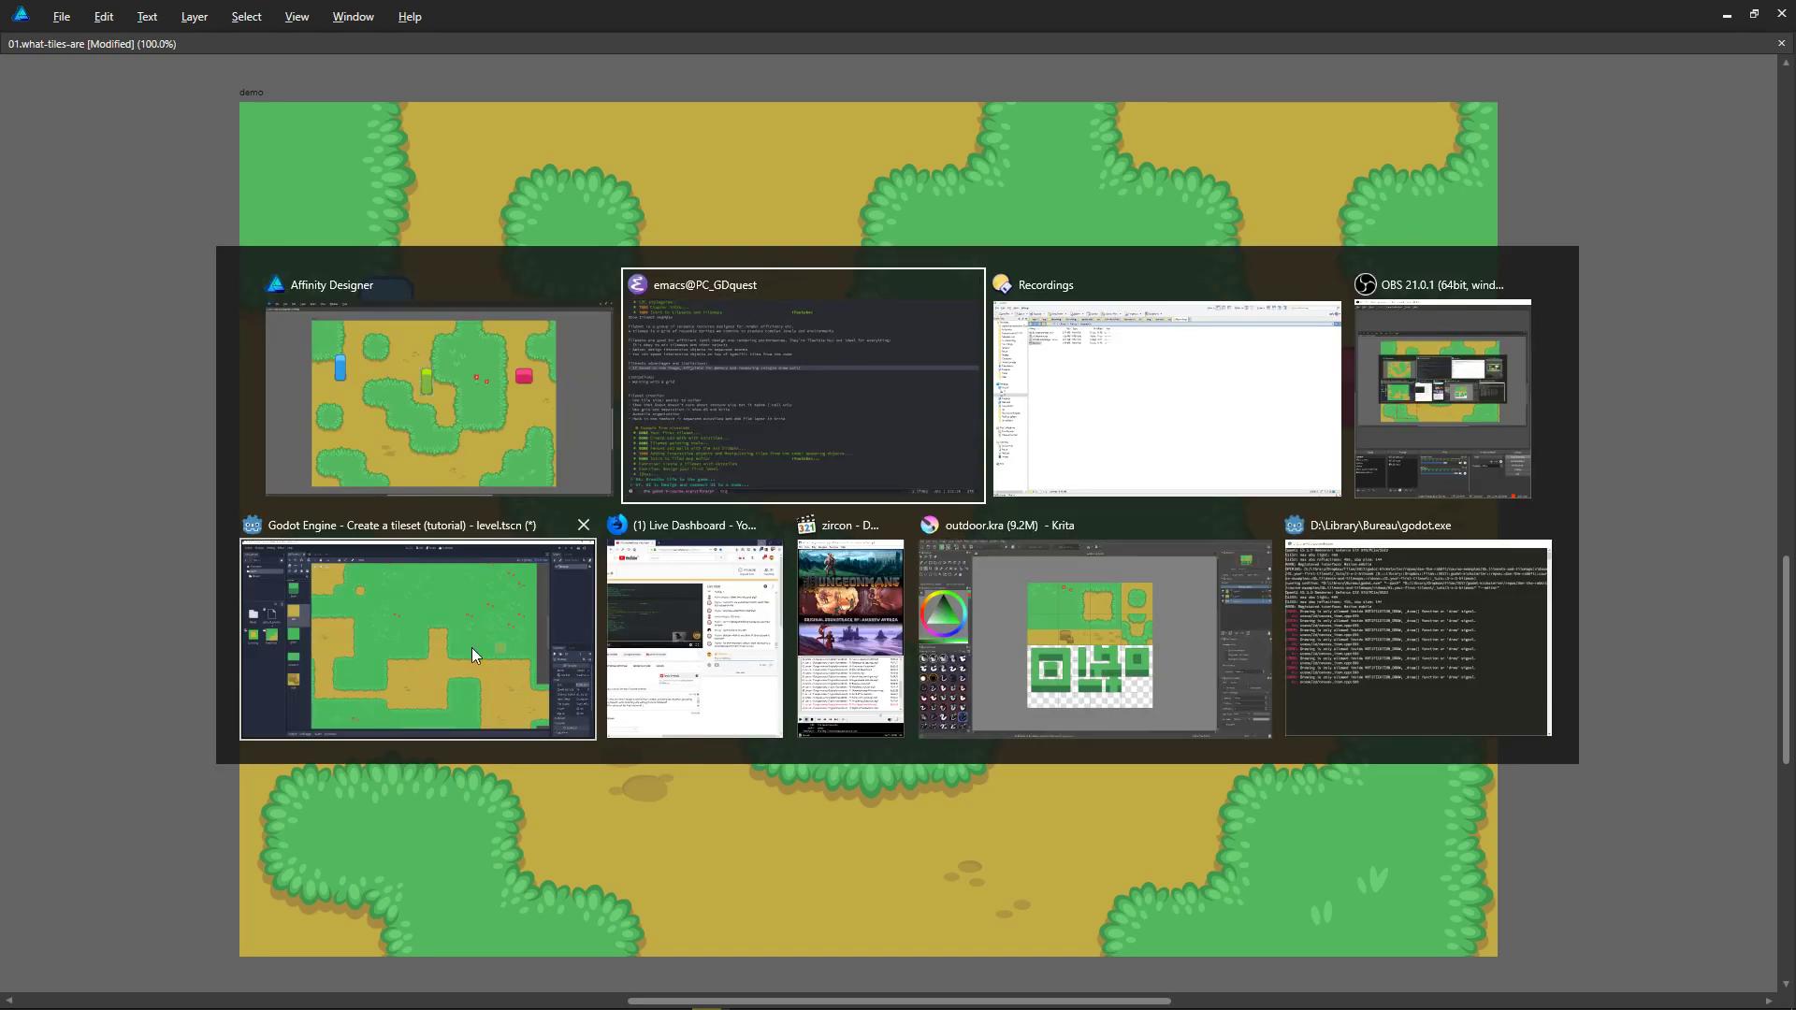
{"action": "key", "text": "Escape"}
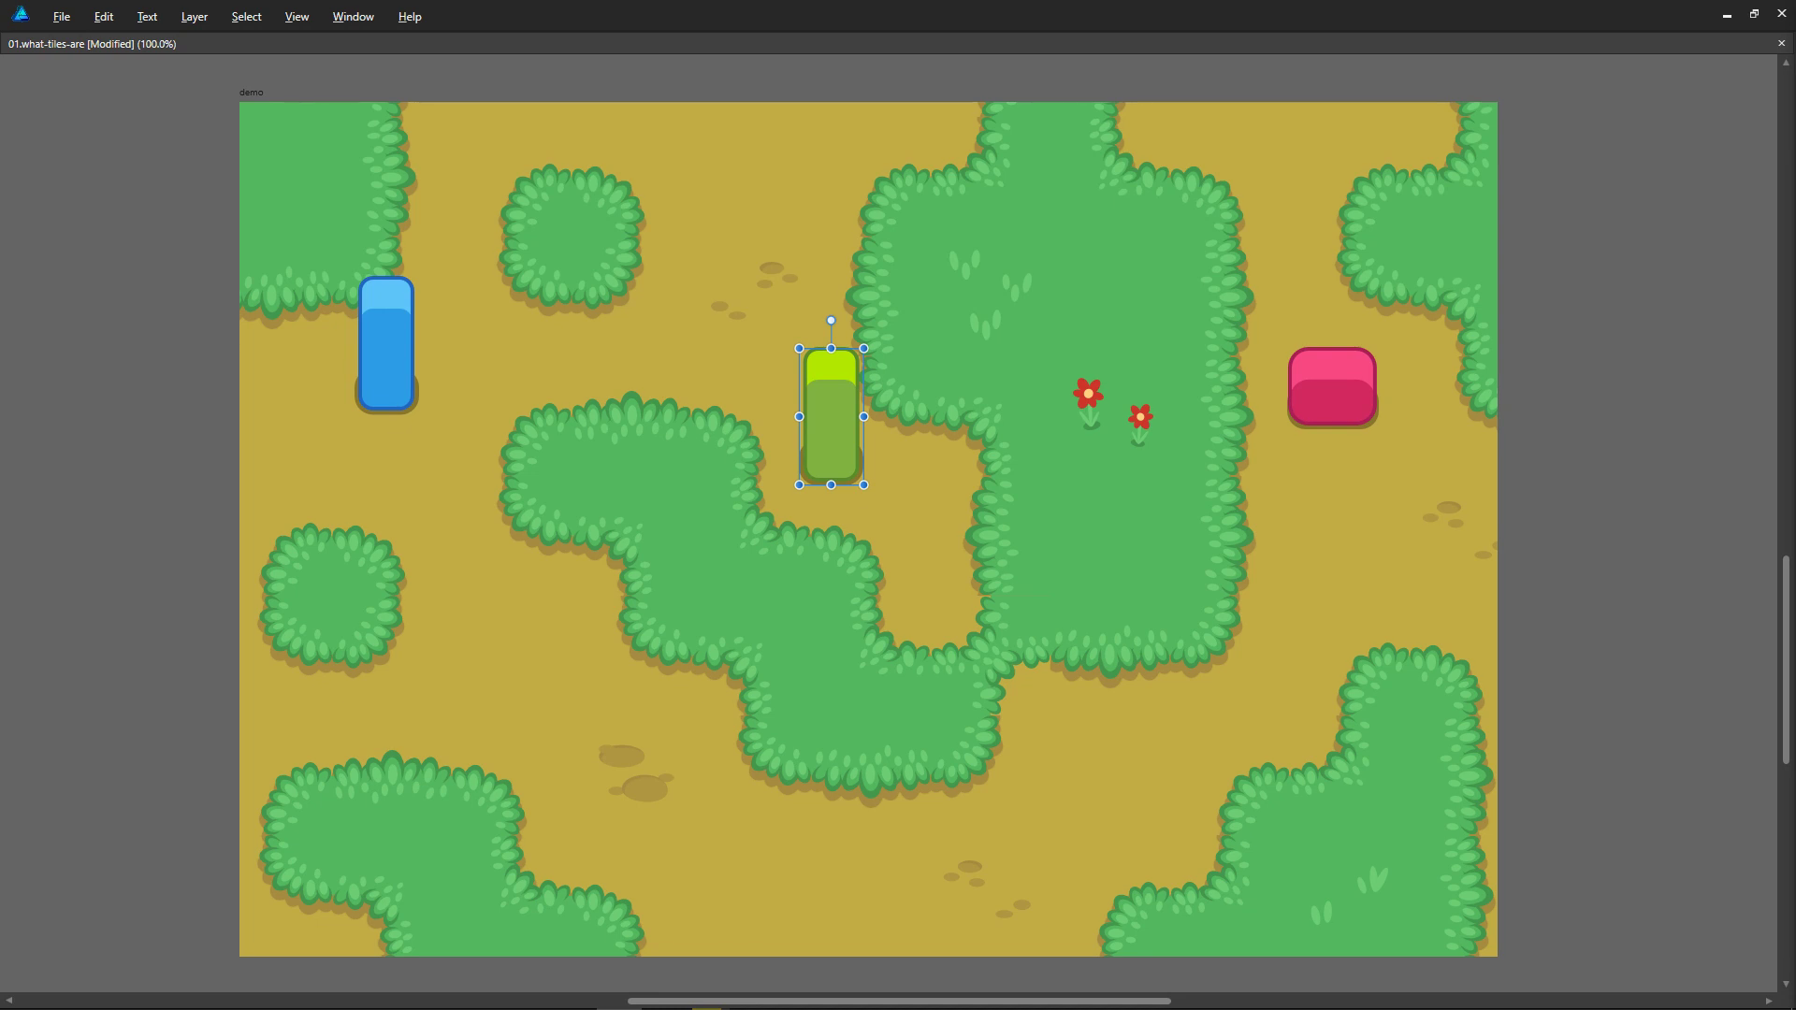
{"action": "key", "text": "alt+Tab"}
{"action": "scroll", "coordinate": [932, 375], "scroll_direction": "down", "scroll_amount": 1}
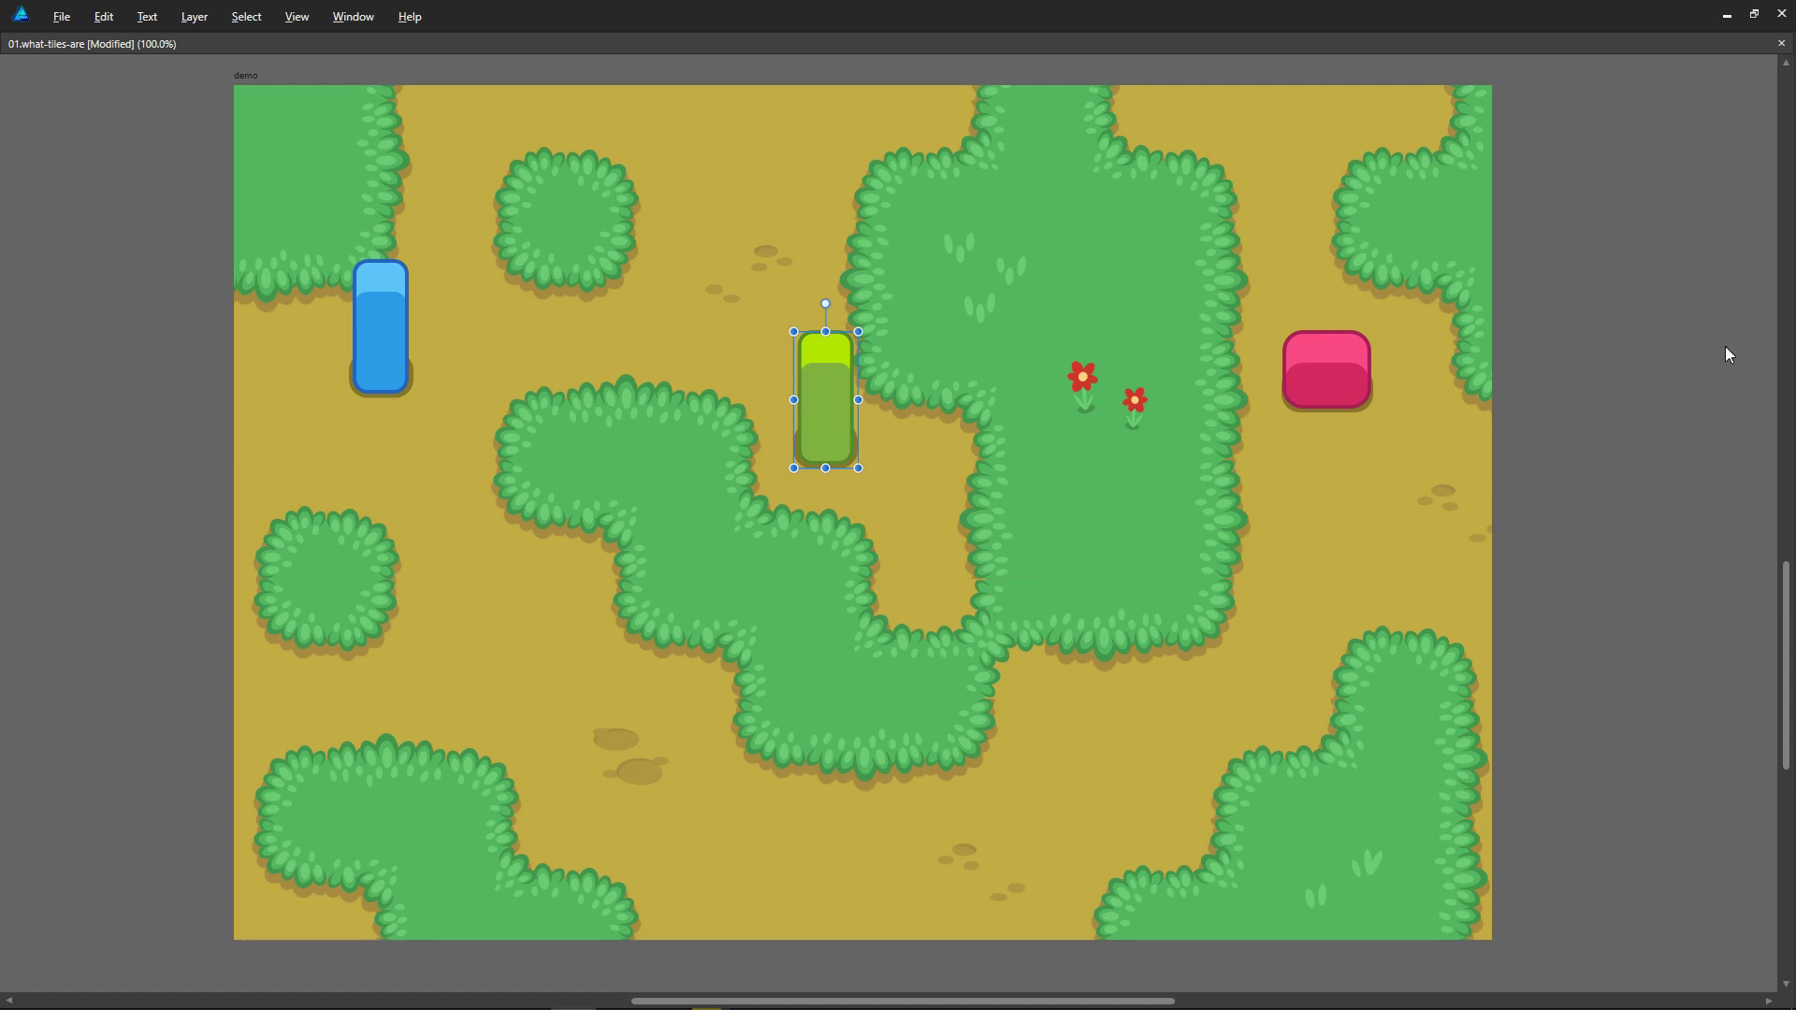
Step: Deselect the green block on the demo map, switch to Godot, and look over the whole tilemap level
{"action": "left_click", "coordinate": [1557, 394]}
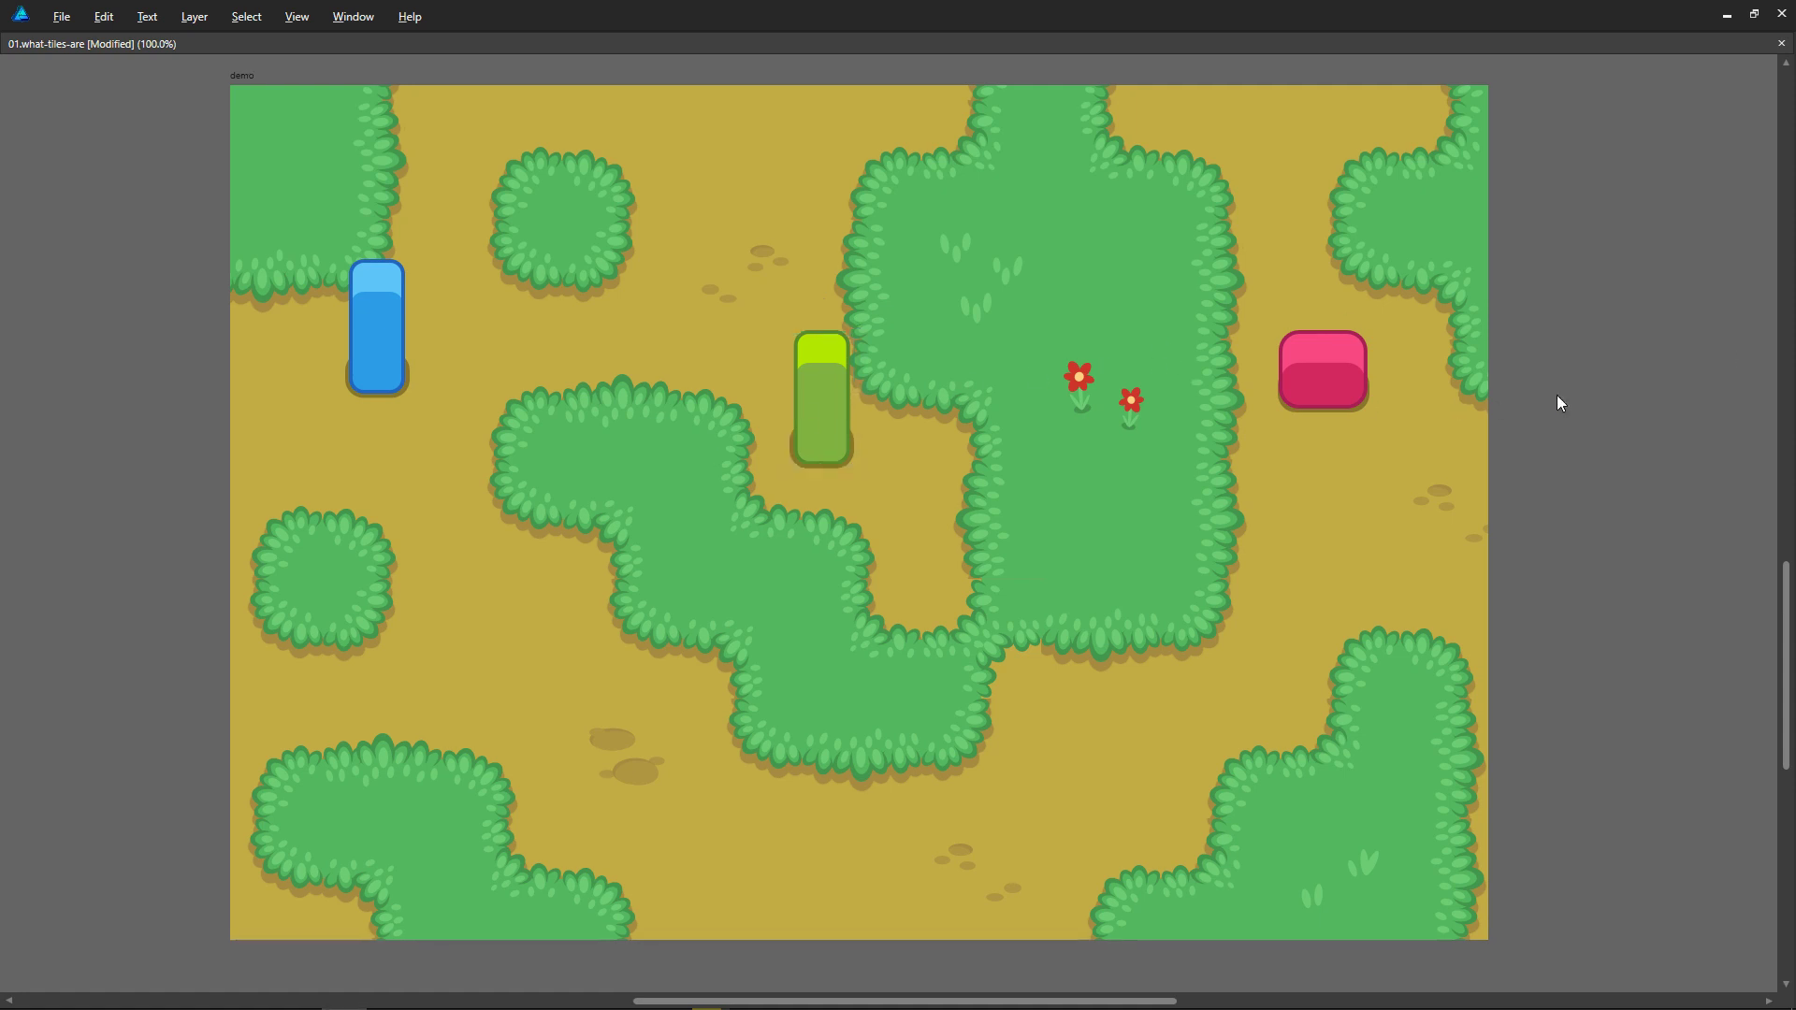
{"action": "scroll", "coordinate": [1561, 412], "scroll_direction": "left", "scroll_amount": 1}
{"action": "key", "text": "alt+Tab"}
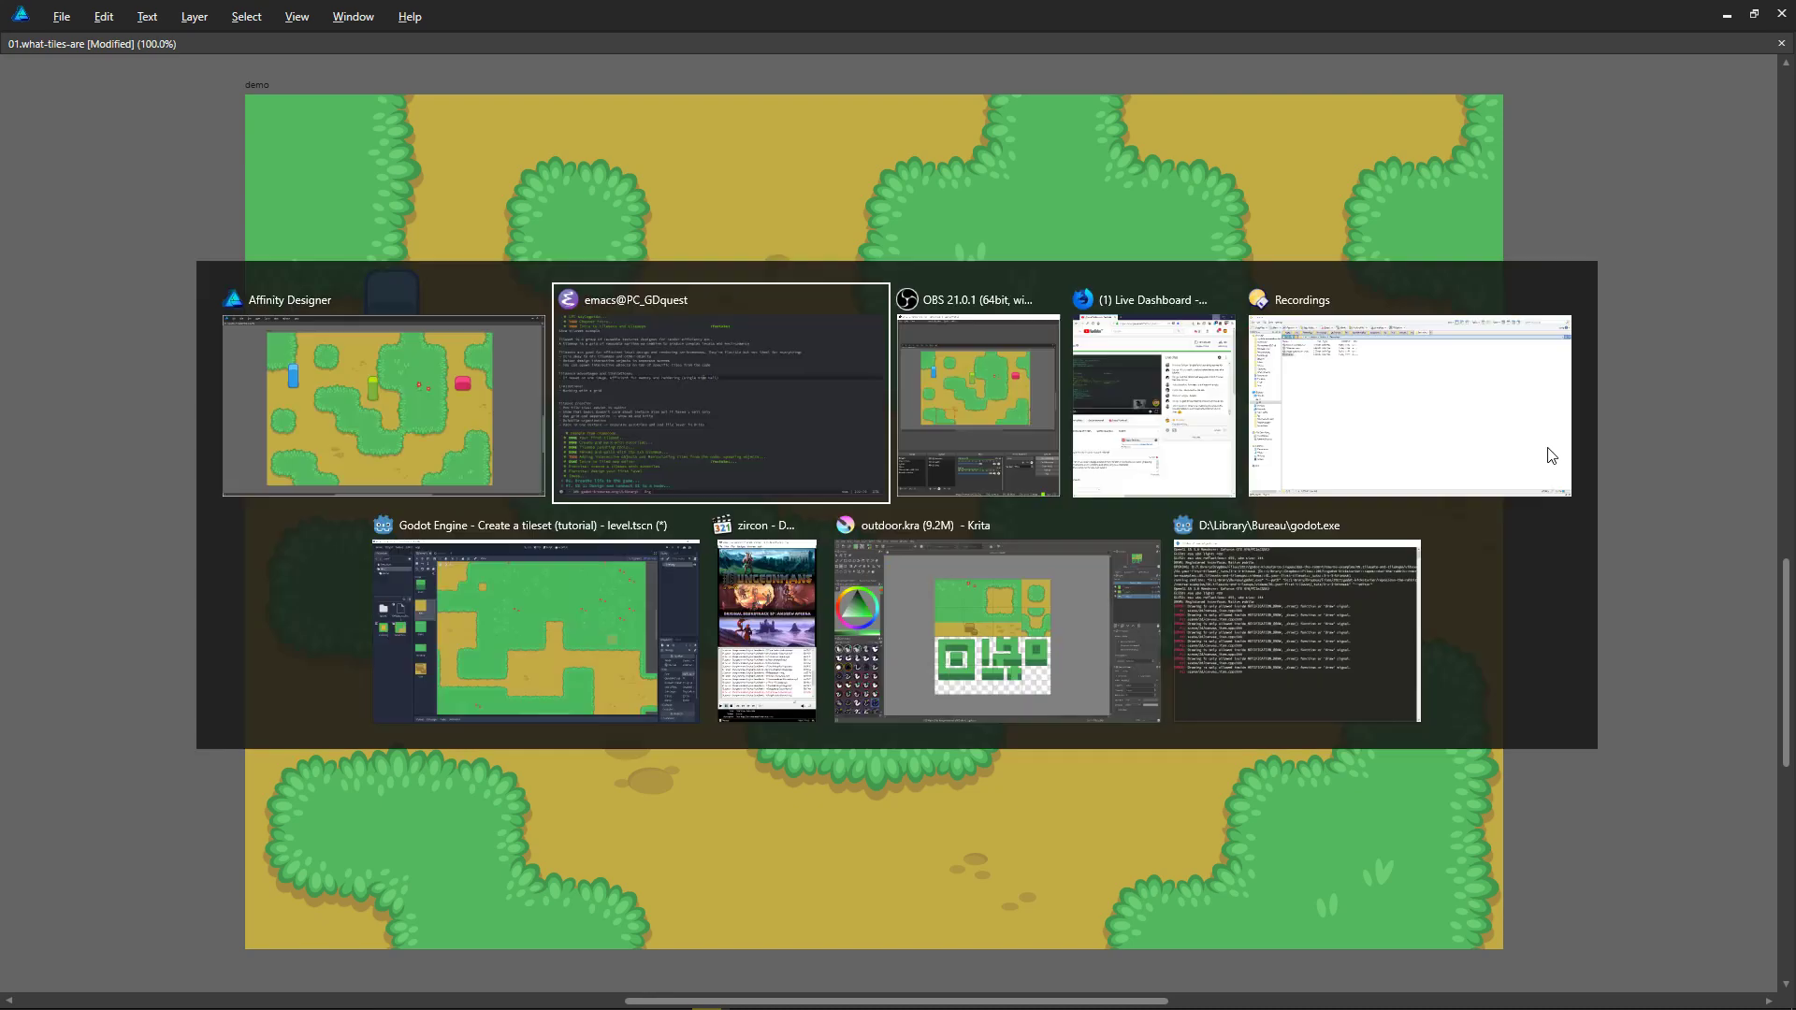
{"action": "left_click", "coordinate": [563, 632]}
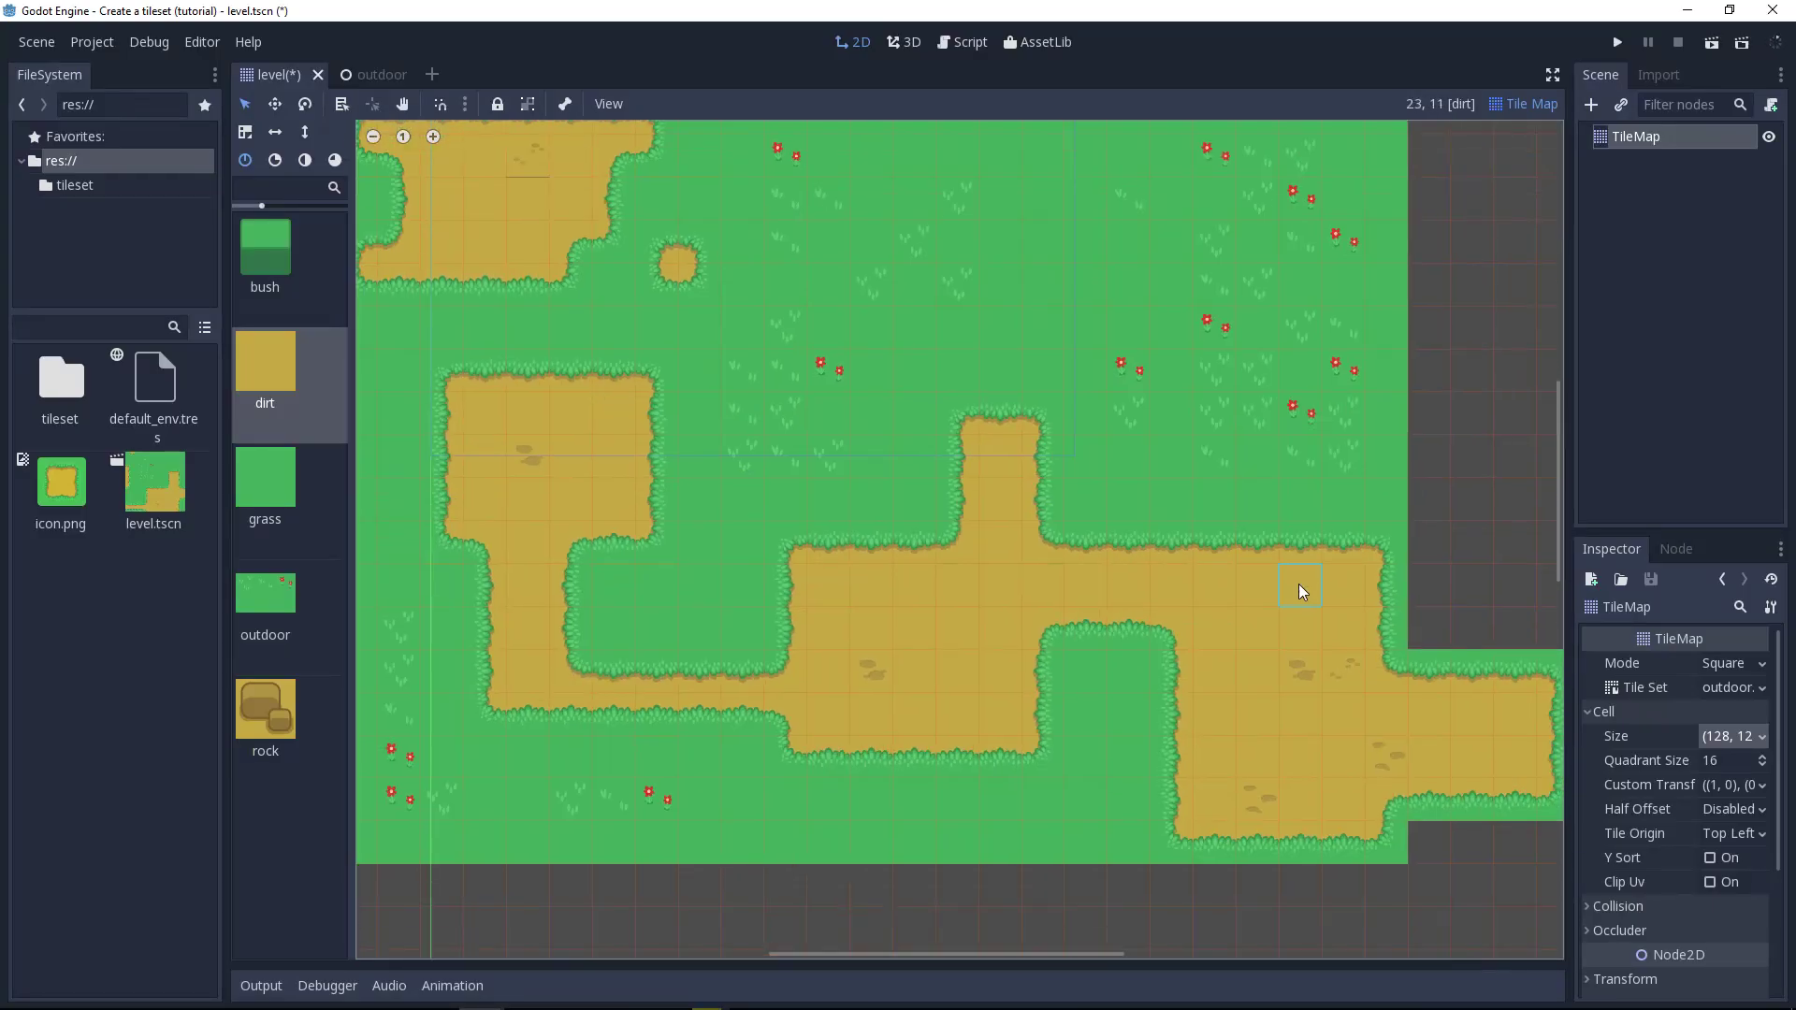
{"action": "middle_click_drag", "start_coordinate": [1299, 583], "coordinate": [1338, 632]}
{"action": "scroll", "coordinate": [1337, 619], "scroll_direction": "down", "scroll_amount": 1}
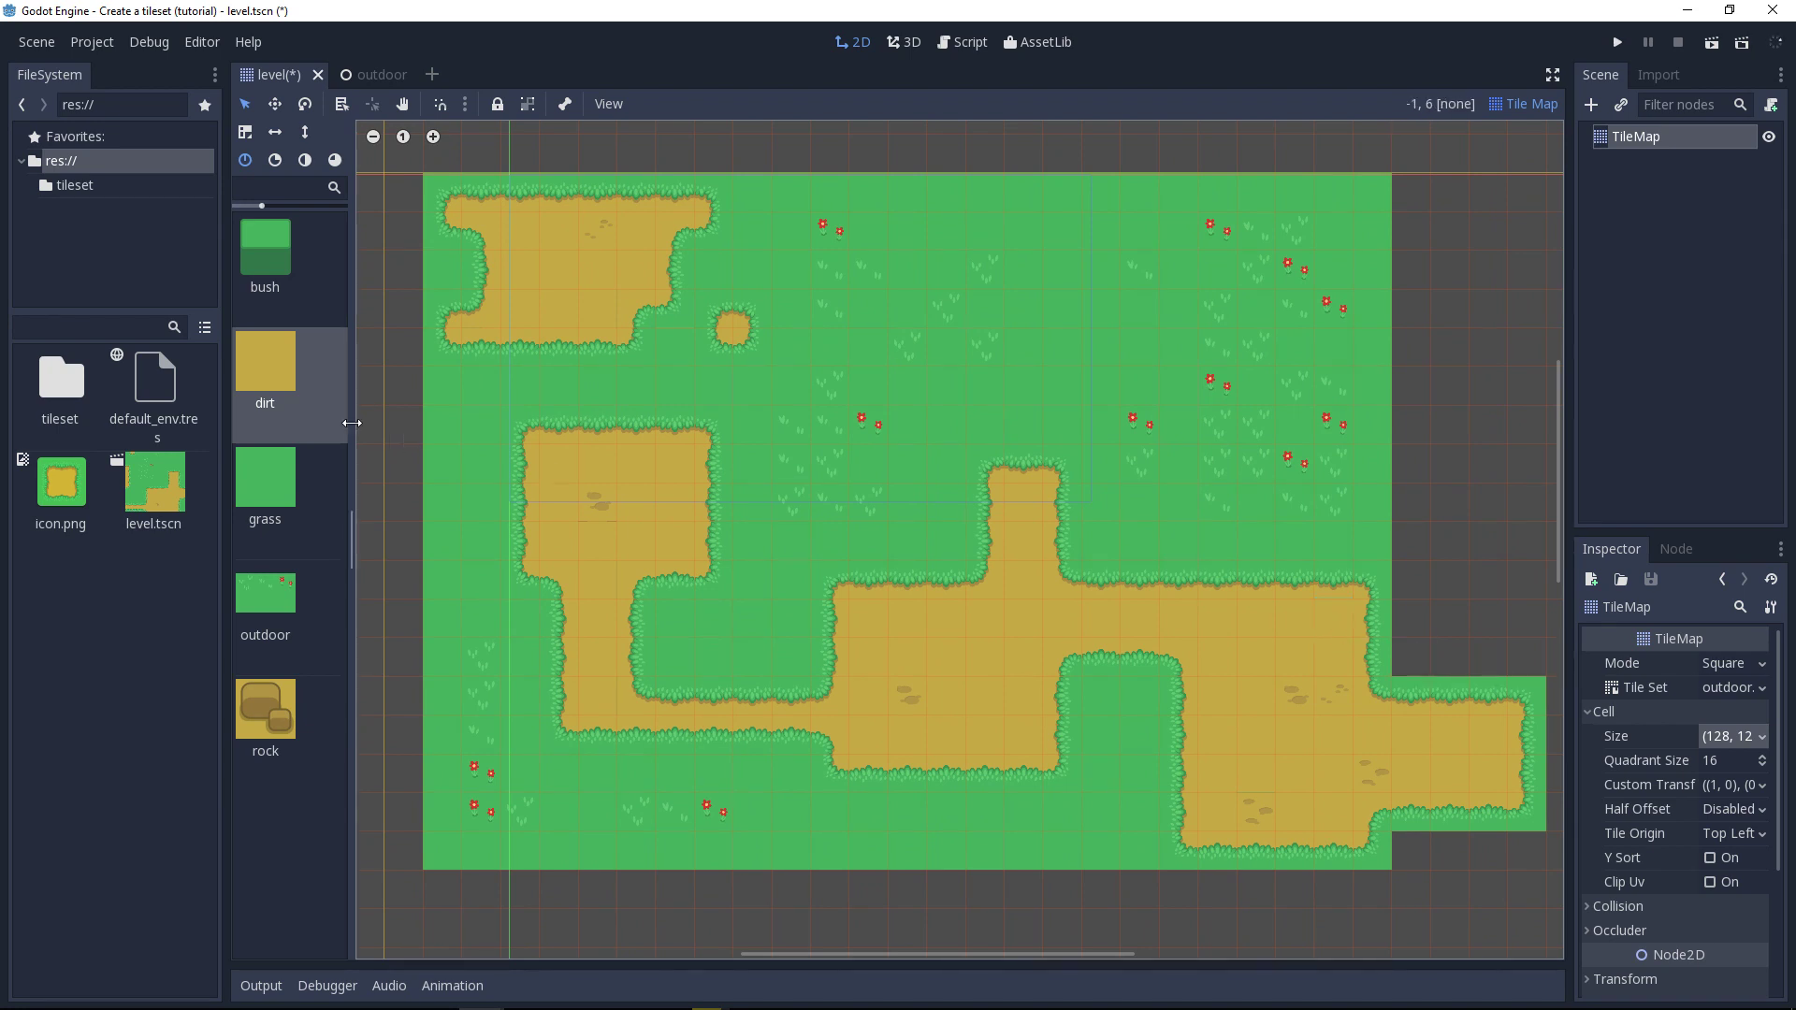
Step: Find outdoor.png in the project's tileset folder and show it in the system file manager
{"action": "double_click", "coordinate": [58, 385]}
{"action": "left_click", "coordinate": [154, 384]}
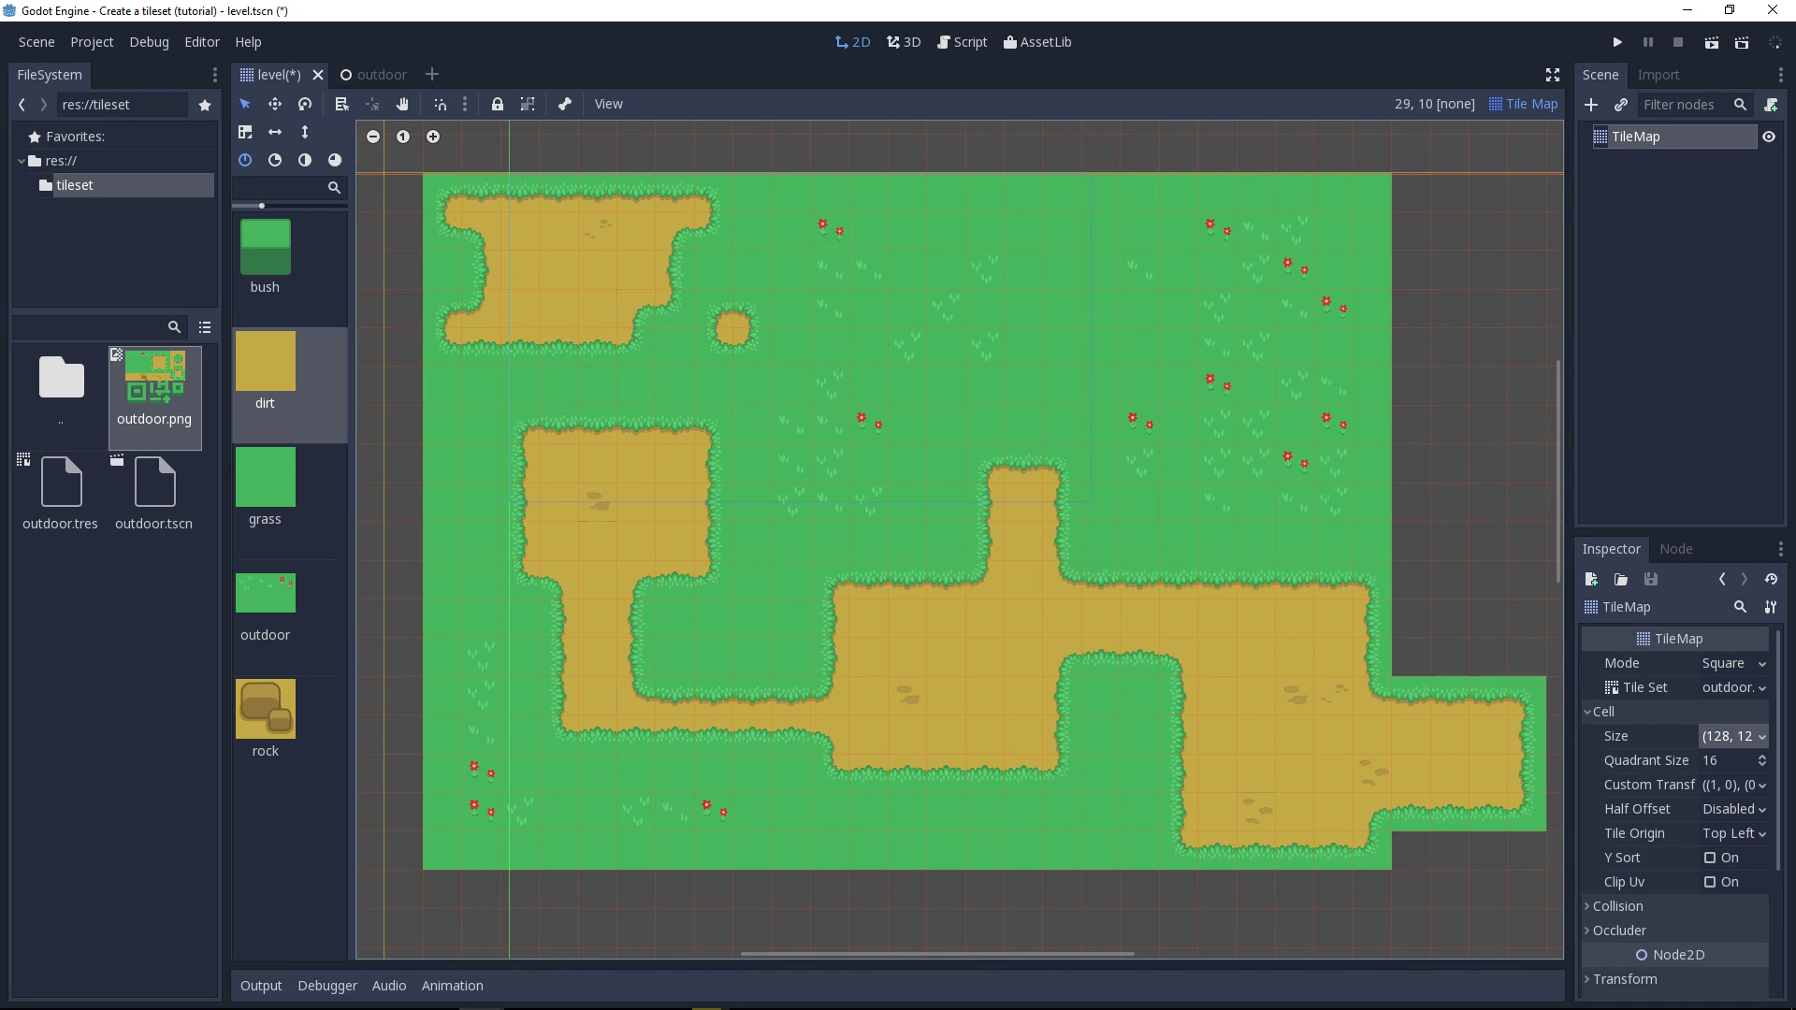
{"action": "right_click", "coordinate": [161, 389]}
{"action": "left_click", "coordinate": [256, 651]}
{"action": "key", "text": "alt"}
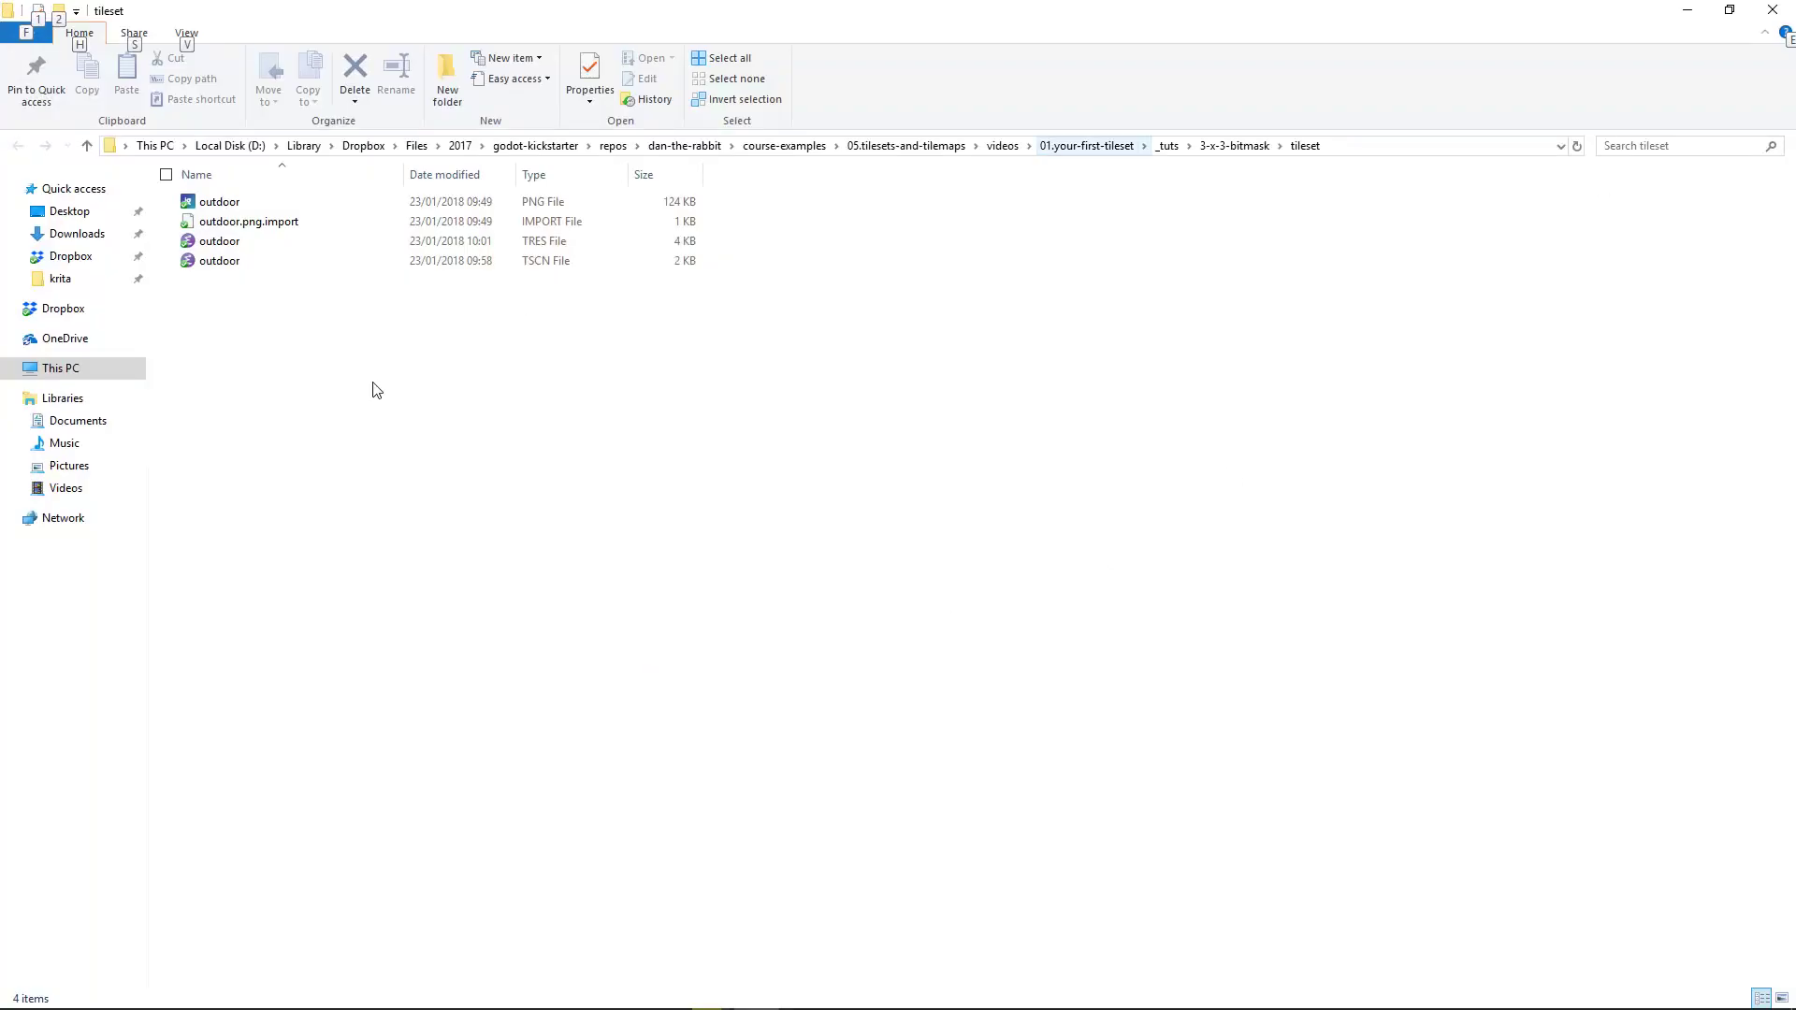
Step: Open the outdoor PNG in ImageGlass, maximise it to examine the complete tileset, and return to Godot
{"action": "double_click", "coordinate": [220, 201]}
{"action": "left_click", "coordinate": [1676, 9]}
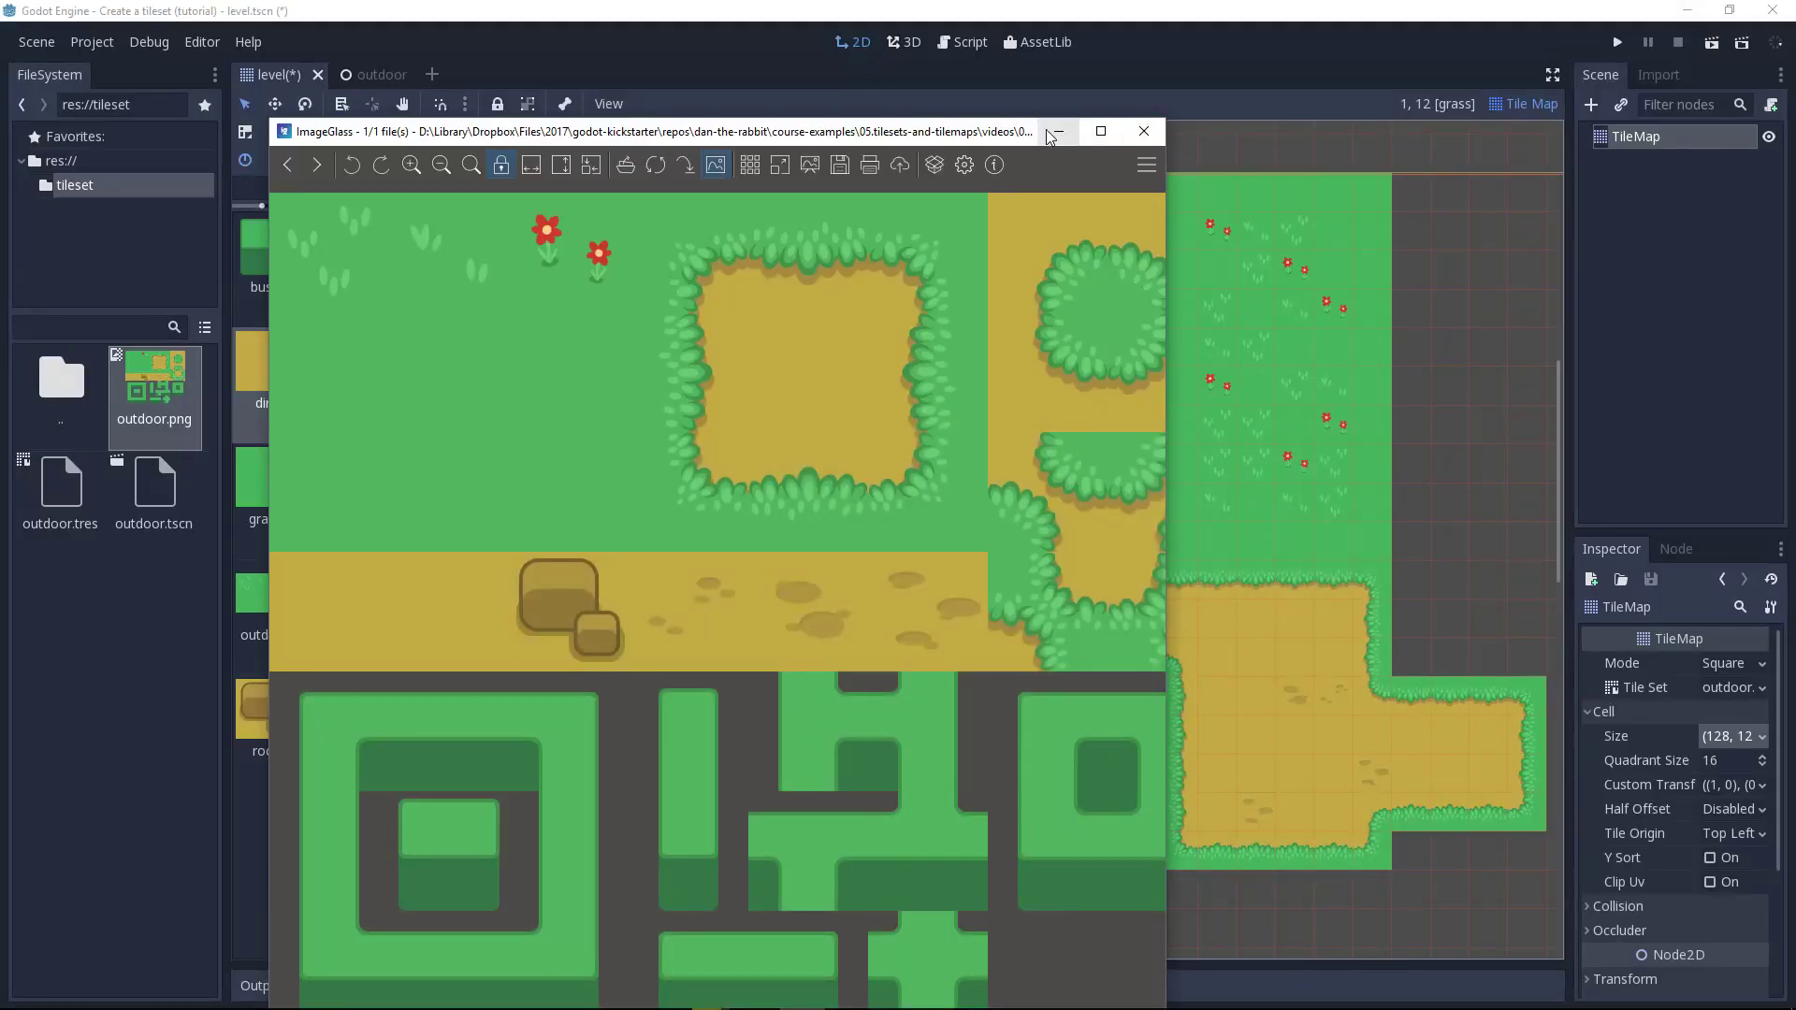
{"action": "double_click", "coordinate": [977, 139]}
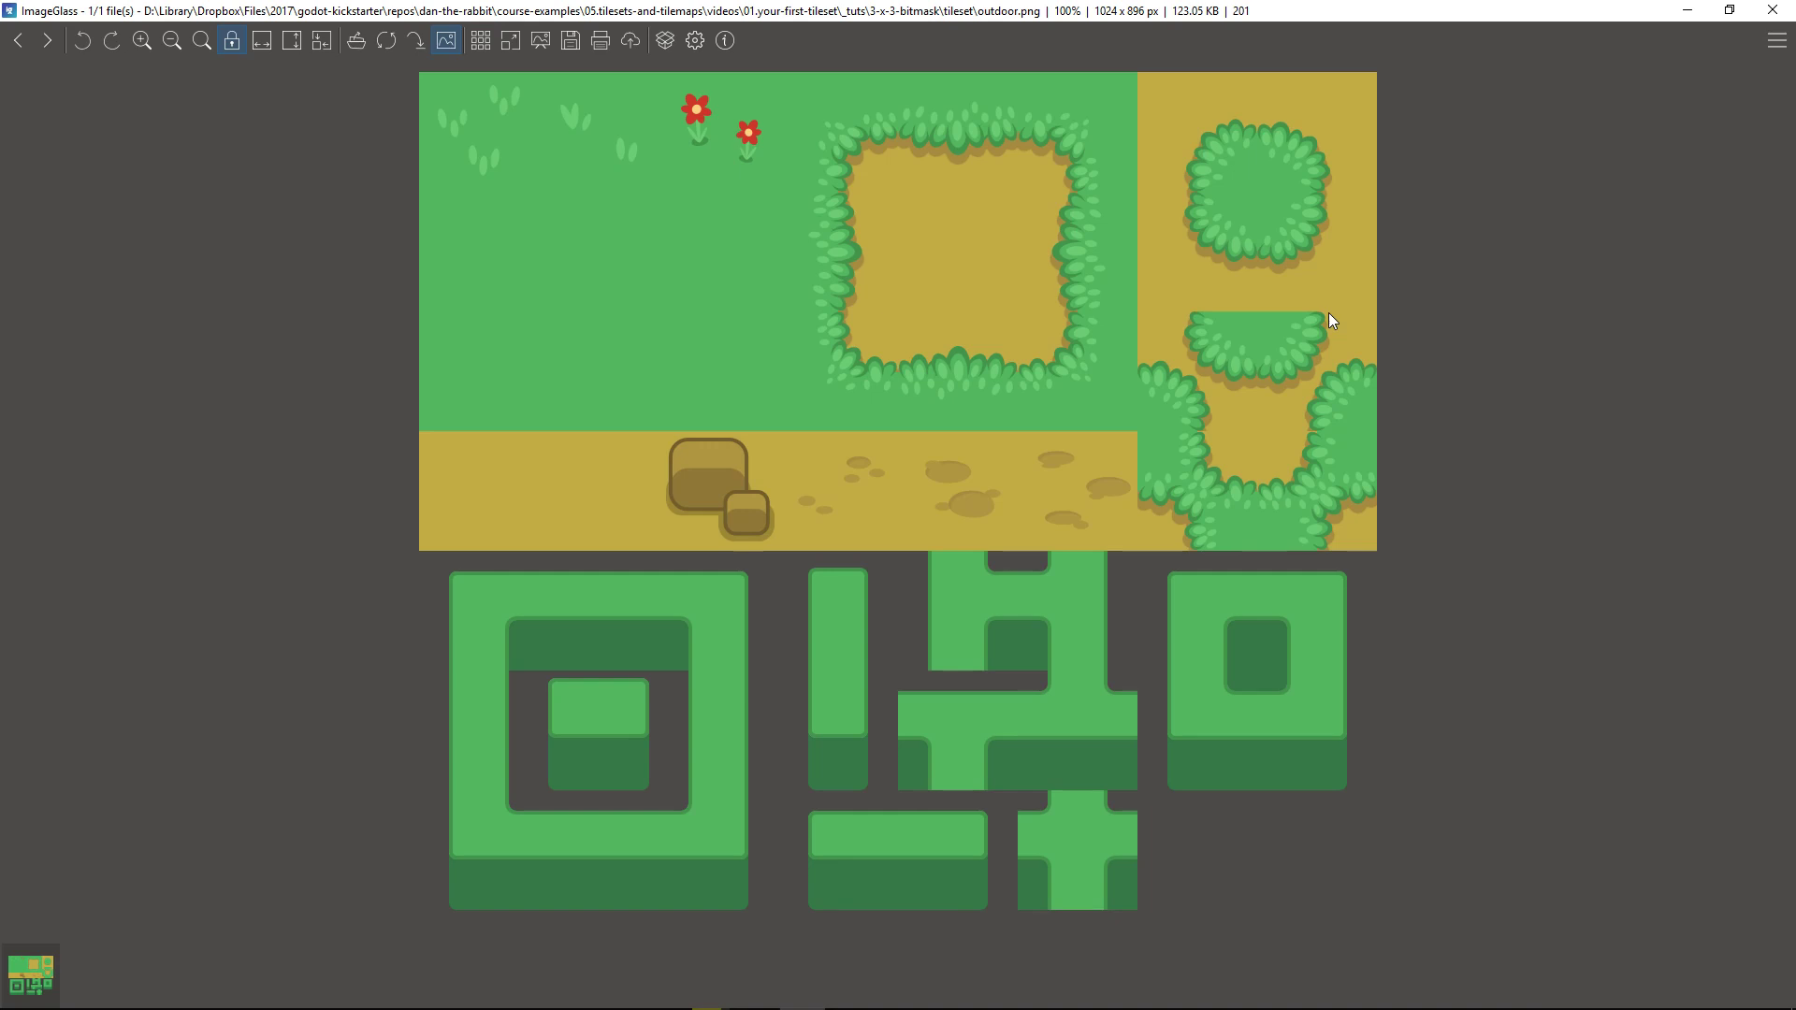
{"action": "left_click", "coordinate": [1688, 9]}
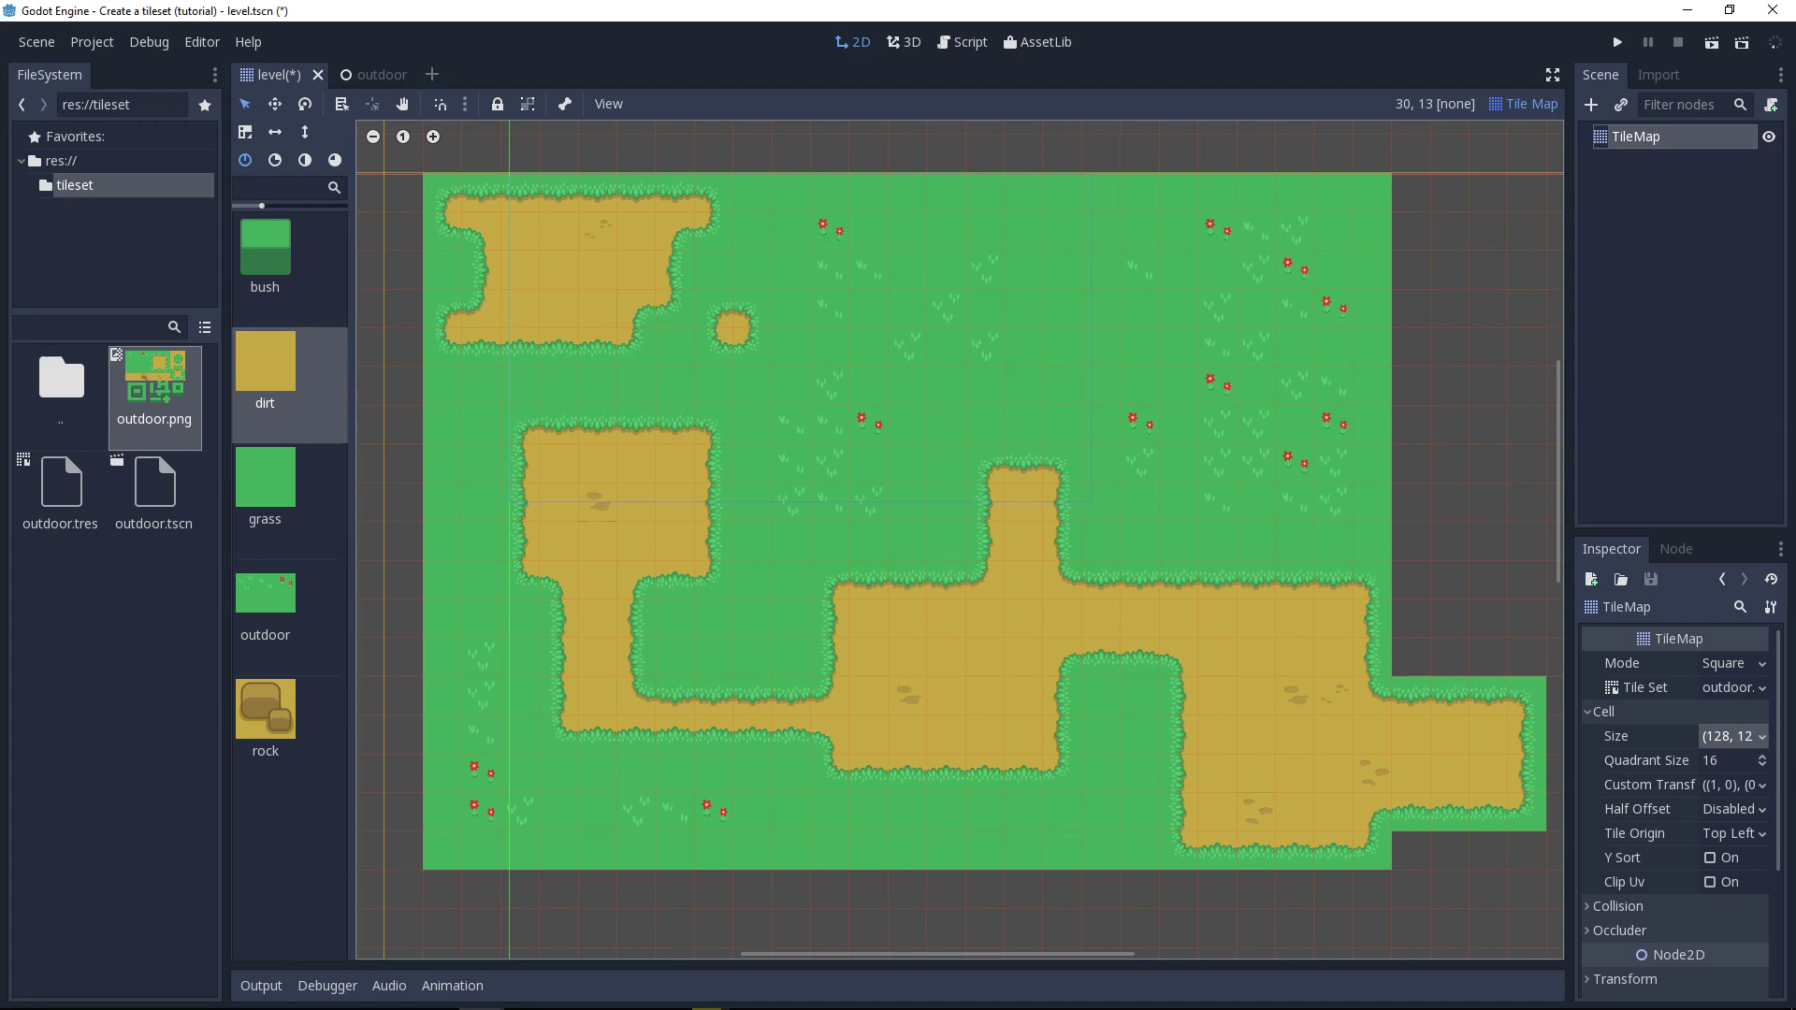
Step: Paint a vertical dirt path up from the far right end of the level, and widen it by one column to the left
{"action": "middle_click_drag", "start_coordinate": [1271, 634], "coordinate": [1011, 604]}
{"action": "mouse_move", "coordinate": [1260, 625]}
{"action": "left_mouse_down"}
{"action": "mouse_move", "coordinate": [1242, 388]}
{"action": "mouse_move", "coordinate": [1253, 514]}
{"action": "mouse_move", "coordinate": [1231, 599]}
{"action": "mouse_move", "coordinate": [1237, 623]}
{"action": "mouse_move", "coordinate": [1261, 343]}
{"action": "left_mouse_up"}
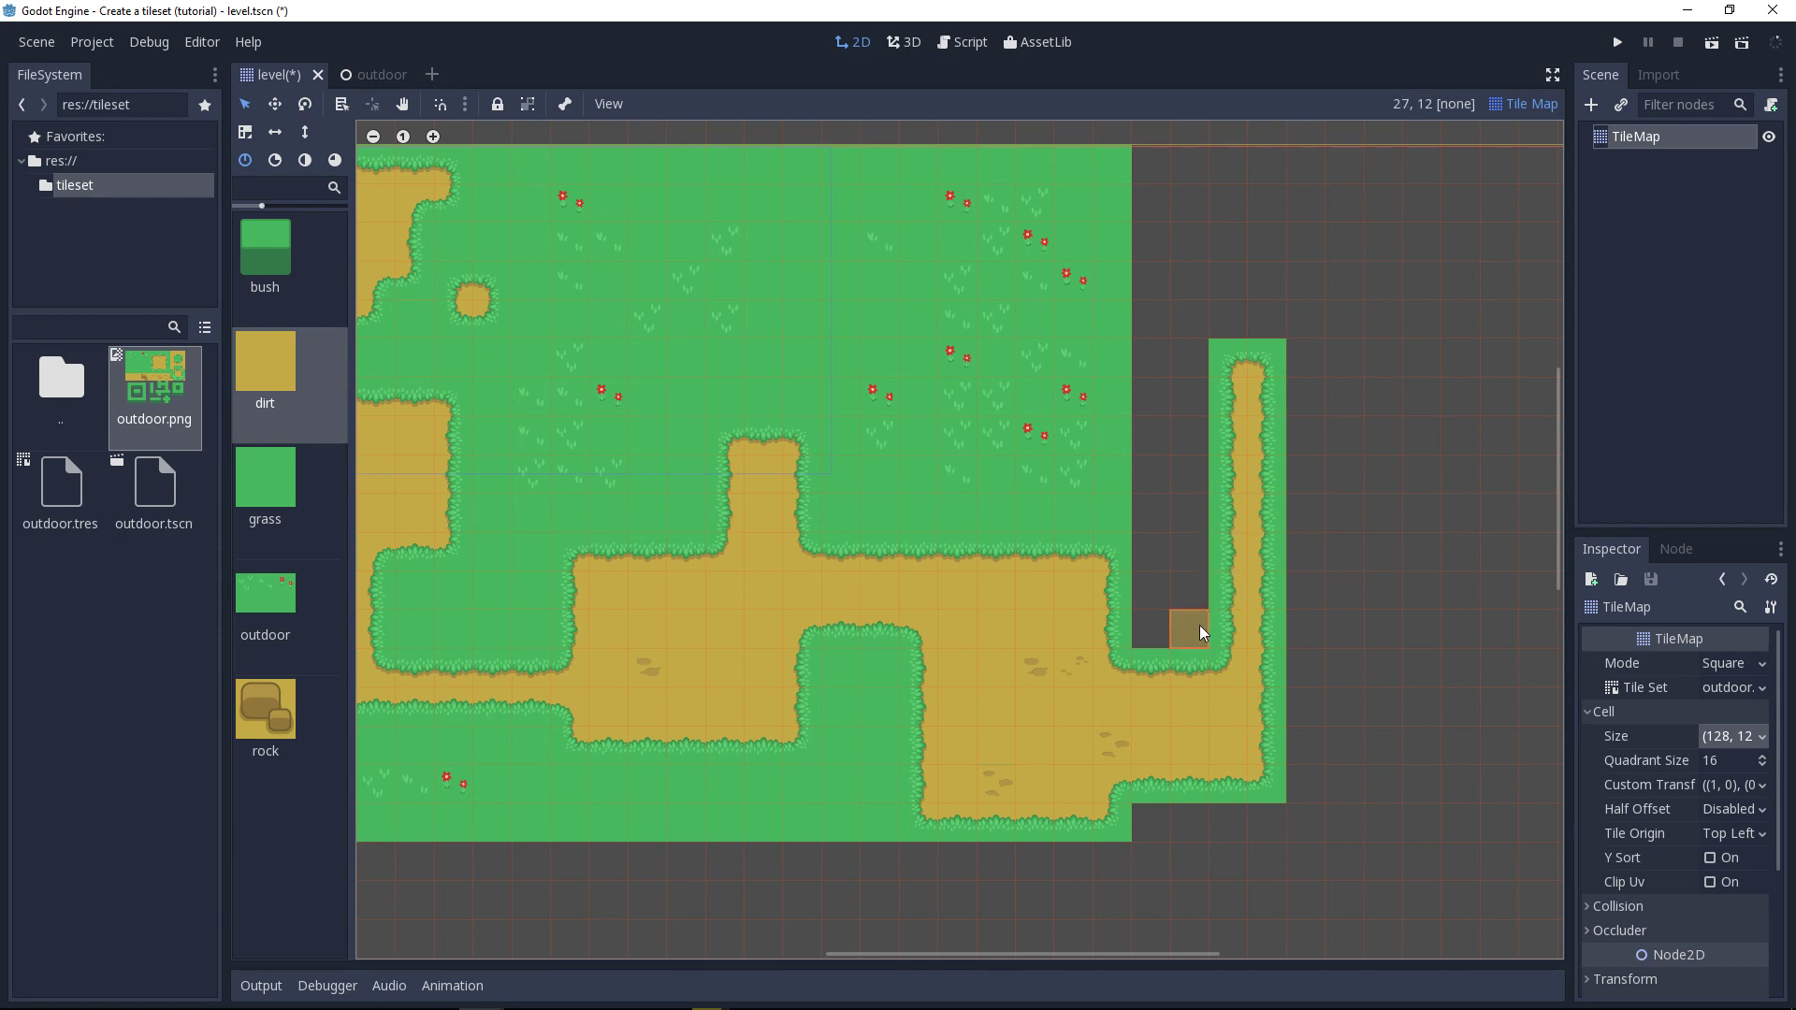
{"action": "left_click_drag", "start_coordinate": [1200, 625], "coordinate": [1184, 376], "text": "shift"}
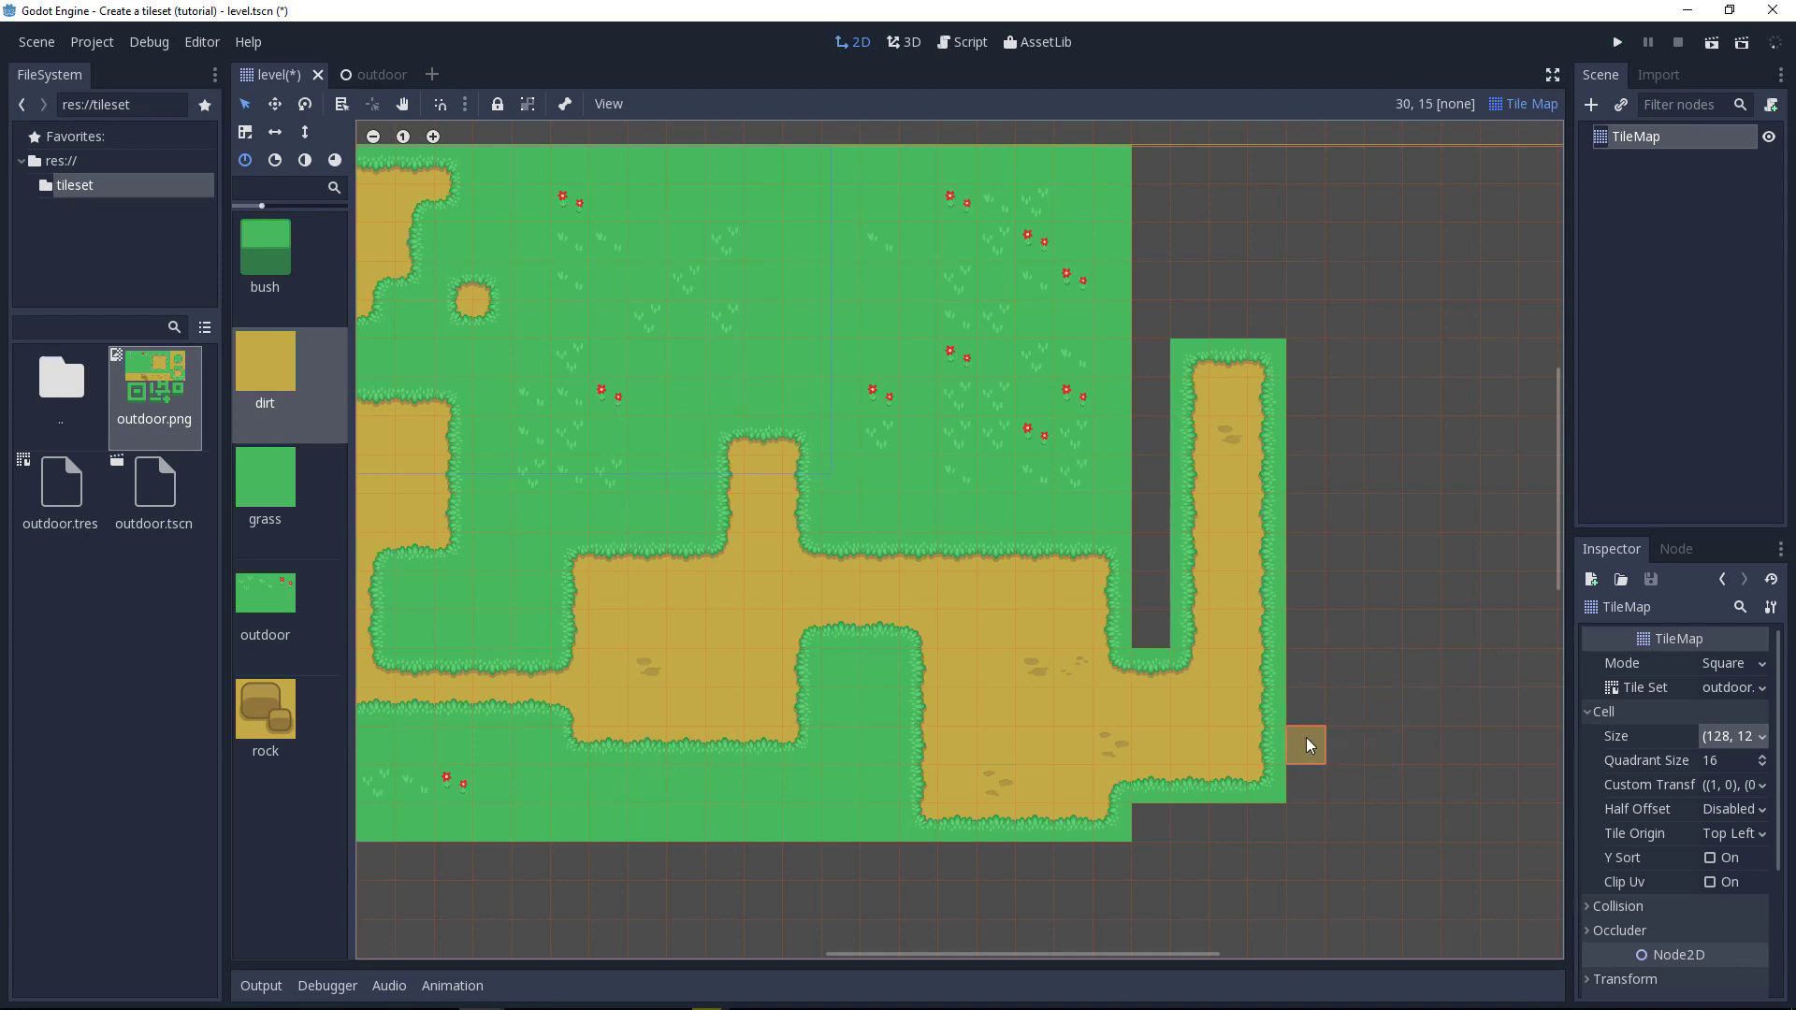
Step: Paint a dirt block to the right of the vertical path, and replace the lower end of the grass strip on its left with dirt
{"action": "left_click_drag", "start_coordinate": [1260, 743], "coordinate": [1490, 547], "text": "ctrl+shift"}
{"action": "middle_click_drag", "start_coordinate": [1452, 634], "coordinate": [1293, 638]}
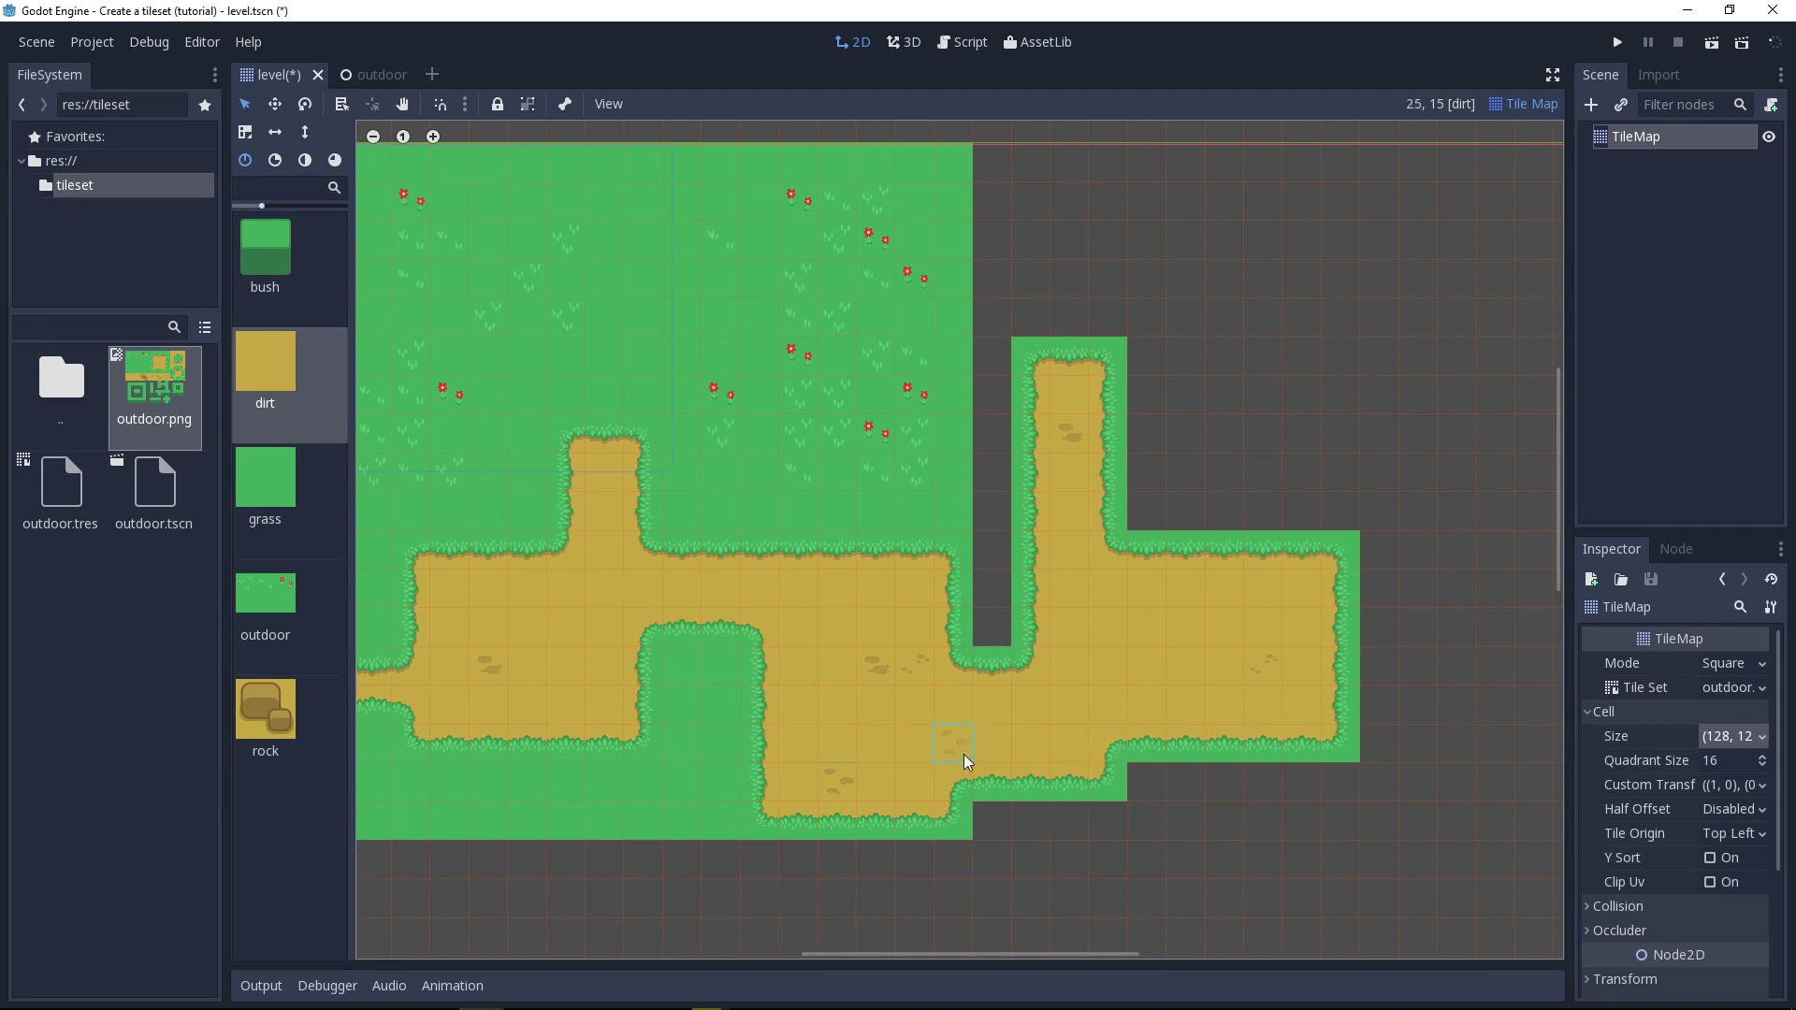
{"action": "scroll", "coordinate": [966, 761], "scroll_direction": "up", "scroll_amount": 5}
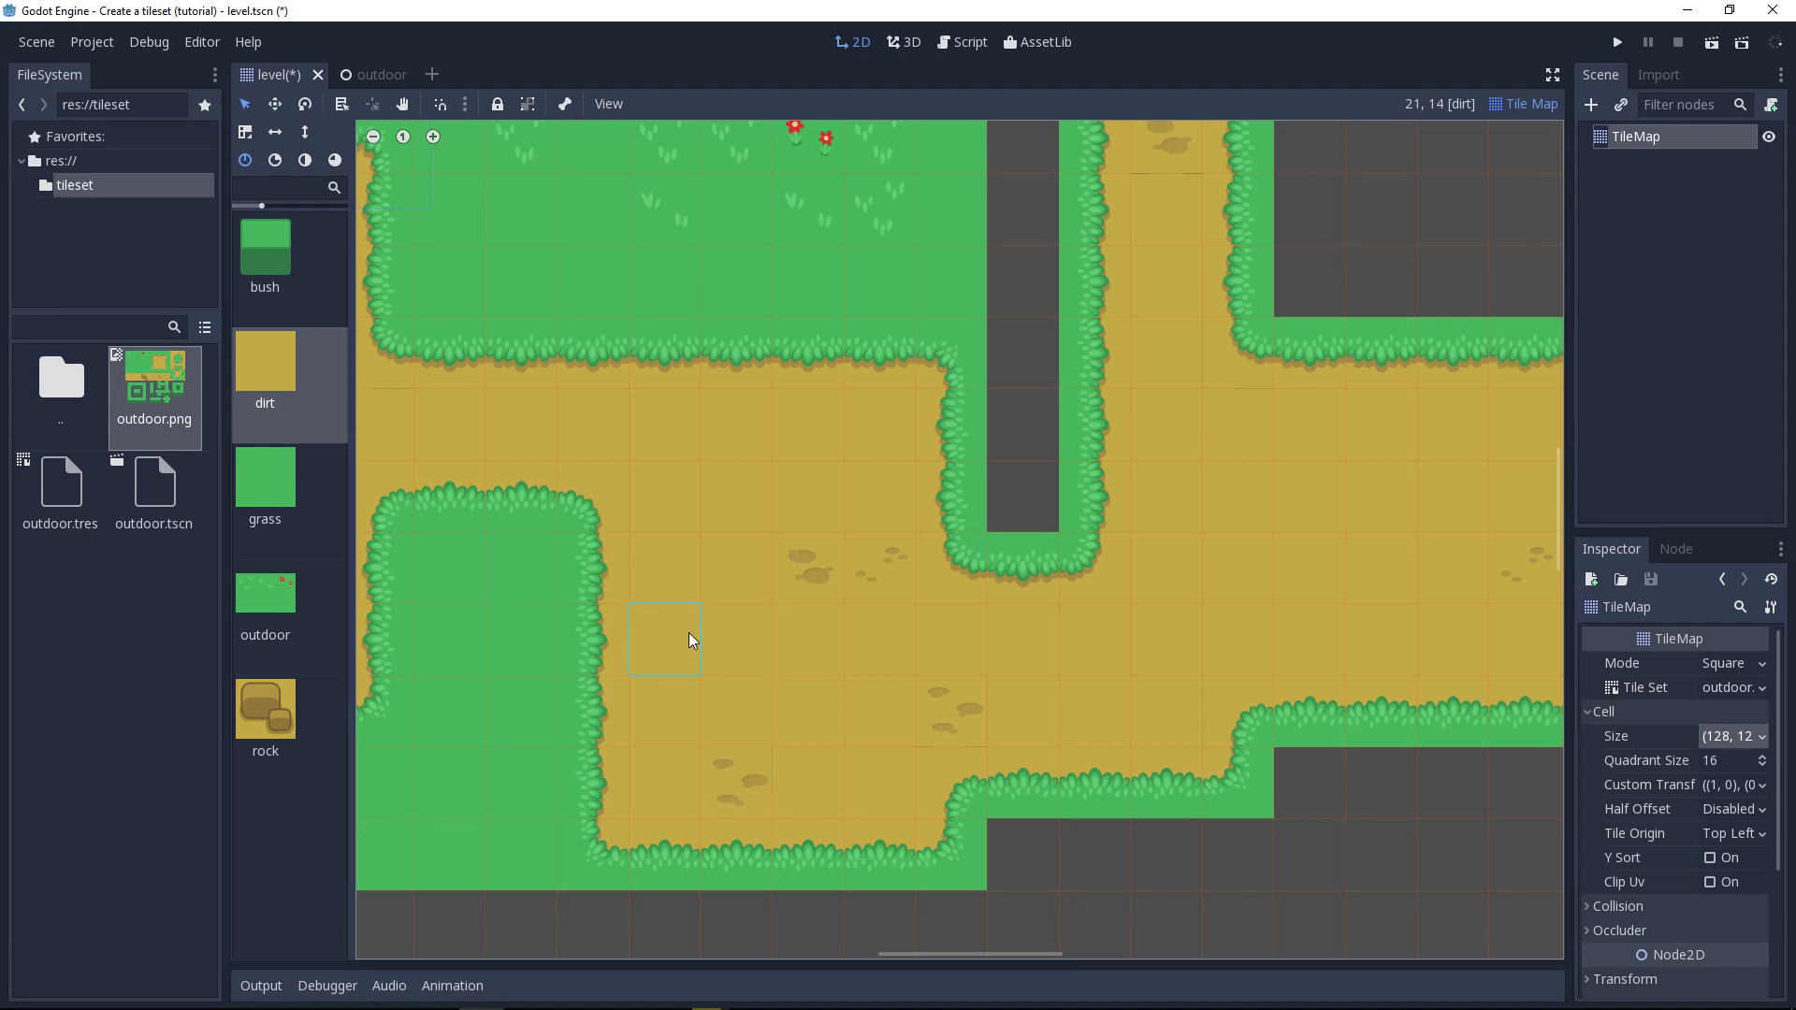
{"action": "mouse_move", "coordinate": [1061, 498]}
{"action": "left_mouse_down"}
{"action": "mouse_move", "coordinate": [1007, 393]}
{"action": "mouse_move", "coordinate": [1022, 320]}
{"action": "left_mouse_up"}
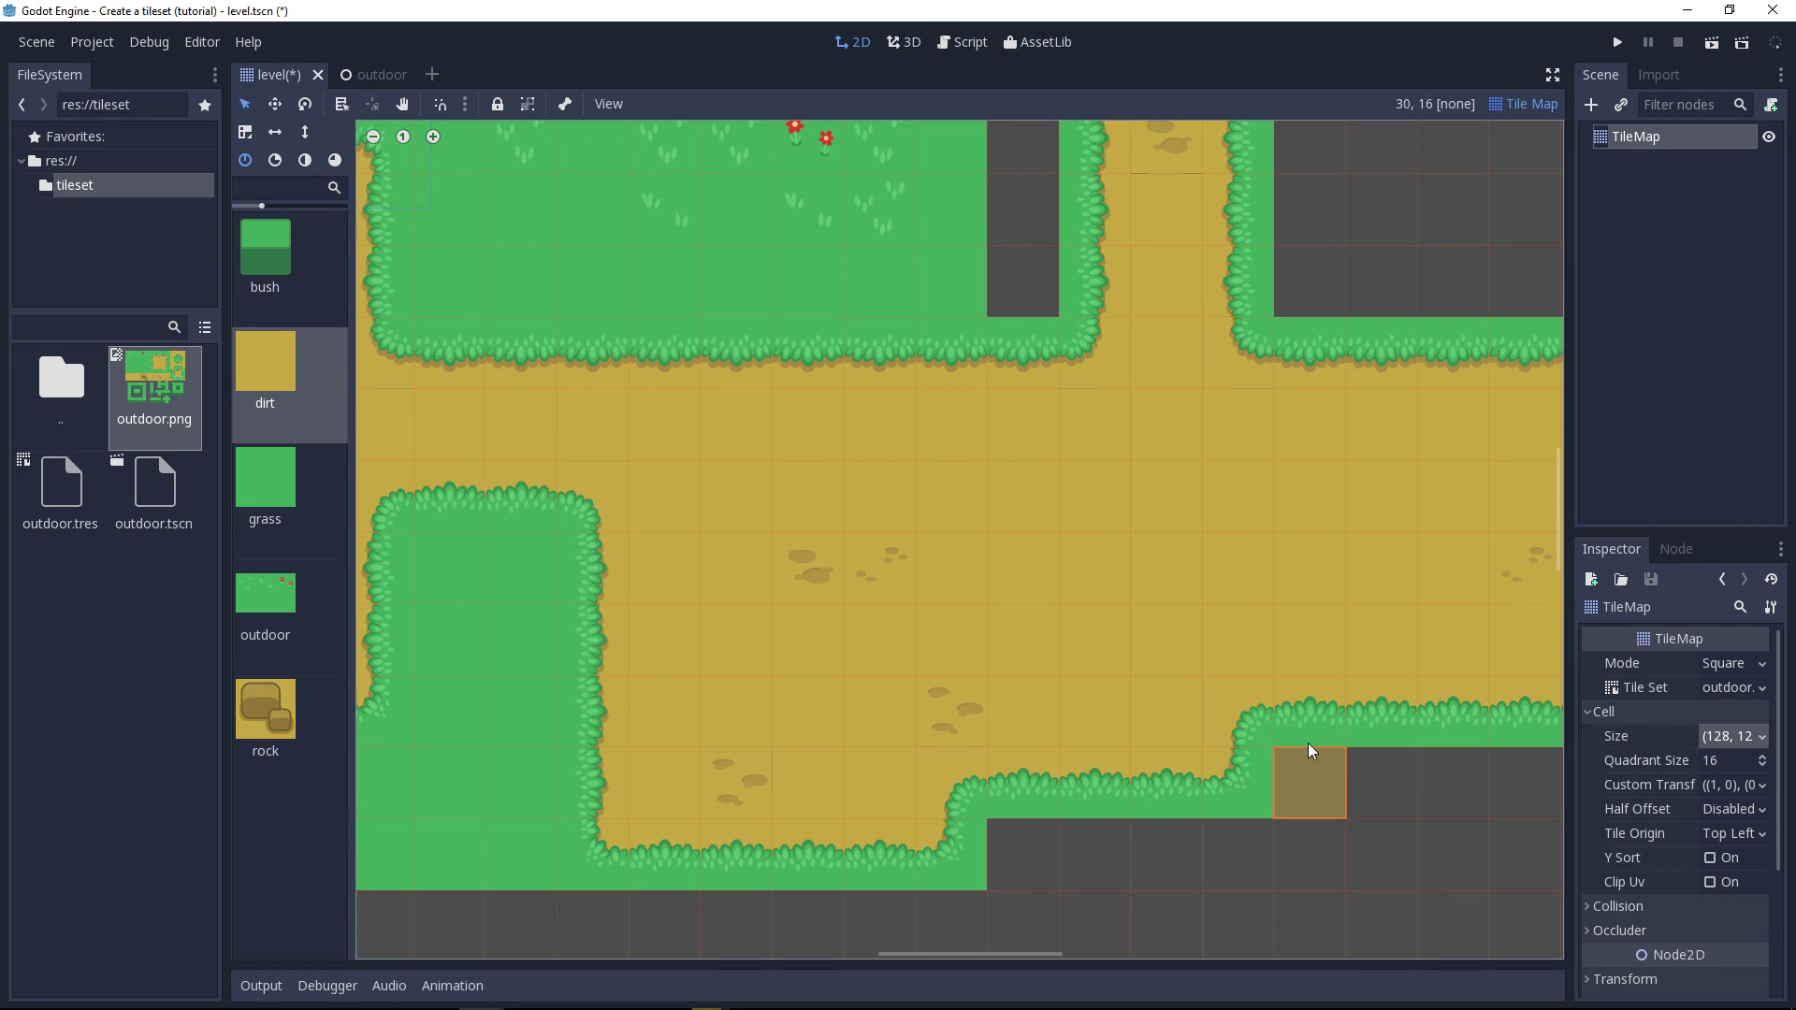
Step: Examine the painted dirt areas, grass borders and vertical paths across the whole level
{"action": "scroll", "coordinate": [1308, 743], "scroll_direction": "down", "scroll_amount": 5}
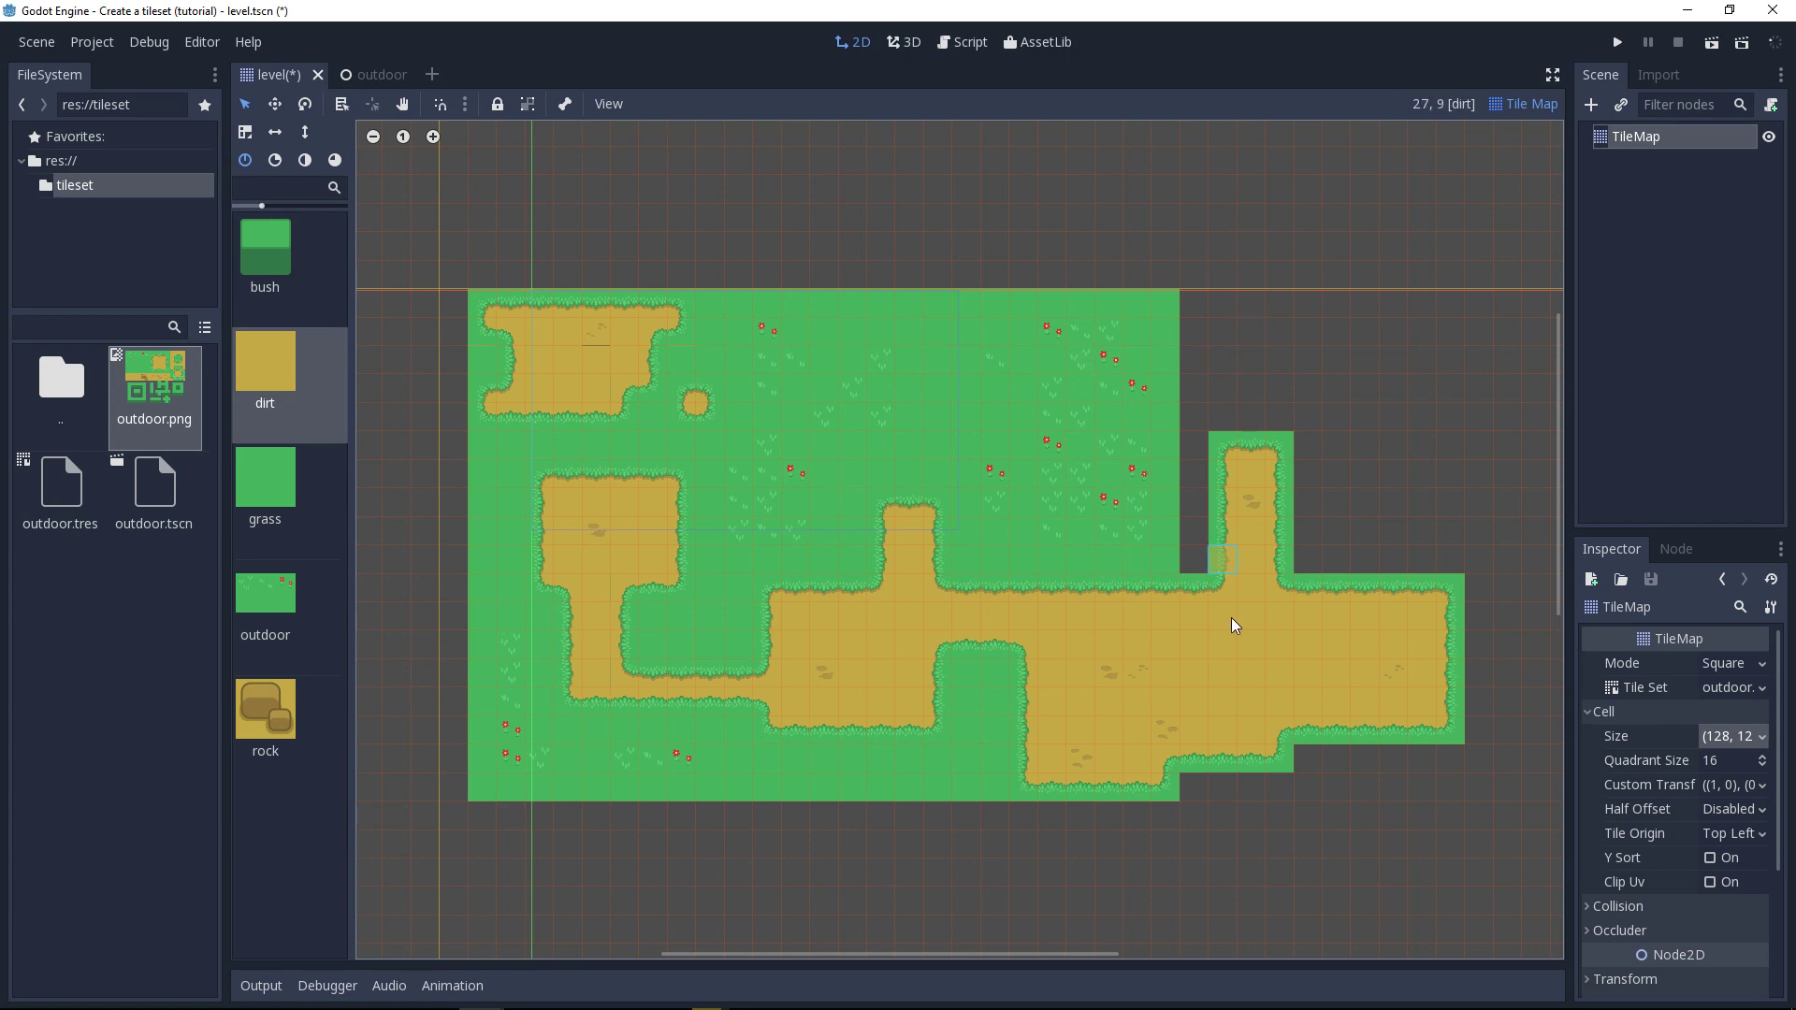
{"action": "scroll", "coordinate": [1209, 762], "scroll_direction": "up", "scroll_amount": 2}
{"action": "scroll", "coordinate": [1112, 746], "scroll_direction": "up", "scroll_amount": 8}
{"action": "middle_click_drag", "start_coordinate": [1167, 651], "coordinate": [742, 712]}
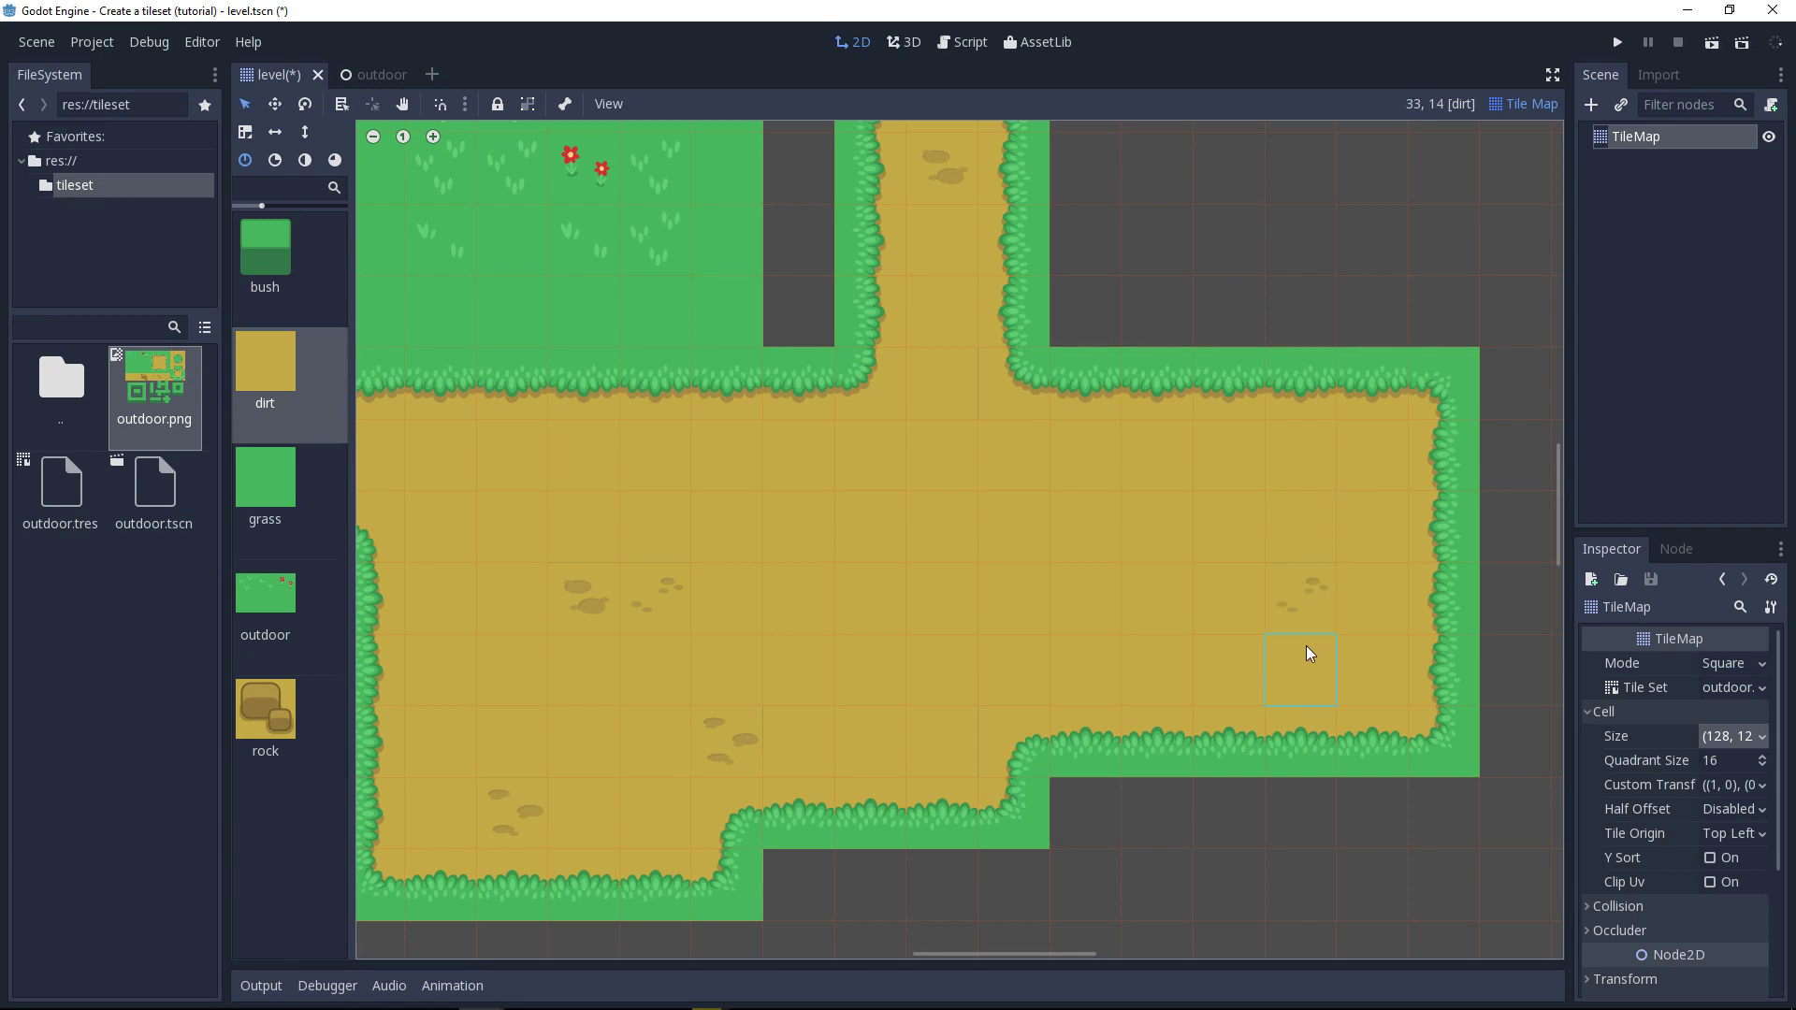
{"action": "middle_click_drag", "start_coordinate": [665, 361], "coordinate": [917, 608]}
{"action": "mouse_move", "coordinate": [1012, 458]}
{"action": "middle_mouse_down"}
{"action": "mouse_move", "coordinate": [1051, 582]}
{"action": "mouse_move", "coordinate": [1149, 702]}
{"action": "middle_mouse_up"}
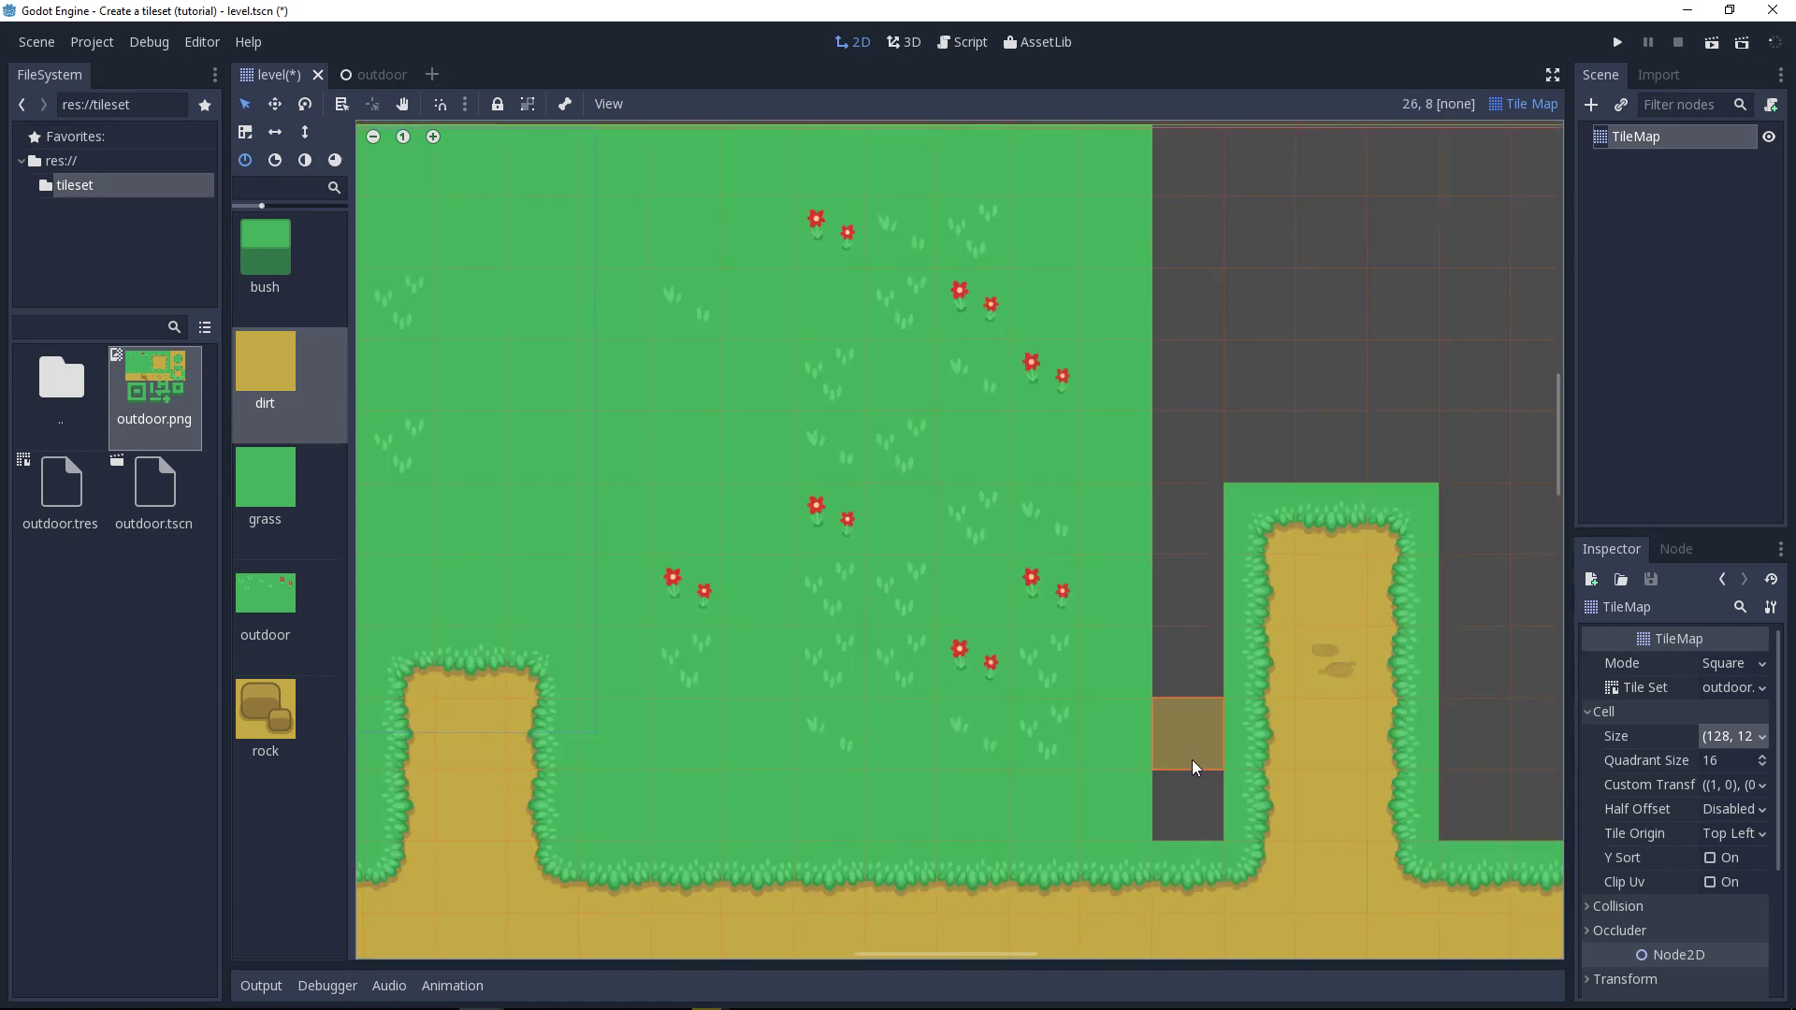
{"action": "mouse_move", "coordinate": [1198, 782]}
{"action": "middle_mouse_down"}
{"action": "mouse_move", "coordinate": [1195, 312]}
{"action": "mouse_move", "coordinate": [1158, 675]}
{"action": "mouse_move", "coordinate": [1108, 625]}
{"action": "middle_mouse_up"}
{"action": "scroll", "coordinate": [1222, 676], "scroll_direction": "down", "scroll_amount": 3}
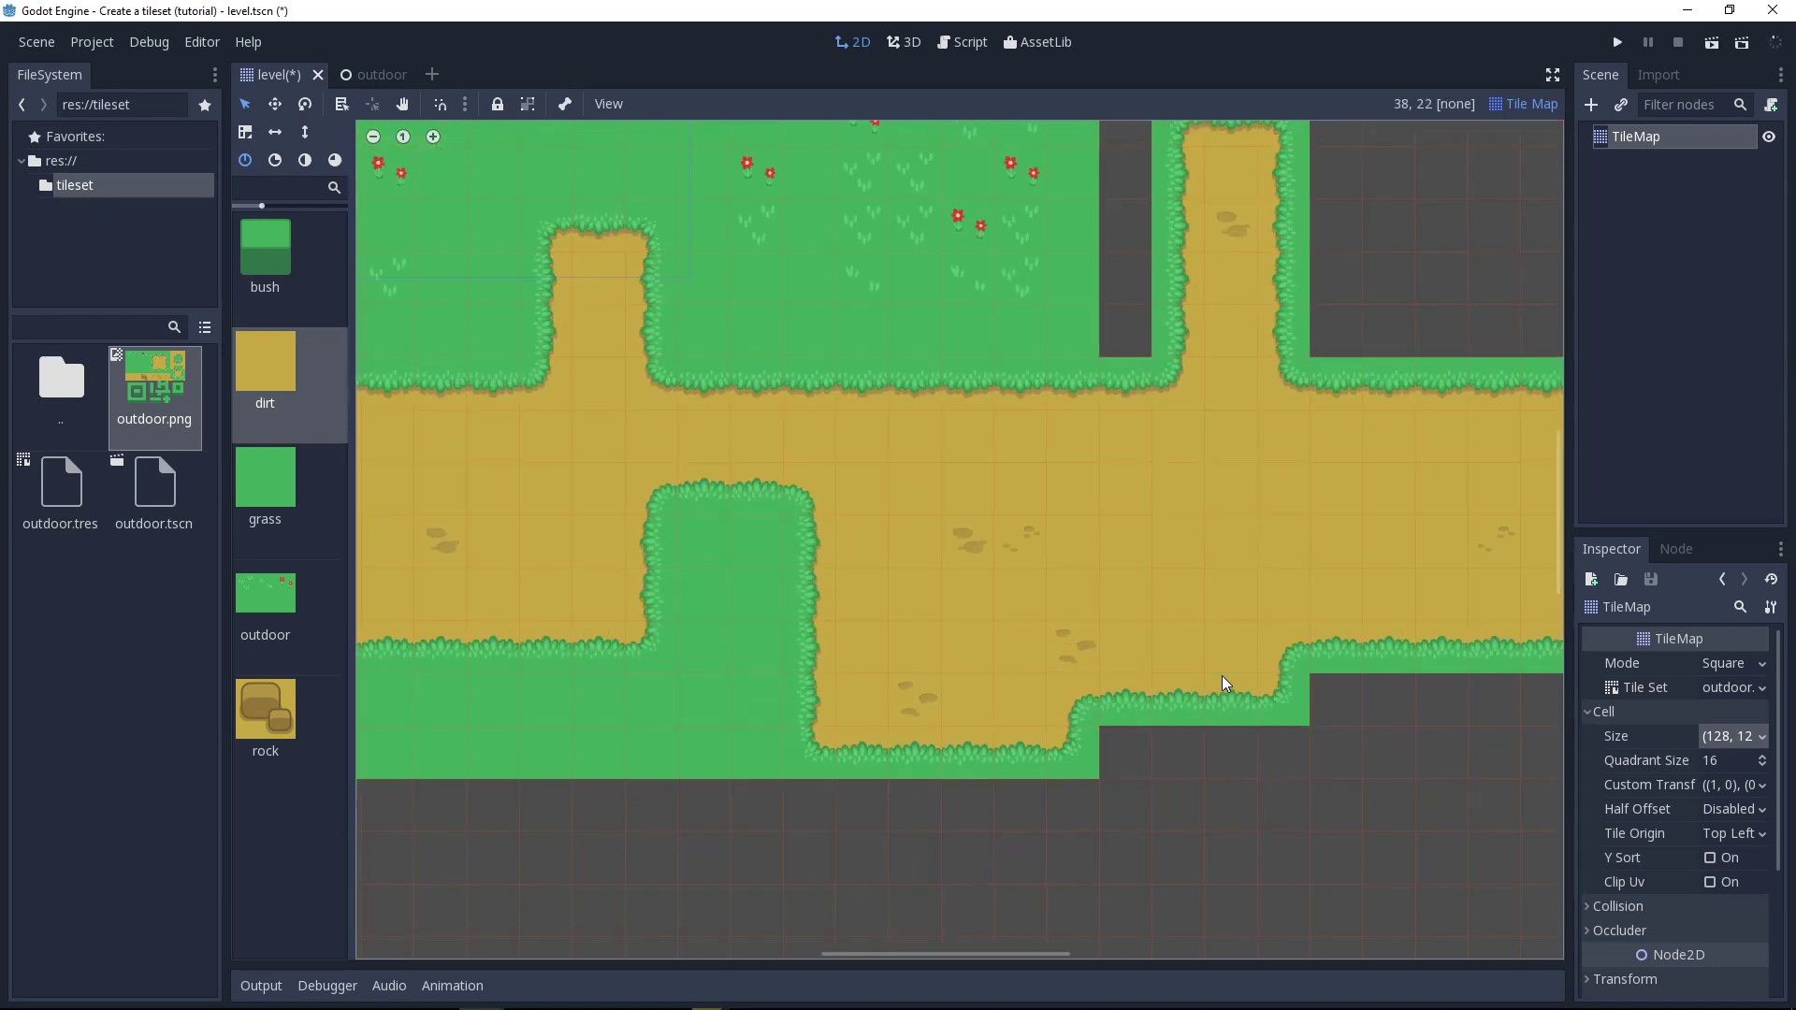
{"action": "middle_click_drag", "start_coordinate": [1121, 637], "coordinate": [1104, 664]}
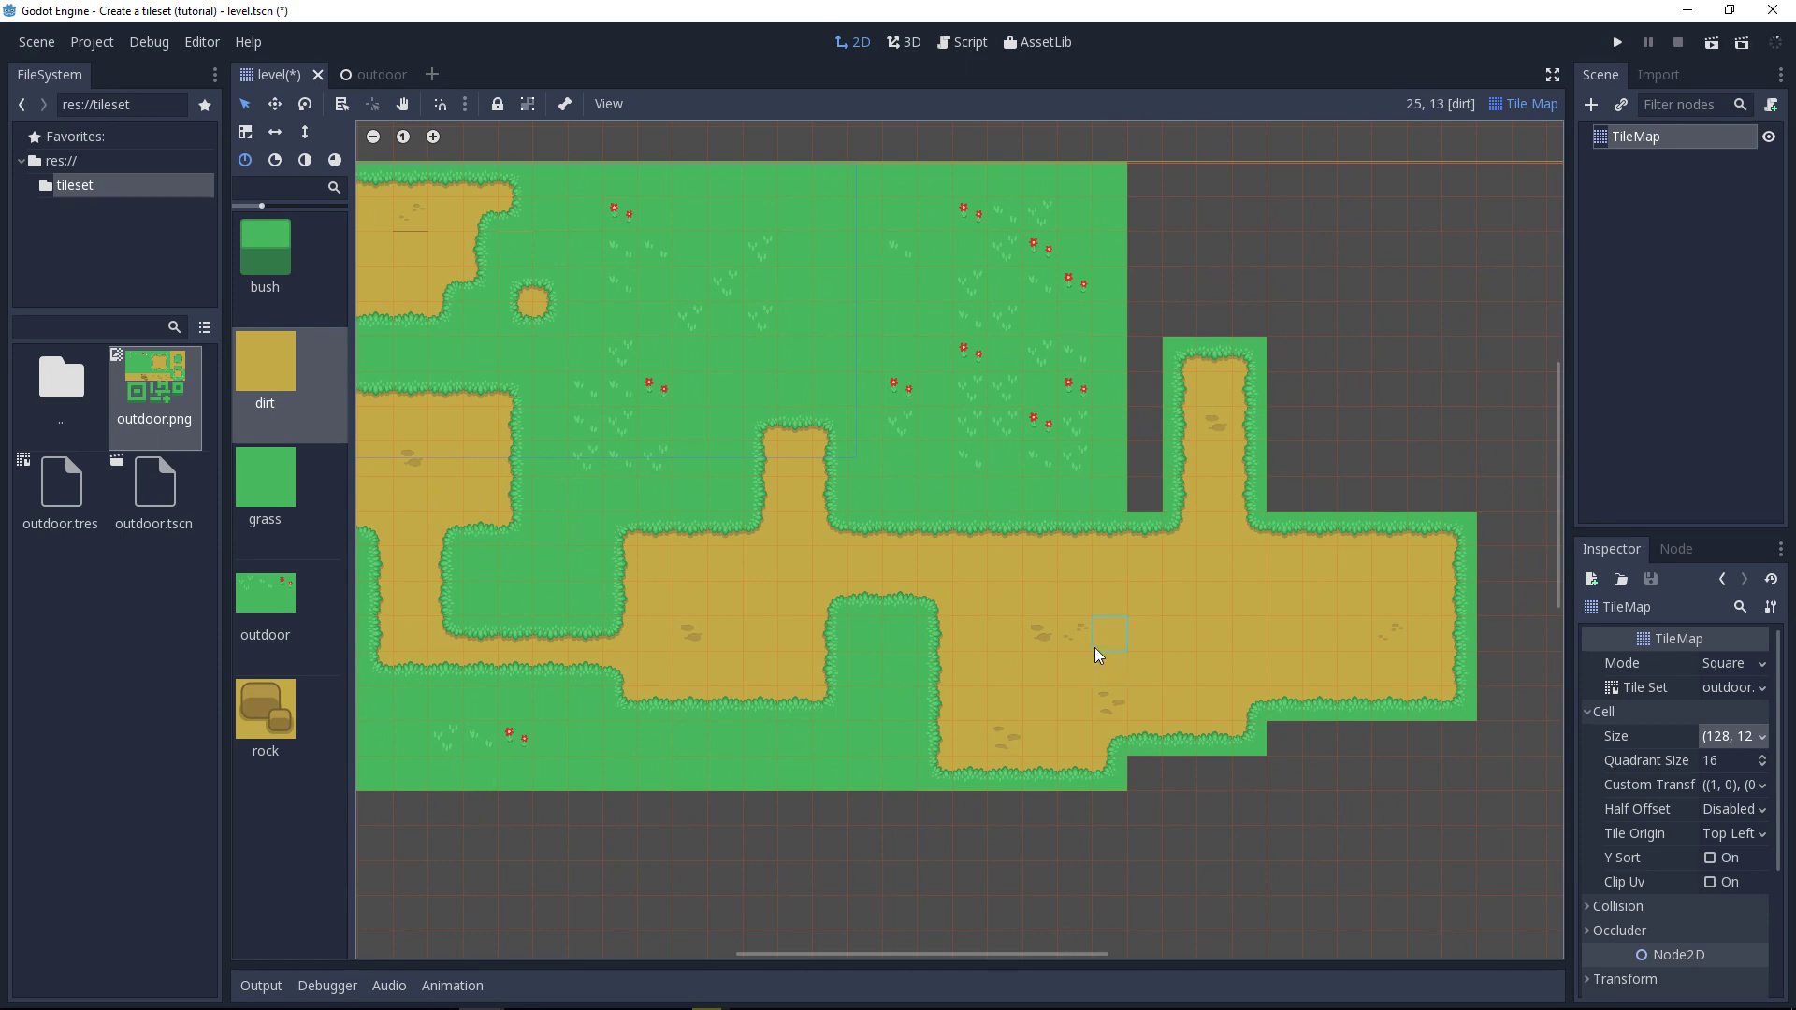
Step: Switch to the Recordings folder in Directory Opus and go to the newest recordings
{"action": "key", "text": "alt+Tab"}
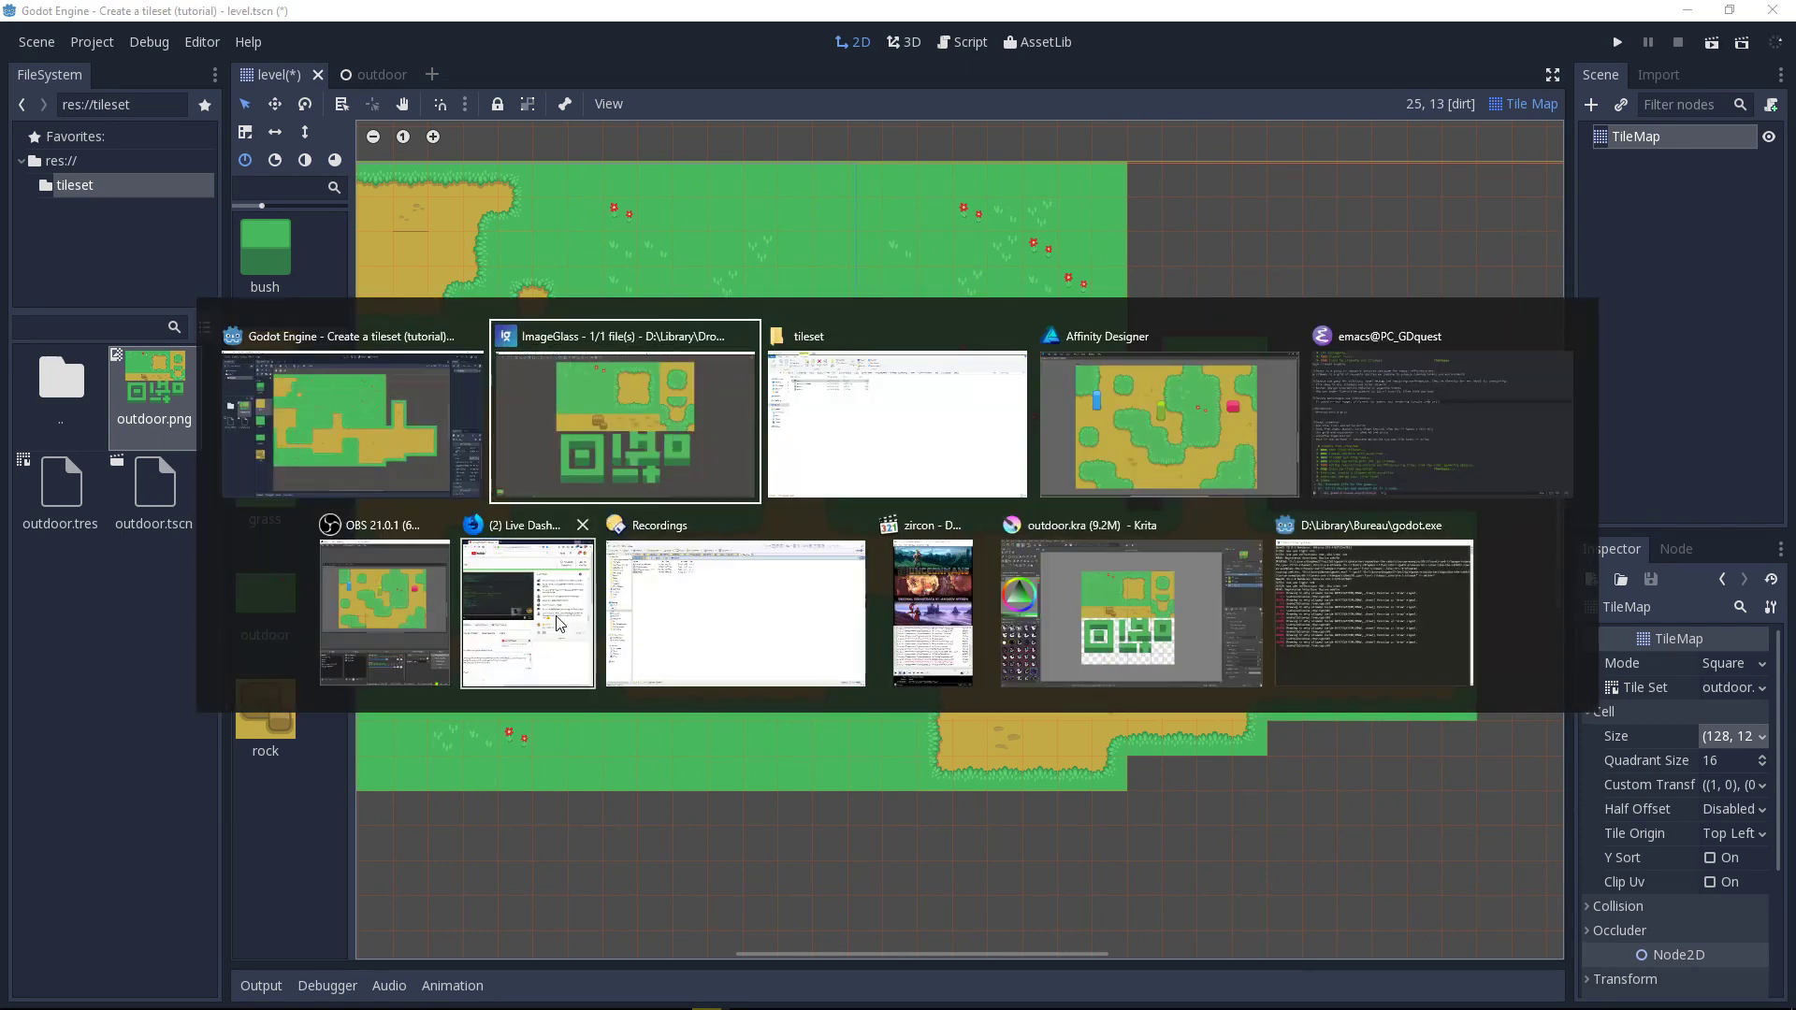
{"action": "key", "text": "Escape"}
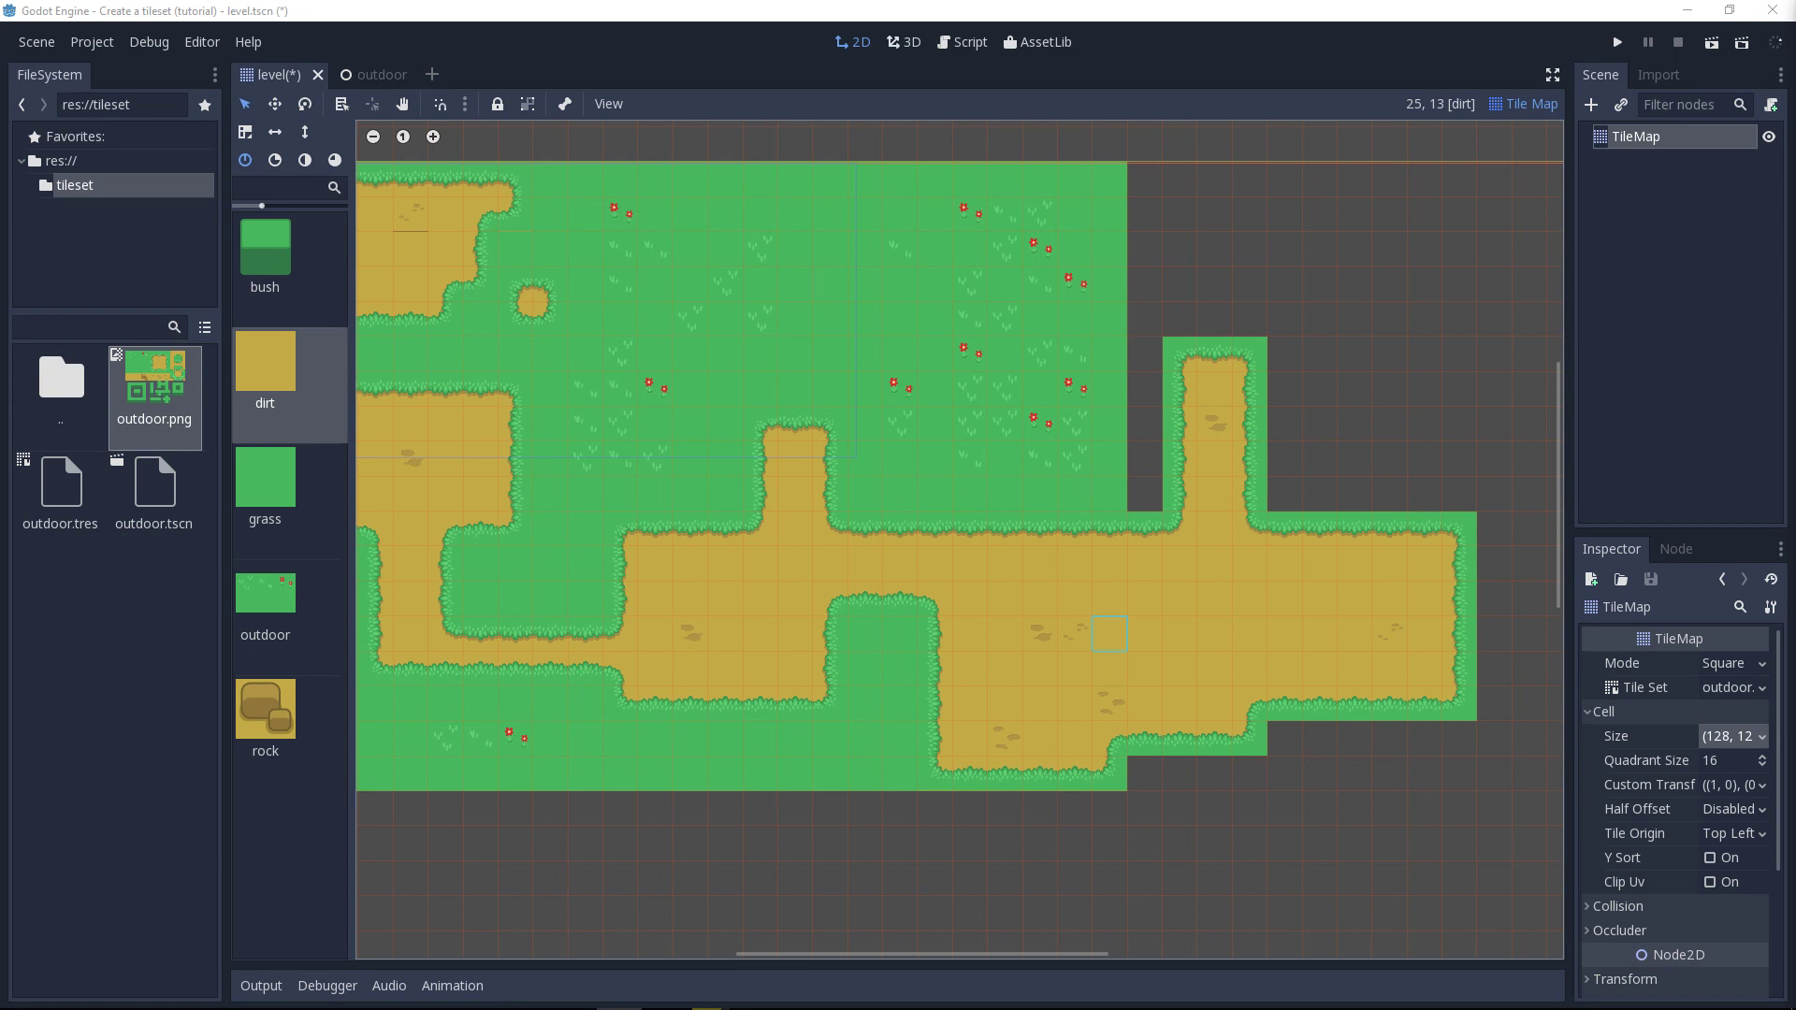
{"action": "key", "text": "alt+Tab"}
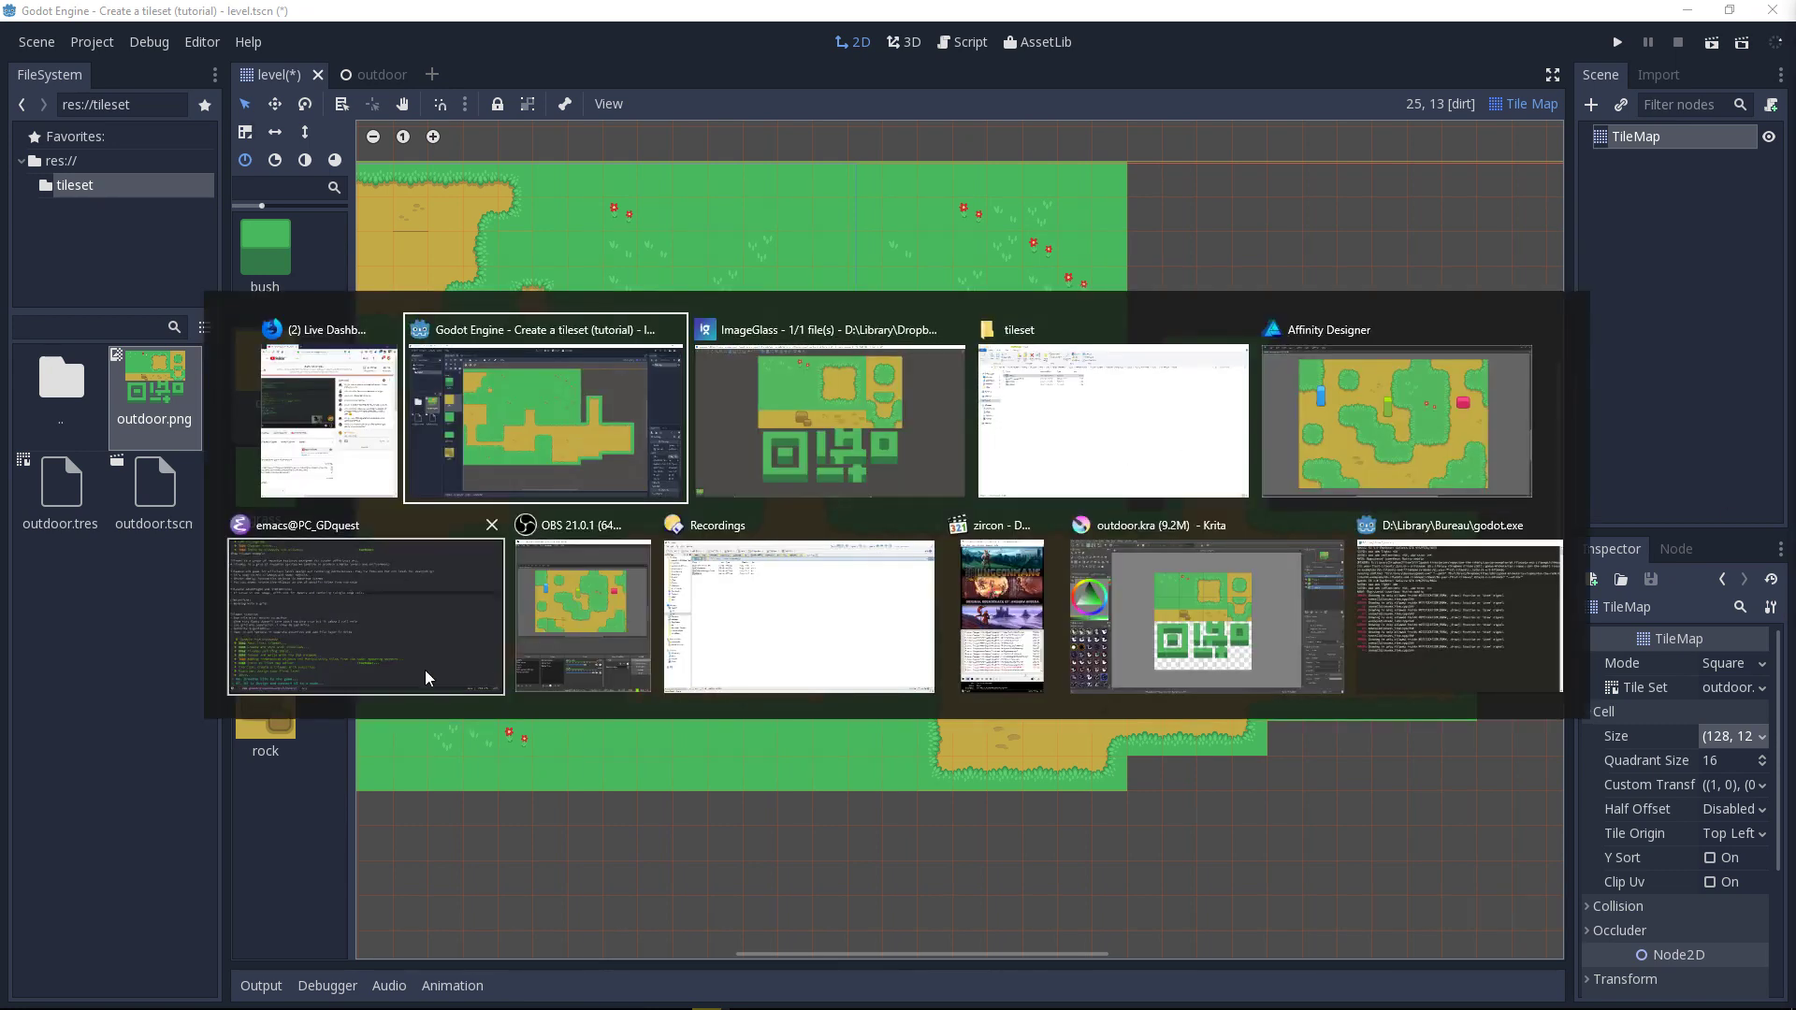
{"action": "key", "text": "Escape"}
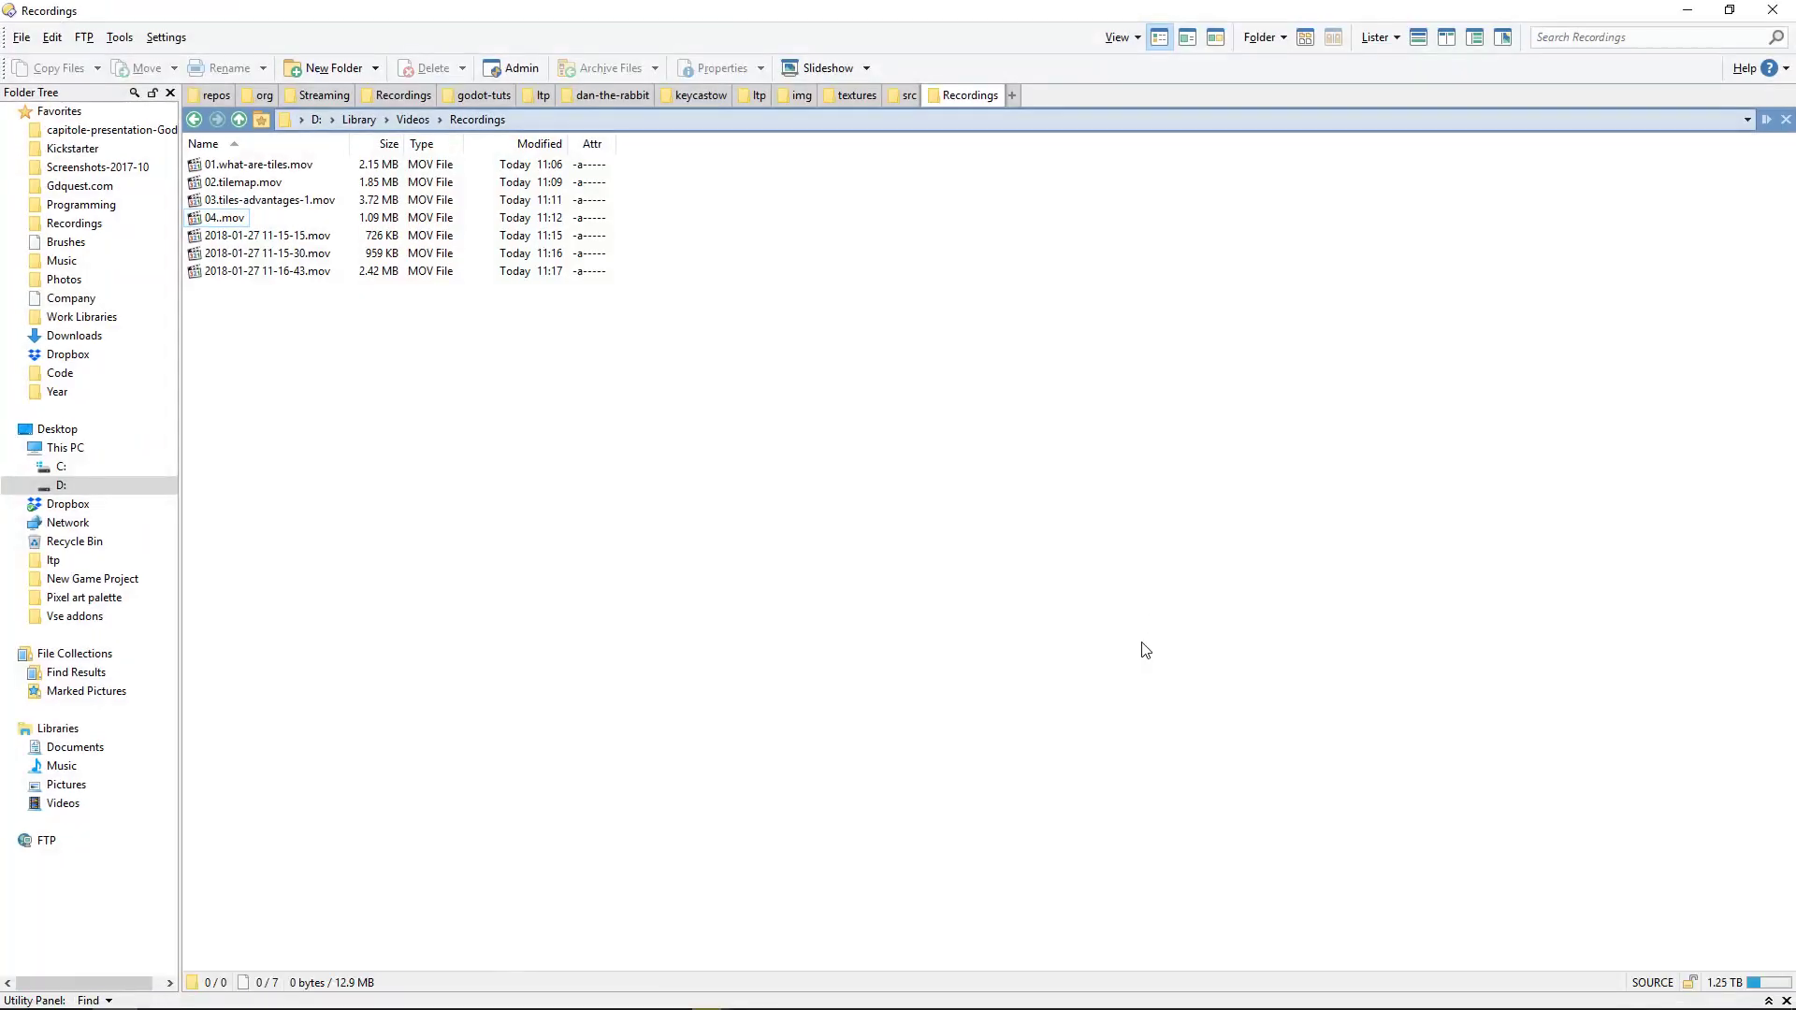
{"action": "key", "text": "Down"}
{"action": "key", "text": "Down"}
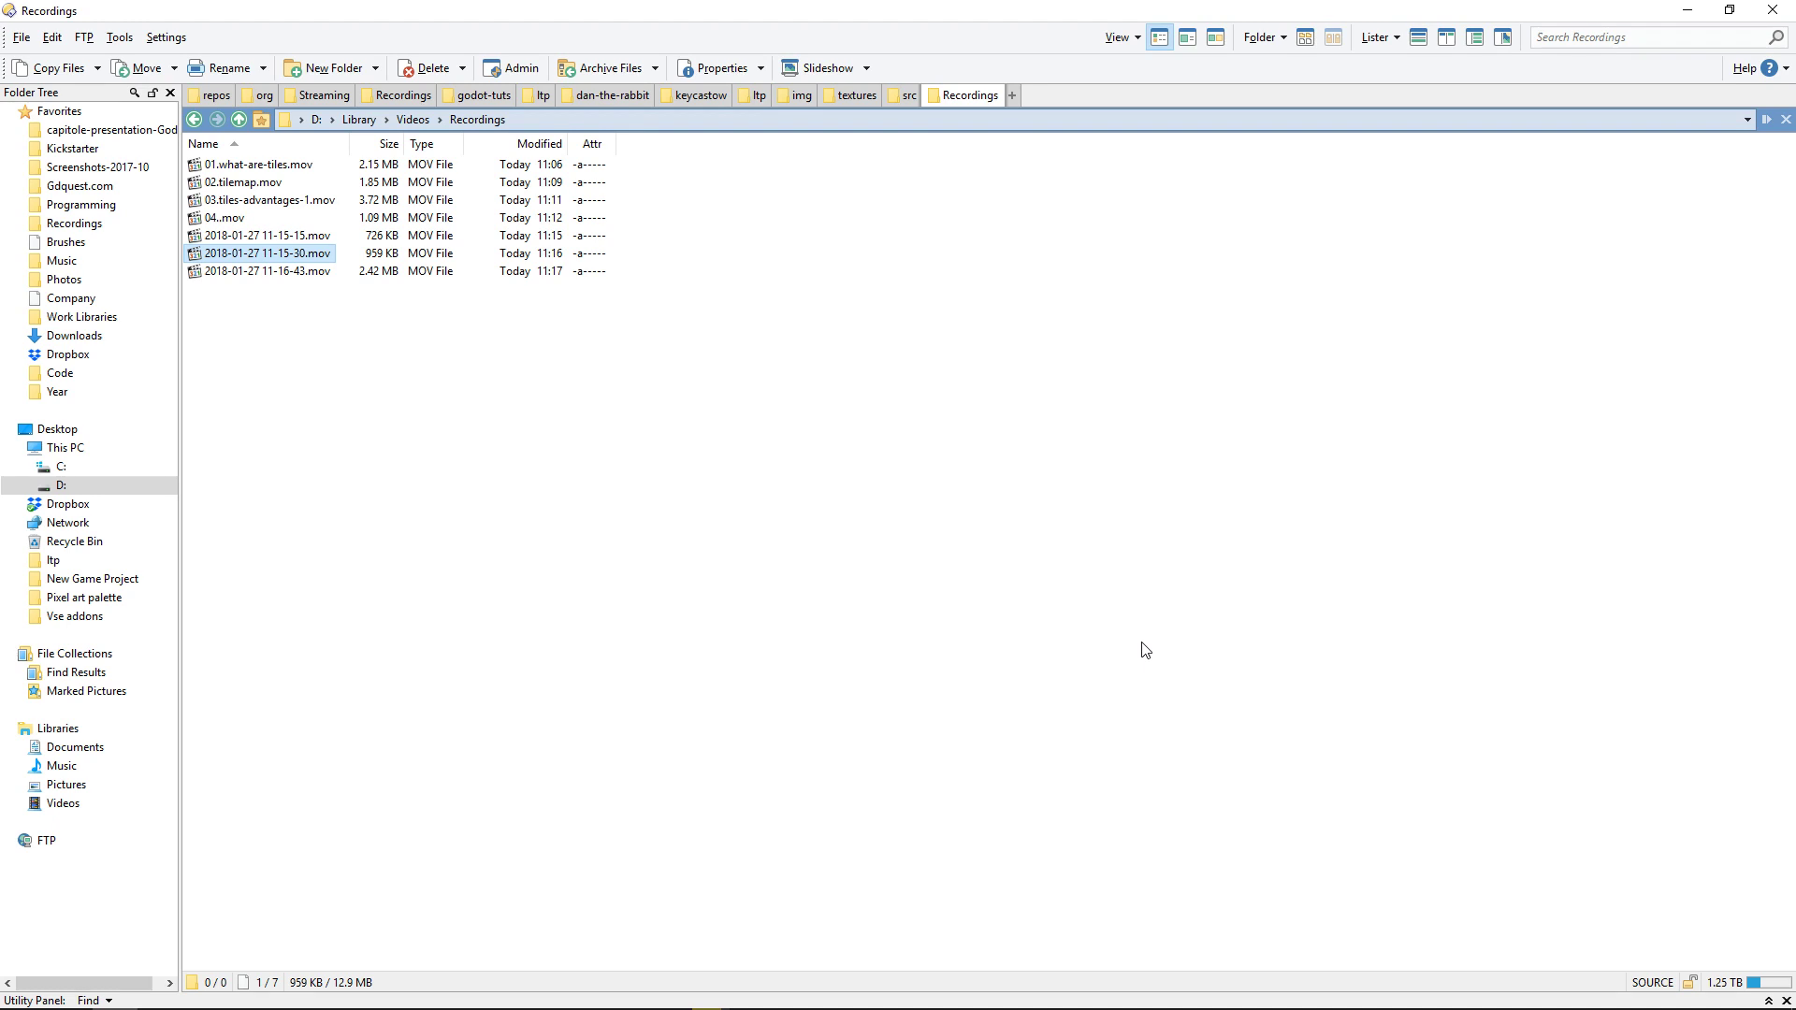
{"action": "key", "text": "Up"}
{"action": "key", "text": "Down"}
{"action": "key", "text": "Down"}
{"action": "key", "text": "F2"}
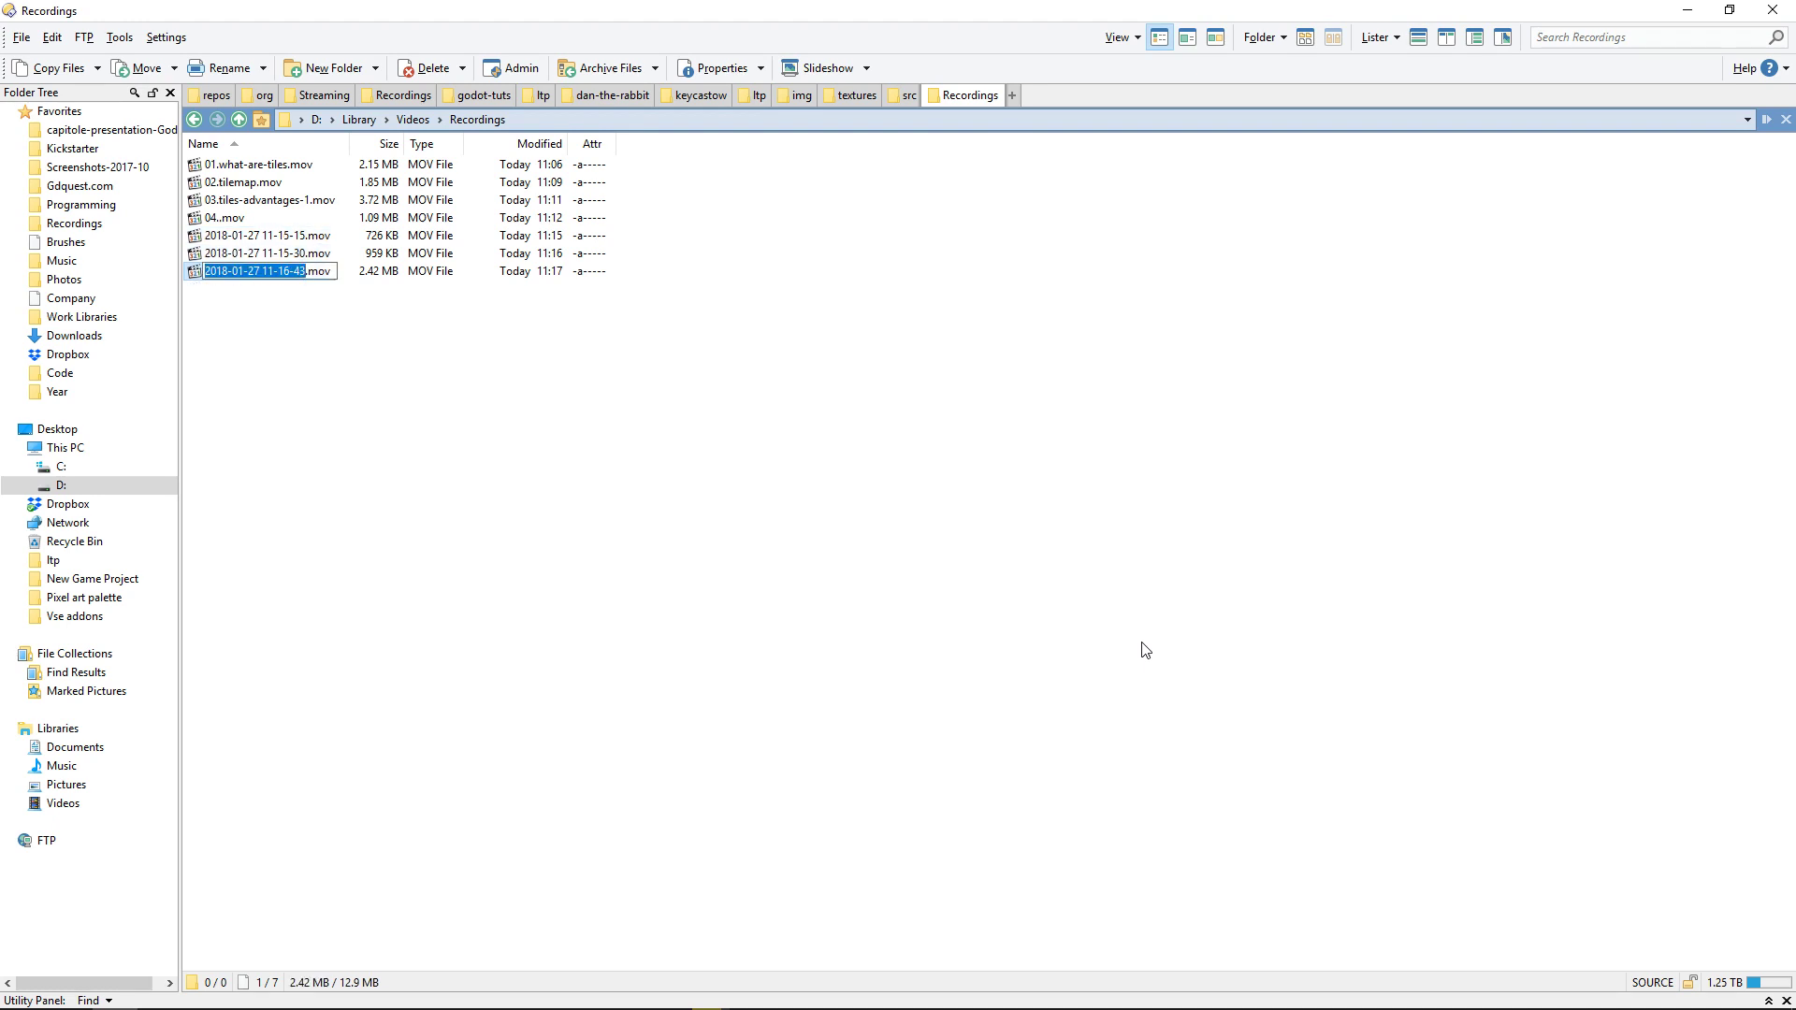
{"action": "key", "text": "Up"}
{"action": "key", "text": "Up"}
{"action": "key", "text": "Down"}
{"action": "key", "text": "Down"}
{"action": "key", "text": "Up"}
{"action": "key", "text": "Up"}
{"action": "key", "text": "Down"}
{"action": "key", "text": "Down"}
{"action": "type", "text": "autotile"}
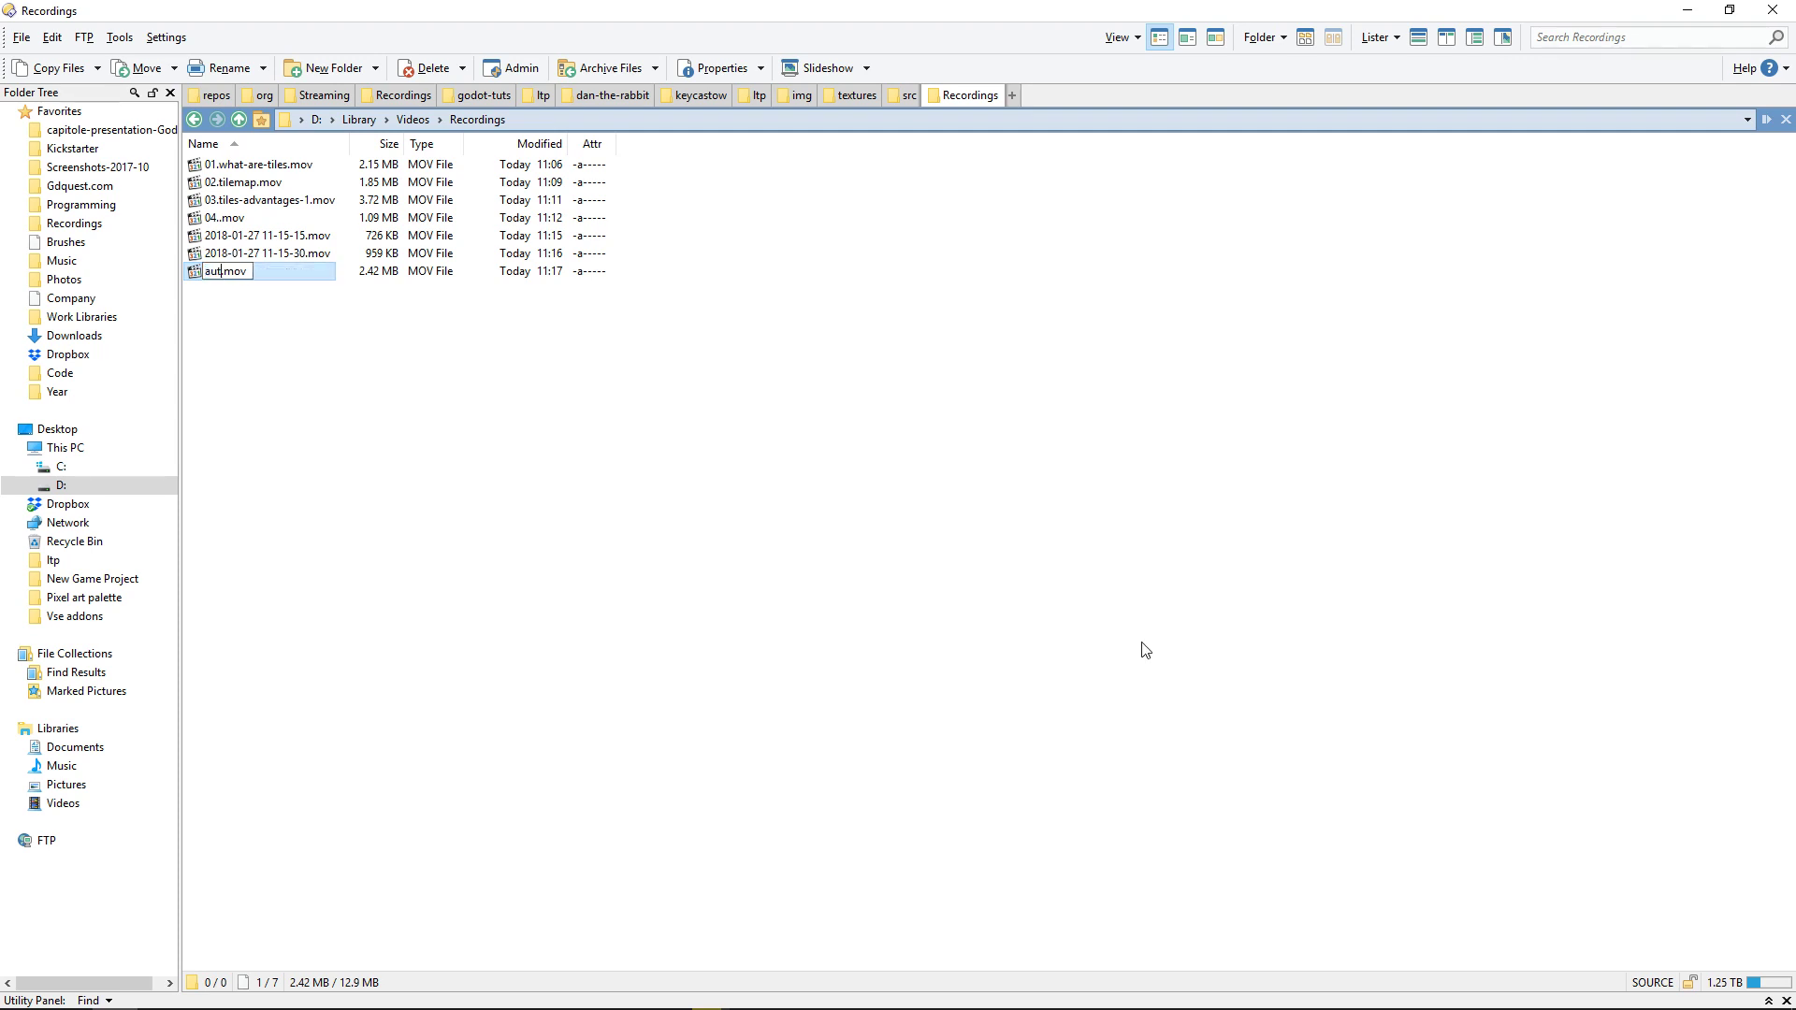
{"action": "key", "text": "Return"}
Step: Batch-rename the two date-named recordings and autotile.mov with the Number Files preset, numbering sequentially from 05
{"action": "key", "text": "Up"}
{"action": "key", "text": "Up"}
{"action": "key", "text": "Down"}
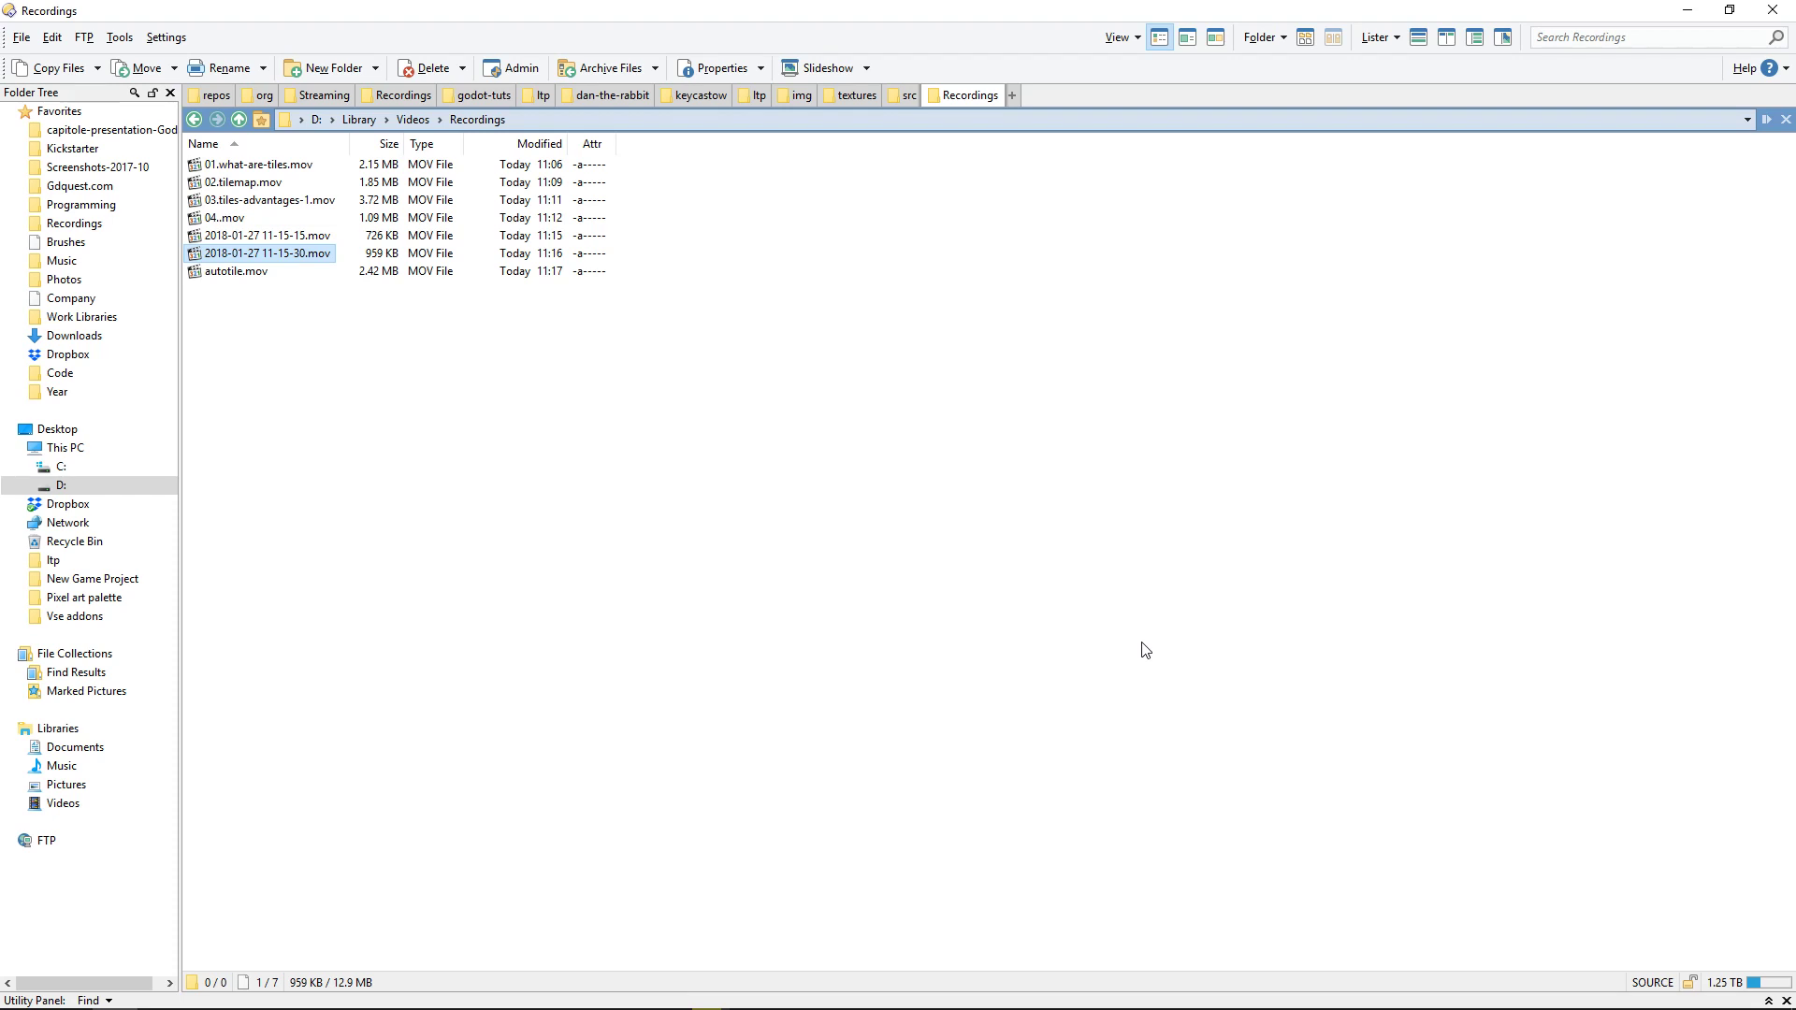
{"action": "key", "text": "Up"}
{"action": "key", "text": "shift+Down"}
{"action": "key", "text": "shift+Down"}
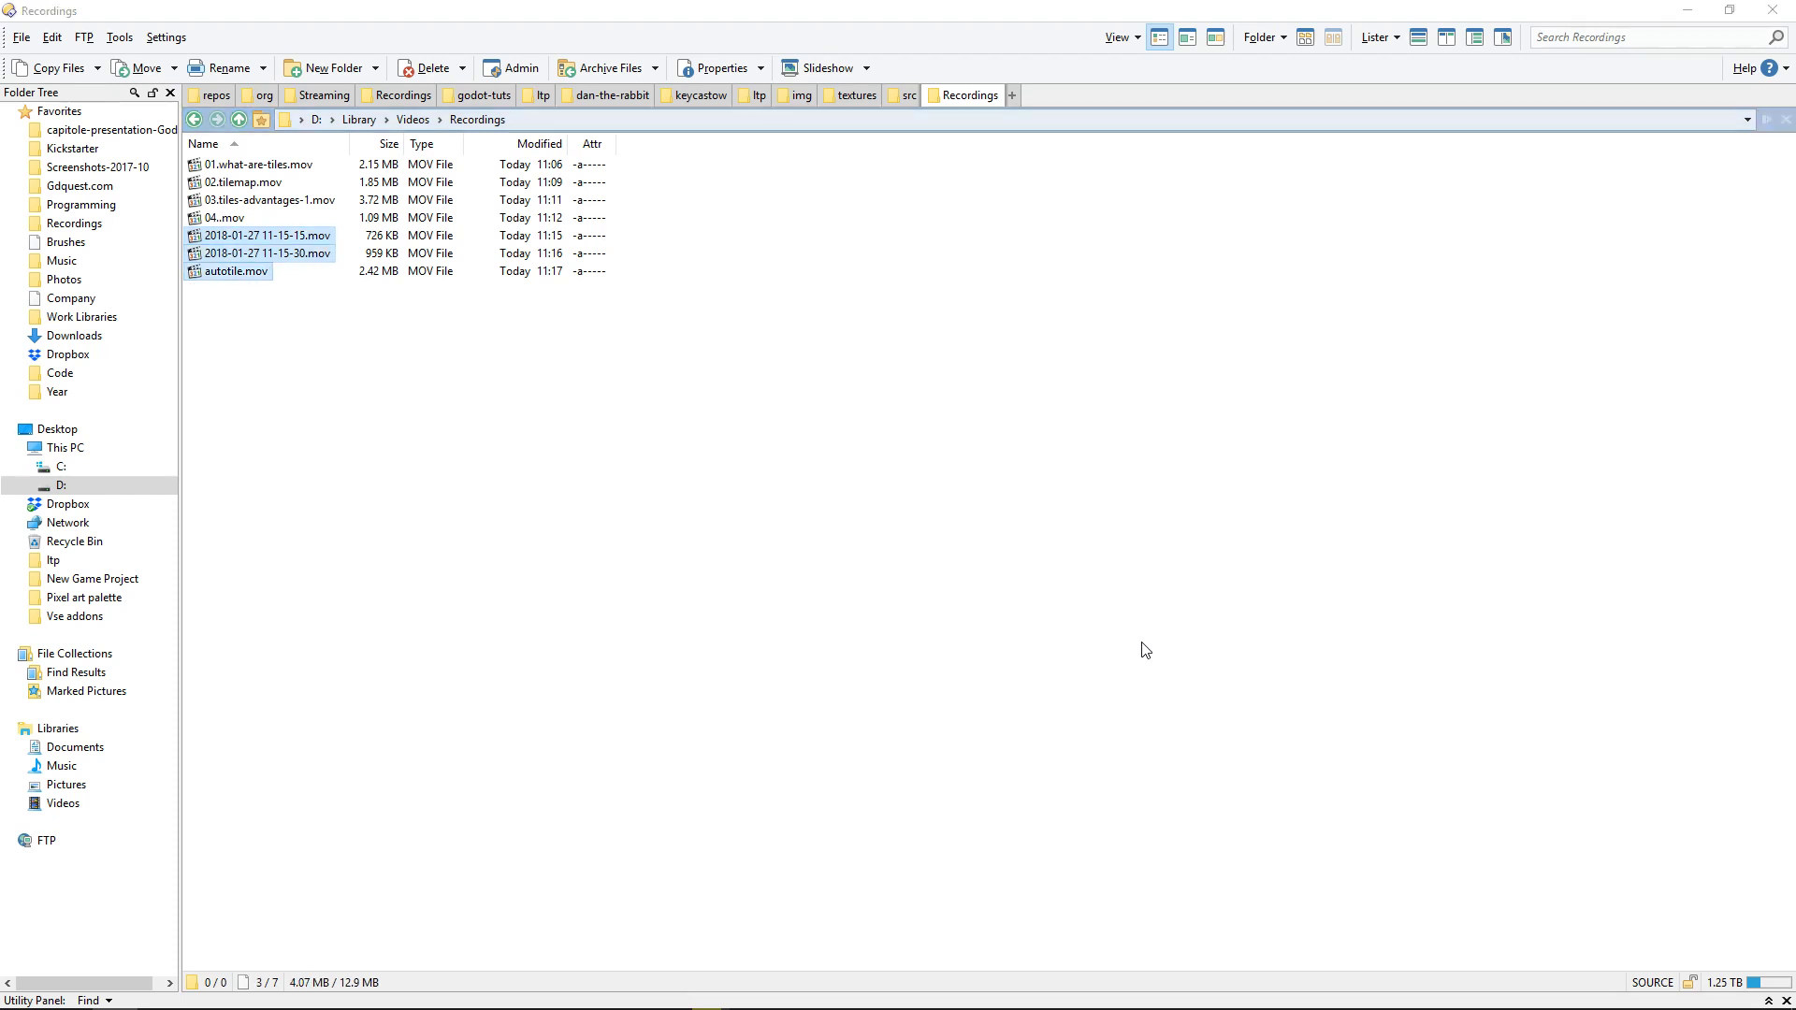
{"action": "key", "text": "F2"}
{"action": "left_click", "coordinate": [824, 480]}
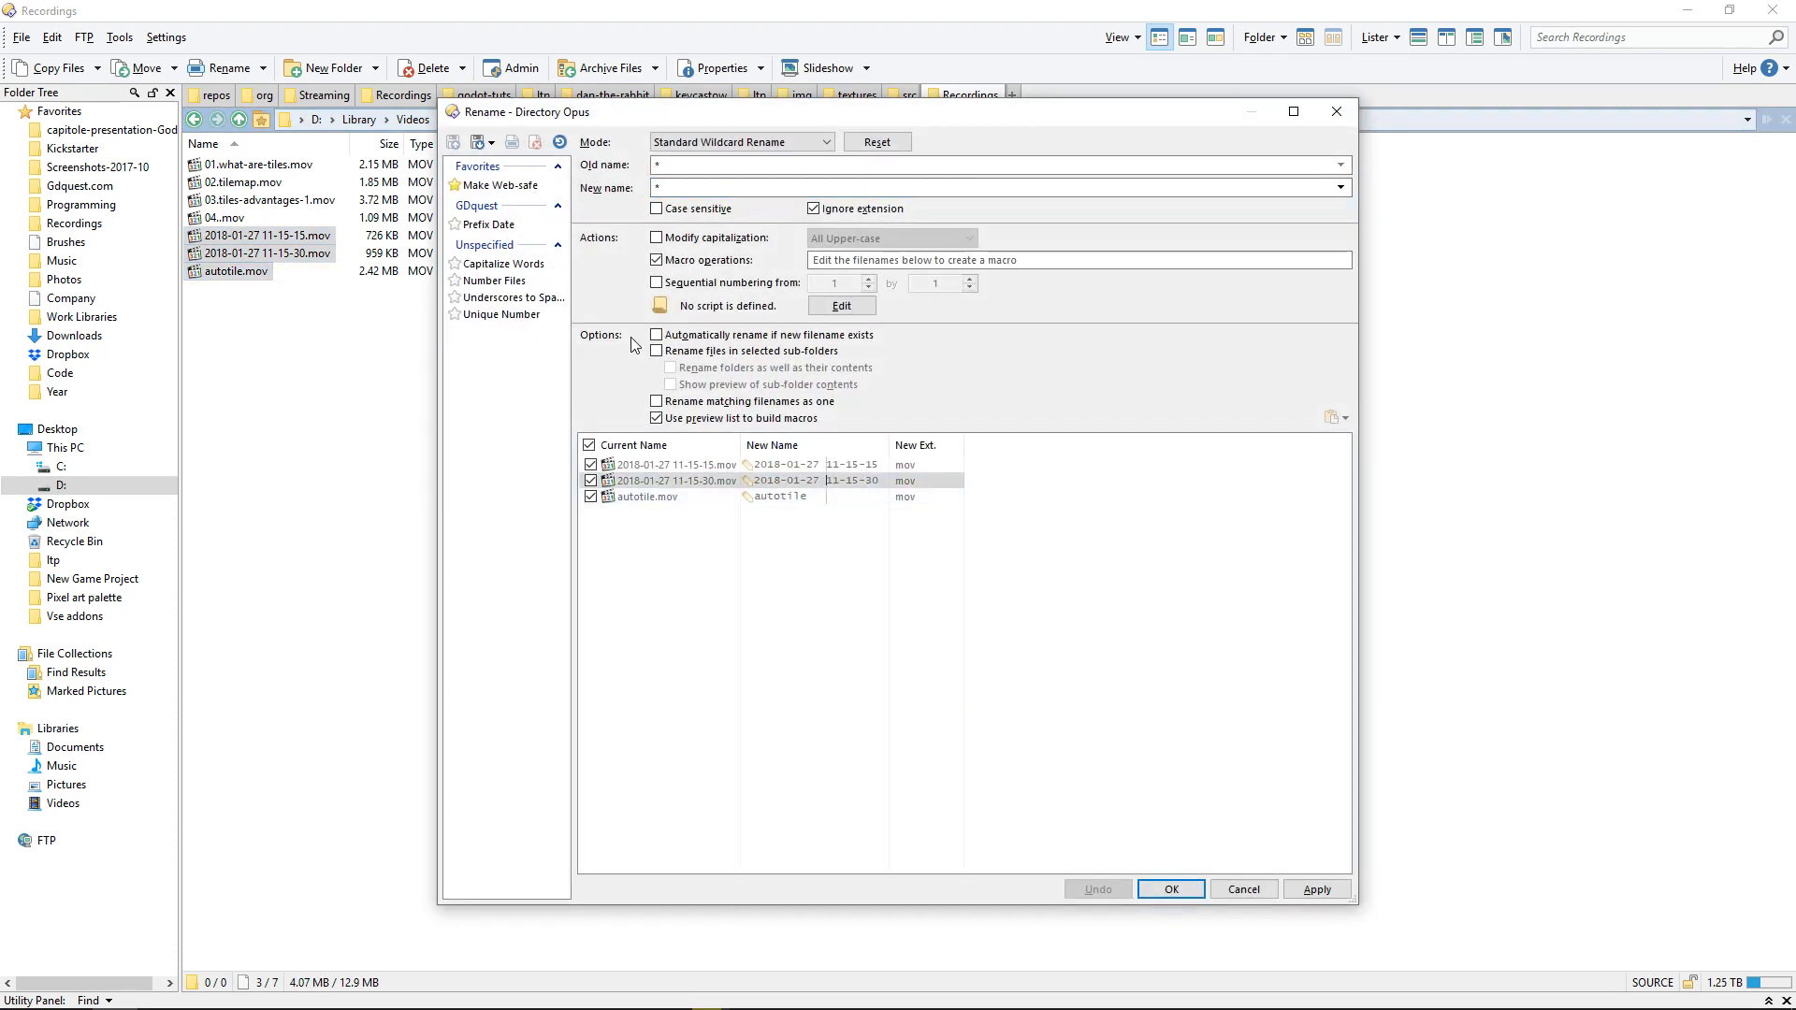
{"action": "left_click", "coordinate": [509, 281]}
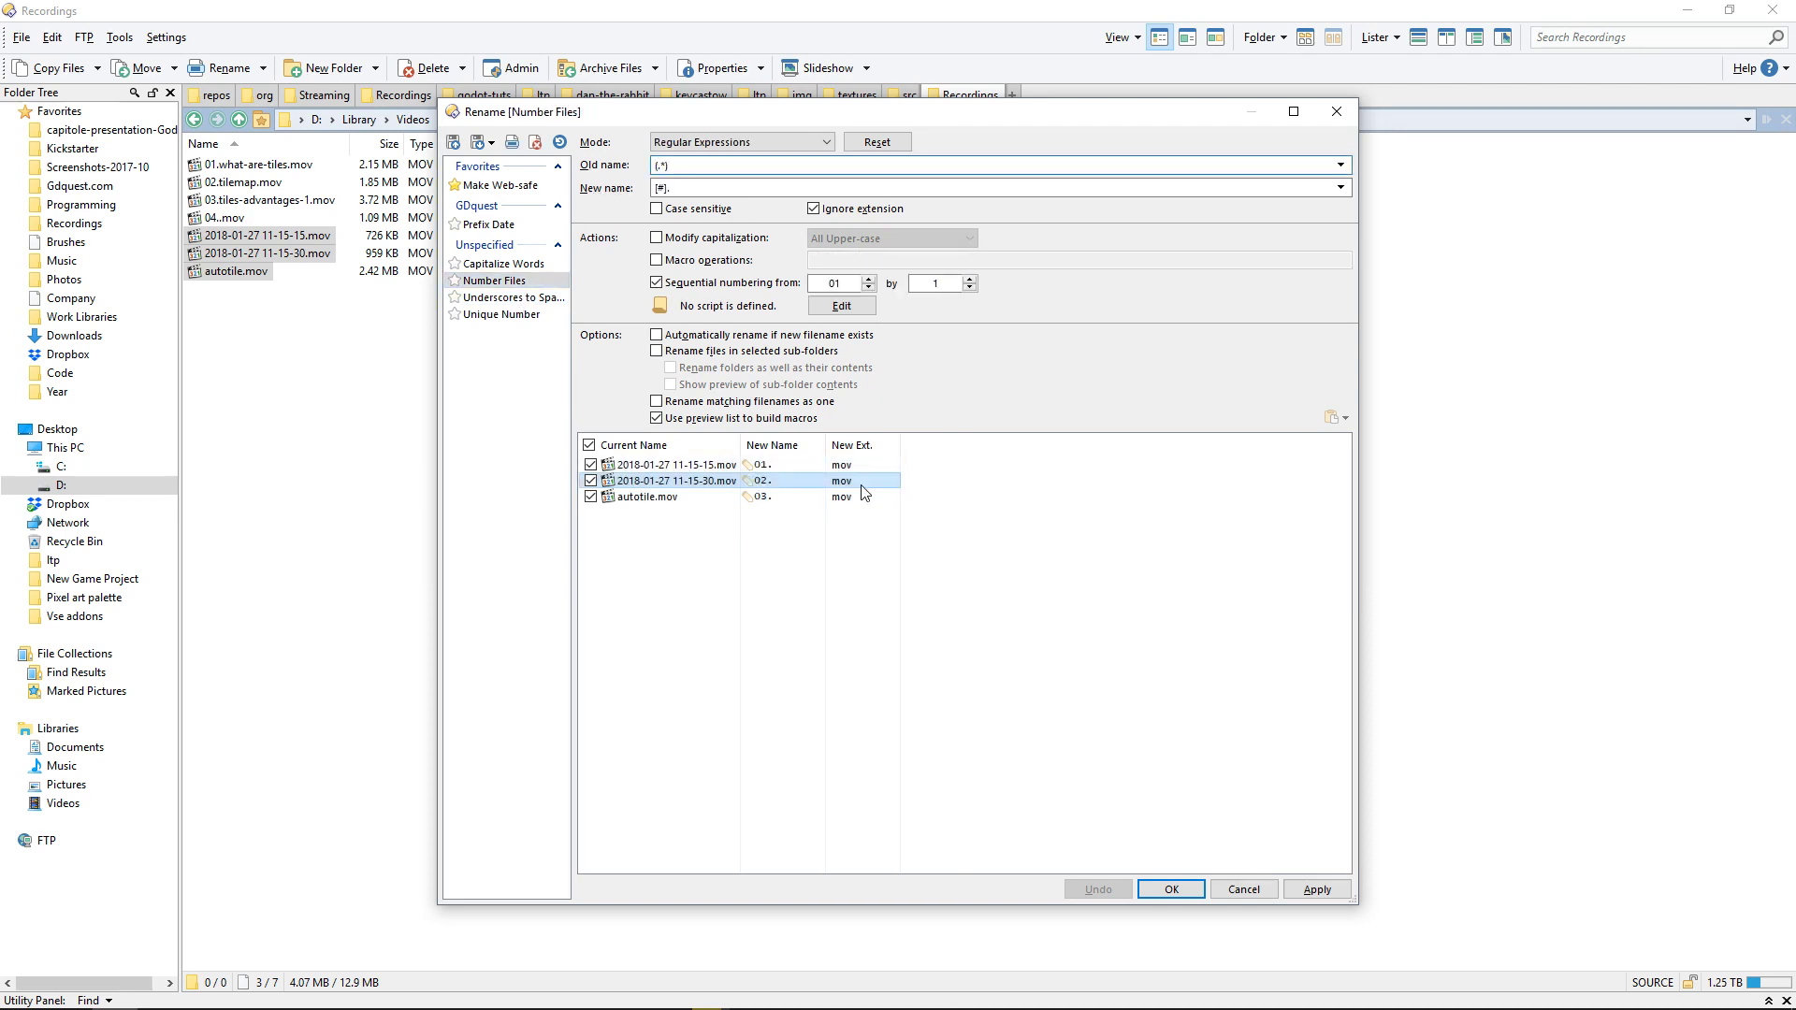
{"action": "left_click", "coordinate": [829, 284]}
{"action": "key", "text": "Up"}
{"action": "key", "text": "Up"}
{"action": "key", "text": "Up"}
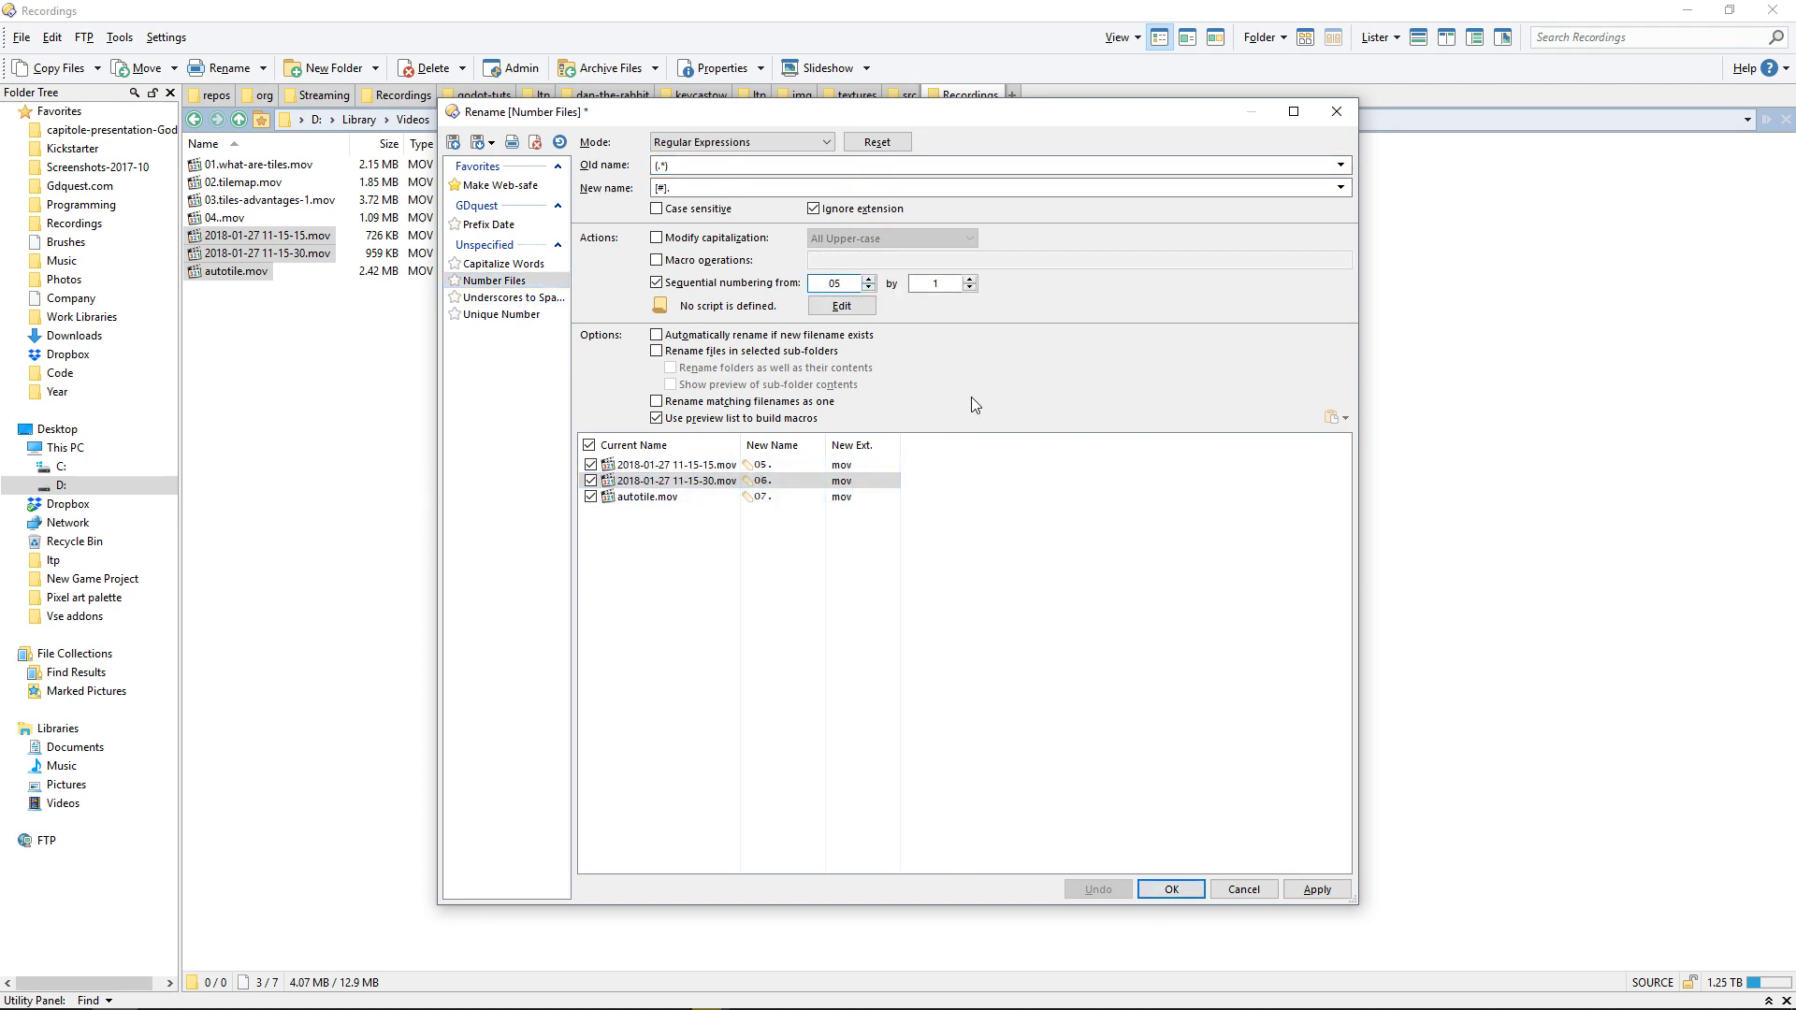
{"action": "key", "text": "Return"}
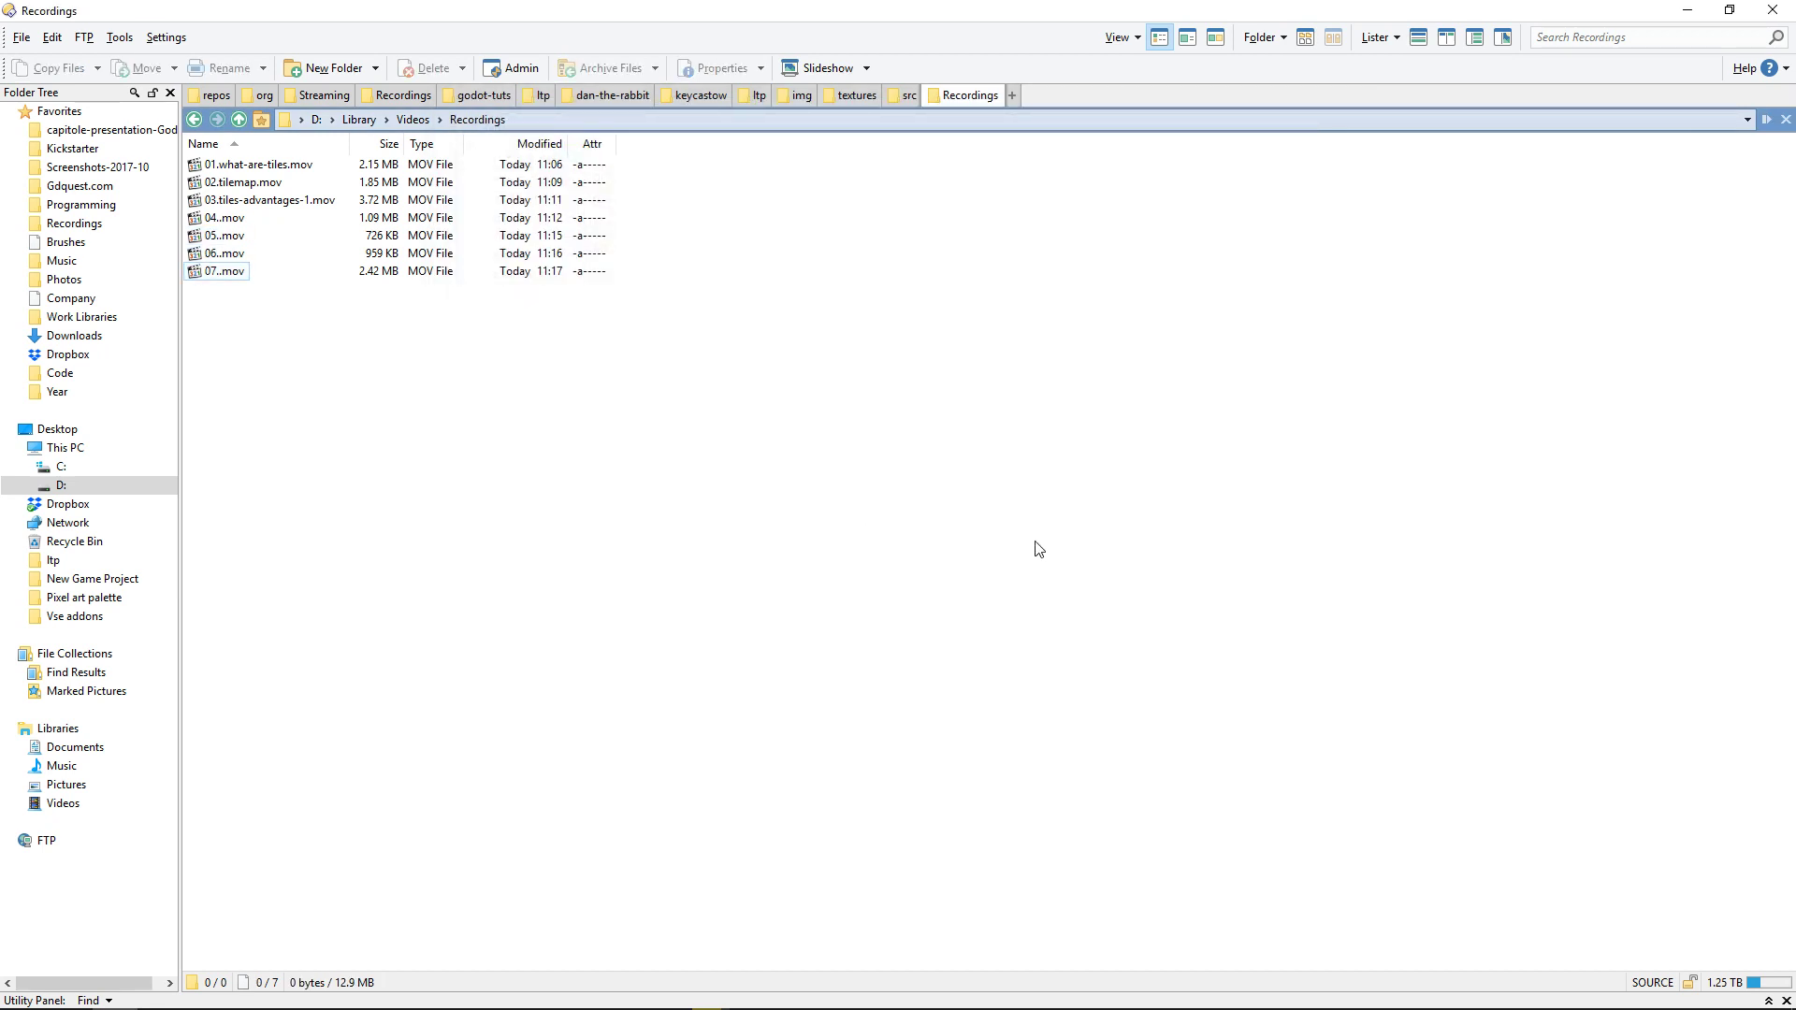
Step: Move the OBS window off this screen and return to the Godot level
{"action": "key", "text": "alt+Tab"}
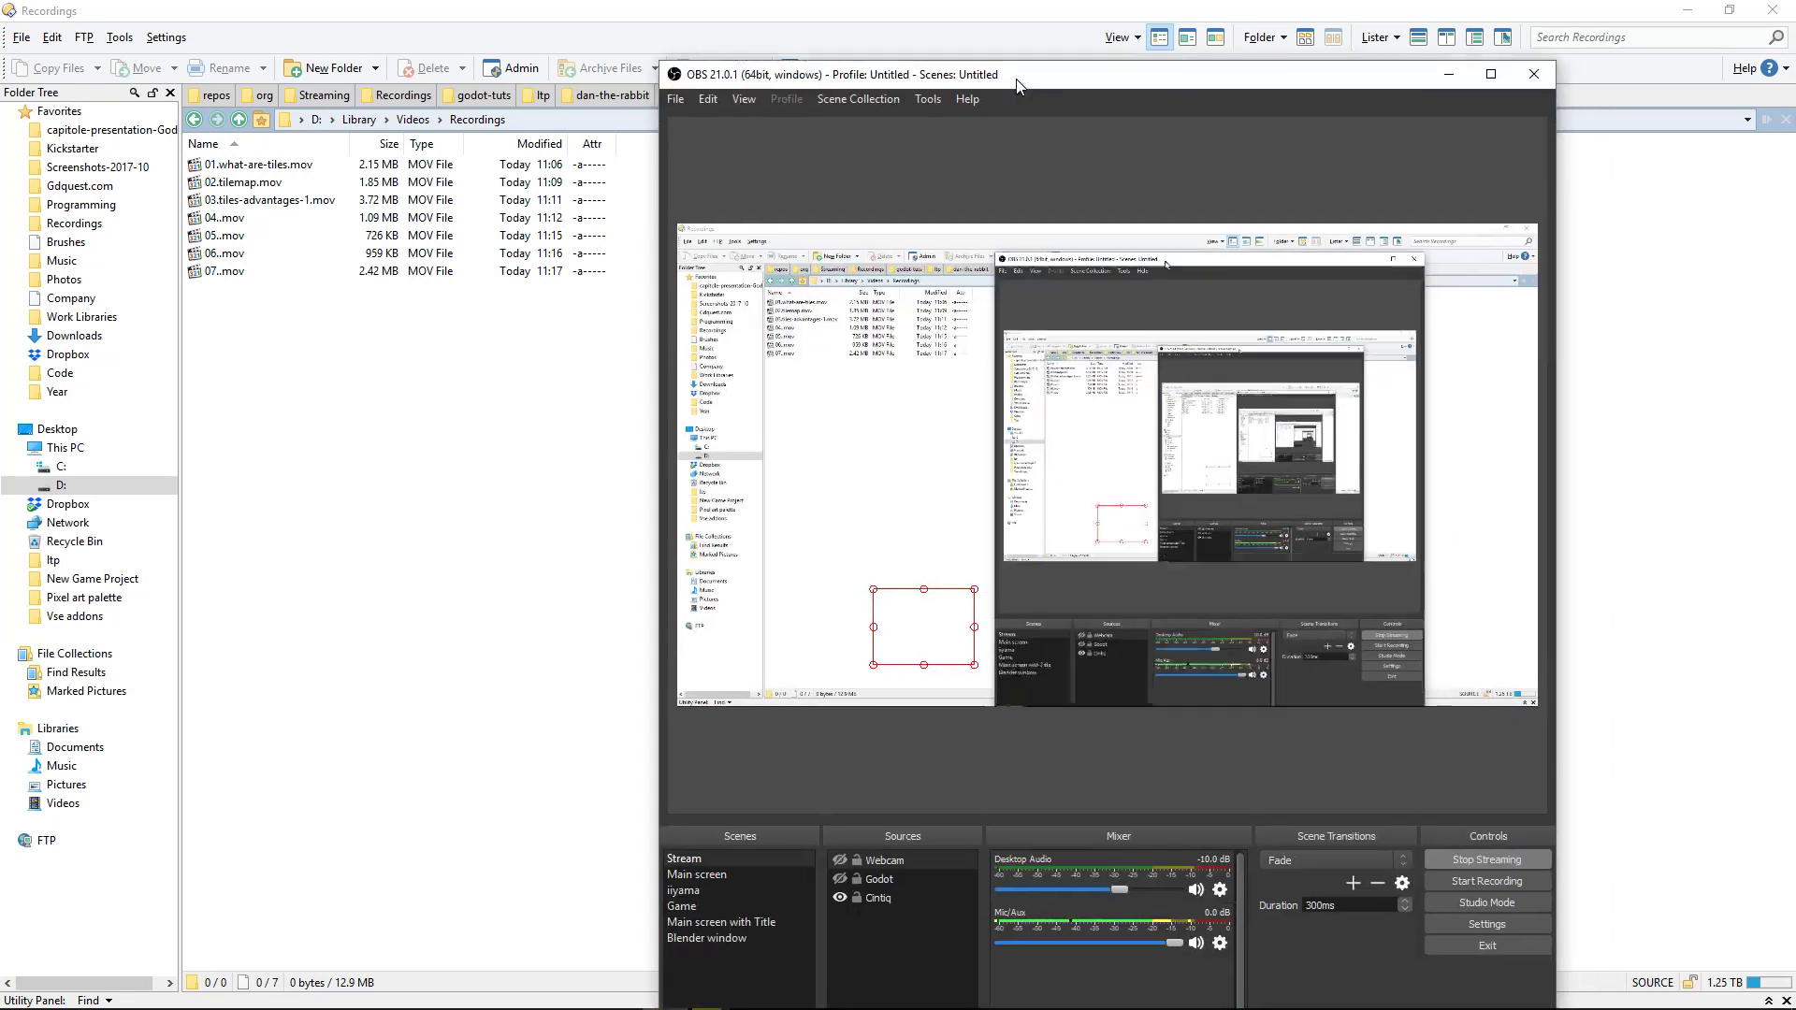
{"action": "left_click_drag", "start_coordinate": [1016, 77], "coordinate": [1795, 86]}
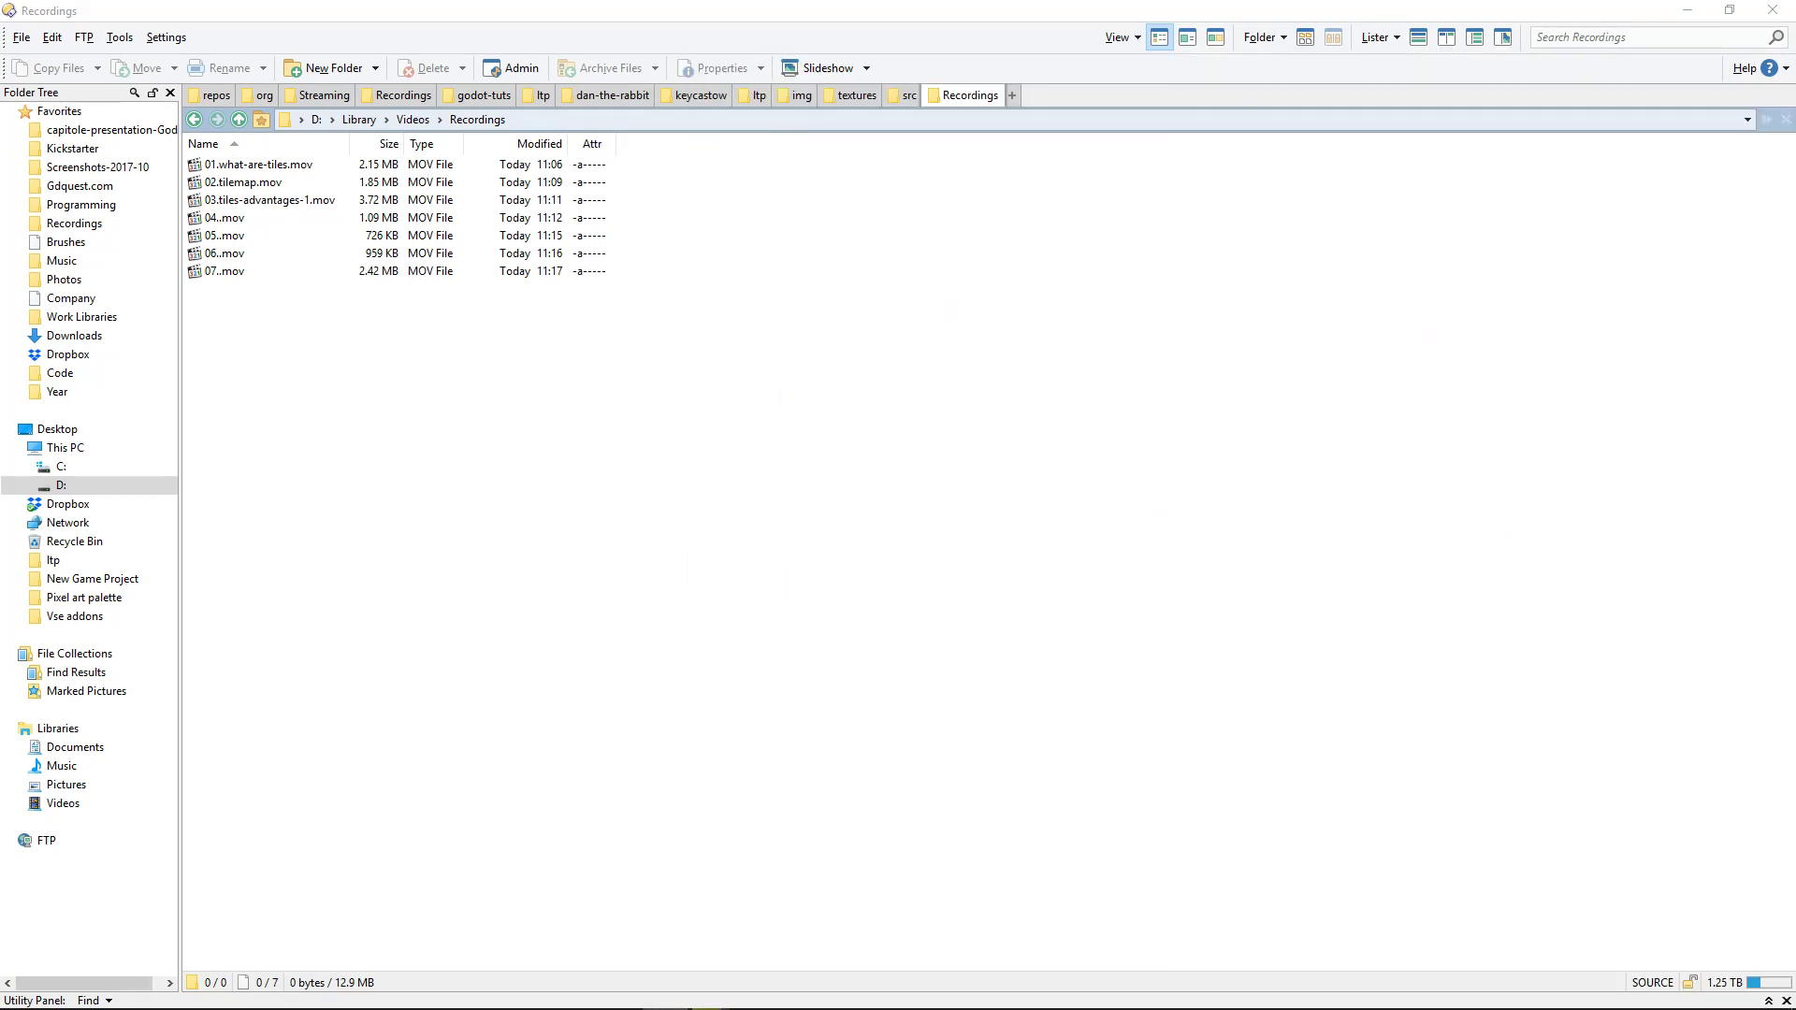
{"action": "key", "text": "alt+Tab"}
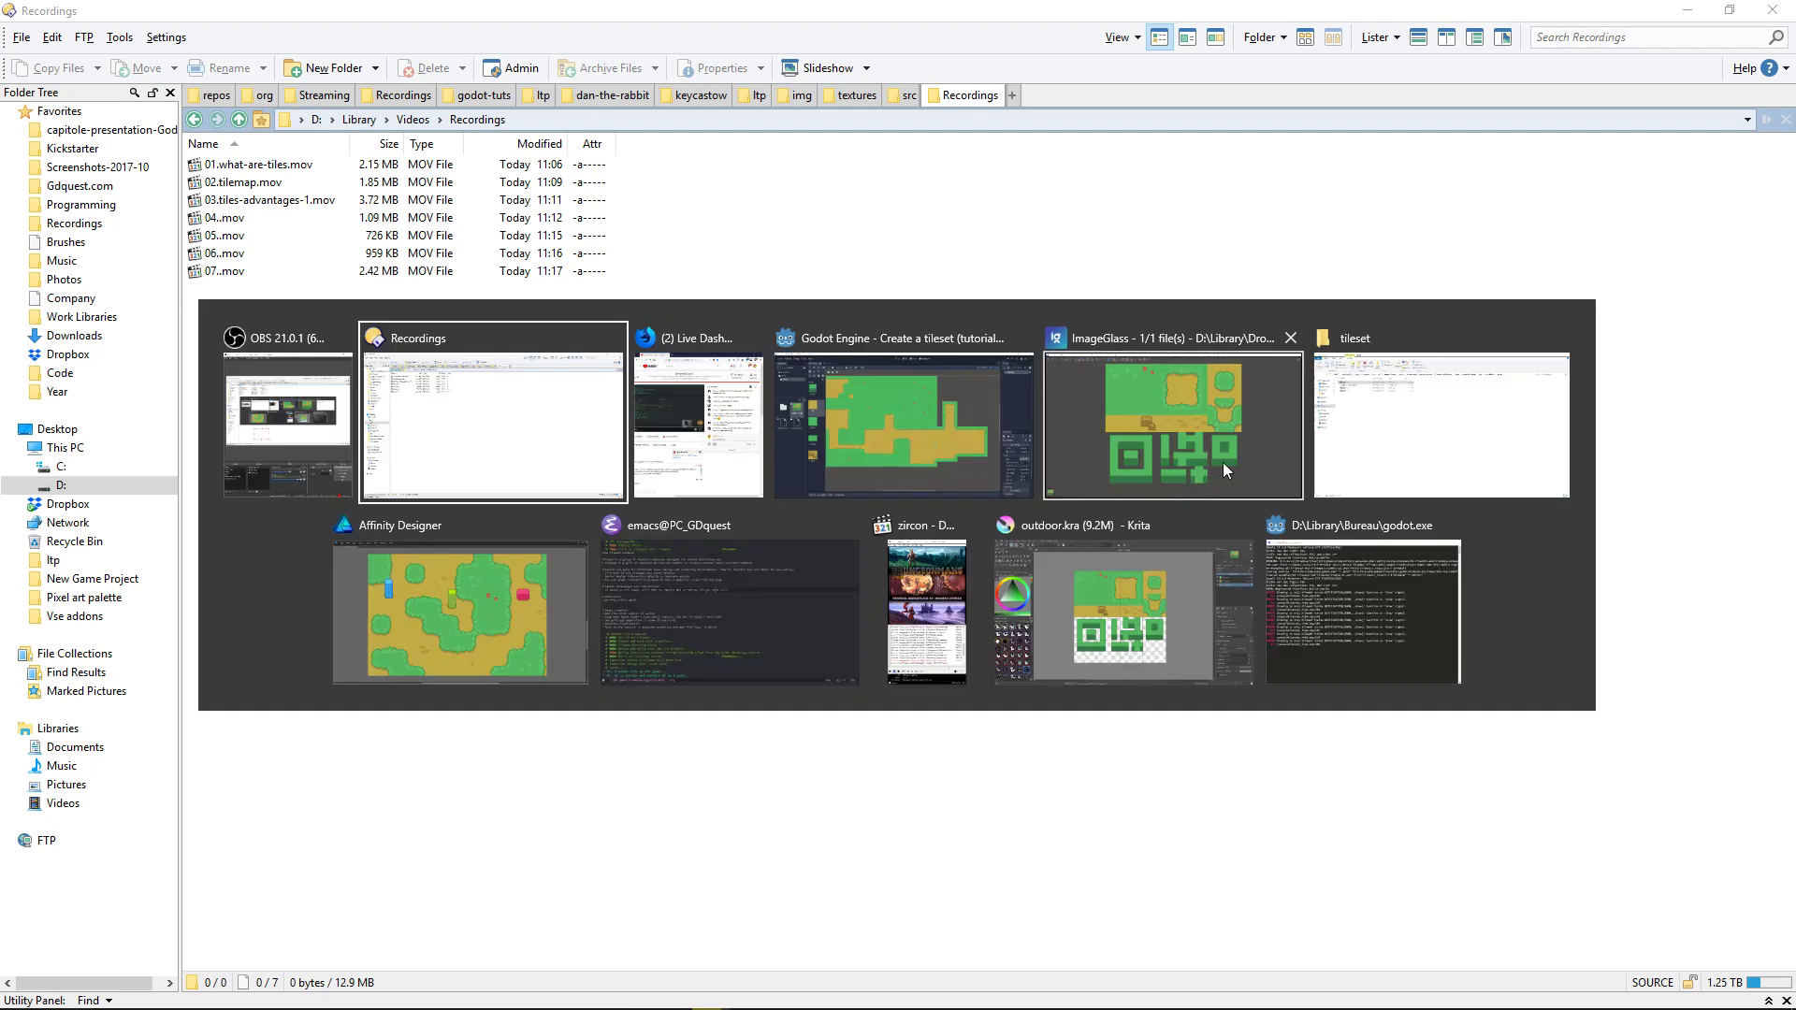
{"action": "left_click", "coordinate": [1011, 412]}
Step: Paint dirt over the stepped lower edge of the level's large dirt area to square off its lower right corner
{"action": "middle_click_drag", "start_coordinate": [1227, 692], "coordinate": [1338, 724]}
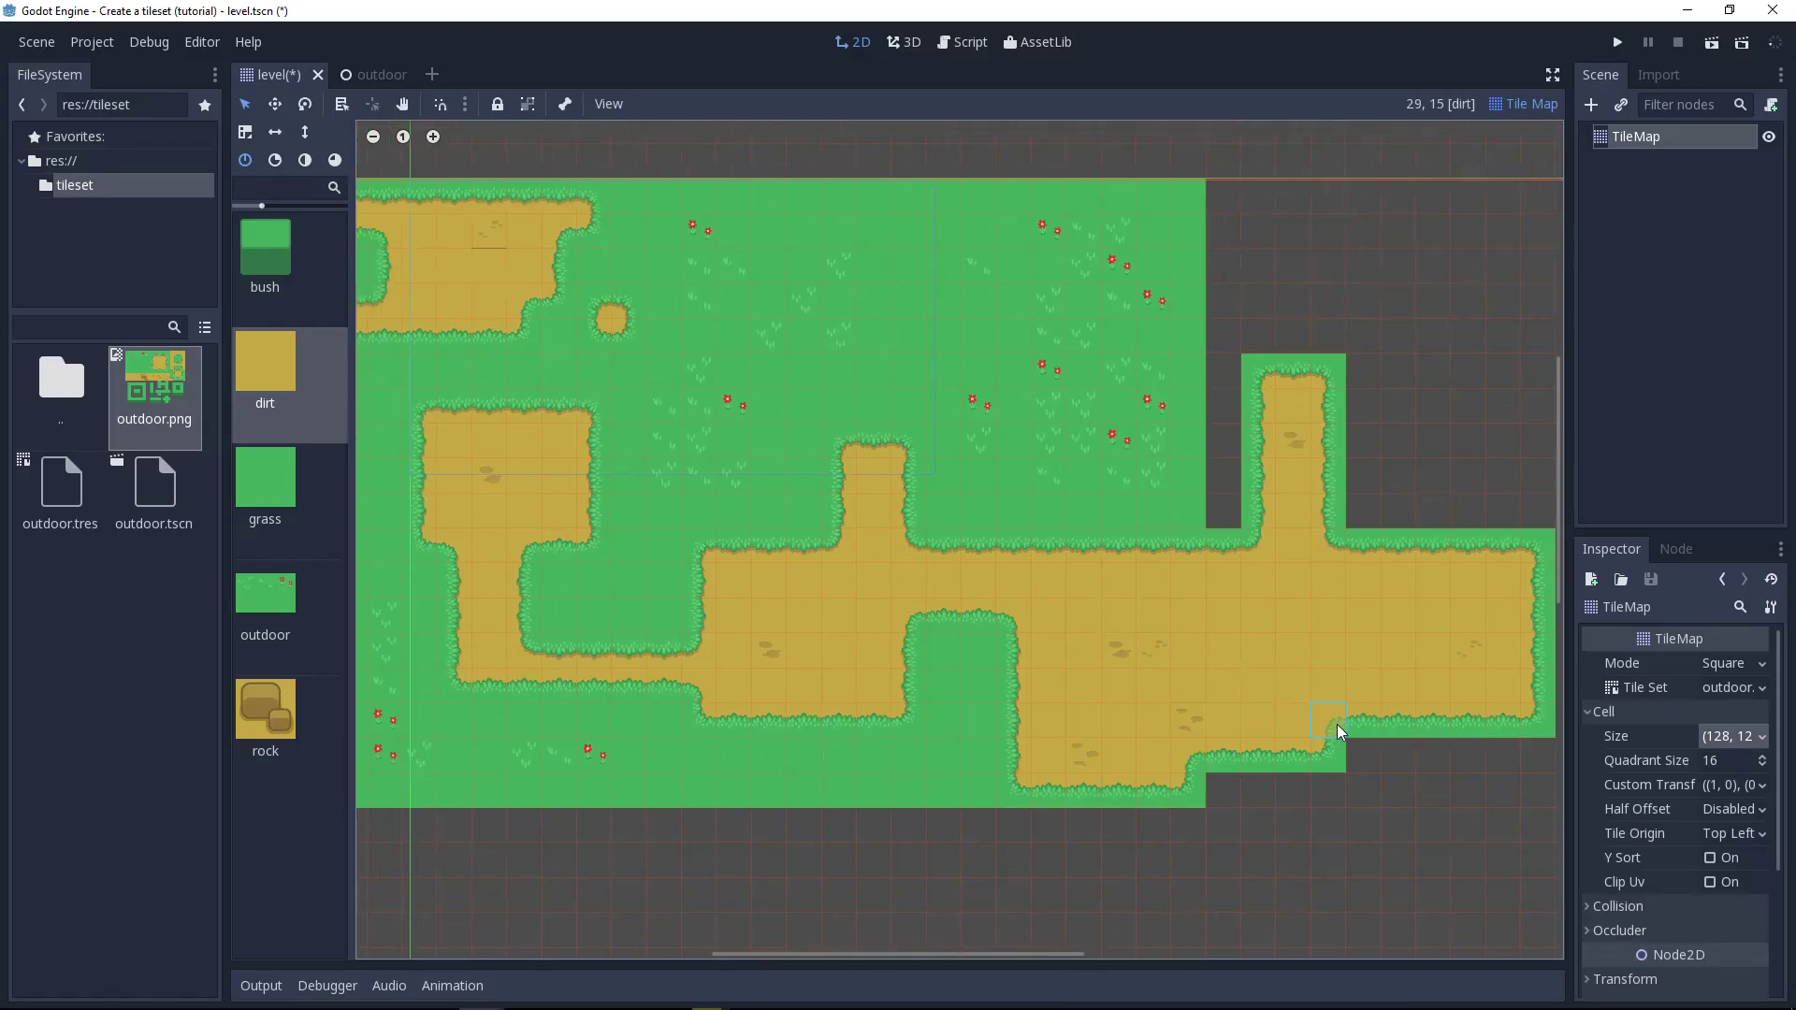
{"action": "key", "text": "alt+Tab"}
{"action": "key", "text": "Escape"}
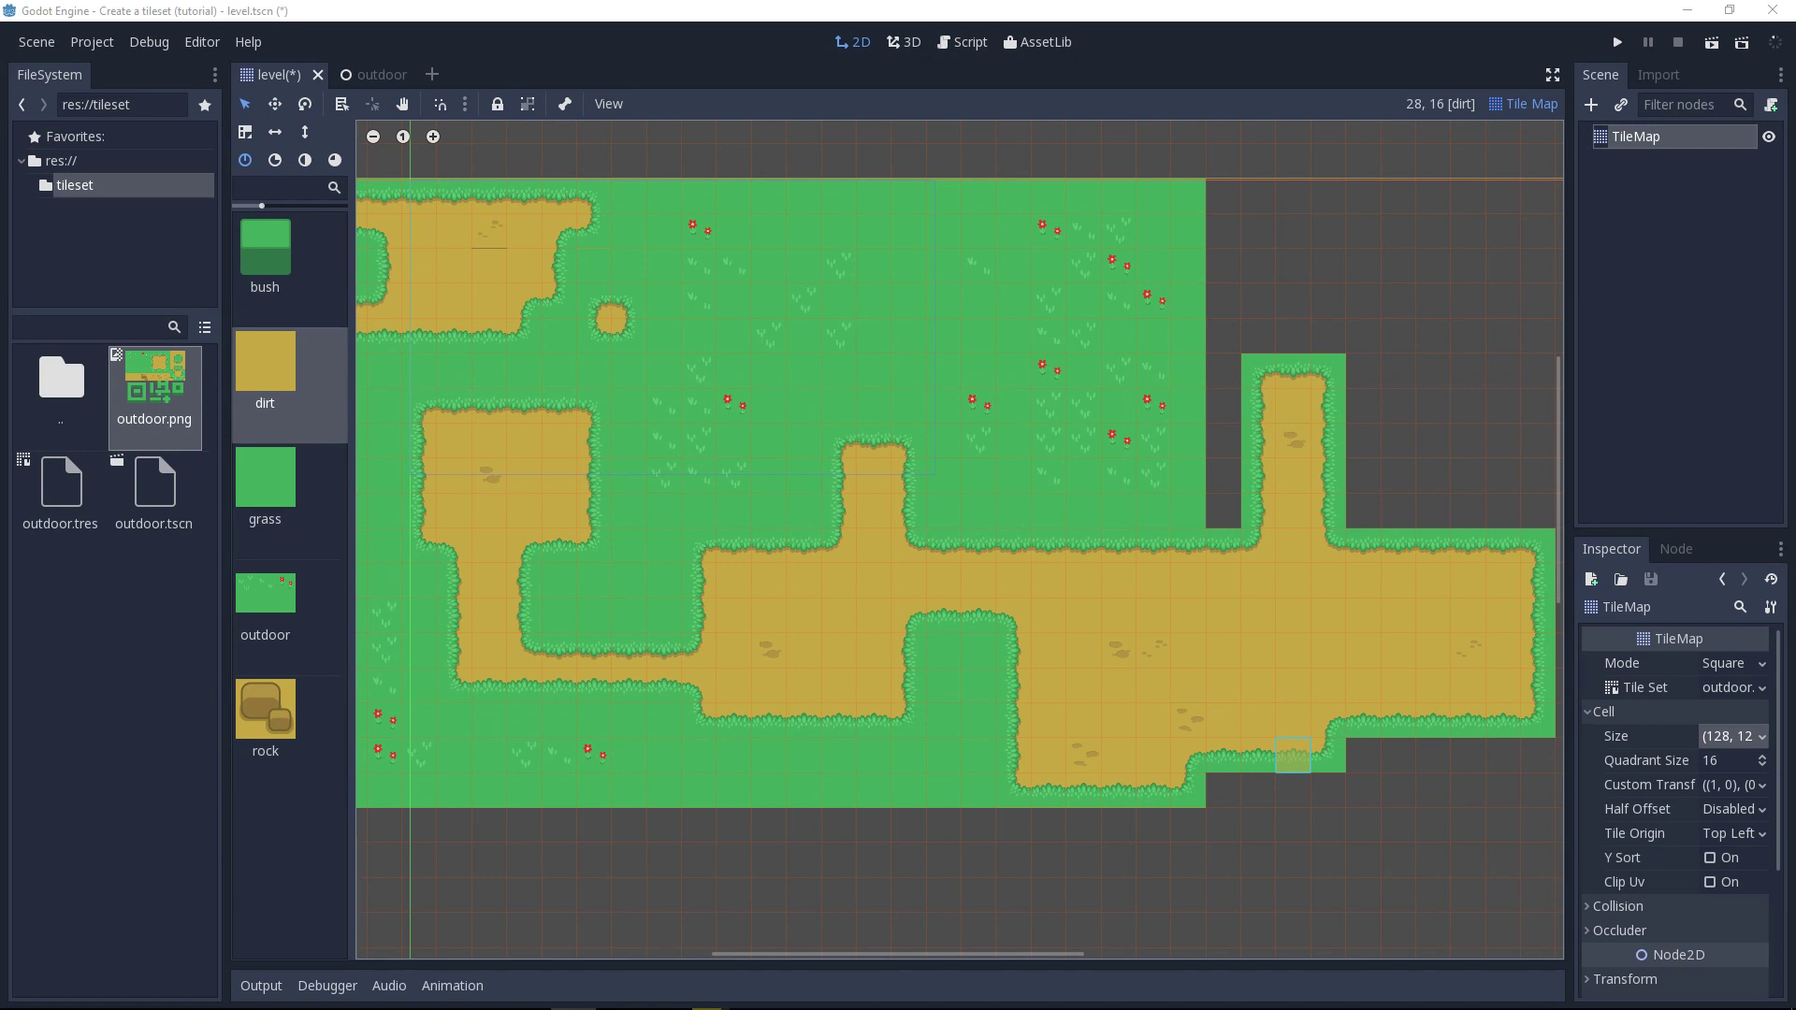
{"action": "middle_click_drag", "start_coordinate": [1345, 814], "coordinate": [1334, 816]}
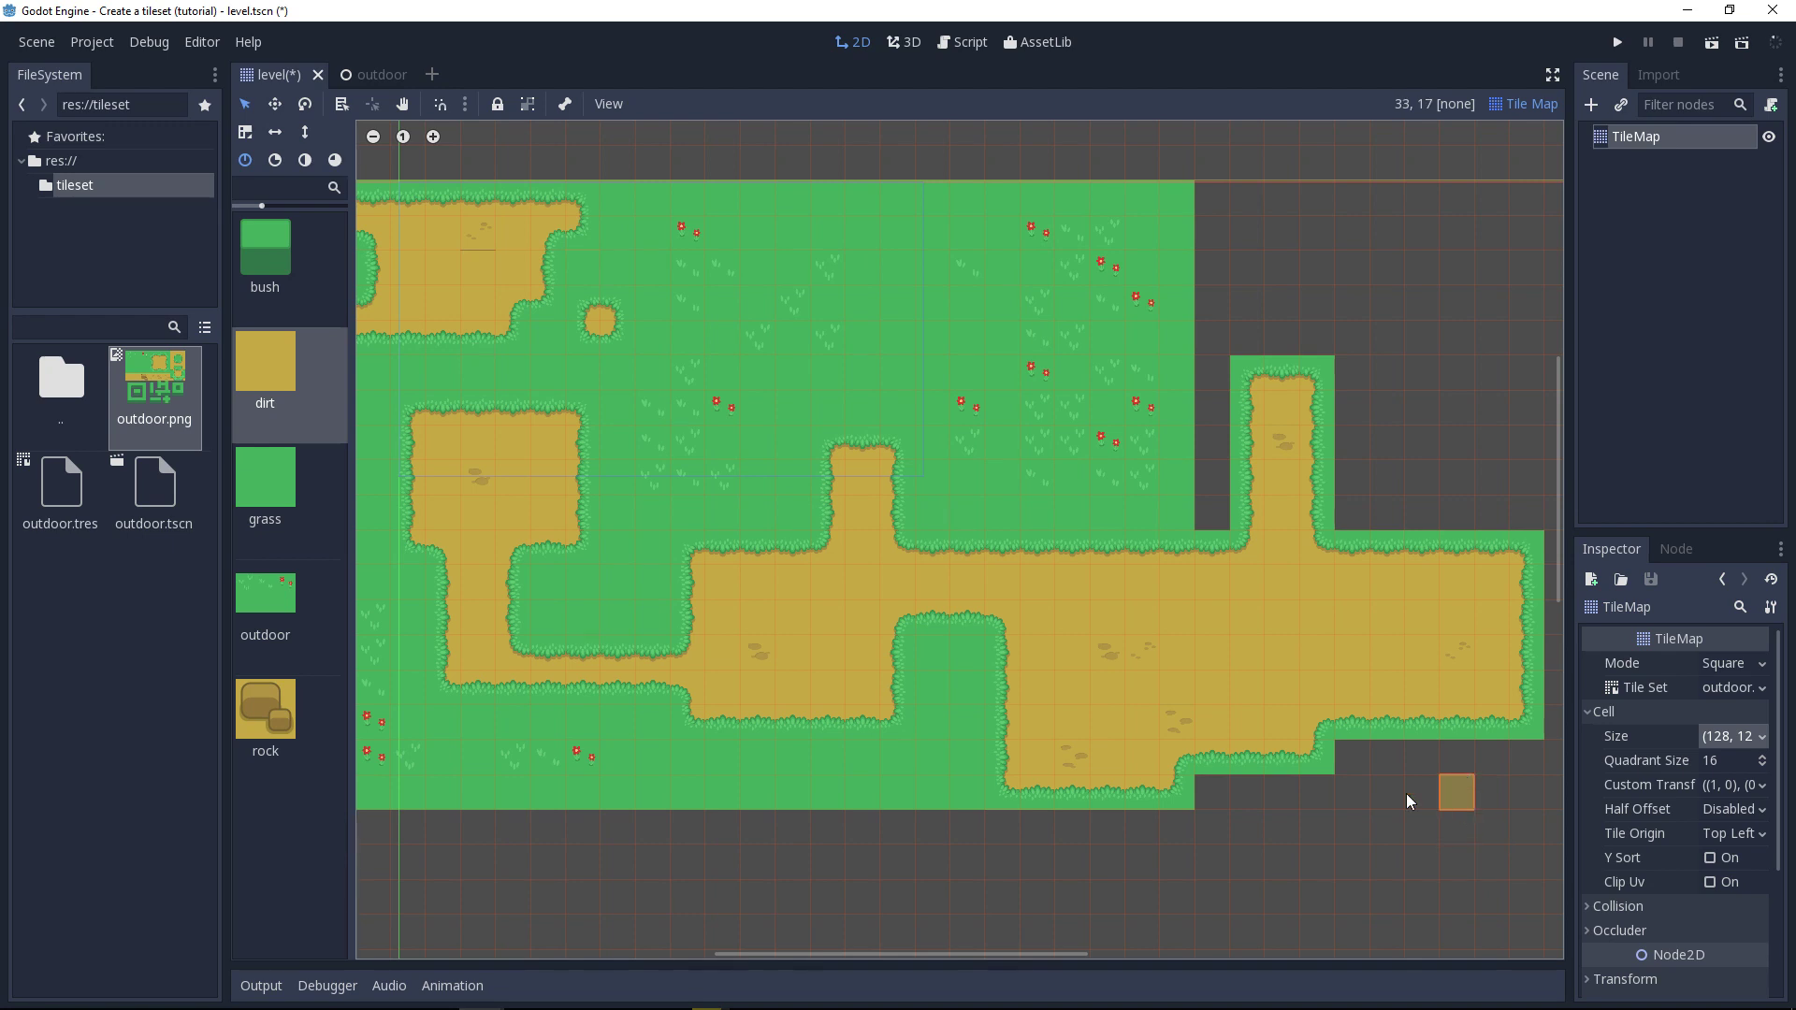
{"action": "mouse_move", "coordinate": [1212, 794]}
{"action": "left_mouse_down"}
{"action": "mouse_move", "coordinate": [1535, 802]}
{"action": "mouse_move", "coordinate": [1536, 765]}
{"action": "mouse_move", "coordinate": [1344, 761]}
{"action": "left_mouse_up"}
{"action": "middle_click_drag", "start_coordinate": [1344, 762], "coordinate": [1214, 797]}
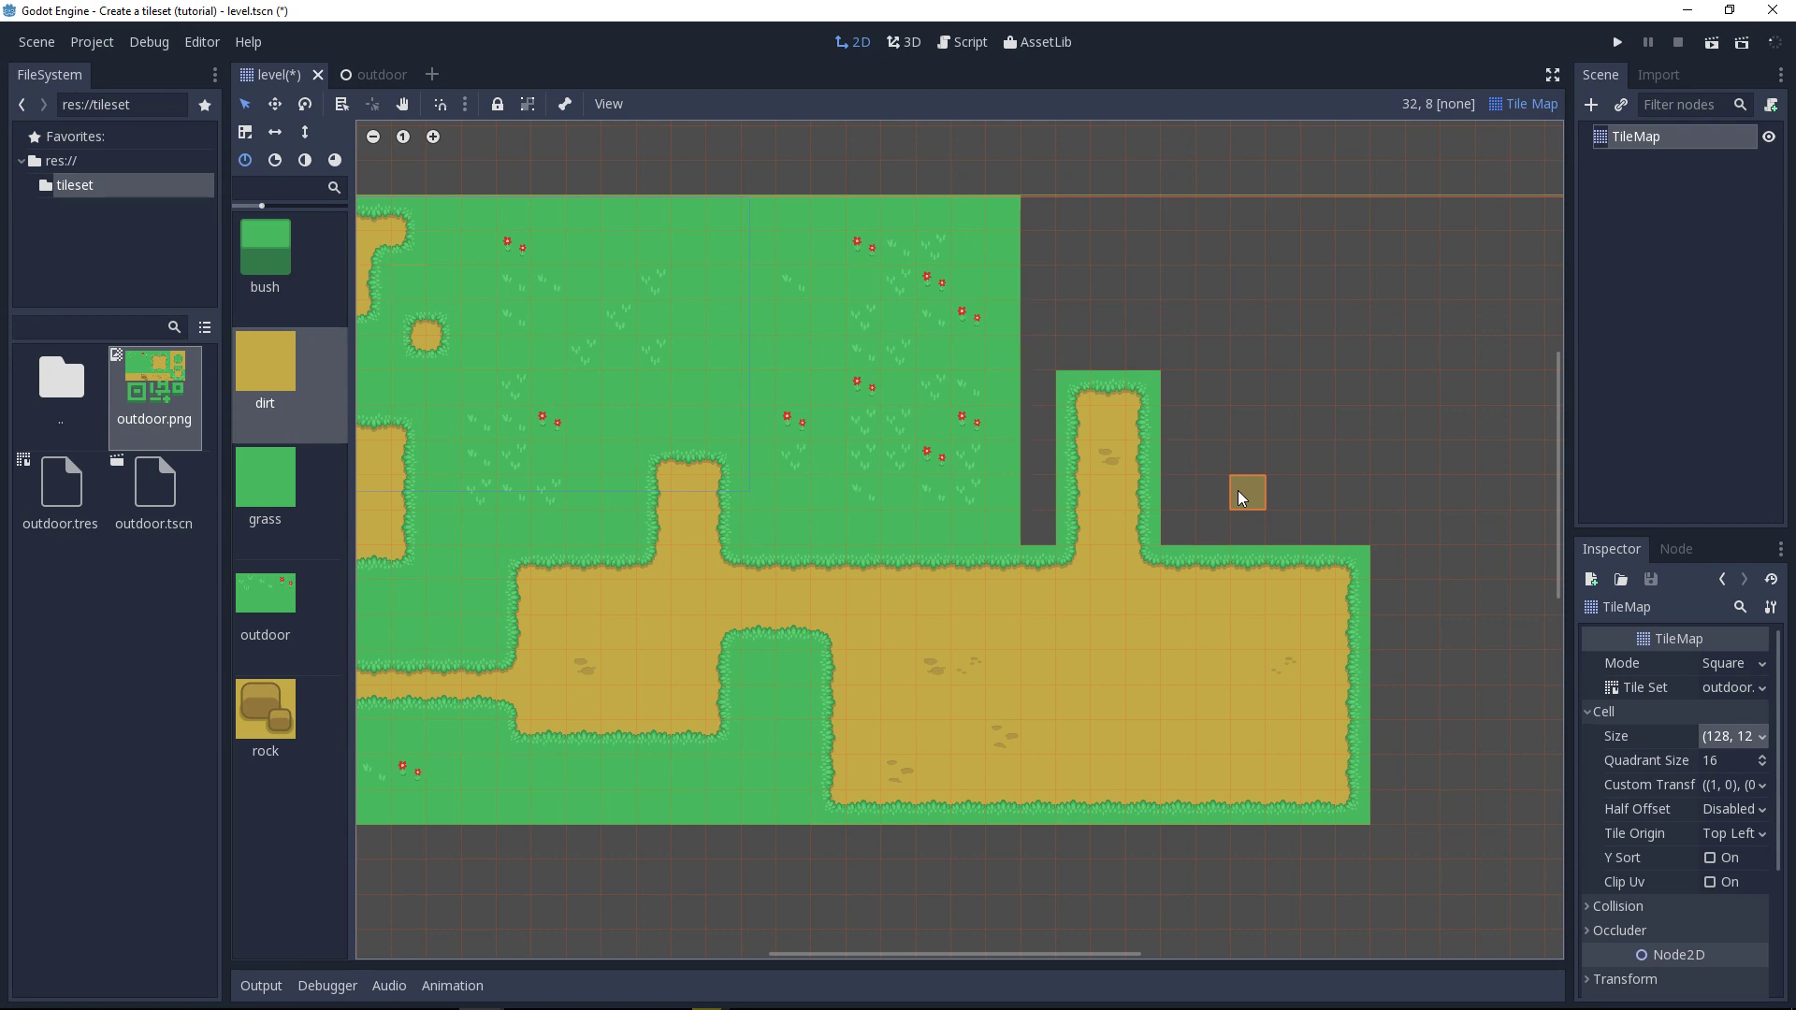
Step: Switch to Affinity Designer, show the interface panels, and select the dirt group in the outdoor tileset artboard
{"action": "key", "text": "alt+Tab"}
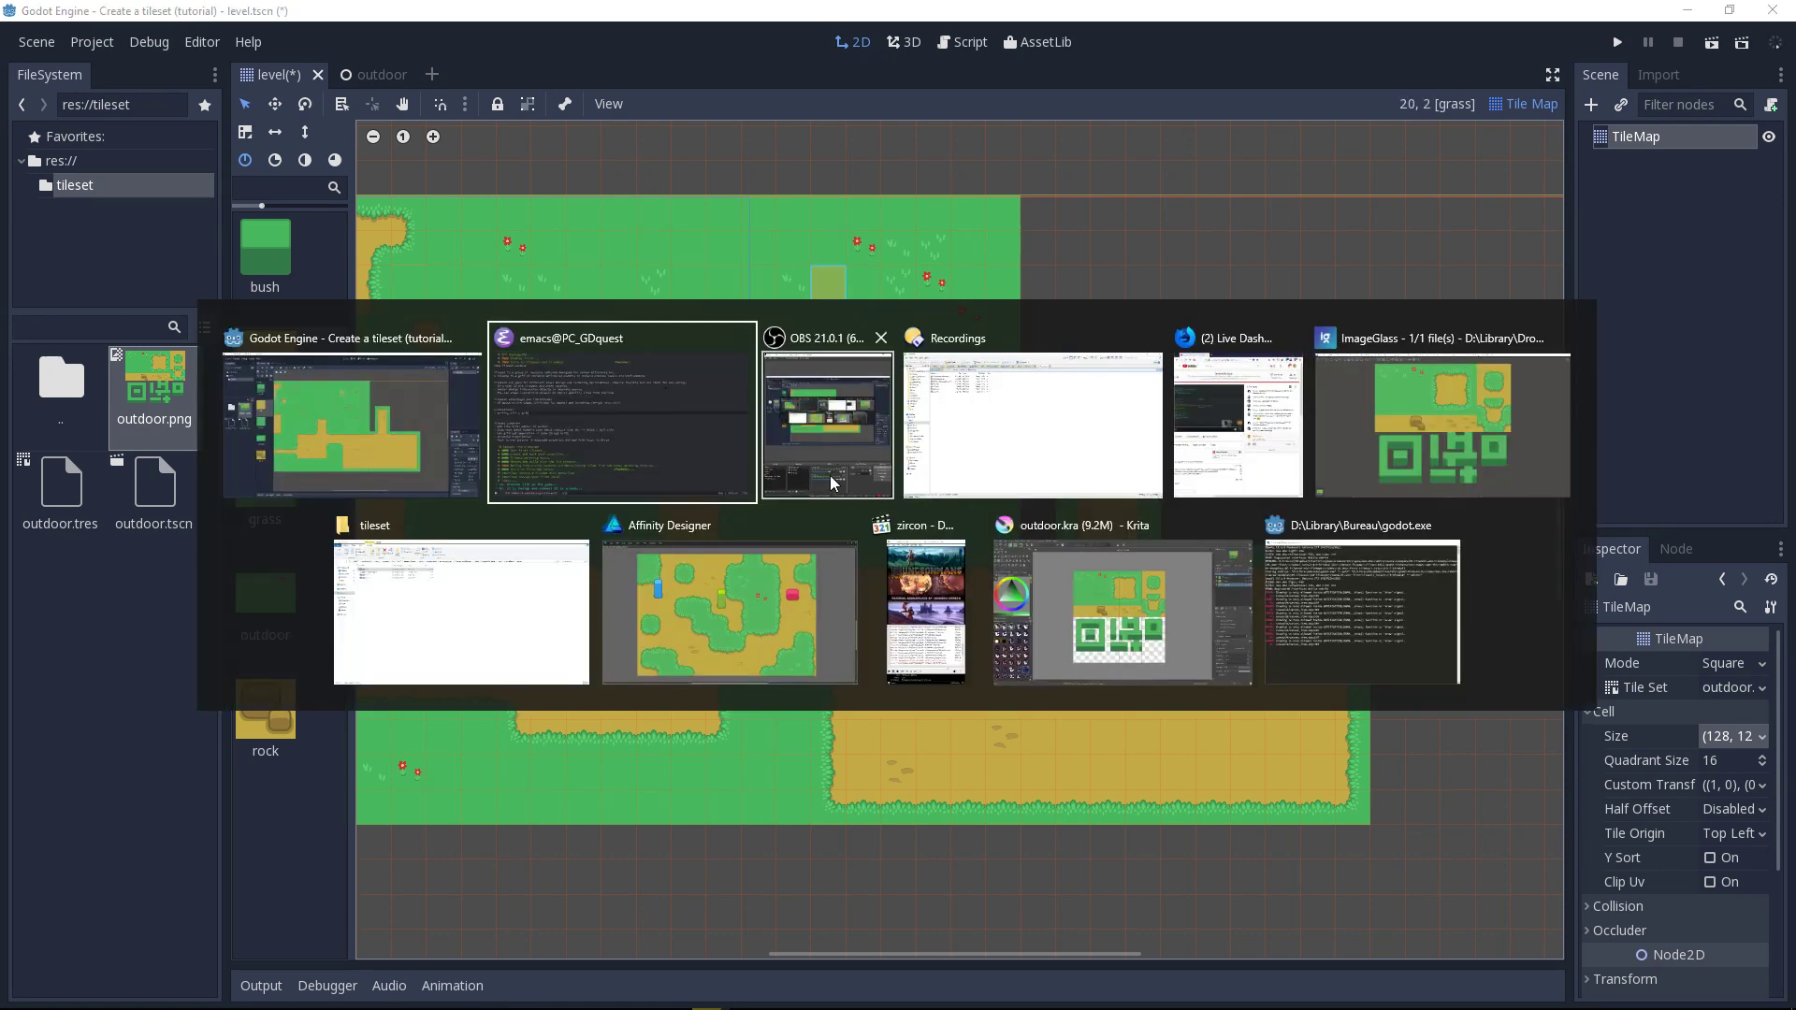
{"action": "left_click", "coordinate": [661, 608]}
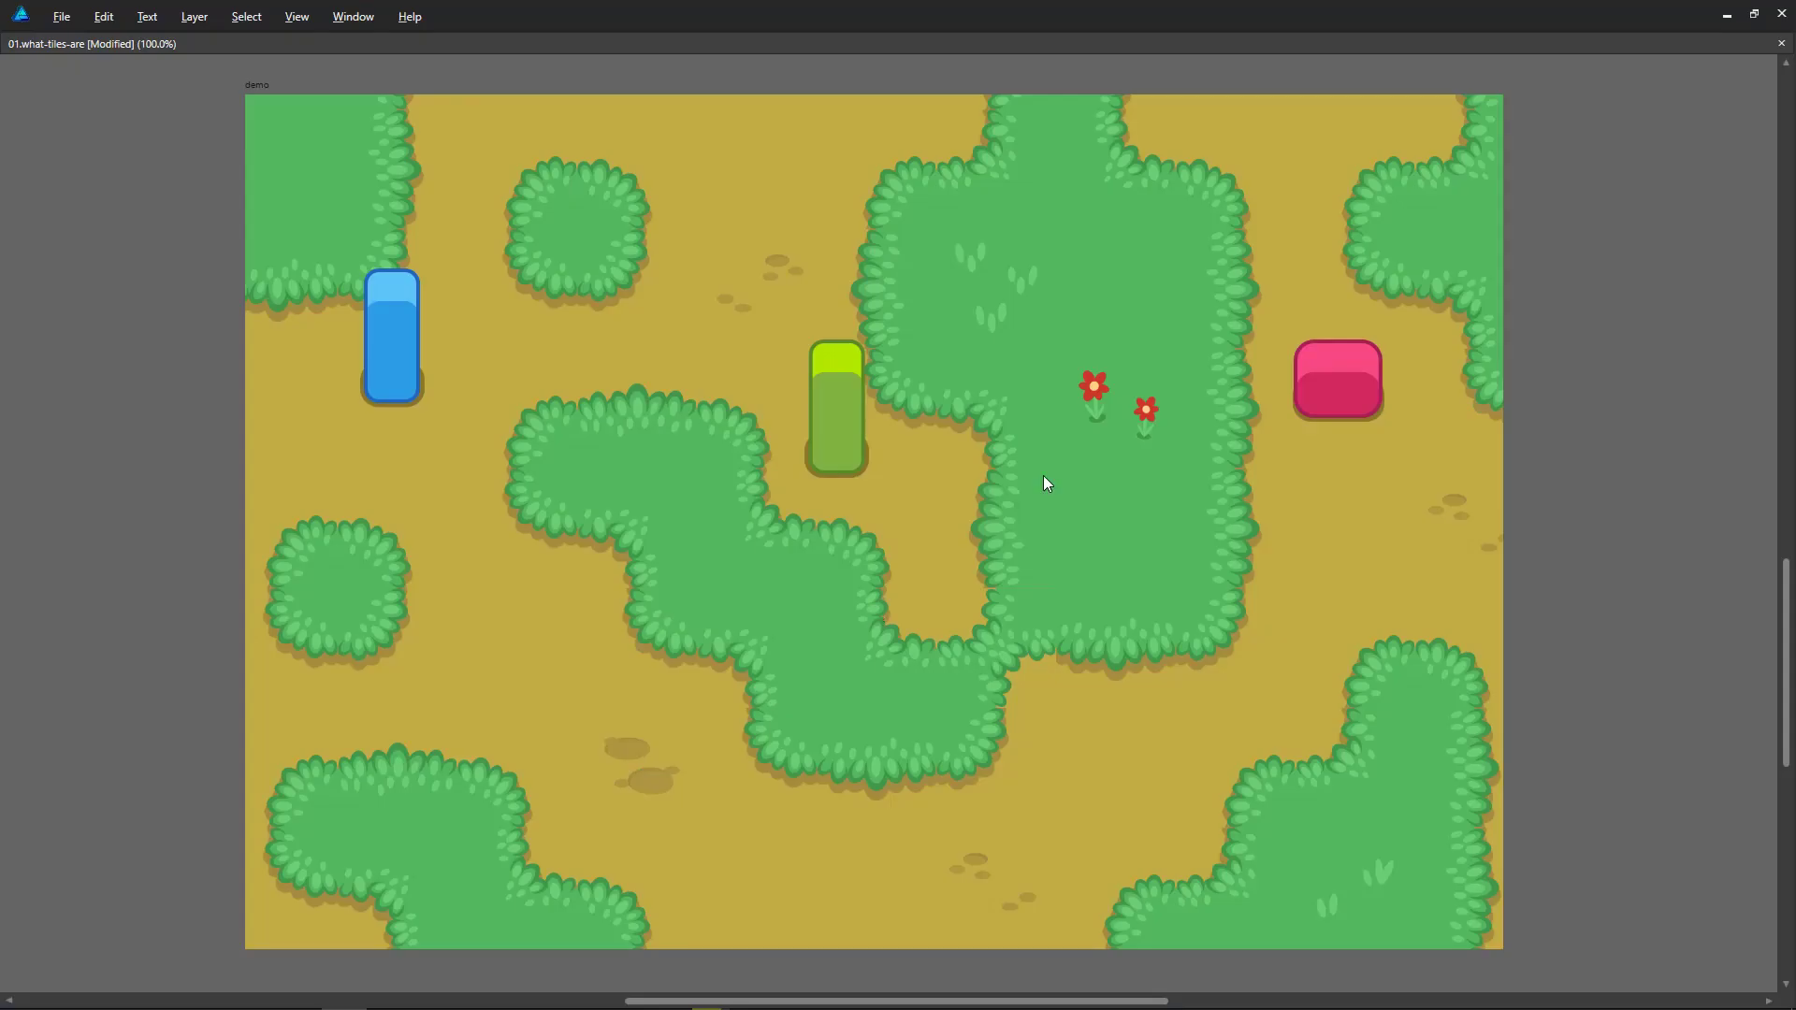
{"action": "scroll", "coordinate": [1073, 499], "scroll_direction": "down", "scroll_amount": 3}
{"action": "scroll", "coordinate": [1110, 458], "scroll_direction": "up", "scroll_amount": 2}
{"action": "middle_click_drag", "start_coordinate": [1150, 385], "coordinate": [1141, 552]}
{"action": "key", "text": "Tab"}
{"action": "scroll", "coordinate": [1108, 340], "scroll_direction": "up", "scroll_amount": 1}
{"action": "middle_click_drag", "start_coordinate": [1087, 349], "coordinate": [1095, 880]}
{"action": "middle_click_drag", "start_coordinate": [1091, 444], "coordinate": [1142, 716]}
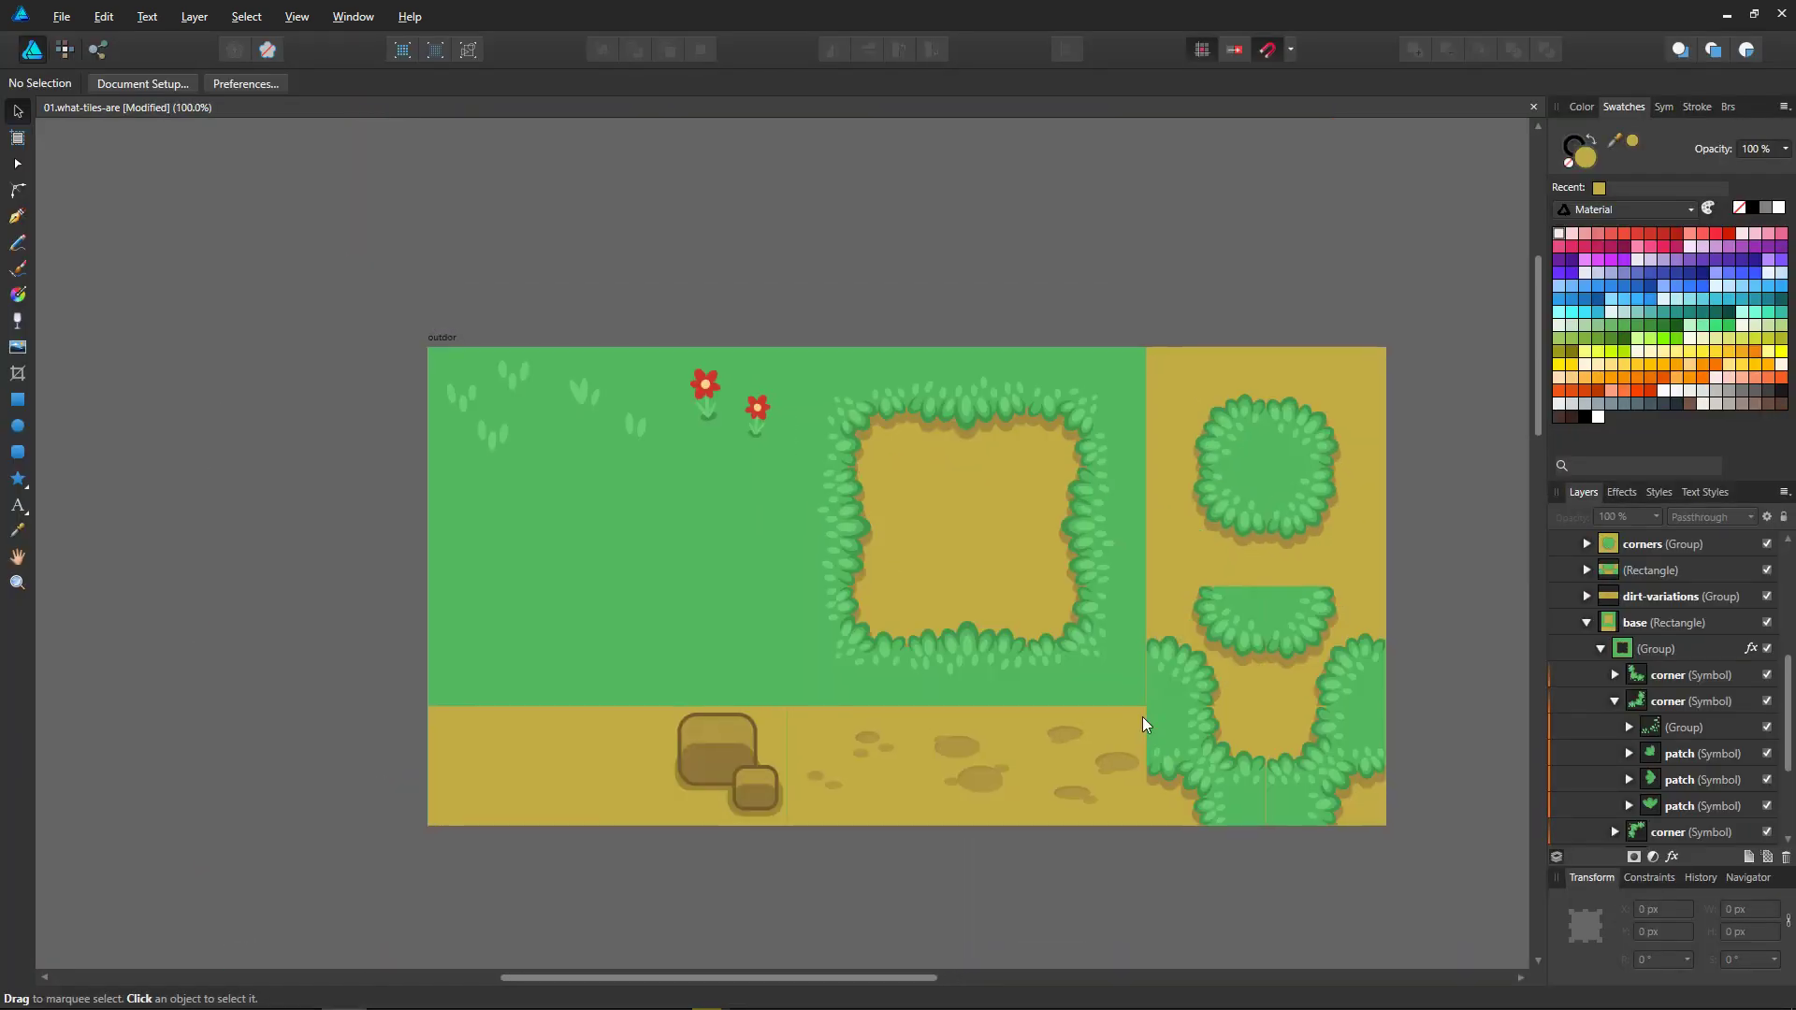
{"action": "left_click", "coordinate": [1024, 520]}
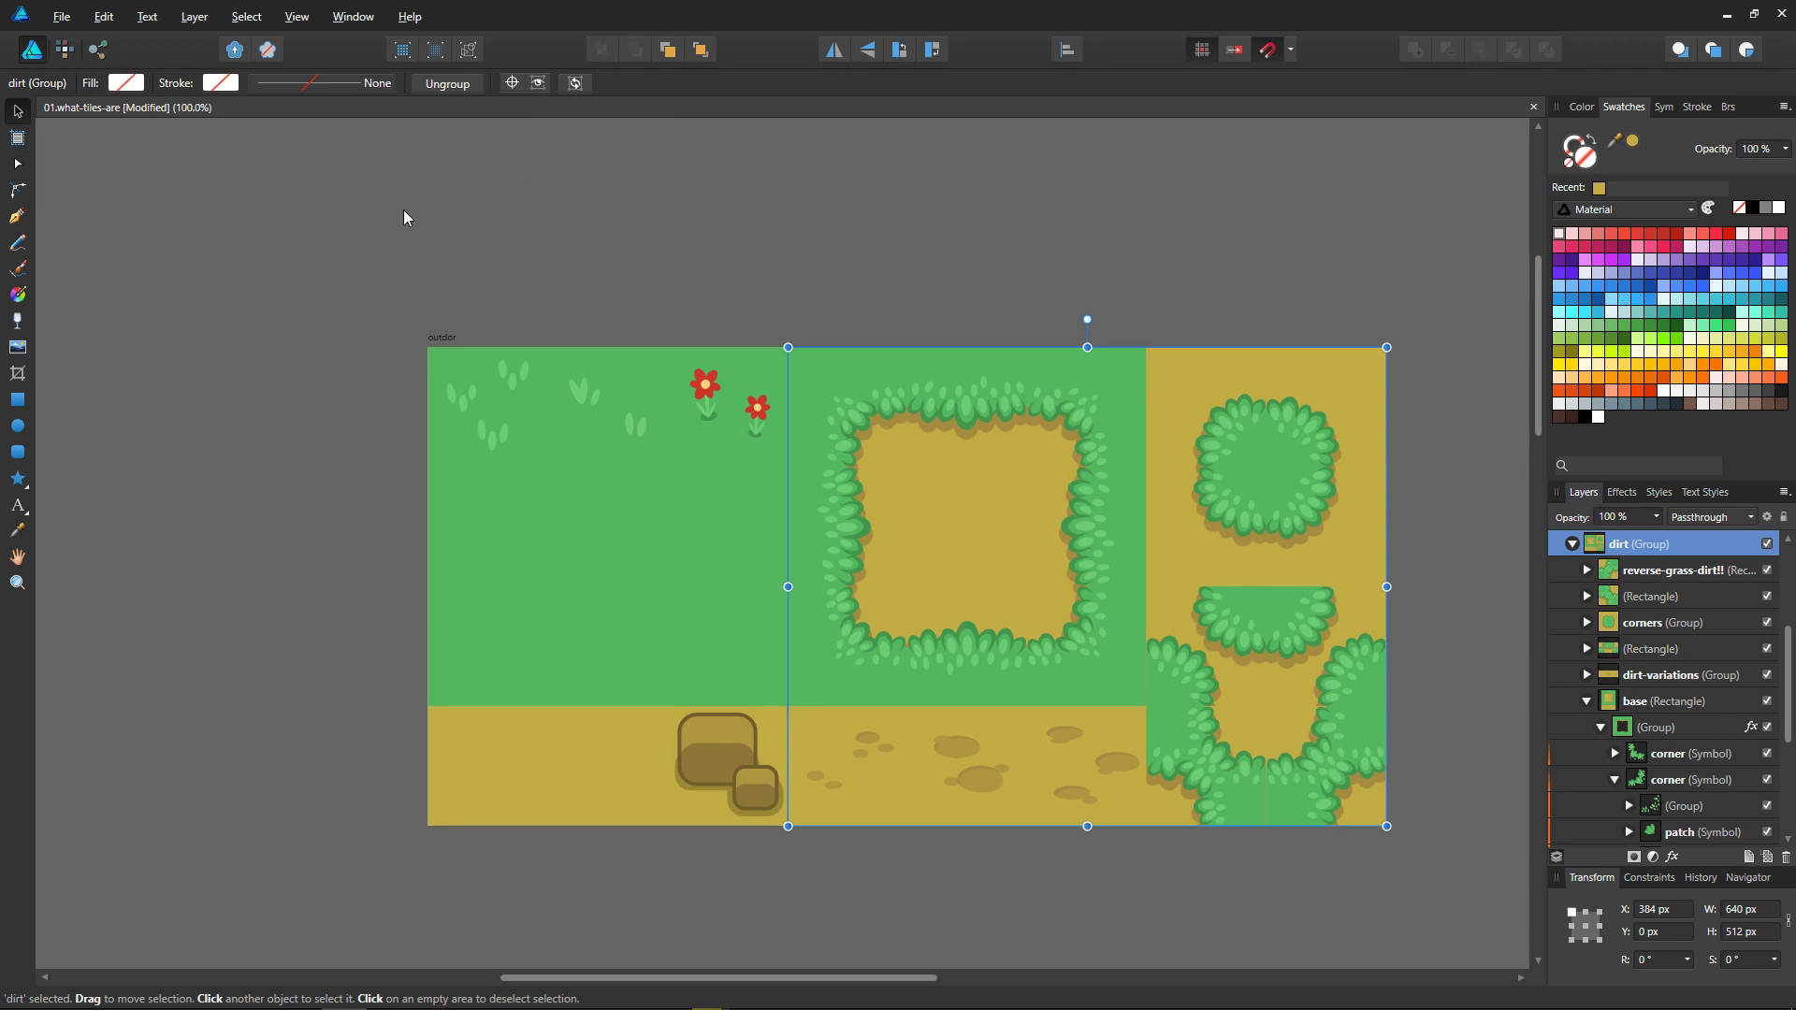
{"action": "key", "text": "alt+f"}
{"action": "left_click", "coordinate": [215, 104]}
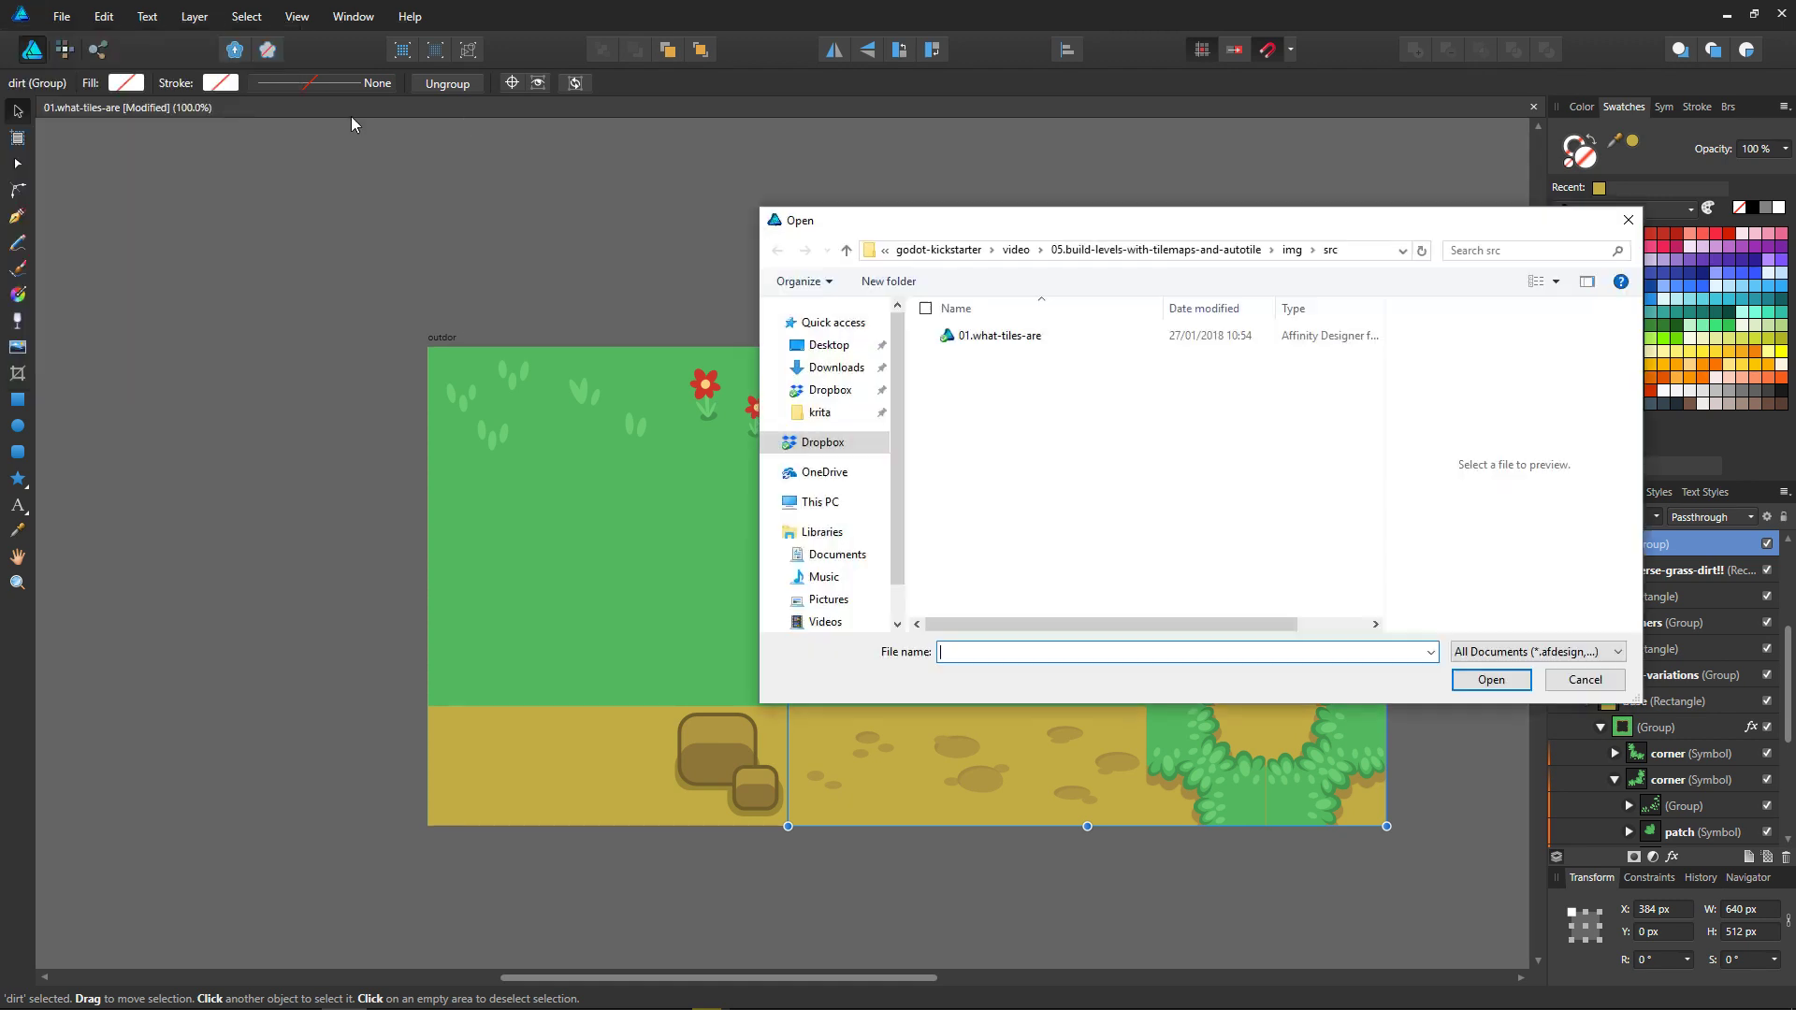
{"action": "key", "text": "Escape"}
Step: Open the recently used prototype document
{"action": "left_click", "coordinate": [58, 16]}
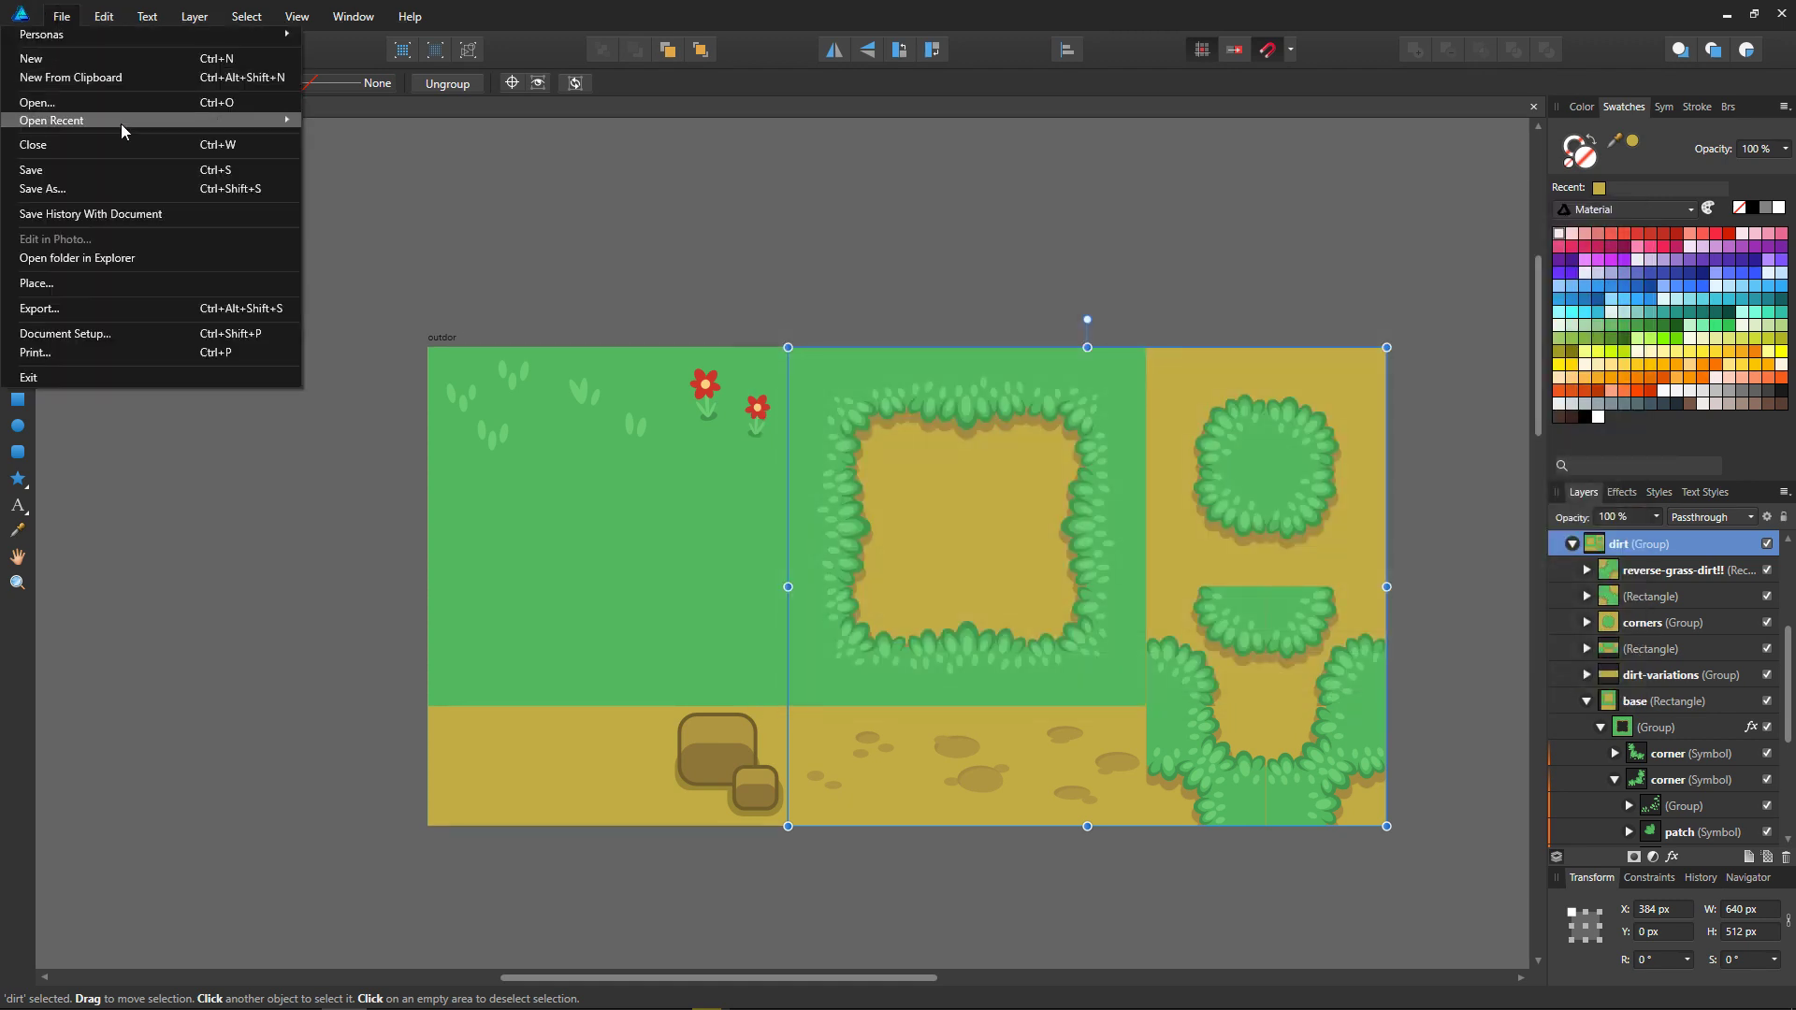
{"action": "mouse_move", "coordinate": [200, 123]}
{"action": "left_click", "coordinate": [412, 143]}
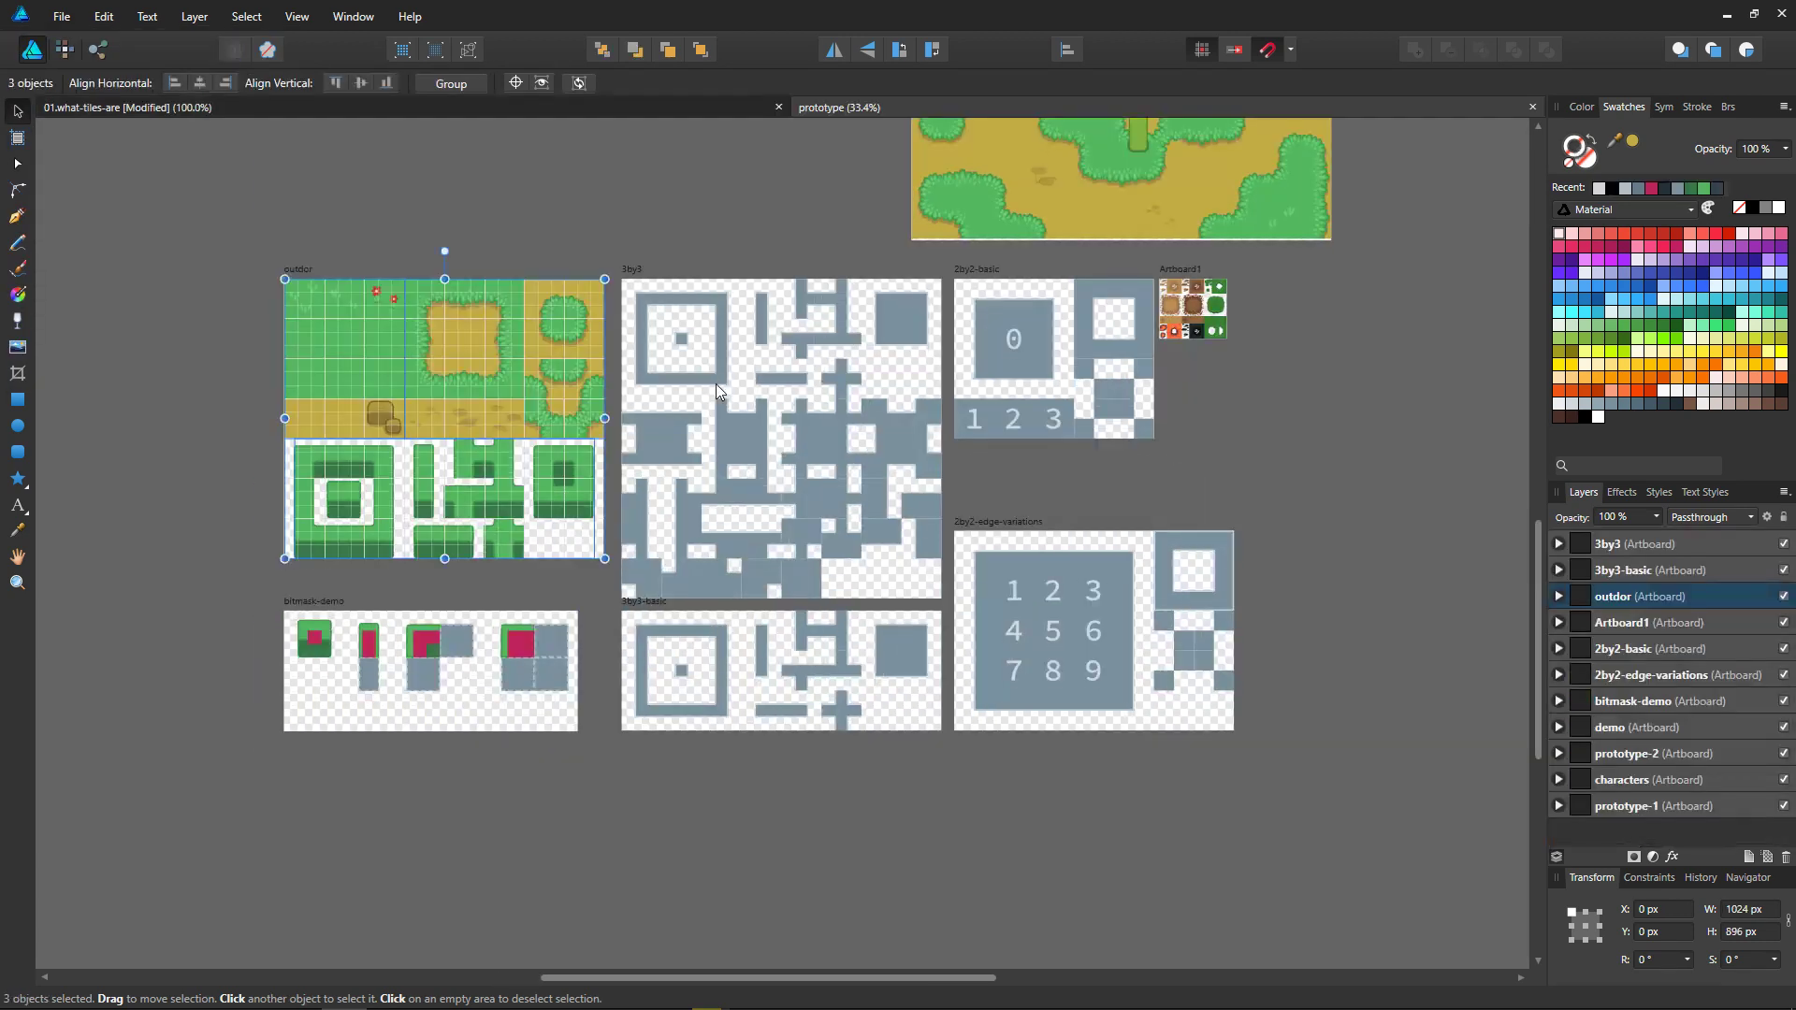
Step: Select the 3by3, outdor, 3by3-basic, 2by2-edge-variations, 2by2-basic and Artboard1 artboards together in the prototype document
{"action": "left_click", "coordinate": [627, 274]}
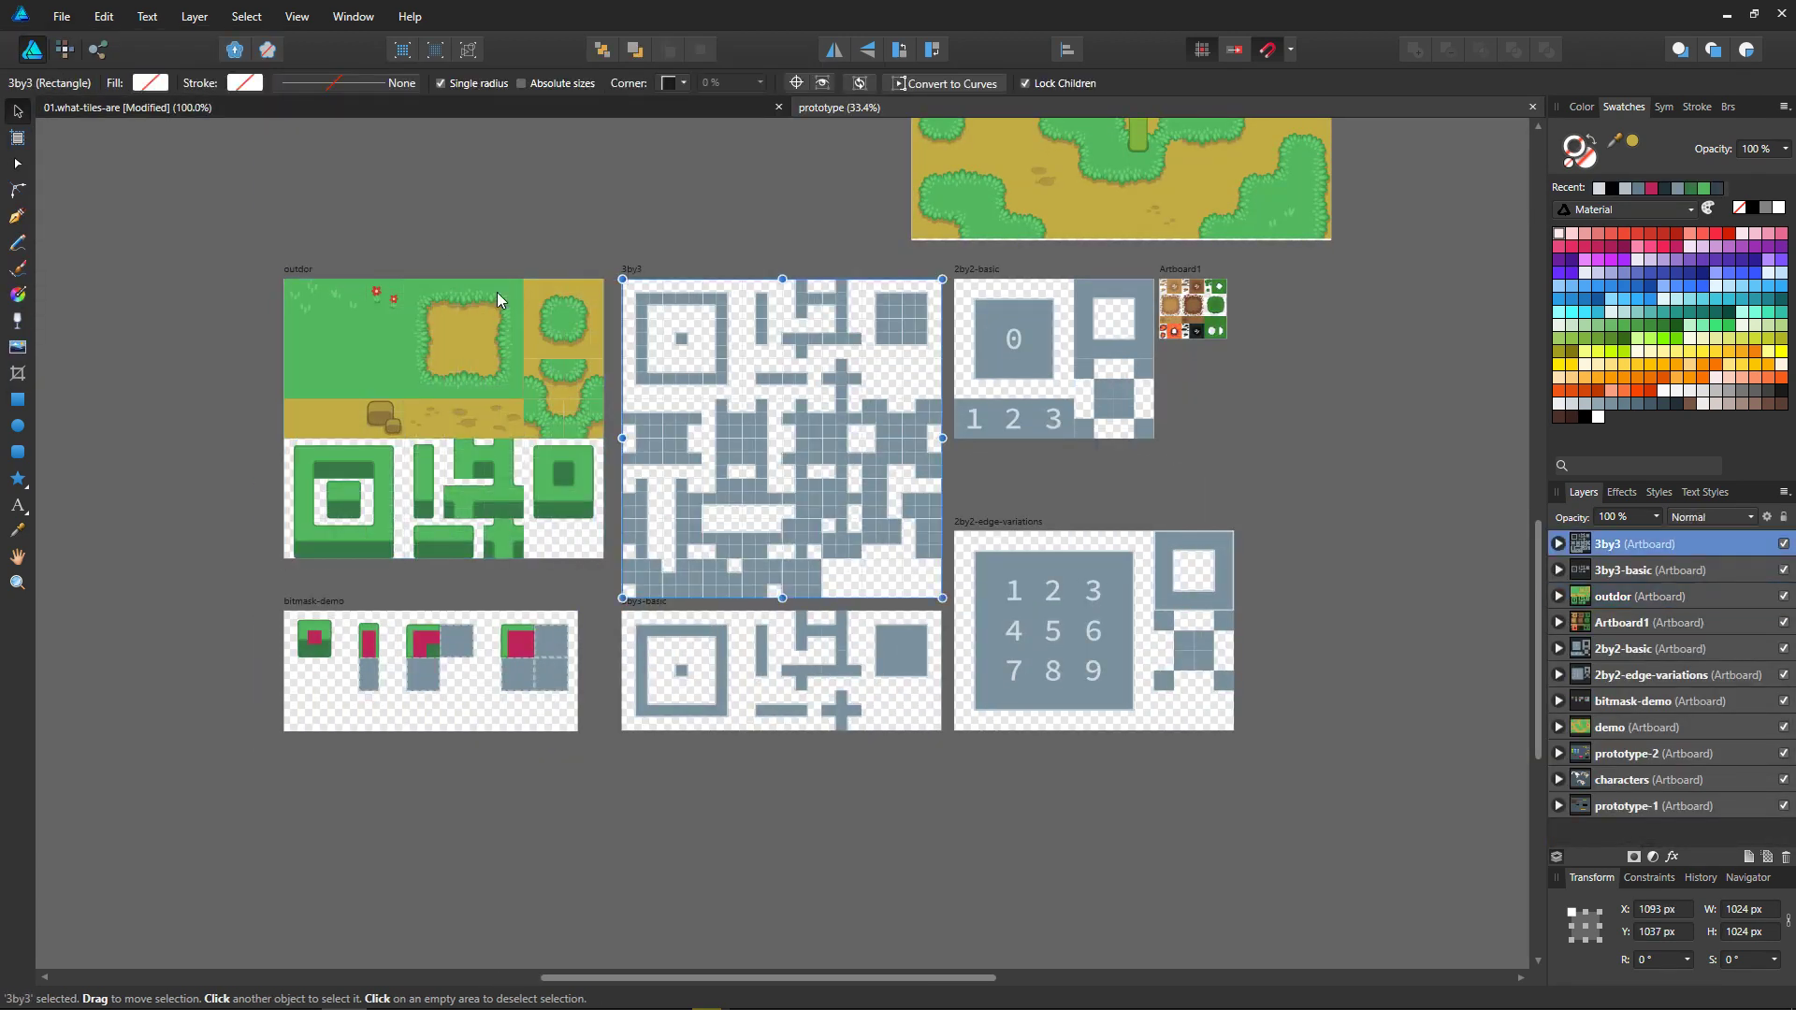
{"action": "left_click", "coordinate": [290, 269], "text": "shift"}
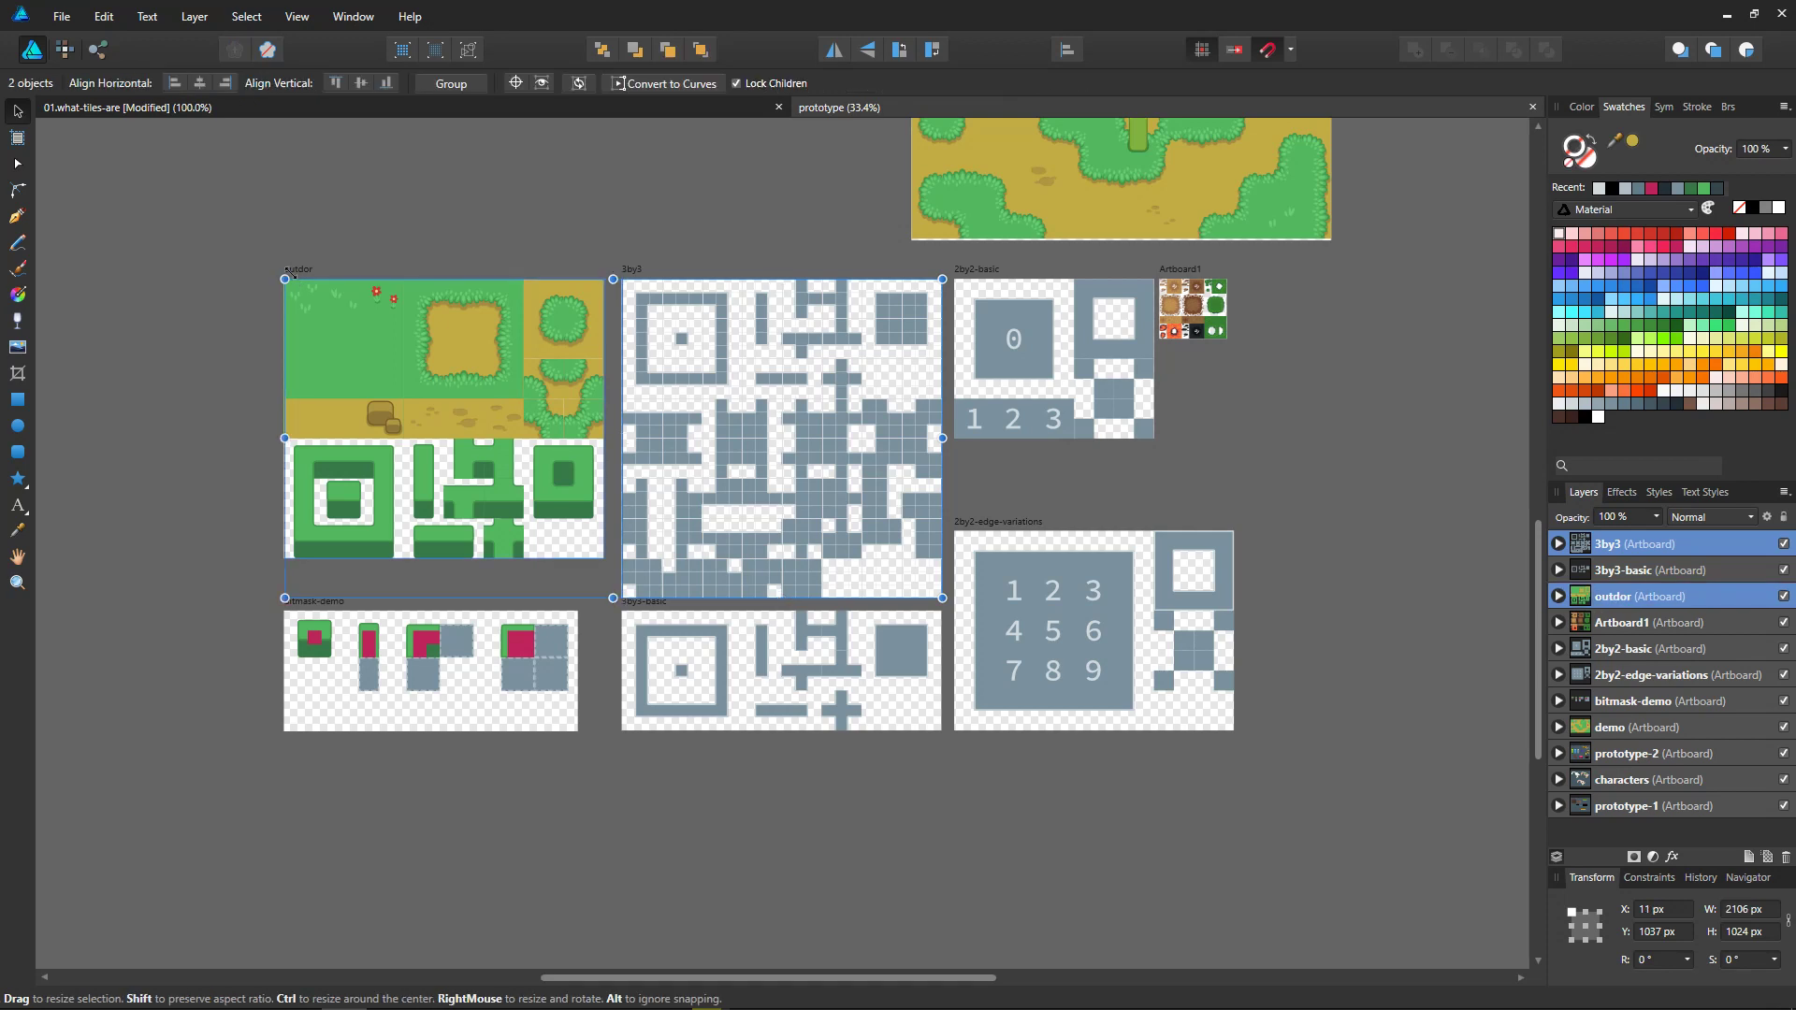
{"action": "left_click", "coordinate": [668, 604], "text": "shift"}
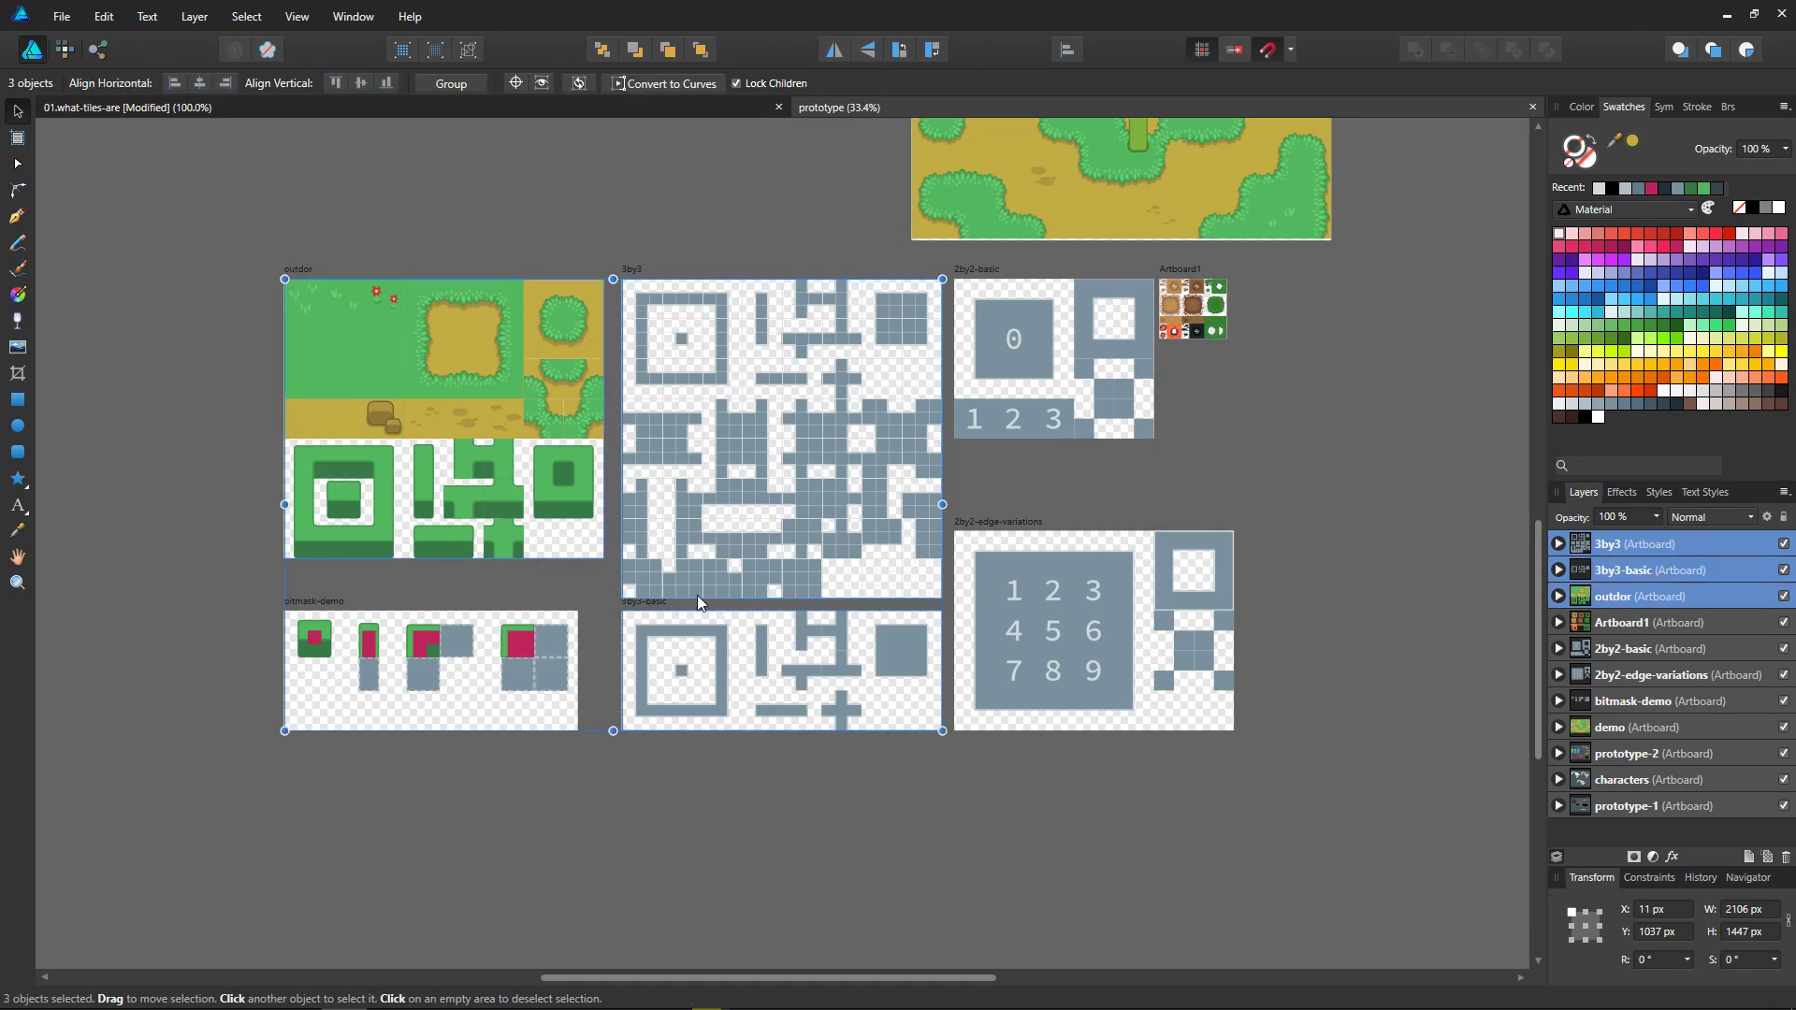
{"action": "left_click", "coordinate": [976, 533], "text": "shift"}
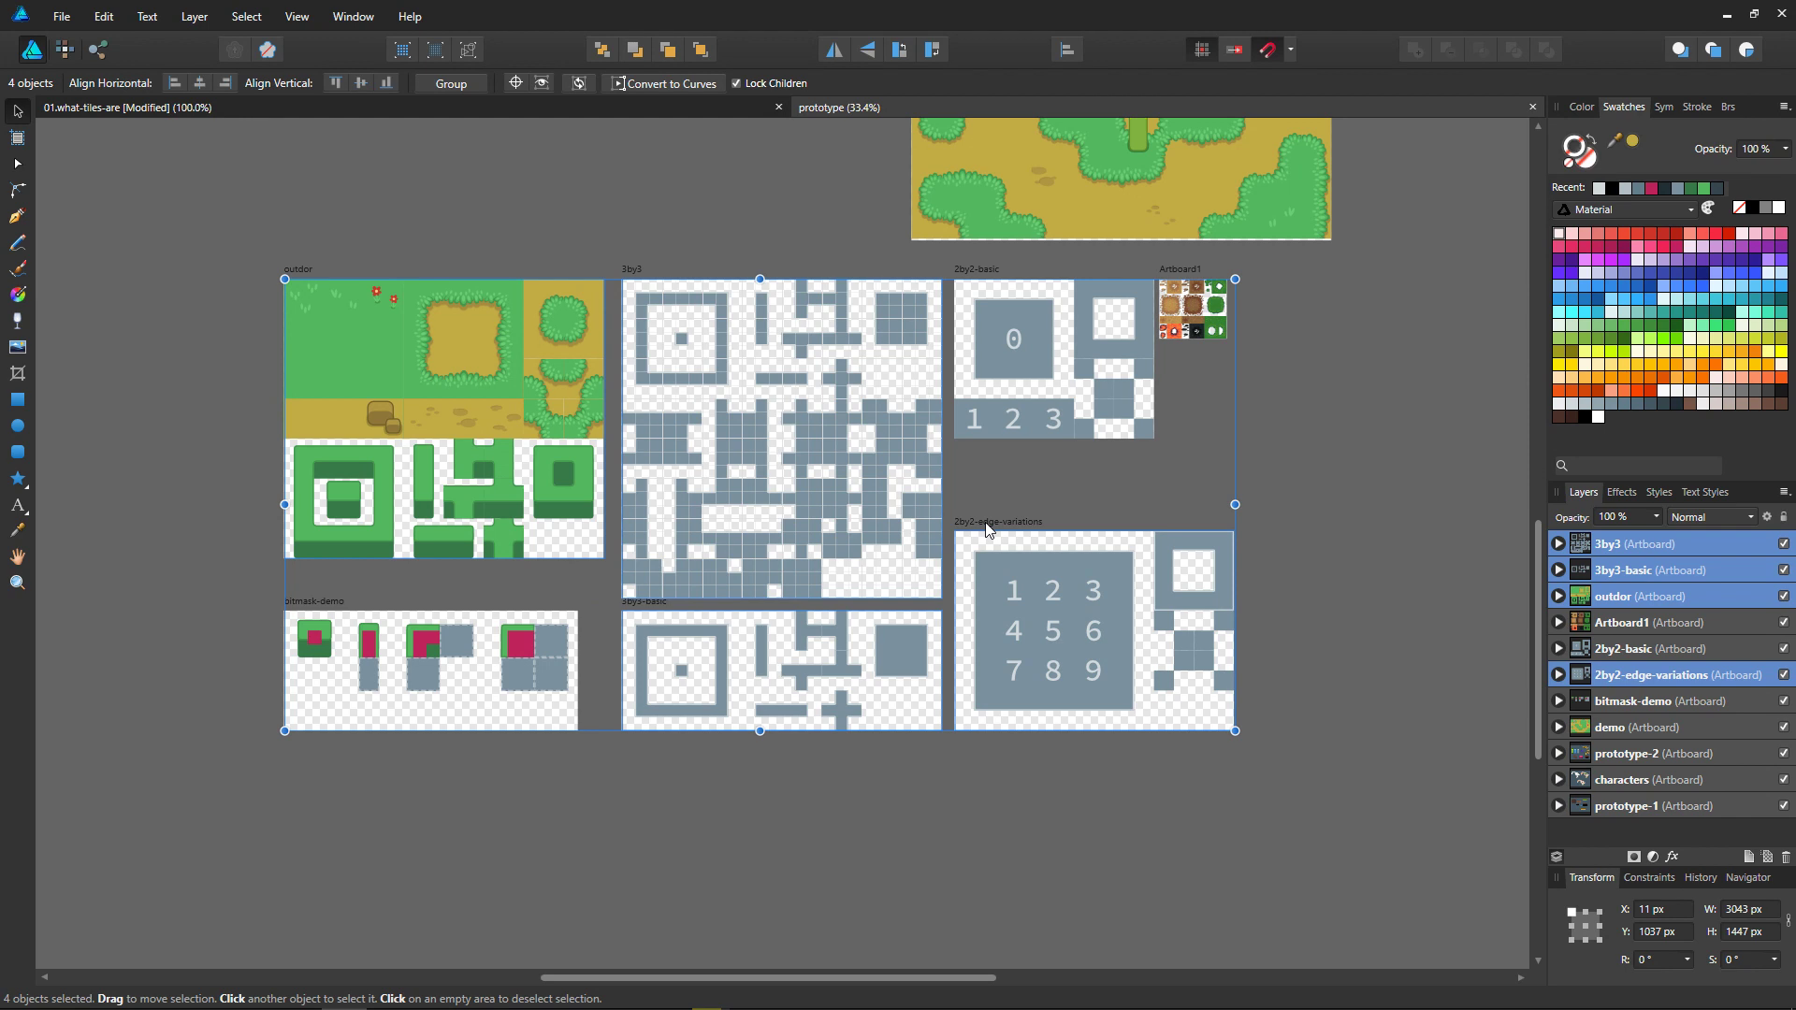
{"action": "left_click", "coordinate": [981, 272], "text": "shift"}
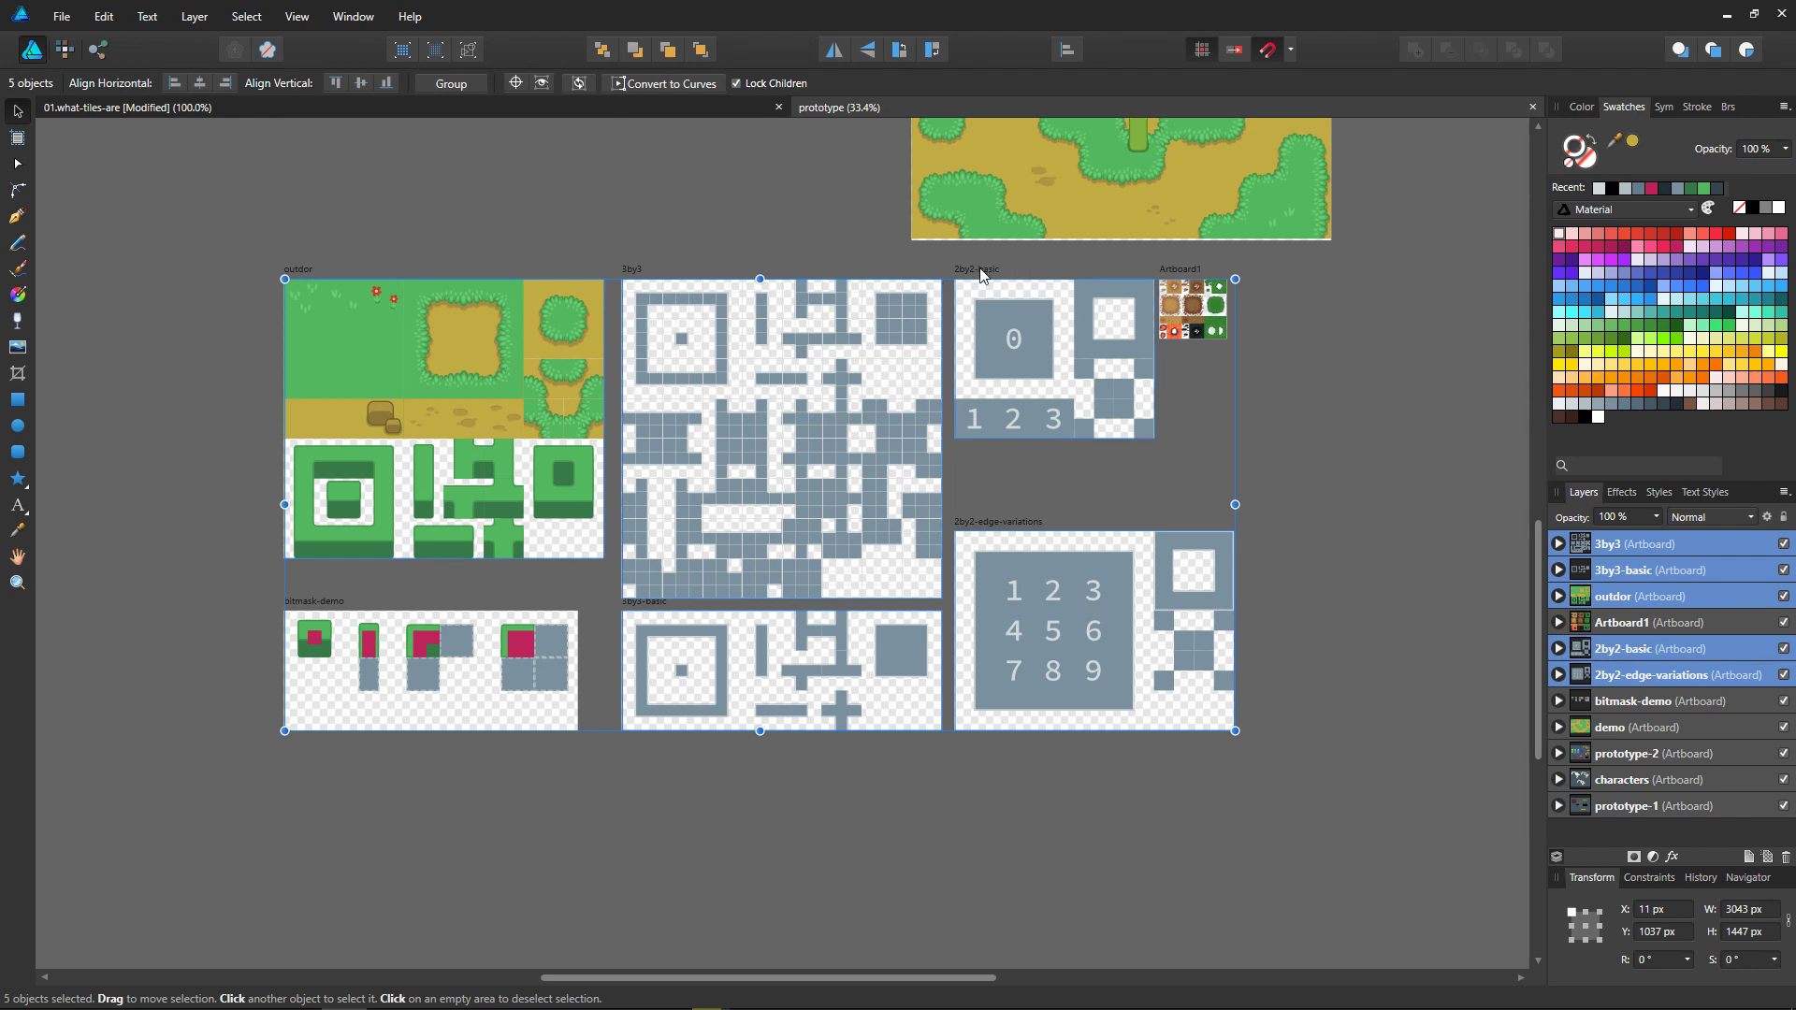
{"action": "left_click", "coordinate": [1184, 281], "text": "shift"}
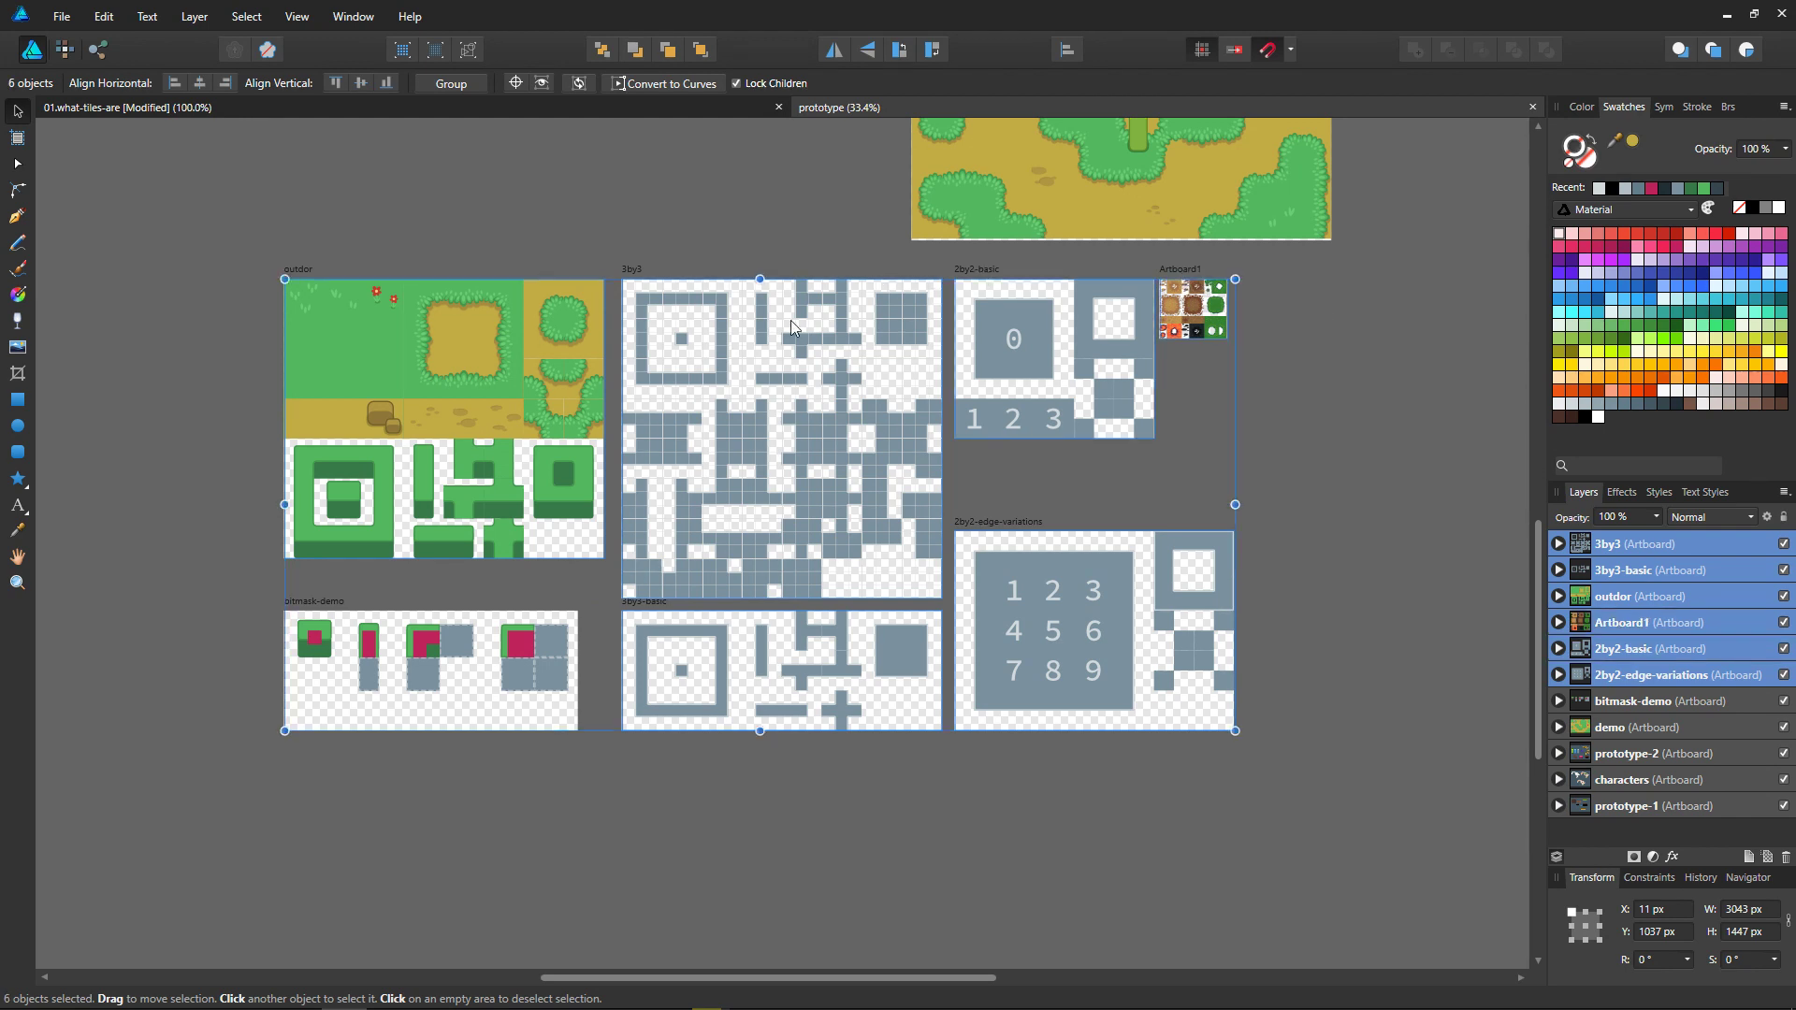
Step: Copy the selected artboards into a new web document using the FHD 1080p preset
{"action": "scroll", "coordinate": [667, 506], "scroll_direction": "up", "scroll_amount": 5}
{"action": "scroll", "coordinate": [667, 507], "scroll_direction": "left", "scroll_amount": 1}
{"action": "key", "text": "ctrl+n"}
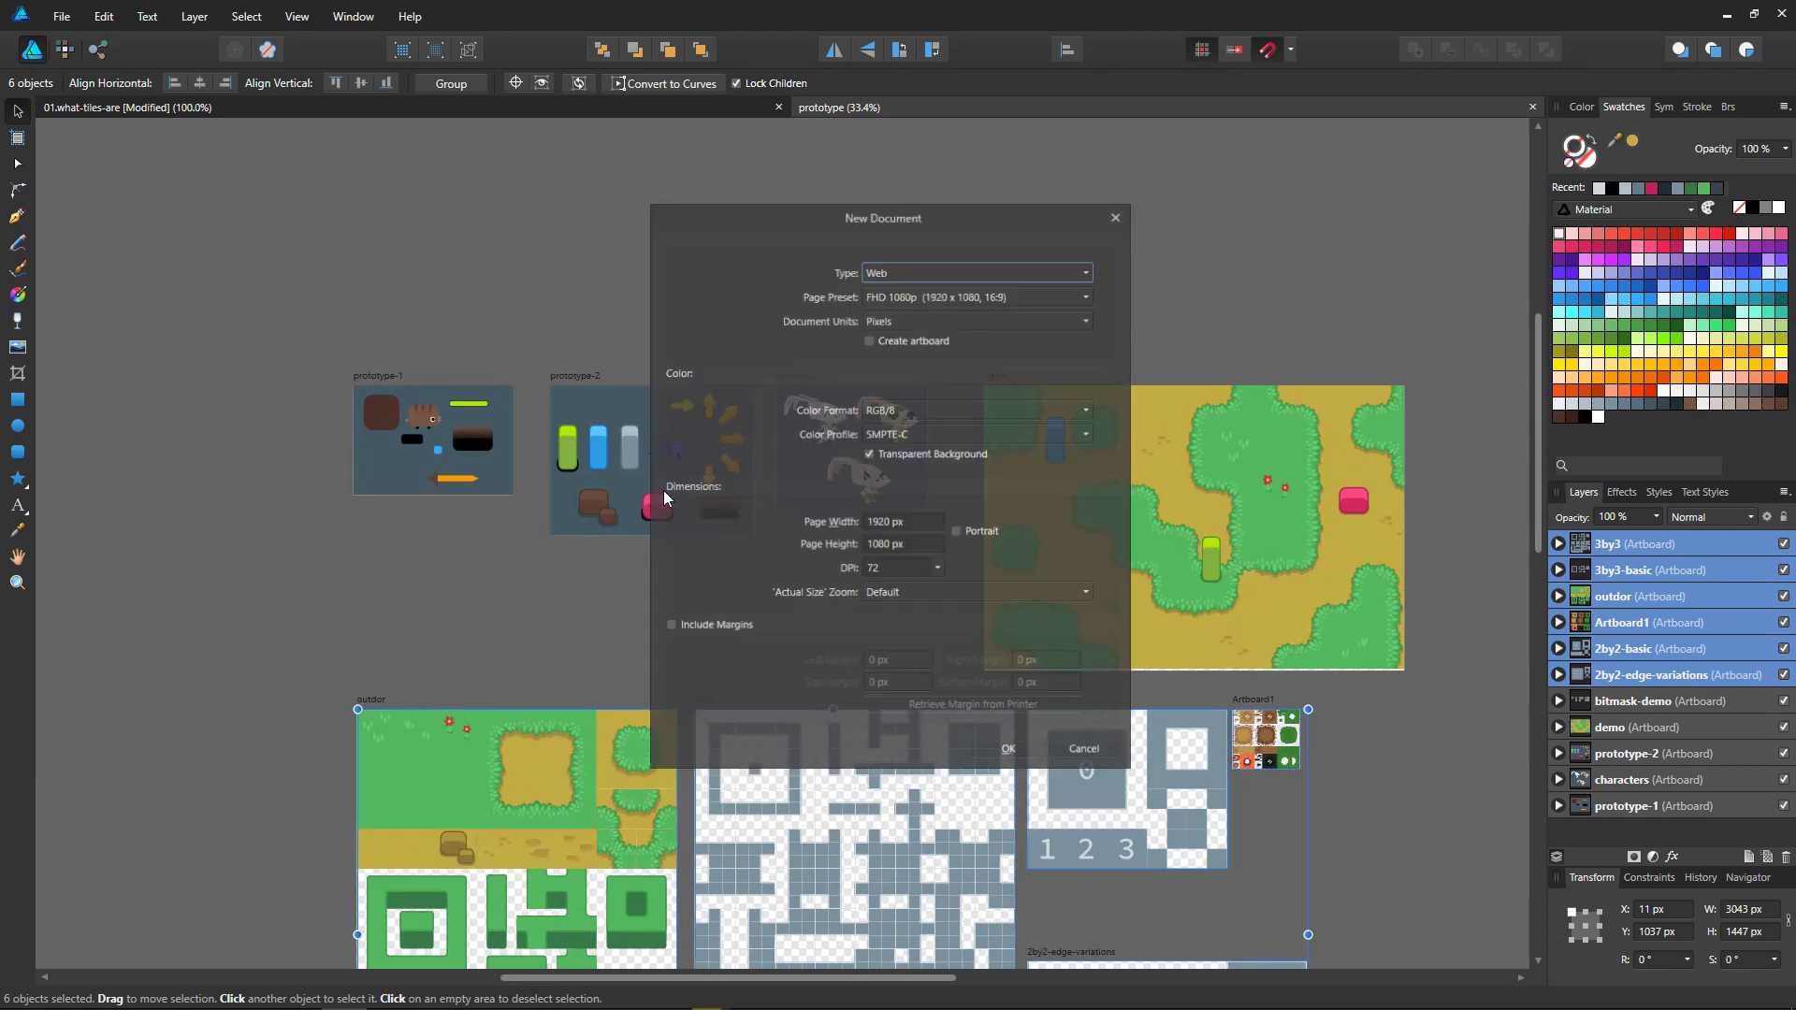
{"action": "key", "text": "Return"}
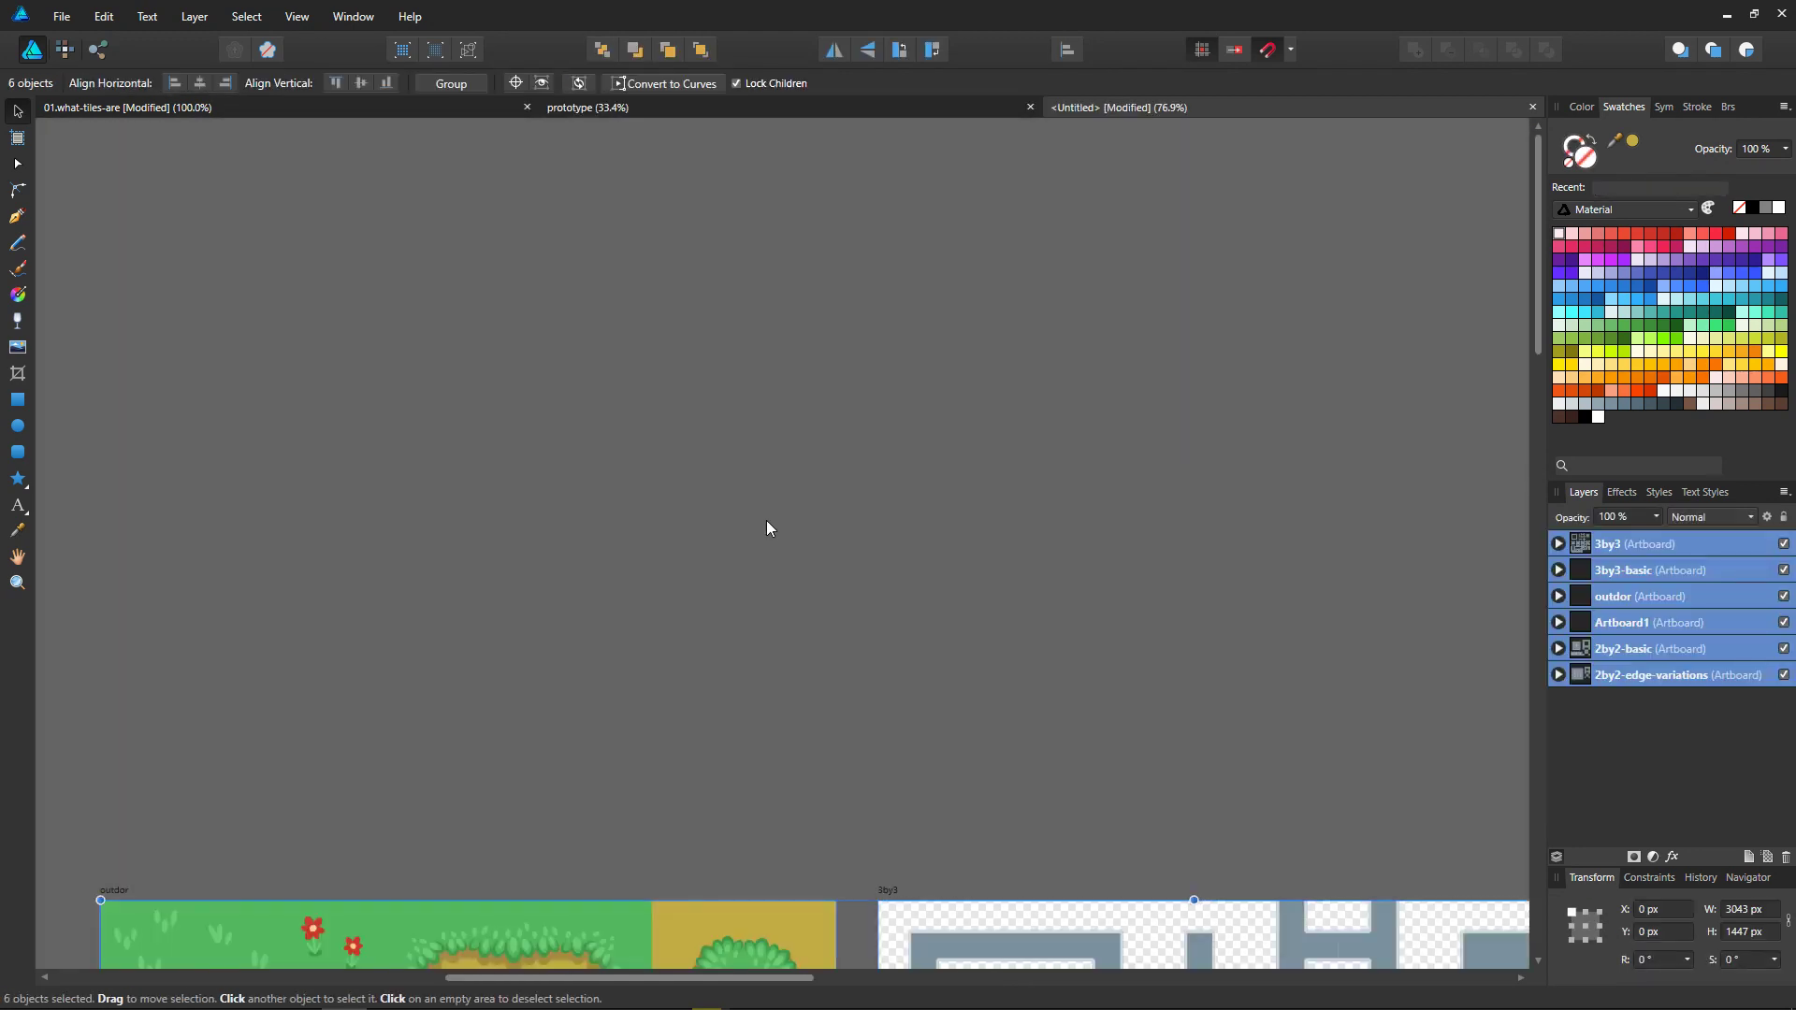
{"action": "scroll", "coordinate": [766, 520], "scroll_direction": "down", "scroll_amount": 6, "text": "ctrl"}
{"action": "middle_click_drag", "start_coordinate": [889, 790], "coordinate": [906, 616]}
{"action": "scroll", "coordinate": [906, 615], "scroll_direction": "up", "scroll_amount": 4, "text": "ctrl"}
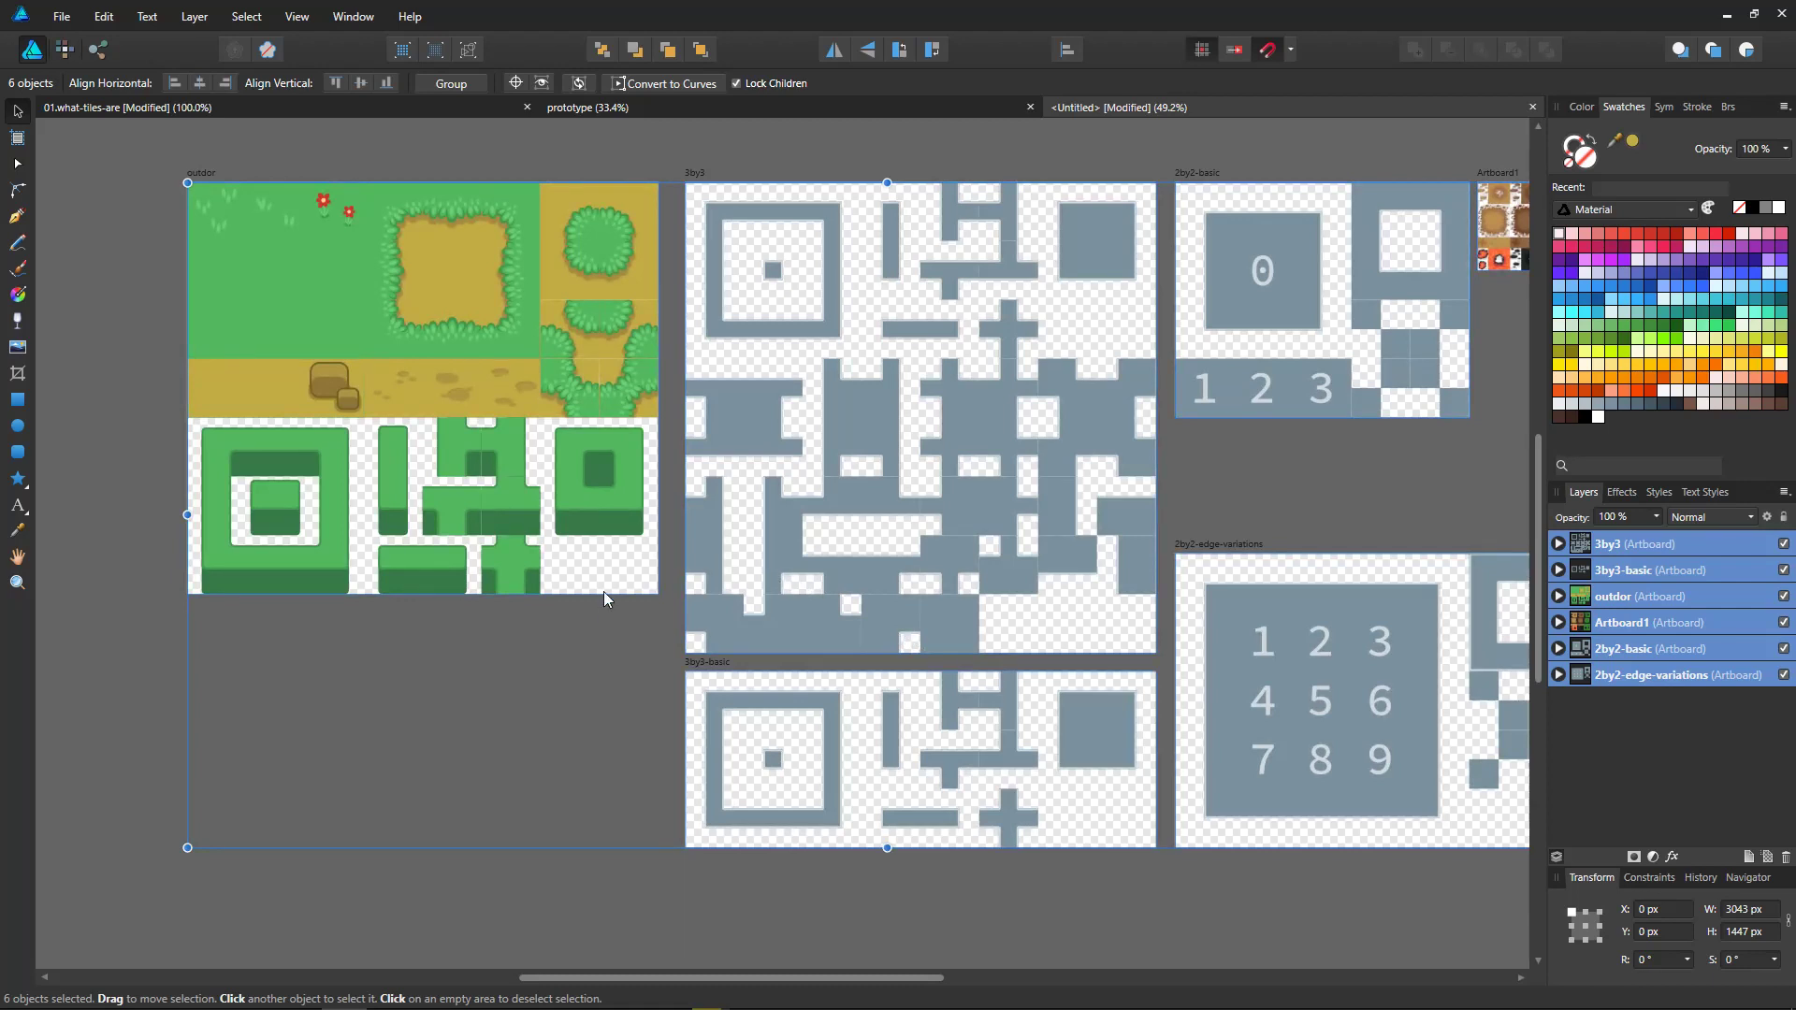
Step: Save the new document as 02.tile-templates in the chapter's img/src folder
{"action": "key", "text": "ctrl+s"}
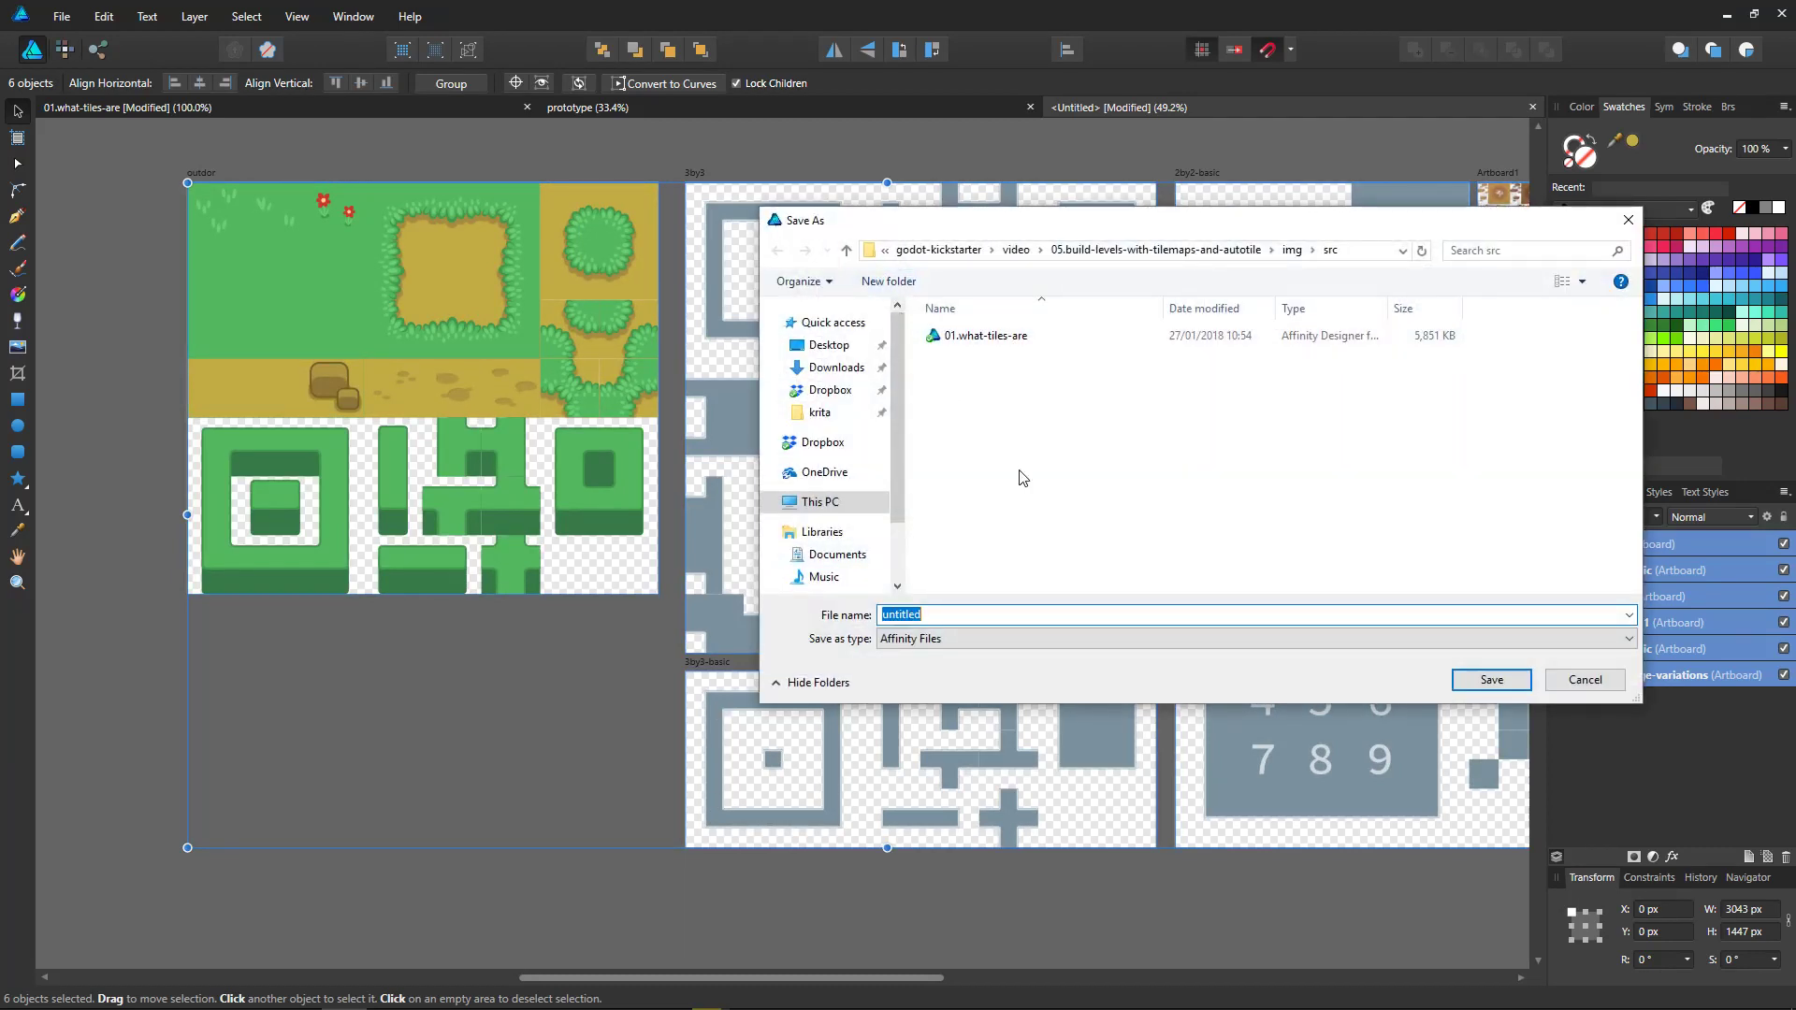
{"action": "type", "text": "02.tile-templates"}
{"action": "key", "text": "Return"}
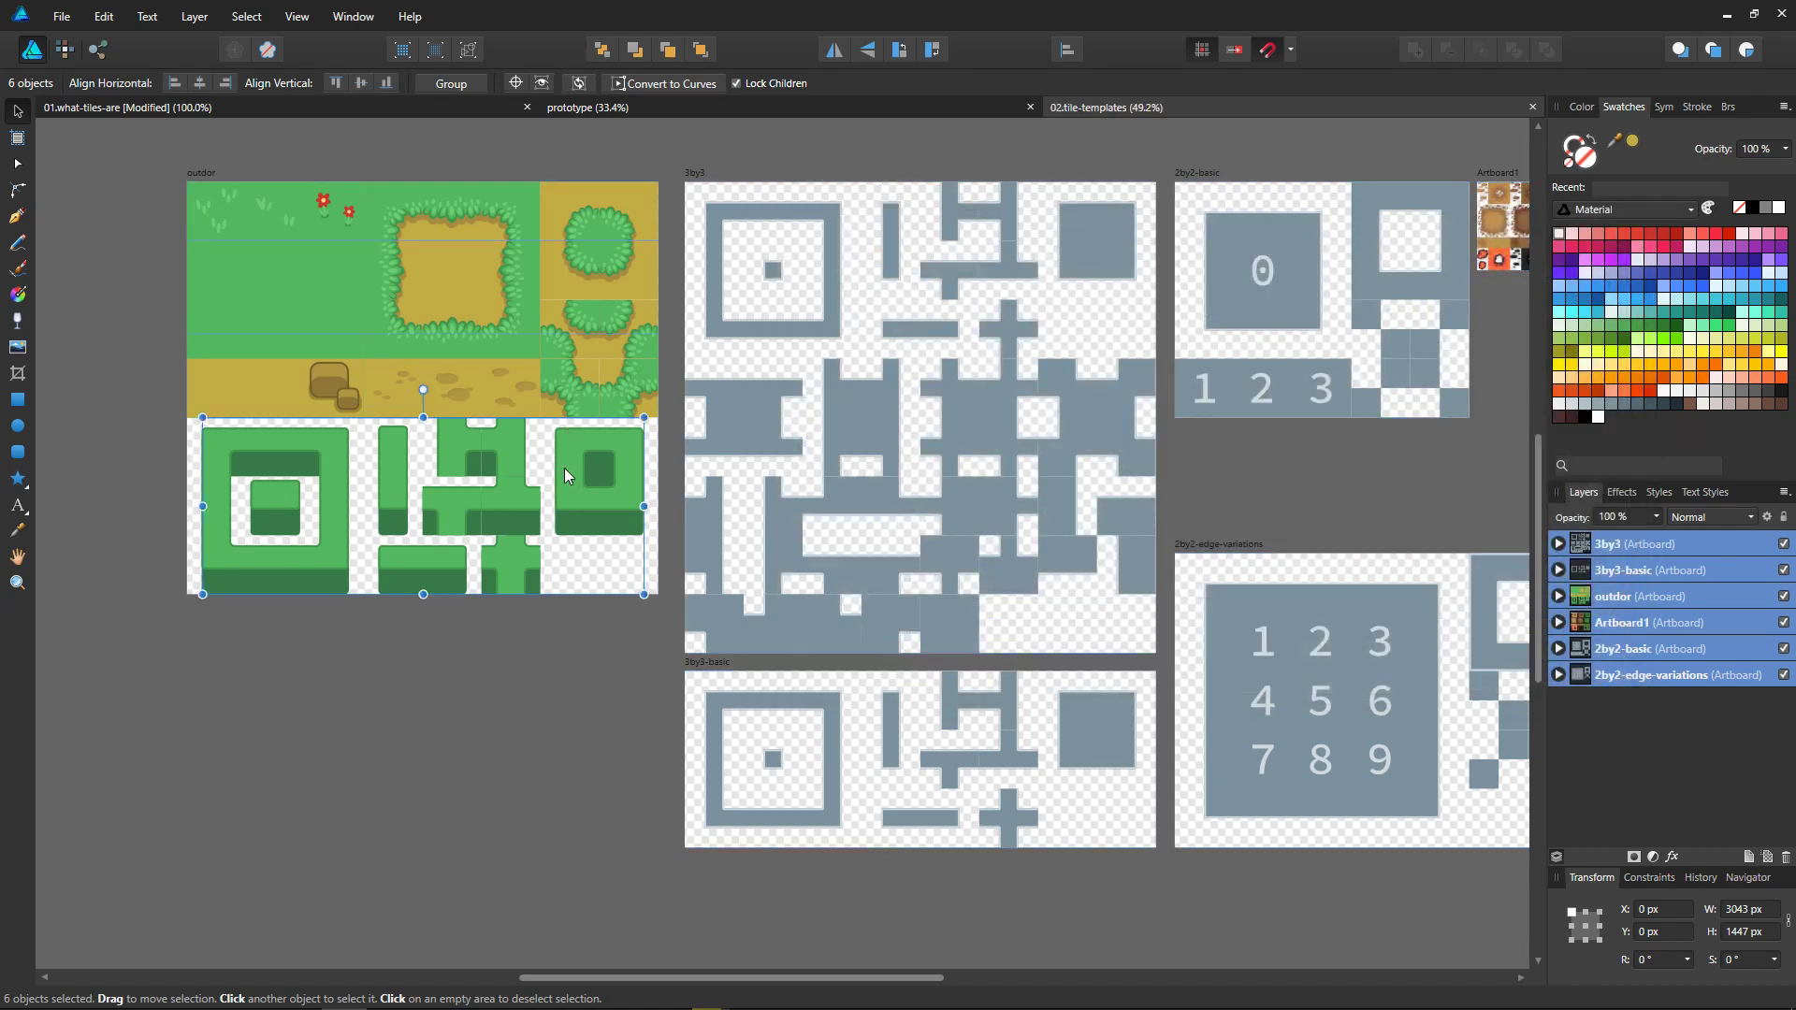
Step: Try moving the bush group away from its place in the outdor artboard, and undo the moves
{"action": "left_click", "coordinate": [564, 467]}
{"action": "left_click_drag", "start_coordinate": [565, 485], "coordinate": [638, 484]}
{"action": "key", "text": "ctrl+z"}
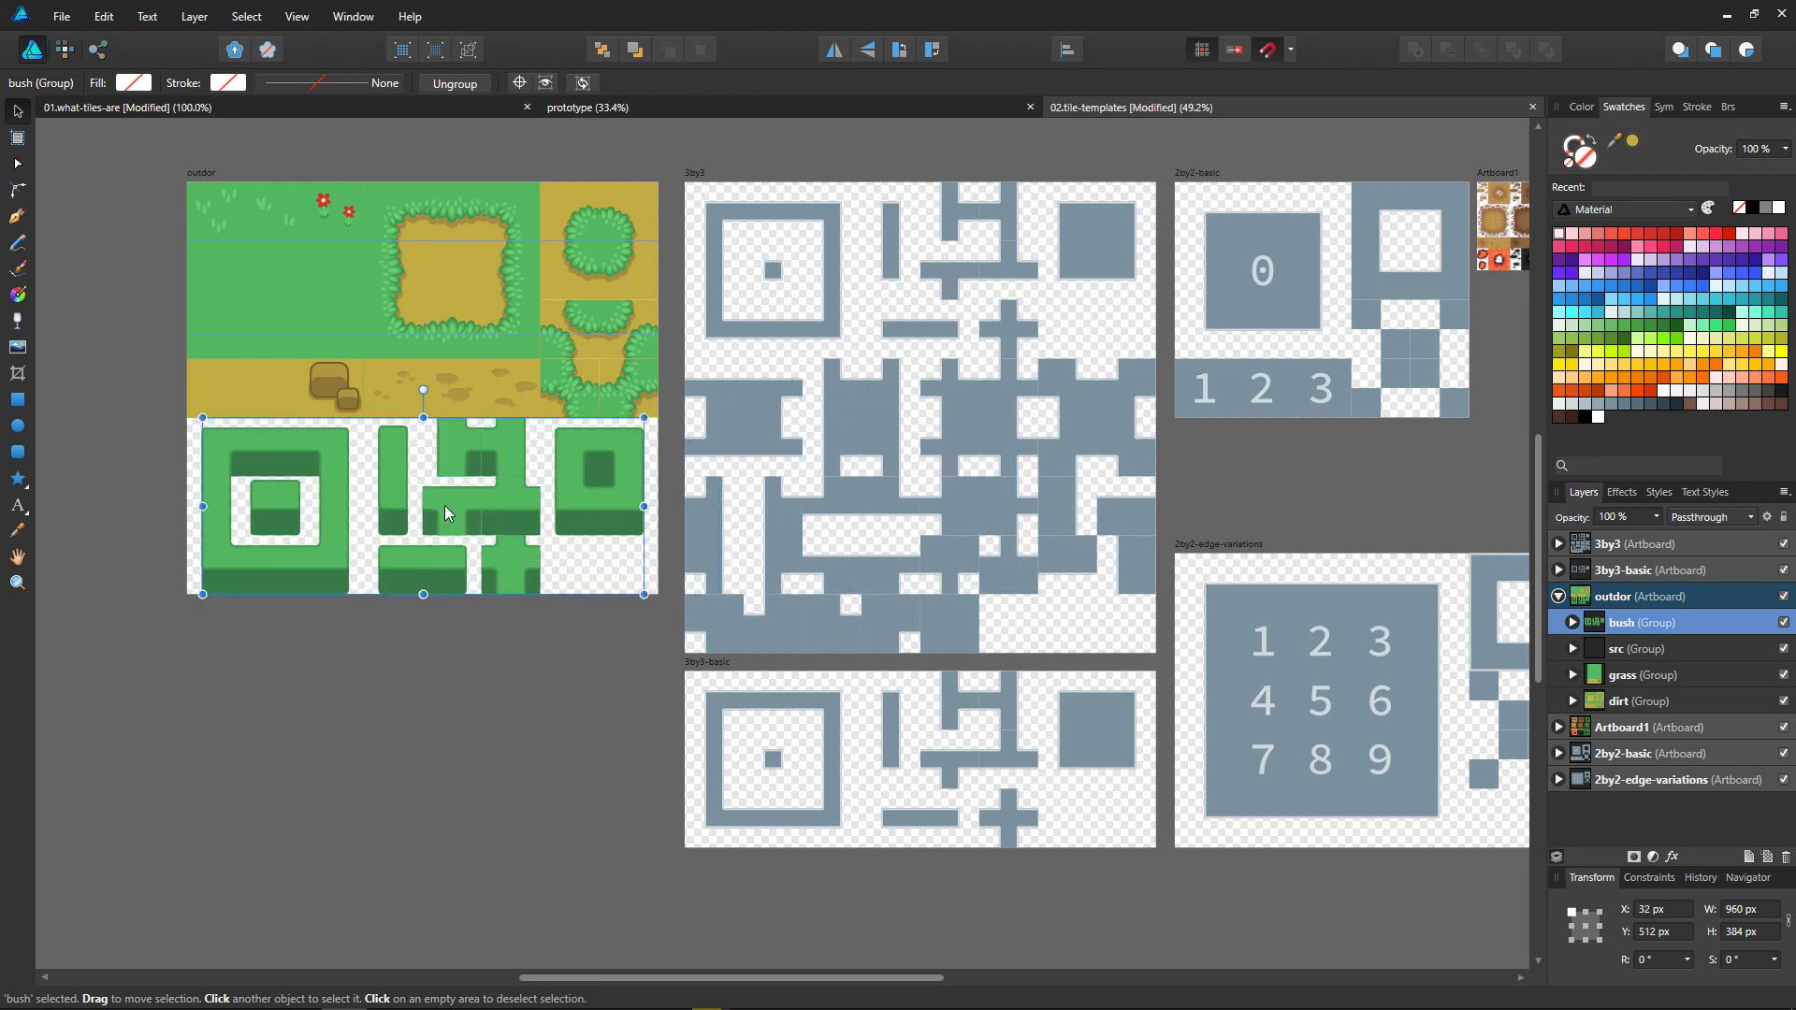
{"action": "left_click_drag", "start_coordinate": [501, 507], "coordinate": [992, 759]}
{"action": "key", "text": "ctrl+z"}
{"action": "left_click", "coordinate": [410, 389]}
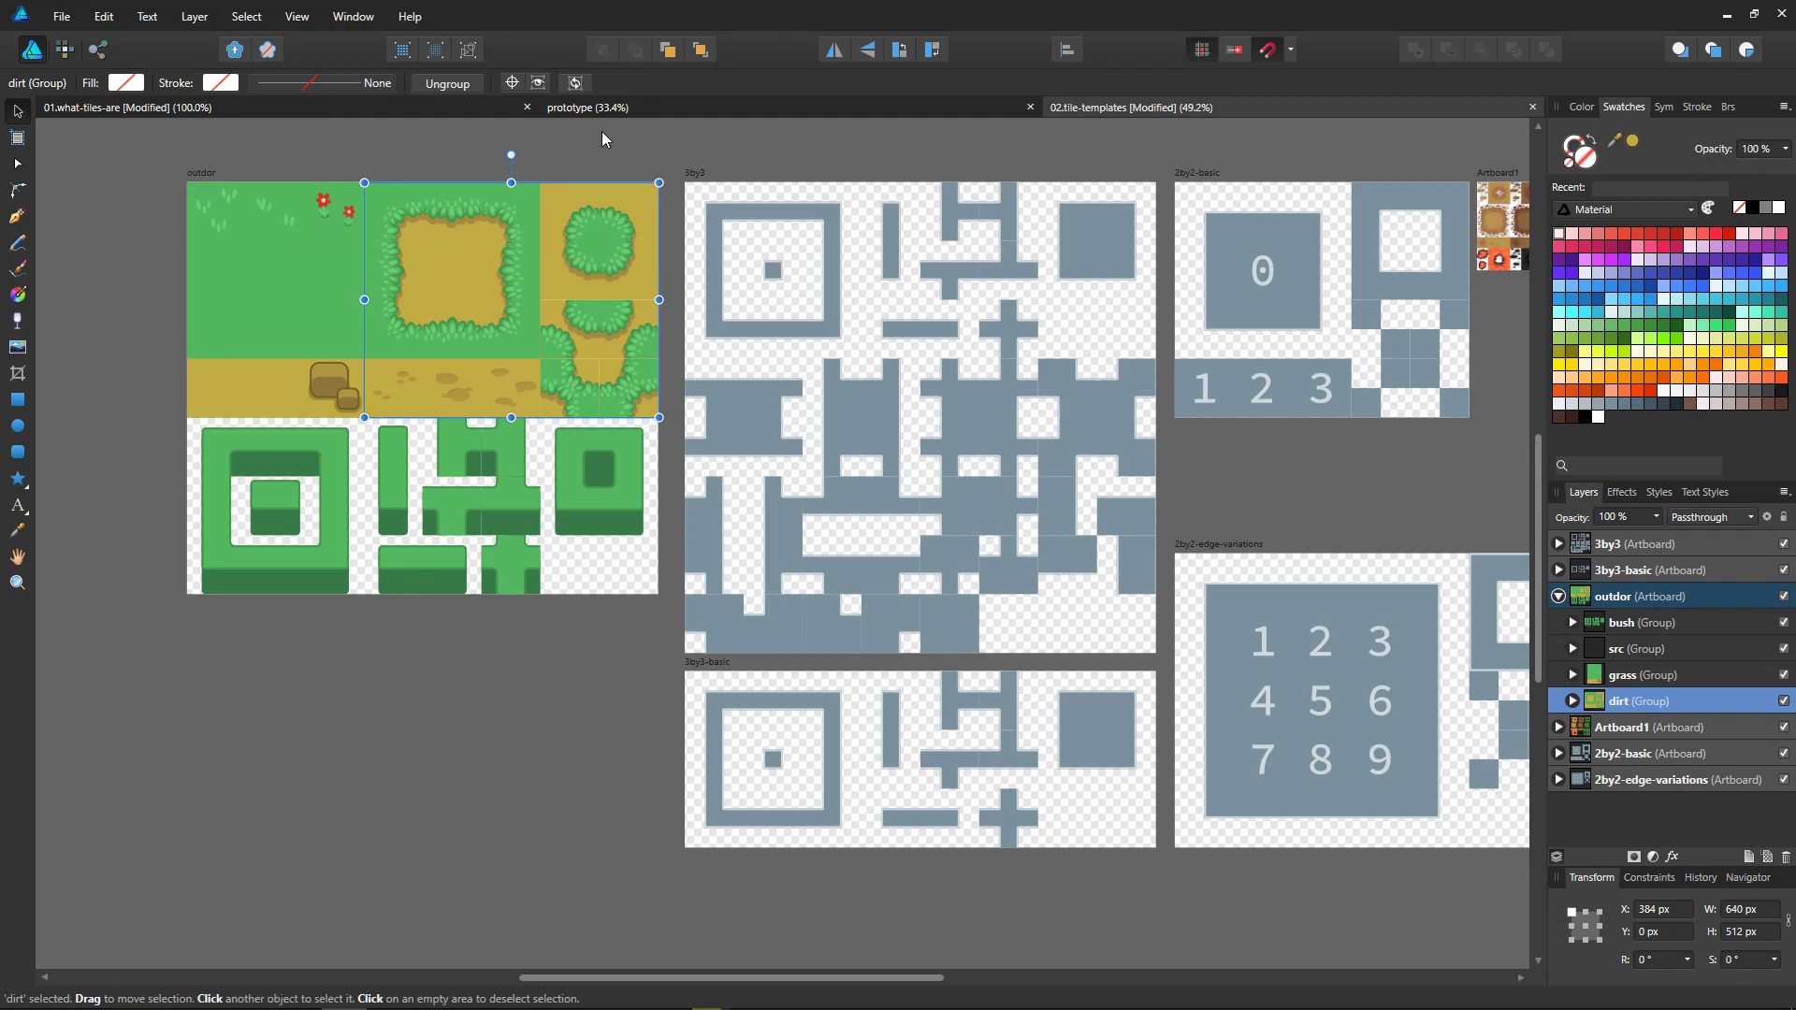
Step: Close the prototype document
{"action": "middle_click_drag", "start_coordinate": [897, 441], "coordinate": [883, 489]}
{"action": "left_click", "coordinate": [754, 112]}
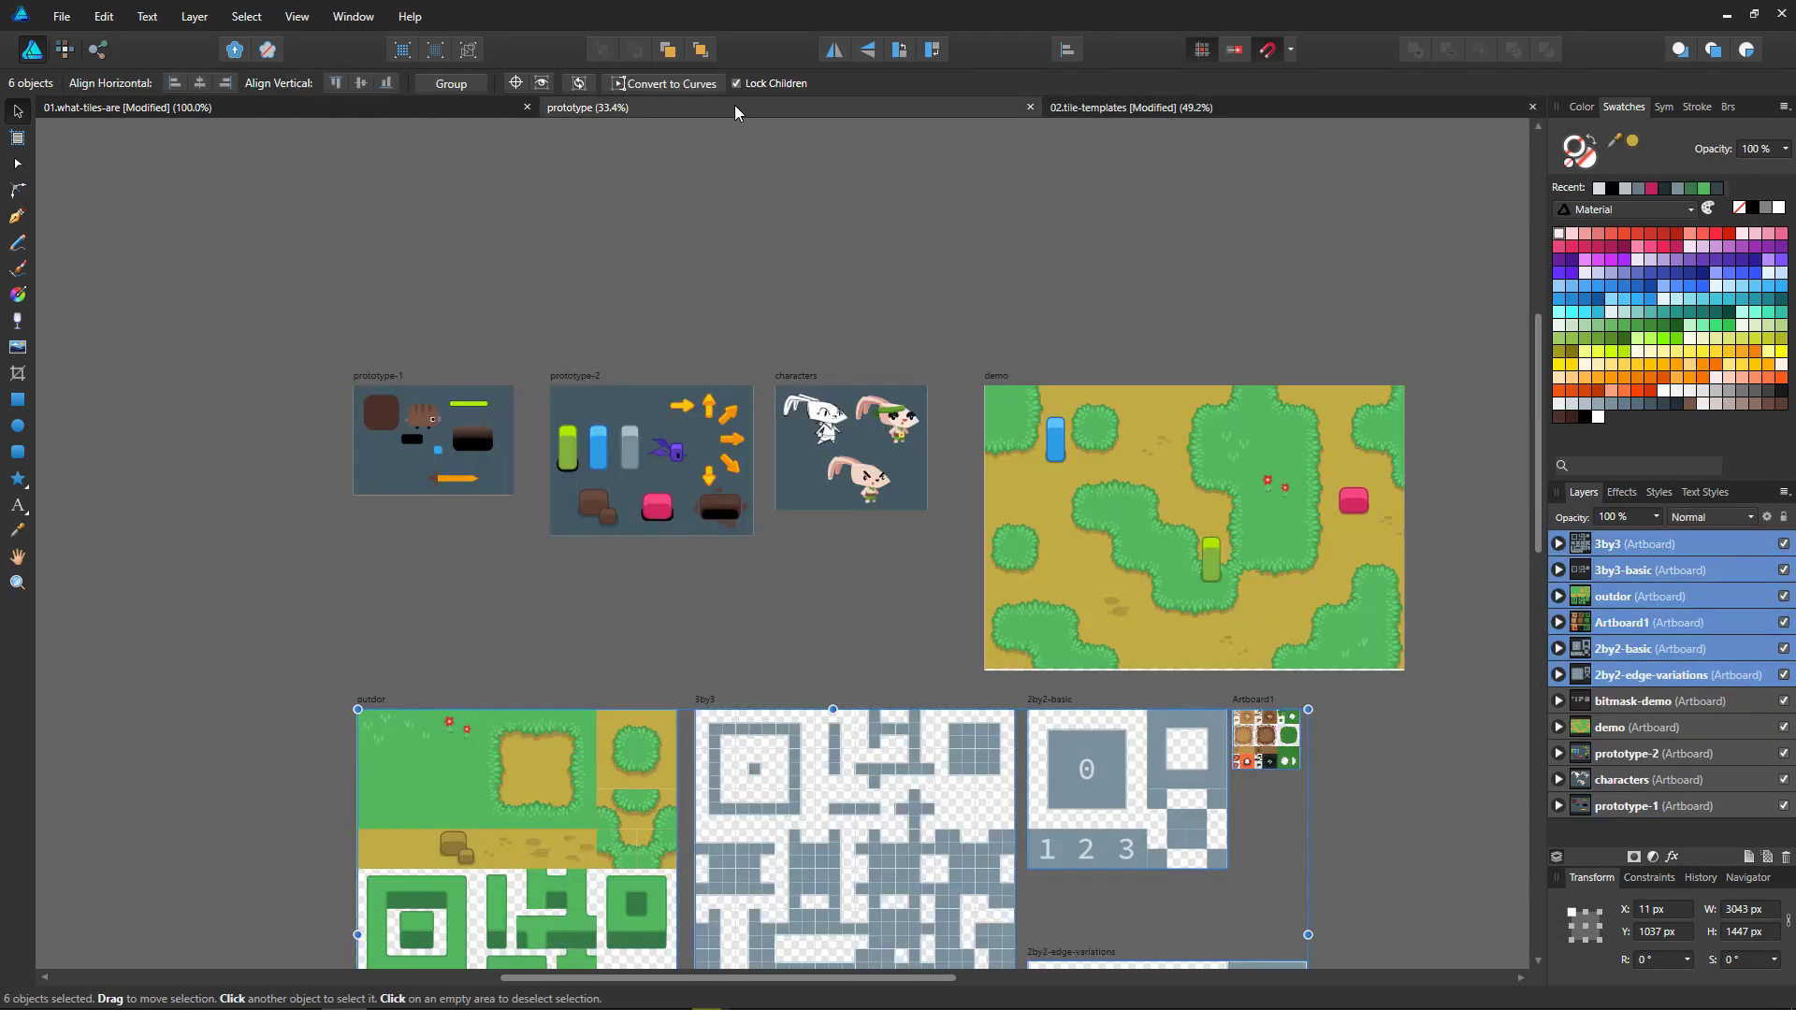
{"action": "middle_click", "coordinate": [735, 110]}
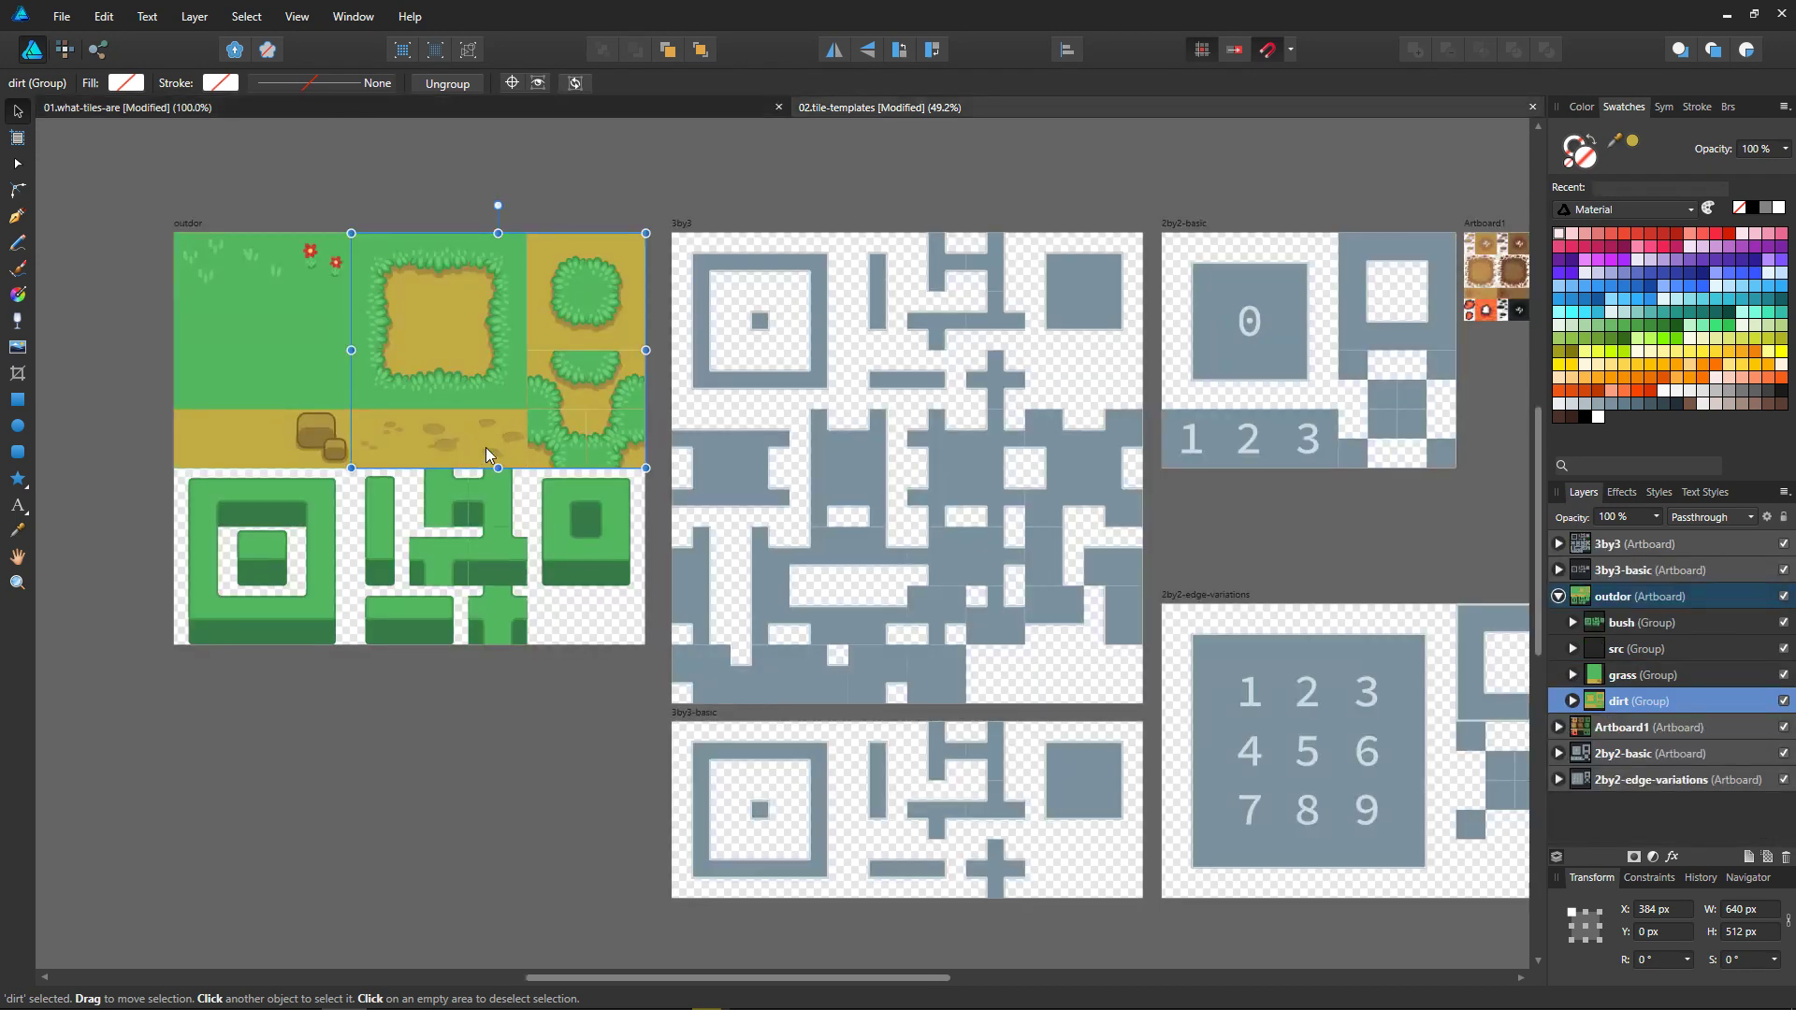
Step: Examine the copied template artboards and the small terrain tiles in Artboard1
{"action": "left_click", "coordinate": [778, 463]}
{"action": "middle_click_drag", "start_coordinate": [1104, 593], "coordinate": [890, 560]}
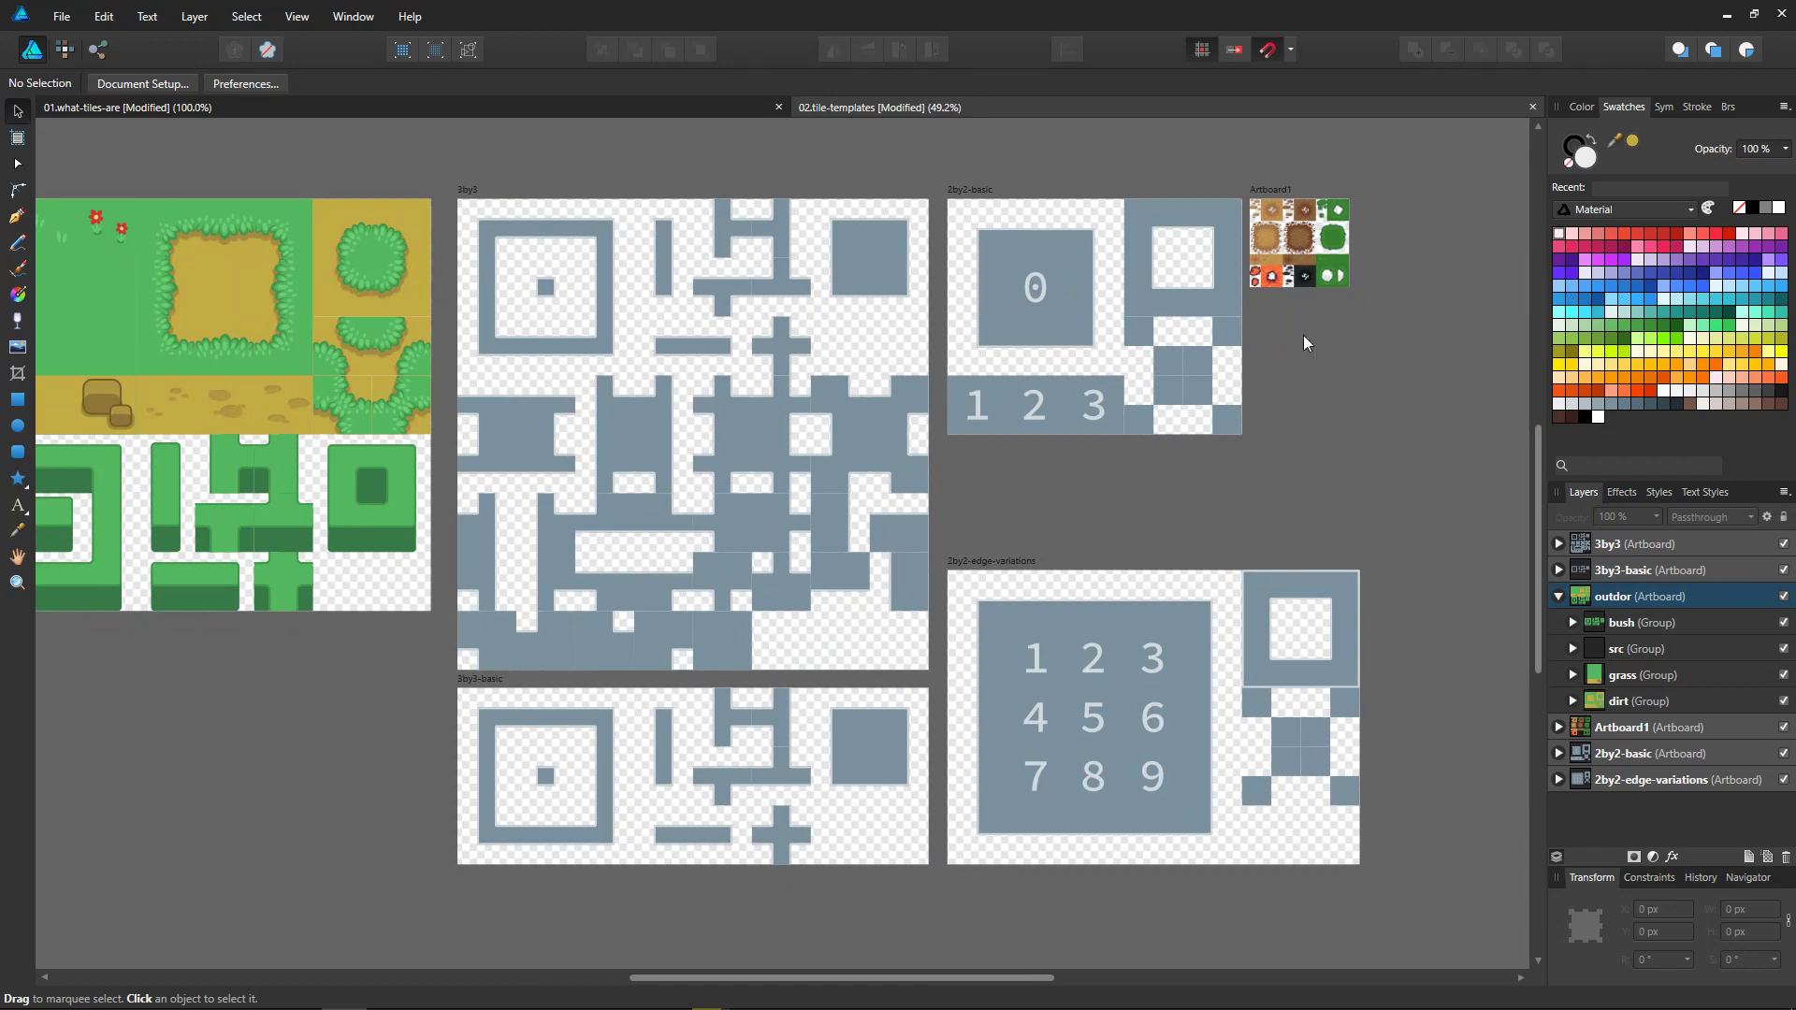
{"action": "left_click", "coordinate": [1278, 190]}
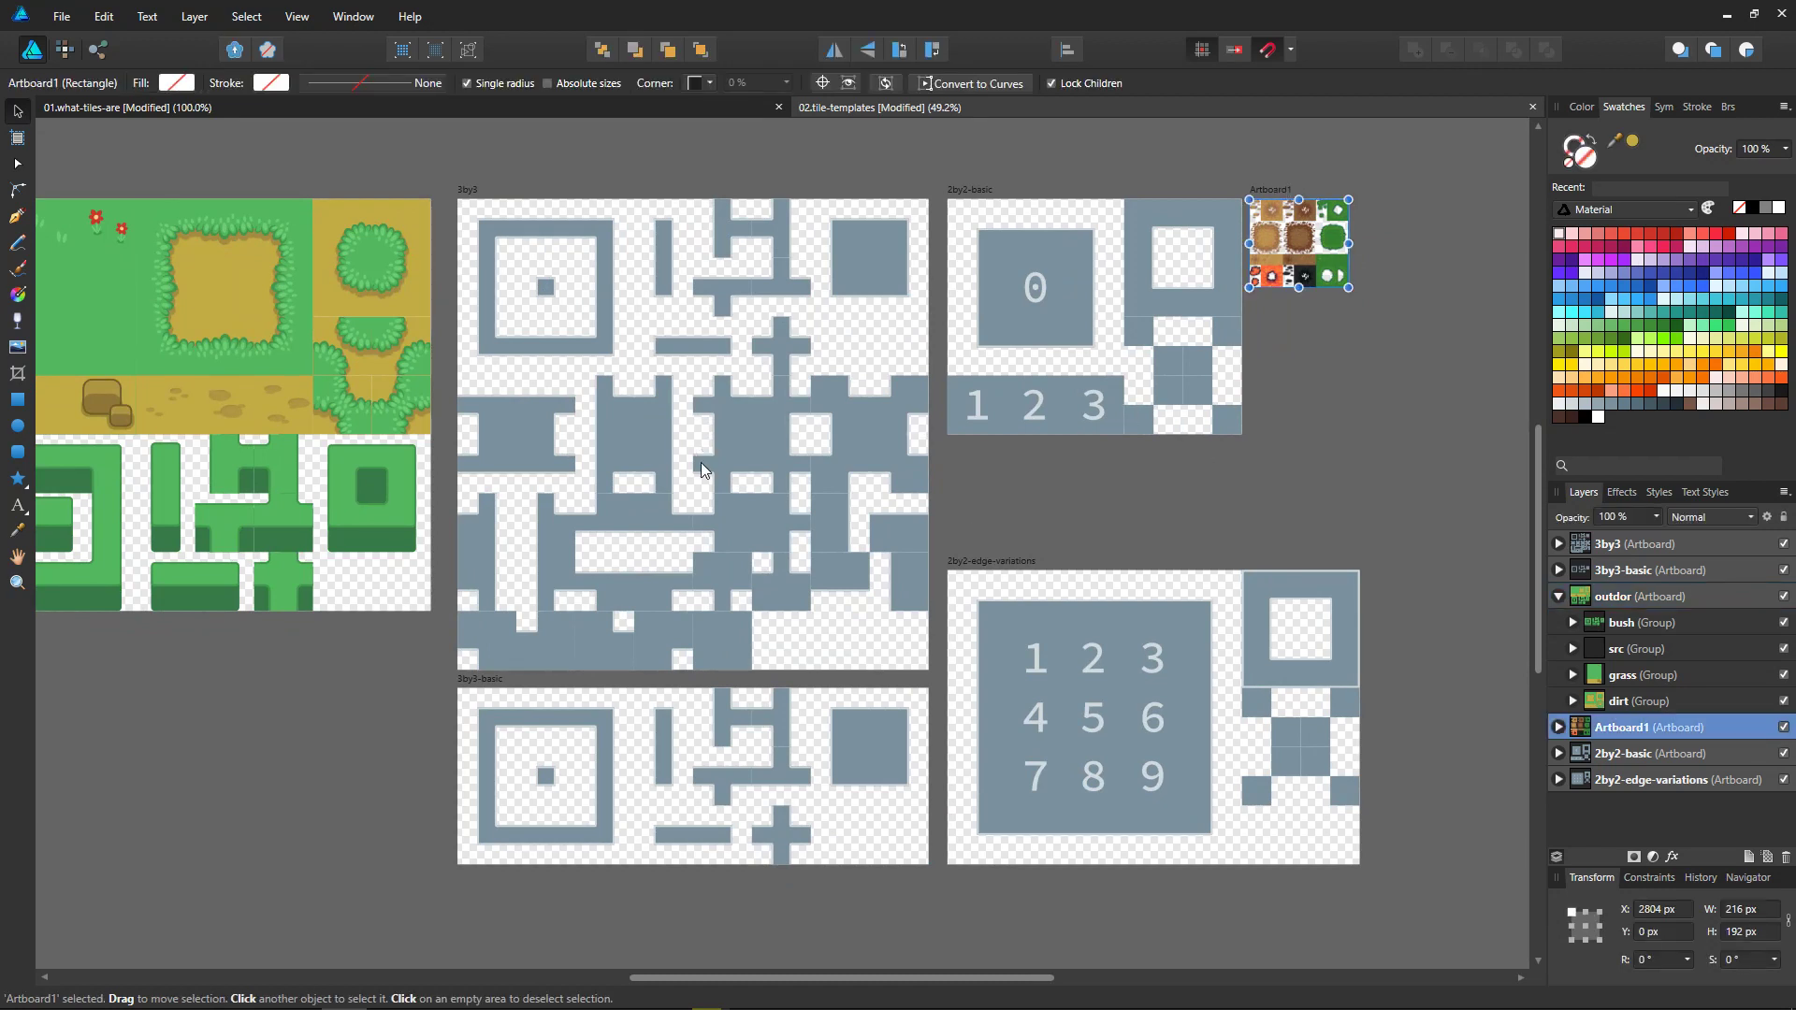
{"action": "middle_click_drag", "start_coordinate": [963, 670], "coordinate": [991, 682]}
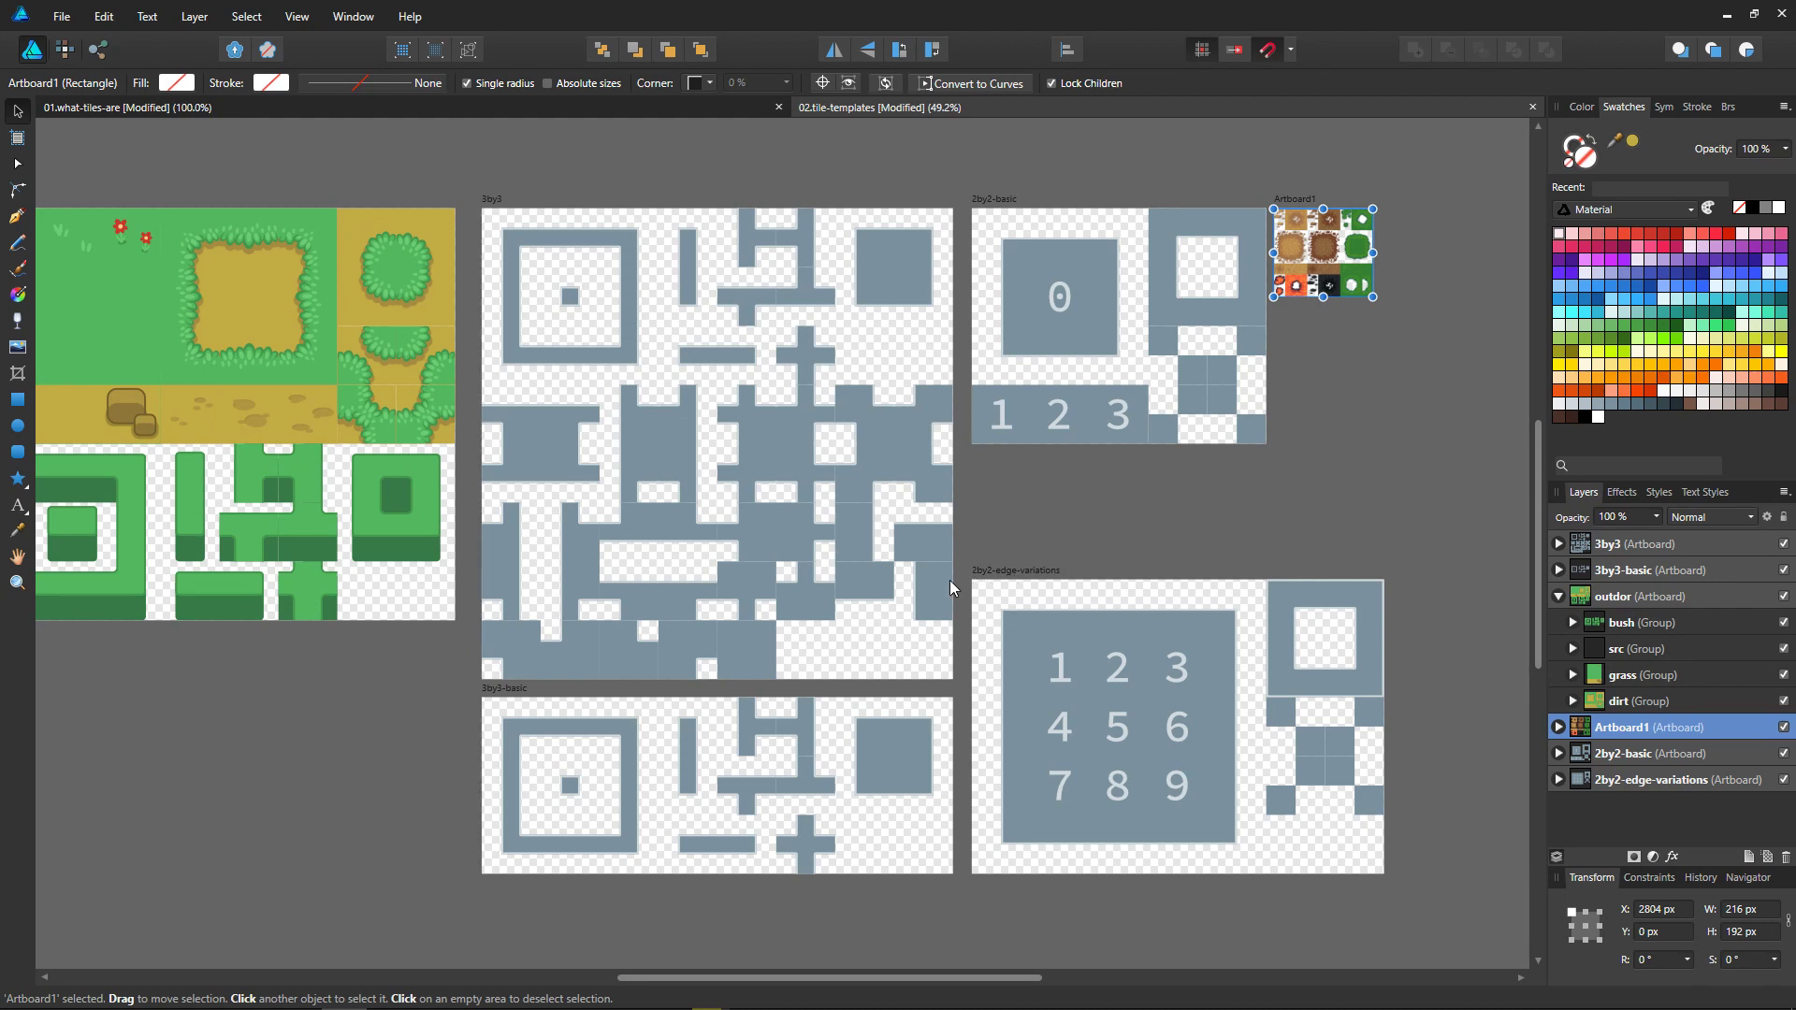
{"action": "left_click", "coordinate": [1075, 555]}
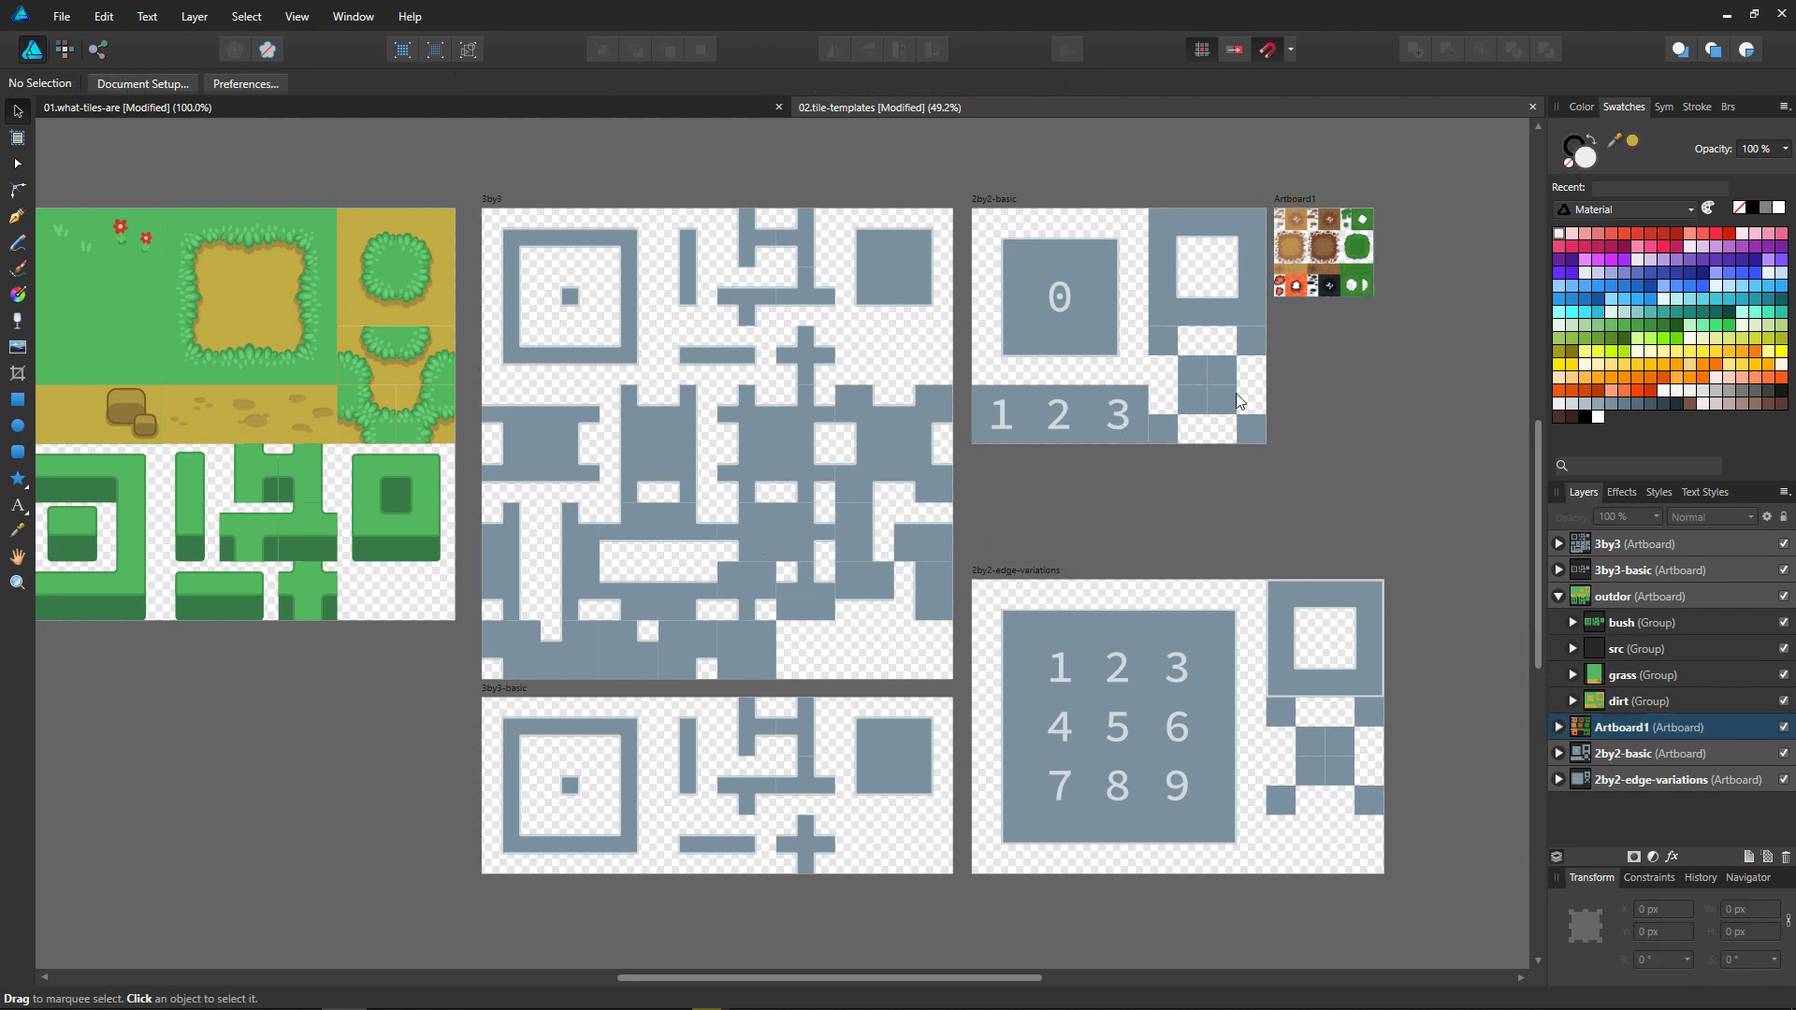
{"action": "left_click", "coordinate": [1302, 199]}
{"action": "middle_click_drag", "start_coordinate": [355, 499], "coordinate": [441, 473]}
{"action": "scroll", "coordinate": [1249, 235], "scroll_direction": "up", "scroll_amount": 5, "text": "ctrl"}
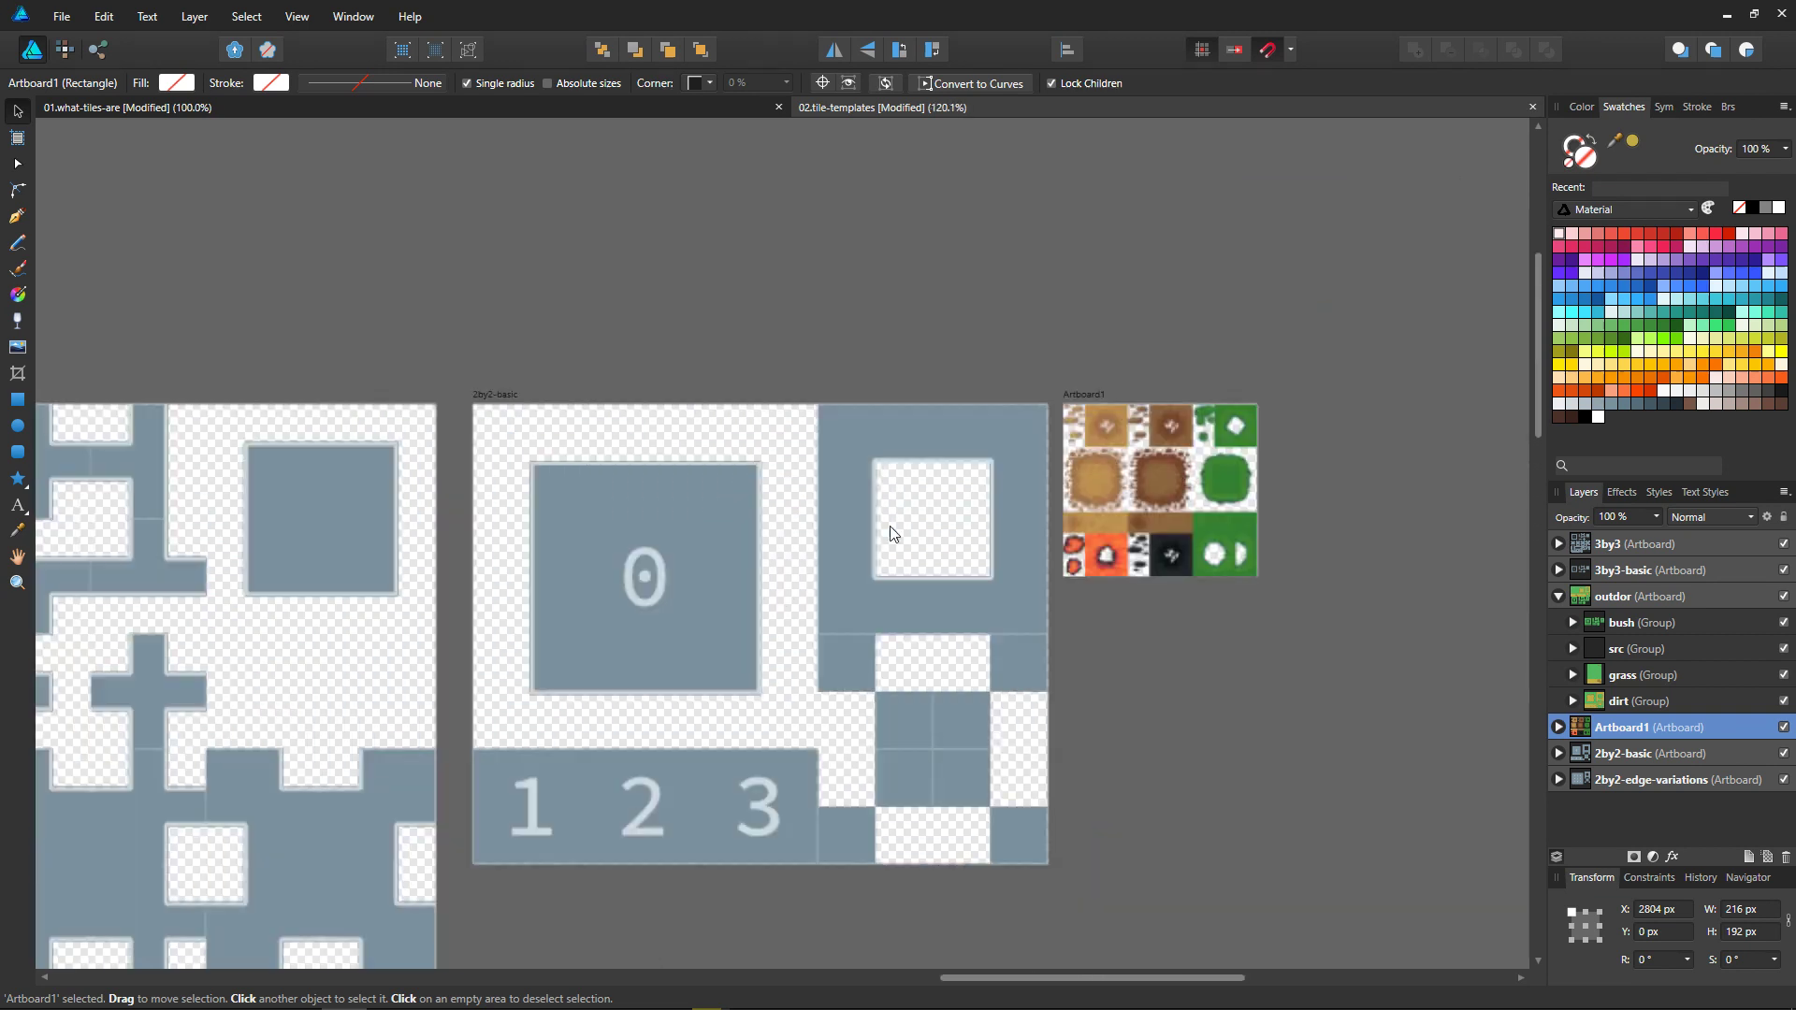
{"action": "scroll", "coordinate": [914, 528], "scroll_direction": "down", "scroll_amount": 5, "text": "ctrl"}
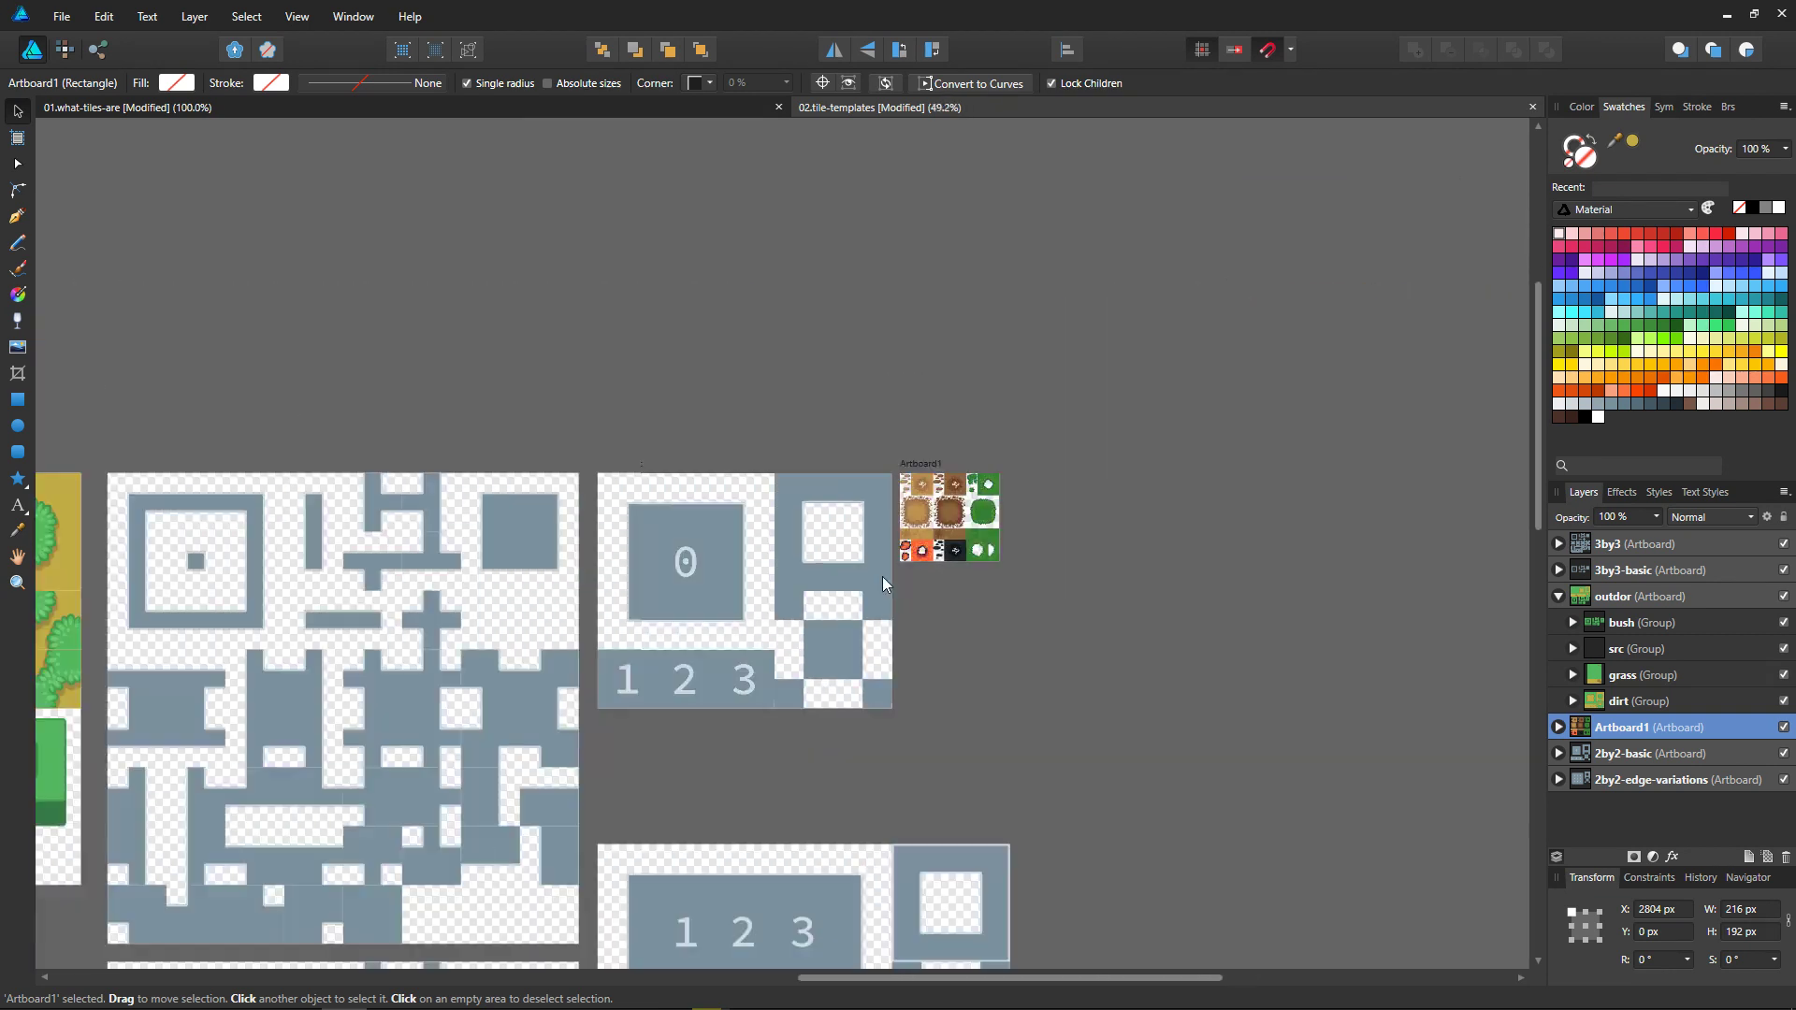
Step: Move Artboard1 above the outdor artboard, aligned with its left edge
{"action": "key", "text": "Delete"}
{"action": "key", "text": "Escape"}
{"action": "middle_click_drag", "start_coordinate": [831, 666], "coordinate": [1220, 494]}
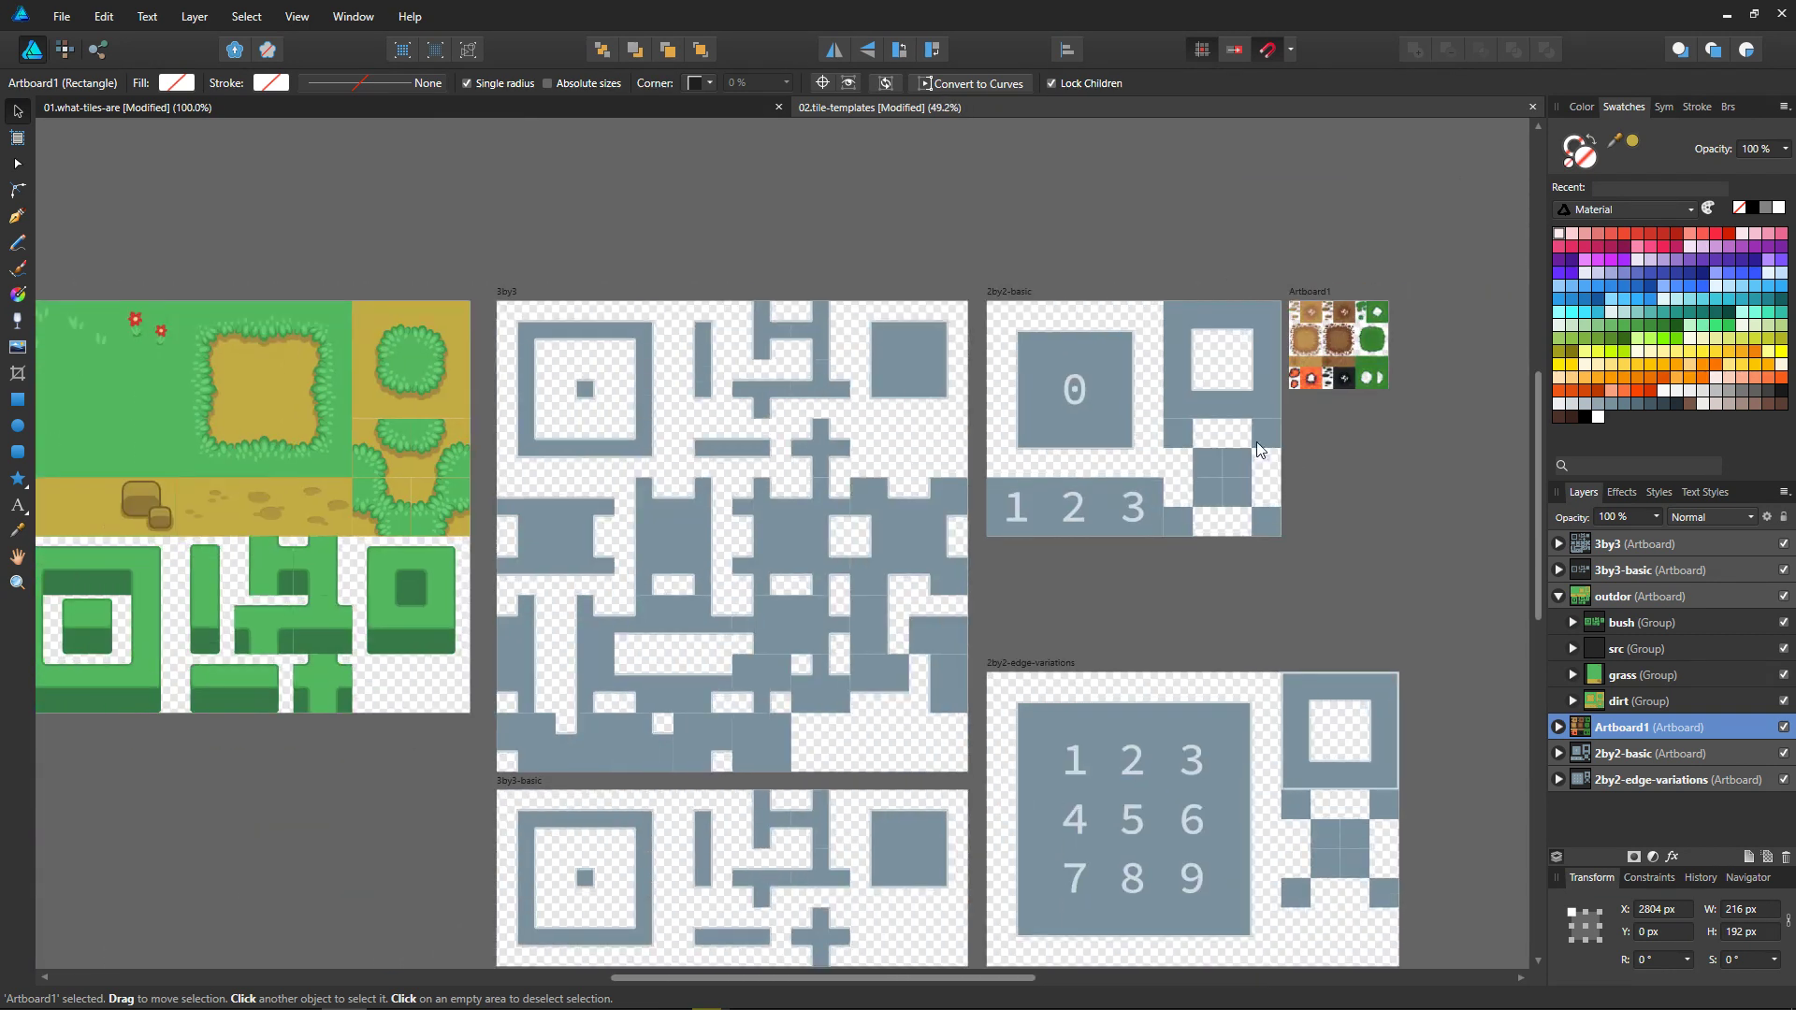
{"action": "scroll", "coordinate": [1248, 426], "scroll_direction": "down", "scroll_amount": 1, "text": "ctrl"}
{"action": "left_click_drag", "start_coordinate": [1309, 317], "coordinate": [278, 208]}
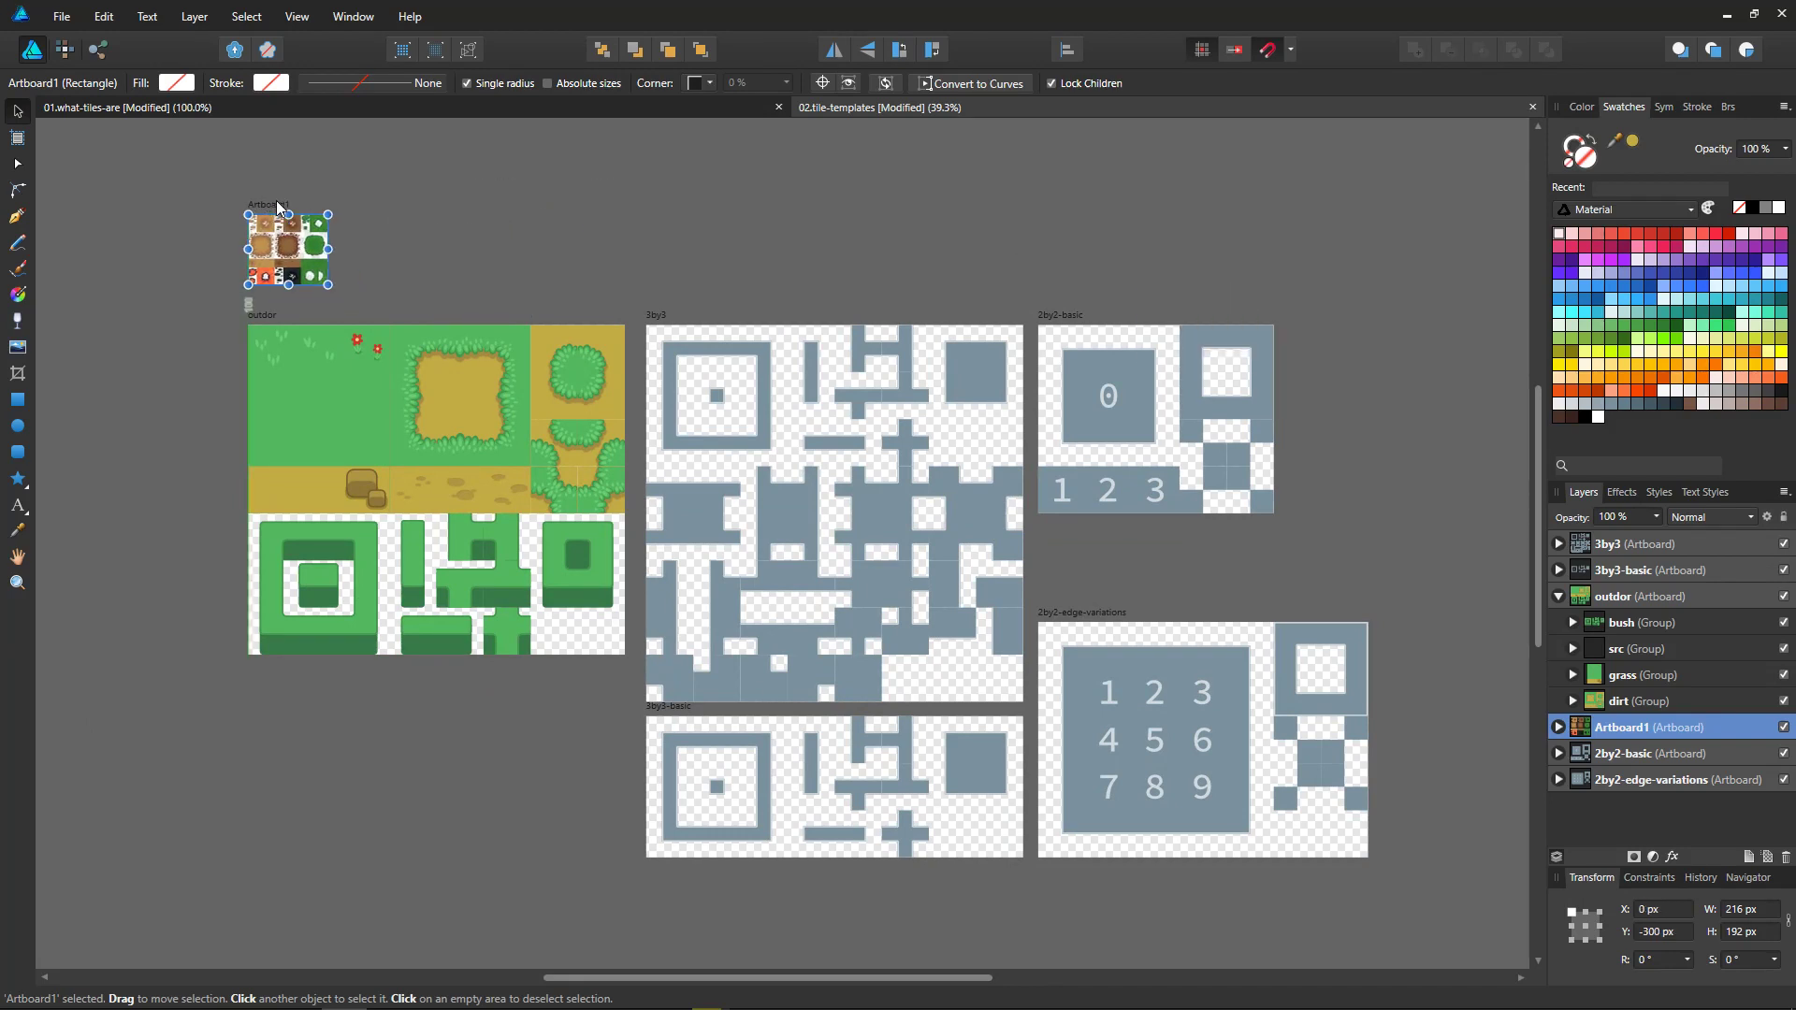
Step: Rename Artboard1 as lpc-example
{"action": "double_click", "coordinate": [1616, 729]}
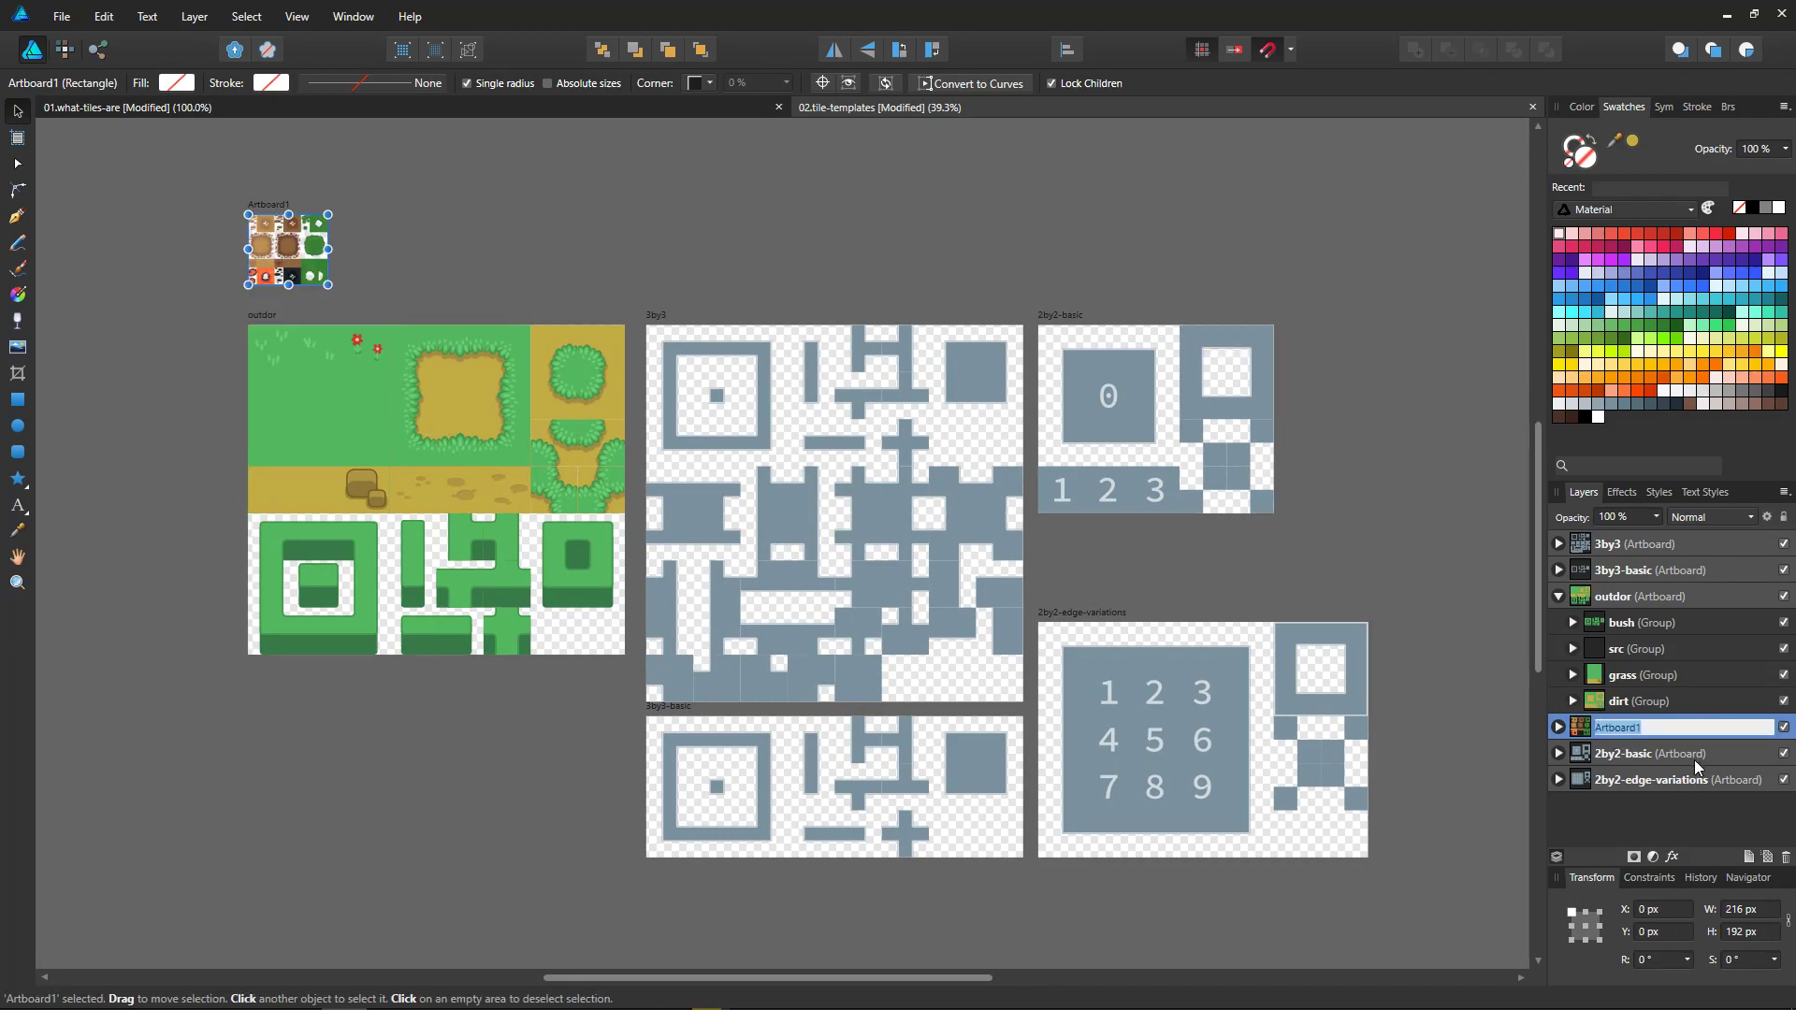
{"action": "type", "text": "lpc-example"}
{"action": "key", "text": "Return"}
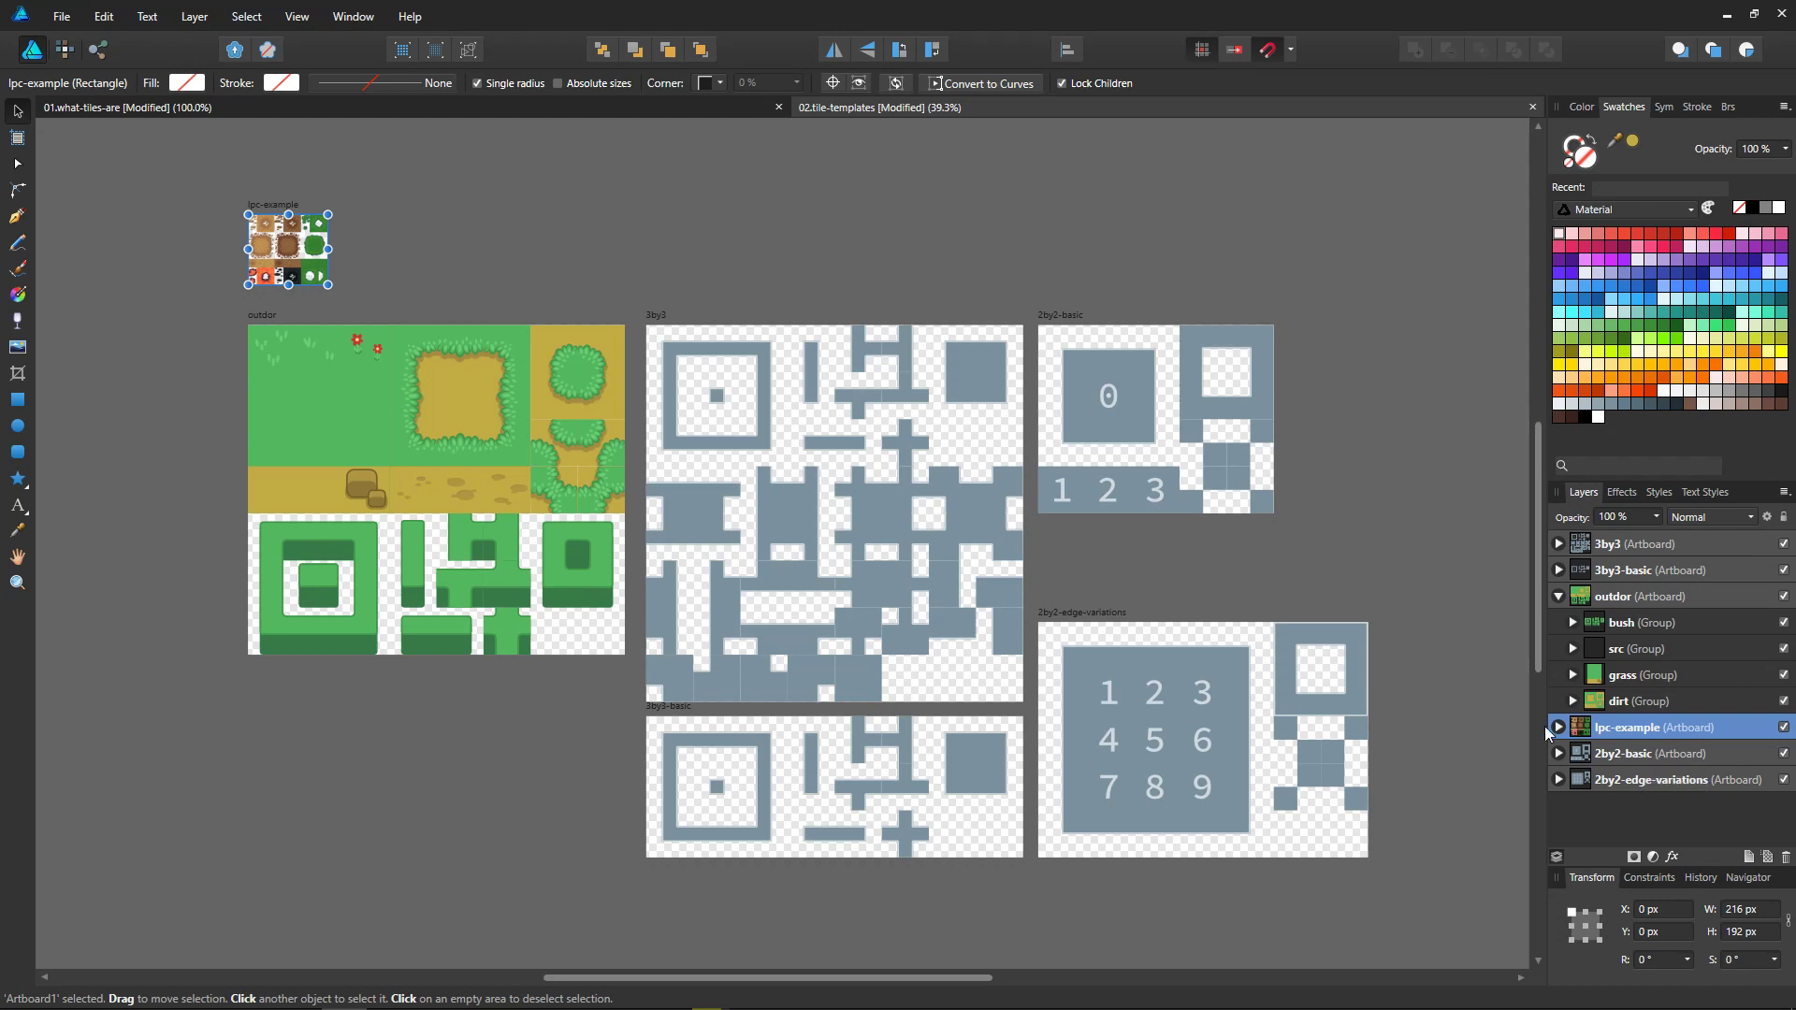
Step: Move the lpc-example artboard up and enlarge it to about 831 by 640 px, and select its terrain_atlas image
{"action": "left_click_drag", "start_coordinate": [327, 285], "coordinate": [323, 184]}
{"action": "left_click_drag", "start_coordinate": [386, 246], "coordinate": [536, 374]}
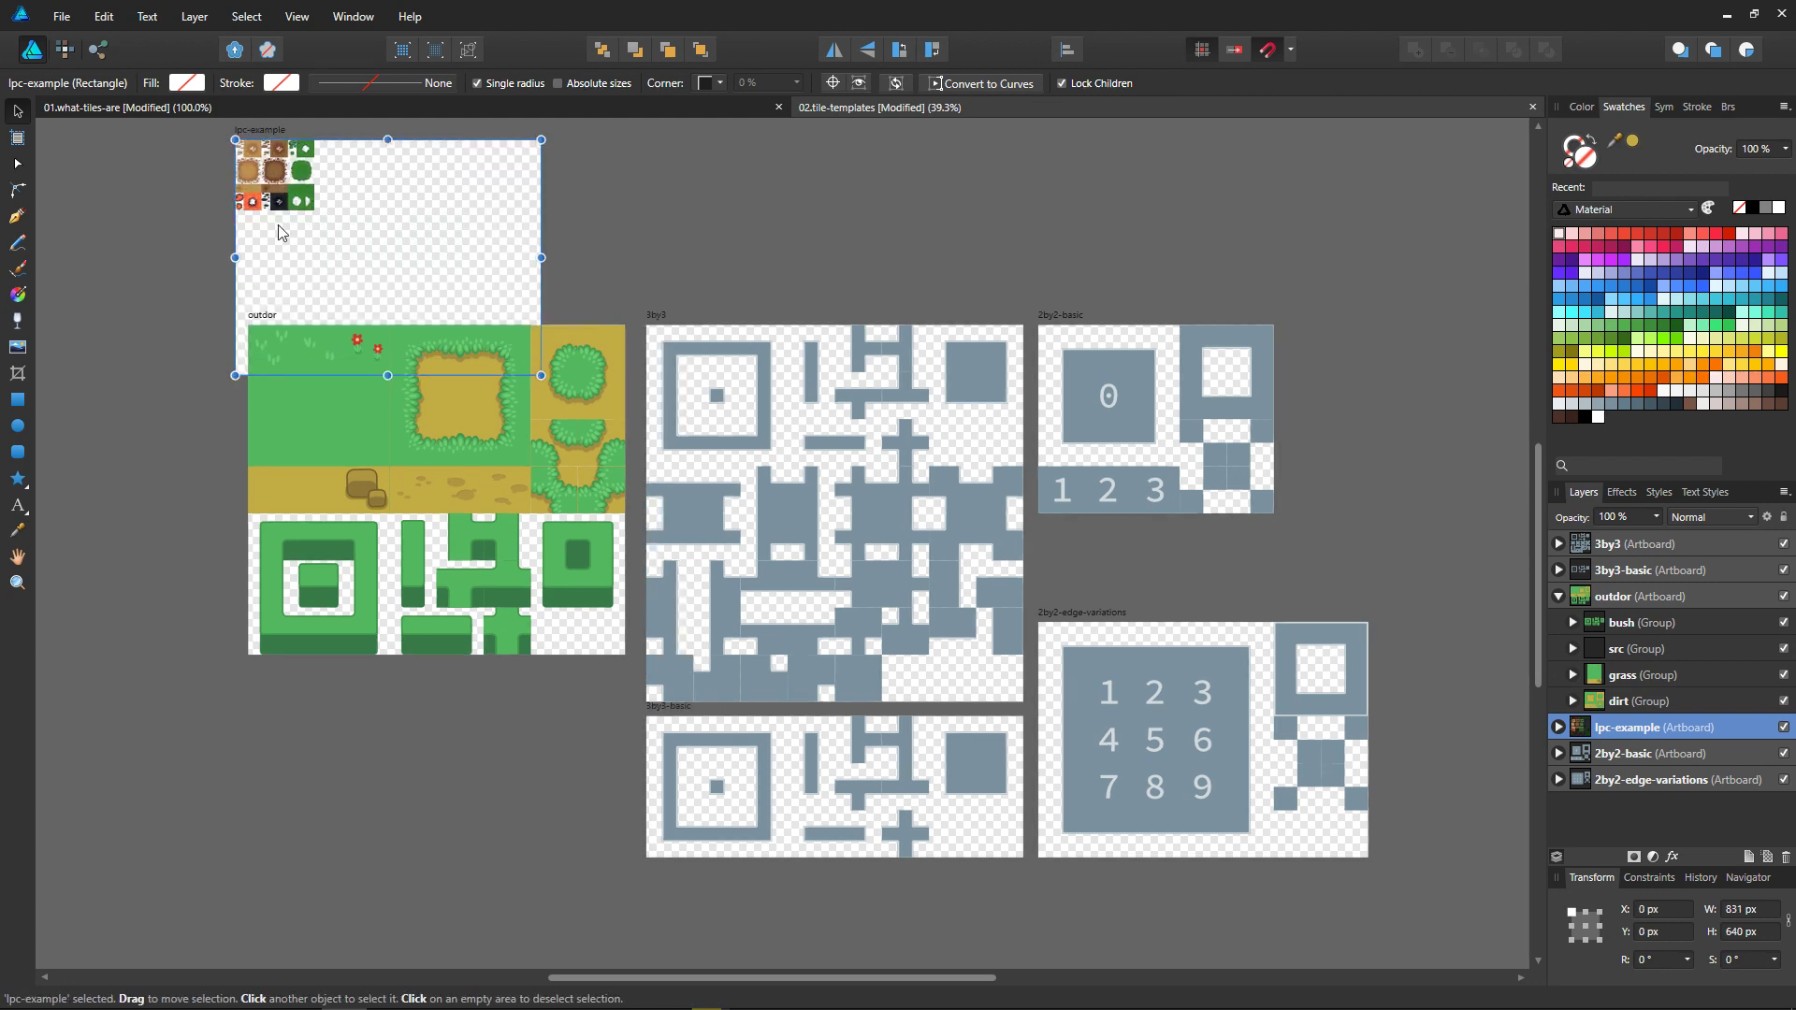
{"action": "left_click", "coordinate": [286, 211]}
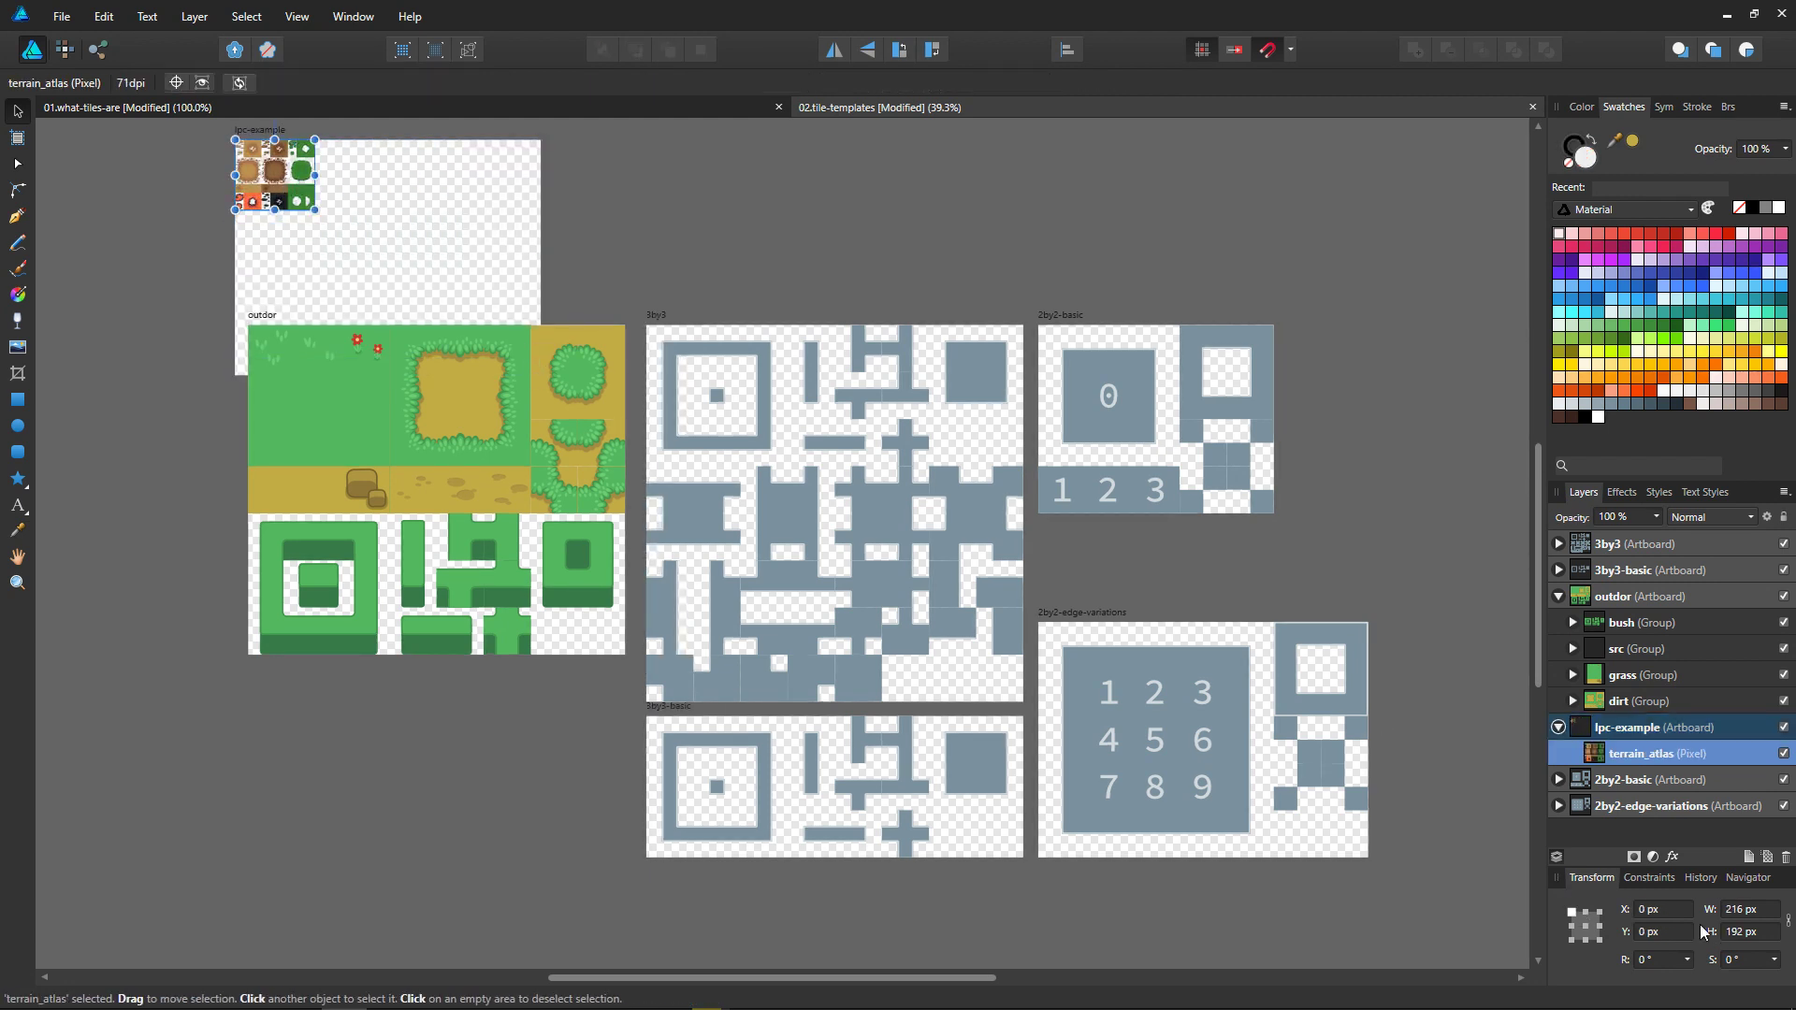
Step: Try setting only the width of the terrain_atlas image to 648 px, and undo the change
{"action": "left_click", "coordinate": [1755, 907]}
{"action": "type", "text": "648"}
{"action": "key", "text": "Return"}
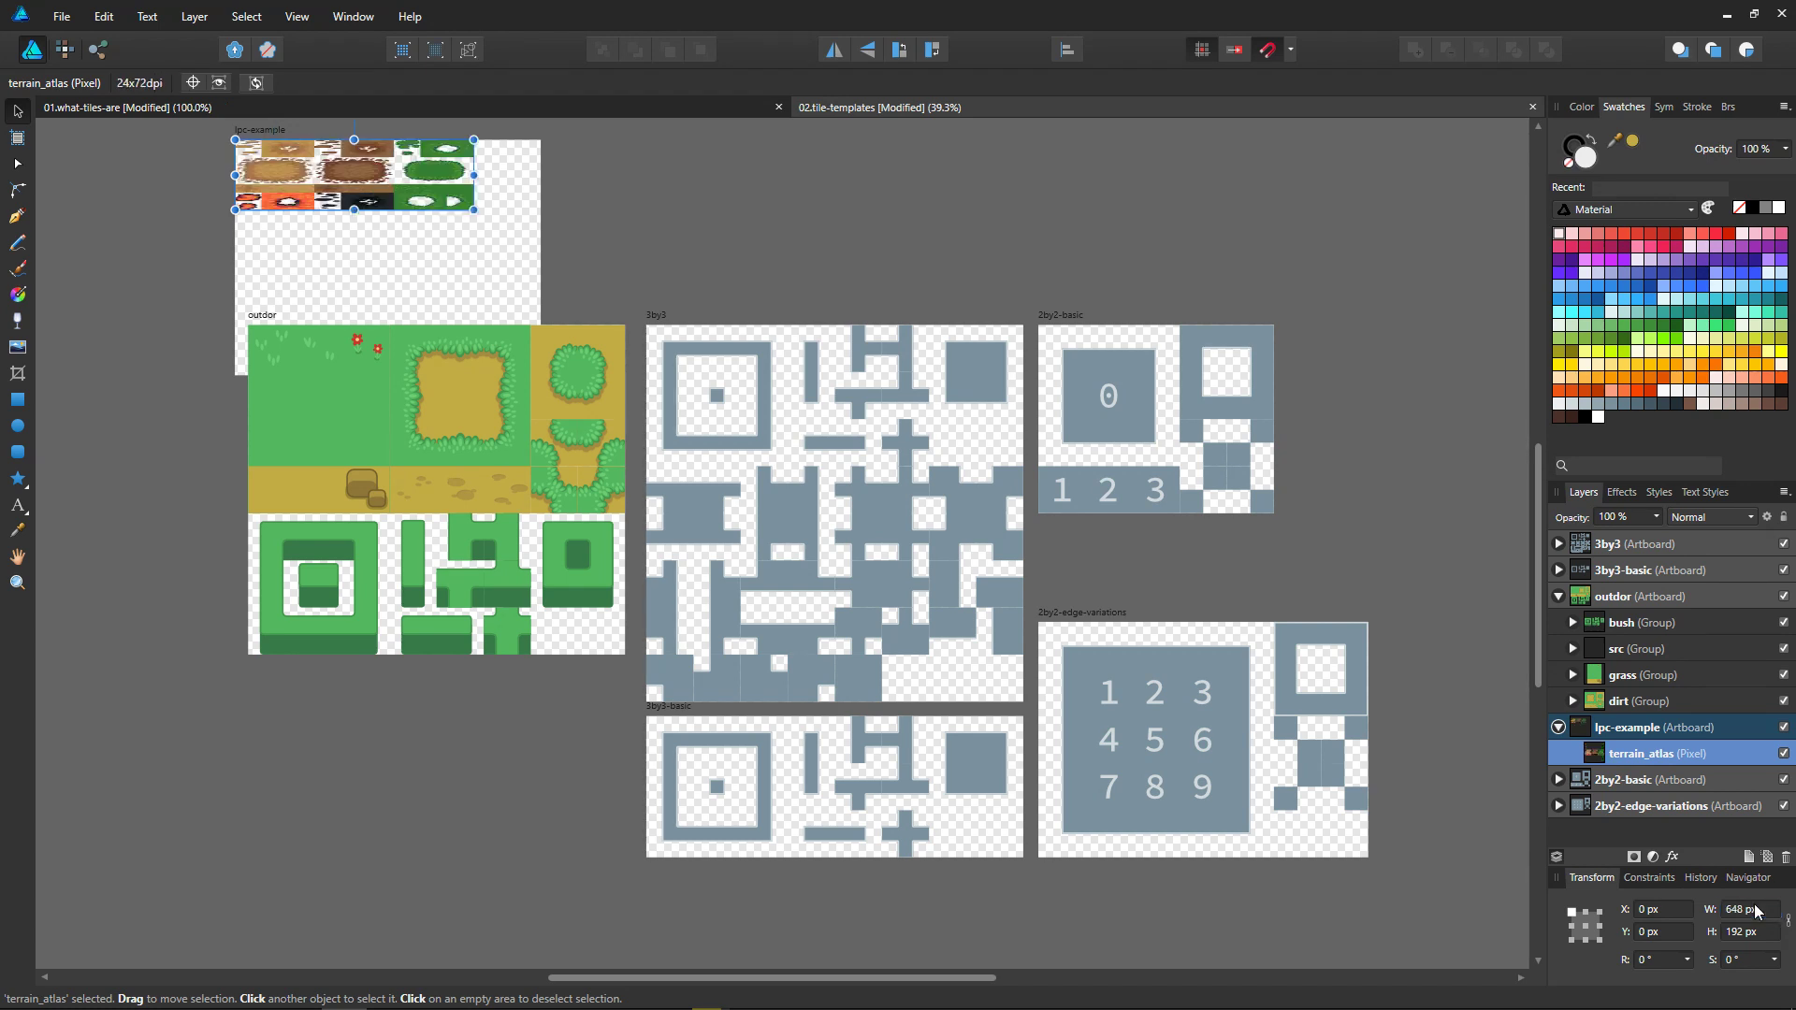
{"action": "key", "text": "ctrl+z"}
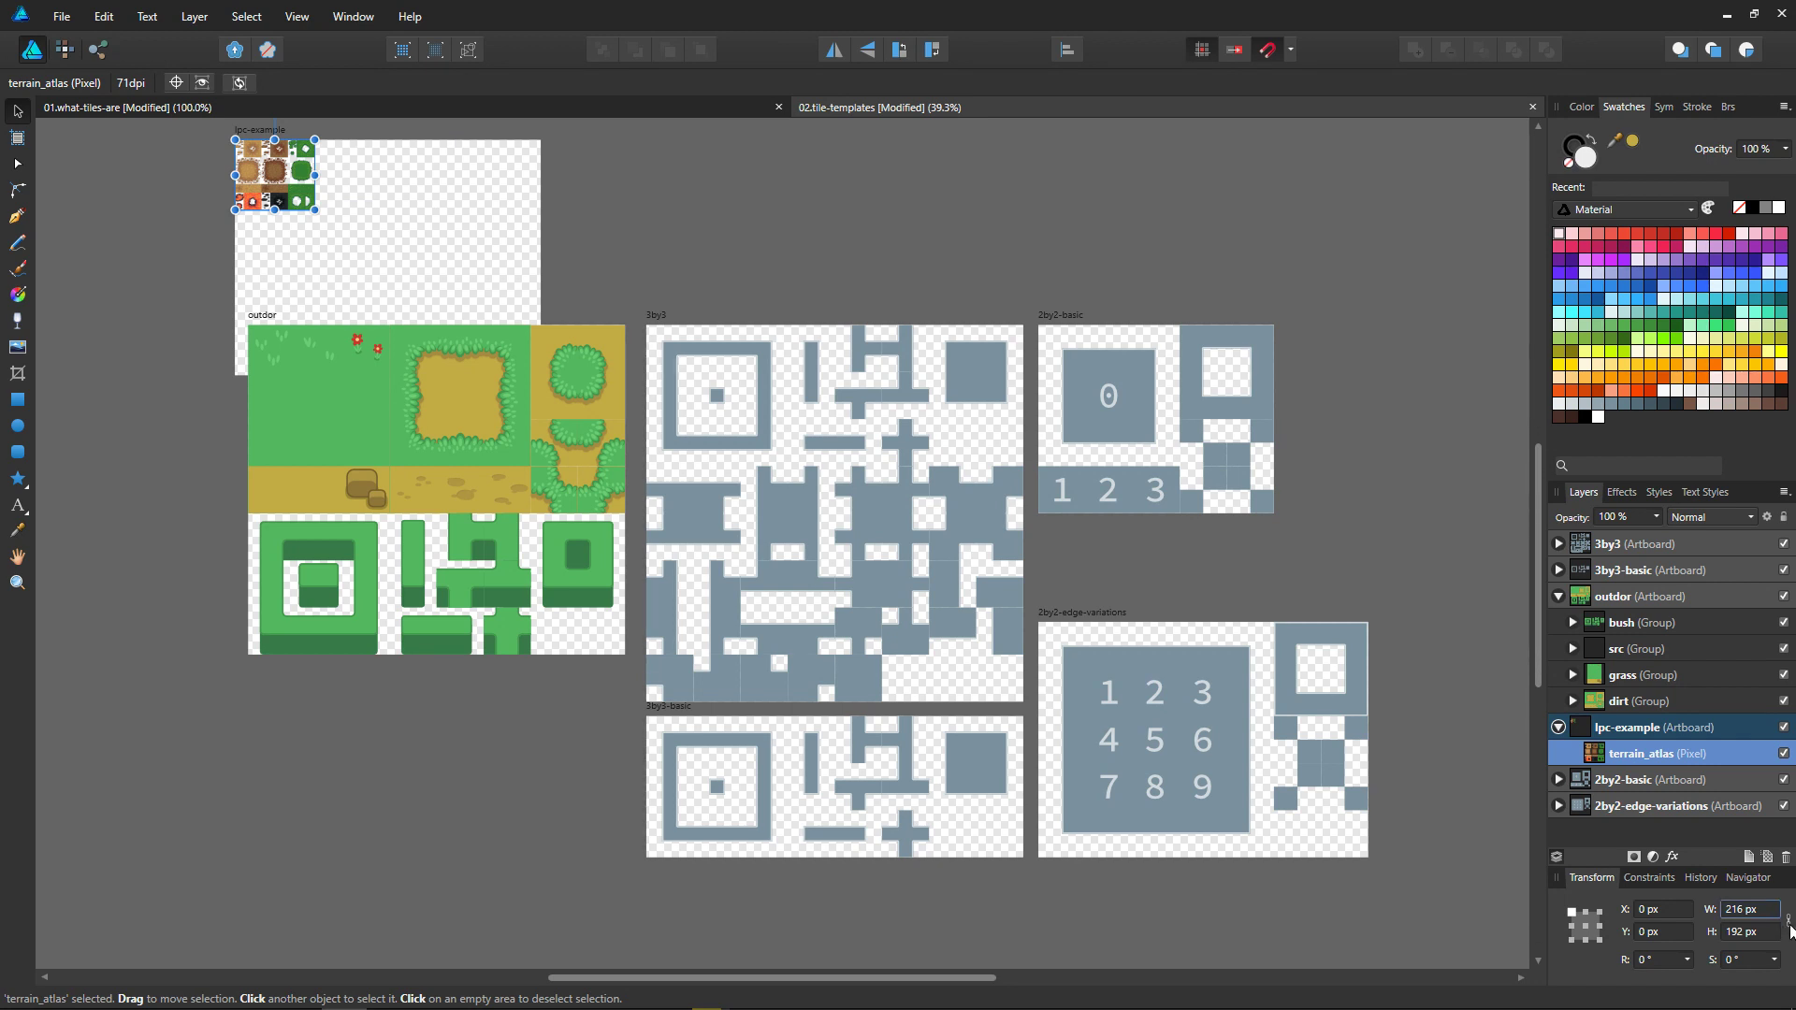
Step: Scale the terrain_atlas image proportionally to a width of 648 px
{"action": "left_click", "coordinate": [1748, 914]}
{"action": "type", "text": "648"}
{"action": "key", "text": "Return"}
{"action": "scroll", "coordinate": [928, 590], "scroll_direction": "up", "scroll_amount": 5, "text": "ctrl"}
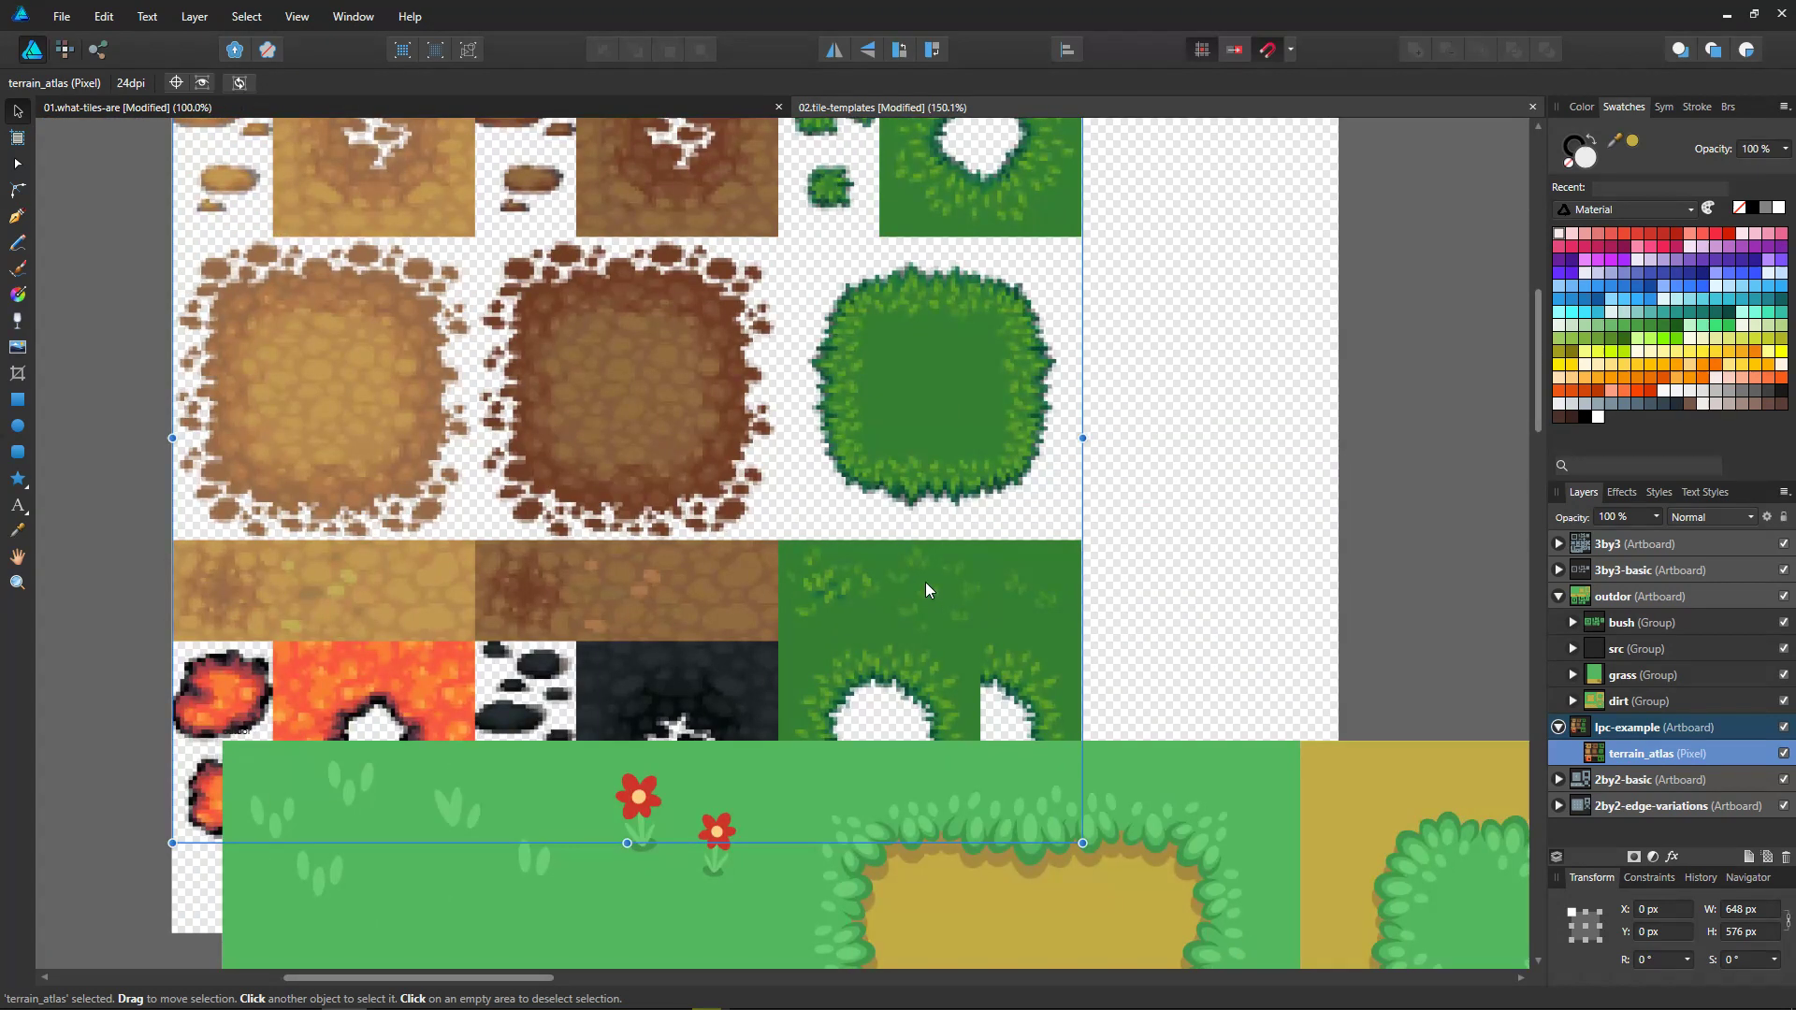
{"action": "scroll", "coordinate": [928, 590], "scroll_direction": "down", "scroll_amount": 3, "text": "ctrl"}
Step: Move the lpc-example artboard up so it sits clear above the outdor artboard
{"action": "left_click_drag", "start_coordinate": [563, 292], "coordinate": [625, 212]}
{"action": "left_click_drag", "start_coordinate": [609, 158], "coordinate": [597, 146]}
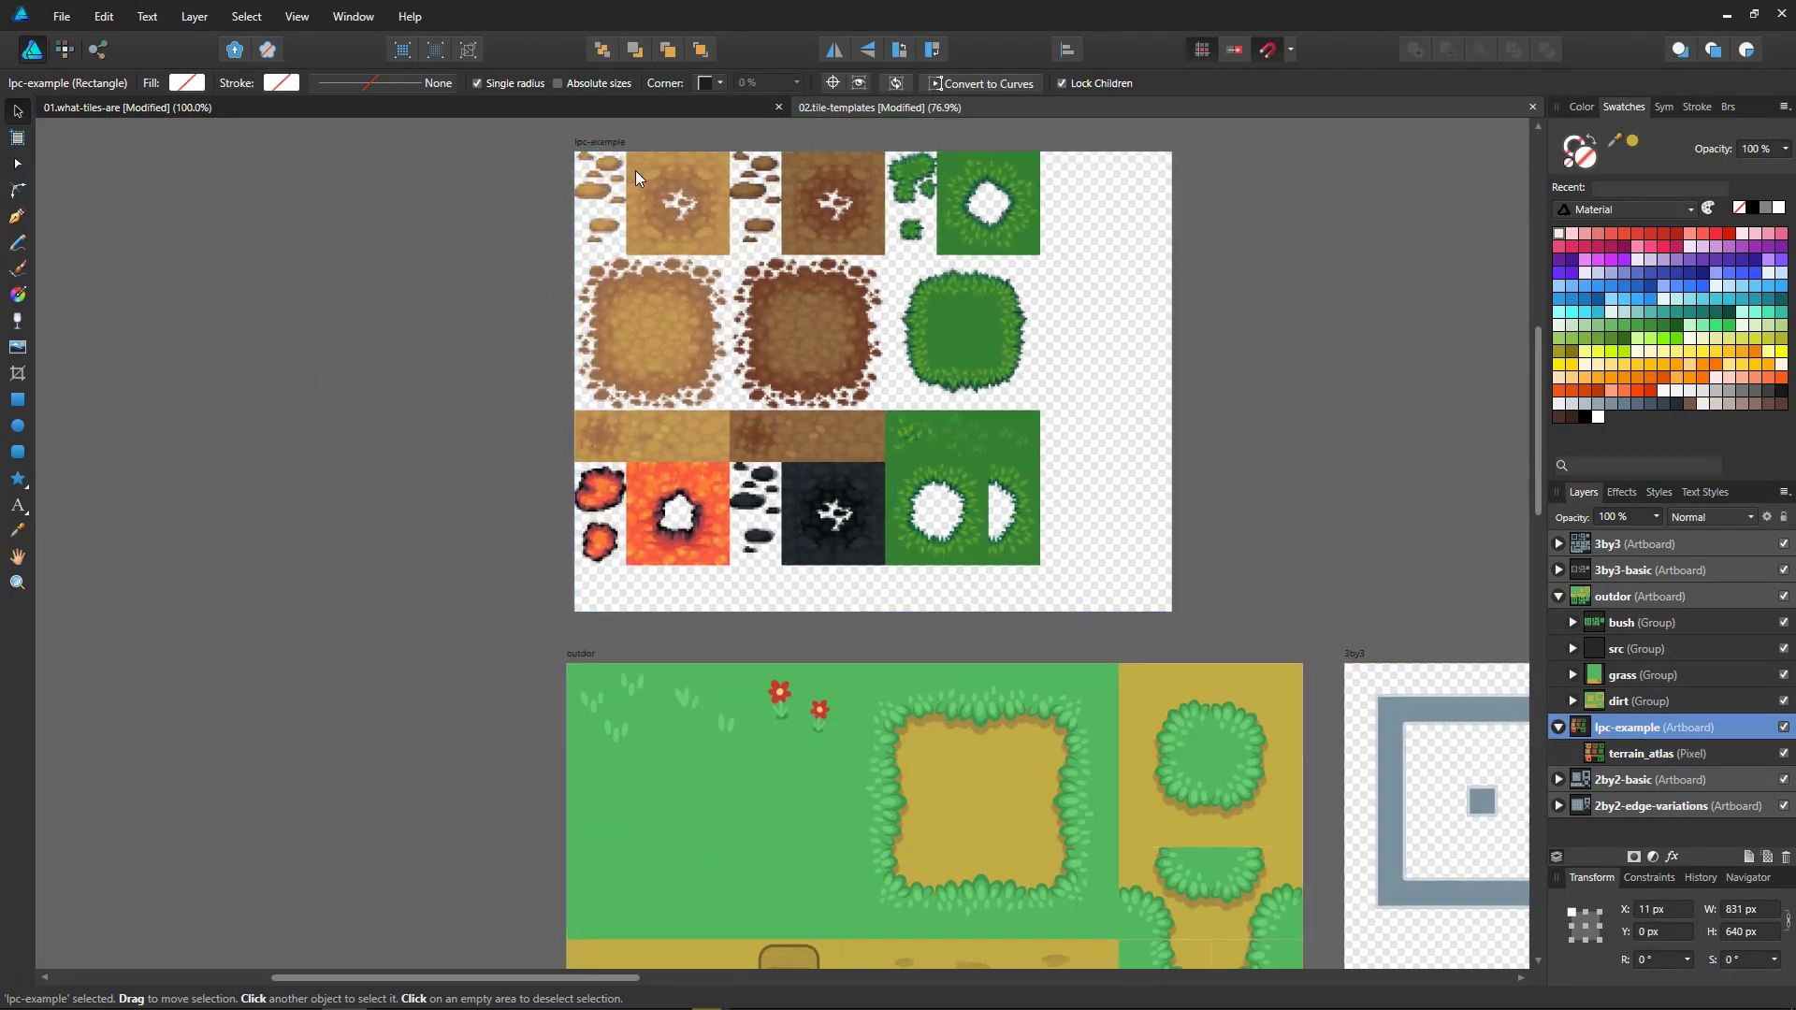
{"action": "left_click", "coordinate": [1182, 612]}
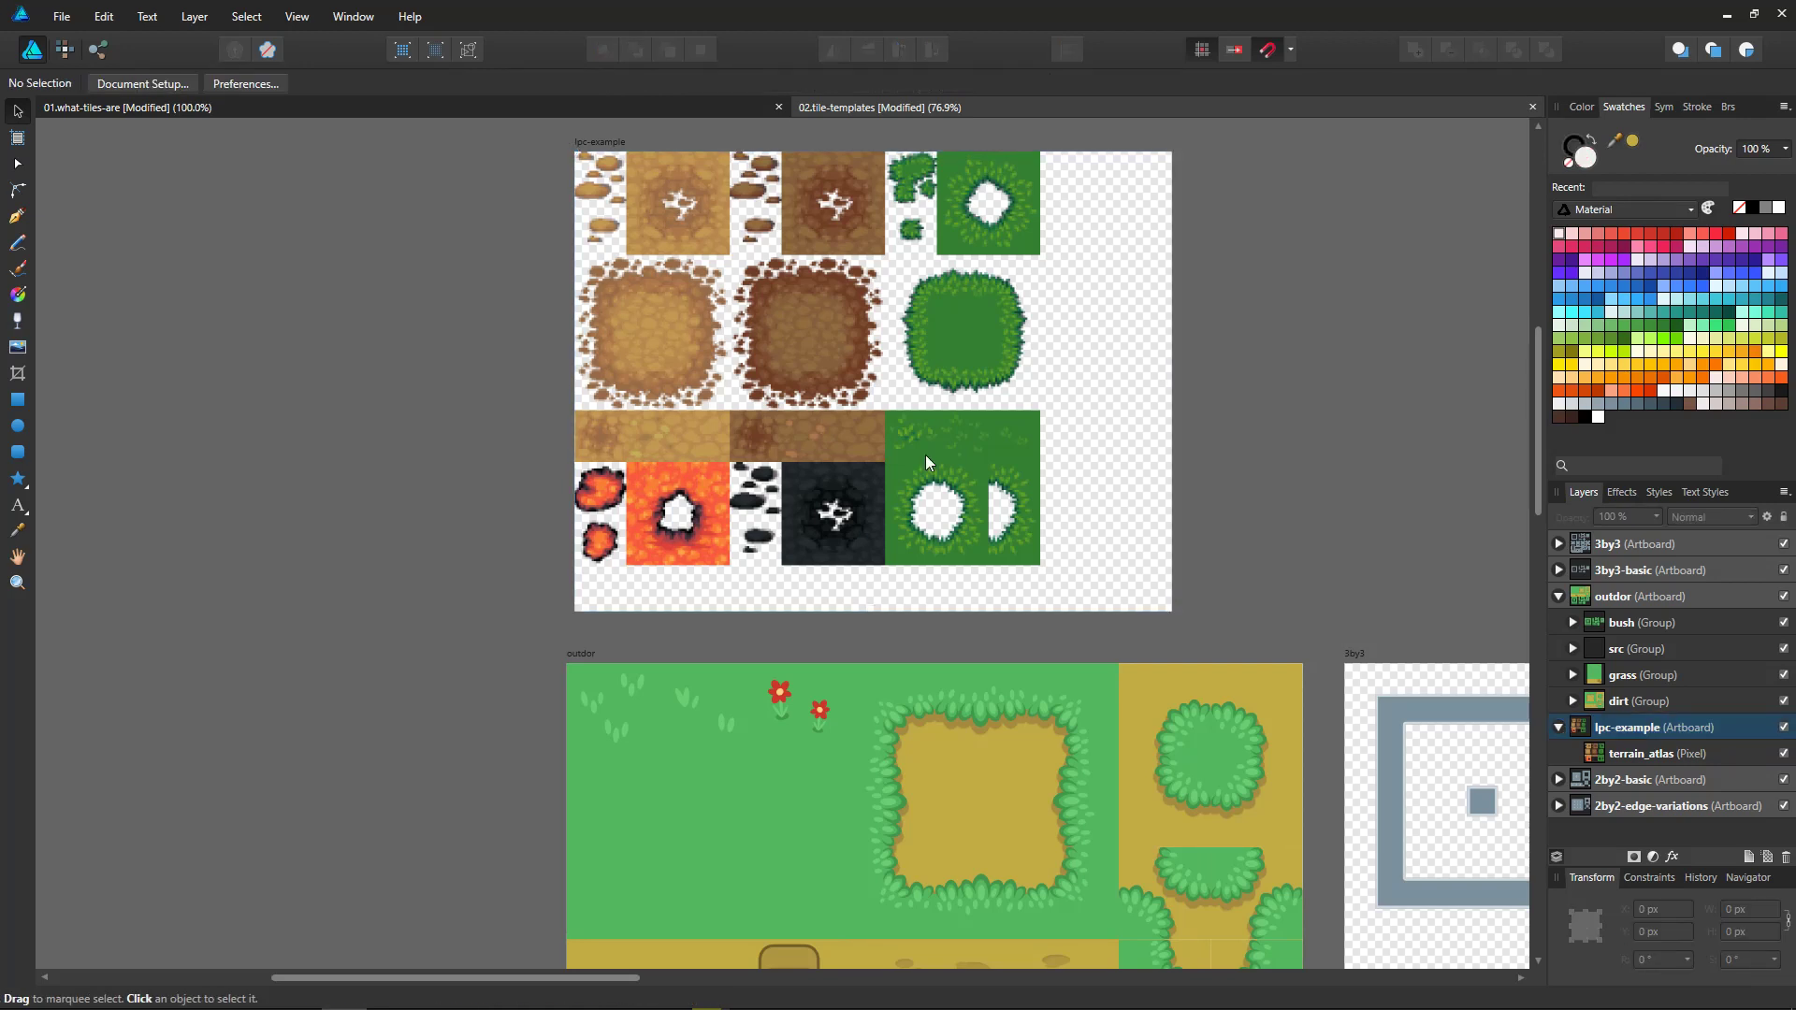
Step: Shrink the lpc-example artboard to about 640 by 575 px so it fits the terrain tiles
{"action": "left_click", "coordinate": [604, 141]}
{"action": "left_click_drag", "start_coordinate": [1173, 610], "coordinate": [1033, 560]}
{"action": "scroll", "coordinate": [1043, 558], "scroll_direction": "up", "scroll_amount": 3, "text": "ctrl"}
{"action": "scroll", "coordinate": [1033, 559], "scroll_direction": "down", "scroll_amount": 4, "text": "ctrl"}
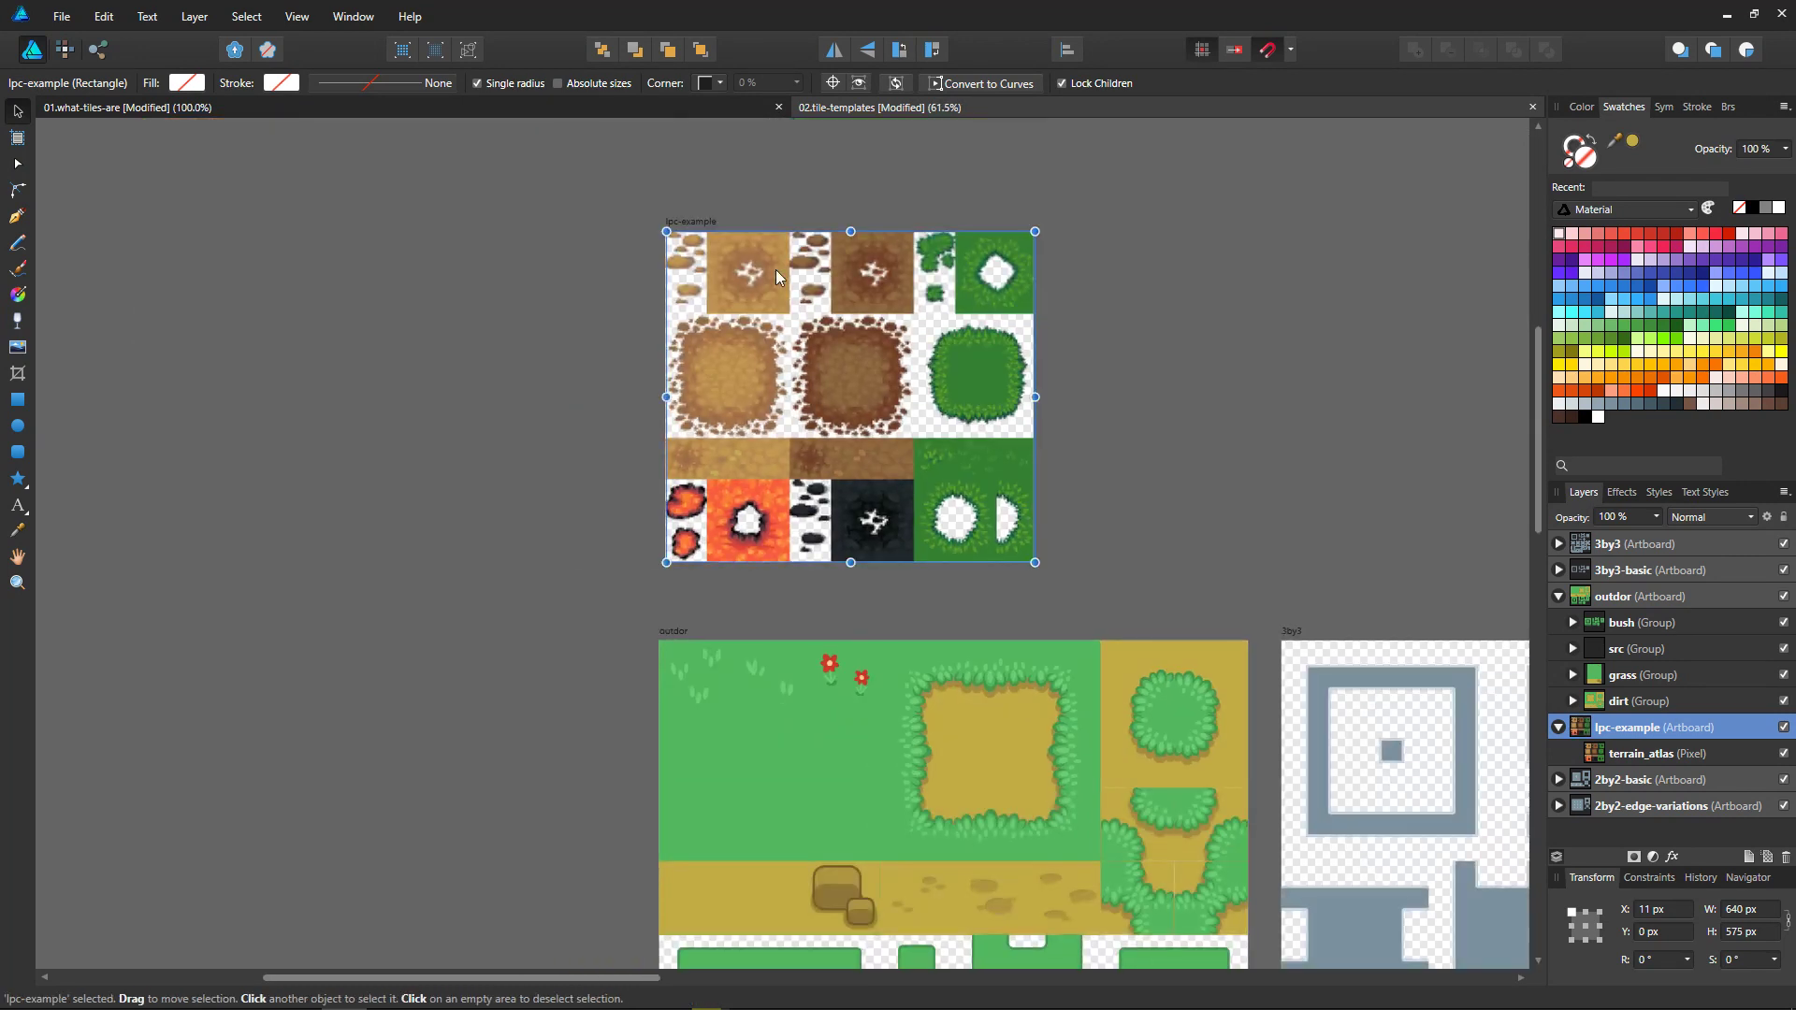
Step: Align the left edge of the lpc-example artboard with the outdor artboard and set it just above
{"action": "left_click_drag", "start_coordinate": [704, 219], "coordinate": [698, 258]}
{"action": "middle_click_drag", "start_coordinate": [868, 425], "coordinate": [765, 369]}
{"action": "scroll", "coordinate": [776, 368], "scroll_direction": "down", "scroll_amount": 3, "text": "ctrl"}
{"action": "middle_click_drag", "start_coordinate": [1175, 730], "coordinate": [962, 625]}
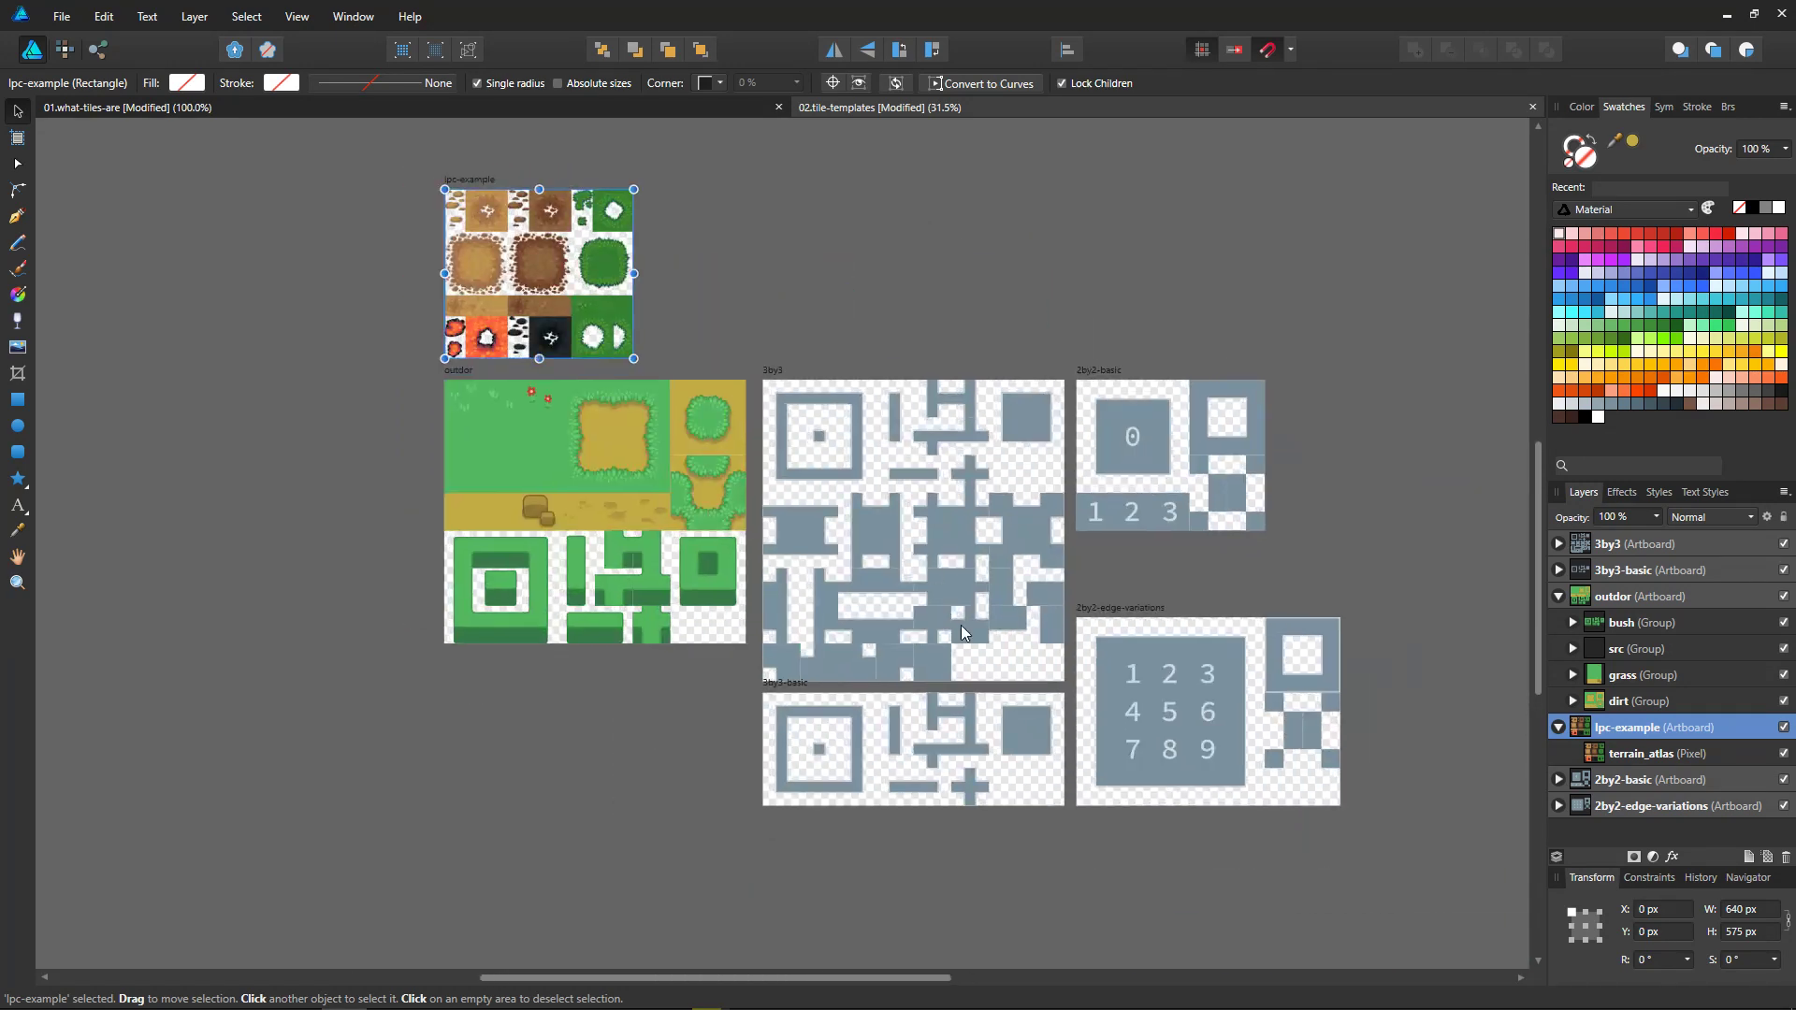
Step: Switch to the 01.what-tiles-are document and frame its demo artboard with the interface panels hidden
{"action": "scroll", "coordinate": [960, 633], "scroll_direction": "up", "scroll_amount": 1, "text": "ctrl"}
{"action": "key", "text": "ctrl+Tab"}
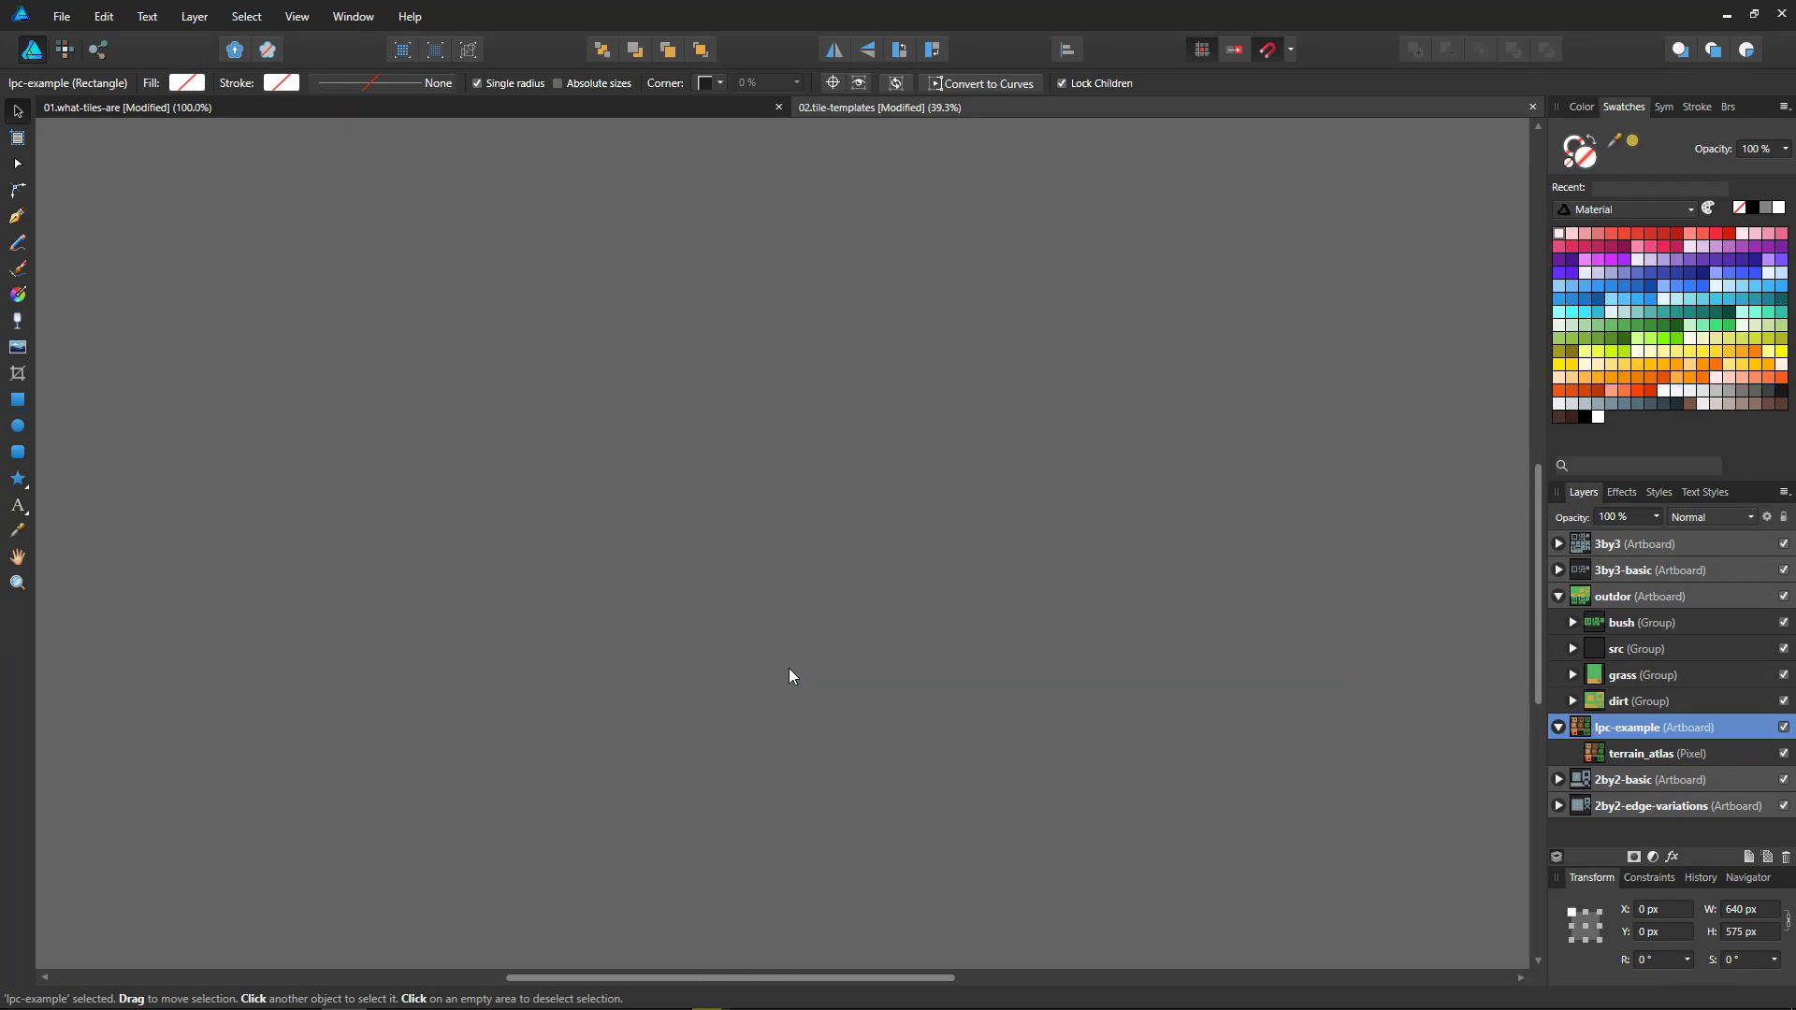
{"action": "scroll", "coordinate": [1226, 827], "scroll_direction": "down", "scroll_amount": 4, "text": "ctrl"}
{"action": "middle_click_drag", "start_coordinate": [1226, 827], "coordinate": [1081, 253]}
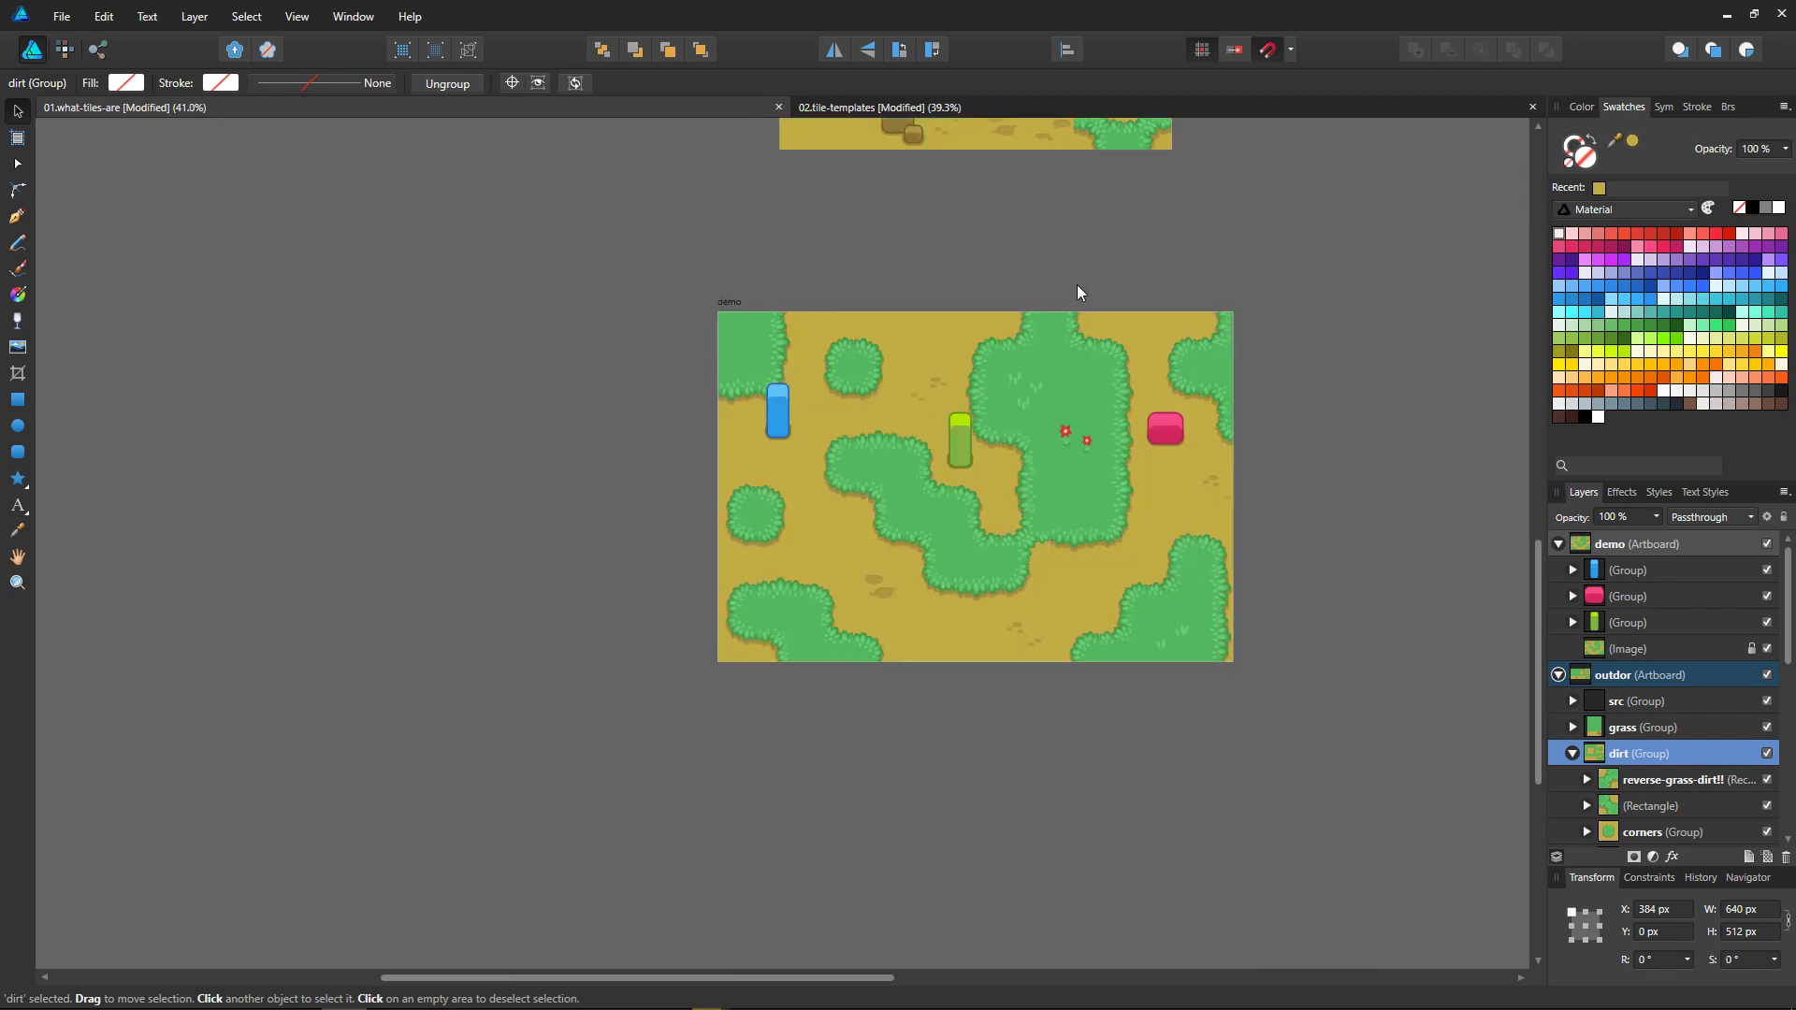
{"action": "scroll", "coordinate": [1081, 253], "scroll_direction": "up", "scroll_amount": 3, "text": "ctrl"}
{"action": "middle_click_drag", "start_coordinate": [1271, 689], "coordinate": [1282, 558]}
{"action": "key", "text": "Tab"}
{"action": "middle_click_drag", "start_coordinate": [1518, 515], "coordinate": [1538, 592]}
{"action": "key", "text": "alt"}
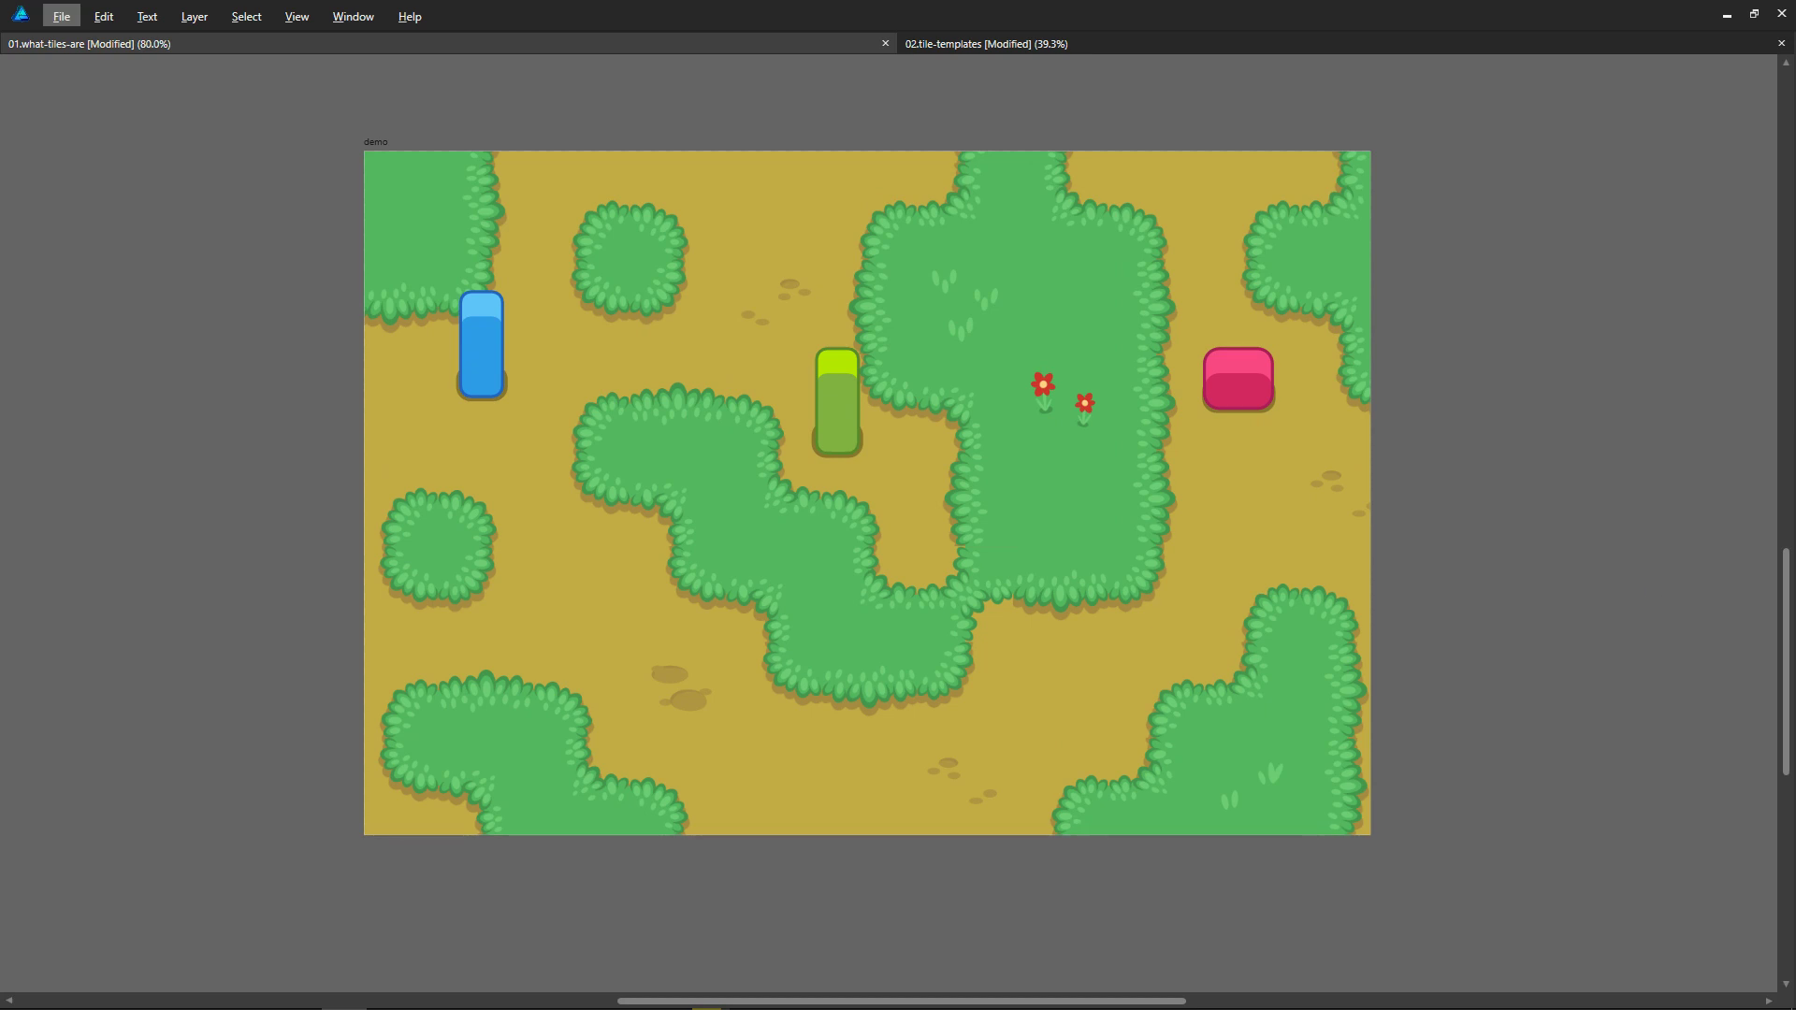
{"action": "key", "text": "Escape"}
Step: Return to the 02.tile-templates document and examine the outdor tile groups alongside the 3by3, 3by3-basic and 2by2-basic templates
{"action": "key", "text": "ctrl+Tab"}
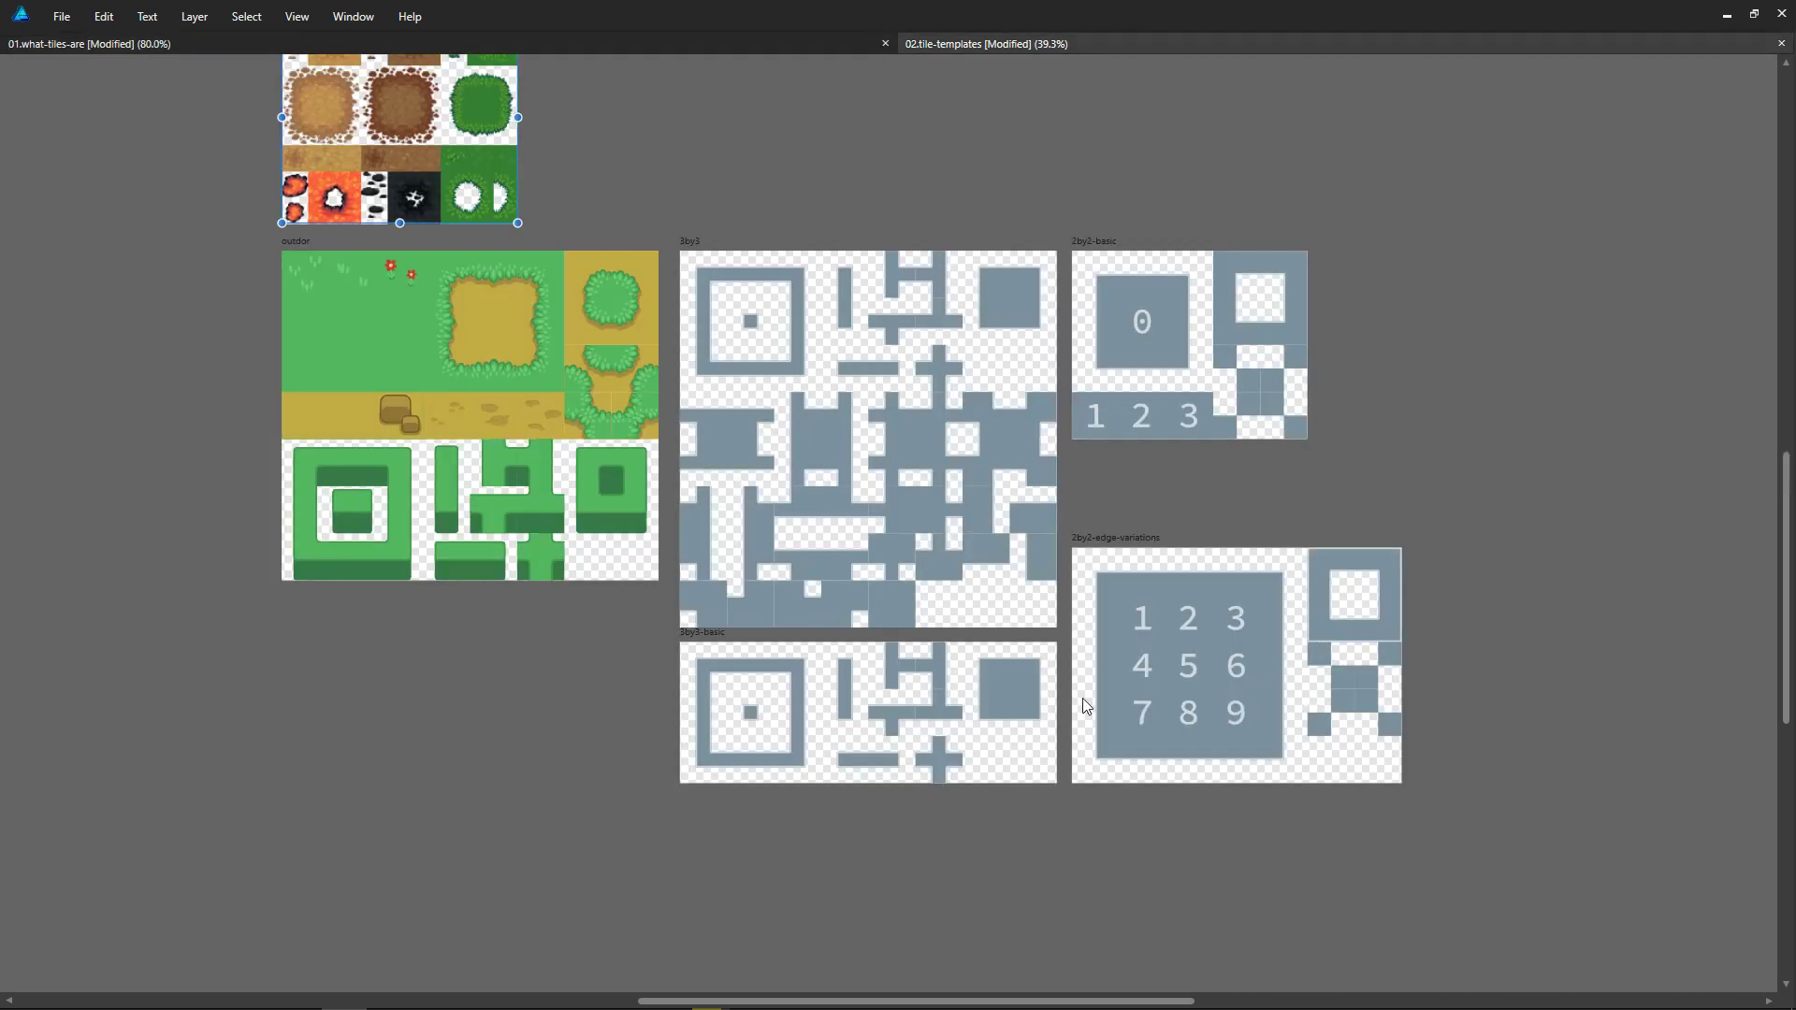
{"action": "middle_click_drag", "start_coordinate": [814, 350], "coordinate": [946, 506]}
{"action": "left_click", "coordinate": [581, 473]}
{"action": "left_click", "coordinate": [496, 462]}
{"action": "left_click", "coordinate": [637, 479]}
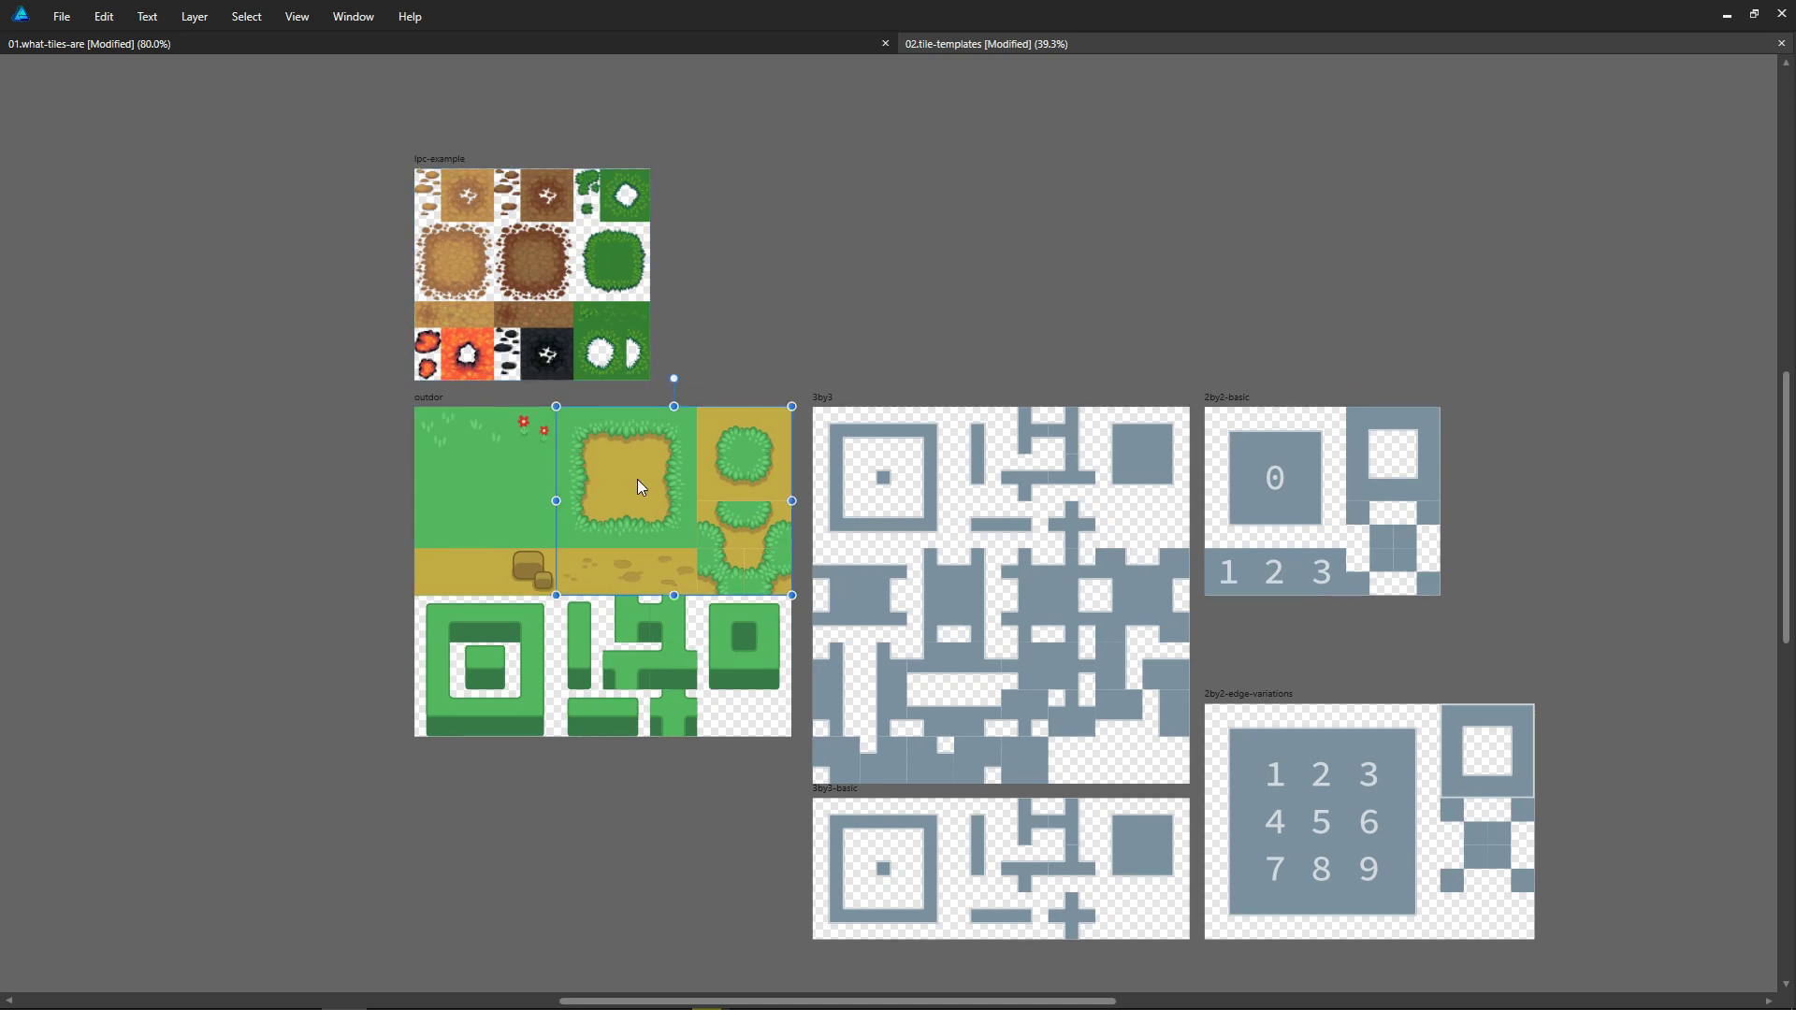
{"action": "left_click", "coordinate": [498, 661]}
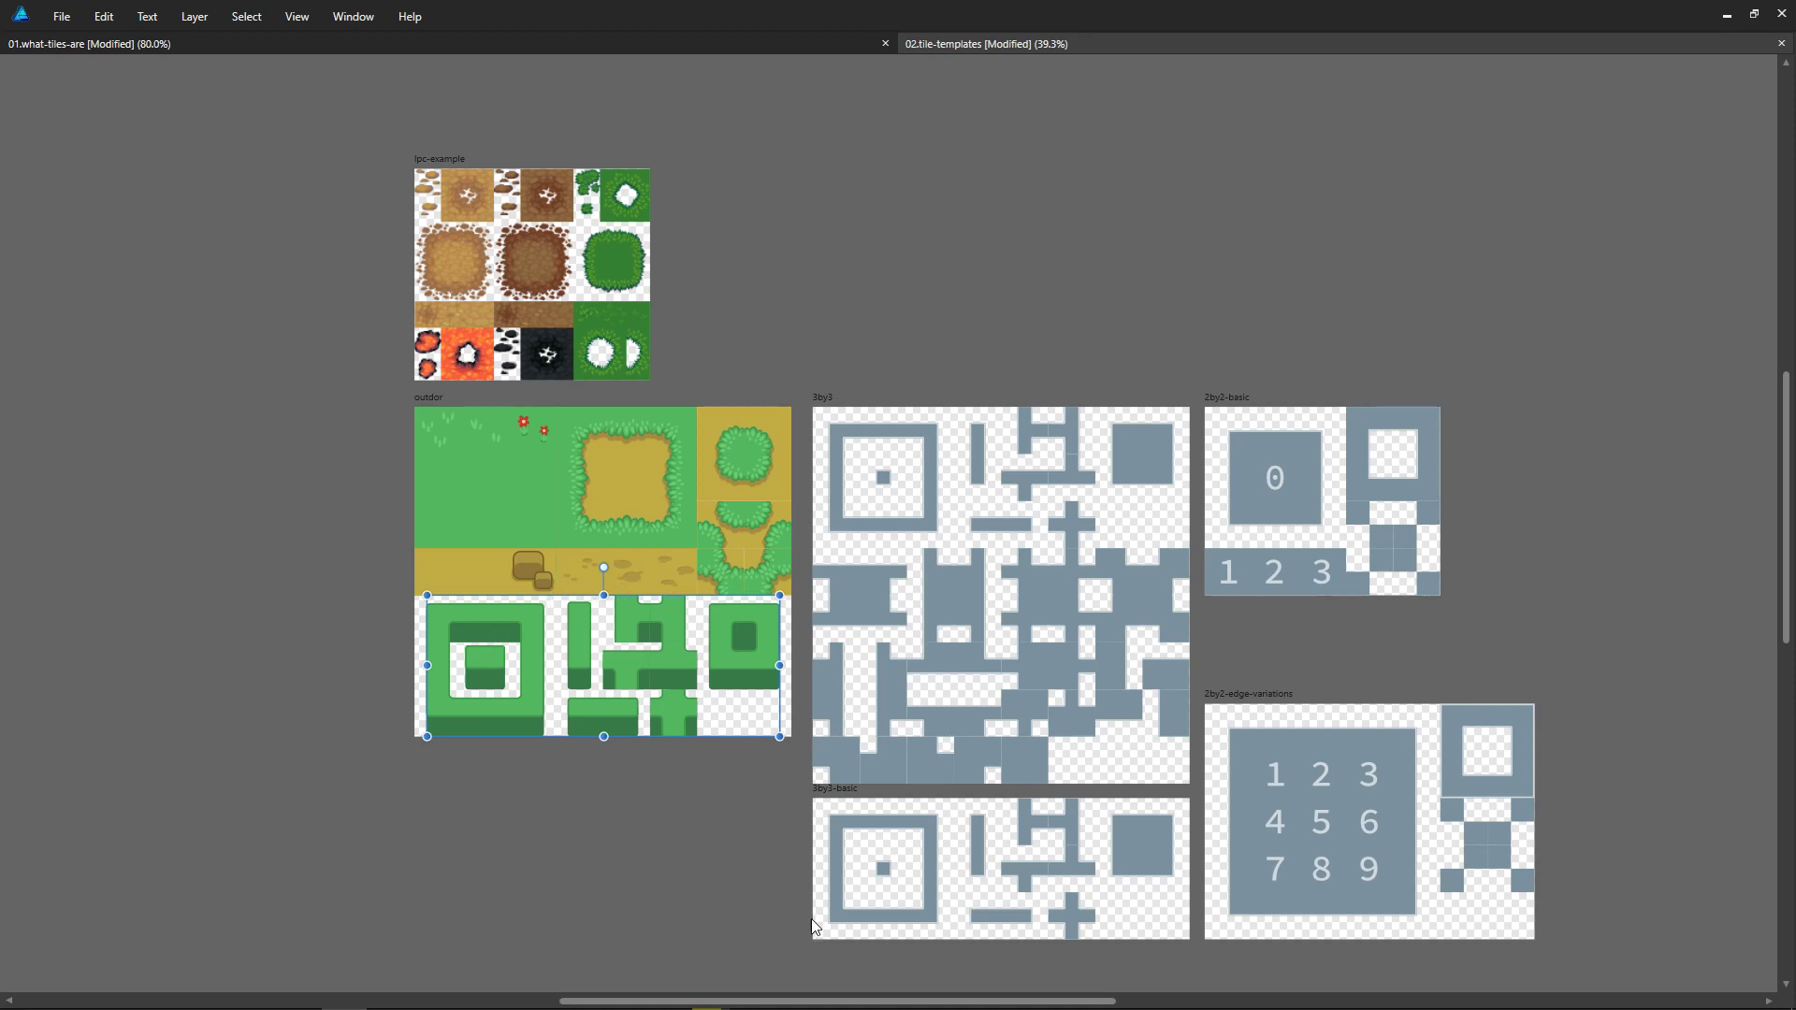
{"action": "left_click", "coordinate": [916, 863]}
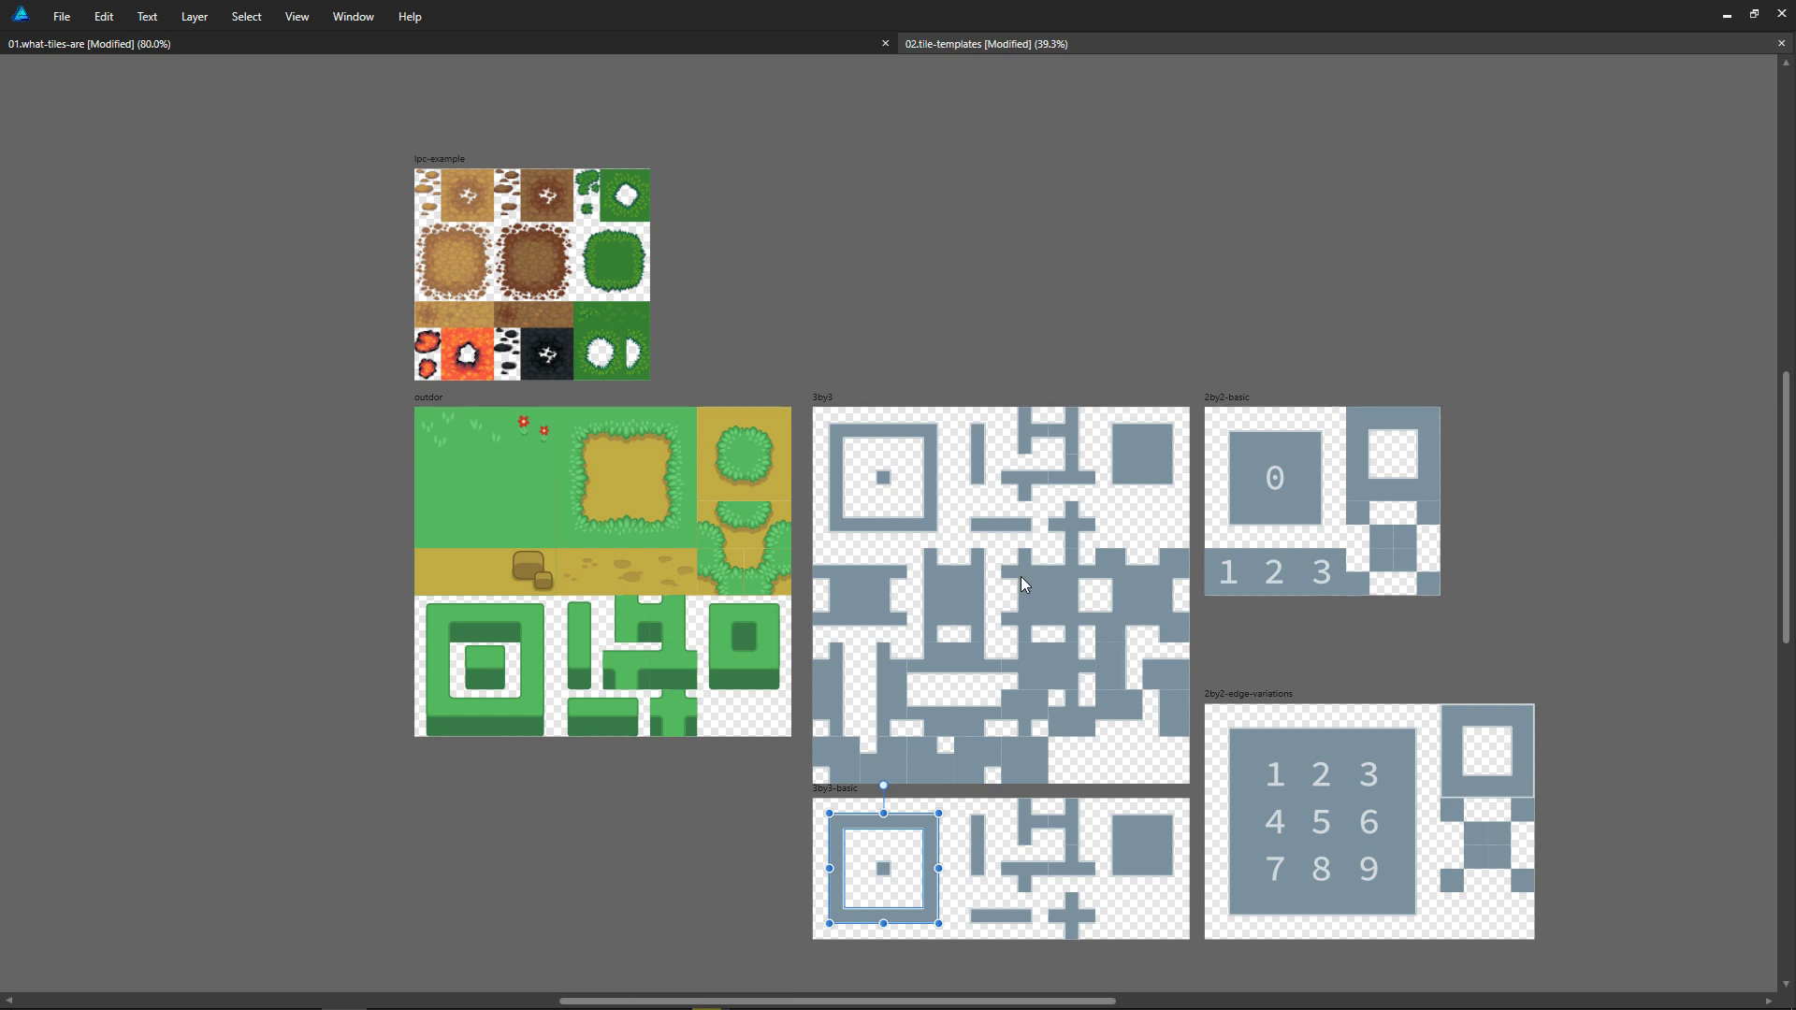
{"action": "left_click", "coordinate": [1065, 584]}
{"action": "left_click", "coordinate": [1350, 581]}
{"action": "left_click", "coordinate": [1631, 586]}
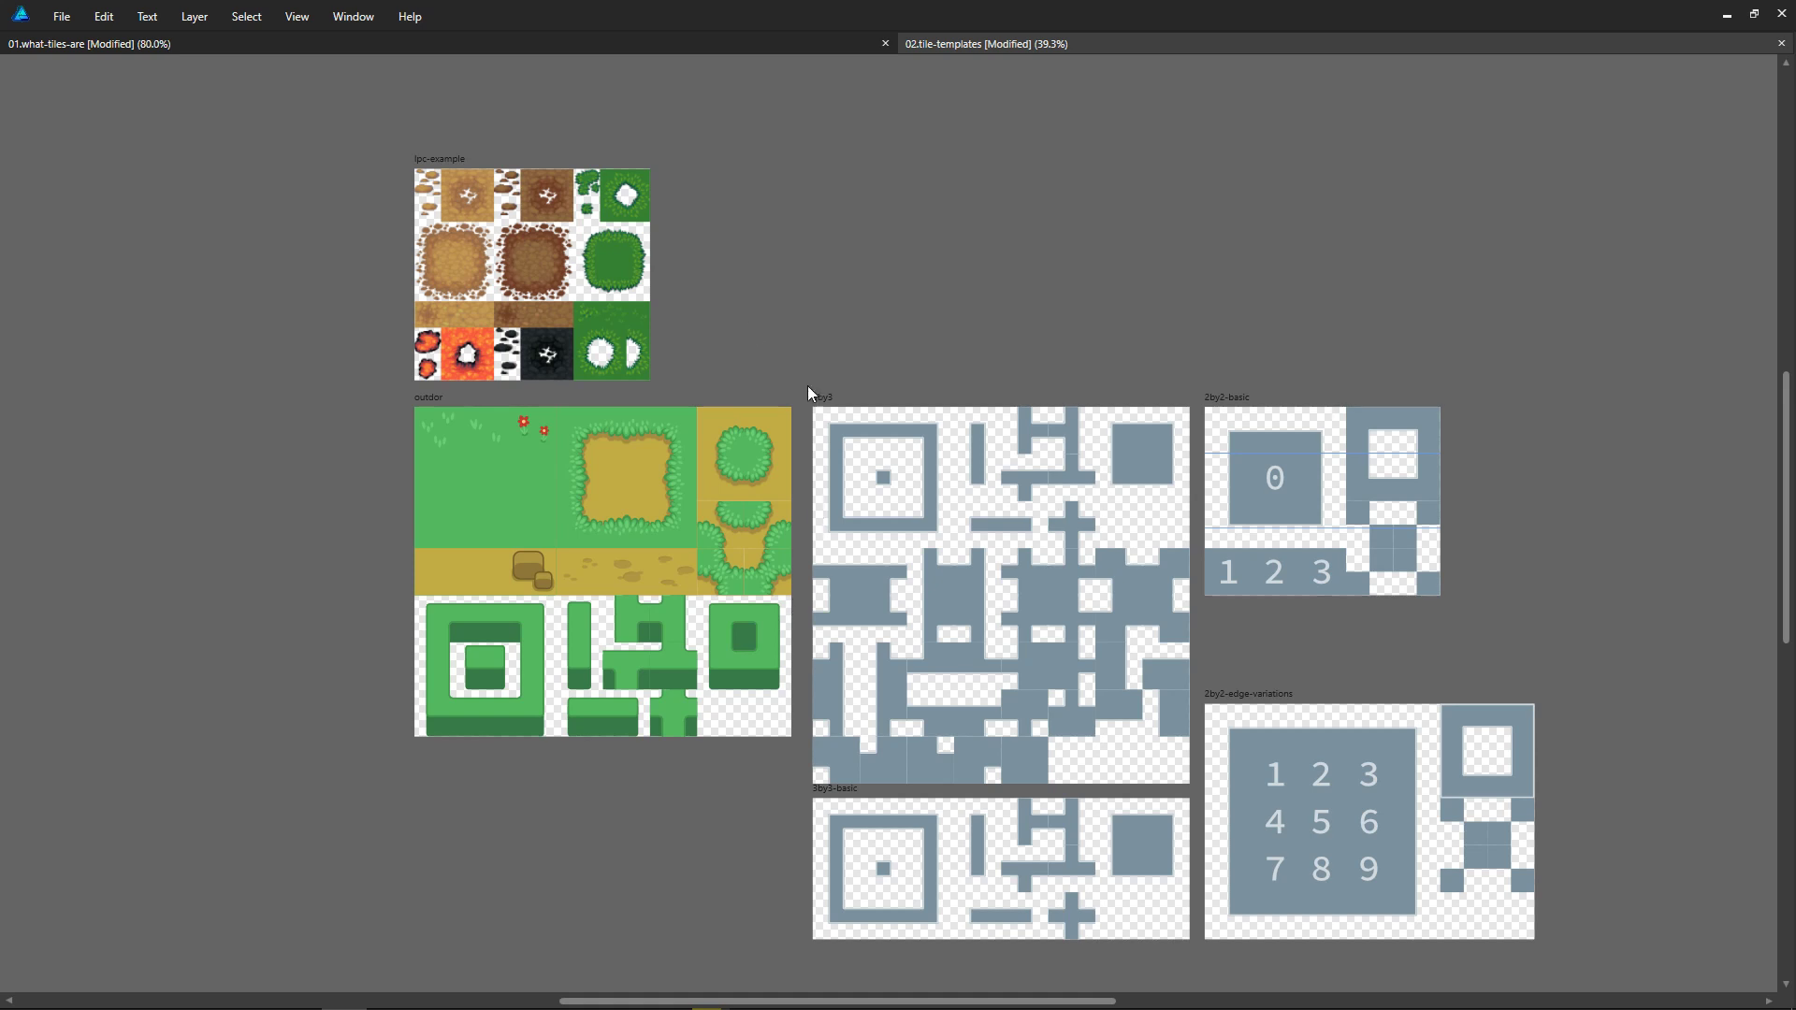
Step: Delete the lpc-example artboard together with the objects it contains
{"action": "middle_click_drag", "start_coordinate": [784, 352], "coordinate": [1024, 460]}
{"action": "scroll", "coordinate": [1022, 459], "scroll_direction": "up", "scroll_amount": 2}
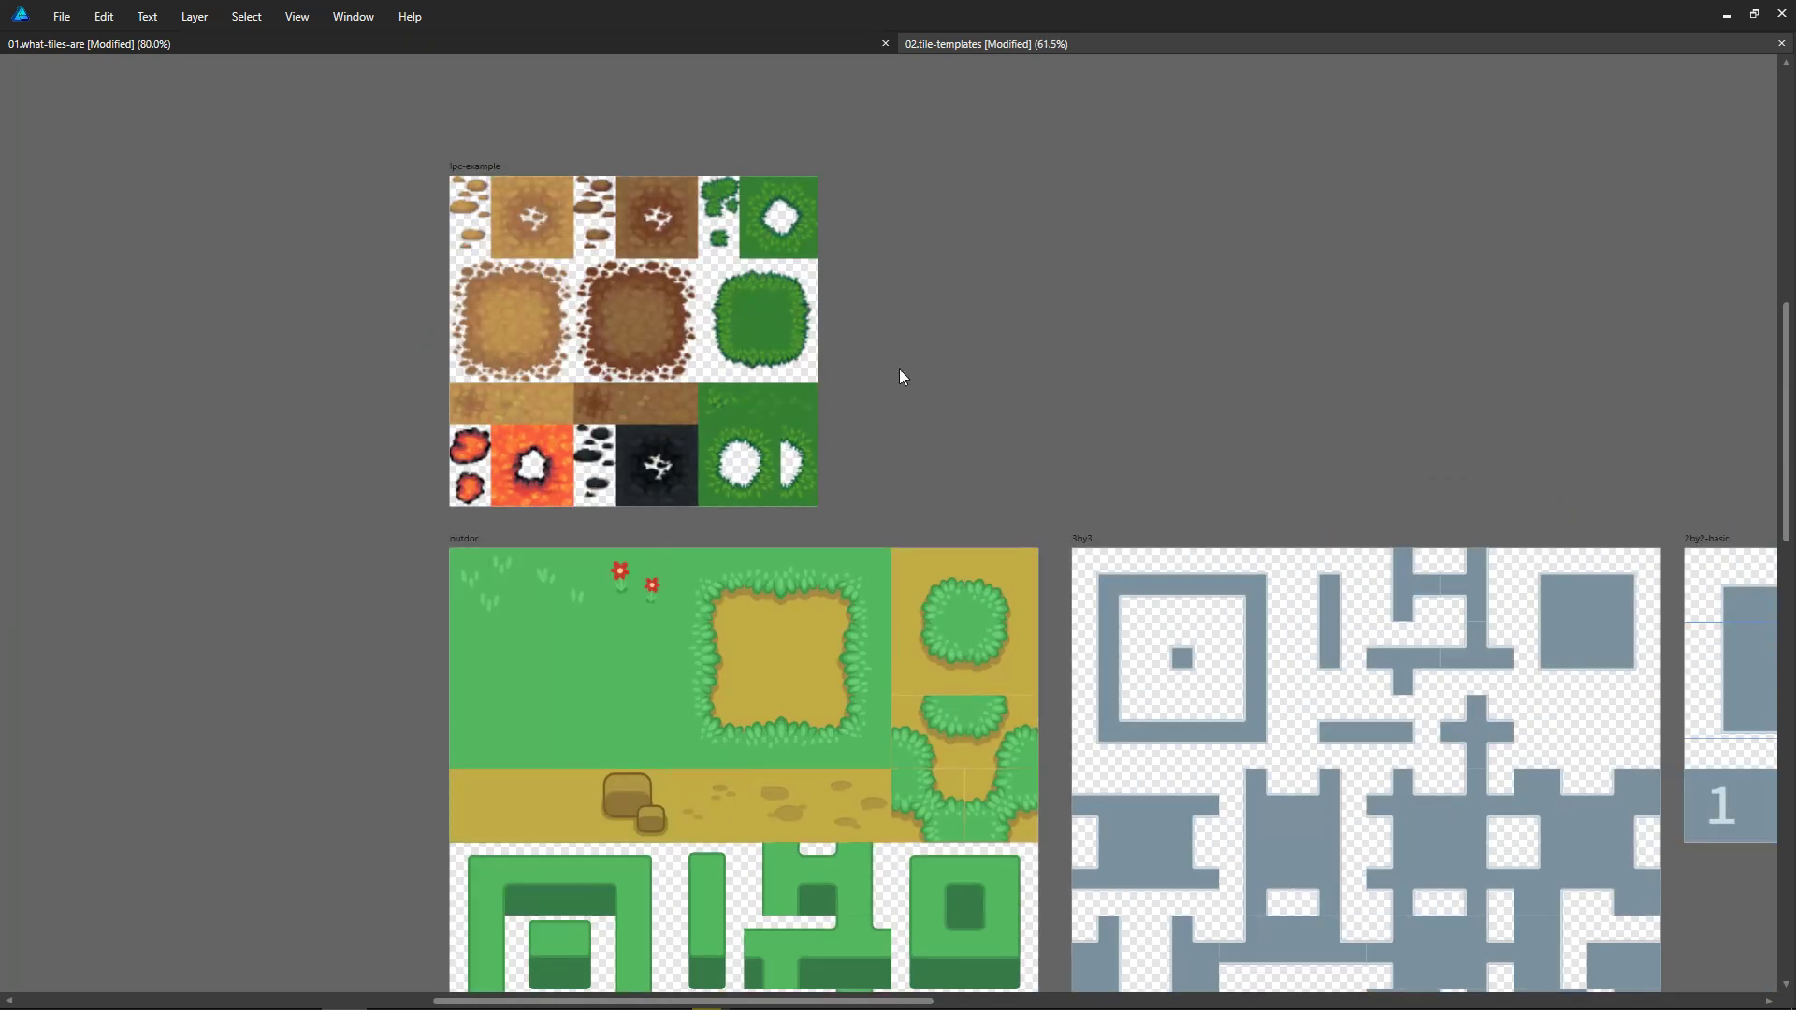
{"action": "left_click", "coordinate": [470, 169]}
{"action": "middle_click_drag", "start_coordinate": [1027, 355], "coordinate": [1428, 526]}
{"action": "scroll", "coordinate": [1260, 451], "scroll_direction": "up", "scroll_amount": 2}
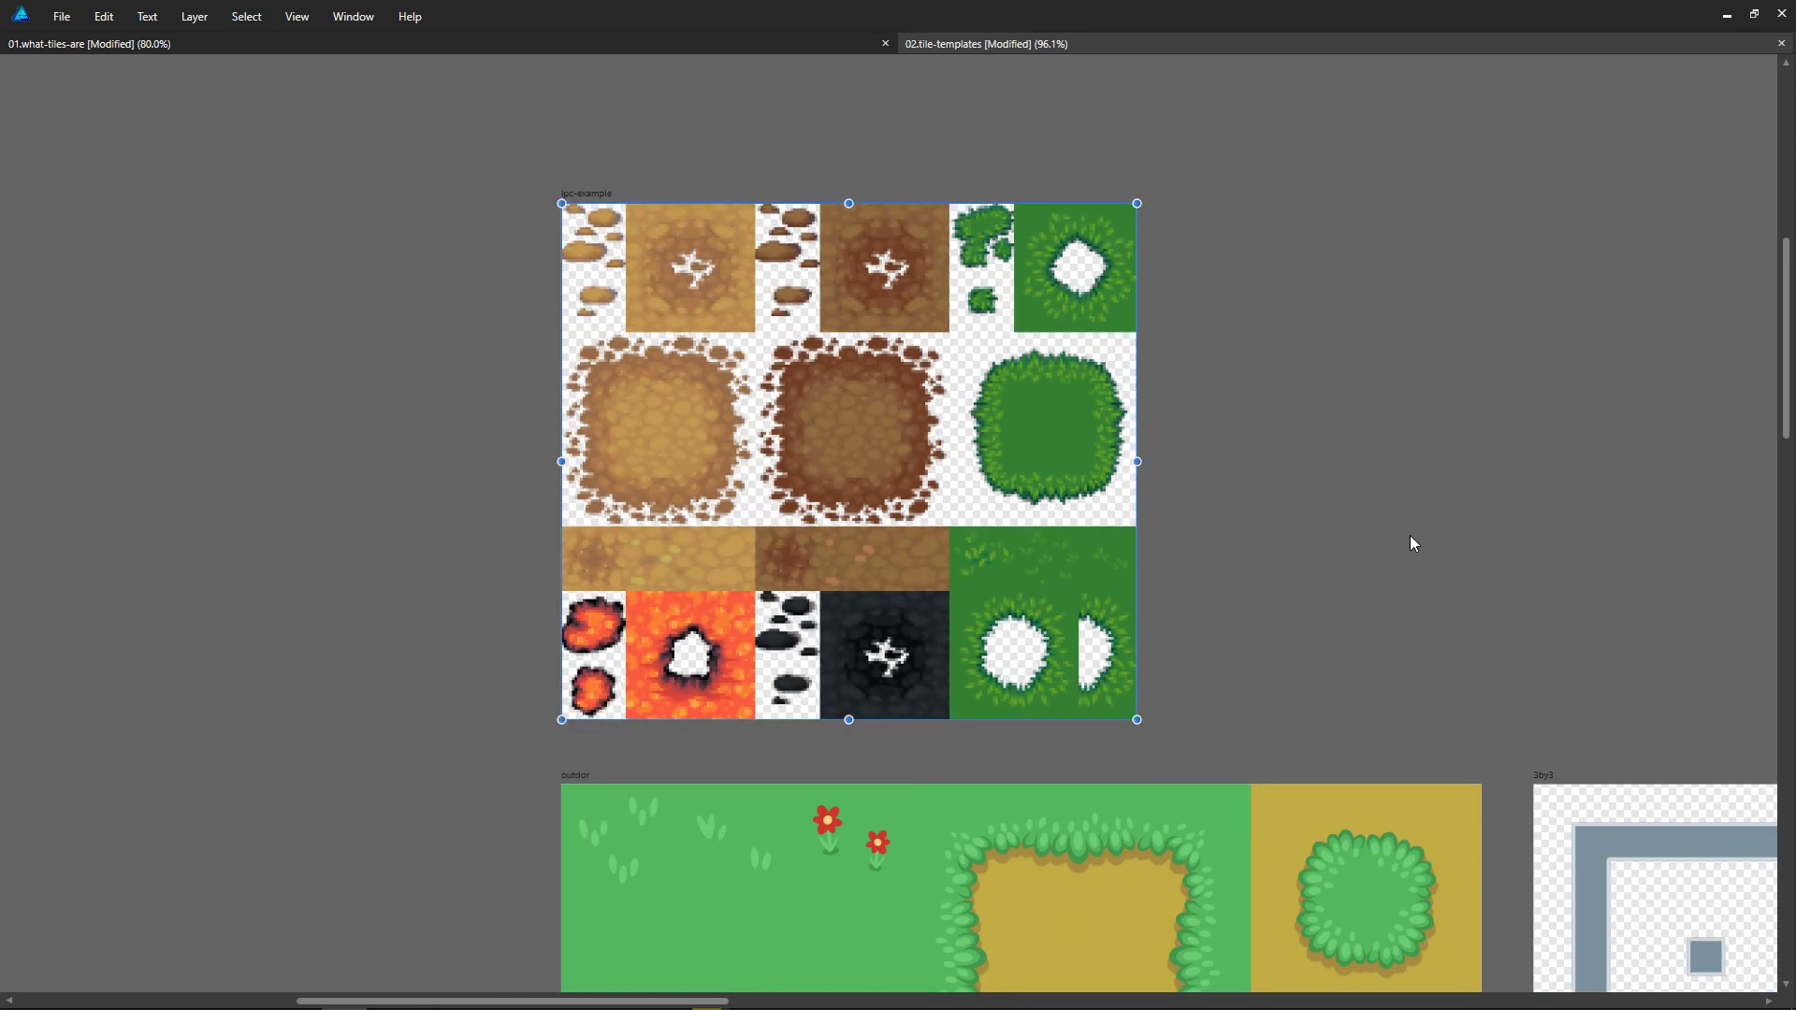
{"action": "left_click", "coordinate": [1434, 569]}
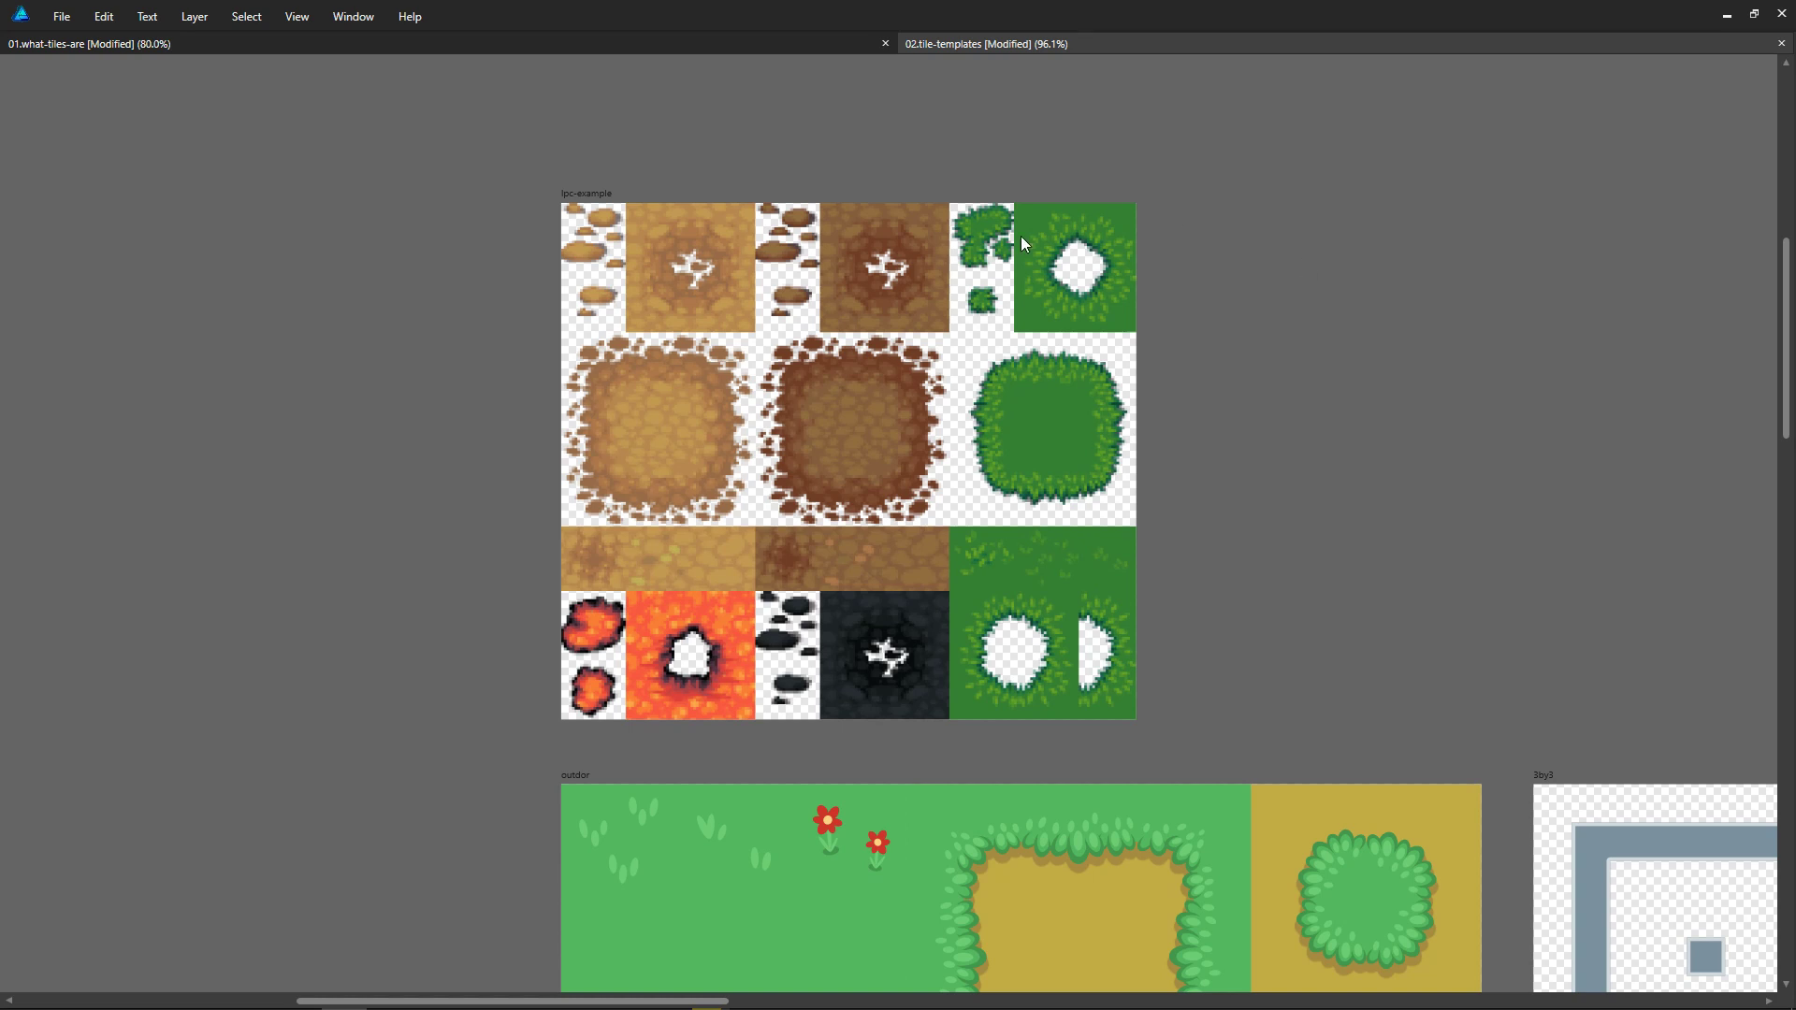
{"action": "left_click", "coordinate": [590, 199]}
{"action": "key", "text": "Delete"}
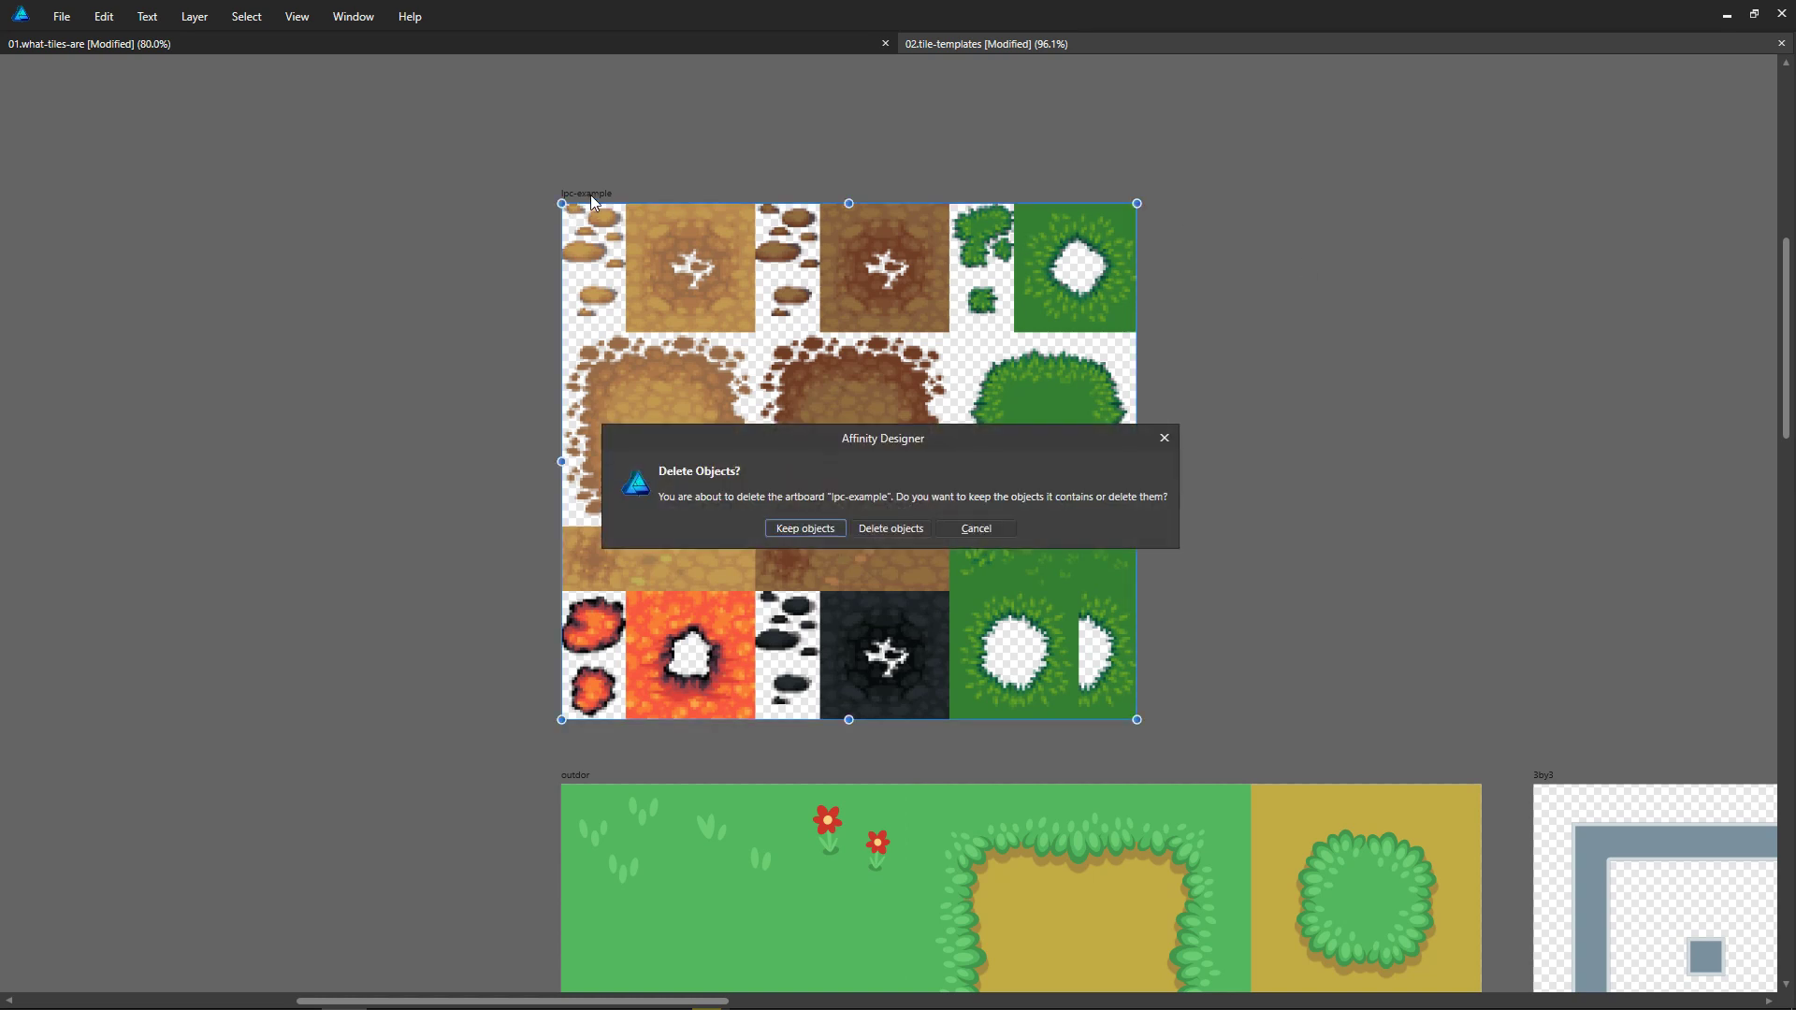
{"action": "left_click", "coordinate": [904, 528]}
{"action": "middle_click_drag", "start_coordinate": [1363, 885], "coordinate": [1225, 196]}
{"action": "scroll", "coordinate": [1355, 634], "scroll_direction": "up", "scroll_amount": 1}
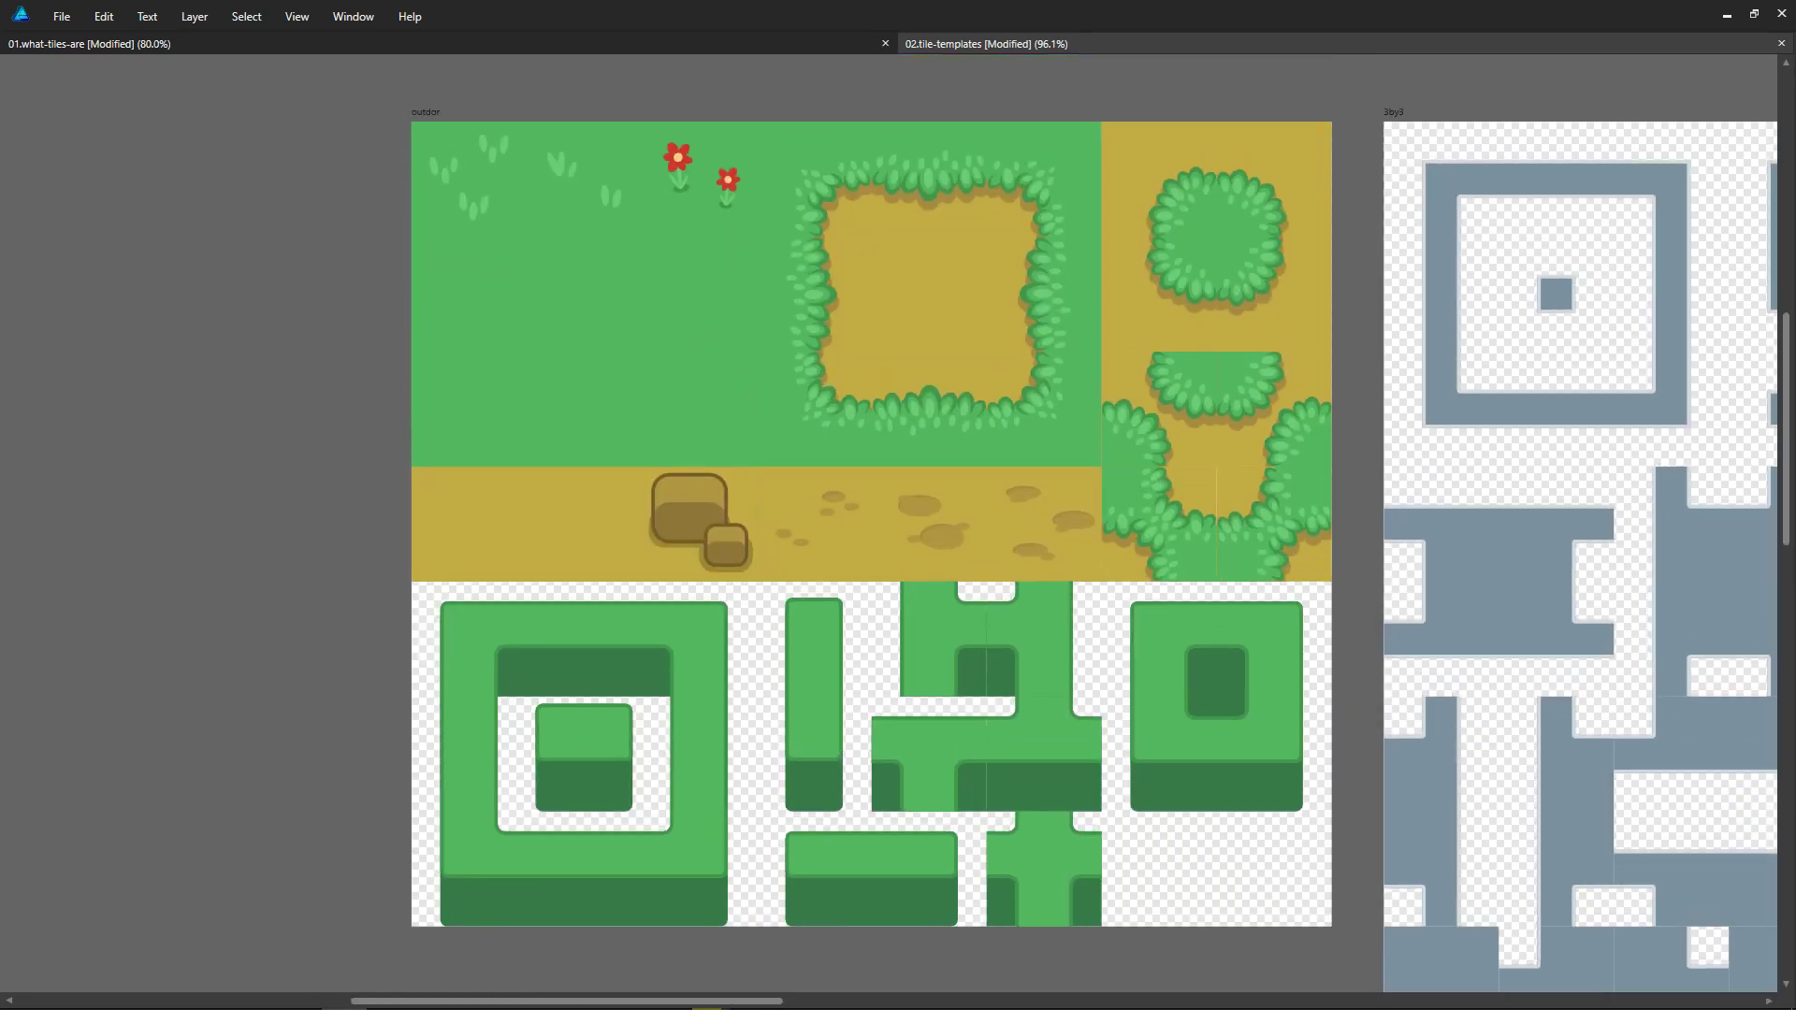
{"action": "left_click", "coordinate": [974, 349]}
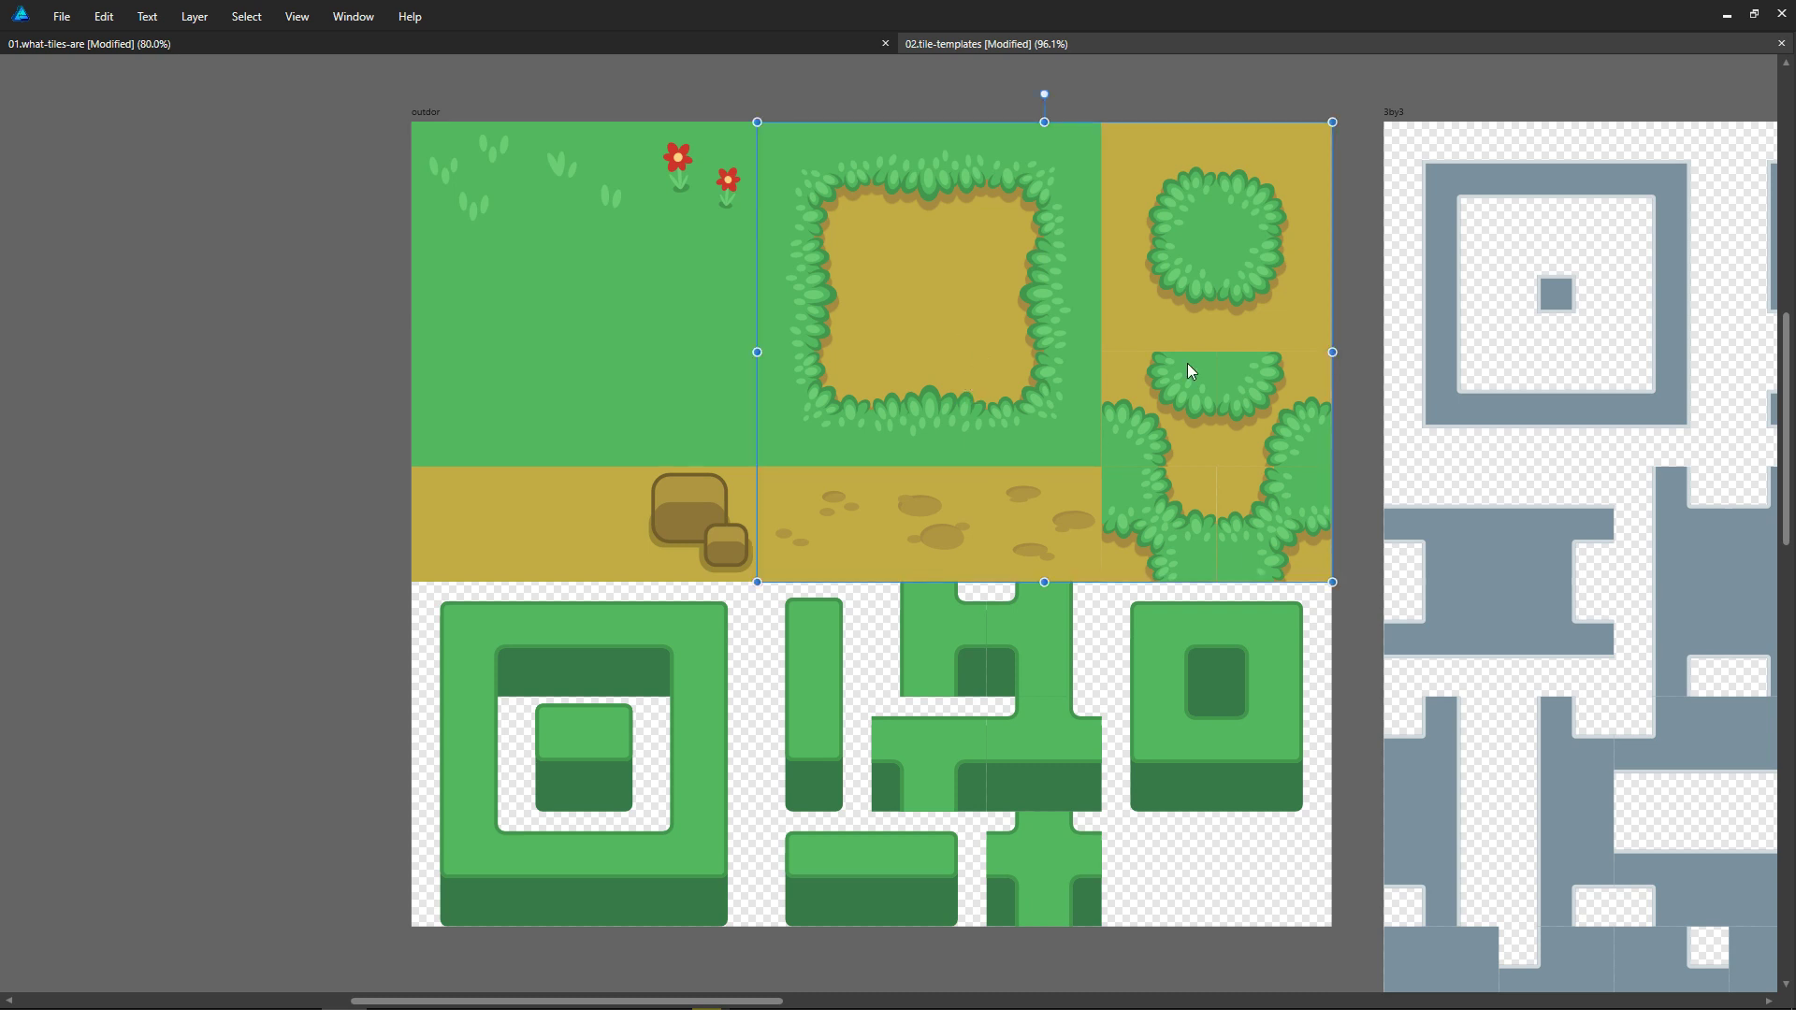
{"action": "left_click_drag", "start_coordinate": [1000, 331], "coordinate": [1124, 340]}
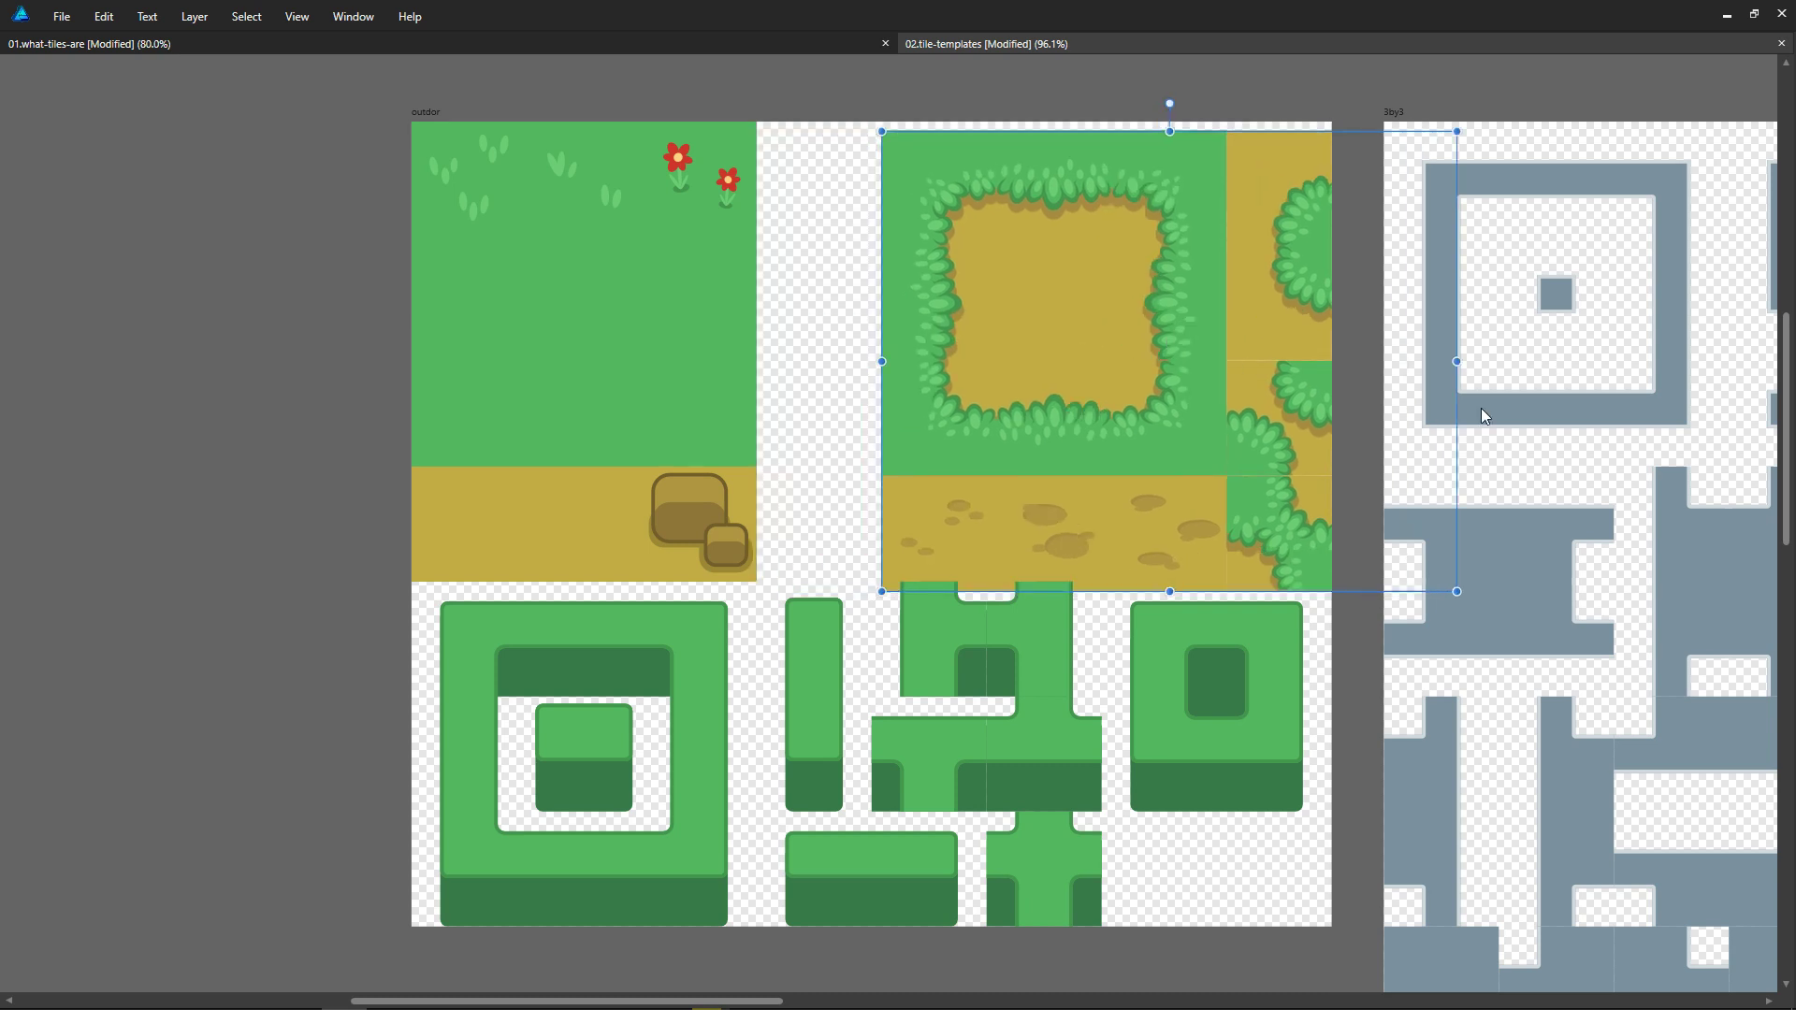
{"action": "key", "text": "ctrl+z"}
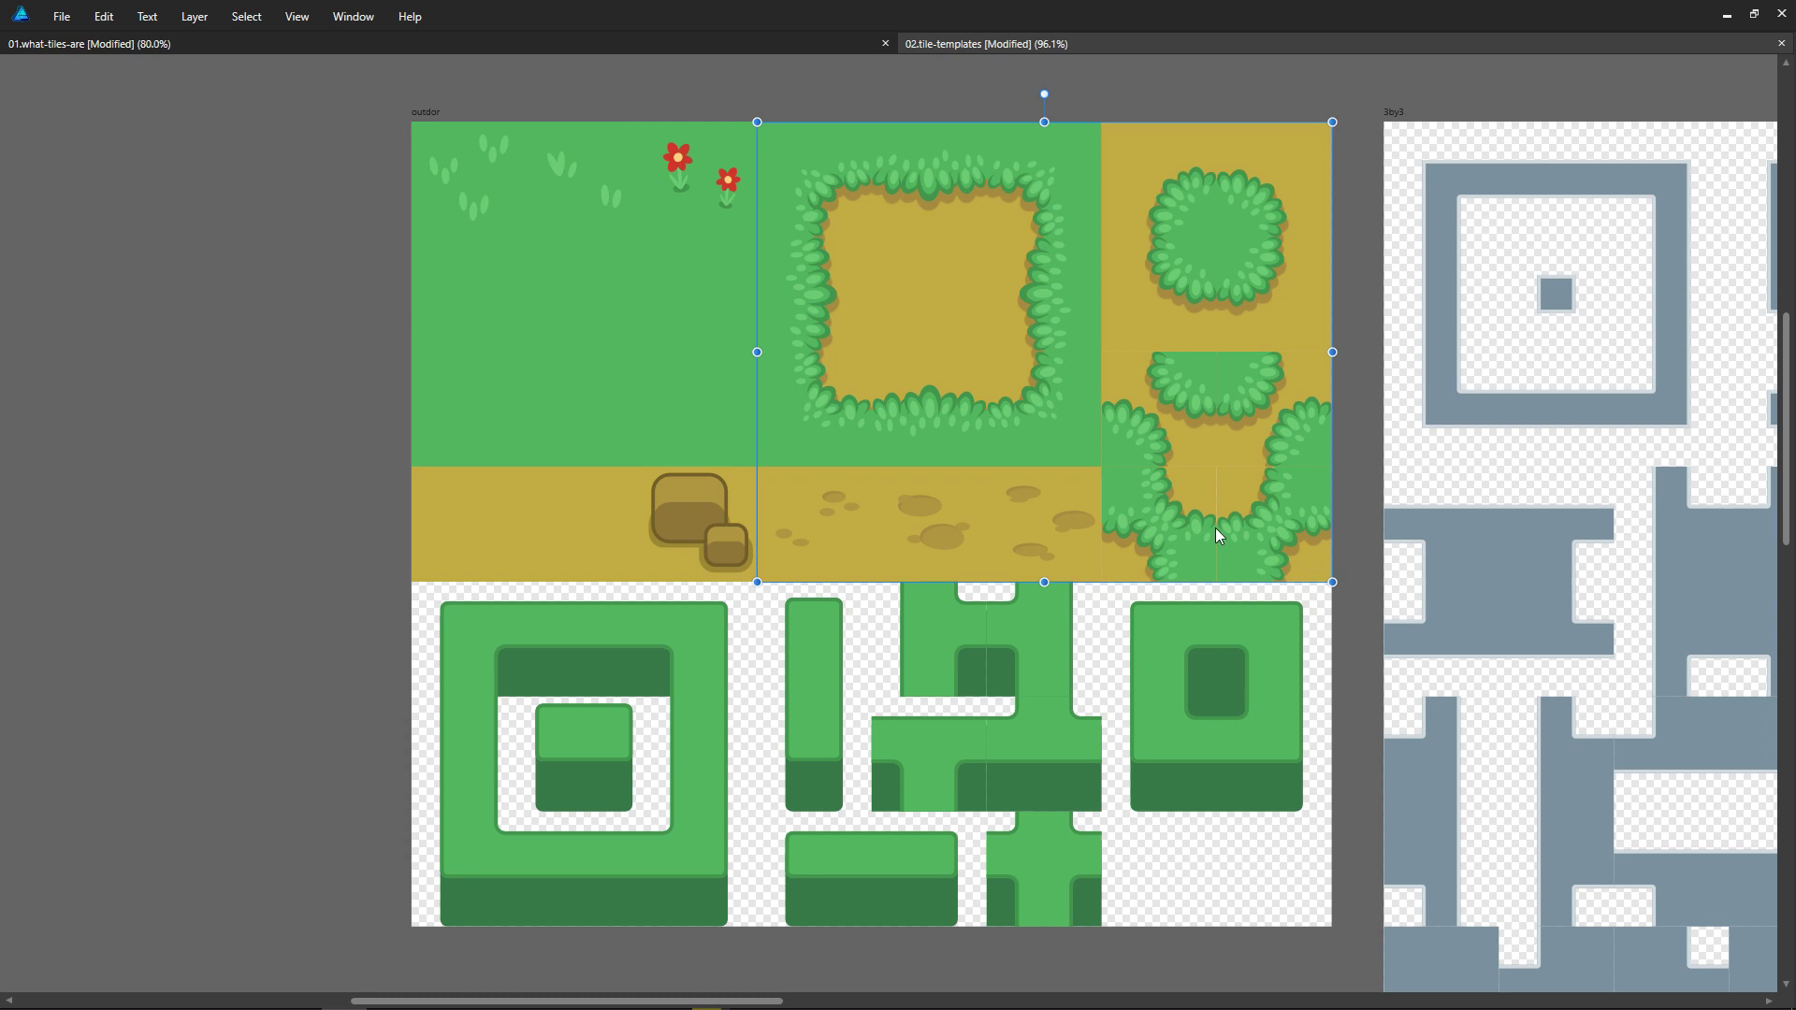
Step: Move the dirt tile group from the outdor artboard onto the 2by2-basic artboard so it covers the template exactly
{"action": "left_click", "coordinate": [616, 175]}
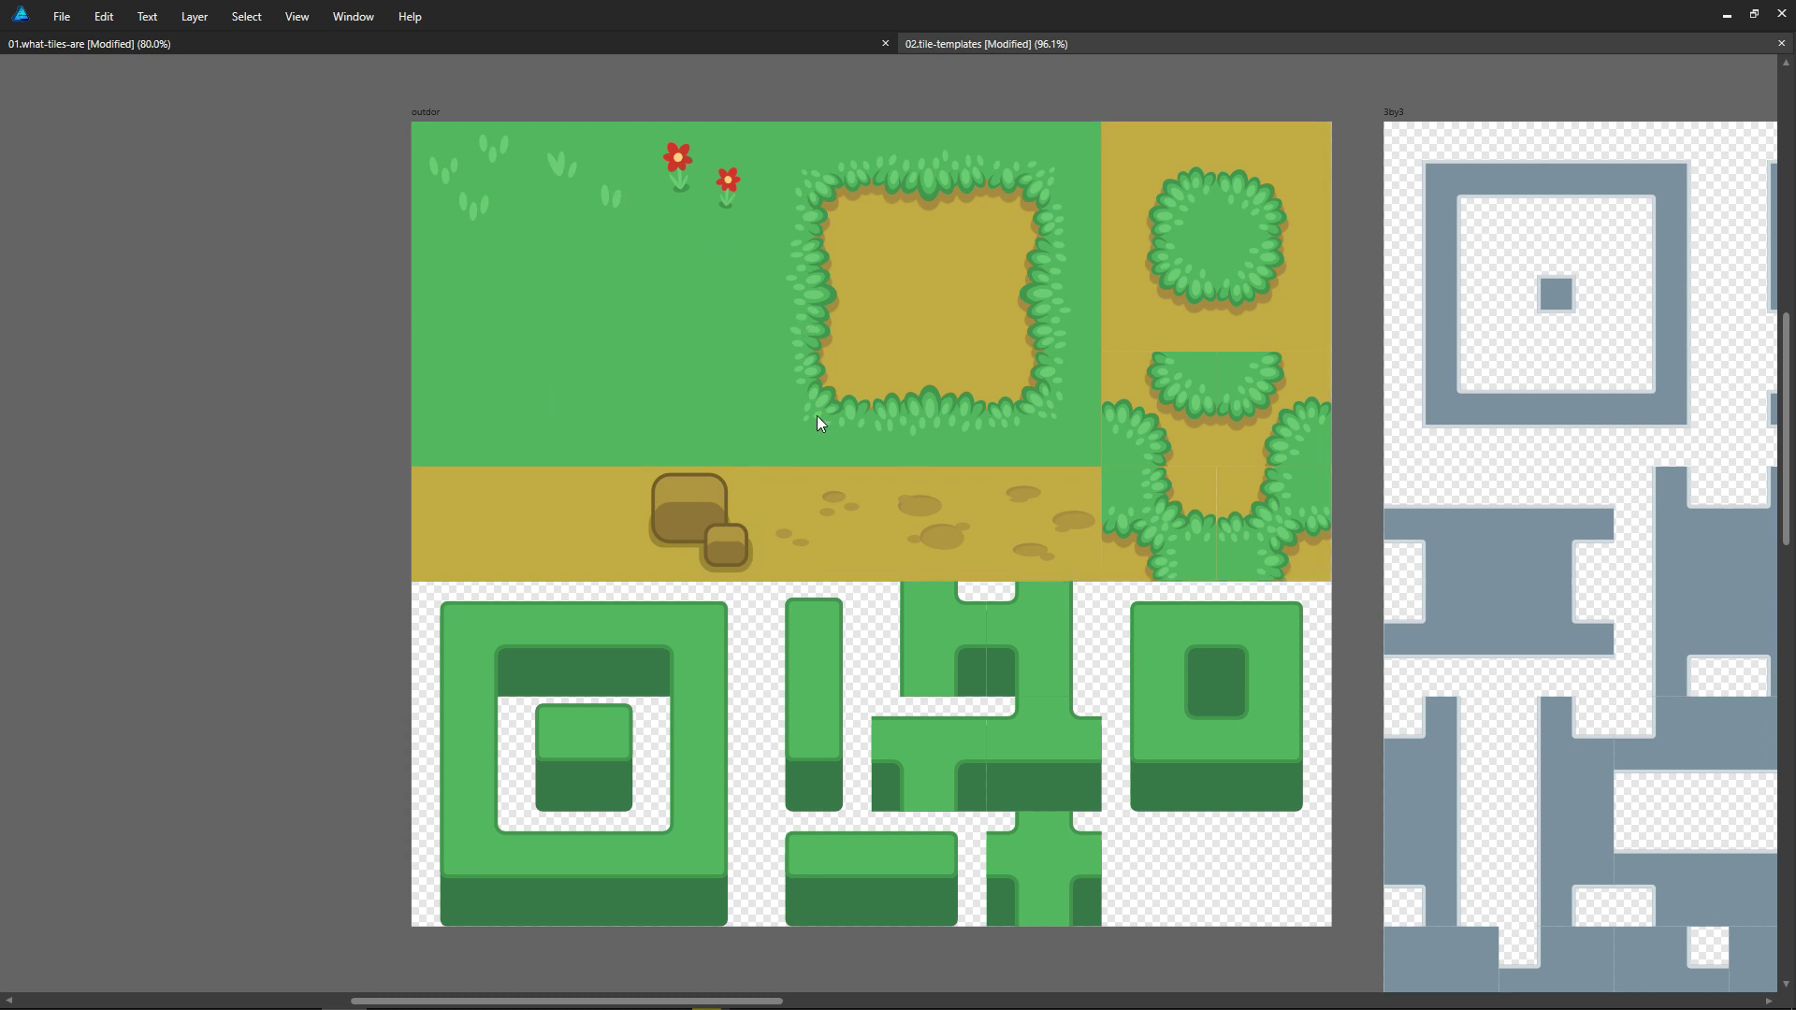
{"action": "left_click", "coordinate": [711, 689]}
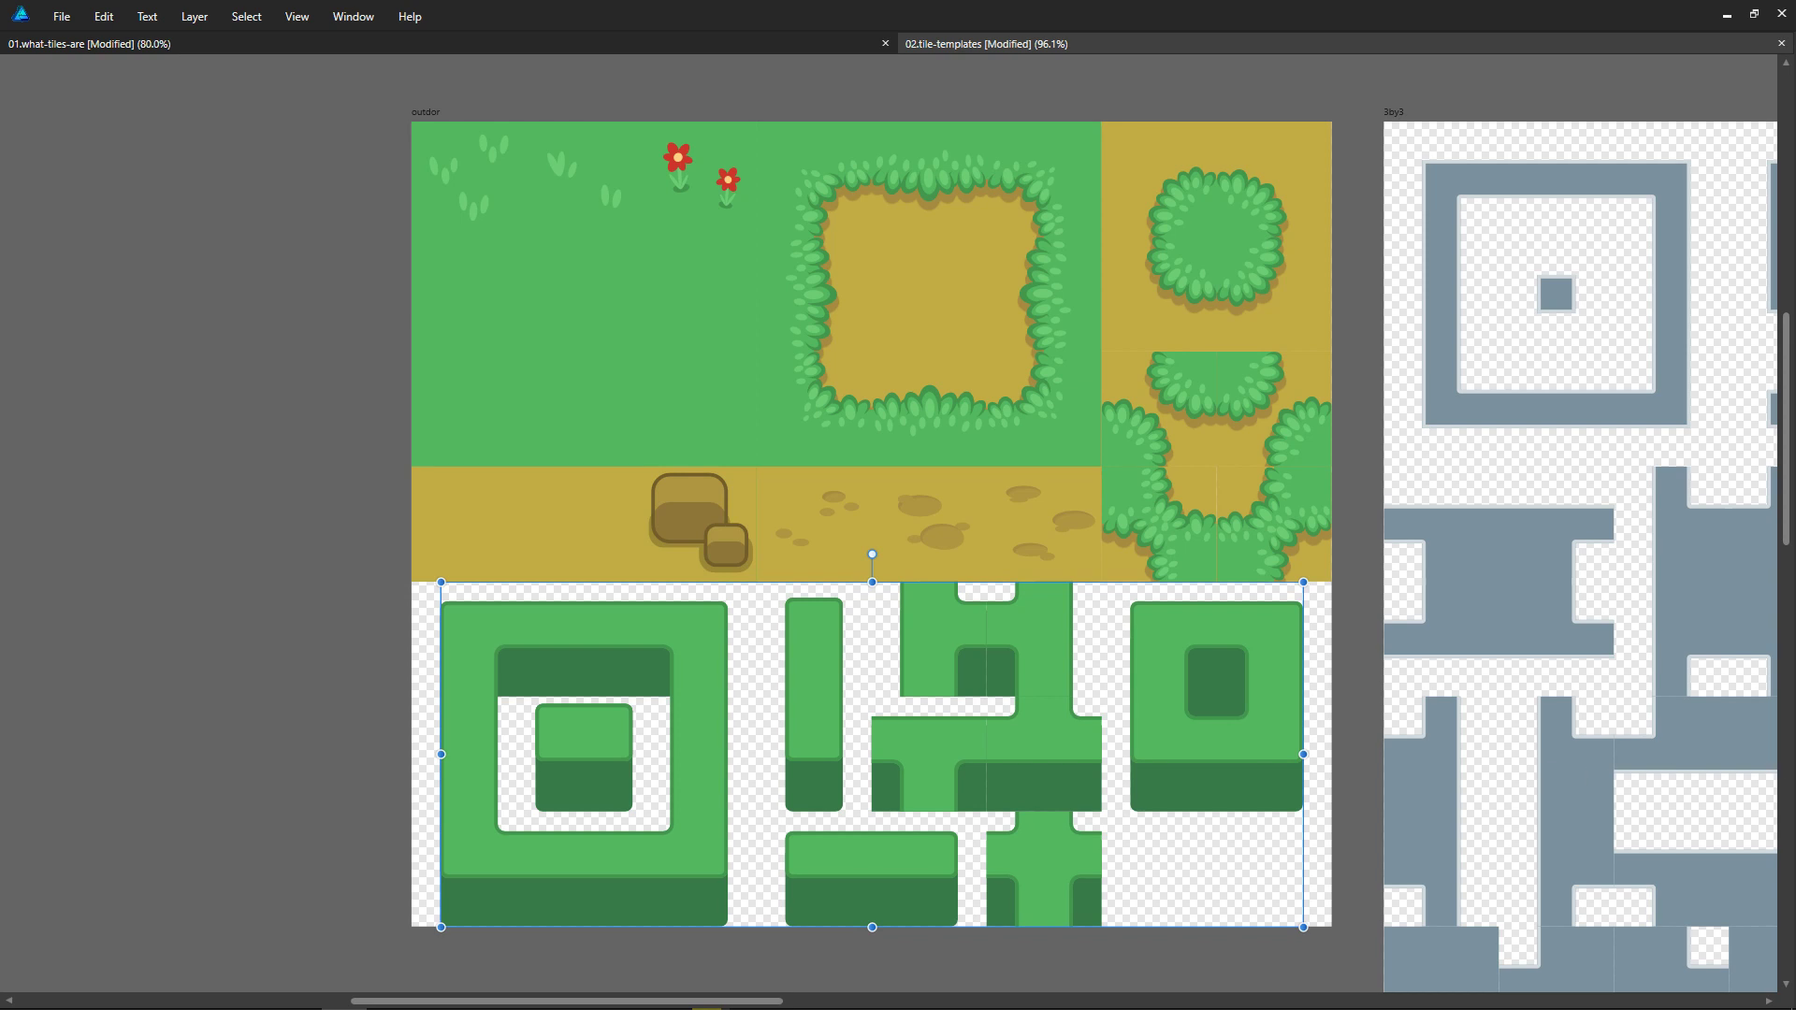
{"action": "middle_click_drag", "start_coordinate": [1483, 639], "coordinate": [759, 517]}
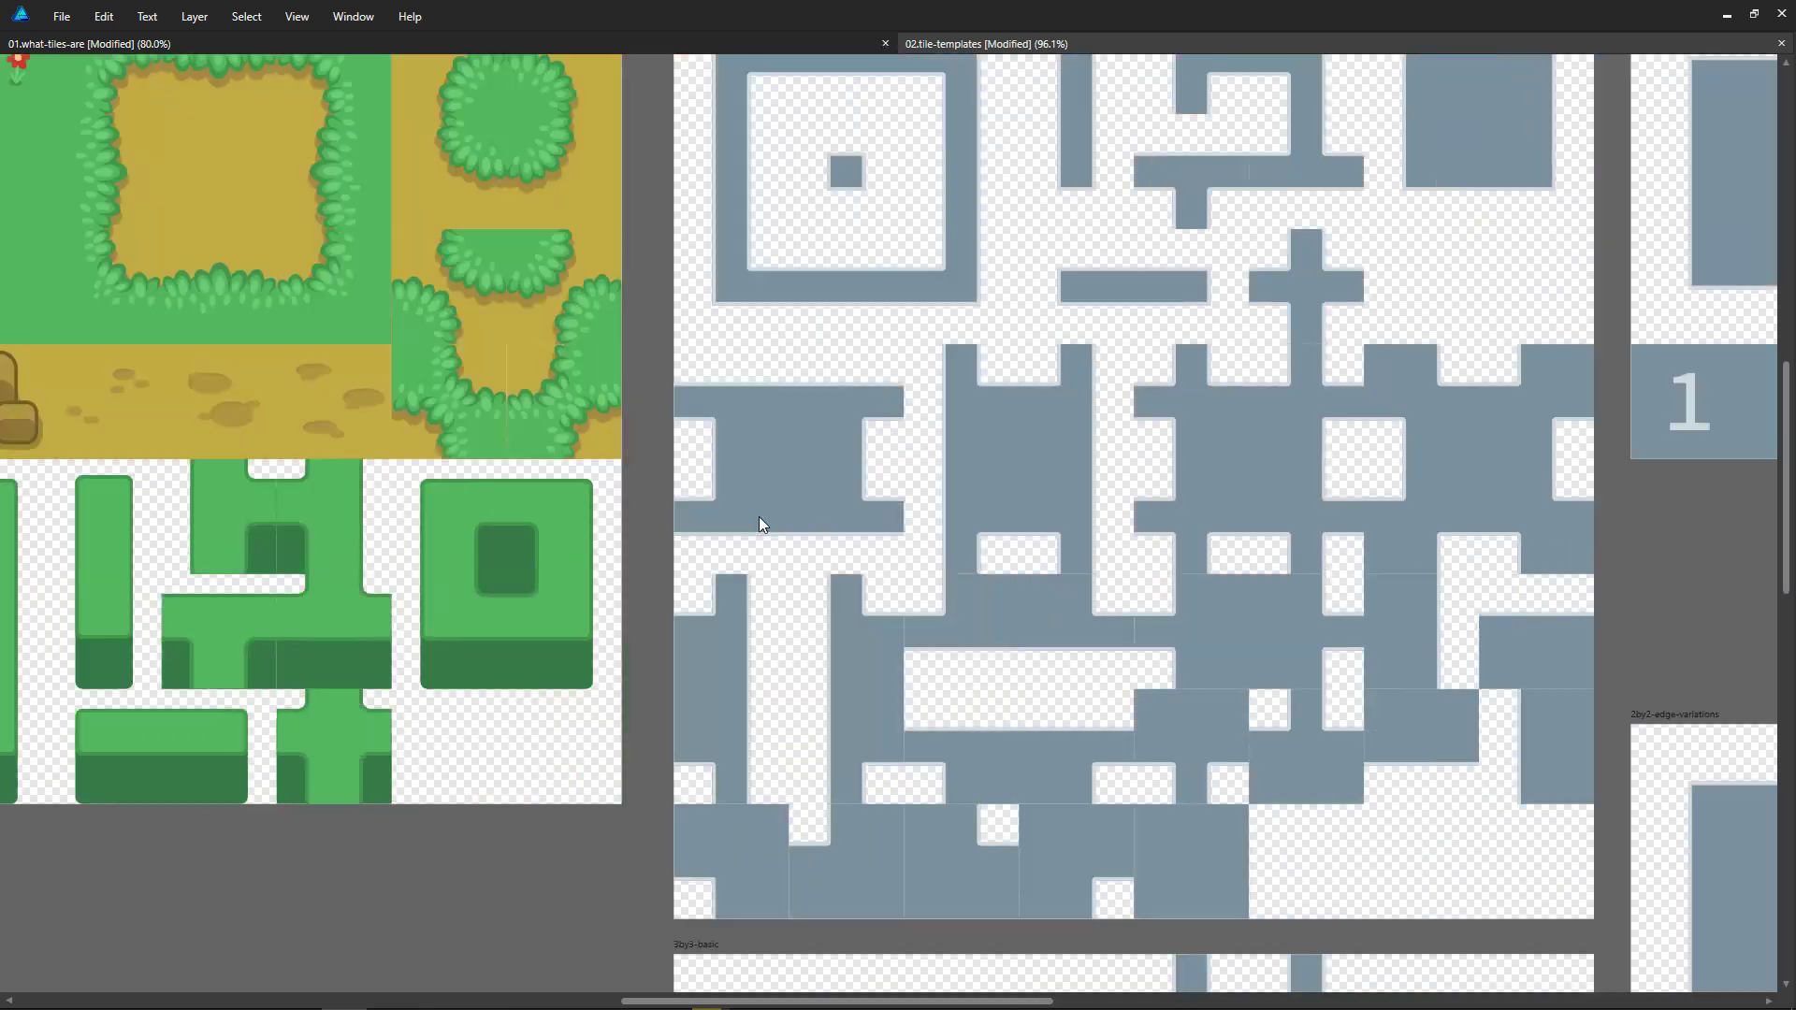
{"action": "scroll", "coordinate": [530, 501], "scroll_direction": "down", "scroll_amount": 4, "text": "ctrl"}
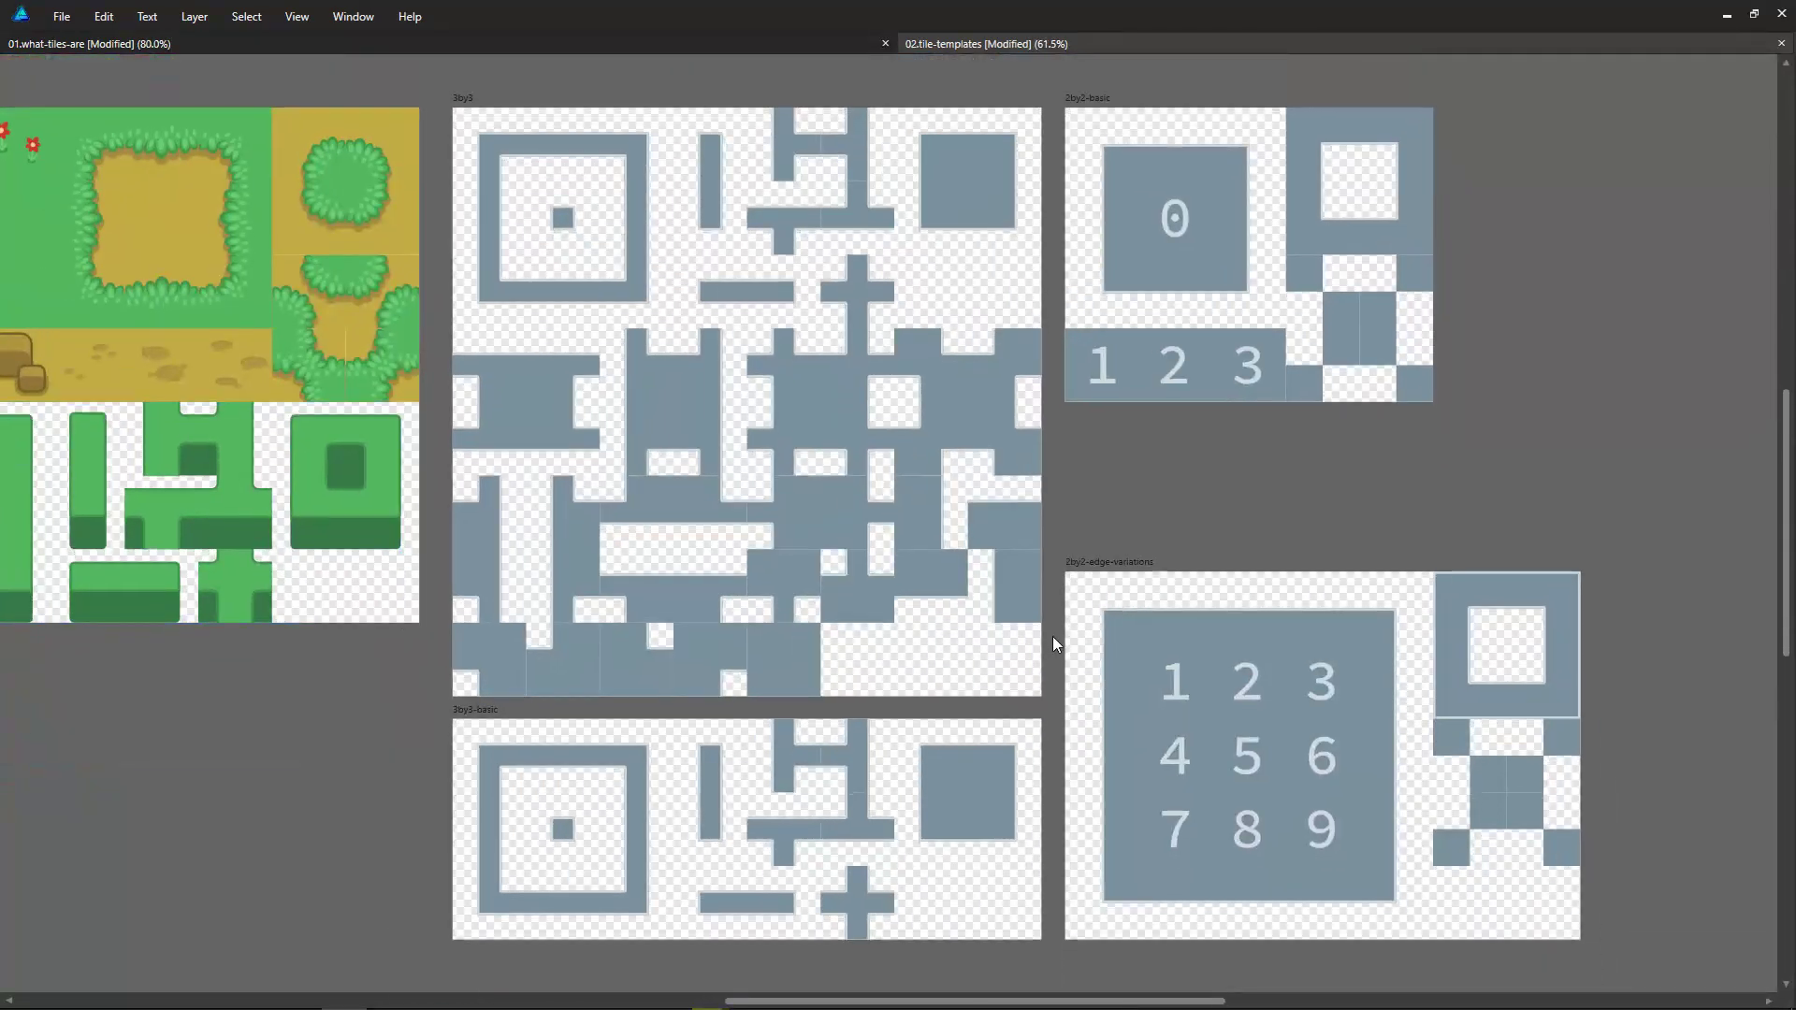
{"action": "left_click", "coordinate": [1175, 219]}
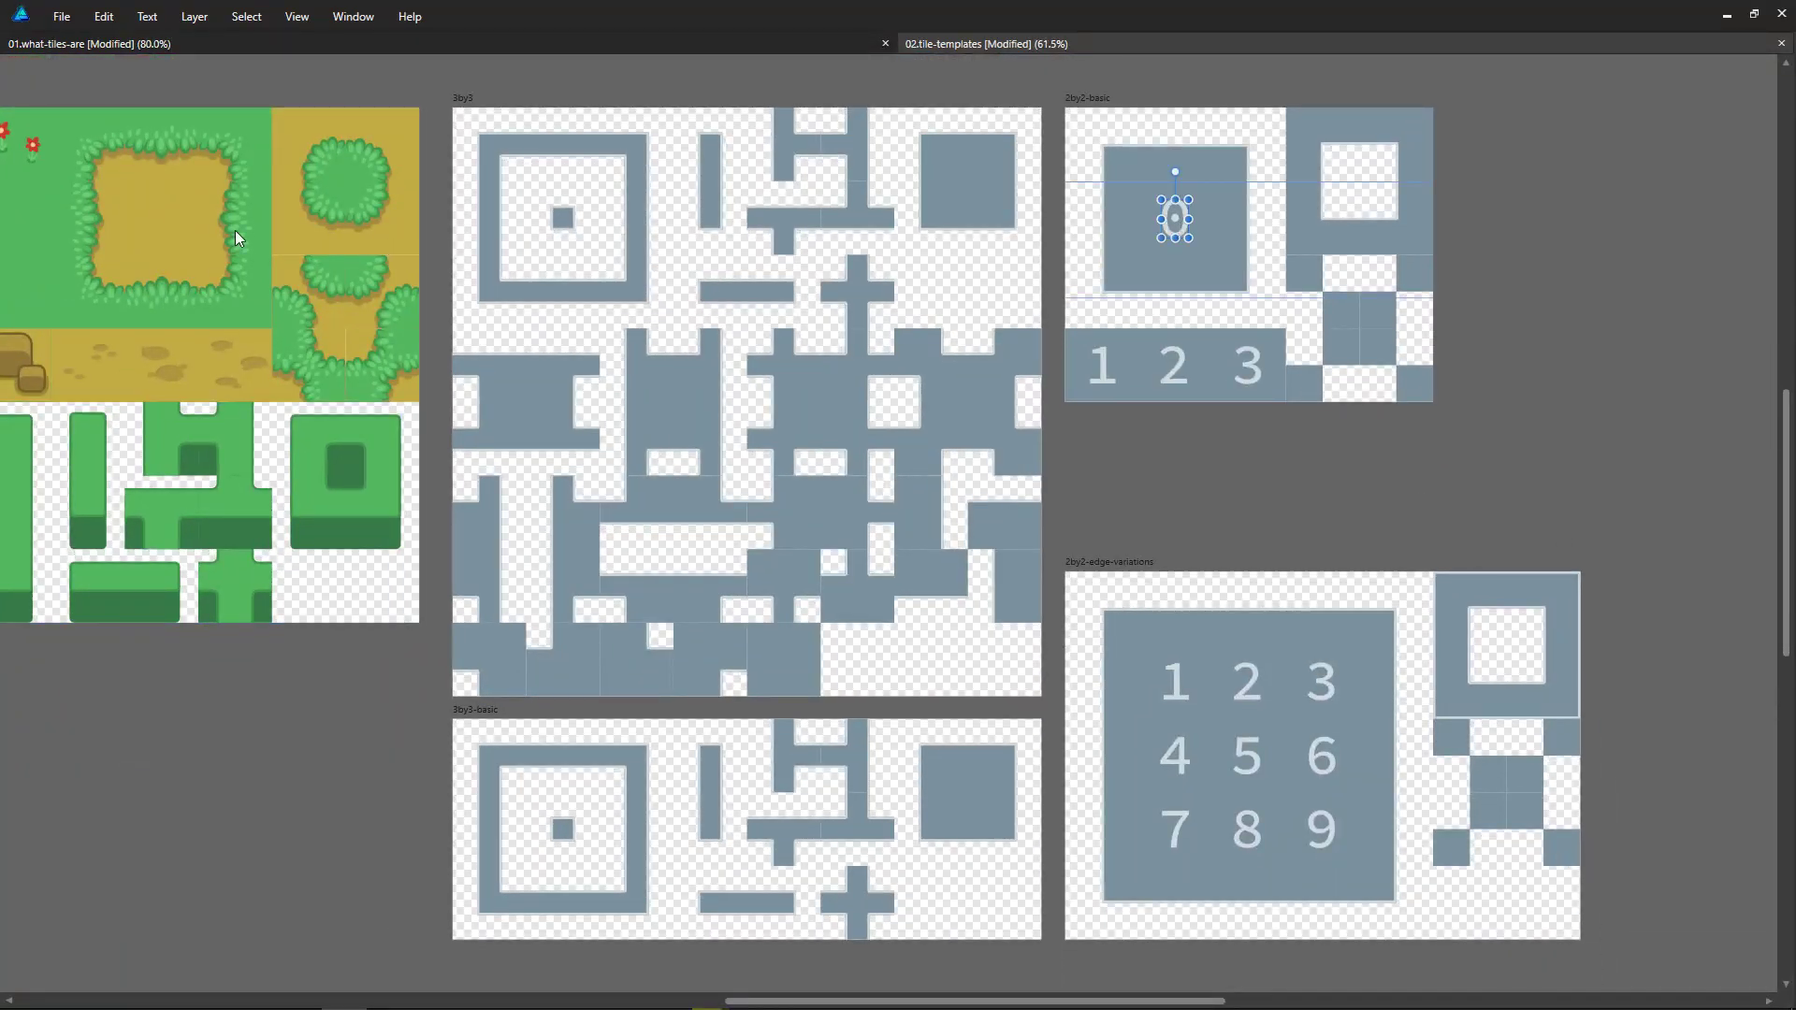
{"action": "left_click_drag", "start_coordinate": [239, 238], "coordinate": [1198, 244]}
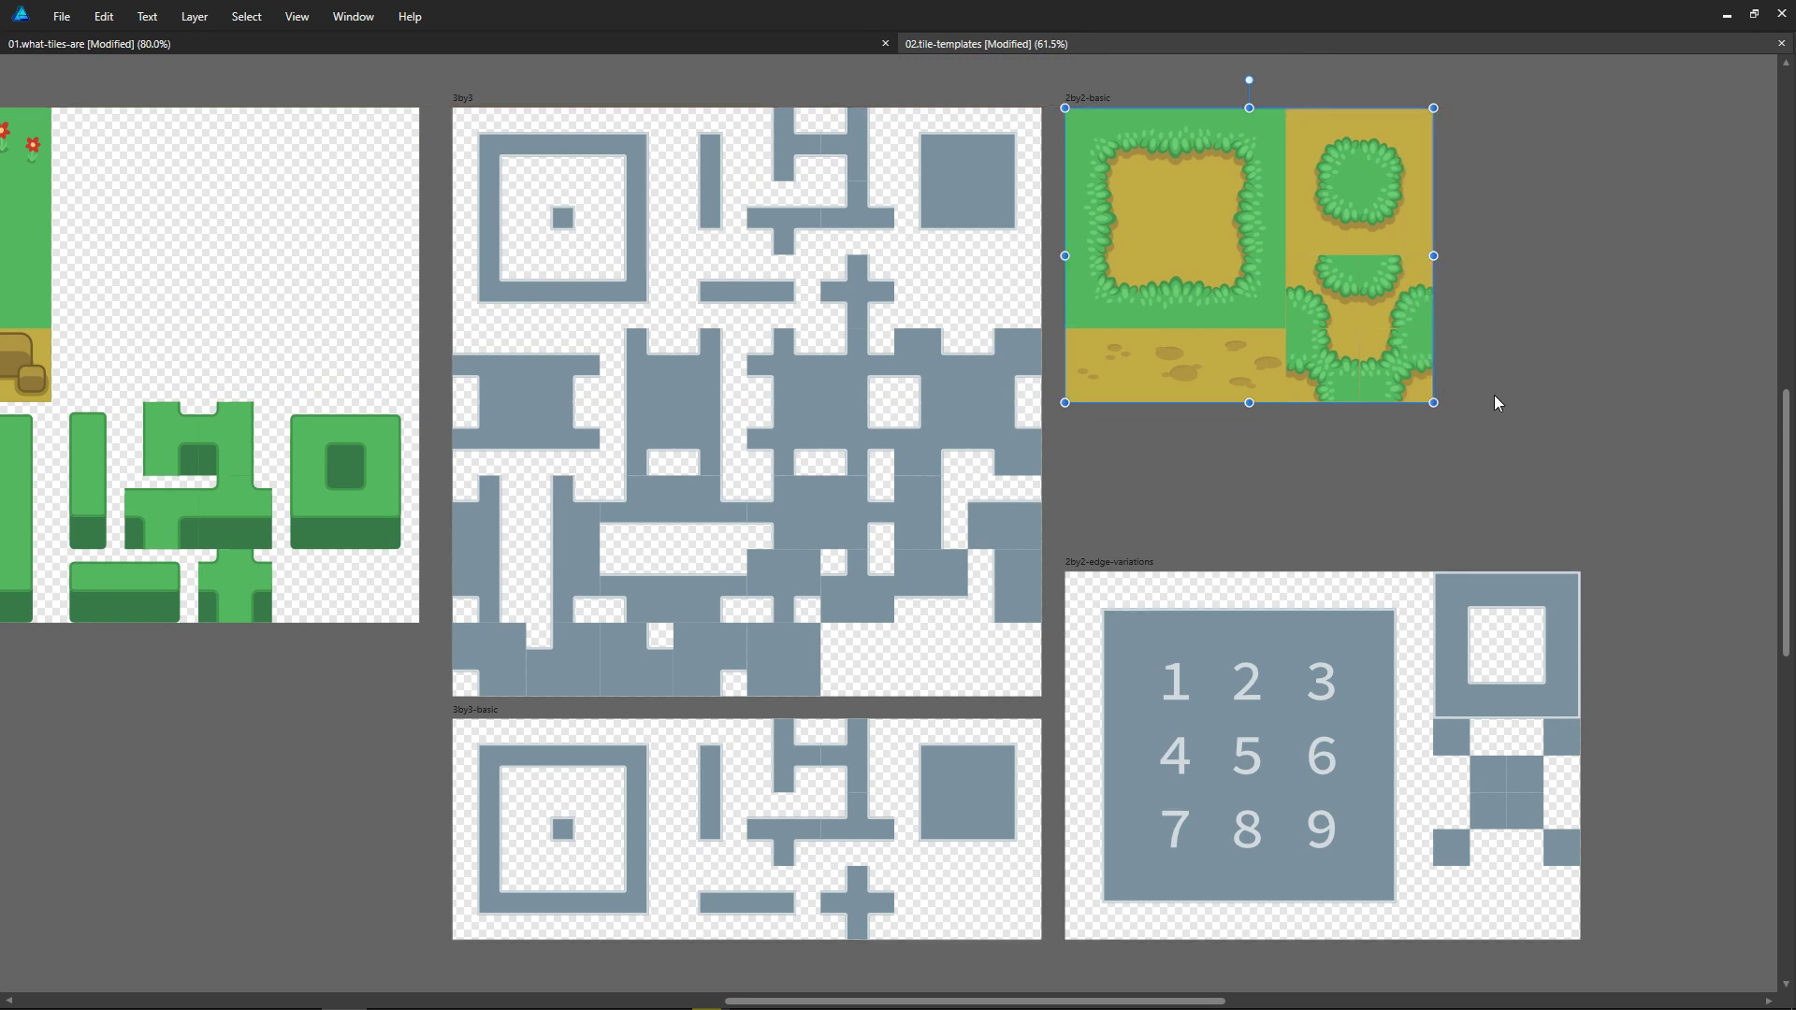
Step: Set the dirt group's opacity to 50% so the 2by2-basic template shows through
{"action": "key", "text": "5"}
{"action": "middle_click_drag", "start_coordinate": [1500, 396], "coordinate": [1413, 475]}
{"action": "scroll", "coordinate": [1418, 464], "scroll_direction": "up", "scroll_amount": 2, "text": "ctrl"}
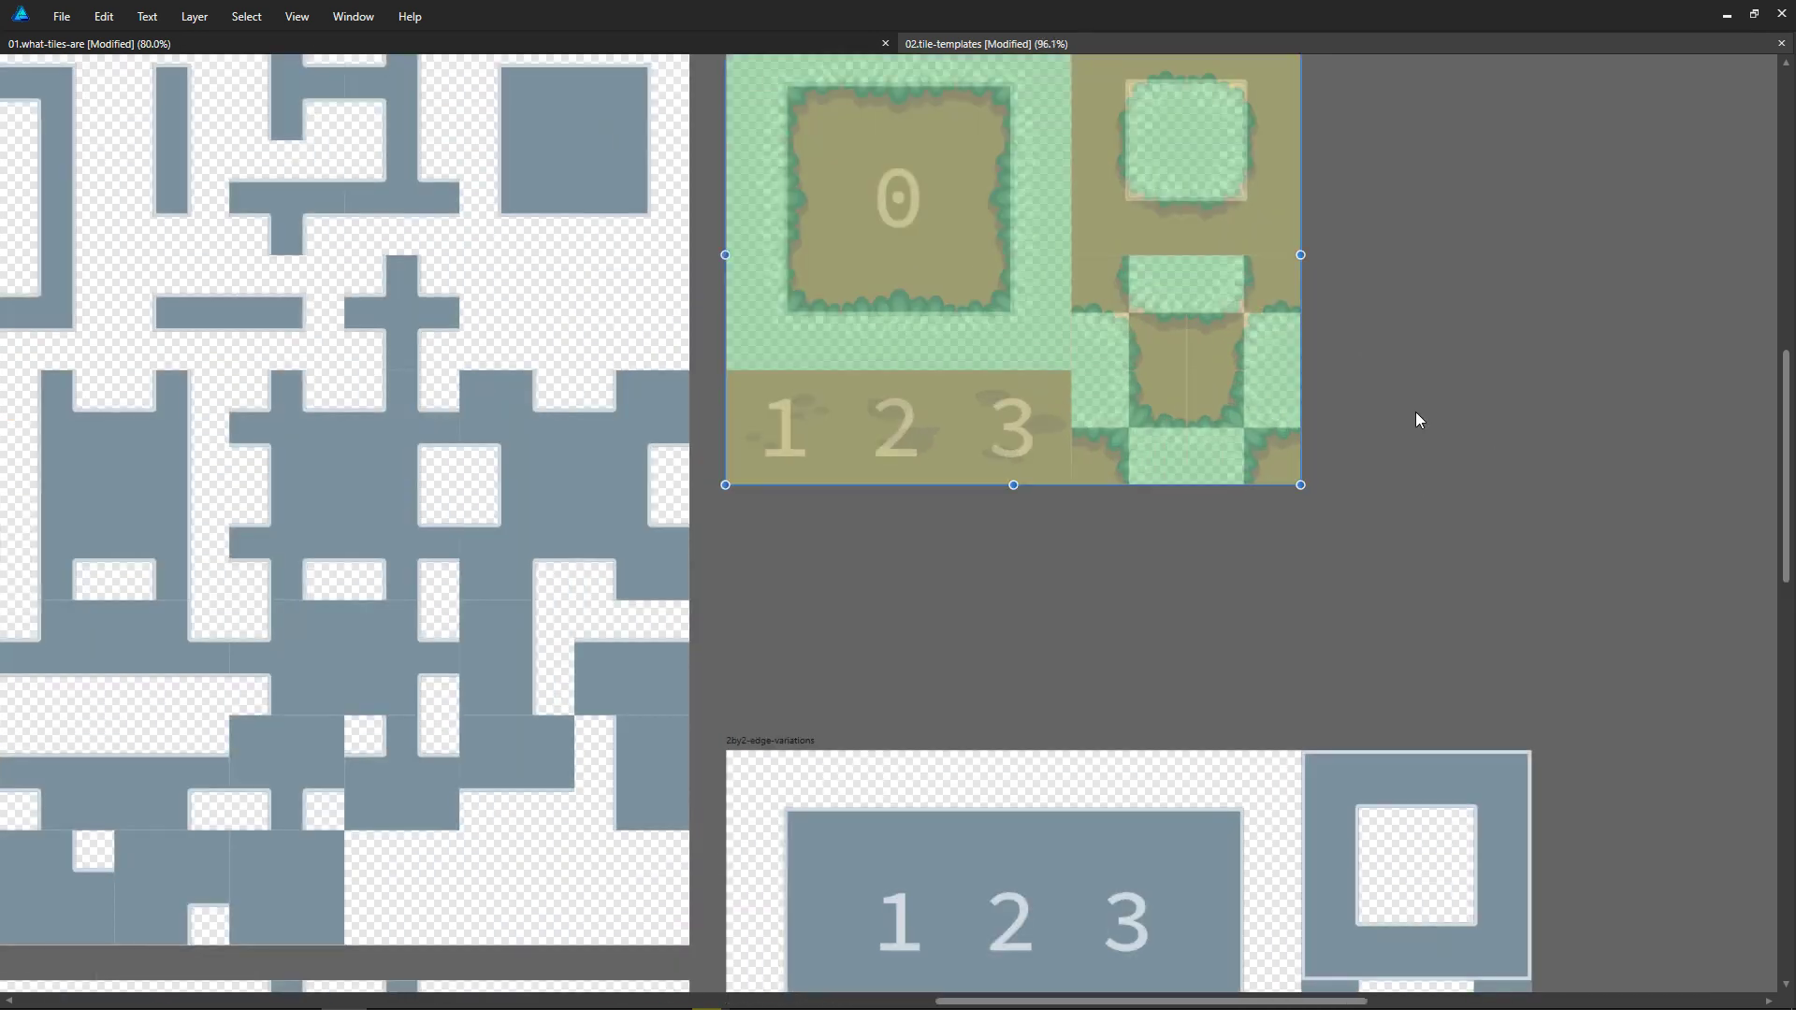
{"action": "middle_click_drag", "start_coordinate": [1416, 412], "coordinate": [1411, 548]}
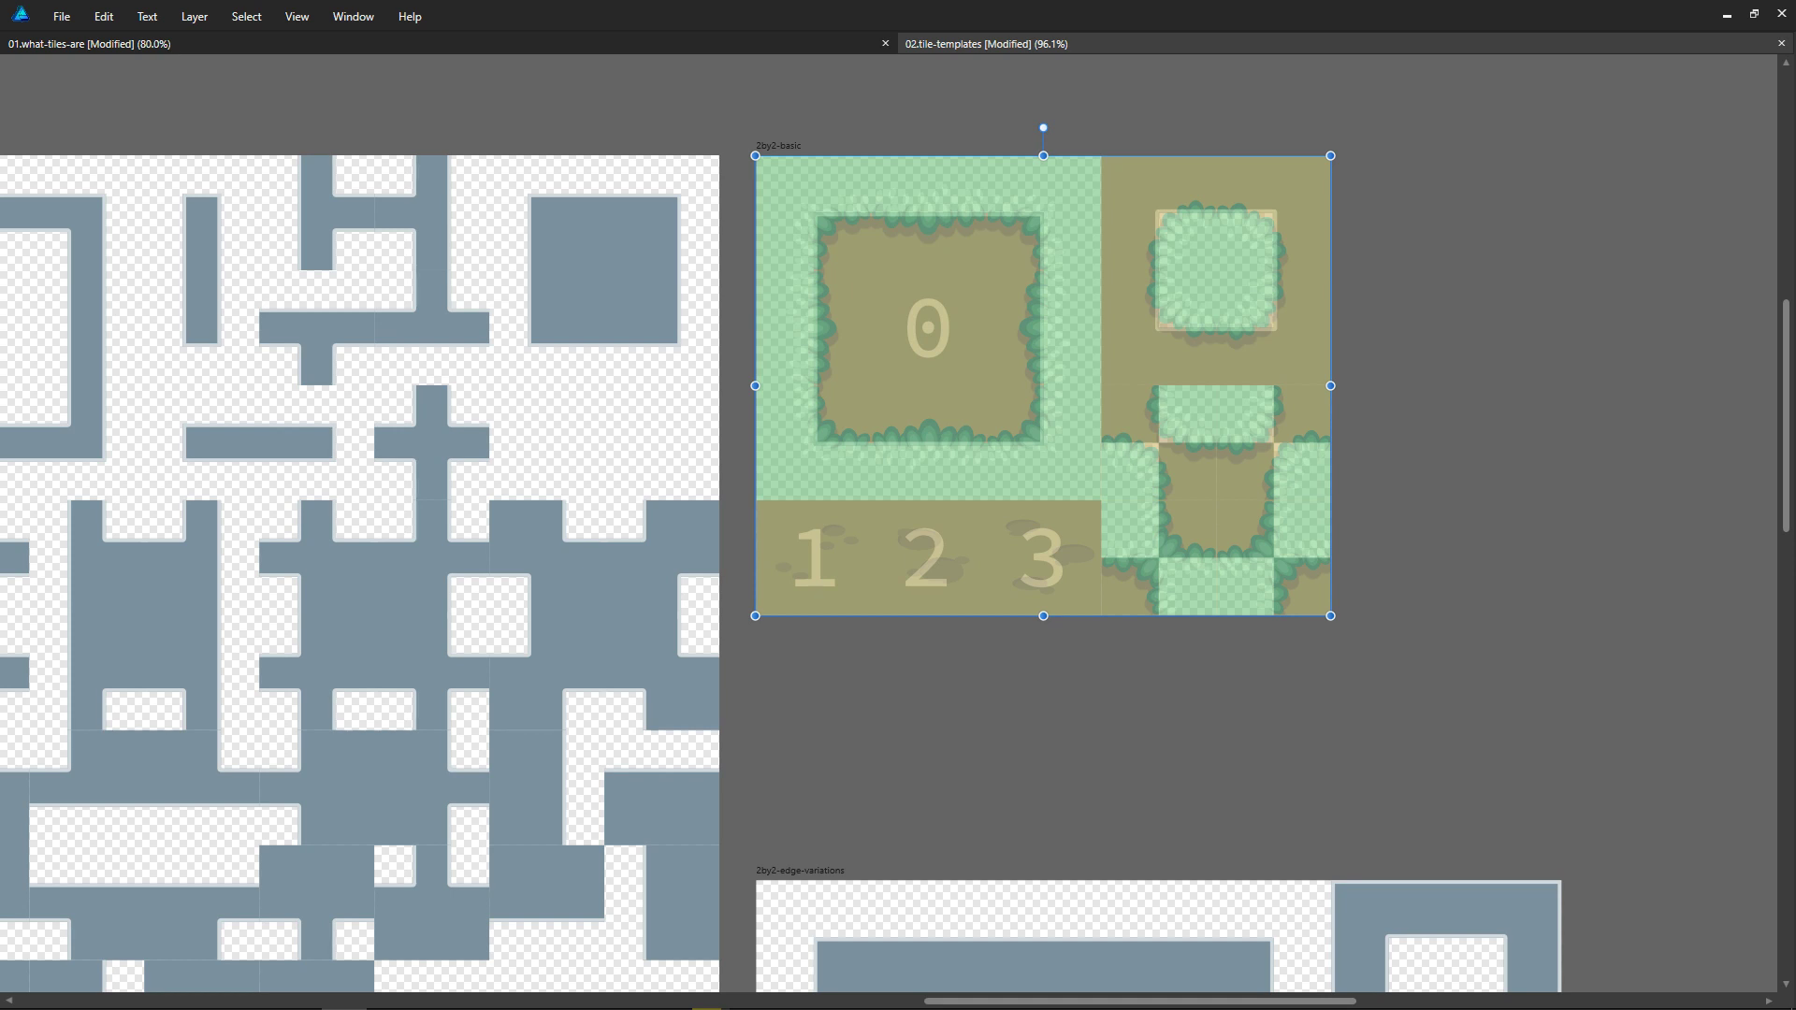
Step: Set the dirt group's opacity back to 100% and restore the hidden interface panels
{"action": "key", "text": "0"}
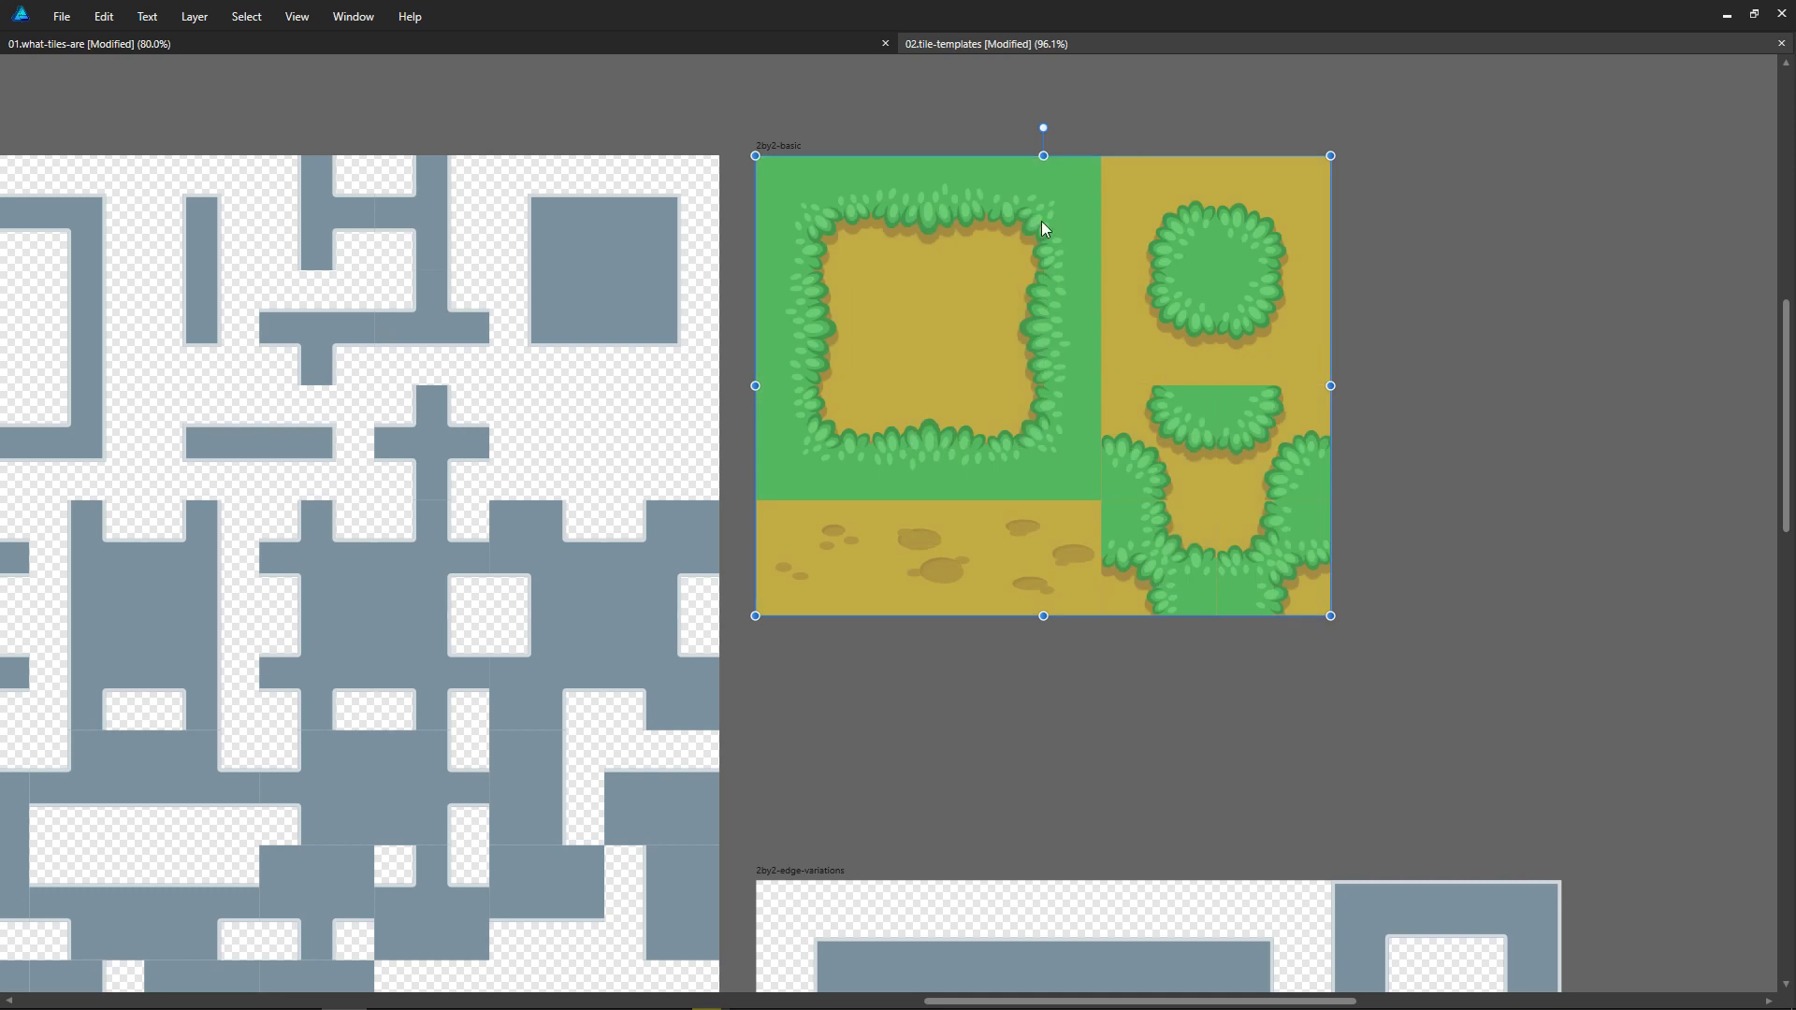
{"action": "key", "text": "Tab"}
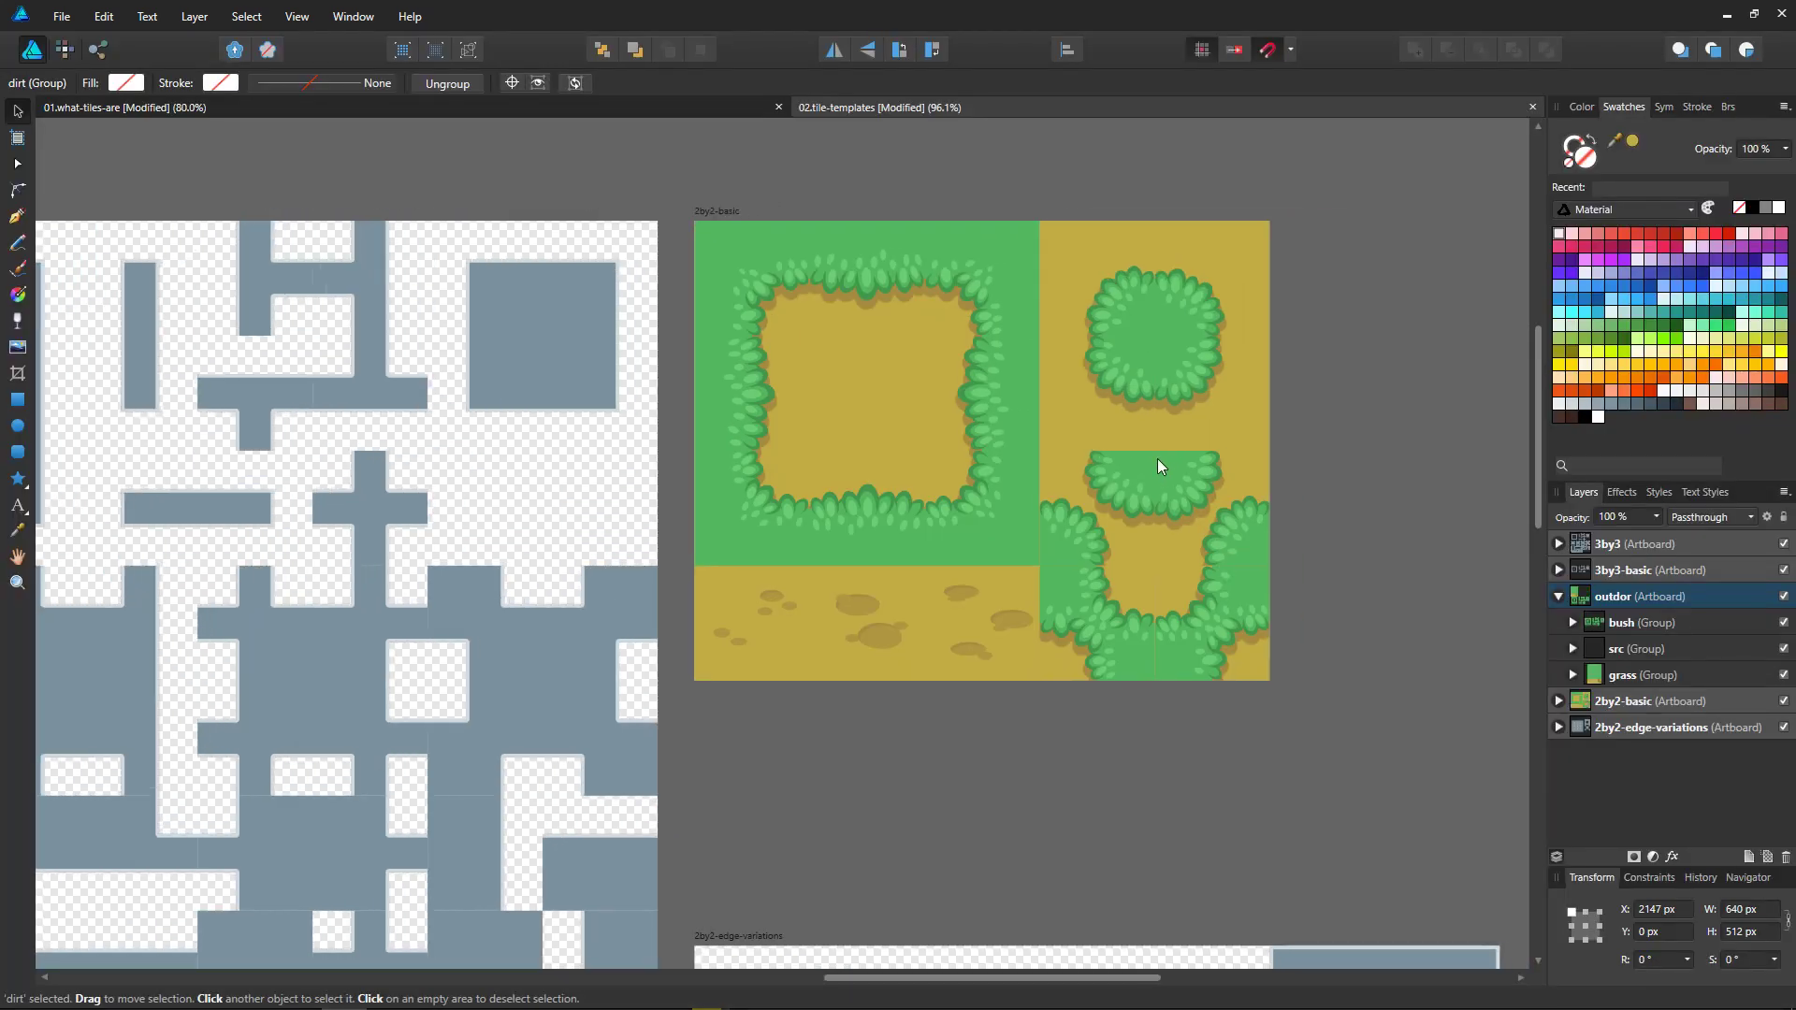
{"action": "scroll", "coordinate": [1158, 458], "scroll_direction": "up", "scroll_amount": 1, "text": "ctrl"}
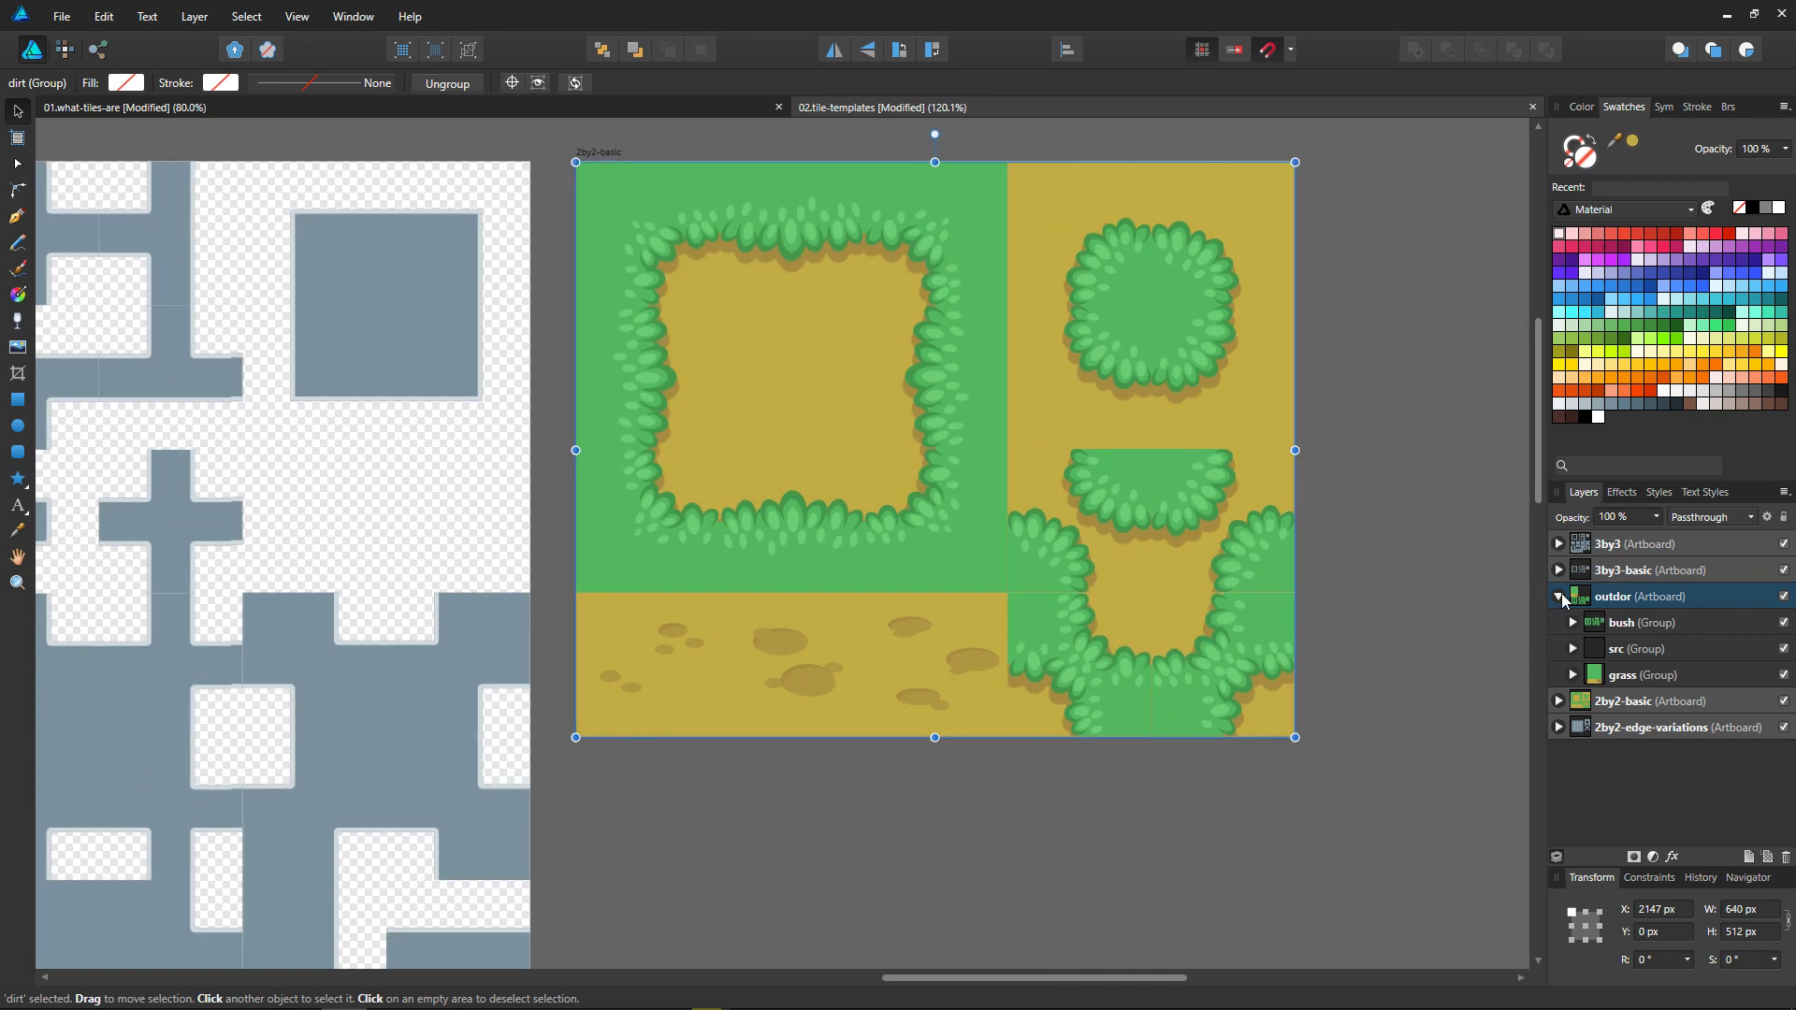
Step: Inspect the corner symbols and their leaf ellipses inside the base rectangle of the dirt group
{"action": "left_click", "coordinate": [924, 256]}
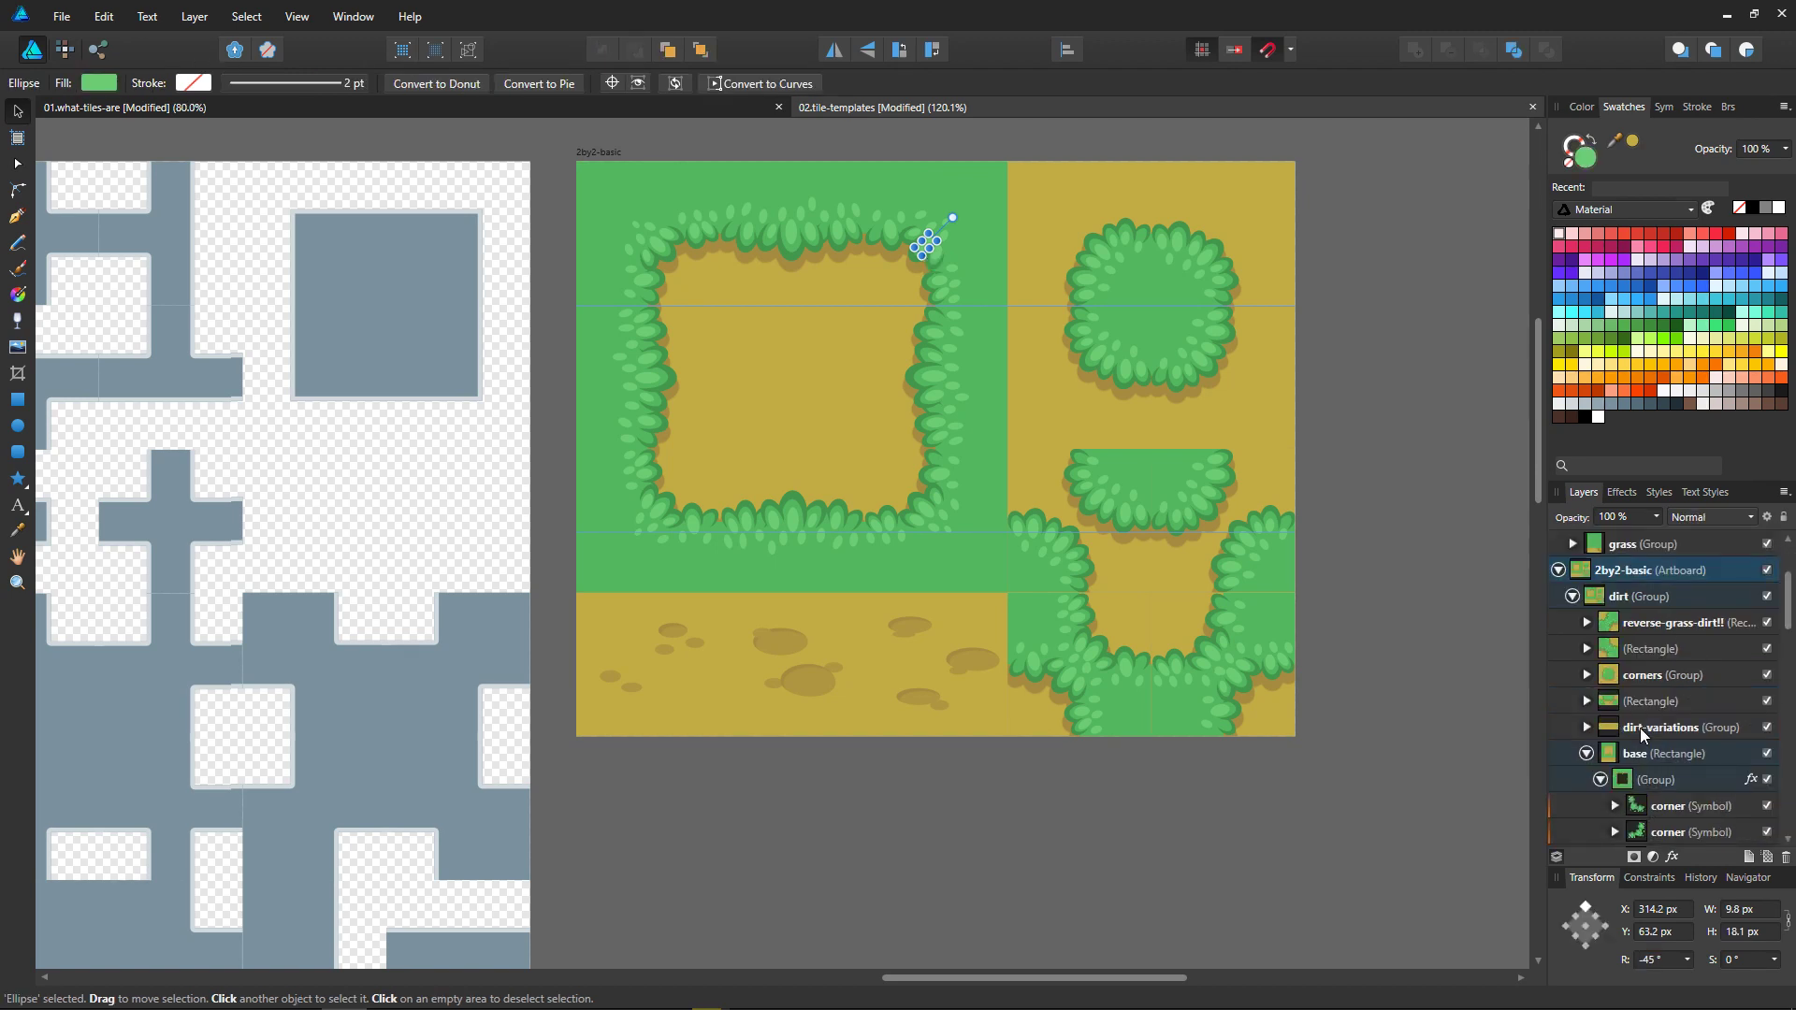
{"action": "left_click", "coordinate": [1658, 786]}
{"action": "left_click", "coordinate": [1664, 804]}
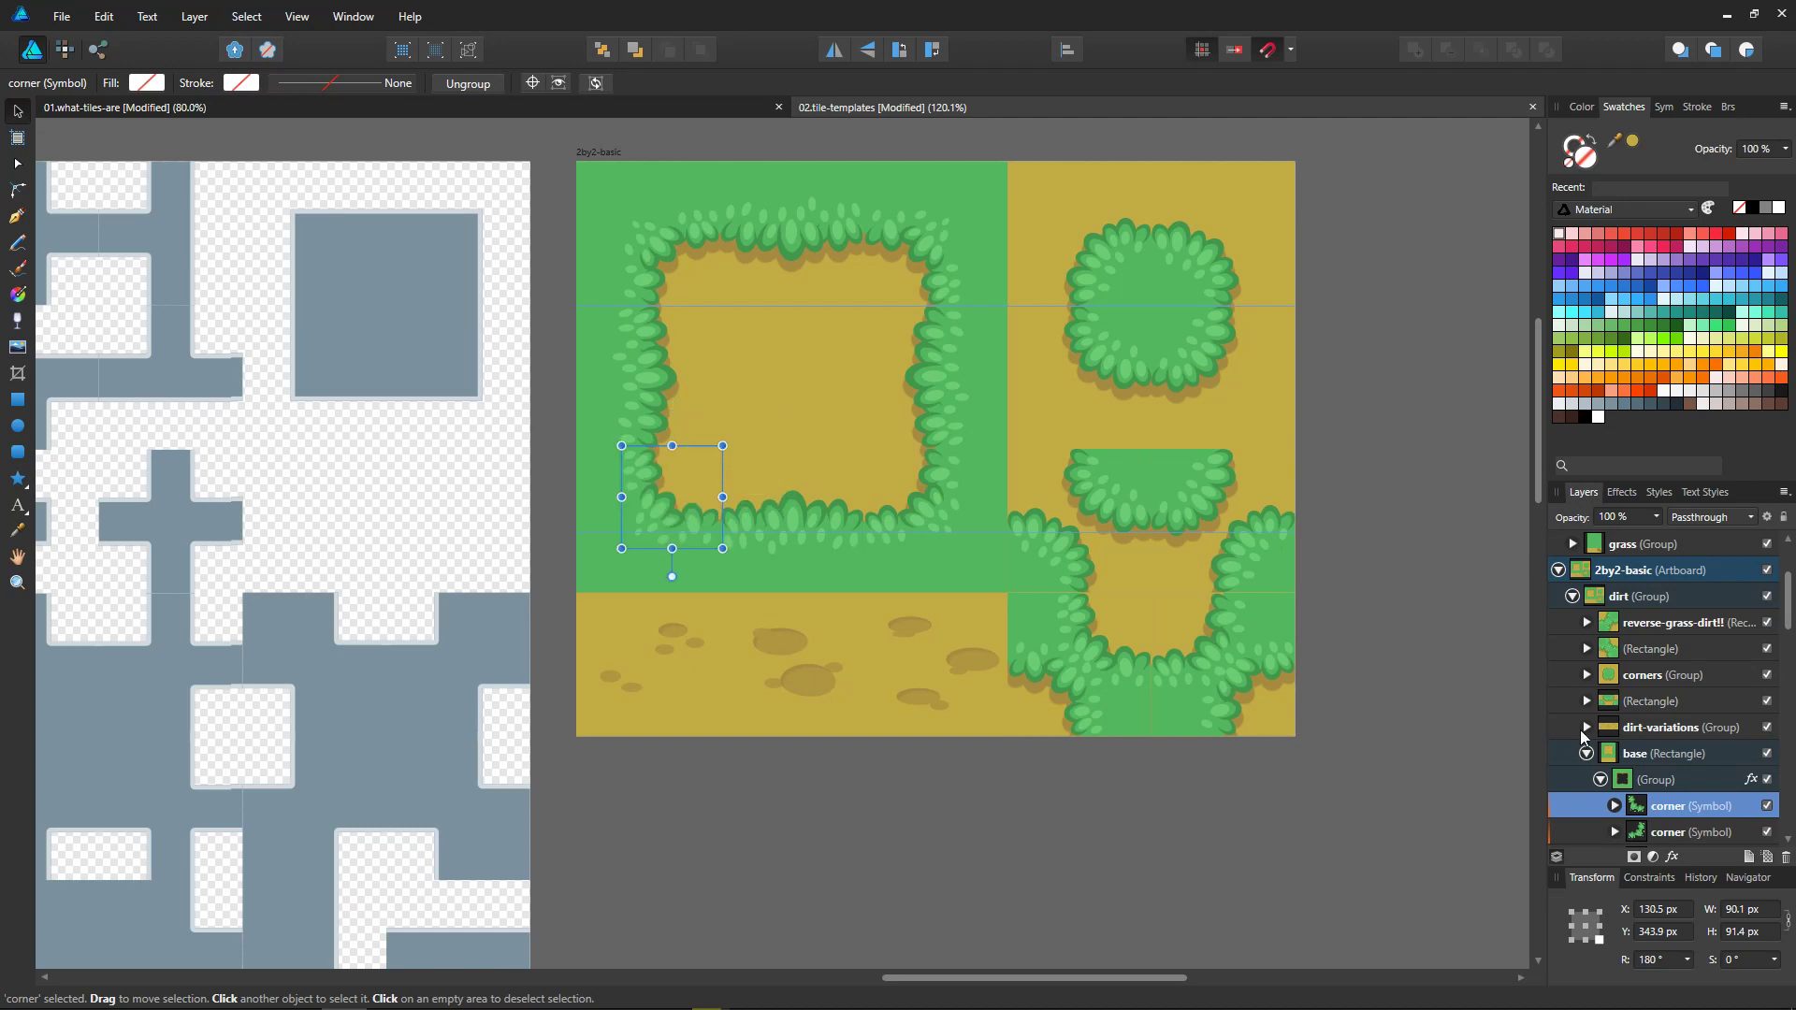
{"action": "scroll", "coordinate": [1643, 805], "scroll_direction": "down", "scroll_amount": 3}
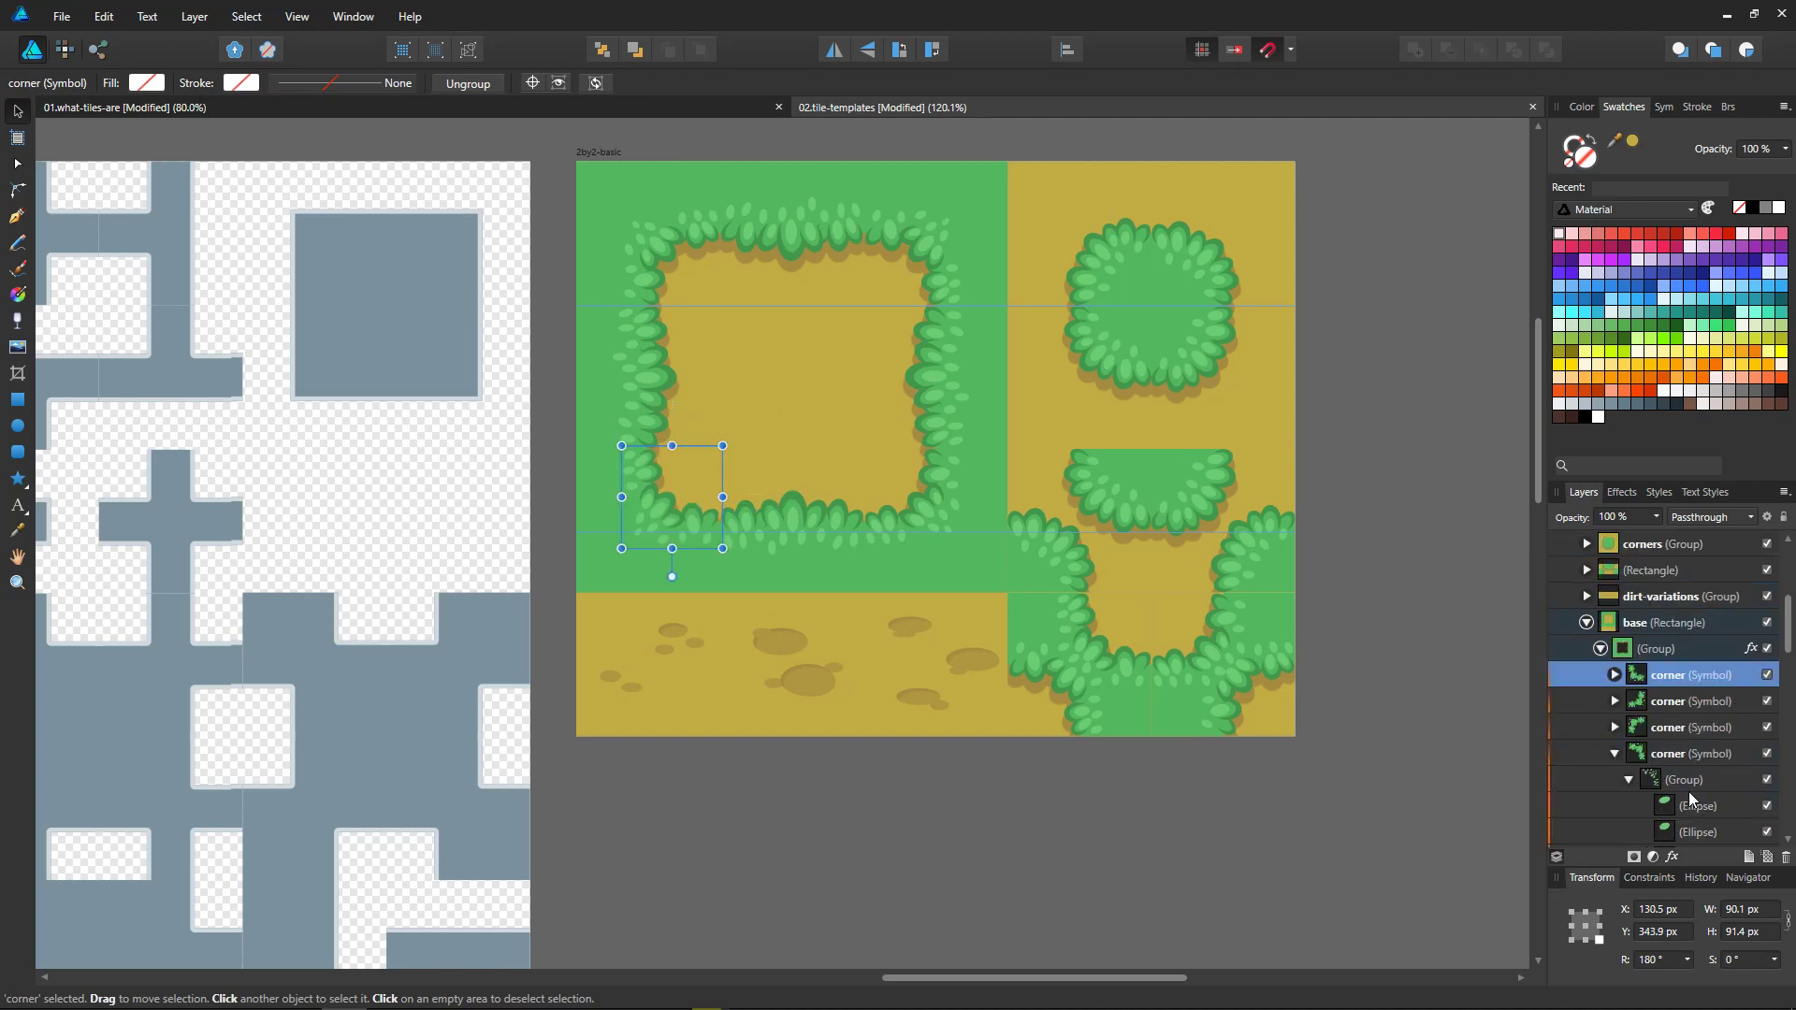
{"action": "left_click", "coordinate": [1650, 797]}
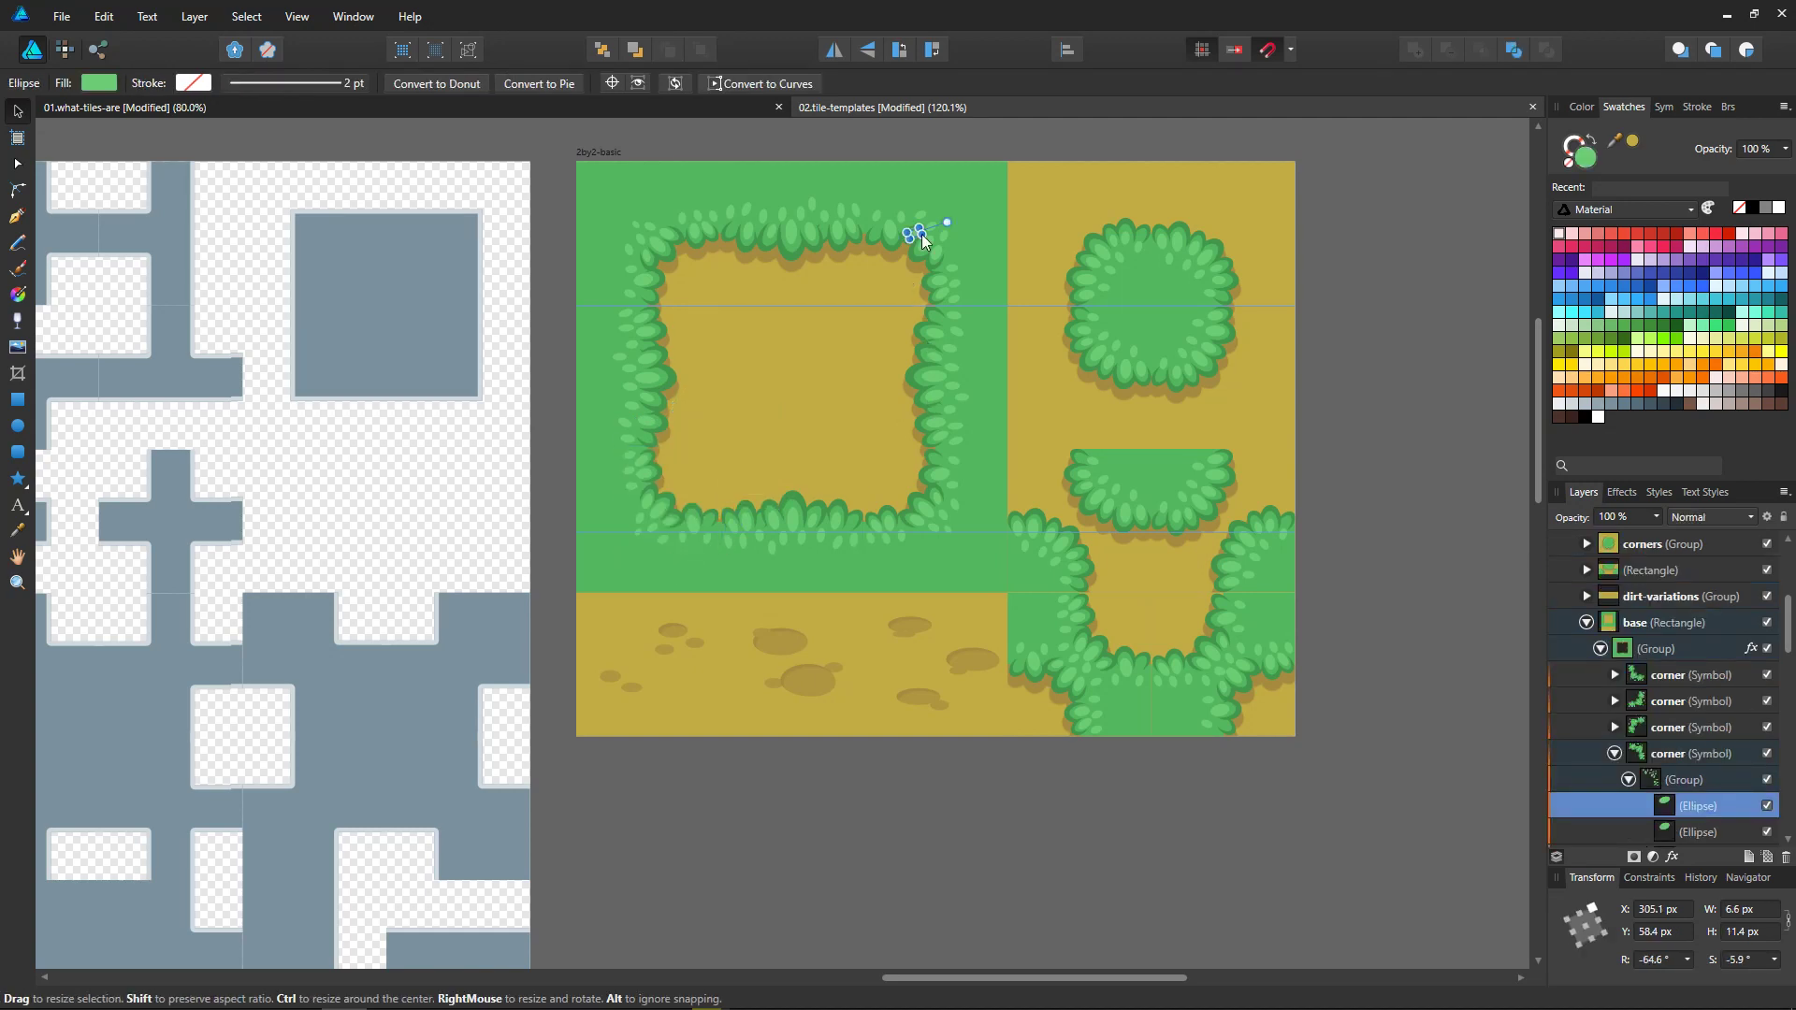
Step: Try to move a leaf ellipse of the dirt frame's upper-right corner inward over the dirt, and undo the move
{"action": "scroll", "coordinate": [919, 234], "scroll_direction": "up", "scroll_amount": 2, "text": "ctrl"}
{"action": "mouse_move", "coordinate": [914, 255]}
{"action": "left_mouse_down"}
{"action": "mouse_move", "coordinate": [955, 331]}
{"action": "mouse_move", "coordinate": [934, 274]}
{"action": "mouse_move", "coordinate": [922, 282]}
{"action": "left_mouse_up"}
{"action": "left_click", "coordinate": [918, 273]}
{"action": "left_click", "coordinate": [919, 291]}
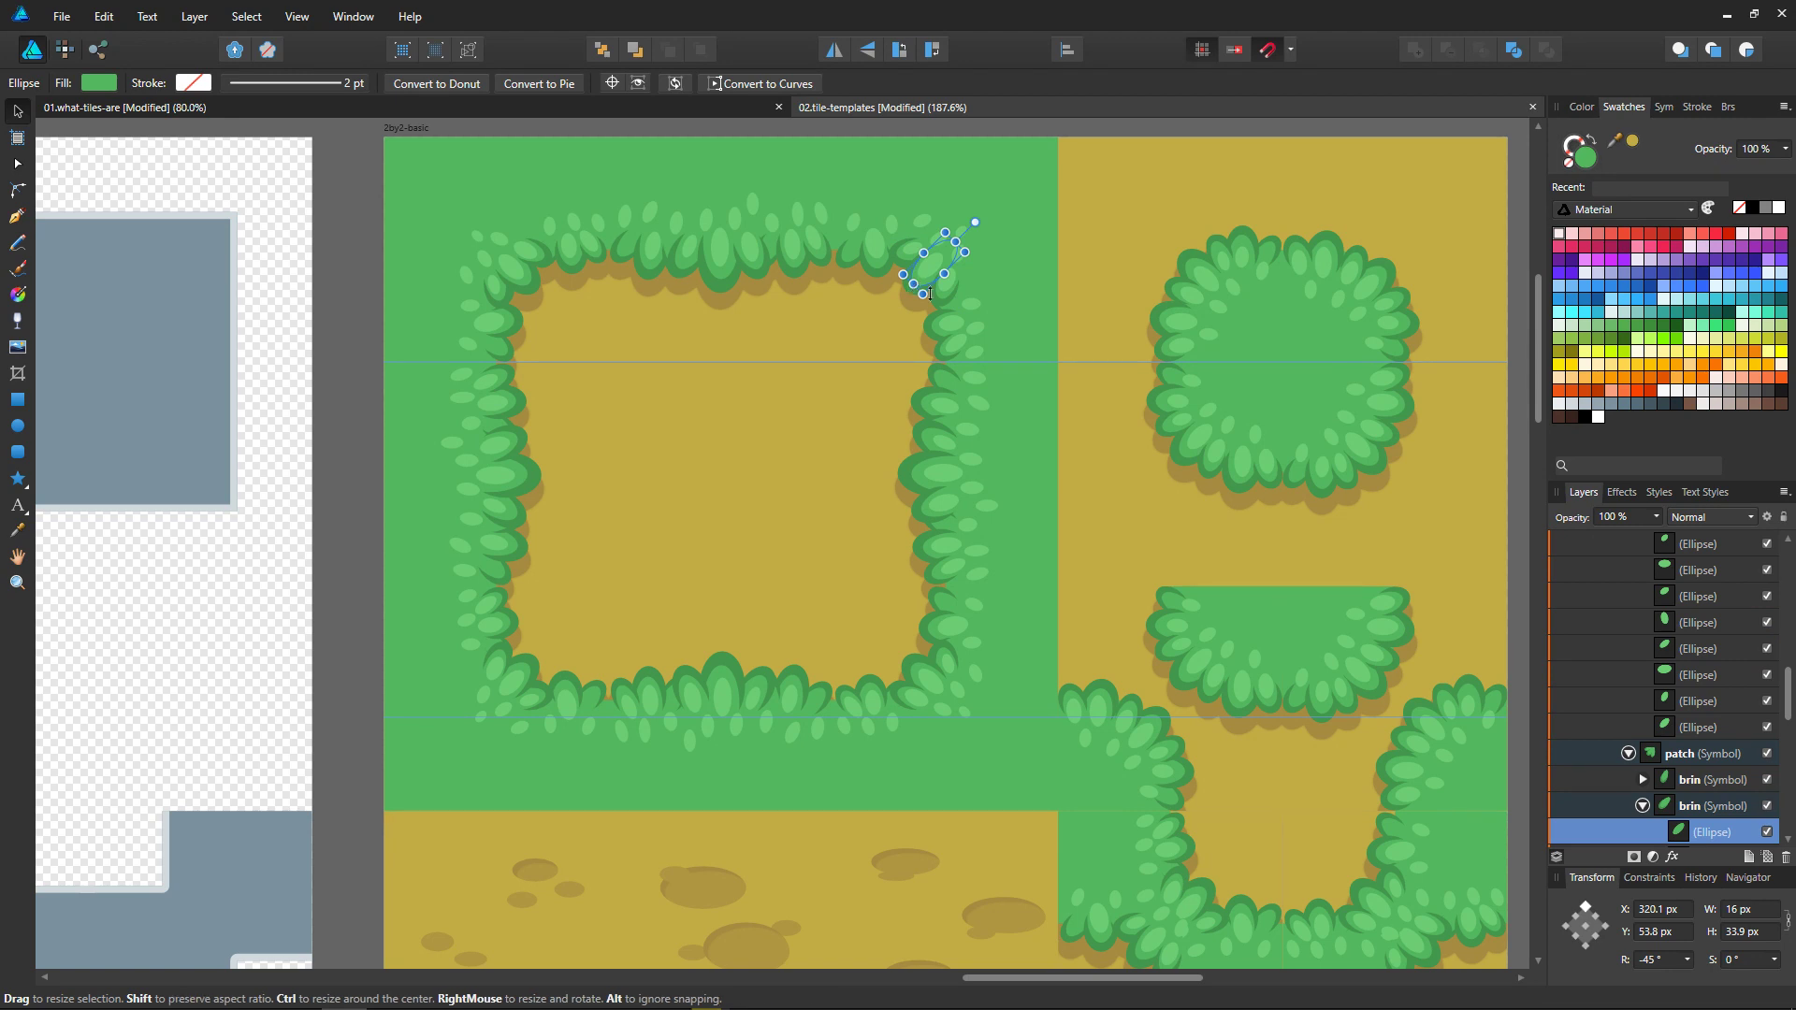
{"action": "left_click_drag", "start_coordinate": [944, 267], "coordinate": [897, 318]}
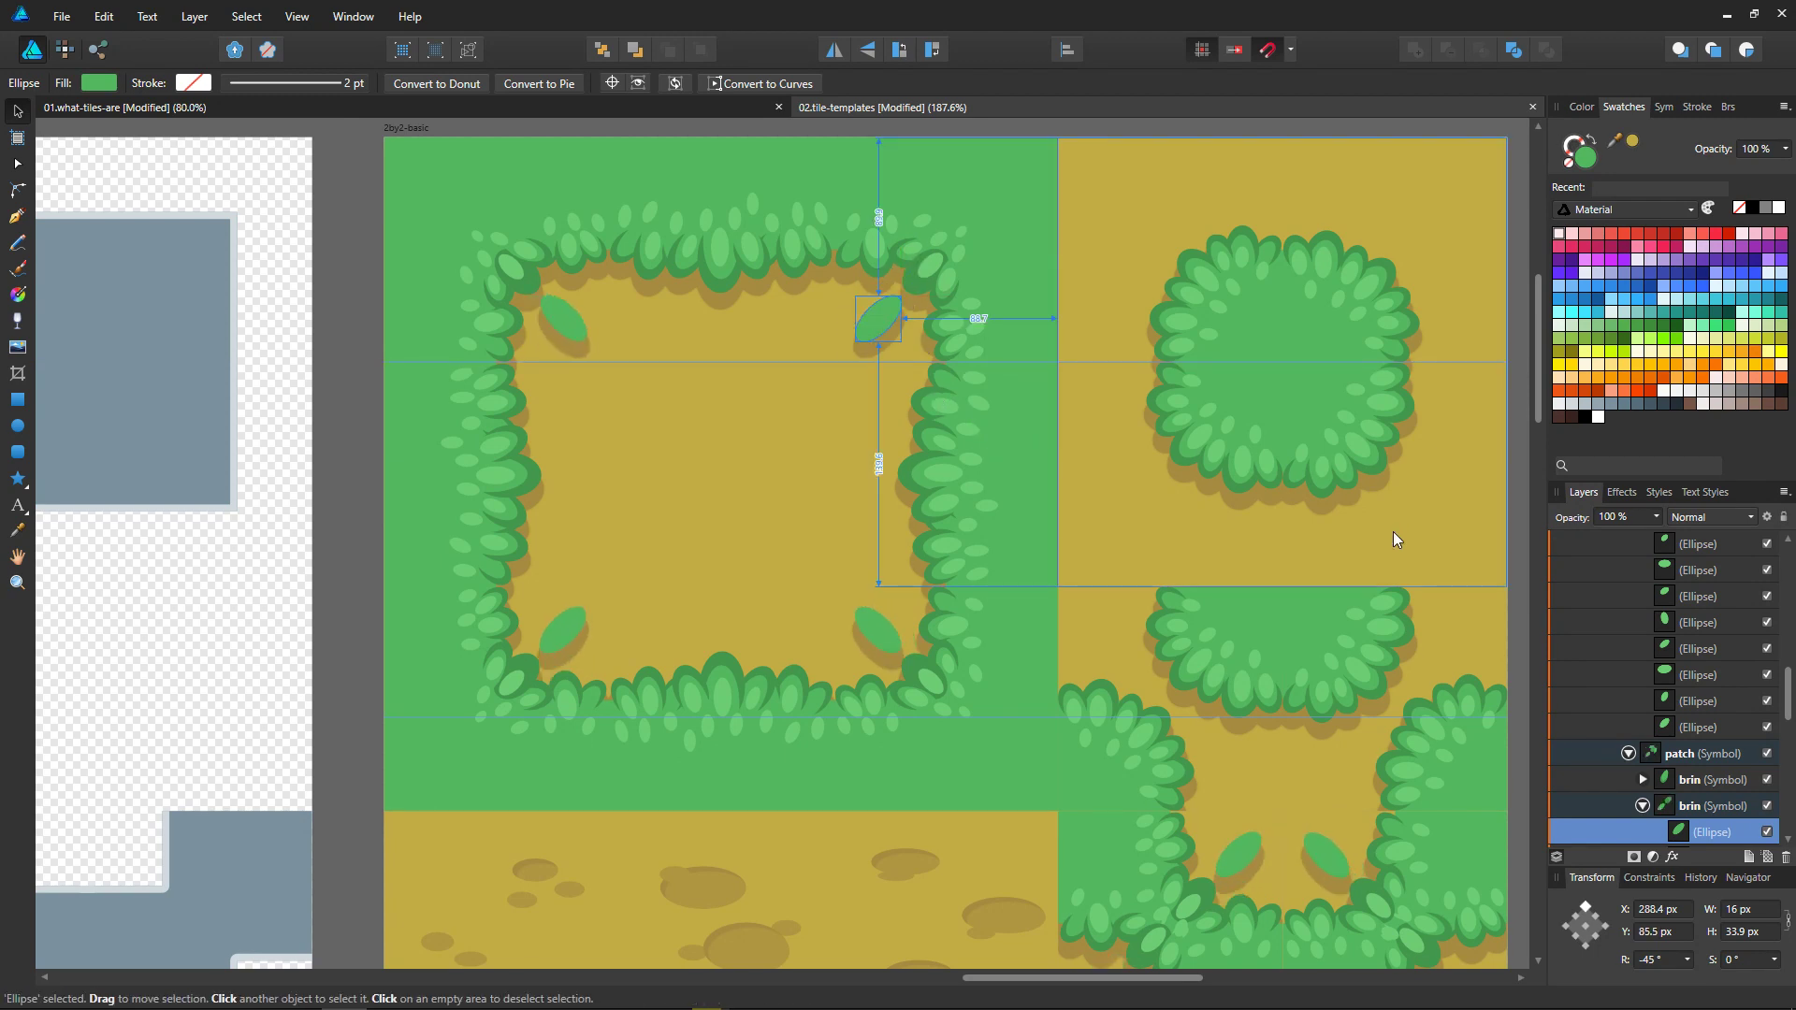
{"action": "key", "text": "ctrl+z"}
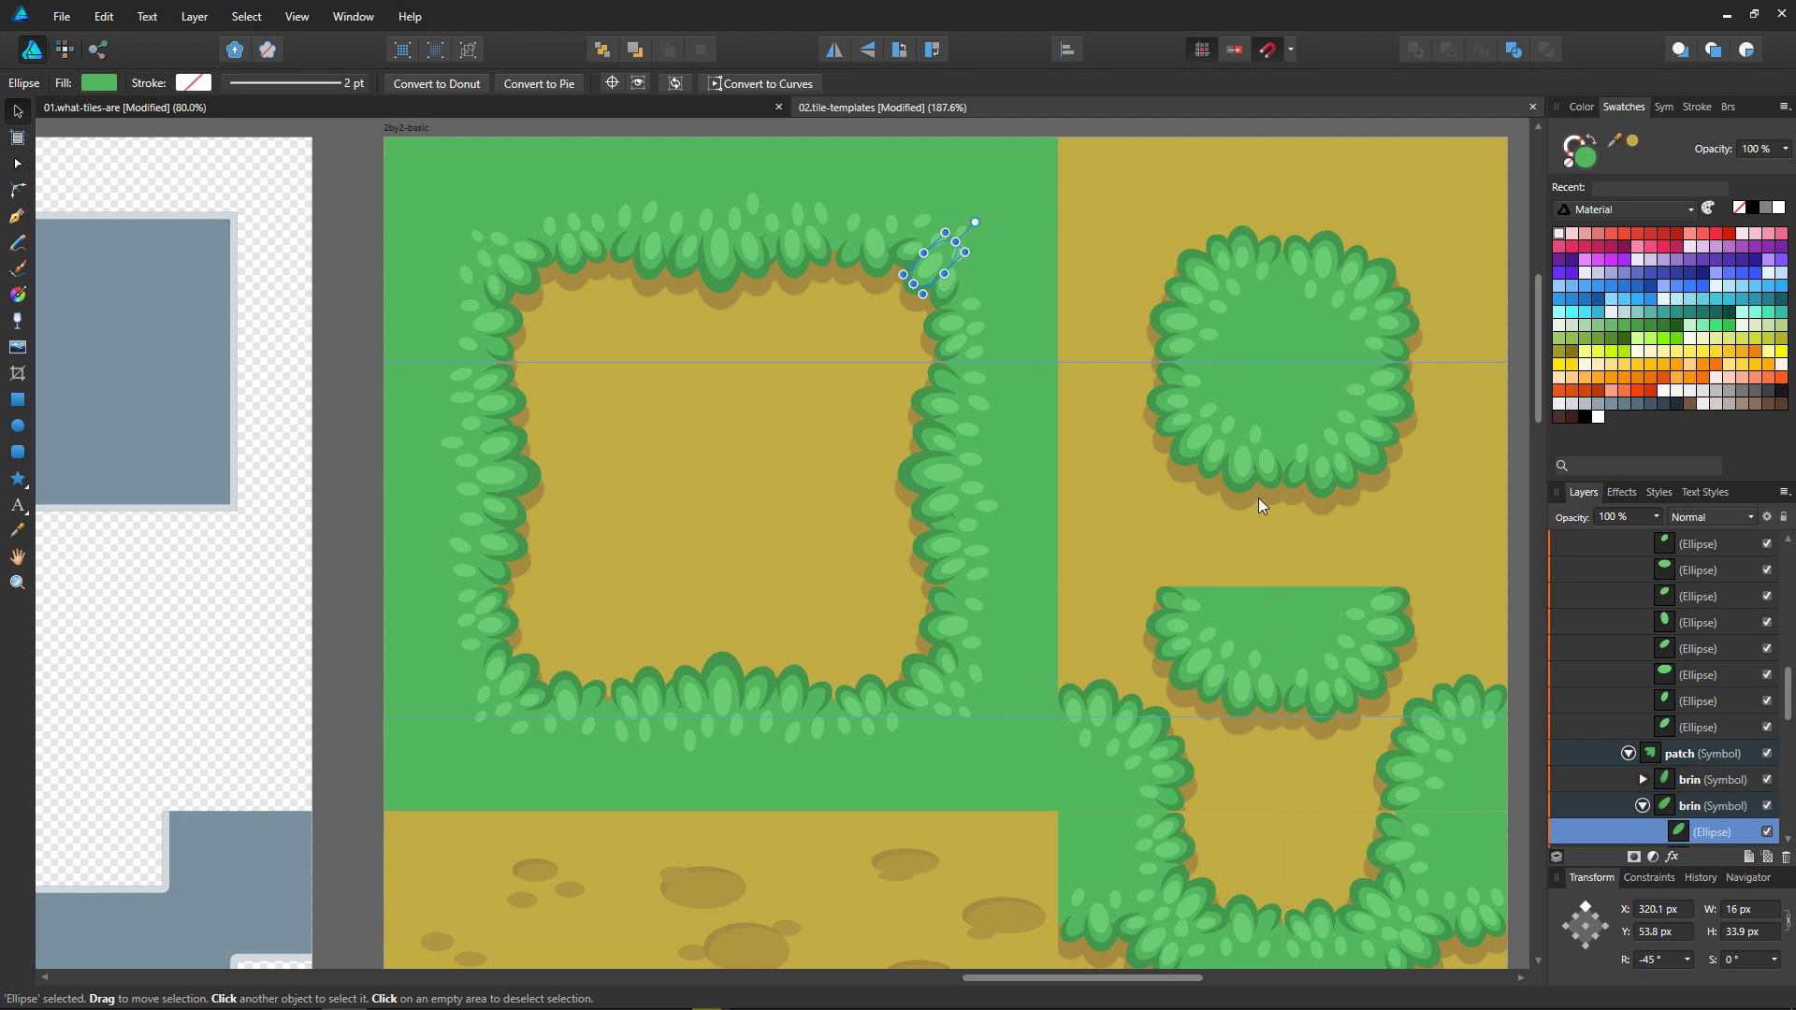
Step: Remove the two horizontal guides crossing the 2by2-basic artboard
{"action": "scroll", "coordinate": [1132, 784], "scroll_direction": "down", "scroll_amount": 2, "text": "ctrl"}
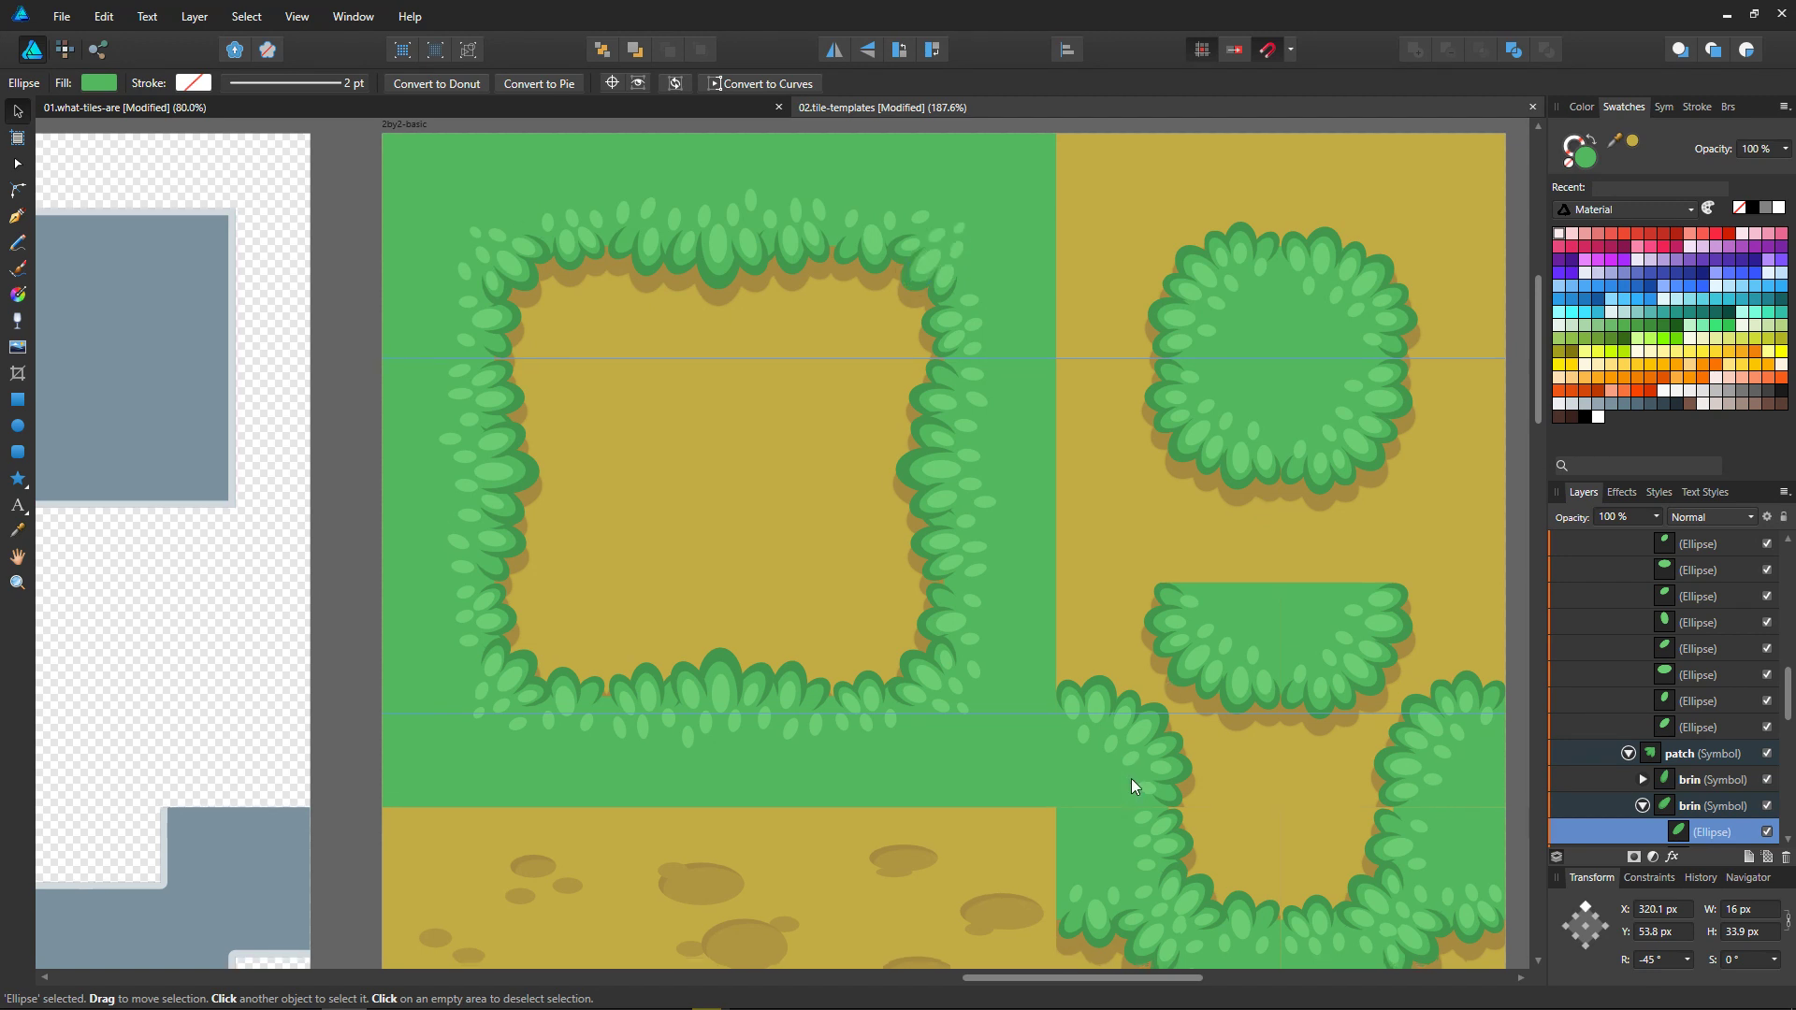
{"action": "scroll", "coordinate": [1176, 723], "scroll_direction": "down", "scroll_amount": 1, "text": "ctrl"}
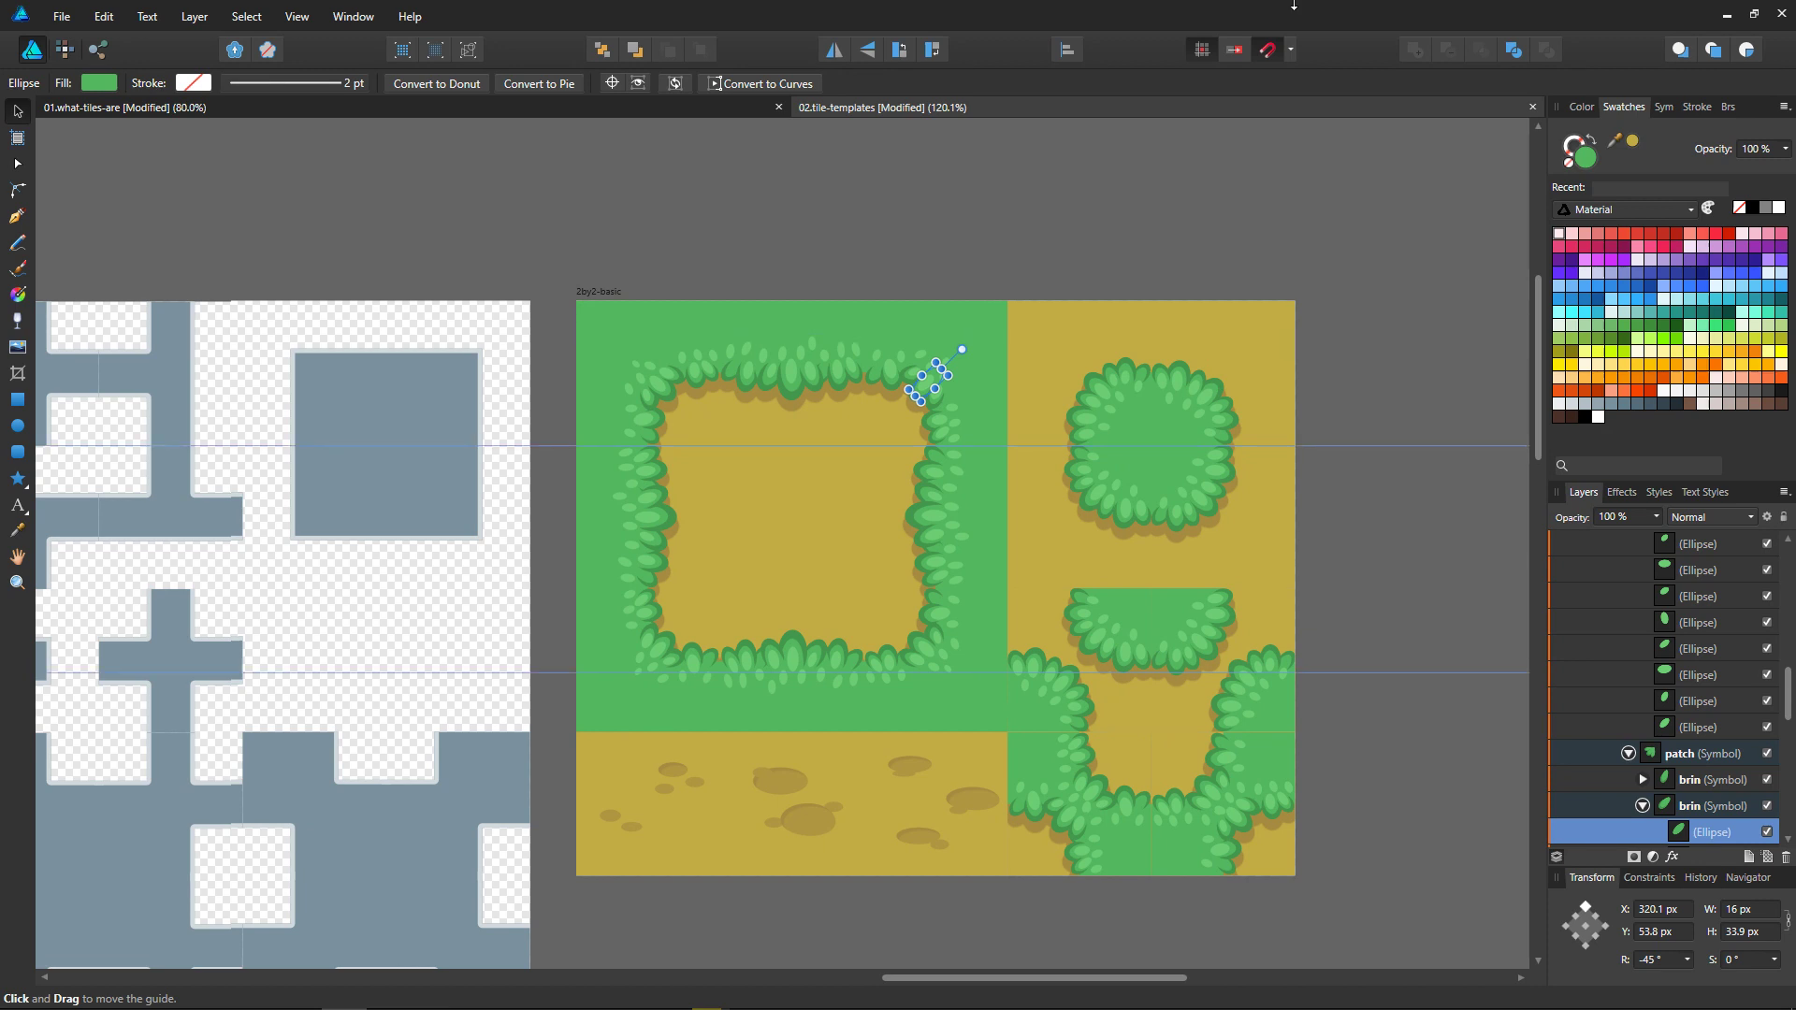
{"action": "left_click_drag", "start_coordinate": [1212, 447], "coordinate": [1205, 131]}
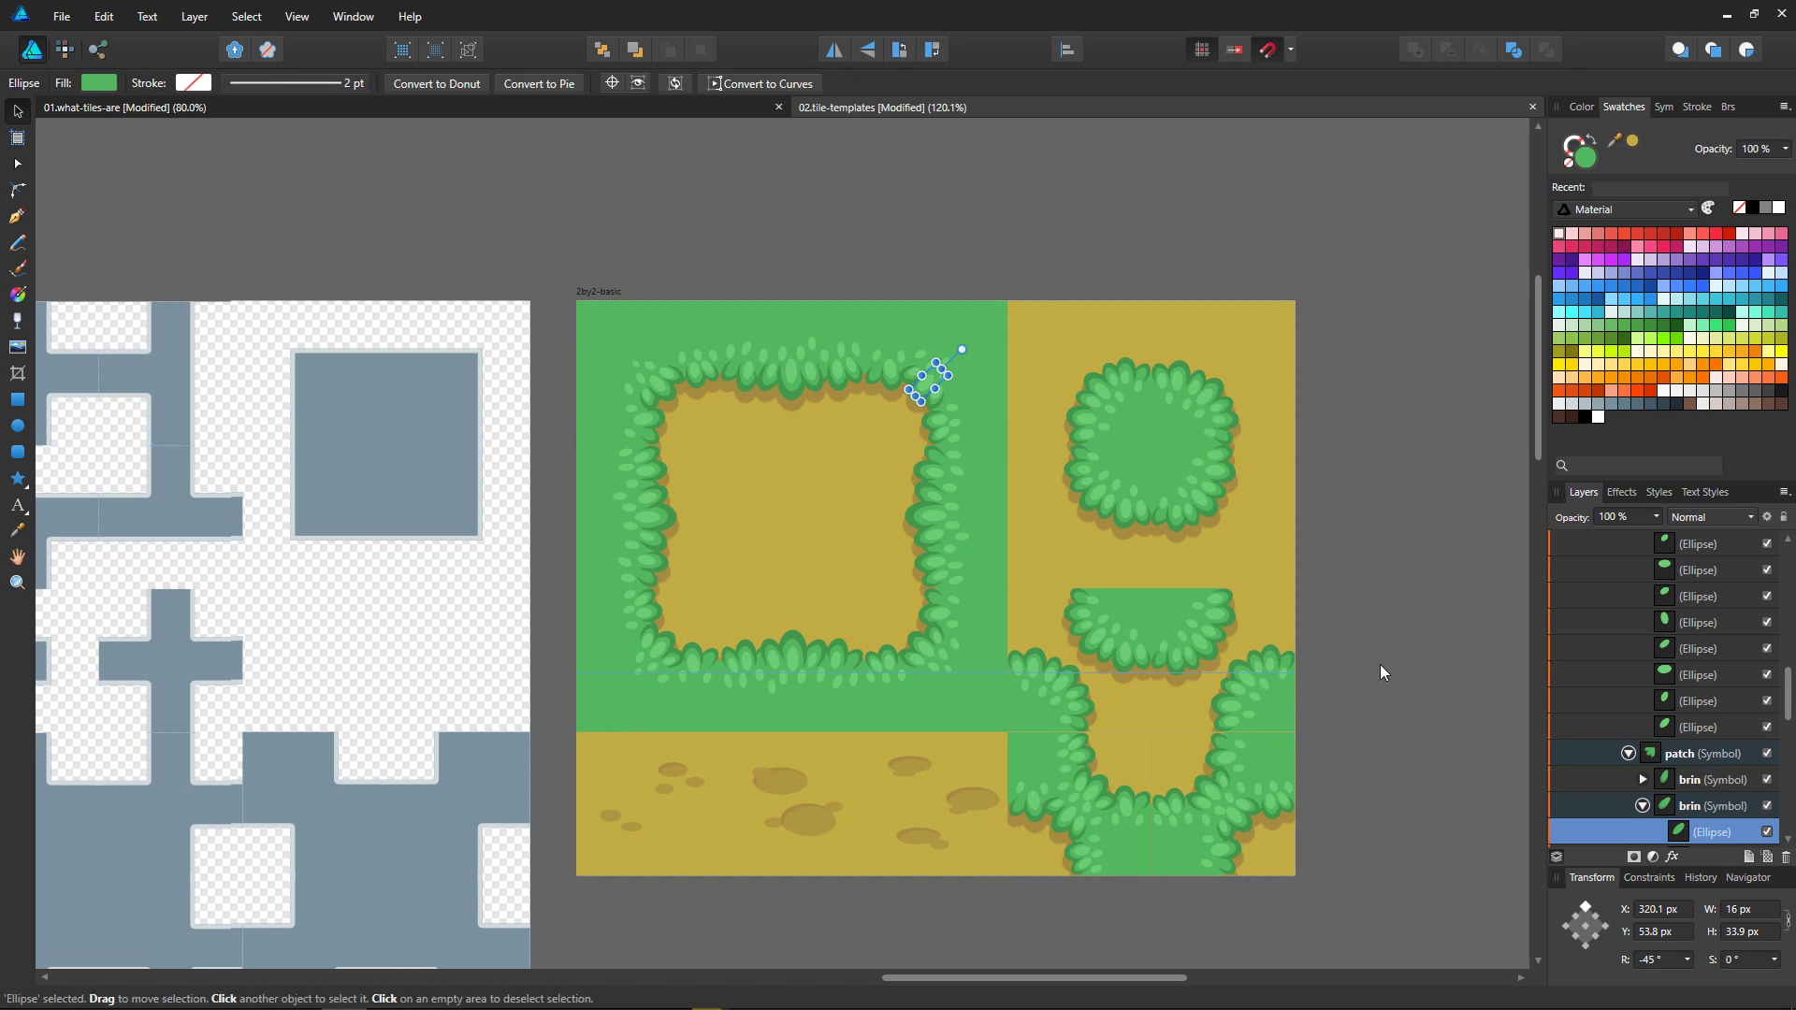
{"action": "left_click_drag", "start_coordinate": [1214, 671], "coordinate": [1157, 44]}
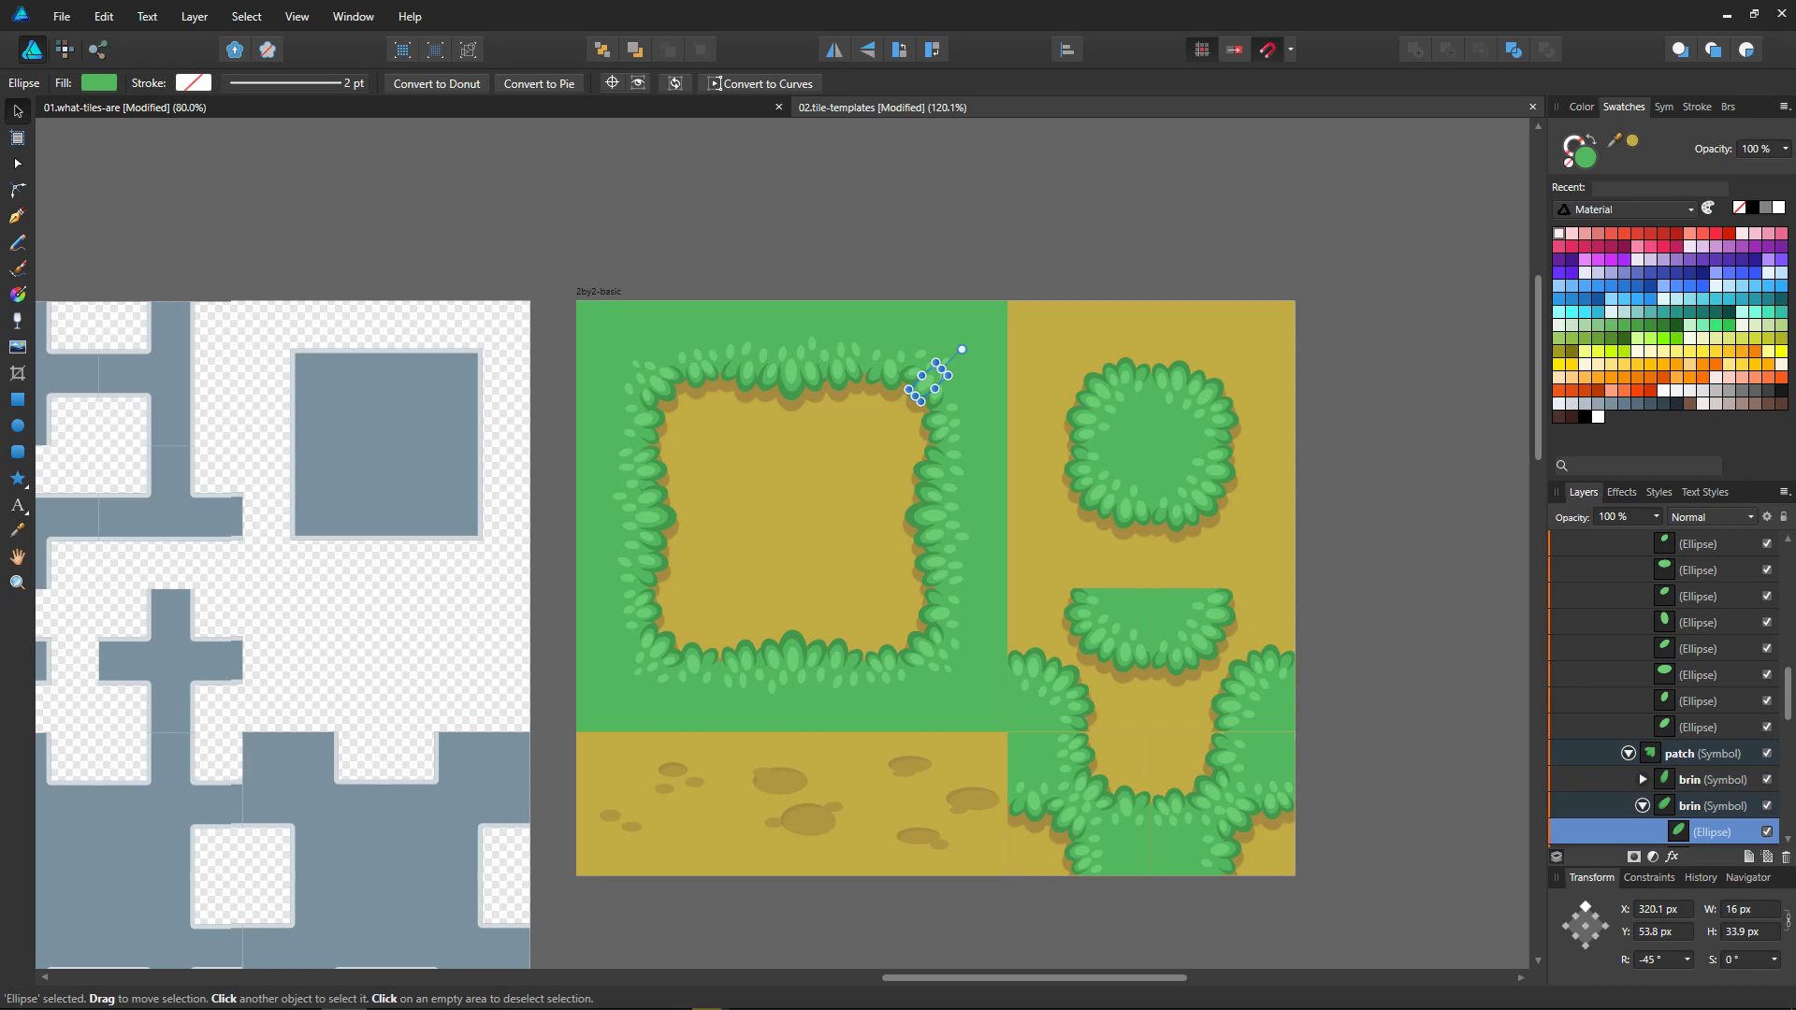
Step: Move the bush group from the outdor artboard onto the 3by3-basic artboard so it covers the template's shapes
{"action": "scroll", "coordinate": [1278, 649], "scroll_direction": "down", "scroll_amount": 5, "text": "ctrl"}
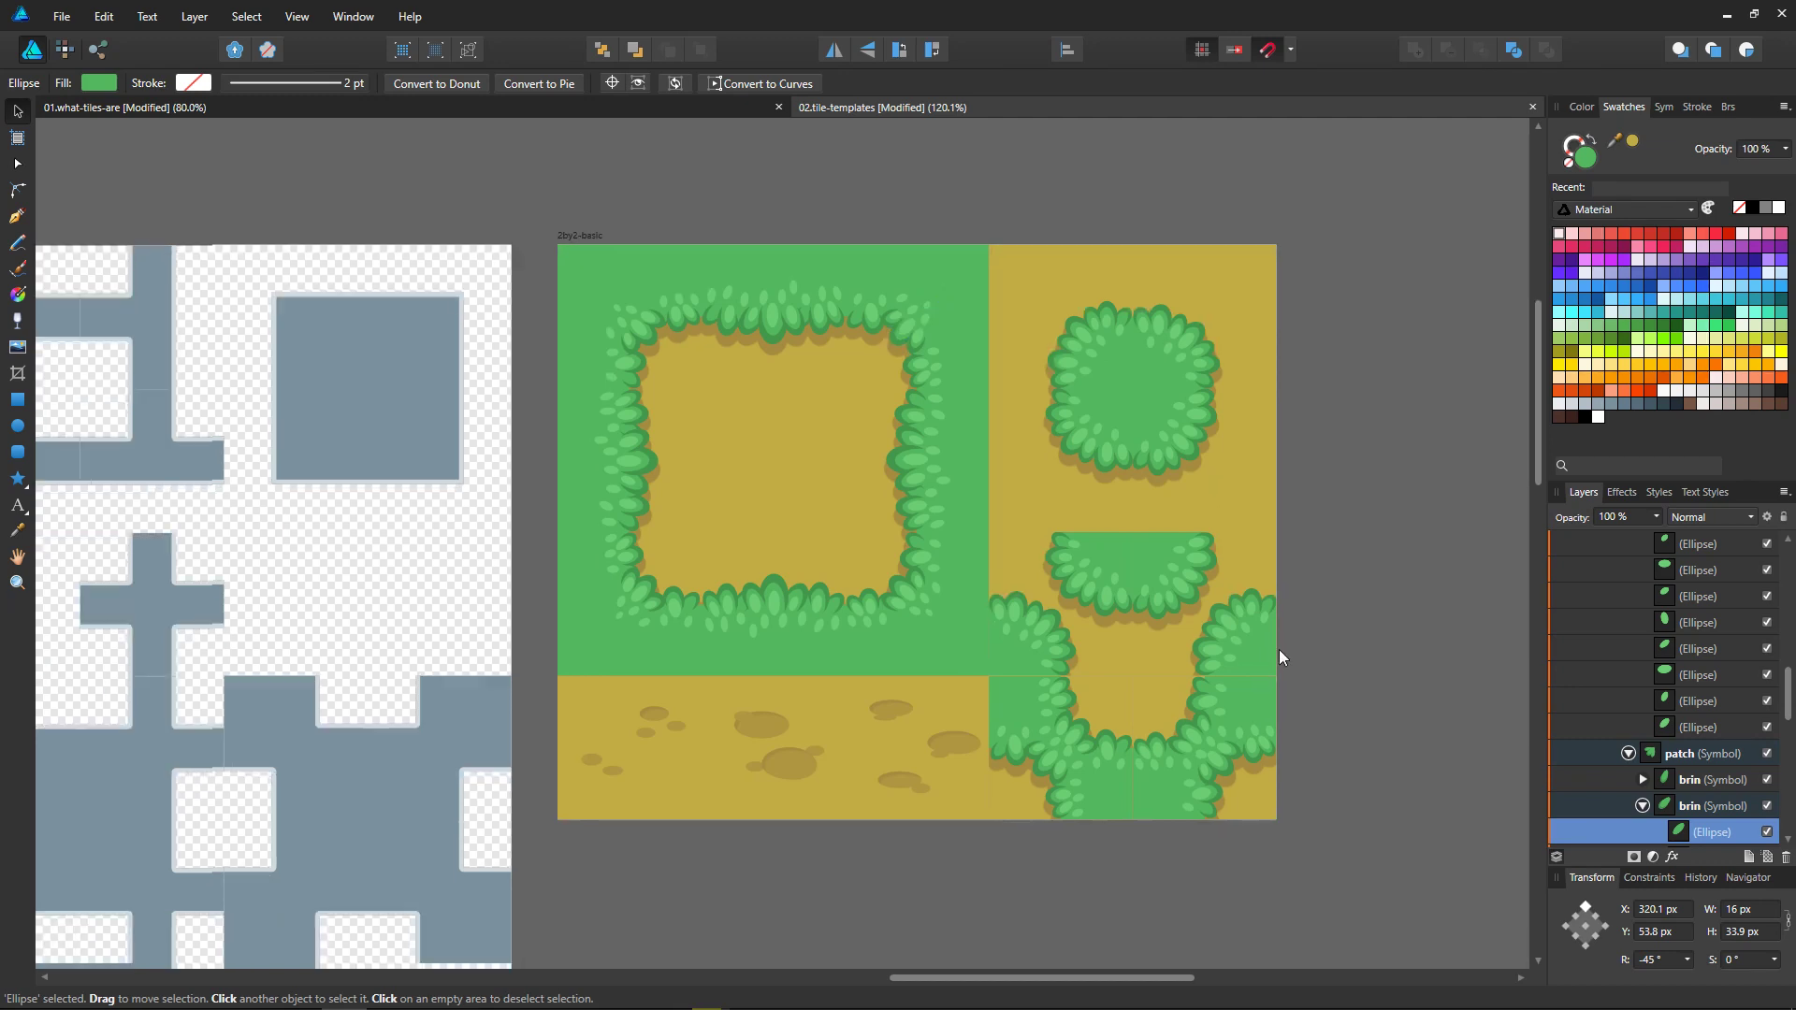
{"action": "scroll", "coordinate": [1368, 670], "scroll_direction": "down", "scroll_amount": 3}
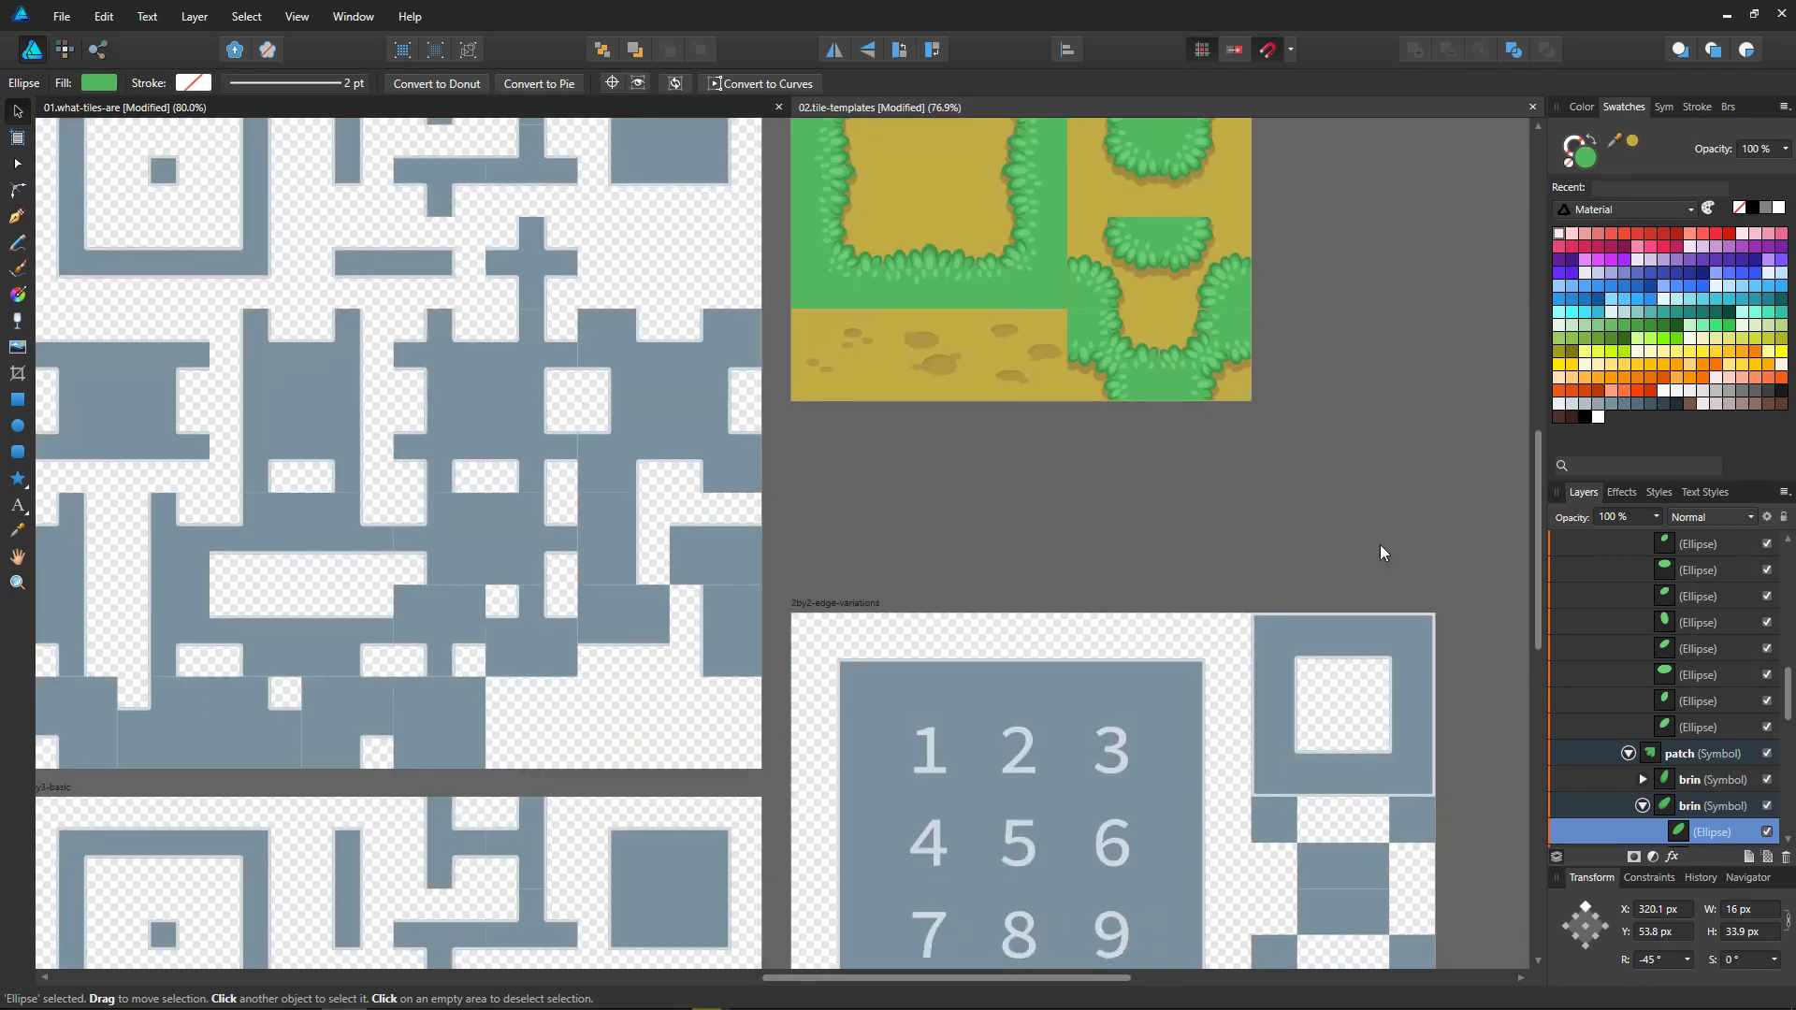
{"action": "scroll", "coordinate": [1441, 561], "scroll_direction": "up", "scroll_amount": 2}
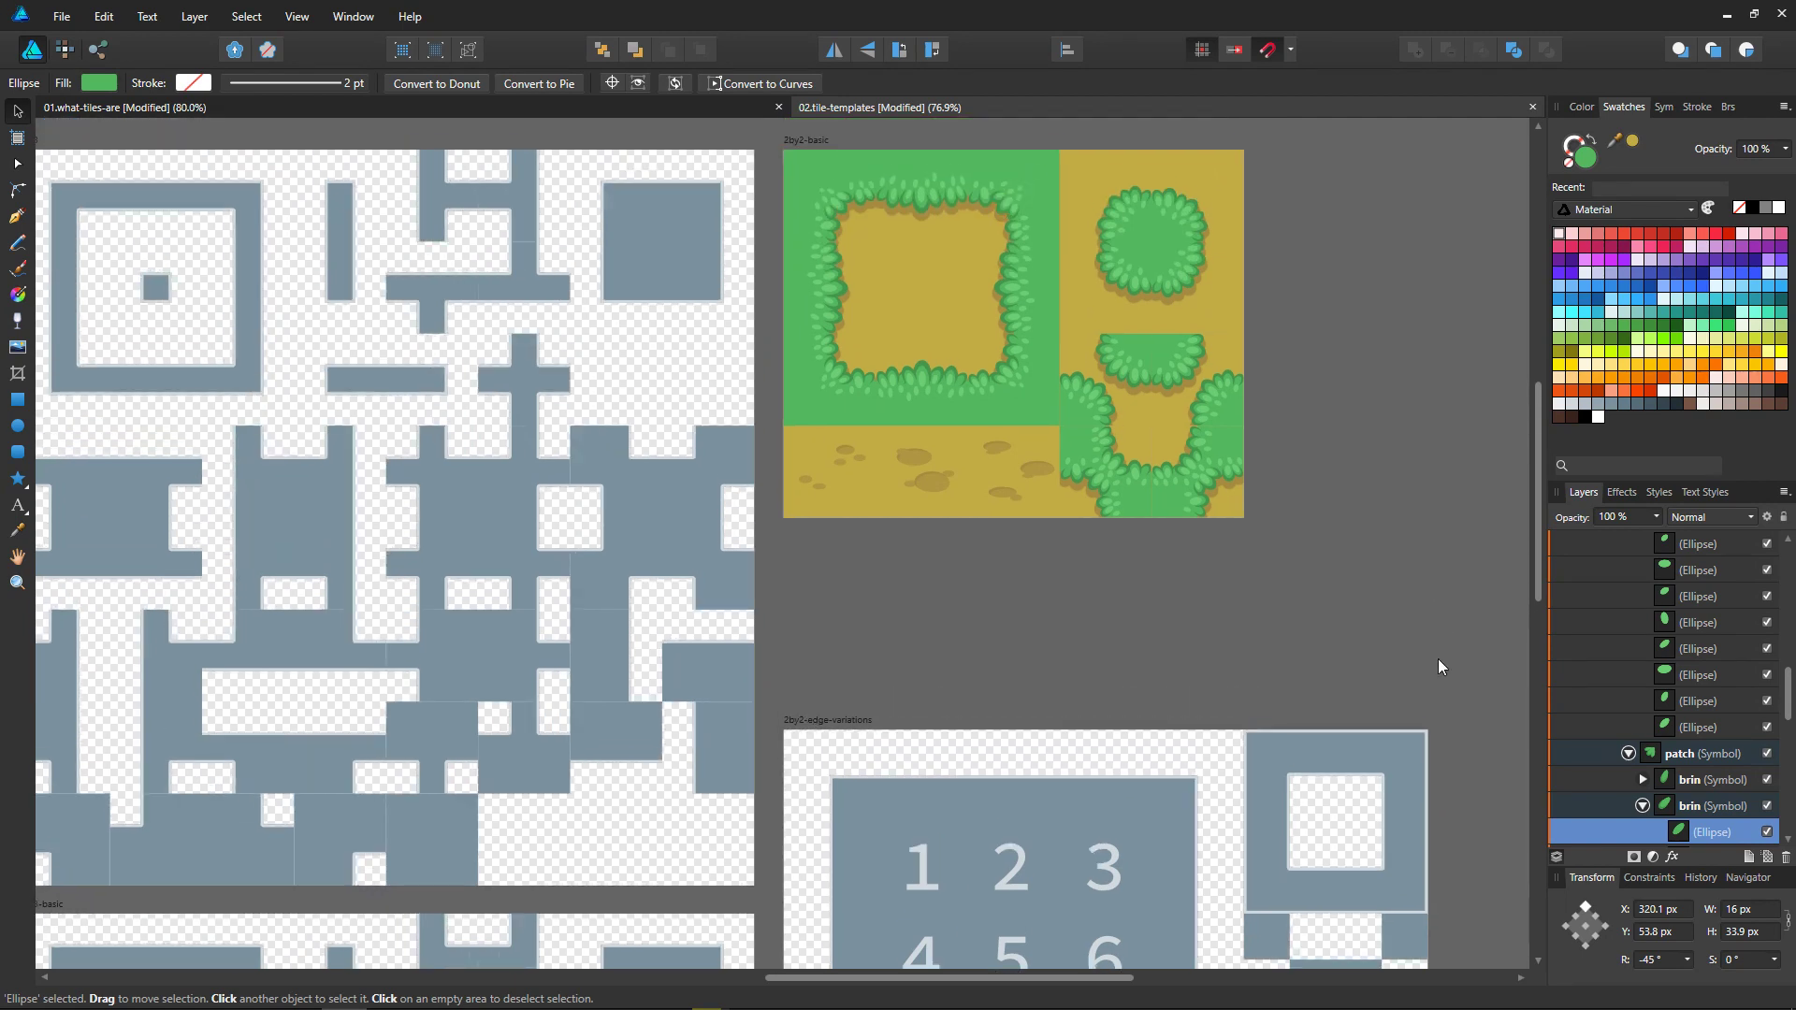
{"action": "scroll", "coordinate": [1170, 698], "scroll_direction": "down", "scroll_amount": 6, "text": "ctrl"}
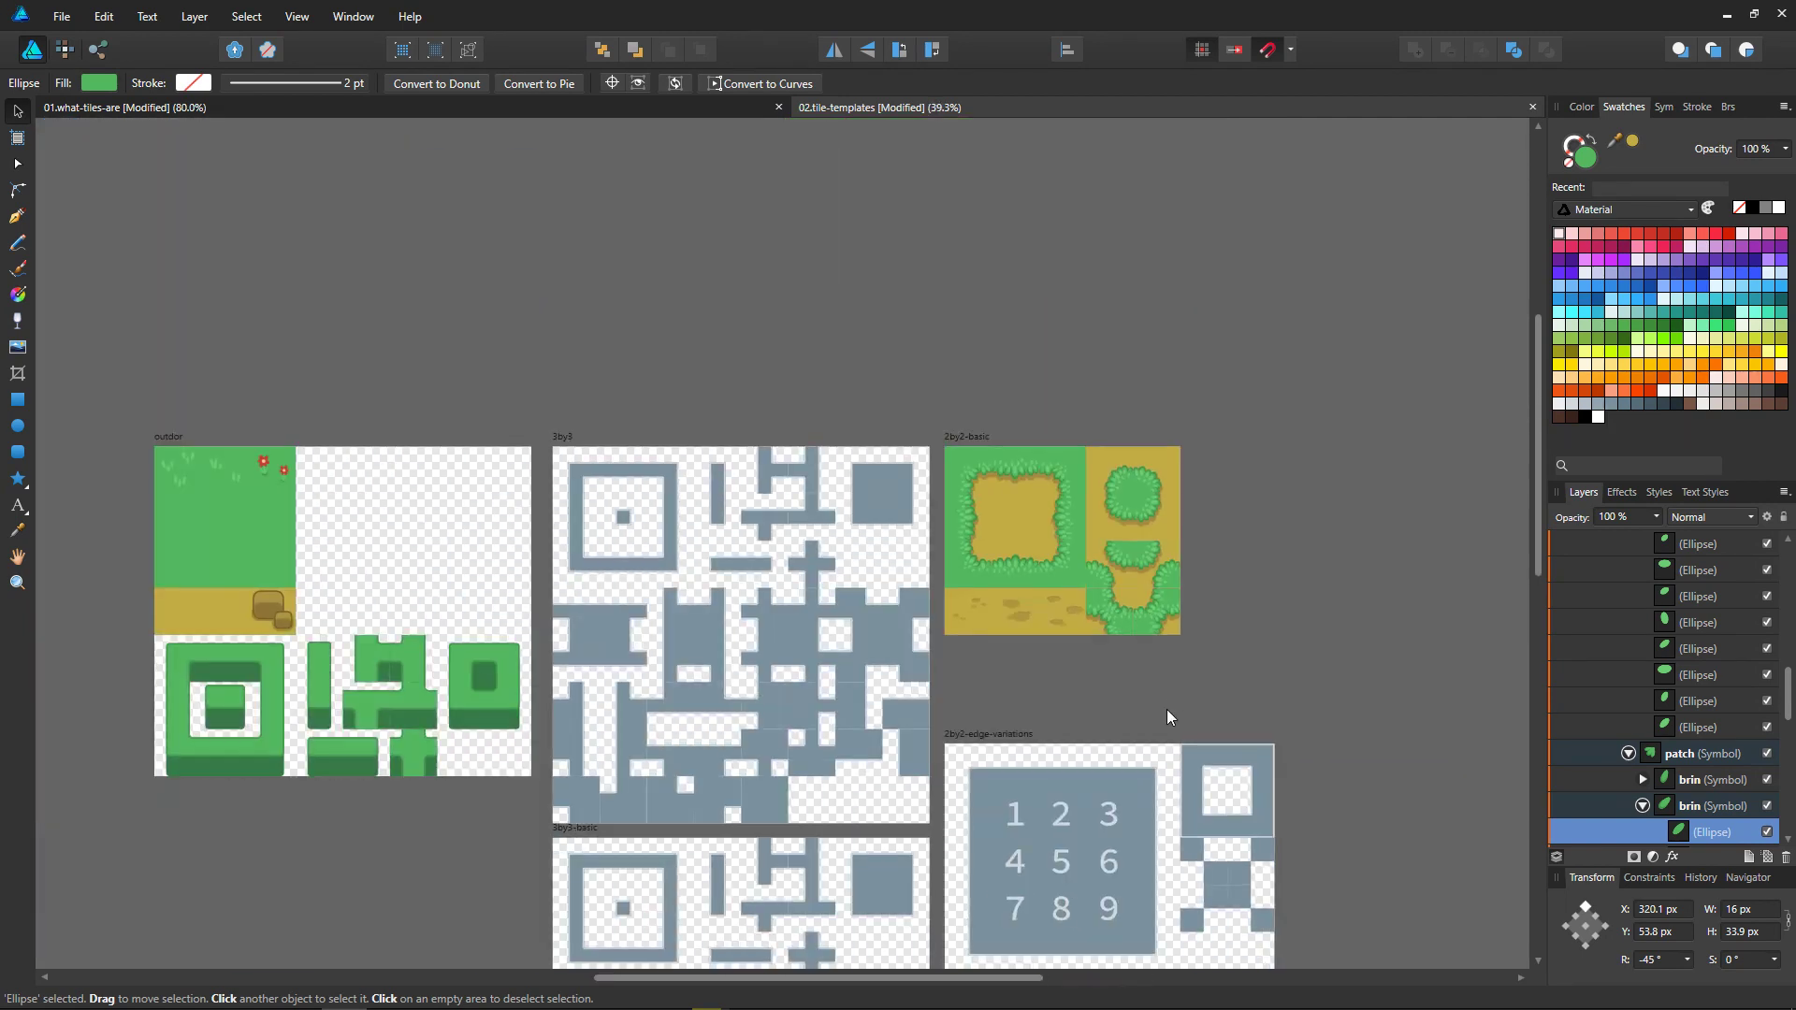
{"action": "left_click", "coordinate": [412, 597]}
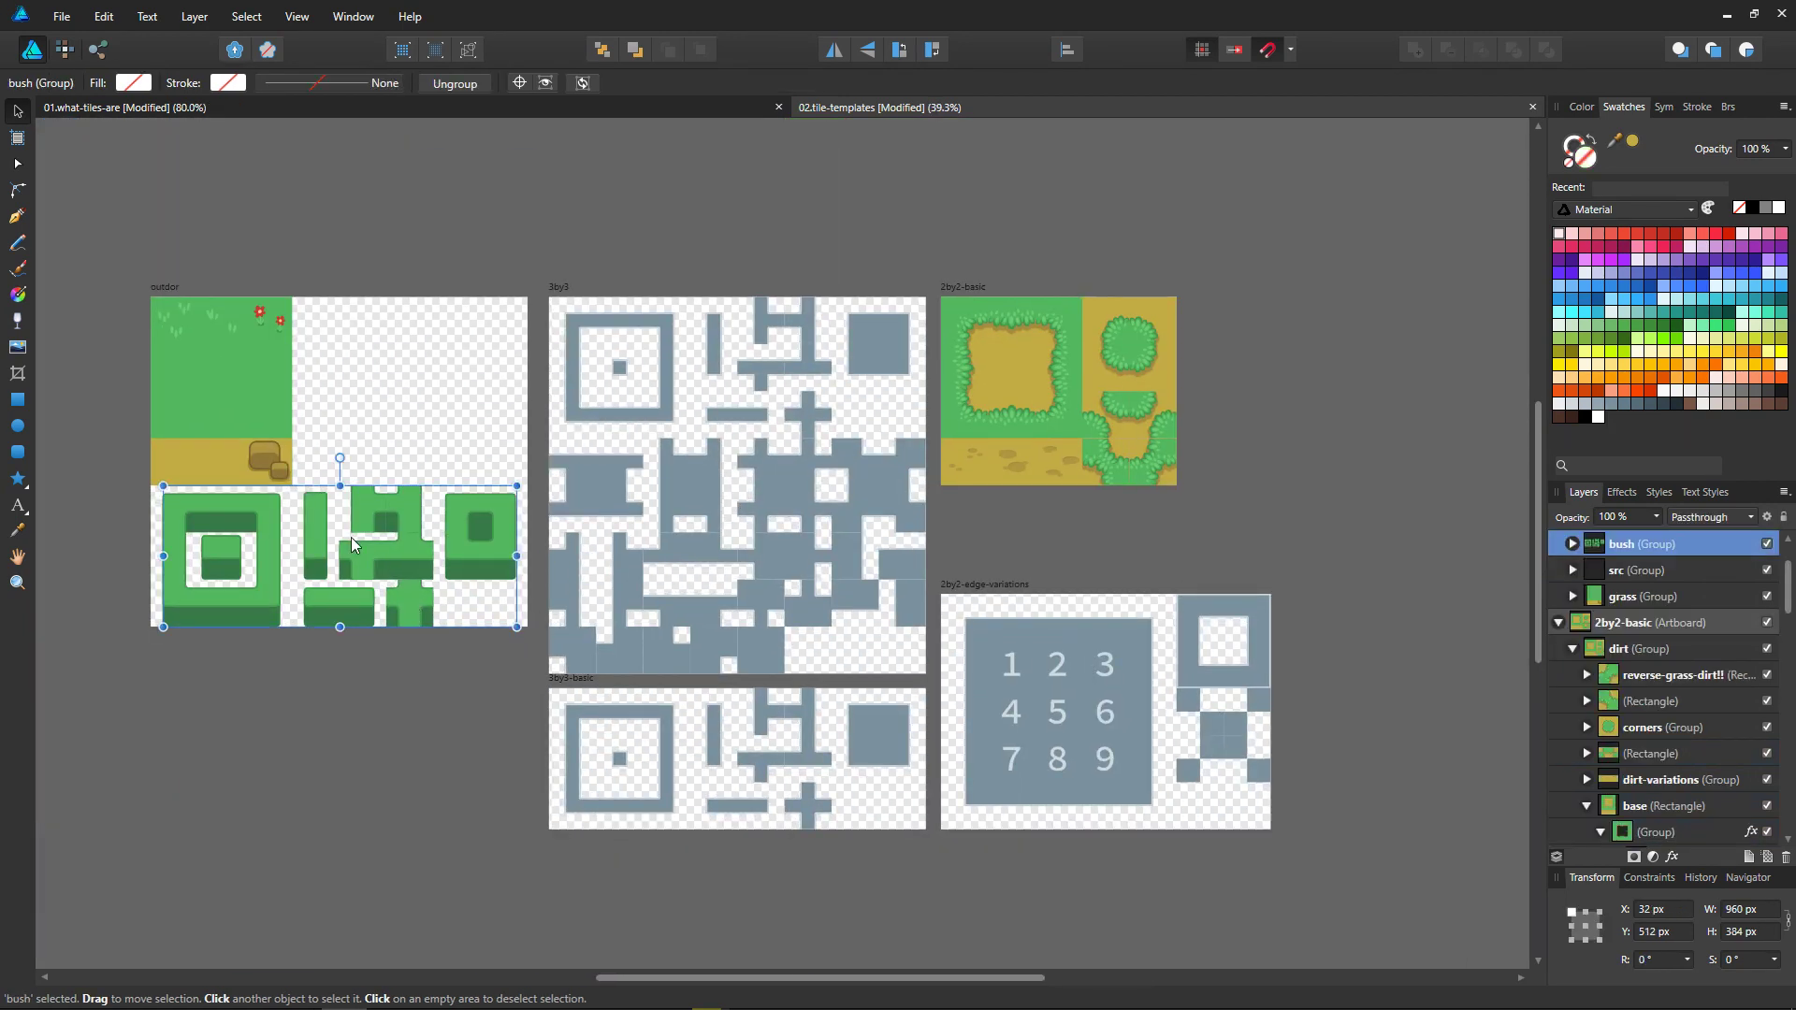
{"action": "left_click_drag", "start_coordinate": [346, 582], "coordinate": [755, 771]}
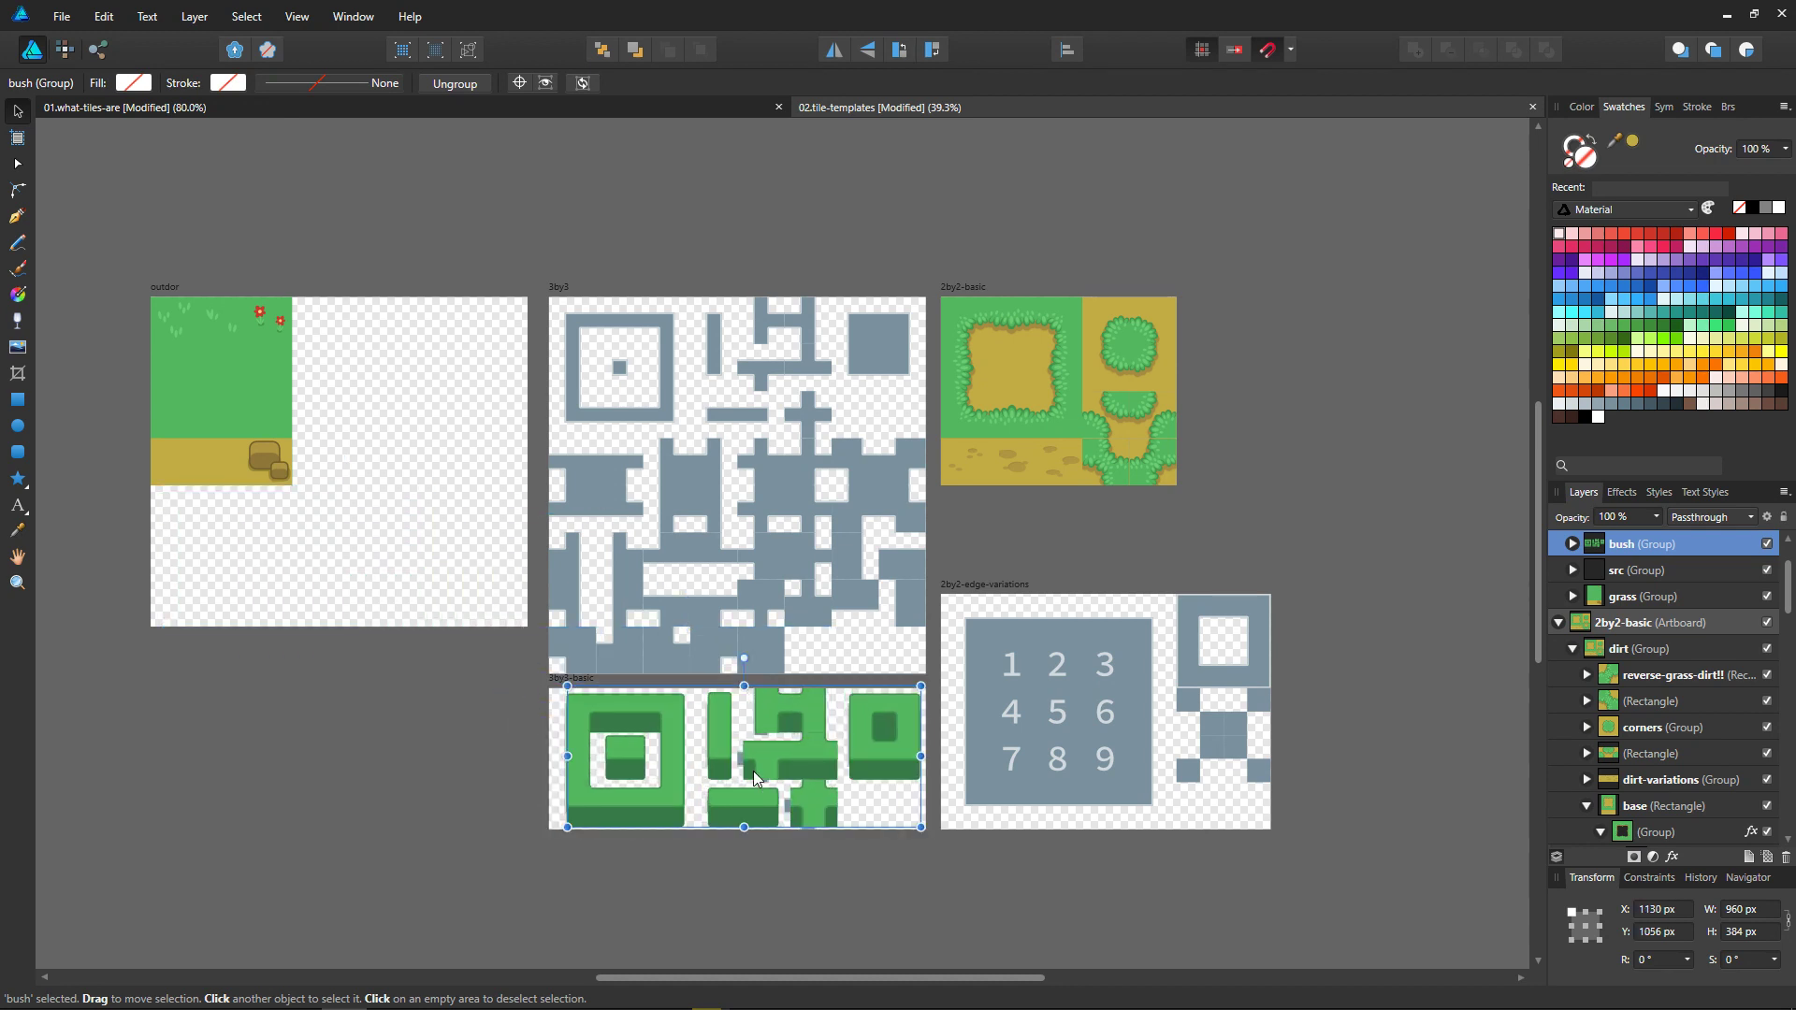
{"action": "scroll", "coordinate": [754, 771], "scroll_direction": "up", "scroll_amount": 7, "text": "ctrl"}
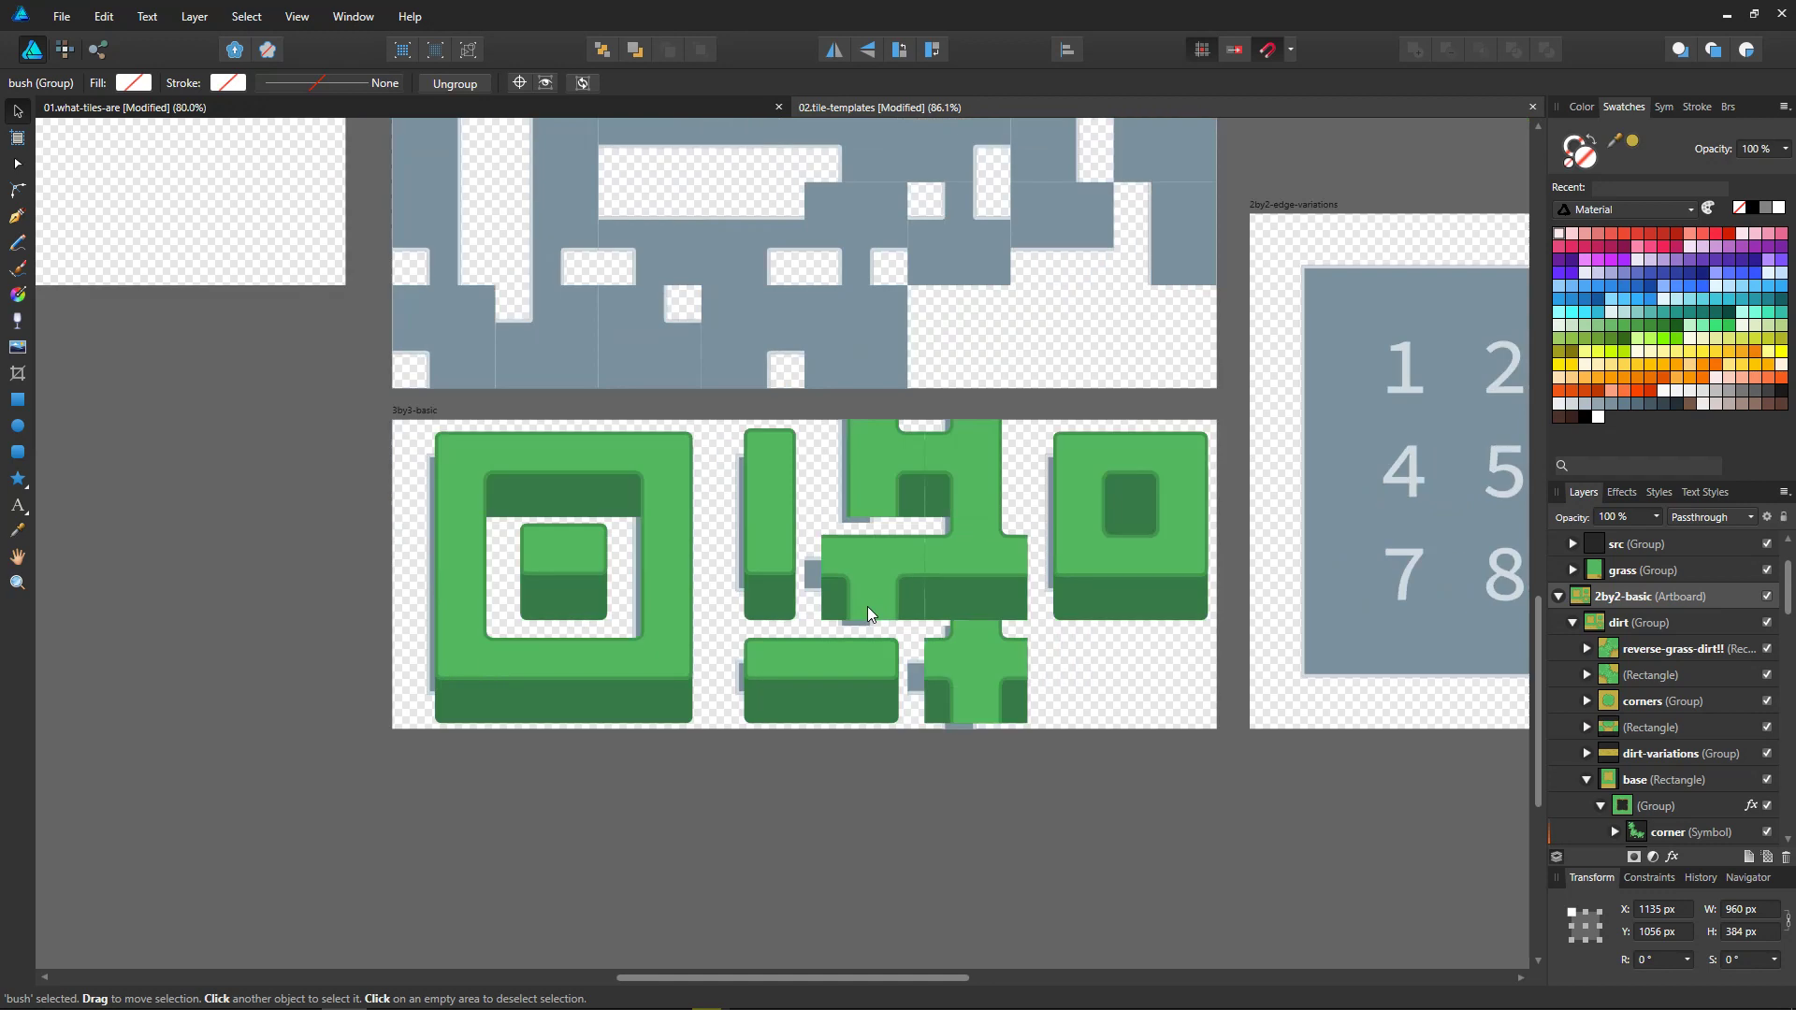
{"action": "left_click_drag", "start_coordinate": [916, 567], "coordinate": [911, 576]}
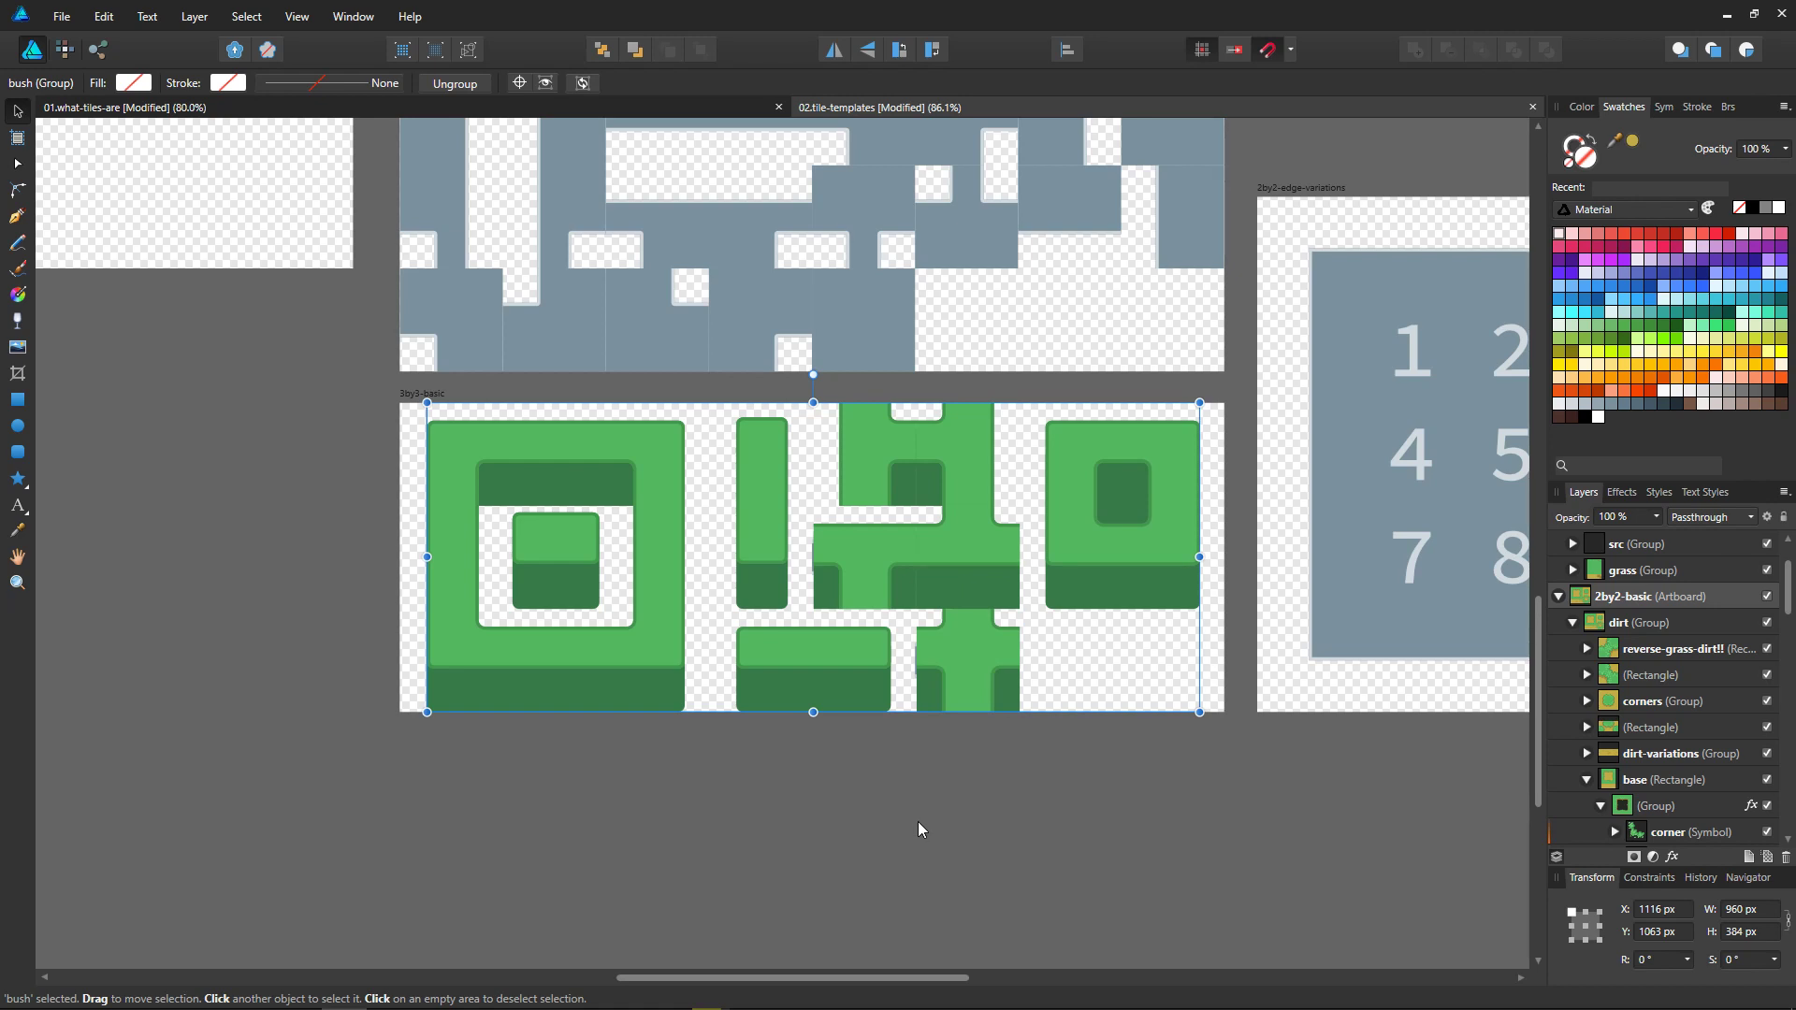
{"action": "middle_click_drag", "start_coordinate": [957, 299], "coordinate": [925, 836]}
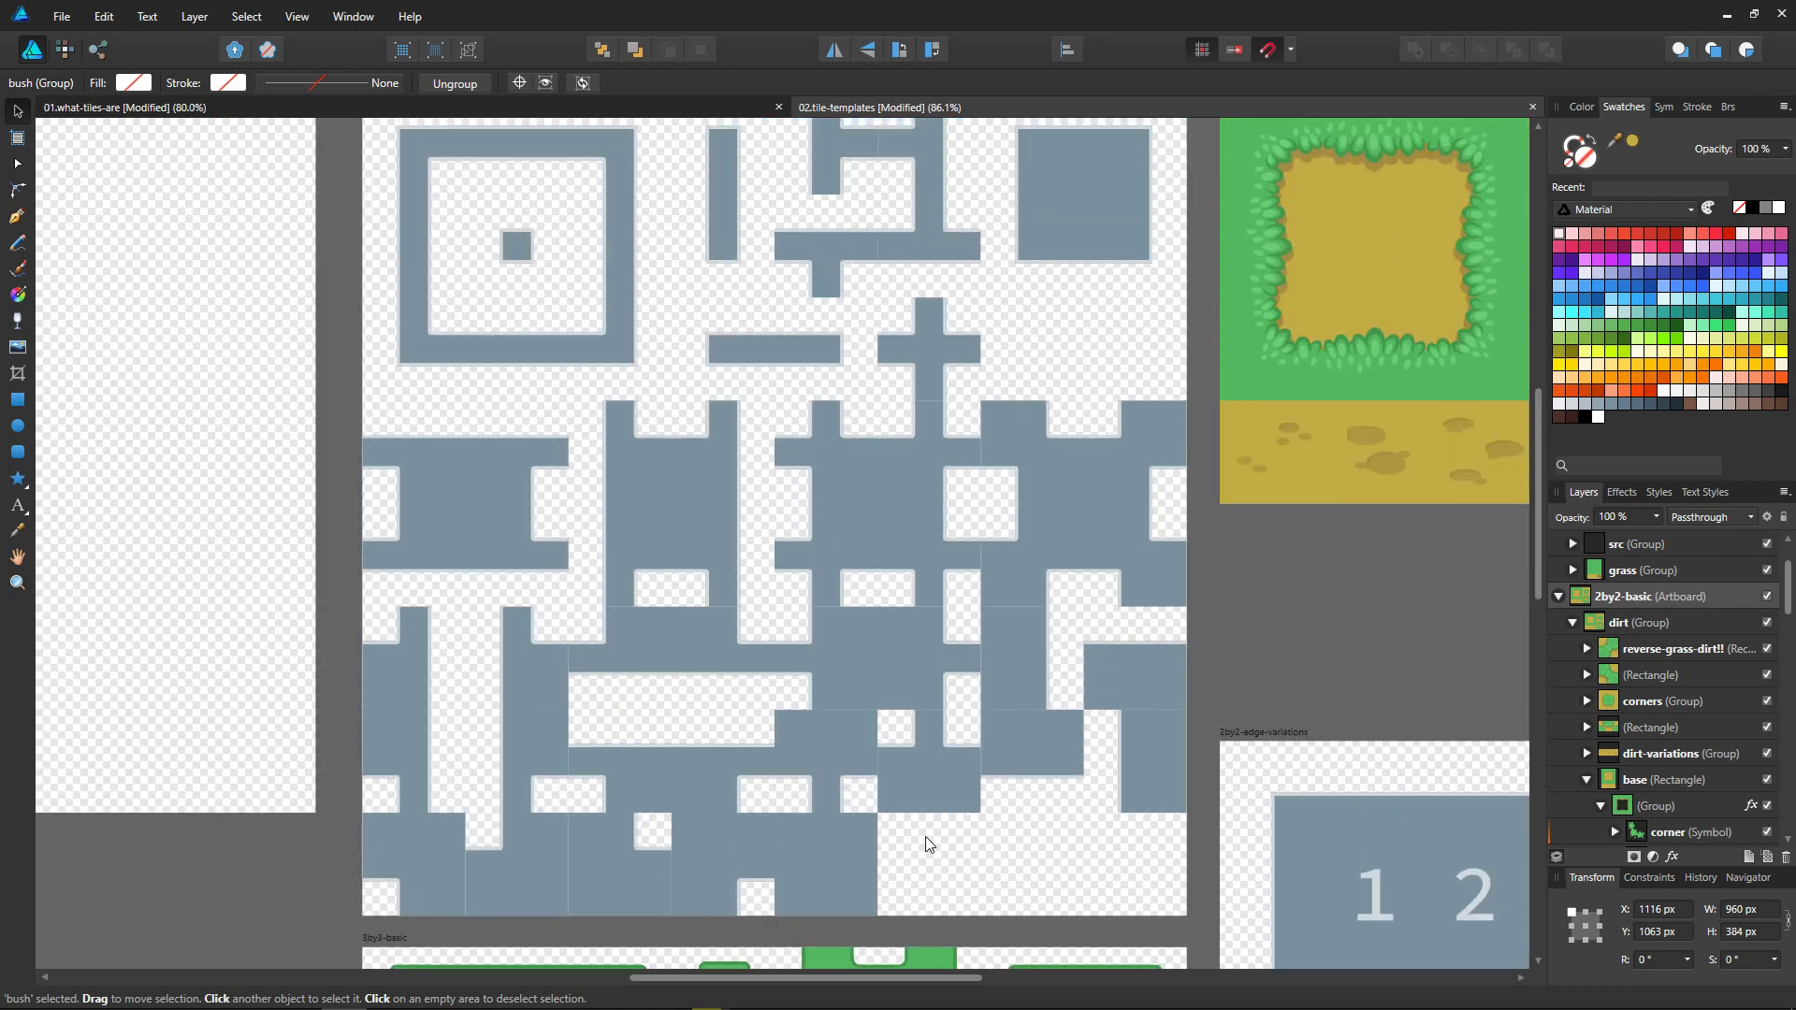
{"action": "scroll", "coordinate": [950, 690], "scroll_direction": "down", "scroll_amount": 2}
{"action": "scroll", "coordinate": [975, 666], "scroll_direction": "up", "scroll_amount": 1}
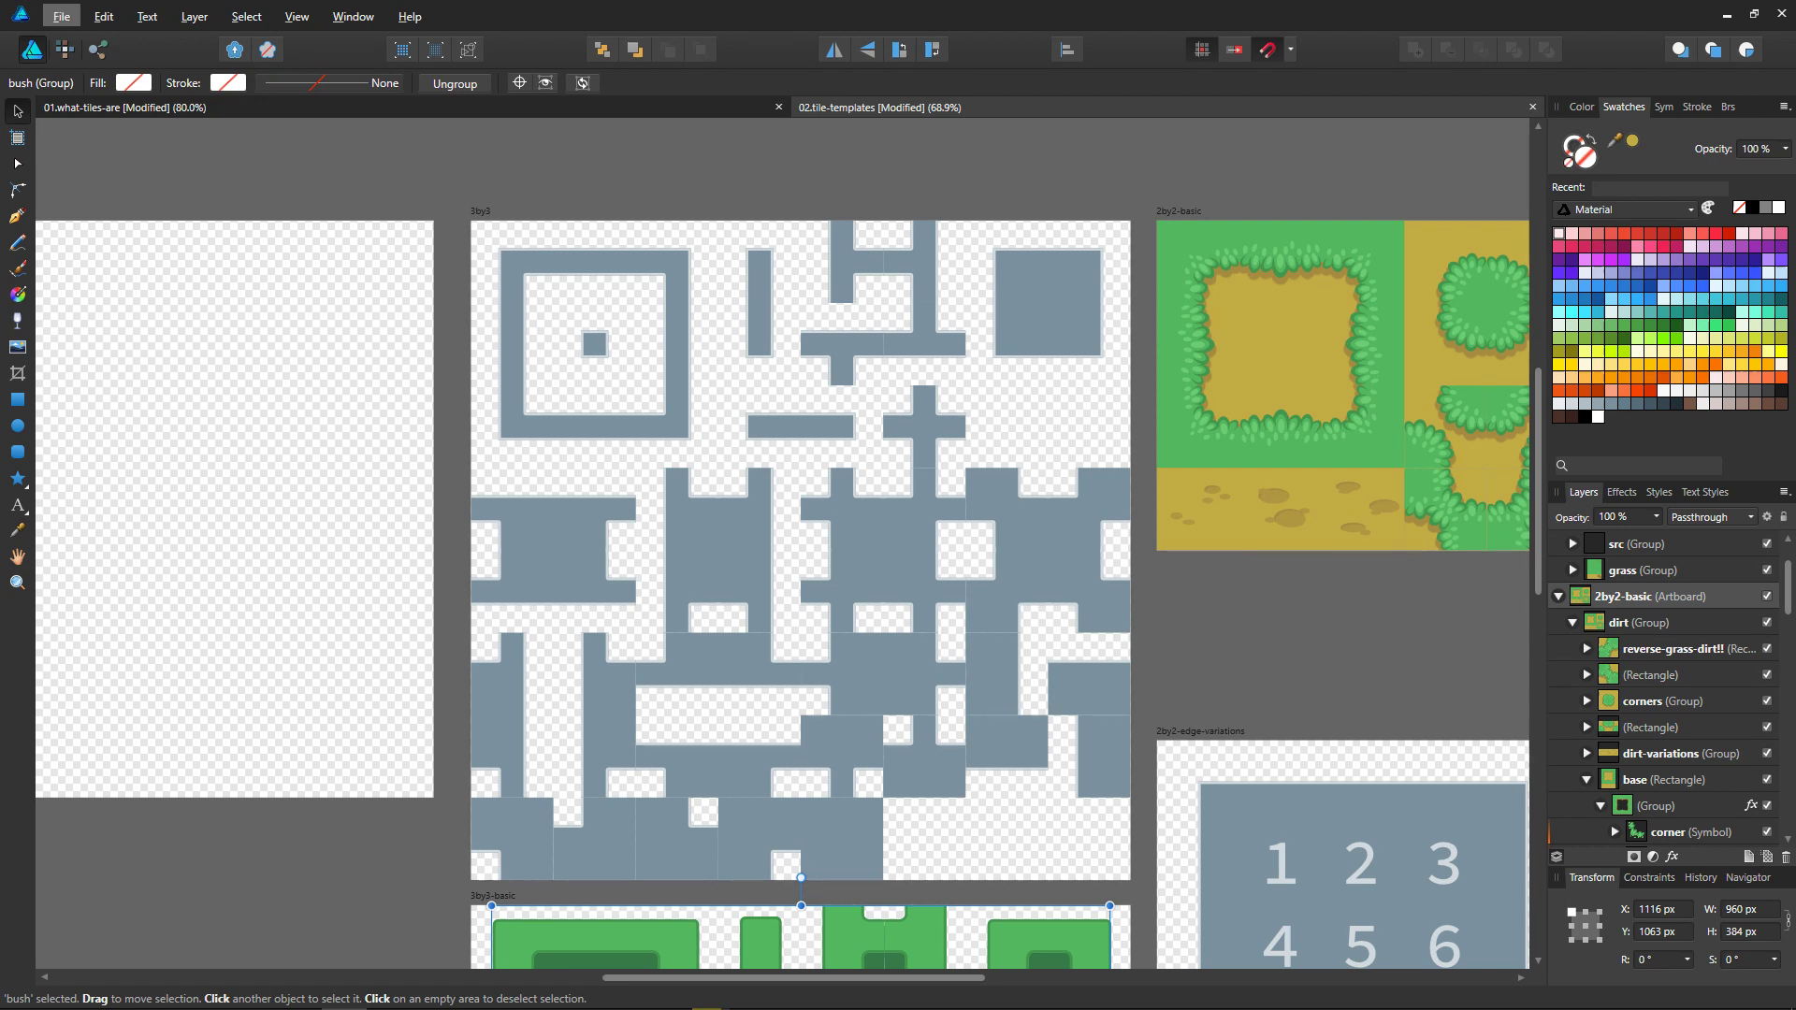
Step: Rename the newest video in the file manager's Recordings folder as 08.autotile-authoring-demo.mov, and return to the 02.tile-templates document
{"action": "key", "text": "alt+Tab"}
{"action": "key", "text": "alt+Tab"}
{"action": "key", "text": "alt+Tab"}
{"action": "key", "text": "alt+Tab"}
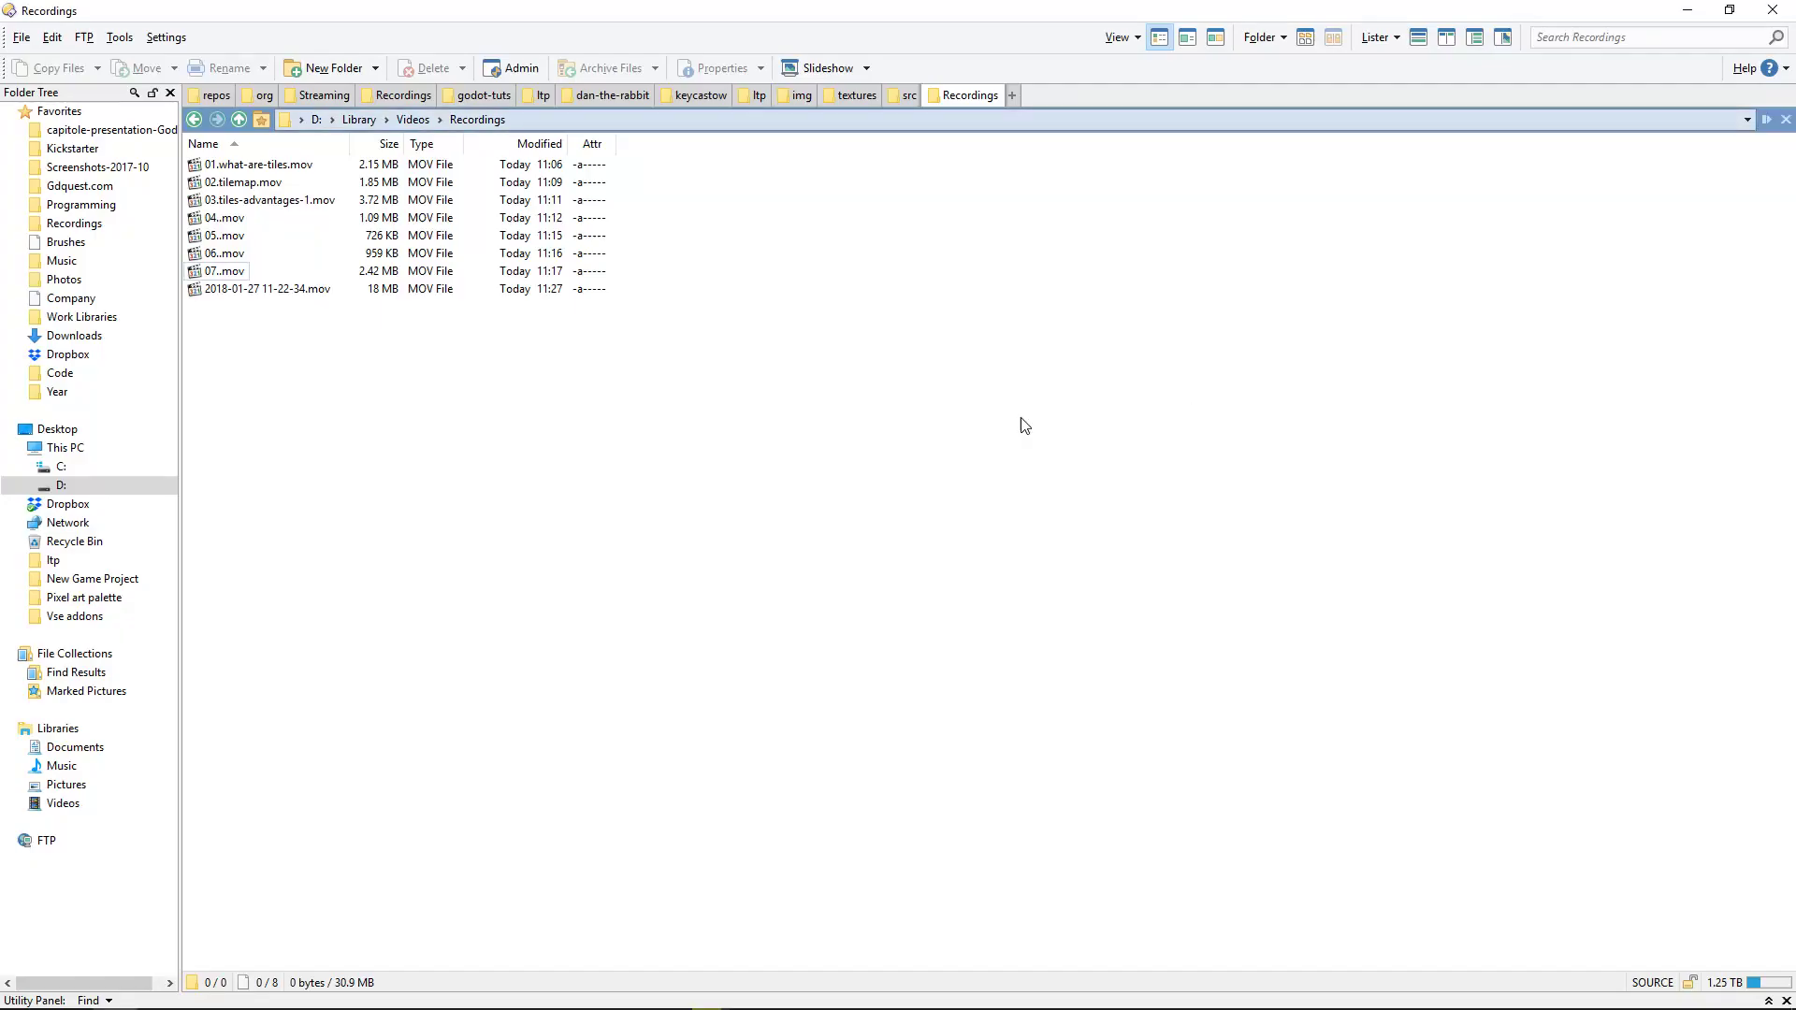
{"action": "left_click", "coordinate": [286, 292]}
{"action": "key", "text": "F2"}
{"action": "type", "text": "08"}
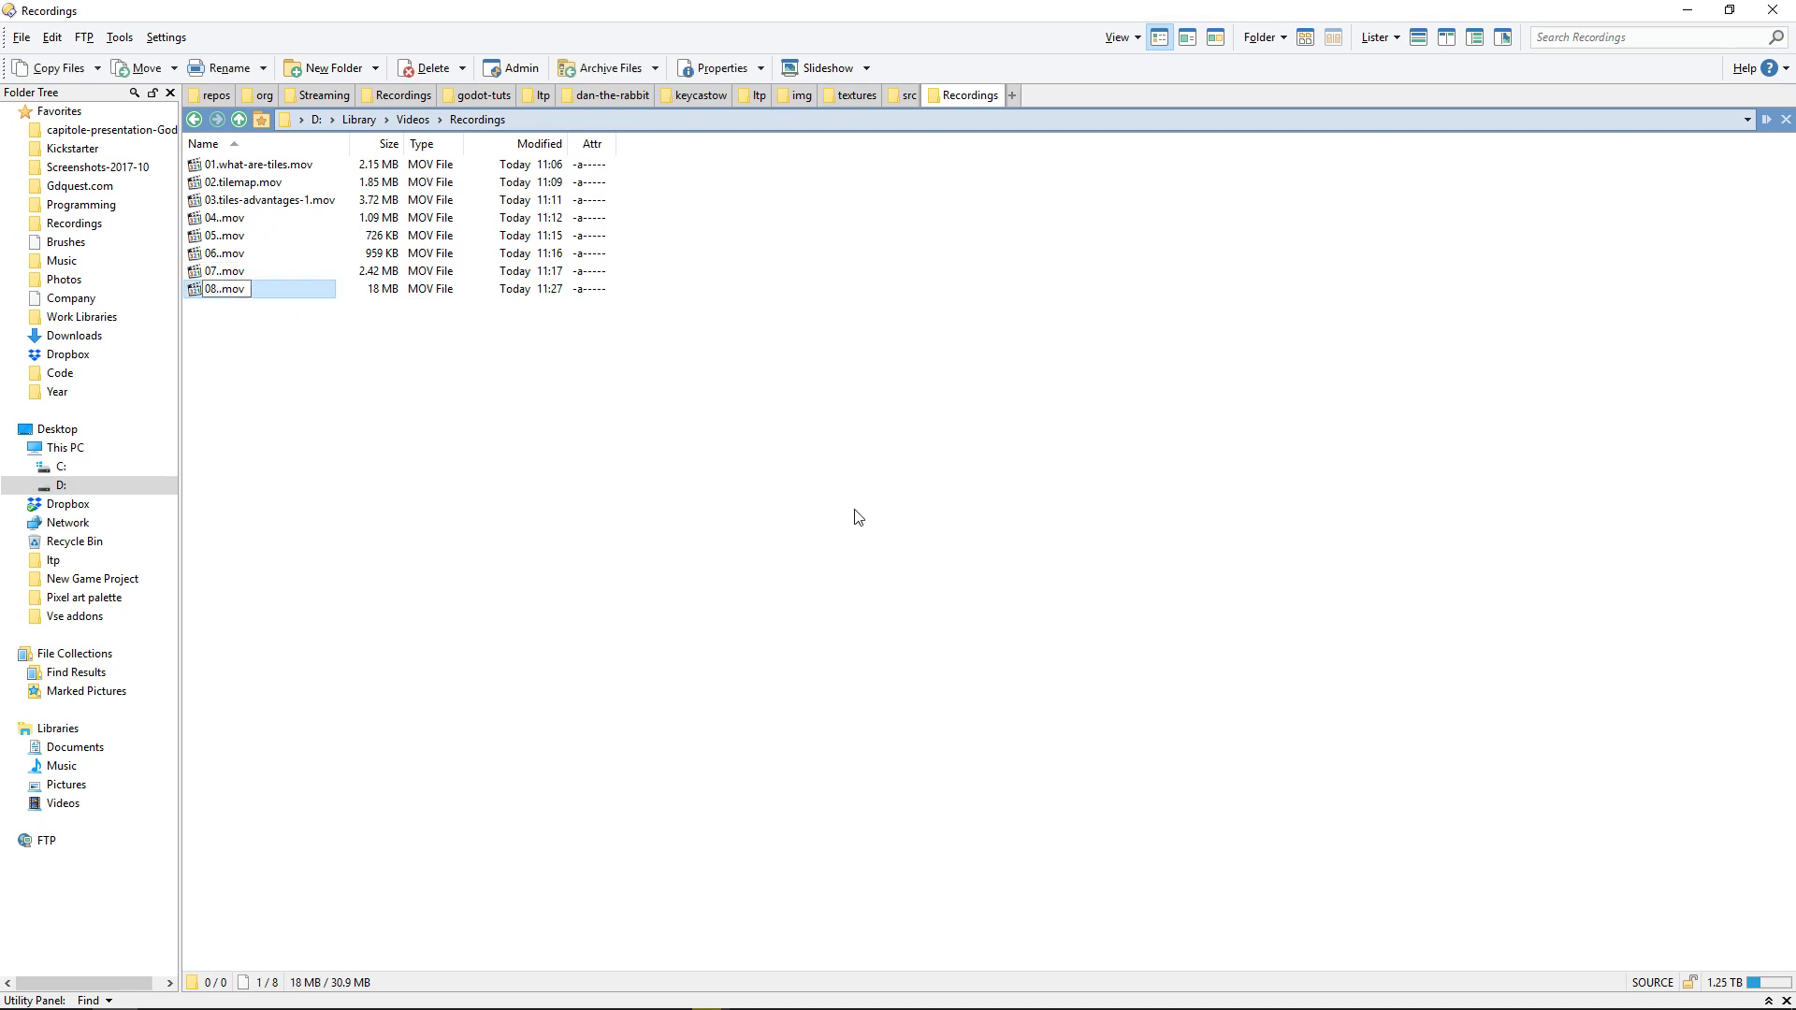
{"action": "type", "text": ".autotile-authoring-demo"}
{"action": "key", "text": "Return"}
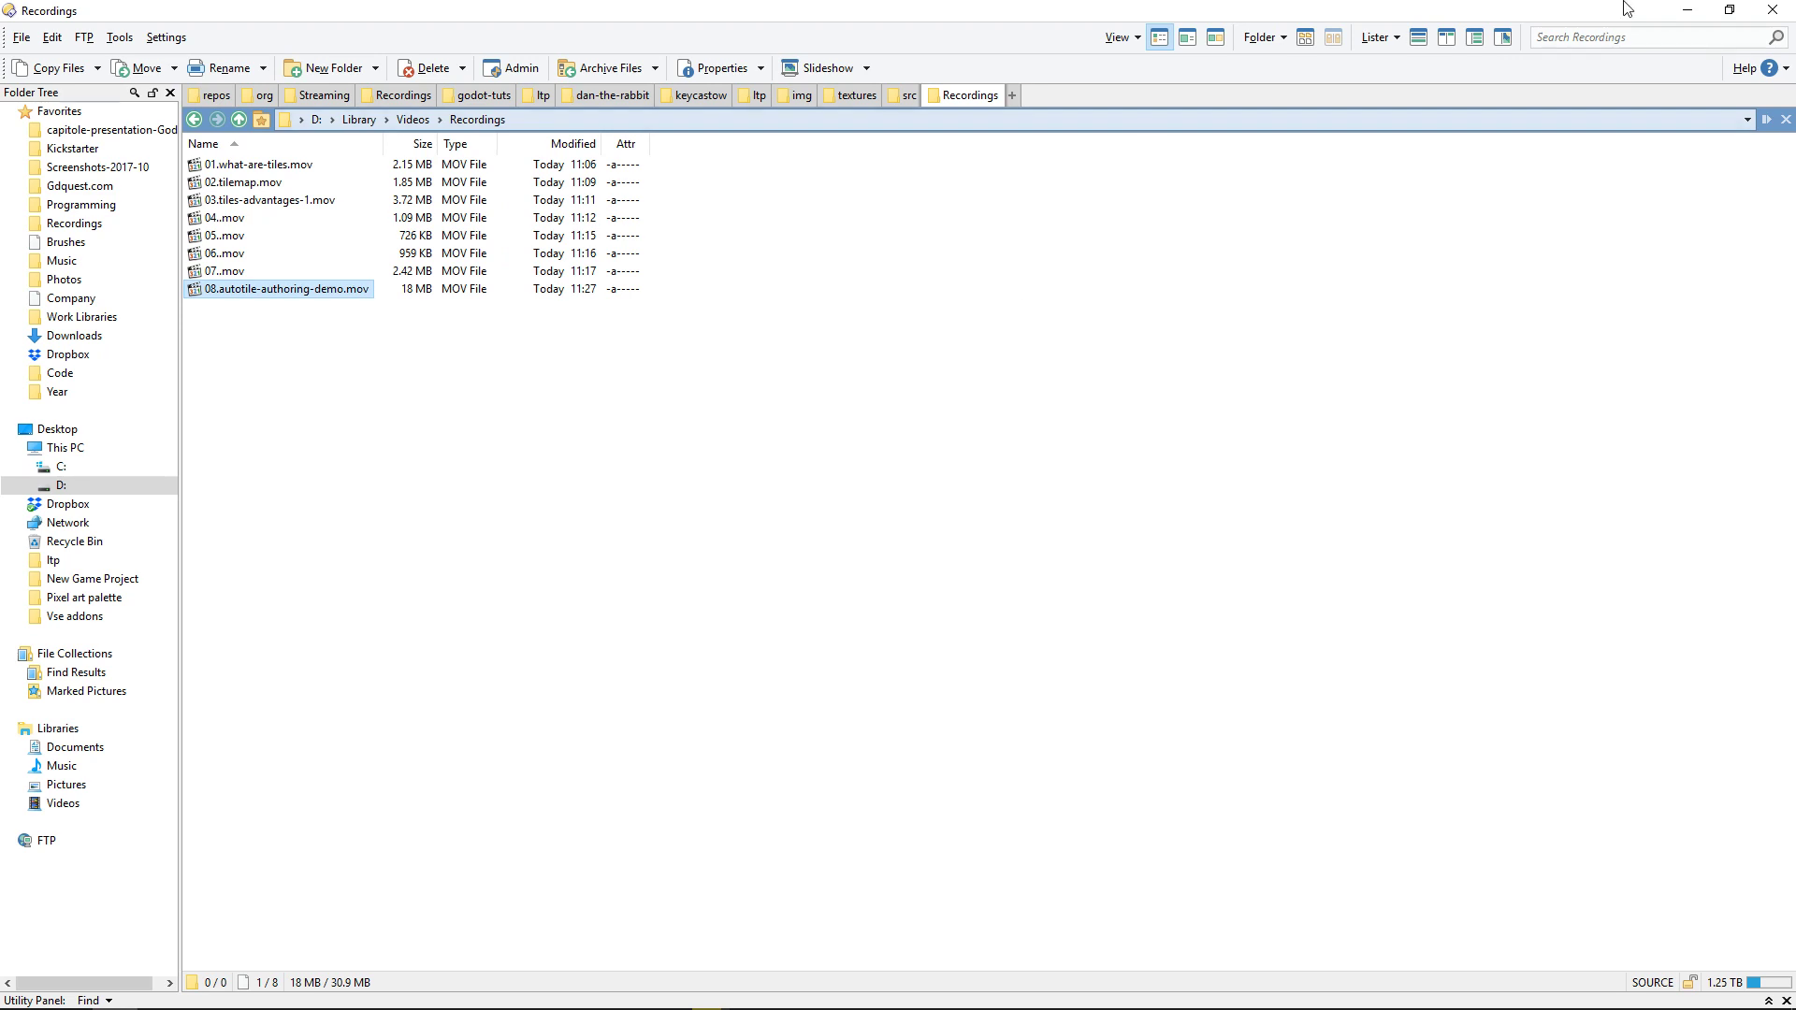
{"action": "left_click", "coordinate": [1689, 11]}
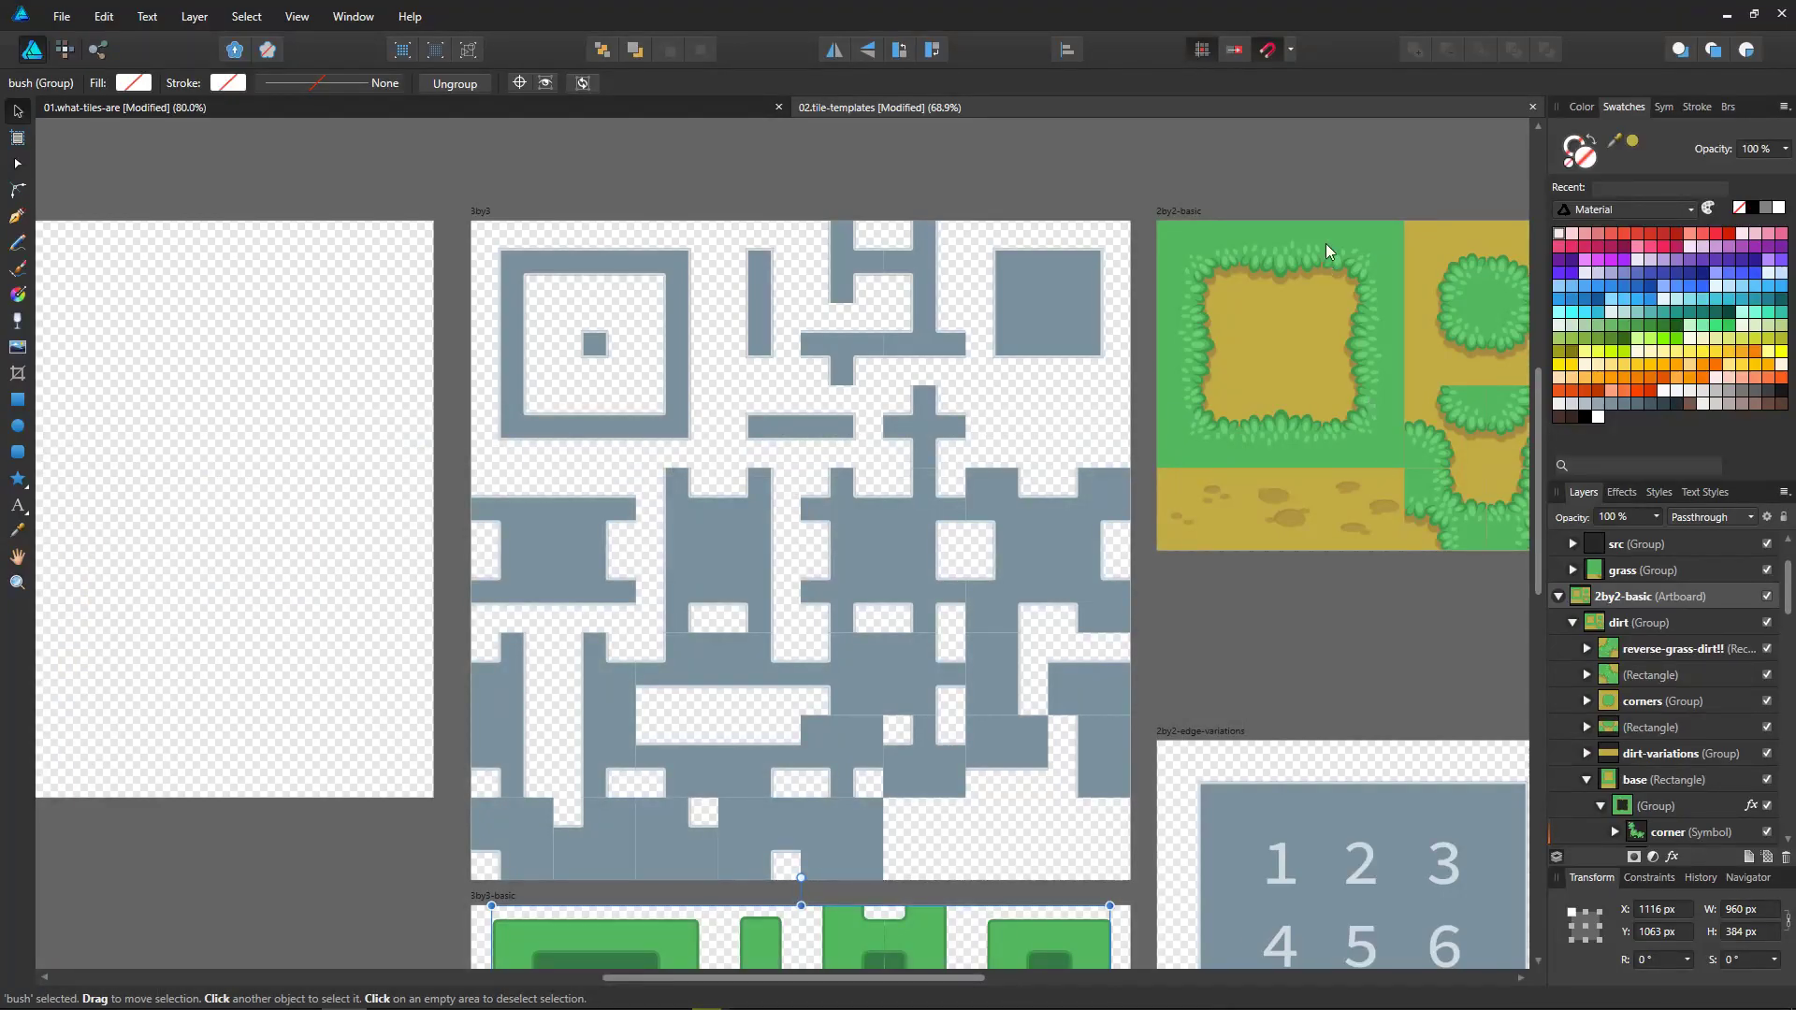
Step: Collapse the expanded corner symbol in the dirt group's base rectangle and select the lower-left corner symbol of the dirt frame
{"action": "left_click", "coordinate": [1373, 256], "text": "ctrl"}
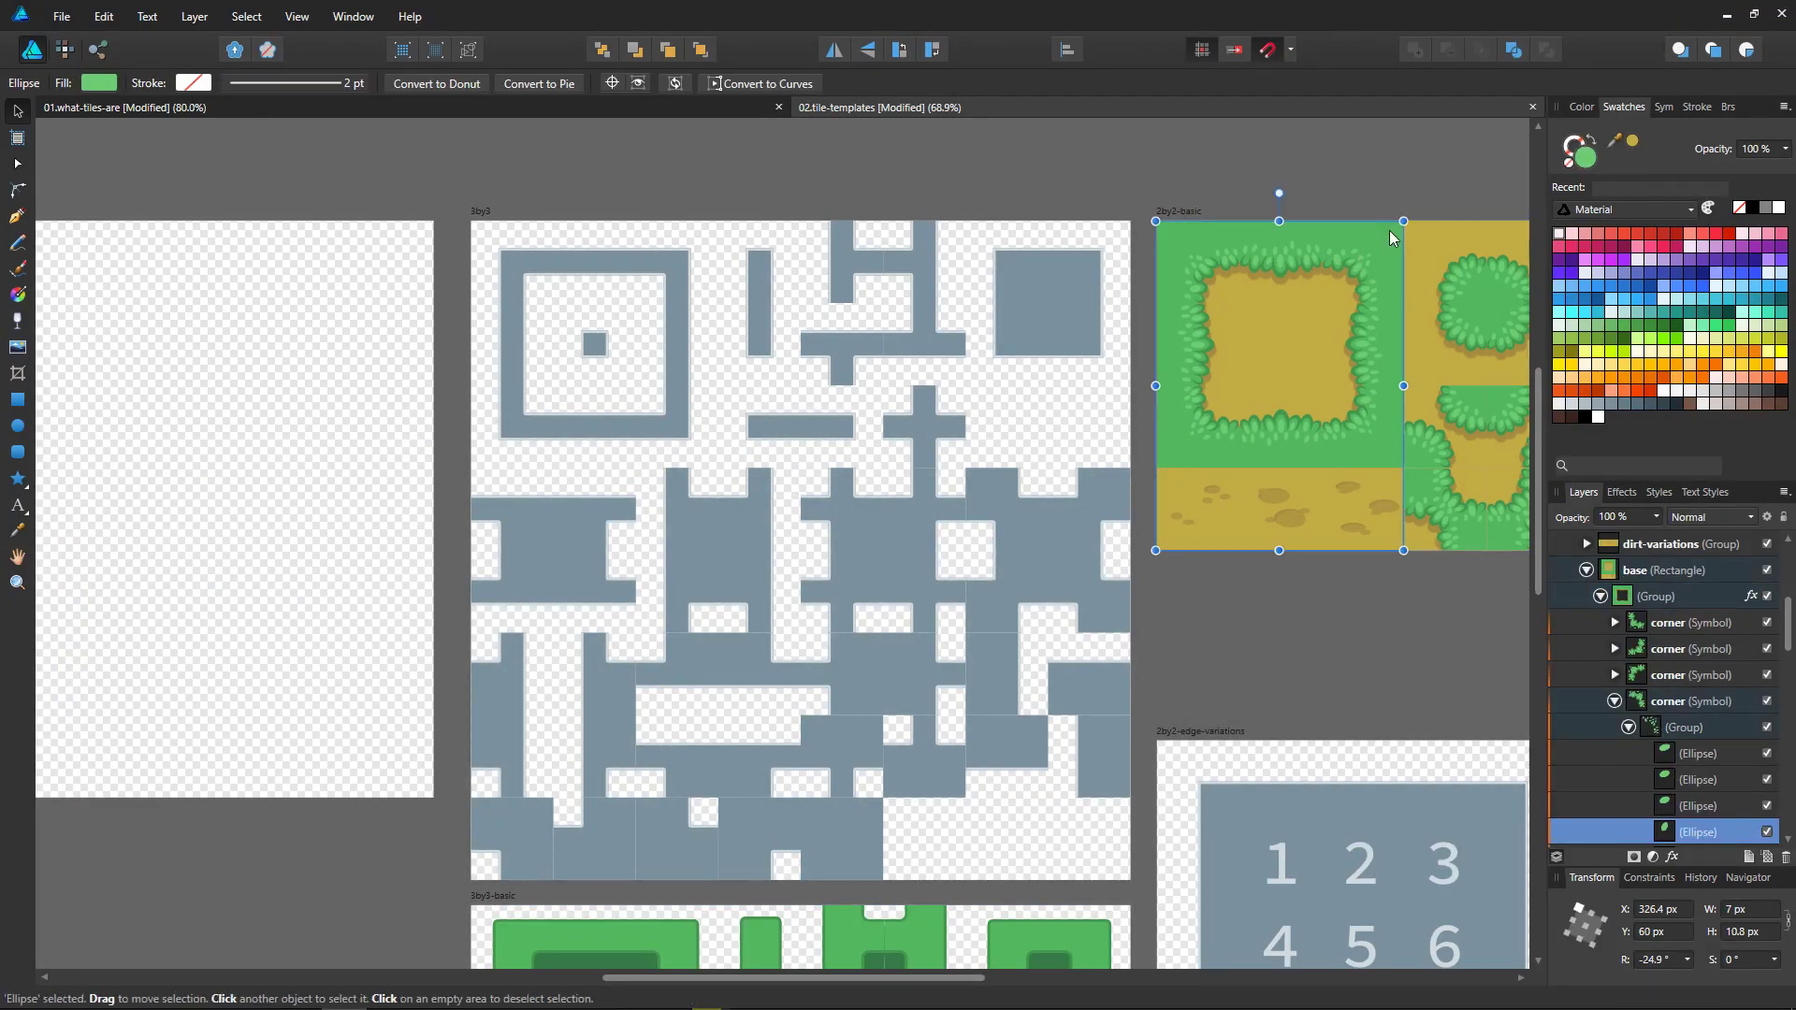
{"action": "left_click", "coordinate": [1390, 232]}
{"action": "left_click", "coordinate": [1666, 622]}
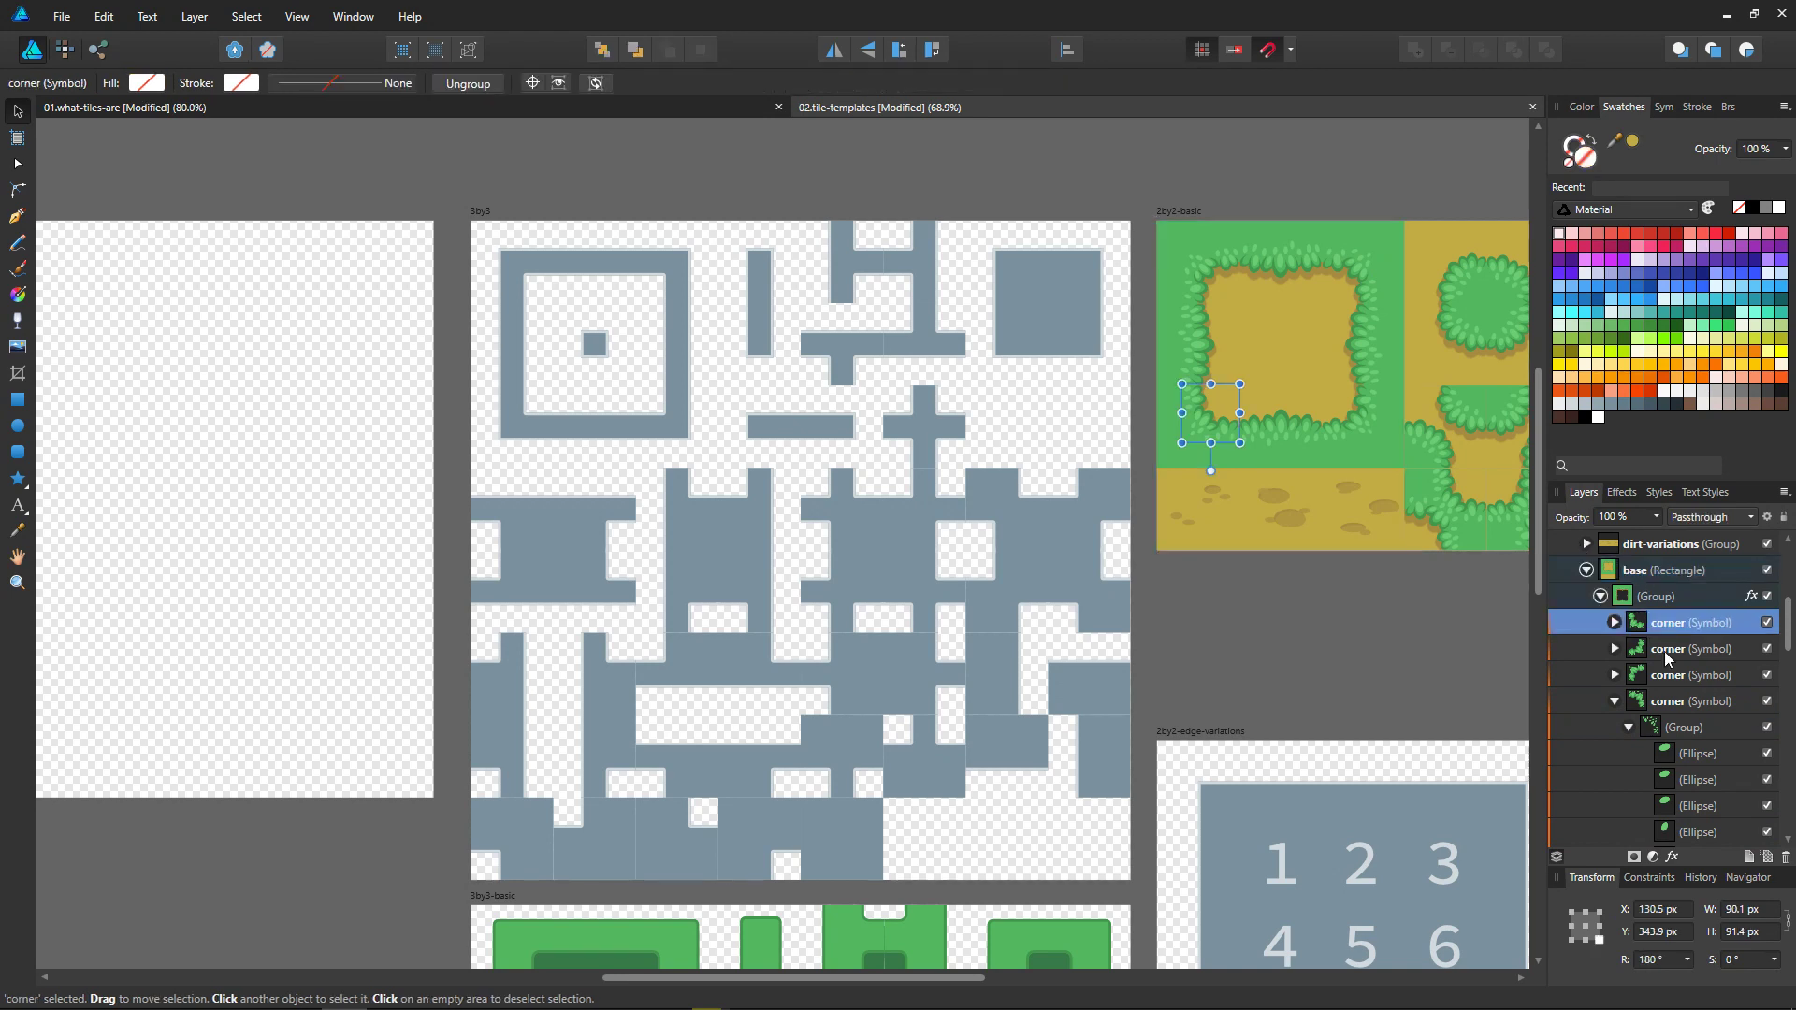
{"action": "left_click", "coordinate": [1615, 702]}
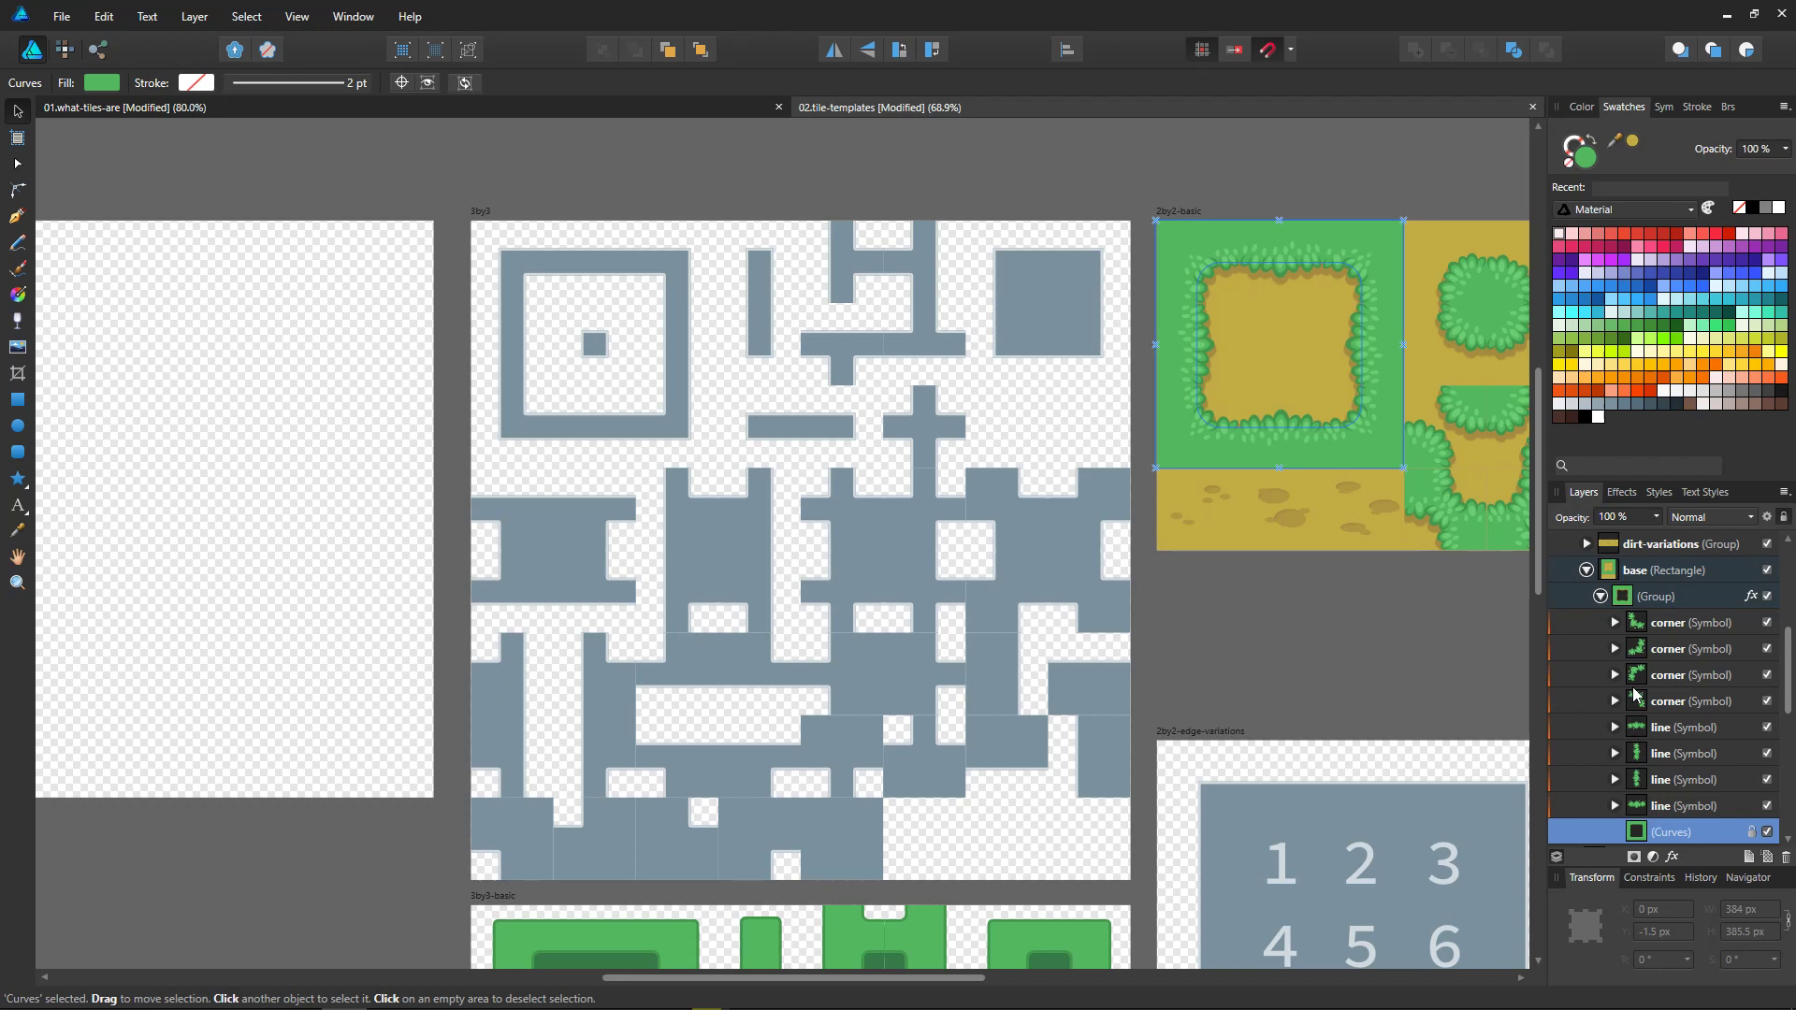
{"action": "scroll", "coordinate": [1277, 461], "scroll_direction": "up", "scroll_amount": 5, "text": "ctrl"}
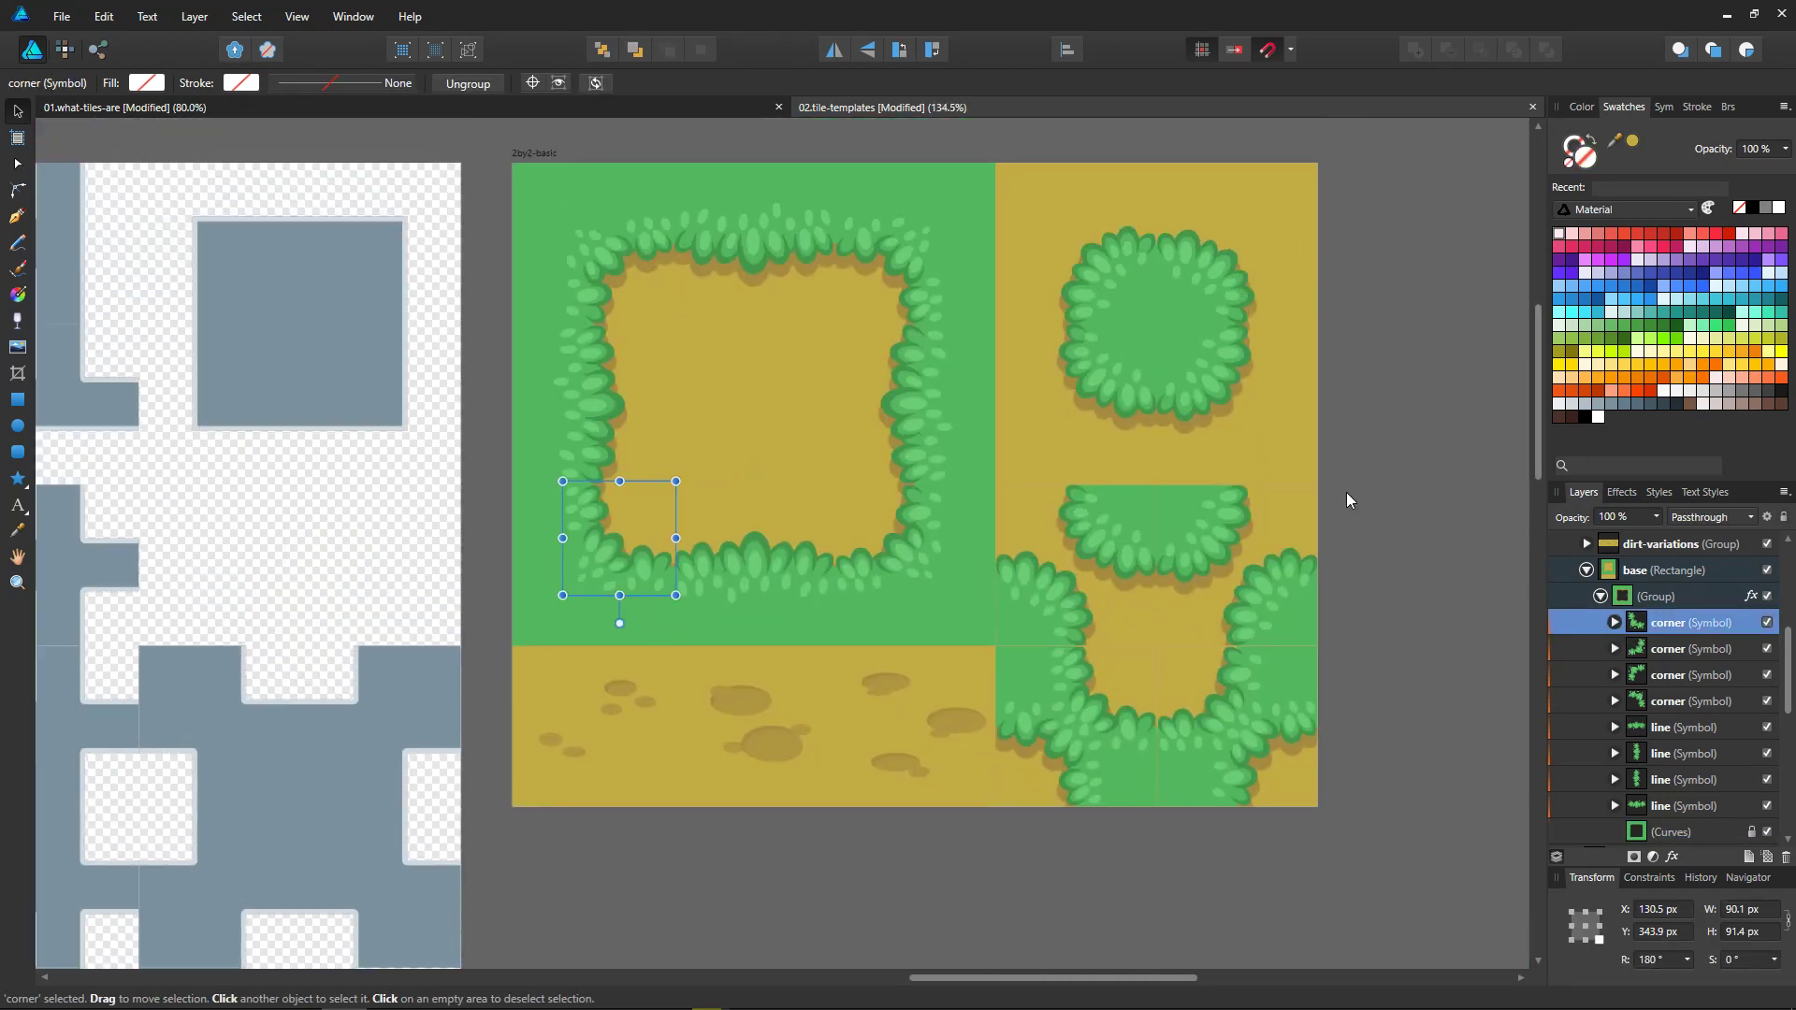
Step: Try to move the large square ring curve inside the bush group on the 3by3-basic artboard, and undo the move
{"action": "scroll", "coordinate": [854, 633], "scroll_direction": "down", "scroll_amount": 4, "text": "ctrl"}
{"action": "middle_click_drag", "start_coordinate": [545, 811], "coordinate": [745, 378]}
{"action": "scroll", "coordinate": [539, 652], "scroll_direction": "up", "scroll_amount": 3, "text": "ctrl"}
{"action": "left_click", "coordinate": [508, 530]}
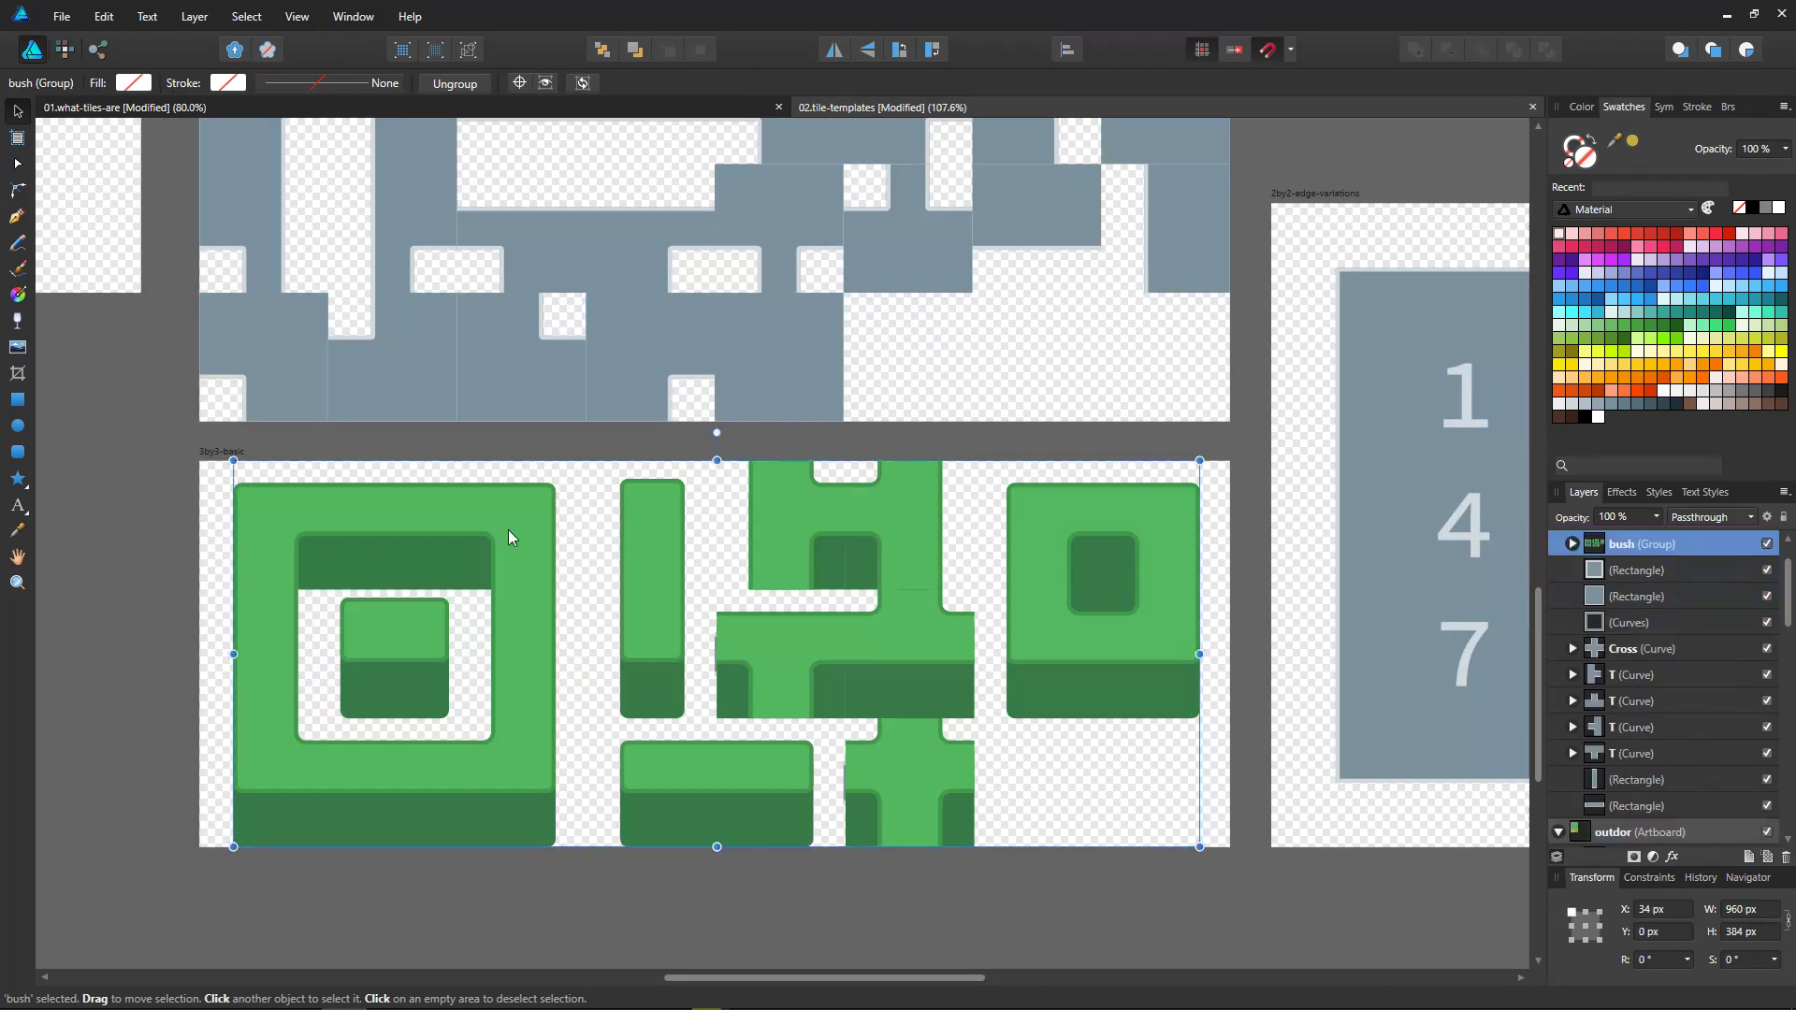
{"action": "double_click", "coordinate": [508, 530]}
{"action": "left_click_drag", "start_coordinate": [508, 530], "coordinate": [838, 588]}
{"action": "key", "text": "ctrl+z"}
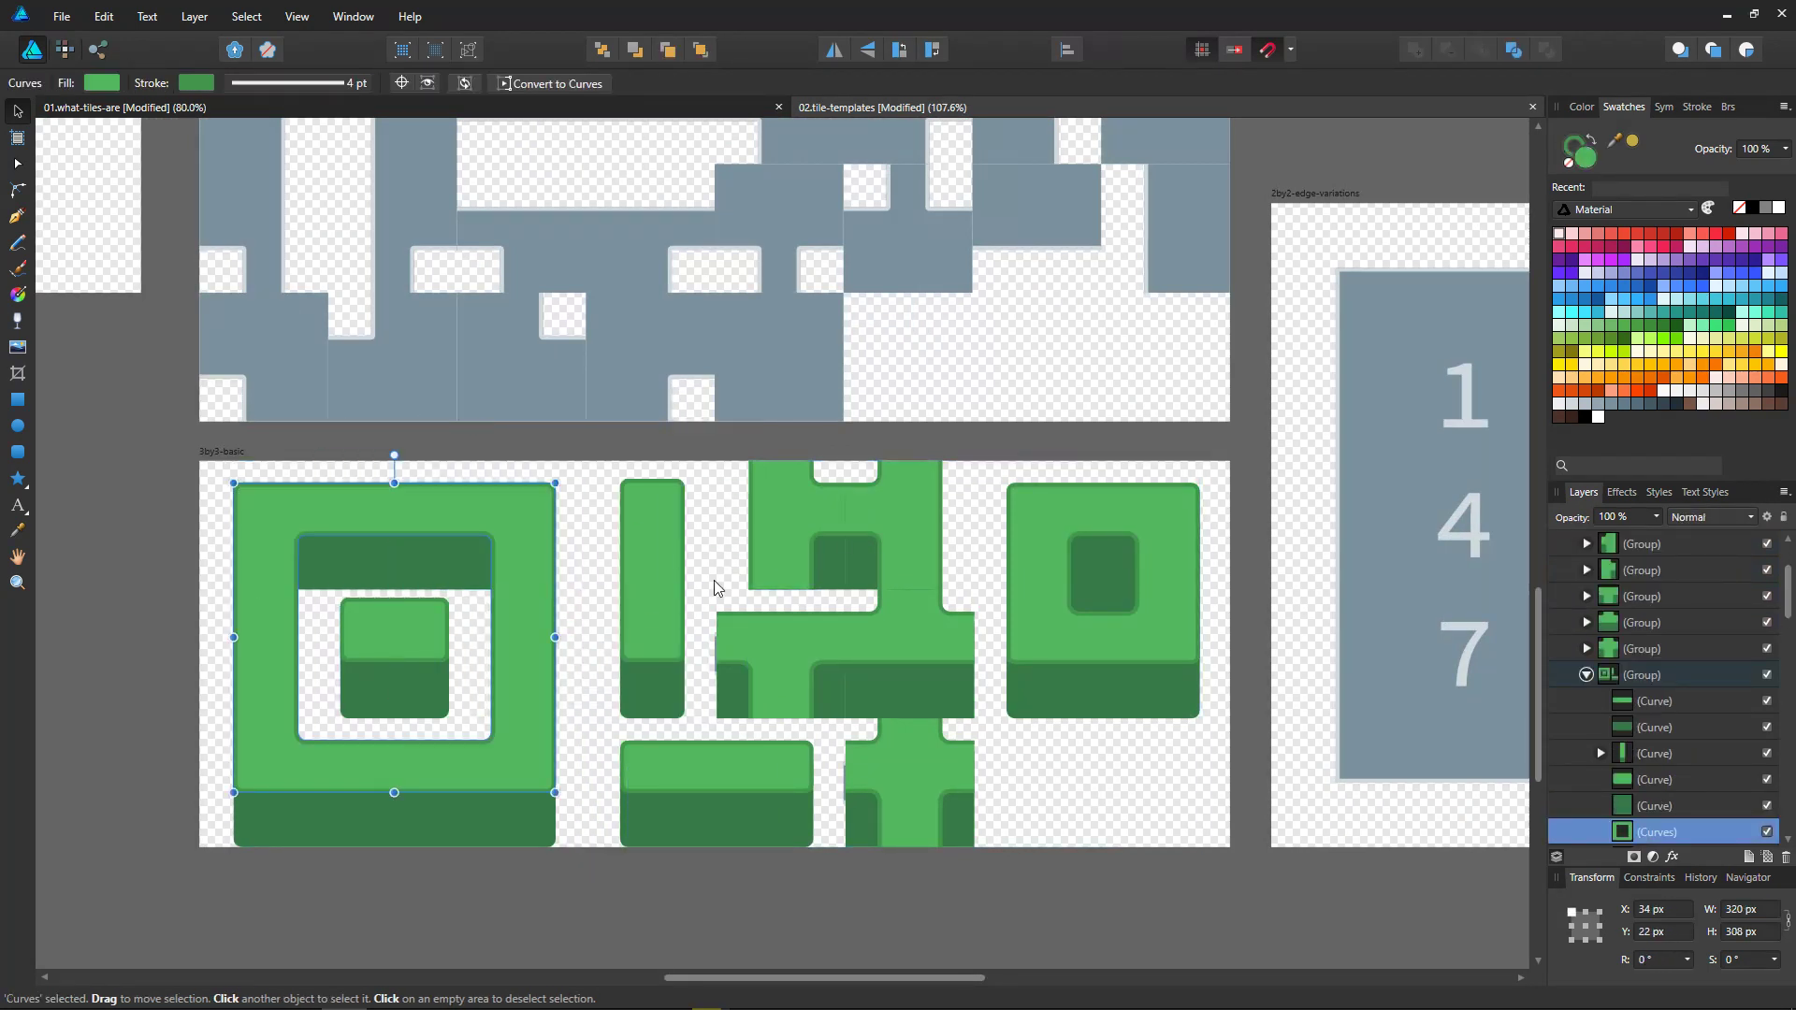
Step: Inspect the upper curve of the branching bush tiles on the 3by3-basic artboard, and clear the selection
{"action": "middle_click_drag", "start_coordinate": [1194, 447], "coordinate": [1068, 503]}
{"action": "double_click", "coordinate": [660, 580]}
{"action": "middle_click_drag", "start_coordinate": [786, 689], "coordinate": [934, 629]}
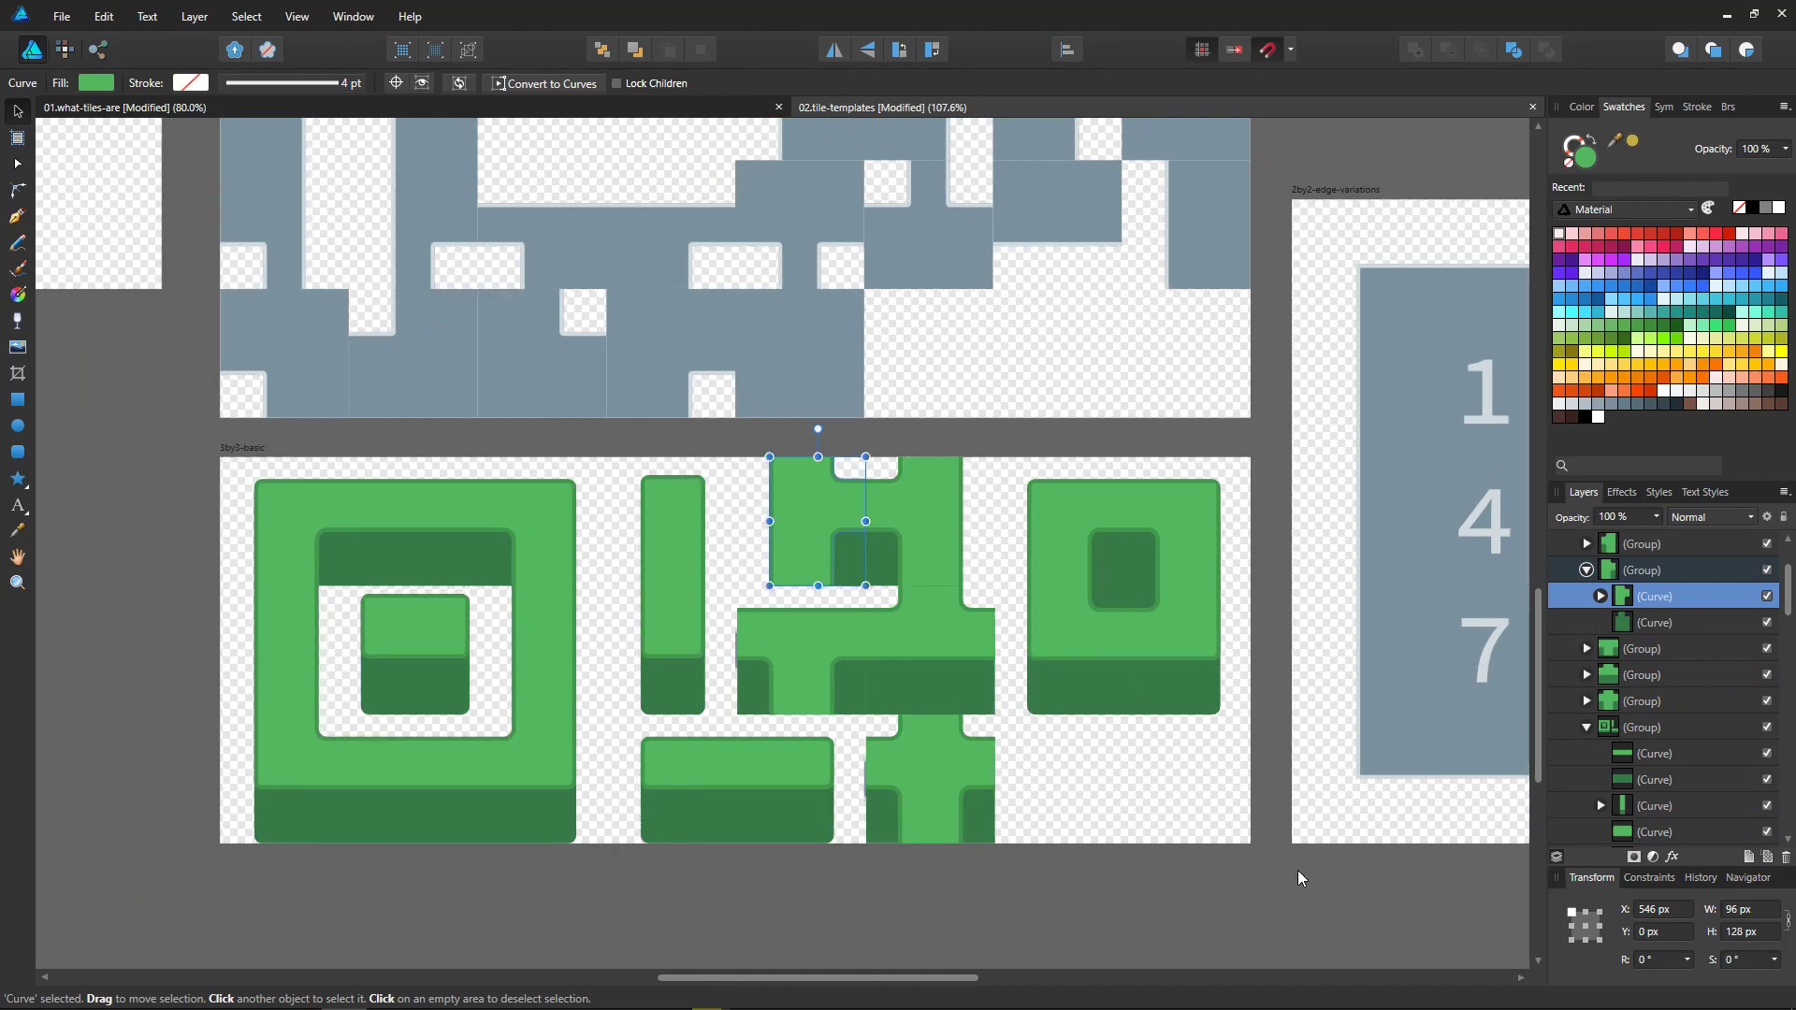
{"action": "left_click", "coordinate": [1293, 842]}
{"action": "key", "text": "alt"}
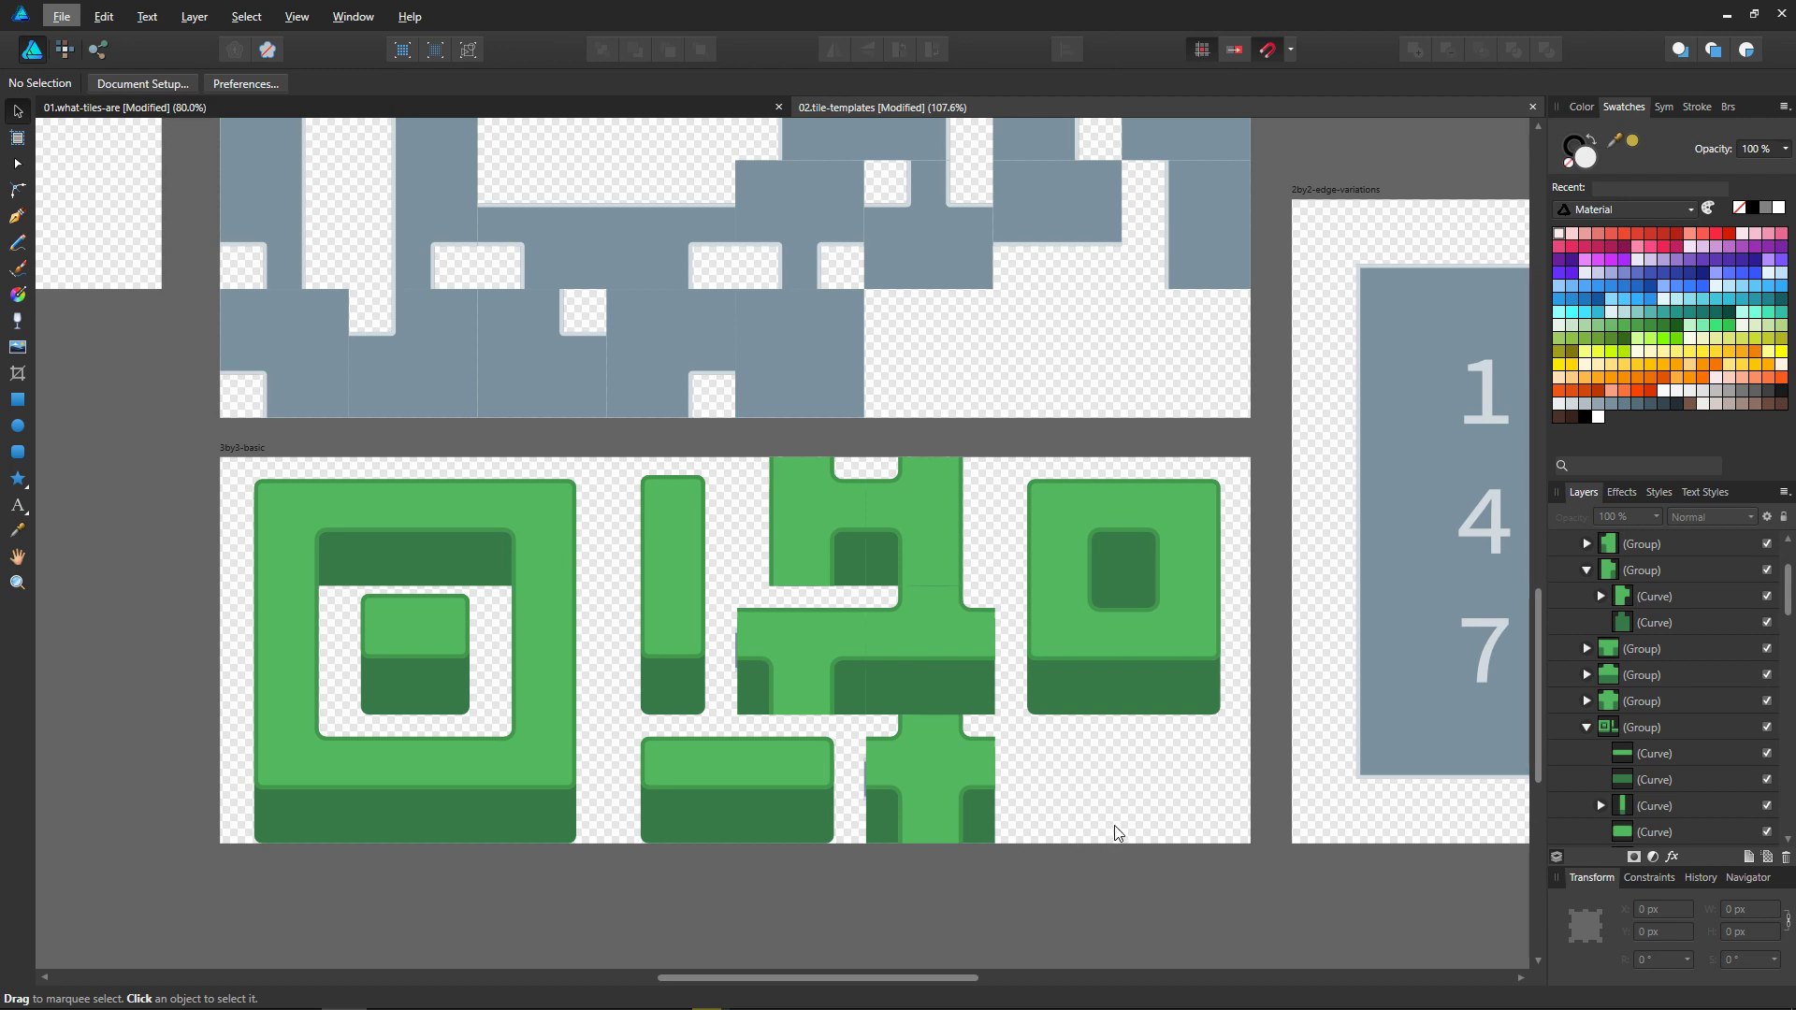
Step: Try to move the dark front curve of the upper branching bush tile on the 3by3-basic artboard, and undo the move
{"action": "left_click", "coordinate": [838, 535]}
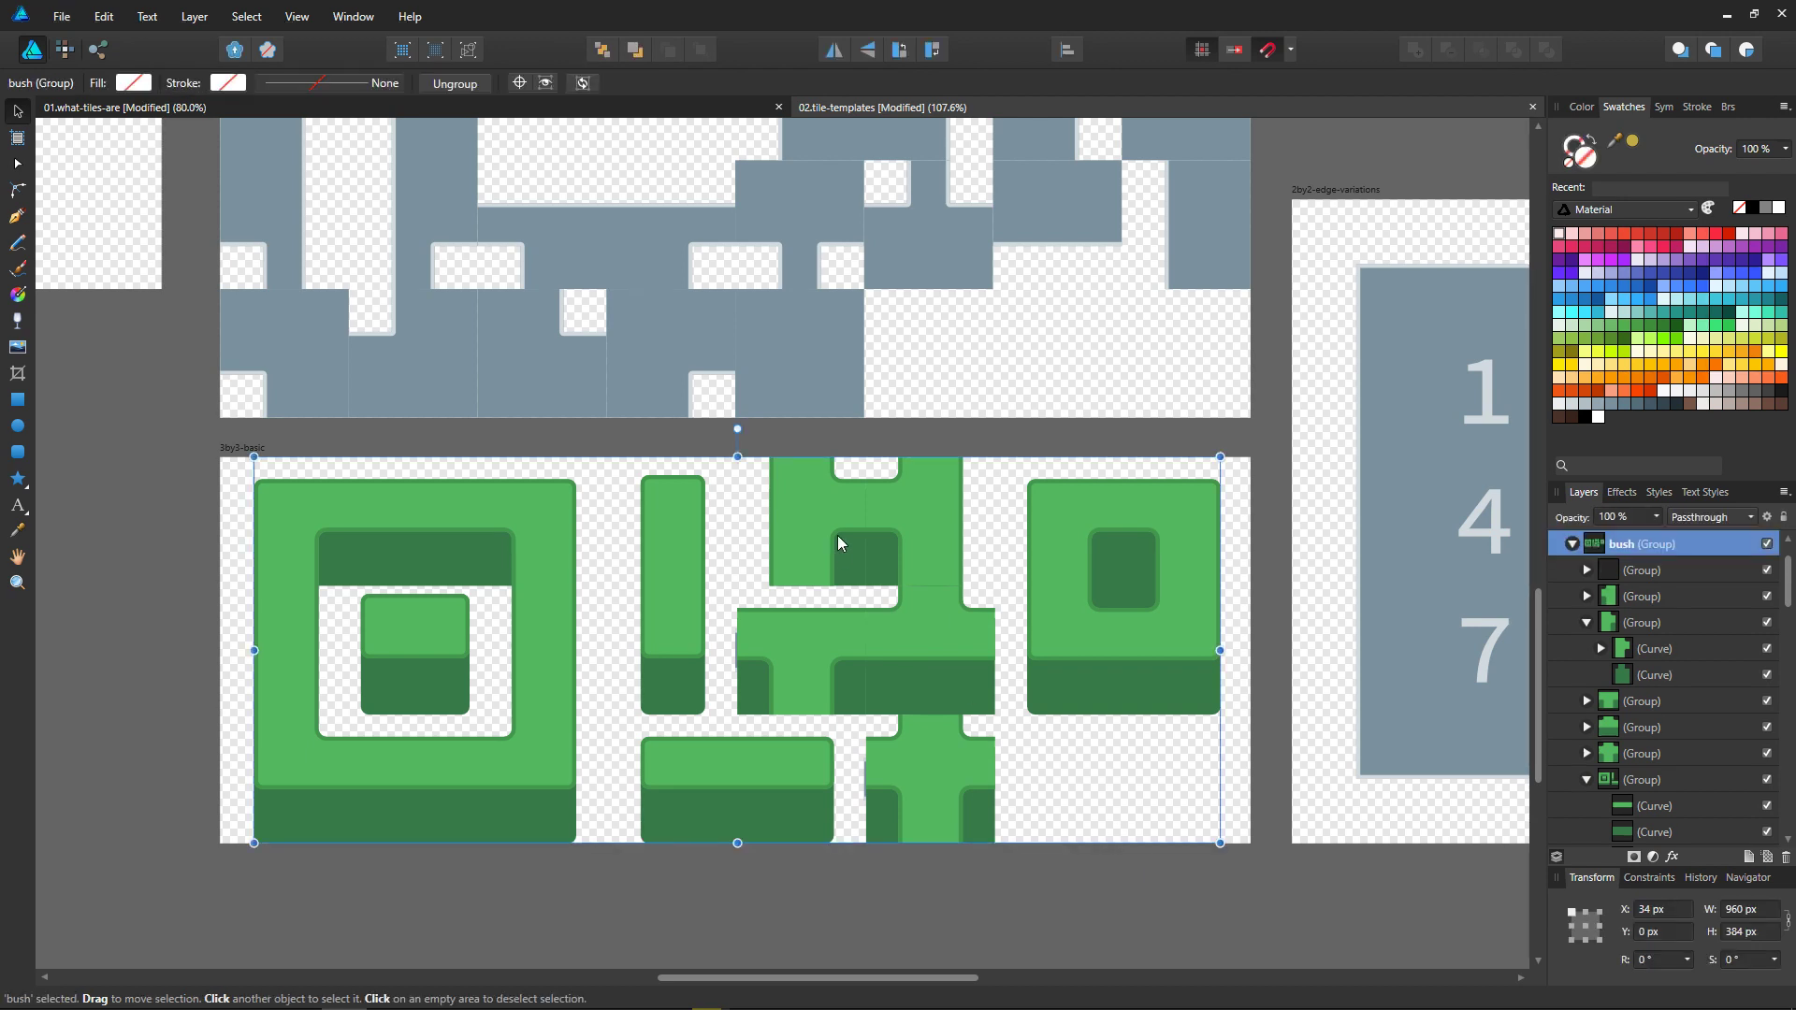
{"action": "double_click", "coordinate": [840, 562]}
{"action": "left_click_drag", "start_coordinate": [845, 559], "coordinate": [792, 613]}
{"action": "key", "text": "ctrl+z"}
Step: Duplicate the two-curve group of the upper branching bush tile, and undo a trial move of the copy
{"action": "left_click", "coordinate": [861, 567], "text": "shift"}
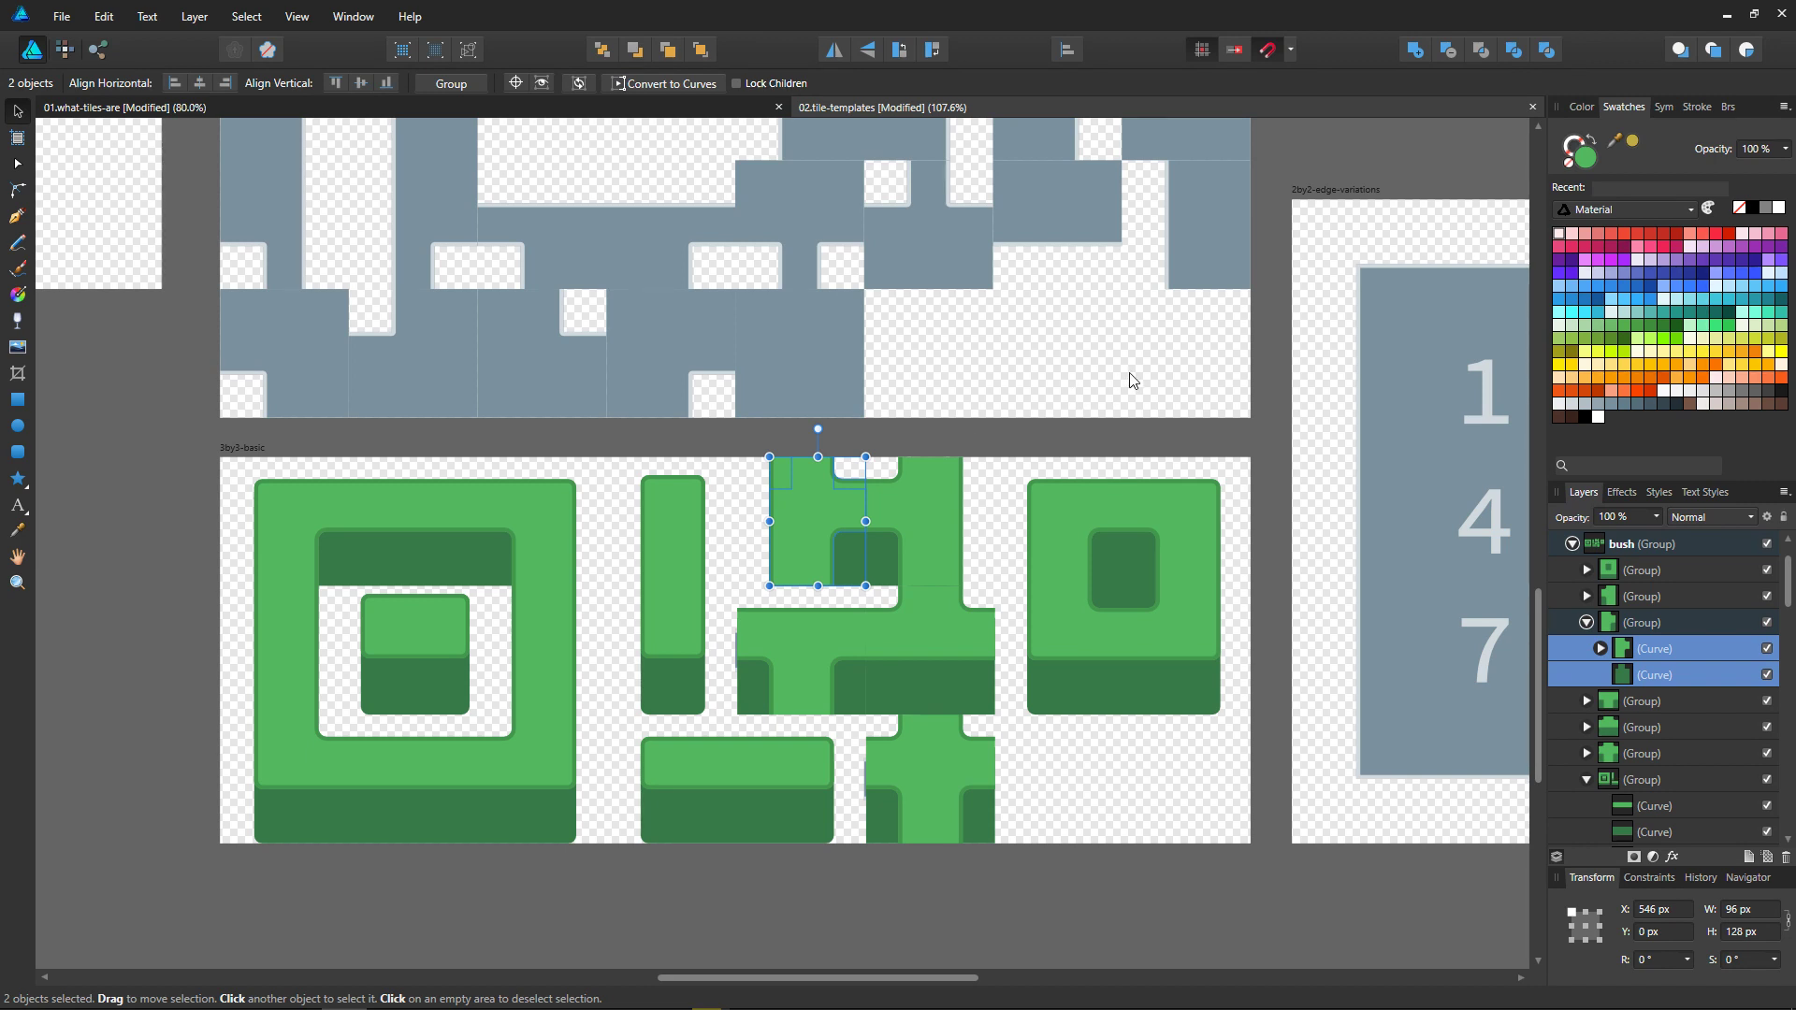
{"action": "key", "text": "ctrl+g"}
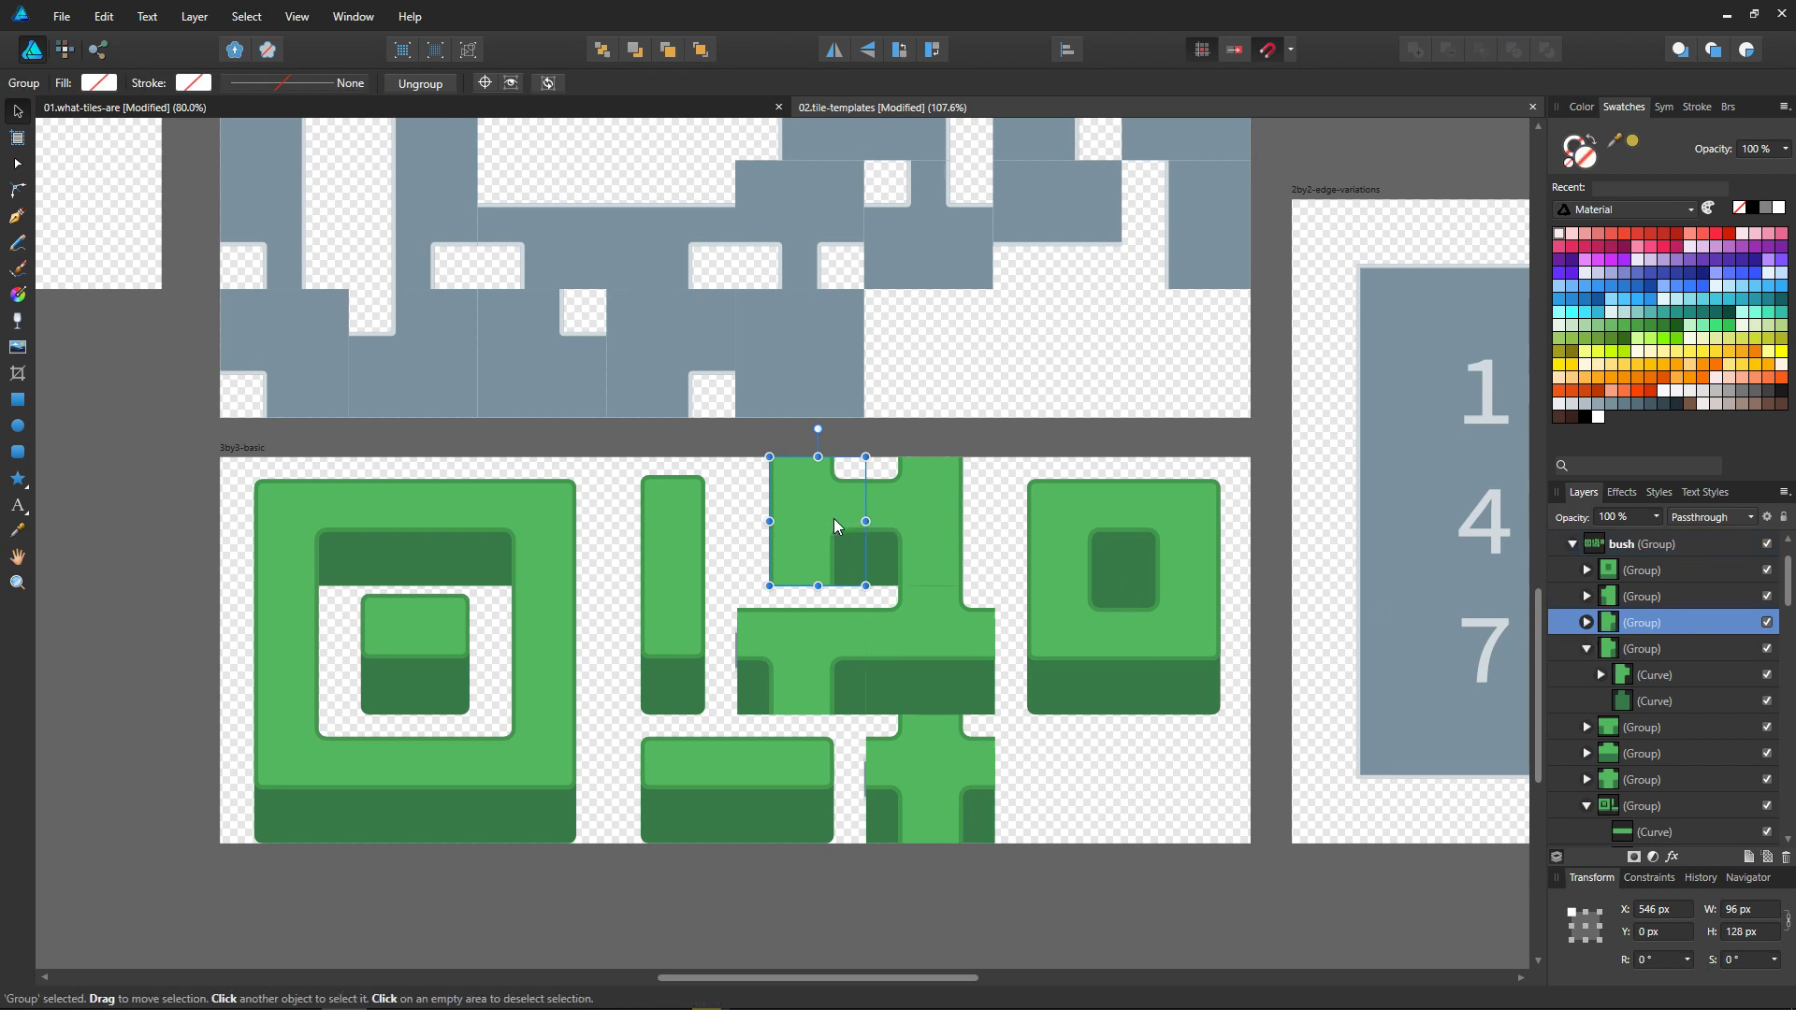
{"action": "left_click_drag", "start_coordinate": [833, 519], "coordinate": [1002, 528]}
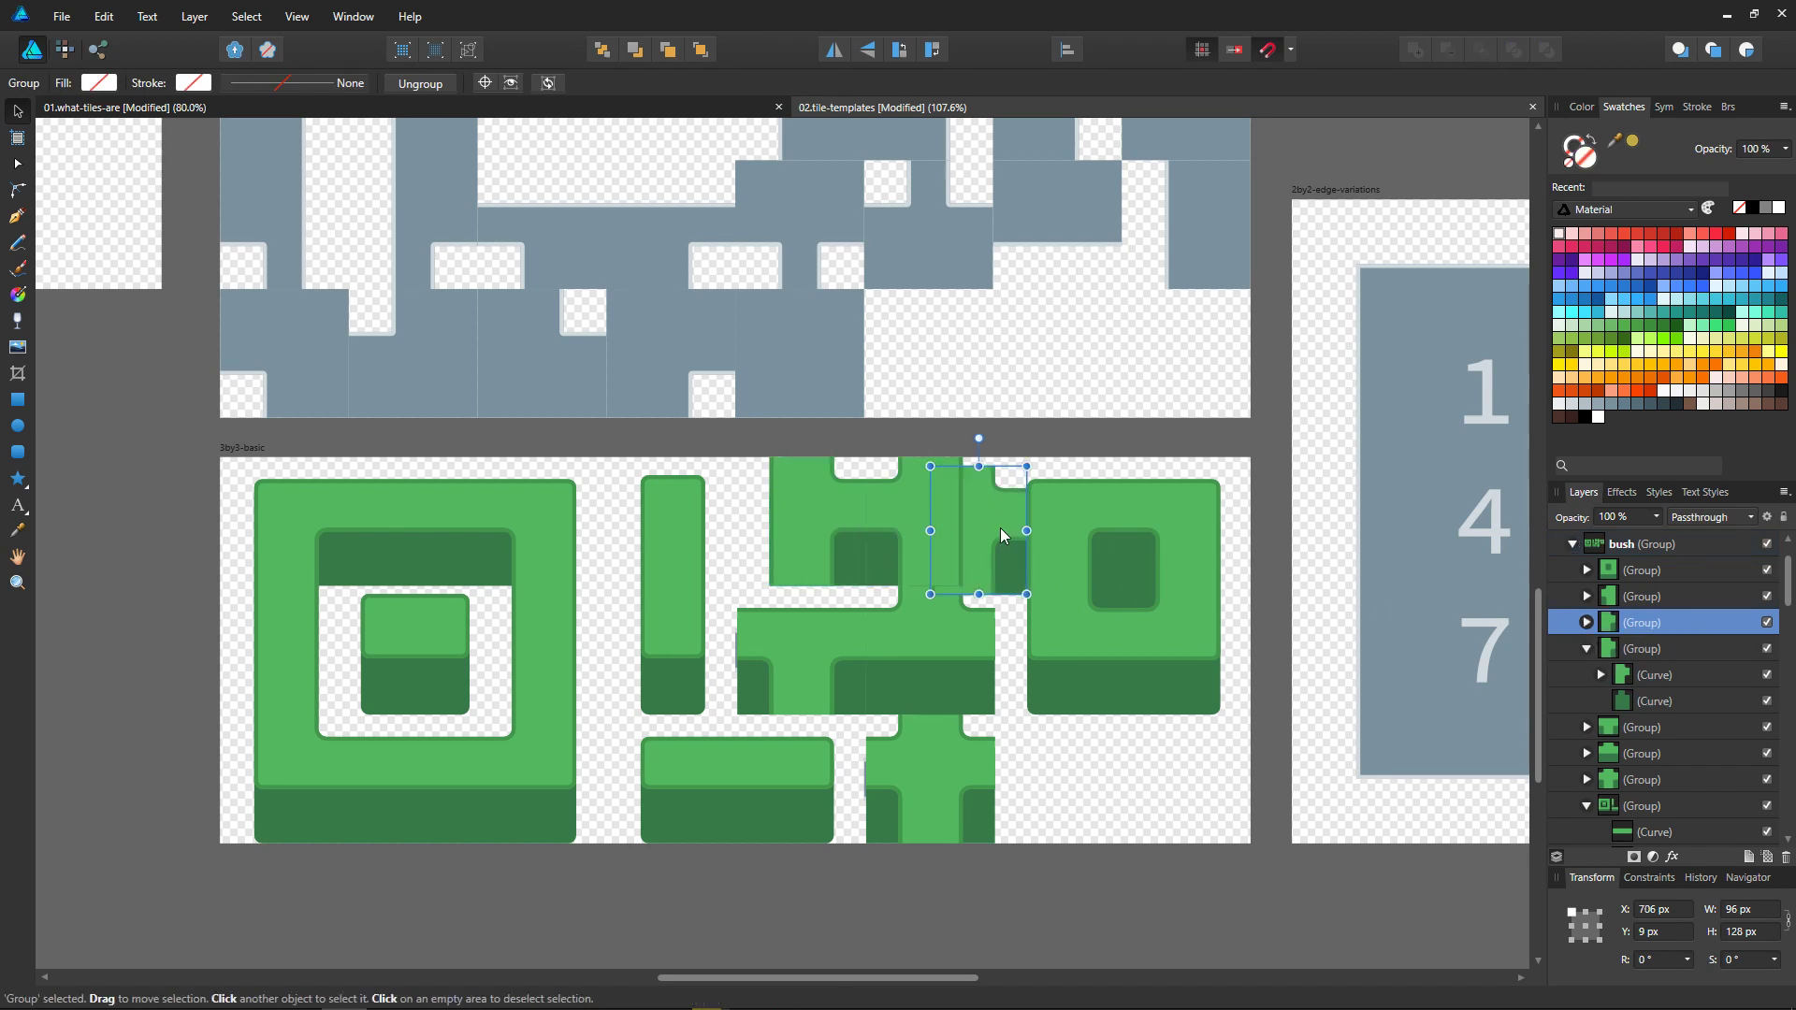
{"action": "key", "text": "ctrl+z"}
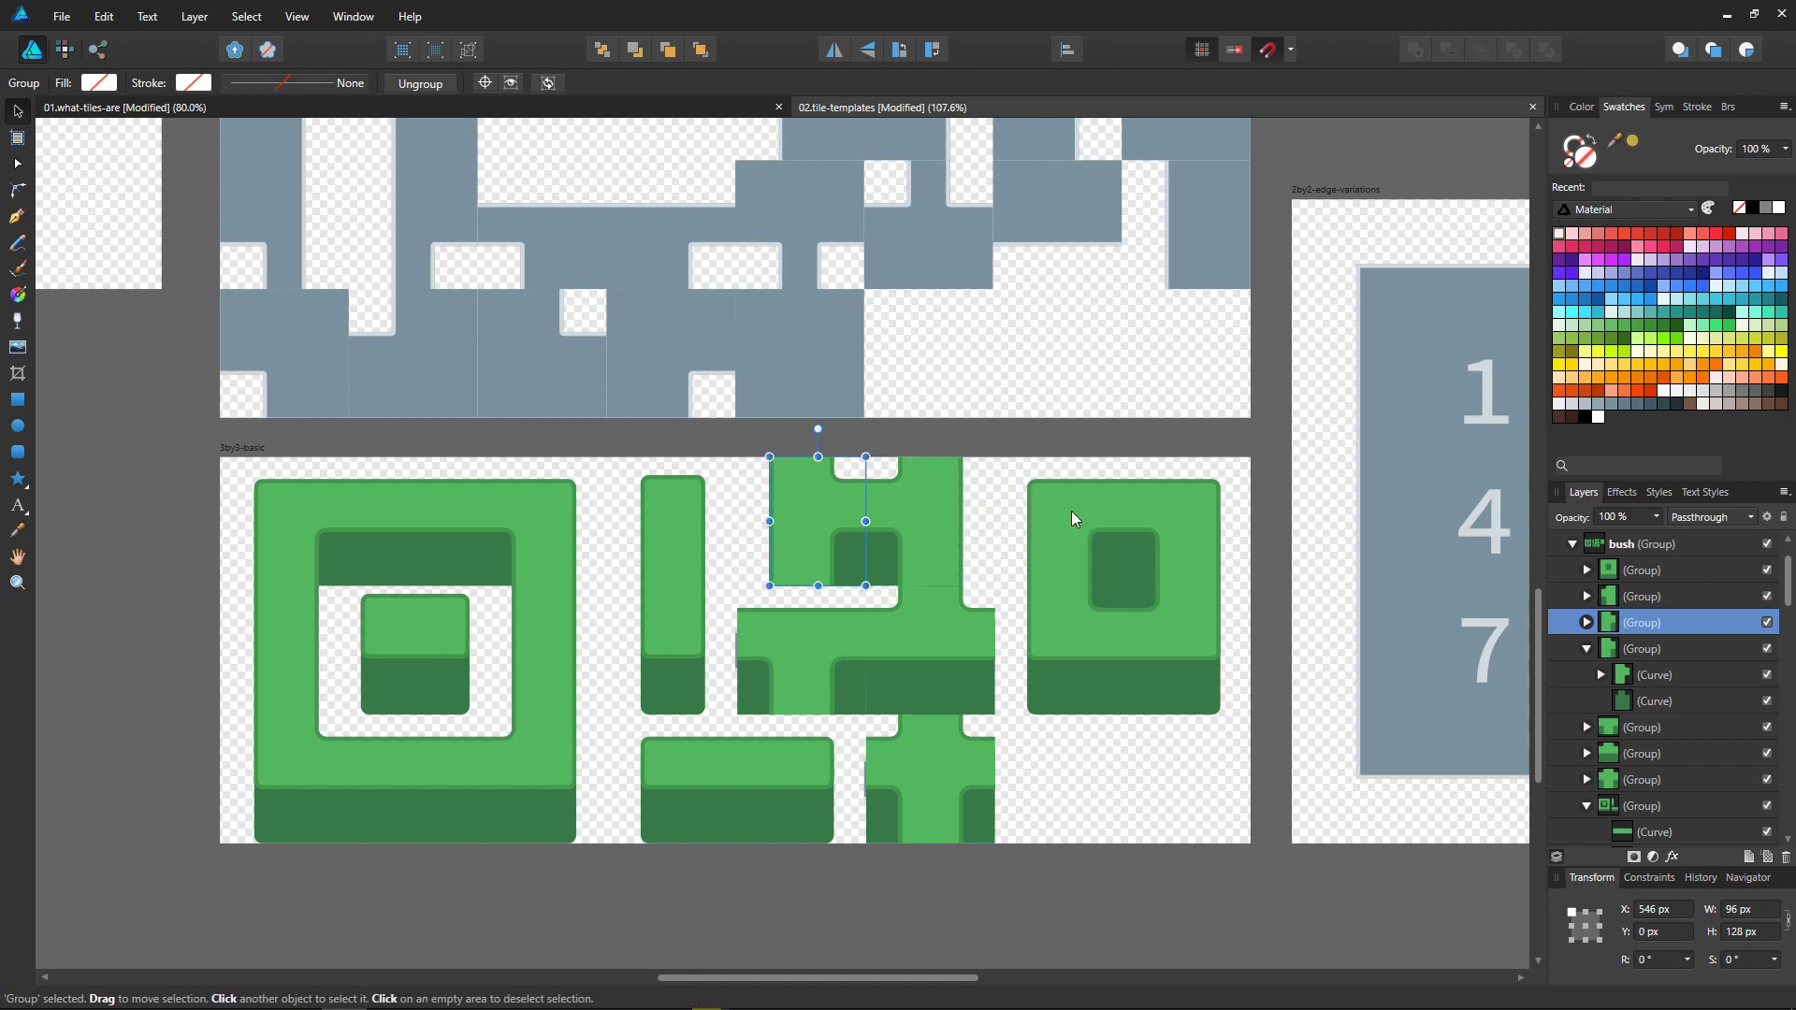
Step: Flip the duplicated tile group horizontally and place it at X 738 px, Y 0 px on the 3by3-basic artboard
{"action": "right_click", "coordinate": [820, 505]}
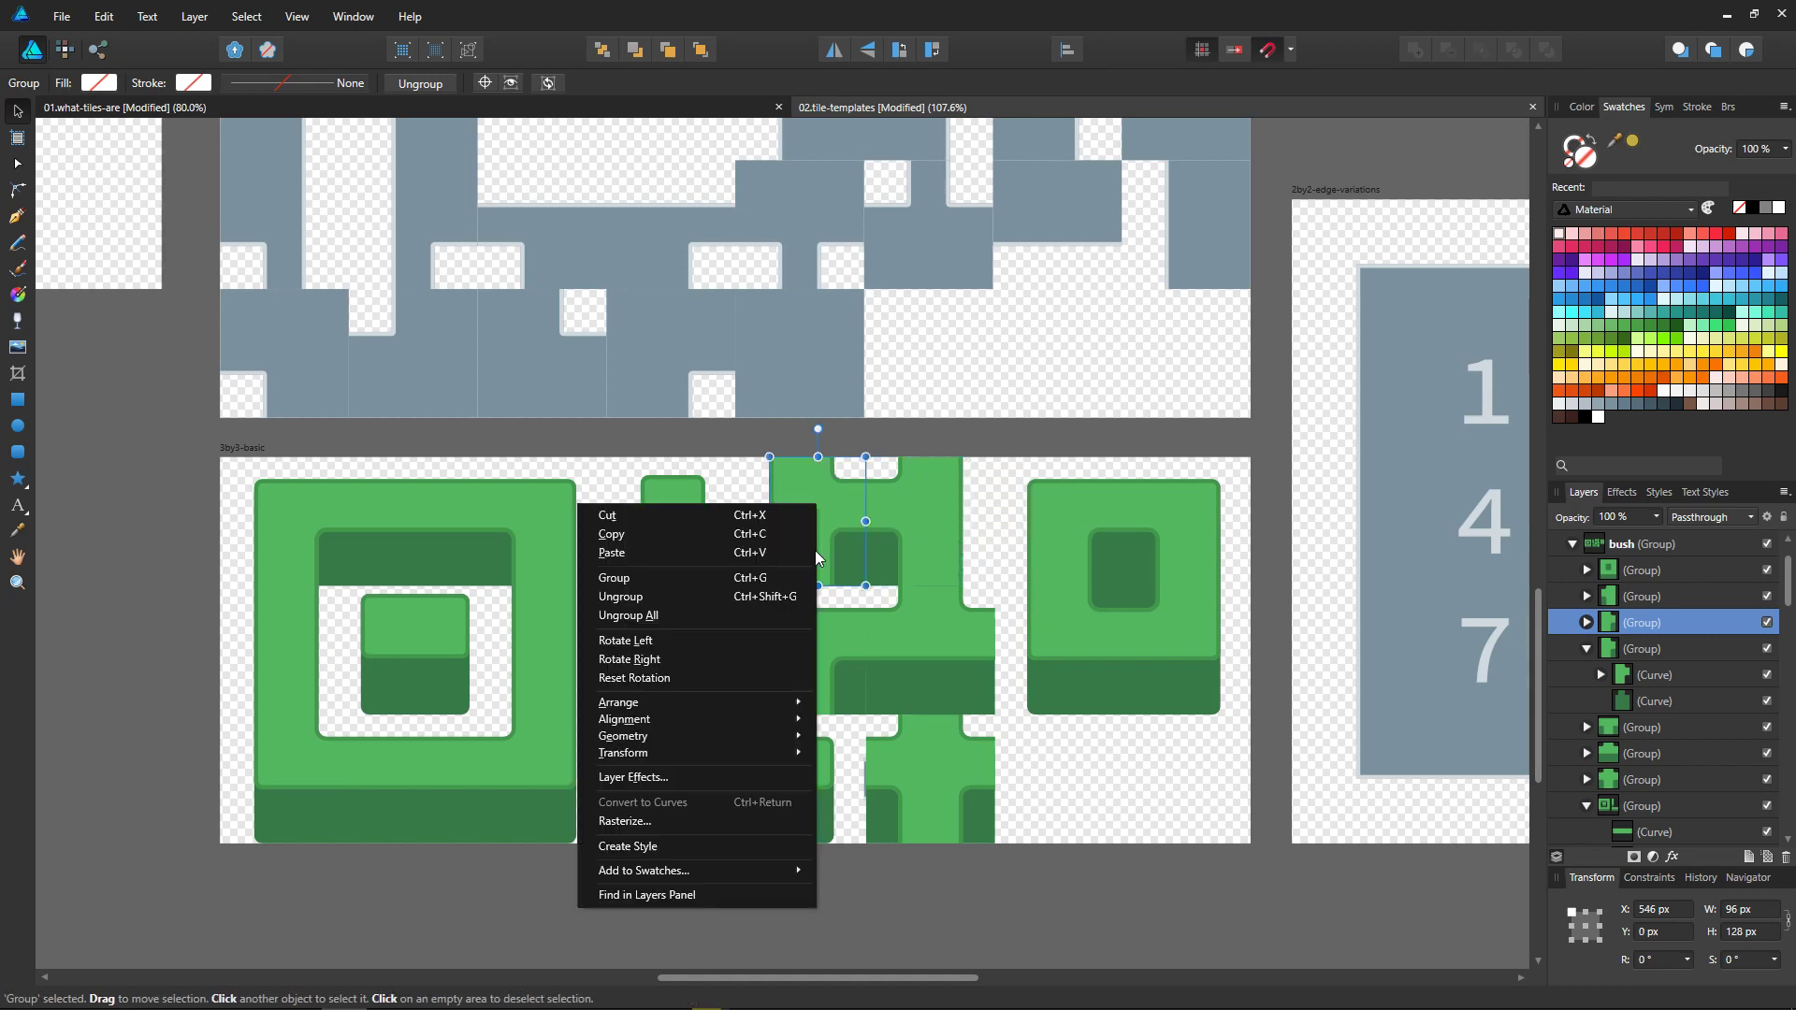
{"action": "mouse_move", "coordinate": [710, 752]}
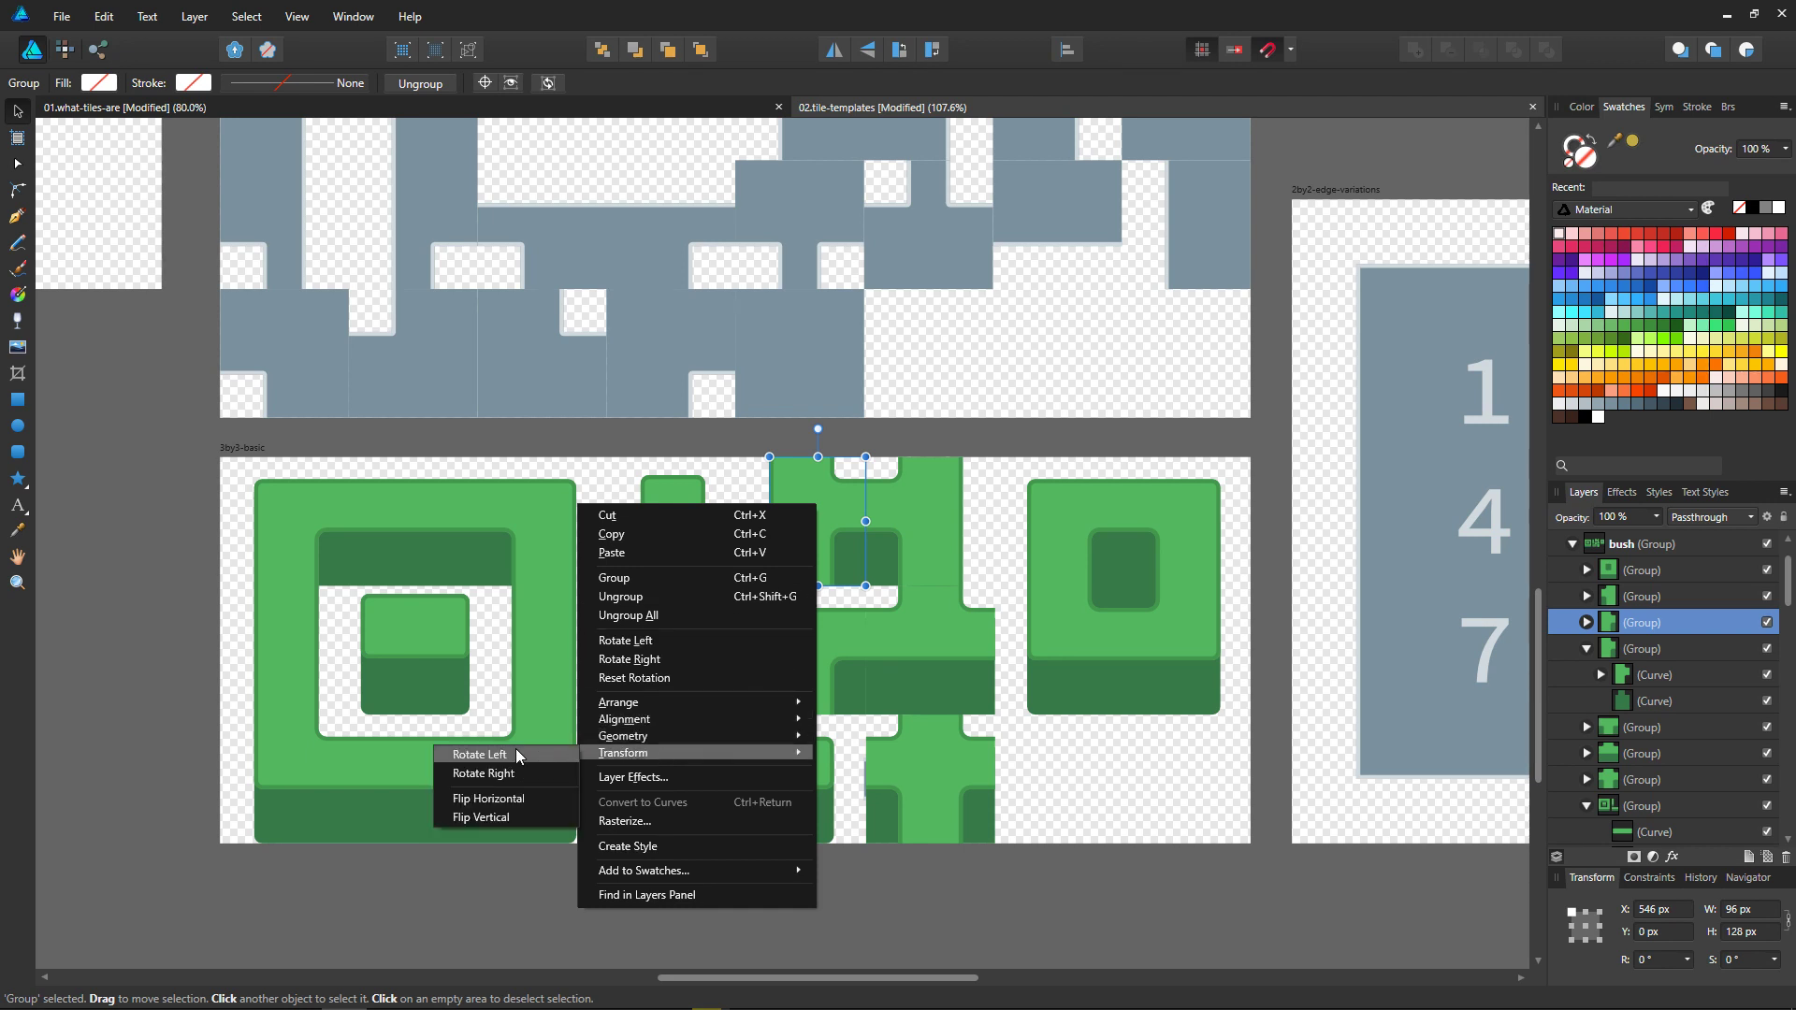
{"action": "left_click", "coordinate": [506, 801]}
{"action": "scroll", "coordinate": [839, 554], "scroll_direction": "up", "scroll_amount": 5, "text": "ctrl"}
{"action": "left_click_drag", "start_coordinate": [839, 554], "coordinate": [1071, 490]}
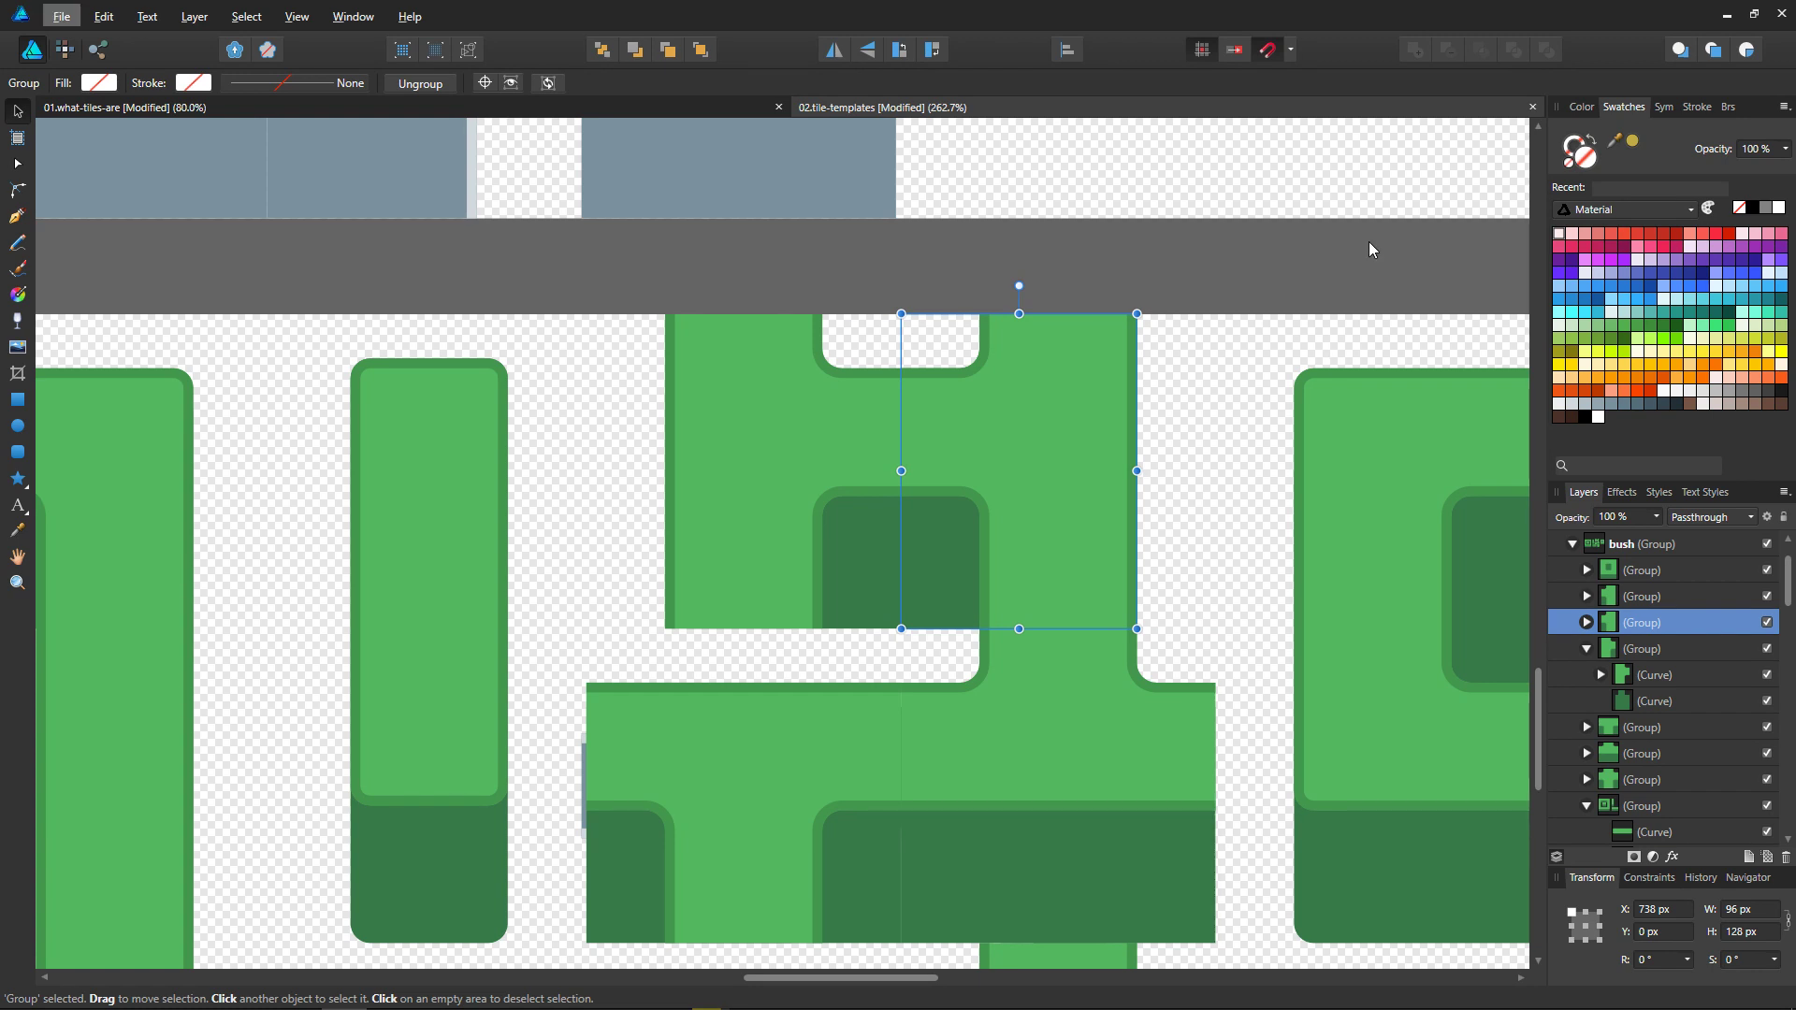
{"action": "scroll", "coordinate": [1207, 299], "scroll_direction": "down", "scroll_amount": 5, "text": "alt"}
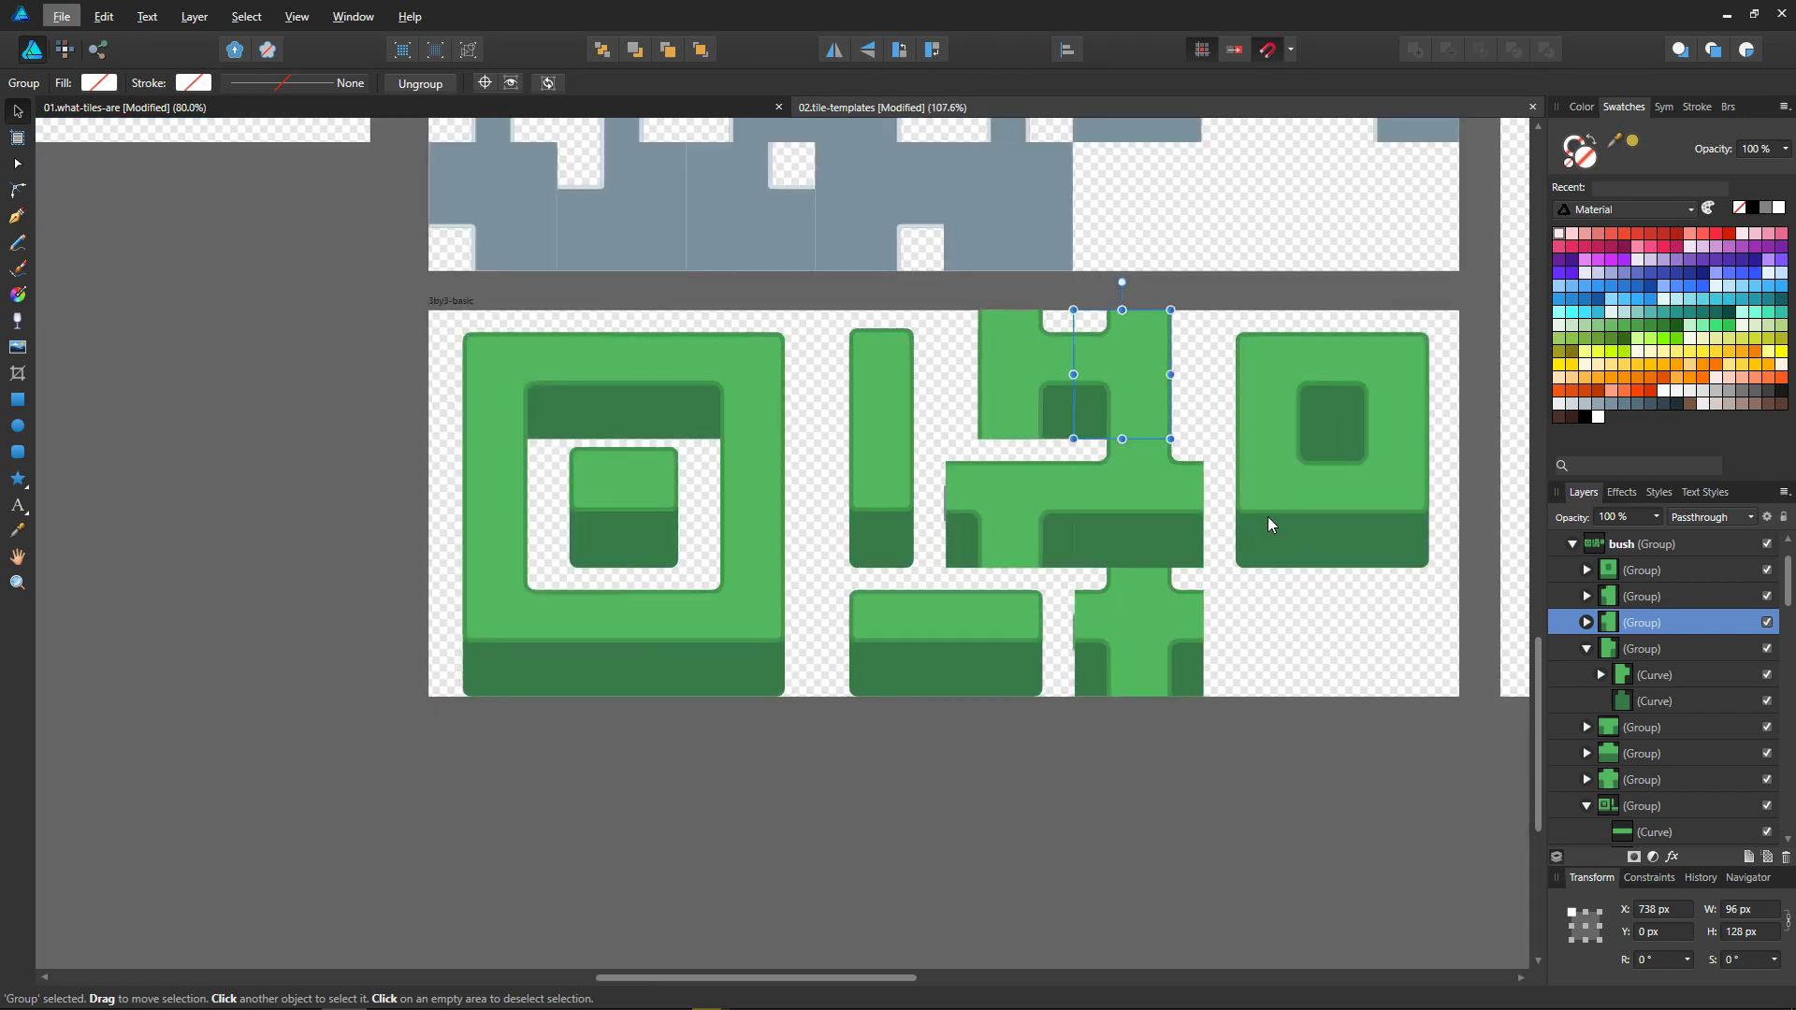
Step: Look at the tile map in Godot, and switch to the outdoor.kra image in Krita
{"action": "left_click", "coordinate": [1730, 11]}
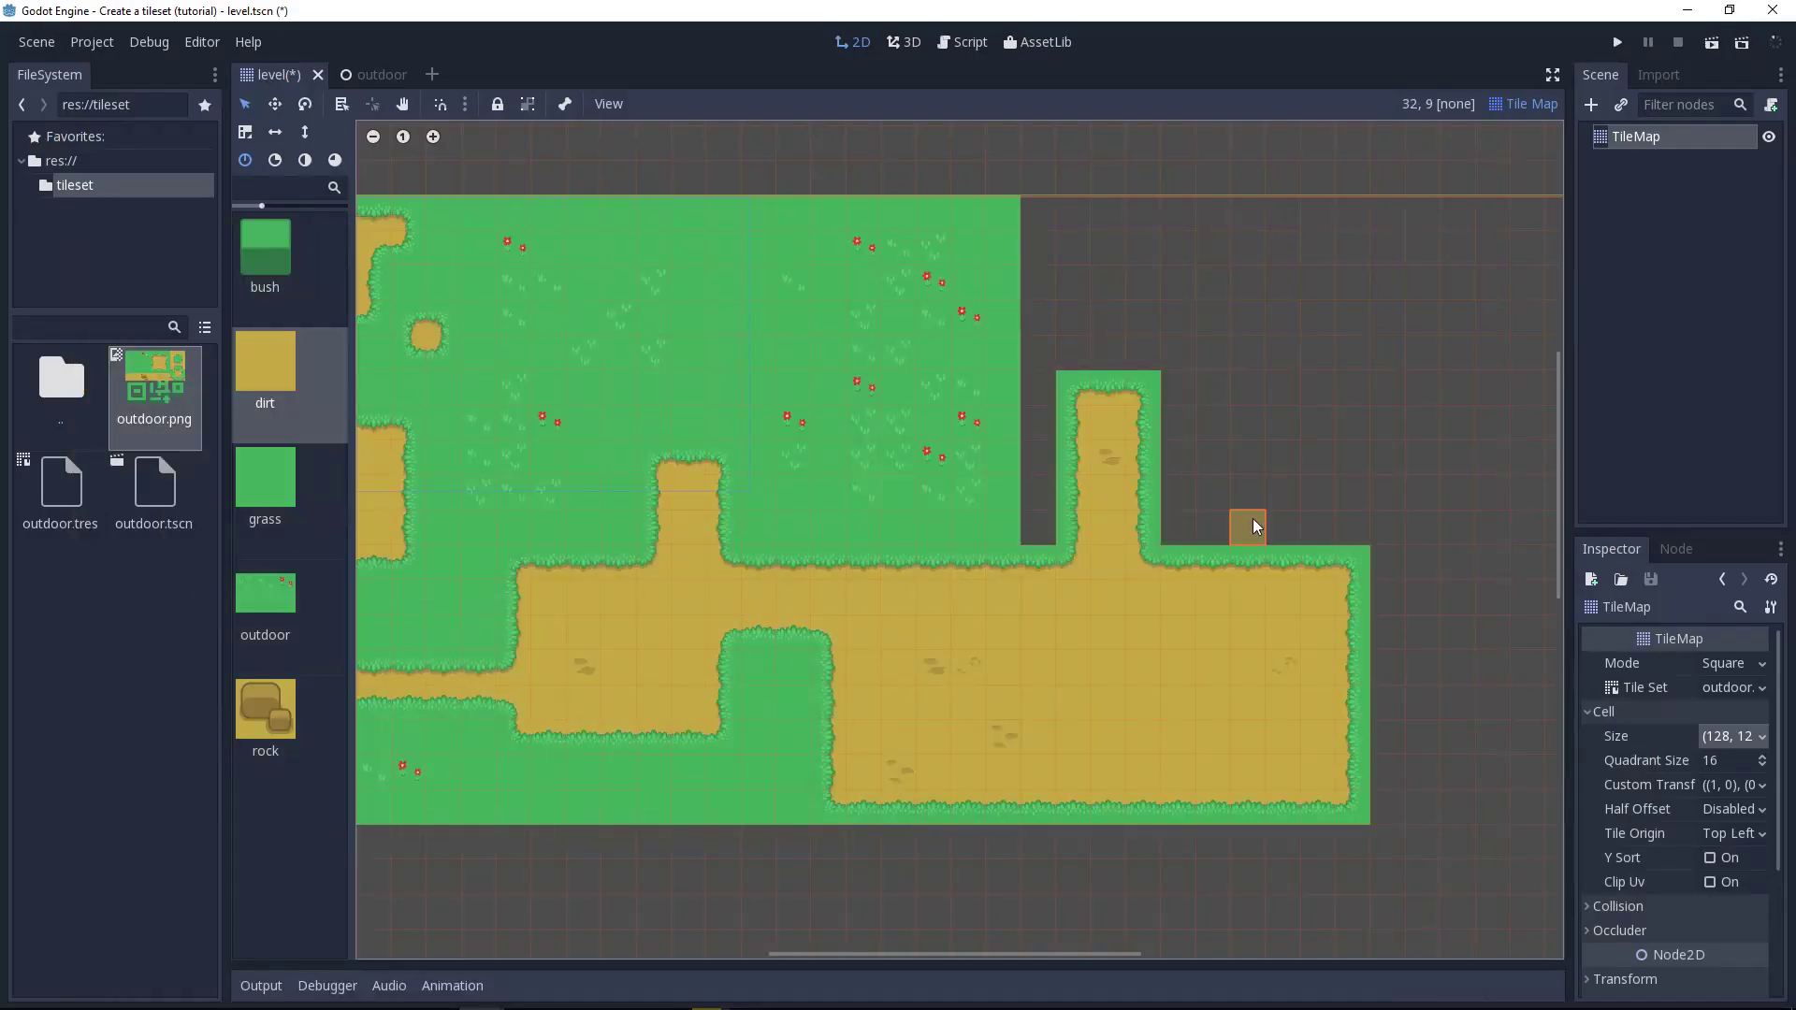
{"action": "key", "text": "alt+Tab"}
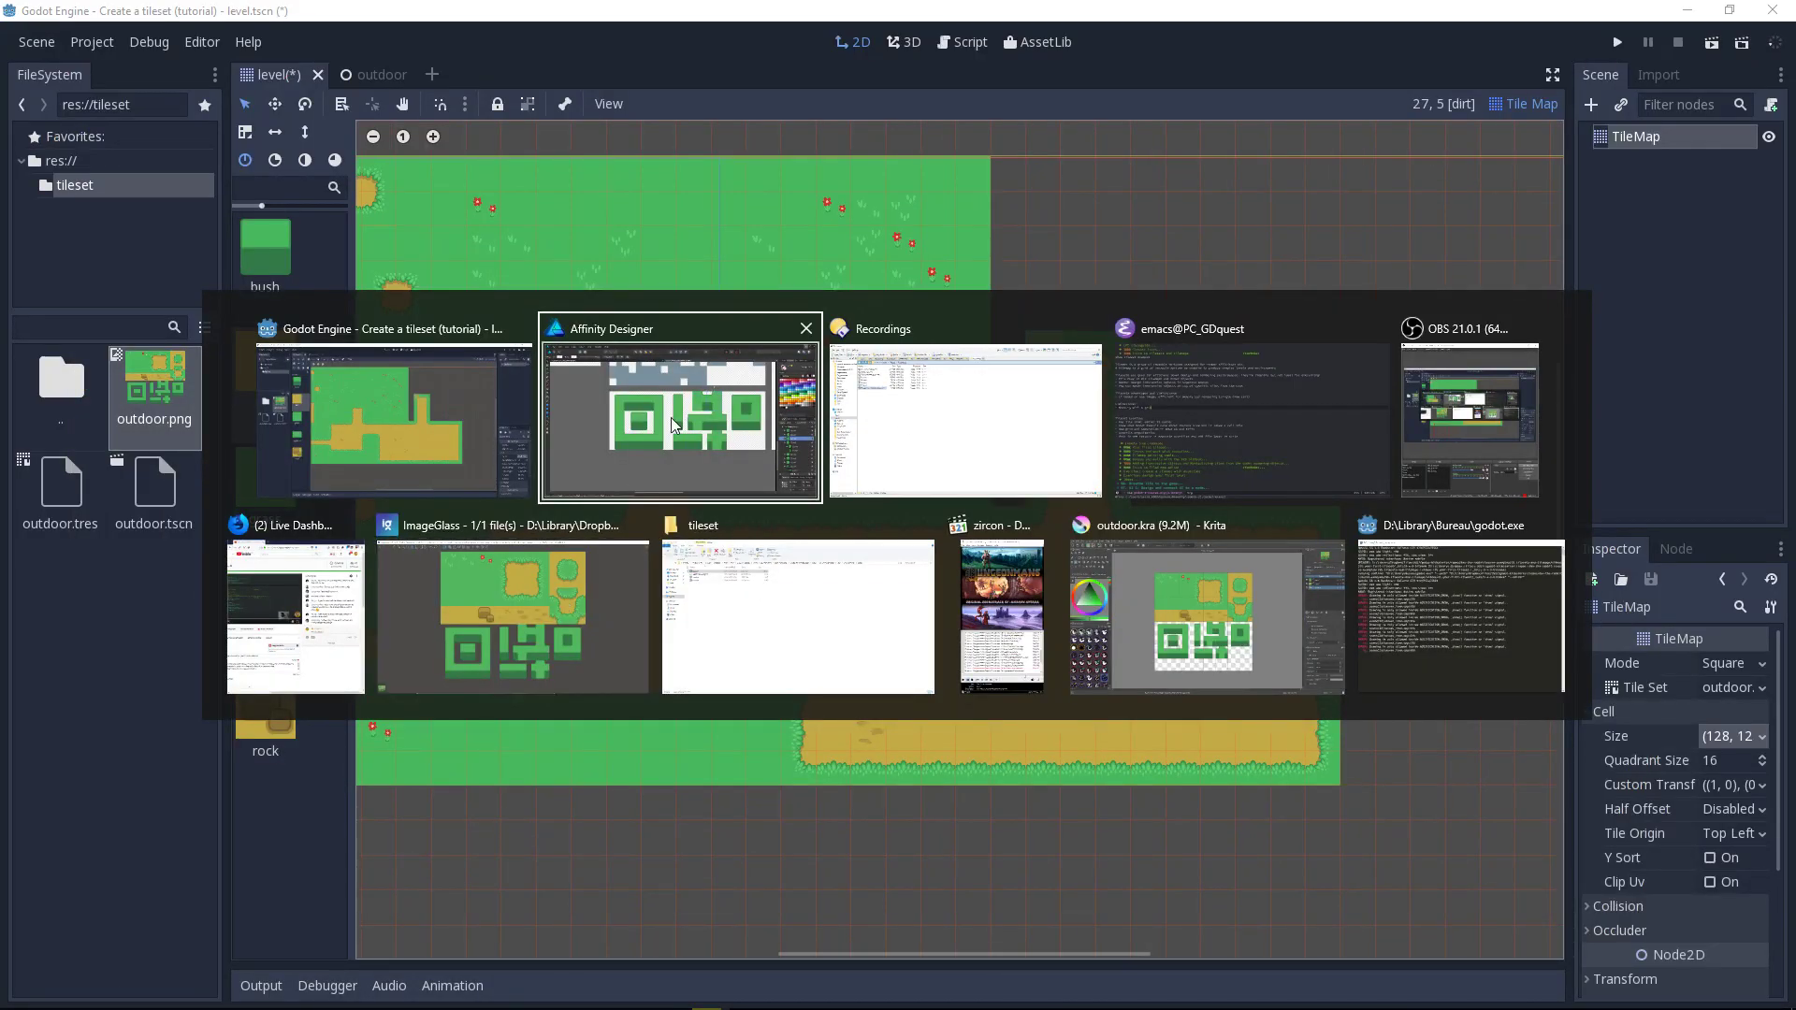
{"action": "key", "text": "Escape"}
{"action": "key", "text": "alt+Tab"}
{"action": "key", "text": "alt+Tab"}
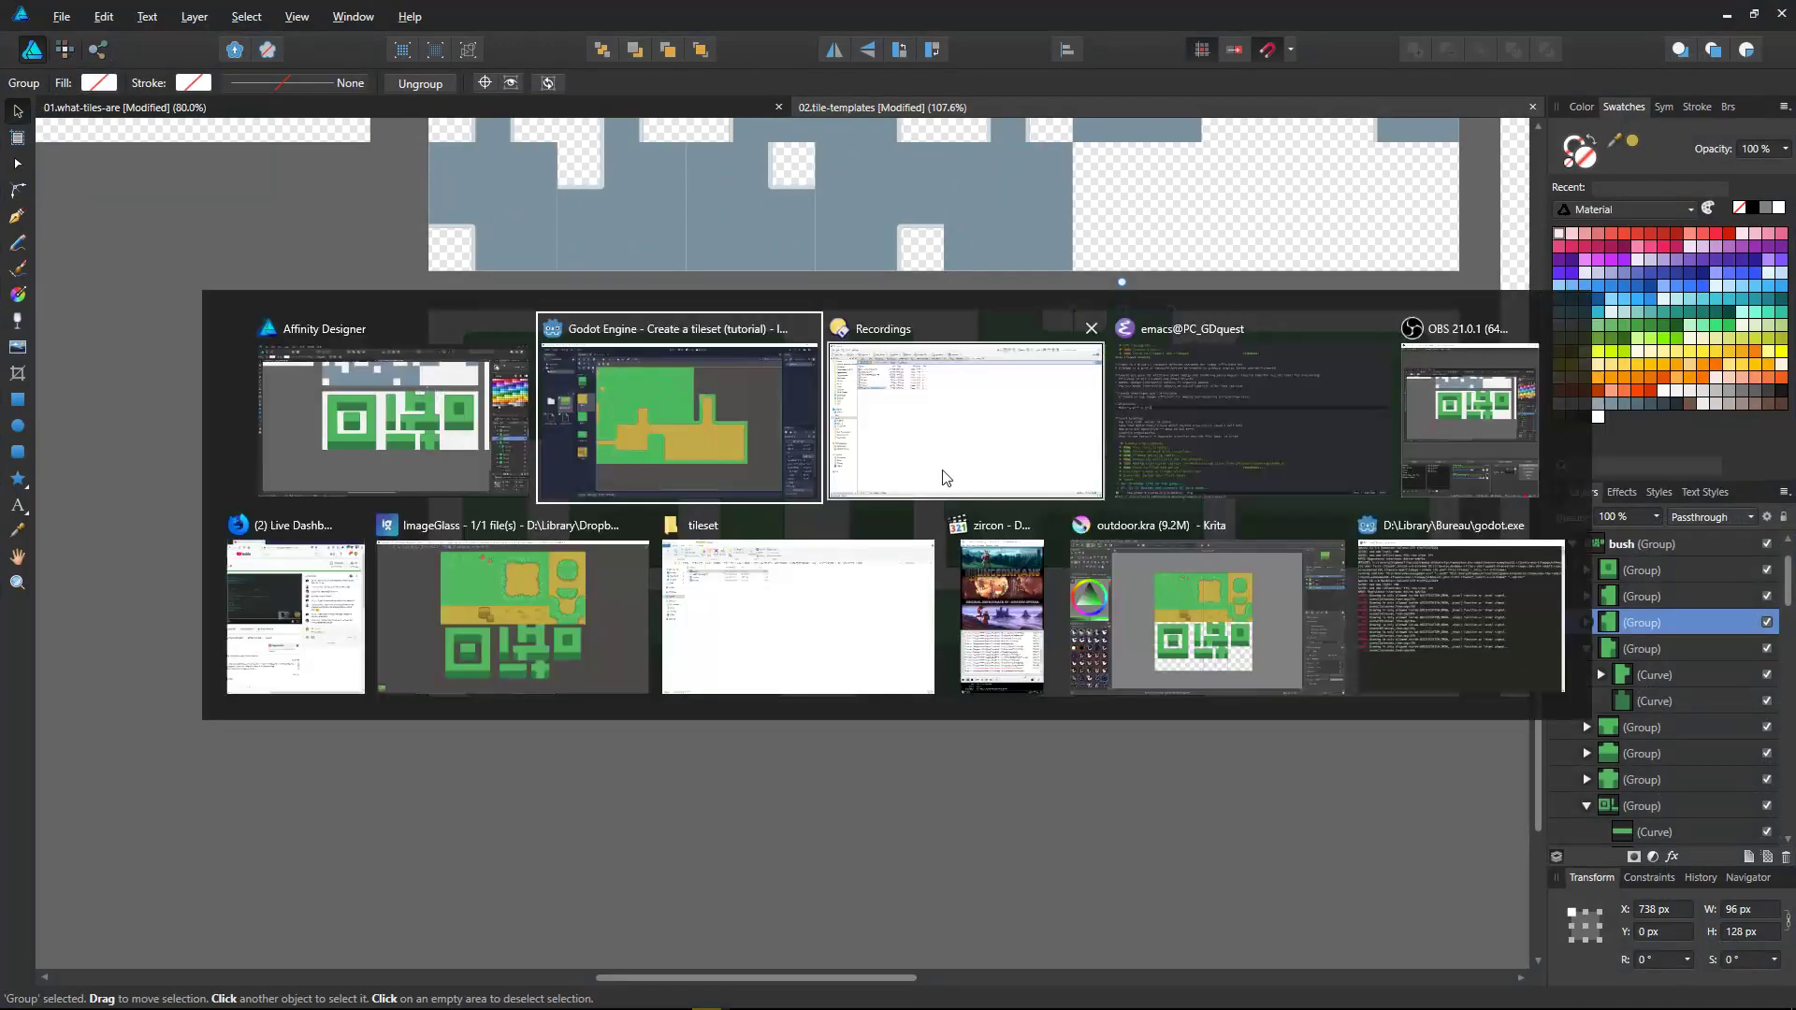
{"action": "left_click", "coordinate": [1255, 623]}
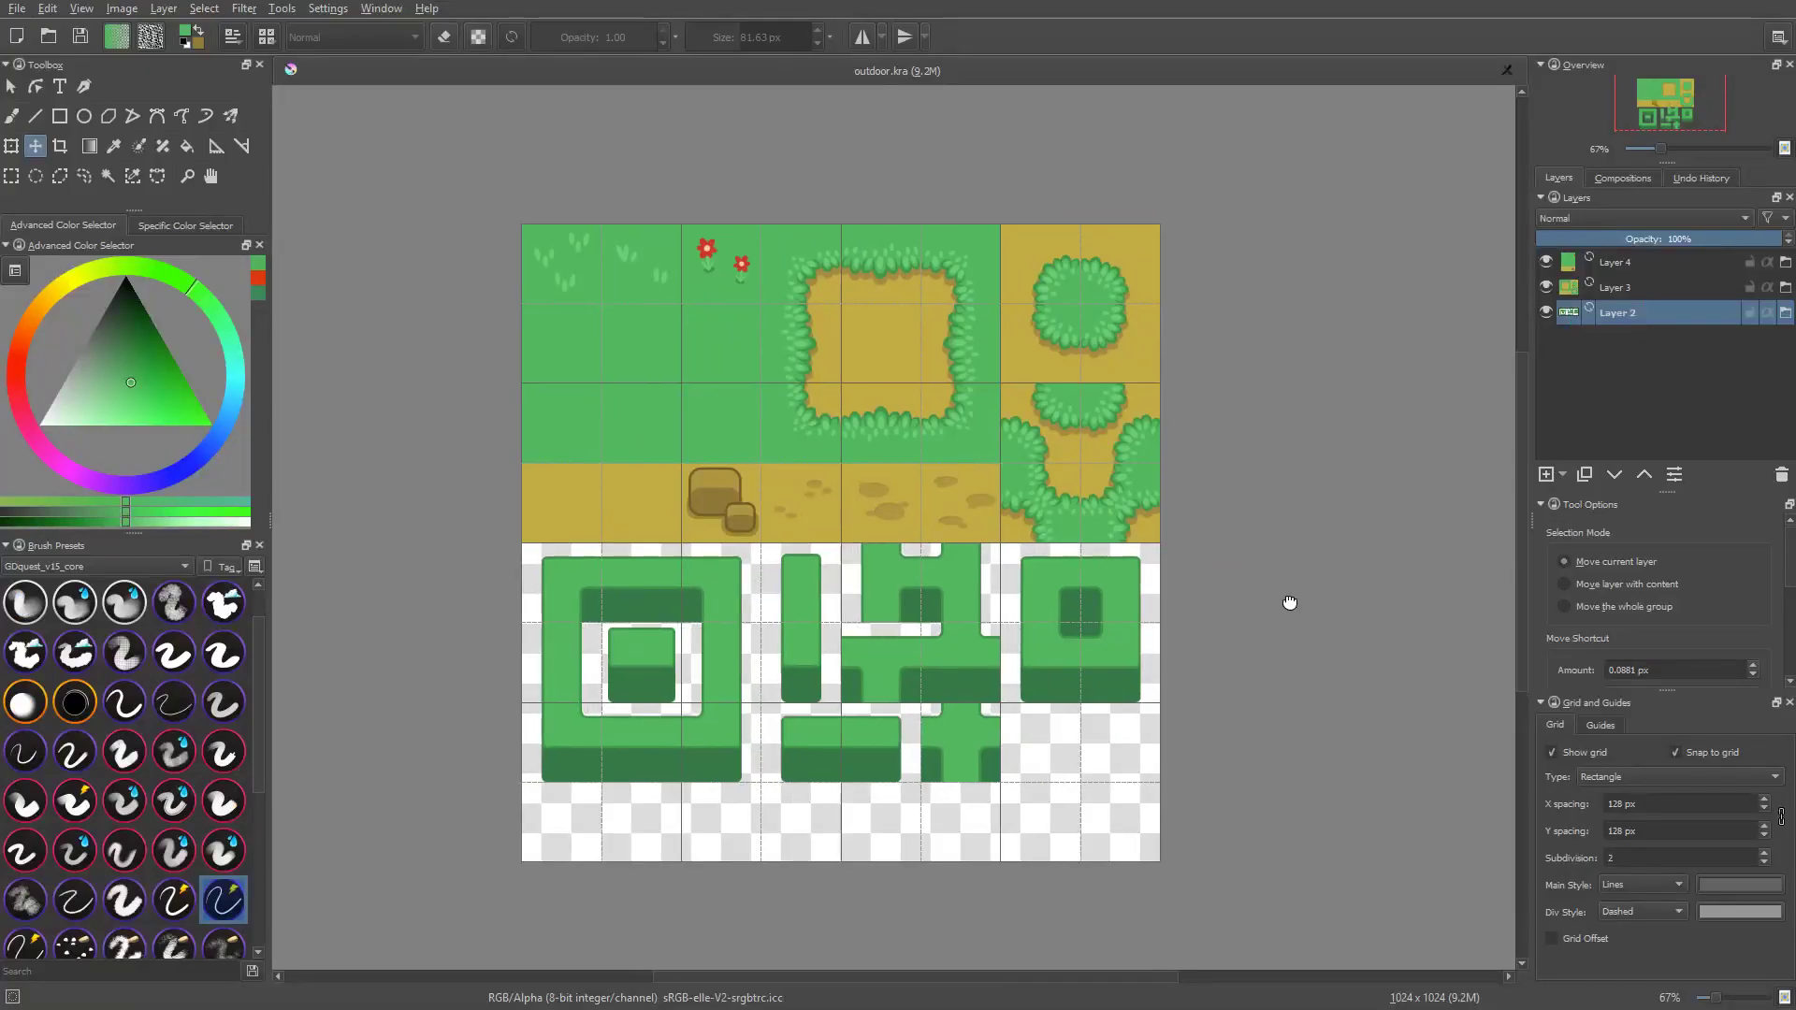
Step: Try to move the dirt tiles of Layer 3 down over the bush tiles at 100% zoom, and undo the move
{"action": "middle_click_drag", "start_coordinate": [1218, 668], "coordinate": [1260, 636]}
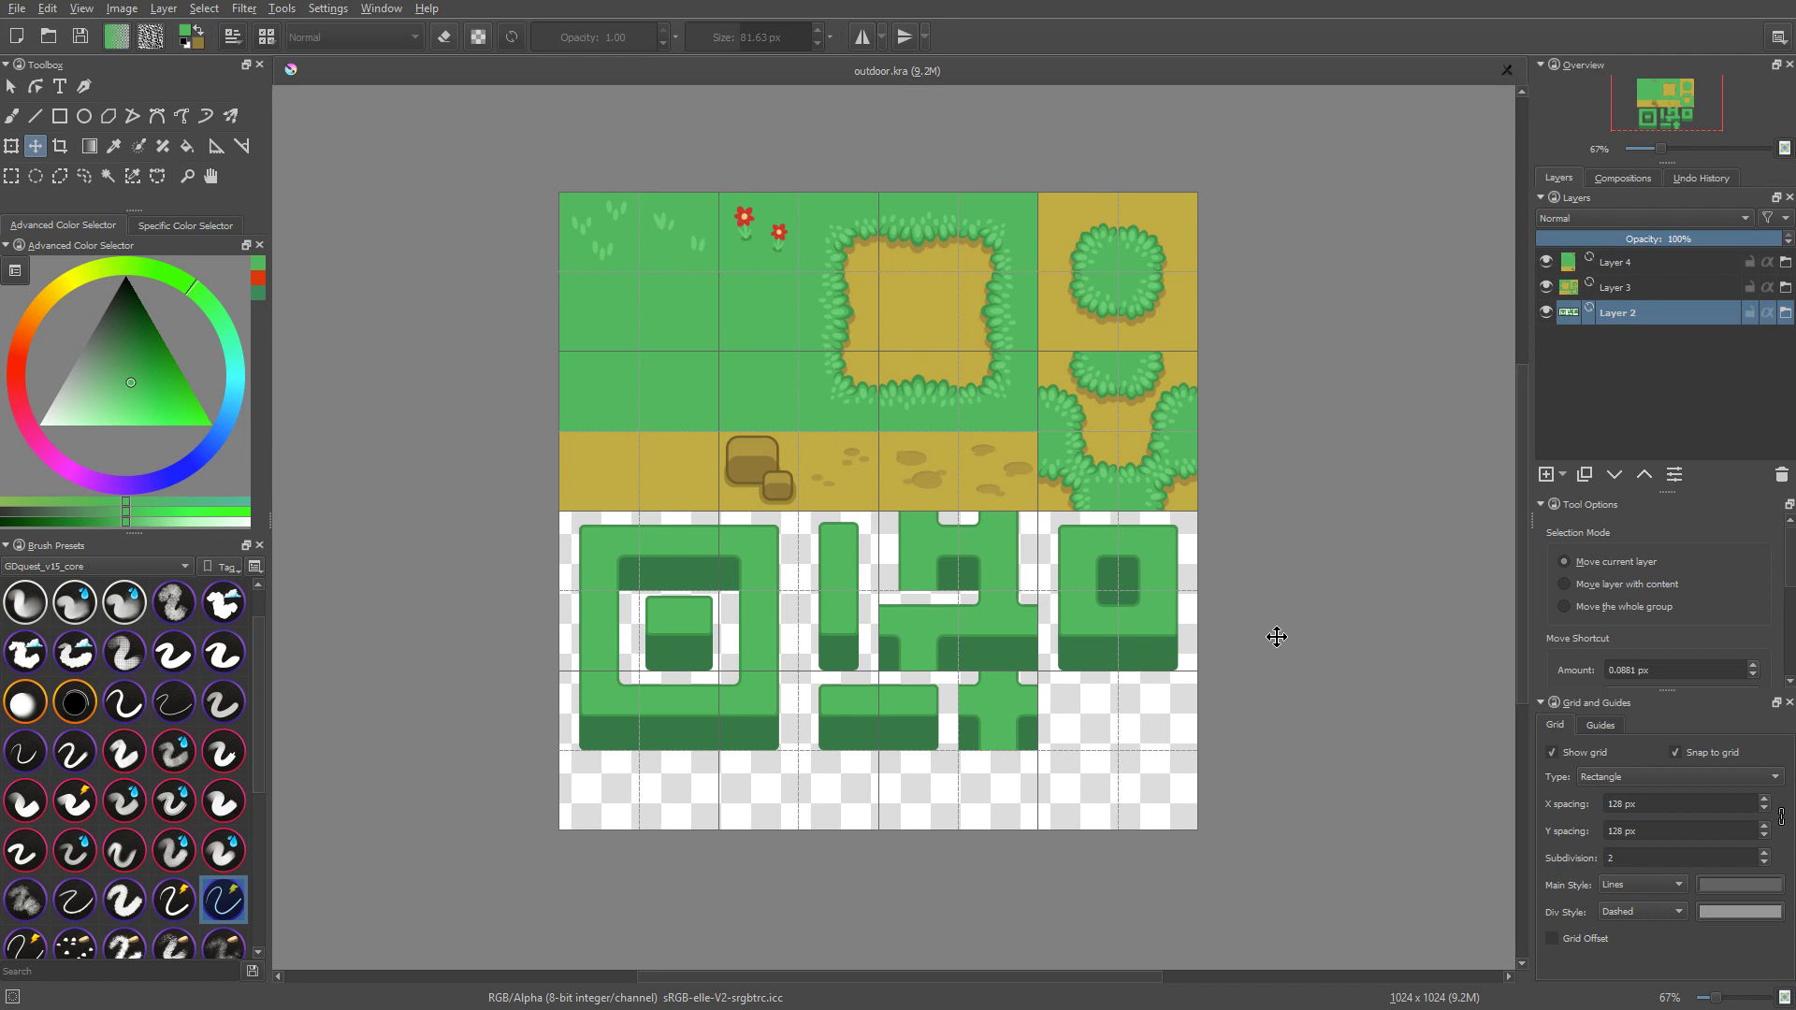
{"action": "scroll", "coordinate": [1092, 396], "scroll_direction": "up", "scroll_amount": 1}
{"action": "middle_click_drag", "start_coordinate": [1130, 527], "coordinate": [1198, 516]}
{"action": "scroll", "coordinate": [1198, 515], "scroll_direction": "down", "scroll_amount": 1}
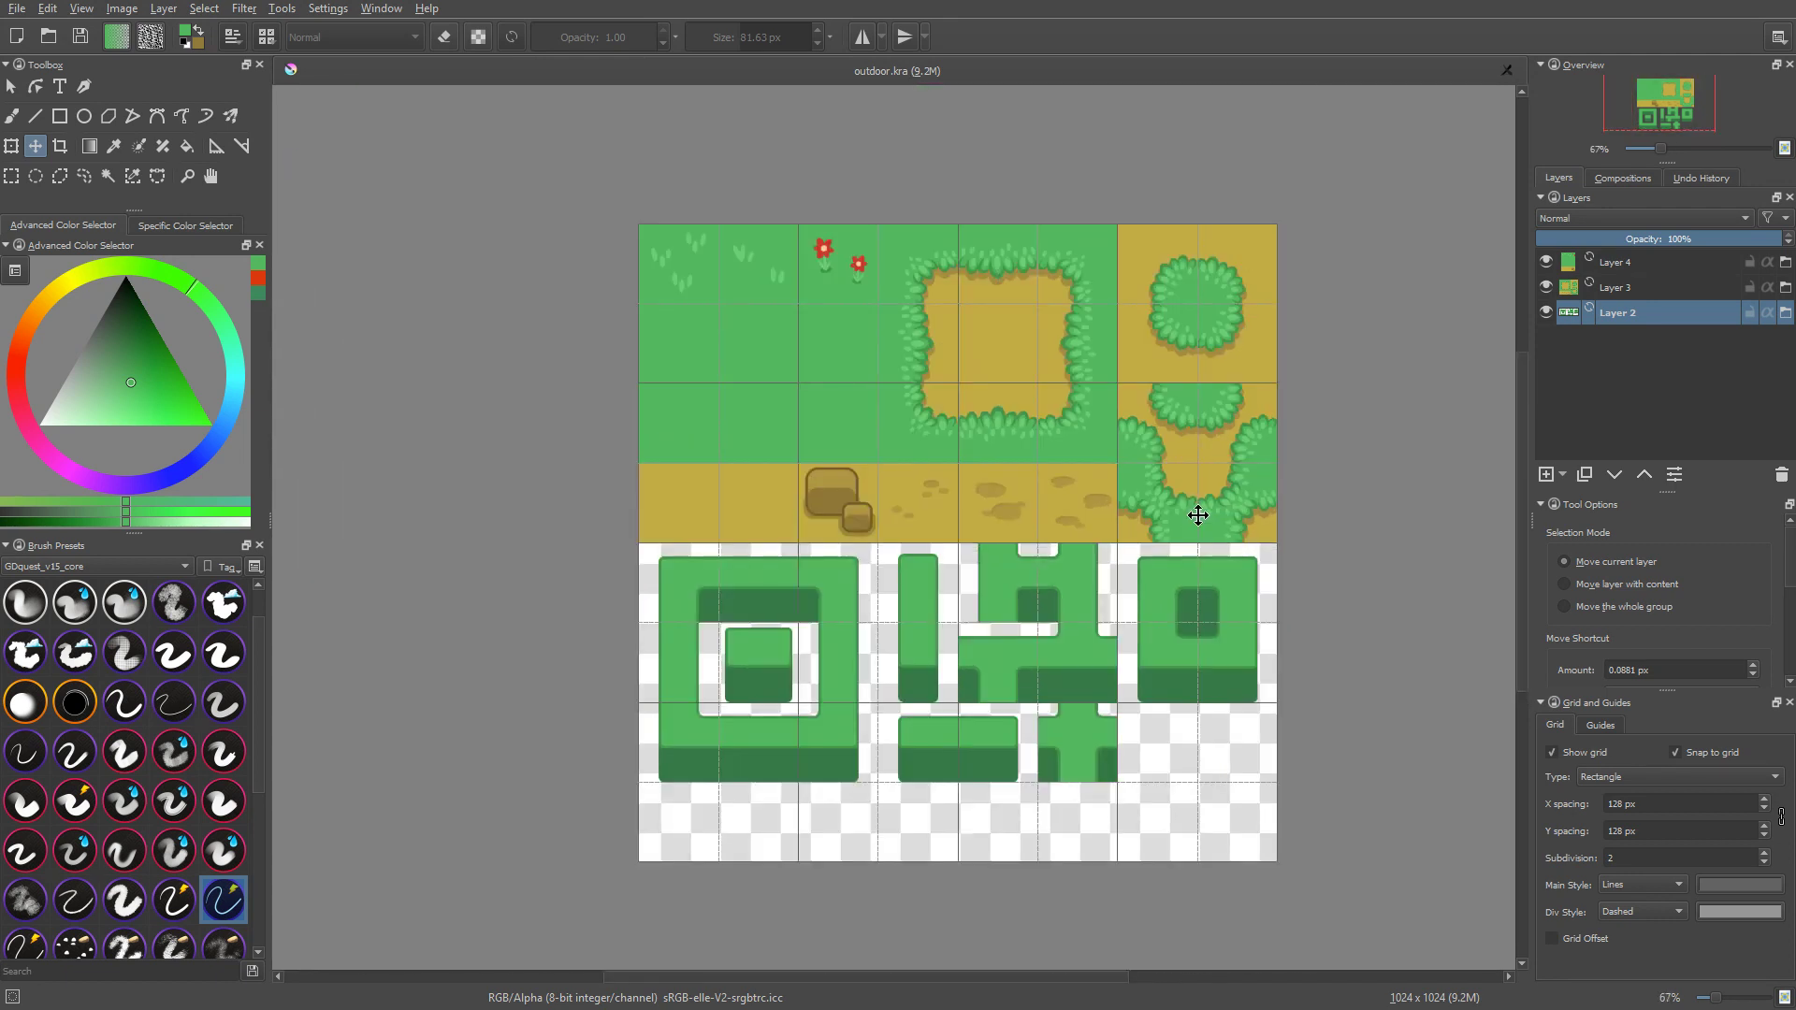
{"action": "key", "text": "1"}
{"action": "middle_click_drag", "start_coordinate": [1192, 553], "coordinate": [1113, 552]}
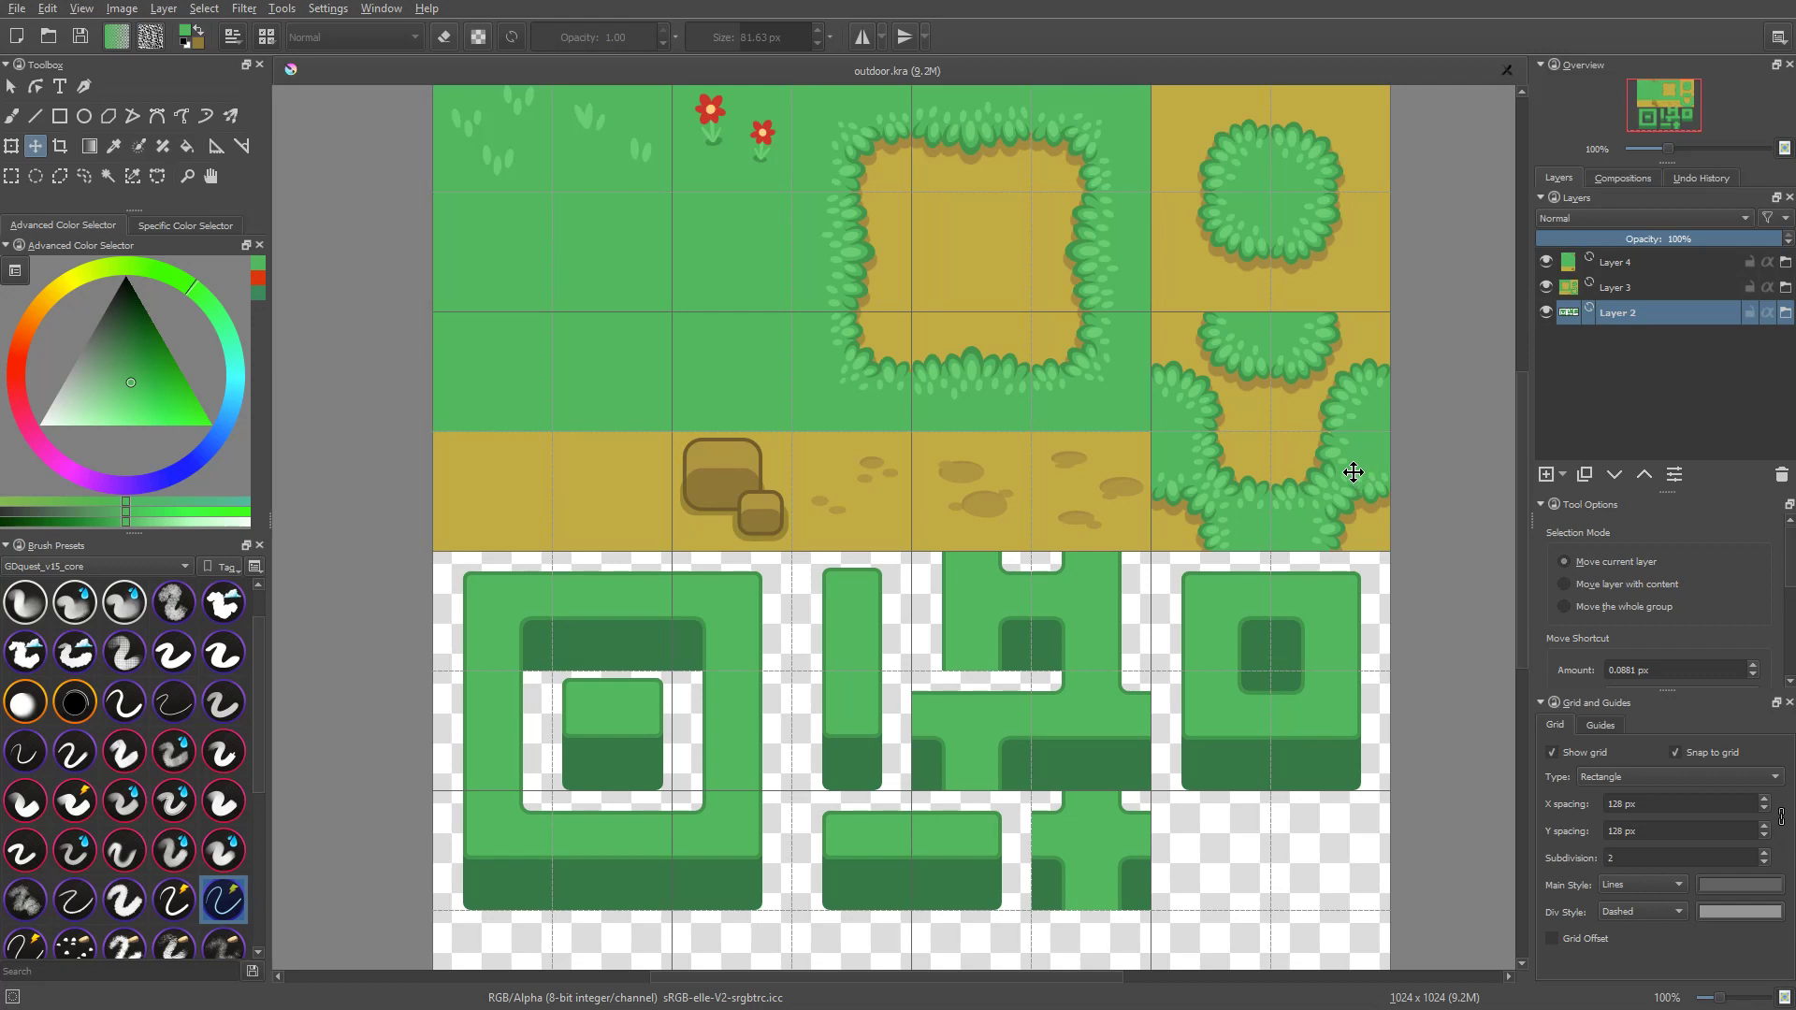
{"action": "left_click", "coordinate": [1028, 341]}
{"action": "left_click_drag", "start_coordinate": [1098, 296], "coordinate": [1132, 552]}
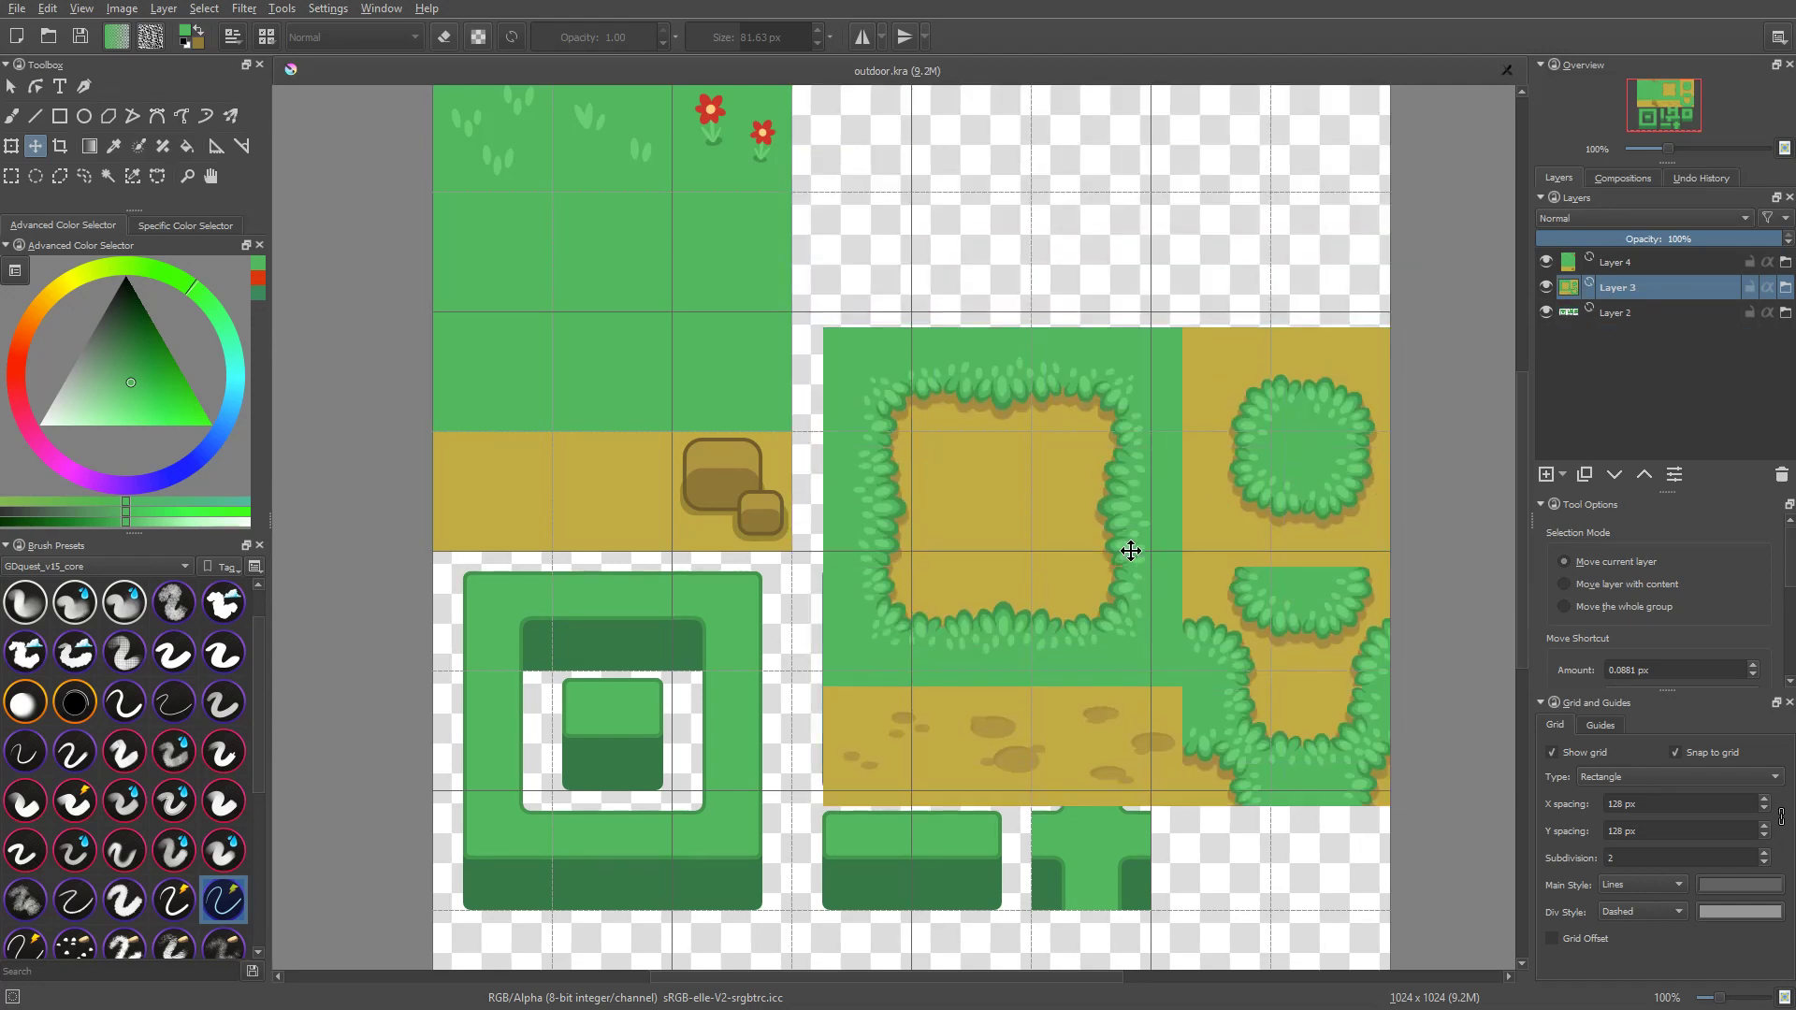
{"action": "key", "text": "ctrl+z"}
Step: Try to move the grass and rock tiles of Layer 4 downward, and undo the move
{"action": "left_click", "coordinate": [714, 330]}
{"action": "left_click_drag", "start_coordinate": [713, 265], "coordinate": [748, 450]}
{"action": "key", "text": "ctrl+z"}
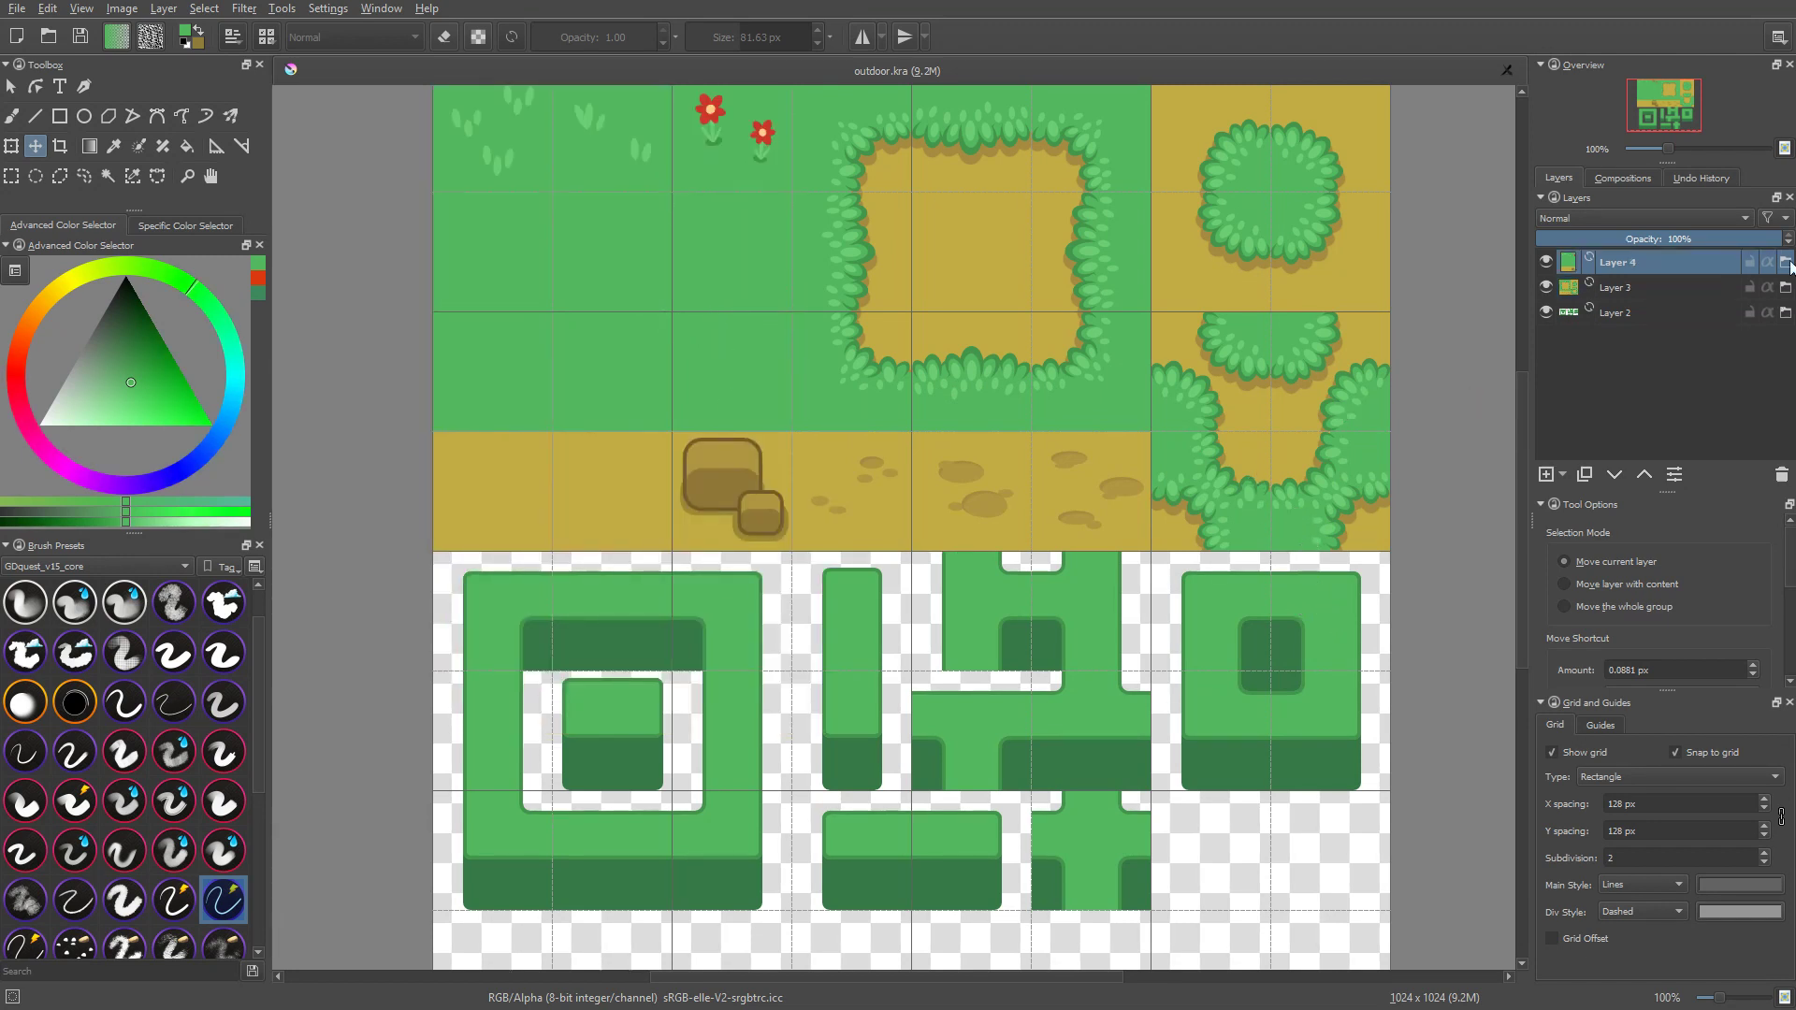
Step: Paint a bright red blob with a 55.65 px brush inside the large dirt area of dirt.png, and save the file
{"action": "mouse_move", "coordinate": [1789, 265]}
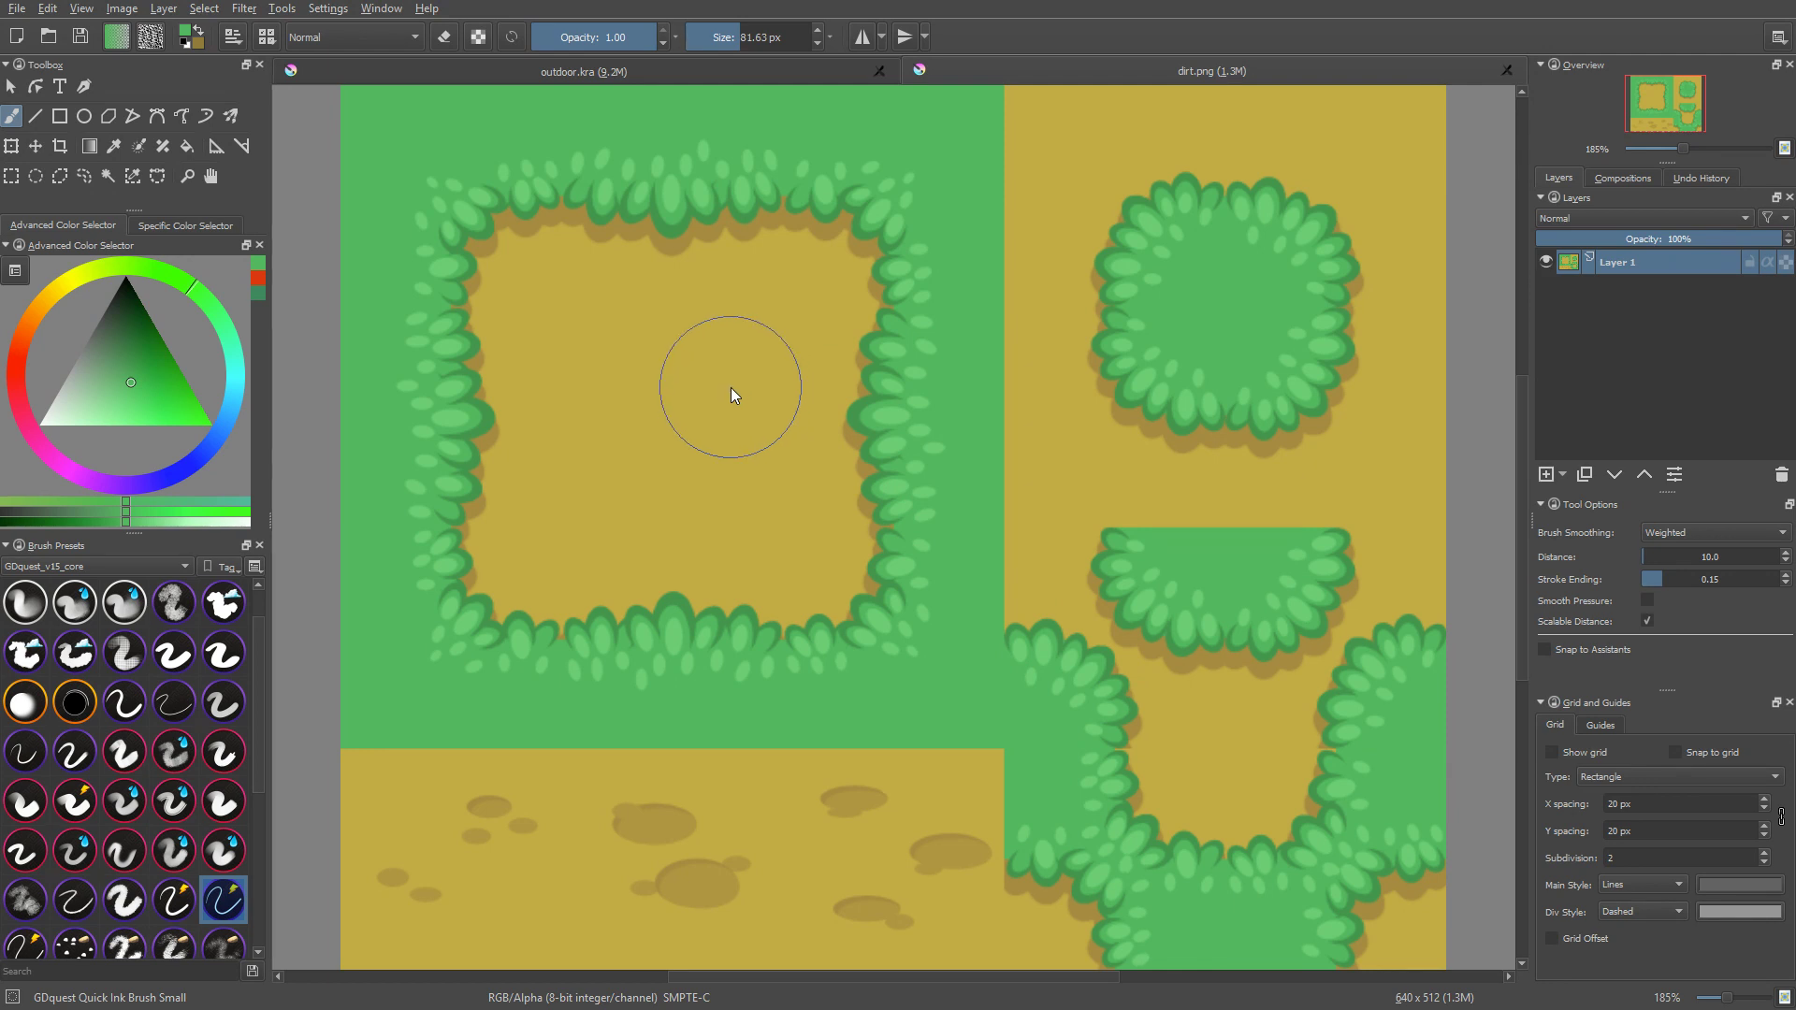
{"action": "left_click_drag", "start_coordinate": [18, 348], "coordinate": [3, 372]}
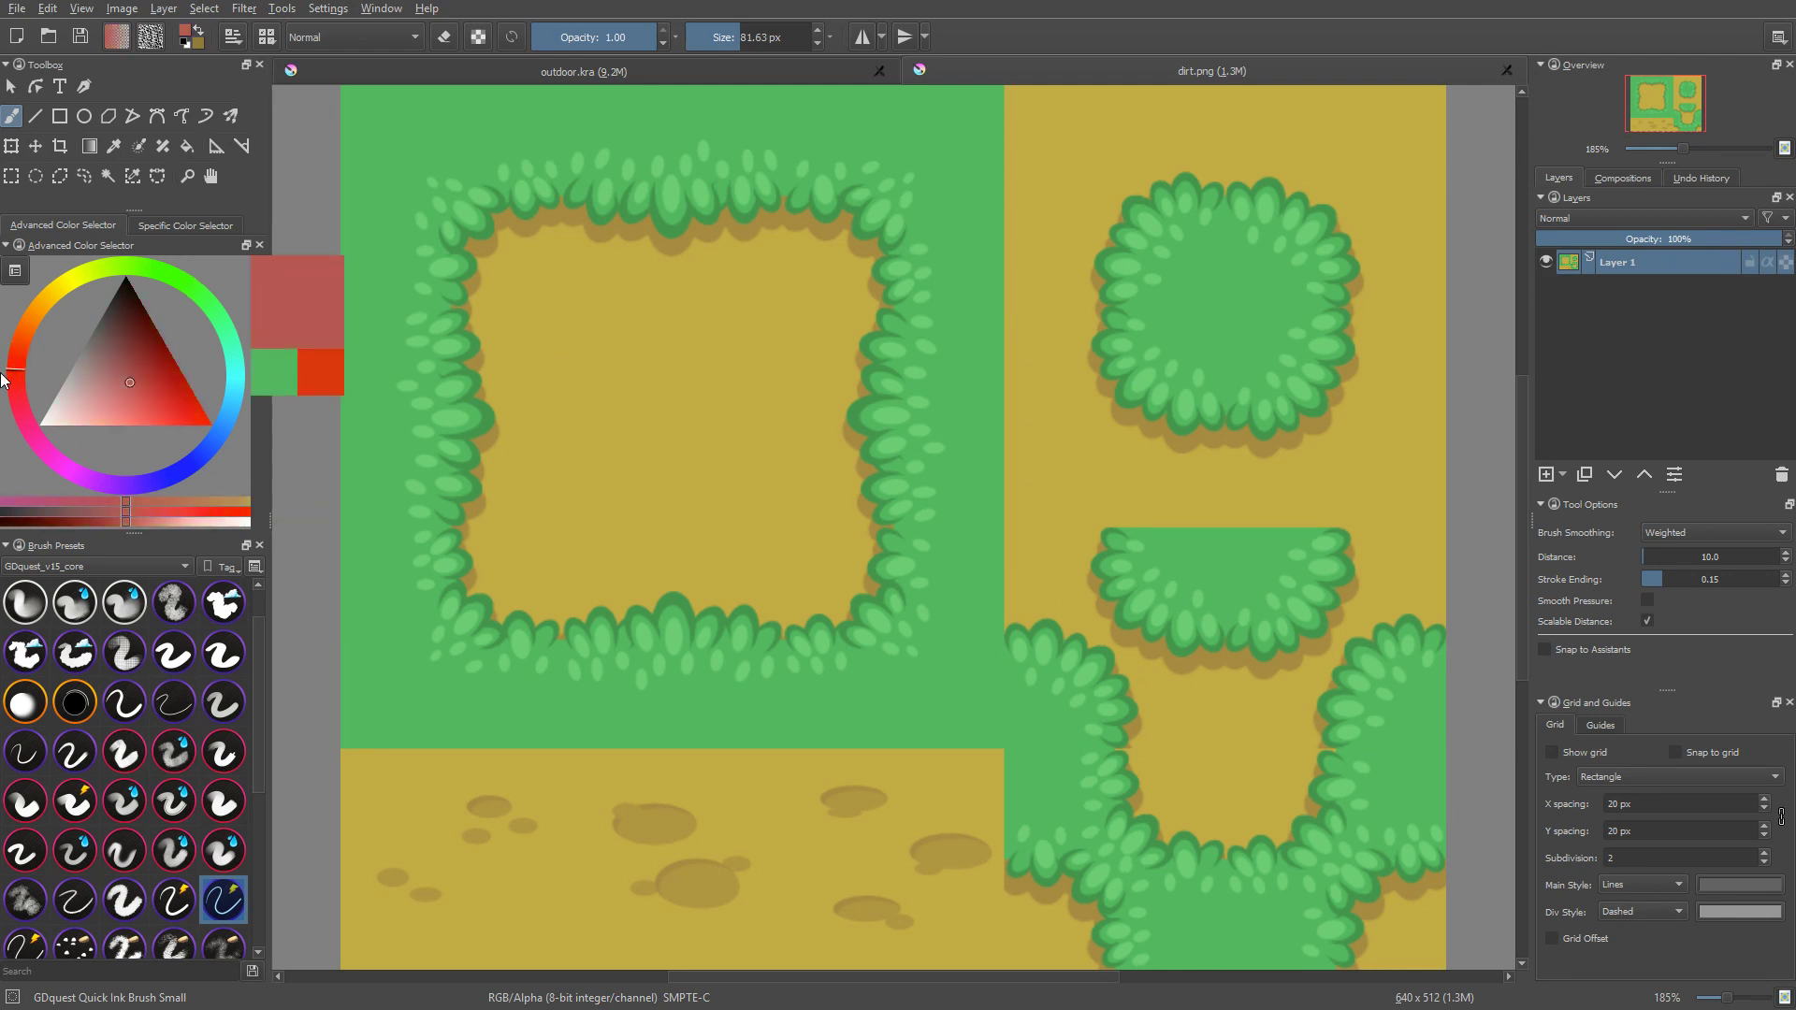
{"action": "left_click", "coordinate": [191, 415]}
{"action": "left_click_drag", "start_coordinate": [584, 376], "coordinate": [539, 376], "text": "shift"}
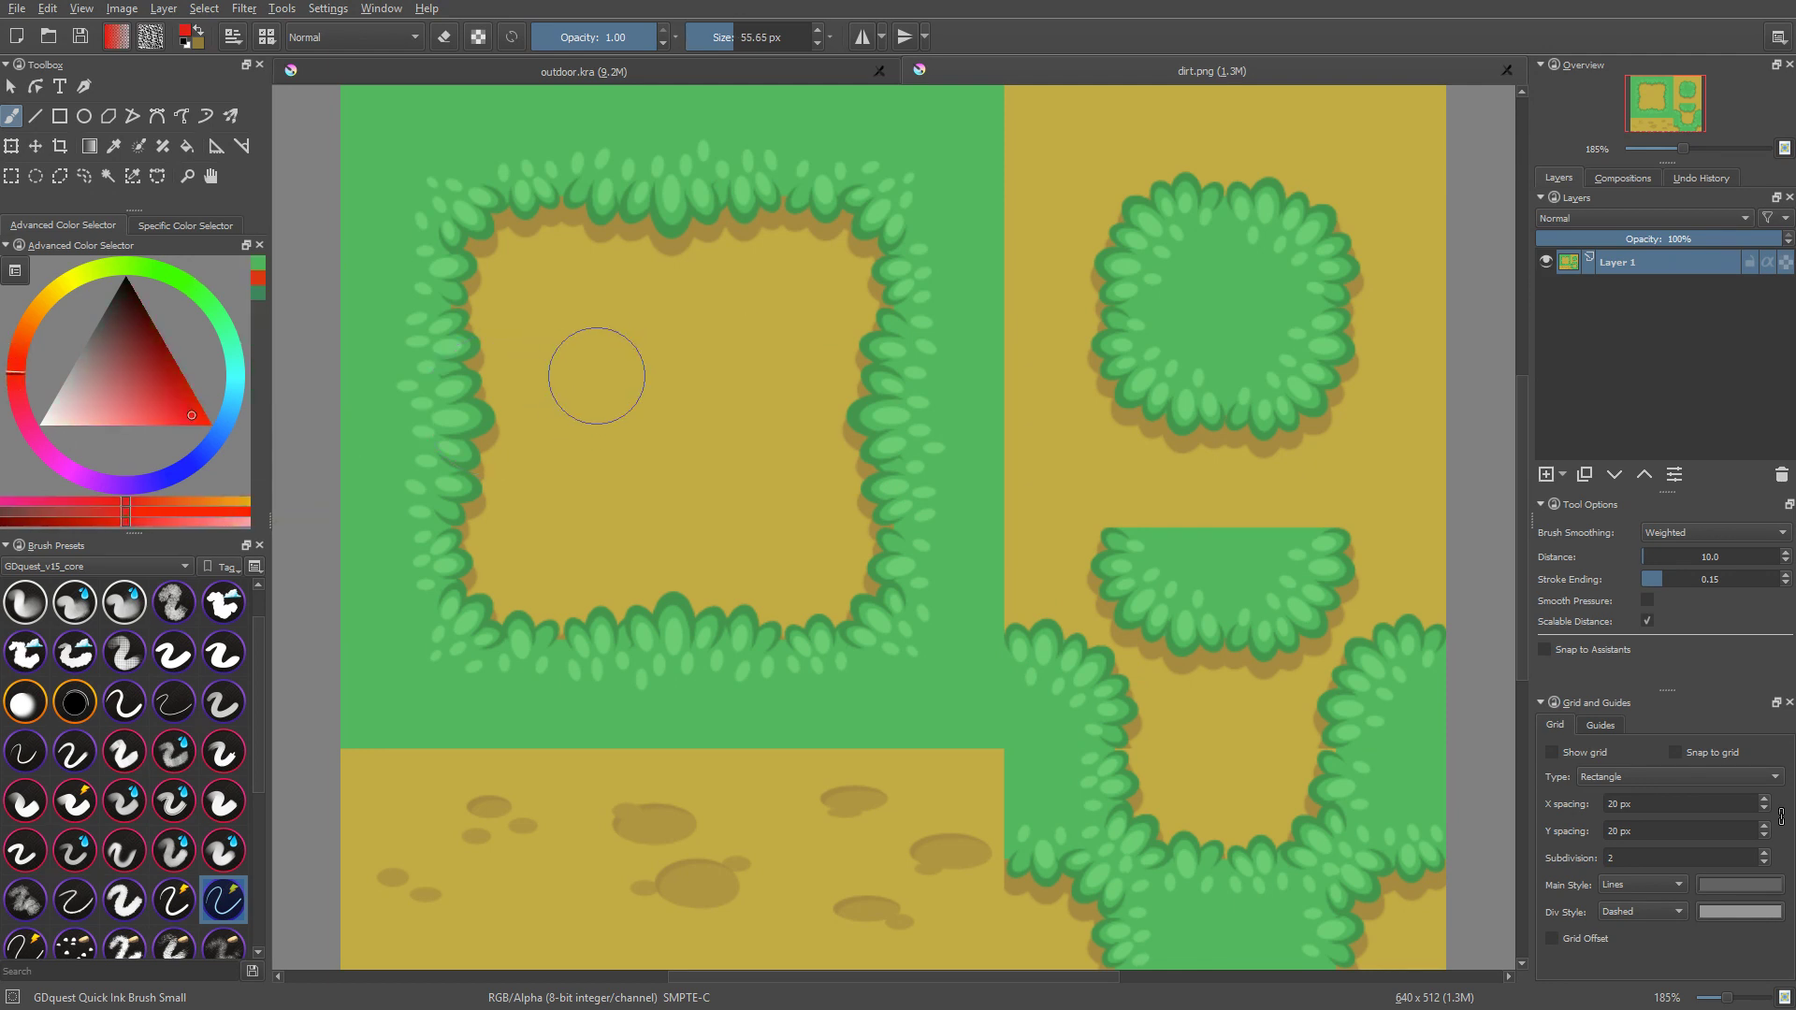
{"action": "mouse_move", "coordinate": [740, 383]}
{"action": "left_mouse_down"}
{"action": "mouse_move", "coordinate": [685, 384]}
{"action": "mouse_move", "coordinate": [749, 447]}
{"action": "left_mouse_up"}
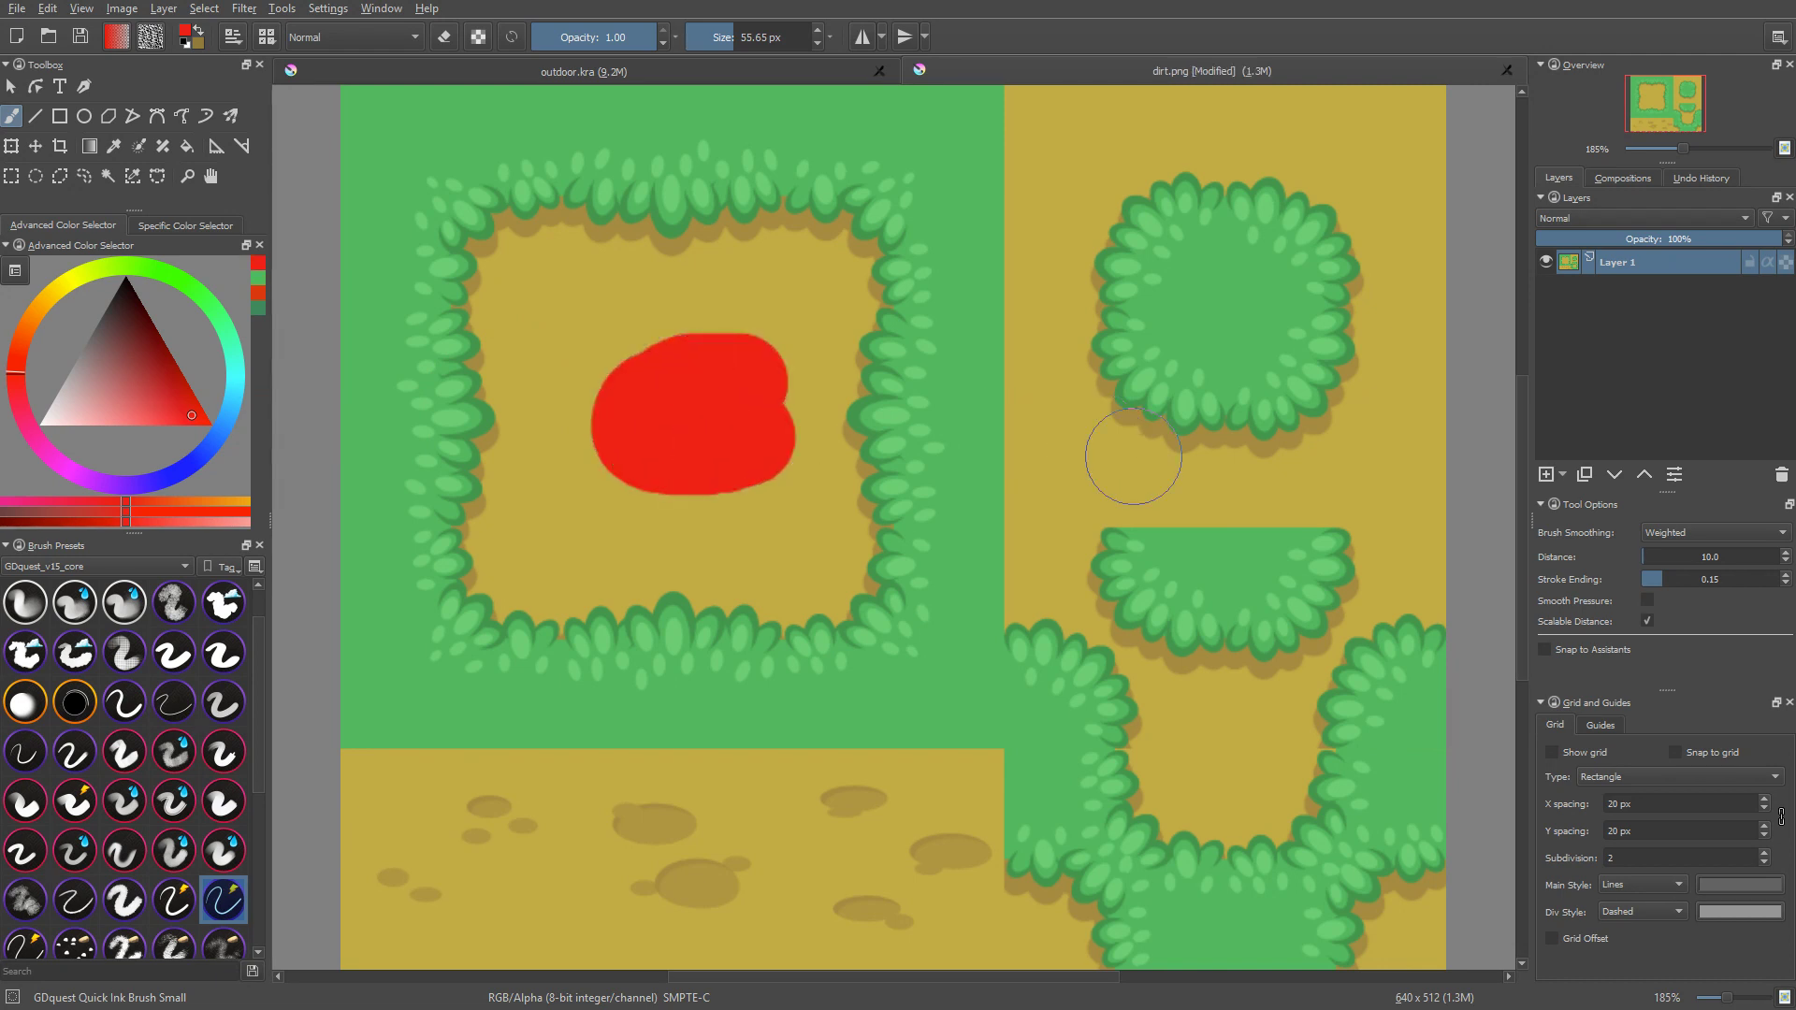
{"action": "key", "text": "ctrl+s"}
{"action": "key", "text": "Return"}
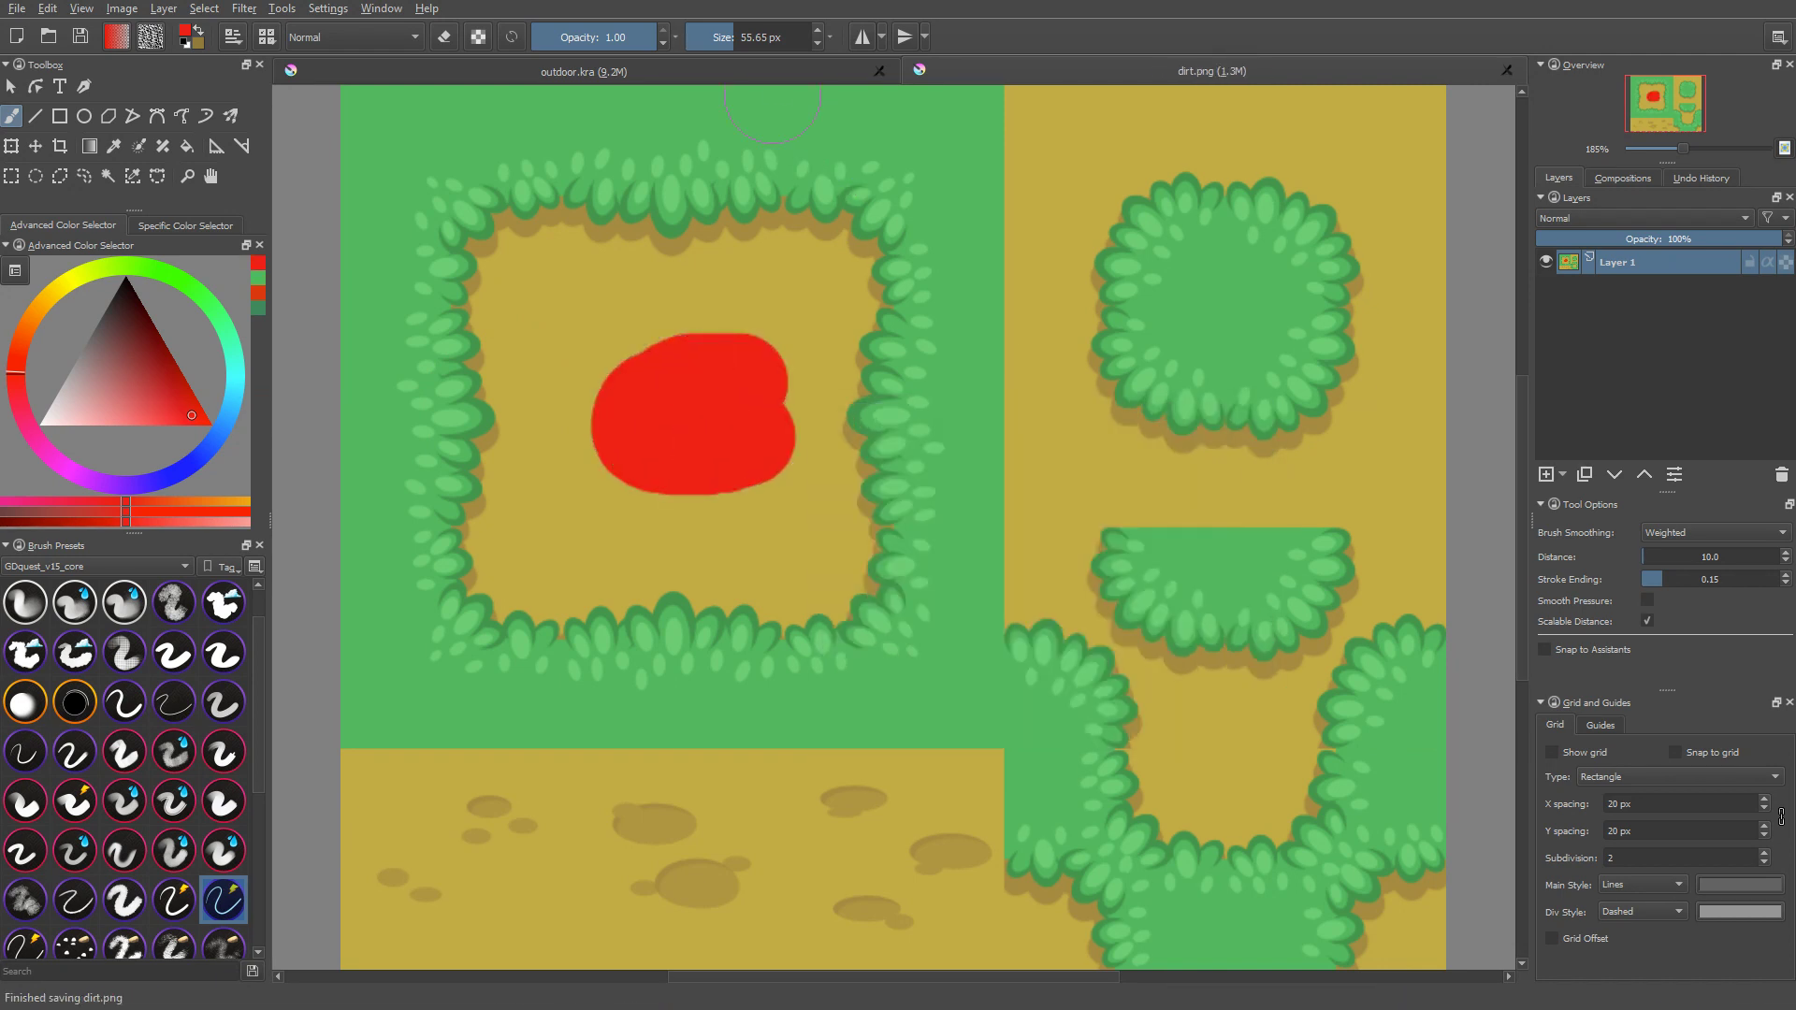
Step: Return to outdoor.kra and examine the updated dirt tiles and the bush tiles below against the grid
{"action": "left_click", "coordinate": [780, 71]}
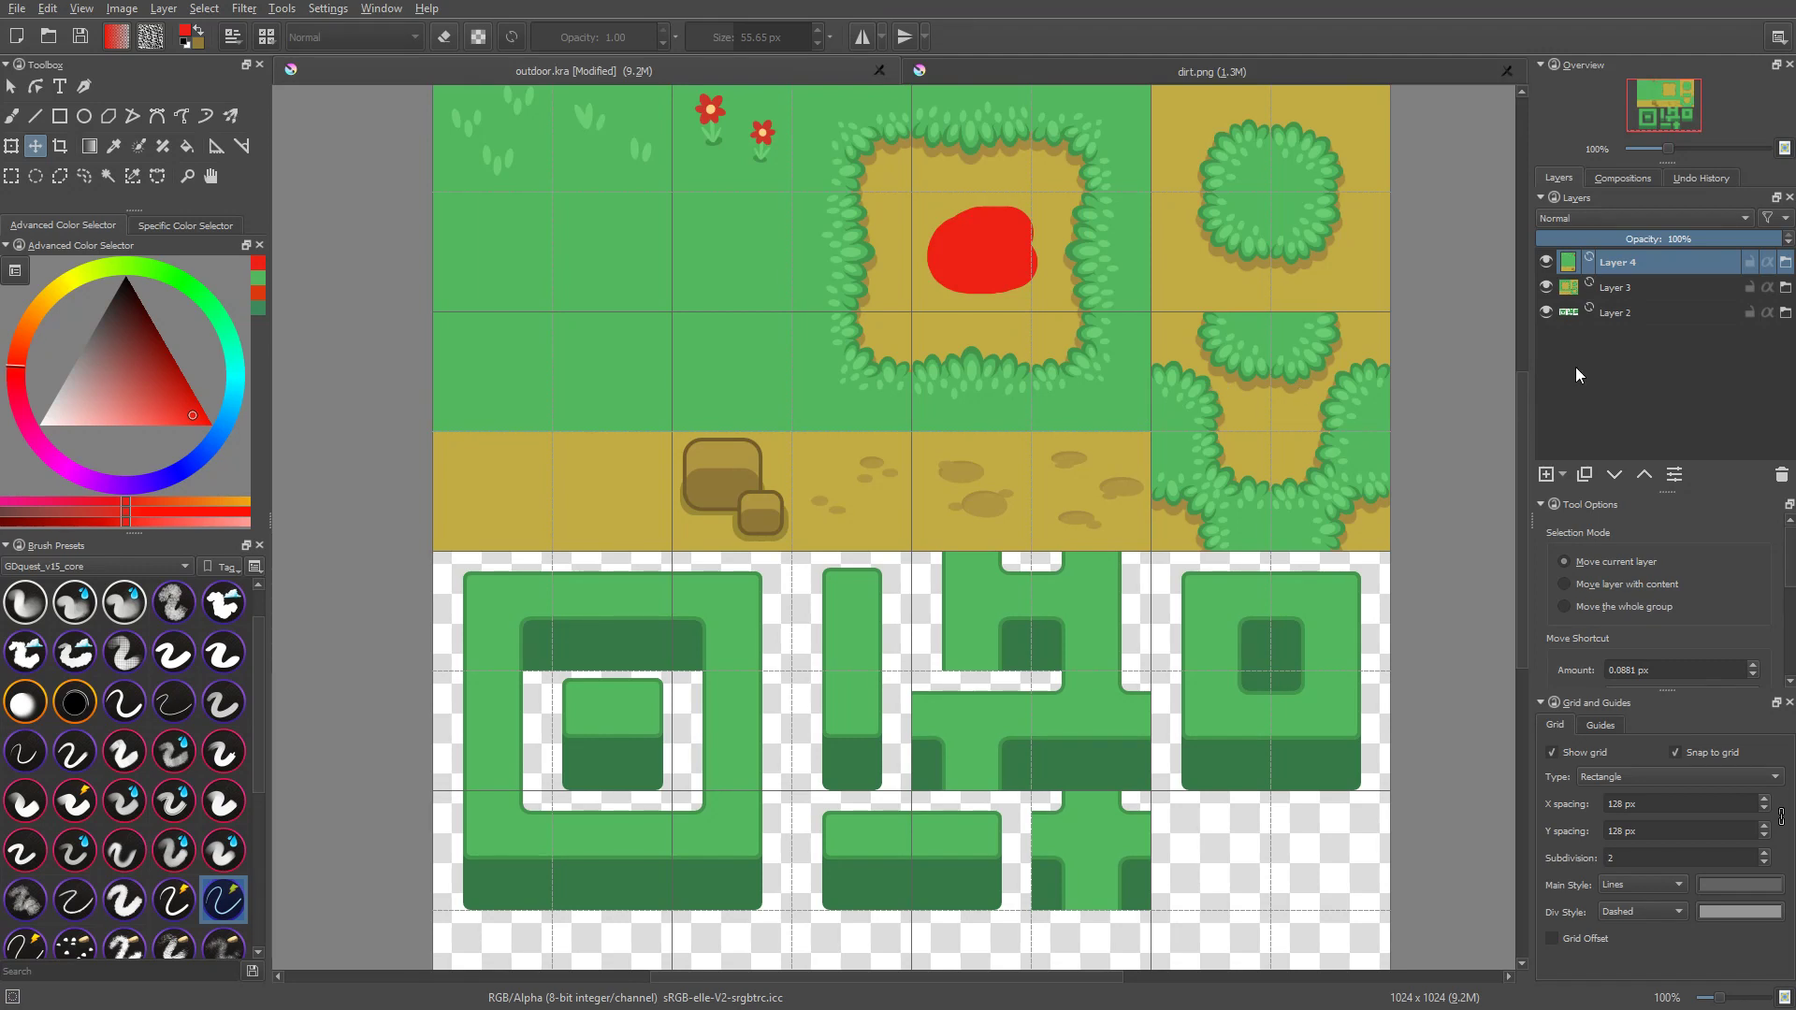
{"action": "scroll", "coordinate": [1282, 349], "scroll_direction": "up", "scroll_amount": 5, "text": "ctrl"}
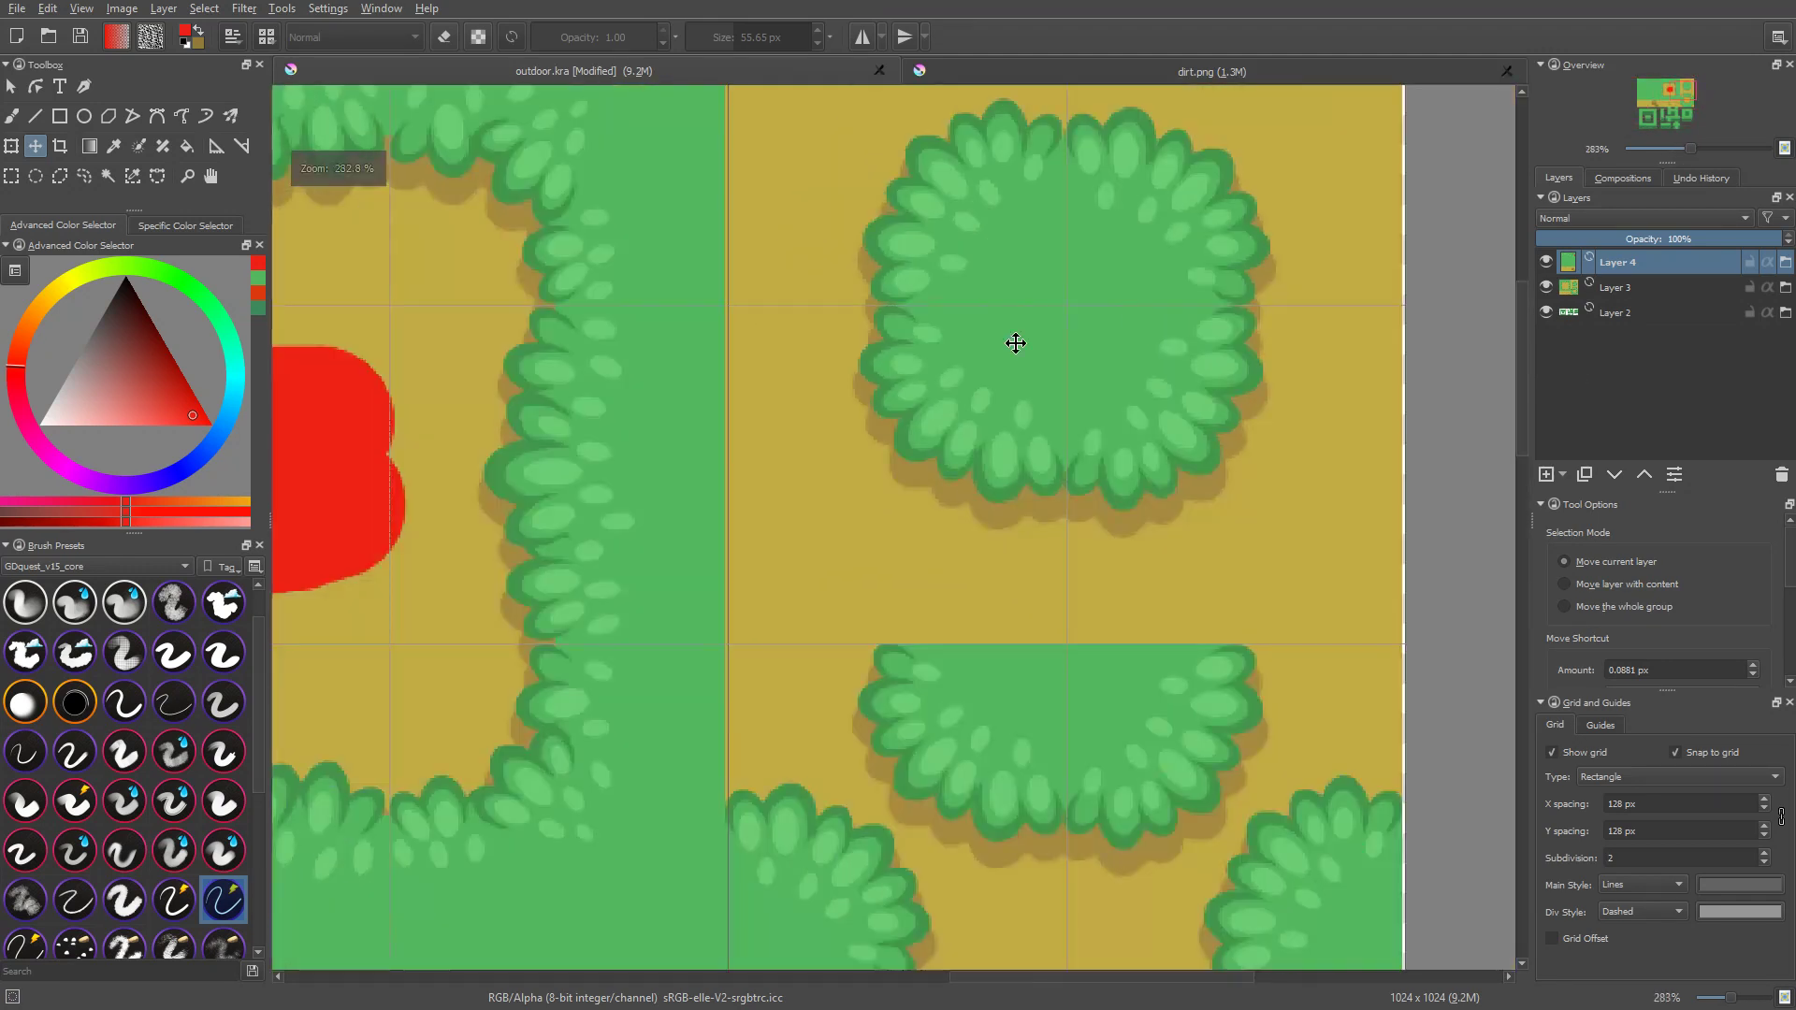
{"action": "middle_click_drag", "start_coordinate": [867, 370], "coordinate": [1127, 530]}
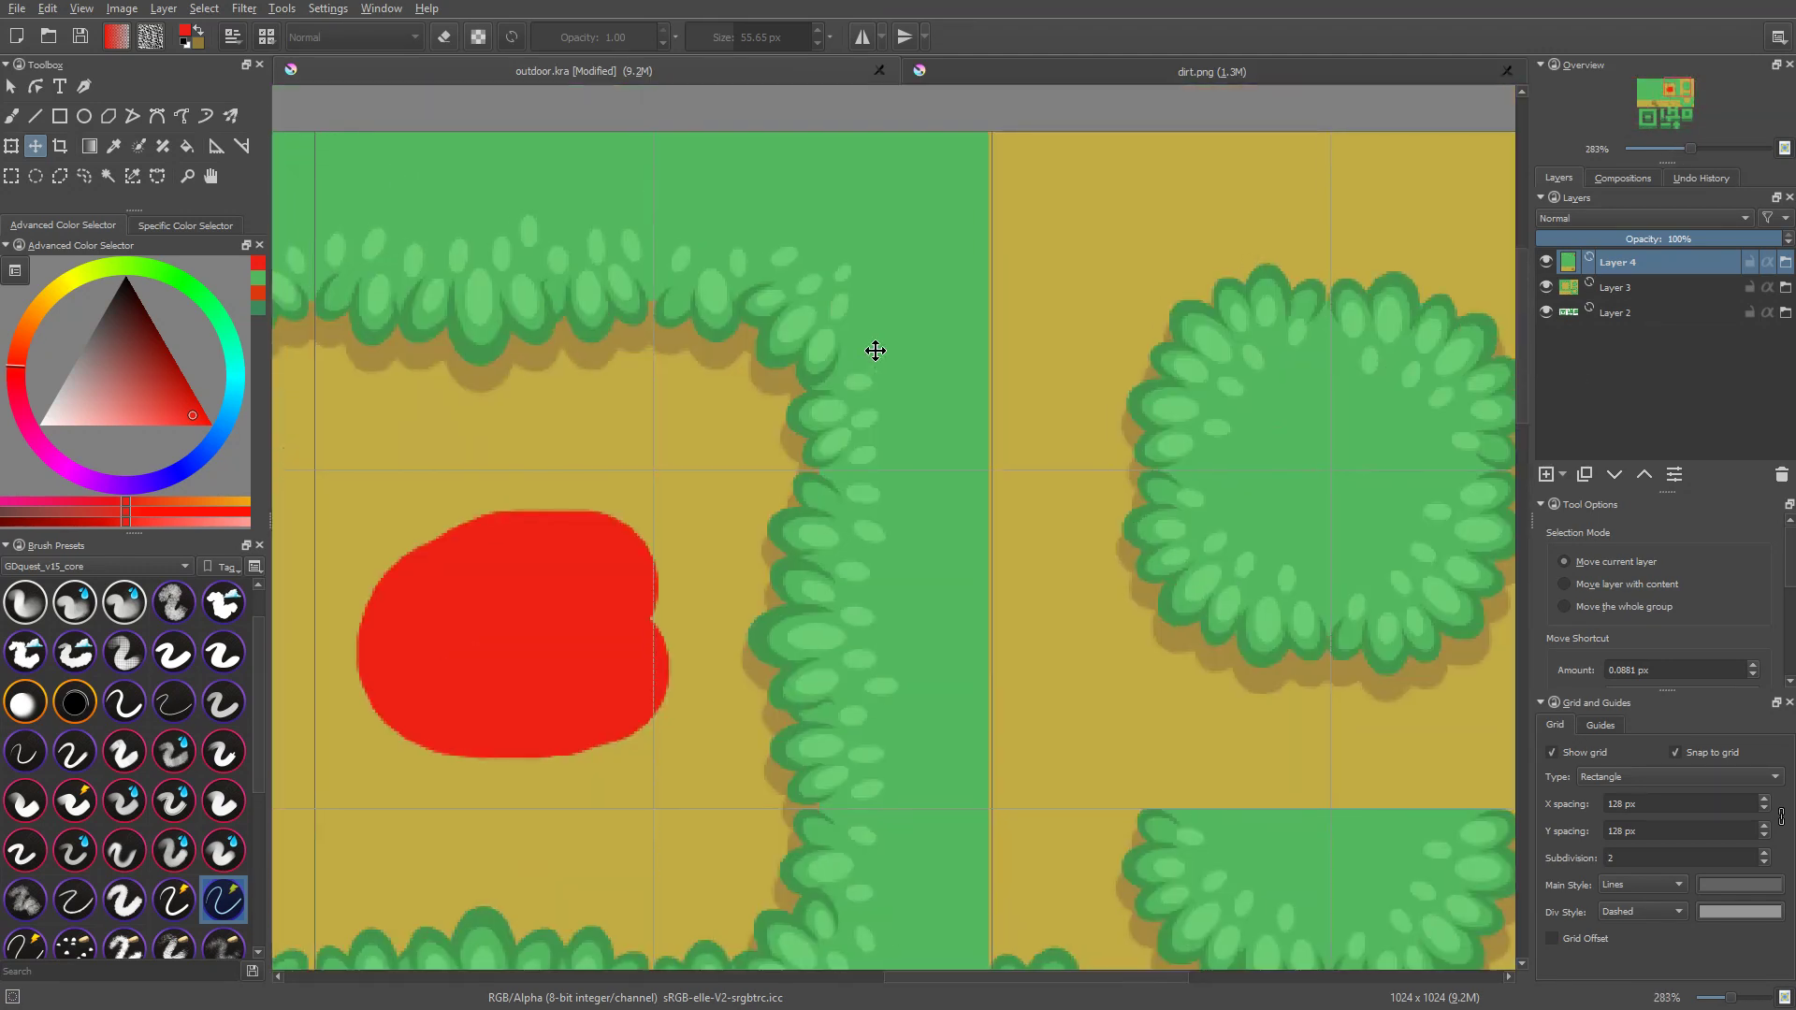
{"action": "left_click", "coordinate": [769, 338]}
{"action": "middle_click_drag", "start_coordinate": [762, 452], "coordinate": [1063, 393]}
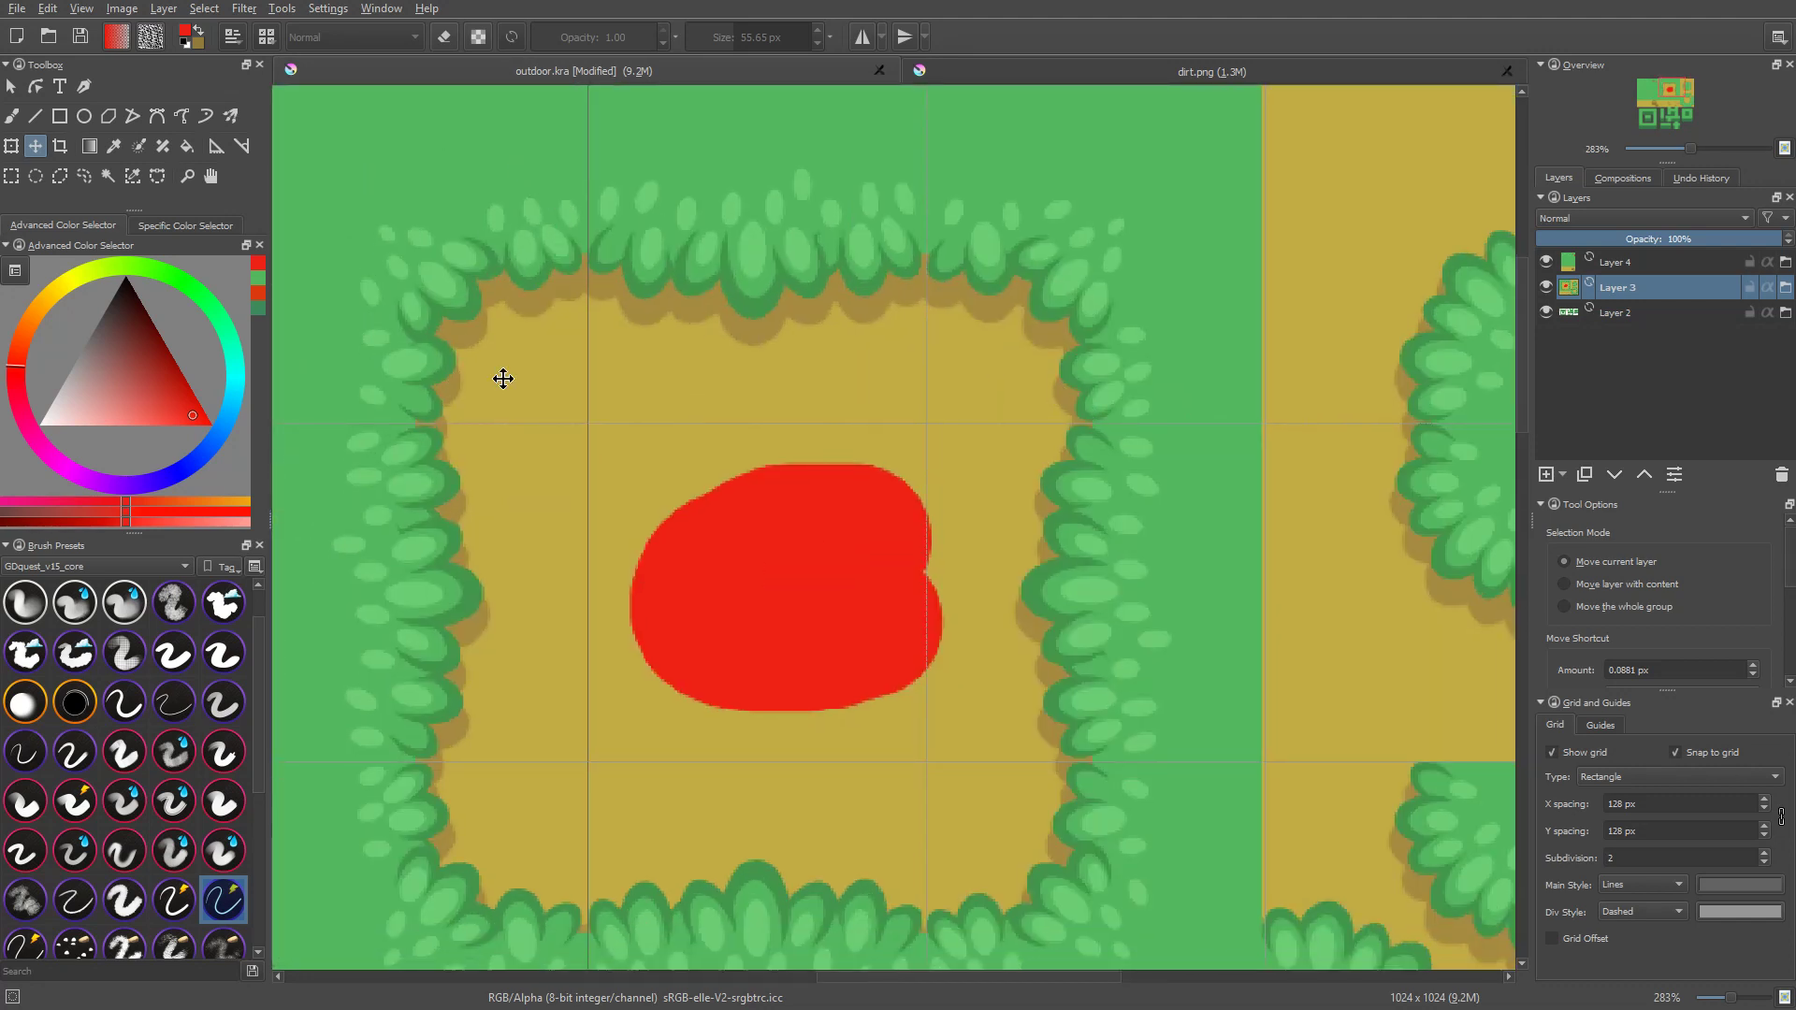
{"action": "middle_click_drag", "start_coordinate": [650, 886], "coordinate": [683, 746]}
{"action": "scroll", "coordinate": [714, 777], "scroll_direction": "down", "scroll_amount": 4}
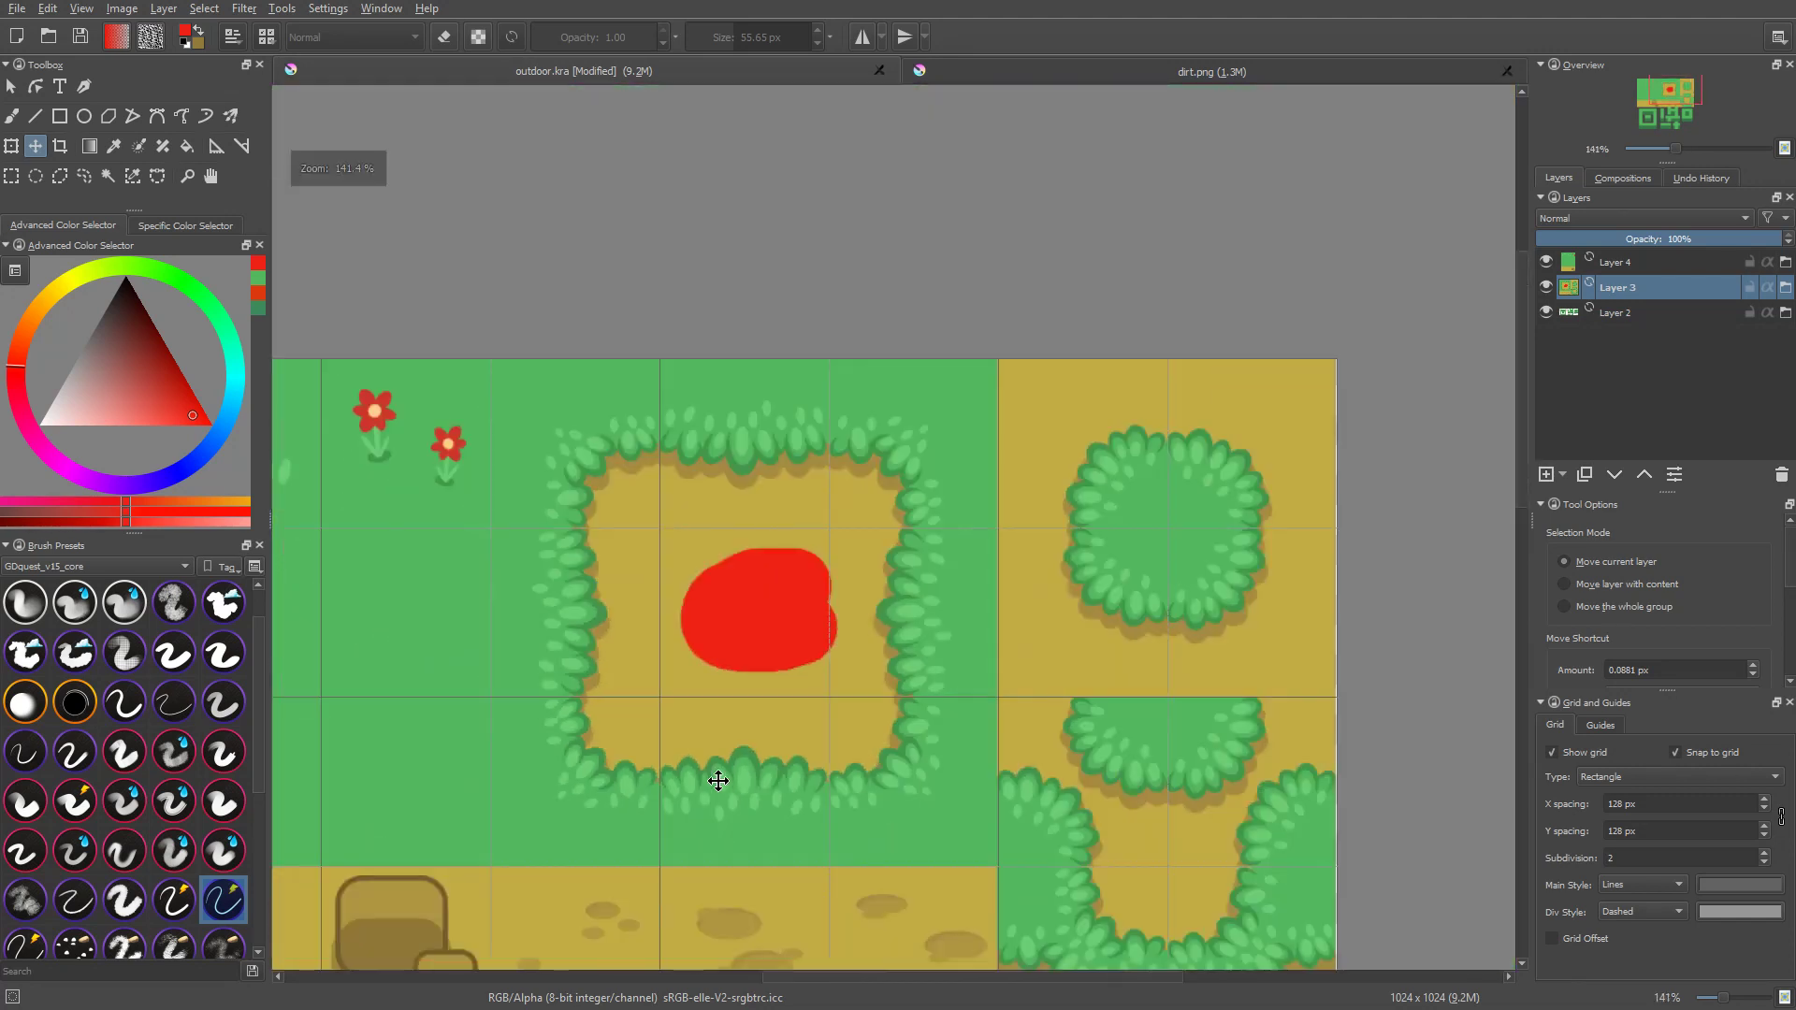
{"action": "middle_click_drag", "start_coordinate": [812, 888], "coordinate": [1022, 580]}
{"action": "scroll", "coordinate": [1021, 580], "scroll_direction": "up", "scroll_amount": 1}
{"action": "middle_click_drag", "start_coordinate": [1007, 698], "coordinate": [1036, 651]}
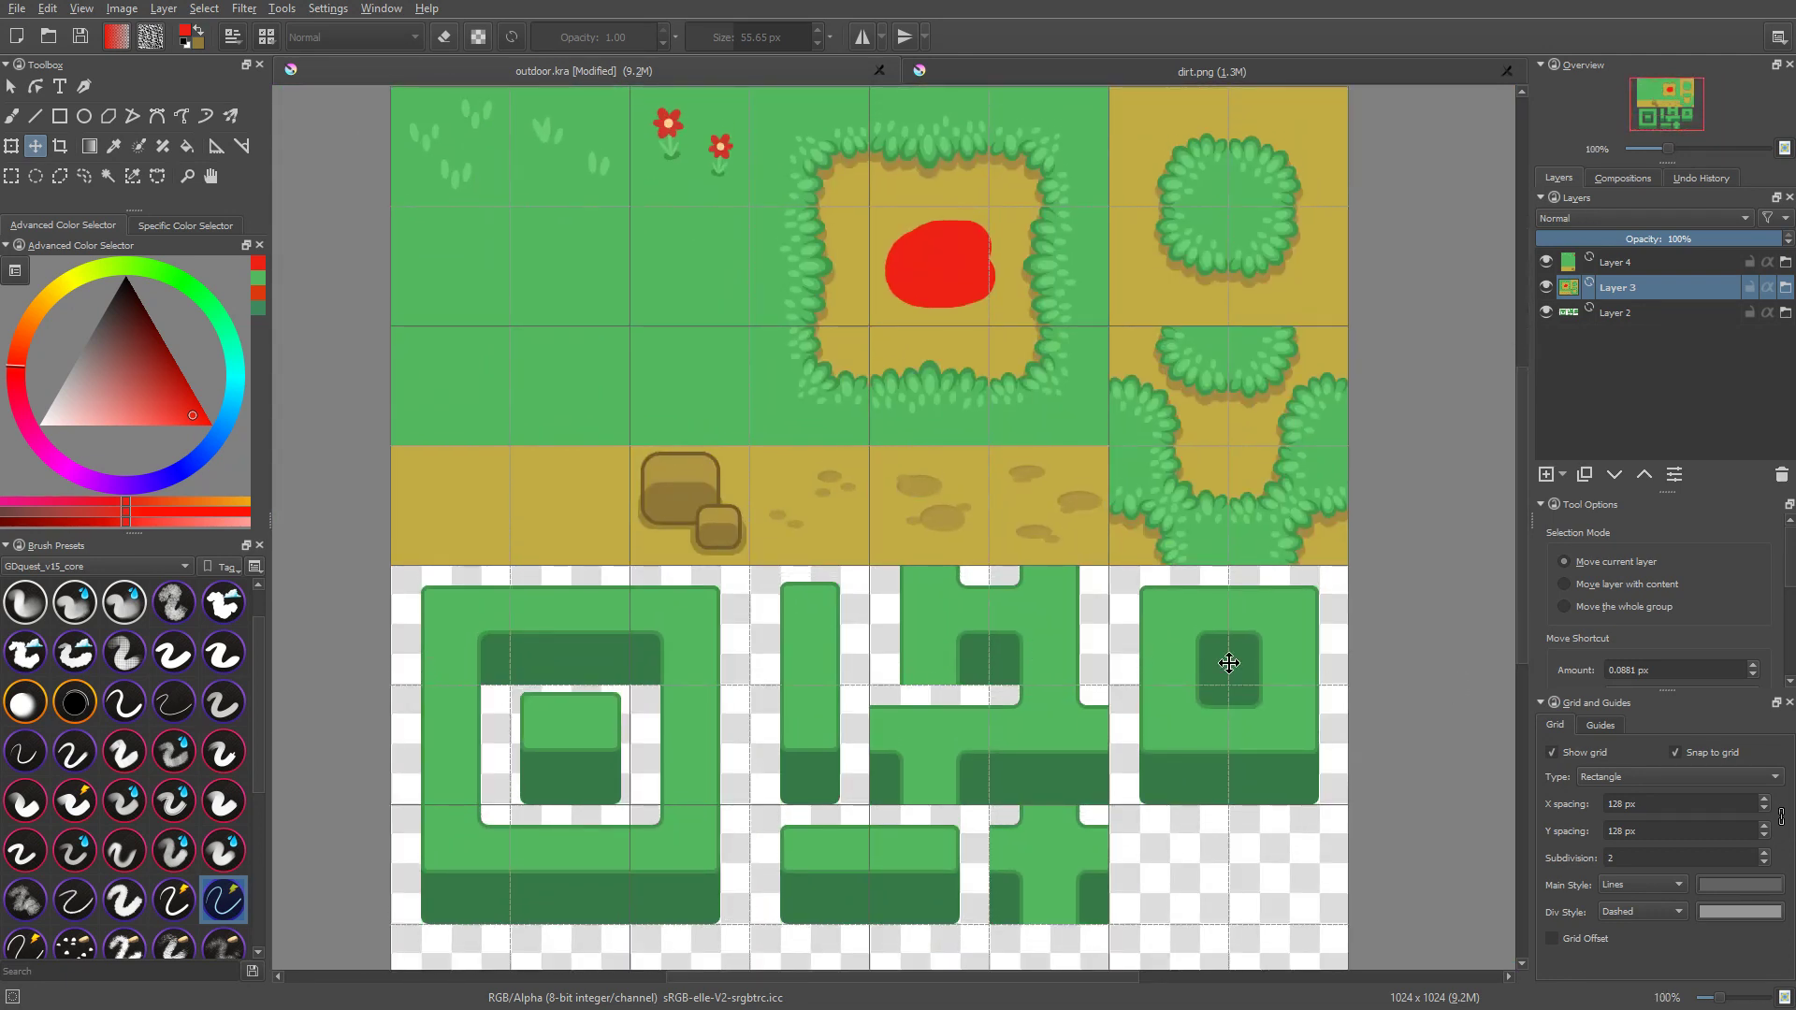
{"action": "middle_click_drag", "start_coordinate": [1107, 640], "coordinate": [1115, 640]}
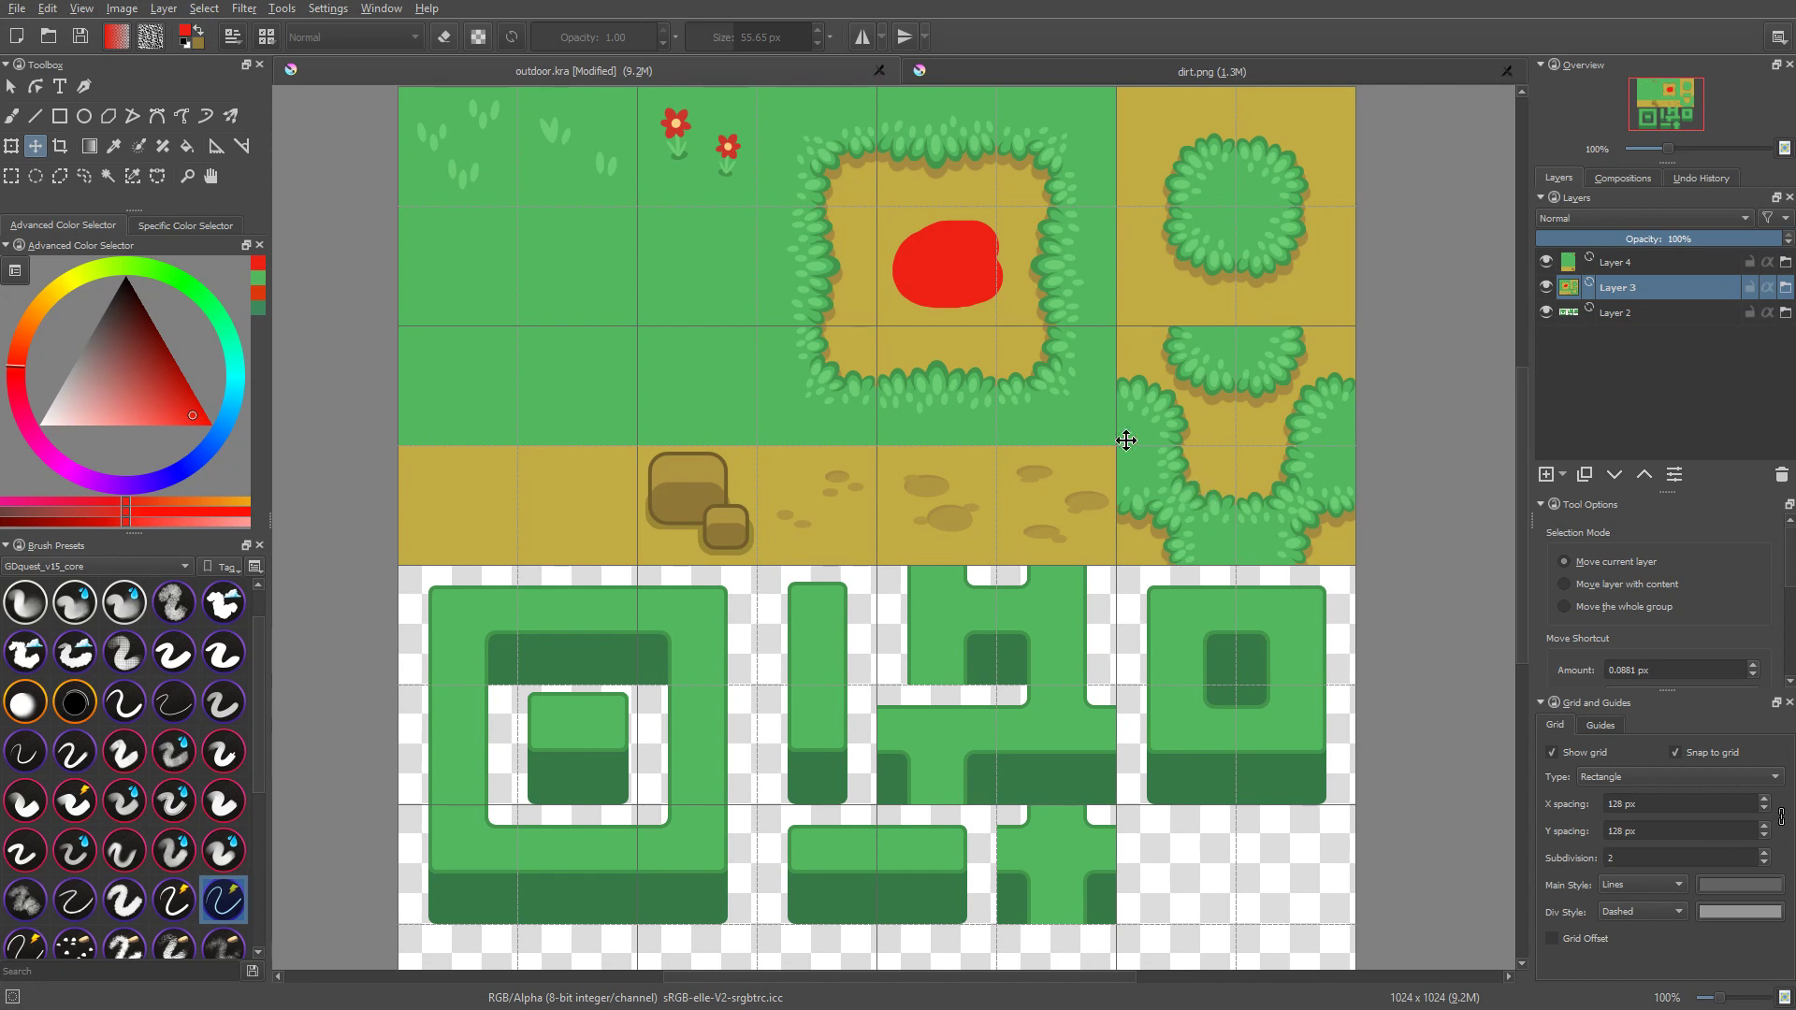
Step: Show the grid in dirt.png with X and Y spacing of 128 px and a subdivision of 1
{"action": "left_click", "coordinate": [1292, 76]}
{"action": "middle_click_drag", "start_coordinate": [1006, 399], "coordinate": [1088, 516]}
{"action": "left_click", "coordinate": [1611, 751]}
{"action": "left_click", "coordinate": [1654, 810]}
{"action": "type", "text": "128"}
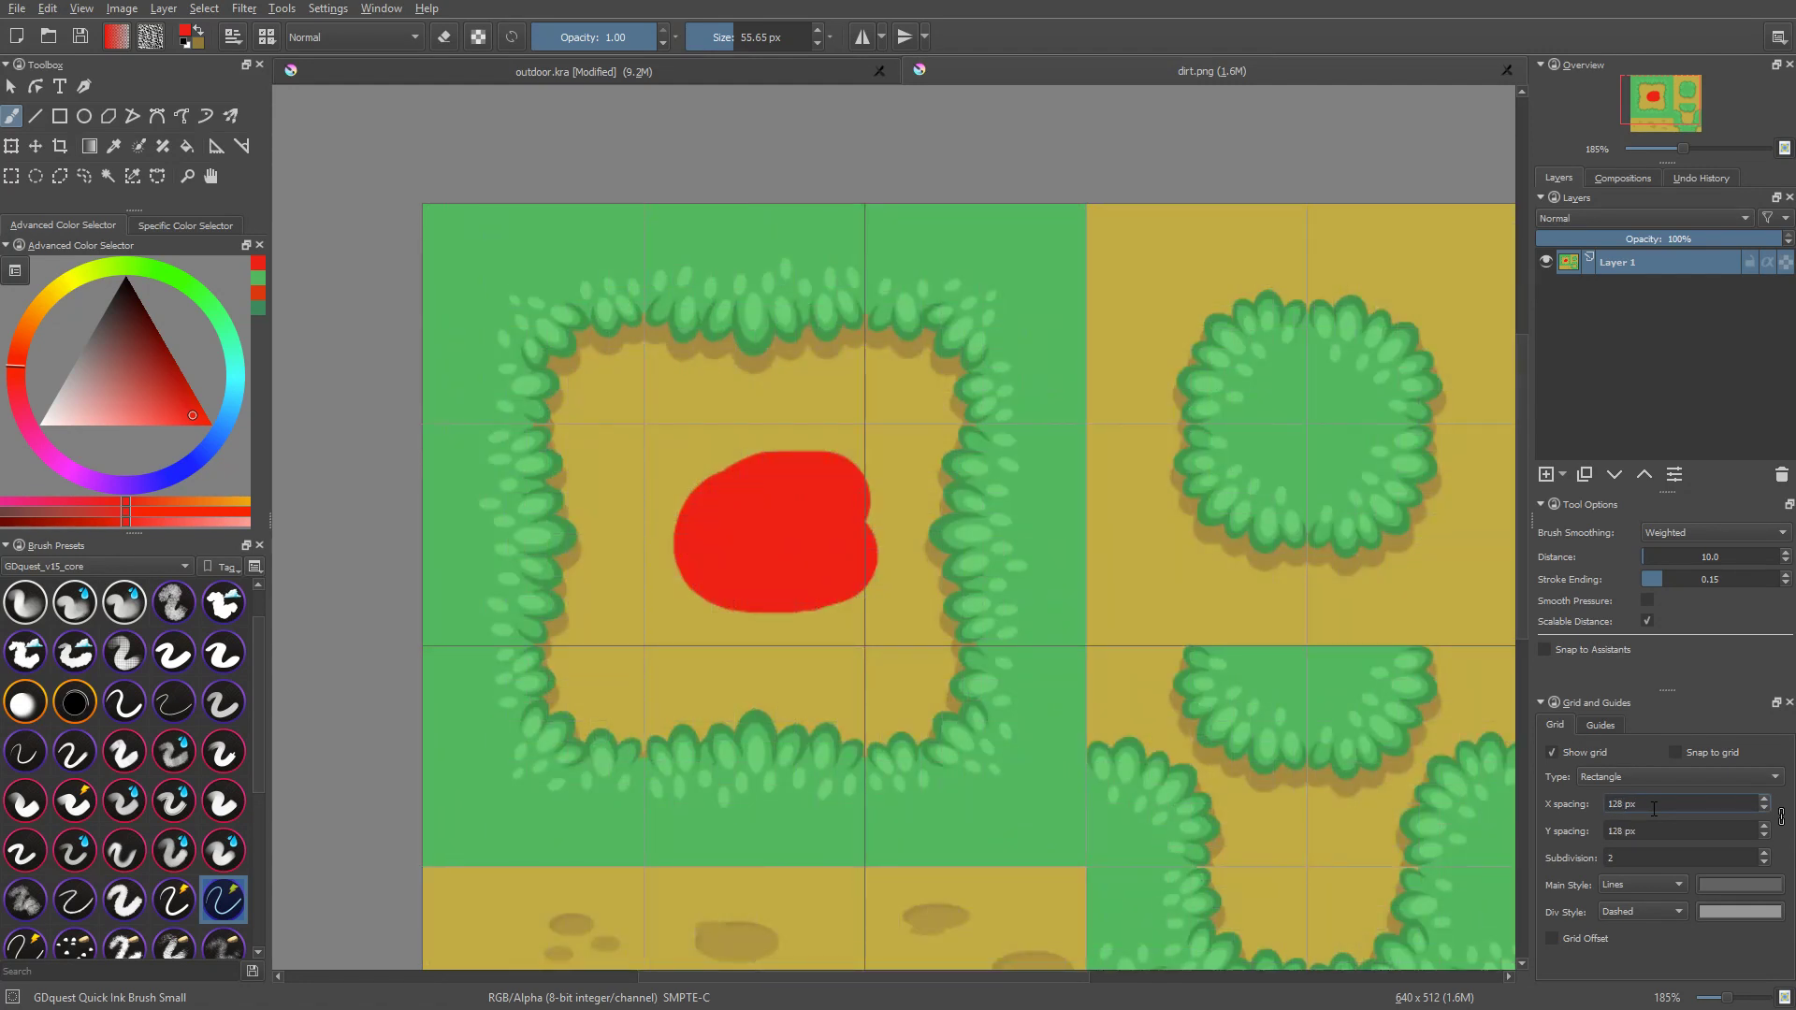
{"action": "scroll", "coordinate": [1666, 861], "scroll_direction": "down", "scroll_amount": 1}
{"action": "scroll", "coordinate": [1030, 525], "scroll_direction": "up", "scroll_amount": 1}
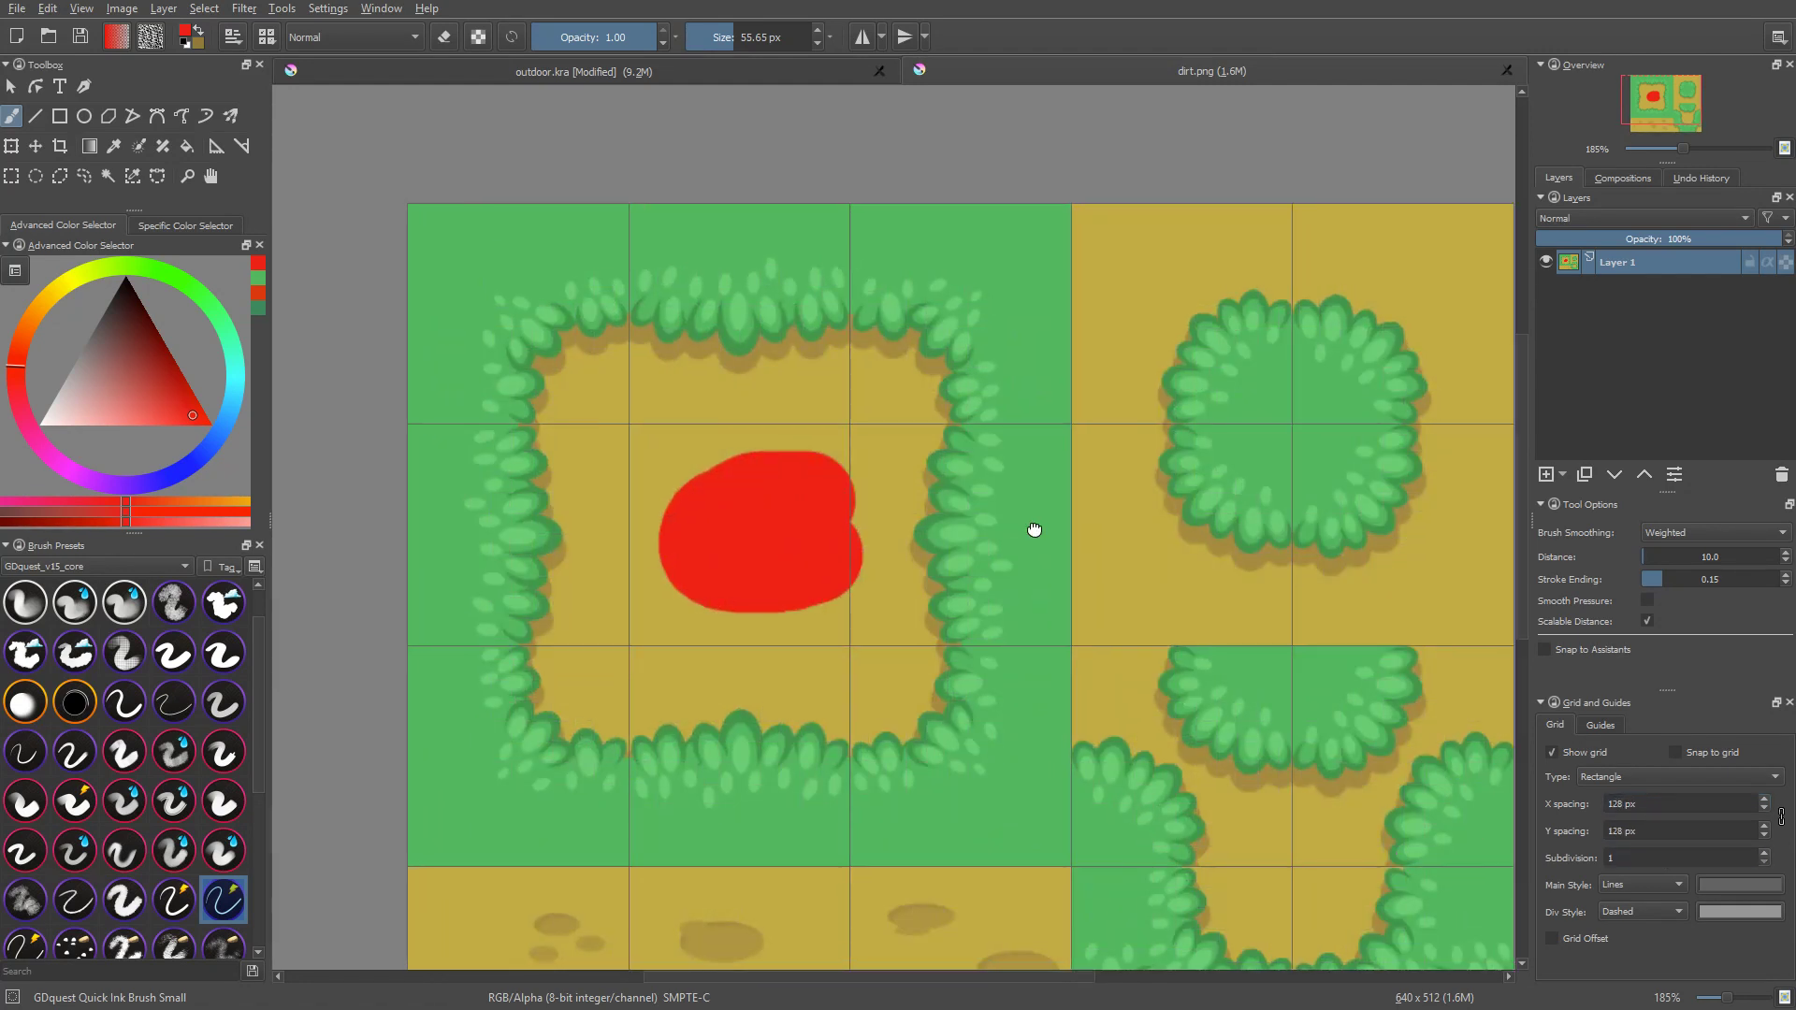
Step: Select the upper-left grid tile of dirt.png, about 128 by 127 px, then a strip about 128 by 22 px along its lower edge
{"action": "key", "text": "ctrl+r"}
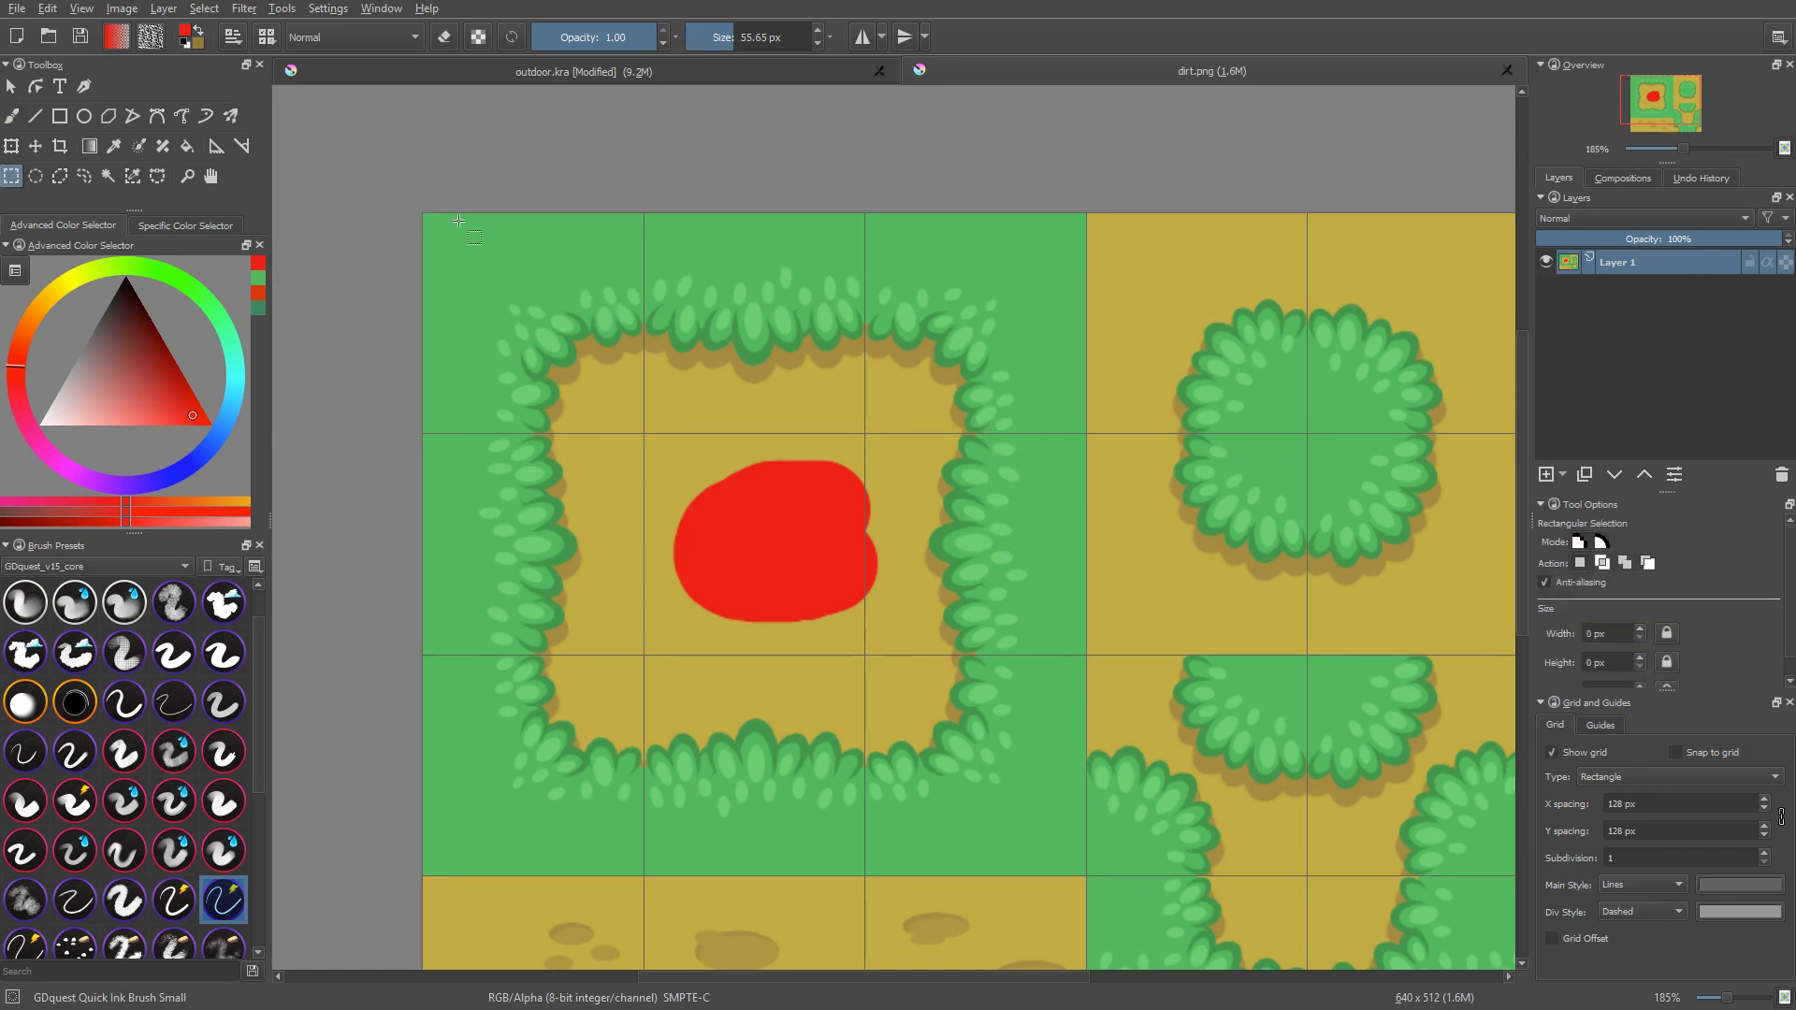
{"action": "left_click_drag", "start_coordinate": [429, 217], "coordinate": [646, 433]}
{"action": "left_click_drag", "start_coordinate": [644, 432], "coordinate": [643, 433]}
{"action": "scroll", "coordinate": [566, 418], "scroll_direction": "up", "scroll_amount": 5, "text": "ctrl"}
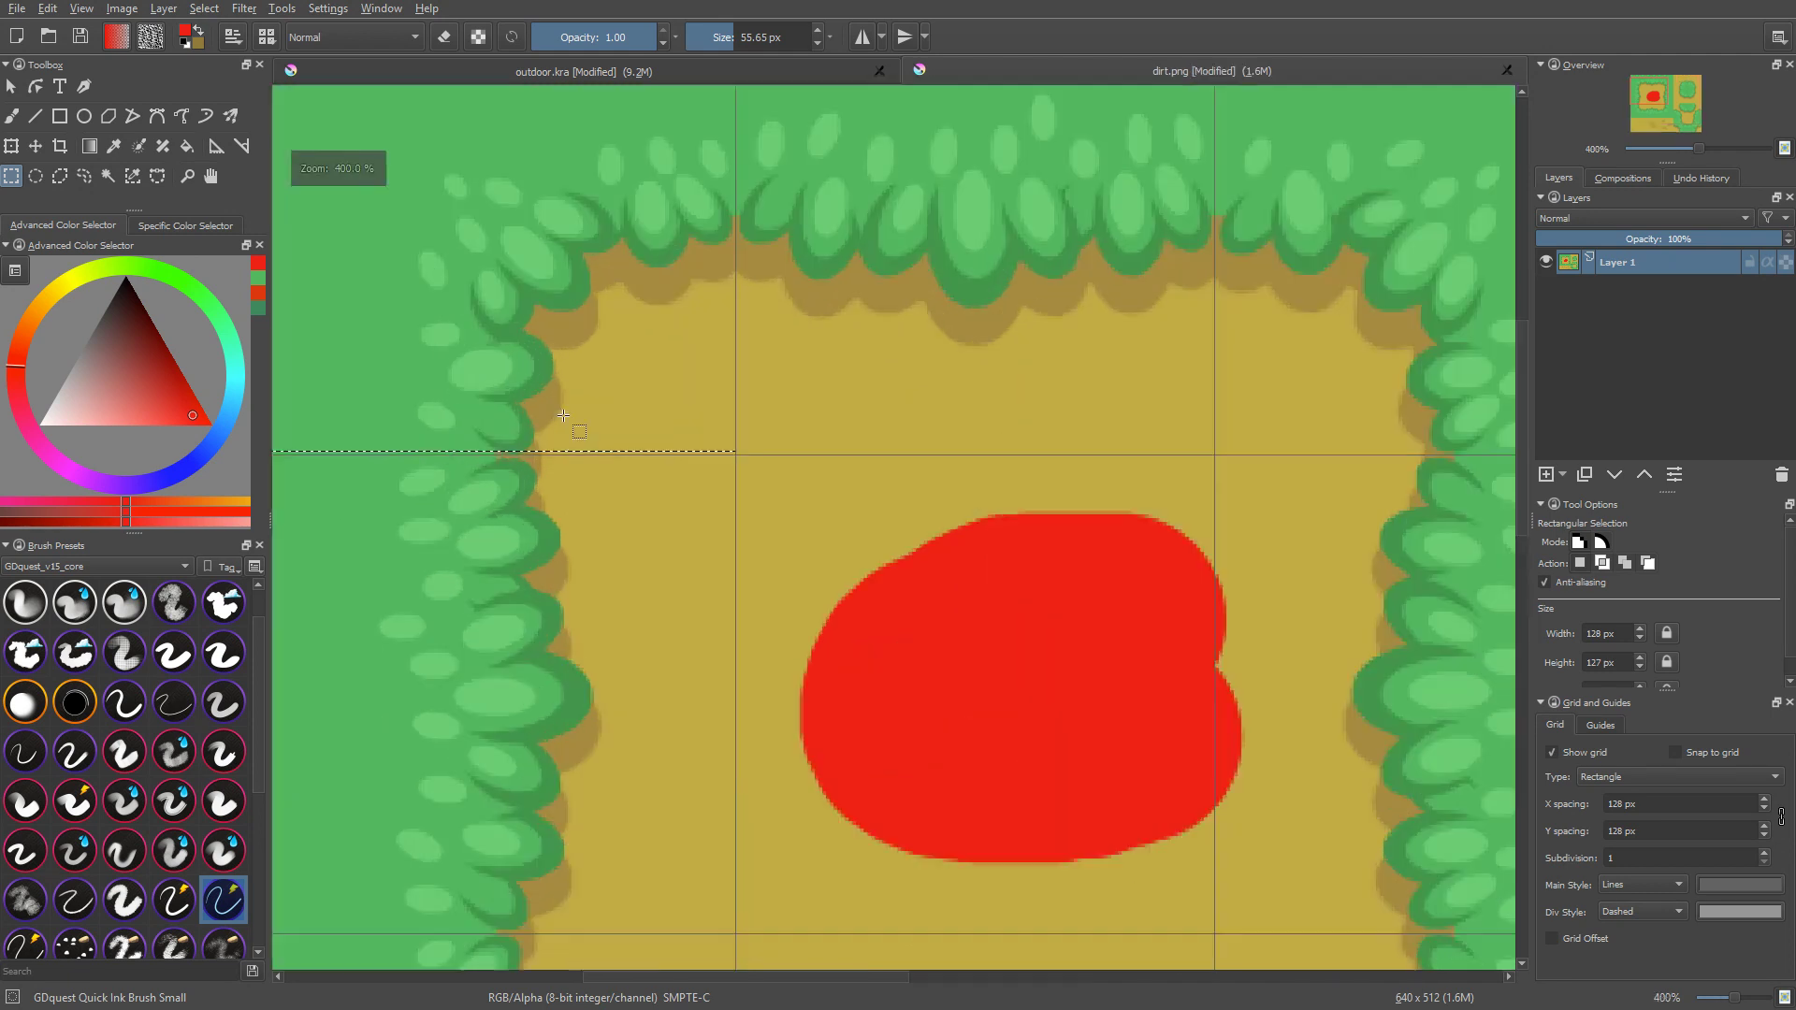
{"action": "middle_click_drag", "start_coordinate": [691, 453], "coordinate": [1085, 503]}
{"action": "left_click_drag", "start_coordinate": [525, 400], "coordinate": [1204, 521]}
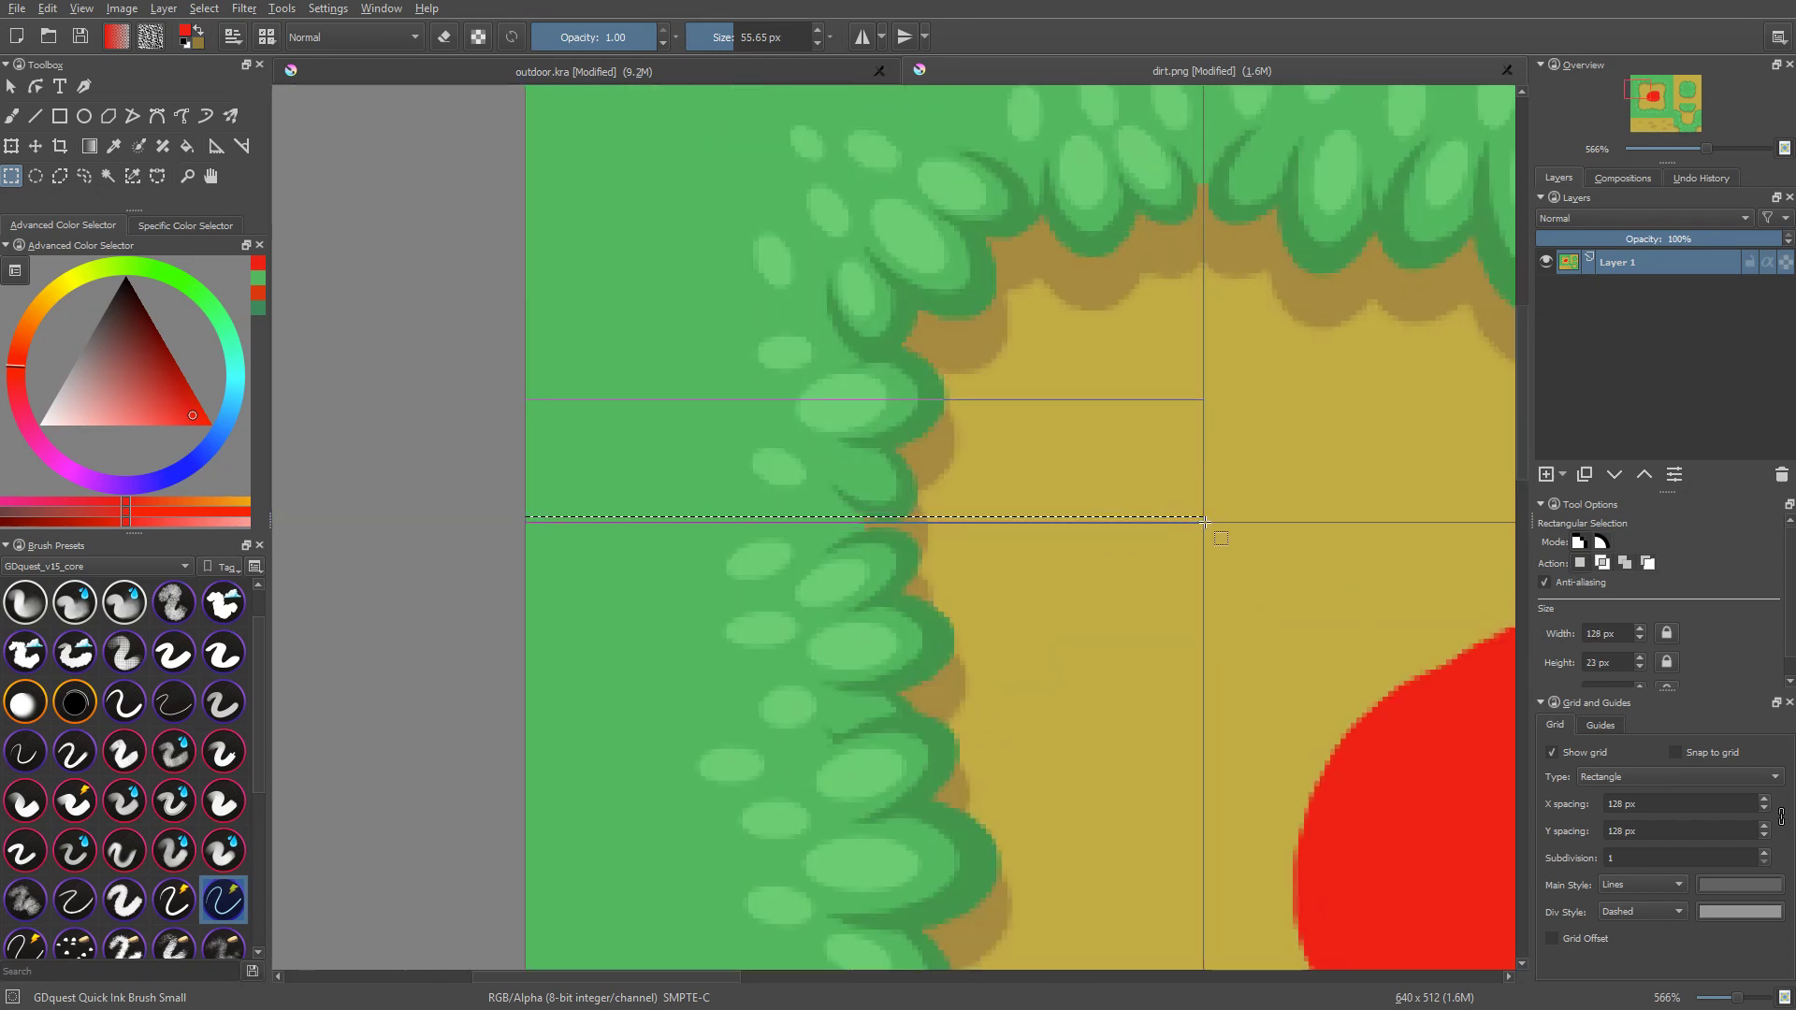
Step: Paste the copied corner tile into dirt.png, and create a new 128 by 128 px document from the clipboard
{"action": "scroll", "coordinate": [1278, 513], "scroll_direction": "down", "scroll_amount": 2, "text": "ctrl"}
{"action": "middle_click_drag", "start_coordinate": [1278, 514], "coordinate": [1120, 598]}
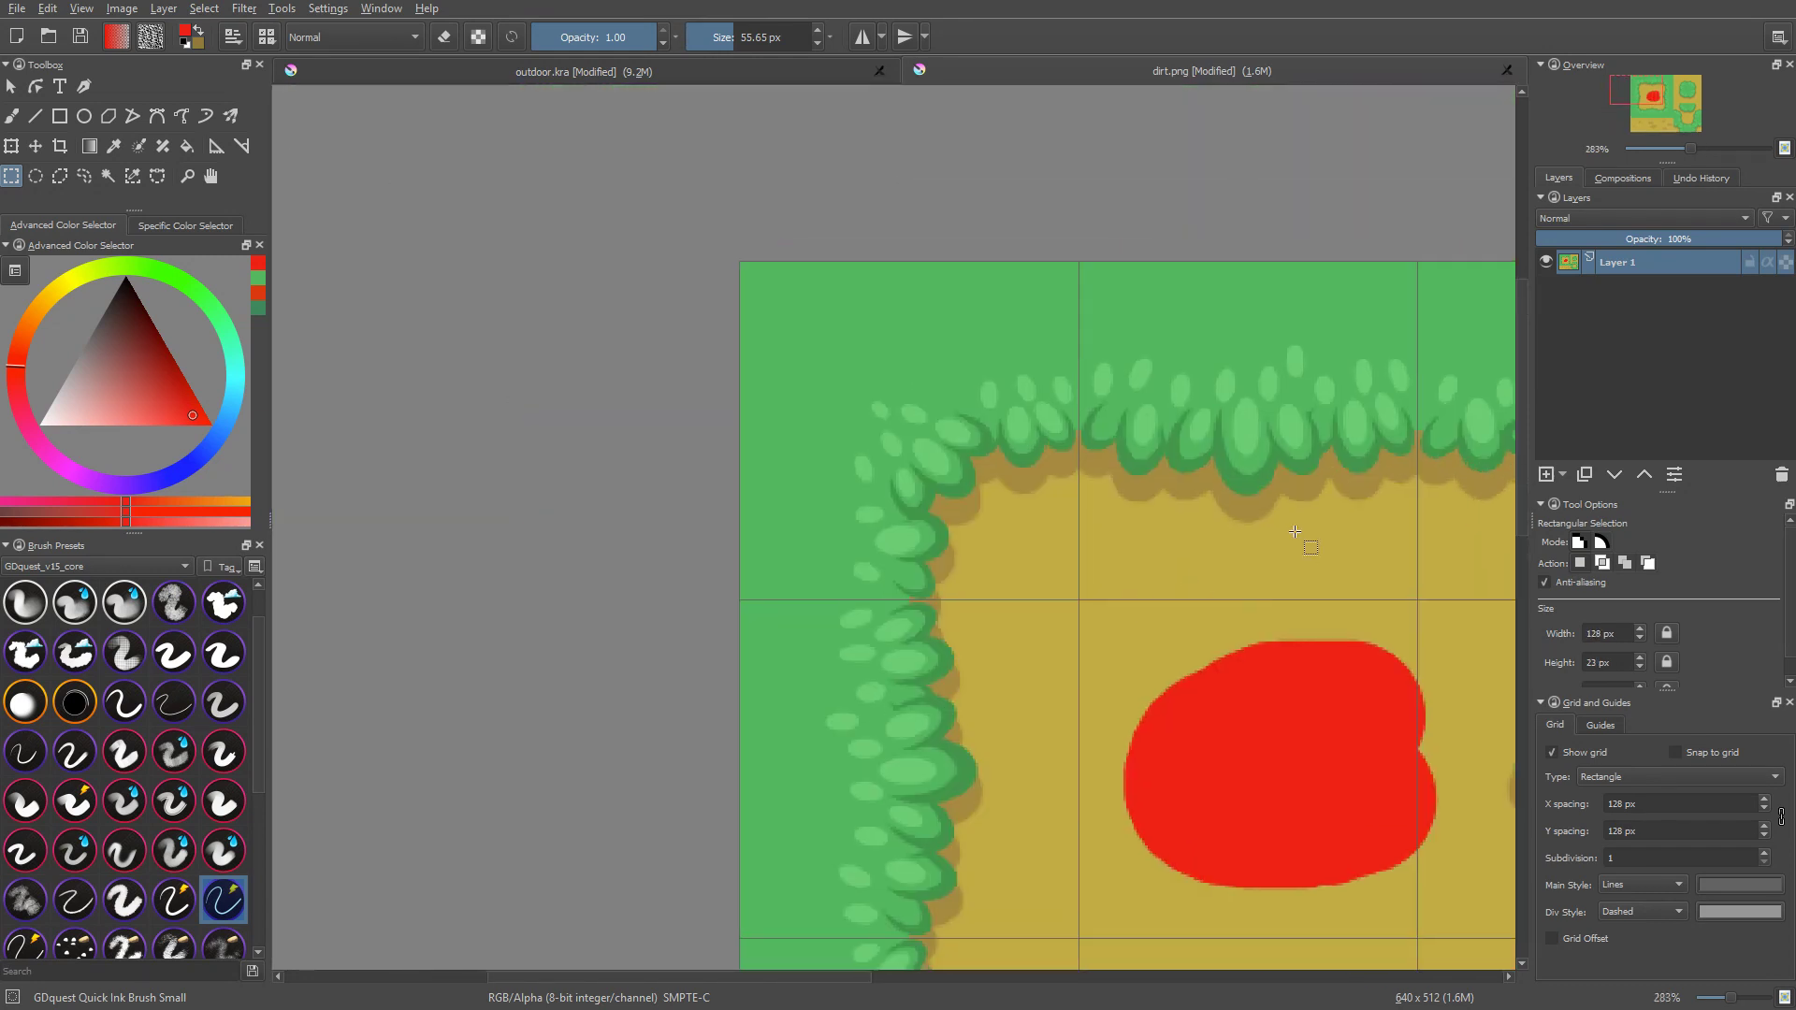
{"action": "middle_click_drag", "start_coordinate": [1315, 546], "coordinate": [1167, 489]}
{"action": "key", "text": "ctrl+v"}
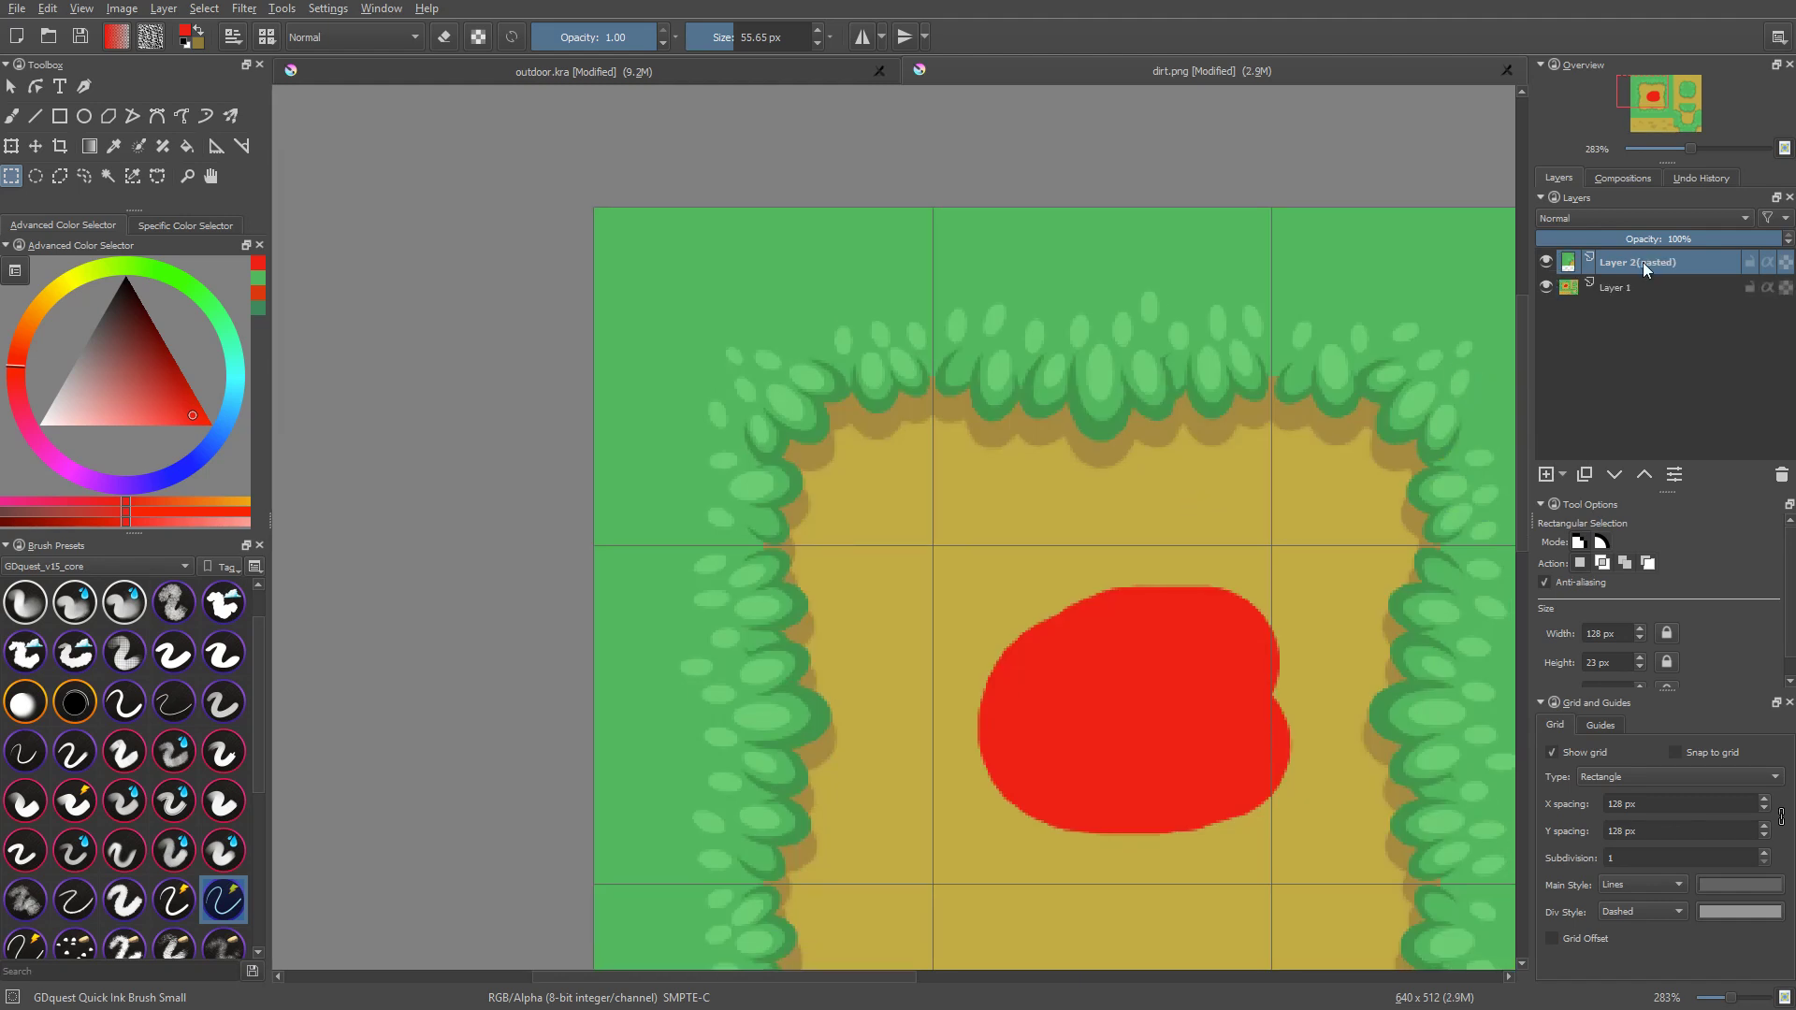
{"action": "right_click", "coordinate": [1641, 259]}
{"action": "middle_click_drag", "start_coordinate": [1022, 305], "coordinate": [984, 316]}
{"action": "key", "text": "ctrl+shift+n"}
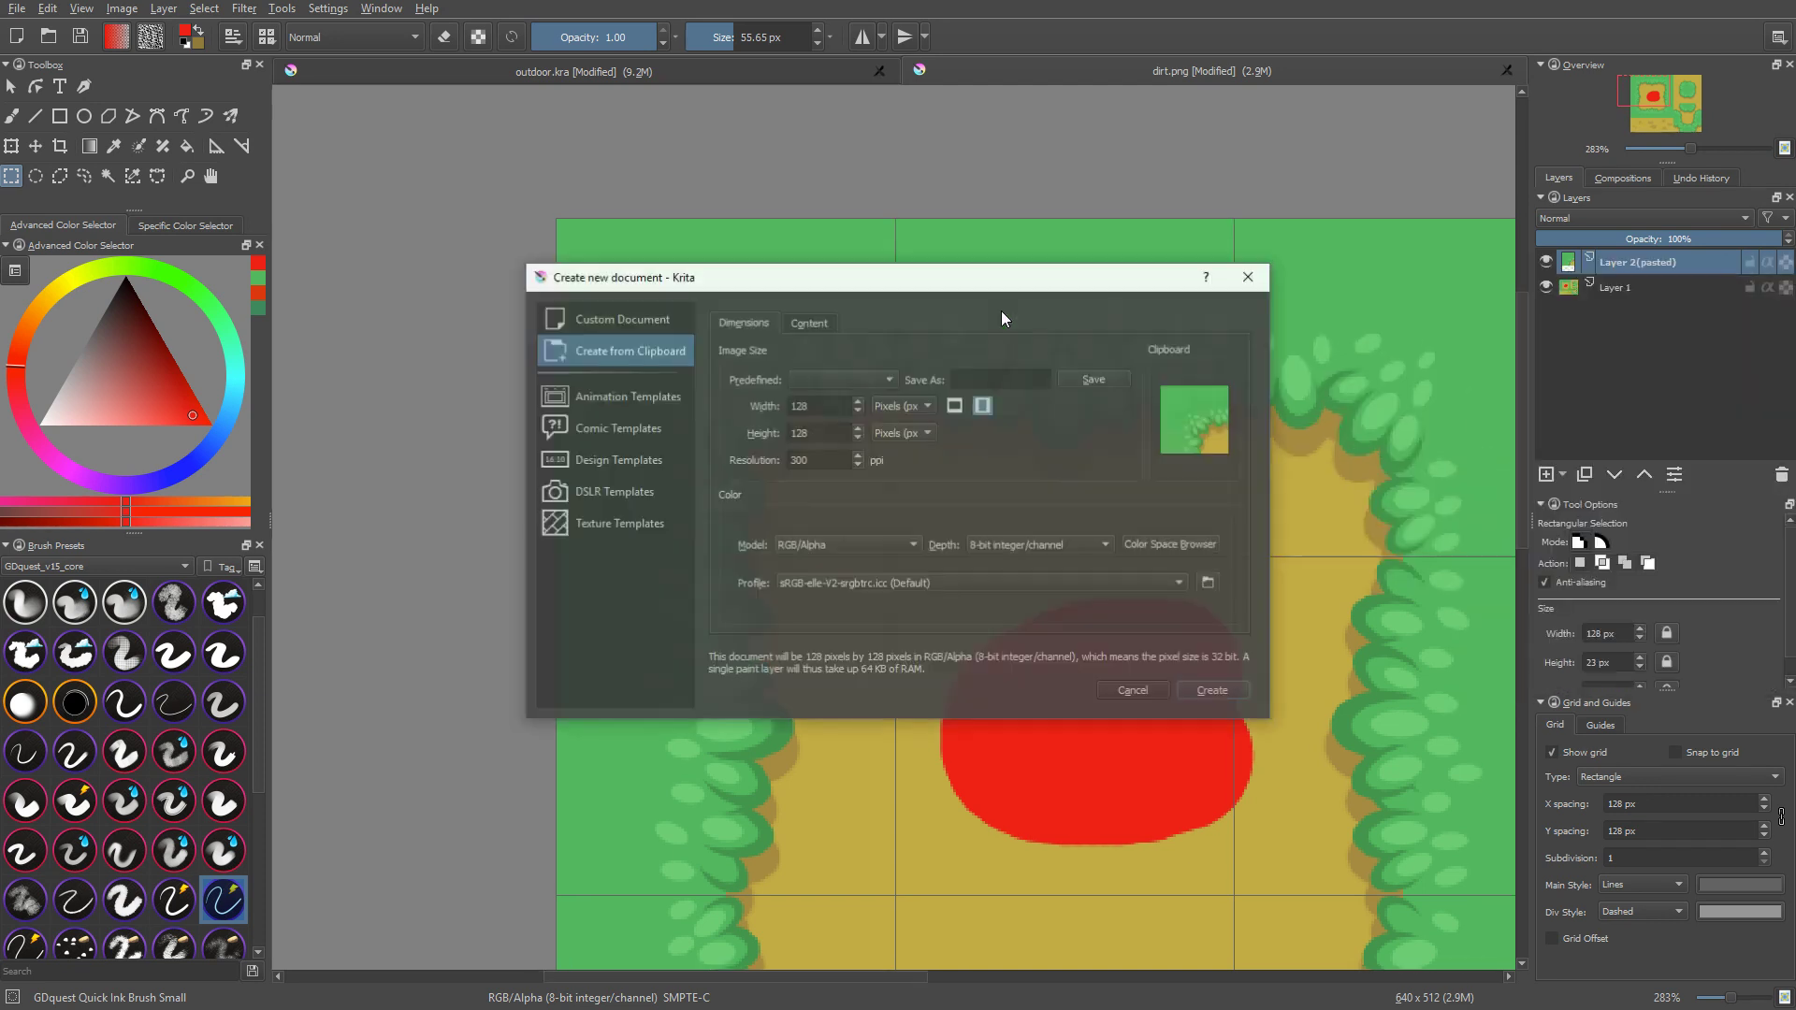
{"action": "left_click", "coordinate": [1203, 693]}
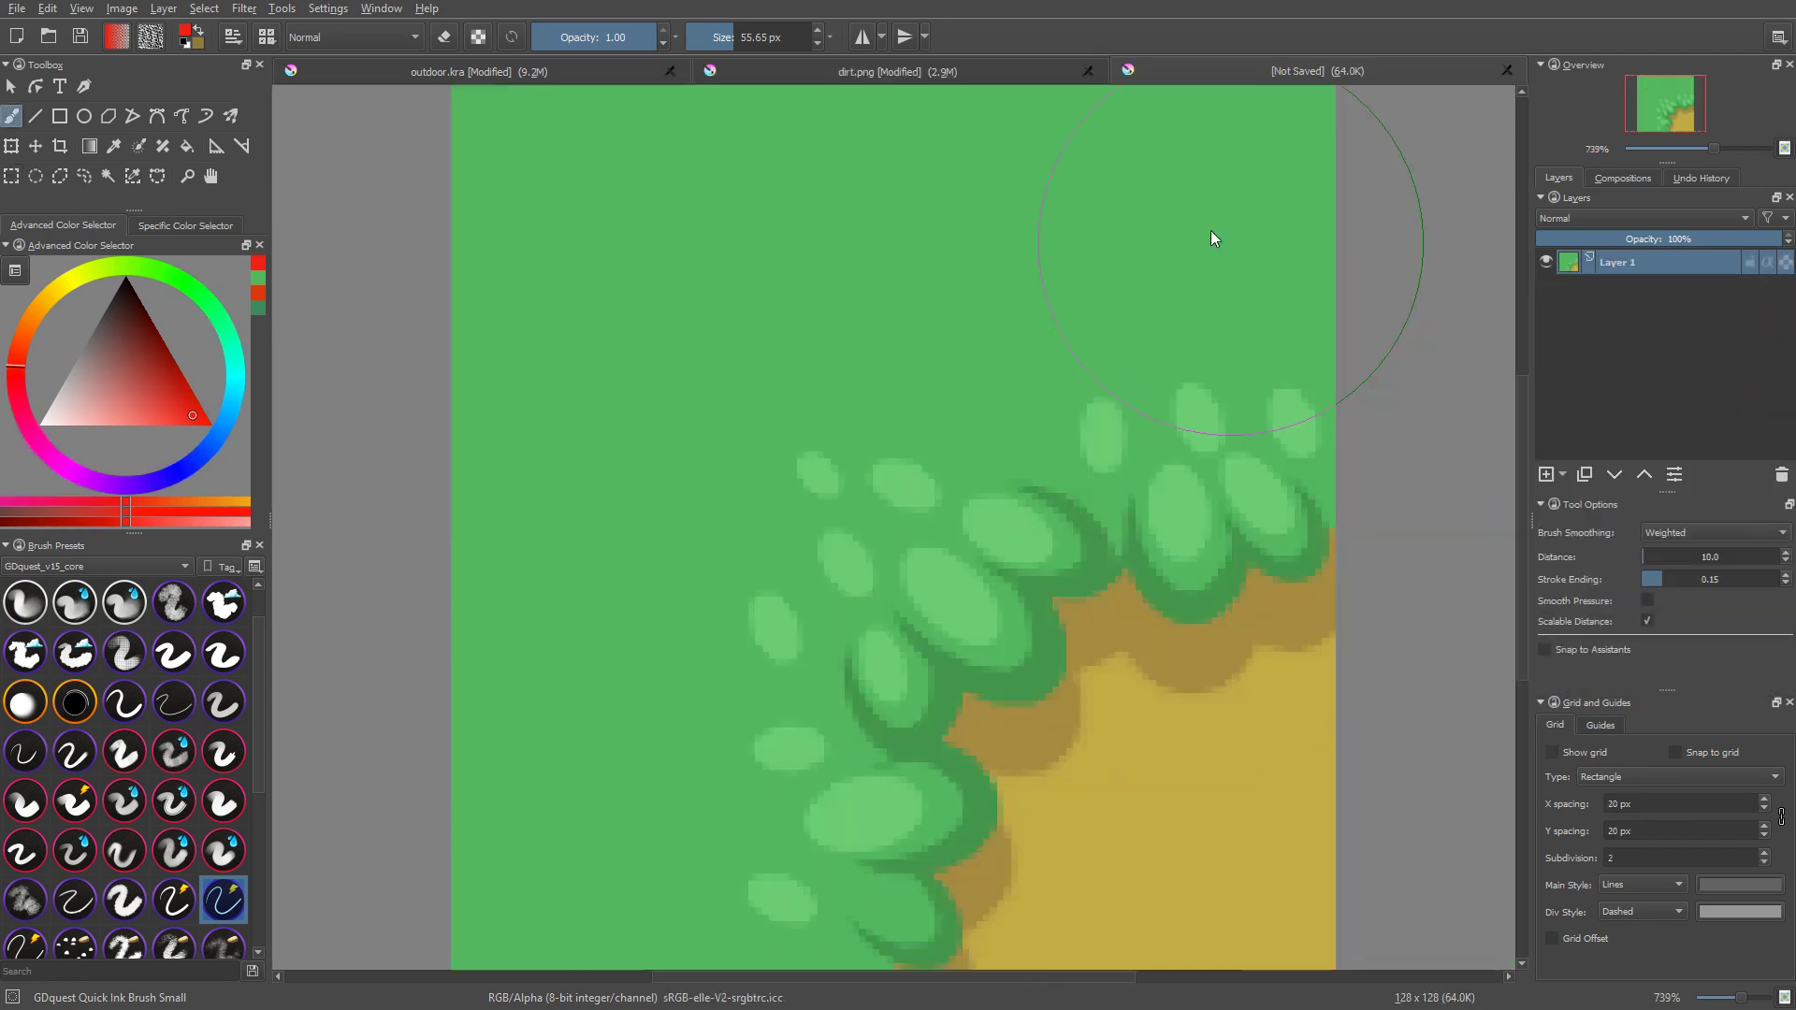
Step: Close dirt.png without saving its changes, and reopen the saved version of the file
{"action": "middle_click", "coordinate": [911, 76]}
{"action": "left_click", "coordinate": [914, 530]}
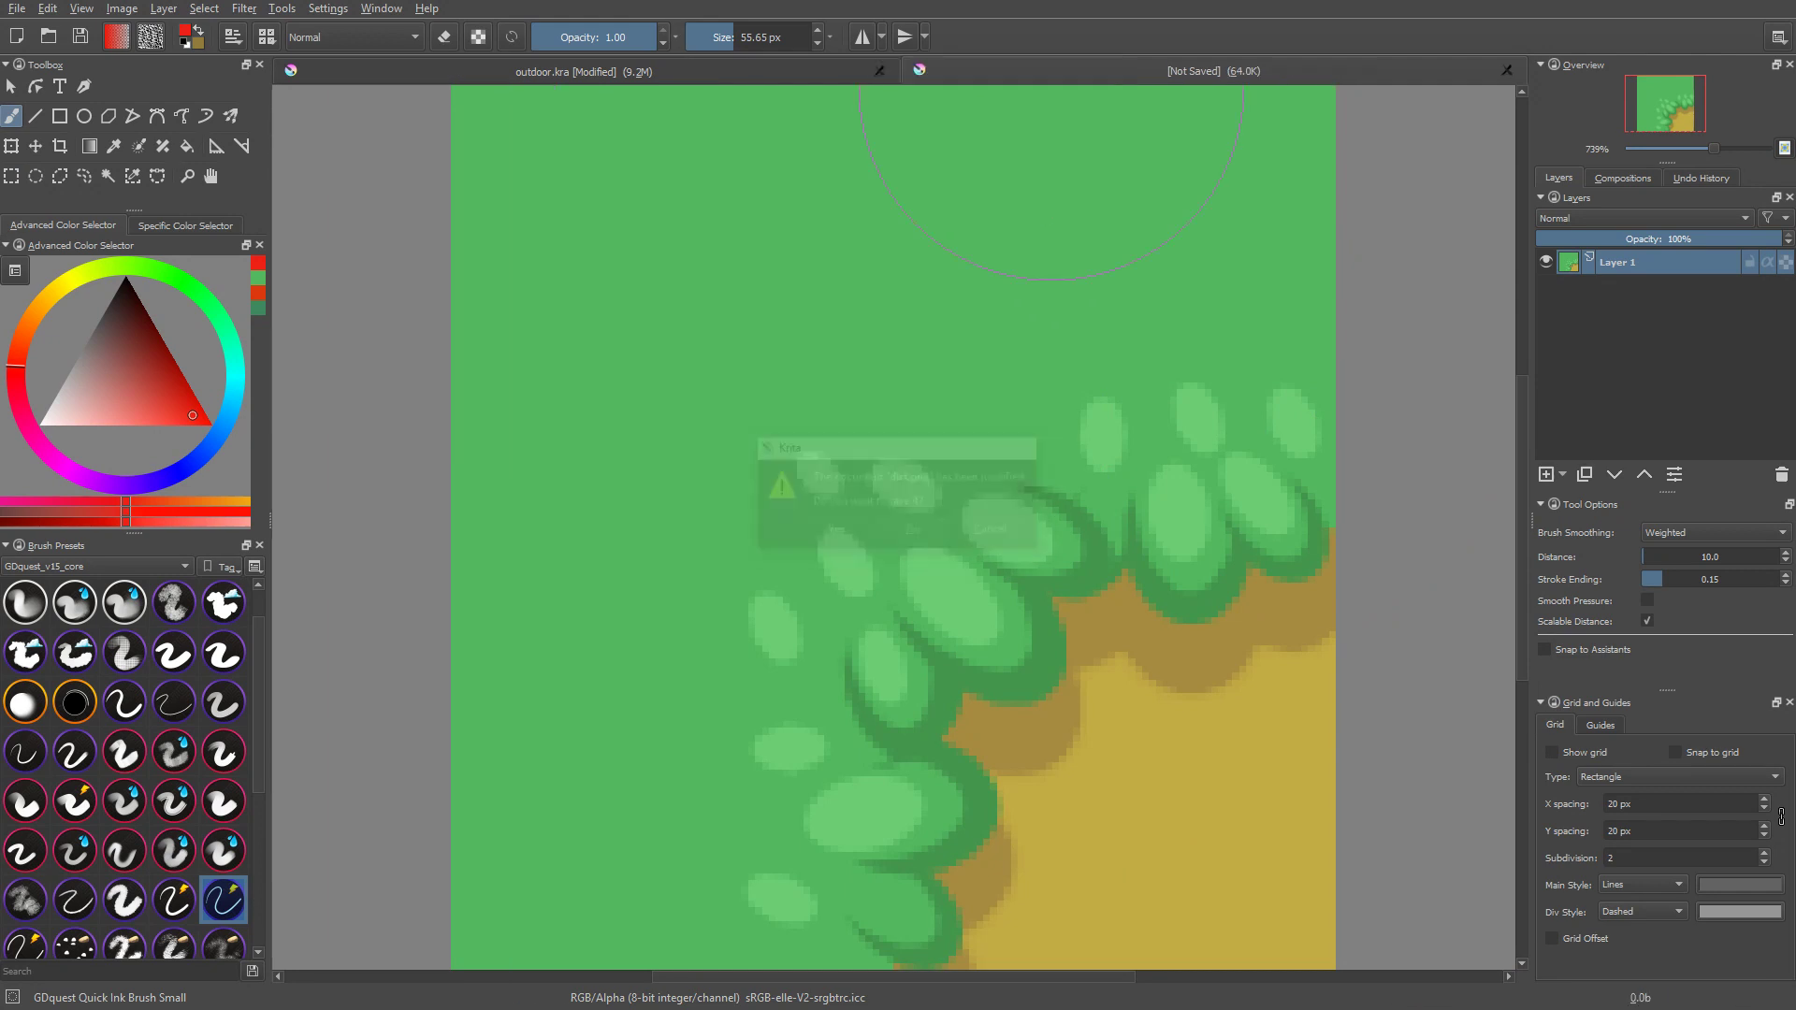
{"action": "middle_click_drag", "start_coordinate": [1300, 590], "coordinate": [1204, 602]}
{"action": "left_click", "coordinate": [720, 77]}
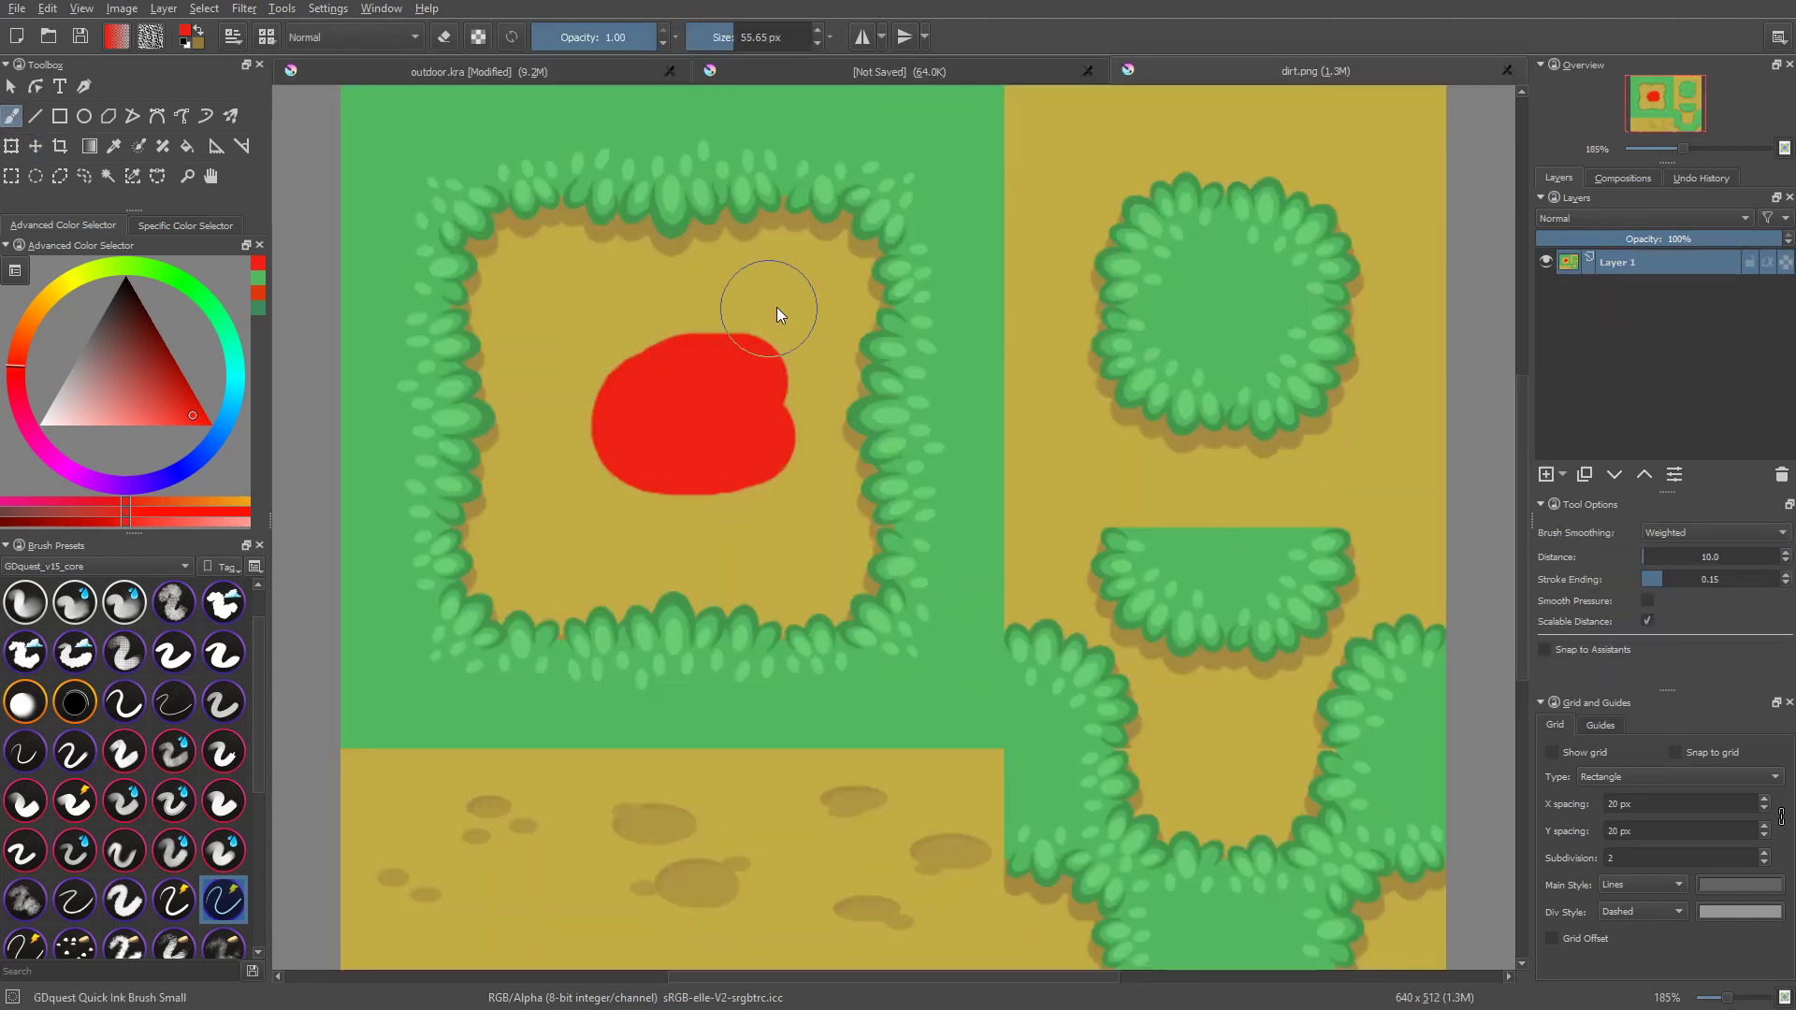
Step: Paint over the red blob in dirt.png with the sampled dirt colour, save it as PNG and close the file
{"action": "left_click", "coordinate": [711, 299], "text": "ctrl"}
{"action": "mouse_move", "coordinate": [785, 315]}
{"action": "left_mouse_down"}
{"action": "mouse_move", "coordinate": [599, 388]}
{"action": "mouse_move", "coordinate": [609, 421]}
{"action": "mouse_move", "coordinate": [722, 421]}
{"action": "mouse_move", "coordinate": [774, 465]}
{"action": "mouse_move", "coordinate": [786, 434]}
{"action": "left_mouse_up"}
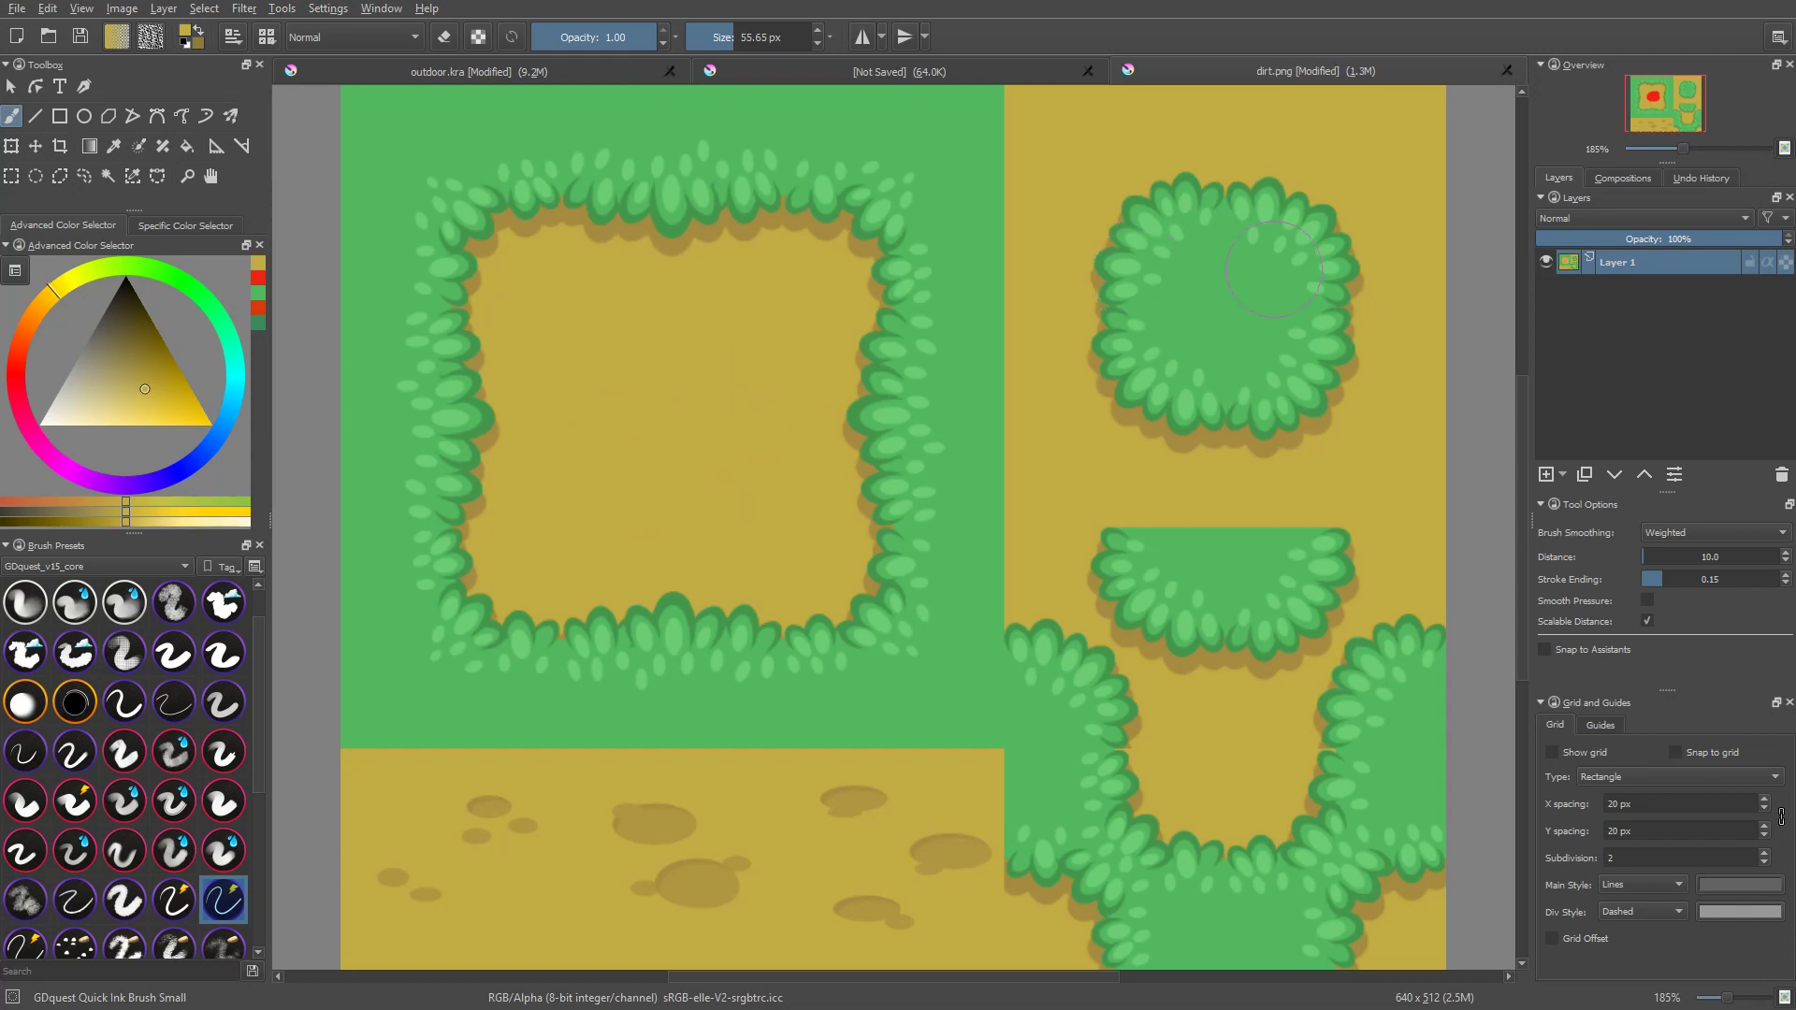
{"action": "key", "text": "ctrl+s"}
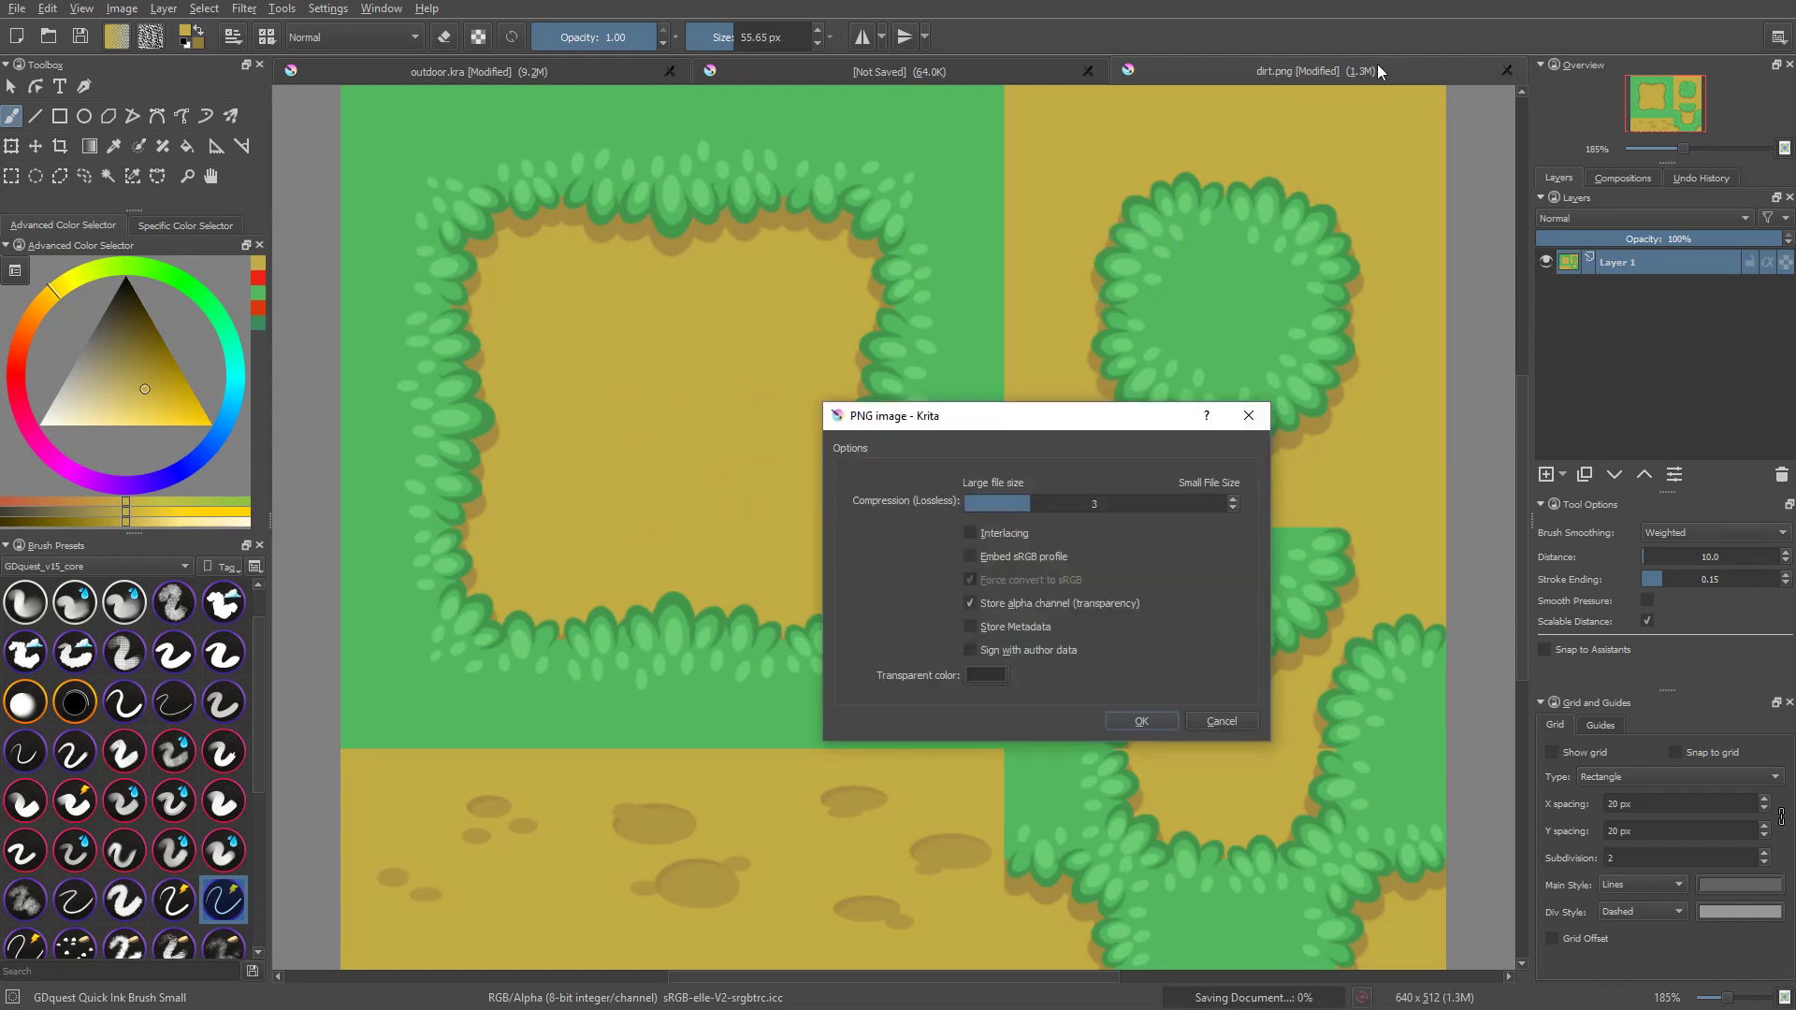
{"action": "key", "text": "Return"}
{"action": "key", "text": "ctrl+w"}
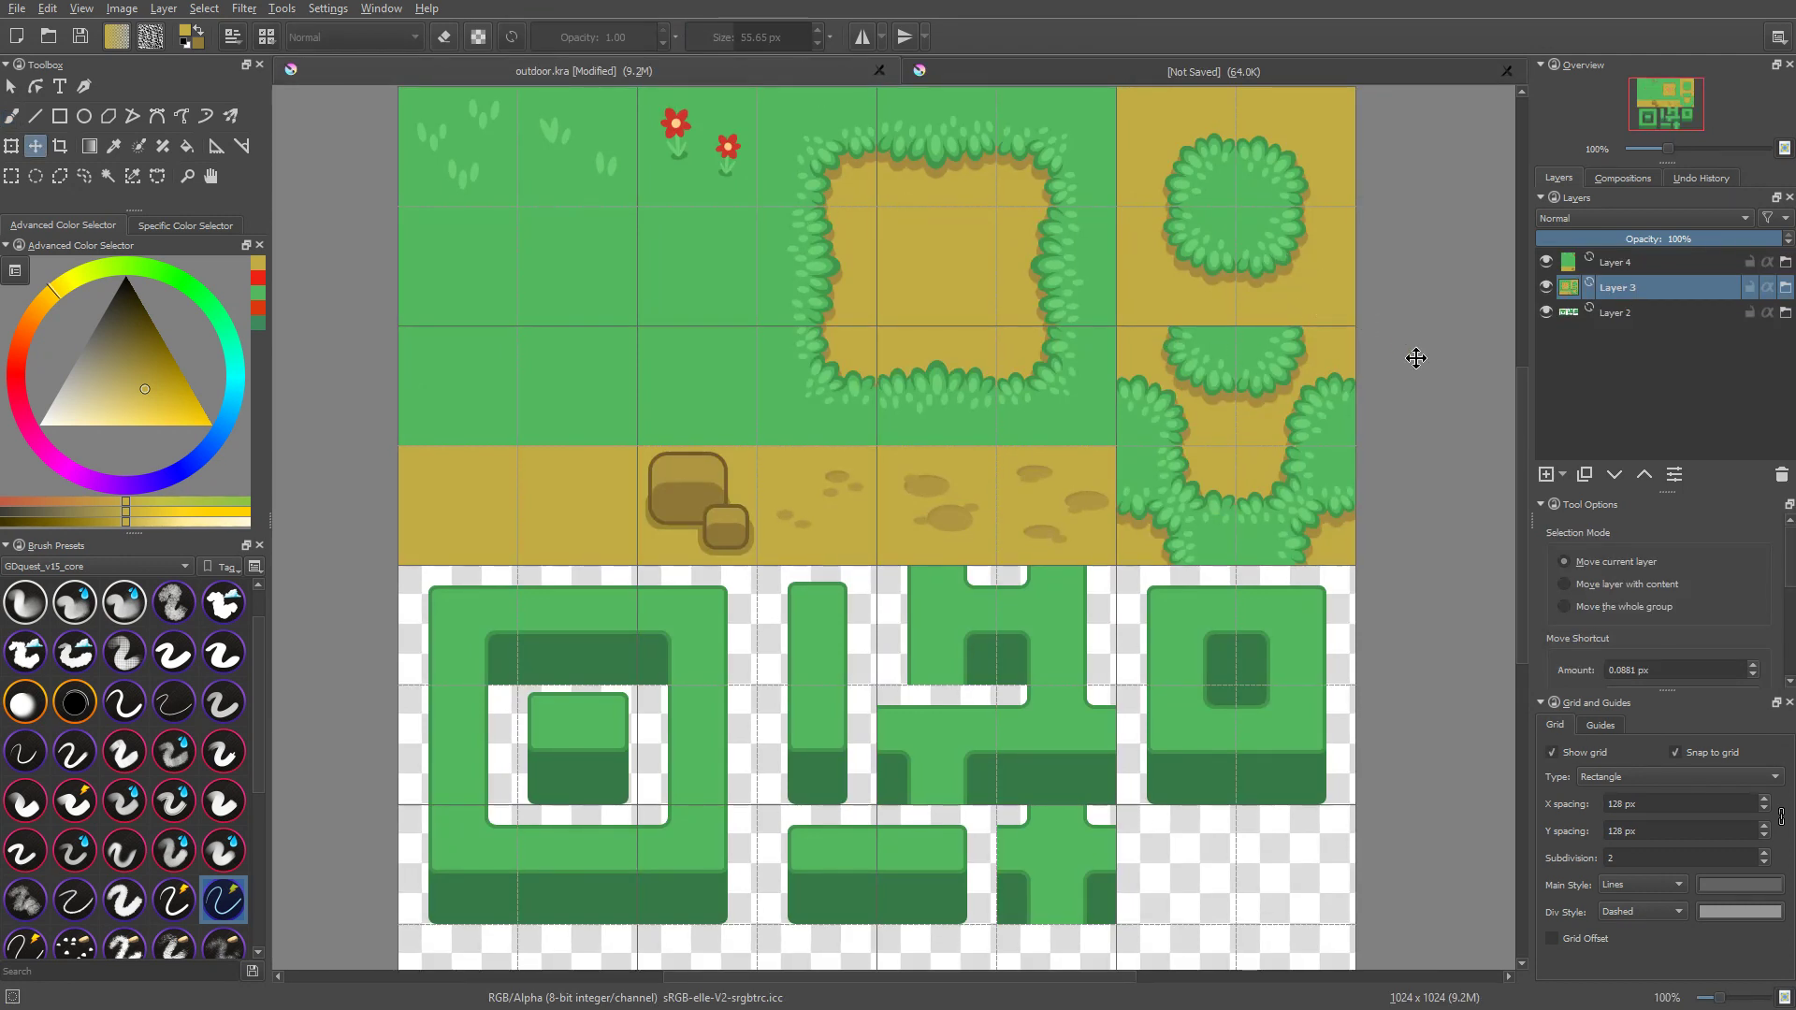
Step: Set the grid of outdoor.kra to X and Y spacing of 64 px with a subdivision of 2
{"action": "left_click_drag", "start_coordinate": [1678, 860], "coordinate": [1531, 851]}
{"action": "type", "text": "1"}
{"action": "left_click_drag", "start_coordinate": [1621, 857], "coordinate": [1474, 849]}
{"action": "type", "text": "2"}
{"action": "left_click_drag", "start_coordinate": [1655, 805], "coordinate": [1512, 806]}
{"action": "type", "text": "64"}
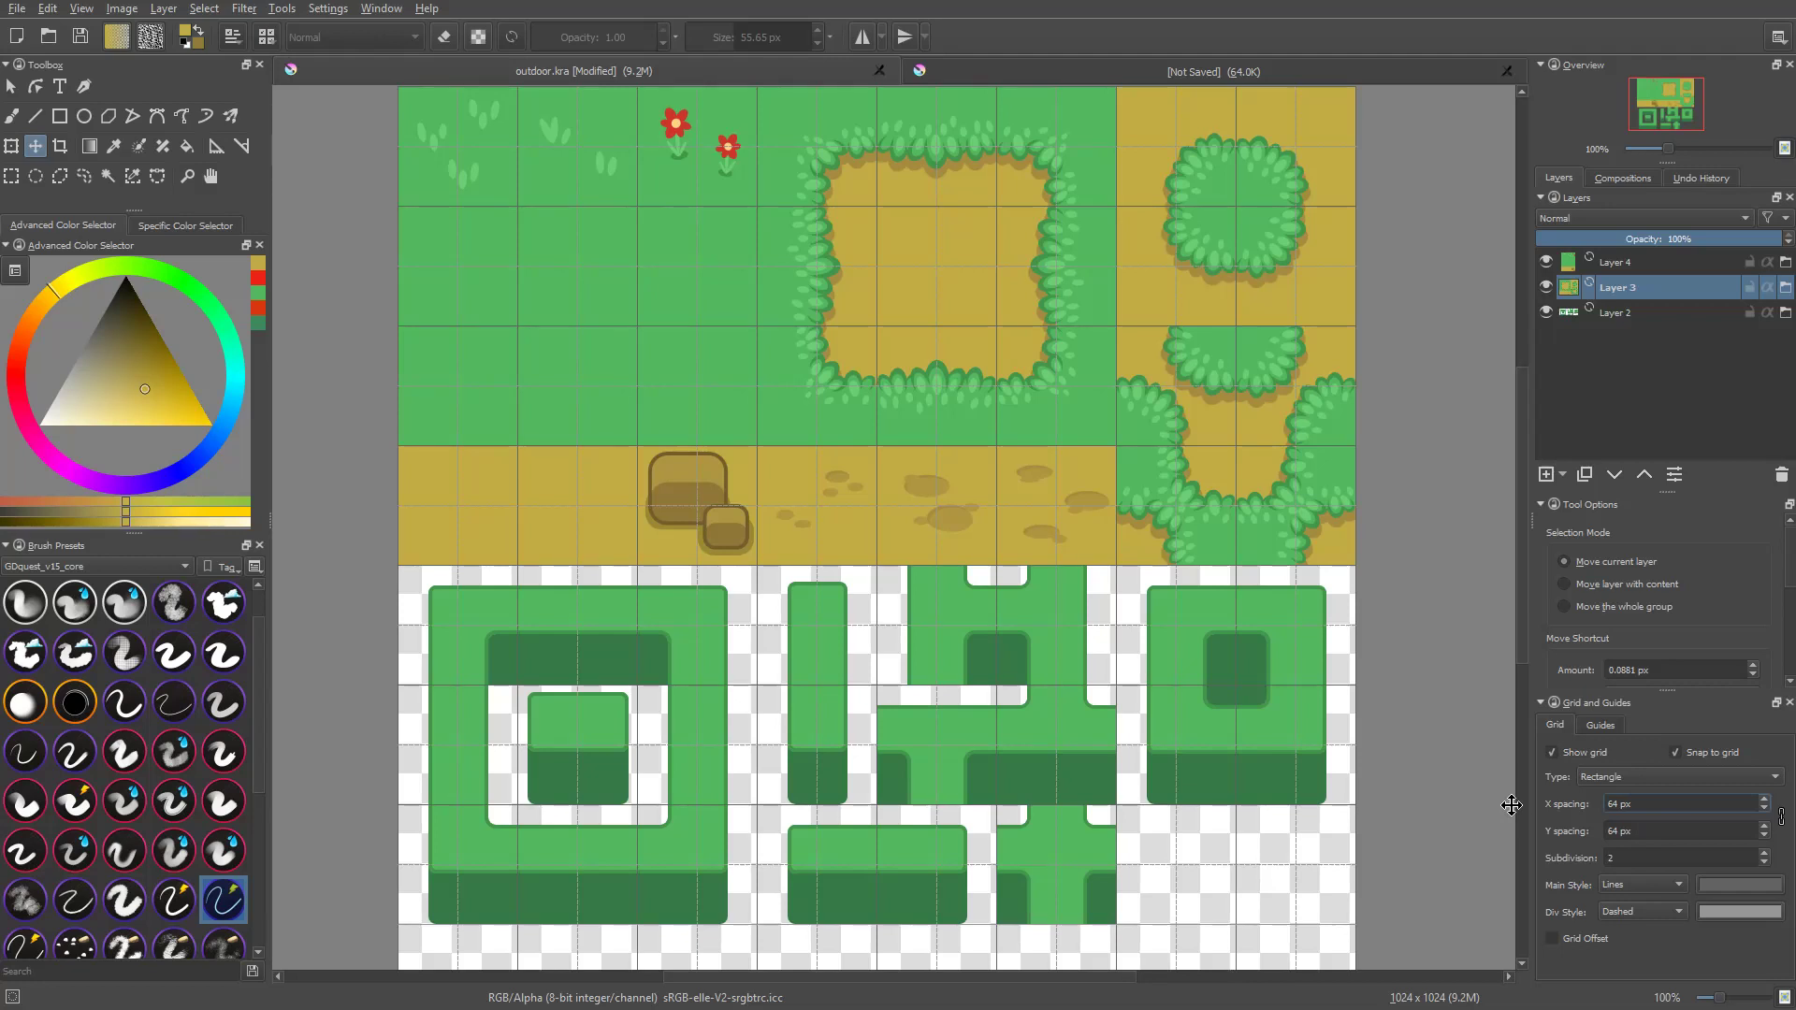
{"action": "middle_click_drag", "start_coordinate": [1280, 522], "coordinate": [1279, 520]}
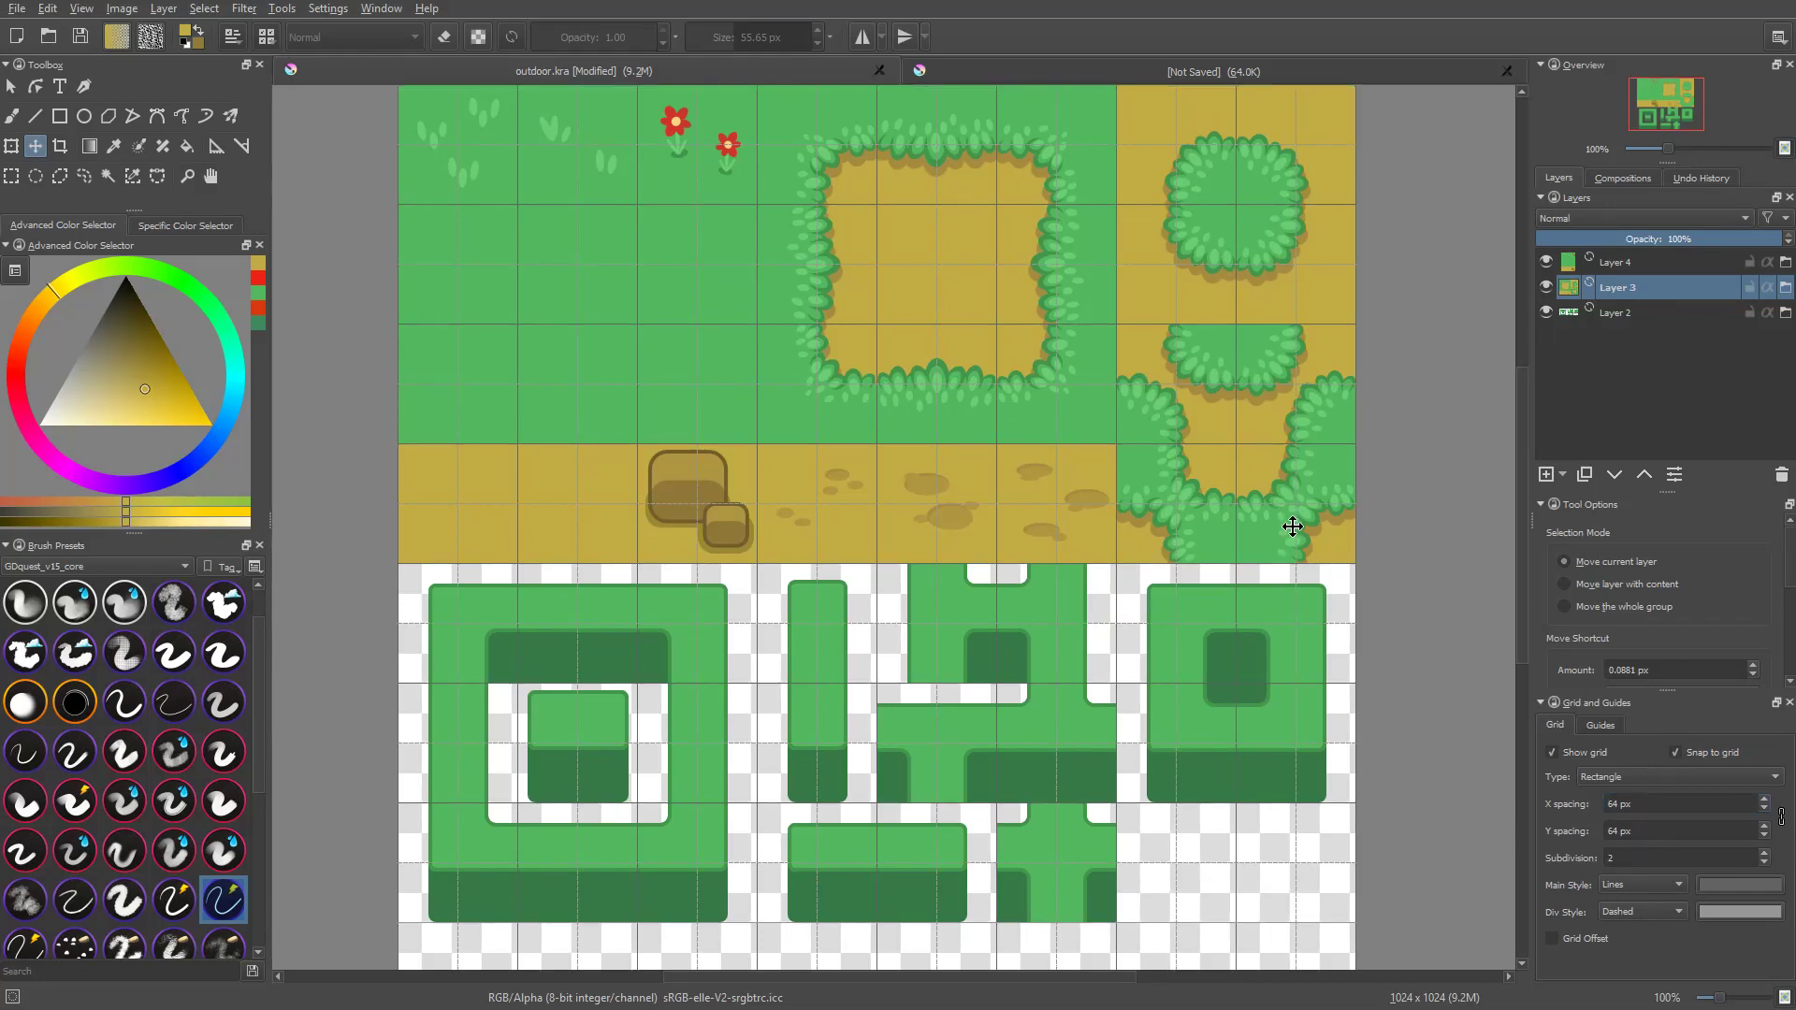
{"action": "left_click", "coordinate": [1645, 858]}
{"action": "key", "text": "BackSpace"}
{"action": "key", "text": "BackSpace"}
{"action": "type", "text": "2"}
{"action": "mouse_move", "coordinate": [1241, 541]}
{"action": "middle_mouse_down"}
{"action": "mouse_move", "coordinate": [1297, 600]}
{"action": "mouse_move", "coordinate": [1240, 559]}
{"action": "mouse_move", "coordinate": [1269, 610]}
{"action": "mouse_move", "coordinate": [1275, 593]}
{"action": "mouse_move", "coordinate": [1228, 577]}
{"action": "mouse_move", "coordinate": [1255, 549]}
{"action": "mouse_move", "coordinate": [1215, 534]}
{"action": "mouse_move", "coordinate": [1248, 544]}
{"action": "middle_mouse_up"}
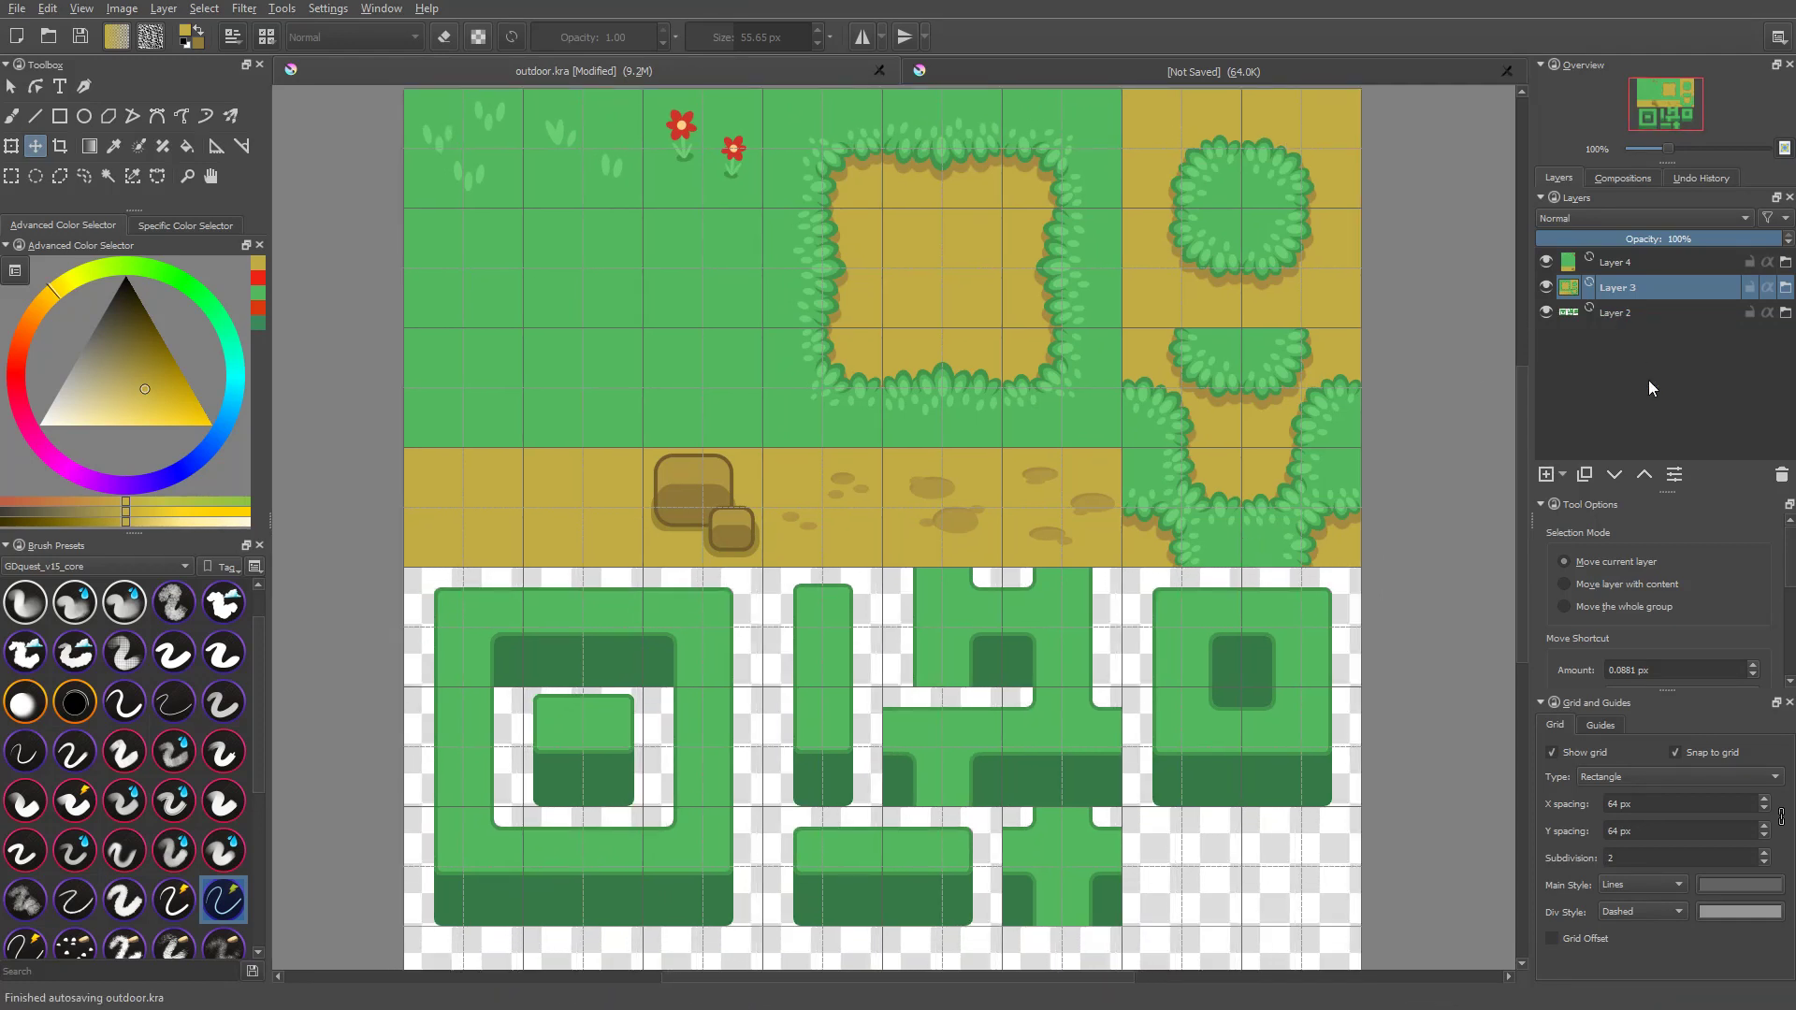
Step: Lower the opacity of Layer 3, the dirt tiles, to 75%
{"action": "left_click", "coordinate": [1667, 239]}
{"action": "left_click_drag", "start_coordinate": [1661, 239], "coordinate": [1714, 241]}
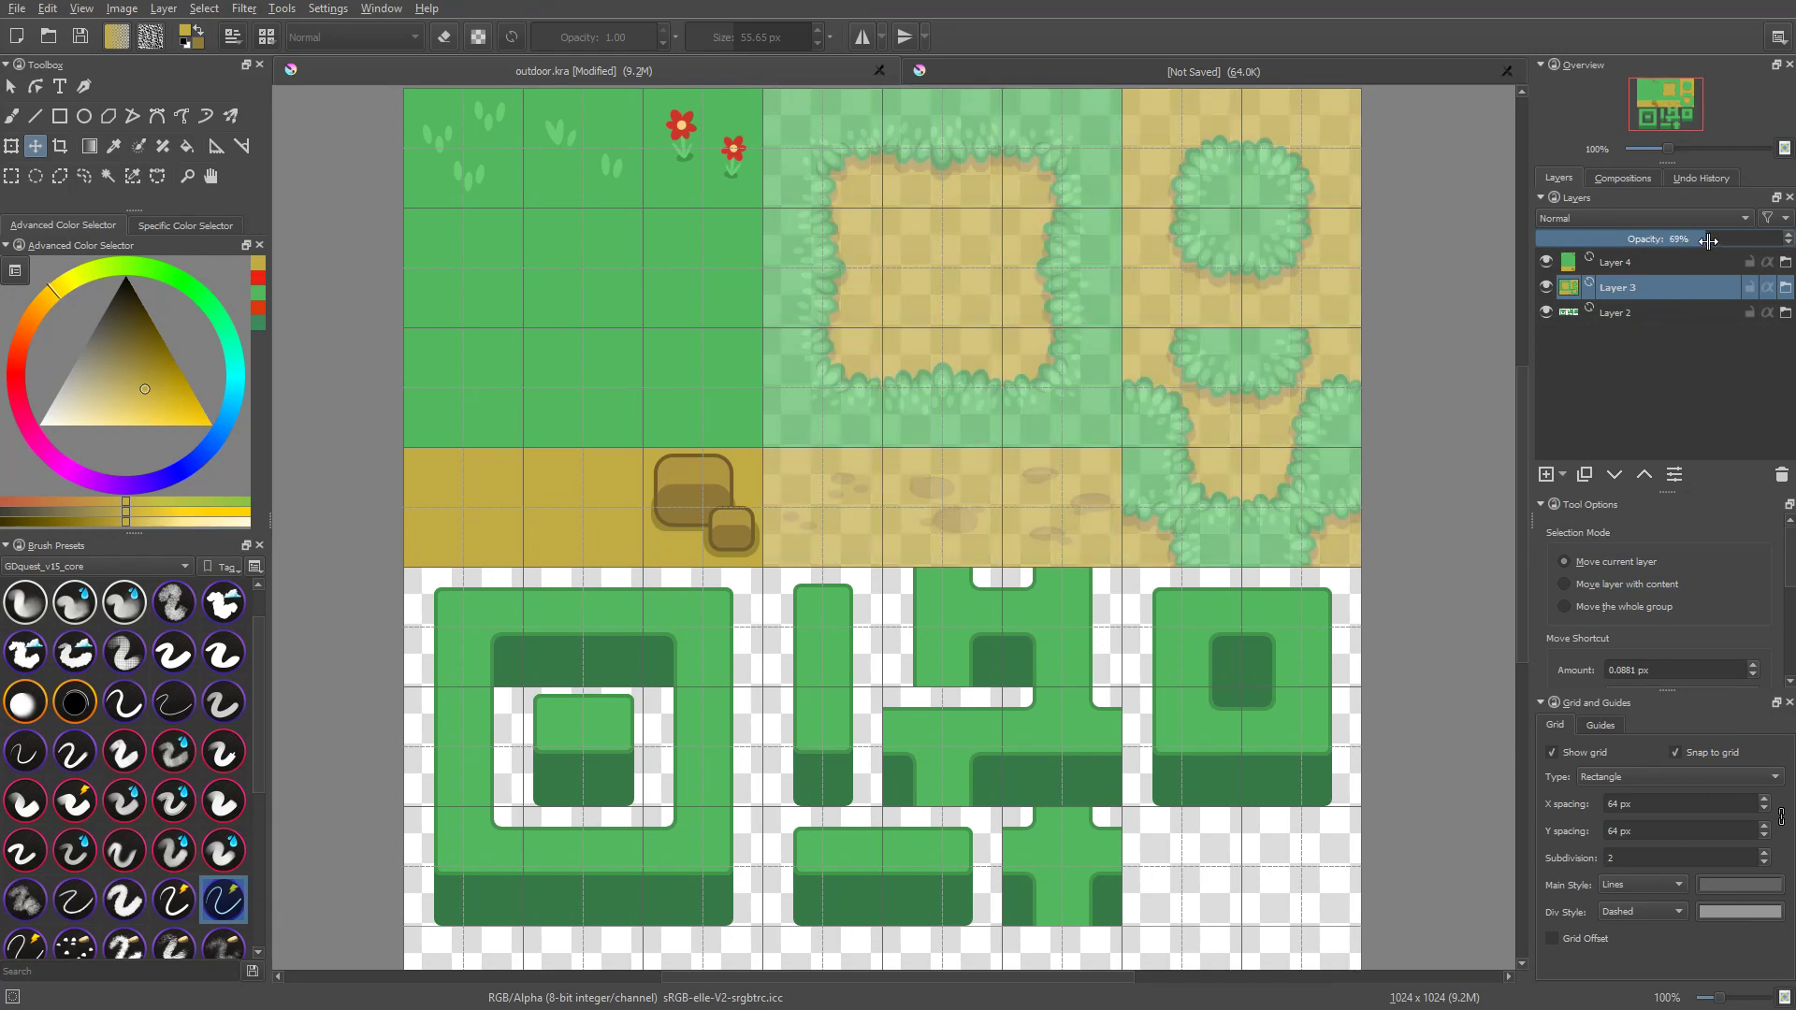
{"action": "left_click_drag", "start_coordinate": [1712, 245], "coordinate": [1722, 273]}
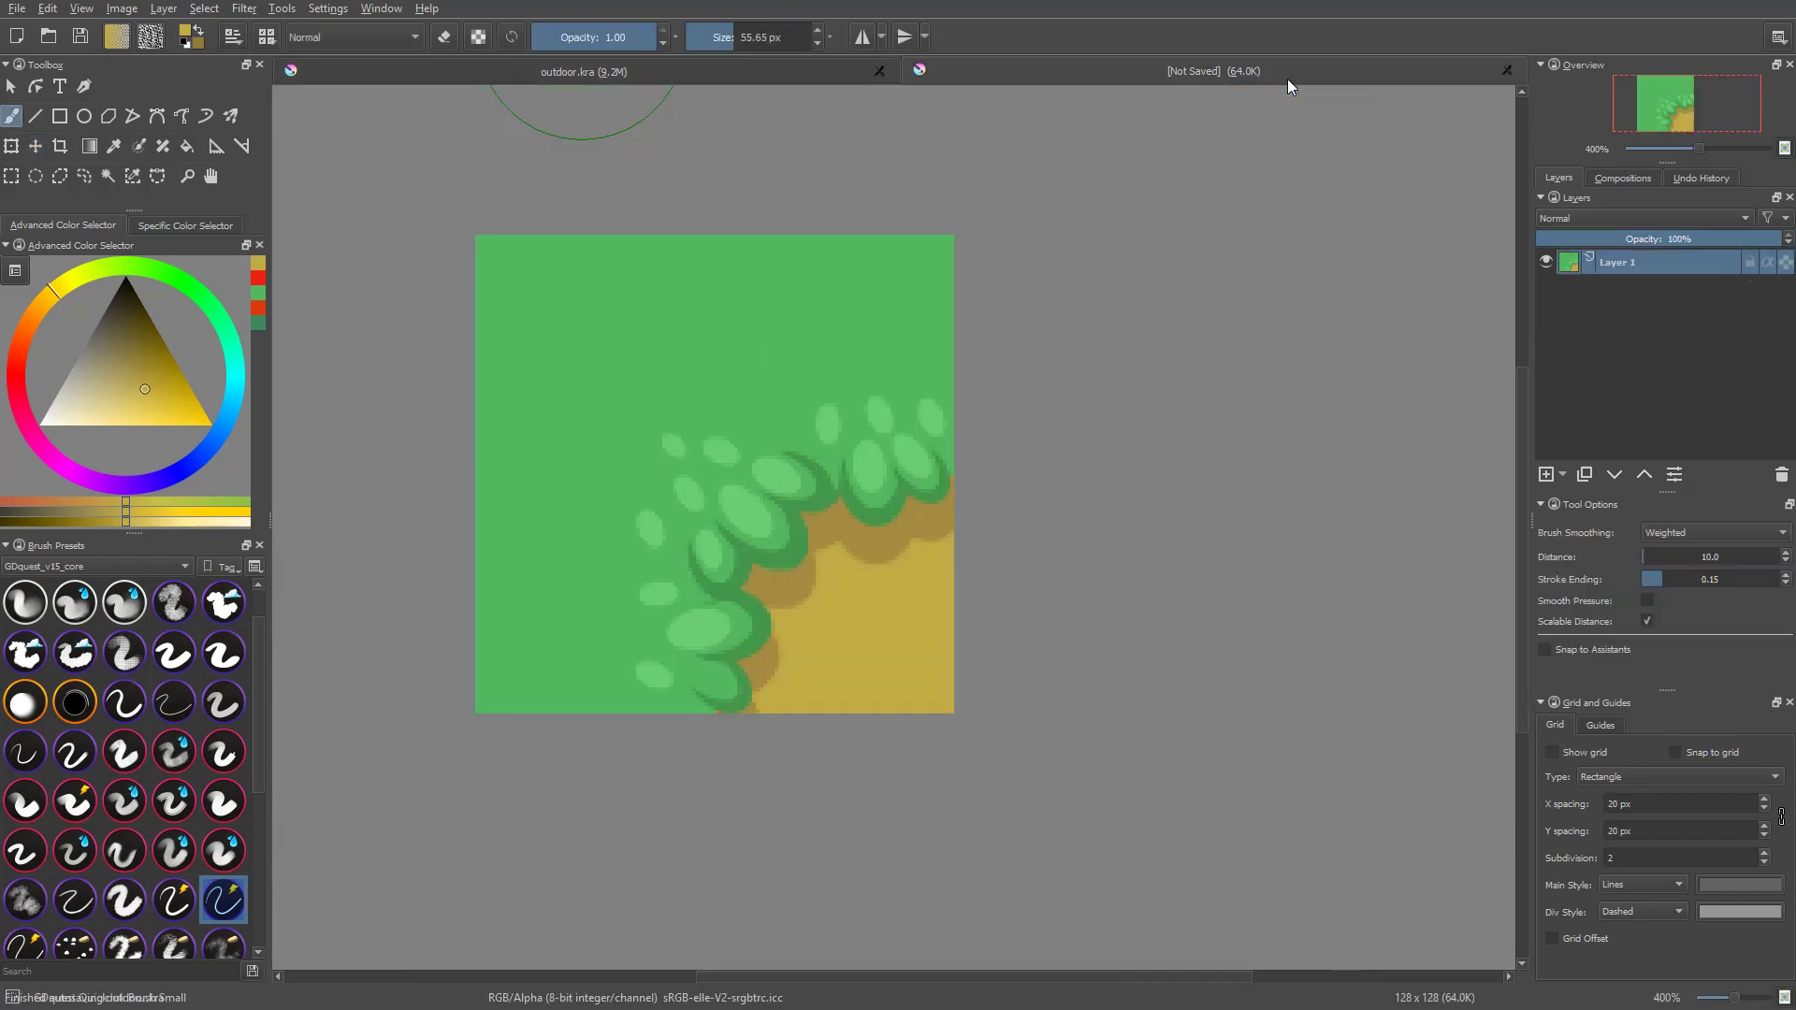
Step: Save the new corner tile document in the textures folder as a Krita document named dirt-corner
{"action": "left_click", "coordinate": [1288, 77]}
{"action": "scroll", "coordinate": [1191, 474], "scroll_direction": "down", "scroll_amount": 3, "text": "ctrl"}
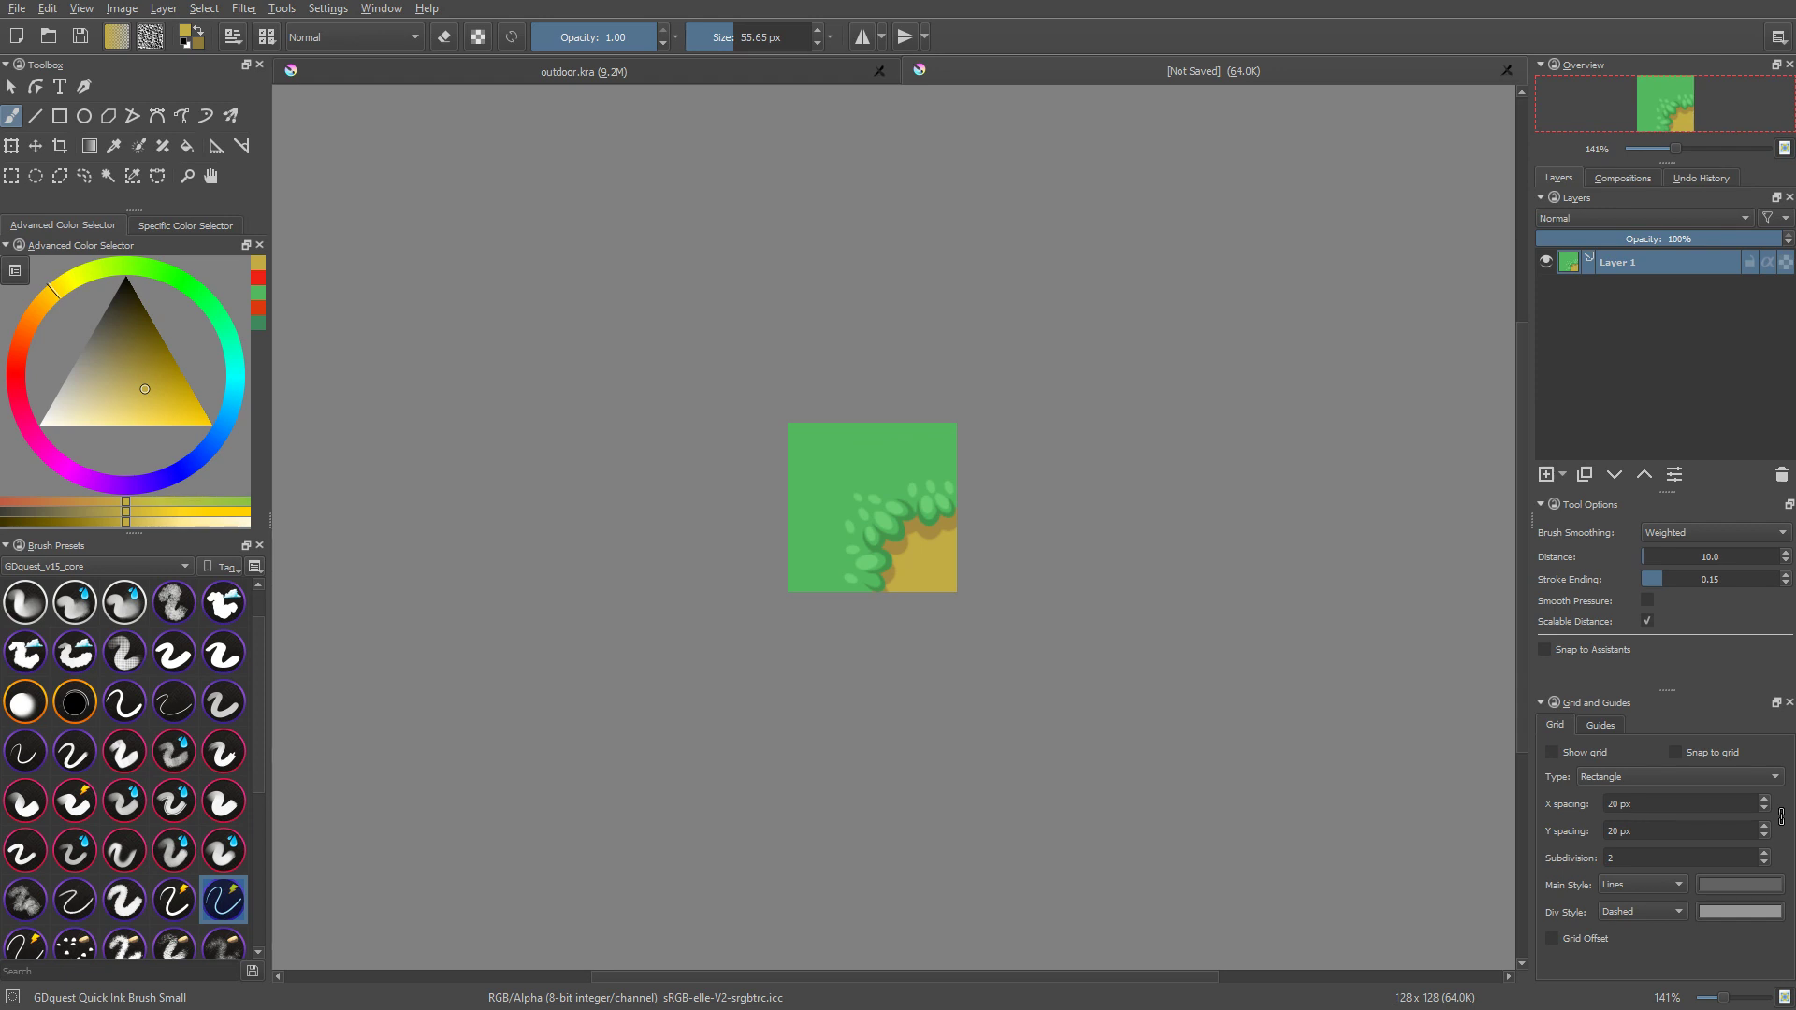
{"action": "scroll", "coordinate": [1235, 561], "scroll_direction": "right", "scroll_amount": 1}
{"action": "key", "text": "ctrl+shift+s"}
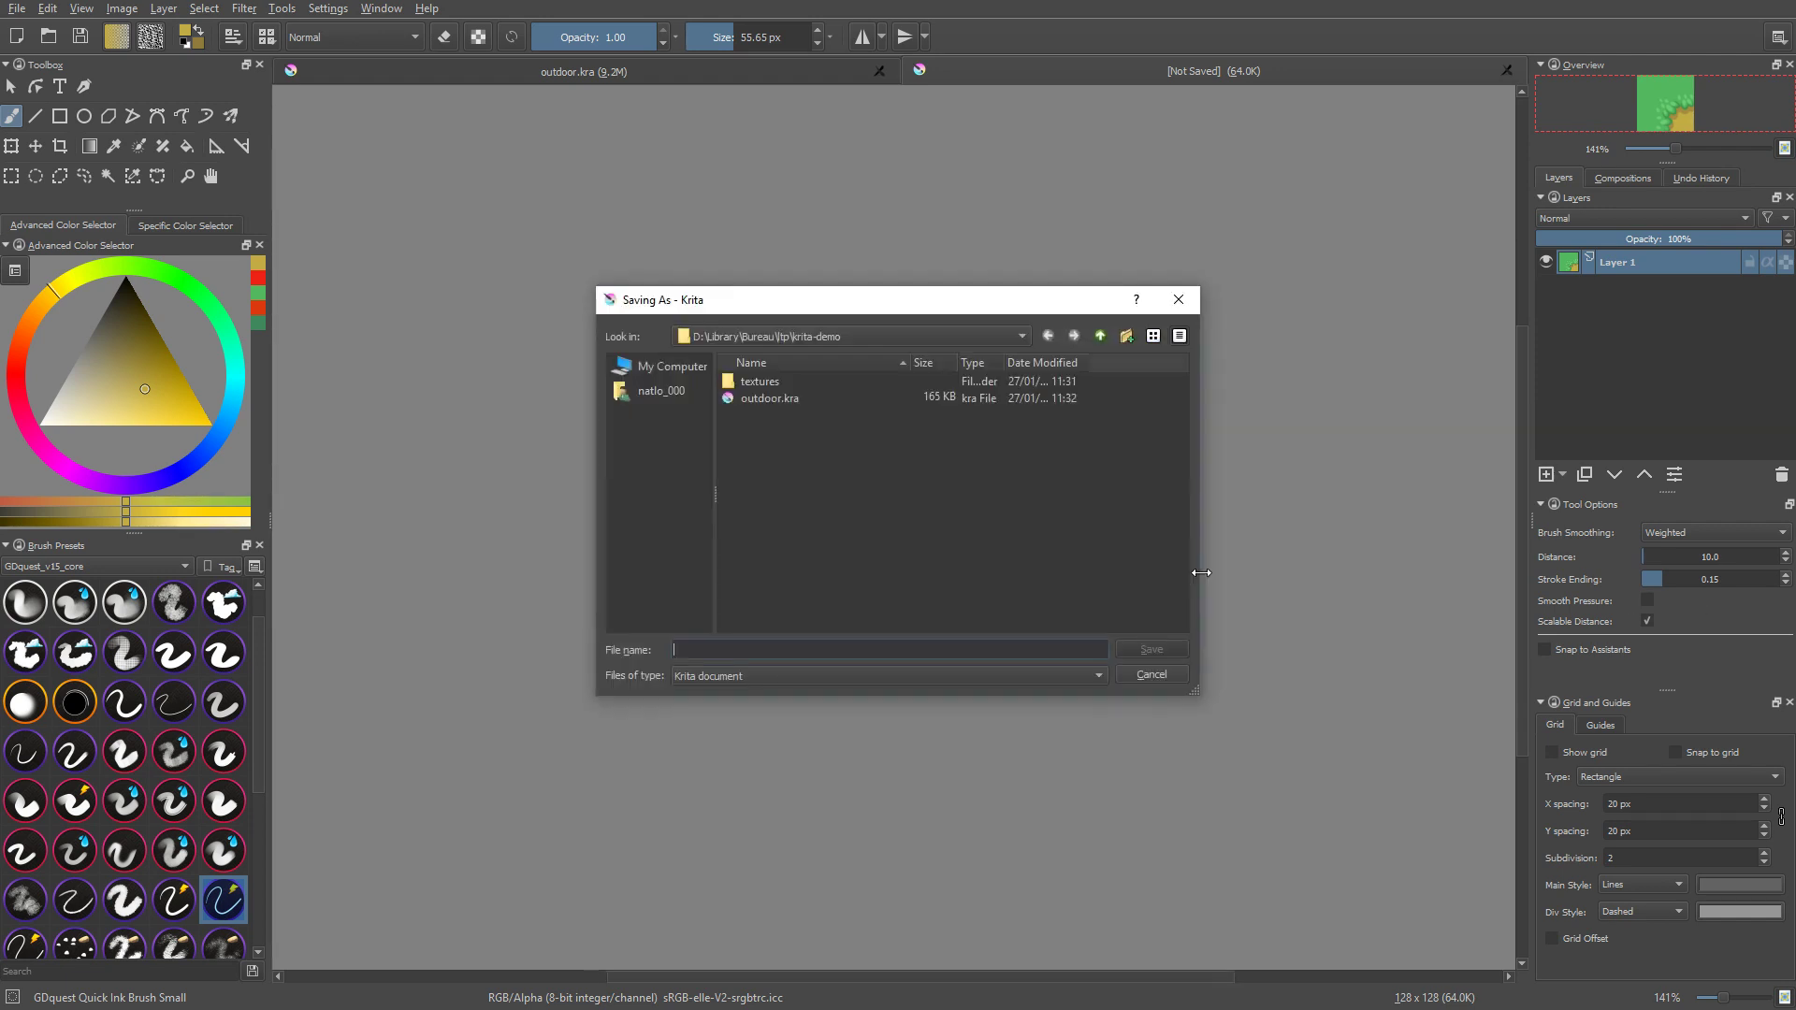
{"action": "left_click", "coordinate": [771, 401]}
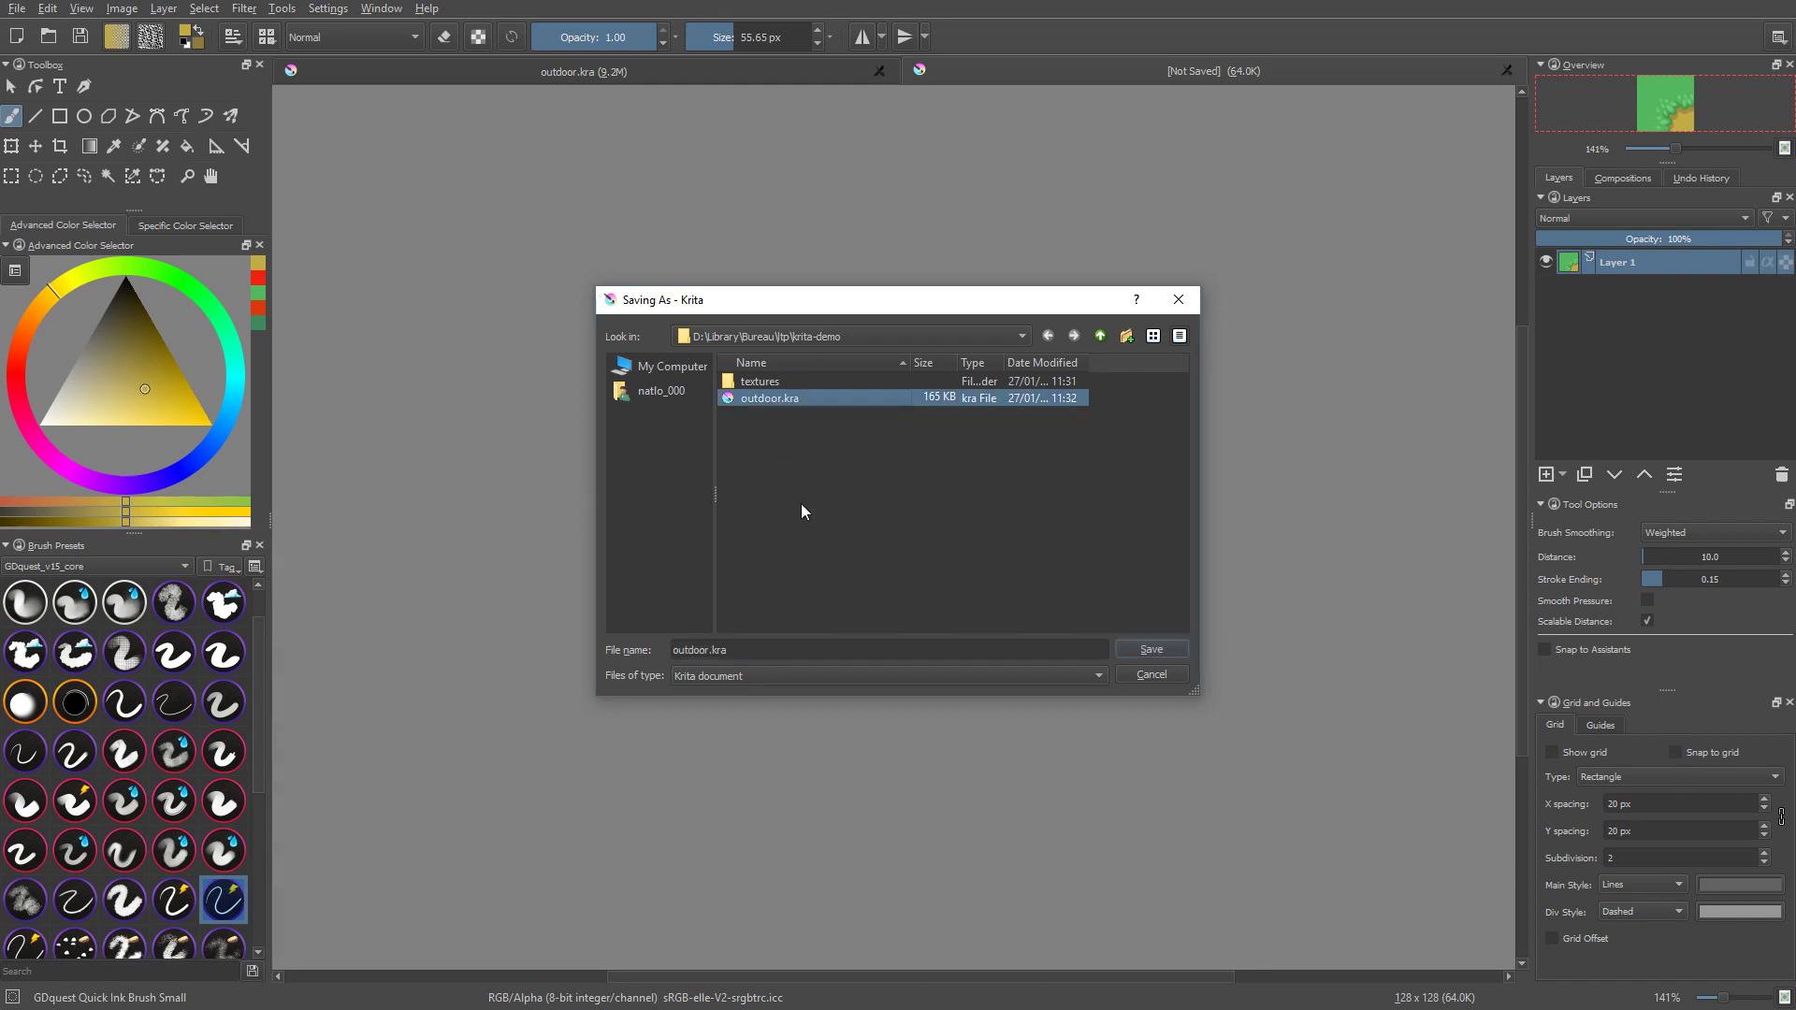
{"action": "left_click", "coordinate": [806, 384]}
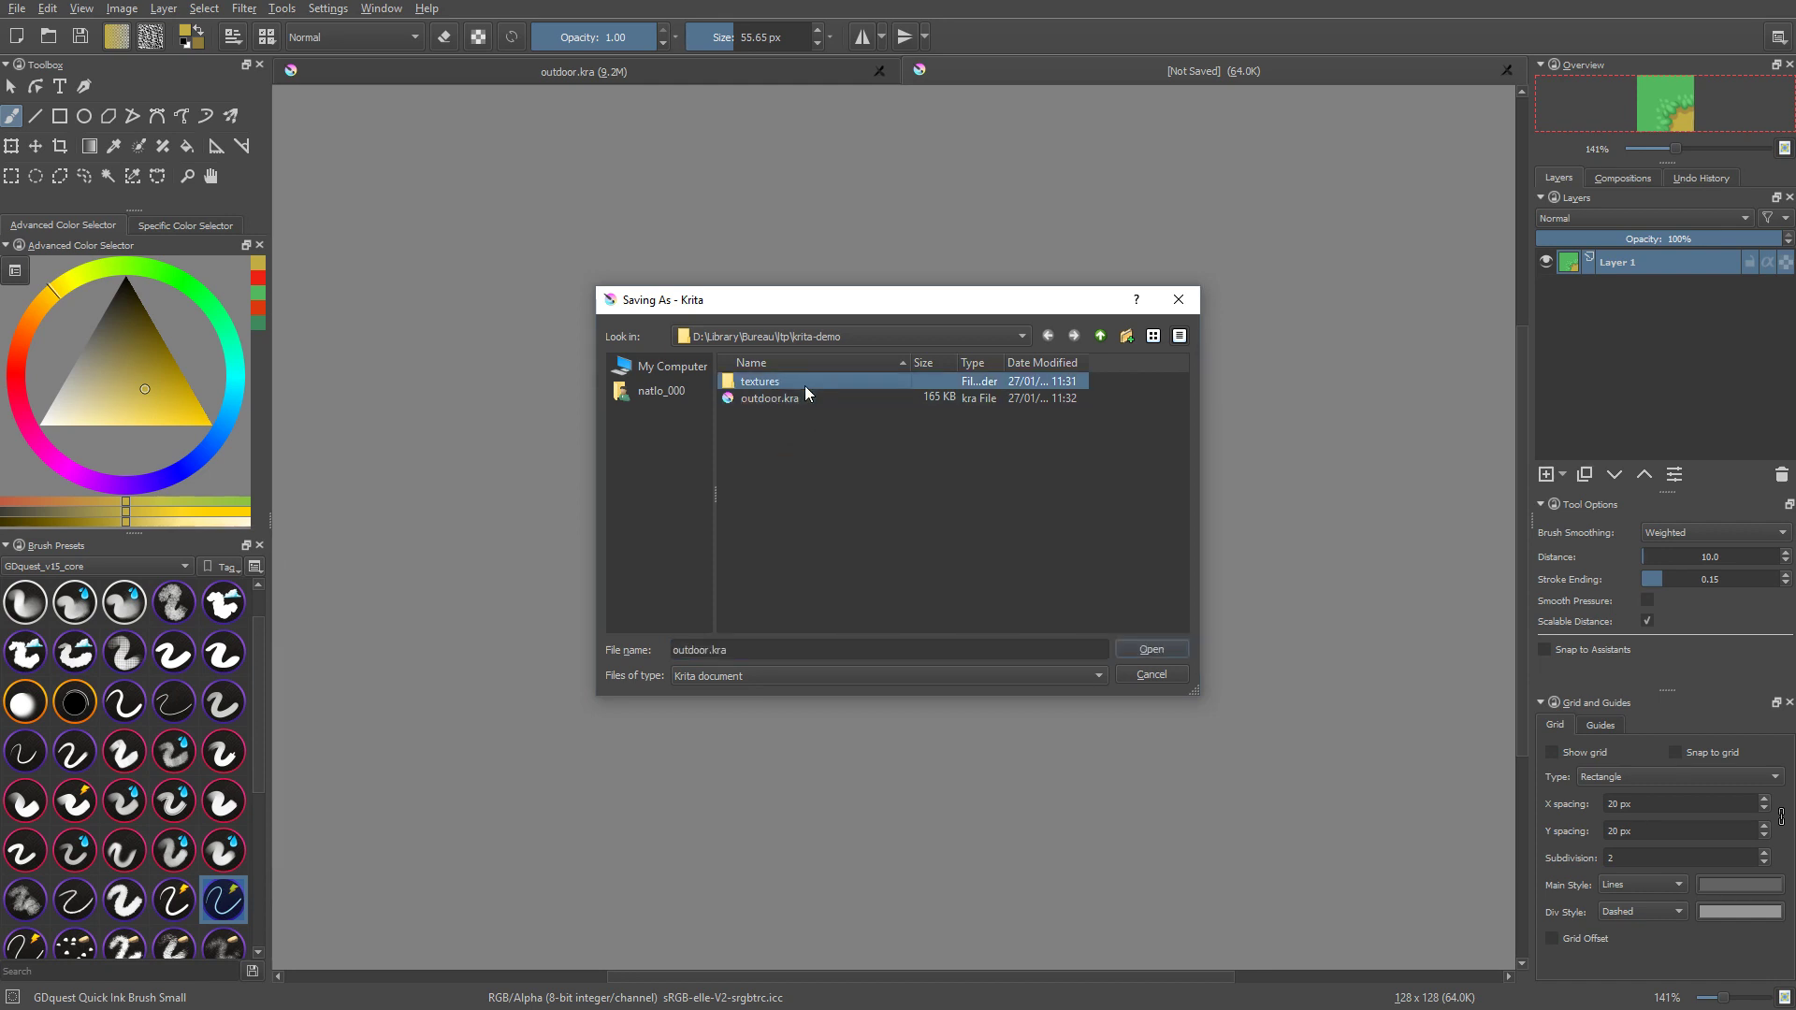
{"action": "double_click", "coordinate": [804, 386]}
{"action": "left_click", "coordinate": [754, 645]}
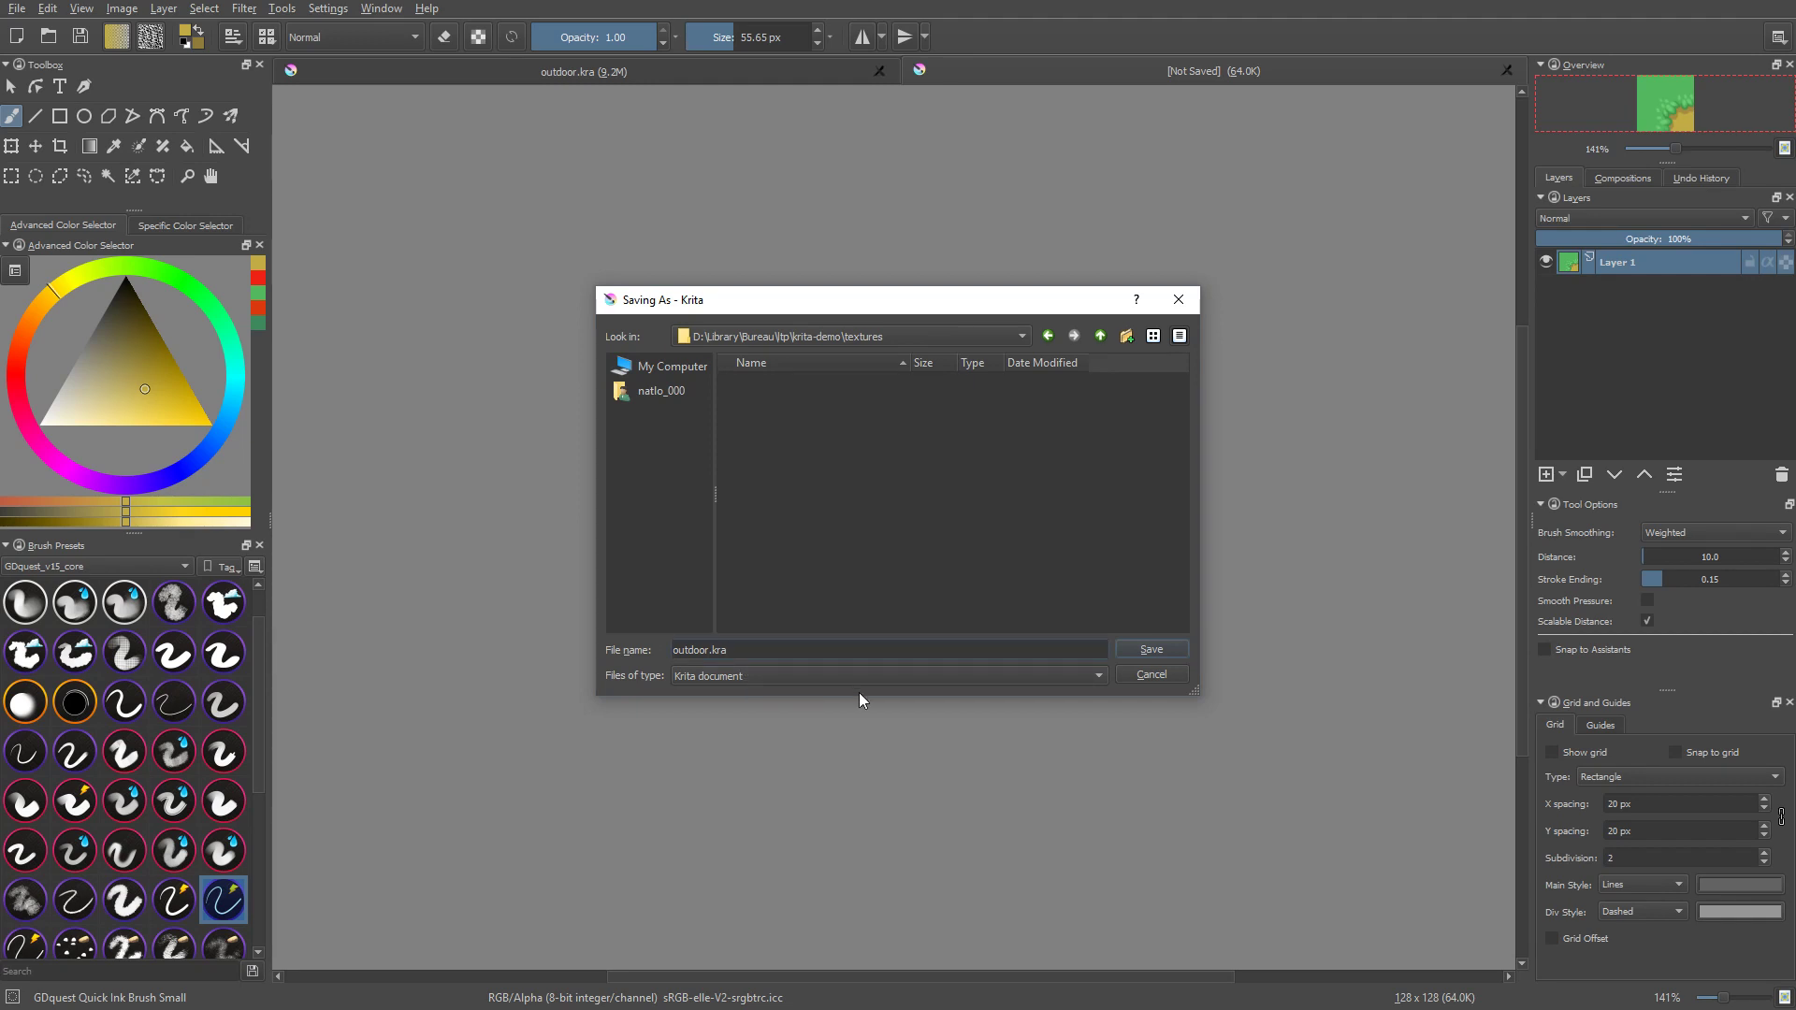
{"action": "key", "text": "ctrl+a"}
{"action": "type", "text": "corner"}
{"action": "key", "text": "ctrl+a"}
{"action": "type", "text": "dirt-corner"}
{"action": "left_click", "coordinate": [1152, 649]}
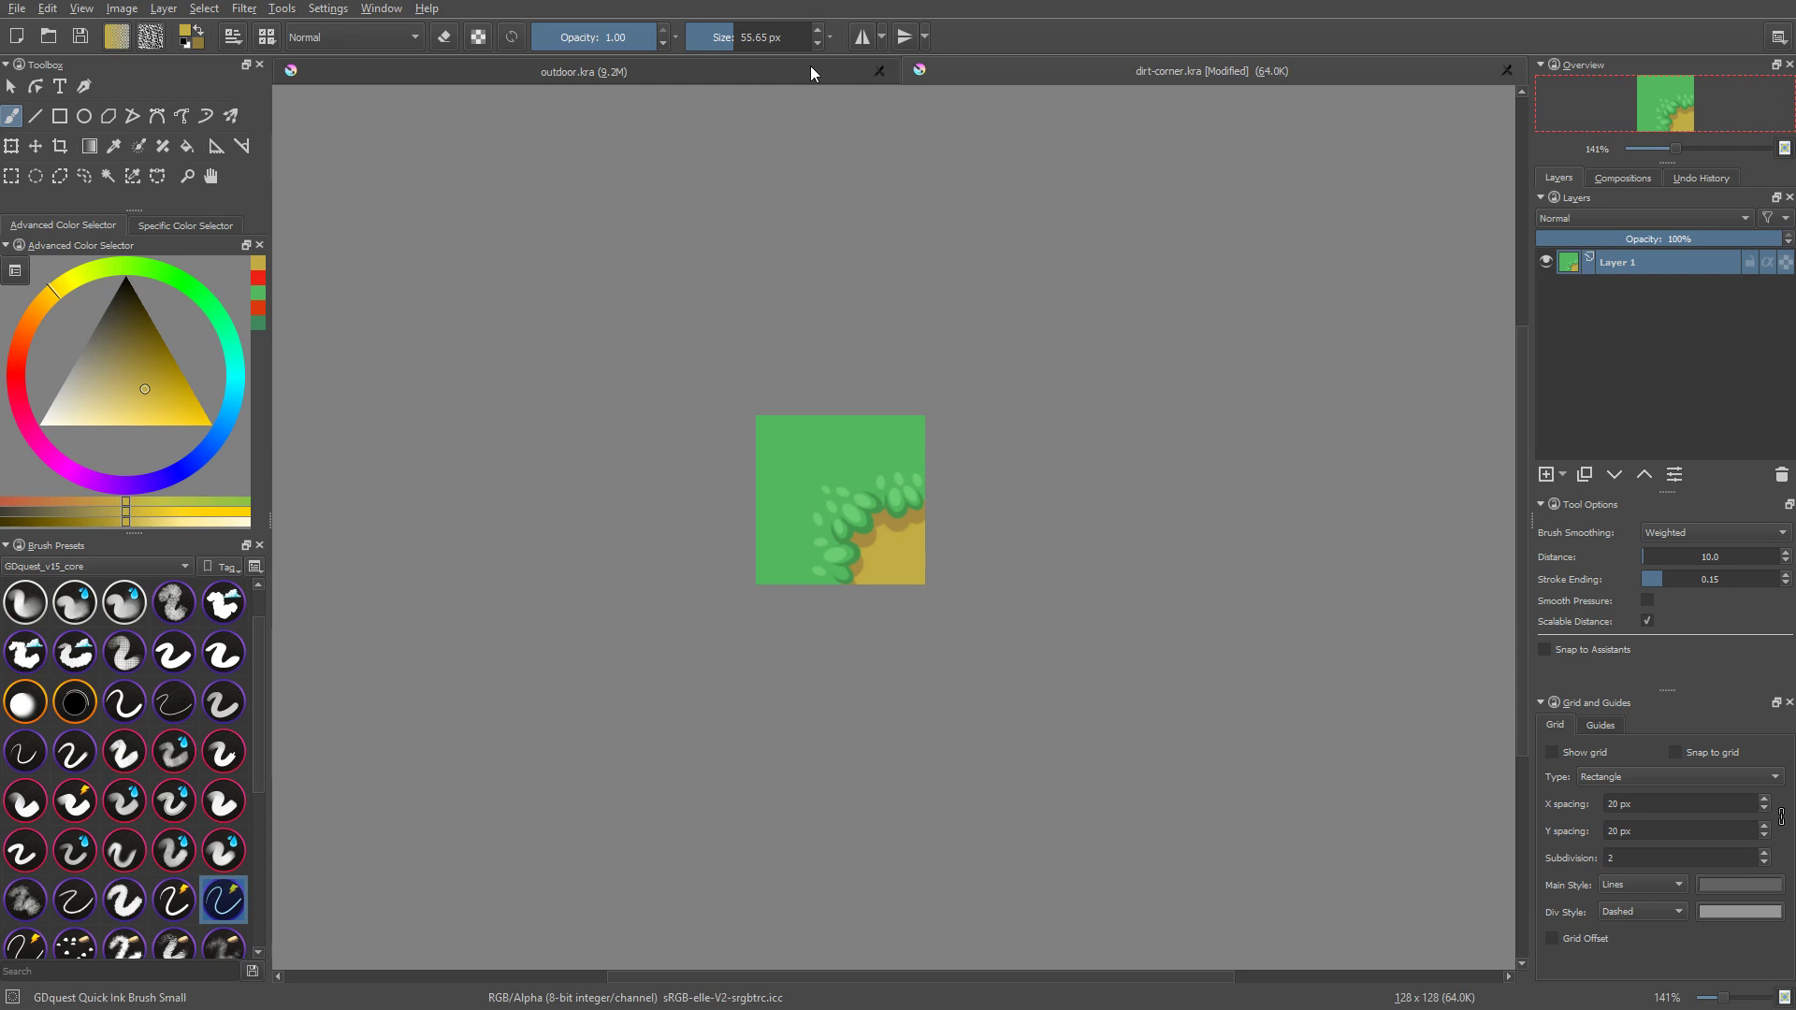
Step: Return to outdoor.kra and start adding a file layer above Layer 3
{"action": "left_click", "coordinate": [810, 68]}
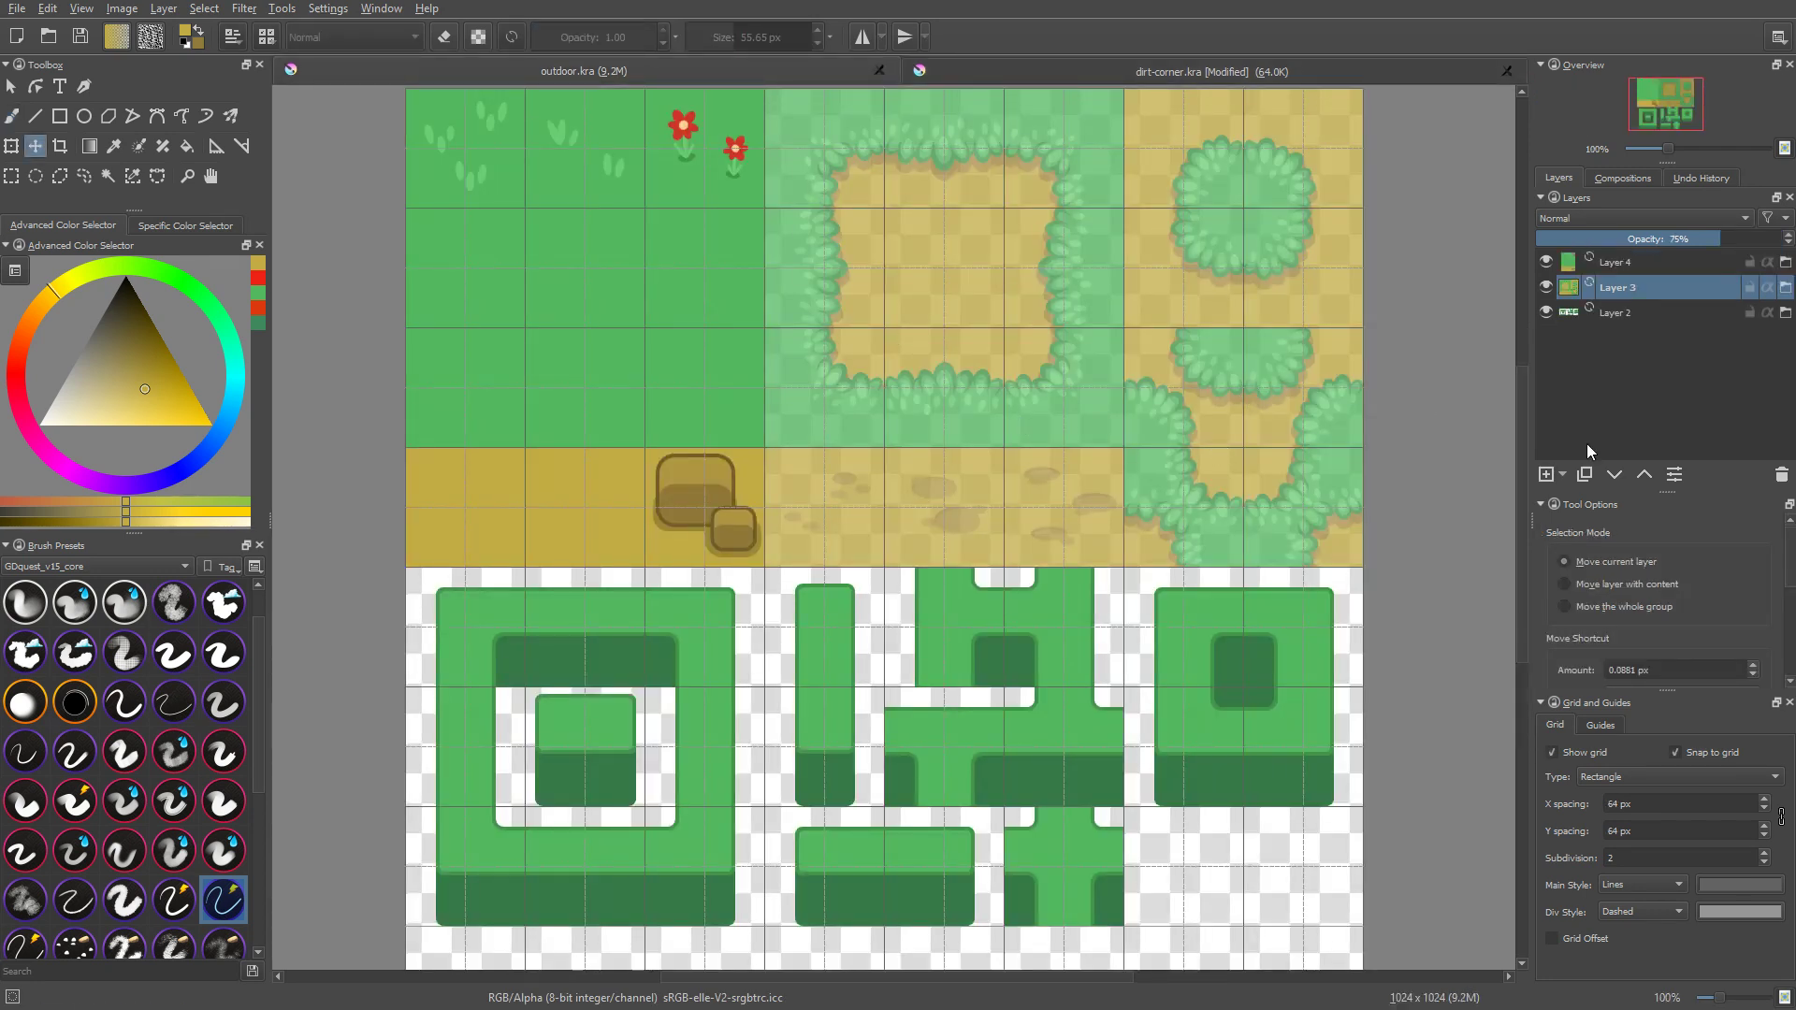
{"action": "left_click", "coordinate": [1564, 475]}
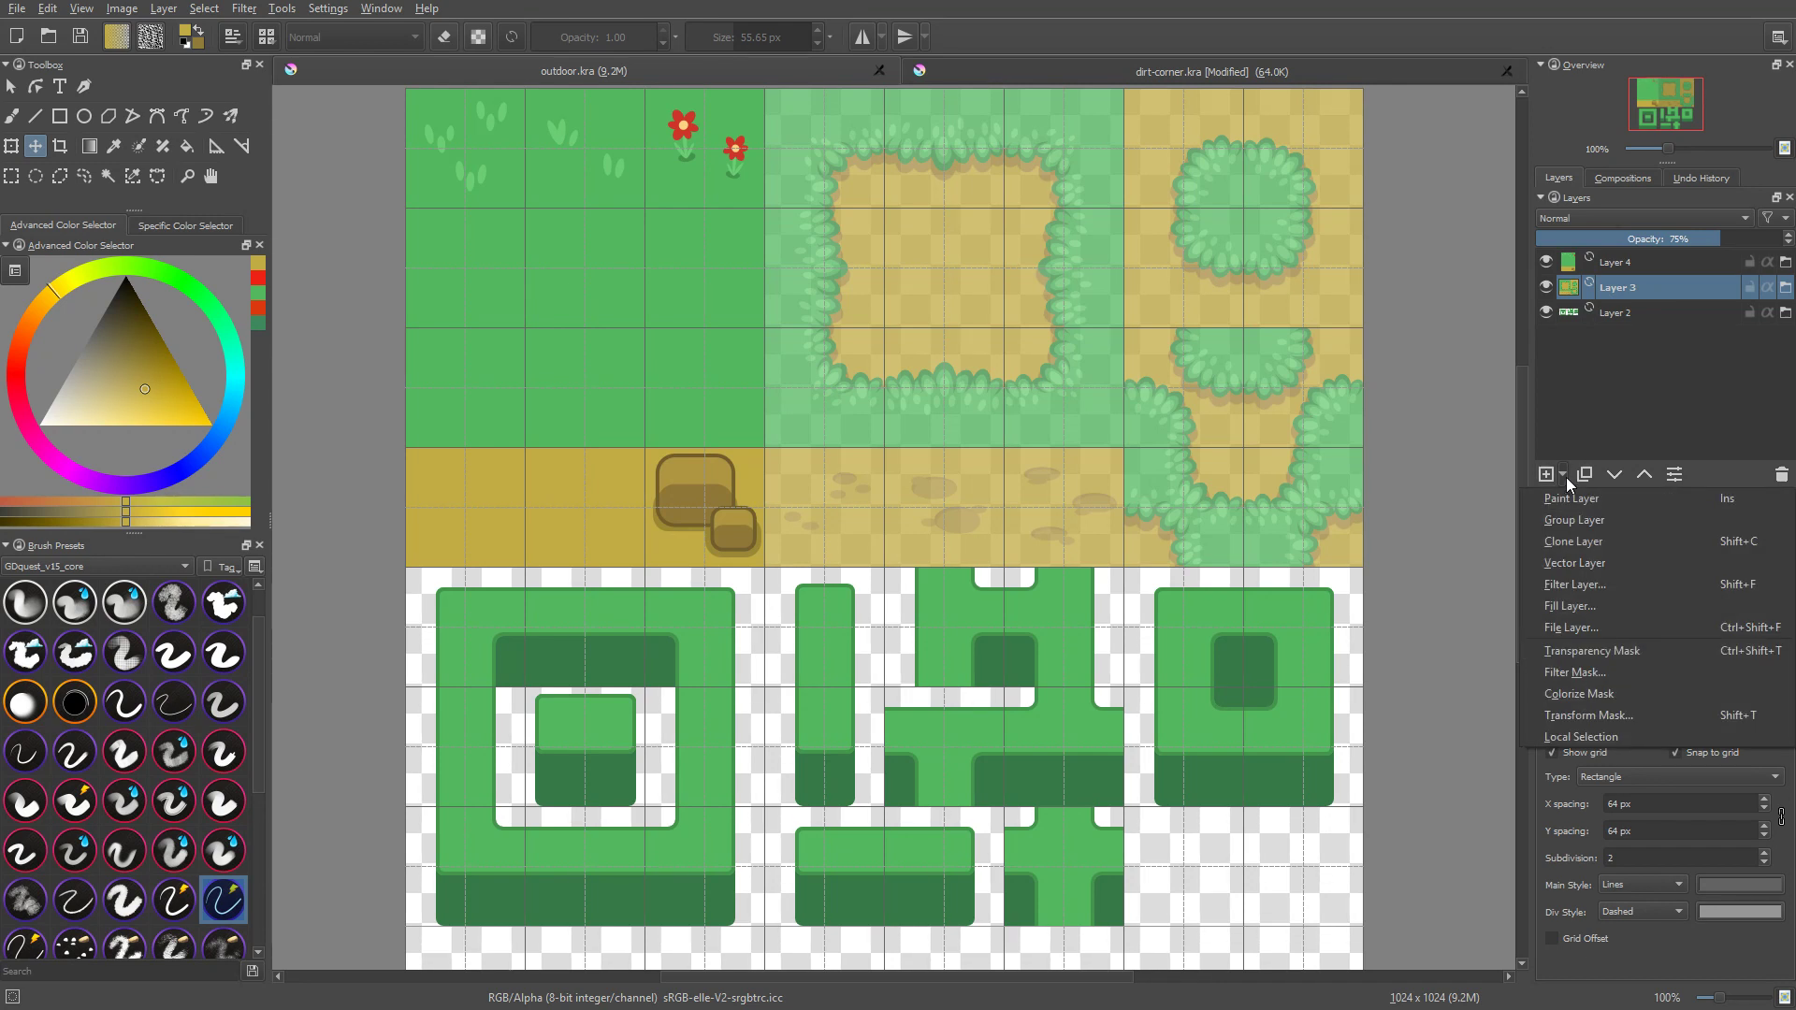
{"action": "left_click", "coordinate": [1561, 628]}
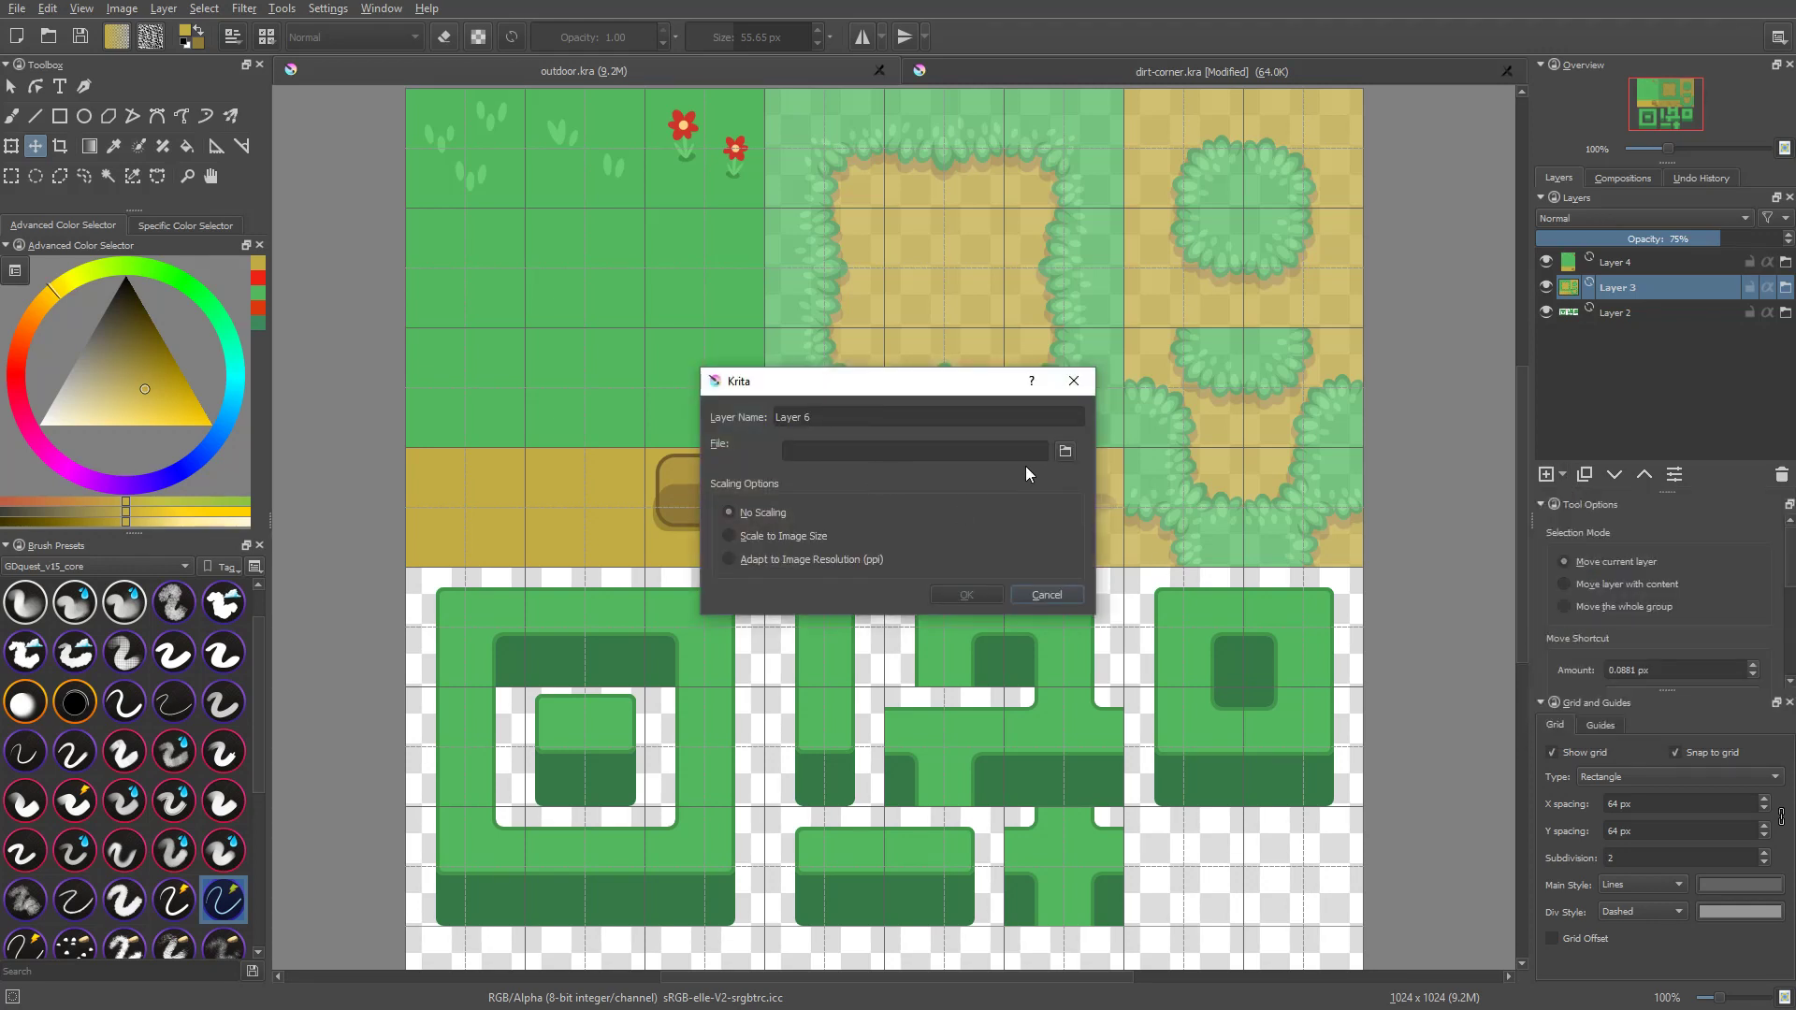
{"action": "left_click", "coordinate": [1065, 453]}
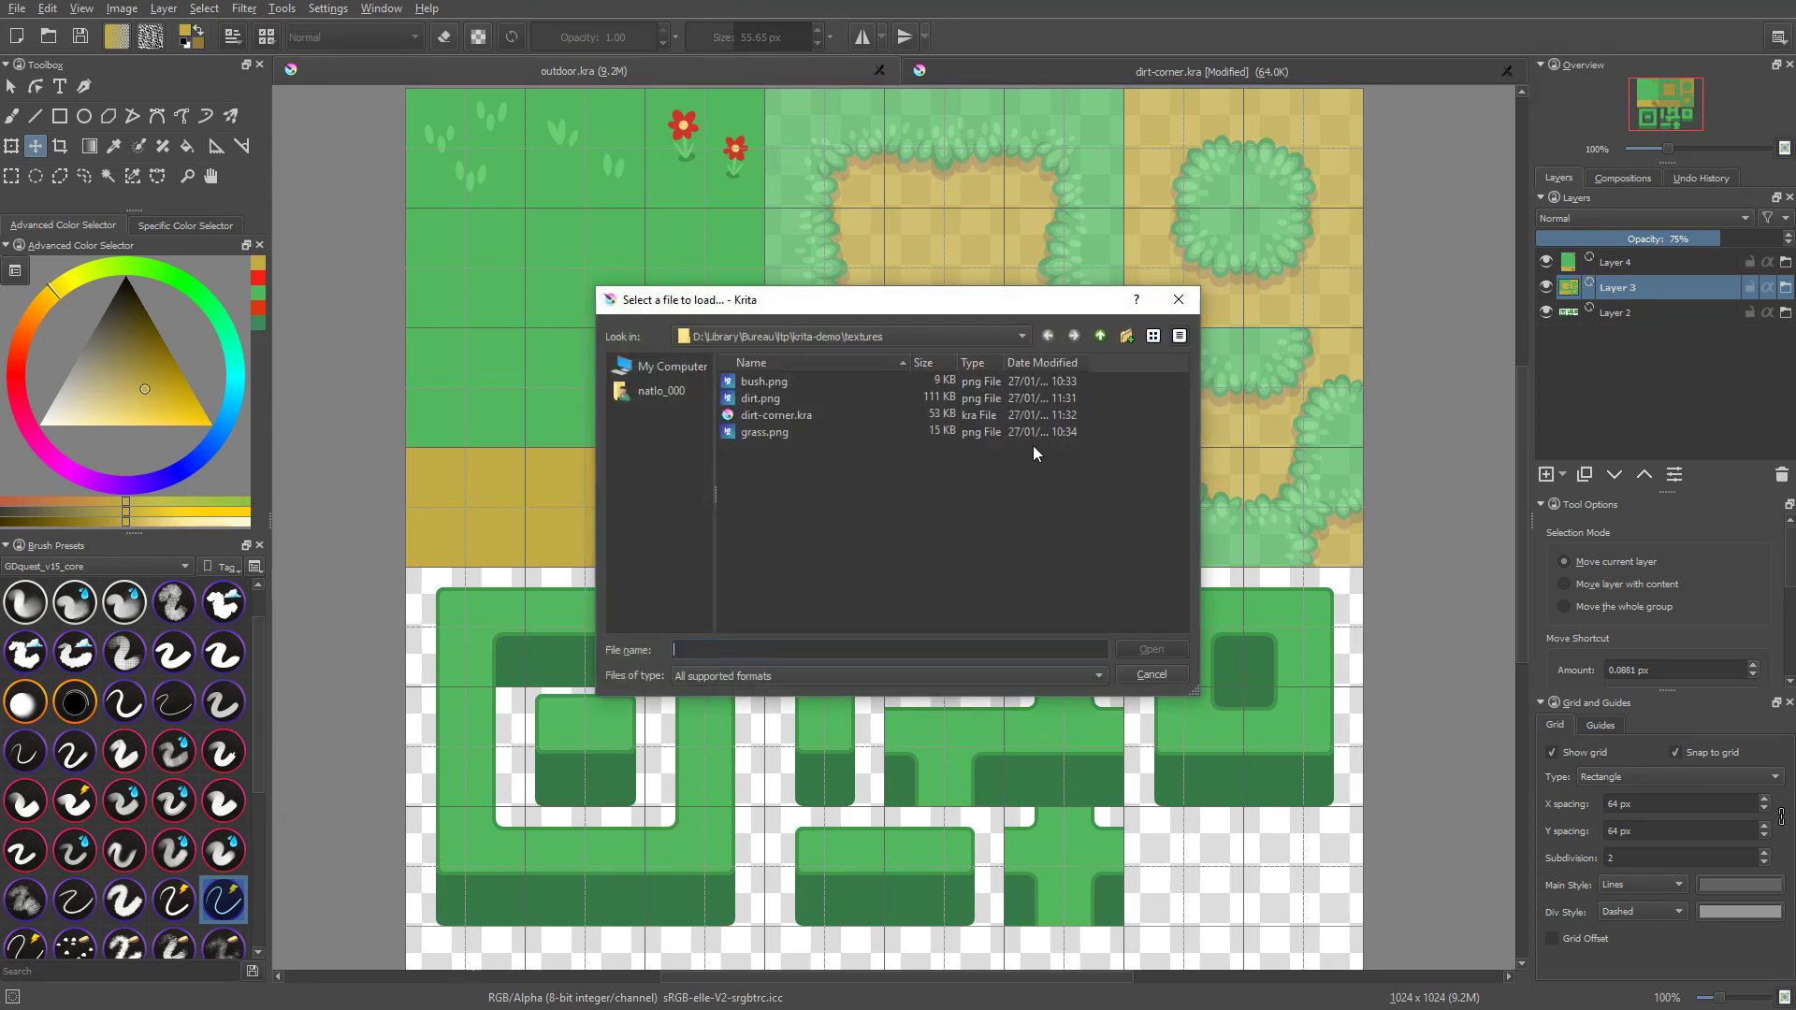
{"action": "left_click", "coordinate": [1101, 336]}
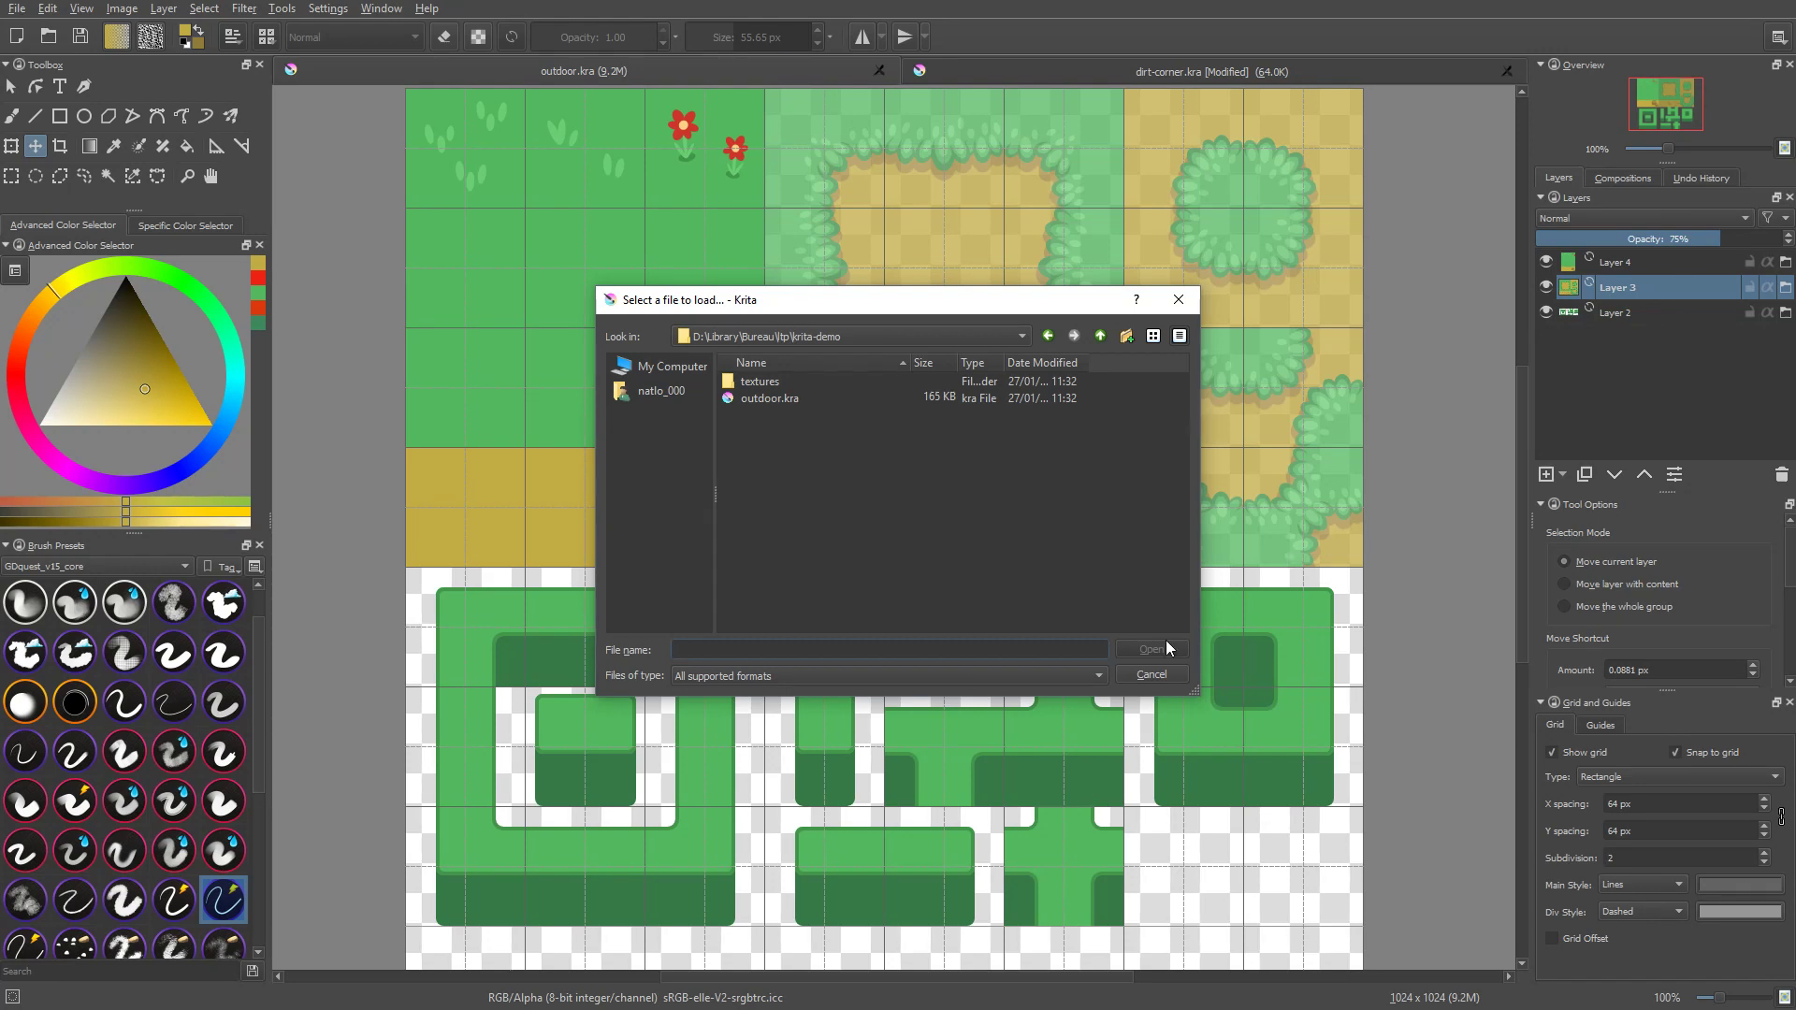
{"action": "left_click", "coordinate": [1179, 300]}
{"action": "left_click", "coordinate": [1068, 453]}
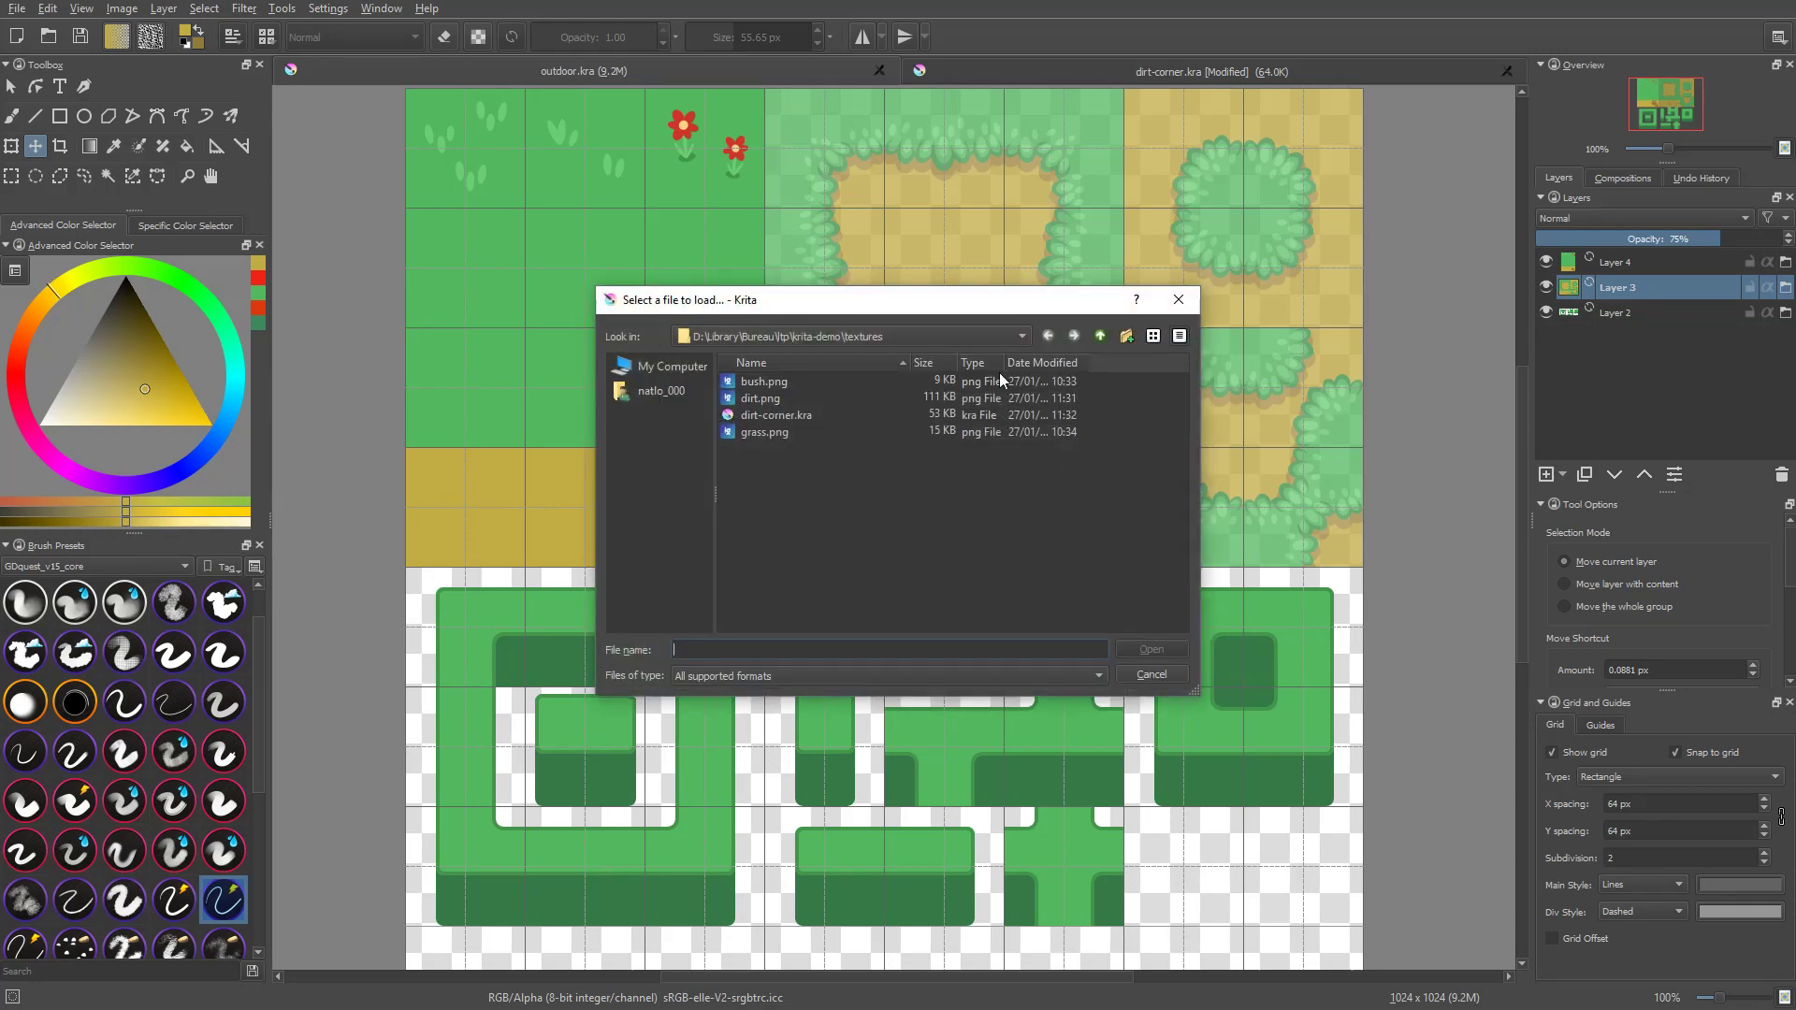
{"action": "left_click", "coordinate": [1154, 670]}
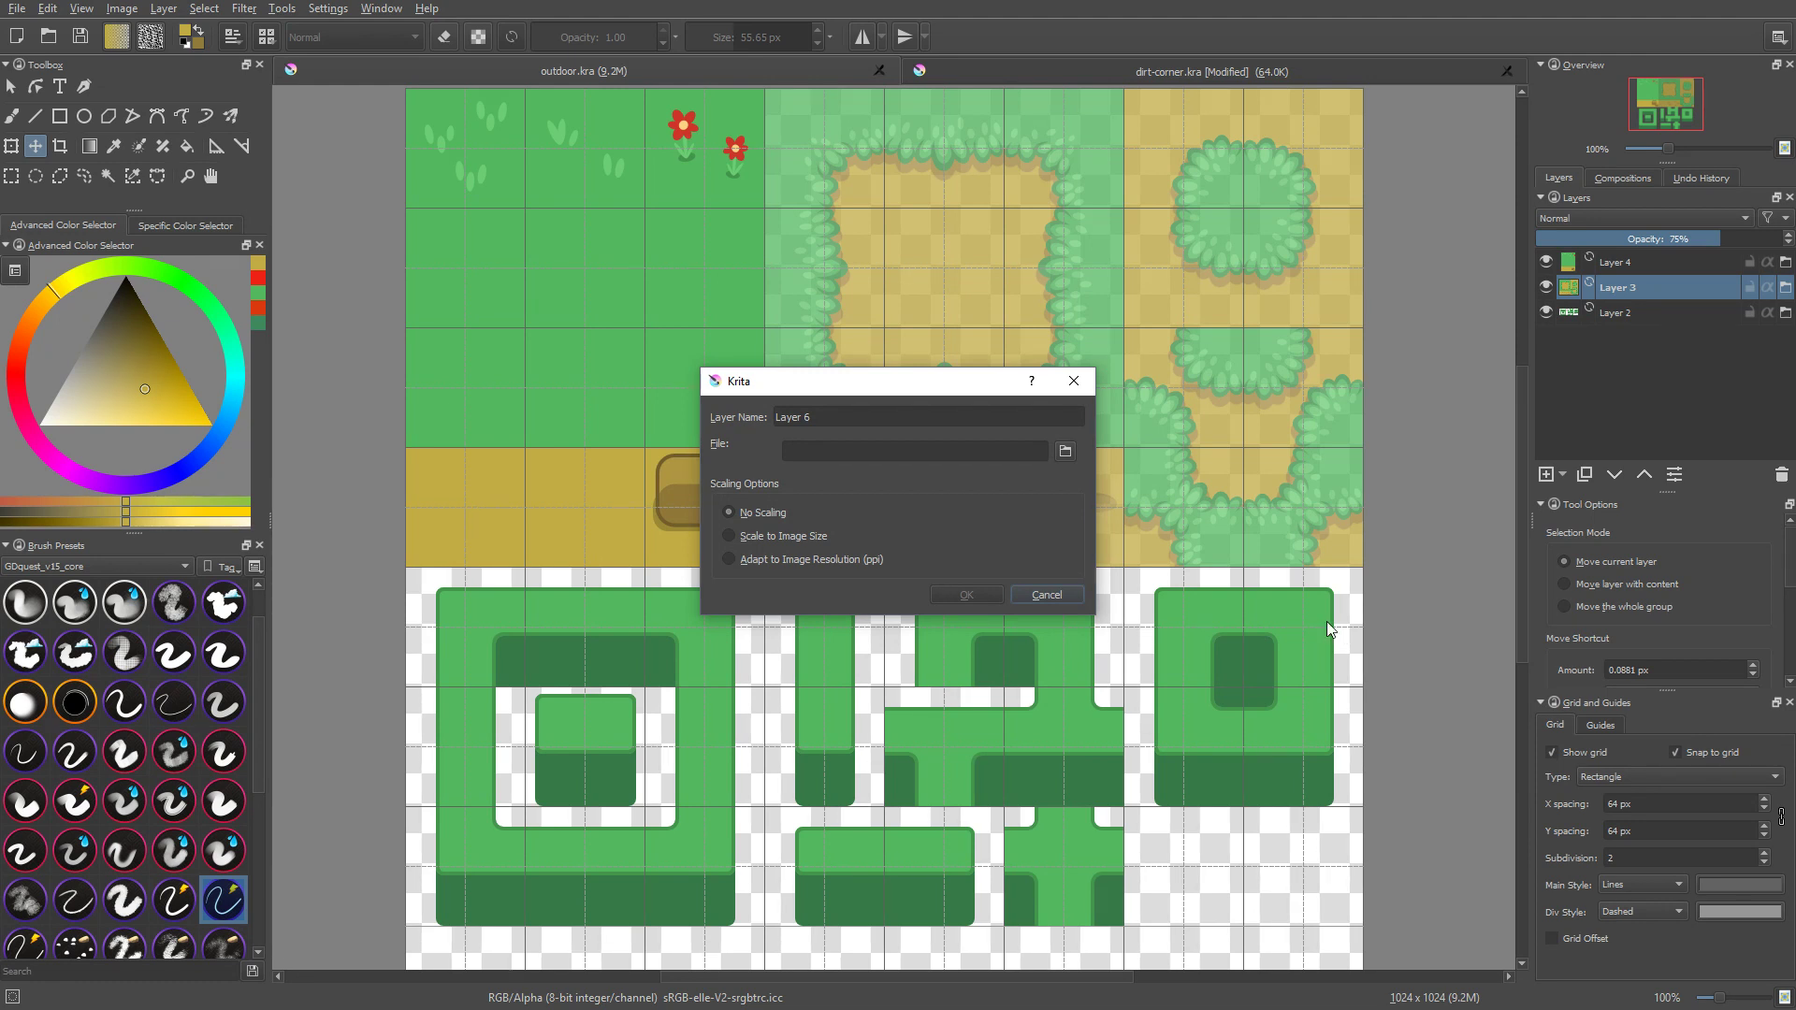
Step: Load dirt-corner.kra from the textures folder as the new file layer, with no scaling
{"action": "left_click", "coordinate": [1066, 452]}
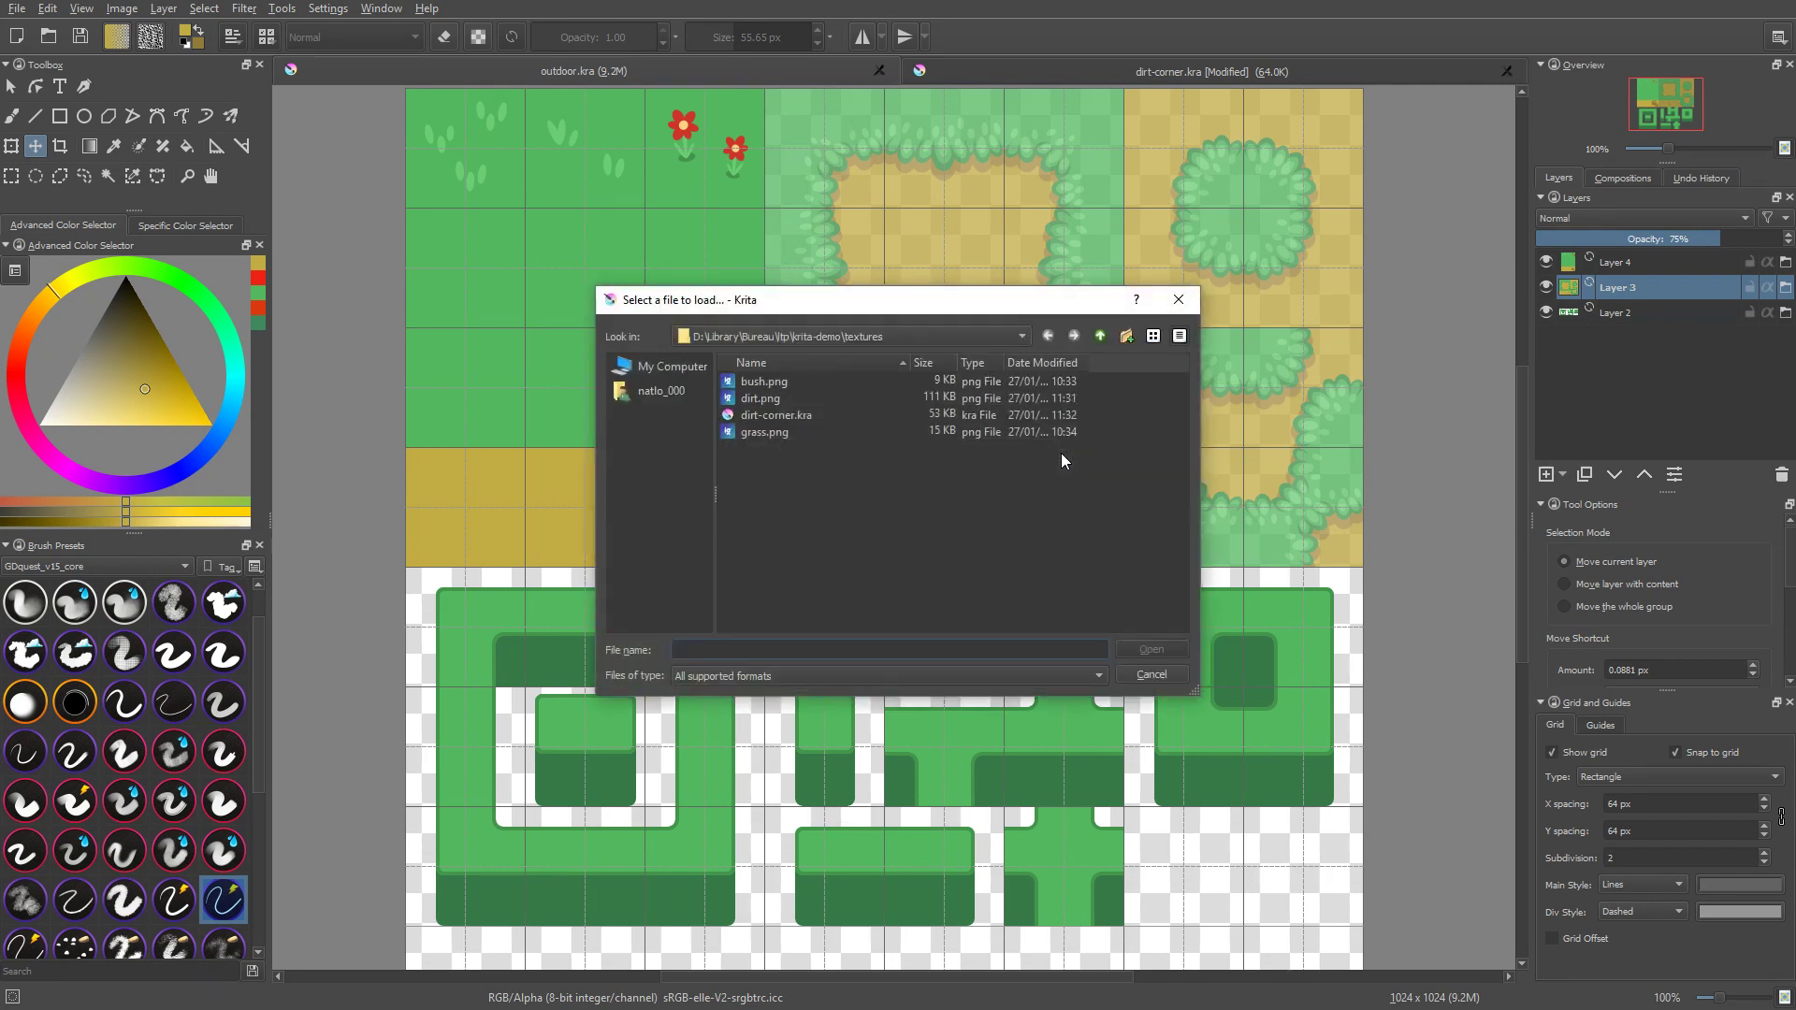
{"action": "left_click", "coordinate": [1101, 336]}
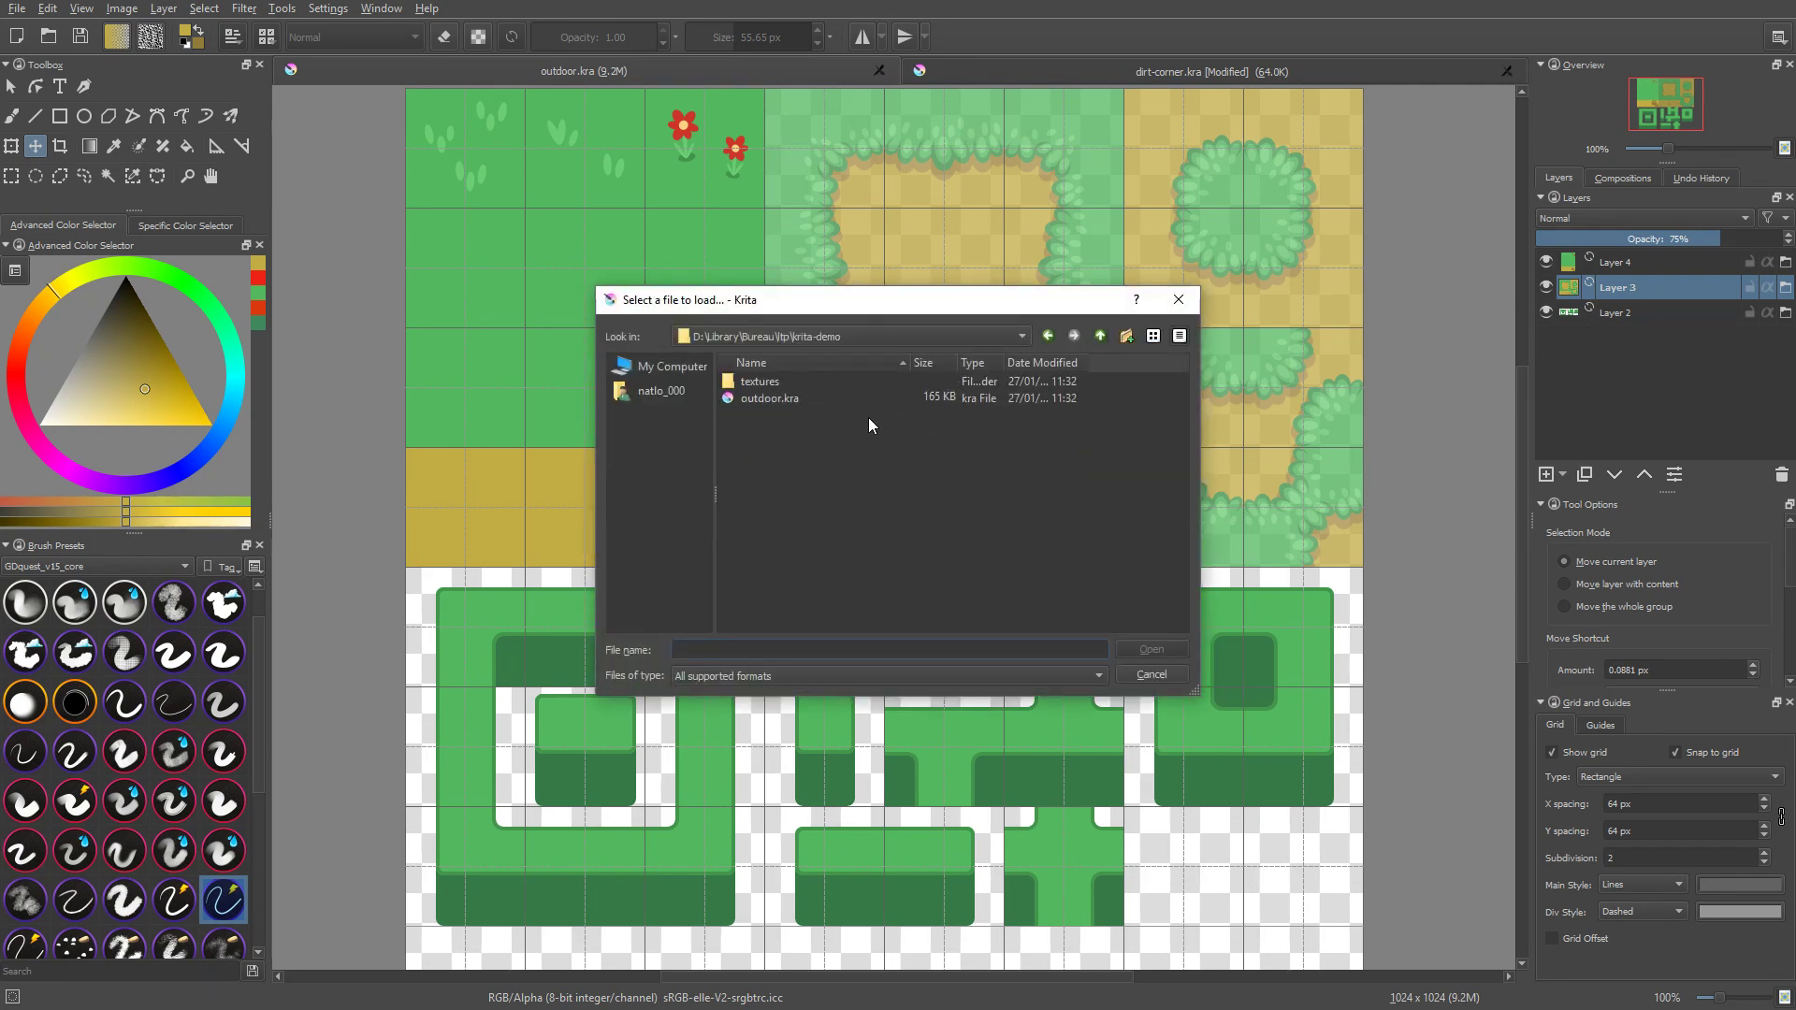
{"action": "left_click", "coordinate": [763, 401]}
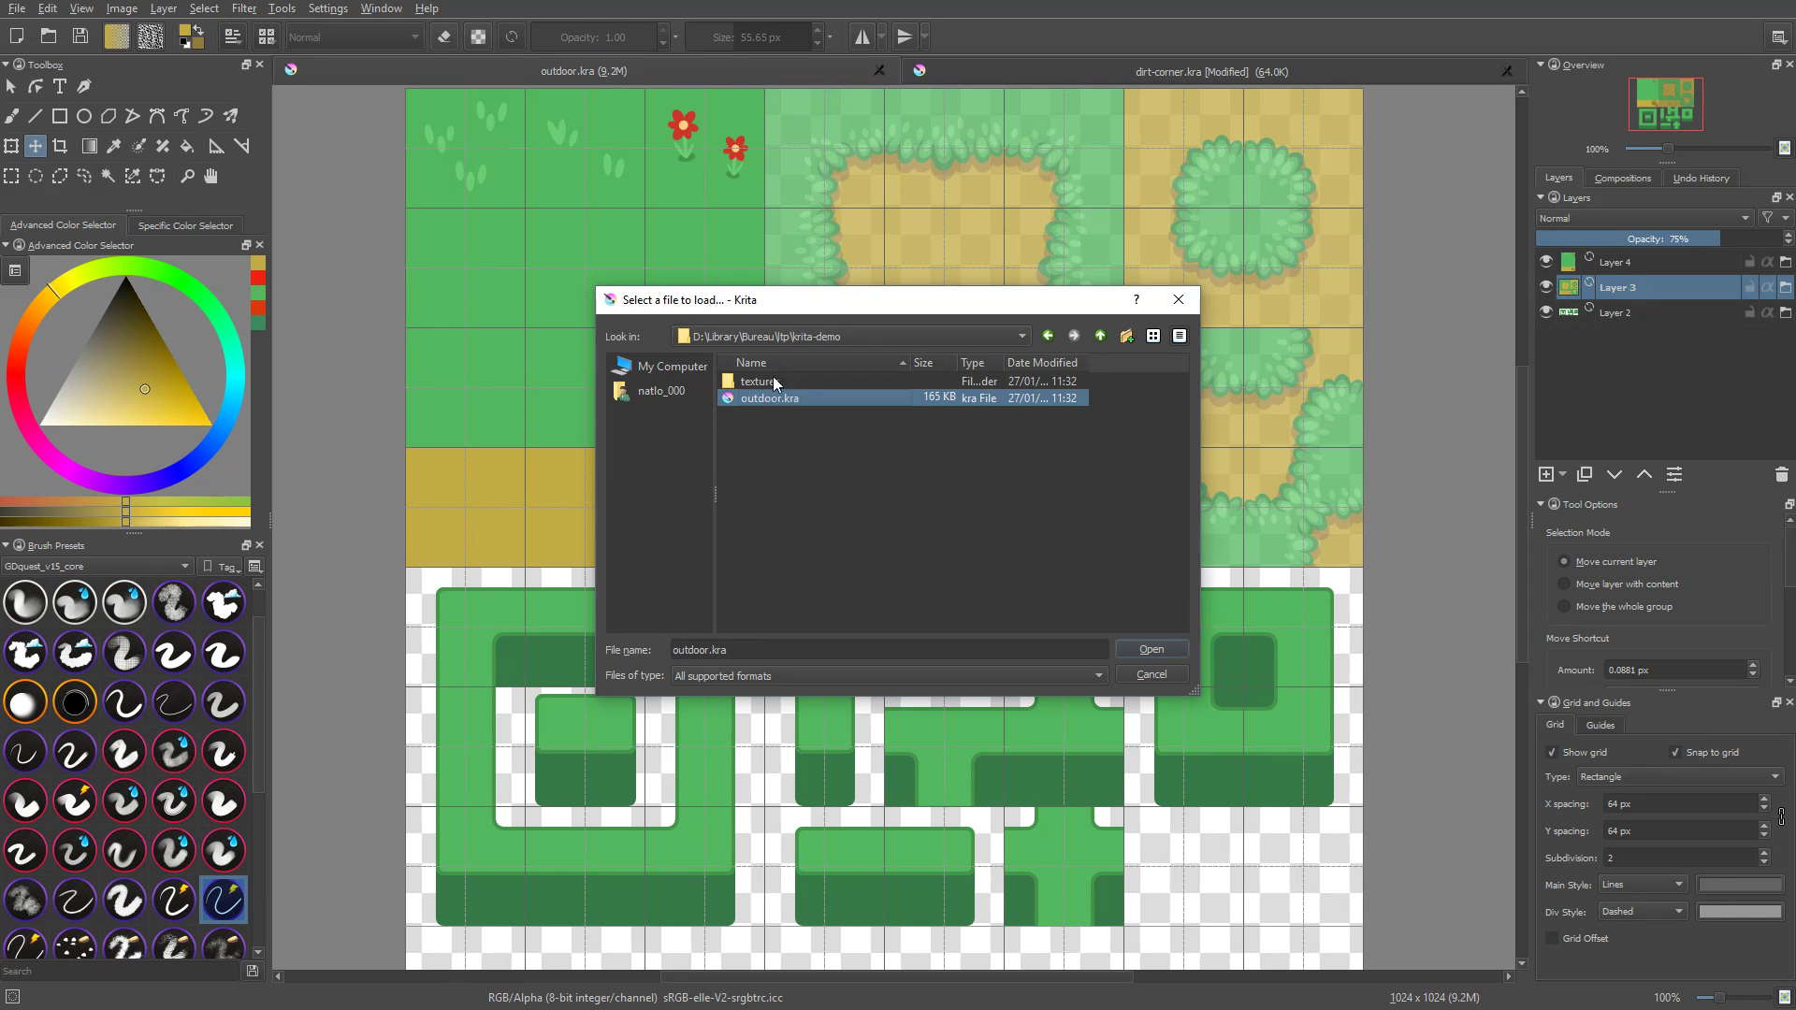
{"action": "double_click", "coordinate": [771, 379]}
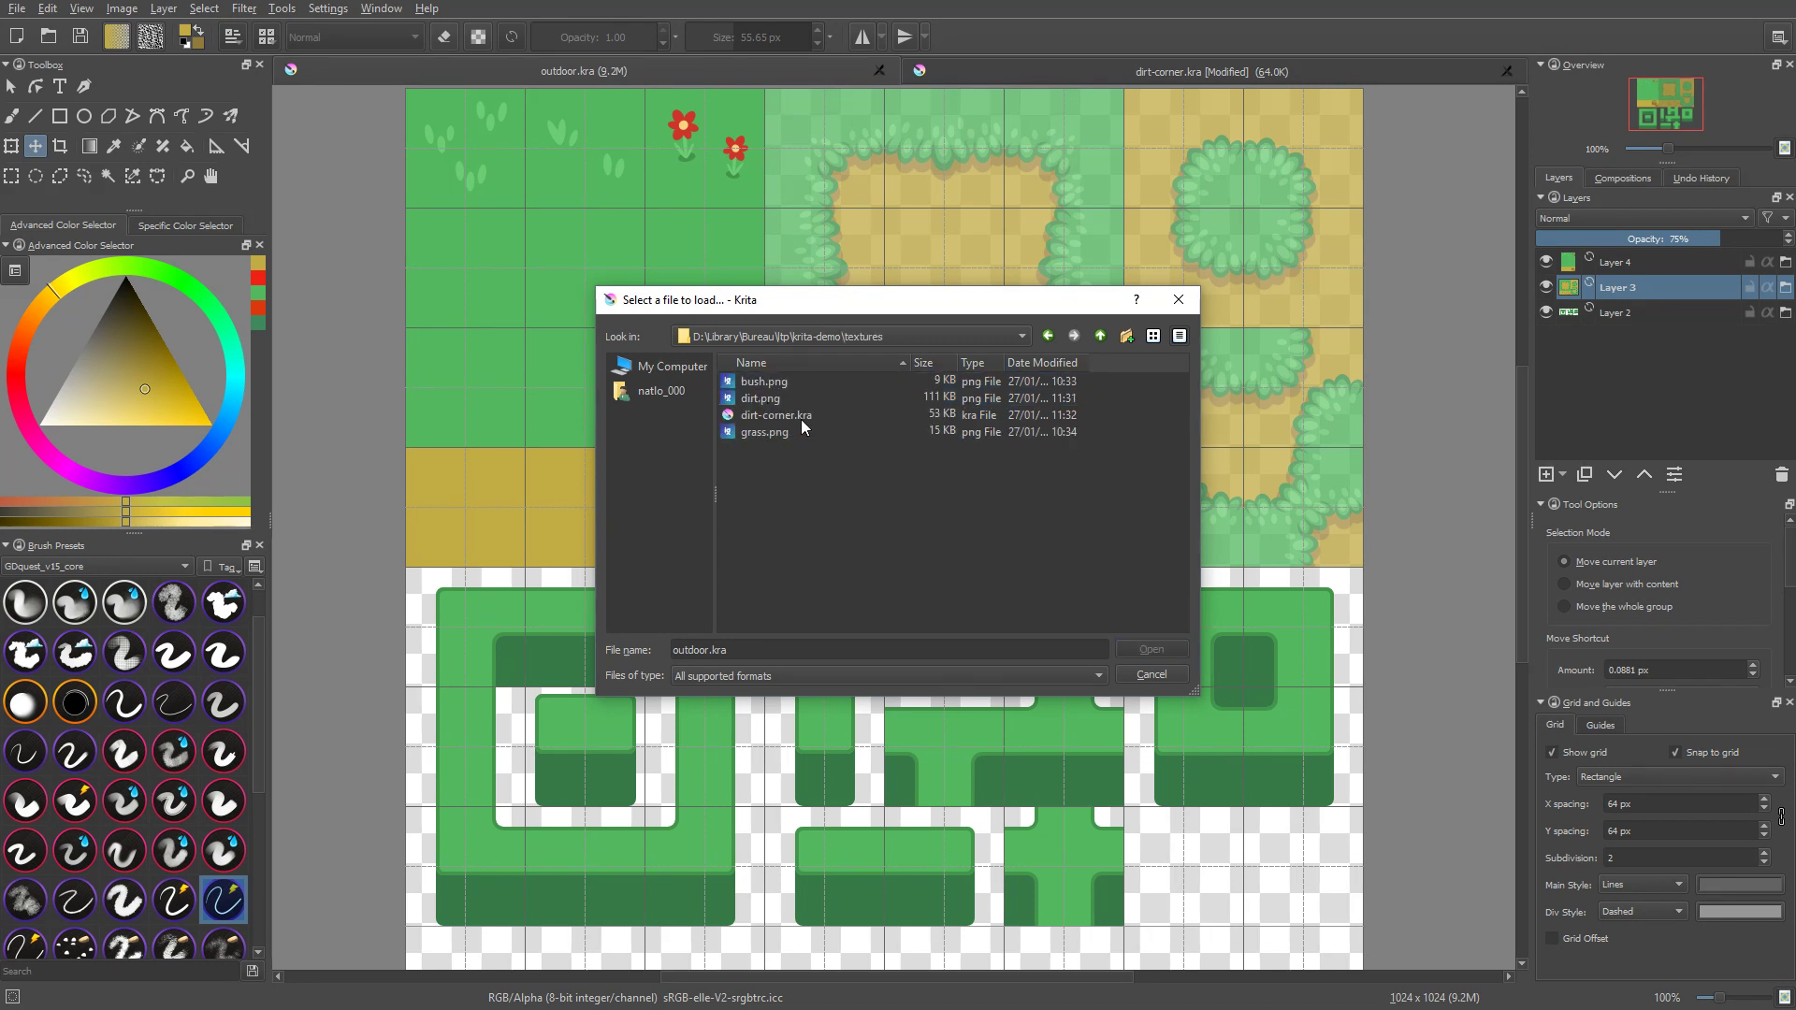
{"action": "left_click", "coordinate": [800, 417]}
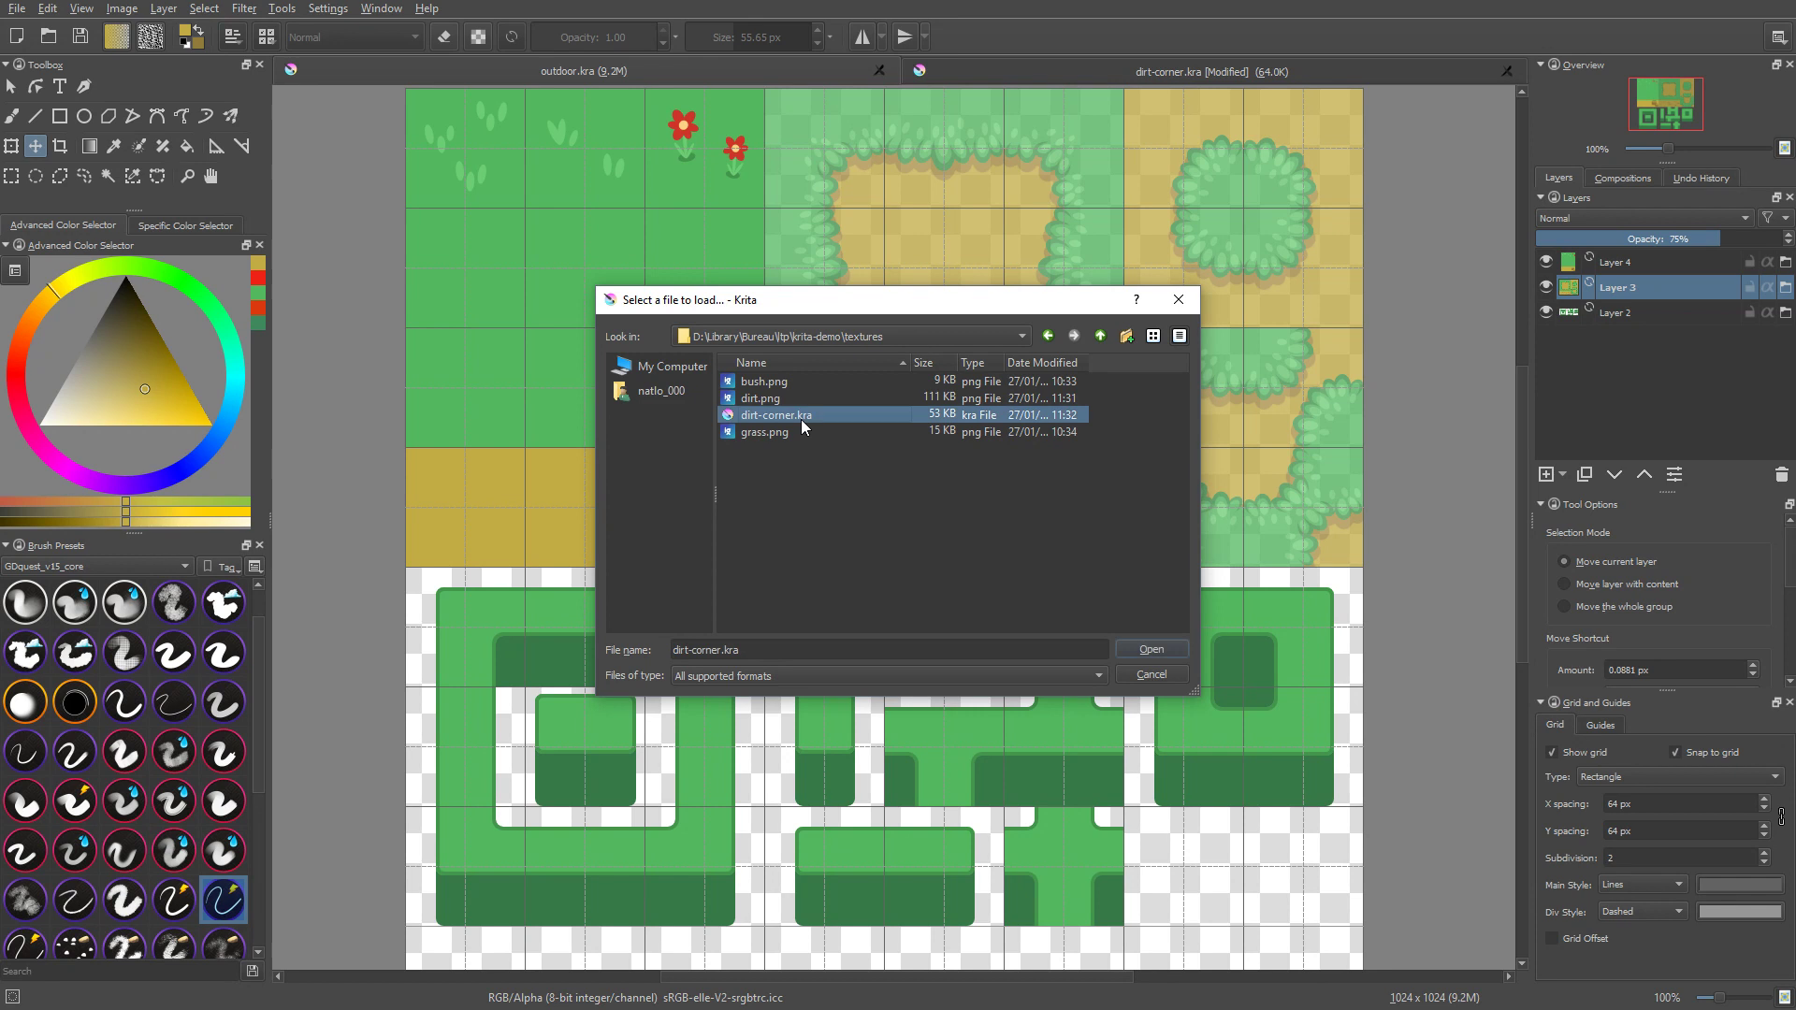
{"action": "left_click", "coordinate": [1152, 648]}
{"action": "left_click", "coordinate": [963, 595]}
Step: Move the linked corner tile on Layer 6 onto the empty grid cell directly beside the red flowers tile
{"action": "scroll", "coordinate": [966, 594], "scroll_direction": "down", "scroll_amount": 2}
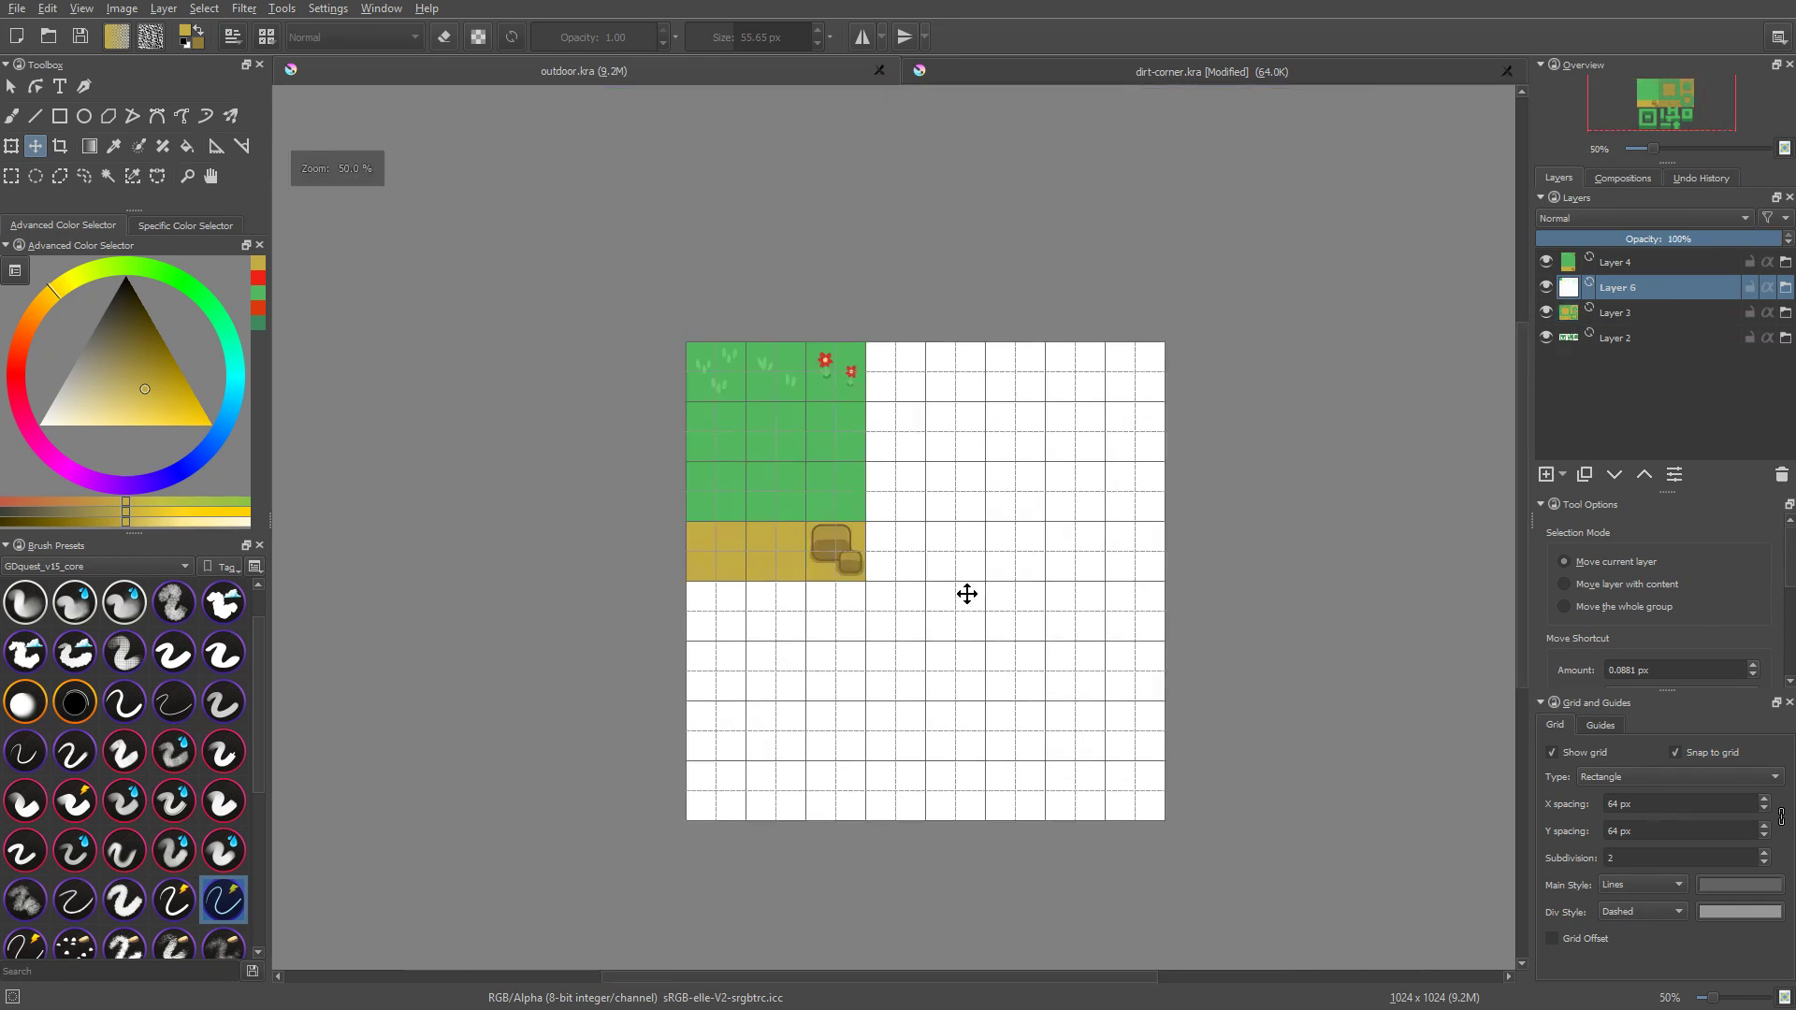
{"action": "left_click_drag", "start_coordinate": [879, 486], "coordinate": [1099, 476]}
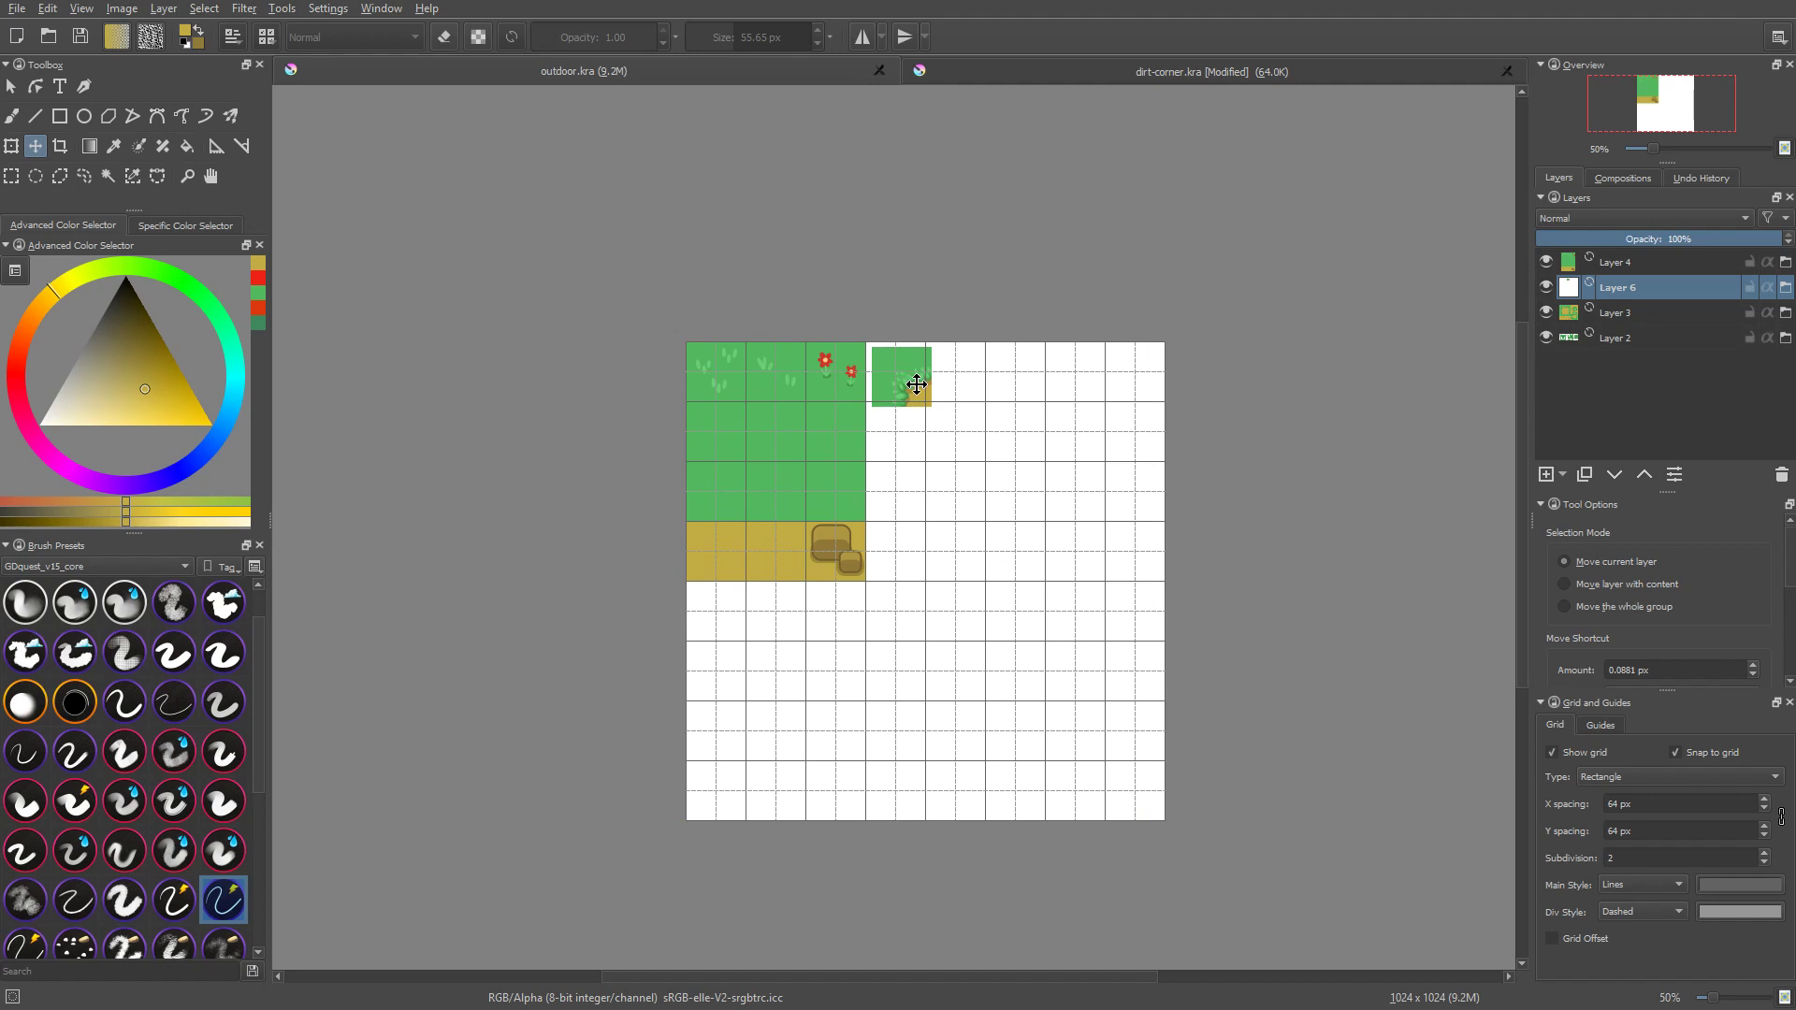
{"action": "scroll", "coordinate": [914, 385], "scroll_direction": "up", "scroll_amount": 3}
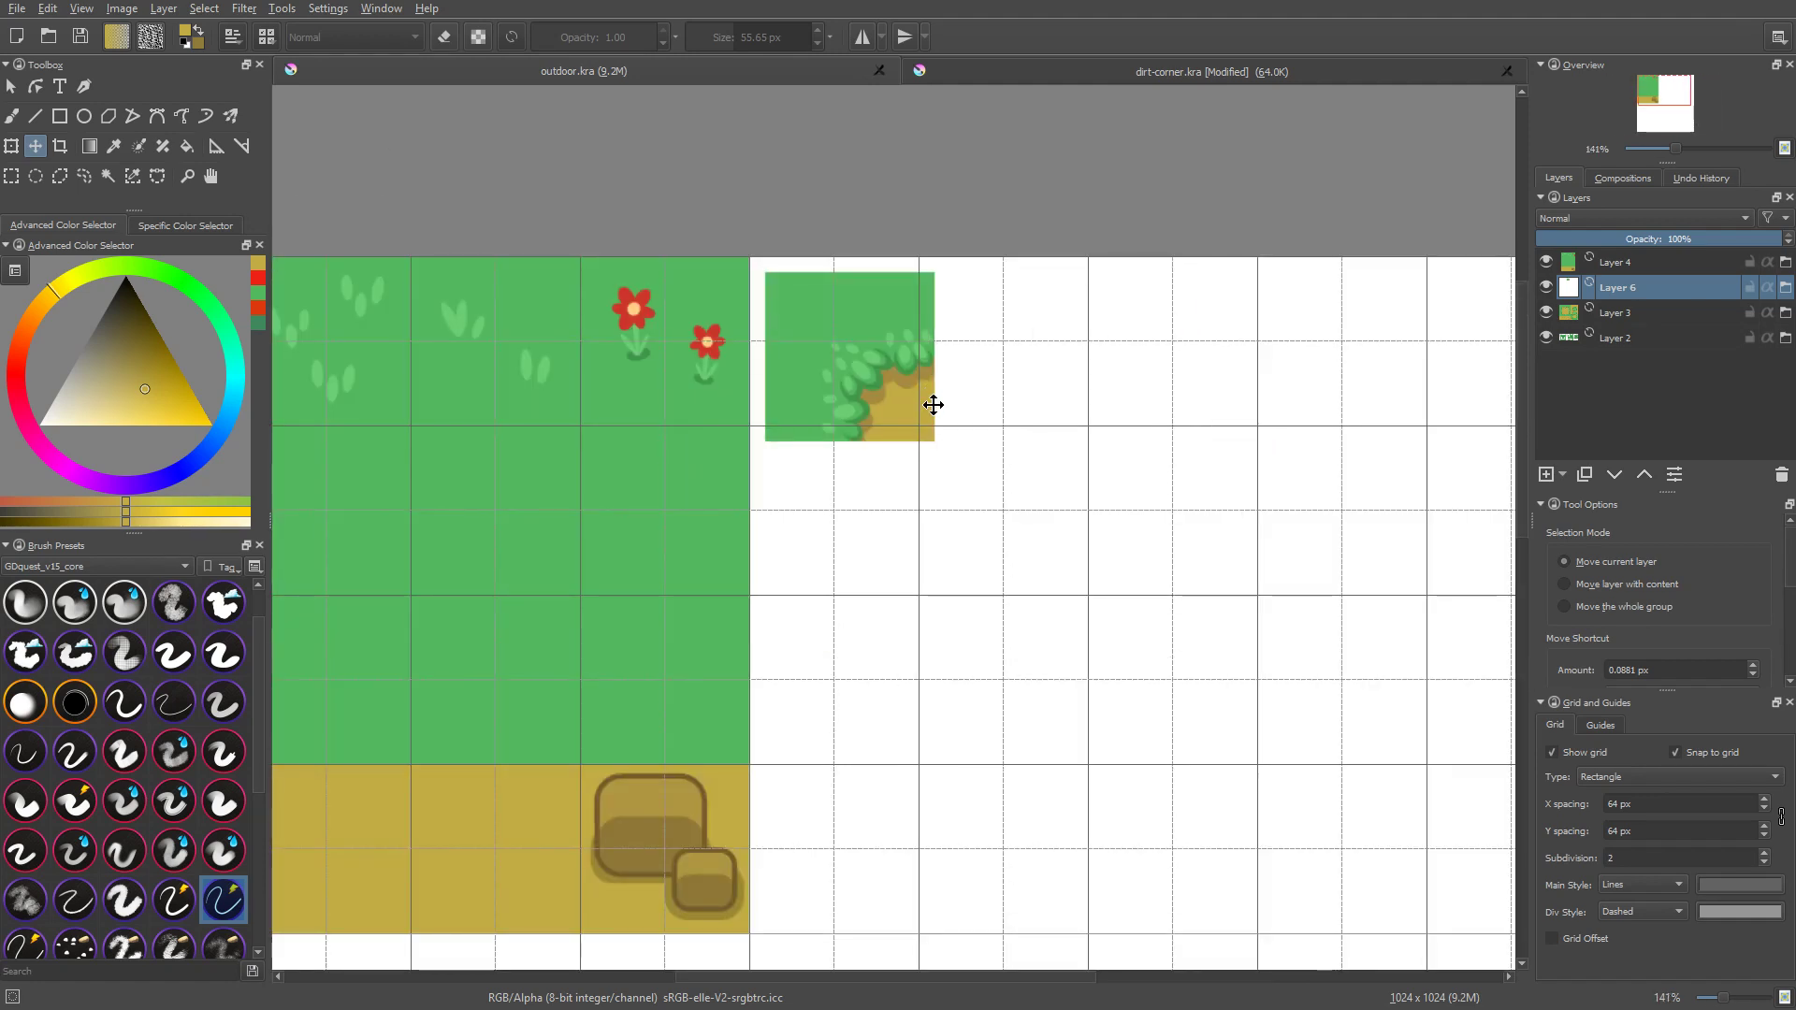
{"action": "scroll", "coordinate": [883, 384], "scroll_direction": "up", "scroll_amount": 2}
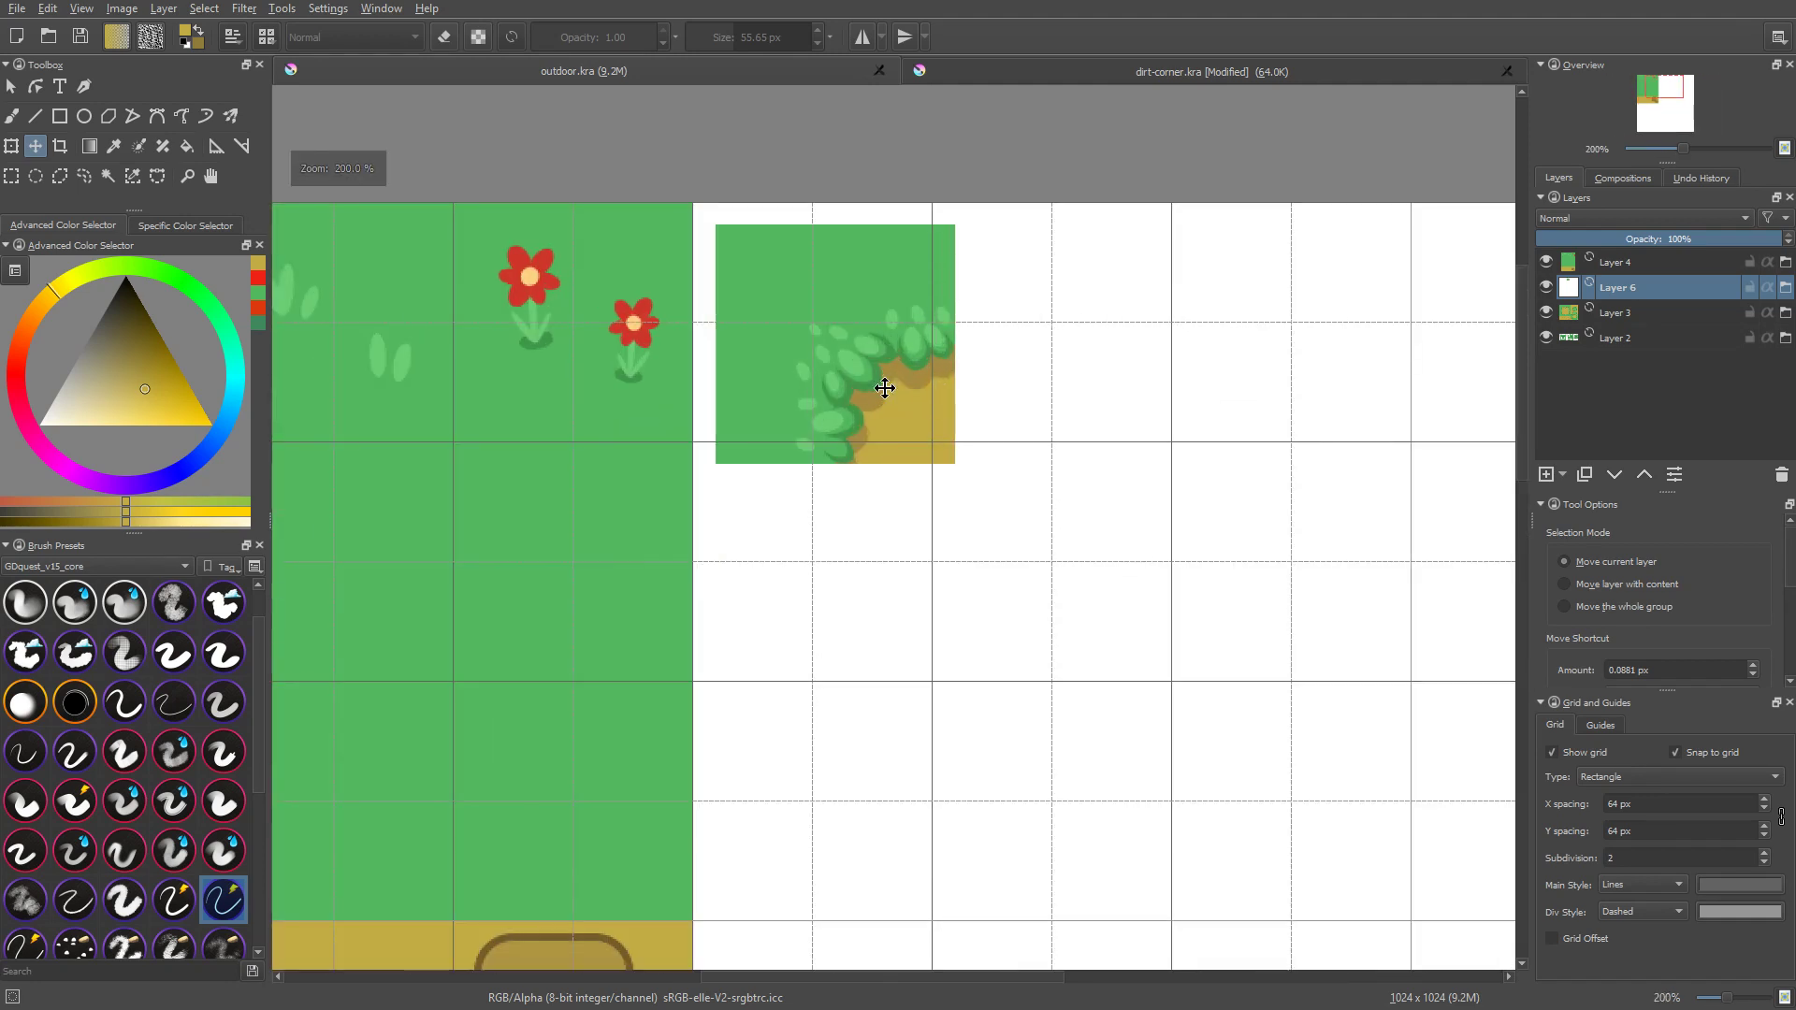
{"action": "left_click_drag", "start_coordinate": [827, 378], "coordinate": [814, 361]}
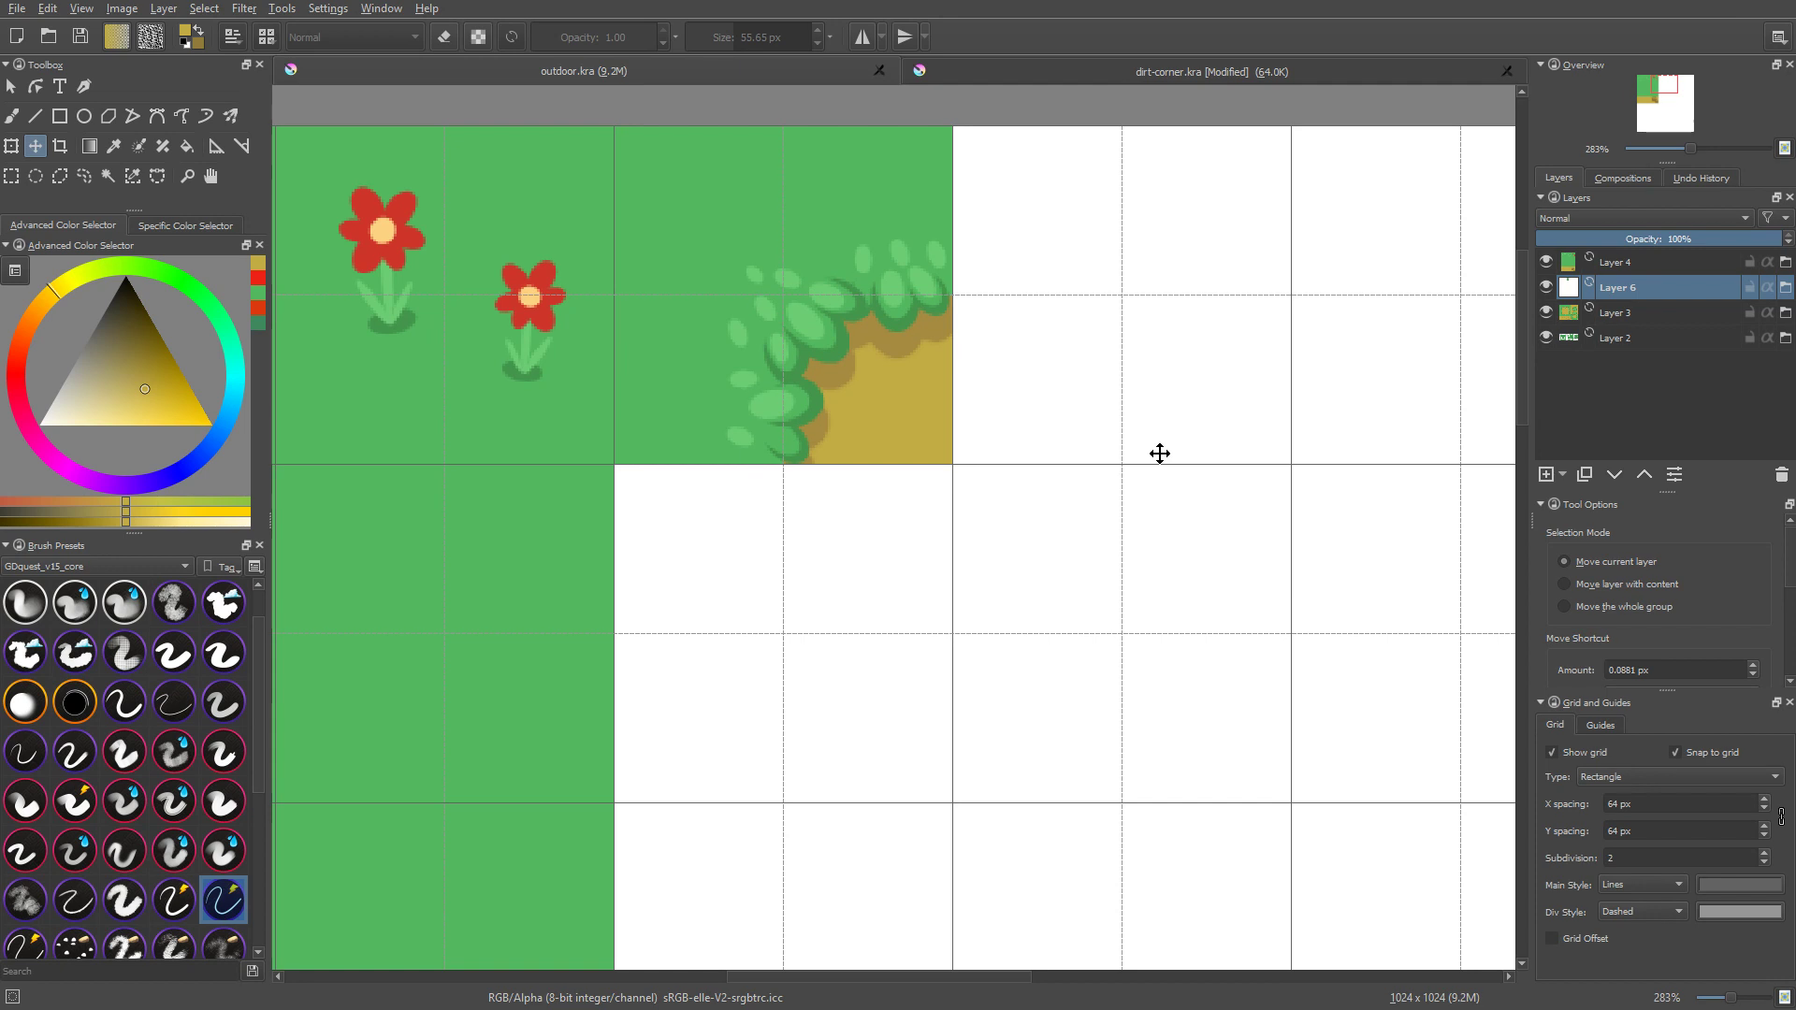
Step: Duplicate the file layer Layer 6 and move the copied corner tile two grid cells further along the same row
{"action": "key", "text": "ctrl+j"}
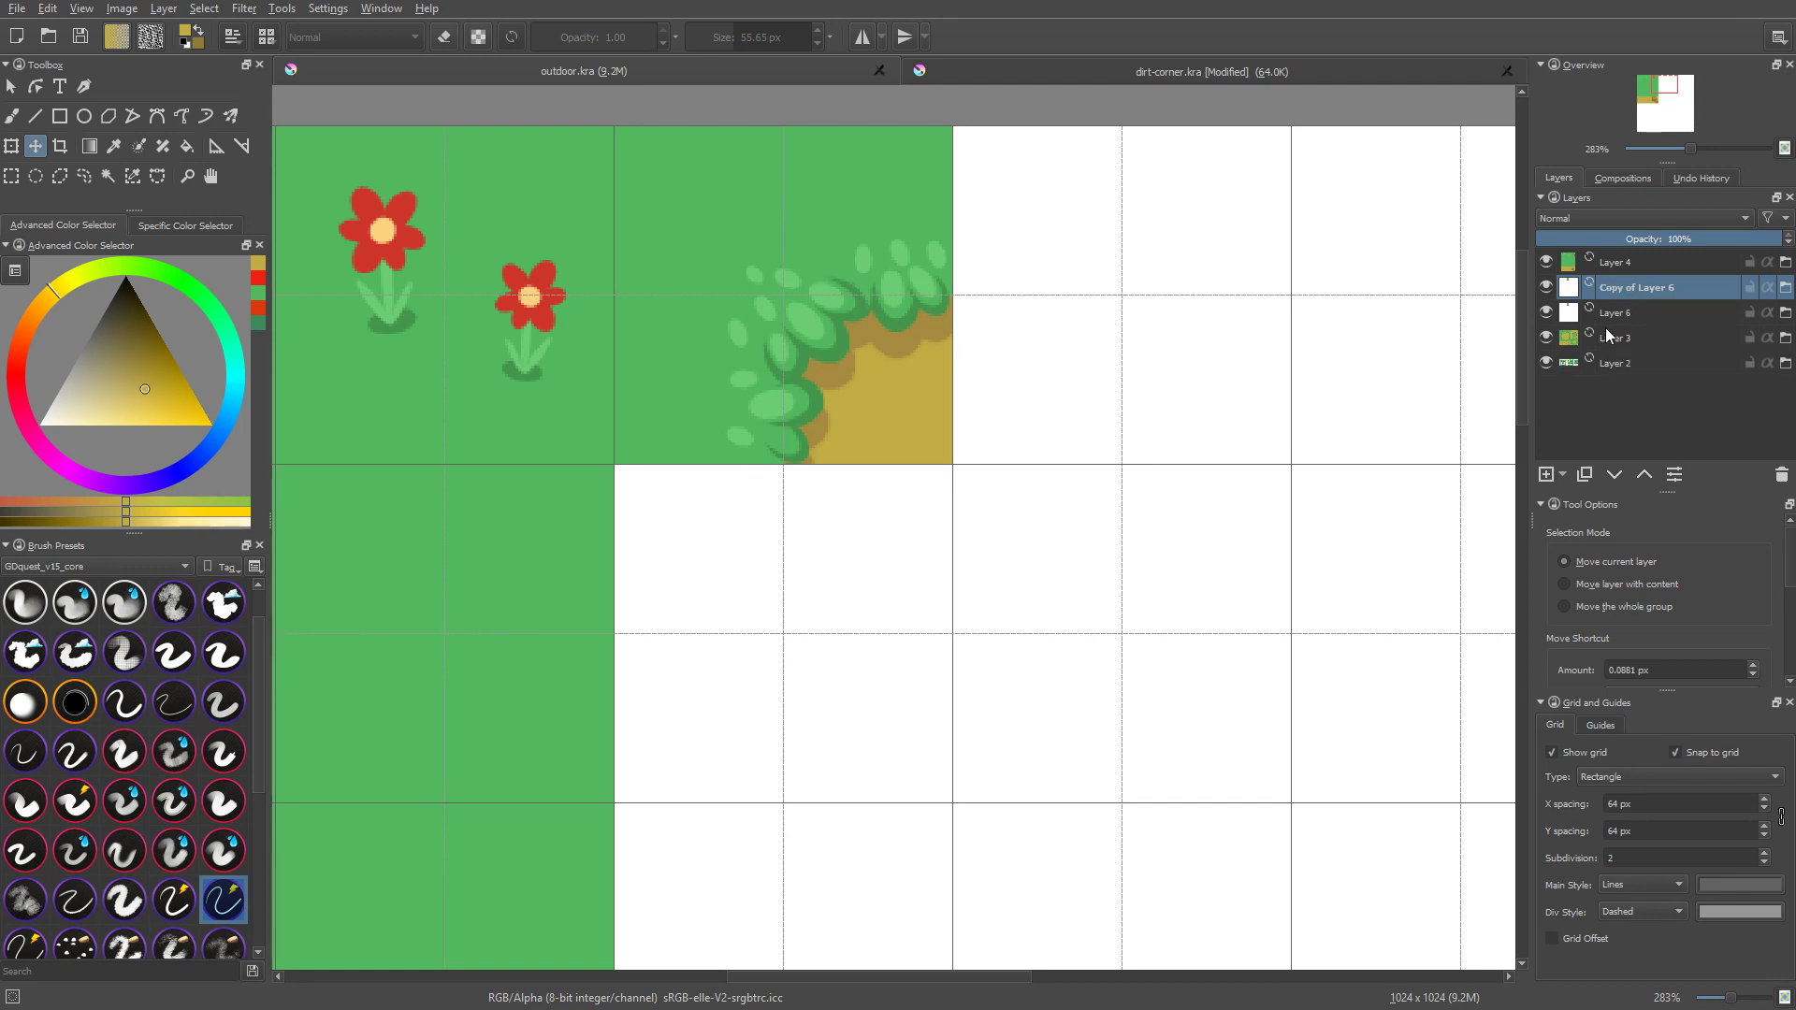
{"action": "scroll", "coordinate": [951, 402], "scroll_direction": "down", "scroll_amount": 5}
{"action": "left_click_drag", "start_coordinate": [887, 388], "coordinate": [1083, 396]}
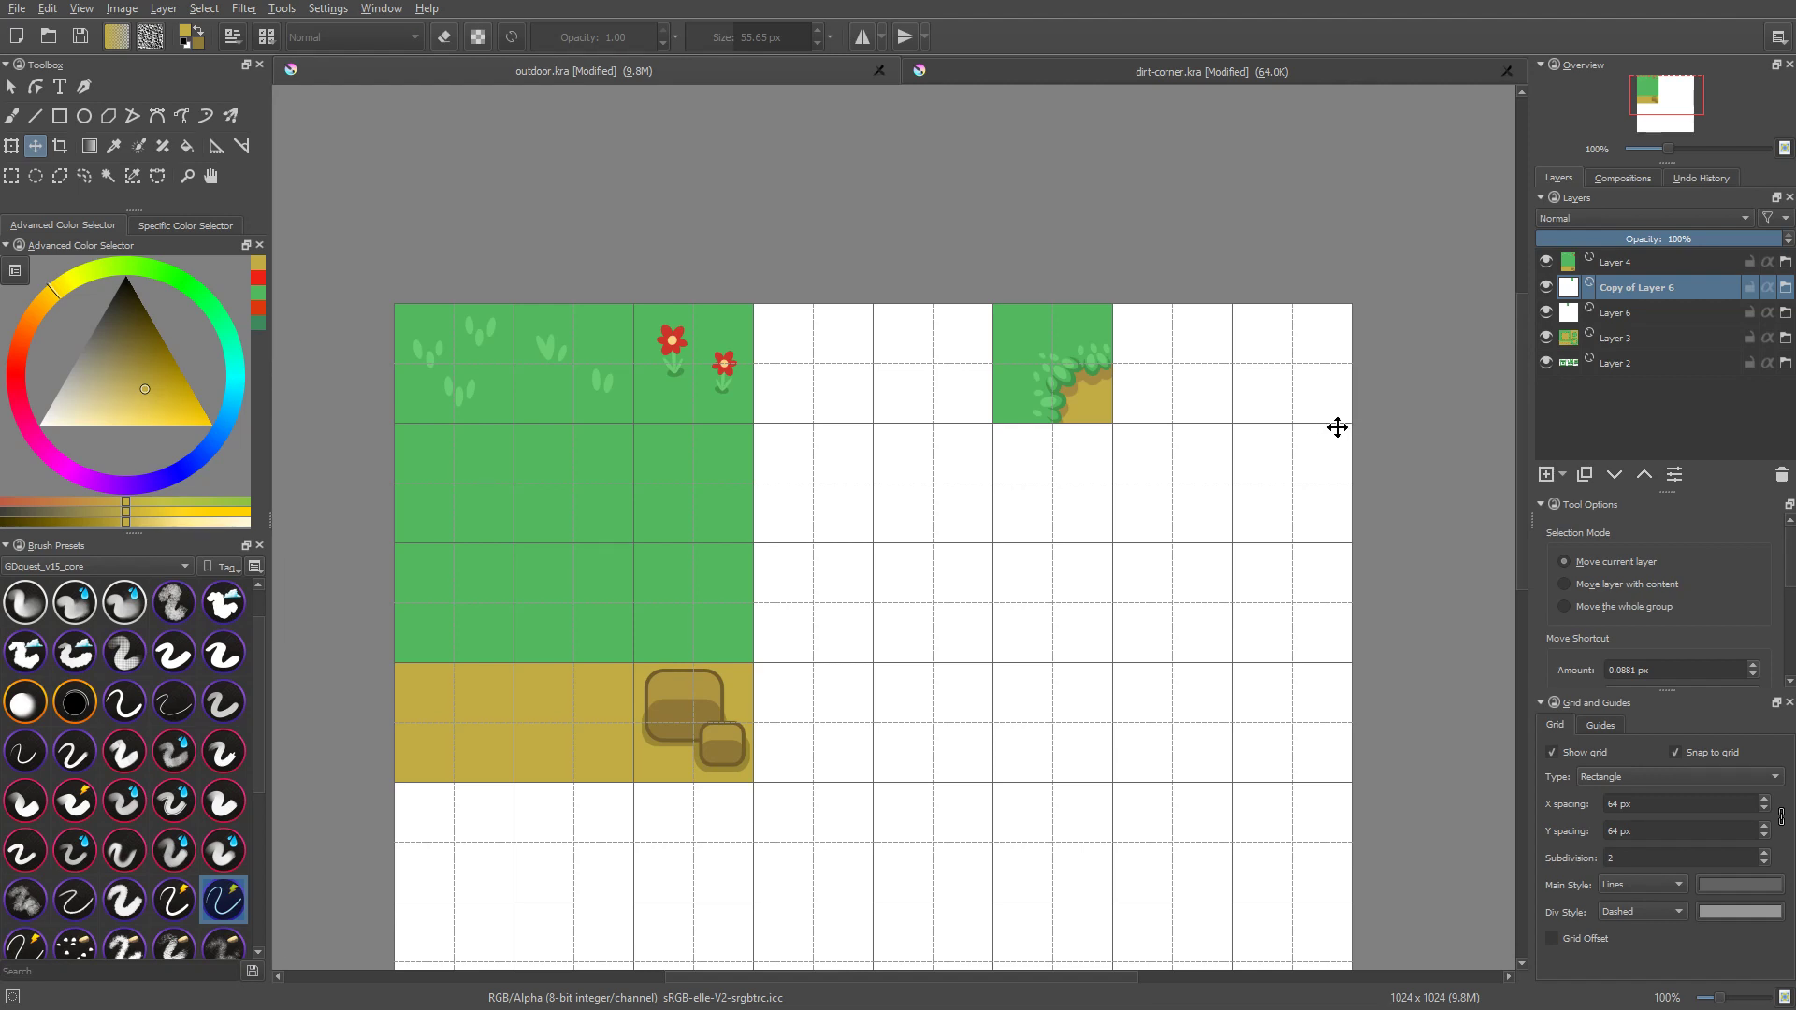
Step: Save and close outdoor.kra, and reopen it from the krita-demo folder above textures
{"action": "key", "text": "ctrl+s"}
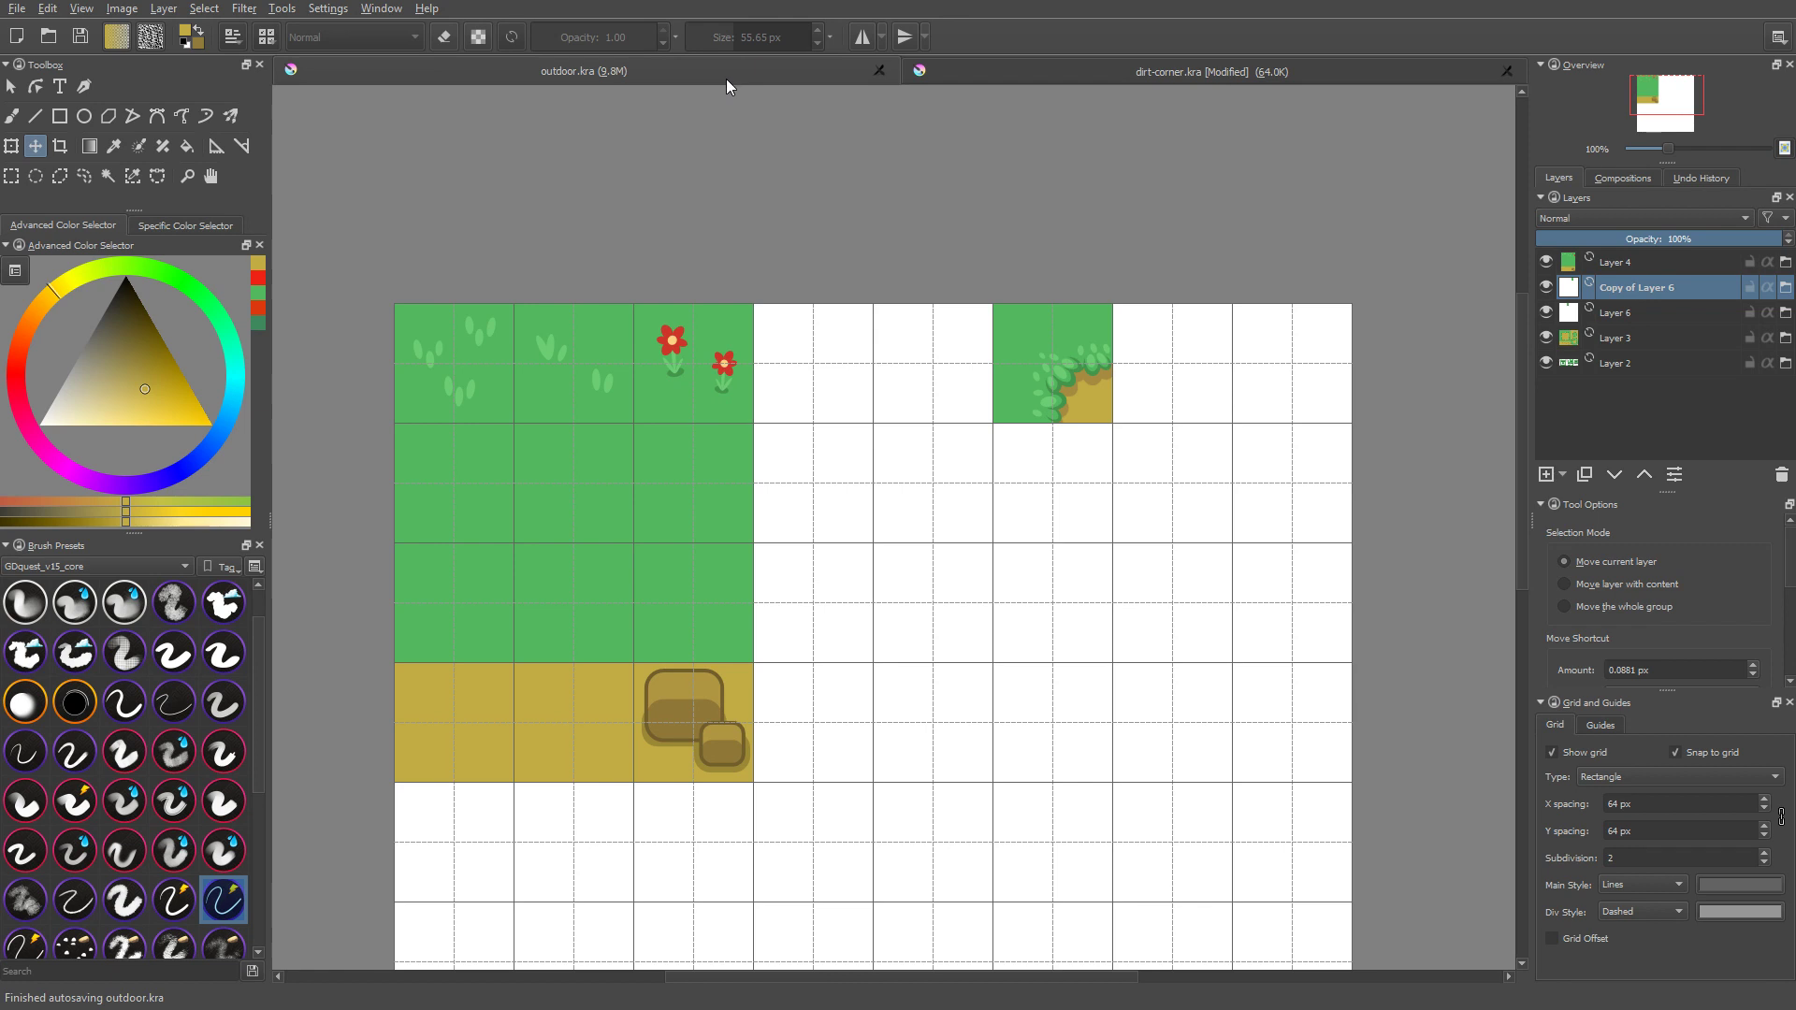
{"action": "middle_click", "coordinate": [726, 79]}
{"action": "key", "text": "ctrl+o"}
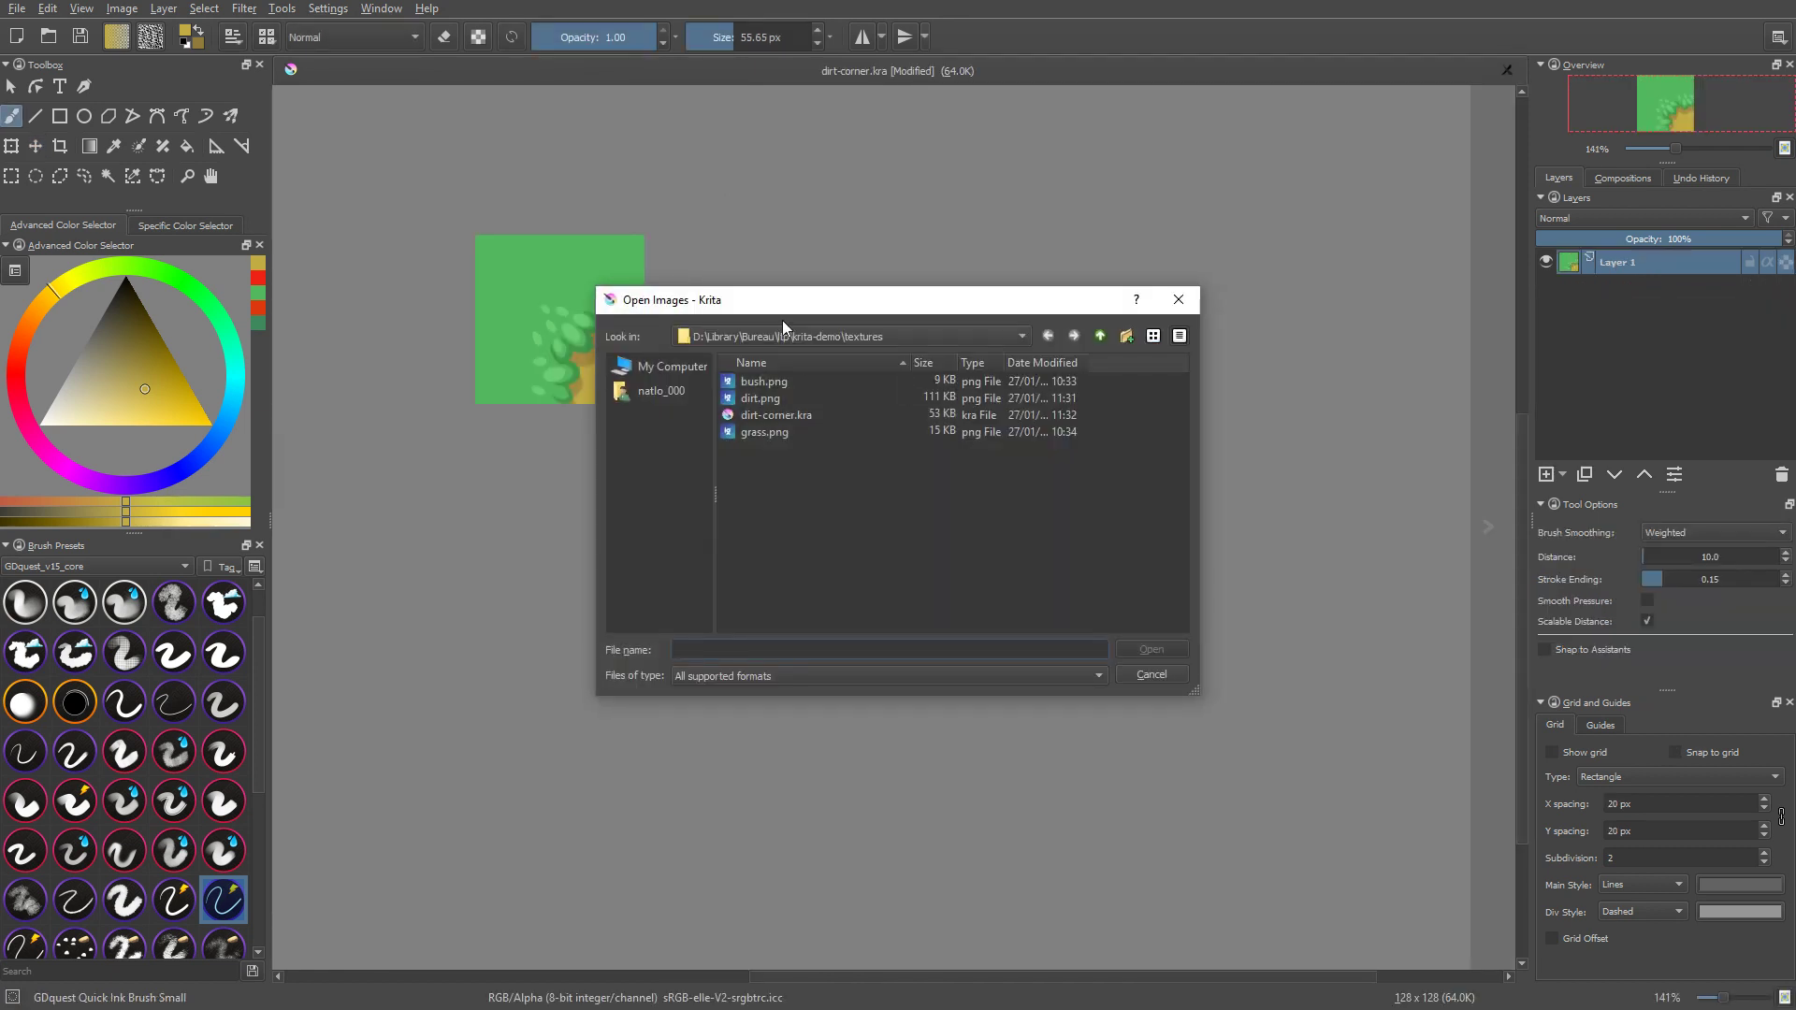
{"action": "left_click", "coordinate": [1101, 335]}
{"action": "left_click", "coordinate": [753, 404]}
{"action": "double_click", "coordinate": [752, 402]}
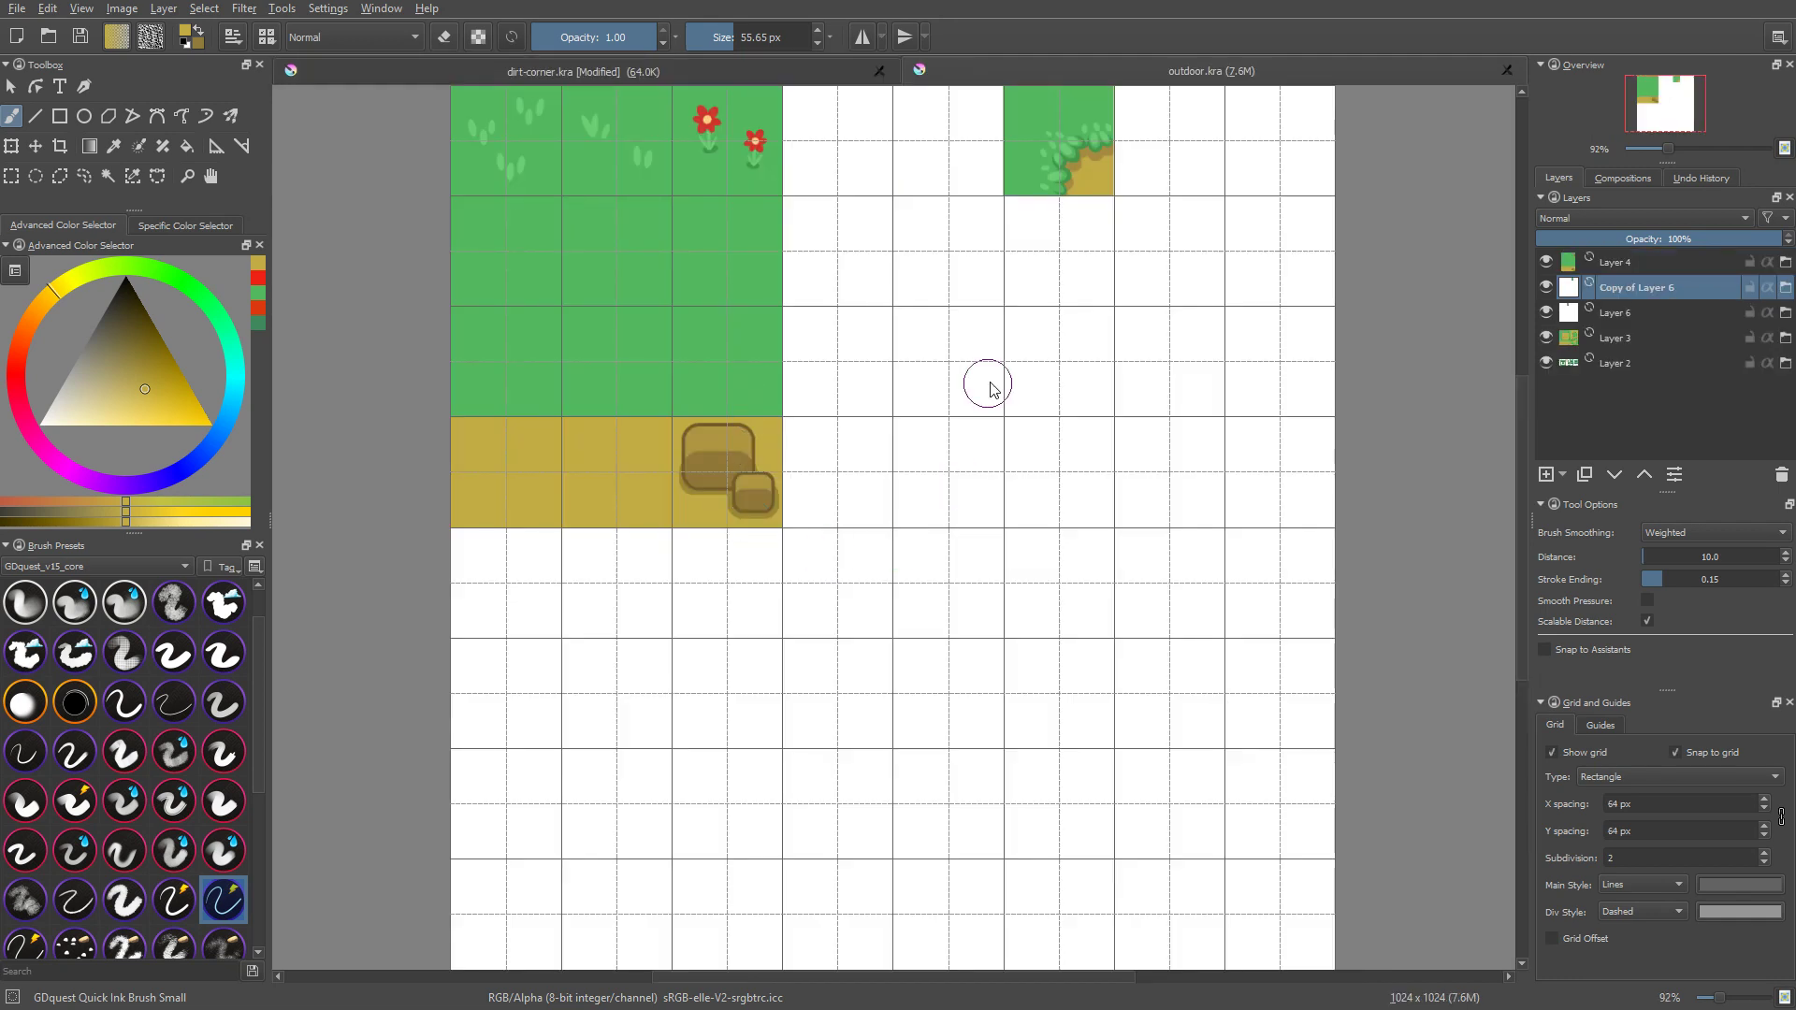
Step: Delete both corner tile file layers, Copy of Layer 6 and Layer 6, and save outdoor.kra
{"action": "key", "text": "shift+Delete"}
{"action": "key", "text": "shift+Delete"}
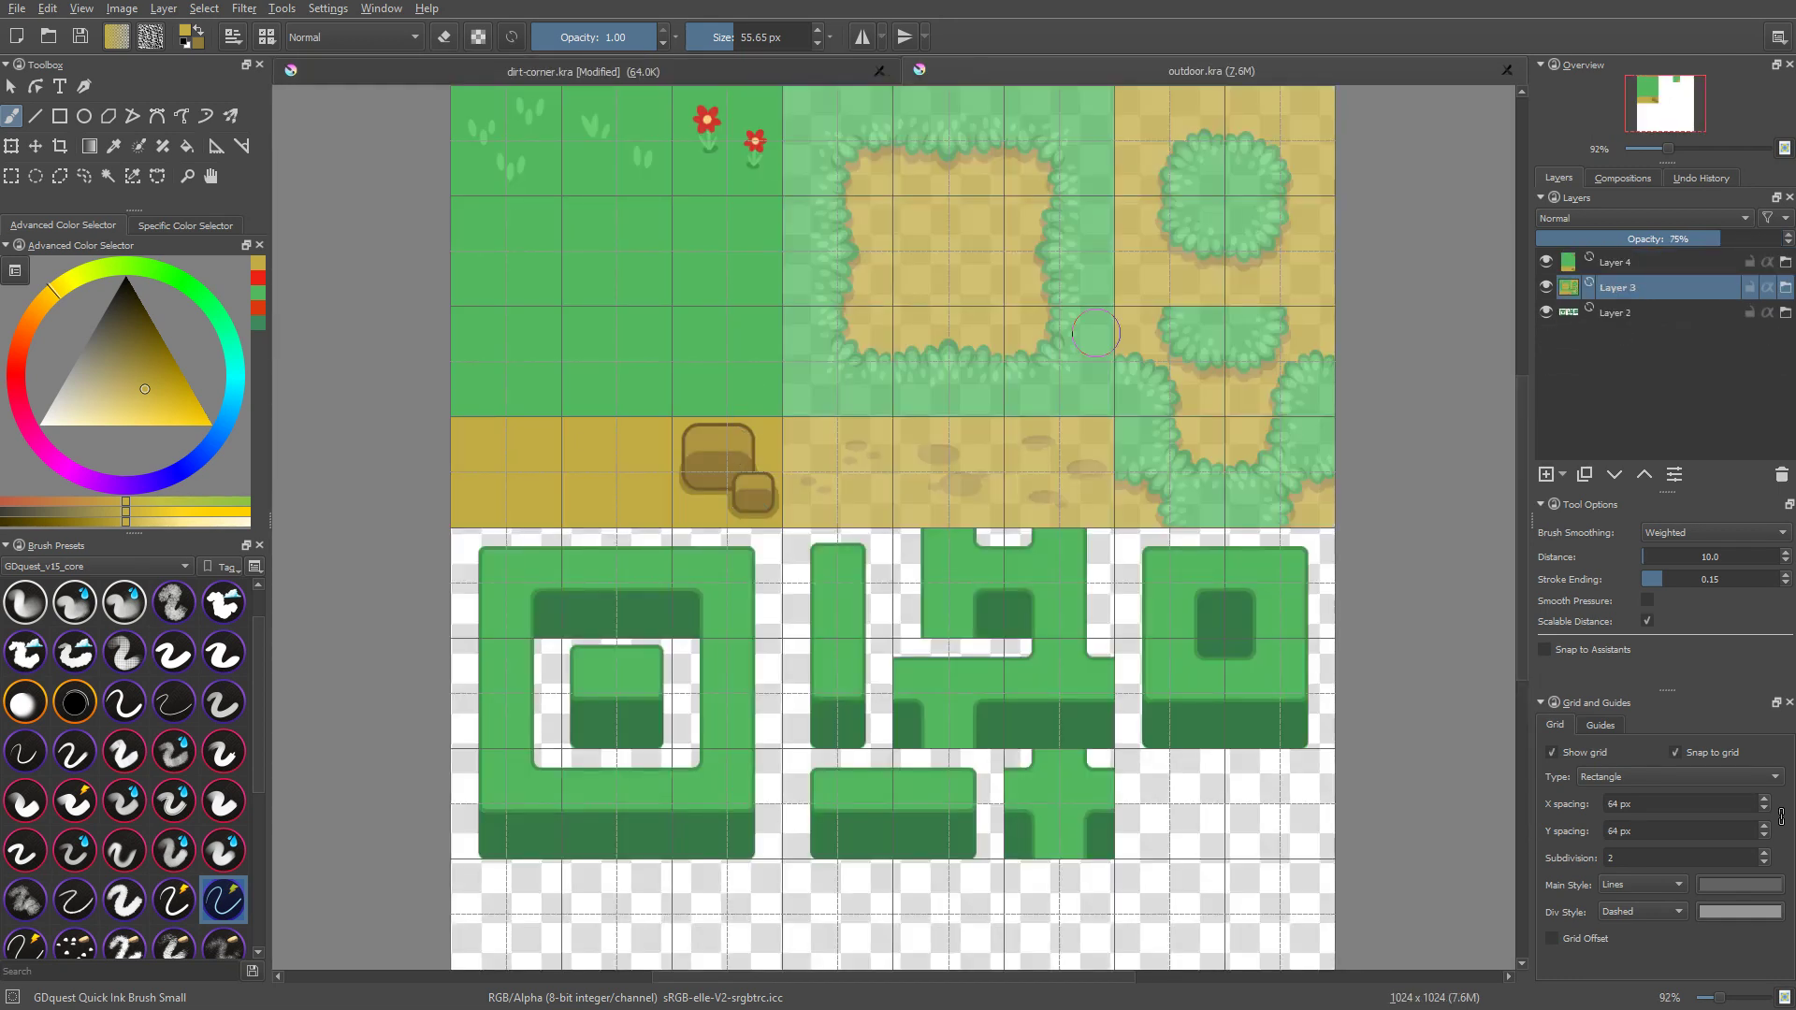
{"action": "middle_click_drag", "start_coordinate": [1116, 363], "coordinate": [1157, 431]}
{"action": "key", "text": "1"}
{"action": "key", "text": "ctrl+s"}
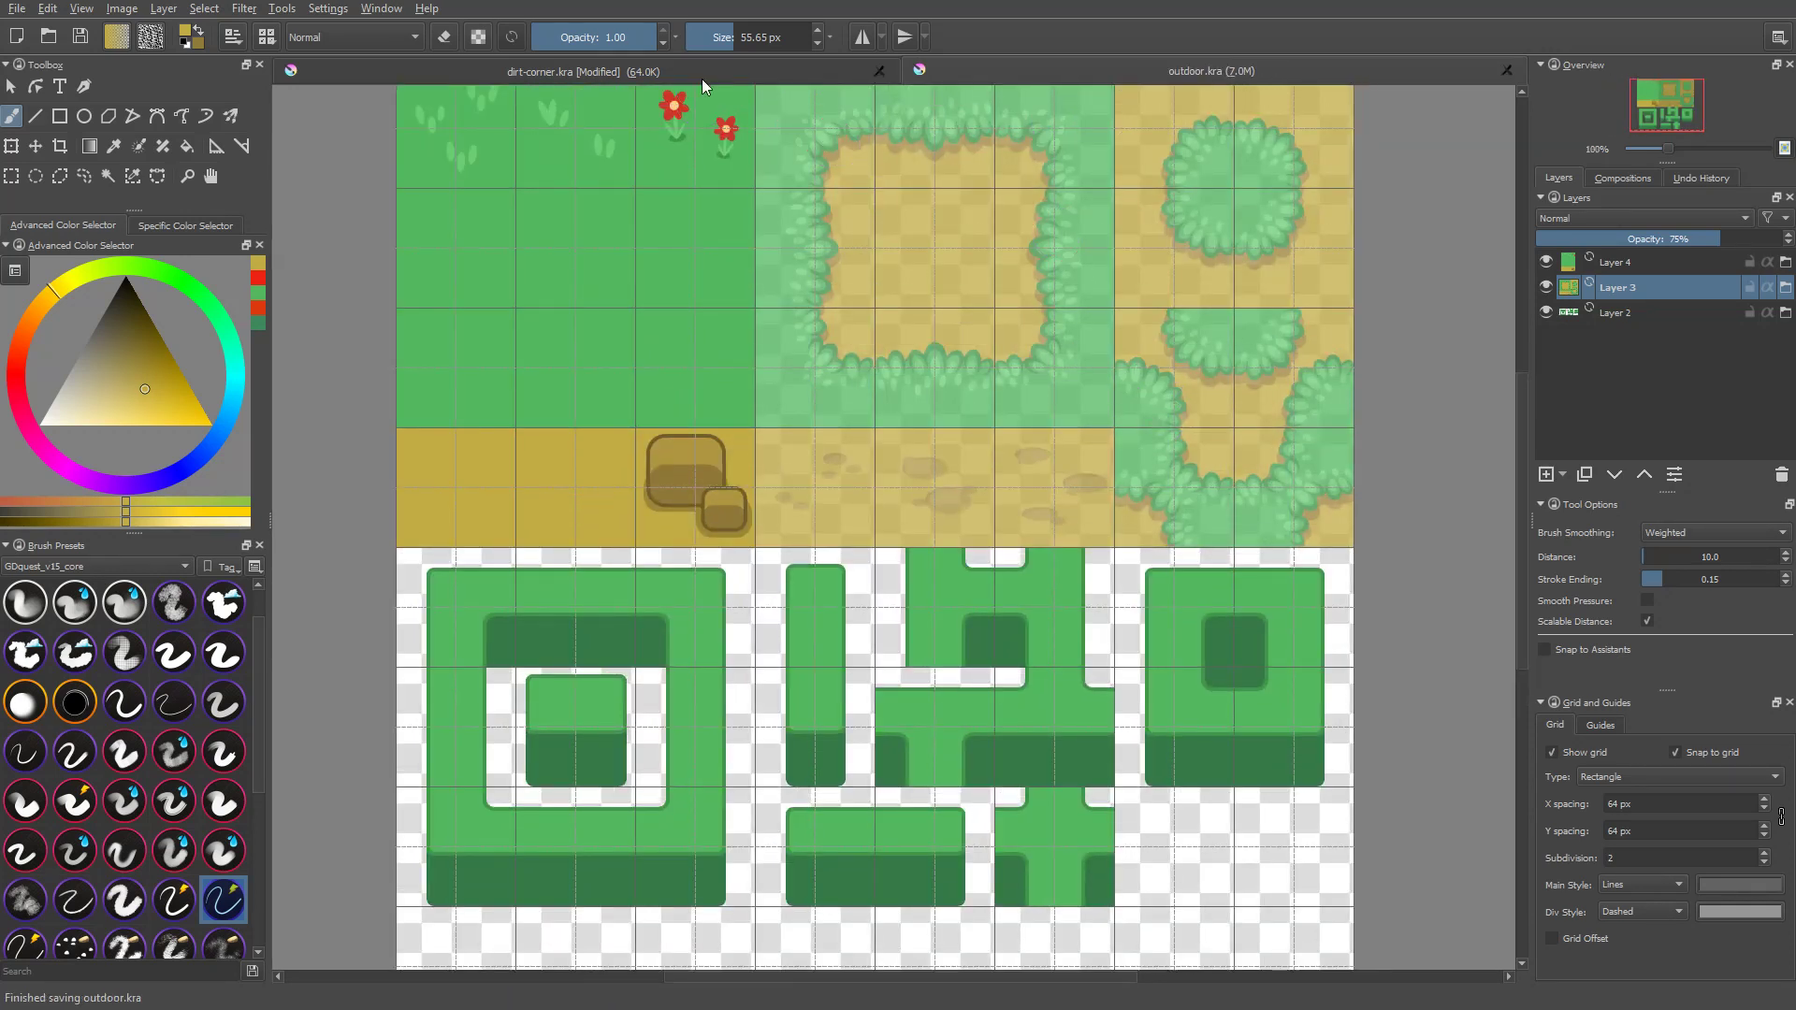
Step: Save the dirt-corner document in the textures folder as the PNG image dirt-corner.png with the default export options
{"action": "left_click", "coordinate": [702, 75]}
{"action": "key", "text": "ctrl+shift+s"}
{"action": "left_click", "coordinate": [780, 675]}
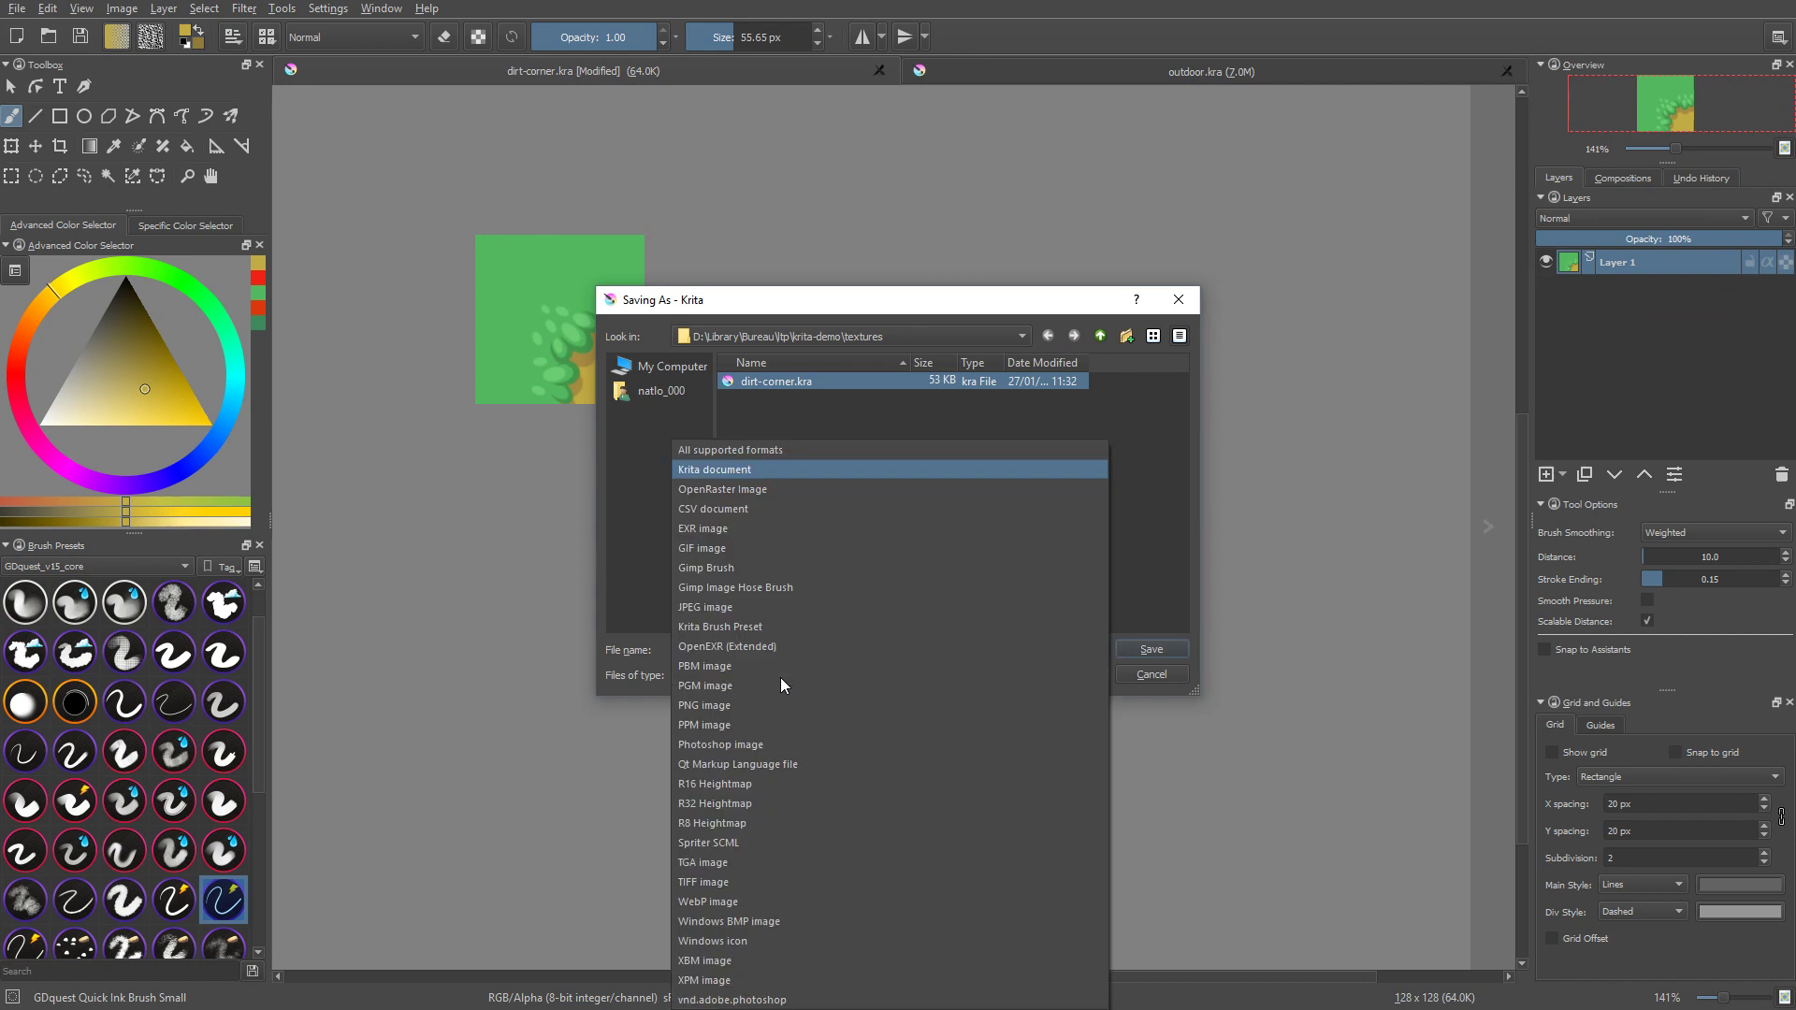
{"action": "left_click", "coordinate": [726, 707]}
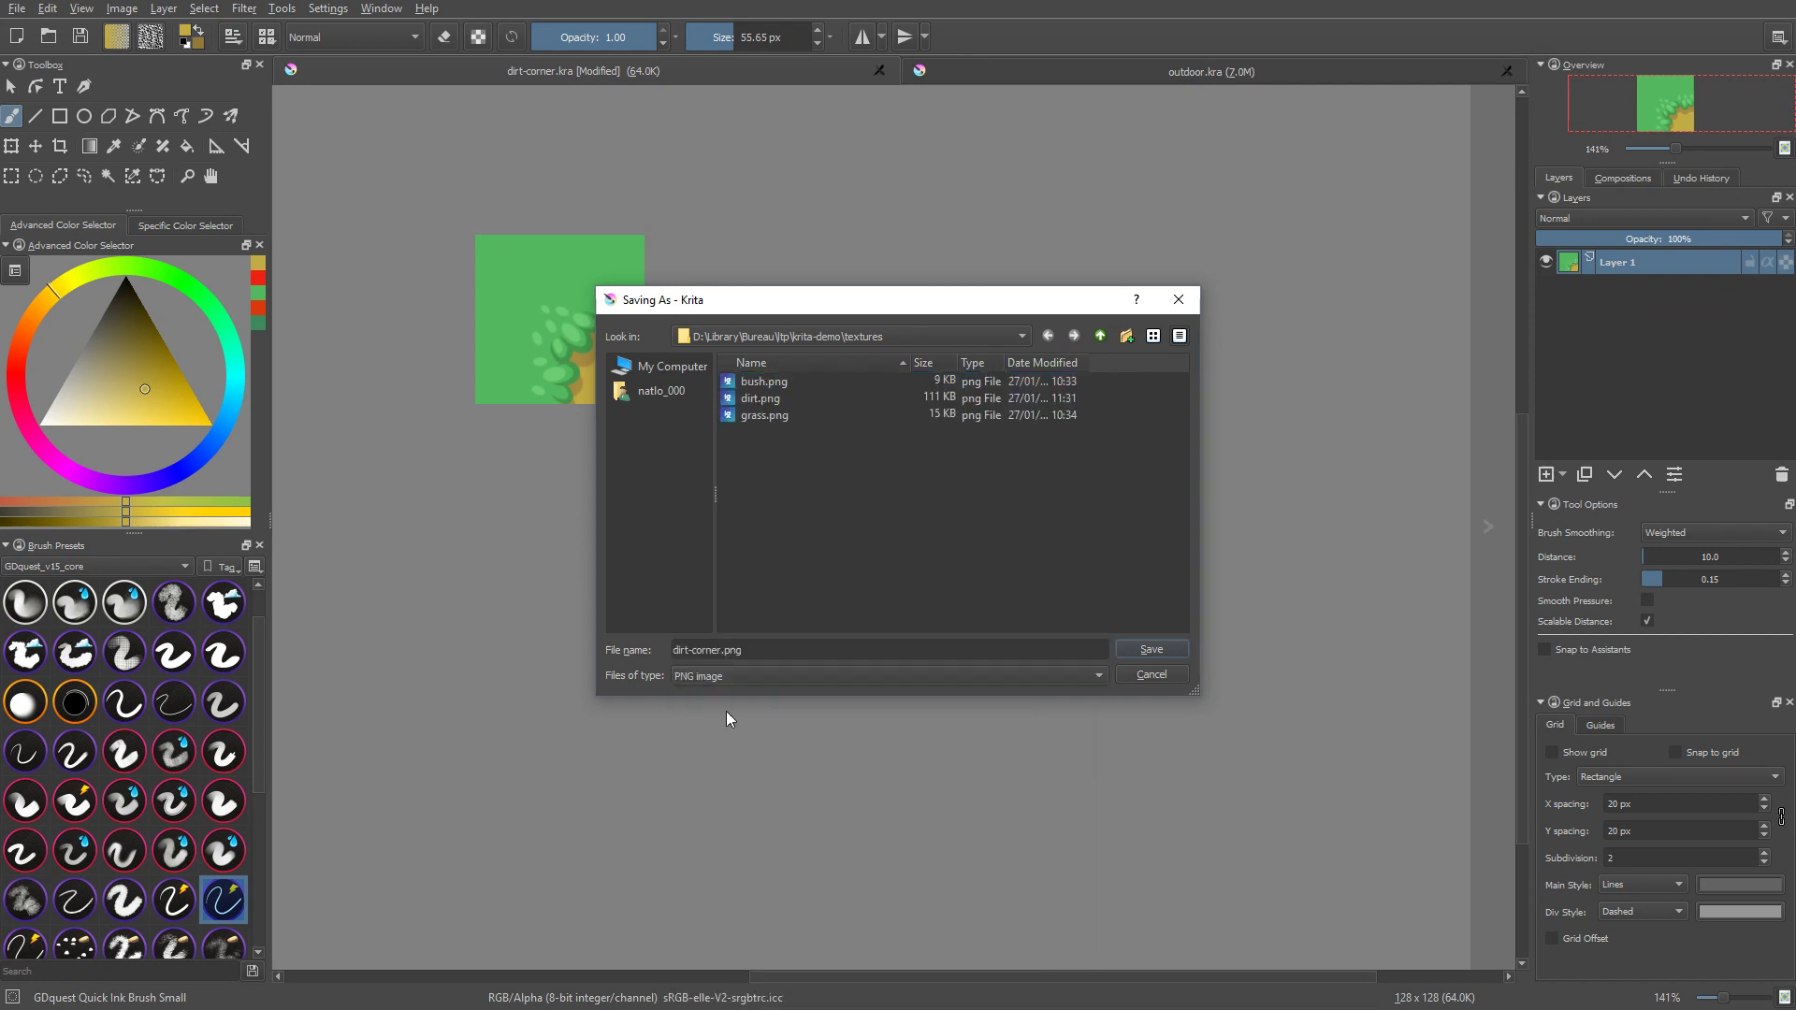
{"action": "key", "text": "Return"}
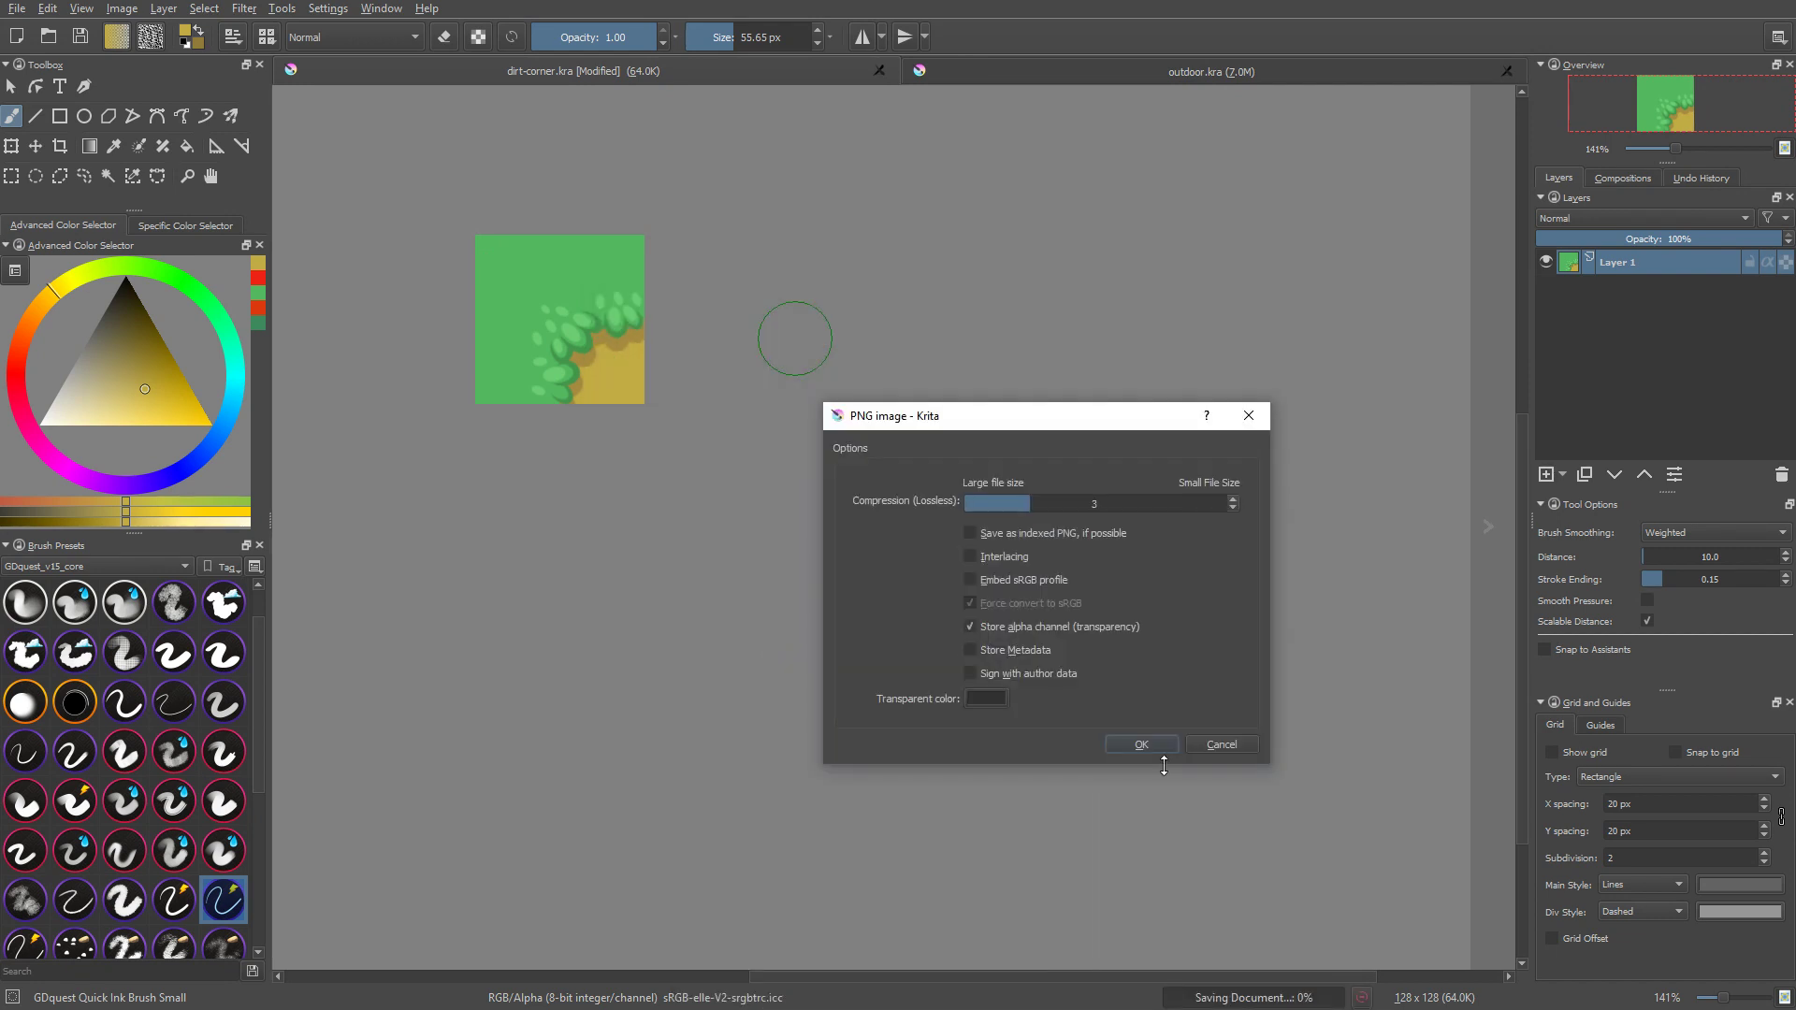
{"action": "left_click", "coordinate": [1142, 746]}
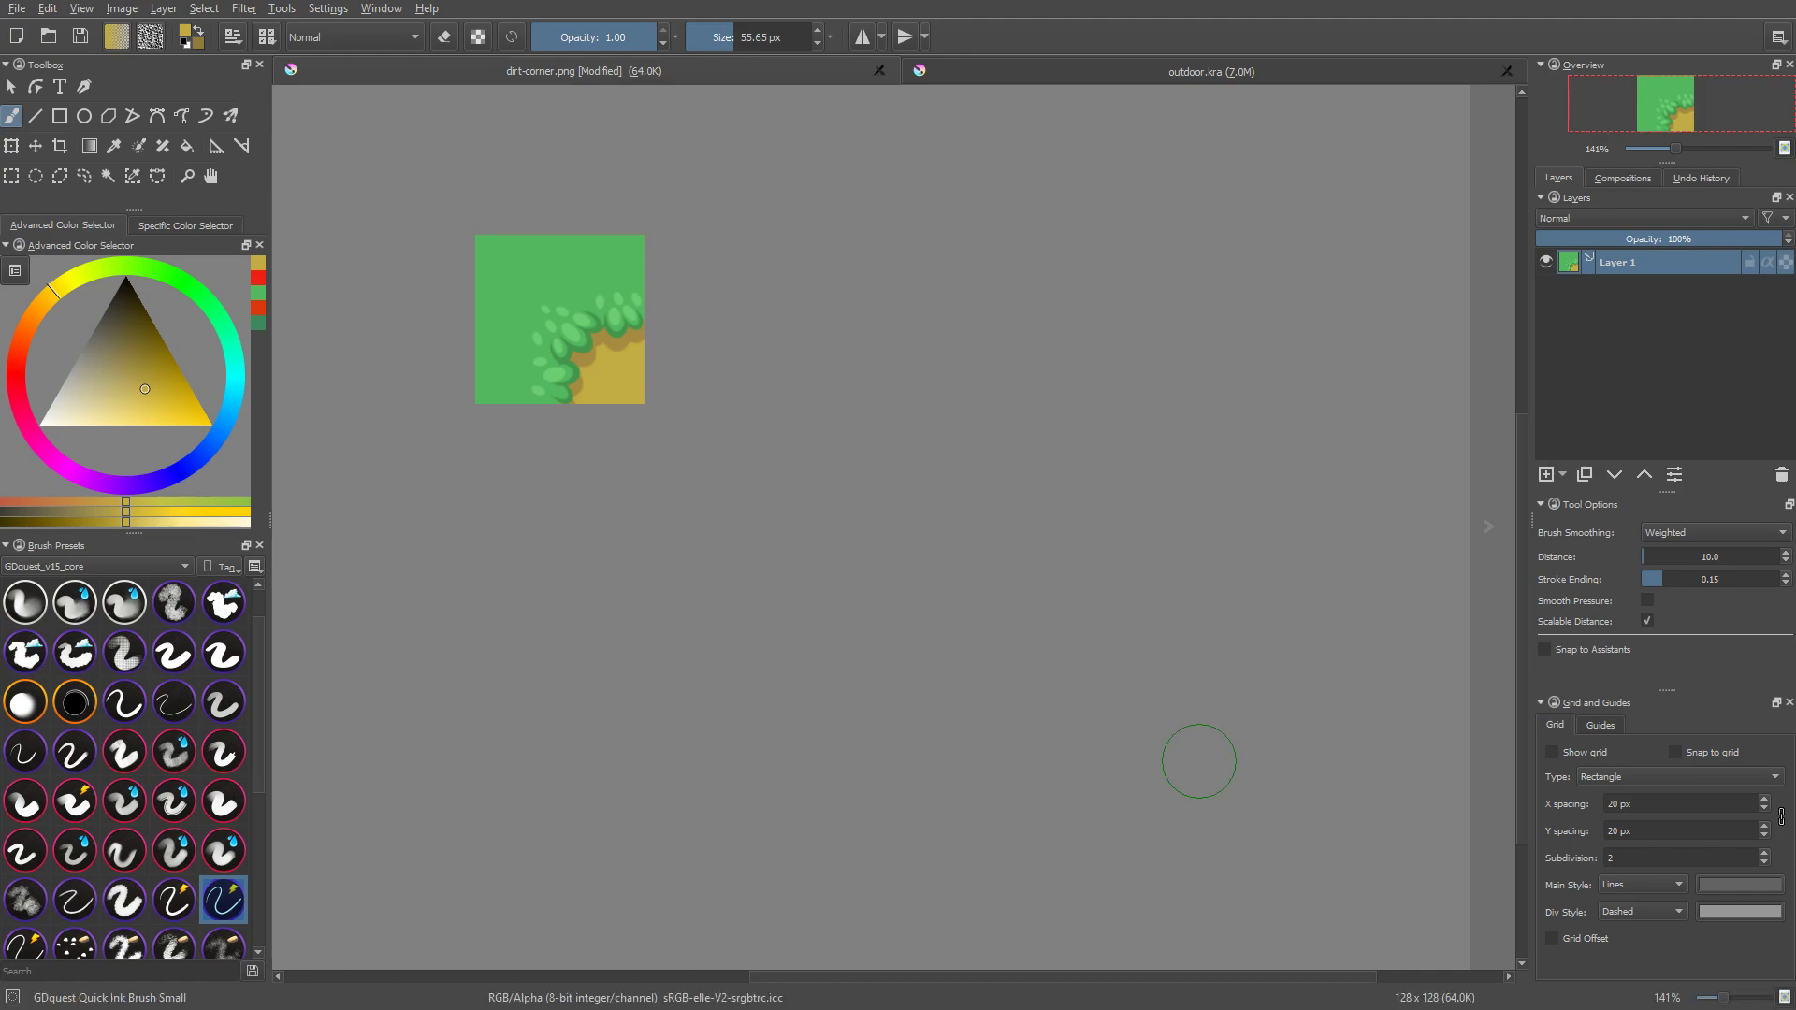
Step: Switch to the Recordings folder window to check the recorded clips and clear the file selection
{"action": "key", "text": "alt+Tab"}
{"action": "key", "text": "alt+Tab"}
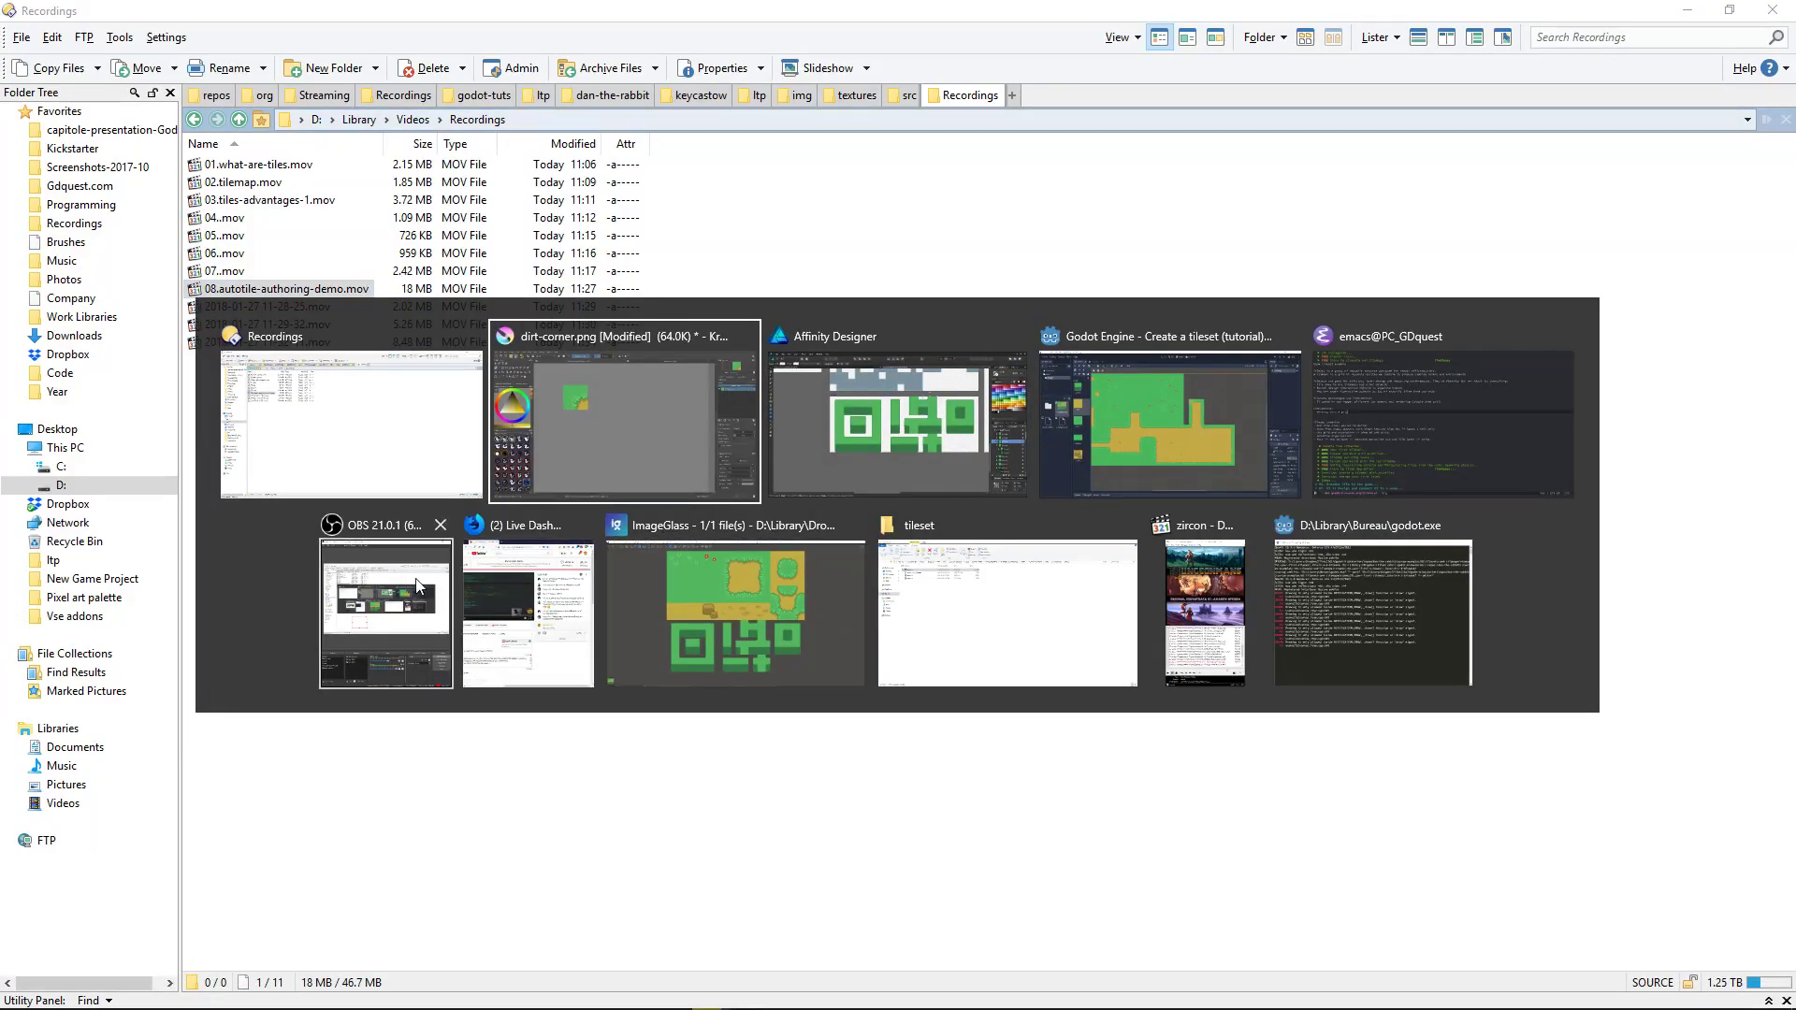
{"action": "key", "text": "Escape"}
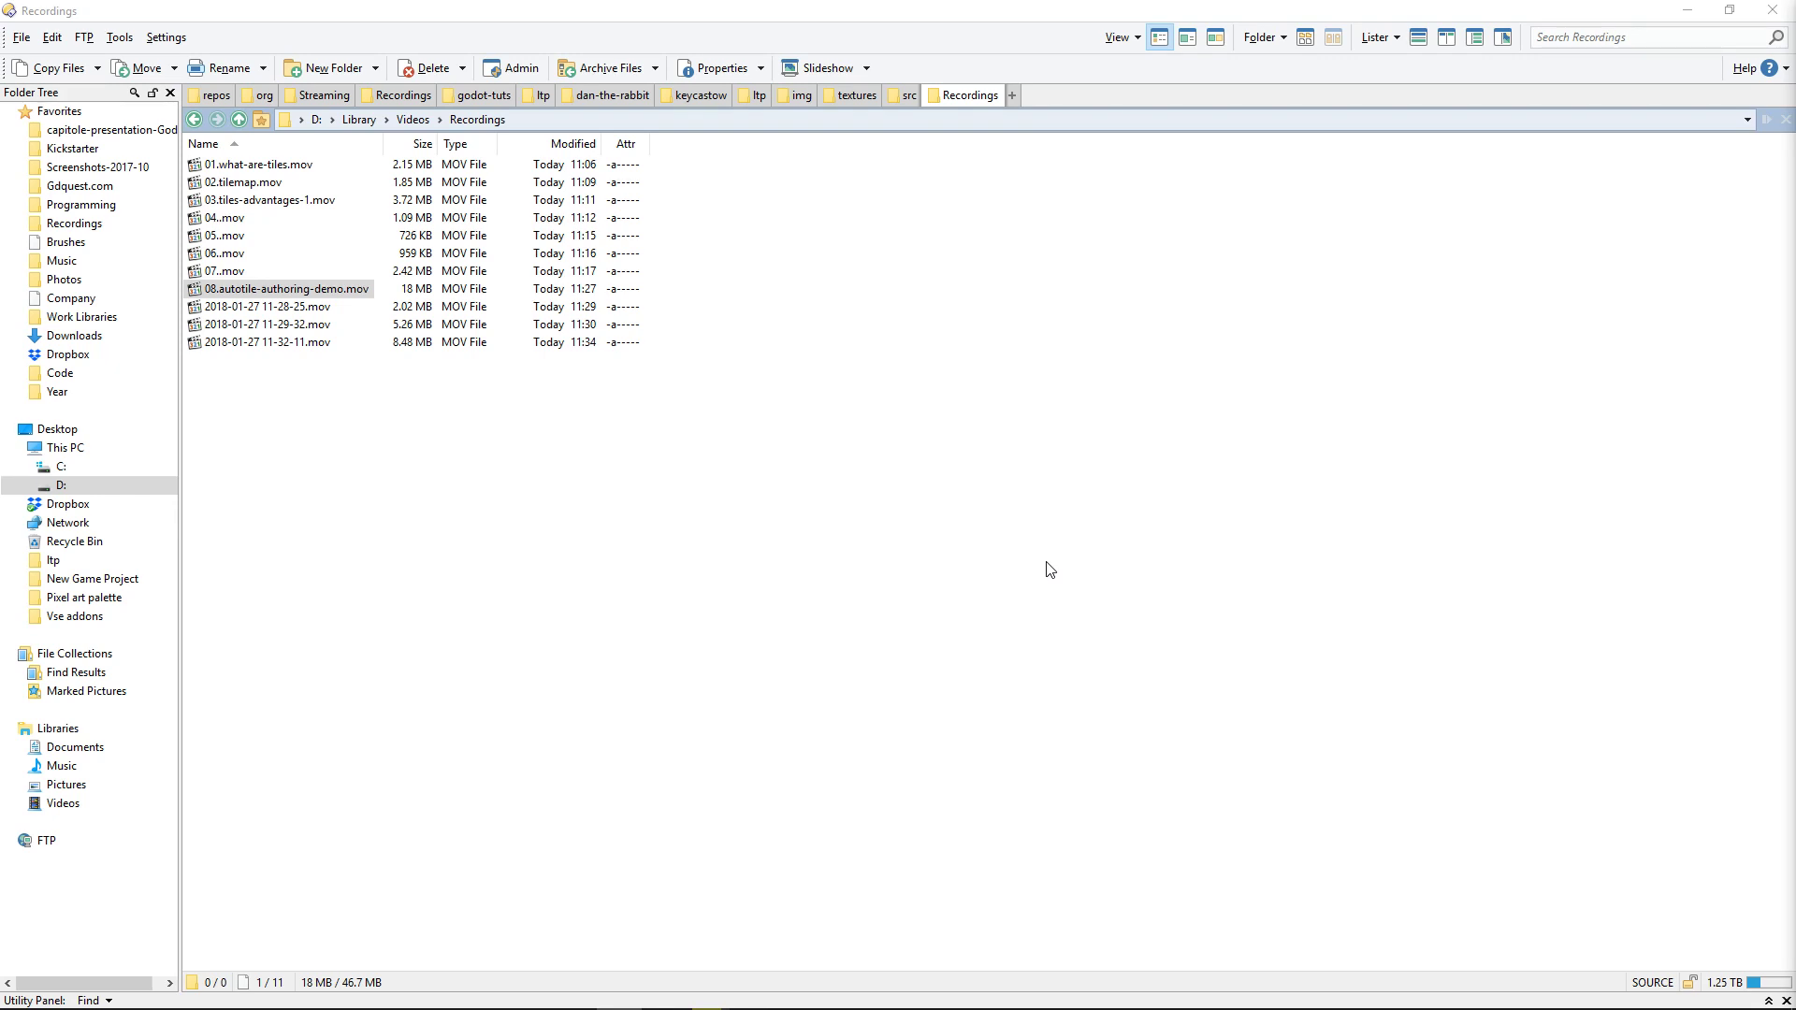
{"action": "left_click", "coordinate": [1045, 487]}
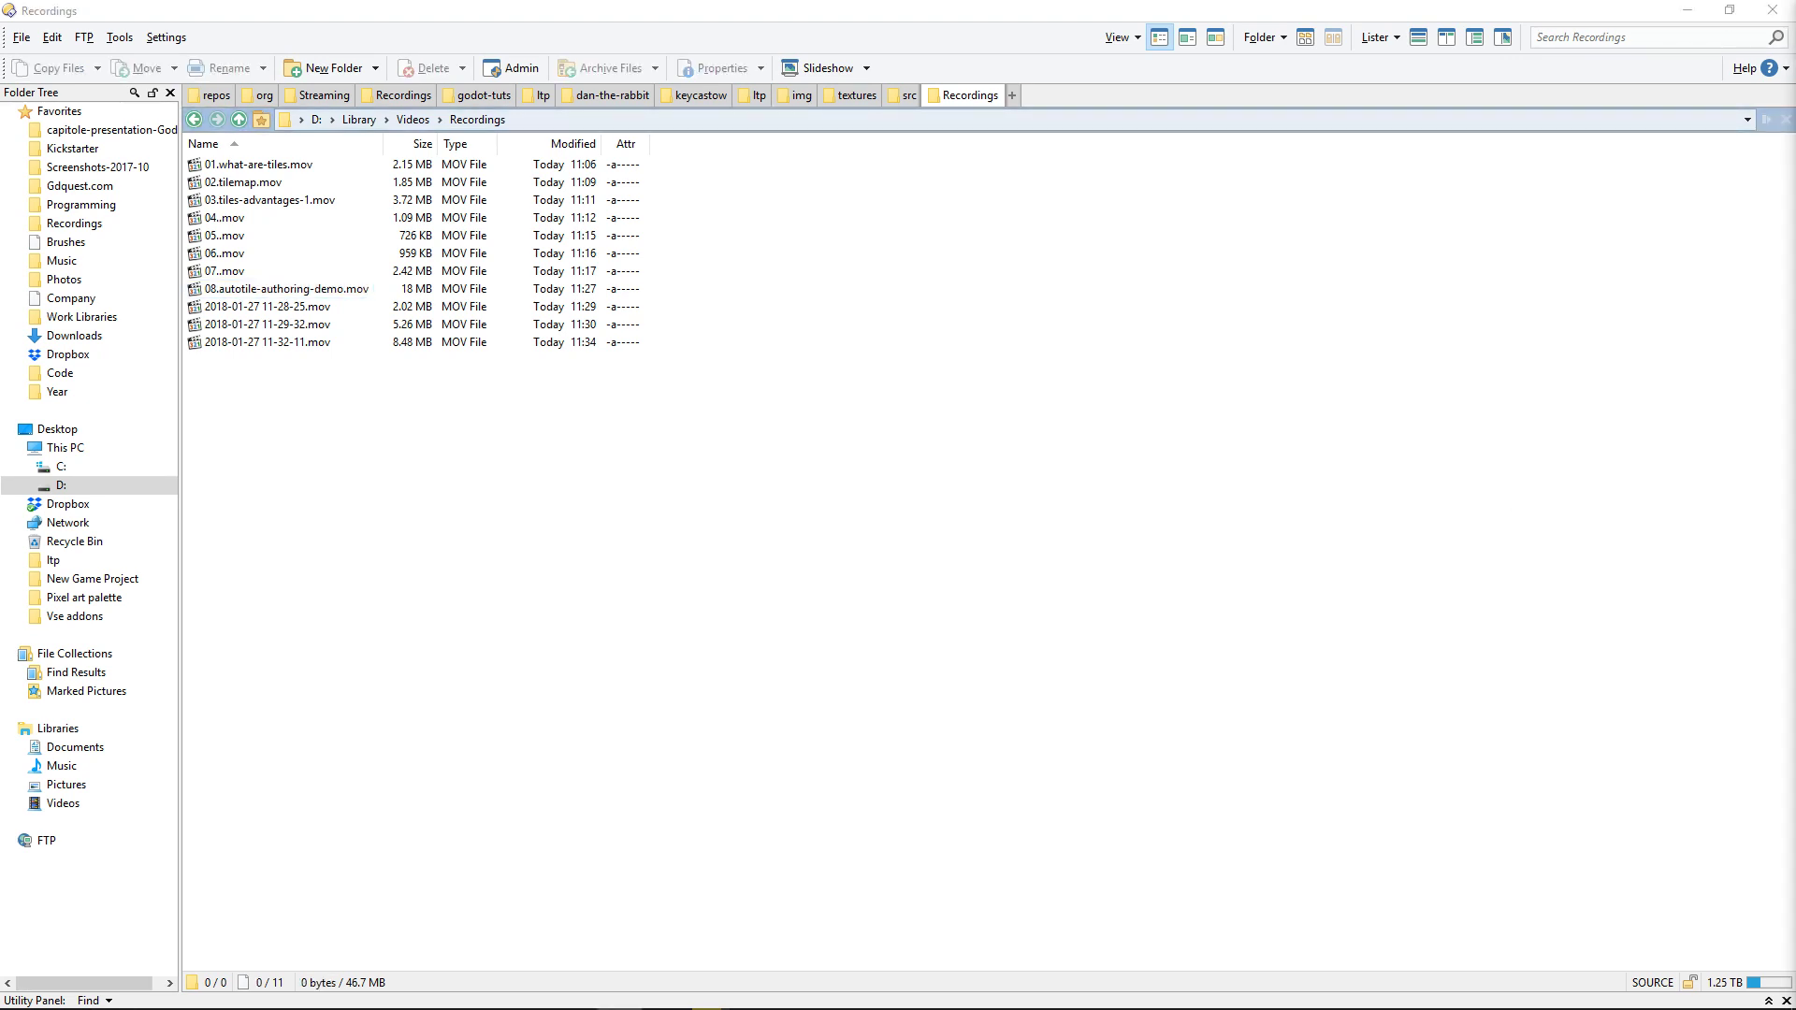
Step: Switch to Affinity Designer, deselect the tile group and look over all the tile template artboards
{"action": "key", "text": "alt+Tab"}
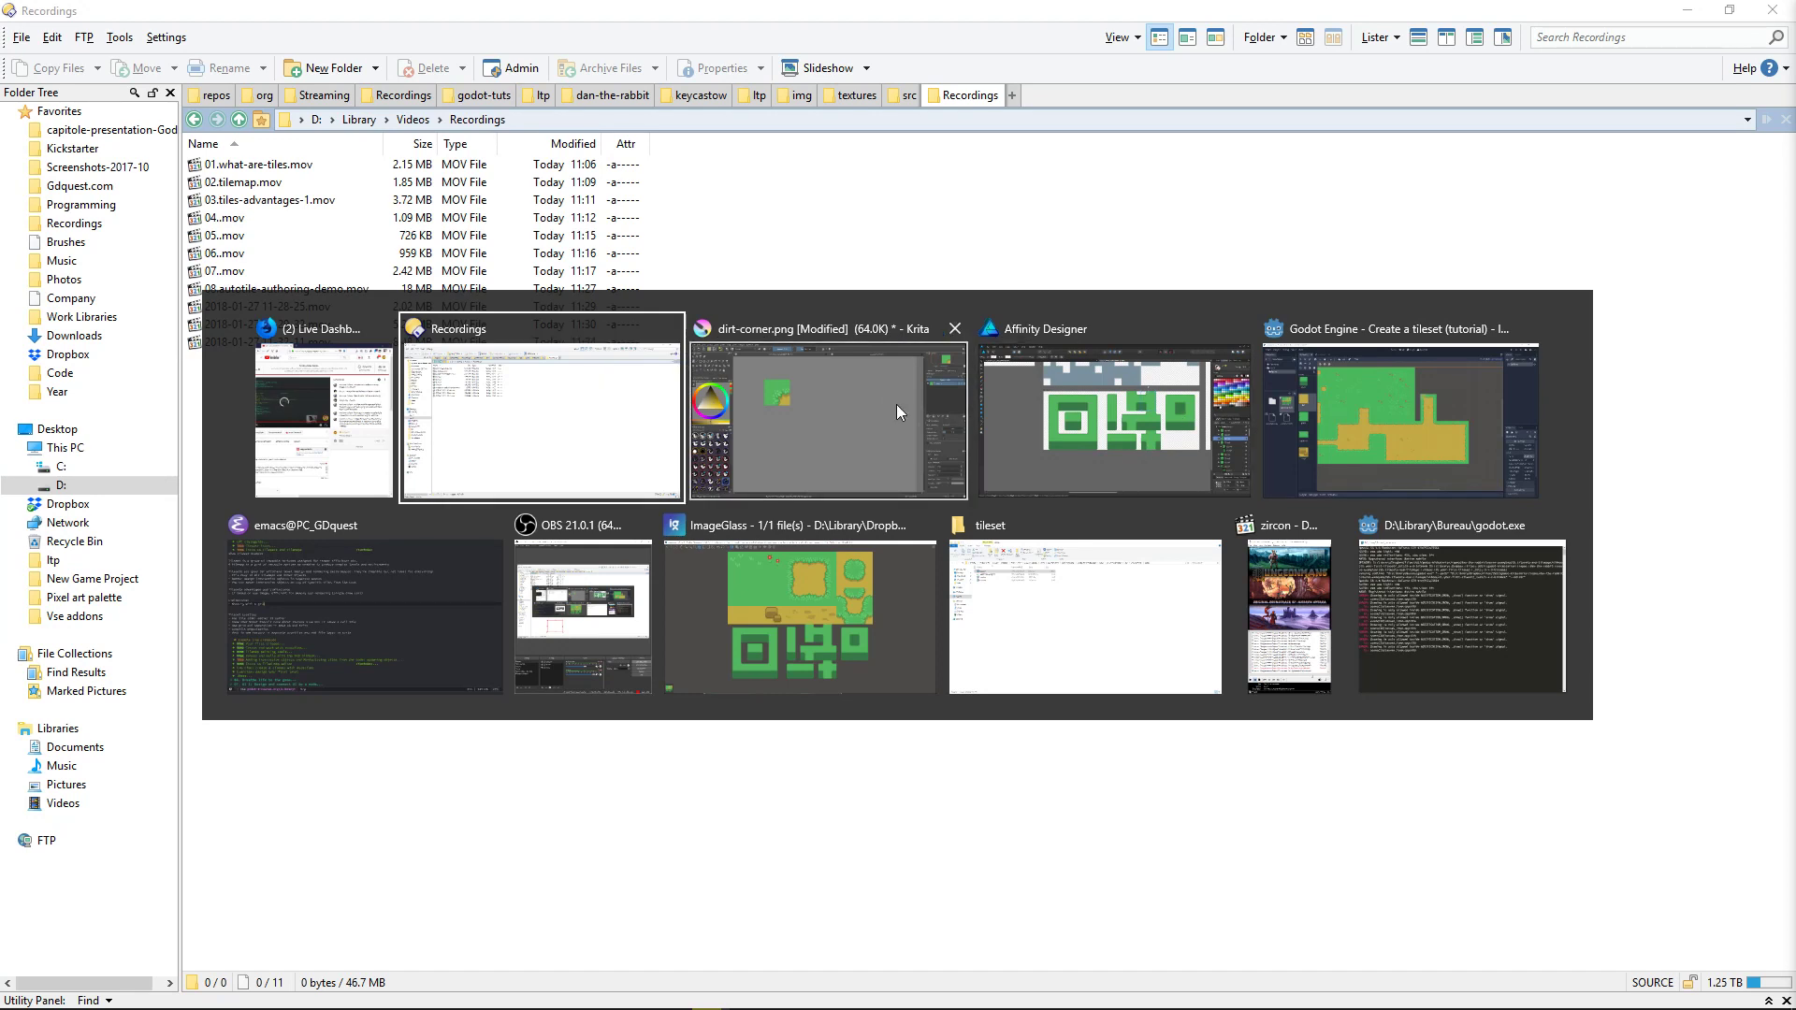
{"action": "left_click", "coordinate": [1157, 408]}
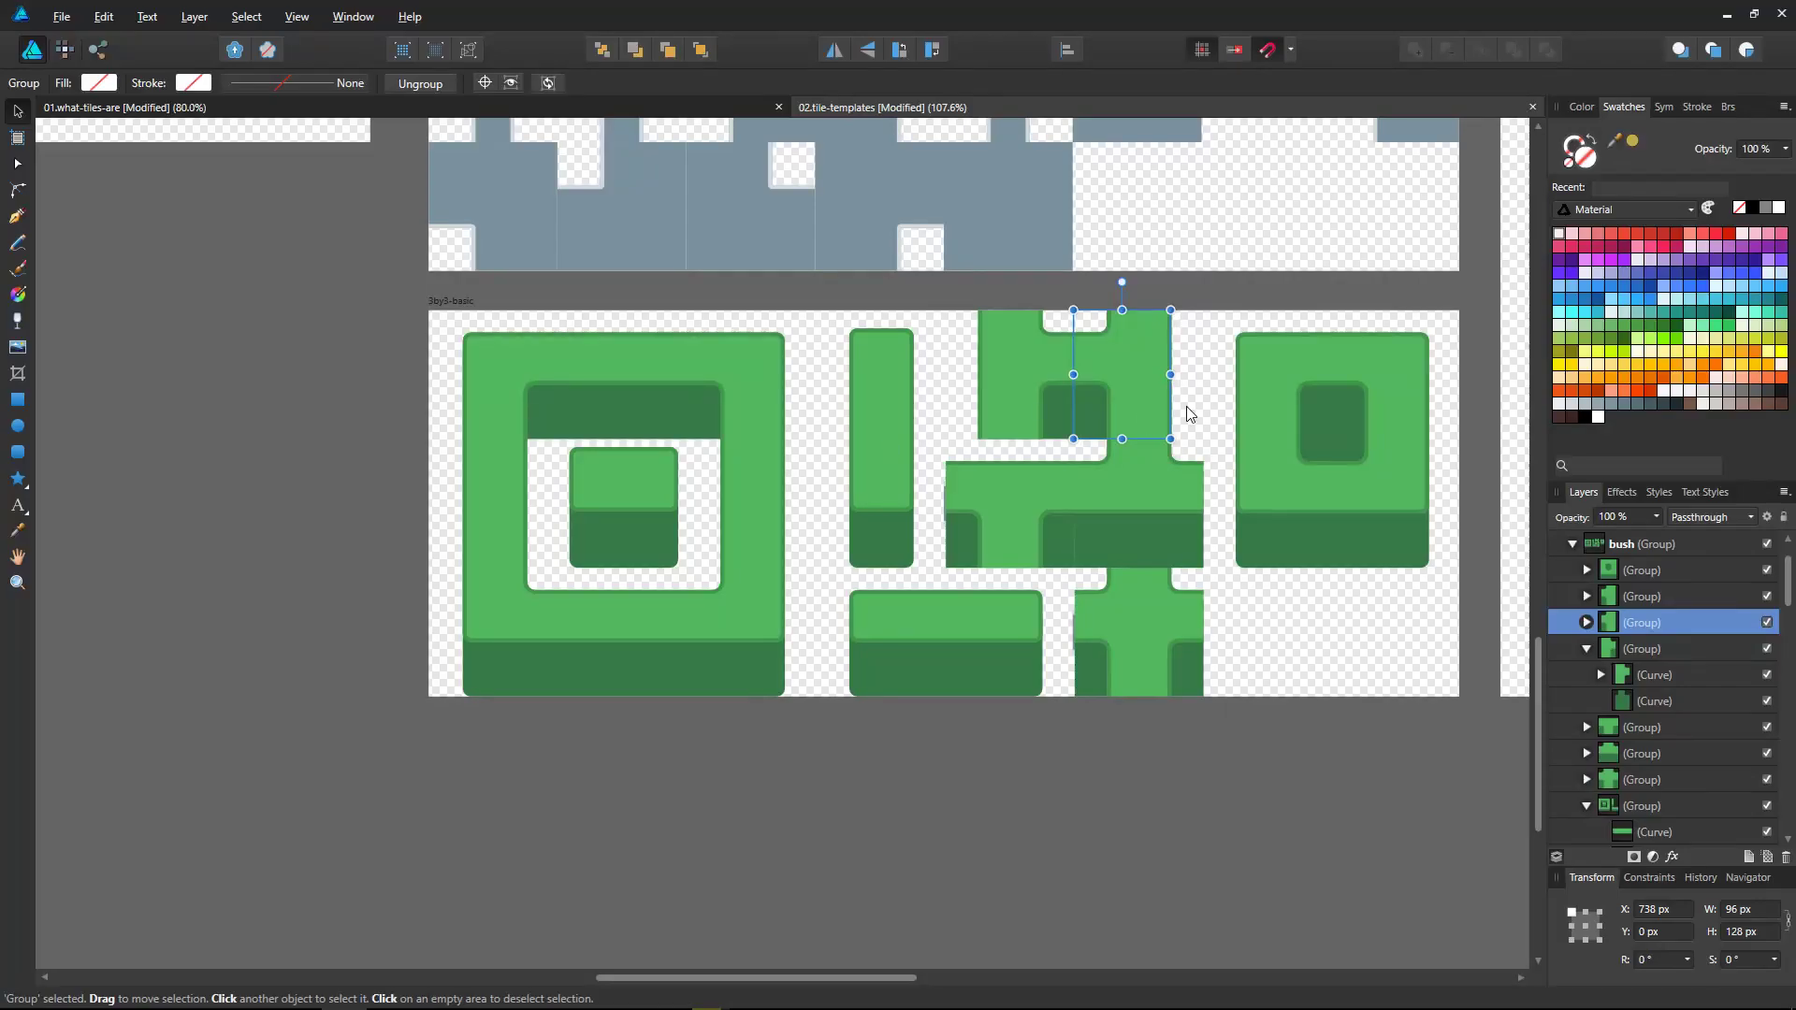
{"action": "left_click", "coordinate": [1243, 861]}
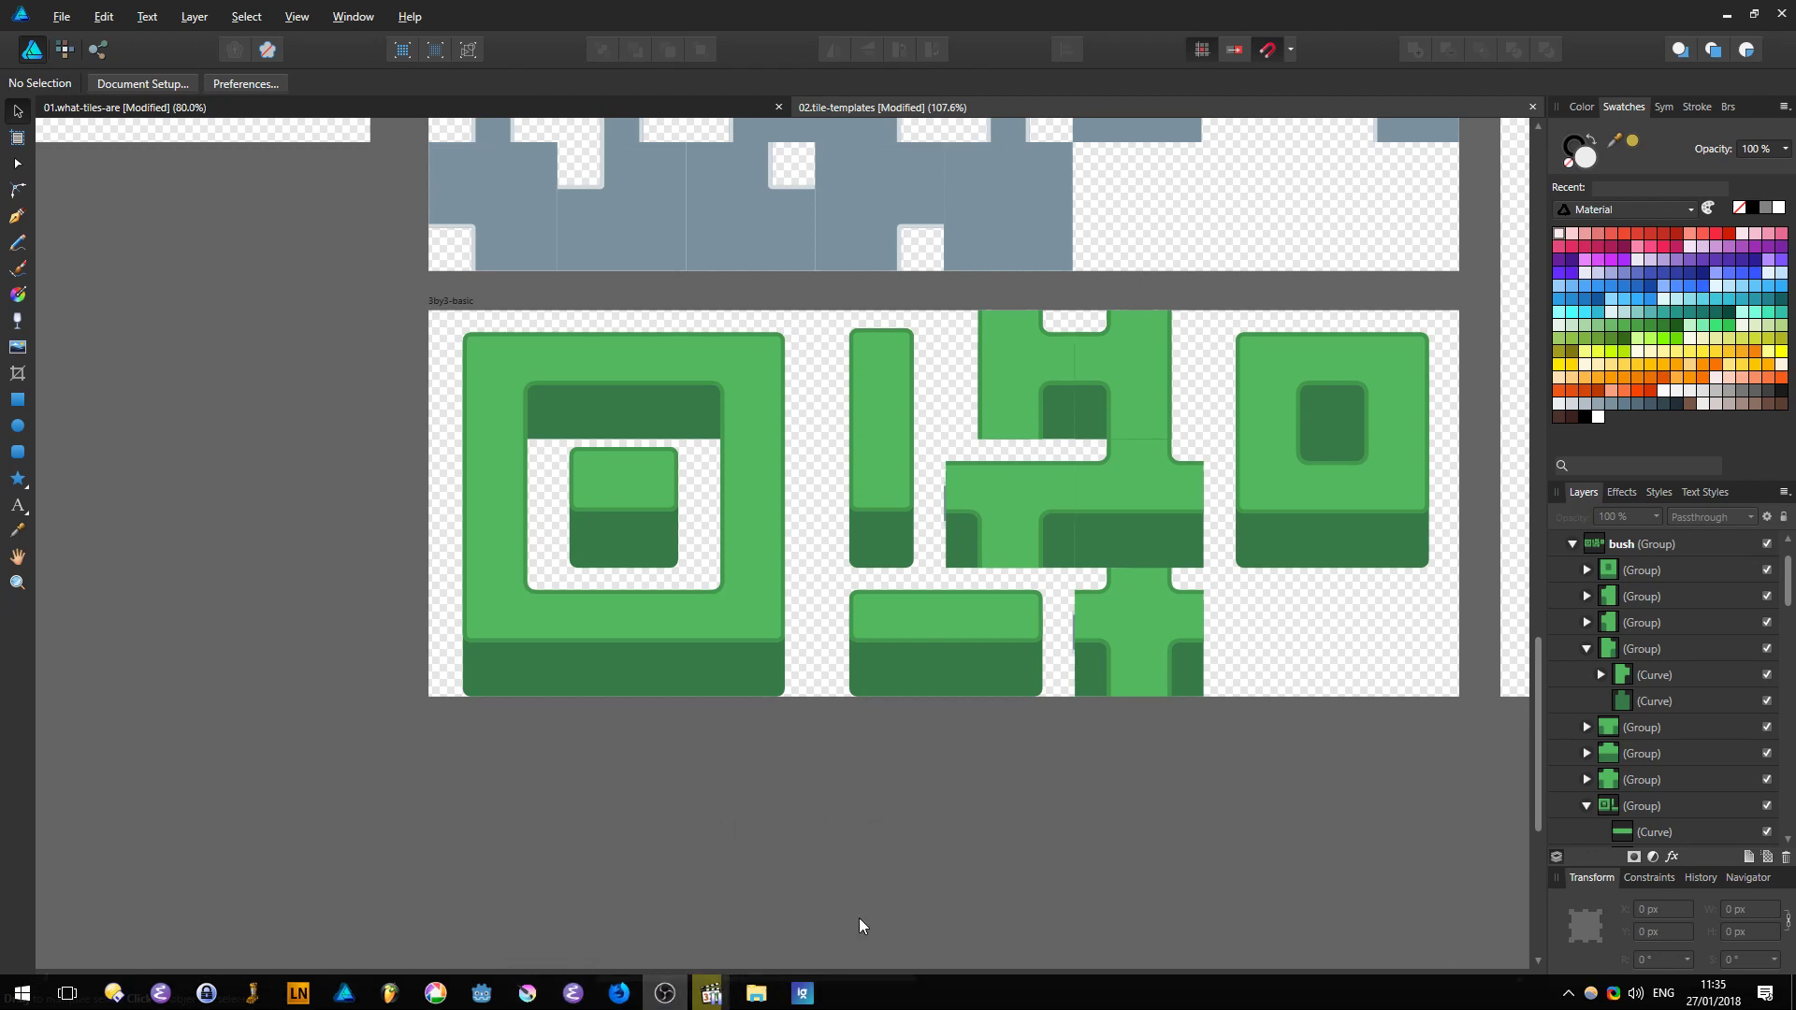
{"action": "scroll", "coordinate": [844, 681], "scroll_direction": "down", "scroll_amount": 4, "text": "ctrl"}
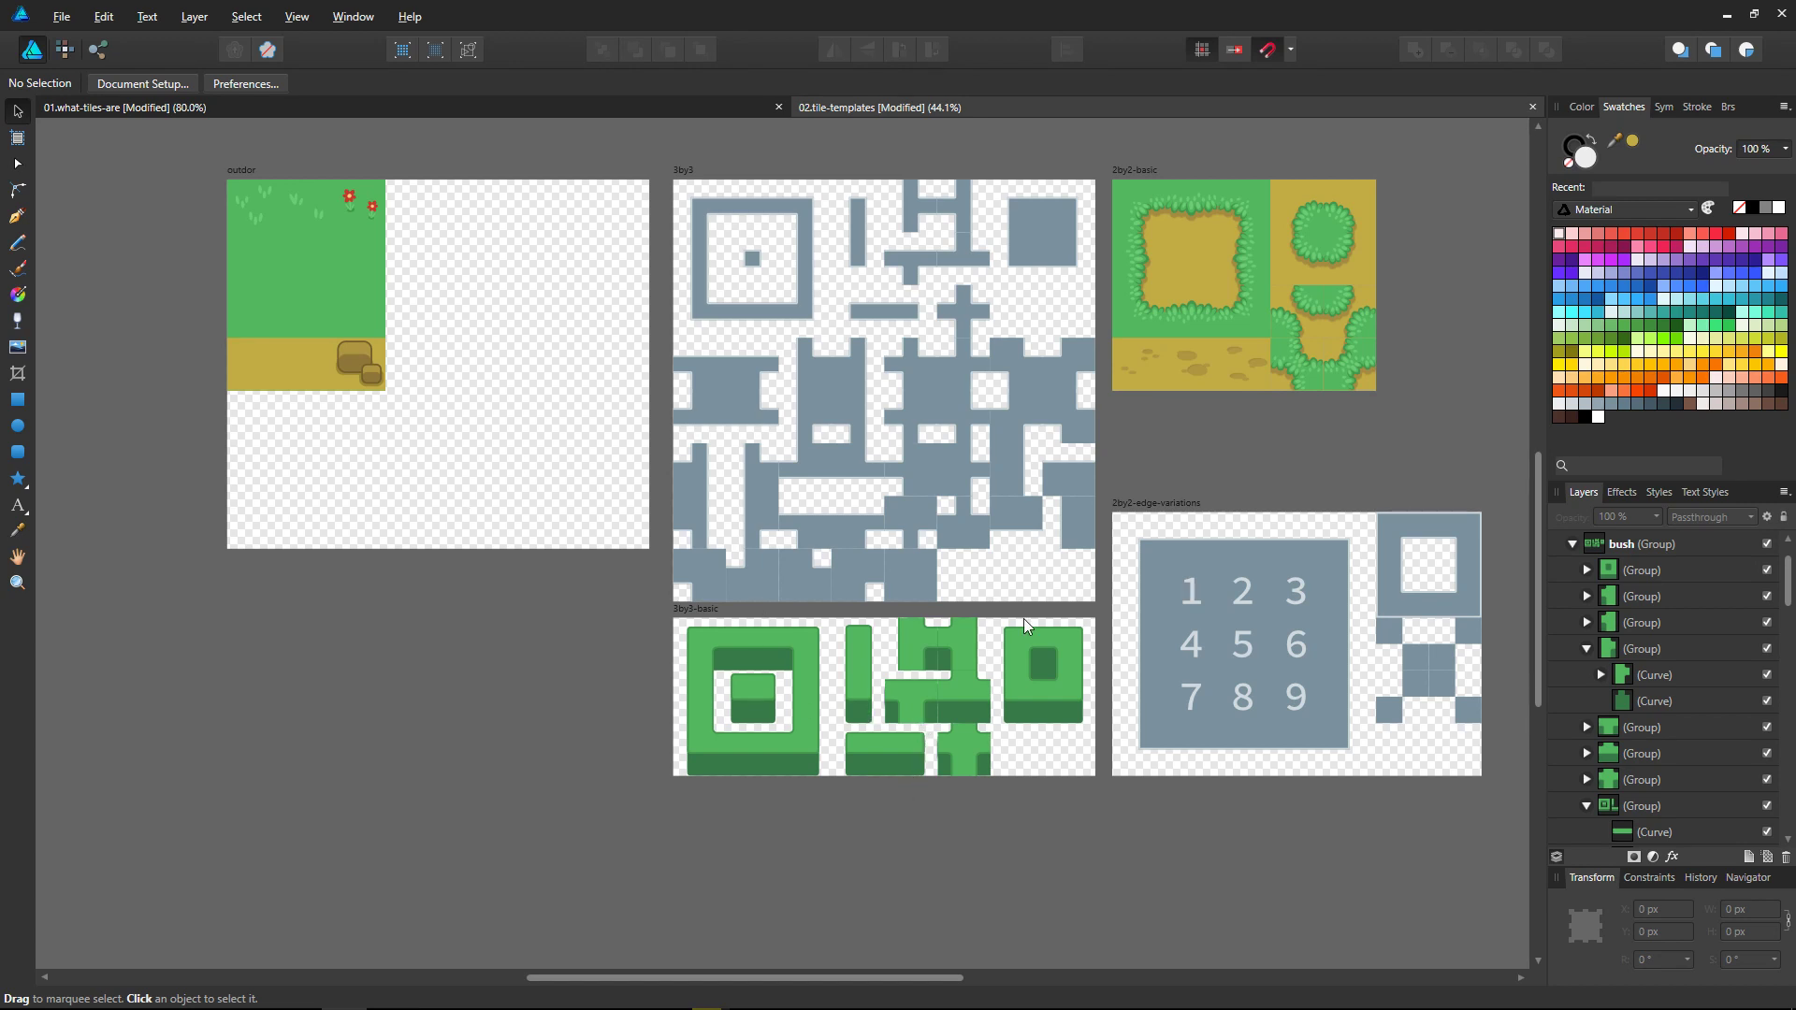
{"action": "scroll", "coordinate": [1023, 619], "scroll_direction": "right", "scroll_amount": 2}
Step: Return to Krita and save dirt-corner.png again with the default PNG options
{"action": "key", "text": "alt+Tab"}
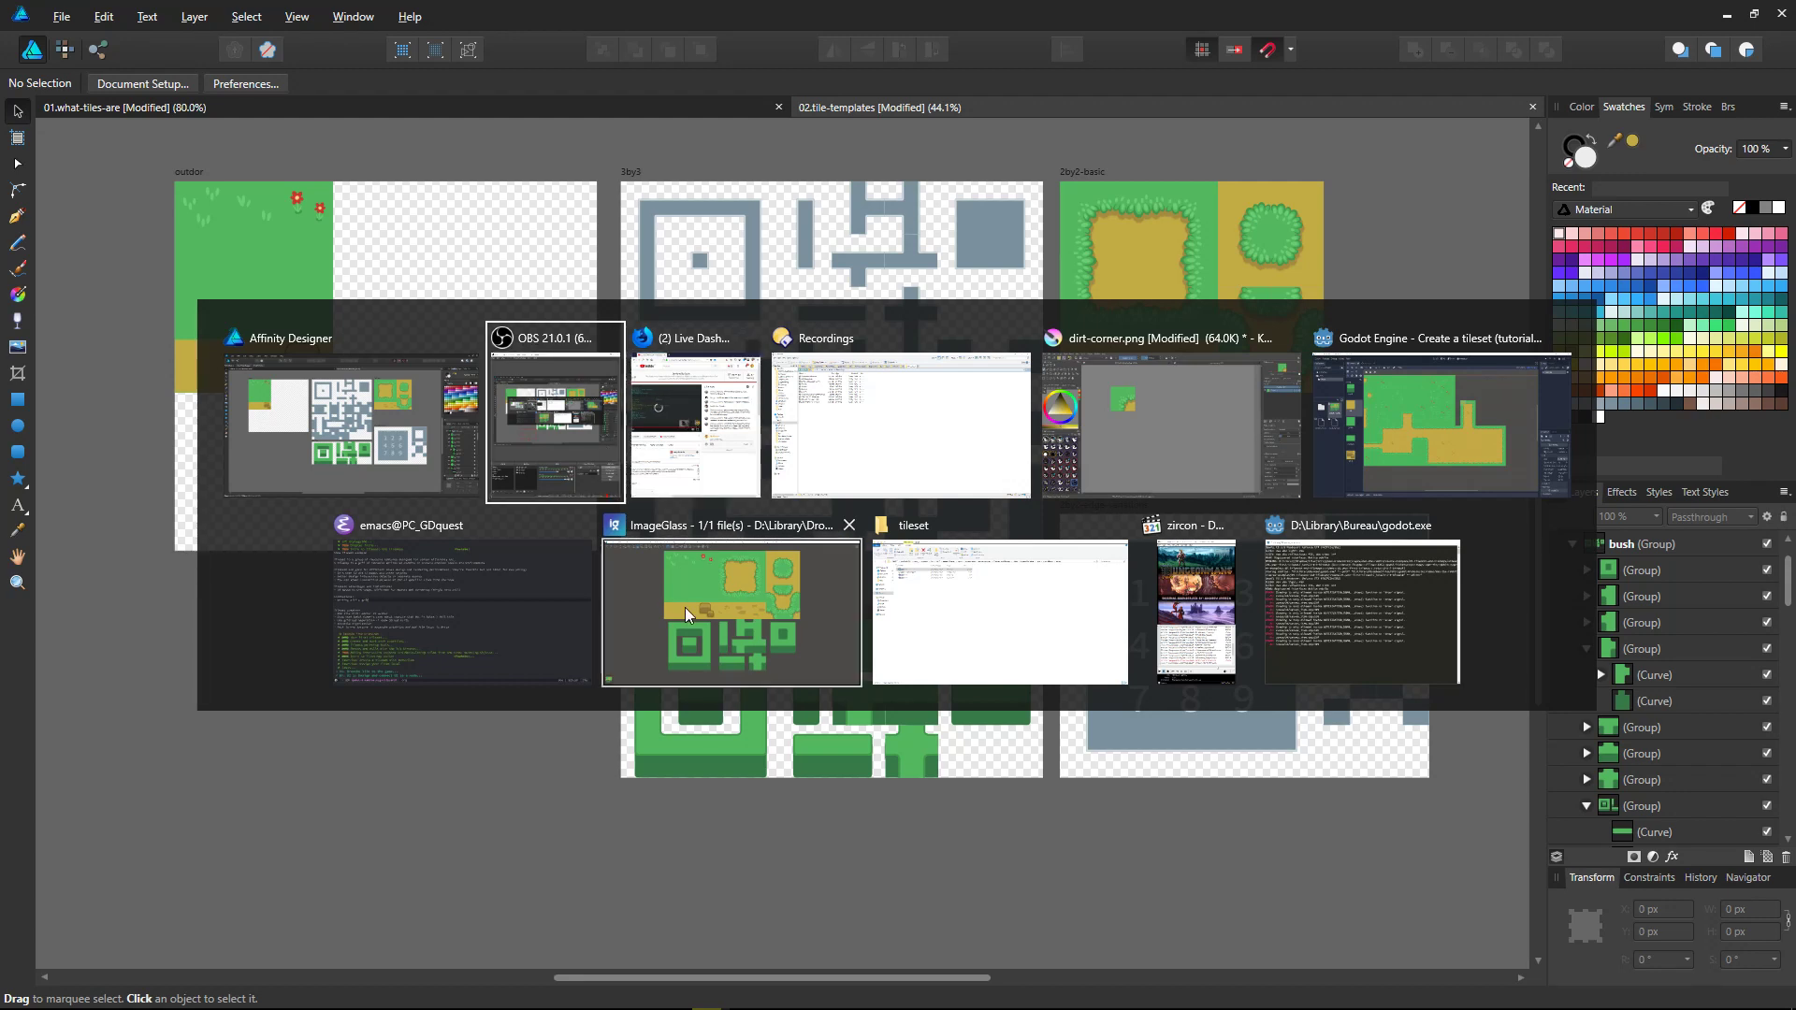
{"action": "left_click", "coordinate": [1169, 426]}
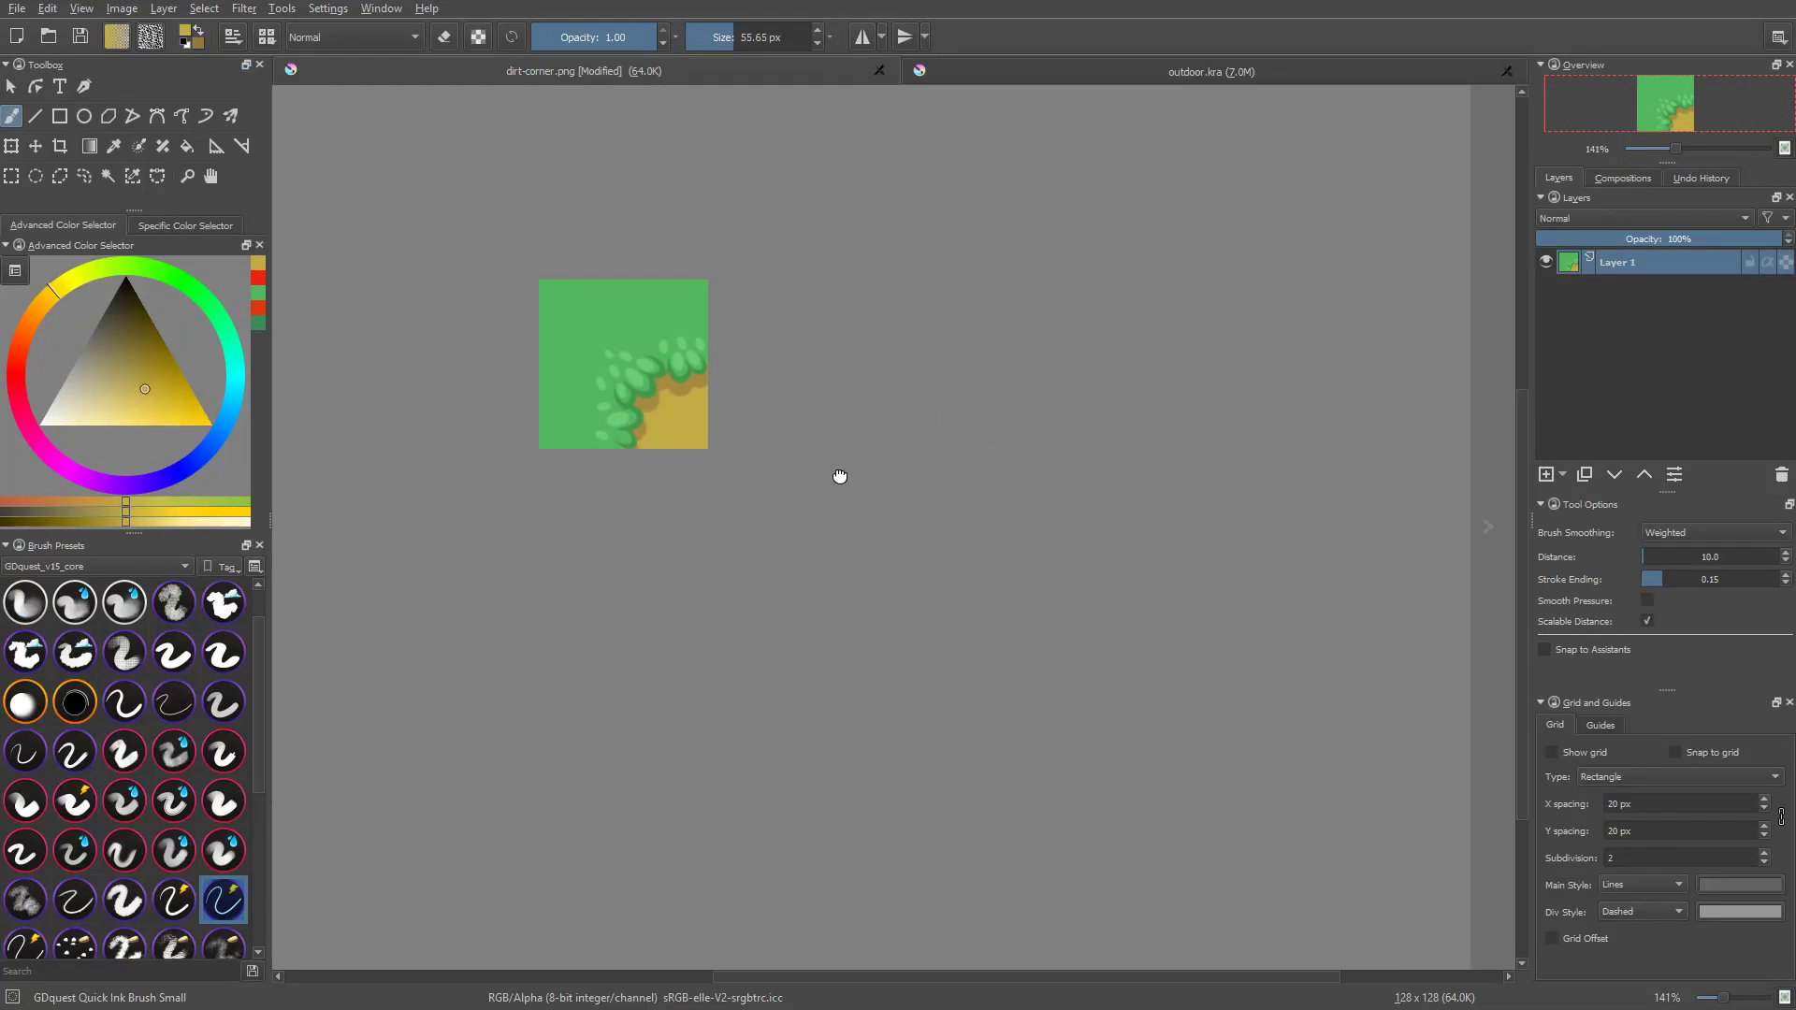
{"action": "mouse_move", "coordinate": [892, 457]}
{"action": "middle_mouse_down"}
{"action": "mouse_move", "coordinate": [1035, 506]}
{"action": "mouse_move", "coordinate": [1007, 505]}
{"action": "middle_mouse_up"}
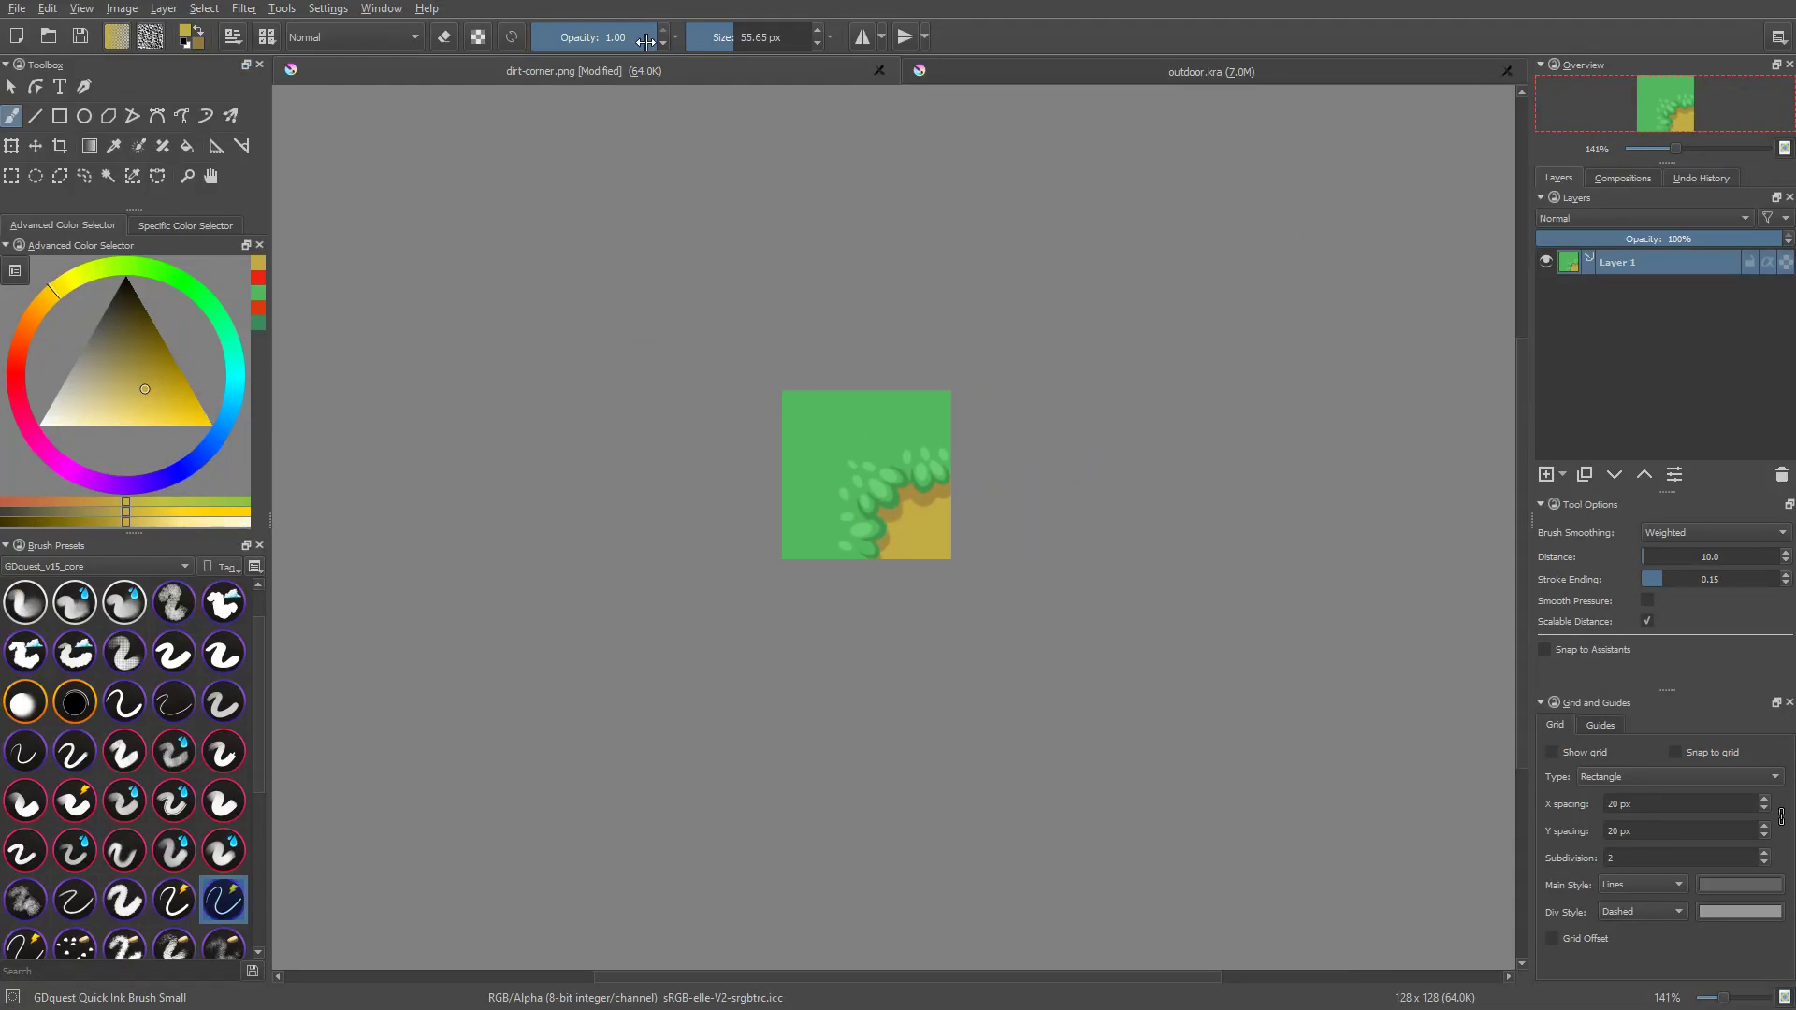
{"action": "key", "text": "ctrl+s"}
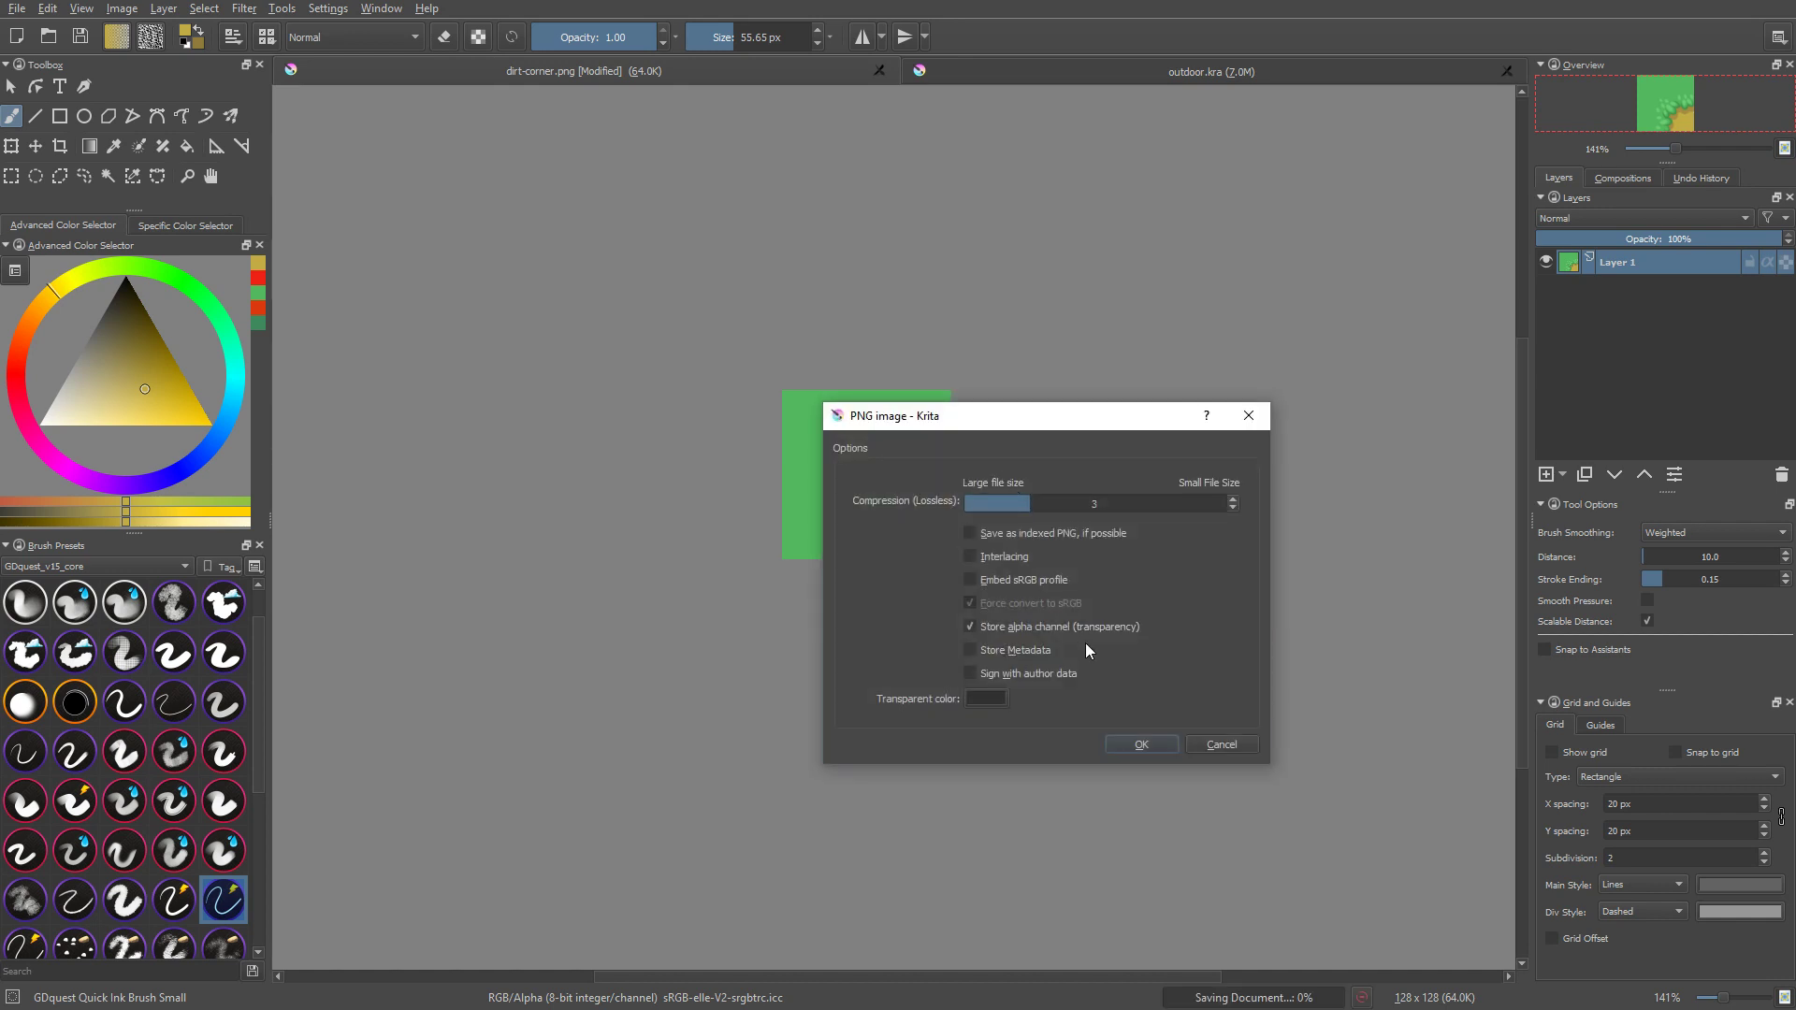
{"action": "key", "text": "Return"}
{"action": "scroll", "coordinate": [1219, 593], "scroll_direction": "up", "scroll_amount": 1}
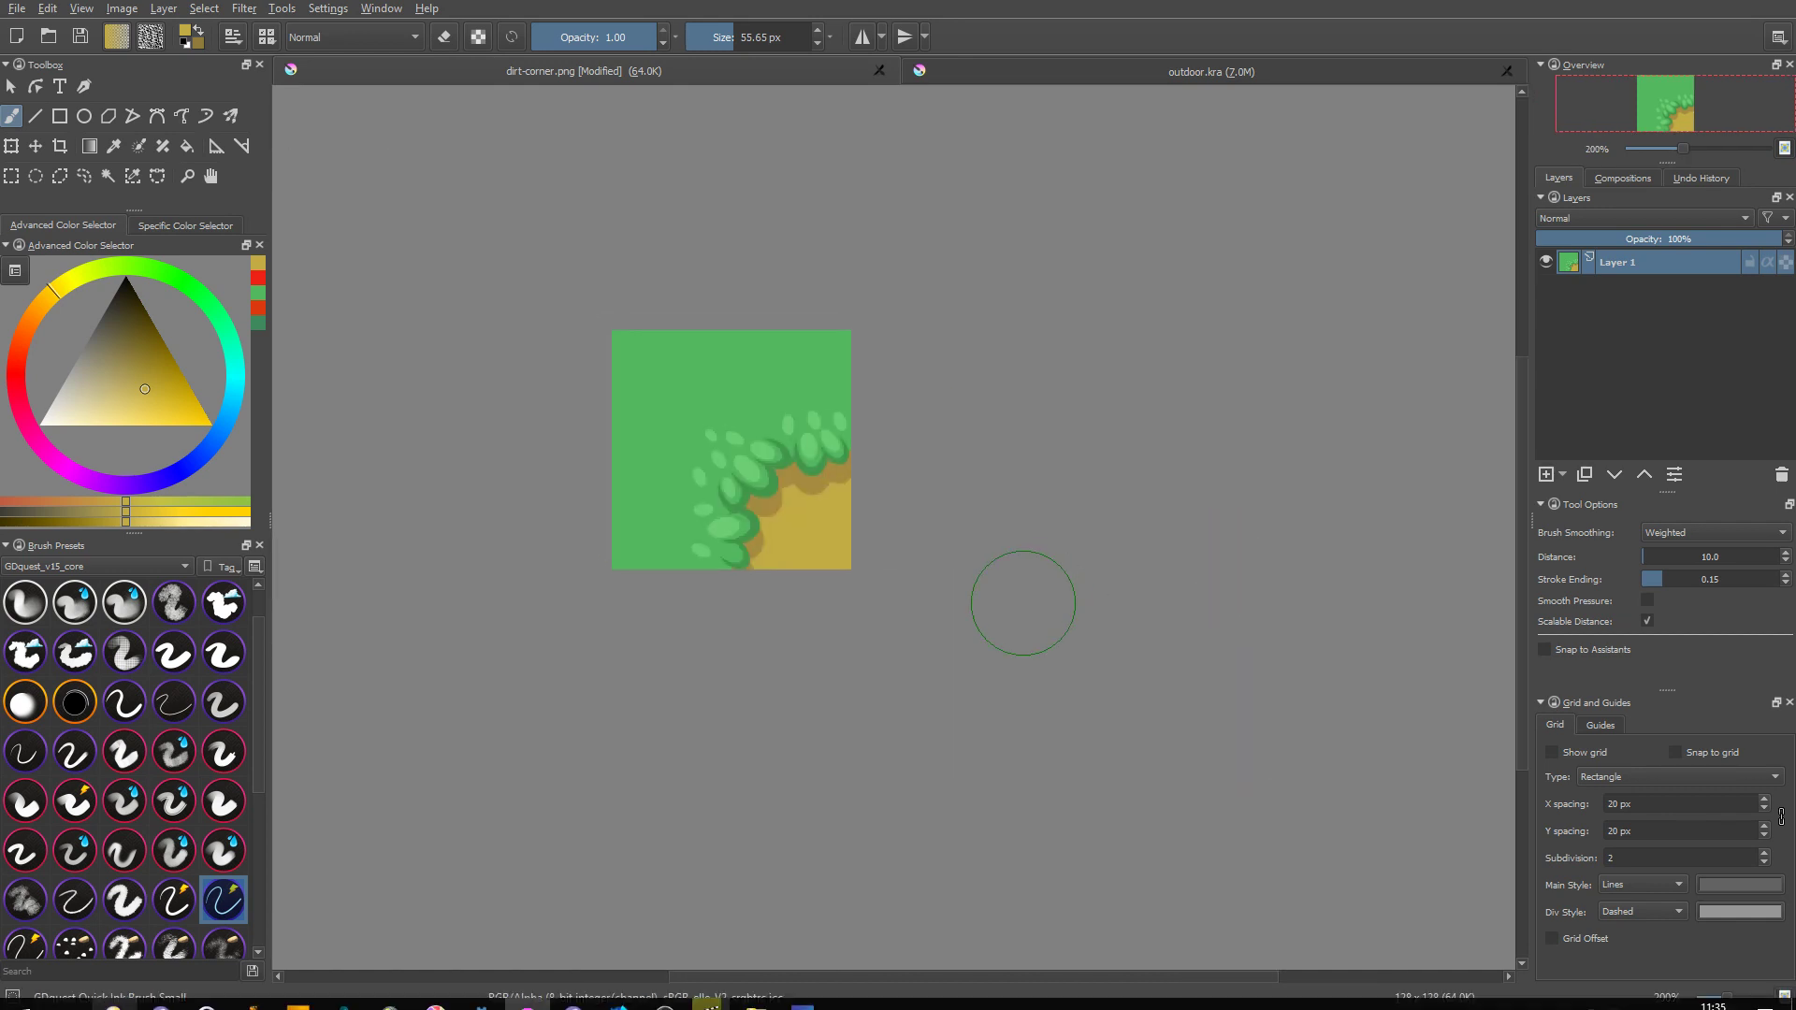
{"action": "key", "text": "alt+Tab"}
{"action": "key", "text": "alt+Tab"}
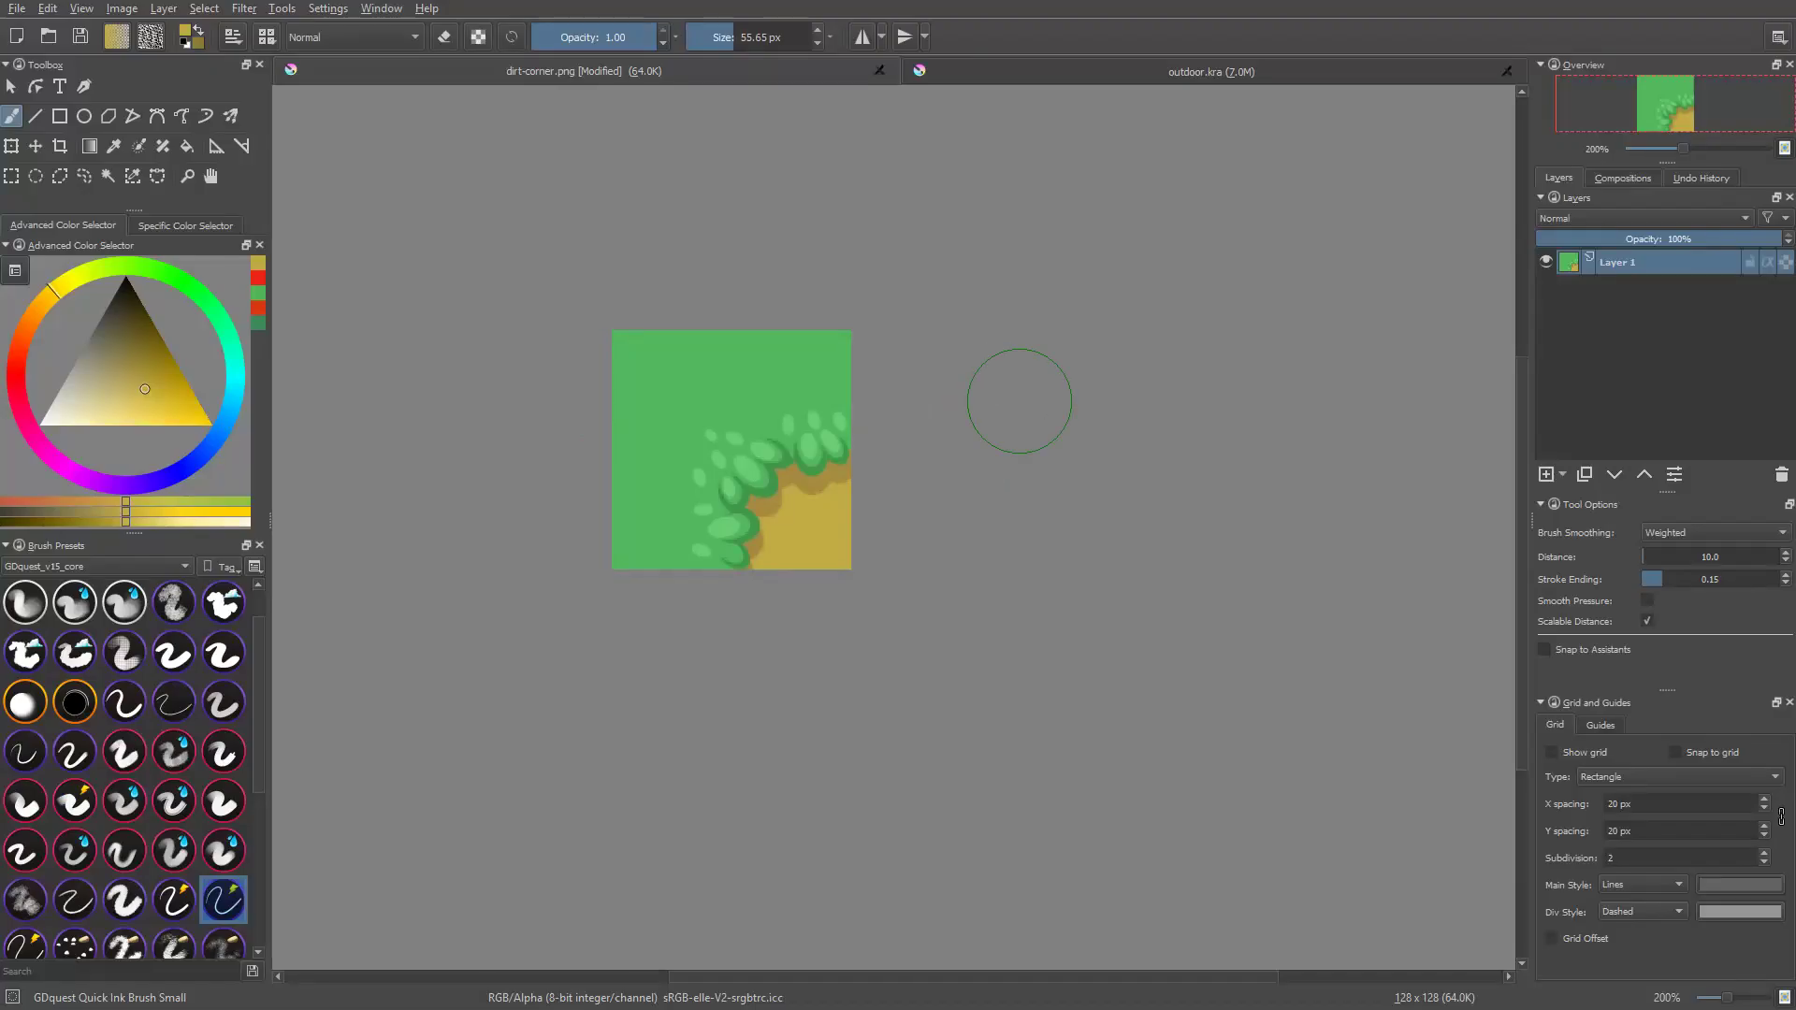
Step: Delete dirt-corner.kra from the textures folder within the save dialog, and cancel the save
{"action": "key", "text": "ctrl+shift+s"}
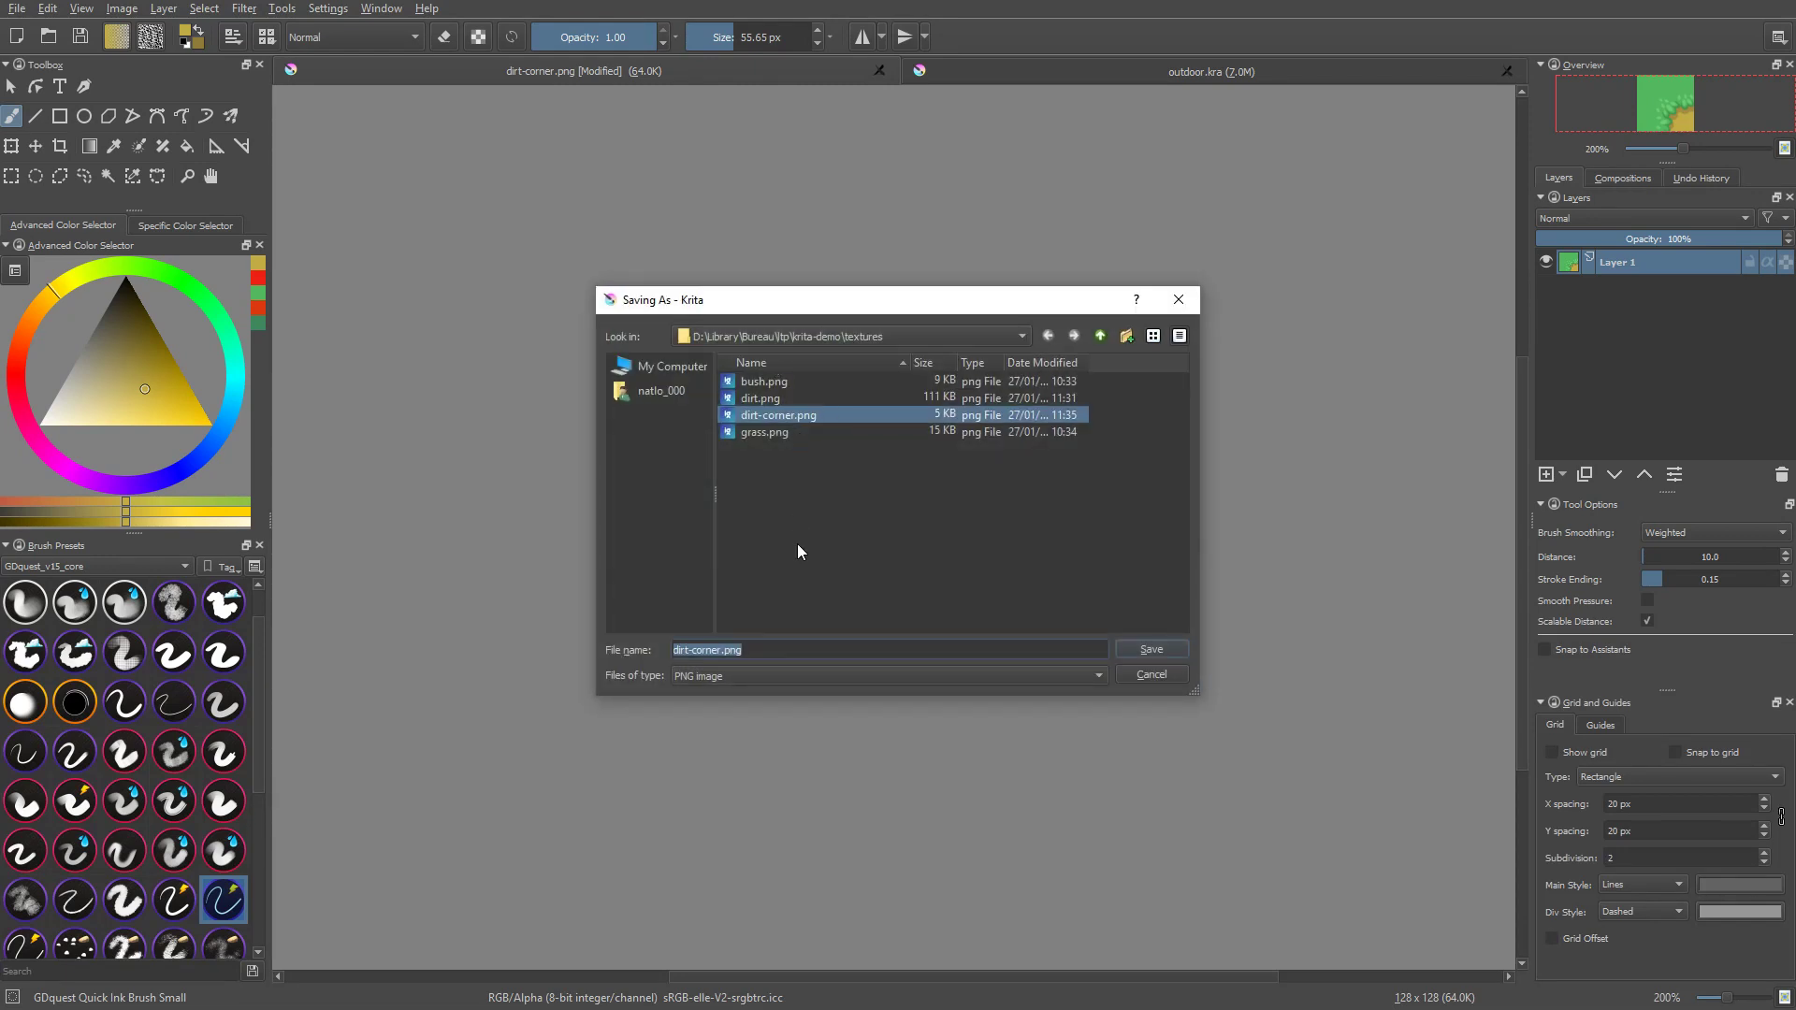
{"action": "left_click", "coordinate": [792, 676]}
{"action": "left_click", "coordinate": [752, 445]}
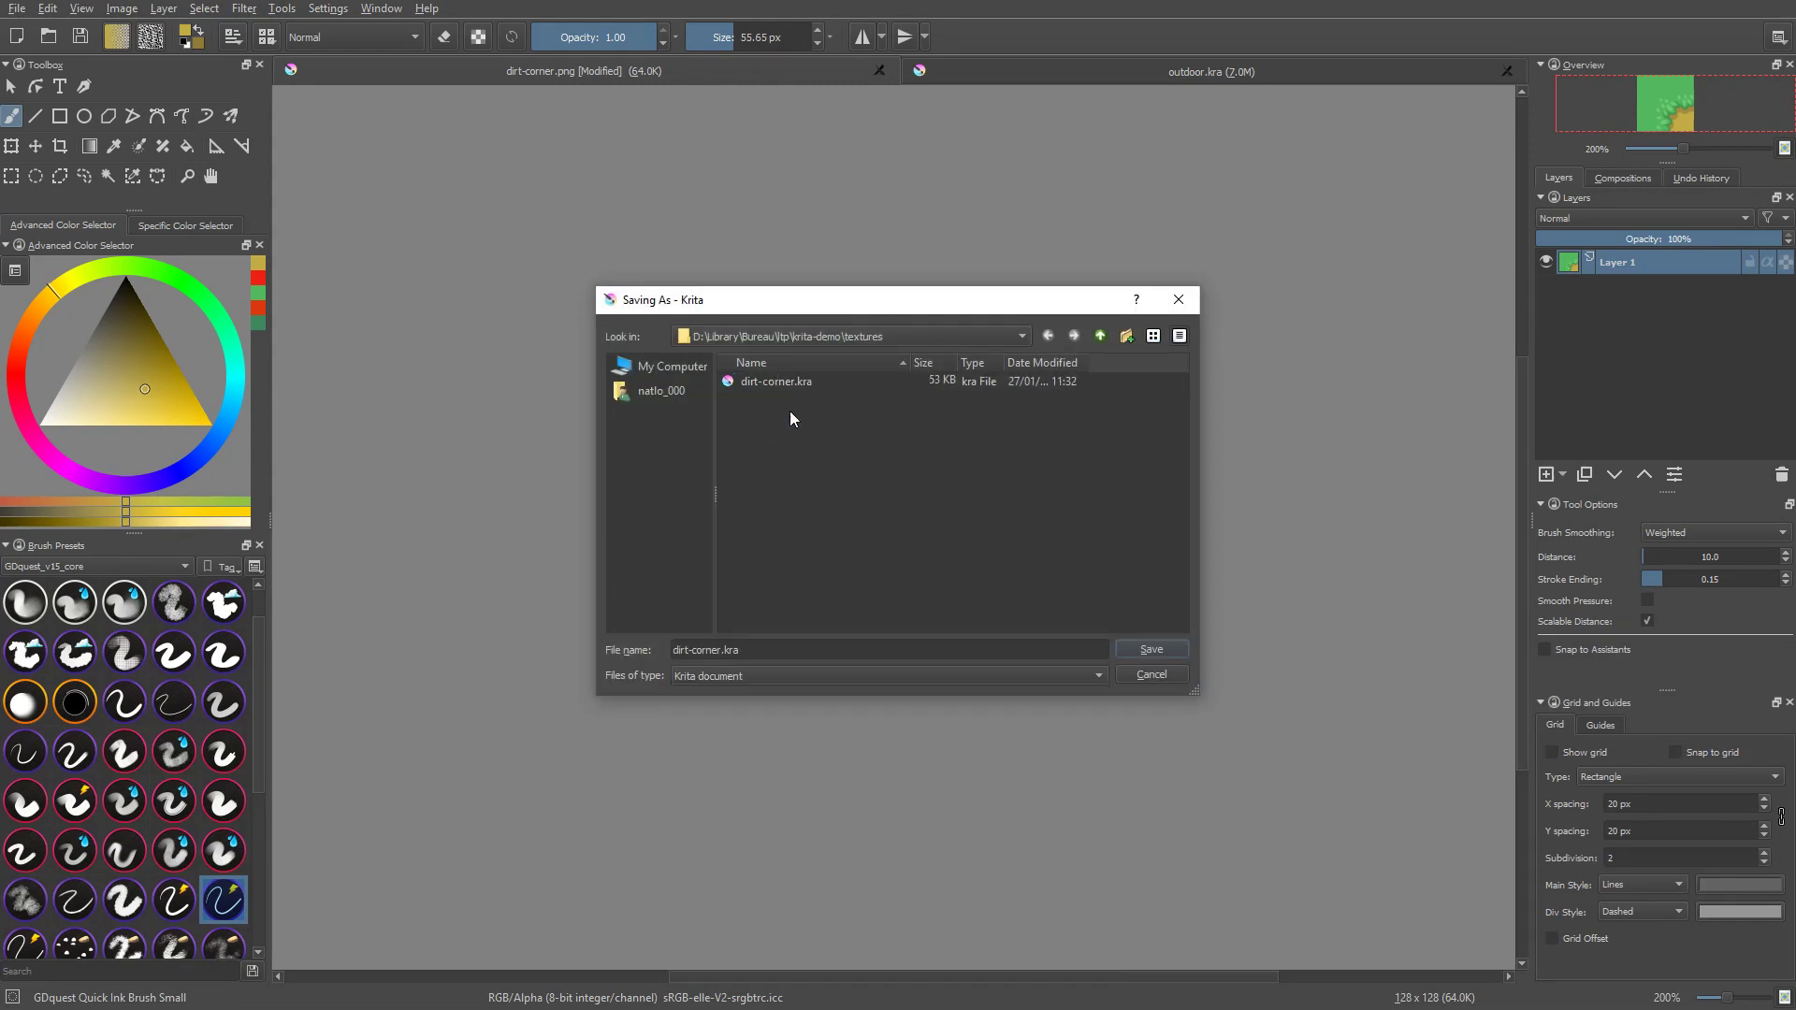
{"action": "left_click", "coordinate": [810, 384]}
{"action": "key", "text": "Delete"}
{"action": "left_click", "coordinate": [919, 519]}
{"action": "key", "text": "Escape"}
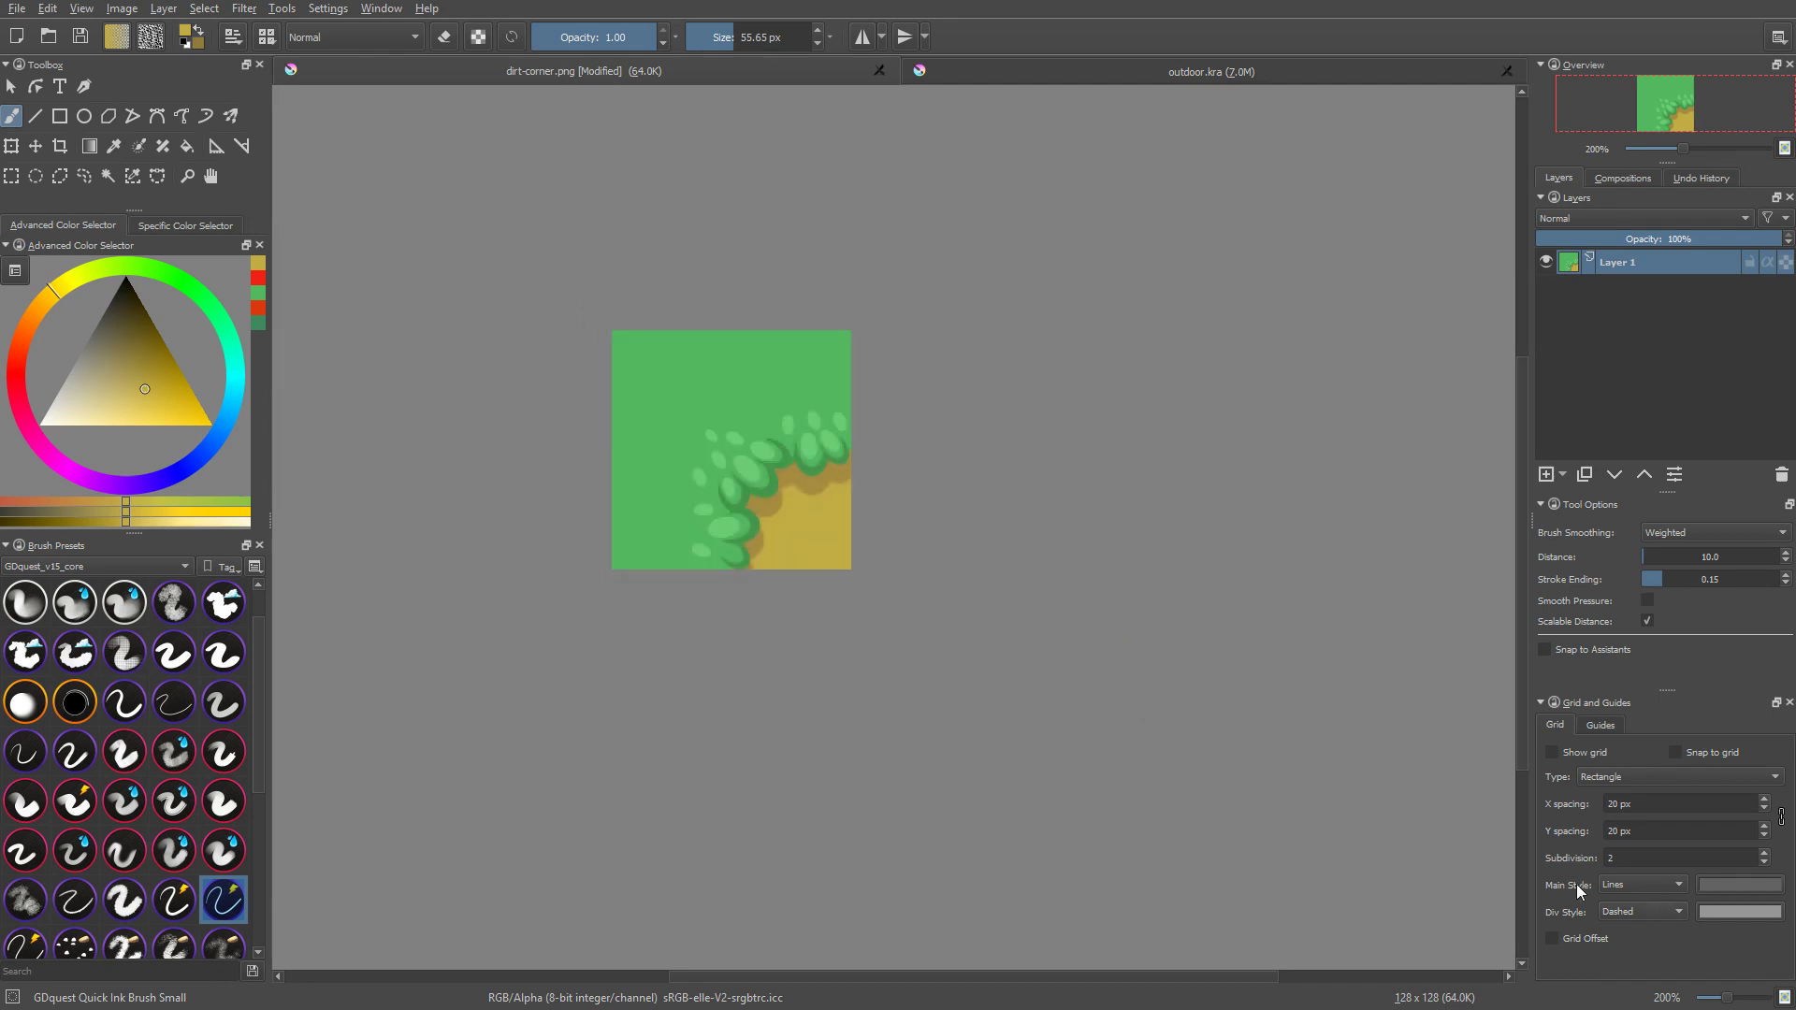
Step: Save the corner tile as dirt-corner.png in the textures folder, replacing the existing file with the default PNG options
{"action": "middle_click_drag", "start_coordinate": [1191, 635], "coordinate": [1314, 679]}
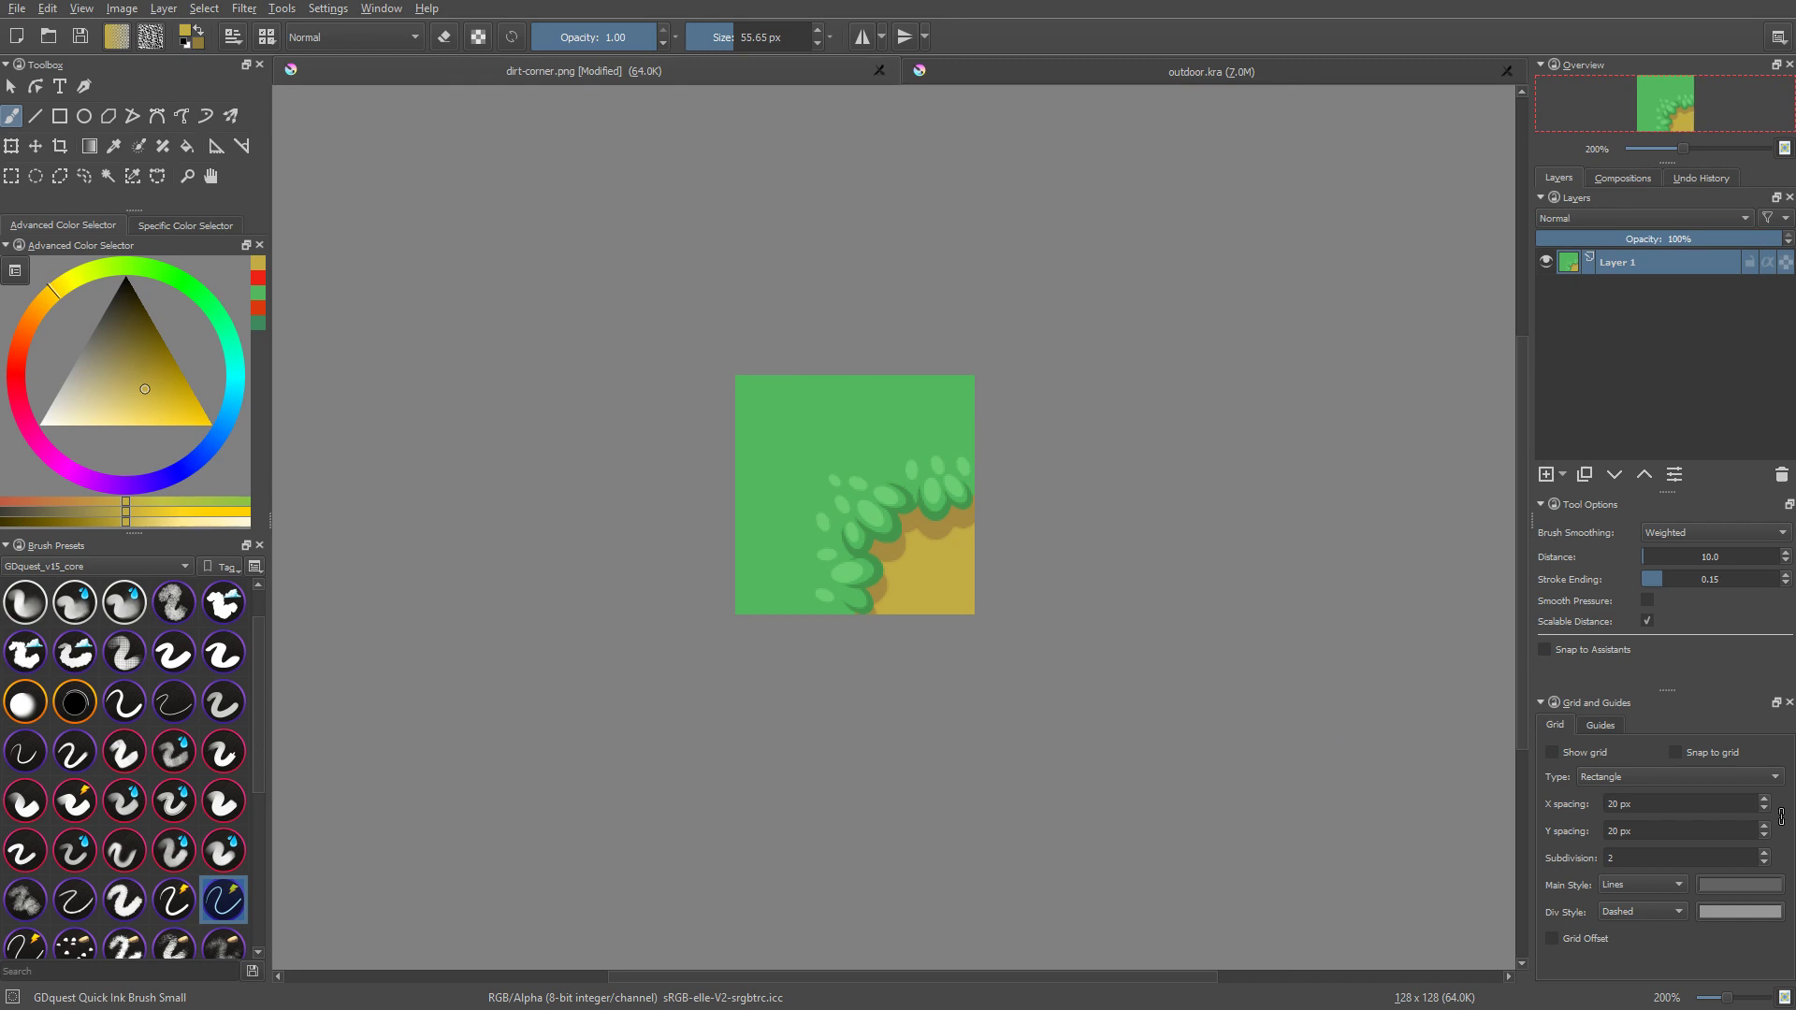
{"action": "key", "text": "ctrl+shift+s"}
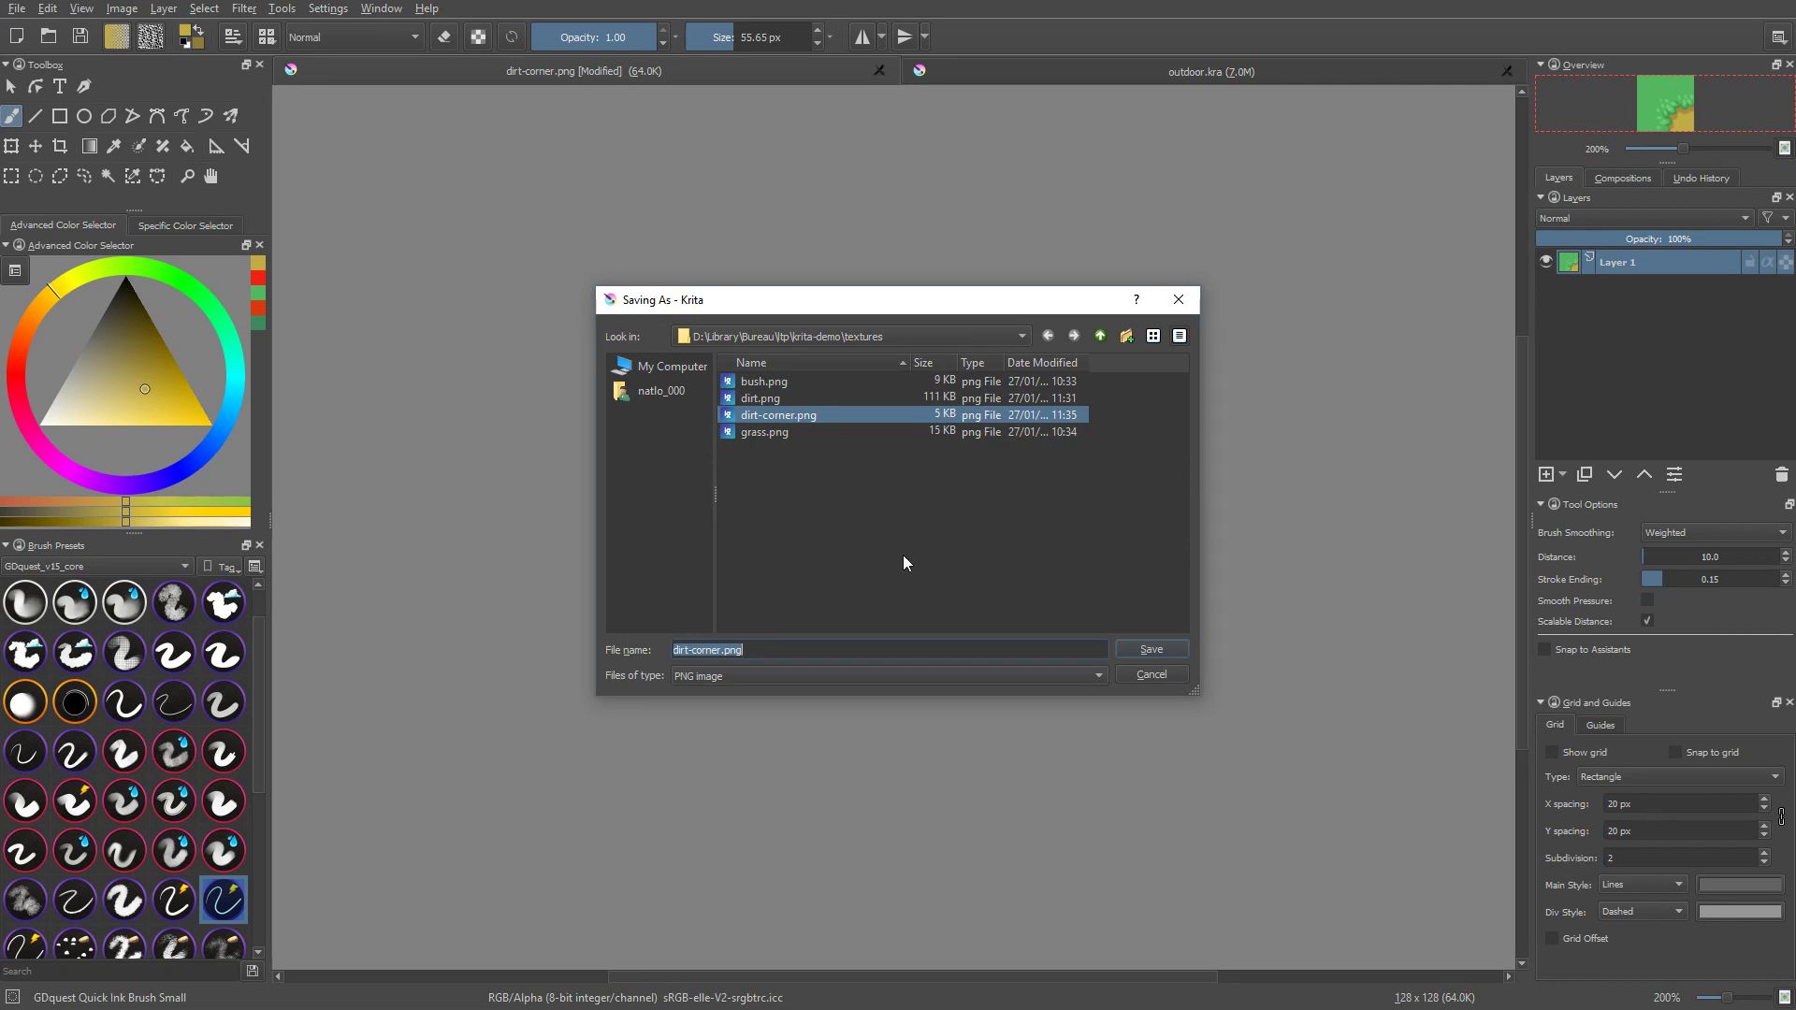
{"action": "key", "text": "Return"}
{"action": "left_click", "coordinate": [884, 524]}
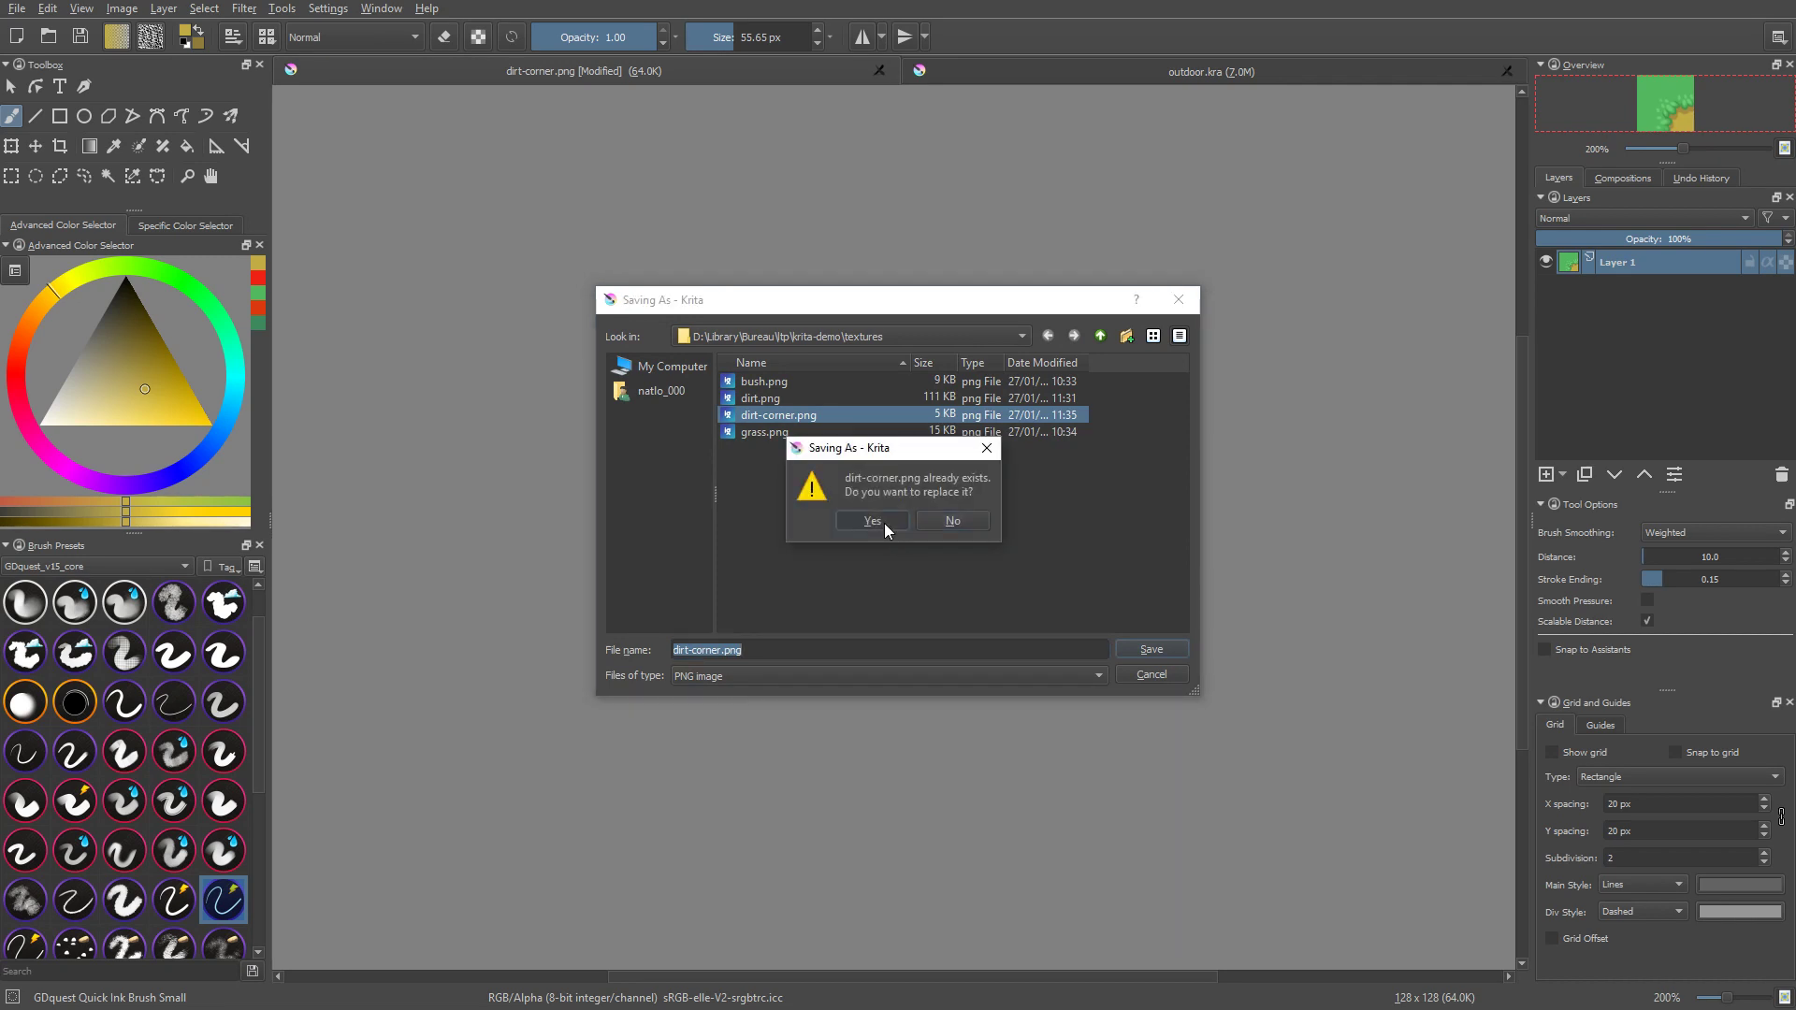
{"action": "left_click", "coordinate": [1143, 745]}
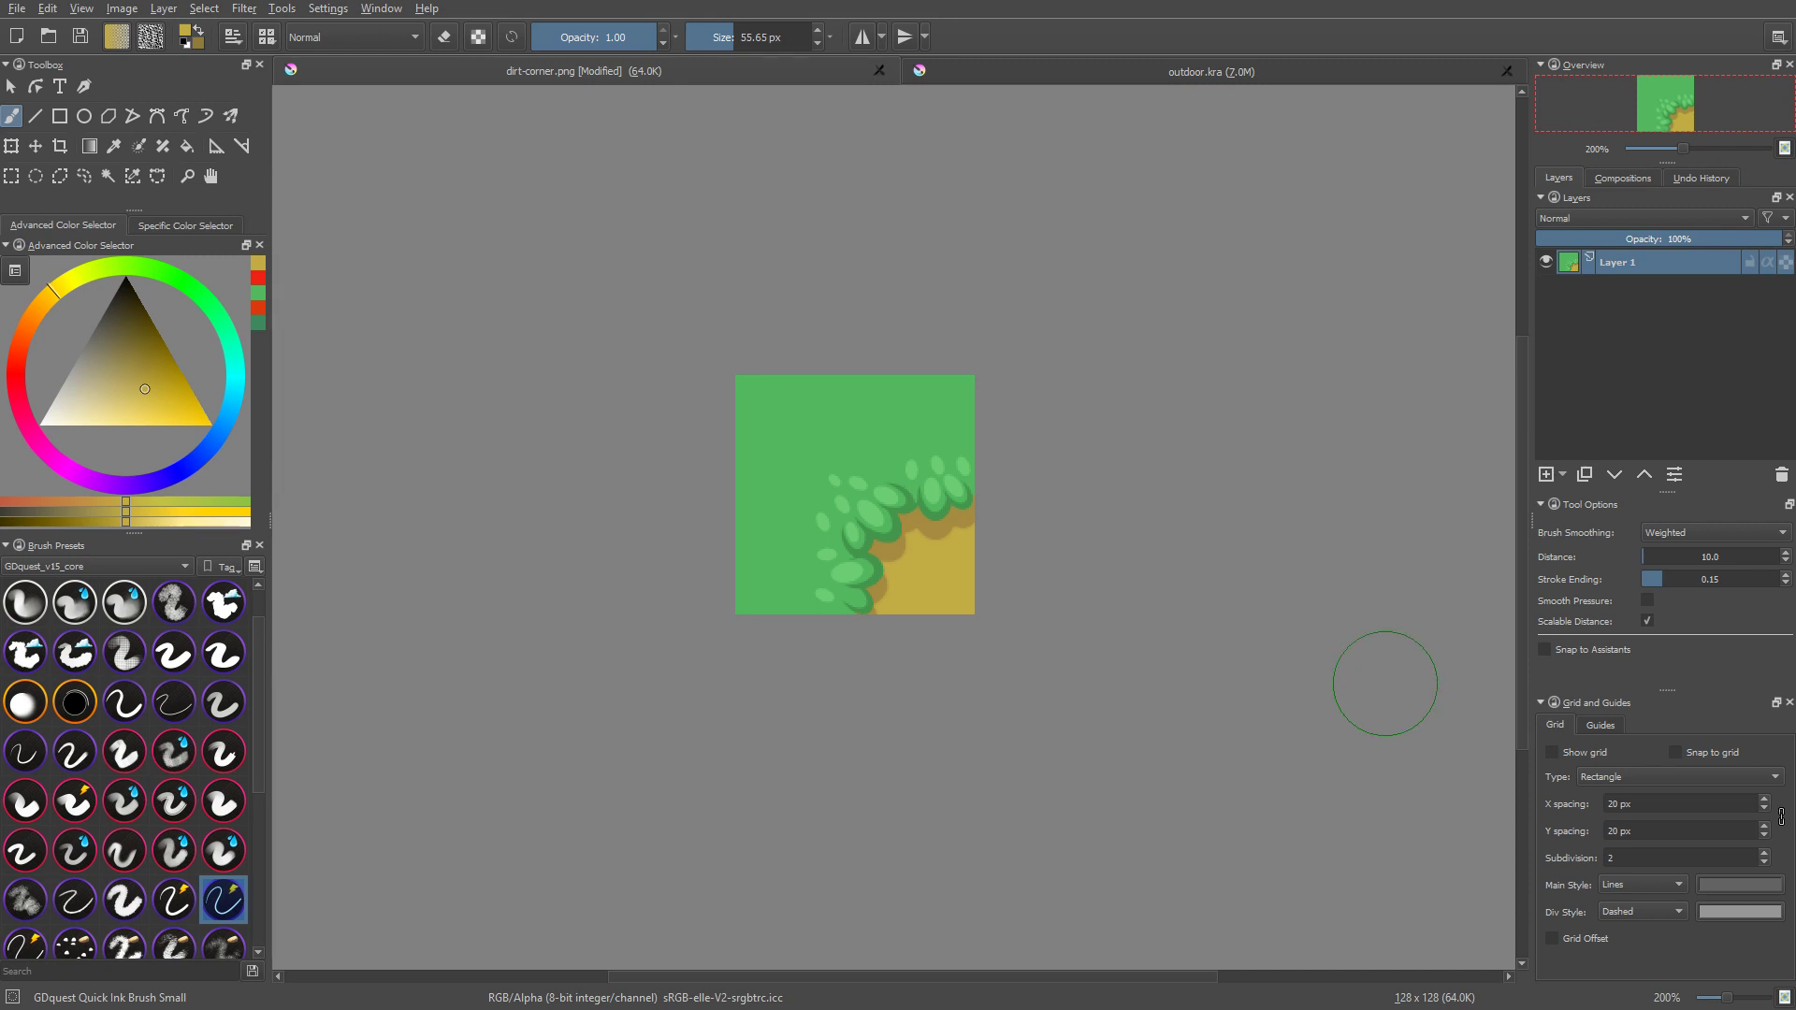
{"action": "middle_click_drag", "start_coordinate": [1320, 663], "coordinate": [1298, 657]}
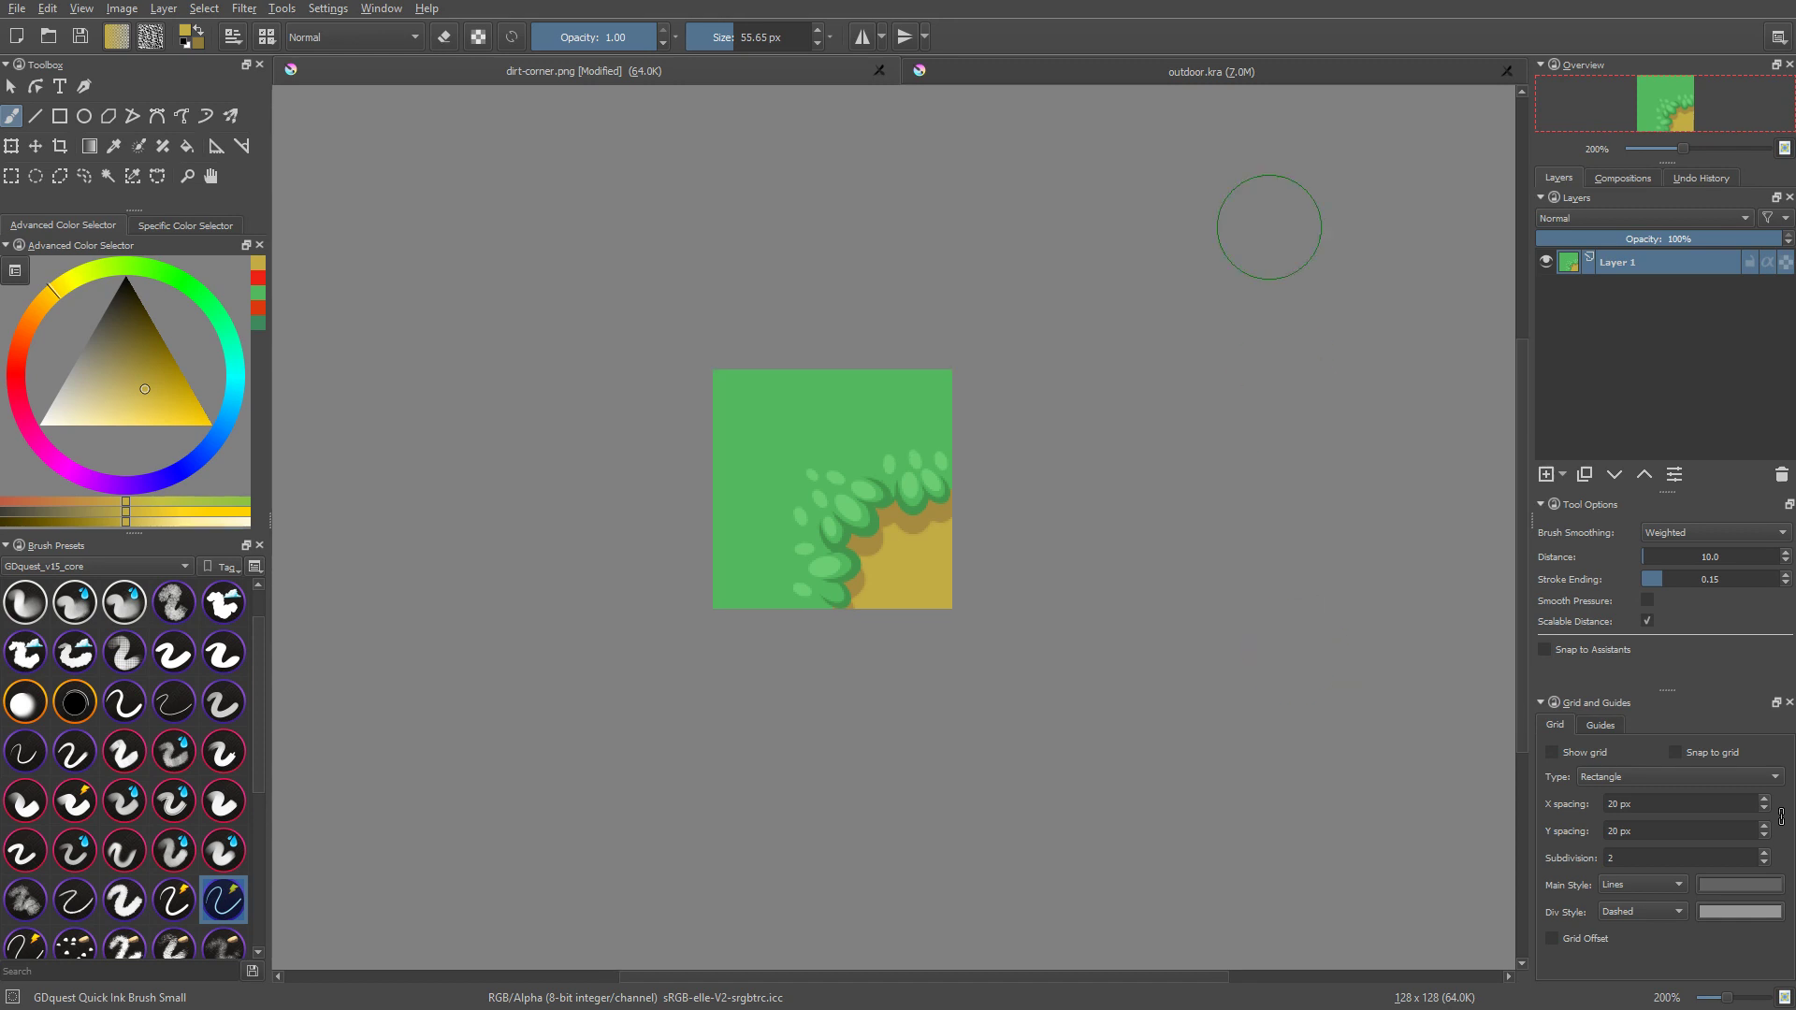
Step: In outdoor.kra, start a new file layer above Layer 3 and choose dirt-corner.png from the textures folder as its source
{"action": "left_click", "coordinate": [1252, 68]}
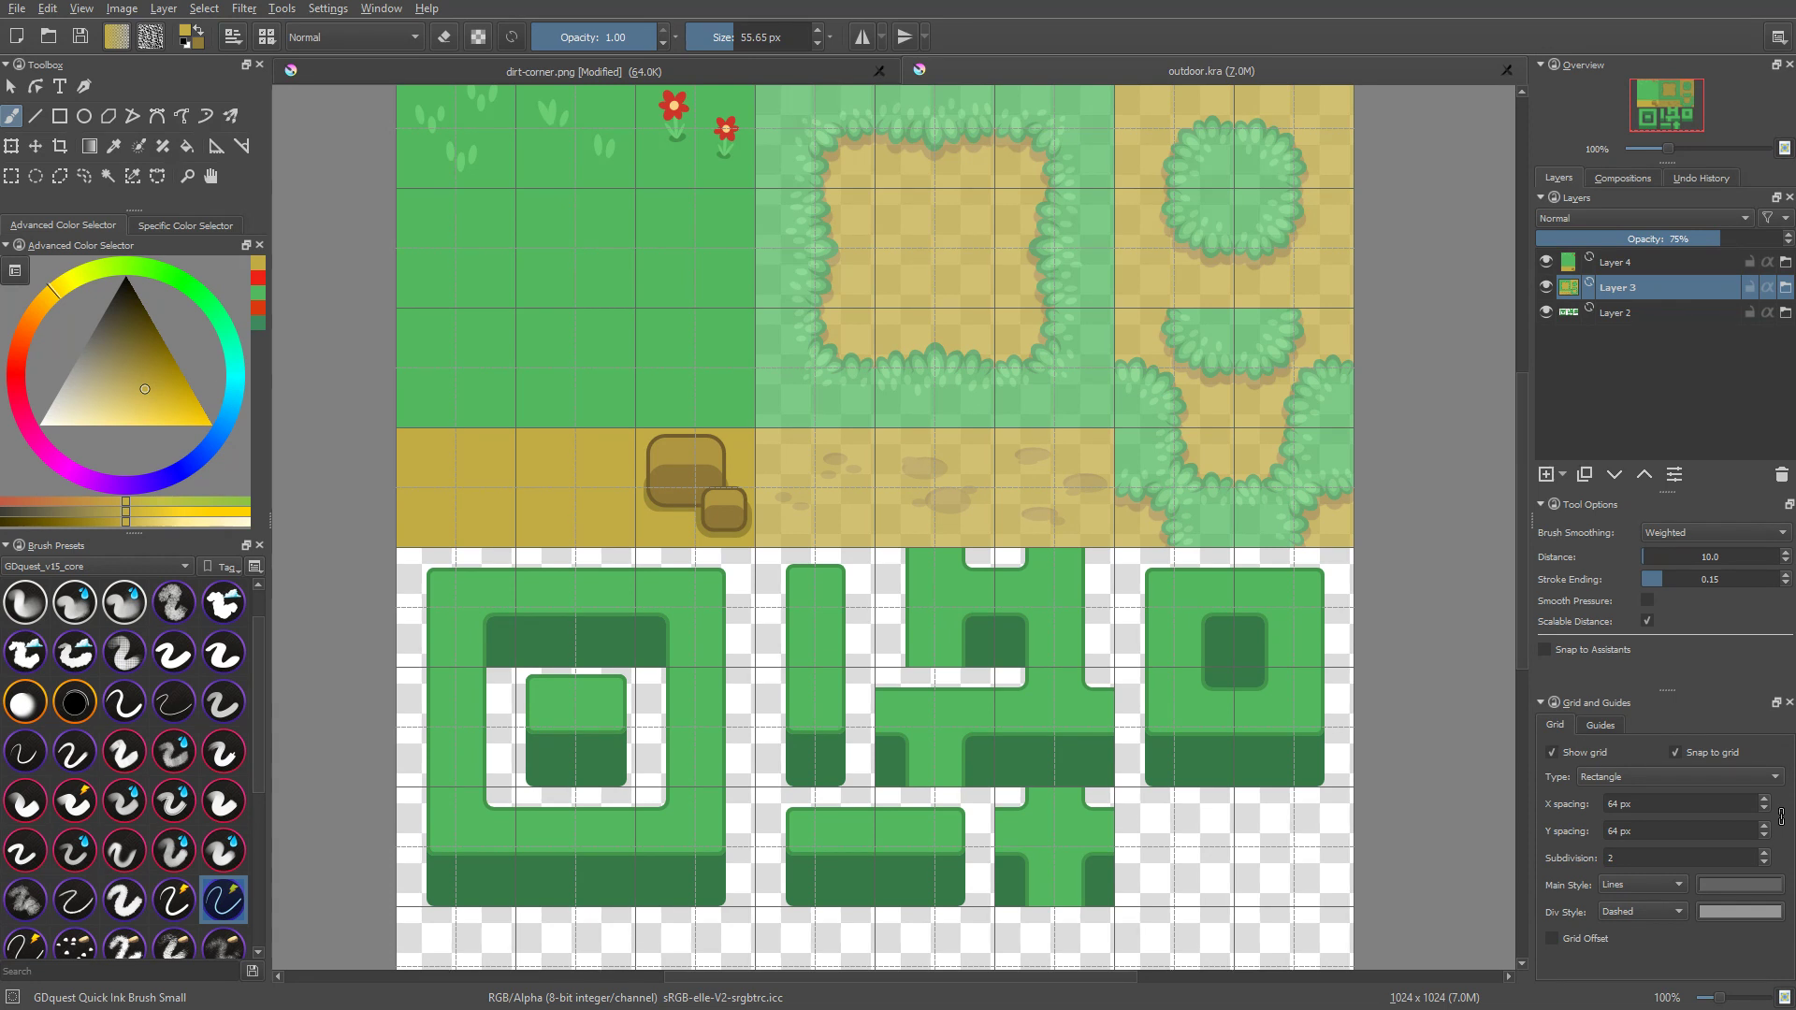
{"action": "left_click", "coordinate": [1563, 477]}
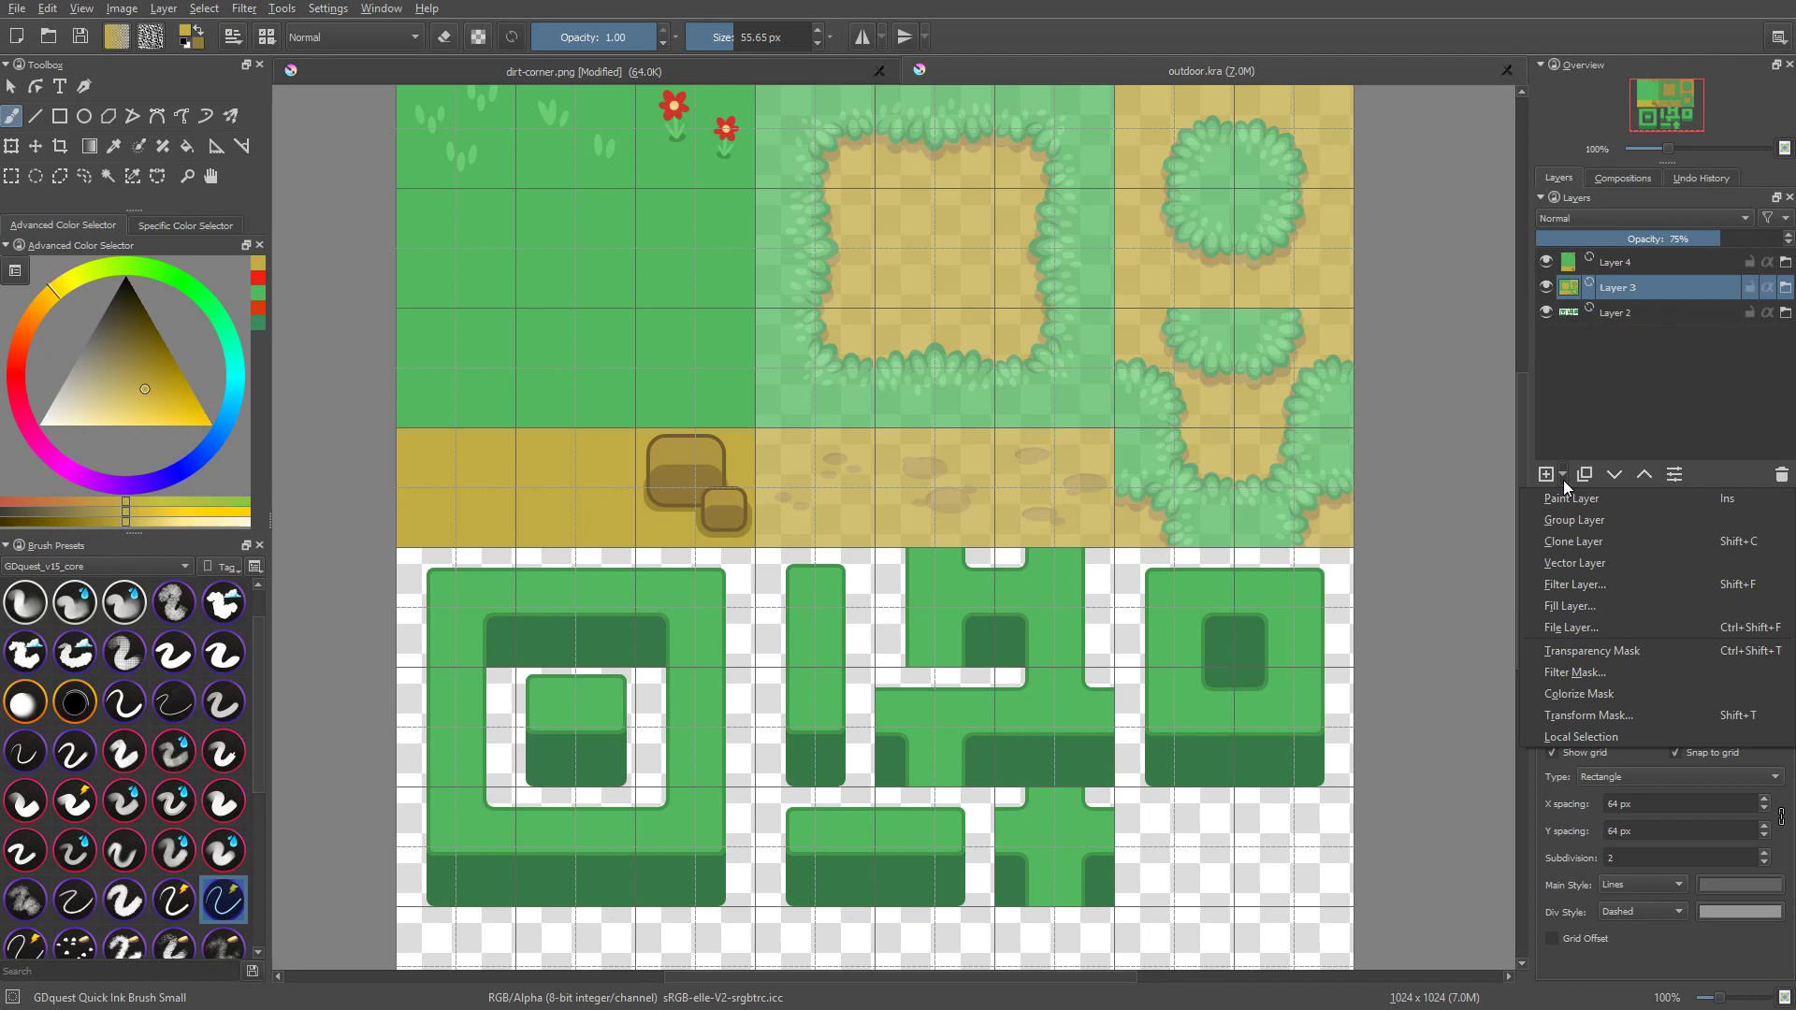
{"action": "left_click", "coordinate": [1587, 630]}
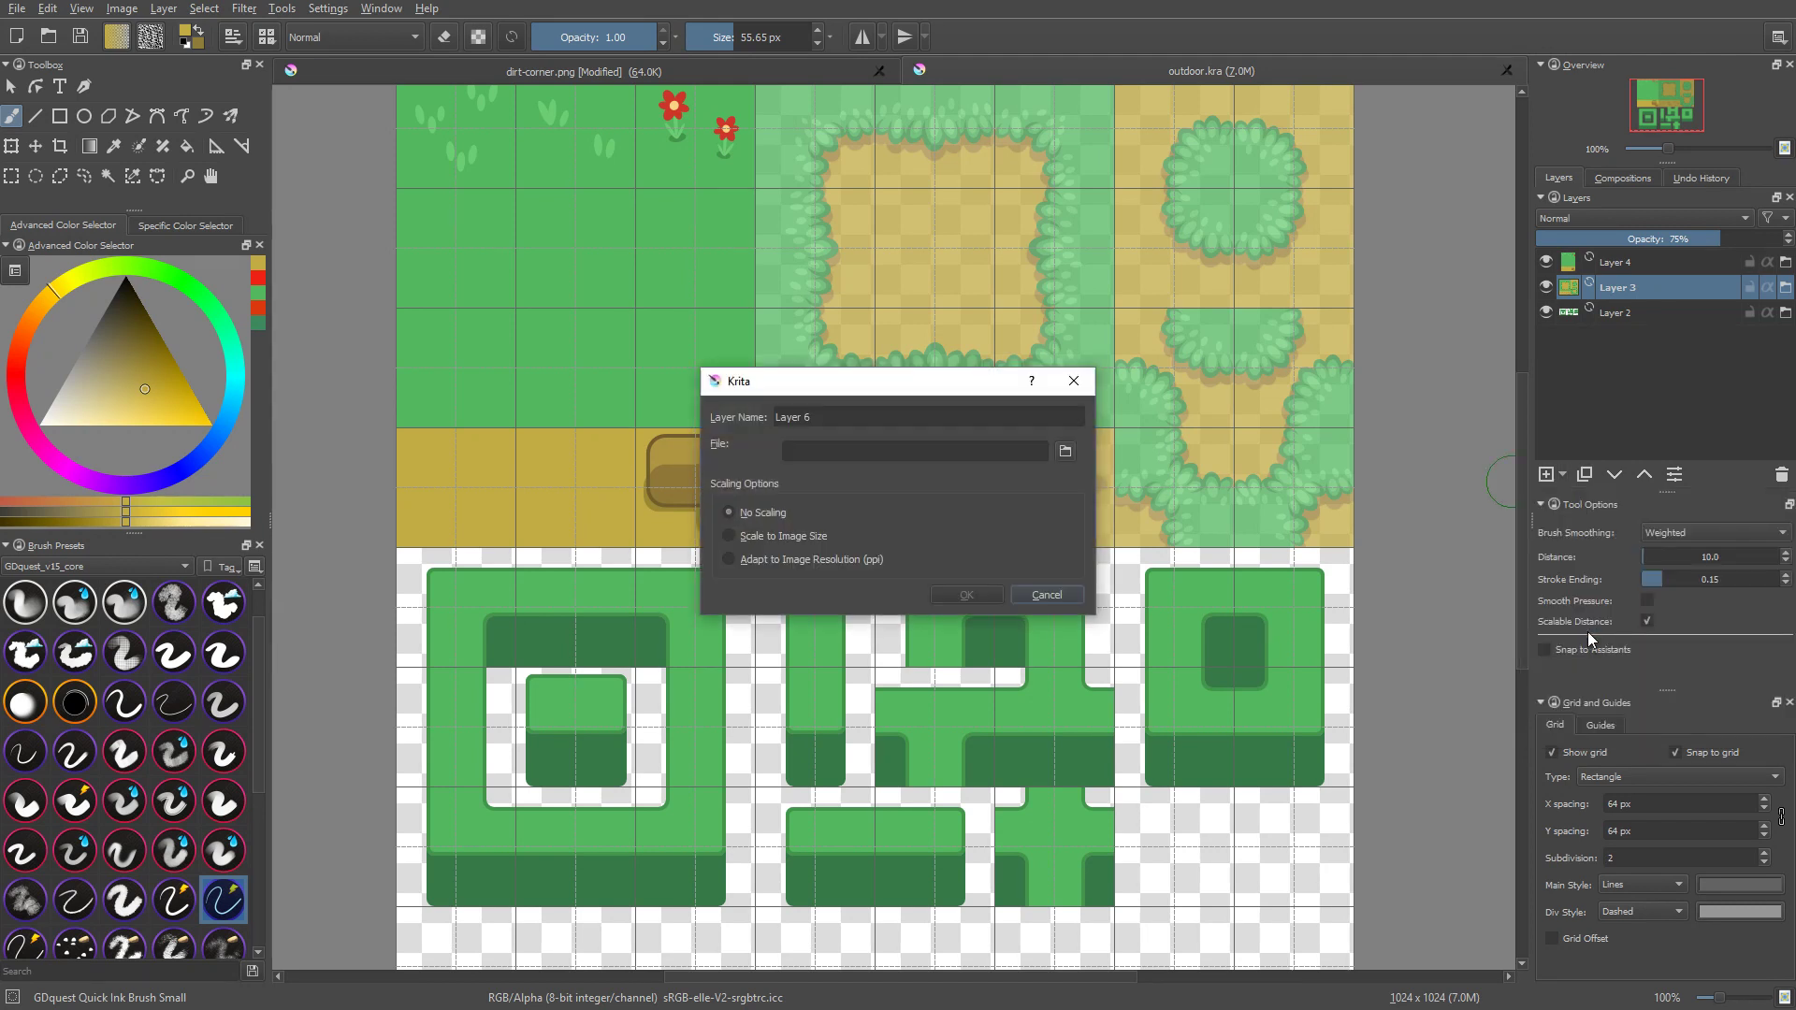
{"action": "left_click", "coordinate": [1066, 451]}
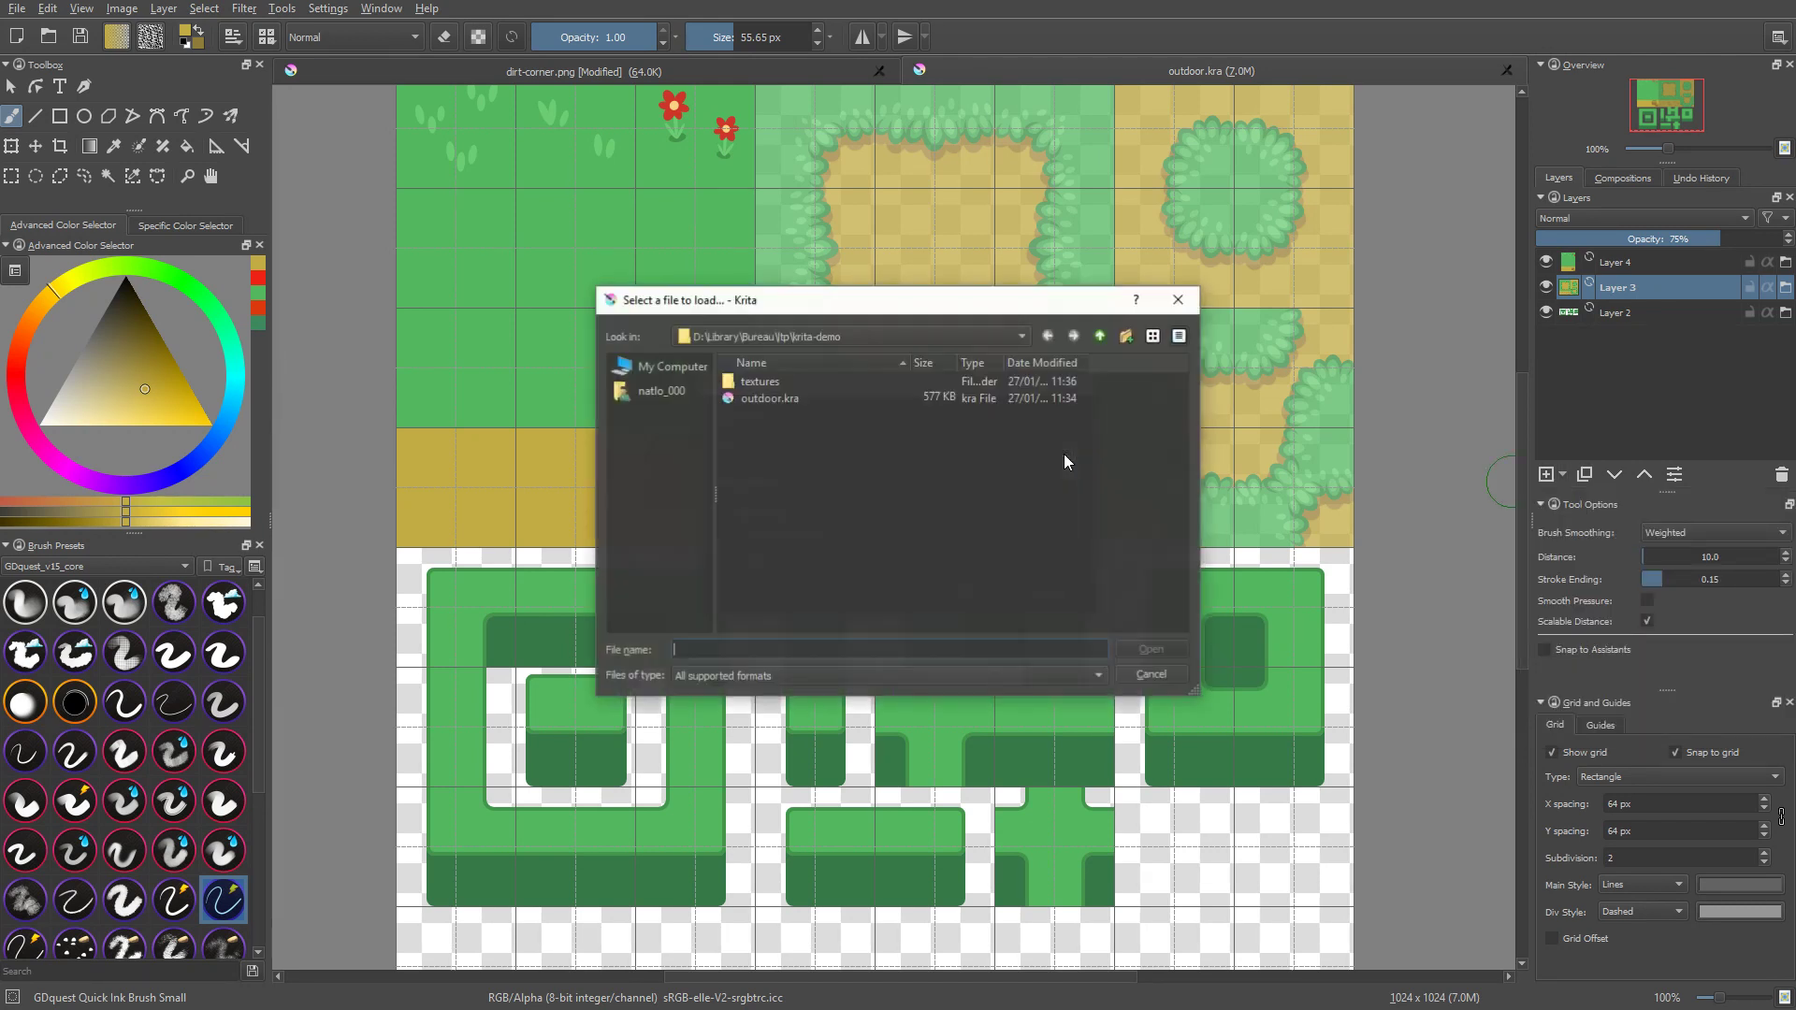
{"action": "left_click", "coordinate": [766, 399]}
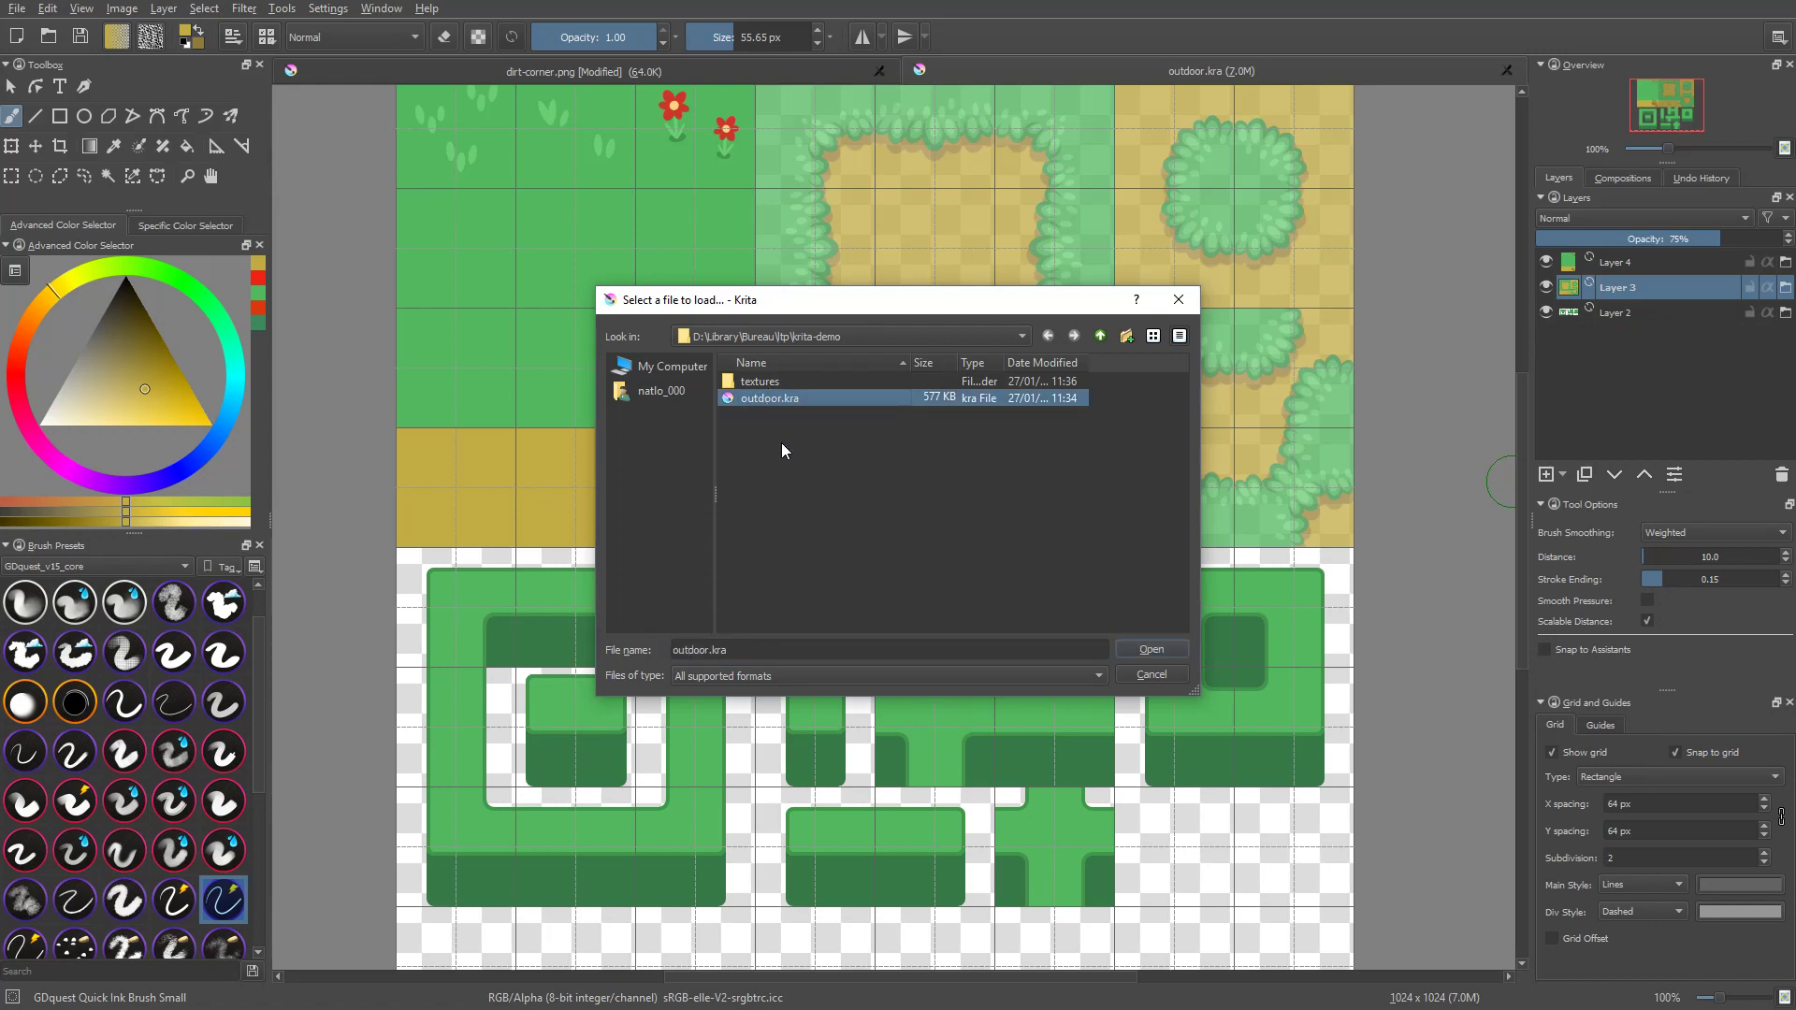
{"action": "left_click", "coordinate": [776, 384]}
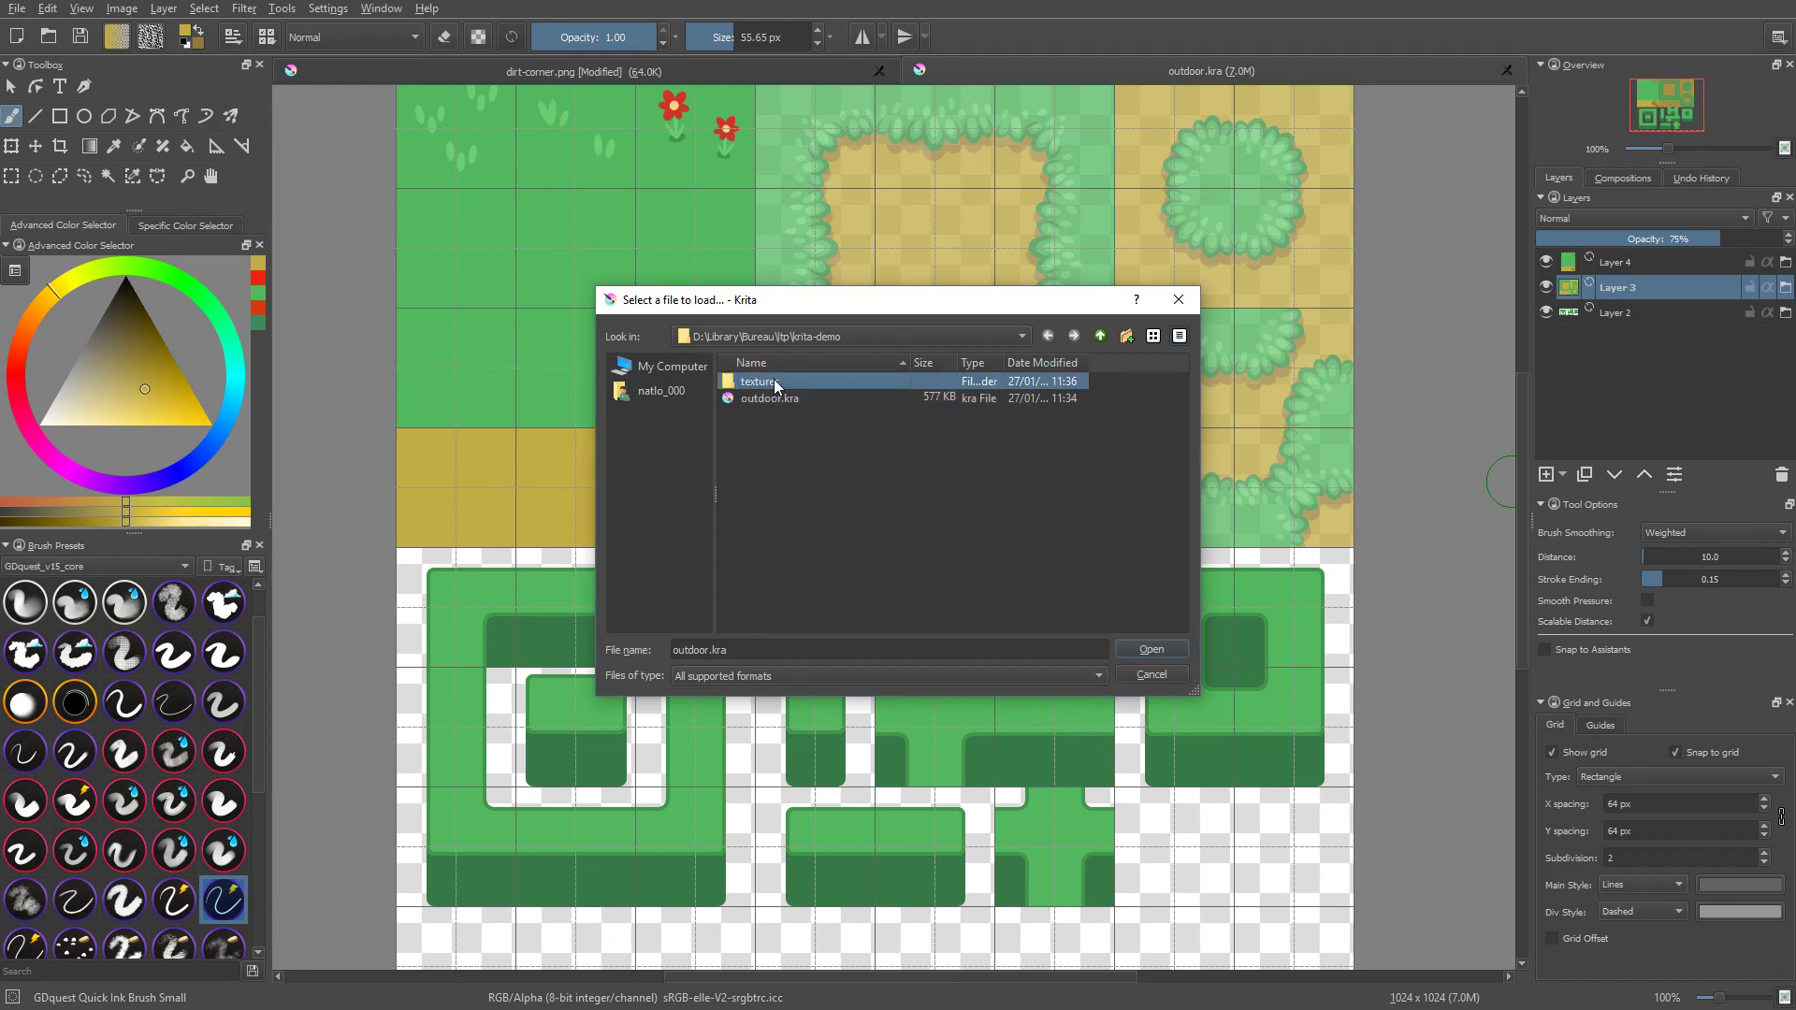
{"action": "double_click", "coordinate": [773, 379]}
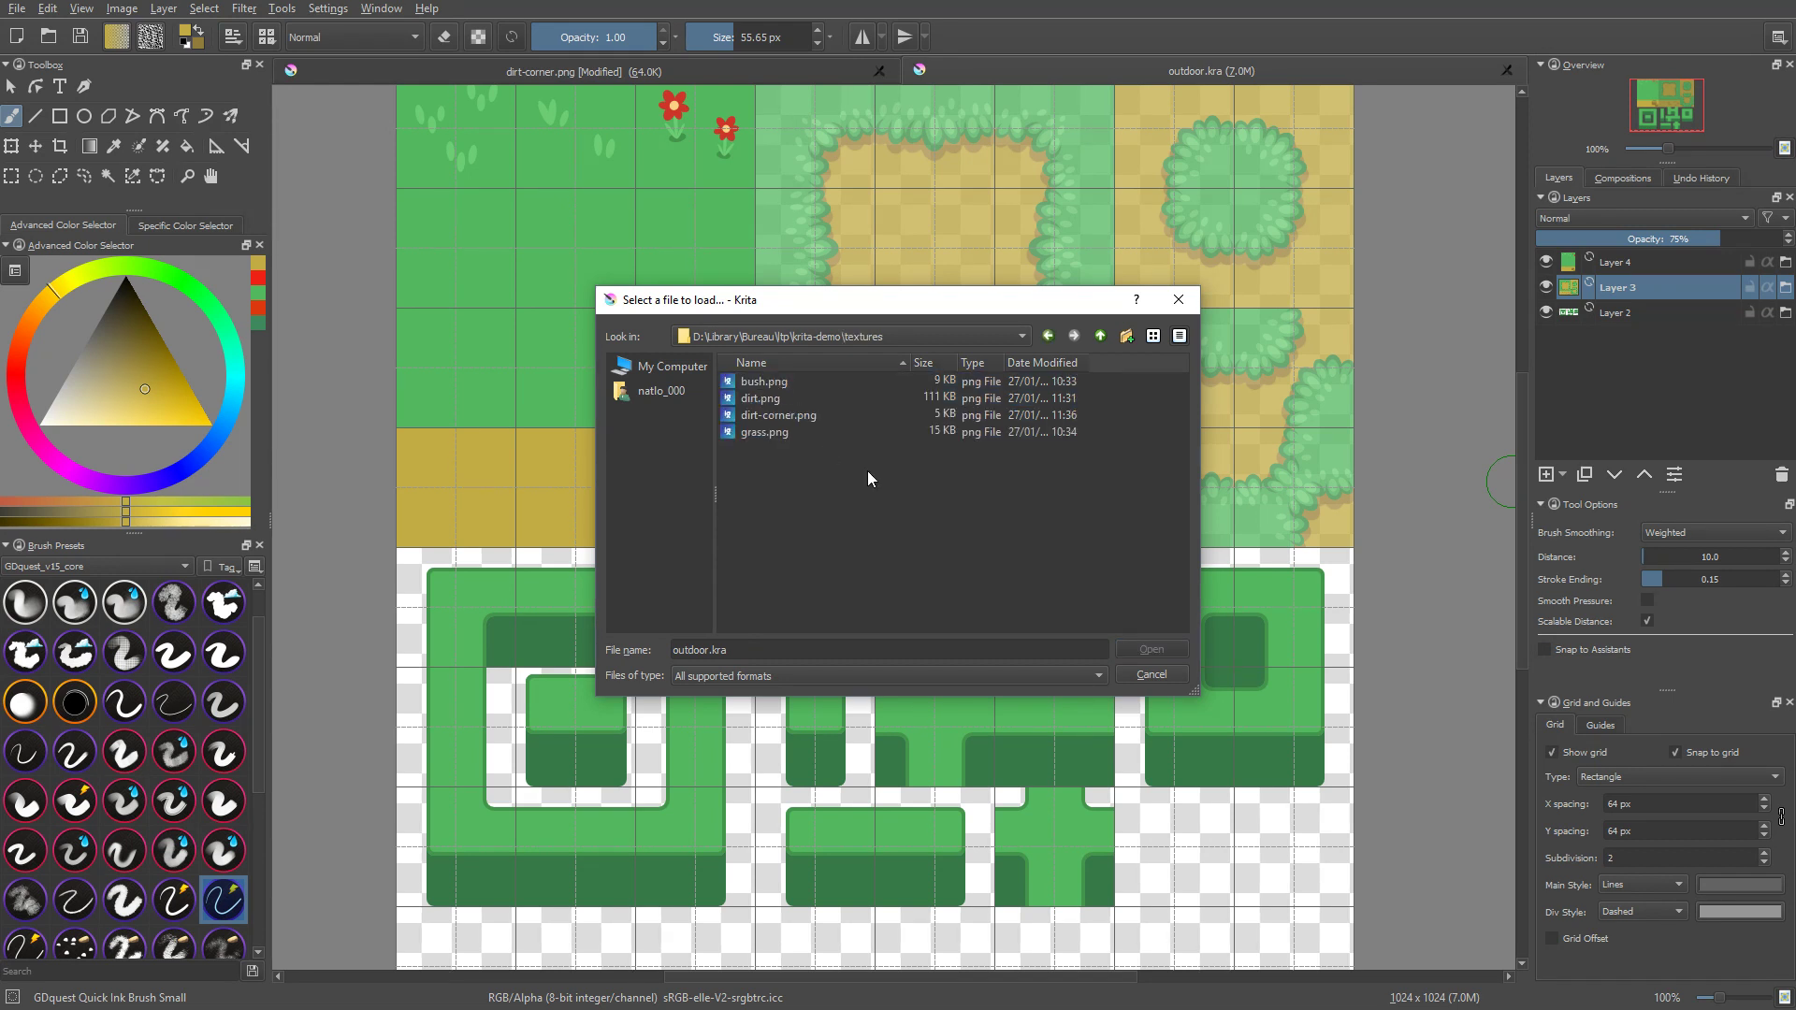
{"action": "left_click", "coordinate": [793, 418]}
{"action": "left_click", "coordinate": [1149, 650]}
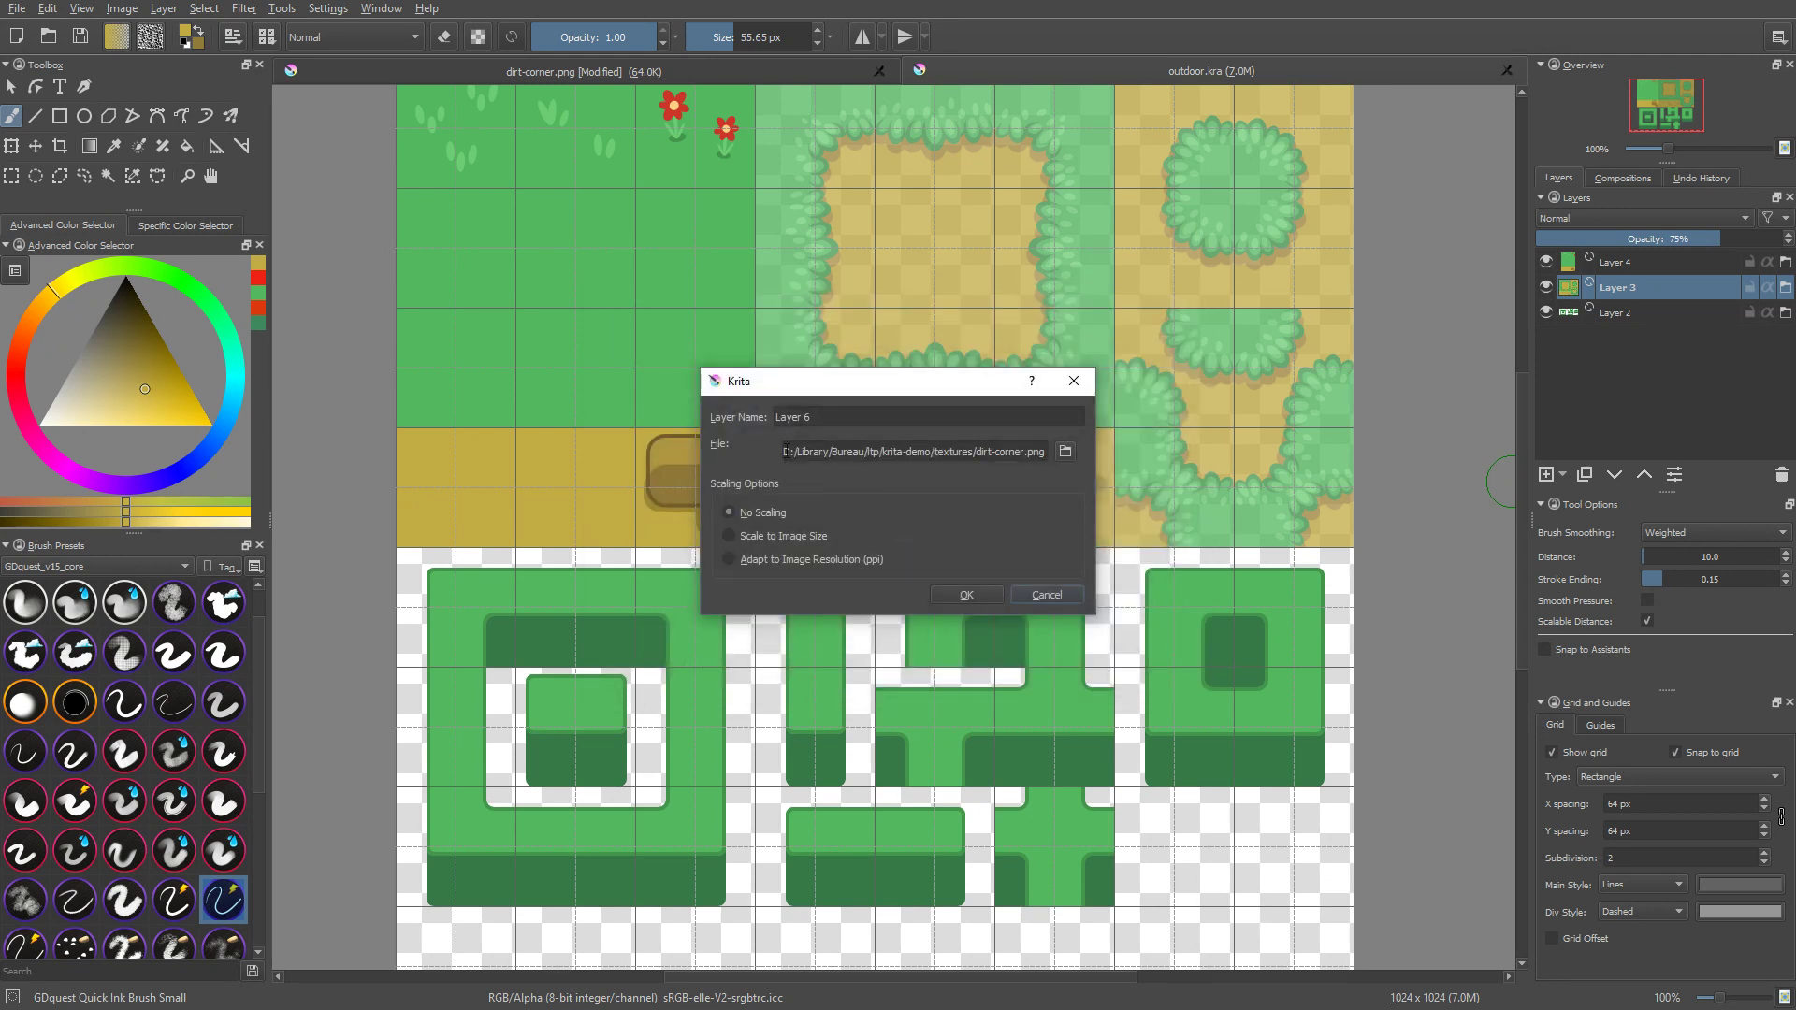
Step: Shorten the file layer's source path to the relative textures/dirt-corner.png and create the layer without scaling
{"action": "left_click_drag", "start_coordinate": [784, 452], "coordinate": [934, 465]}
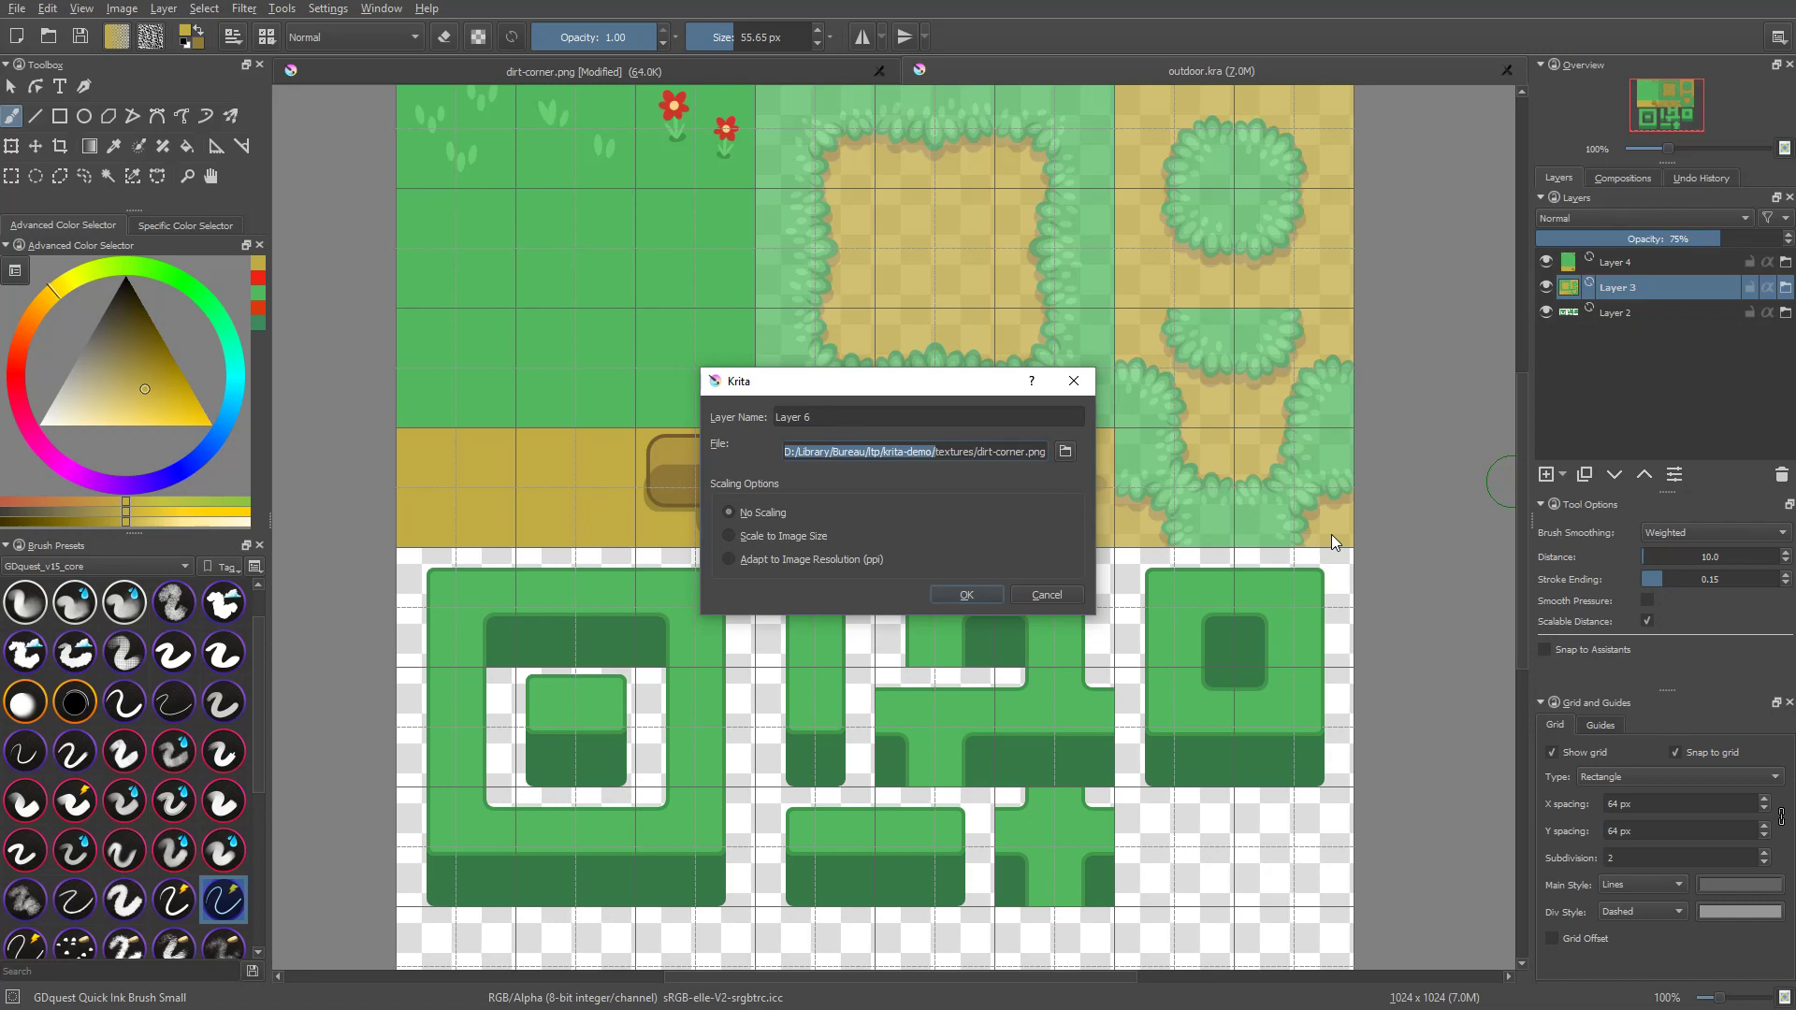
{"action": "key", "text": "BackSpace"}
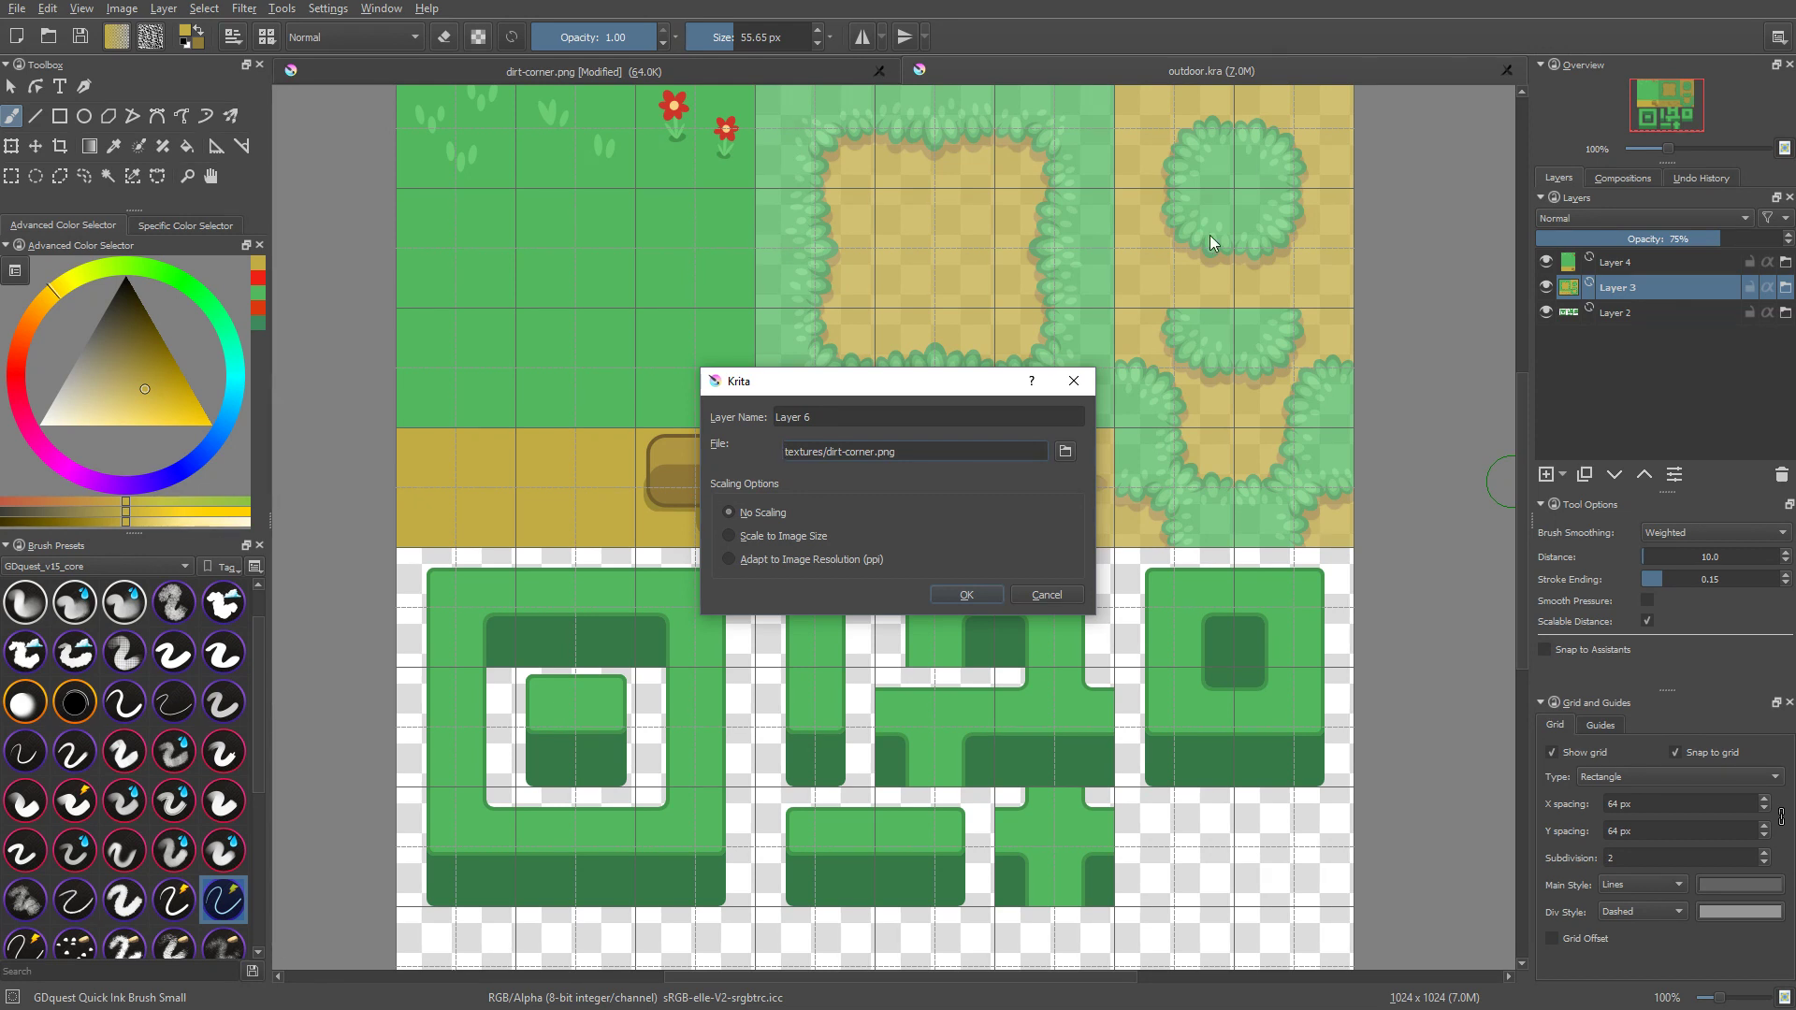
{"action": "left_click", "coordinate": [968, 595]}
Step: Move the linked dirt corner tile onto the upper-left corner of the large dirt patch and nudge it into line with the grid
{"action": "middle_click_drag", "start_coordinate": [916, 360], "coordinate": [949, 519]}
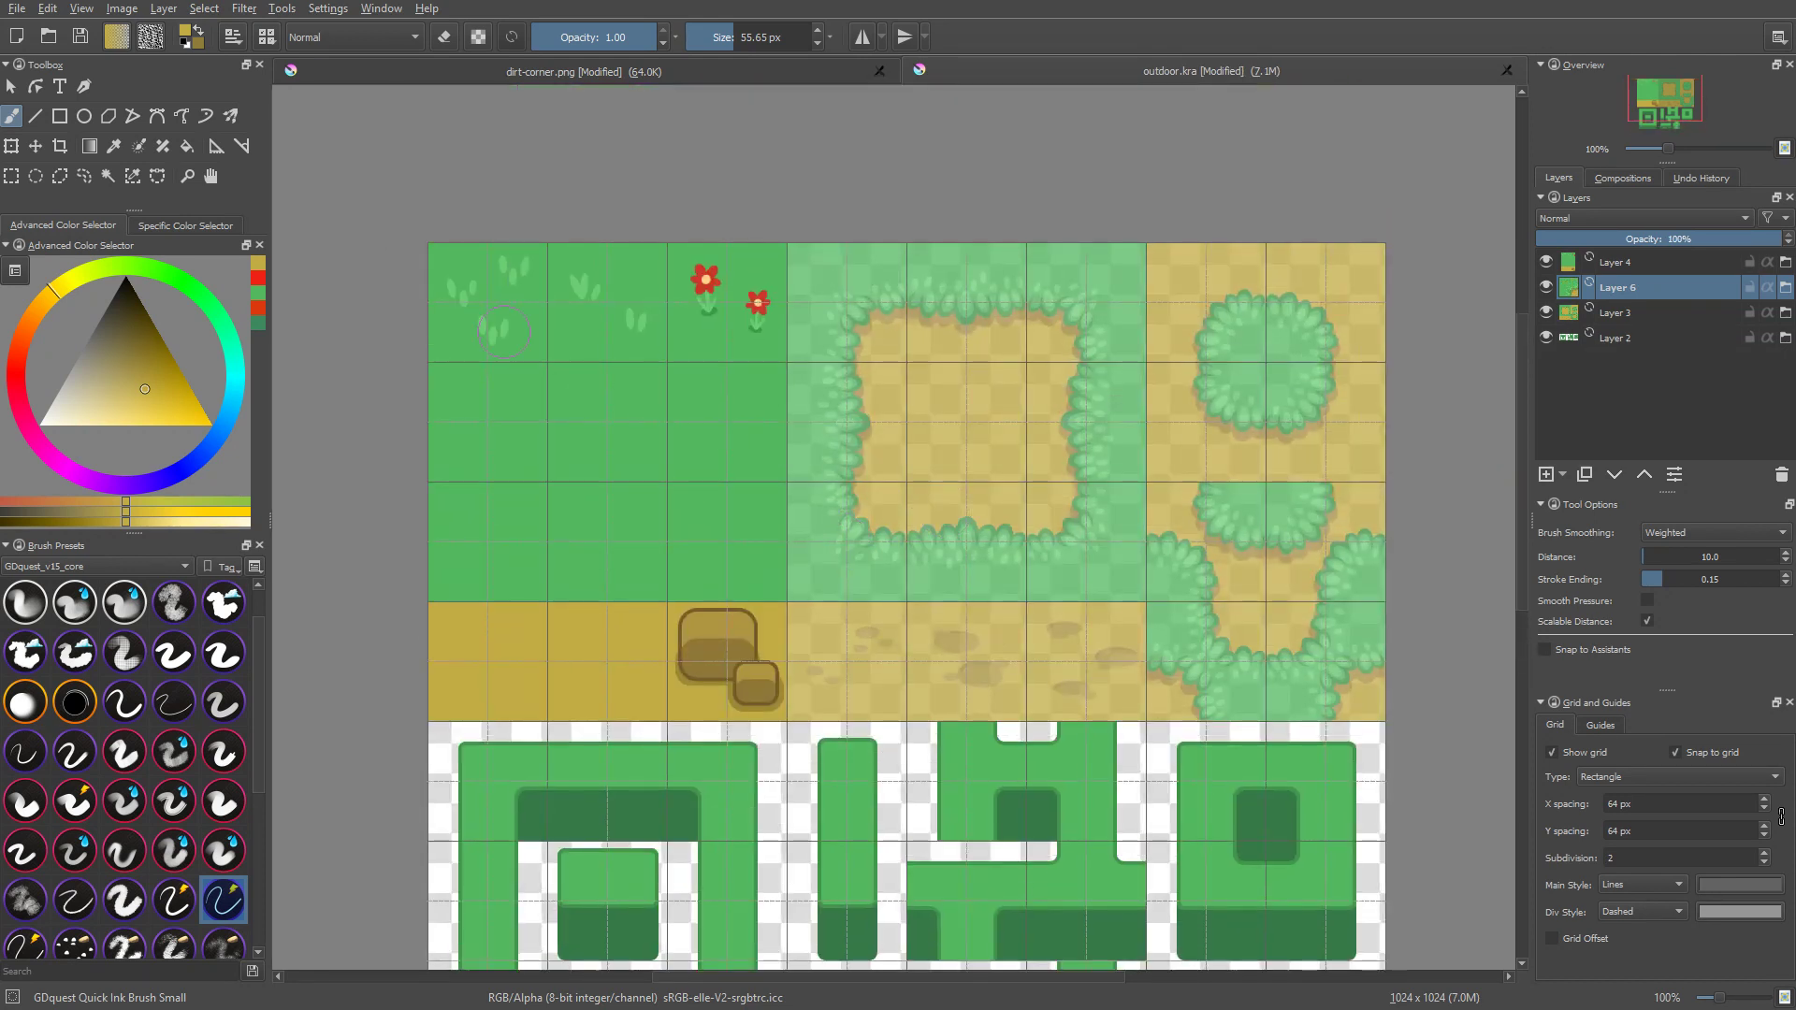
{"action": "key", "text": "t"}
{"action": "left_click_drag", "start_coordinate": [474, 331], "coordinate": [822, 343]}
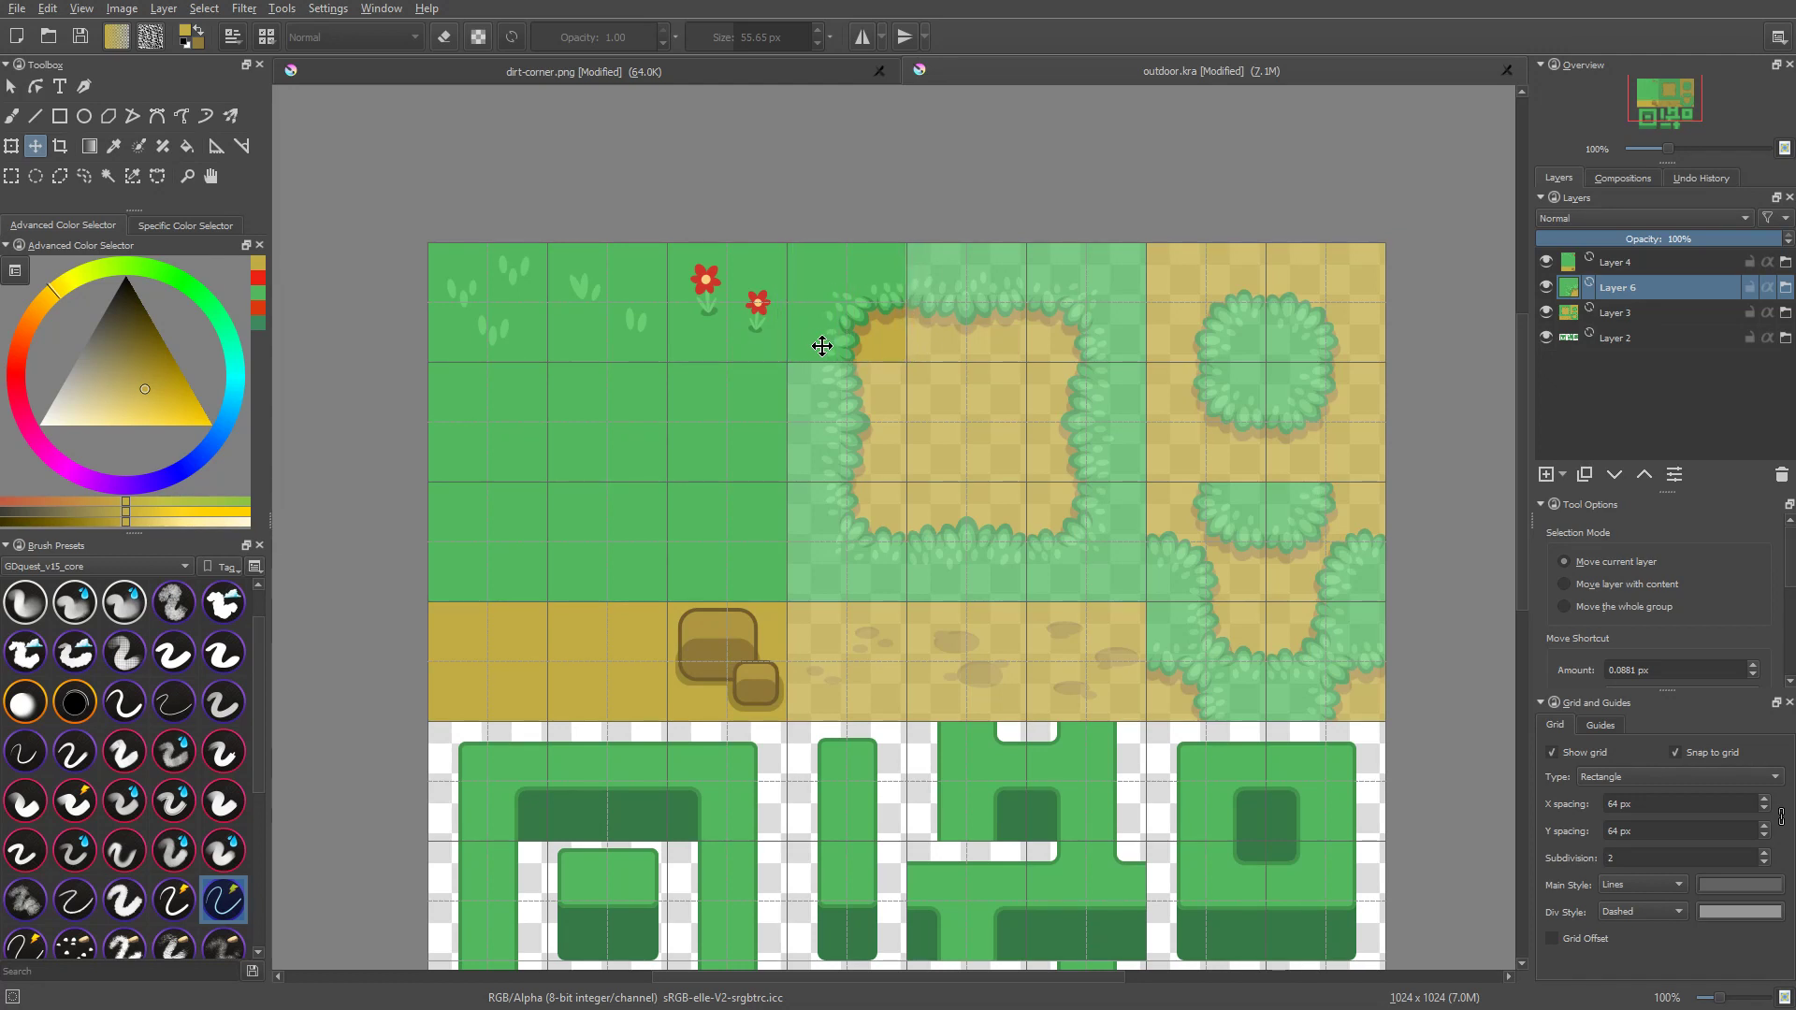
{"action": "scroll", "coordinate": [858, 318], "scroll_direction": "up", "scroll_amount": 2, "text": "ctrl"}
{"action": "scroll", "coordinate": [911, 321], "scroll_direction": "up", "scroll_amount": 3, "text": "ctrl"}
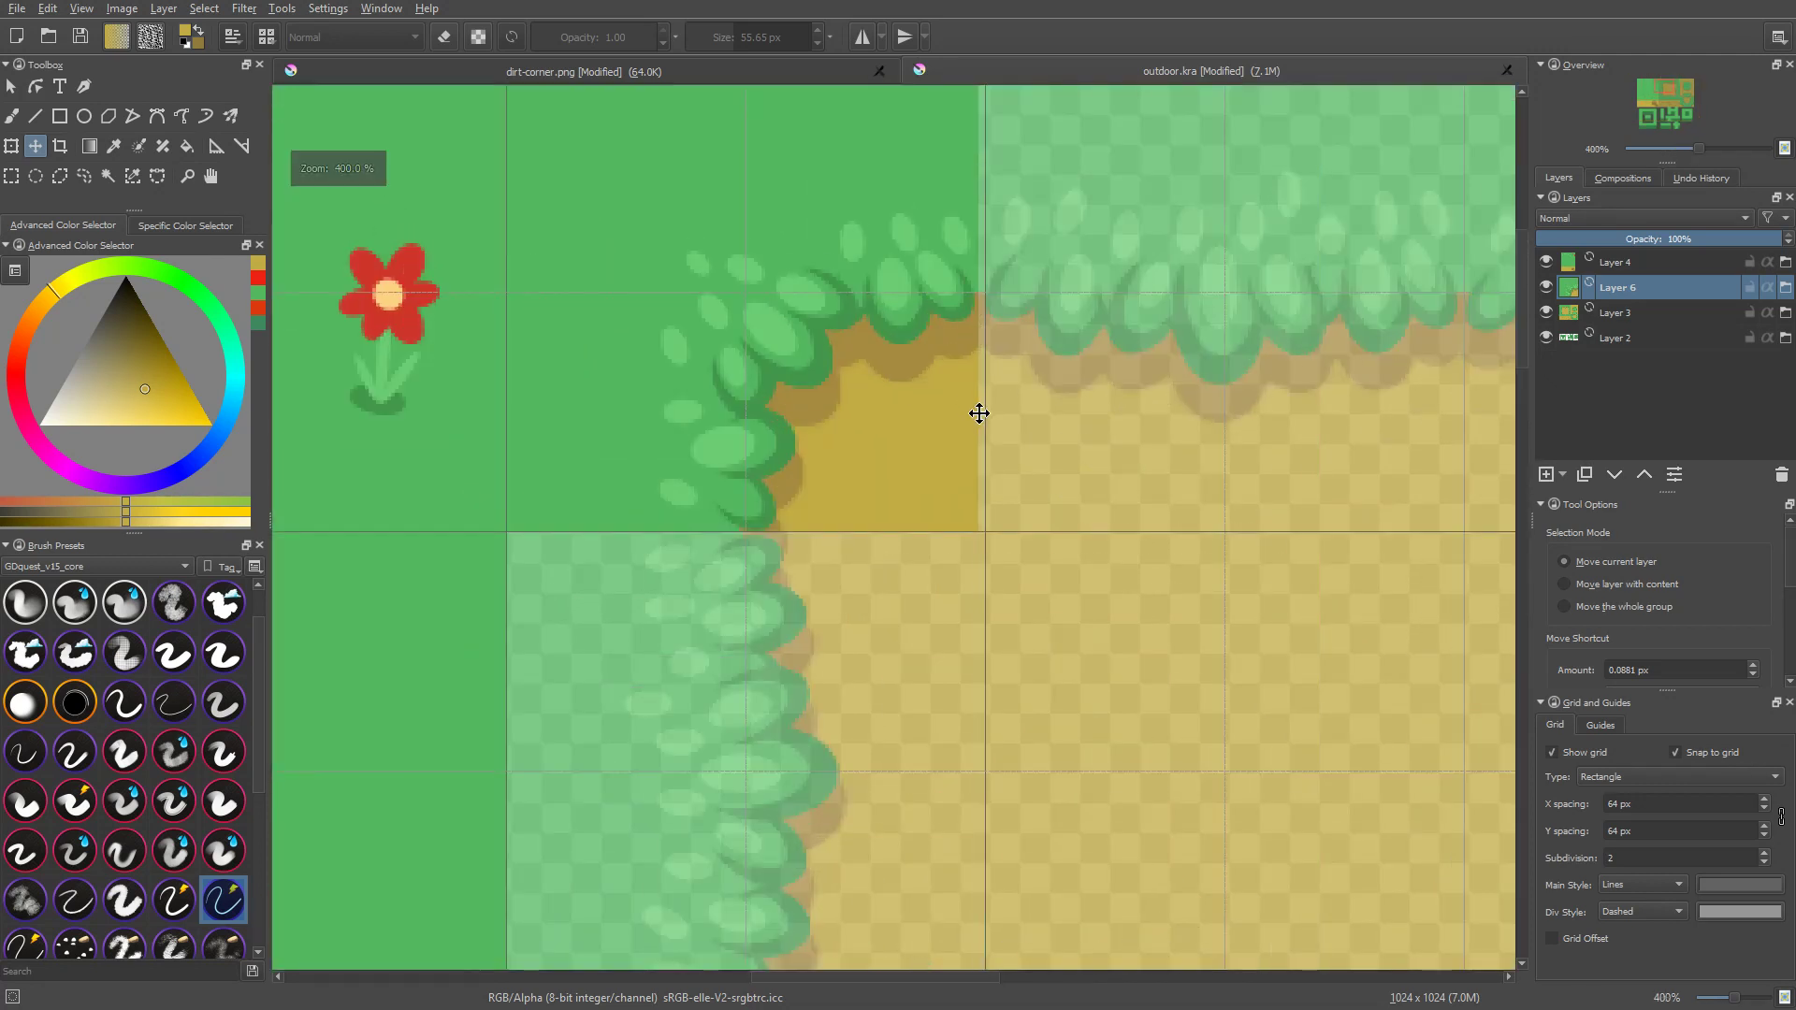
{"action": "scroll", "coordinate": [1207, 423], "scroll_direction": "down", "scroll_amount": 2, "text": "ctrl"}
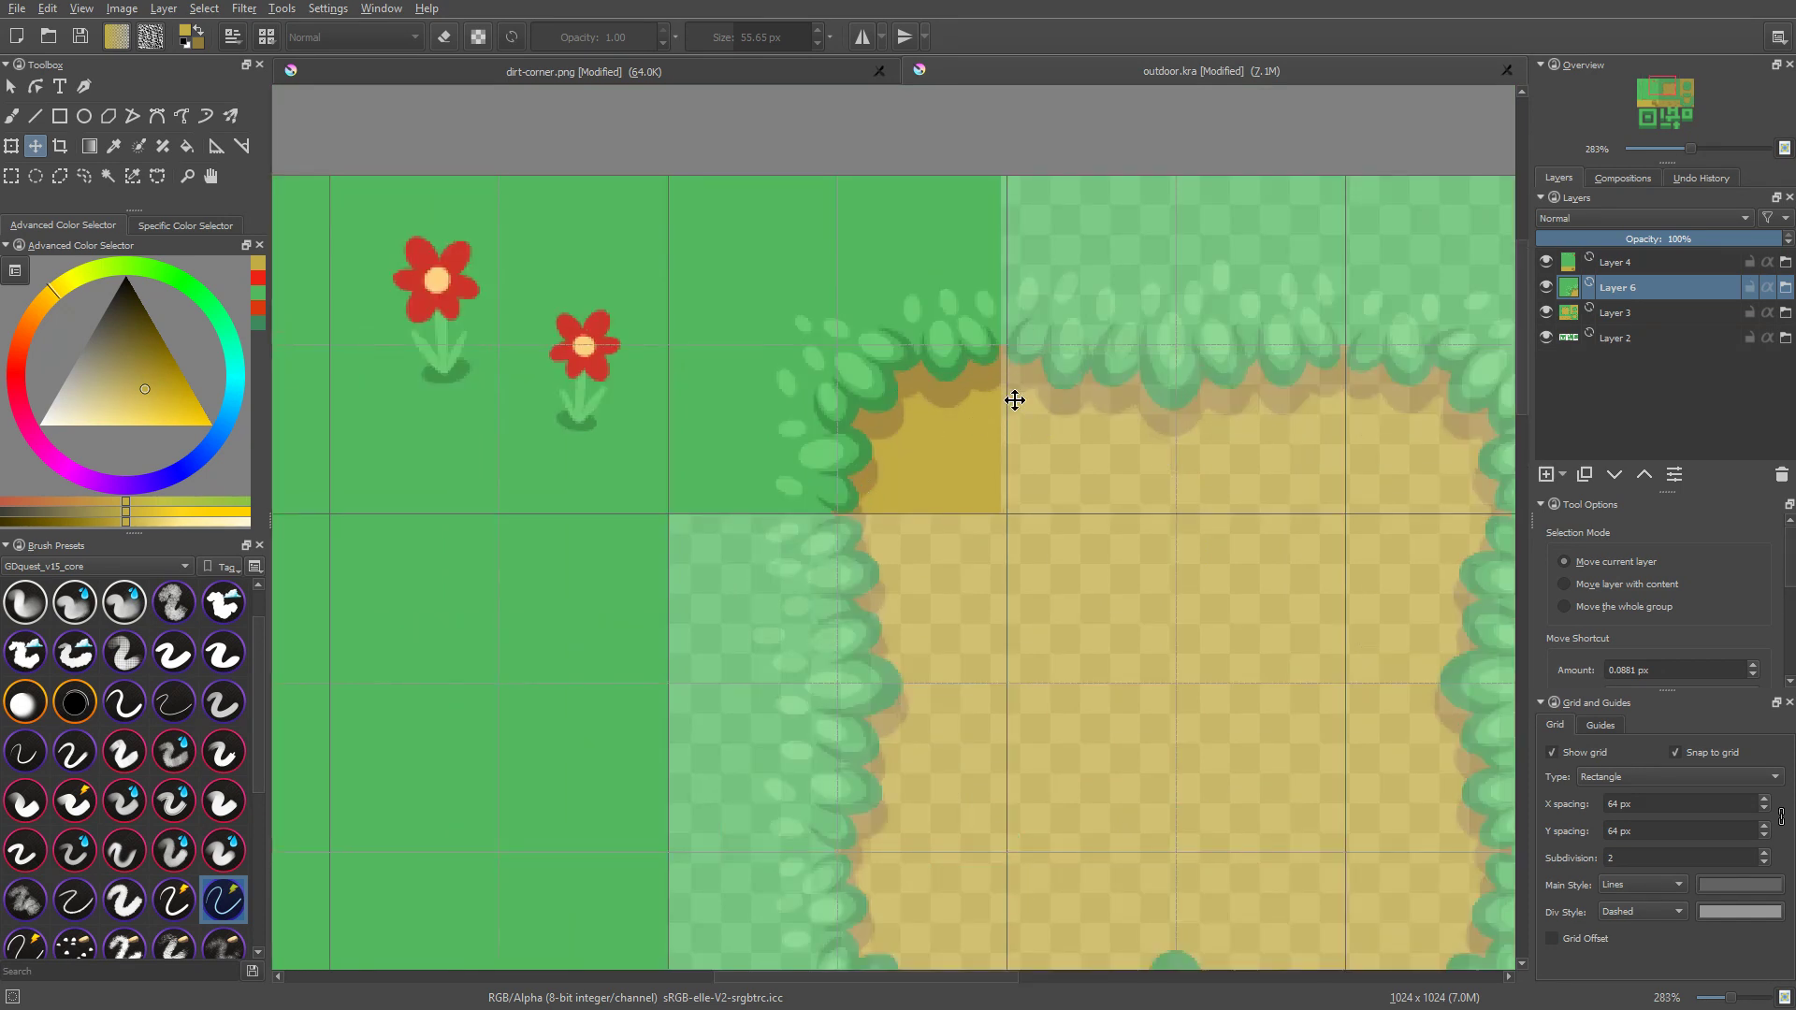
{"action": "key", "text": "Right"}
{"action": "key", "text": "Right"}
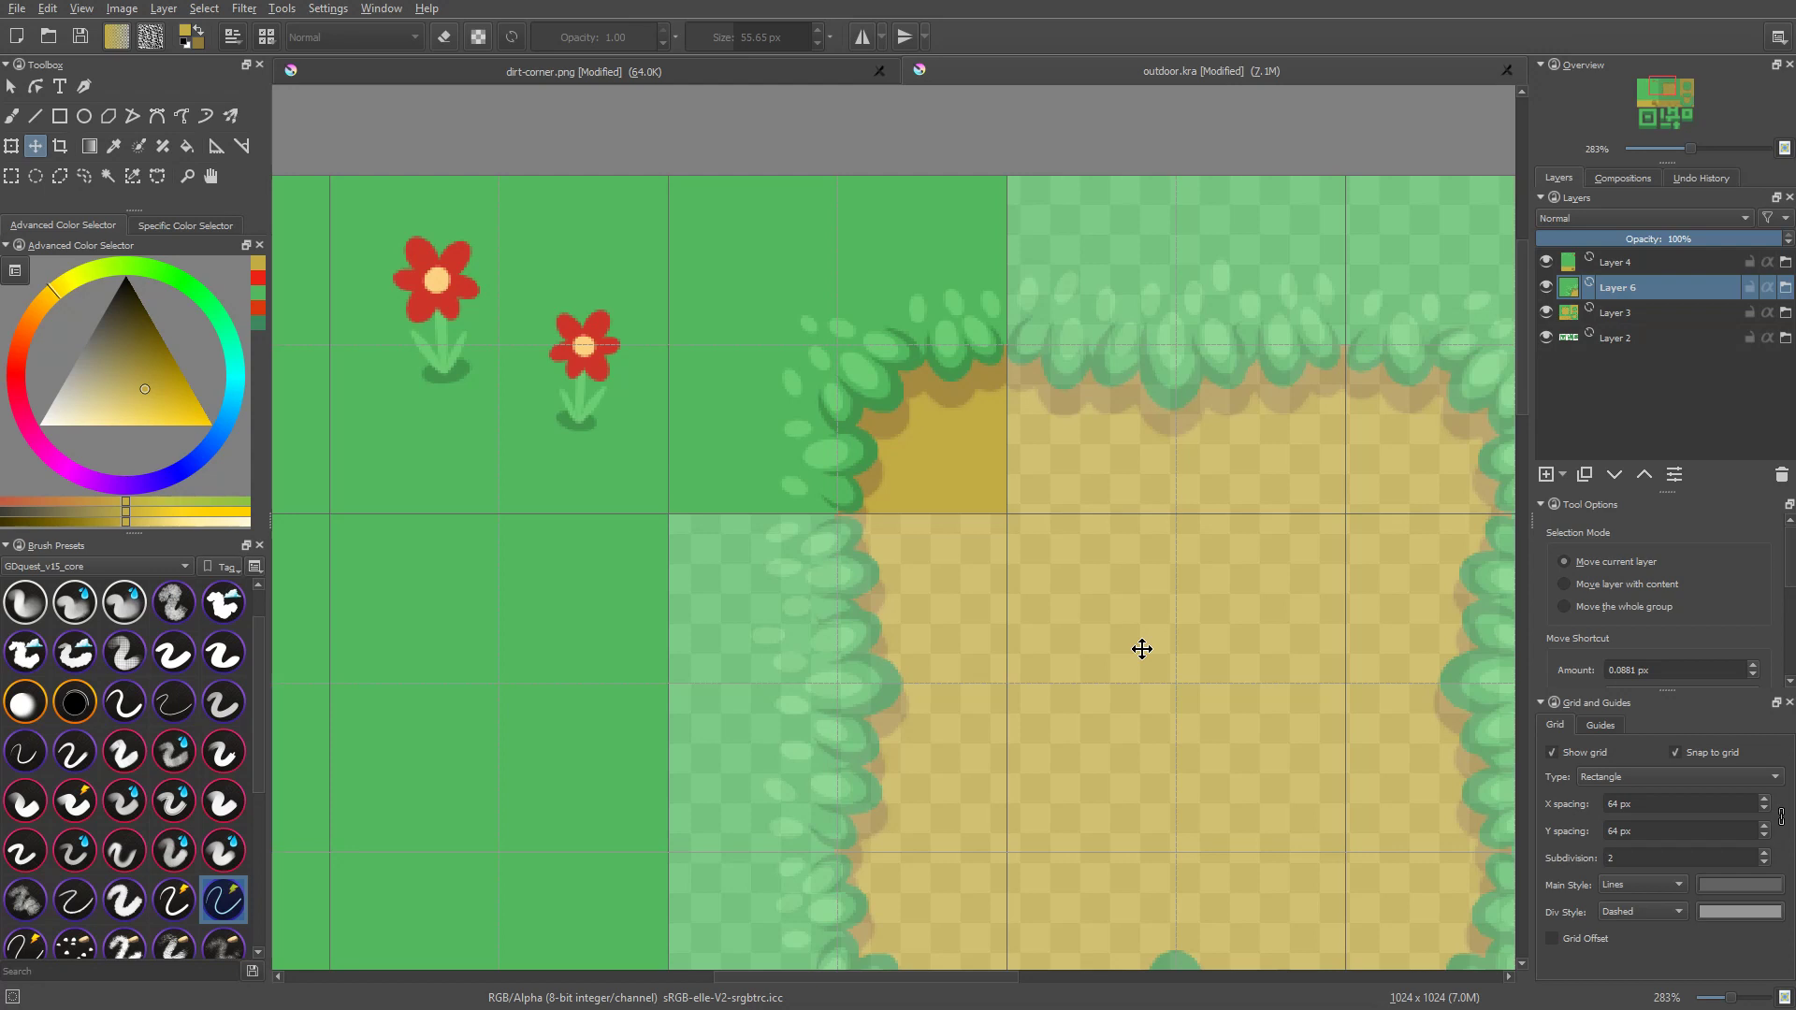
{"action": "key", "text": "alt+b"}
{"action": "key", "text": "ctrl+j"}
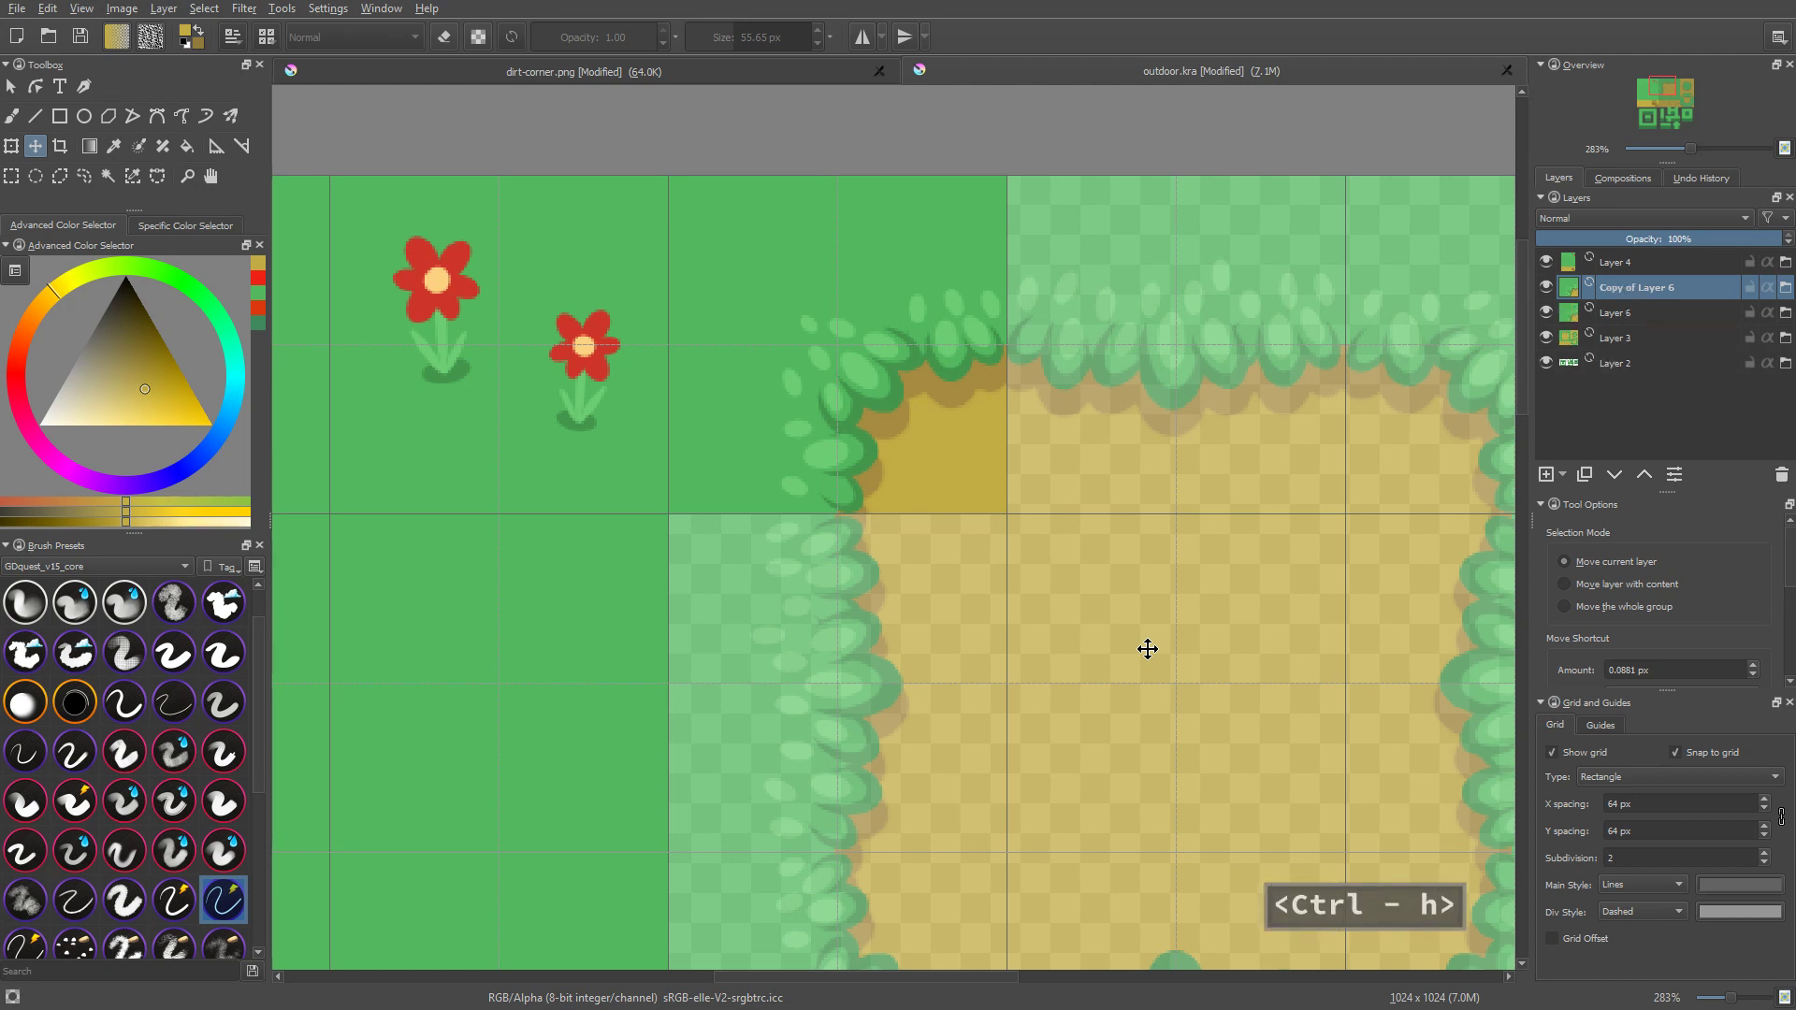
{"action": "key", "text": "ctrl+z"}
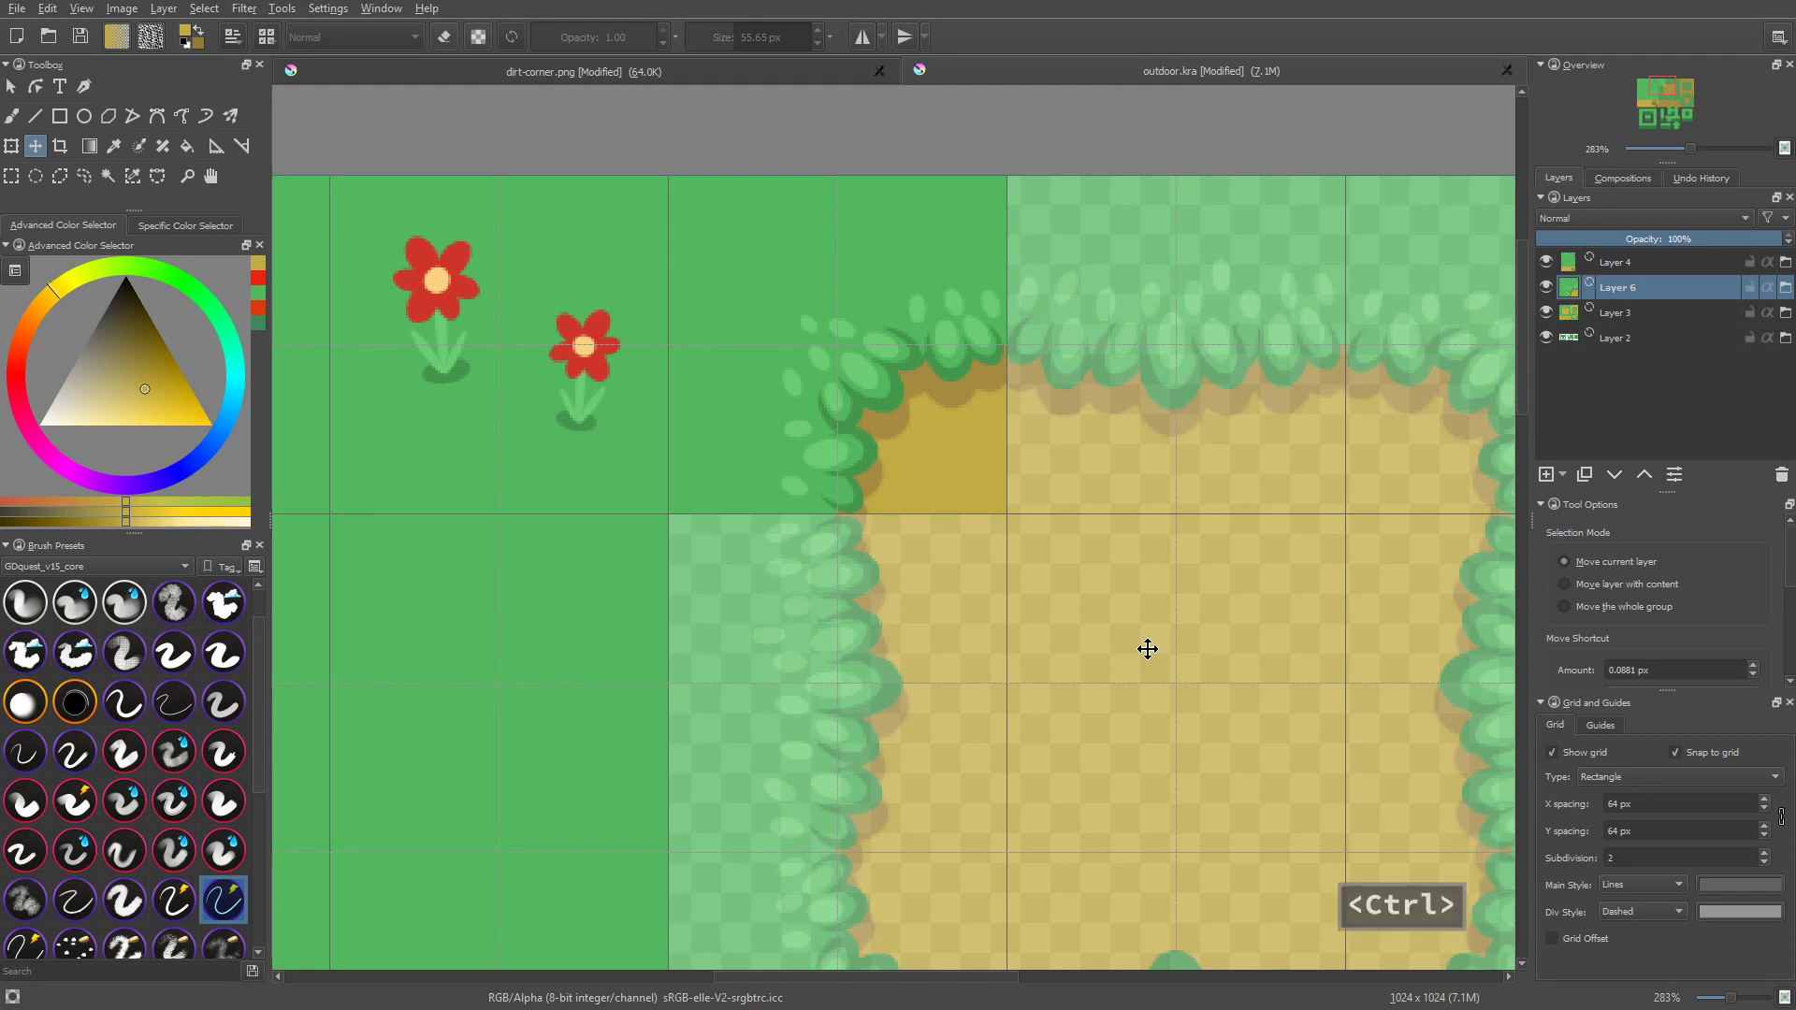
Step: Duplicate the corner file layer and move the copy onto the upper-right corner of the large dirt patch, aligned to the grid
{"action": "key", "text": "ctrl+j"}
{"action": "middle_click_drag", "start_coordinate": [928, 524], "coordinate": [624, 549]}
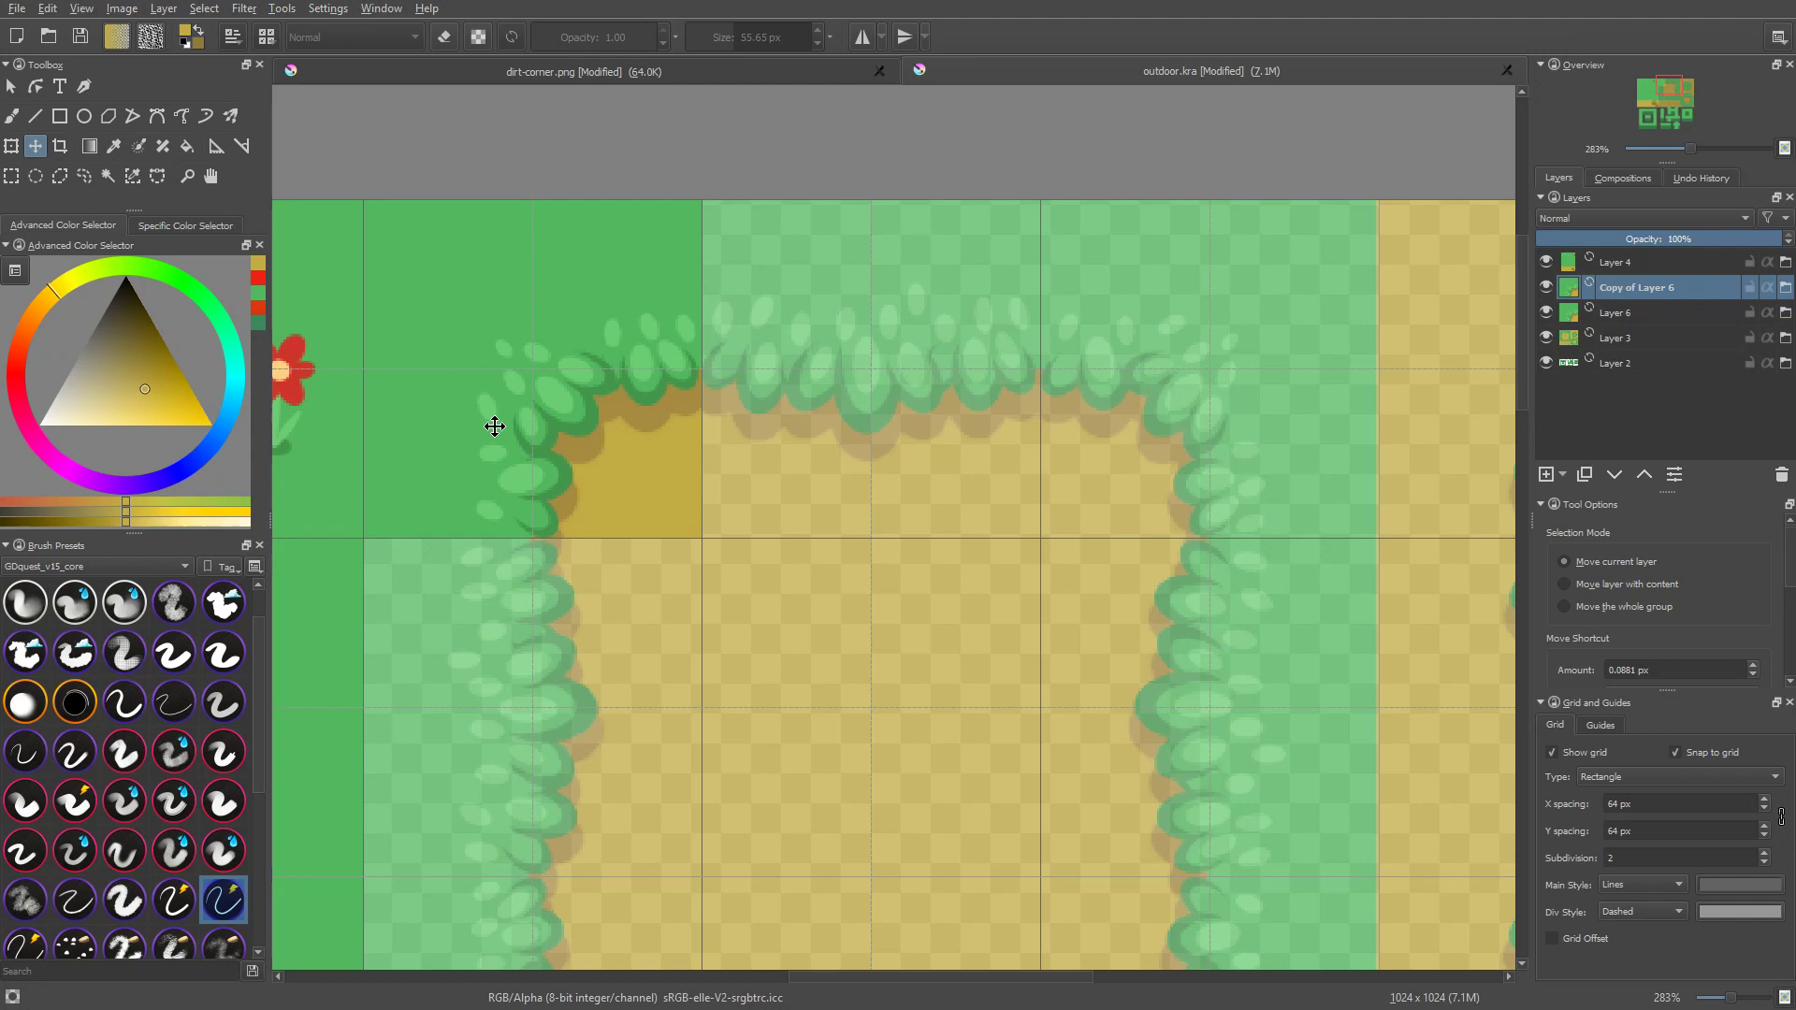
{"action": "key", "text": "t"}
{"action": "left_click_drag", "start_coordinate": [530, 406], "coordinate": [1209, 455]}
{"action": "middle_click_drag", "start_coordinate": [1359, 553], "coordinate": [1252, 572]}
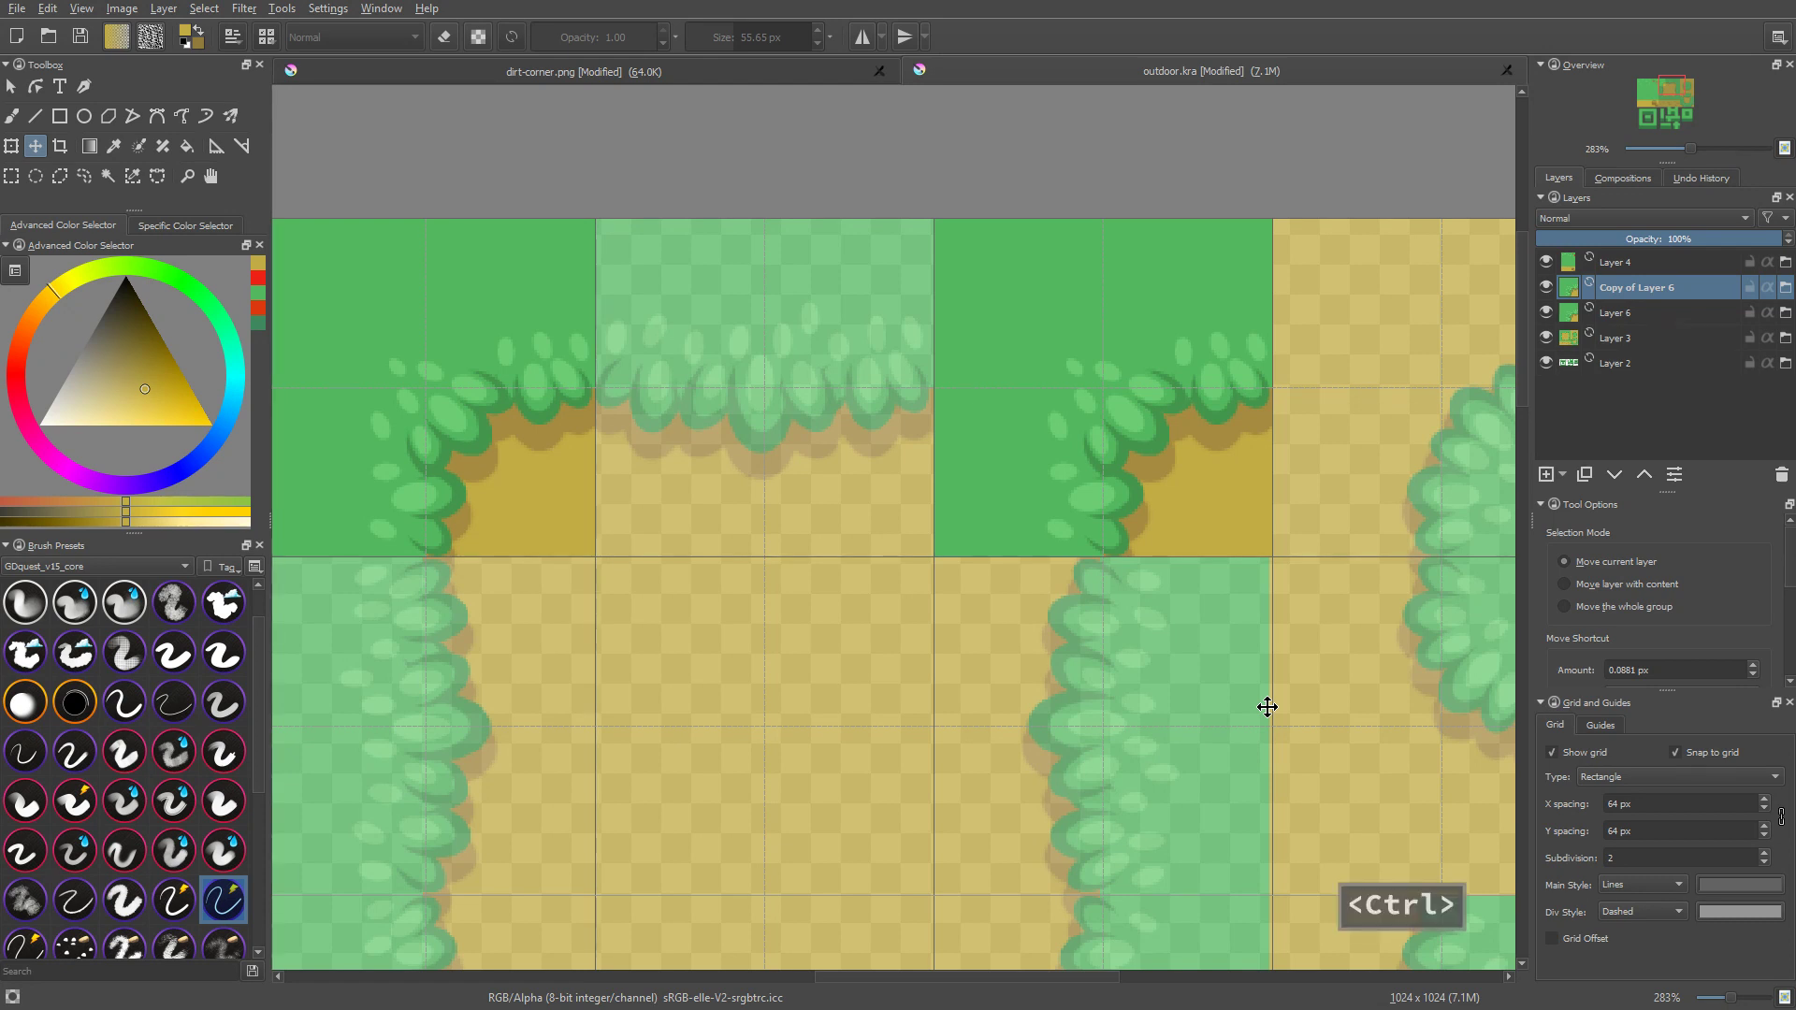
Step: Add a transform mask to the duplicated corner layer, Copy of Layer 6
{"action": "key", "text": "ctrl+t"}
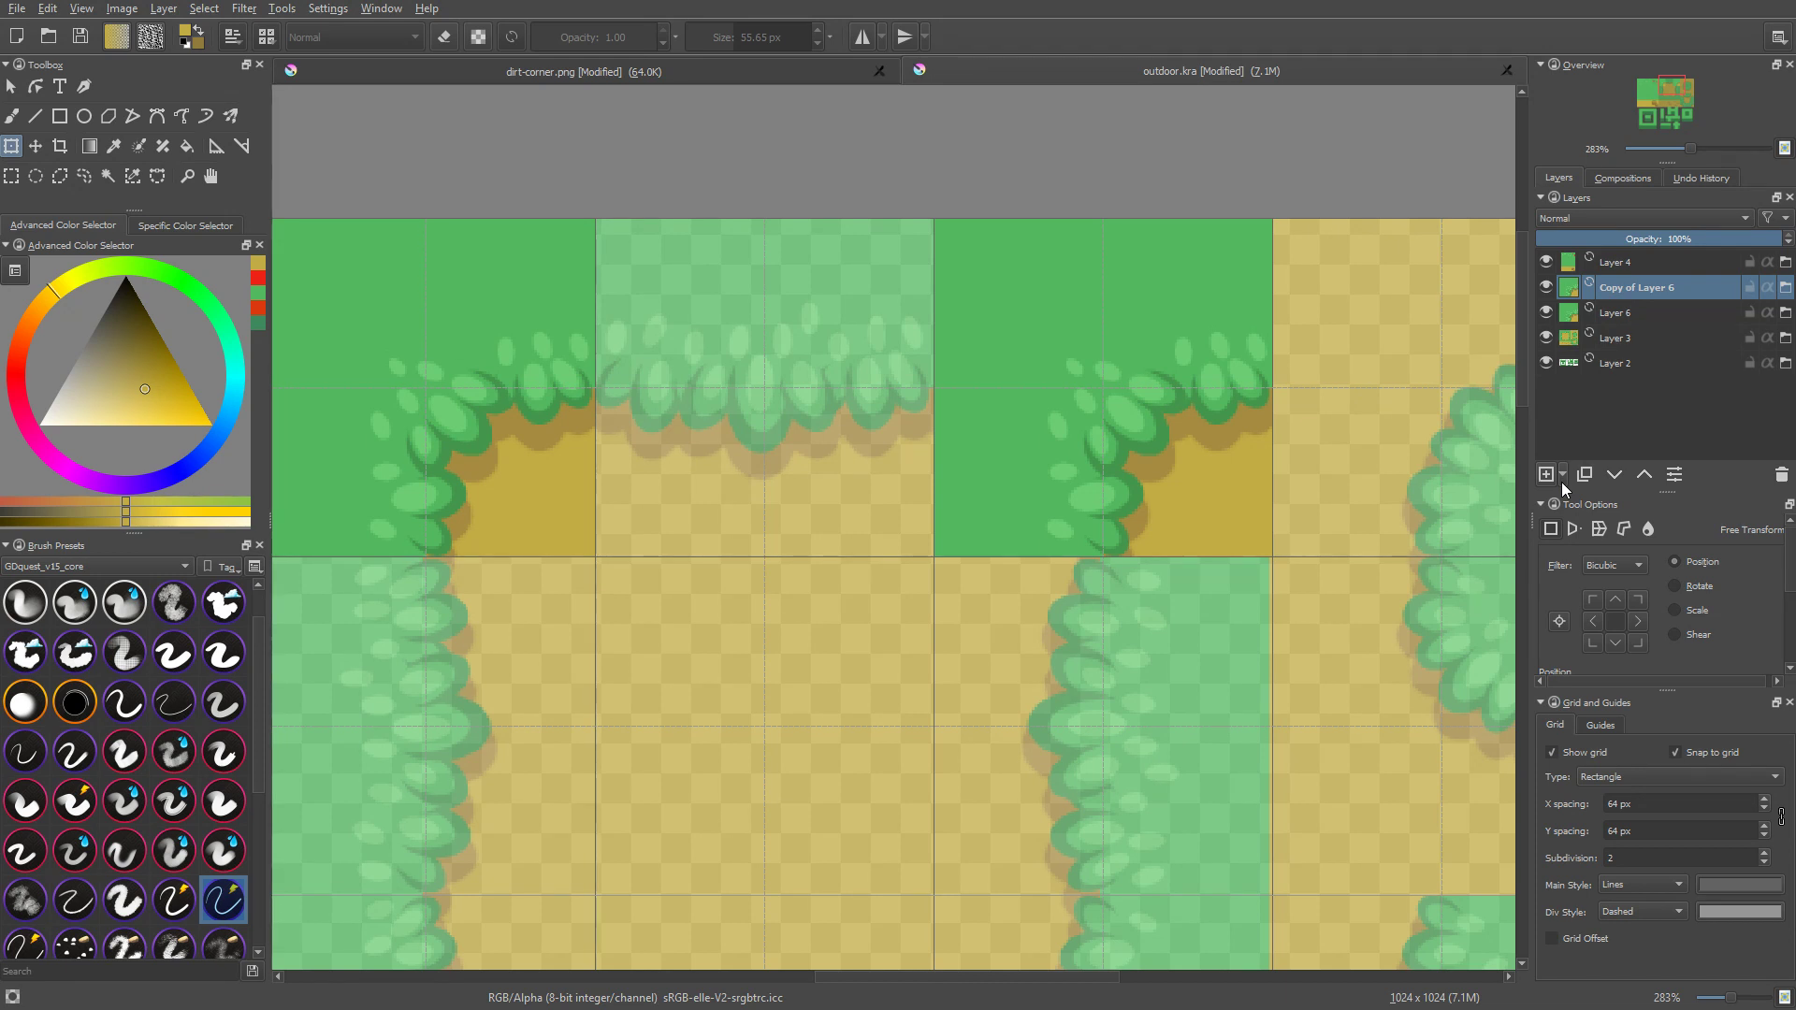
{"action": "left_click", "coordinate": [1563, 479]}
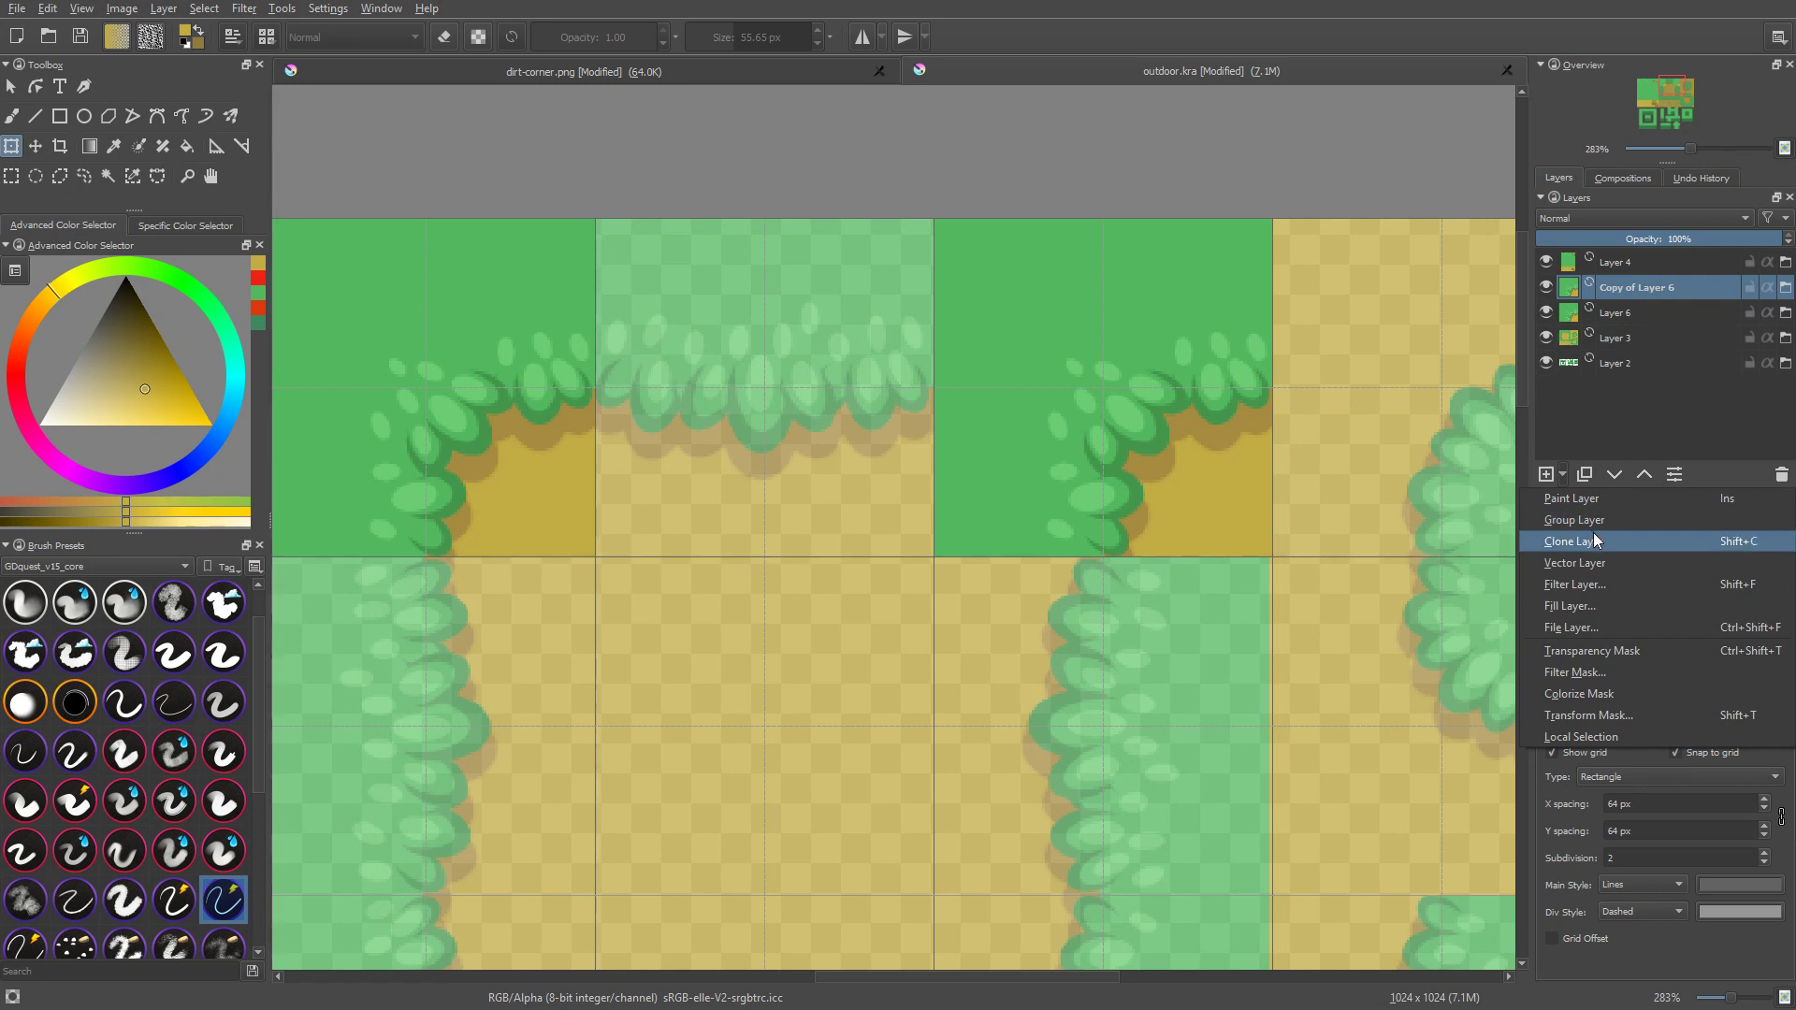
{"action": "left_click", "coordinate": [1596, 718]}
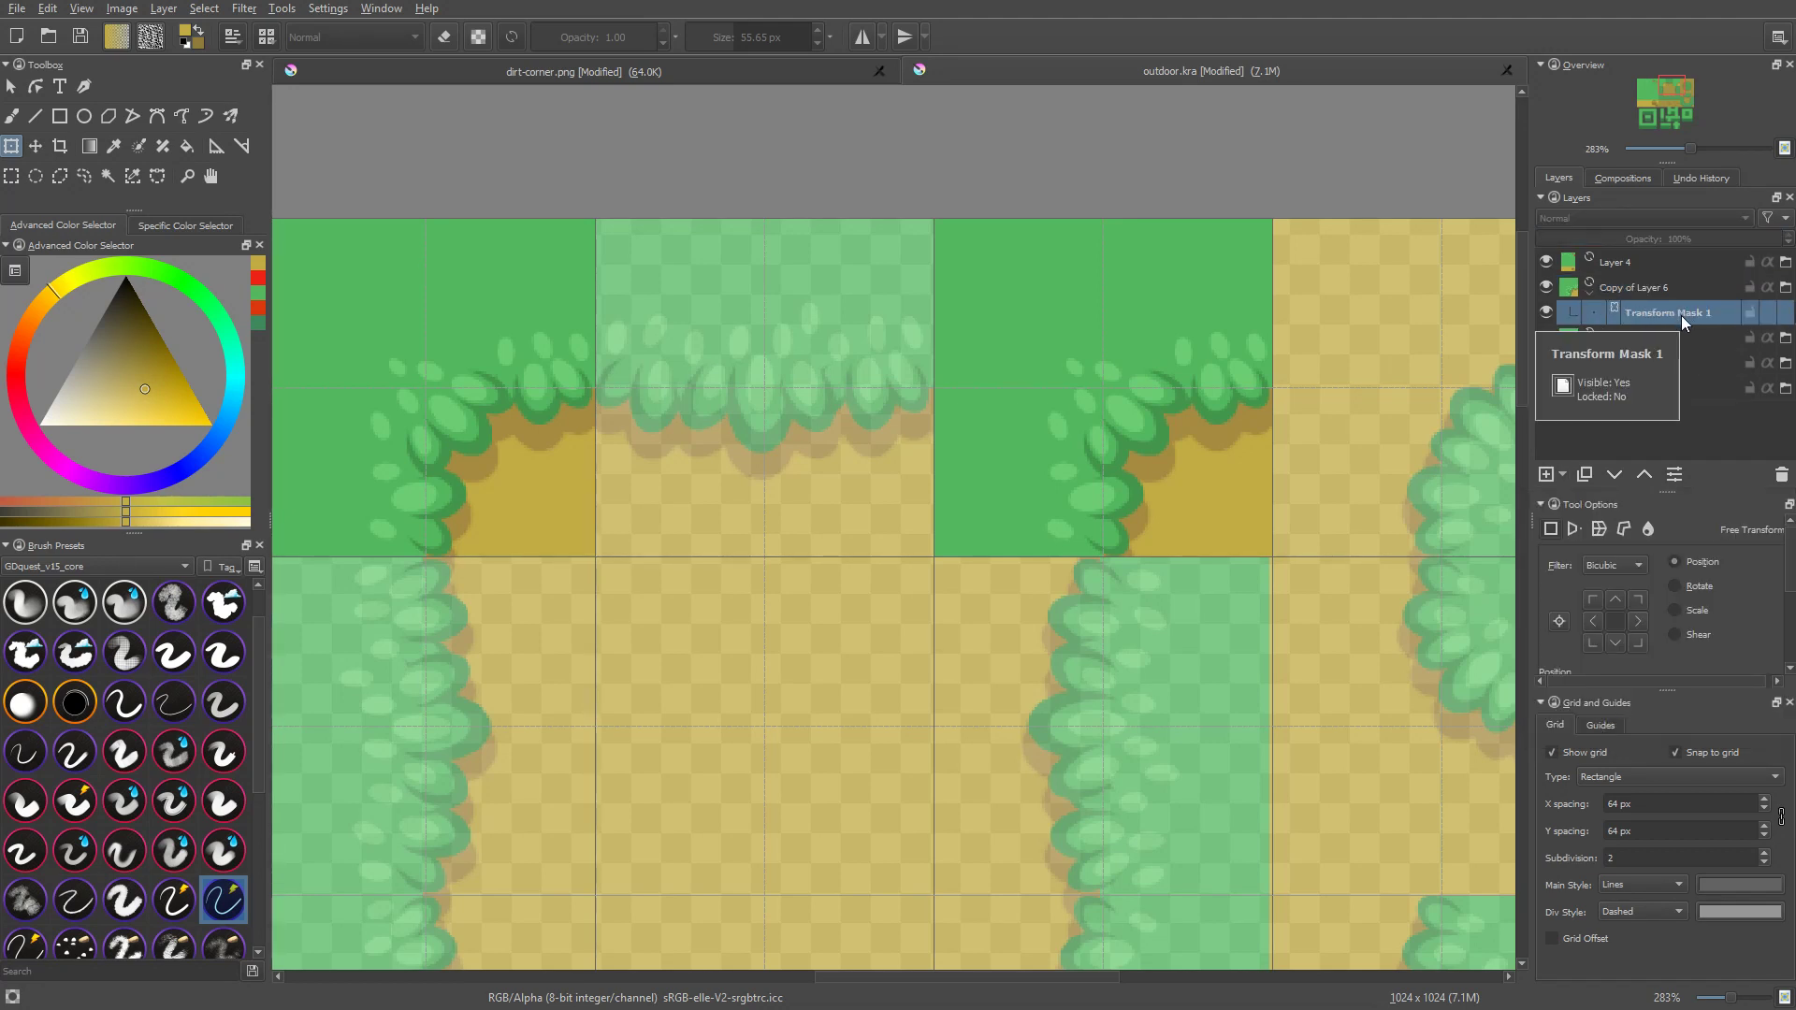
{"action": "middle_click_drag", "start_coordinate": [1275, 371], "coordinate": [1271, 371]}
Step: Flip the duplicated corner tile horizontally through its transform mask, keeping its position at x 704 px, y 64 px, and apply the transform
{"action": "key", "text": "ctrl+t"}
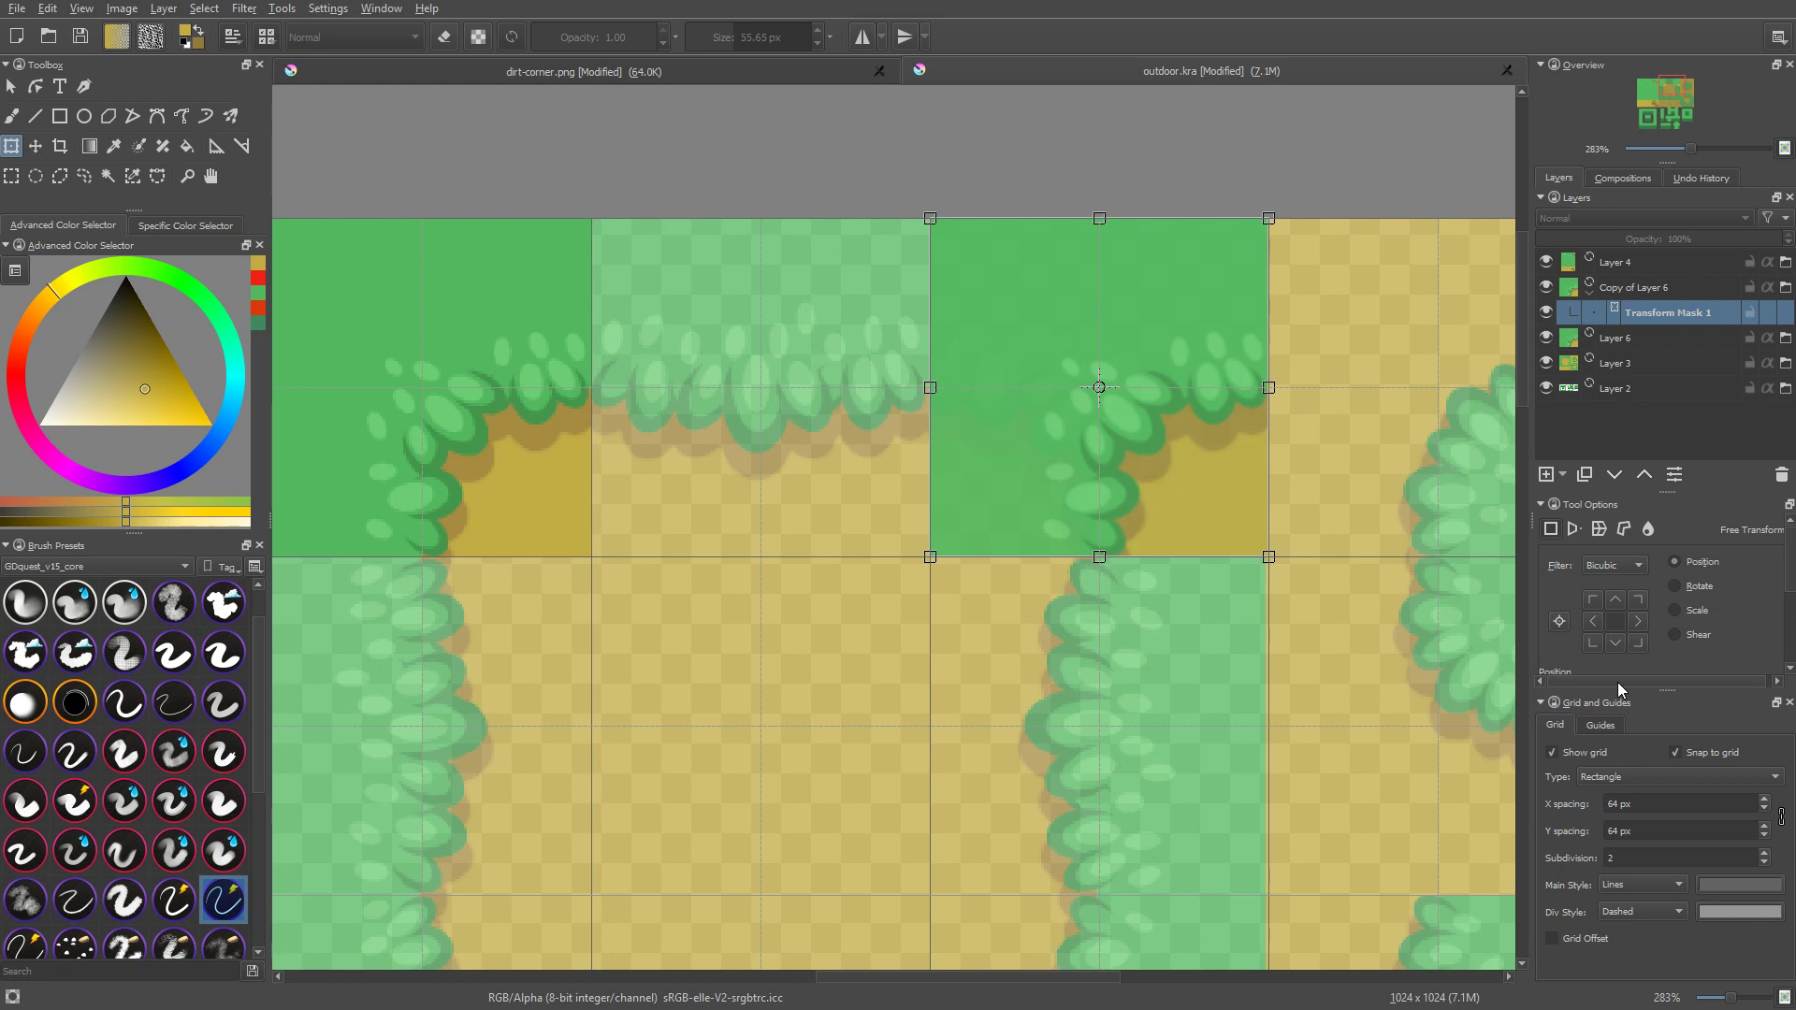
{"action": "left_click_drag", "start_coordinate": [1668, 691], "coordinate": [1672, 815]}
{"action": "scroll", "coordinate": [1740, 616], "scroll_direction": "down", "scroll_amount": 4}
{"action": "scroll", "coordinate": [1577, 655], "scroll_direction": "down", "scroll_amount": 2}
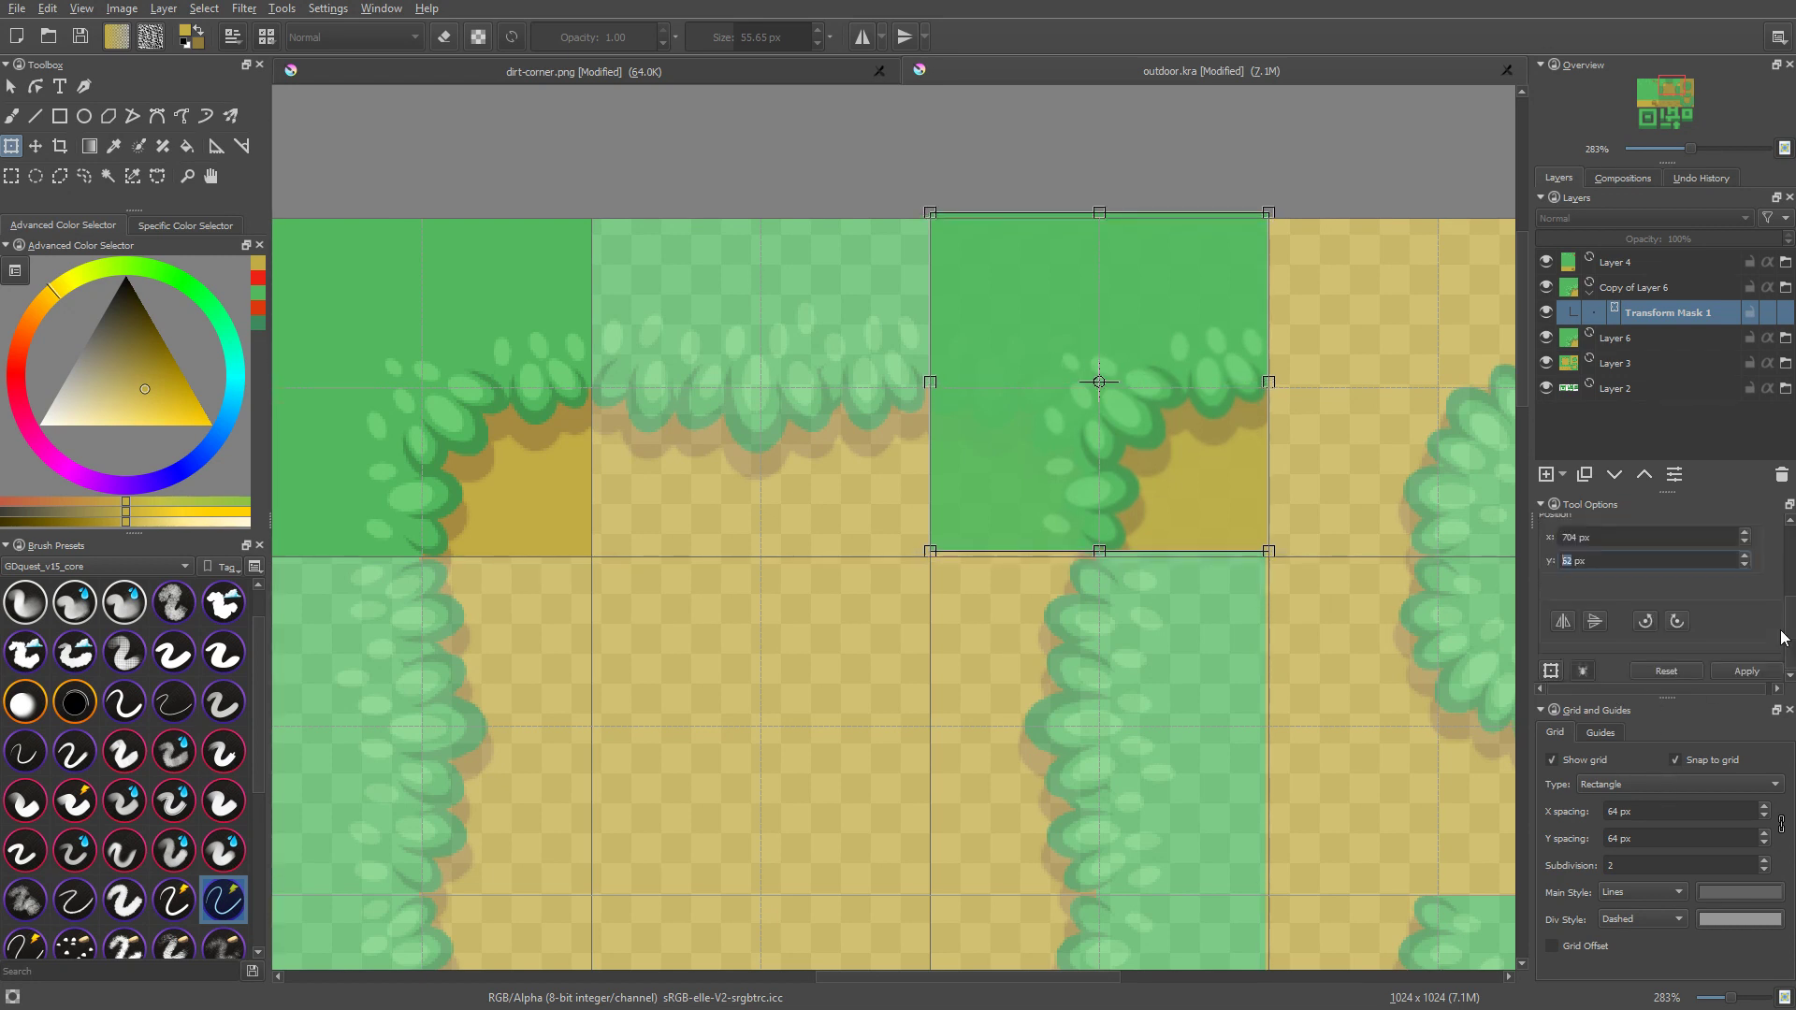
{"action": "scroll", "coordinate": [1623, 559], "scroll_direction": "up", "scroll_amount": 2}
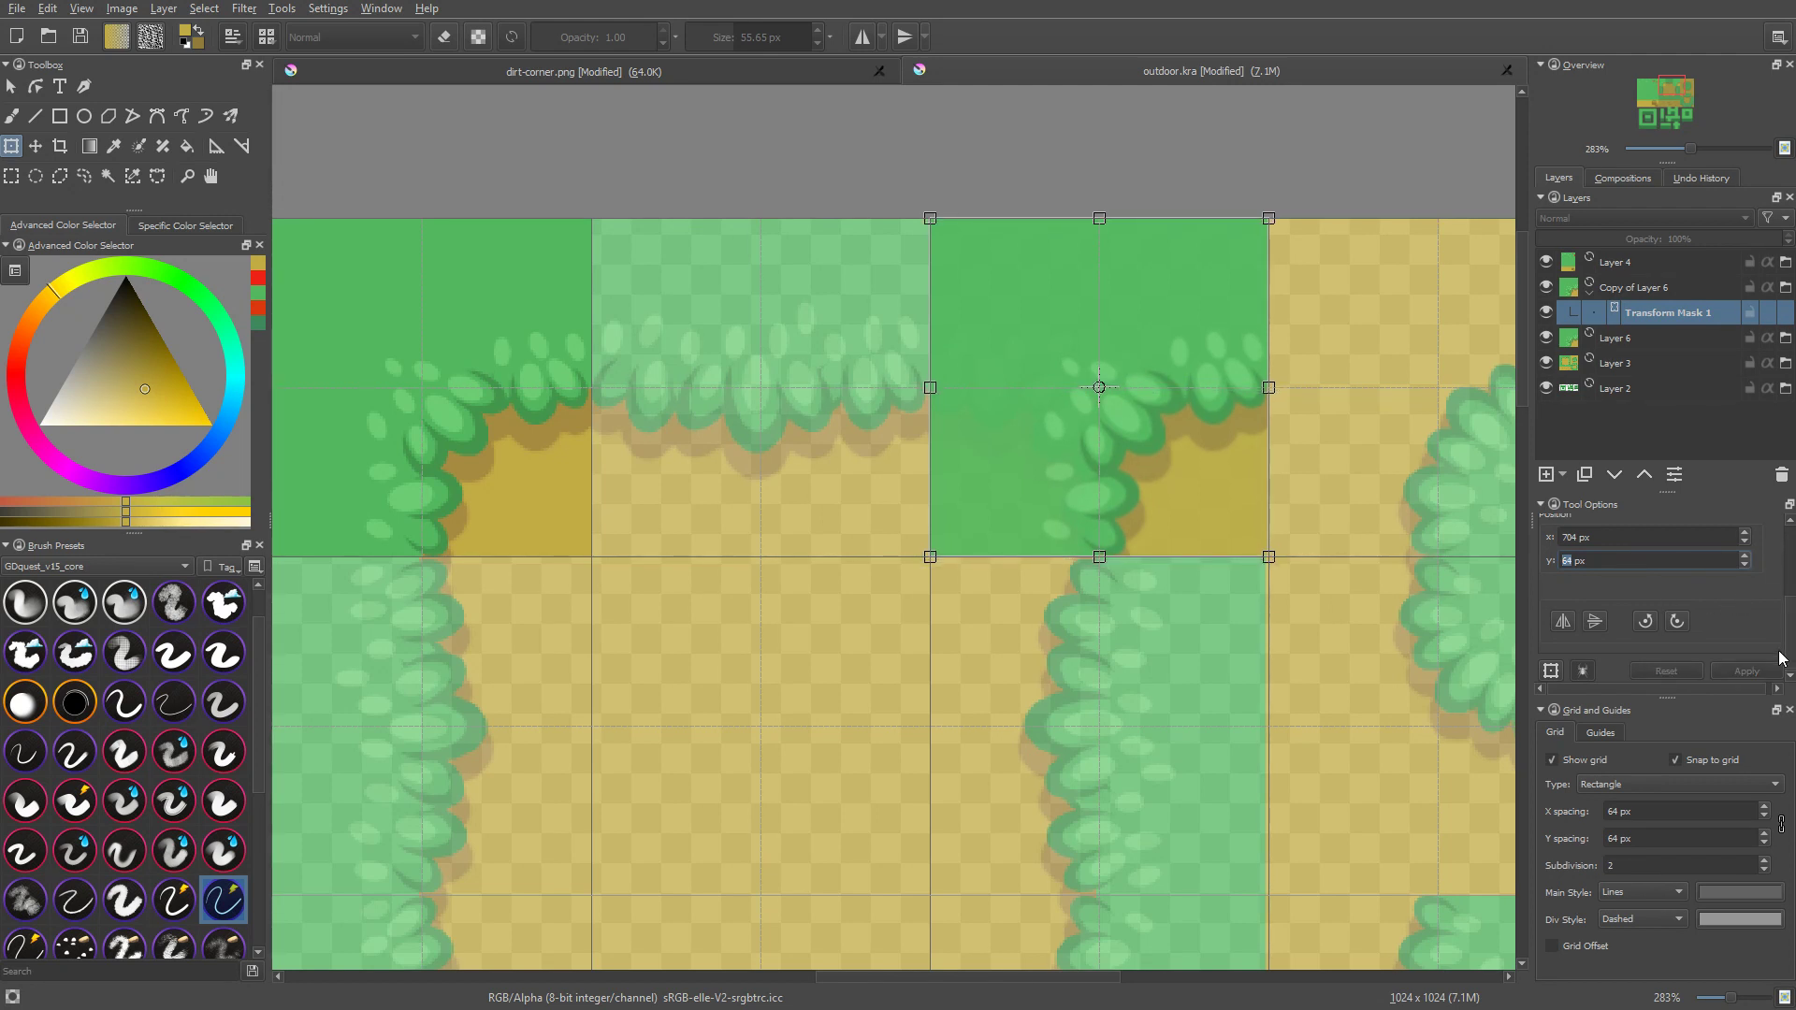
{"action": "left_click", "coordinate": [1597, 625]}
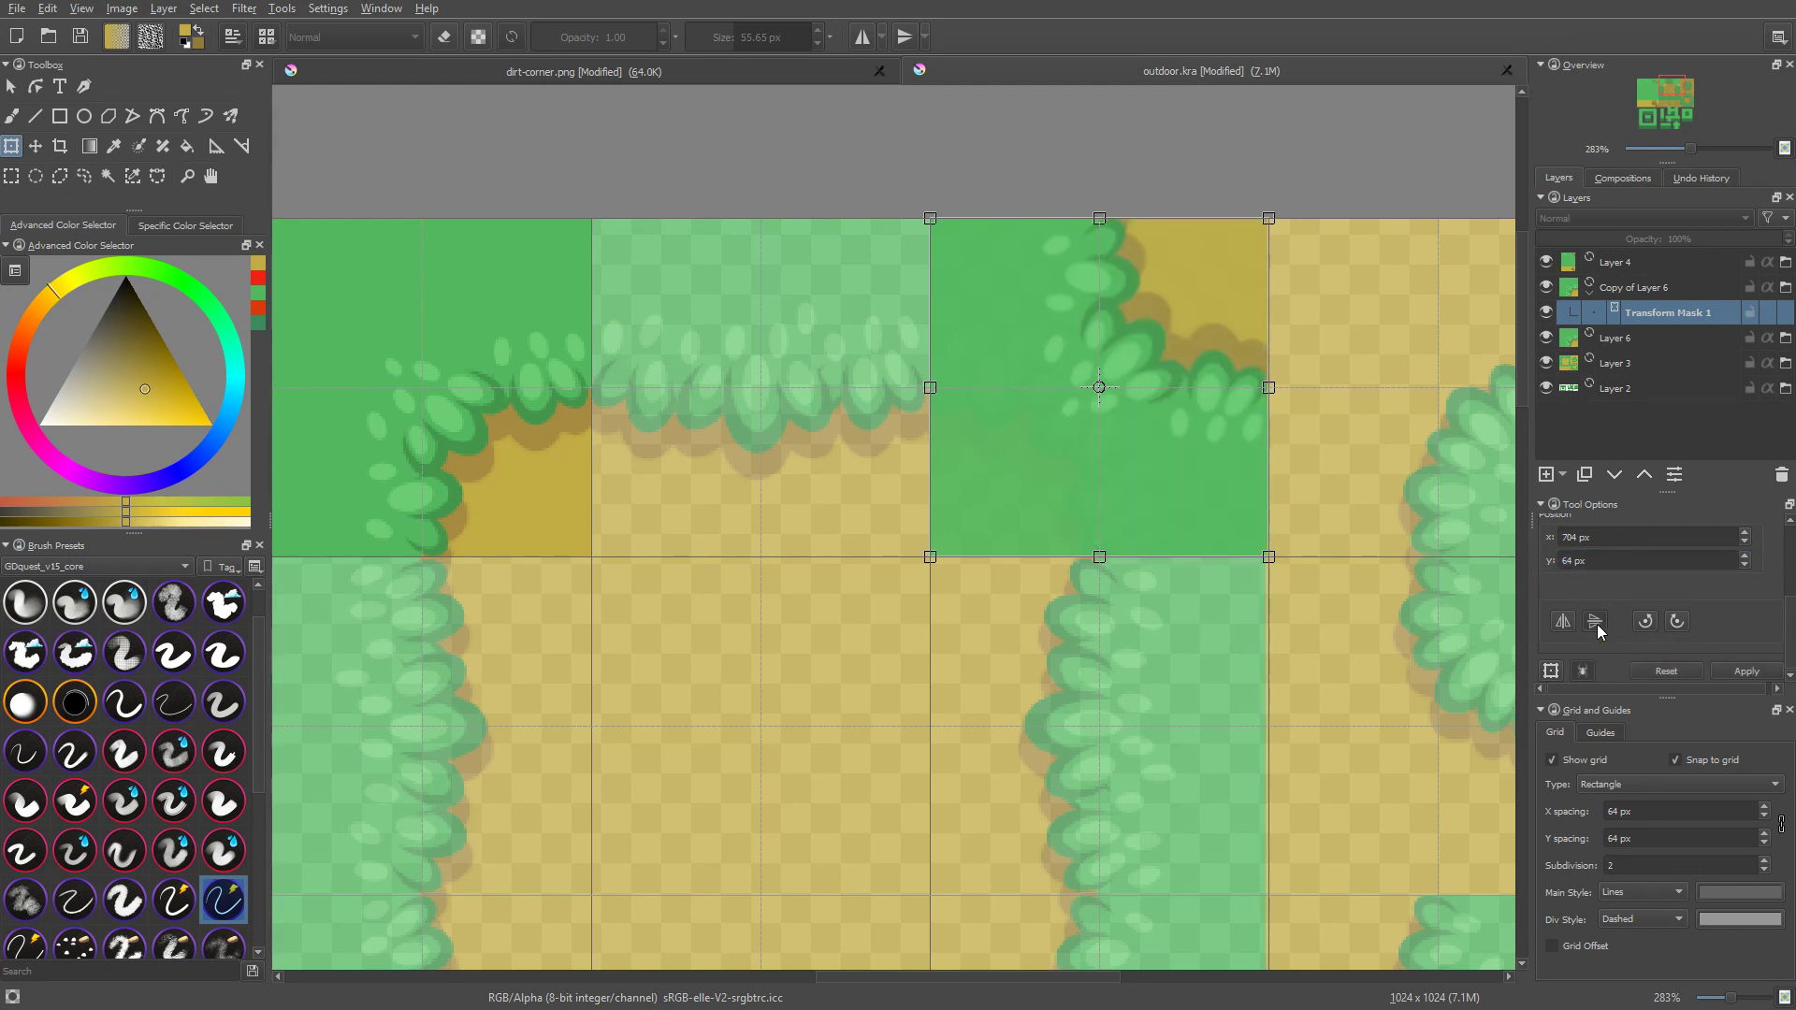
{"action": "left_click", "coordinate": [1597, 625]}
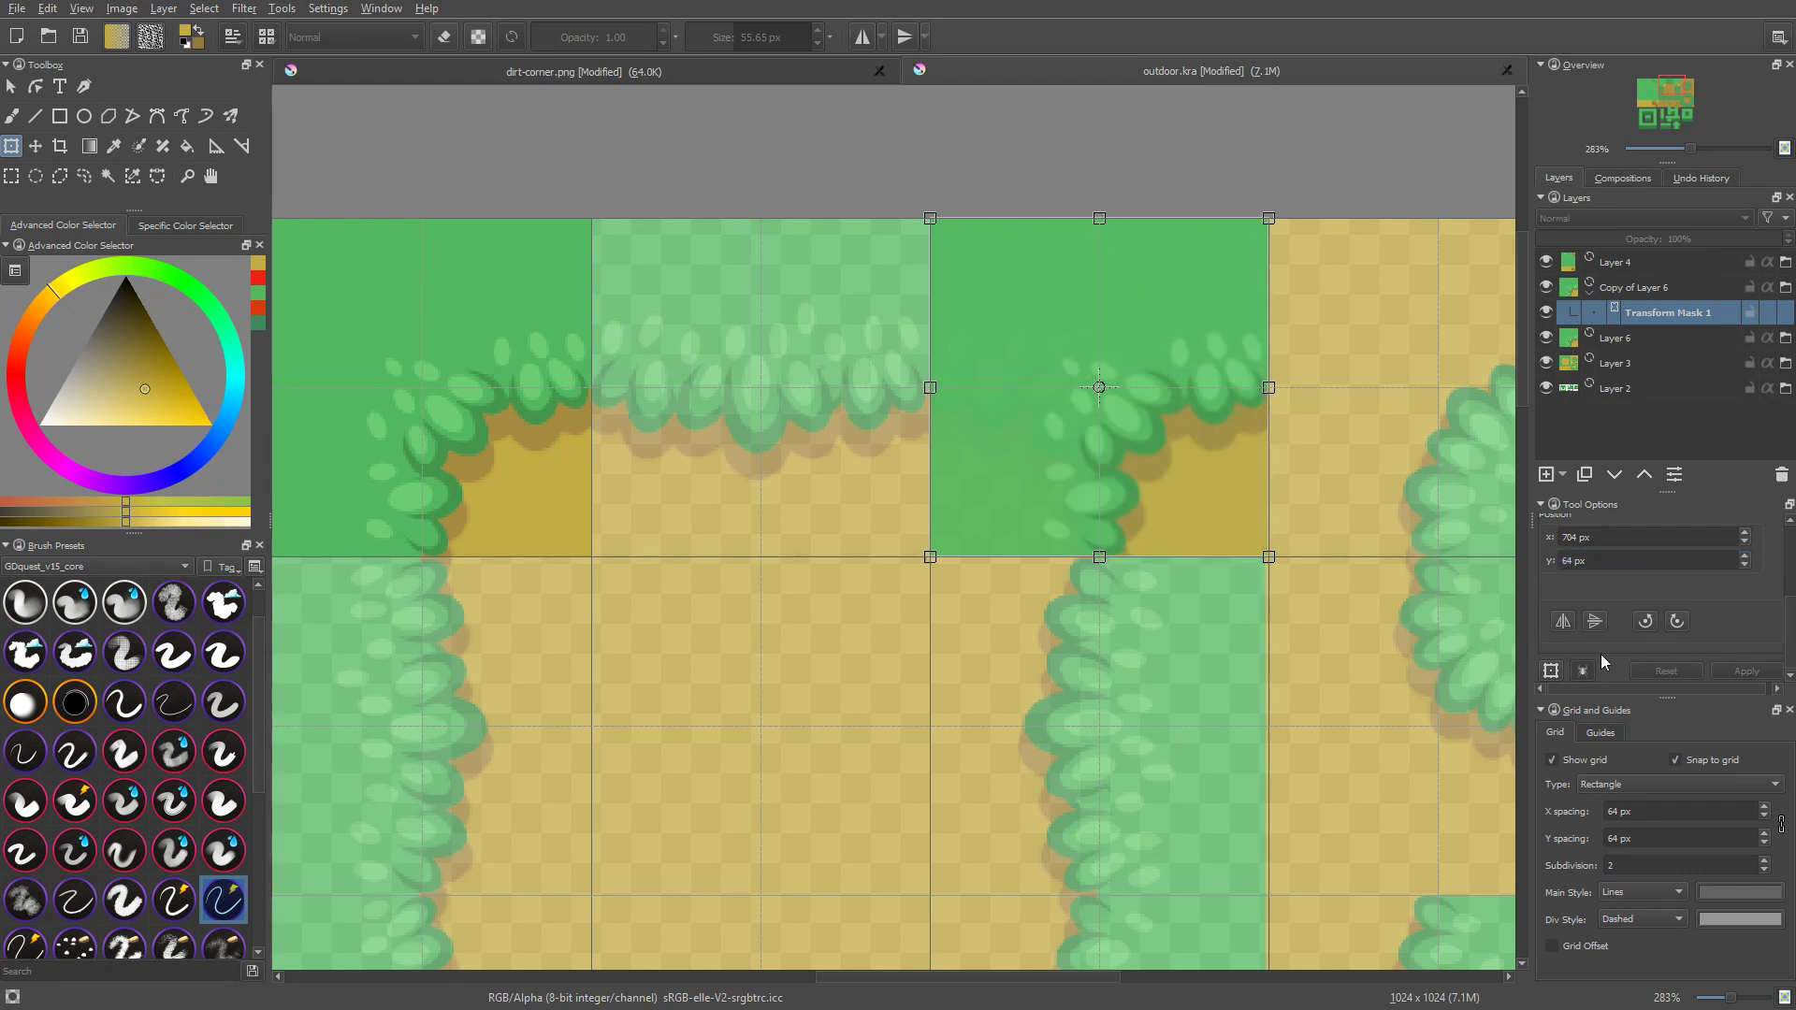
{"action": "left_click", "coordinate": [1565, 619]}
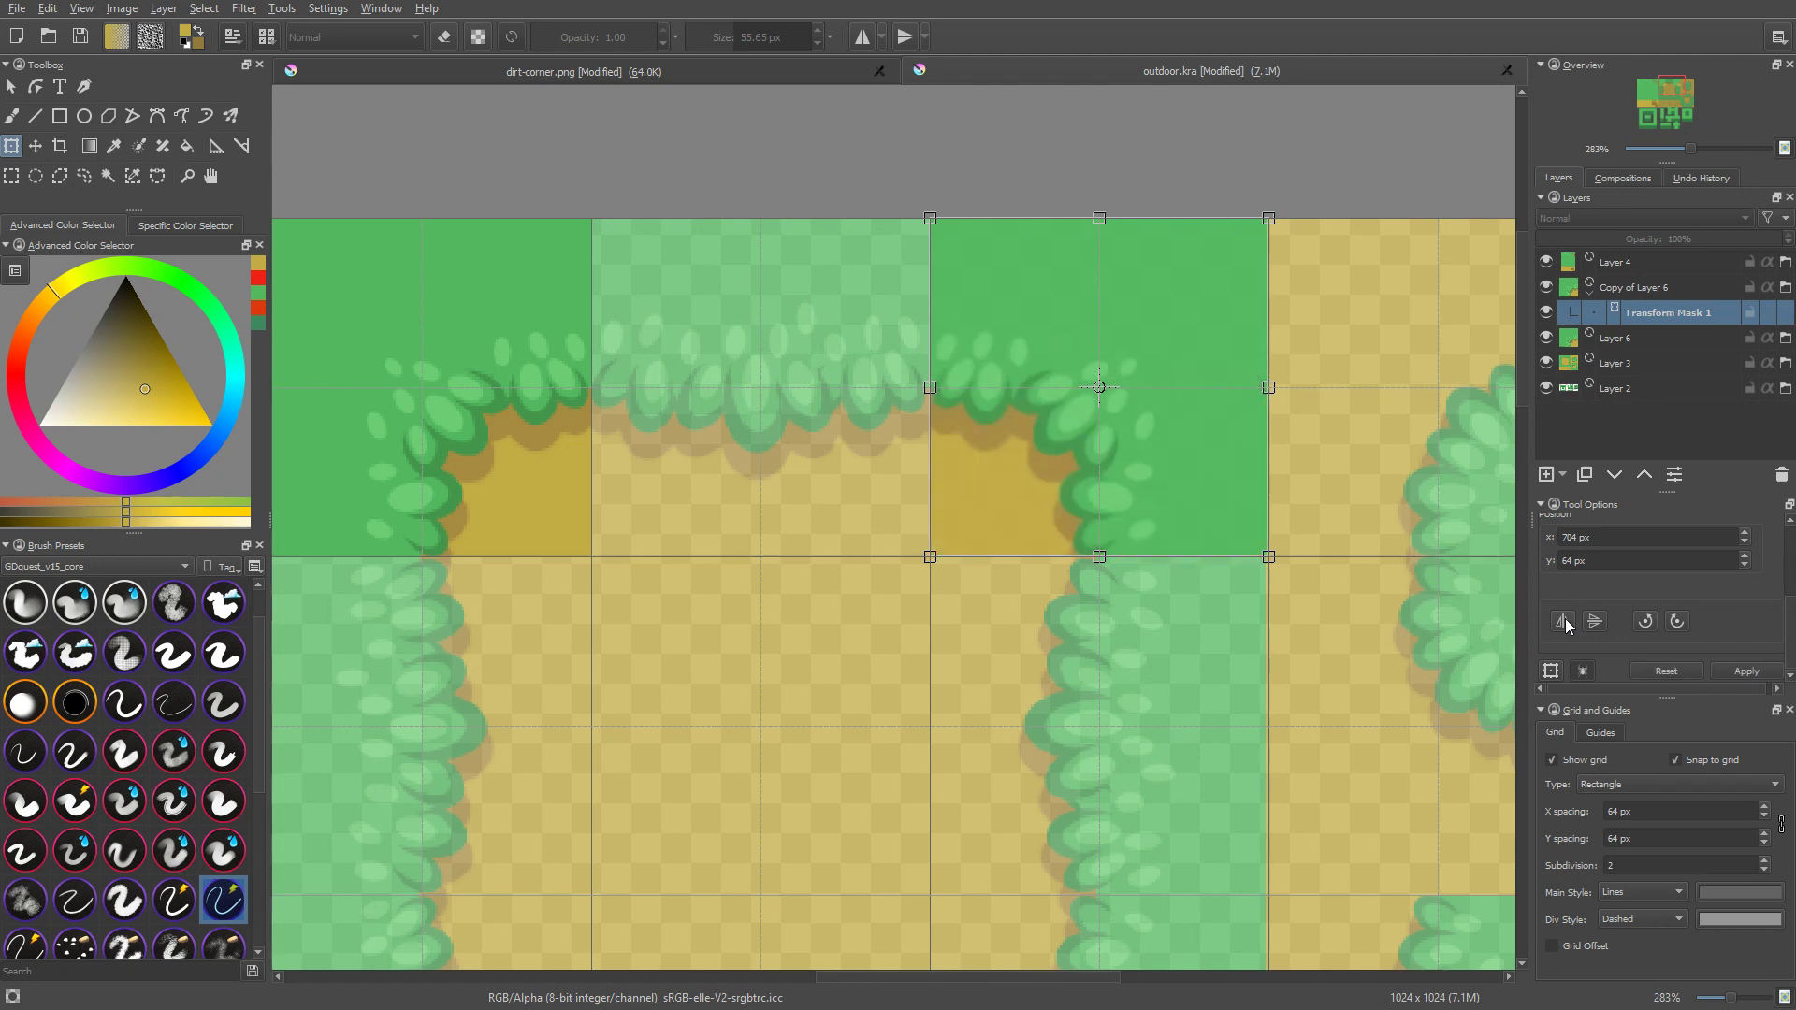
{"action": "key", "text": "Return"}
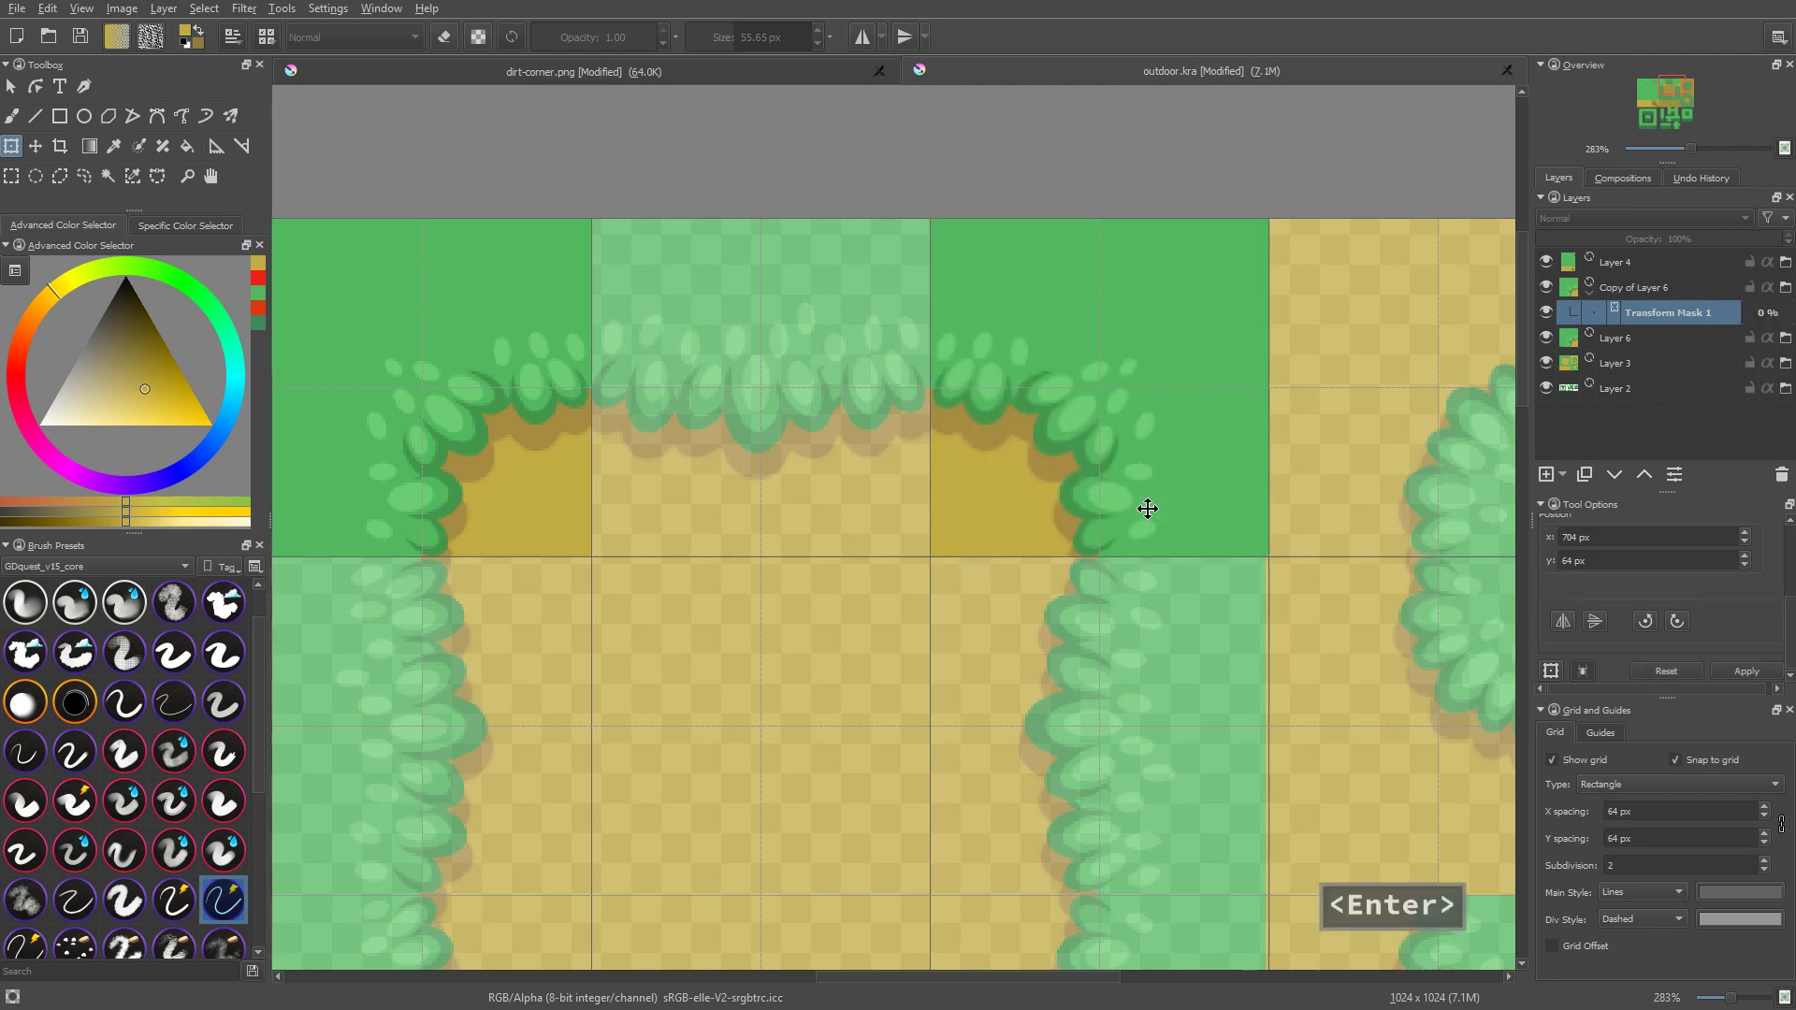
{"action": "scroll", "coordinate": [1018, 565], "scroll_direction": "down", "scroll_amount": 3}
{"action": "middle_click_drag", "start_coordinate": [1028, 618], "coordinate": [1014, 568]}
{"action": "scroll", "coordinate": [1014, 569], "scroll_direction": "up", "scroll_amount": 1}
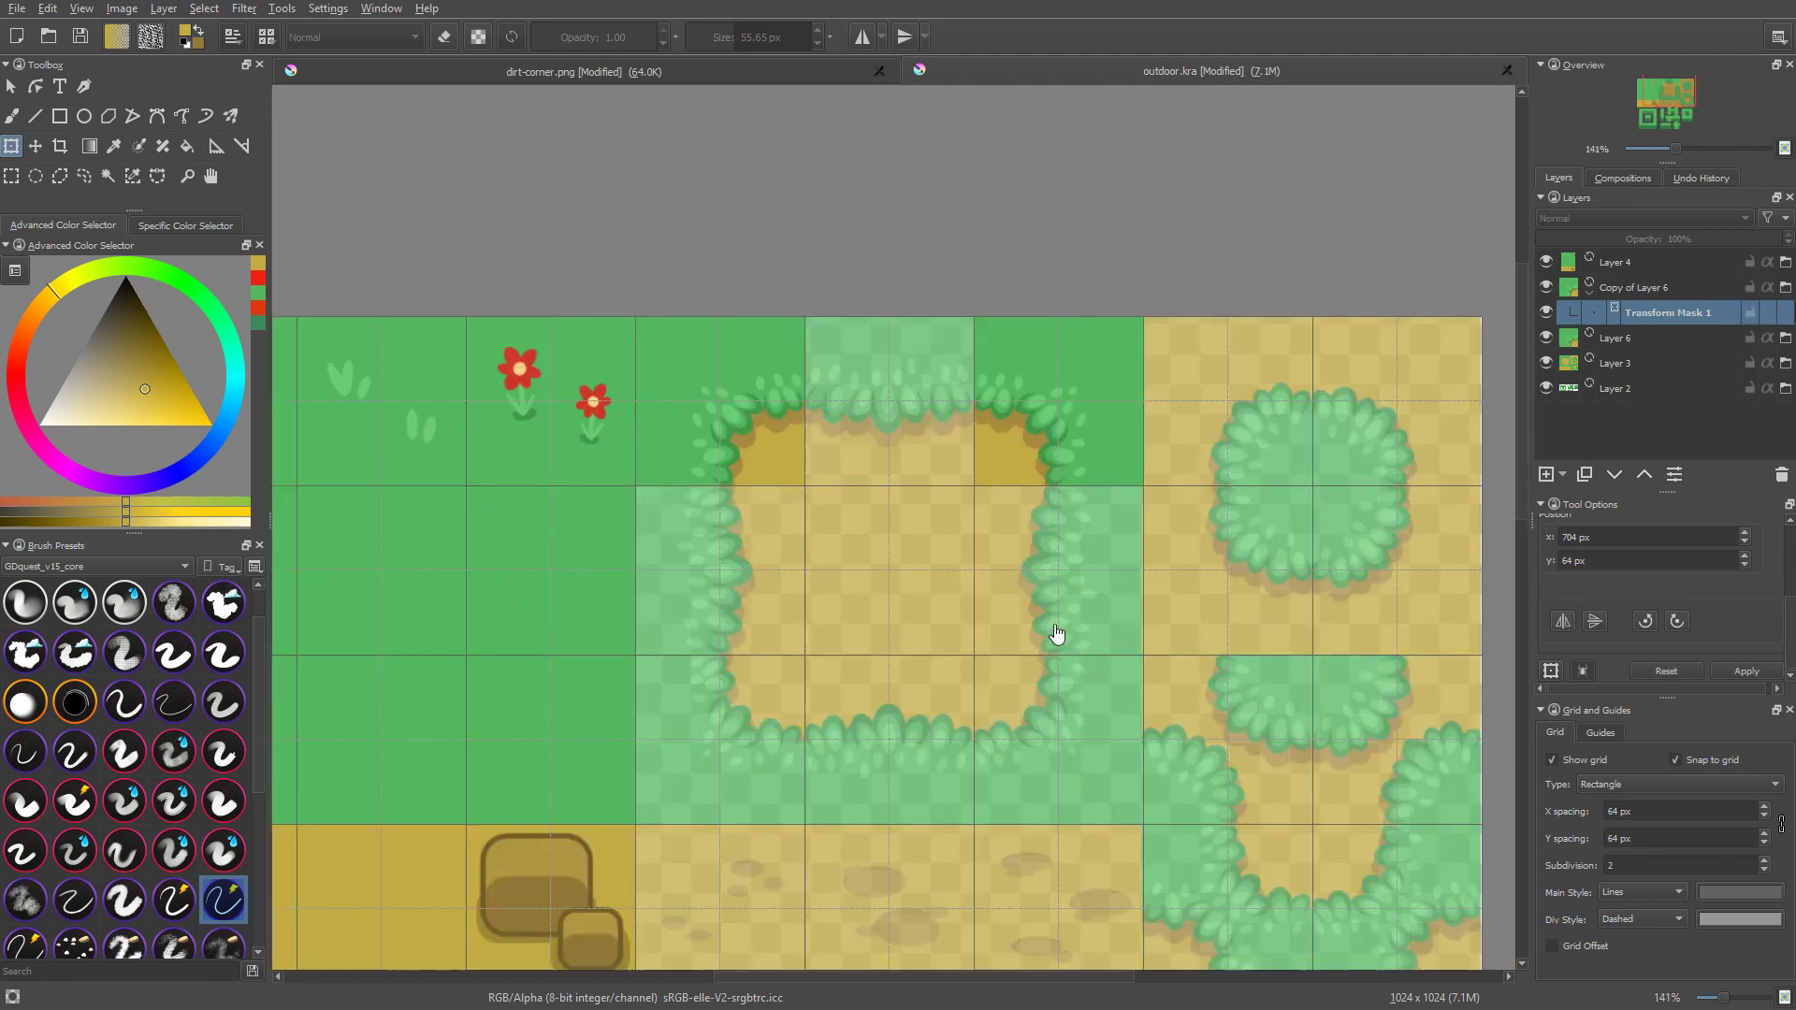
Step: Save outdoor.kra and select the duplicated corner file layer, Copy of Layer 6
{"action": "middle_click_drag", "start_coordinate": [1057, 634], "coordinate": [1062, 601]}
{"action": "key", "text": "ctrl+s"}
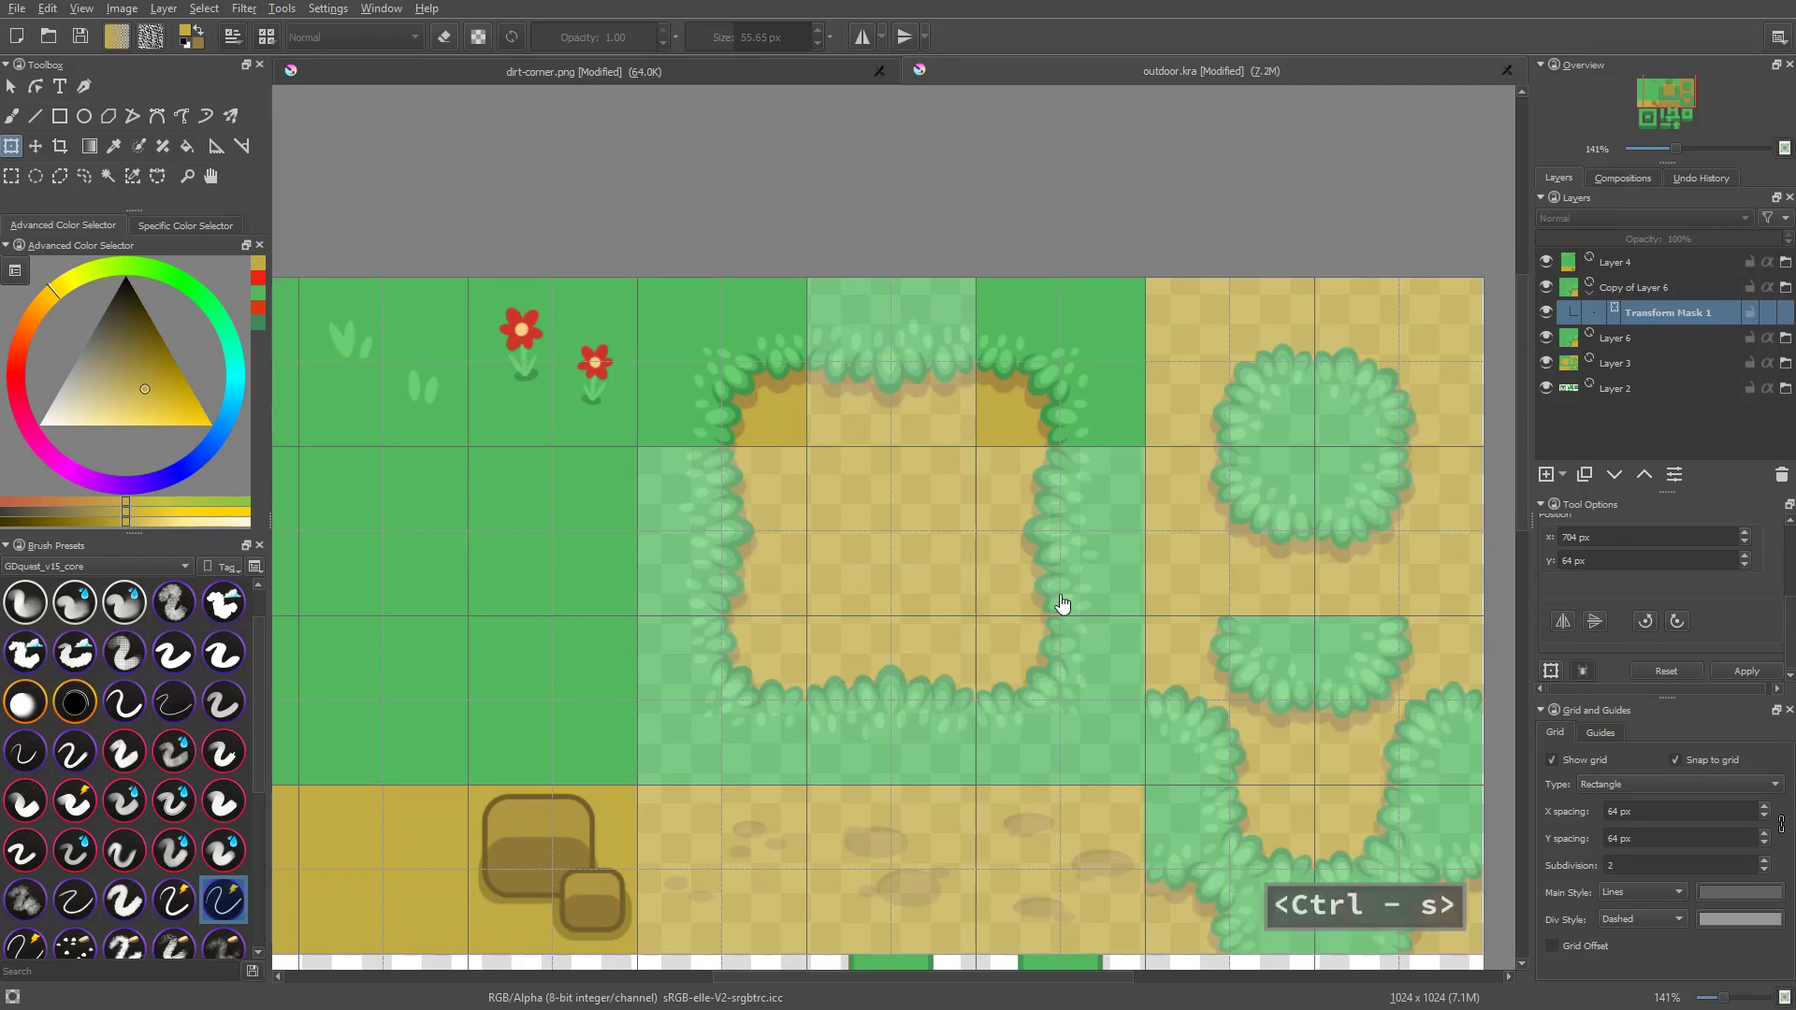
{"action": "left_click", "coordinate": [1658, 286]}
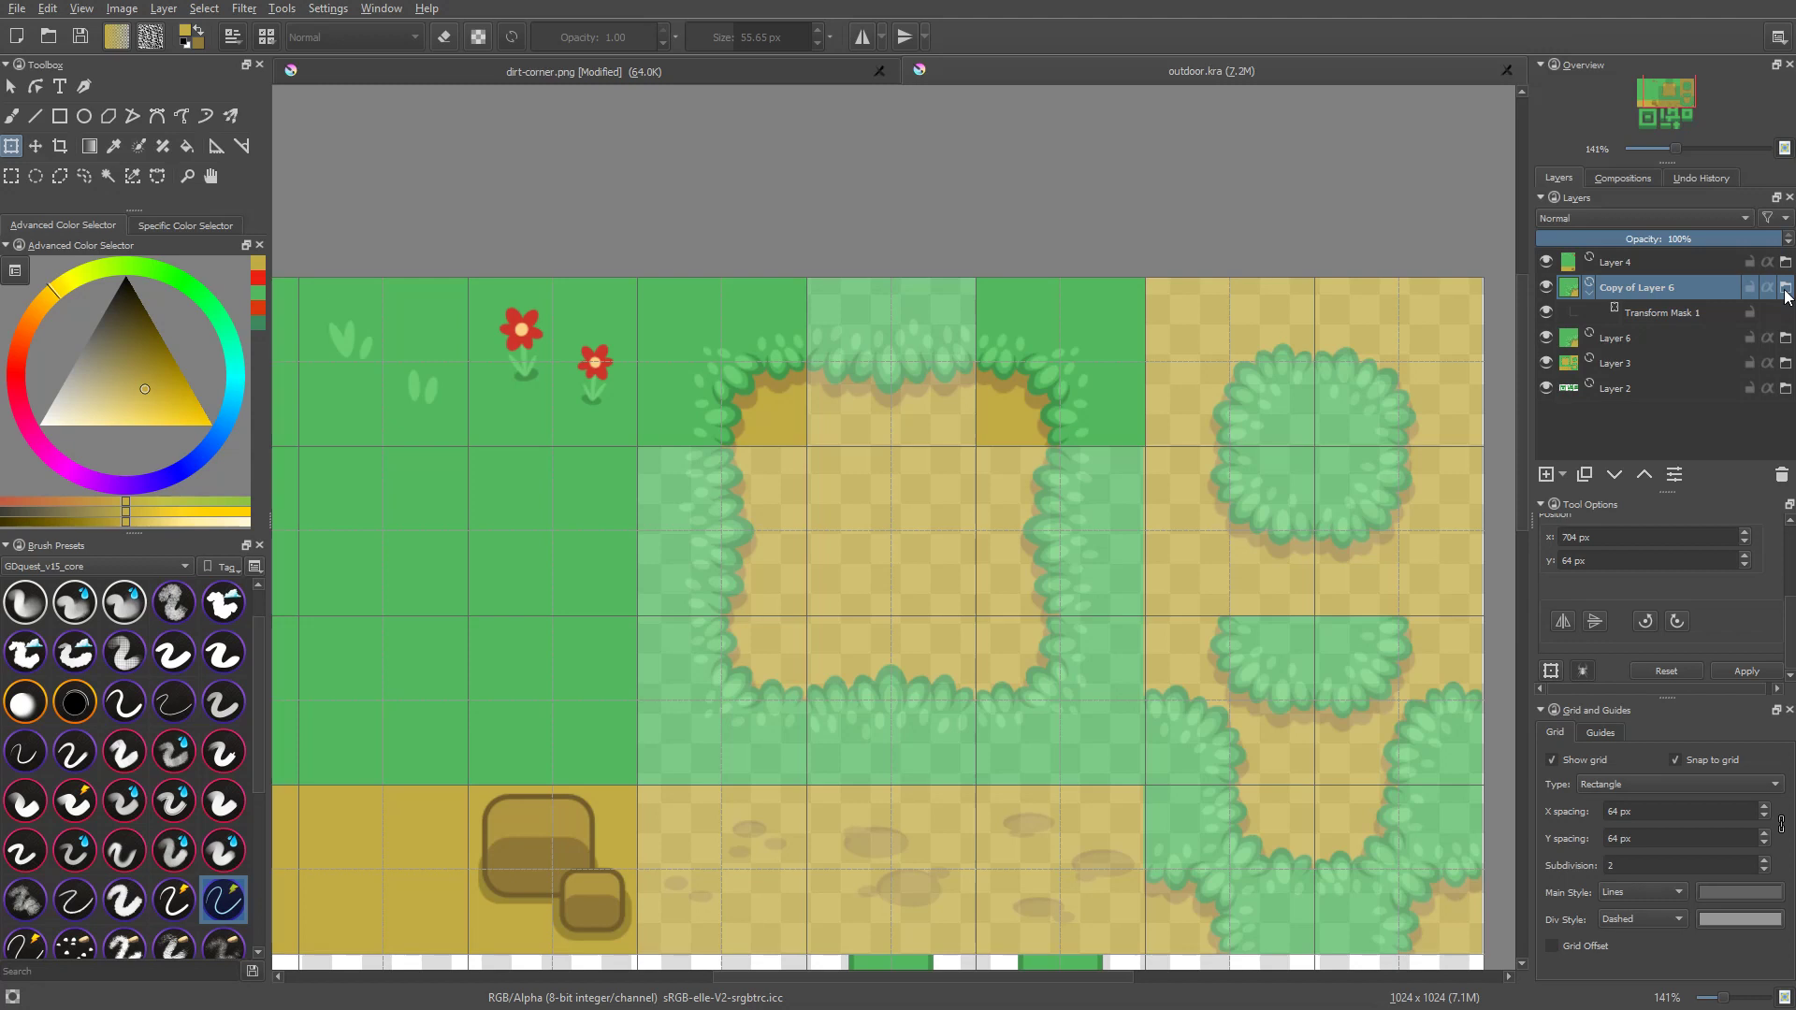
Step: Paint a freehand dirt-coloured loop on the grass in dirt-corner.png with a small brush and save the PNG with its current export options
{"action": "left_click", "coordinate": [783, 64]}
{"action": "key", "text": "b"}
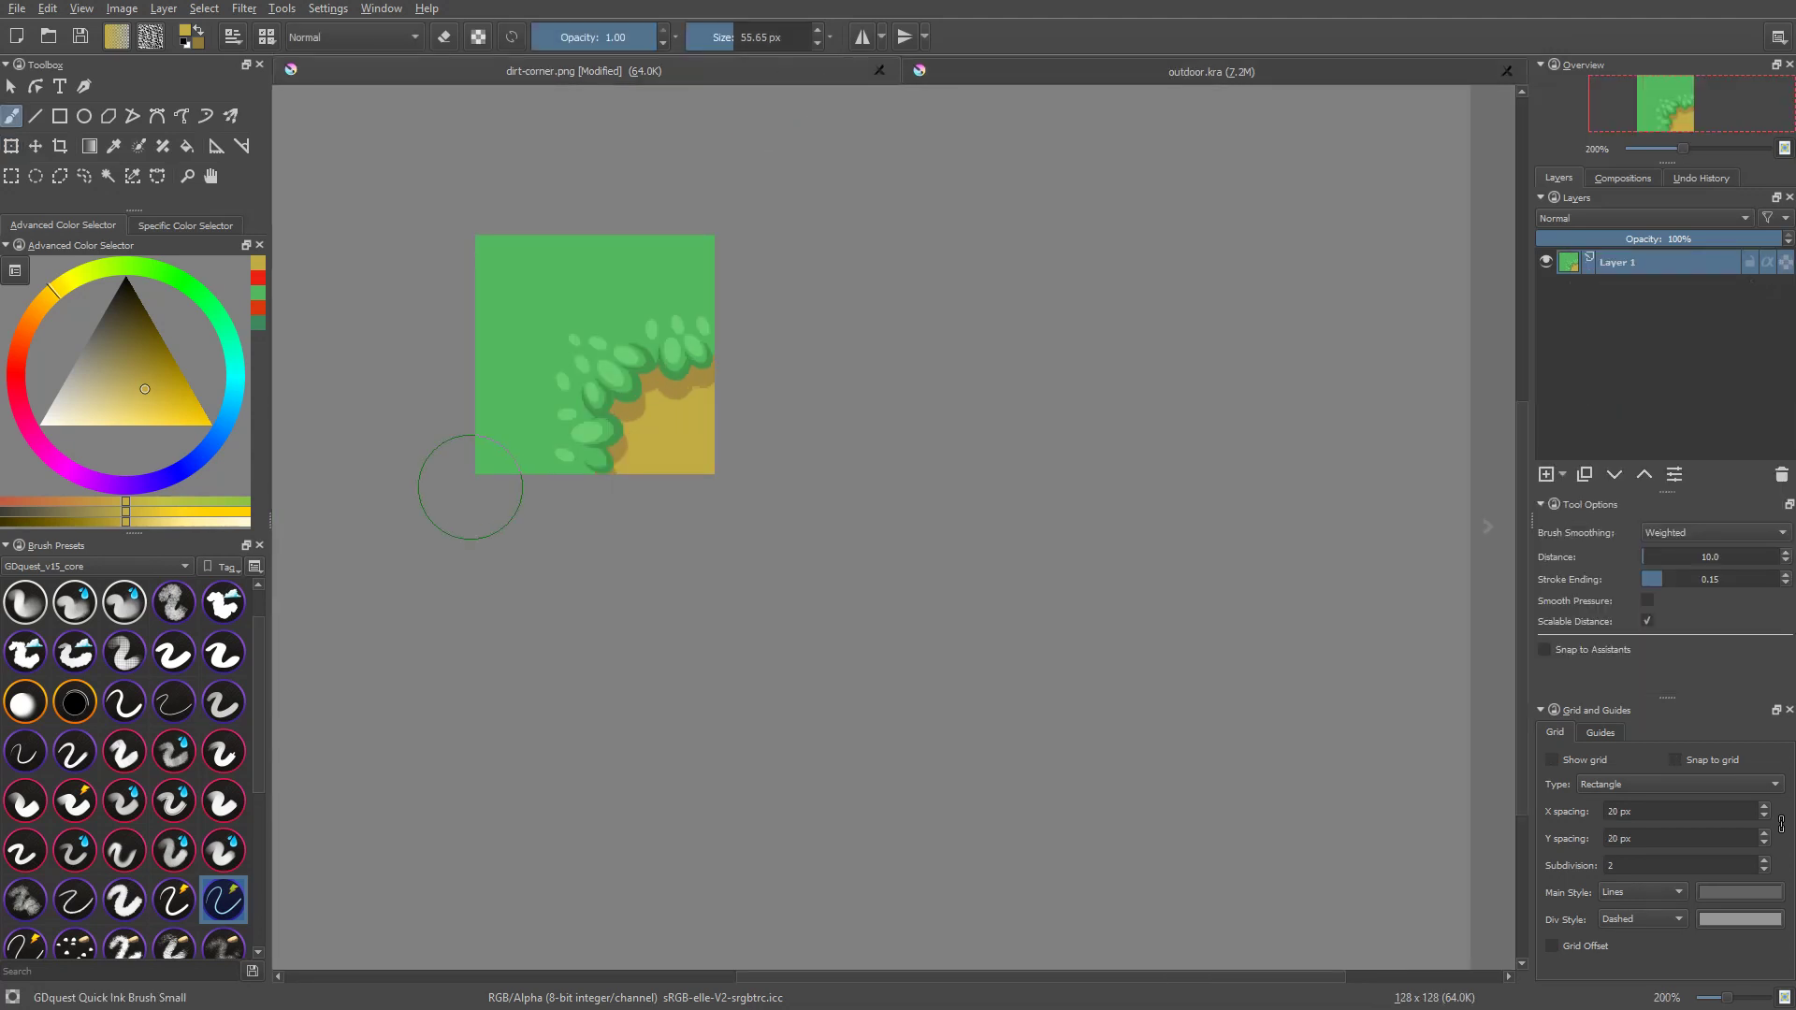
{"action": "left_click_drag", "start_coordinate": [644, 386], "coordinate": [603, 386], "text": "shift"}
{"action": "mouse_move", "coordinate": [666, 321]}
{"action": "left_mouse_down"}
{"action": "mouse_move", "coordinate": [552, 378]}
{"action": "mouse_move", "coordinate": [645, 327]}
{"action": "left_mouse_up"}
{"action": "key", "text": "ctrl+s"}
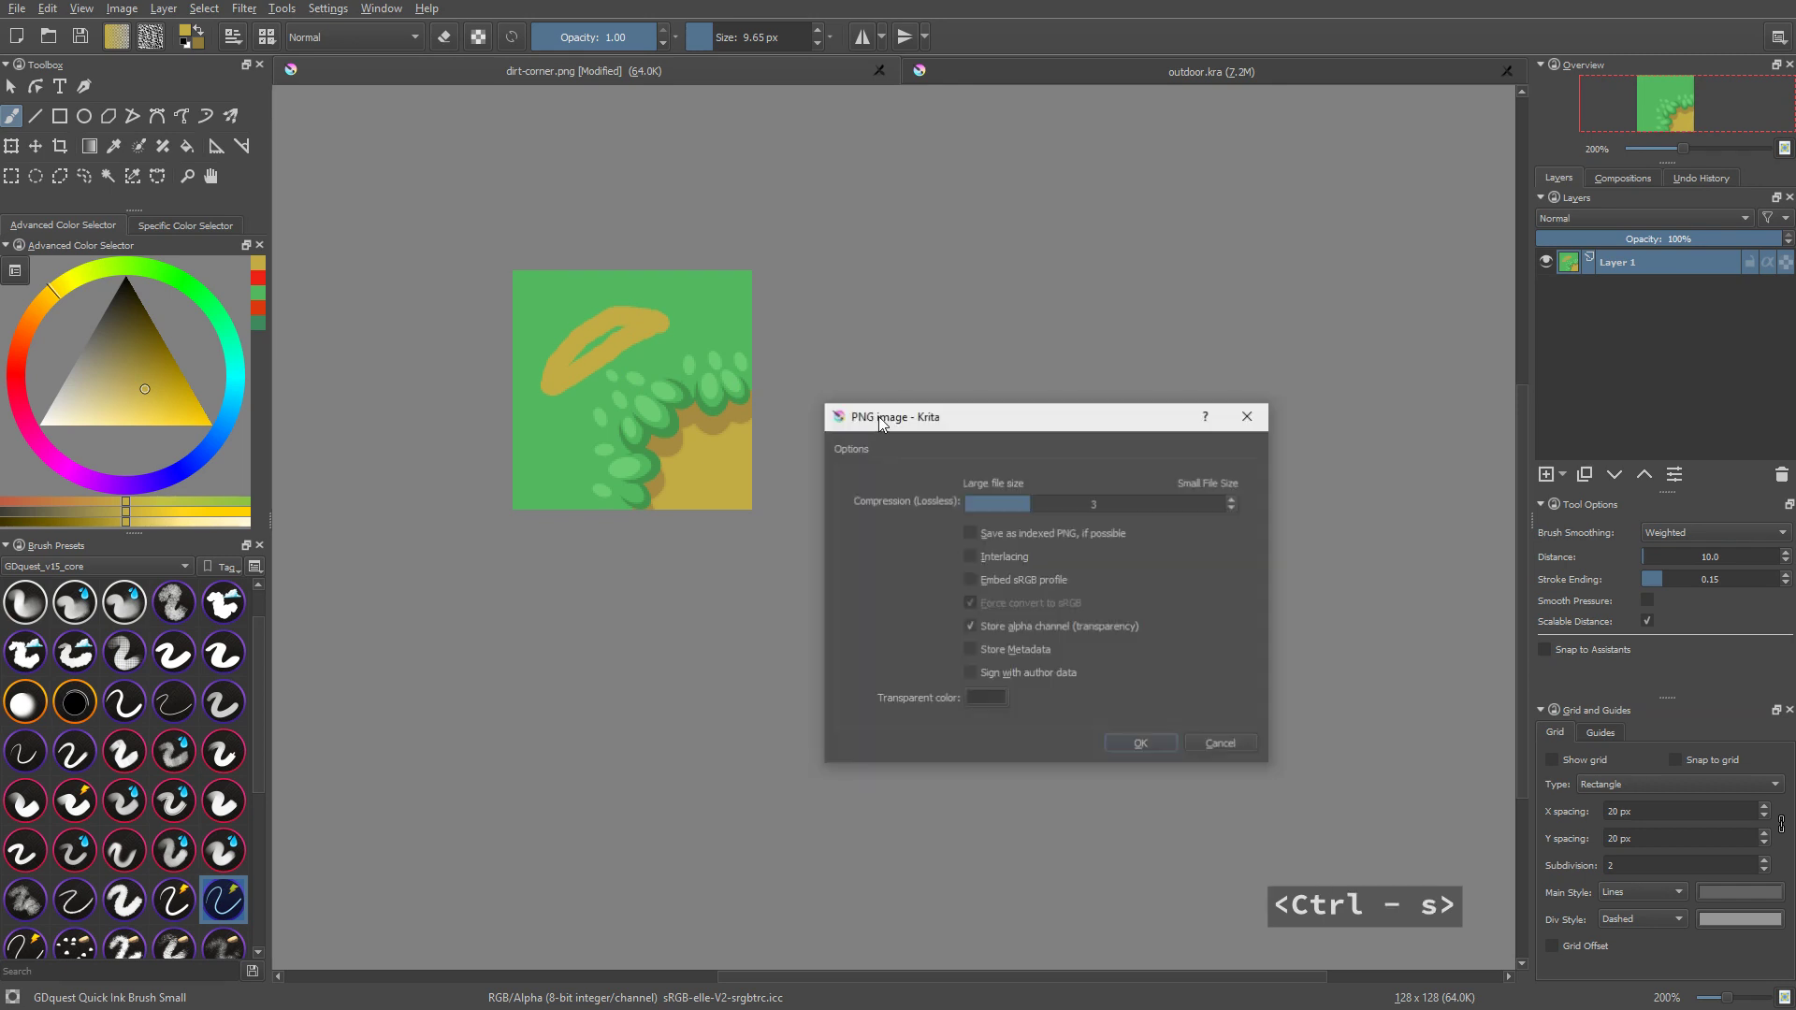
{"action": "left_click", "coordinate": [1160, 744]}
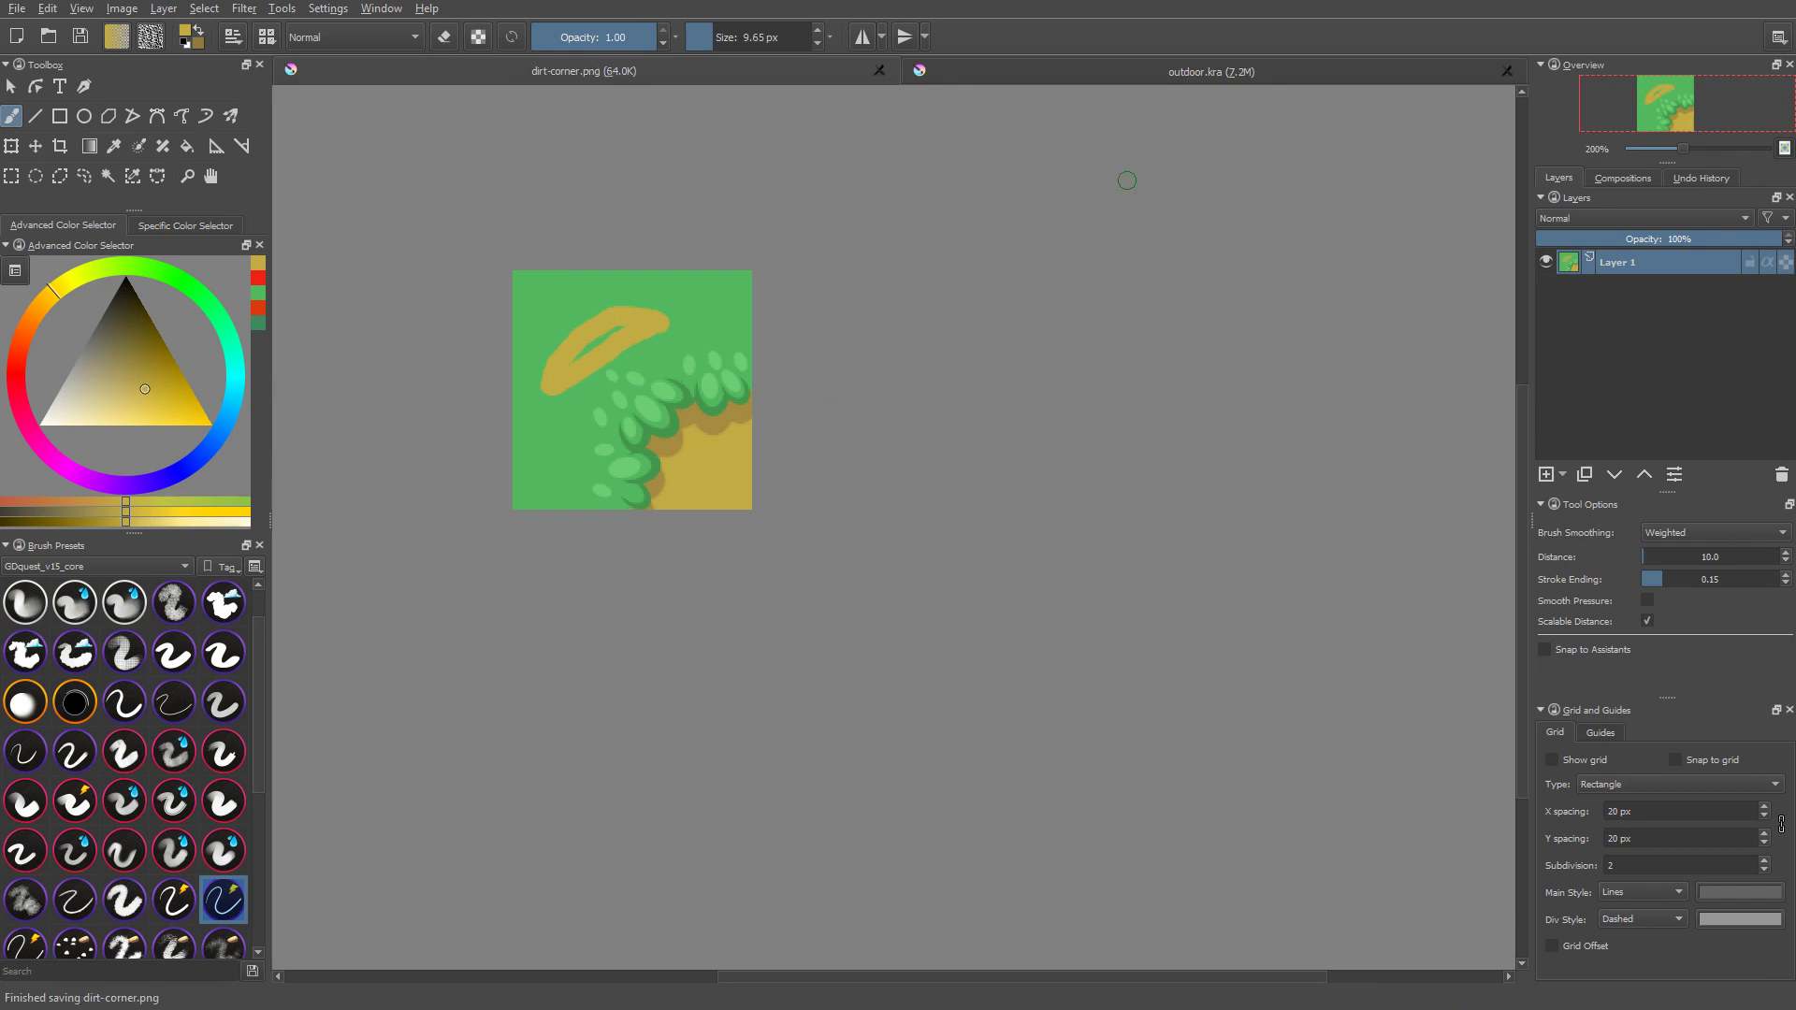
Step: Close outdoor.kra and reopen it from the recent files to reload both linked corner tiles around the large dirt patch
{"action": "left_click", "coordinate": [1216, 77]}
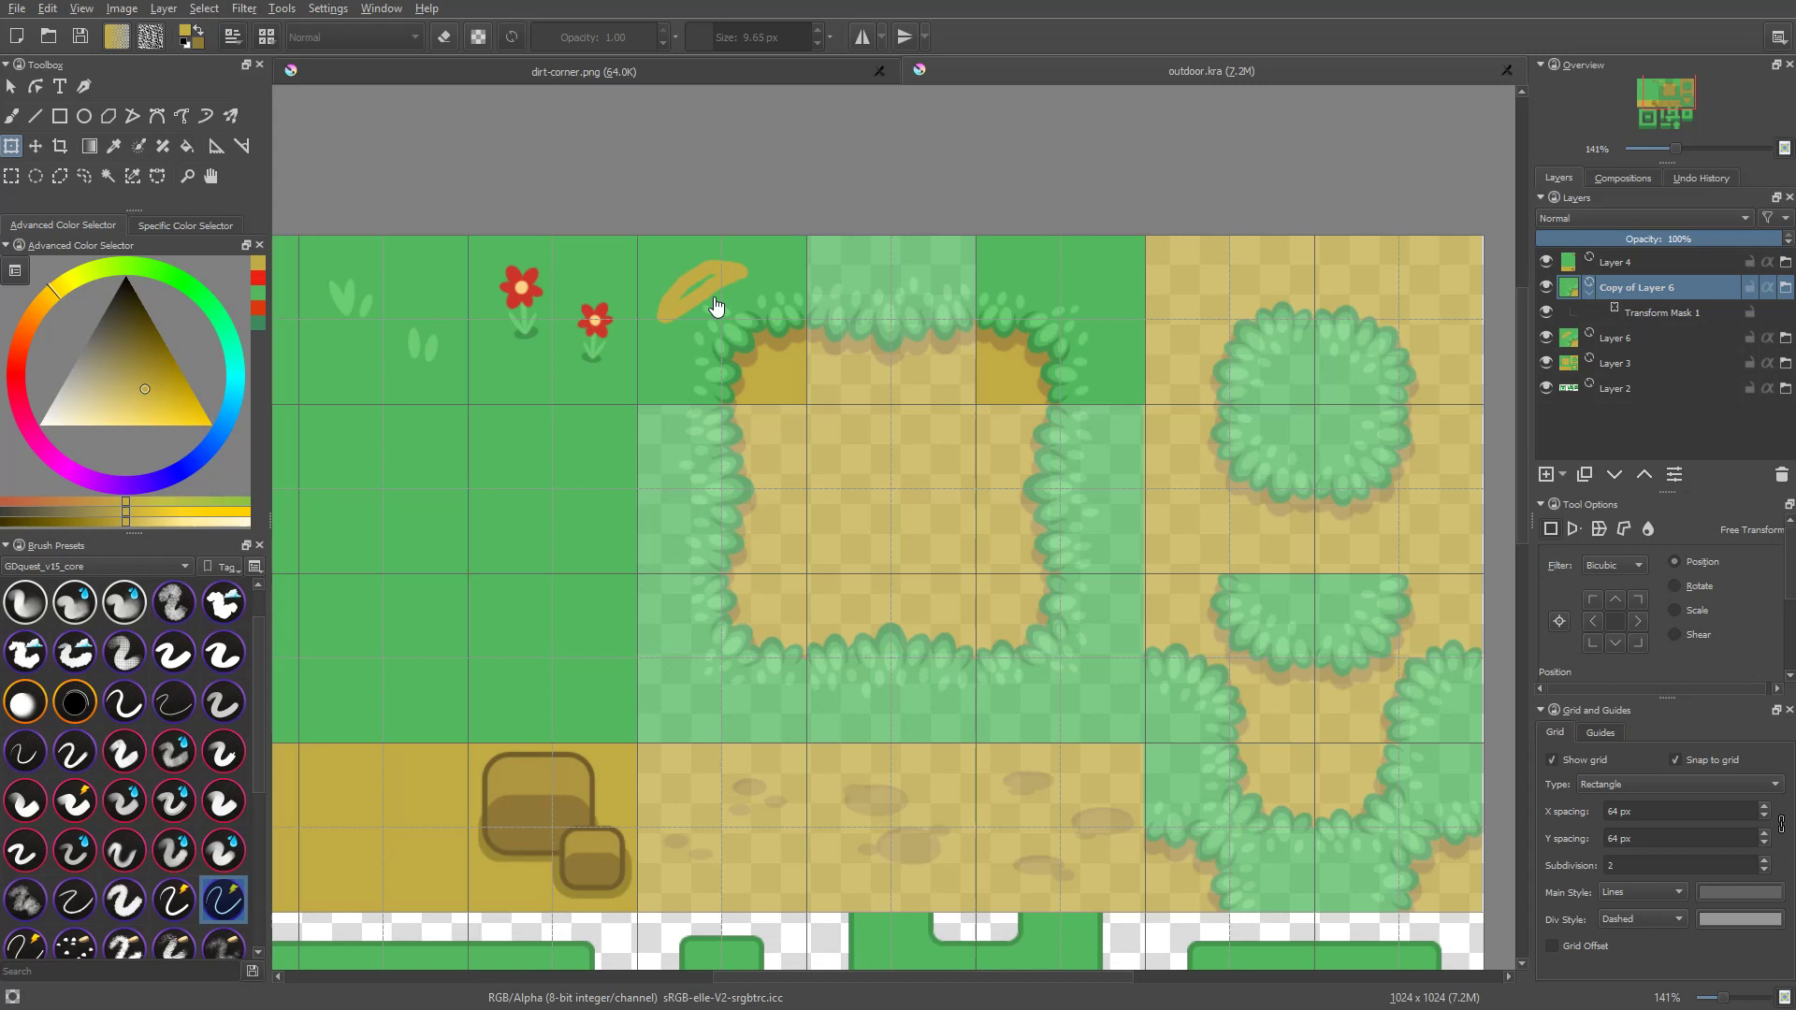
{"action": "middle_click", "coordinate": [1154, 70]}
{"action": "left_click", "coordinate": [17, 8]}
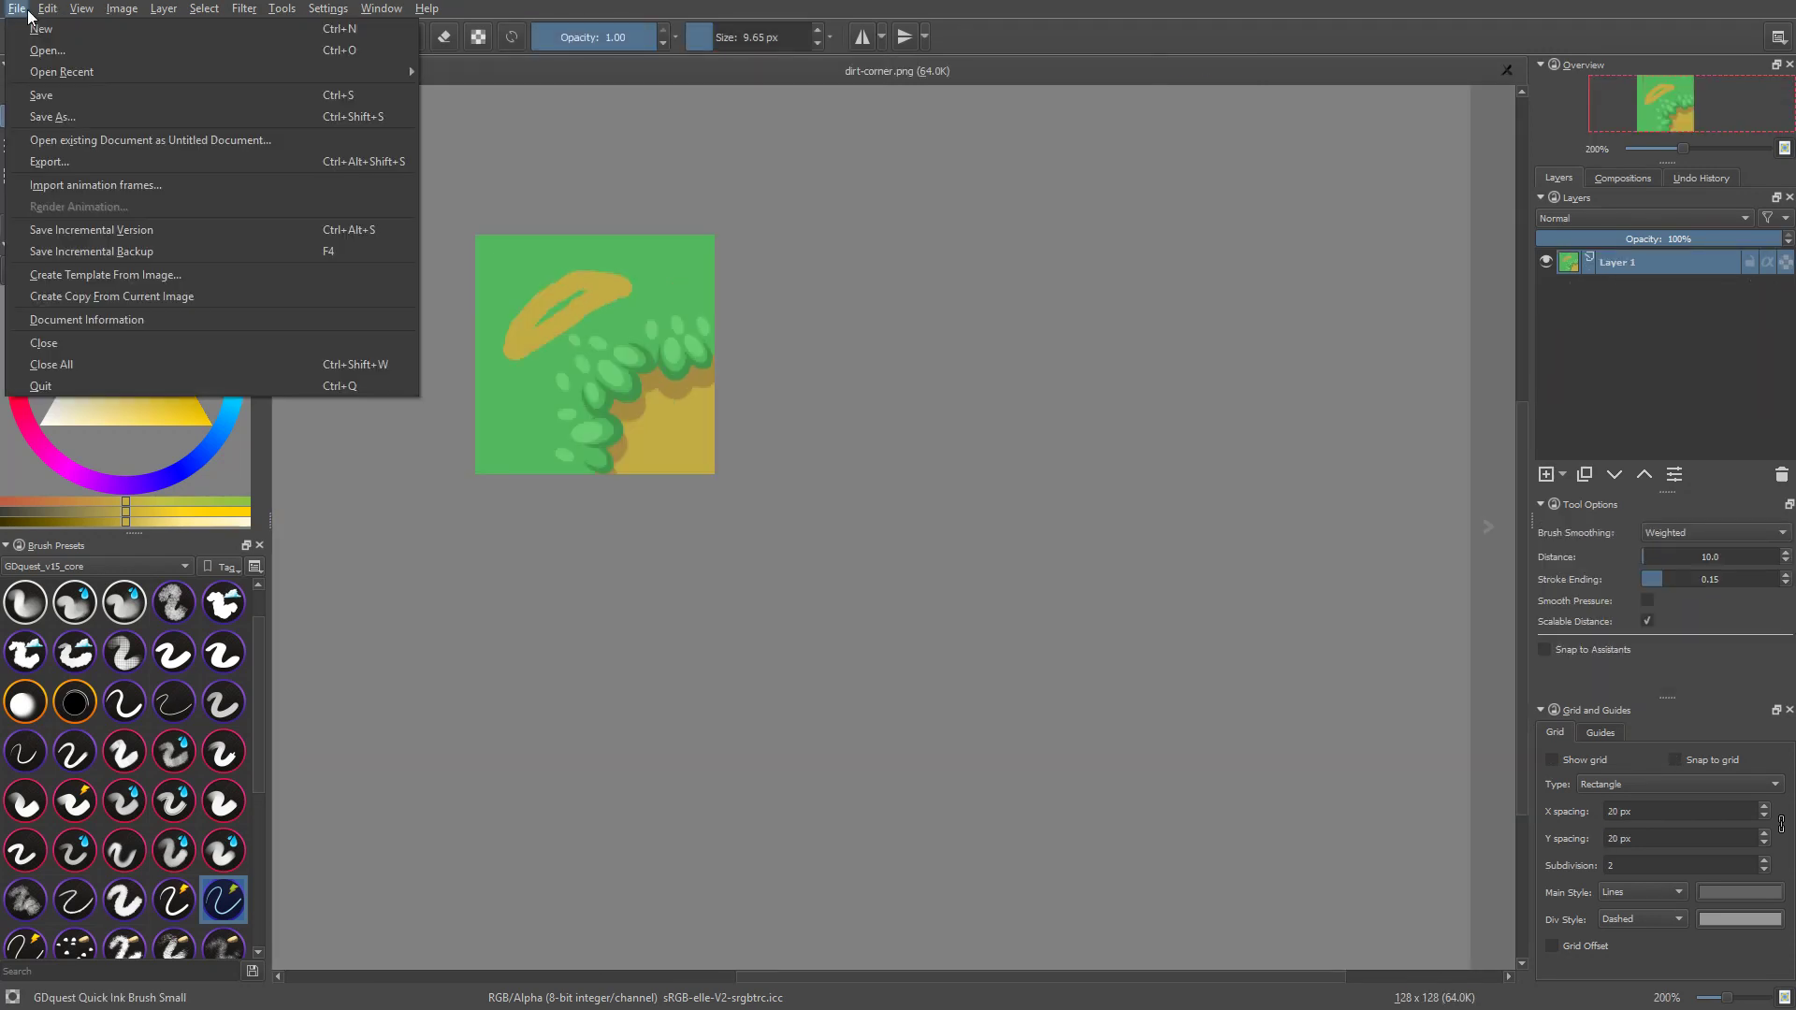
{"action": "mouse_move", "coordinate": [356, 76]}
{"action": "left_click", "coordinate": [492, 92]}
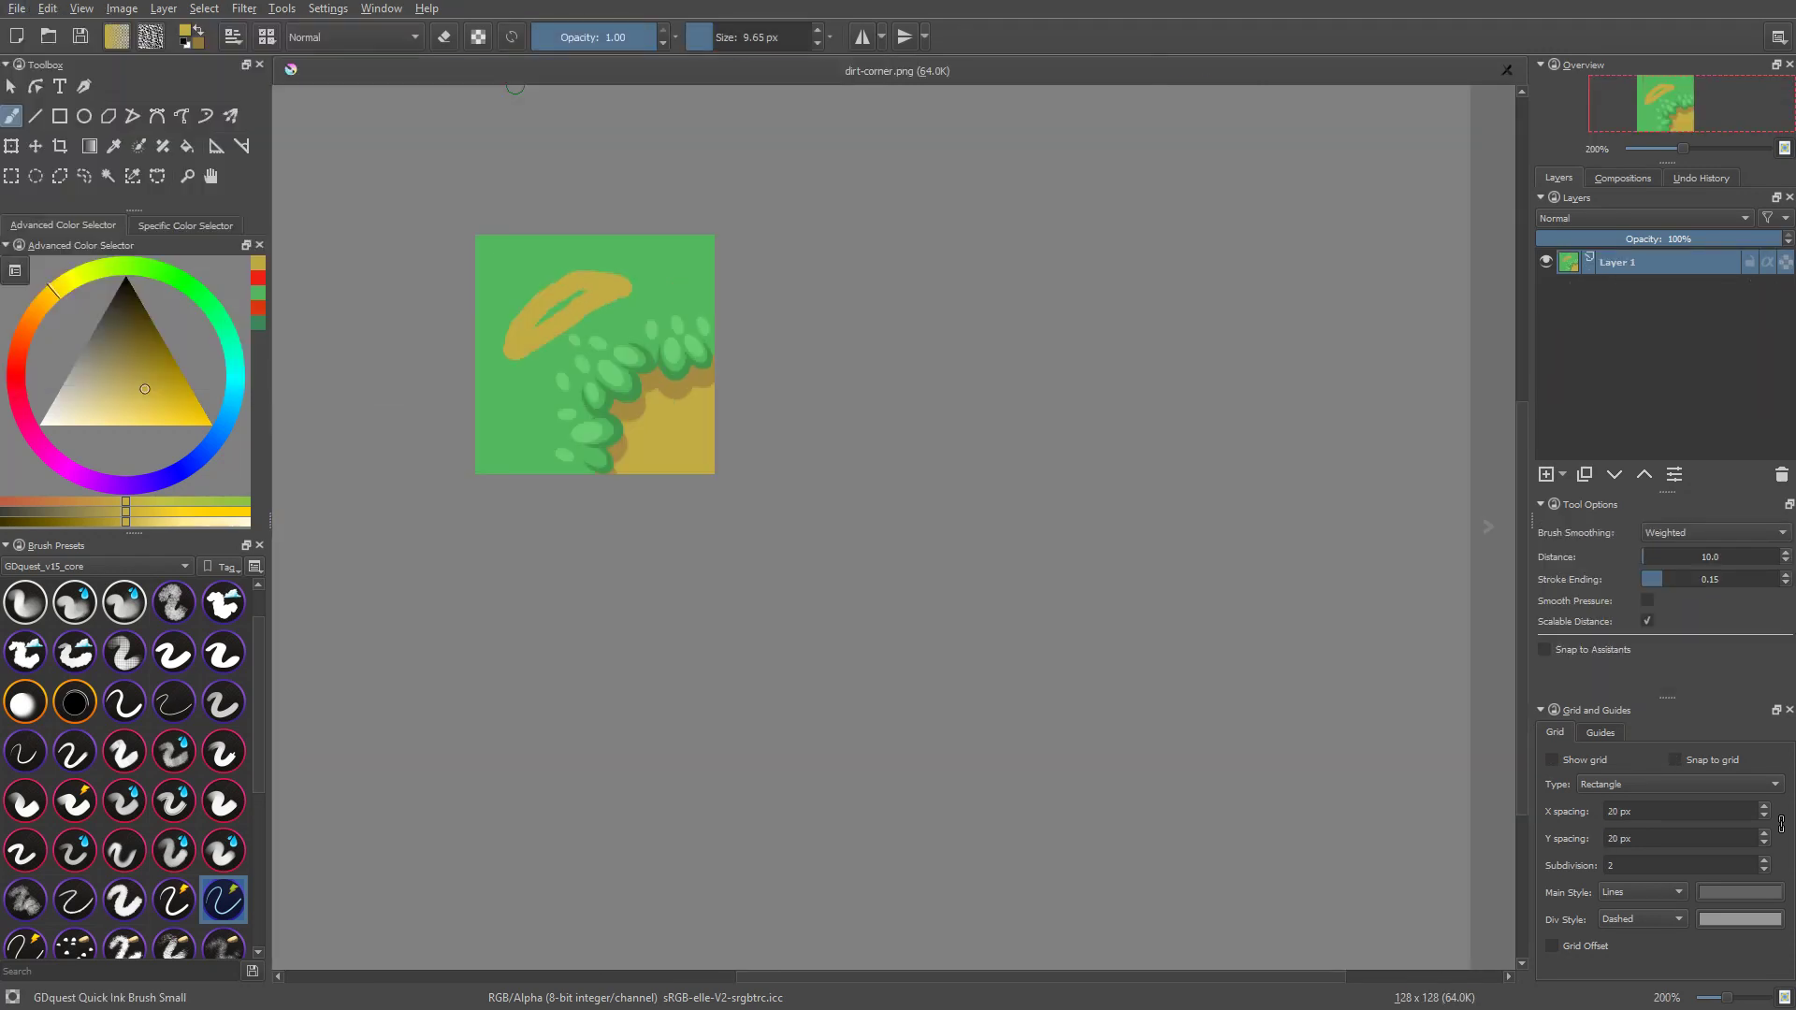
{"action": "middle_click_drag", "start_coordinate": [1171, 345], "coordinate": [1144, 525]}
{"action": "scroll", "coordinate": [1142, 525], "scroll_direction": "up", "scroll_amount": 3}
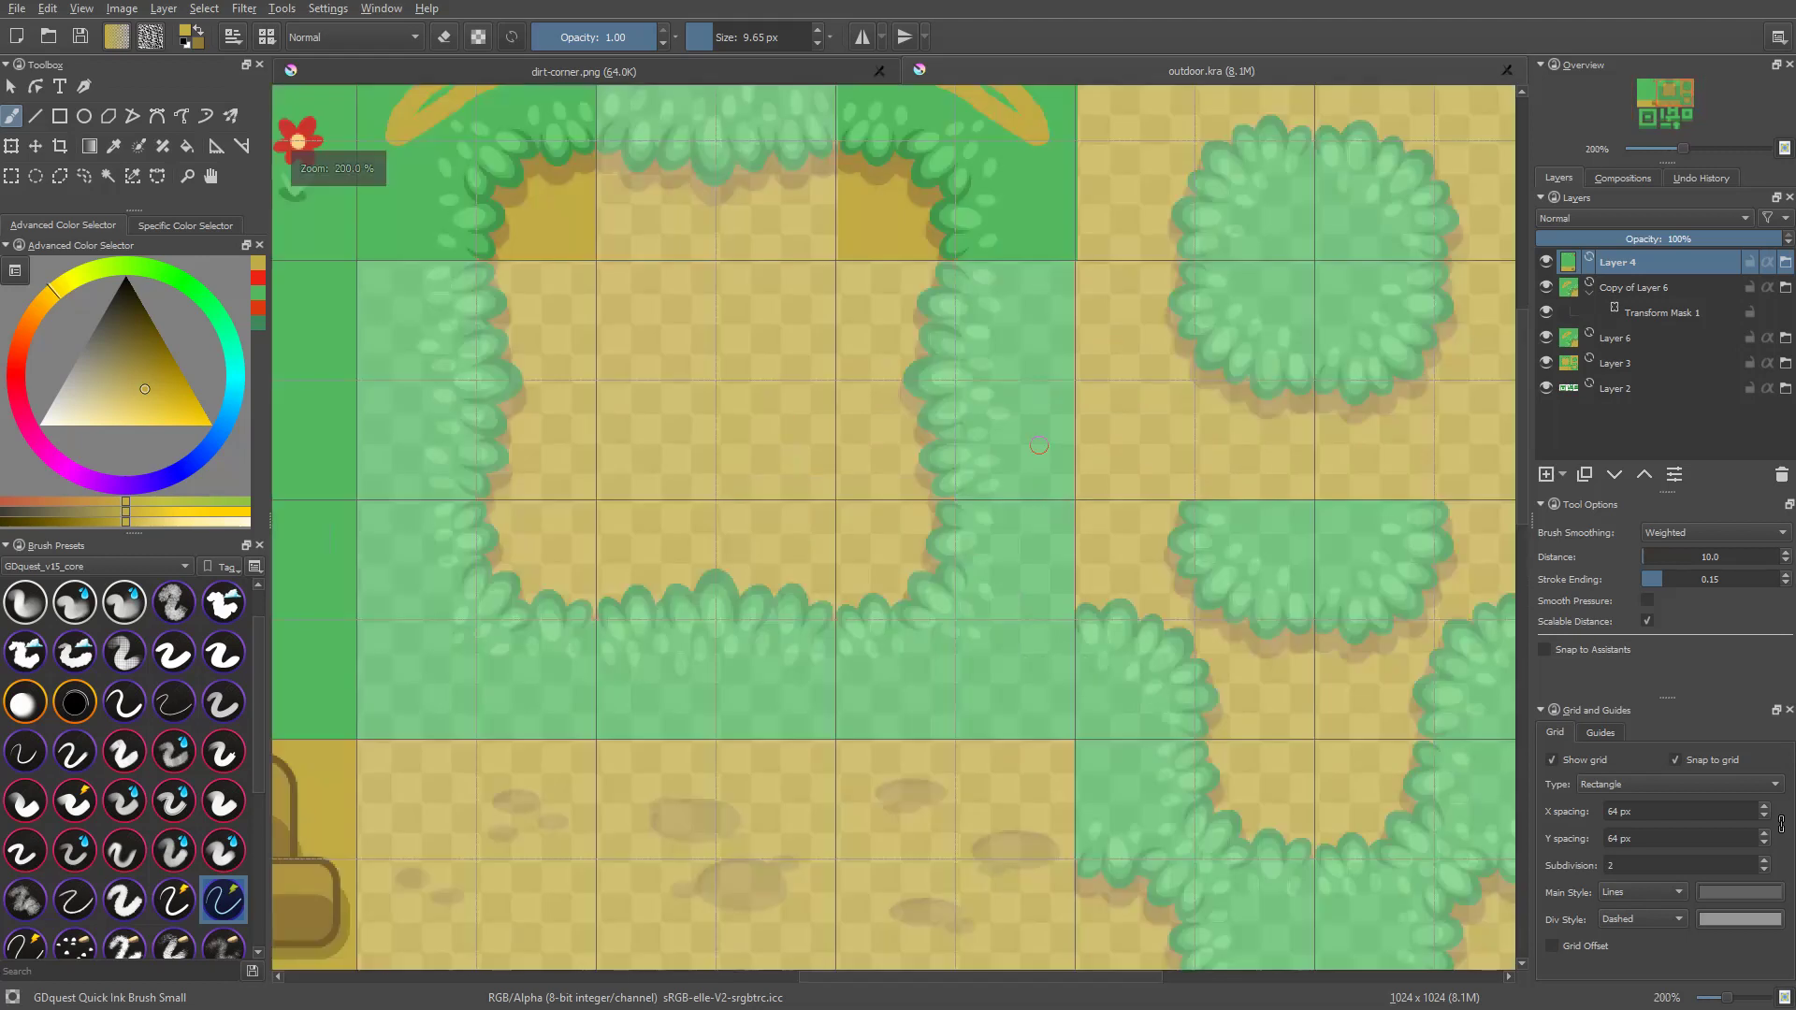
{"action": "middle_click_drag", "start_coordinate": [1105, 373], "coordinate": [1143, 505]}
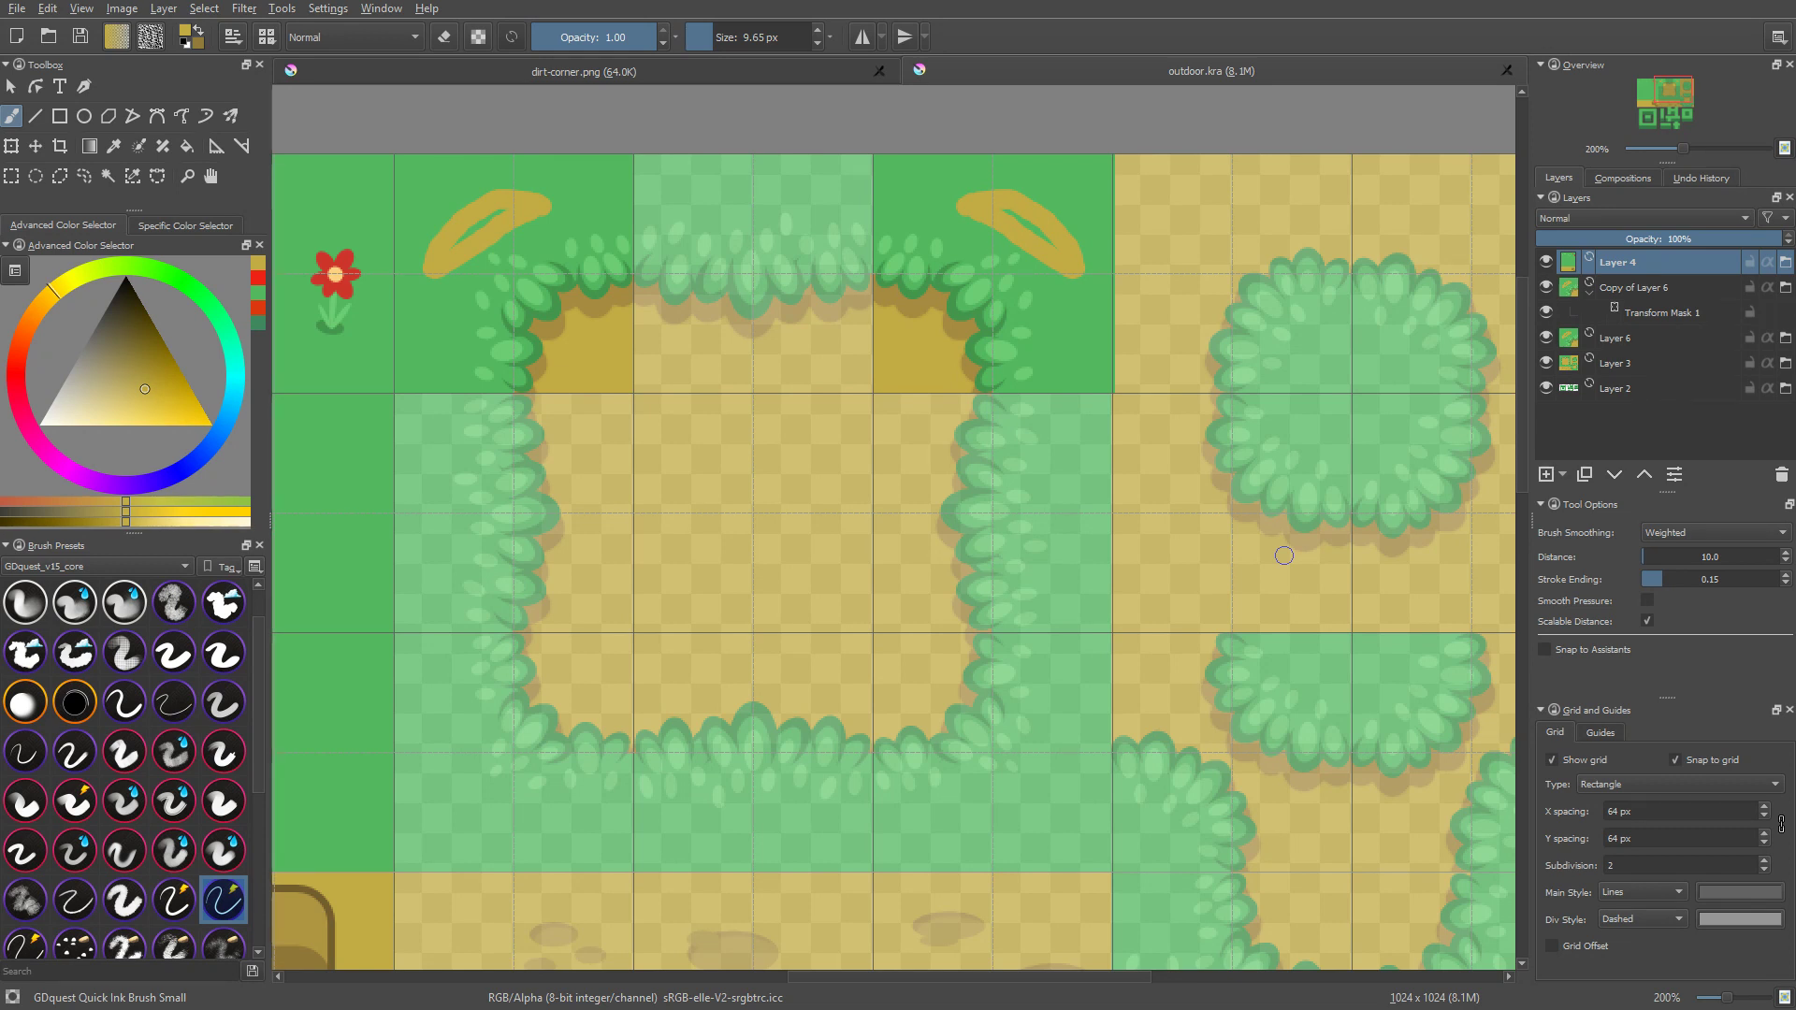
{"action": "key", "text": "F10"}
{"action": "key", "text": "Down"}
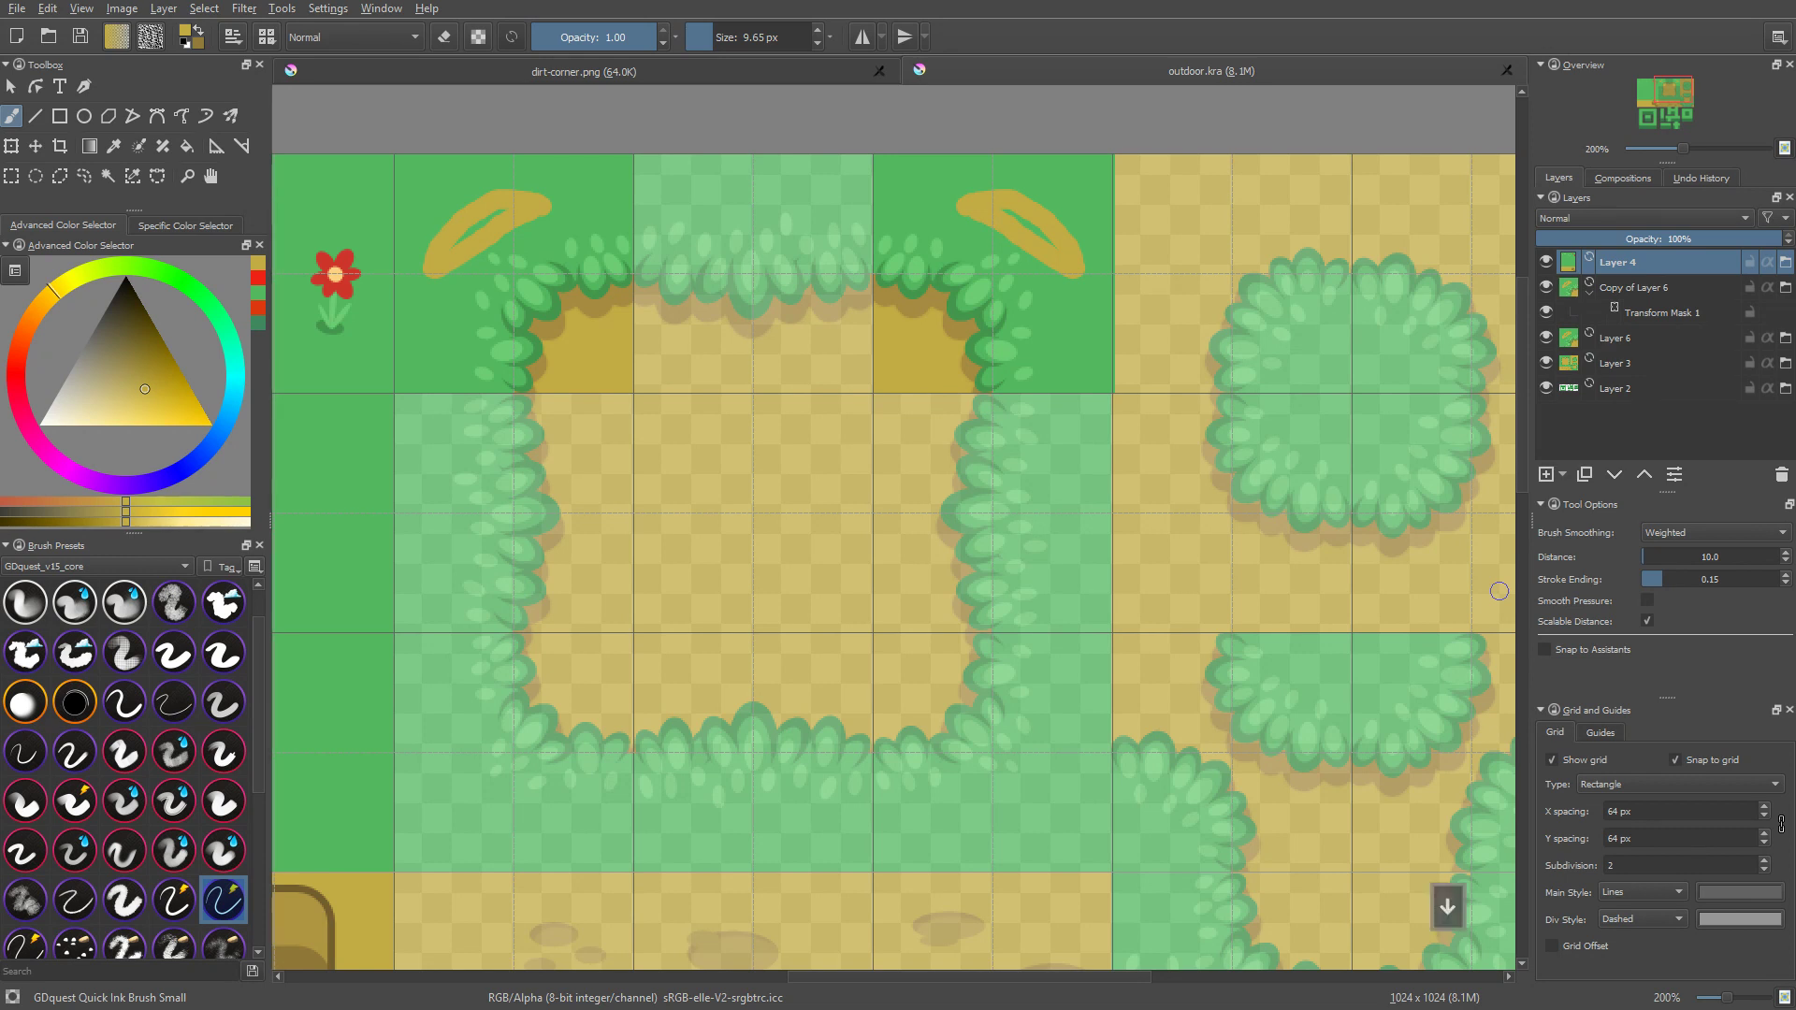
{"action": "key", "text": "Down"}
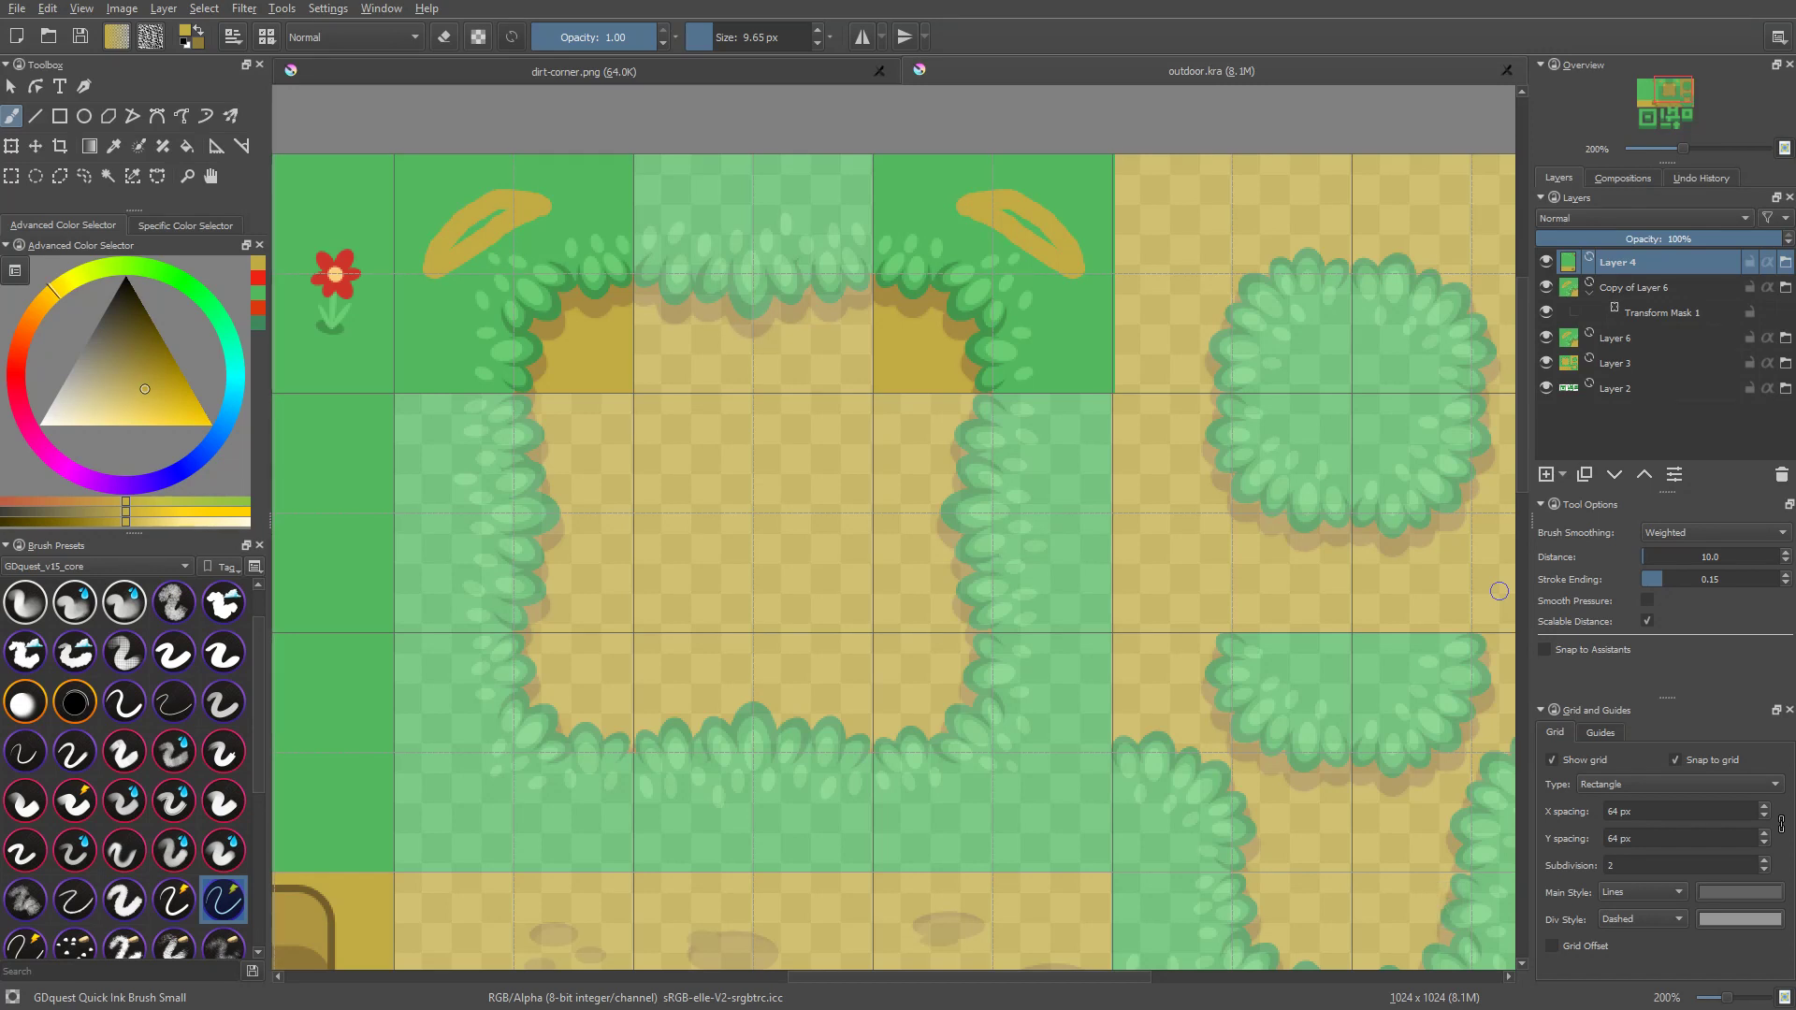
{"action": "key", "text": "alt+b"}
{"action": "key", "text": "alt+Tab"}
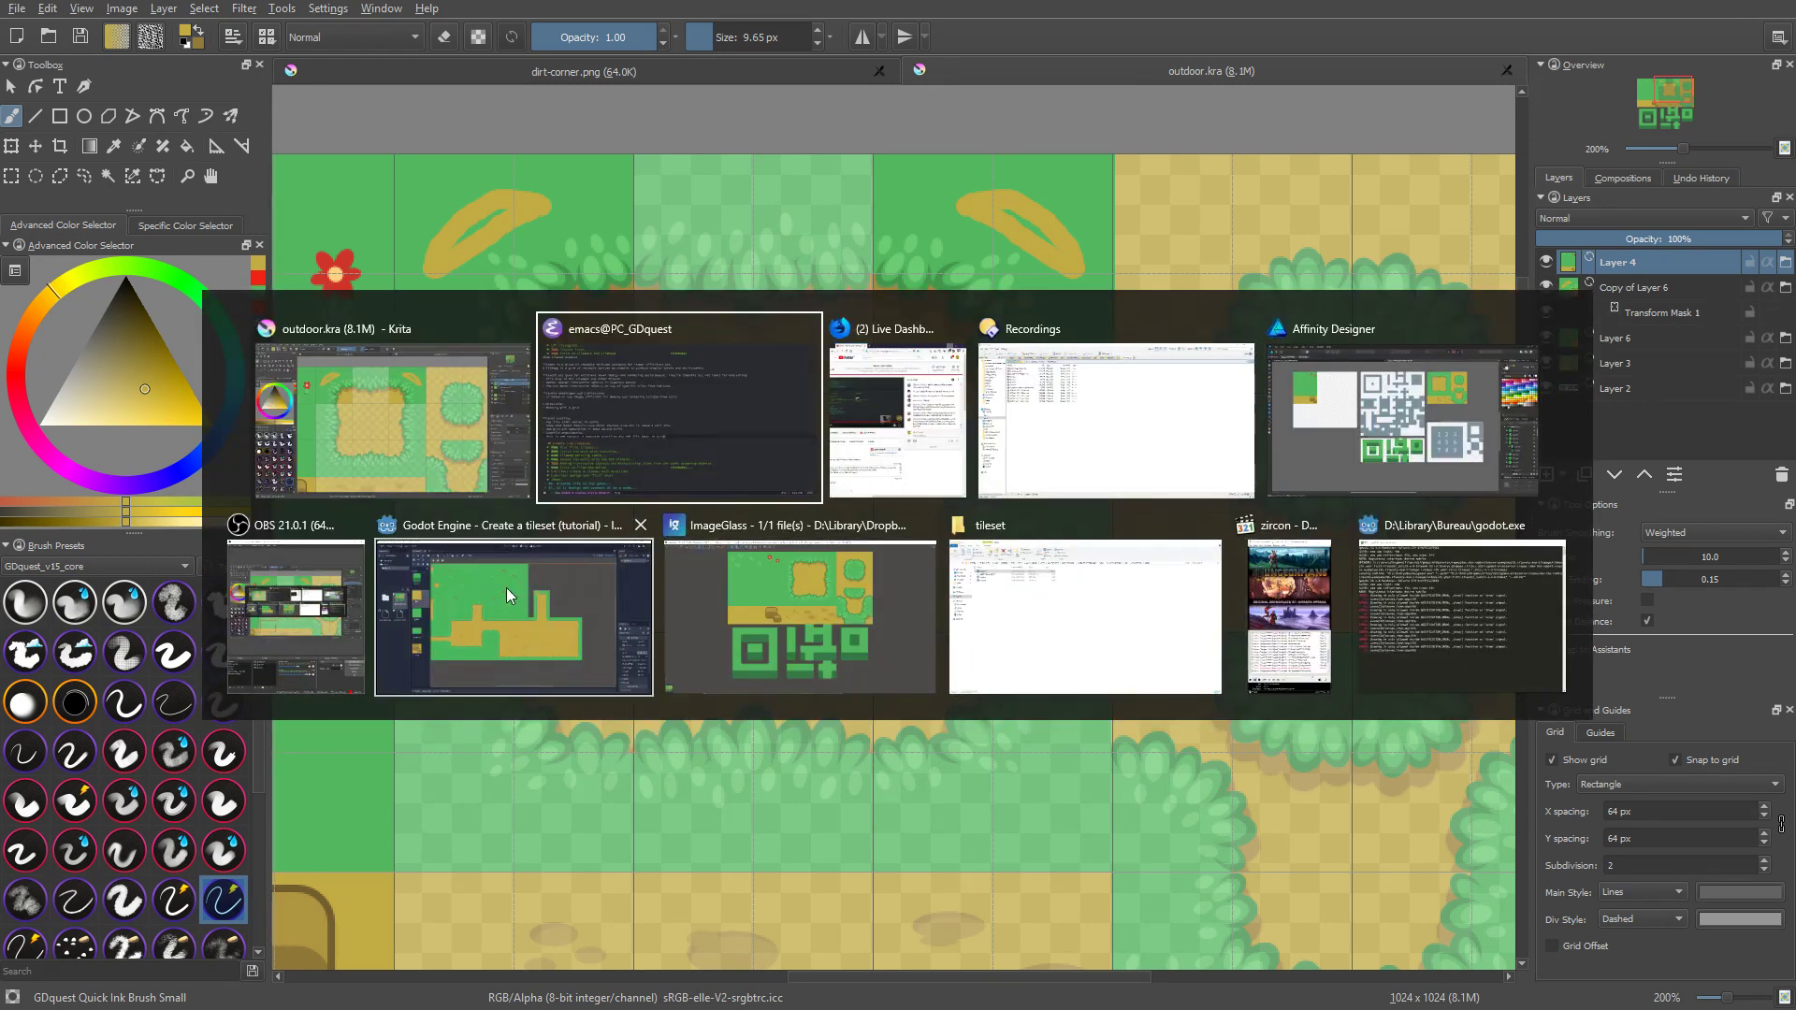
{"action": "left_click", "coordinate": [410, 380]}
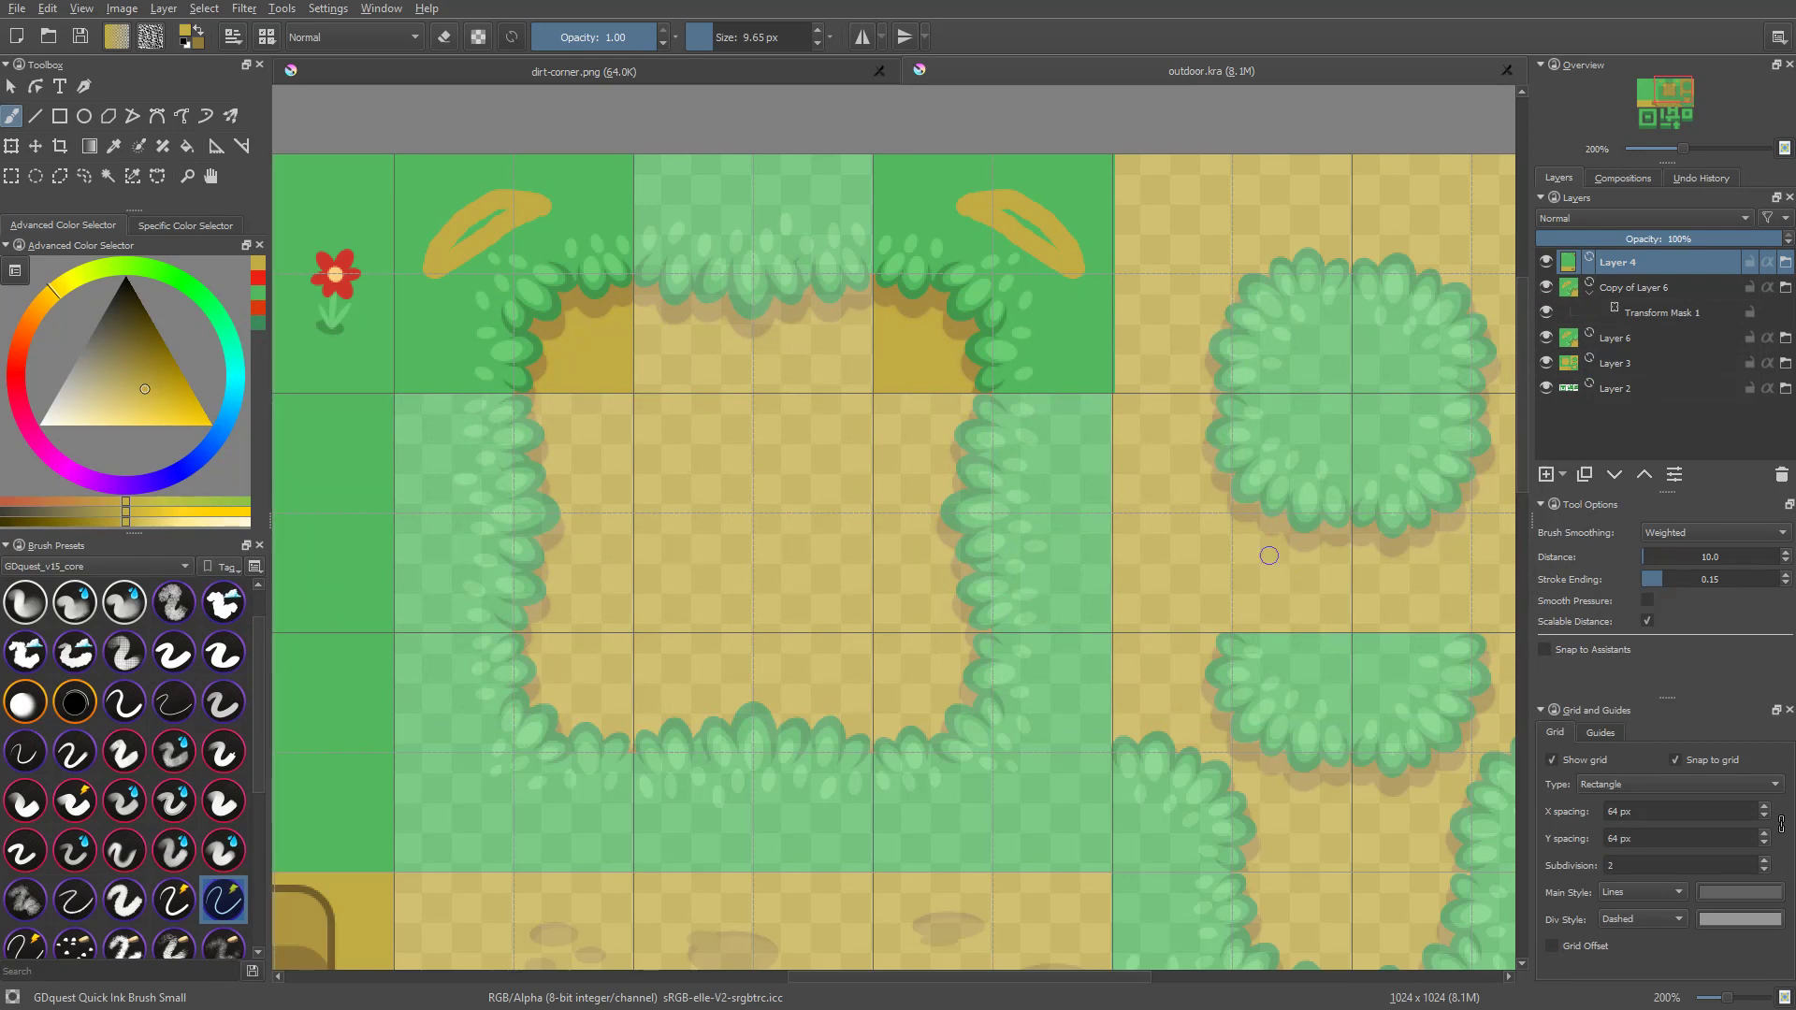
Step: Hide Copy of Layer 6 and Layer 6, and collapse the copy's transform mask in the layer list
{"action": "left_click", "coordinate": [1548, 288]}
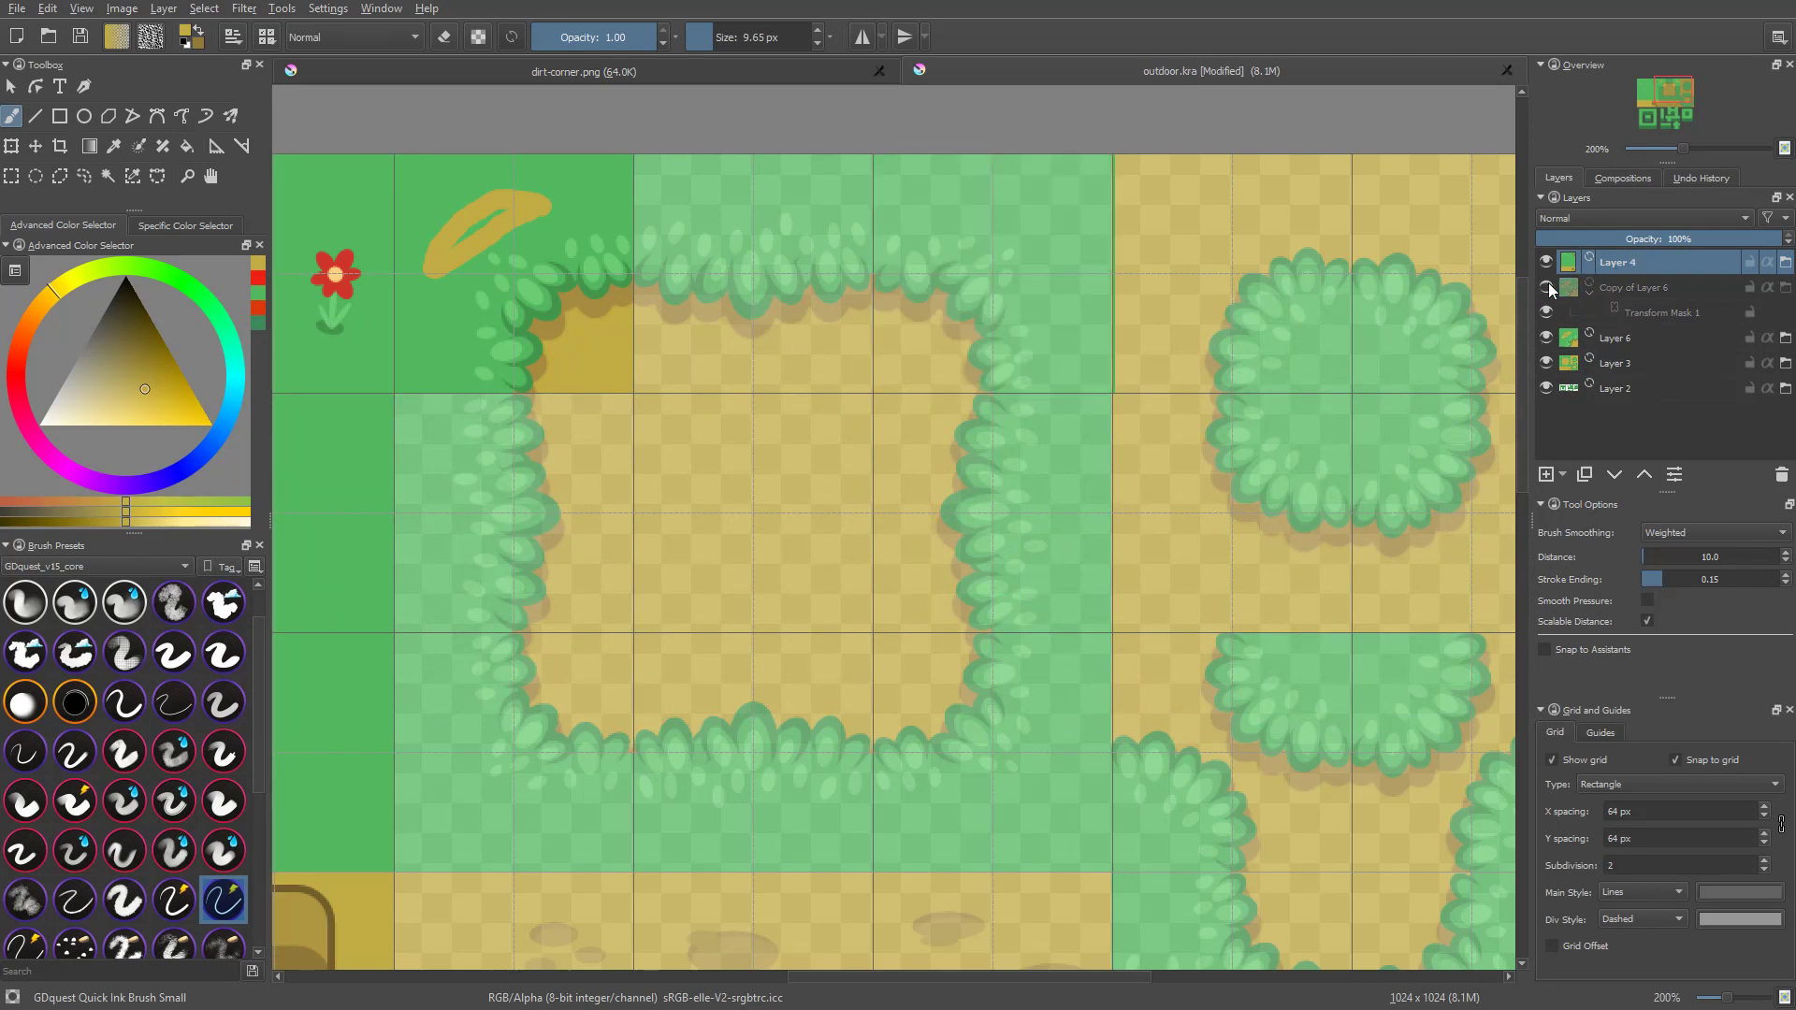
{"action": "left_click", "coordinate": [1547, 338]}
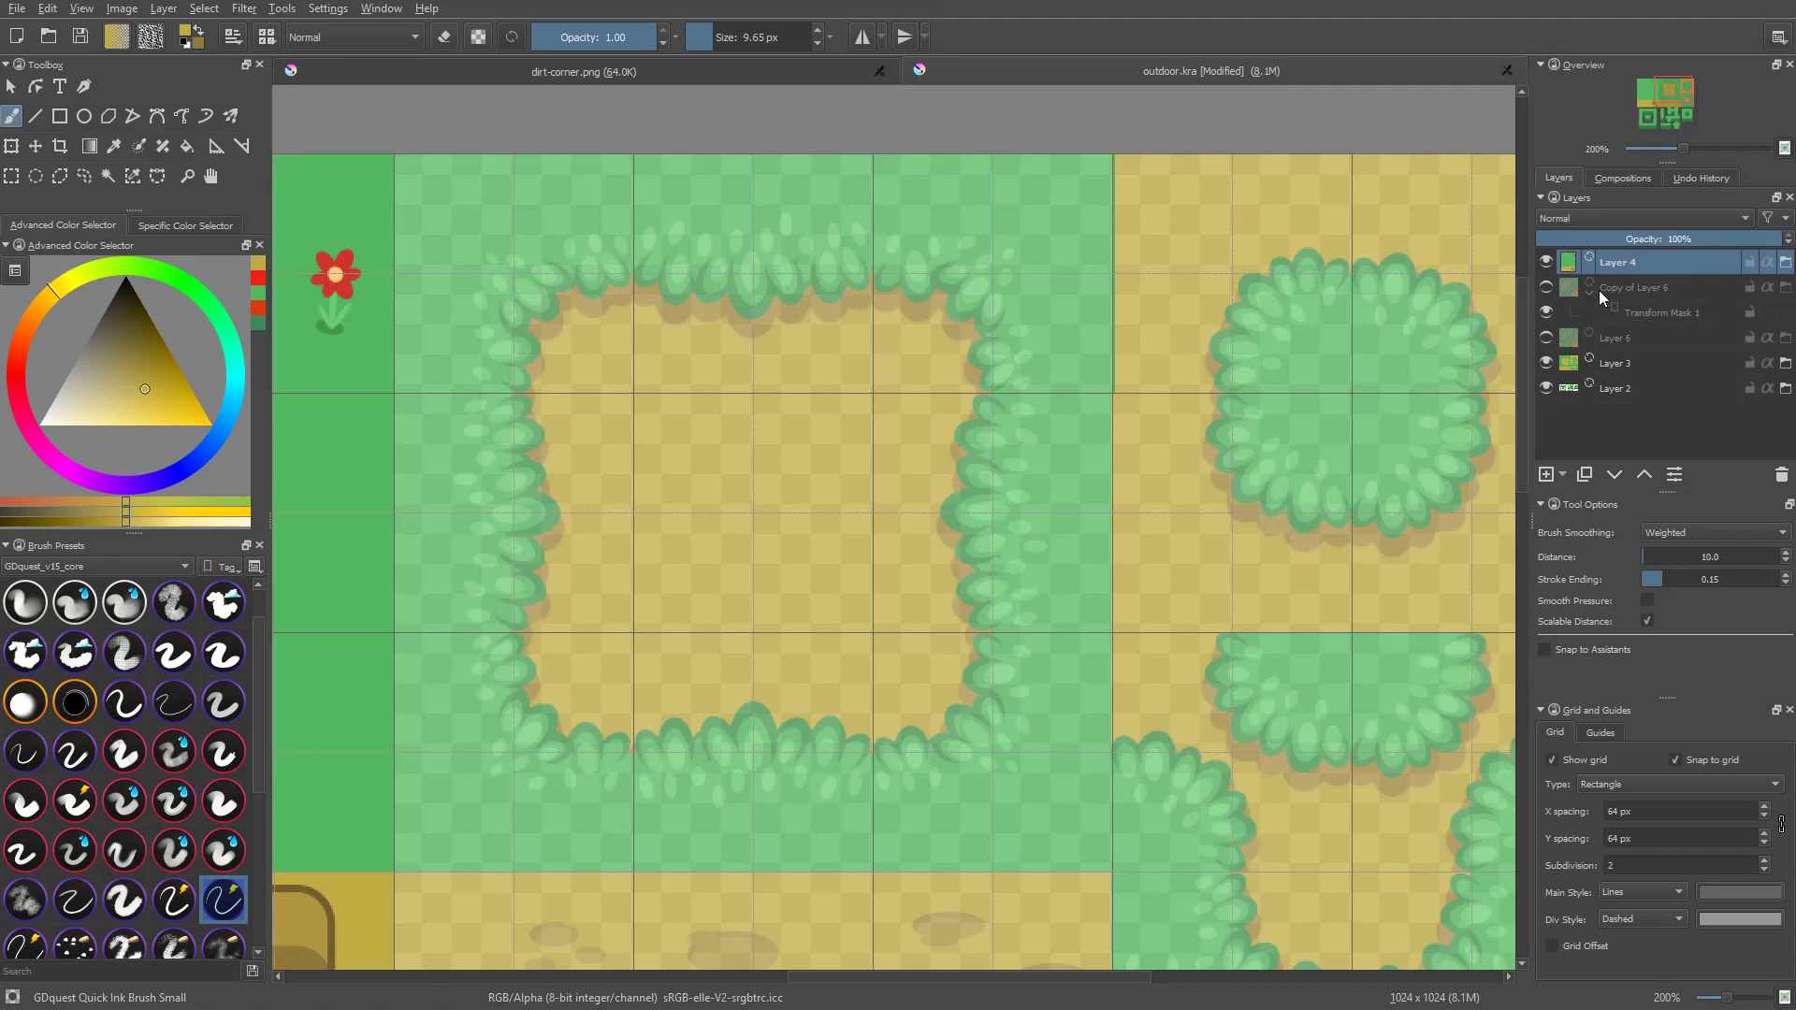
{"action": "left_click", "coordinate": [1596, 292]}
{"action": "left_click", "coordinate": [1590, 294]}
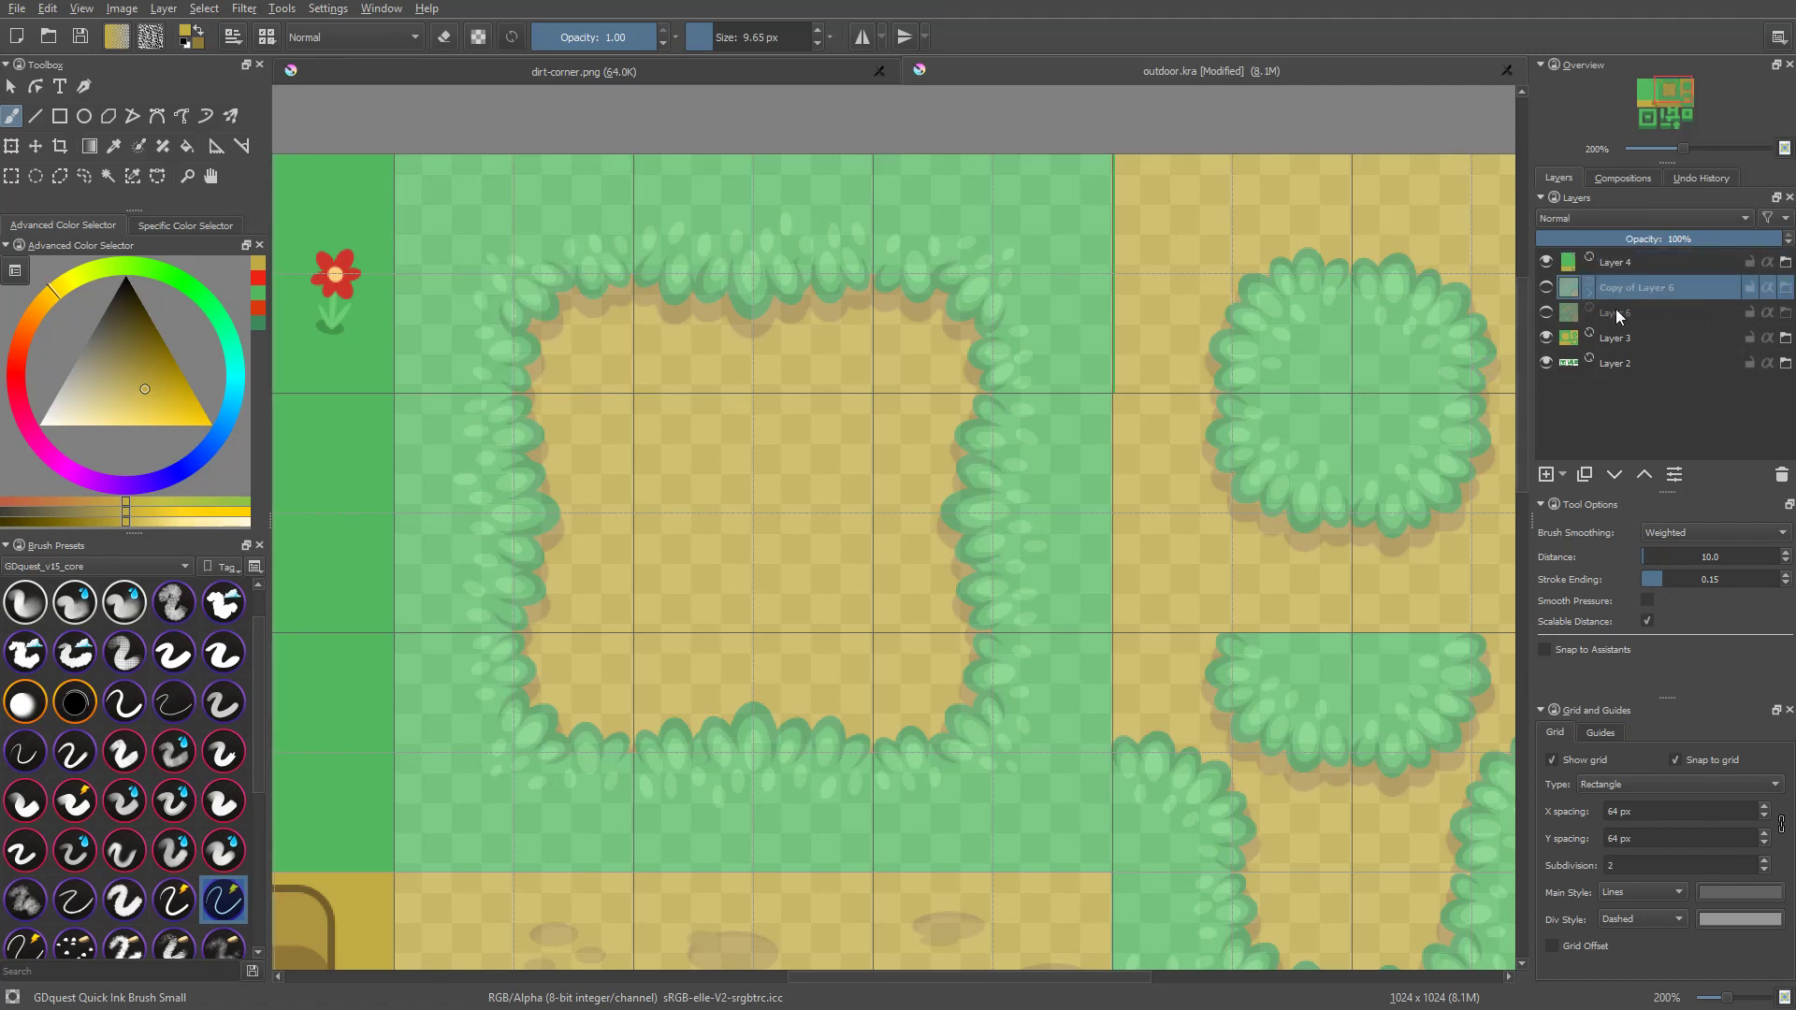
{"action": "left_click", "coordinate": [1626, 316]}
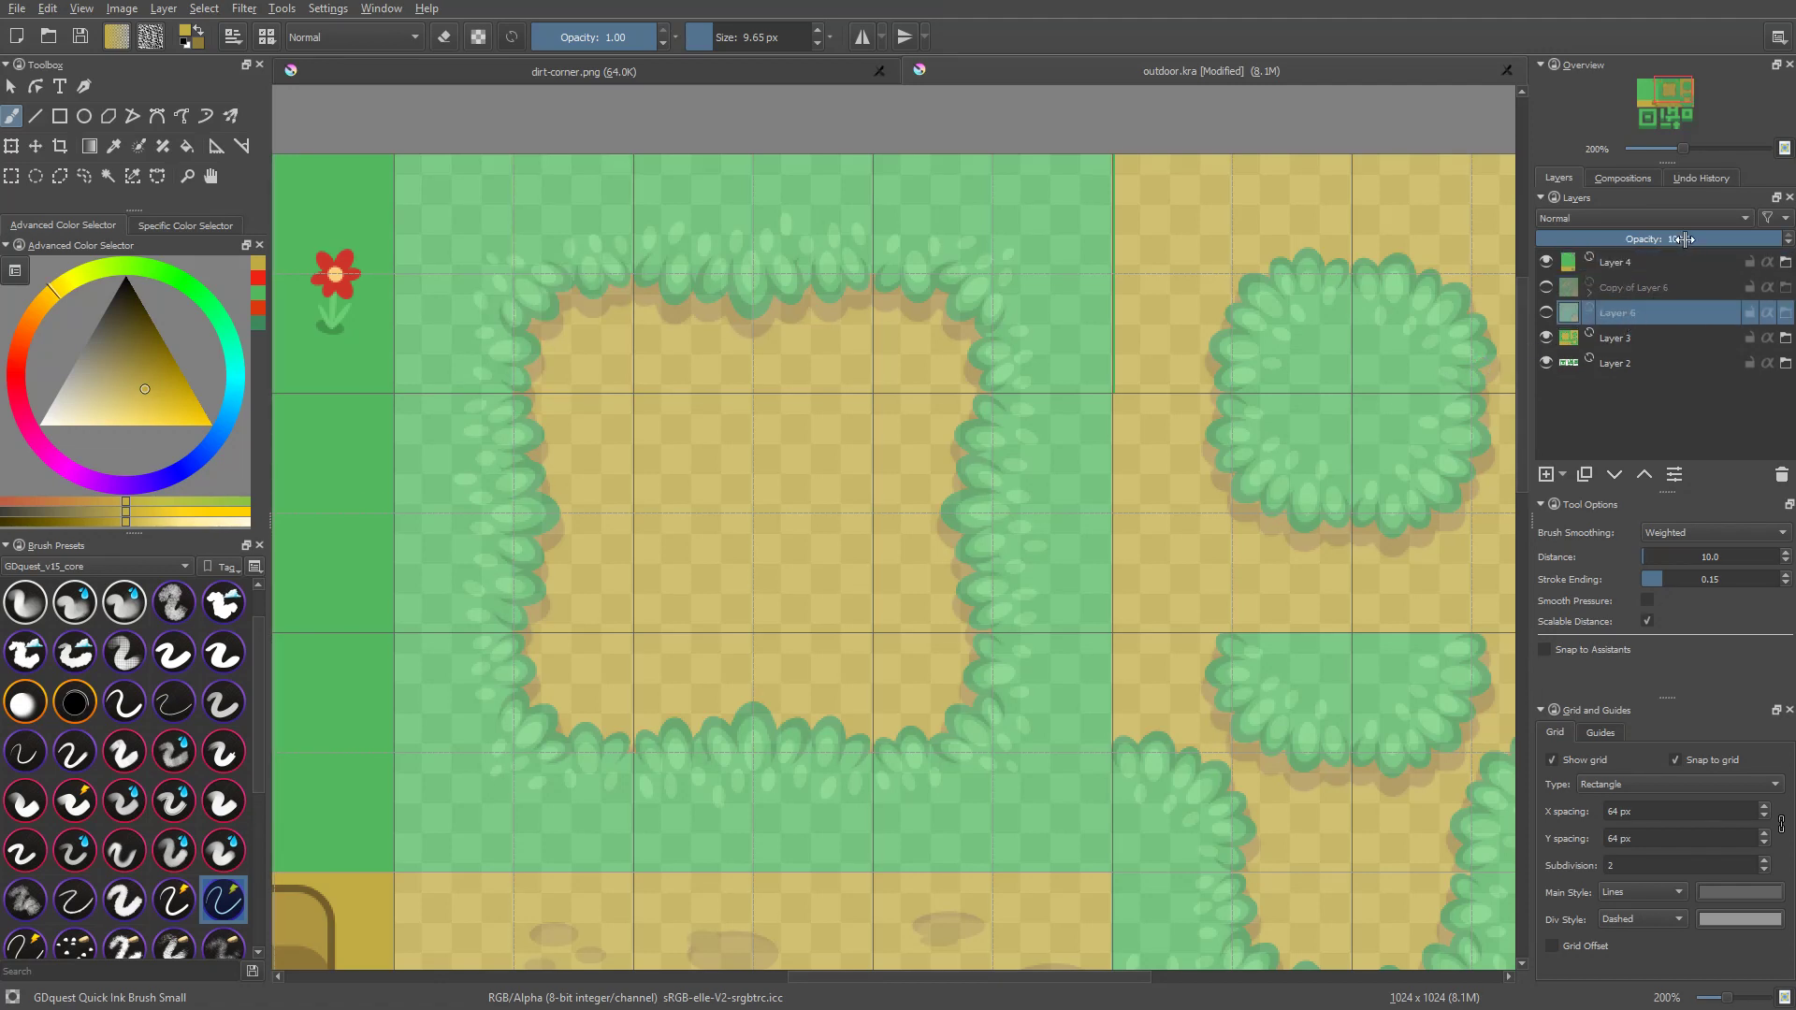
Step: Set the opacity of Layer 3, which holds the dirt patches and bushes, to 100%
{"action": "left_click", "coordinate": [1631, 262]}
{"action": "left_click", "coordinate": [1624, 320]}
{"action": "left_click", "coordinate": [1636, 342]}
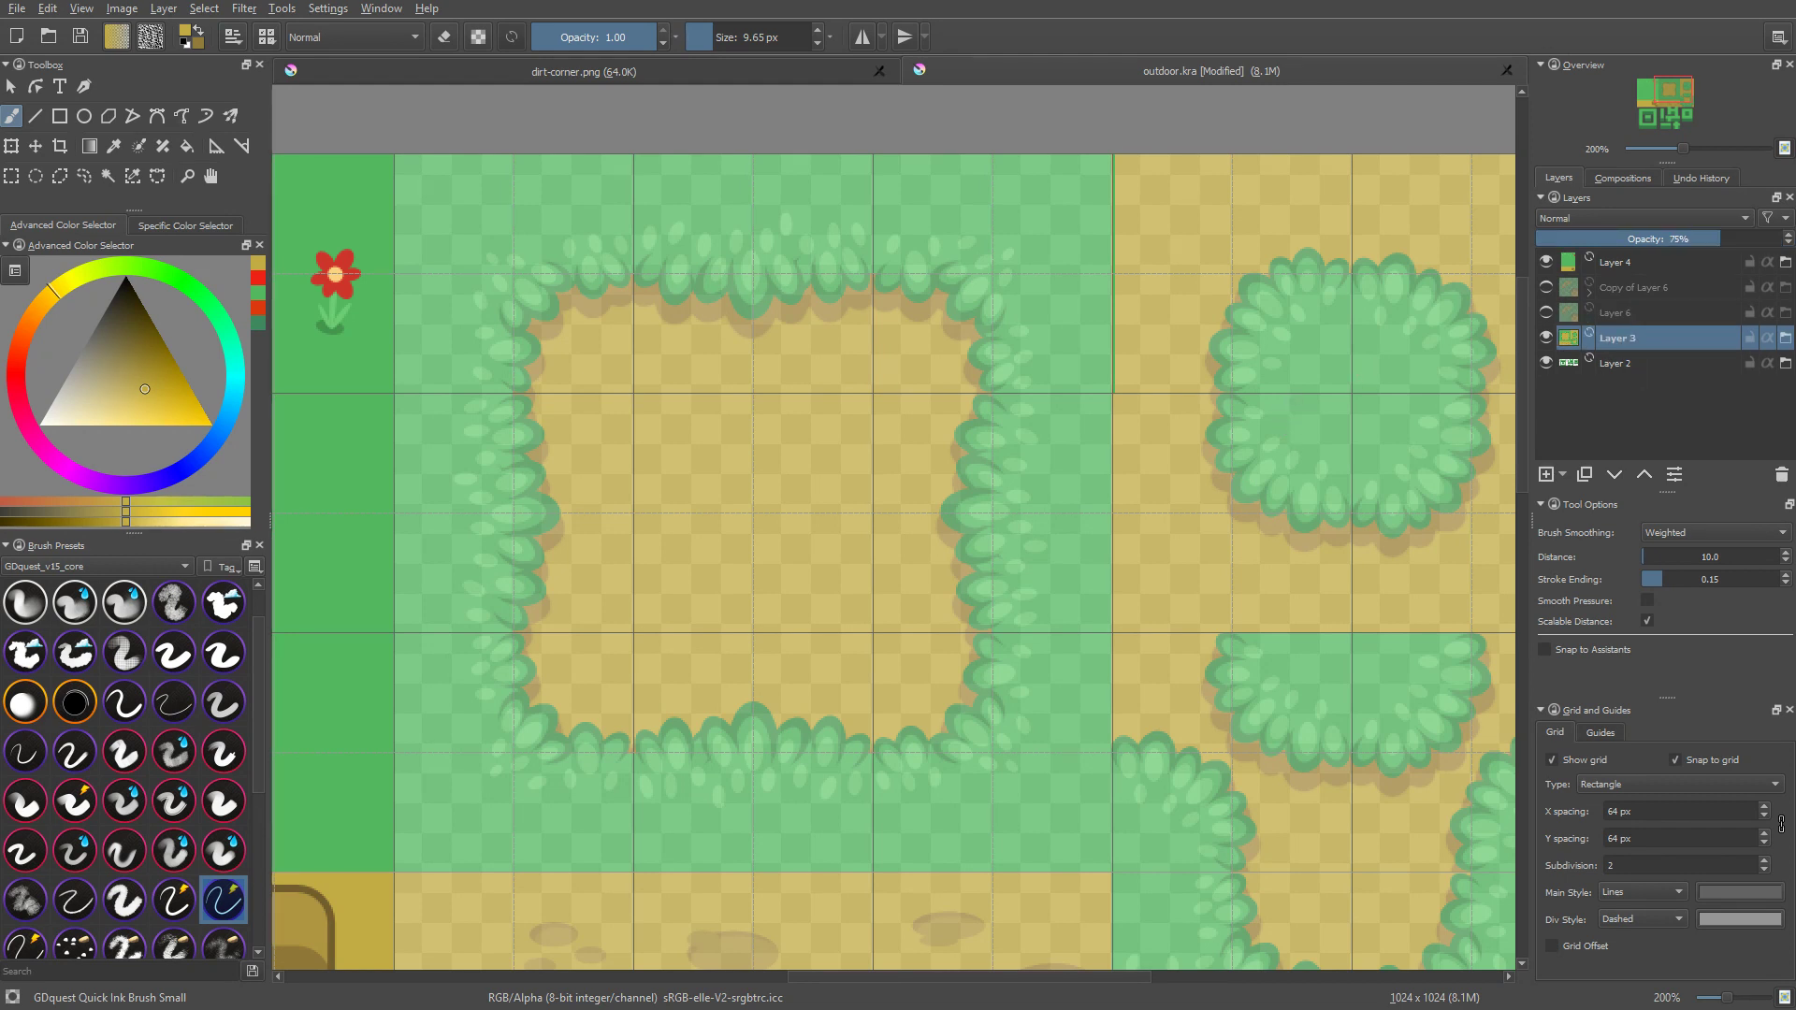
{"action": "middle_click_drag", "start_coordinate": [1272, 621], "coordinate": [1331, 591]}
{"action": "scroll", "coordinate": [1327, 554], "scroll_direction": "down", "scroll_amount": 2}
{"action": "middle_click_drag", "start_coordinate": [1248, 510], "coordinate": [1114, 331]}
{"action": "left_click_drag", "start_coordinate": [1718, 235], "coordinate": [1787, 237]}
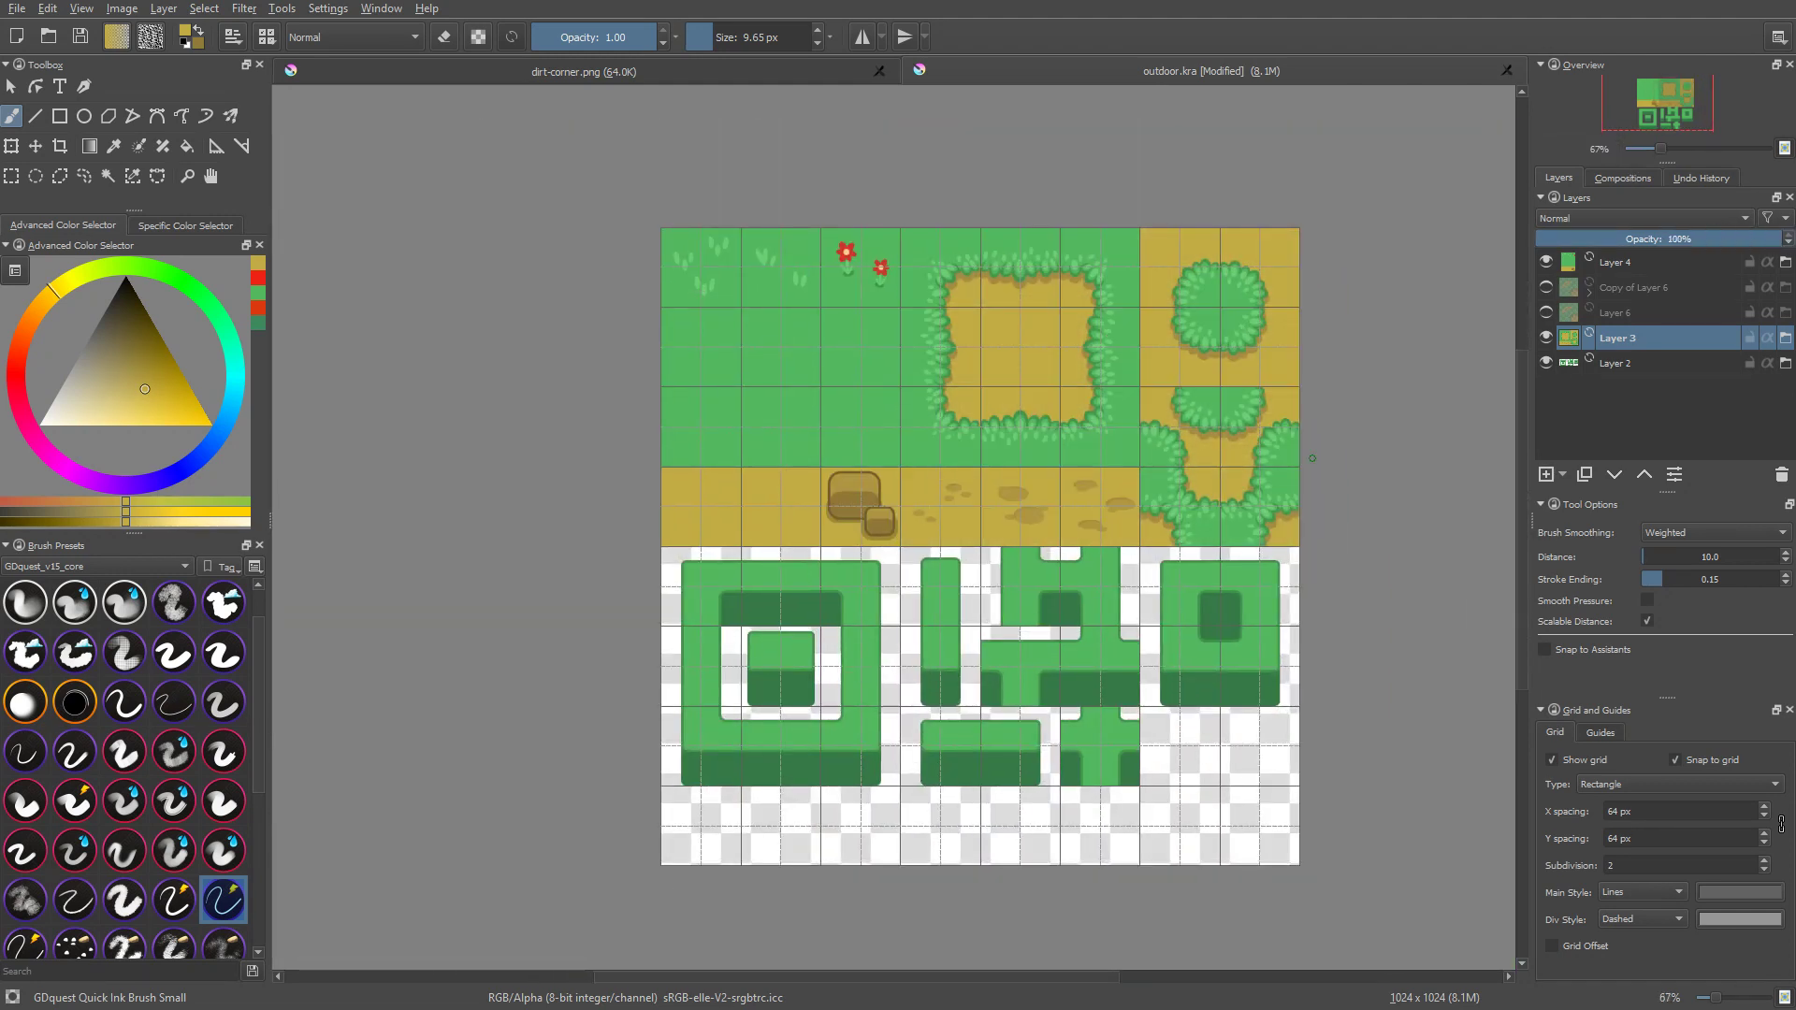
Step: Try moving Layer 3 and Layer 4 independently with the Move tool, undoing the moves
{"action": "key", "text": "t"}
{"action": "left_click_drag", "start_coordinate": [1091, 333], "coordinate": [1243, 353]}
{"action": "key", "text": "ctrl+z"}
{"action": "left_click", "coordinate": [853, 359]}
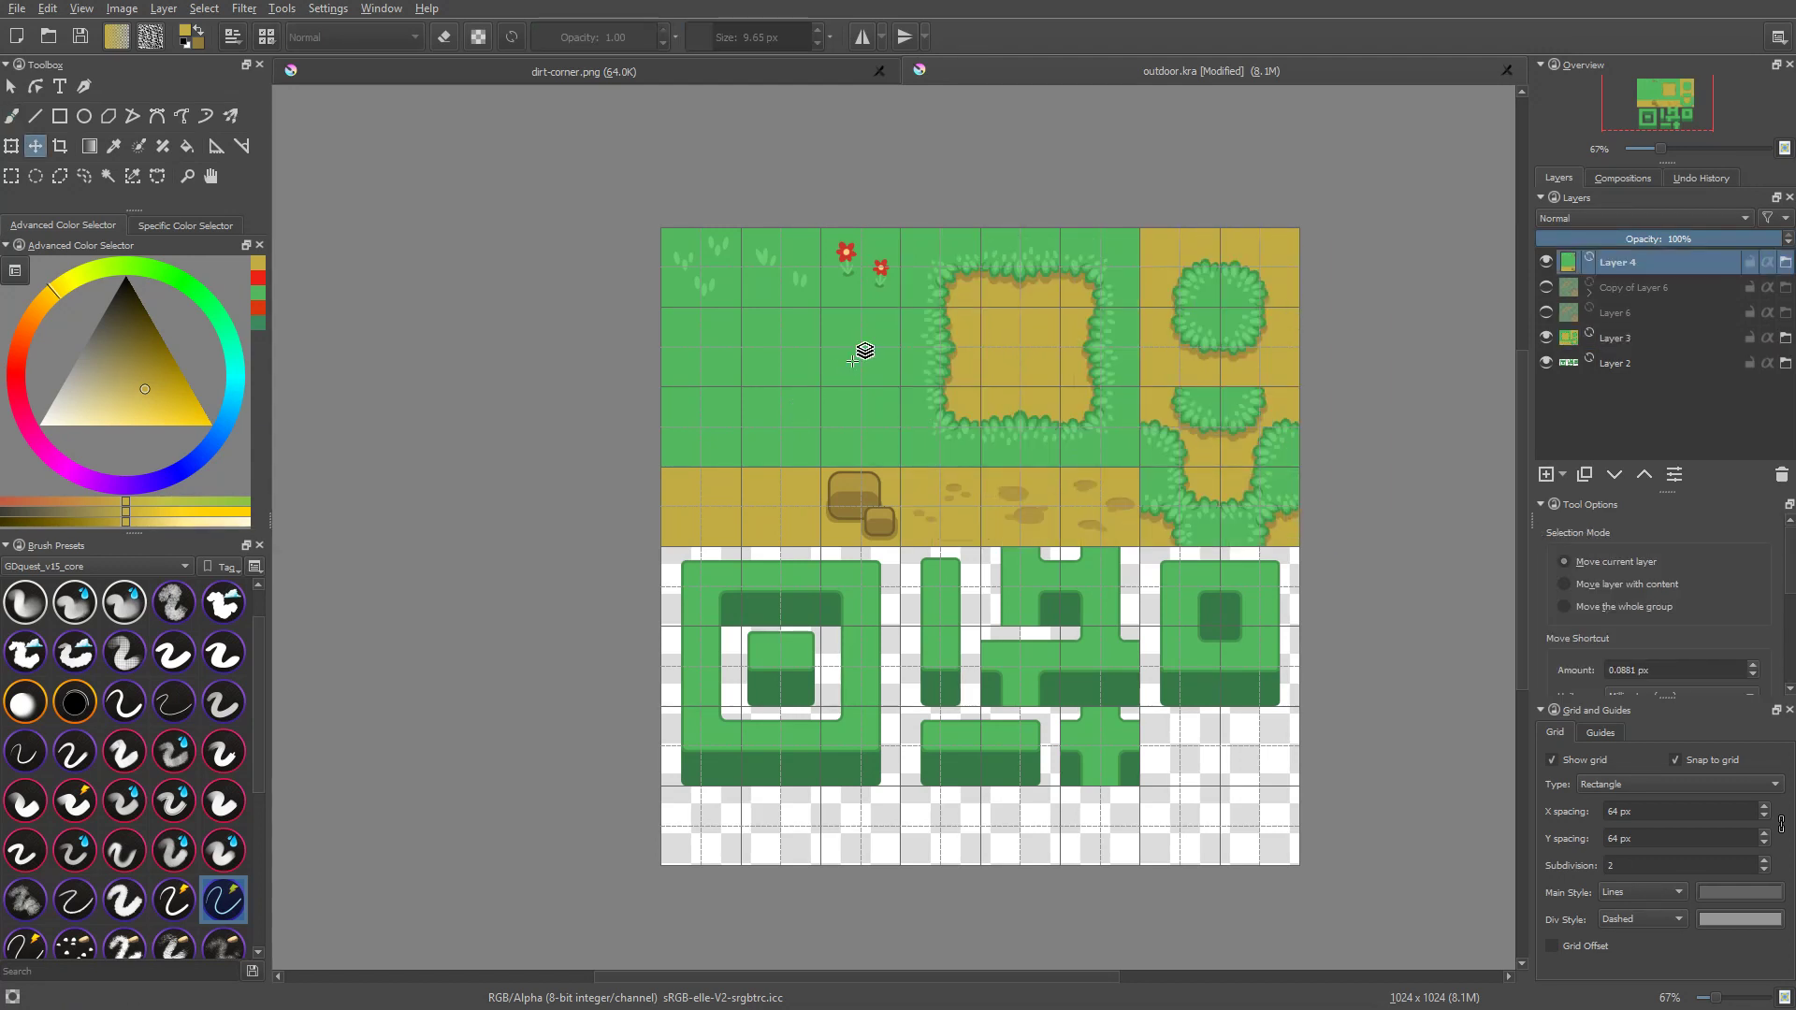
{"action": "left_click_drag", "start_coordinate": [829, 381], "coordinate": [786, 377]}
{"action": "key", "text": "ctrl+z"}
{"action": "left_click", "coordinate": [1054, 361]}
{"action": "mouse_move", "coordinate": [992, 350]}
{"action": "left_mouse_down"}
{"action": "mouse_move", "coordinate": [1151, 301]}
{"action": "mouse_move", "coordinate": [1043, 386]}
{"action": "mouse_move", "coordinate": [970, 349]}
{"action": "left_mouse_up"}
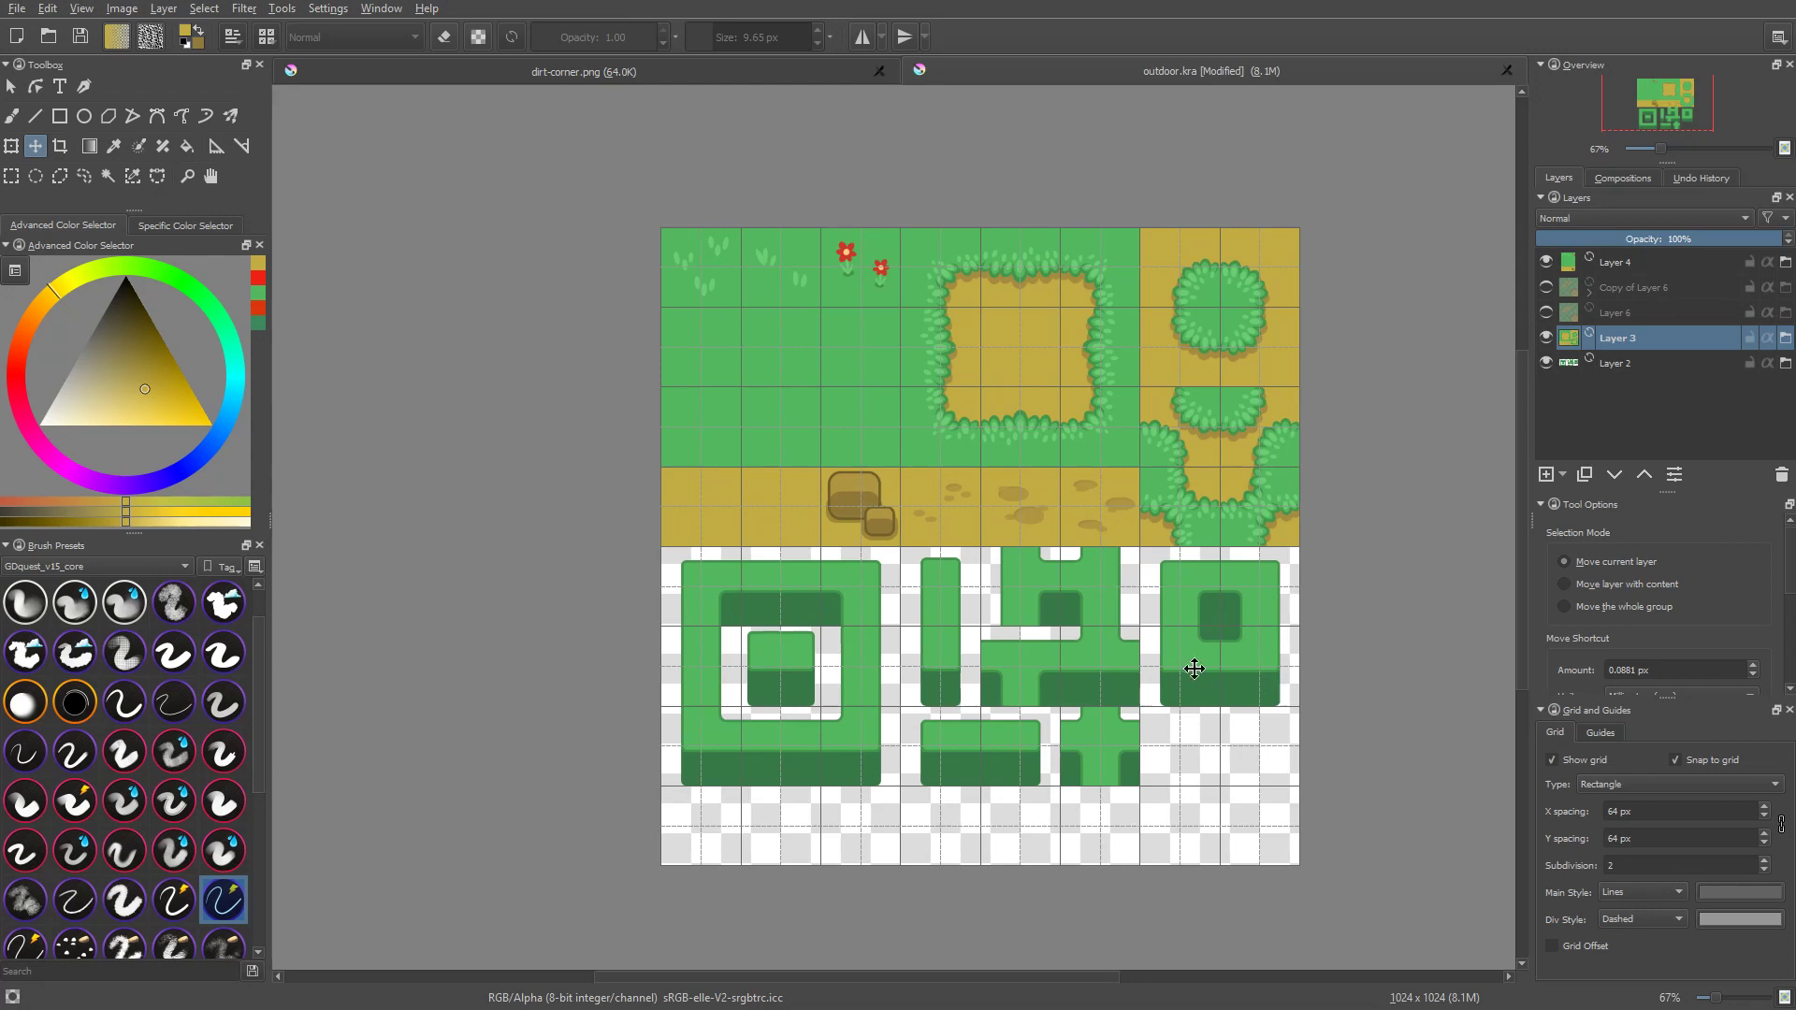
Step: Open the export dialog for outdoor.kra and cancel it without exporting
{"action": "middle_click_drag", "start_coordinate": [1195, 669], "coordinate": [1164, 610]}
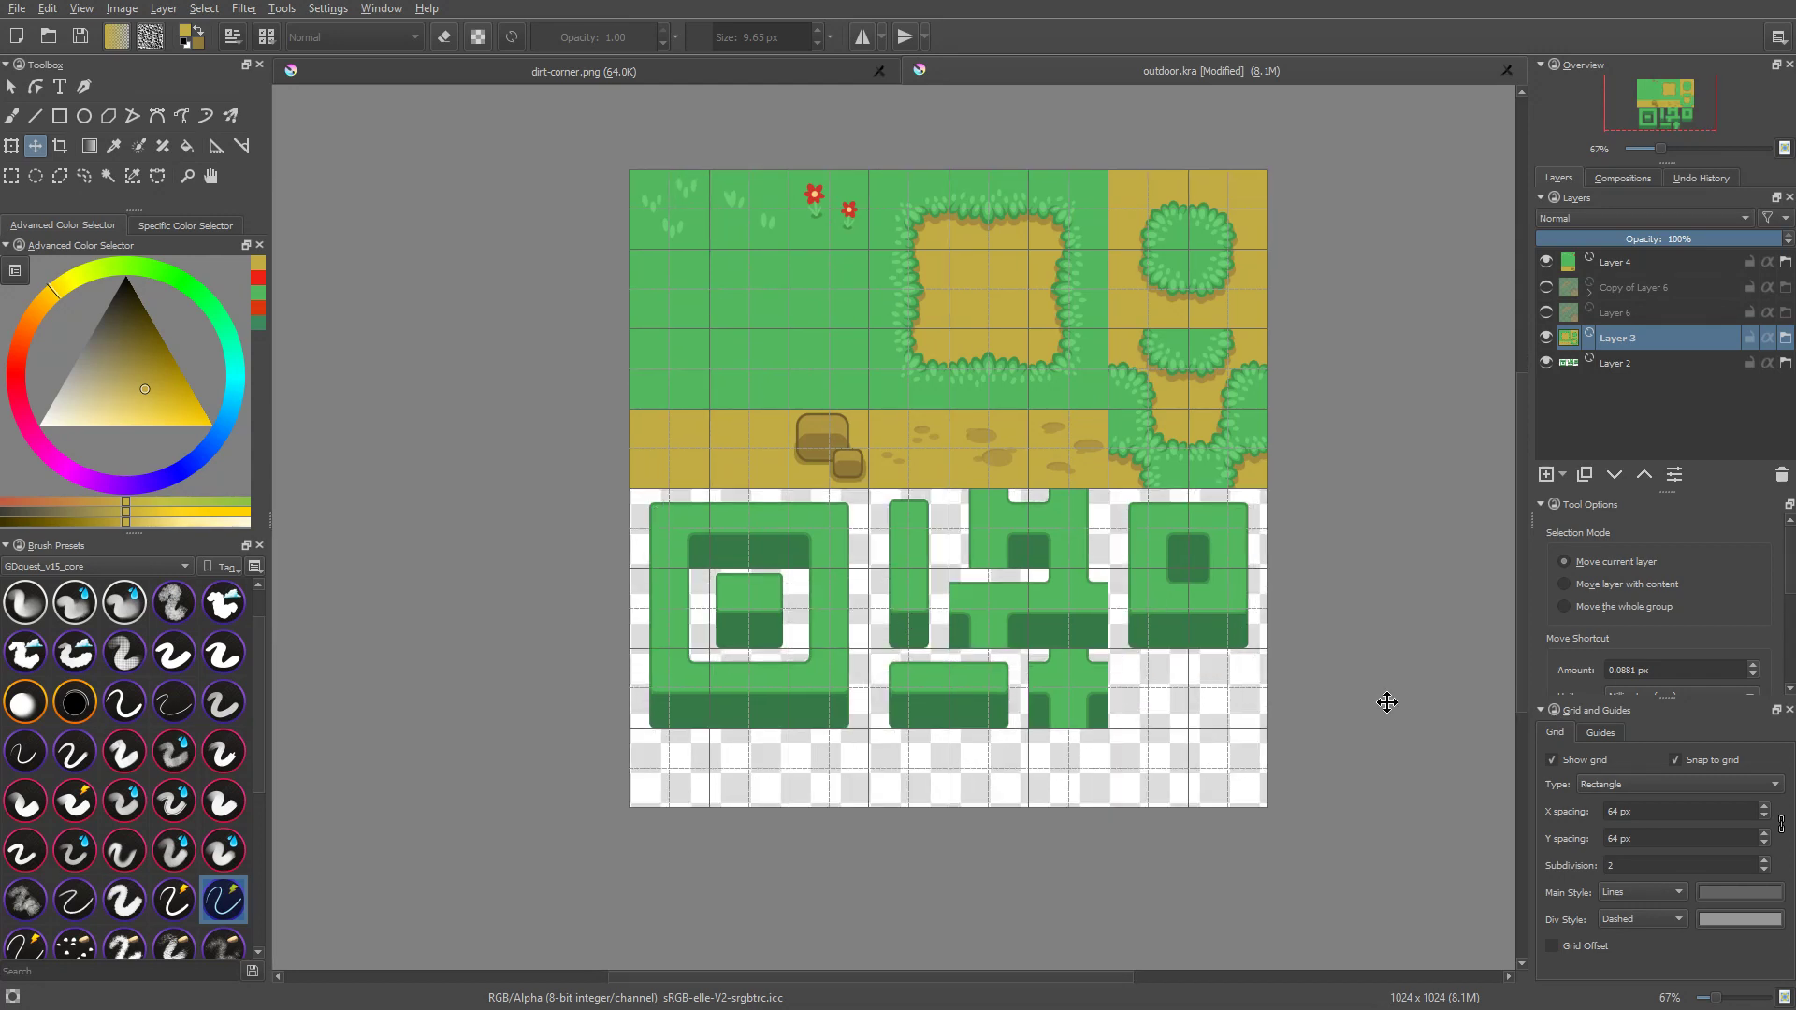
{"action": "middle_click_drag", "start_coordinate": [1363, 713], "coordinate": [1297, 704]}
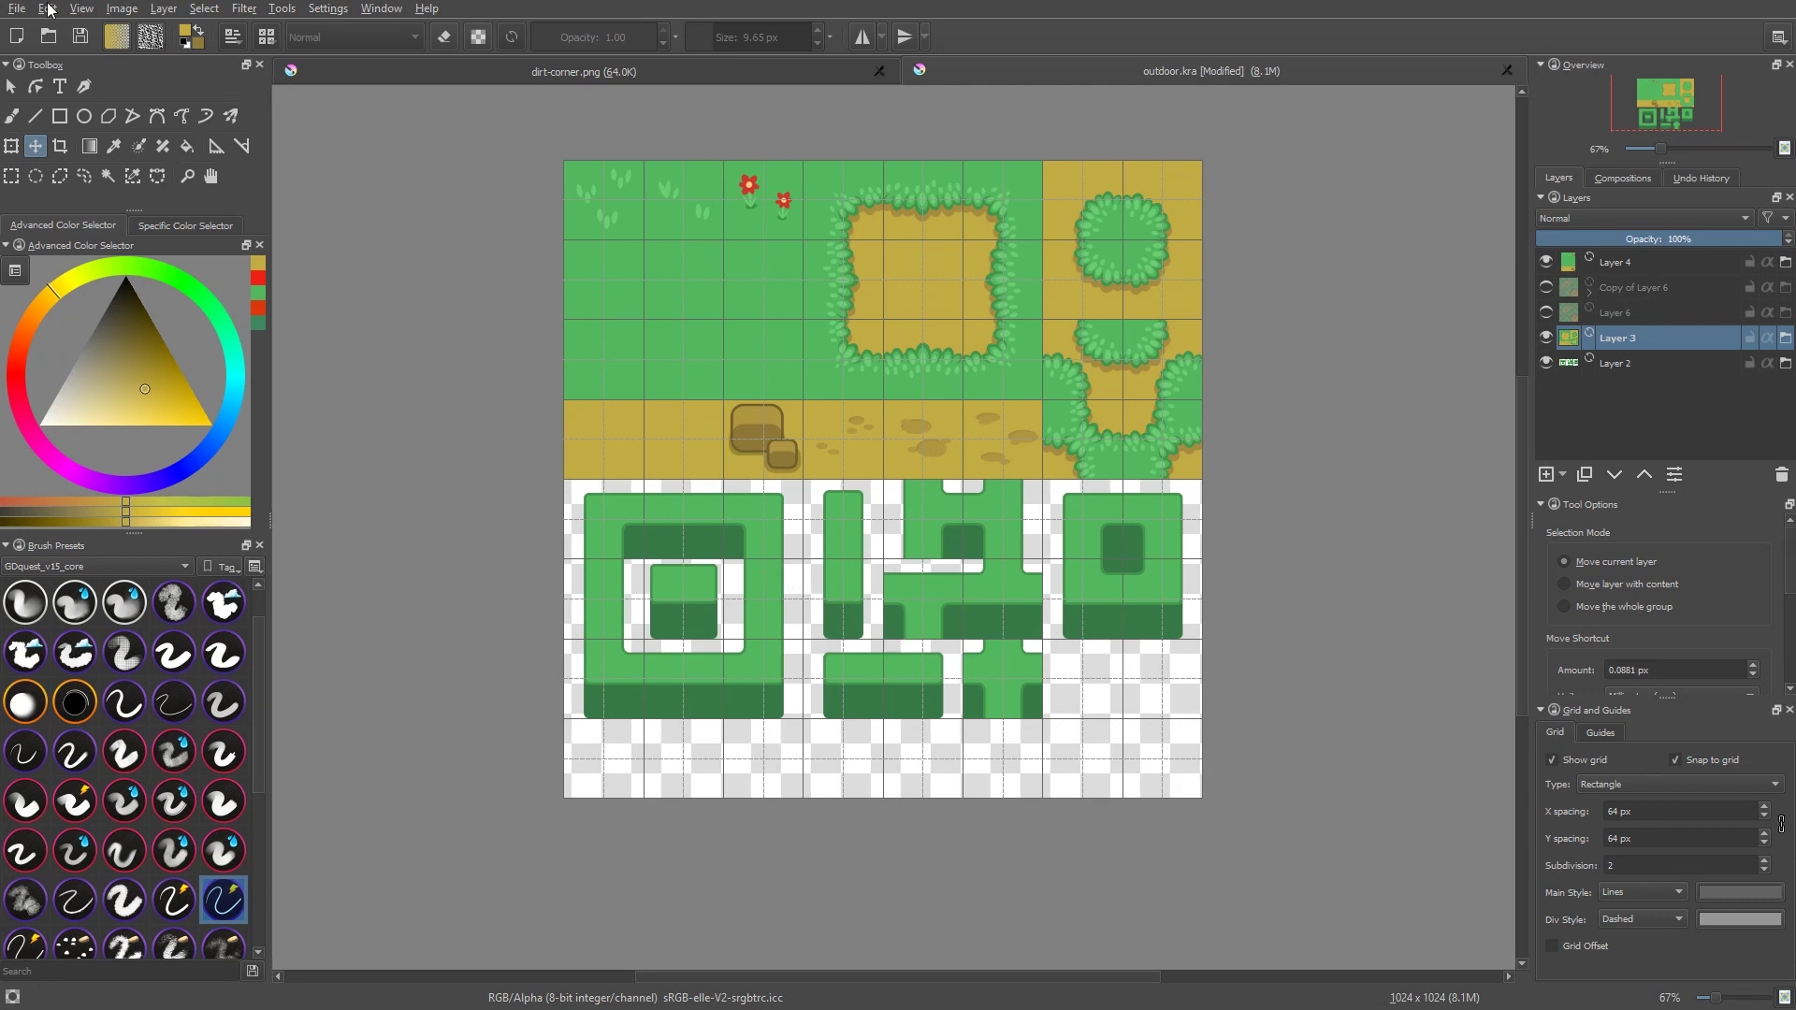
{"action": "left_click", "coordinate": [17, 8]}
{"action": "left_click", "coordinate": [71, 161]}
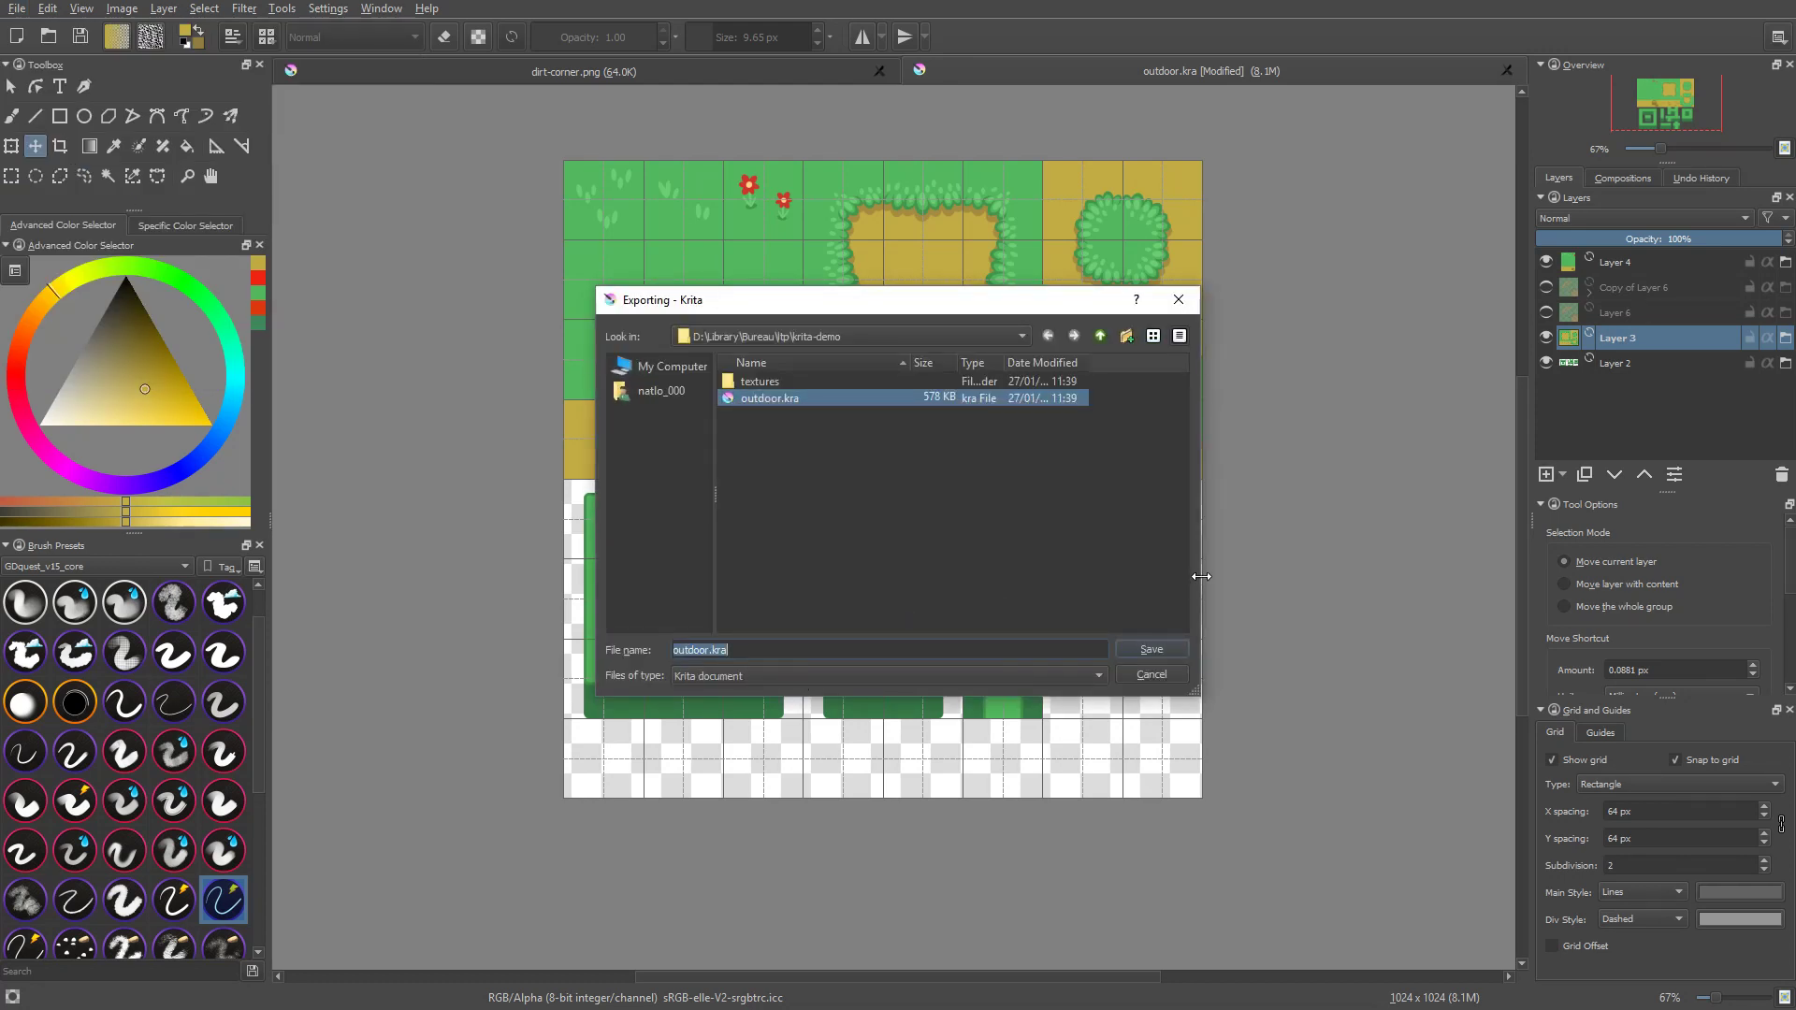
{"action": "key", "text": "Escape"}
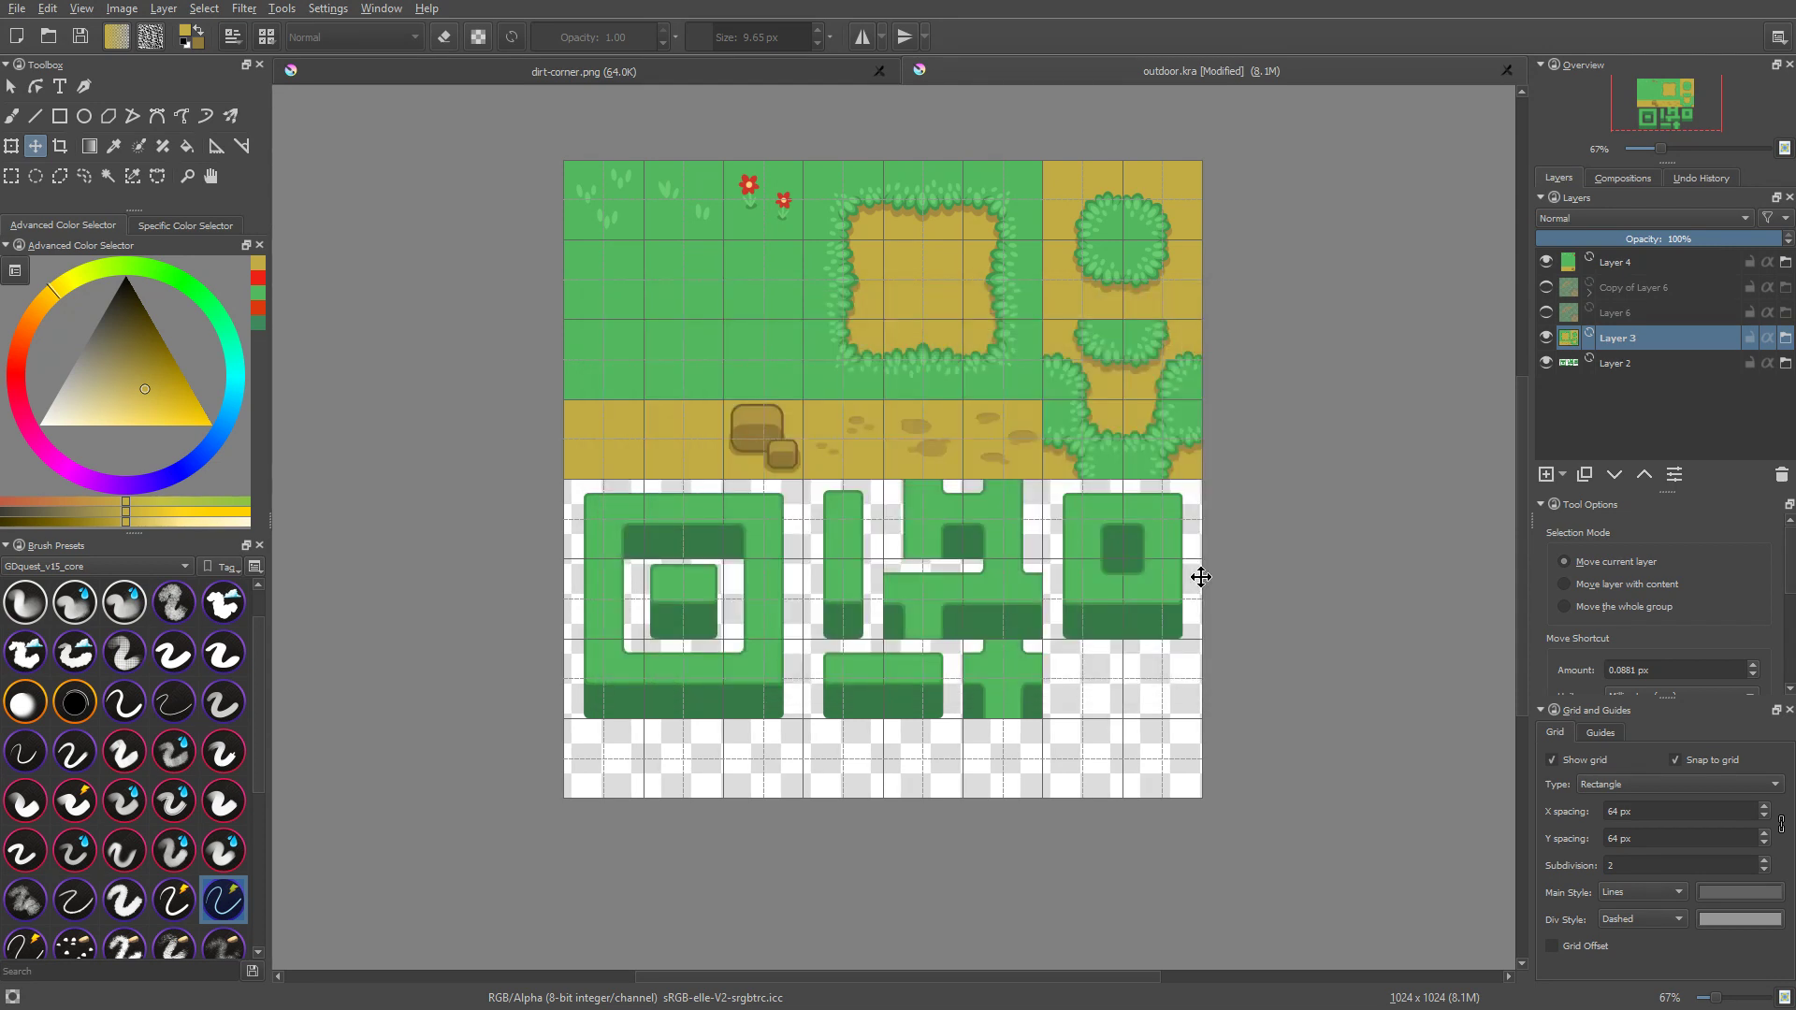
{"action": "scroll", "coordinate": [1263, 588], "scroll_direction": "up", "scroll_amount": 1}
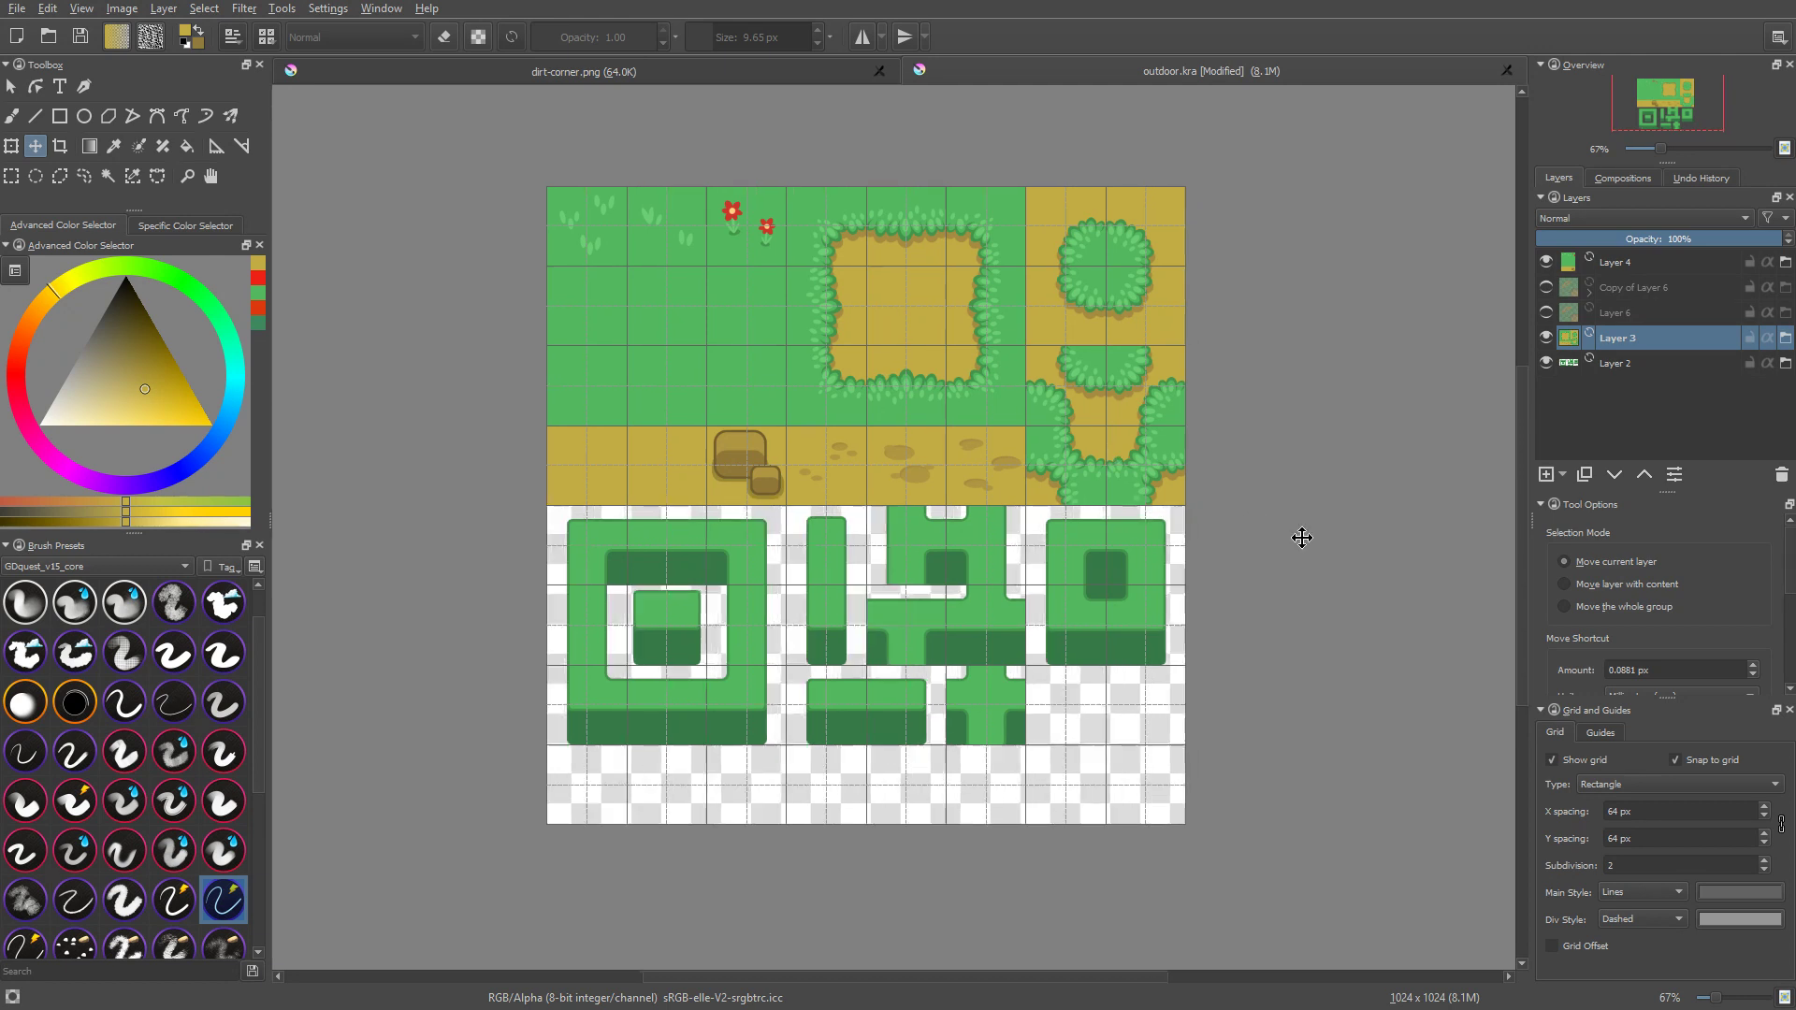
{"action": "key", "text": "alt+Tab"}
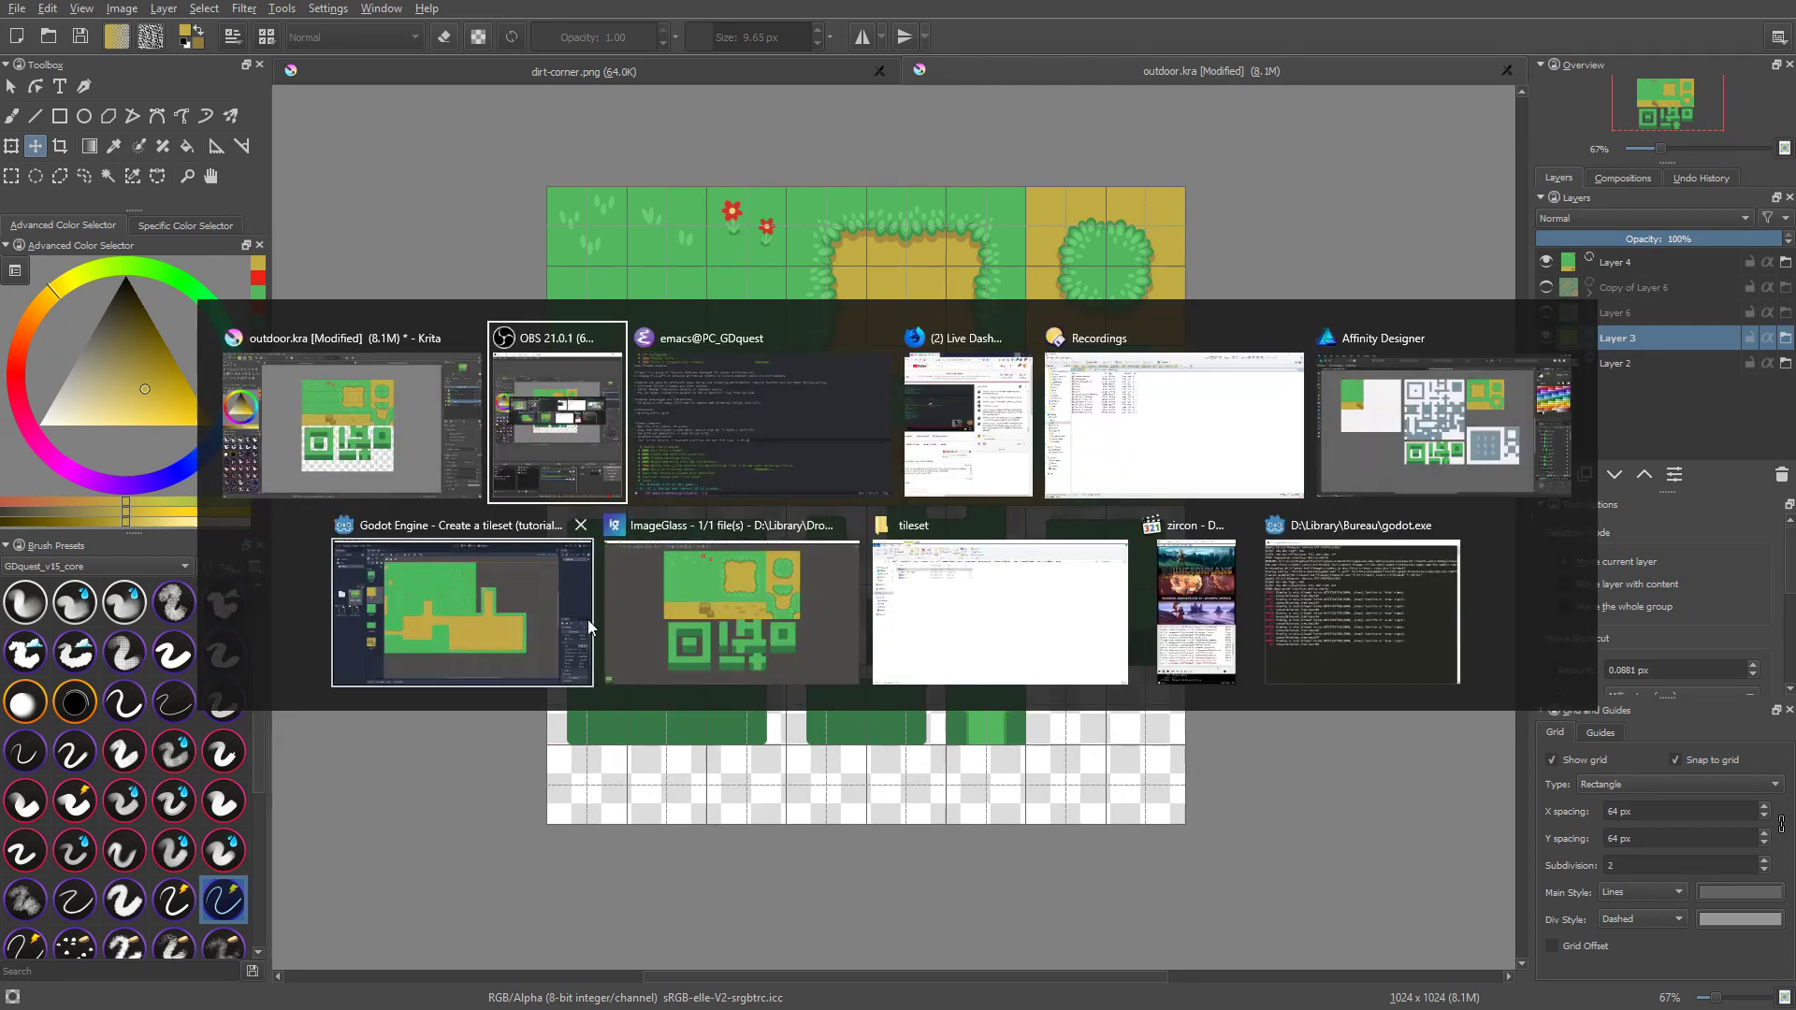
{"action": "left_click", "coordinate": [932, 453]}
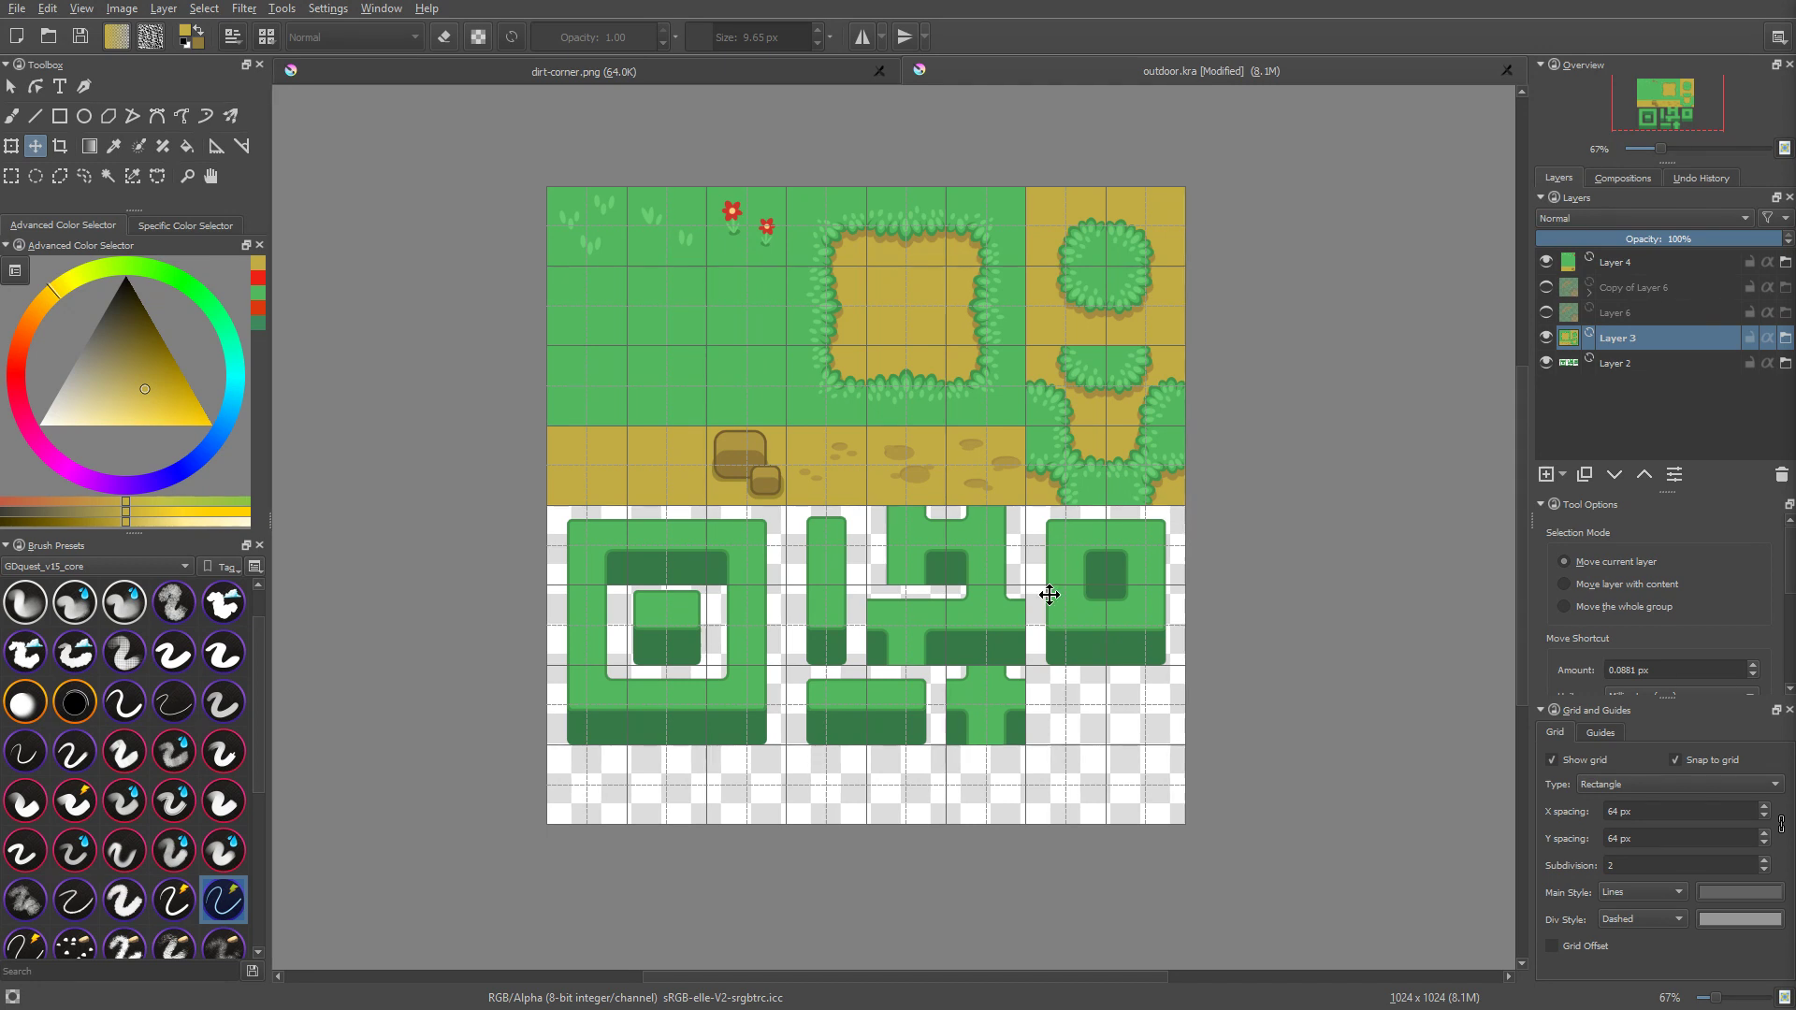
{"action": "middle_click_drag", "start_coordinate": [1042, 593], "coordinate": [1055, 601]}
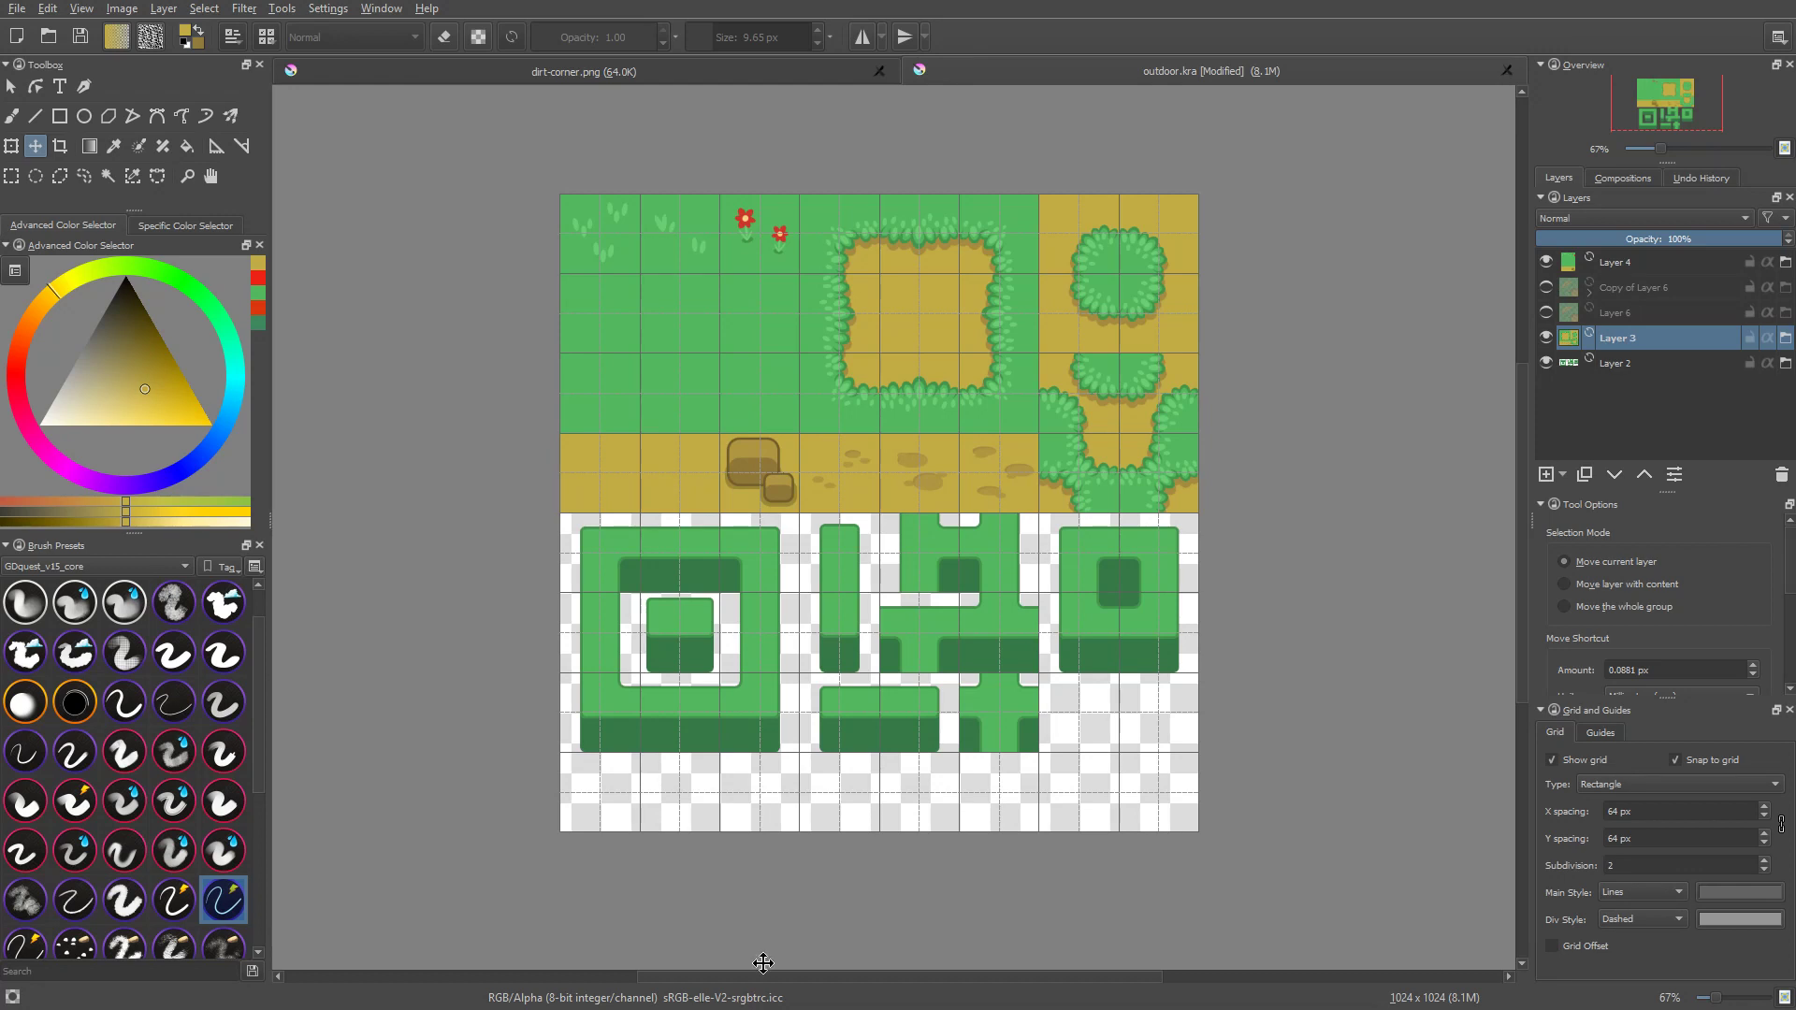
{"action": "scroll", "coordinate": [904, 696], "scroll_direction": "down", "scroll_amount": 1}
{"action": "key", "text": "alt+Tab"}
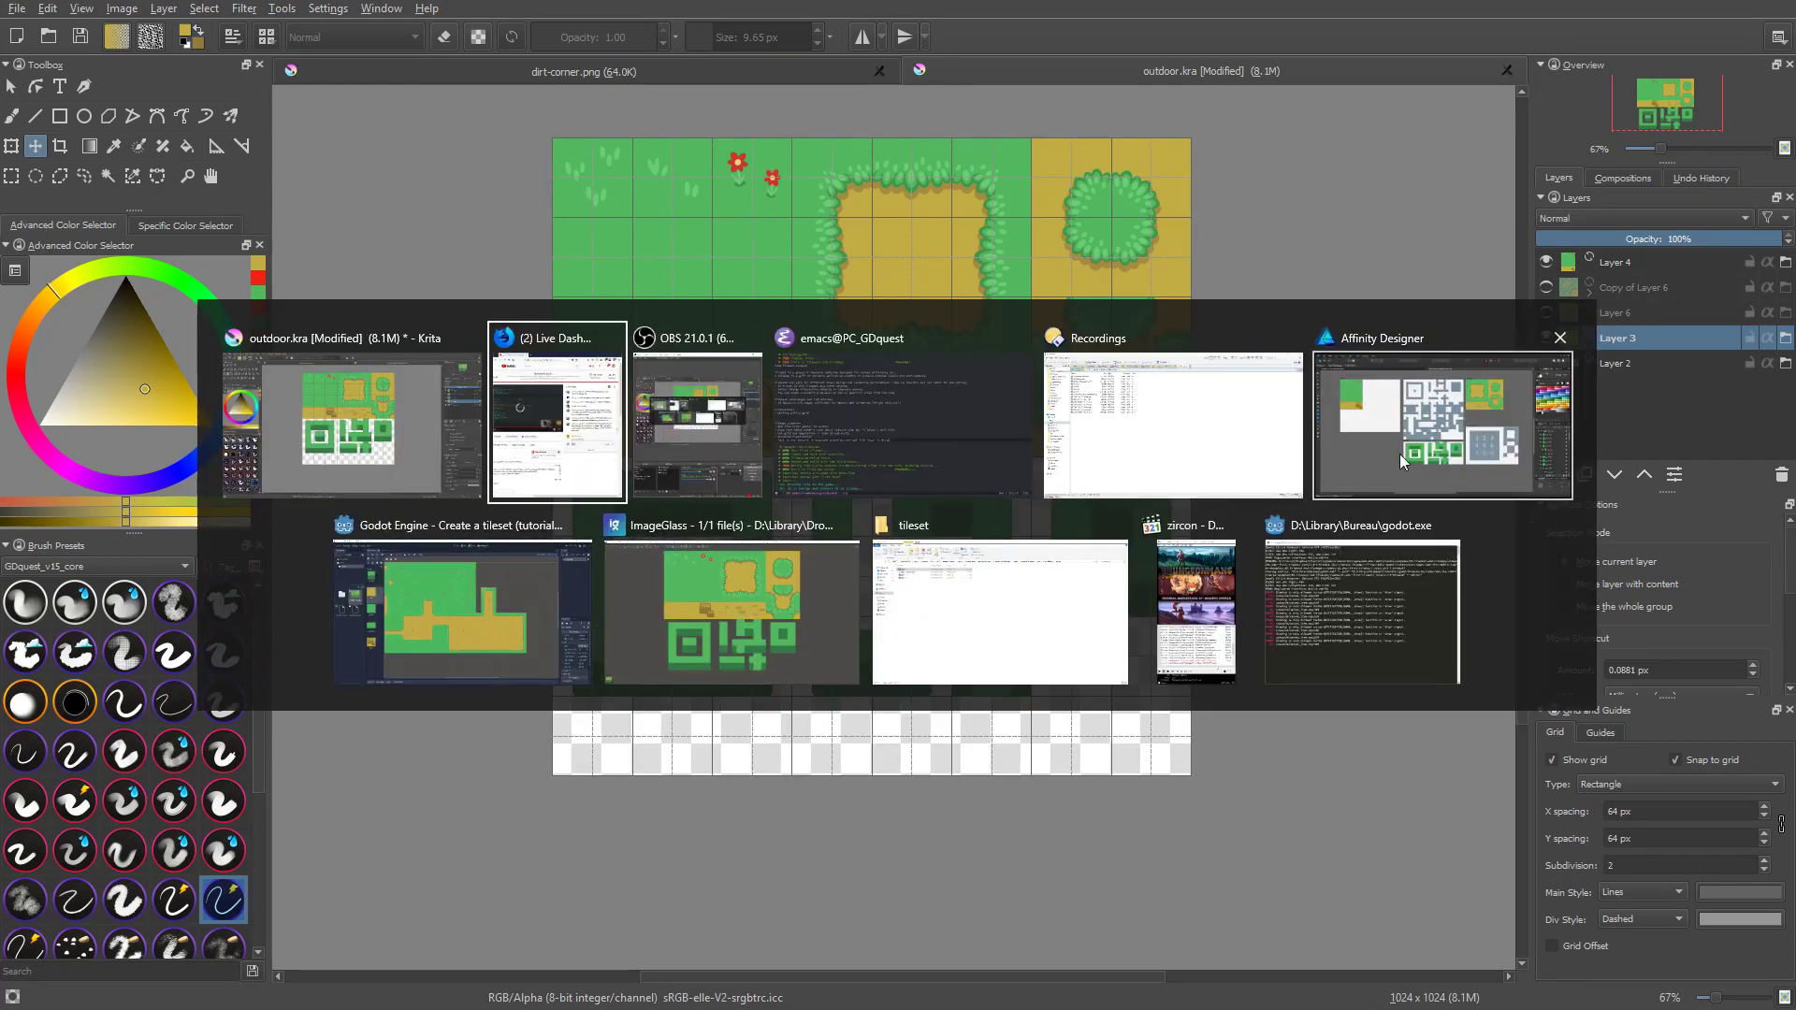
{"action": "left_click", "coordinate": [402, 473]}
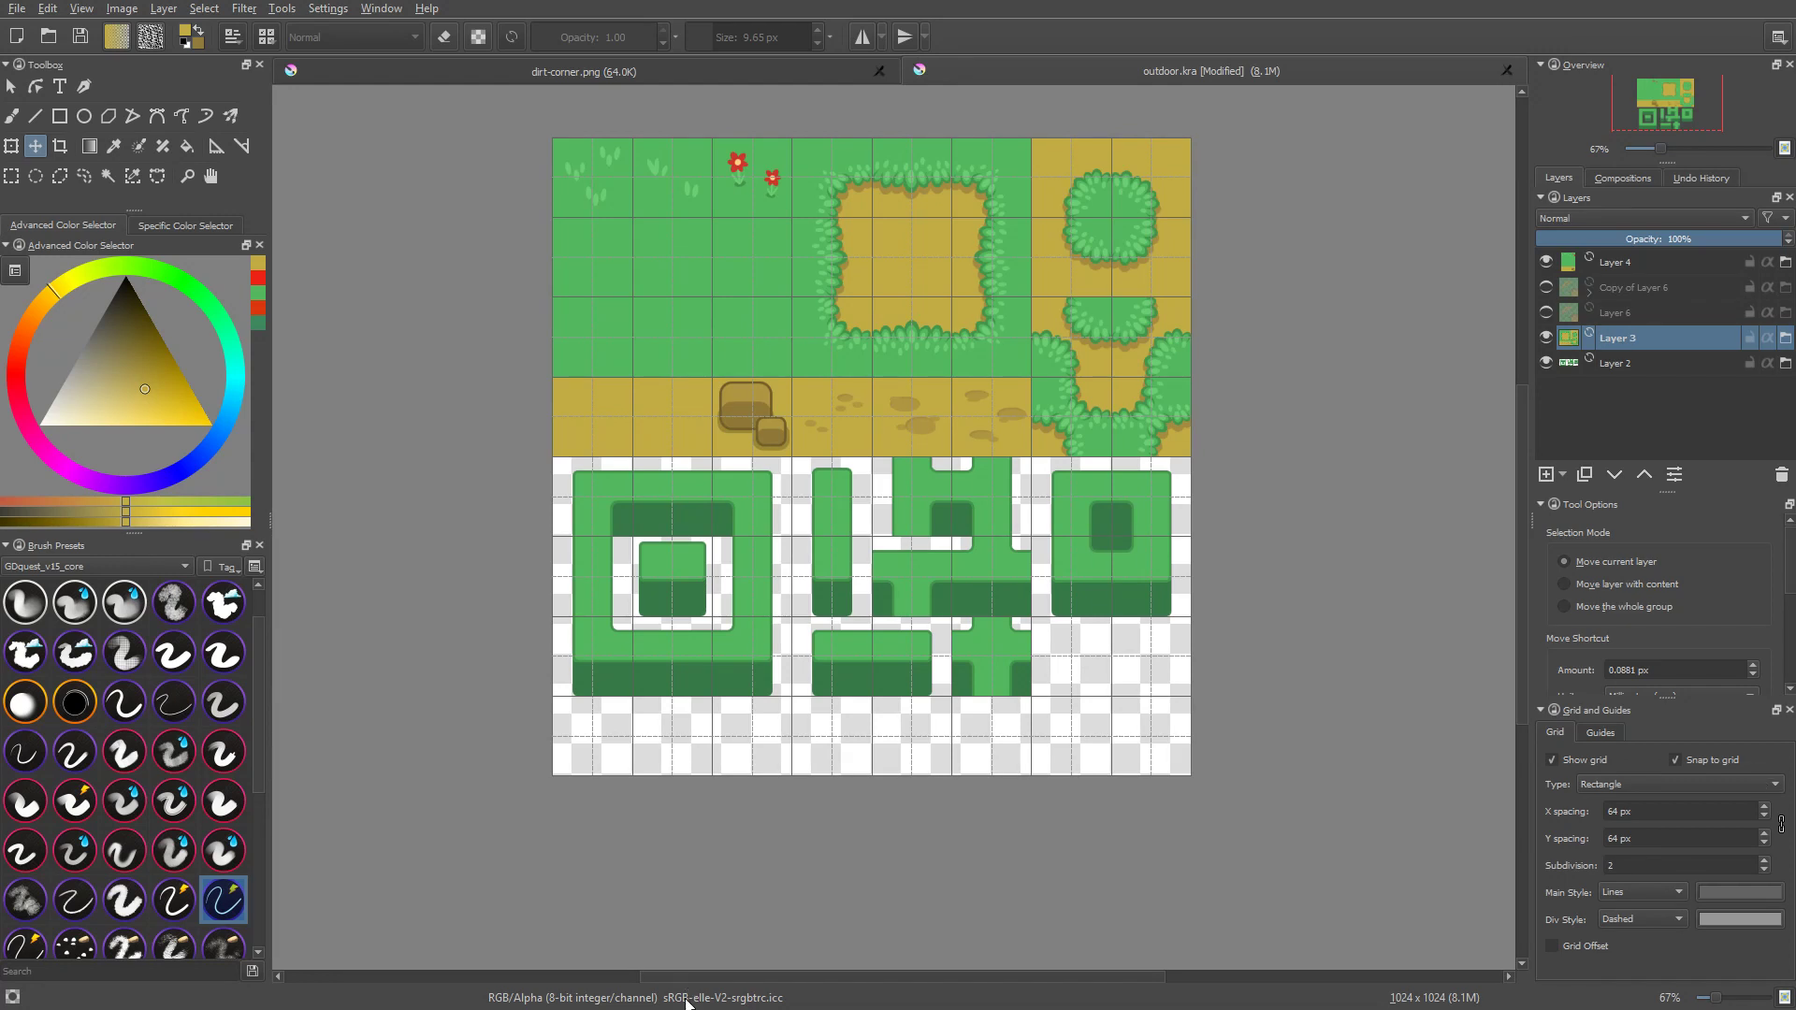
Step: Switch to the Godot Engine project and examine the dirt paths and grass borders in the level's tile map
{"action": "key", "text": "alt+Tab"}
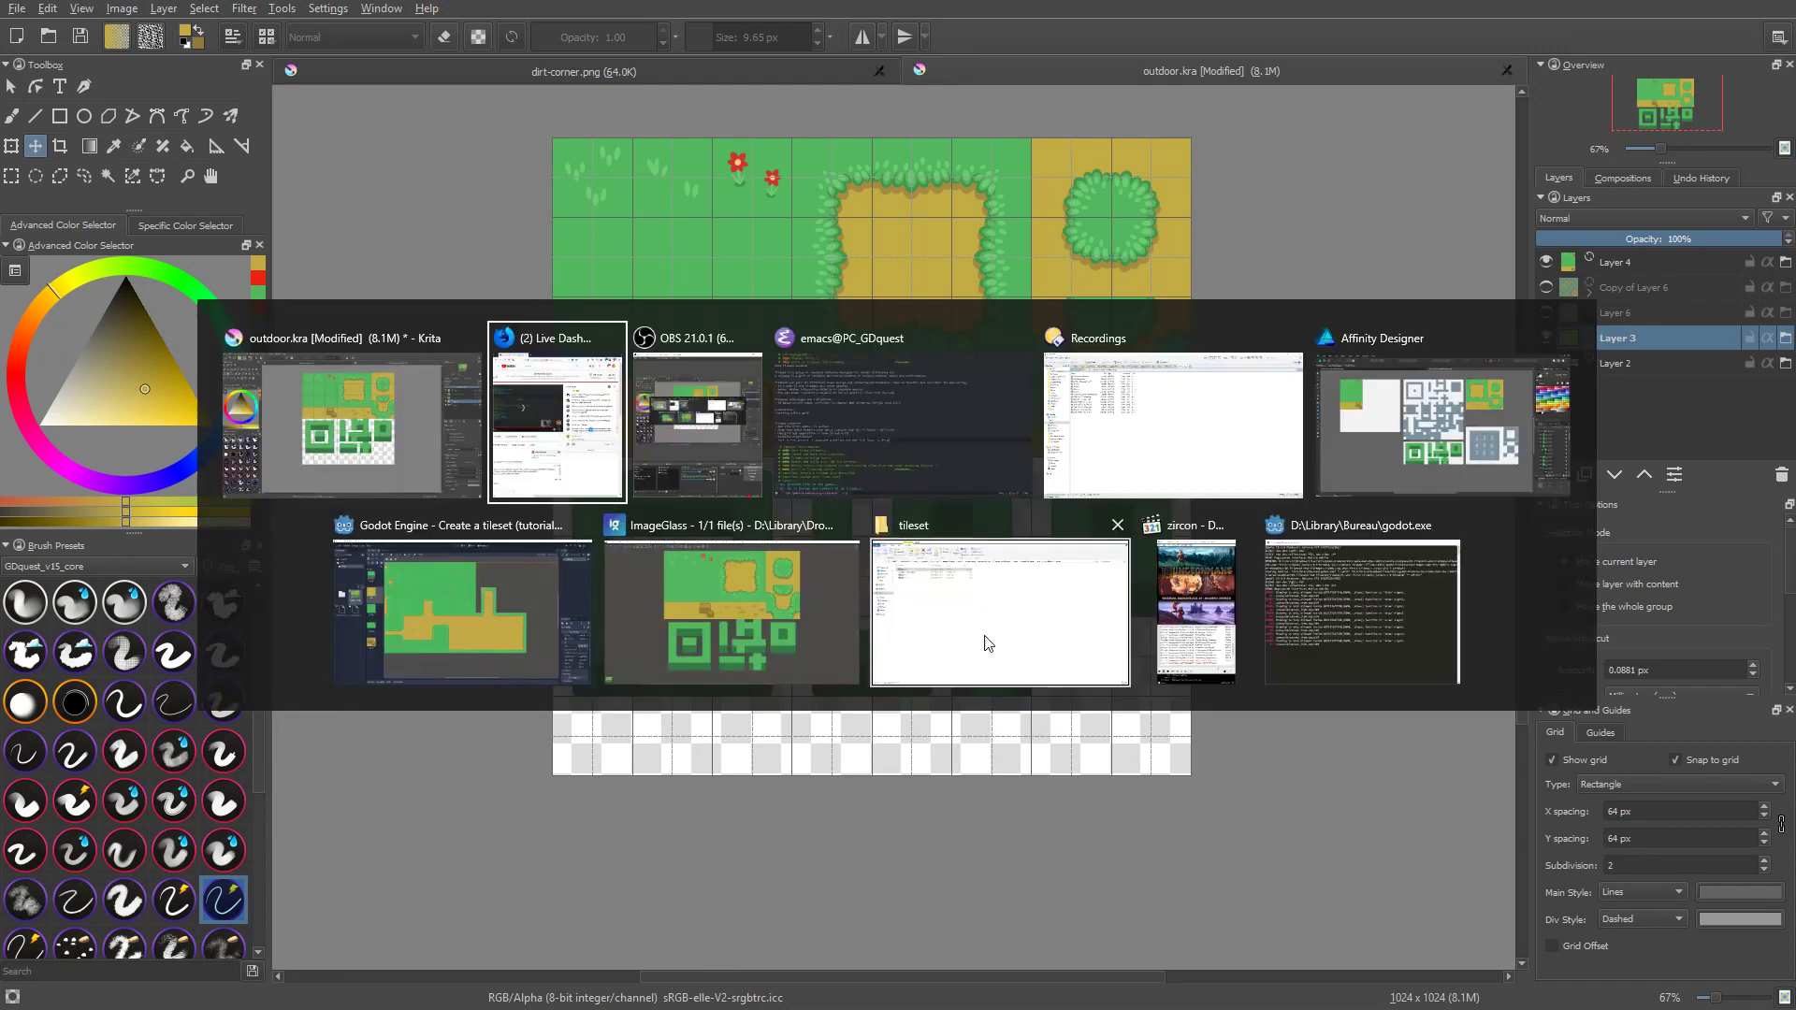
{"action": "left_click", "coordinate": [491, 637]}
{"action": "scroll", "coordinate": [820, 340], "scroll_direction": "up", "scroll_amount": 2}
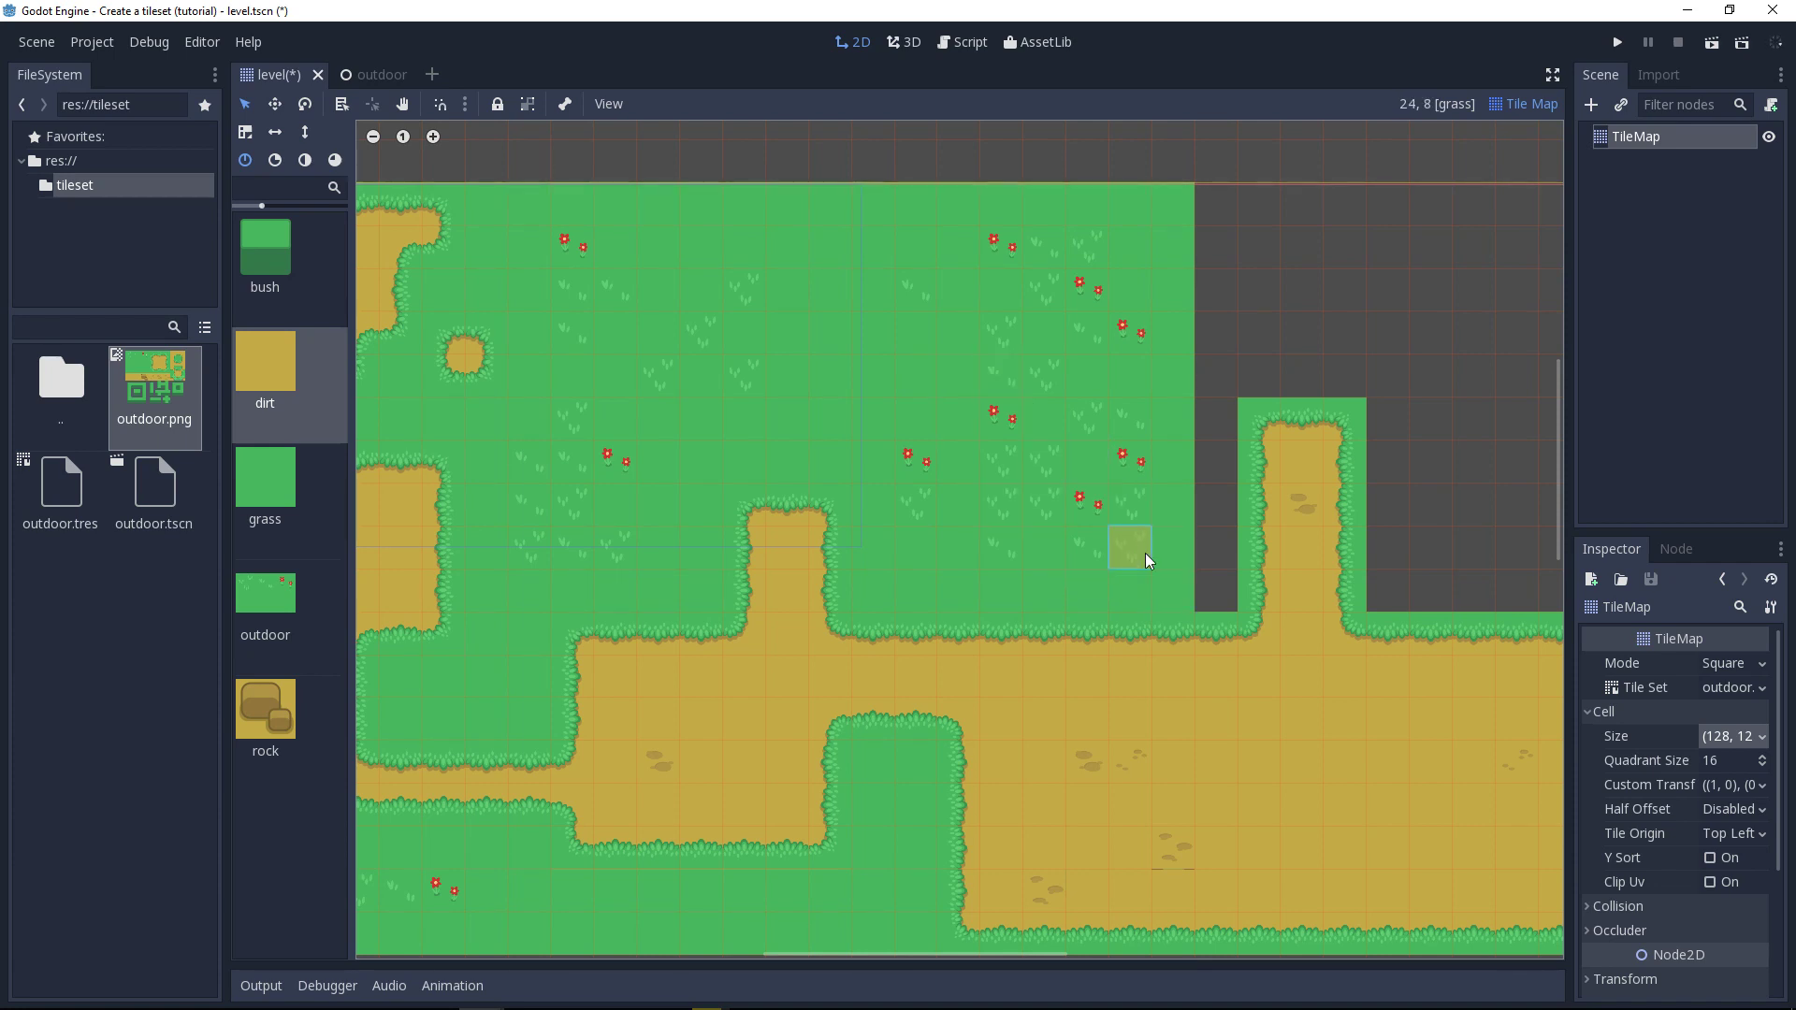
{"action": "mouse_move", "coordinate": [1086, 687]}
{"action": "middle_mouse_down"}
{"action": "mouse_move", "coordinate": [1005, 412]}
{"action": "mouse_move", "coordinate": [979, 475]}
{"action": "middle_mouse_up"}
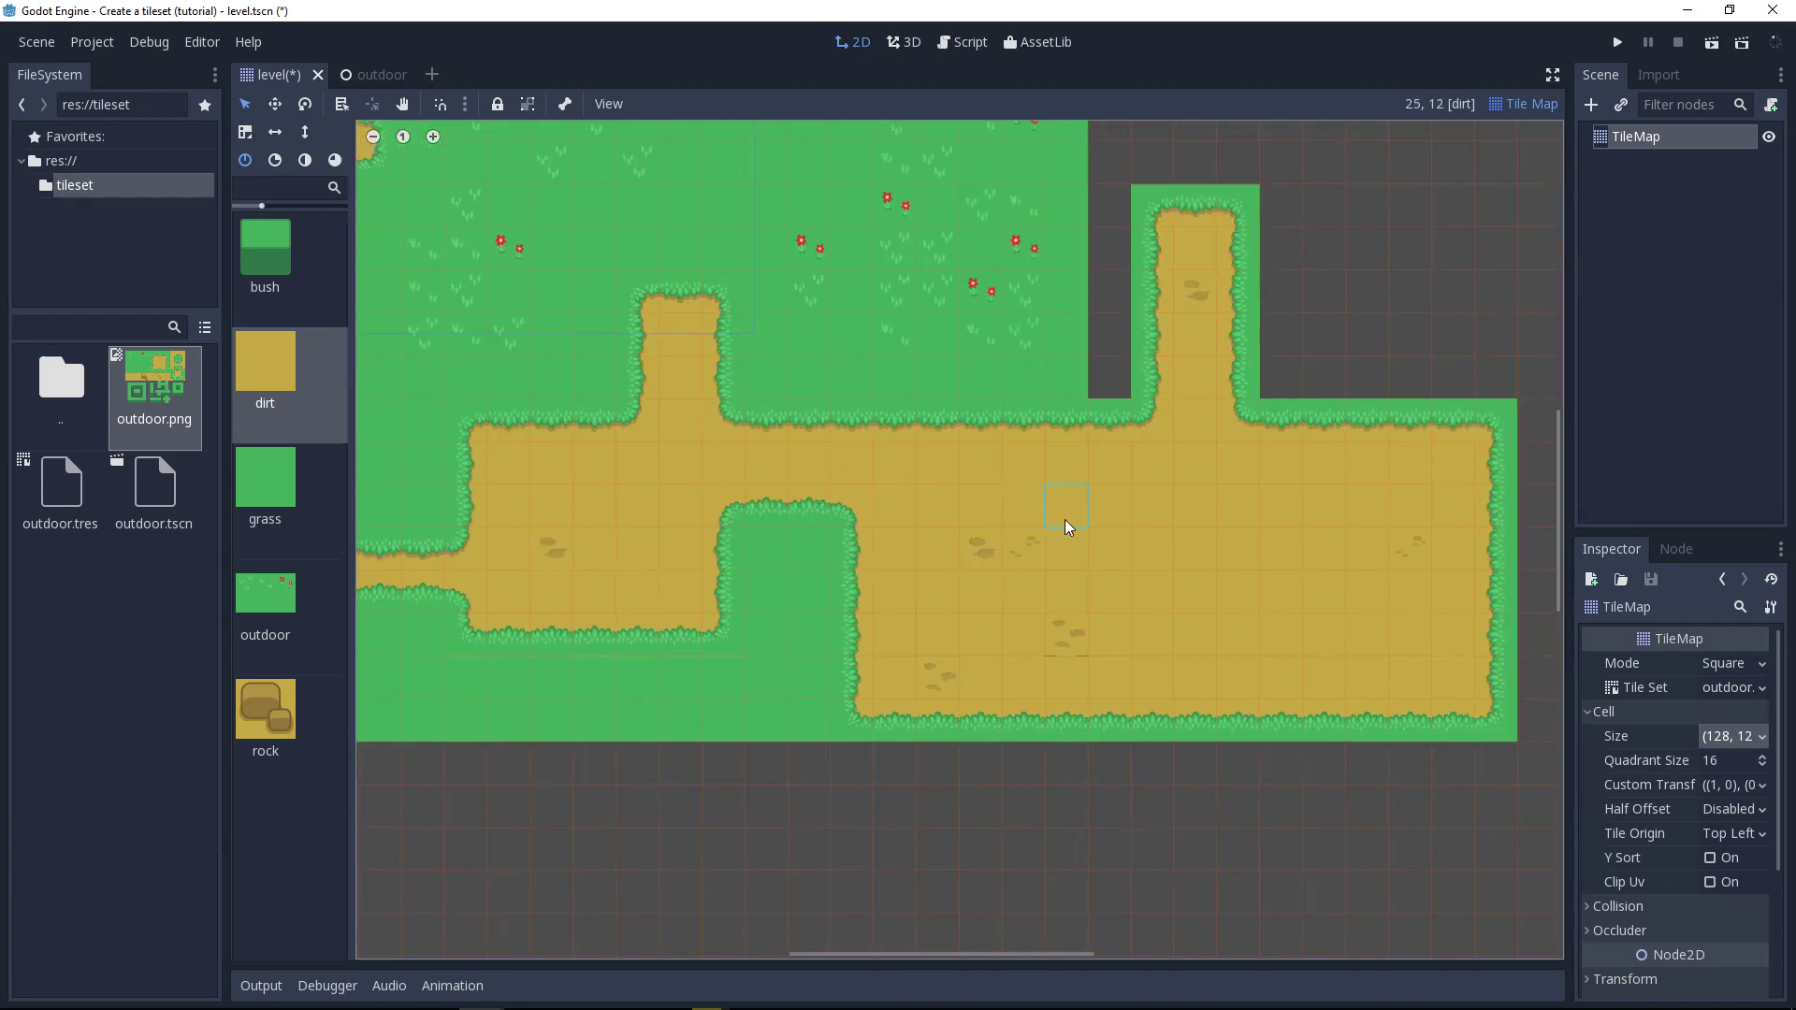
Step: Place one outdoor grass-and-flowers tile in the empty area above the narrow vertical dirt path
{"action": "middle_click_drag", "start_coordinate": [1044, 361], "coordinate": [1094, 507]}
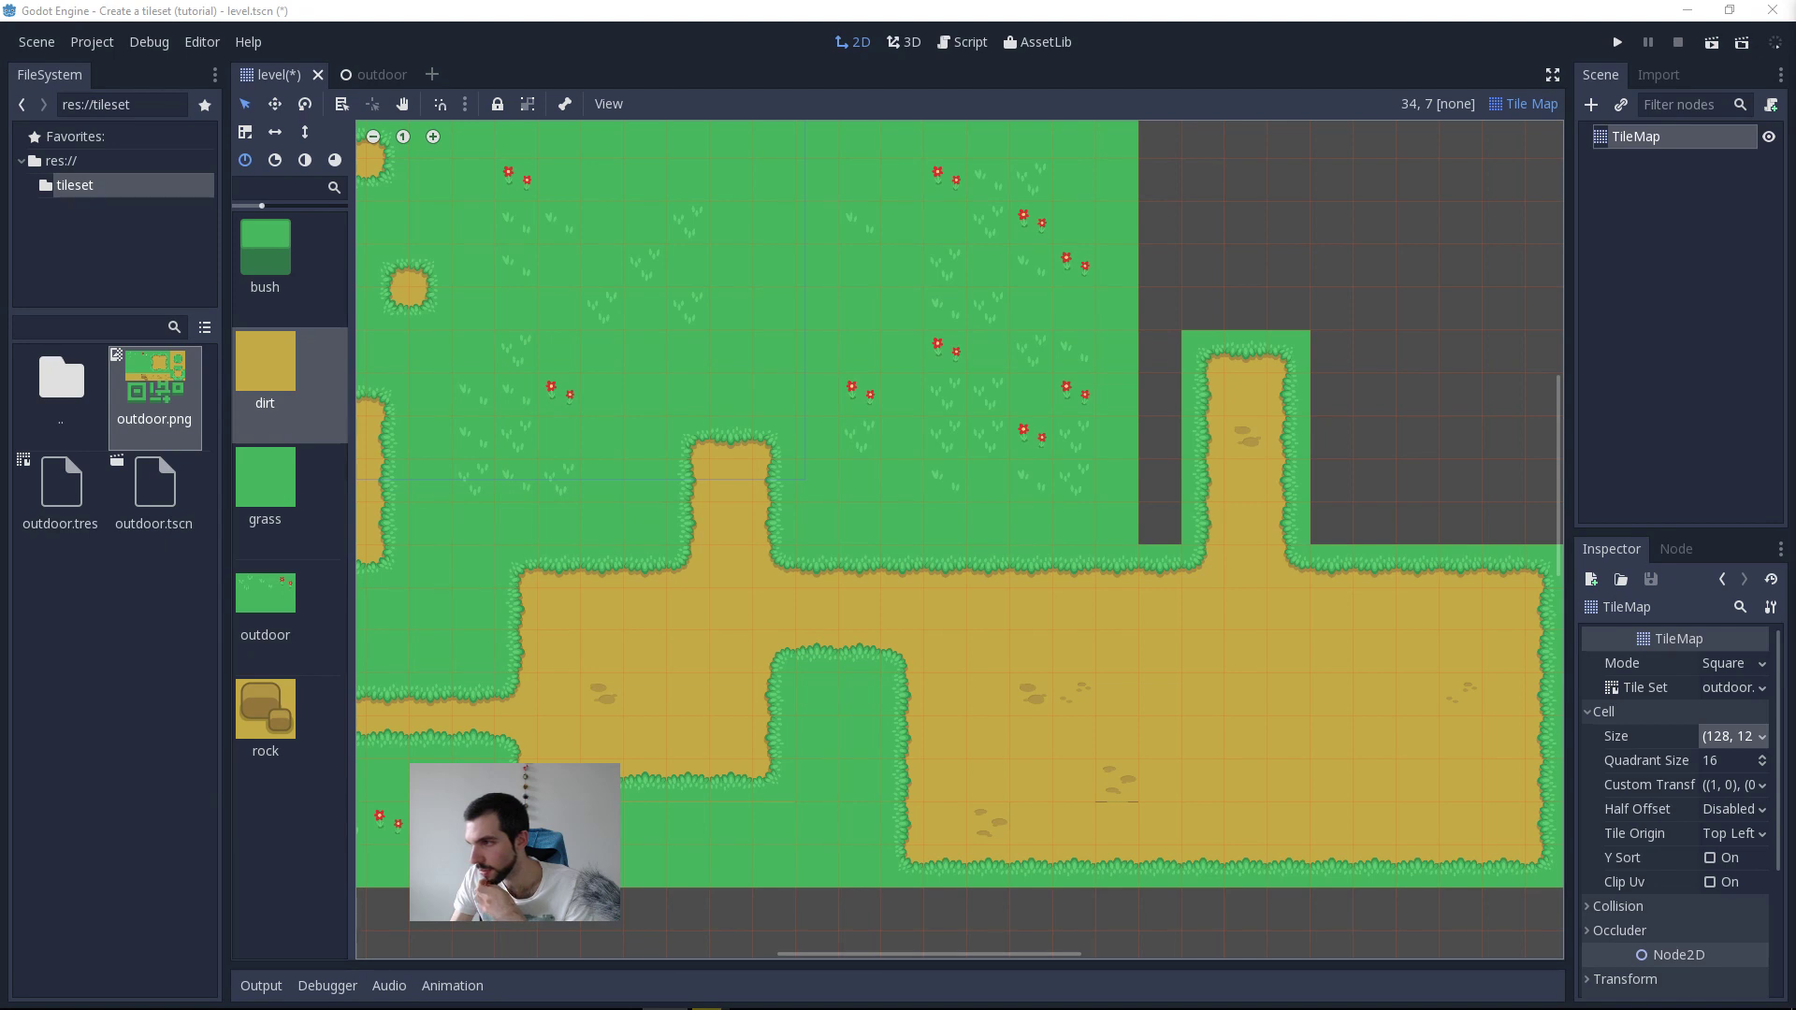
{"action": "middle_click_drag", "start_coordinate": [935, 479], "coordinate": [944, 486]}
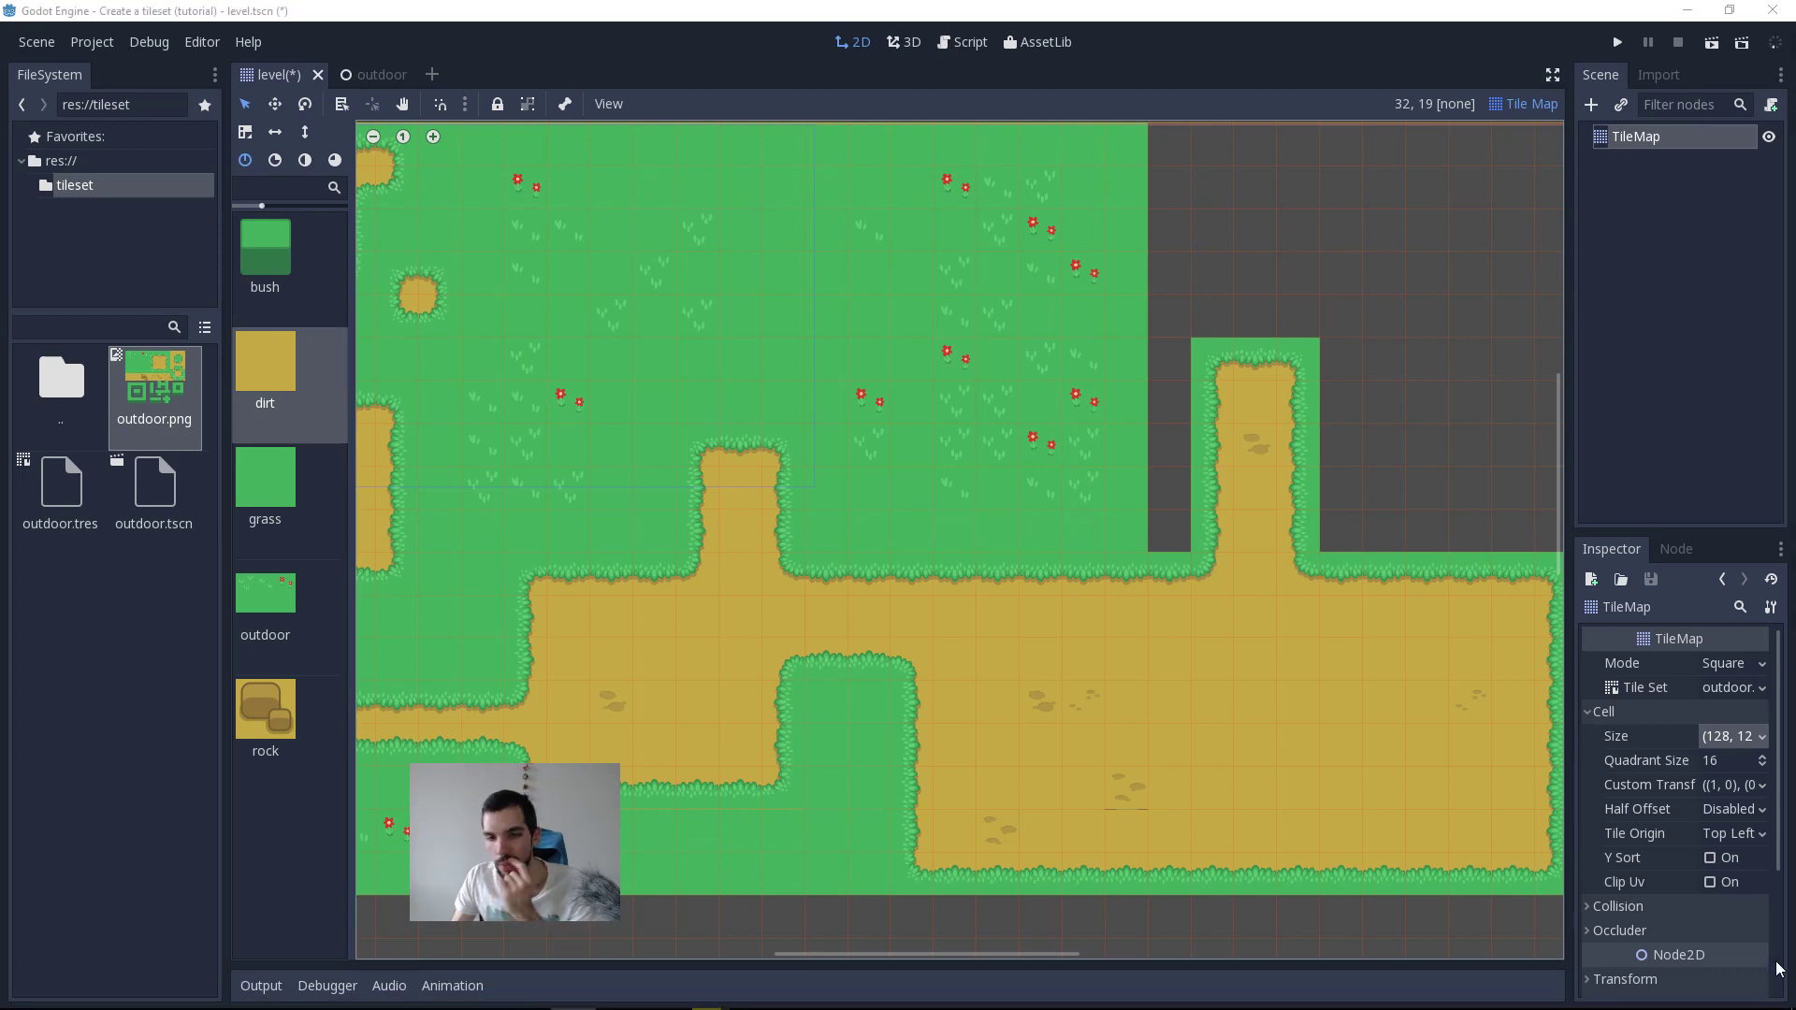
{"action": "middle_click_drag", "start_coordinate": [1140, 590], "coordinate": [1134, 602]}
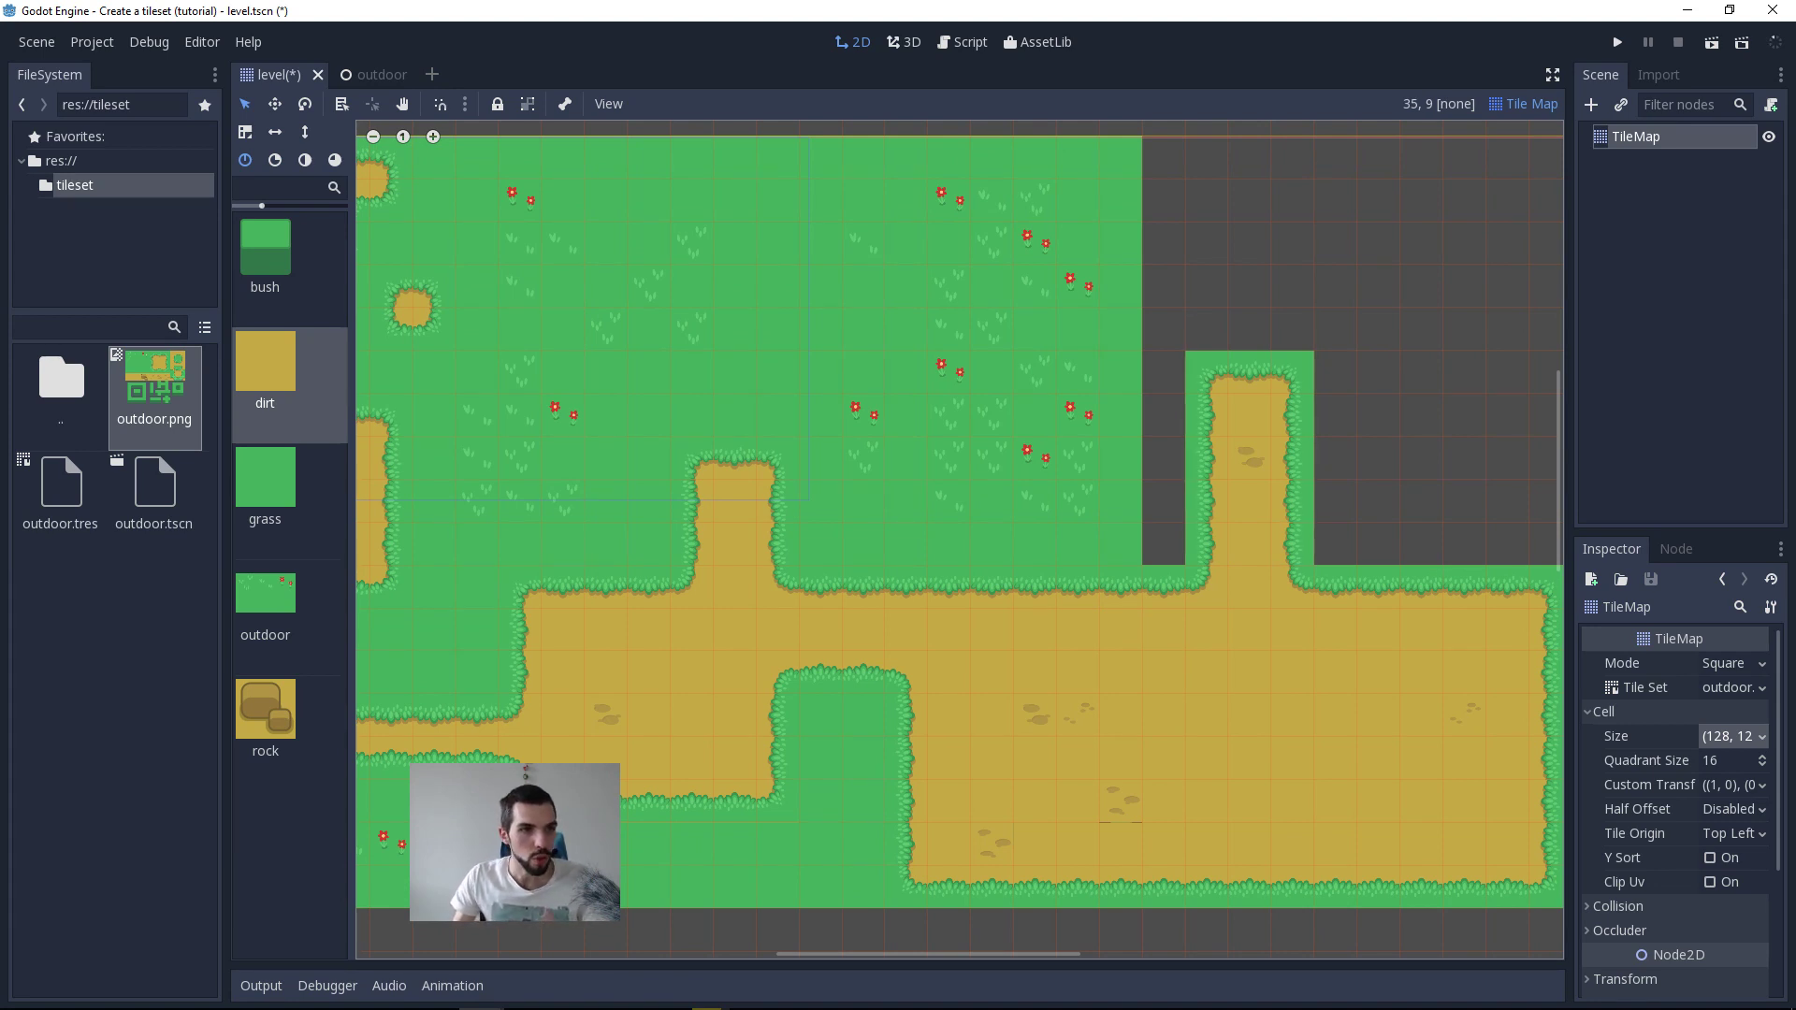
{"action": "left_click", "coordinate": [282, 620]}
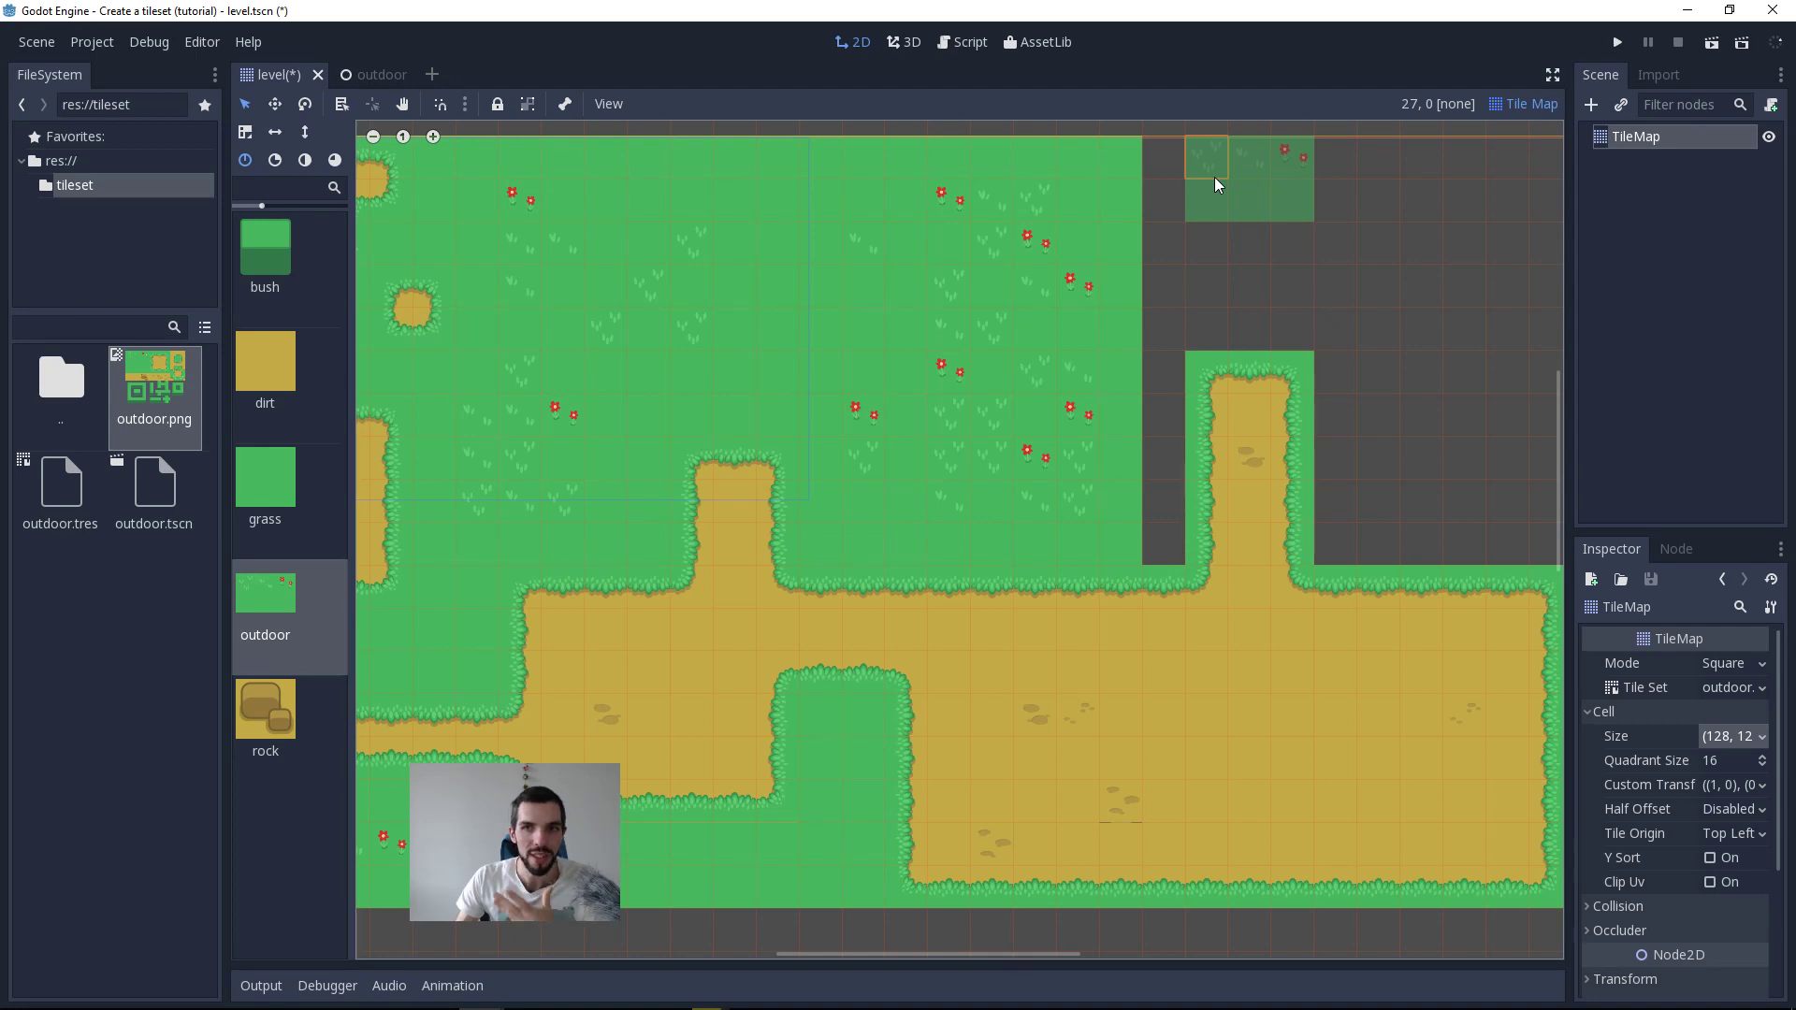
{"action": "scroll", "coordinate": [1220, 182], "scroll_direction": "up", "scroll_amount": 5}
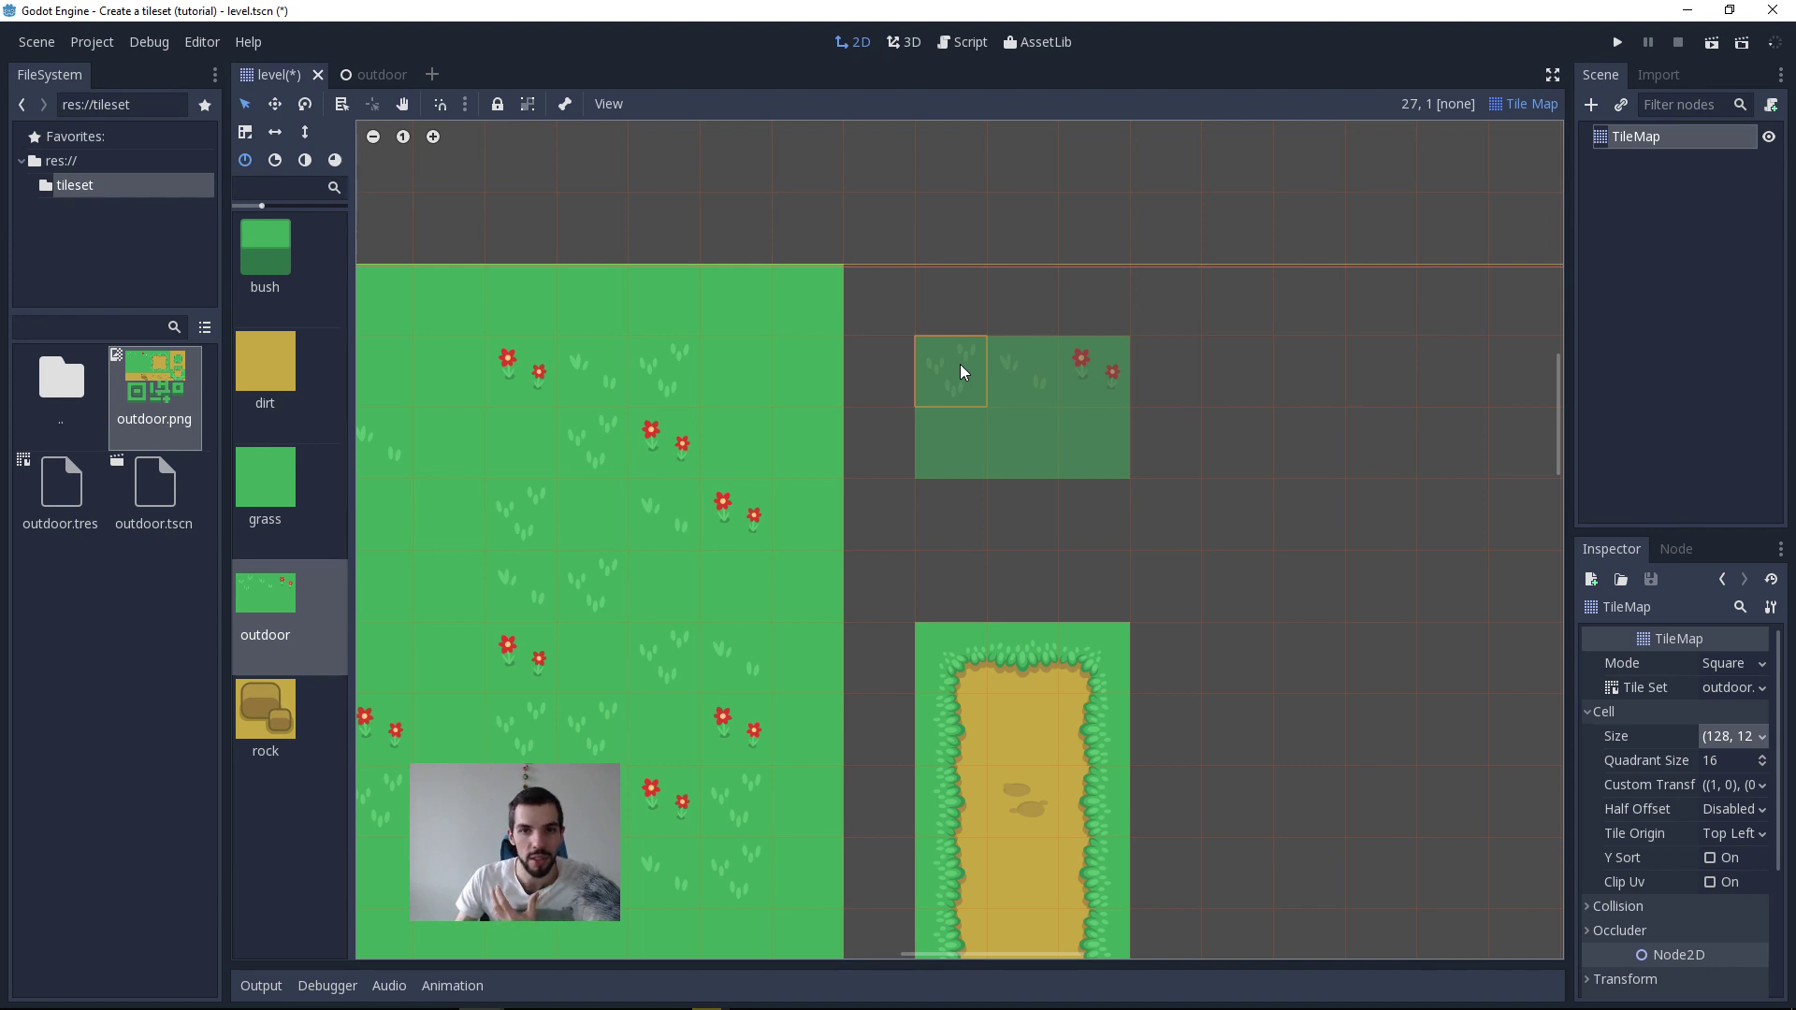
{"action": "left_click", "coordinate": [960, 365]}
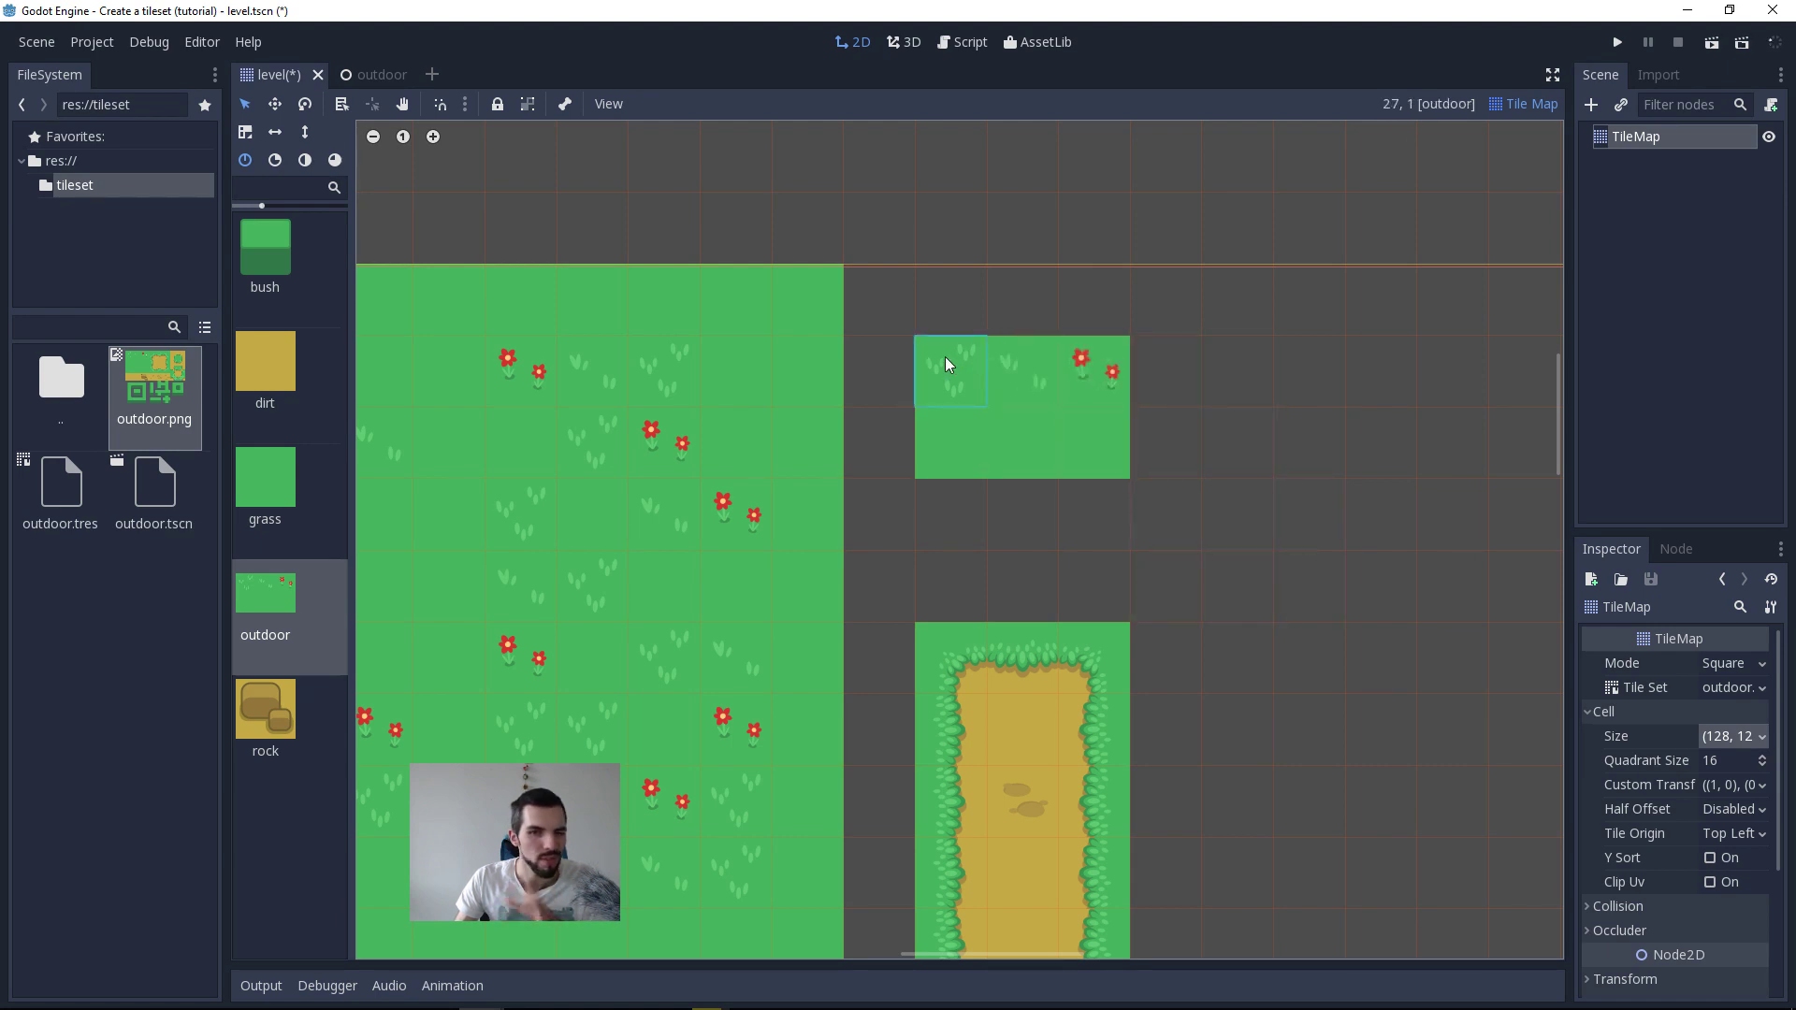
Step: Try placing a second outdoor tile so it overlaps the lower-right cell of the first one, removing each attempt
{"action": "scroll", "coordinate": [943, 362], "scroll_direction": "up", "scroll_amount": 2}
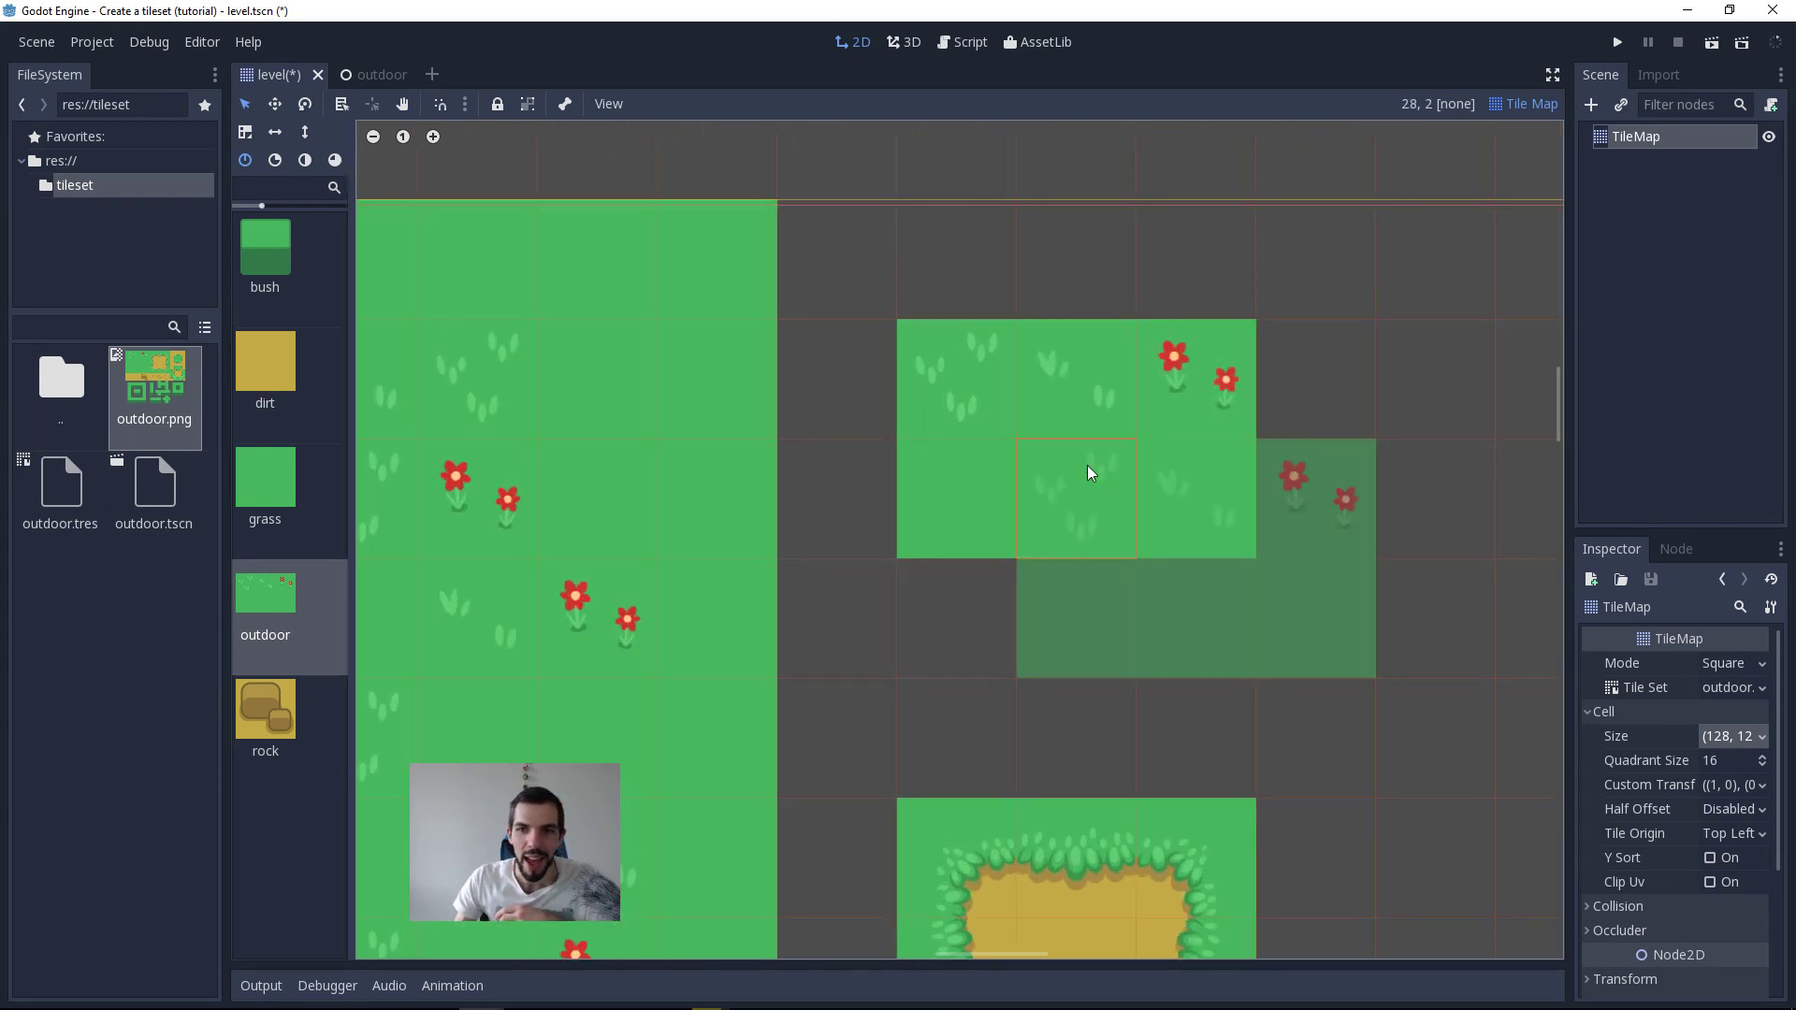
{"action": "left_click", "coordinate": [1218, 513]}
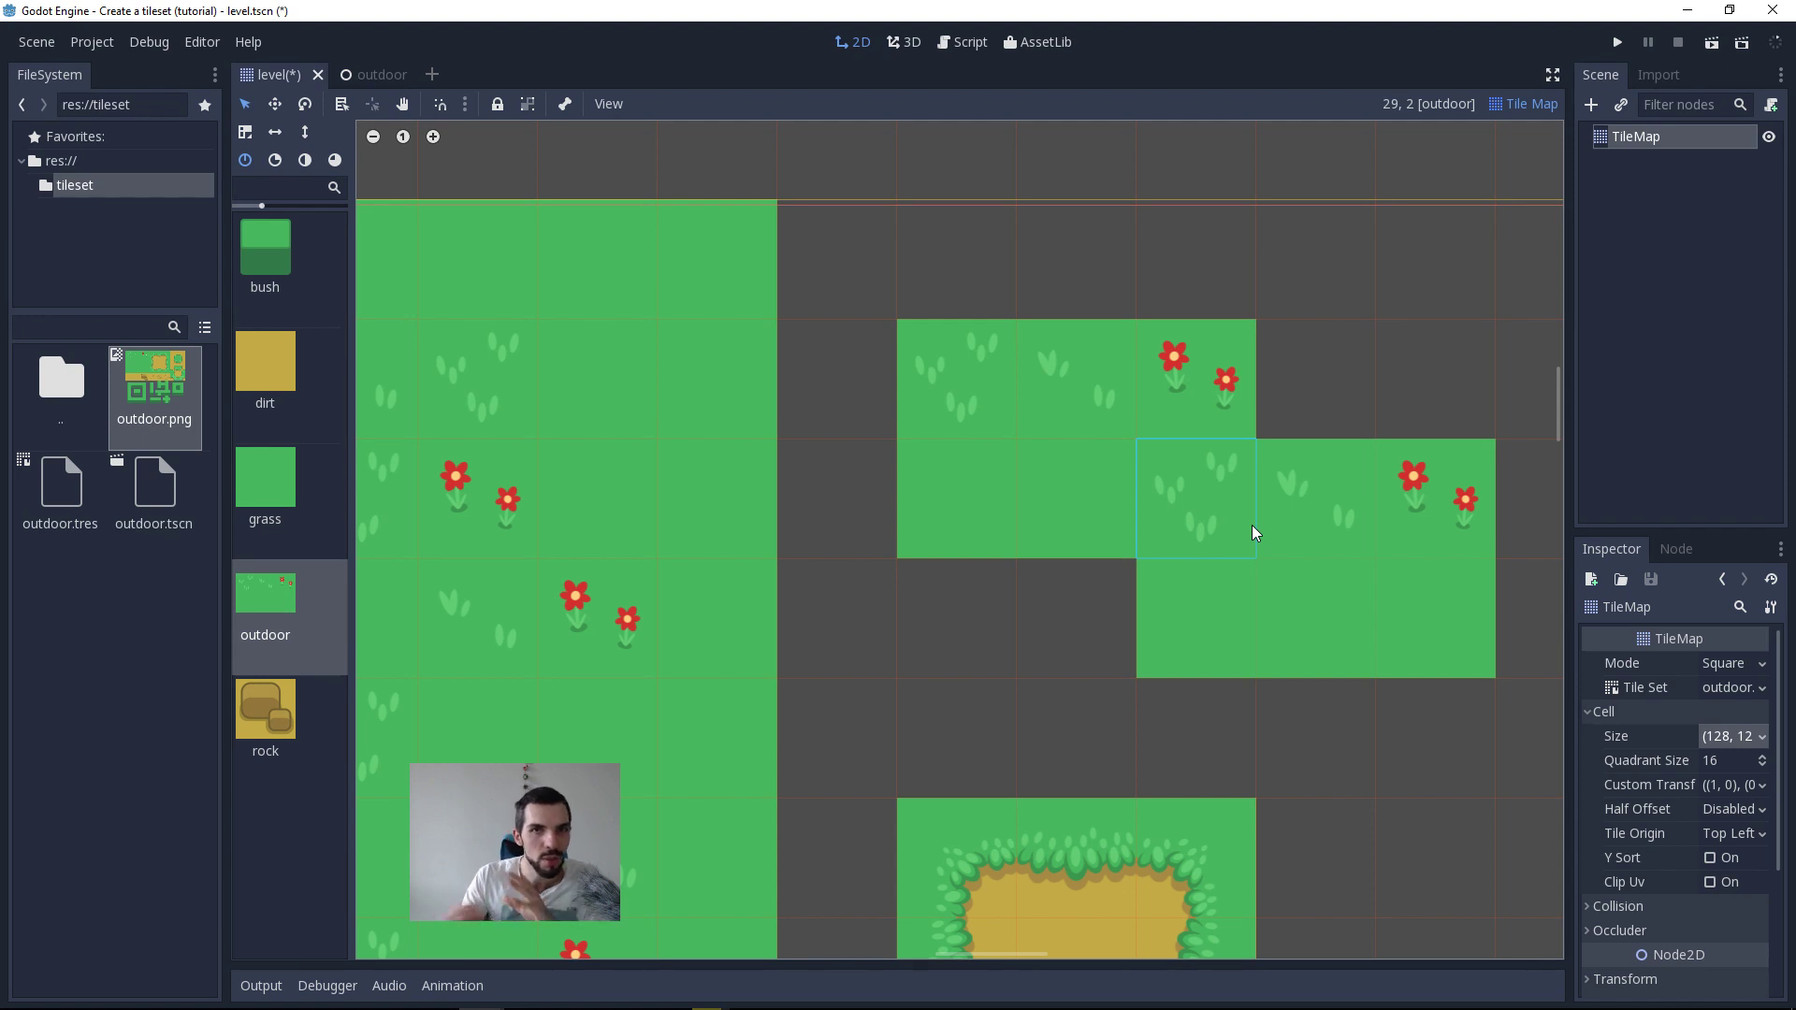
{"action": "key", "text": "ctrl+x"}
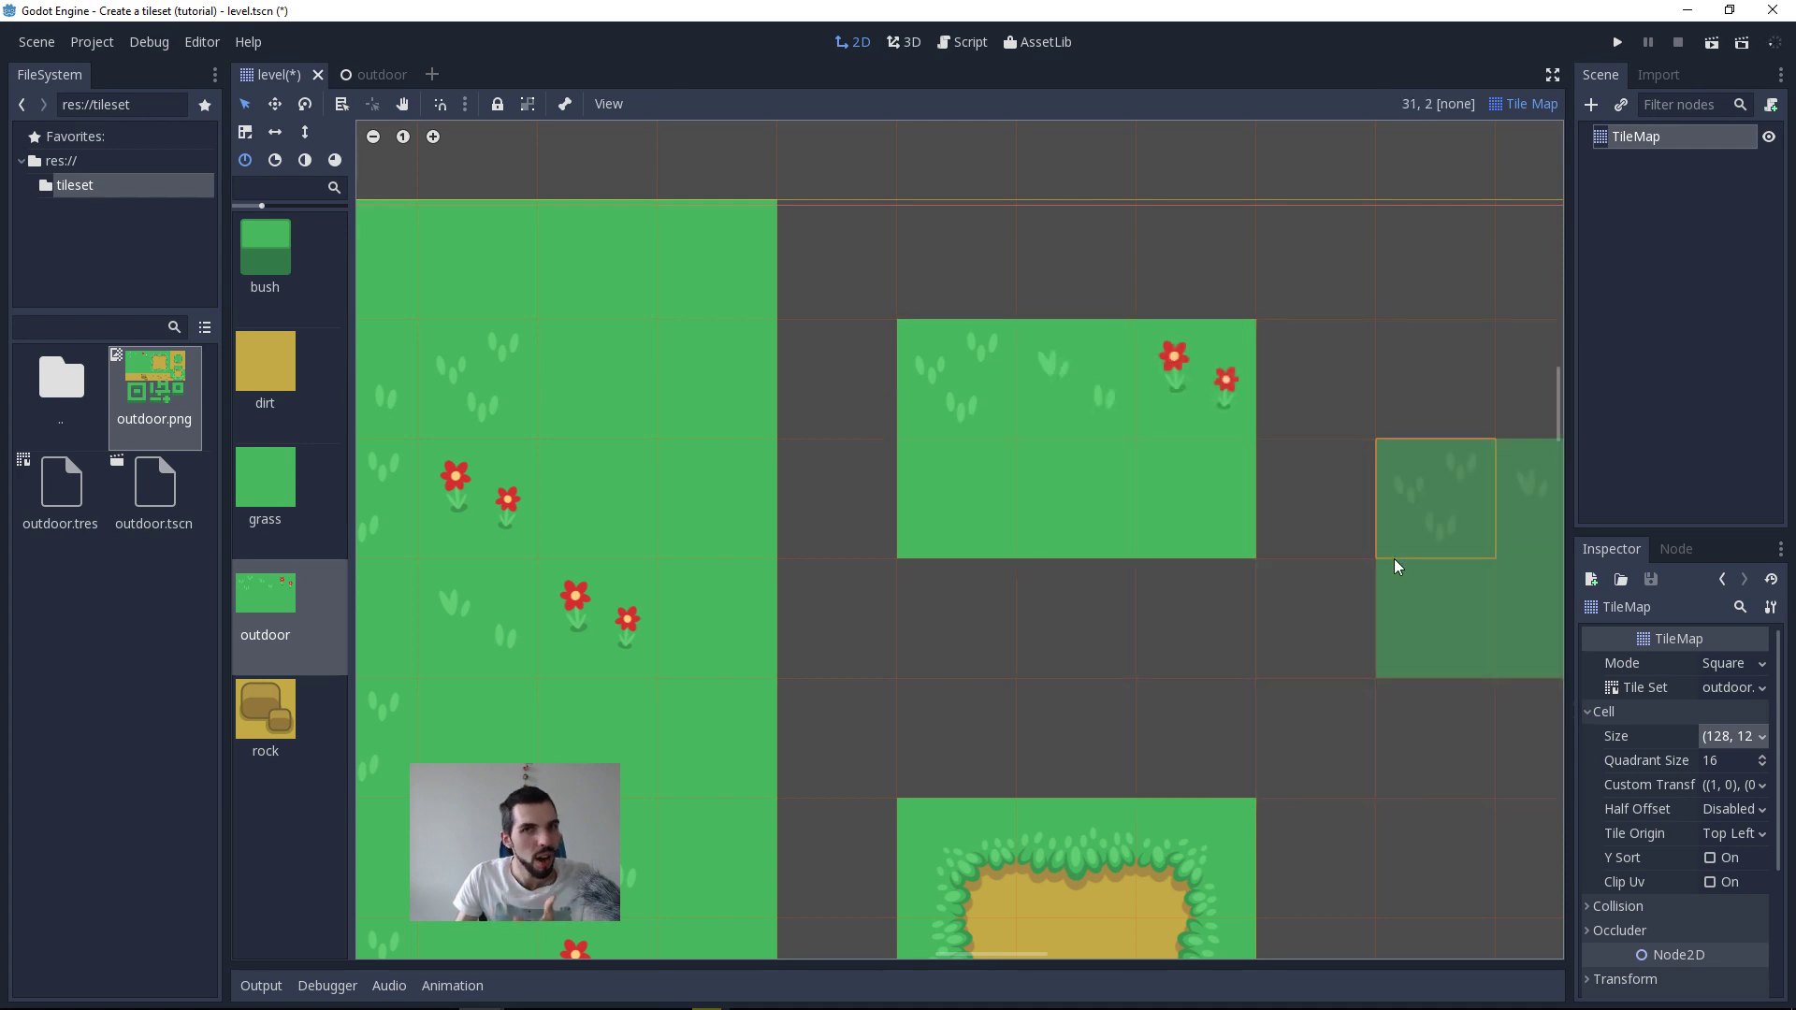
{"action": "middle_click_drag", "start_coordinate": [1394, 561], "coordinate": [1257, 561]}
{"action": "left_click", "coordinate": [1216, 529]}
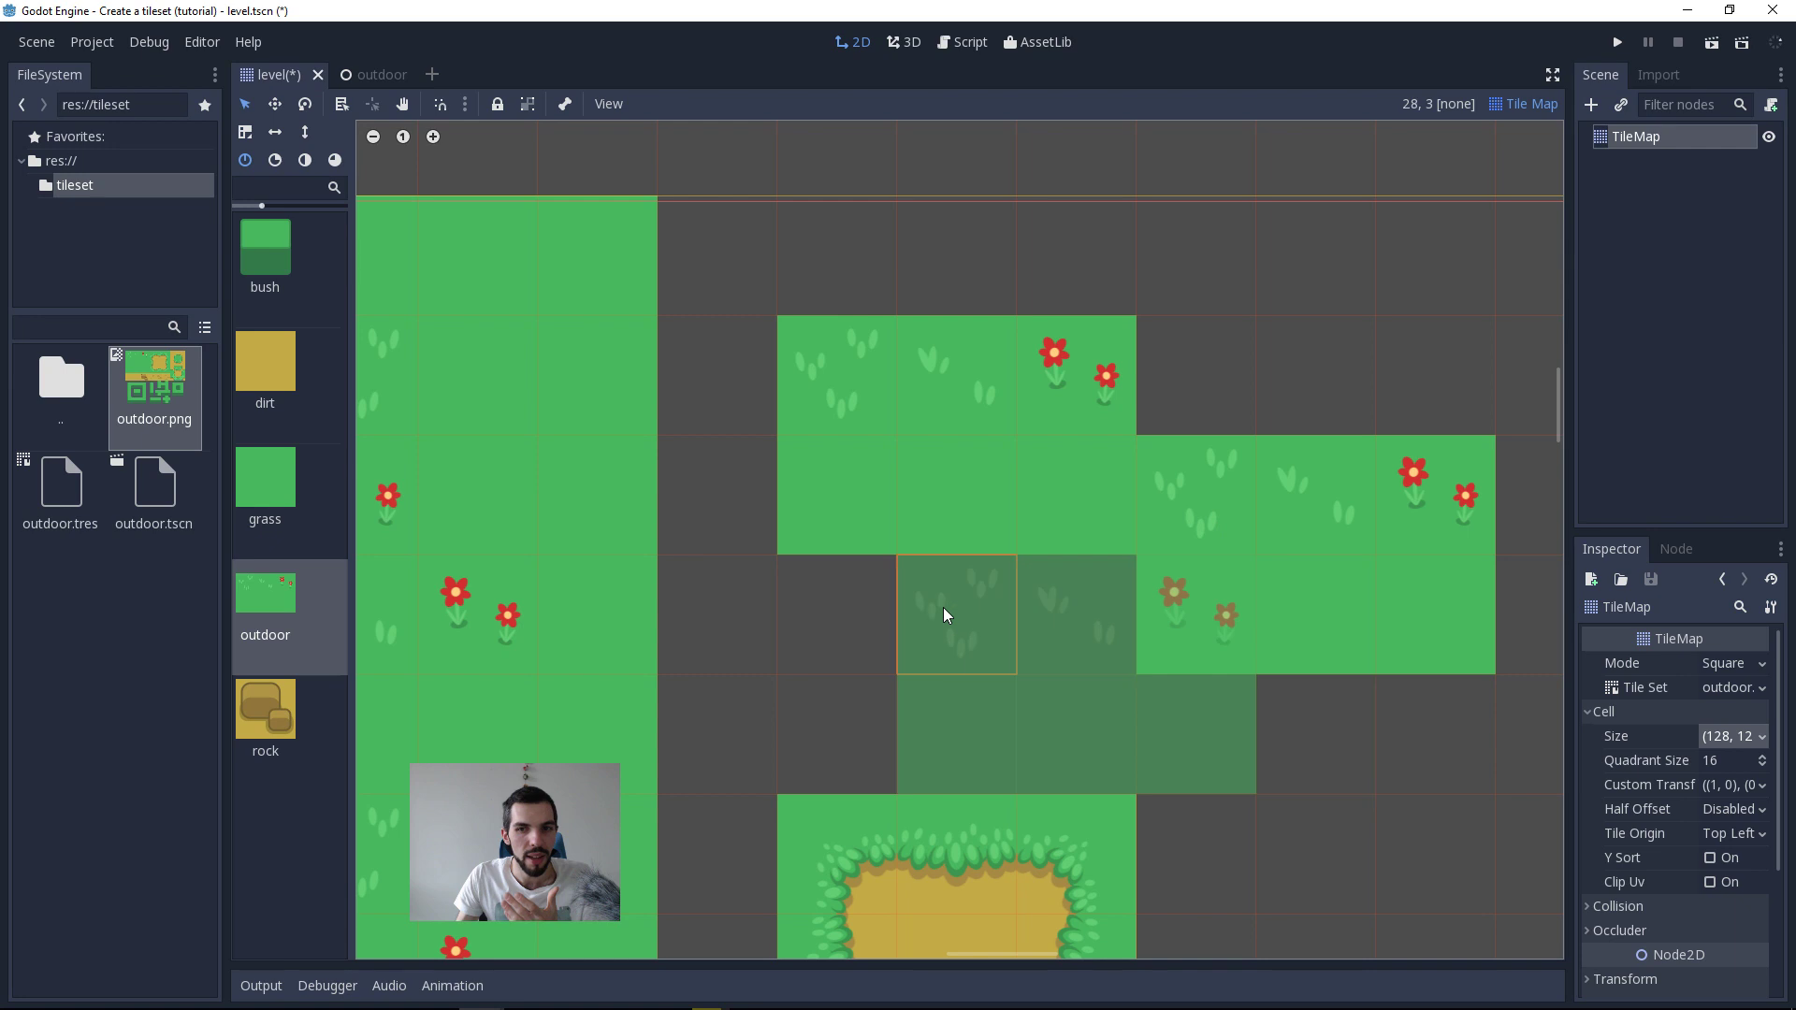
{"action": "right_click", "coordinate": [1166, 481]}
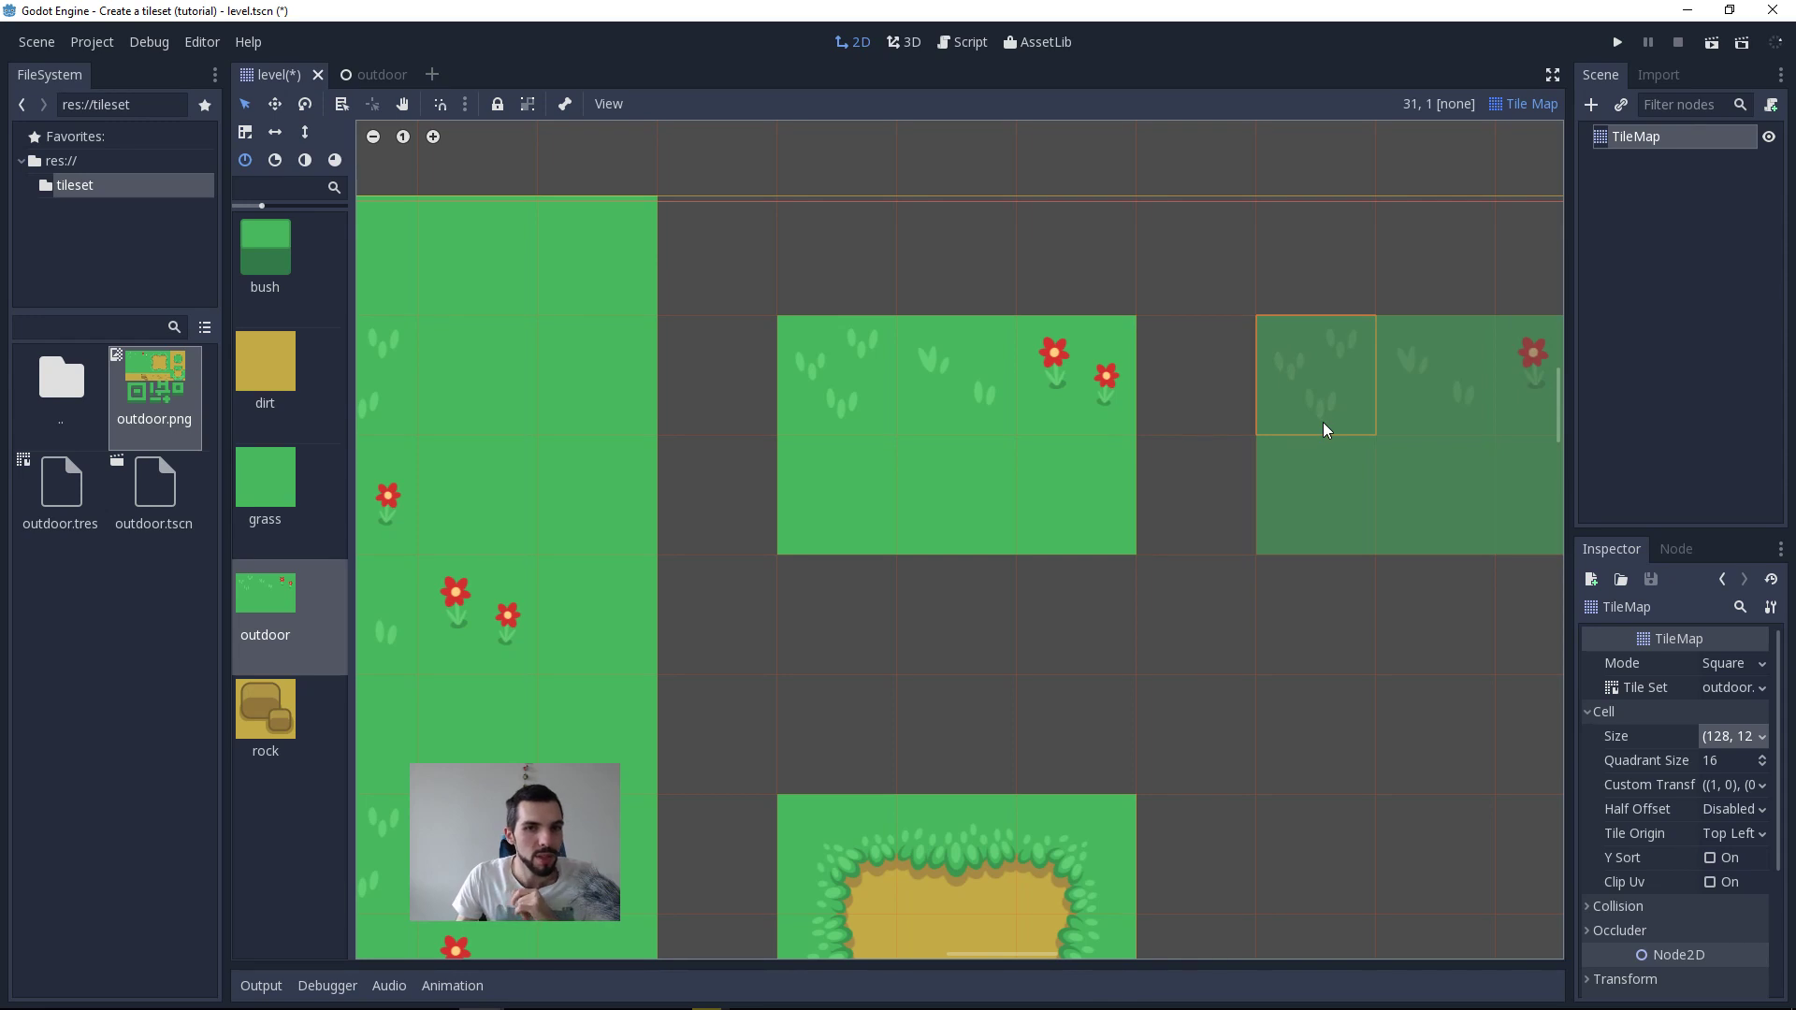
Step: Place another outdoor tile beside the first one at cell 31, 1, leaving a one-cell gap between them
{"action": "middle_click_drag", "start_coordinate": [1327, 431], "coordinate": [878, 409]}
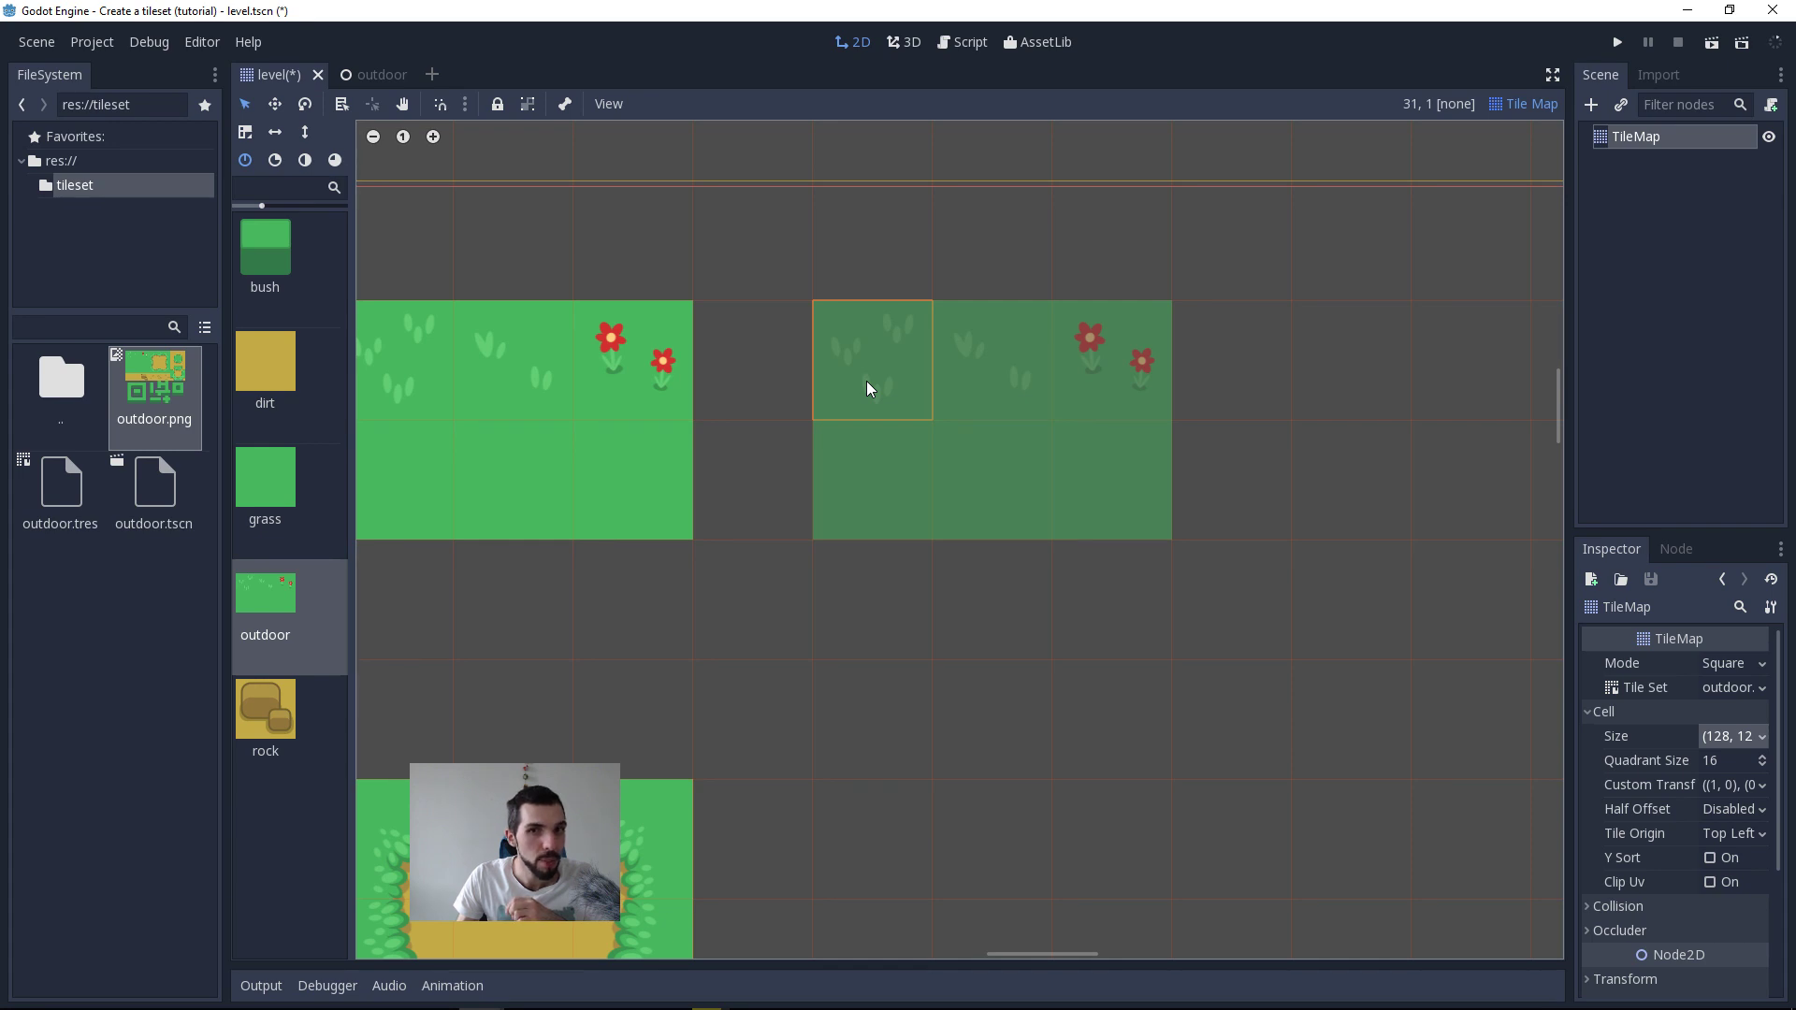
{"action": "left_click", "coordinate": [867, 388]}
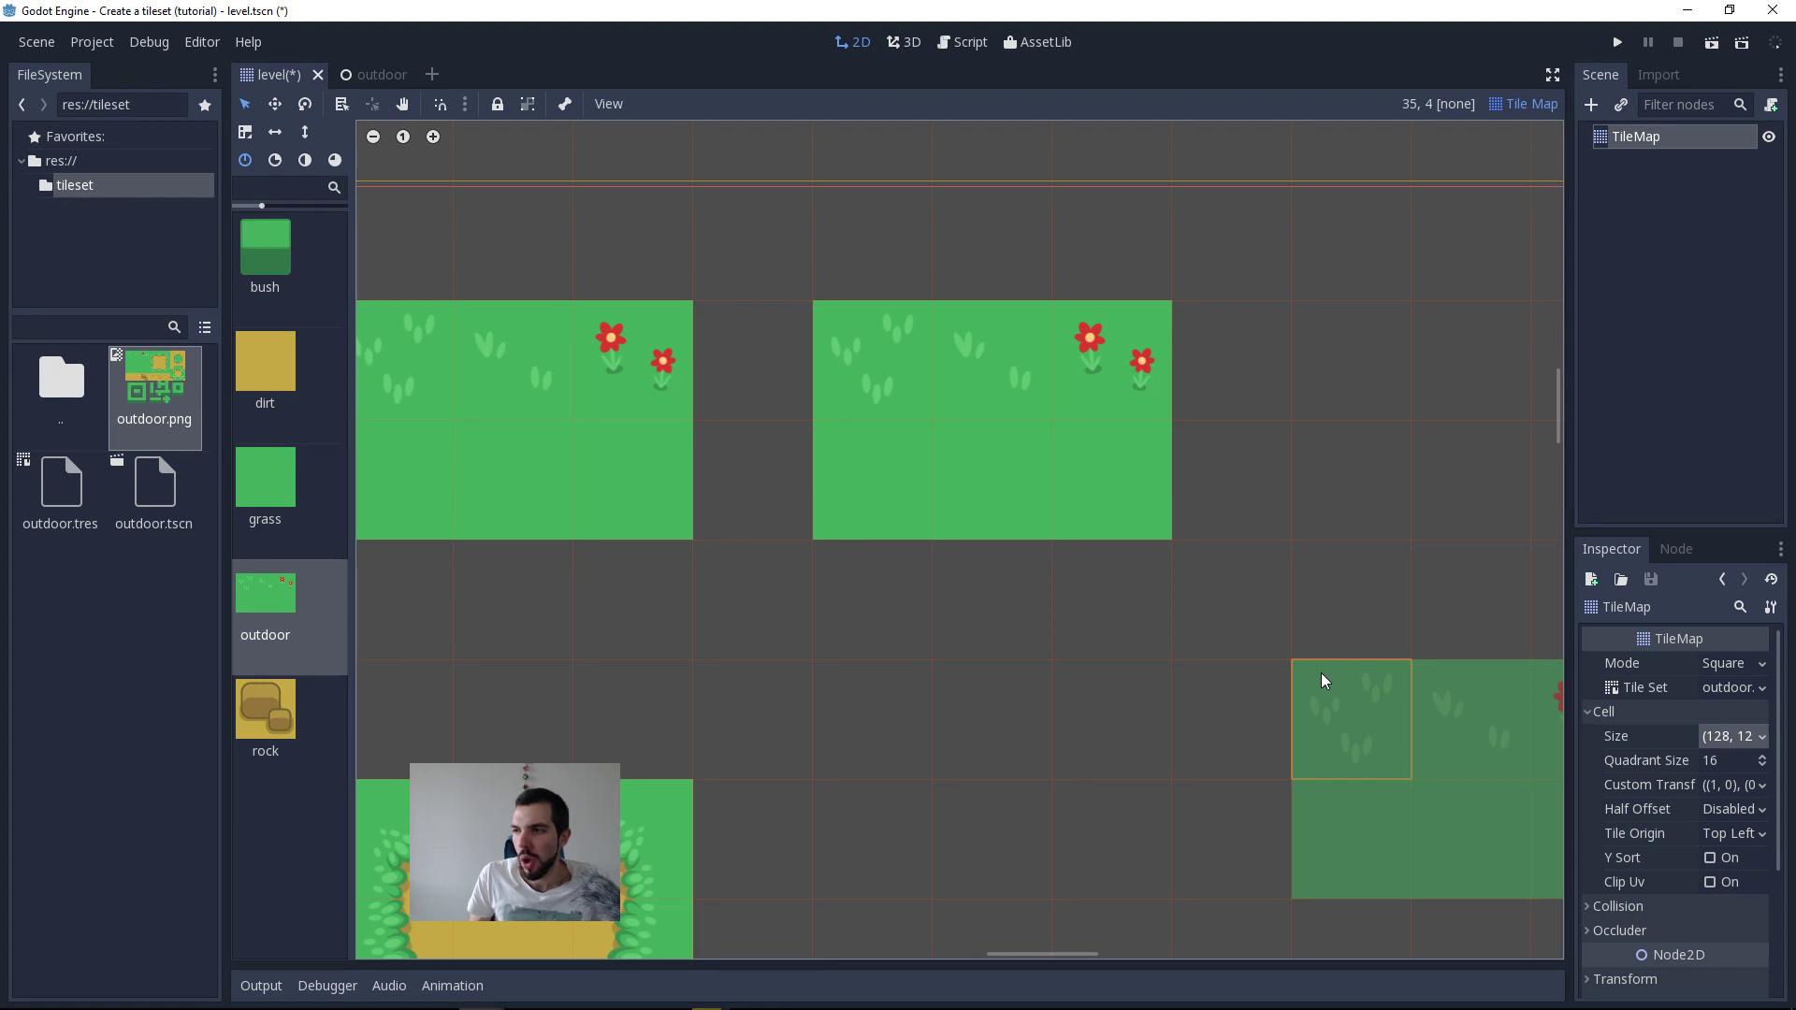
Step: Minimize Godot, check the MOV files in the Recordings folder, and switch back to outdoor.kra in Krita
{"action": "key", "text": "alt+Tab"}
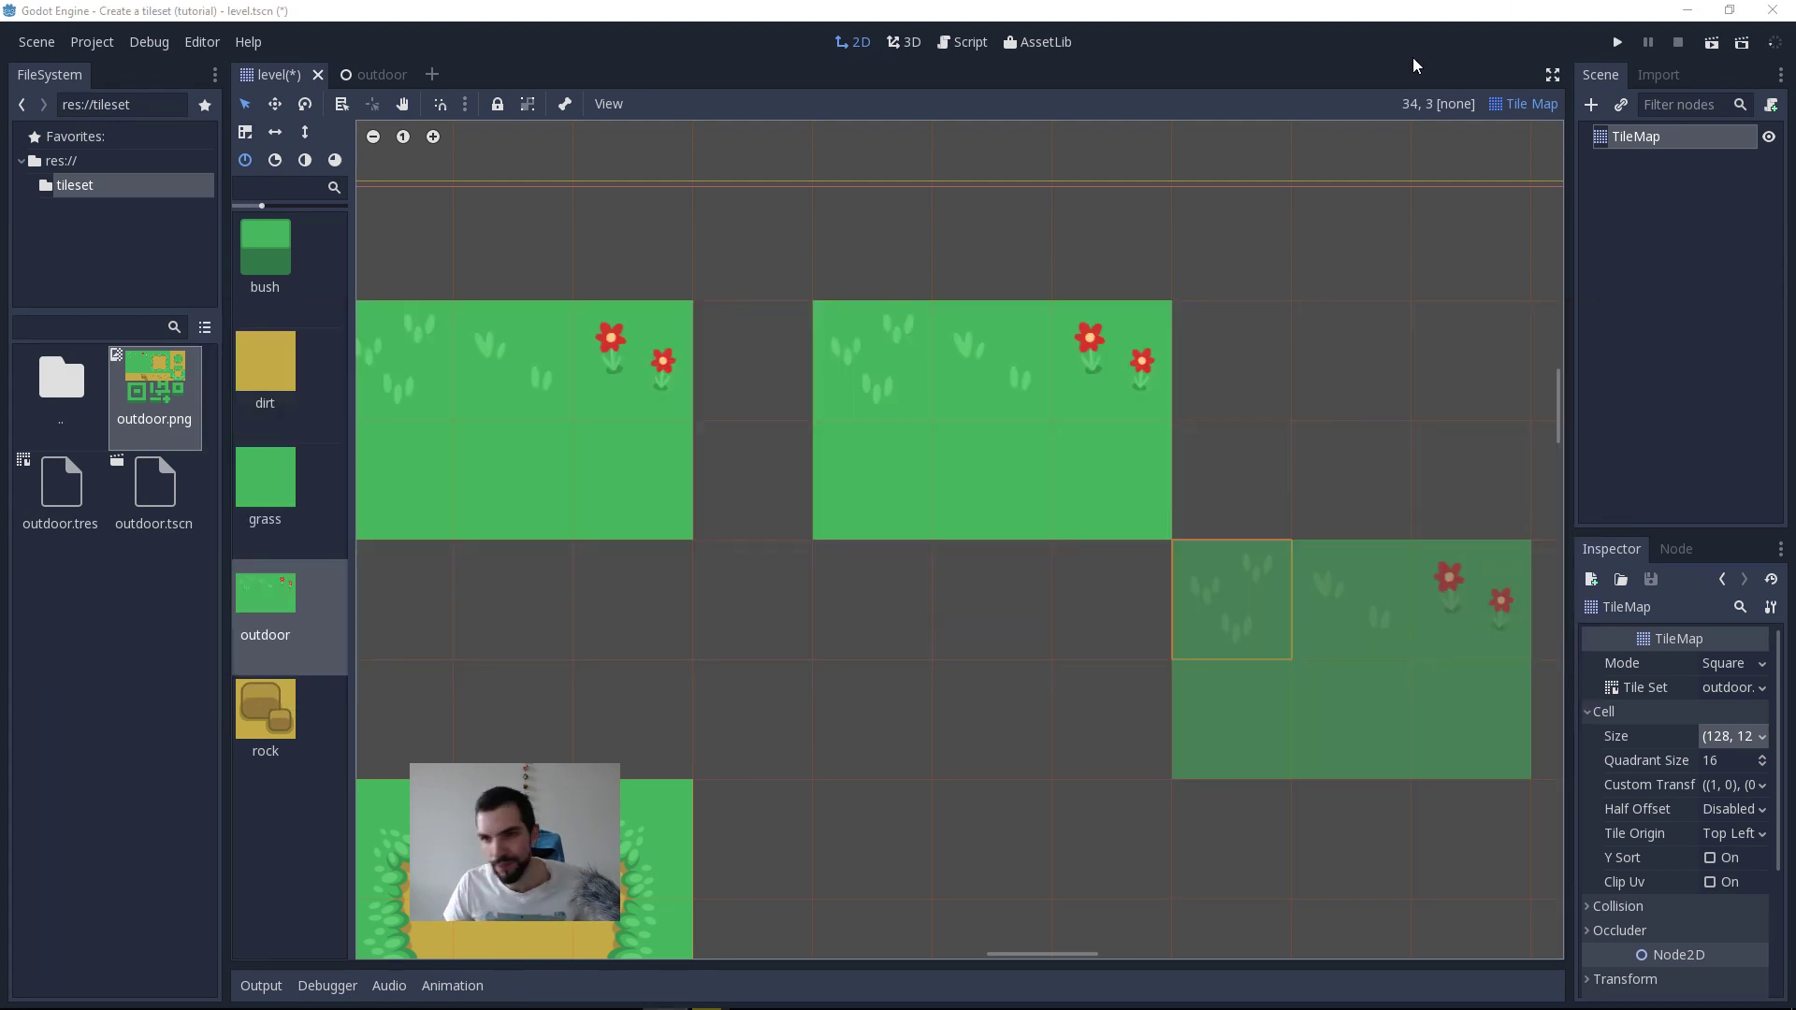
{"action": "left_click", "coordinate": [1687, 10]}
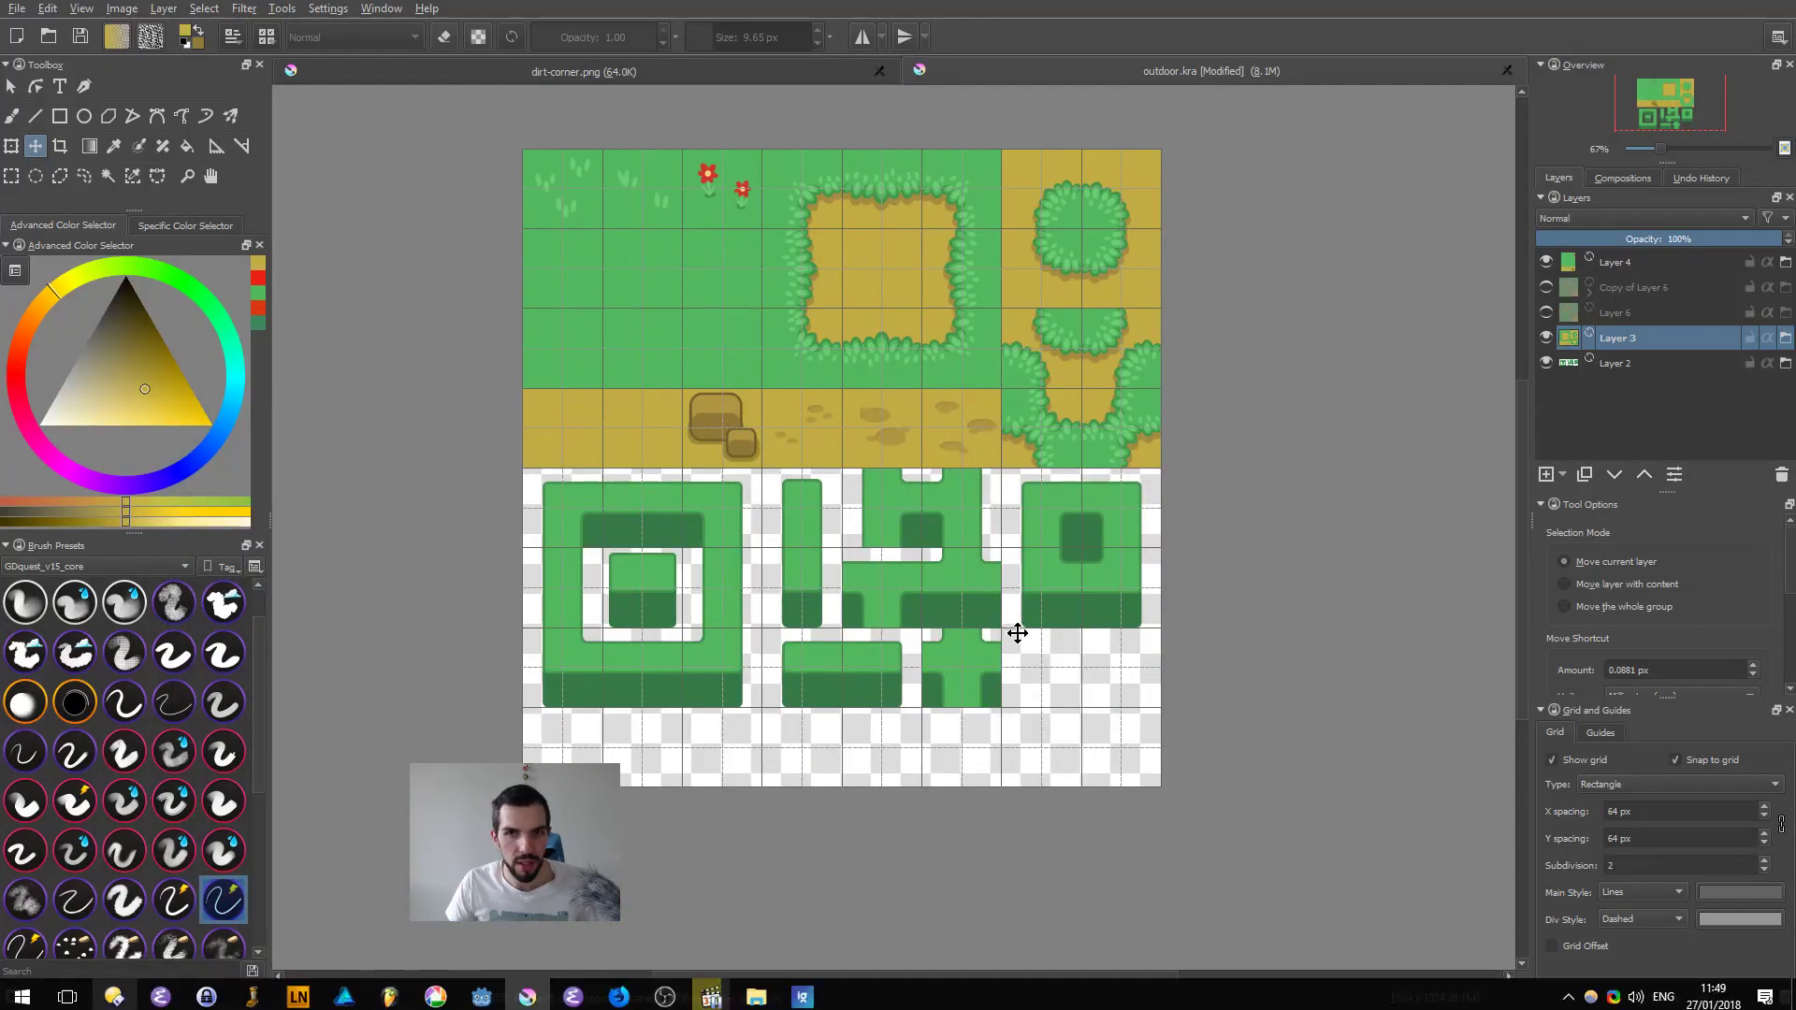
{"action": "key", "text": "alt+Tab"}
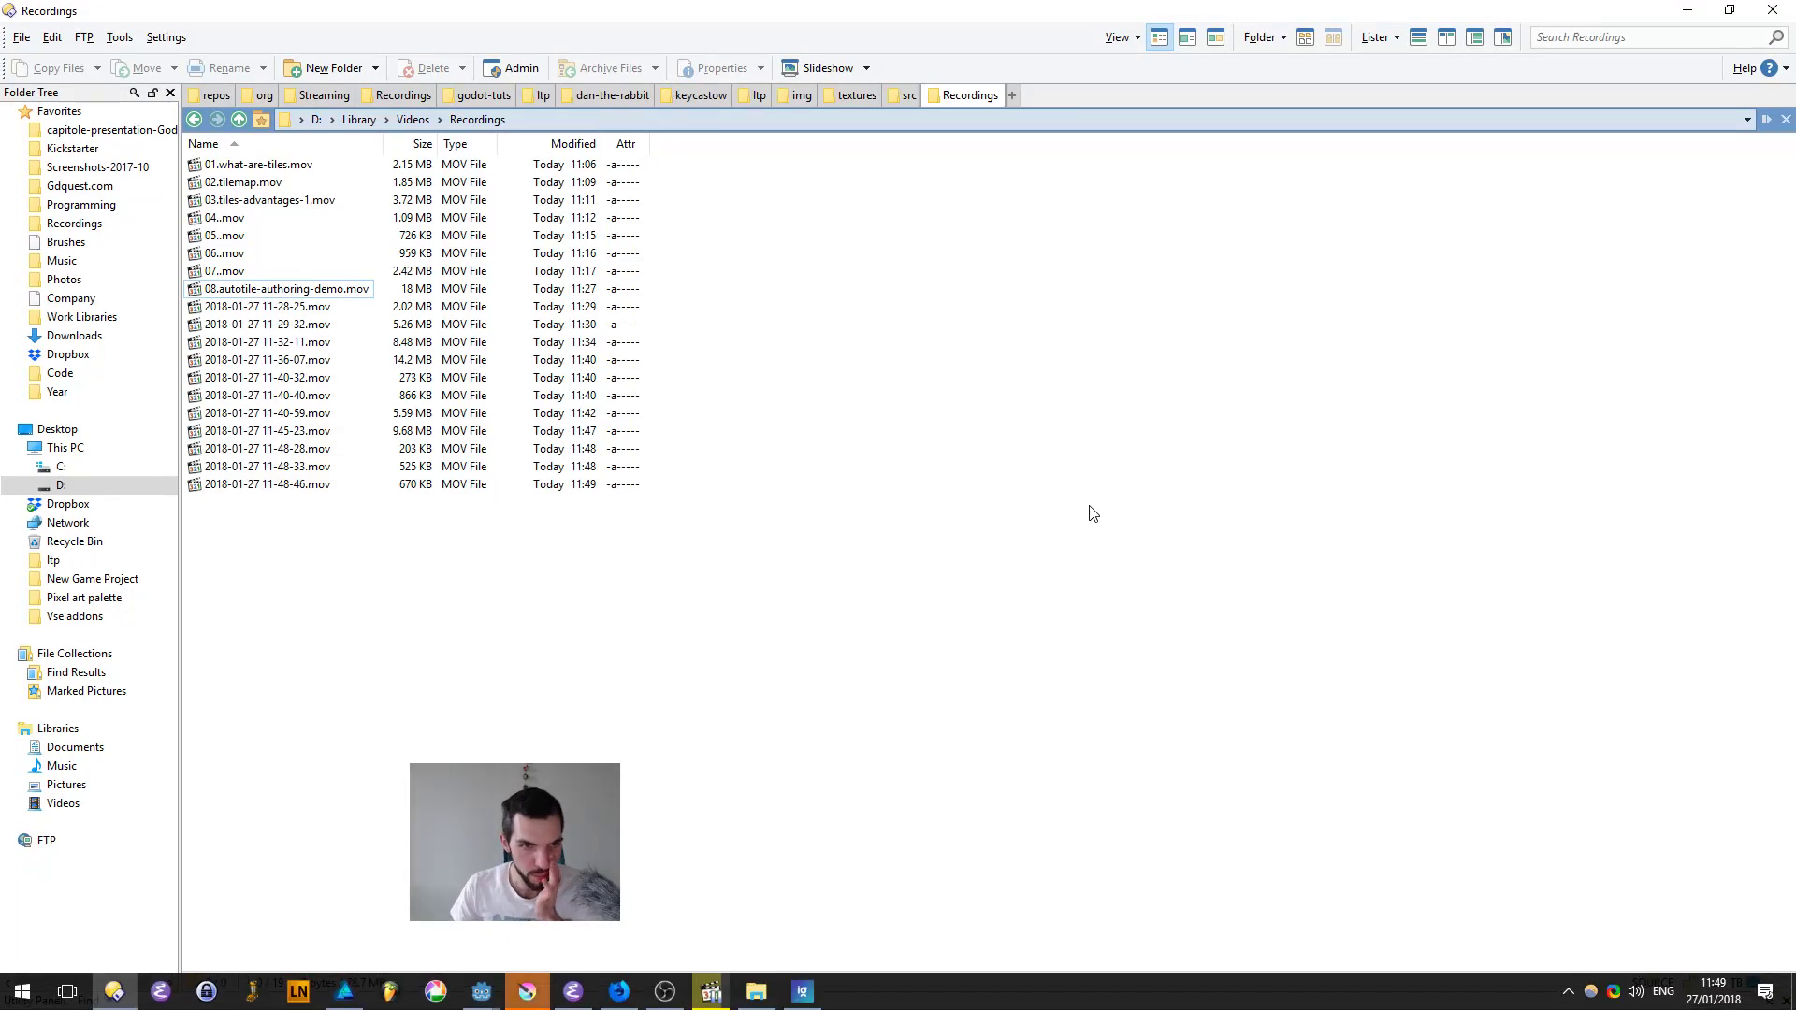
{"action": "left_click_drag", "start_coordinate": [504, 589], "coordinate": [306, 312]}
{"action": "left_click", "coordinate": [763, 522]}
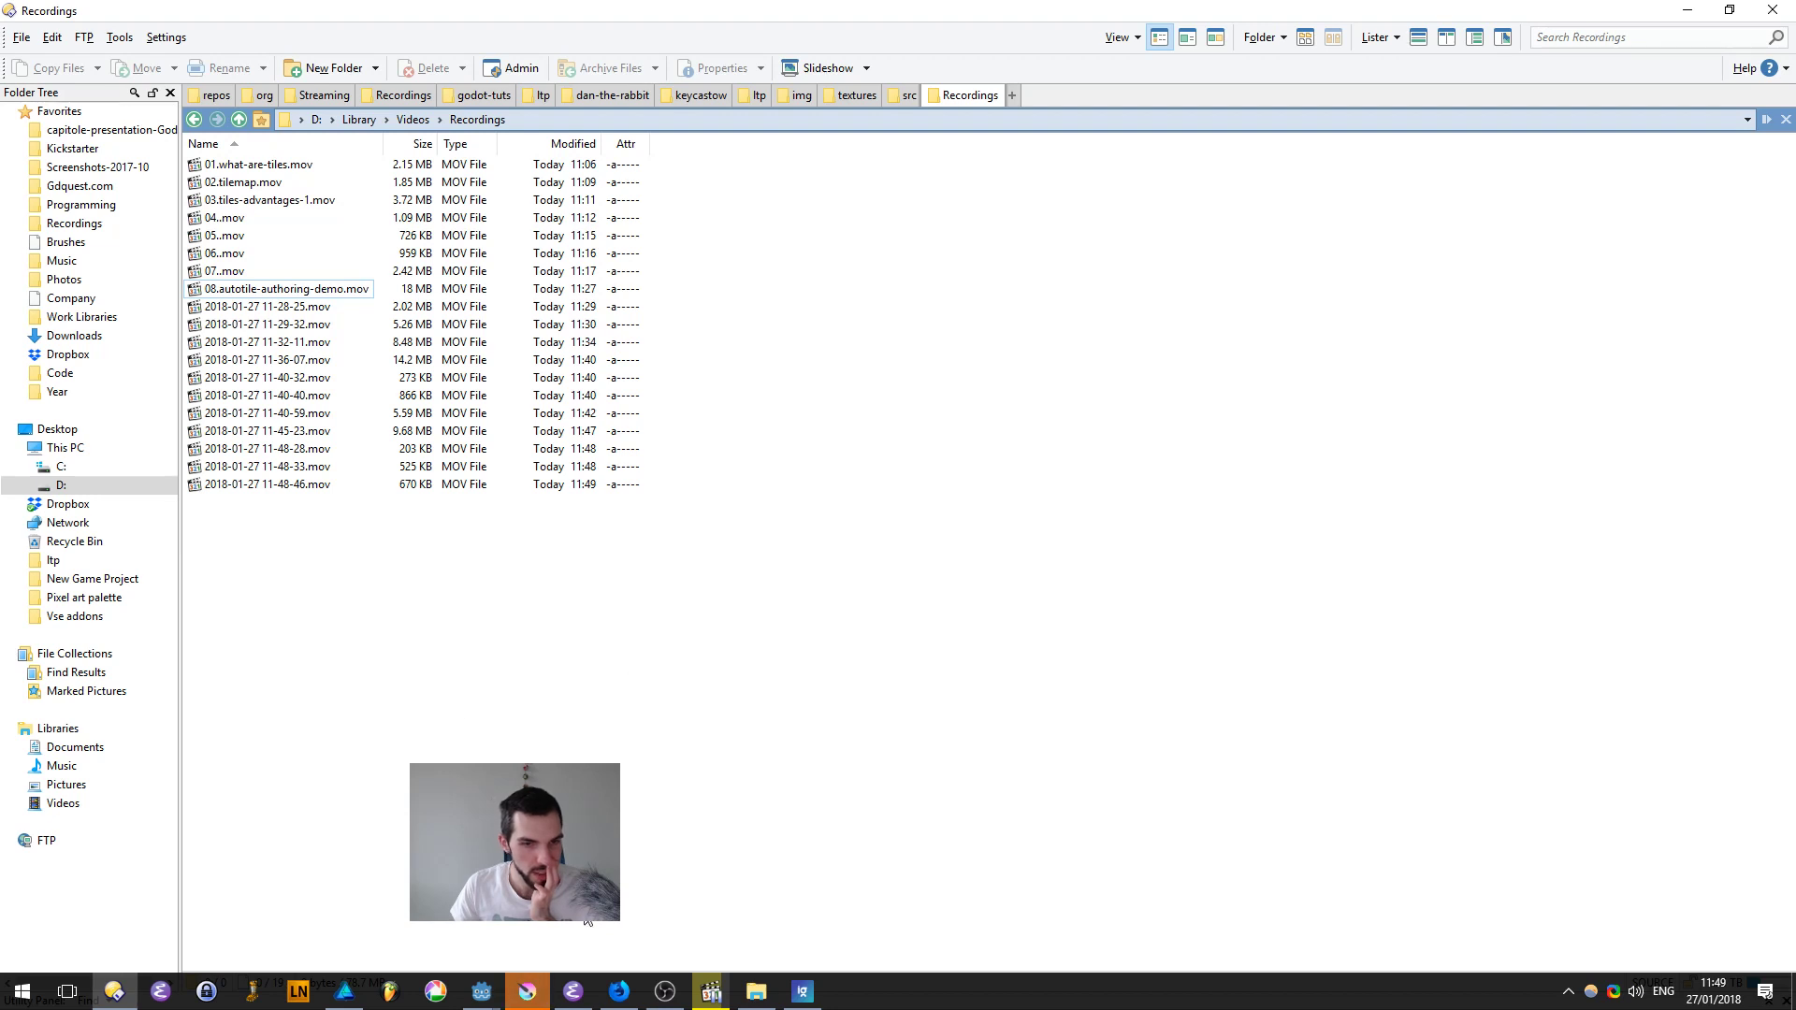
{"action": "left_click", "coordinate": [543, 993]}
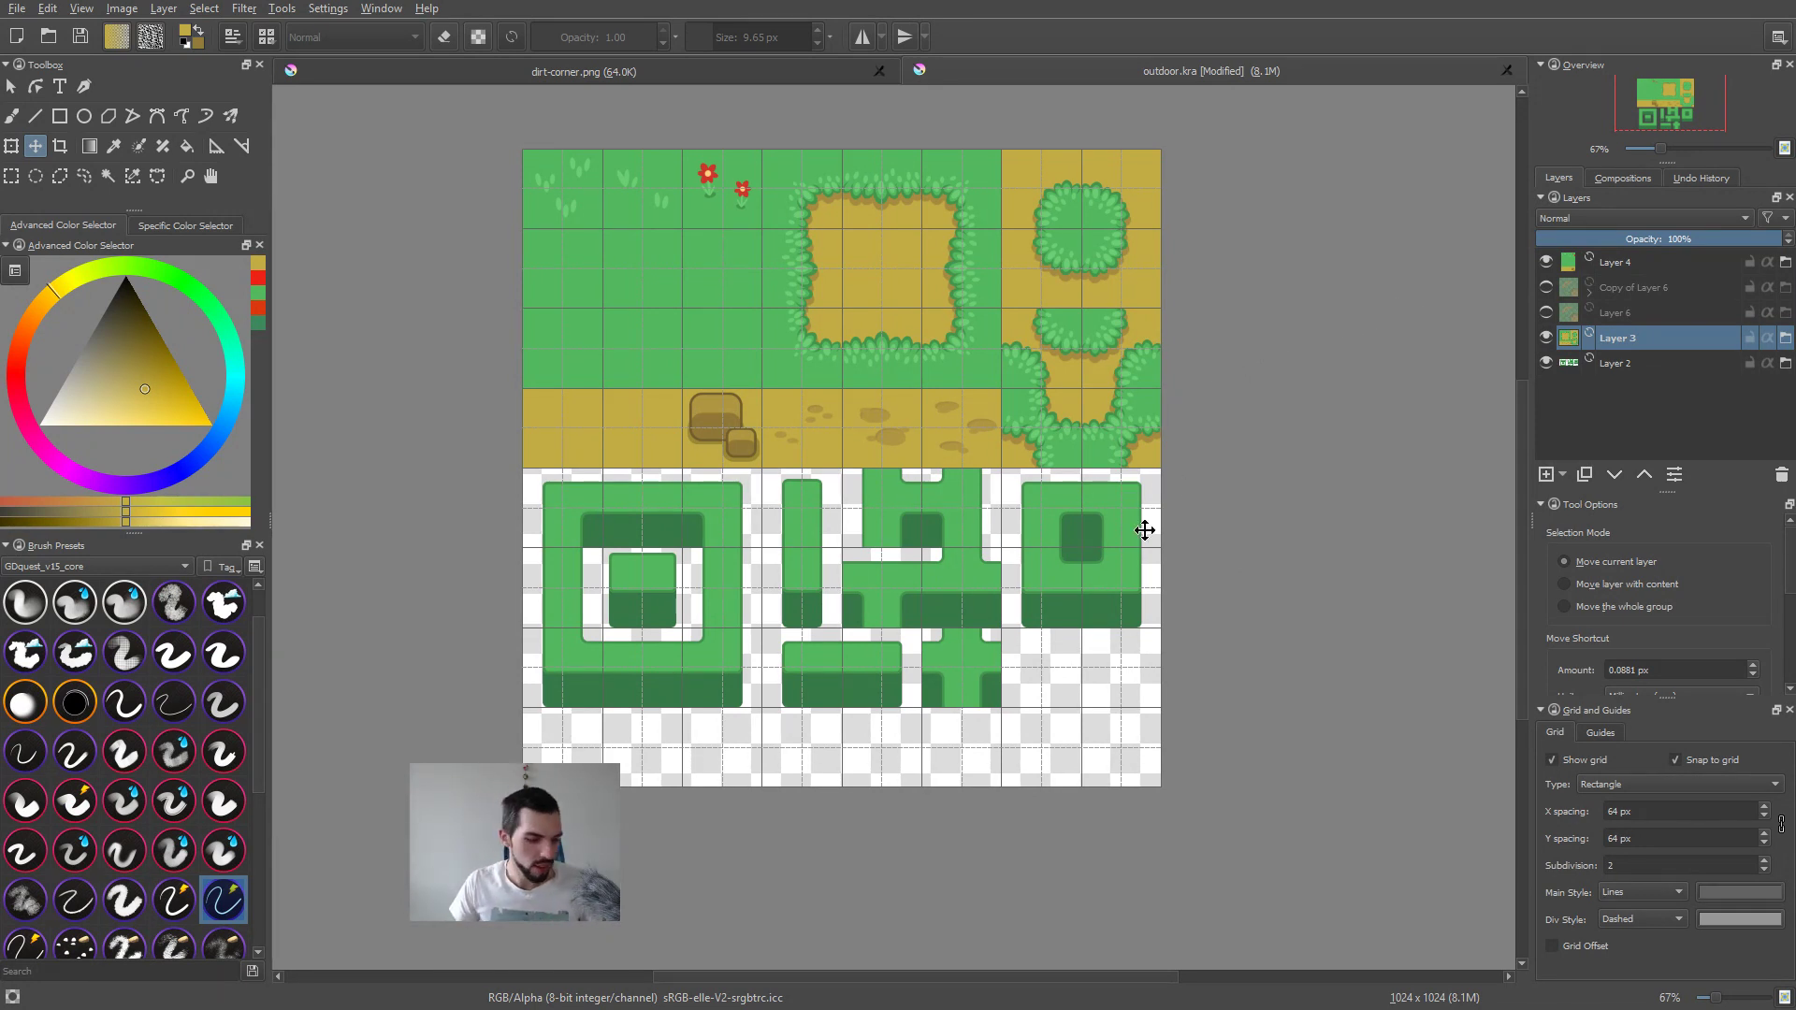
{"action": "key", "text": "alt+Tab"}
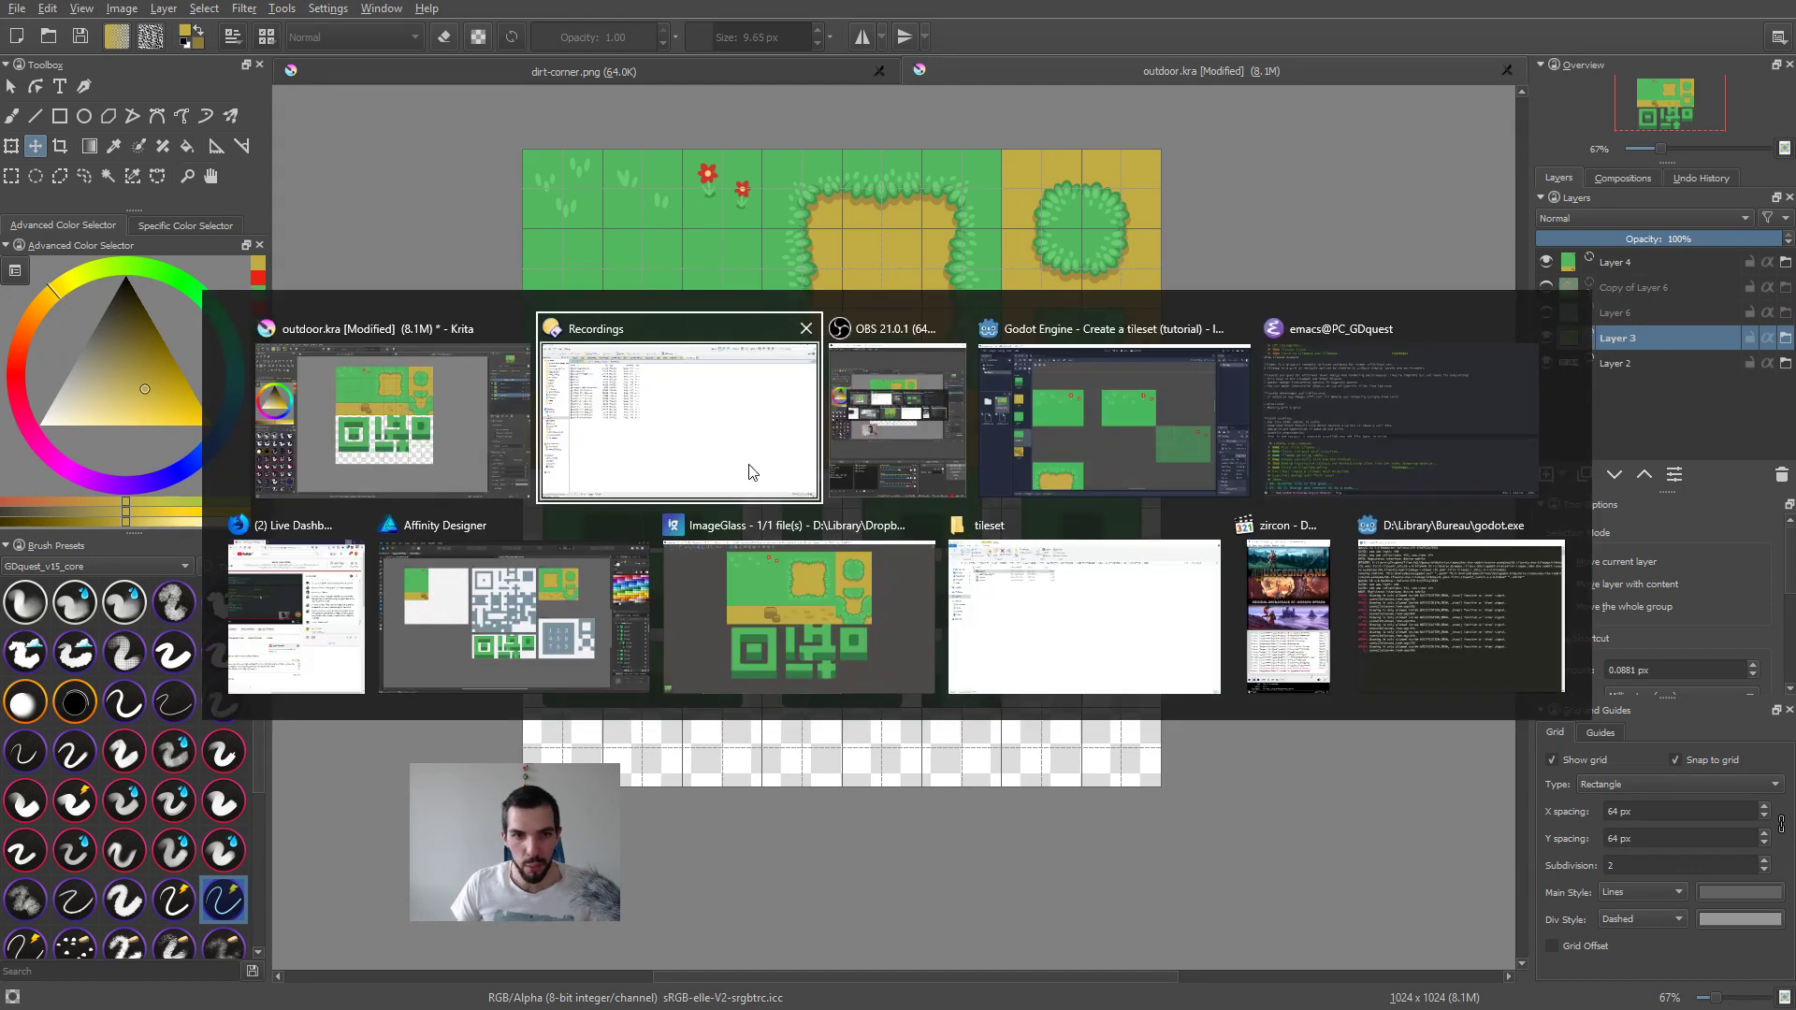
{"action": "left_click", "coordinate": [269, 602]}
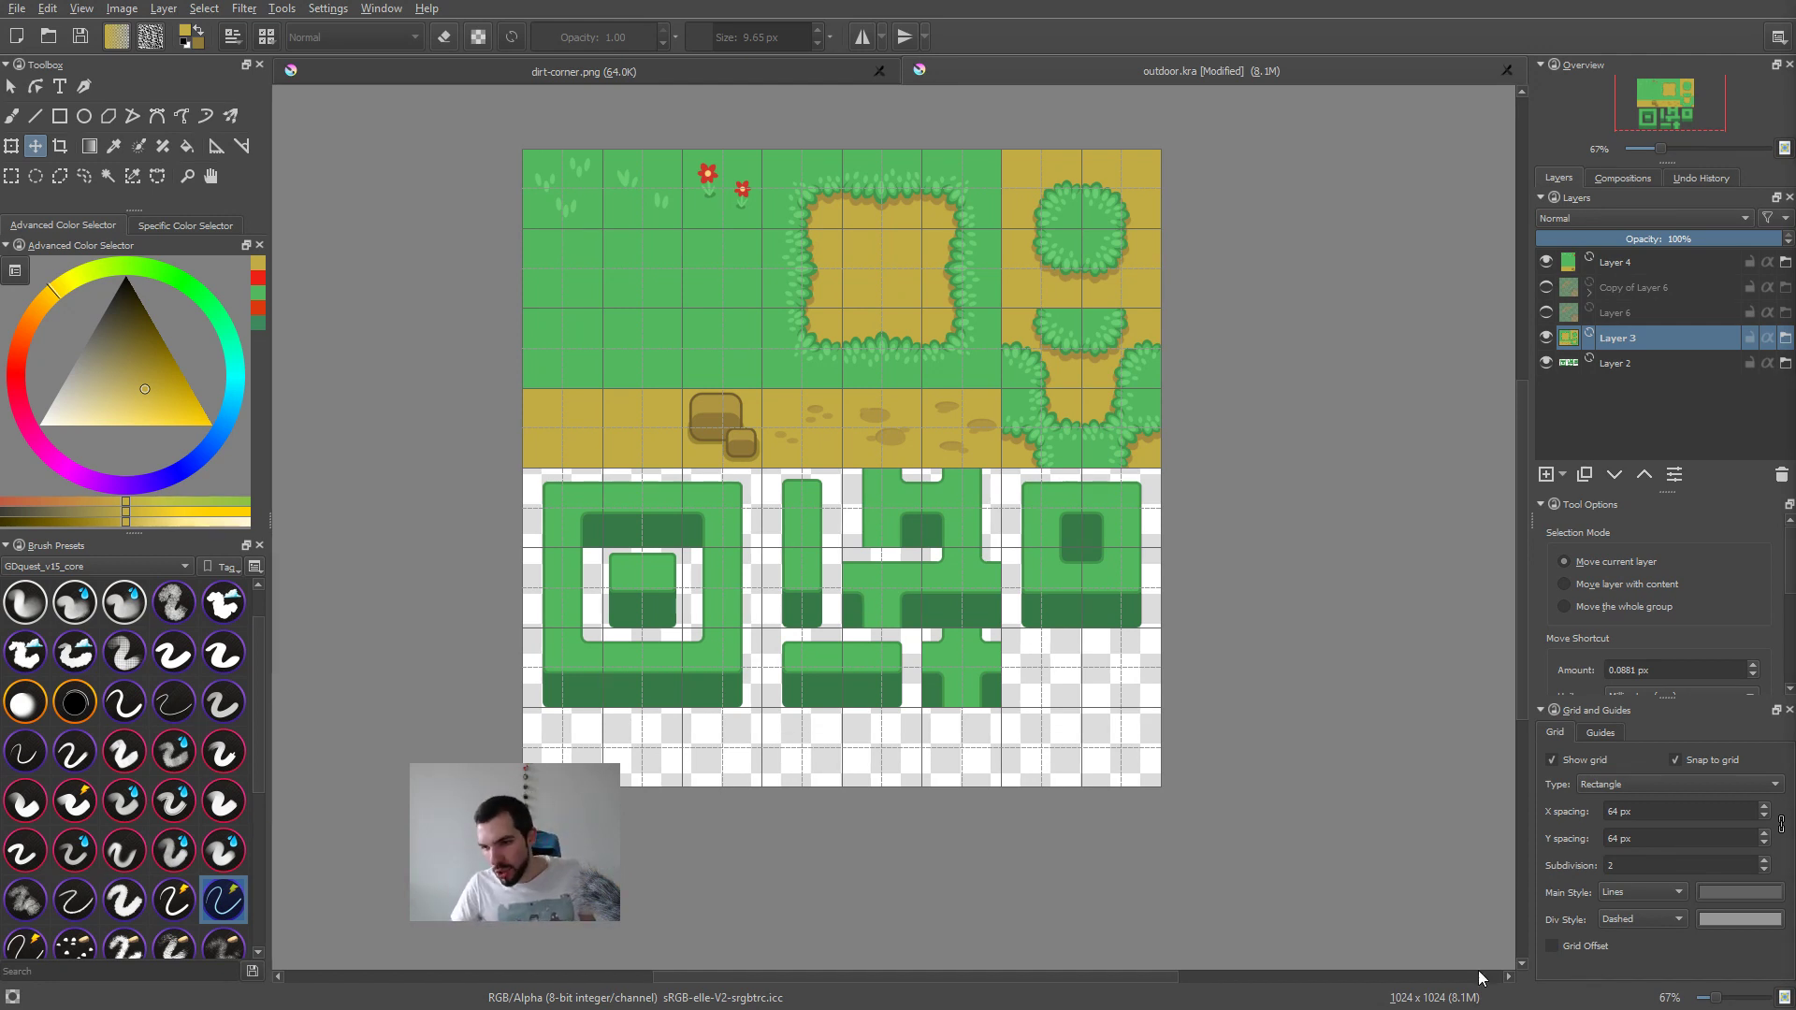
{"action": "key", "text": "super"}
{"action": "middle_click_drag", "start_coordinate": [1237, 853], "coordinate": [1233, 850]}
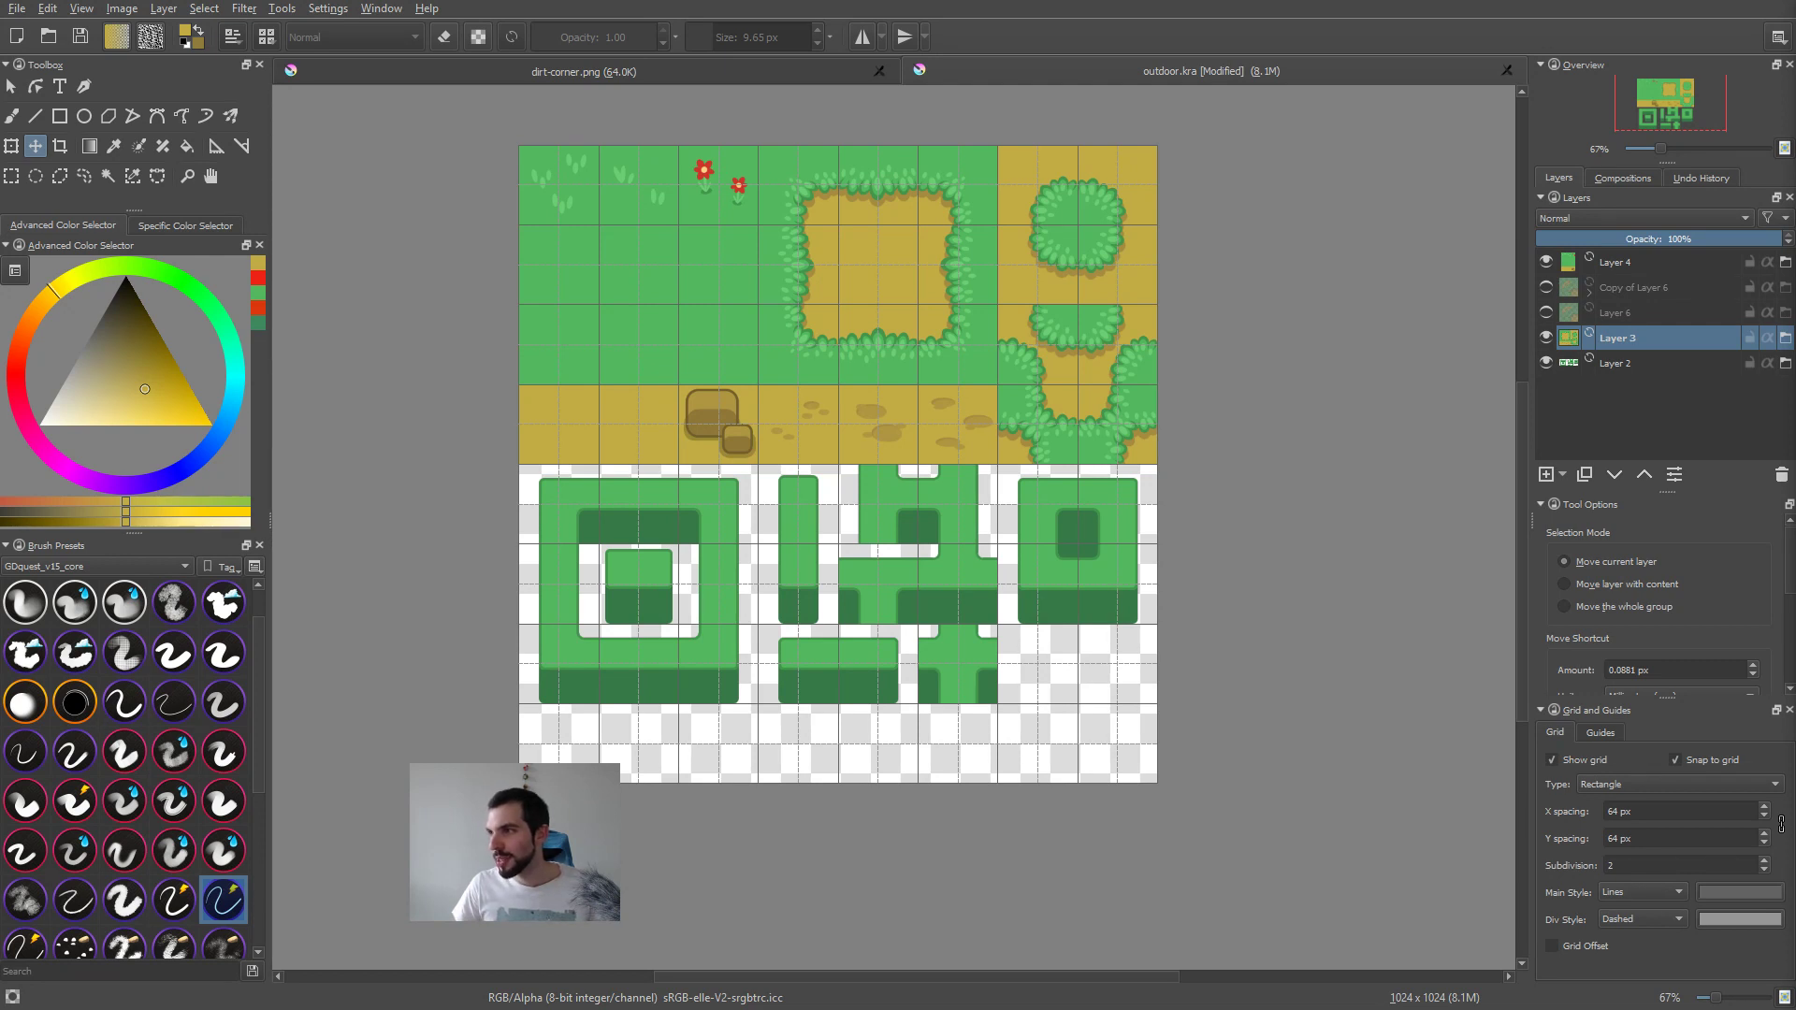
Step: Close the open ImageGlass picture window and return to outdoor.kra in Krita
{"action": "key", "text": "alt+Tab"}
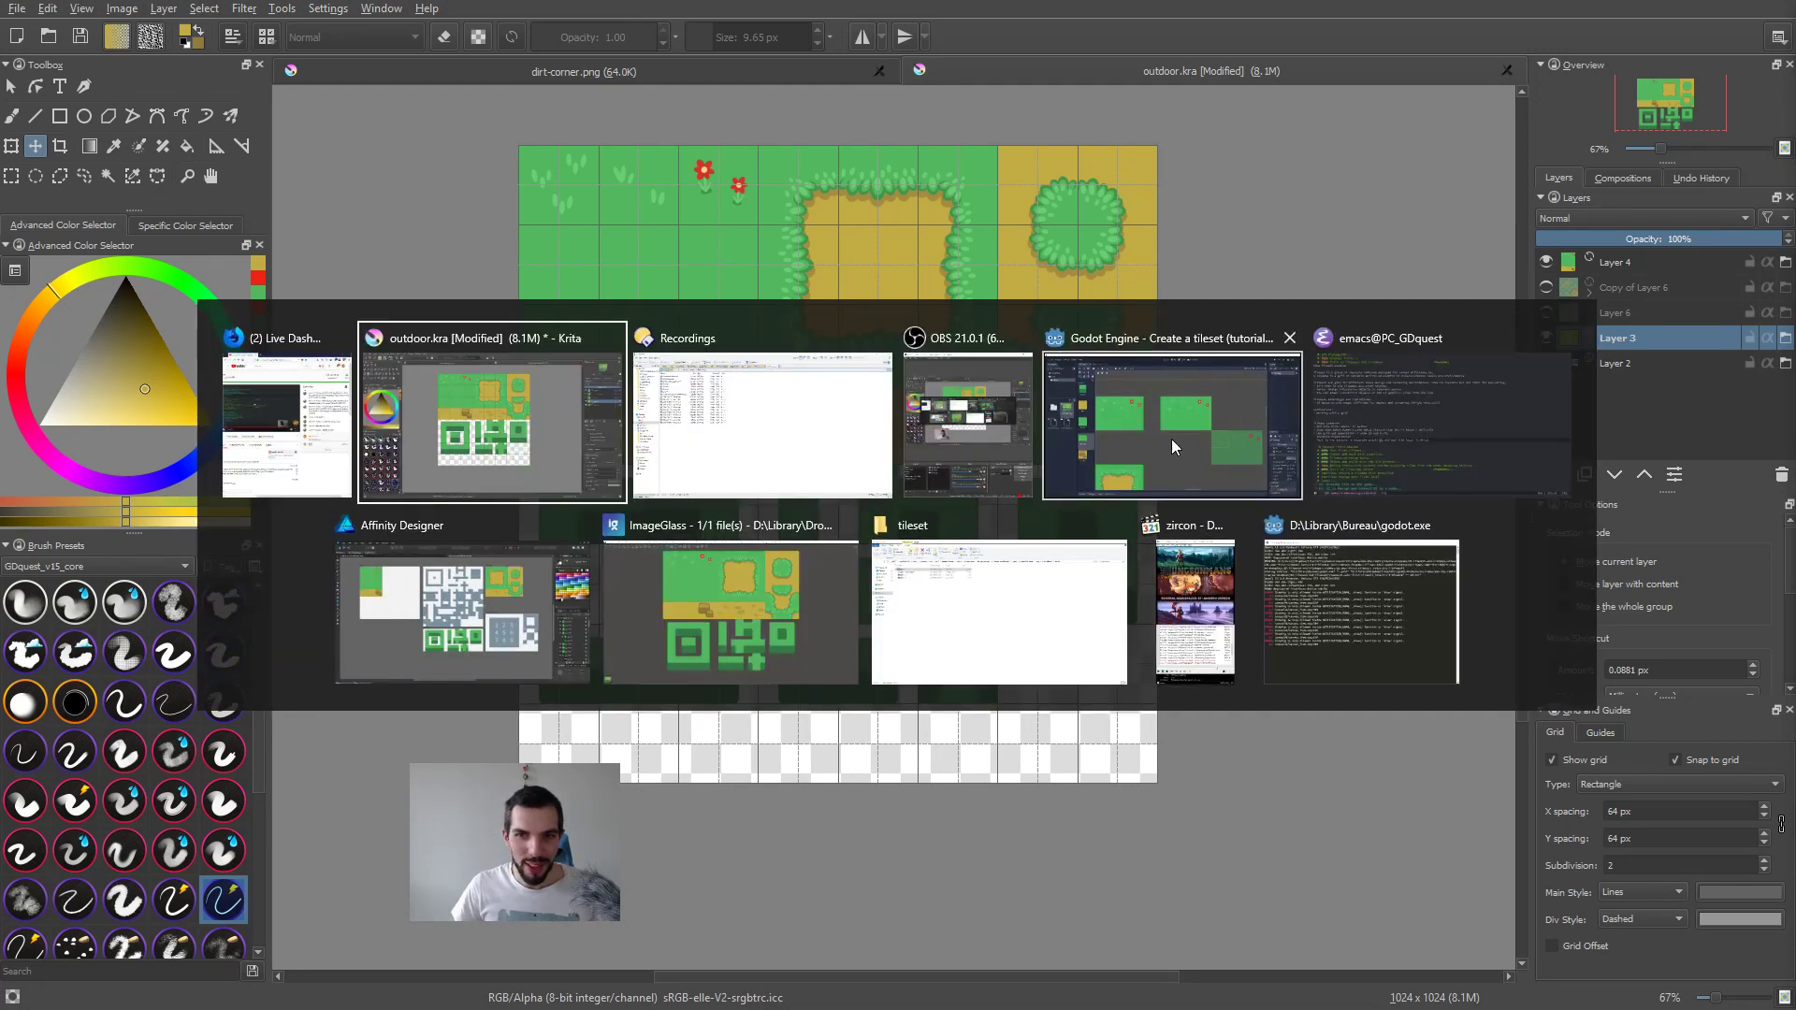
{"action": "middle_click", "coordinate": [818, 604]}
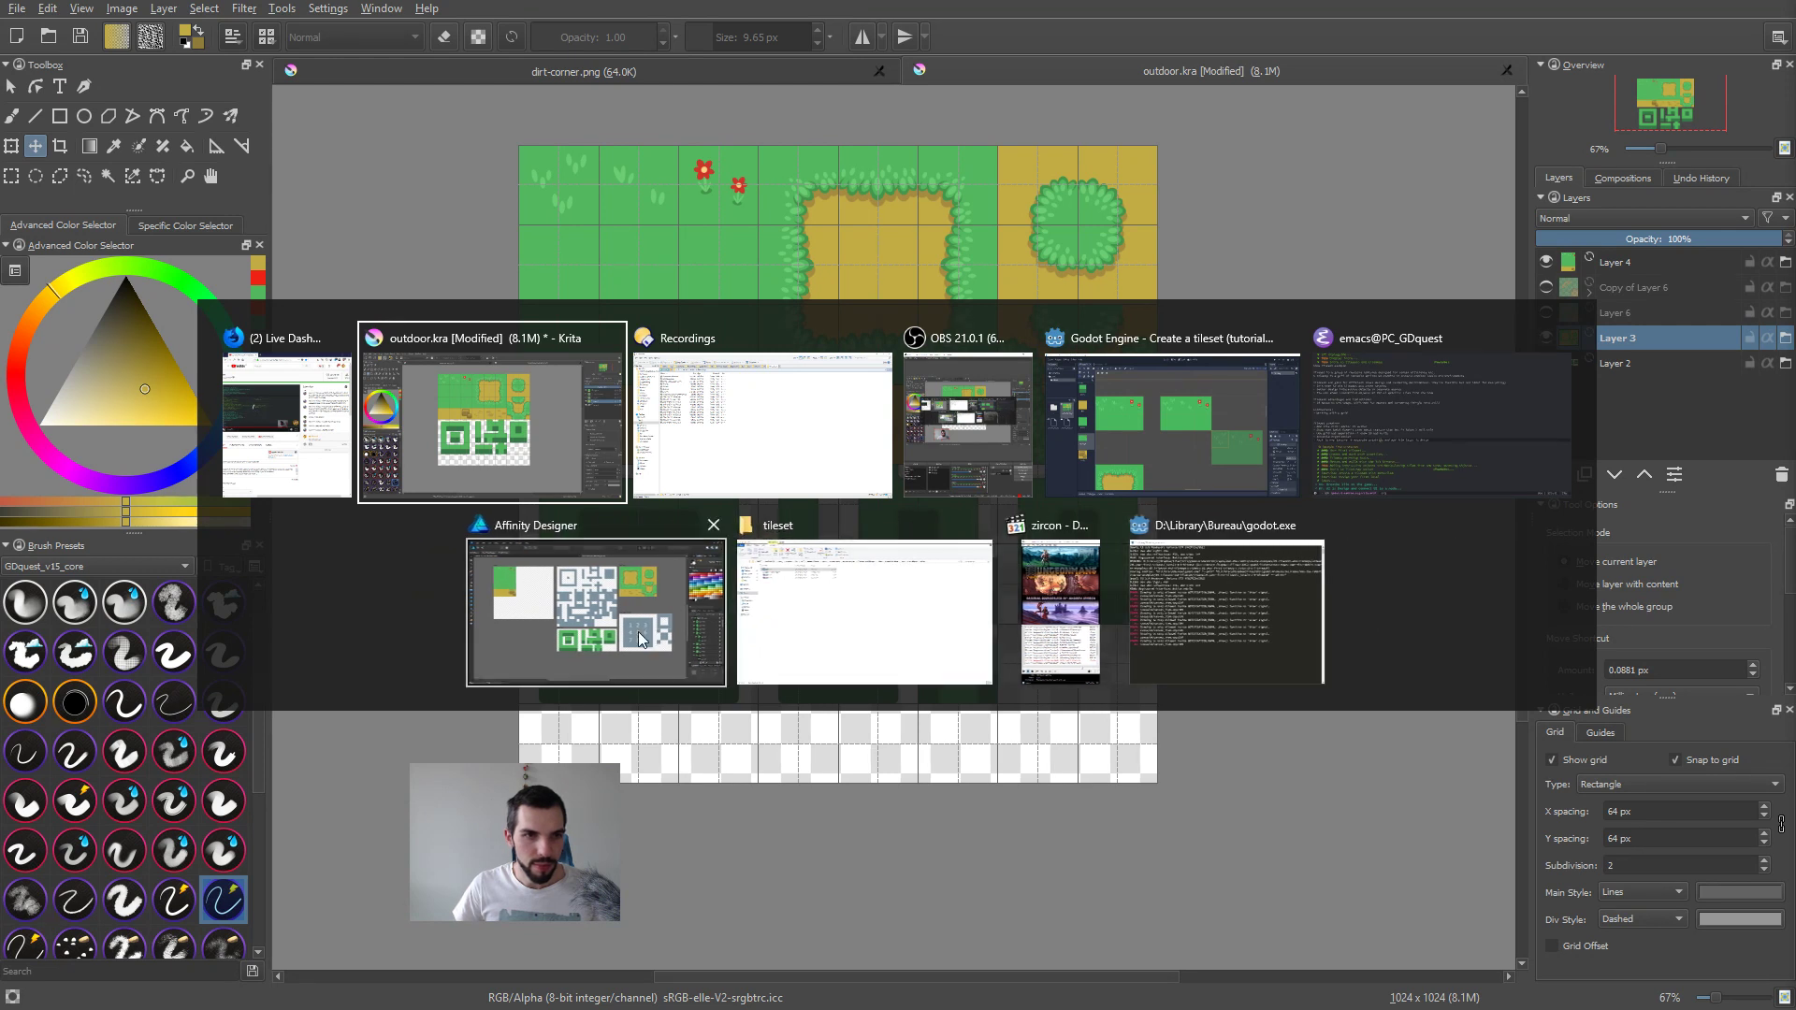
{"action": "left_click", "coordinate": [314, 470]}
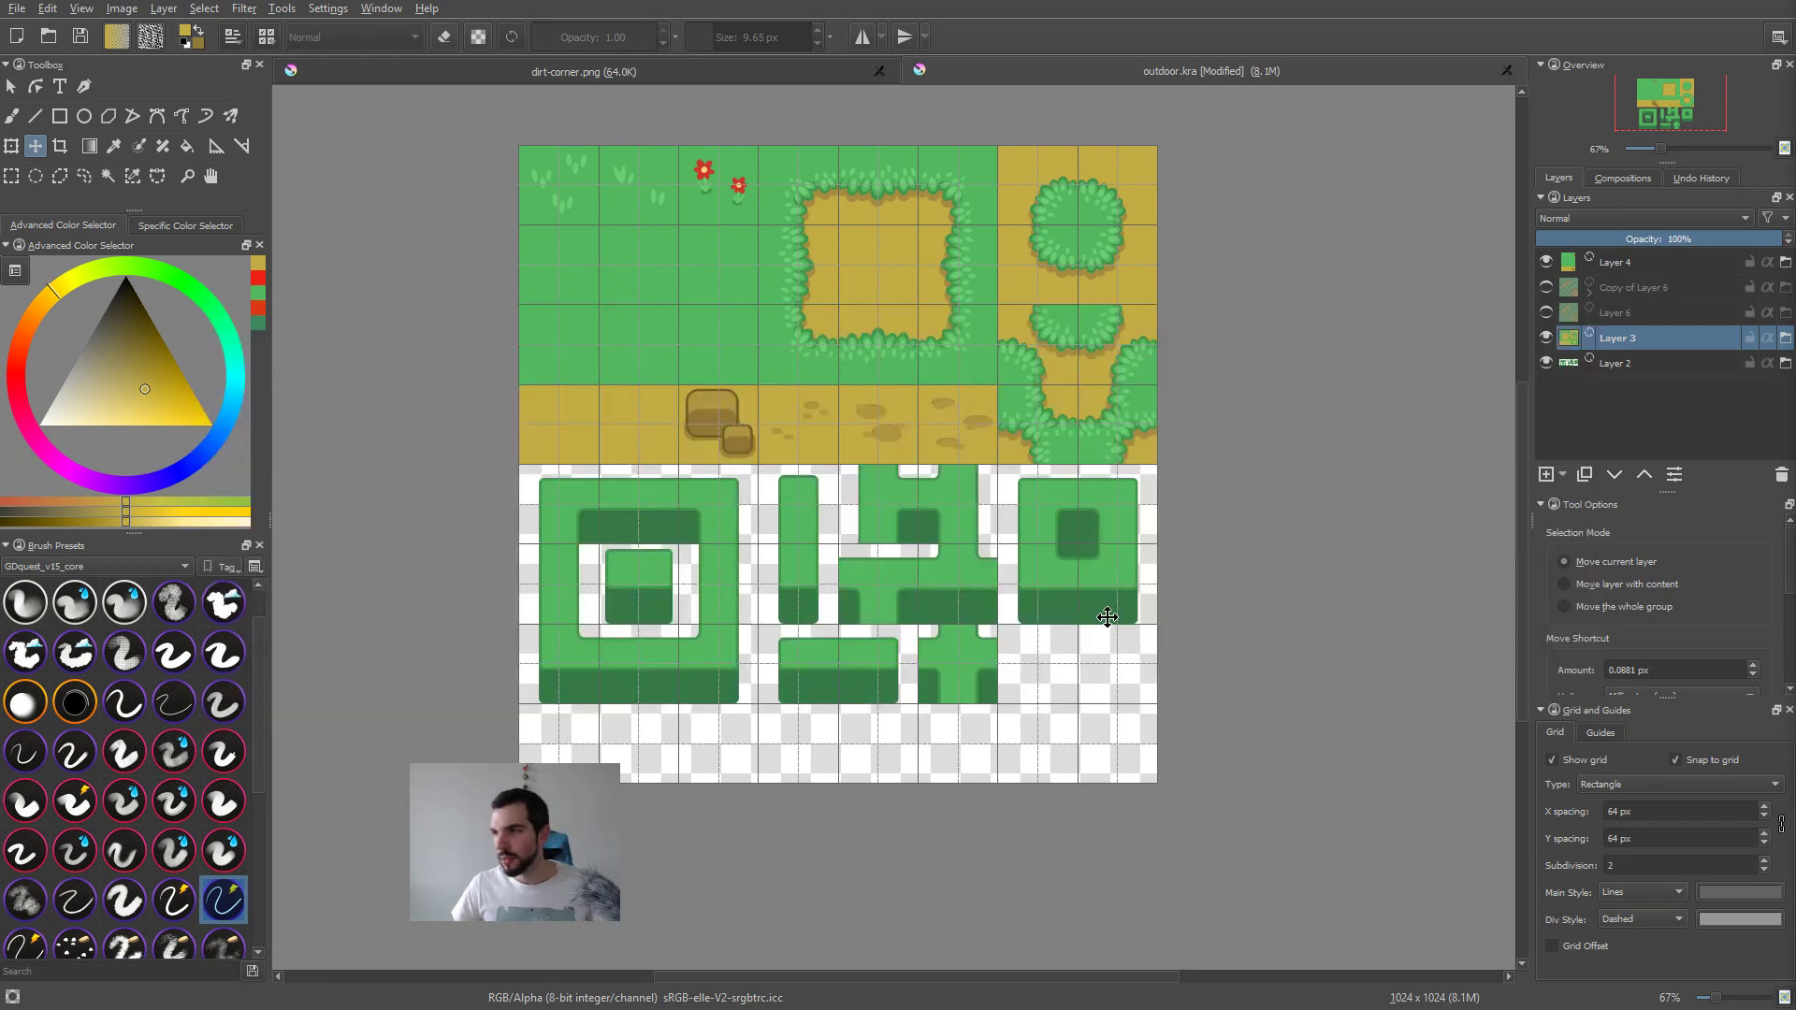